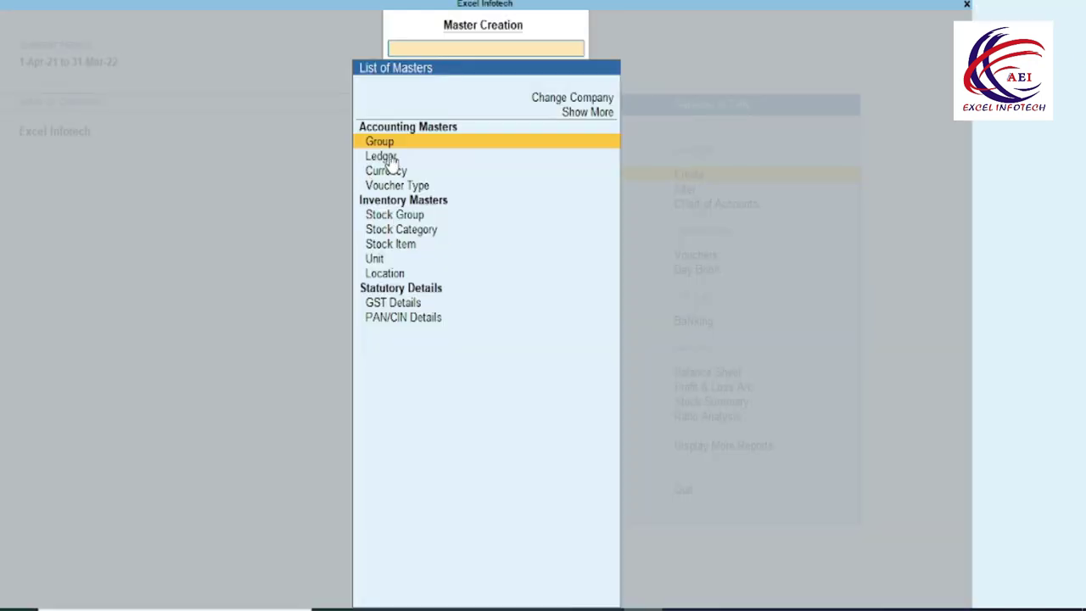
Create a 'Manufacturing Expenses' ledger under Direct Expenses with default settings, then return to the slide
{"action": "left_click", "coordinate": [380, 157]}
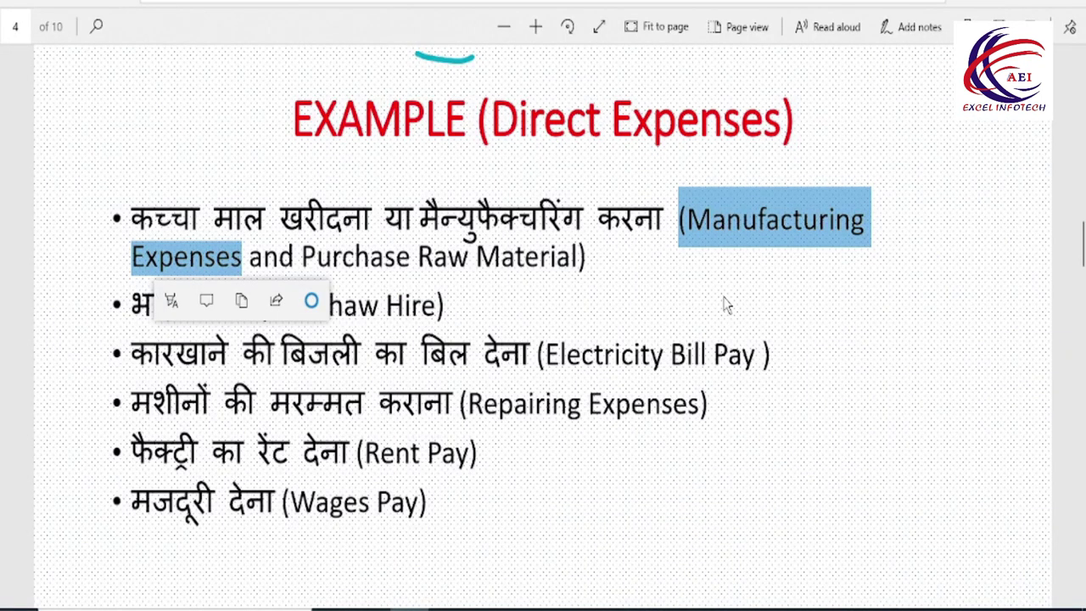
{"action": "key", "text": "alt+Tab"}
{"action": "type", "text": "(Manufacturing Expenses"}
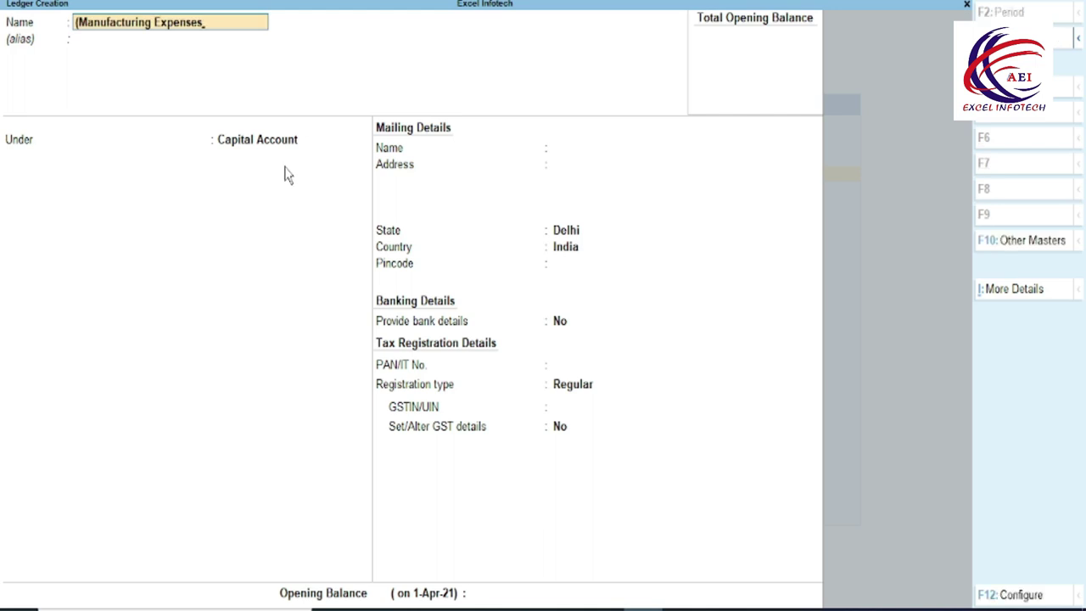
{"action": "key", "text": "Return"}
{"action": "key", "text": "Return"}
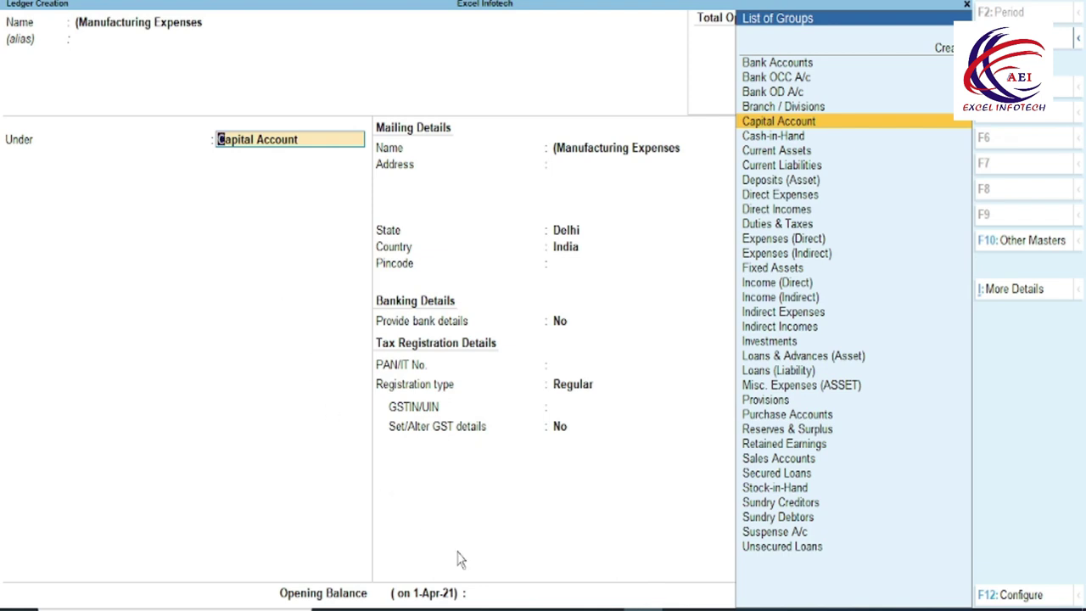
{"action": "mouse_move", "coordinate": [642, 608]}
{"action": "key", "text": "BackSpace"}
{"action": "type", "text": "D"}
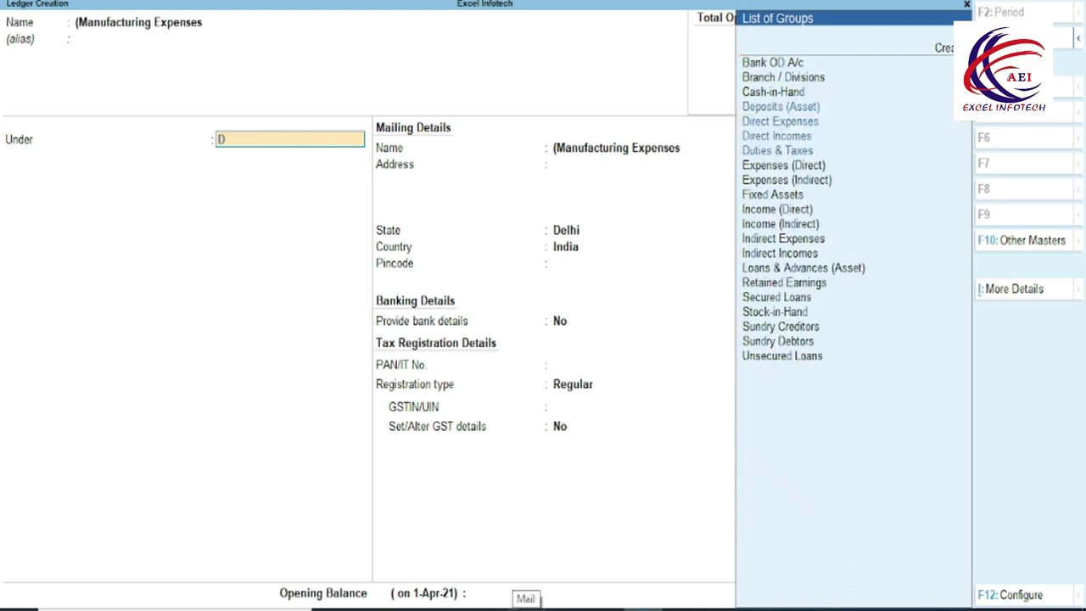
{"action": "key", "text": "Down"}
{"action": "key", "text": "Return"}
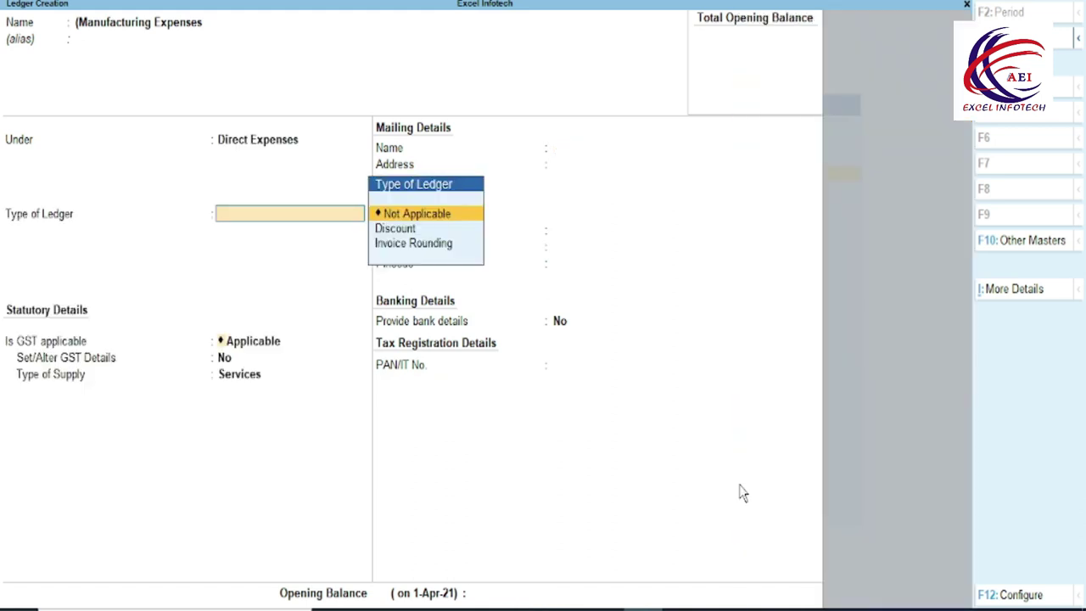
{"action": "key", "text": "Return"}
{"action": "key", "text": "Return"}
{"action": "key", "text": "Return"}
{"action": "key", "text": "Return"}
{"action": "key", "text": "Return"}
{"action": "key", "text": "Return"}
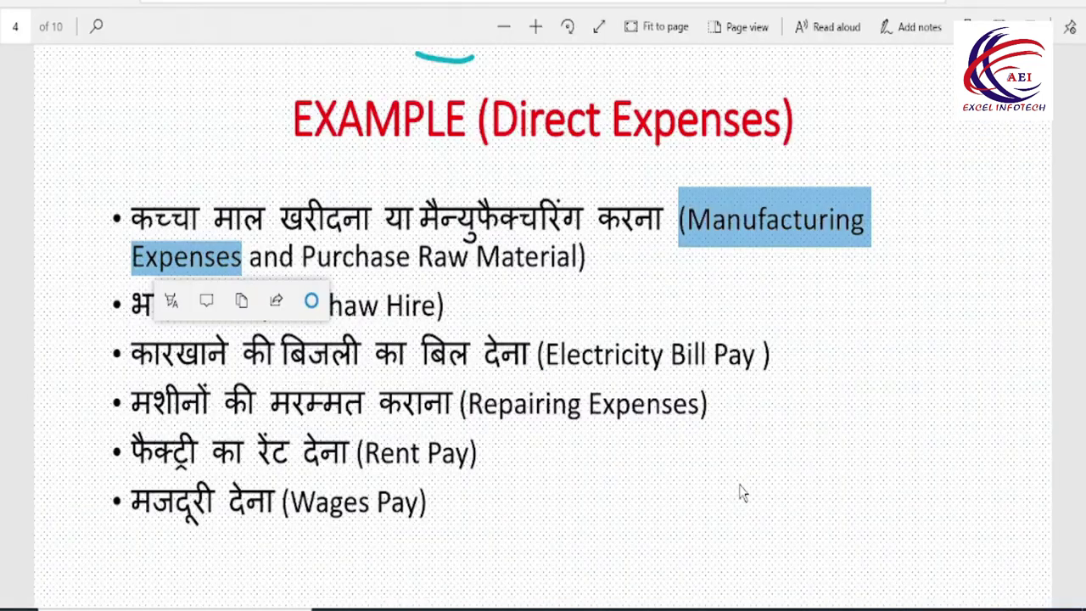
{"action": "left_click", "coordinate": [446, 312]}
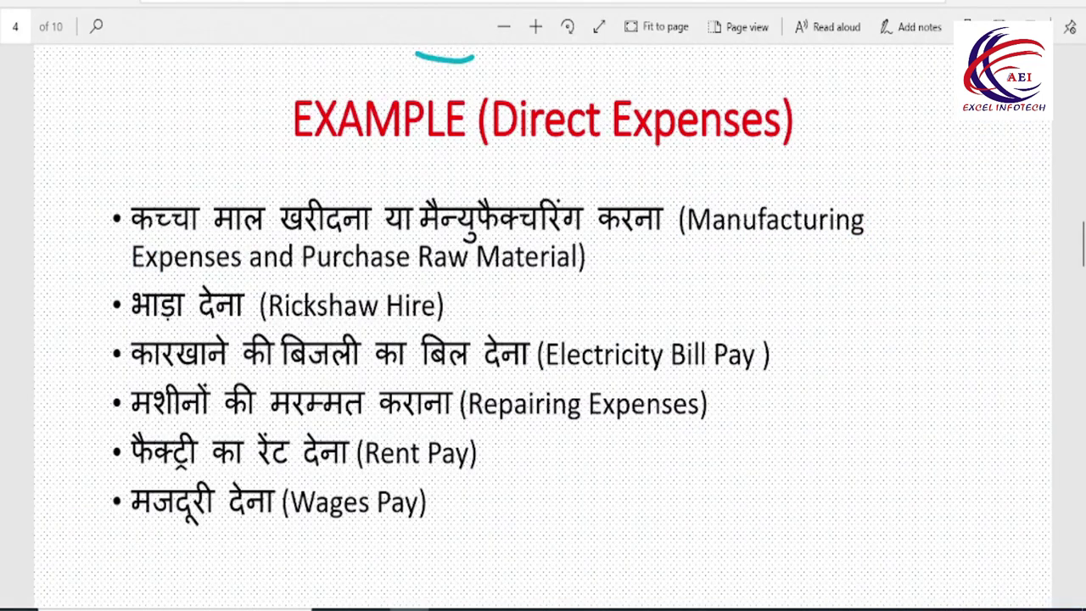
Copy 'Rickshaw Hire' from the notes and enter it as a ledger under Direct Expenses, type Not Applicable
{"action": "double_click", "coordinate": [319, 312]}
{"action": "left_click_drag", "start_coordinate": [319, 313], "coordinate": [437, 314]}
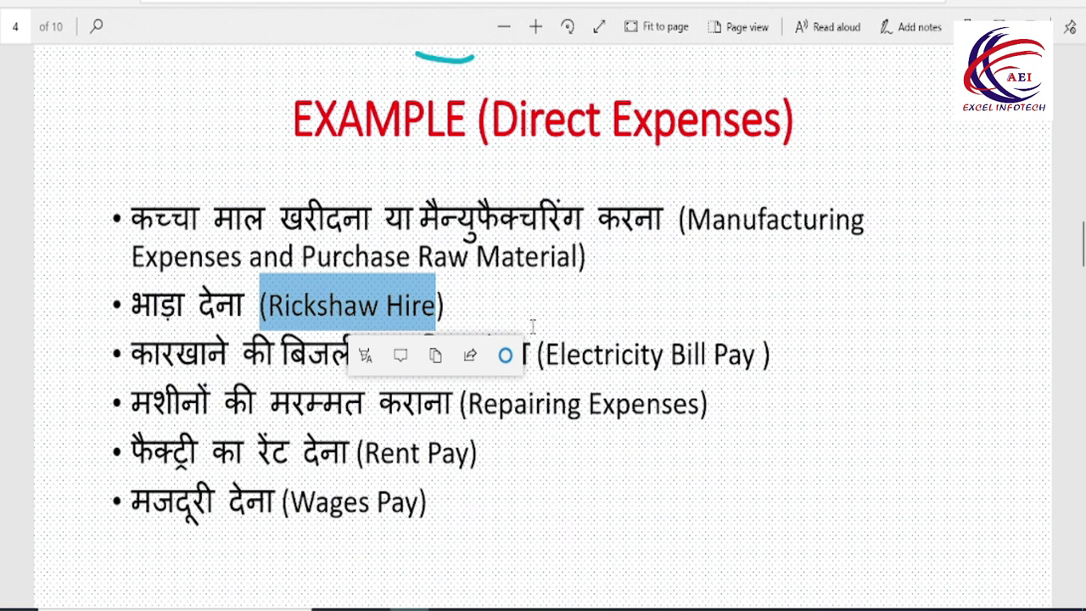
{"action": "key", "text": "ctrl+c"}
{"action": "key", "text": "alt+Tab"}
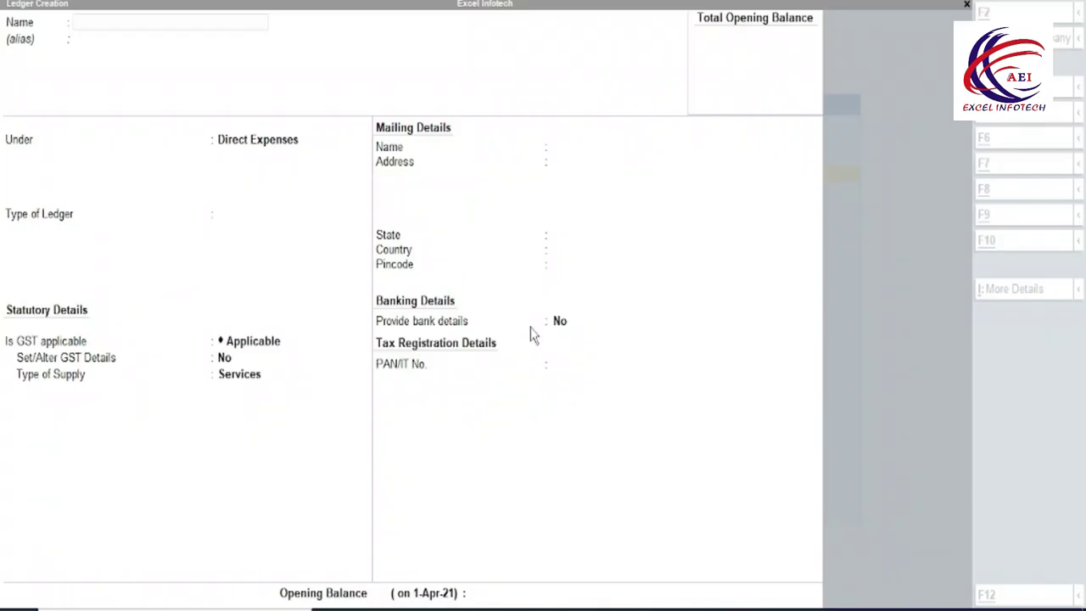
{"action": "key", "text": "ctrl+alt+v"}
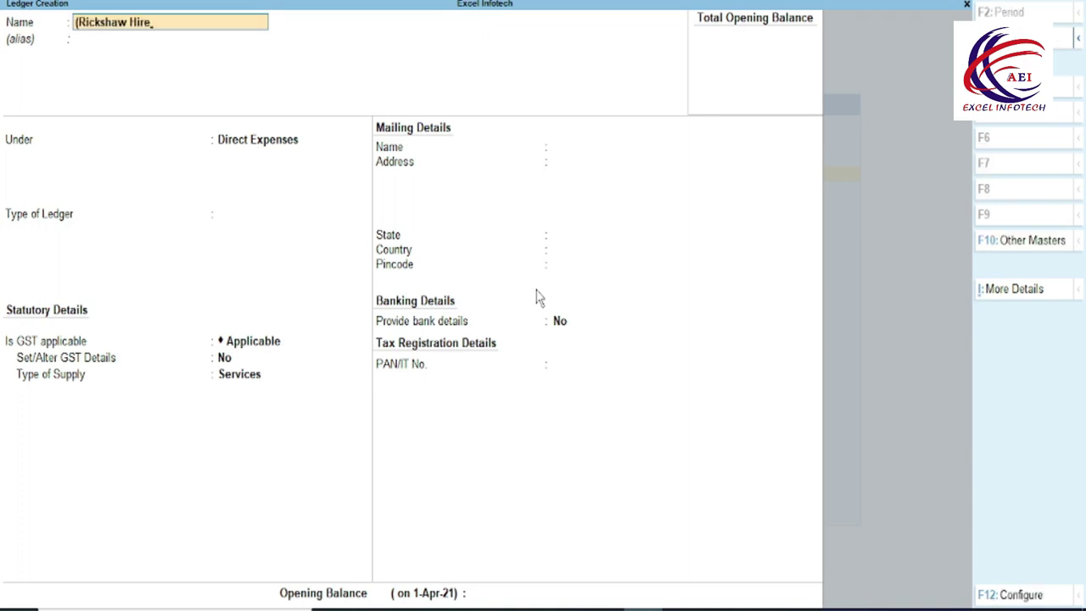
{"action": "key", "text": "Return"}
{"action": "key", "text": "Return"}
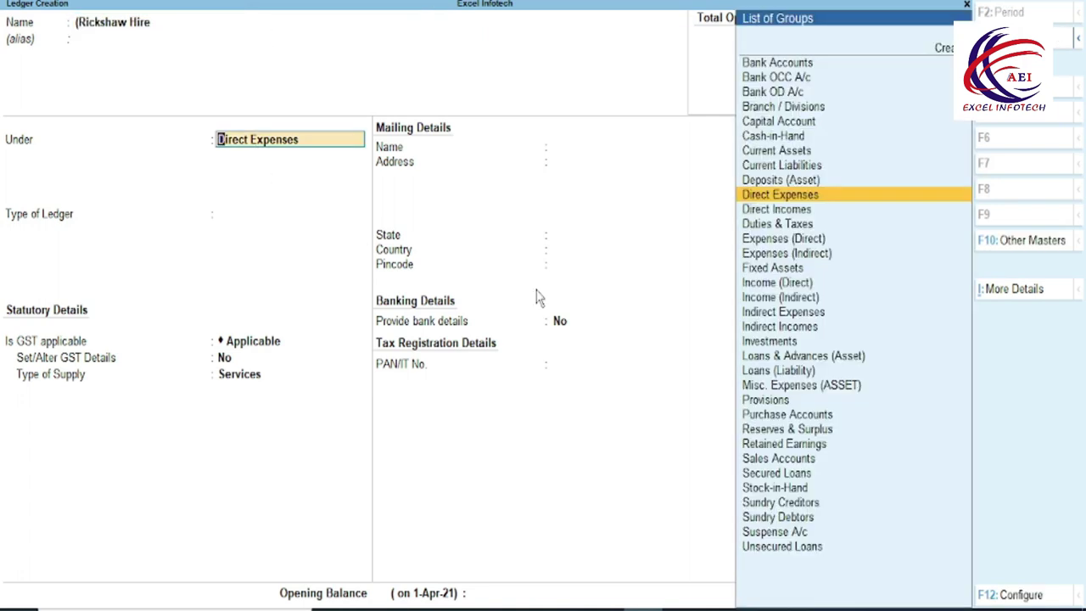
{"action": "key", "text": "Return"}
{"action": "key", "text": "Return"}
{"action": "key", "text": "Return"}
{"action": "key", "text": "Return"}
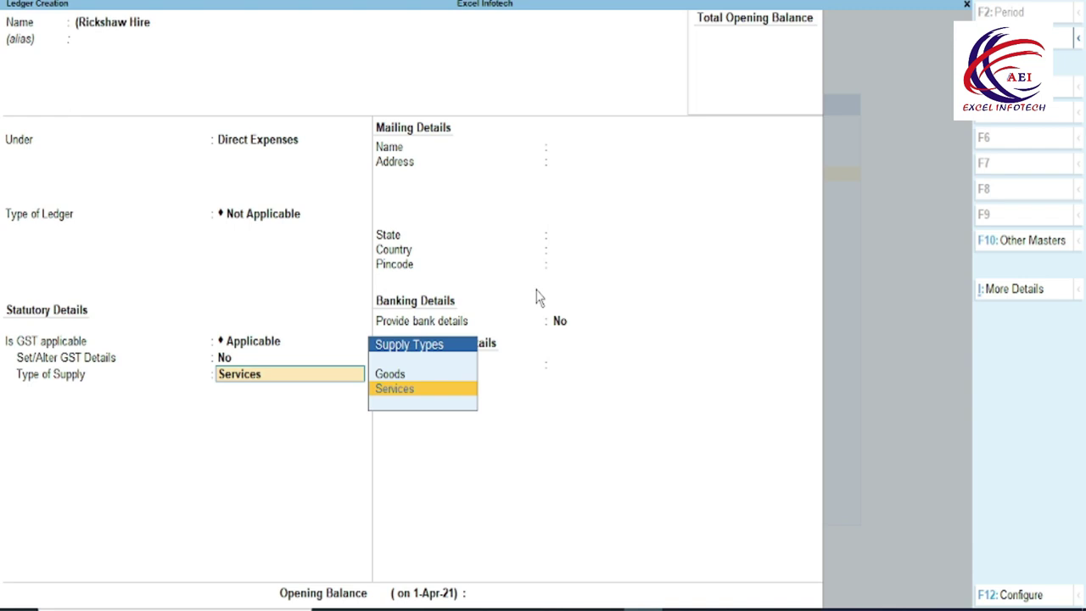
{"action": "key", "text": "Return"}
{"action": "key", "text": "Return"}
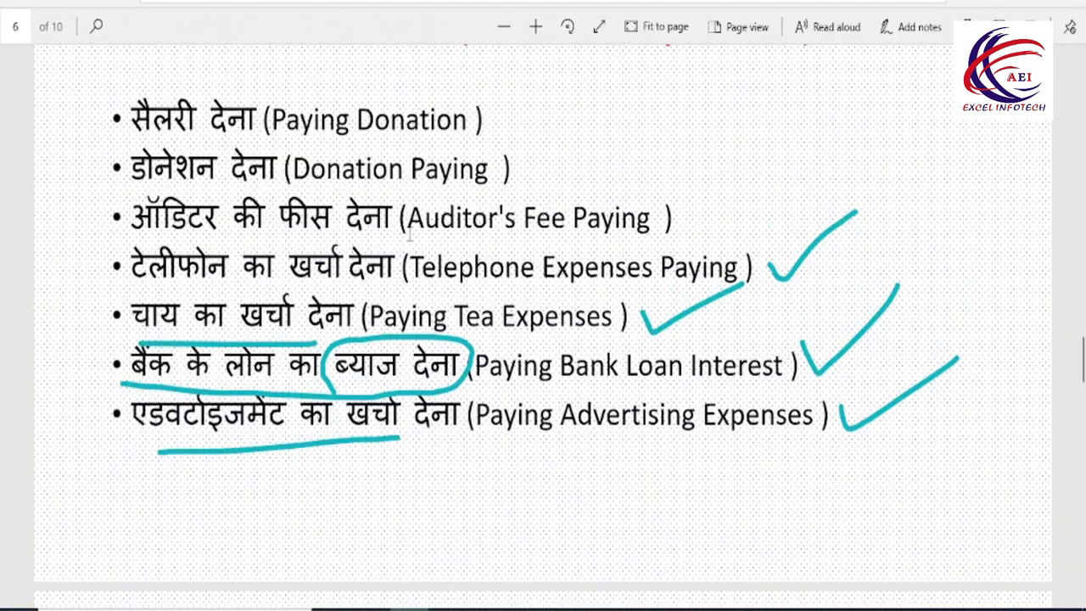
Create an 'Auditor's Fee Paying' ledger under Indirect Expenses, keeping Not Applicable and Services defaults
{"action": "left_click_drag", "start_coordinate": [409, 227], "coordinate": [642, 239]}
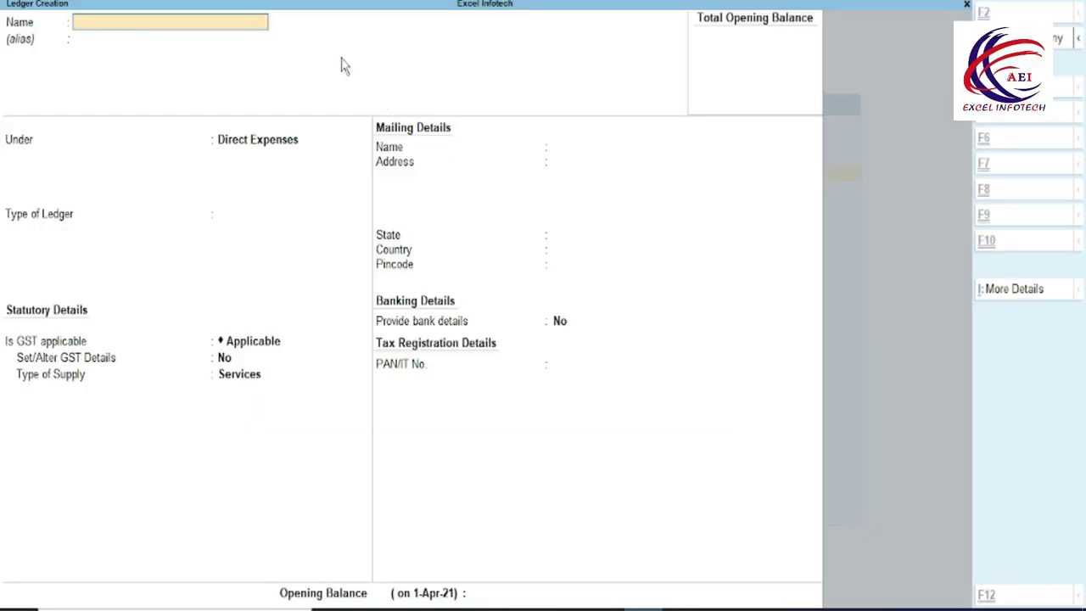
{"action": "key", "text": "ctrl+alt+v"}
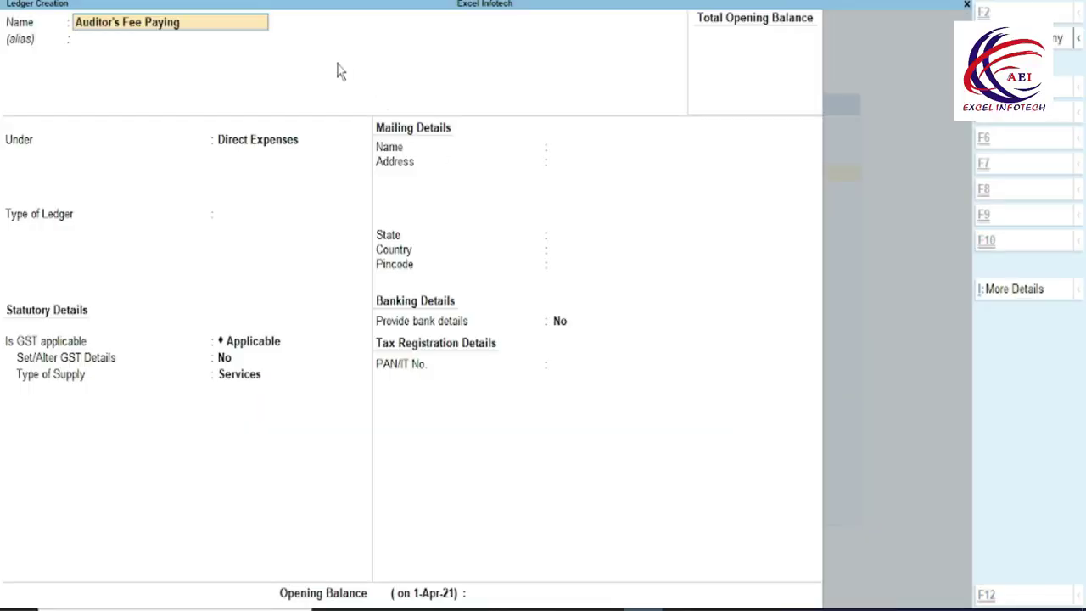
{"action": "key", "text": "Return"}
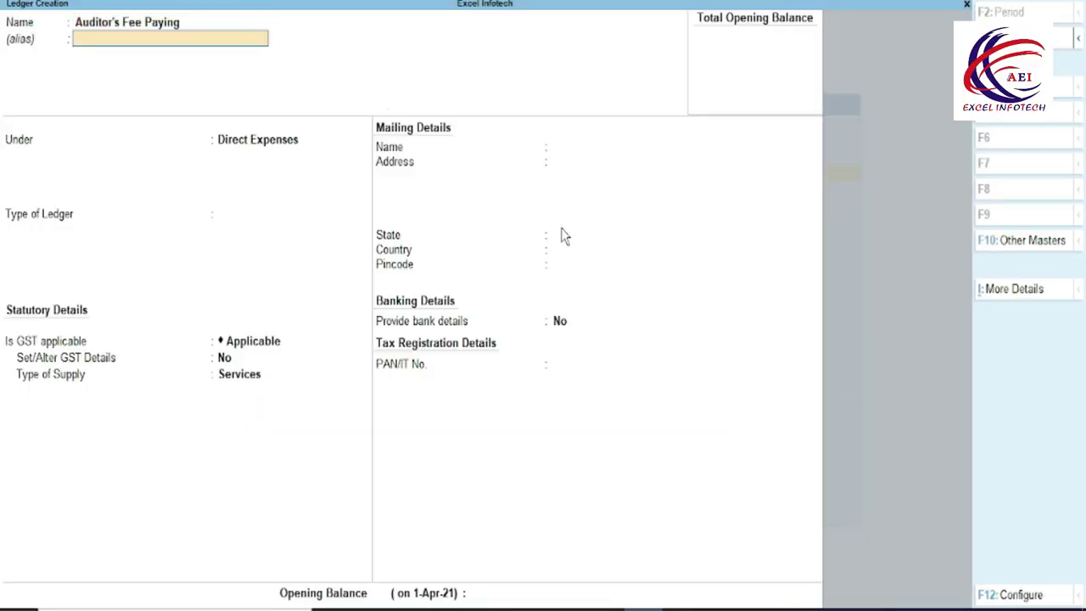
{"action": "key", "text": "Return"}
{"action": "key", "text": "BackSpace"}
{"action": "type", "text": "I"}
{"action": "key", "text": "Down"}
{"action": "key", "text": "Down"}
{"action": "key", "text": "Down"}
{"action": "key", "text": "Return"}
{"action": "key", "text": "Return"}
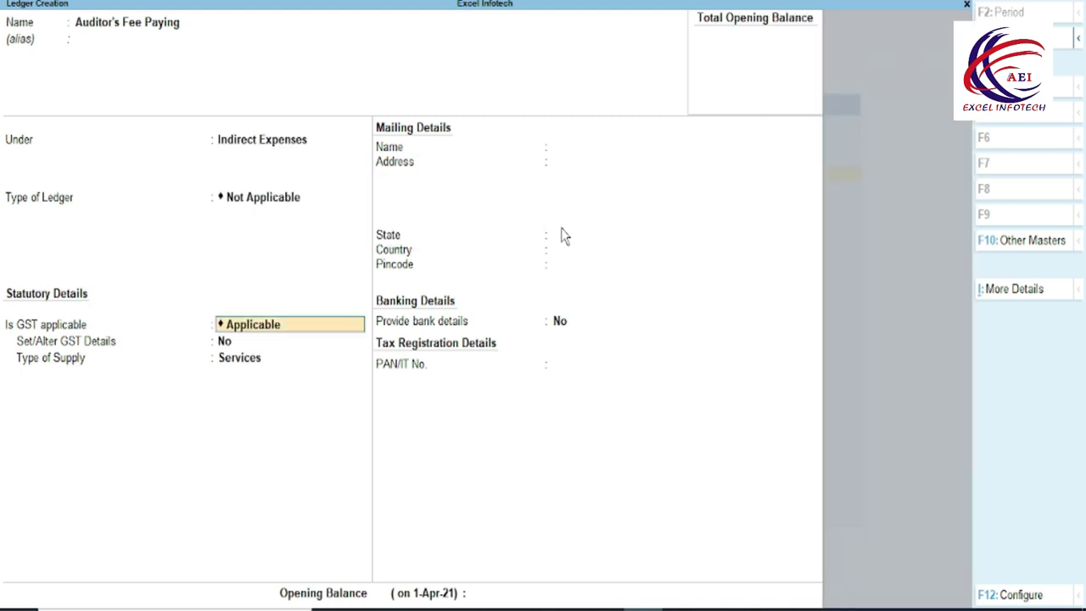
{"action": "key", "text": "Return"}
{"action": "key", "text": "Return"}
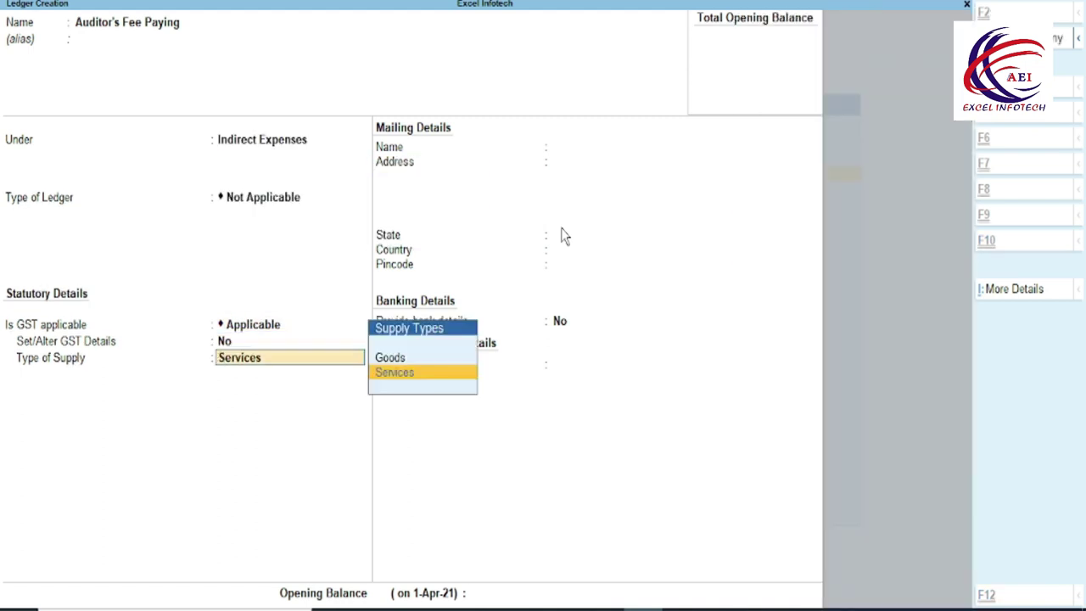
{"action": "key", "text": "ctrl+a"}
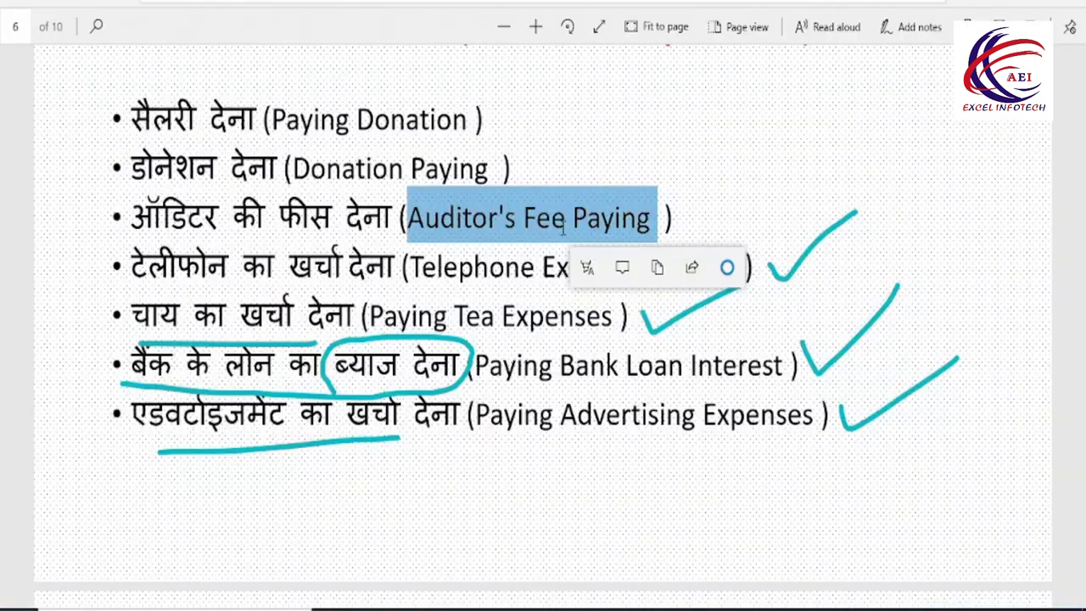
{"action": "left_click", "coordinate": [427, 297]}
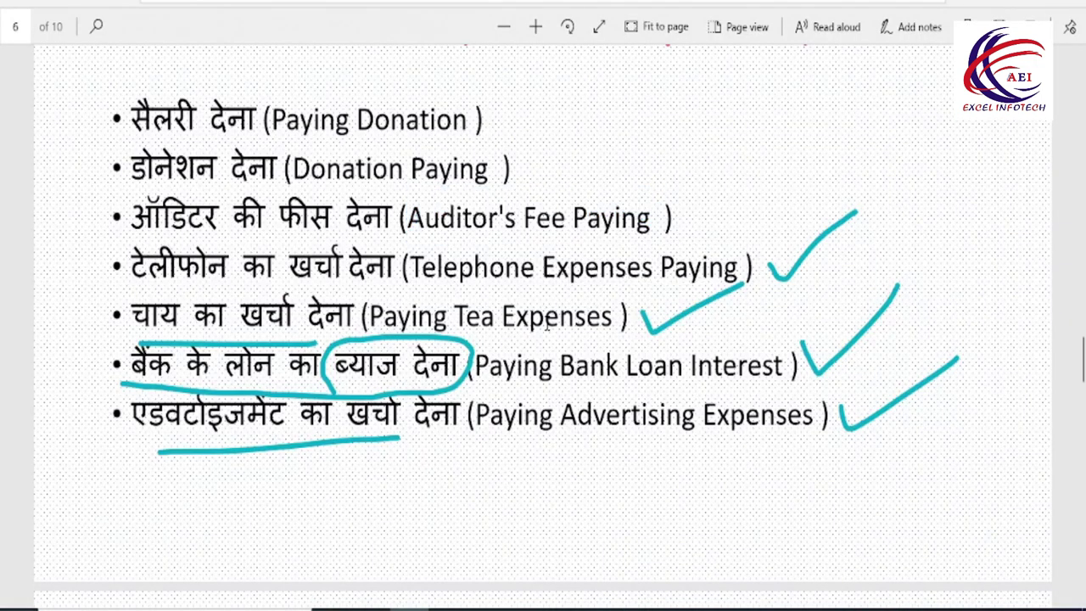
Create a 'Telephone Expenses' ledger with Services as the supply type and save it
{"action": "left_click_drag", "start_coordinate": [412, 268], "coordinate": [620, 270]}
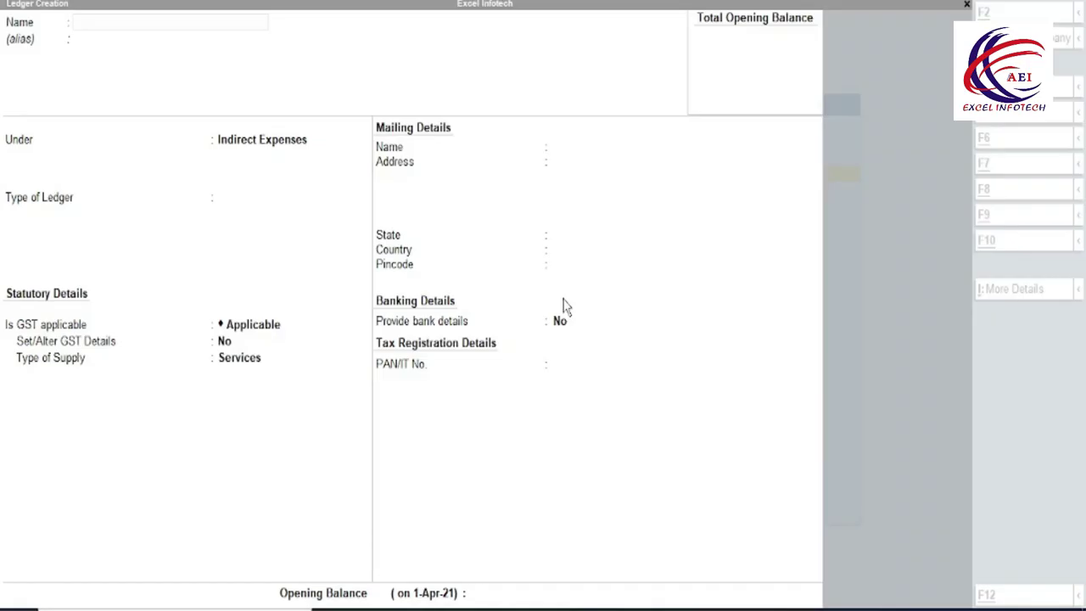
{"action": "key", "text": "ctrl+alt+v"}
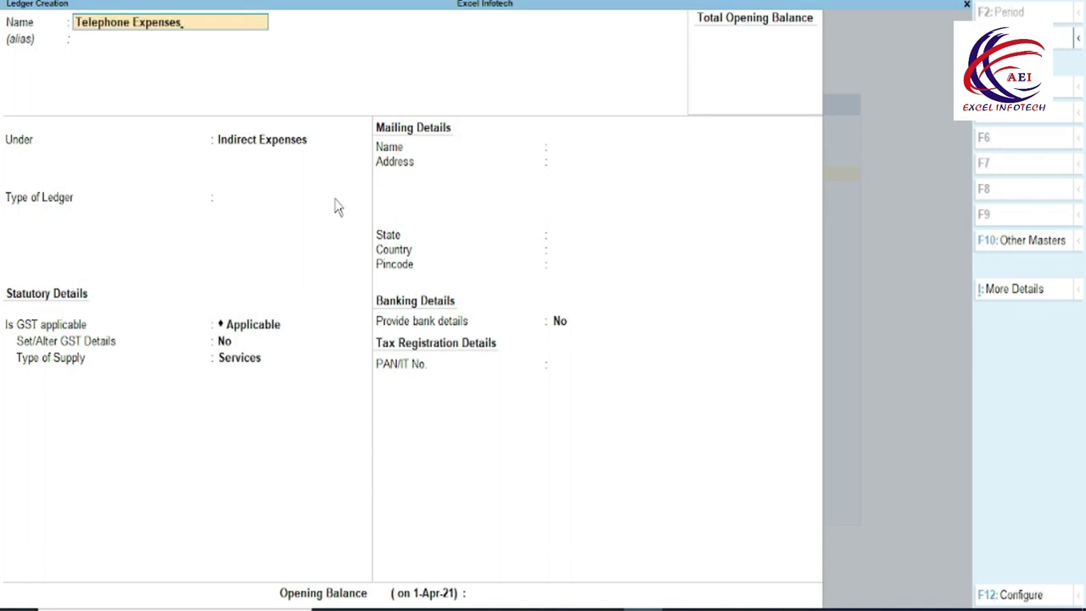
{"action": "key", "text": "Return"}
{"action": "key", "text": "Return"}
{"action": "key", "text": "Return"}
{"action": "key", "text": "Return"}
{"action": "key", "text": "Return"}
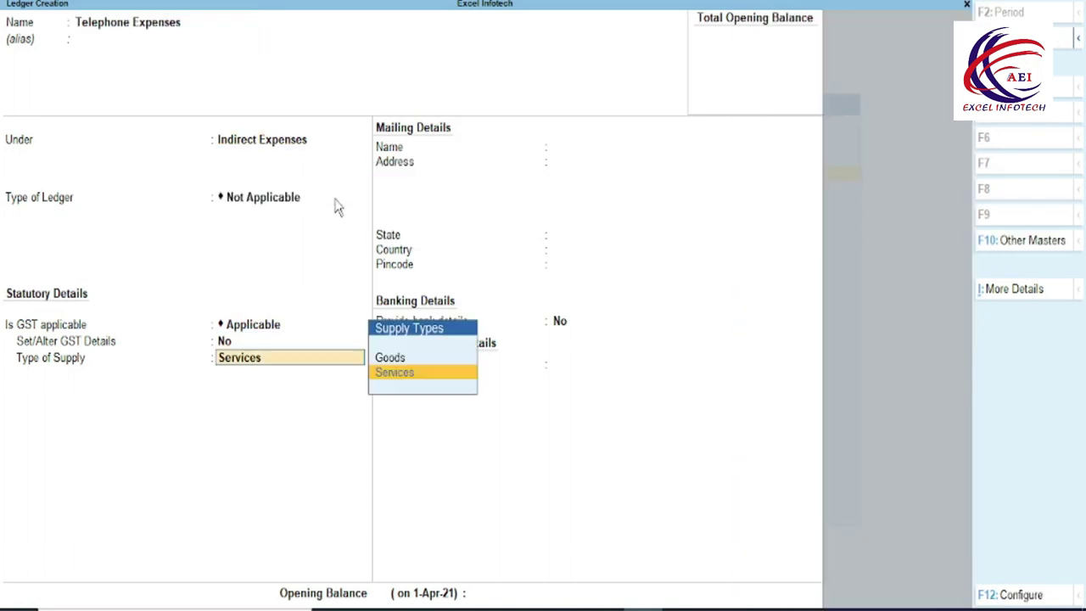
{"action": "key", "text": "Return"}
{"action": "key", "text": "Return"}
{"action": "key", "text": "y"}
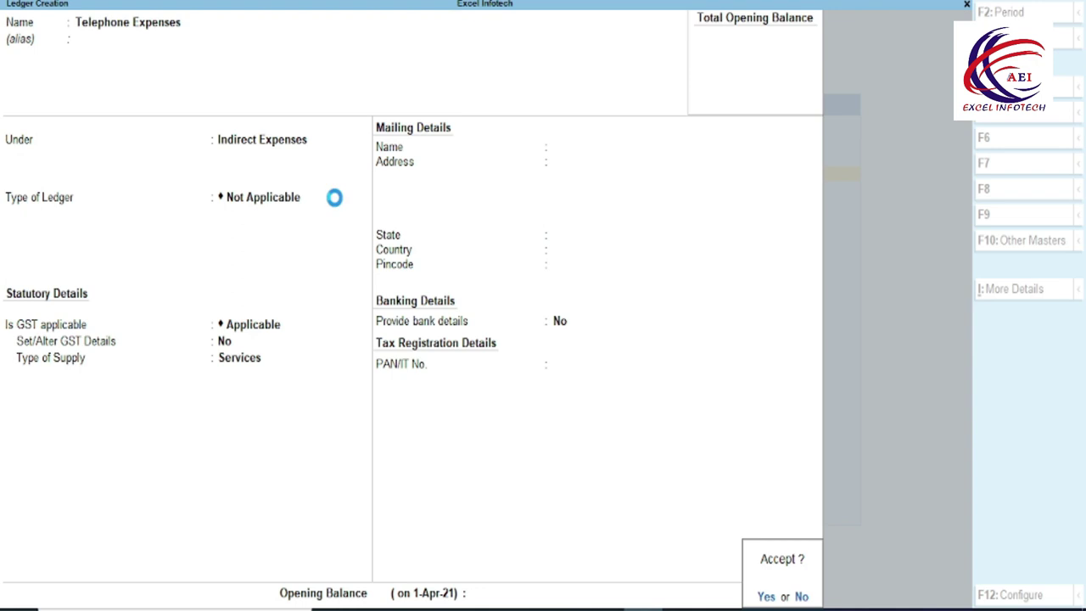
Scroll the notes PDF down to the Direct Income examples
{"action": "key", "text": "alt+Tab"}
{"action": "scroll", "coordinate": [300, 284], "scroll_direction": "down", "scroll_amount": 5}
{"action": "scroll", "coordinate": [300, 286], "scroll_direction": "down", "scroll_amount": 8}
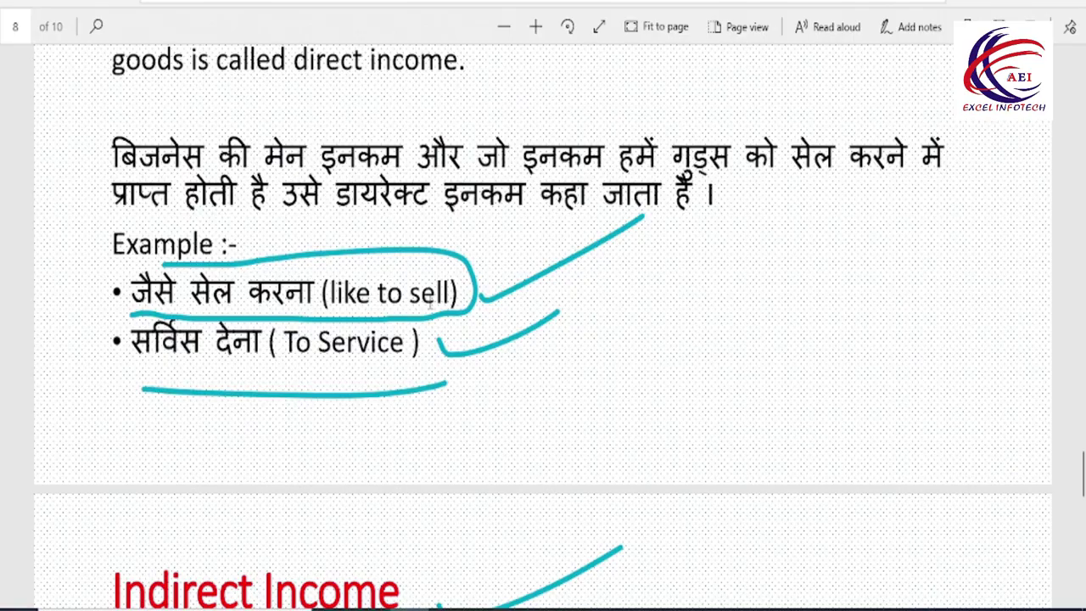
Create a 'Sale A/c' ledger under Sales Accounts, accepting the default field values
{"action": "key", "text": "alt+Tab"}
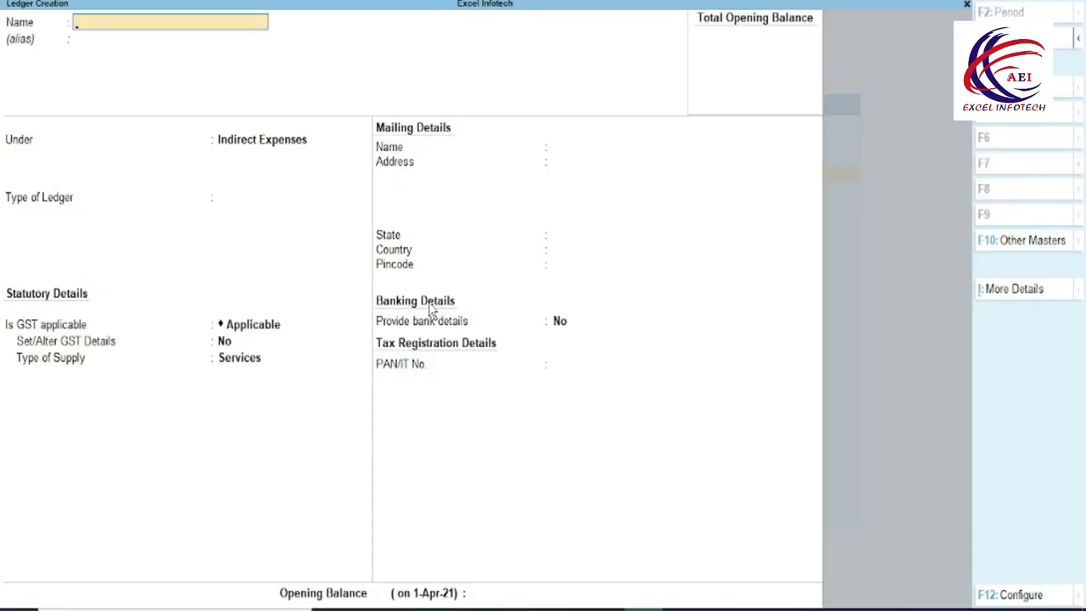
{"action": "type", "text": "Sale A/c"}
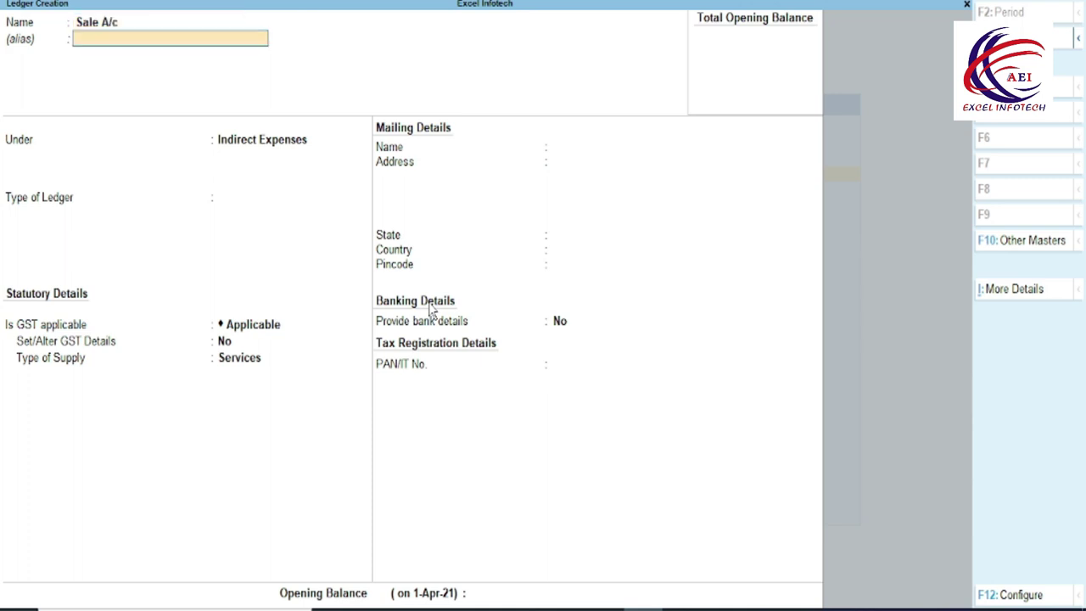
{"action": "key", "text": "Return"}
{"action": "type", "text": "S"}
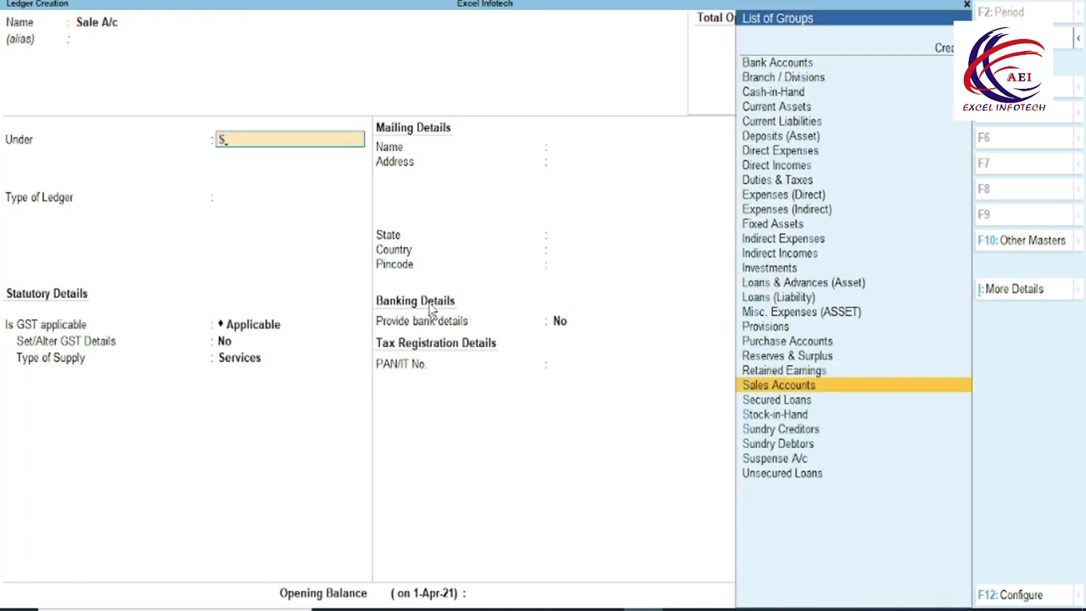
{"action": "key", "text": "Return"}
{"action": "key", "text": "Return"}
{"action": "key", "text": "Return"}
{"action": "key", "text": "Return"}
{"action": "key", "text": "Return"}
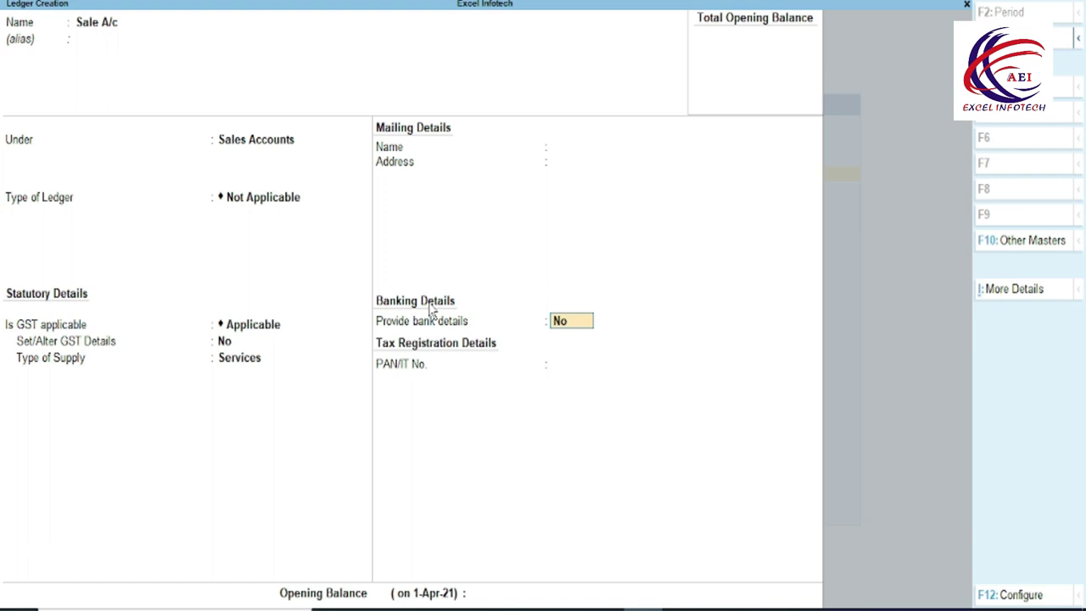
{"action": "key", "text": "Return"}
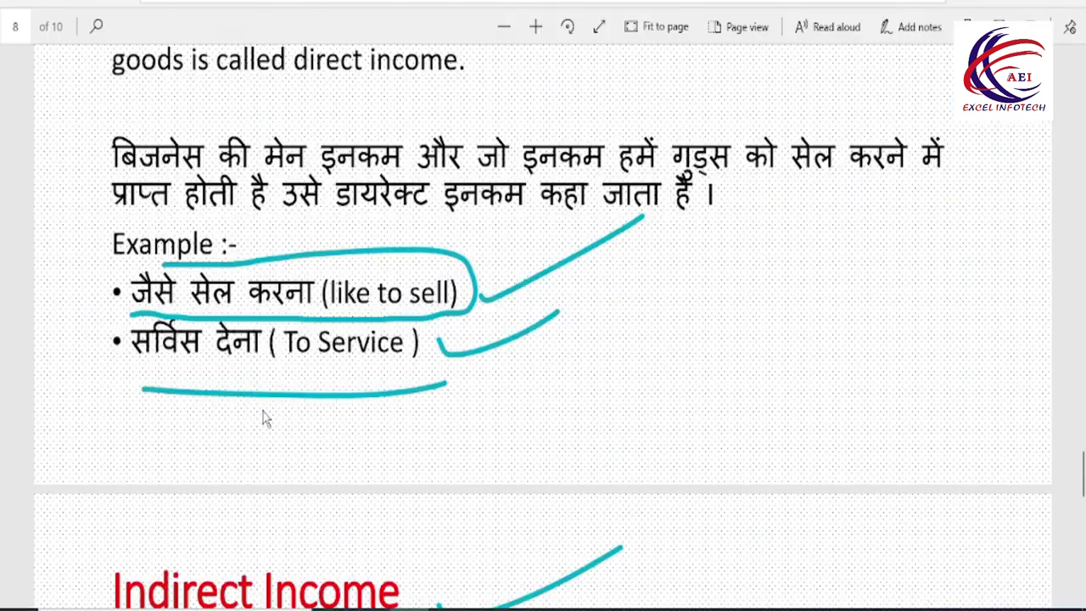
{"action": "left_click_drag", "start_coordinate": [321, 348], "coordinate": [406, 348]}
{"action": "key", "text": "alt+Tab"}
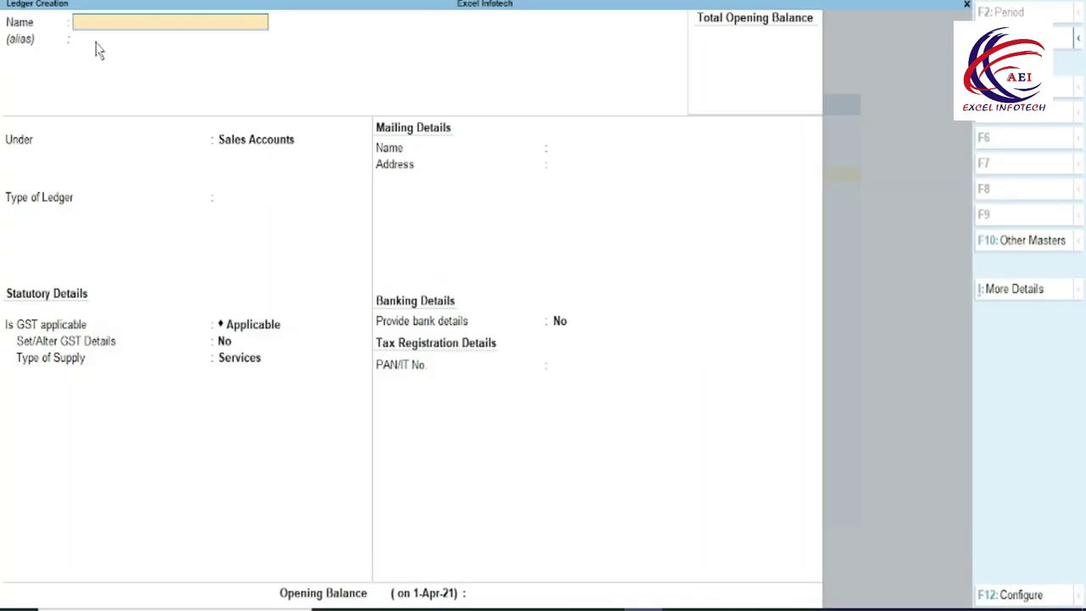
Create an 'Audit Fee' ledger under the Direct Incomes group and save it
{"action": "type", "text": "Audit Fee"}
{"action": "key", "text": "Return"}
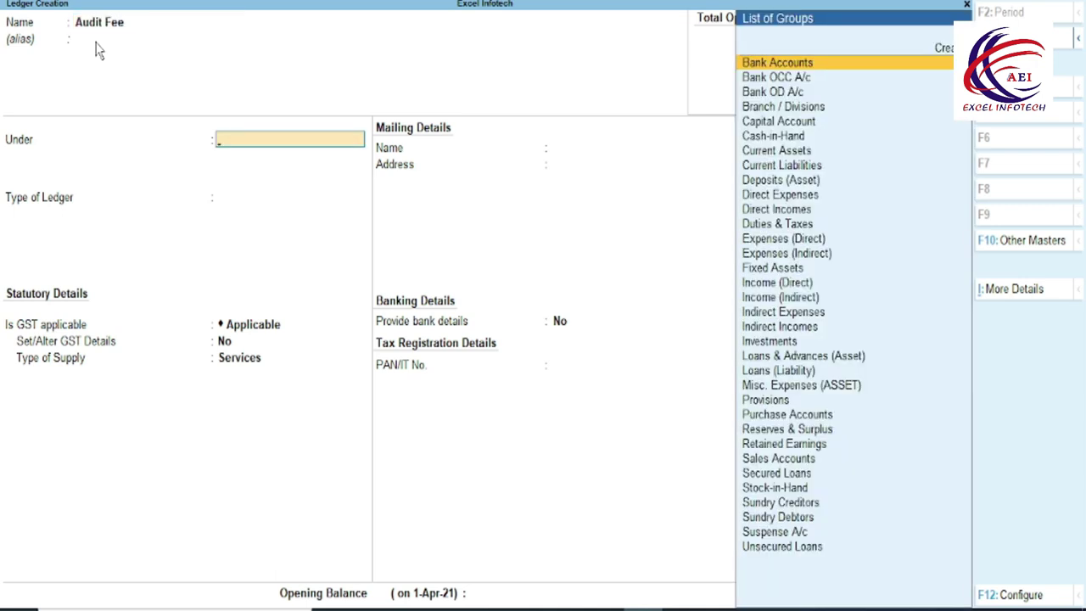
{"action": "type", "text": "D"}
{"action": "key", "text": "Down"}
{"action": "key", "text": "Down"}
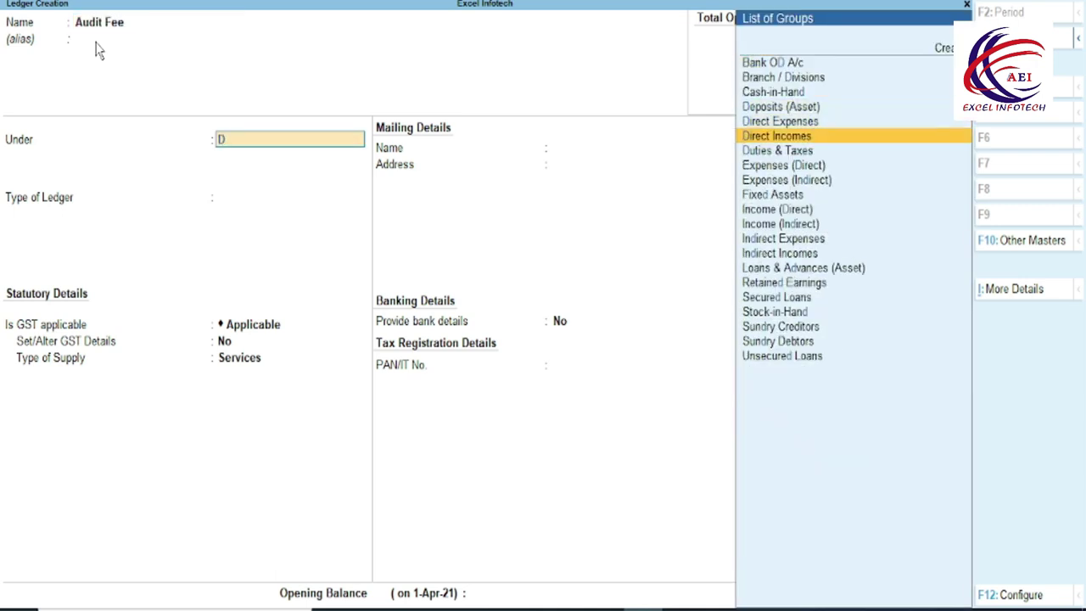
{"action": "key", "text": "Return"}
{"action": "key", "text": "Return"}
{"action": "key", "text": "Return"}
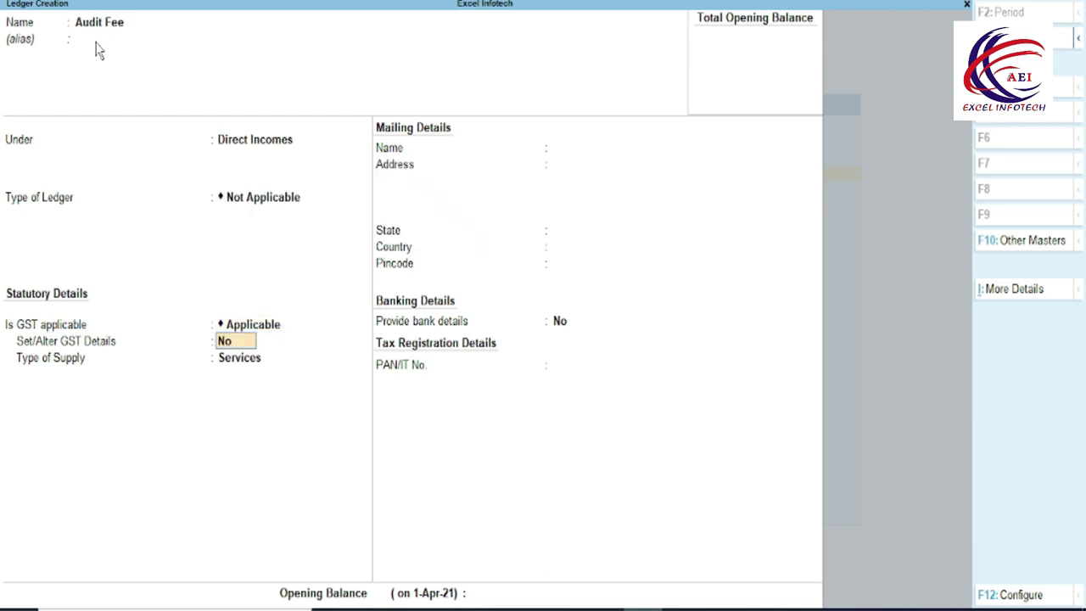
{"action": "key", "text": "ctrl+a"}
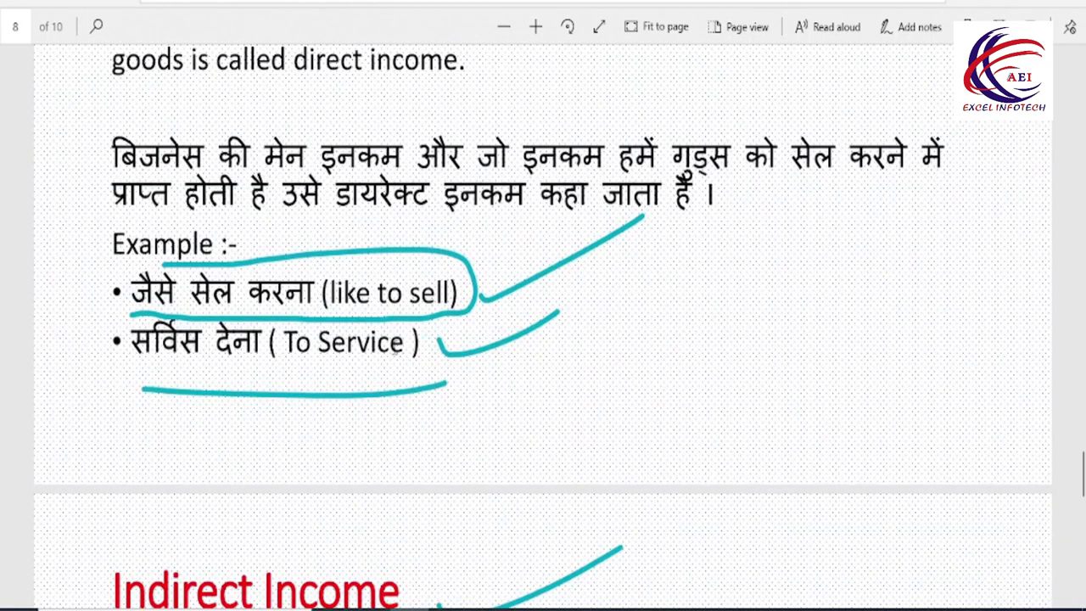
Scroll the notes to the Indirect Income examples and take 'Discount Receive' as the next ledger name
{"action": "scroll", "coordinate": [393, 346], "scroll_direction": "down", "scroll_amount": 5}
{"action": "scroll", "coordinate": [350, 246], "scroll_direction": "down", "scroll_amount": 2}
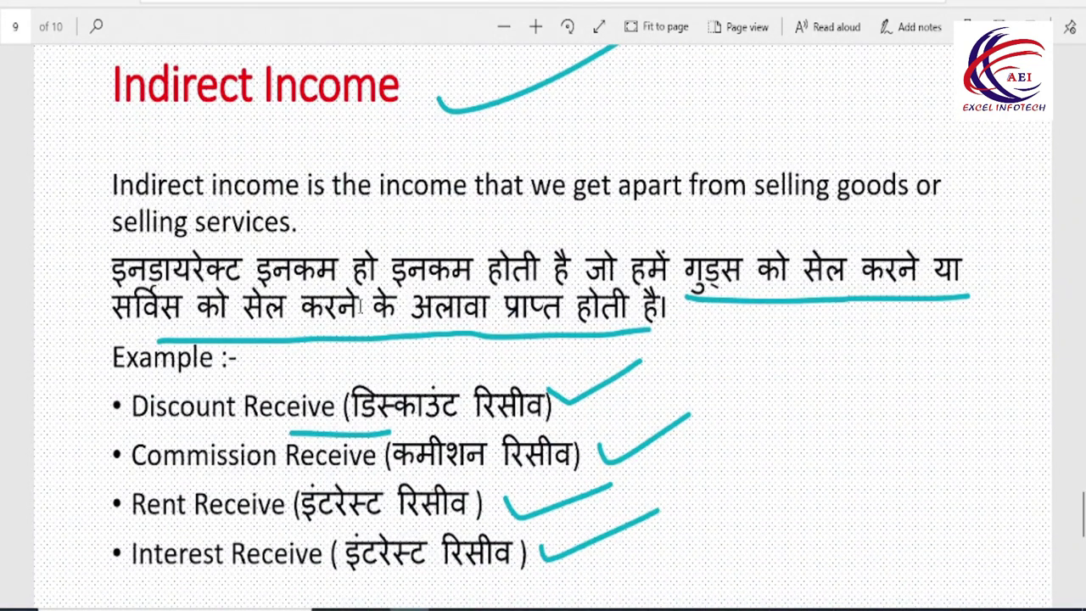
{"action": "triple_click", "coordinate": [282, 400]}
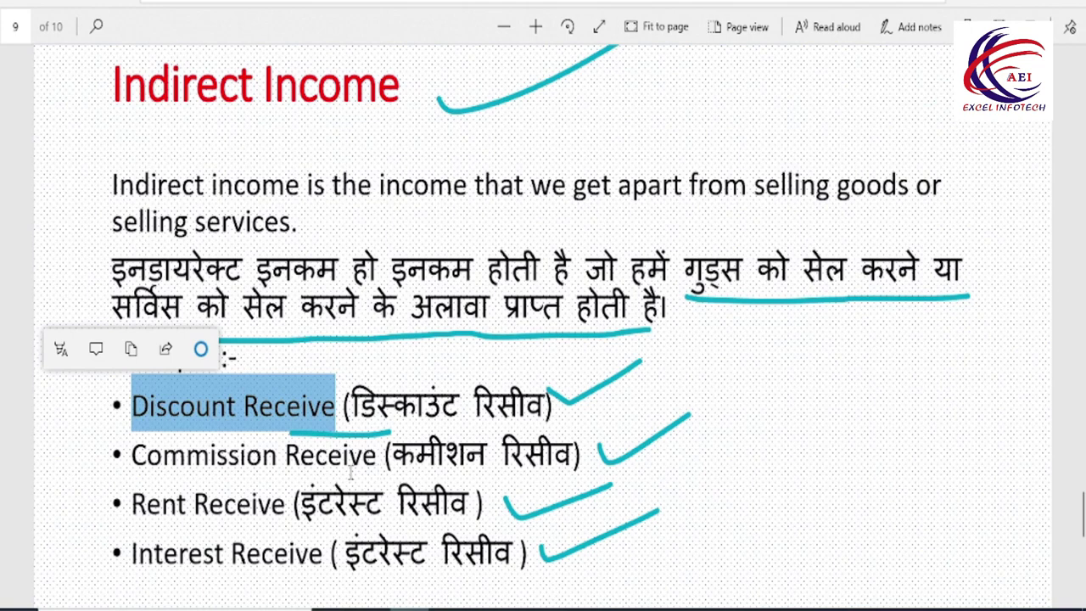
{"action": "key", "text": "alt+Tab"}
Save a 'Discount Receive' ledger under Indirect Incomes with default field values
{"action": "key", "text": "ctrl+alt+v"}
{"action": "key", "text": "Return"}
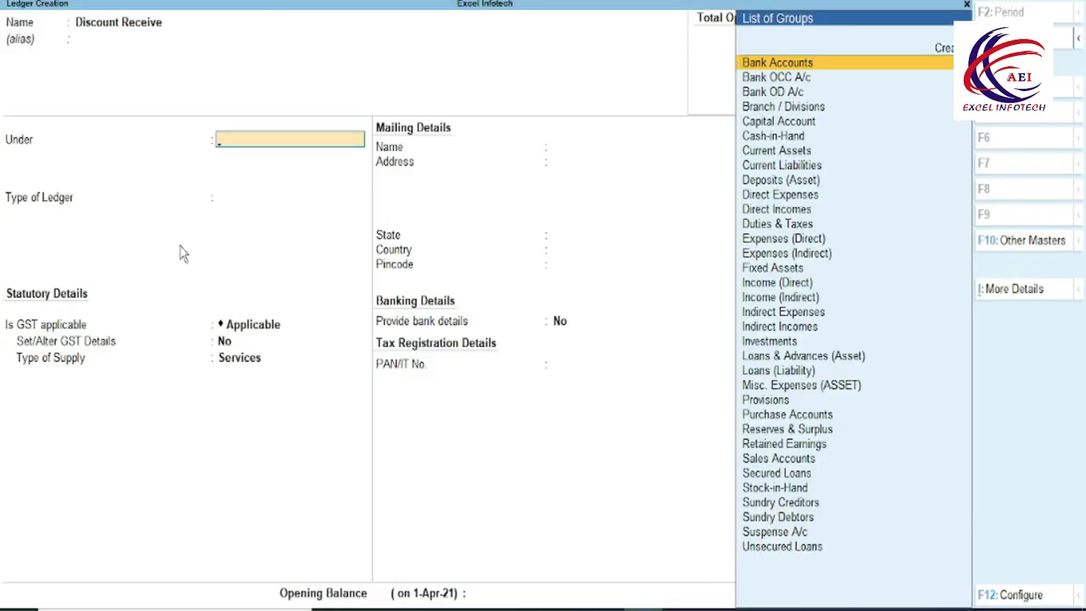
{"action": "type", "text": "i"}
{"action": "key", "text": "Down"}
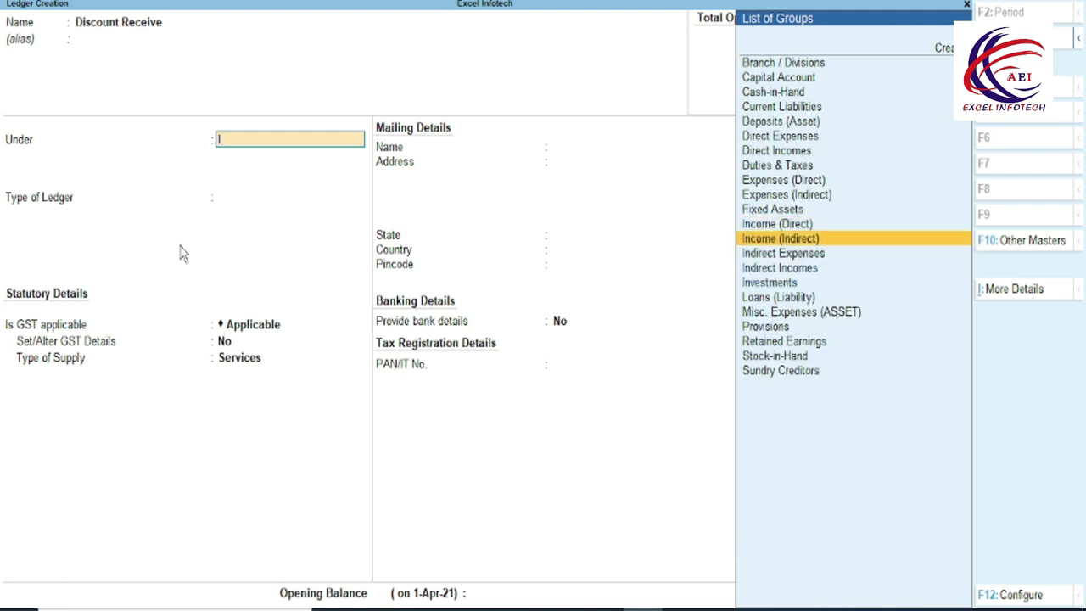
{"action": "key", "text": "Down"}
{"action": "key", "text": "Down"}
{"action": "key", "text": "Return"}
{"action": "key", "text": "Return"}
{"action": "key", "text": "Return"}
{"action": "key", "text": "Return"}
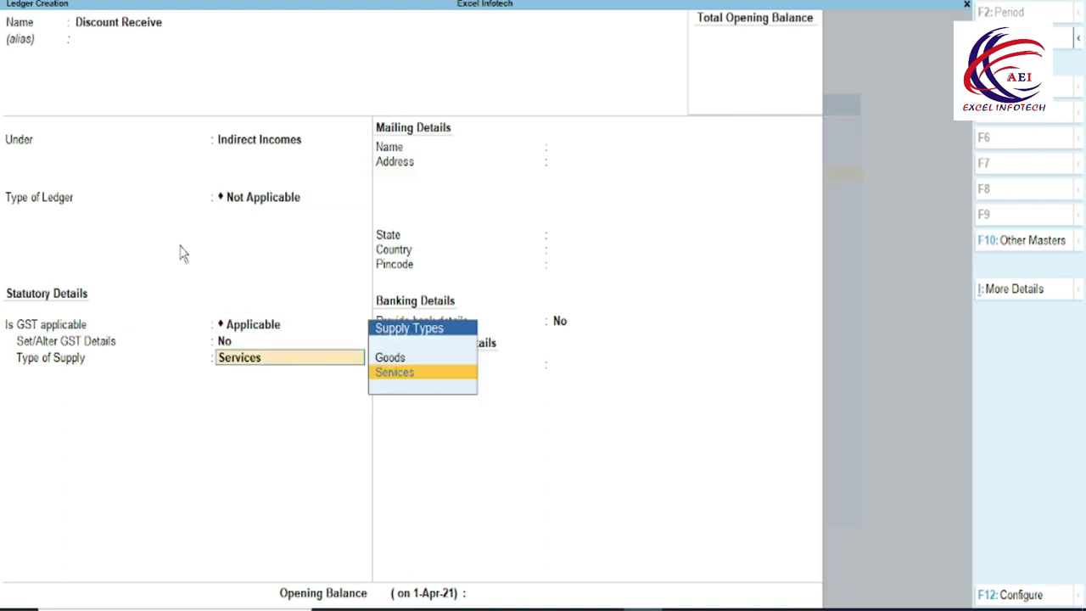
{"action": "key", "text": "Return"}
{"action": "key", "text": "Return"}
{"action": "key", "text": "Return"}
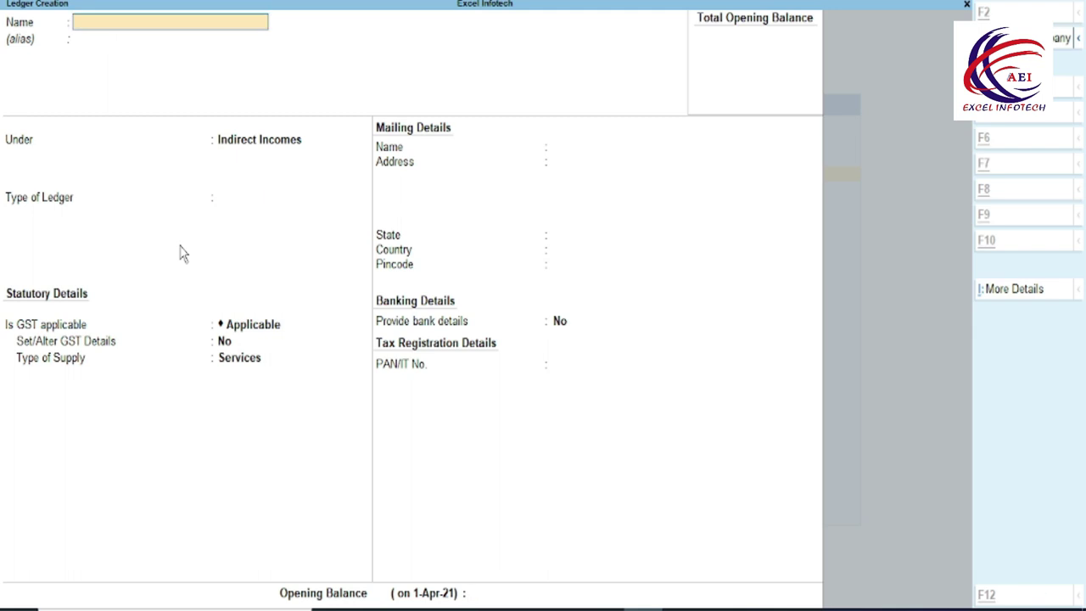
{"action": "key", "text": "alt+Tab"}
Copy 'Commission Receive' from the notes and paste it as the next ledger name
{"action": "scroll", "coordinate": [189, 451], "scroll_direction": "down", "scroll_amount": 1}
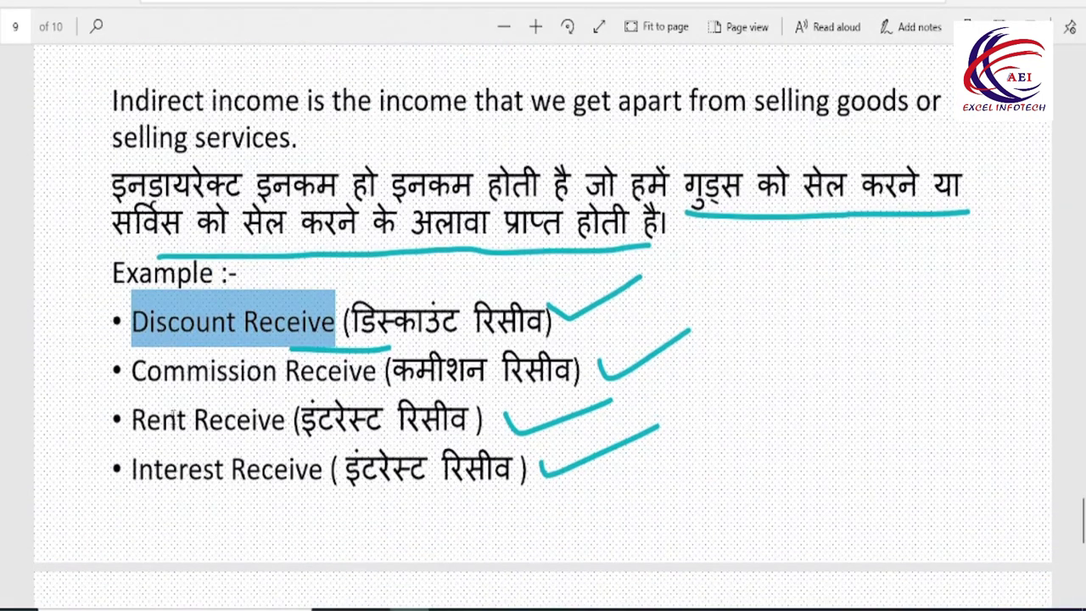
{"action": "left_click_drag", "start_coordinate": [133, 375], "coordinate": [379, 376]}
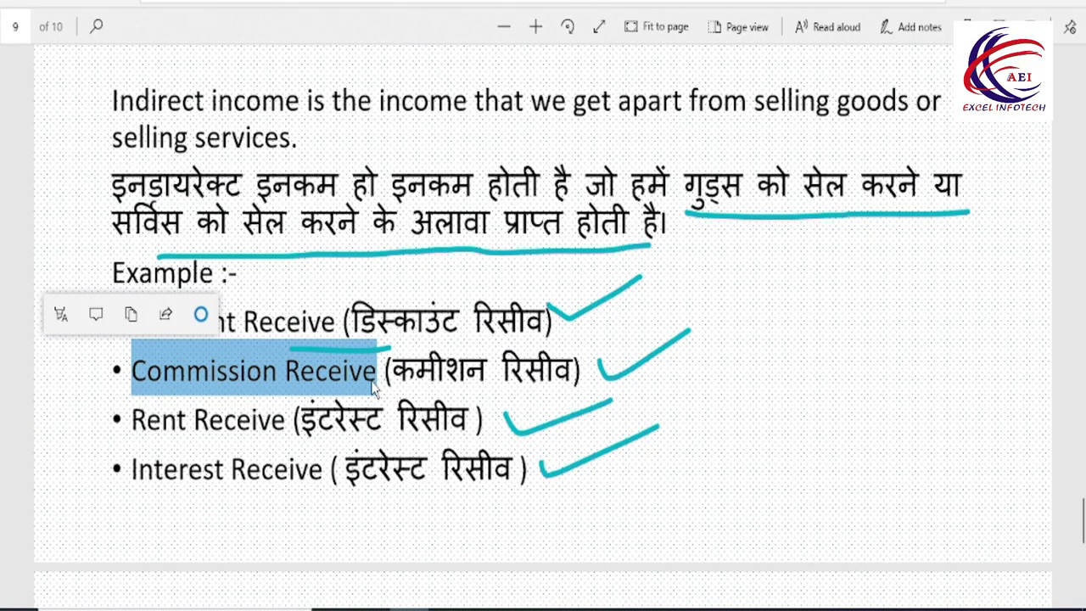
{"action": "key", "text": "alt+Tab"}
{"action": "key", "text": "ctrl+alt+v"}
Save Commission Receive under Indirect Incomes and begin leaving ledger creation
{"action": "key", "text": "Return"}
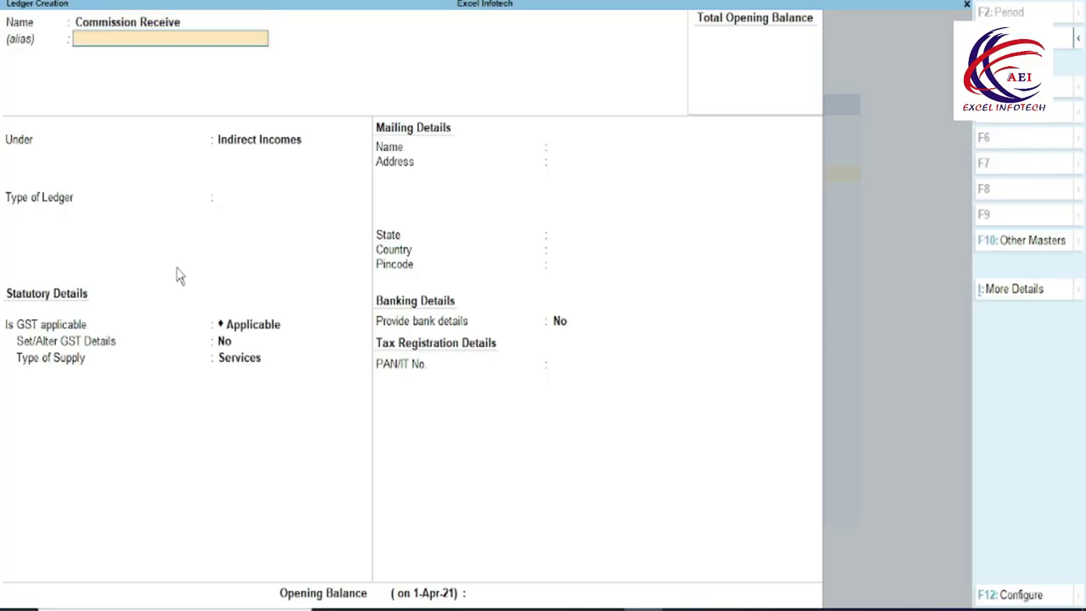
{"action": "key", "text": "Return"}
{"action": "key", "text": "Return"}
{"action": "key", "text": "Return"}
{"action": "key", "text": "Return"}
{"action": "key", "text": "Return"}
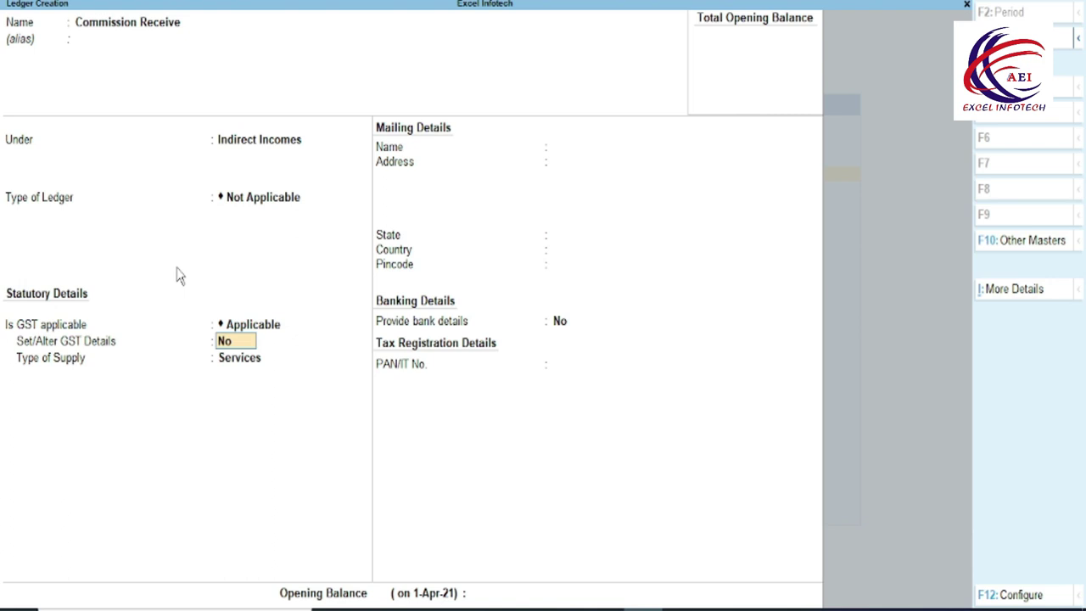
{"action": "key", "text": "Return"}
{"action": "key", "text": "Return"}
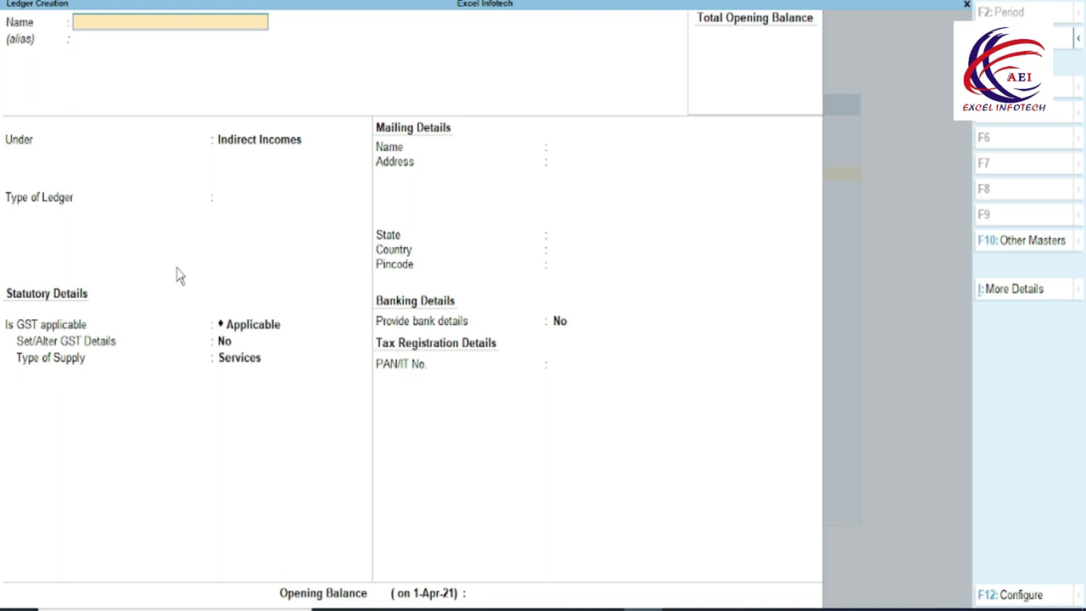
{"action": "key", "text": "Escape"}
Quit ledger creation and open the Alter ledger list from the Gateway of Tally
{"action": "key", "text": "y"}
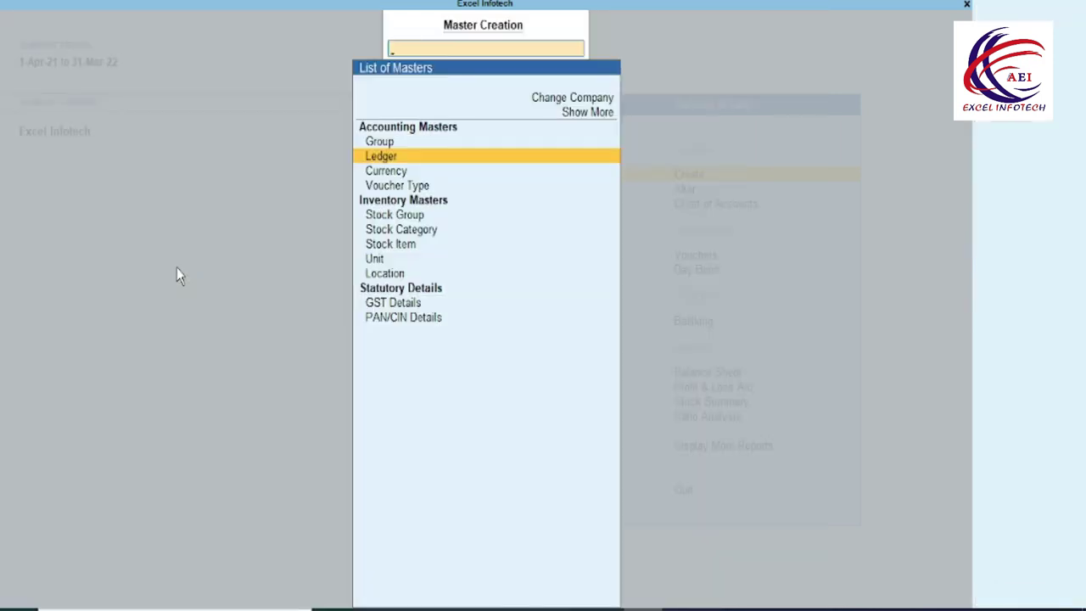
{"action": "key", "text": "Escape"}
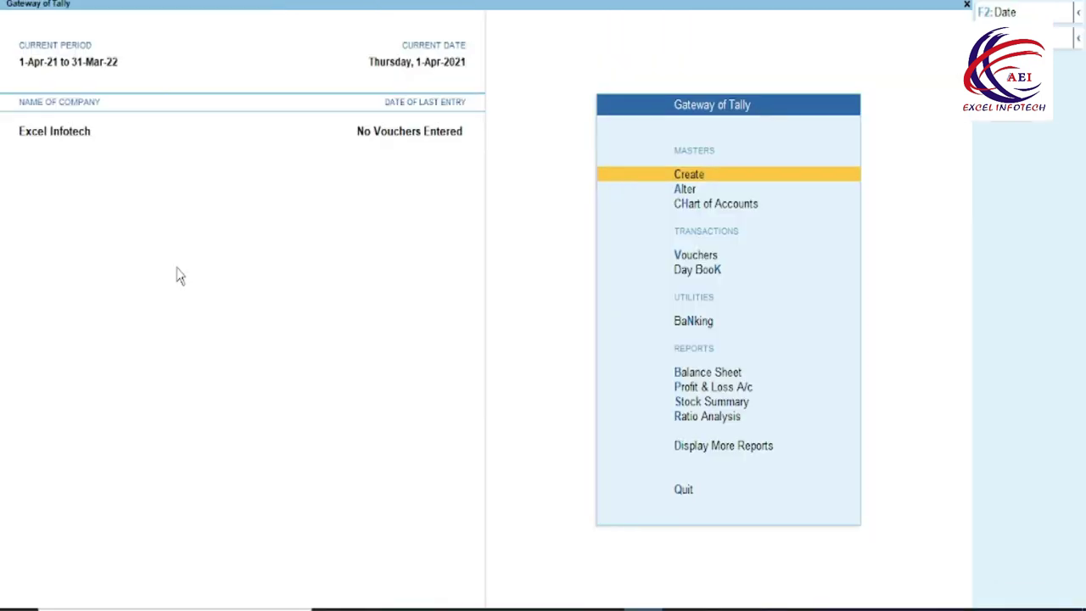
{"action": "key", "text": "Down"}
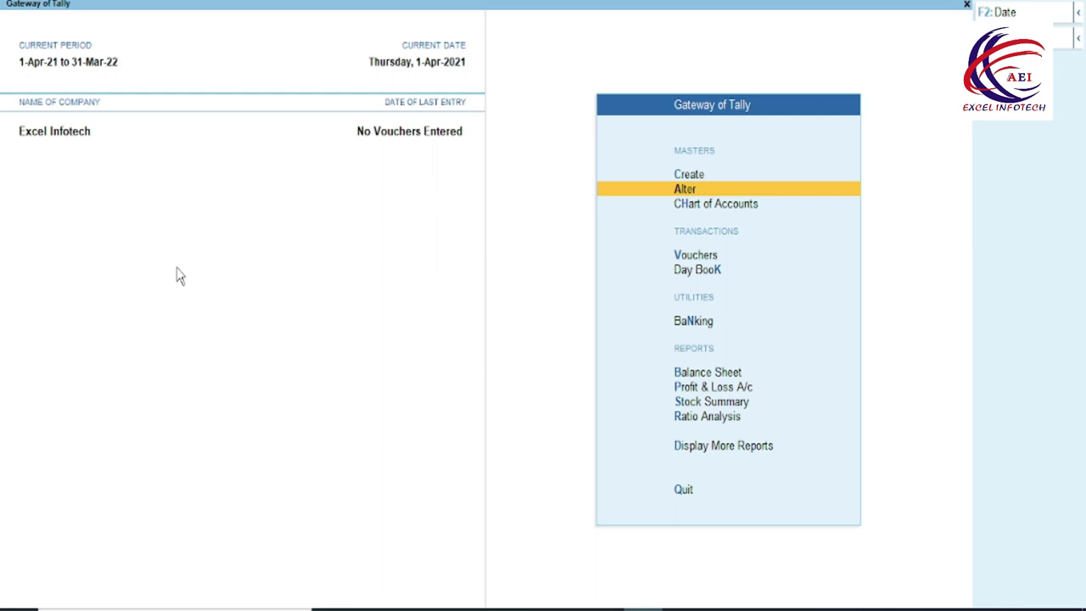
{"action": "key", "text": "Return"}
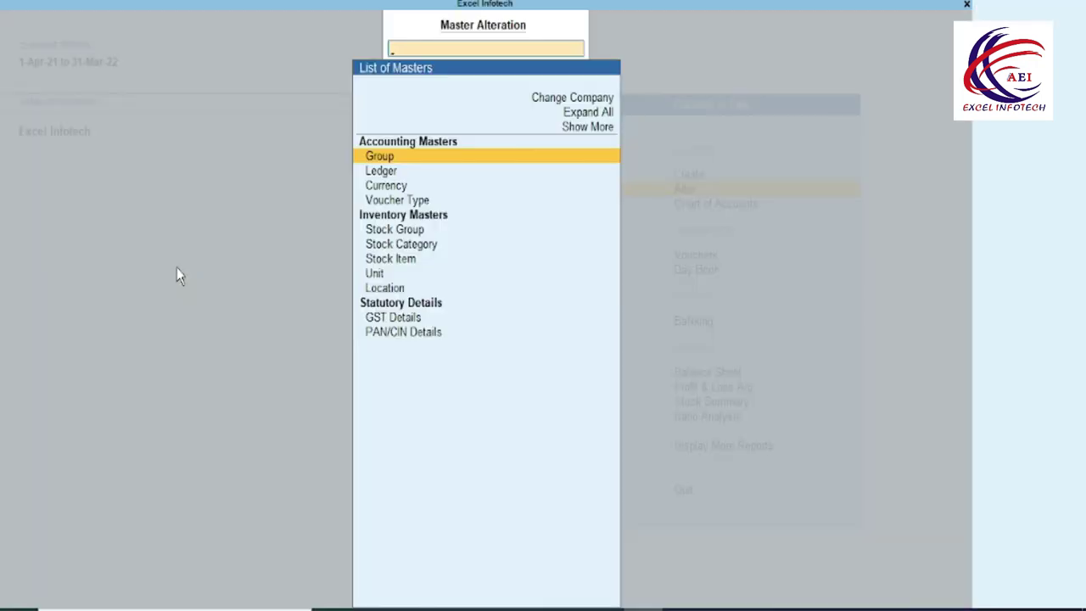
{"action": "key", "text": "Down"}
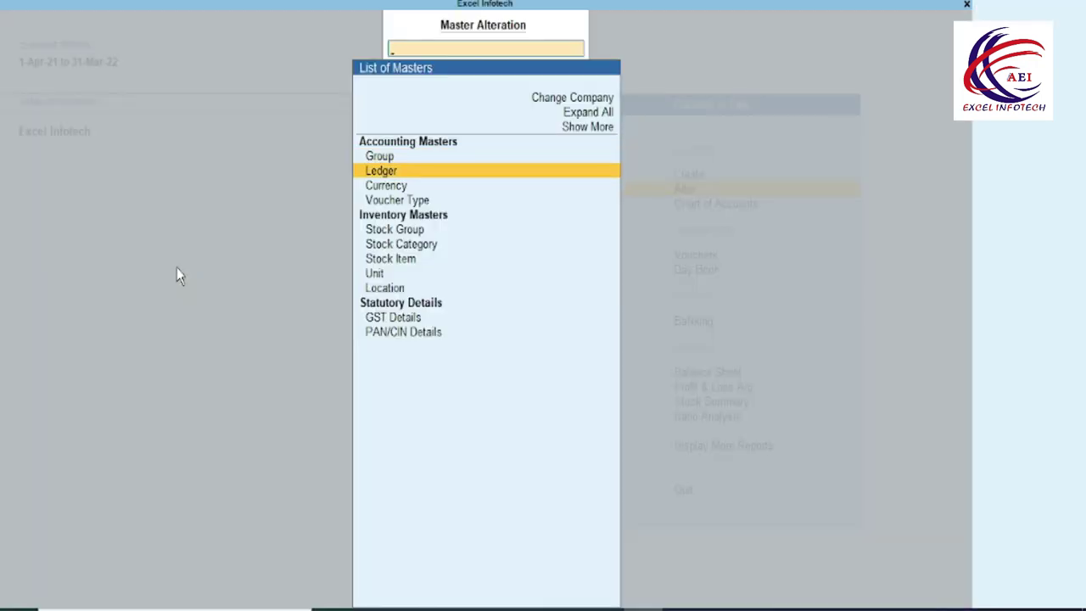
{"action": "key", "text": "Return"}
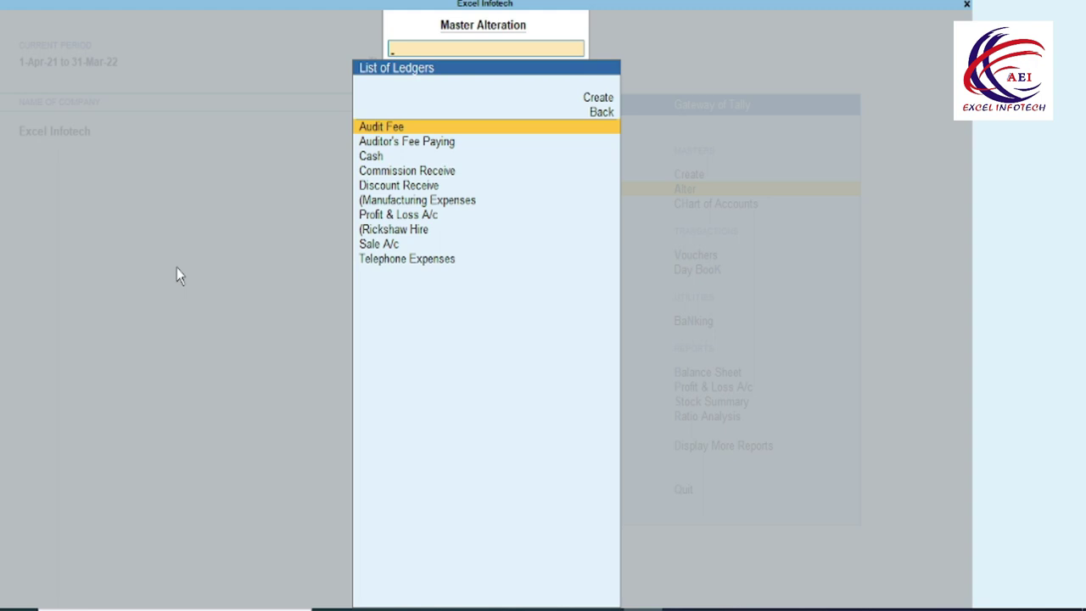
{"action": "key", "text": "Return"}
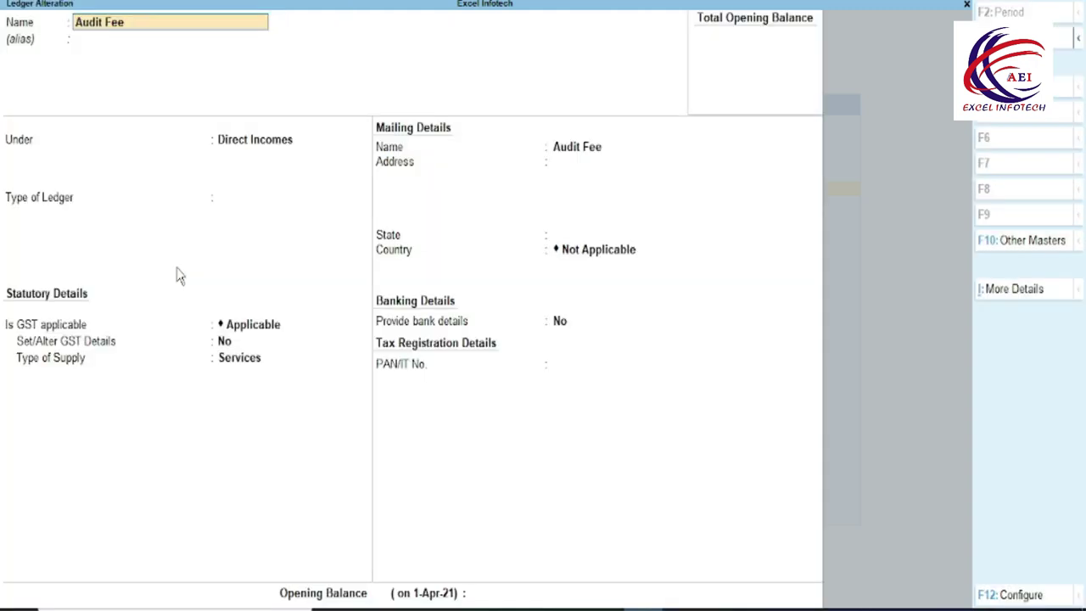
{"action": "key", "text": "Return"}
{"action": "key", "text": "Return"}
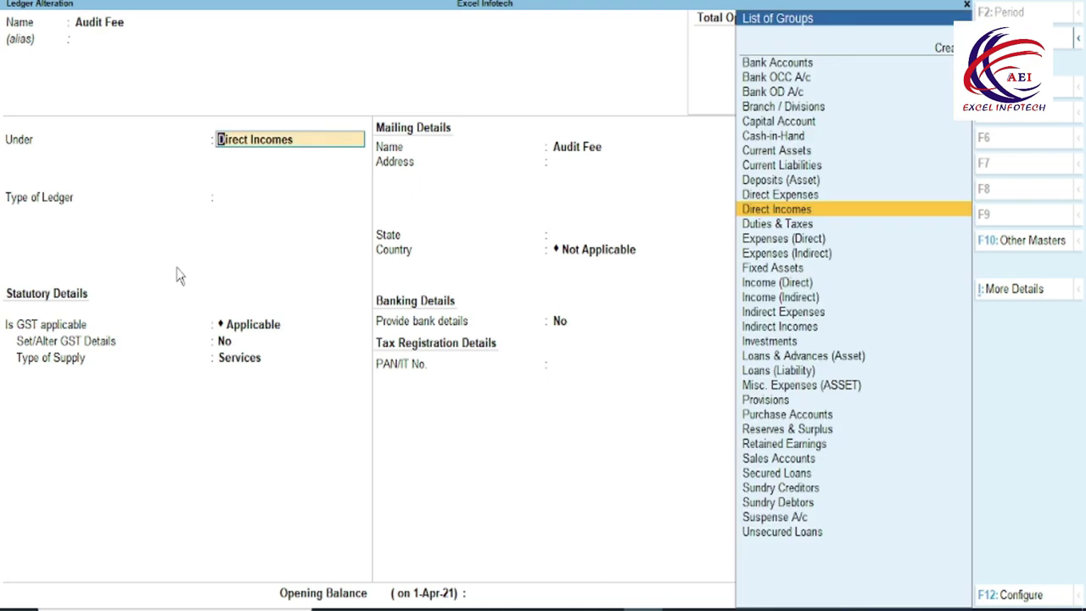
{"action": "key", "text": "Up"}
{"action": "key", "text": "Down"}
{"action": "key", "text": "Return"}
{"action": "key", "text": "Return"}
{"action": "key", "text": "Return"}
{"action": "key", "text": "Return"}
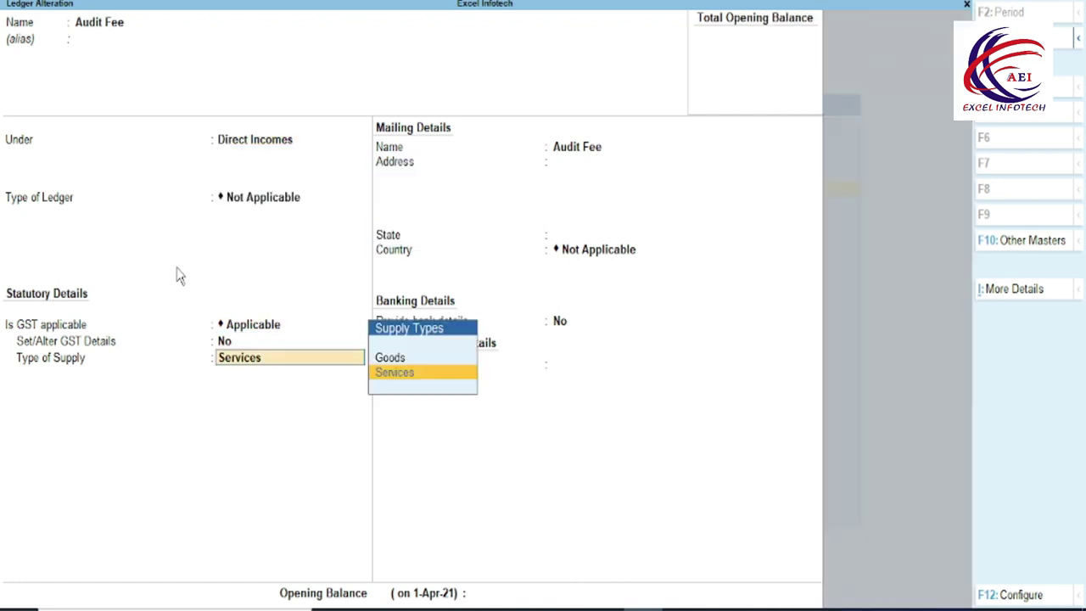
{"action": "key", "text": "Return"}
{"action": "key", "text": "Return"}
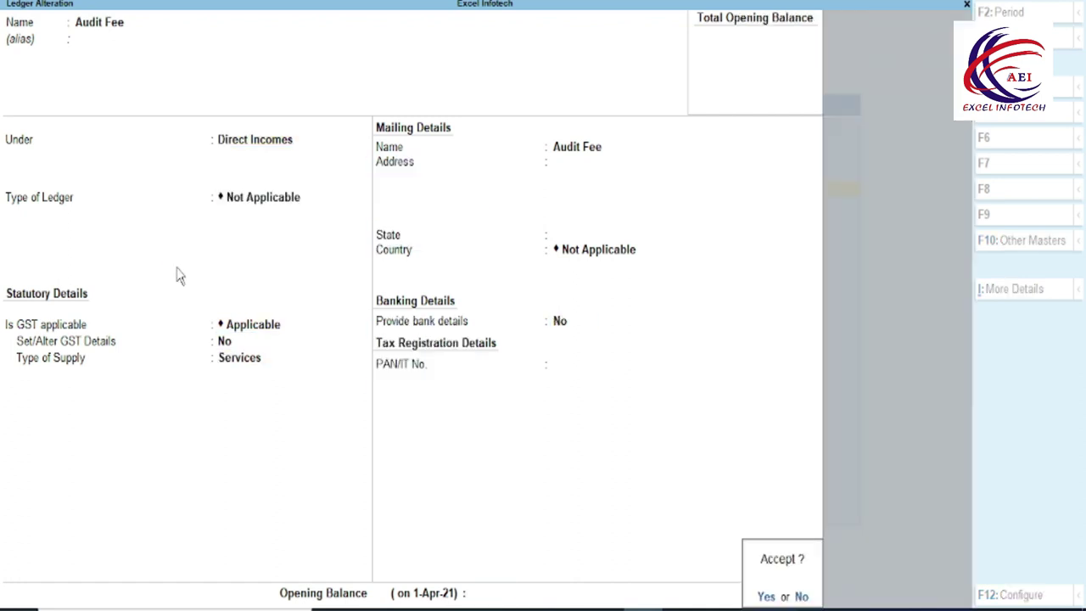
{"action": "key", "text": "Return"}
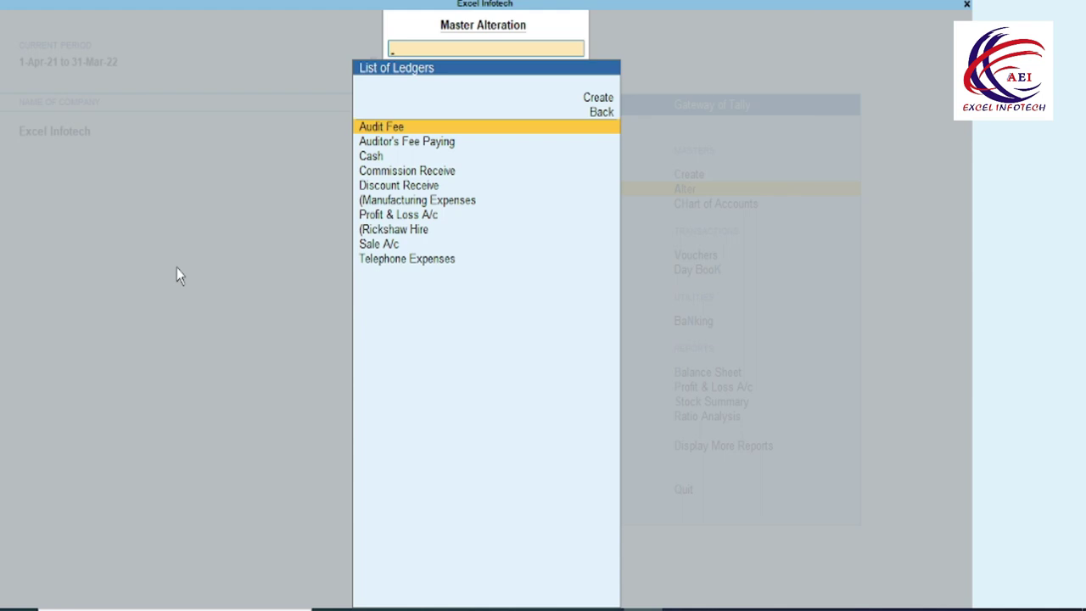
Delete the Audit Fee ledger from Ledger Alteration with Alt+D, confirming Yes
{"action": "key", "text": "Return"}
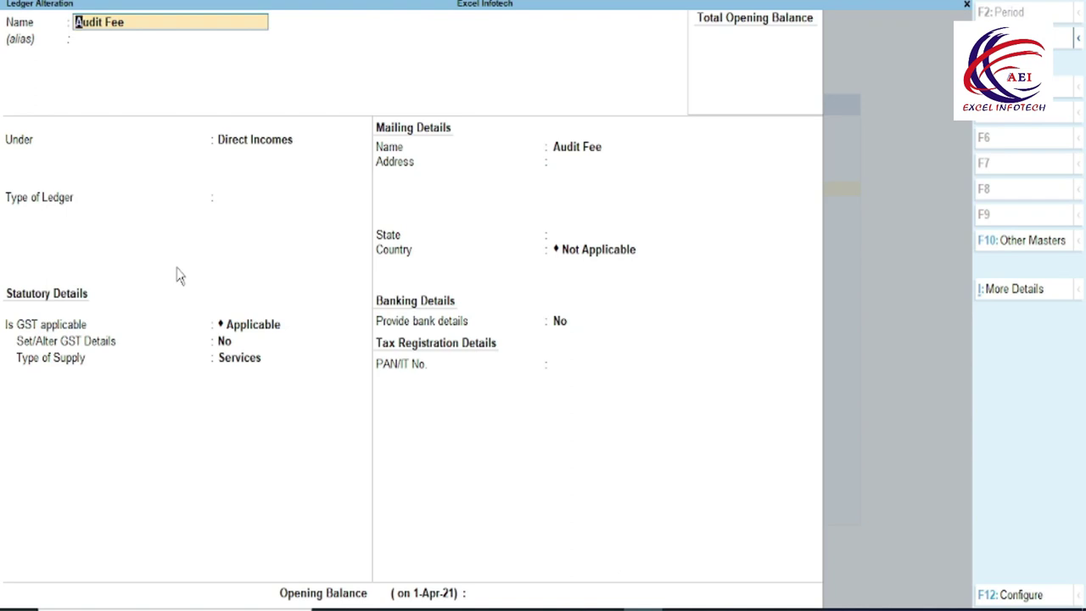
{"action": "key", "text": "ctrl"}
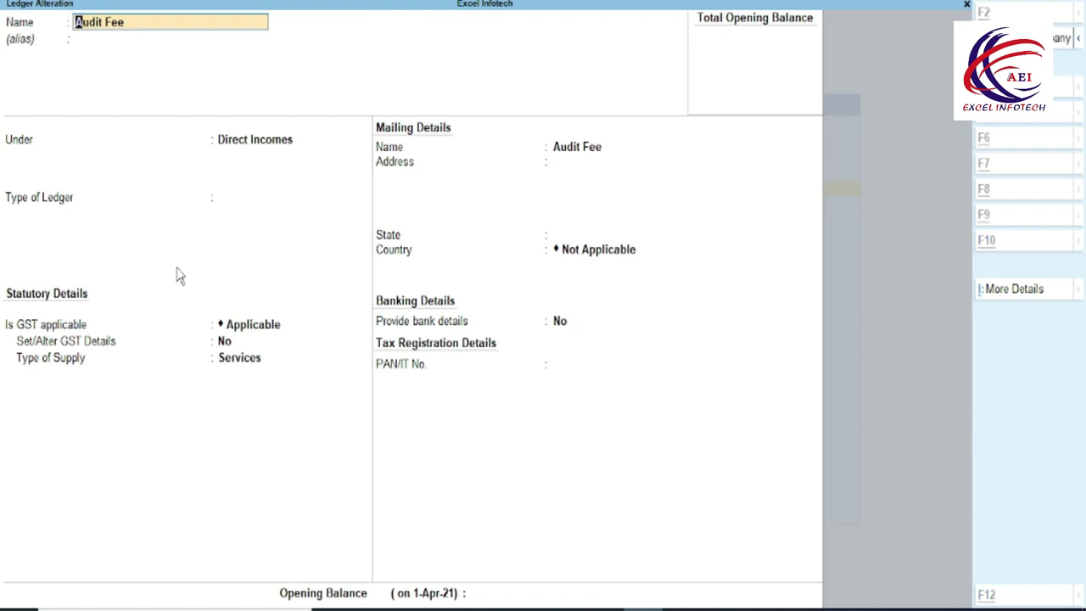
{"action": "key", "text": "alt+d"}
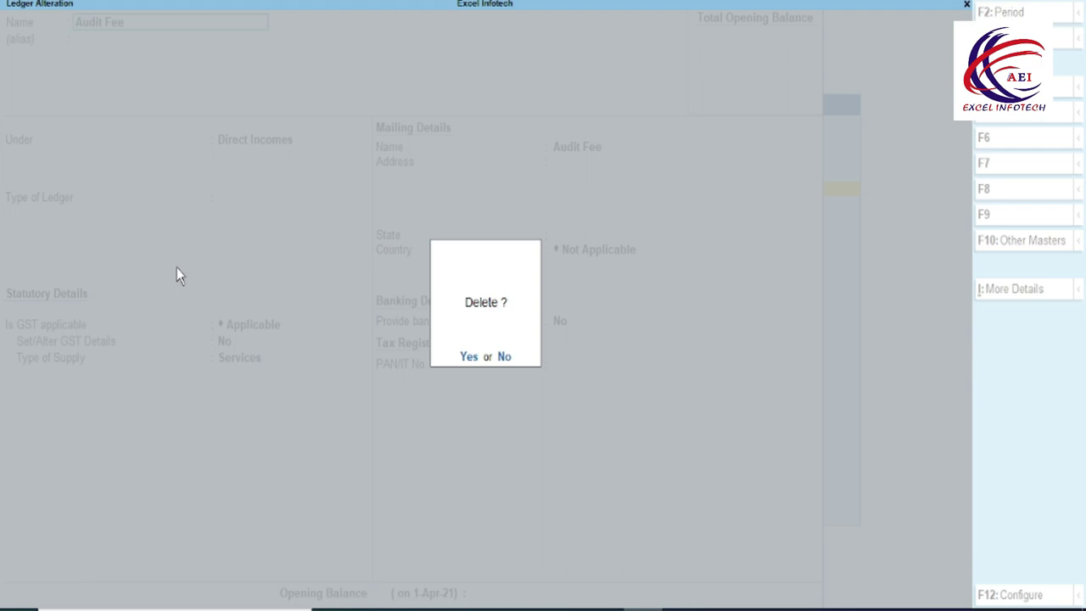
{"action": "key", "text": "y"}
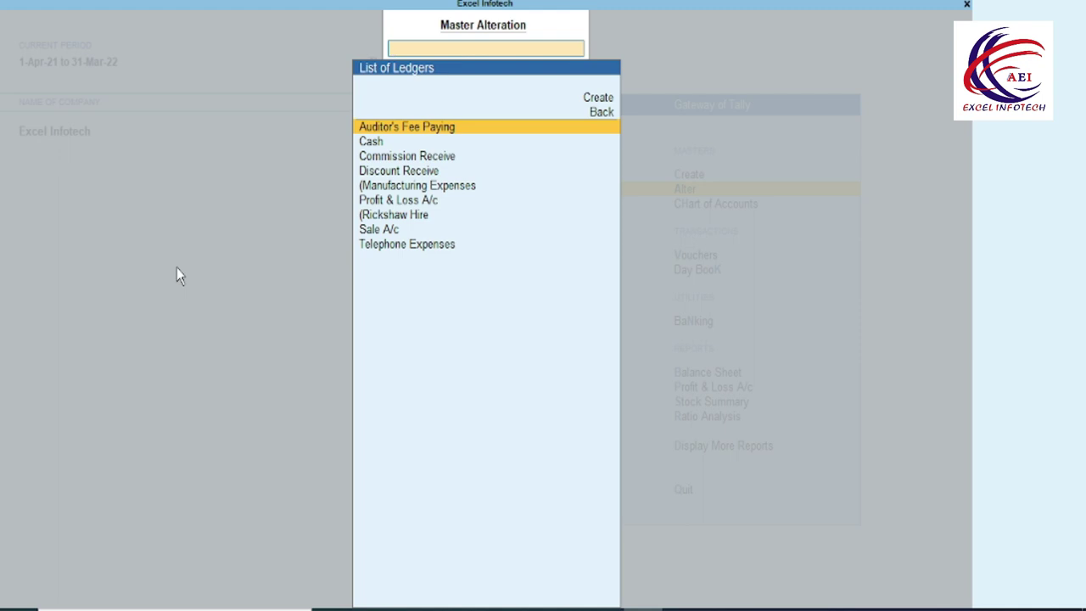
Review the remaining ledger list, pointing out the Cash and Profit & Loss A/c ledgers
{"action": "left_click", "coordinate": [373, 144]}
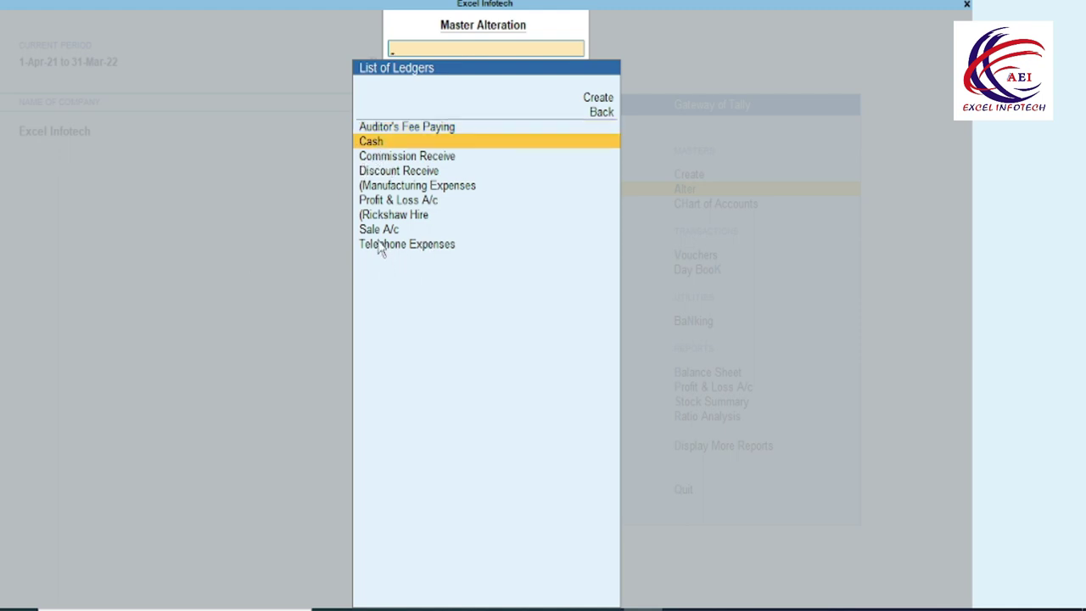
{"action": "left_click", "coordinate": [396, 202]}
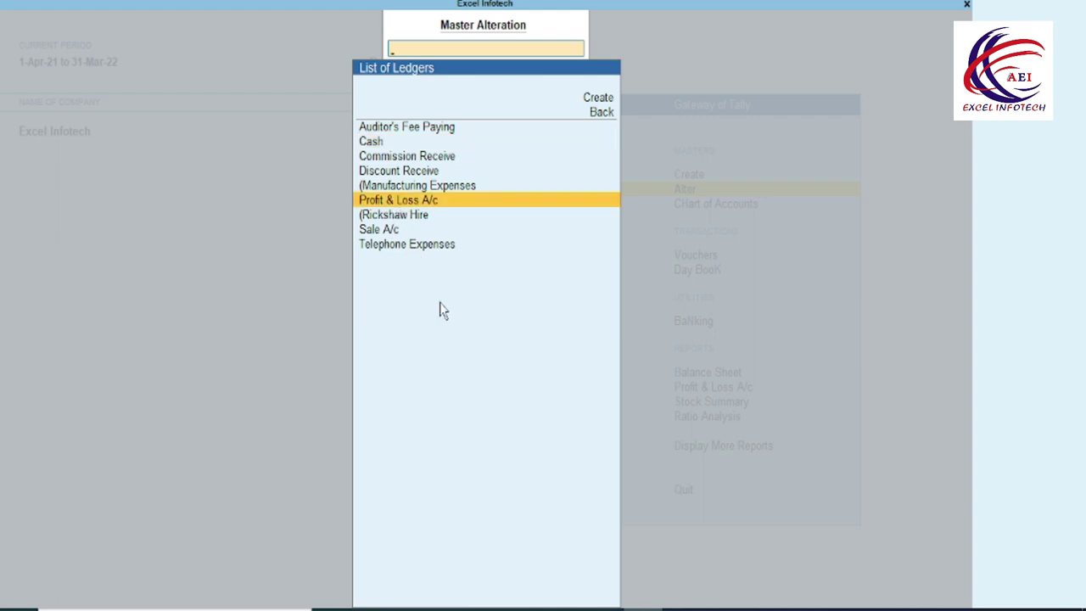
{"action": "left_click", "coordinate": [374, 145]}
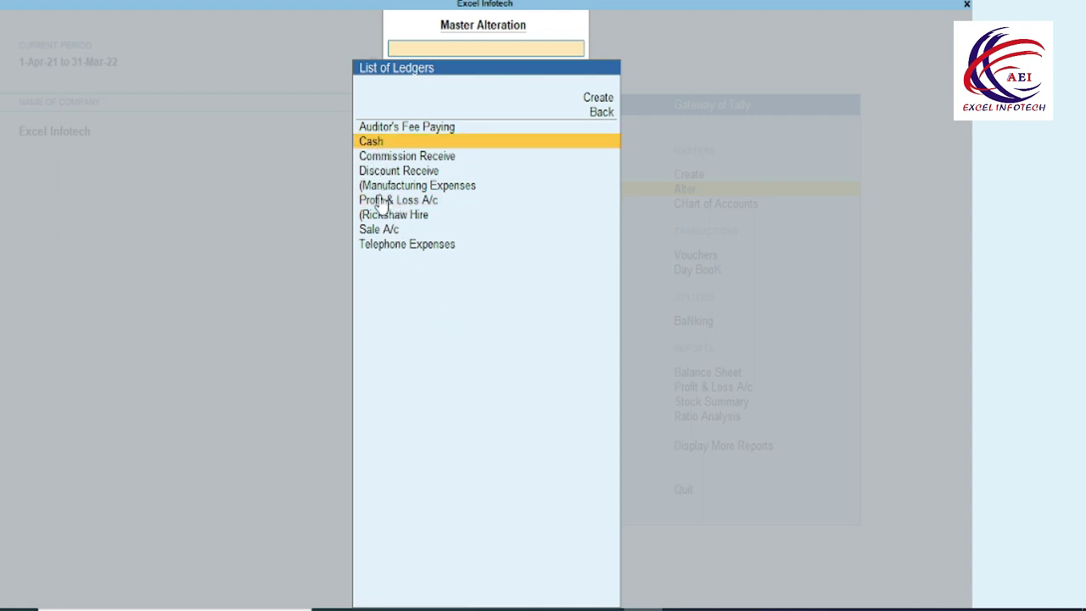
{"action": "left_click", "coordinate": [386, 199]}
{"action": "left_click", "coordinate": [374, 144]}
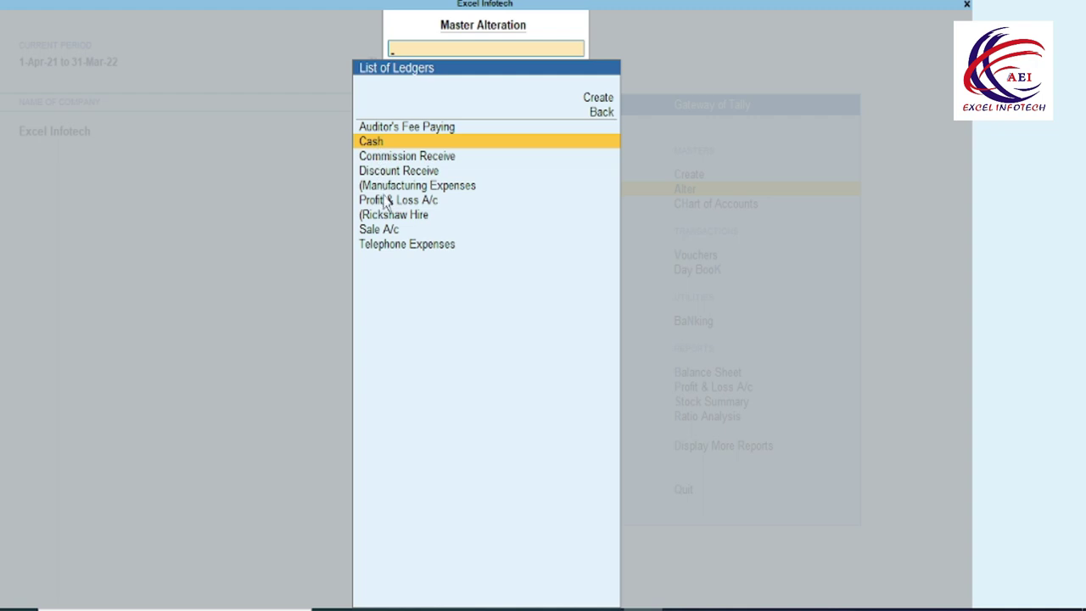
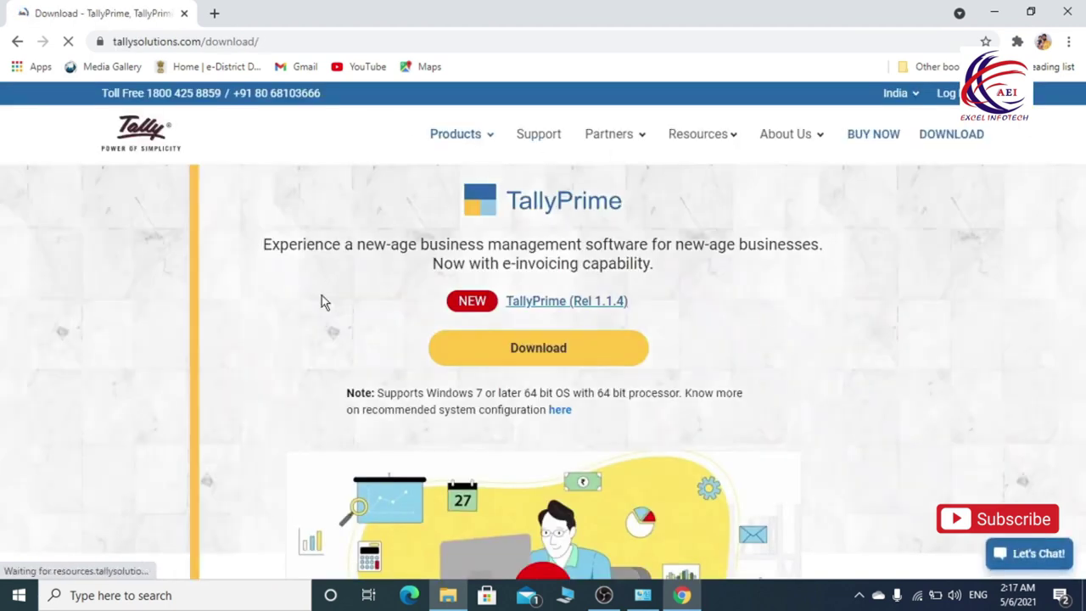
Download the TallyPrime installer and run the setup file from Downloads as administrator
{"action": "left_click", "coordinate": [517, 351]}
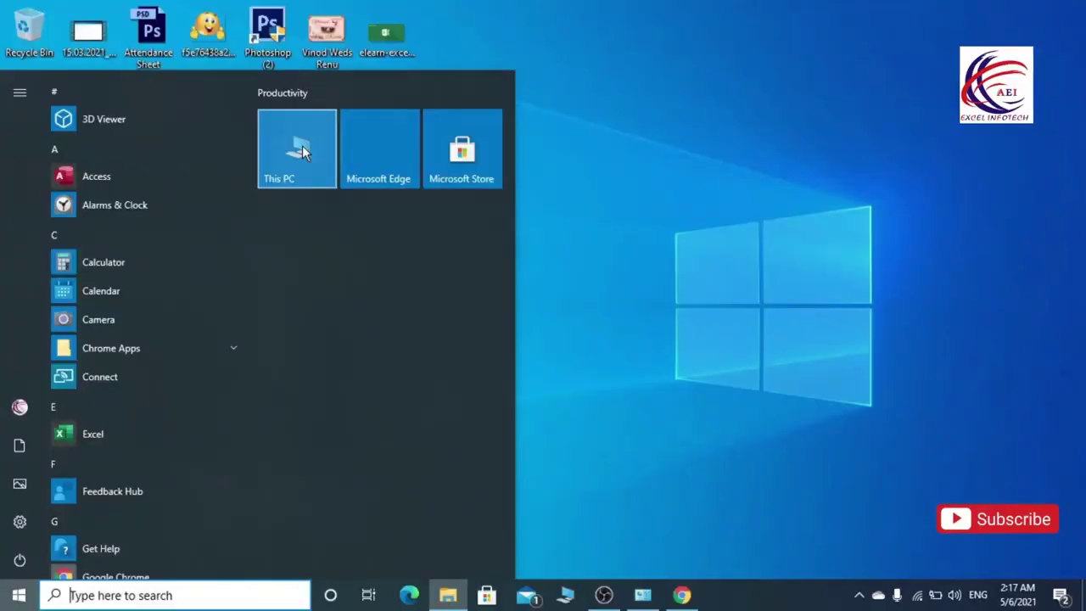
{"action": "left_click", "coordinate": [303, 150]}
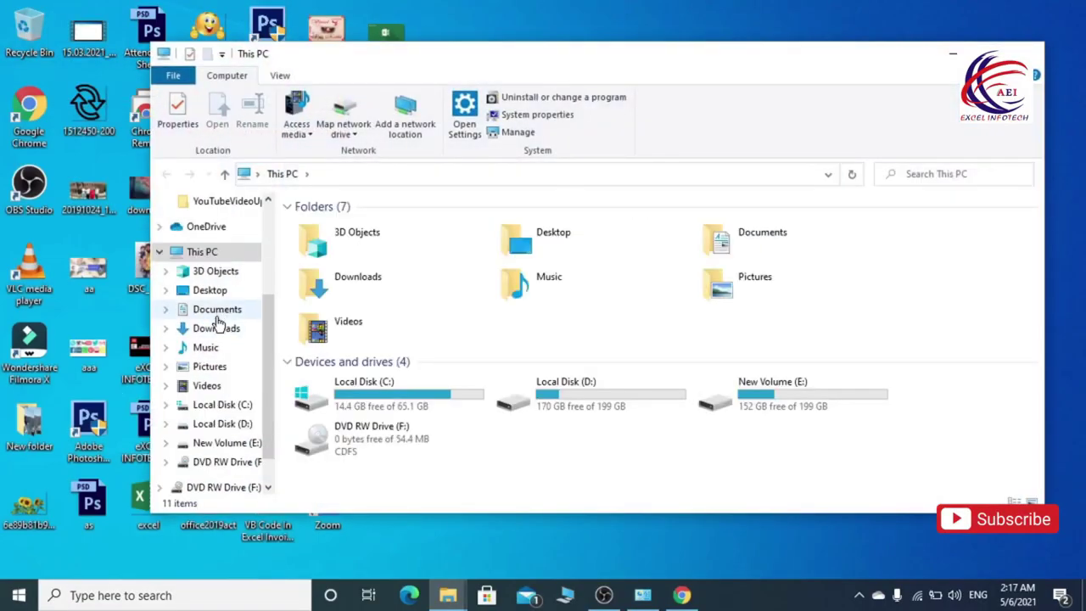
{"action": "left_click", "coordinate": [218, 333]}
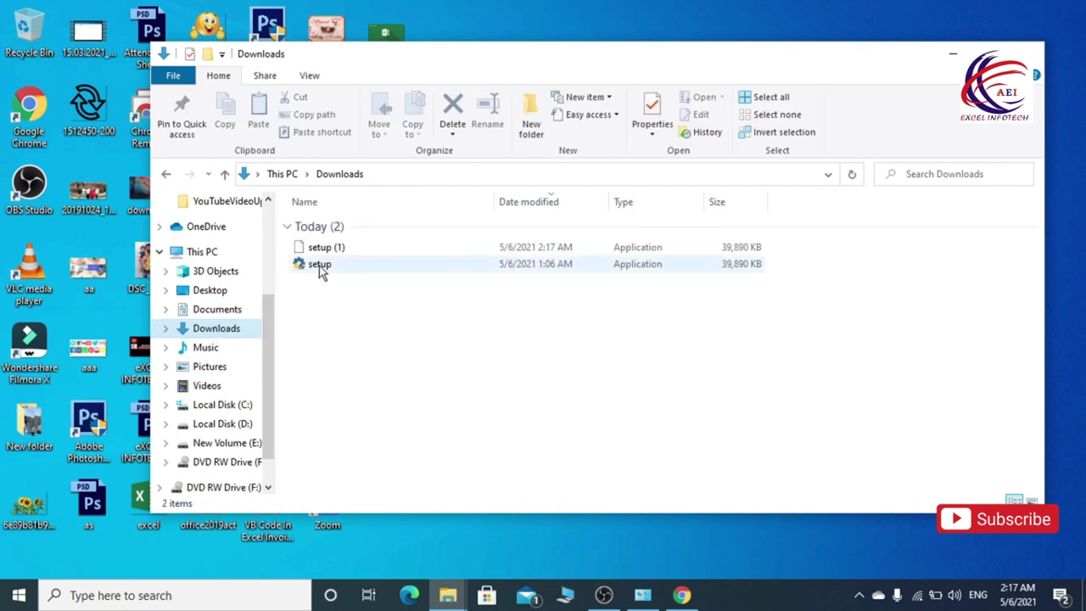
{"action": "left_click", "coordinate": [317, 266]}
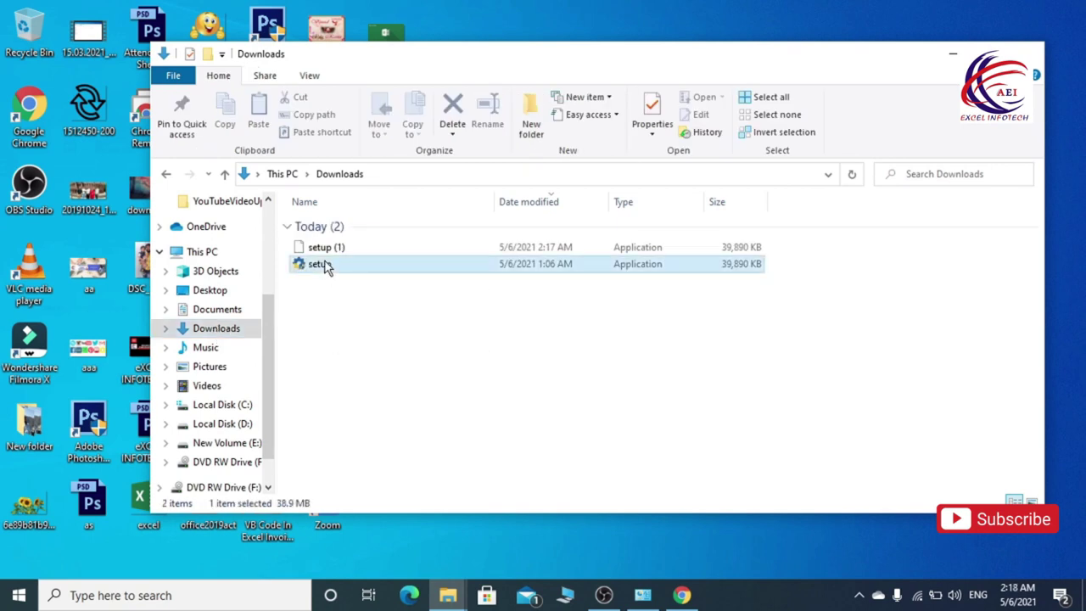
{"action": "right_click", "coordinate": [326, 268]}
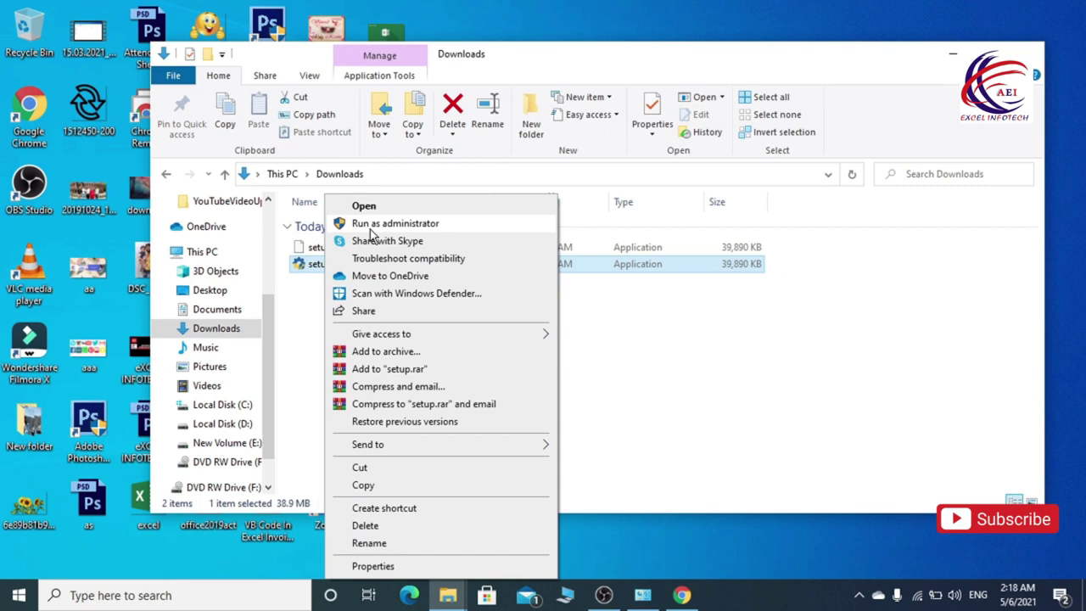
{"action": "left_click", "coordinate": [397, 224]}
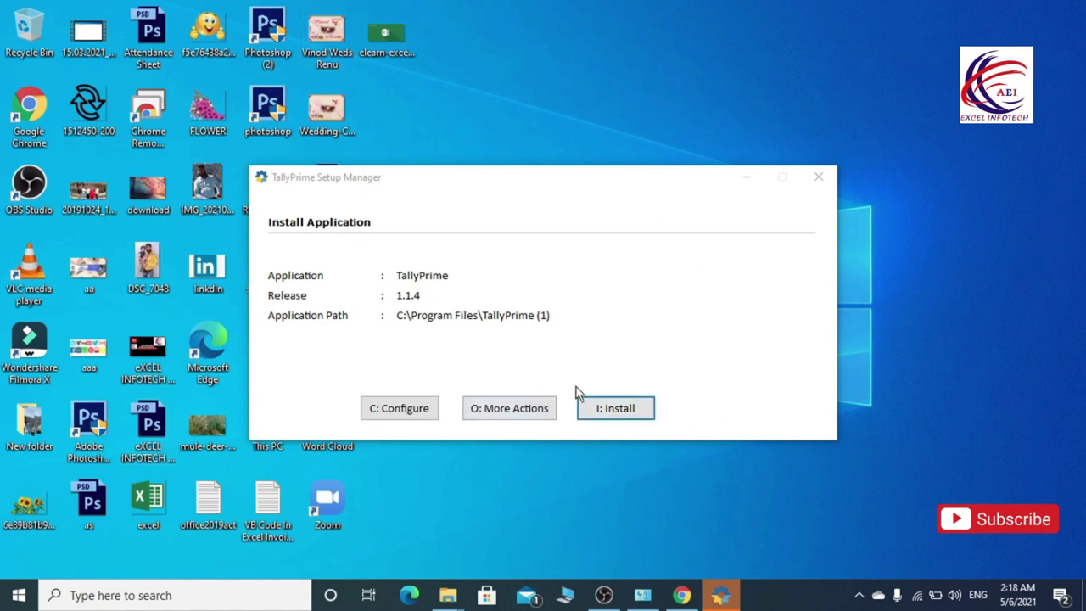
Install TallyPrime Release 1.1.4 and launch it once installation succeeds
{"action": "left_click", "coordinate": [620, 404]}
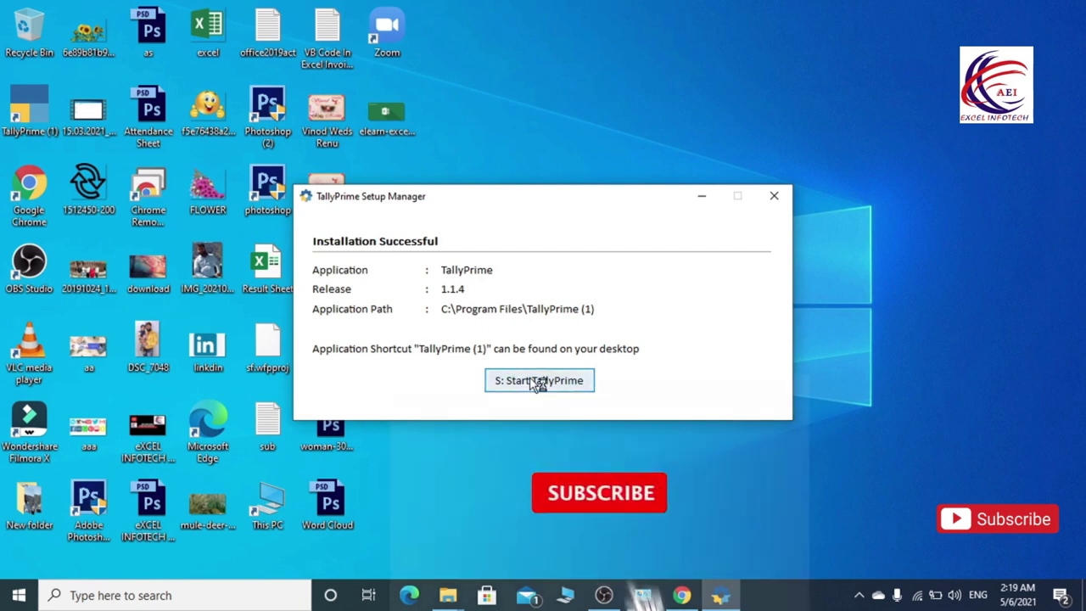
{"action": "left_click", "coordinate": [538, 381]}
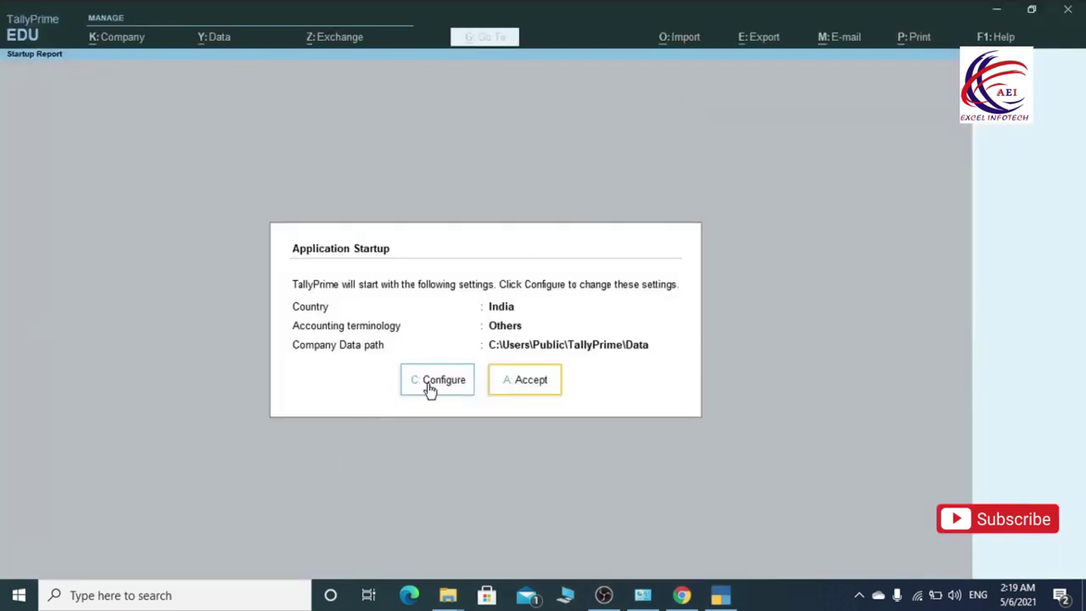
Accept the default startup settings and choose the free Educational mode
{"action": "left_click", "coordinate": [531, 383]}
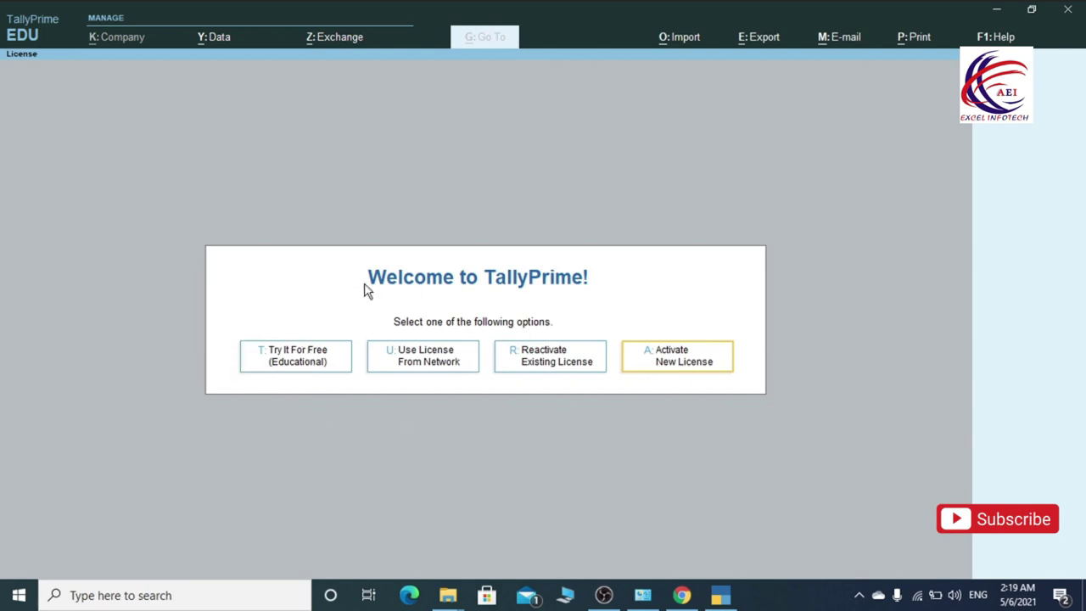
{"action": "left_click", "coordinate": [298, 359]}
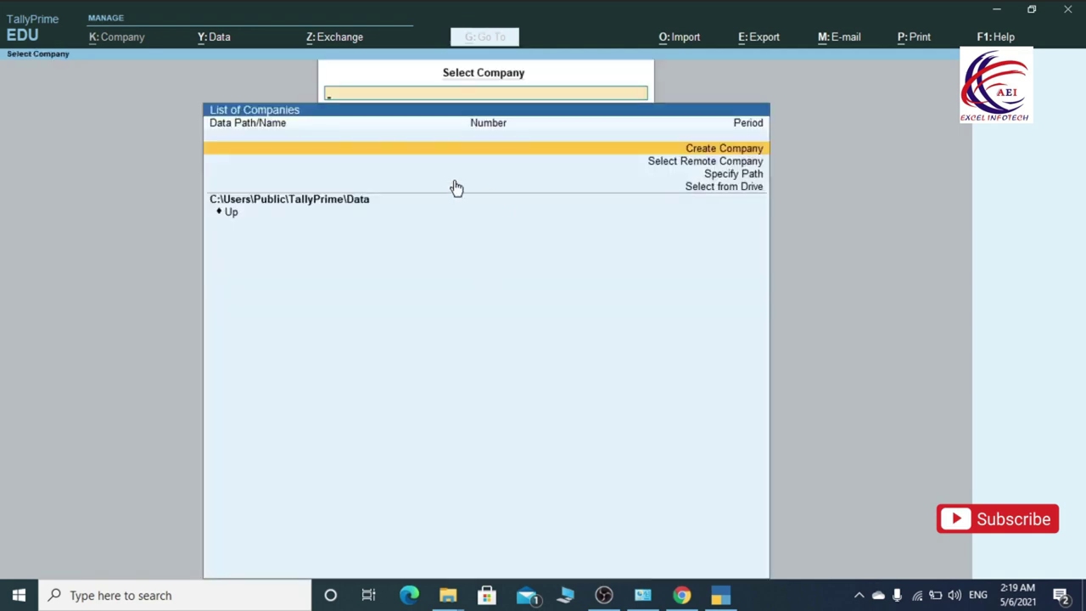
Start a new company from the List of Companies
{"action": "left_click", "coordinate": [700, 151]}
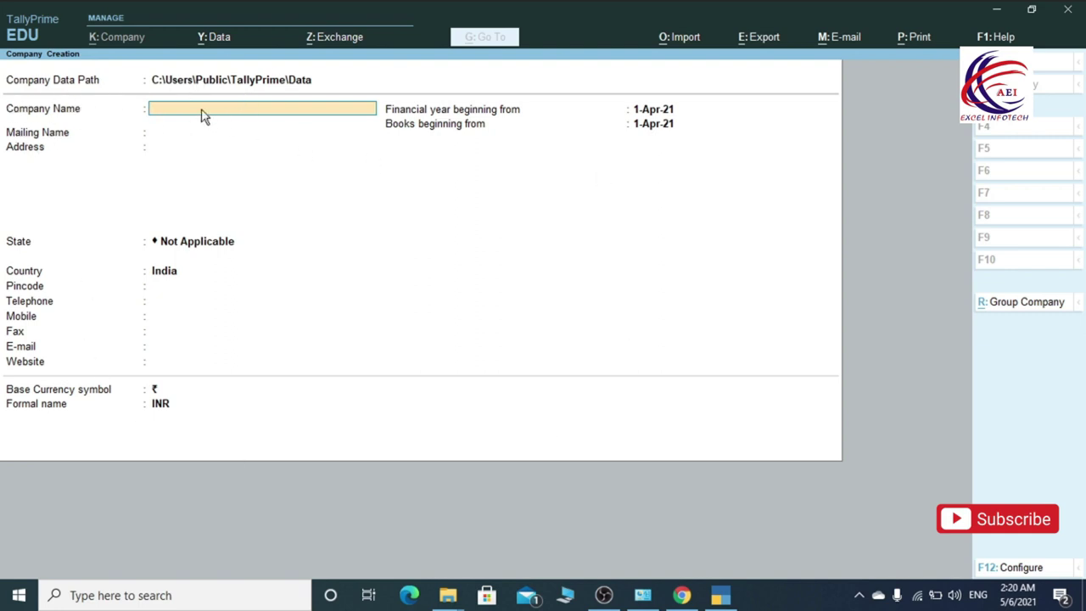
Name the company Excel Infotech and keep it as the mailing name
{"action": "type", "text": "Excel Infotech"}
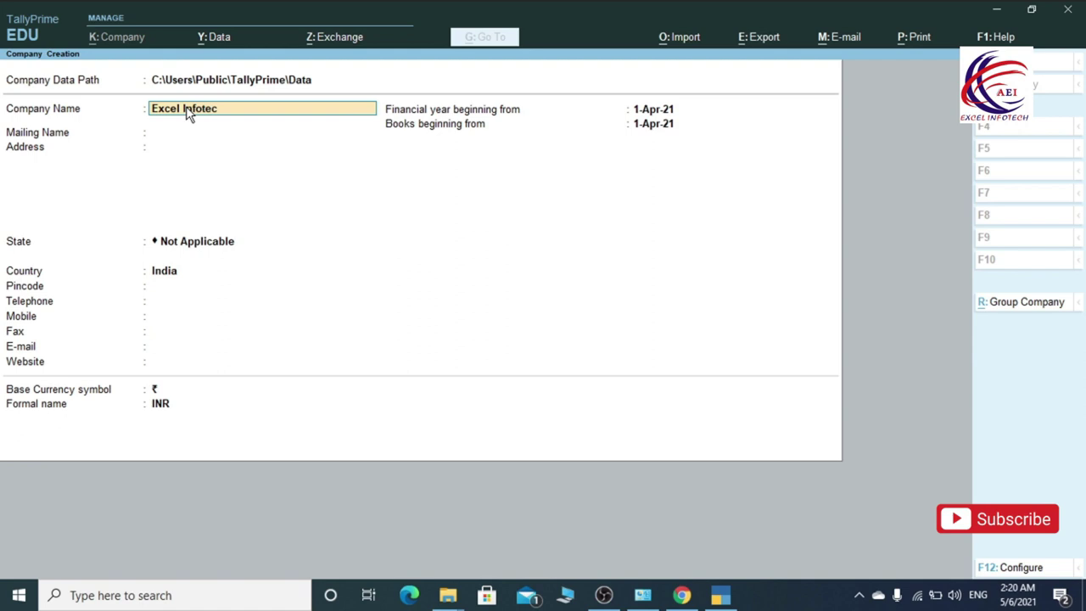
{"action": "key", "text": "Return"}
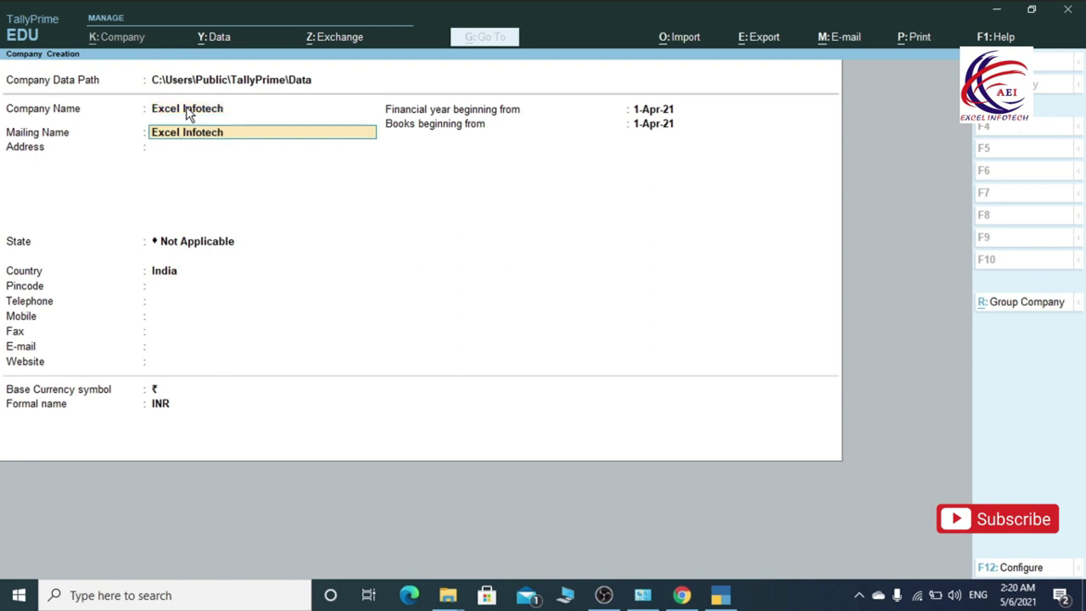
{"action": "key", "text": "Return"}
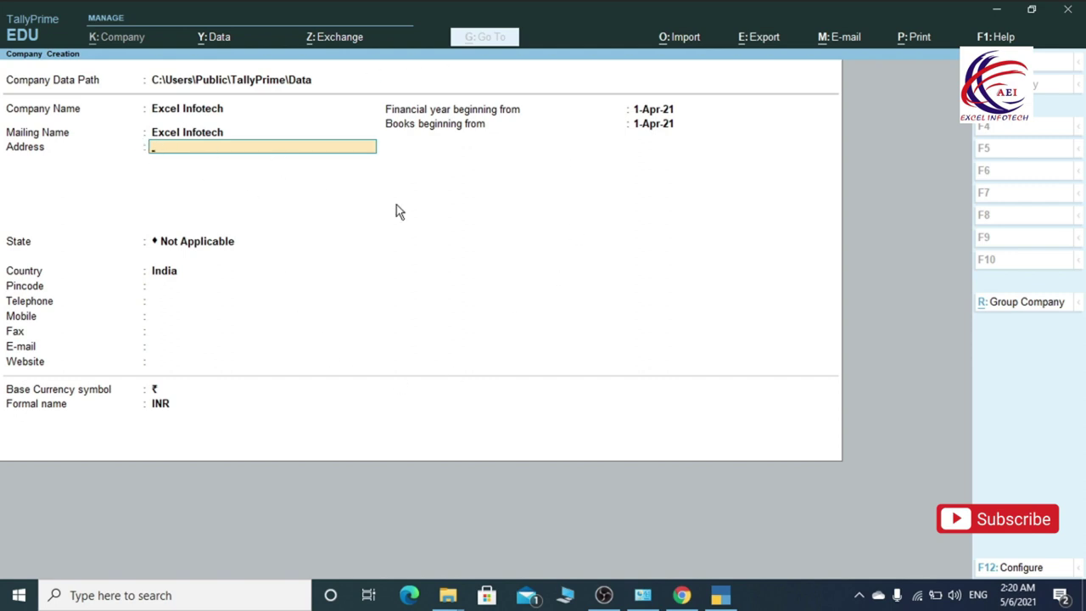
Enter the company's postal address on two lines
{"action": "type", "text": "Jharoda Majrsa Burari"}
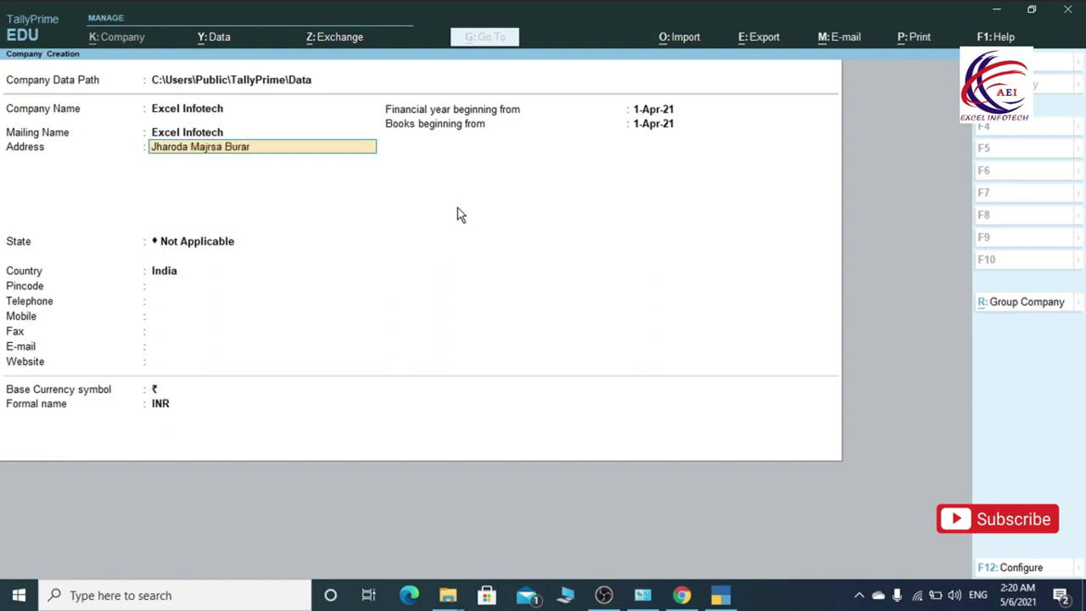
{"action": "key", "text": "Return"}
{"action": "type", "text": "Delhi"}
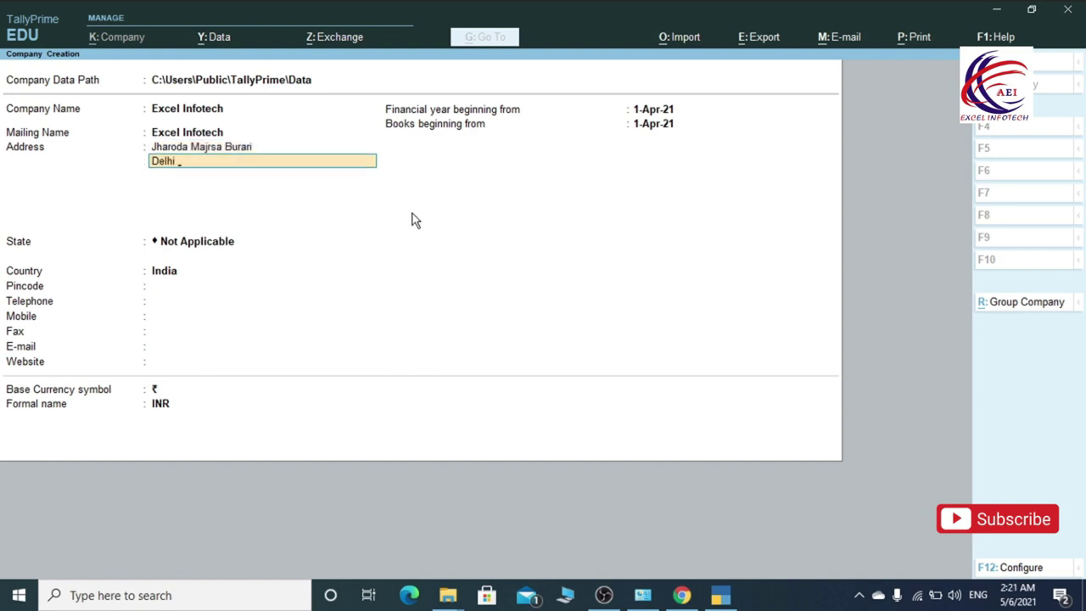
{"action": "key", "text": "Return"}
{"action": "key", "text": "Return"}
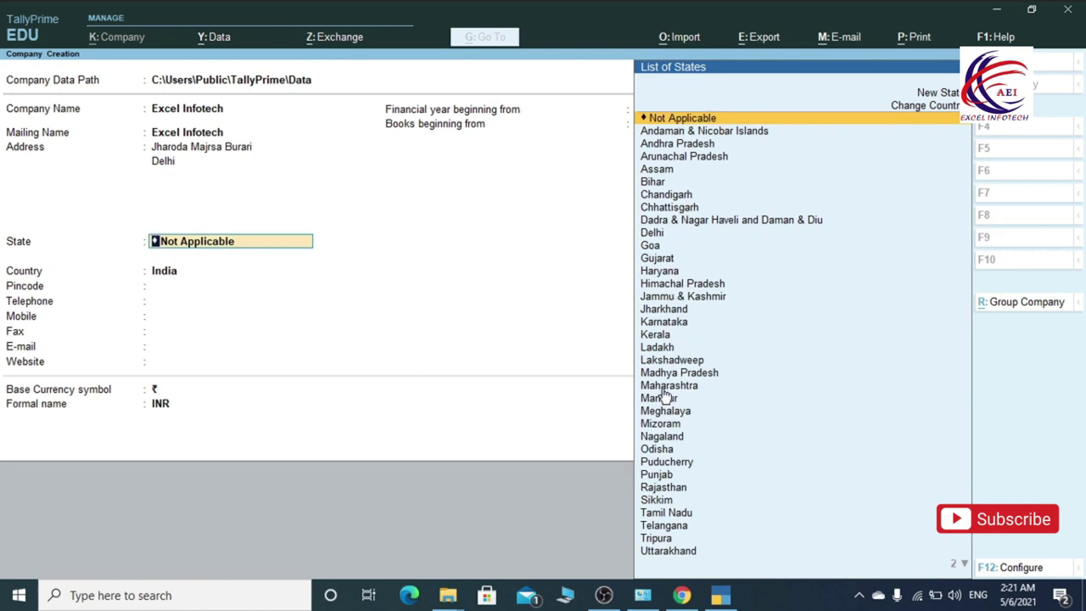
Set the state to Delhi and enter the company's pincode
{"action": "type", "text": "D"}
{"action": "left_click", "coordinate": [661, 195]}
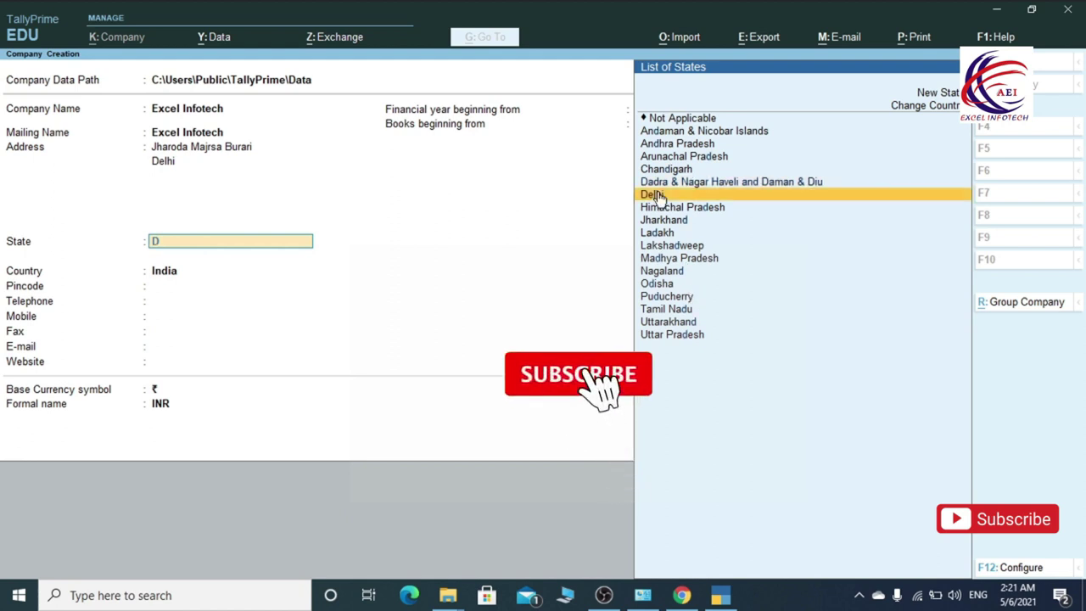
{"action": "key", "text": "Return"}
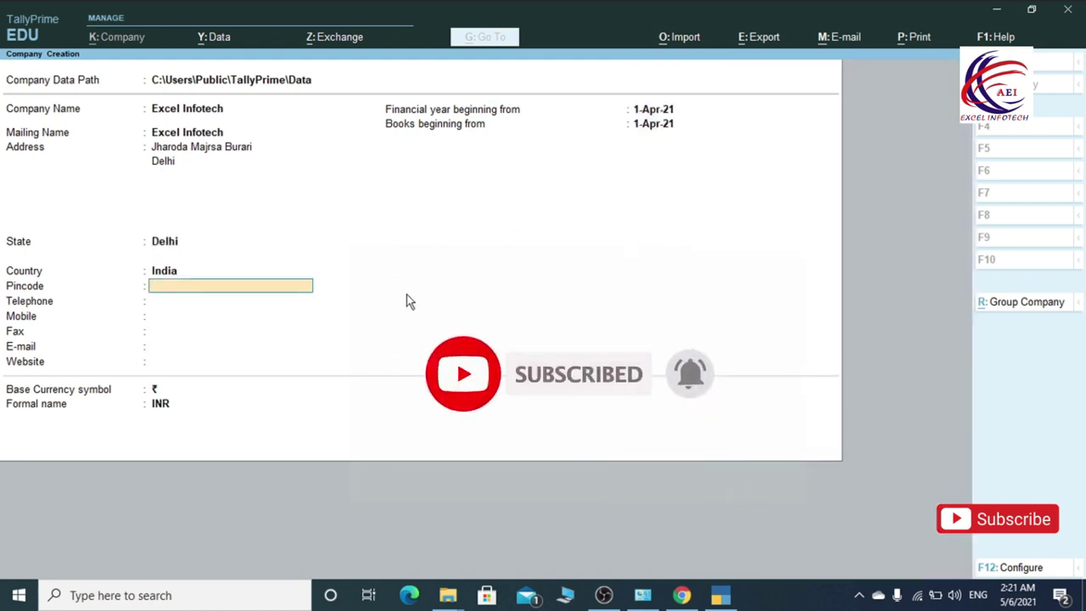
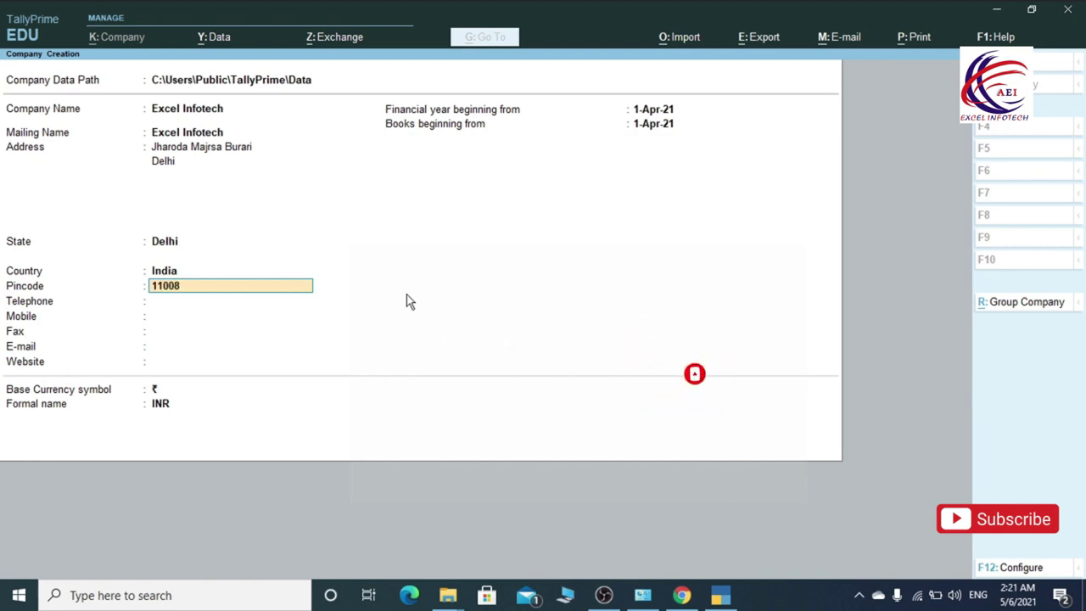
{"action": "key", "text": "Return"}
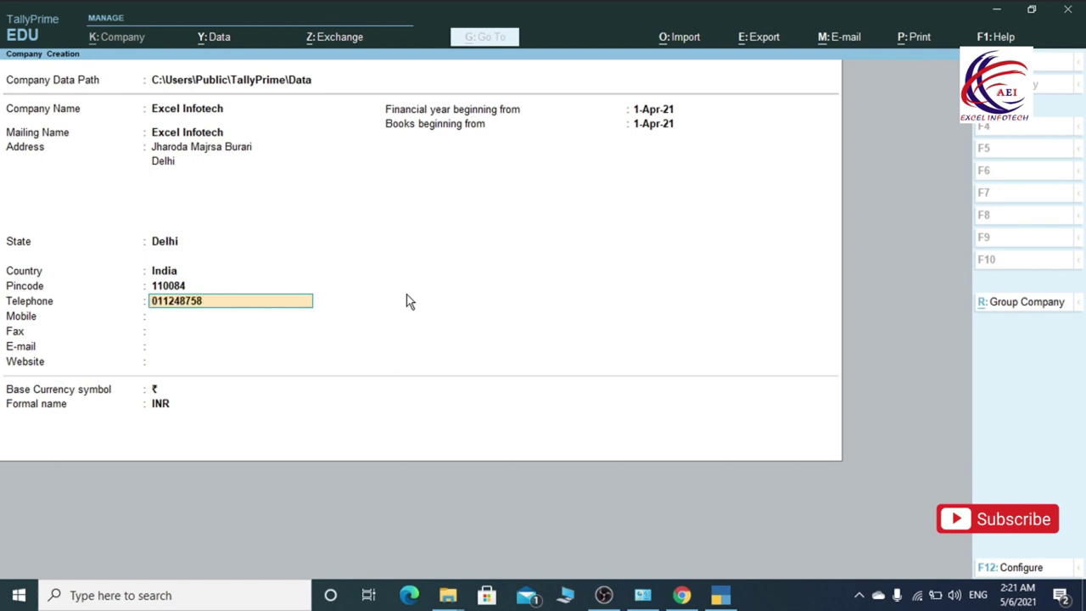
{"action": "key", "text": "Return"}
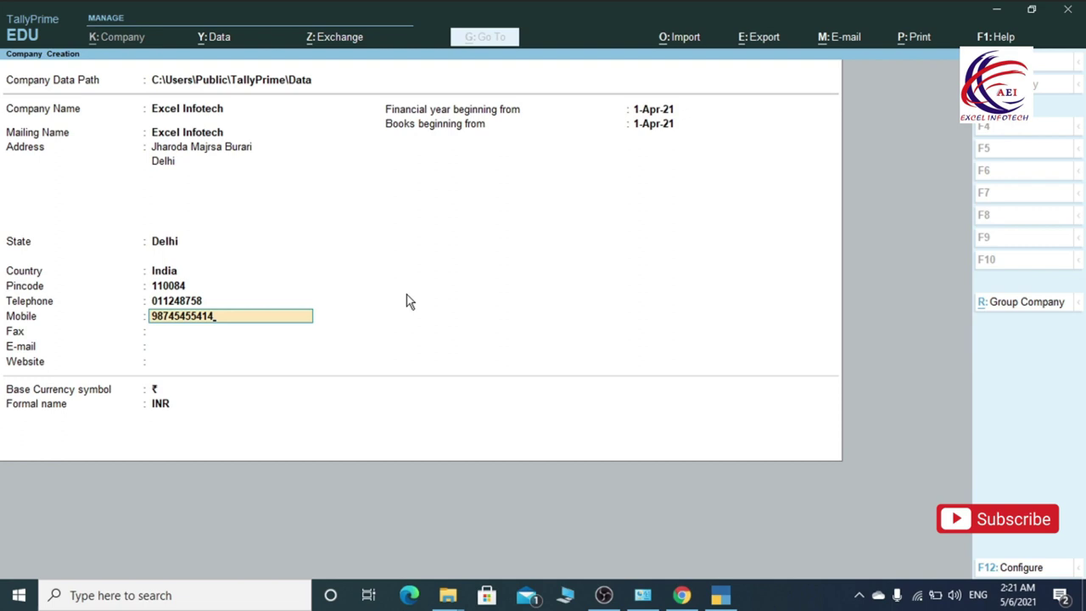
{"action": "key", "text": "Return"}
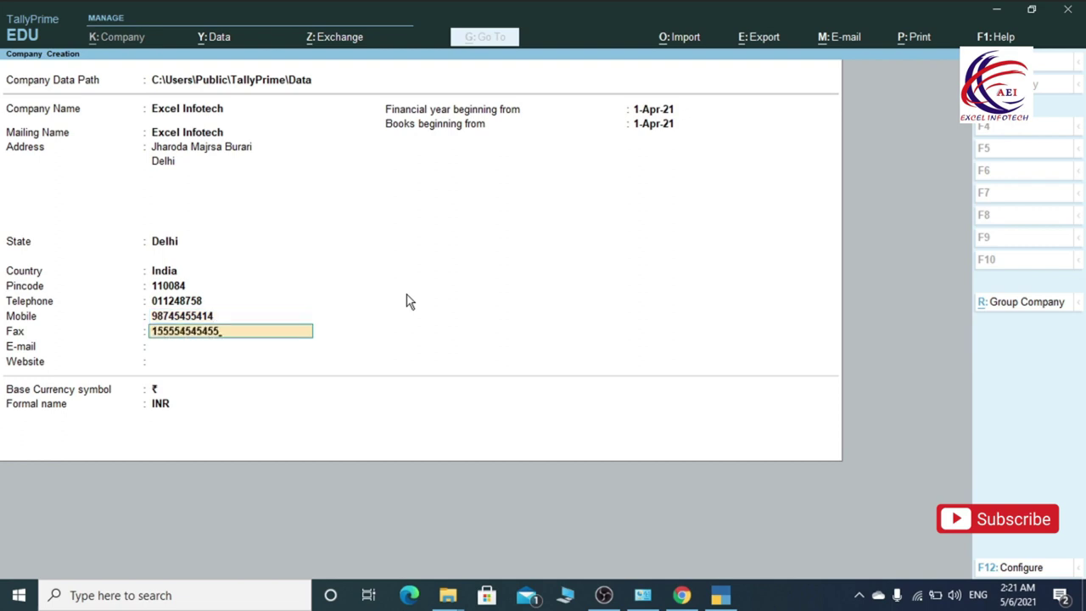
{"action": "key", "text": "Return"}
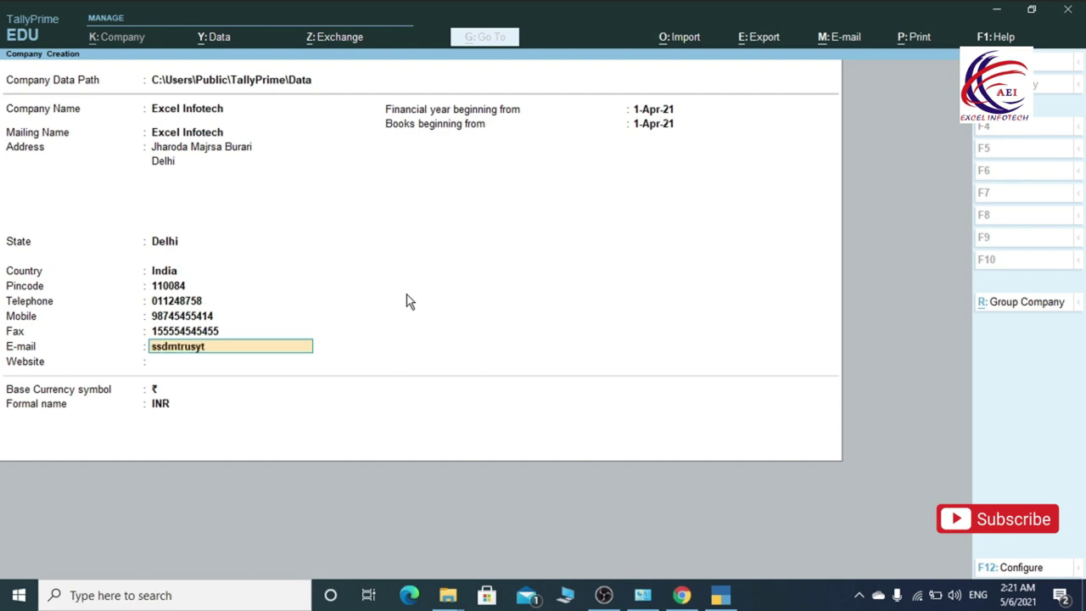
{"action": "key", "text": "Return"}
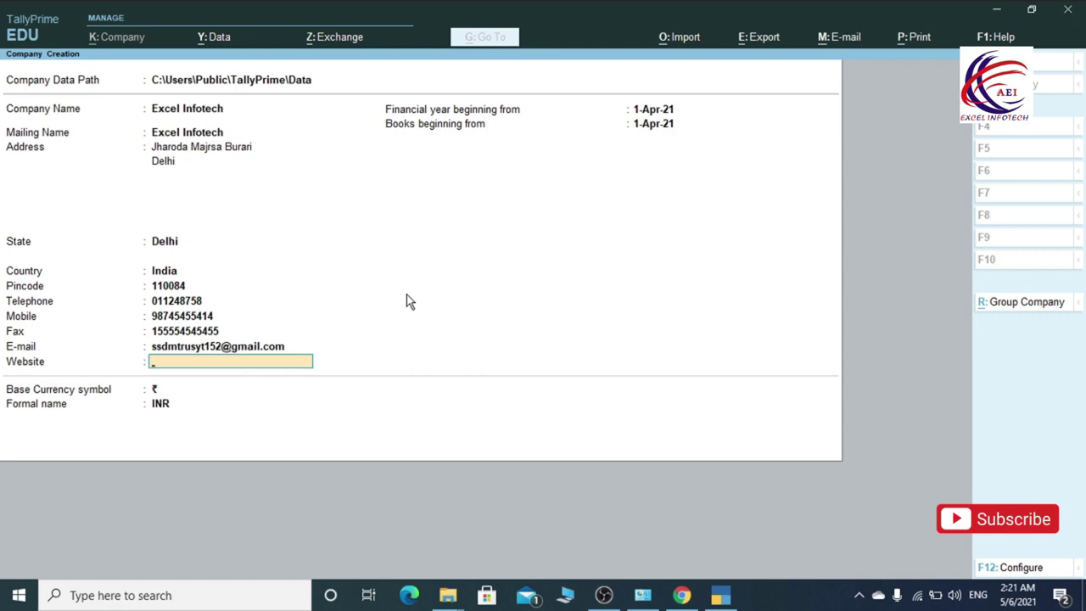
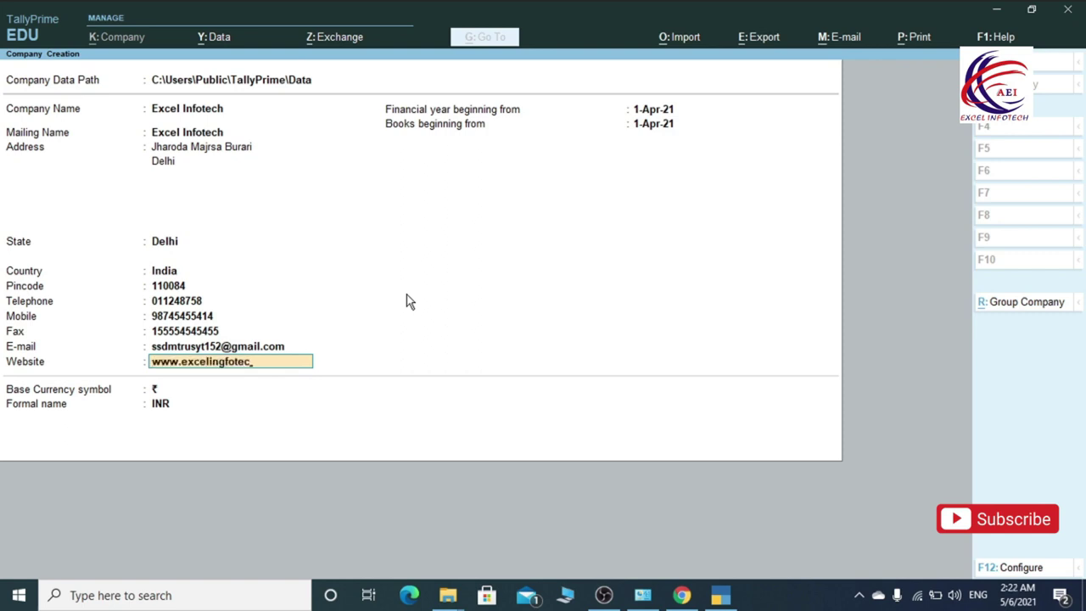
{"action": "key", "text": "BackSpace"}
{"action": "key", "text": "BackSpace"}
{"action": "key", "text": "BackSpace"}
{"action": "key", "text": "BackSpace"}
{"action": "key", "text": "BackSpace"}
{"action": "key", "text": "BackSpace"}
{"action": "key", "text": "BackSpace"}
{"action": "key", "text": "BackSpace"}
{"action": "key", "text": "Return"}
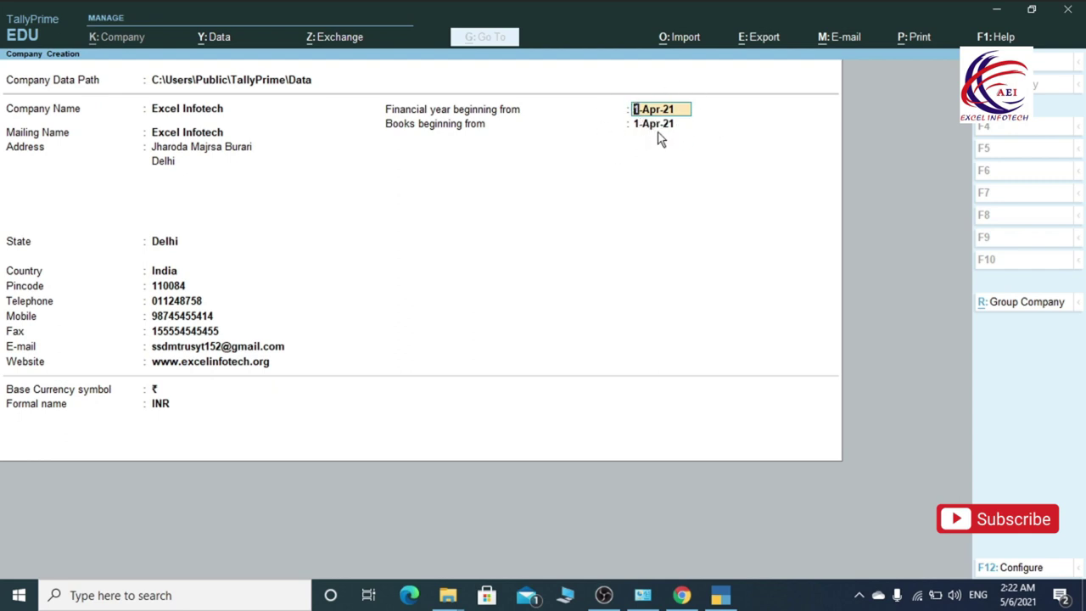
Keep 1-Apr-21 as financial year and books beginning dates, then save the company
{"action": "key", "text": "Return"}
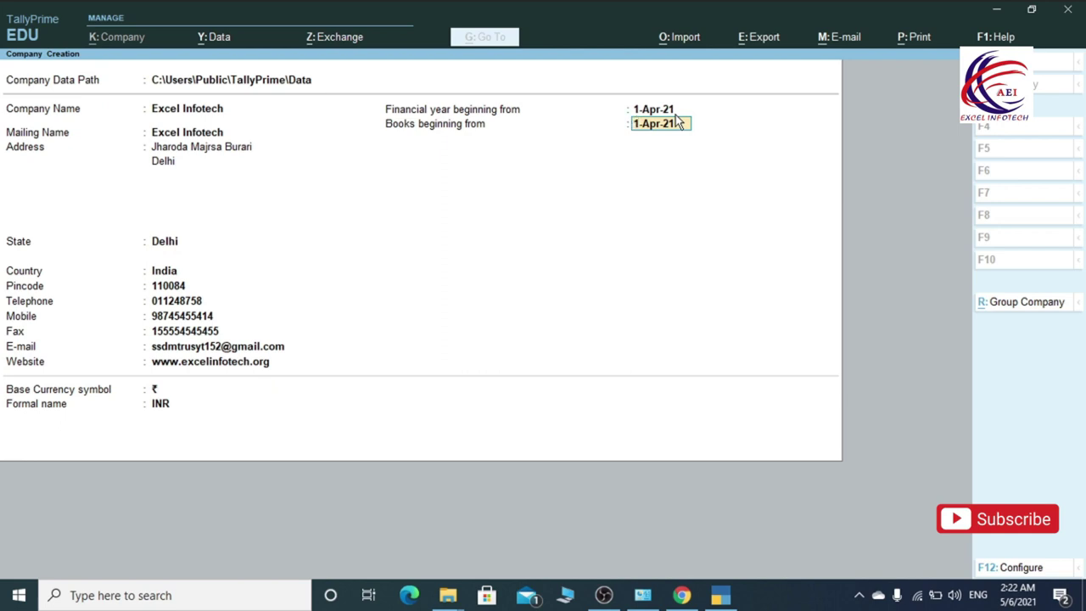
{"action": "key", "text": "Return"}
{"action": "key", "text": "Return"}
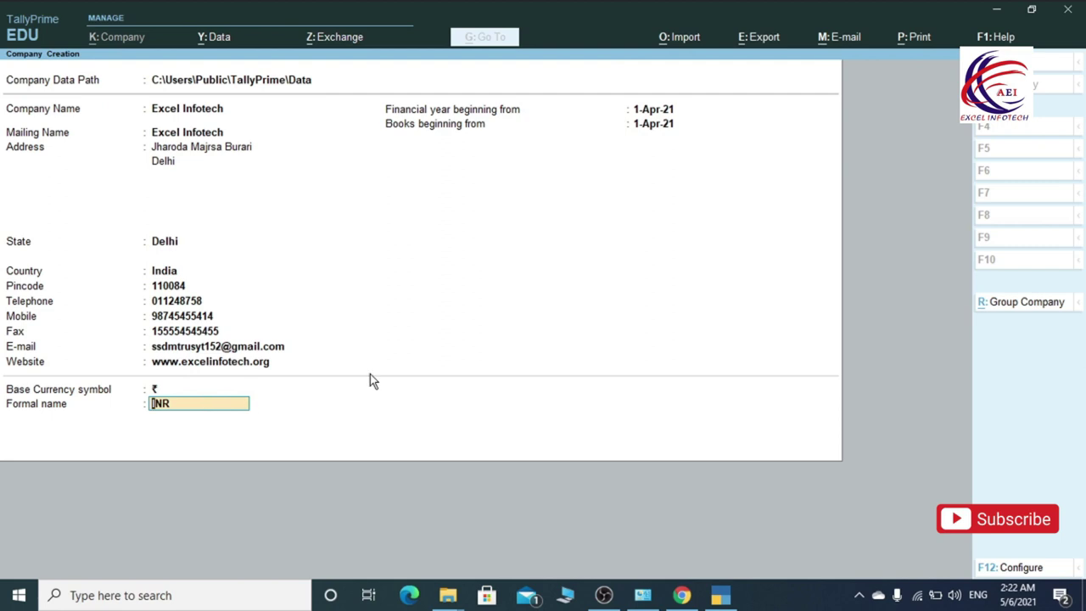
{"action": "key", "text": "Return"}
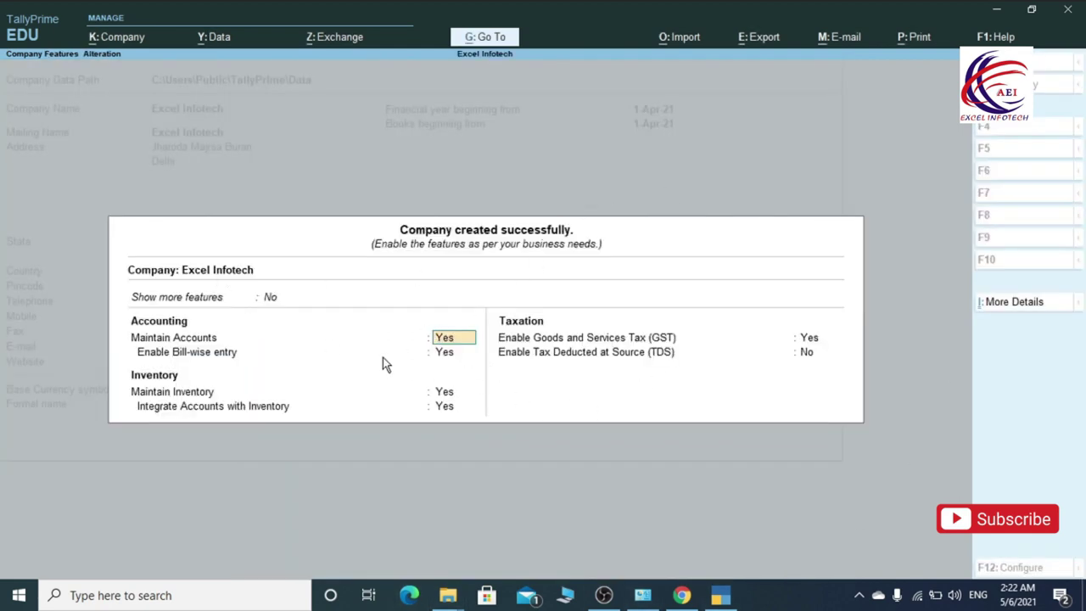
Set bill-wise entry and inventory to No, GST to Yes without details, and accept the features
{"action": "type", "text": "n"}
{"action": "key", "text": "Return"}
{"action": "type", "text": "n"}
{"action": "key", "text": "Return"}
{"action": "type", "text": "y"}
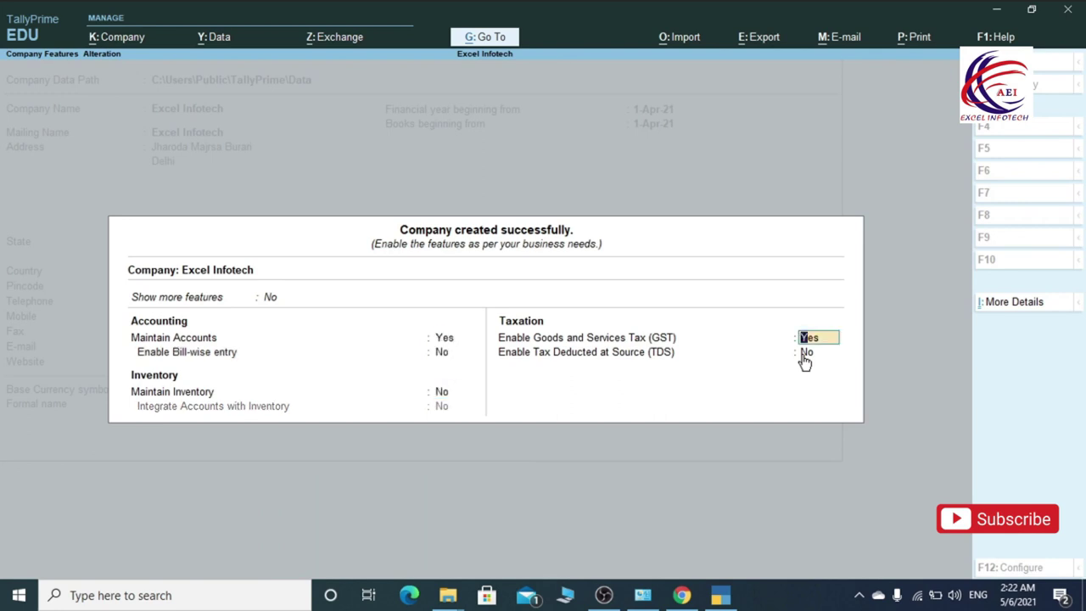
{"action": "key", "text": "Return"}
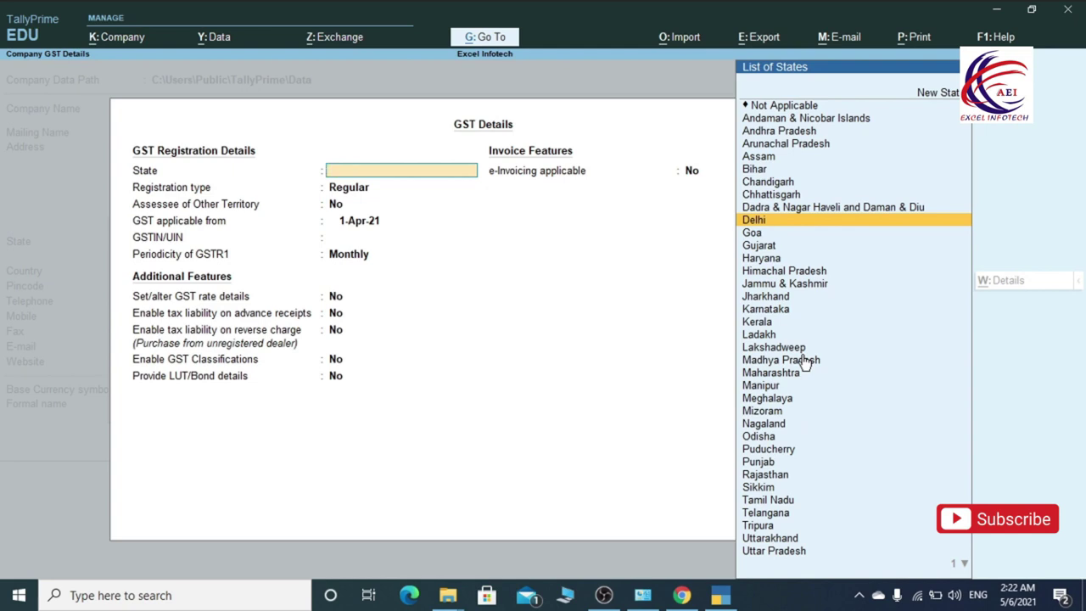
{"action": "key", "text": "Escape"}
{"action": "key", "text": "y"}
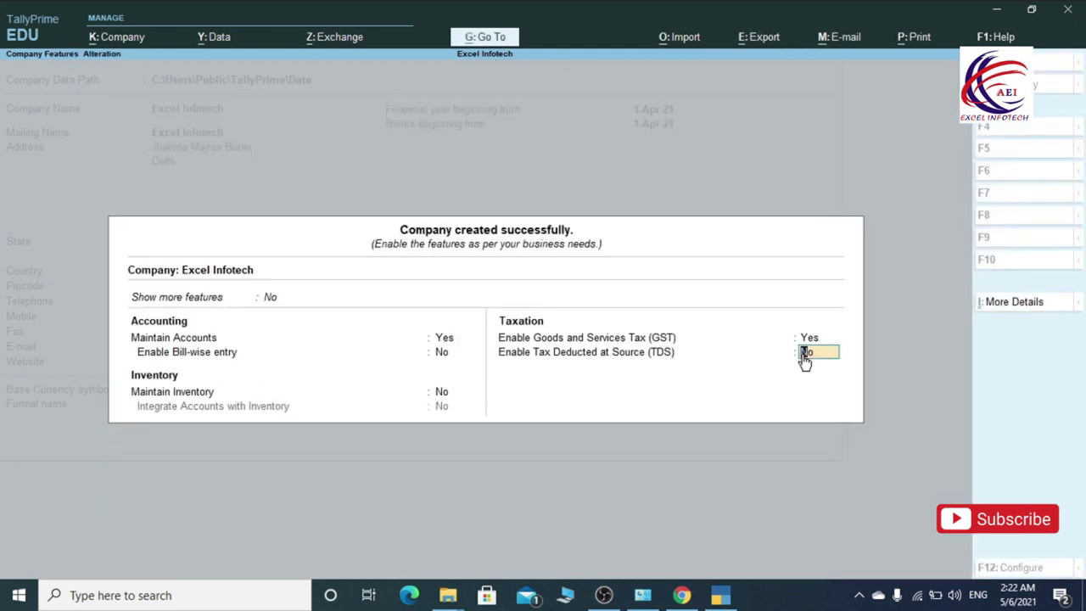
{"action": "key", "text": "Return"}
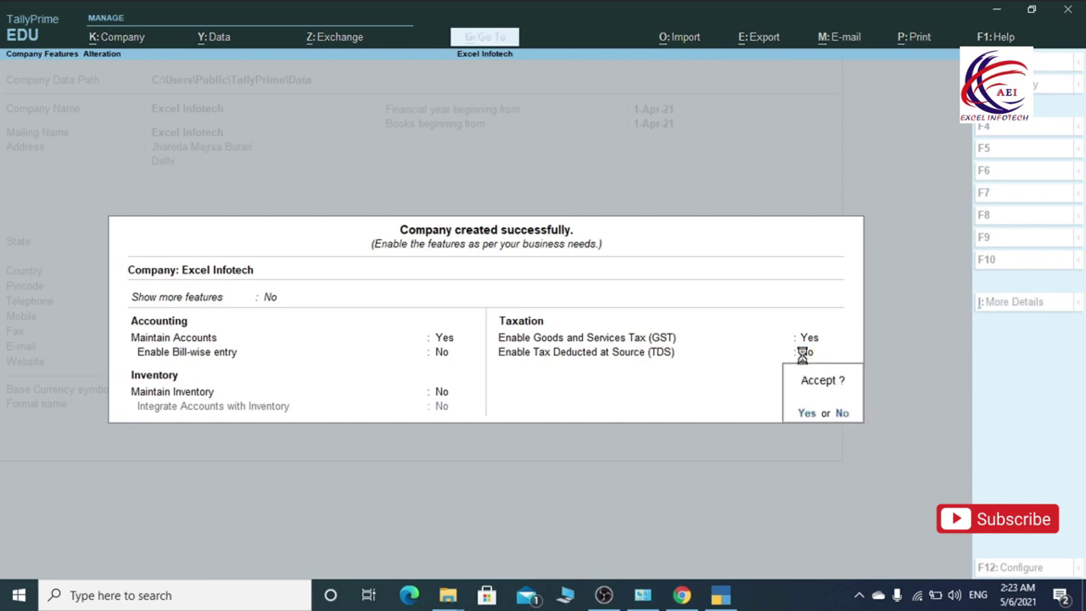
{"action": "key", "text": "y"}
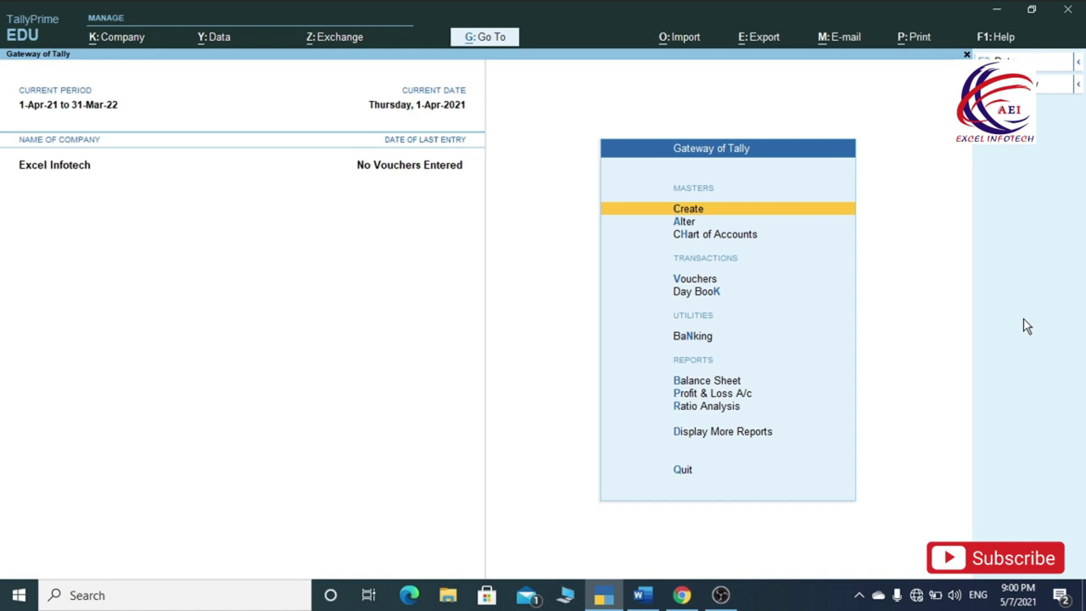
Open a blank Ledger Creation form via Create > Ledger
{"action": "left_click", "coordinate": [688, 212]}
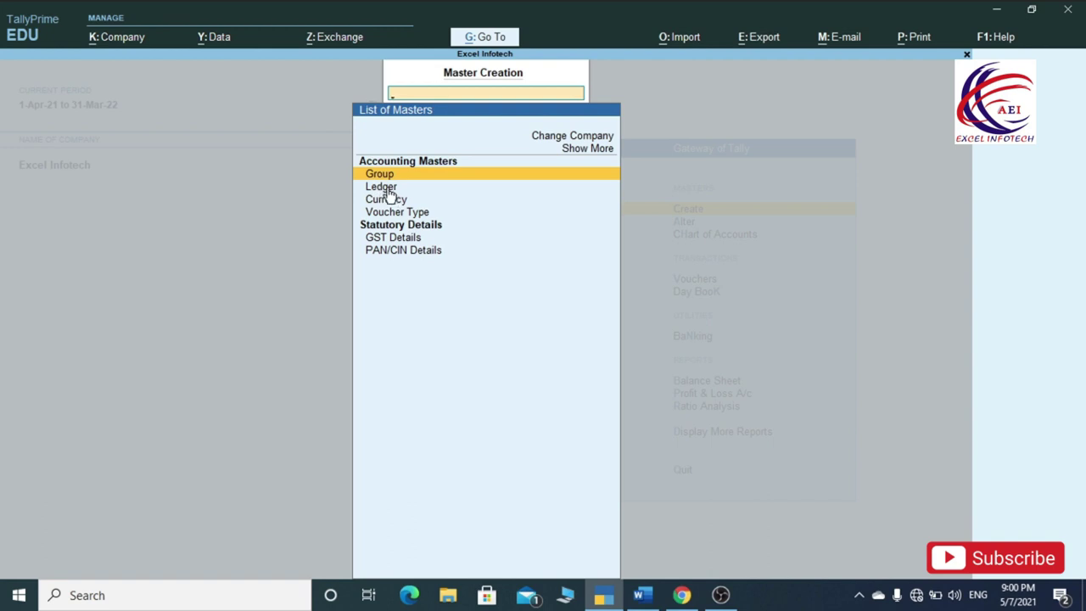
{"action": "left_click", "coordinate": [382, 186]}
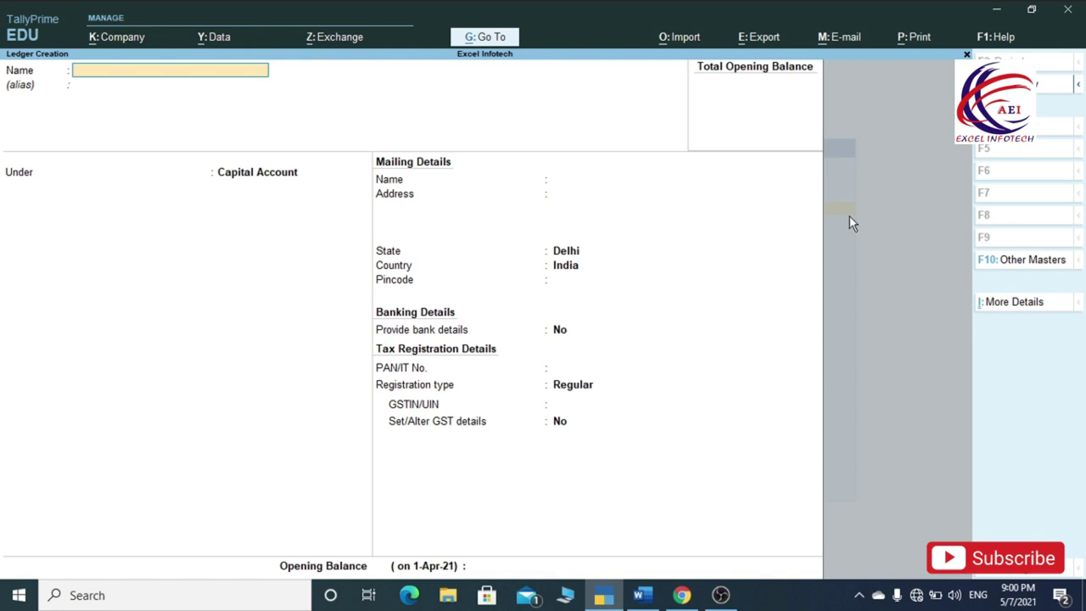
Name the new ledger Mohan Ind and put it under Sundry Creditors
{"action": "type", "text": "Mohan Ind"}
{"action": "key", "text": "Return"}
{"action": "key", "text": "Return"}
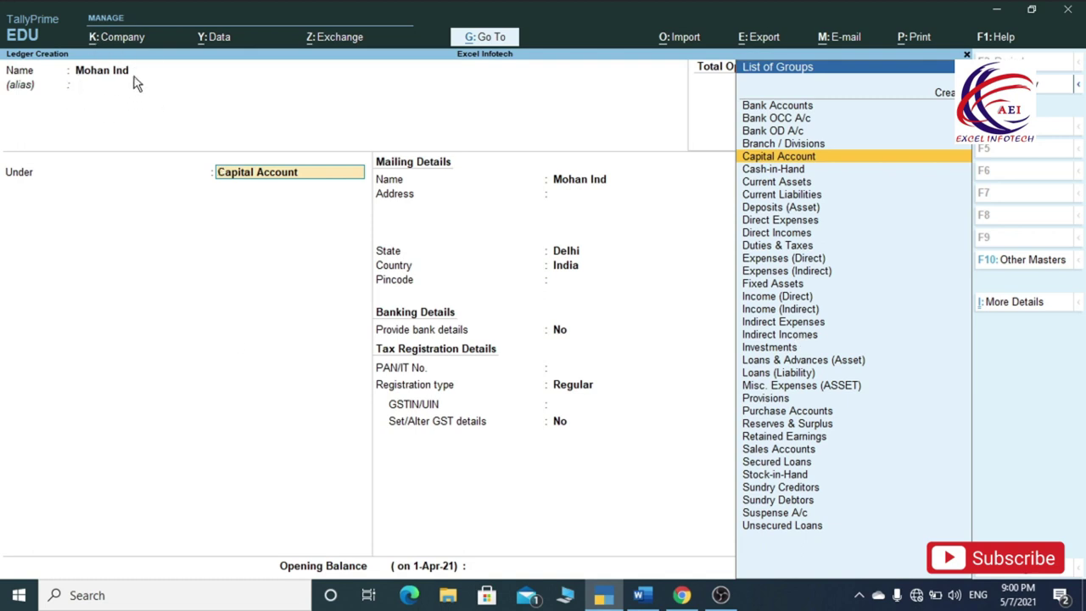
{"action": "type", "text": "S"}
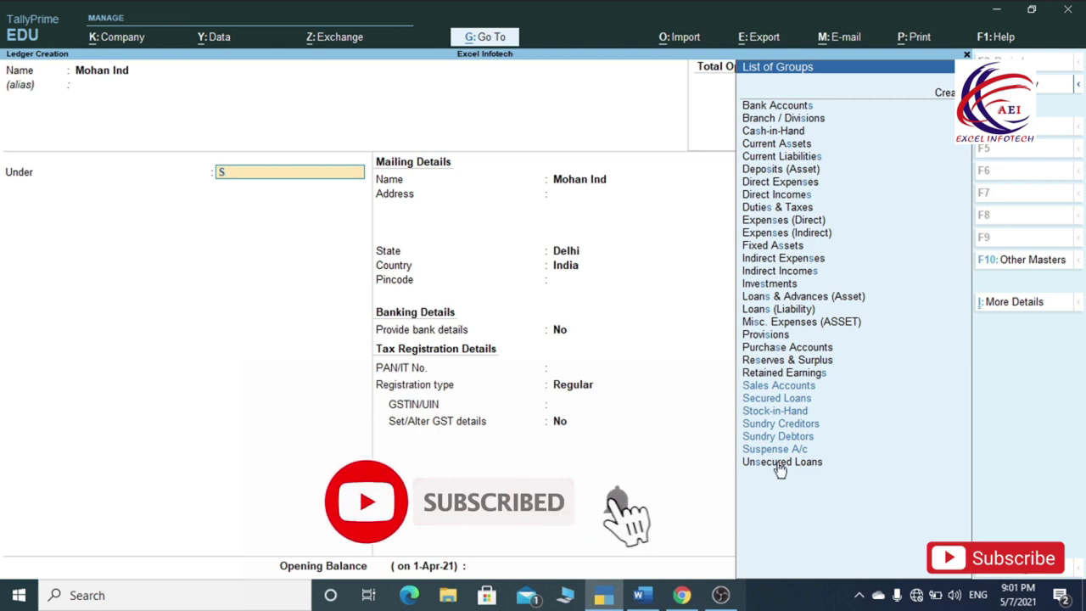
{"action": "left_click", "coordinate": [770, 424]}
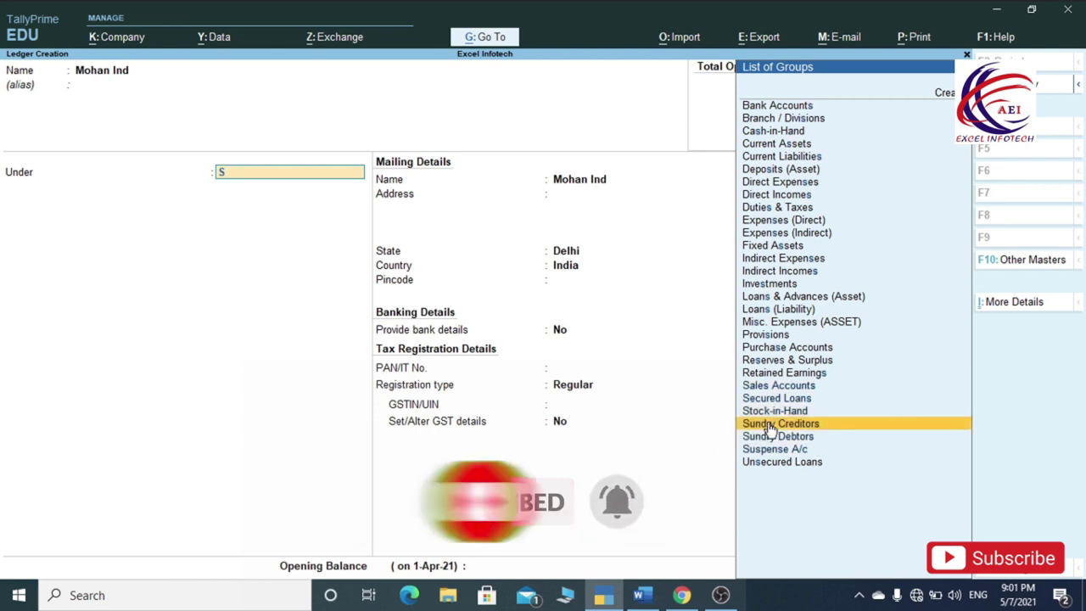
{"action": "left_click", "coordinate": [768, 425]}
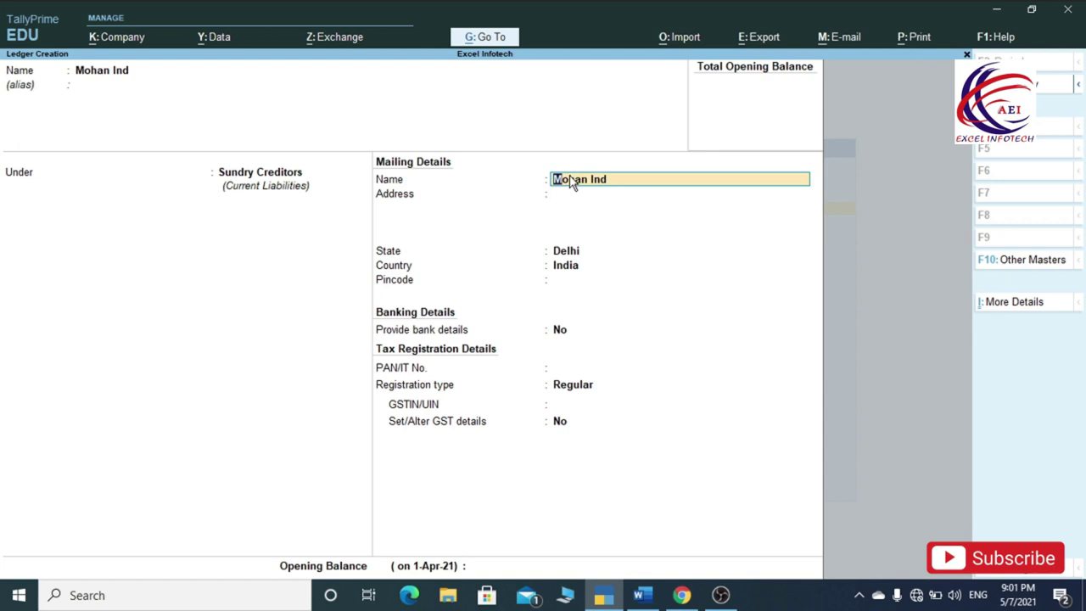
Keep state Delhi and Regular registration, enable GST details with GSTIN left blank, and submit the ledger
{"action": "key", "text": "Return"}
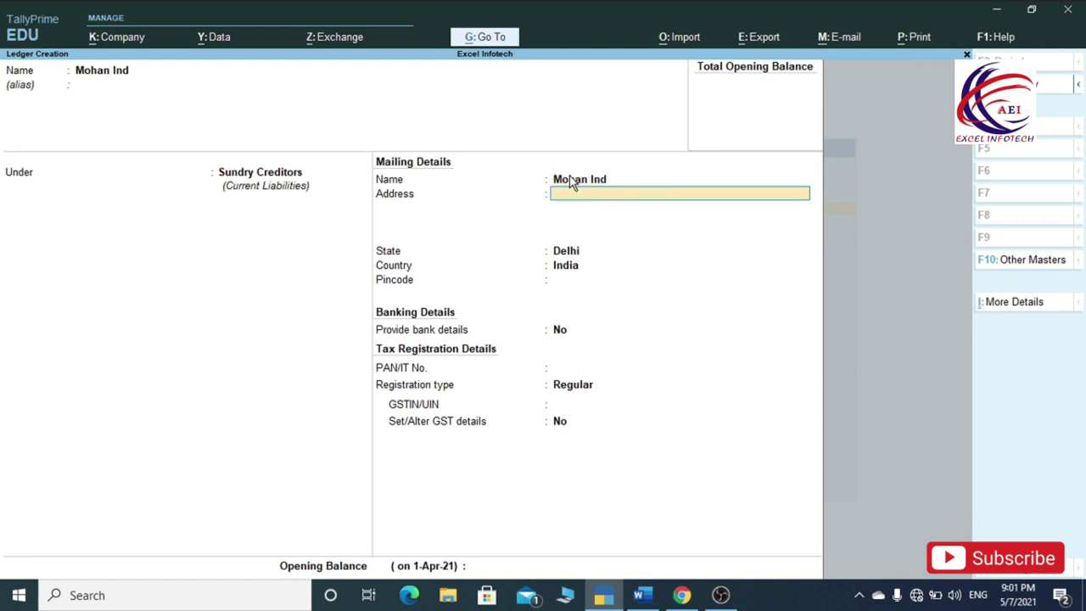
{"action": "key", "text": "Return"}
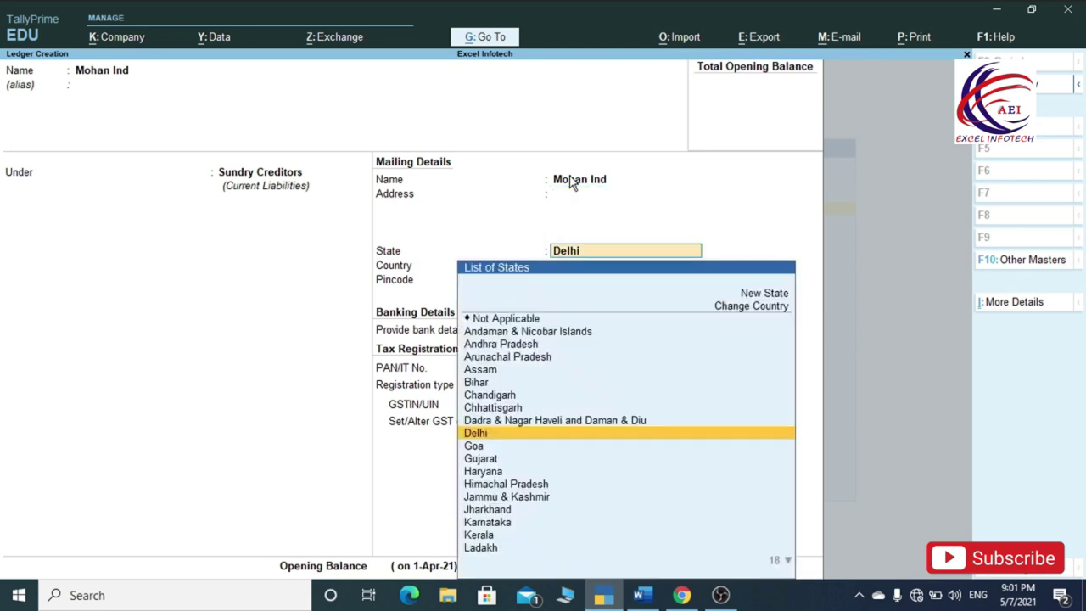
{"action": "key", "text": "Return"}
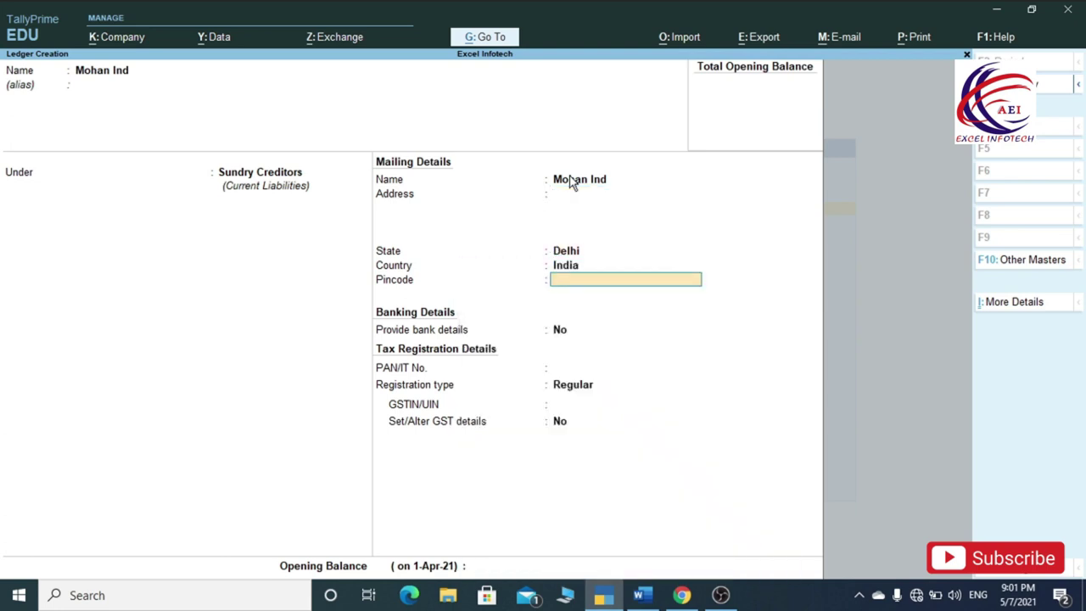
{"action": "key", "text": "Return"}
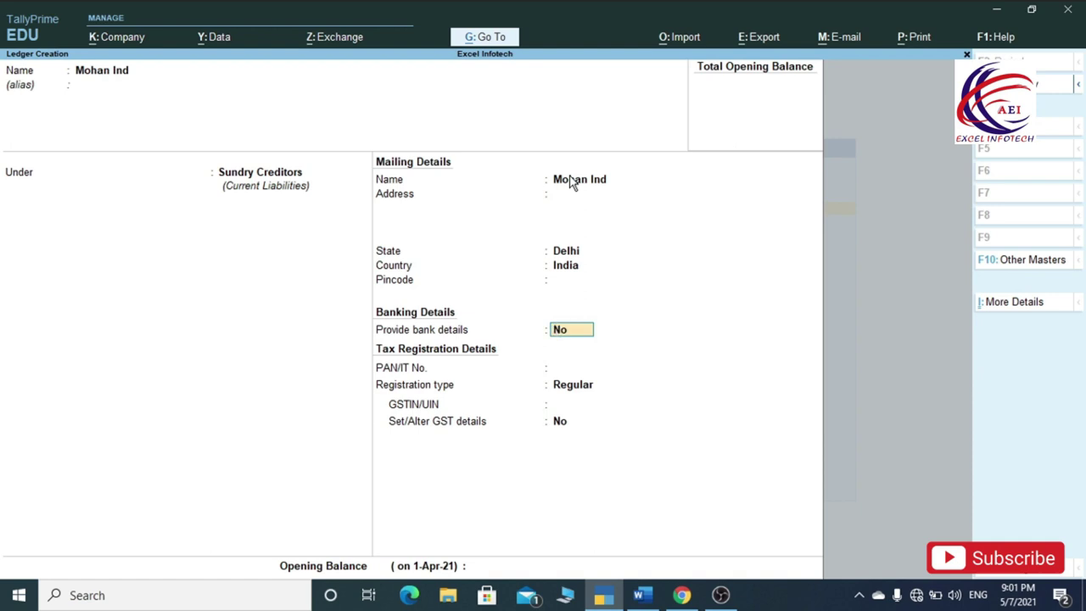
{"action": "key", "text": "Return"}
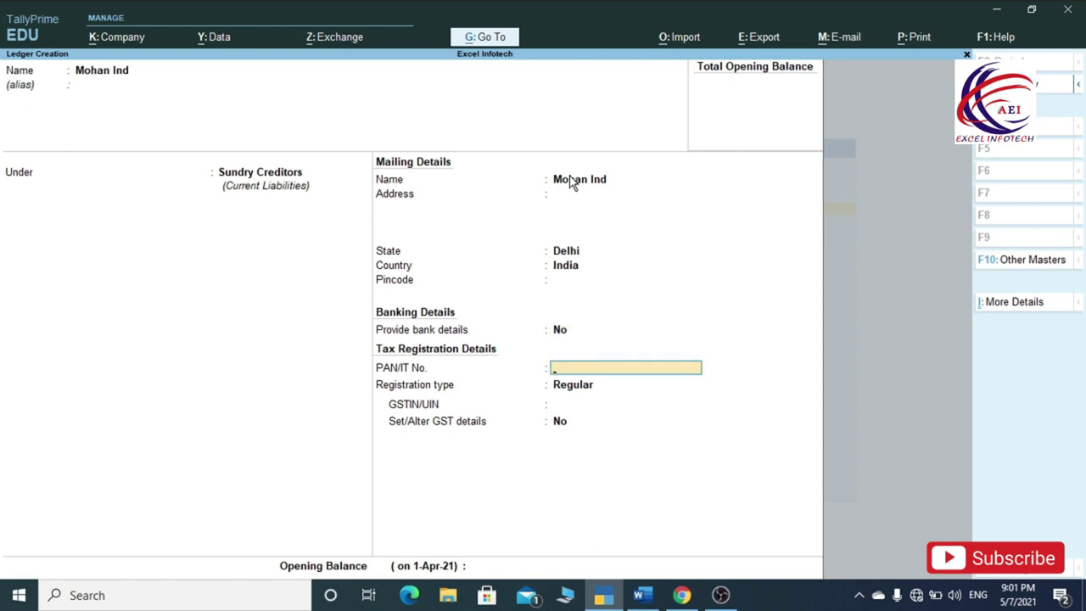
{"action": "key", "text": "Return"}
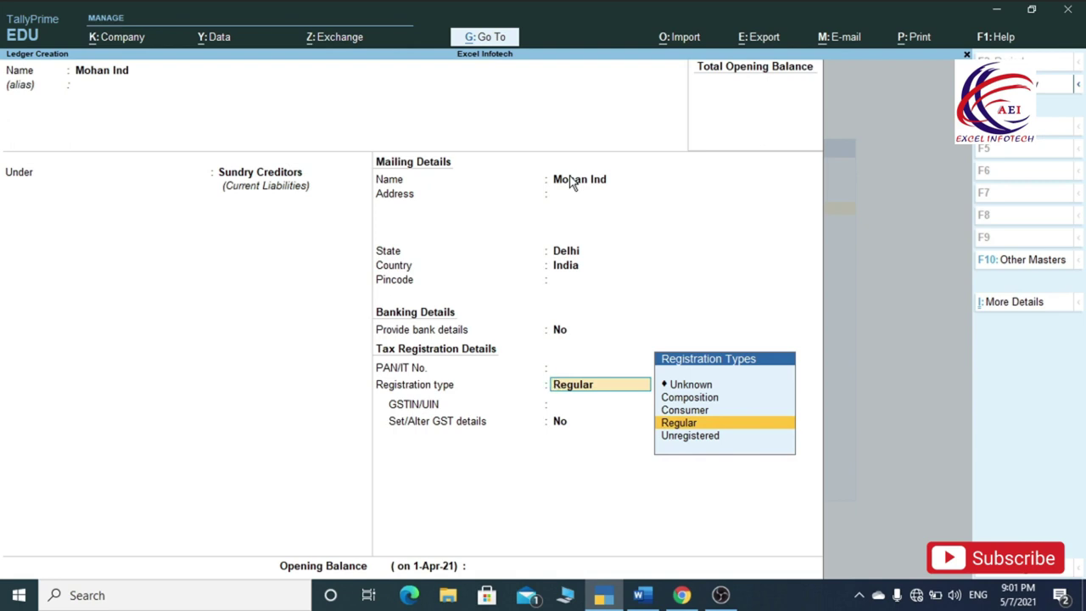
{"action": "key", "text": "Return"}
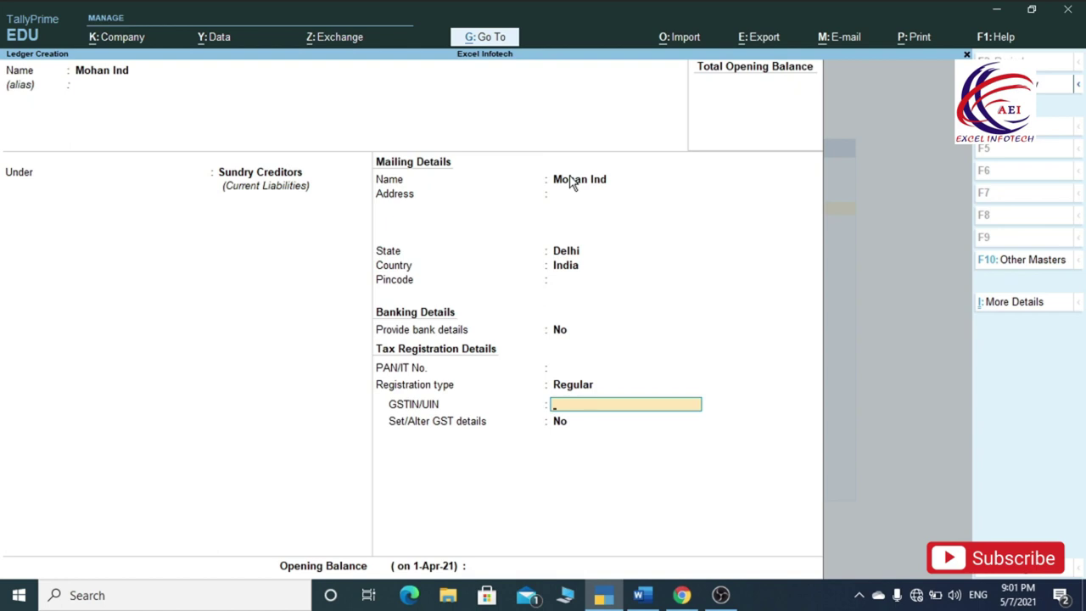
{"action": "key", "text": "Return"}
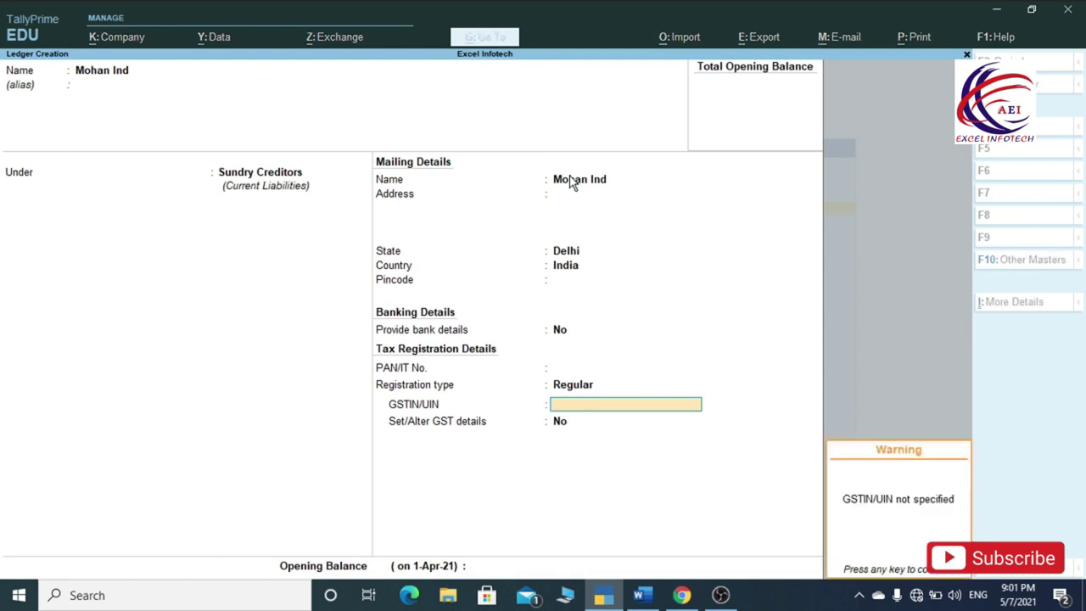
{"action": "key", "text": "Return"}
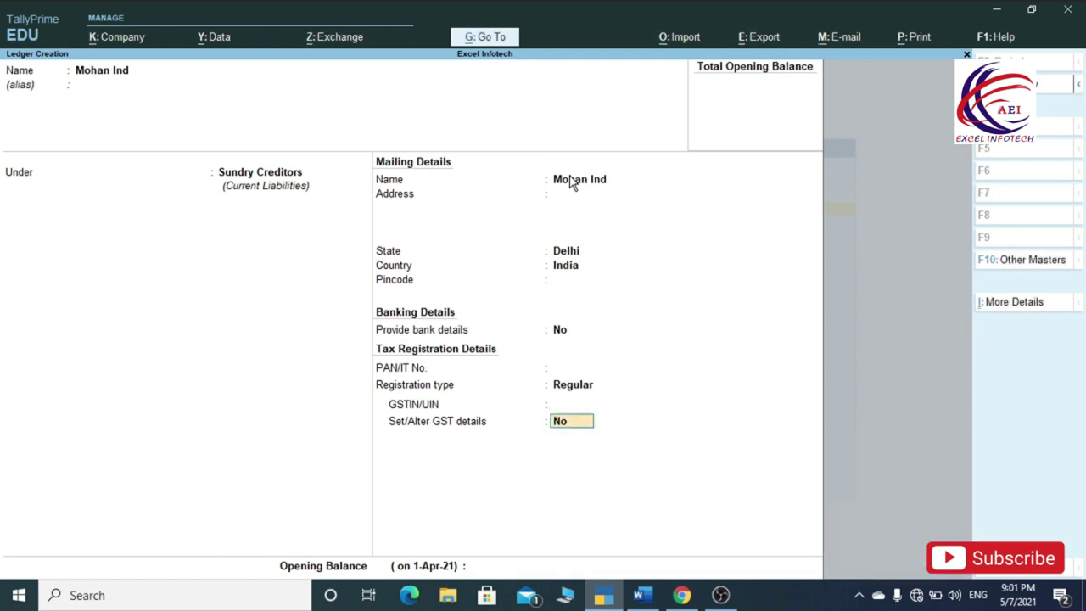
{"action": "type", "text": "y"}
{"action": "key", "text": "Return"}
{"action": "key", "text": "Return"}
{"action": "key", "text": "Return"}
{"action": "key", "text": "Return"}
{"action": "key", "text": "Return"}
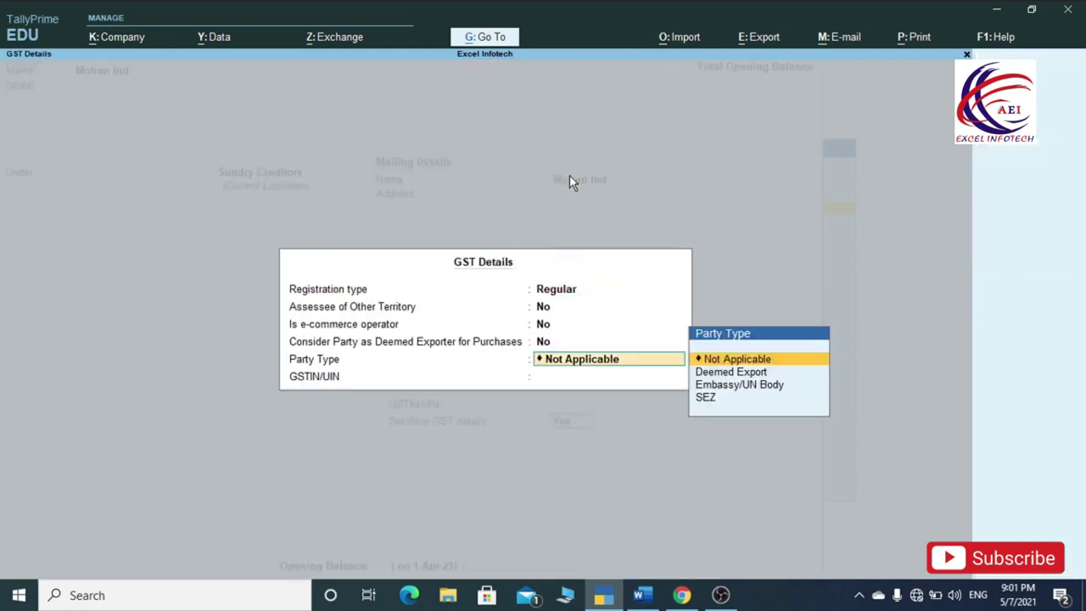
{"action": "key", "text": "Return"}
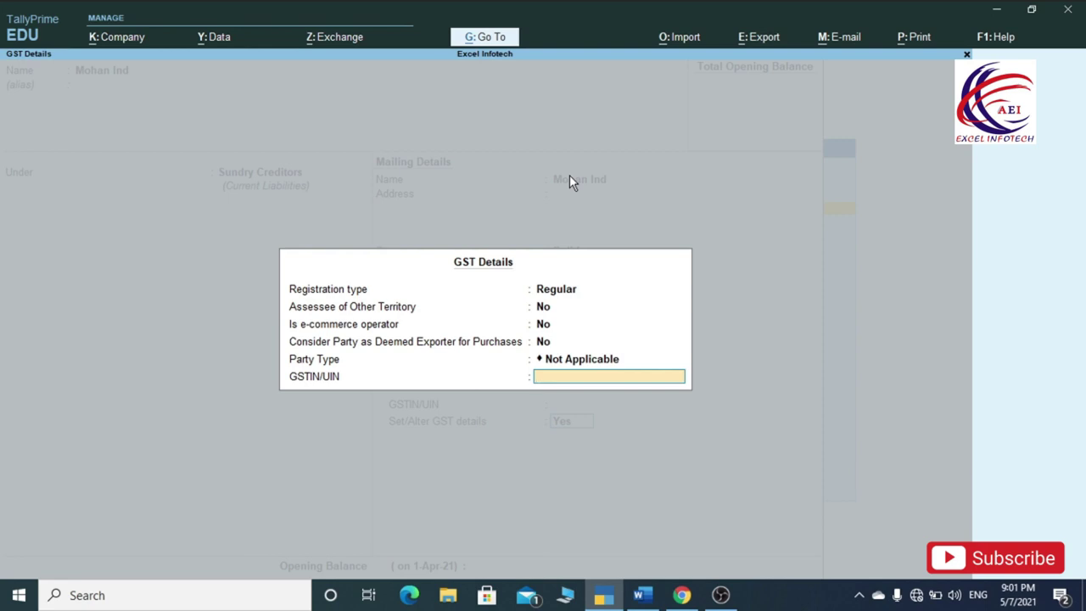
{"action": "key", "text": "Return"}
{"action": "key", "text": "Return"}
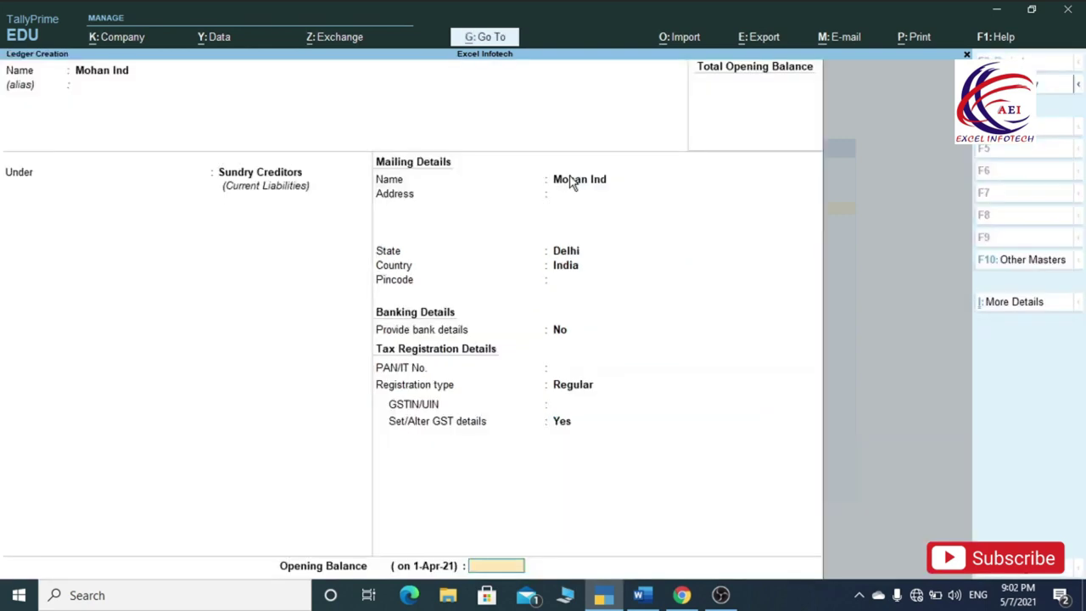
{"action": "key", "text": "Return"}
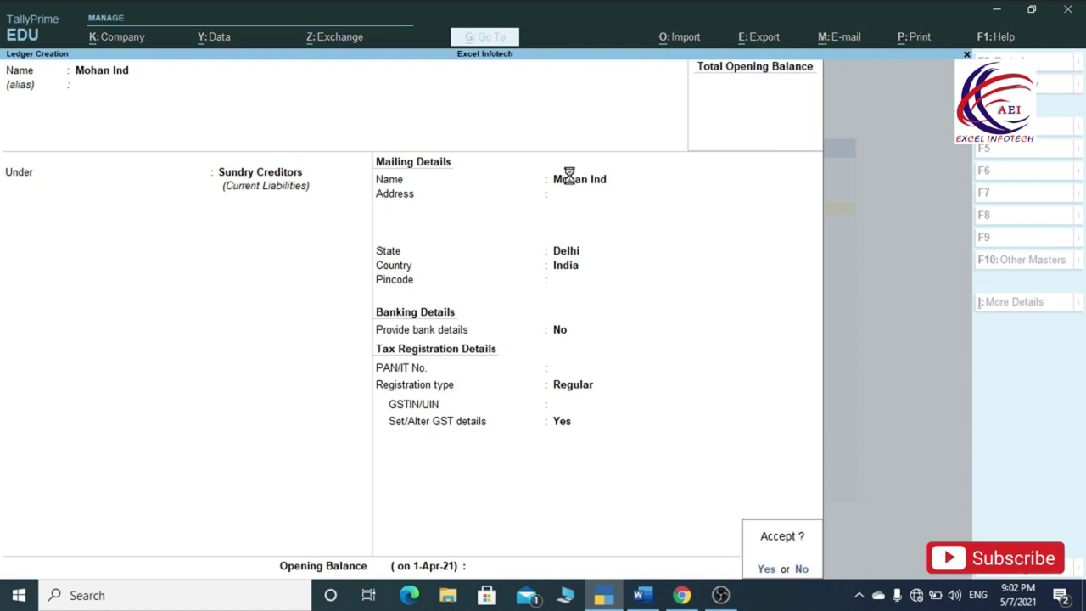
{"action": "key", "text": "Return"}
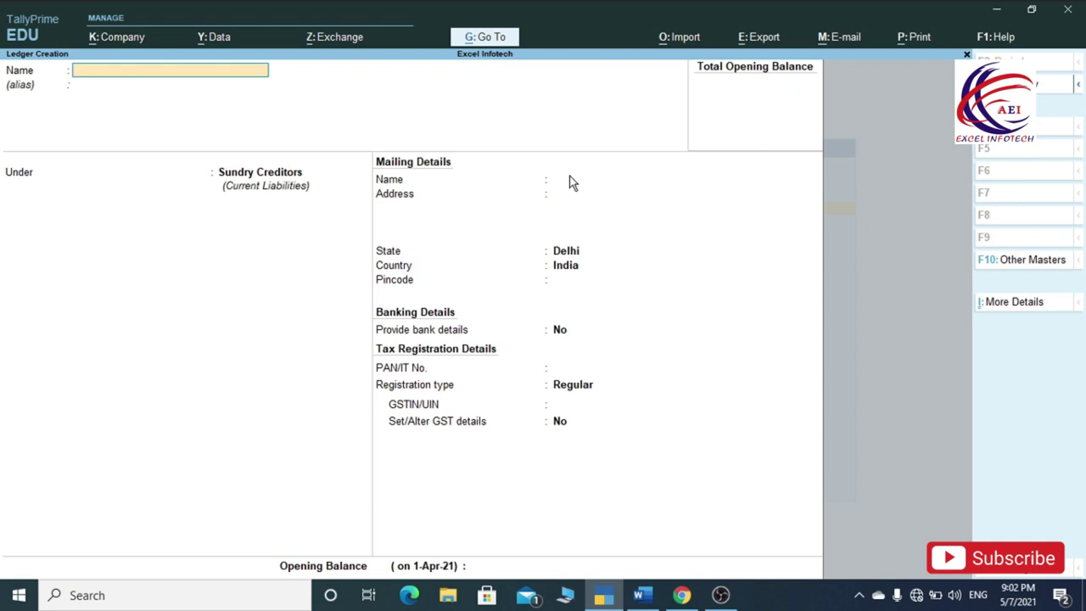
Create and save the Purchase A/c ledger under Purchase Accounts with supply type Goods
{"action": "type", "text": "Purchase A/ck"}
{"action": "key", "text": "BackSpace"}
{"action": "key", "text": "Return"}
{"action": "type", "text": "P"}
{"action": "key", "text": "Return"}
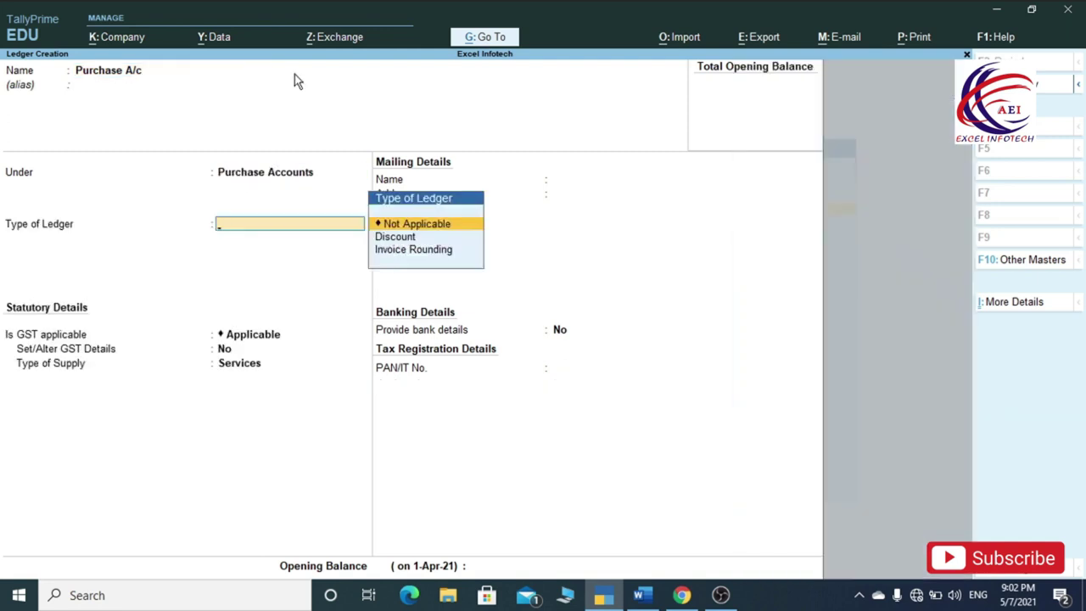
{"action": "key", "text": "Return"}
{"action": "key", "text": "Return"}
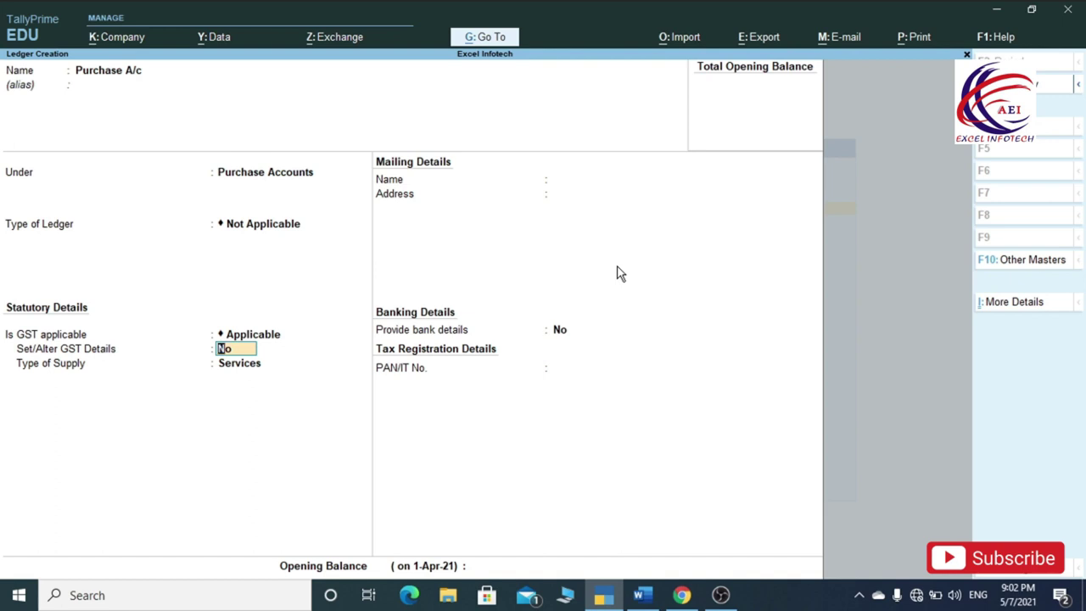
{"action": "key", "text": "Return"}
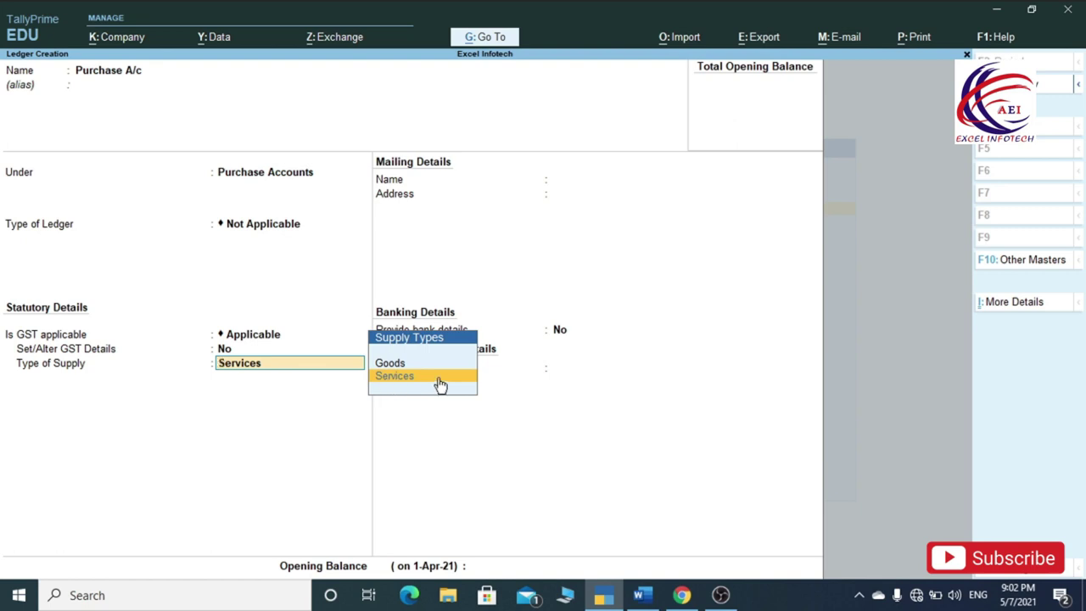
{"action": "left_click", "coordinate": [390, 365]}
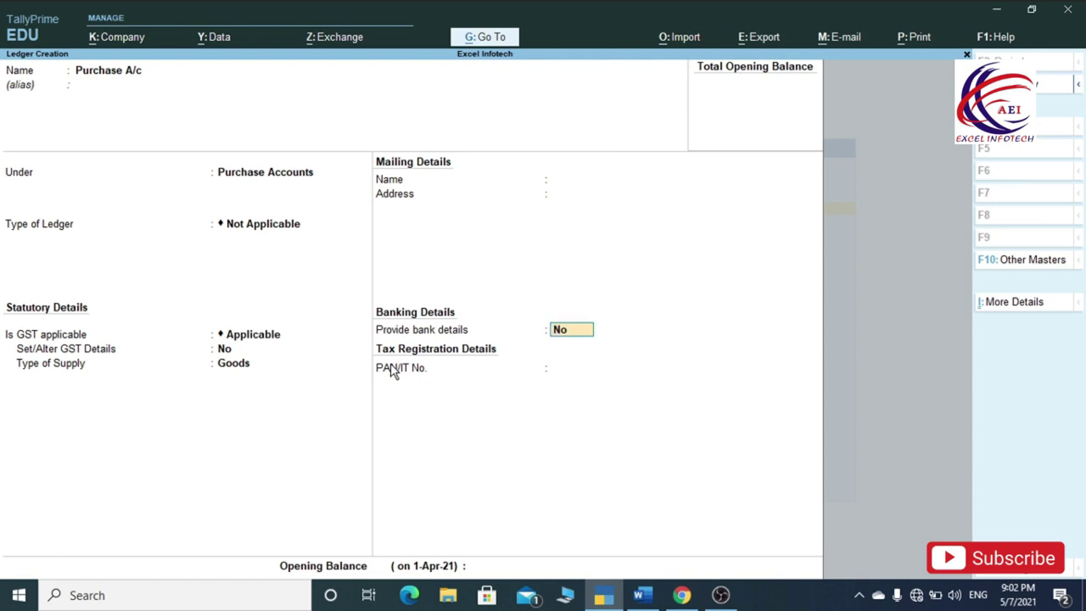
{"action": "key", "text": "Return"}
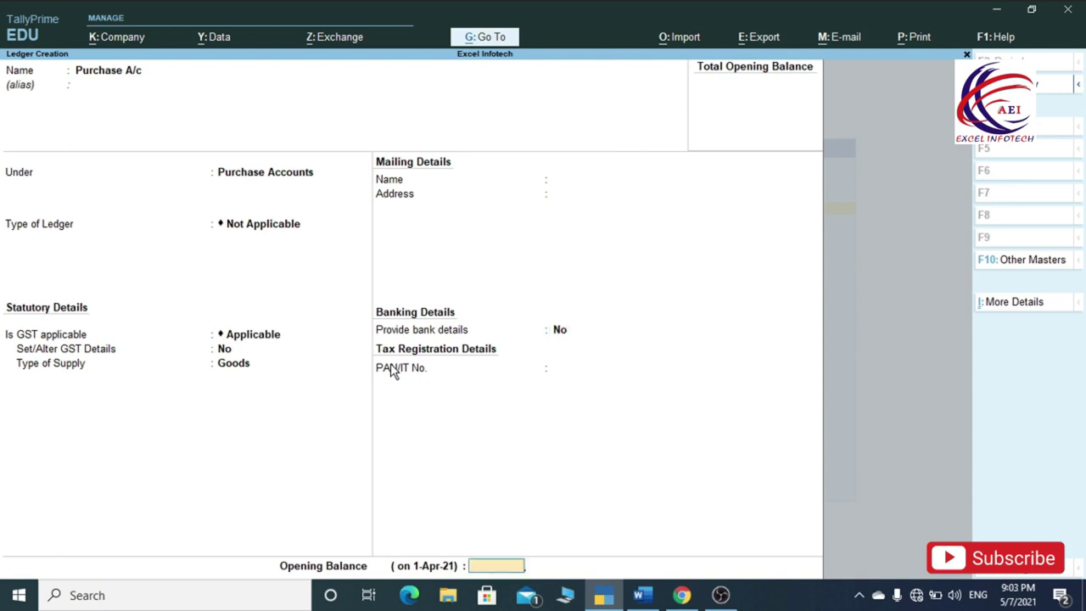
{"action": "key", "text": "Return"}
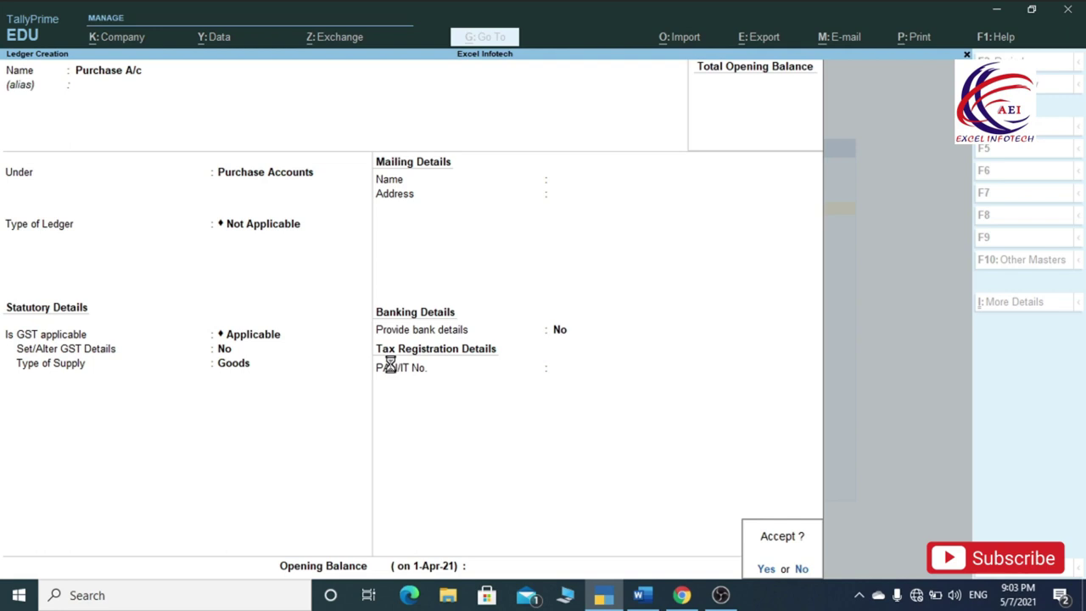
{"action": "key", "text": "Return"}
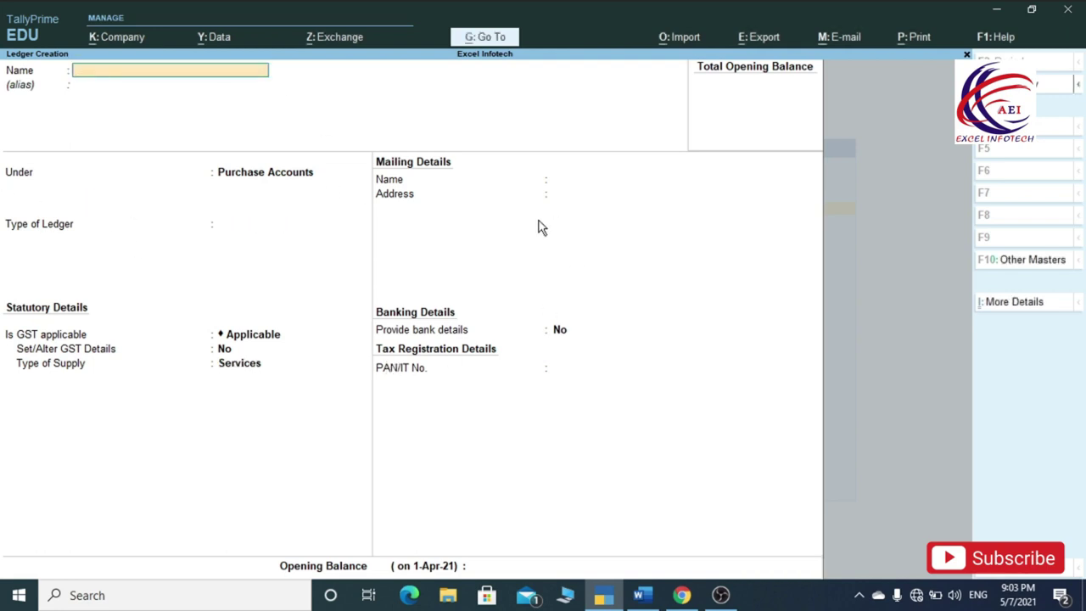
Quit ledger creation and return to the Gateway of Tally
{"action": "key", "text": "Escape"}
{"action": "key", "text": "y"}
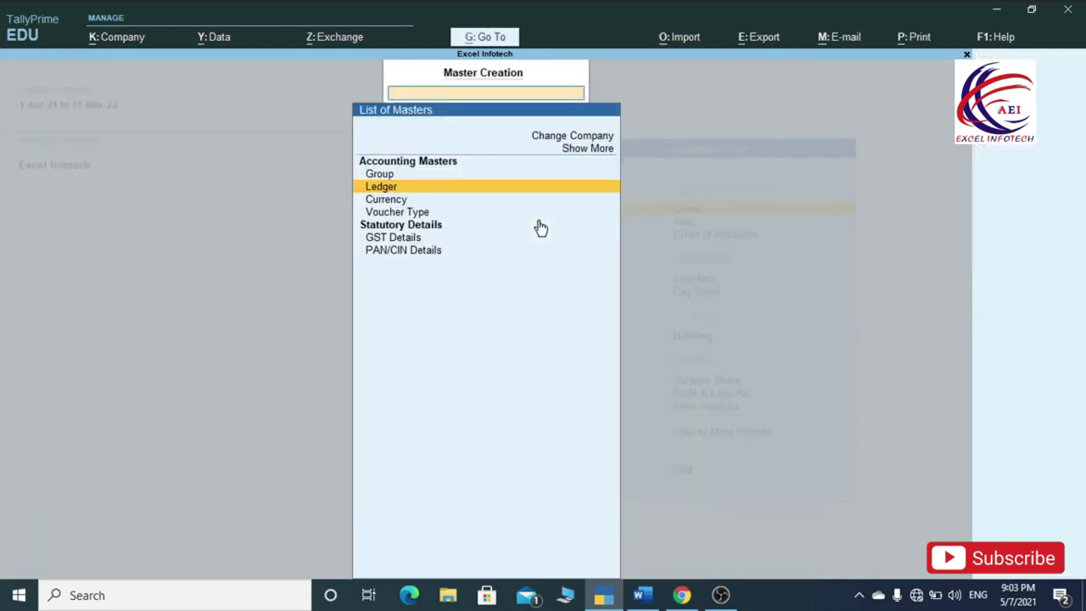
{"action": "key", "text": "Escape"}
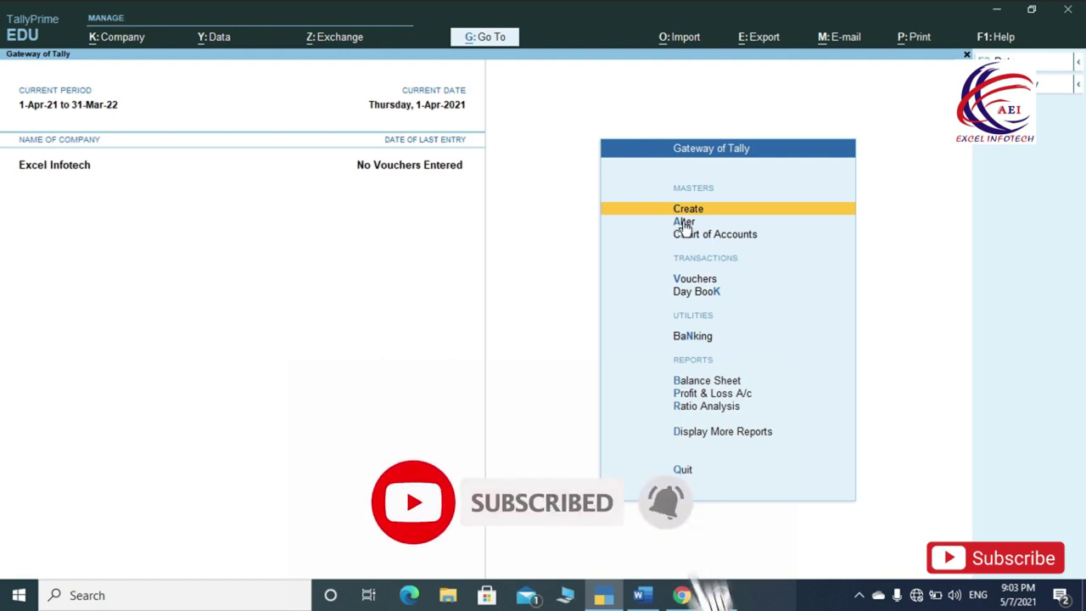
Open the ledger alteration list and select the Mohan Ind ledger
{"action": "left_click", "coordinate": [683, 222]}
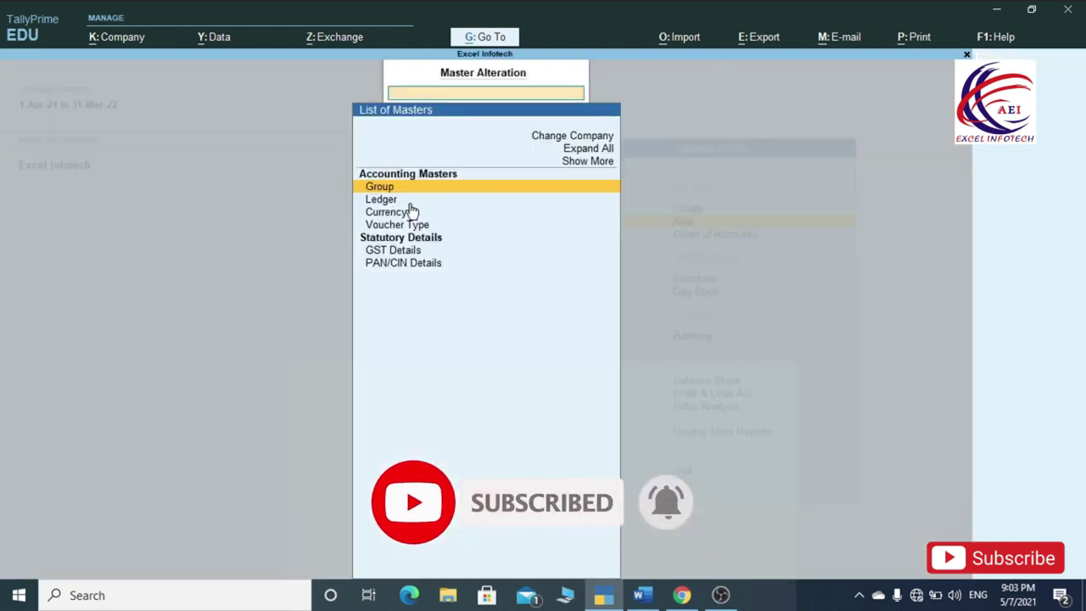
{"action": "left_click", "coordinate": [385, 204]}
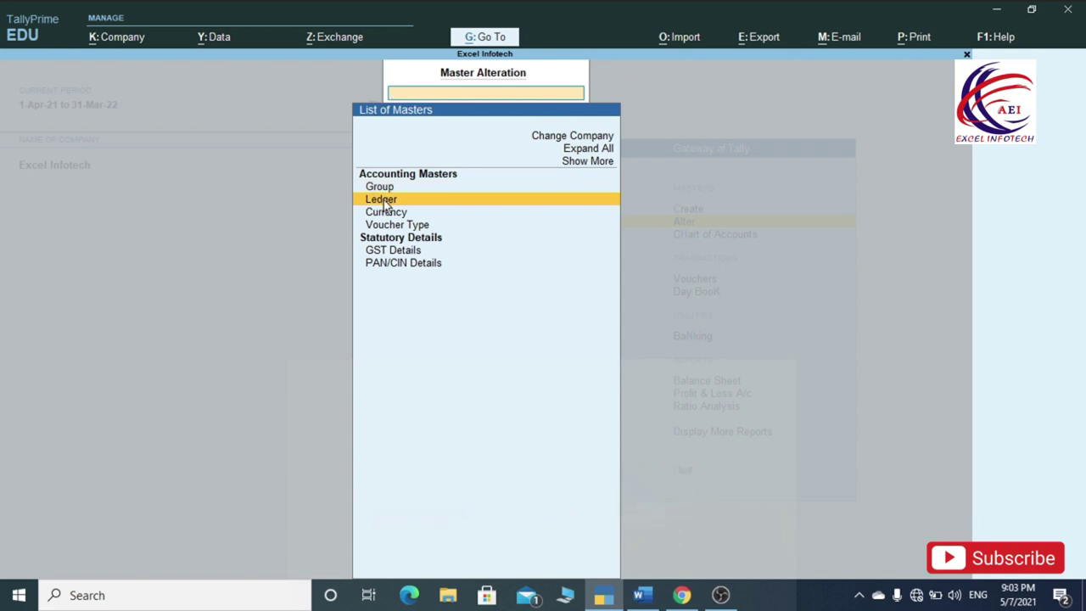
{"action": "left_click", "coordinate": [384, 204]}
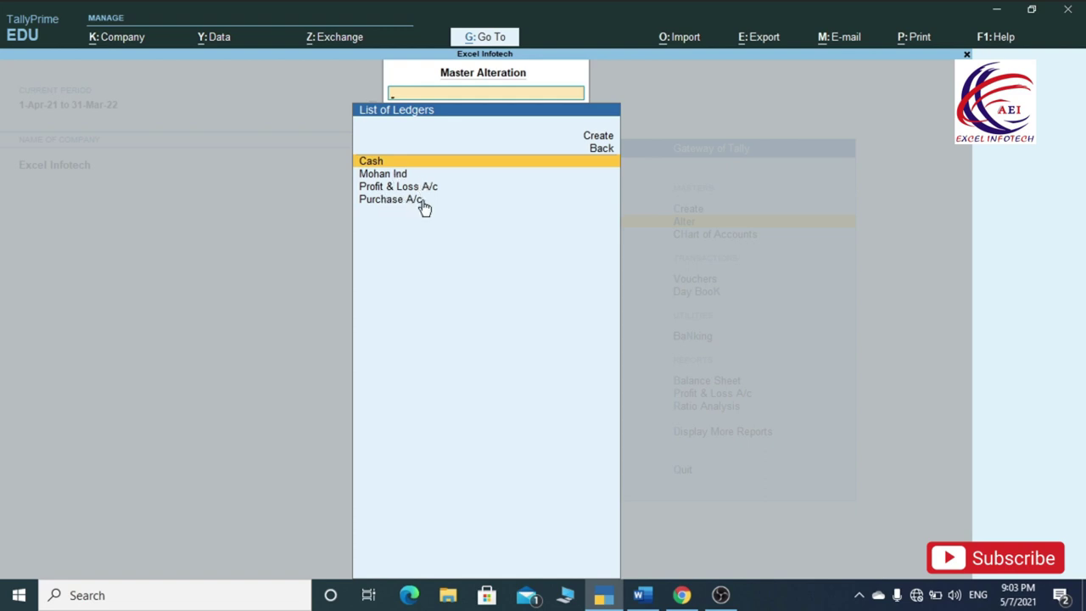
{"action": "left_click", "coordinate": [383, 202]}
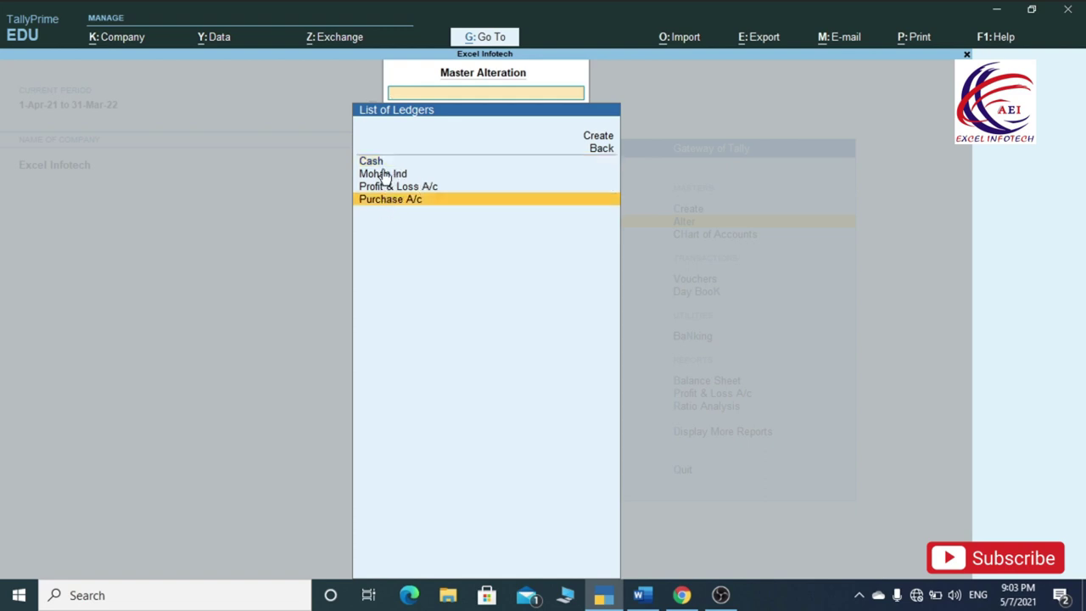
{"action": "left_click", "coordinate": [384, 174]}
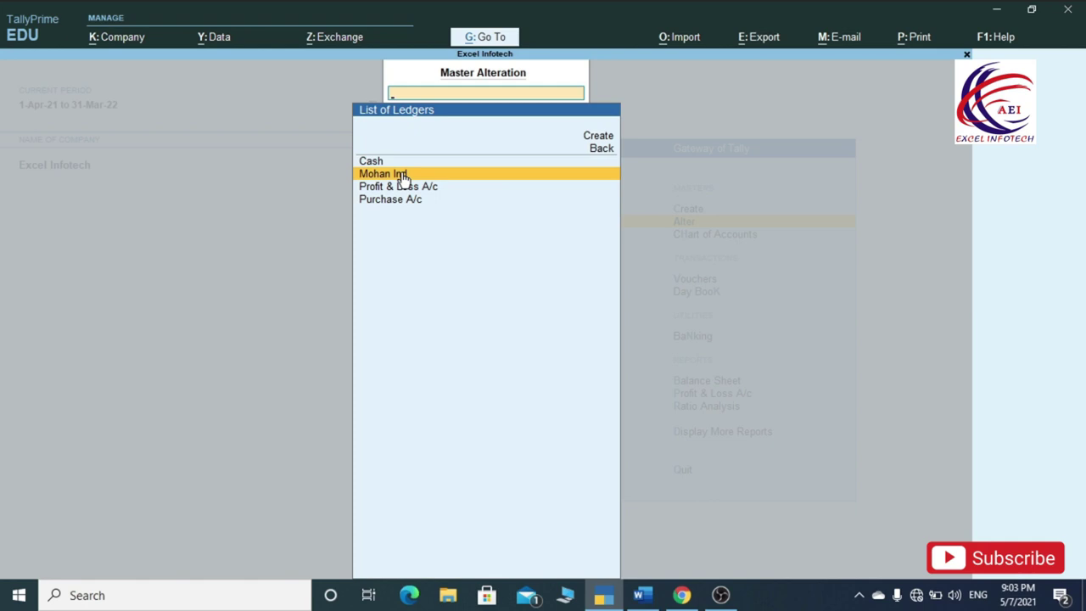
{"action": "left_click", "coordinate": [402, 176]}
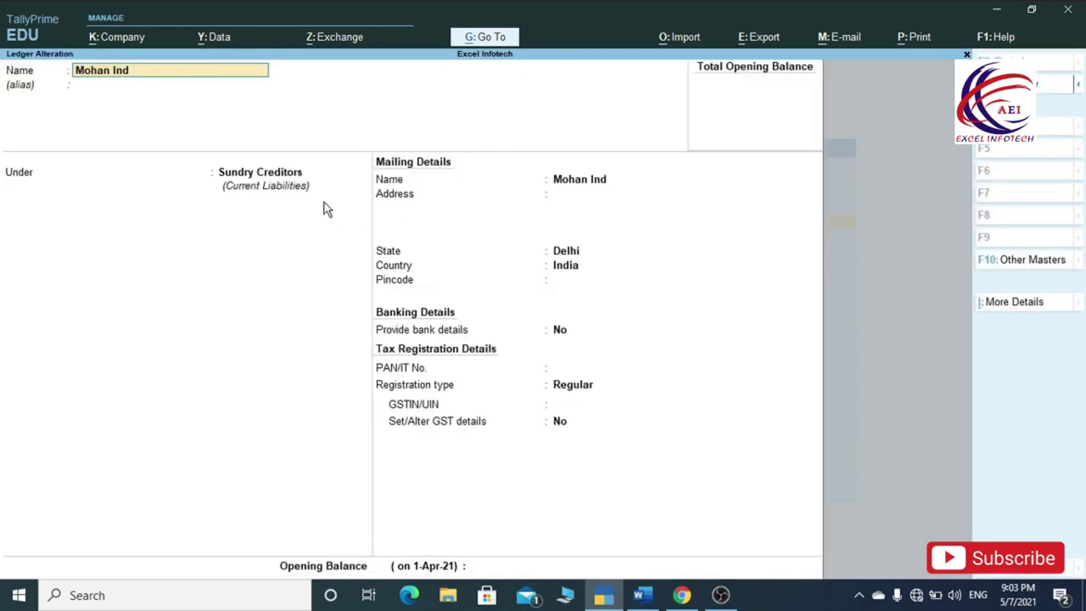
Move Mohan Ind from Sundry Creditors to Sundry Debtors and save the ledger
{"action": "key", "text": "Return"}
{"action": "key", "text": "Return"}
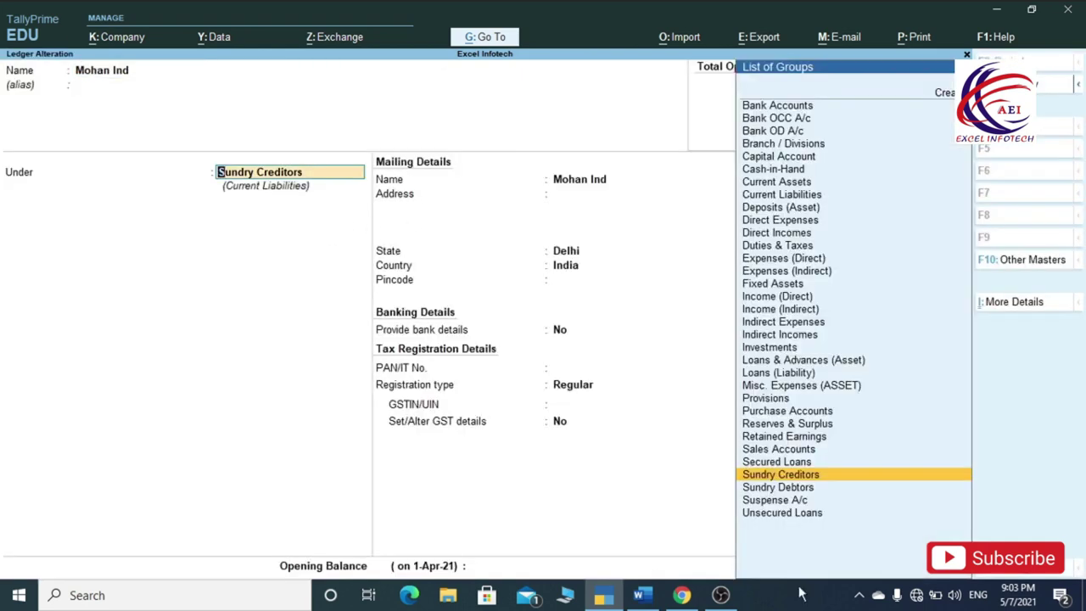
{"action": "key", "text": "Down"}
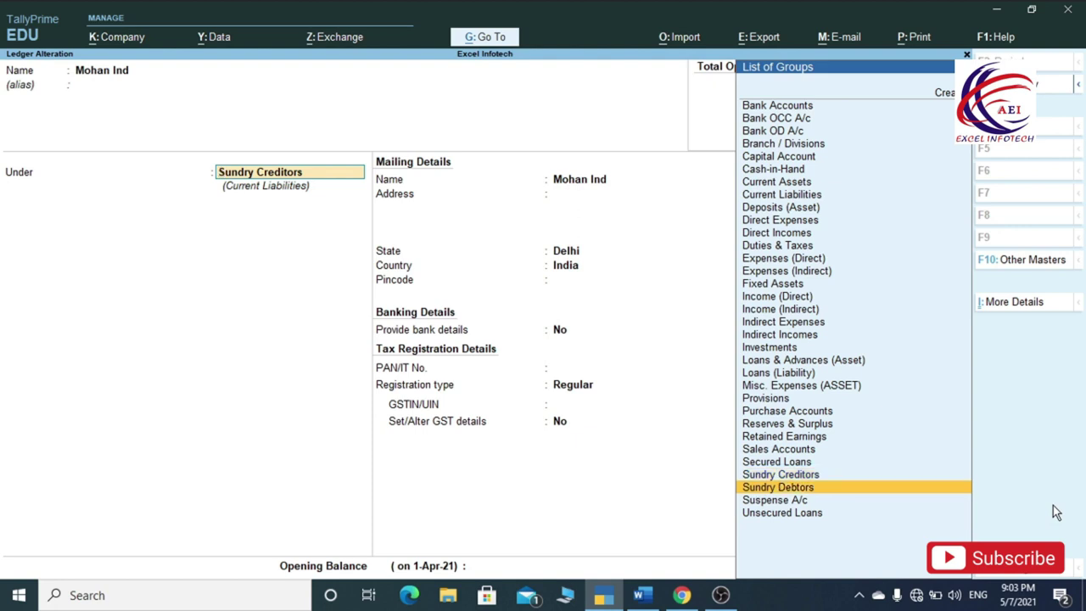
{"action": "key", "text": "Return"}
{"action": "key", "text": "Return"}
{"action": "key", "text": "Return"}
{"action": "key", "text": "Return"}
{"action": "key", "text": "Return"}
{"action": "key", "text": "Return"}
{"action": "key", "text": "Return"}
{"action": "key", "text": "Return"}
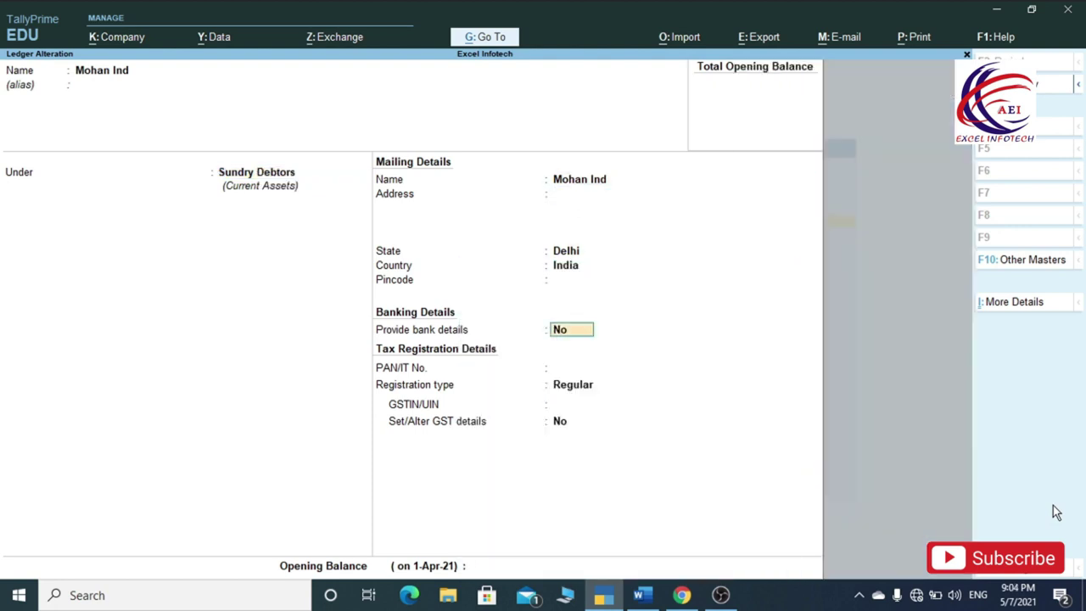
{"action": "key", "text": "Return"}
{"action": "key", "text": "Return"}
{"action": "key", "text": "Return"}
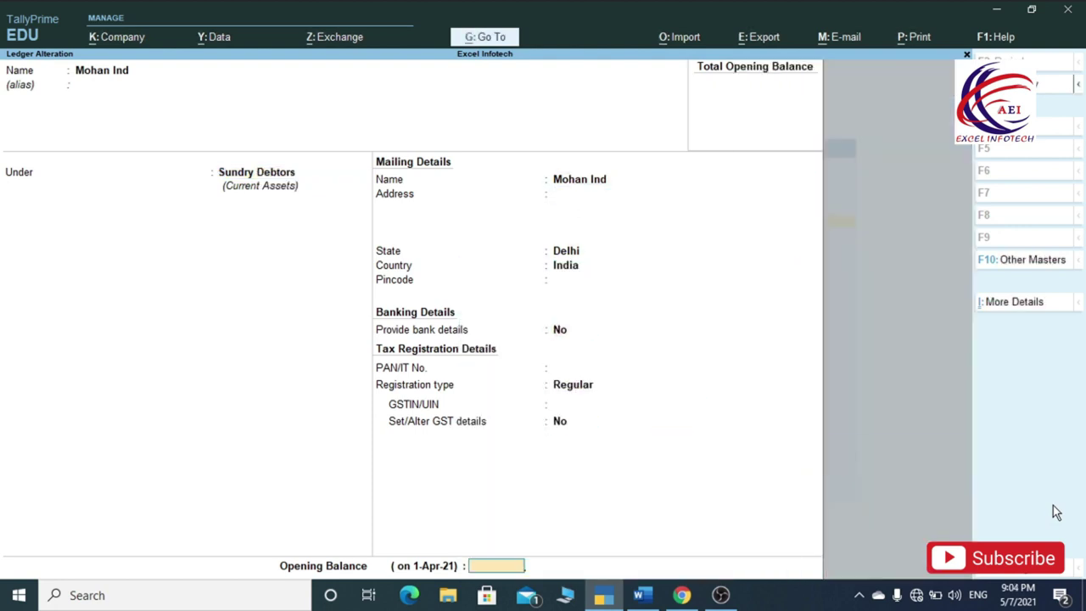
{"action": "key", "text": "Return"}
{"action": "key", "text": "Return"}
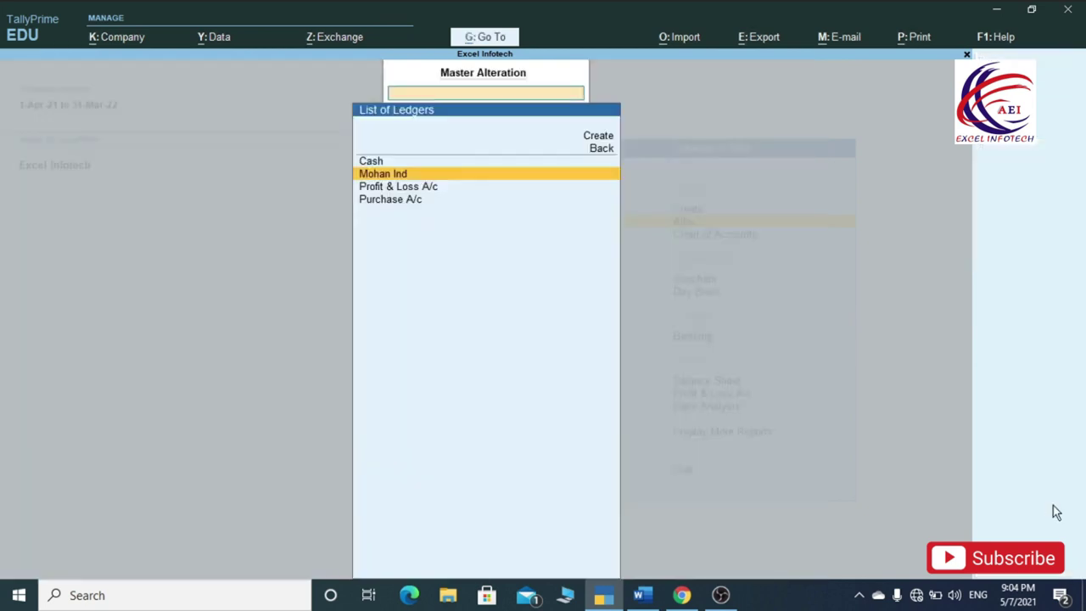
Reopen the Mohan Ind ledger from the alteration list
{"action": "key", "text": "Up"}
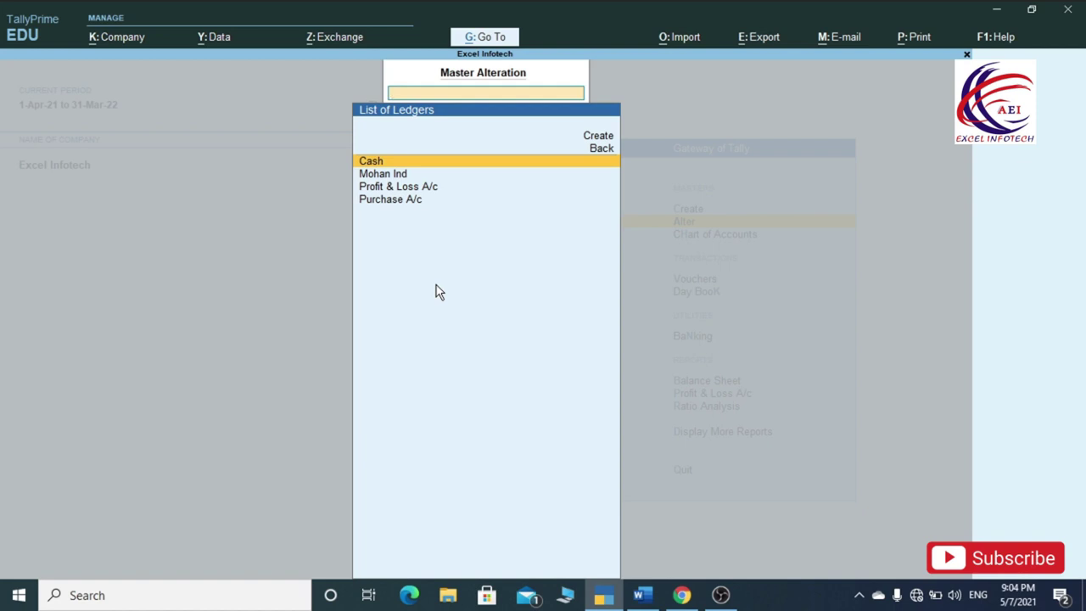
{"action": "left_click", "coordinate": [376, 175]}
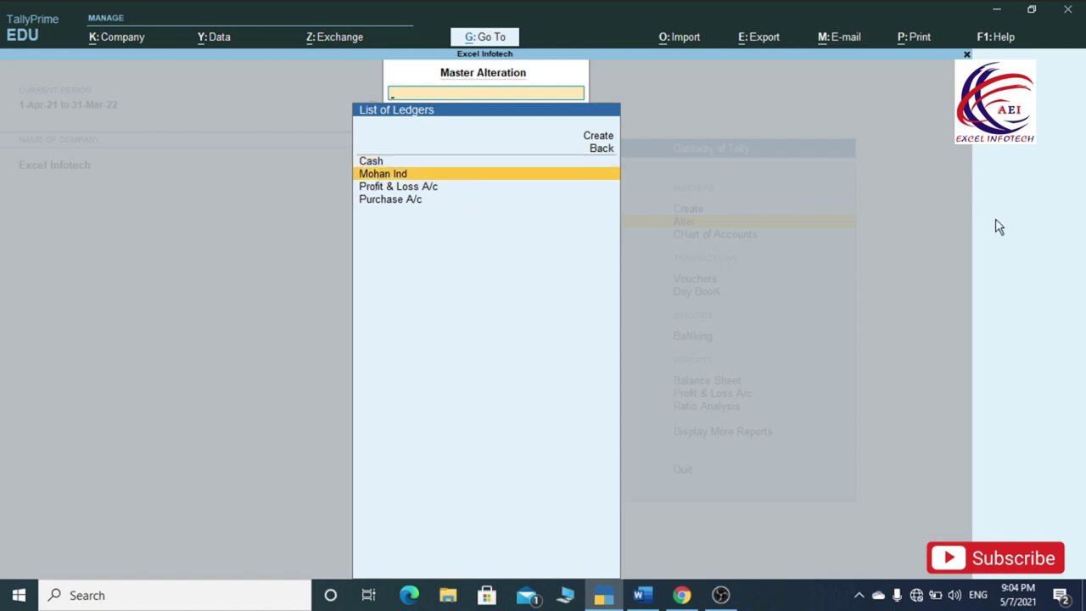
{"action": "key", "text": "Return"}
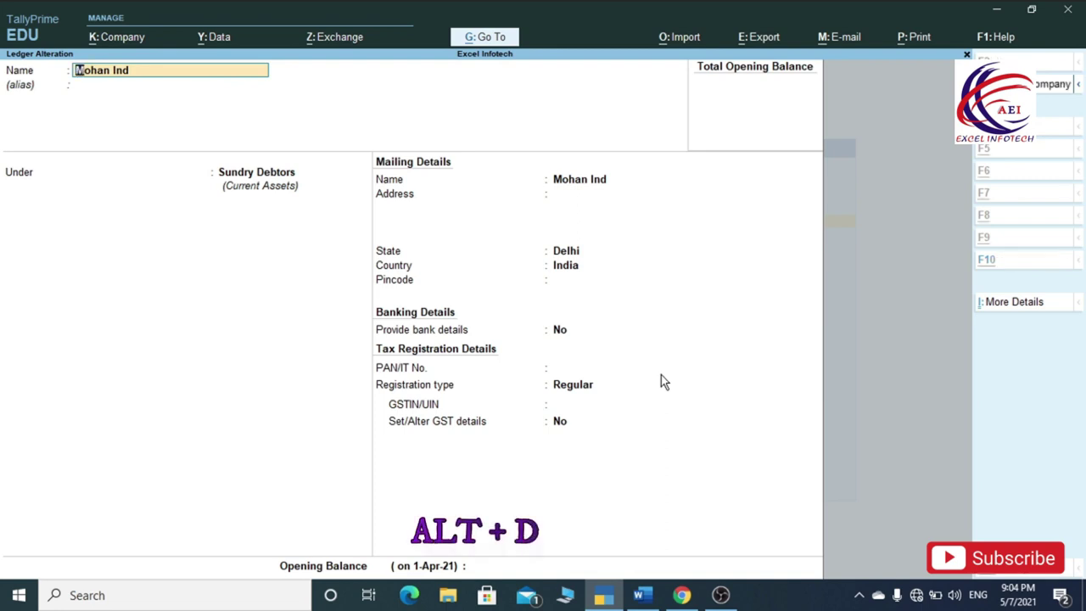
{"action": "key", "text": "alt+d"}
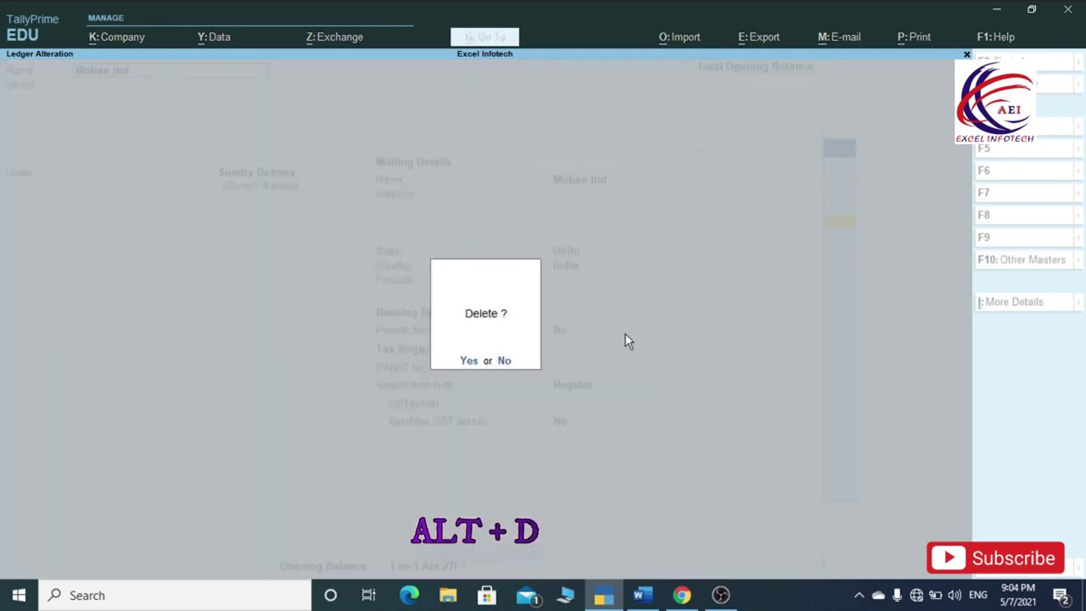
{"action": "left_click", "coordinate": [468, 361]}
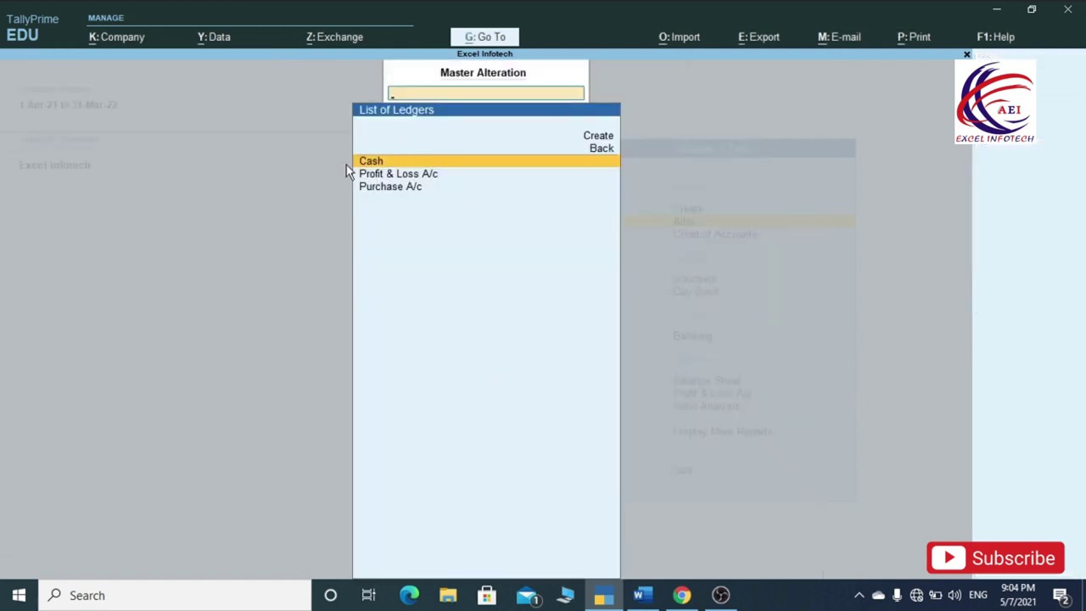
{"action": "key", "text": "Escape"}
{"action": "key", "text": "Escape"}
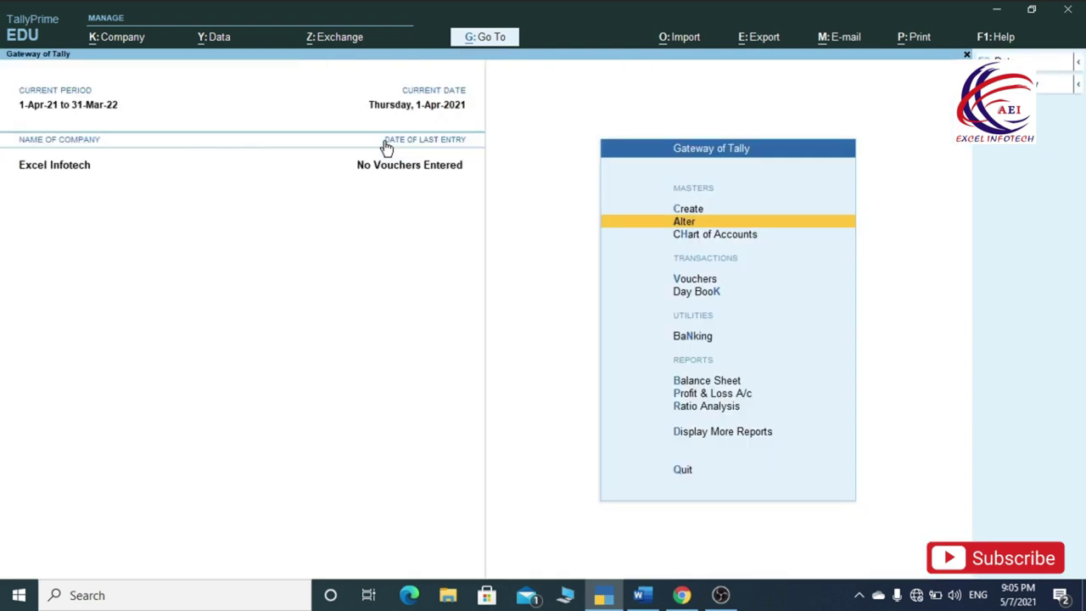
{"action": "key", "text": "Escape"}
{"action": "key", "text": "n"}
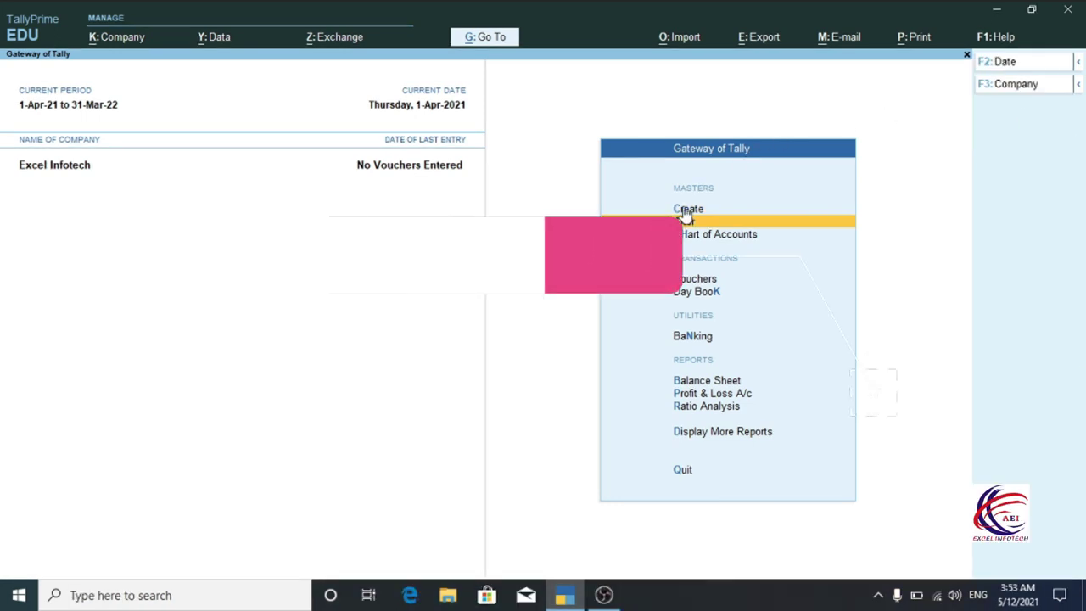
Create and save group Aditya Corp. under Primary with nature Assets
{"action": "left_click", "coordinate": [685, 215]}
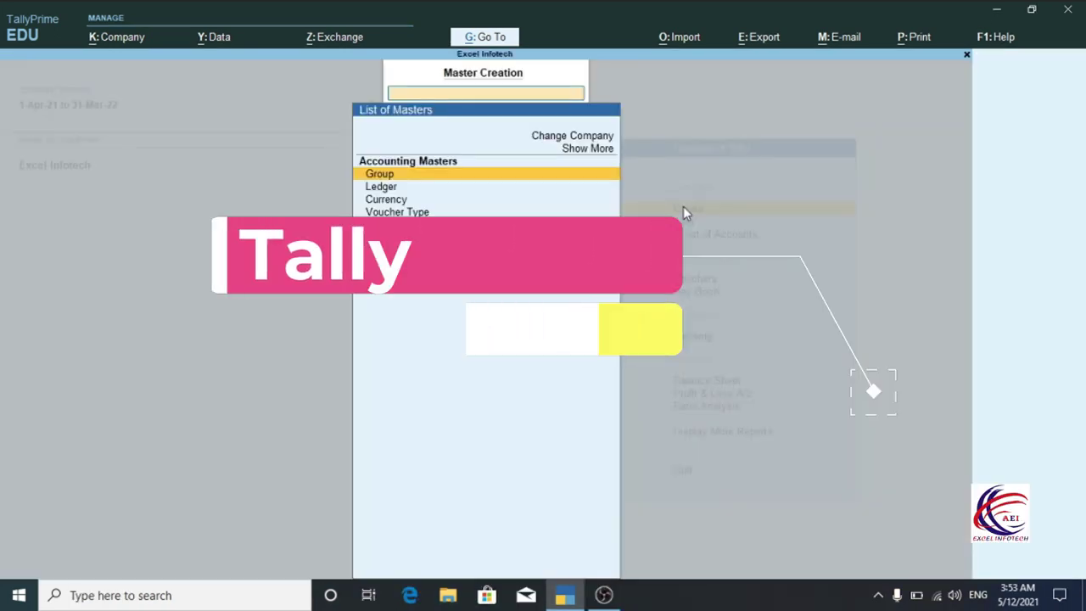
{"action": "left_click", "coordinate": [386, 173]}
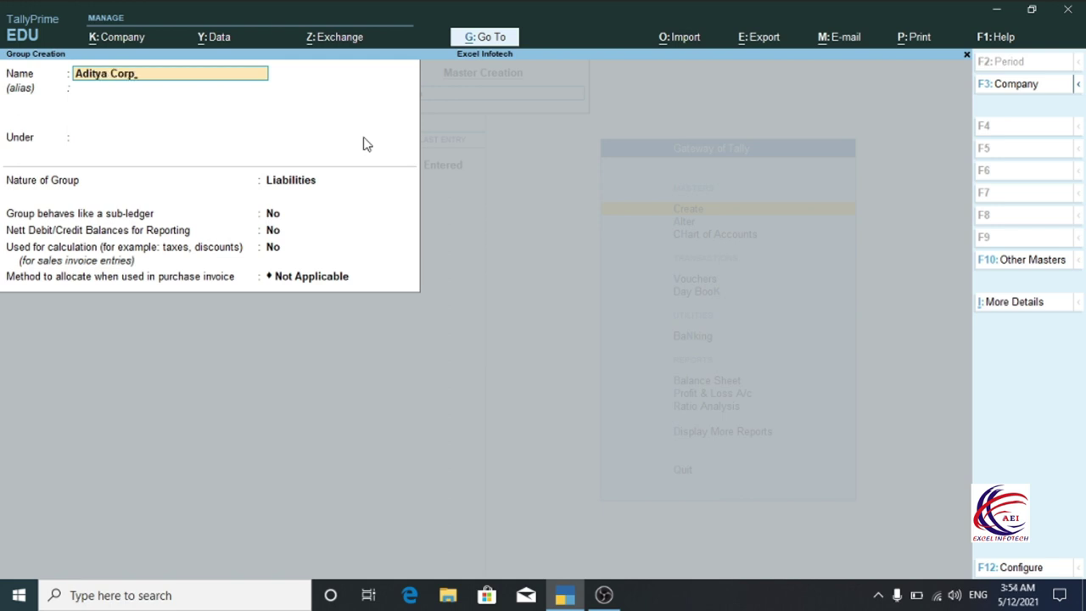
{"action": "key", "text": "Return"}
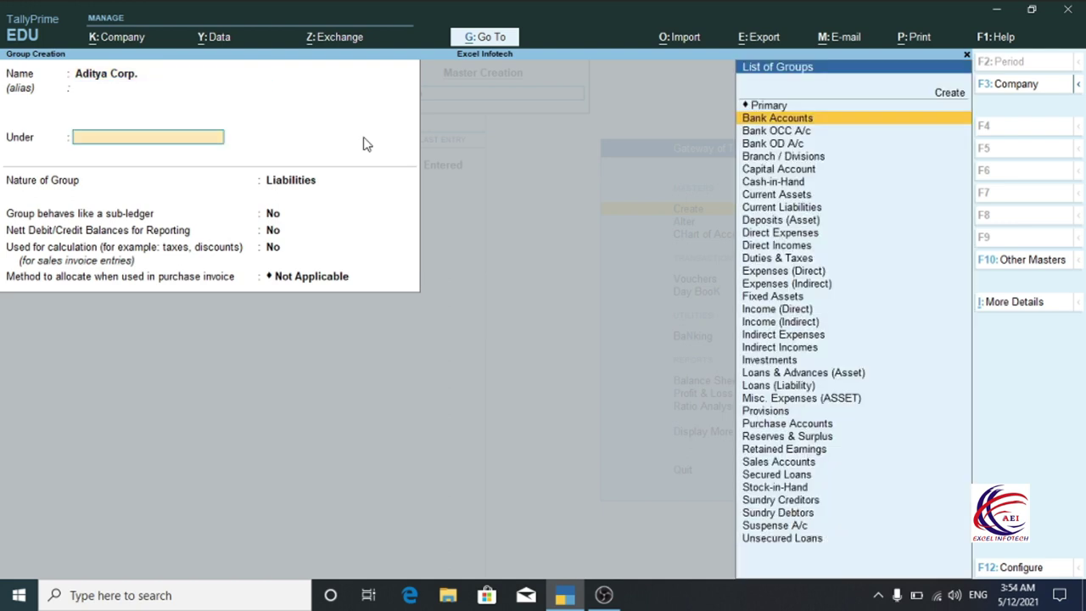
{"action": "key", "text": "Up"}
{"action": "key", "text": "Return"}
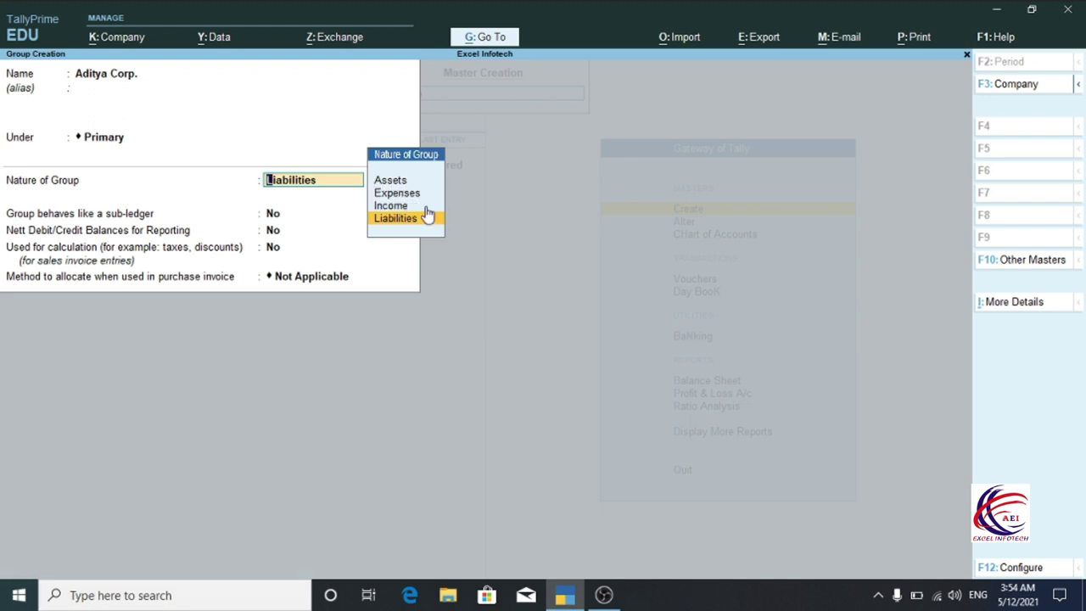
{"action": "left_click", "coordinate": [395, 181]}
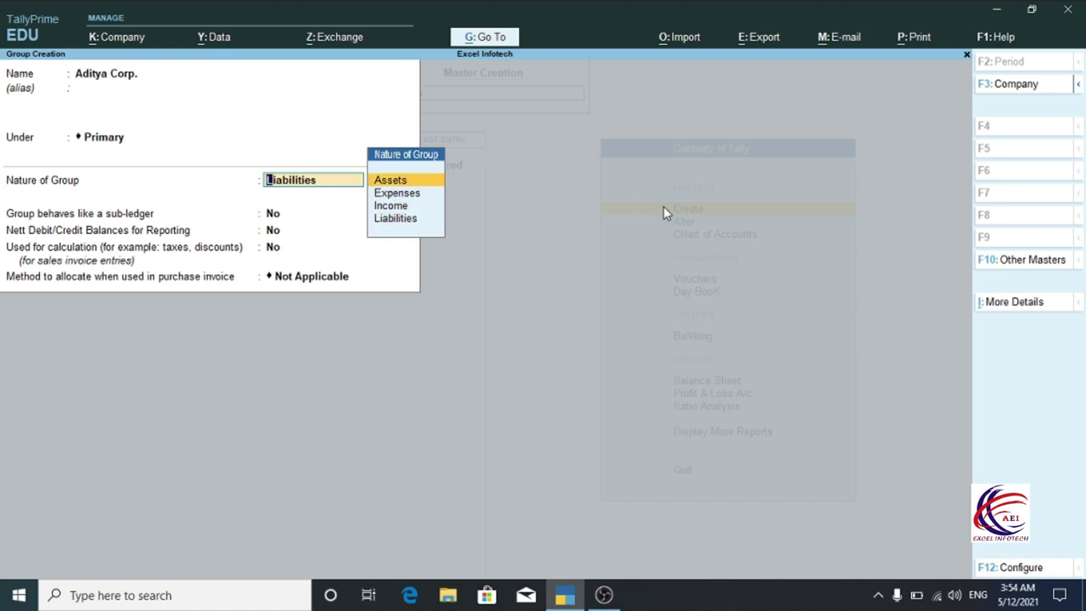
{"action": "key", "text": "Return"}
{"action": "key", "text": "Return"}
{"action": "key", "text": "Return"}
{"action": "key", "text": "Return"}
{"action": "key", "text": "Return"}
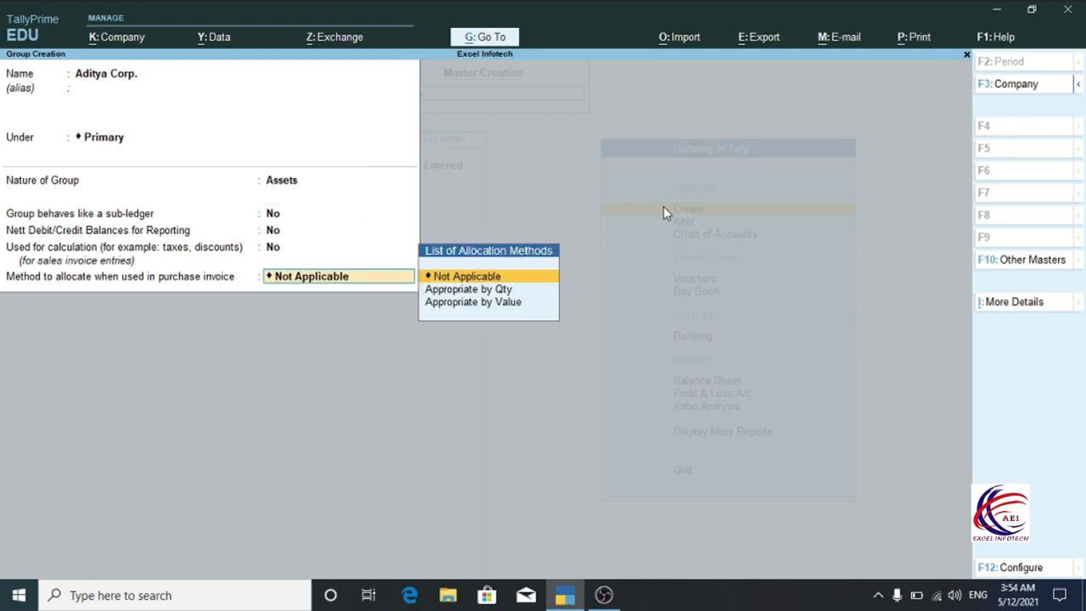
{"action": "key", "text": "Return"}
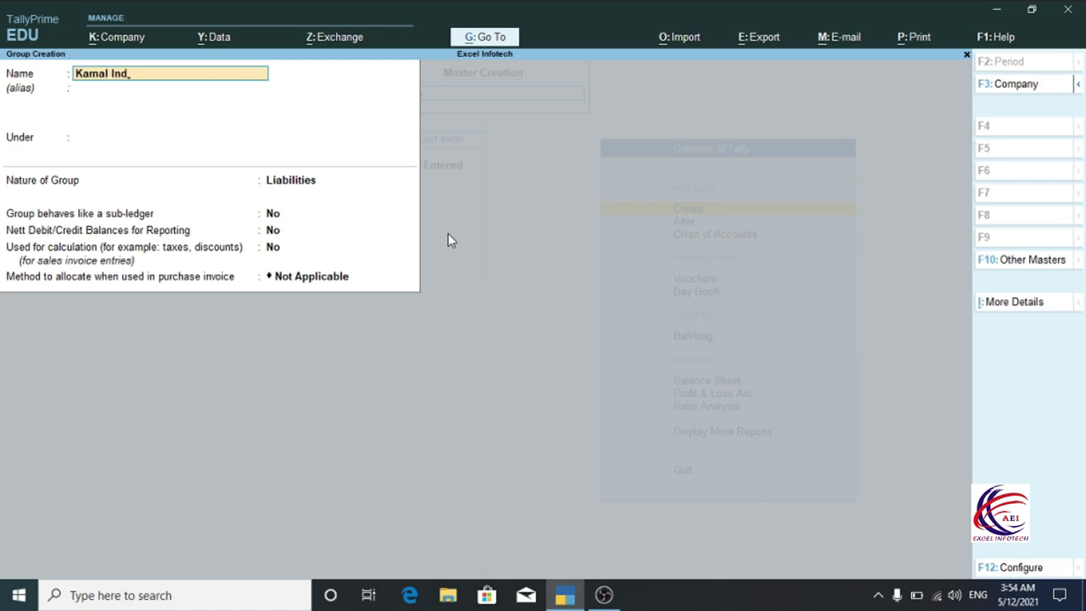
Save group Kamal Ind. under Aditya Corp. and close the Group Creation form
{"action": "key", "text": "Return"}
{"action": "key", "text": "Return"}
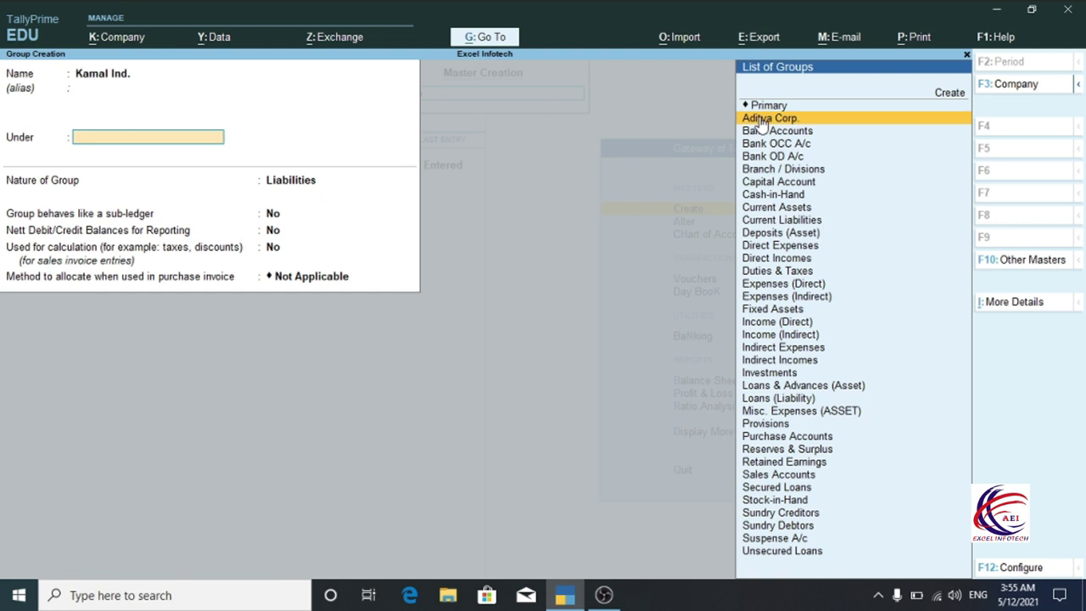
{"action": "left_click", "coordinate": [767, 119]}
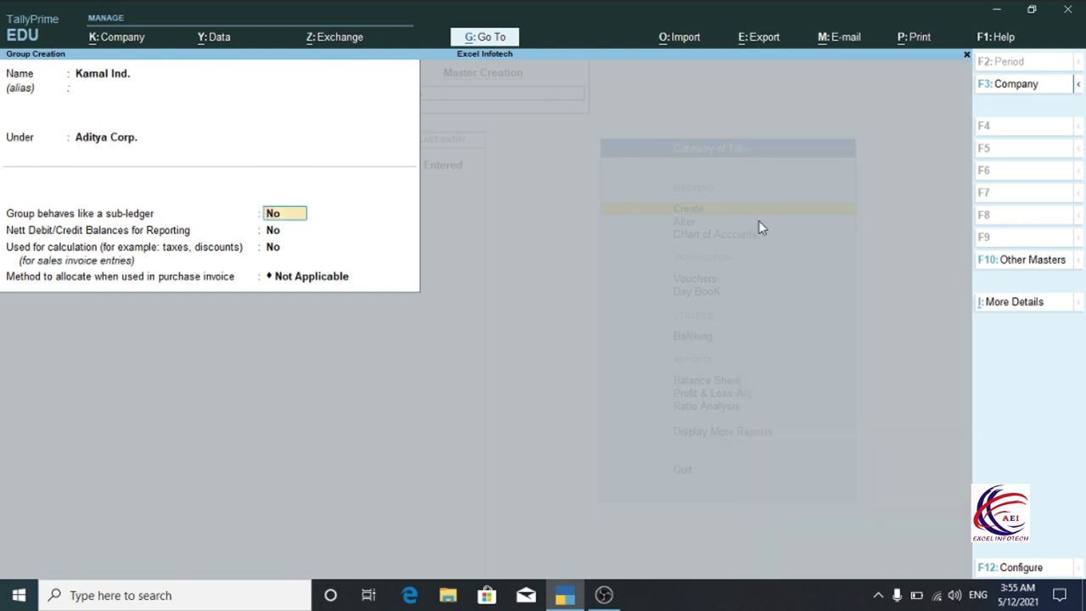
{"action": "key", "text": "Return"}
{"action": "key", "text": "Return"}
{"action": "key", "text": "Return"}
{"action": "key", "text": "Return"}
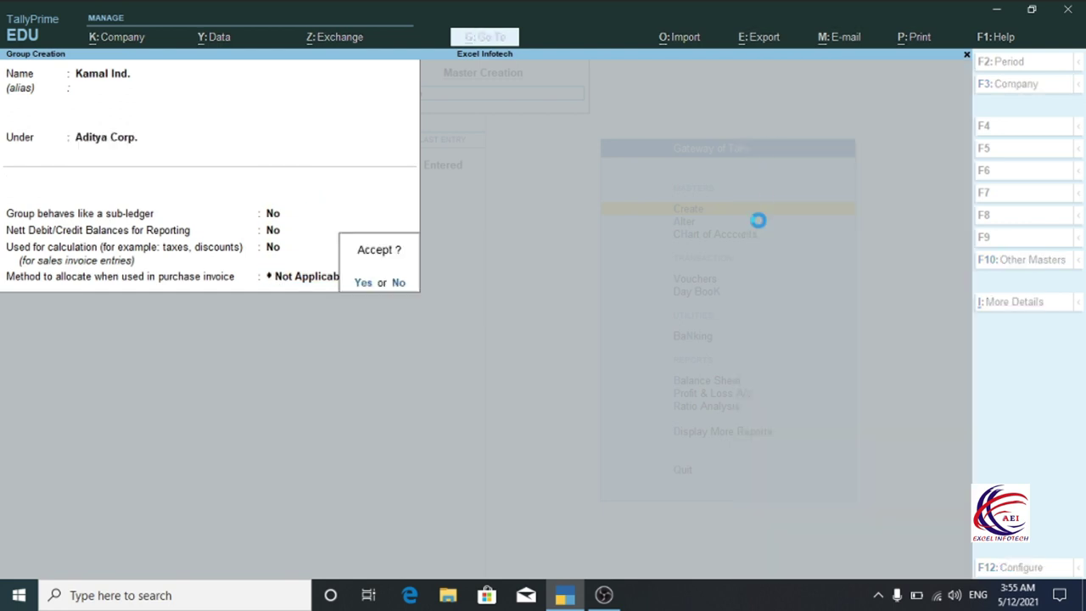
{"action": "key", "text": "Return"}
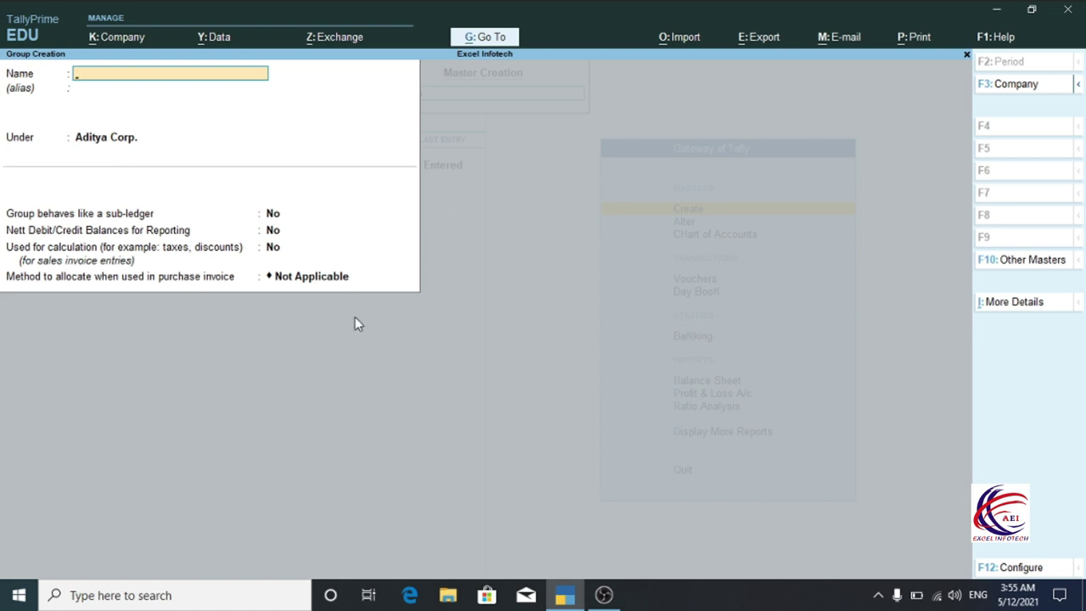
{"action": "key", "text": "Escape"}
{"action": "key", "text": "Return"}
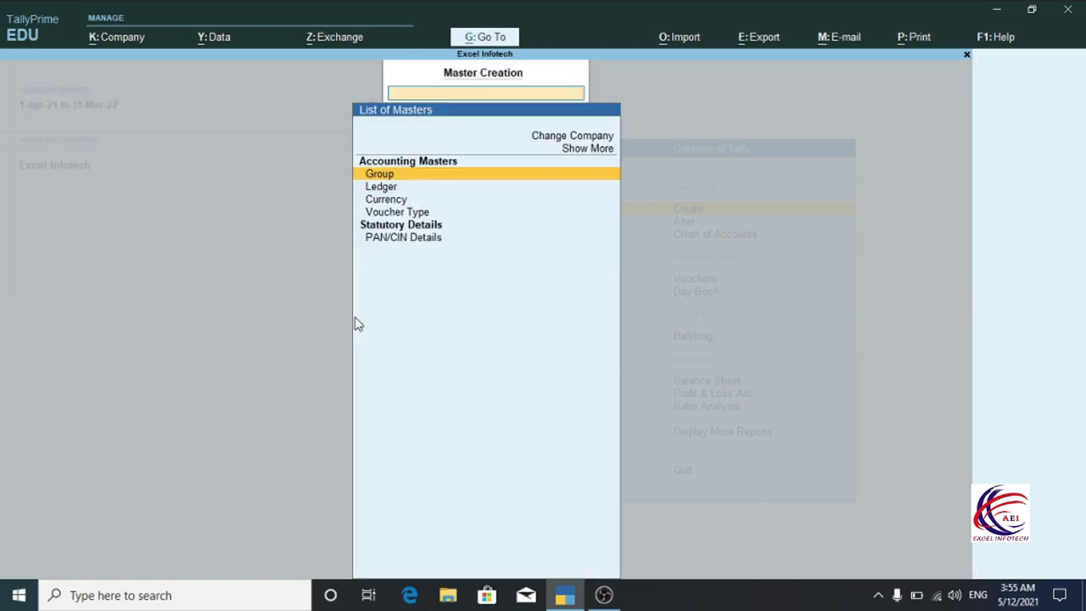
Check in Chart of Accounts groups that Kamal Ind. sits under Aditya Corp., then return to Gateway
{"action": "key", "text": "Escape"}
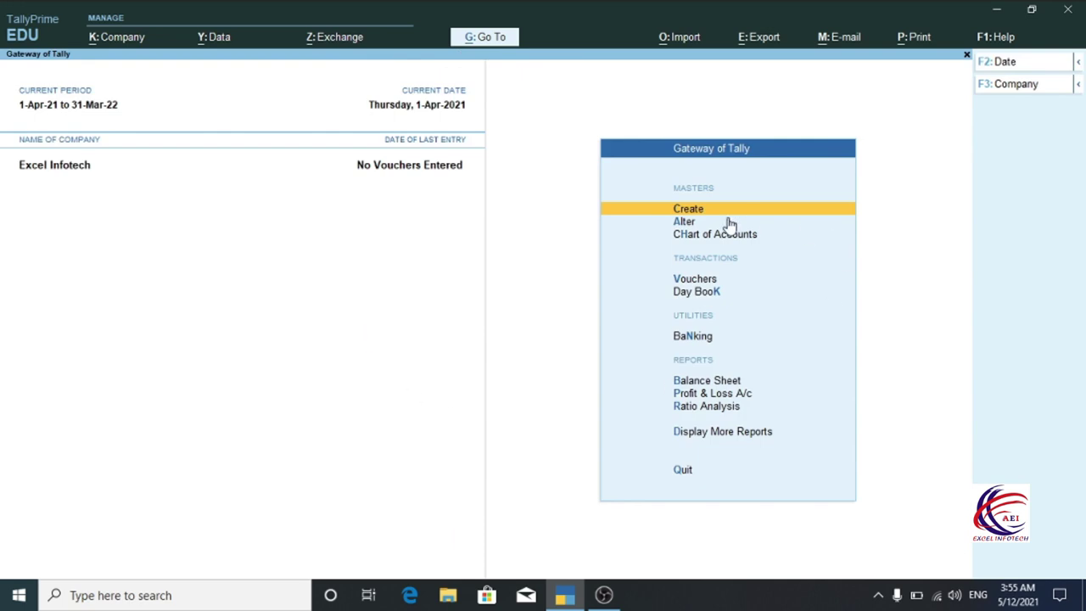
{"action": "left_click", "coordinate": [700, 236]}
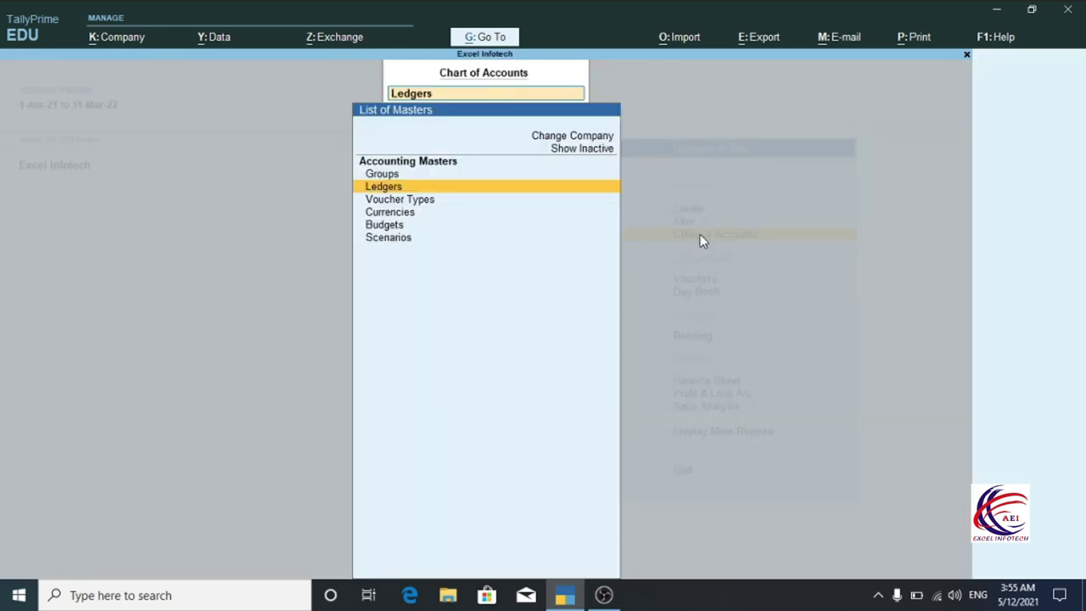
{"action": "left_click", "coordinate": [388, 176]}
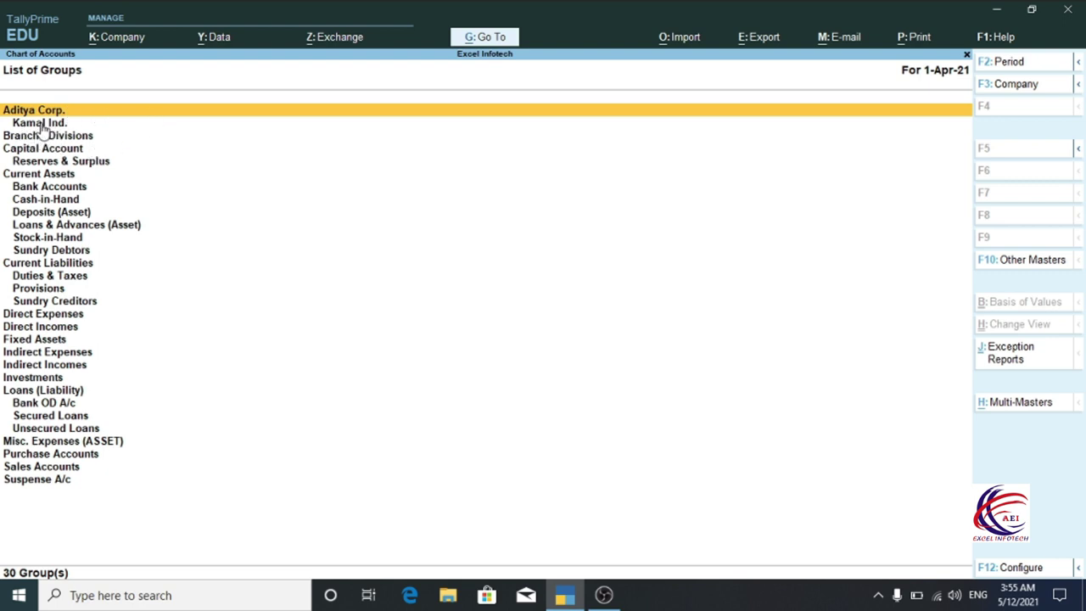
{"action": "left_click", "coordinate": [38, 124]}
{"action": "left_click", "coordinate": [34, 113]}
{"action": "left_click", "coordinate": [39, 124]}
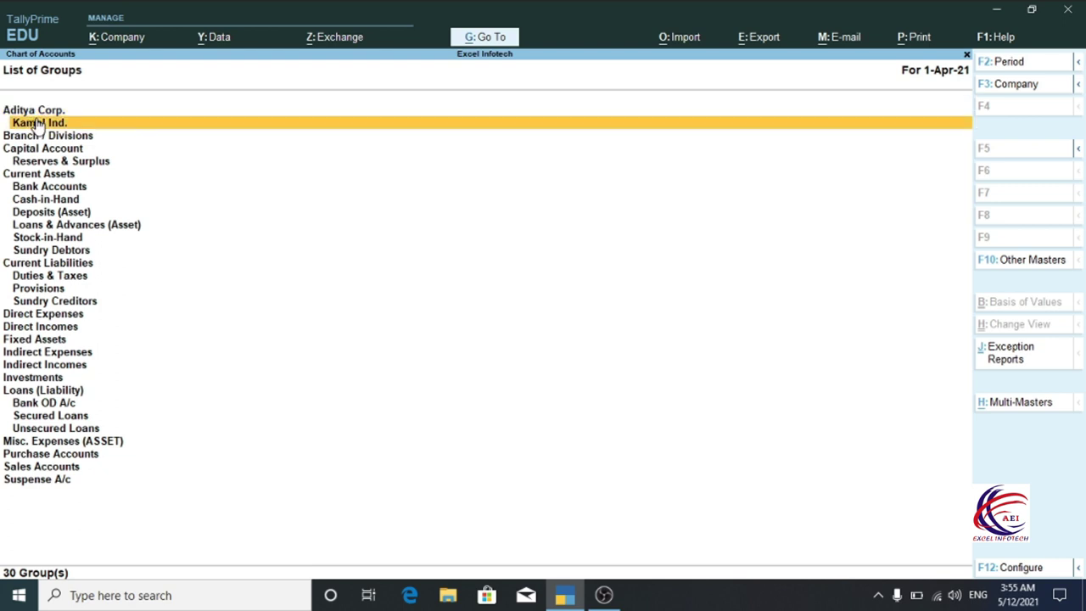
{"action": "key", "text": "Escape"}
{"action": "key", "text": "Escape"}
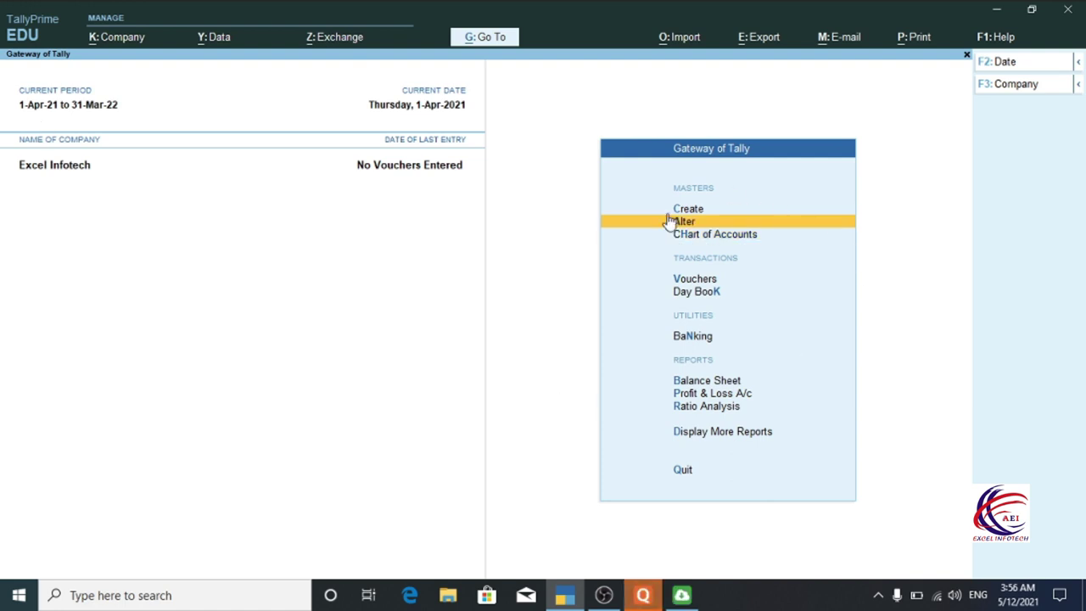
{"action": "left_click", "coordinate": [678, 222]}
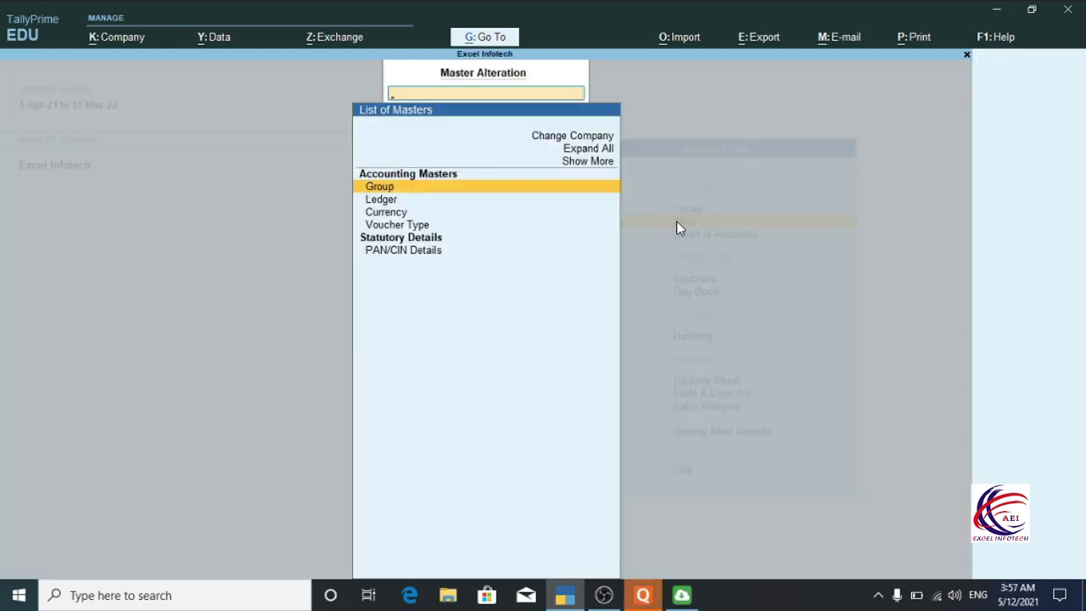
{"action": "left_click", "coordinate": [380, 187]}
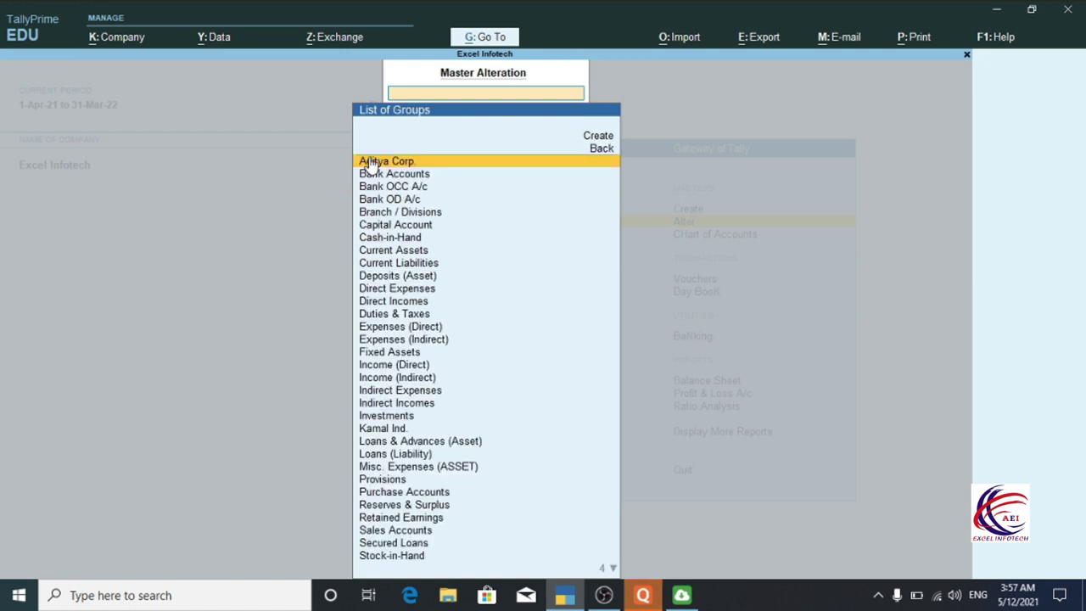
{"action": "left_click", "coordinate": [419, 163]}
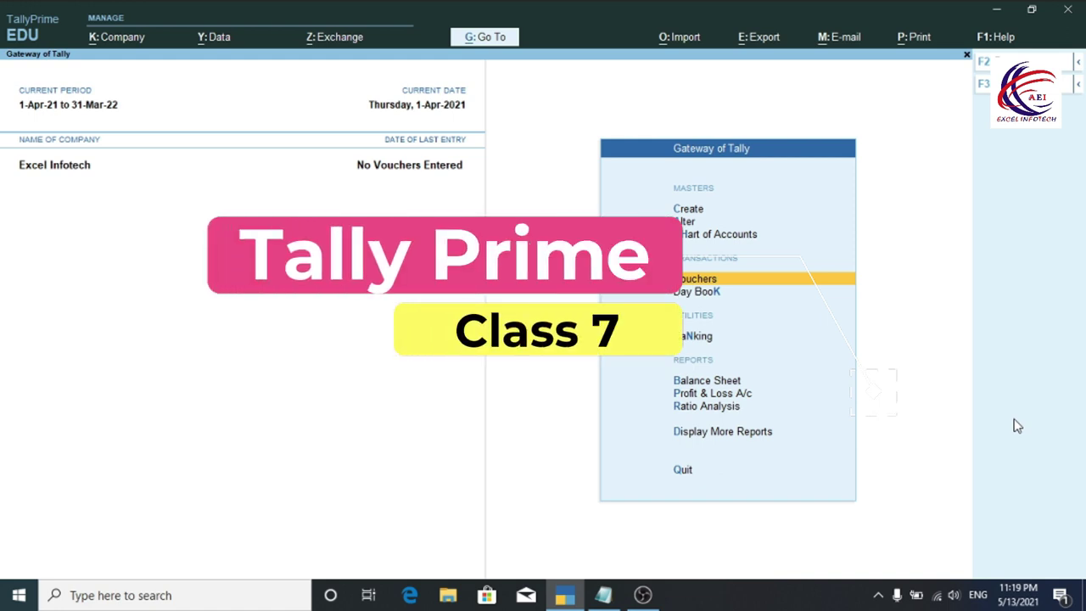
{"action": "left_click", "coordinate": [607, 595]}
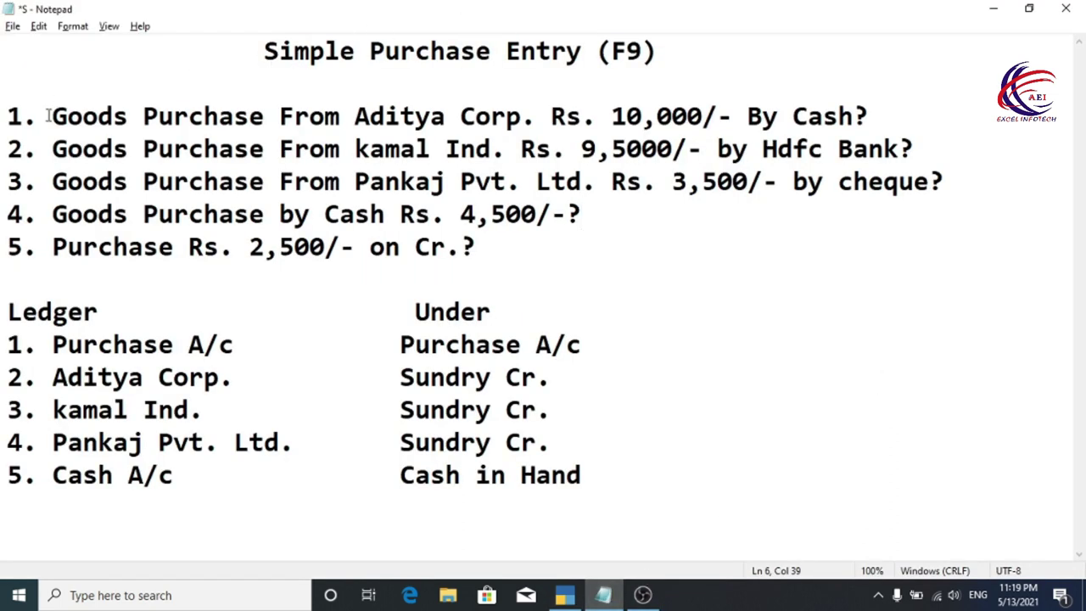
In Notepad, select question 1 about goods bought from Aditya Corp
{"action": "left_click_drag", "start_coordinate": [48, 117], "coordinate": [869, 127]}
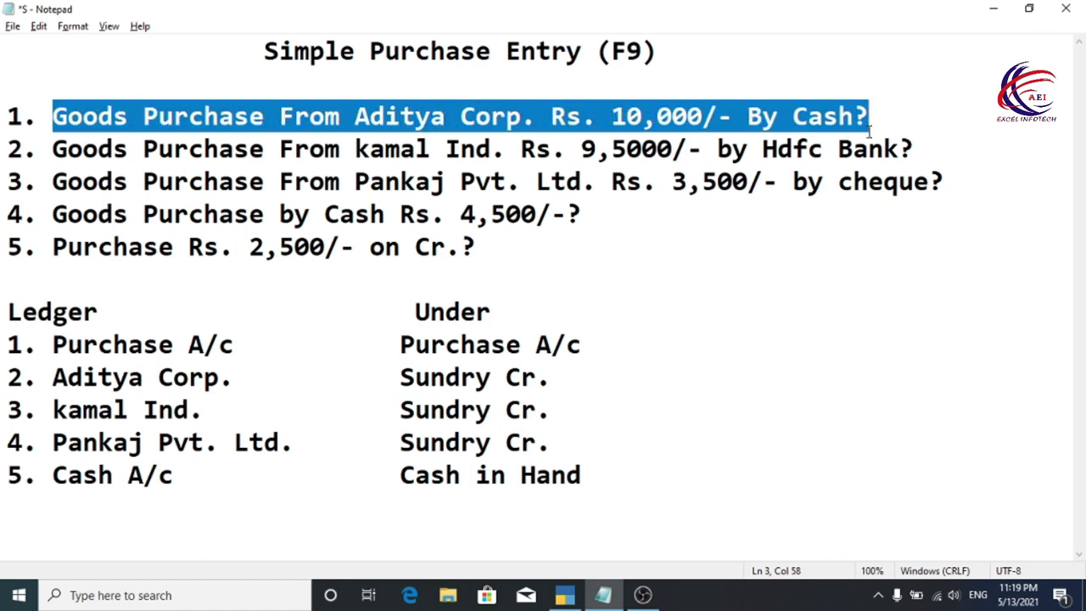
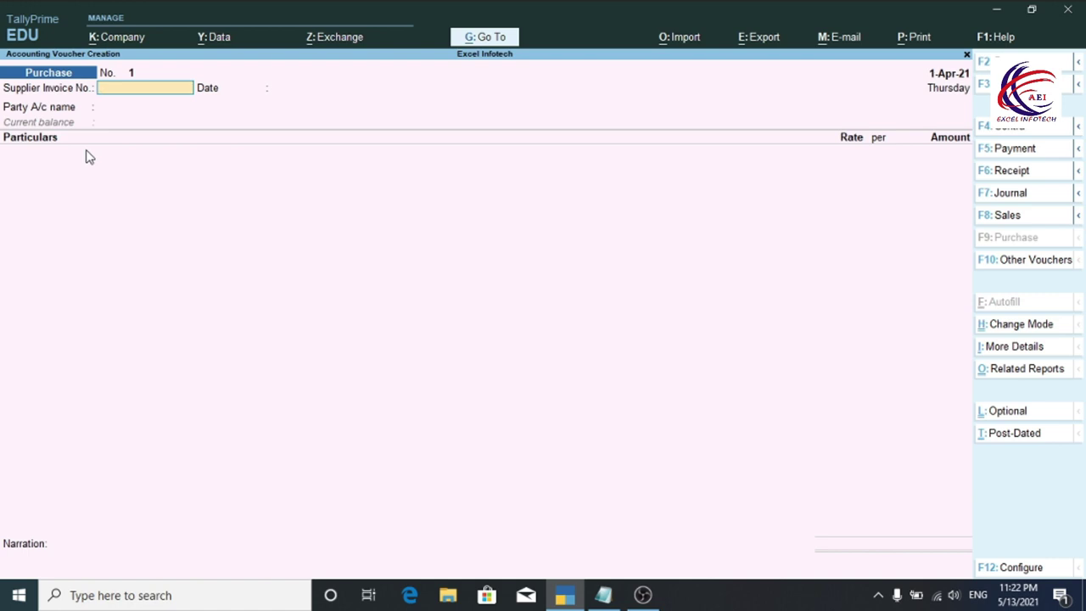
Review purchase question one in the notes: Goods, the supplier name and the 10,000 amount
{"action": "left_click", "coordinate": [603, 595]}
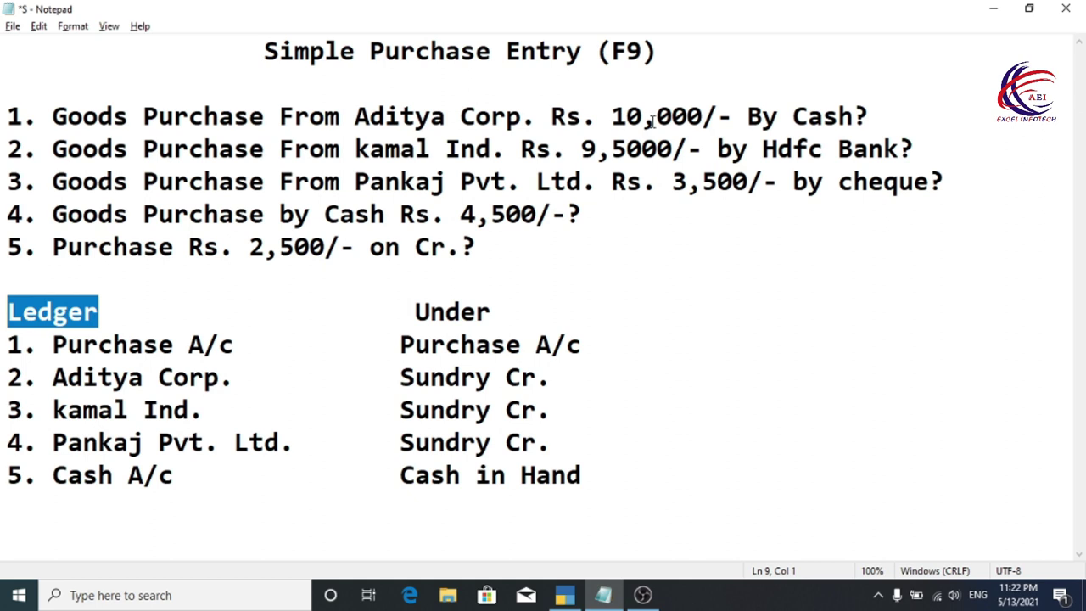
{"action": "double_click", "coordinate": [111, 118]}
{"action": "left_click_drag", "start_coordinate": [355, 117], "coordinate": [527, 116]}
{"action": "left_click_drag", "start_coordinate": [612, 116], "coordinate": [704, 117]}
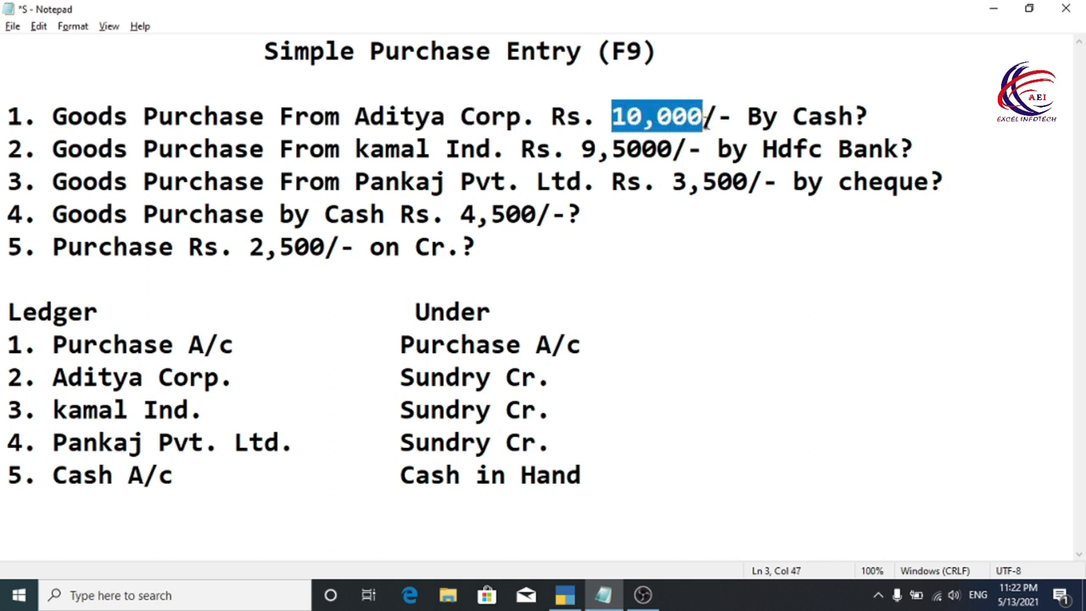
{"action": "left_click_drag", "start_coordinate": [53, 116], "coordinate": [144, 117]}
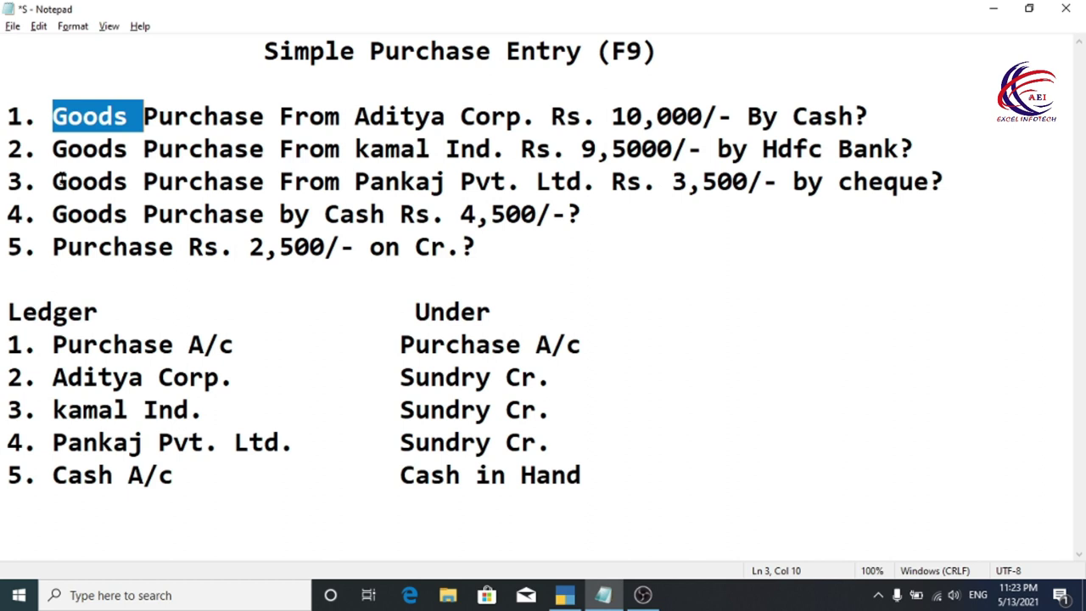
{"action": "left_click", "coordinate": [565, 595]}
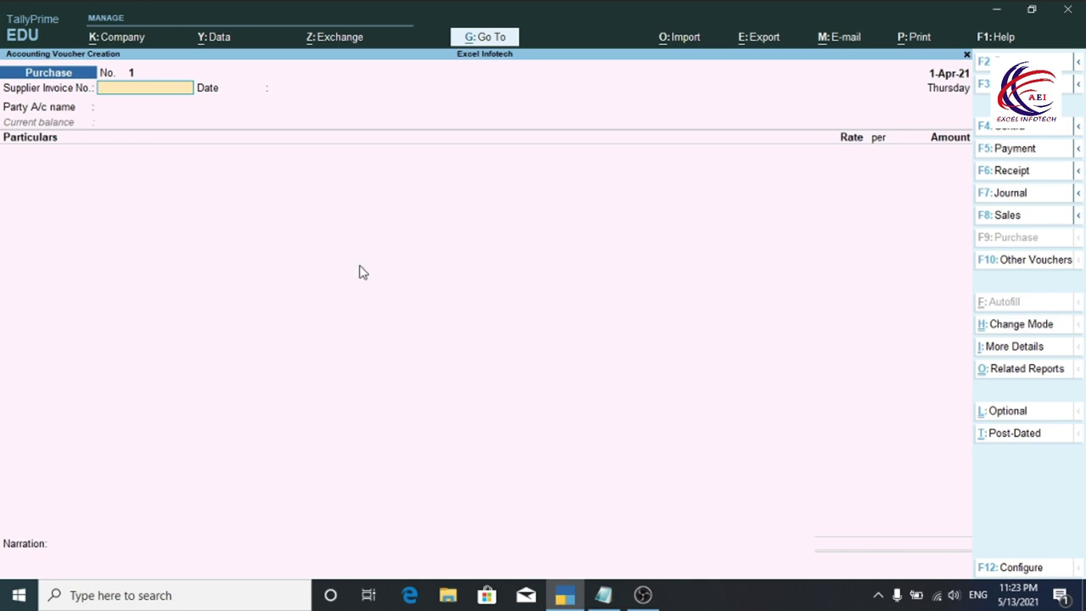
Switch the Purchase voucher to As Voucher mode with Ctrl+H
{"action": "key", "text": "ctrl"}
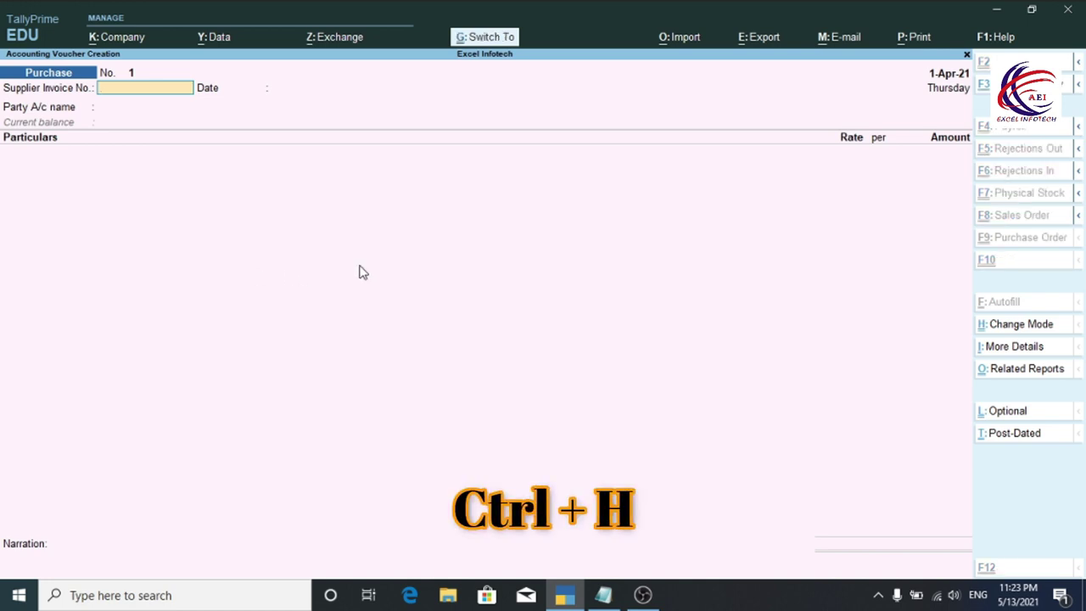
{"action": "key", "text": "ctrl+h"}
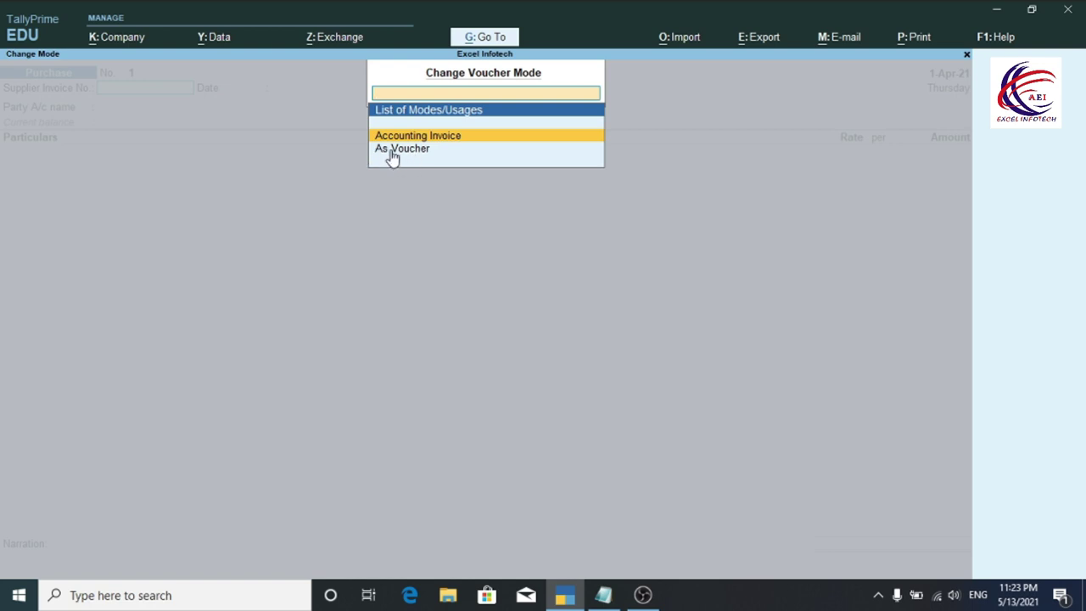
{"action": "left_click", "coordinate": [402, 159]}
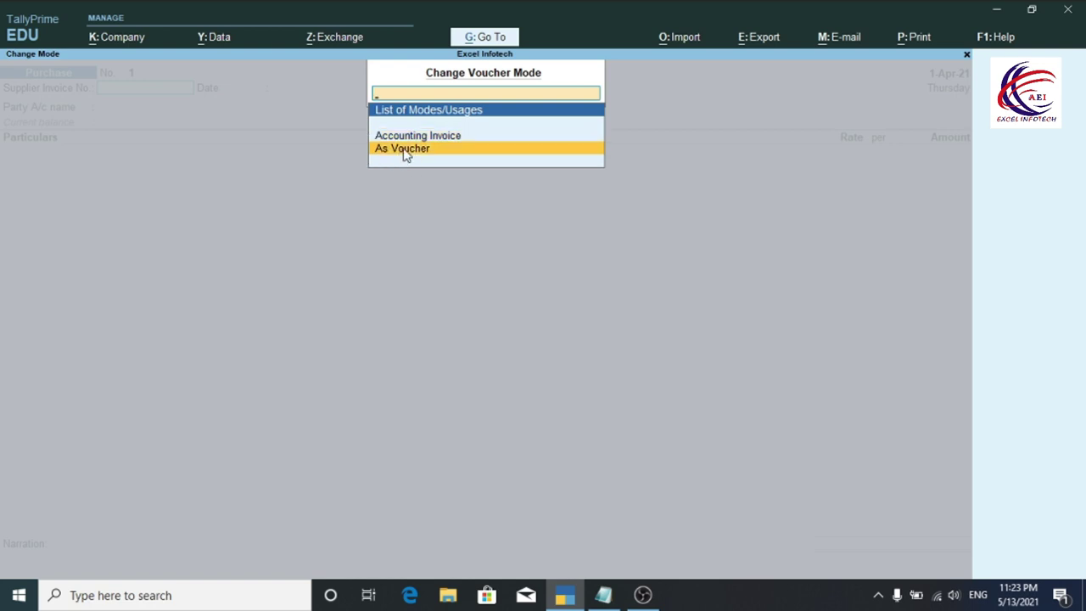
{"action": "left_click", "coordinate": [402, 152]}
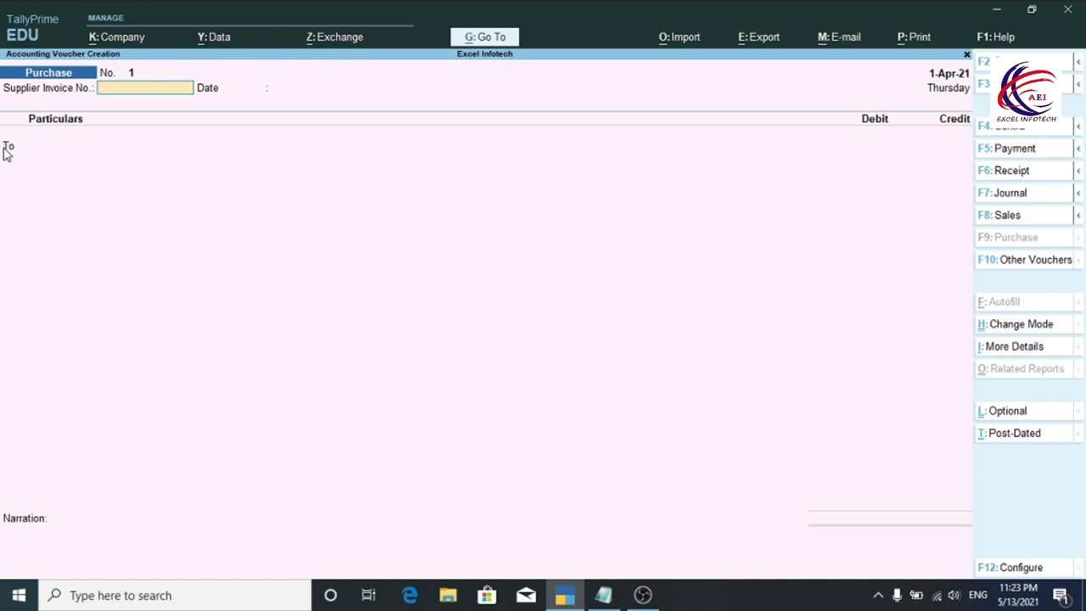
In F12 configuration, set Cr/Dr instead of To/By to Yes and Show Inventory details to No
{"action": "key", "text": "F12"}
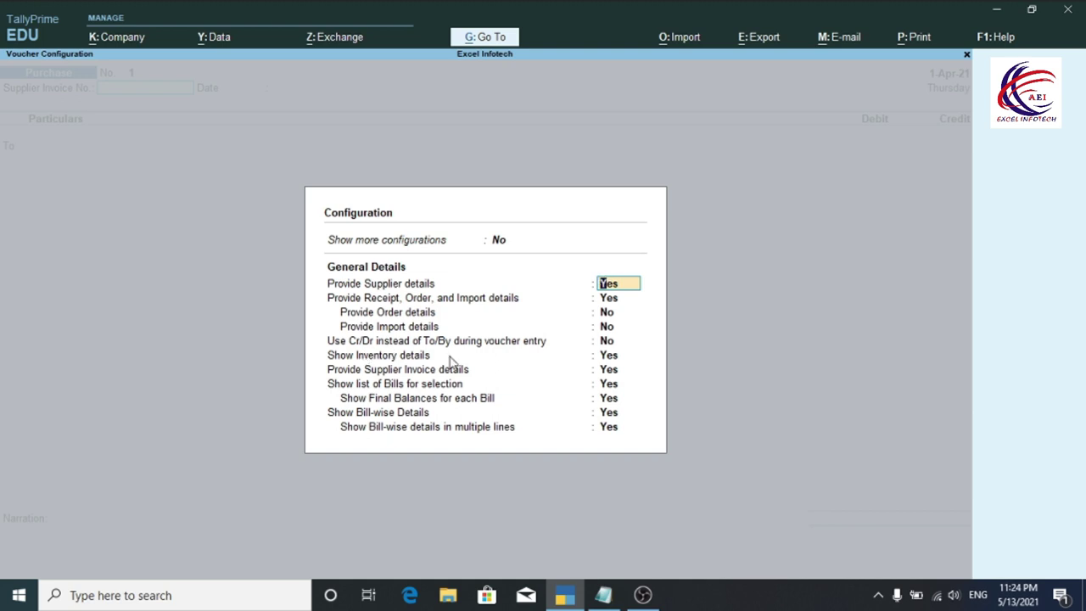
{"action": "left_click", "coordinate": [611, 344]}
{"action": "type", "text": "y"}
{"action": "key", "text": "Return"}
{"action": "type", "text": "n"}
{"action": "key", "text": "ctrl+a"}
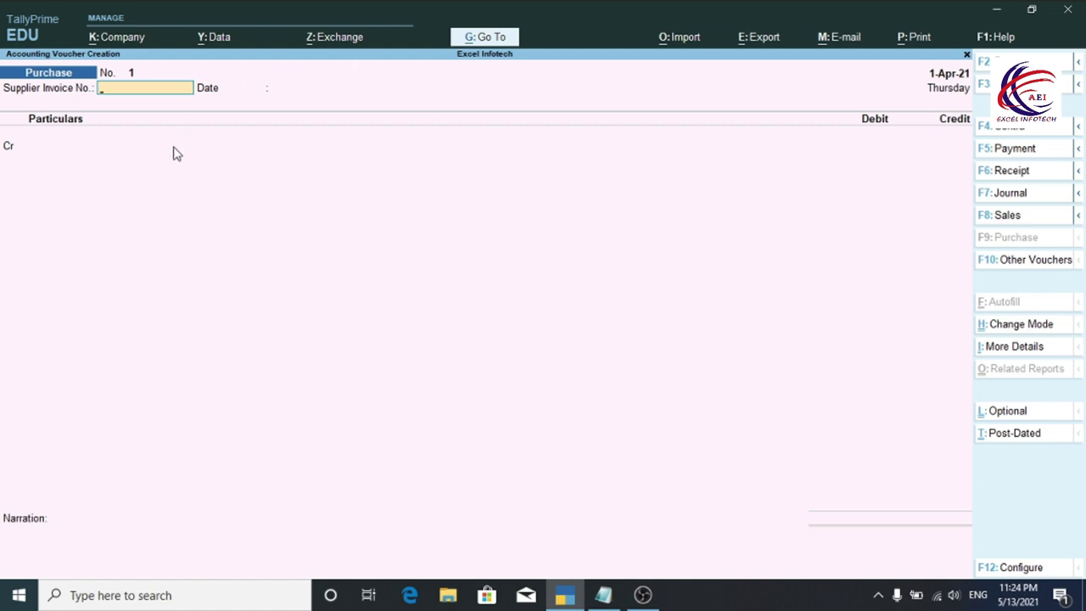
{"action": "key", "text": "Return"}
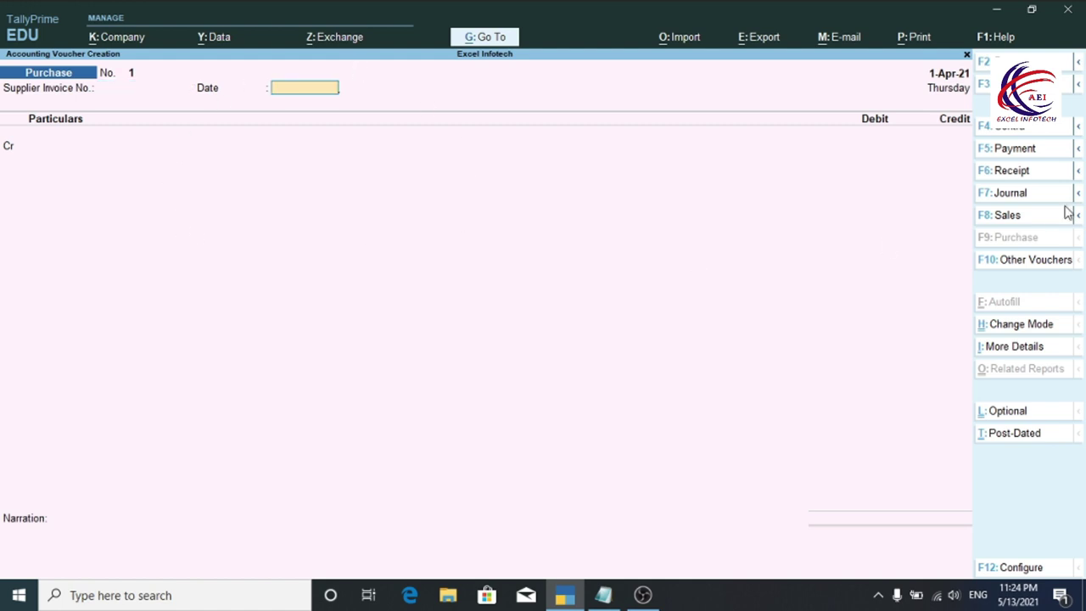
{"action": "key", "text": "Return"}
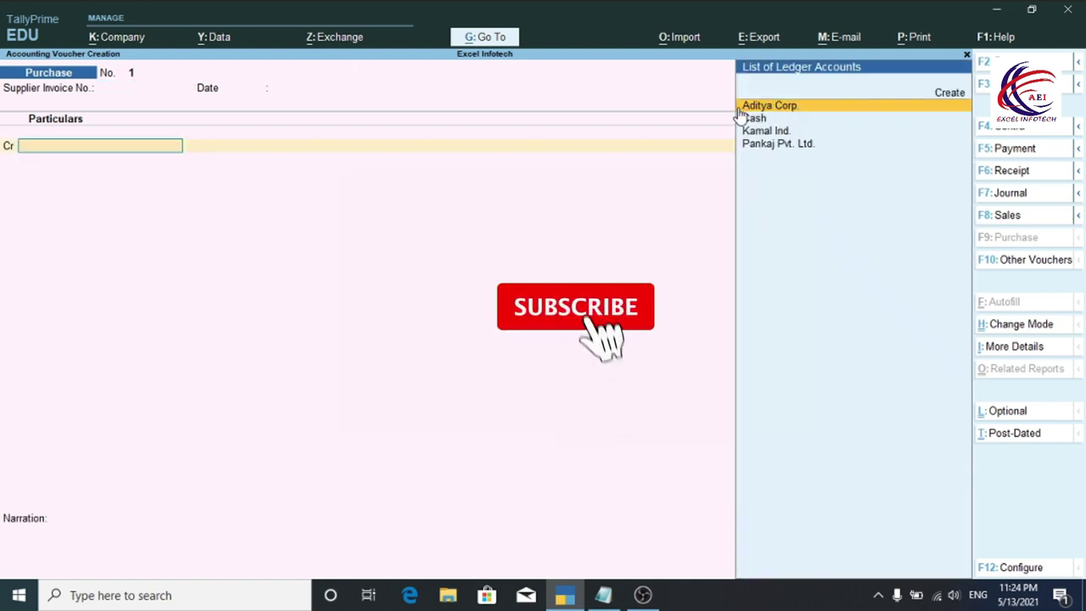
Credit Aditya Corp. 10,000, debit Purchase A/c 10,000, add the cash-purchase narration and save voucher No. 1
{"action": "left_click", "coordinate": [761, 106]}
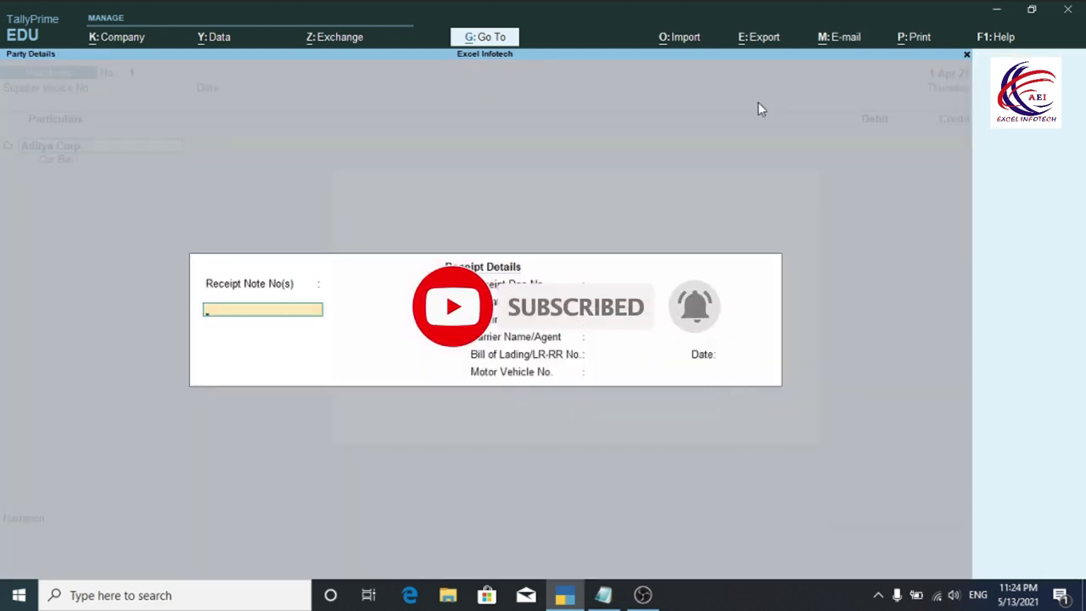
{"action": "key", "text": "Return"}
{"action": "key", "text": "Return"}
{"action": "key", "text": "Return"}
{"action": "key", "text": "Return"}
{"action": "key", "text": "Return"}
{"action": "key", "text": "Return"}
{"action": "key", "text": "Return"}
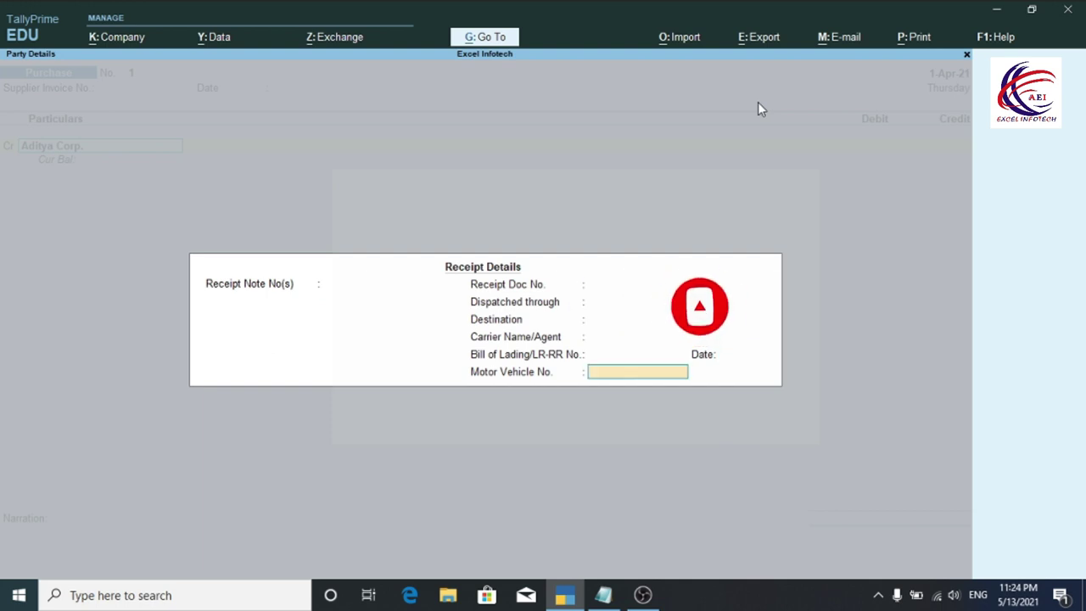
{"action": "key", "text": "Return"}
{"action": "key", "text": "Return"}
{"action": "key", "text": "Return"}
{"action": "key", "text": "Return"}
{"action": "key", "text": "Return"}
{"action": "key", "text": "Return"}
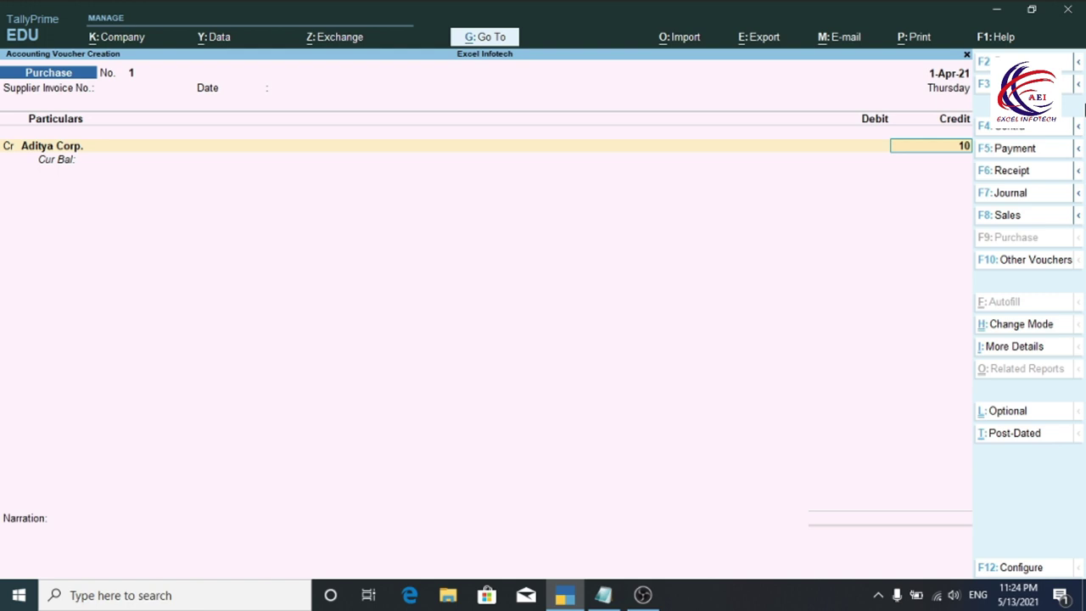
{"action": "key", "text": "Return"}
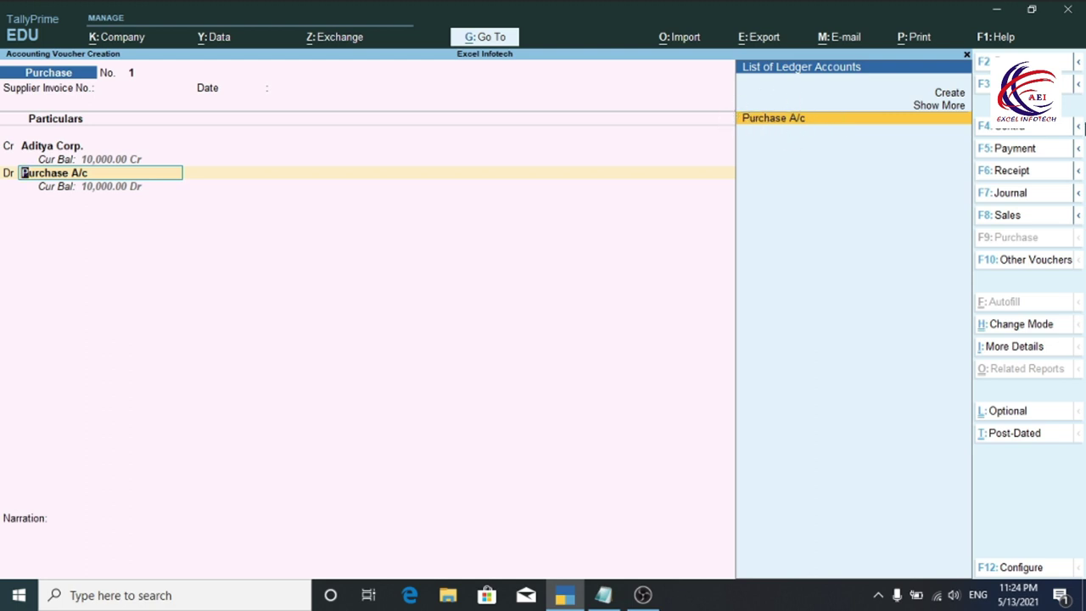
{"action": "key", "text": "Return"}
{"action": "key", "text": "Return"}
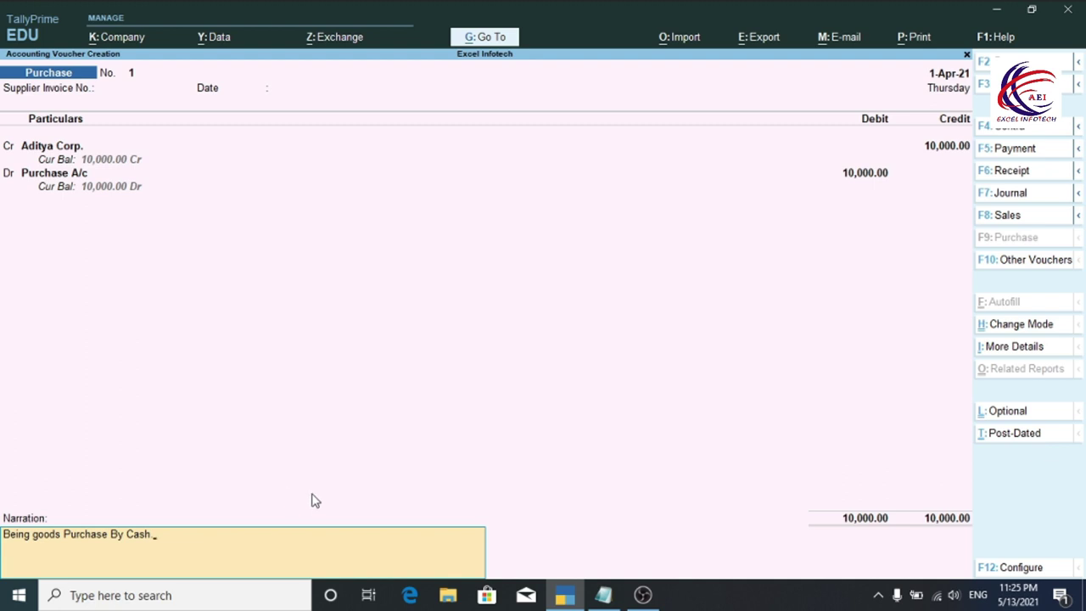
{"action": "key", "text": "Return"}
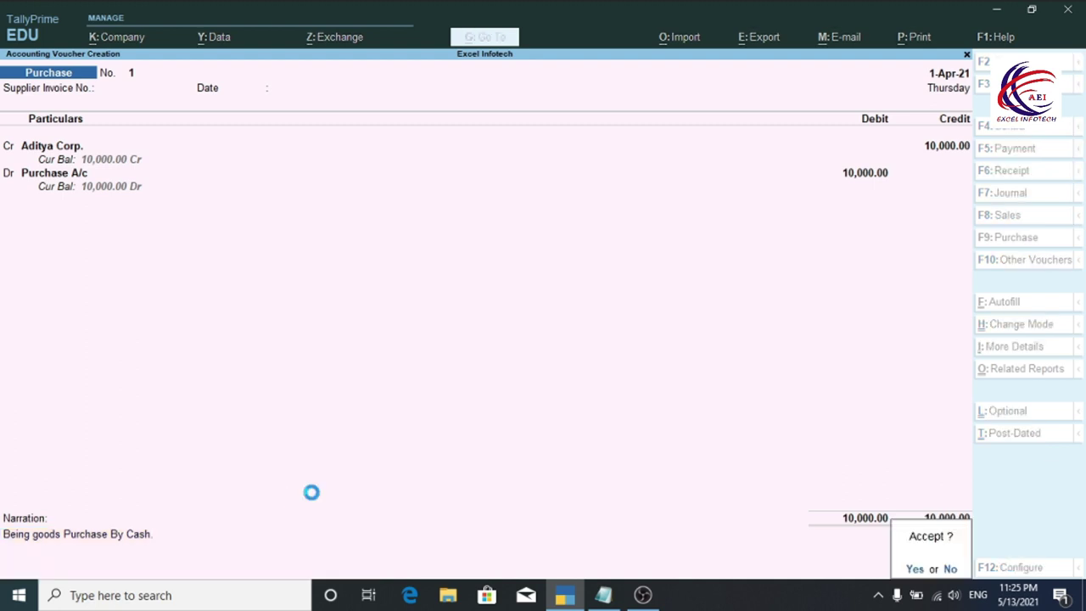
{"action": "key", "text": "Return"}
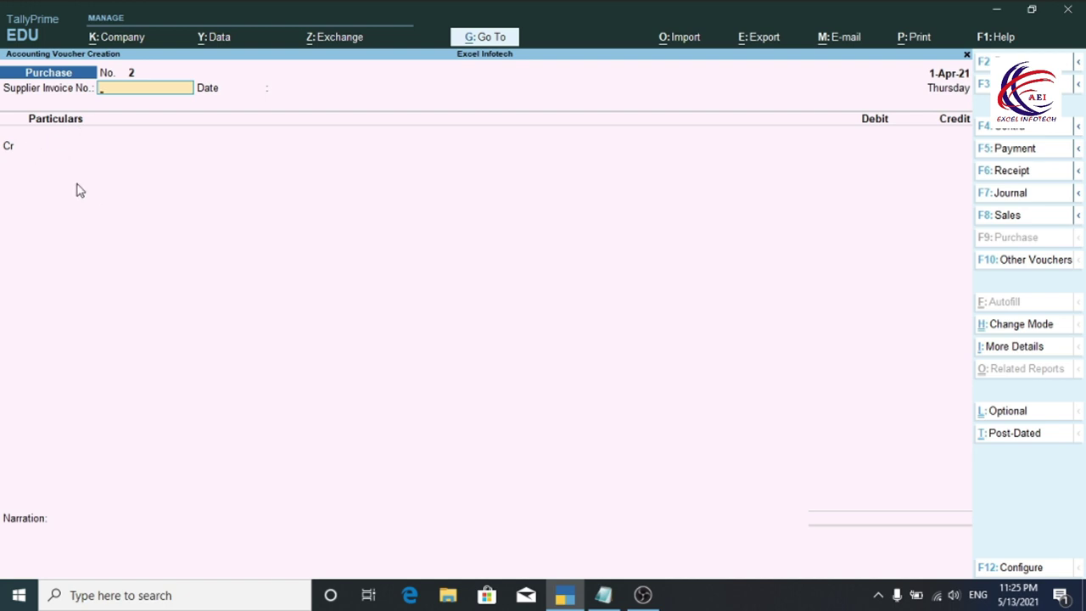
Return to Gateway of Tally and check the purchase entry in the Day Book
{"action": "key", "text": "Escape"}
{"action": "key", "text": "Return"}
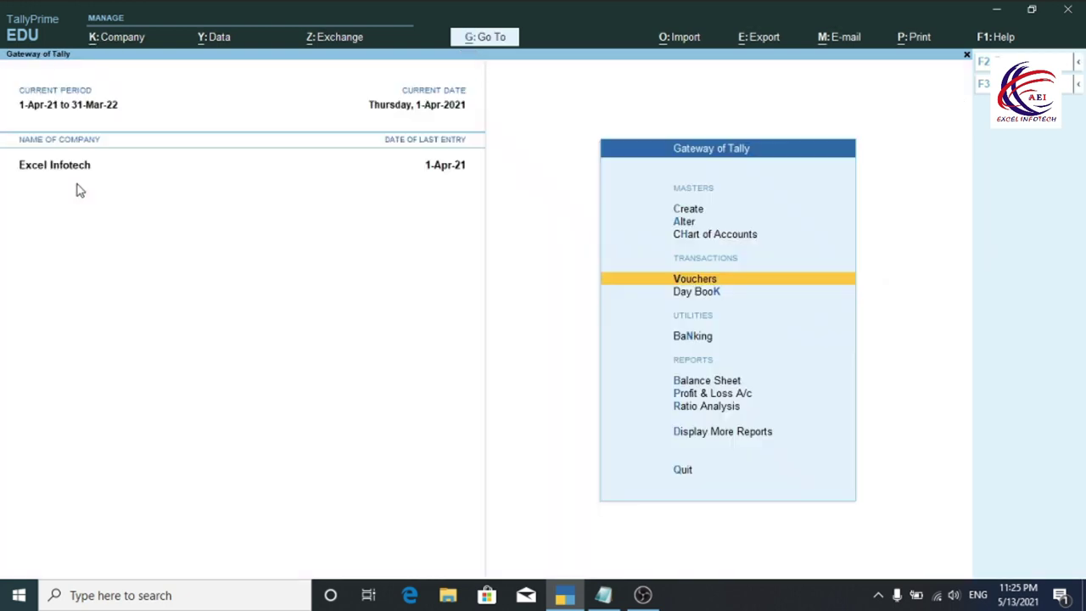
{"action": "left_click", "coordinate": [700, 299]}
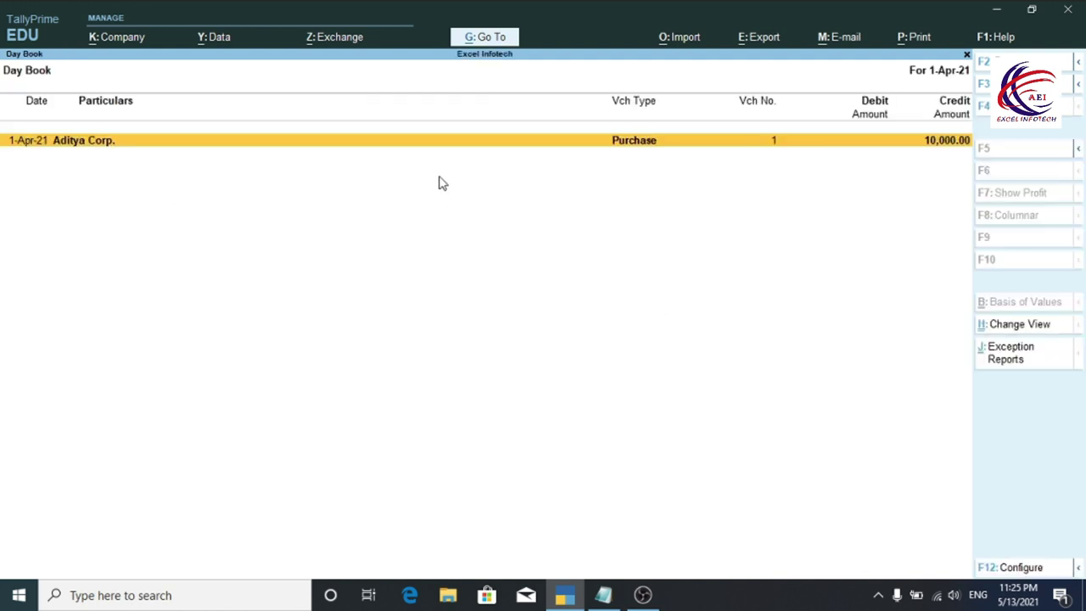
{"action": "key", "text": "Escape"}
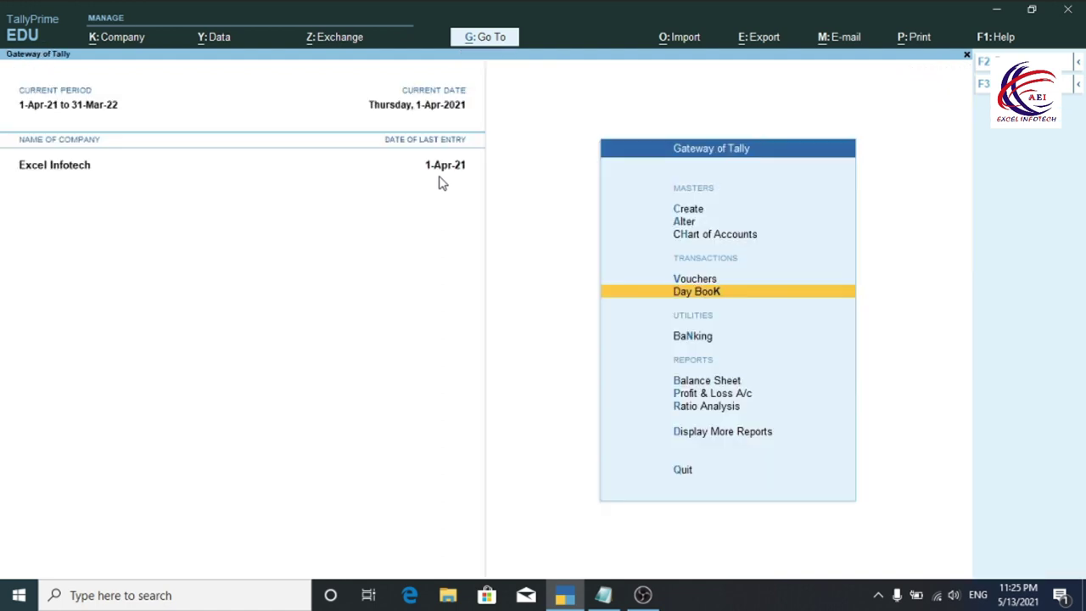
Inspect the Balance Sheet's Current Liabilities 10,000.00 and Profit & Loss A/c lines
{"action": "left_click", "coordinate": [689, 382]}
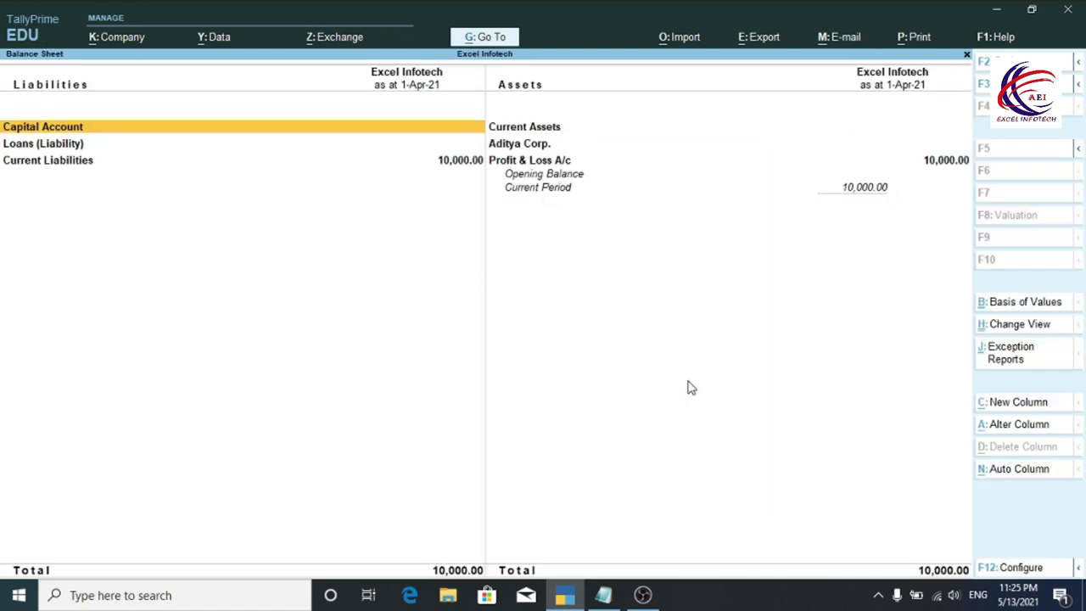
{"action": "left_click", "coordinate": [49, 168]}
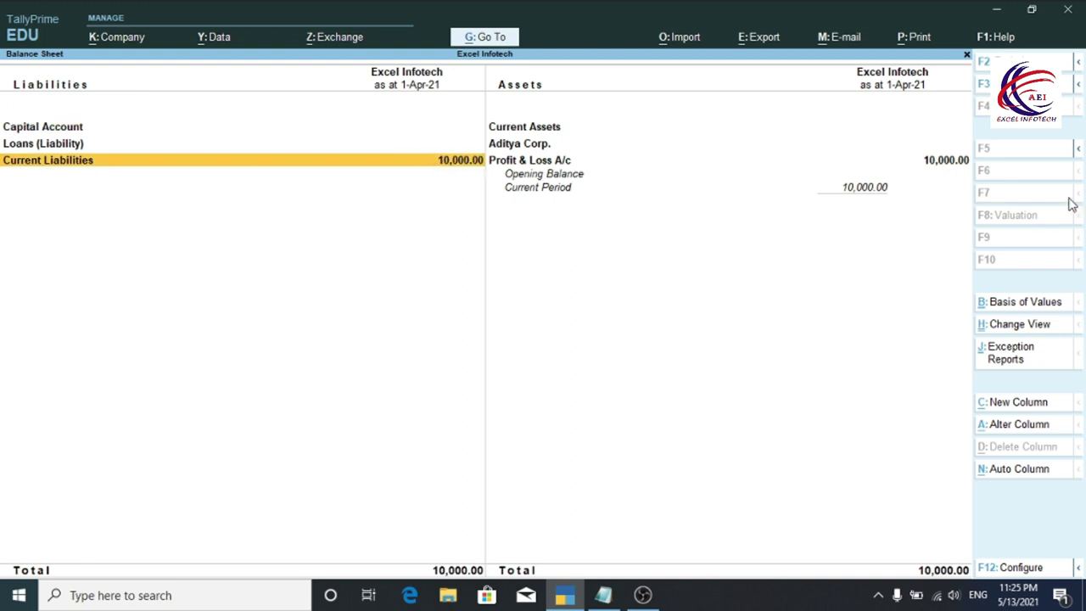
{"action": "left_click", "coordinate": [938, 164]}
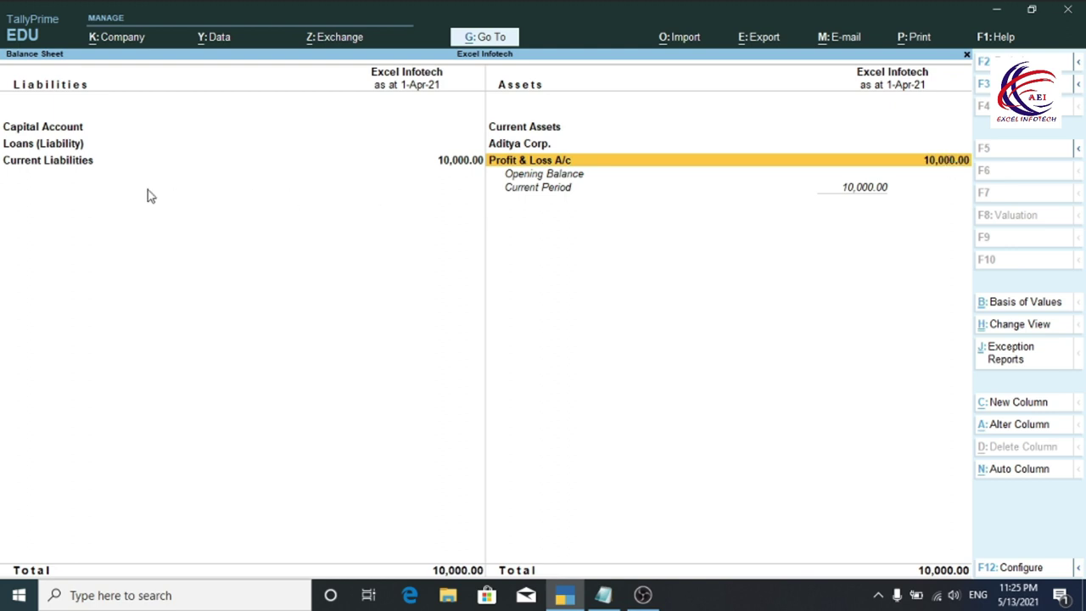
{"action": "left_click", "coordinate": [90, 163]}
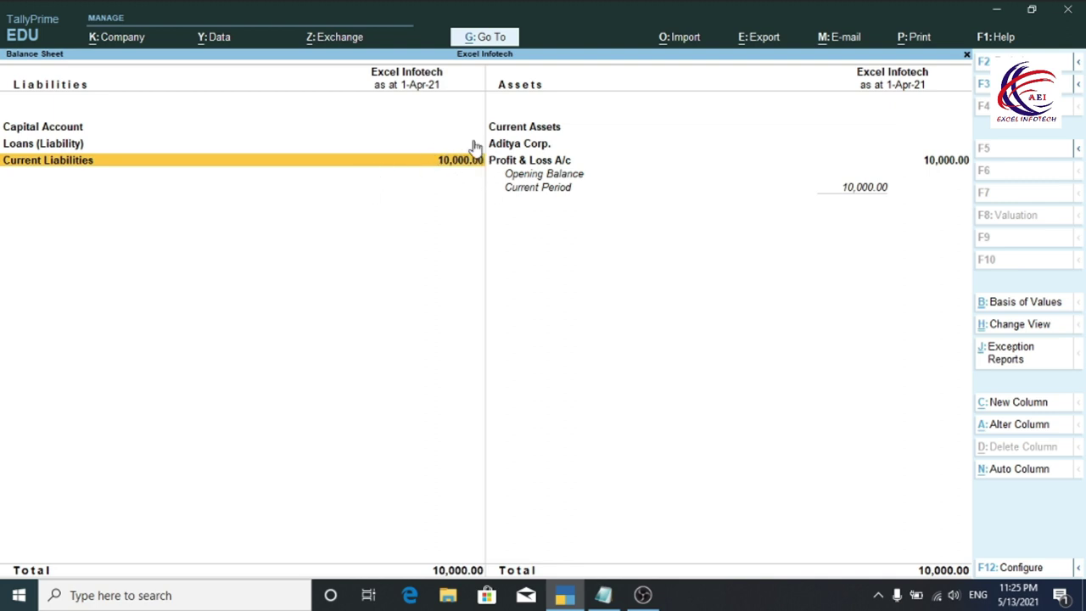
{"action": "left_click", "coordinate": [527, 159]}
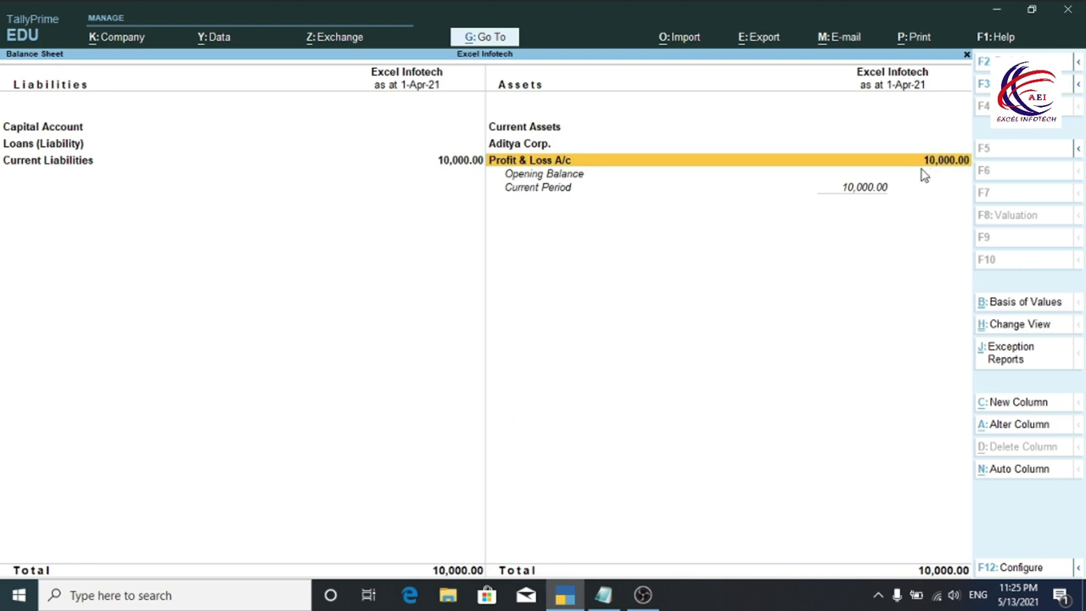
{"action": "key", "text": "Escape"}
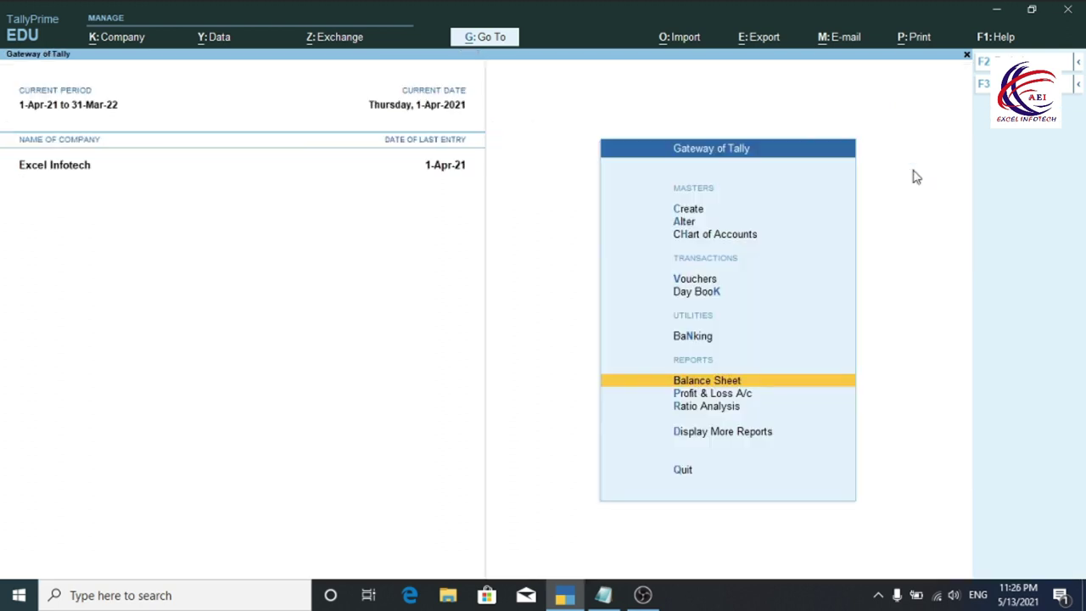
Check the Profit & Loss A/c Nett Loss of 10,000.00, then start a new purchase voucher
{"action": "left_click", "coordinate": [683, 393]}
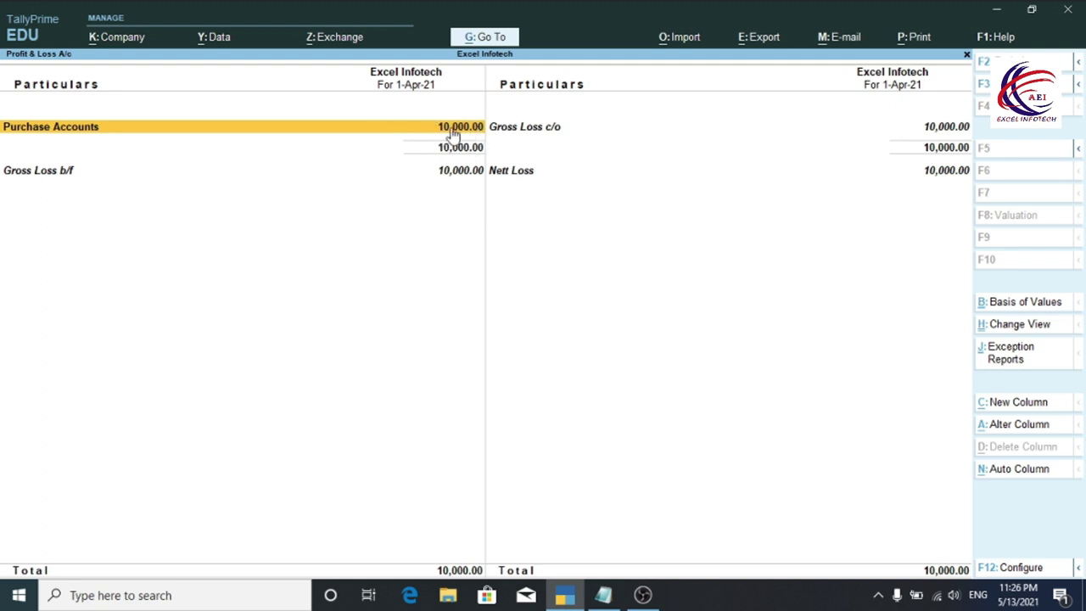
{"action": "left_click", "coordinate": [602, 174]}
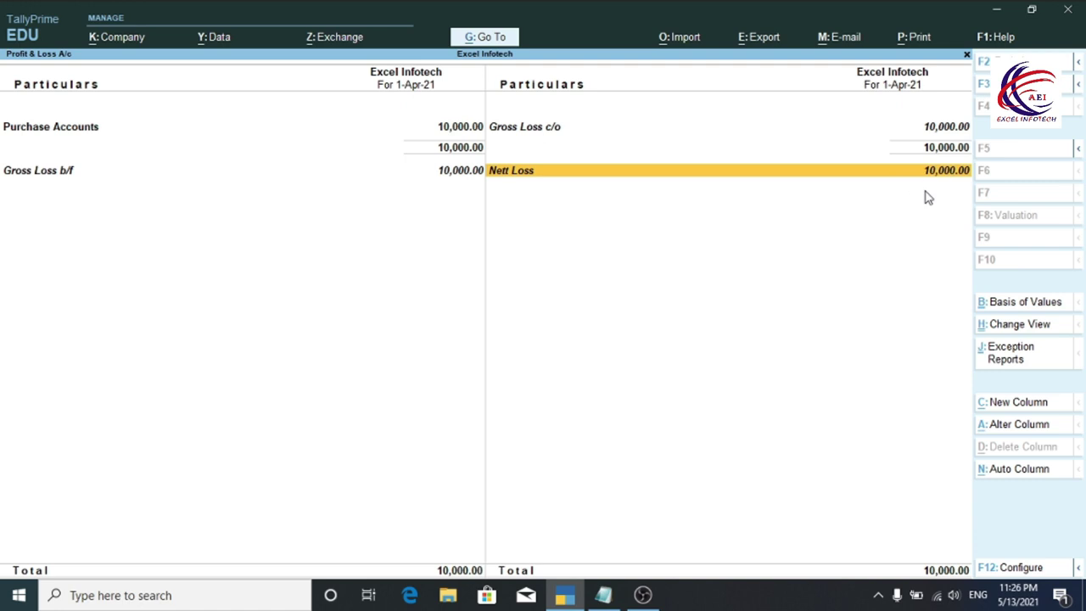
{"action": "key", "text": "Escape"}
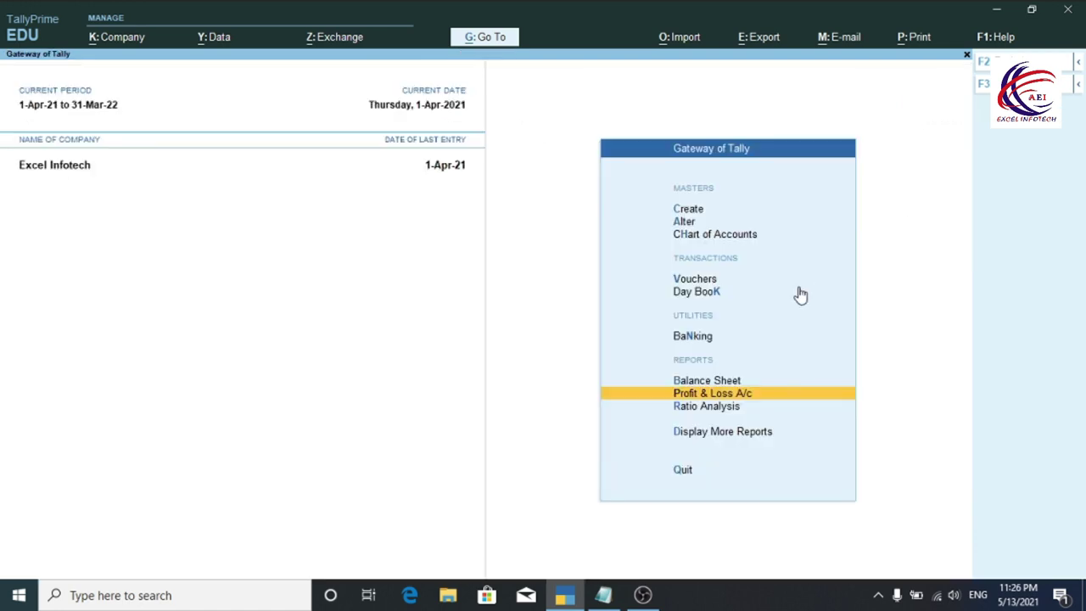
{"action": "left_click", "coordinate": [700, 281]}
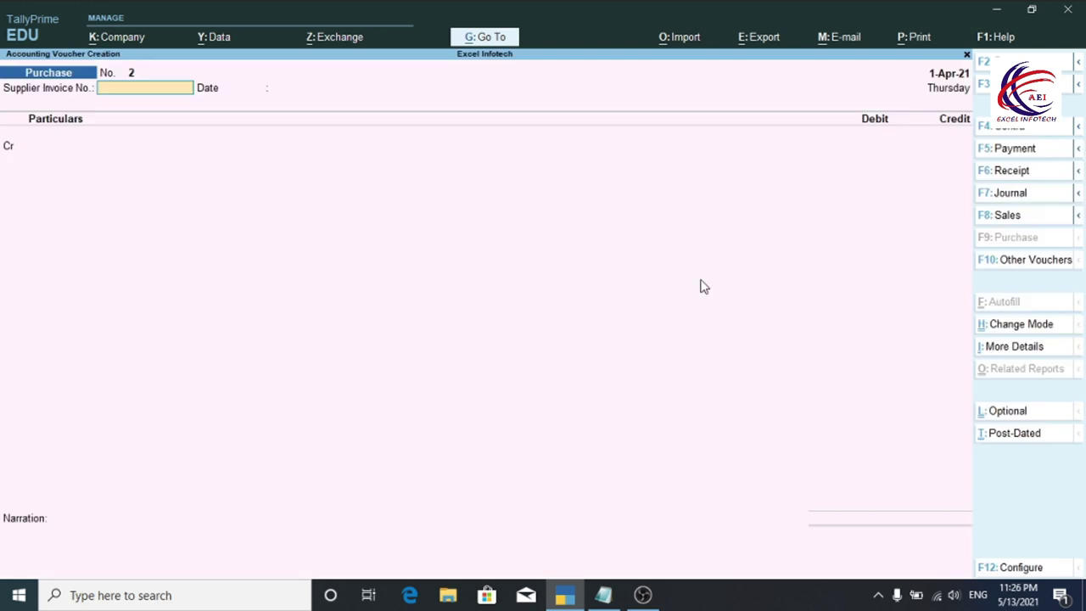
Read question 2 in the notes: goods bought from Kamal Ind., paid by Hdfc Bank
{"action": "key", "text": "Return"}
{"action": "key", "text": "Return"}
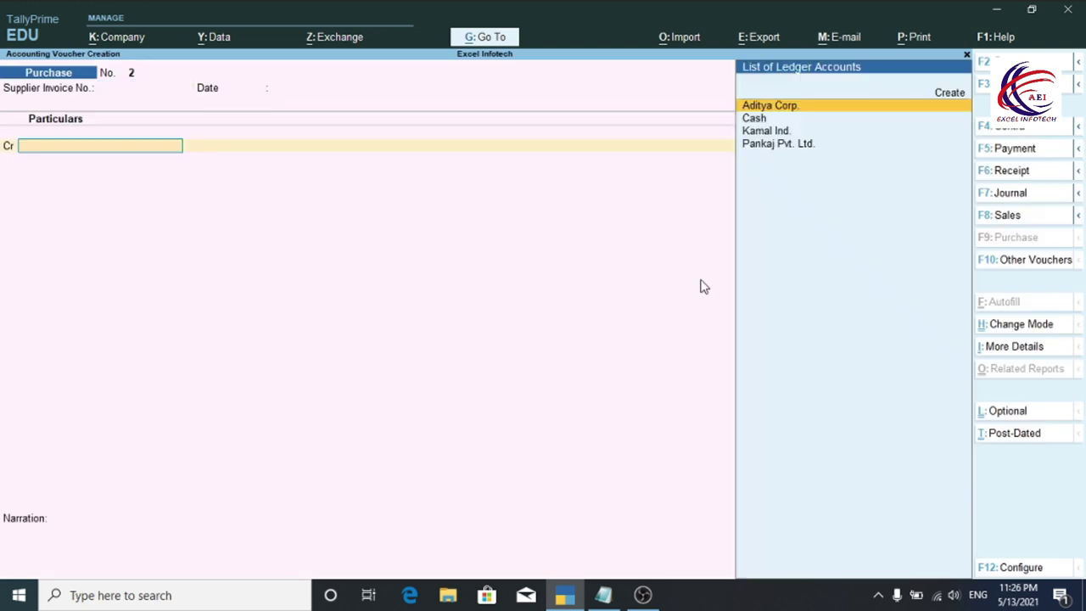
{"action": "key", "text": "alt+Tab"}
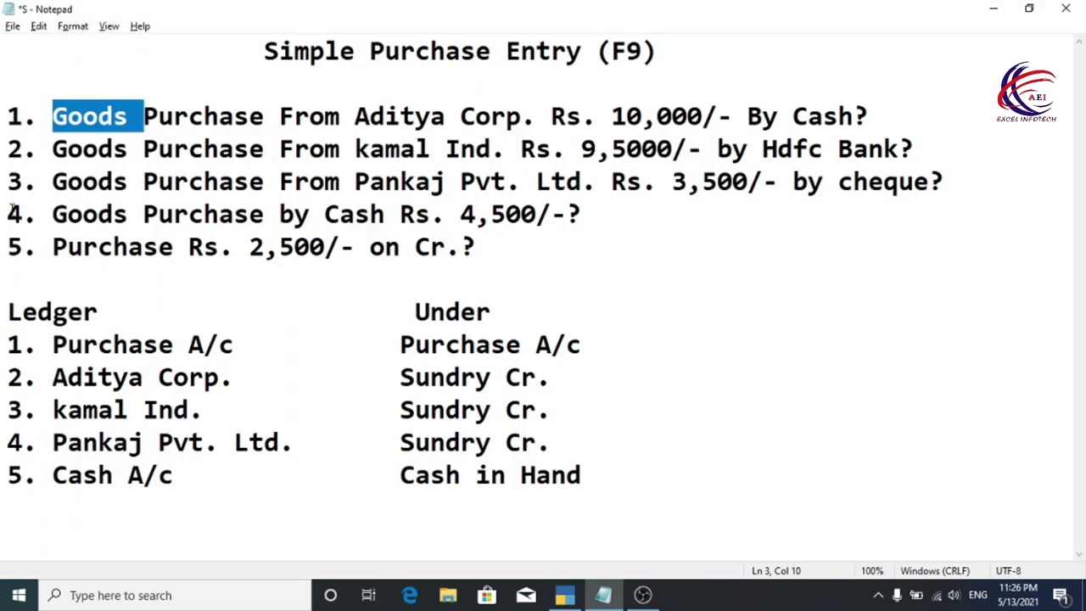
{"action": "left_click_drag", "start_coordinate": [60, 150], "coordinate": [296, 151]}
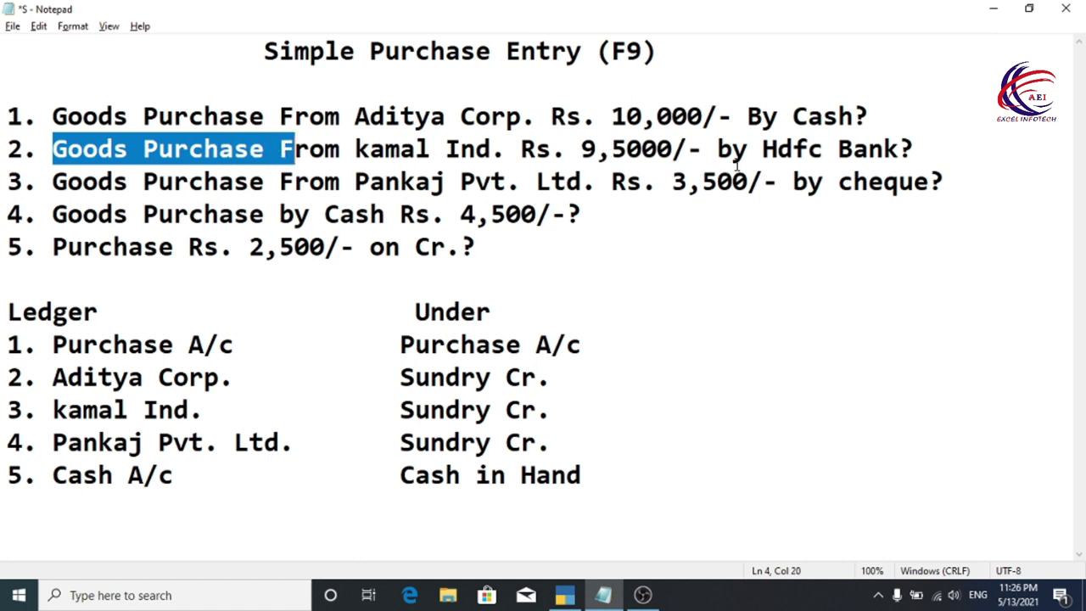
{"action": "left_click_drag", "start_coordinate": [763, 150], "coordinate": [897, 149]}
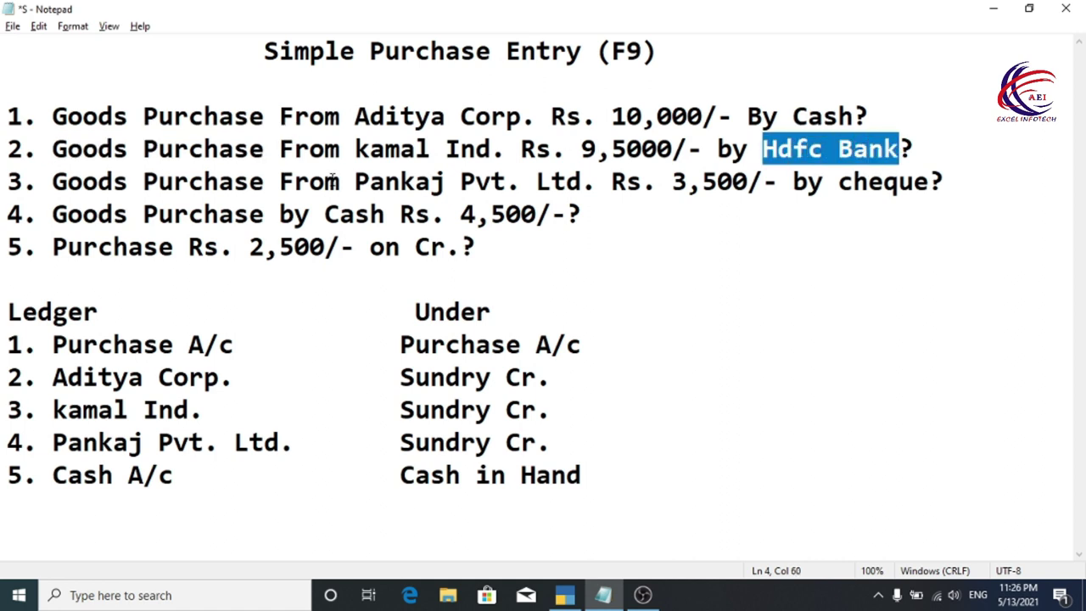
{"action": "key", "text": "alt+Tab"}
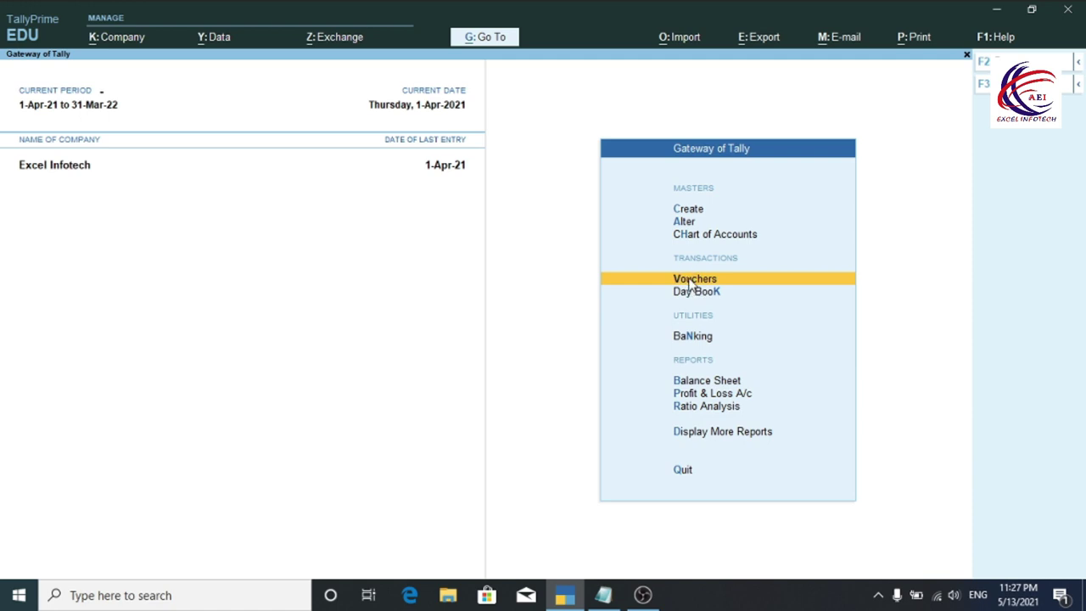
On a new Purchase voucher, credit Kamal Ind. with 9500
{"action": "left_click", "coordinate": [692, 286]}
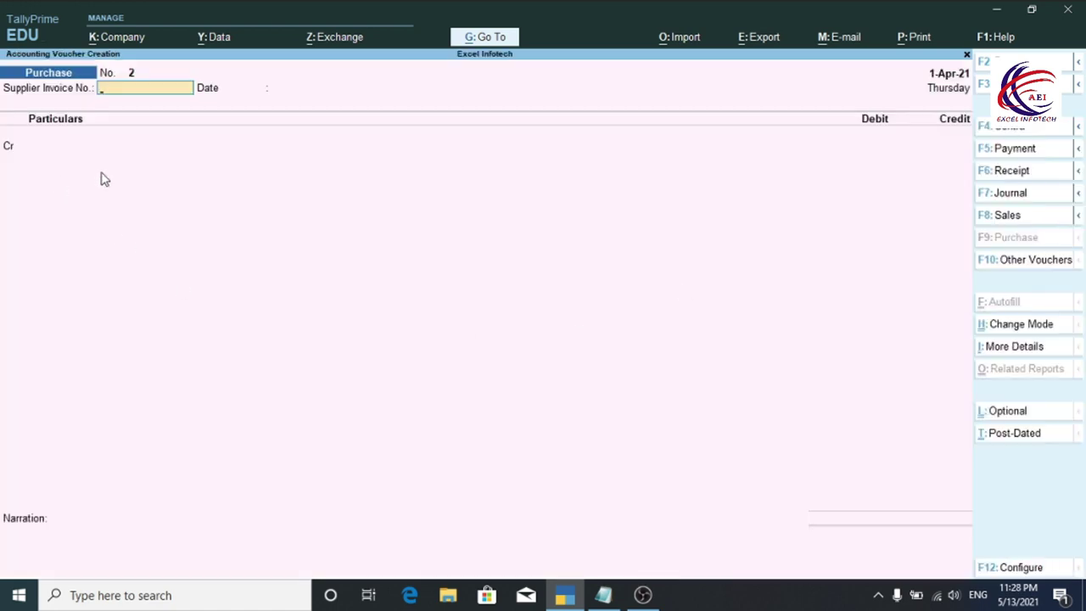
{"action": "key", "text": "Return"}
{"action": "key", "text": "Return"}
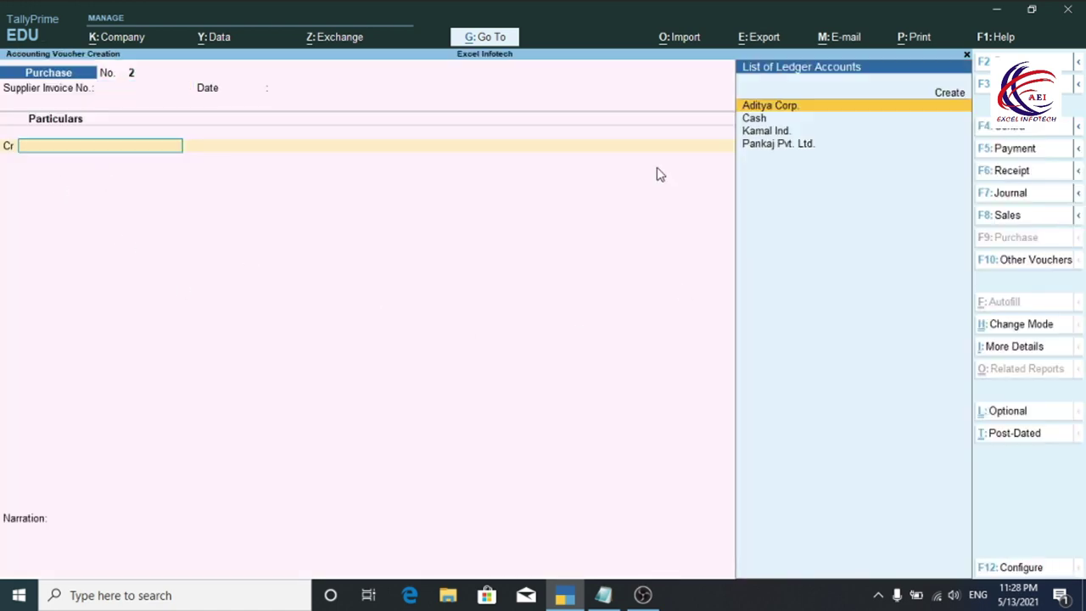
{"action": "left_click", "coordinate": [768, 133]}
{"action": "key", "text": "Return"}
{"action": "key", "text": "Return"}
{"action": "key", "text": "Return"}
{"action": "key", "text": "Return"}
{"action": "key", "text": "Return"}
{"action": "key", "text": "Return"}
{"action": "key", "text": "Return"}
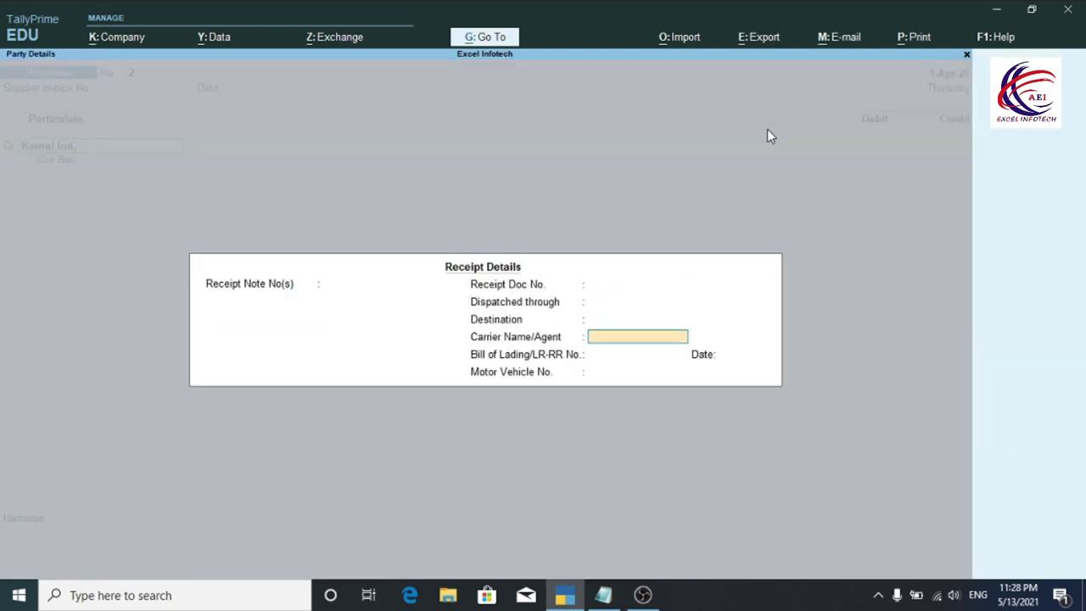
{"action": "key", "text": "Return"}
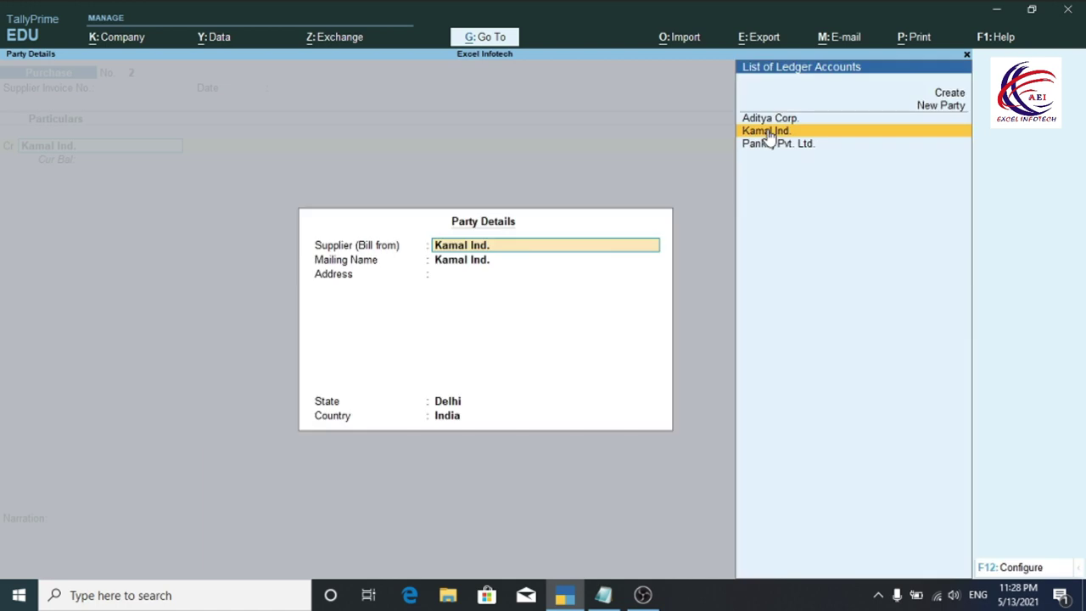
{"action": "key", "text": "Return"}
{"action": "key", "text": "Return"}
{"action": "key", "text": "Return"}
{"action": "key", "text": "Return"}
{"action": "key", "text": "Return"}
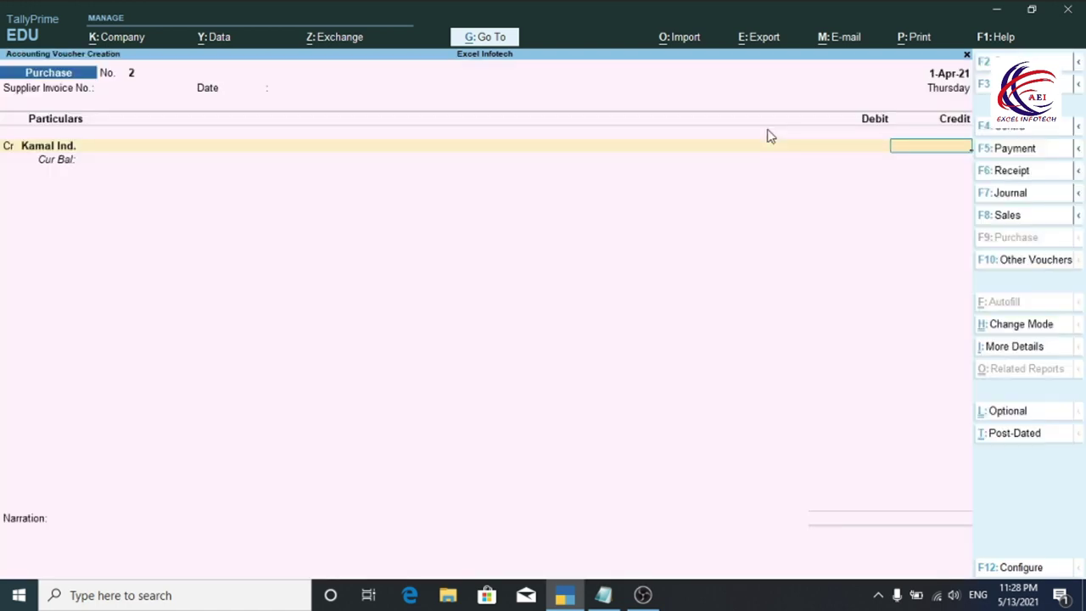
{"action": "type", "text": "9500"}
{"action": "key", "text": "Return"}
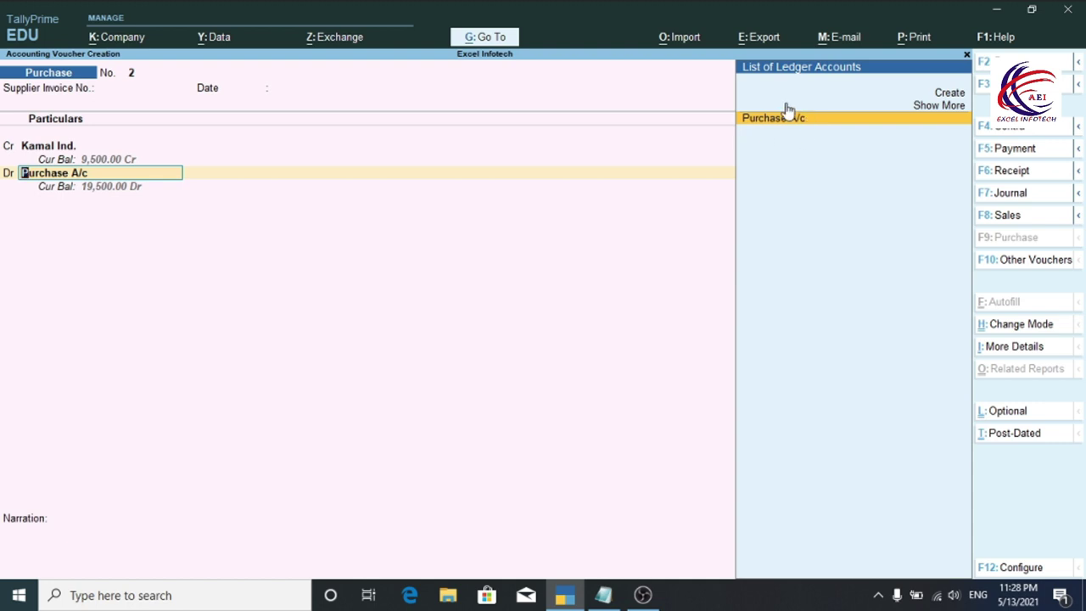
Debit Purchase A/c 9,500, narrate 'being Goods Purchase By HDFC', save, then view question 3
{"action": "left_click", "coordinate": [918, 121]}
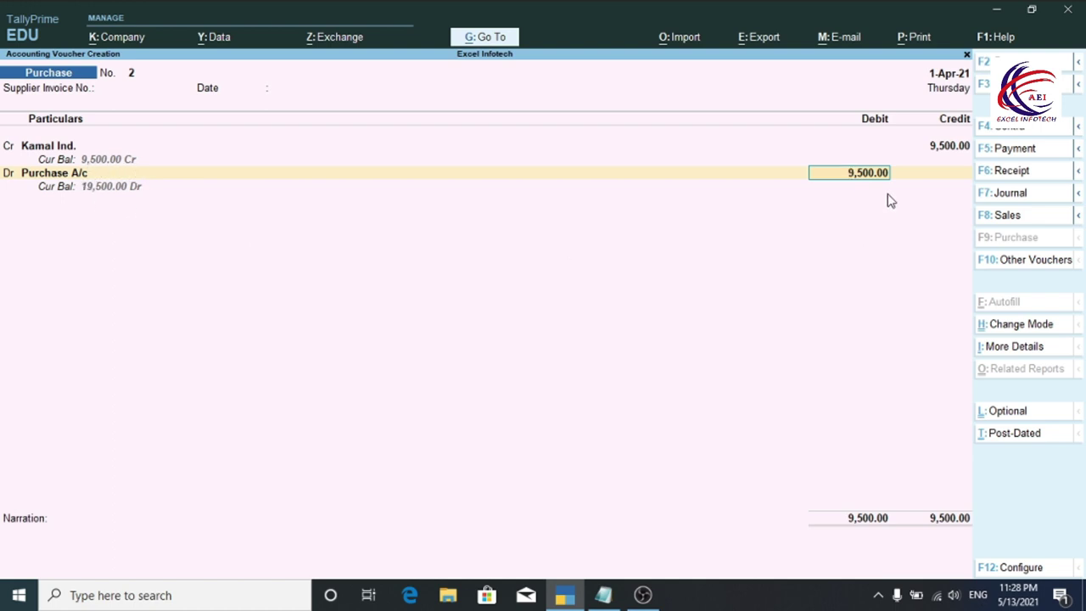
{"action": "key", "text": "Return"}
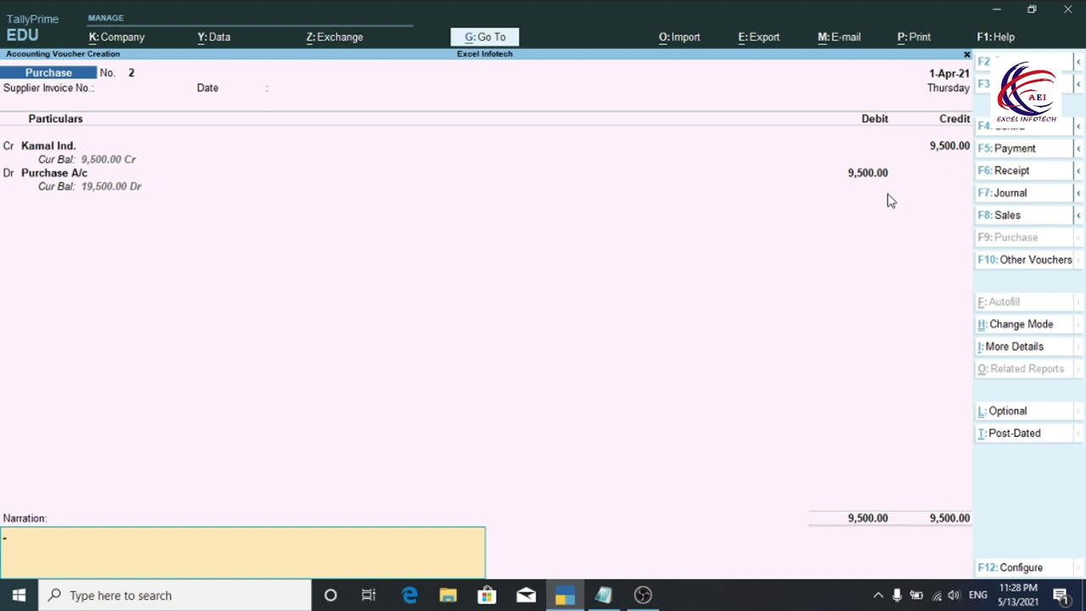
{"action": "type", "text": "being Goods Purchase By HDFC"}
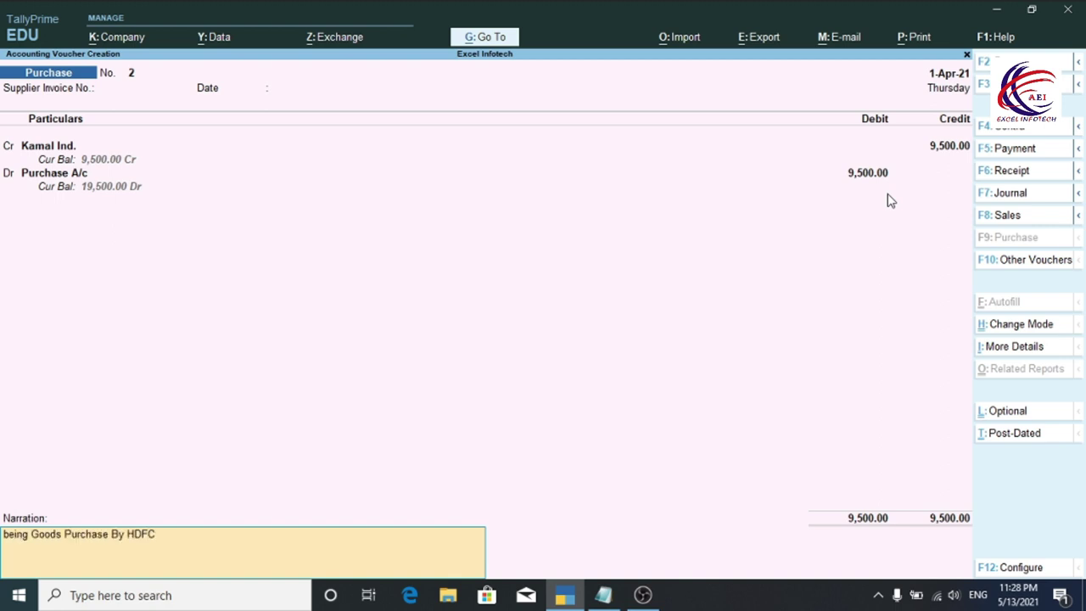
{"action": "key", "text": "Return"}
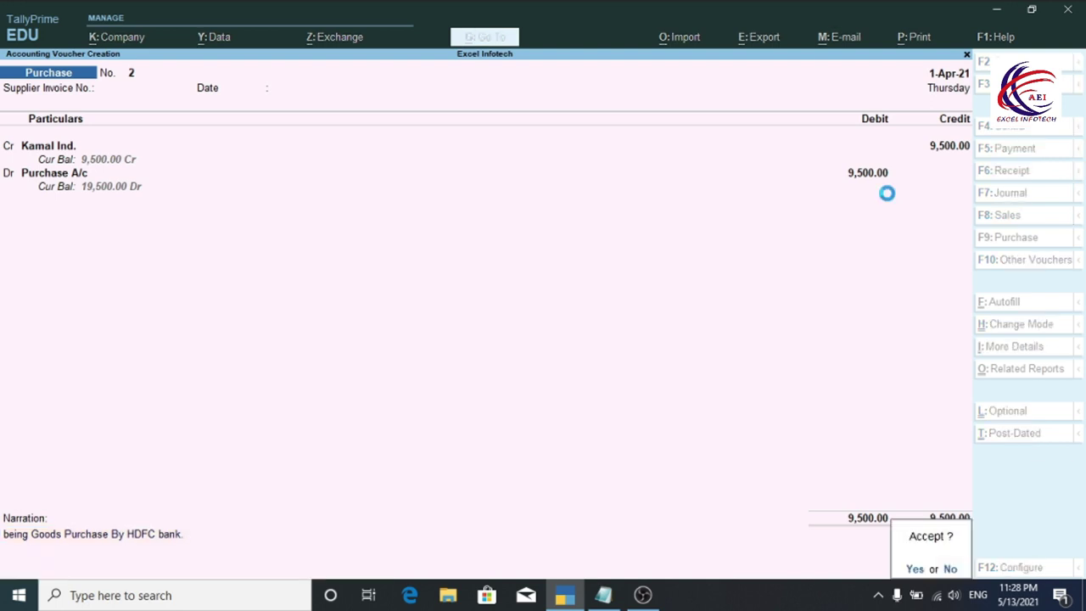
{"action": "key", "text": "Return"}
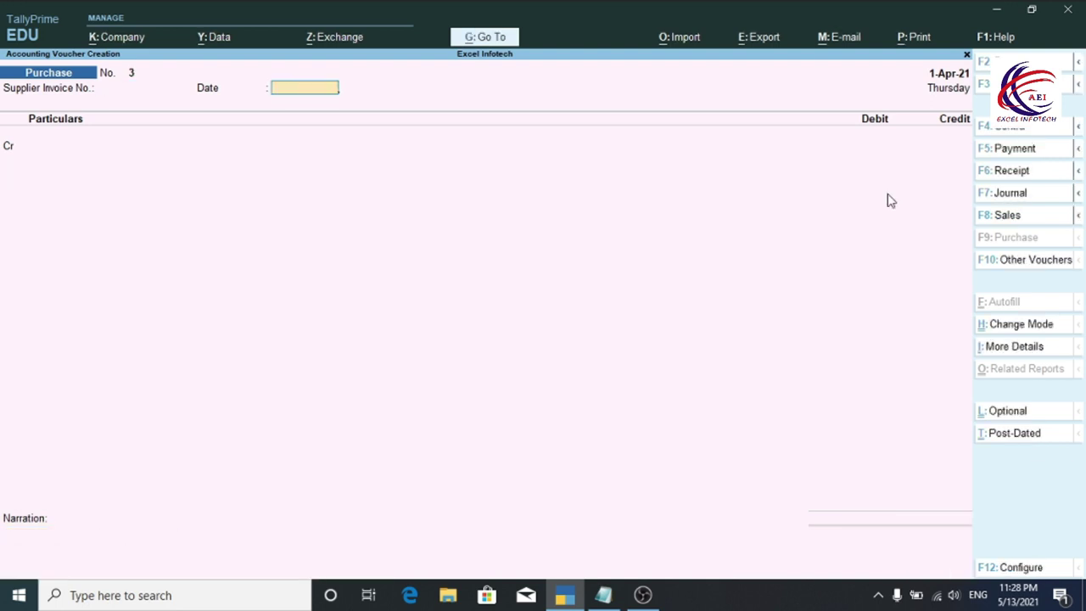
{"action": "key", "text": "alt+Tab"}
{"action": "left_click_drag", "start_coordinate": [53, 181], "coordinate": [944, 183]}
Highlight the payment modes By Cash, Hdfc Bank and by cheque in the notes, then return to voucher No. 3
{"action": "left_click", "coordinate": [817, 240]}
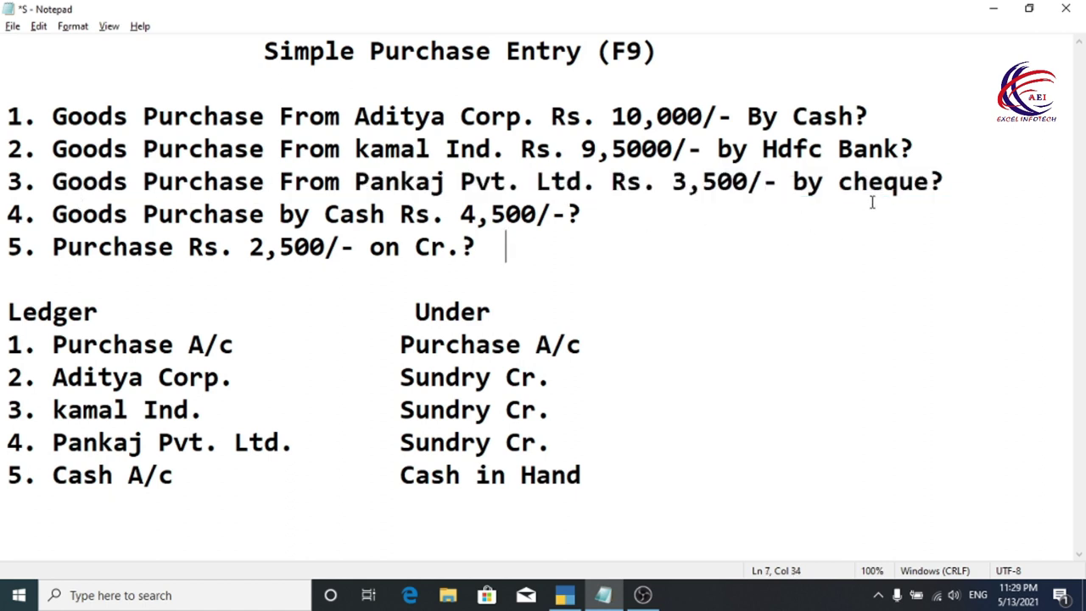
{"action": "left_click_drag", "start_coordinate": [746, 116], "coordinate": [853, 116]}
{"action": "left_click_drag", "start_coordinate": [763, 149], "coordinate": [896, 149]}
{"action": "left_click_drag", "start_coordinate": [793, 181], "coordinate": [942, 184]}
{"action": "key", "text": "alt+Tab"}
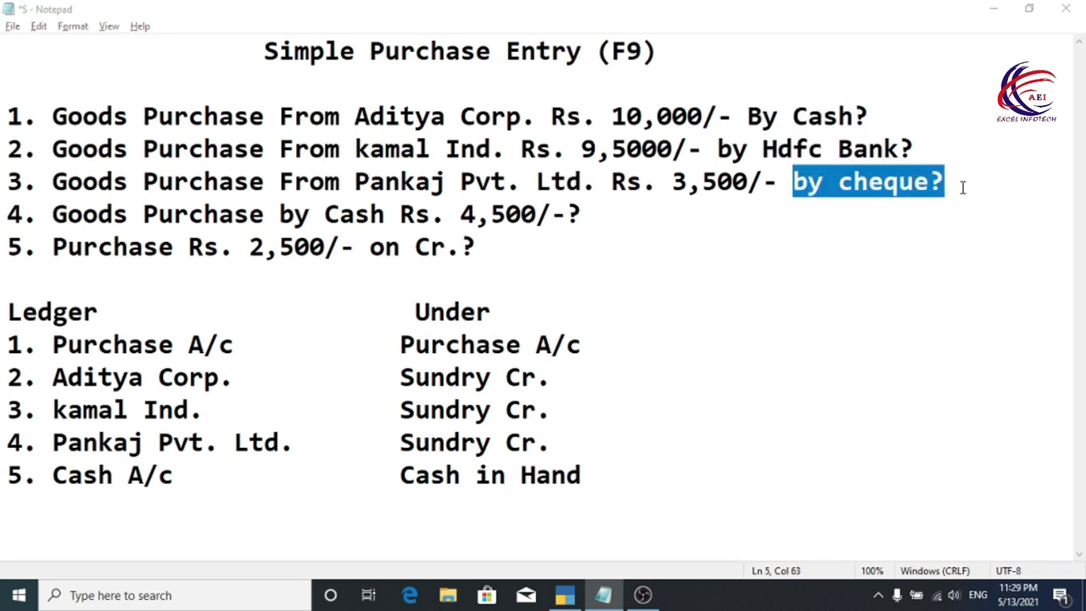
{"action": "key", "text": "Return"}
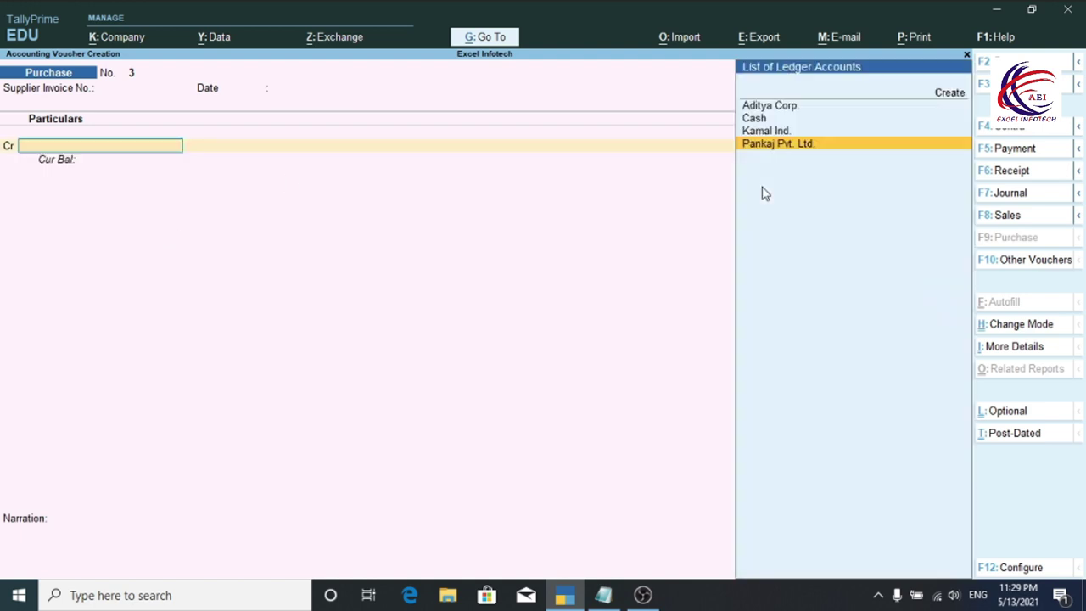
Credit Pankaj Pvt. Ltd. and debit Purchase A/c 3,500, narrated 'Being goods Purchase By Cheque'
{"action": "left_click", "coordinate": [781, 148]}
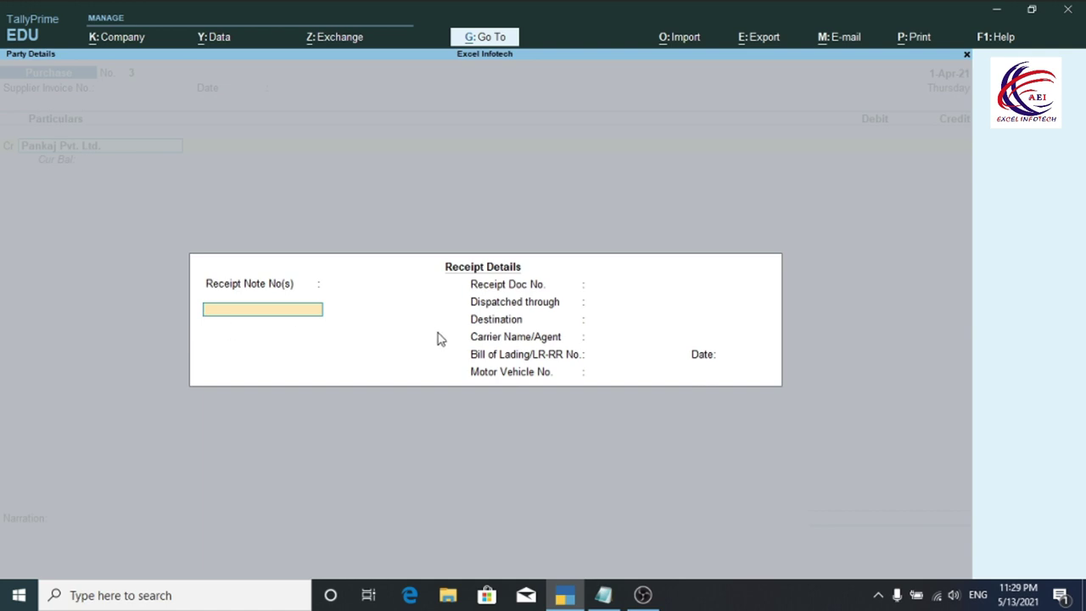
{"action": "key", "text": "ctrl+a"}
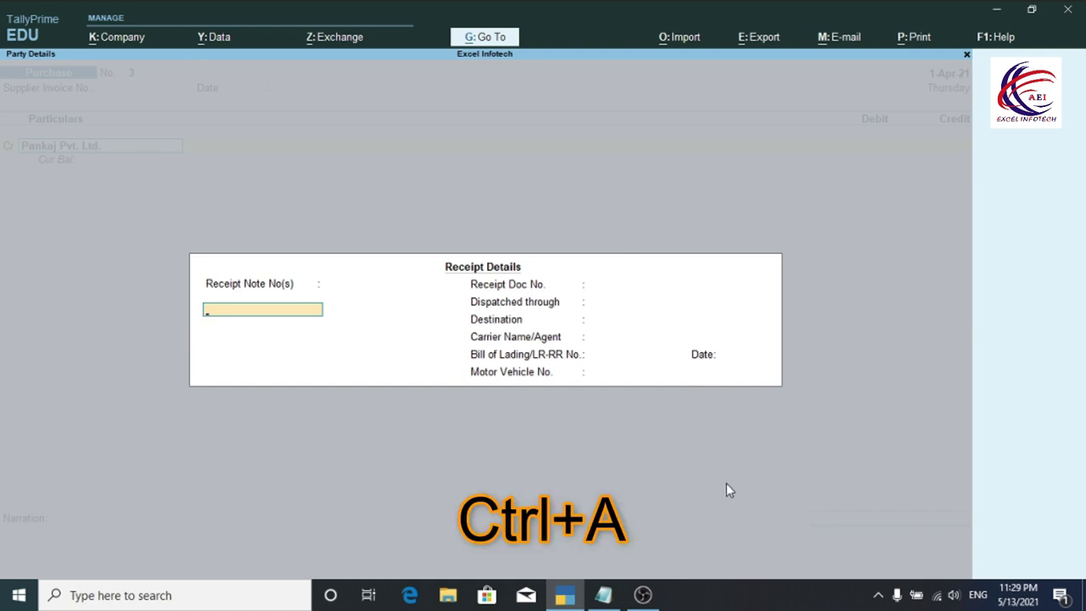
{"action": "key", "text": "ctrl+a"}
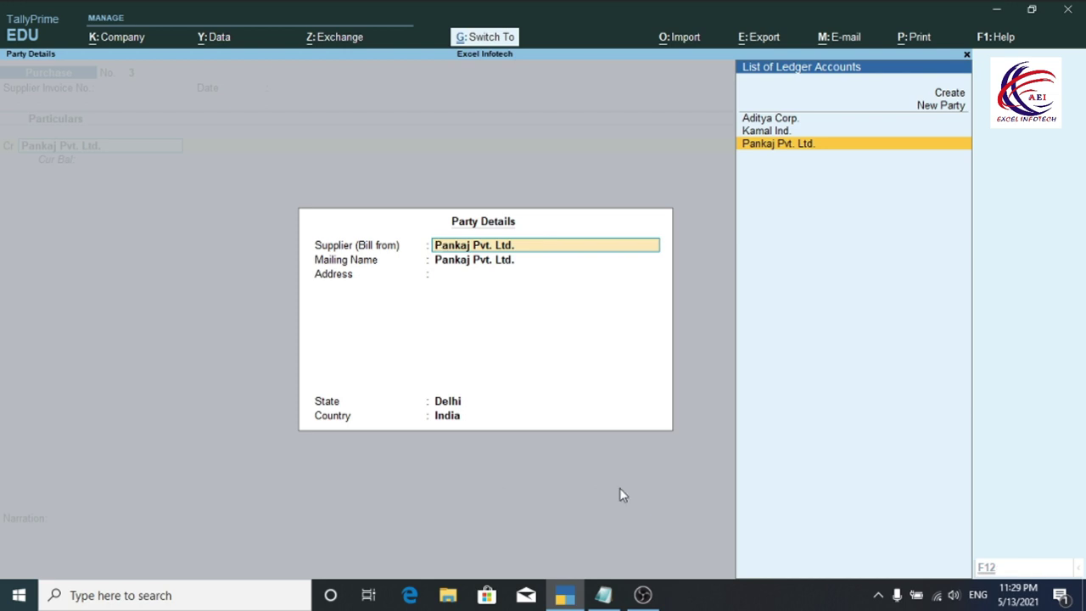
{"action": "key", "text": "ctrl+a"}
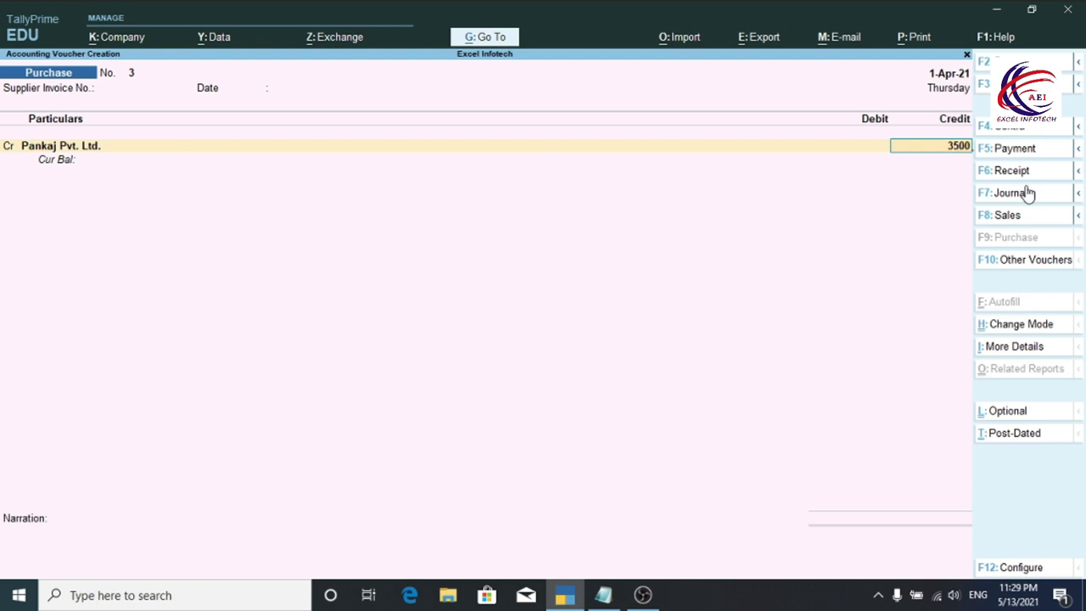
{"action": "key", "text": "Return"}
{"action": "key", "text": "Return"}
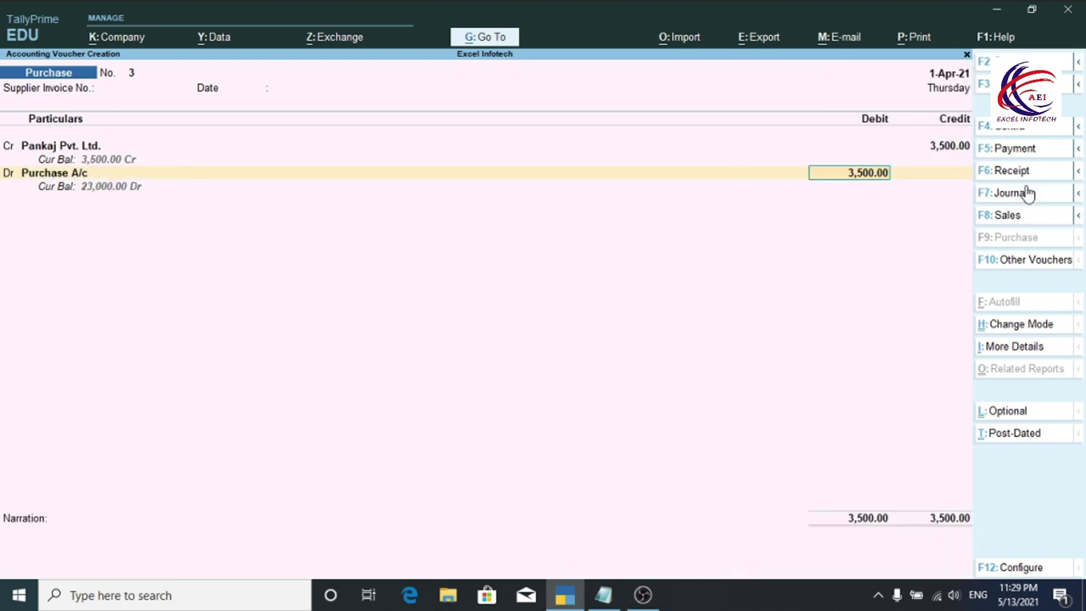
{"action": "key", "text": "Return"}
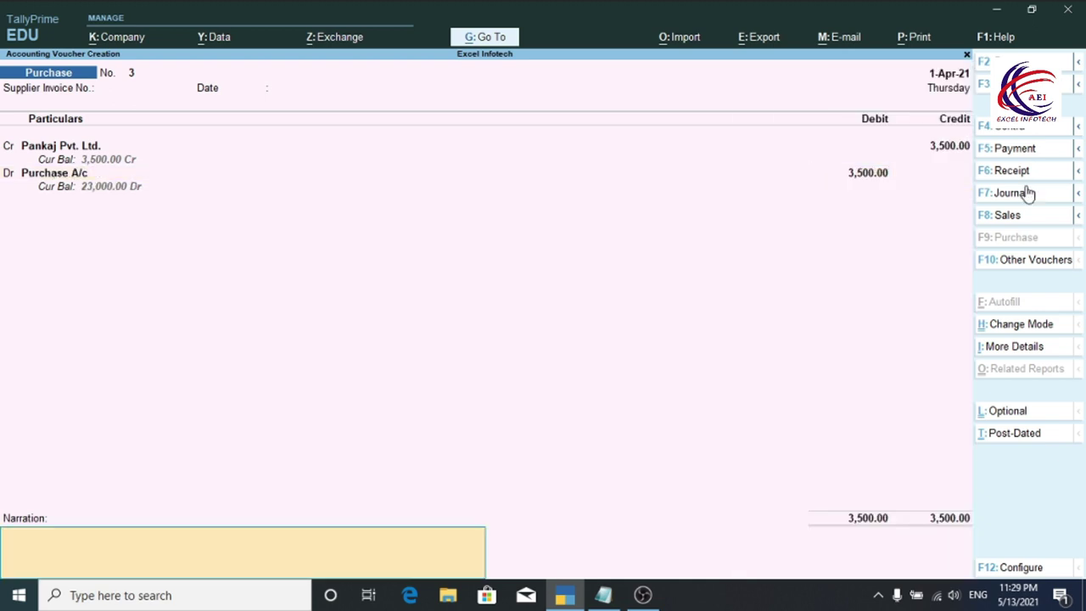
{"action": "type", "text": "Being goods Purchase By Cheque"}
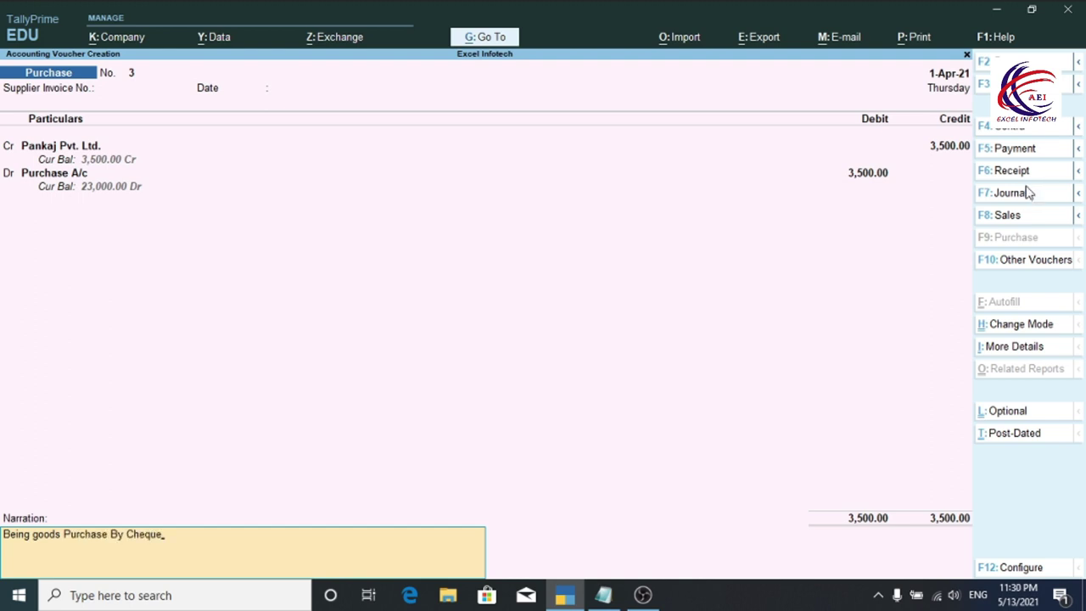
{"action": "key", "text": "Return"}
{"action": "key", "text": "Return"}
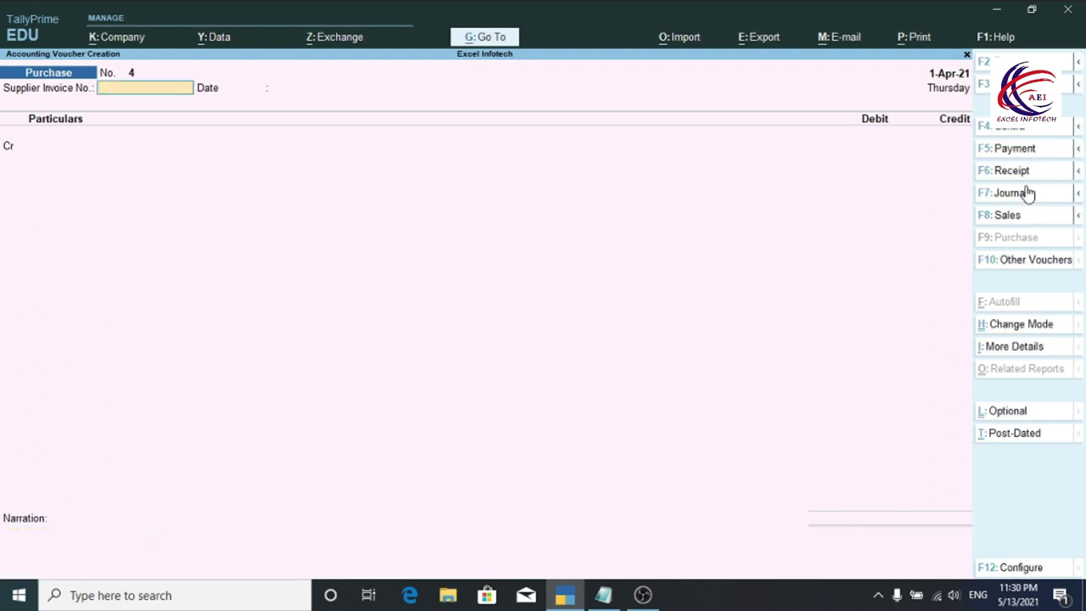
{"action": "key", "text": "alt+Tab"}
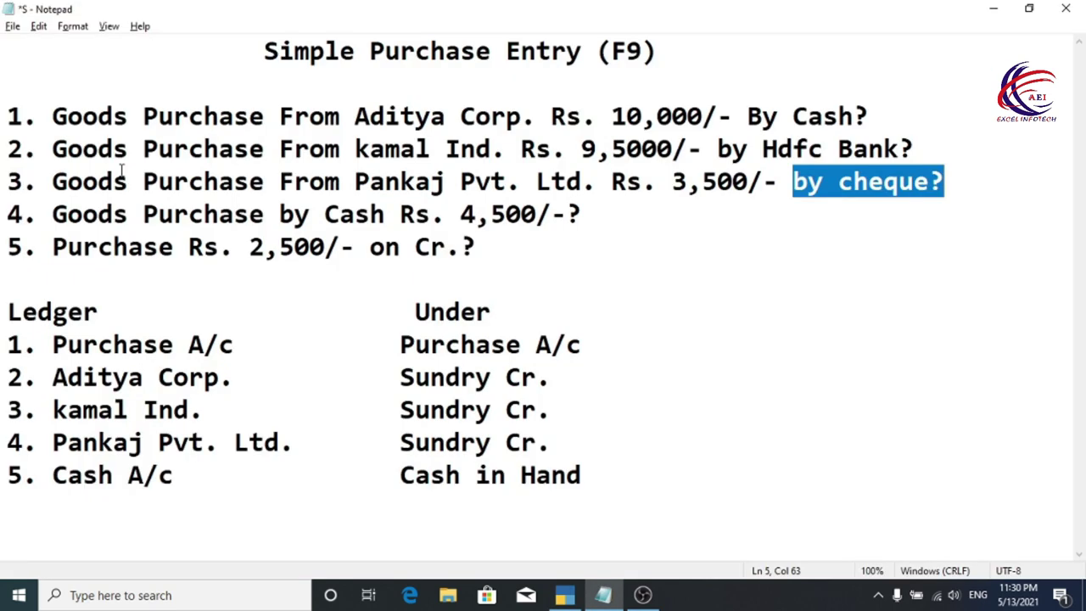
{"action": "left_click_drag", "start_coordinate": [53, 218], "coordinate": [546, 229]}
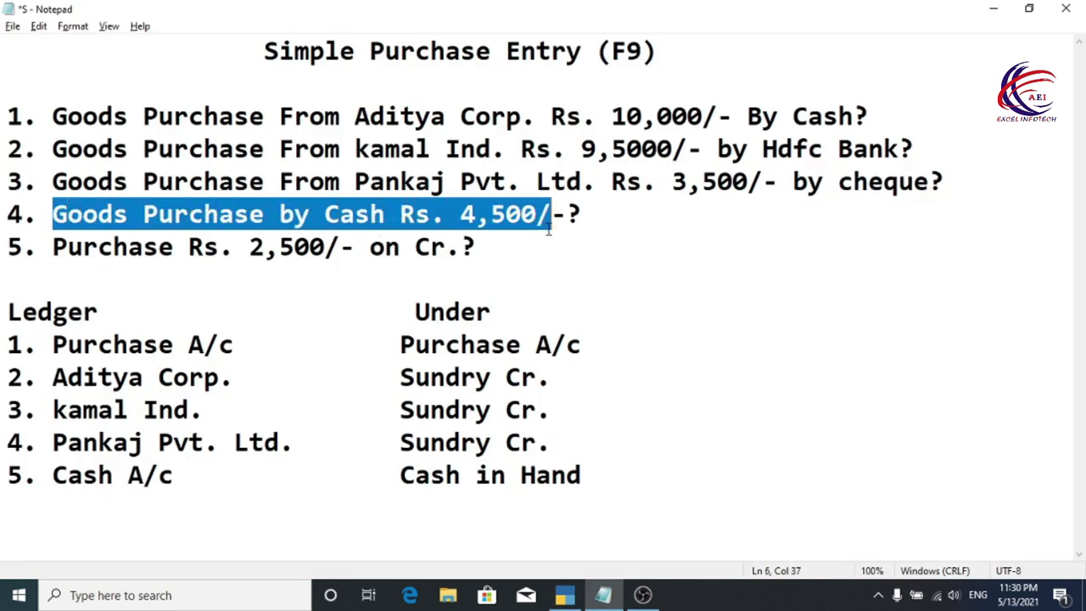
{"action": "double_click", "coordinate": [557, 264]}
{"action": "left_click_drag", "start_coordinate": [134, 218], "coordinate": [553, 223]}
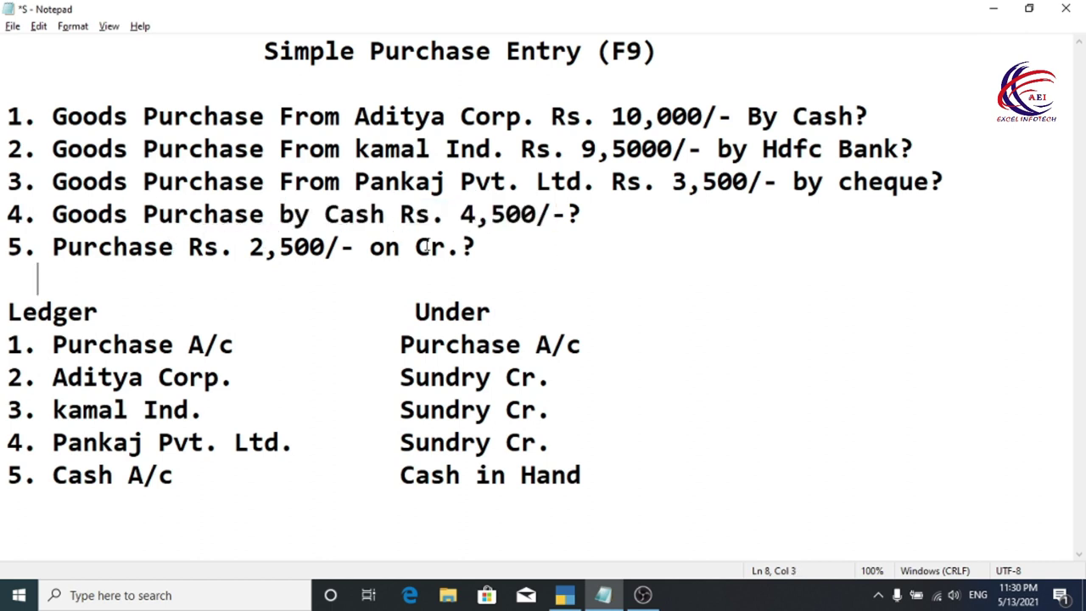
{"action": "double_click", "coordinate": [354, 219]}
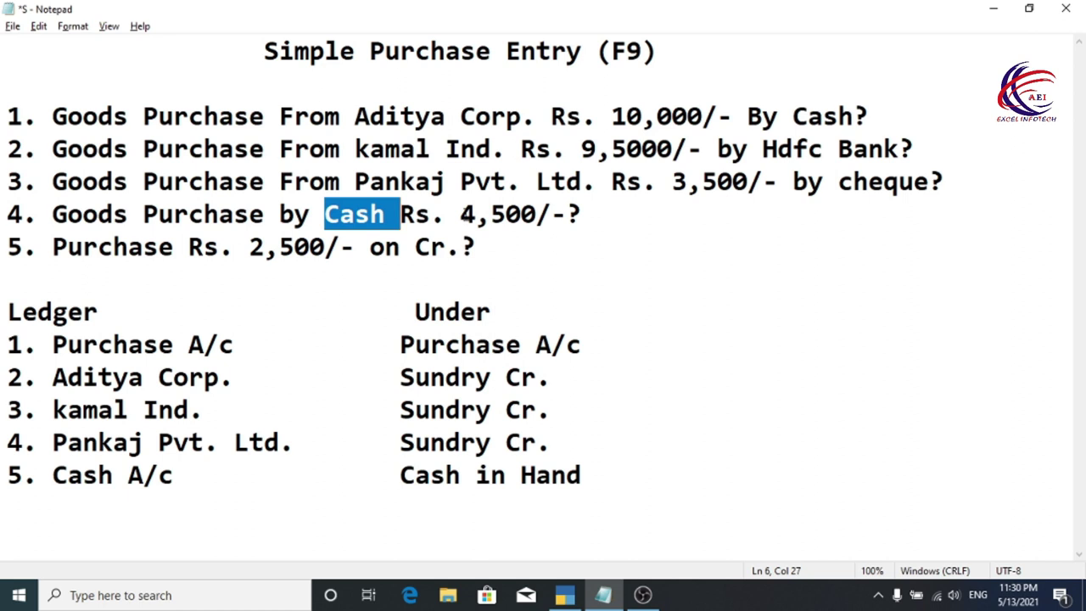
{"action": "left_click", "coordinate": [122, 228]}
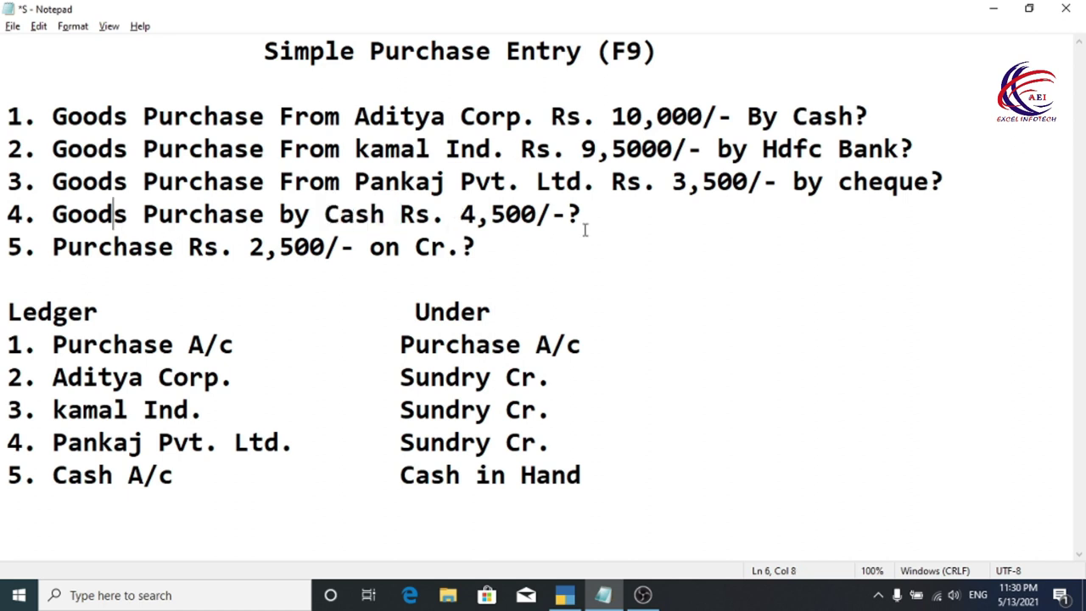
{"action": "key", "text": "alt+Tab"}
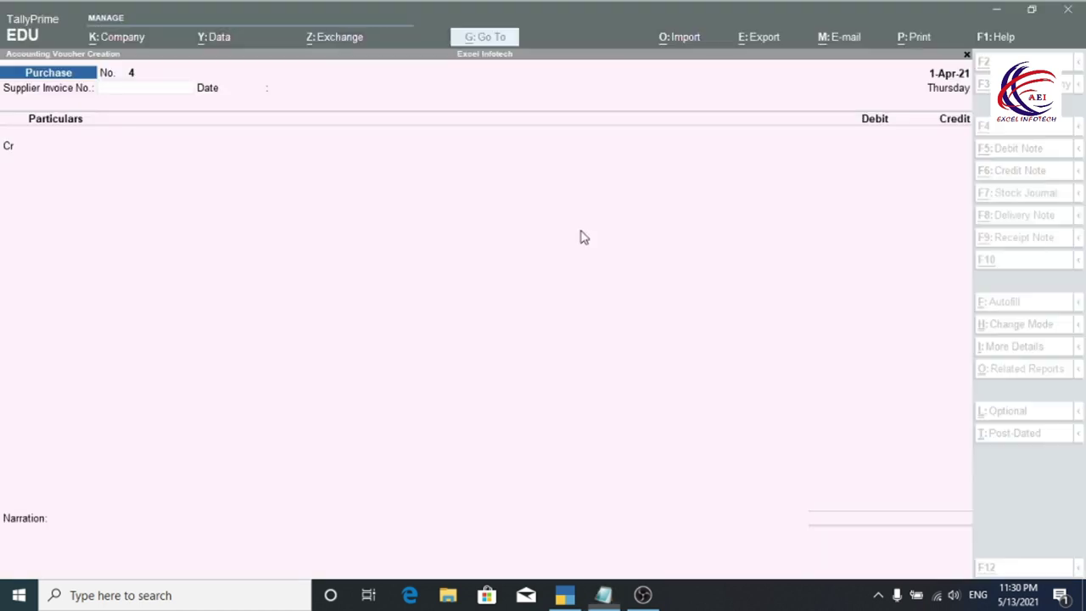
Credit Cash with 4,500 on Purchase voucher No. 4
{"action": "key", "text": "Return"}
{"action": "key", "text": "Return"}
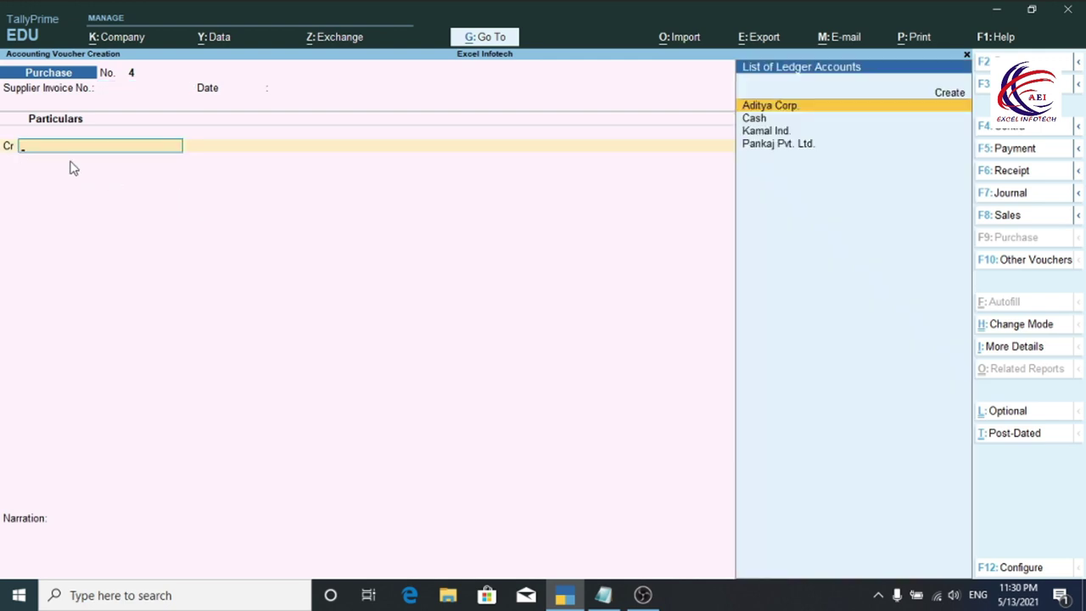
{"action": "left_click", "coordinate": [753, 118]}
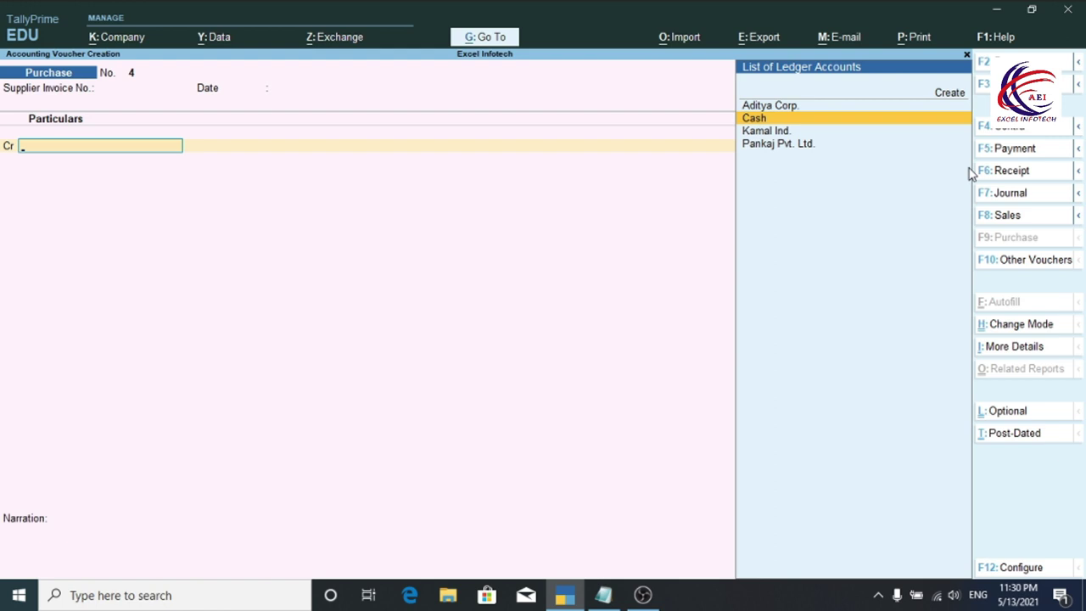
{"action": "key", "text": "Return"}
{"action": "key", "text": "ctrl+a"}
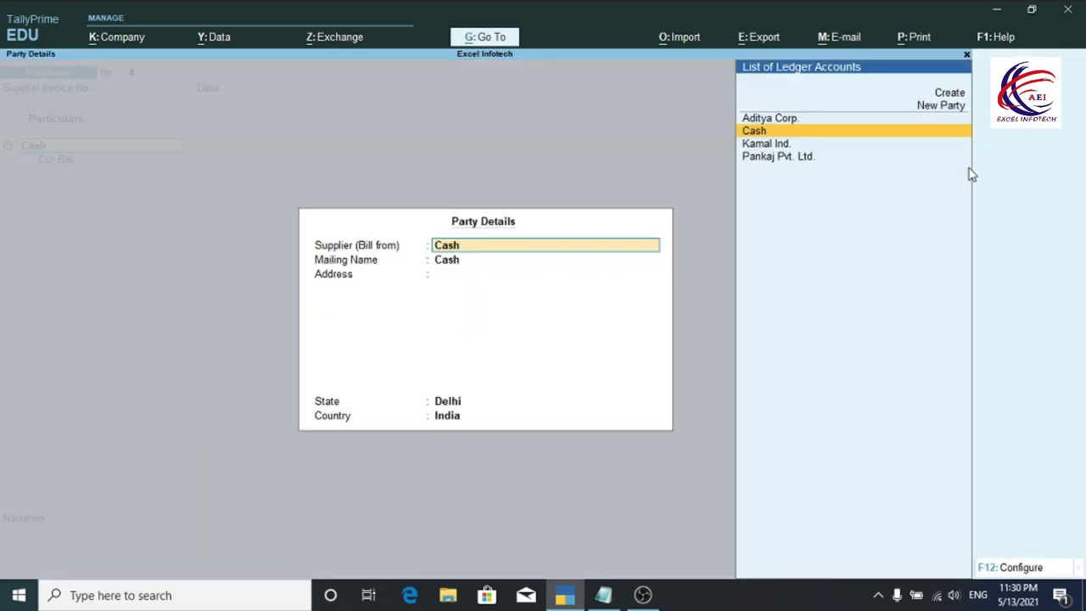
{"action": "key", "text": "ctrl+a"}
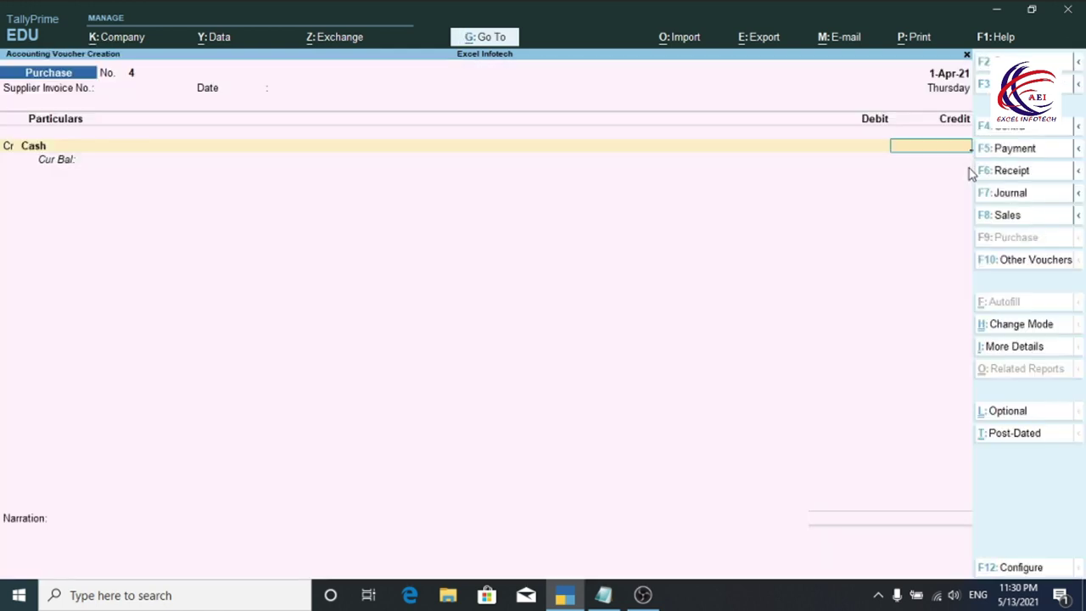
{"action": "key", "text": "alt+Tab"}
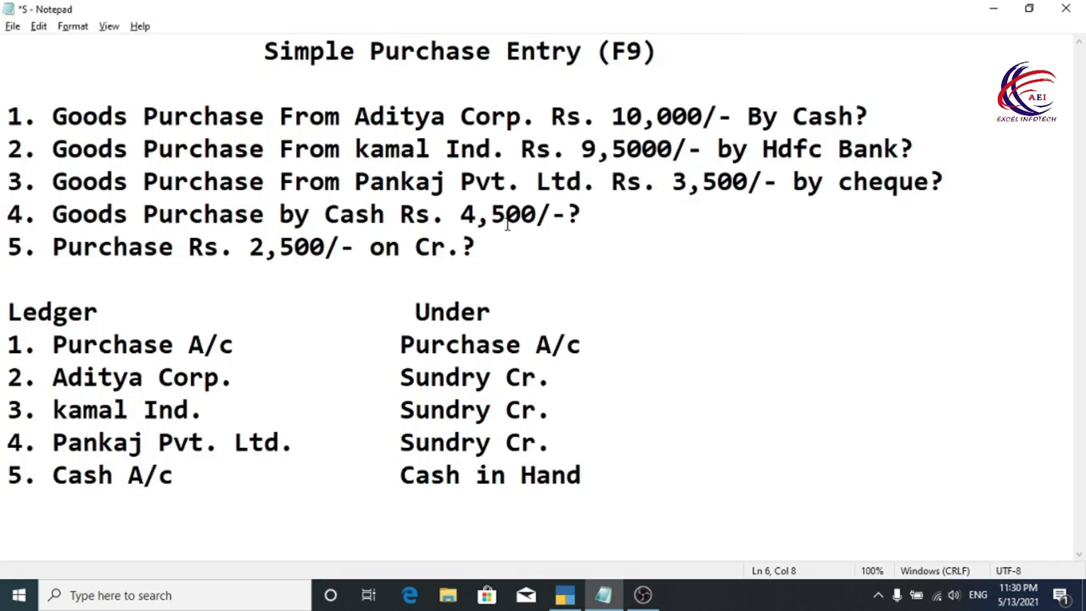
{"action": "key", "text": "alt+Tab"}
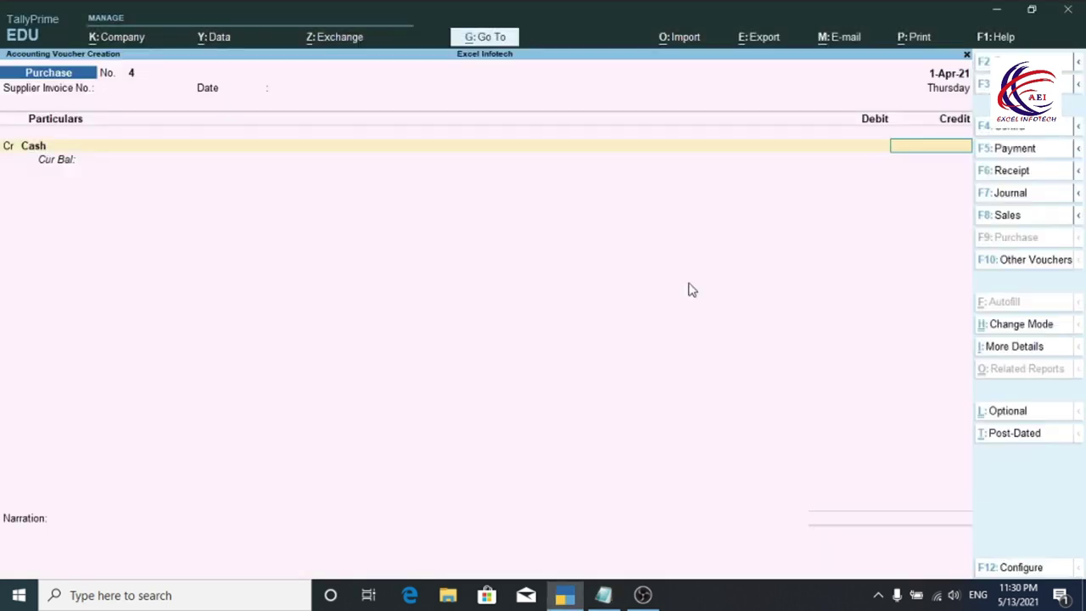
{"action": "type", "text": "00"}
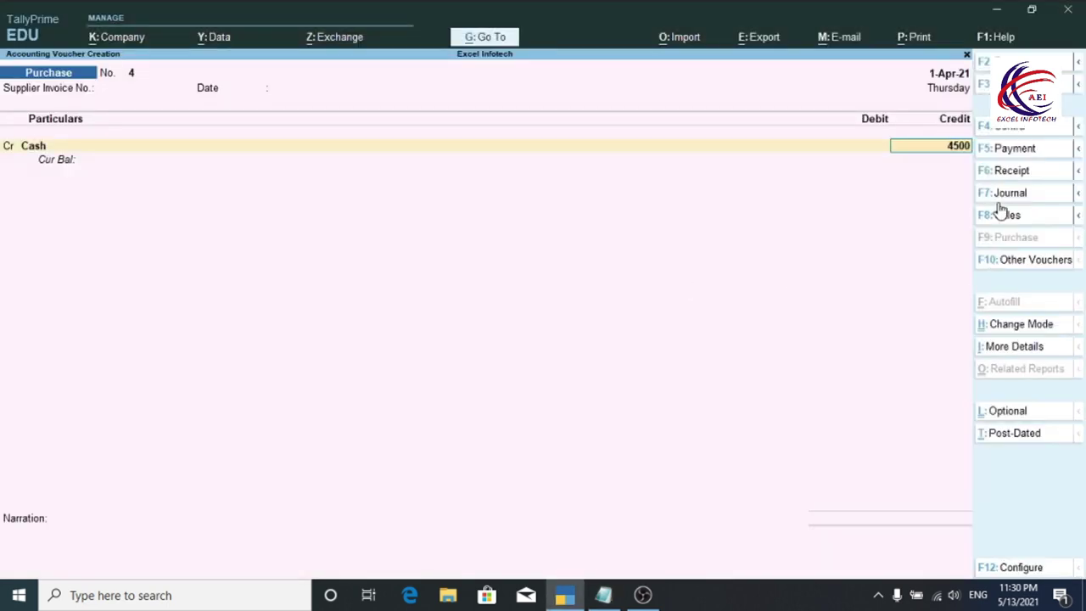
{"action": "key", "text": "Return"}
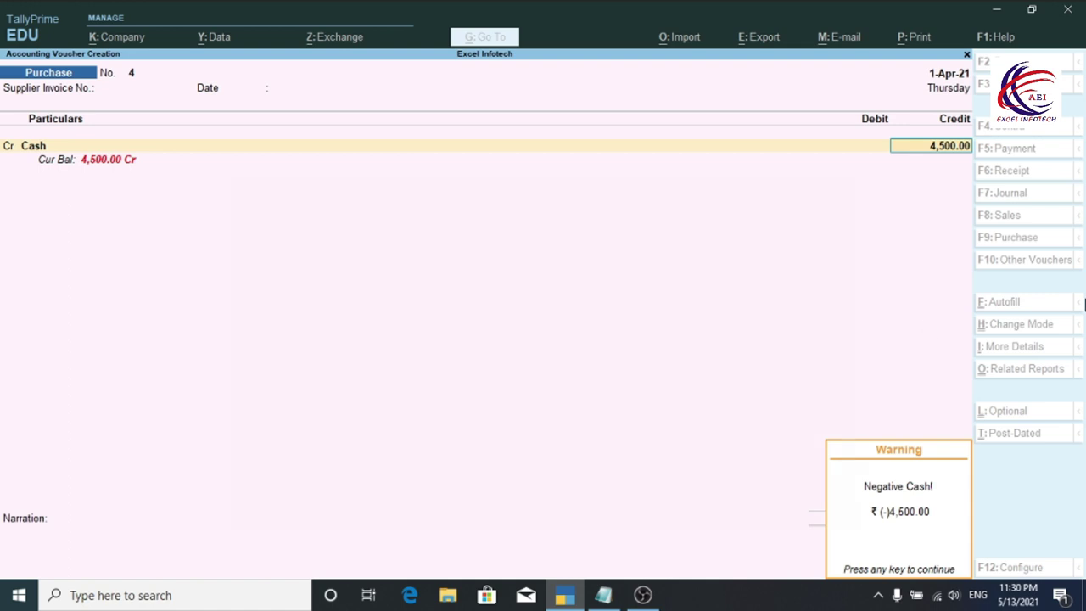
Dismiss the negative cash warning and debit Purchase A/c 4,500, leaving the narration empty
{"action": "key", "text": "Return"}
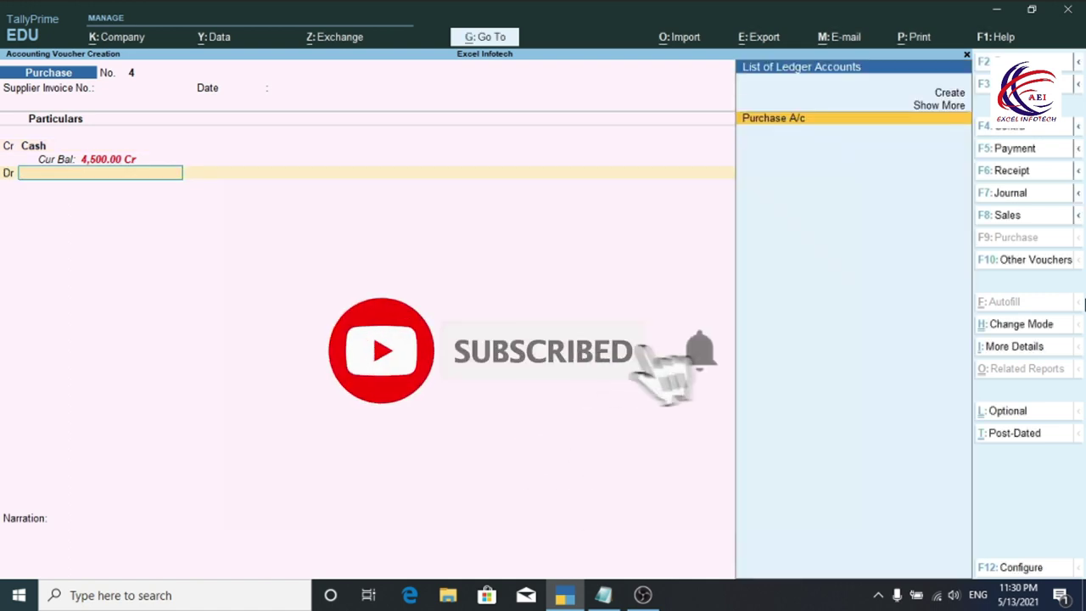
{"action": "key", "text": "Return"}
{"action": "key", "text": "Return"}
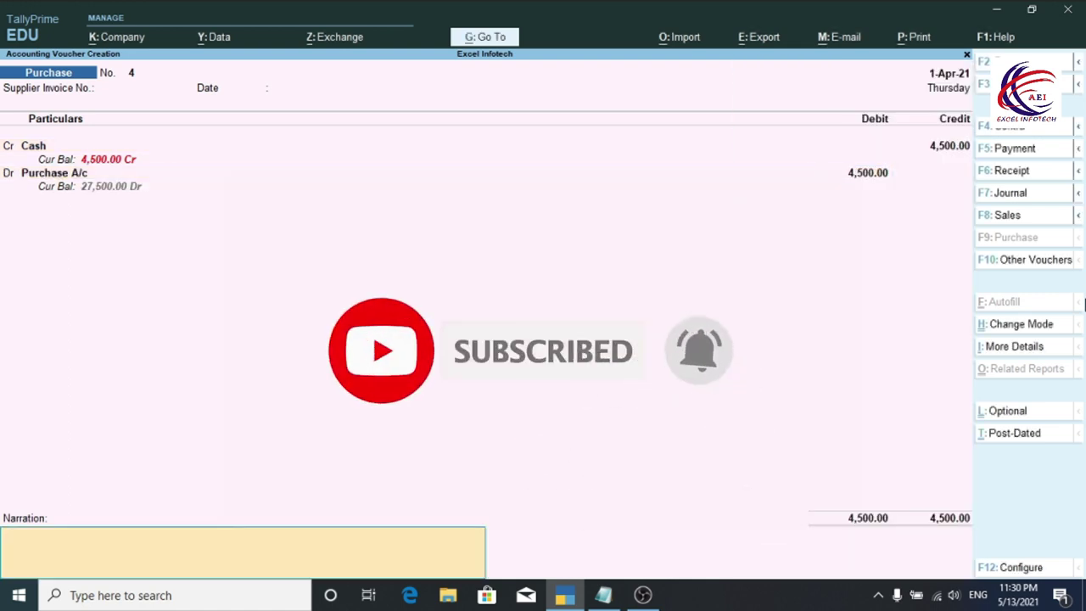
{"action": "key", "text": "Return"}
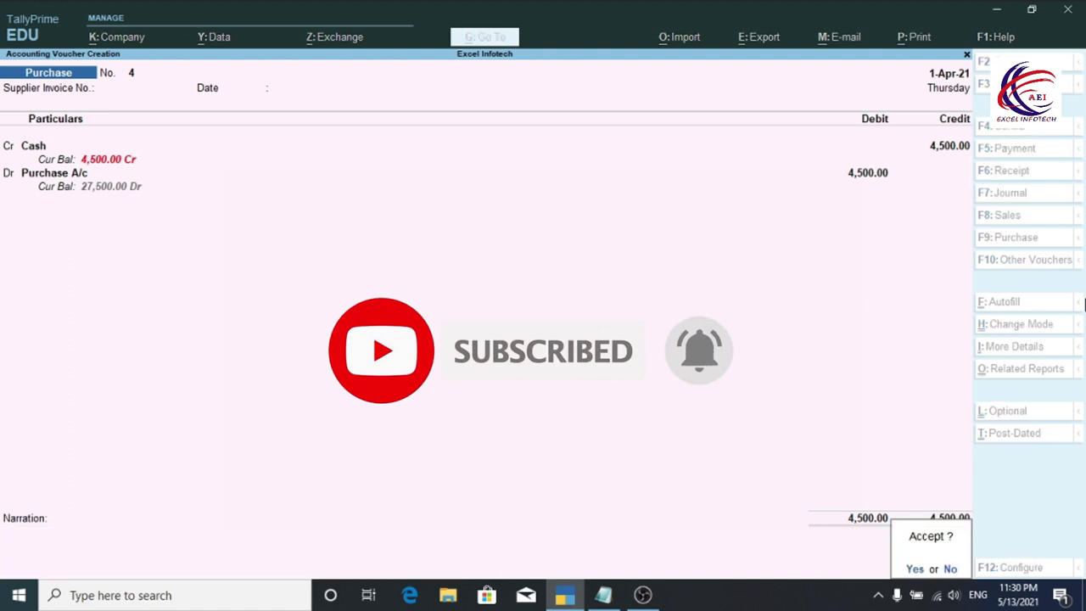
{"action": "key", "text": "Escape"}
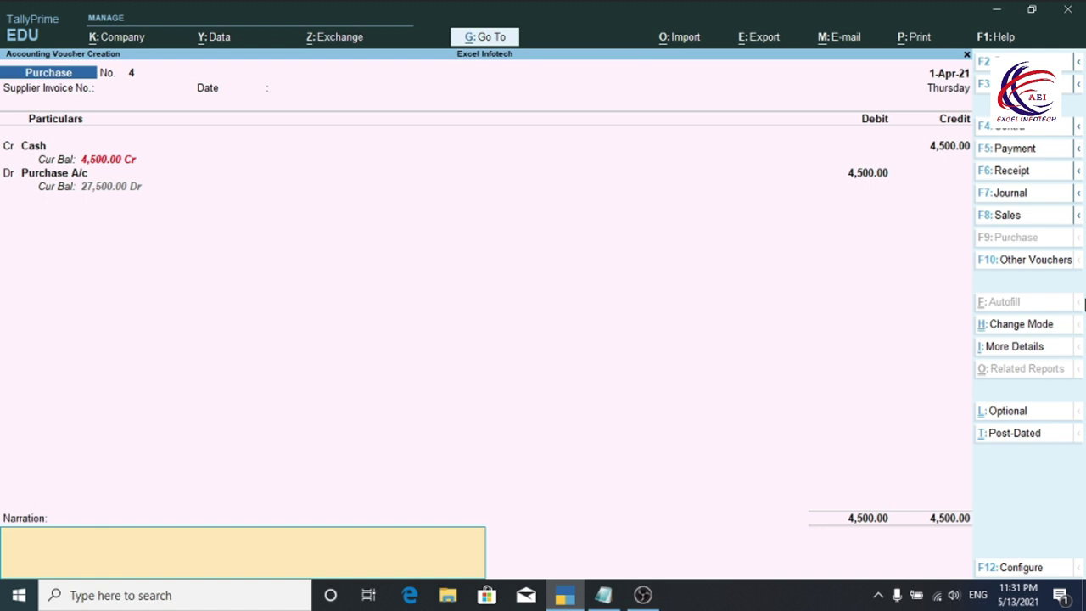
{"action": "key", "text": "Return"}
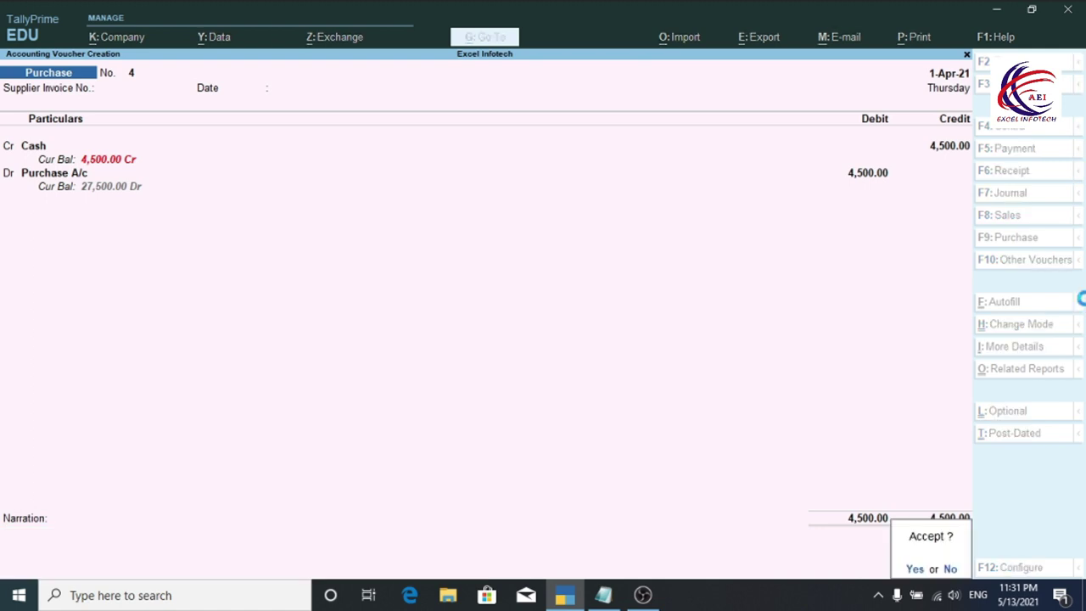
Read question 5 in the notes, Purchase Rs. 2,500 on credit, then return to voucher No. 5
{"action": "key", "text": "alt+Tab"}
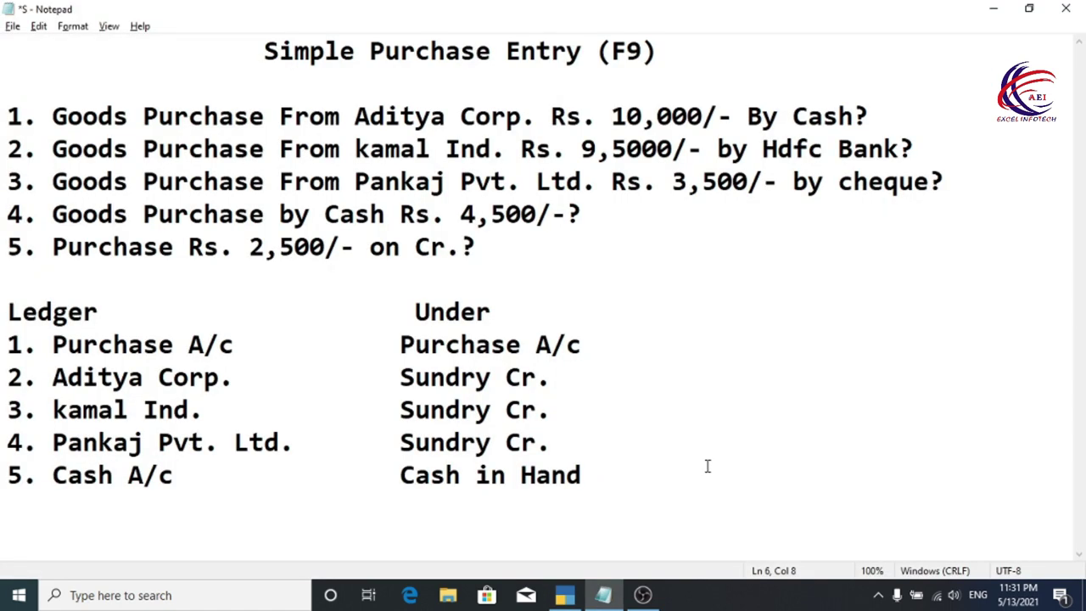
{"action": "left_click_drag", "start_coordinate": [52, 247], "coordinate": [475, 247]}
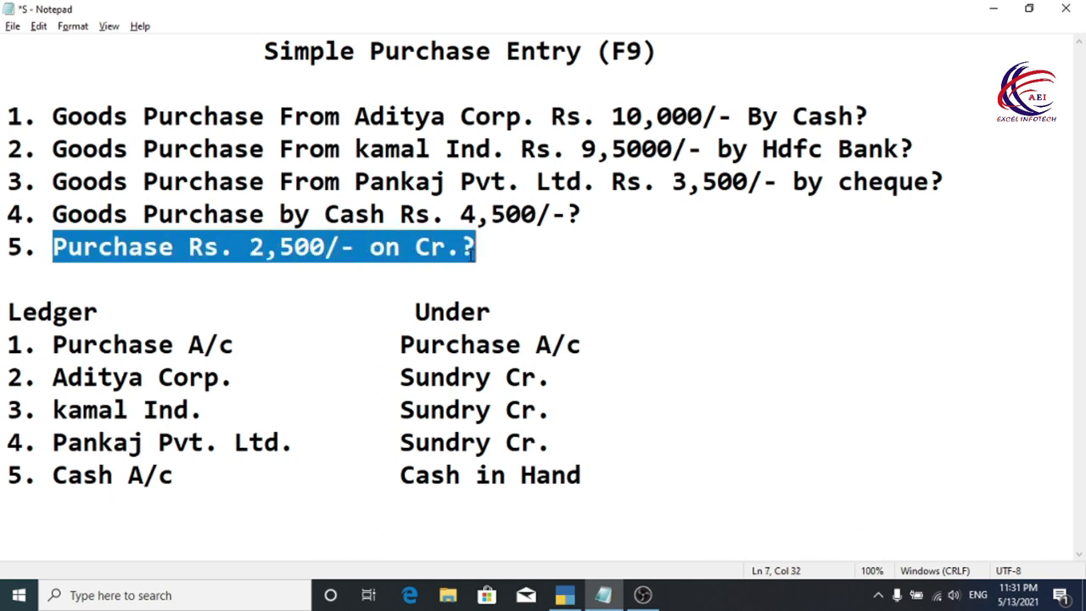
{"action": "left_click", "coordinate": [549, 287]}
{"action": "left_click_drag", "start_coordinate": [52, 247], "coordinate": [221, 246]}
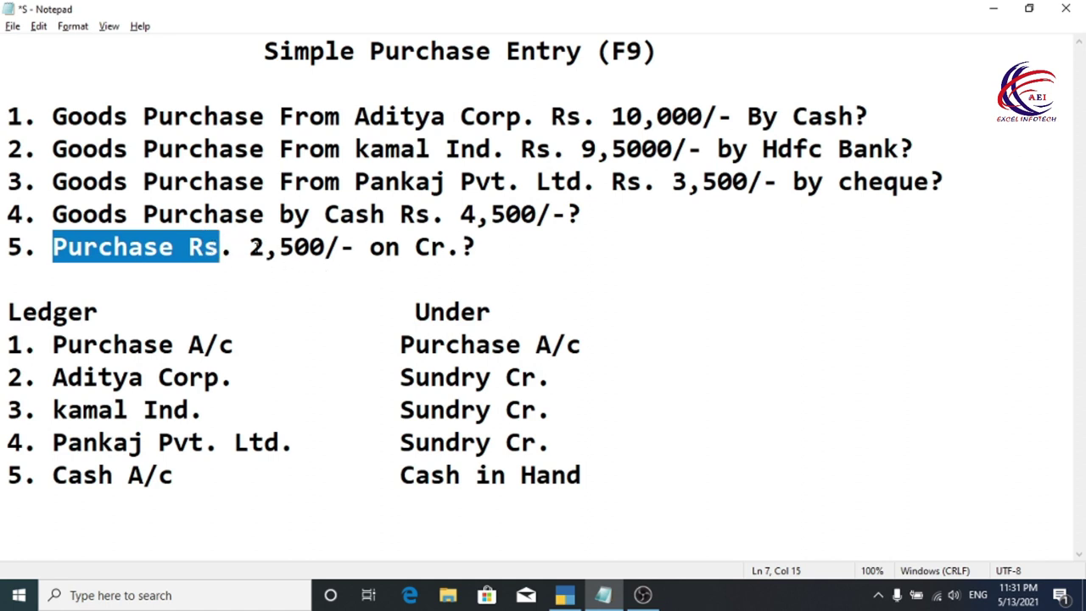
{"action": "left_click_drag", "start_coordinate": [444, 248], "coordinate": [381, 247]}
{"action": "left_click", "coordinate": [446, 248]}
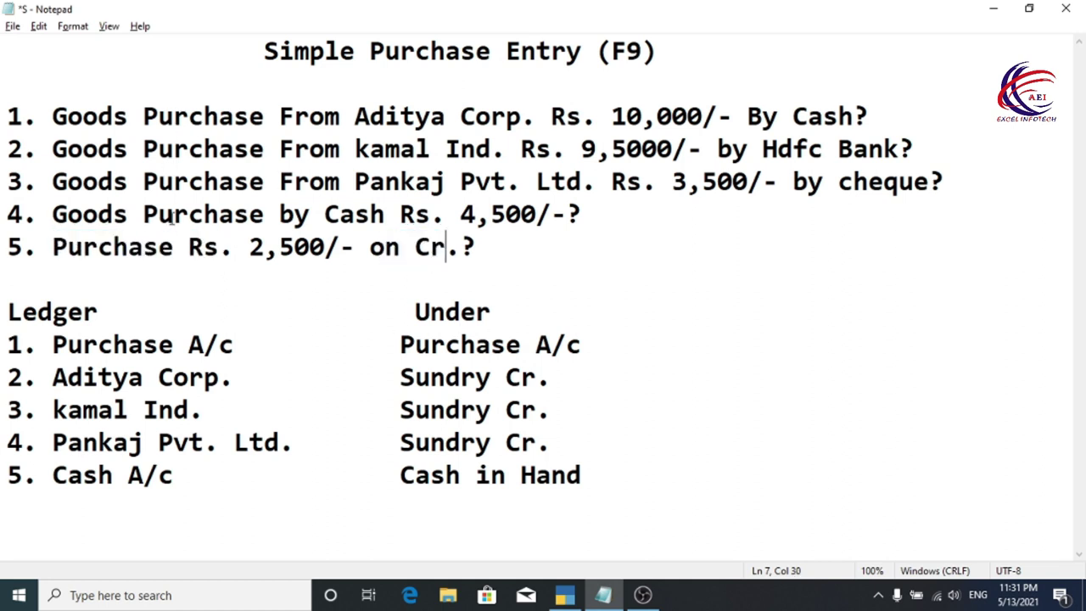
{"action": "left_click_drag", "start_coordinate": [447, 249], "coordinate": [370, 265]}
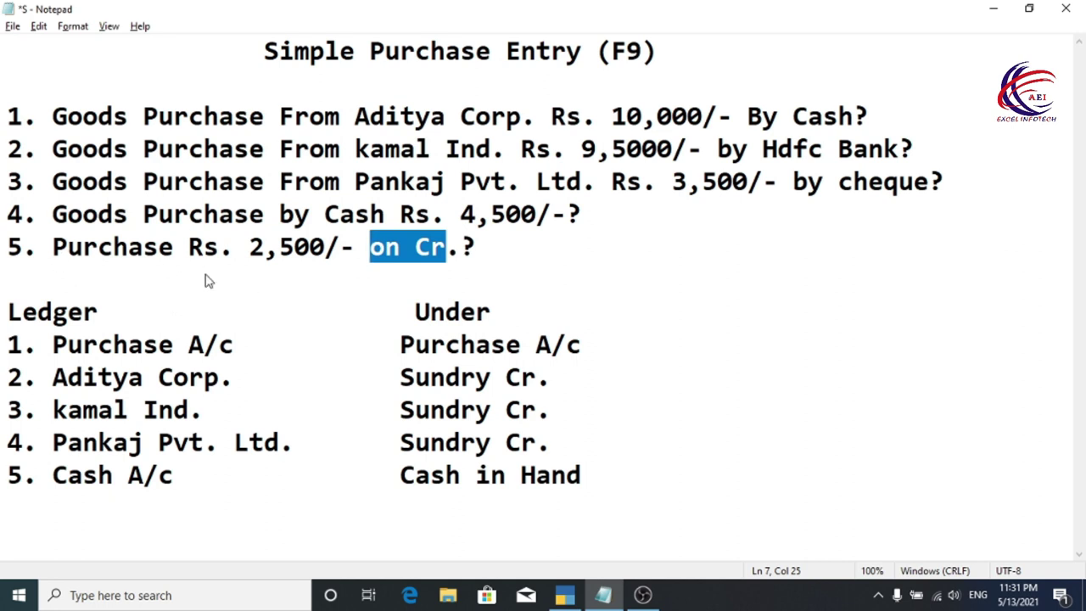
{"action": "key", "text": "alt+Tab"}
{"action": "key", "text": "Return"}
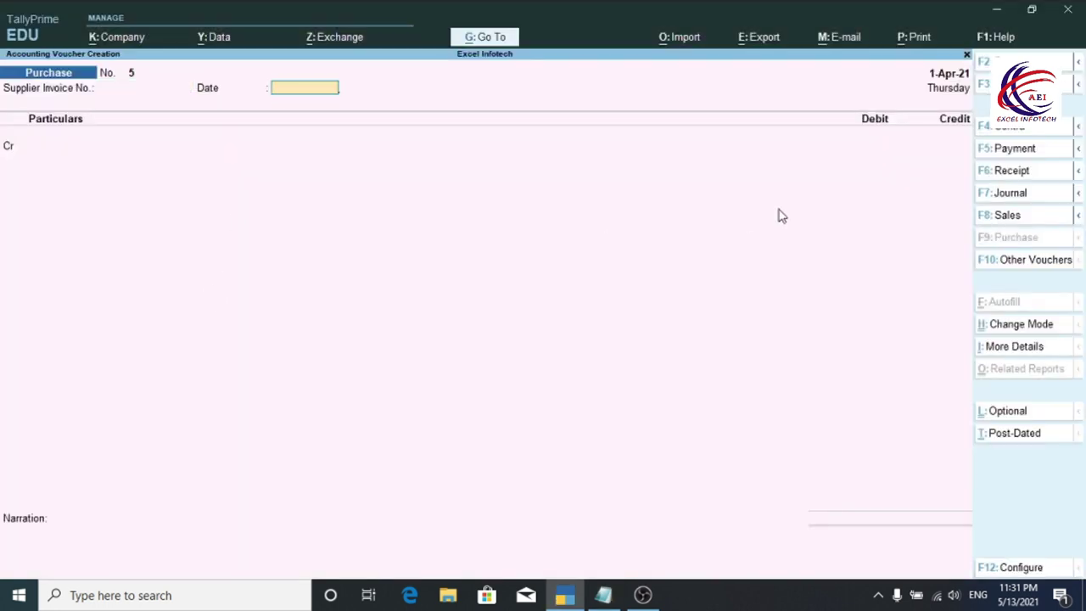
Choose Cash as the credited ledger on purchase voucher 5 and accept its details
{"action": "key", "text": "Return"}
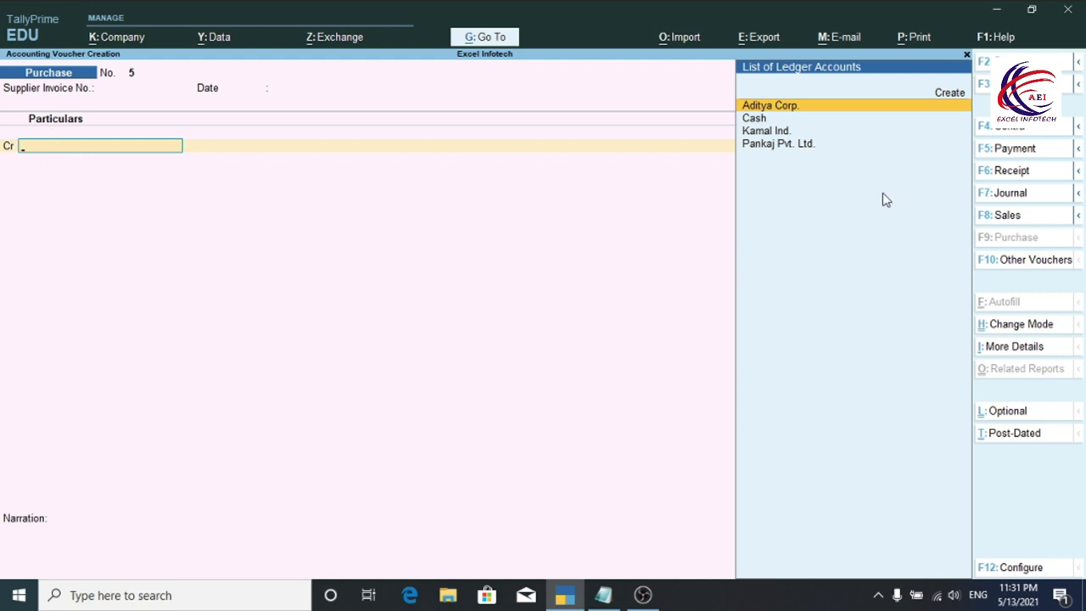
{"action": "left_click", "coordinate": [755, 119]}
{"action": "key", "text": "ctrl+a"}
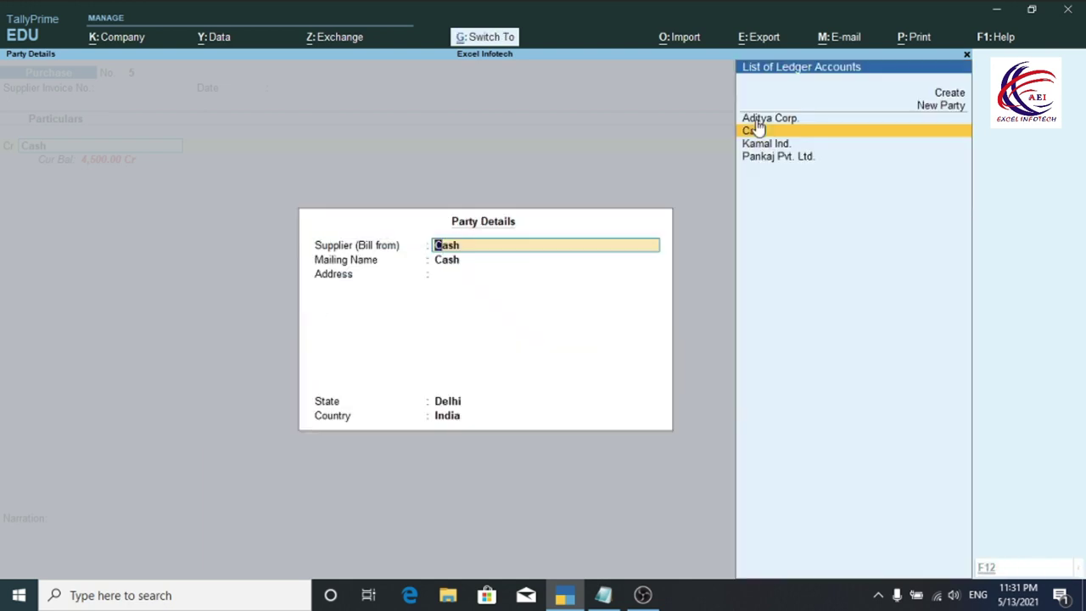
{"action": "key", "text": "ctrl+a"}
{"action": "key", "text": "alt+Tab"}
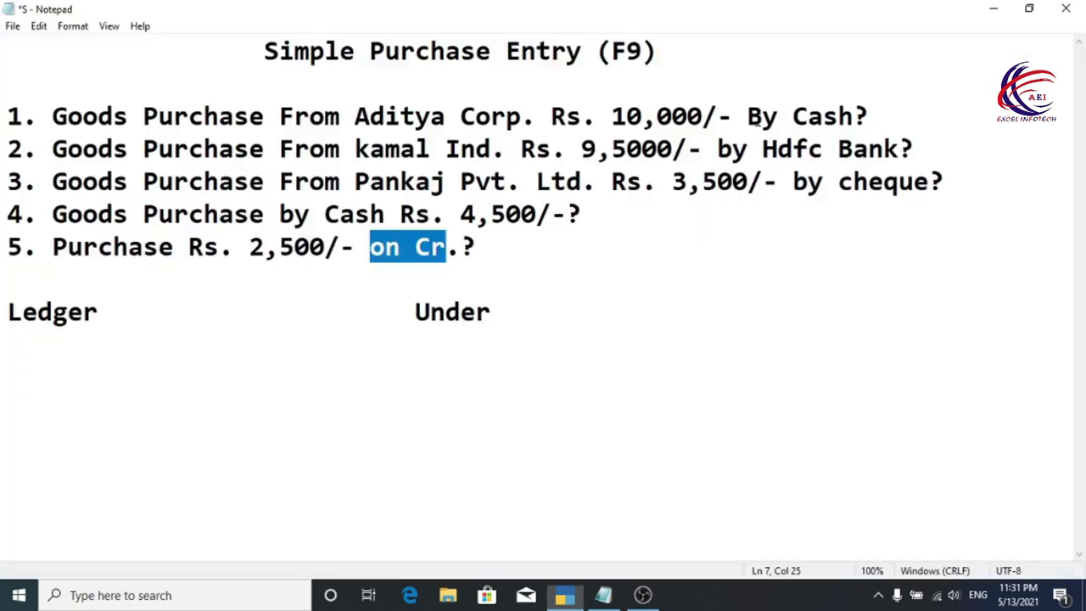
{"action": "key", "text": "alt+Tab"}
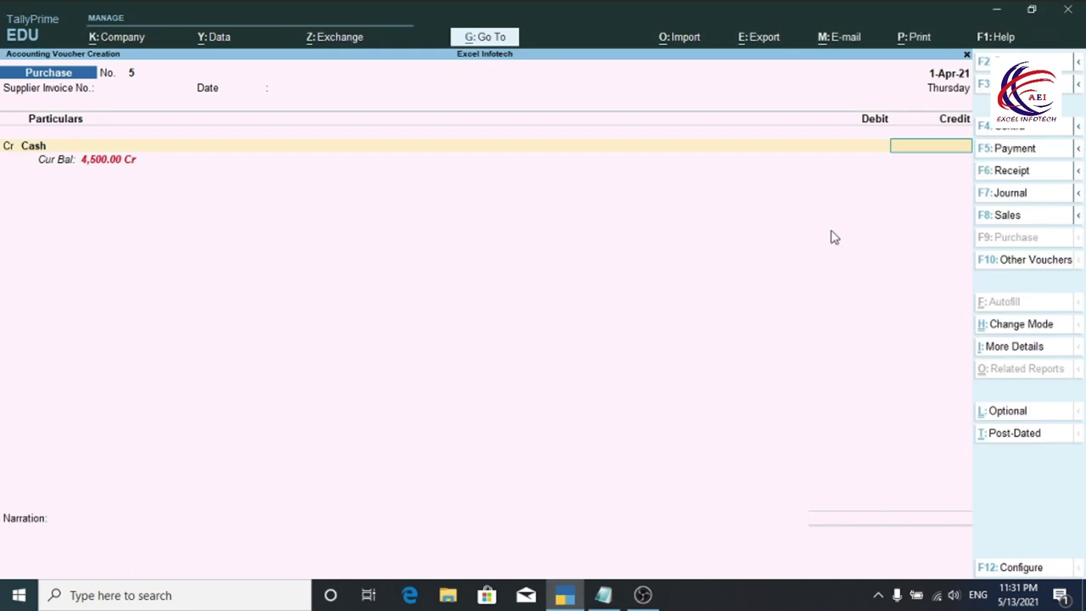
Credit Cash 2,500, dismiss the negative cash warning, debit Purchase A/c and save the voucher
{"action": "type", "text": "2500"}
{"action": "key", "text": "Return"}
{"action": "key", "text": "Return"}
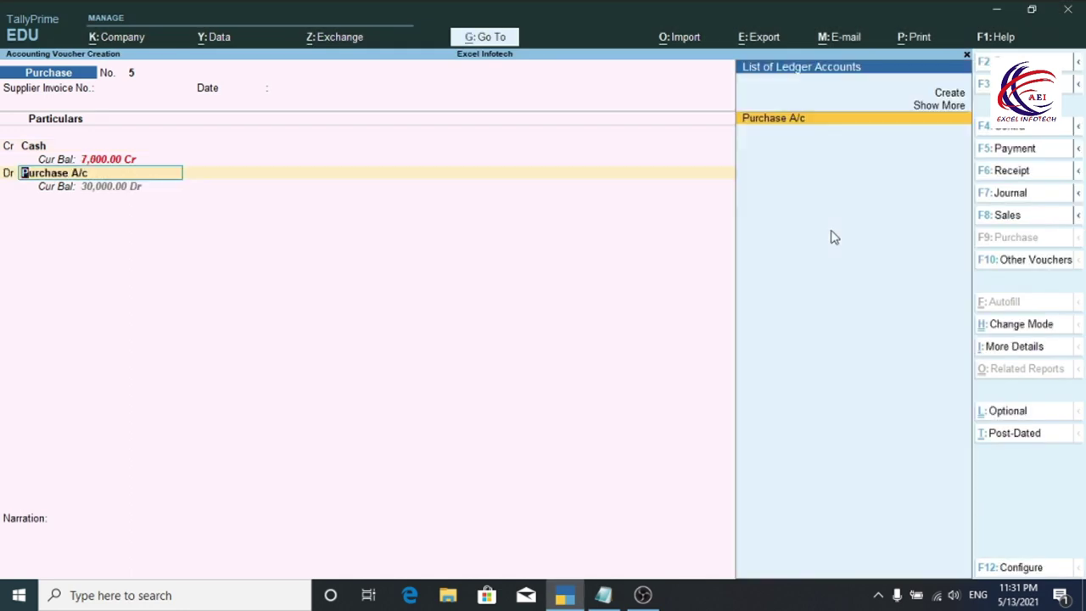
{"action": "key", "text": "Return"}
{"action": "key", "text": "Return"}
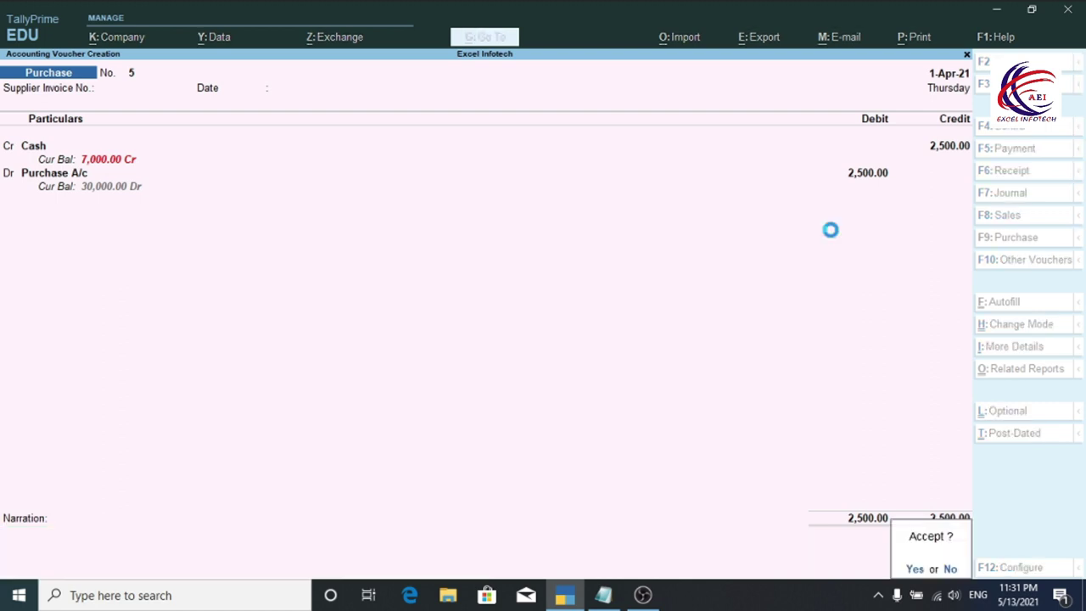
{"action": "key", "text": "Return"}
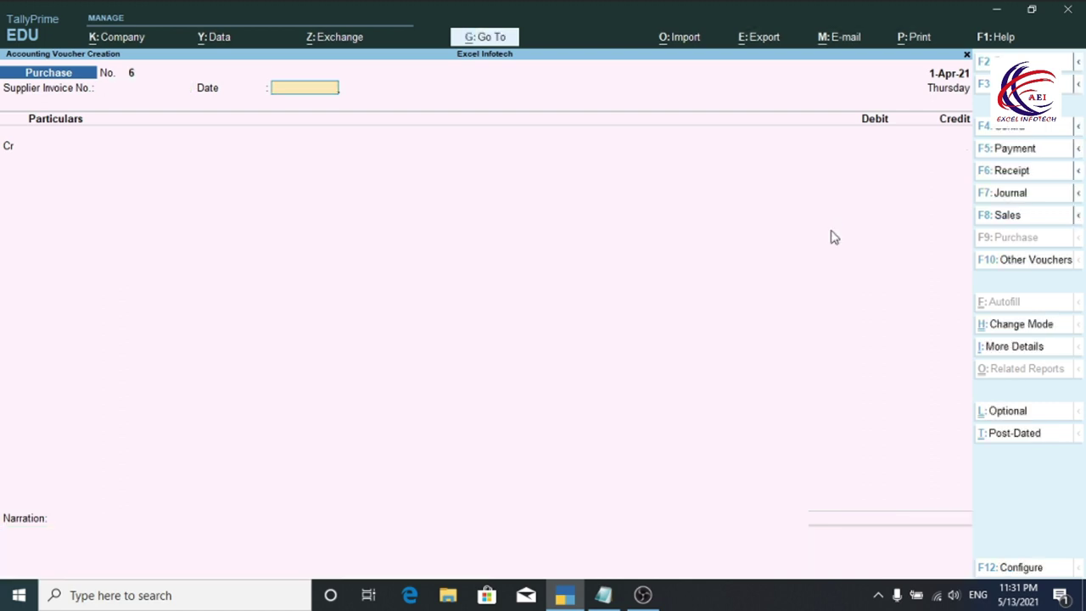
{"action": "key", "text": "Escape"}
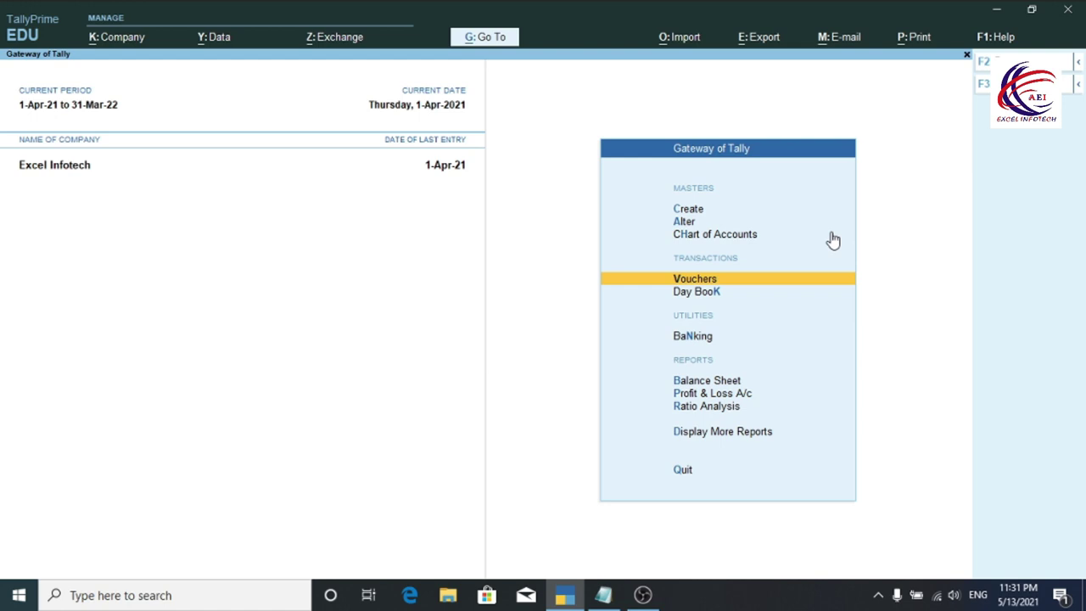
Review the Balance Sheet's Current Liabilities, Current Assets and Profit & Loss A/c totals
{"action": "left_click", "coordinate": [695, 382]}
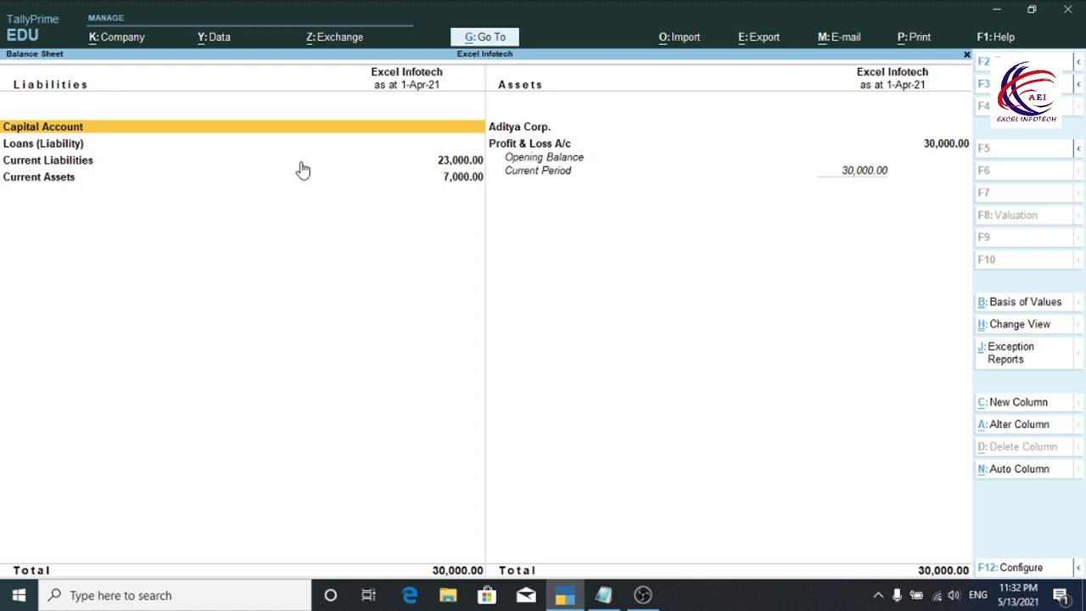
{"action": "left_click", "coordinate": [75, 163]}
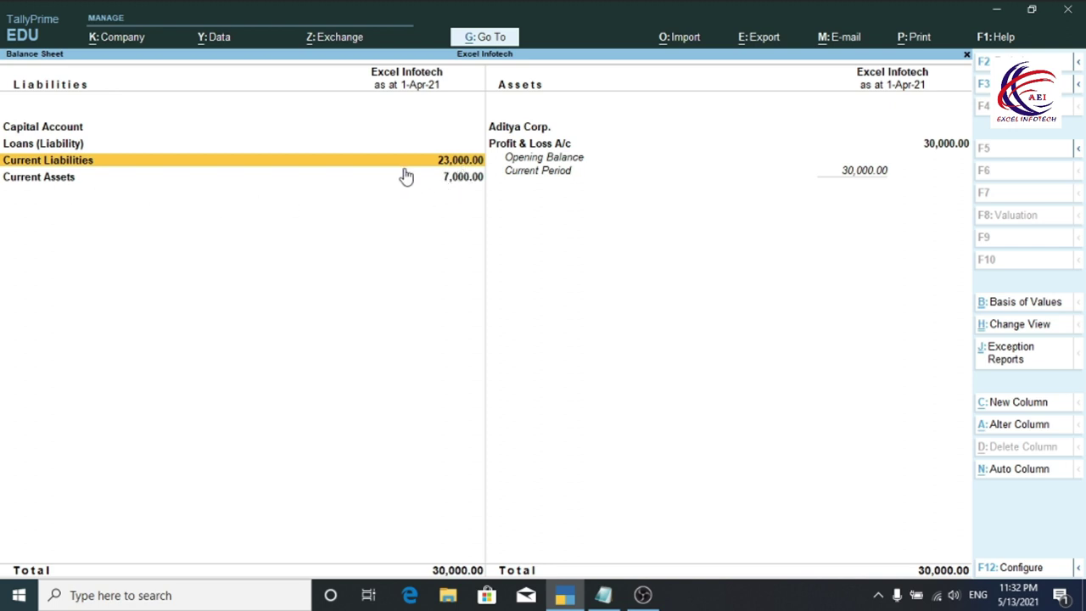
{"action": "left_click", "coordinate": [451, 178]}
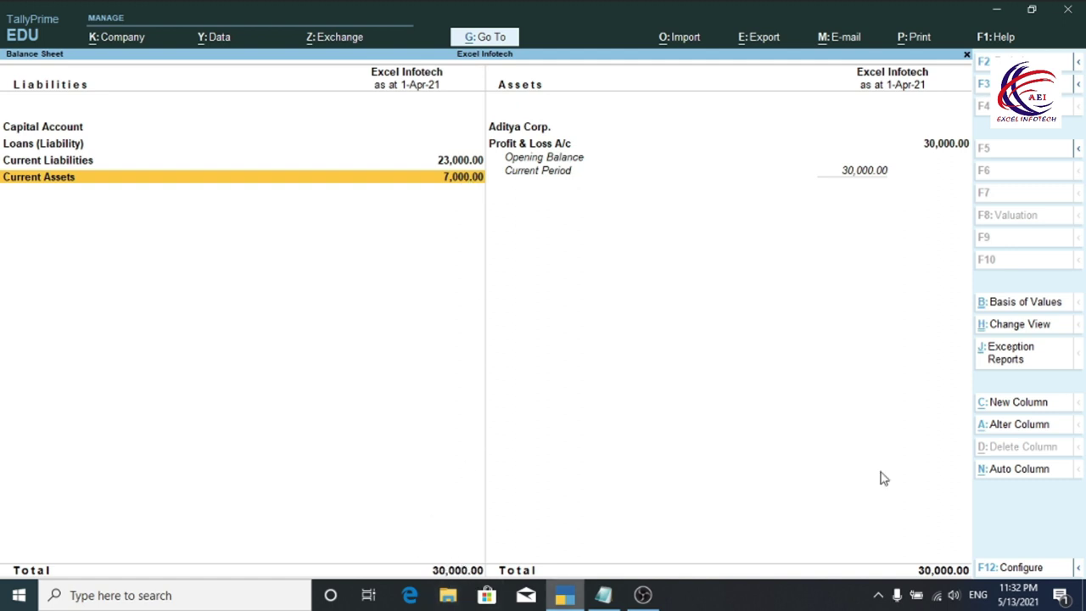
{"action": "left_click", "coordinate": [921, 146]}
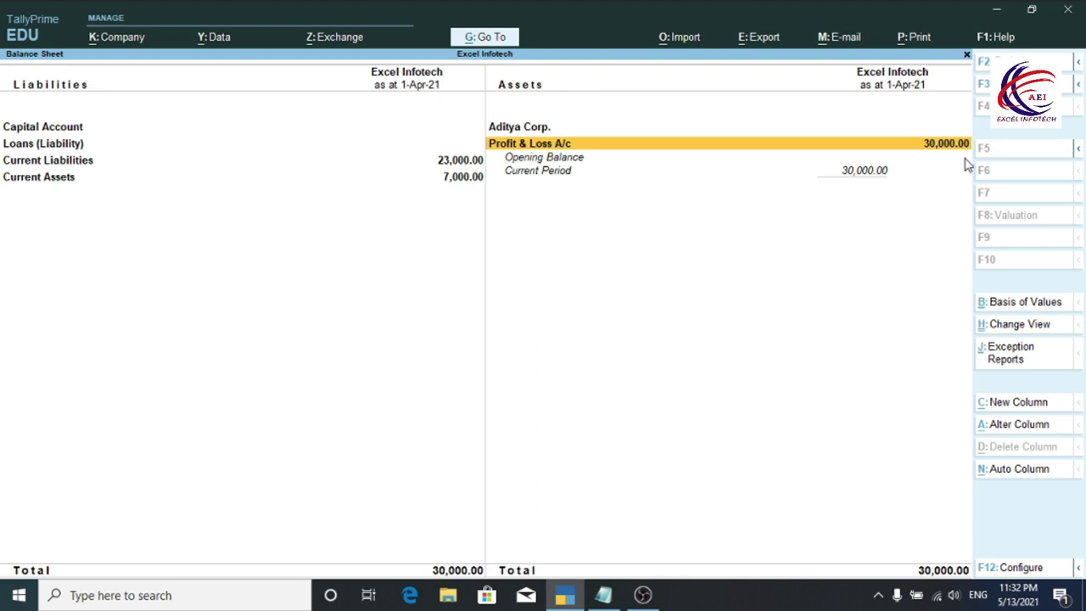
{"action": "key", "text": "Escape"}
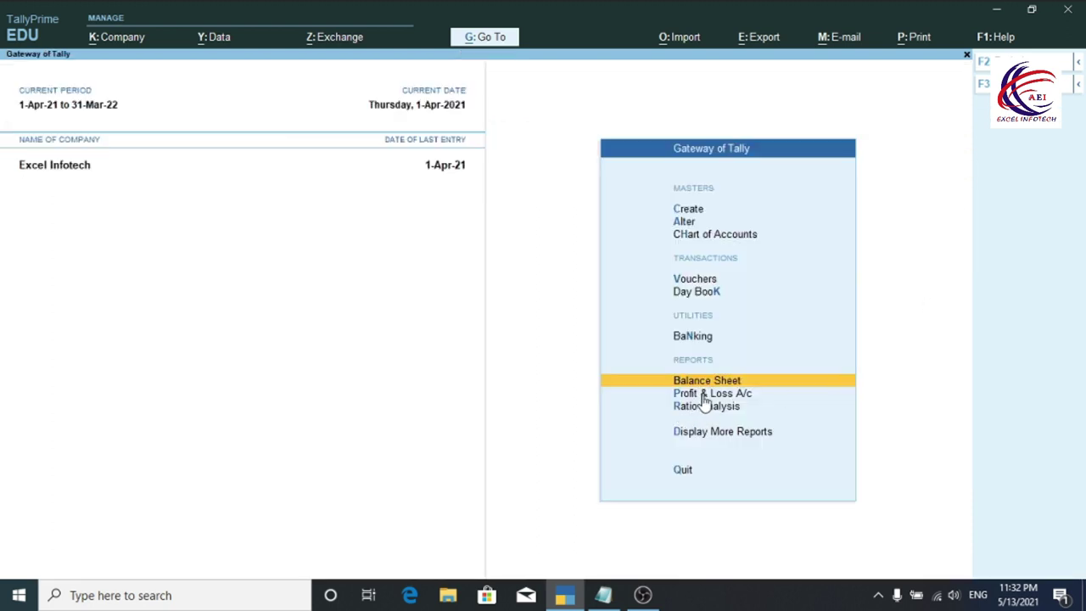
Drill from Profit & Loss A/c through Purchase Accounts to Purchase A/c's April vouchers
{"action": "left_click", "coordinate": [701, 397]}
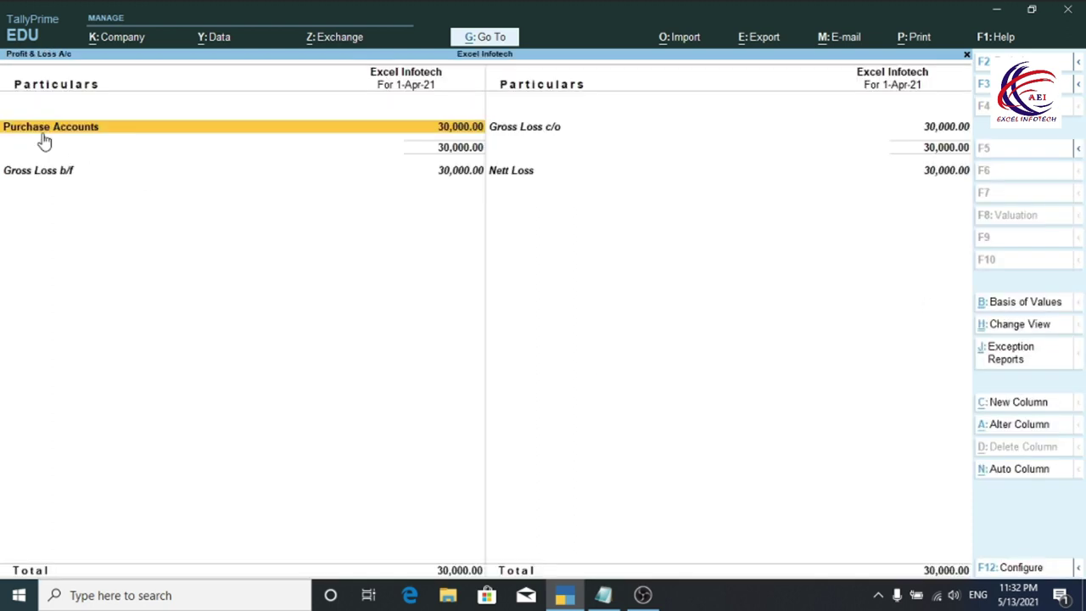
{"action": "left_click", "coordinate": [474, 136]}
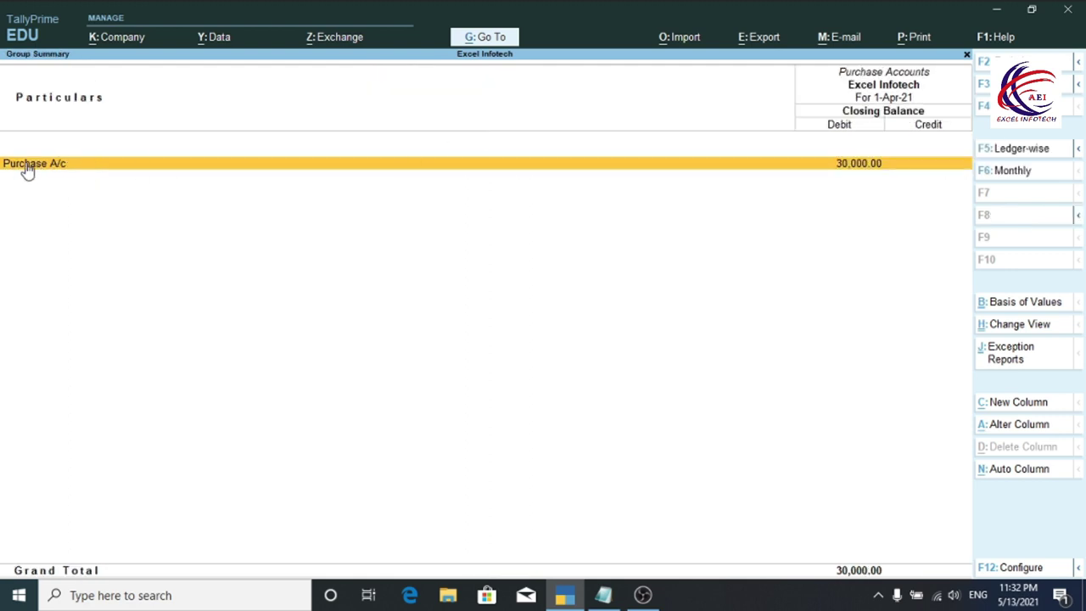
{"action": "key", "text": "Return"}
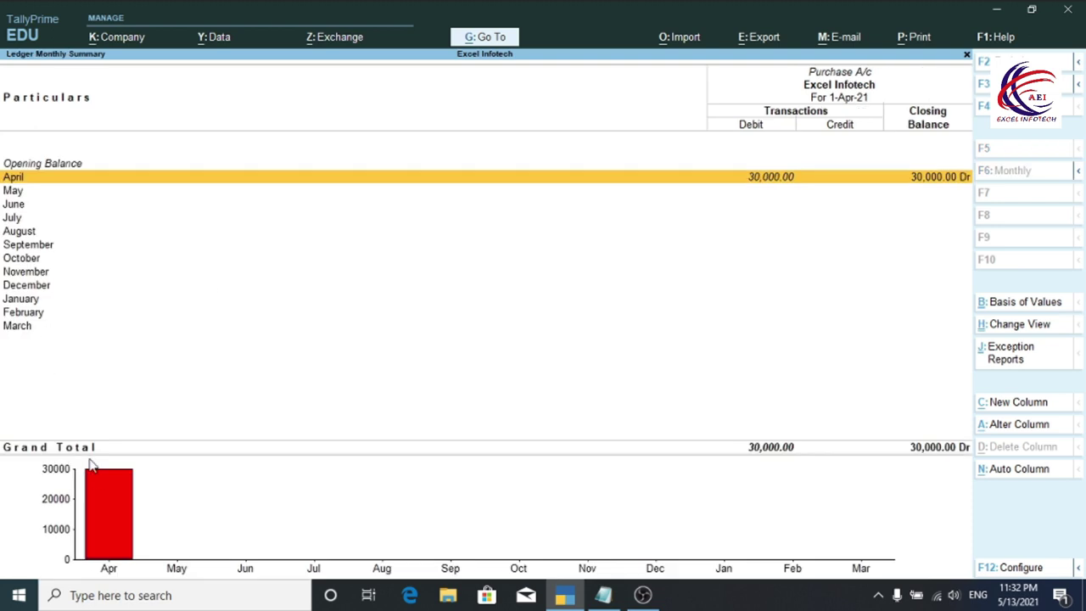
{"action": "left_click", "coordinate": [138, 502]}
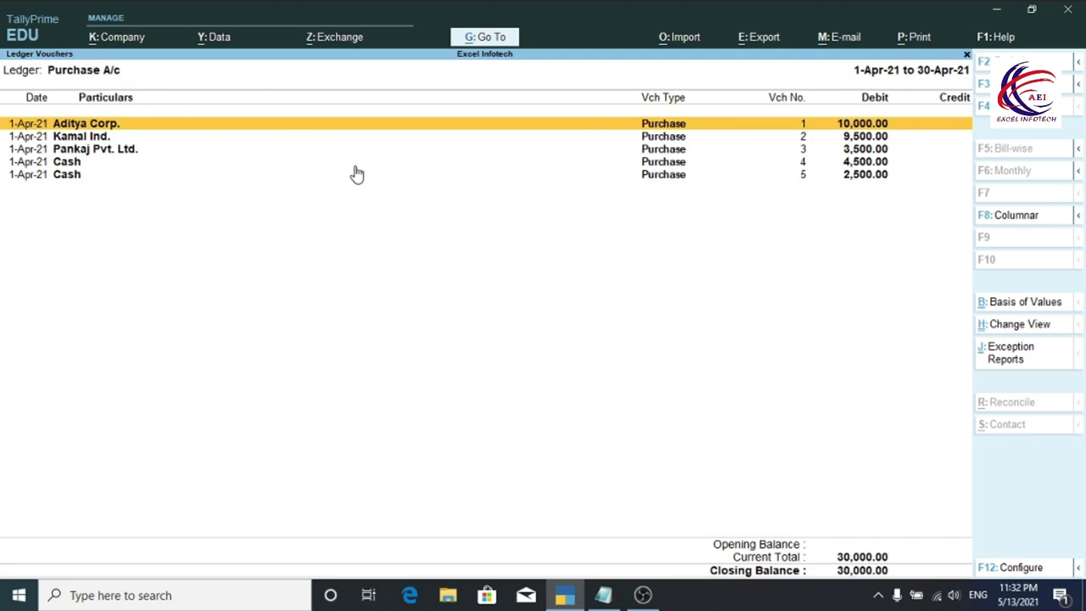
{"action": "key", "text": "F1"}
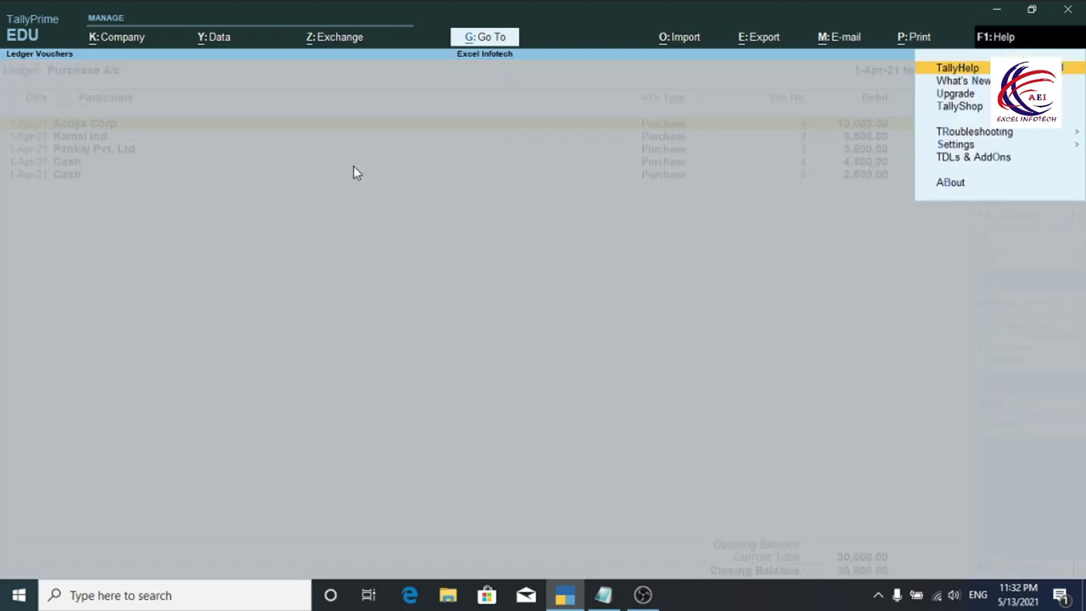
{"action": "key", "text": "Escape"}
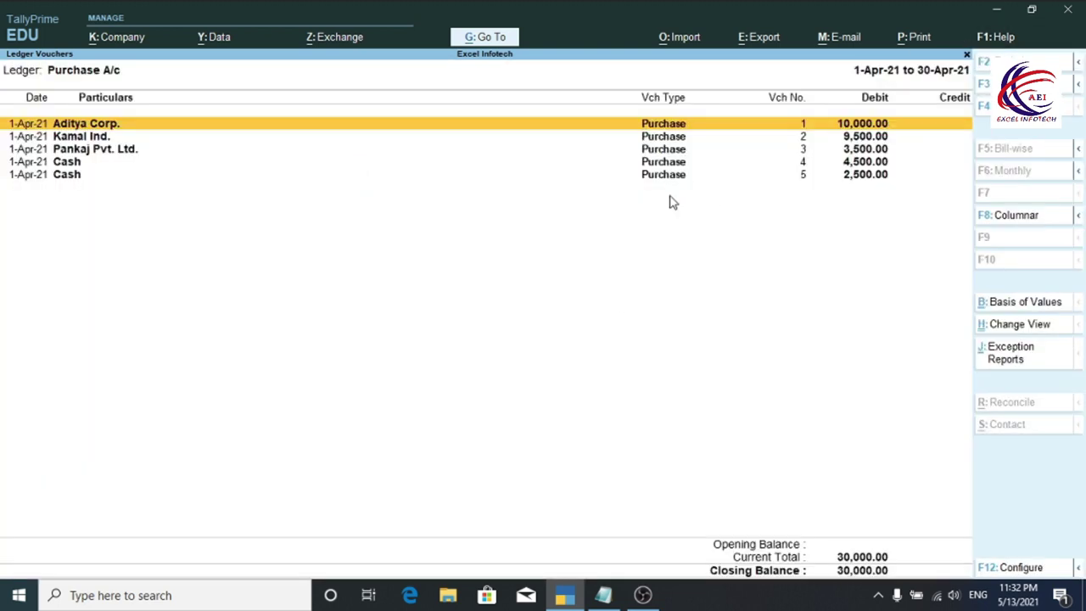
{"action": "key", "text": "Escape"}
{"action": "key", "text": "Escape"}
{"action": "key", "text": "Escape"}
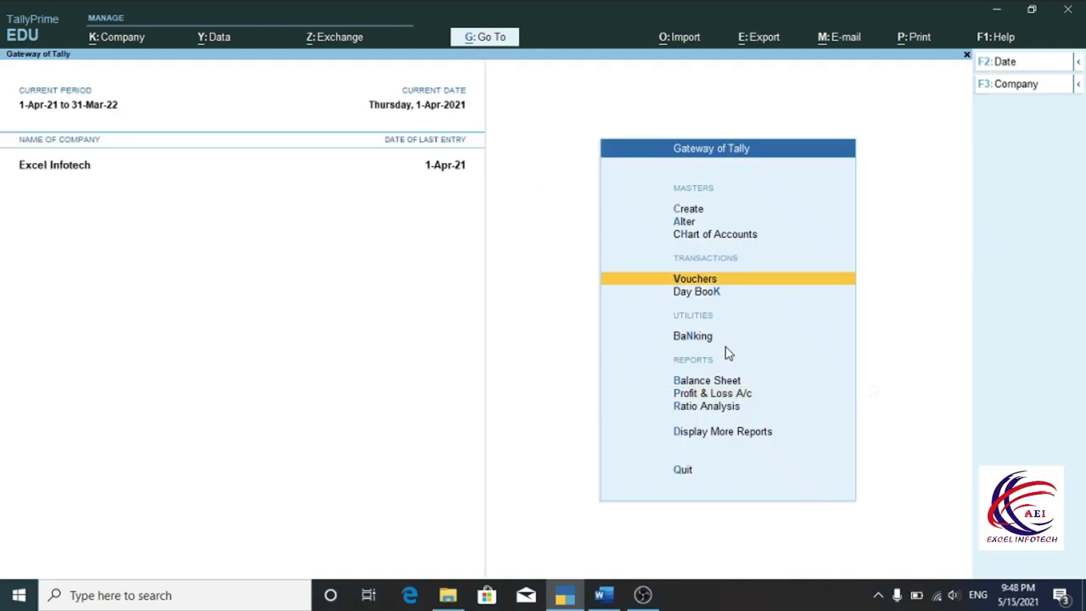
Review the Balance Sheet's 30,000 totals, then open a new Purchase voucher No. 6
{"action": "left_click", "coordinate": [716, 383]}
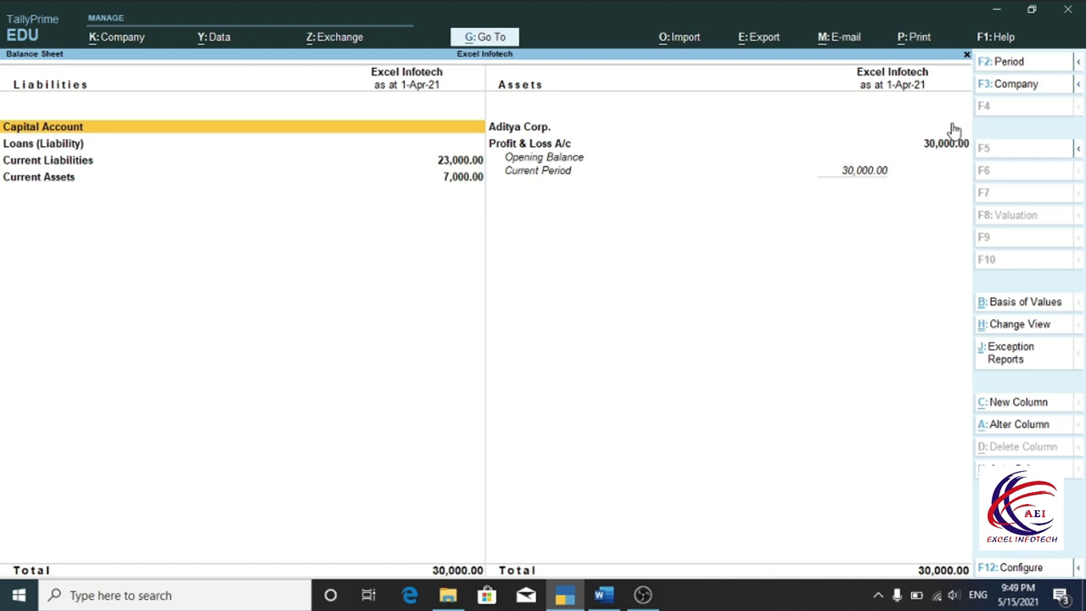
{"action": "key", "text": "Escape"}
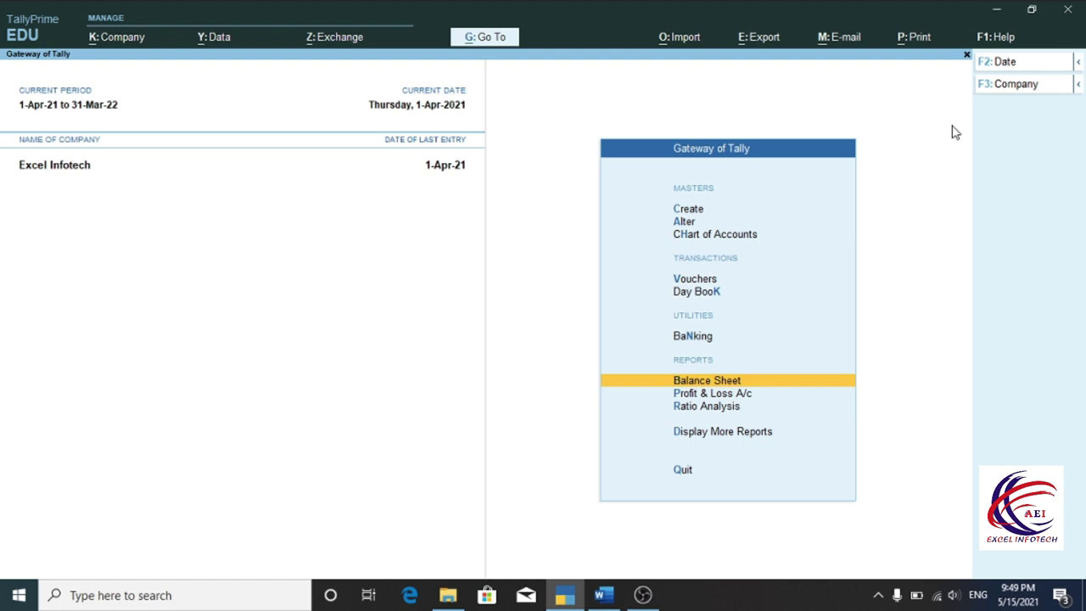
{"action": "left_click", "coordinate": [696, 280]}
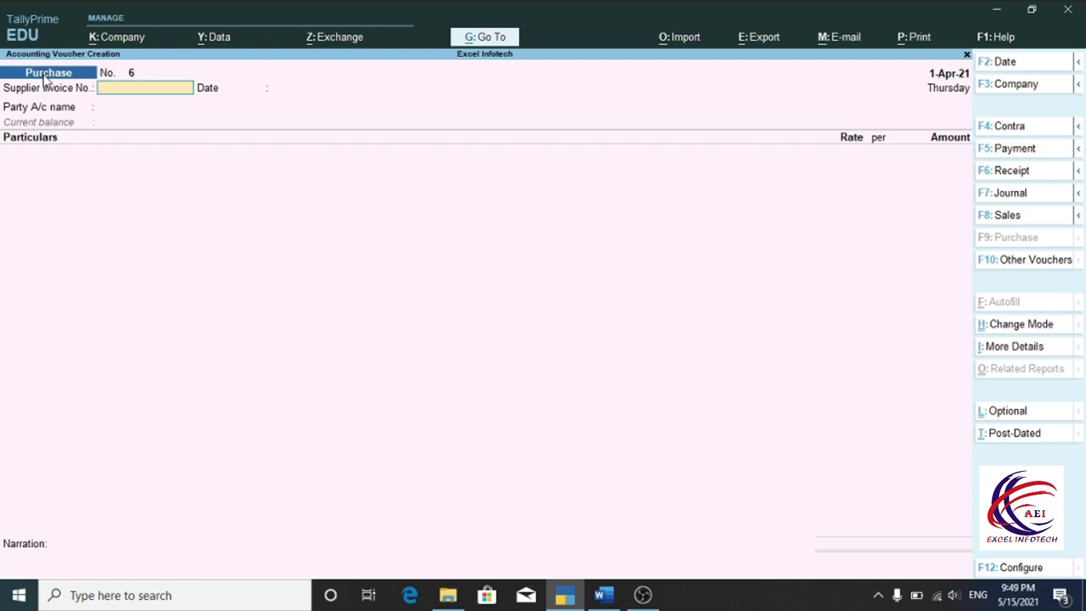
Switch the entry to a Sales voucher in As Voucher mode
{"action": "key", "text": "F8"}
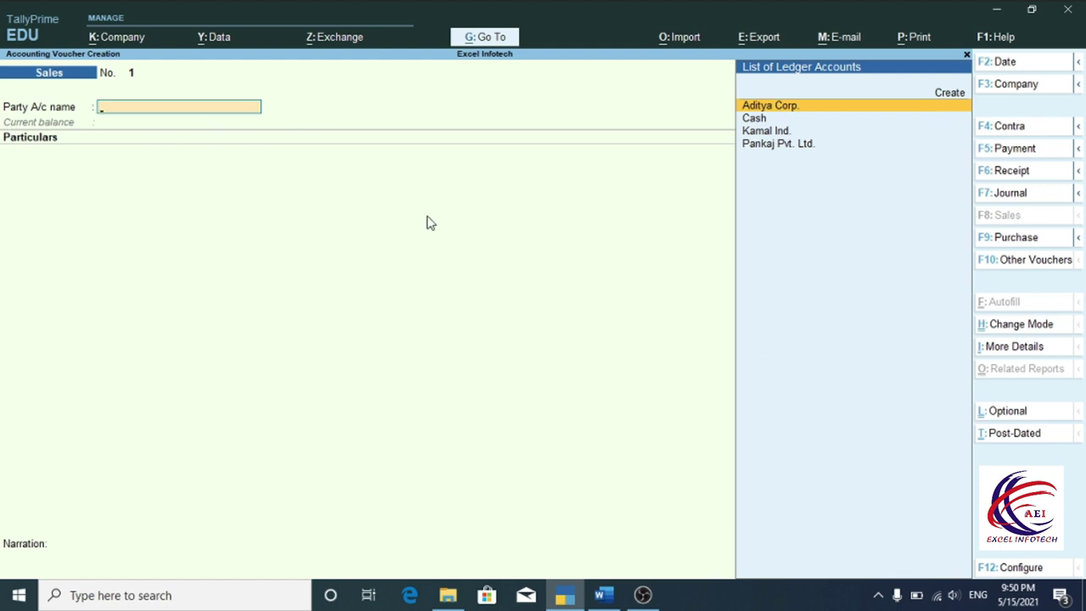
{"action": "key", "text": "ctrl+h"}
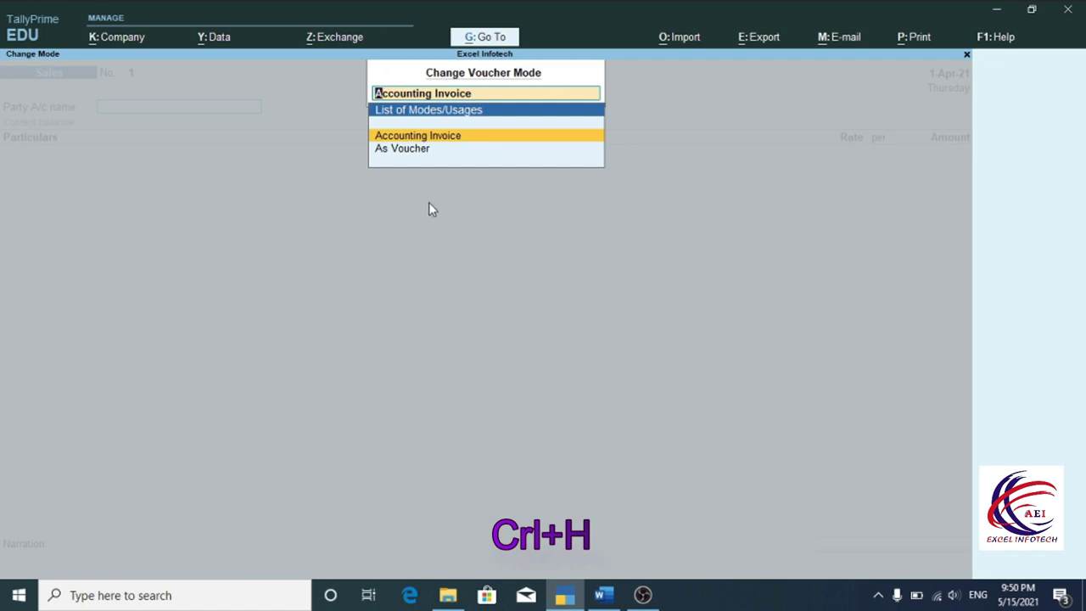
{"action": "left_click", "coordinate": [403, 149]}
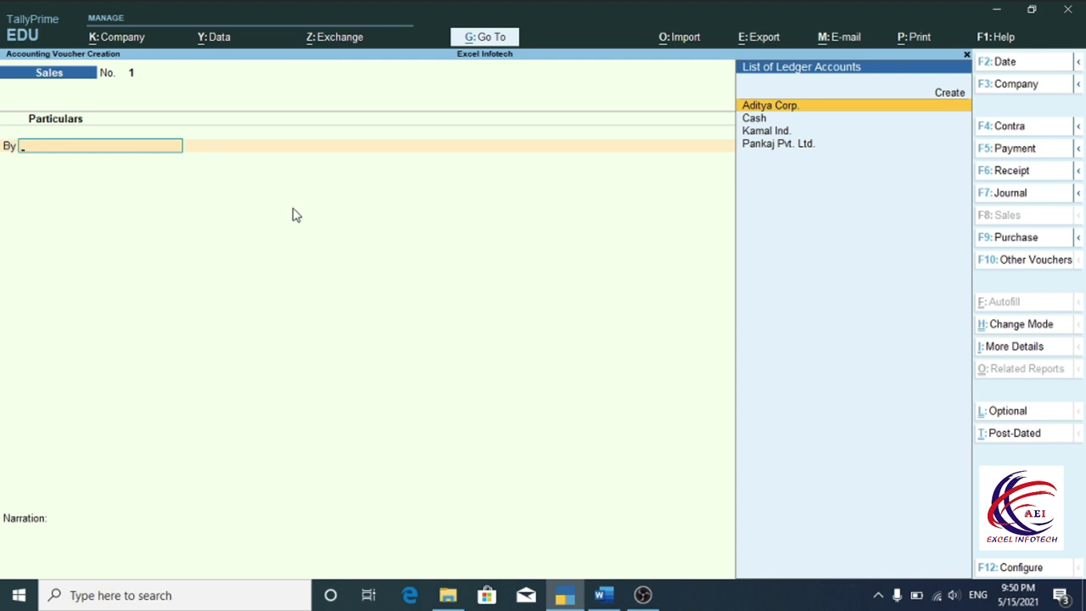
Set 'Use Cr/Dr instead of To/By' to Yes, then bring up the sale questions in Word
{"action": "key", "text": "F12"}
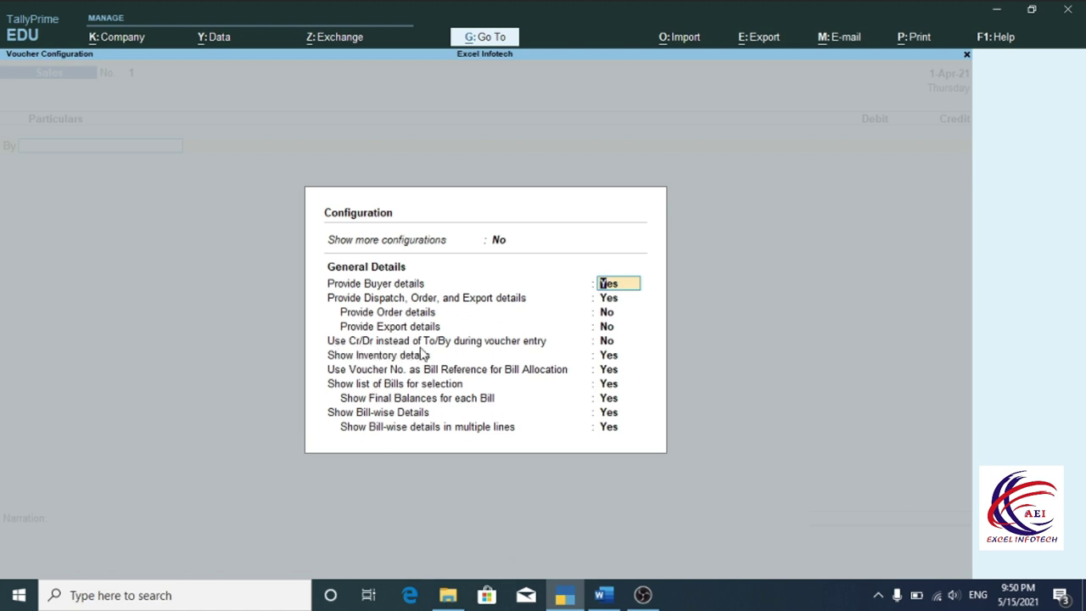
{"action": "left_click", "coordinate": [608, 345]}
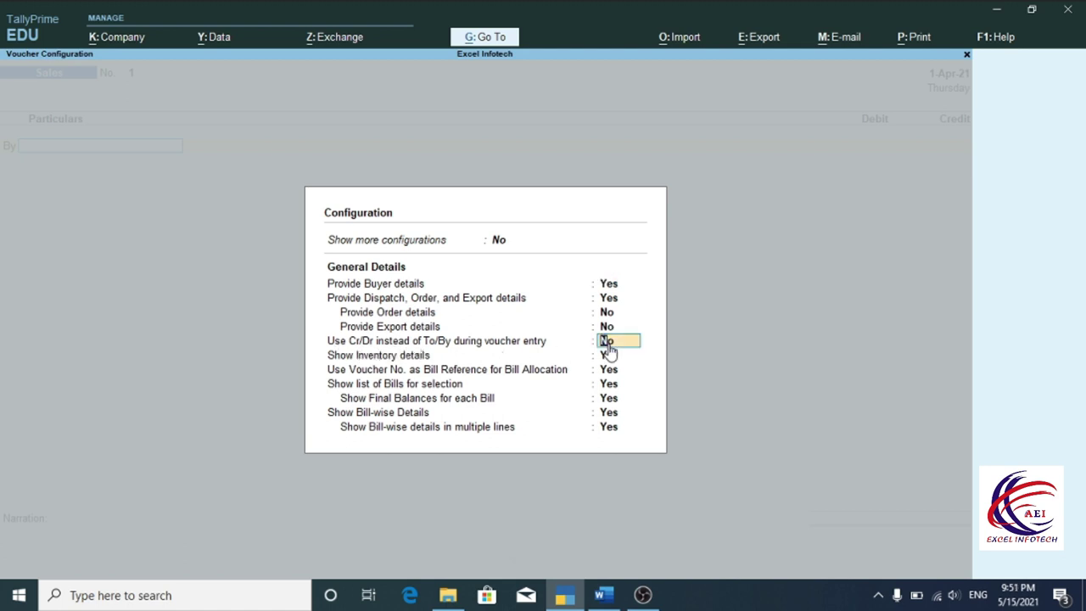
{"action": "type", "text": "y"}
{"action": "key", "text": "Return"}
{"action": "key", "text": "Return"}
{"action": "key", "text": "Return"}
{"action": "key", "text": "Return"}
{"action": "key", "text": "Return"}
{"action": "key", "text": "Return"}
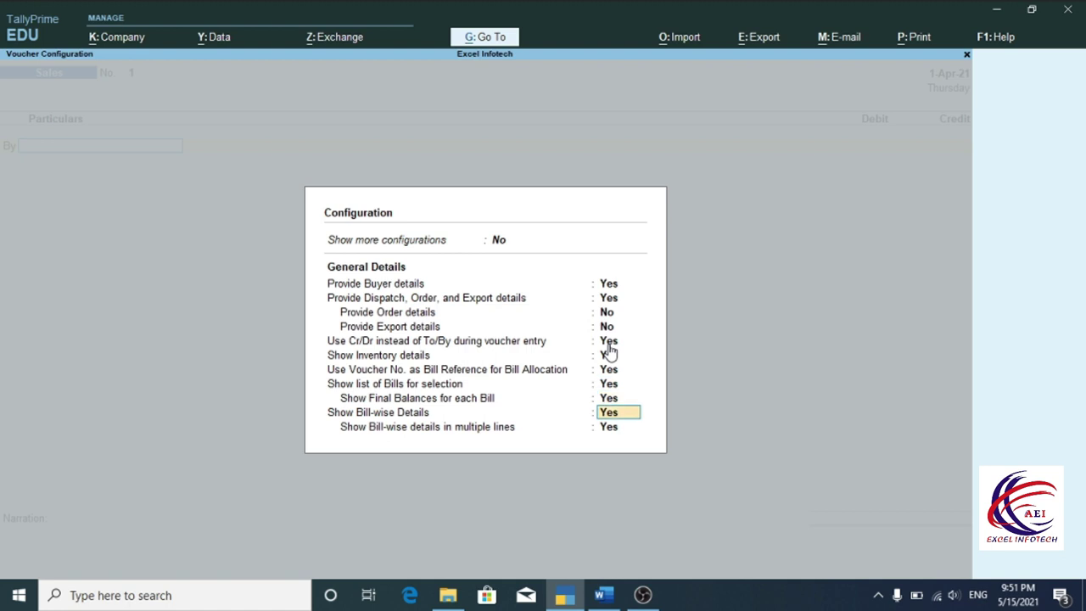
{"action": "key", "text": "Return"}
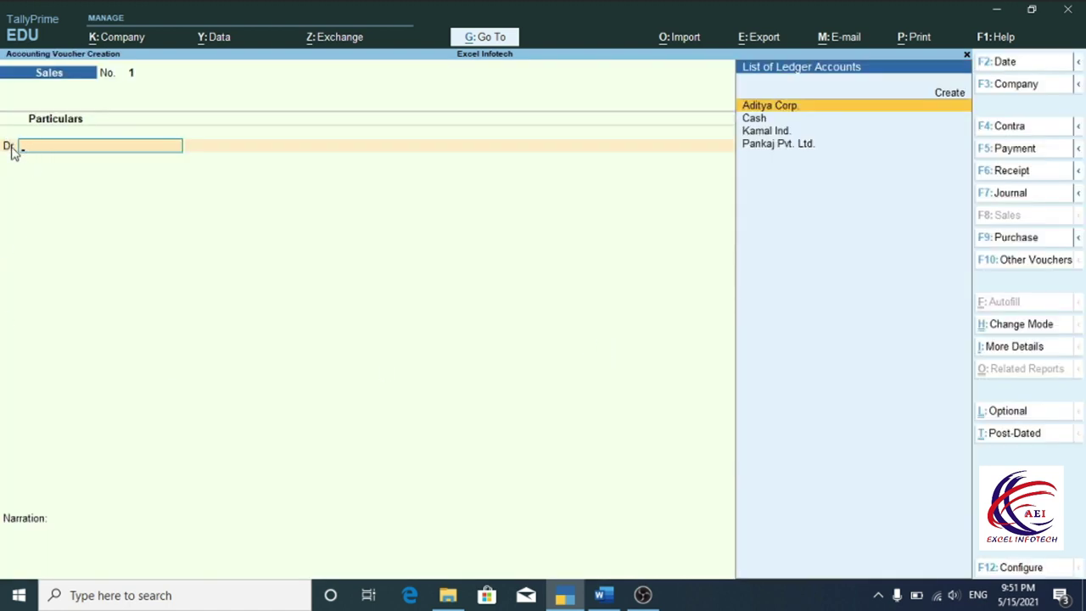
{"action": "left_click", "coordinate": [604, 597]}
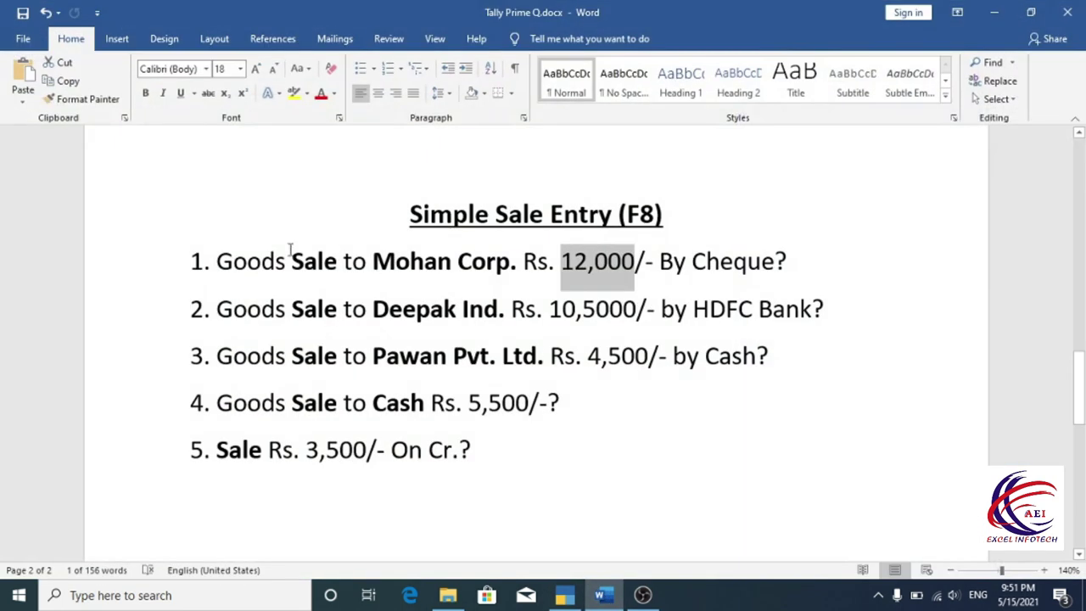
Note party Mohan Corp. and amount 12,000 in question 1, then return to TallyPrime
{"action": "left_click_drag", "start_coordinate": [222, 261], "coordinate": [772, 260]}
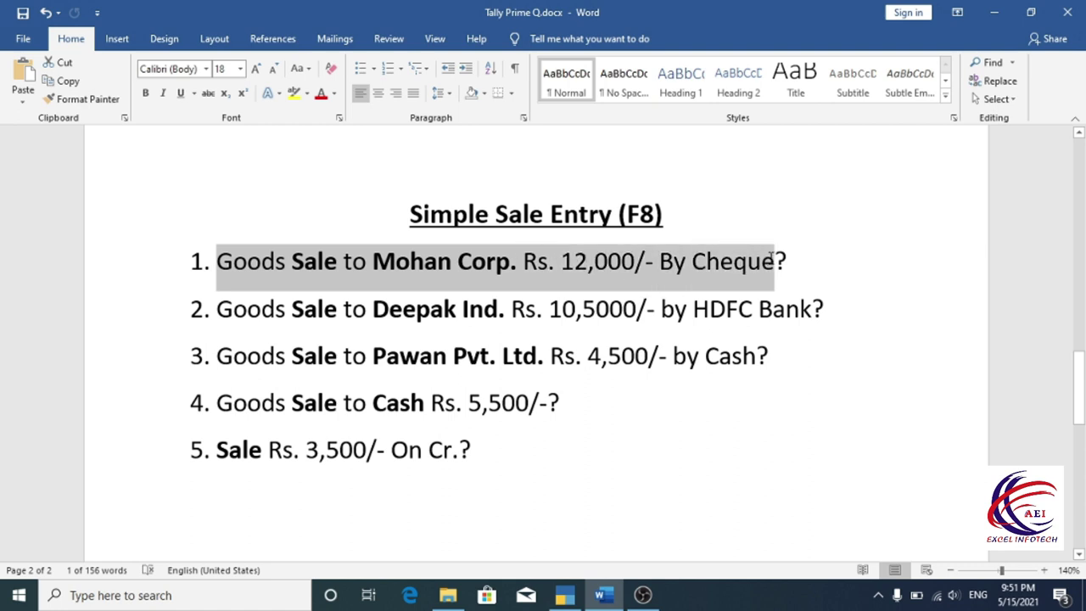
{"action": "double_click", "coordinate": [437, 267]}
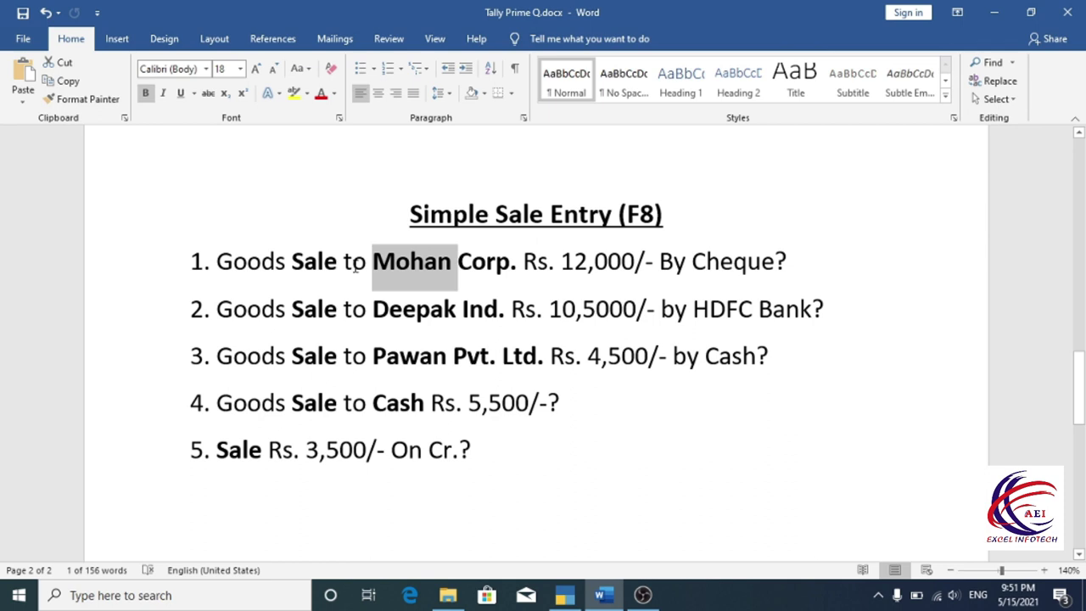
{"action": "double_click", "coordinate": [588, 263]}
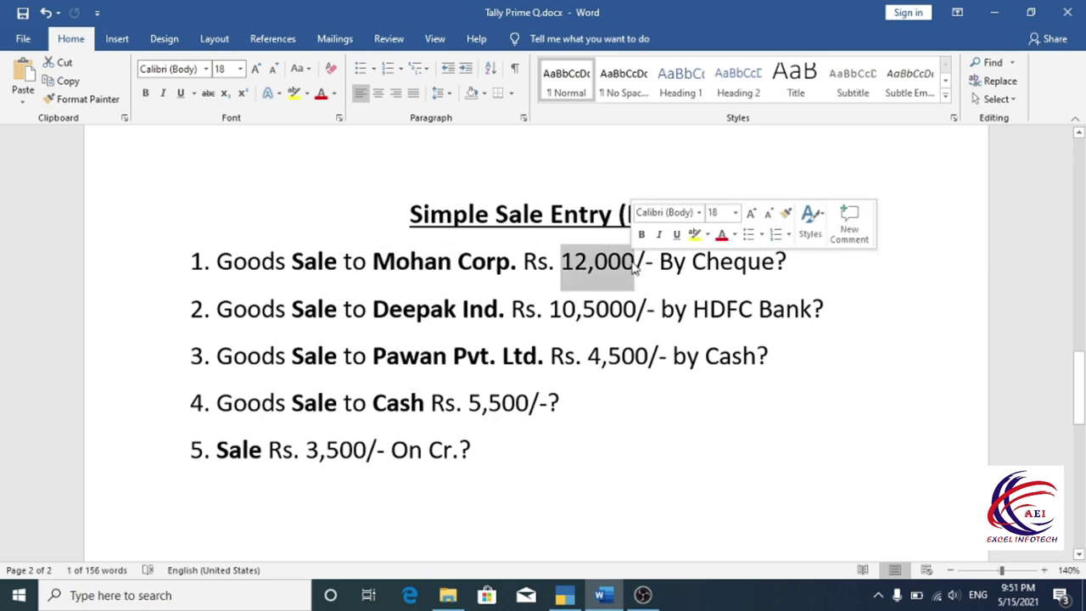
{"action": "left_click", "coordinate": [564, 595]}
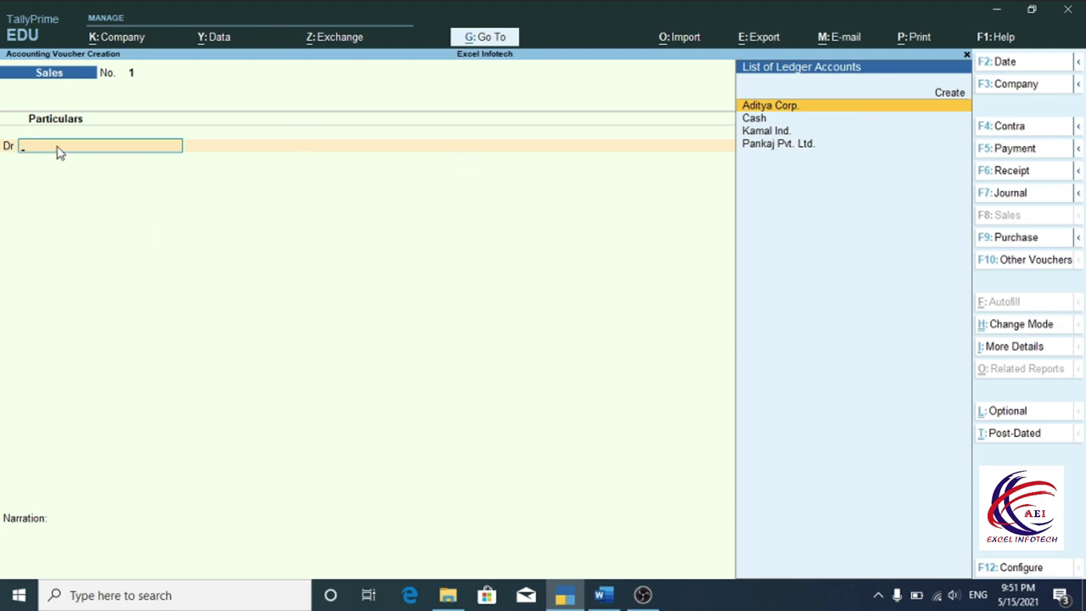
{"action": "key", "text": "alt+c"}
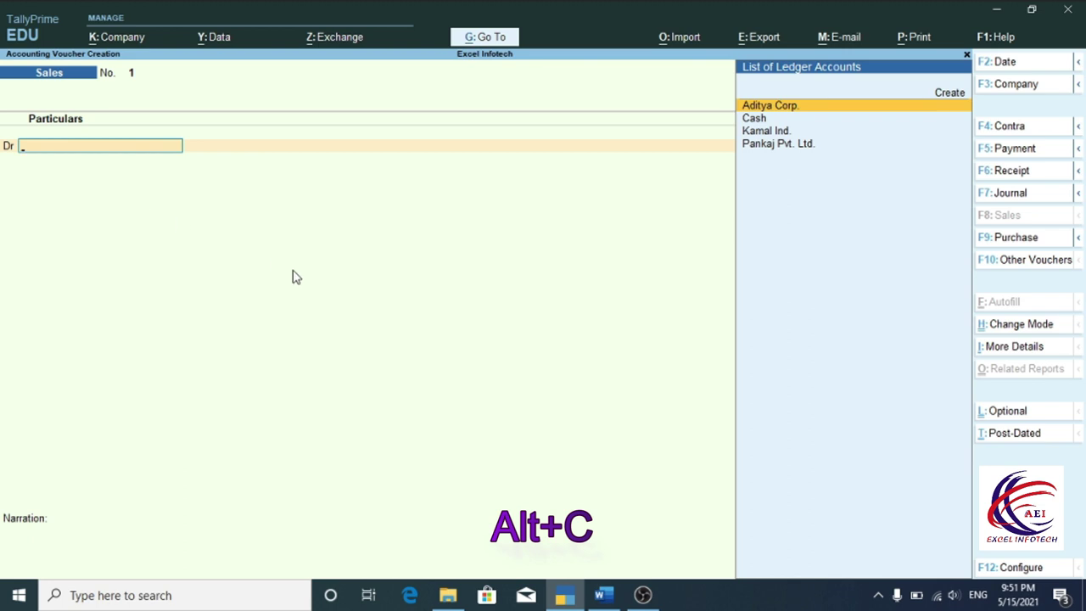
Create the Mohan Corp. ledger under Sundry Debtors, skip dispatch details, and enter its 12,000 debit
{"action": "key", "text": "alt"}
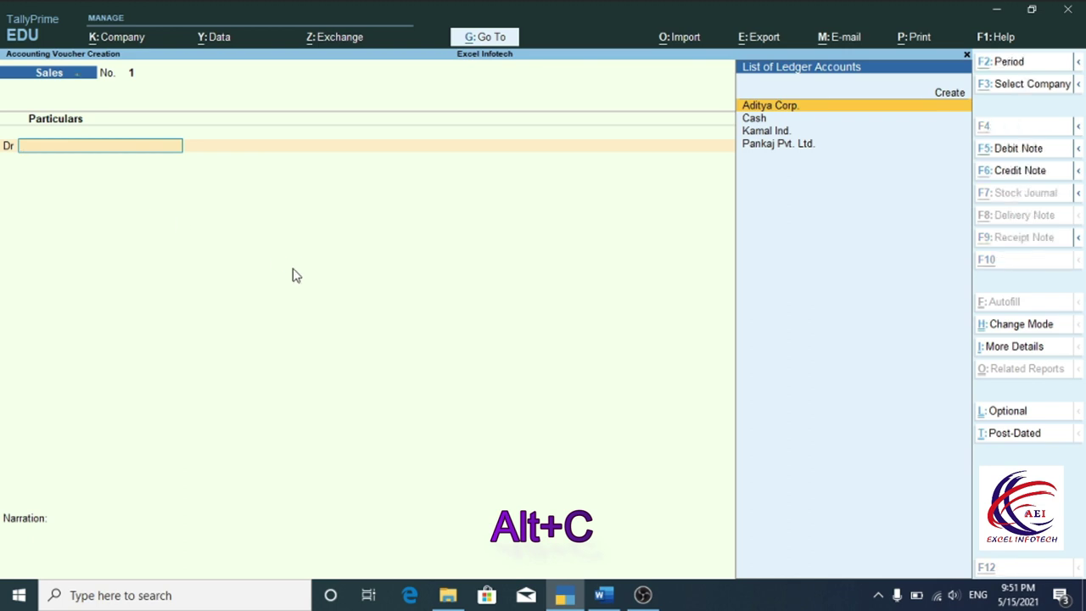
{"action": "key", "text": "alt+c"}
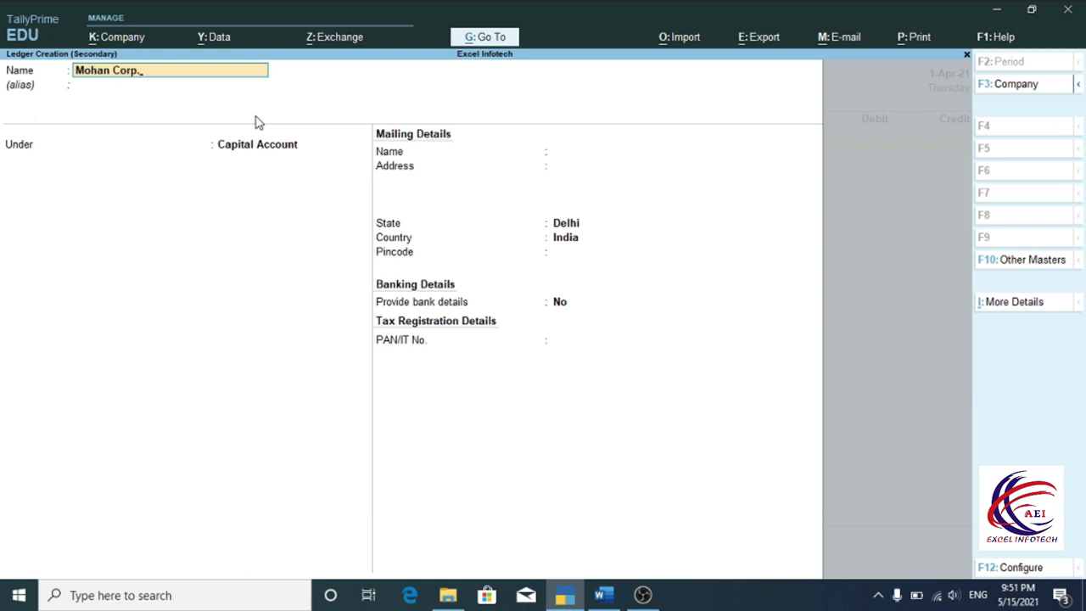
{"action": "key", "text": "Return"}
{"action": "type", "text": "S"}
{"action": "key", "text": "Down"}
{"action": "key", "text": "Down"}
{"action": "key", "text": "Down"}
{"action": "key", "text": "Down"}
{"action": "key", "text": "Return"}
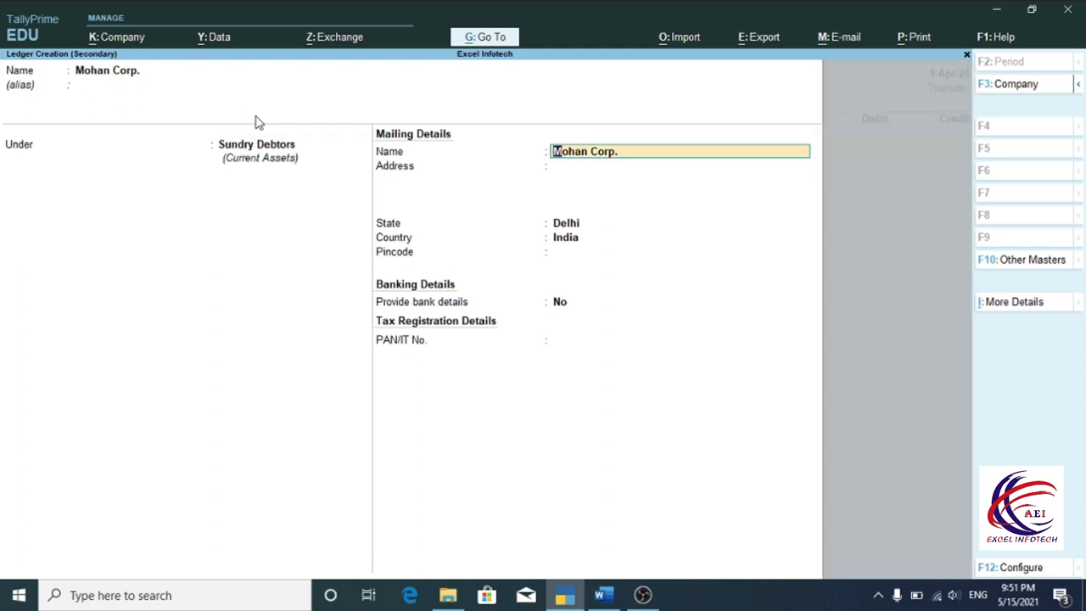
{"action": "key", "text": "ctrl+a"}
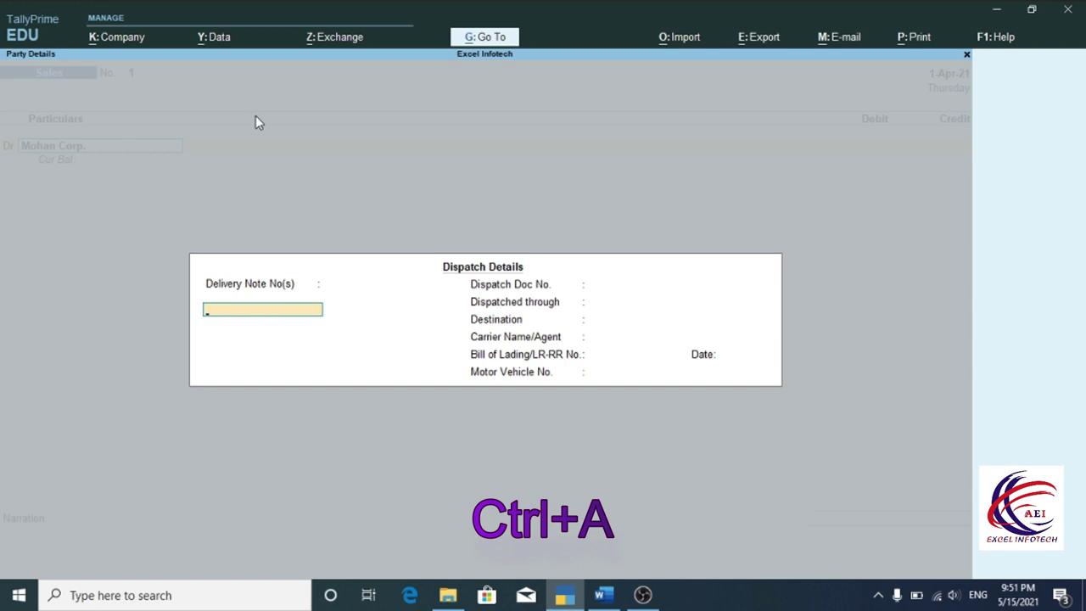
{"action": "key", "text": "ctrl+a"}
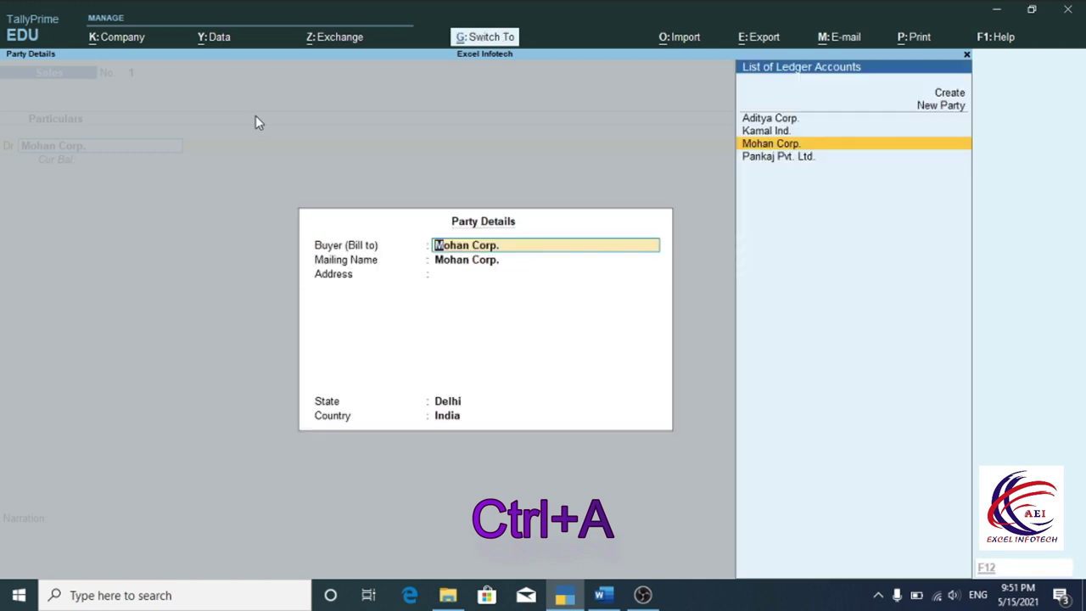
{"action": "key", "text": "ctrl+a"}
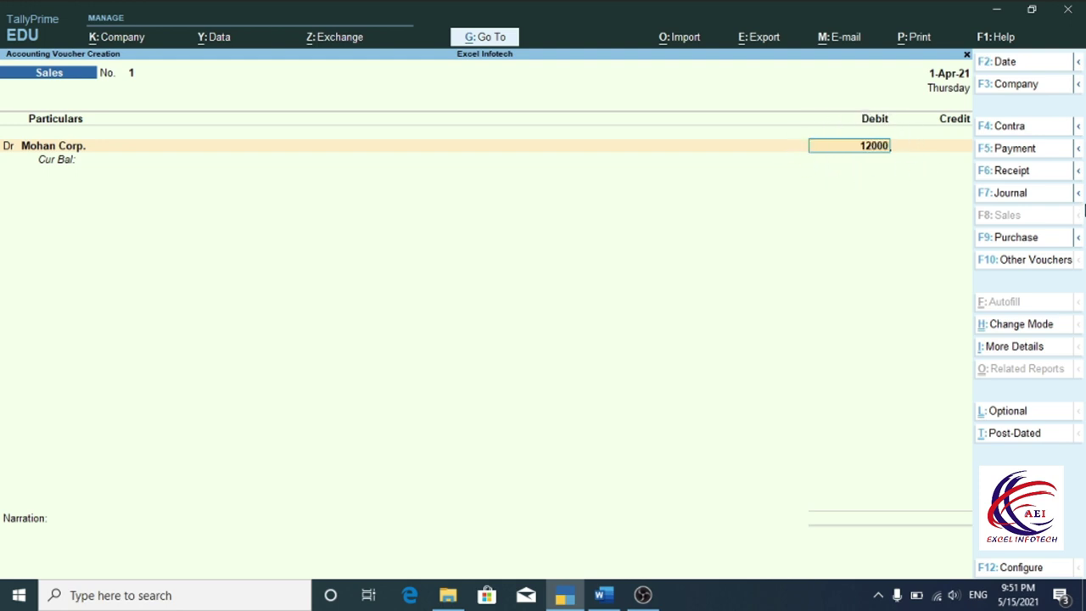
{"action": "key", "text": "Return"}
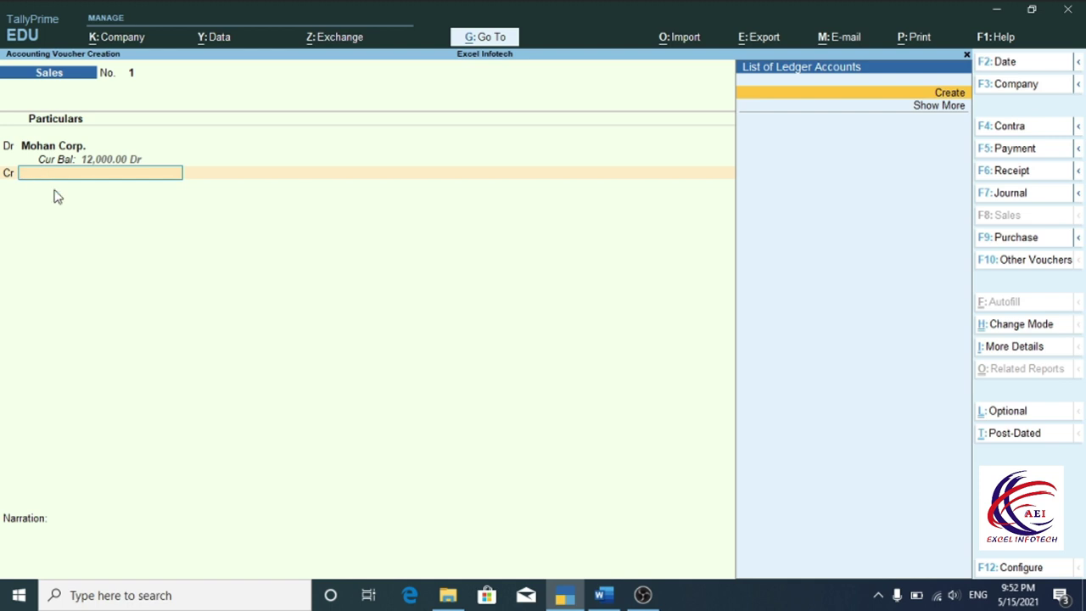
Create a Sales A/c ledger under Sales Accounts and credit it 12,000
{"action": "left_click", "coordinate": [947, 95]}
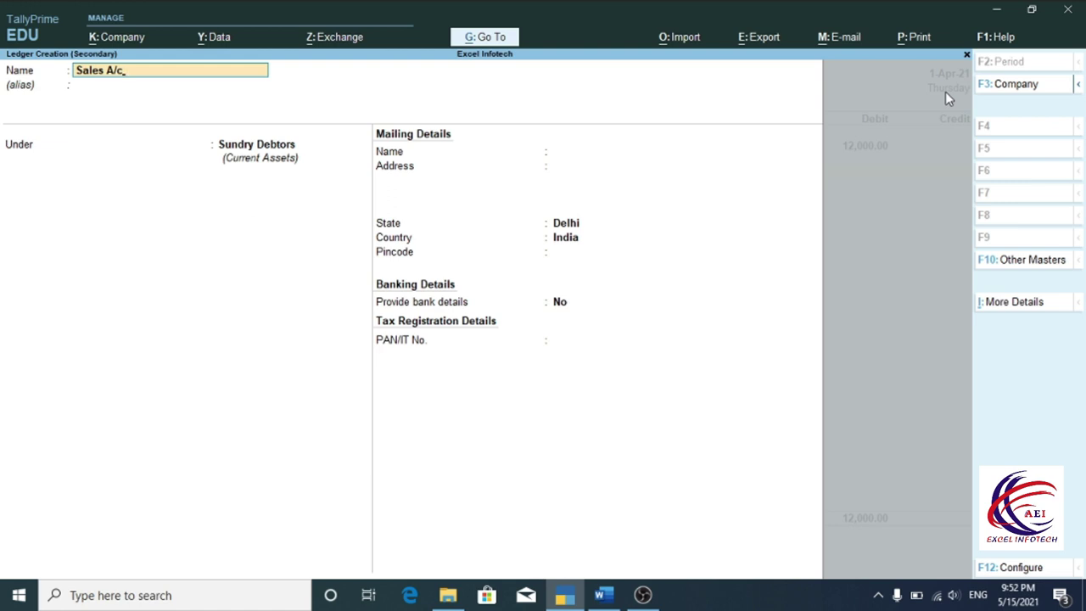
{"action": "key", "text": "Return"}
{"action": "key", "text": "Return"}
{"action": "type", "text": "S"}
{"action": "key", "text": "Down"}
{"action": "key", "text": "Up"}
{"action": "key", "text": "Return"}
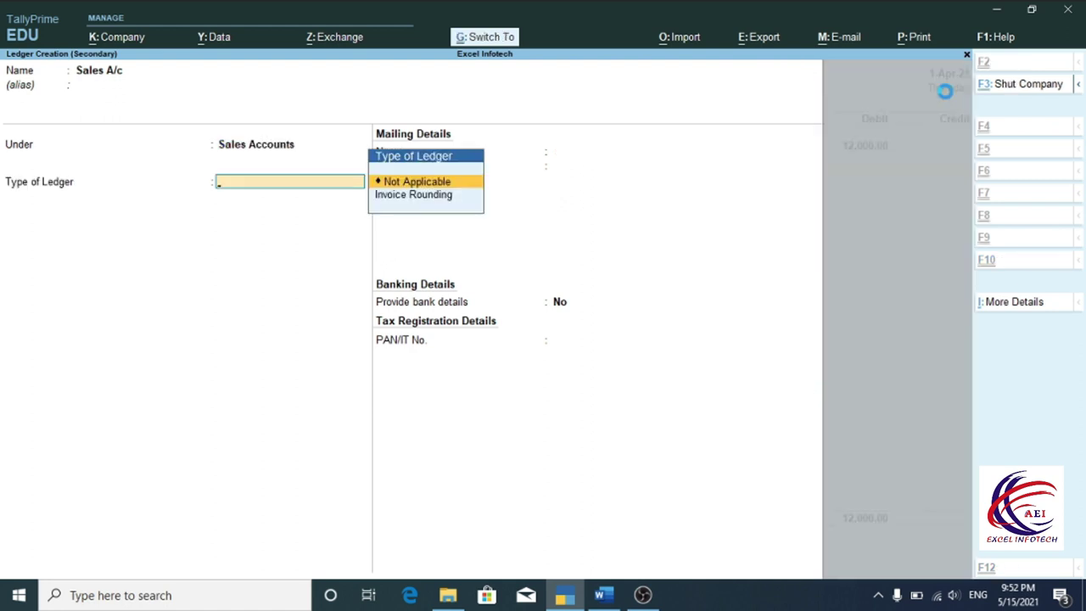
{"action": "key", "text": "ctrl+a"}
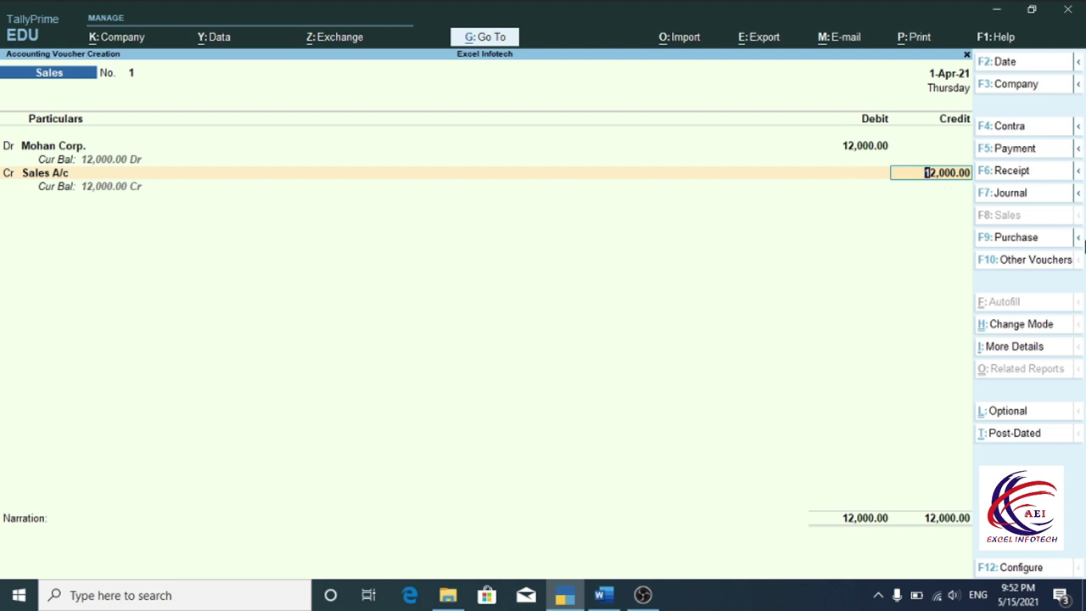
{"action": "key", "text": "Return"}
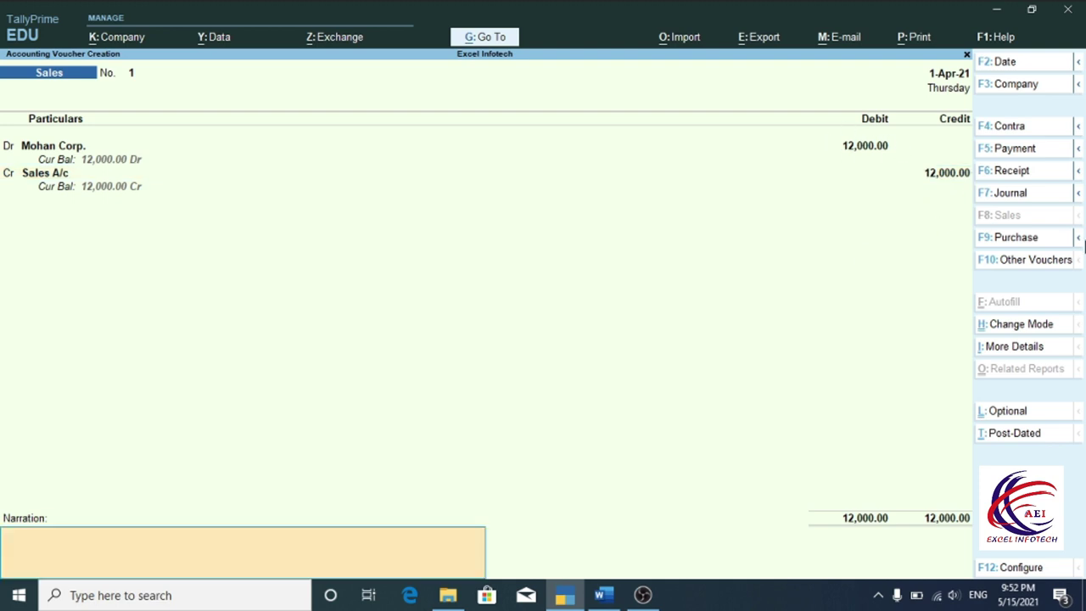
Add the narration 'Goods Sale to Mohan Corp. by Cheque.' and save Sales voucher 1
{"action": "type", "text": "G"}
{"action": "type", "text": "ods"}
{"action": "key", "text": "BackSpace"}
{"action": "key", "text": "BackSpace"}
{"action": "type", "text": "ods Sale to Mohan Corp"}
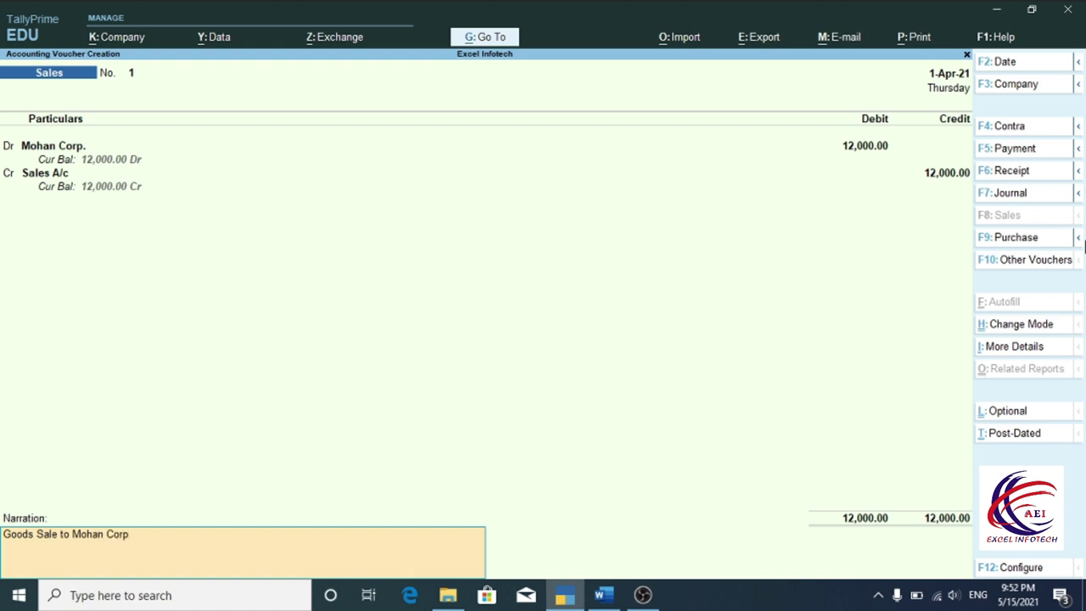
{"action": "type", "text": ". by Cheque."}
{"action": "key", "text": "Return"}
{"action": "key", "text": "Return"}
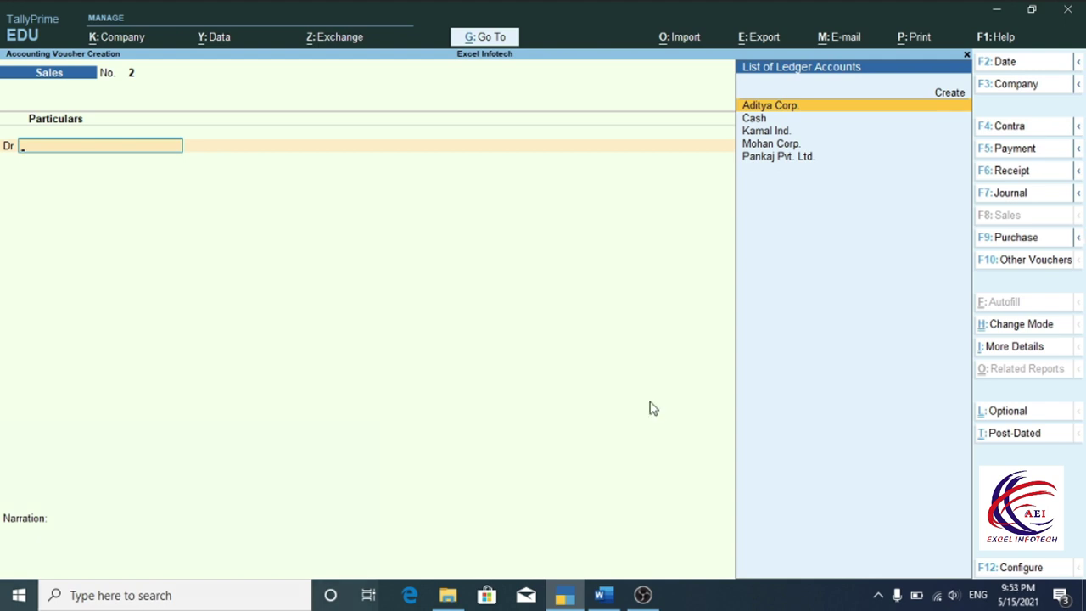
Drill into Balance Sheet Current Assets: Sundry Debtors 12,000 Dr, Cash-in-Hand 7,000 Cr
{"action": "key", "text": "Escape"}
{"action": "key", "text": "y"}
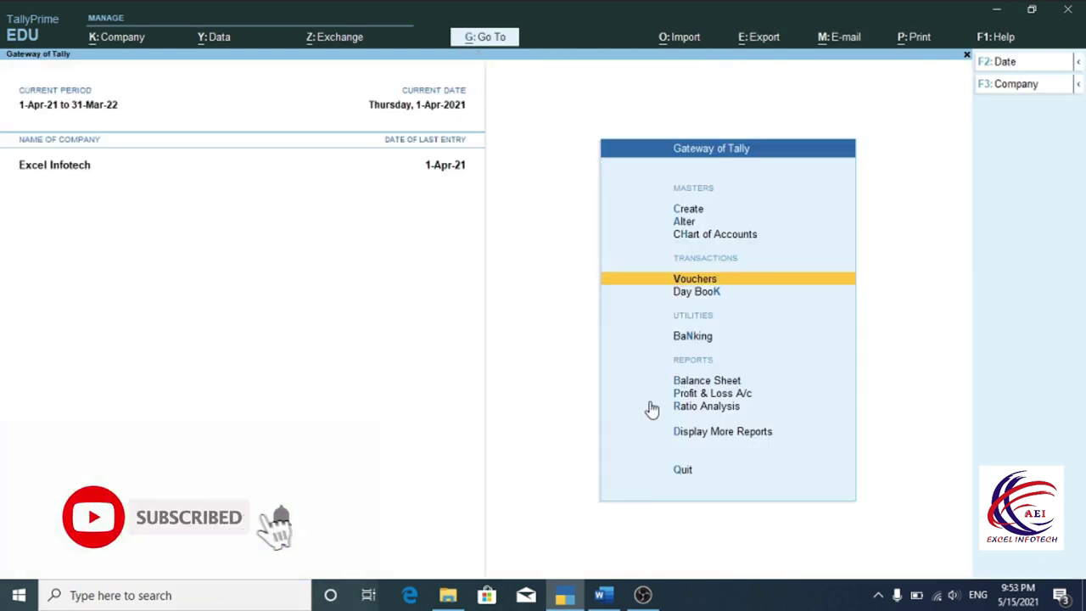
{"action": "left_click", "coordinate": [727, 387]}
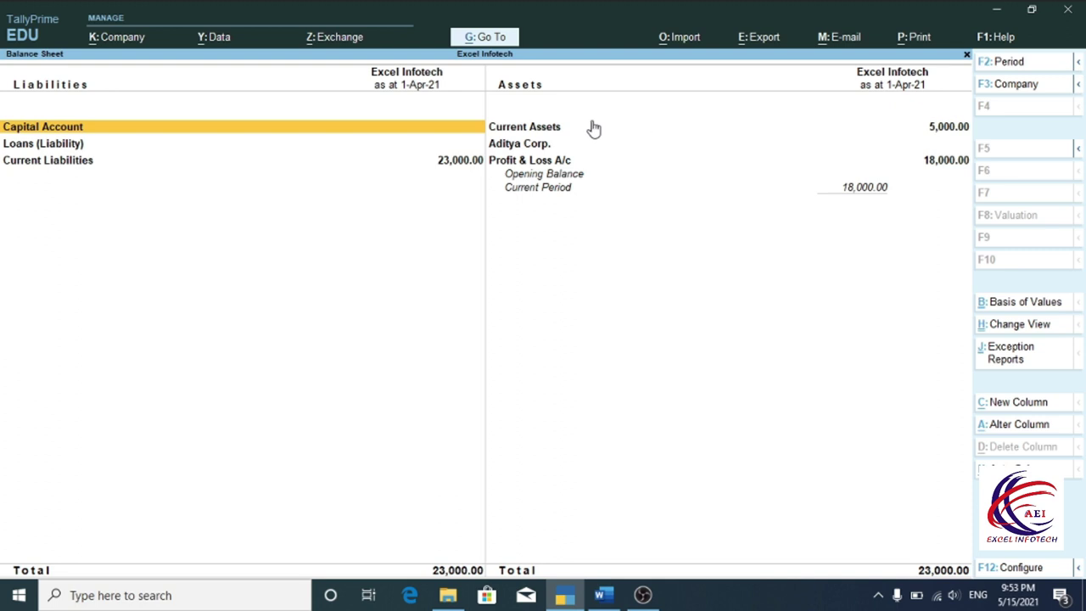
{"action": "left_click", "coordinate": [683, 134]}
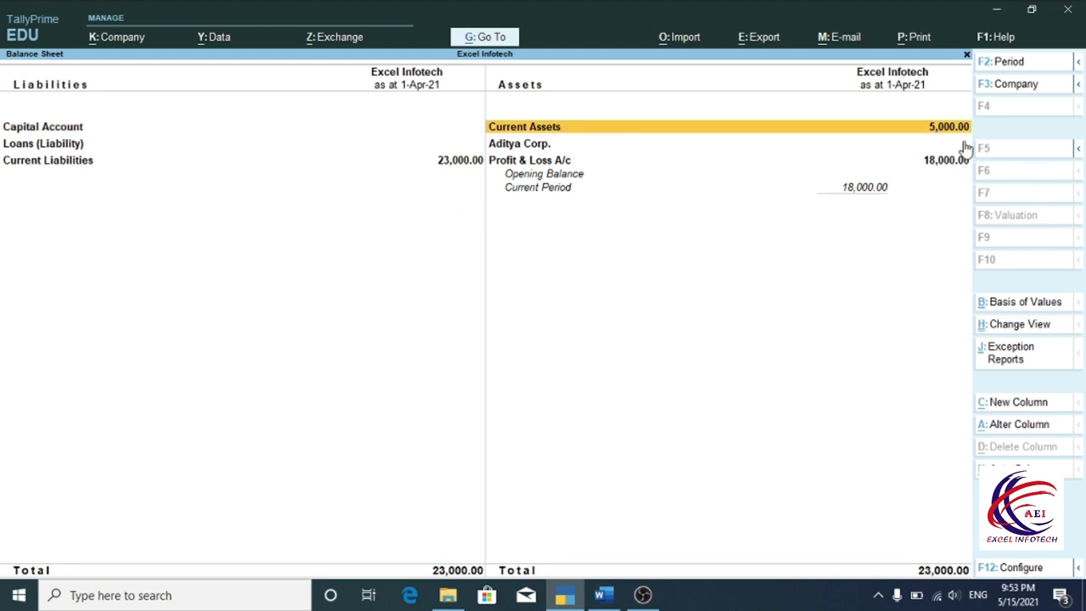
{"action": "left_click", "coordinate": [607, 134]}
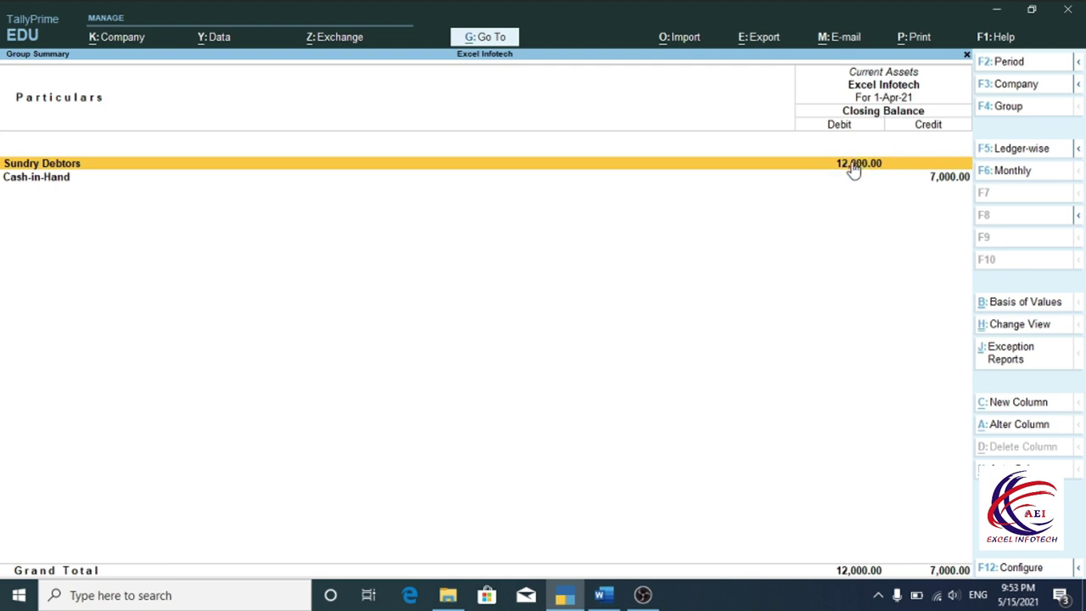
{"action": "left_click", "coordinate": [943, 179]}
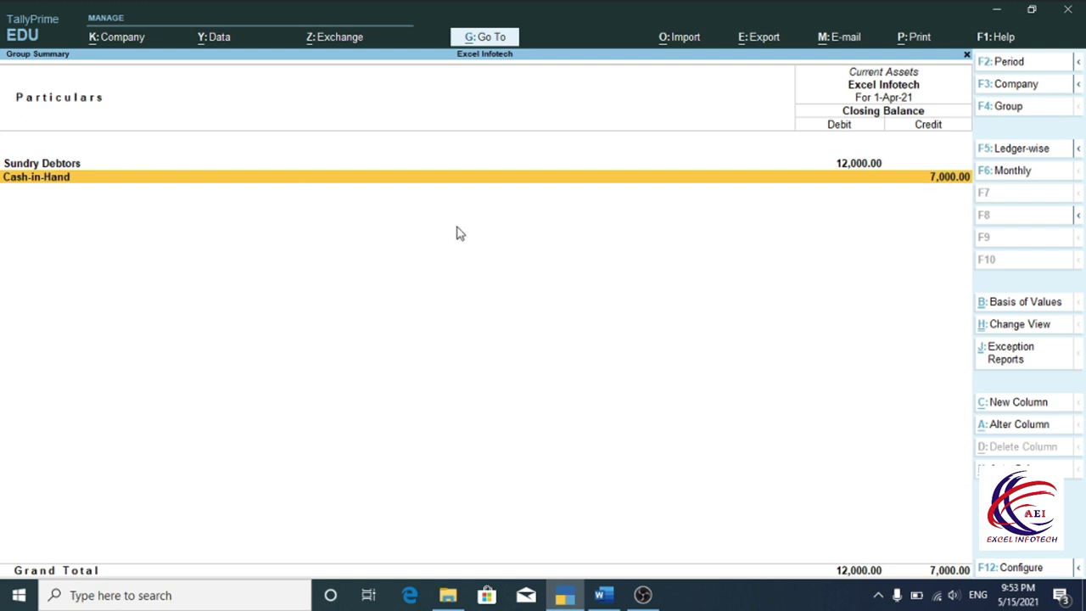
{"action": "key", "text": "Escape"}
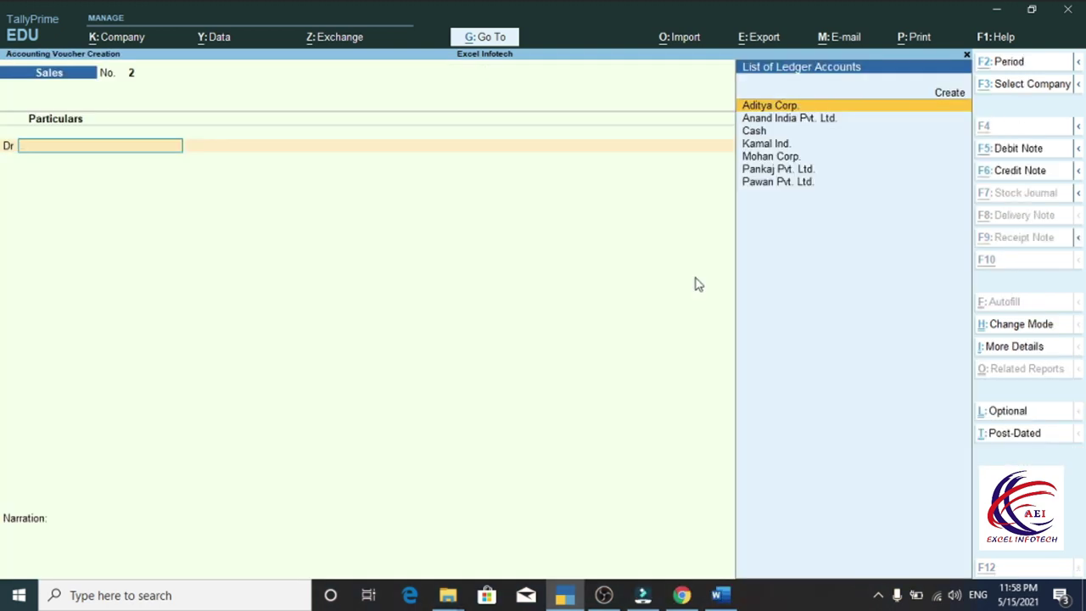
Check sale question 2 and create the Deepak Ind ledger under Sundry Debtors
{"action": "key", "text": "alt+Tab"}
{"action": "left_click_drag", "start_coordinate": [268, 350], "coordinate": [624, 348]}
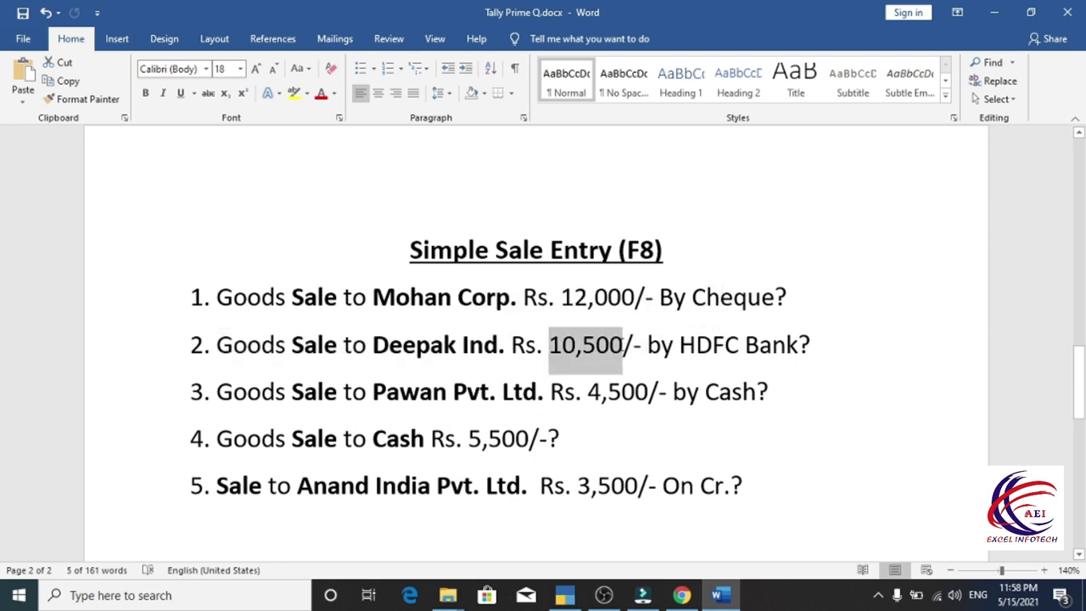
{"action": "key", "text": "alt+Tab"}
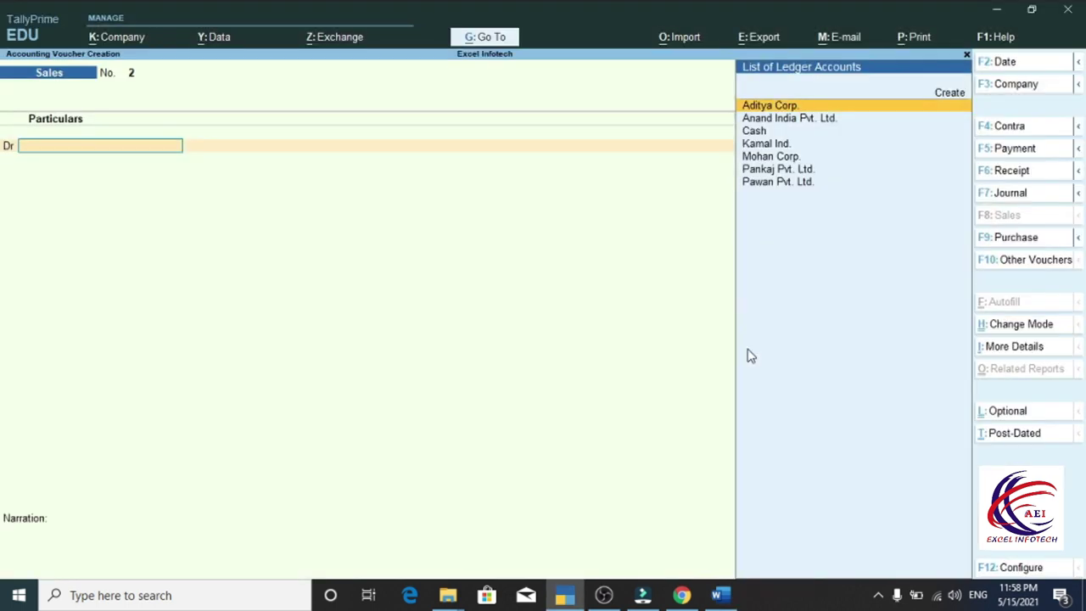
{"action": "key", "text": "alt+c"}
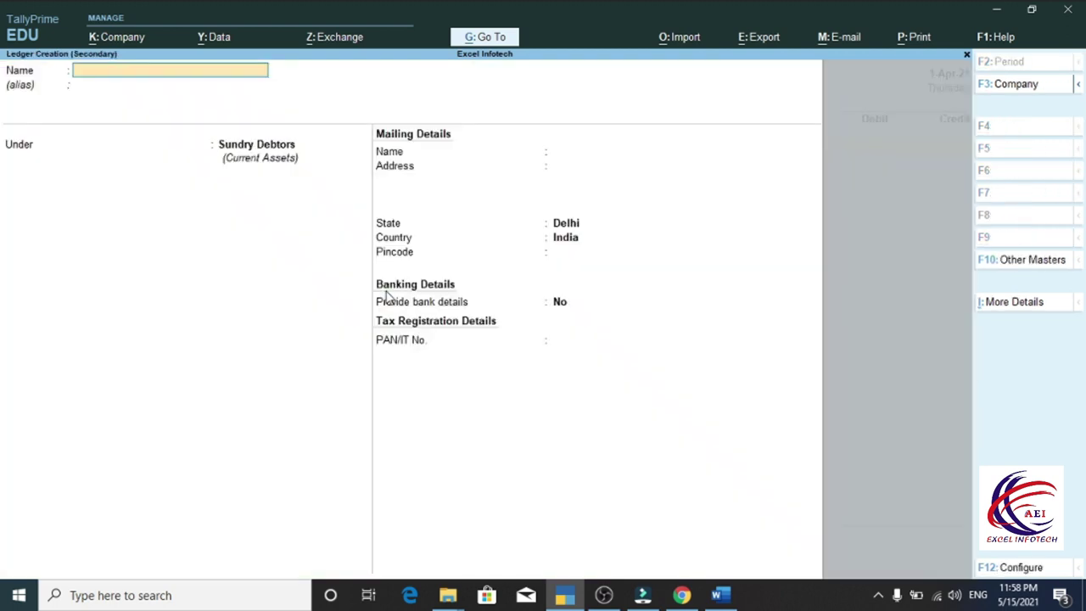
{"action": "type", "text": "Deepak Ind"}
{"action": "key", "text": "Return"}
{"action": "key", "text": "Return"}
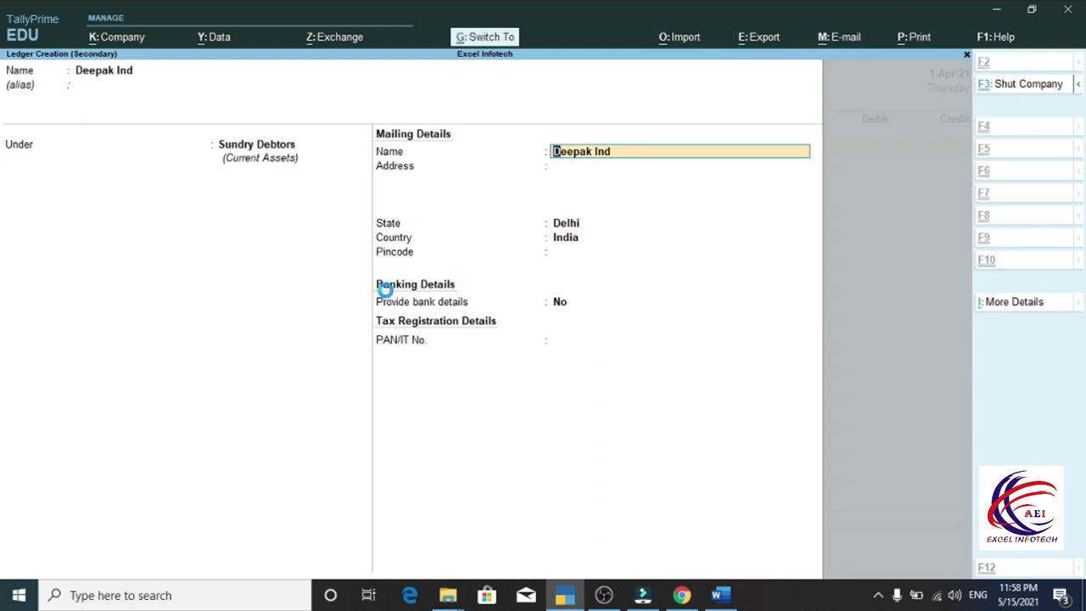
{"action": "key", "text": "ctrl+a"}
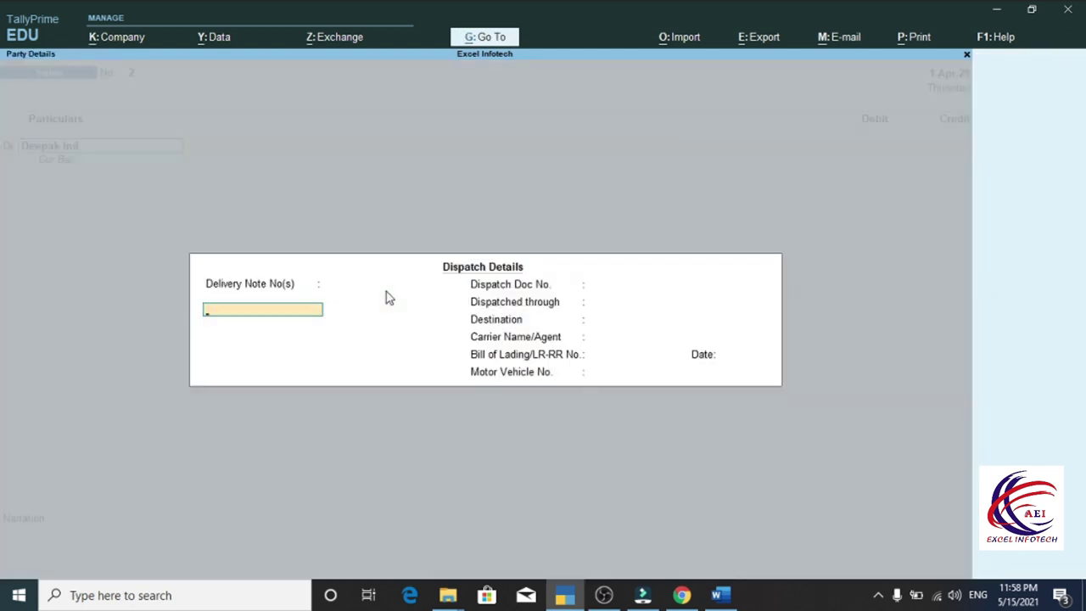
{"action": "key", "text": "ctrl+a"}
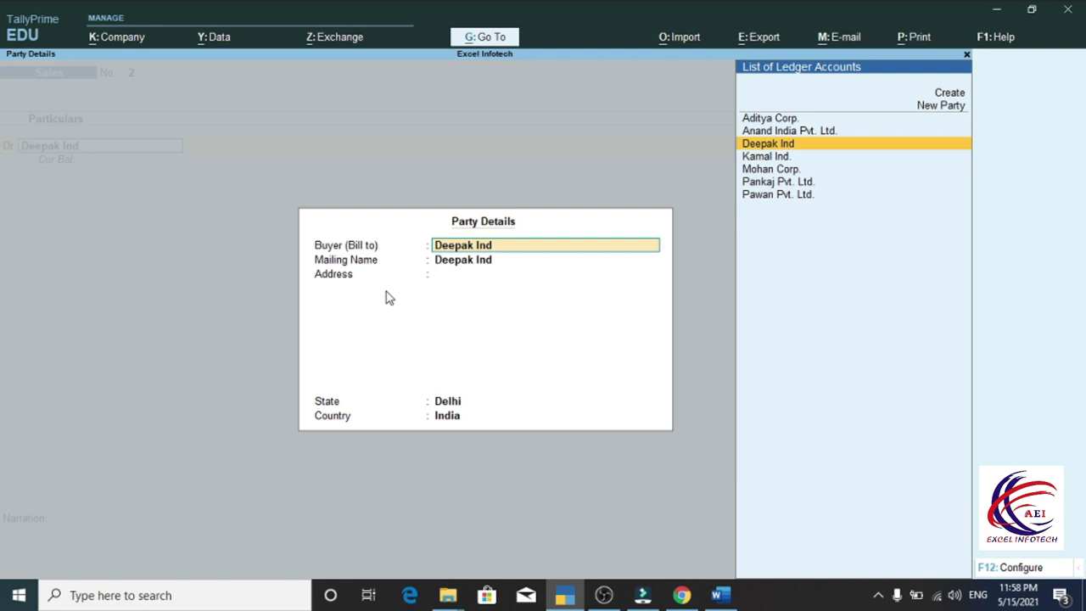
{"action": "key", "text": "ctrl+a"}
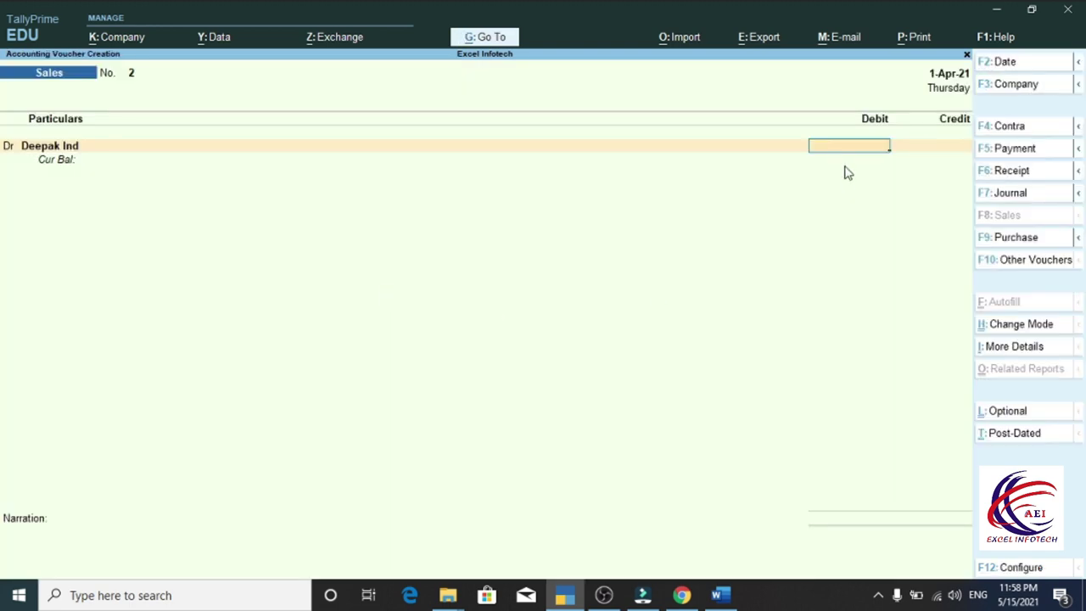
Debit Deepak Ind 10,500, credit Sales A/c, narrate 'Being Goods sale To Deepak Ind By HDFC Bank' and save
{"action": "key", "text": "alt+Tab"}
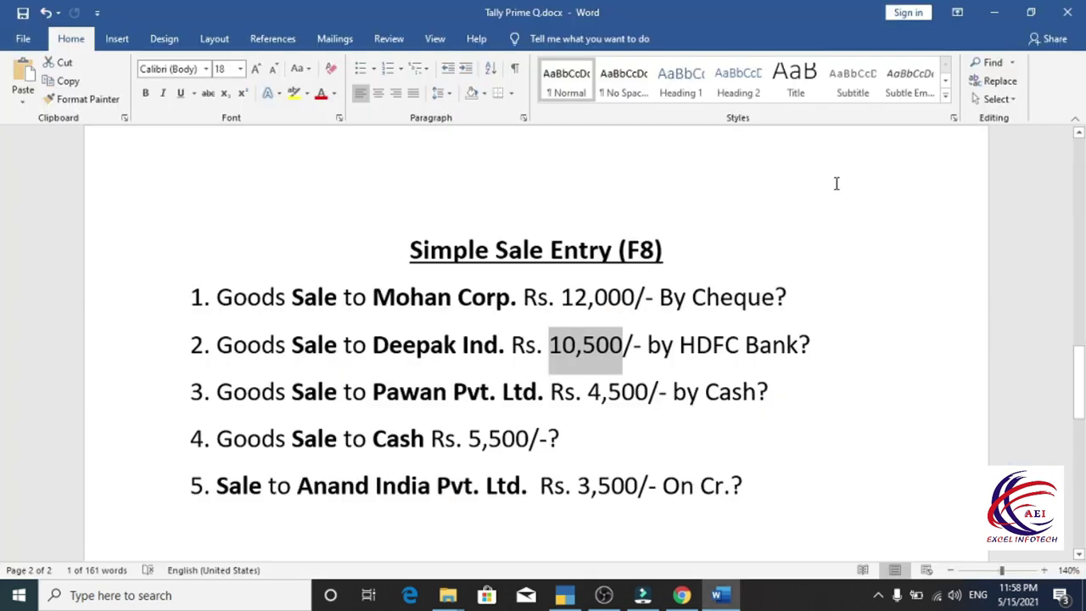
{"action": "key", "text": "alt+Tab"}
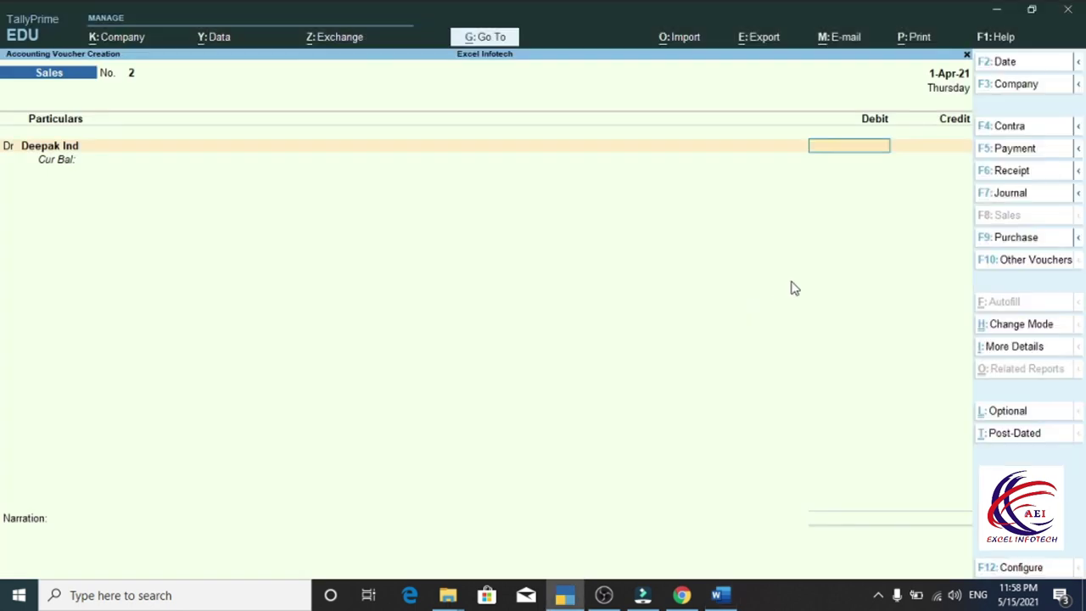
{"action": "type", "text": "10500"}
{"action": "key", "text": "Return"}
{"action": "key", "text": "Return"}
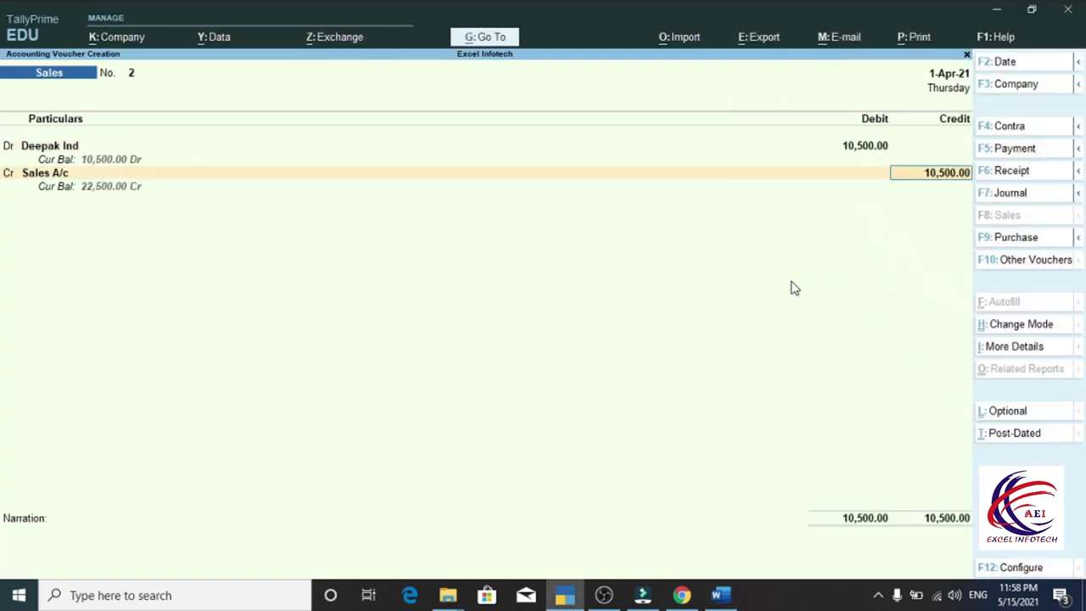
{"action": "key", "text": "Return"}
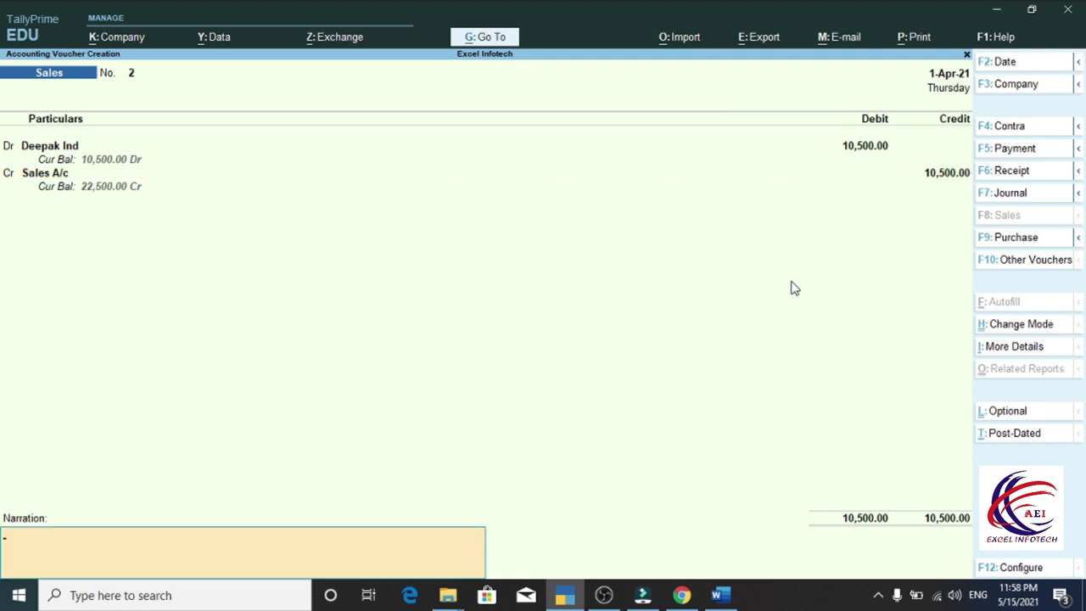
{"action": "type", "text": "Being Goods sale To De"}
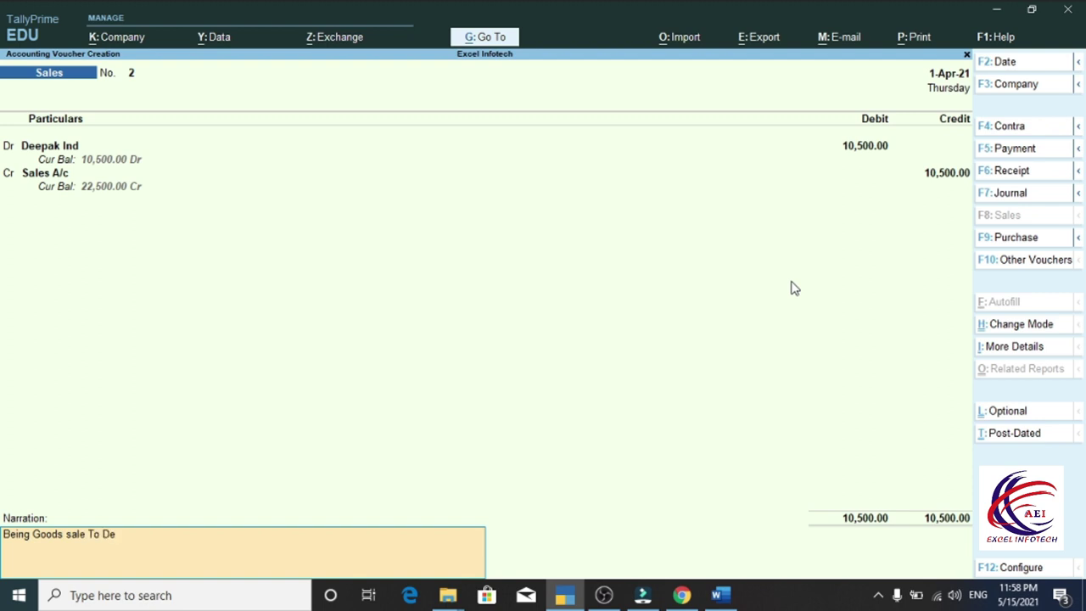
{"action": "type", "text": "epak Ind By HDFC Bank"}
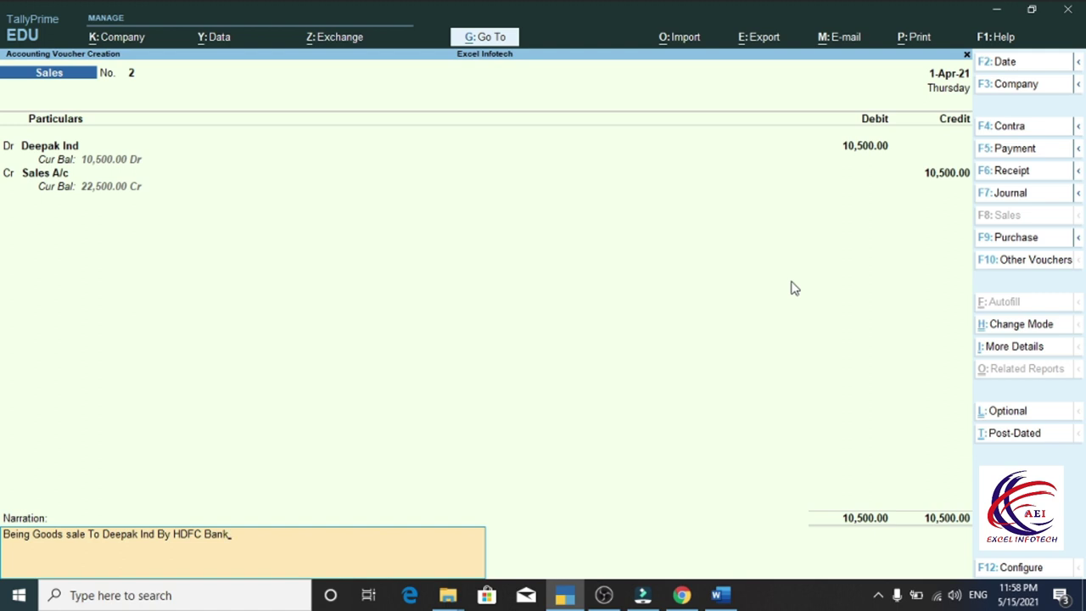
{"action": "key", "text": "Return"}
{"action": "key", "text": "Return"}
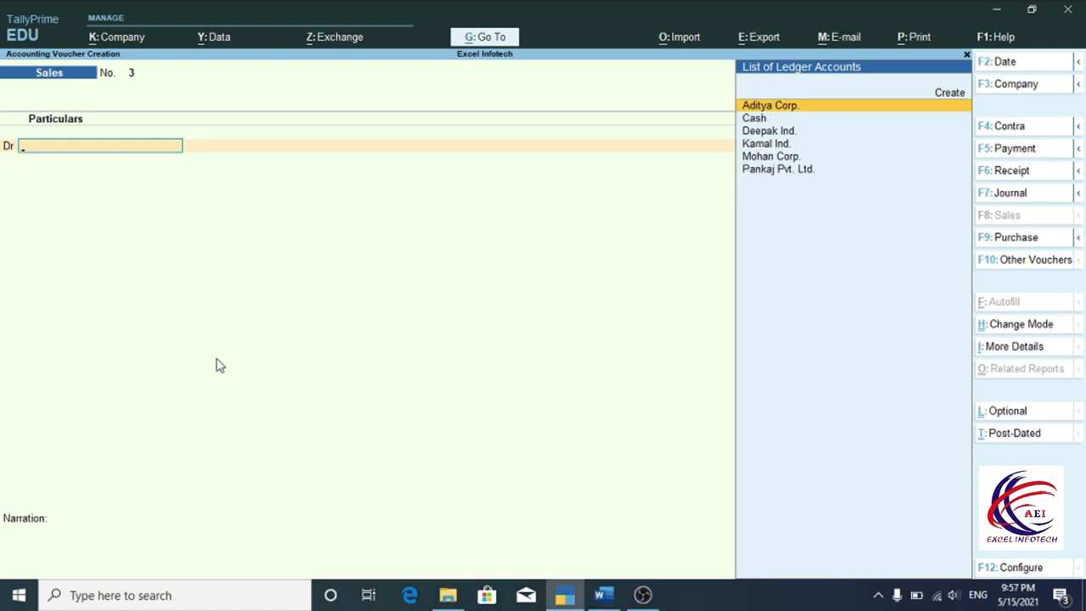
Read sale question 3's party and 4,500 amount in Word
{"action": "key", "text": "alt+Tab"}
{"action": "left_click_drag", "start_coordinate": [221, 360], "coordinate": [672, 363]}
{"action": "left_click", "coordinate": [596, 361]}
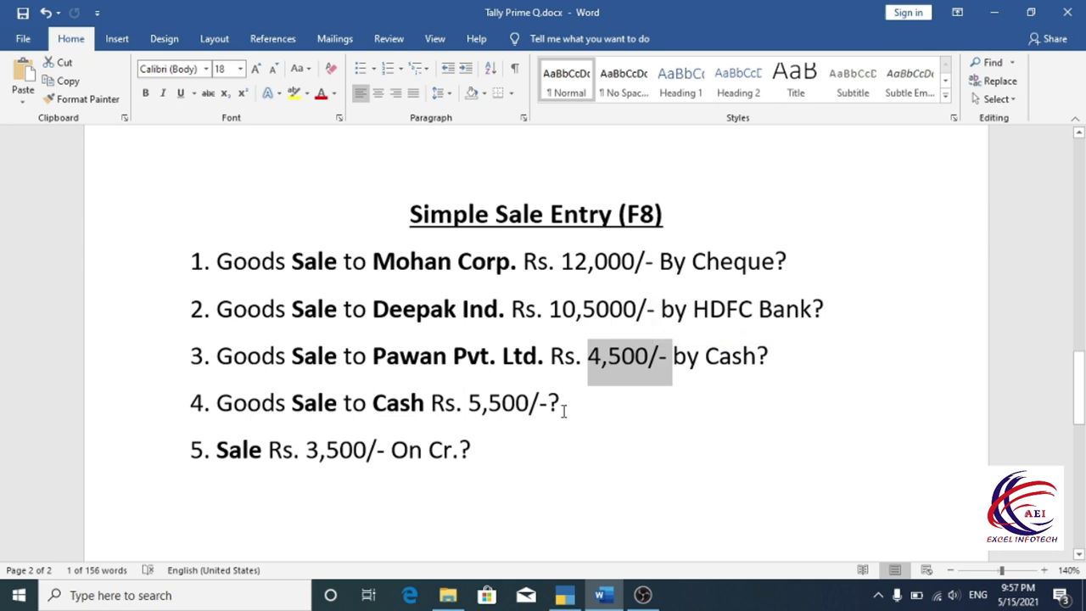
{"action": "left_click_drag", "start_coordinate": [392, 363], "coordinate": [638, 361]}
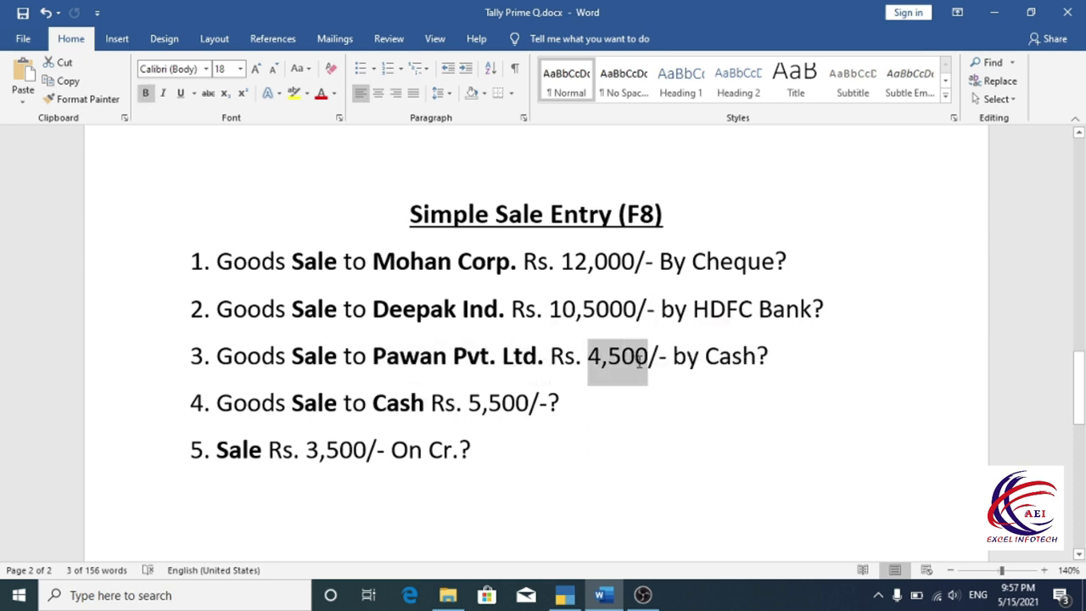
{"action": "double_click", "coordinate": [317, 361]}
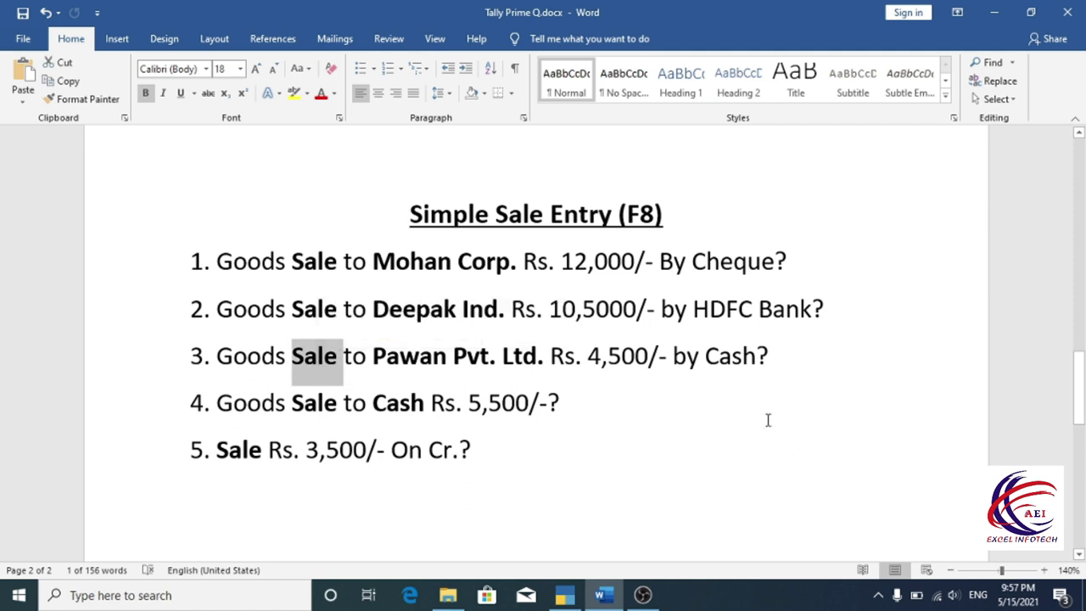
{"action": "key", "text": "alt+Tab"}
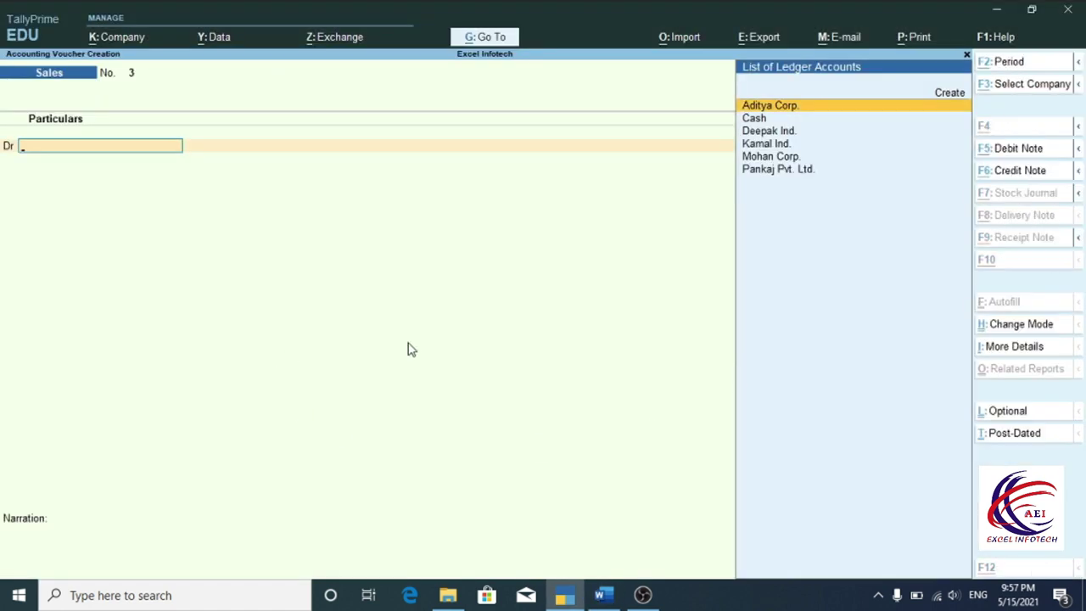
Create the Pawan Pvt. Ltd ledger under Sundry Debtors, skipping dispatch and party details
{"action": "key", "text": "alt+c"}
{"action": "type", "text": "Pa"}
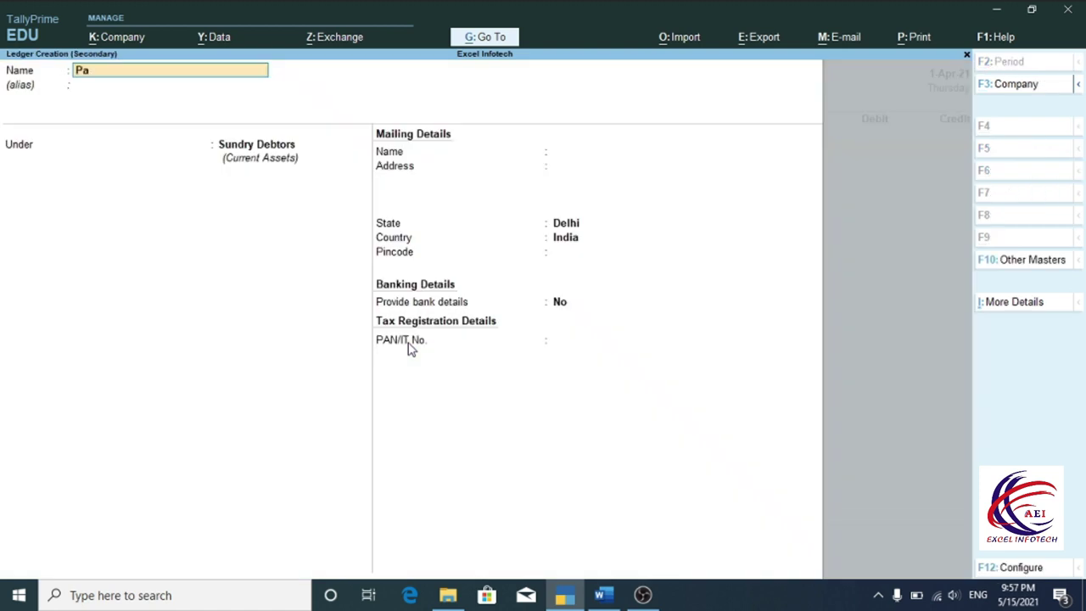
{"action": "type", "text": "wan Pvt. Ltd"}
{"action": "key", "text": "Return"}
{"action": "key", "text": "Return"}
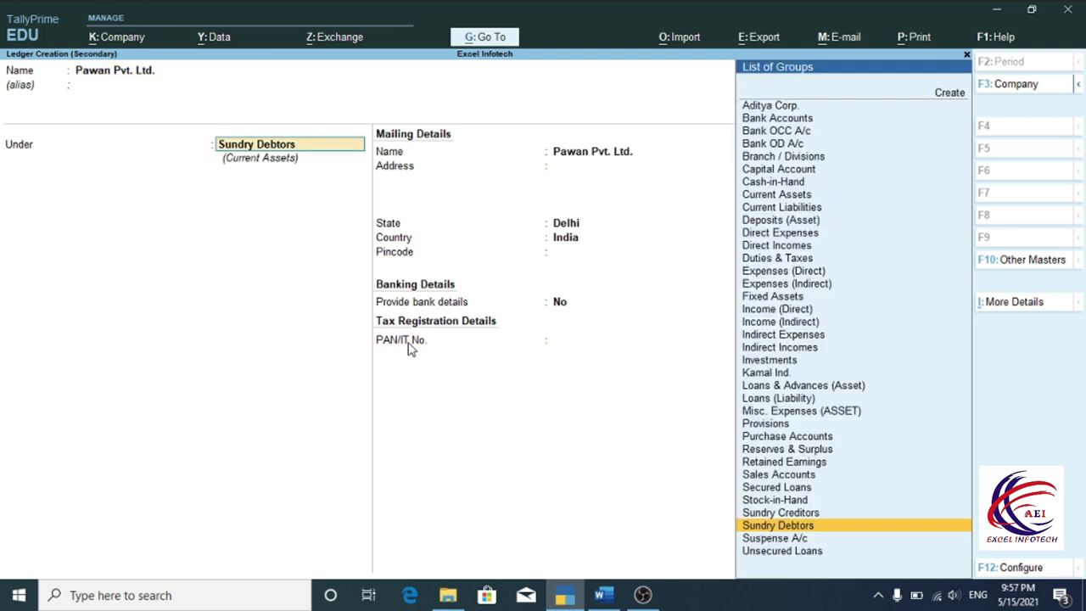
{"action": "type", "text": "S"}
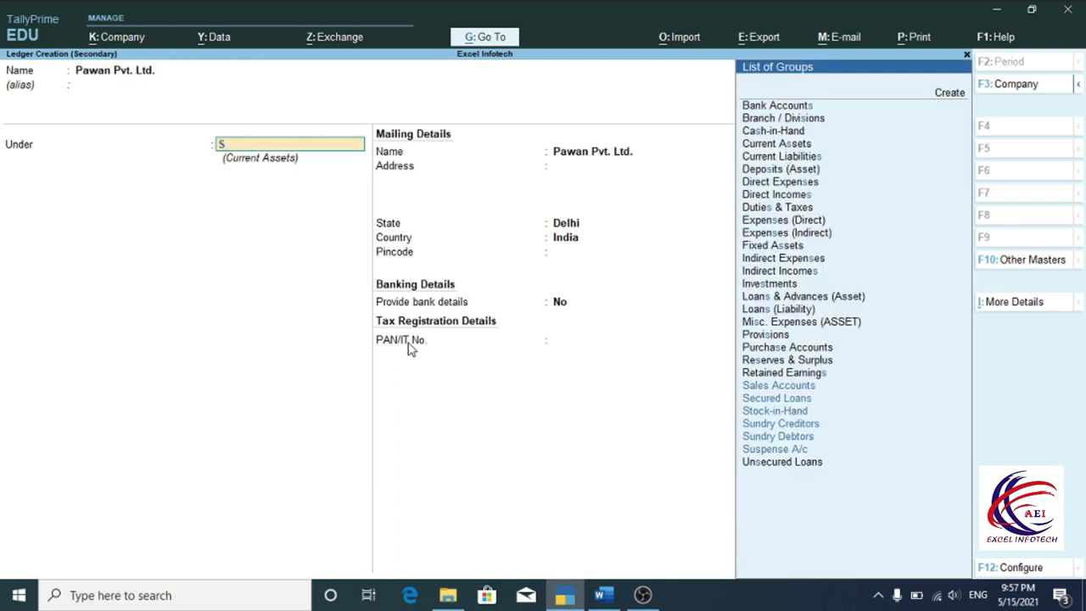
{"action": "key", "text": "Down"}
{"action": "key", "text": "Down"}
{"action": "key", "text": "Down"}
{"action": "key", "text": "Down"}
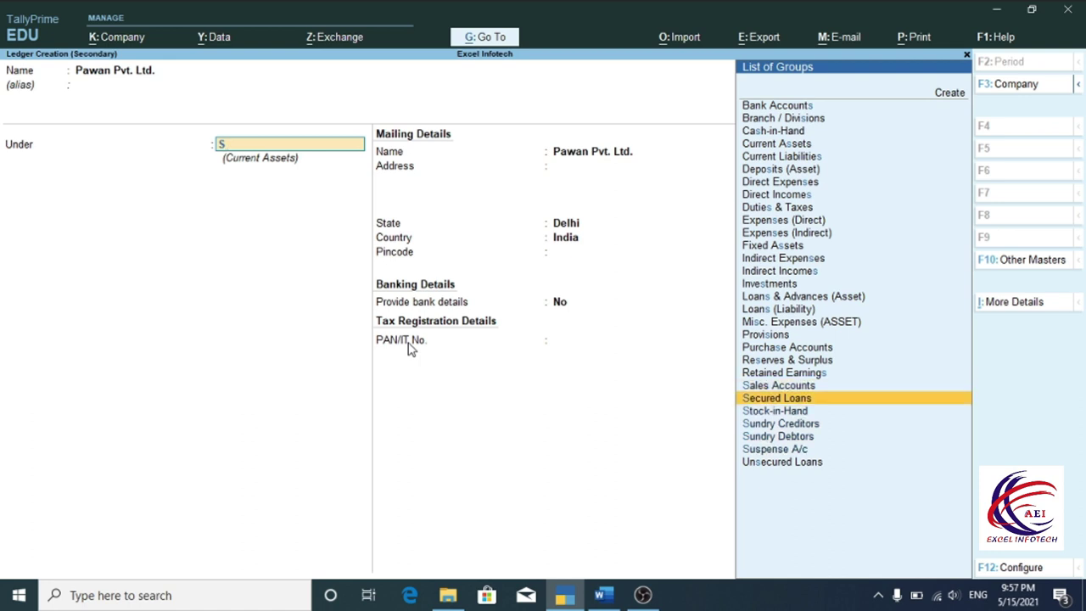
{"action": "key", "text": "Return"}
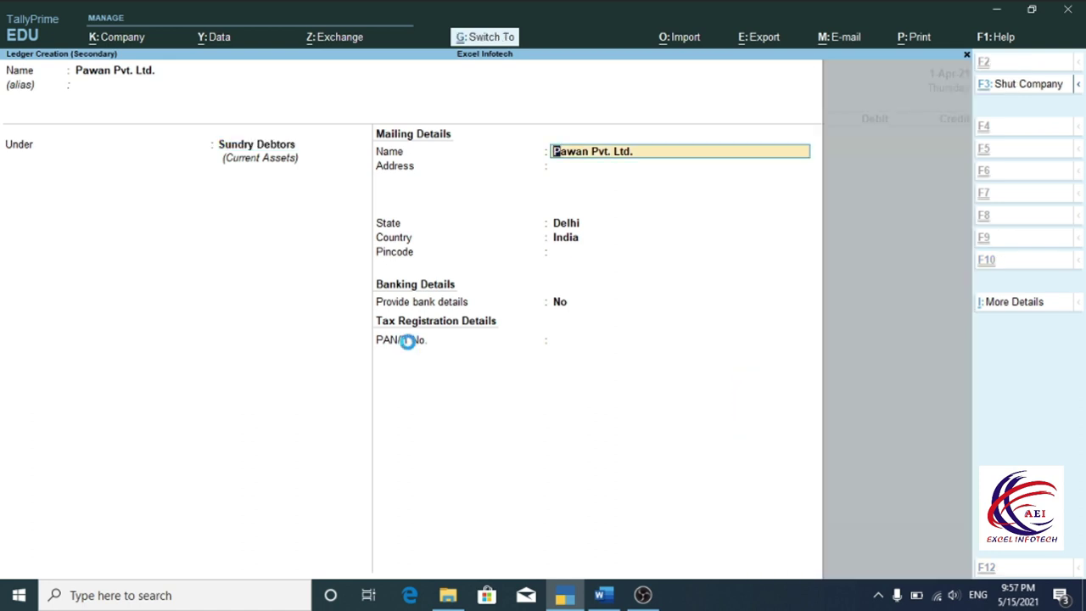
{"action": "key", "text": "ctrl+a"}
{"action": "key", "text": "Escape"}
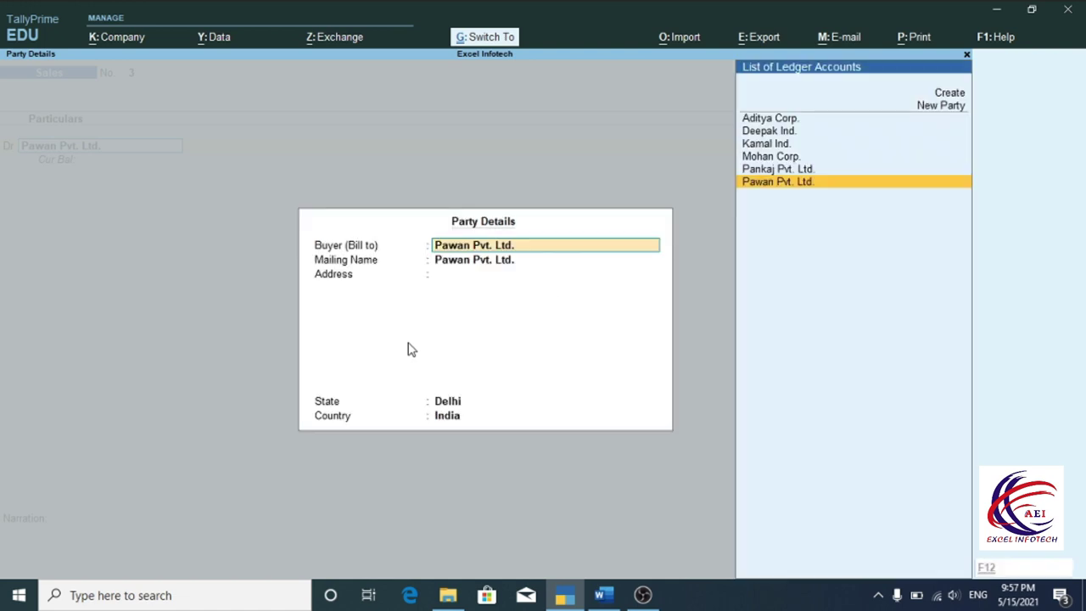
{"action": "key", "text": "Escape"}
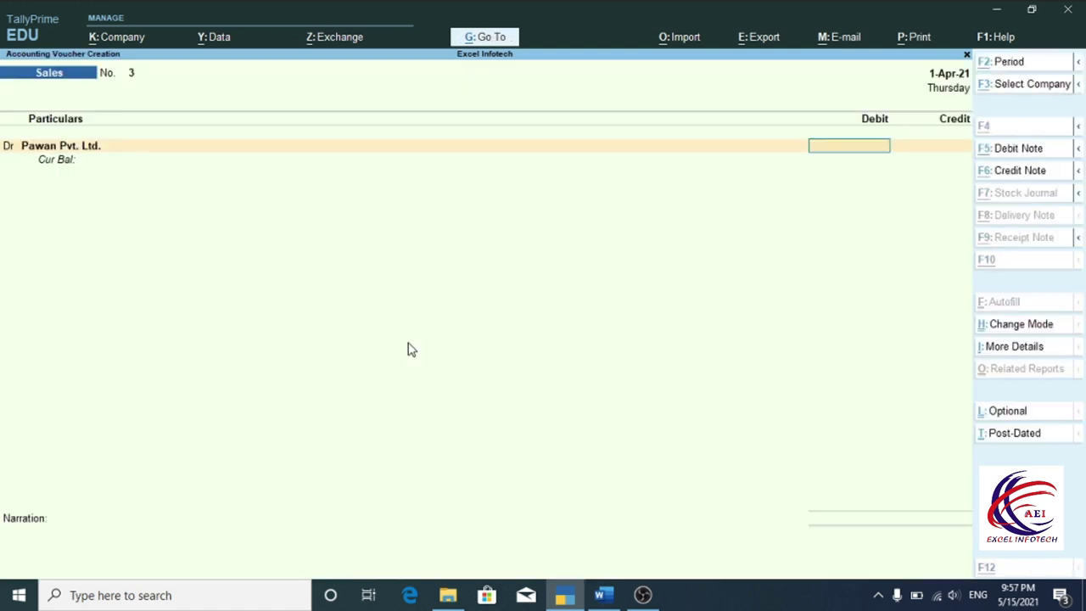
Debit Pawan Pvt. Ltd 4,500 against Sales A/c and save sales voucher 3
{"action": "key", "text": "alt+Tab"}
{"action": "key", "text": "alt+Tab"}
{"action": "type", "text": "45000"}
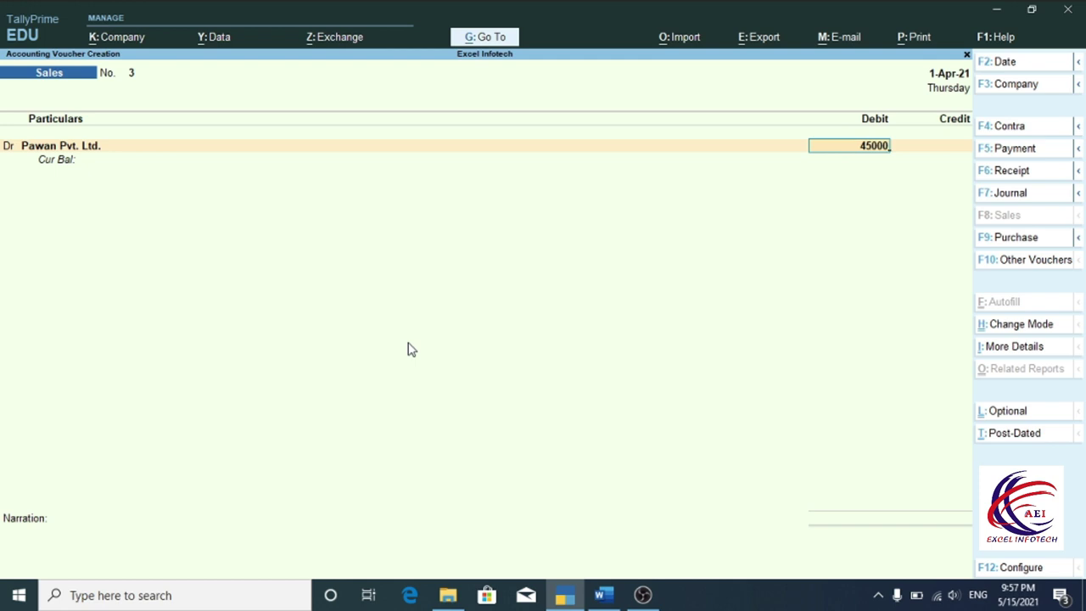
{"action": "key", "text": "BackSpace"}
{"action": "key", "text": "Return"}
{"action": "key", "text": "Return"}
{"action": "key", "text": "Return"}
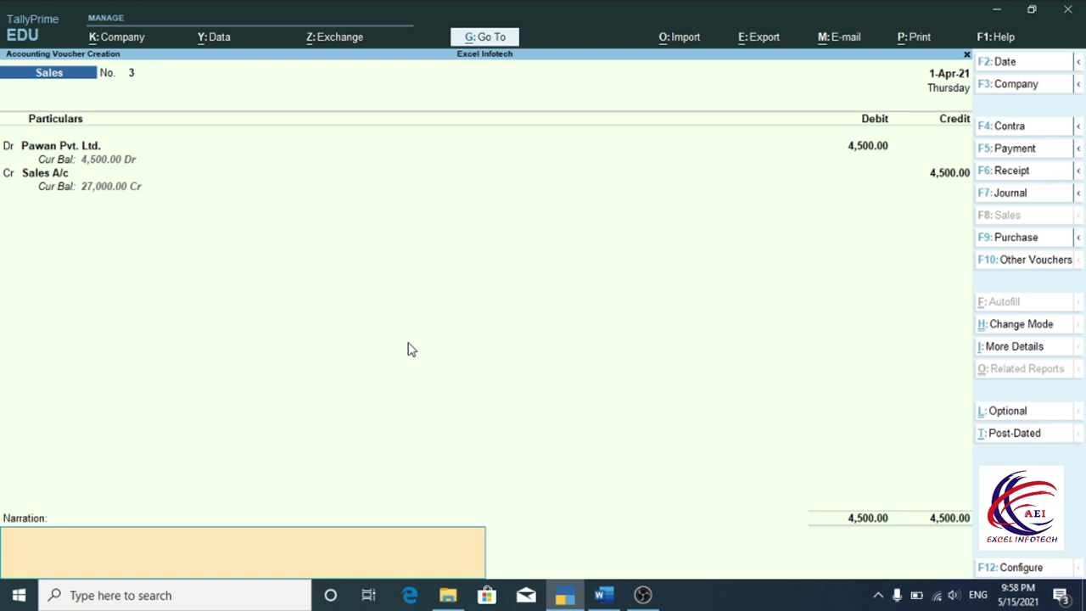
{"action": "key", "text": "Return"}
{"action": "key", "text": "Return"}
{"action": "key", "text": "alt+Tab"}
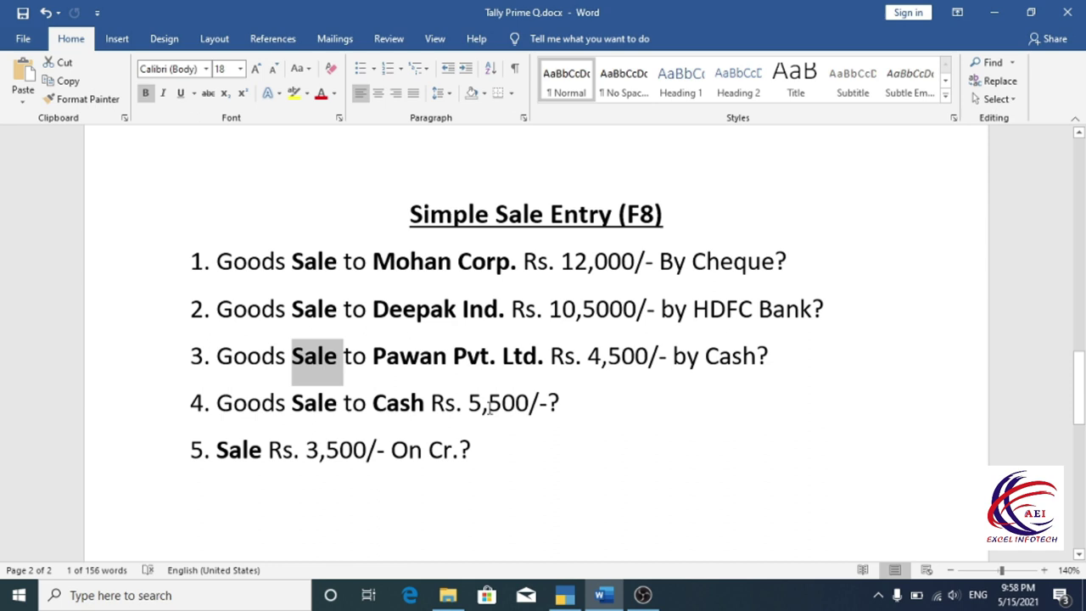
Read question 4 in the Word document
{"action": "left_click_drag", "start_coordinate": [220, 404], "coordinate": [527, 407]}
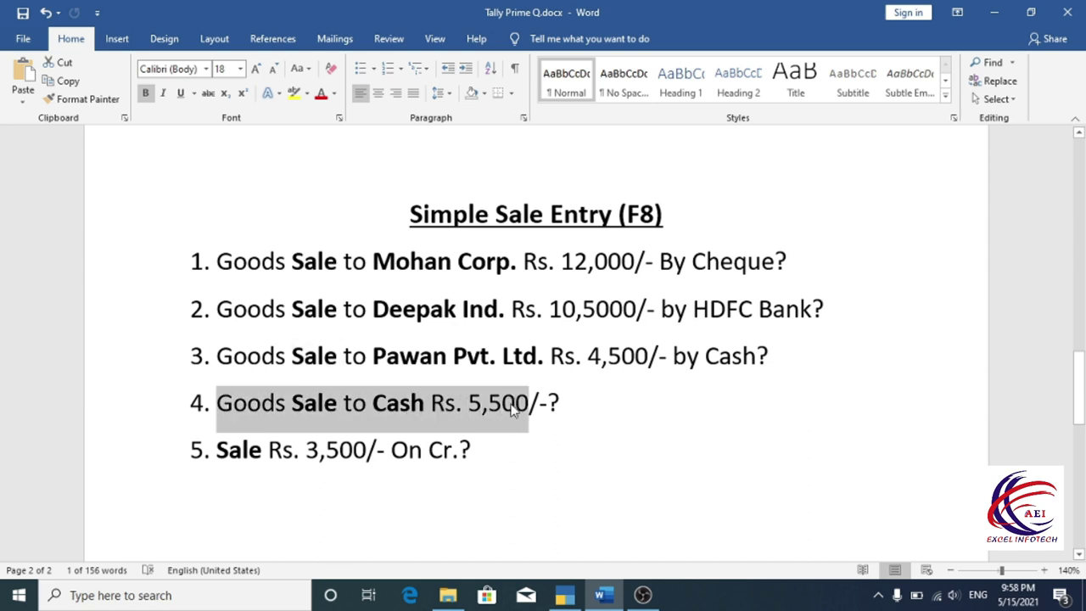
{"action": "left_click", "coordinate": [402, 408]}
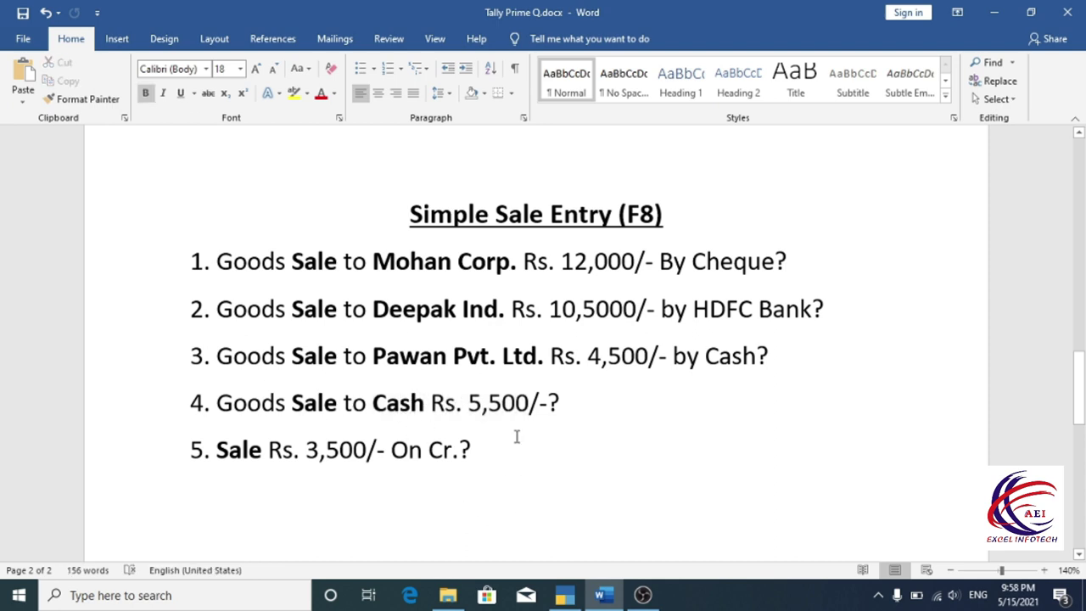
{"action": "left_click_drag", "start_coordinate": [209, 402], "coordinate": [567, 415]}
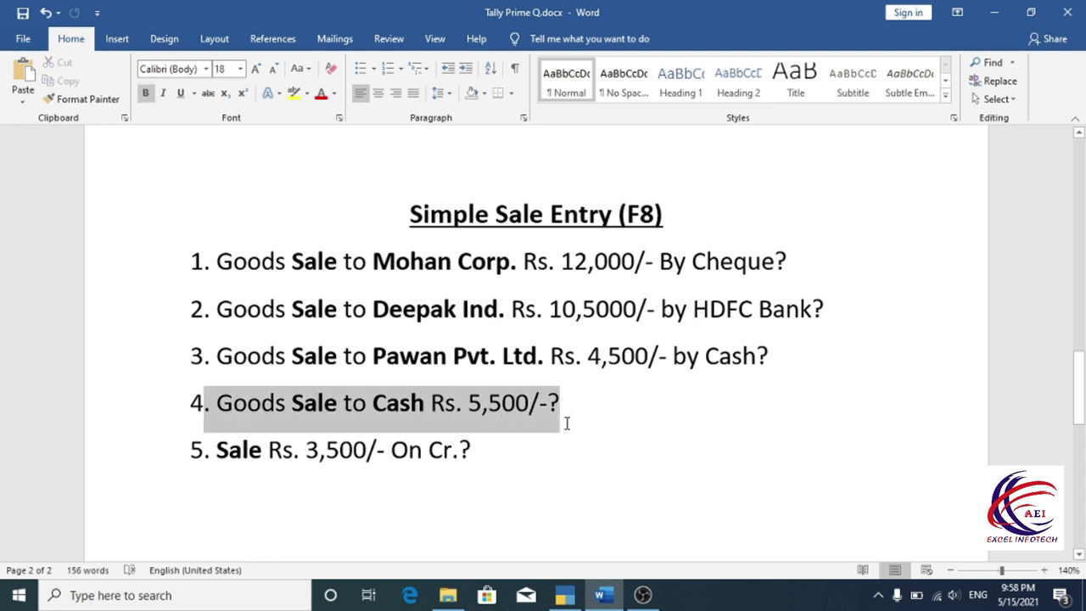
{"action": "left_click", "coordinate": [553, 483]}
Select Cash as the debit ledger in the sales voucher, skipping dispatch and party details
{"action": "key", "text": "alt+Tab"}
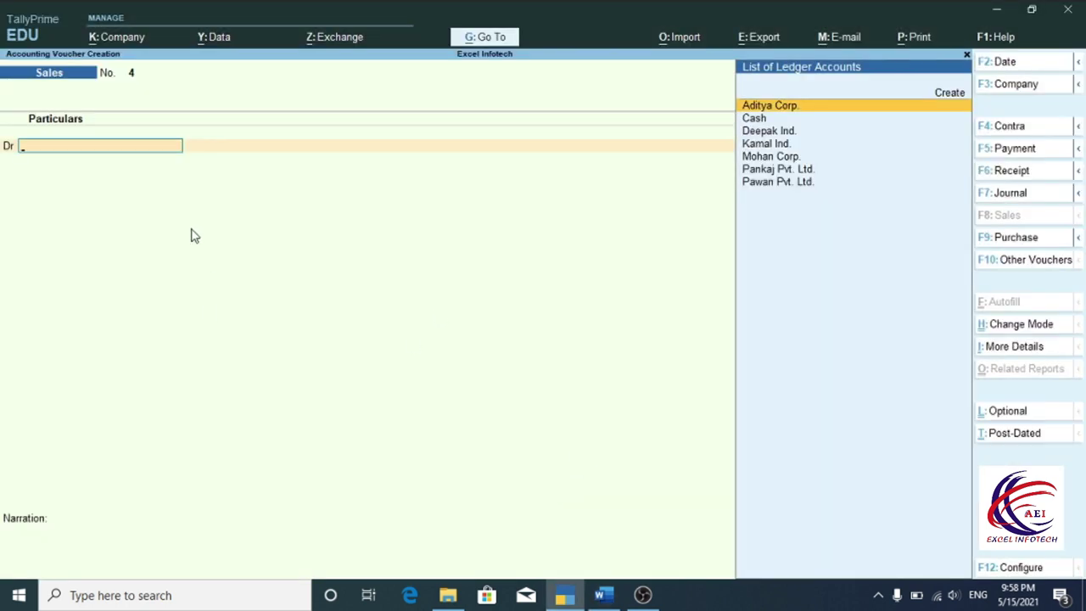
{"action": "key", "text": "Down"}
{"action": "key", "text": "Return"}
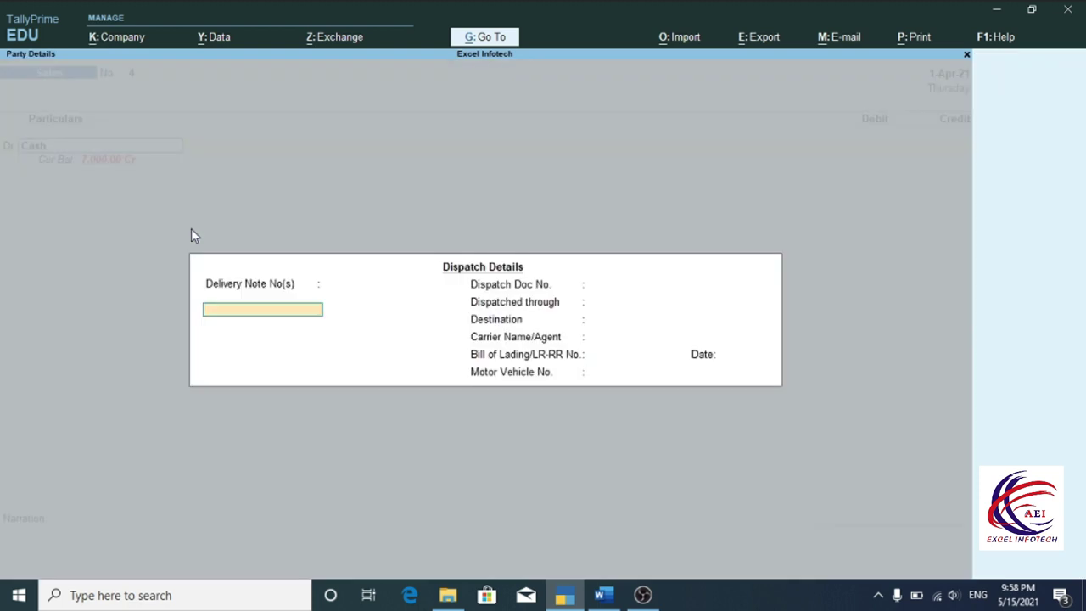
{"action": "key", "text": "ctrl+a"}
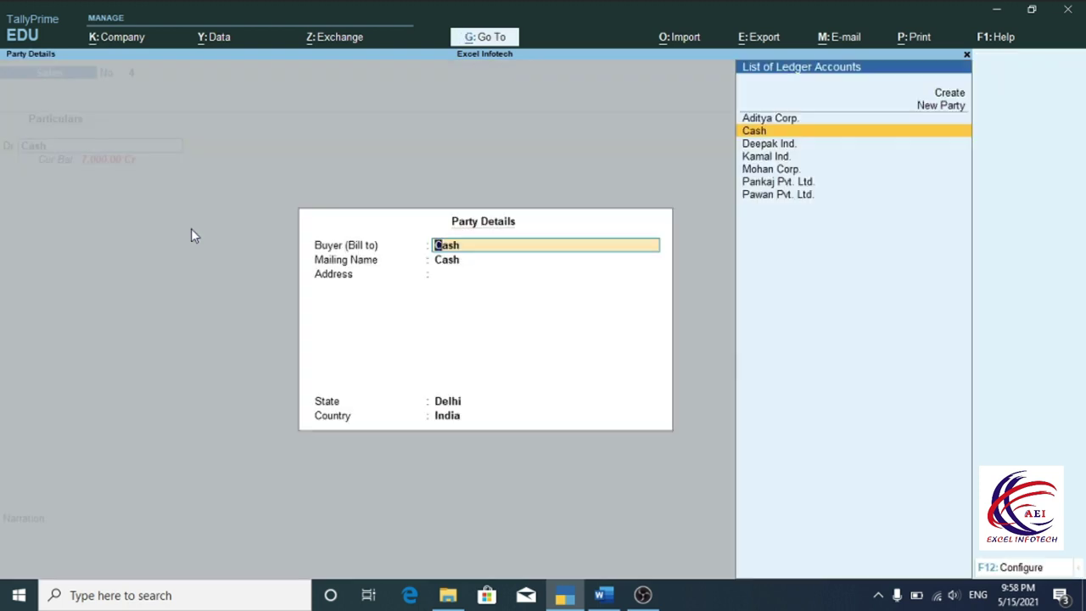
{"action": "key", "text": "ctrl+a"}
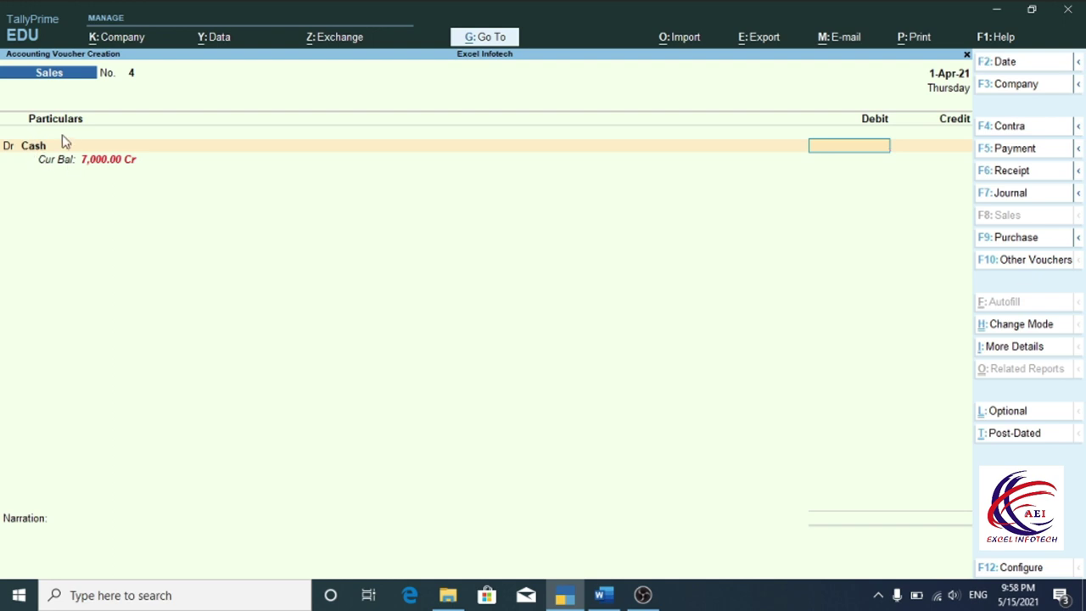
Debit Cash 5,500 and credit Sales A/c 5,500.00, then save Sales voucher 4
{"action": "key", "text": "alt+Tab"}
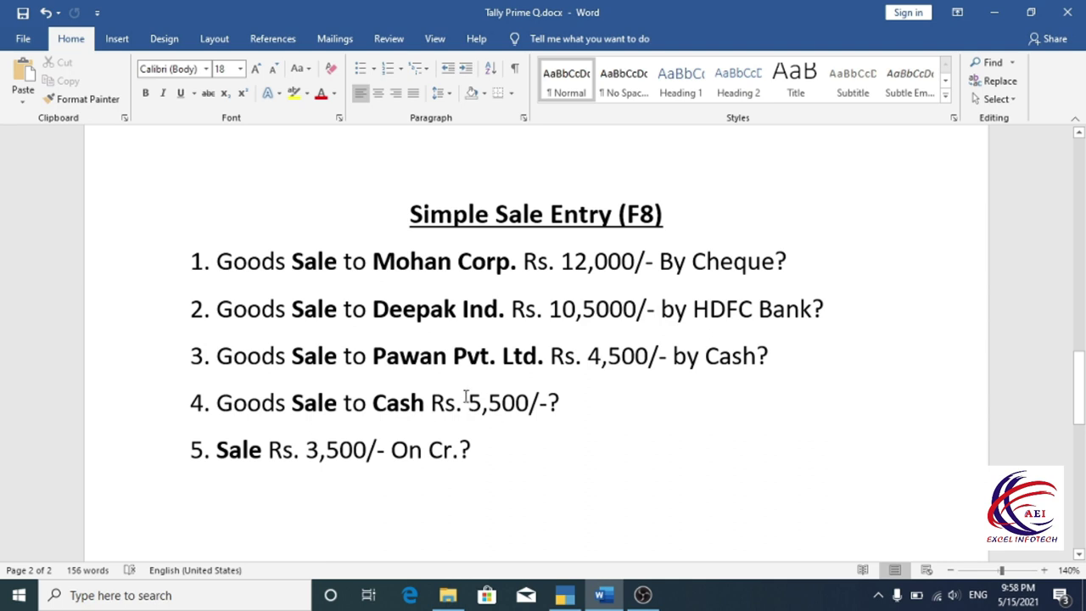
{"action": "key", "text": "alt+Tab"}
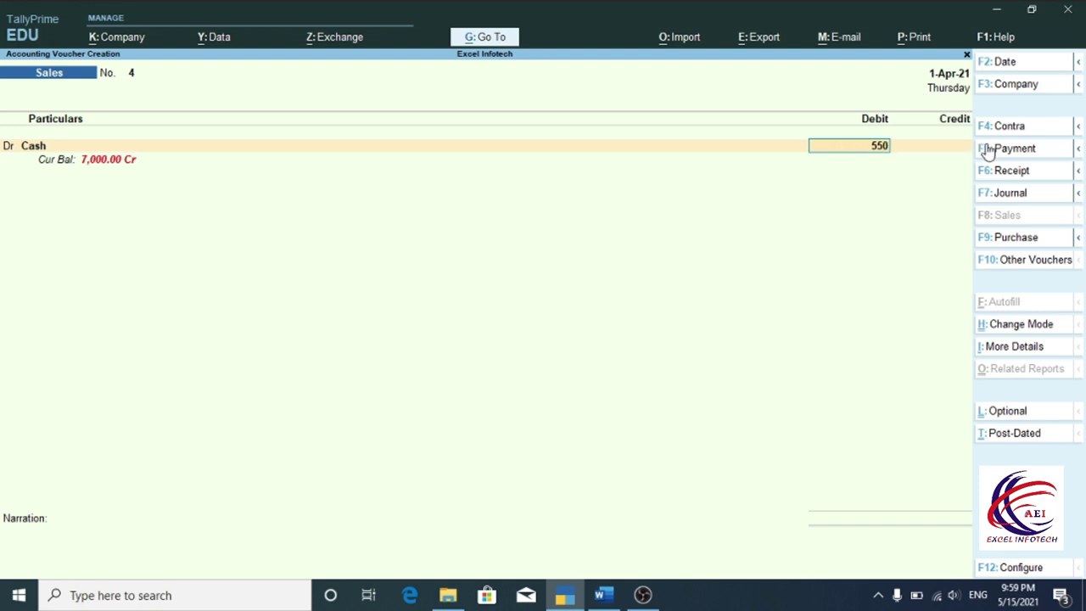
{"action": "key", "text": "Return"}
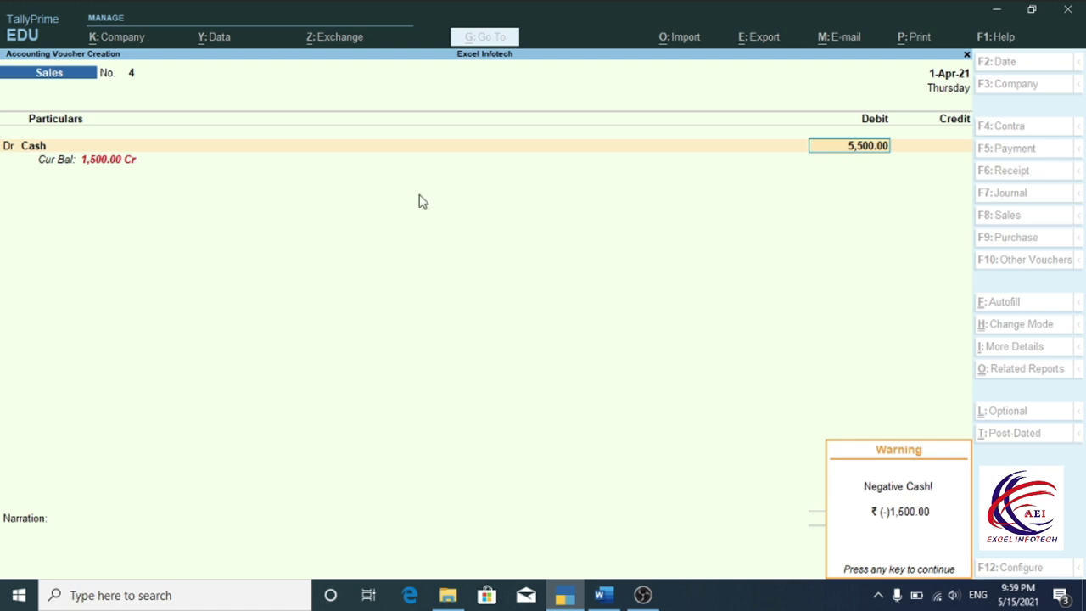
{"action": "key", "text": "Return"}
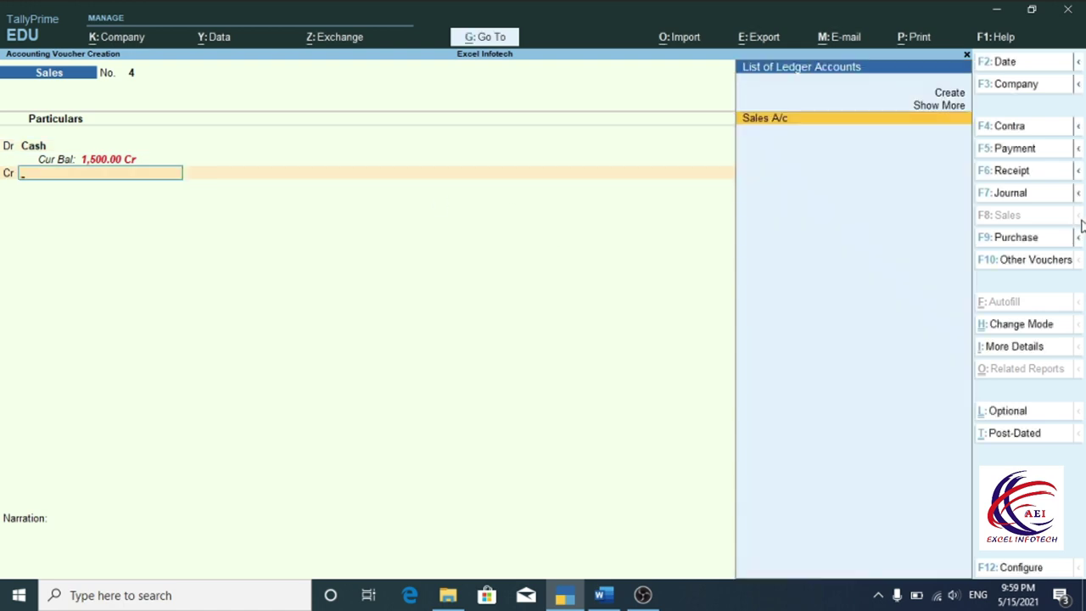
{"action": "key", "text": "Return"}
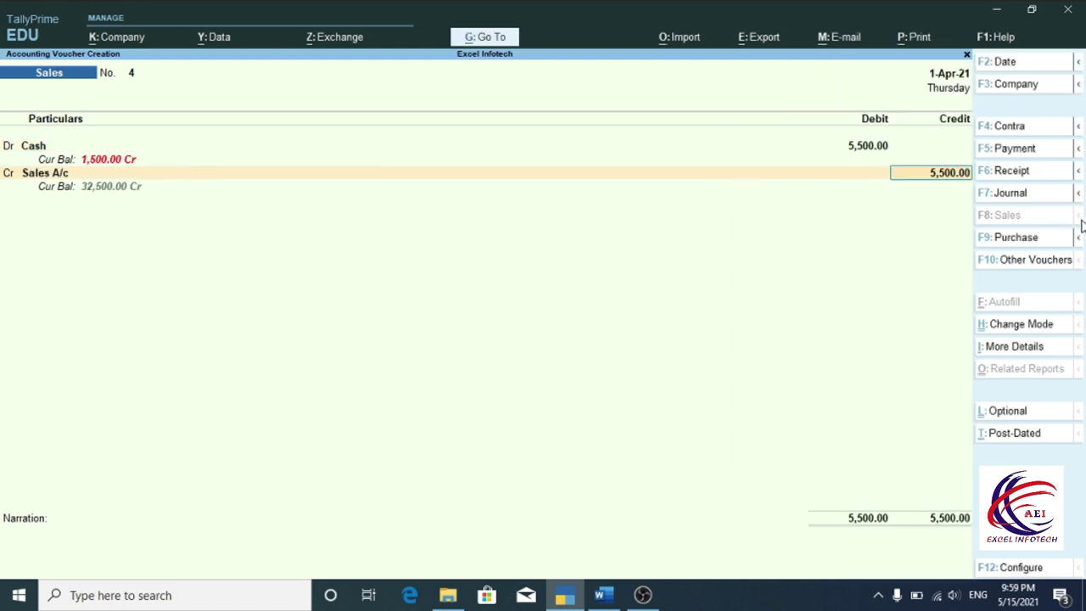
{"action": "key", "text": "Return"}
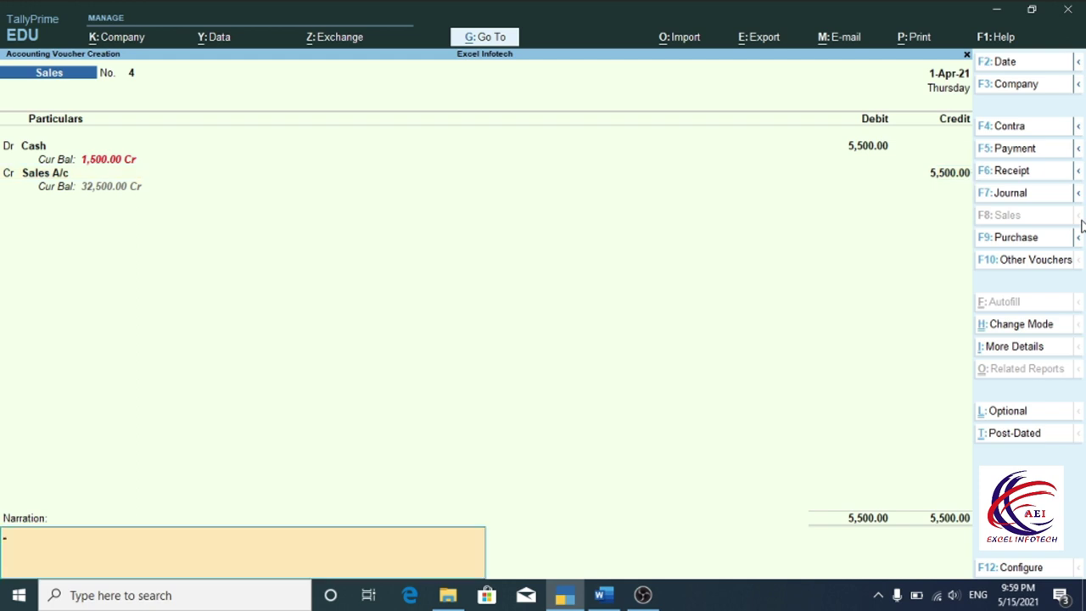
{"action": "key", "text": "Return"}
{"action": "key", "text": "Return"}
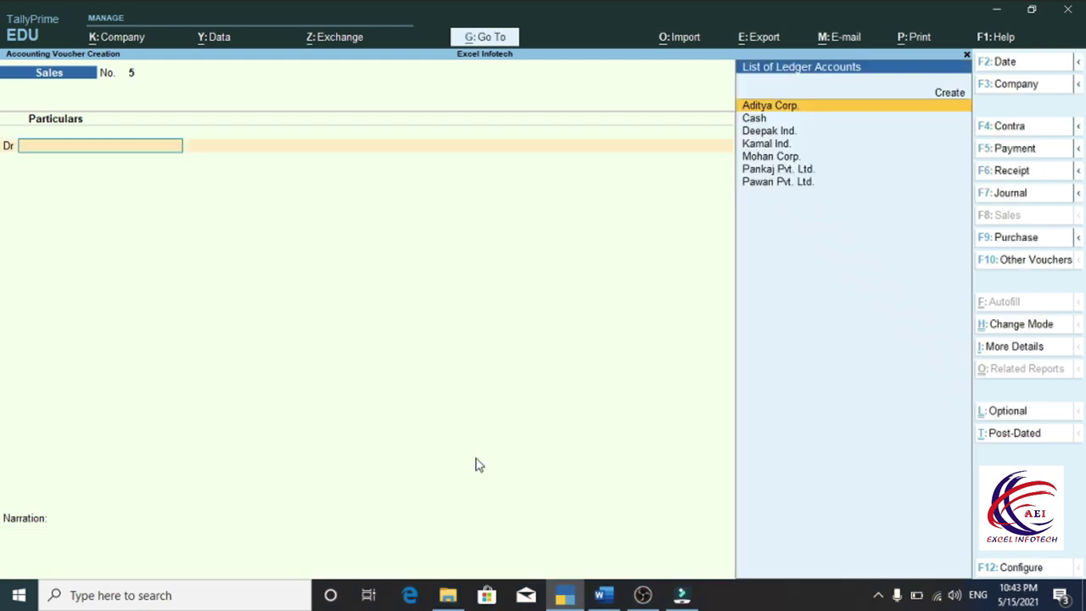
Read question 5: customer Anand India Pvt. Ltd. and its payment terms
{"action": "left_click", "coordinate": [603, 594]}
{"action": "left_click_drag", "start_coordinate": [218, 451], "coordinate": [662, 451]}
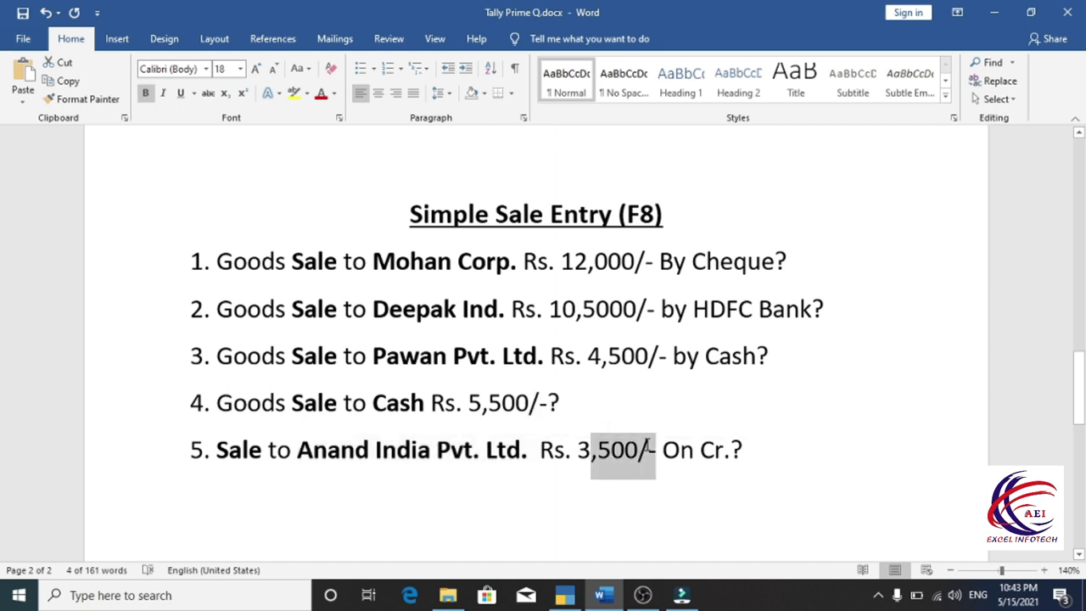
{"action": "left_click_drag", "start_coordinate": [290, 455], "coordinate": [513, 458]}
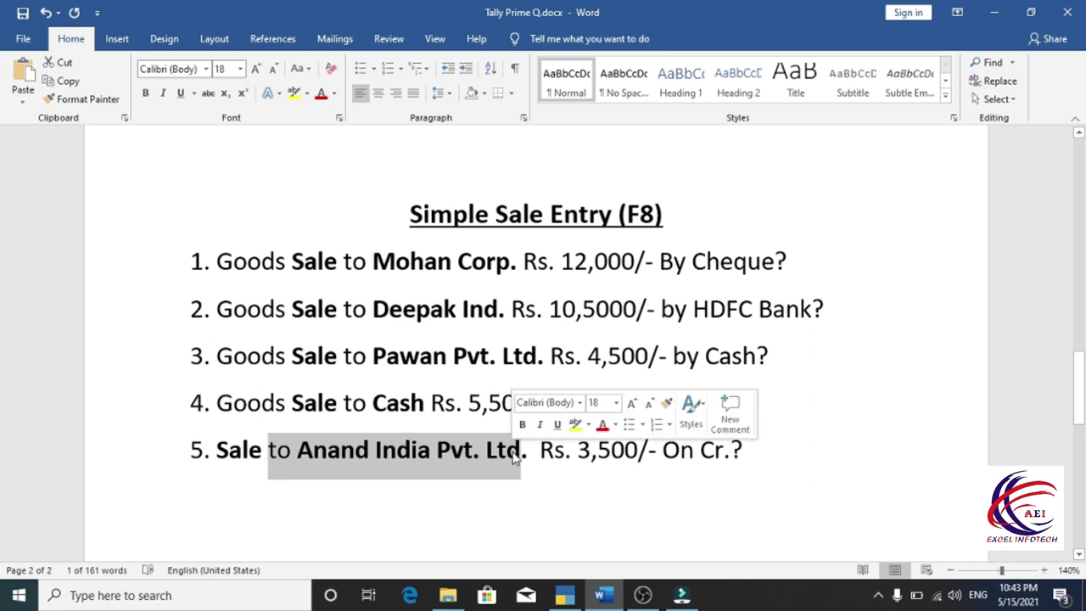
{"action": "left_click_drag", "start_coordinate": [591, 452], "coordinate": [722, 451]}
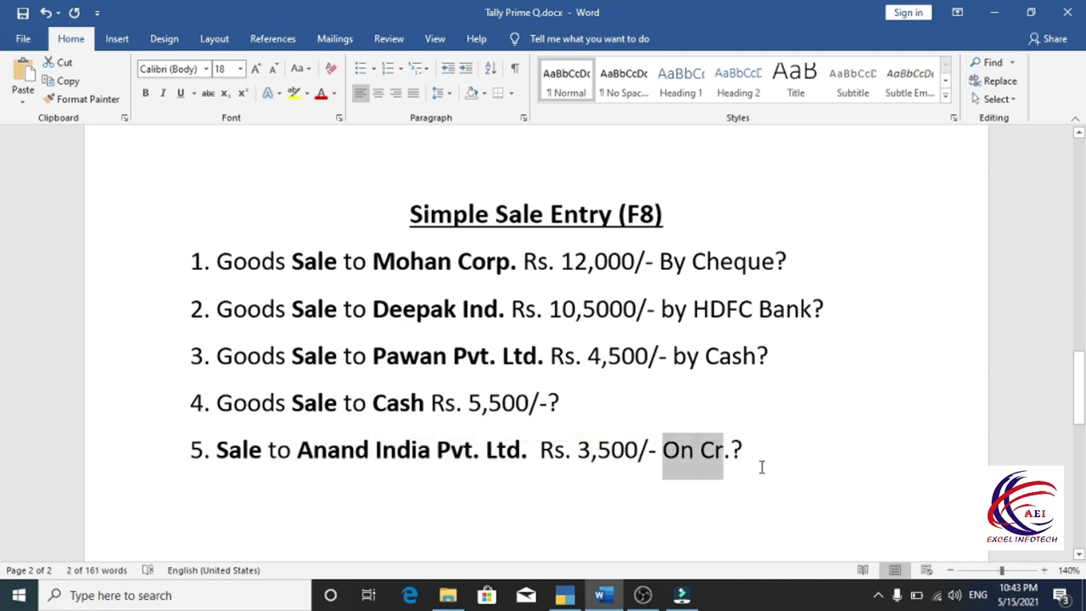
{"action": "left_click", "coordinate": [564, 594]}
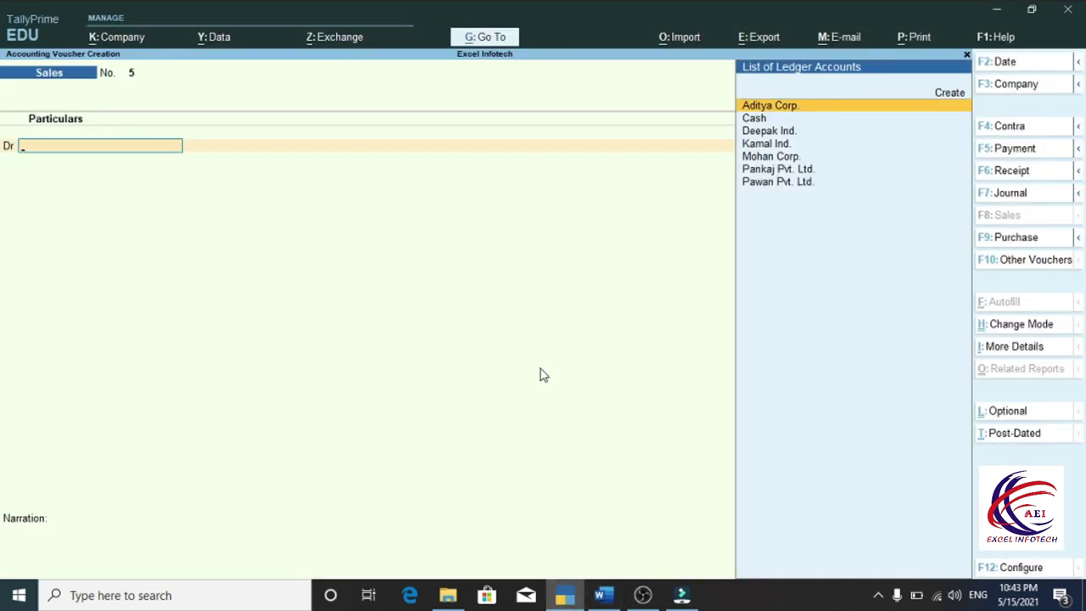
Create the ledger Anand India Pvt. Ltd. under Sundry Debtors
{"action": "key", "text": "alt+c"}
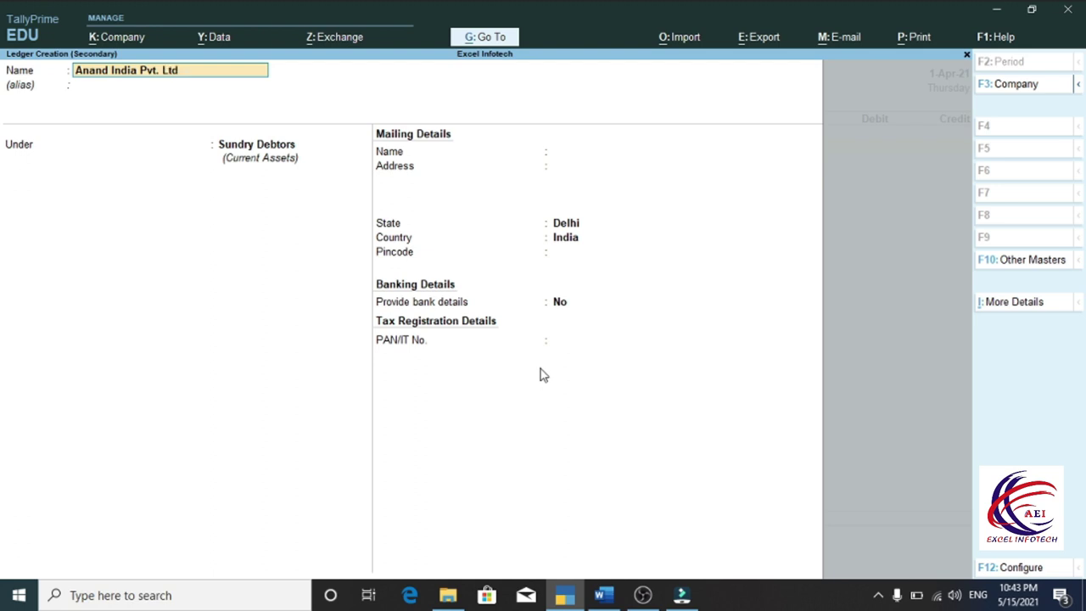
{"action": "key", "text": "Return"}
{"action": "key", "text": "Return"}
{"action": "type", "text": "s"}
{"action": "key", "text": "Down"}
{"action": "key", "text": "Down"}
{"action": "key", "text": "Down"}
{"action": "key", "text": "Down"}
{"action": "key", "text": "Return"}
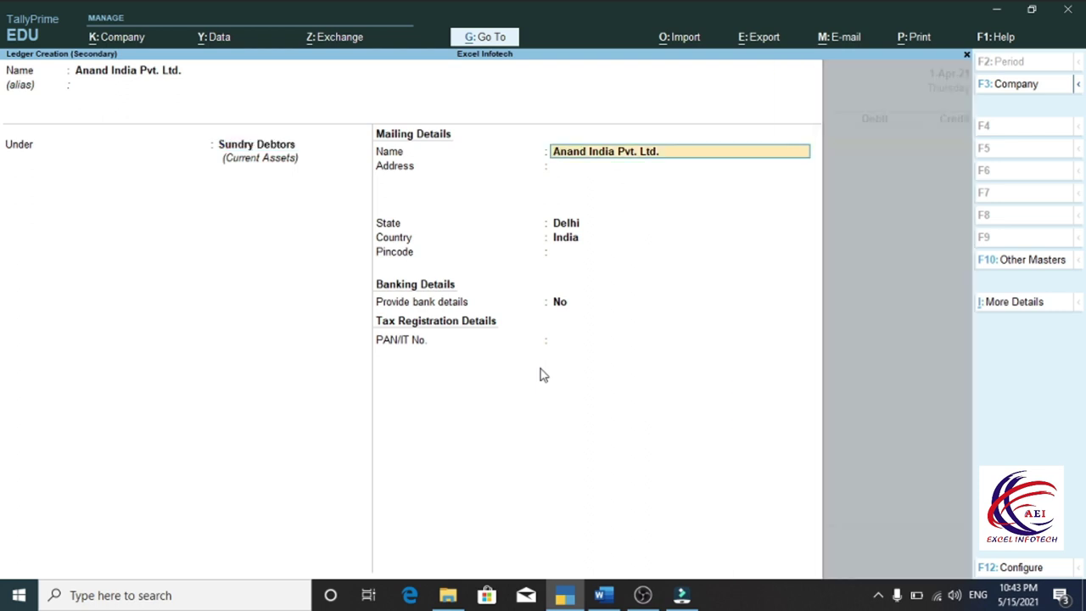
{"action": "key", "text": "ctrl+a"}
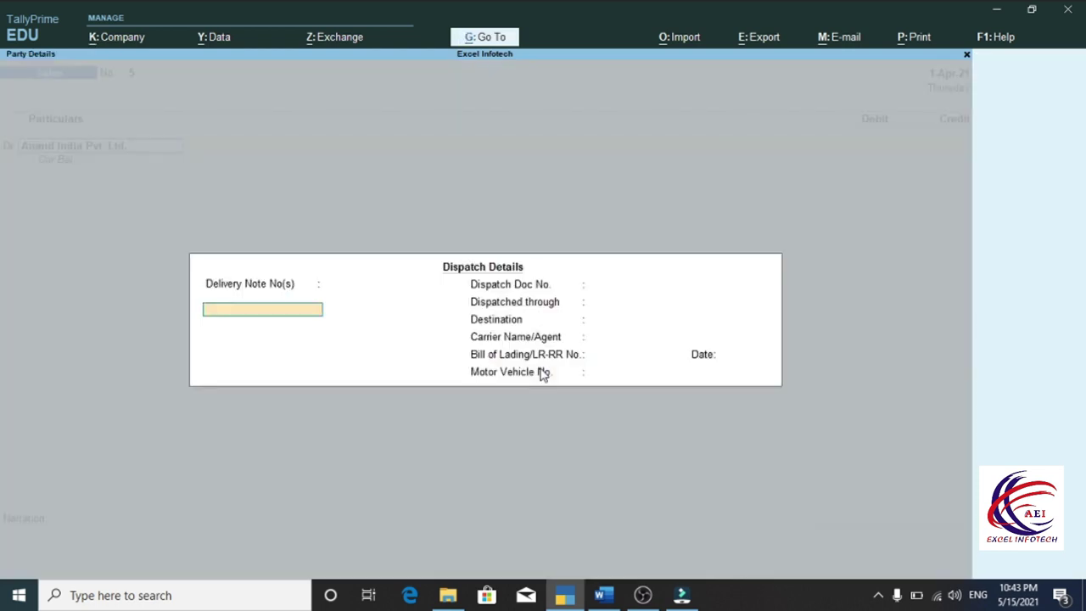
Debit Anand India Pvt. Ltd. 3,500 against Sales A/c, save voucher 5, and quit voucher entry
{"action": "key", "text": "ctrl+a"}
{"action": "key", "text": "ctrl+a"}
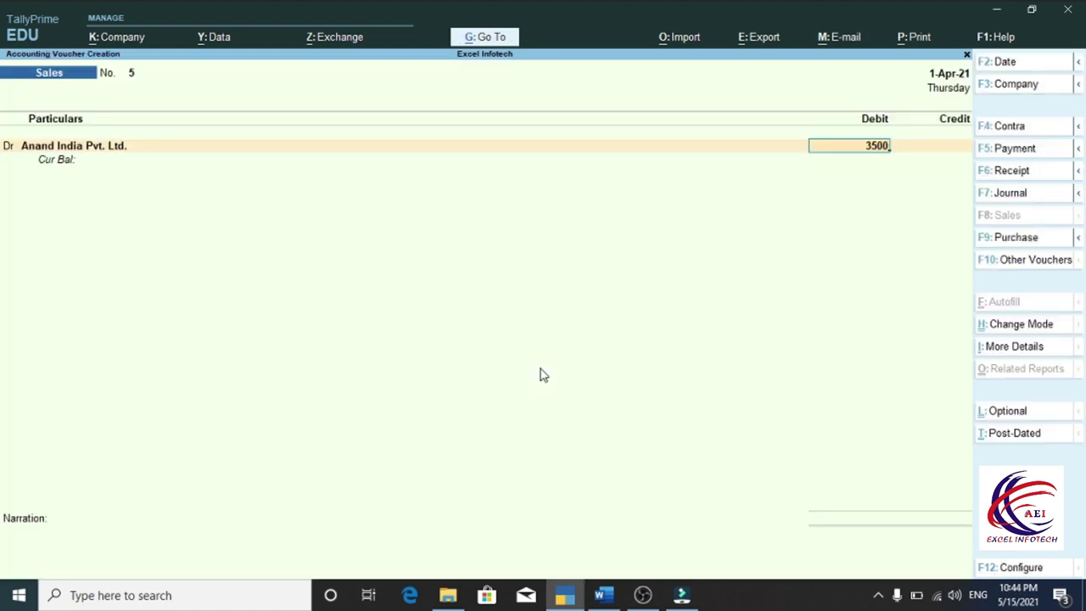
{"action": "key", "text": "Return"}
{"action": "key", "text": "Return"}
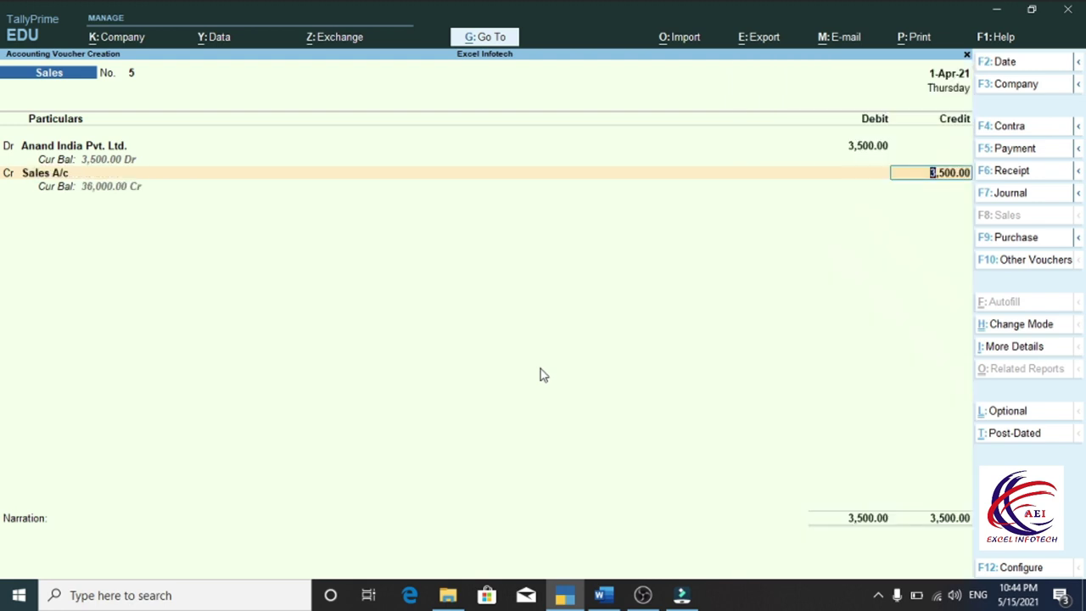
{"action": "key", "text": "Return"}
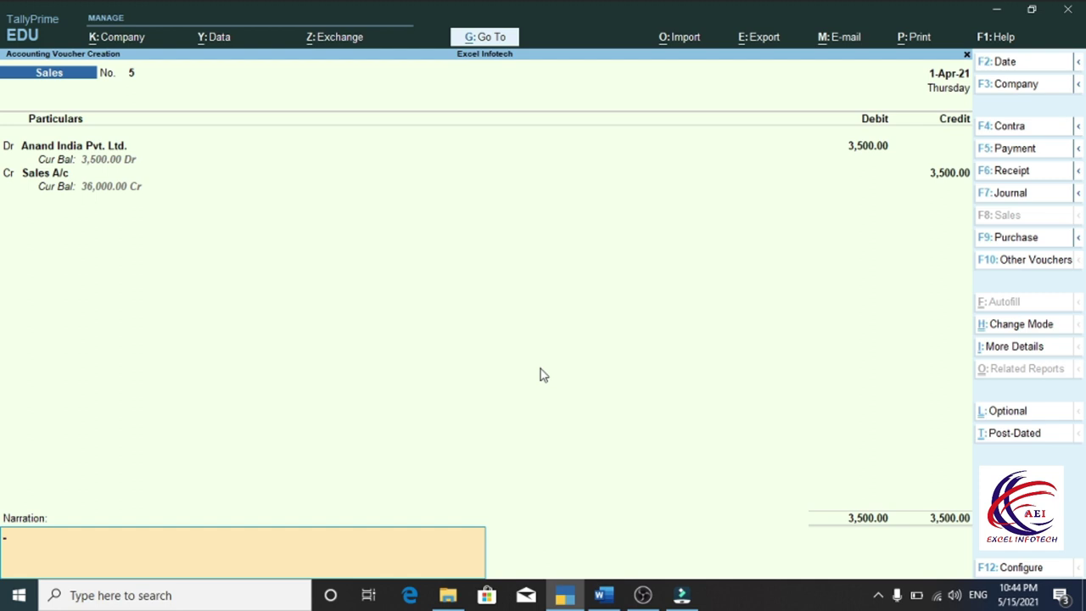
{"action": "key", "text": "Return"}
{"action": "key", "text": "Return"}
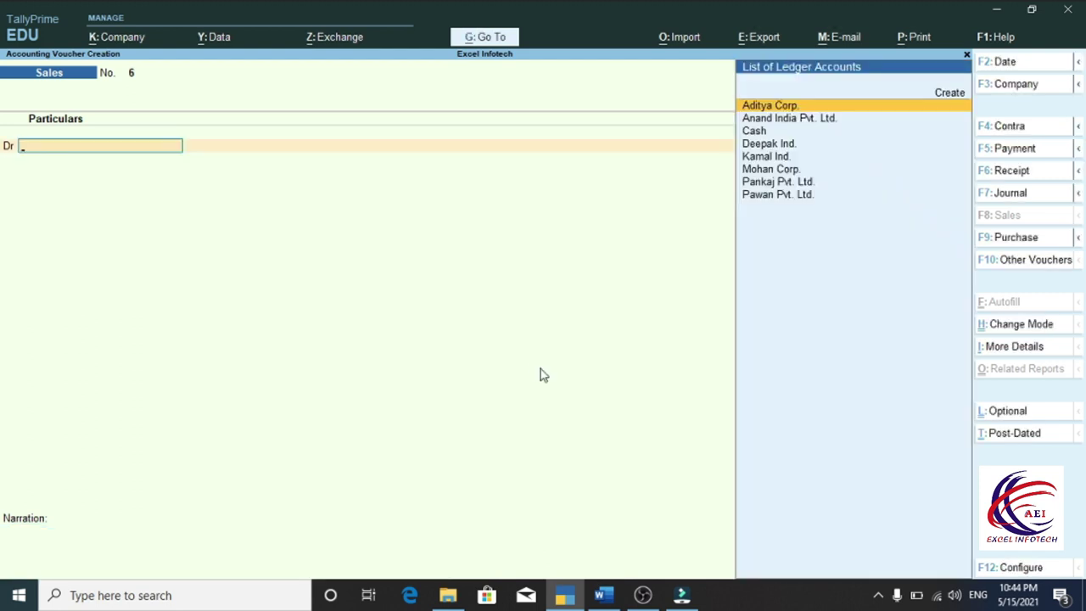
{"action": "key", "text": "Escape"}
{"action": "key", "text": "Return"}
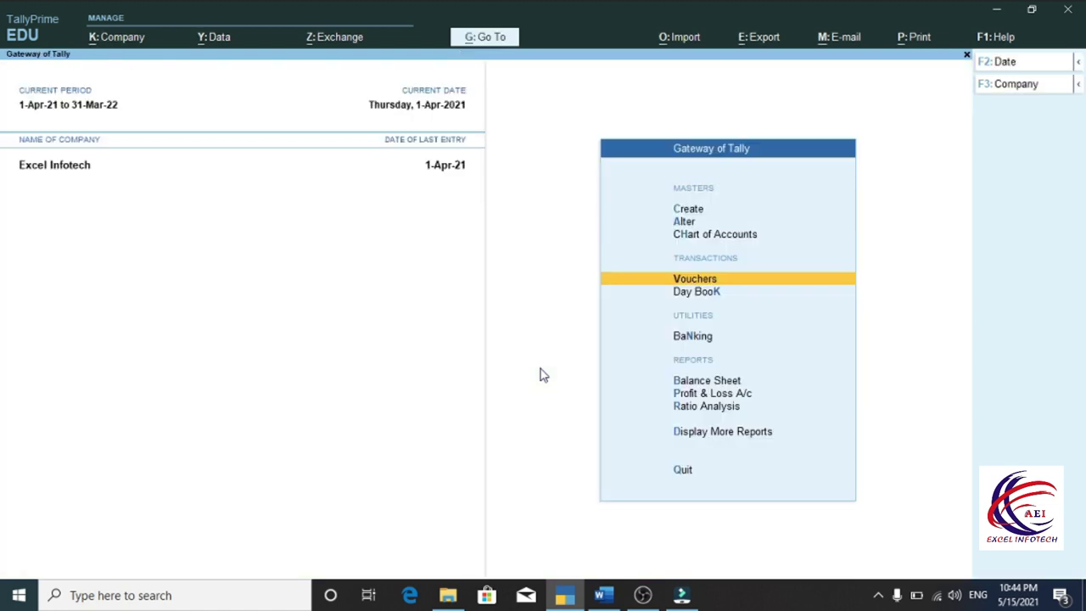
{"action": "left_click", "coordinate": [692, 294]}
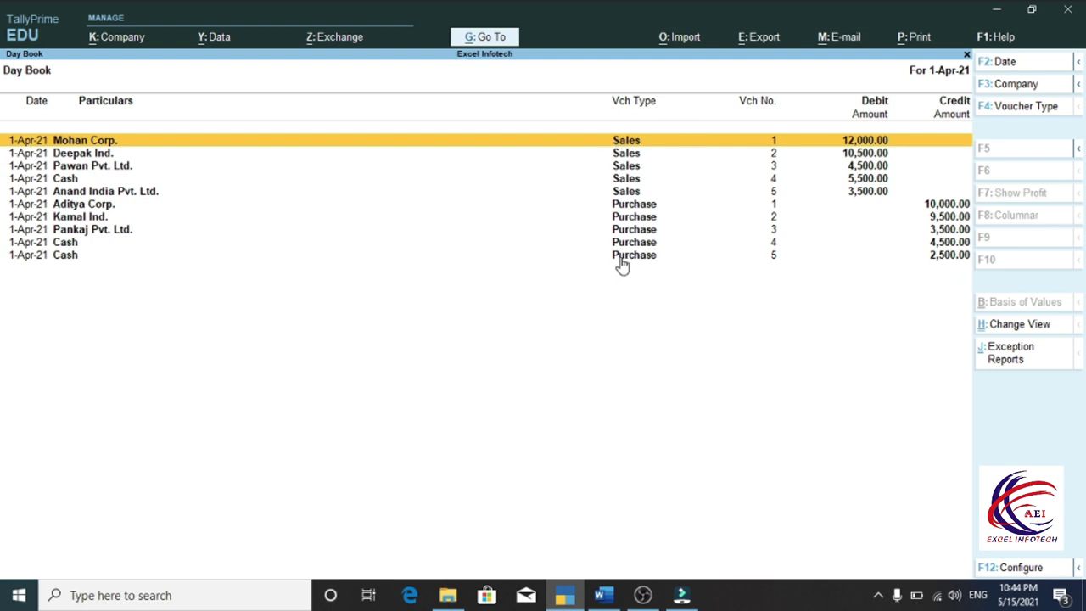
{"action": "key", "text": "Escape"}
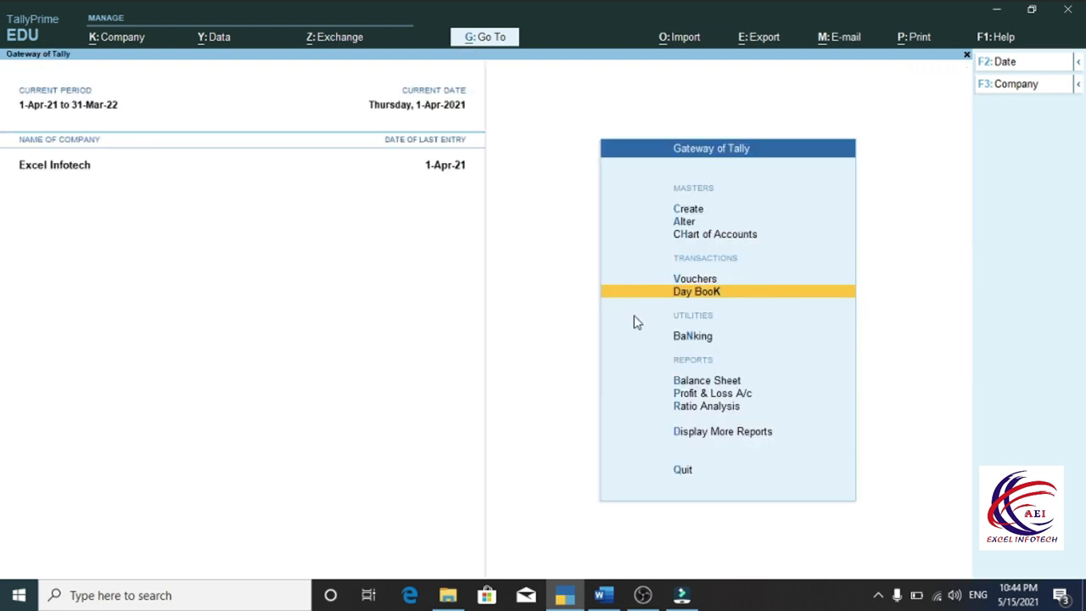
Open the Profit & Loss A/c and review the Sales Accounts and Gross Profit rows
{"action": "left_click", "coordinate": [694, 394]}
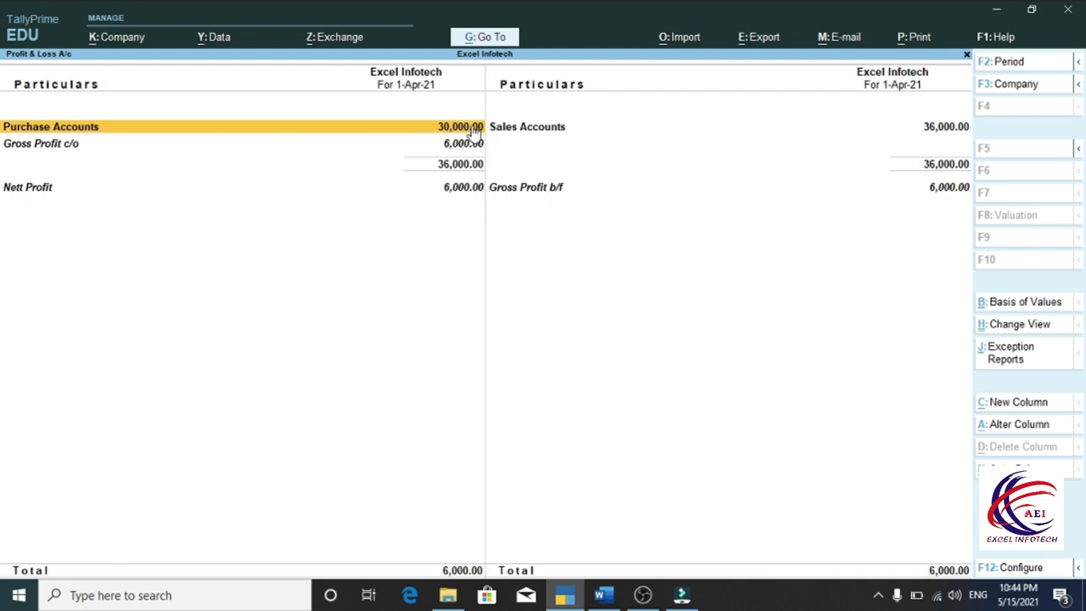
{"action": "left_click", "coordinate": [534, 129]}
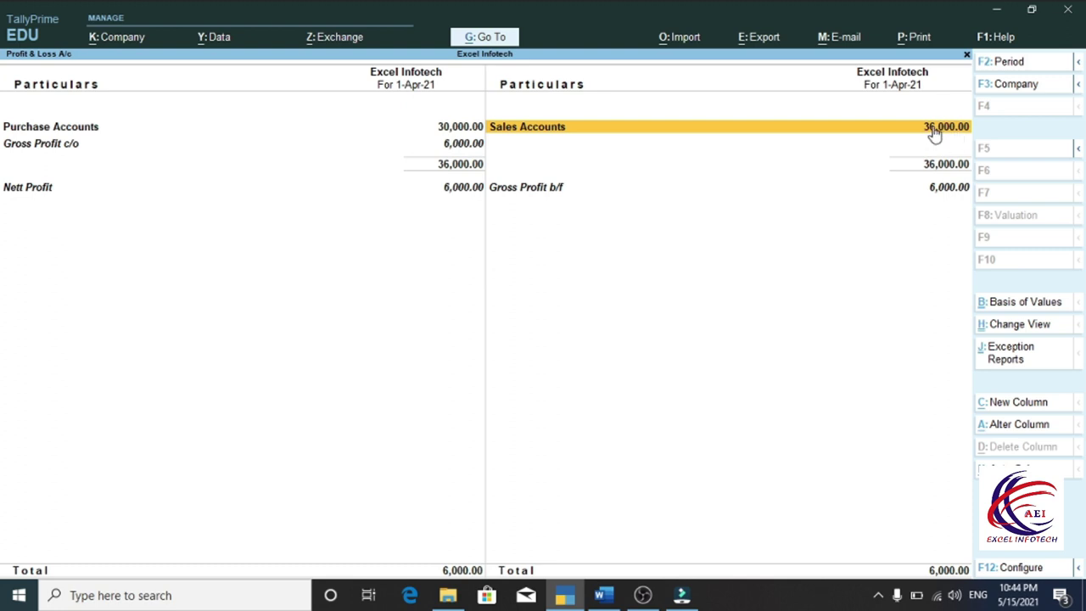
{"action": "left_click", "coordinate": [455, 145]}
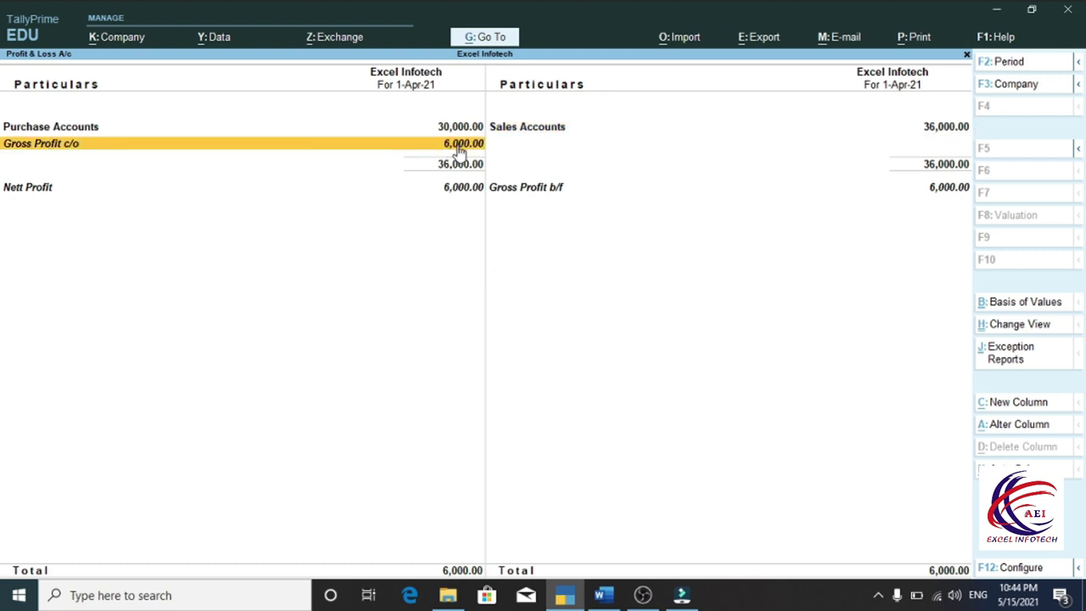
{"action": "key", "text": "Right"}
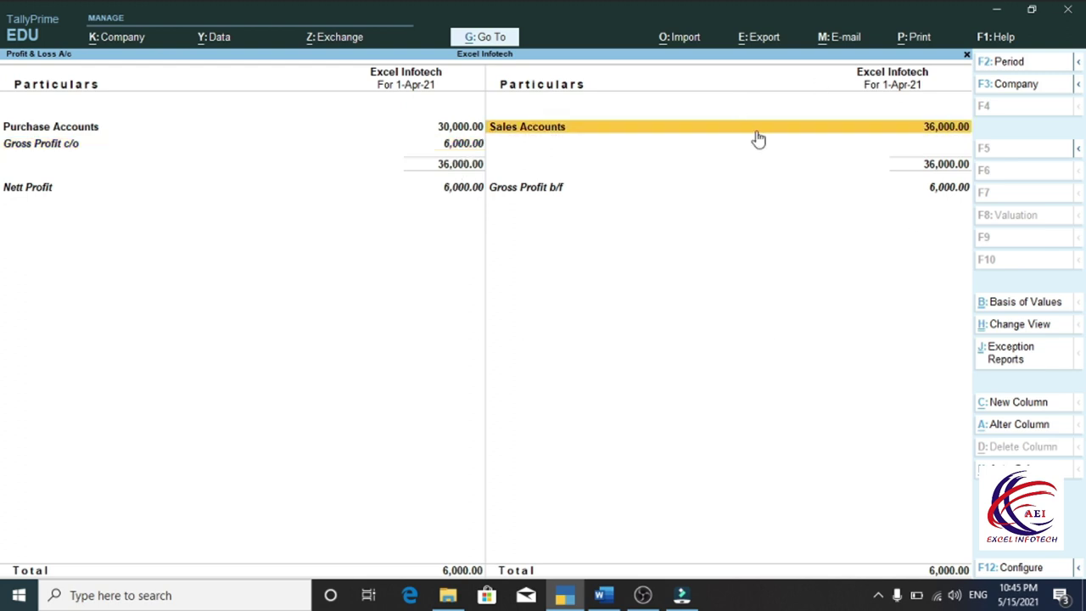
Drill from Sales Accounts into April's Sales A/c vouchers and review the five entries
{"action": "double_click", "coordinate": [543, 129]}
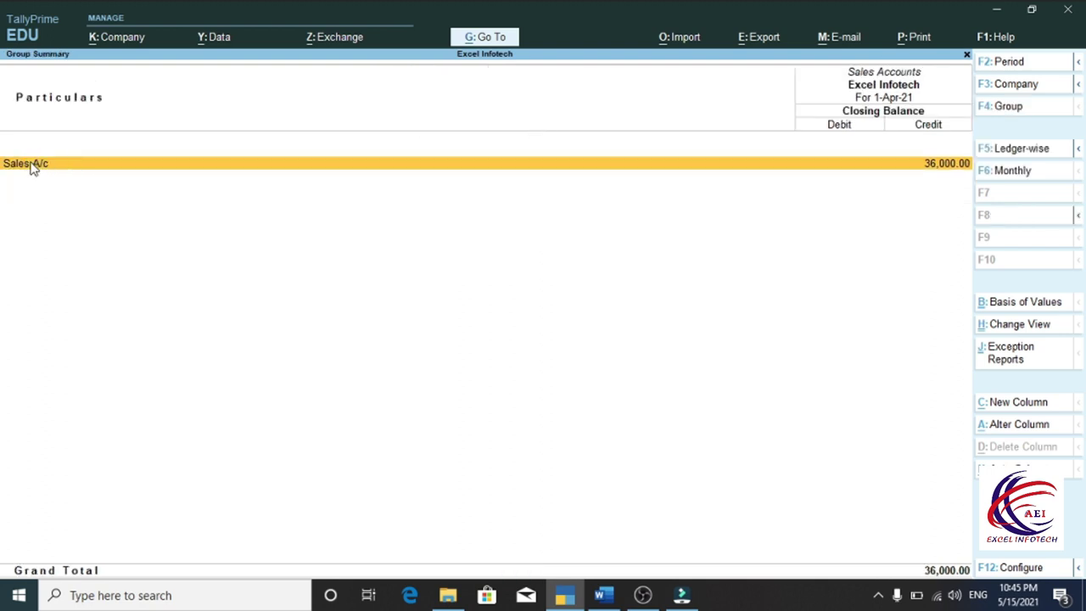
{"action": "double_click", "coordinate": [32, 167]}
{"action": "double_click", "coordinate": [13, 178]}
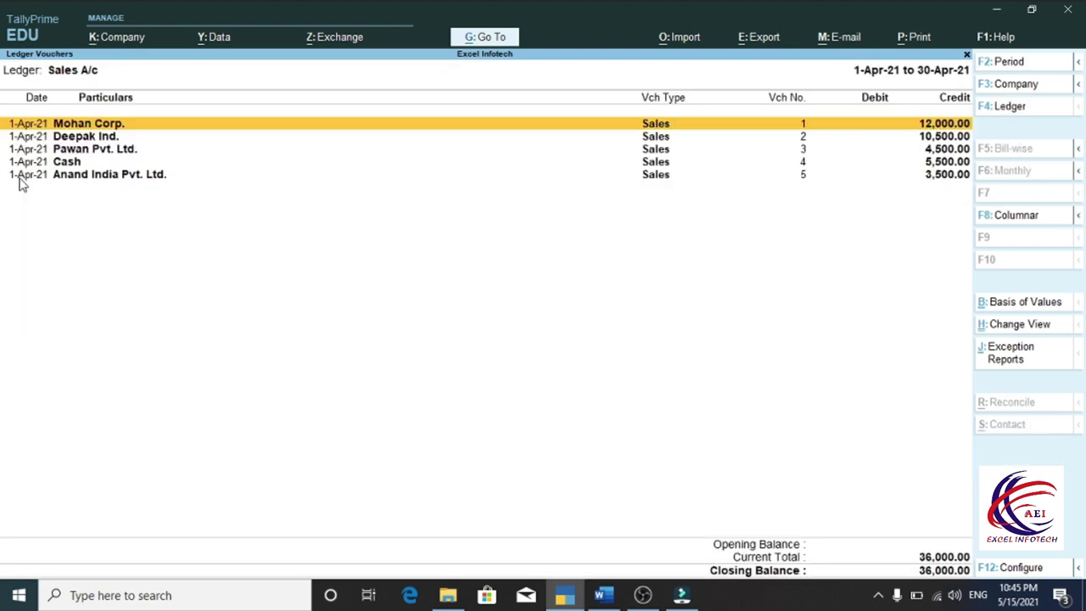
{"action": "key", "text": "Down"}
{"action": "key", "text": "Down"}
{"action": "key", "text": "Down"}
{"action": "key", "text": "Down"}
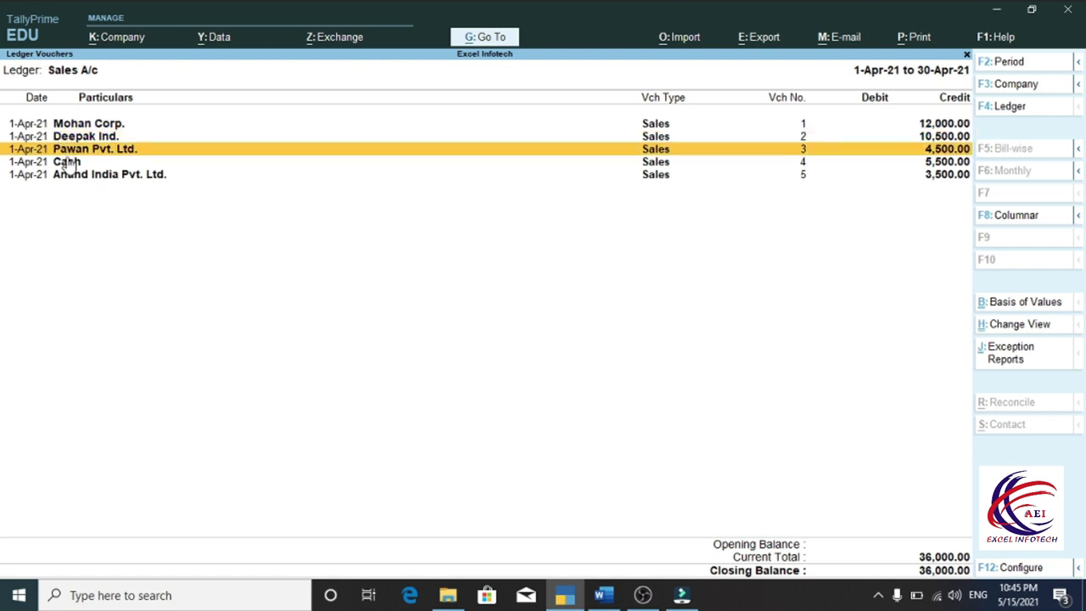
{"action": "key", "text": "Up"}
{"action": "key", "text": "Up"}
{"action": "key", "text": "Up"}
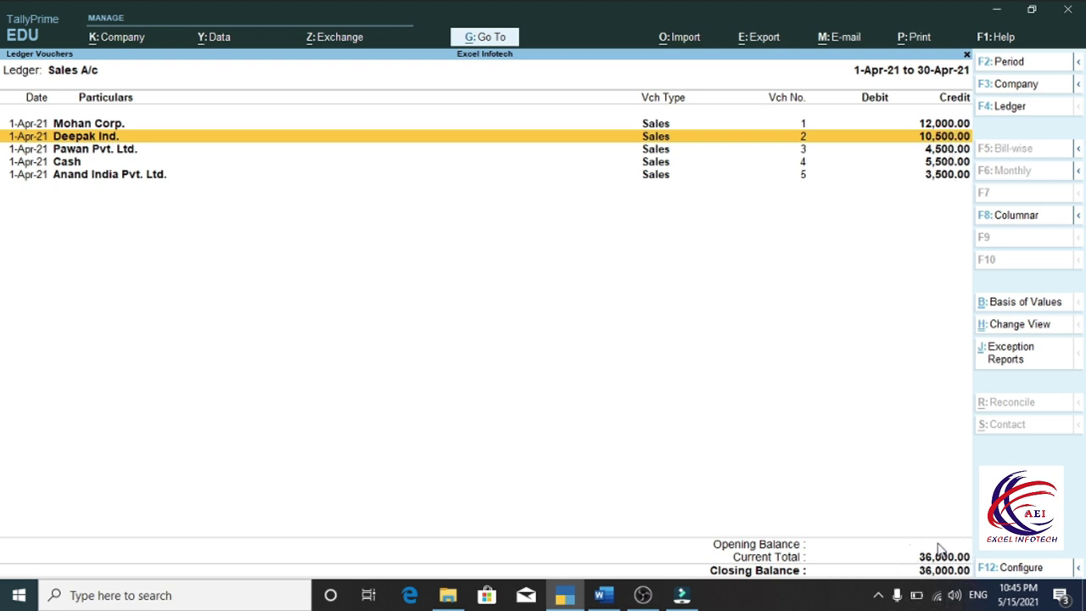
{"action": "key", "text": "Escape"}
{"action": "key", "text": "Escape"}
{"action": "key", "text": "Escape"}
{"action": "key", "text": "Escape"}
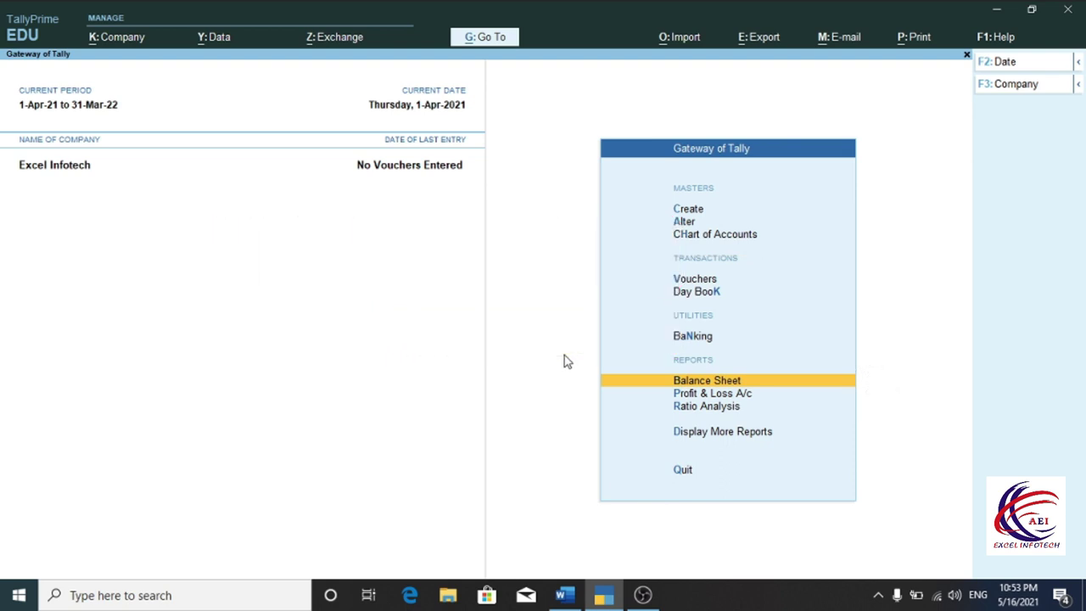
{"action": "left_click", "coordinate": [566, 597]}
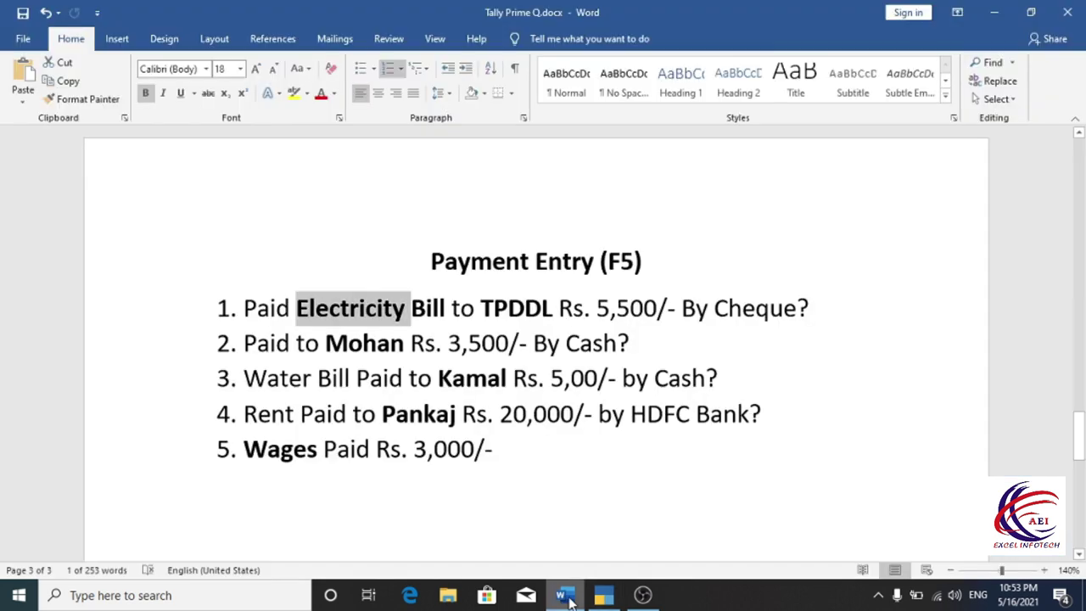
{"action": "left_click", "coordinate": [269, 274]}
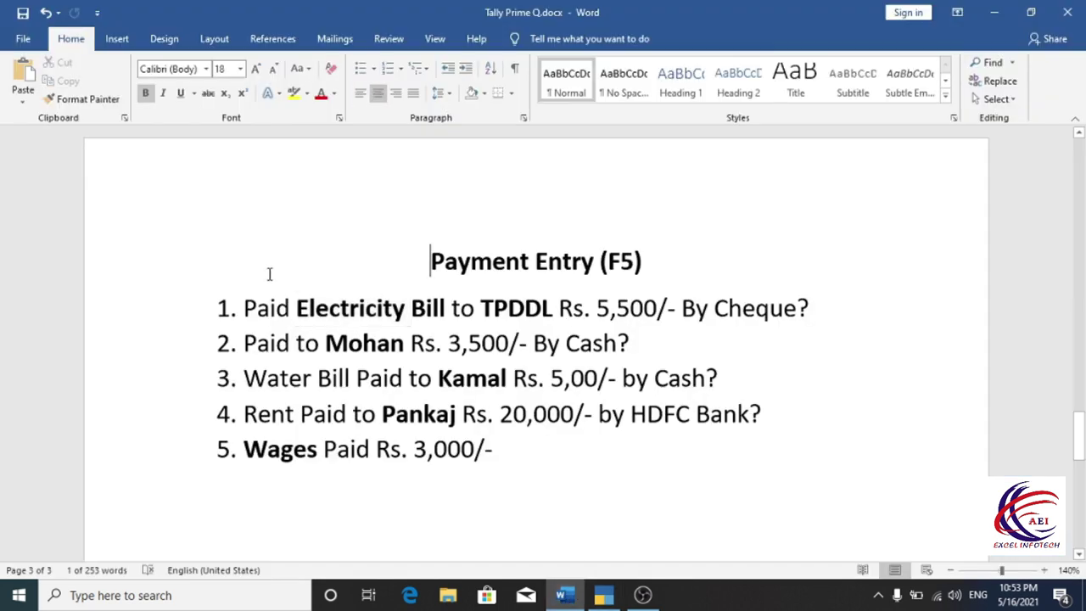
{"action": "left_click_drag", "start_coordinate": [242, 310], "coordinate": [438, 315]}
{"action": "double_click", "coordinate": [432, 310]}
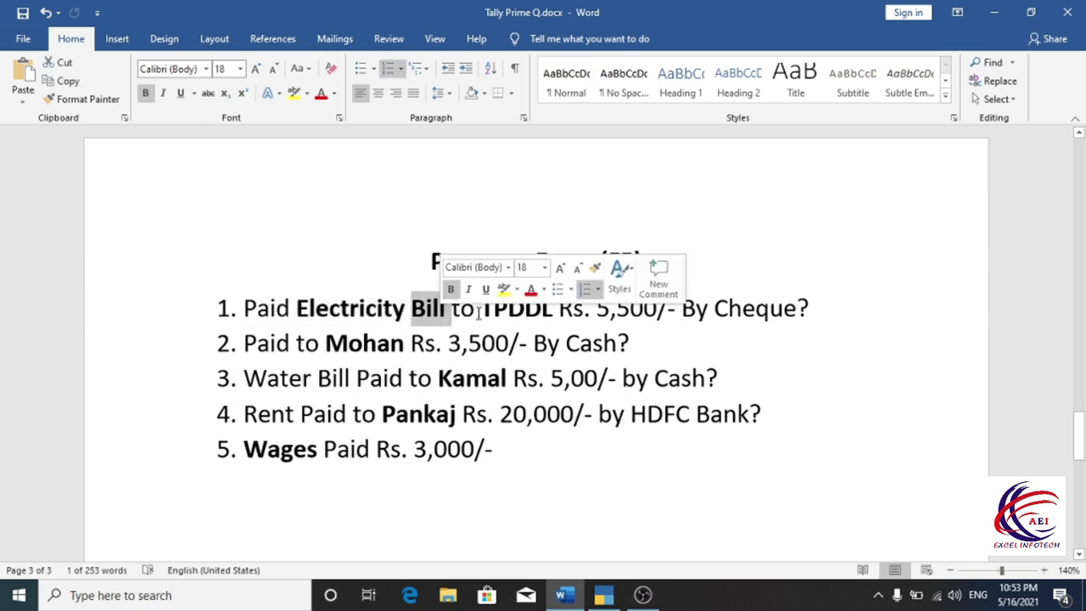
{"action": "double_click", "coordinate": [513, 309]}
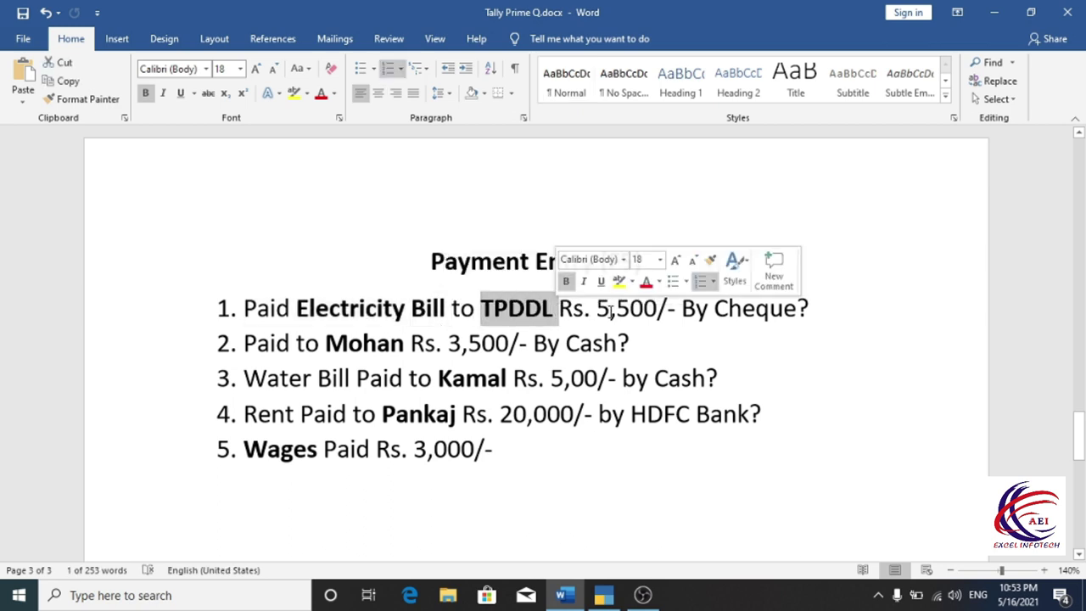
{"action": "left_click", "coordinate": [770, 309]}
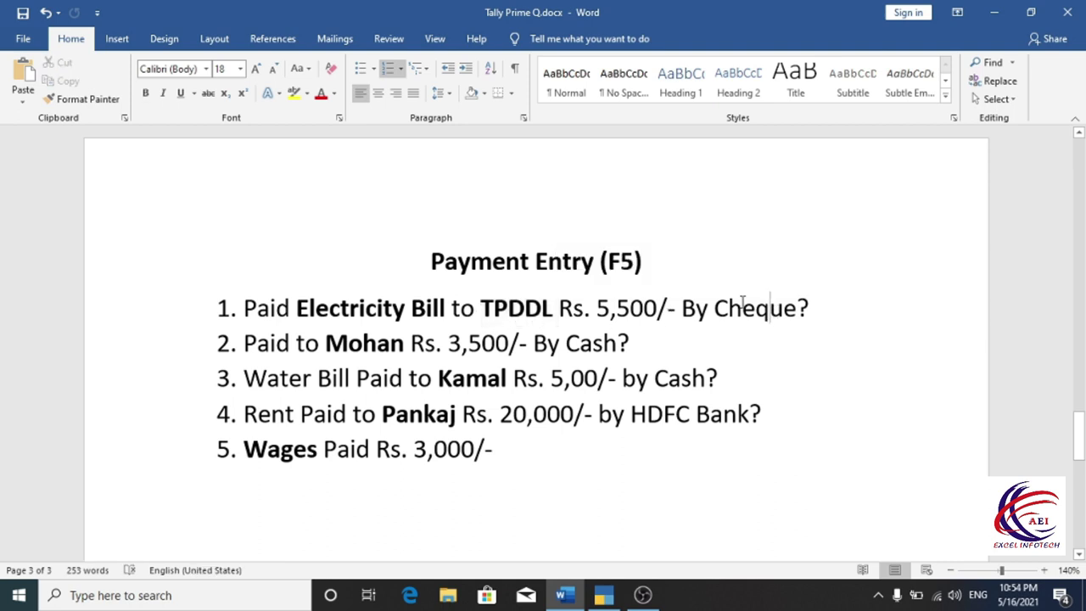
{"action": "double_click", "coordinate": [748, 311]}
{"action": "triple_click", "coordinate": [384, 309]}
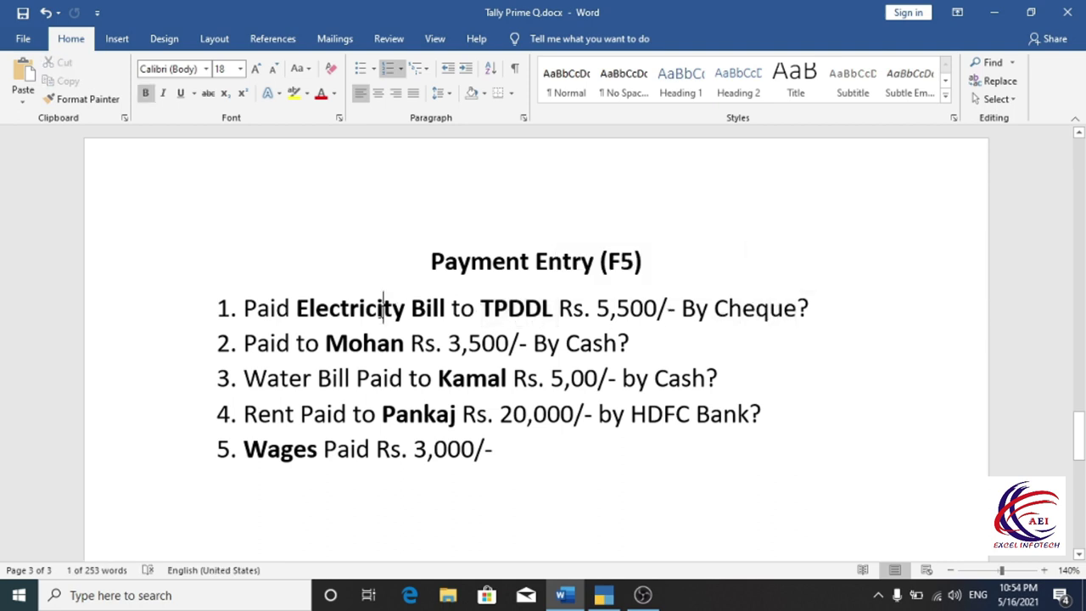
{"action": "left_click", "coordinate": [508, 310]}
{"action": "left_click_drag", "start_coordinate": [480, 310], "coordinate": [554, 310]}
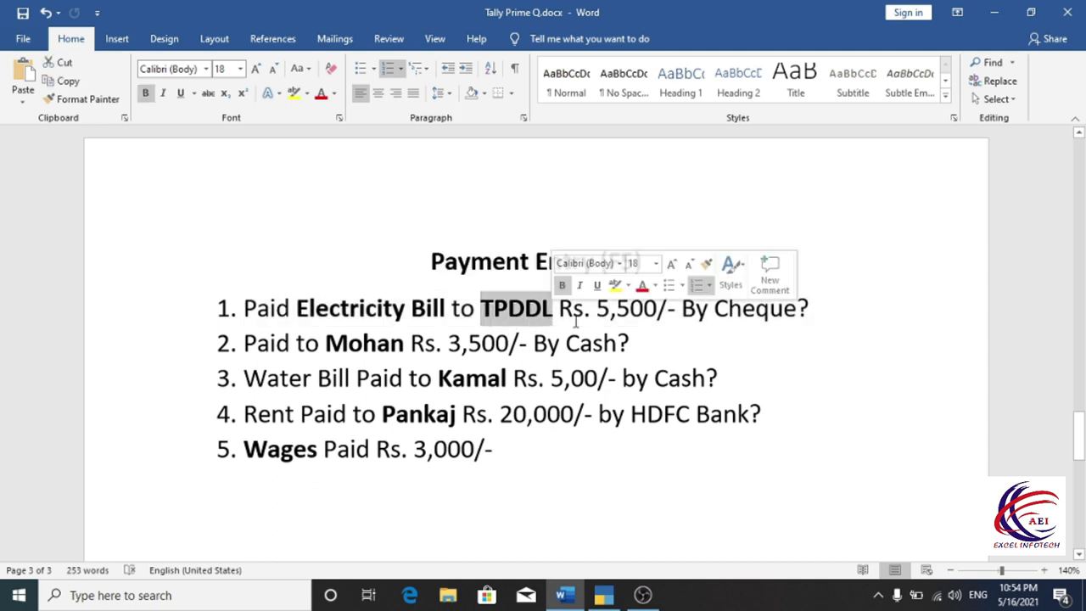
{"action": "left_click", "coordinate": [609, 310]}
{"action": "double_click", "coordinate": [637, 308]}
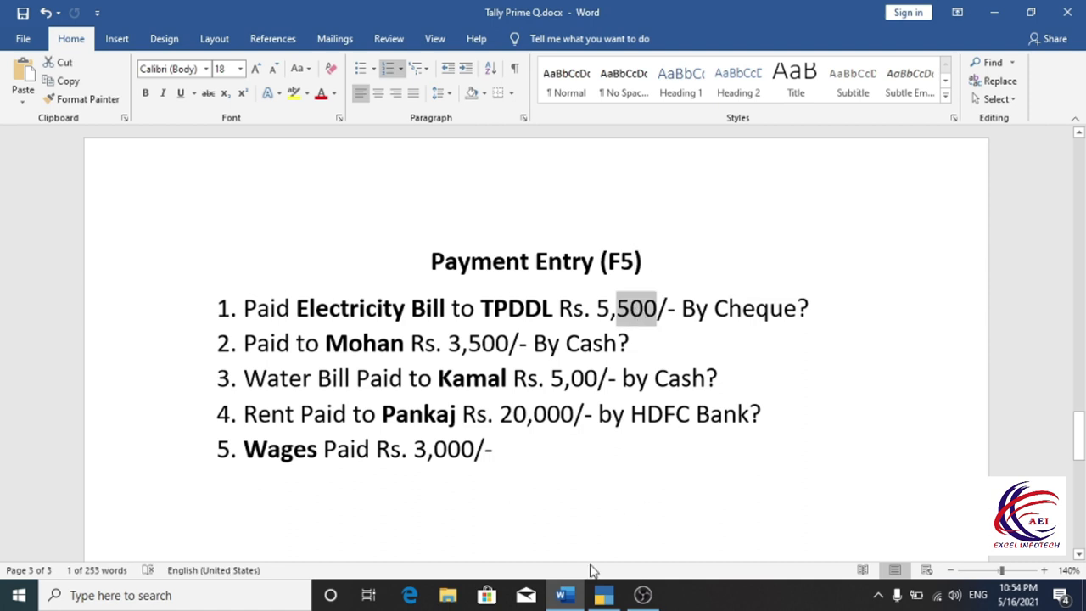
{"action": "left_click", "coordinate": [603, 596]}
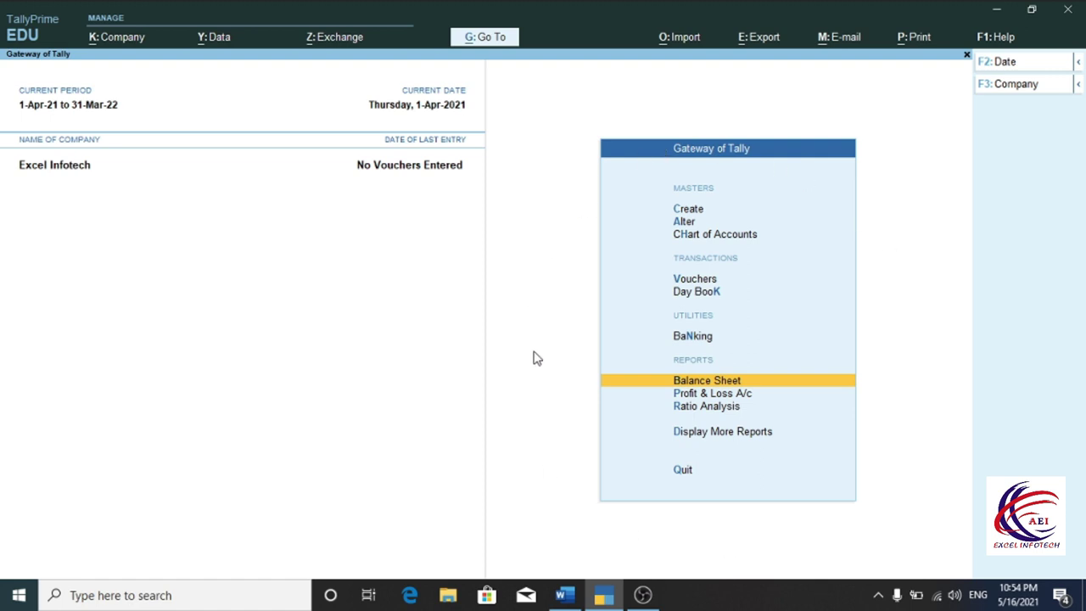
Check the Balance Sheet, then open the Cash ledger for alteration
{"action": "left_click", "coordinate": [728, 380]}
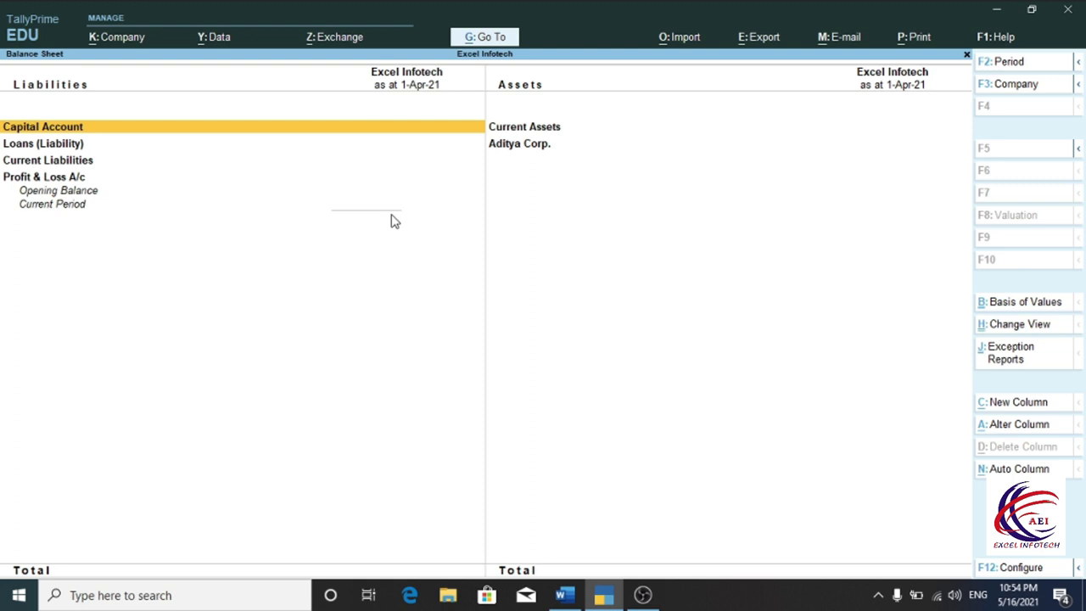
{"action": "key", "text": "Escape"}
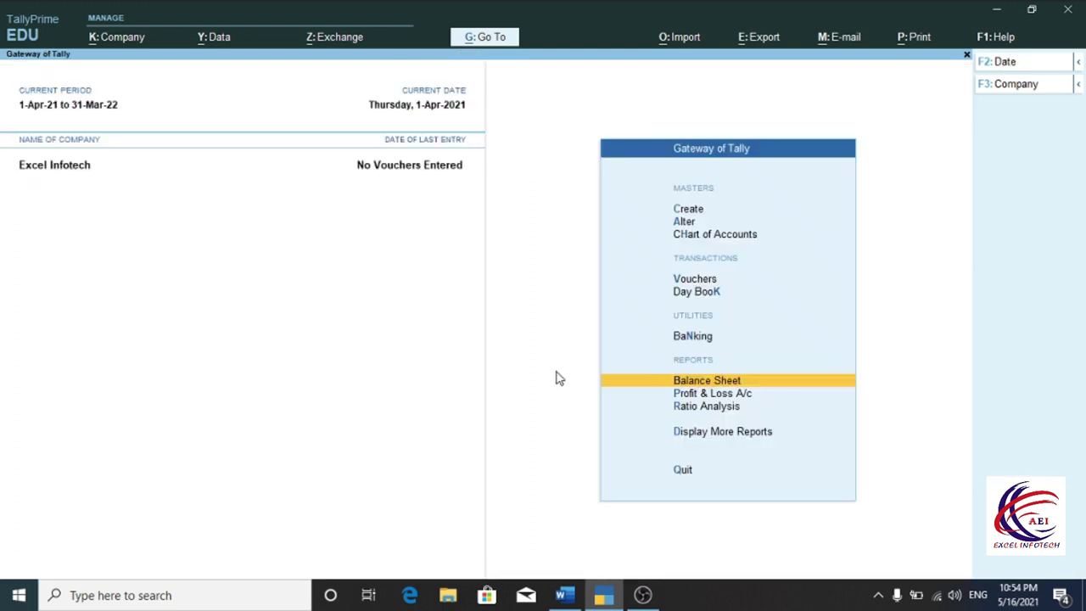
{"action": "left_click", "coordinate": [682, 222]}
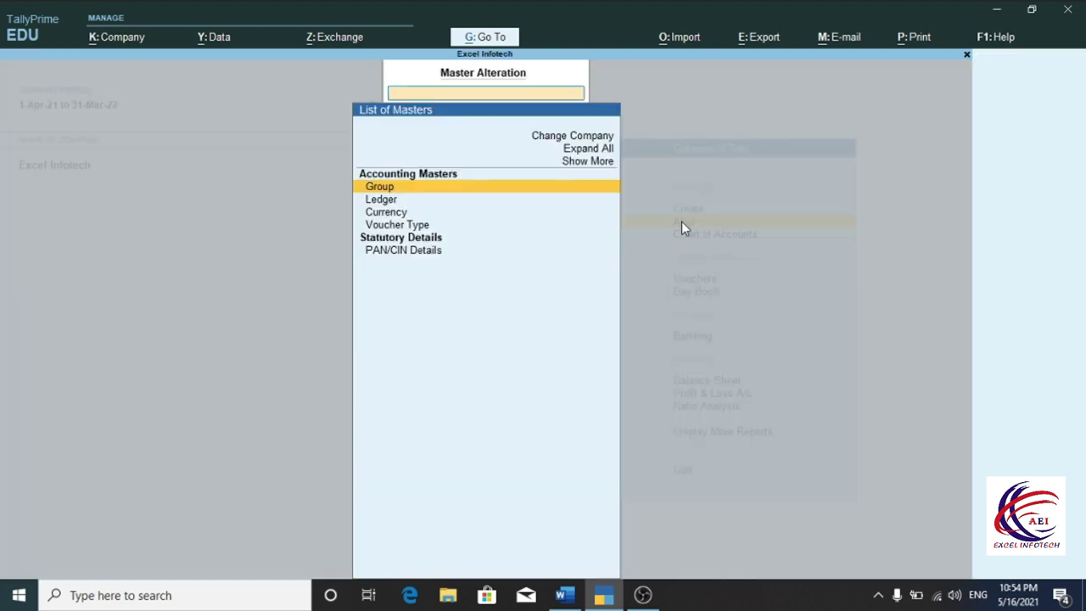
{"action": "left_click", "coordinate": [379, 200]}
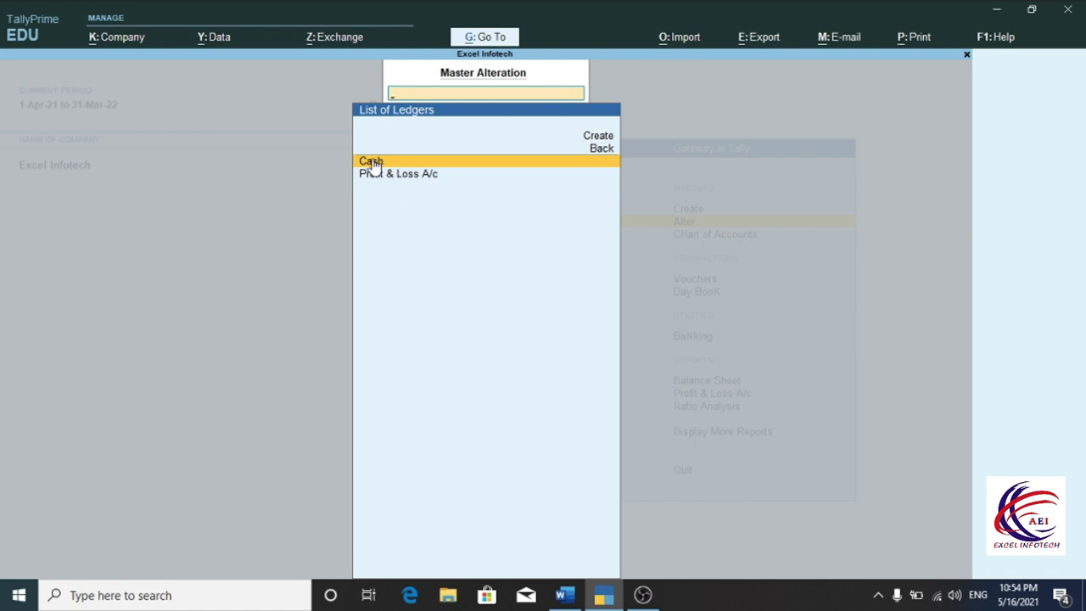
{"action": "left_click", "coordinate": [370, 162]}
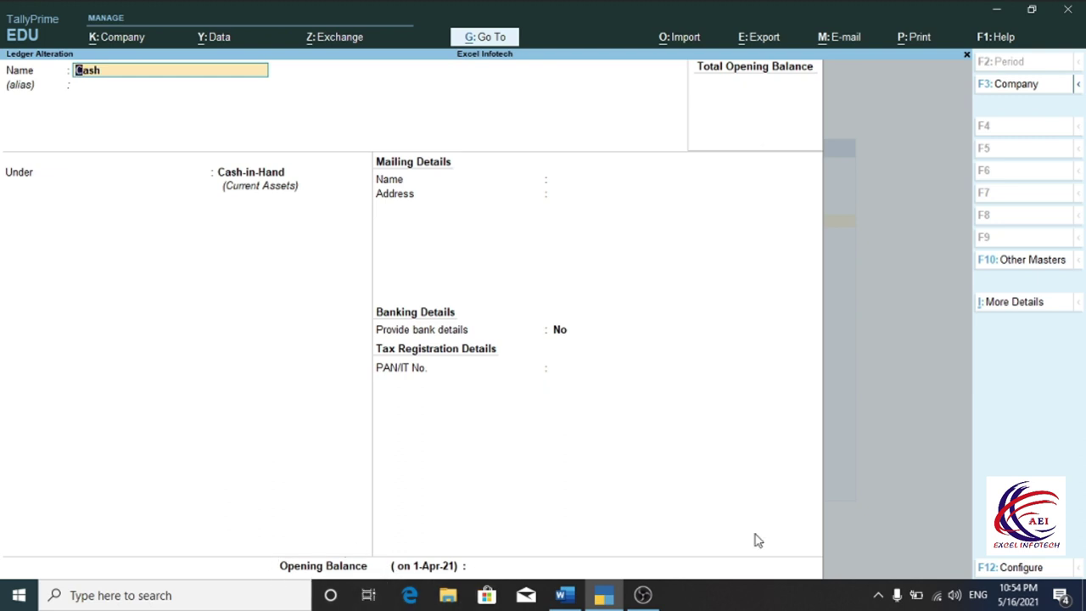
Enter a 50,000.00 Dr opening balance for Cash and save the ledger
{"action": "key", "text": "Return"}
{"action": "key", "text": "Return"}
{"action": "key", "text": "Return"}
{"action": "key", "text": "Return"}
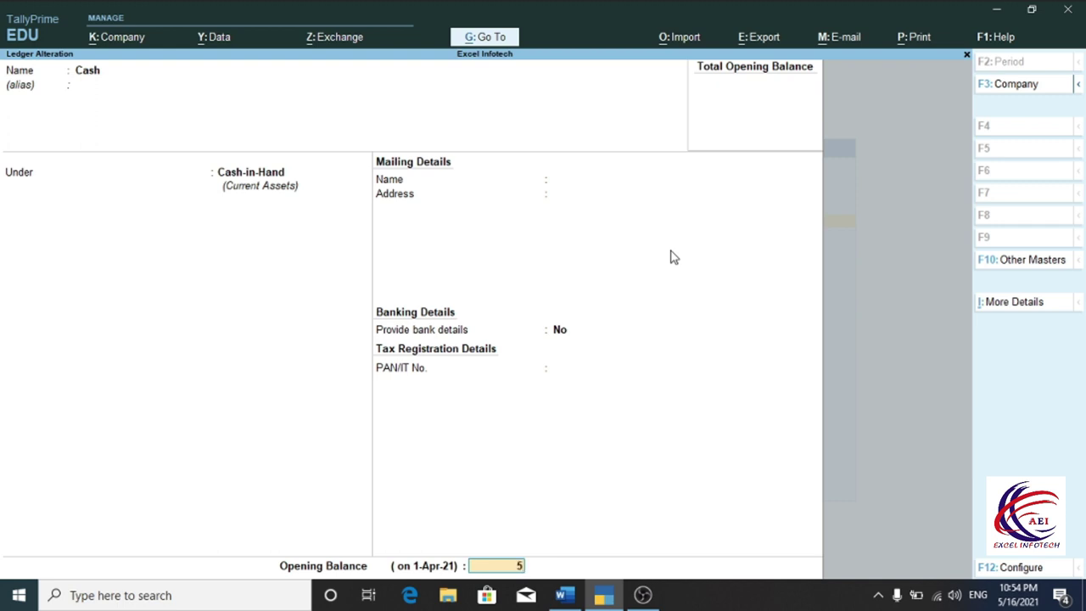
{"action": "type", "text": "5000"}
{"action": "key", "text": "Return"}
{"action": "key", "text": "Return"}
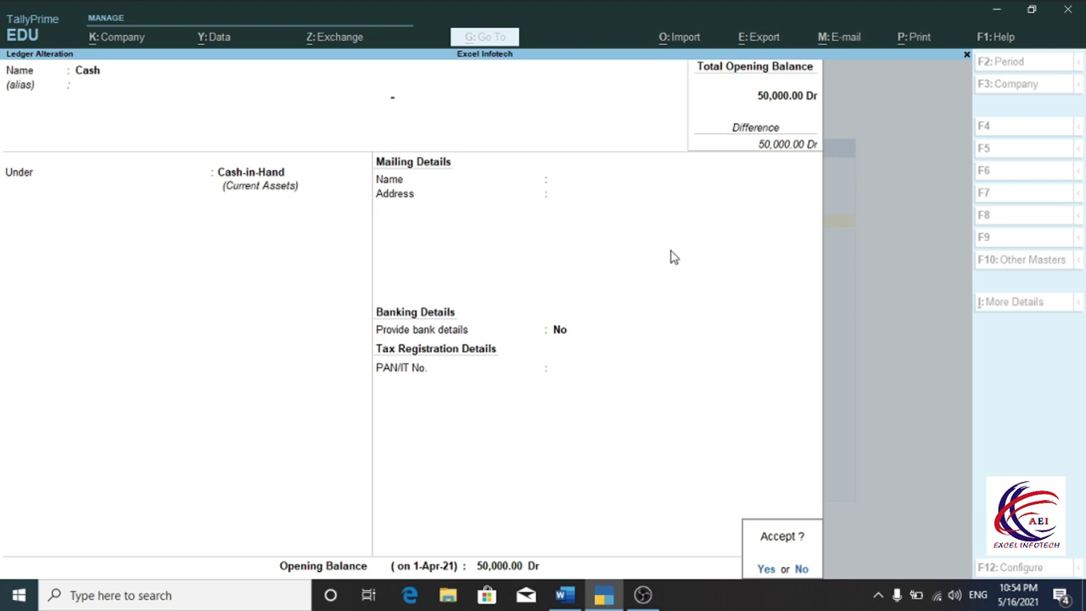
{"action": "key", "text": "Return"}
{"action": "key", "text": "Escape"}
{"action": "key", "text": "Escape"}
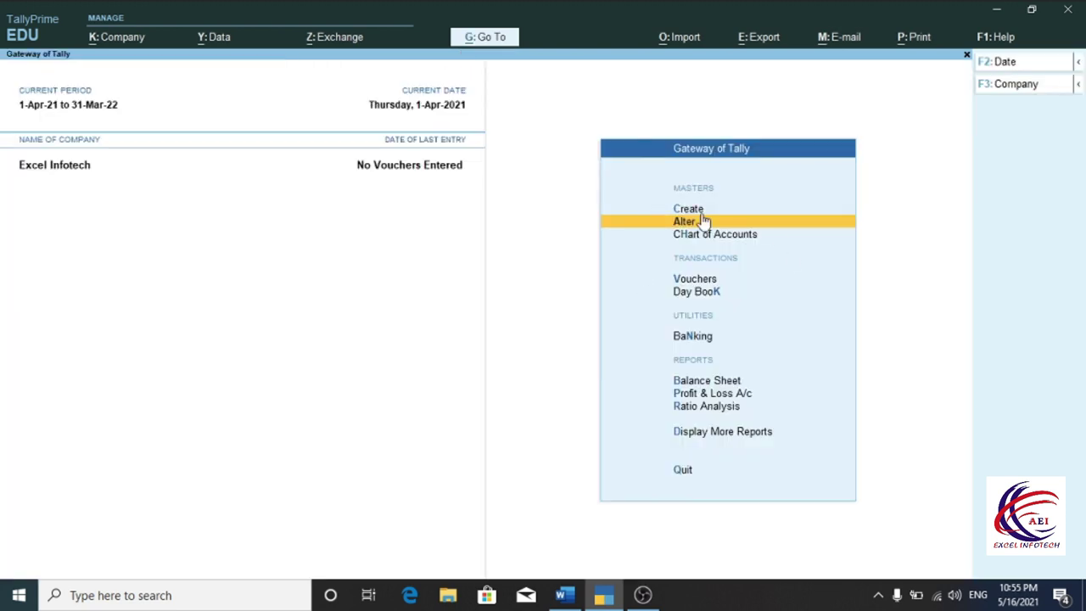
{"action": "key", "text": "alt+Tab"}
{"action": "key", "text": "alt+Tab"}
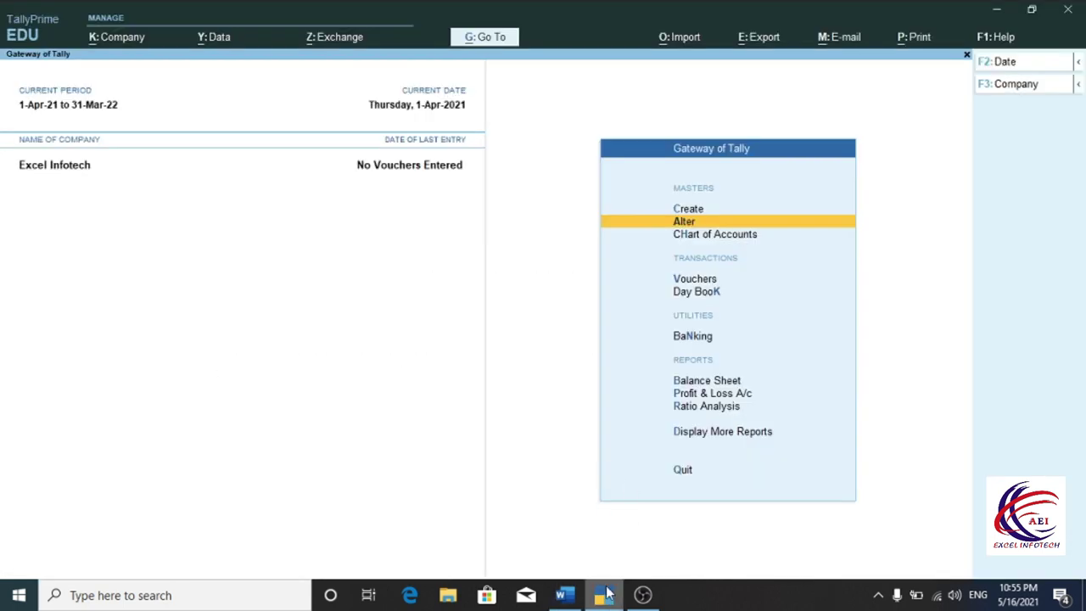
{"action": "left_click", "coordinate": [607, 595]}
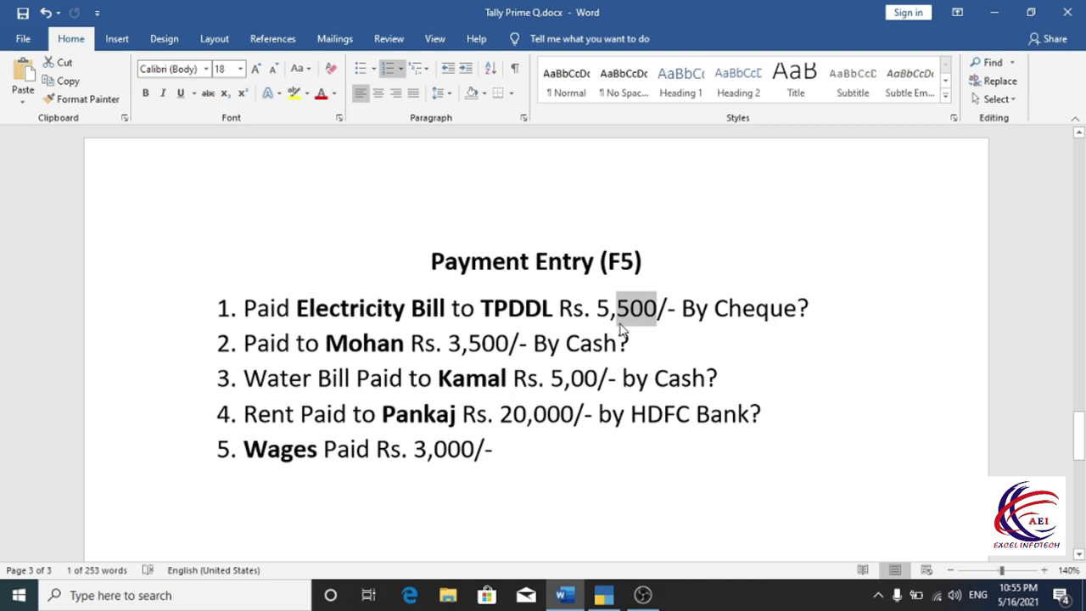
{"action": "left_click_drag", "start_coordinate": [715, 310], "coordinate": [788, 315]}
{"action": "right_click", "coordinate": [788, 315]}
{"action": "left_click", "coordinate": [750, 367]}
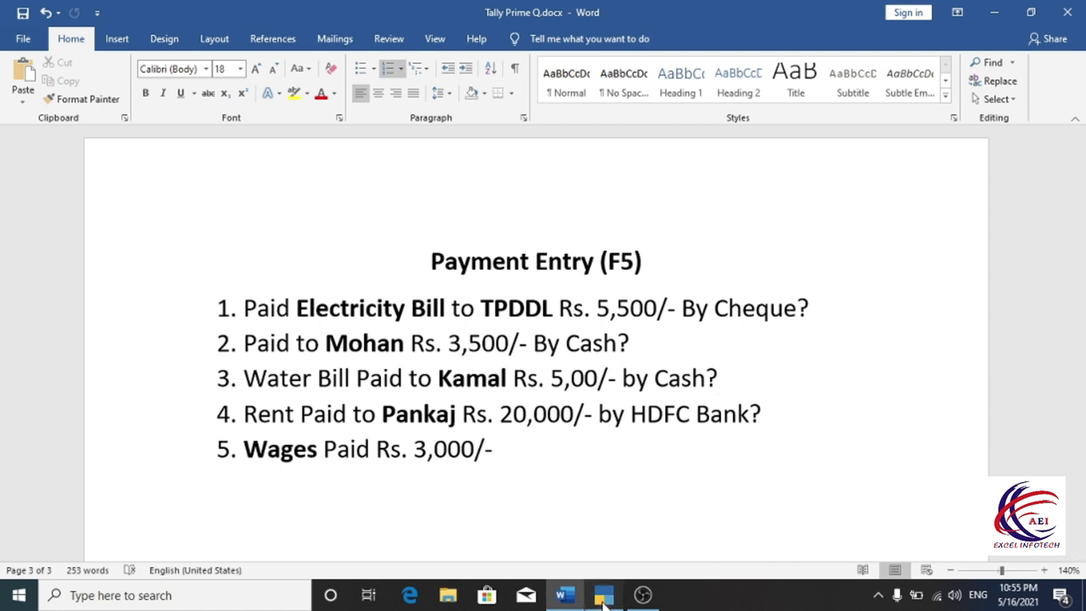
{"action": "left_click", "coordinate": [603, 595]}
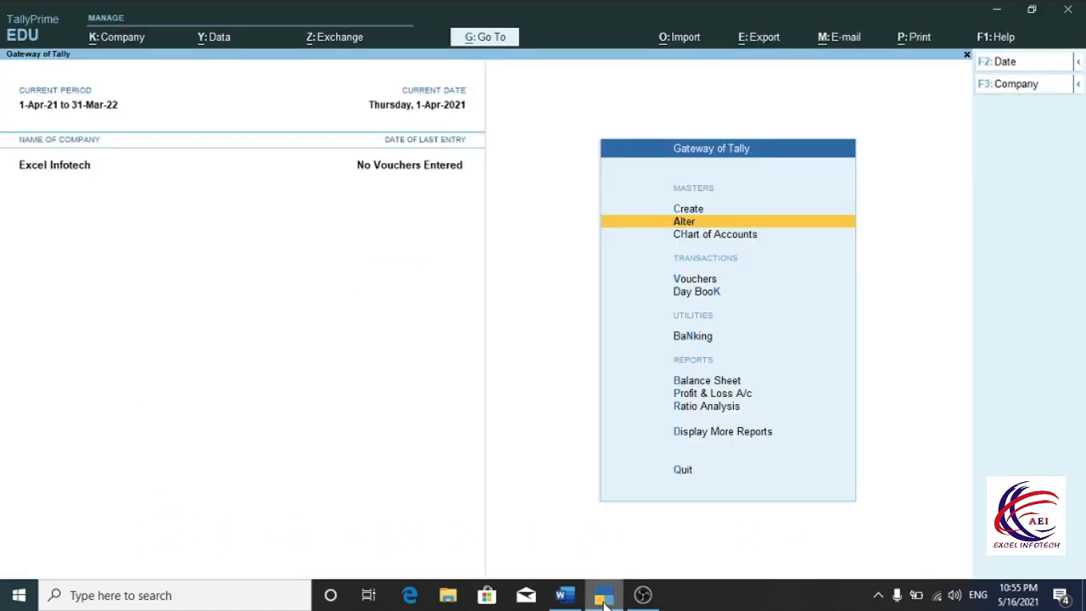
From a Contra voucher, start a new ledger named HDFC Bank under Bank Accounts
{"action": "left_click", "coordinate": [697, 283]}
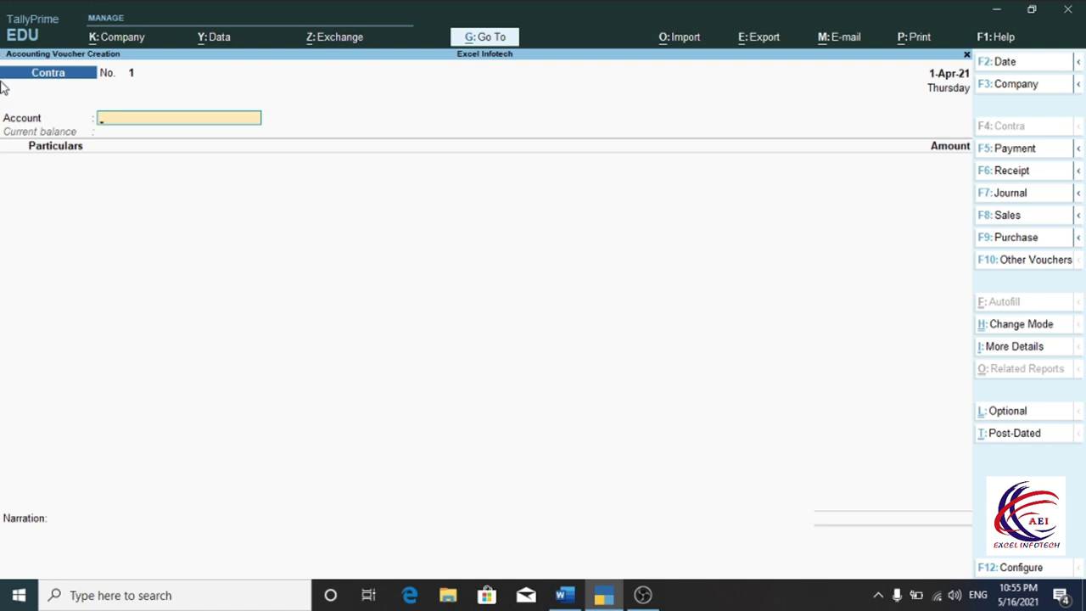
{"action": "key", "text": "F4"}
{"action": "key", "text": "alt+c"}
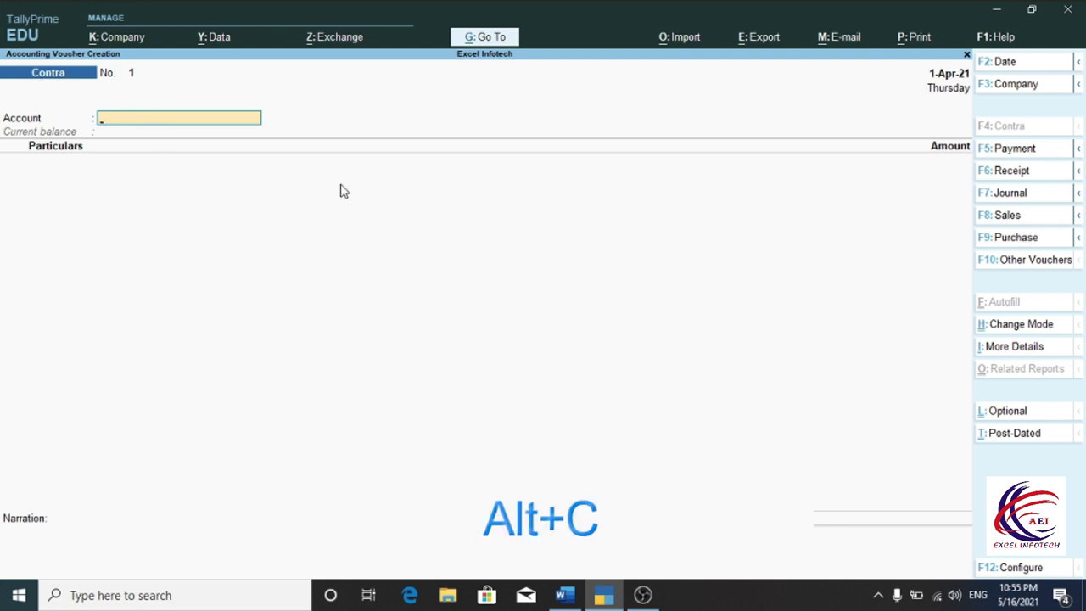
{"action": "key", "text": "alt+c"}
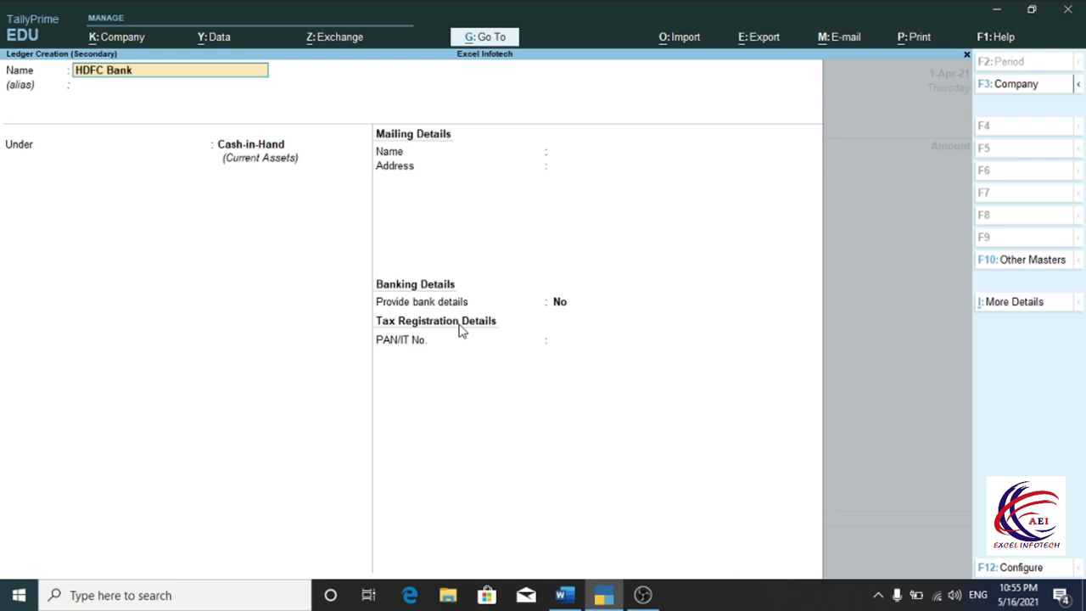
{"action": "key", "text": "Return"}
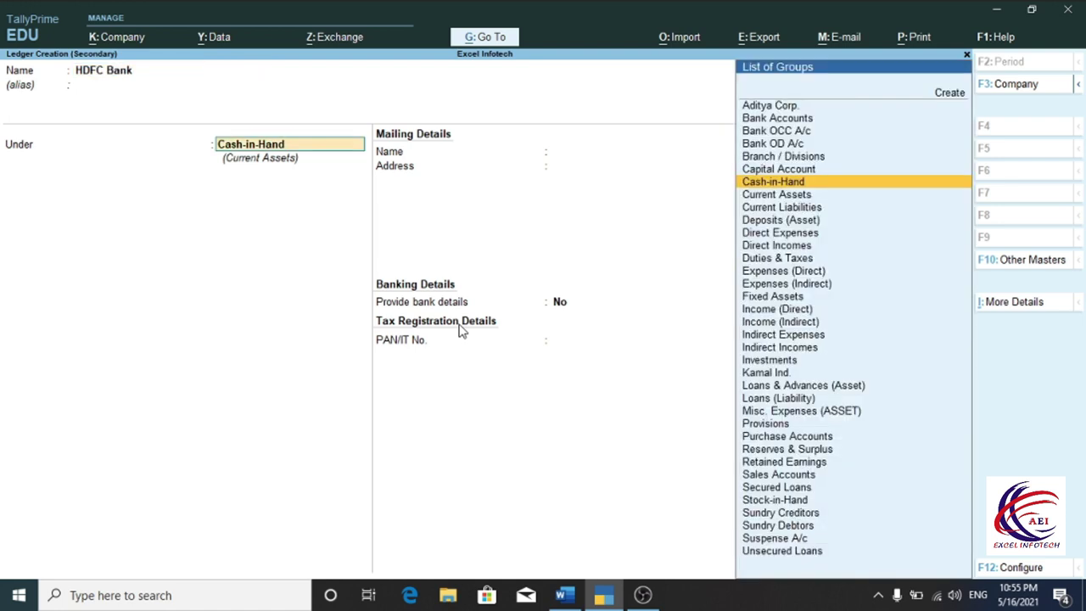
{"action": "type", "text": "B"}
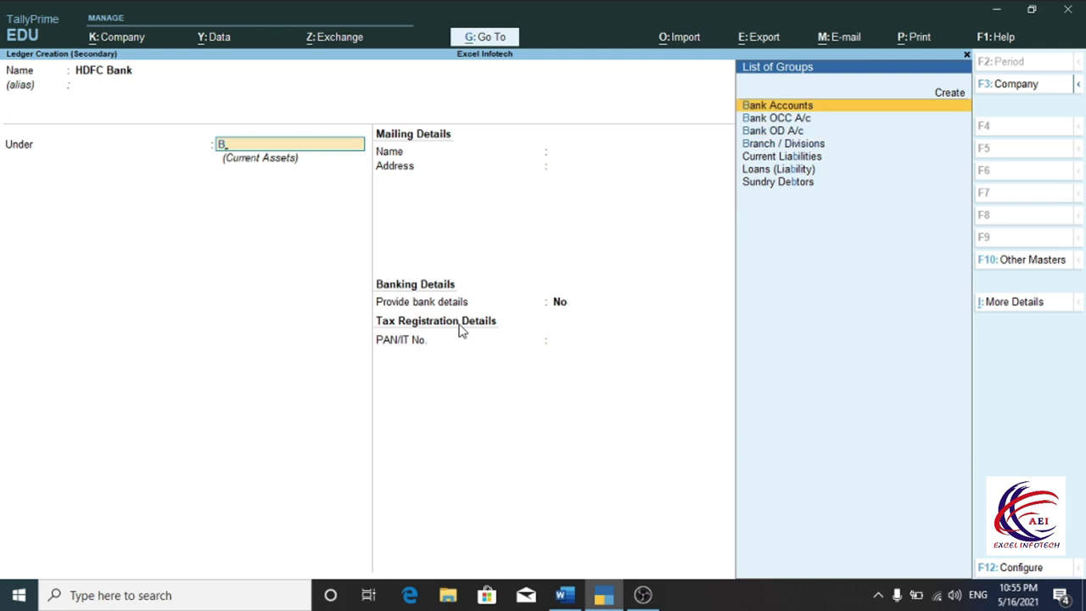
{"action": "key", "text": "Return"}
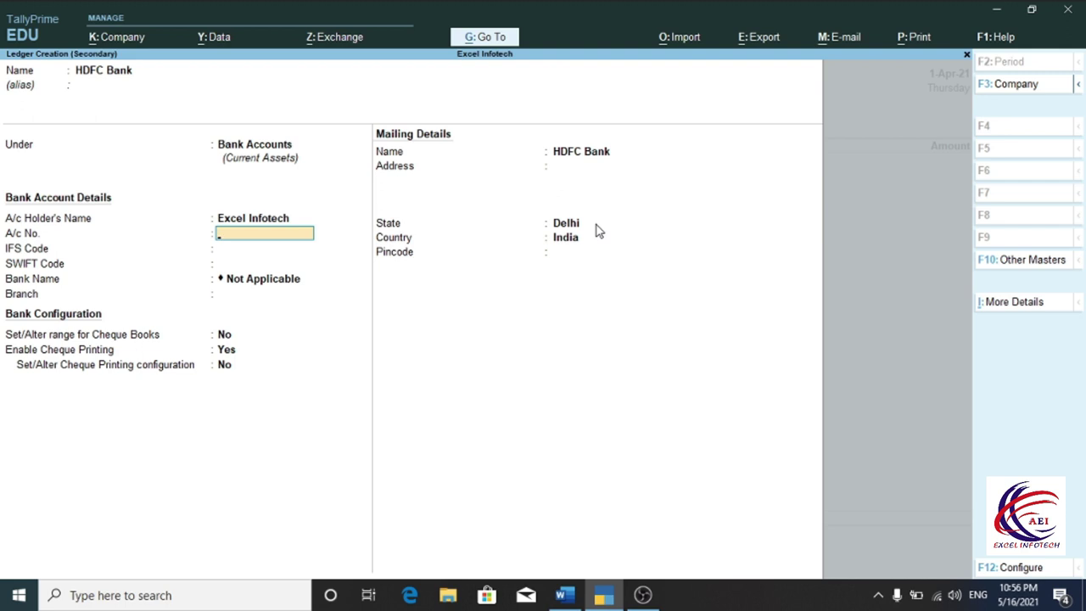
Accept Delhi as the state and save the HDFC Bank ledger, returning to the Contra voucher
{"action": "key", "text": "Return"}
{"action": "key", "text": "Return"}
{"action": "key", "text": "Return"}
{"action": "key", "text": "Return"}
{"action": "key", "text": "Return"}
{"action": "key", "text": "Return"}
{"action": "key", "text": "Return"}
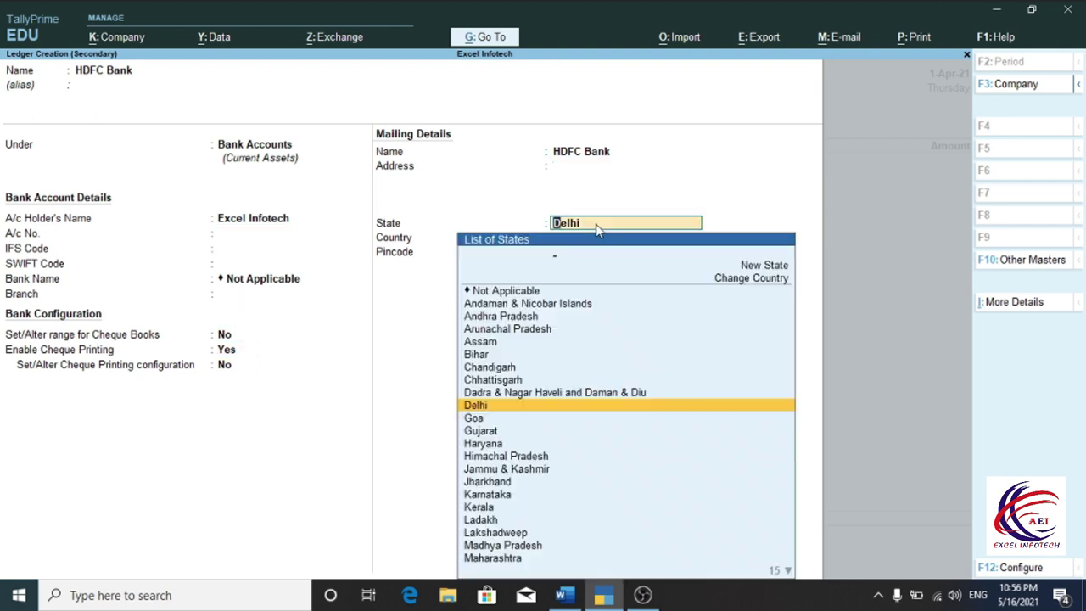
{"action": "key", "text": "Return"}
{"action": "key", "text": "Return"}
{"action": "key", "text": "Return"}
{"action": "key", "text": "y"}
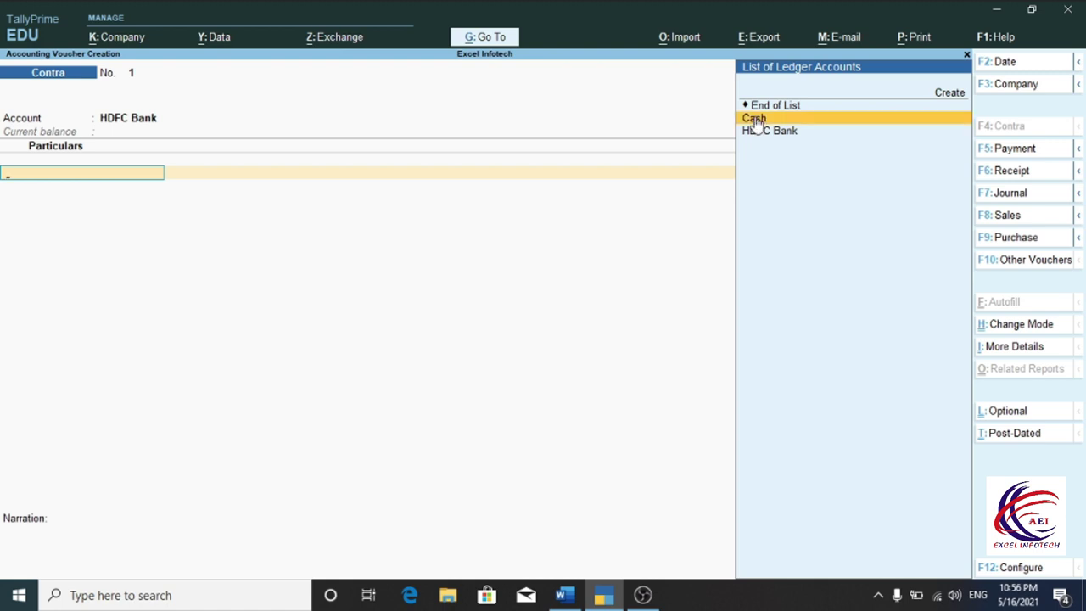
Enter Cash for 25,000 against HDFC Bank and bring up the bank allocation details
{"action": "left_click", "coordinate": [754, 119]}
{"action": "key", "text": "BackSpace"}
{"action": "key", "text": "BackSpace"}
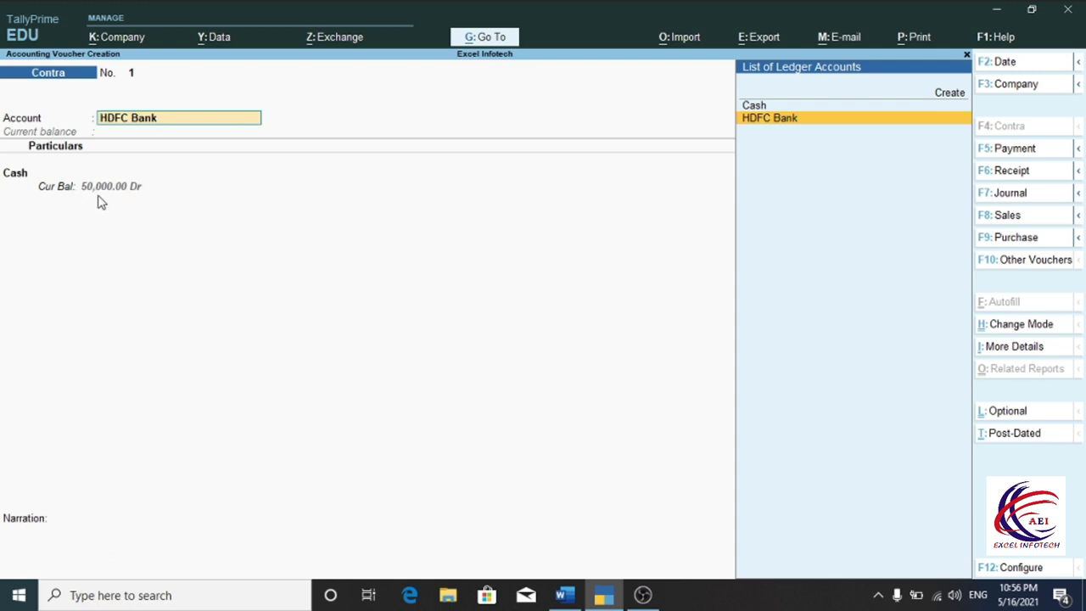
{"action": "key", "text": "Return"}
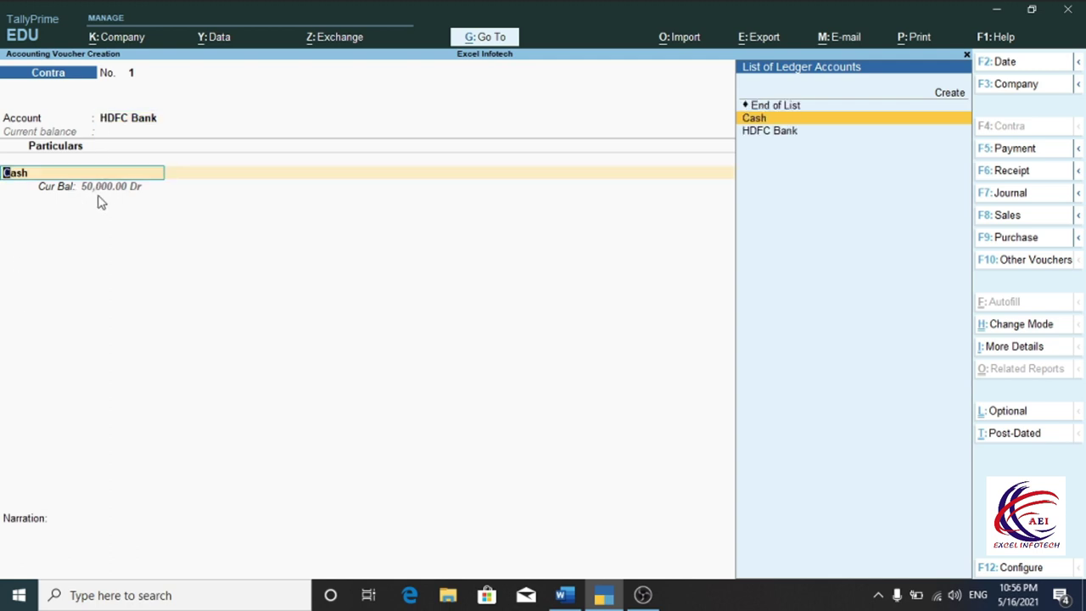
{"action": "key", "text": "Return"}
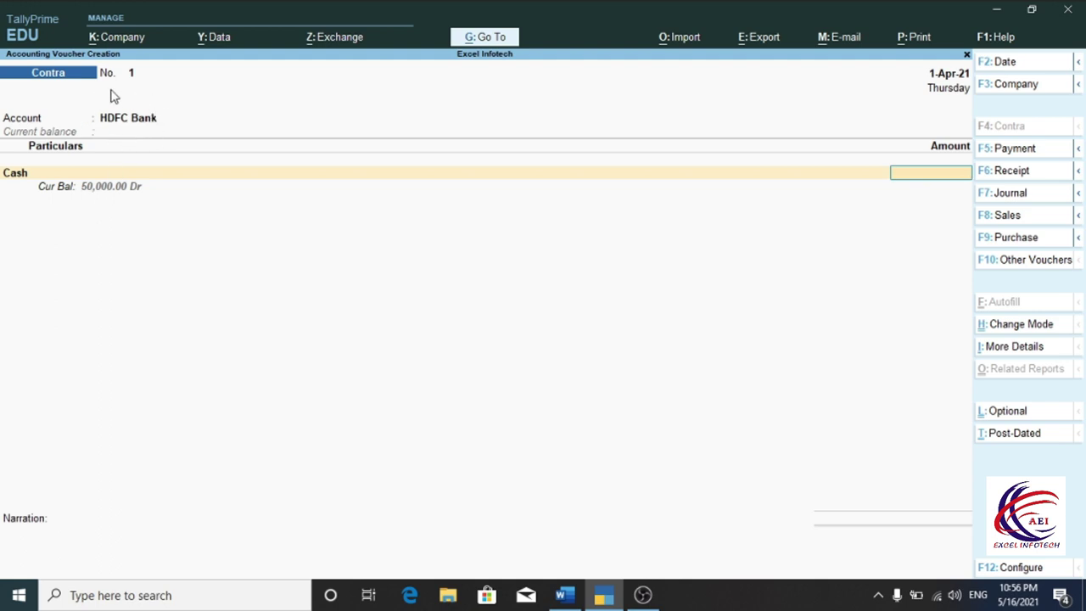
{"action": "type", "text": "25,000"}
{"action": "key", "text": "Return"}
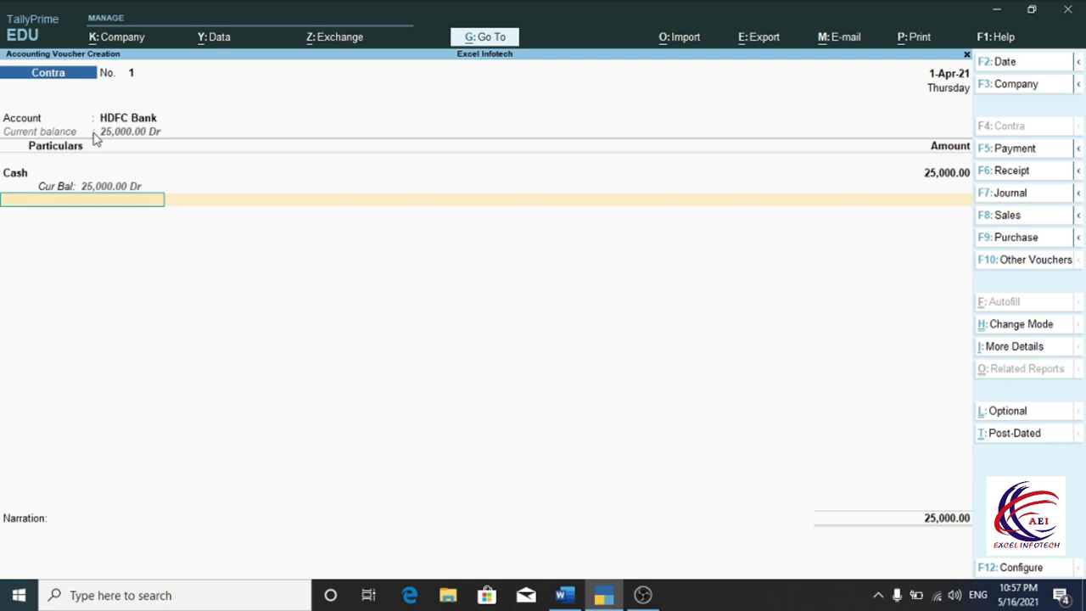
{"action": "key", "text": "Return"}
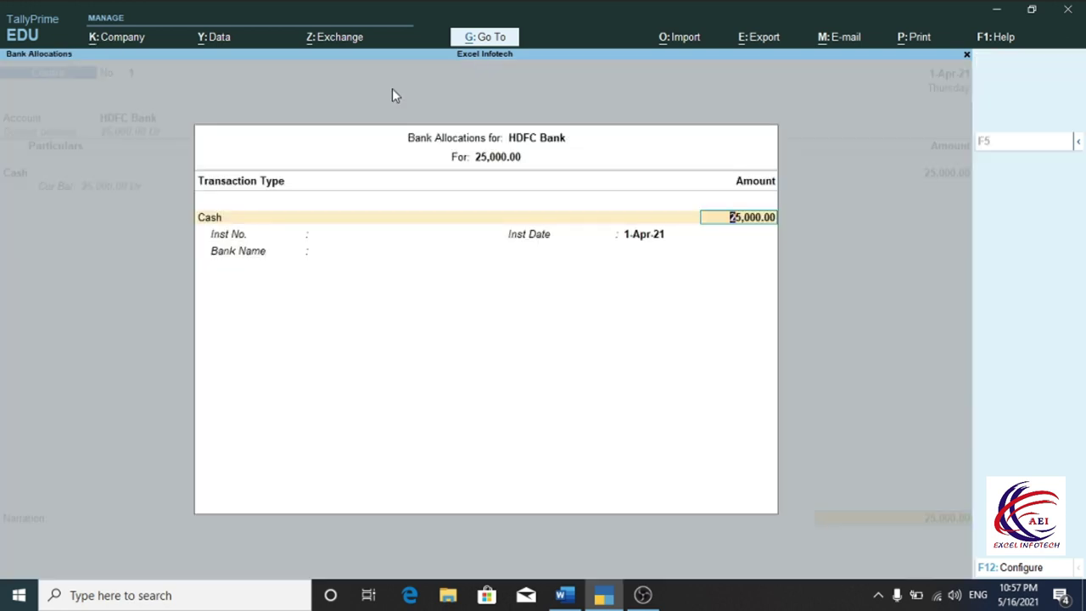
Record the cash as ten 2000 notes and ten 500 notes in Cash Denominations
{"action": "key", "text": "Return"}
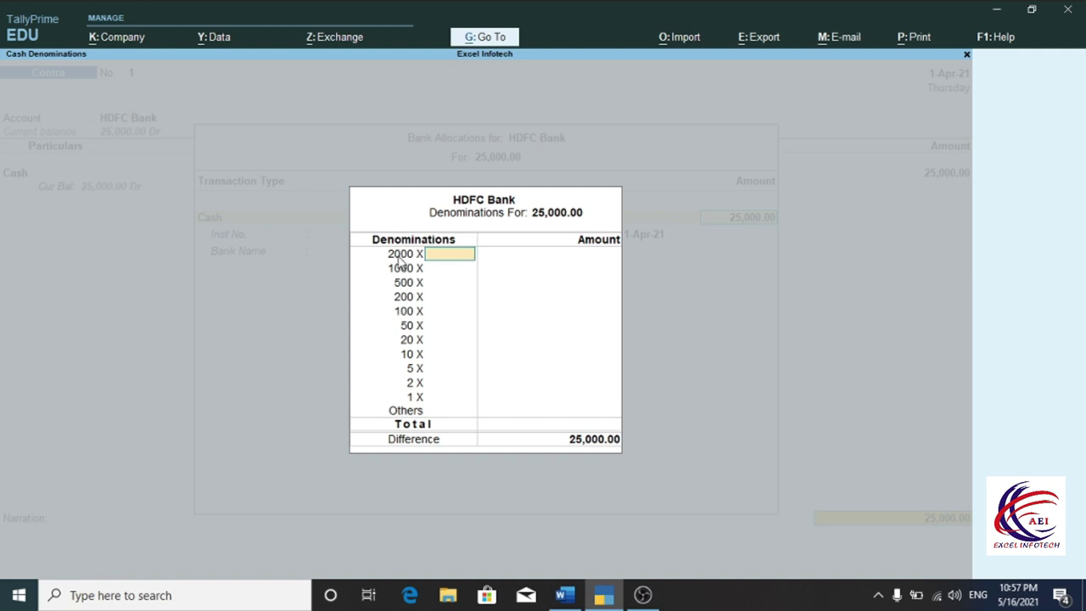
{"action": "type", "text": "10"}
{"action": "key", "text": "Return"}
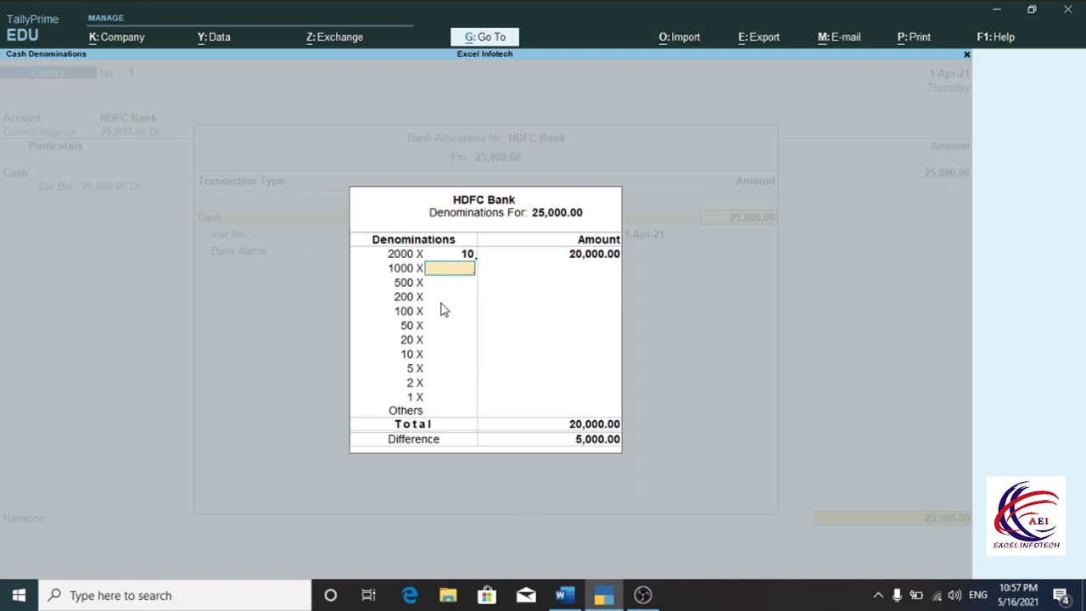
{"action": "key", "text": "Return"}
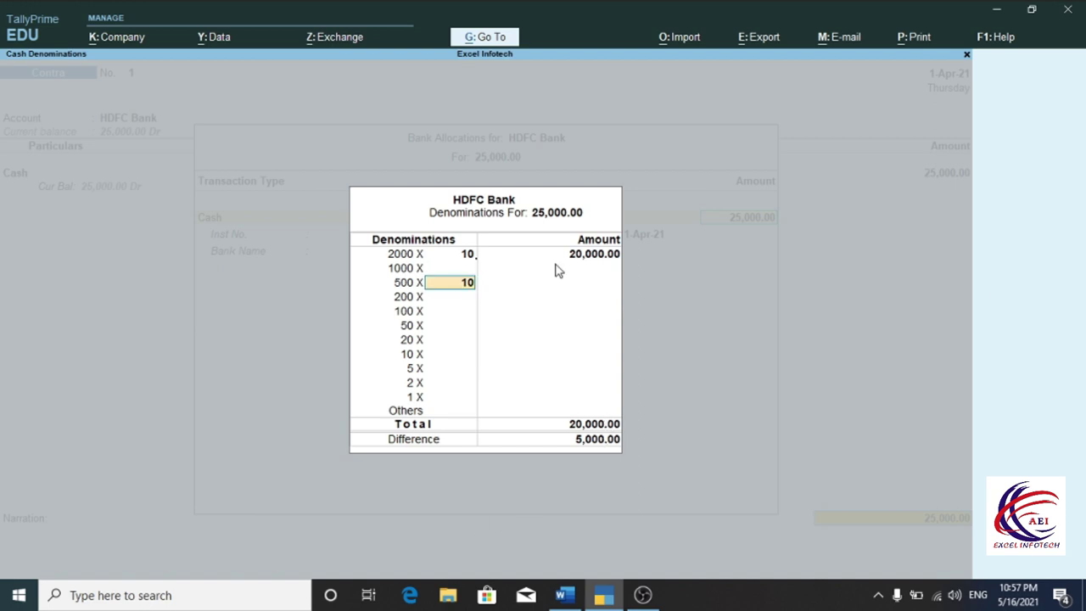
{"action": "key", "text": "Return"}
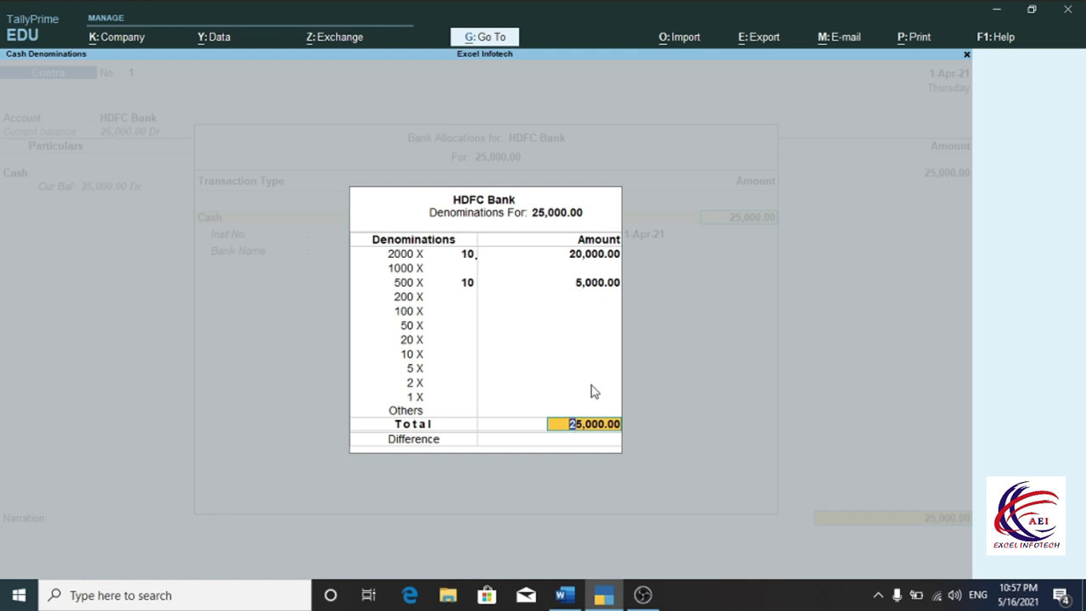
{"action": "key", "text": "Return"}
{"action": "key", "text": "Return"}
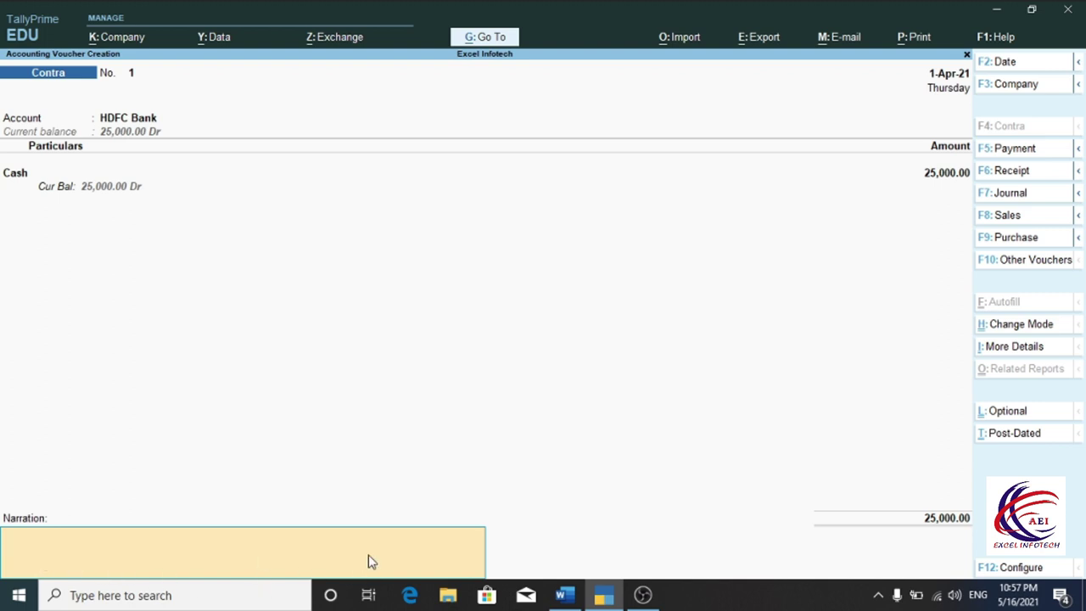
Save contra voucher No. 1 and quit back to the Gateway of Tally
{"action": "key", "text": "Return"}
{"action": "key", "text": "Return"}
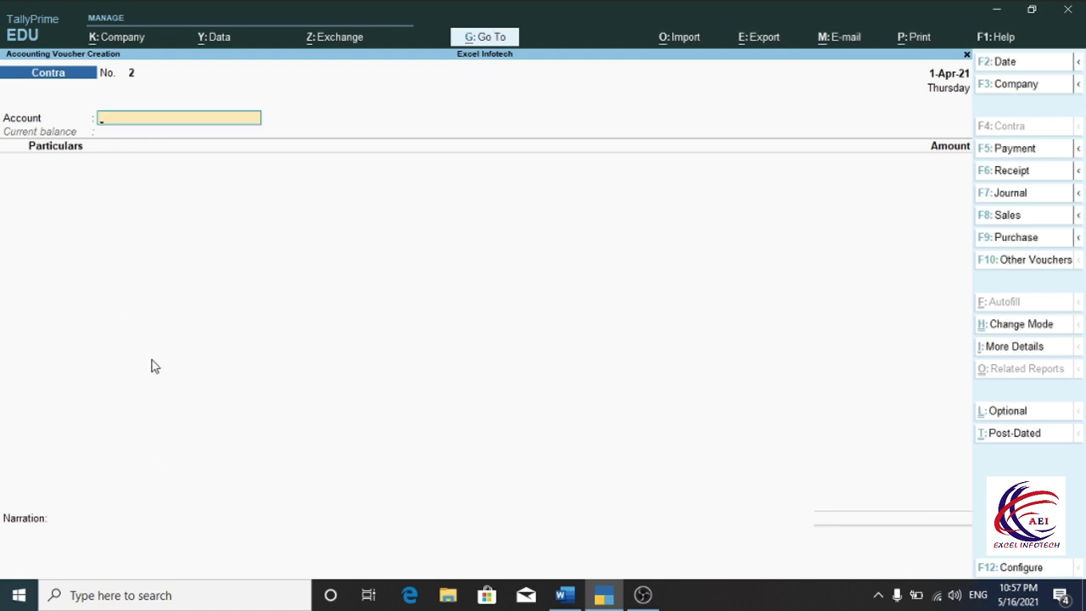
{"action": "key", "text": "Escape"}
{"action": "key", "text": "Return"}
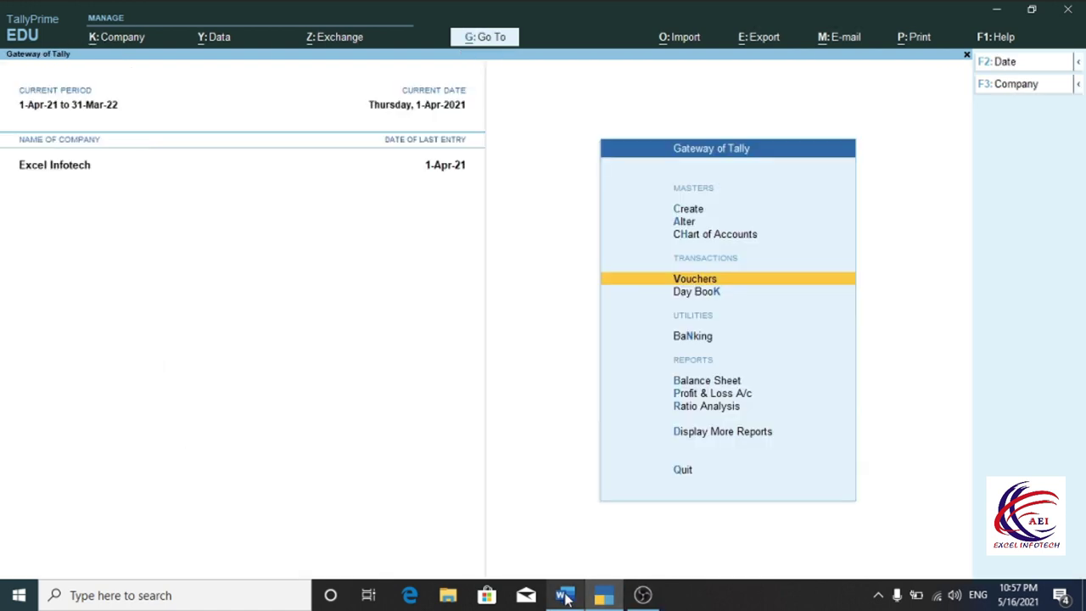
Bring up the Word questions and highlight 'Paid Electricity Bill' and 'TPDDL' in question 1
{"action": "left_click", "coordinate": [564, 594]}
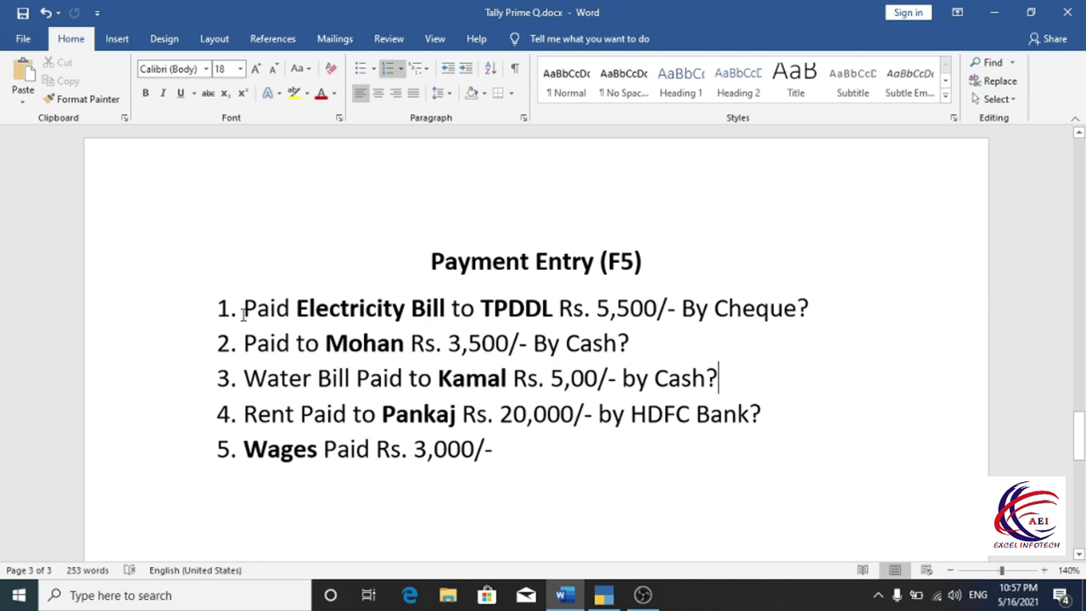
{"action": "left_click_drag", "start_coordinate": [243, 312], "coordinate": [446, 313]}
{"action": "double_click", "coordinate": [509, 312]}
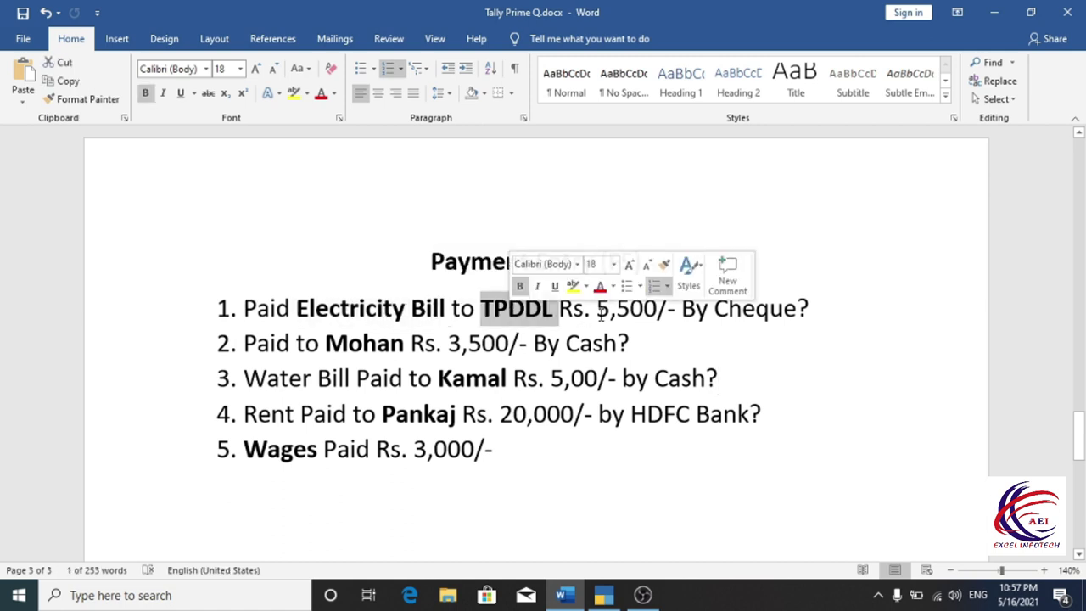
Change line 1's amount from 5,500 to 5.500, then return to TallyPrime
{"action": "left_click", "coordinate": [610, 313]}
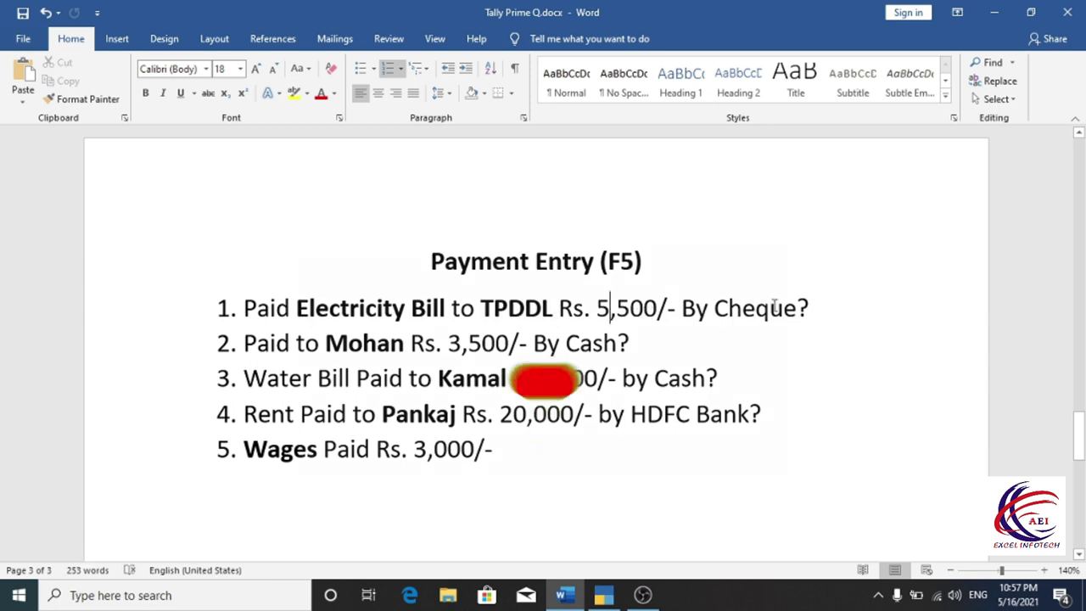
{"action": "key", "text": "BackSpace"}
{"action": "type", "text": "."}
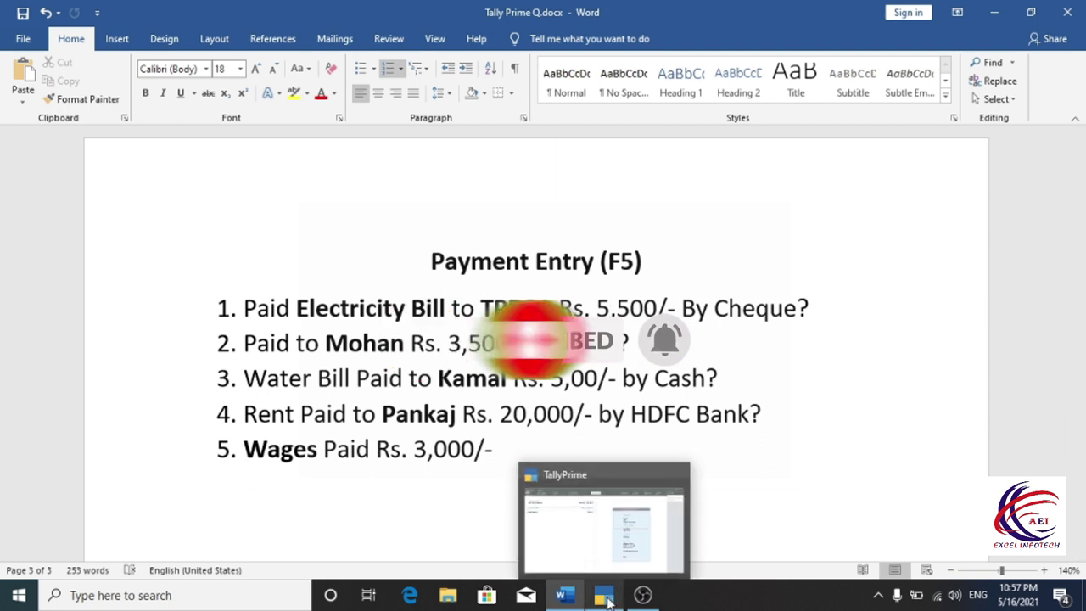
{"action": "left_click", "coordinate": [608, 599]}
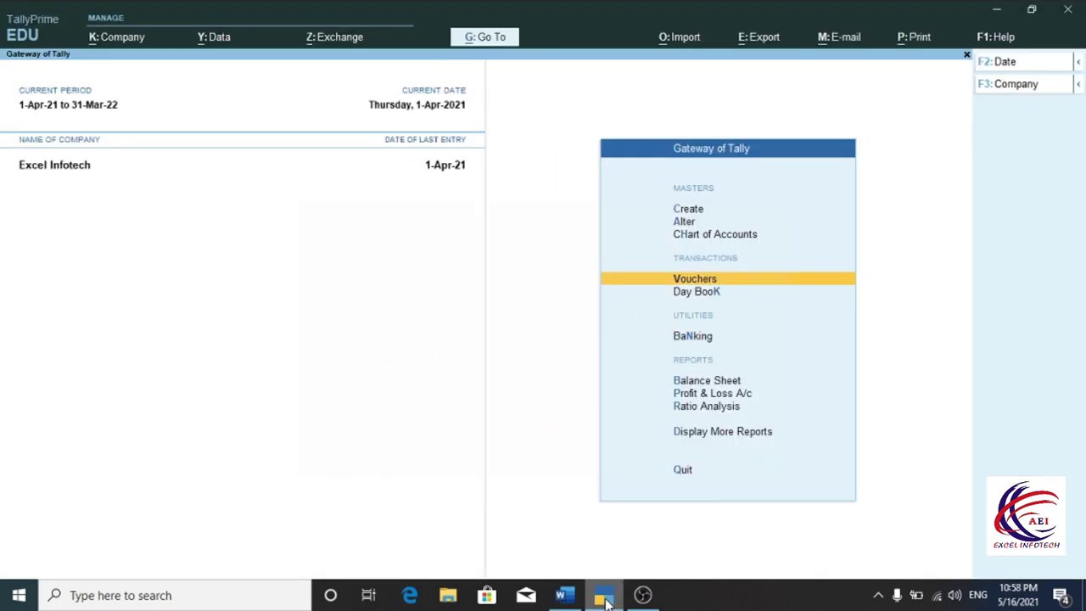
Open a Payment voucher (F5) and set HDFC Bank as the paying account
{"action": "left_click", "coordinate": [689, 280]}
{"action": "key", "text": "F5"}
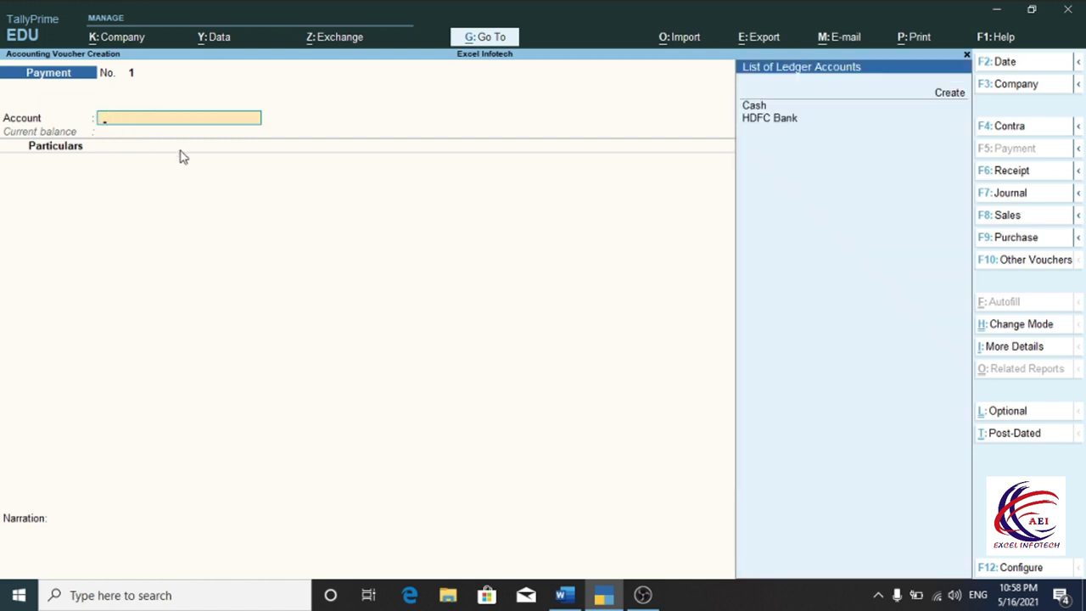
{"action": "key", "text": "Down"}
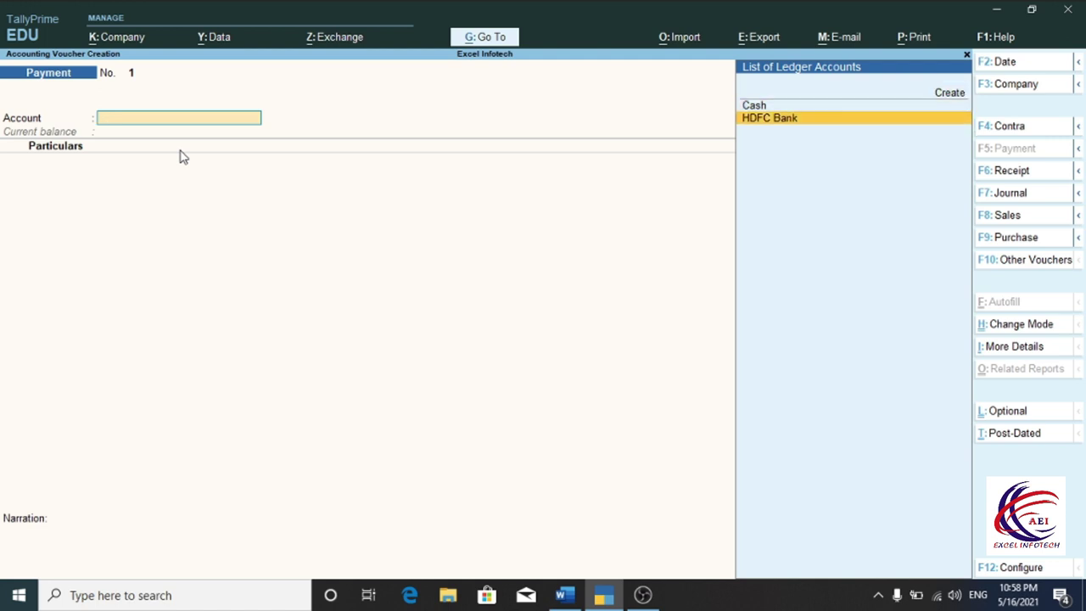
{"action": "key", "text": "Return"}
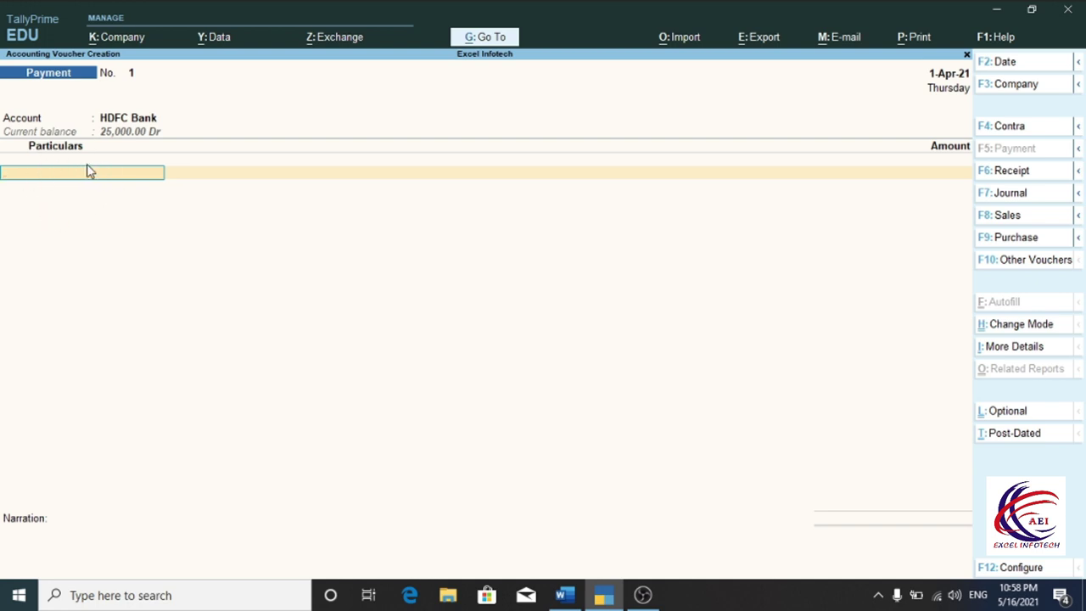
{"action": "key", "text": "alt+c"}
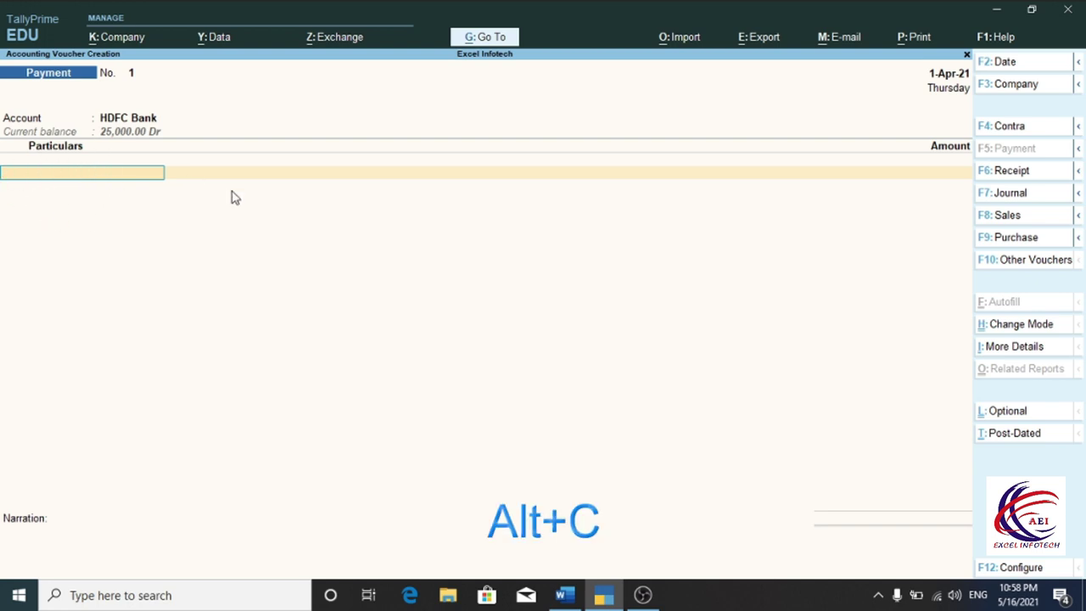
Create the TPDDL ledger under Sundry Creditors with state Delhi and save it
{"action": "type", "text": "TPDDL"}
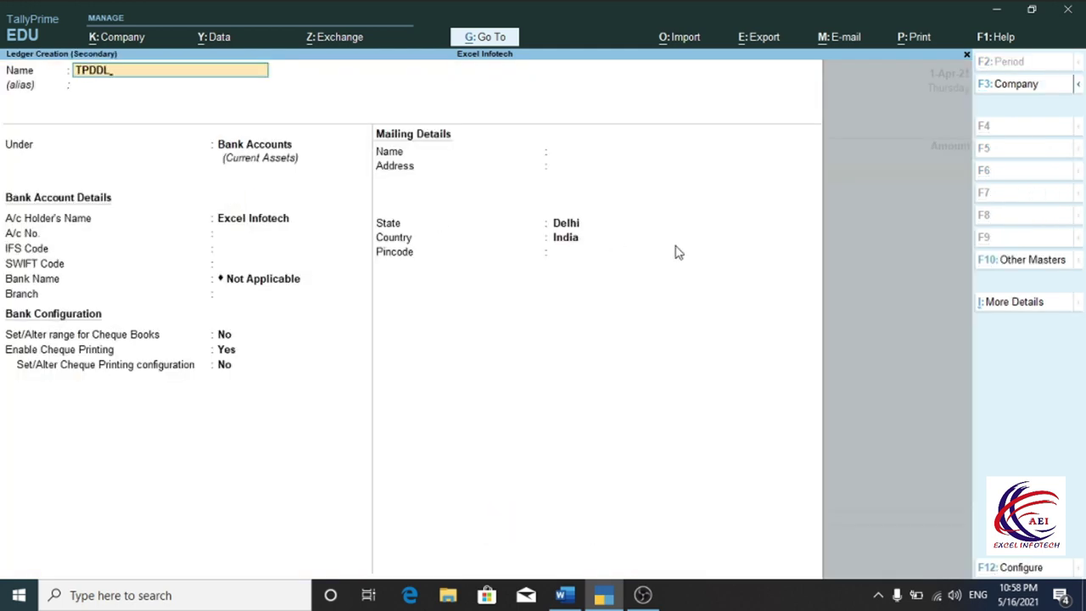
{"action": "key", "text": "Return"}
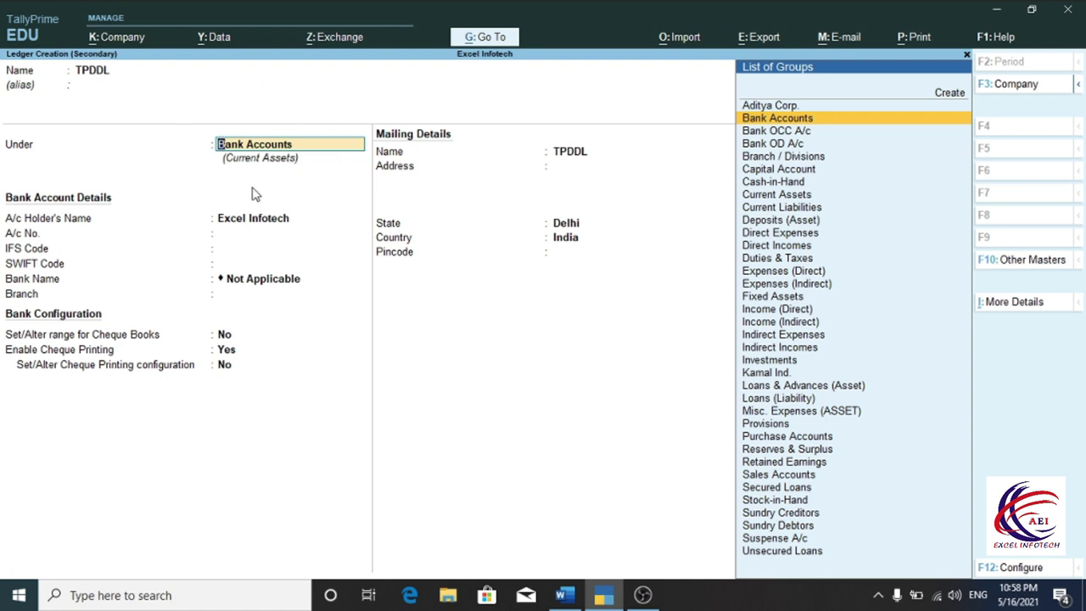
{"action": "type", "text": "S"}
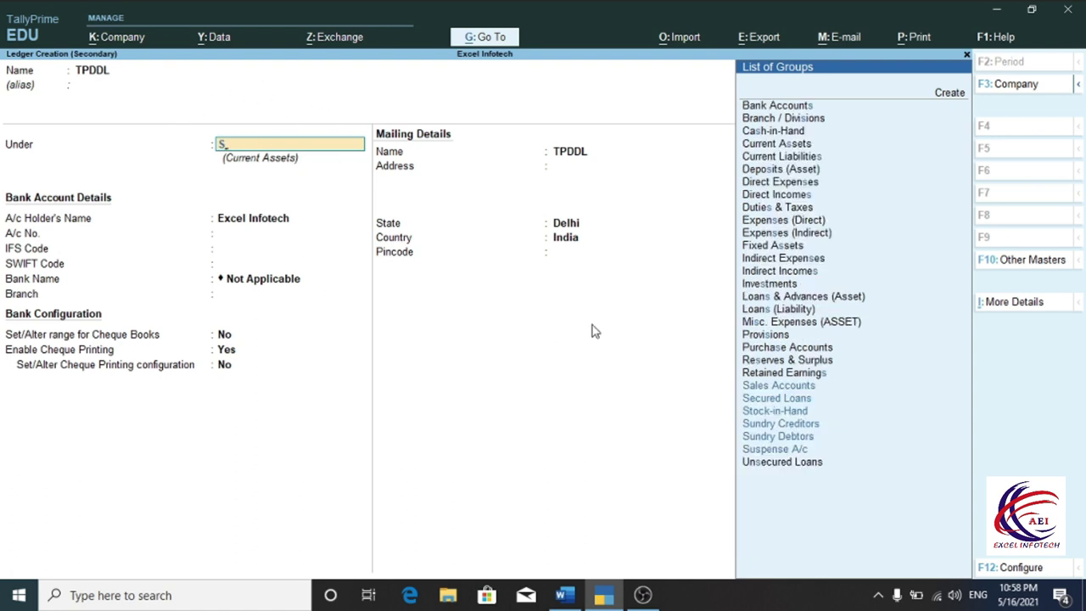
{"action": "key", "text": "Down"}
{"action": "key", "text": "Down"}
{"action": "key", "text": "Down"}
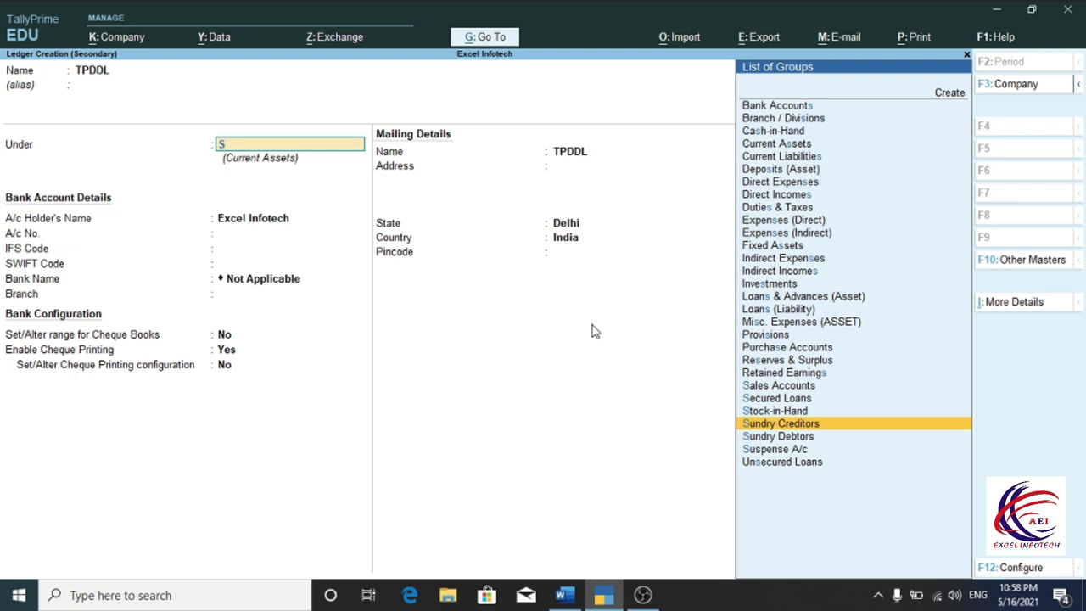
{"action": "key", "text": "Return"}
{"action": "key", "text": "Return"}
{"action": "key", "text": "Return"}
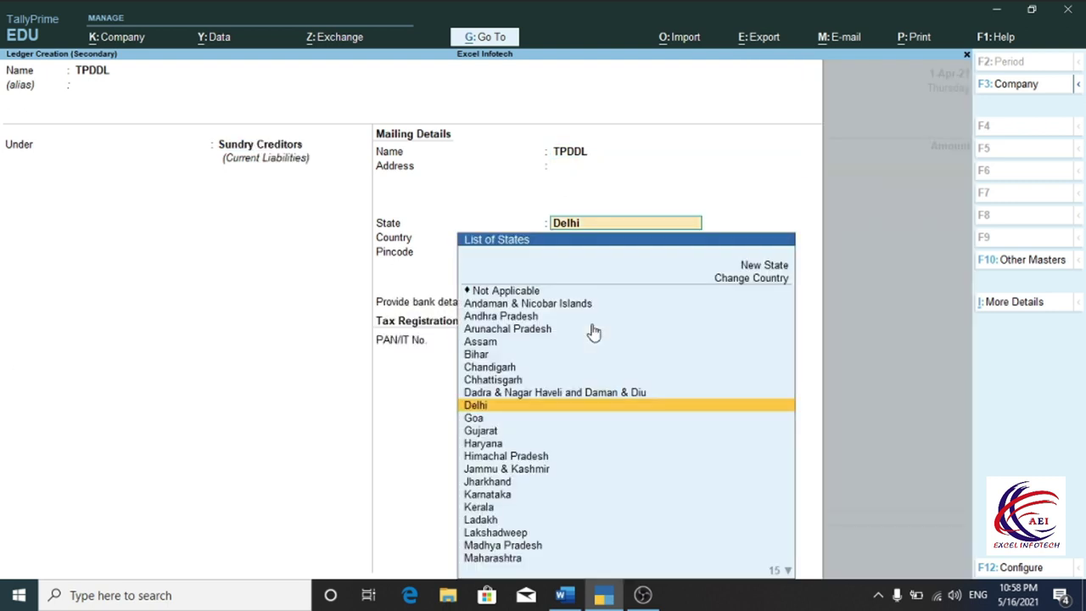
{"action": "key", "text": "ctrl+a"}
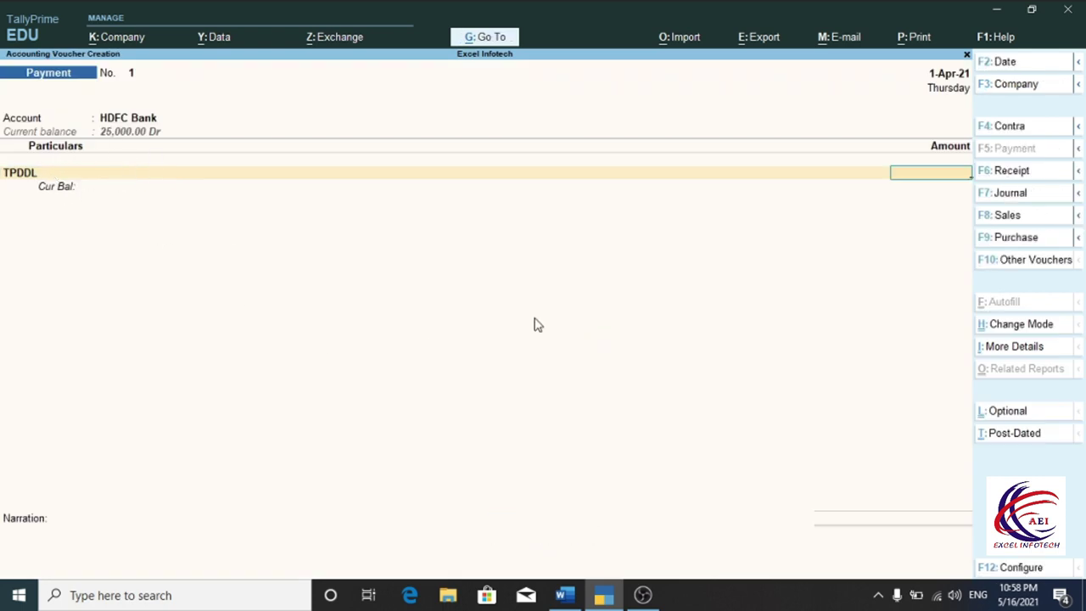
Enter 5,500 against TPDDL and accept it as a cheque bank allocation
{"action": "type", "text": "5,"}
{"action": "type", "text": "500"}
{"action": "key", "text": "Return"}
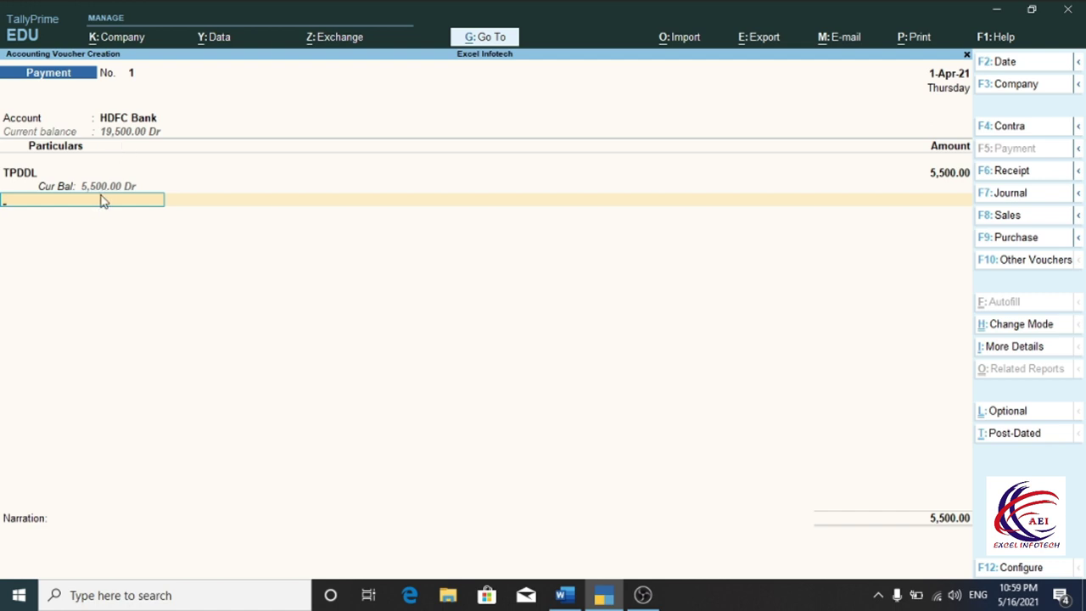
{"action": "key", "text": "Return"}
{"action": "key", "text": "Return"}
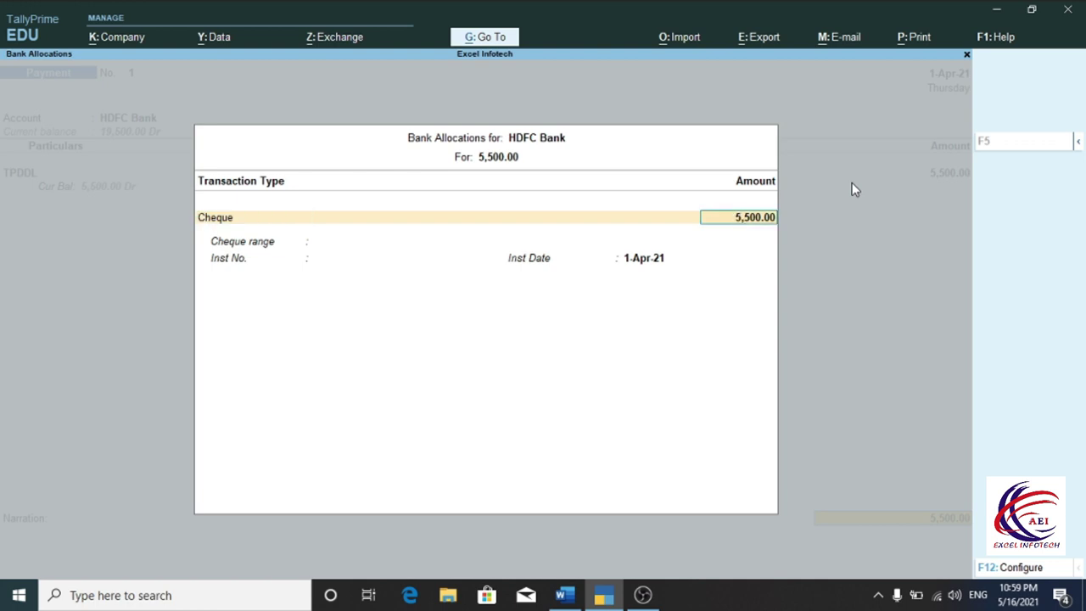
{"action": "key", "text": "Return"}
{"action": "key", "text": "Return"}
{"action": "key", "text": "Return"}
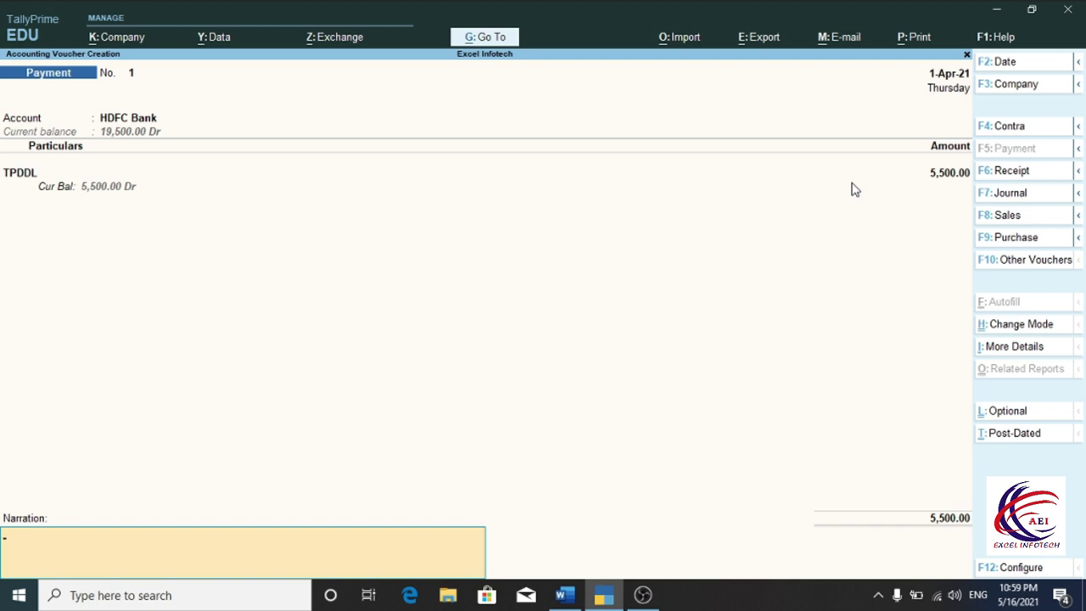
Add narration 'Paid Elect Bill To Tpddl by Cheque.' and save payment voucher No. 1
{"action": "type", "text": "Paid Elect Bill To Tpddl by Cheque."}
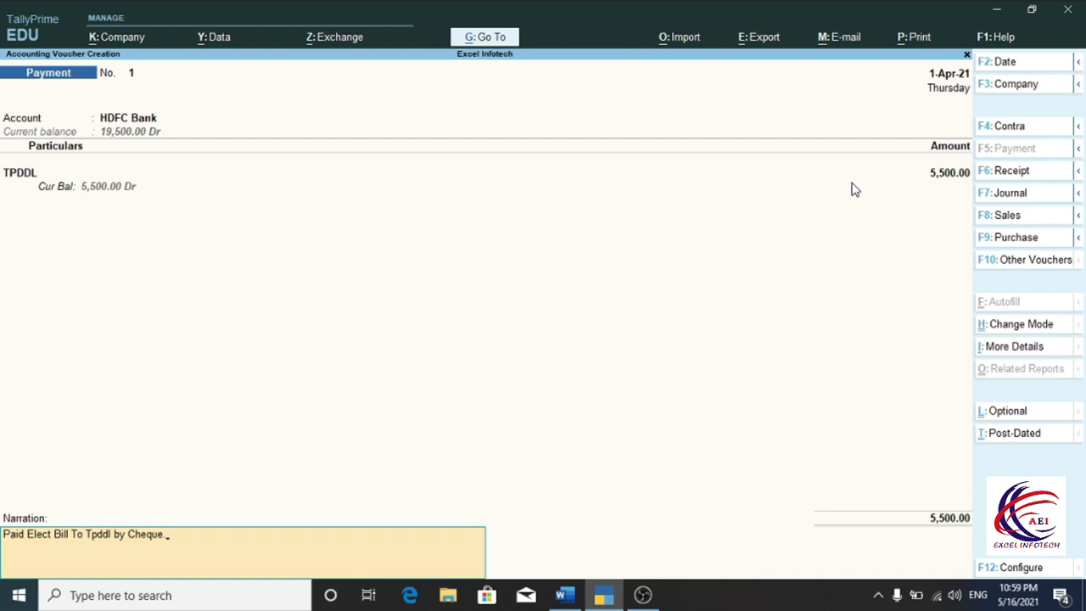
{"action": "key", "text": "Return"}
{"action": "key", "text": "Return"}
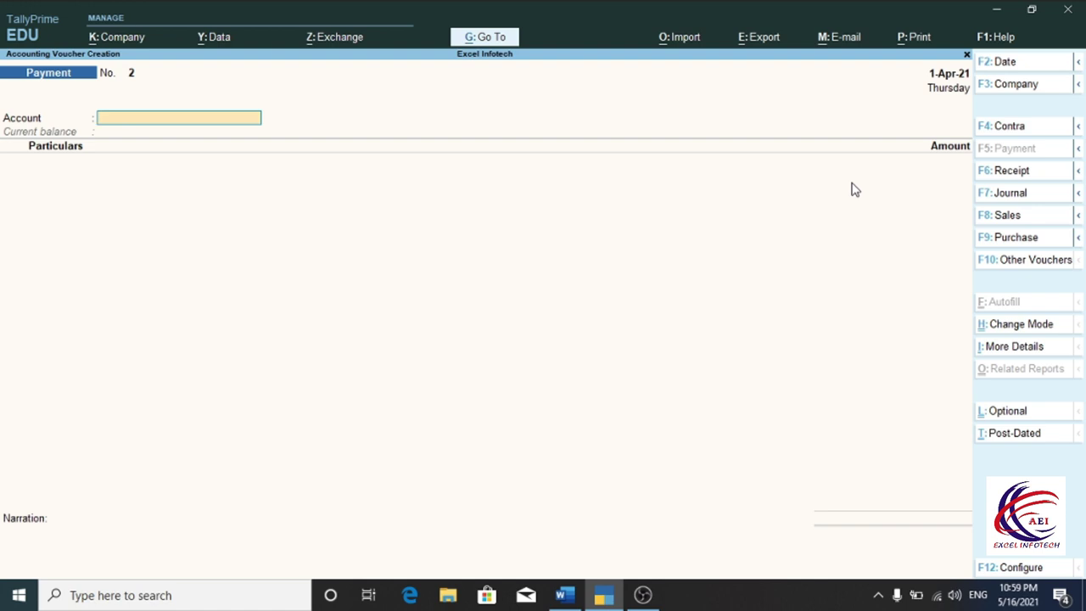
{"action": "key", "text": "alt+Tab"}
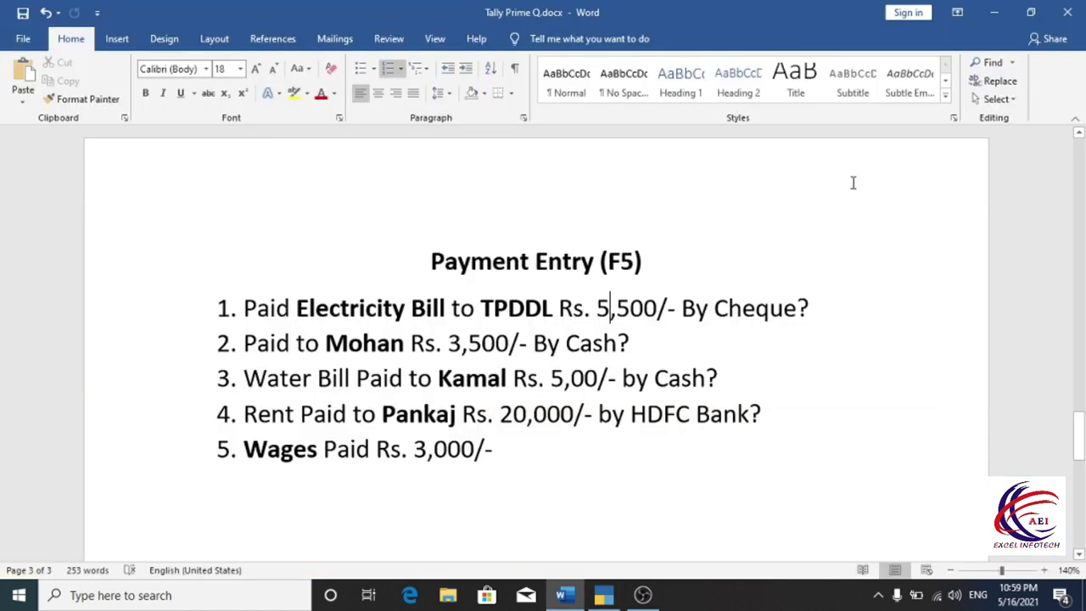
{"action": "left_click_drag", "start_coordinate": [326, 343], "coordinate": [507, 346]}
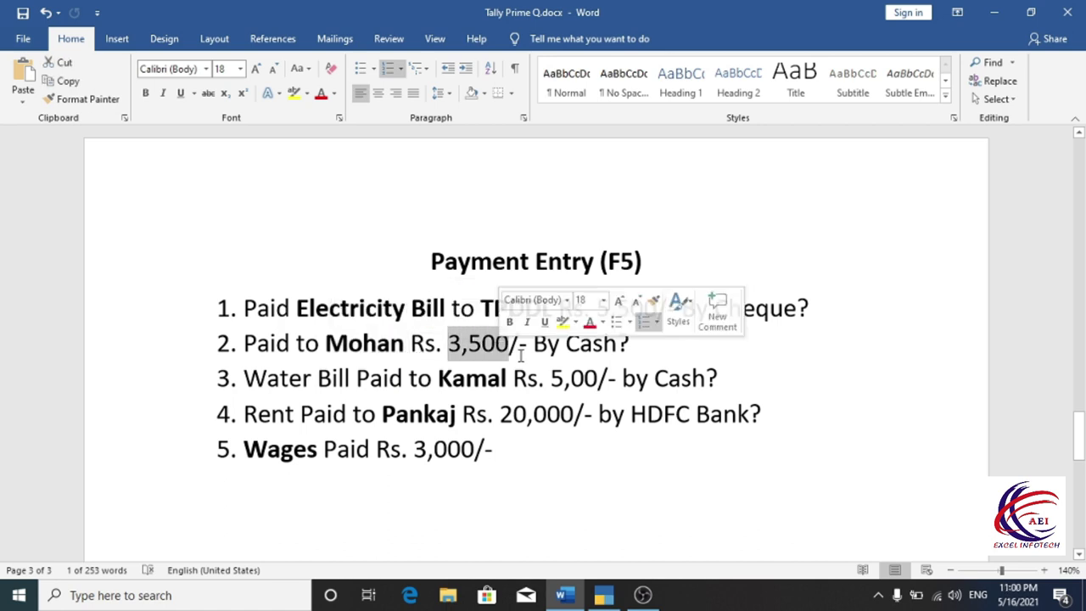
{"action": "double_click", "coordinate": [592, 347]}
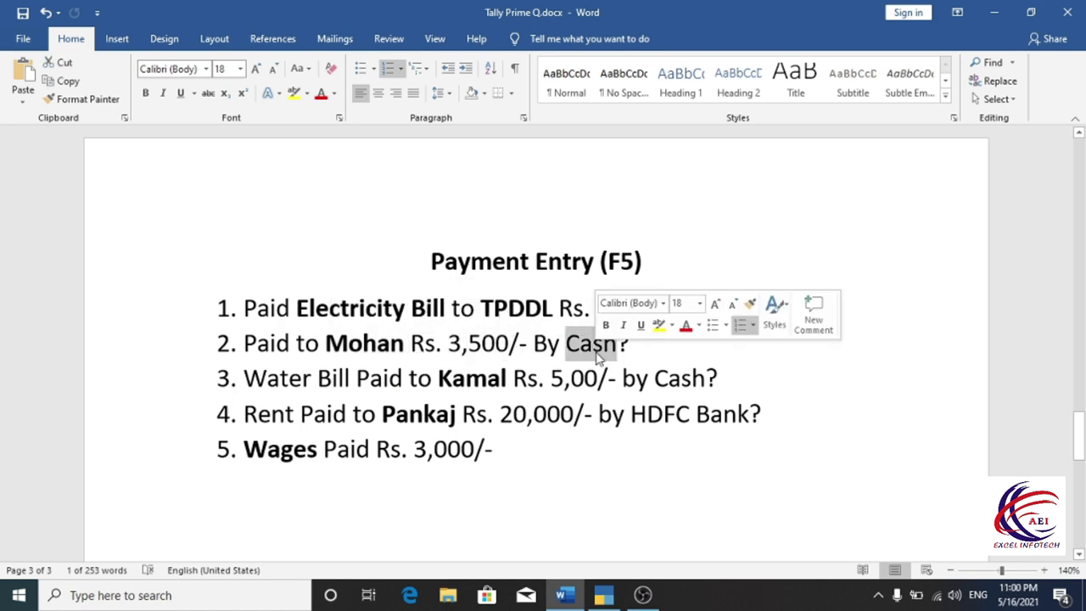
{"action": "triple_click", "coordinate": [464, 351]}
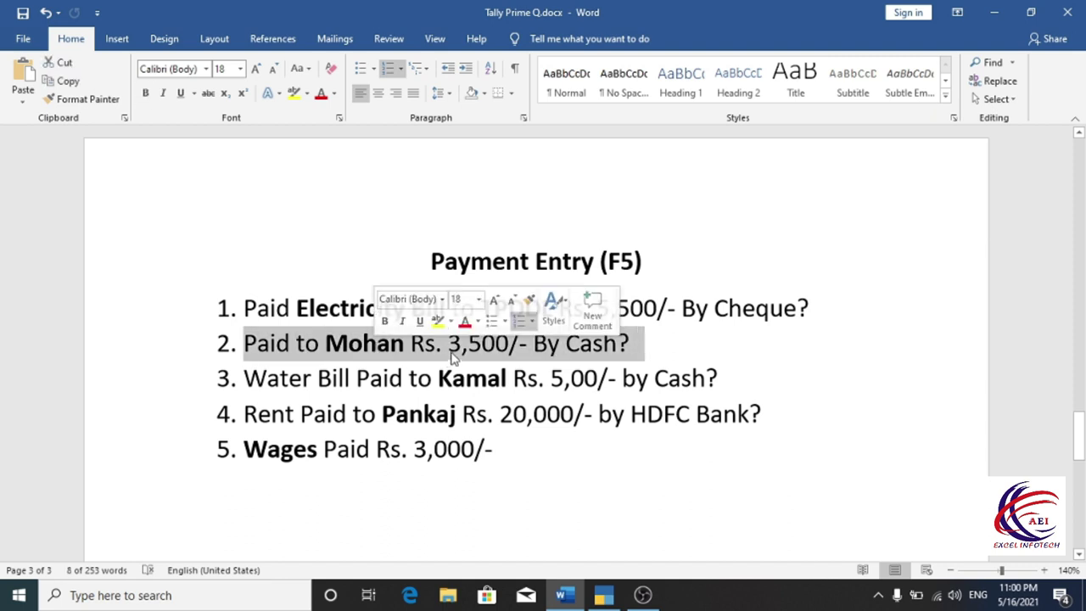
{"action": "left_click", "coordinate": [363, 352]}
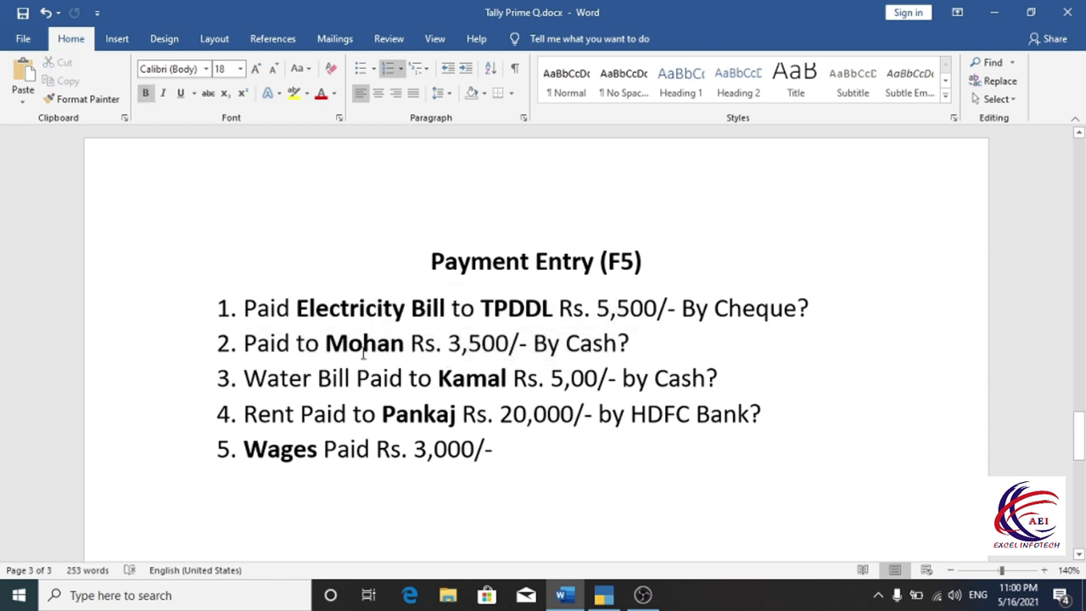
{"action": "double_click", "coordinate": [362, 343]}
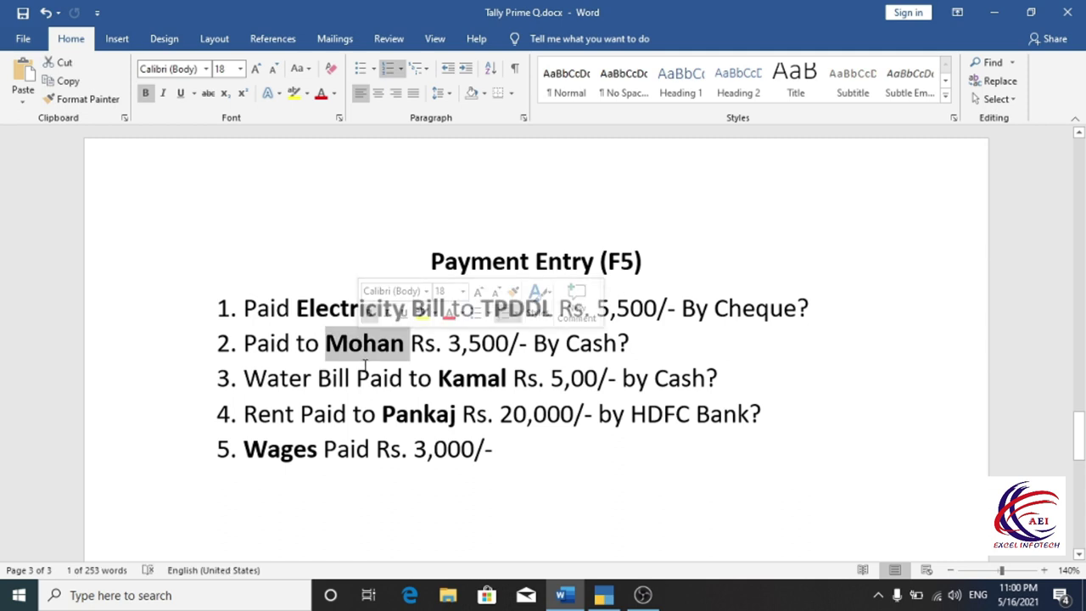
{"action": "left_click", "coordinate": [603, 594]}
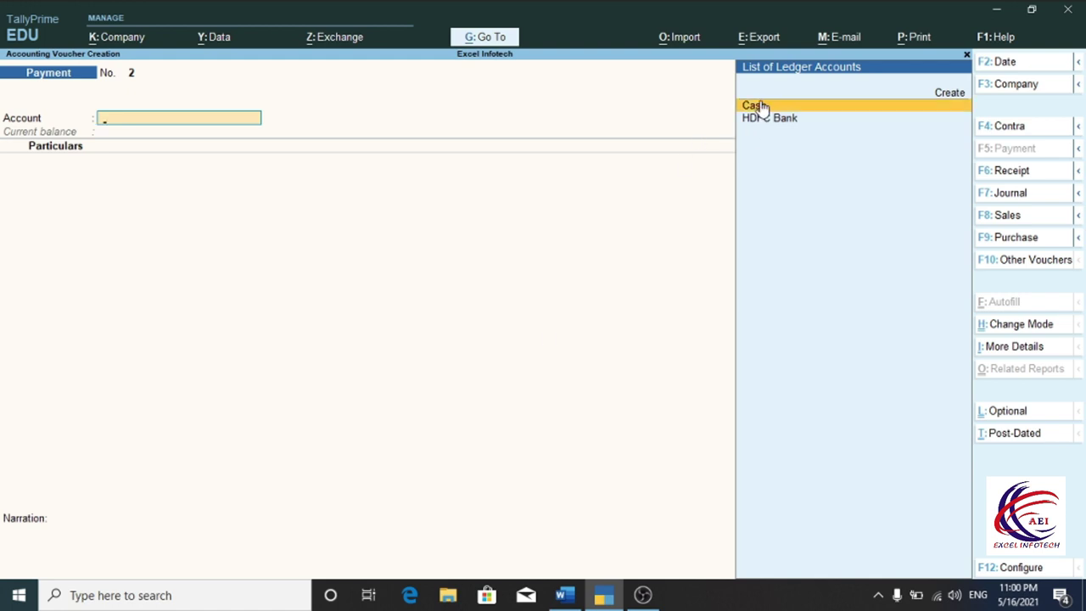
Set Cash as the account and create the payee's ledger under Sundry Creditors
{"action": "left_click", "coordinate": [759, 105]}
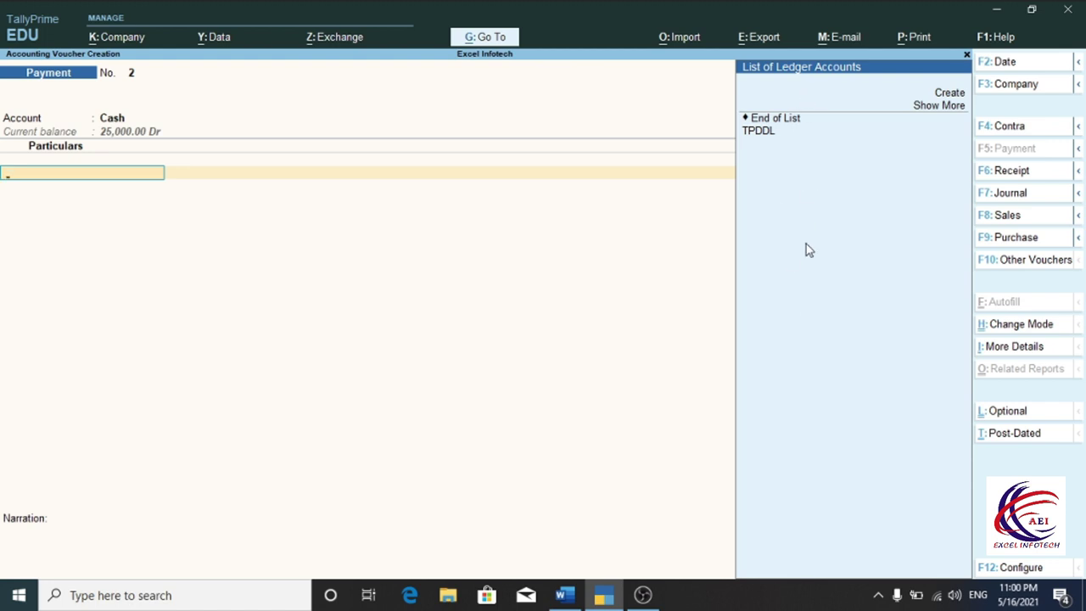
{"action": "key", "text": "alt"}
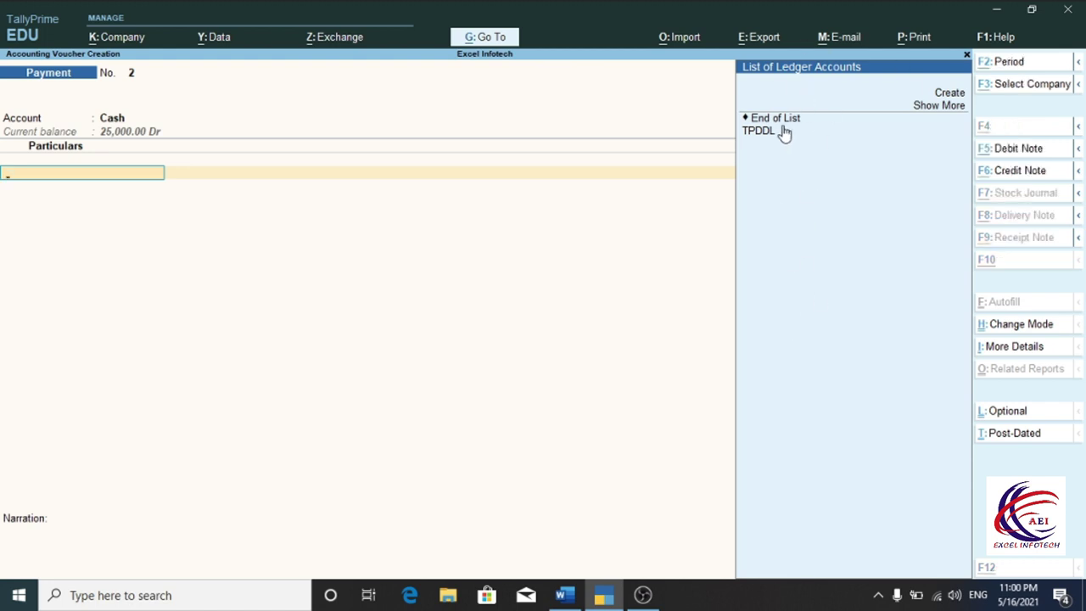
{"action": "key", "text": "alt+c"}
{"action": "type", "text": "Mo"}
{"action": "key", "text": "Return"}
{"action": "key", "text": "Return"}
{"action": "key", "text": "Return"}
{"action": "key", "text": "ctrl"}
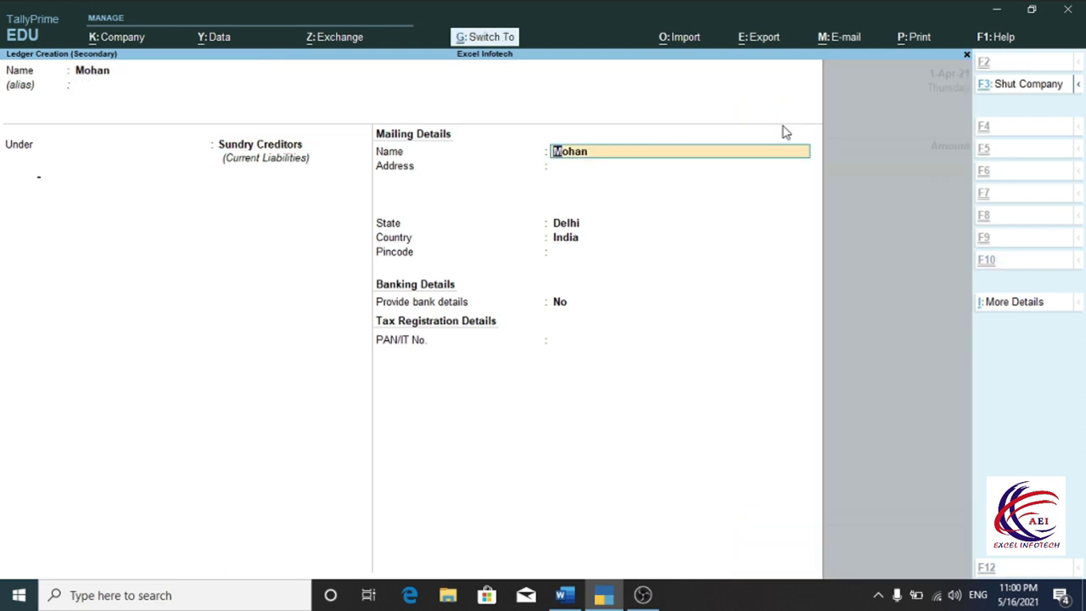
{"action": "key", "text": "ctrl+a"}
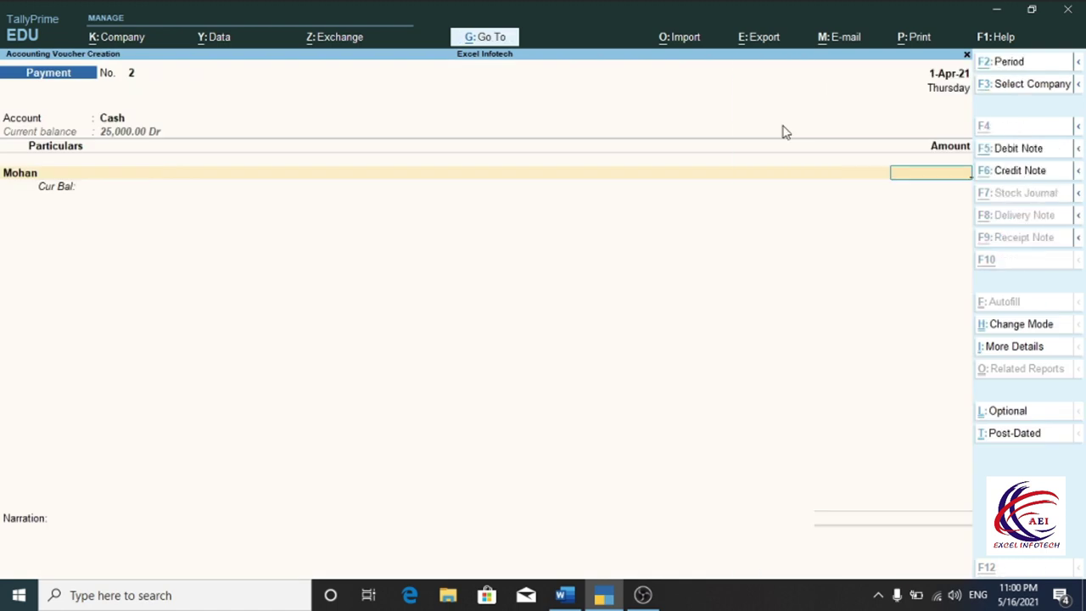
Enter 3,500 for the payee, save payment voucher No. 2, and switch to Word
{"action": "key", "text": "alt+Tab"}
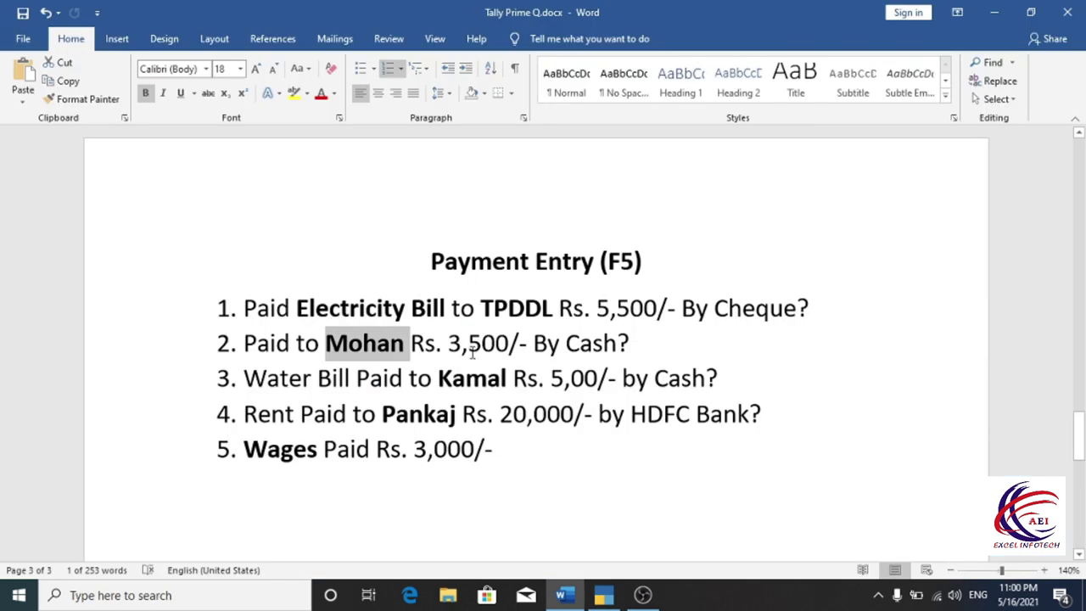
{"action": "key", "text": "alt+Tab"}
{"action": "type", "text": "3500"}
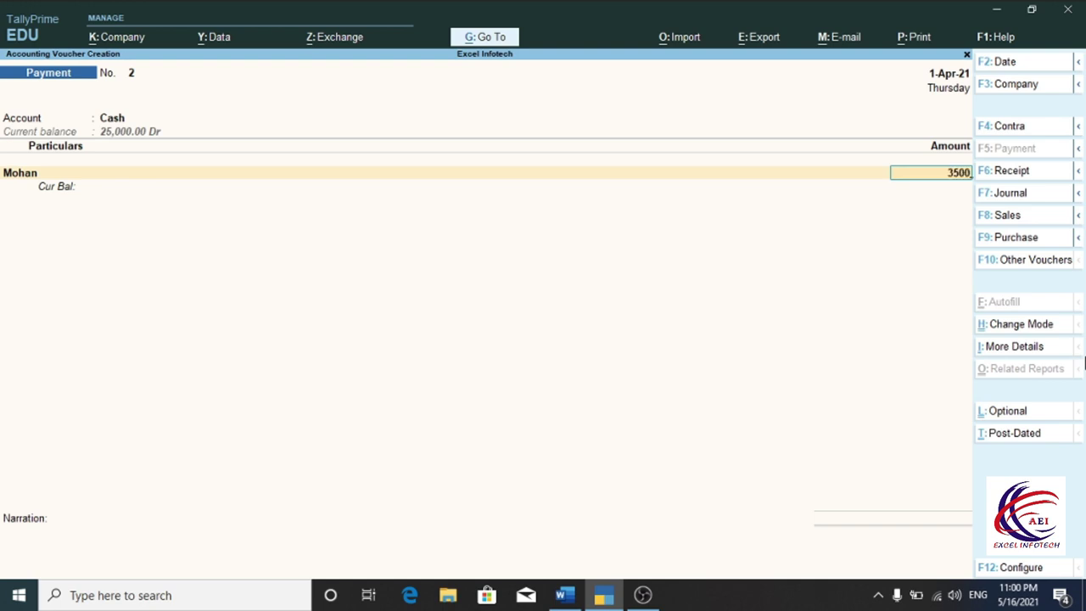
{"action": "key", "text": "Return"}
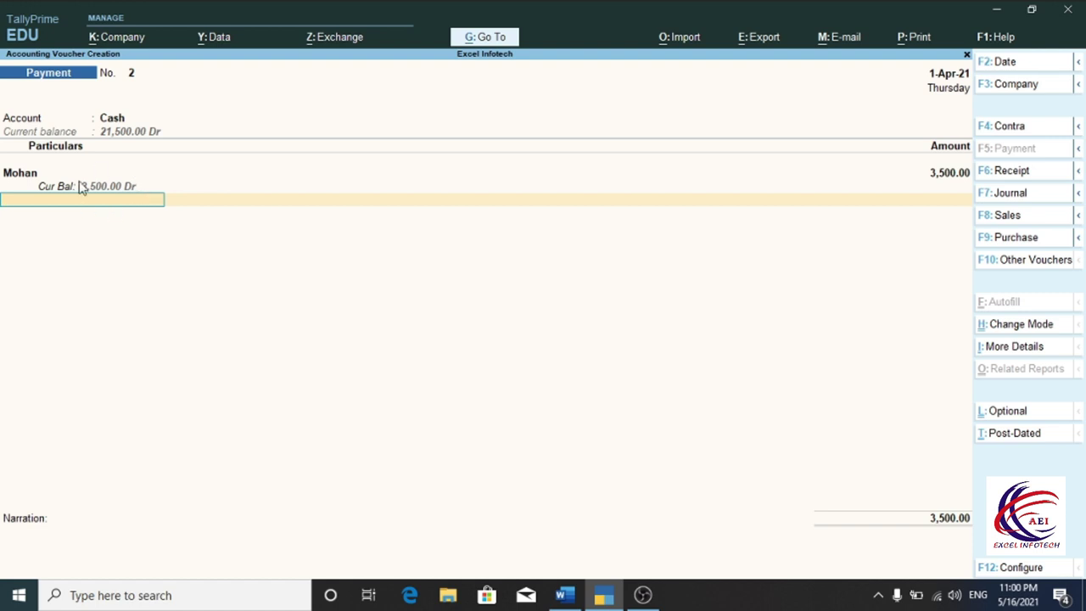
{"action": "key", "text": "Return"}
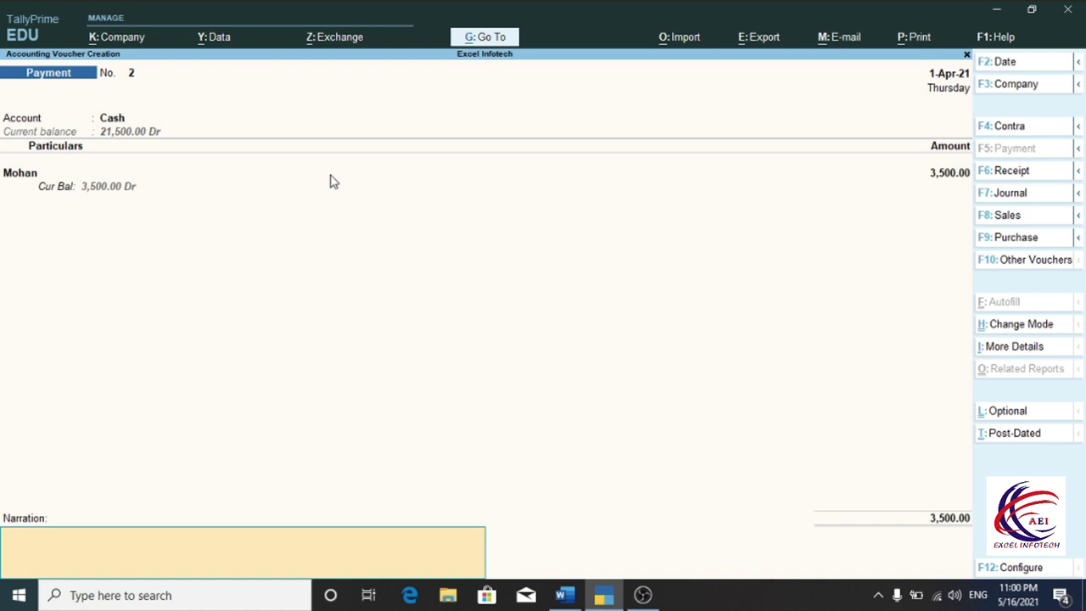
{"action": "key", "text": "Return"}
{"action": "key", "text": "Return"}
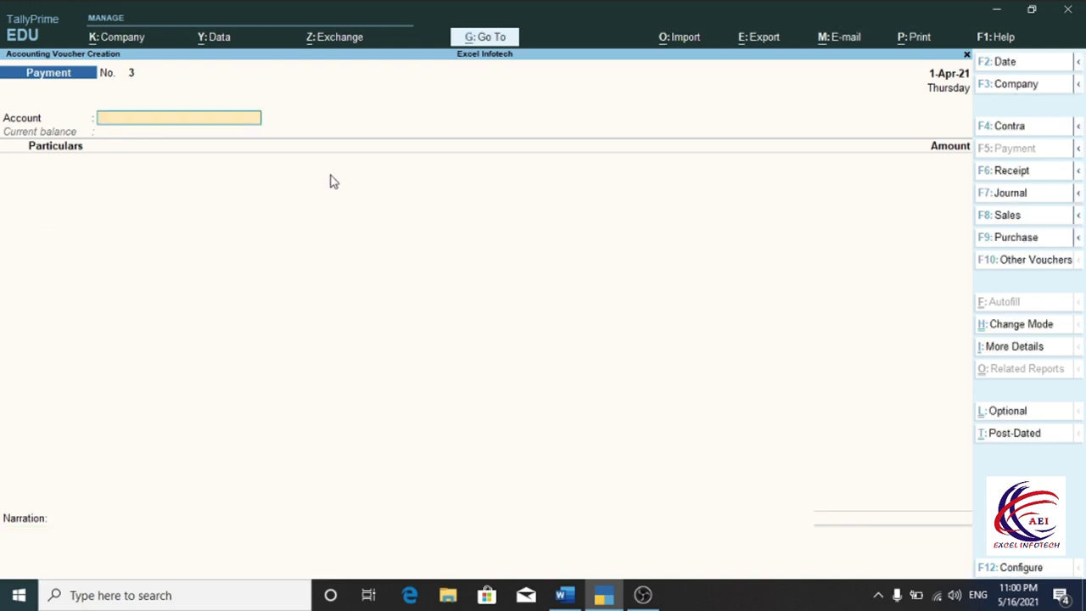
{"action": "key", "text": "alt+Tab"}
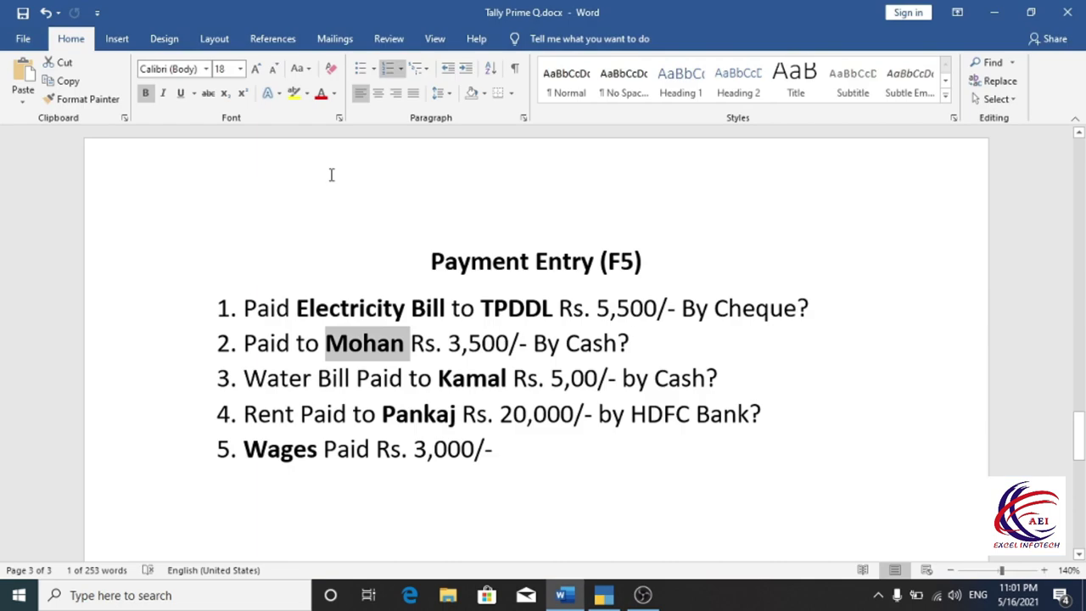
Highlight 'Water' and the payee's name in question 3, then return to TallyPrime
{"action": "left_click", "coordinate": [259, 388]}
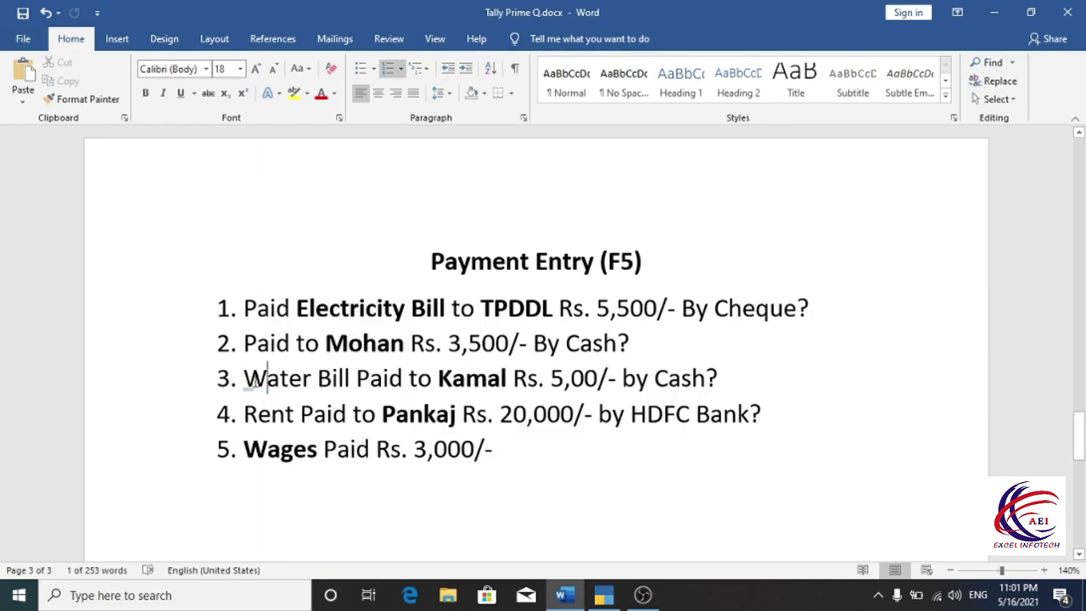
{"action": "left_click_drag", "start_coordinate": [266, 382], "coordinate": [317, 382]}
{"action": "double_click", "coordinate": [471, 378]}
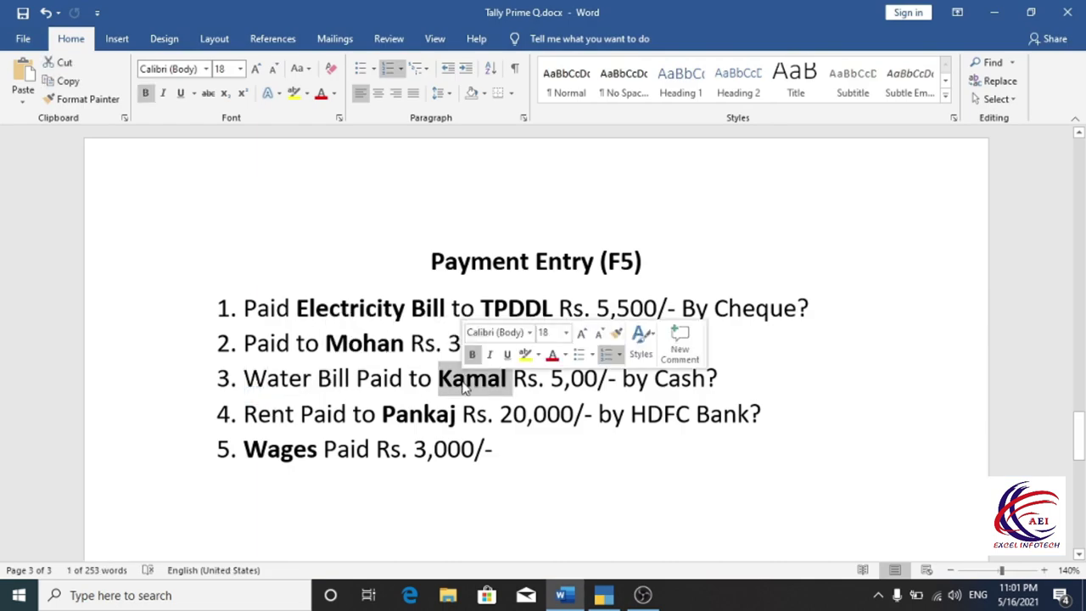
{"action": "left_click", "coordinate": [570, 378]}
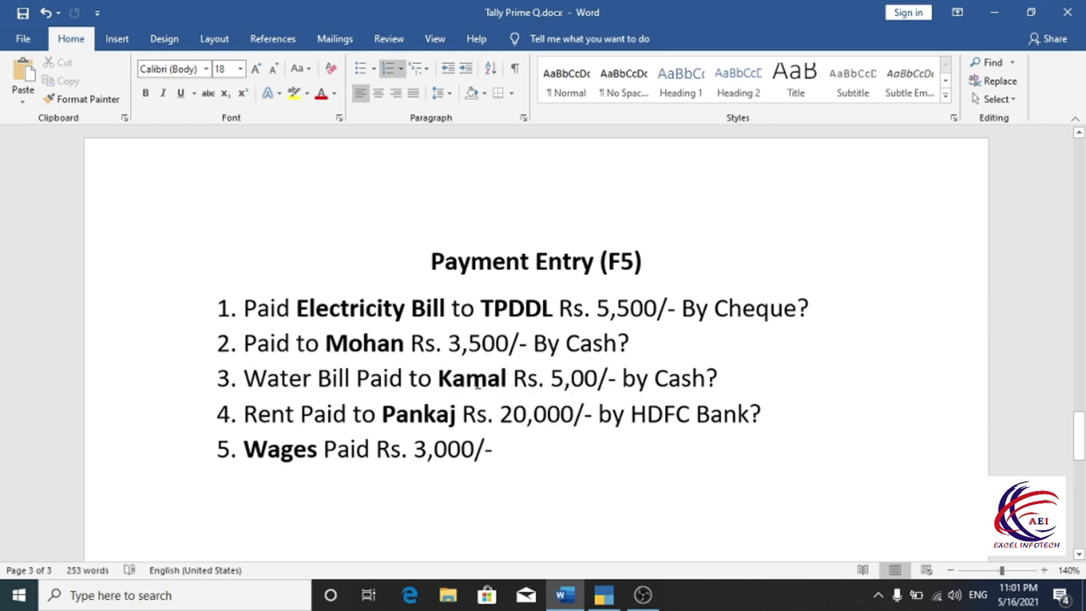
{"action": "double_click", "coordinate": [481, 382]}
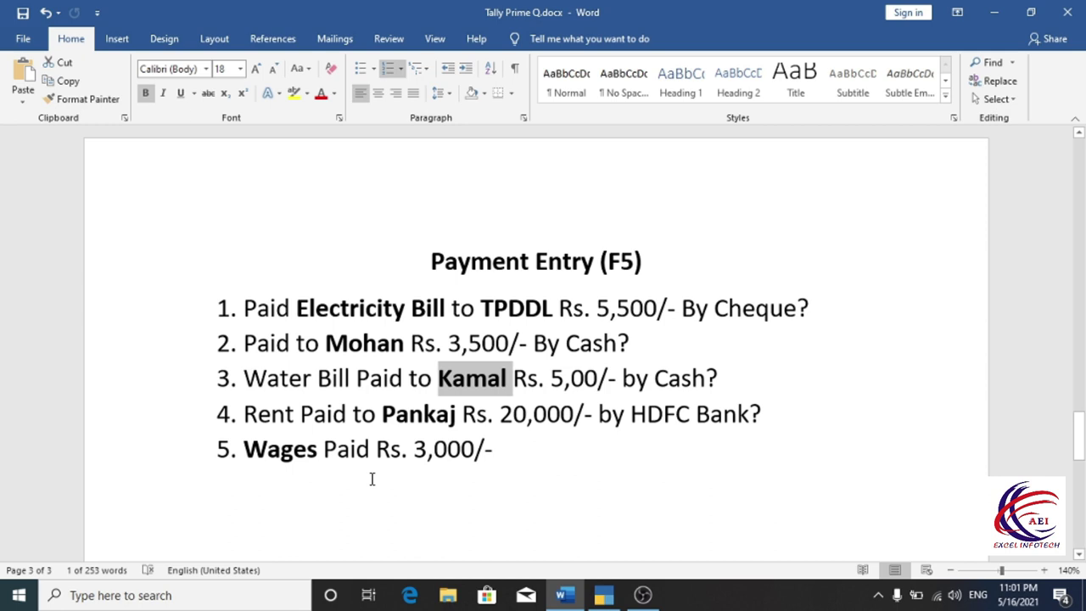
{"action": "key", "text": "alt+Tab"}
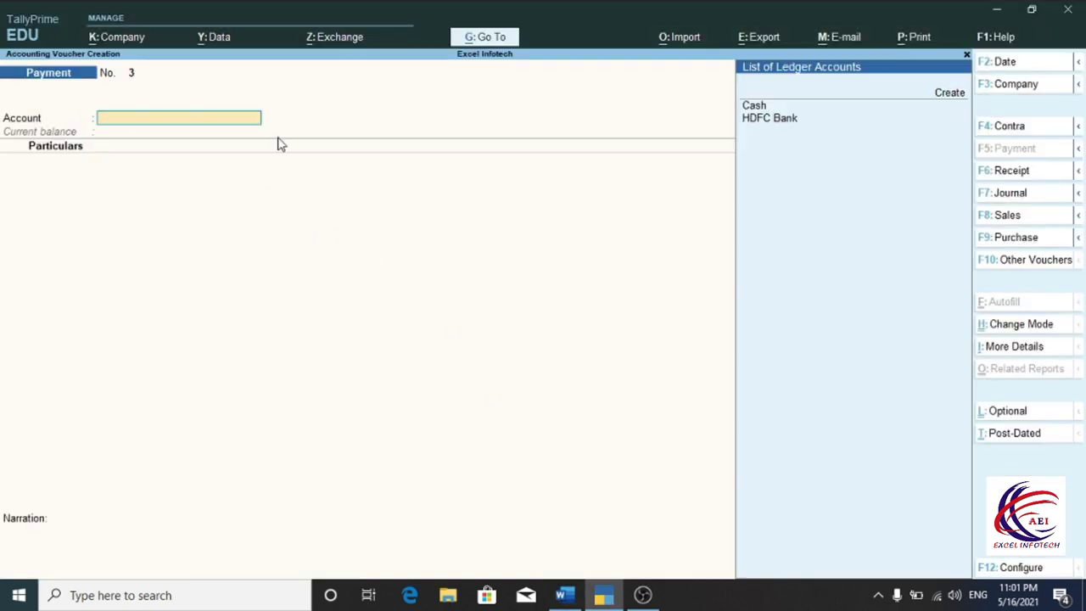
Choose Cash as the paying account and create ledger Kamal under Sundry Creditors
{"action": "key", "text": "Return"}
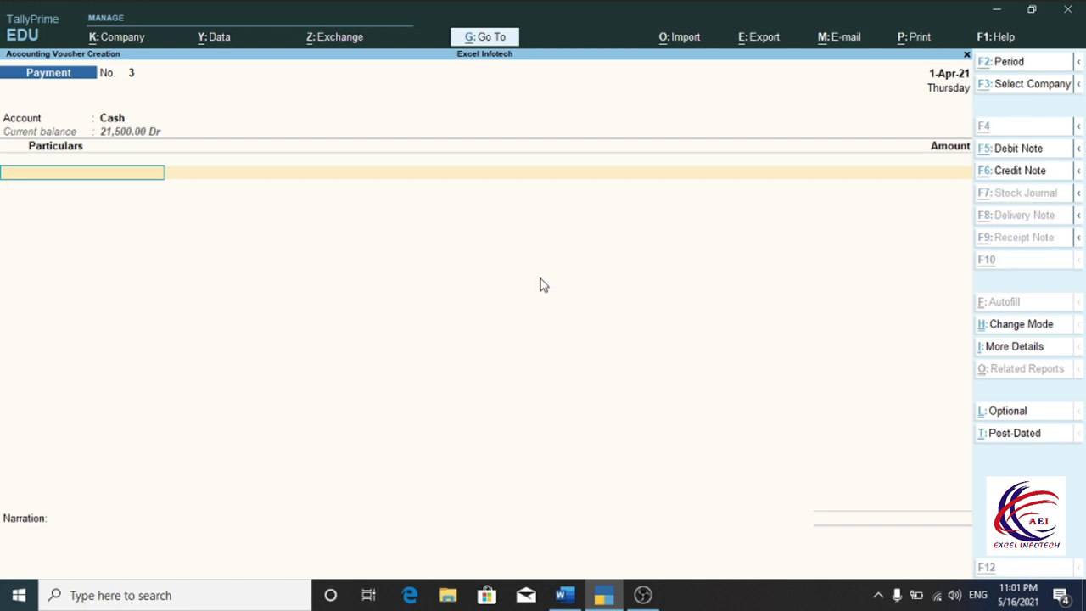
{"action": "key", "text": "alt+c"}
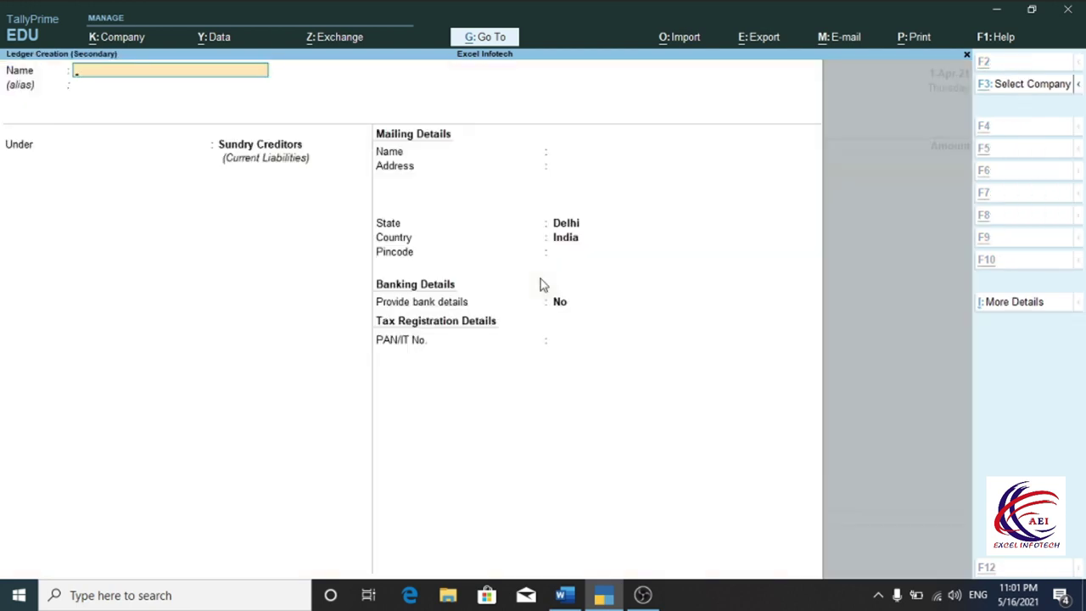
{"action": "key", "text": "alt+Tab"}
{"action": "key", "text": "alt+Tab"}
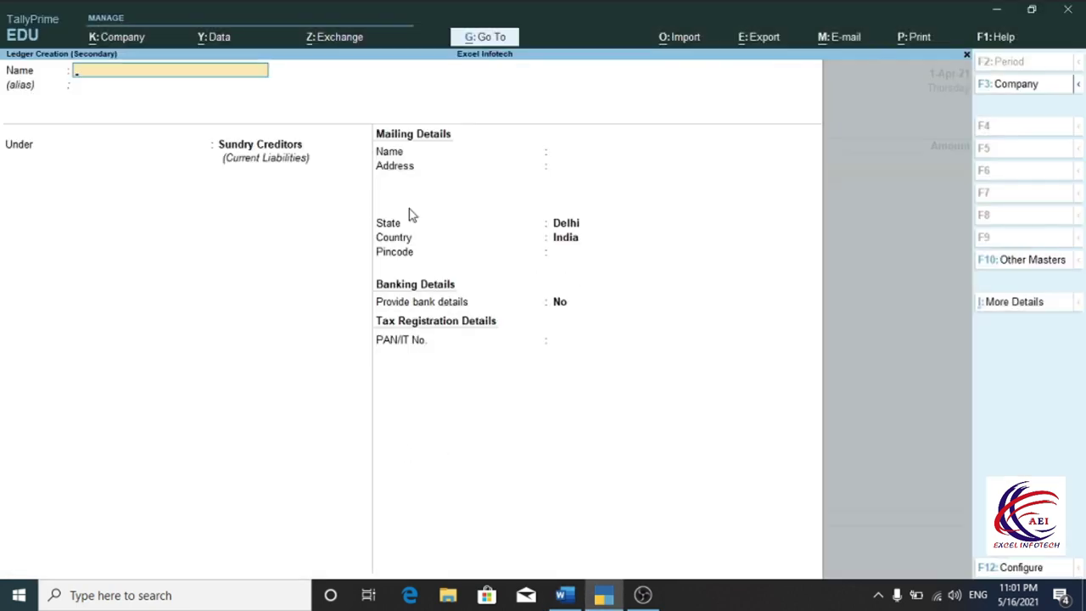
{"action": "type", "text": "Kamal"}
{"action": "key", "text": "Return"}
{"action": "key", "text": "Return"}
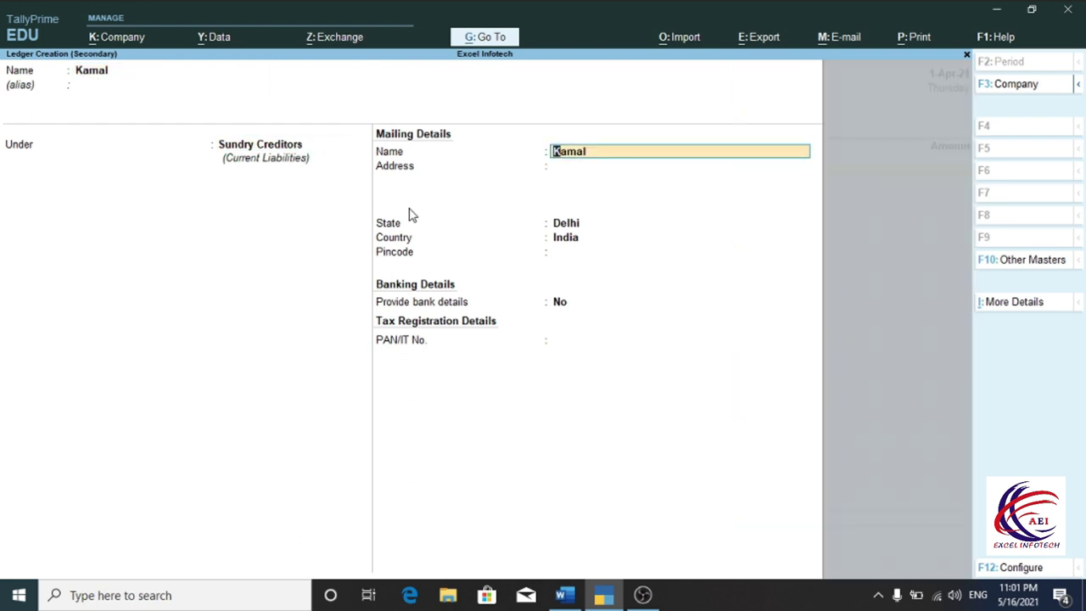
{"action": "key", "text": "ctrl+a"}
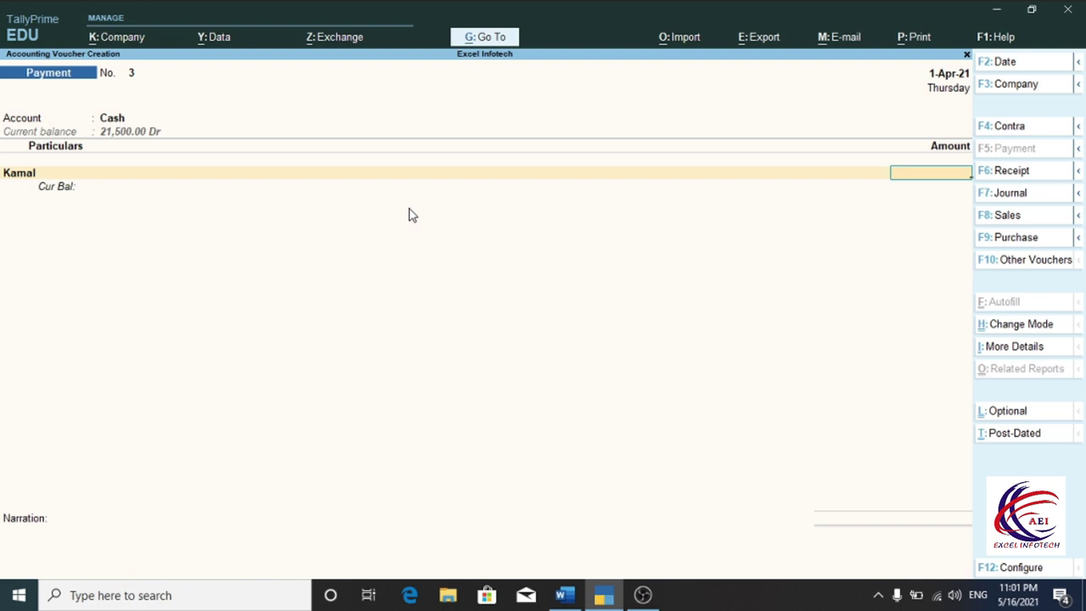
Pay Kamal 500 with narration 'Paid Water Bill by cash.' and save voucher No. 3
{"action": "type", "text": "500"}
{"action": "key", "text": "Return"}
{"action": "key", "text": "Return"}
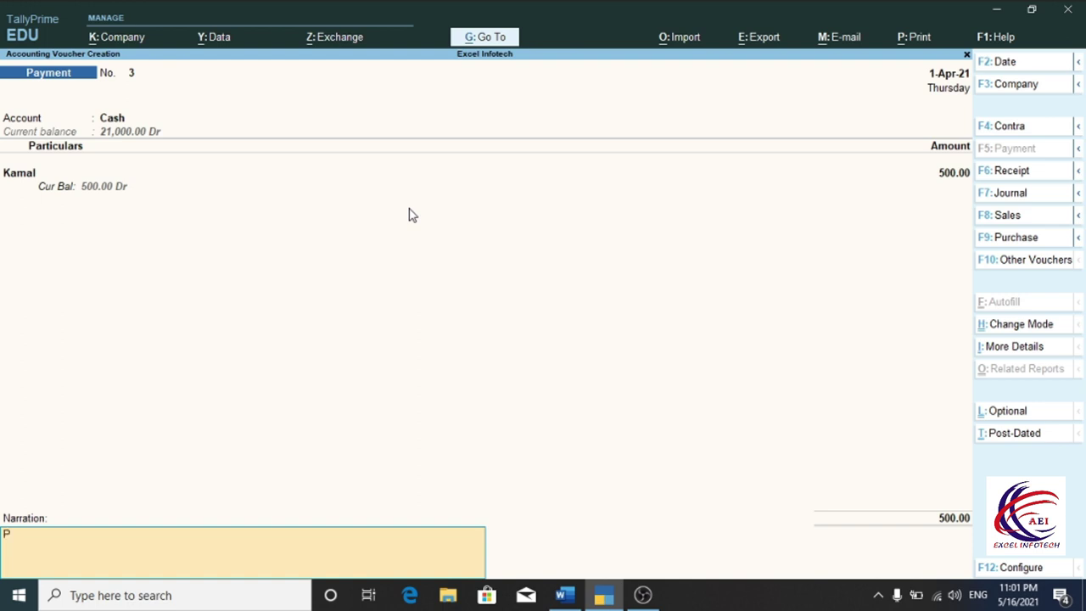
{"action": "type", "text": "Paid Water Bill by cash"}
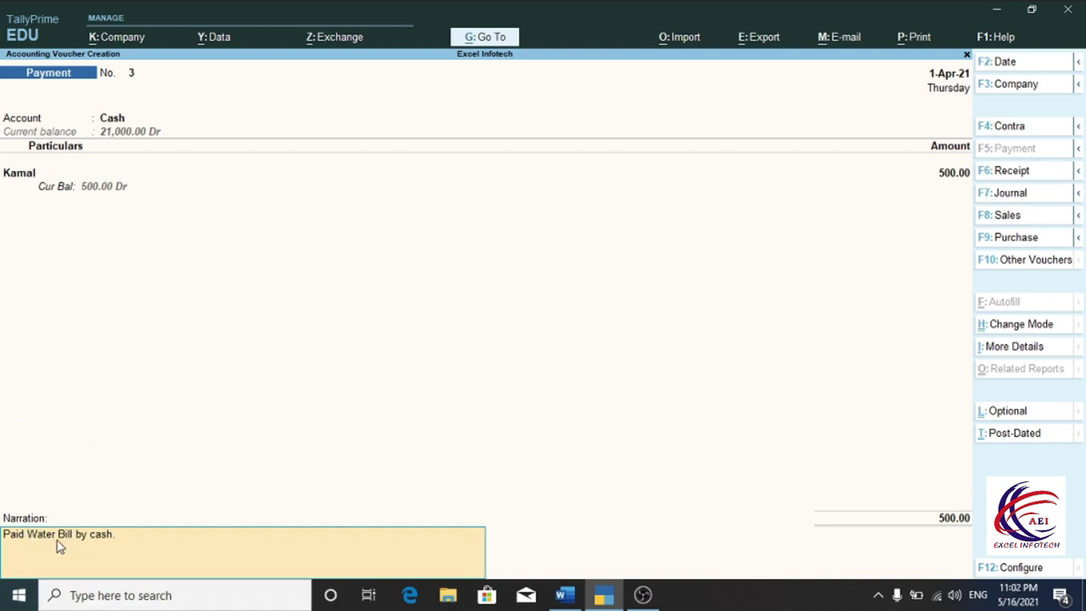
{"action": "key", "text": "Return"}
{"action": "key", "text": "Return"}
{"action": "key", "text": "alt+Tab"}
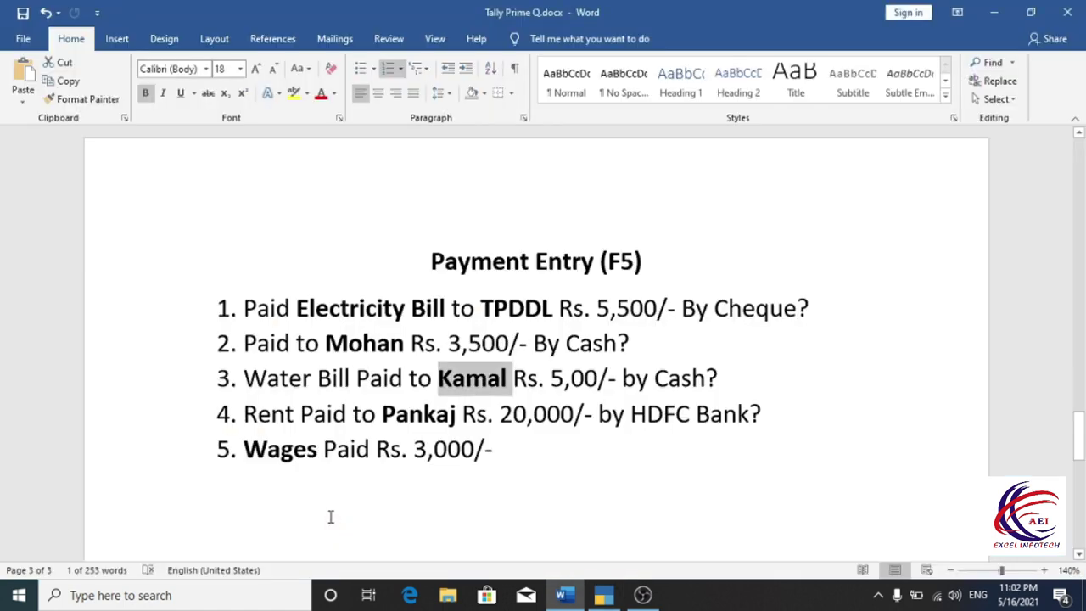
Highlight payee Pankaj, HDFC Bank and the 20,000 amount in question 4, then return to TallyPrime
{"action": "left_click", "coordinate": [258, 415]}
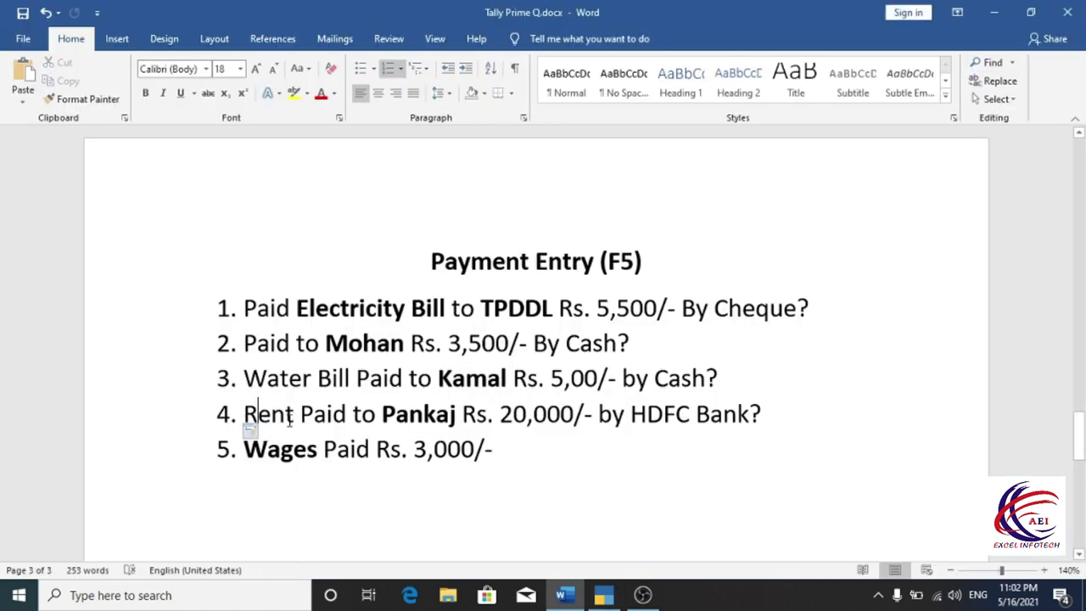
{"action": "double_click", "coordinate": [427, 428]}
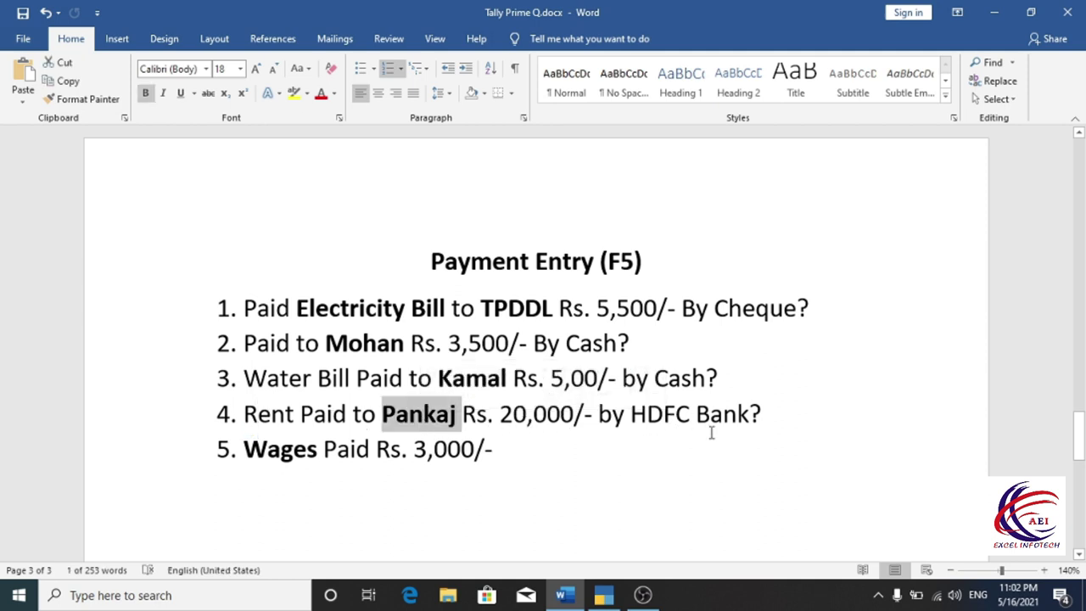
{"action": "left_click_drag", "start_coordinate": [633, 420], "coordinate": [732, 424]}
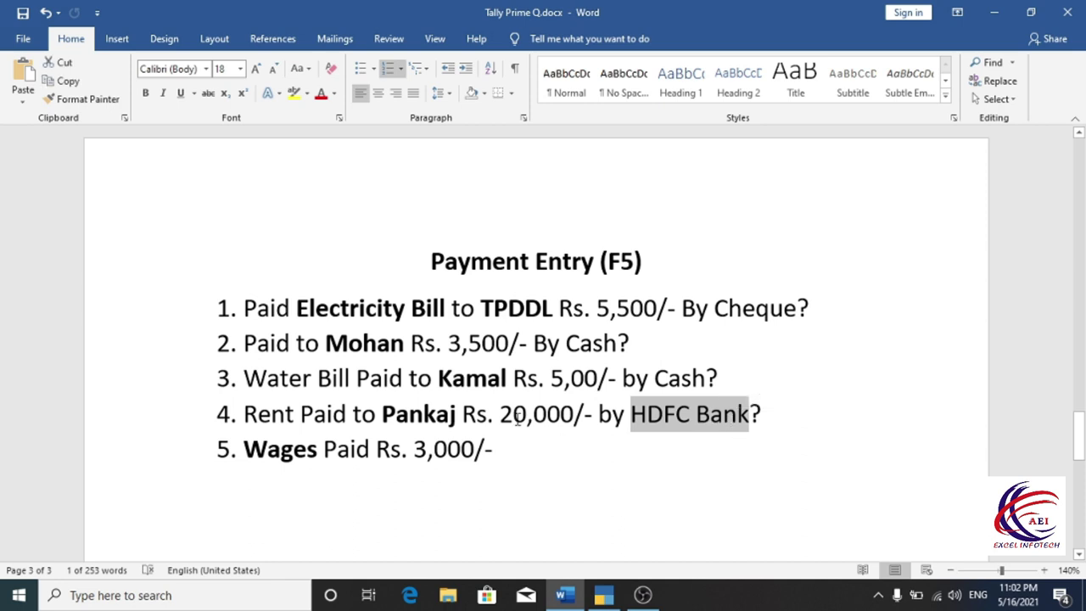
{"action": "left_click_drag", "start_coordinate": [502, 420], "coordinate": [552, 414]}
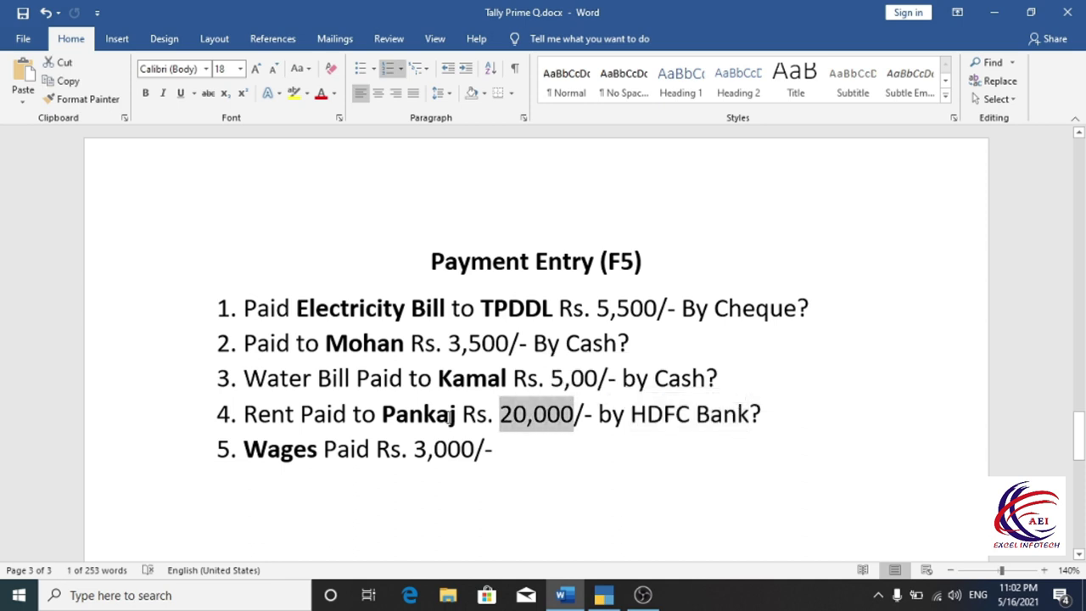
{"action": "left_click", "coordinate": [410, 413]}
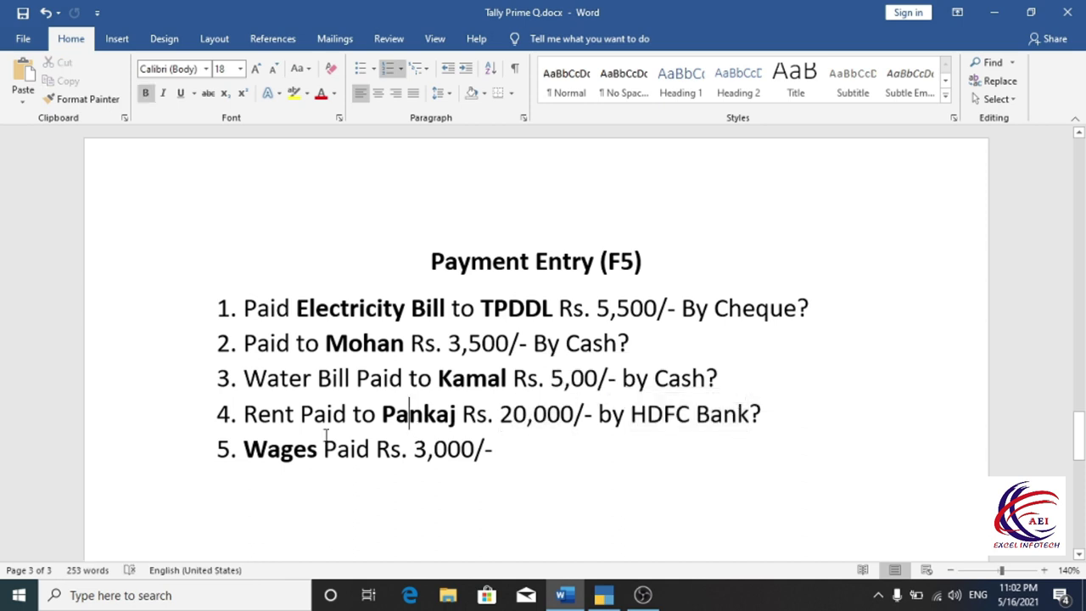
{"action": "key", "text": "alt+Tab"}
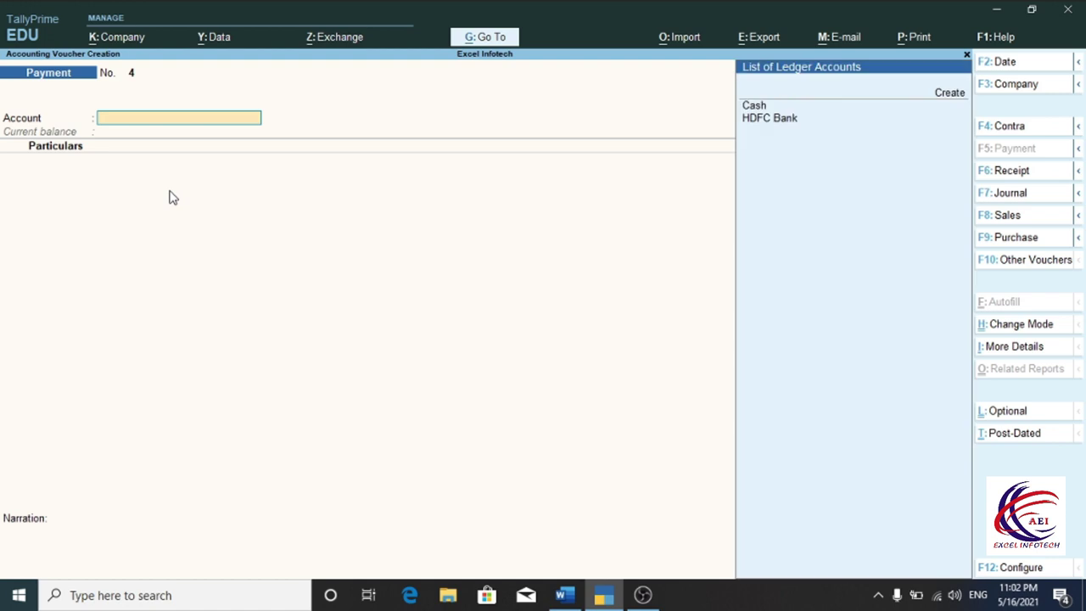
Select HDFC Bank from the ledger list as the Account on voucher No. 4
{"action": "key", "text": "Down"}
{"action": "key", "text": "Down"}
{"action": "key", "text": "Down"}
{"action": "key", "text": "Return"}
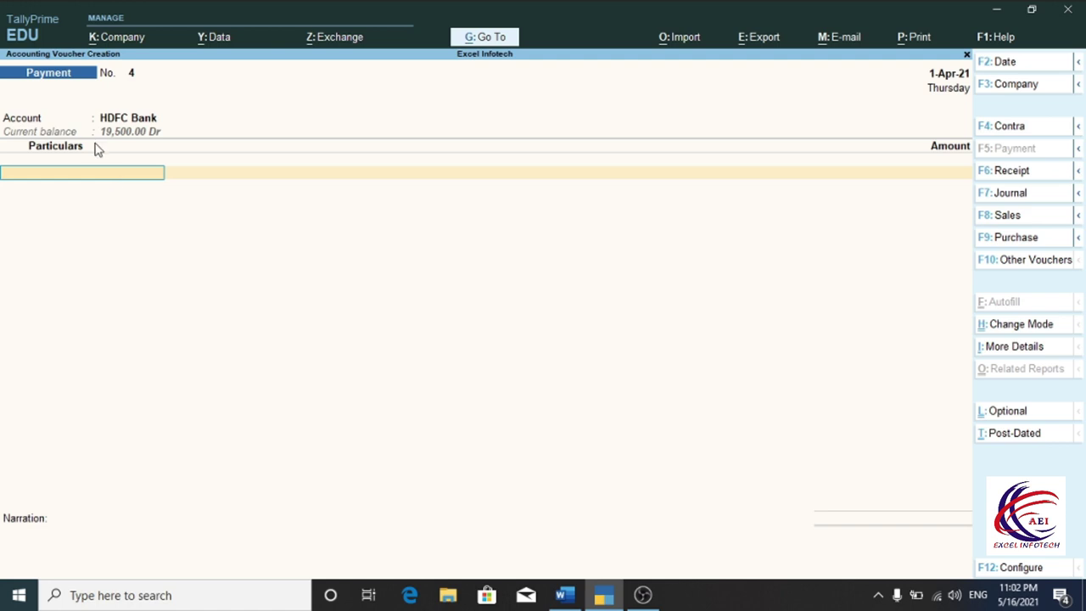
{"action": "key", "text": "alt+Tab"}
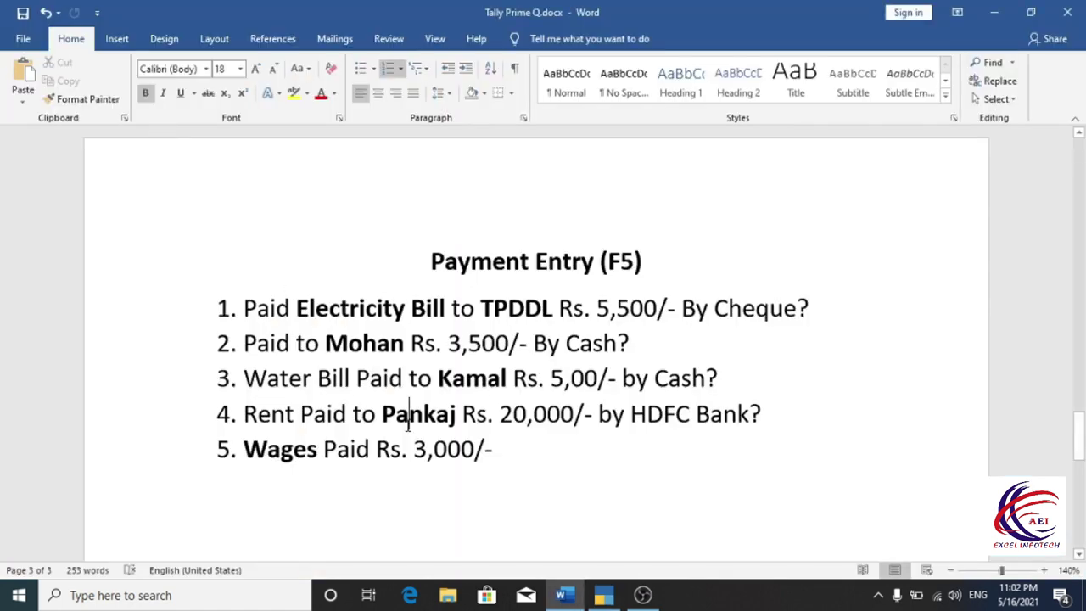
{"action": "triple_click", "coordinate": [528, 414]}
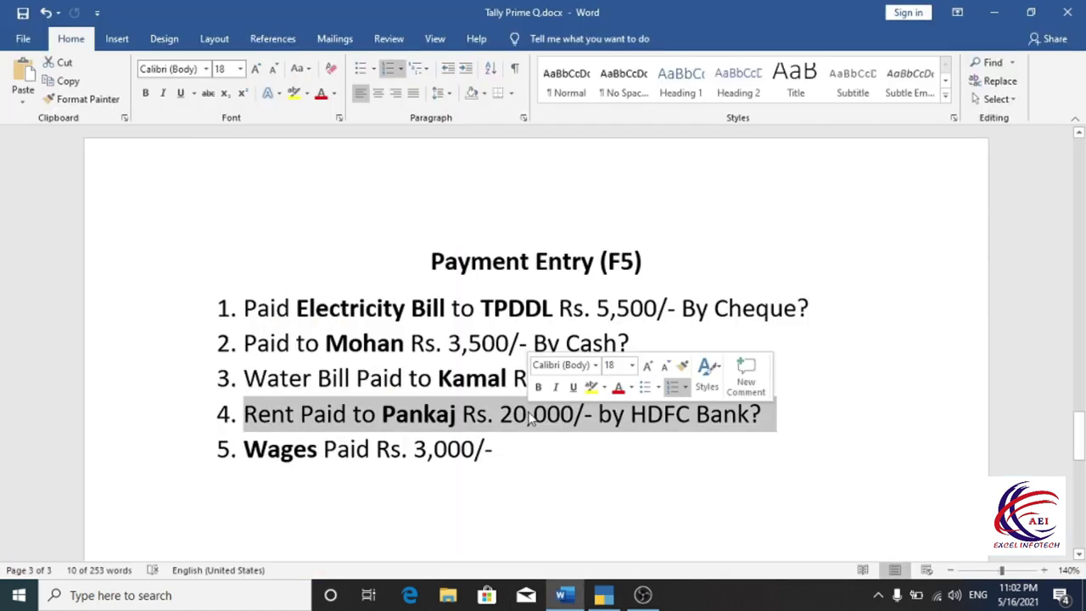
{"action": "key", "text": "alt+Tab"}
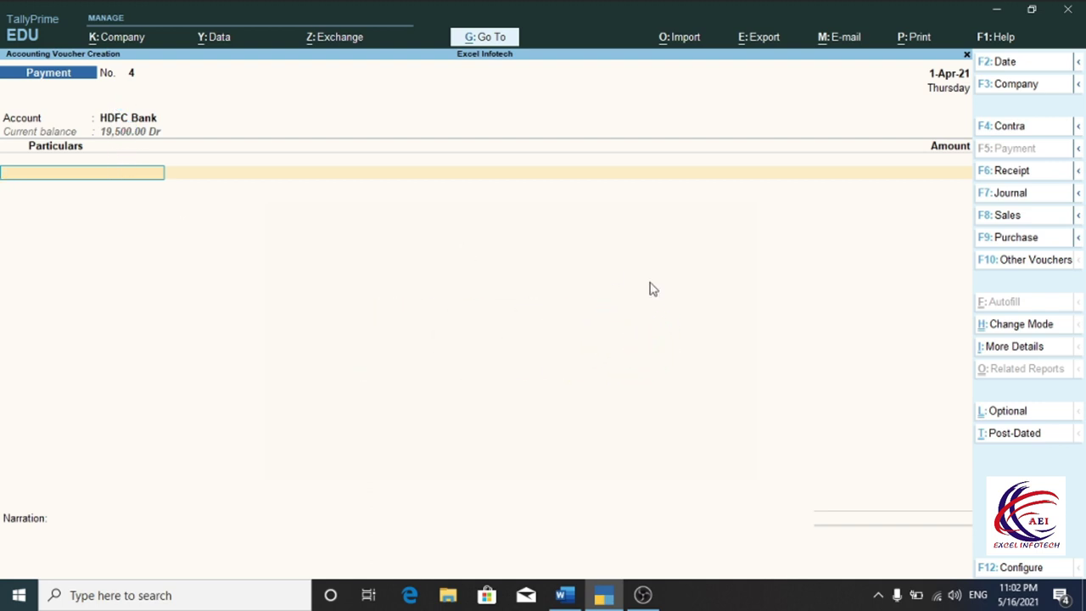
Record Contra voucher No. 2 moving 500 Cash into HDFC Bank as one 500 note, and save
{"action": "key", "text": "F4"}
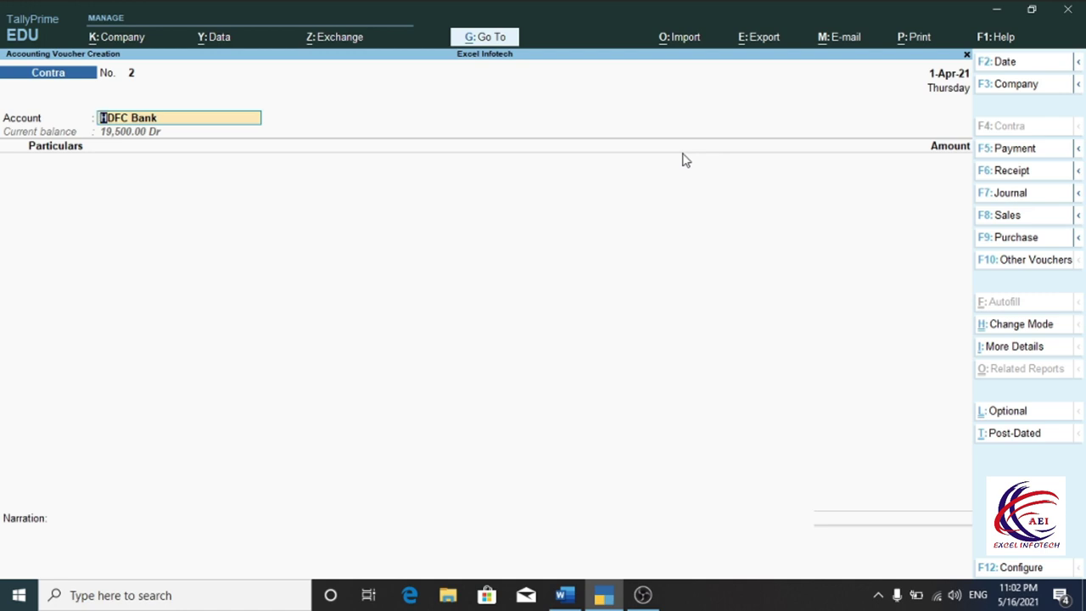
{"action": "key", "text": "Return"}
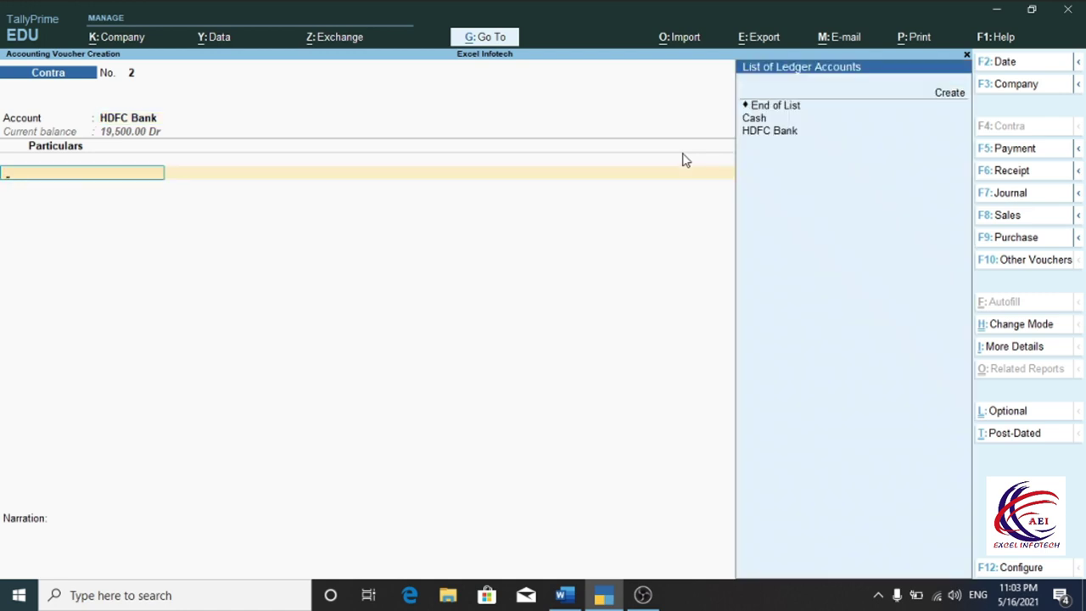
{"action": "key", "text": "Return"}
{"action": "type", "text": "500"}
{"action": "key", "text": "Return"}
{"action": "key", "text": "Return"}
{"action": "key", "text": "Return"}
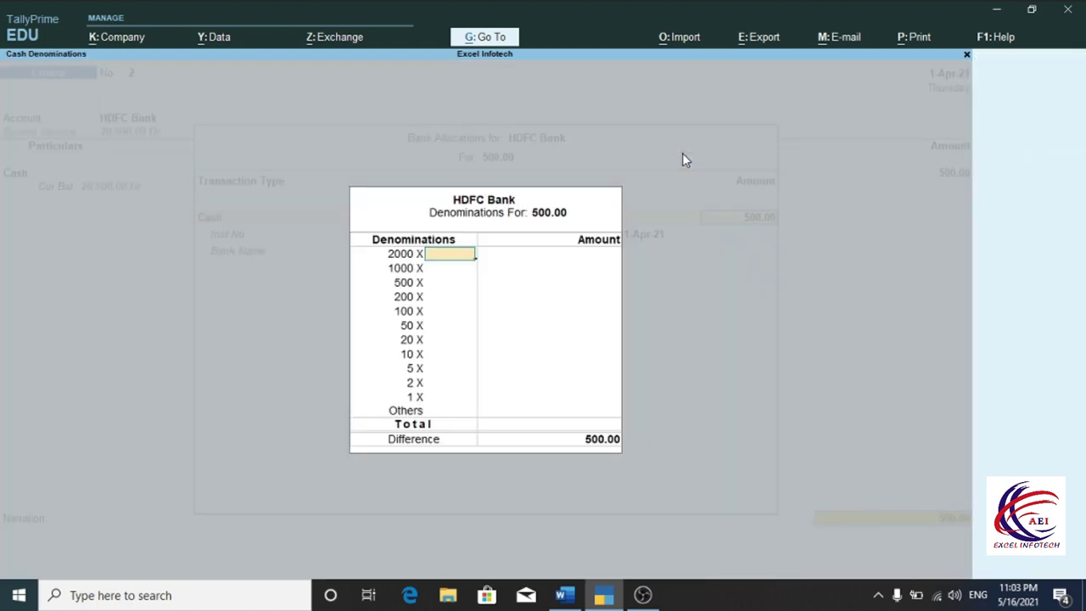
{"action": "key", "text": "Return"}
{"action": "key", "text": "Return"}
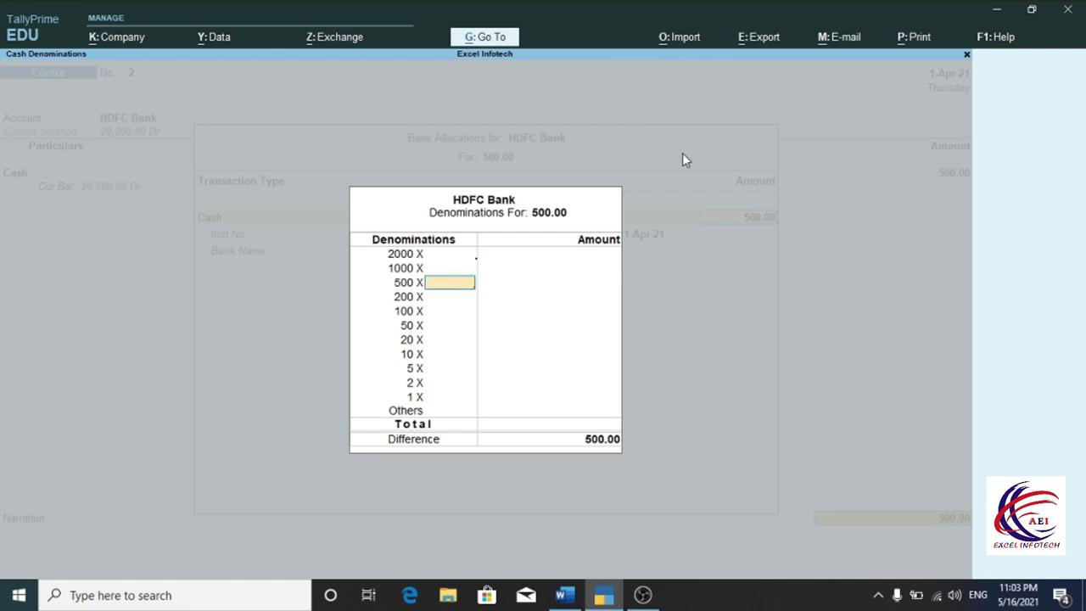
{"action": "key", "text": "Return"}
{"action": "key", "text": "Return"}
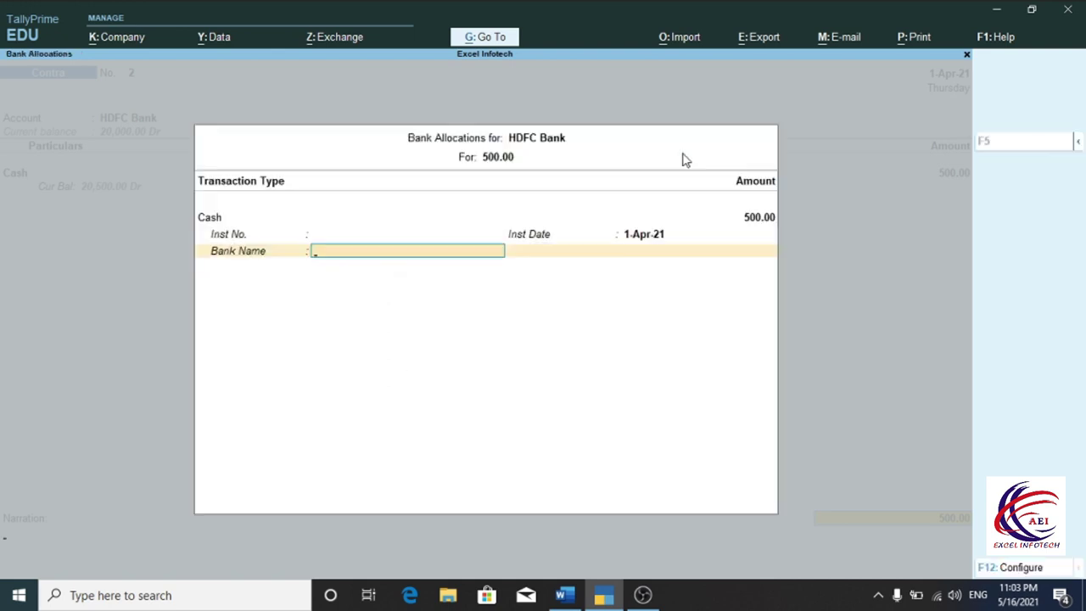
{"action": "key", "text": "Return"}
{"action": "key", "text": "Return"}
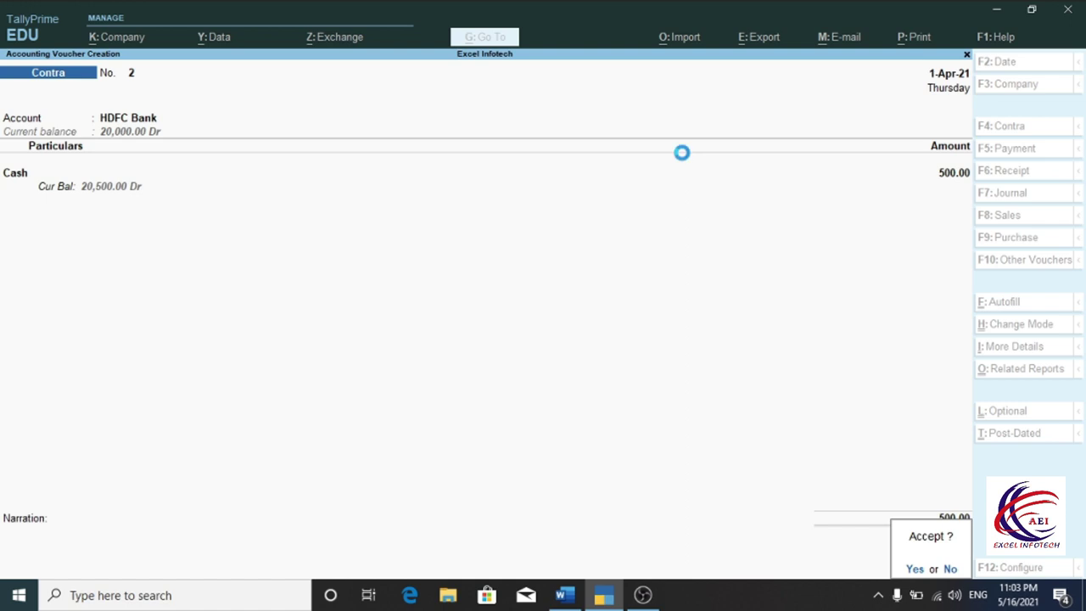
{"action": "key", "text": "Return"}
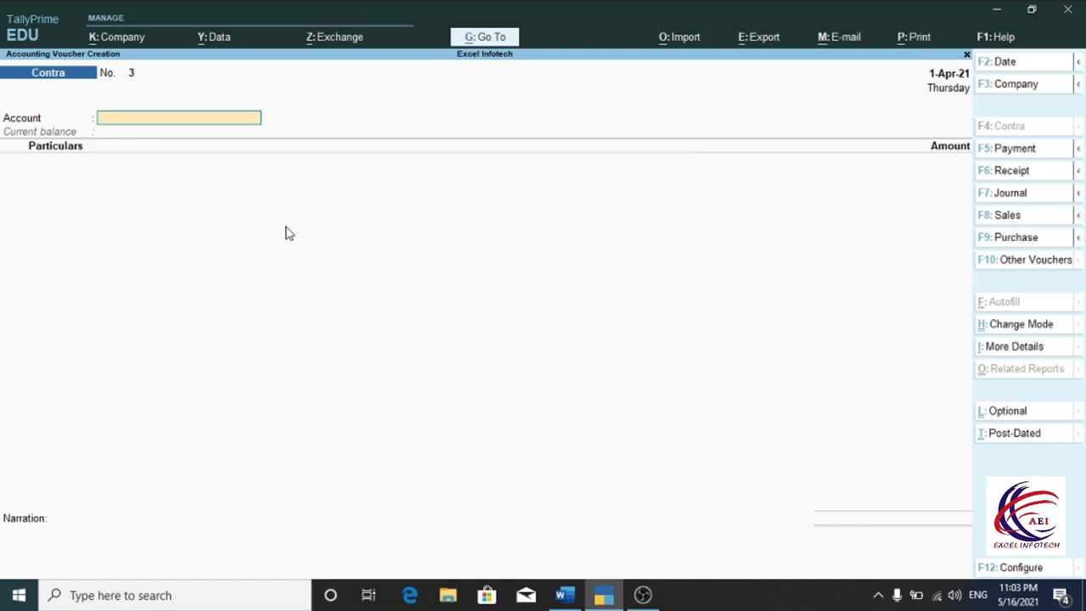
Switch back to a Payment voucher with HDFC Bank as the paying account
{"action": "key", "text": "F5"}
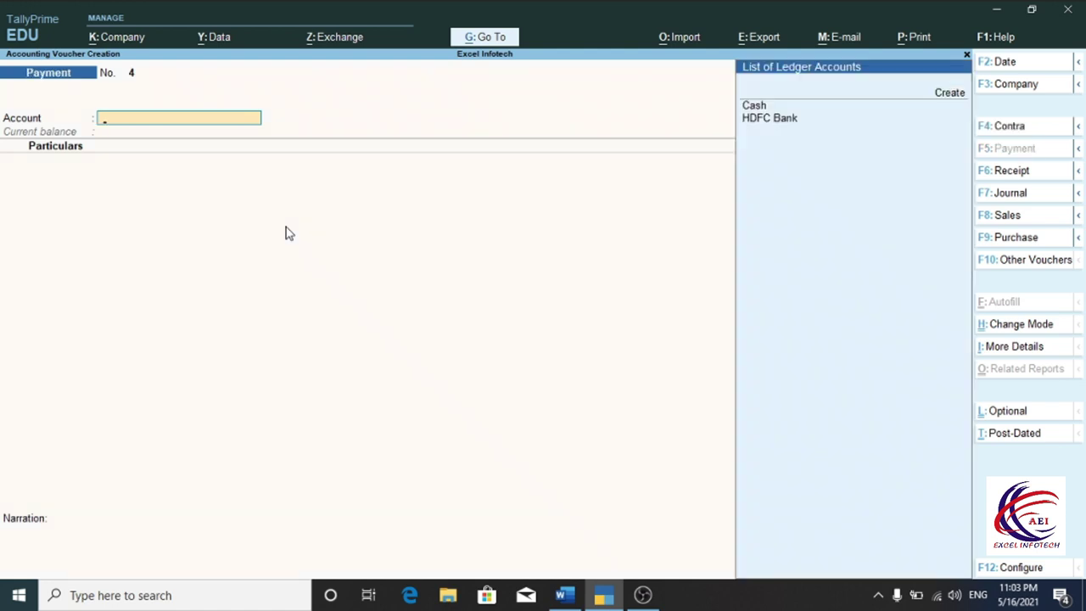
{"action": "key", "text": "Down"}
{"action": "key", "text": "Down"}
{"action": "key", "text": "Return"}
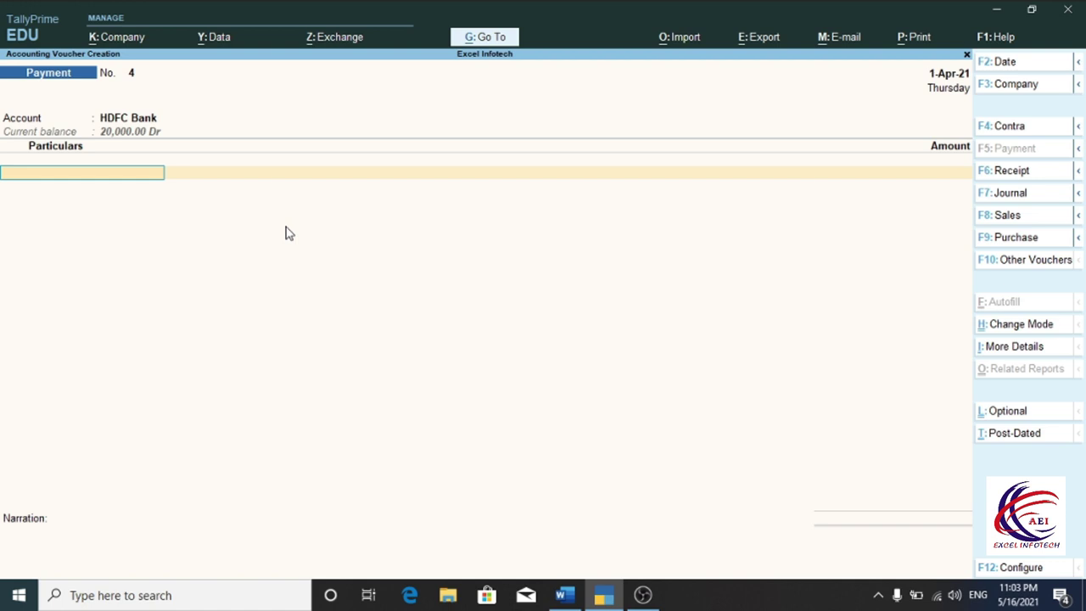
{"action": "key", "text": "alt+Tab"}
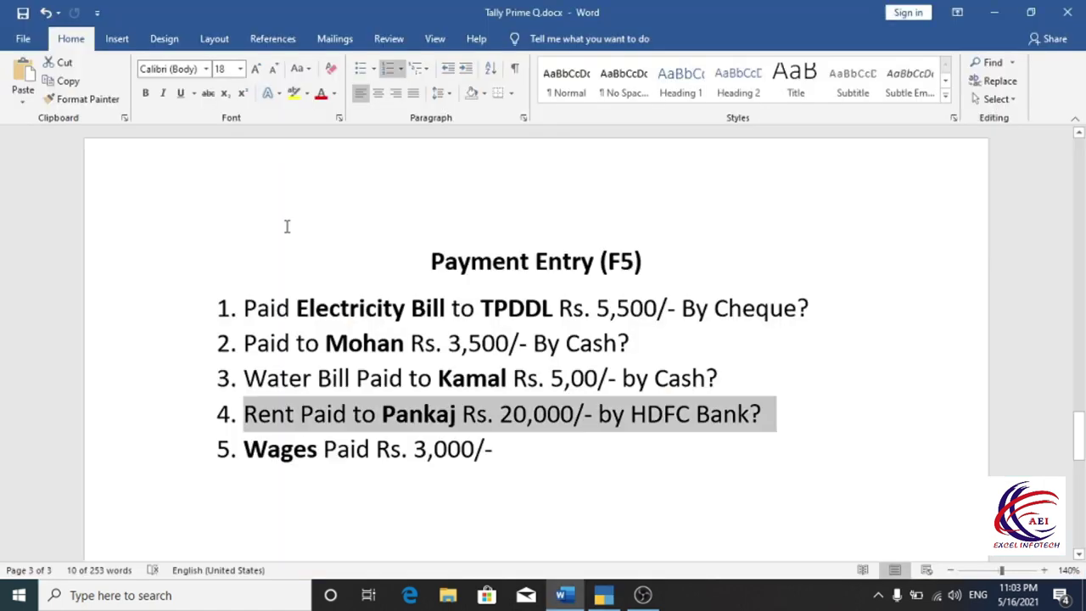
{"action": "key", "text": "alt+Tab"}
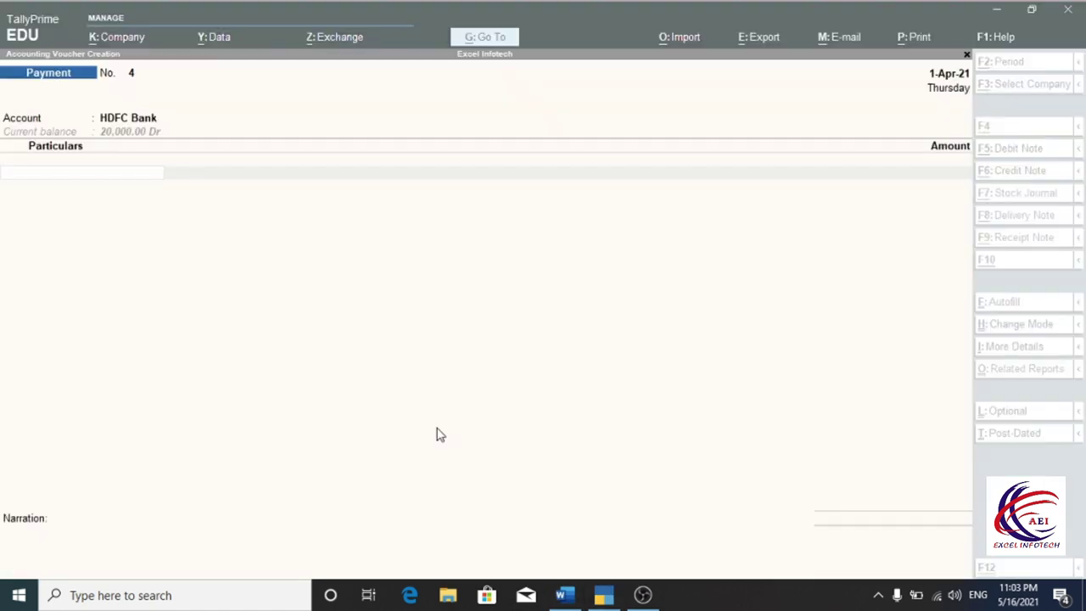
Create a new ledger Pankaj under Sundry Creditors from the voucher
{"action": "key", "text": "alt+c"}
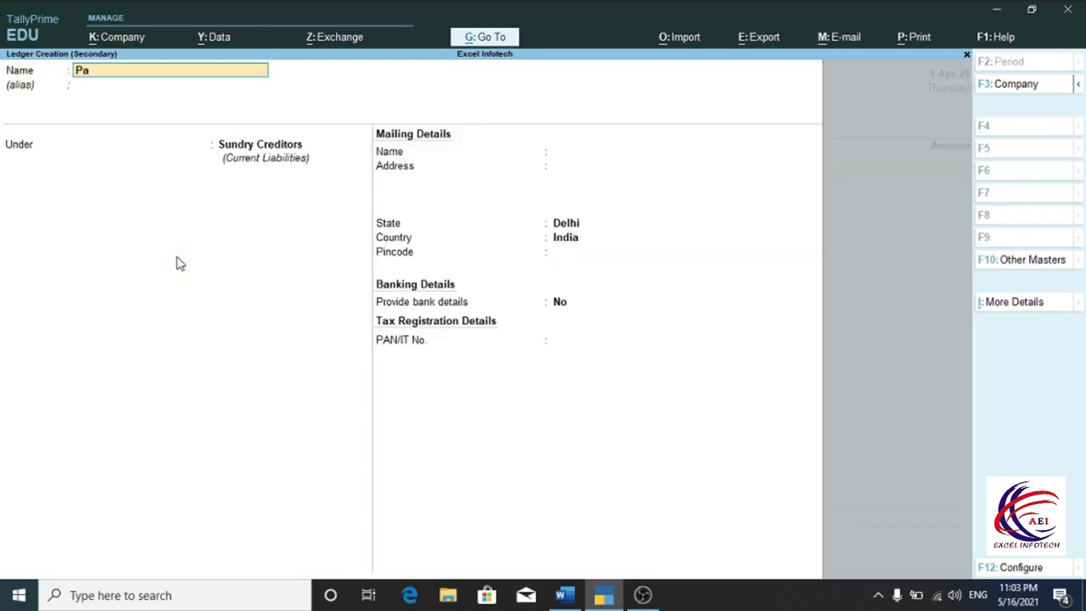
{"action": "type", "text": "Pankaj"}
{"action": "key", "text": "Return"}
{"action": "key", "text": "Return"}
{"action": "key", "text": "Return"}
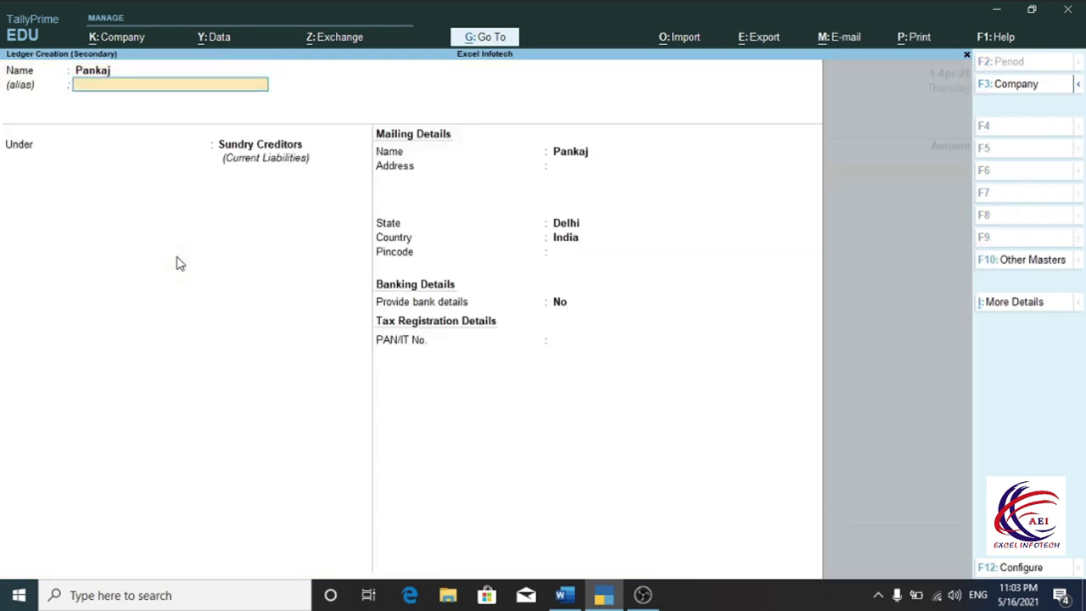
{"action": "key", "text": "ctrl"}
{"action": "key", "text": "ctrl+a"}
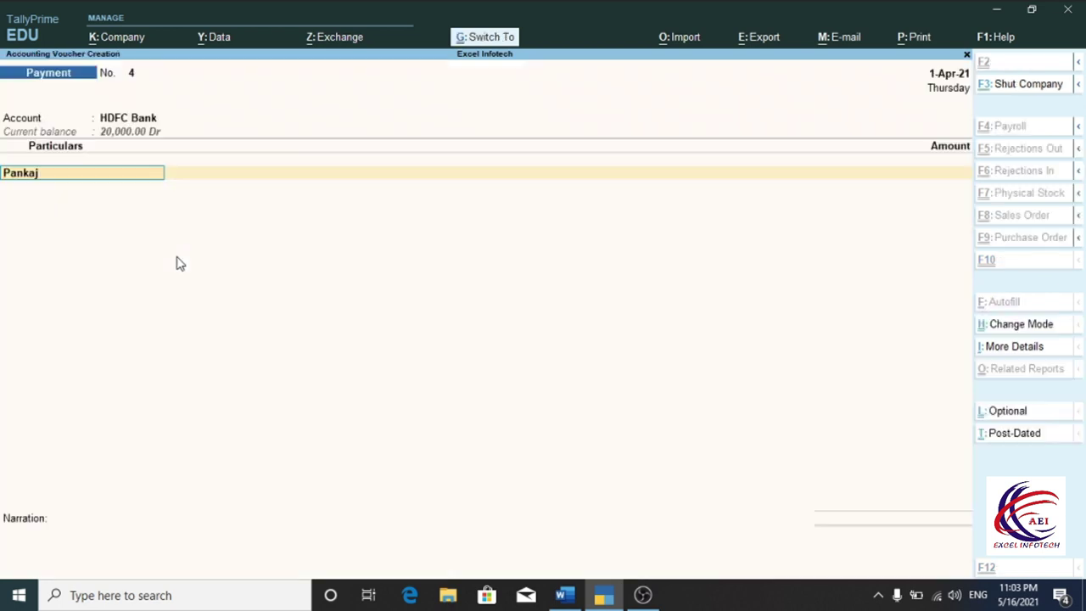
Enter 20,000 for Pankaj, complete the bank allocations and save voucher No. 4
{"action": "key", "text": "Return"}
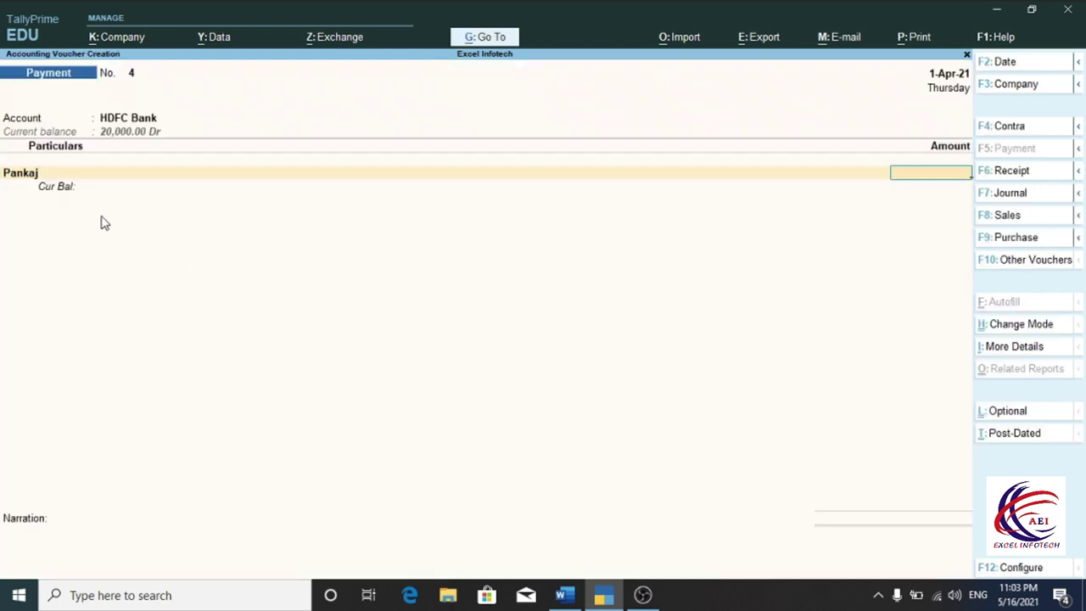
{"action": "type", "text": "20000"}
{"action": "key", "text": "Return"}
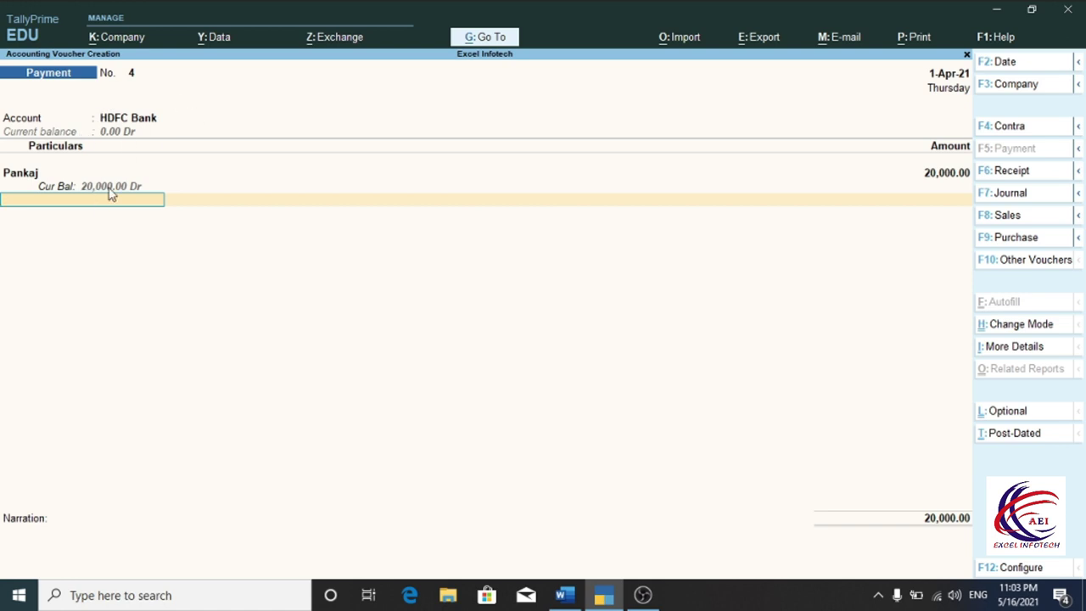
{"action": "key", "text": "Return"}
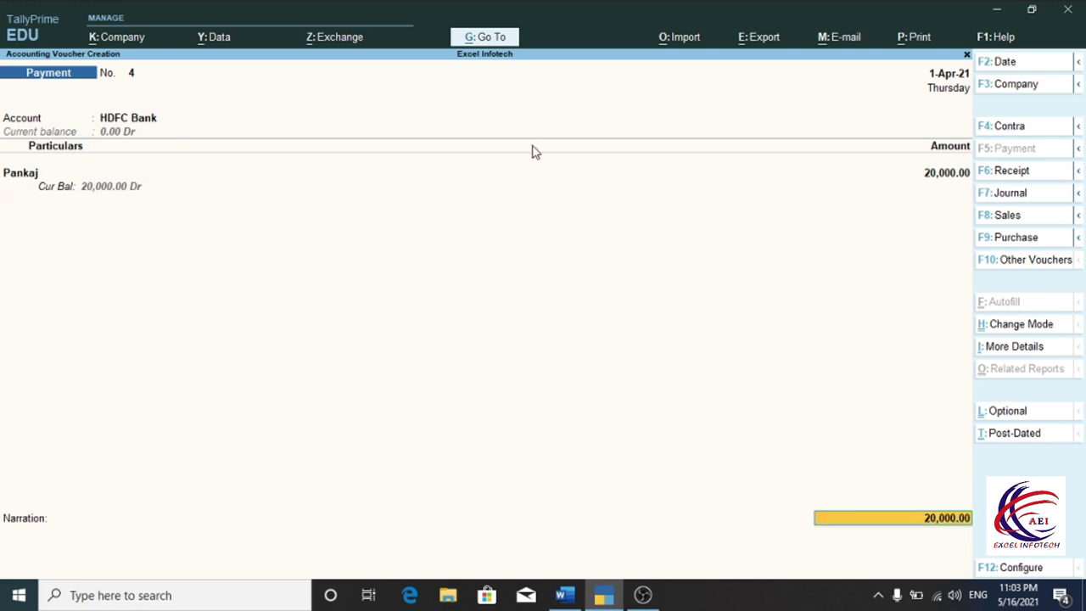
{"action": "key", "text": "Return"}
{"action": "key", "text": "Return"}
{"action": "key", "text": "Return"}
{"action": "key", "text": "Return"}
{"action": "key", "text": "Return"}
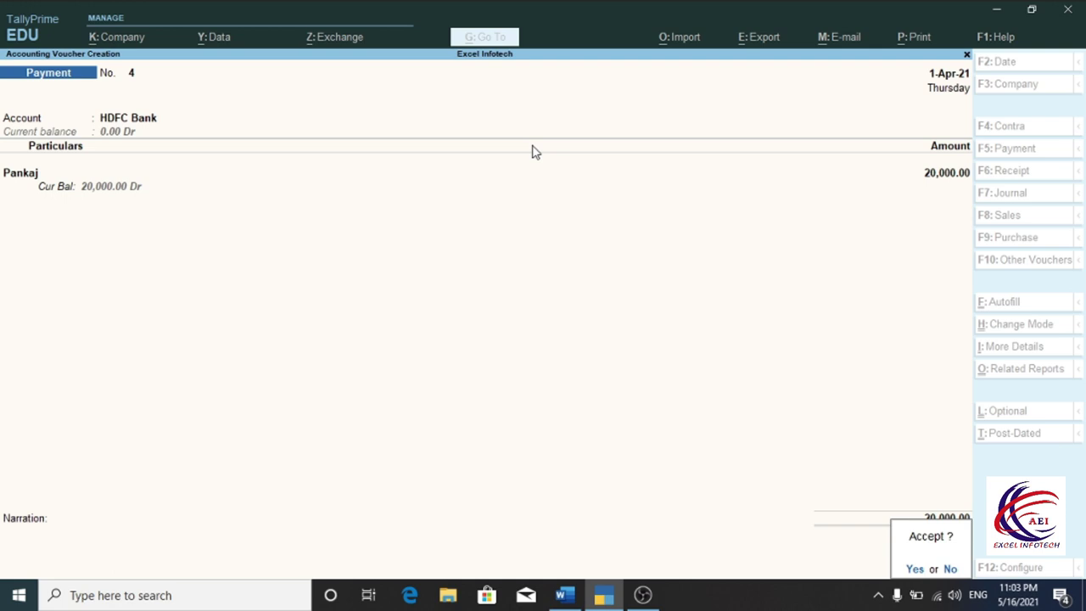
{"action": "key", "text": "Return"}
Read question 5, 'Wages Paid Rs. 3,000/-', highlighting Wages, then return to TallyPrime
{"action": "key", "text": "alt+Tab"}
{"action": "triple_click", "coordinate": [373, 470]}
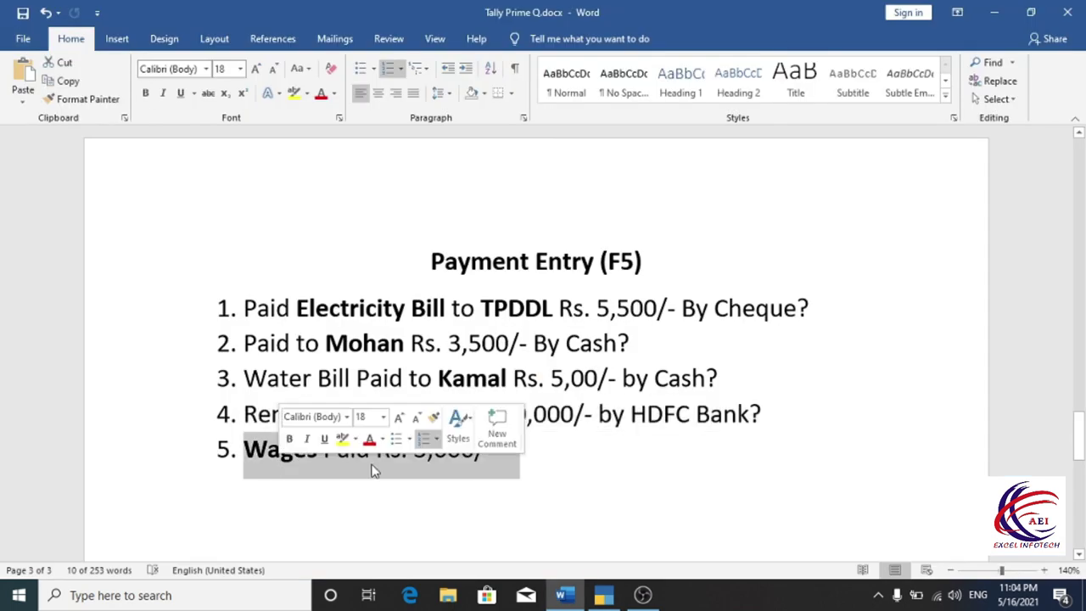
{"action": "left_click", "coordinate": [486, 450]}
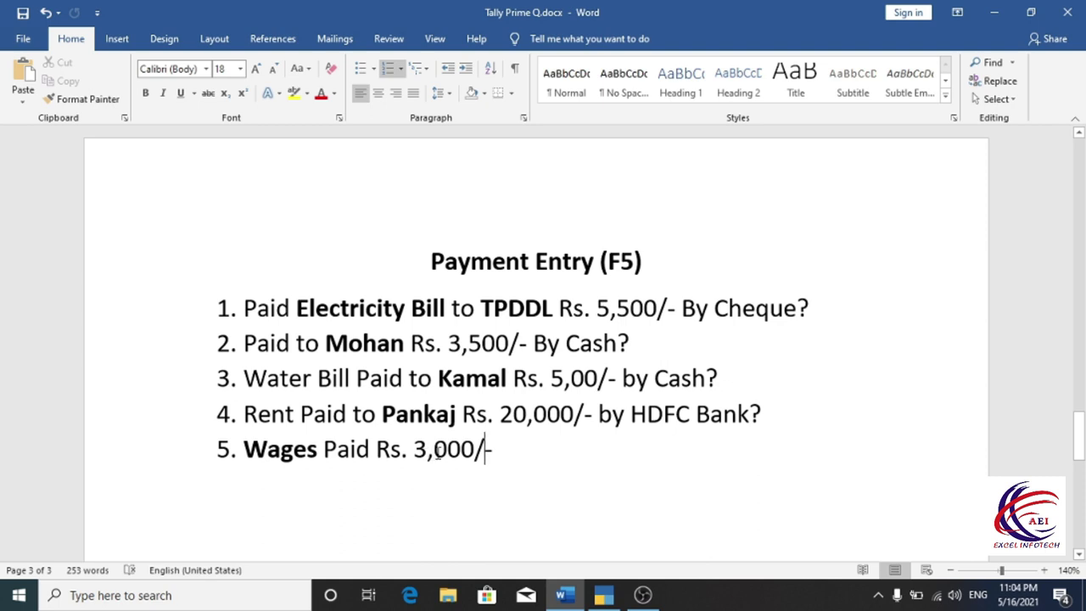
{"action": "left_click_drag", "start_coordinate": [245, 450], "coordinate": [472, 459]}
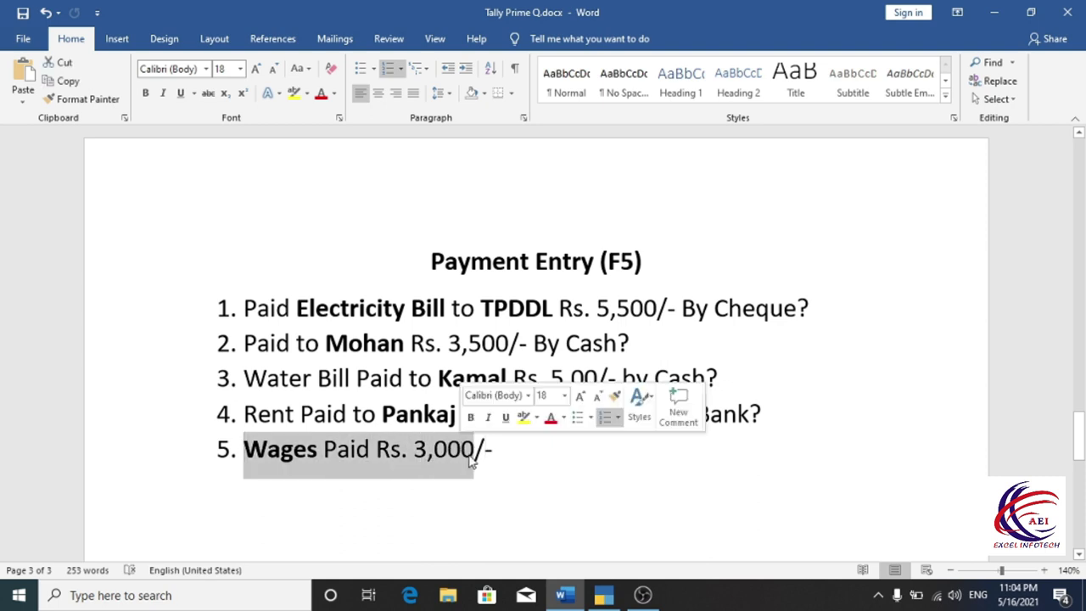
{"action": "left_click", "coordinate": [472, 459]}
{"action": "double_click", "coordinate": [286, 464]}
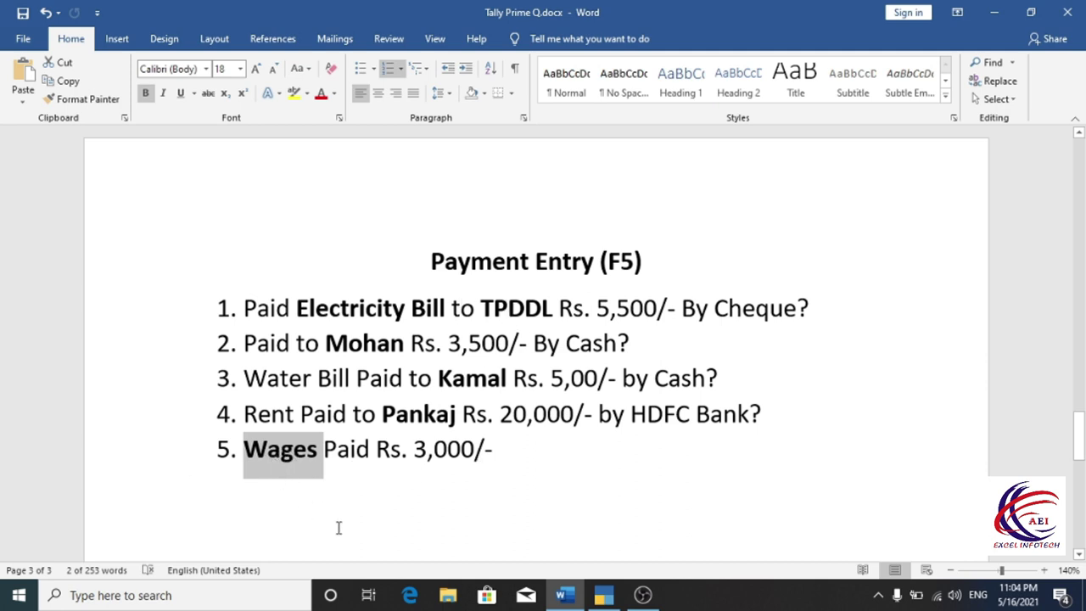
{"action": "key", "text": "alt+Tab"}
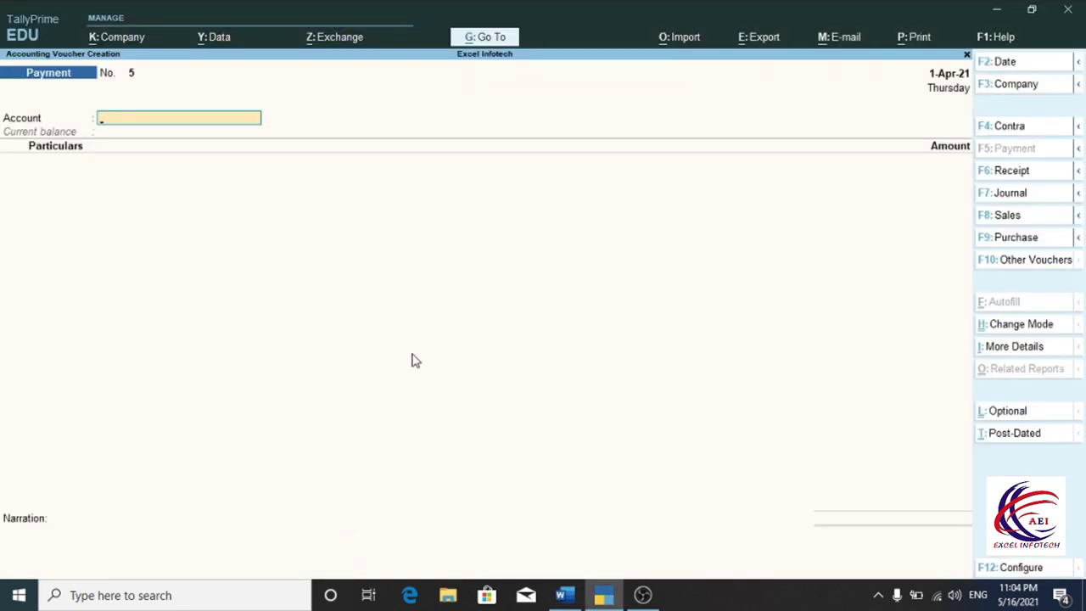
{"action": "key", "text": "alt+Tab"}
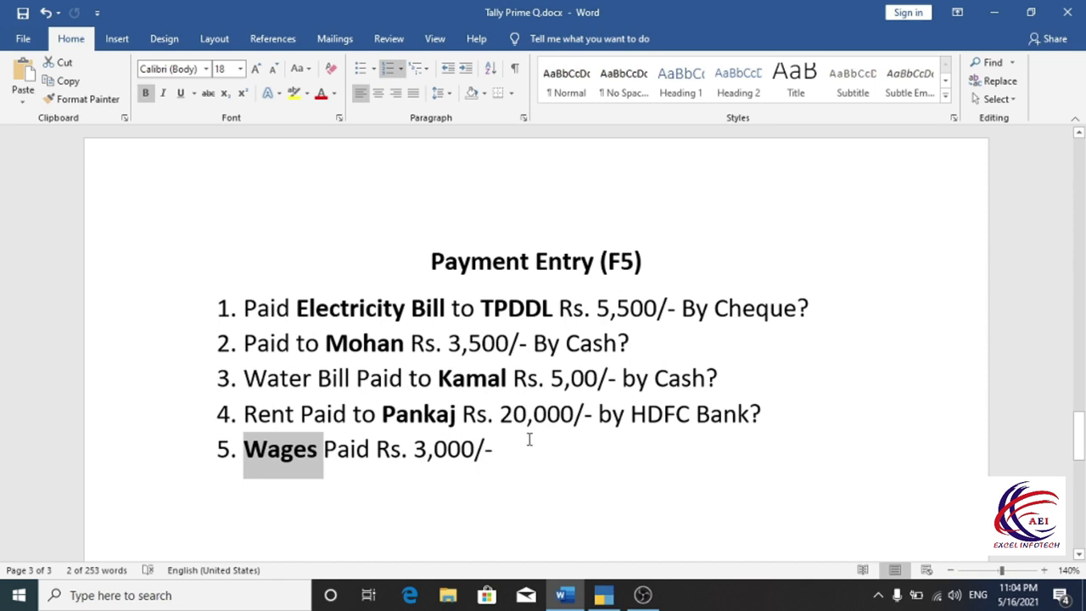
{"action": "left_click", "coordinate": [499, 448]}
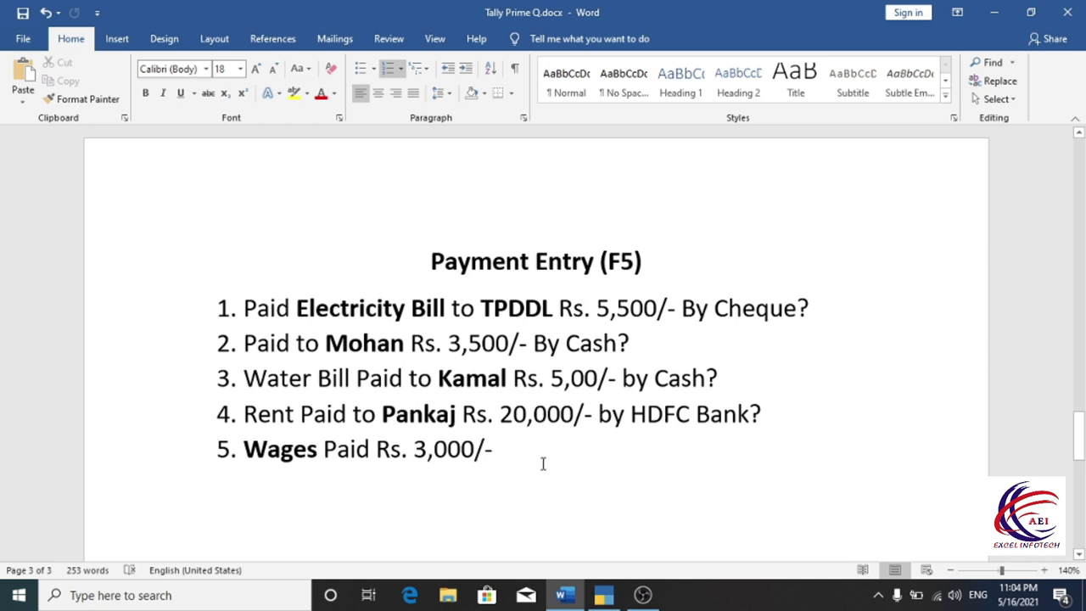
{"action": "key", "text": "alt+Tab"}
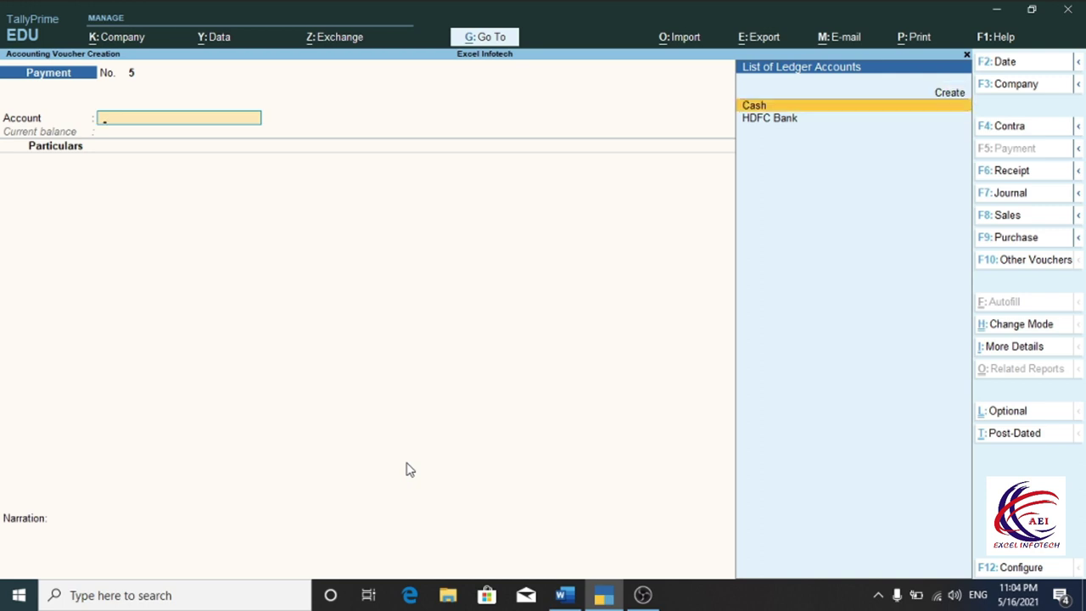
Save voucher No. 5 paying 3,000 from Cash to a new Wages ledger under Direct Expenses
{"action": "key", "text": "Return"}
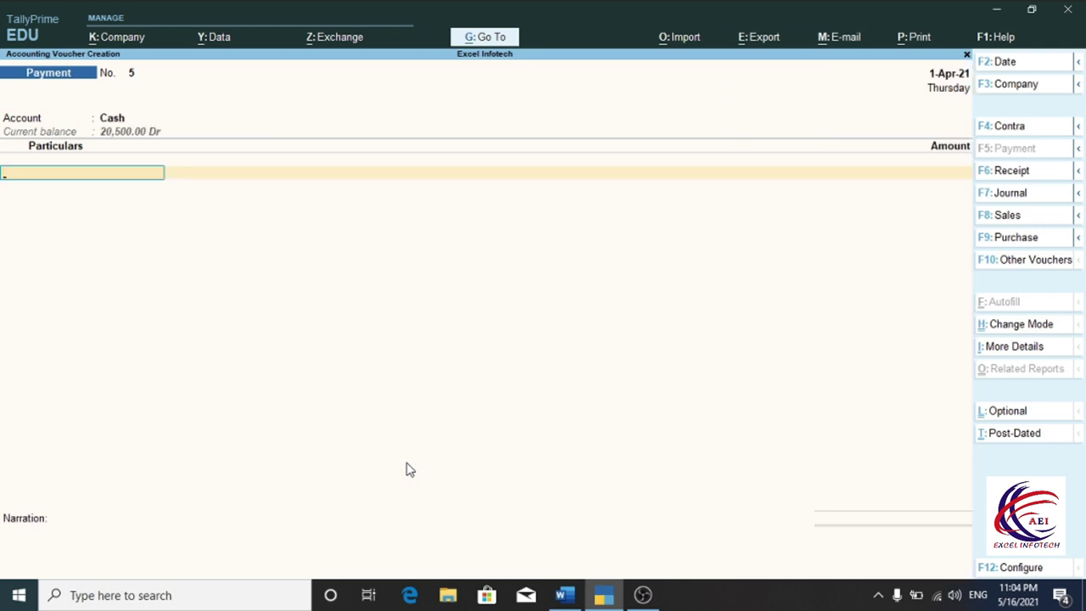
{"action": "type", "text": "Wages"}
{"action": "key", "text": "alt+c"}
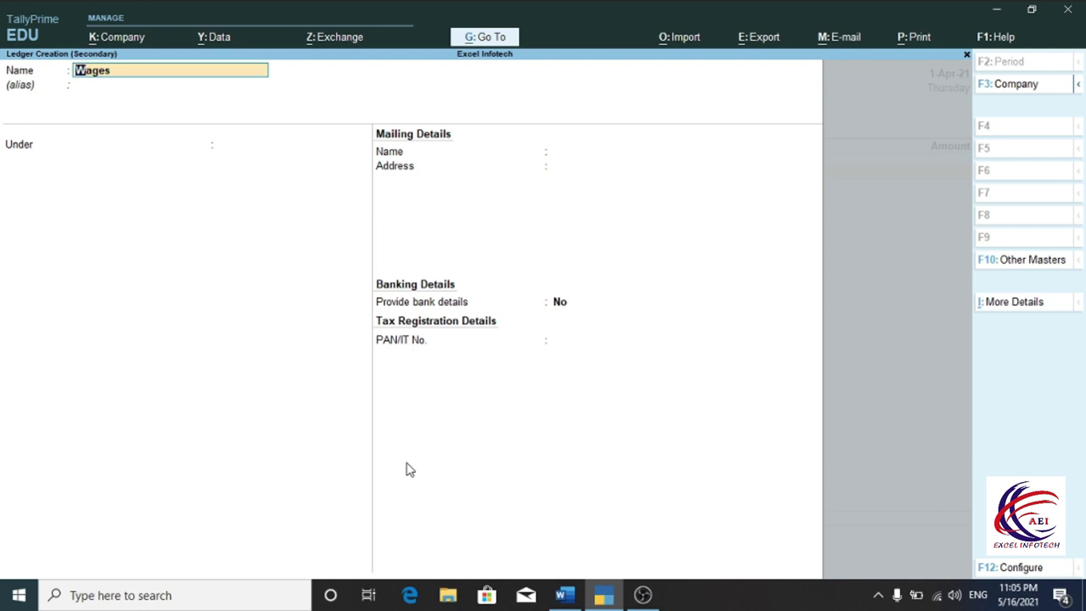
{"action": "key", "text": "Return"}
{"action": "key", "text": "Return"}
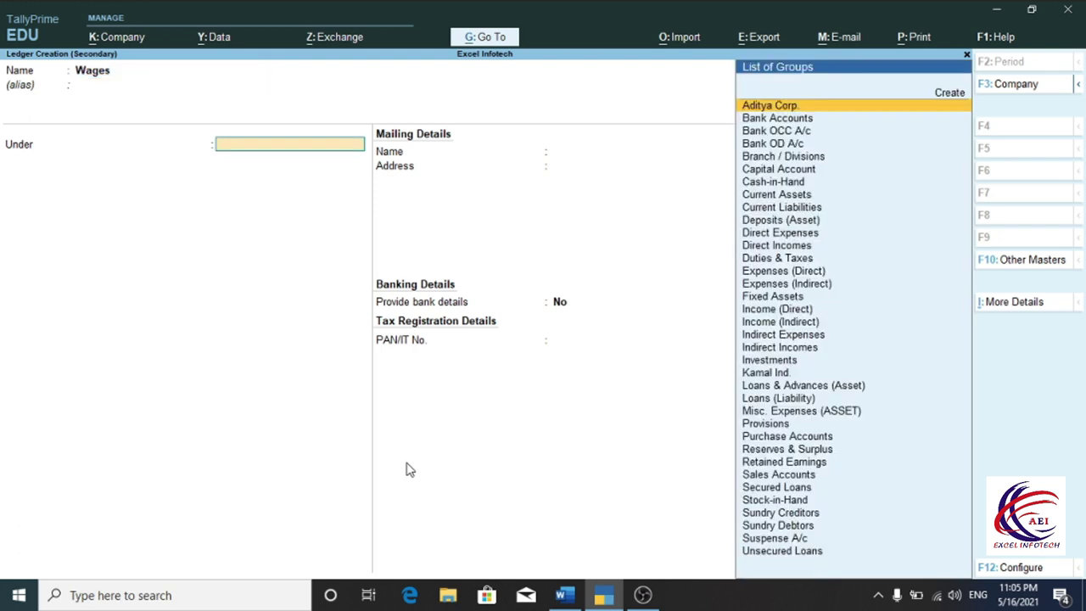
{"action": "type", "text": "Di"}
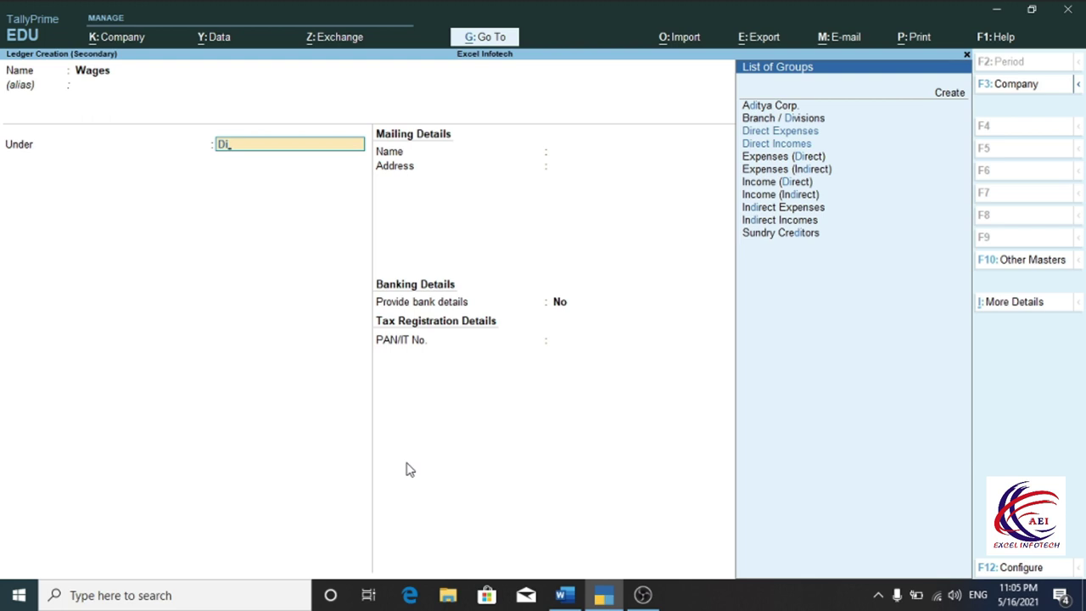
{"action": "key", "text": "Return"}
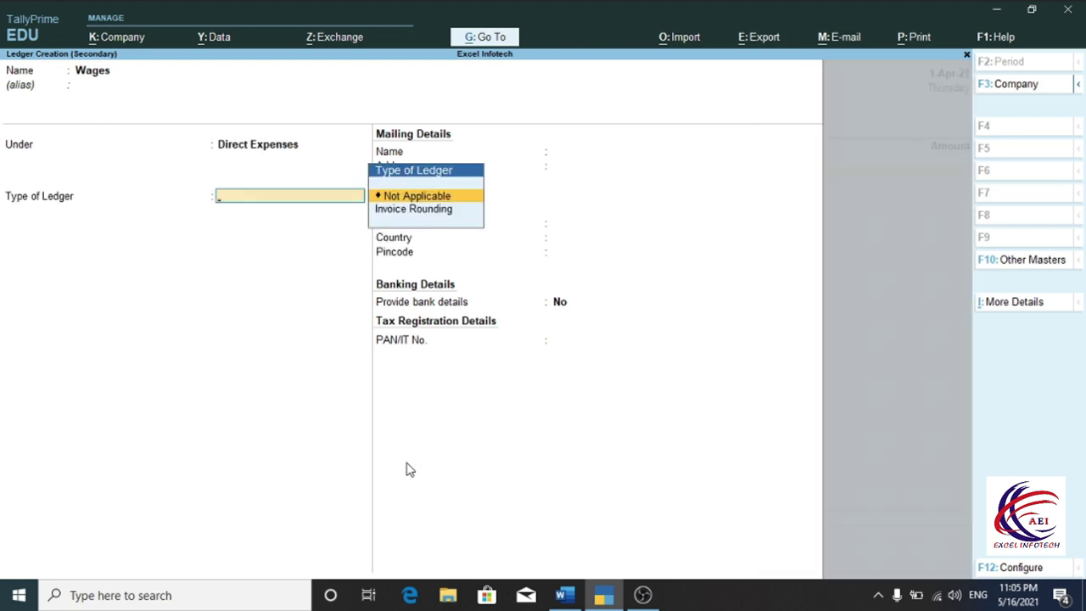
{"action": "key", "text": "Return"}
{"action": "key", "text": "Return"}
{"action": "key", "text": "Return"}
{"action": "key", "text": "Return"}
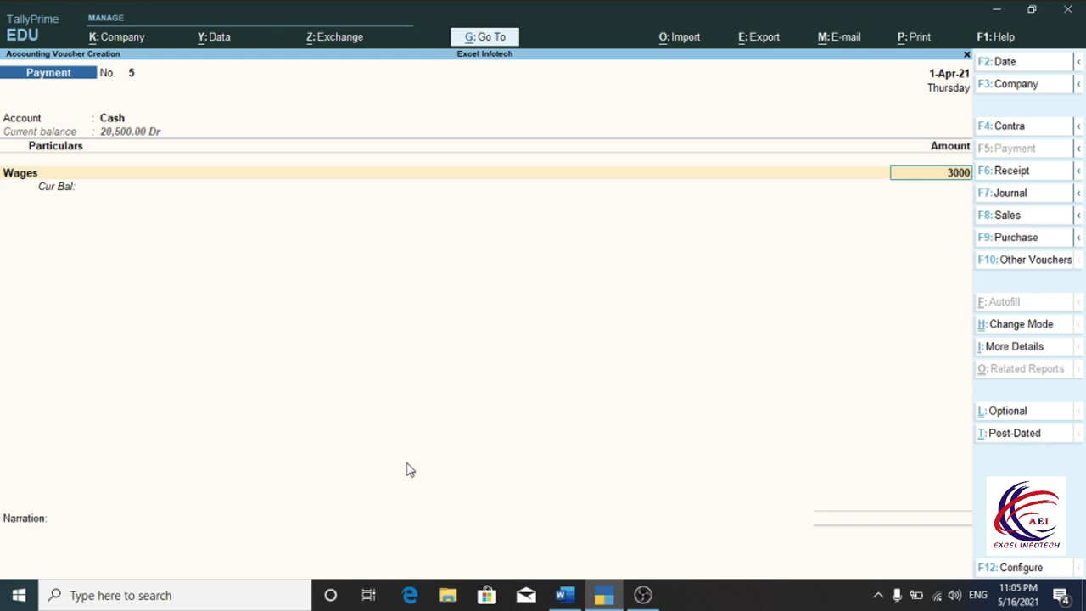
{"action": "key", "text": "Return"}
{"action": "key", "text": "Return"}
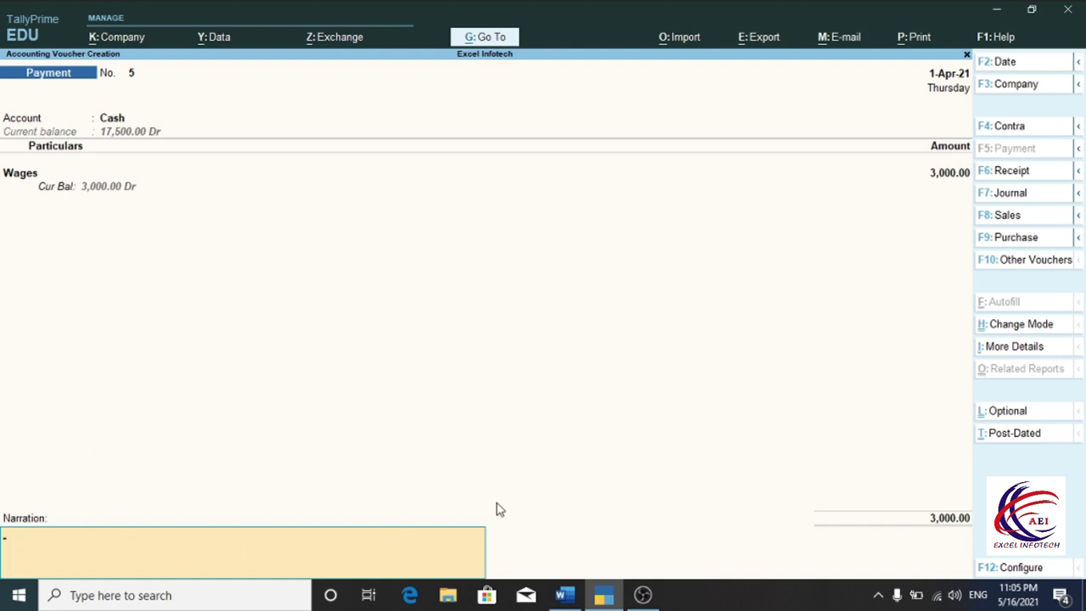
{"action": "key", "text": "Return"}
{"action": "key", "text": "Return"}
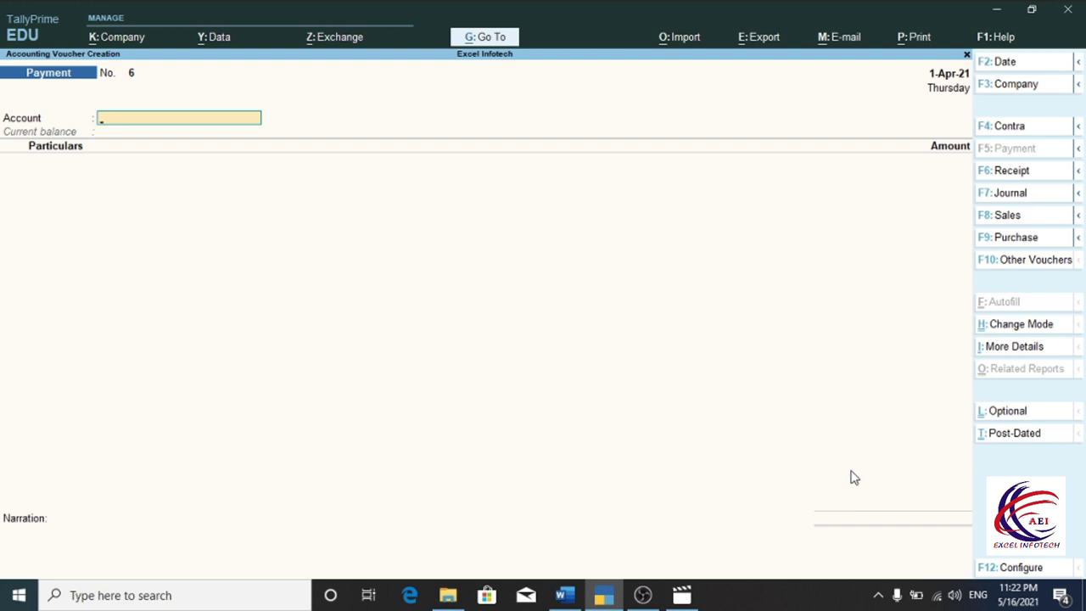
Open the Balance Sheet and drill Current Liabilities down to the Sundry Creditors list
{"action": "key", "text": "Escape"}
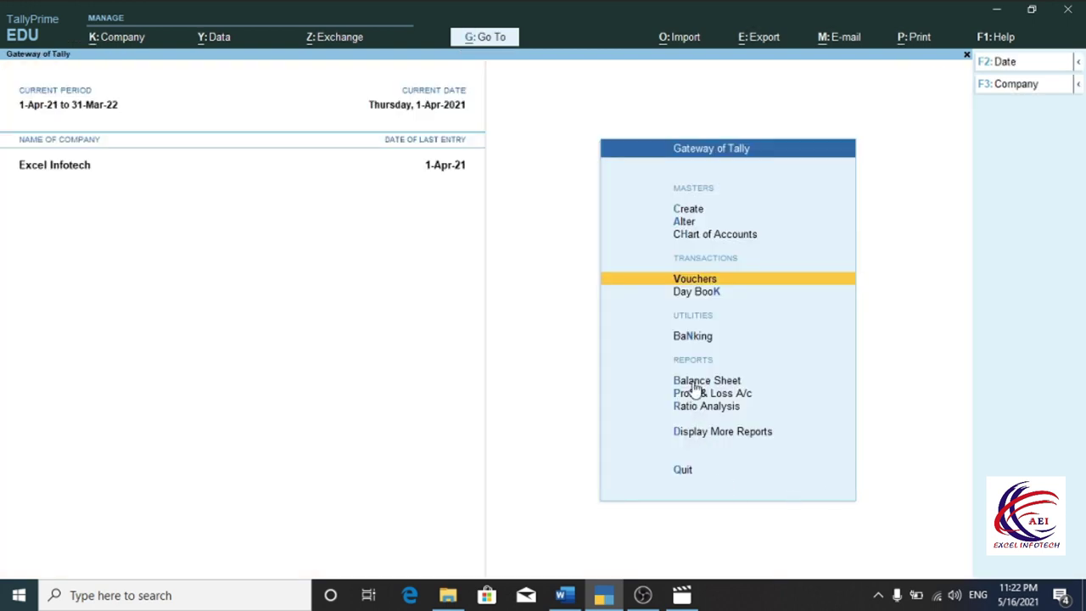
{"action": "left_click", "coordinate": [704, 386]}
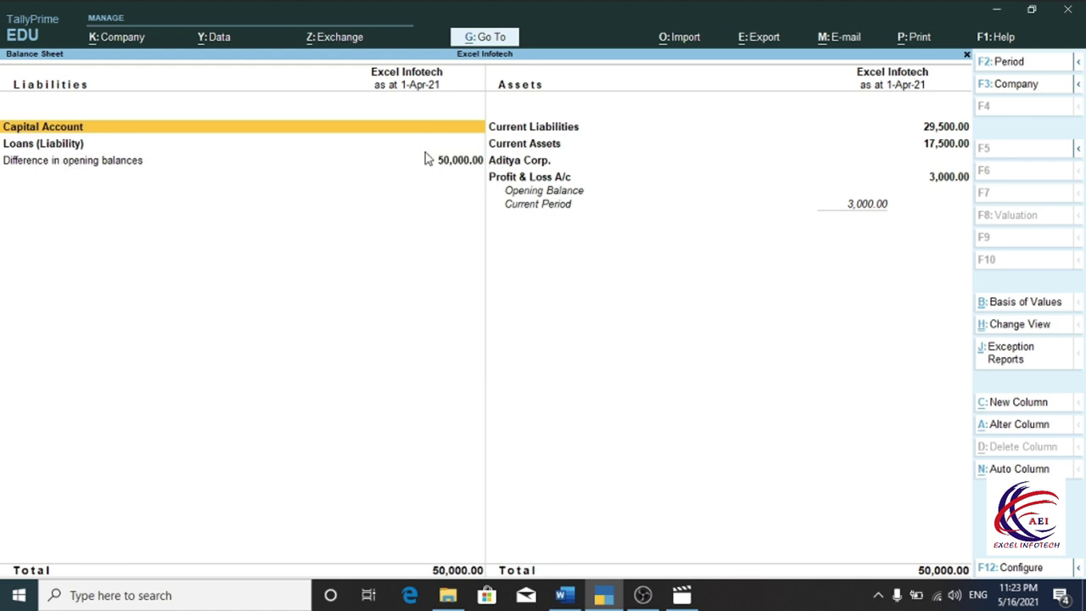
{"action": "left_click", "coordinate": [566, 129]}
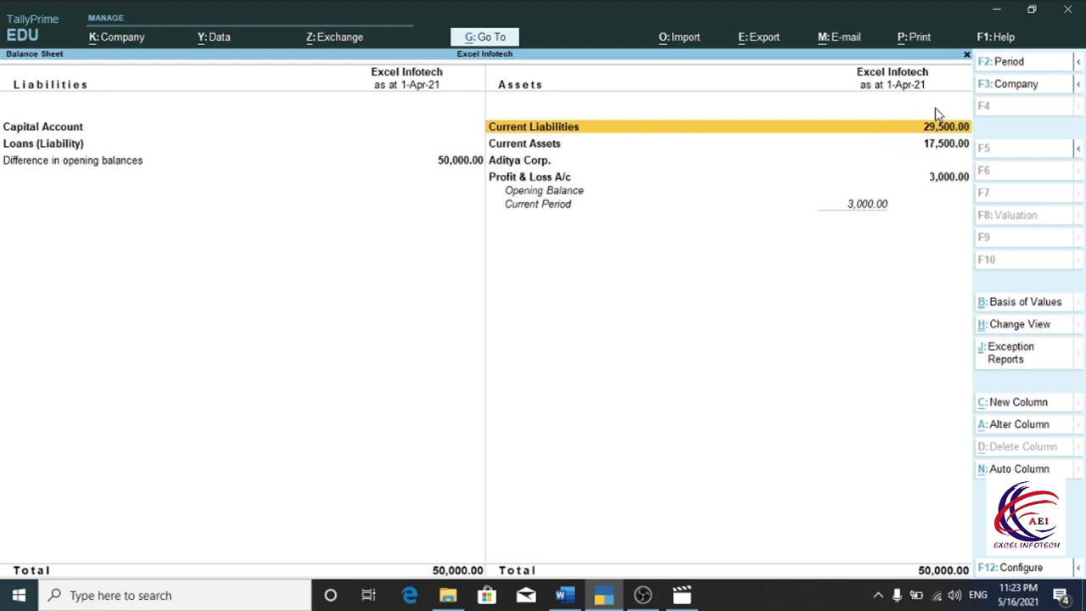
{"action": "left_click", "coordinate": [898, 127]}
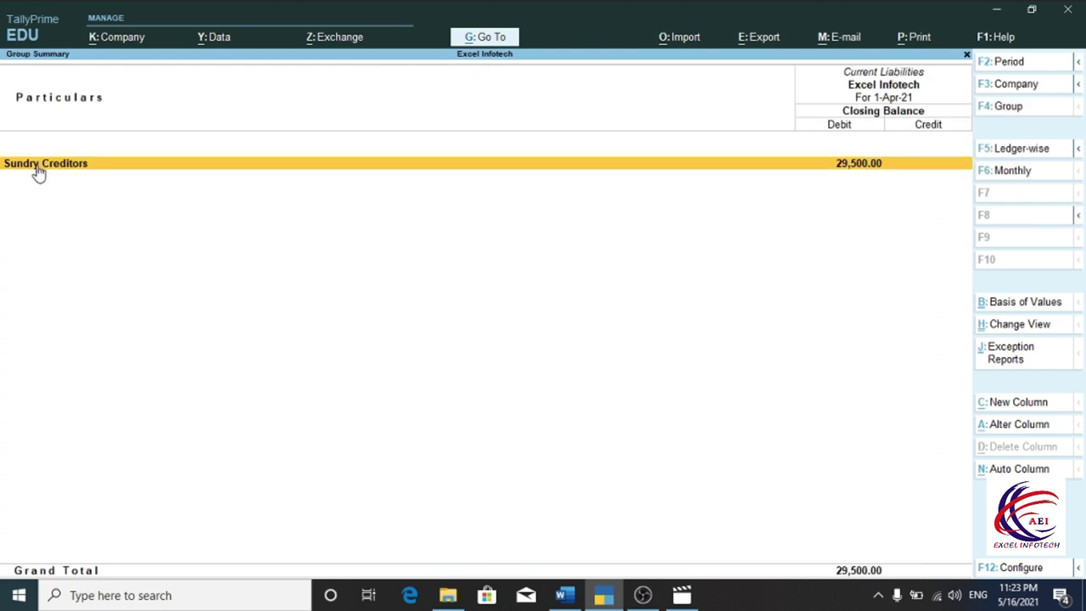
{"action": "left_click", "coordinate": [100, 165]}
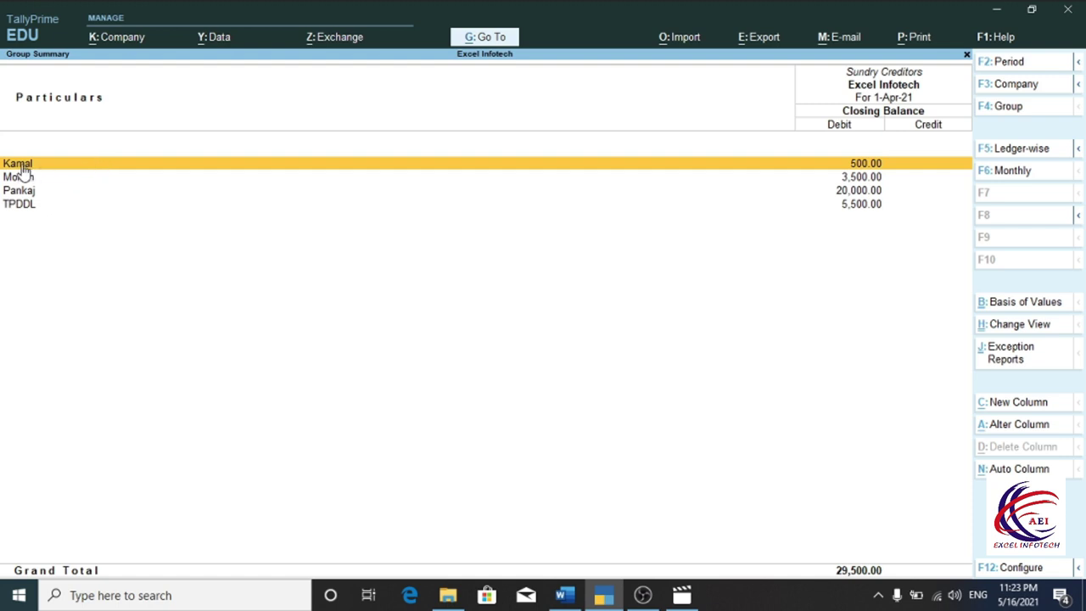
{"action": "key", "text": "Down"}
{"action": "key", "text": "Down"}
{"action": "key", "text": "Up"}
{"action": "key", "text": "Up"}
{"action": "key", "text": "Down"}
{"action": "key", "text": "Down"}
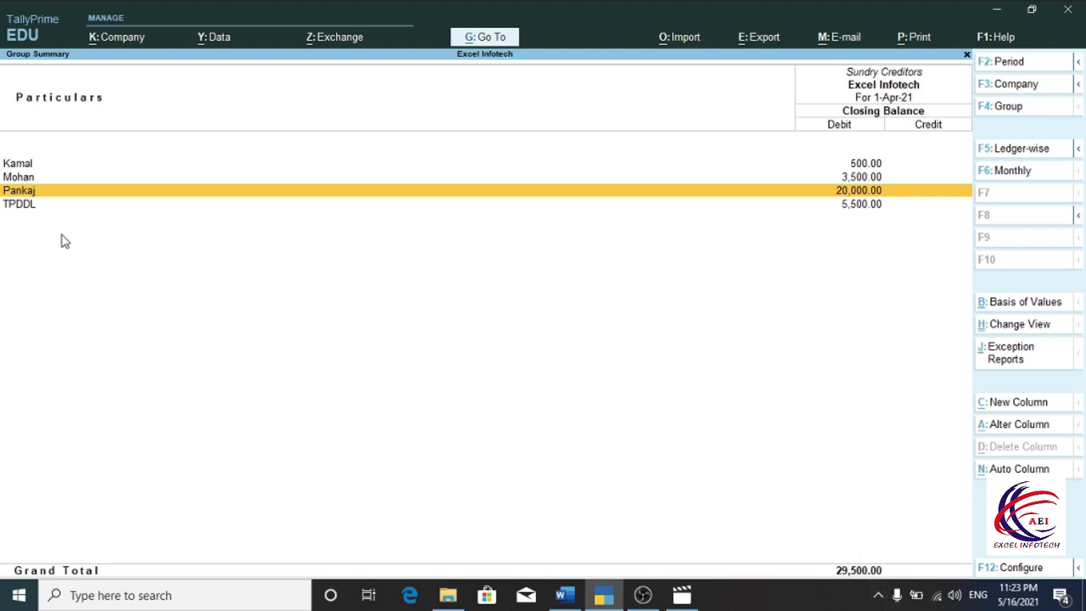
Drill Kamal's ledger through April to his 500 cash payment voucher, then back out
{"action": "double_click", "coordinate": [27, 164]}
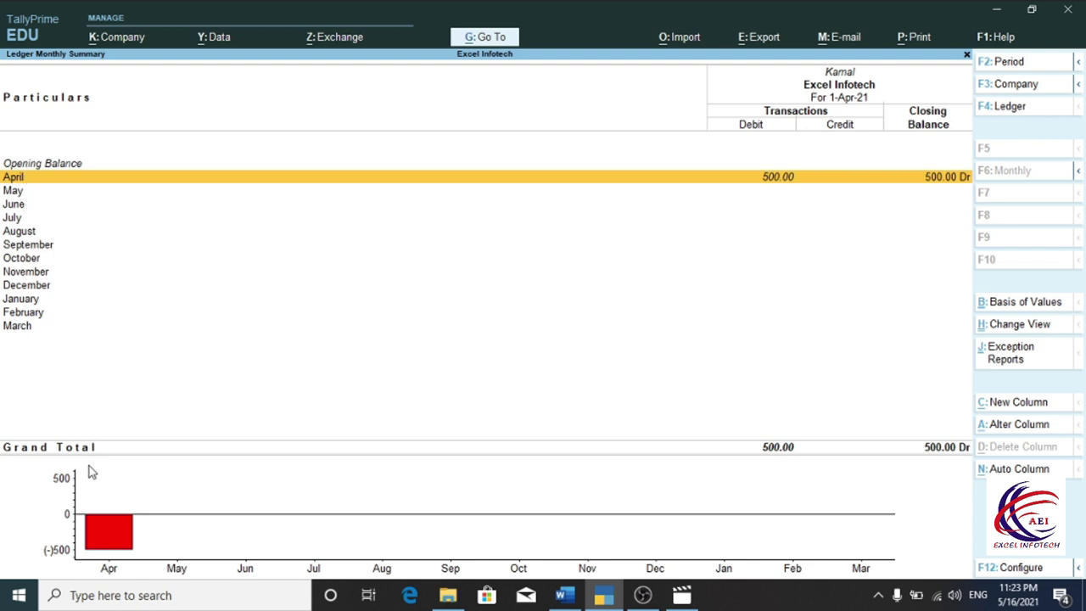
{"action": "double_click", "coordinate": [32, 177]}
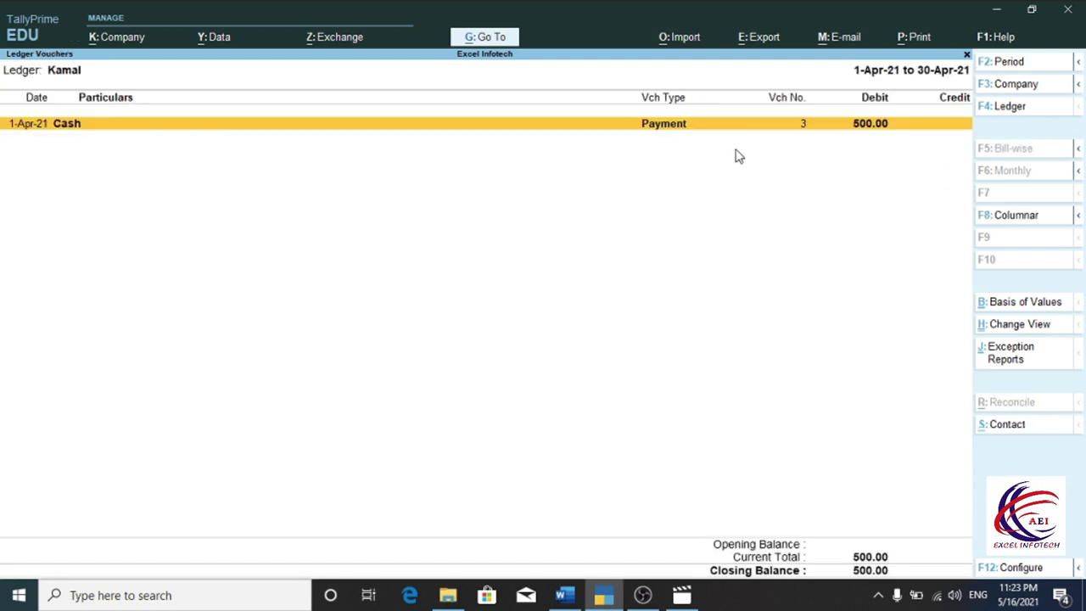
{"action": "double_click", "coordinate": [624, 125]}
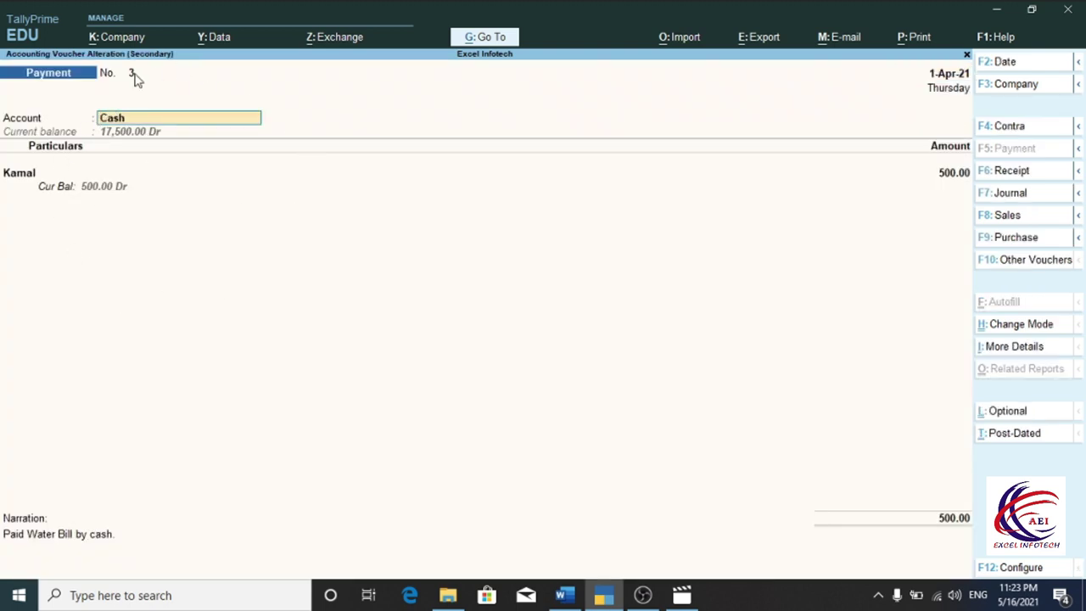
{"action": "key", "text": "BackSpace"}
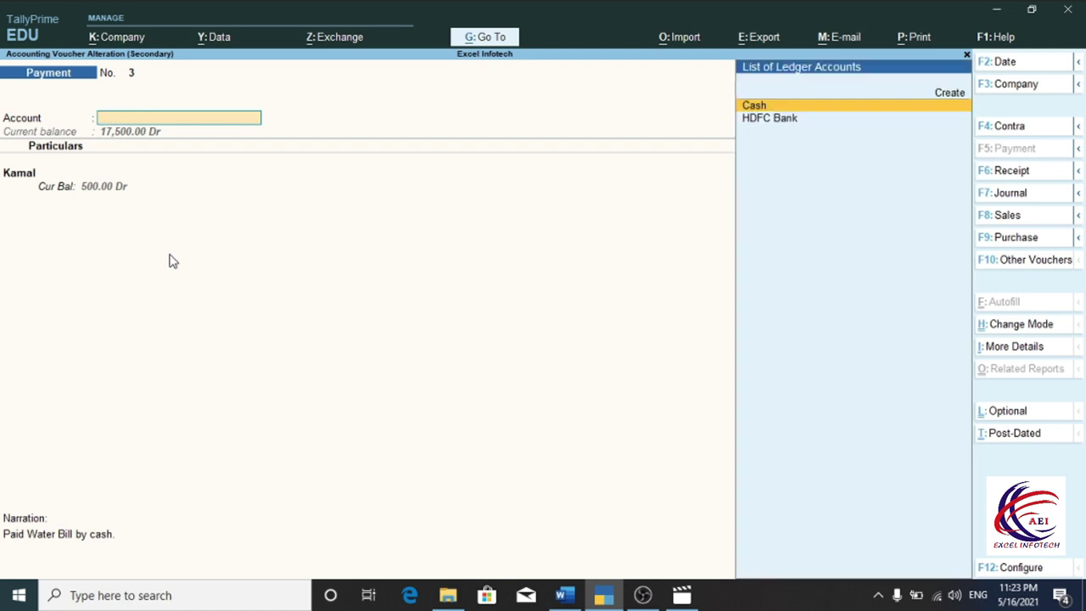
{"action": "key", "text": "Escape"}
{"action": "key", "text": "Escape"}
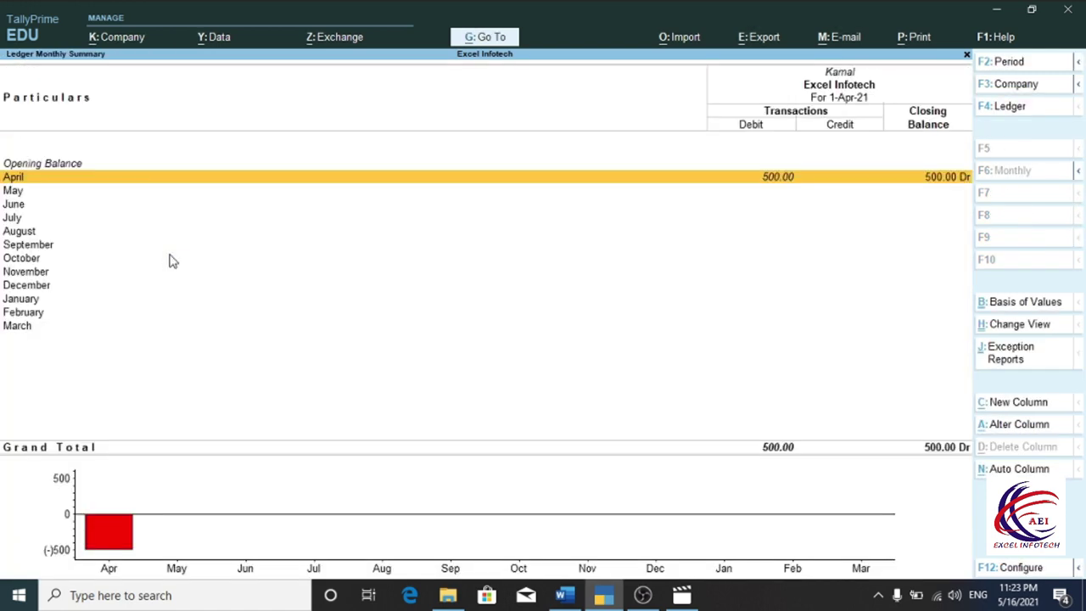
{"action": "key", "text": "Escape"}
{"action": "key", "text": "Escape"}
{"action": "key", "text": "Escape"}
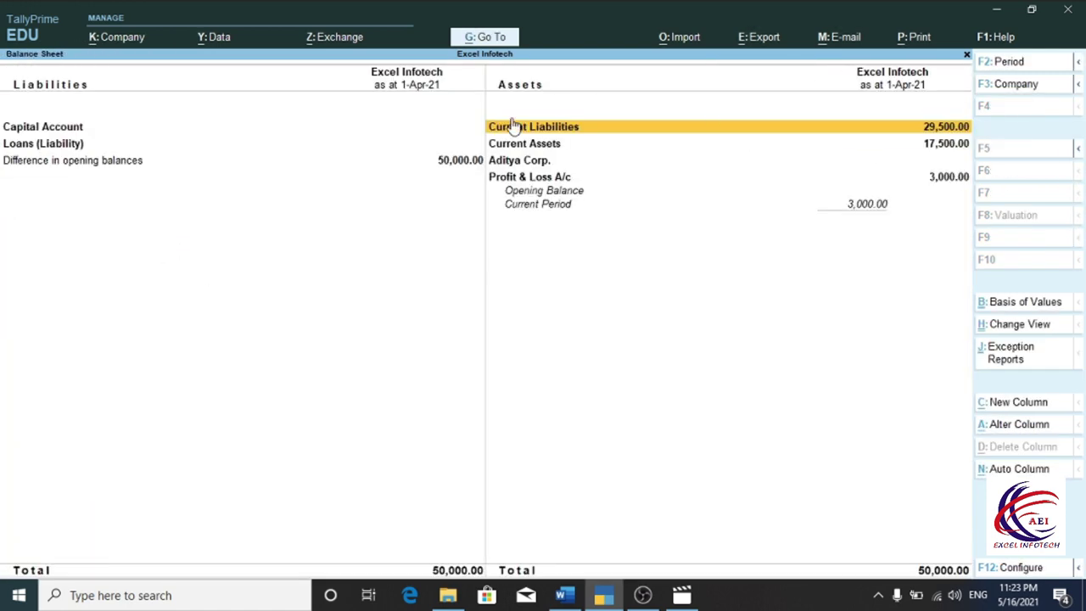
Drill into Current Assets to view the Bank Accounts row, then return to the Balance Sheet
{"action": "key", "text": "Down"}
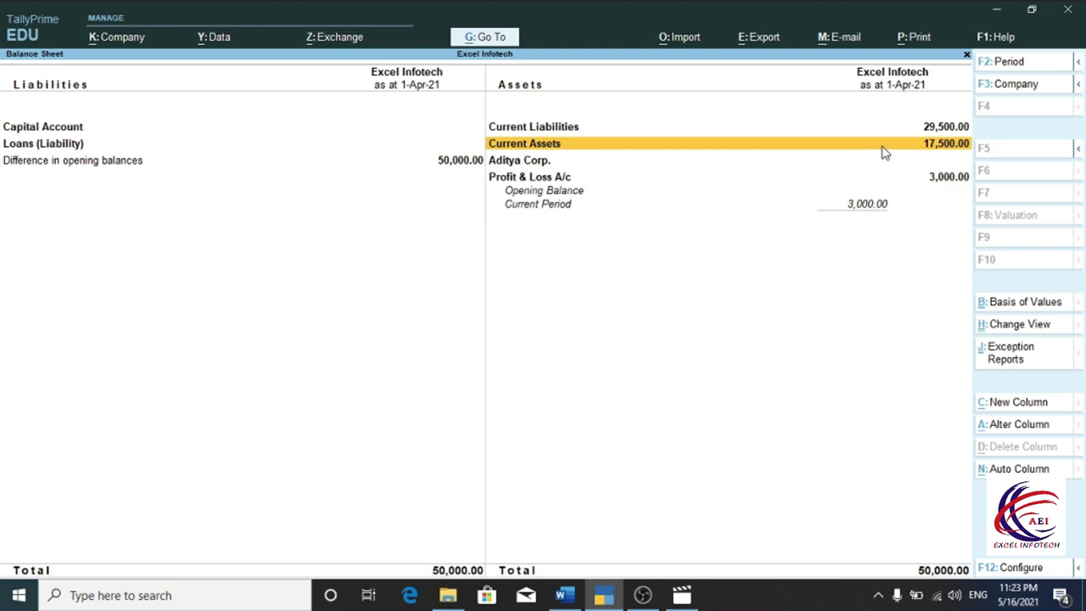
{"action": "key", "text": "Return"}
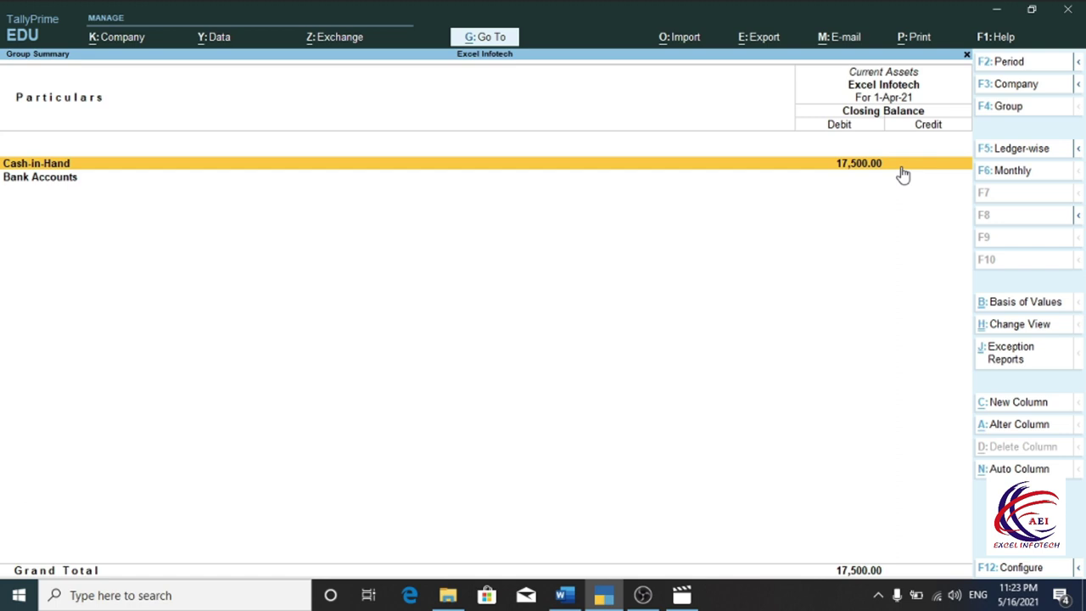
{"action": "left_click", "coordinate": [49, 180]}
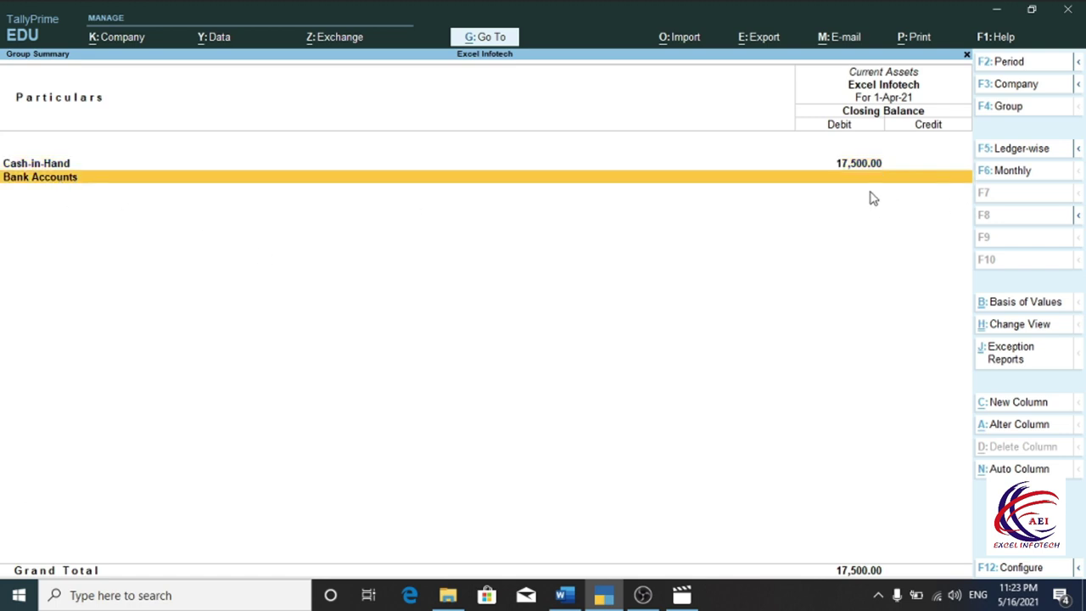
{"action": "key", "text": "Escape"}
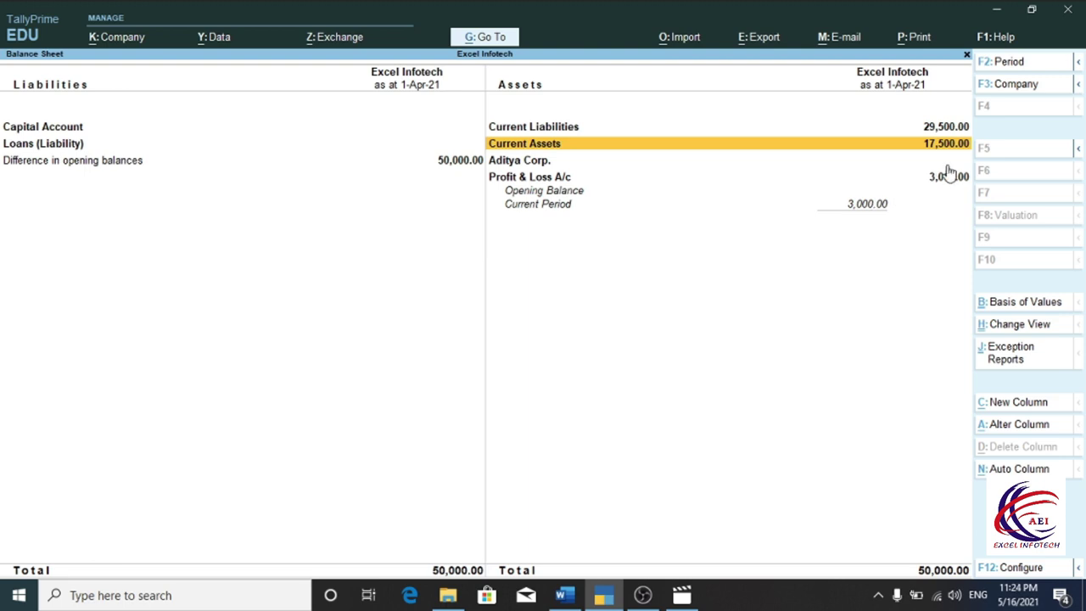
Drill Profit & Loss through Direct Expenses and Wages down to April voucher No. 5
{"action": "left_click", "coordinate": [558, 179]}
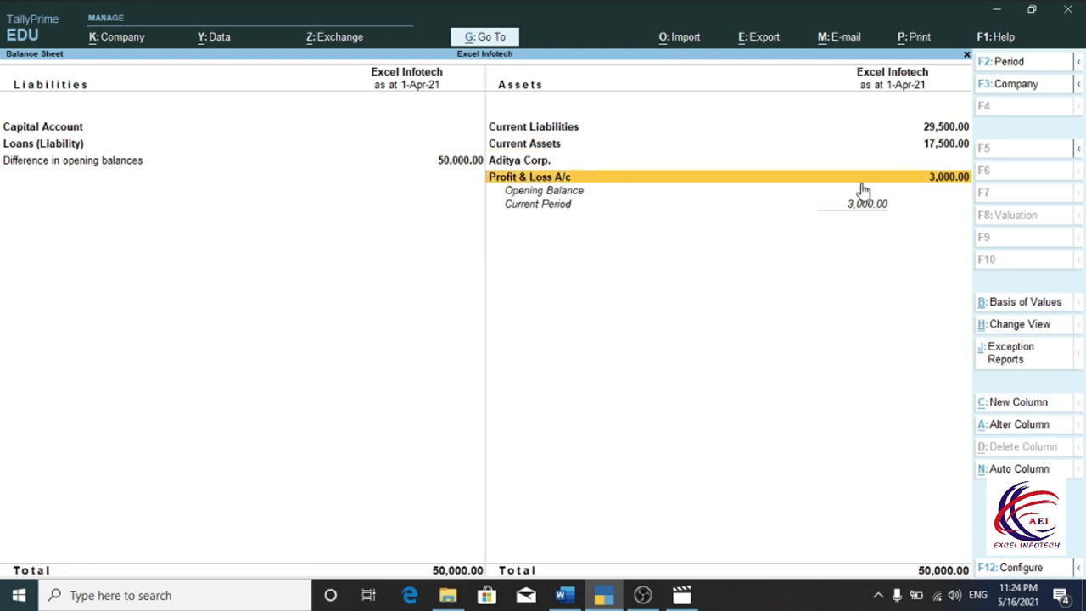
{"action": "left_click", "coordinate": [944, 178]}
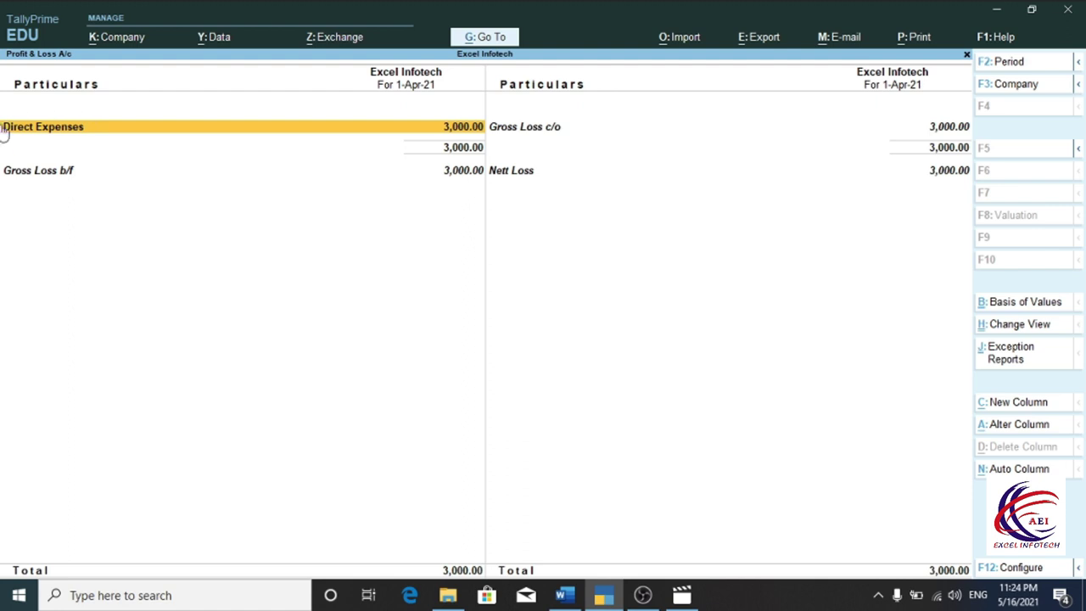
{"action": "left_click", "coordinate": [438, 128]}
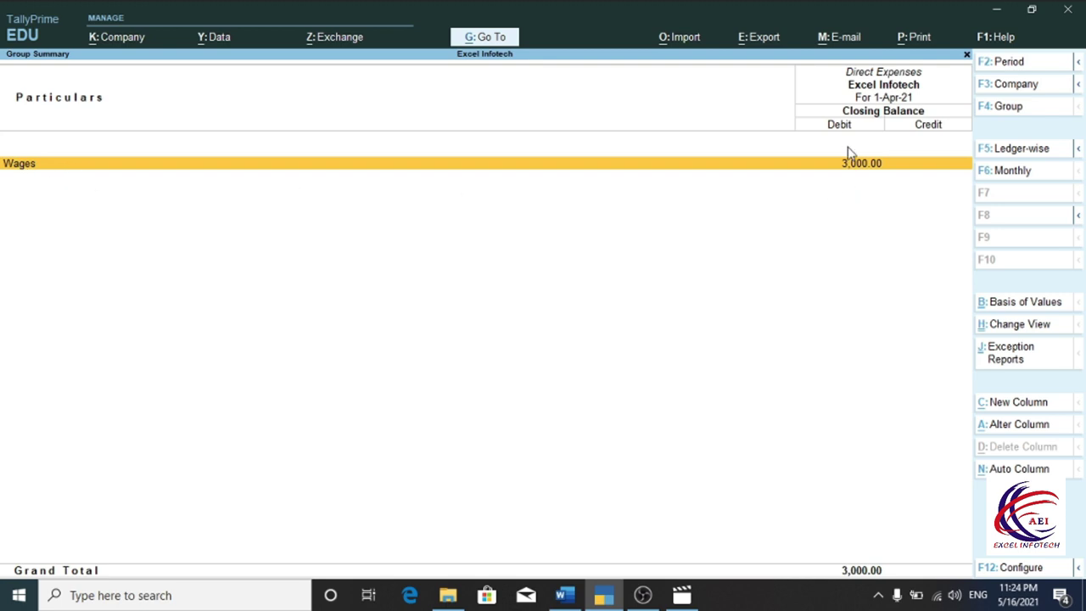
{"action": "left_click", "coordinate": [780, 168]}
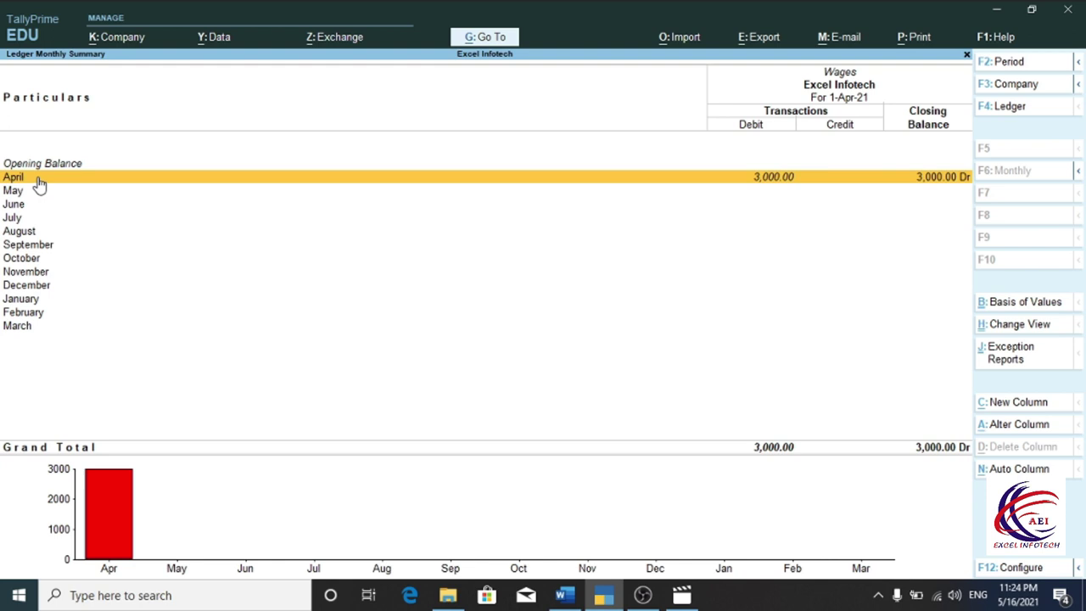
{"action": "left_click", "coordinate": [39, 183]}
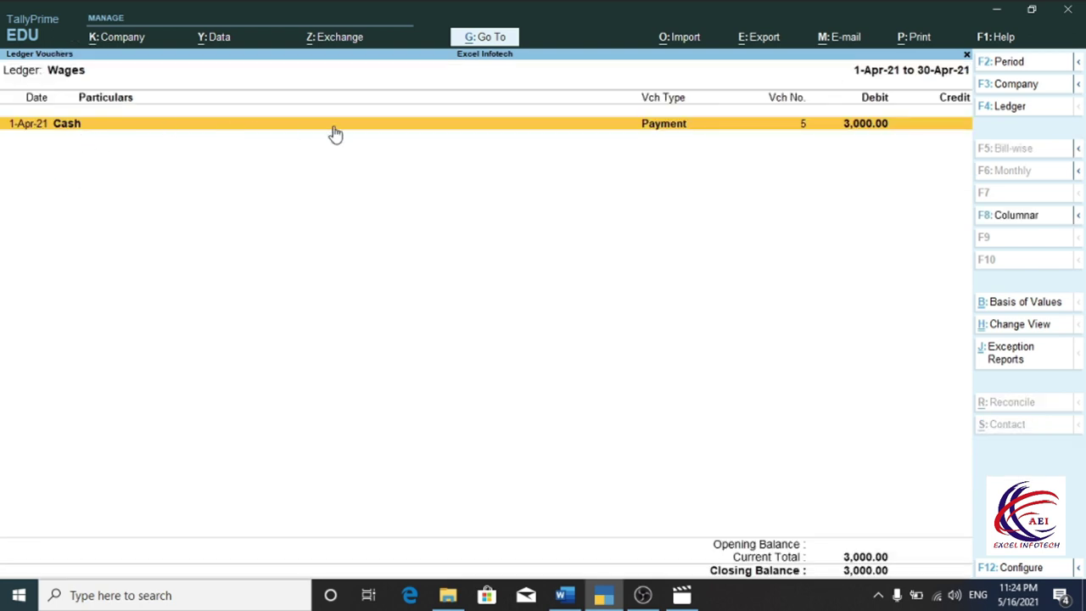
{"action": "left_click", "coordinate": [335, 134]}
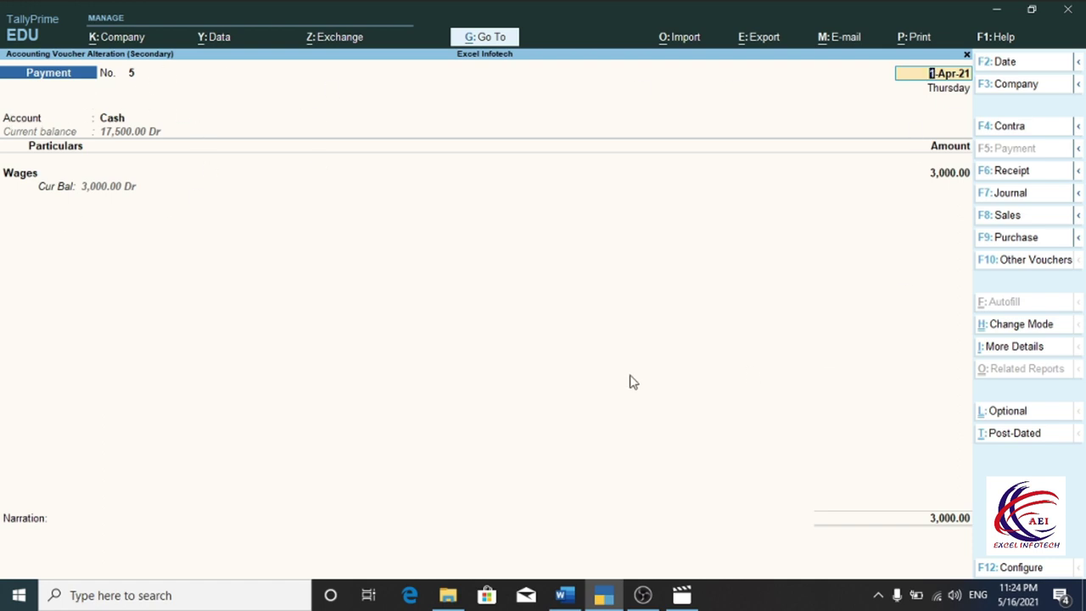
Back out to the Balance Sheet, check Current Assets 17,500 and Profit & Loss 3,000, then exit
{"action": "key", "text": "Escape"}
{"action": "key", "text": "y"}
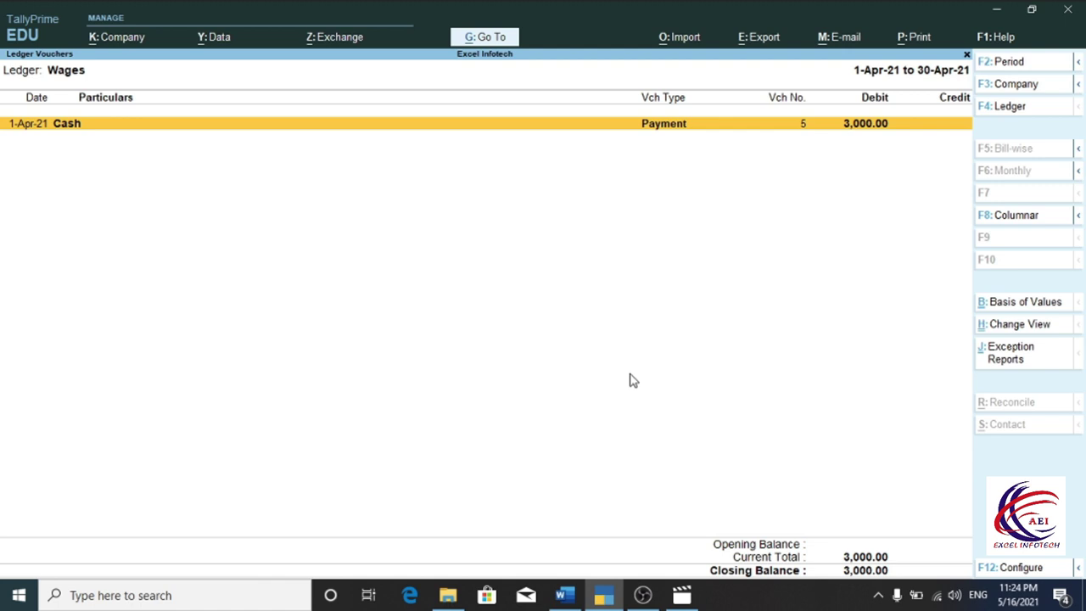
{"action": "key", "text": "Escape"}
{"action": "key", "text": "Escape"}
{"action": "key", "text": "Escape"}
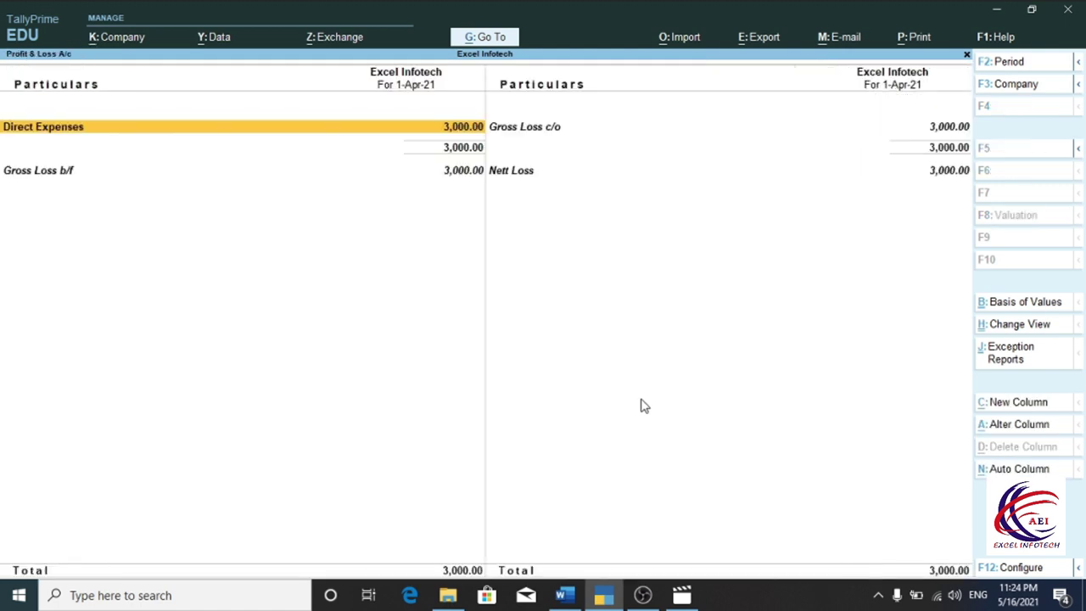
{"action": "key", "text": "Escape"}
{"action": "left_click", "coordinate": [848, 133]}
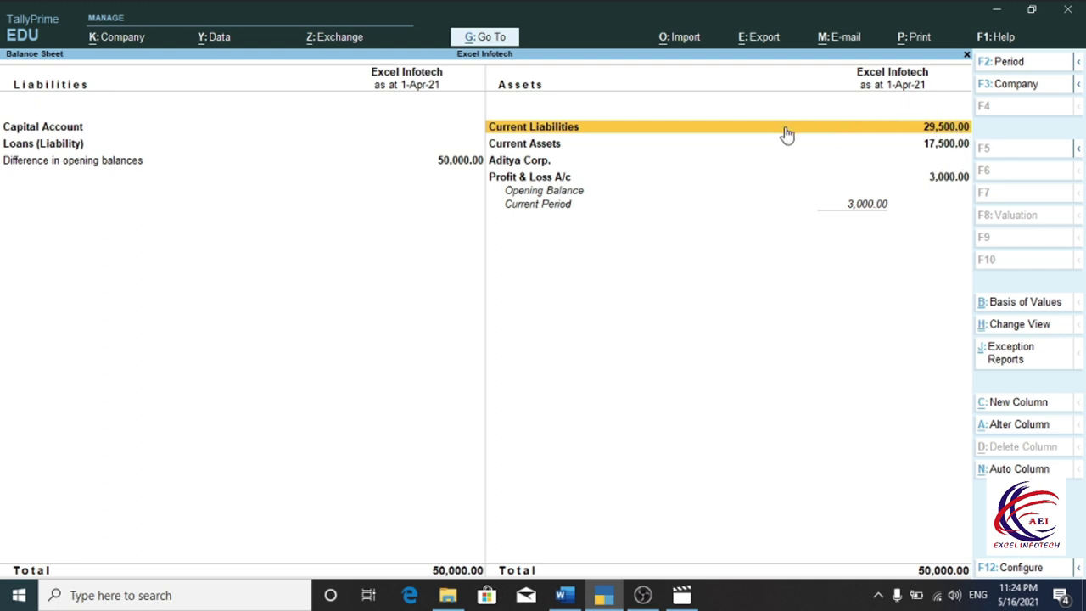
{"action": "left_click", "coordinate": [563, 148]}
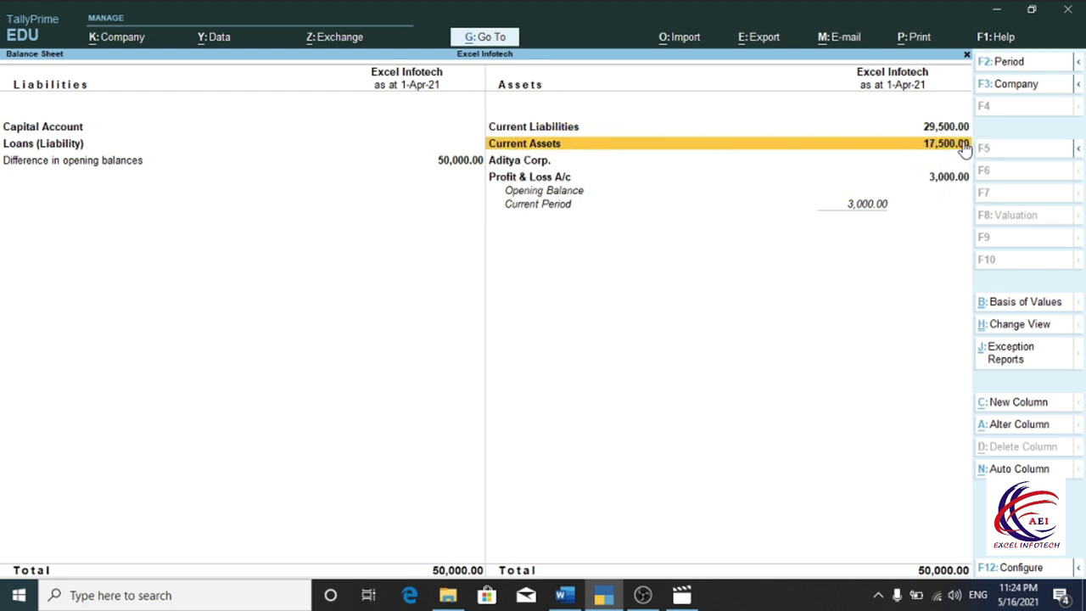
{"action": "left_click", "coordinate": [556, 179]}
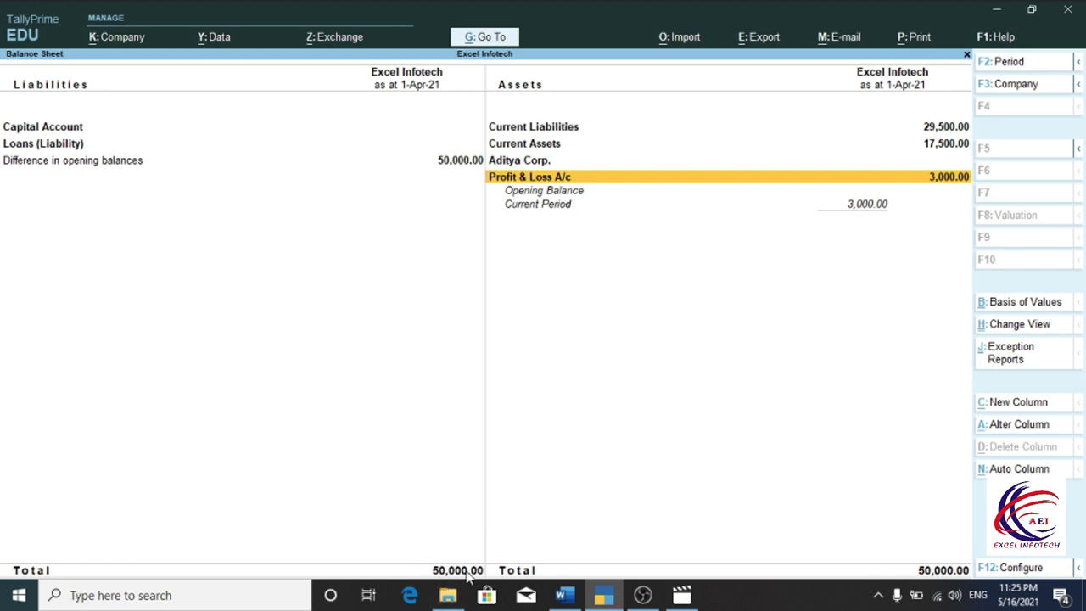
{"action": "key", "text": "Escape"}
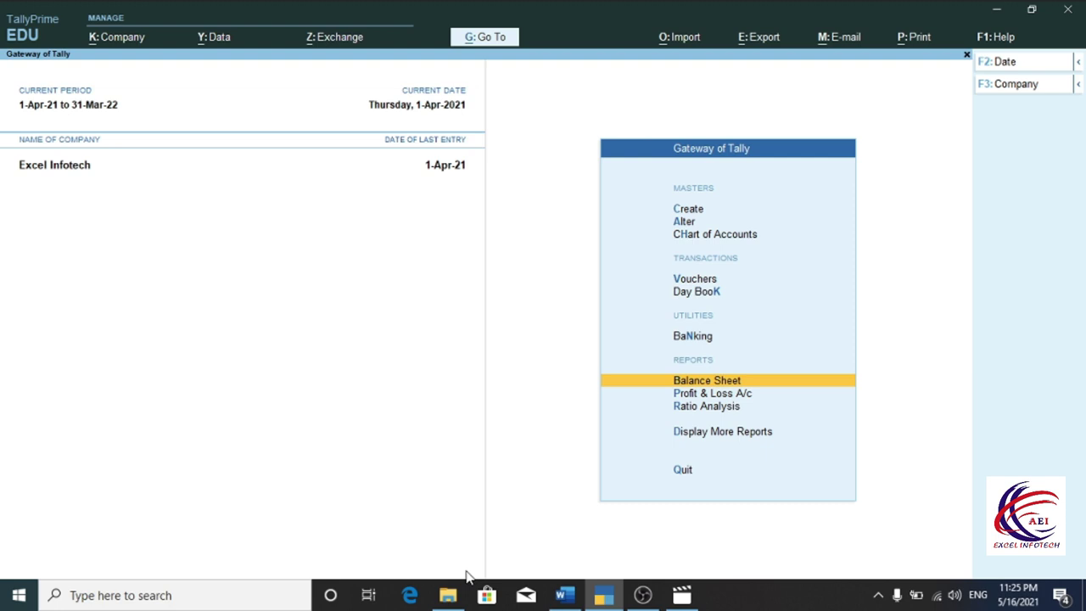
{"action": "left_click", "coordinate": [692, 295]}
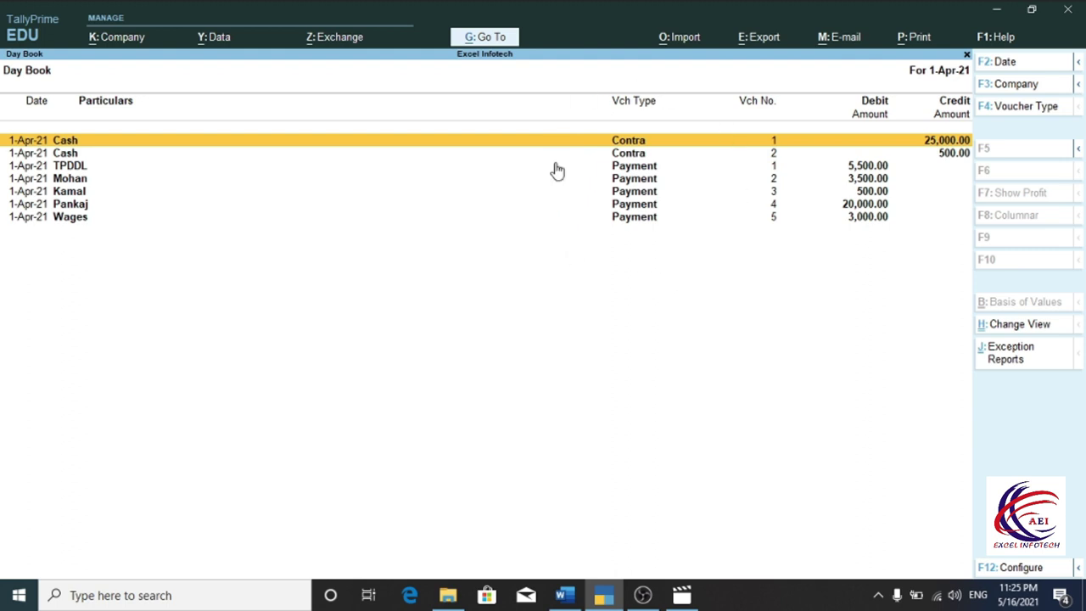
{"action": "key", "text": "Escape"}
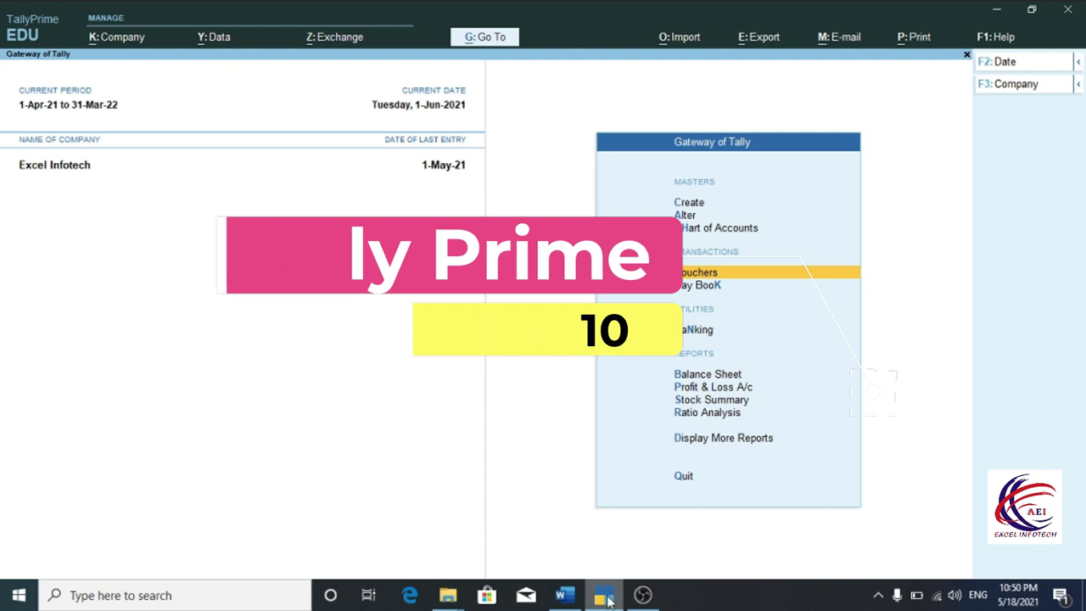
{"action": "left_click", "coordinate": [565, 597]}
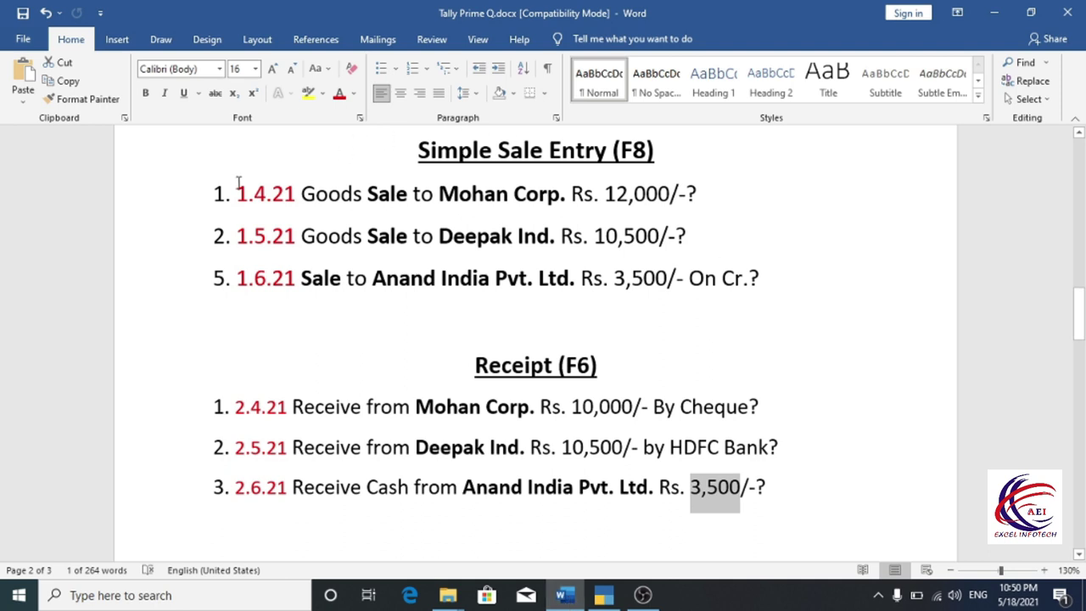
{"action": "left_click_drag", "start_coordinate": [238, 183], "coordinate": [776, 281]}
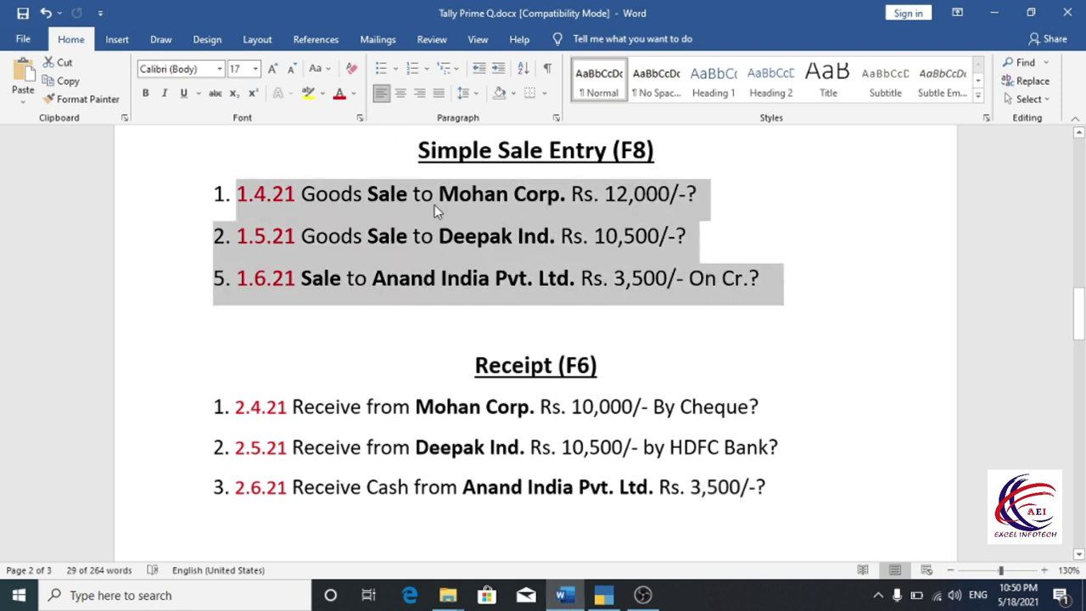
{"action": "left_click", "coordinate": [271, 194]}
{"action": "left_click_drag", "start_coordinate": [236, 194], "coordinate": [288, 193]}
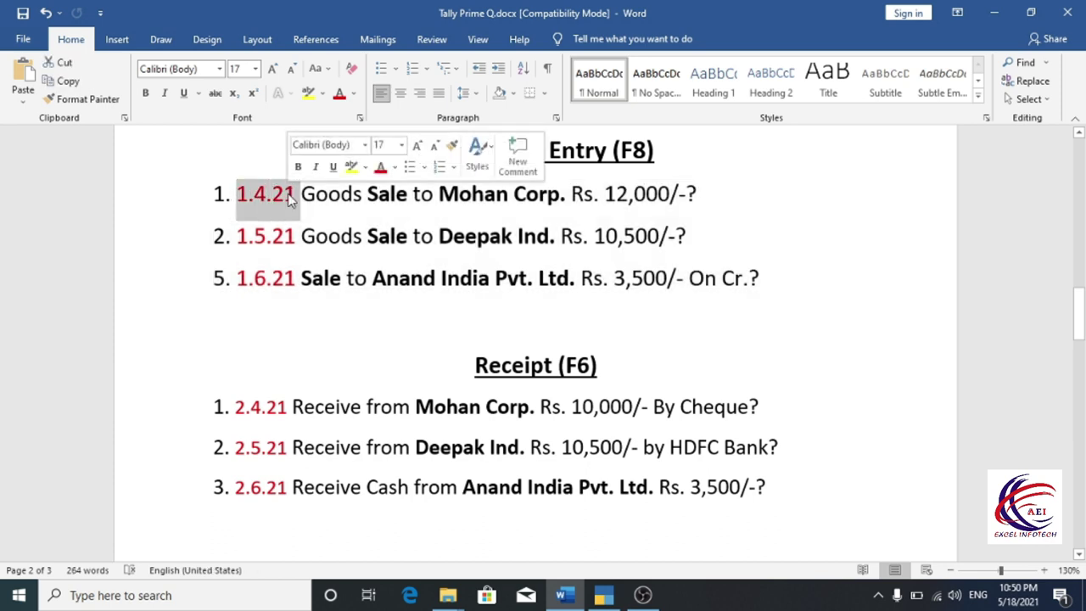
{"action": "left_click_drag", "start_coordinate": [439, 195], "coordinate": [560, 194]}
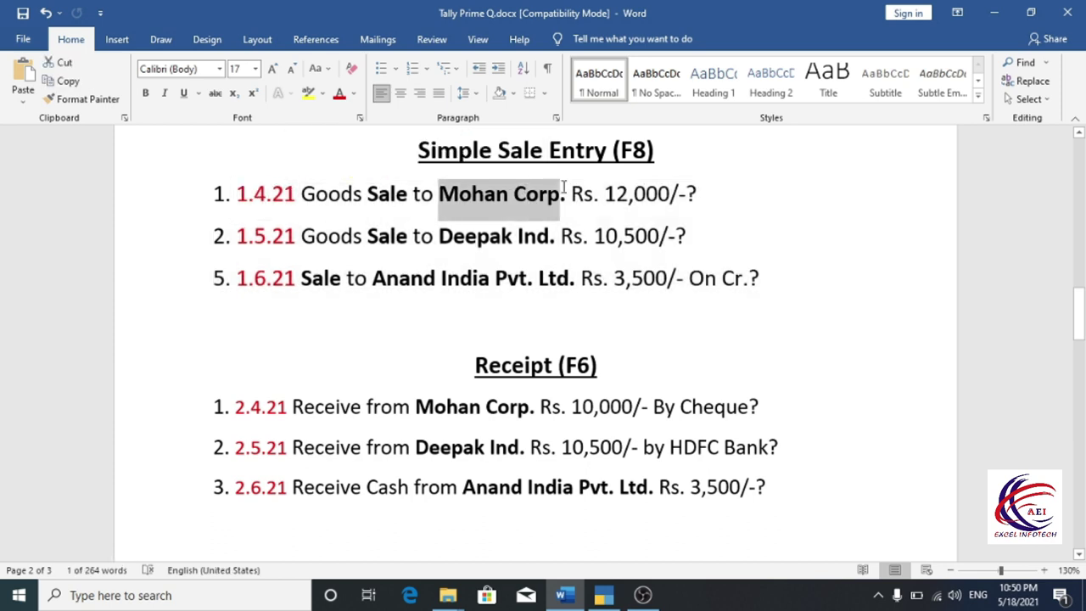
{"action": "left_click", "coordinate": [616, 195]}
{"action": "left_click", "coordinate": [692, 195], "text": "shift"}
{"action": "left_click", "coordinate": [615, 193]}
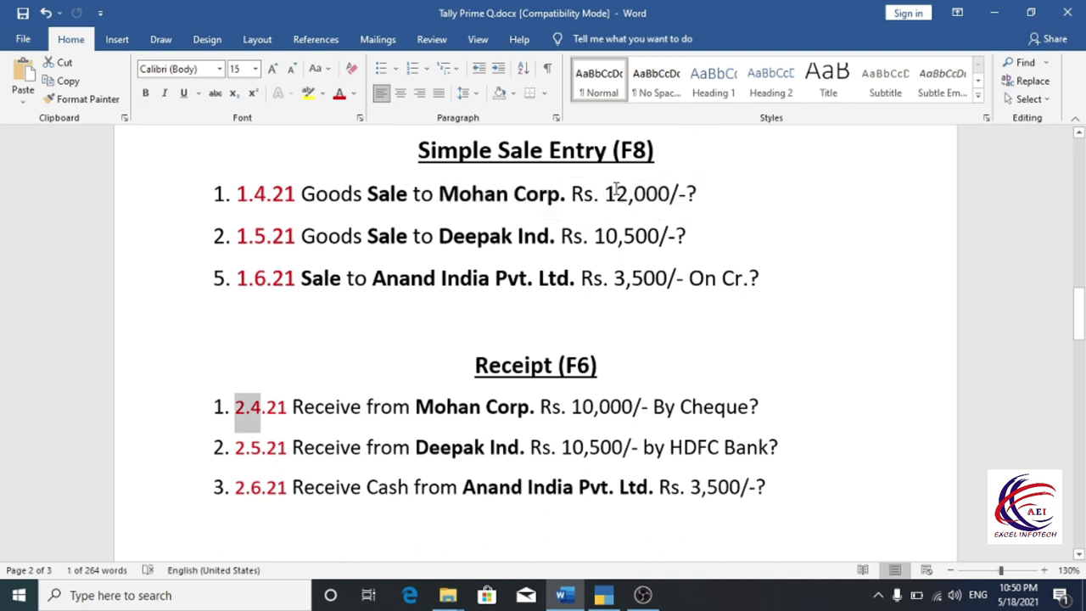
{"action": "double_click", "coordinate": [240, 407]}
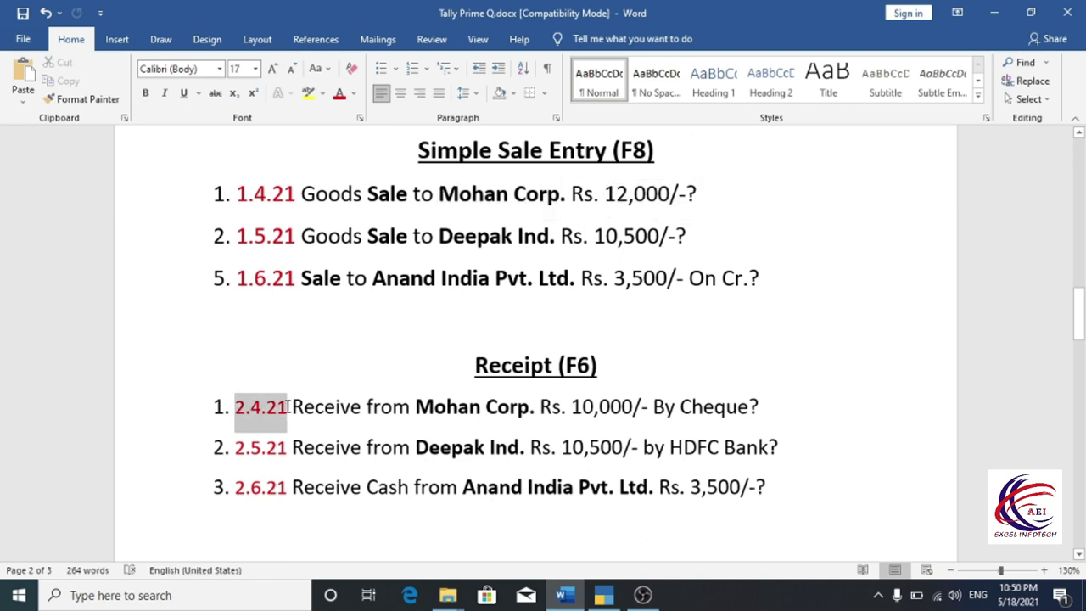
{"action": "left_click_drag", "start_coordinate": [414, 407], "coordinate": [736, 409]}
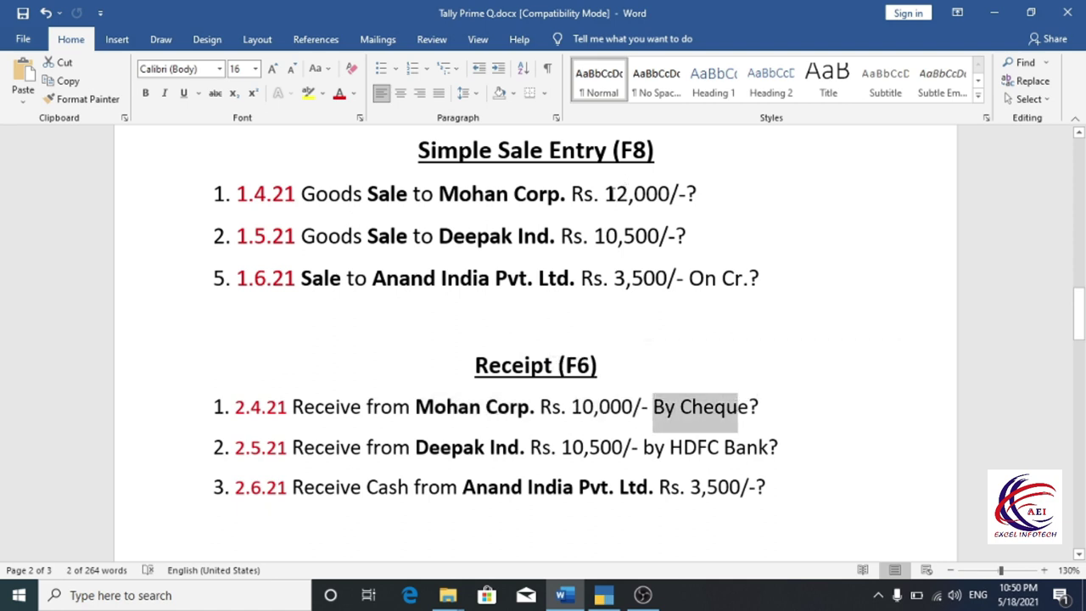
{"action": "left_click_drag", "start_coordinate": [604, 193], "coordinate": [669, 195]}
{"action": "left_click_drag", "start_coordinate": [572, 408], "coordinate": [637, 407]}
{"action": "left_click", "coordinate": [280, 323]}
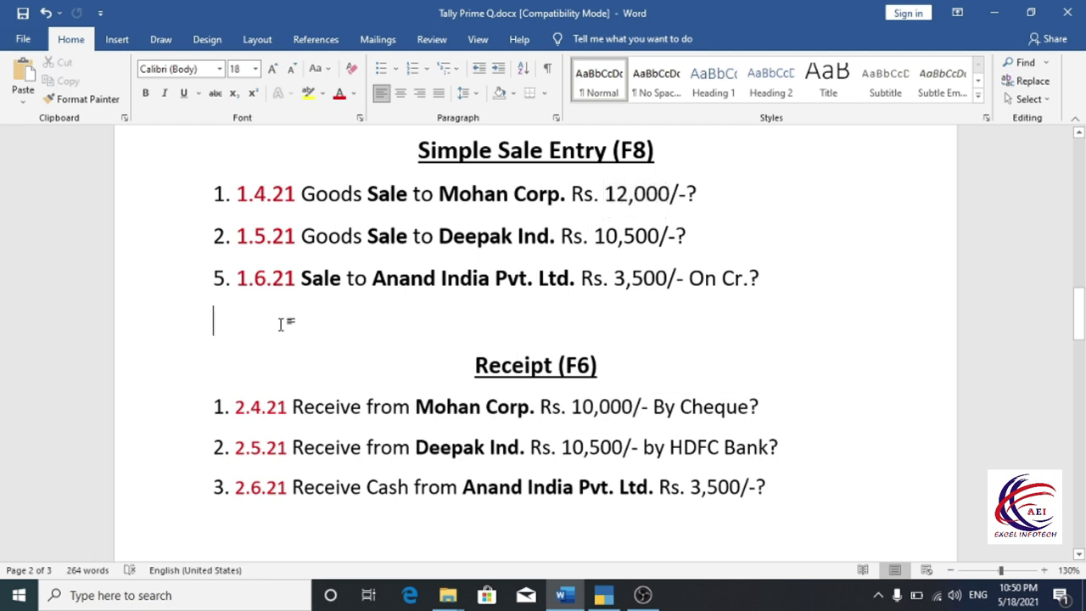
{"action": "left_click_drag", "start_coordinate": [236, 236], "coordinate": [299, 237]}
{"action": "left_click_drag", "start_coordinate": [438, 238], "coordinate": [668, 244]}
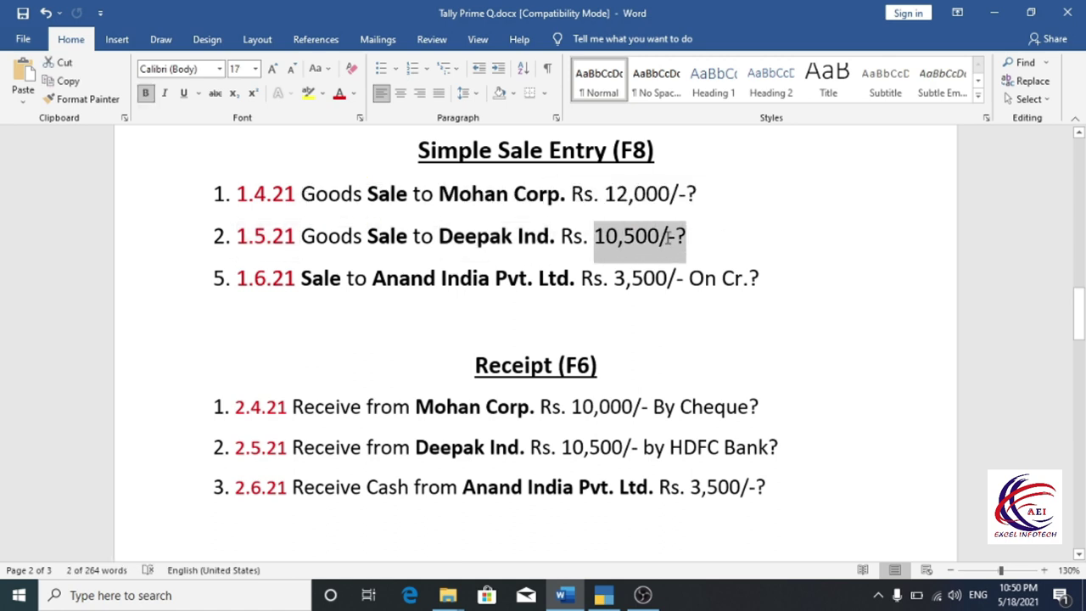
{"action": "left_click_drag", "start_coordinate": [562, 452], "coordinate": [765, 451]}
{"action": "left_click_drag", "start_coordinate": [240, 450], "coordinate": [295, 448]}
{"action": "left_click", "coordinate": [282, 332]}
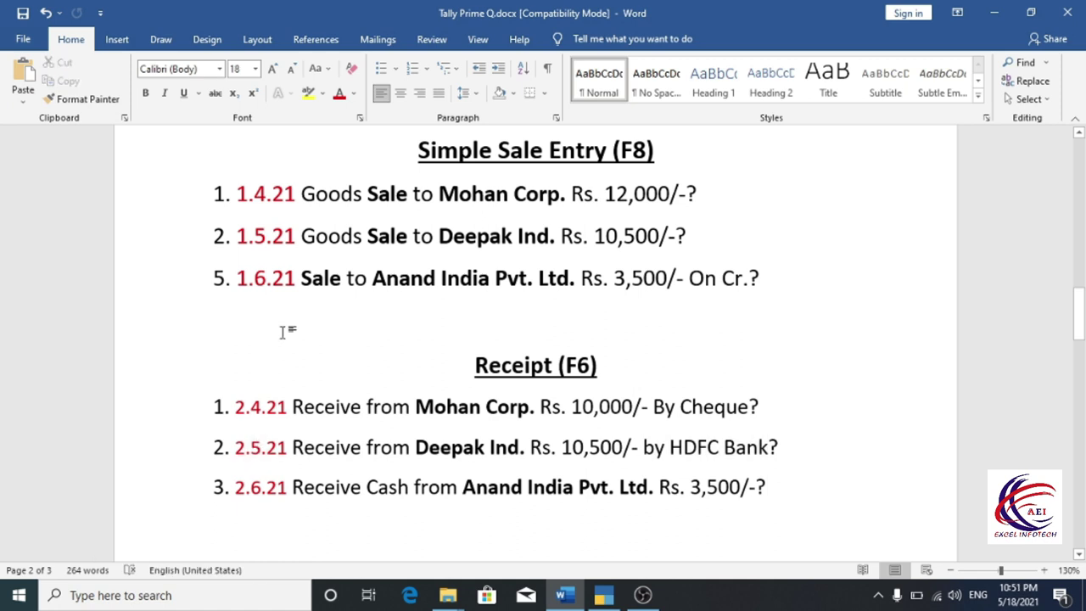
{"action": "left_click_drag", "start_coordinate": [239, 279], "coordinate": [299, 278]}
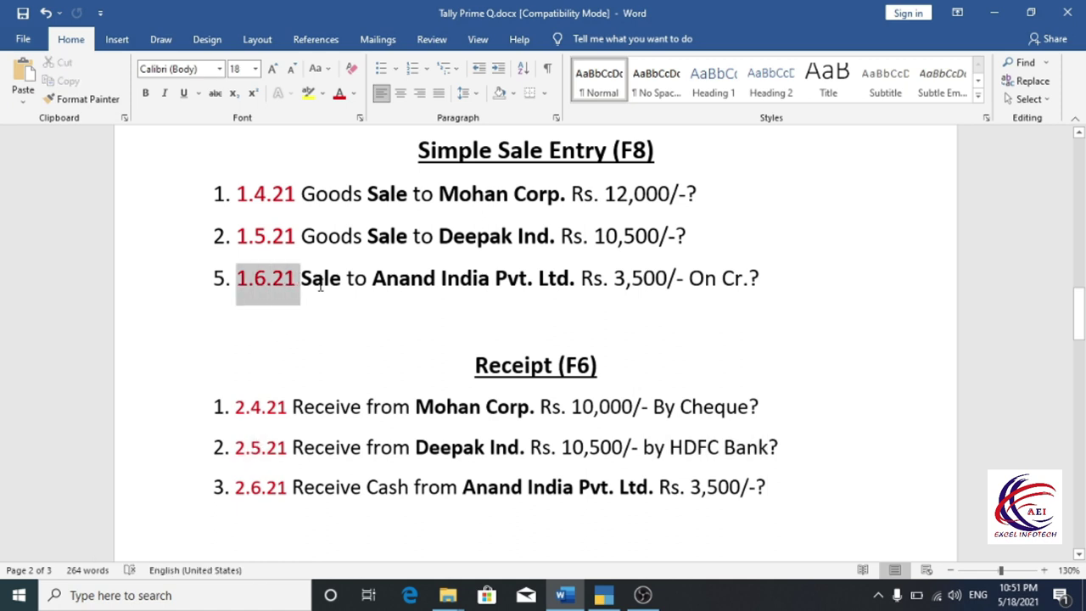
{"action": "left_click_drag", "start_coordinate": [371, 280], "coordinate": [721, 279]}
{"action": "left_click_drag", "start_coordinate": [238, 489], "coordinate": [289, 490]}
{"action": "left_click_drag", "start_coordinate": [462, 486], "coordinate": [773, 487]}
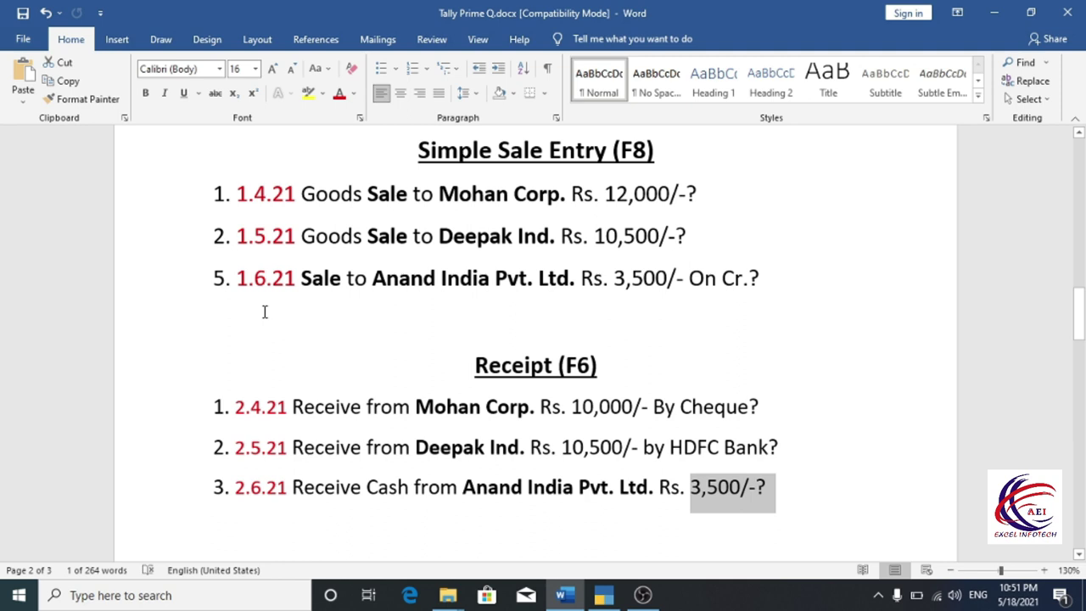
{"action": "left_click", "coordinate": [789, 415]}
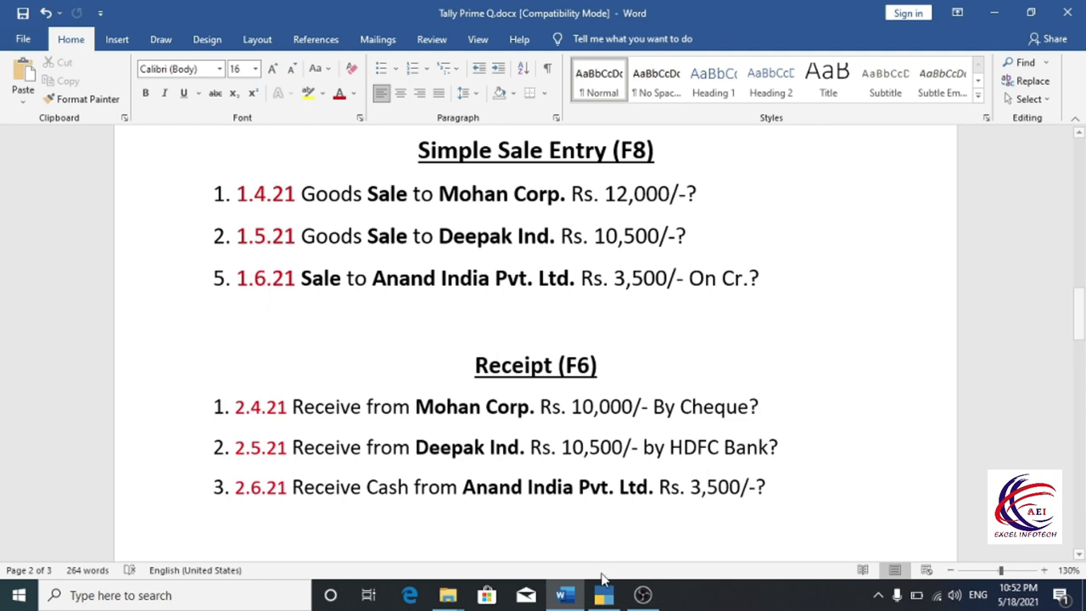
{"action": "left_click", "coordinate": [603, 595]}
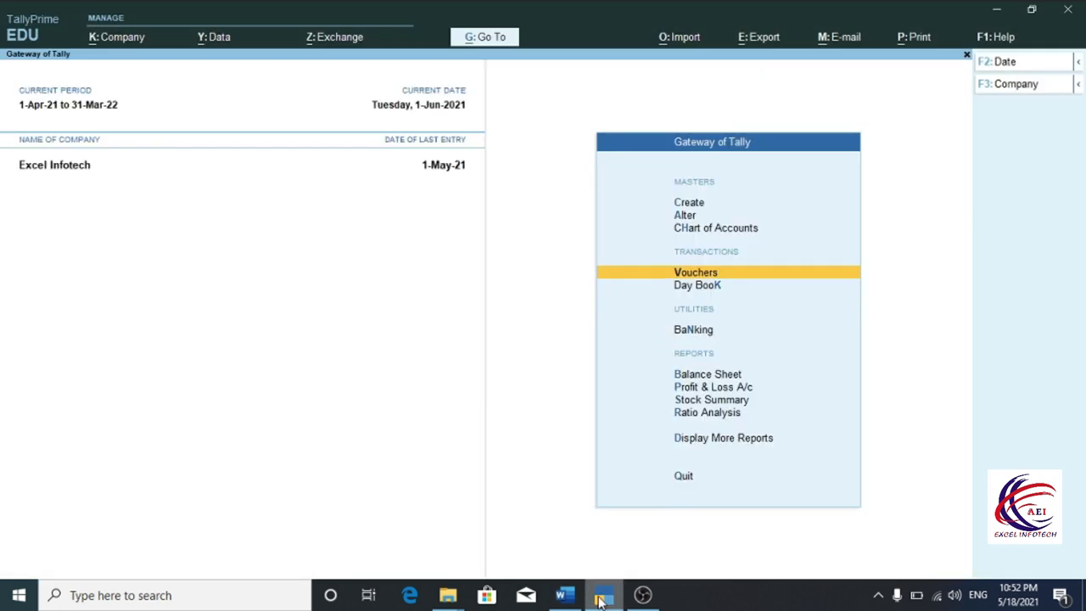
Drill the Balance Sheet into Sundry Debtors, checking Deepak 10,500 and Mohan Corp 12,000
{"action": "left_click", "coordinate": [695, 378]}
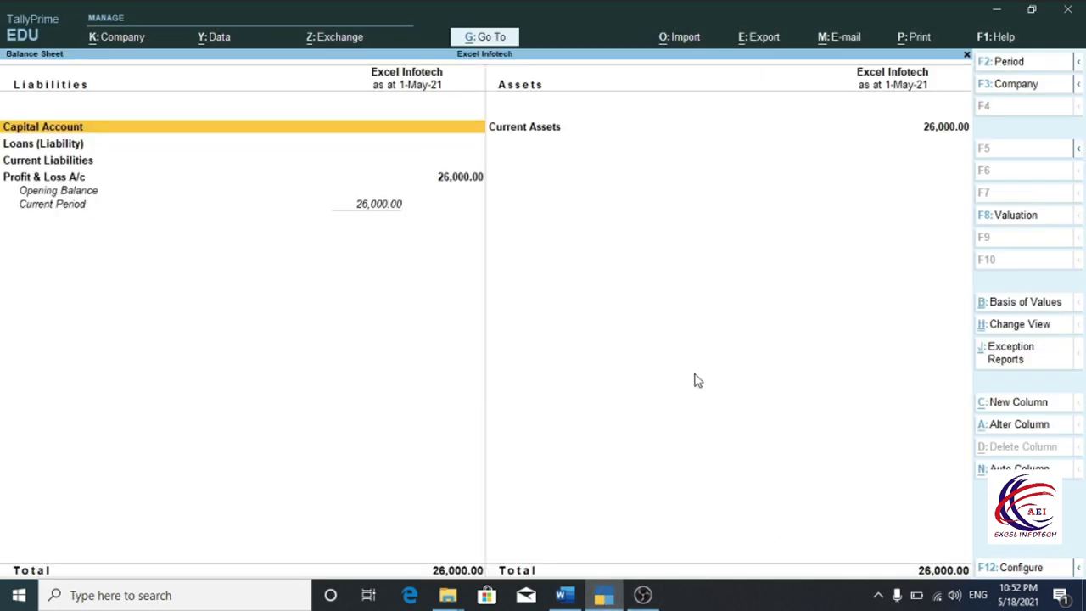
{"action": "left_click", "coordinate": [562, 132]}
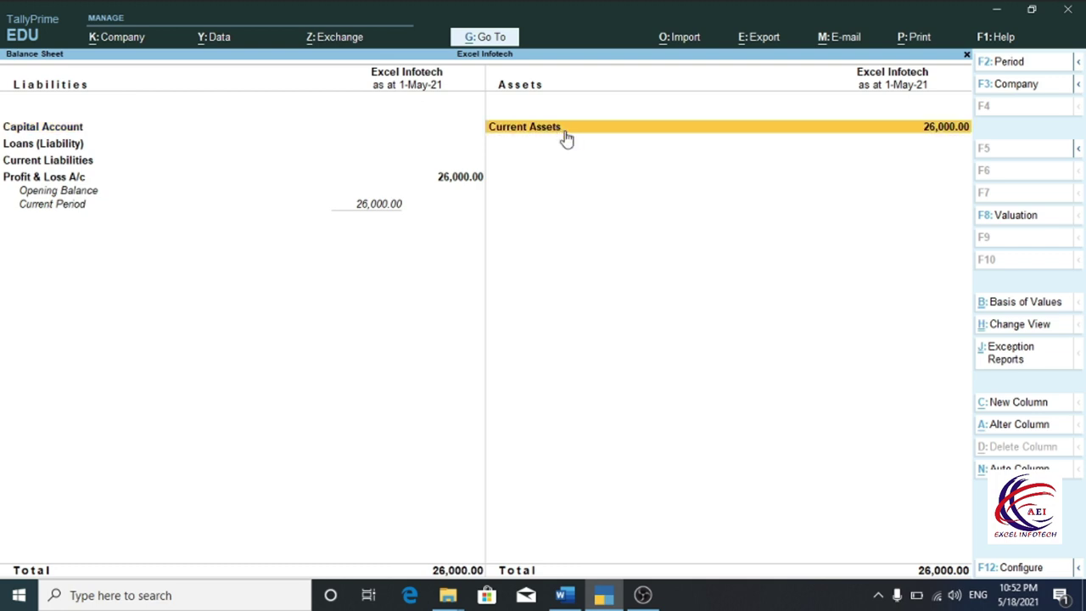
{"action": "left_click", "coordinate": [905, 133]}
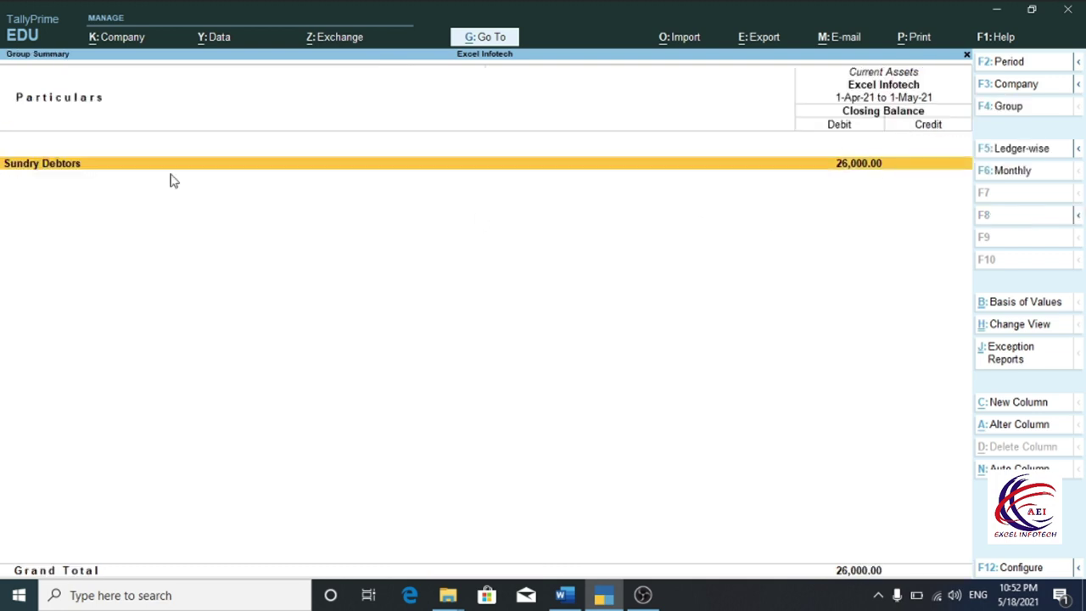
{"action": "left_click", "coordinate": [53, 169]}
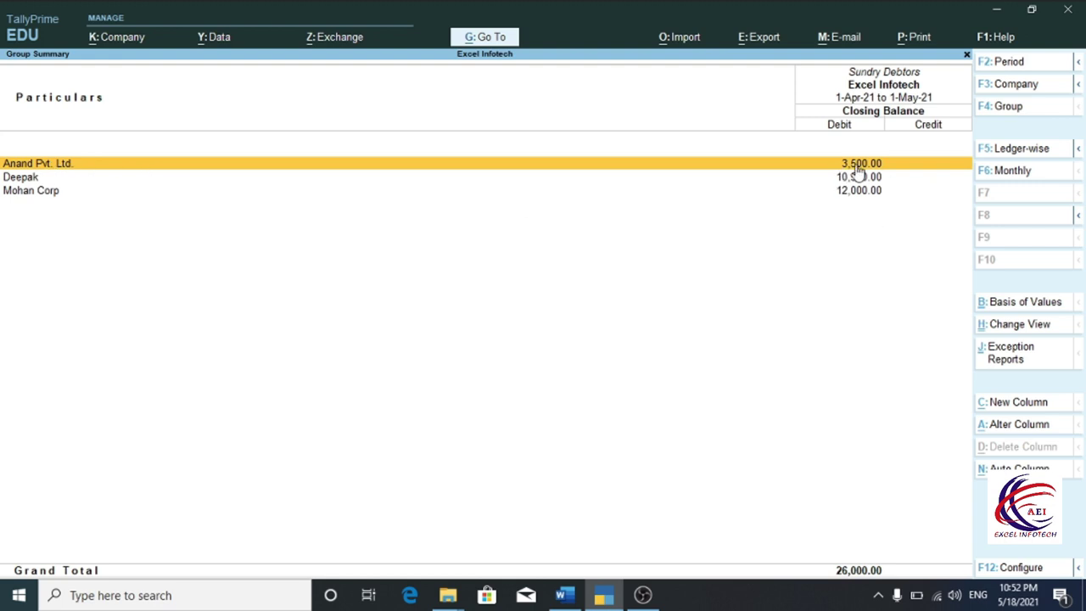
{"action": "left_click", "coordinate": [44, 180]}
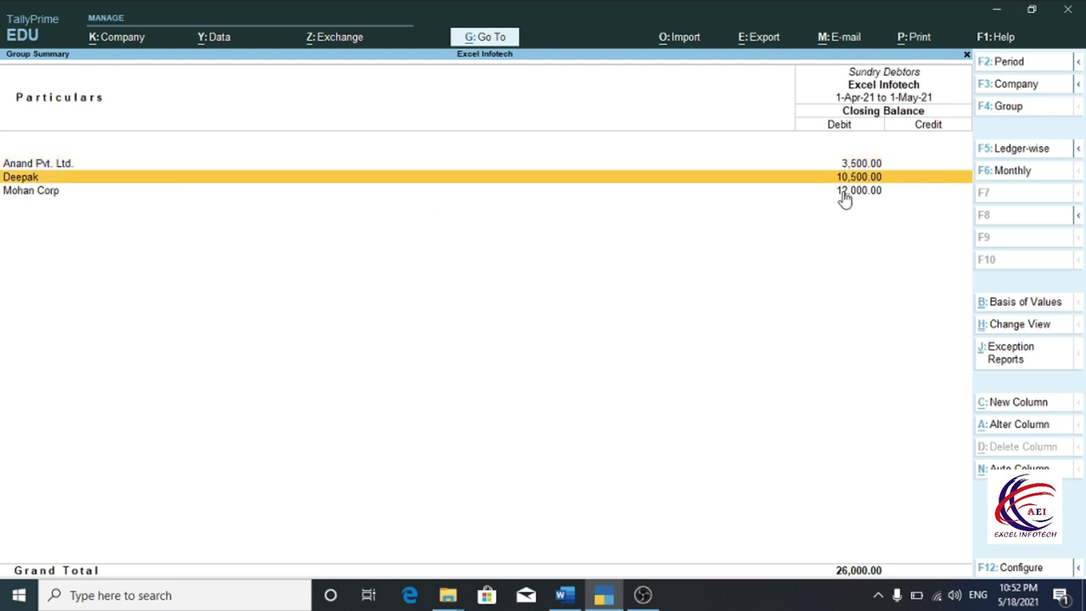
{"action": "left_click", "coordinate": [44, 190]}
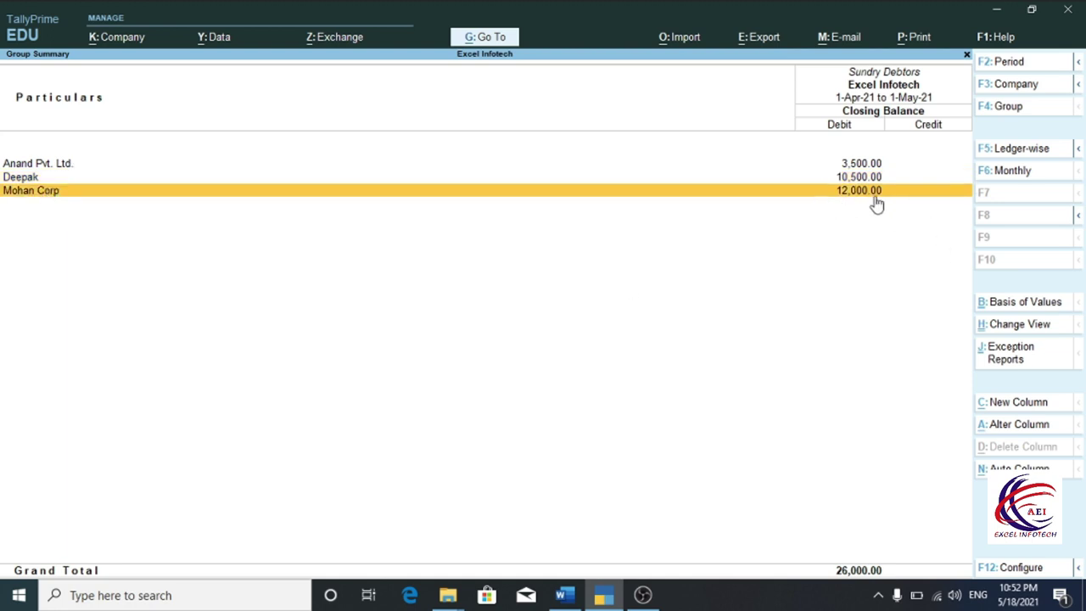
Compare against the first two receipt questions in Word, then return to the Gateway of Tally
{"action": "key", "text": "alt+Tab"}
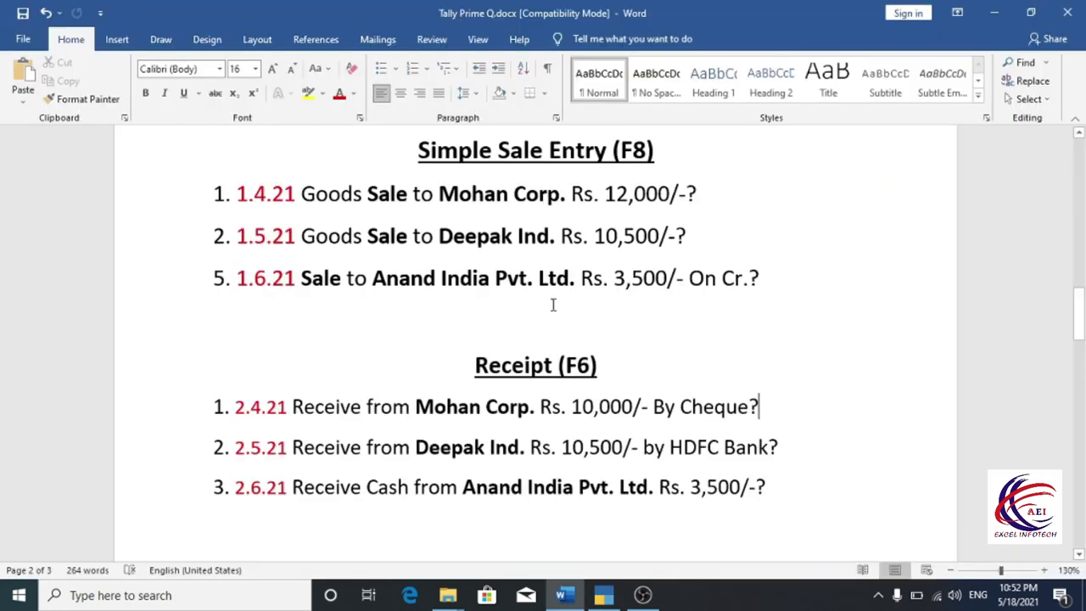
{"action": "left_click_drag", "start_coordinate": [250, 407], "coordinate": [722, 479]}
{"action": "key", "text": "alt+Tab"}
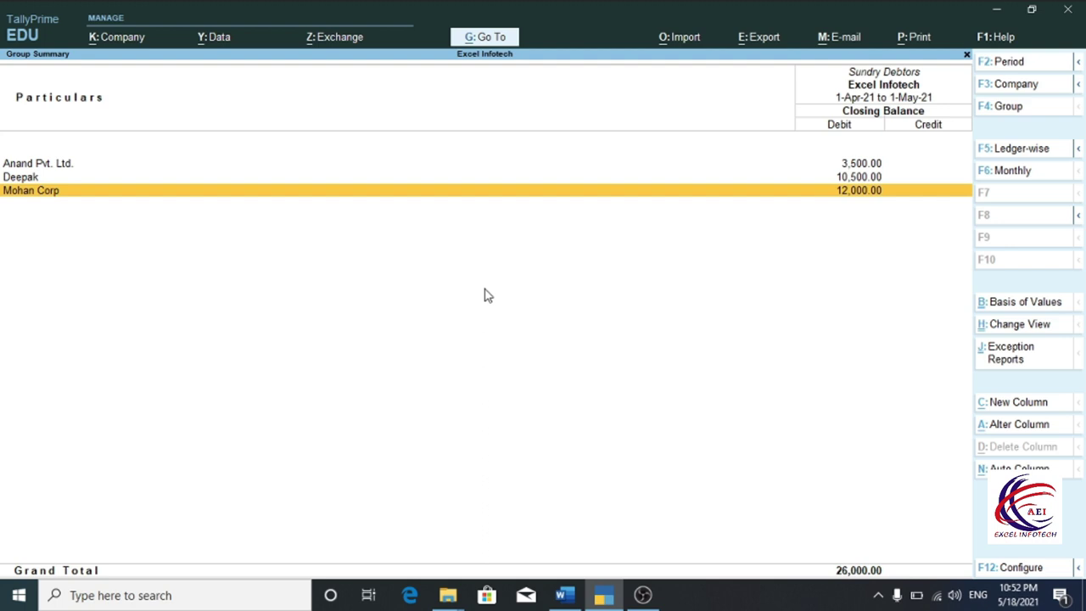
{"action": "key", "text": "Escape"}
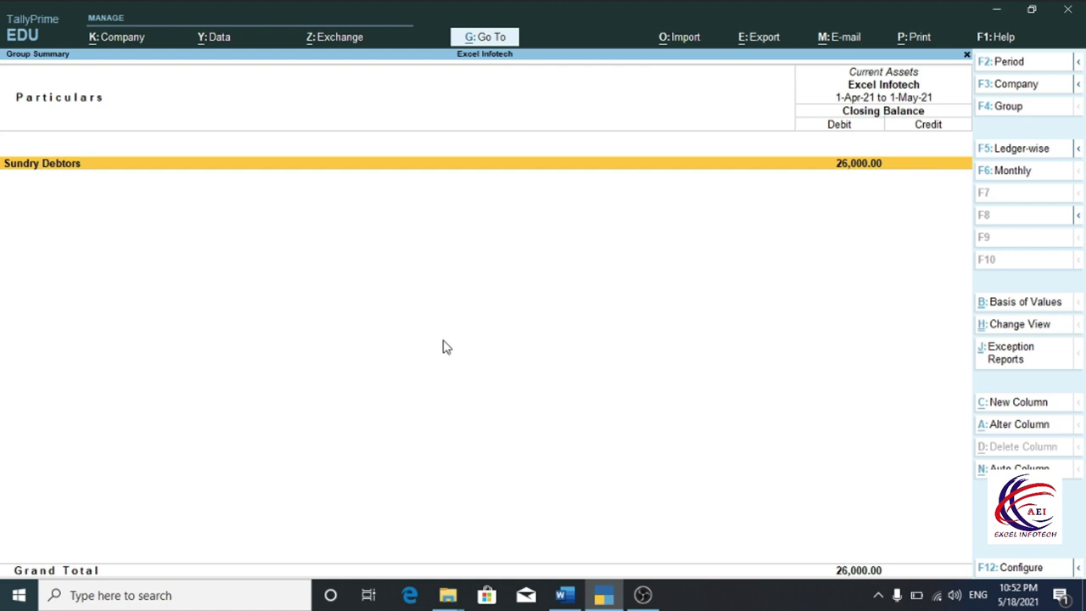
{"action": "key", "text": "Escape"}
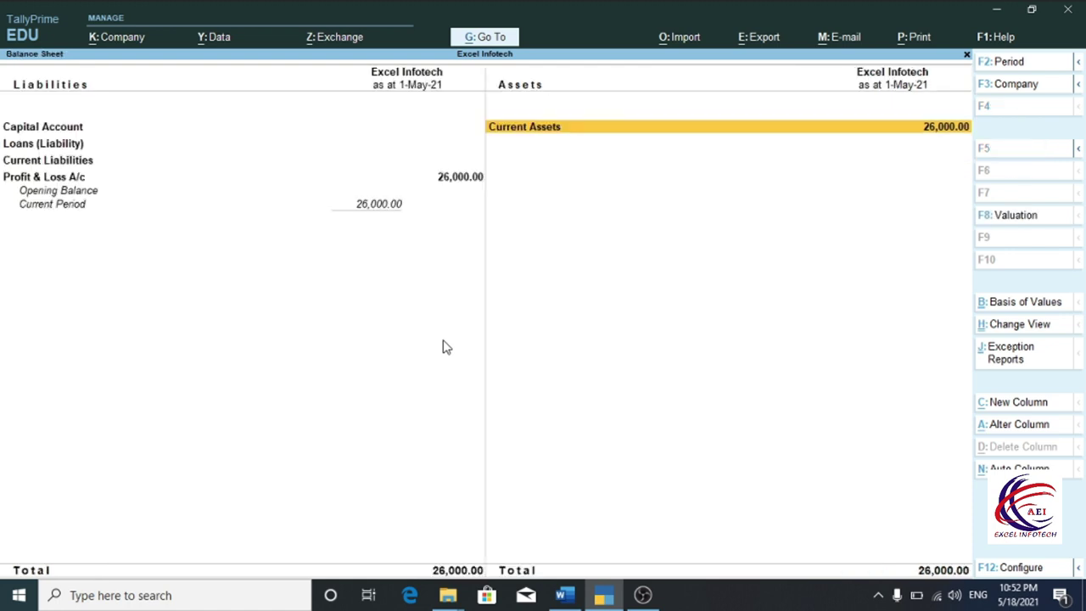
{"action": "key", "text": "Escape"}
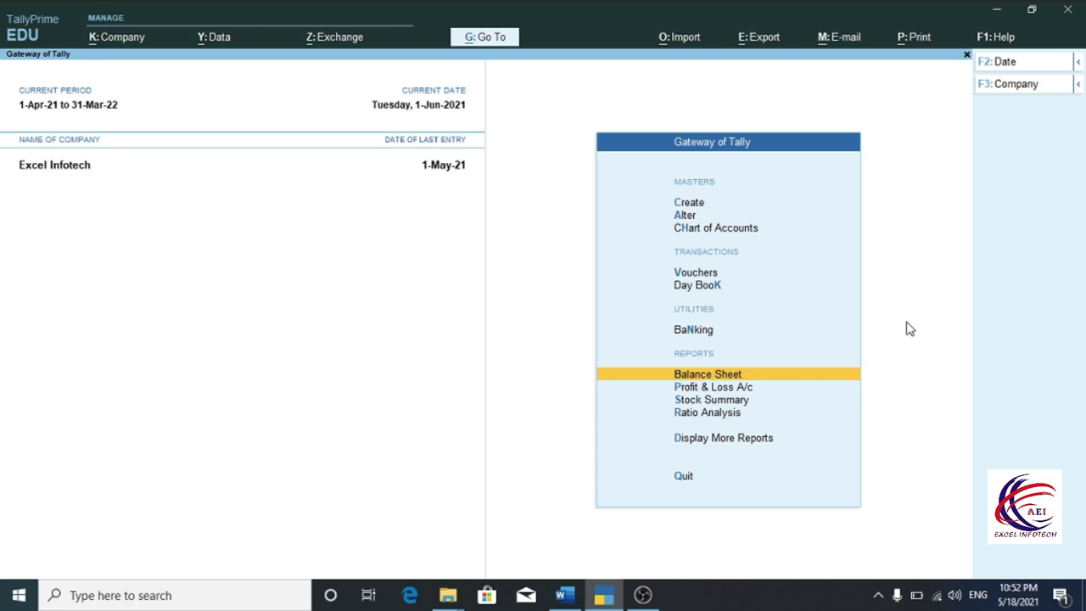
Start a Receipt voucher in Single Entry mode, then bring the Word question sheet forward
{"action": "left_click", "coordinate": [689, 273]}
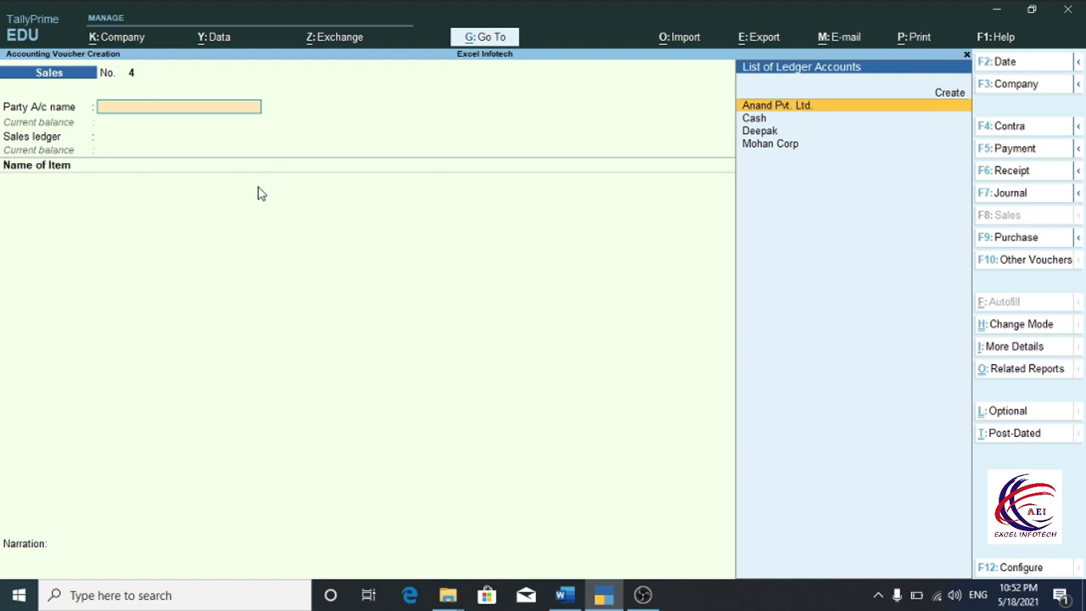
{"action": "key", "text": "F6"}
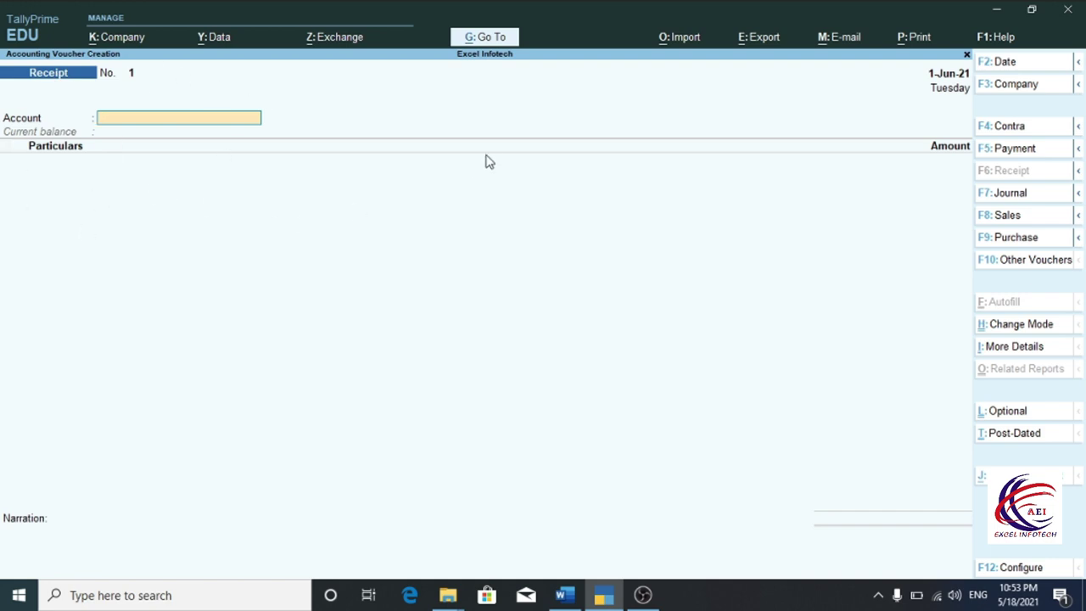
{"action": "key", "text": "ctrl+h"}
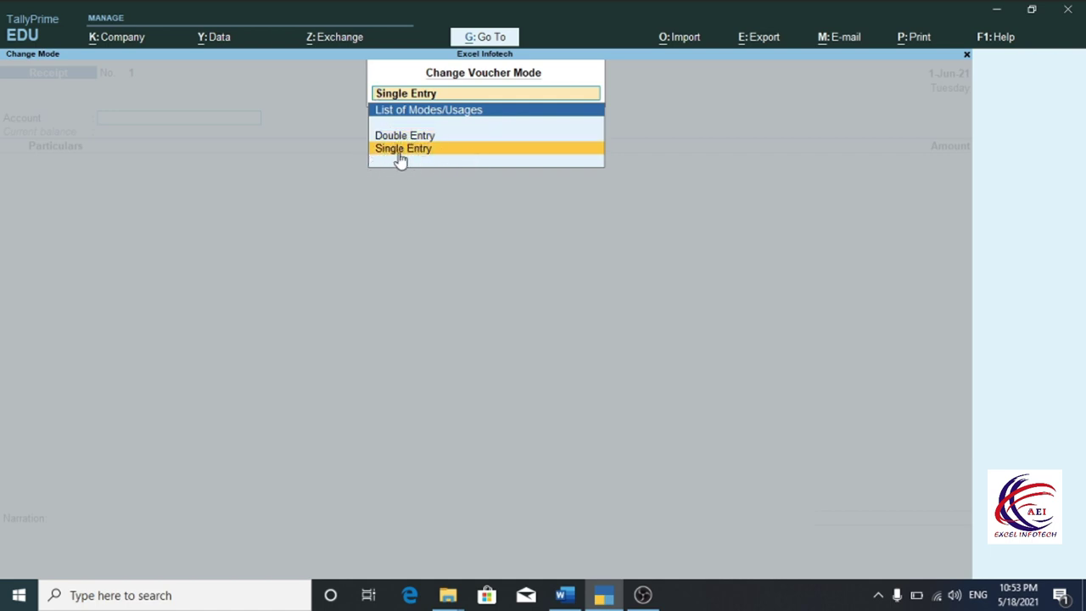
{"action": "left_click", "coordinate": [402, 149]}
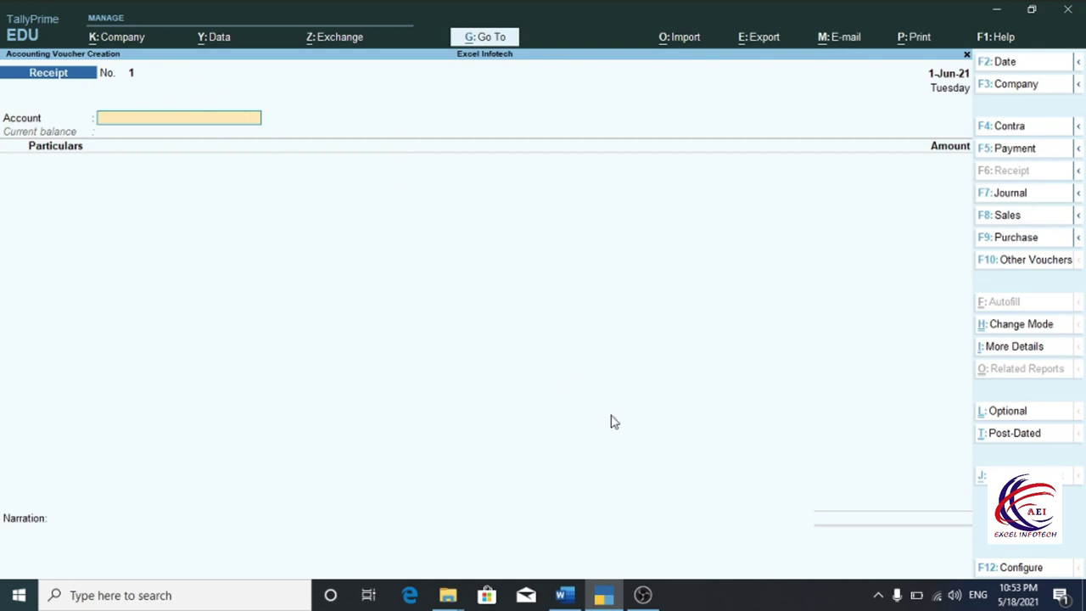
{"action": "left_click", "coordinate": [564, 596]}
{"action": "left_click", "coordinate": [416, 424]}
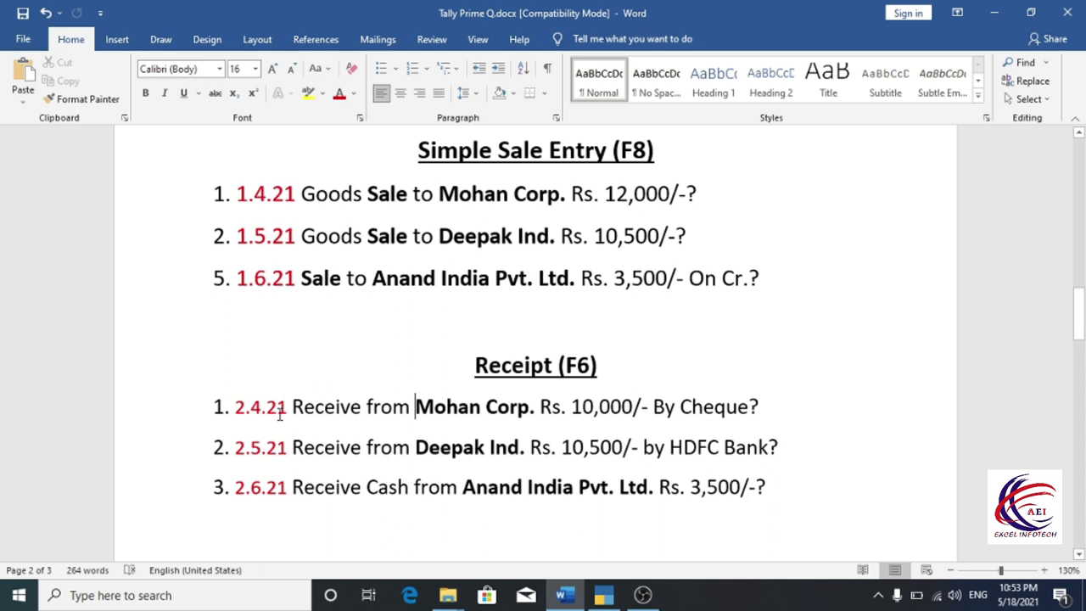
Check question 1's date, Mohan Corp. party and 10,000 amount, then return to Tally's voucher date
{"action": "left_click_drag", "start_coordinate": [232, 407], "coordinate": [303, 409]}
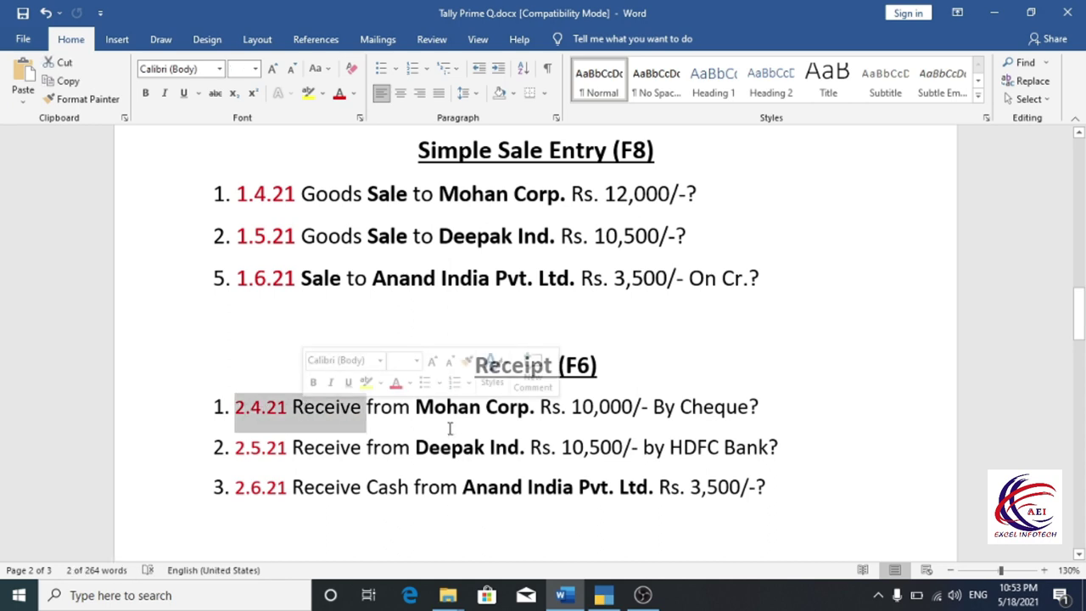
{"action": "left_click_drag", "start_coordinate": [415, 407], "coordinate": [632, 408]}
{"action": "left_click", "coordinate": [692, 414]}
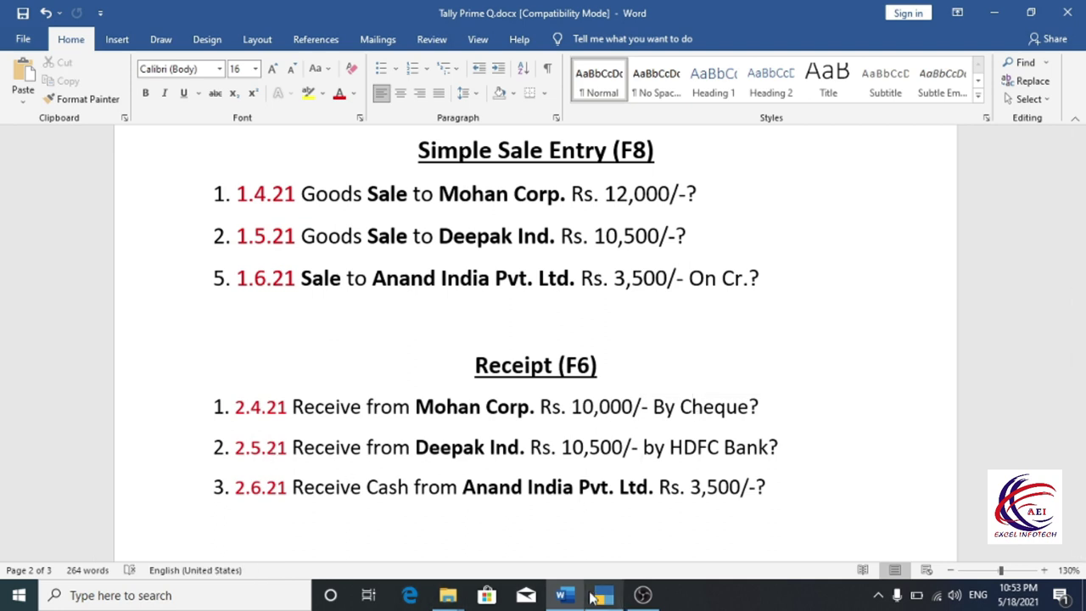
{"action": "left_click", "coordinate": [603, 596]}
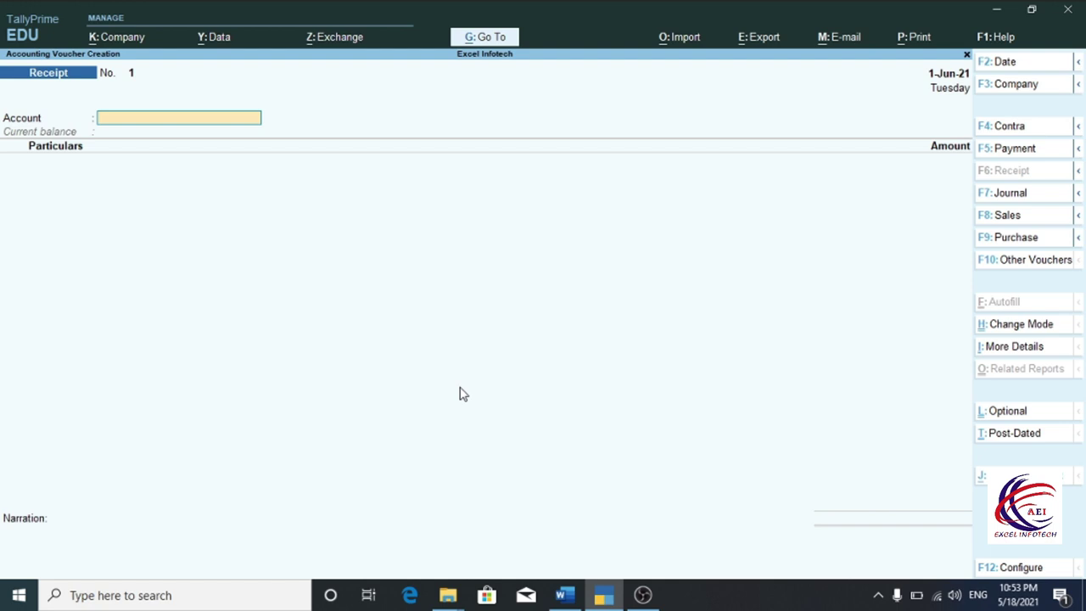
{"action": "key", "text": "F2"}
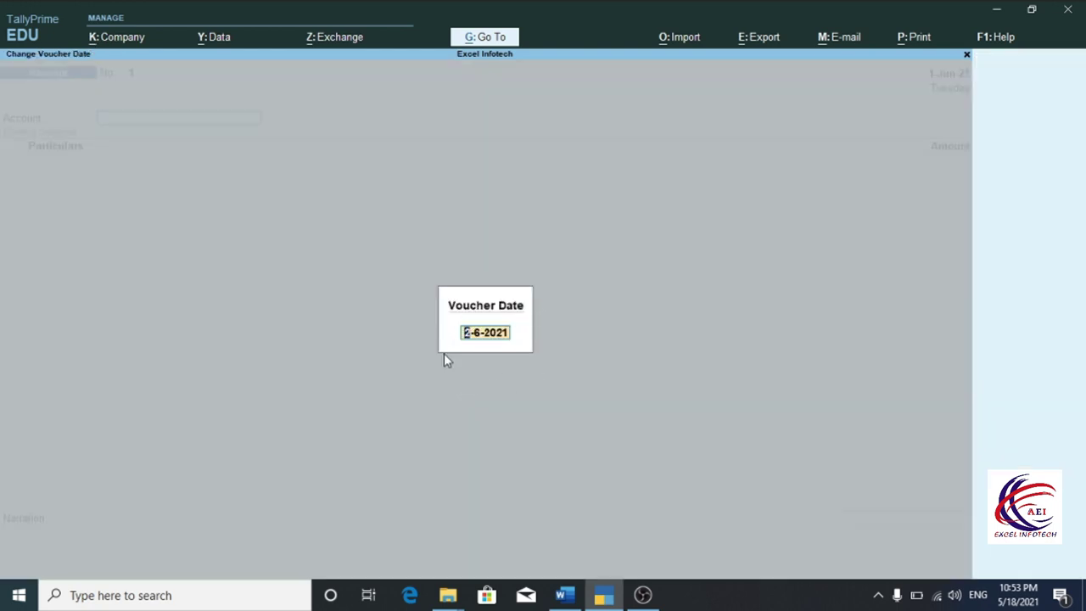
Date the receipt 2-Apr-21 and, after confirming the cheque mode in Word, begin a new ledger
{"action": "type", "text": "2-4-21"}
{"action": "key", "text": "Return"}
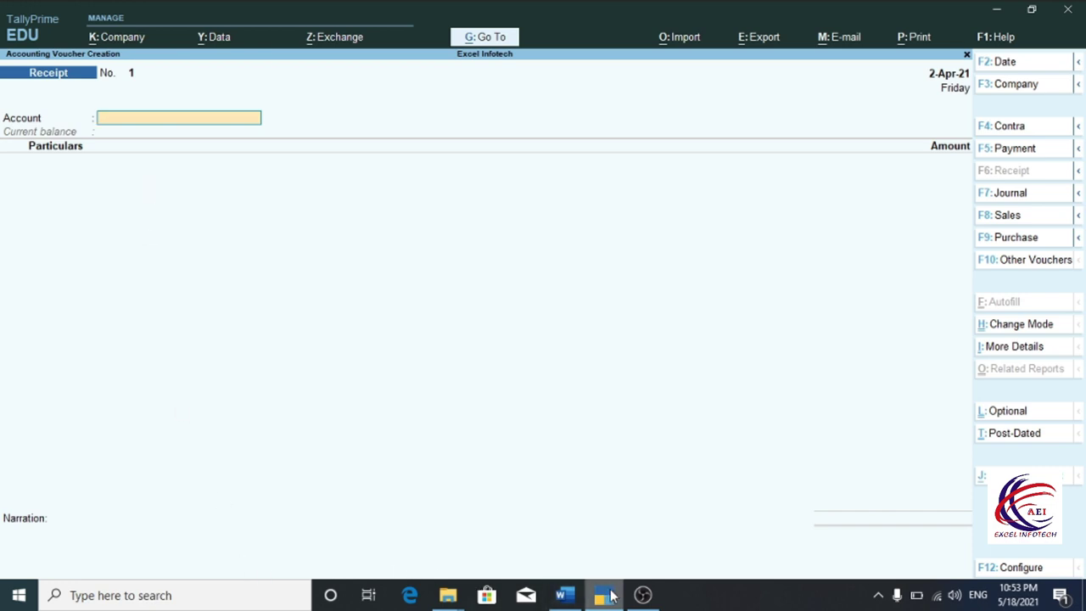
{"action": "left_click", "coordinate": [566, 595]}
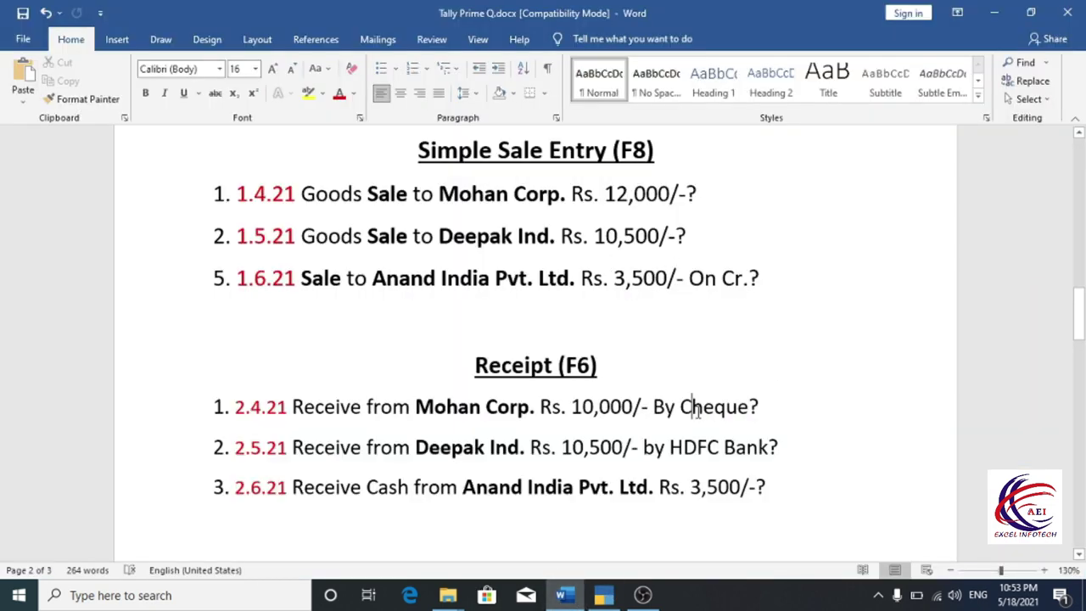
{"action": "left_click_drag", "start_coordinate": [692, 410], "coordinate": [759, 408]}
{"action": "left_click", "coordinate": [603, 594]}
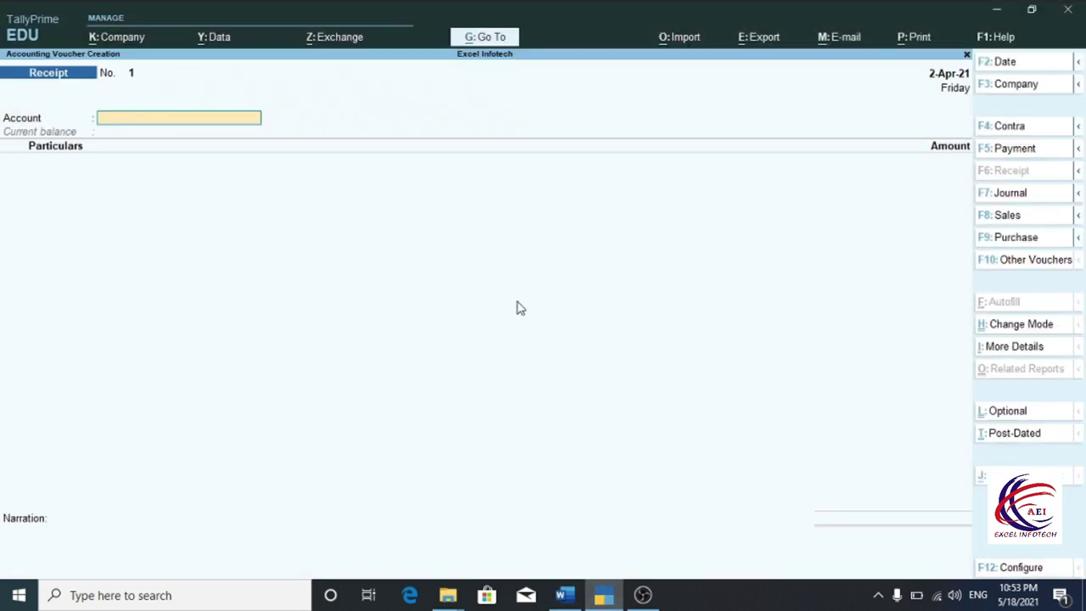
{"action": "key", "text": "alt+c"}
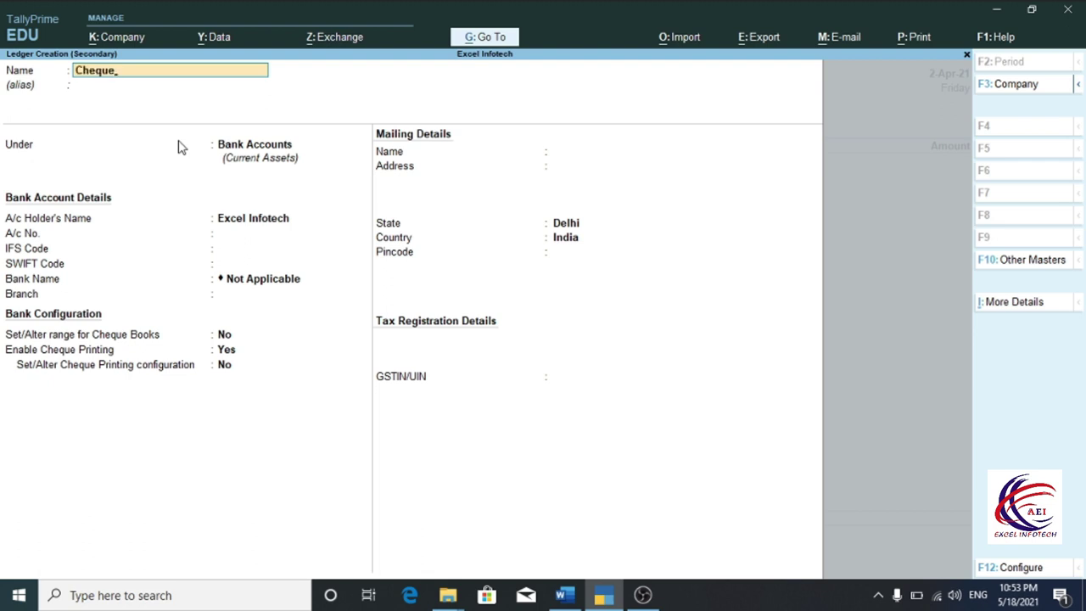
Save a 'Cheque' ledger under Bank Accounts with its account number as the receipt's account
{"action": "key", "text": "Return"}
{"action": "key", "text": "Return"}
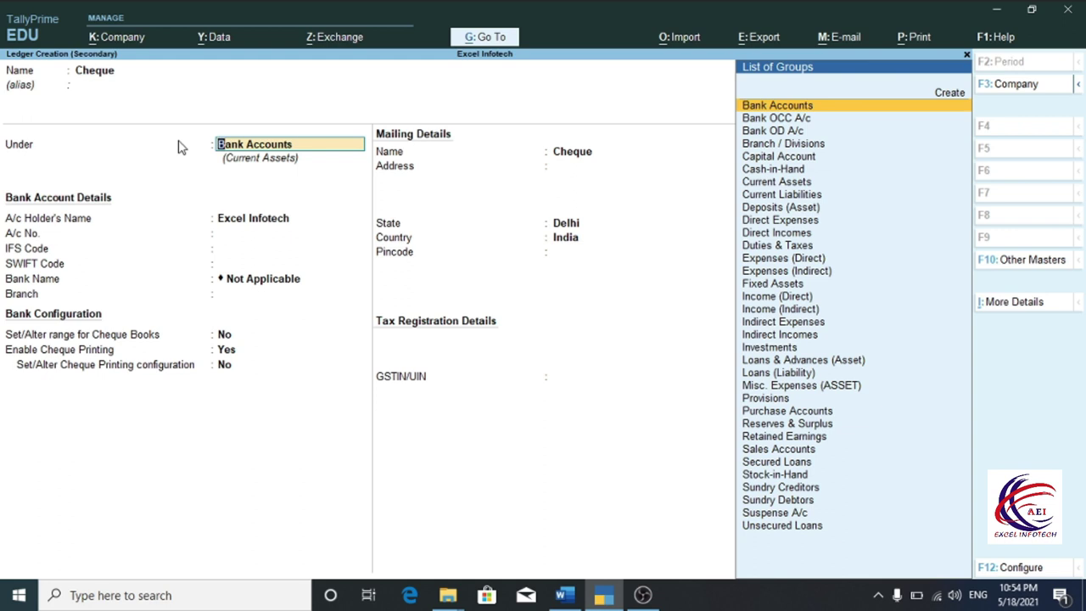
{"action": "key", "text": "Return"}
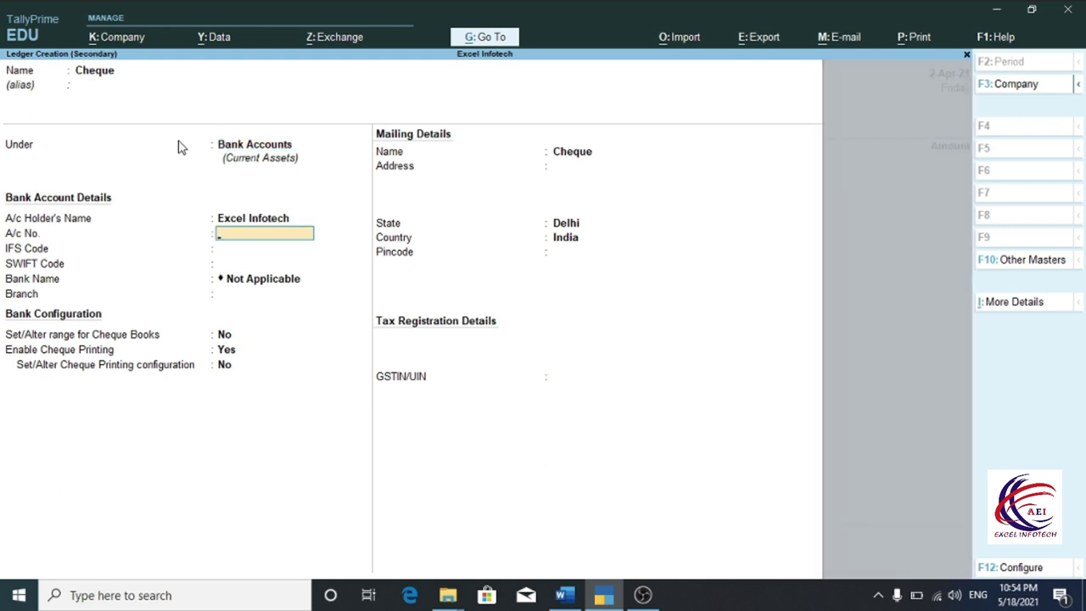
{"action": "key", "text": "Return"}
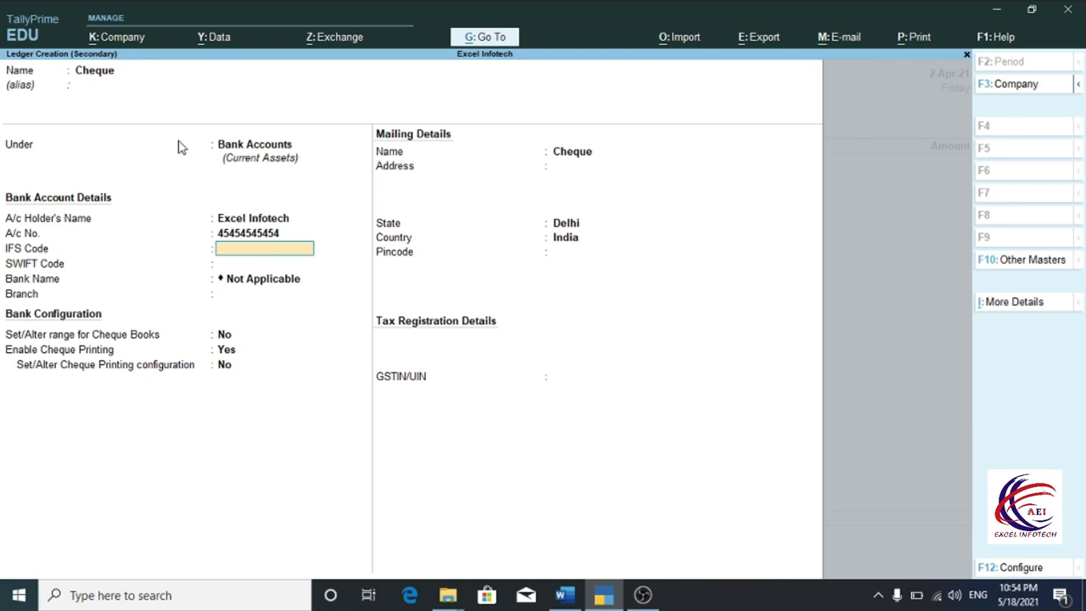
{"action": "key", "text": "Return"}
{"action": "key", "text": "Return"}
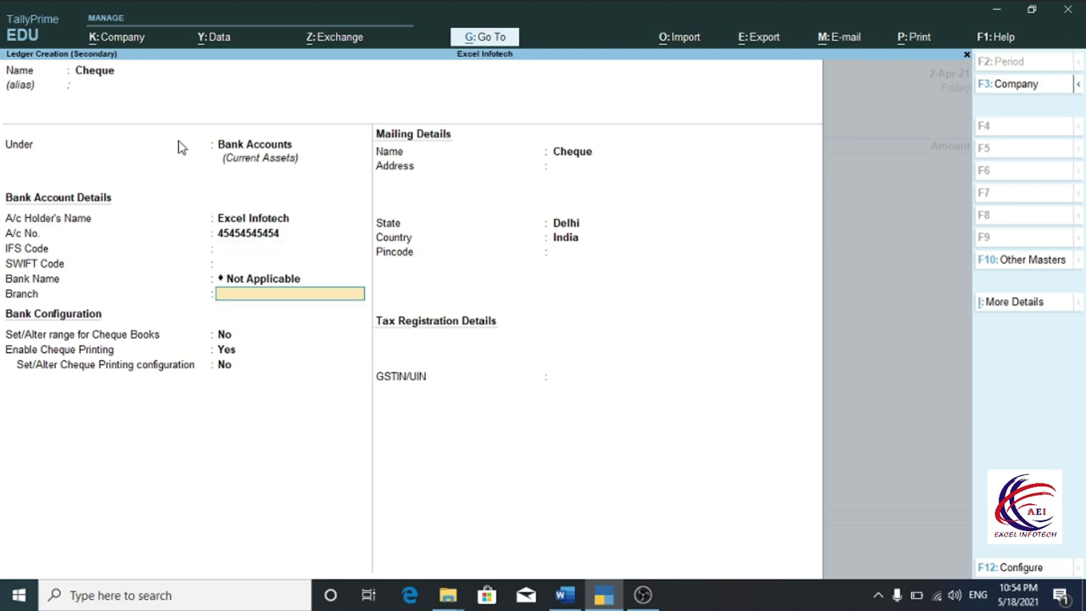
{"action": "key", "text": "Return"}
{"action": "key", "text": "Return"}
{"action": "key", "text": "Return"}
{"action": "key", "text": "Return"}
{"action": "key", "text": "Return"}
{"action": "key", "text": "Return"}
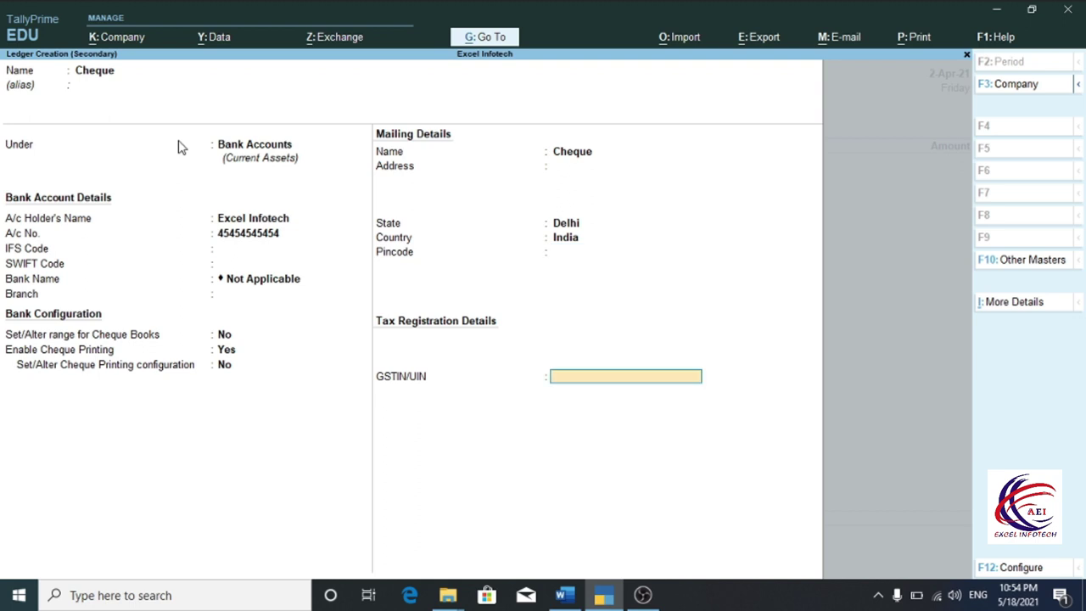
{"action": "key", "text": "ctrl"}
{"action": "key", "text": "ctrl+a"}
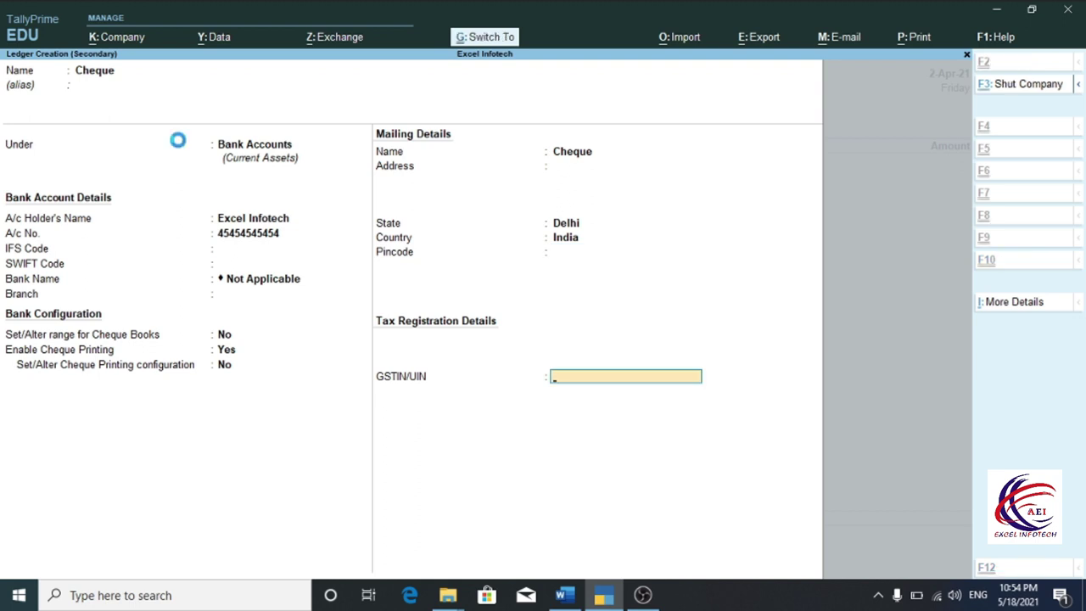
{"action": "key", "text": "Return"}
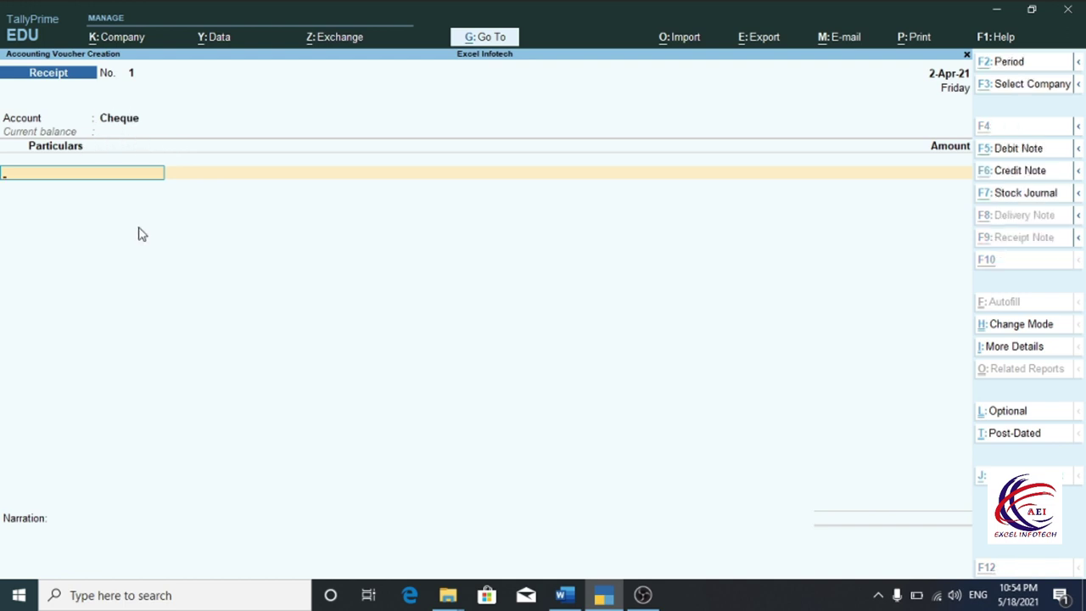
Credit Mohan Corp with 10,000 against new bill reference 1
{"action": "key", "text": "alt+Tab"}
{"action": "key", "text": "alt+Tab"}
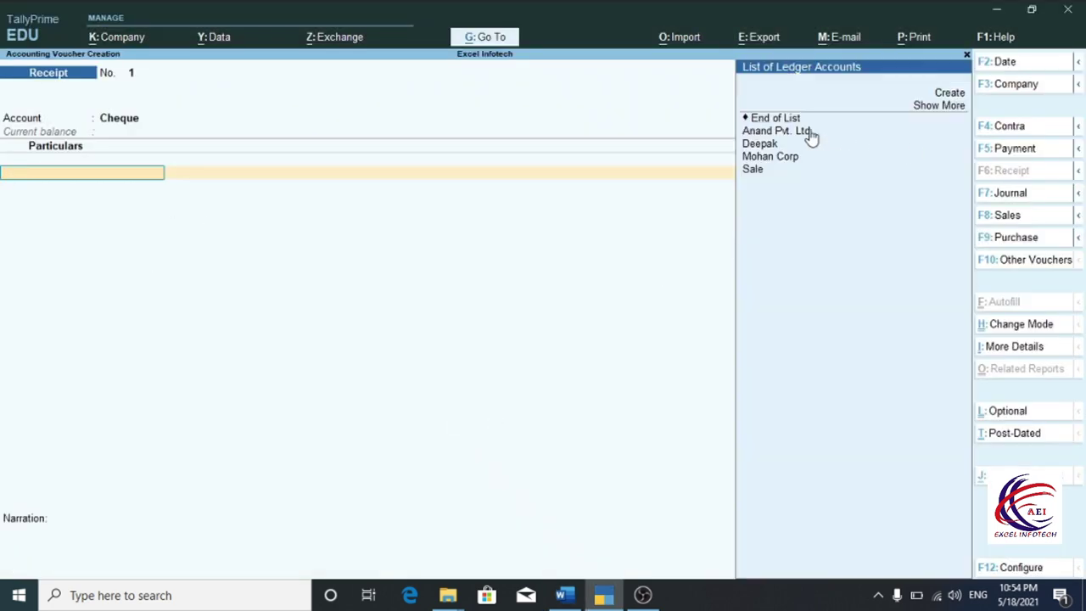
{"action": "left_click", "coordinate": [764, 157]}
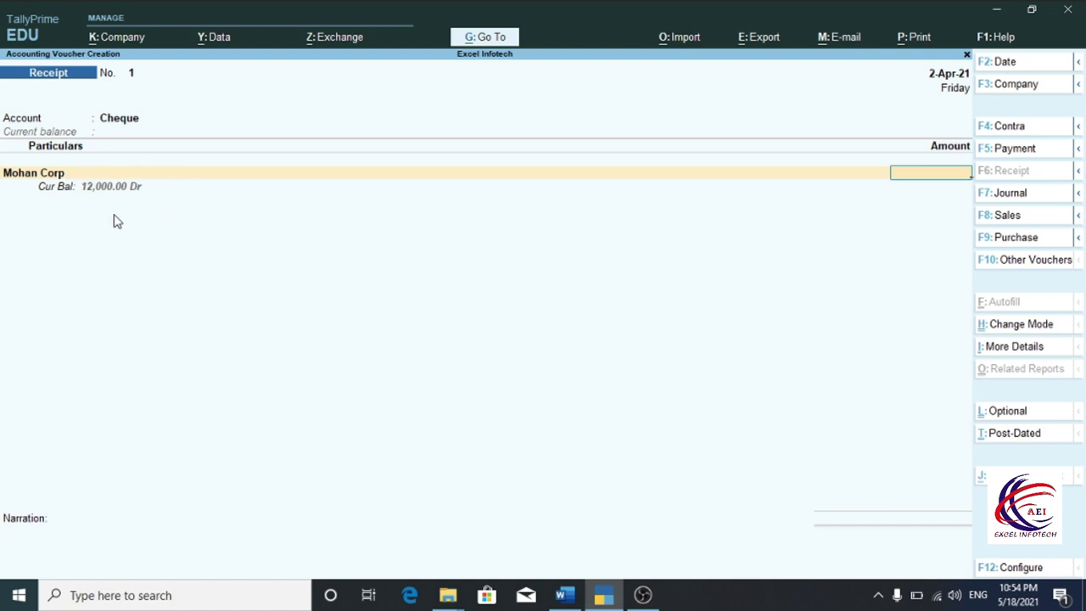
{"action": "key", "text": "alt+Tab"}
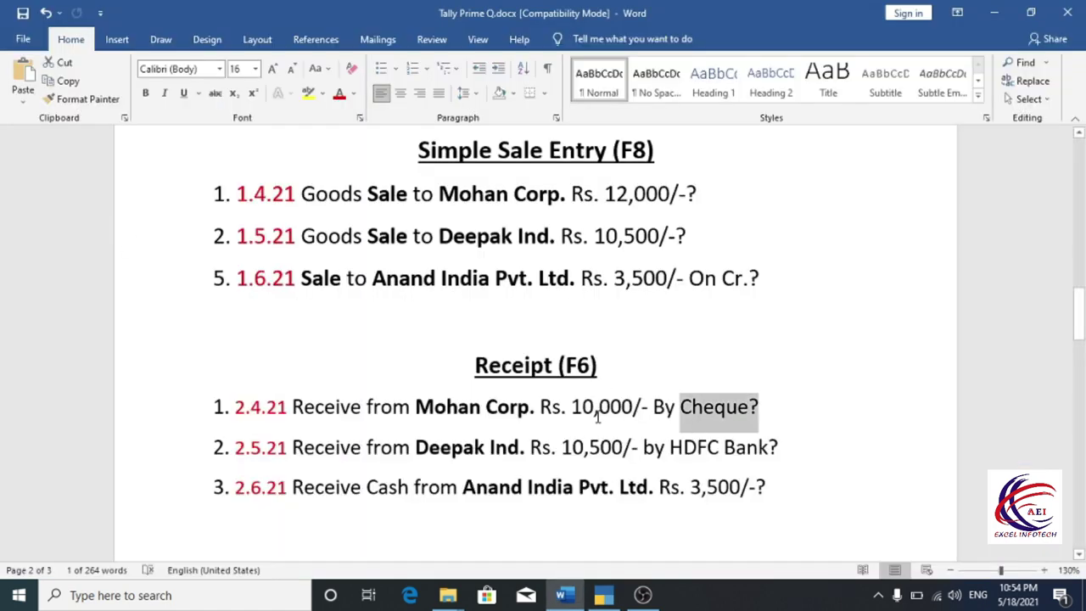
{"action": "key", "text": "alt+Tab"}
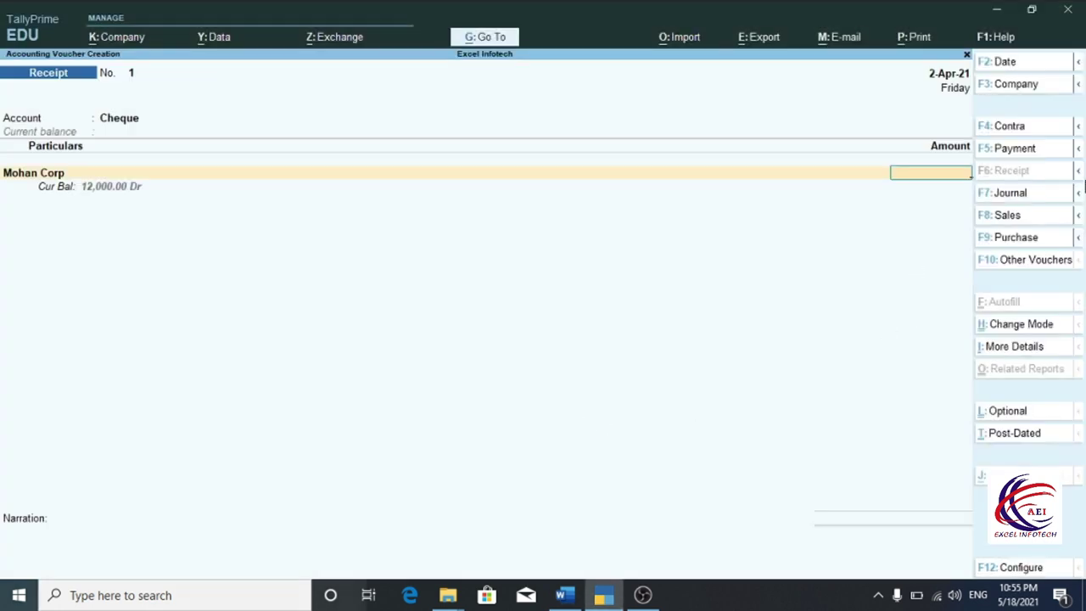
{"action": "type", "text": "1"}
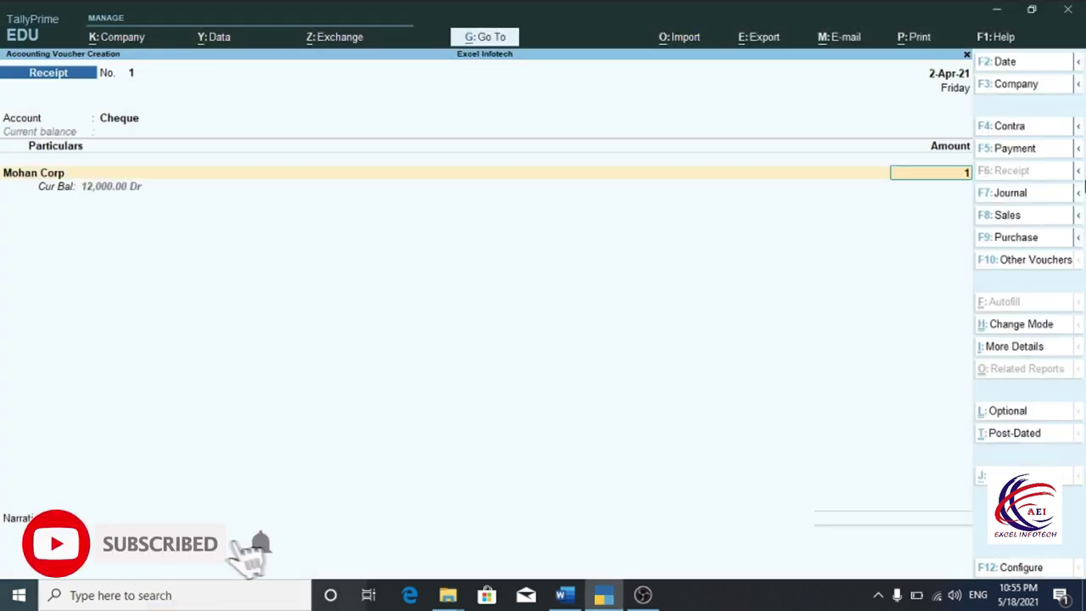
{"action": "type", "text": "0000"}
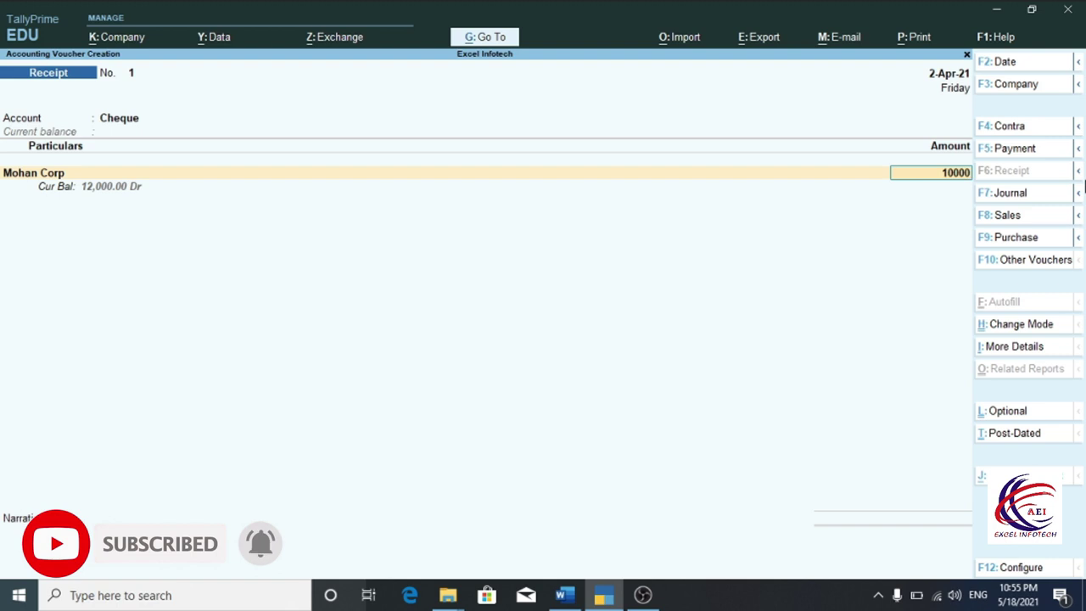
{"action": "key", "text": "Return"}
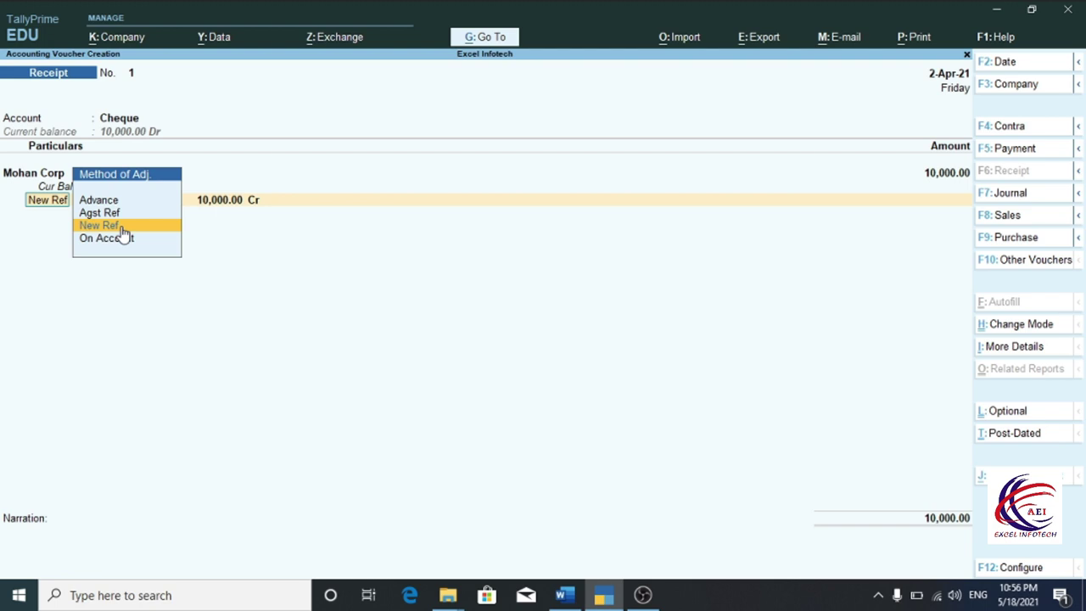
{"action": "left_click", "coordinate": [122, 227]}
{"action": "key", "text": "Return"}
{"action": "key", "text": "Return"}
{"action": "key", "text": "Return"}
{"action": "key", "text": "Return"}
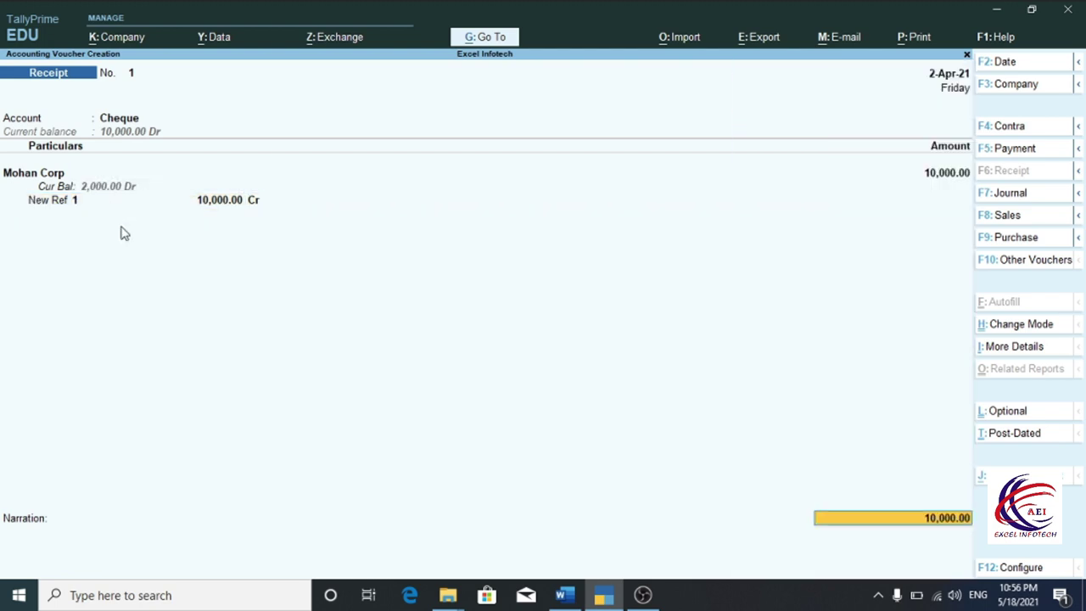
{"action": "key", "text": "Return"}
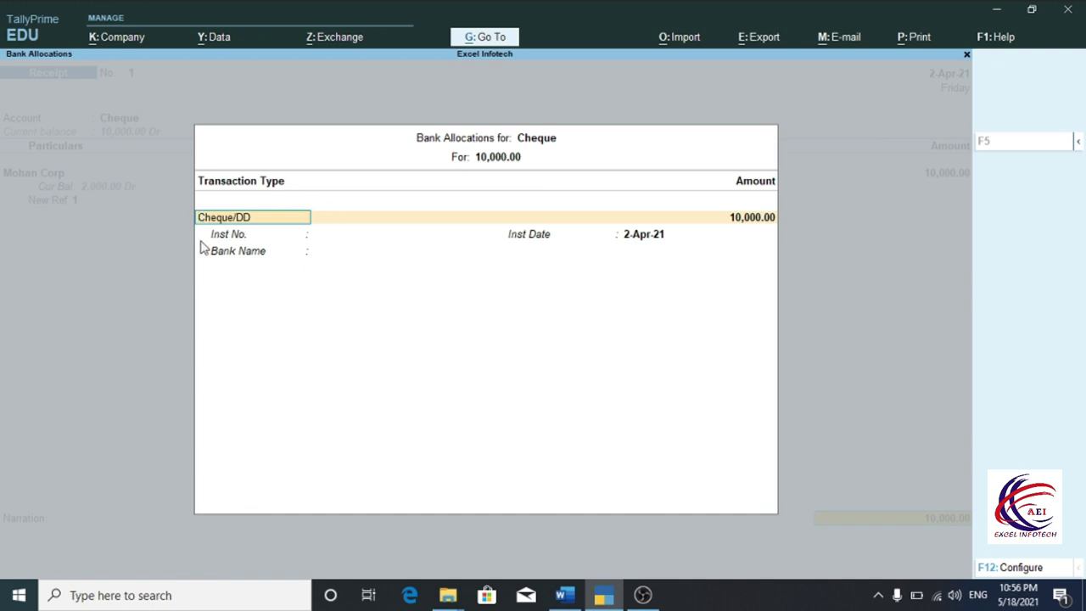
Allocate the 10,000.00 as Cheque/DD dated 2-Apr-21 with bank name HDFC, leaving narration blank
{"action": "key", "text": "Return"}
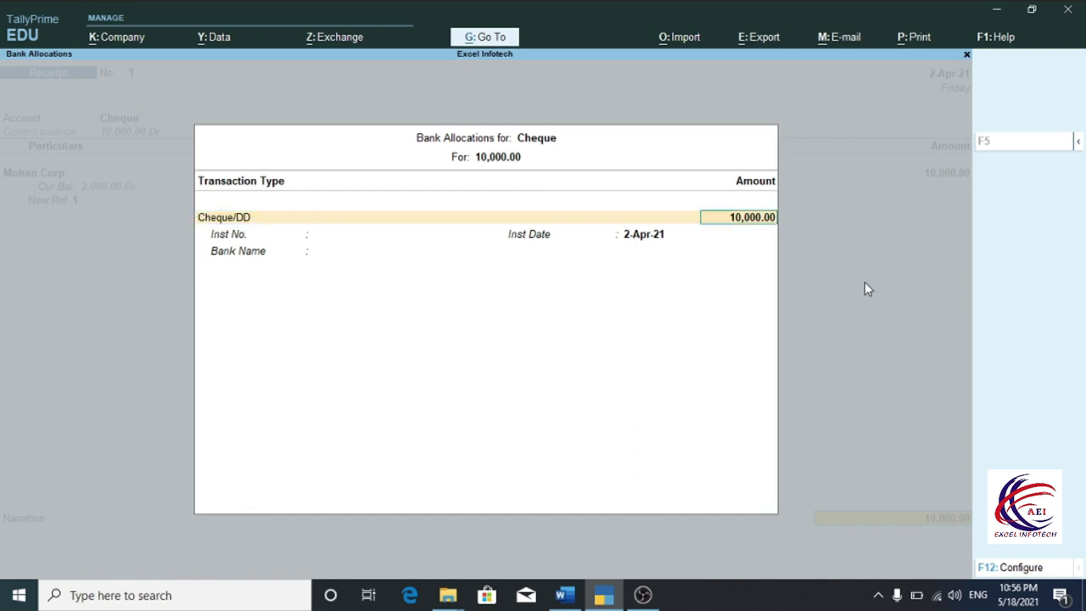
{"action": "key", "text": "Return"}
{"action": "key", "text": "Return"}
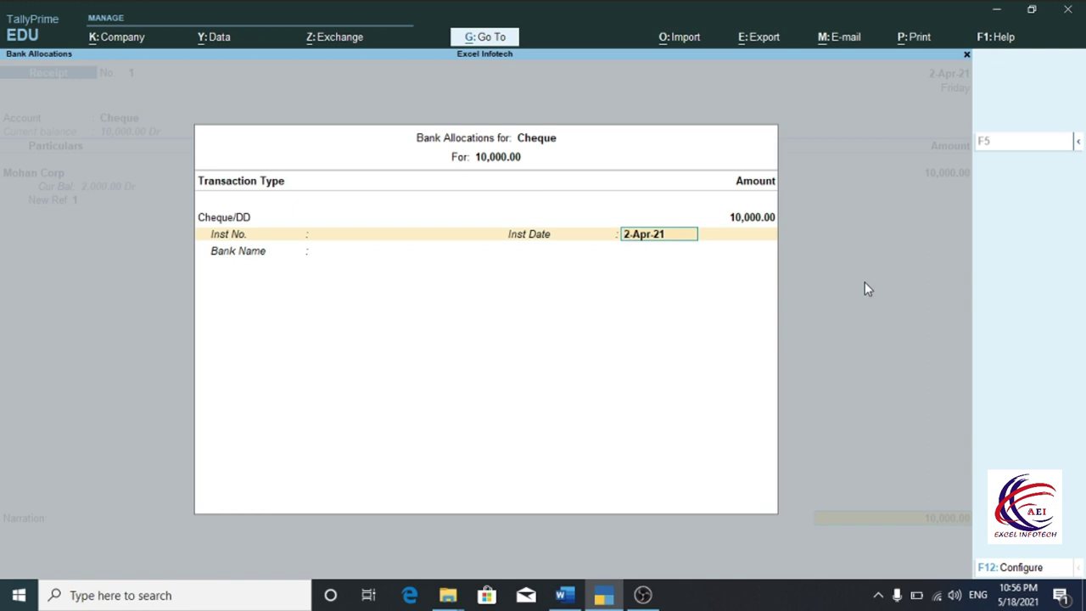
{"action": "key", "text": "Return"}
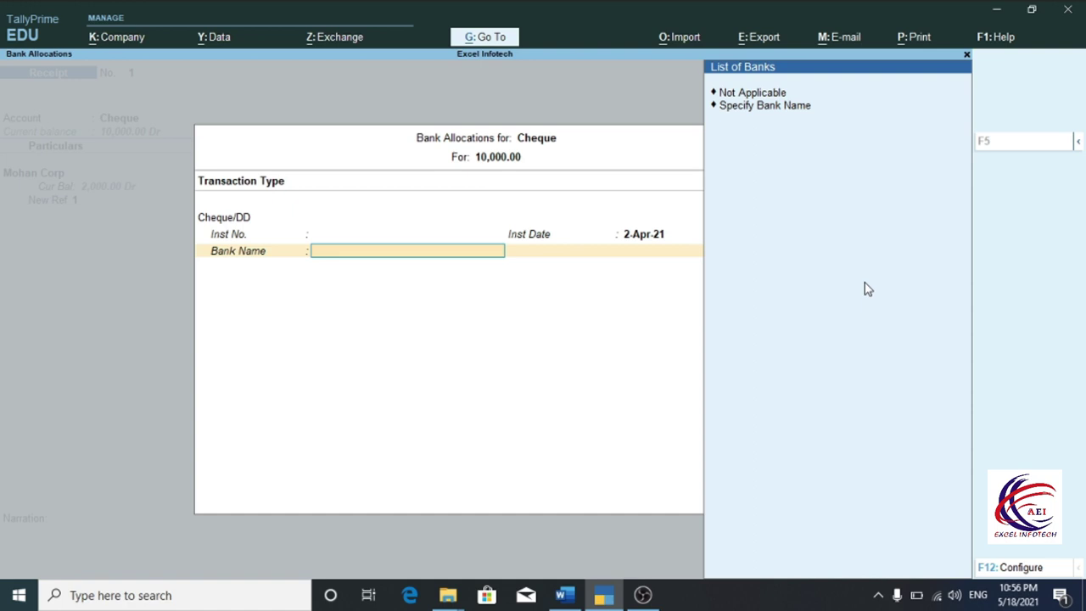
{"action": "key", "text": "Down"}
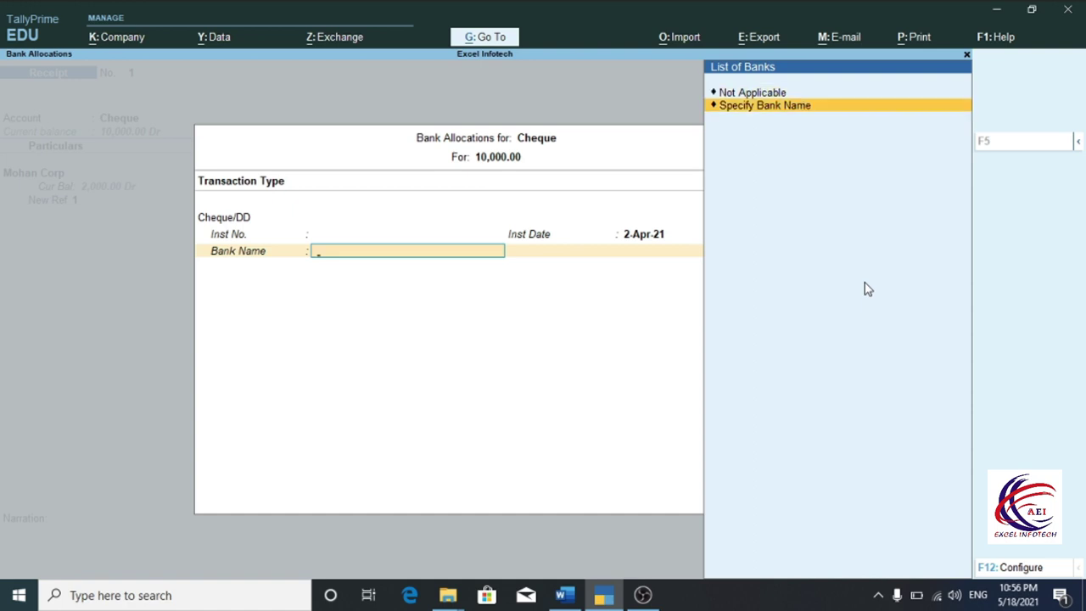
{"action": "key", "text": "Return"}
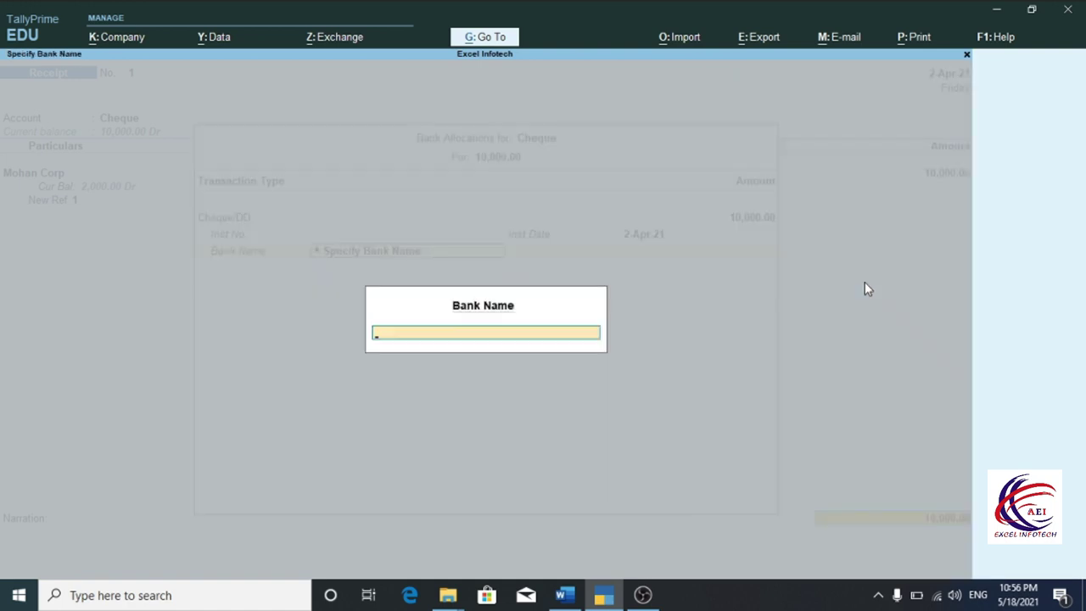
{"action": "type", "text": "HDFC"}
{"action": "key", "text": "Return"}
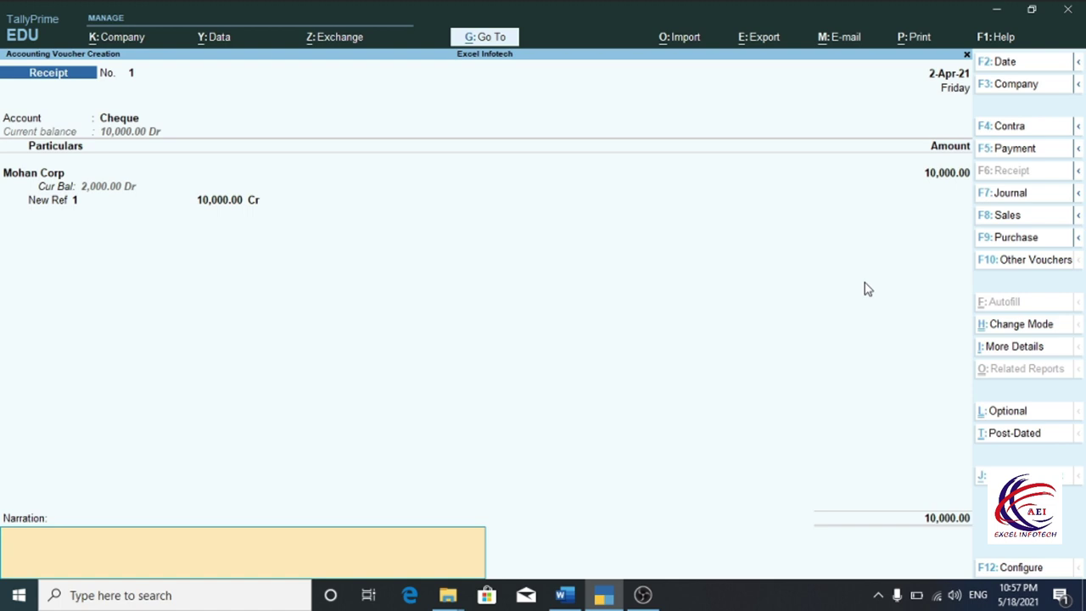
{"action": "key", "text": "Return"}
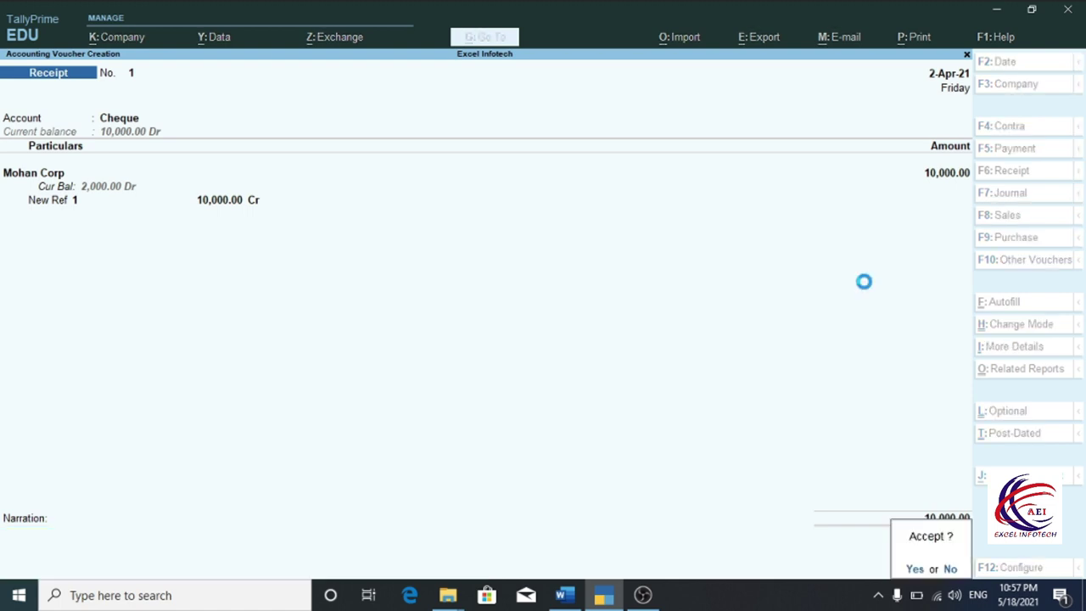
Save Receipt No. 1, then switch Receipt No. 2 to Double Entry and open its configuration
{"action": "key", "text": "Return"}
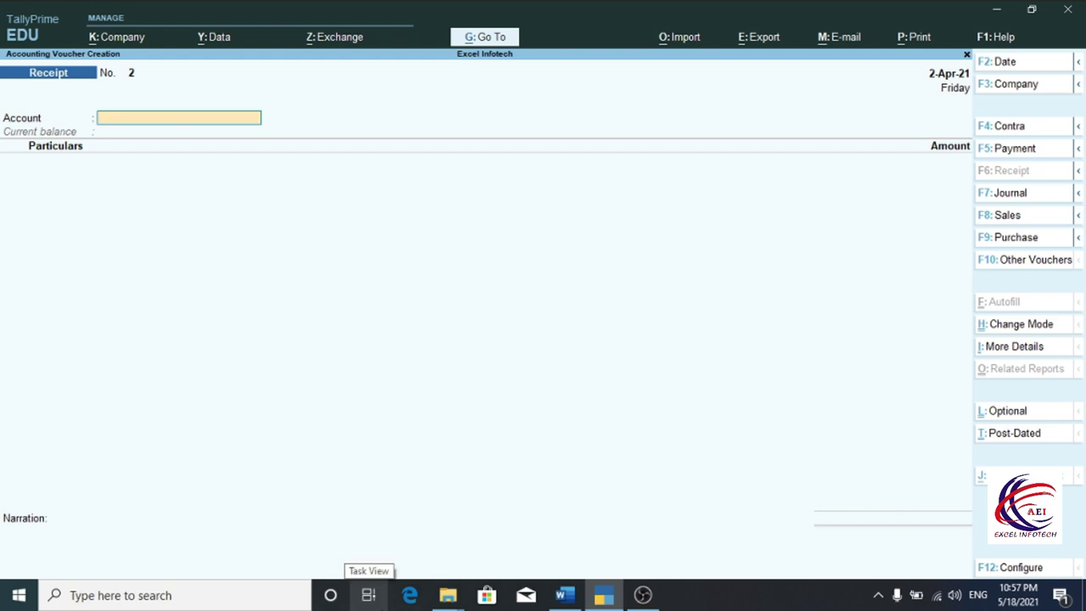
{"action": "key", "text": "ctrl+h"}
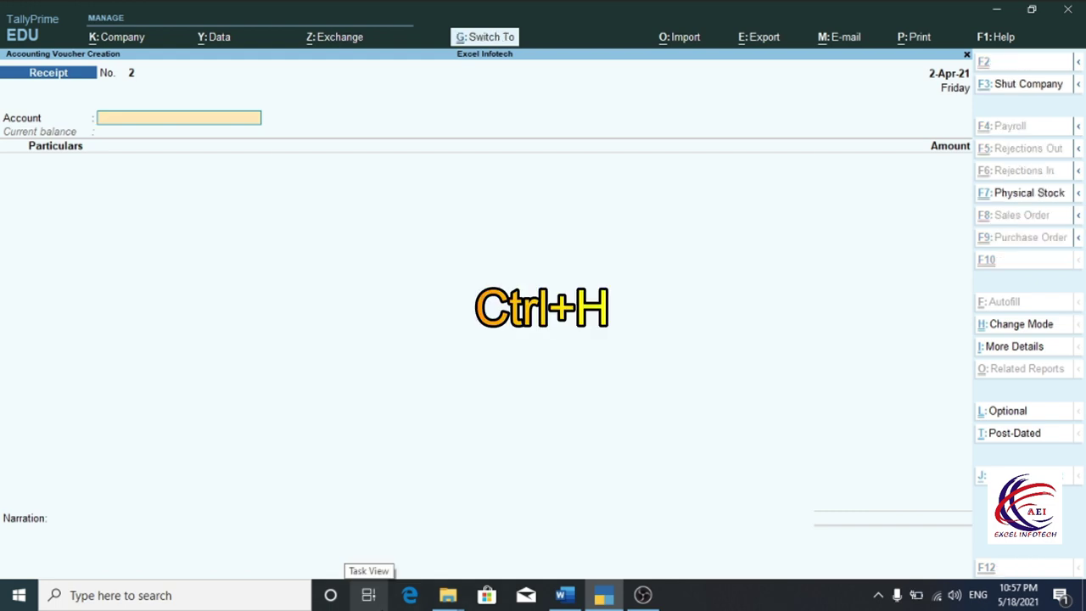
{"action": "key", "text": "Up"}
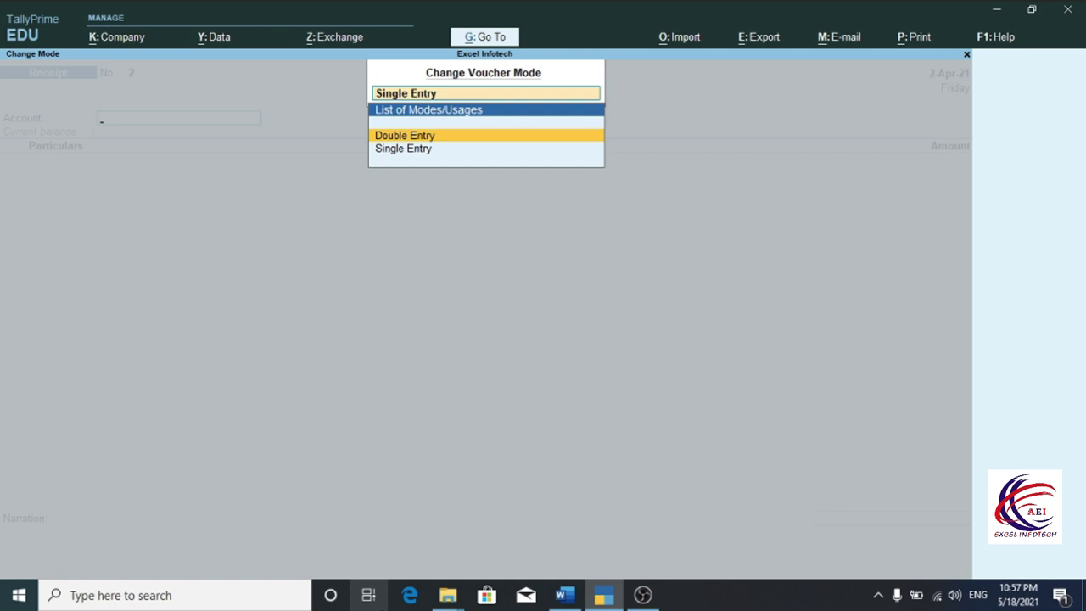
{"action": "key", "text": "Return"}
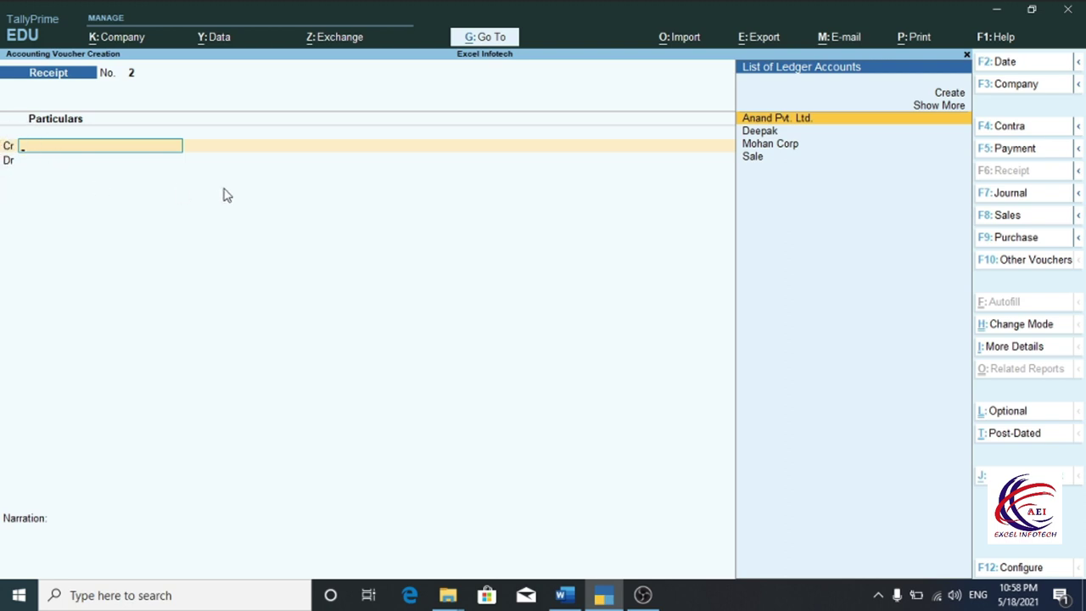
{"action": "key", "text": "F12"}
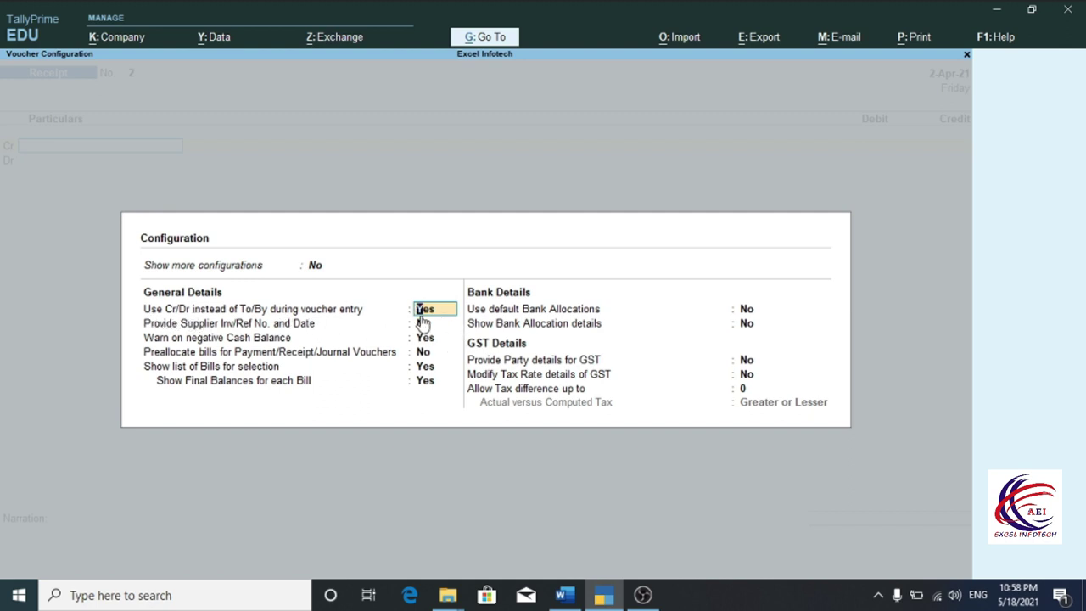
Close configuration unchanged and review question 2: 2.5.21, Deepak Ind., 10,500 via HDFC Bank
{"action": "key", "text": "ctrl+a"}
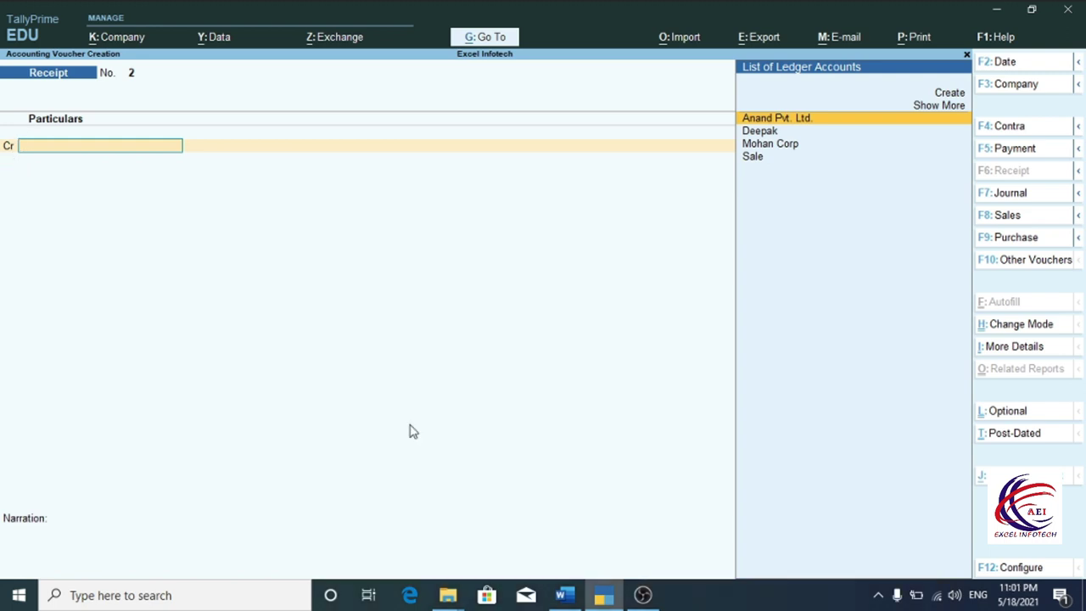
{"action": "key", "text": "alt+Tab"}
{"action": "left_click", "coordinate": [353, 447]}
{"action": "left_click_drag", "start_coordinate": [238, 447], "coordinate": [296, 447]}
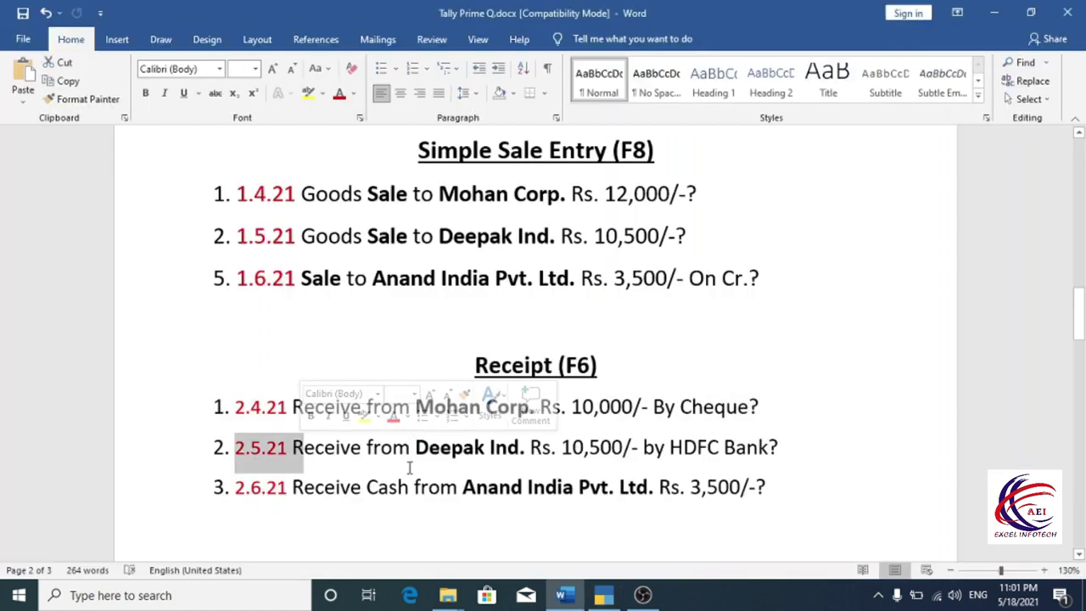
{"action": "left_click_drag", "start_coordinate": [415, 447], "coordinate": [778, 447]}
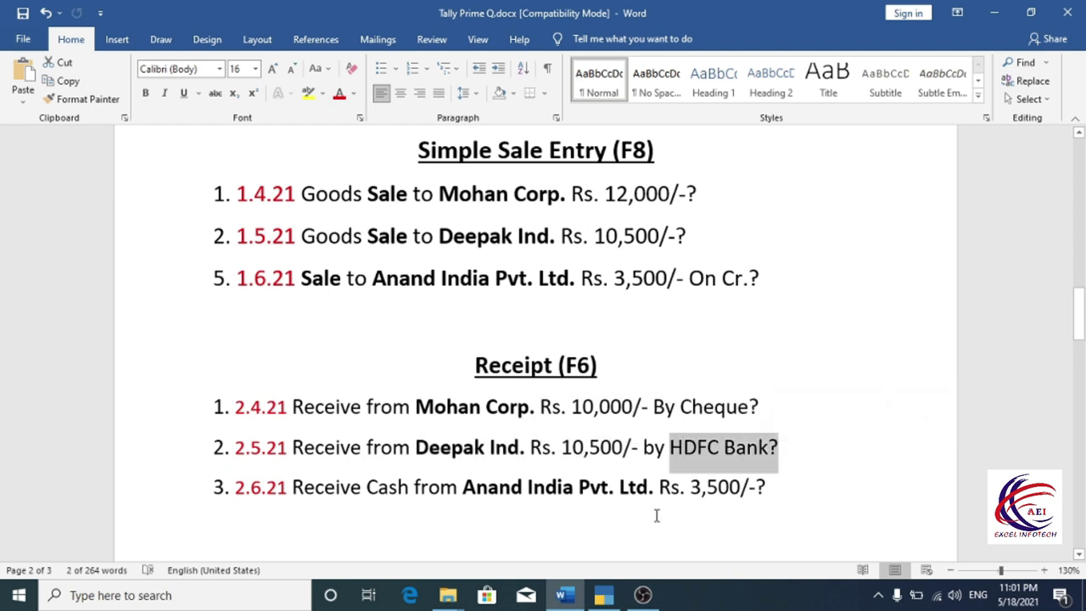
{"action": "left_click", "coordinate": [603, 595]}
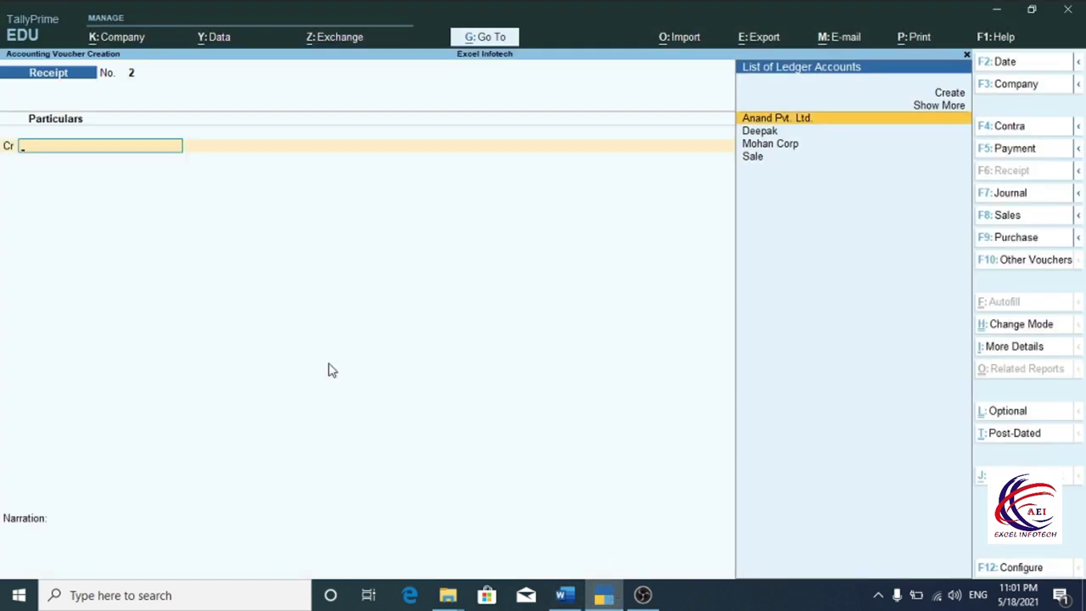
Credit Deepak with 10,500.00 on the Cr line, settled On Account
{"action": "left_click", "coordinate": [755, 133]}
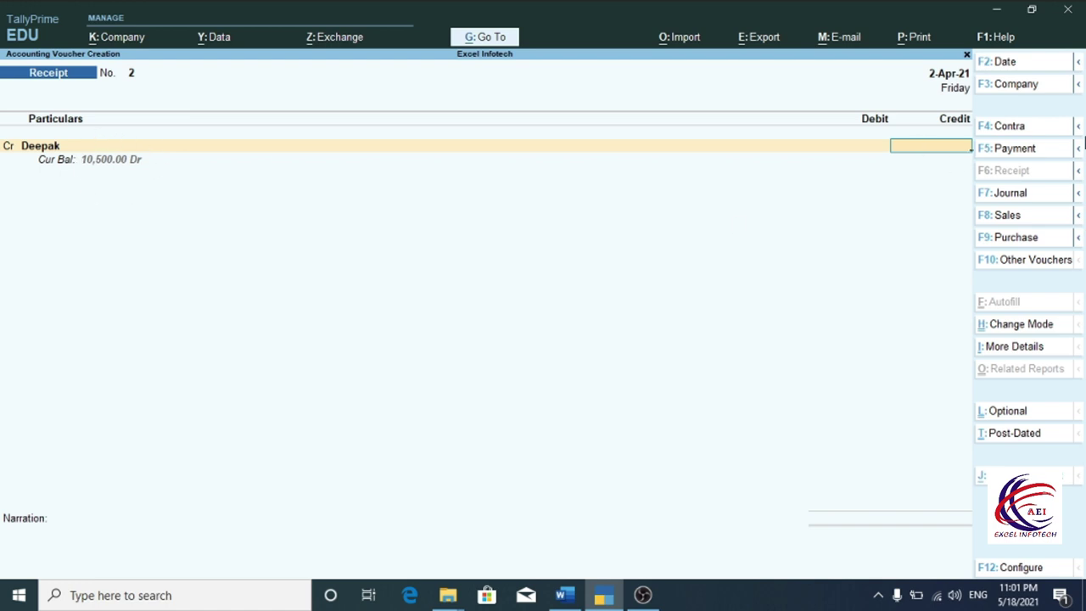
{"action": "type", "text": "10500"}
{"action": "key", "text": "Return"}
{"action": "key", "text": "Return"}
{"action": "key", "text": "Return"}
{"action": "key", "text": "Return"}
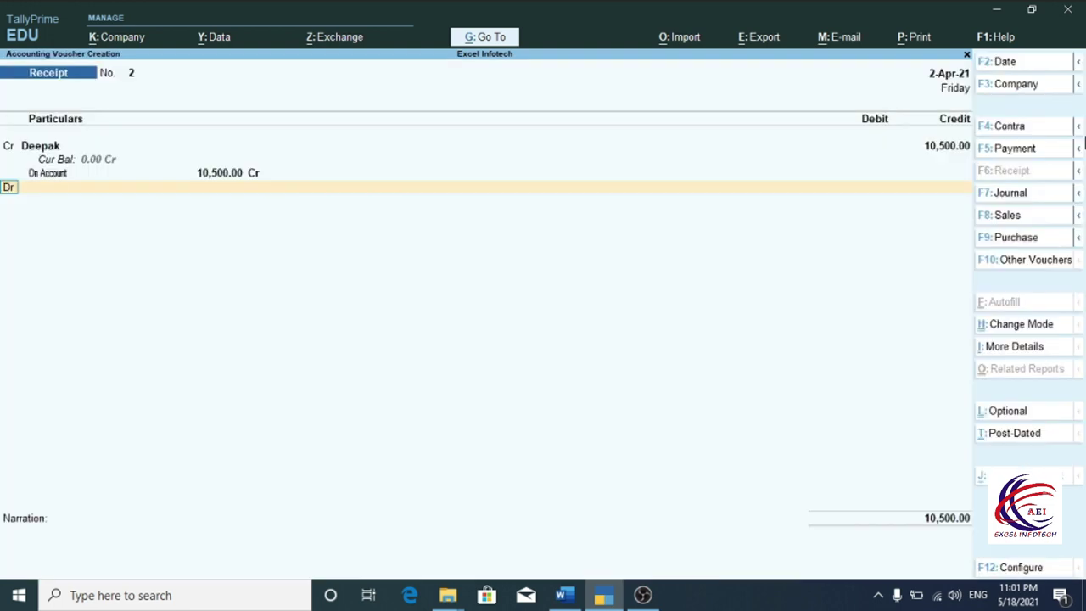
{"action": "key", "text": "Return"}
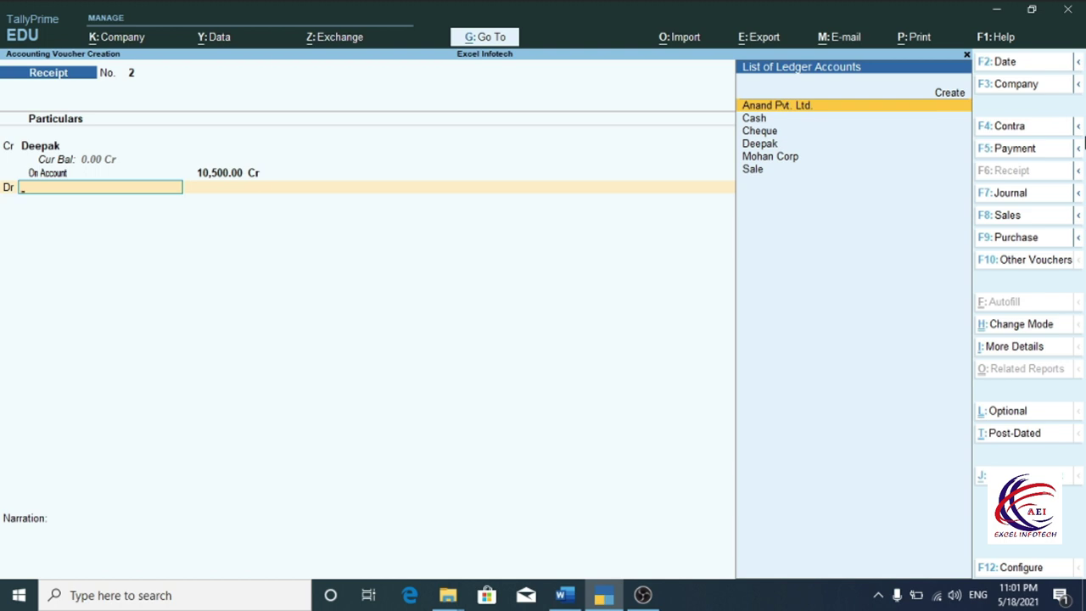
Create an 'HDFC' ledger under Bank Accounts with its account number
{"action": "key", "text": "alt+c"}
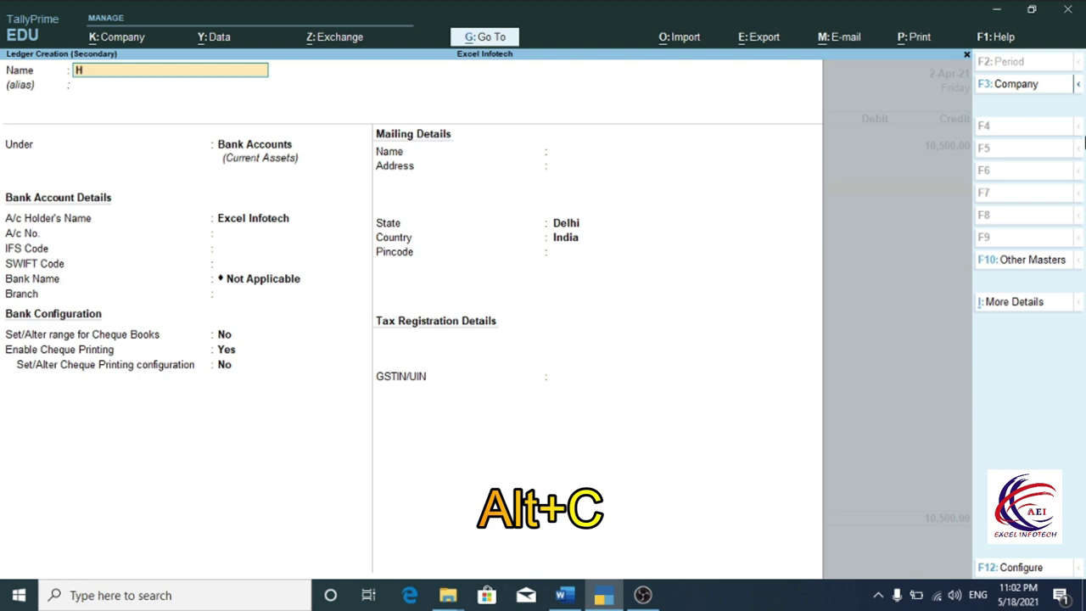
{"action": "key", "text": "Return"}
{"action": "key", "text": "Return"}
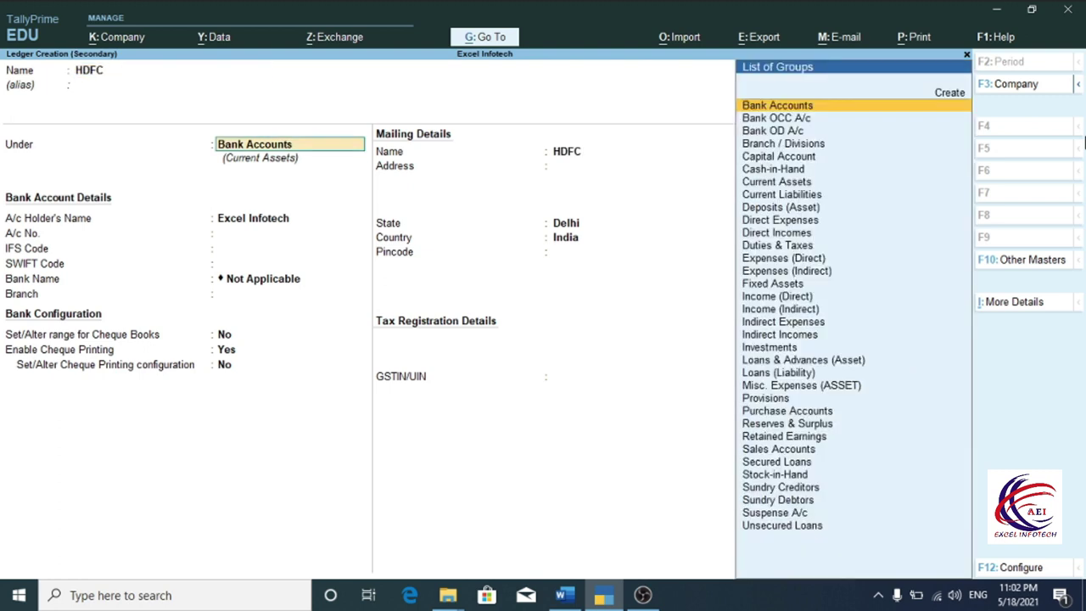
{"action": "key", "text": "Return"}
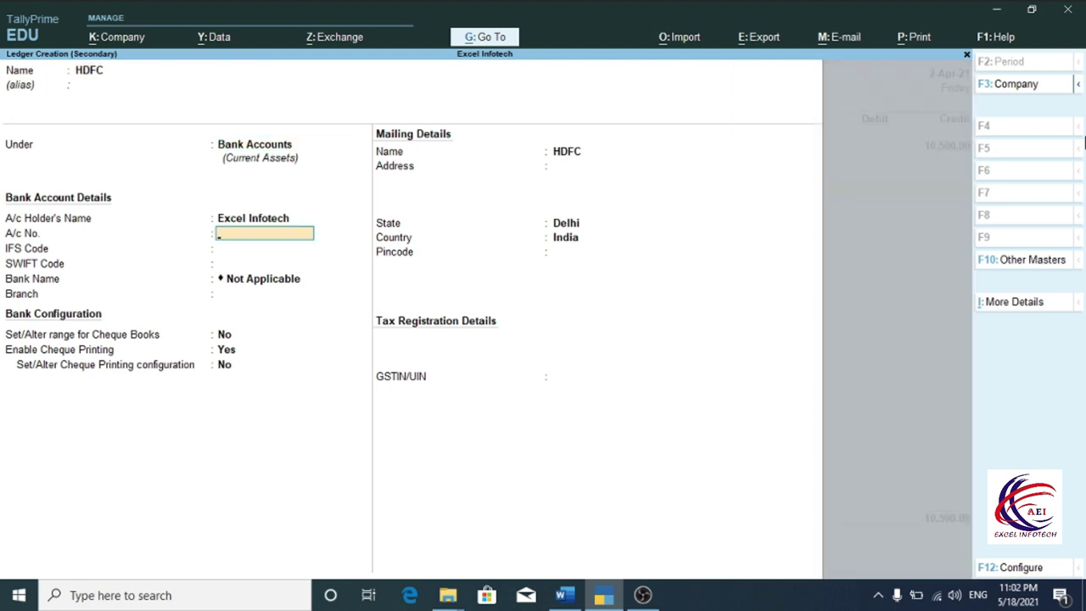
{"action": "key", "text": "Return"}
{"action": "key", "text": "Return"}
{"action": "key", "text": "Return"}
{"action": "key", "text": "Return"}
{"action": "key", "text": "Return"}
{"action": "key", "text": "Return"}
{"action": "key", "text": "Return"}
{"action": "key", "text": "Return"}
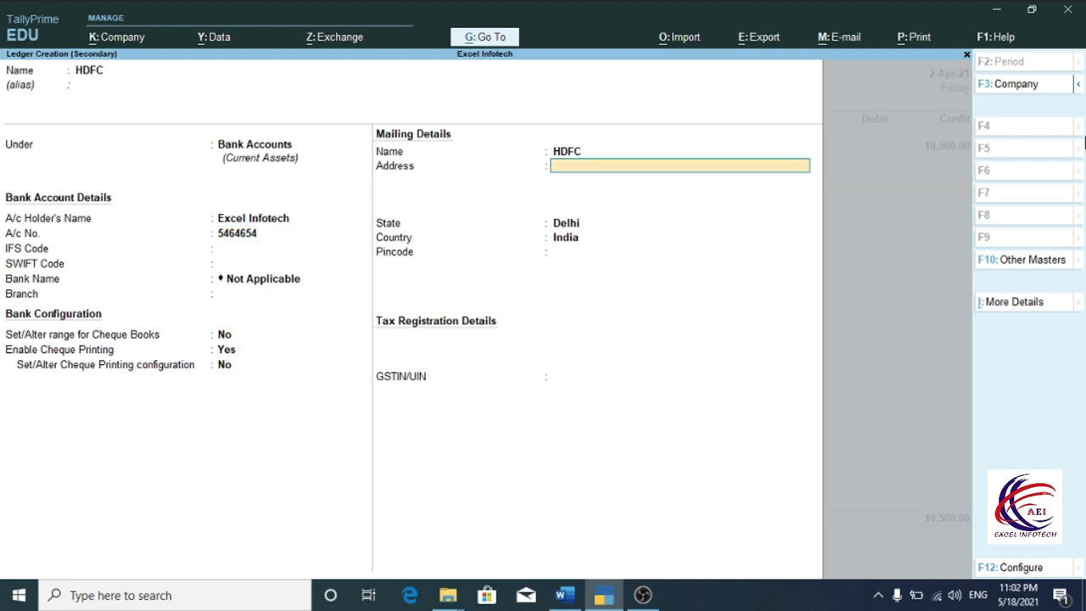
{"action": "key", "text": "ctrl+a"}
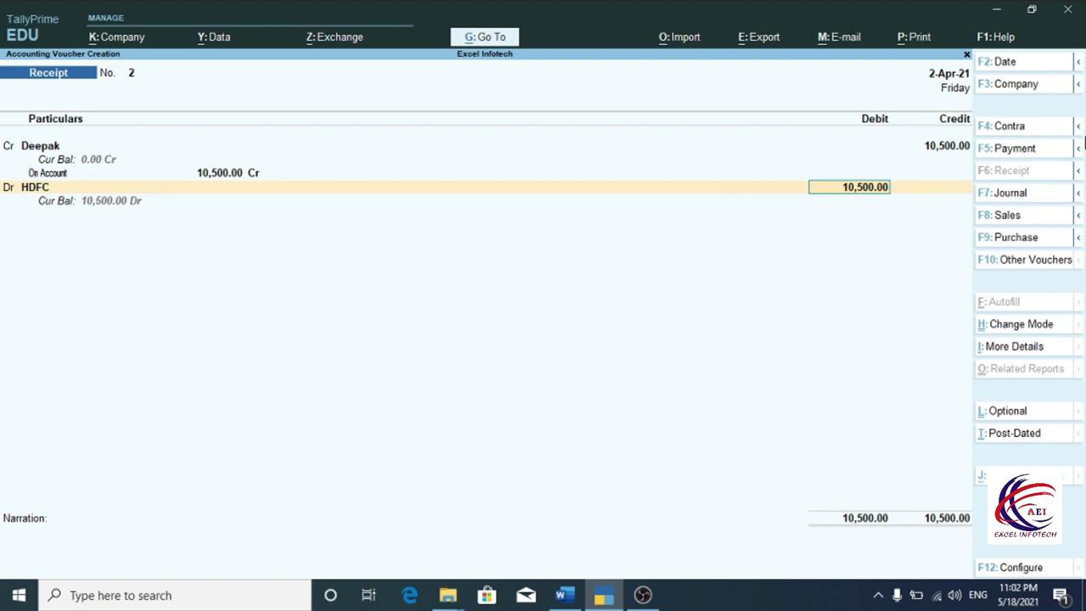
Debit HDFC 10,500.00 as Cheque/DD with instrument date 2-May-21
{"action": "key", "text": "Return"}
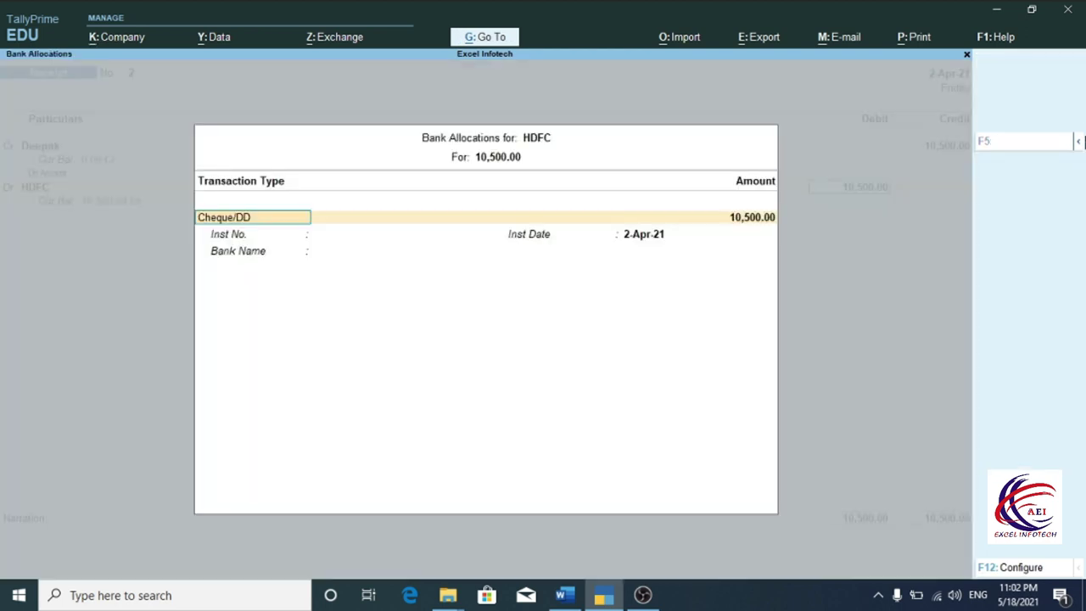
{"action": "key", "text": "Return"}
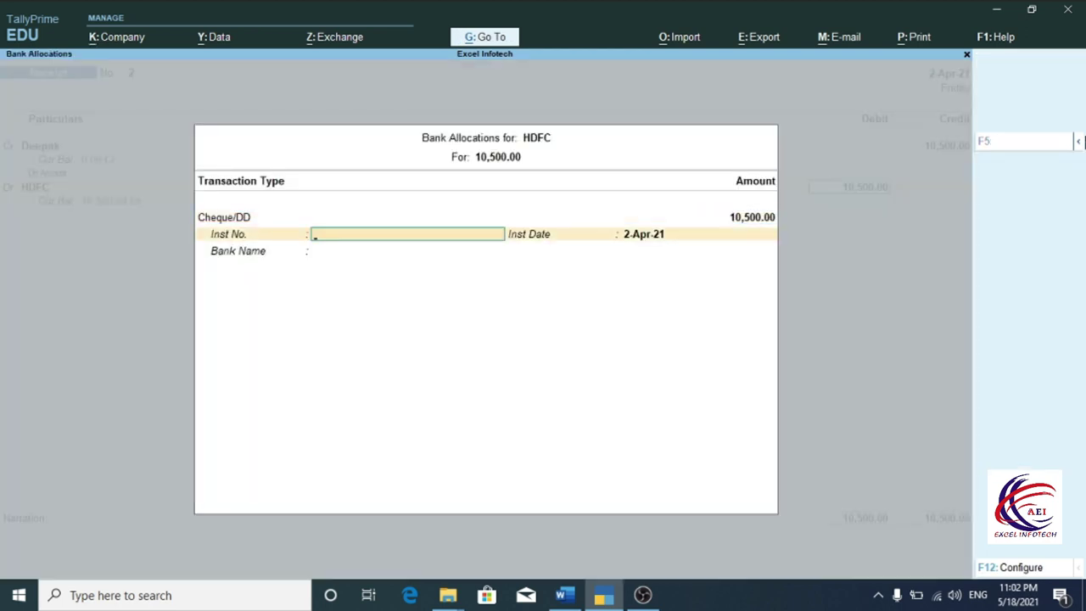
{"action": "key", "text": "Return"}
{"action": "key", "text": "Return"}
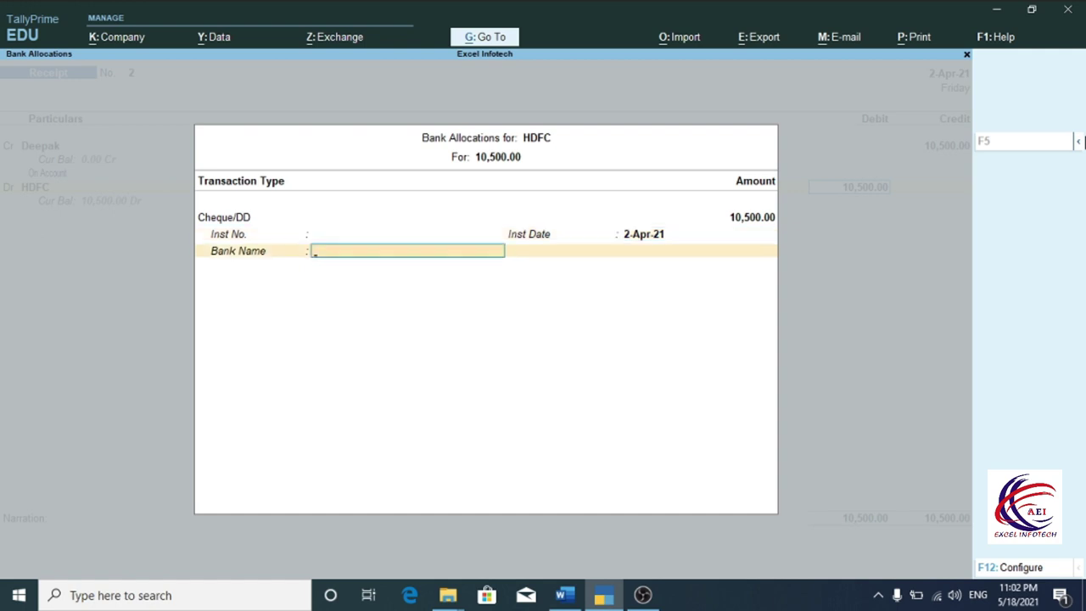
{"action": "key", "text": "BackSpace"}
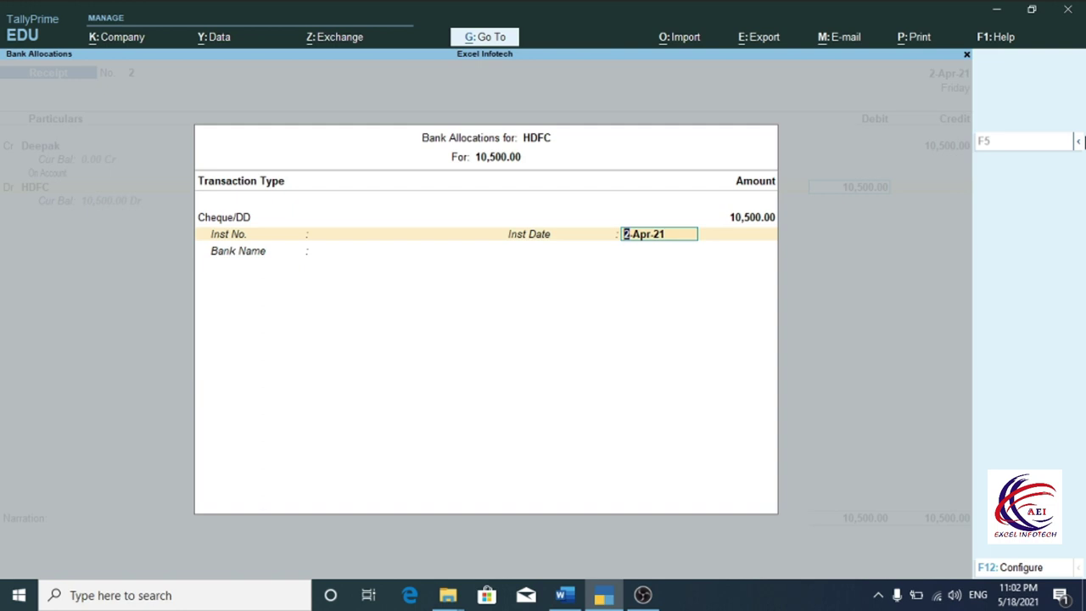
{"action": "key", "text": "alt+Tab"}
{"action": "key", "text": "alt+Tab"}
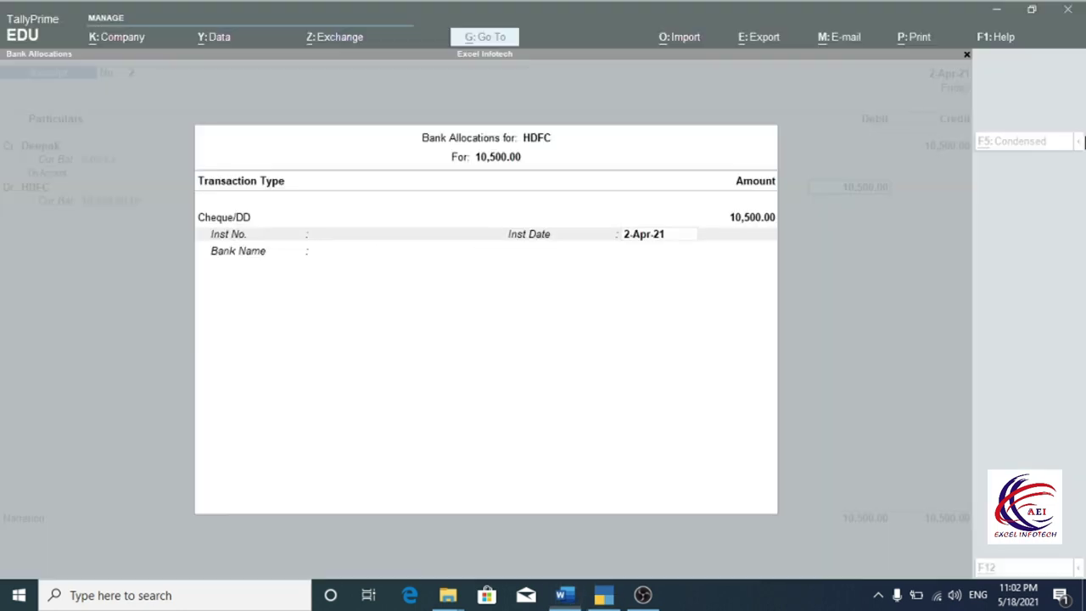
{"action": "type", "text": "2-5-21"}
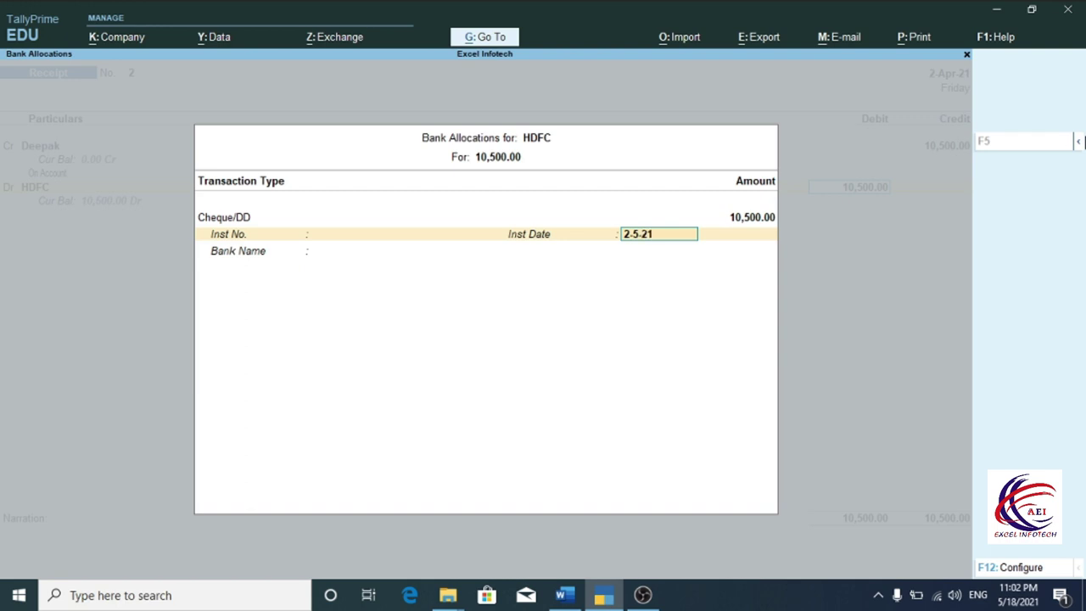
{"action": "key", "text": "Return"}
{"action": "key", "text": "Return"}
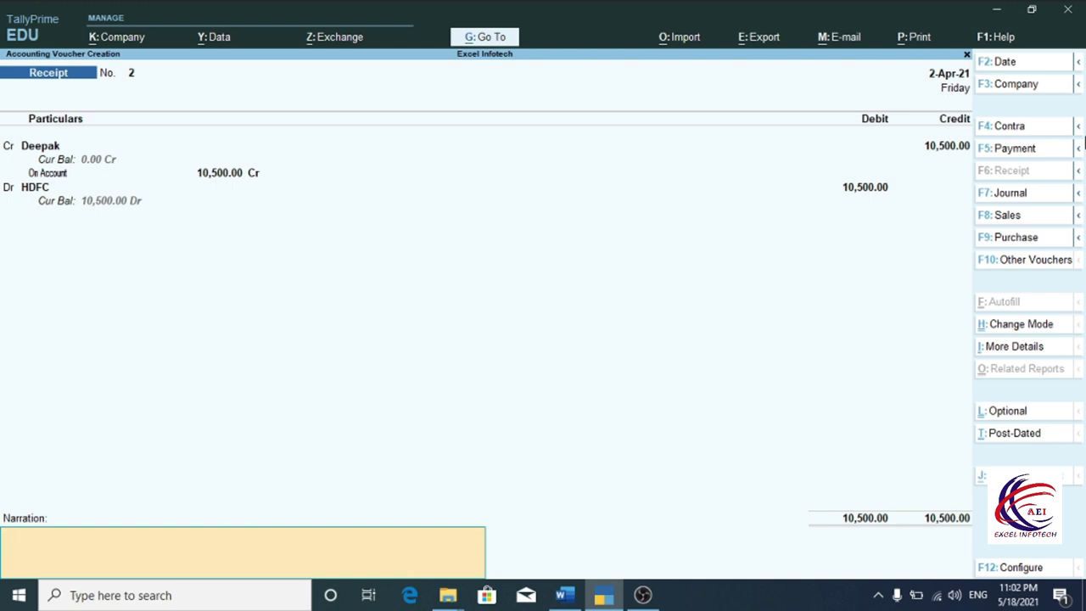
Set the voucher date to 2-May-21 and save the HDFC receipt
{"action": "key", "text": "F2"}
{"action": "type", "text": "2-5-2"}
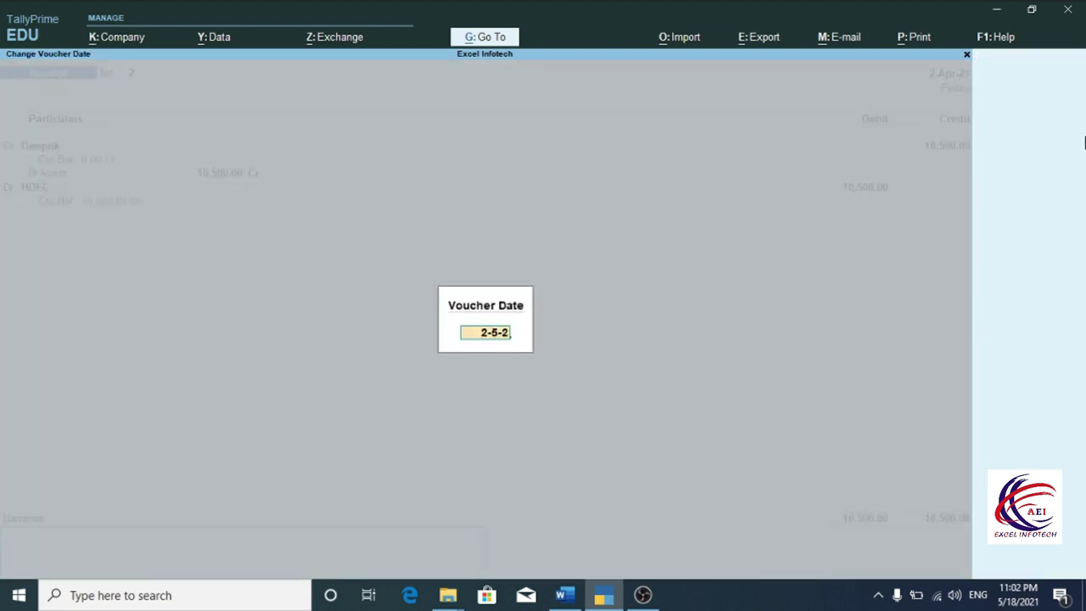
{"action": "type", "text": "1"}
{"action": "key", "text": "Return"}
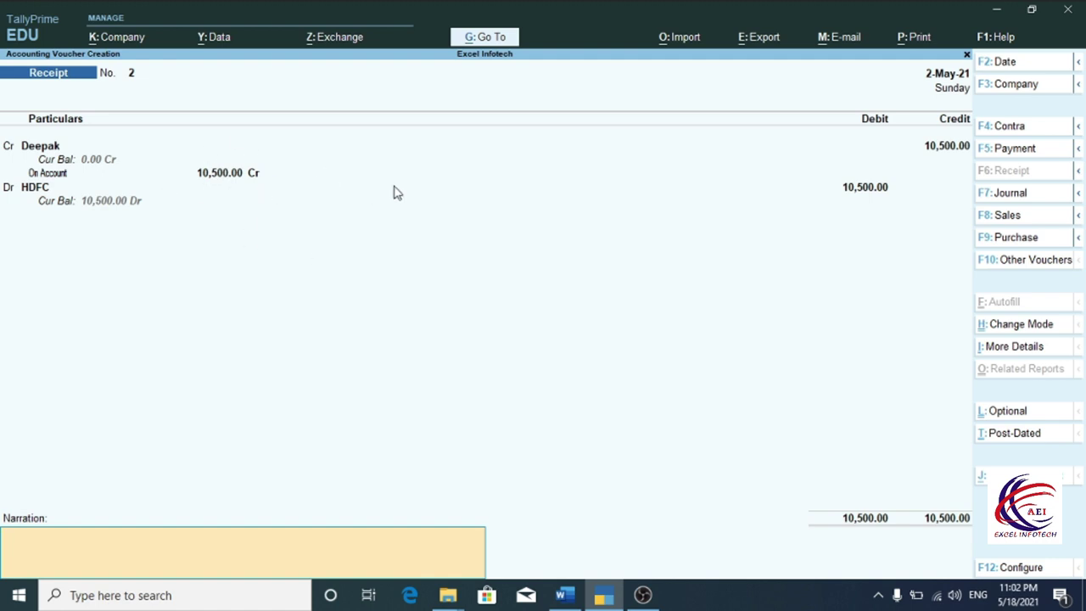
{"action": "key", "text": "Return"}
{"action": "key", "text": "Return"}
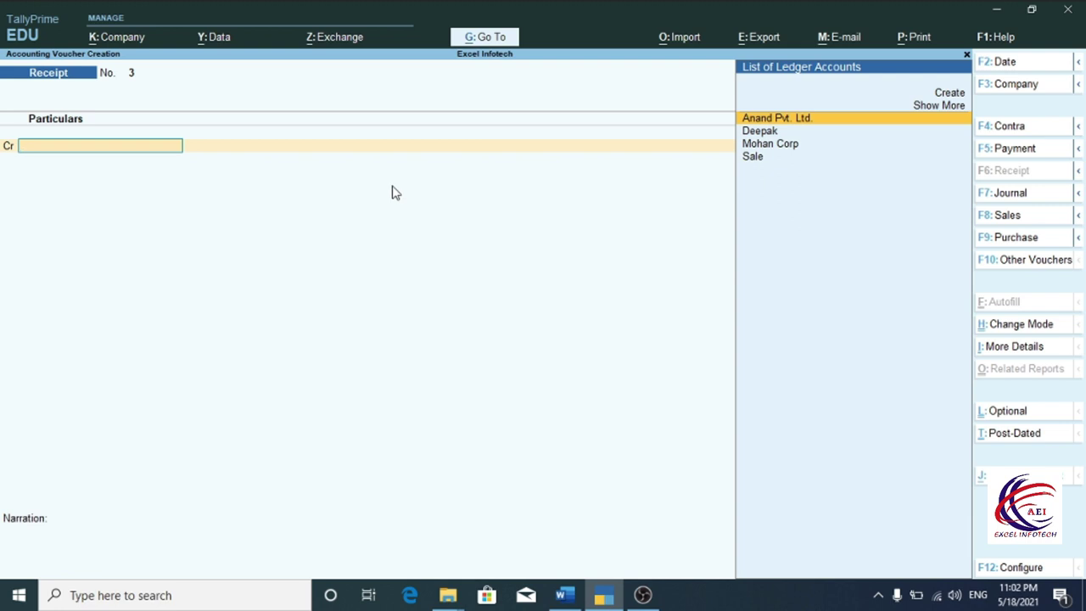
{"action": "key", "text": "alt+Tab"}
{"action": "left_click_drag", "start_coordinate": [234, 492], "coordinate": [705, 526]}
{"action": "left_click", "coordinate": [705, 525]}
{"action": "left_click_drag", "start_coordinate": [238, 492], "coordinate": [366, 497]}
{"action": "left_click", "coordinate": [414, 492]}
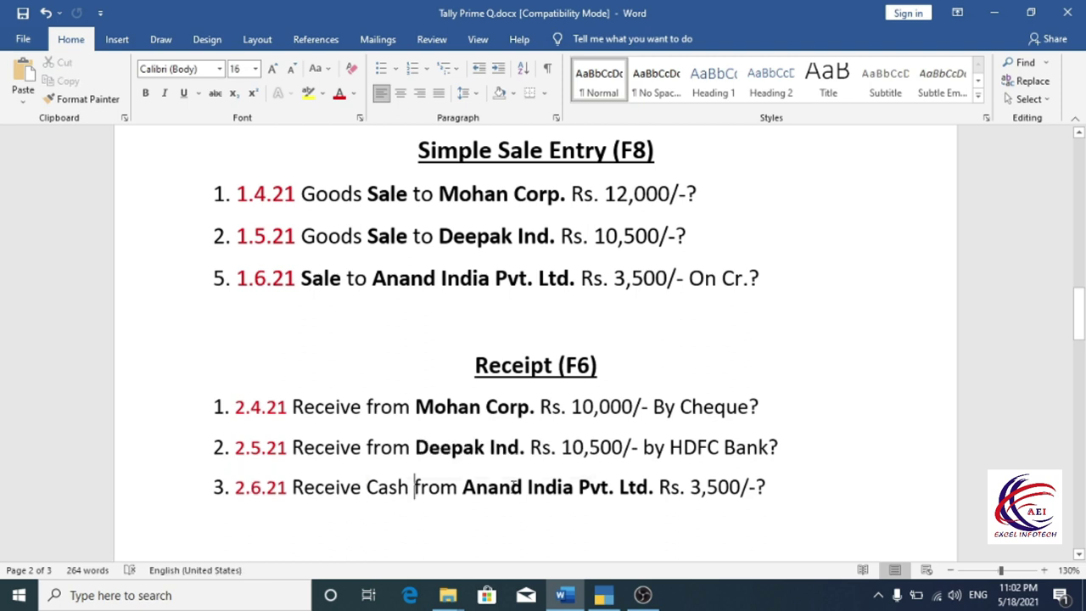
{"action": "left_click_drag", "start_coordinate": [475, 492], "coordinate": [741, 490]}
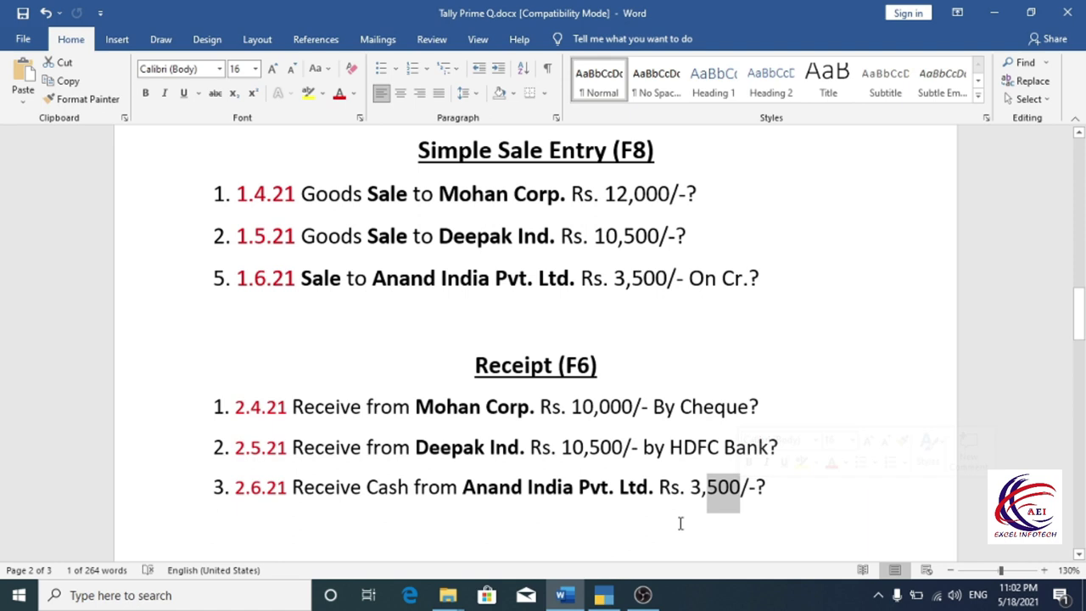
{"action": "key", "text": "alt+Tab"}
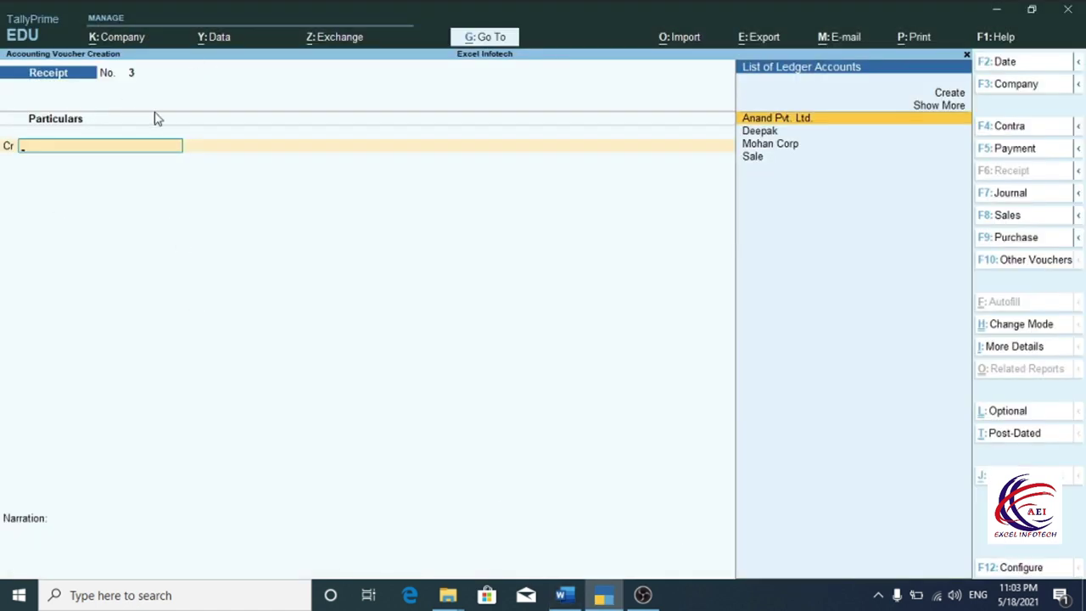
Date the receipt 2-6-21 and credit Anand Pvt. Ltd. 3,500 On Account
{"action": "key", "text": "F2"}
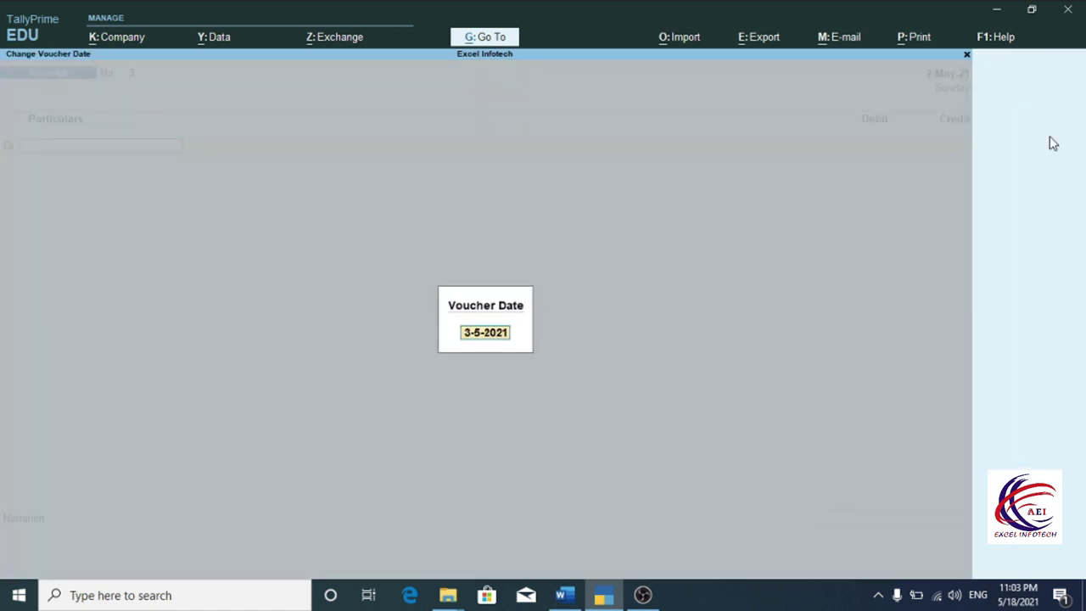
{"action": "type", "text": "2-6-21"}
{"action": "key", "text": "Return"}
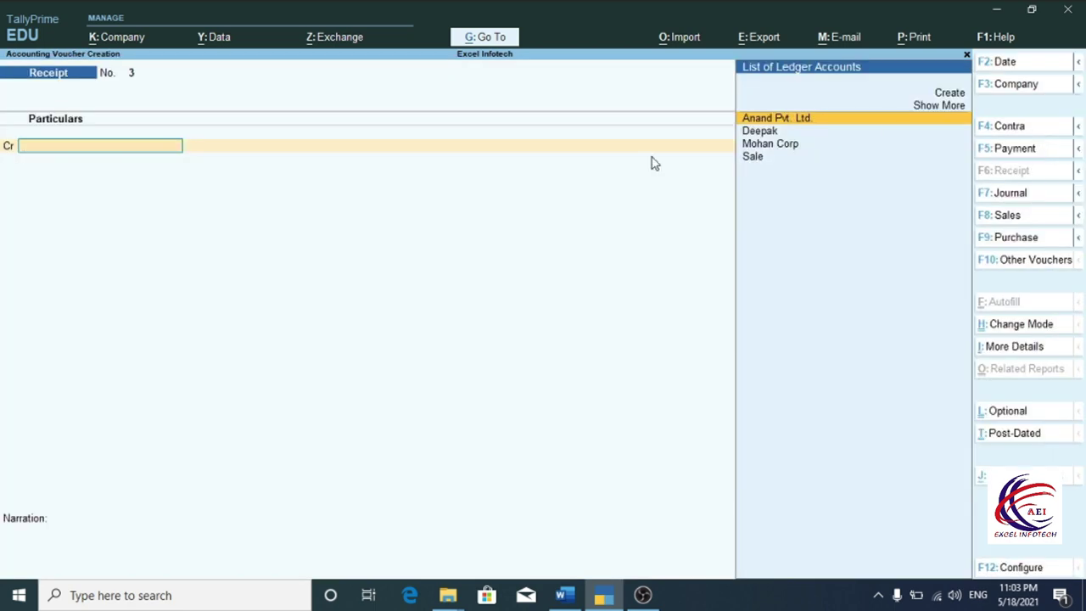
{"action": "left_click", "coordinate": [779, 124]}
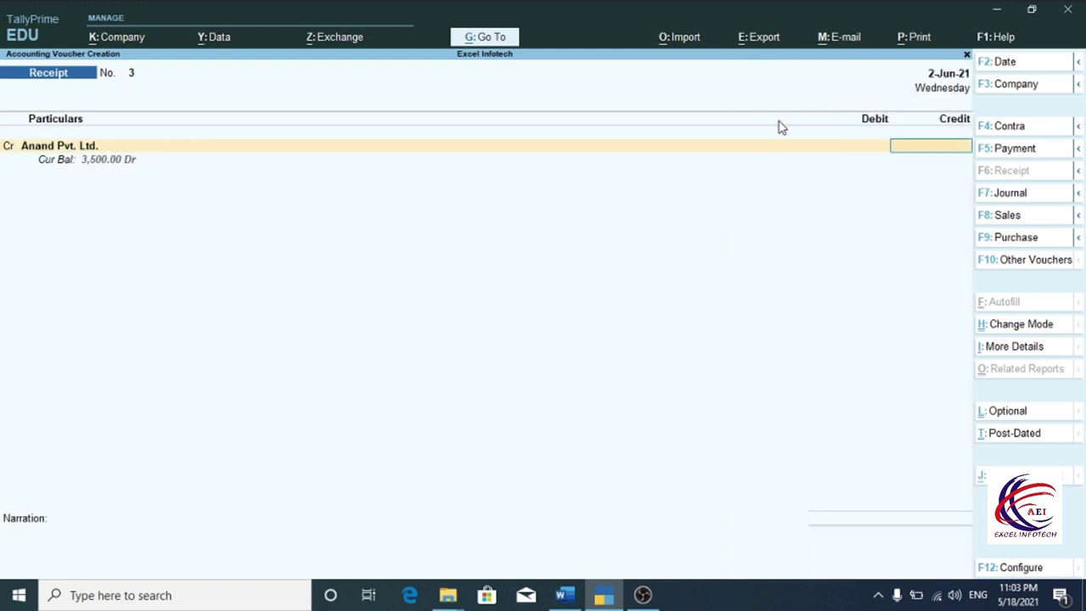
{"action": "type", "text": "3500"}
{"action": "key", "text": "Return"}
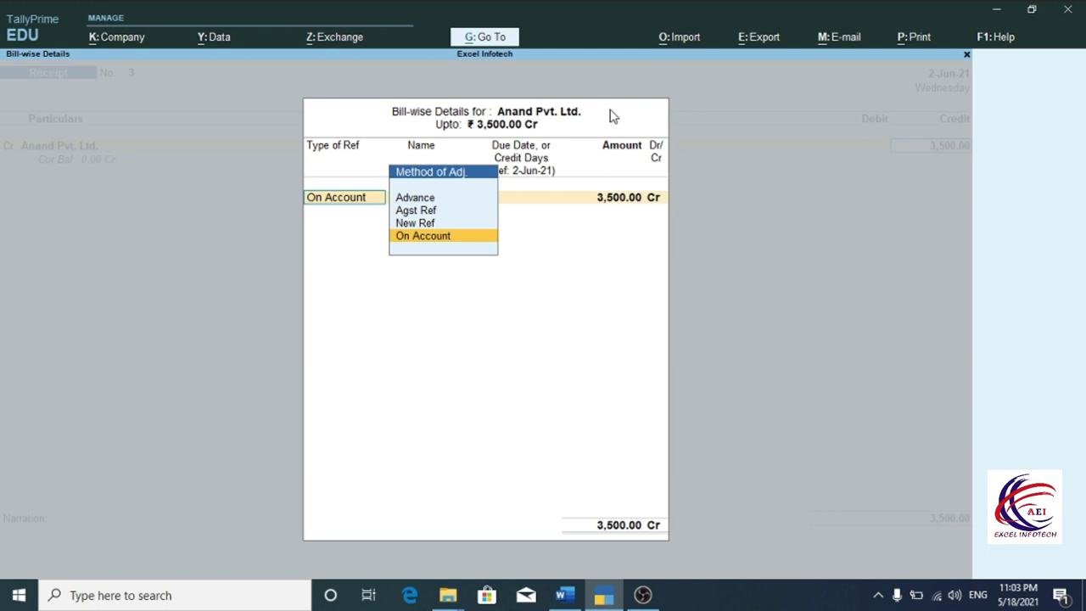
{"action": "key", "text": "Return"}
{"action": "key", "text": "Return"}
{"action": "key", "text": "Return"}
{"action": "key", "text": "Return"}
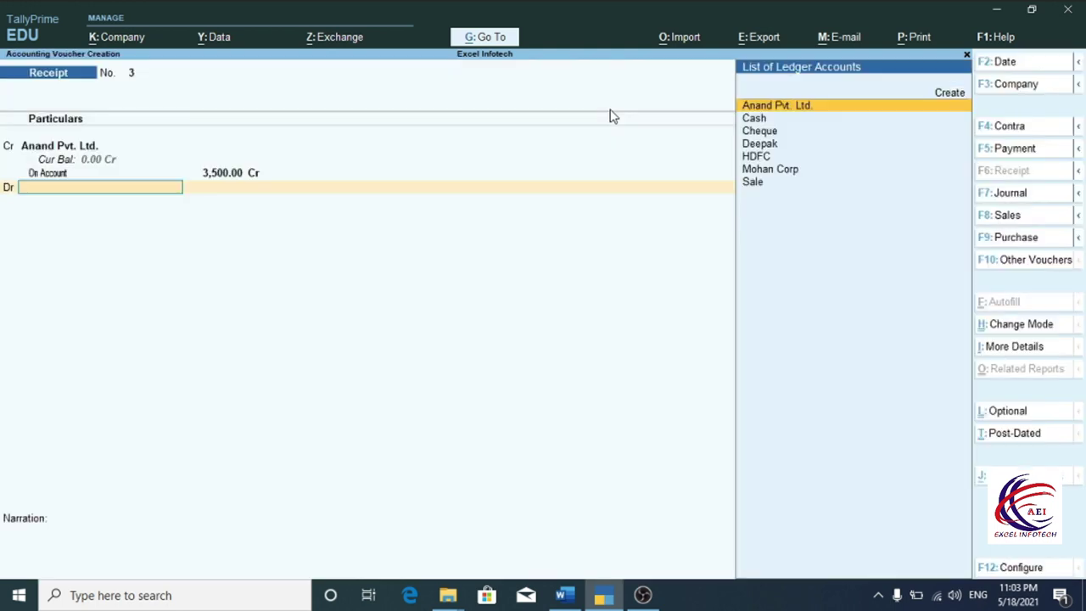
Debit Cash 3,500, save Receipt No. 3 and return to the Gateway of Tally
{"action": "key", "text": "Down"}
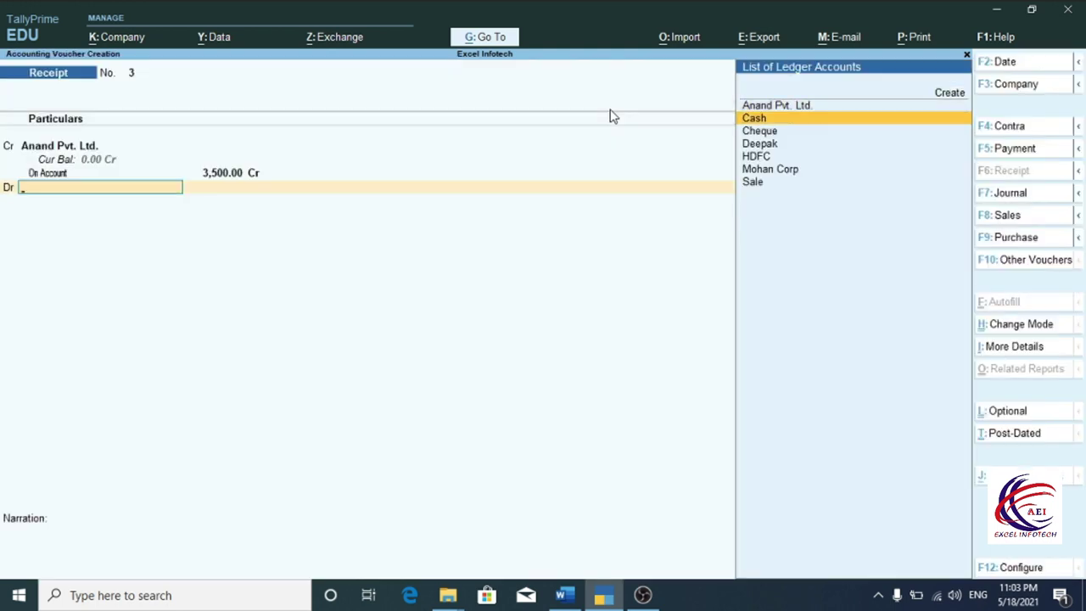
{"action": "key", "text": "Return"}
{"action": "key", "text": "Return"}
{"action": "key", "text": "Return"}
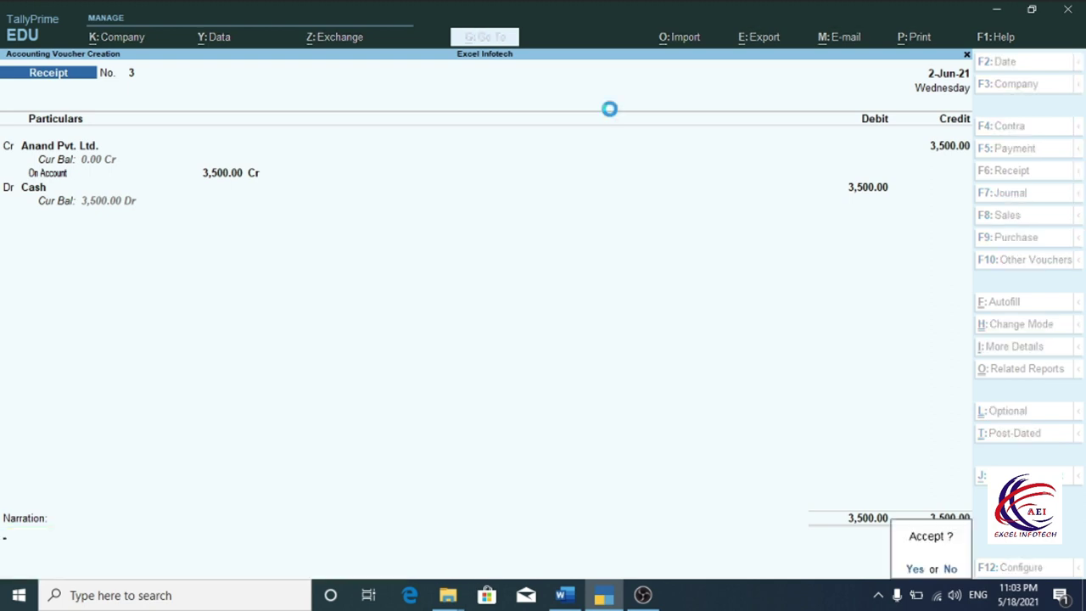
{"action": "key", "text": "Return"}
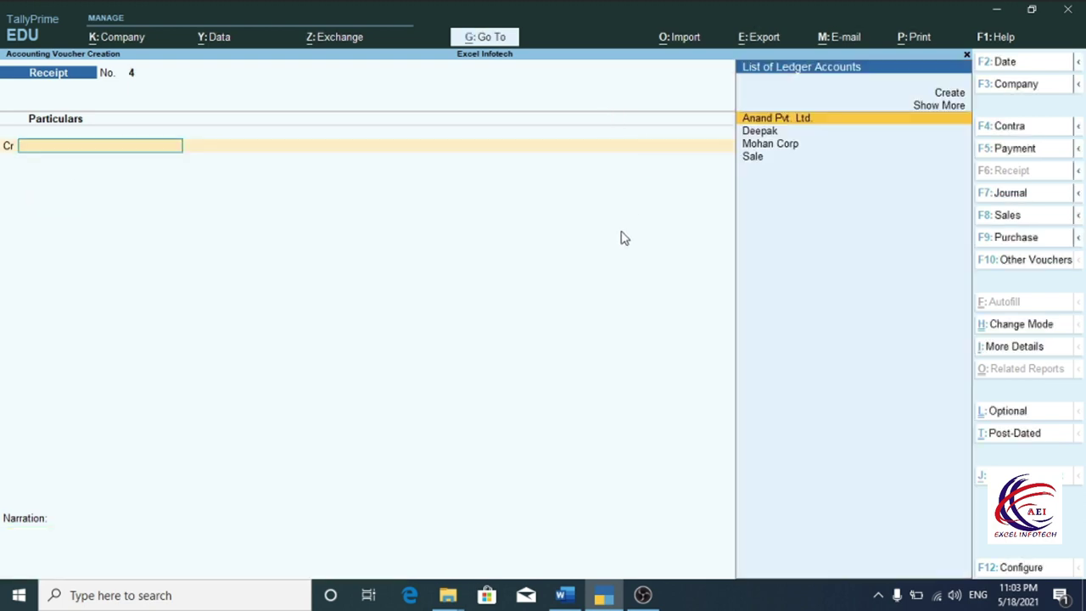
{"action": "key", "text": "Escape"}
{"action": "key", "text": "Return"}
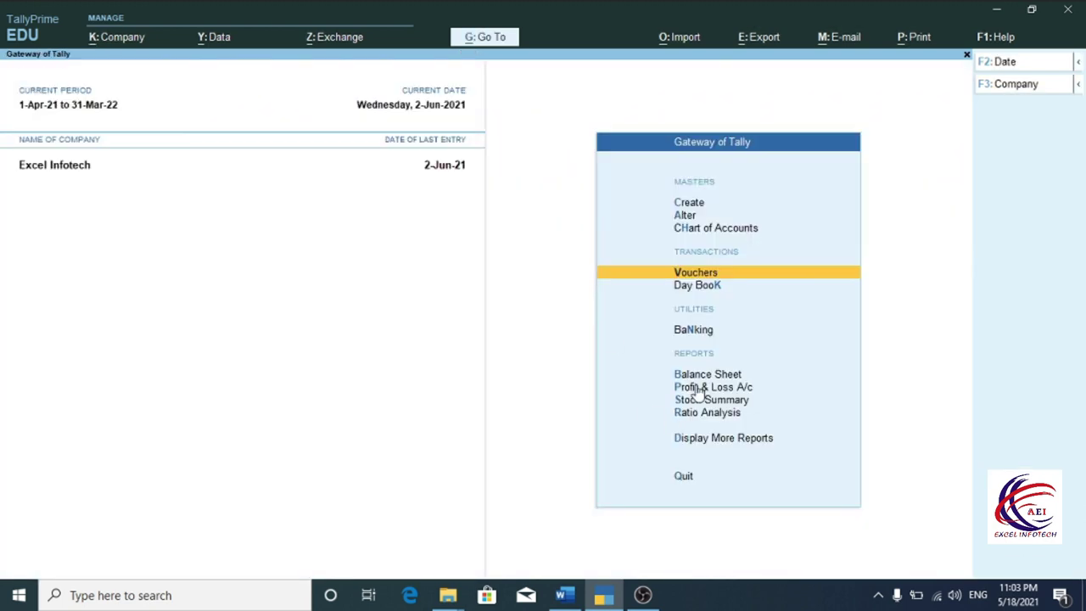
Drill the Balance Sheet into Current Assets and check Mohan Corp.'s 12,000 sale and 10,000 cheque
{"action": "left_click", "coordinate": [702, 375]}
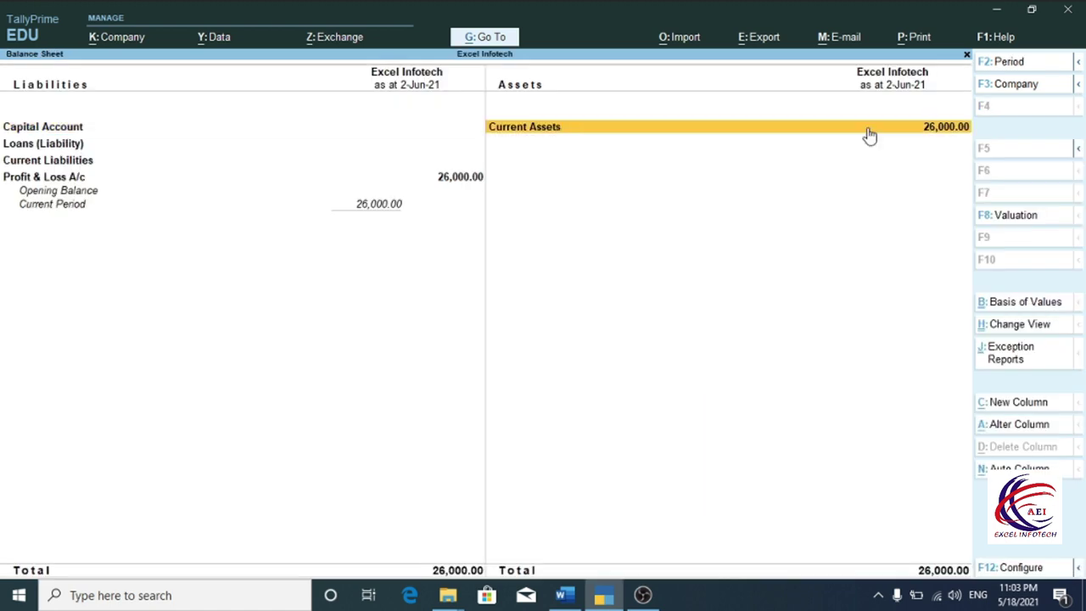
{"action": "left_click", "coordinate": [933, 129]}
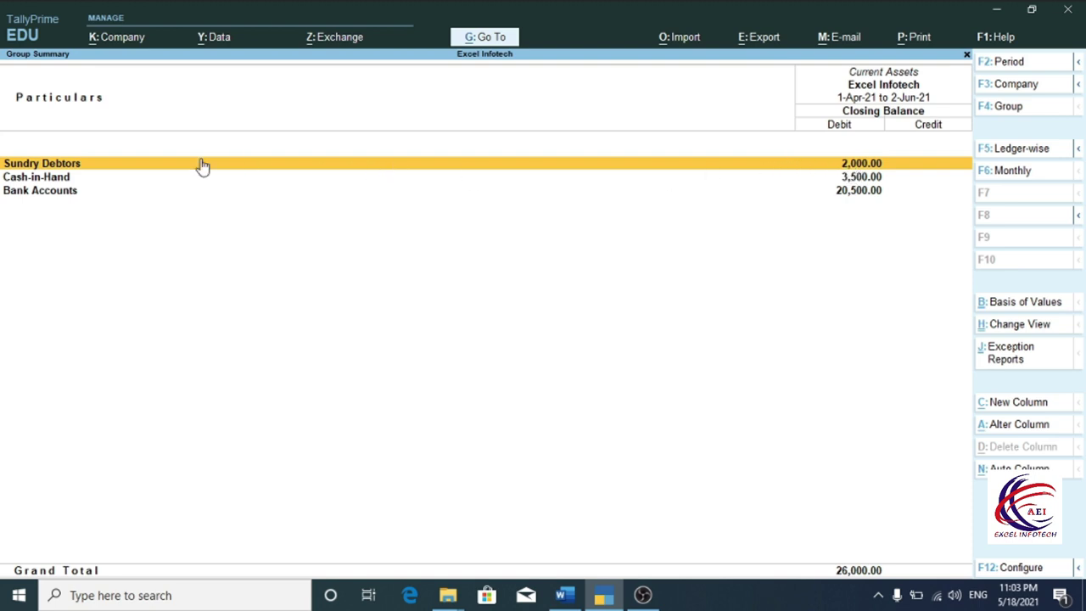
{"action": "key", "text": "alt+Tab"}
{"action": "left_click_drag", "start_coordinate": [413, 193], "coordinate": [660, 194]}
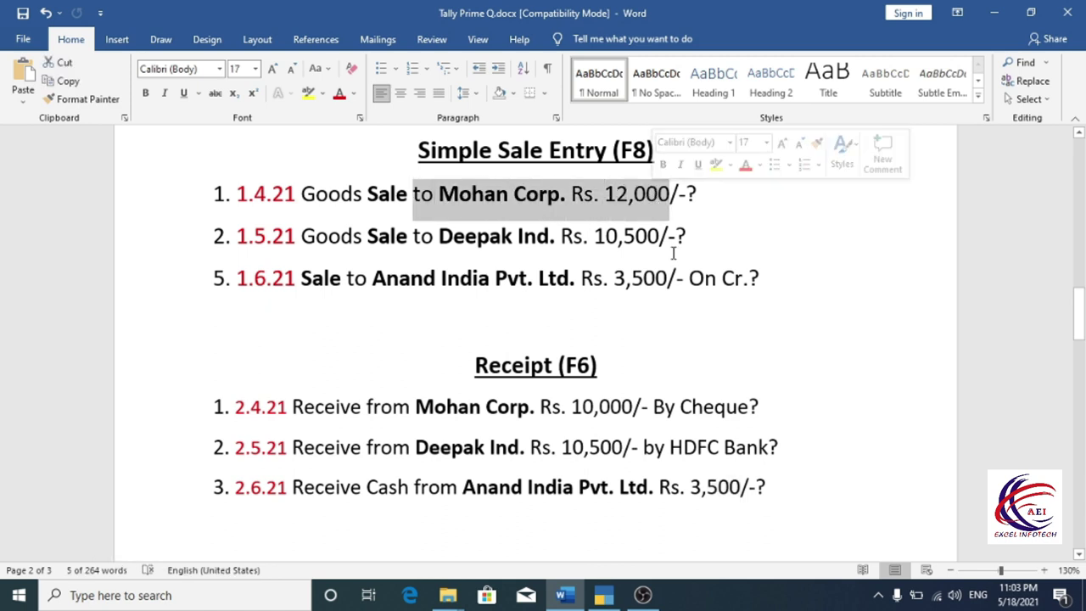
{"action": "left_click_drag", "start_coordinate": [416, 407], "coordinate": [679, 407]}
{"action": "key", "text": "alt+Tab"}
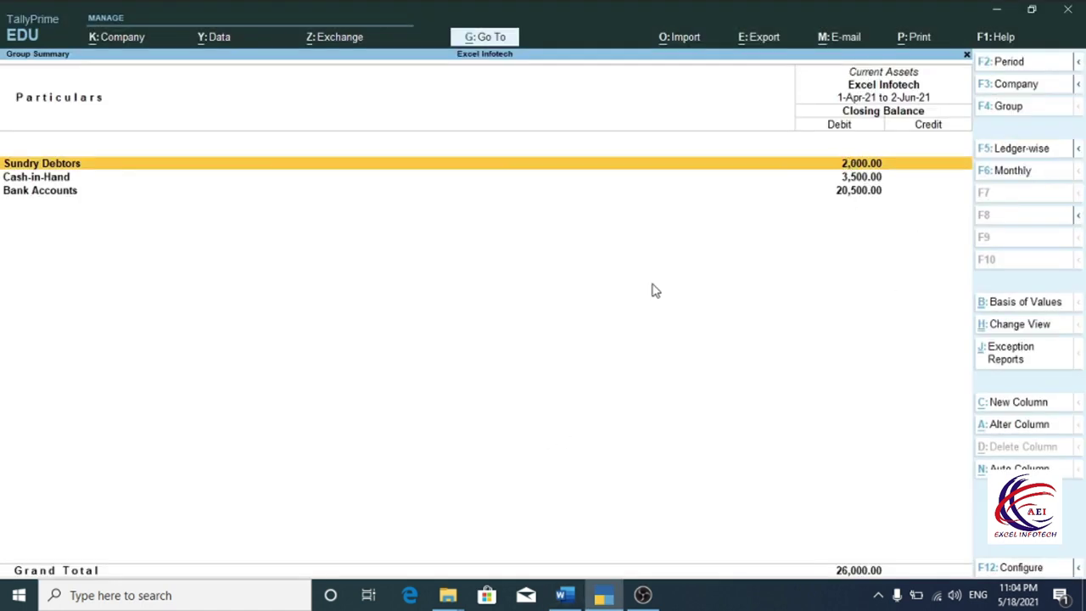
Match Cash-in-Hand 3,500 to Anand's receipt and confirm Bank Accounts at 20,500
{"action": "left_click", "coordinate": [47, 180]}
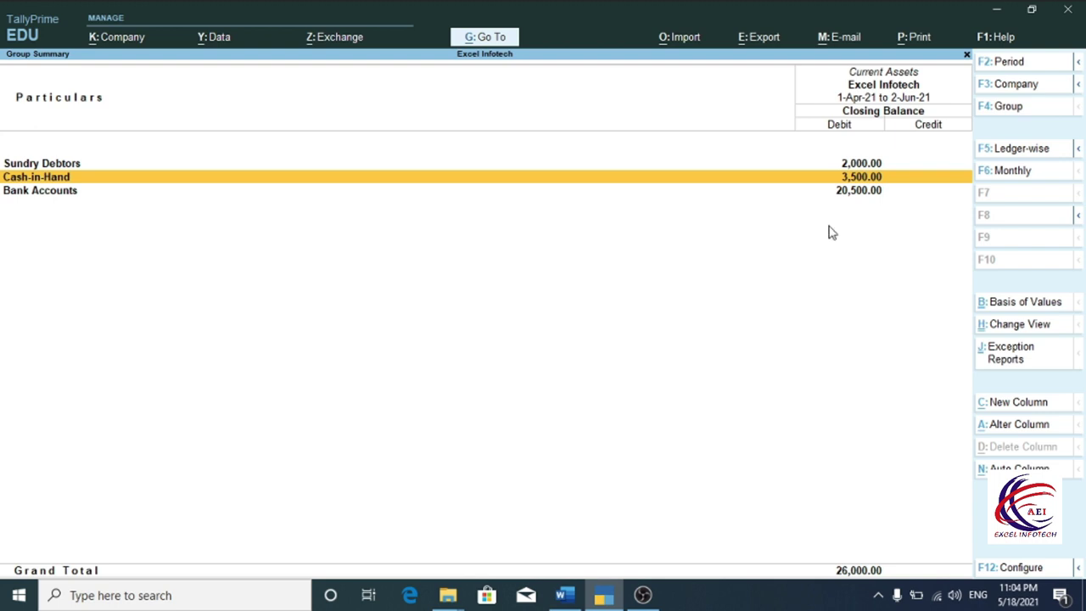
{"action": "key", "text": "alt+Tab"}
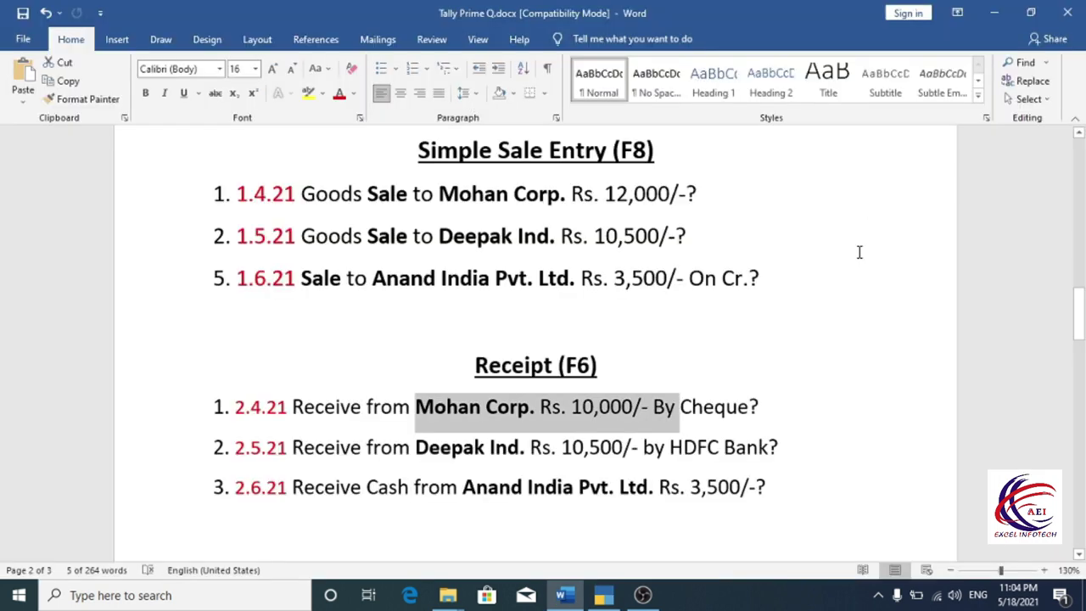
{"action": "left_click_drag", "start_coordinate": [428, 499], "coordinate": [754, 493]}
{"action": "key", "text": "alt+Tab"}
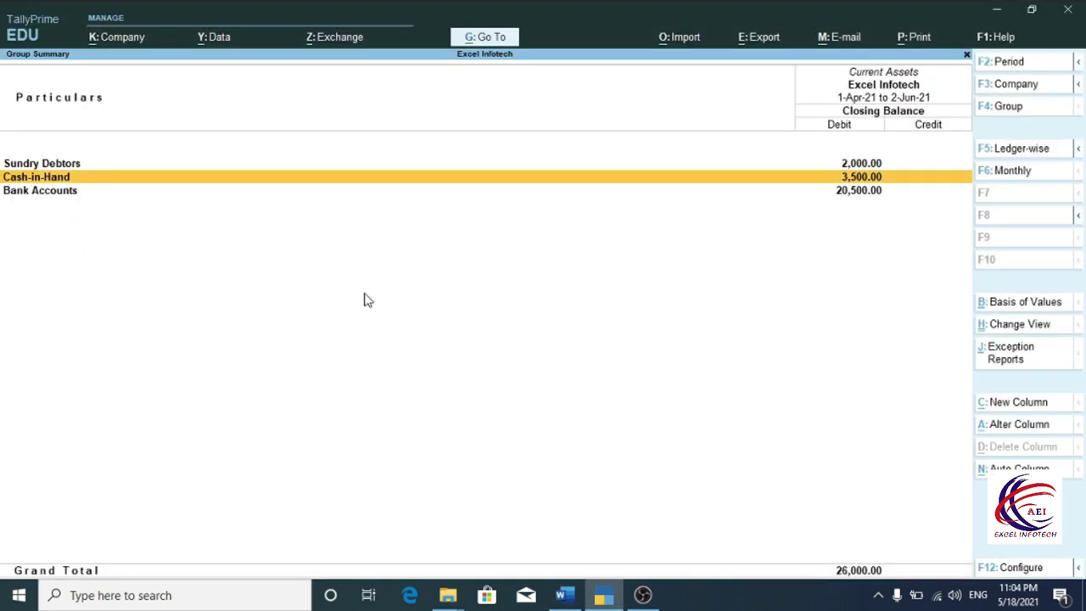
{"action": "left_click", "coordinate": [70, 192]}
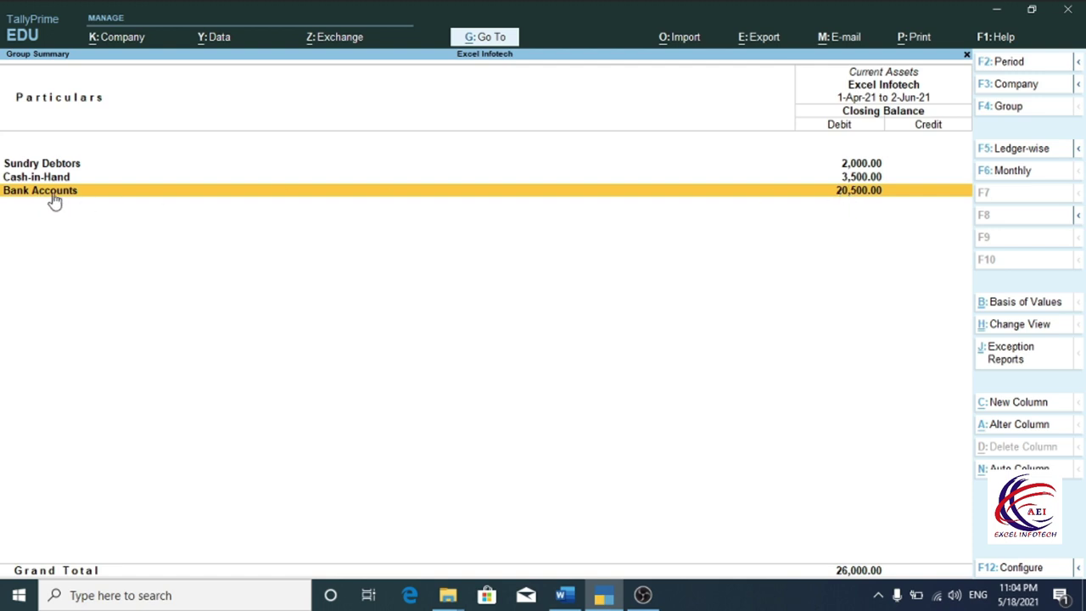
Confirm Bank Accounts splits into Cheque 10,000 and HDFC 10,500, then exit to the Gateway of Tally
{"action": "left_click", "coordinate": [852, 195]}
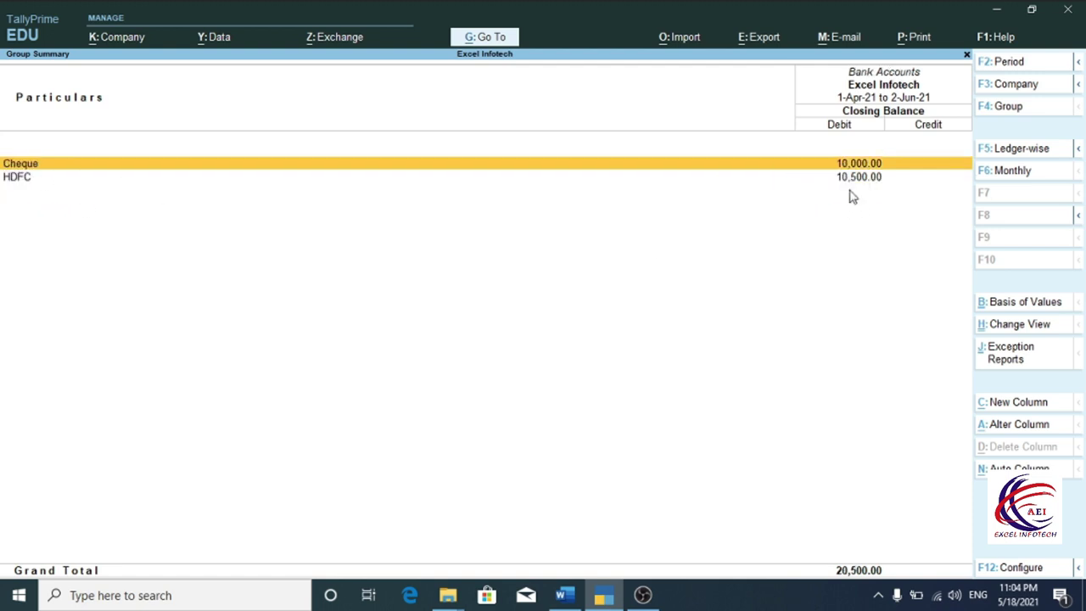
{"action": "left_click", "coordinate": [25, 177]}
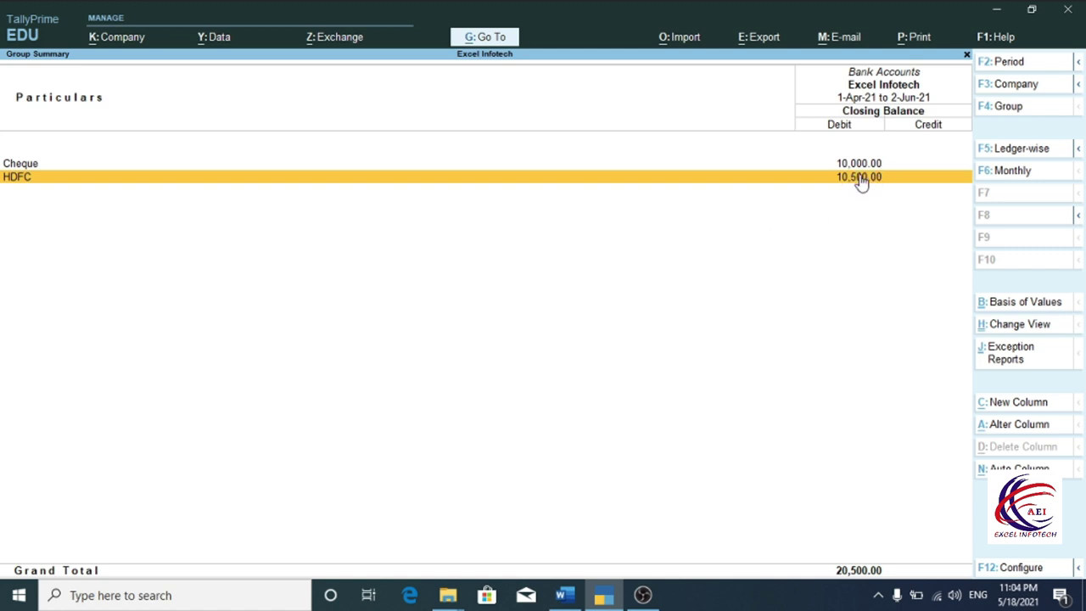
{"action": "key", "text": "Escape"}
{"action": "key", "text": "Escape"}
{"action": "key", "text": "Escape"}
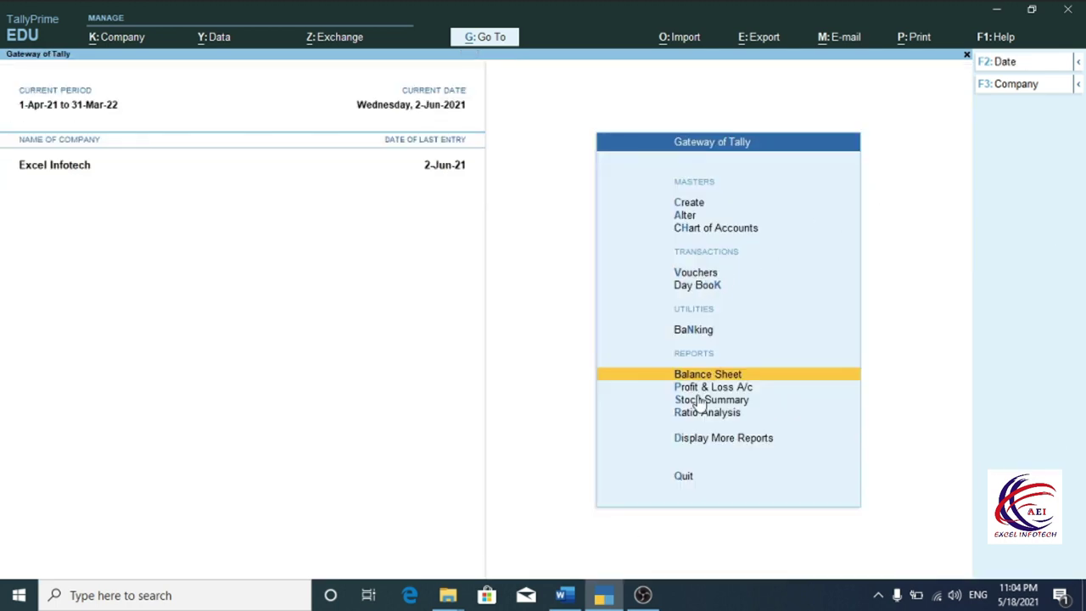
Display Anand Pvt. Ltd.'s ledger under Account Books, showing the 2-Jun-21 cash receipt of 3,500
{"action": "left_click", "coordinate": [694, 443]}
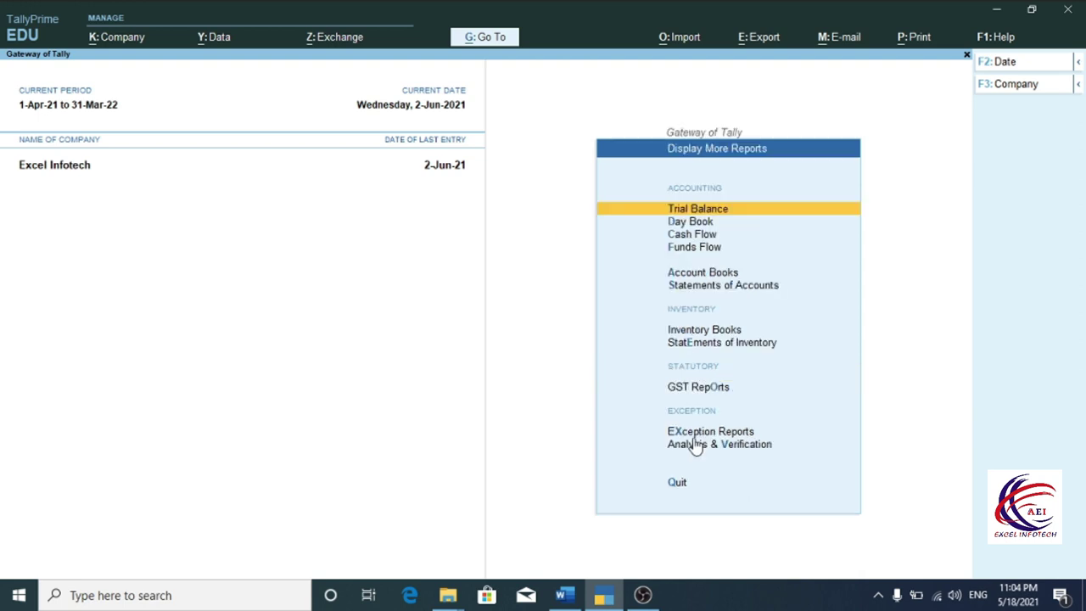
{"action": "left_click", "coordinate": [687, 278]}
{"action": "left_click", "coordinate": [692, 230]}
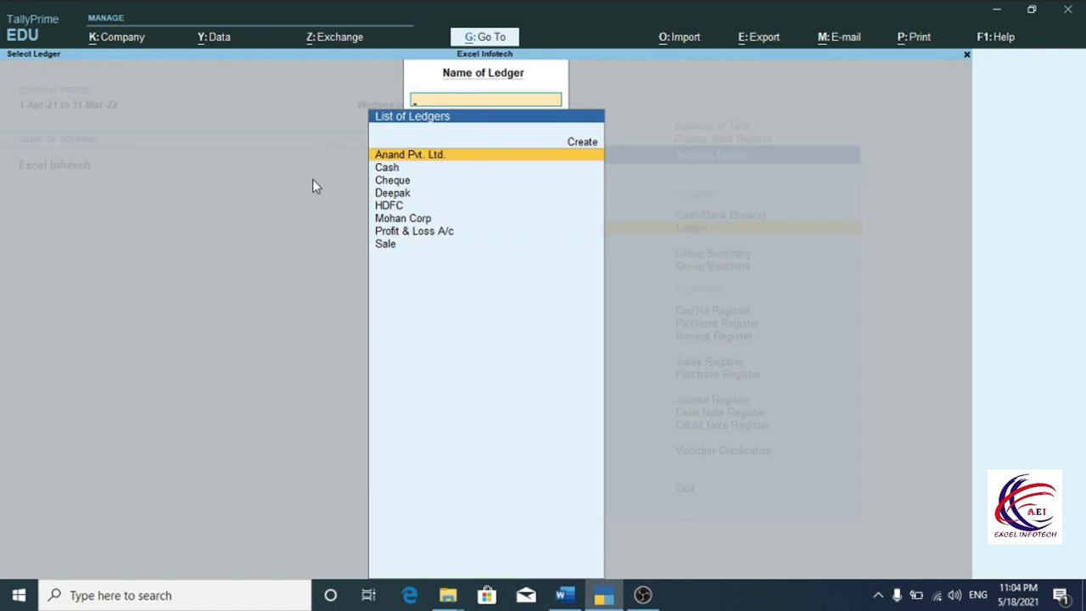
{"action": "left_click", "coordinate": [416, 156]}
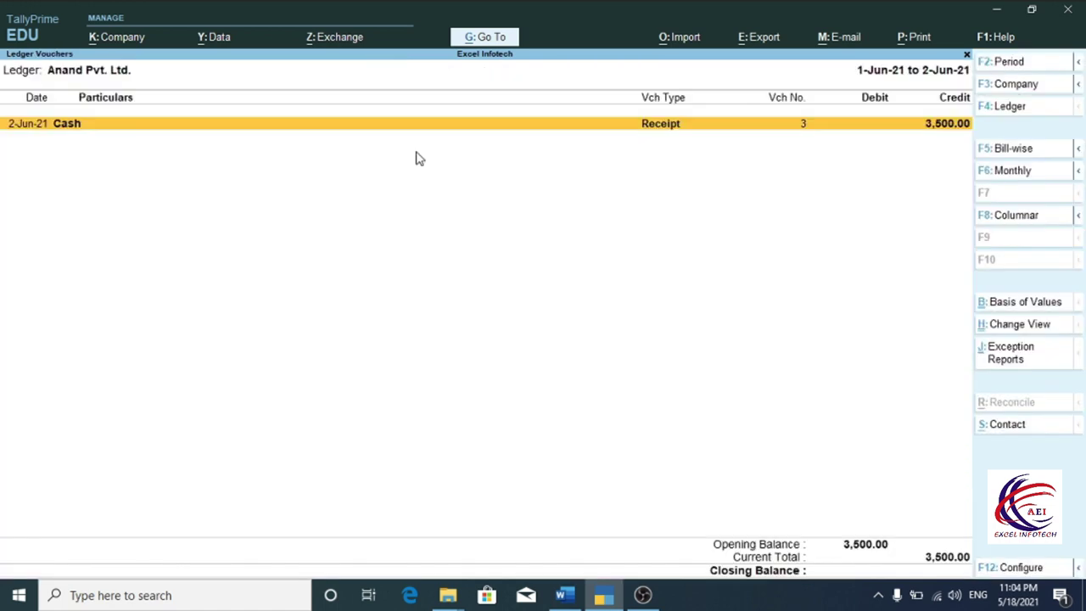
{"action": "key", "text": "F4"}
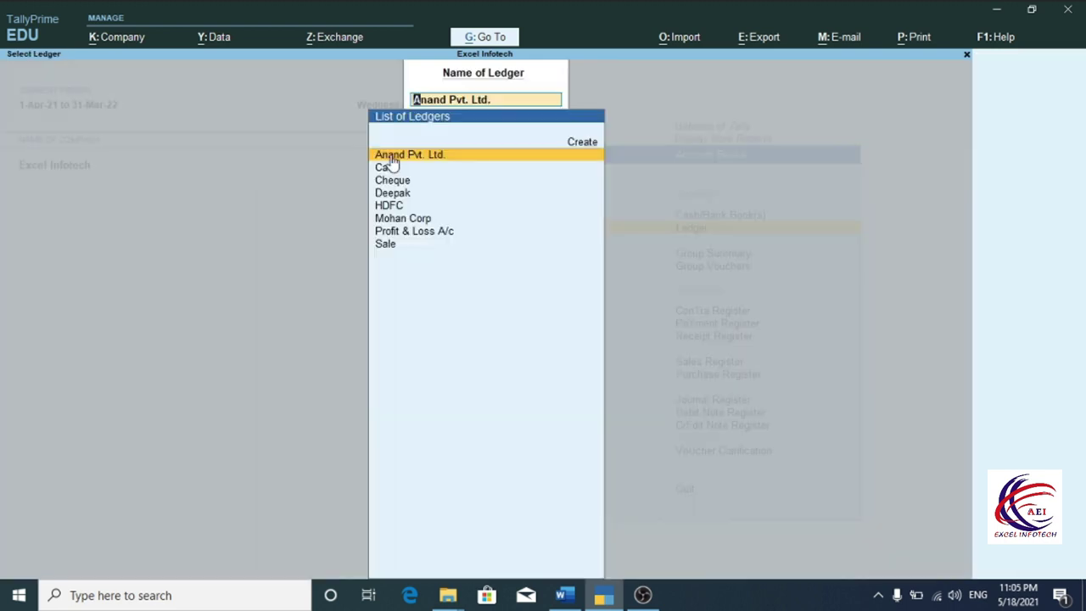
{"action": "key", "text": "Escape"}
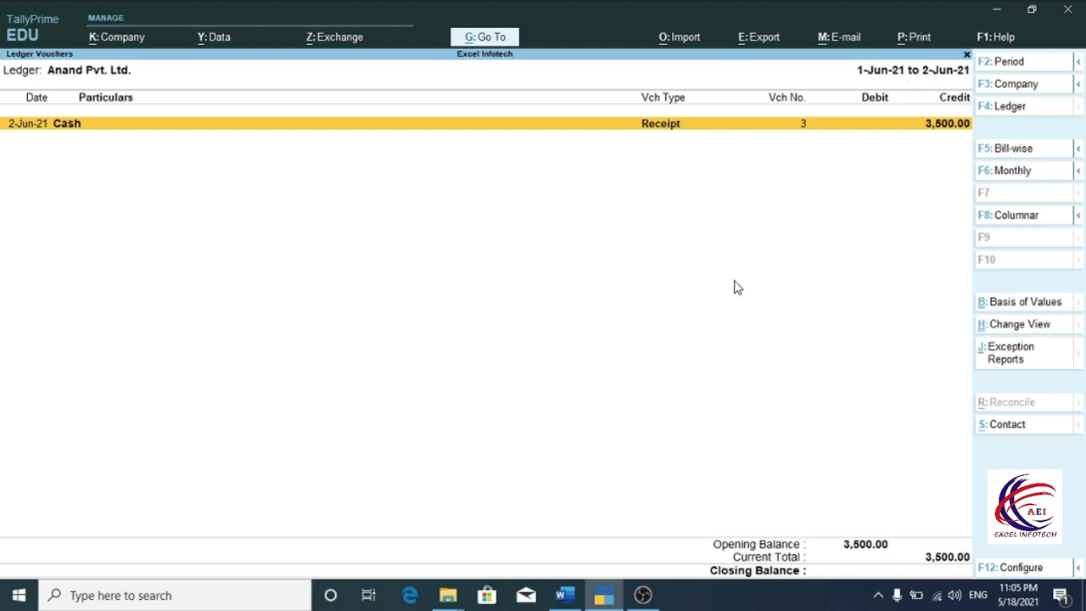
Widen the Anand Pvt. Ltd. ledger period to 1-Apr-21 through 31-Mar-22, then return to the ledger list
{"action": "key", "text": "F2"}
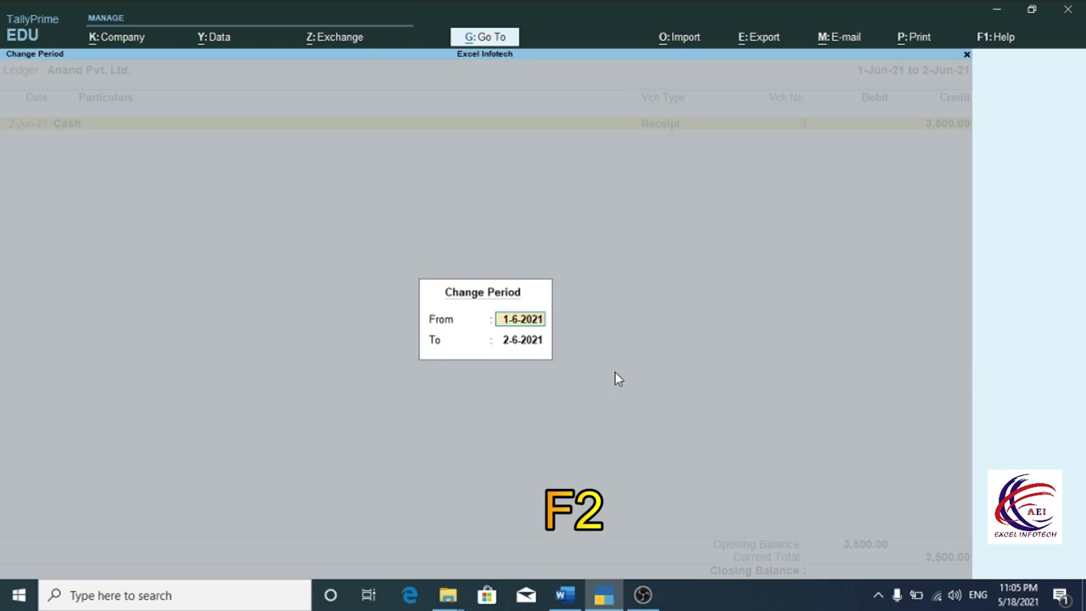
{"action": "type", "text": "1.4.21"}
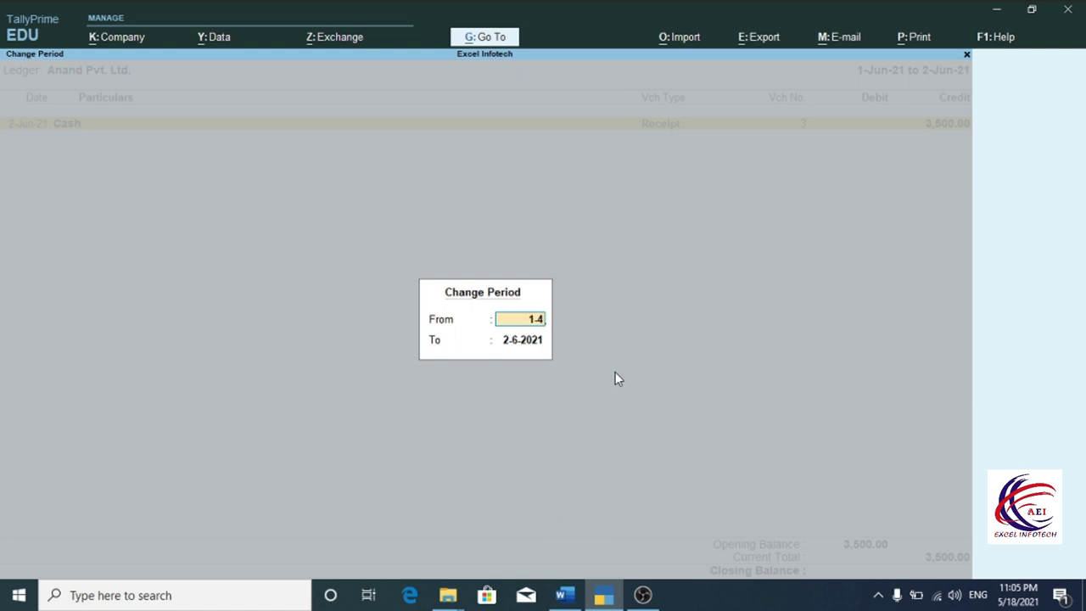
{"action": "key", "text": "Return"}
{"action": "type", "text": "31-3-21"}
{"action": "key", "text": "BackSpace"}
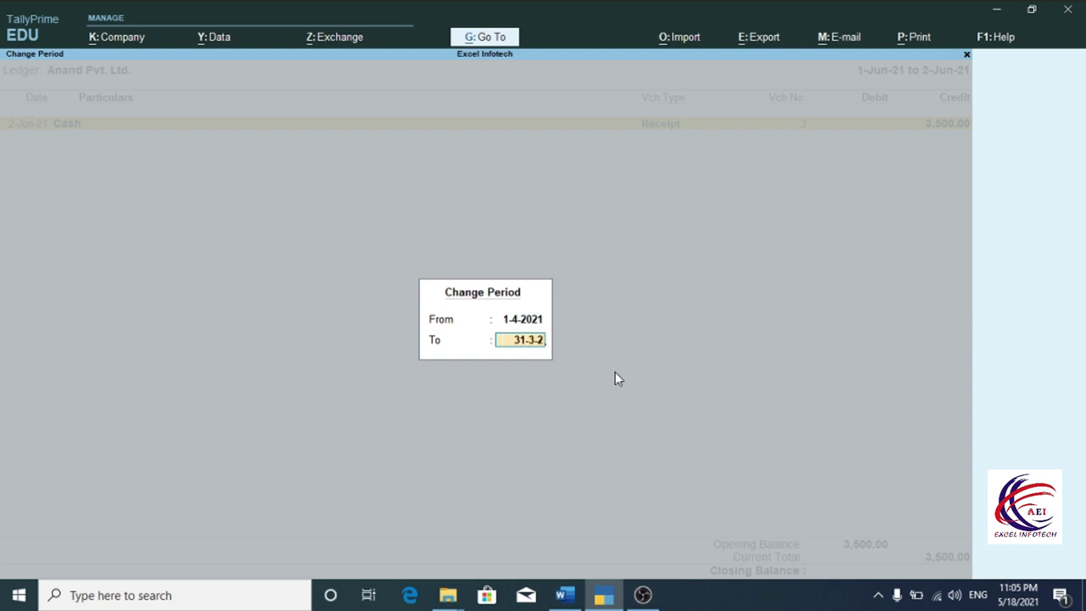
{"action": "type", "text": "2"}
{"action": "key", "text": "Return"}
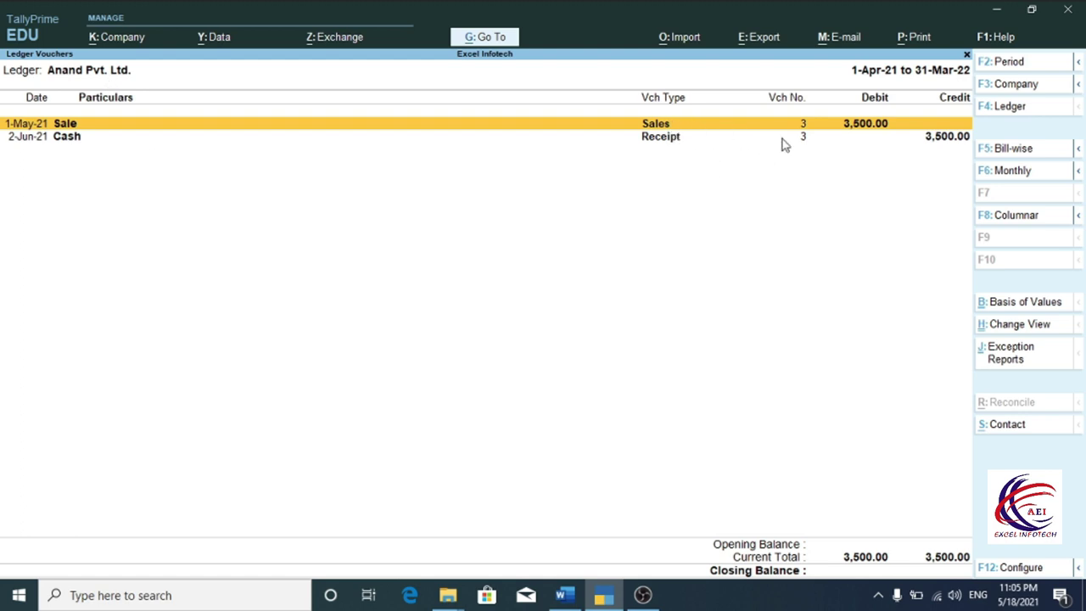
{"action": "left_click", "coordinate": [75, 141]}
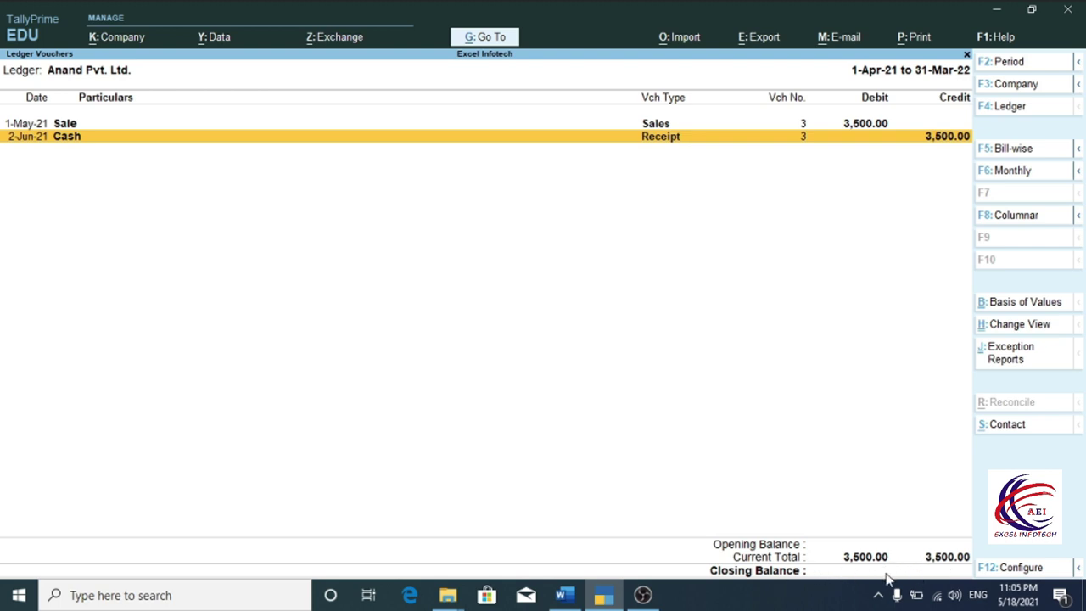
{"action": "key", "text": "Escape"}
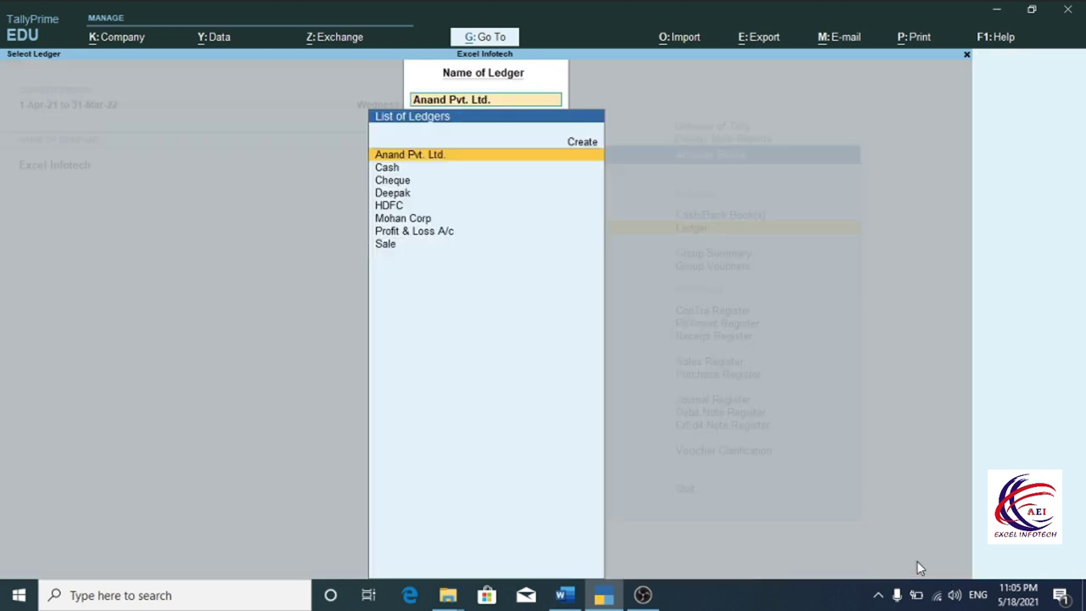
Open the Mohan Corp ledger, check the 10,000 cheque receipt, and exit to the main menu
{"action": "left_click", "coordinate": [410, 219]}
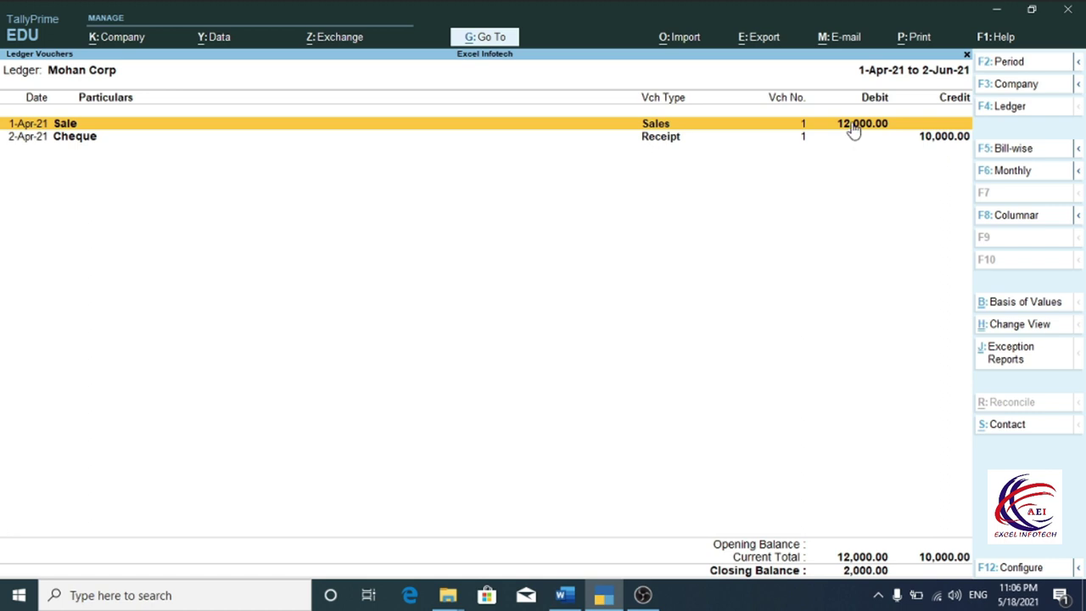
{"action": "left_click", "coordinate": [673, 138]}
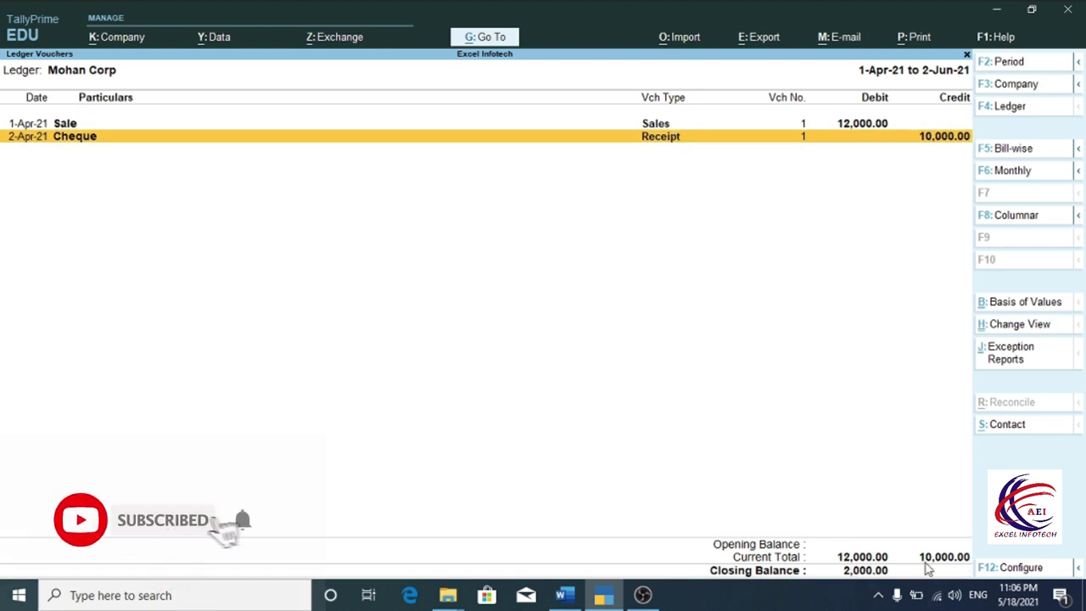
{"action": "key", "text": "Escape"}
{"action": "key", "text": "Escape"}
{"action": "key", "text": "Escape"}
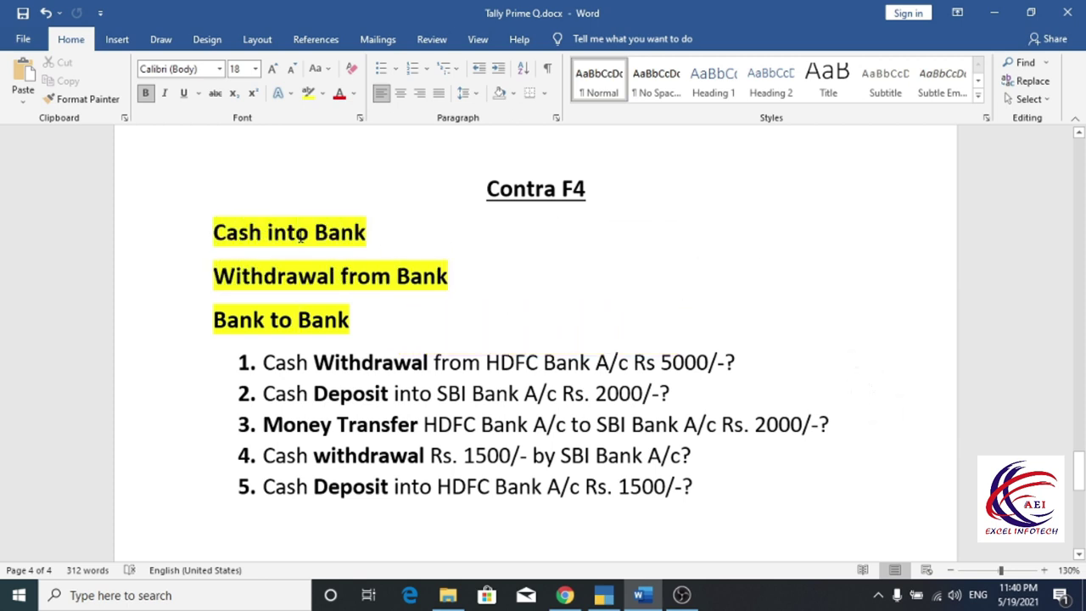
Highlight the Cash into Bank, Withdrawal from Bank and Bank to Bank contra cases in Word
{"action": "triple_click", "coordinate": [229, 240]}
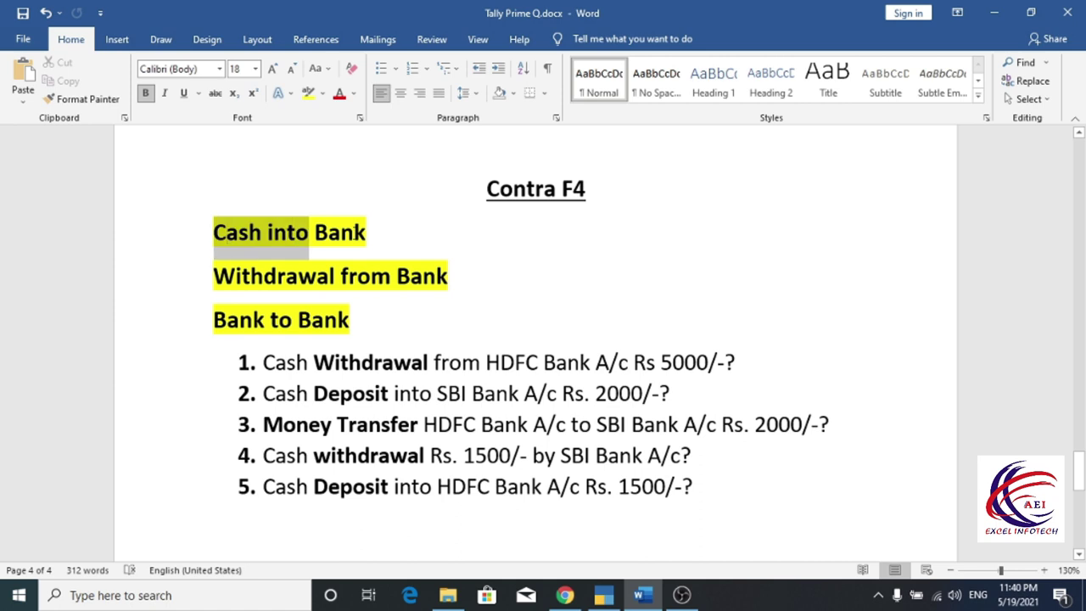
{"action": "left_click", "coordinate": [239, 236]}
{"action": "left_click", "coordinate": [355, 232]}
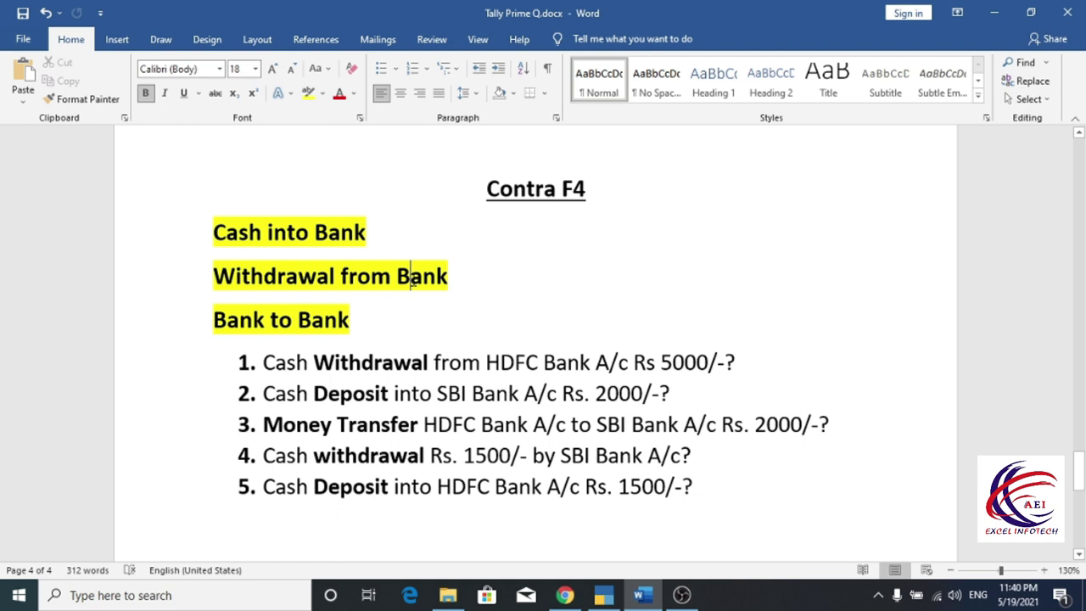
{"action": "left_click_drag", "start_coordinate": [231, 278], "coordinate": [417, 280]}
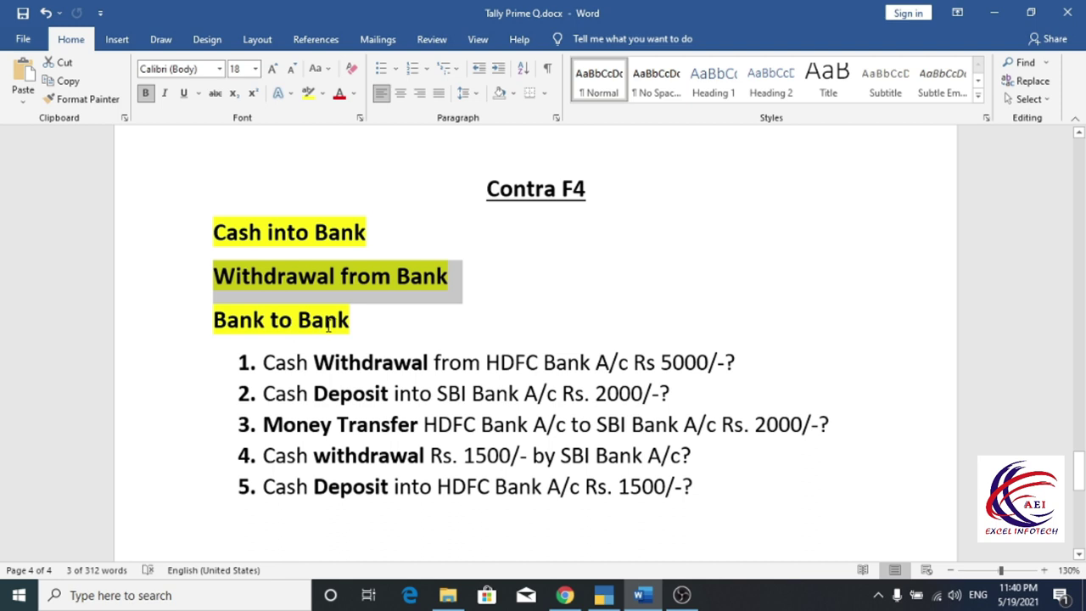
{"action": "left_click", "coordinate": [253, 322]}
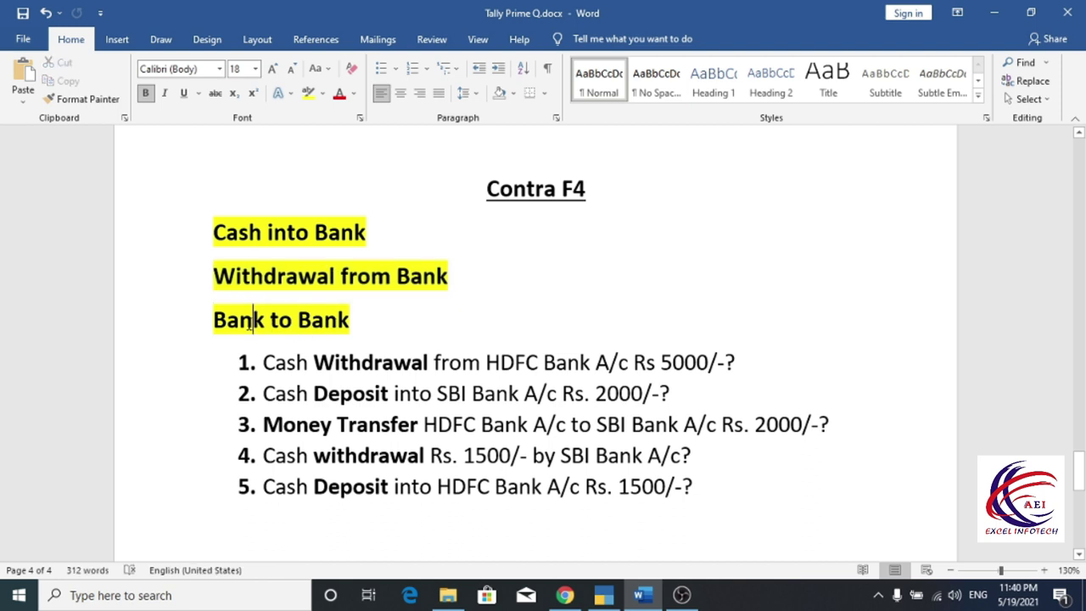
{"action": "double_click", "coordinate": [252, 323]}
{"action": "double_click", "coordinate": [334, 328]}
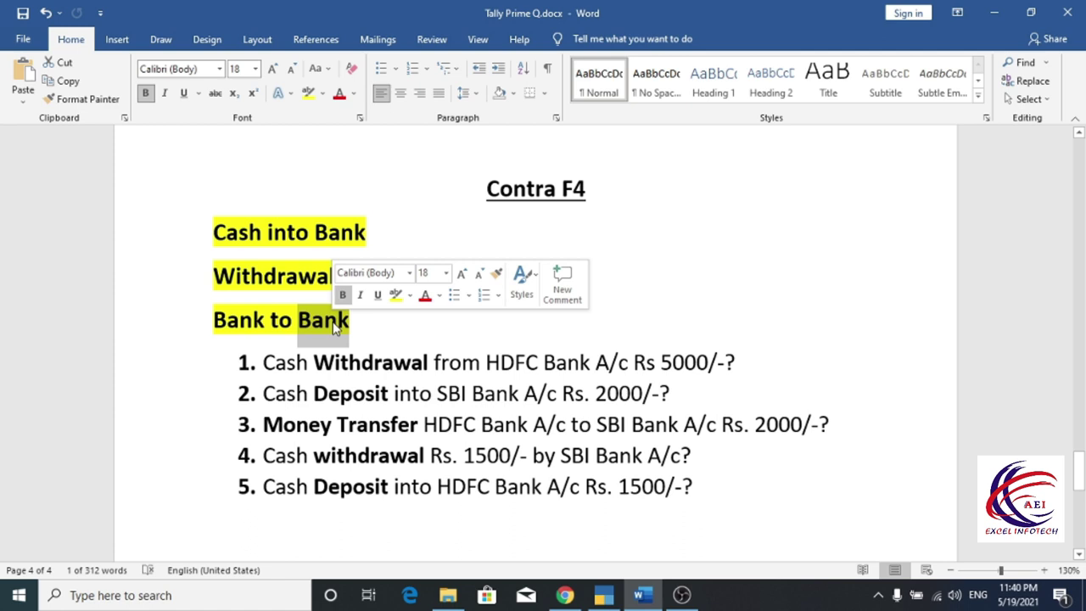
{"action": "left_click", "coordinate": [280, 327]}
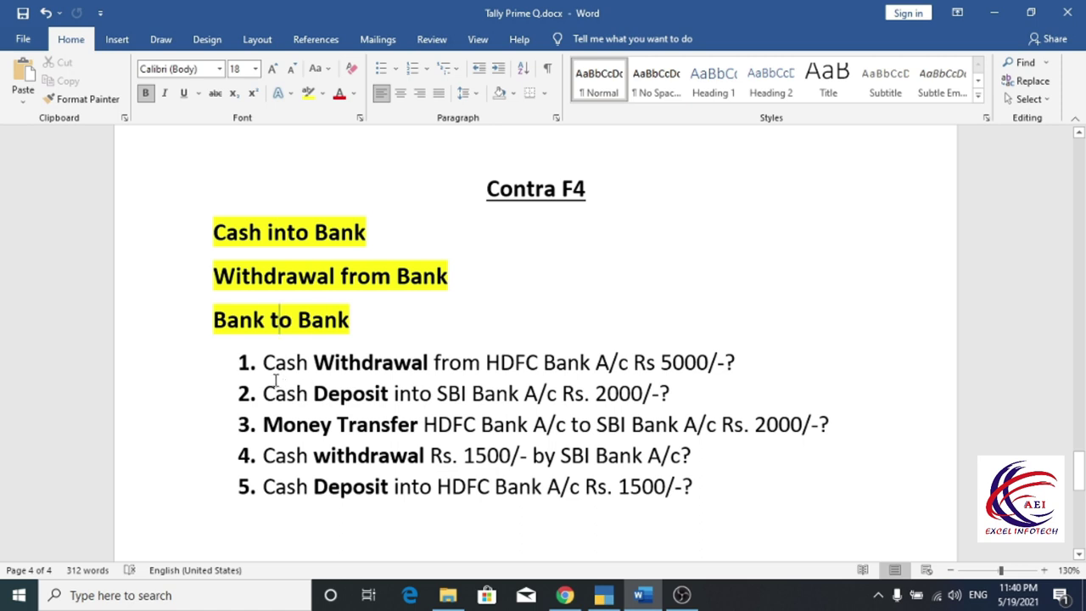
Highlight question 1's Rs 5000 withdrawal from HDFC Bank and match it to Withdrawal from Bank
{"action": "left_click_drag", "start_coordinate": [258, 367], "coordinate": [737, 356]}
{"action": "left_click", "coordinate": [771, 347]}
{"action": "left_click_drag", "start_coordinate": [263, 363], "coordinate": [633, 363]}
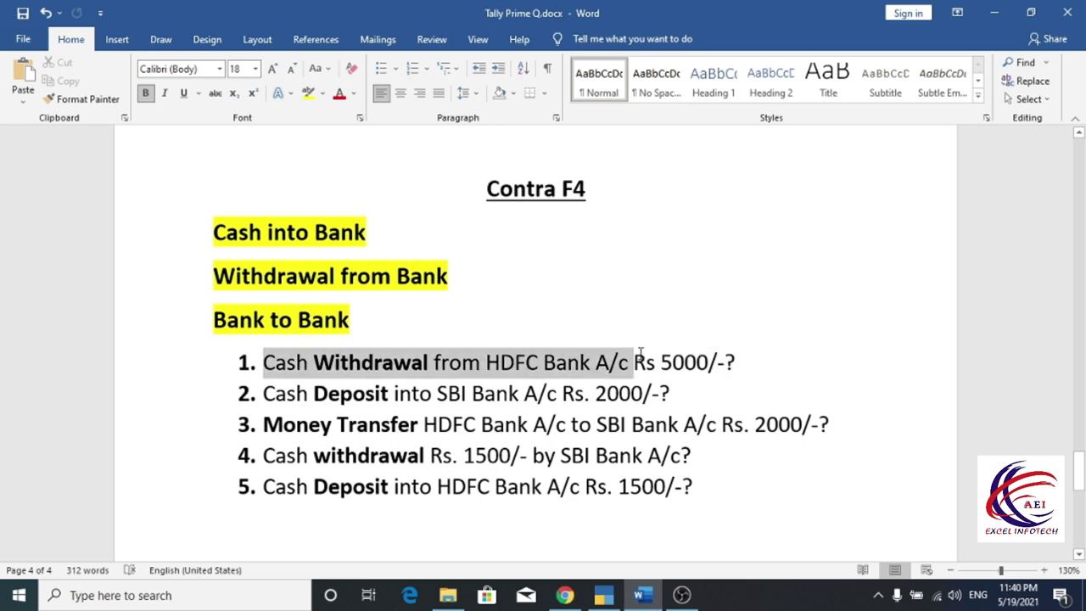
{"action": "left_click", "coordinate": [499, 367]}
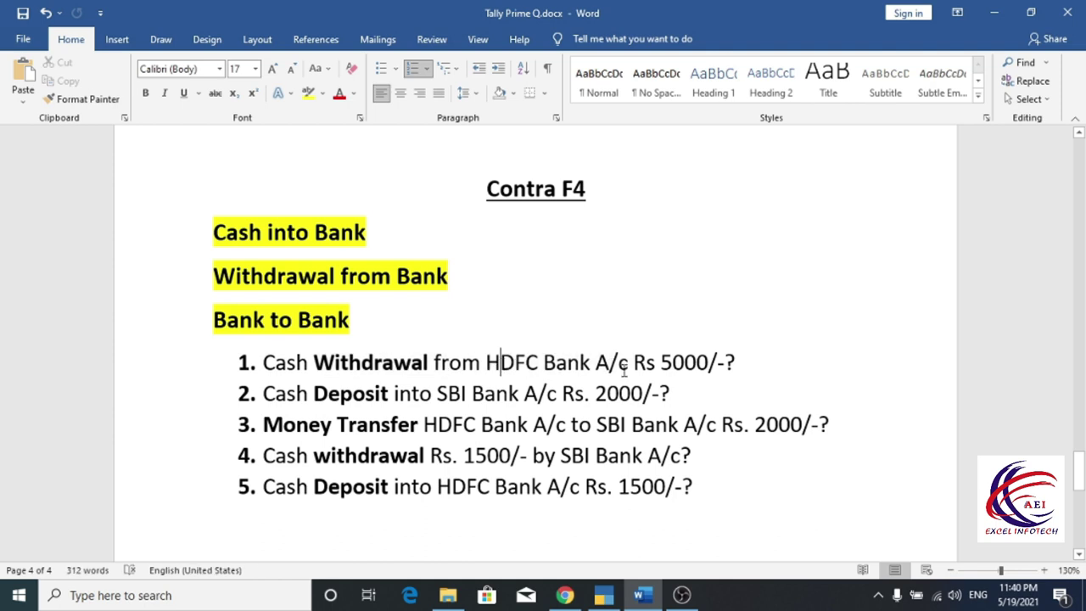
{"action": "left_click_drag", "start_coordinate": [658, 367], "coordinate": [704, 370]}
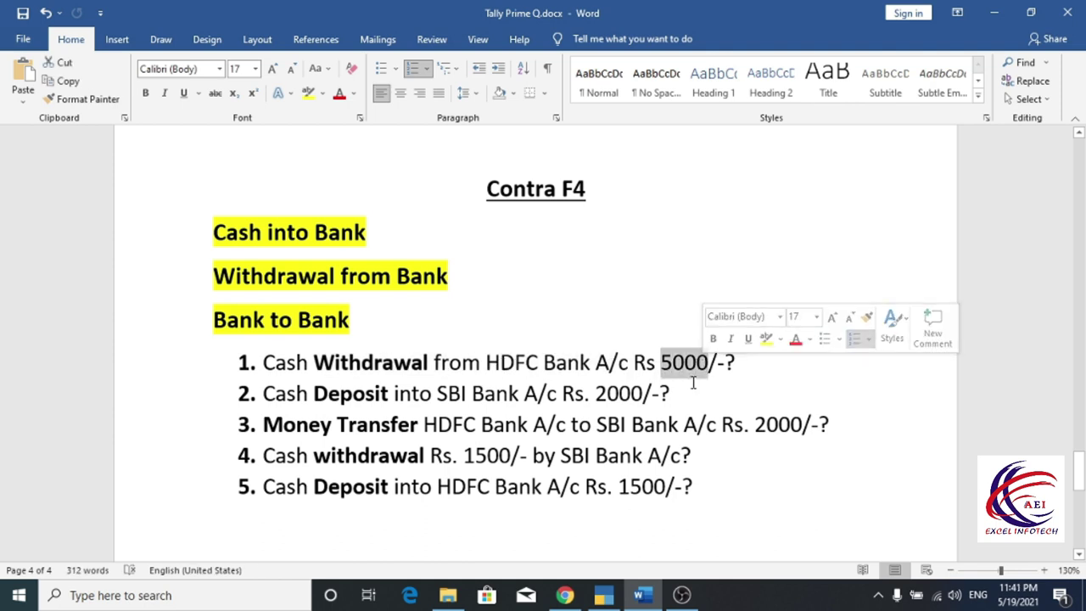
{"action": "left_click_drag", "start_coordinate": [487, 365], "coordinate": [582, 358]}
{"action": "double_click", "coordinate": [395, 363]}
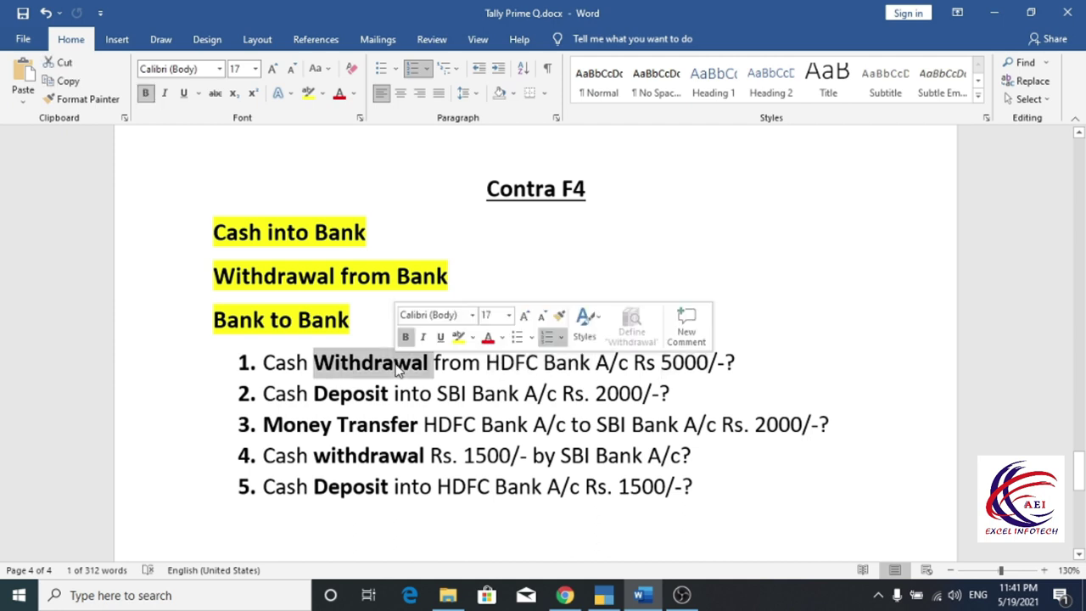
{"action": "left_click_drag", "start_coordinate": [219, 274], "coordinate": [462, 281]}
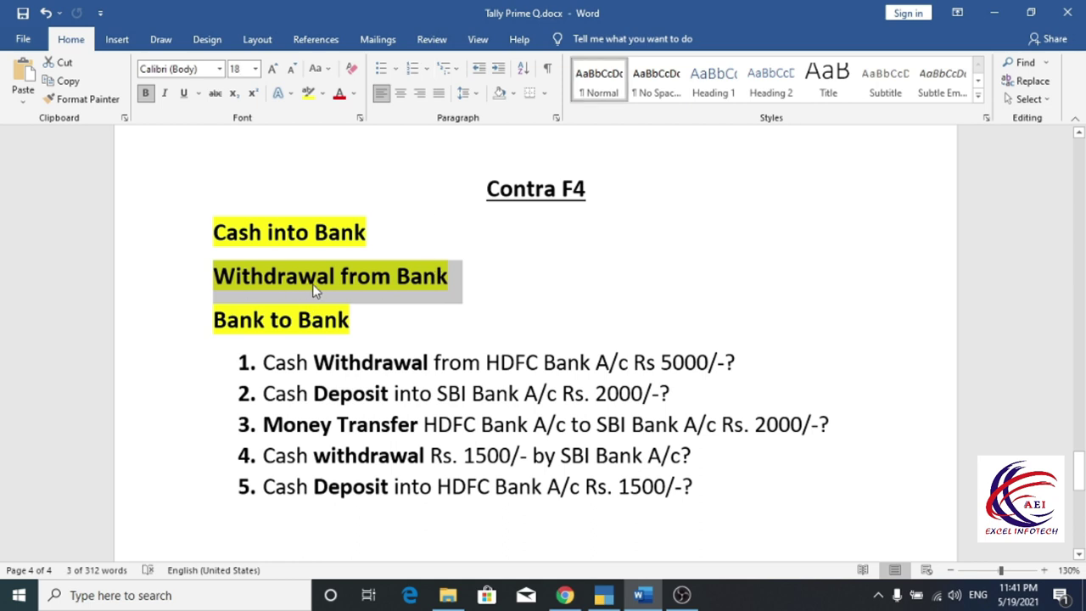
{"action": "left_click", "coordinate": [604, 598]}
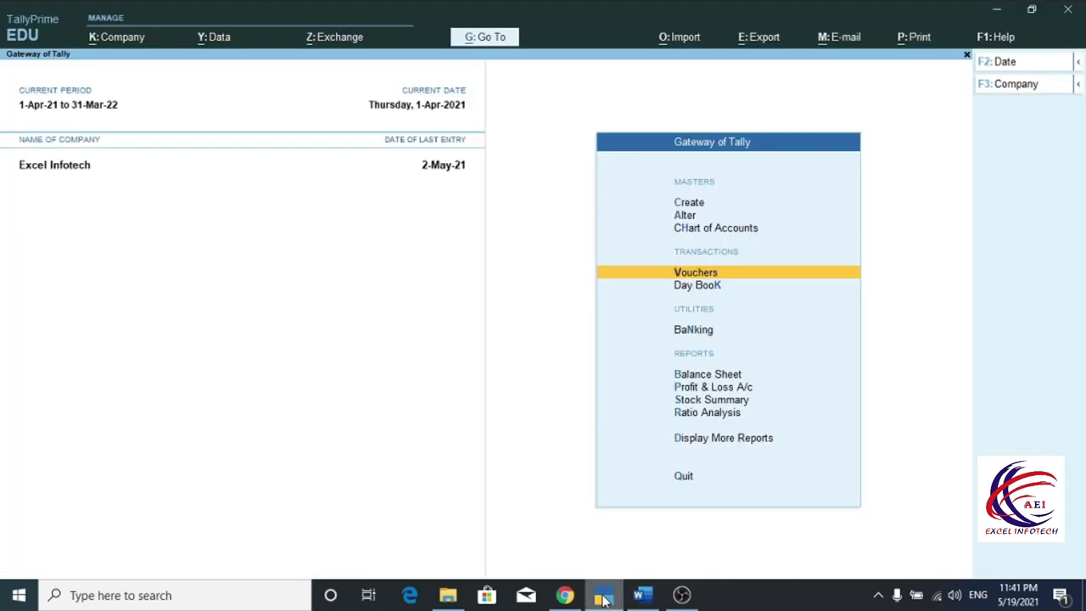
Start a Contra voucher dated 1-Apr-21 and set it to Single Entry mode
{"action": "left_click", "coordinate": [689, 275]}
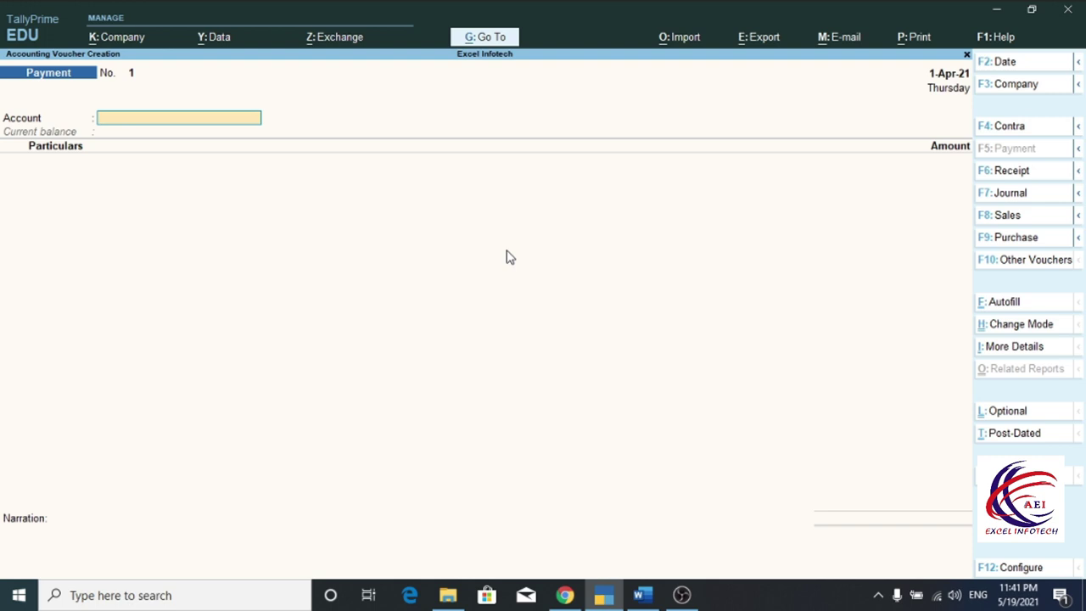
{"action": "key", "text": "F4"}
{"action": "key", "text": "F4"}
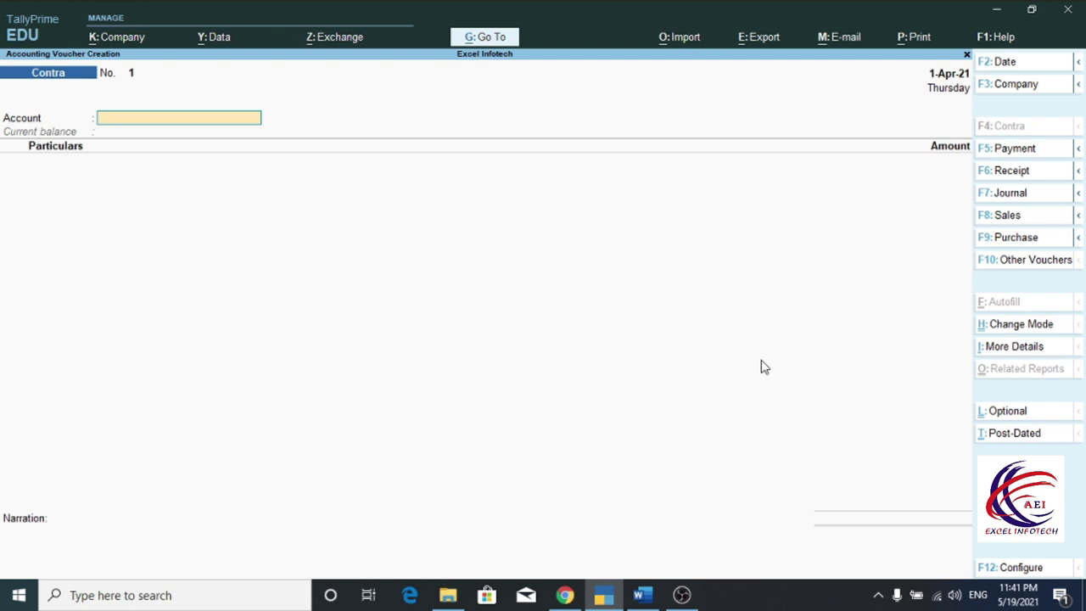
{"action": "left_click", "coordinate": [1008, 327]}
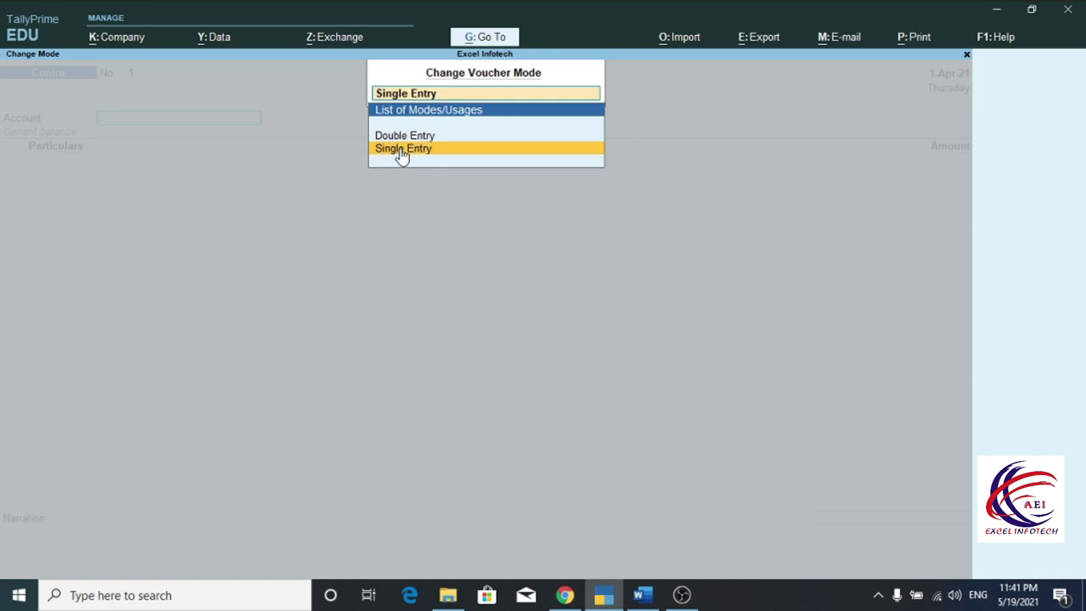
{"action": "left_click", "coordinate": [402, 153]}
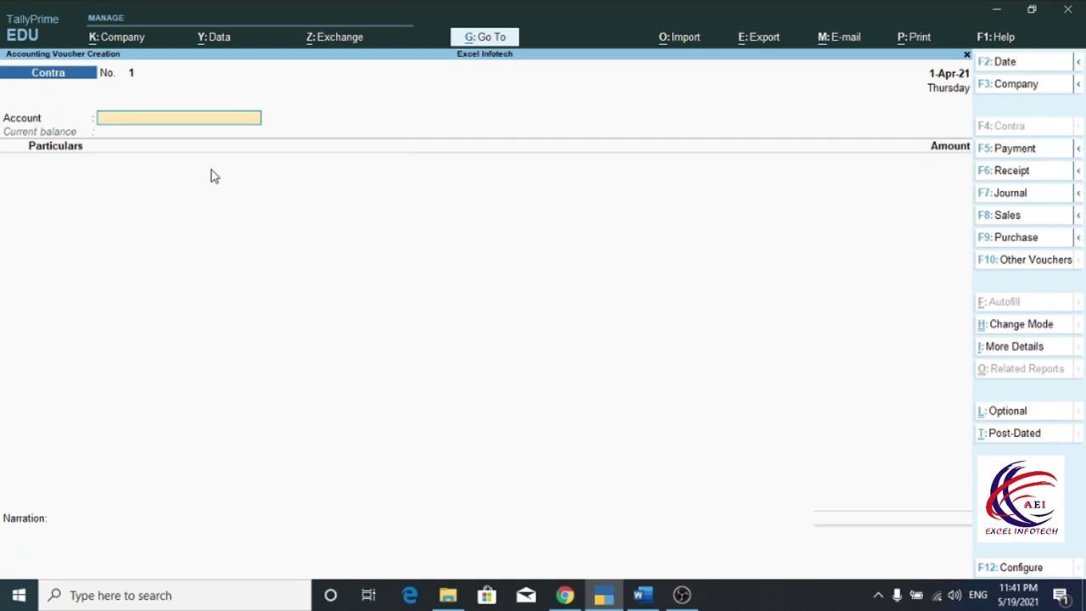
{"action": "left_click", "coordinate": [642, 594]}
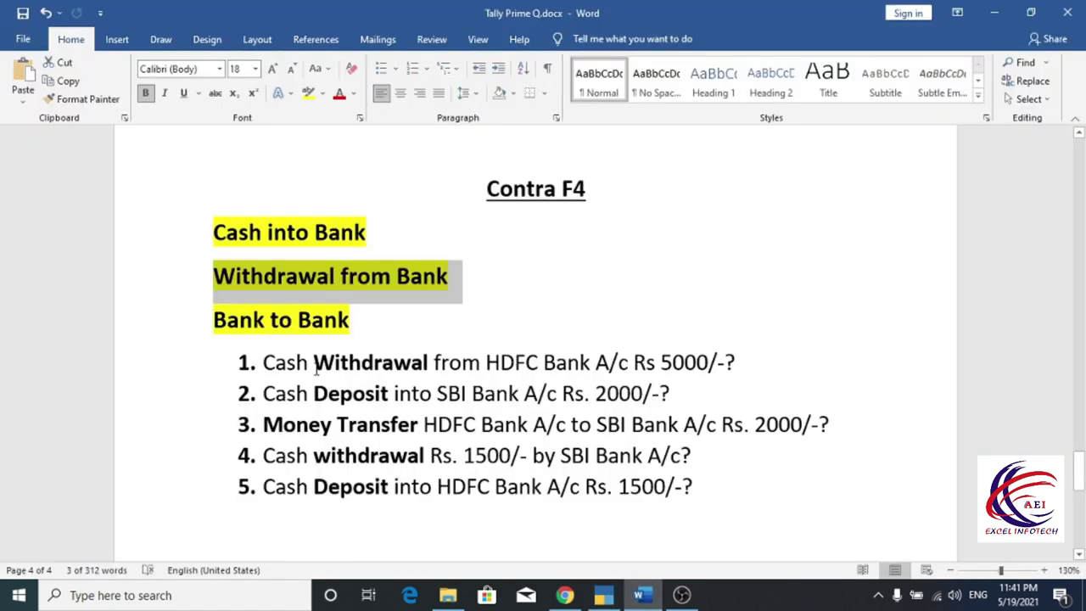
{"action": "left_click_drag", "start_coordinate": [294, 362], "coordinate": [484, 362]}
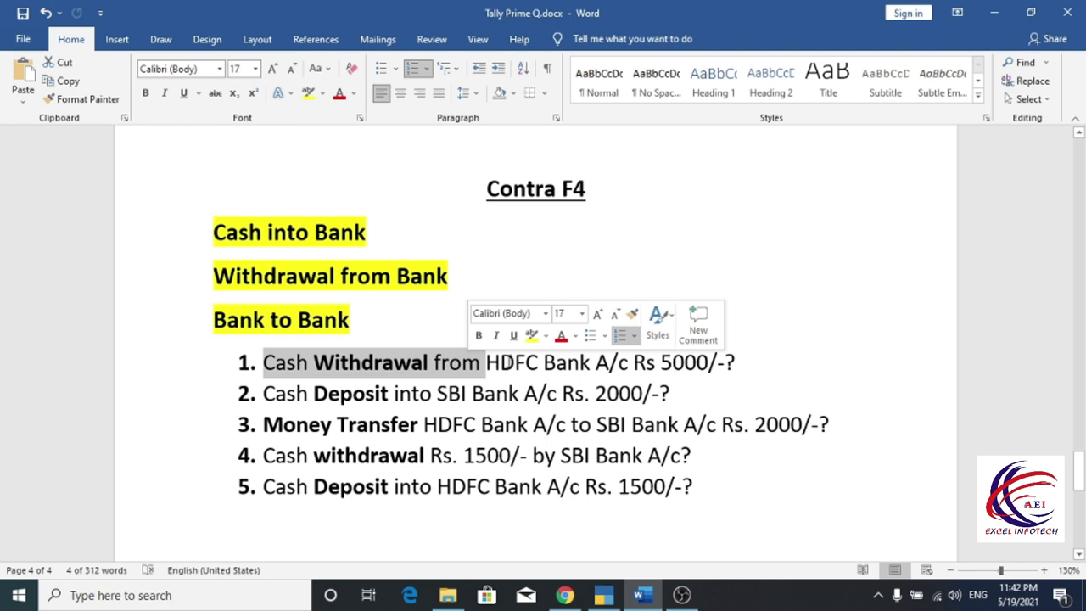
{"action": "left_click", "coordinate": [513, 362]}
{"action": "double_click", "coordinate": [514, 362]}
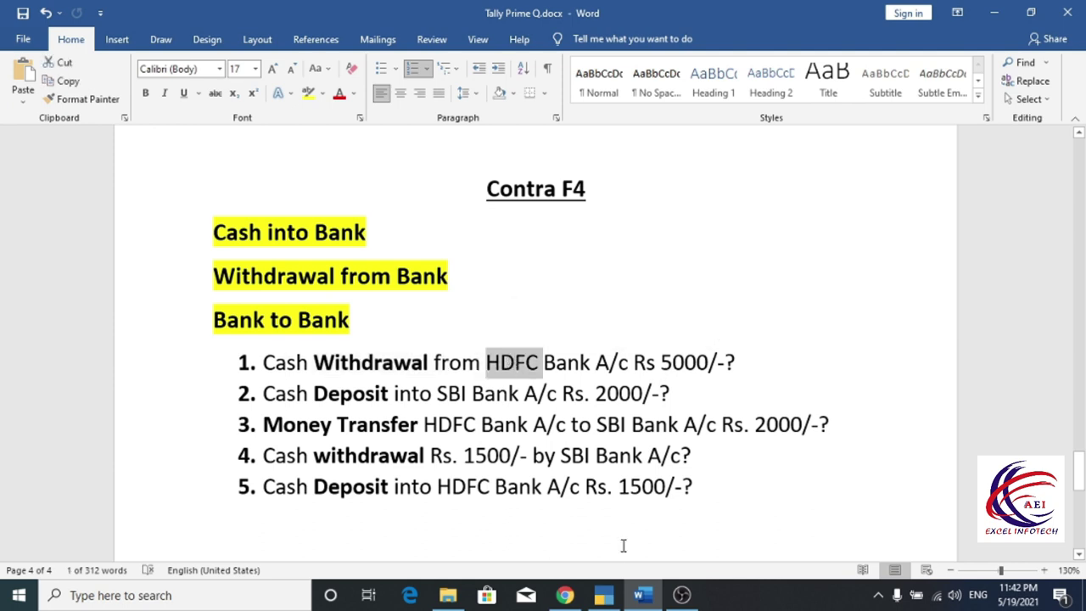
{"action": "left_click", "coordinate": [603, 594]}
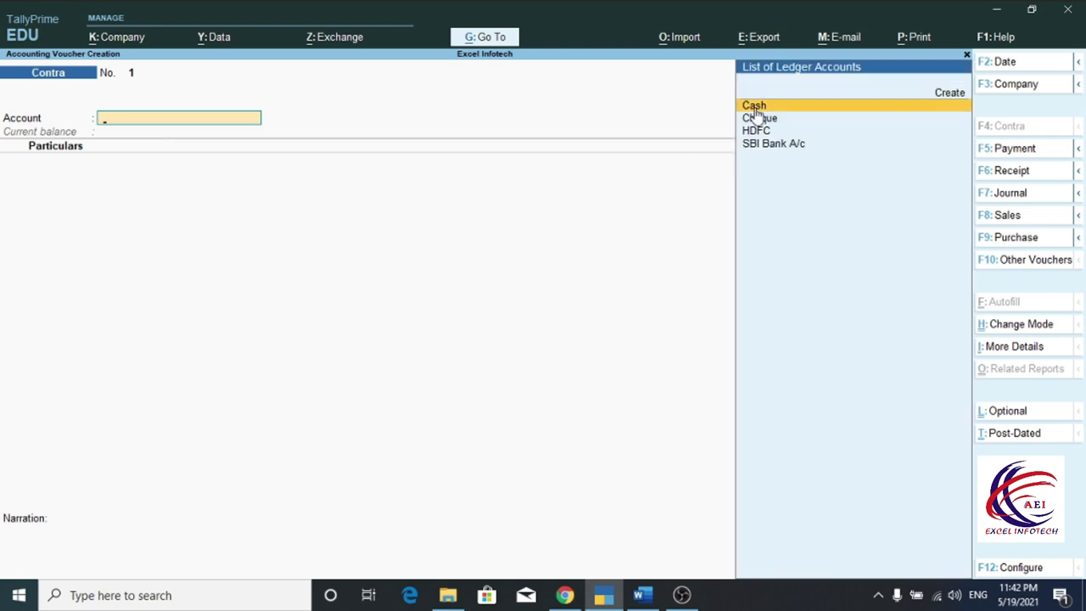
Save Contra voucher 1 withdrawing 5,000 from HDFC into Cash by cheque
{"action": "left_click", "coordinate": [754, 107]}
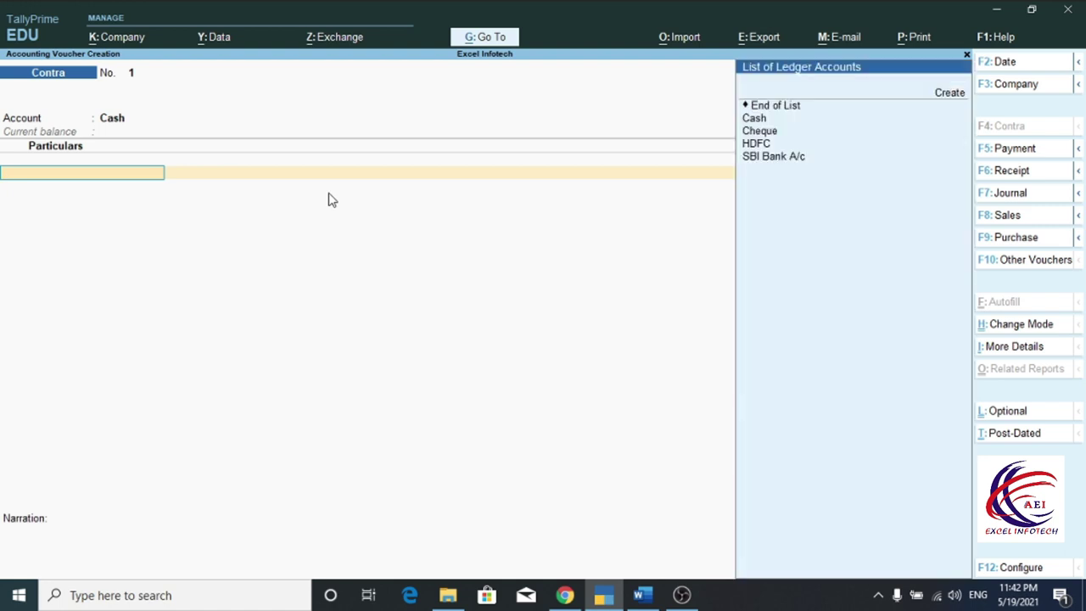
{"action": "left_click", "coordinate": [763, 146]}
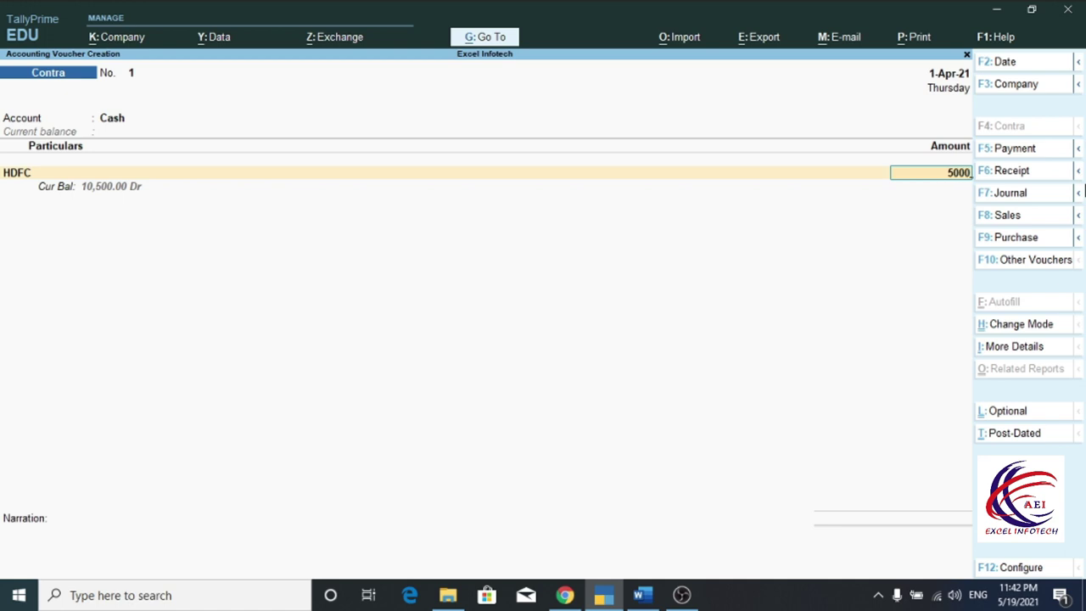
{"action": "key", "text": "Return"}
{"action": "key", "text": "Return"}
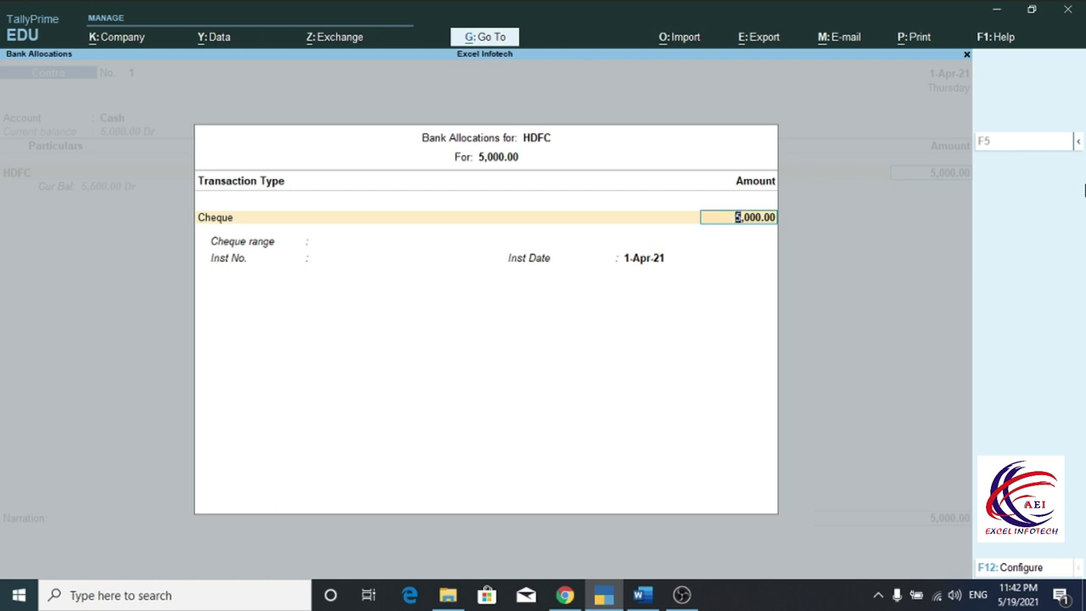
{"action": "key", "text": "Return"}
{"action": "key", "text": "Return"}
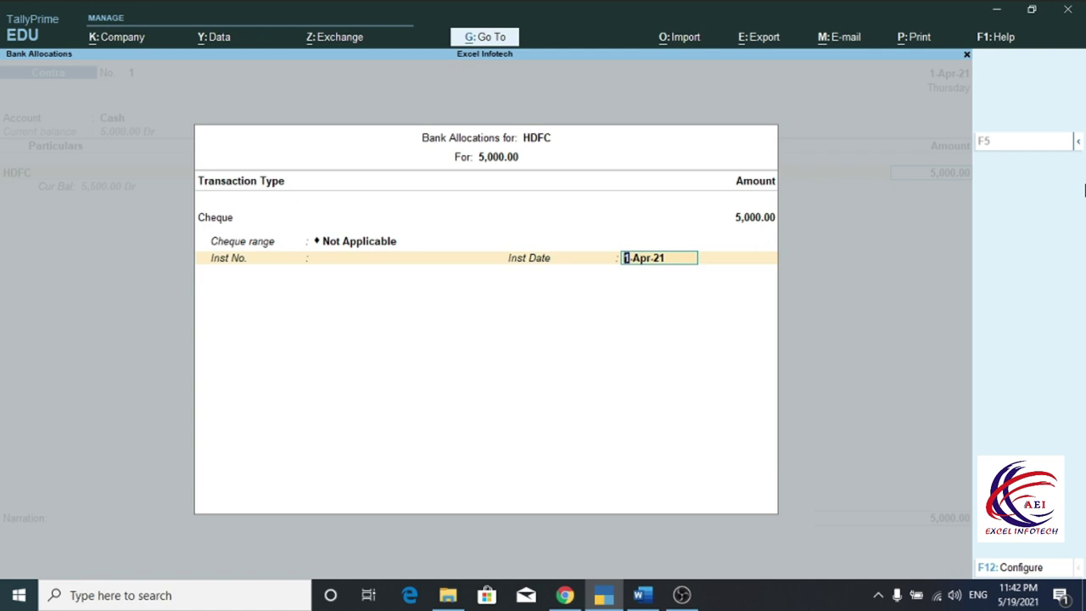
{"action": "key", "text": "Return"}
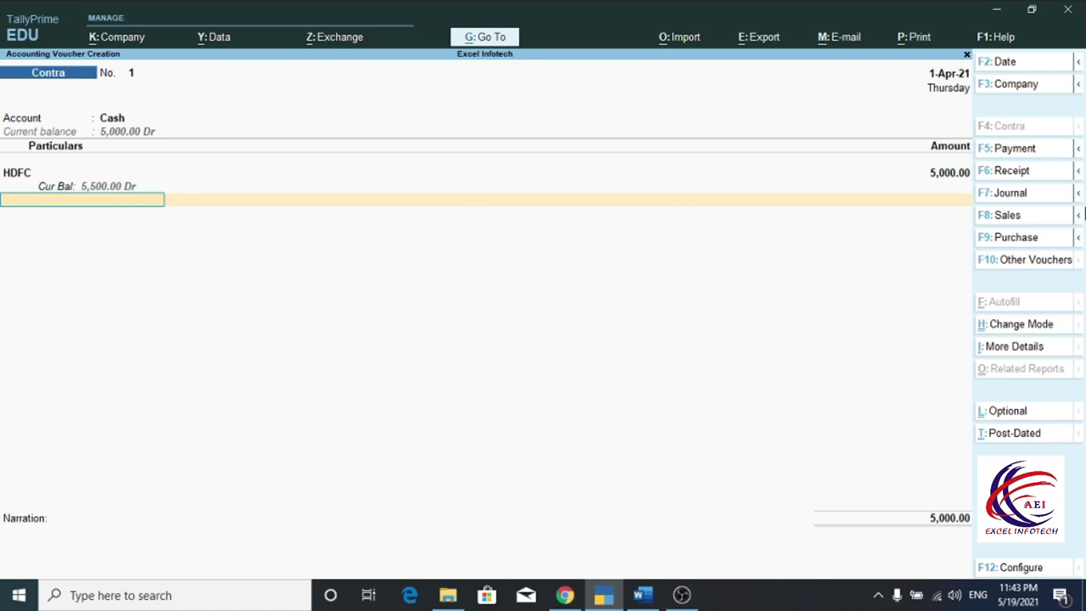
{"action": "key", "text": "Return"}
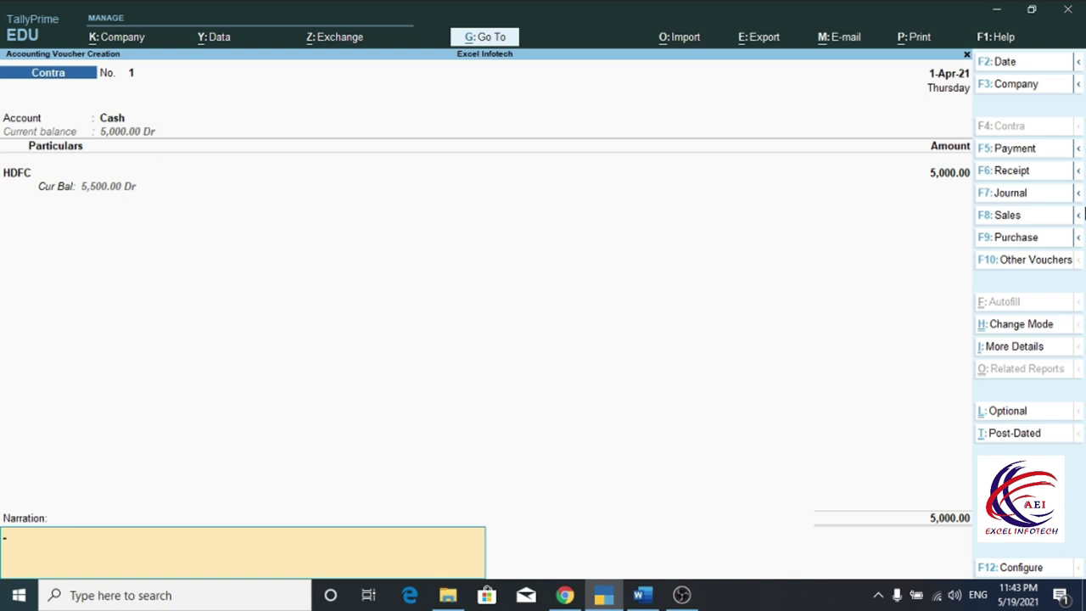
{"action": "key", "text": "Return"}
{"action": "key", "text": "Return"}
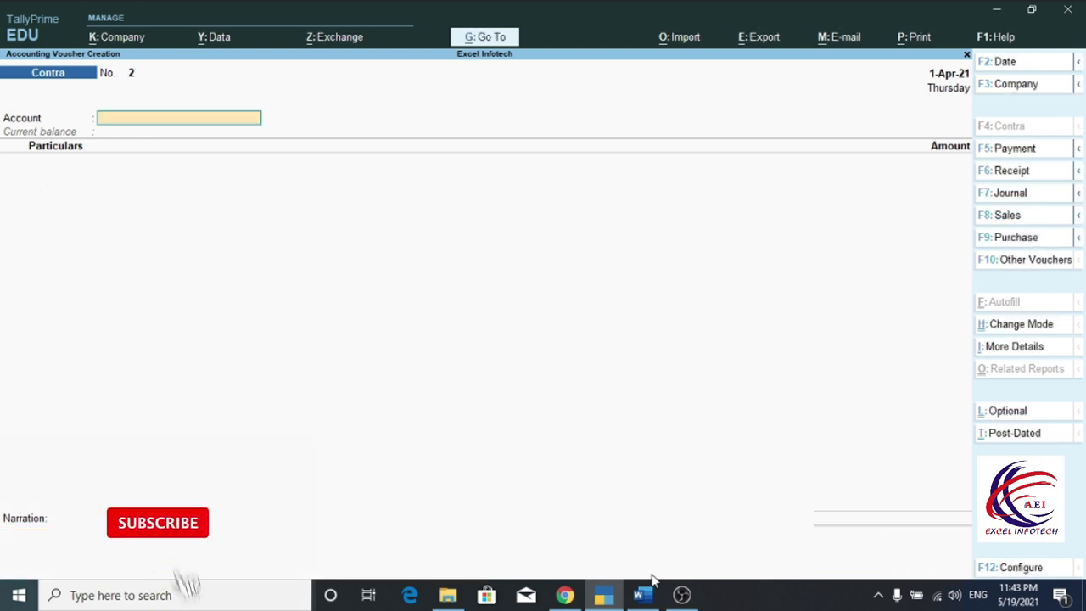
{"action": "left_click", "coordinate": [646, 591]}
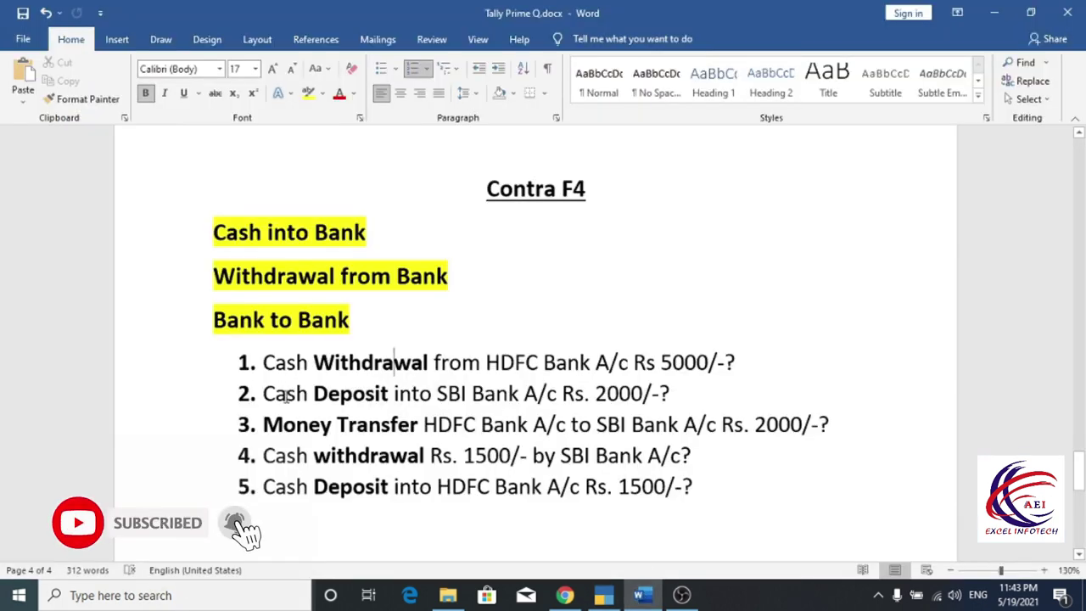
Highlight question 2's 2000 cash deposit into SBI Bank and the Cash into Bank heading
{"action": "left_click_drag", "start_coordinate": [263, 394], "coordinate": [450, 398]}
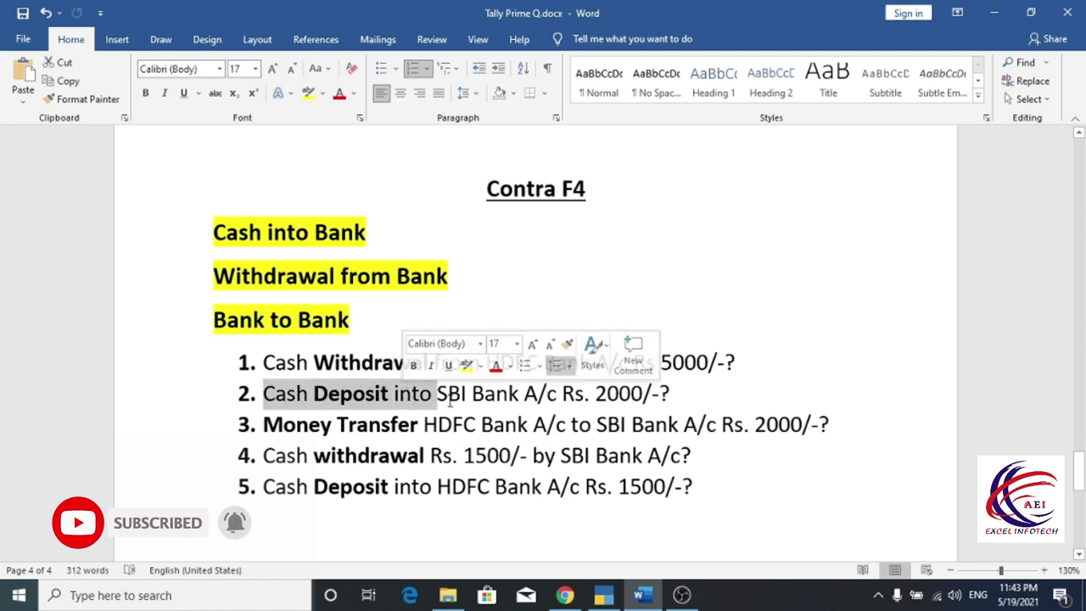
{"action": "left_click_drag", "start_coordinate": [585, 396], "coordinate": [642, 397]}
{"action": "left_click_drag", "start_coordinate": [318, 401], "coordinate": [366, 399]}
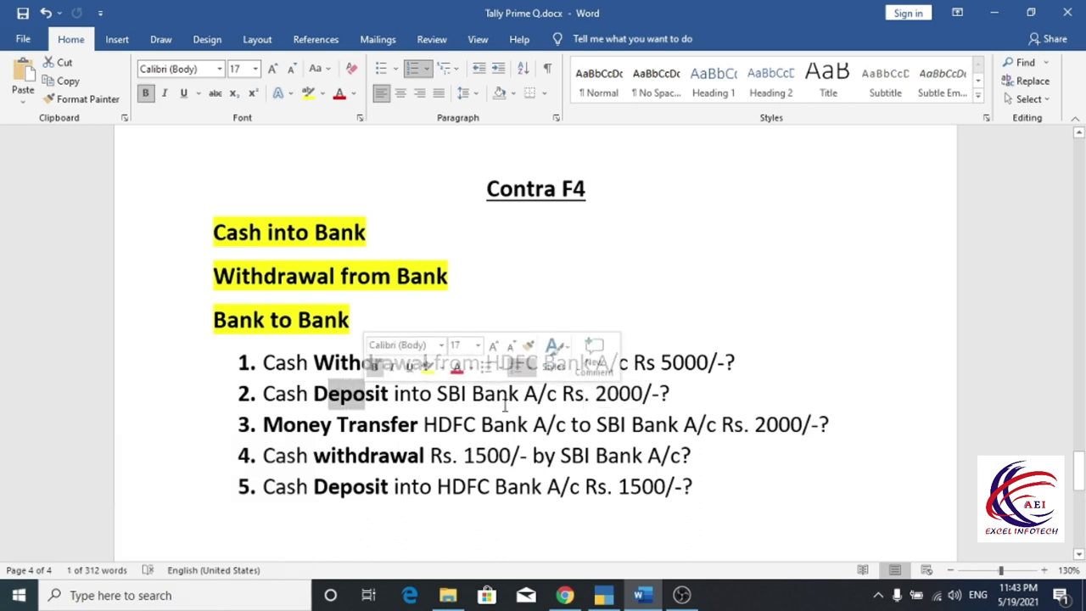
{"action": "left_click_drag", "start_coordinate": [505, 399], "coordinate": [436, 399]}
{"action": "left_click", "coordinate": [597, 399]}
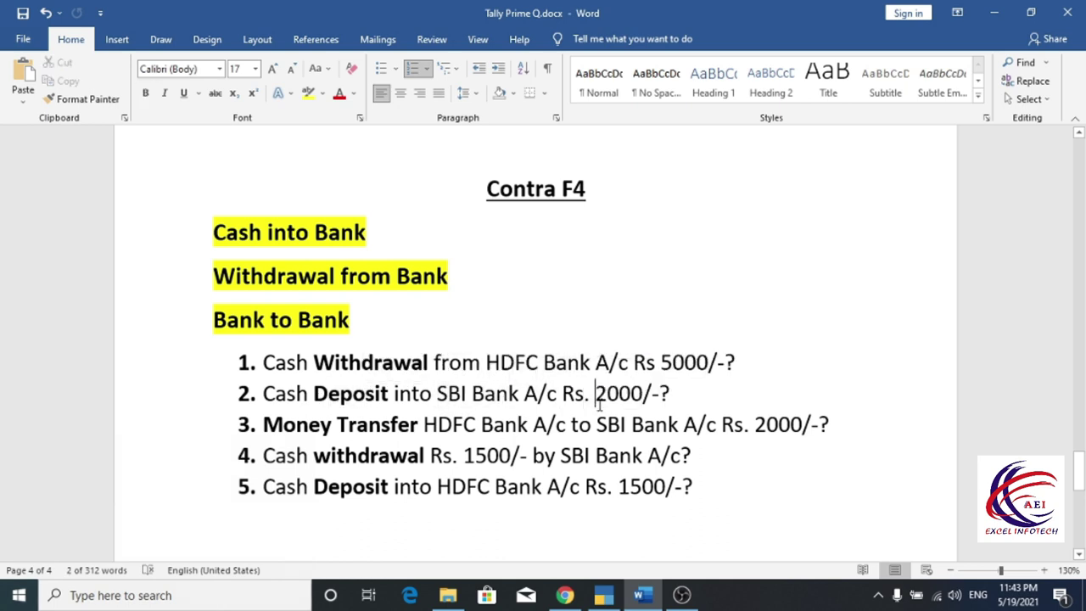
{"action": "left_click_drag", "start_coordinate": [215, 233], "coordinate": [364, 232]}
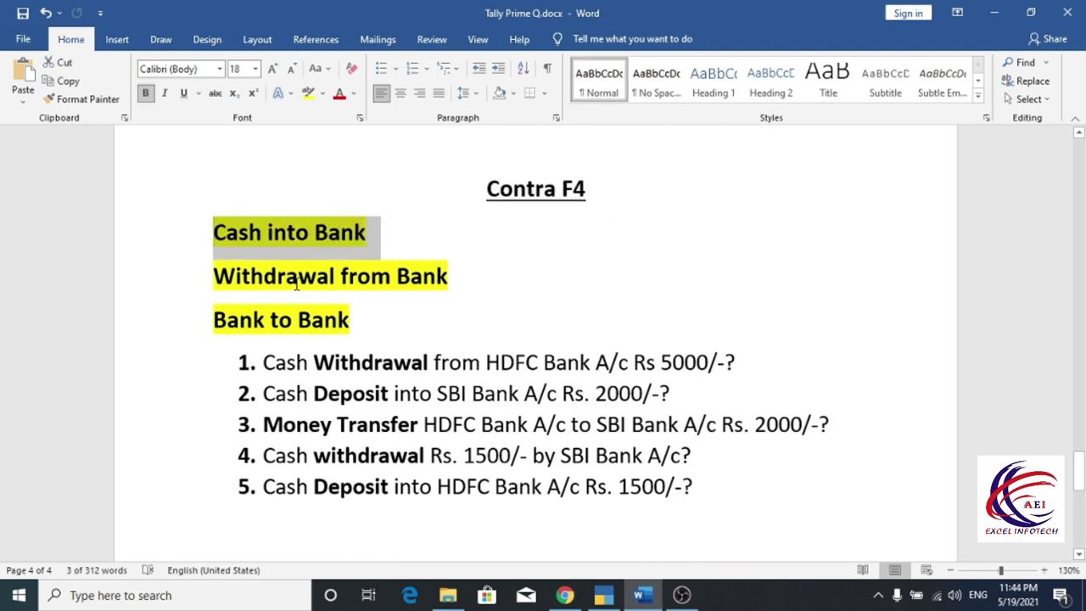
{"action": "left_click", "coordinate": [603, 595]}
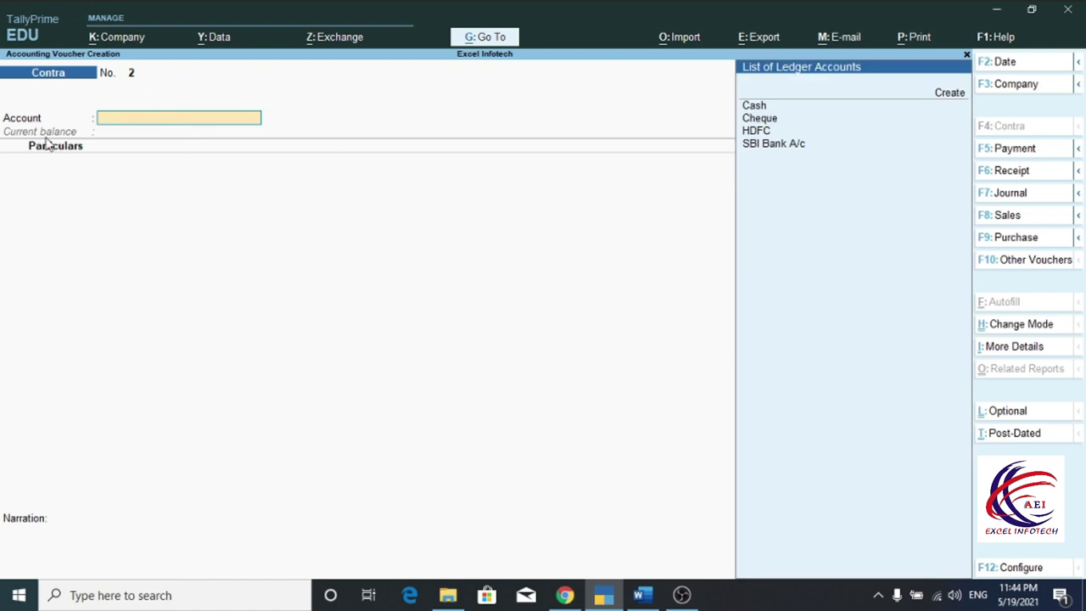
Save Contra voucher 2 depositing 2,000 cash into SBI Bank A/c as one 2000 note
{"action": "left_click", "coordinate": [773, 144]}
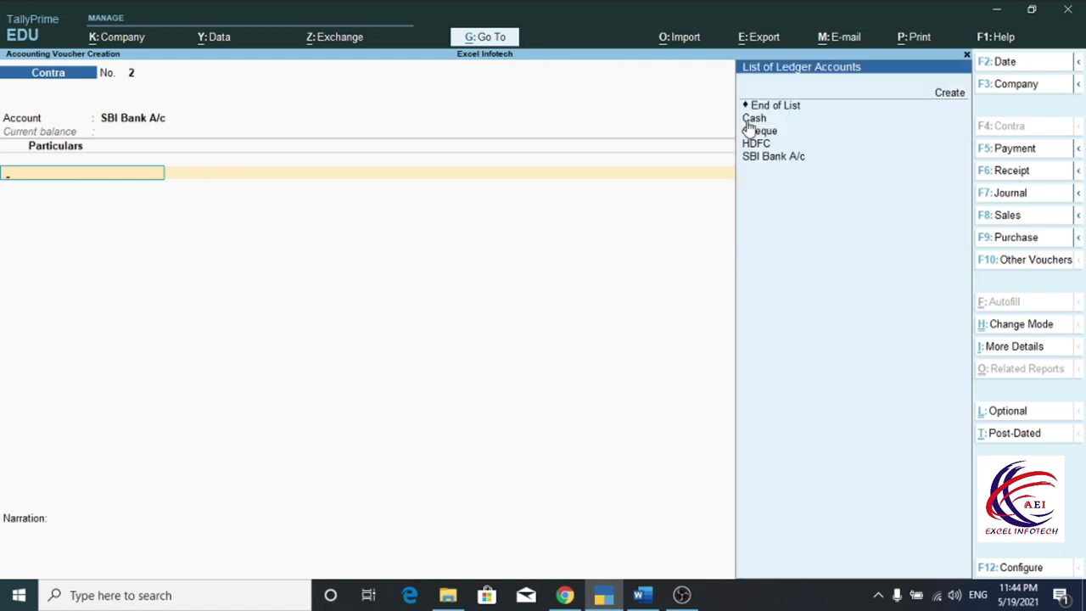
{"action": "left_click", "coordinate": [749, 120]}
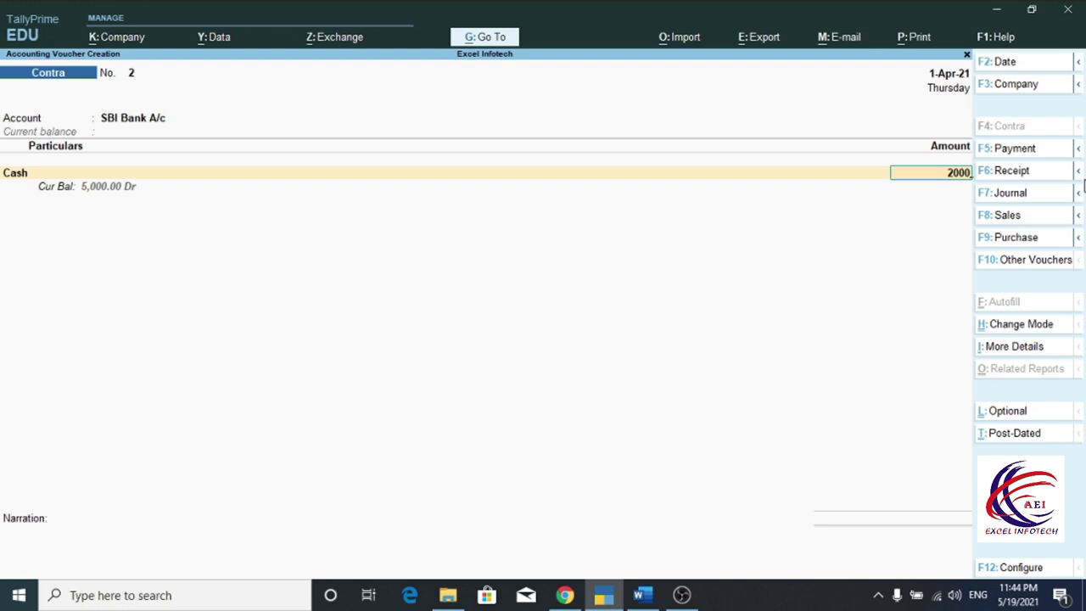
{"action": "key", "text": "Return"}
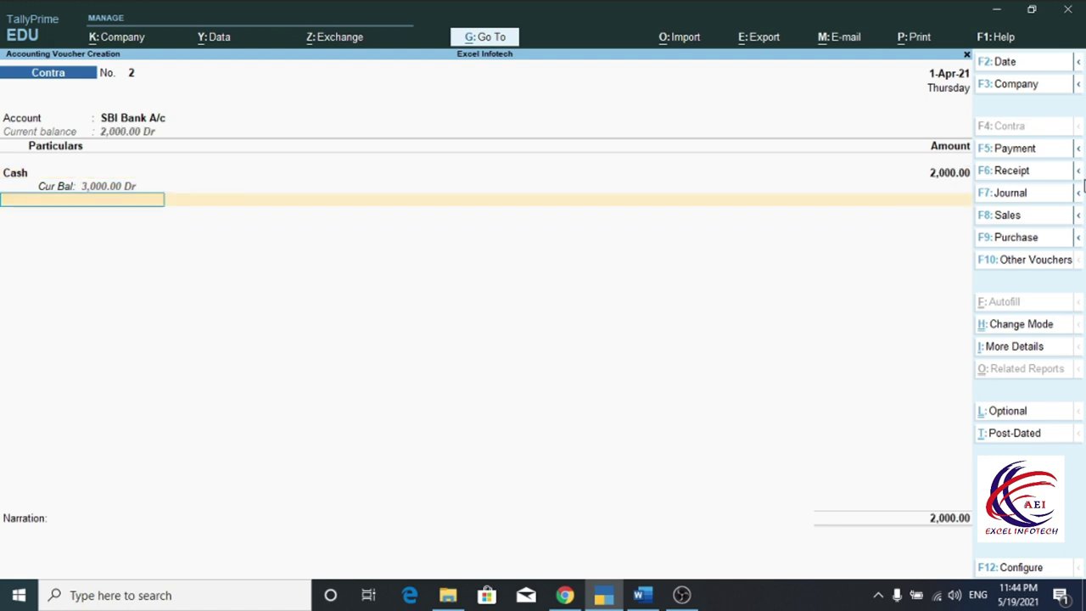
{"action": "key", "text": "Return"}
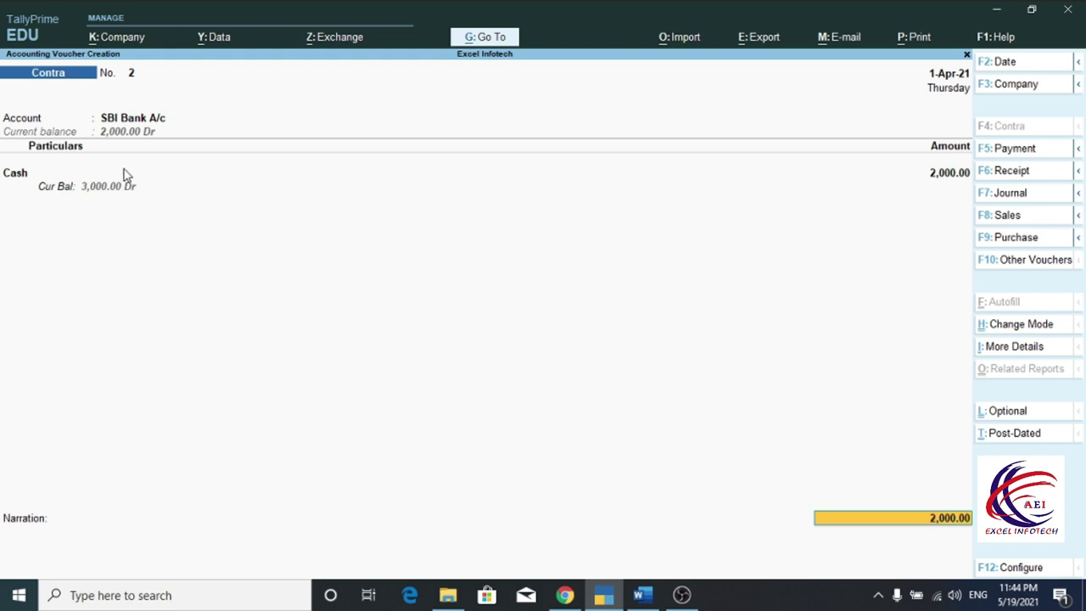
{"action": "key", "text": "Return"}
{"action": "key", "text": "Return"}
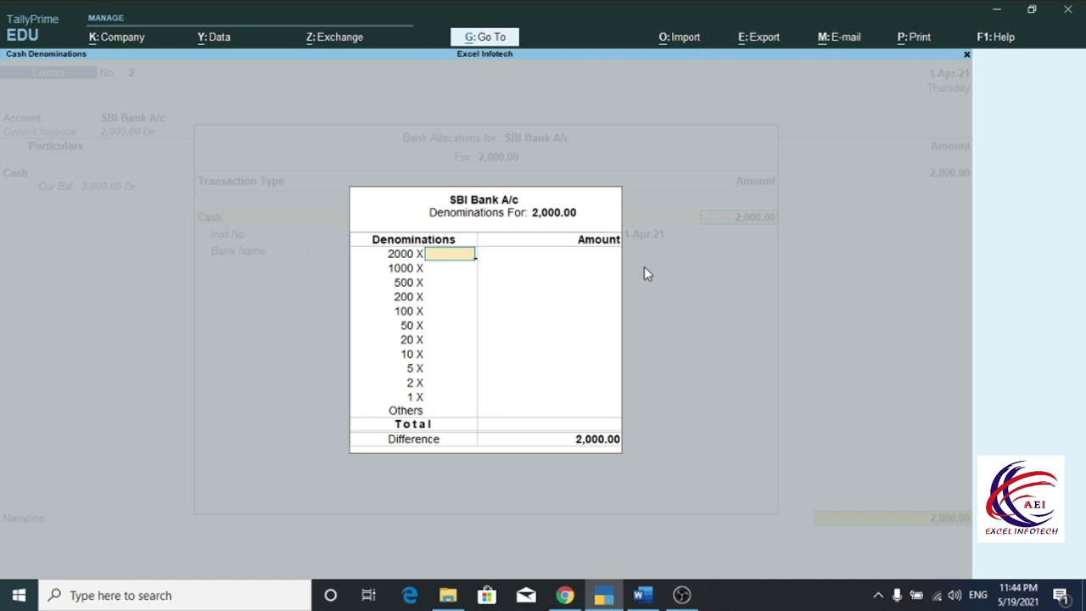
{"action": "key", "text": "Return"}
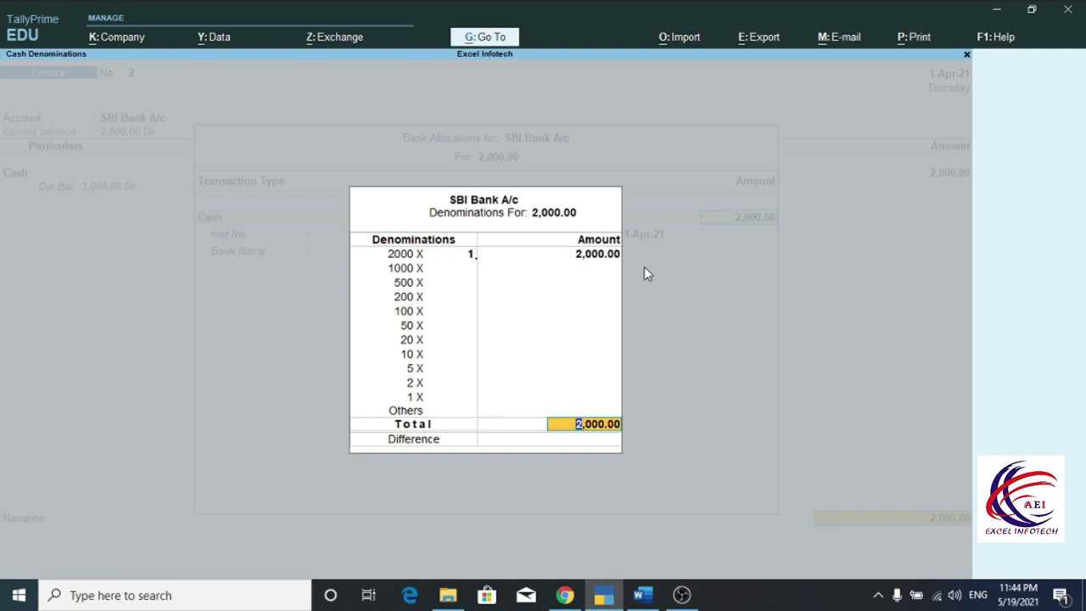
{"action": "key", "text": "Return"}
{"action": "key", "text": "Return"}
{"action": "key", "text": "Return"}
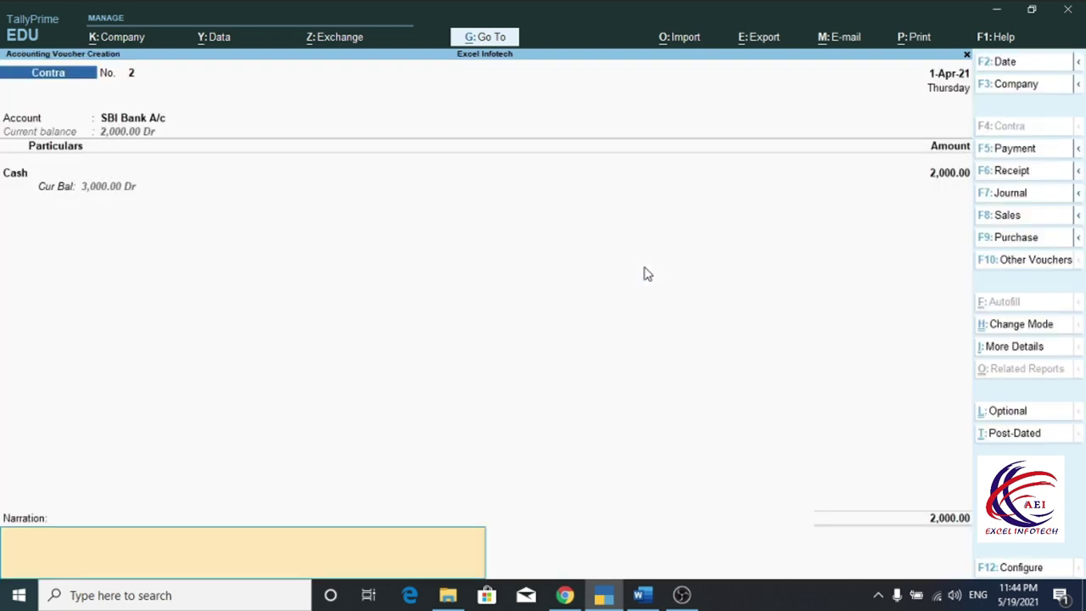
{"action": "key", "text": "Return"}
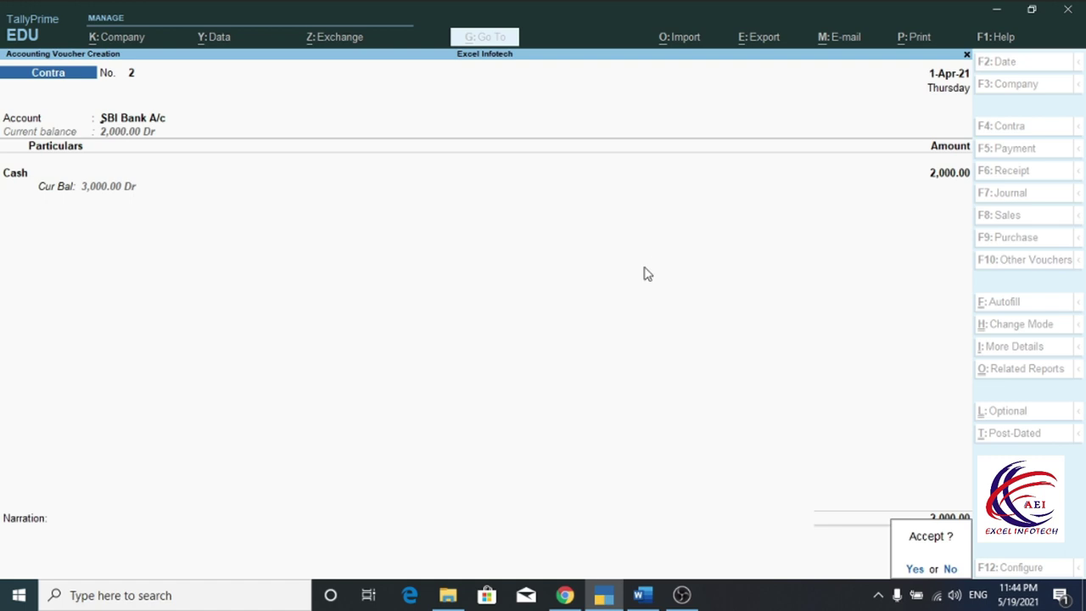
{"action": "key", "text": "Return"}
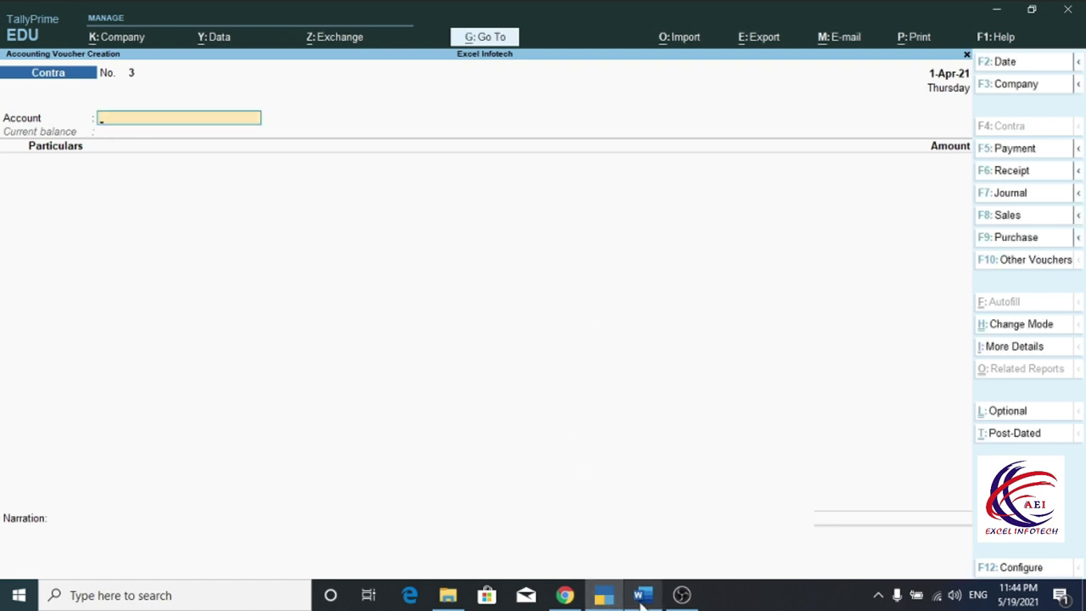
Bold 'Money Transfer' in question 3 and highlight its HDFC Bank to SBI Bank transfer
{"action": "left_click", "coordinate": [642, 594]}
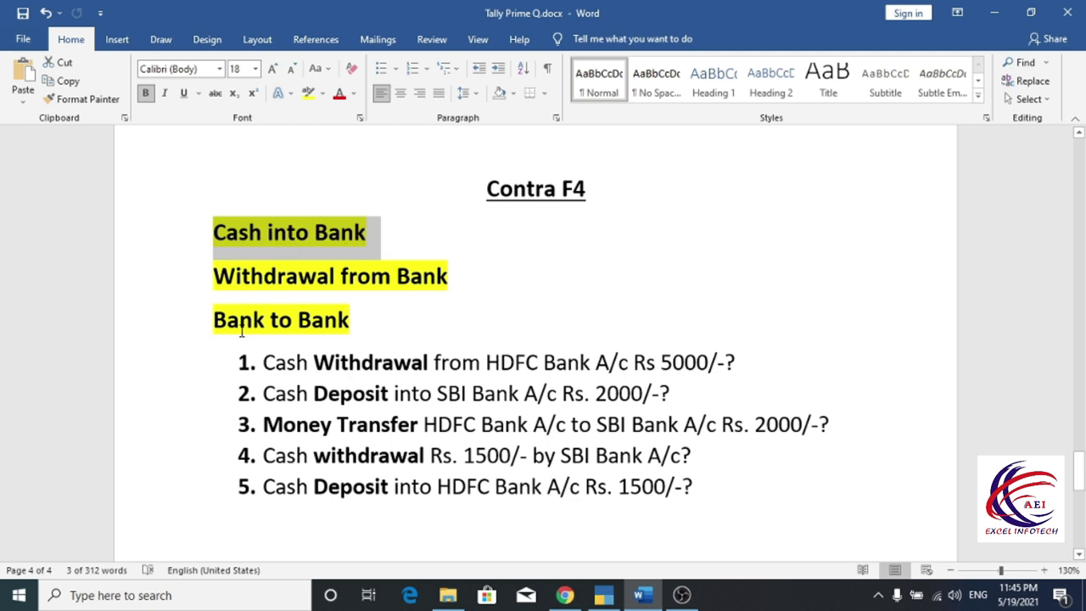
{"action": "left_click", "coordinate": [310, 320]}
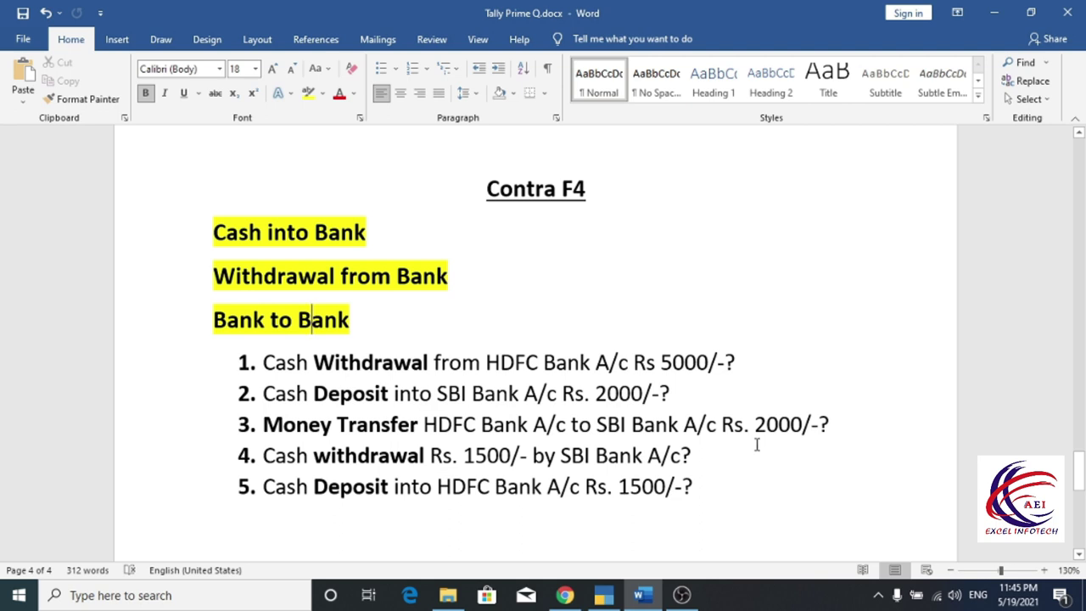
{"action": "left_click_drag", "start_coordinate": [263, 424], "coordinate": [413, 432]}
{"action": "key", "text": "ctrl+b"}
{"action": "left_click", "coordinate": [452, 428]}
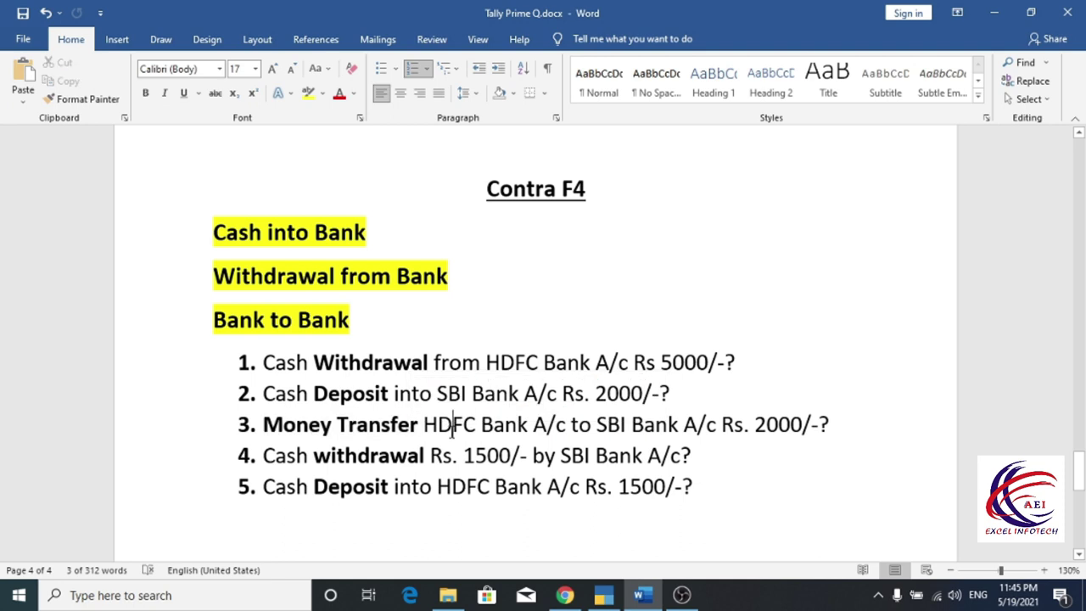
{"action": "left_click_drag", "start_coordinate": [601, 430], "coordinate": [678, 428]}
{"action": "left_click_drag", "start_coordinate": [425, 428], "coordinate": [531, 429]}
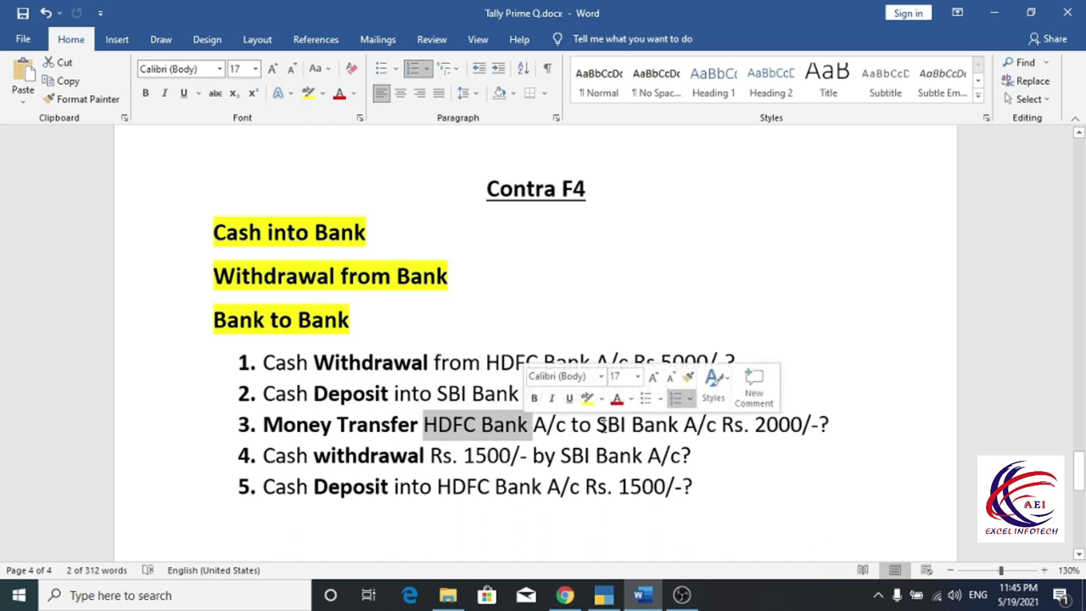
{"action": "left_click_drag", "start_coordinate": [601, 424], "coordinate": [679, 427]}
{"action": "left_click", "coordinate": [766, 424]}
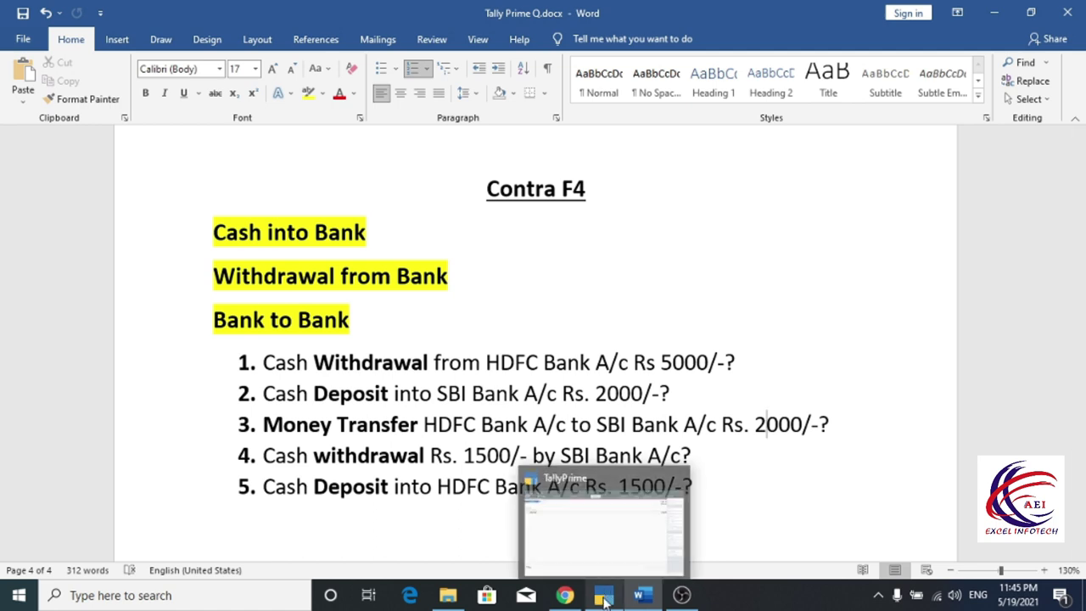
{"action": "left_click", "coordinate": [603, 596]}
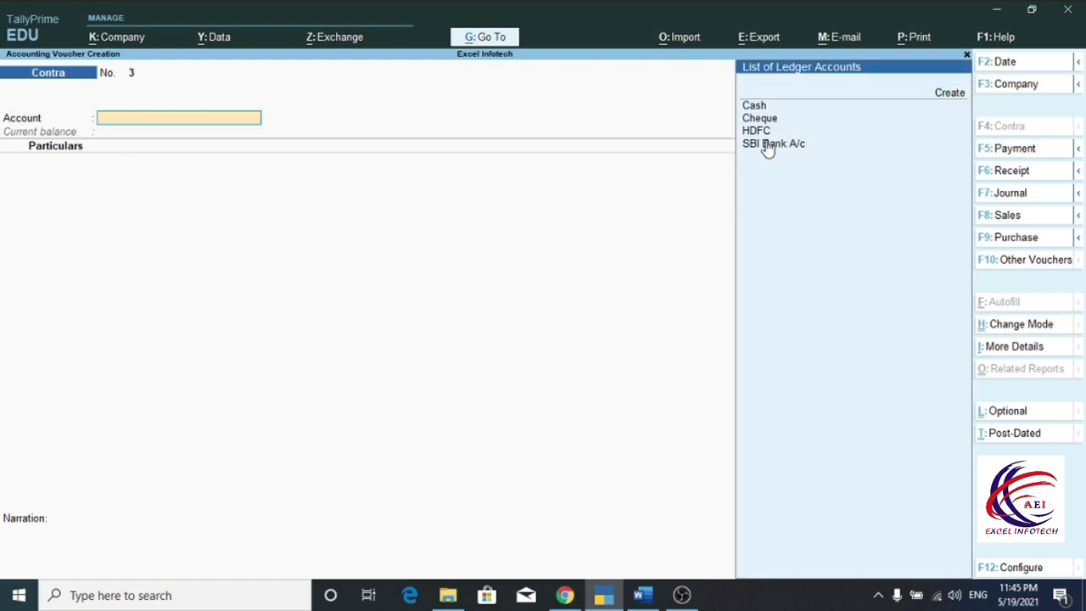
Save Contra voucher 3 transferring 2,000 from HDFC to SBI Bank A/c with cheque allocation
{"action": "left_click", "coordinate": [767, 144]}
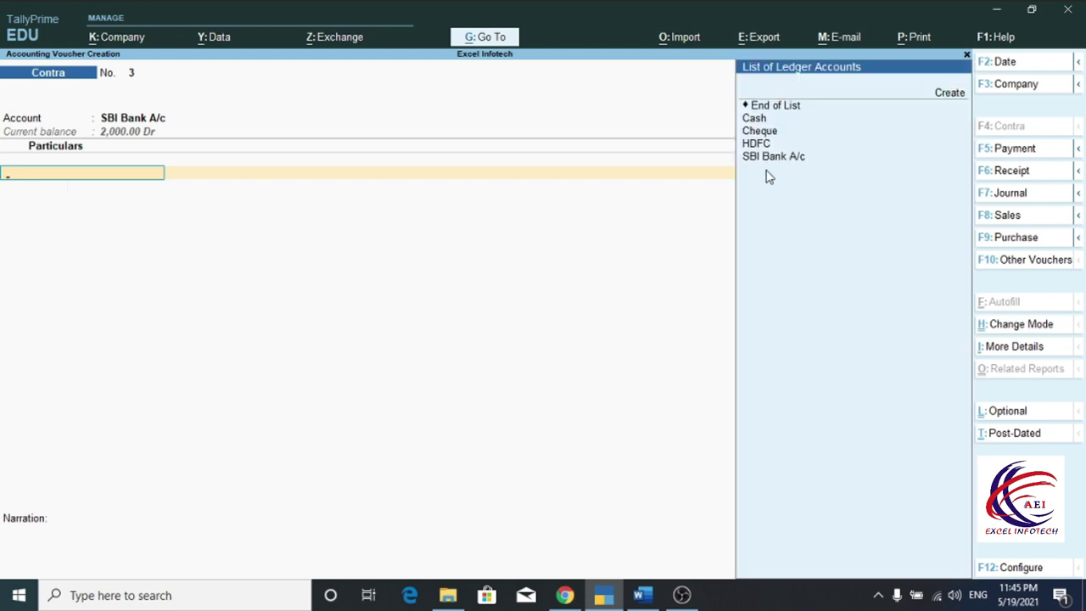
{"action": "left_click", "coordinate": [756, 144]}
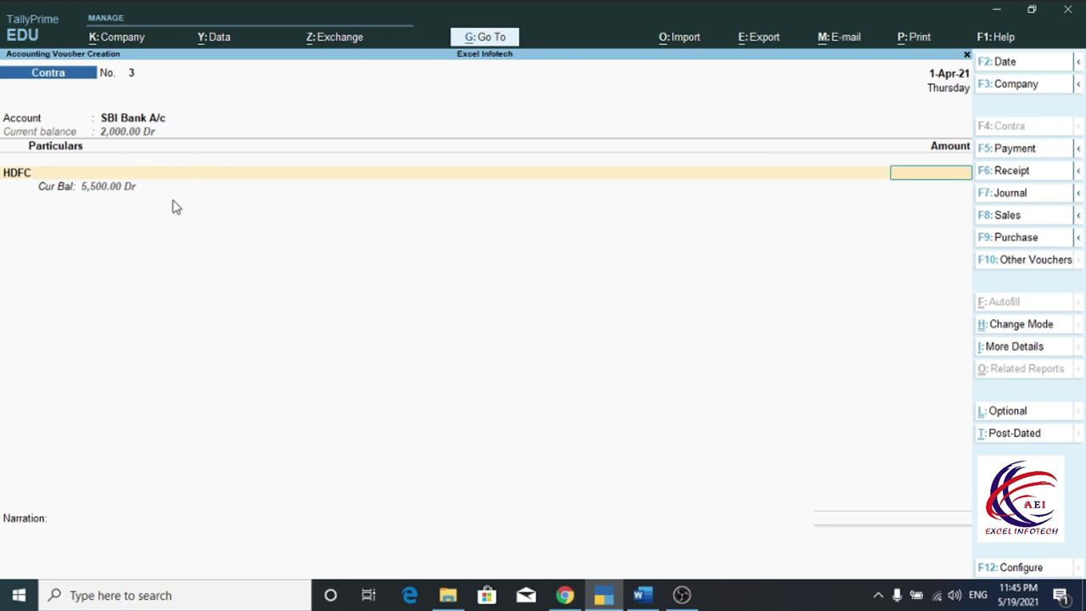
{"action": "key", "text": "alt+Tab"}
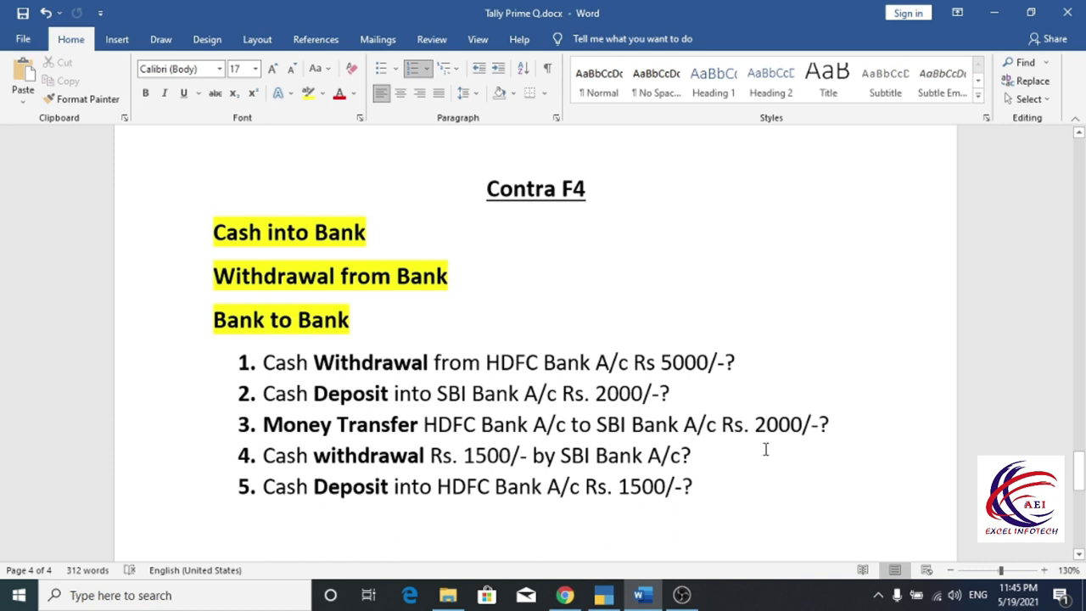
{"action": "double_click", "coordinate": [770, 424]}
{"action": "key", "text": "alt+Tab"}
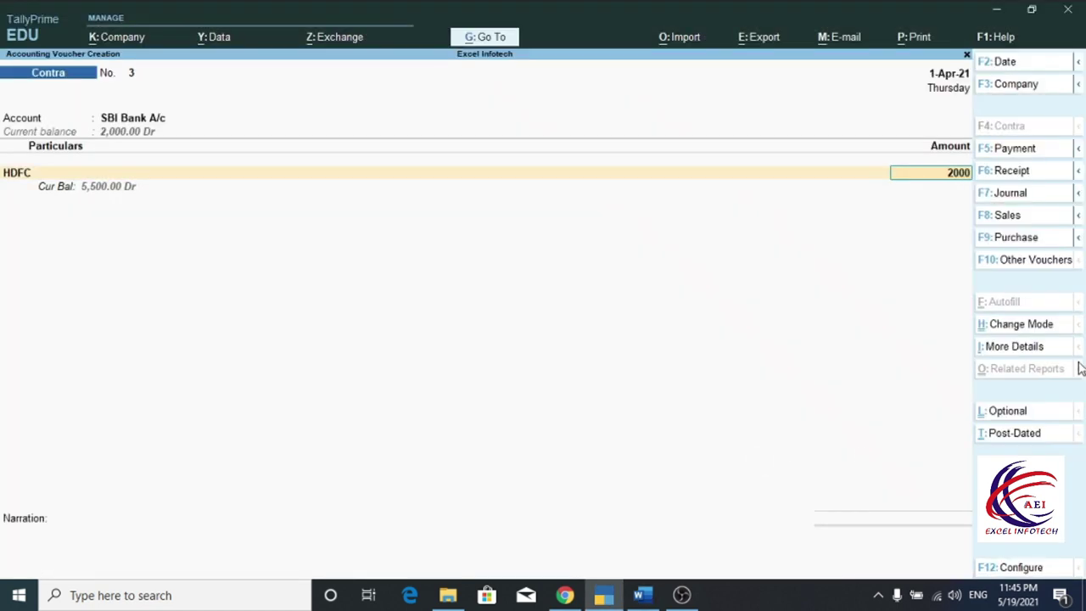
{"action": "key", "text": "Return"}
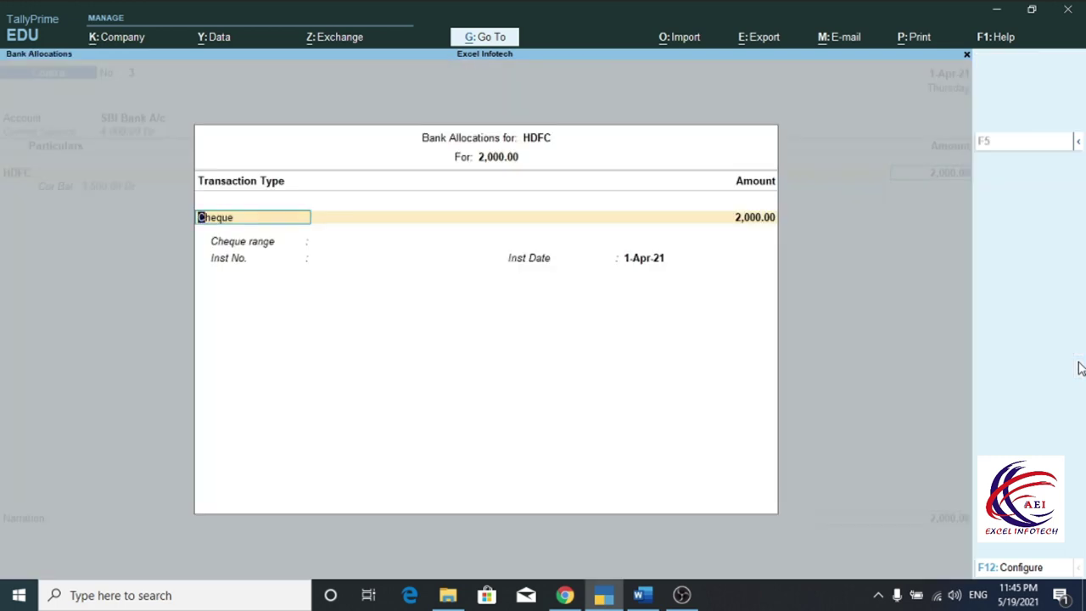
{"action": "key", "text": "Return"}
{"action": "key", "text": "Return"}
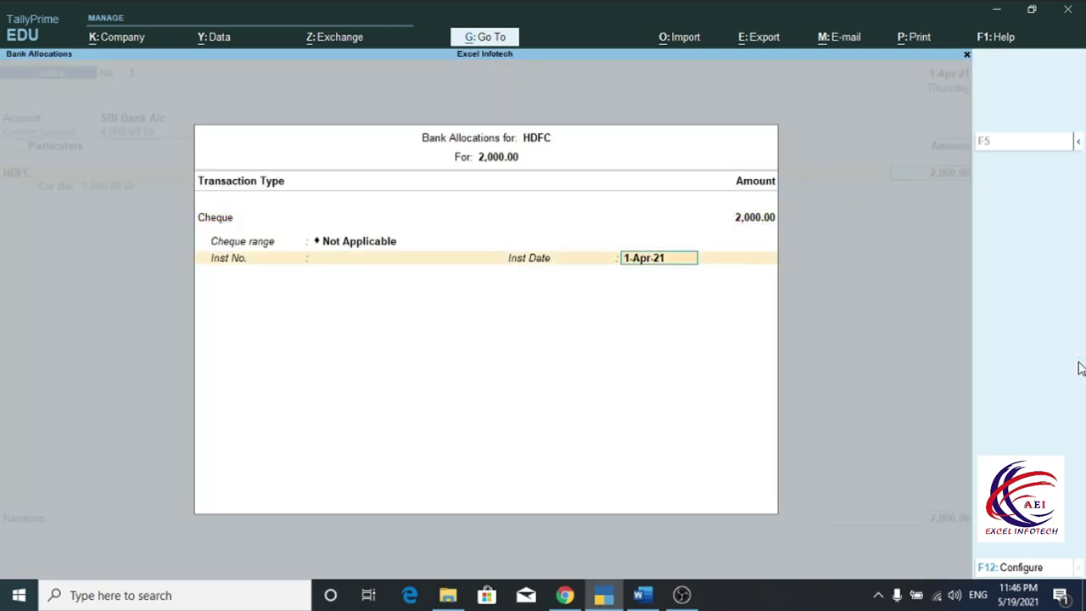
{"action": "key", "text": "Return"}
{"action": "key", "text": "Return"}
{"action": "key", "text": "Return"}
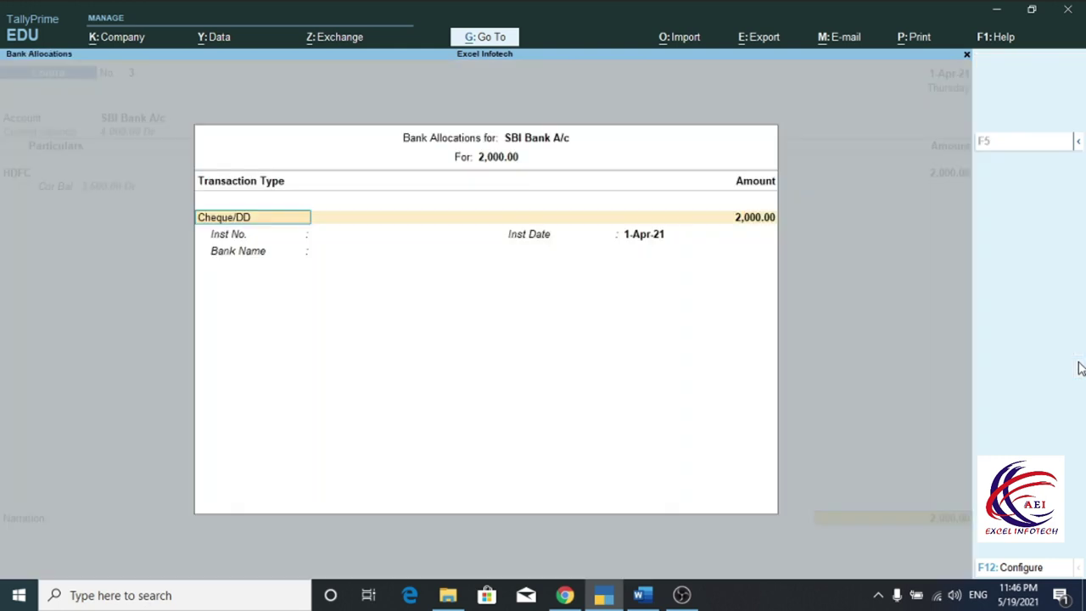
{"action": "key", "text": "Return"}
{"action": "key", "text": "Return"}
{"action": "key", "text": "Return"}
{"action": "key", "text": "Return"}
{"action": "key", "text": "Return"}
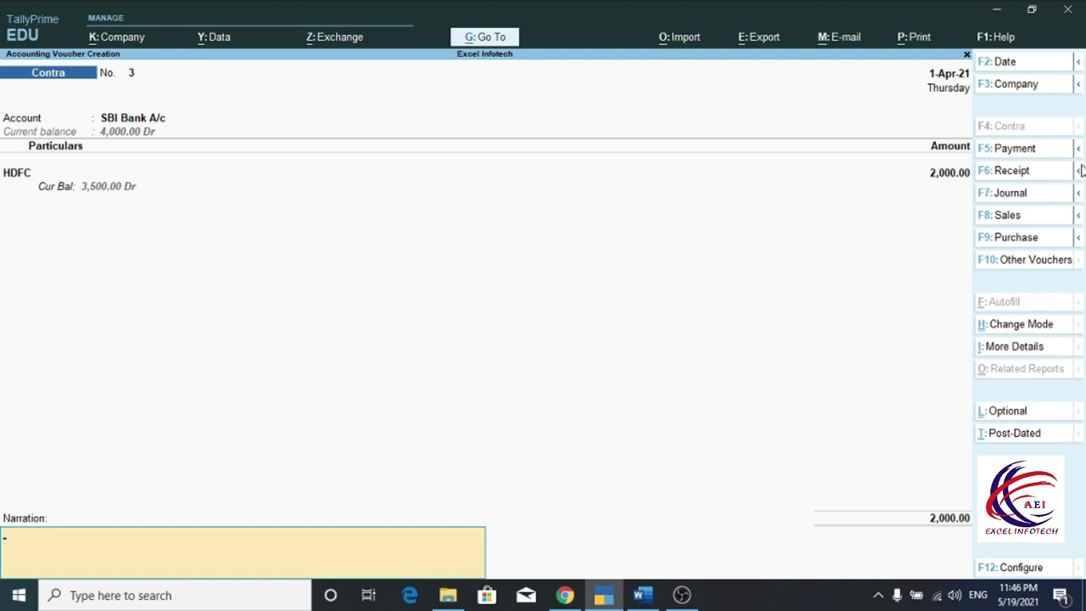
{"action": "key", "text": "Return"}
{"action": "key", "text": "Return"}
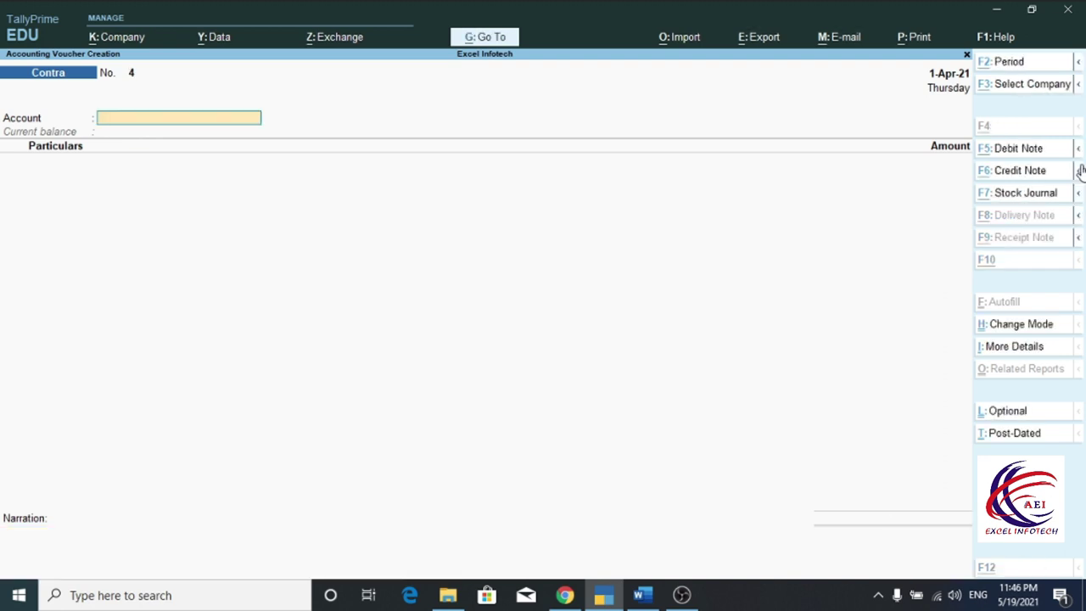
{"action": "key", "text": "alt+Tab"}
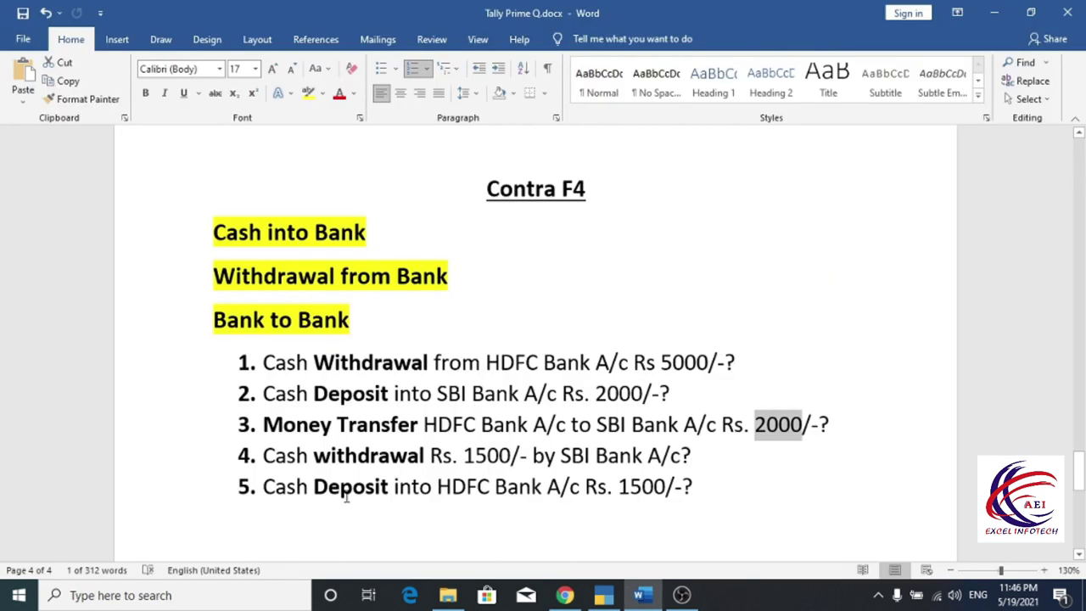
{"action": "left_click_drag", "start_coordinate": [276, 455], "coordinate": [664, 468]}
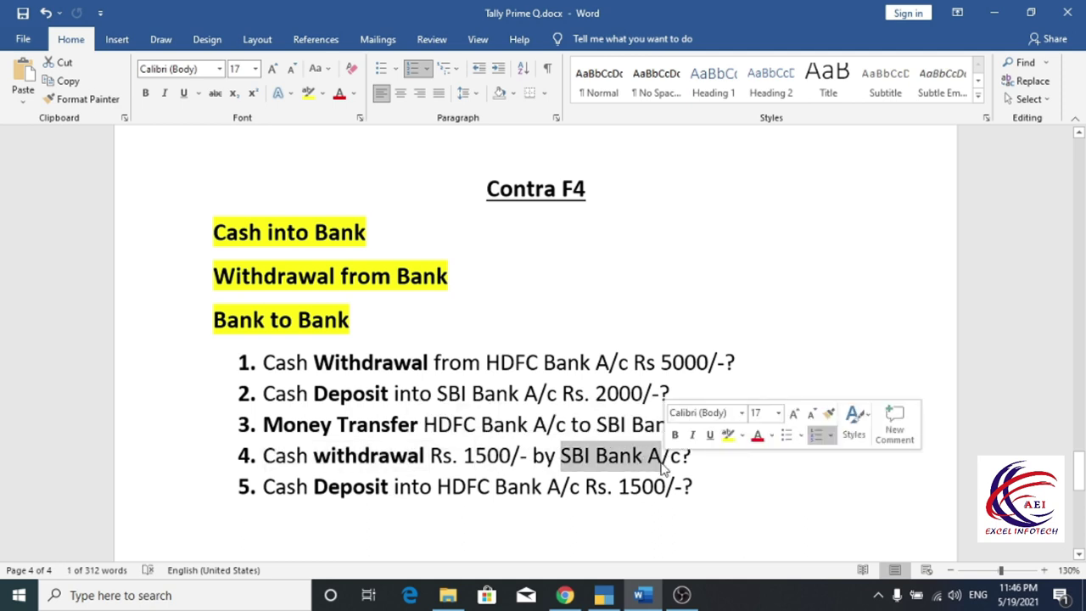
{"action": "left_click", "coordinate": [586, 463]}
{"action": "left_click_drag", "start_coordinate": [331, 458], "coordinate": [511, 458]}
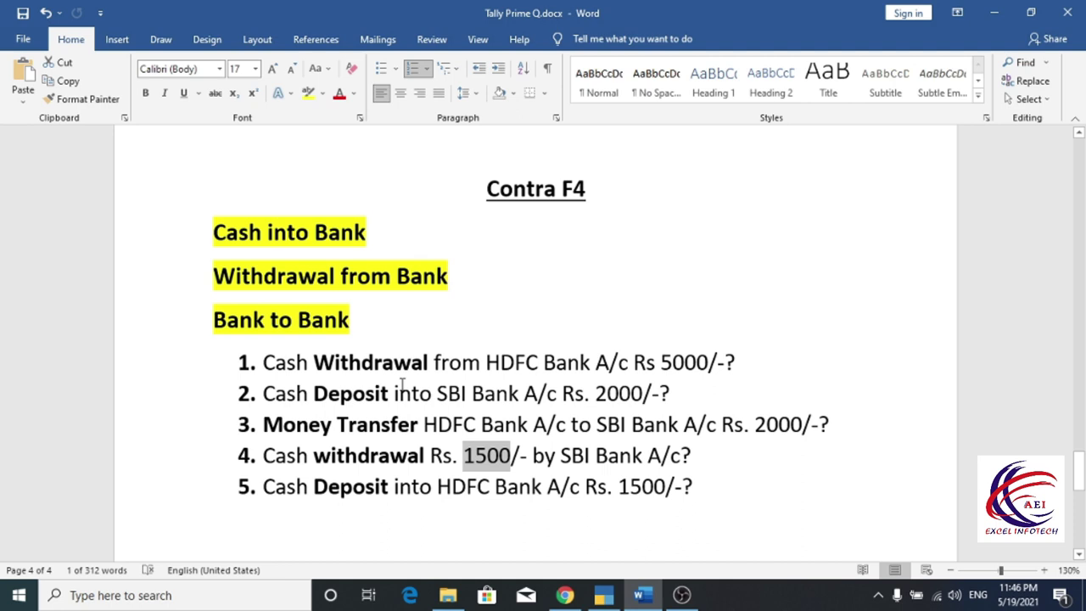
{"action": "left_click_drag", "start_coordinate": [306, 364], "coordinate": [708, 363]}
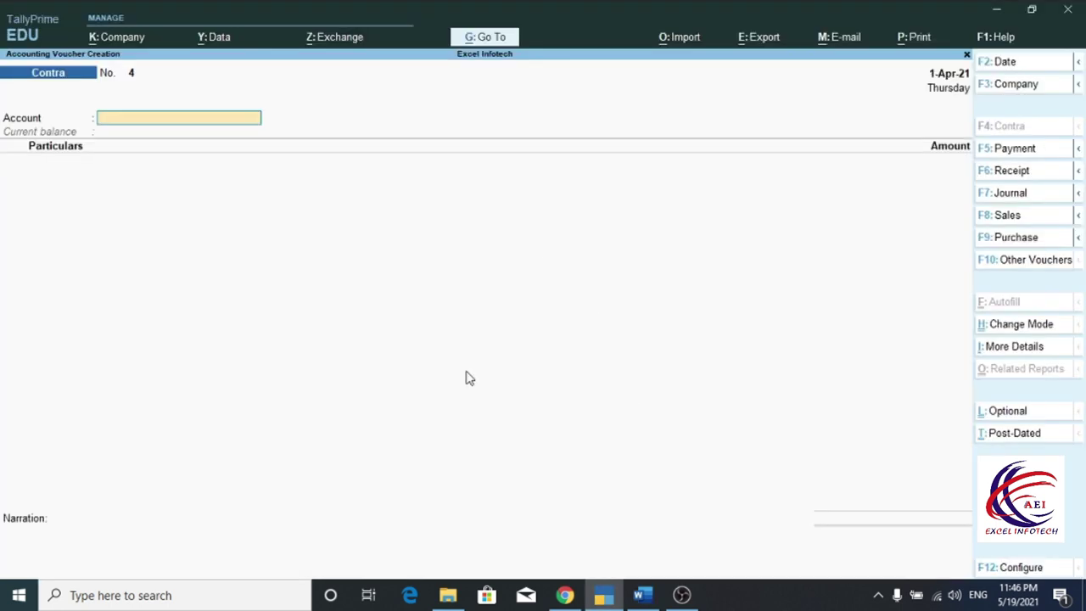
{"action": "left_click", "coordinate": [603, 594]}
Switch Contra voucher 4 to Double Entry, recheck question 4's 1500 amount, and credit SBI Bank A/c
{"action": "left_click", "coordinate": [1017, 324]}
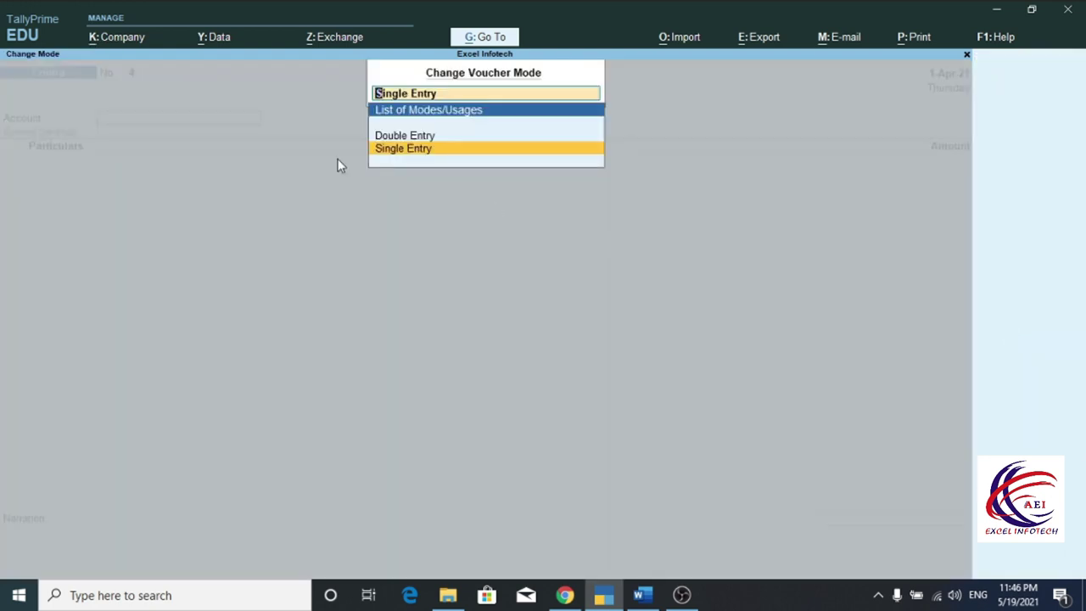
{"action": "left_click", "coordinate": [399, 137]}
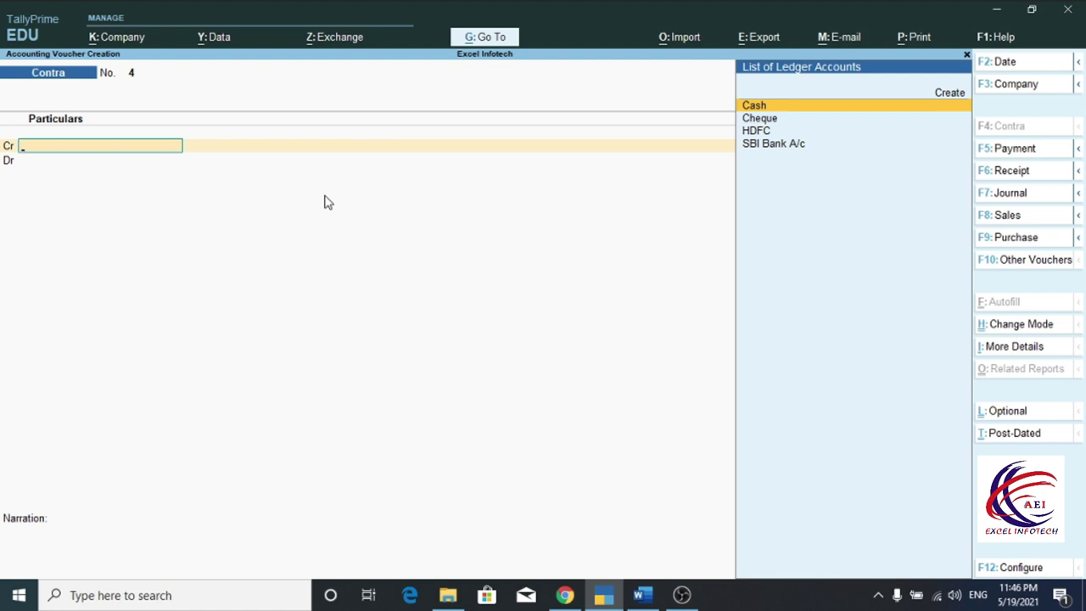
{"action": "key", "text": "alt+Tab"}
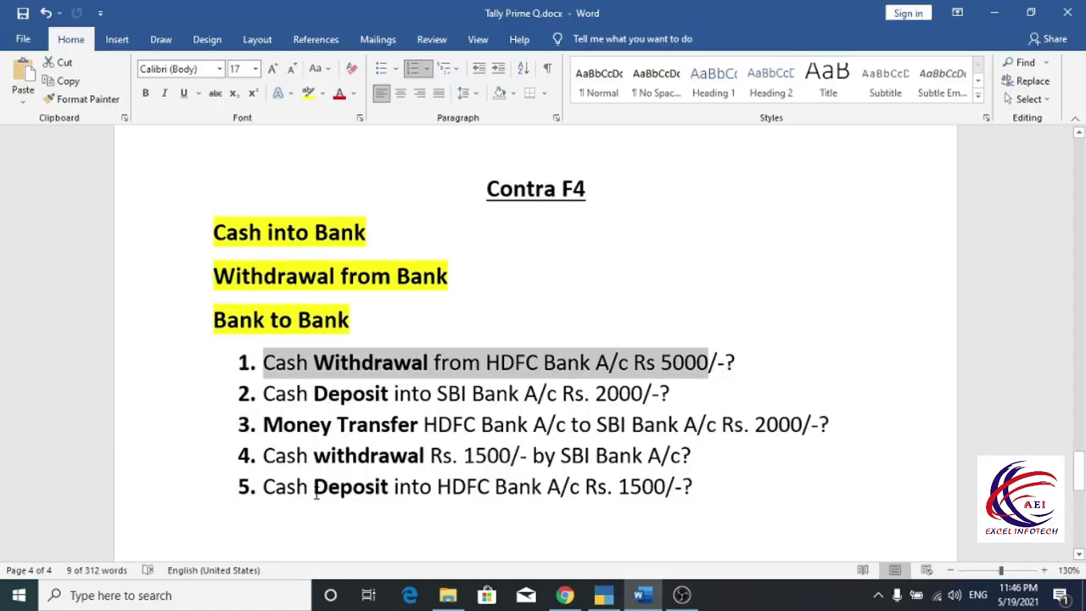
{"action": "left_click_drag", "start_coordinate": [263, 458], "coordinate": [660, 458]}
{"action": "left_click", "coordinate": [436, 458]}
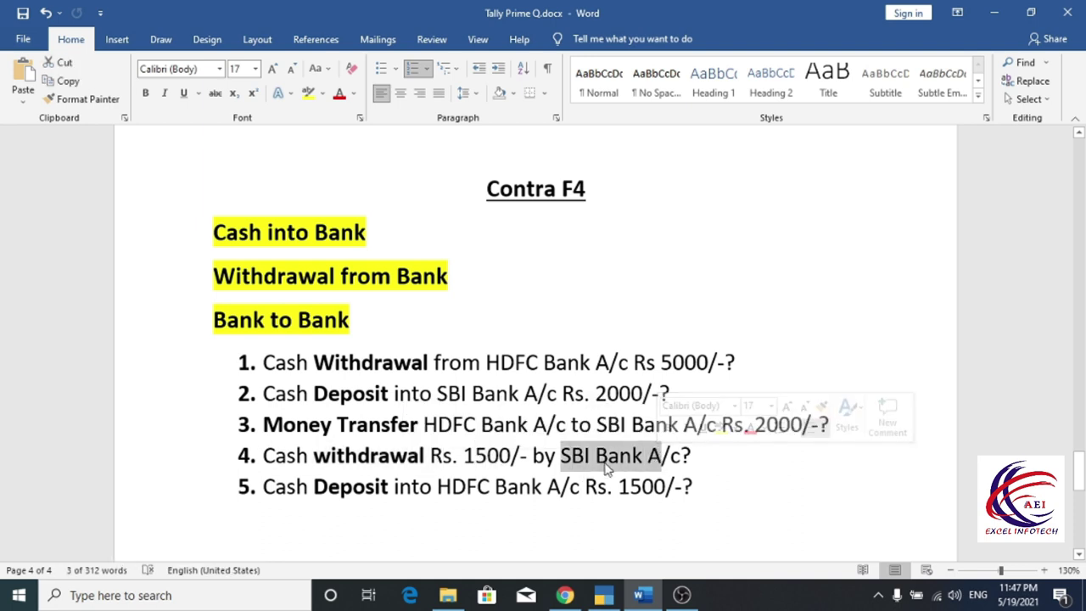
{"action": "double_click", "coordinate": [476, 458]}
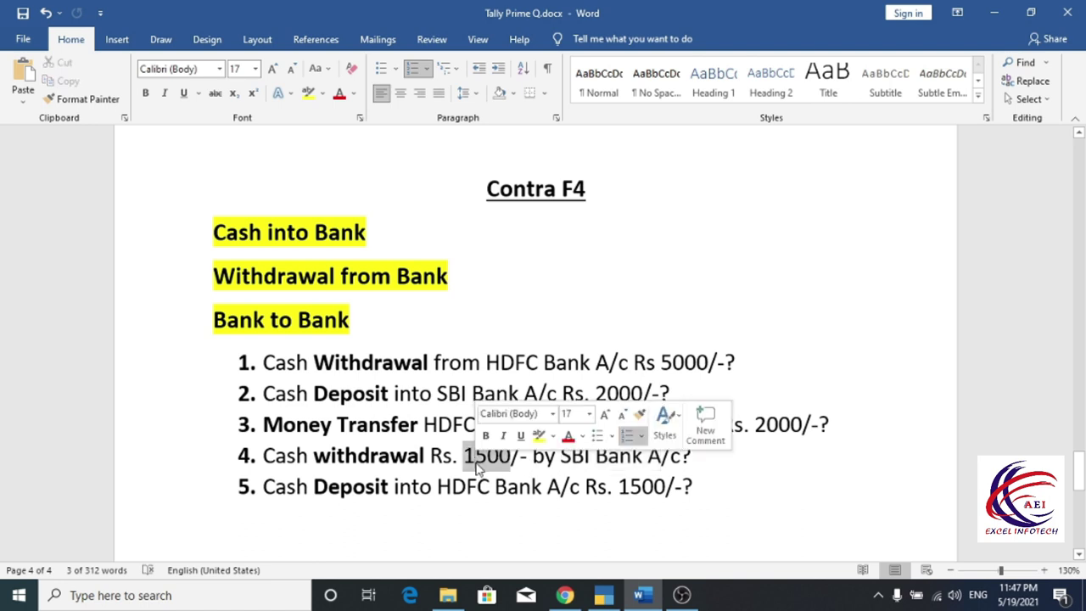
{"action": "key", "text": "alt+Tab"}
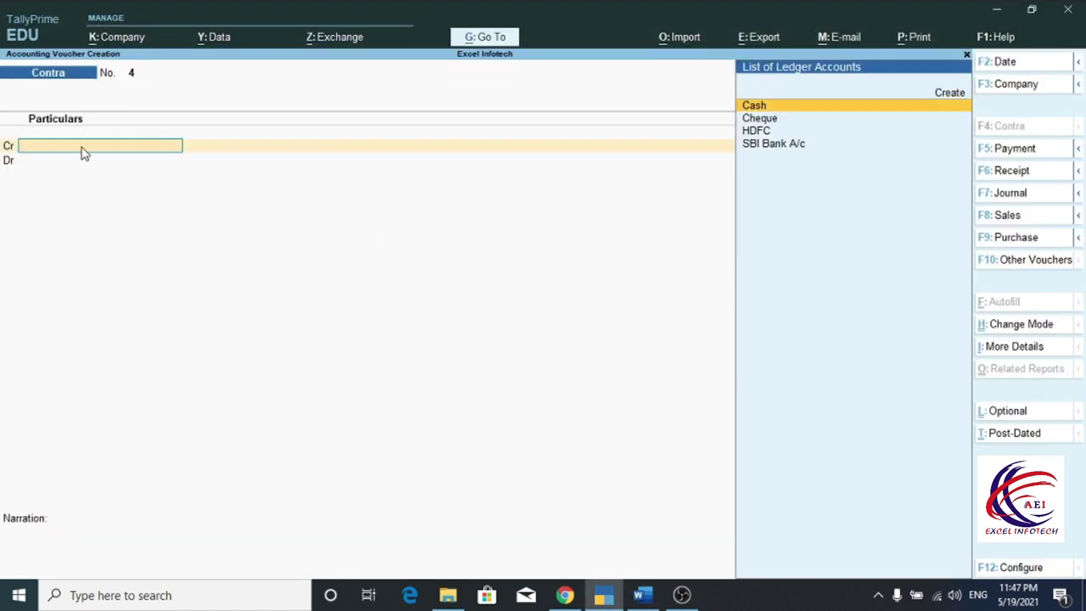
{"action": "left_click", "coordinate": [771, 145]}
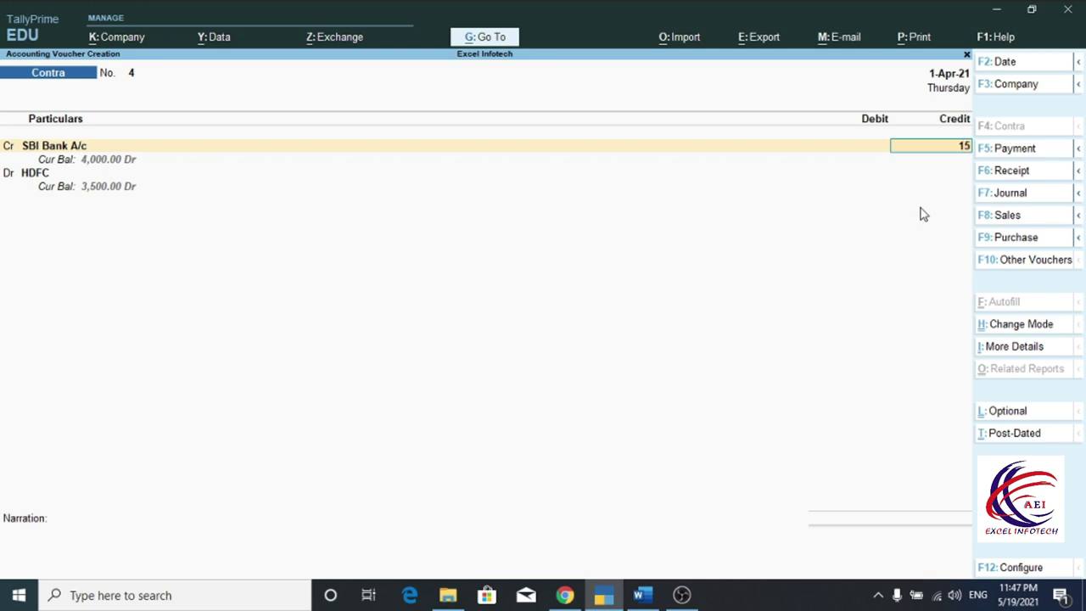
Complete Contra voucher 4 crediting SBI Bank A/c 1,500 and debiting Cash 1,500, then save it
{"action": "key", "text": "Return"}
{"action": "key", "text": "Return"}
{"action": "key", "text": "Return"}
{"action": "key", "text": "Return"}
{"action": "key", "text": "Return"}
{"action": "key", "text": "Return"}
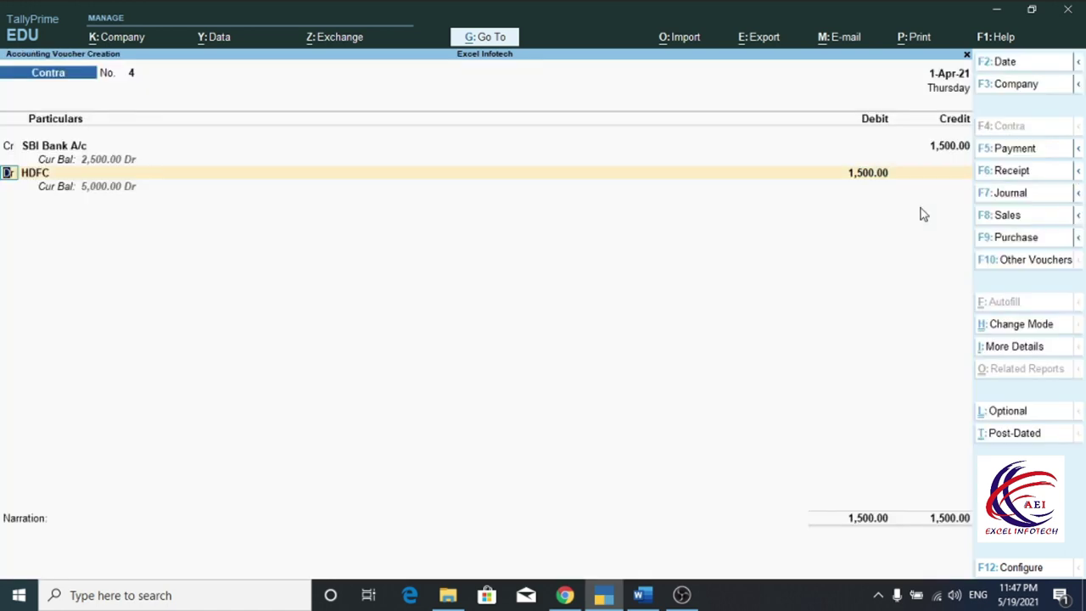
{"action": "key", "text": "Return"}
{"action": "type", "text": "C"}
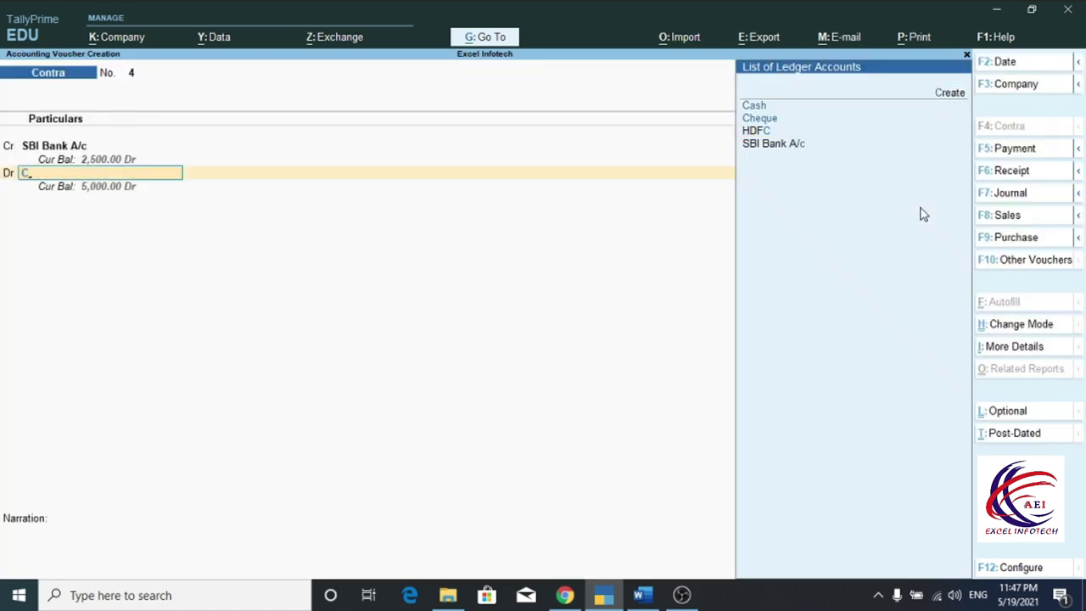
{"action": "key", "text": "Return"}
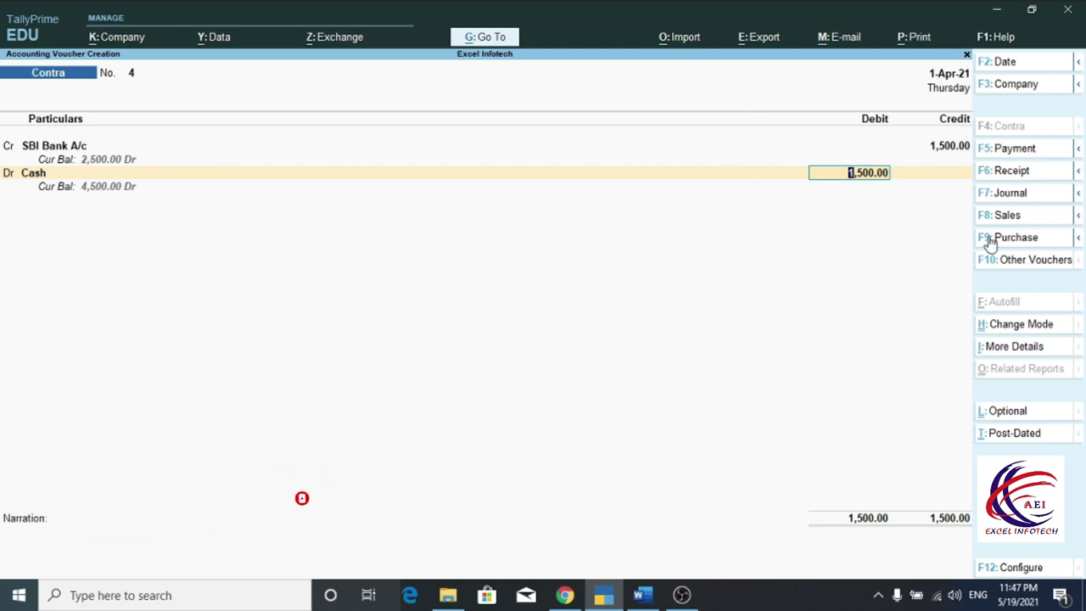
{"action": "key", "text": "Return"}
{"action": "key", "text": "Return"}
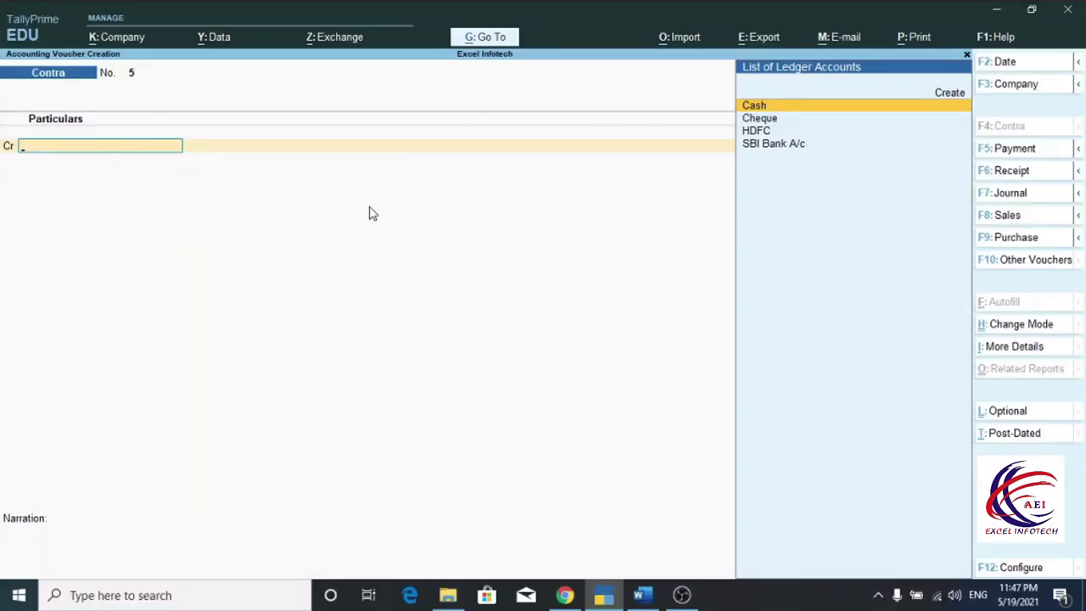
{"action": "key", "text": "alt+Tab"}
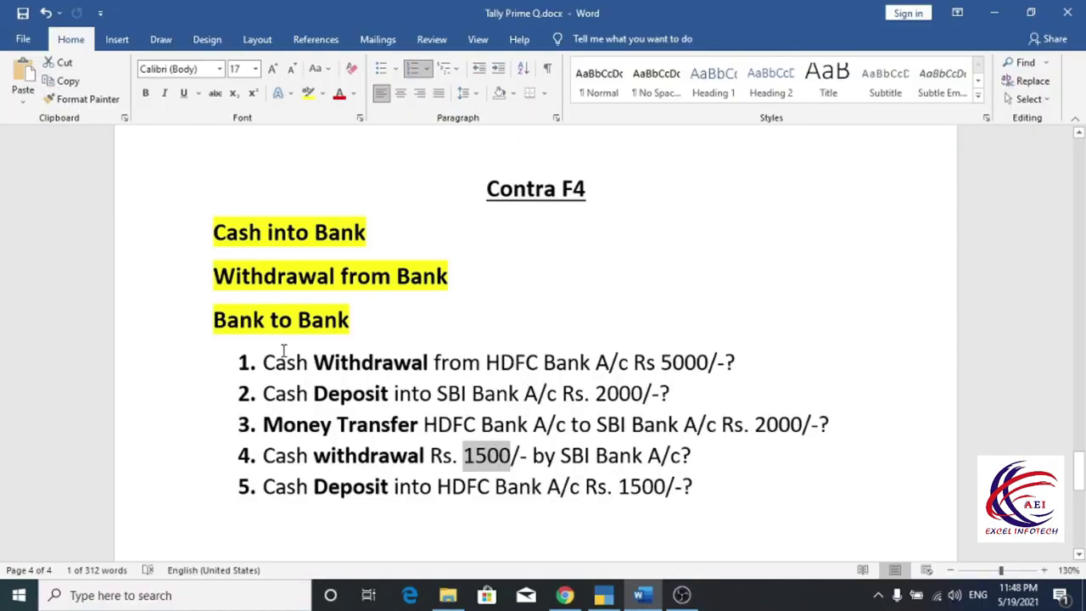
{"action": "left_click_drag", "start_coordinate": [297, 488], "coordinate": [511, 495]}
{"action": "left_click", "coordinate": [306, 496]}
{"action": "left_click", "coordinate": [641, 490]}
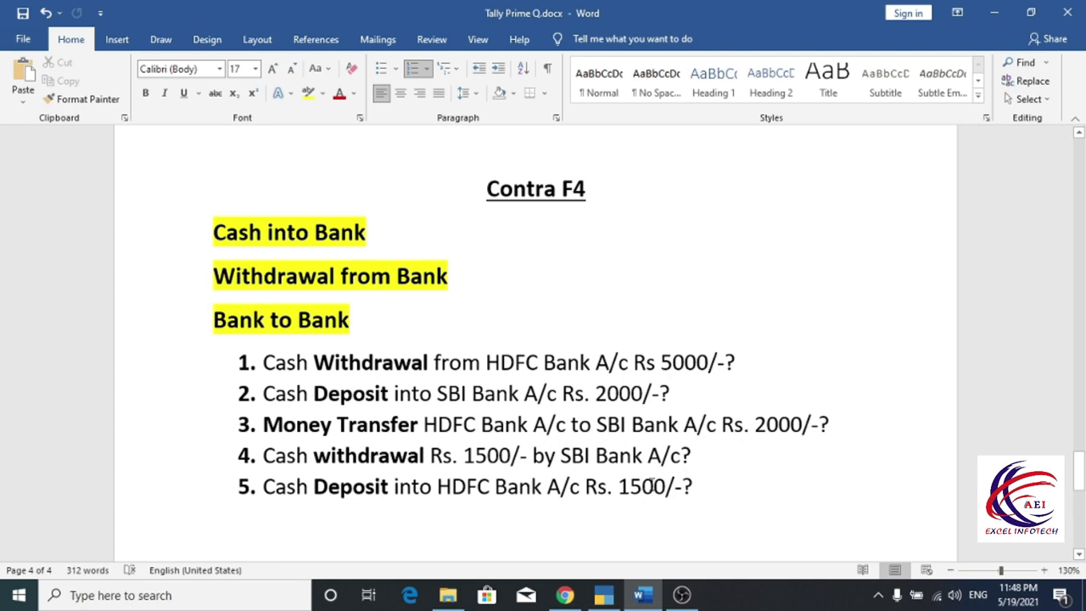
{"action": "left_click", "coordinate": [603, 595]}
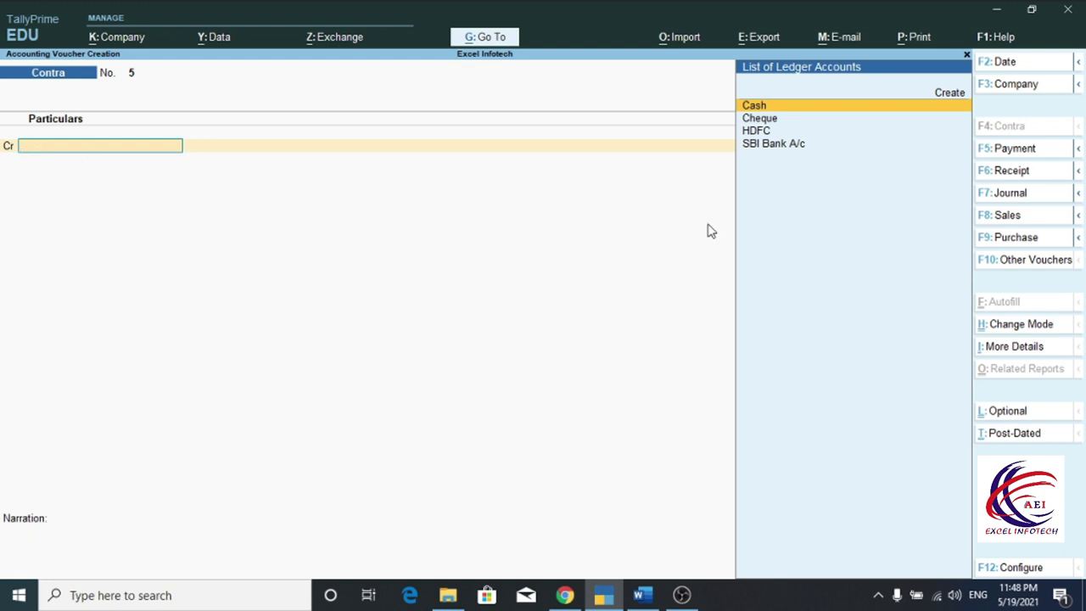
Credit Cash 1,500 and debit HDFC 1,500 on the new Contra voucher
{"action": "left_click", "coordinate": [759, 108]}
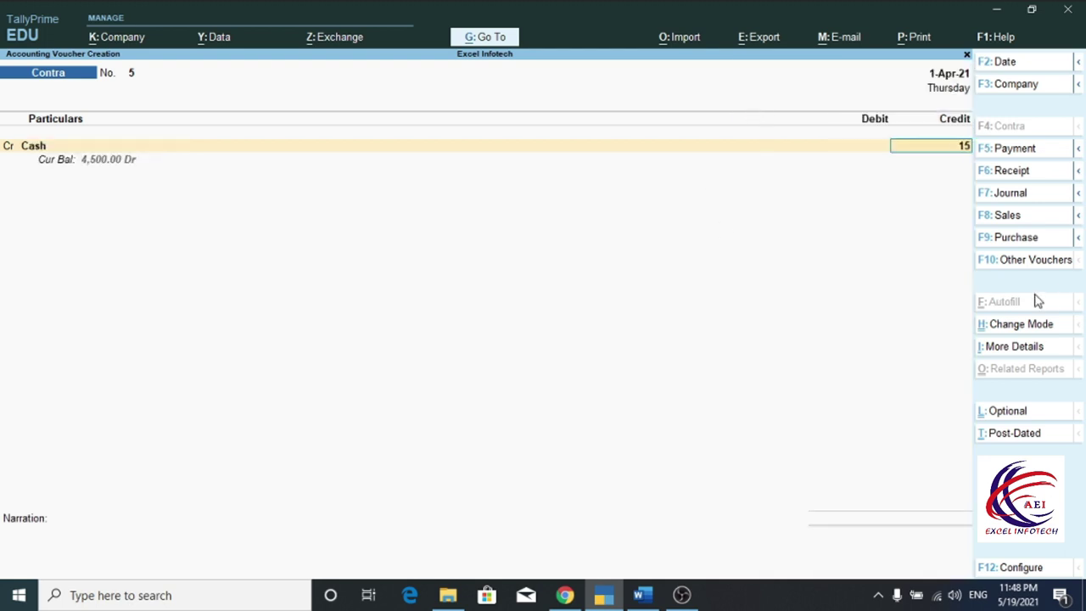
{"action": "key", "text": "Return"}
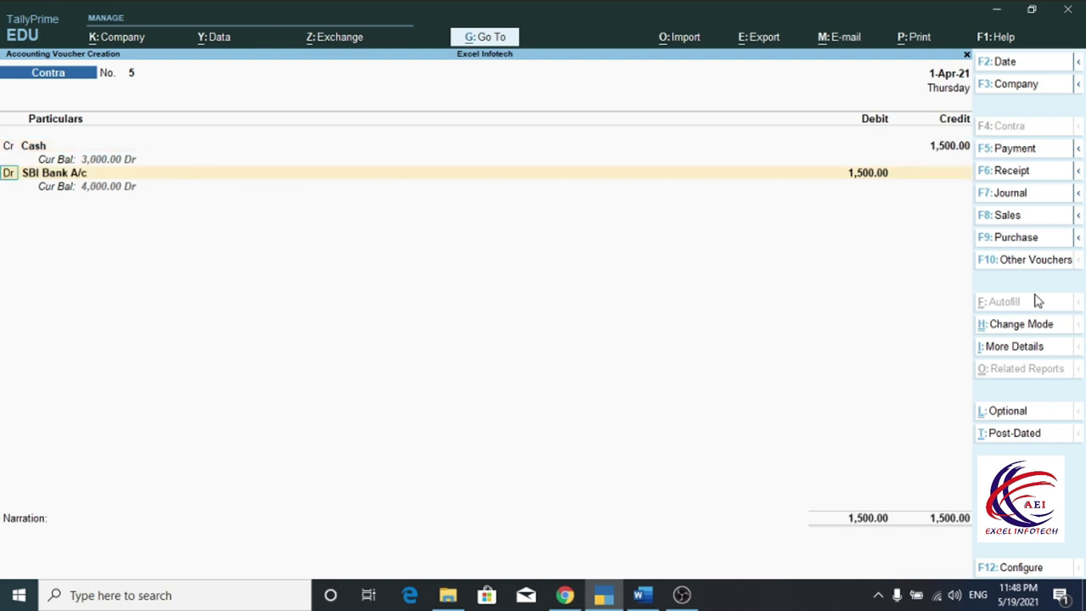
{"action": "key", "text": "Return"}
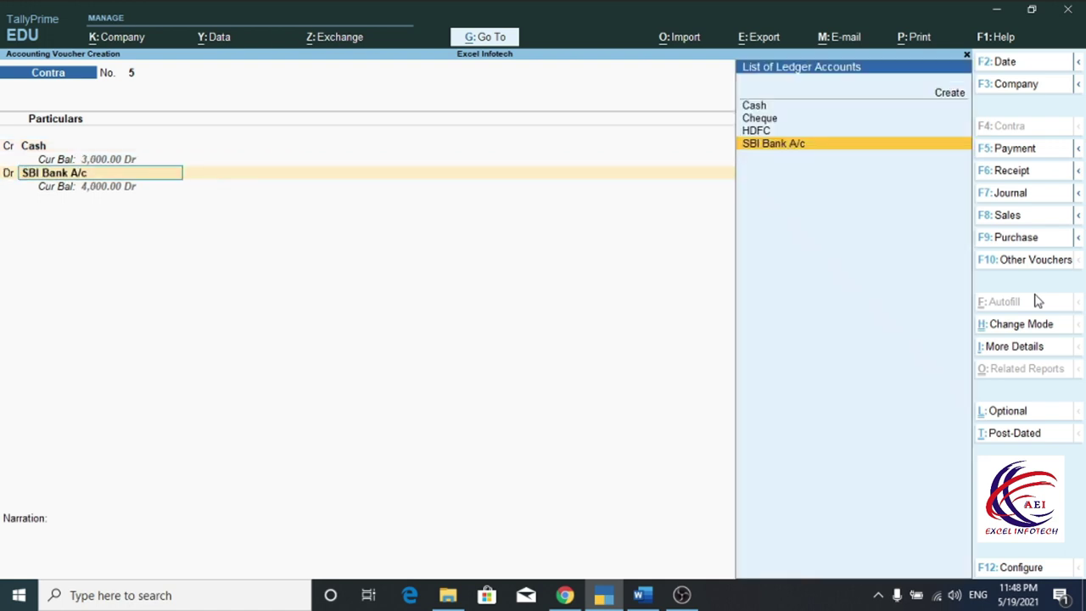
{"action": "type", "text": "H"}
{"action": "key", "text": "Return"}
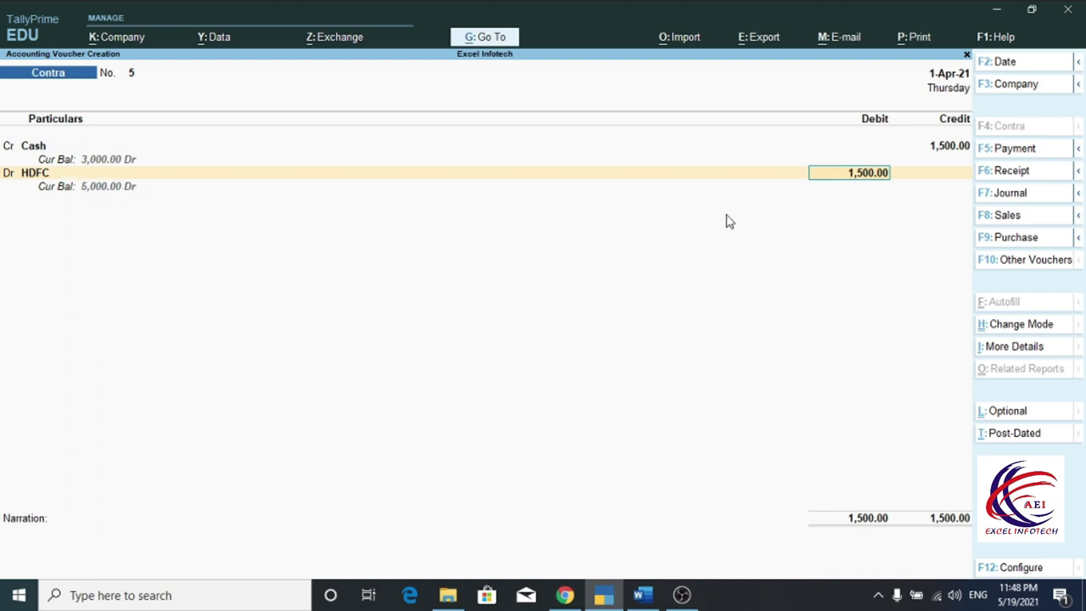
{"action": "key", "text": "Return"}
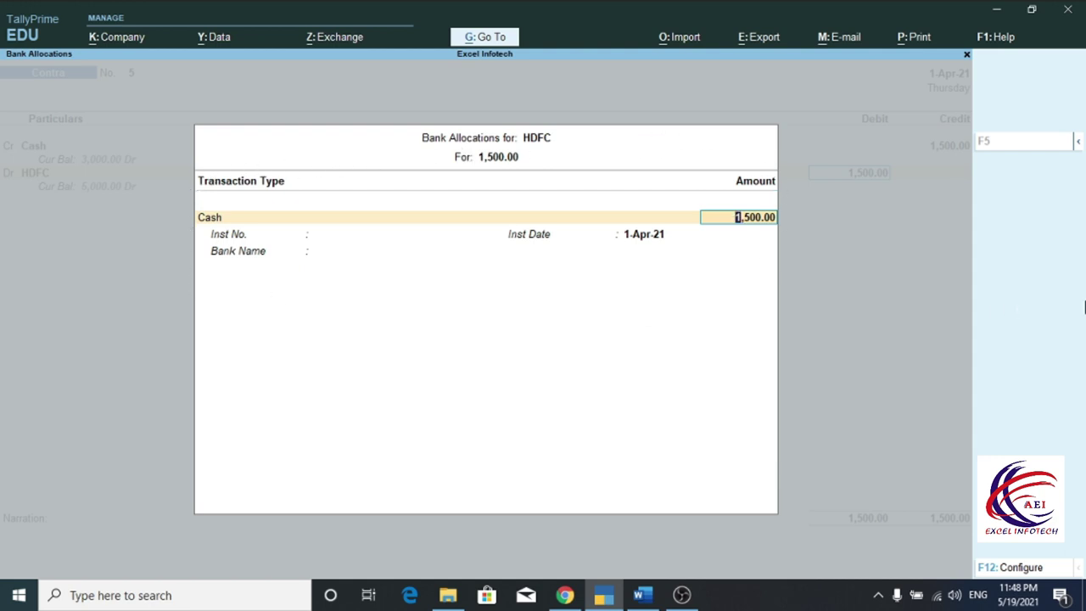
Fill HDFC's bank allocation with three 500 notes and bank name HDFC, then accept the voucher
{"action": "key", "text": "Return"}
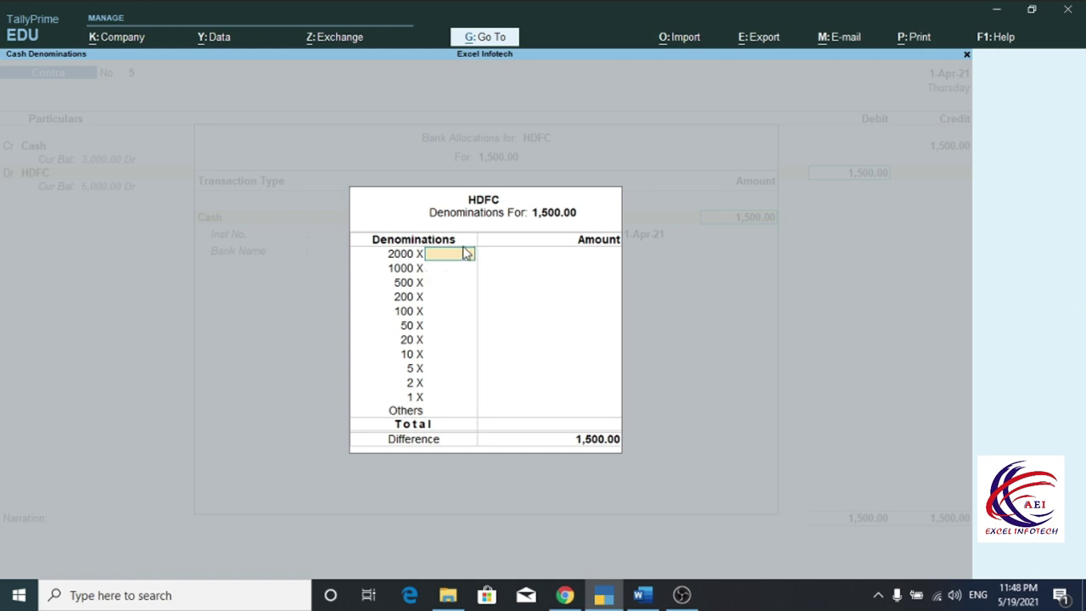
{"action": "left_click", "coordinate": [436, 286]}
{"action": "type", "text": "3"}
{"action": "key", "text": "Return"}
{"action": "key", "text": "Return"}
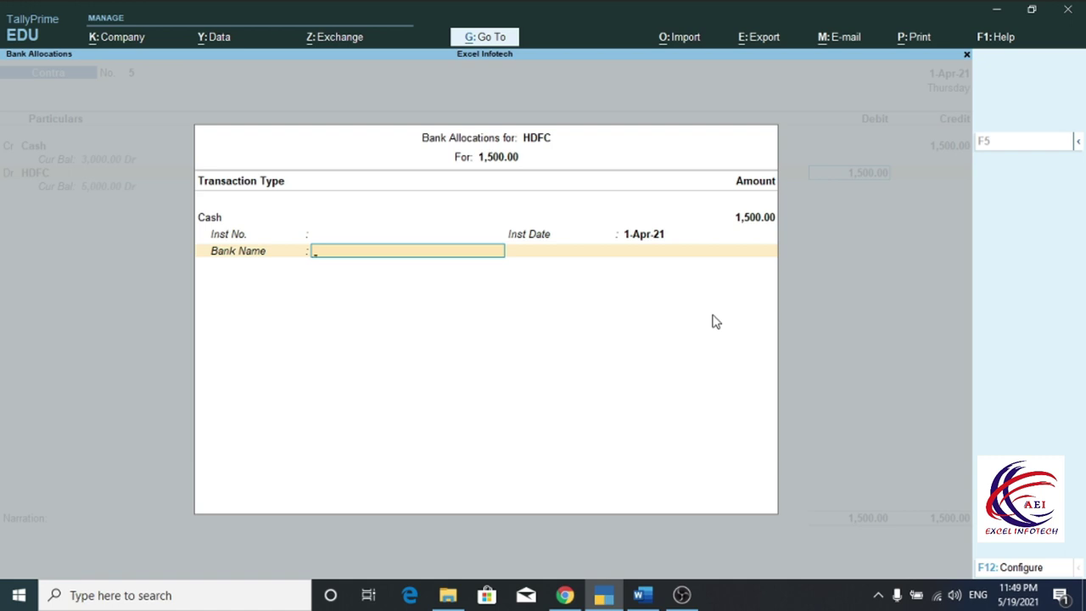
{"action": "left_click", "coordinate": [386, 256]}
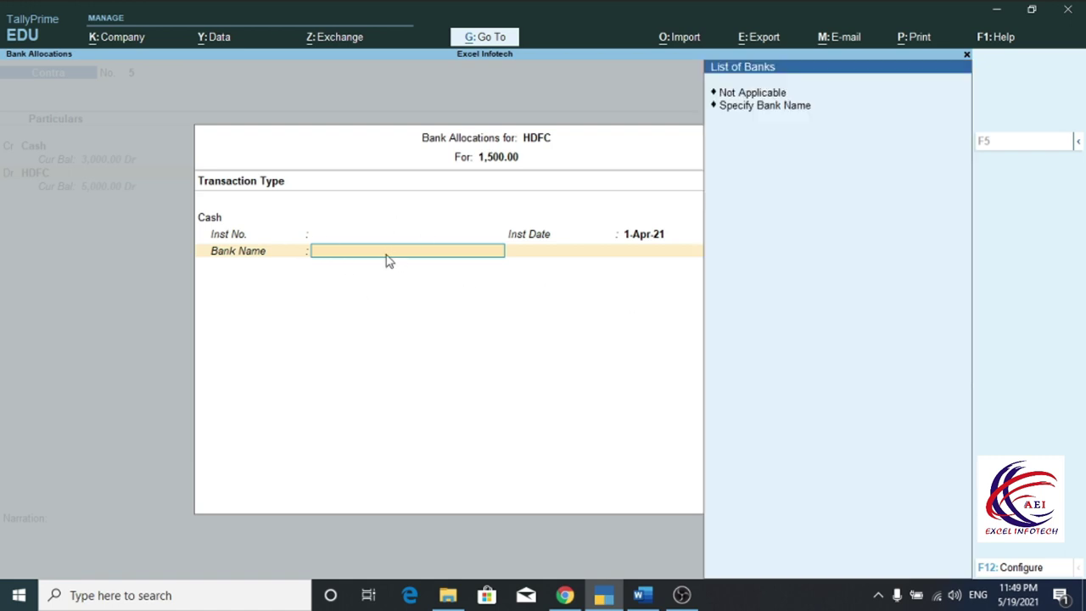
{"action": "left_click", "coordinate": [738, 108]}
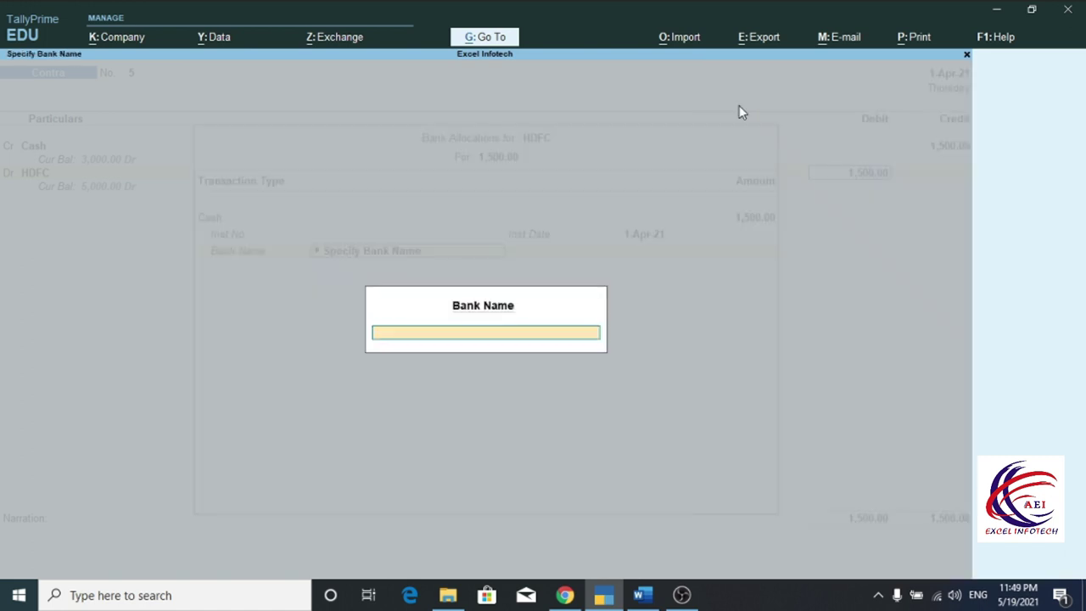
{"action": "type", "text": "HDFC"}
{"action": "key", "text": "Return"}
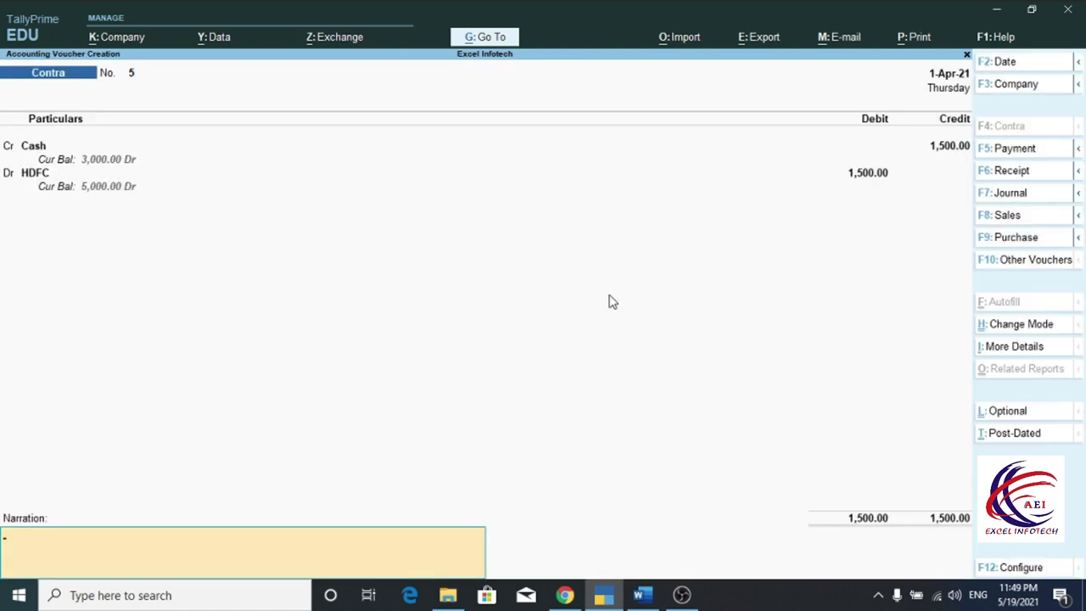
{"action": "key", "text": "Return"}
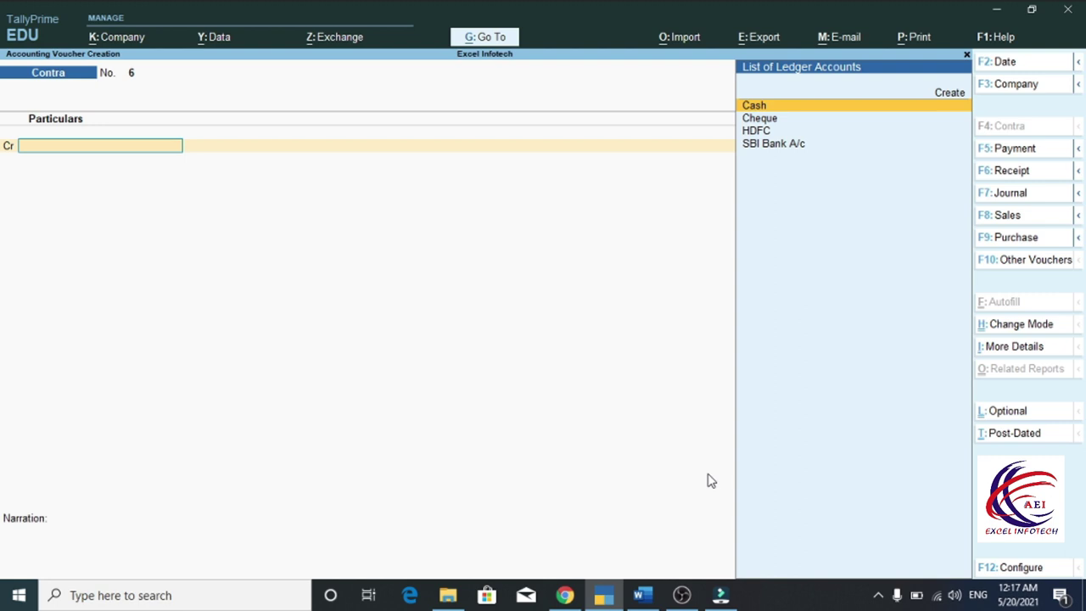
Review the Word Contra F4 headings: Withdrawal from Bank, Bank to Bank and Cash into Bank
{"action": "key", "text": "alt+Tab"}
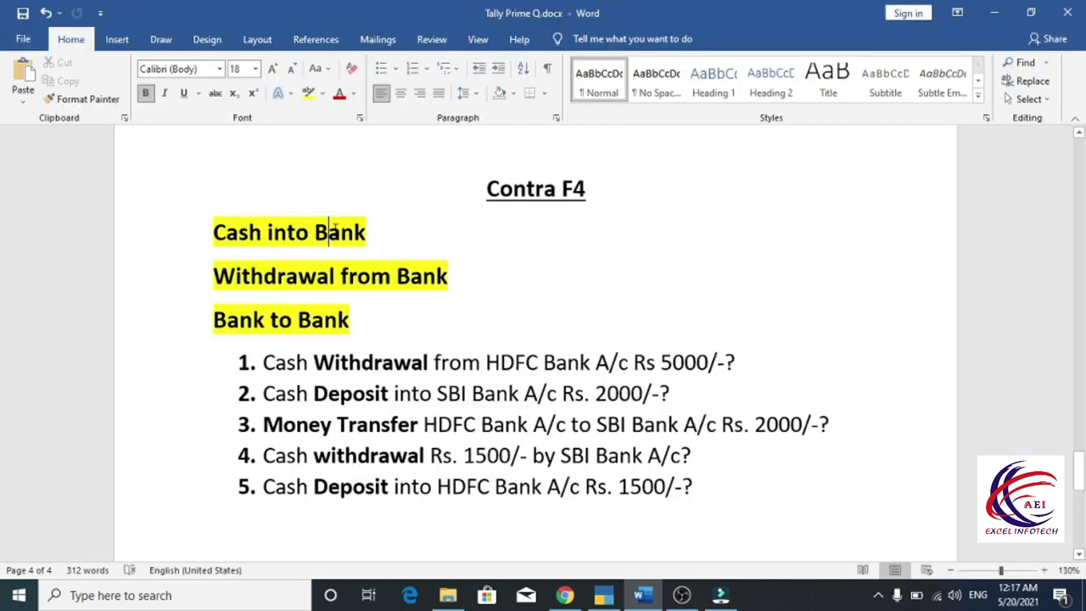
{"action": "left_click", "coordinate": [278, 276]}
{"action": "left_click", "coordinate": [411, 277]}
{"action": "left_click", "coordinate": [327, 338]}
{"action": "left_click", "coordinate": [248, 320]}
{"action": "left_click", "coordinate": [300, 320]}
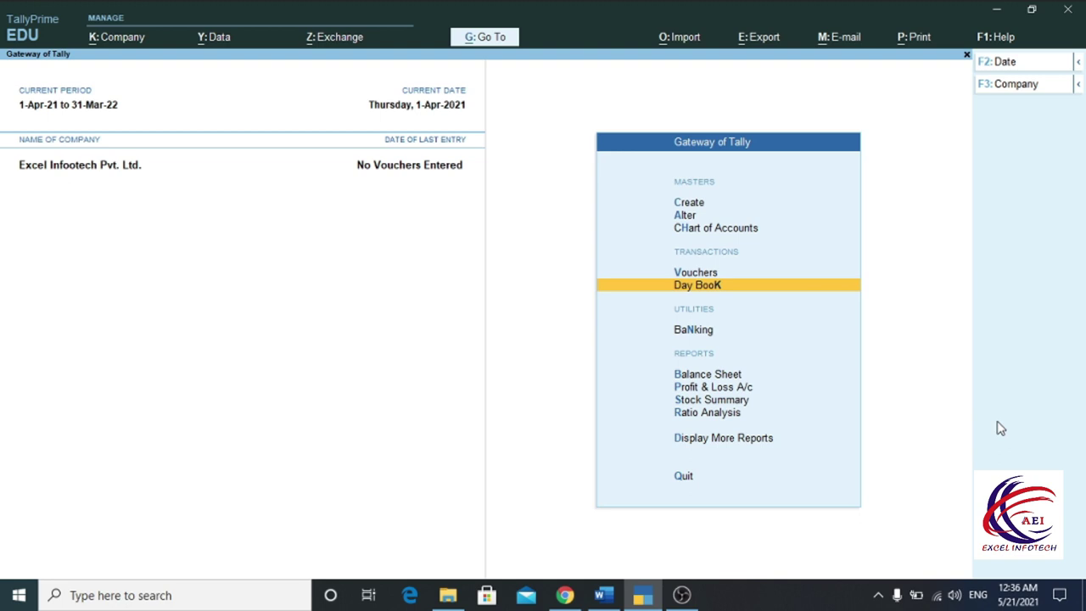
Highlight question 1's details in Word: Furniture, the 30,000 amount and the supplier, then return to Tally
{"action": "key", "text": "alt+Tab"}
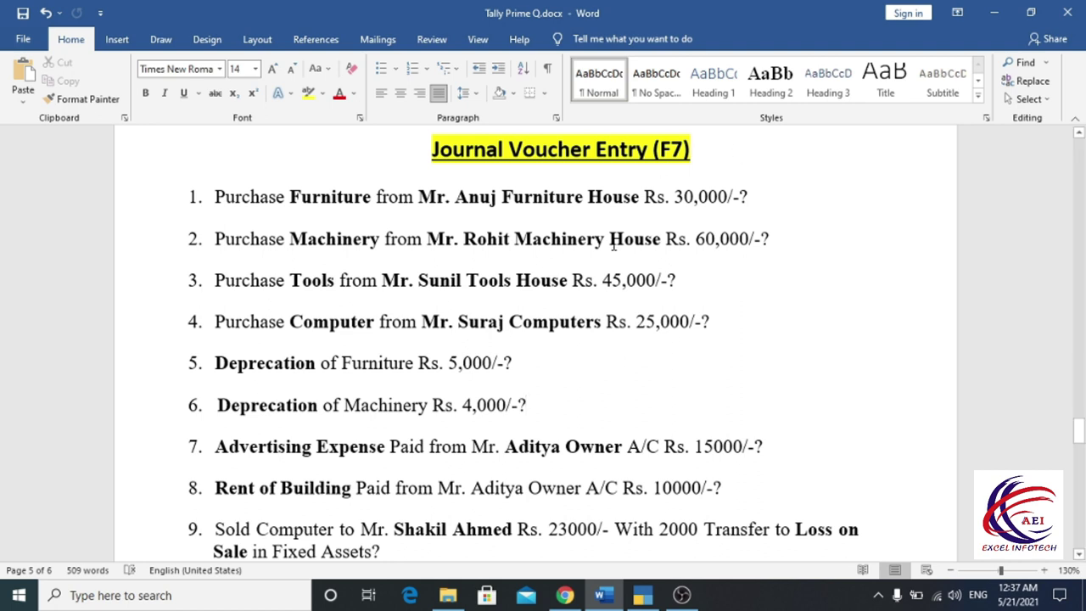
{"action": "left_click_drag", "start_coordinate": [199, 197], "coordinate": [748, 201]}
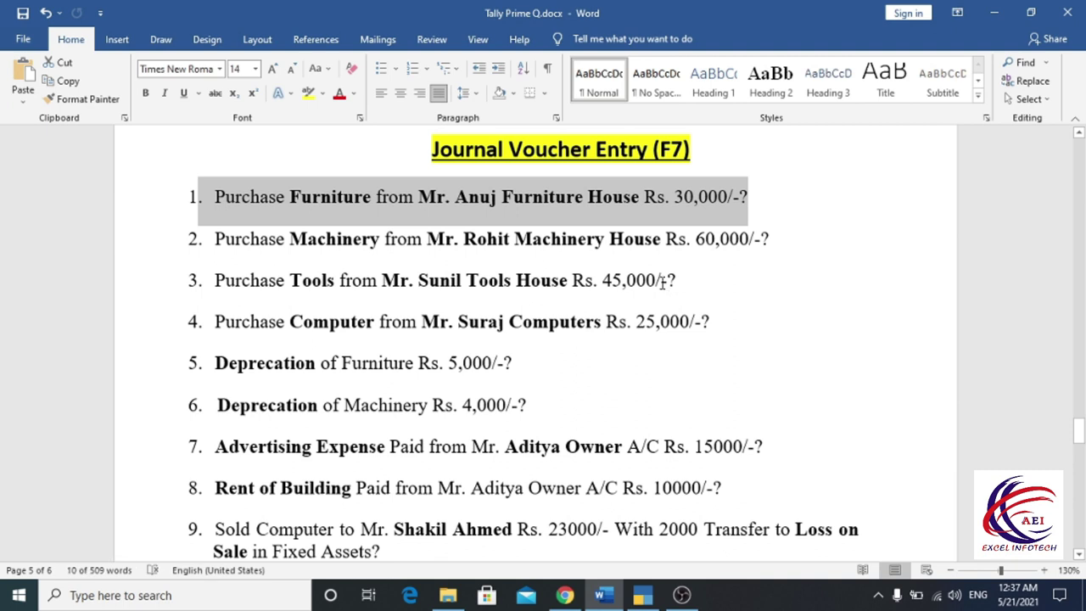
{"action": "double_click", "coordinate": [703, 201]}
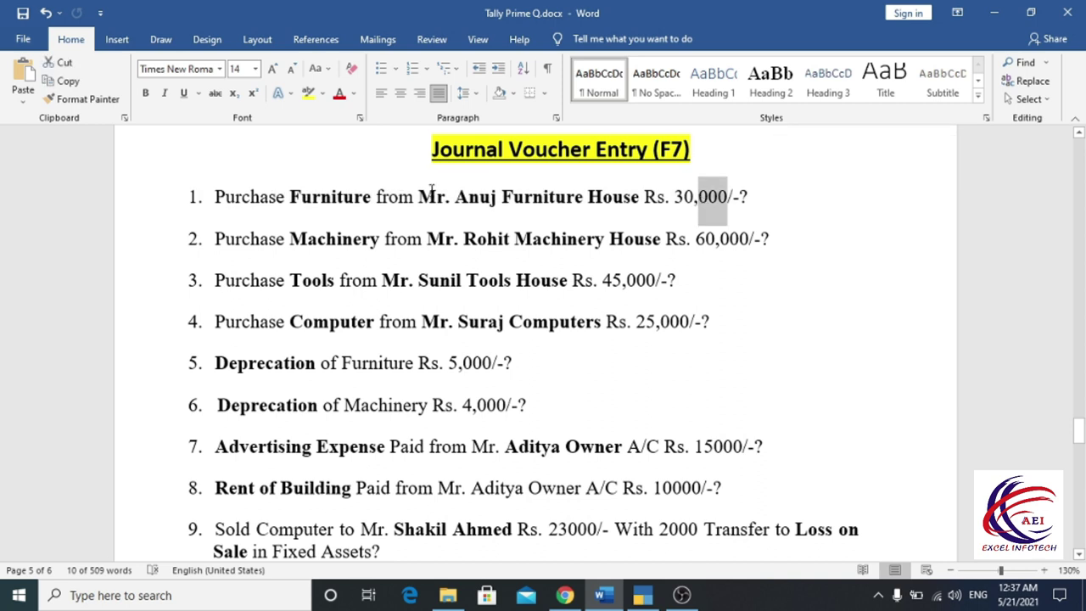
{"action": "double_click", "coordinate": [351, 199]}
{"action": "left_click_drag", "start_coordinate": [458, 196], "coordinate": [616, 204]}
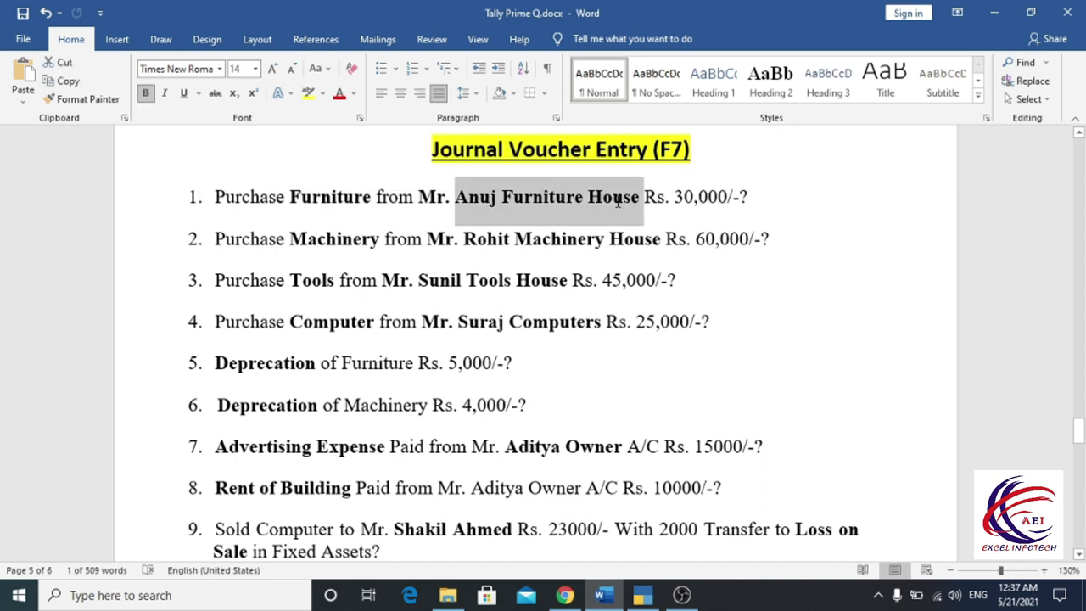
{"action": "double_click", "coordinate": [331, 200]}
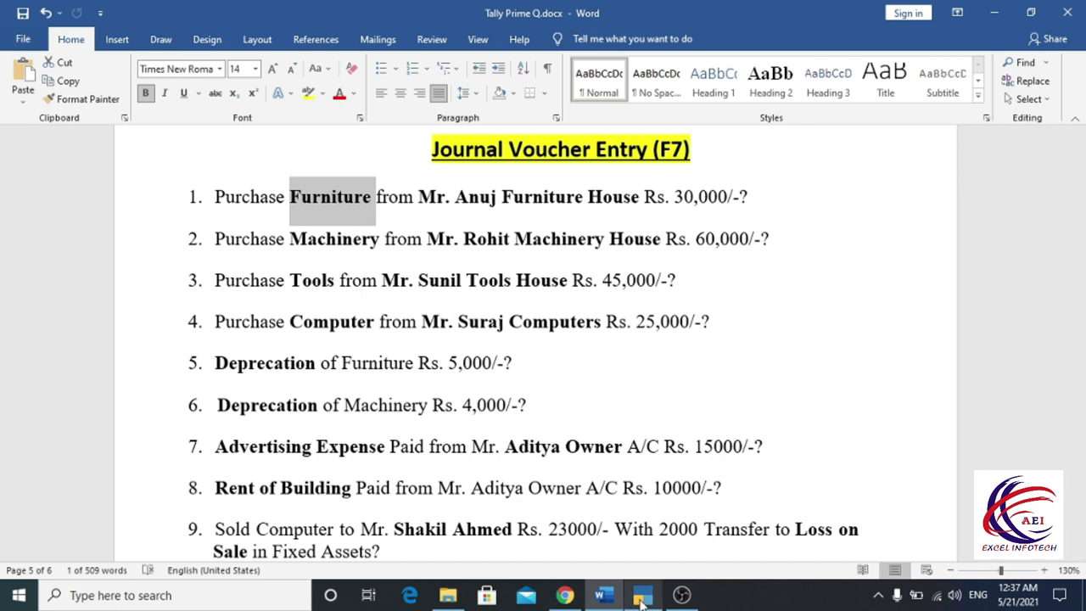
{"action": "left_click", "coordinate": [642, 596]}
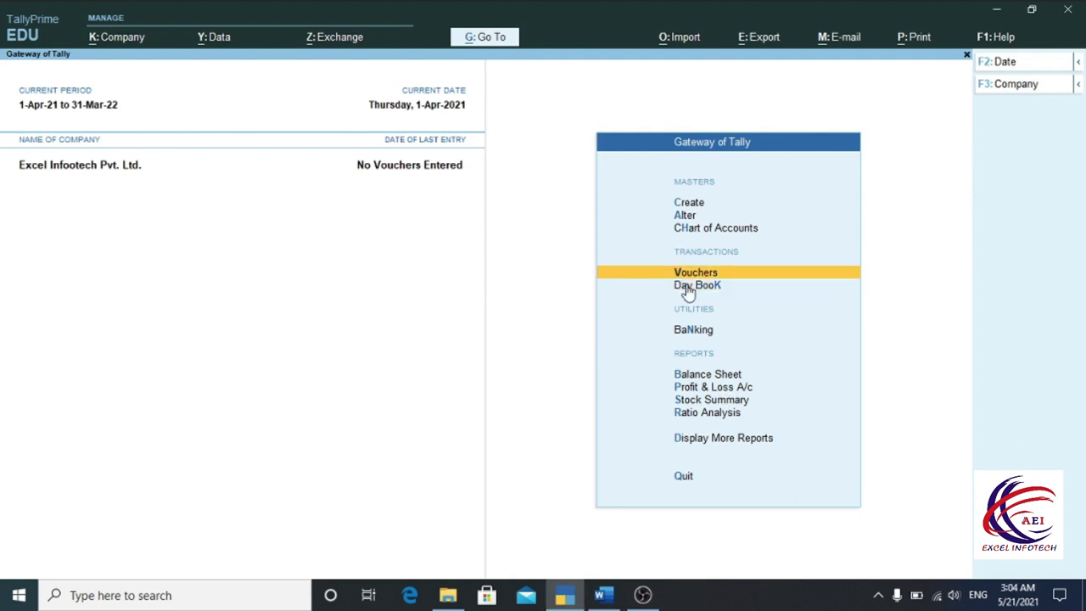
Start a Journal voucher (F7) debiting Furniture 30,000
{"action": "left_click", "coordinate": [688, 273]}
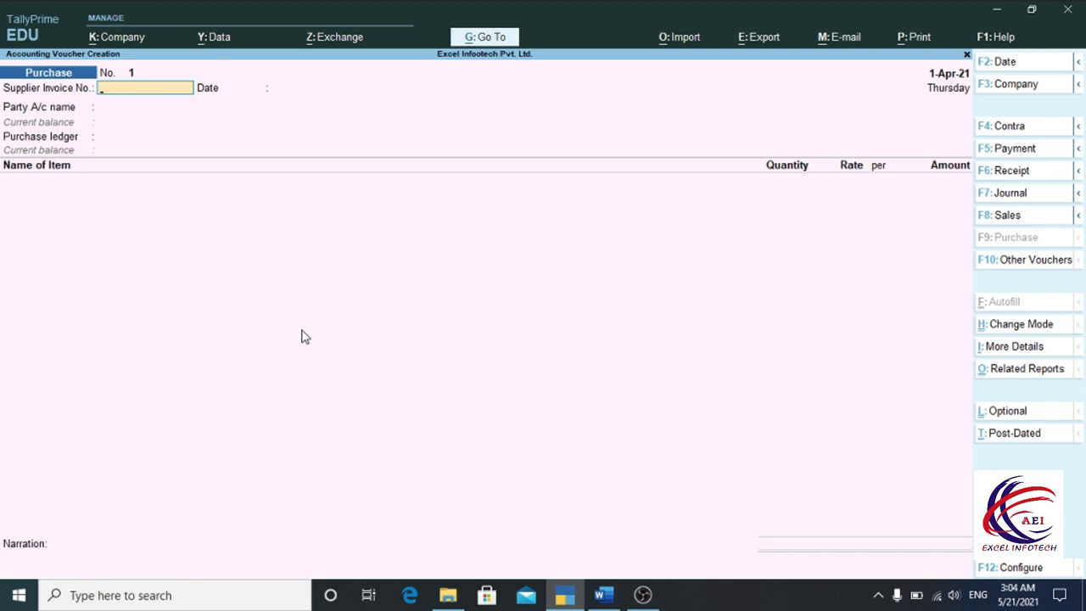
{"action": "key", "text": "F7"}
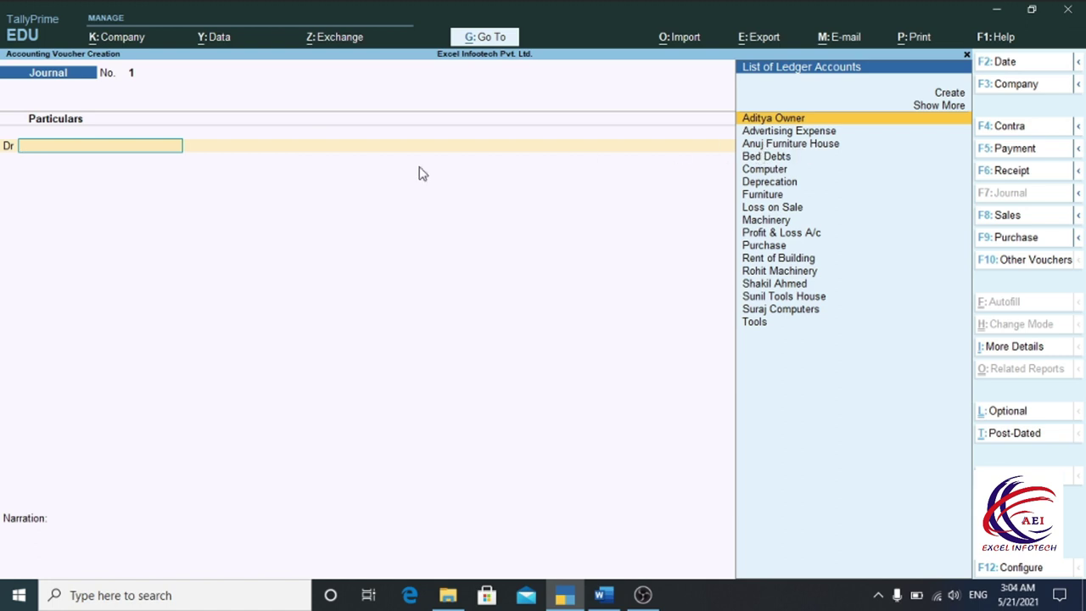
{"action": "type", "text": "f"}
{"action": "key", "text": "Return"}
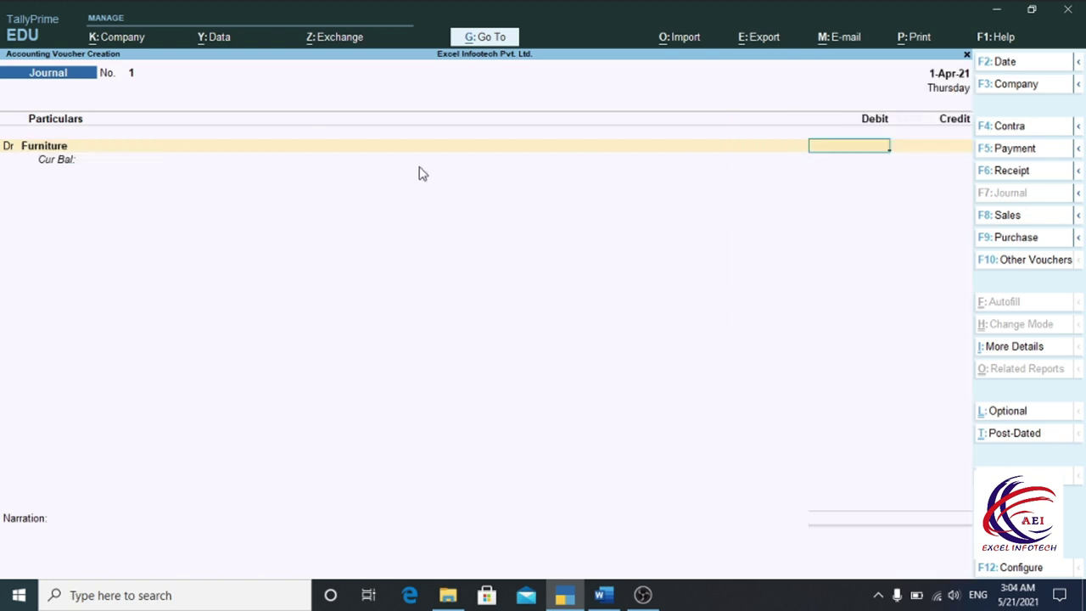
{"action": "type", "text": "30000"}
{"action": "key", "text": "Return"}
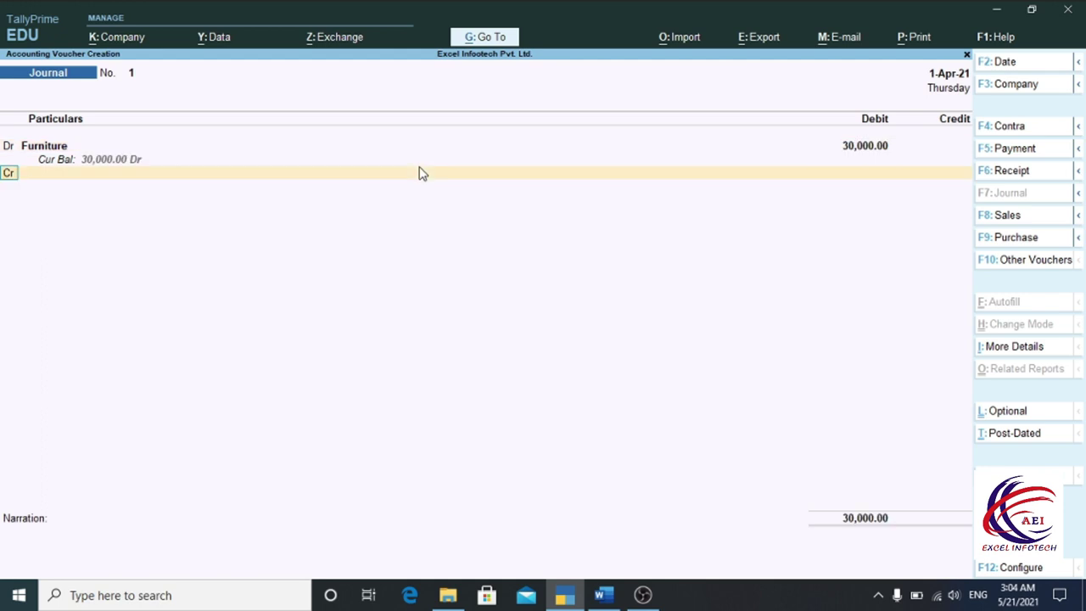
Credit Anuj Furniture House 30,000 on account, save the voucher and return to the Gateway
{"action": "key", "text": "Return"}
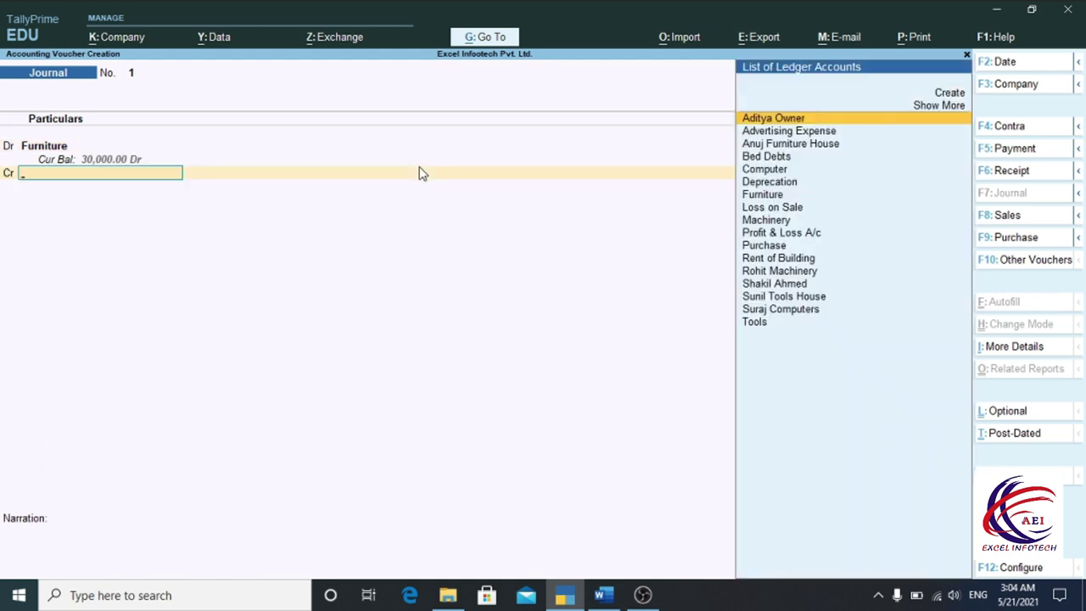
{"action": "type", "text": "A"}
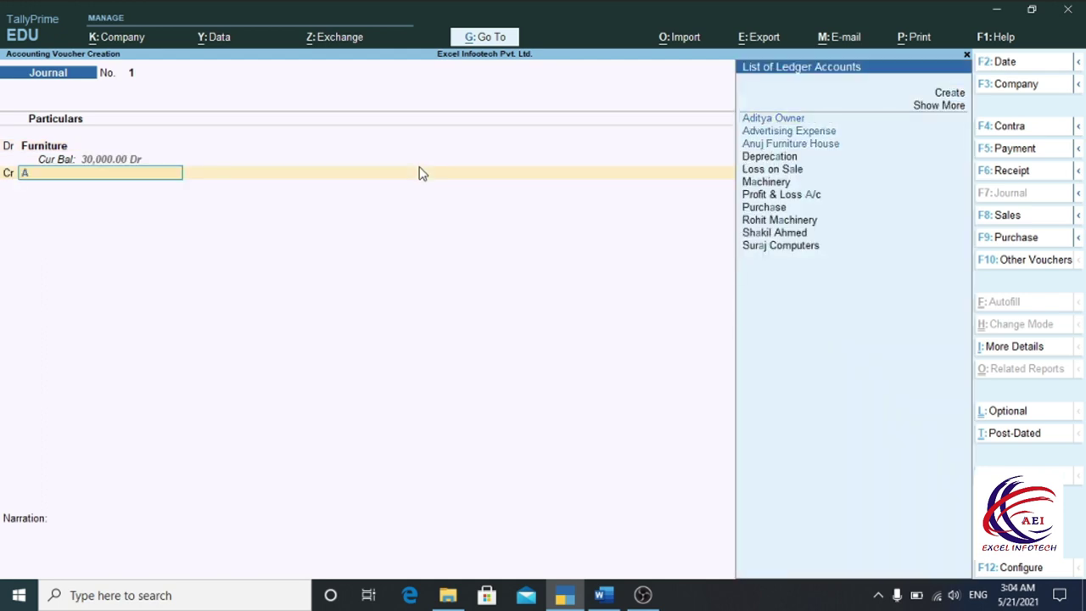
{"action": "left_click", "coordinate": [780, 145]}
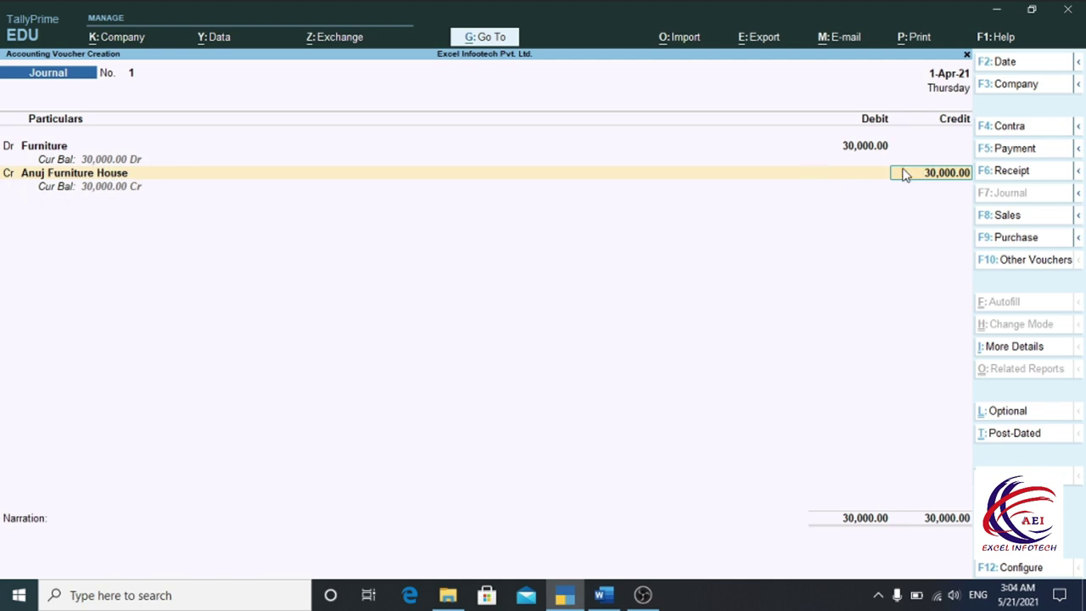
{"action": "key", "text": "Return"}
{"action": "key", "text": "Return"}
{"action": "key", "text": "Return"}
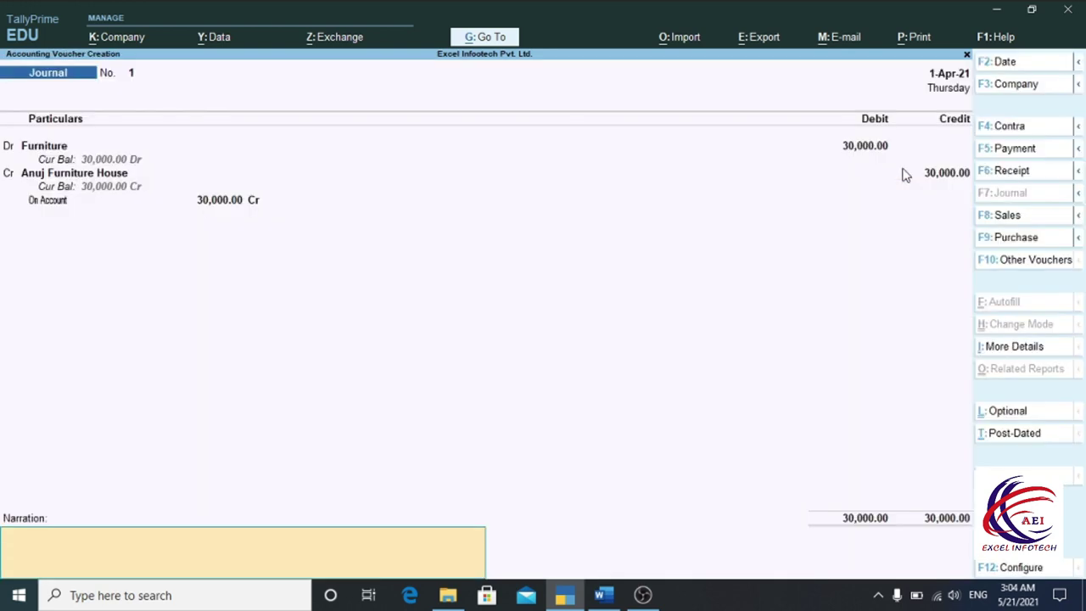
{"action": "key", "text": "Return"}
{"action": "key", "text": "Return"}
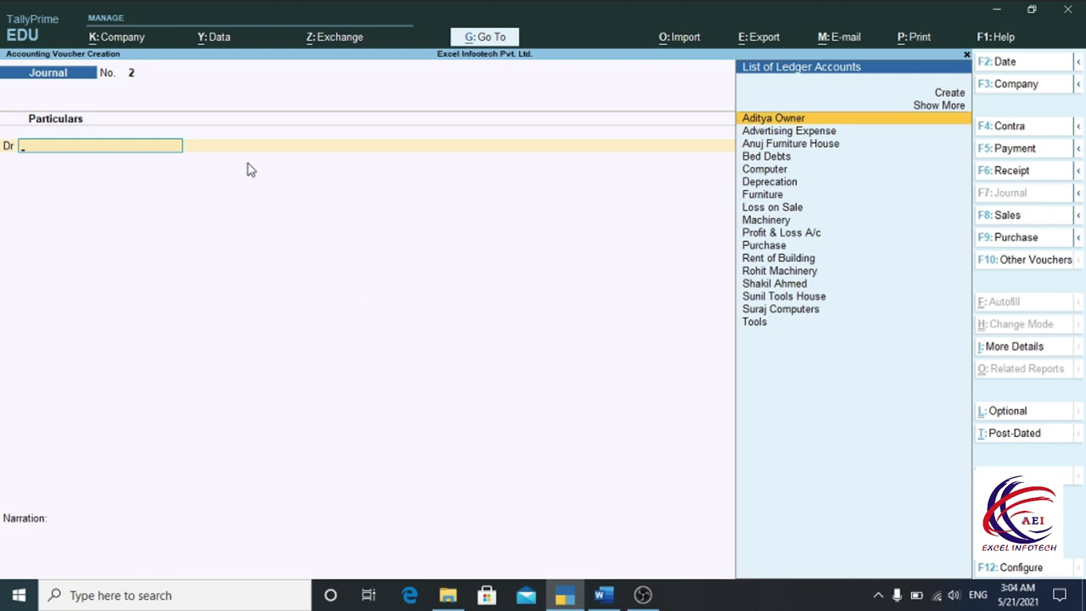
{"action": "key", "text": "Escape"}
{"action": "key", "text": "Escape"}
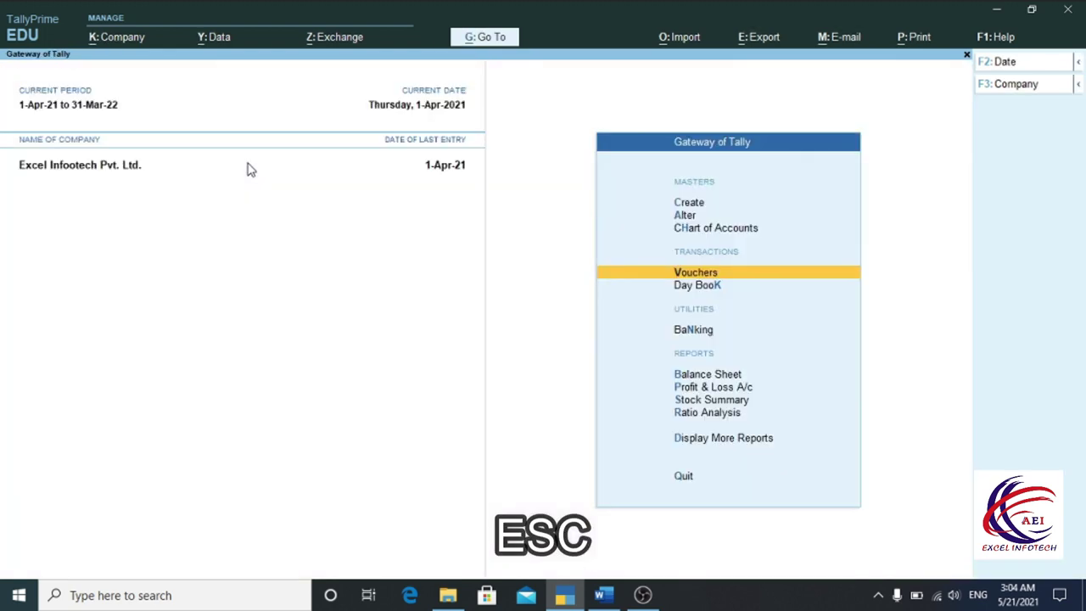
Drill from the Balance Sheet through Sundry Creditors to Anuj Furniture House's April Furniture voucher
{"action": "left_click", "coordinate": [713, 380]}
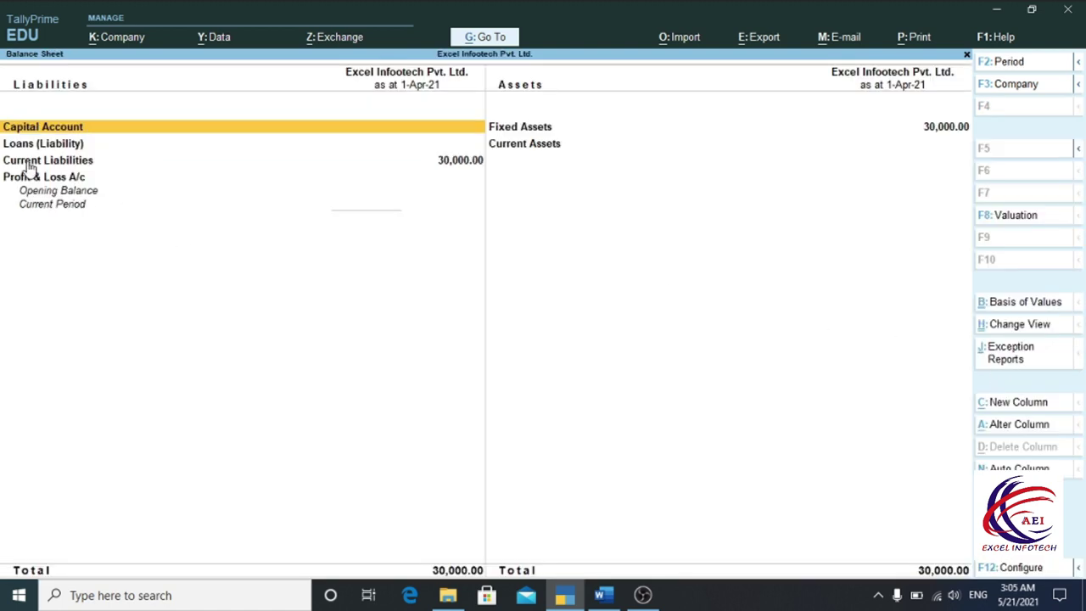
{"action": "left_click", "coordinate": [435, 168]}
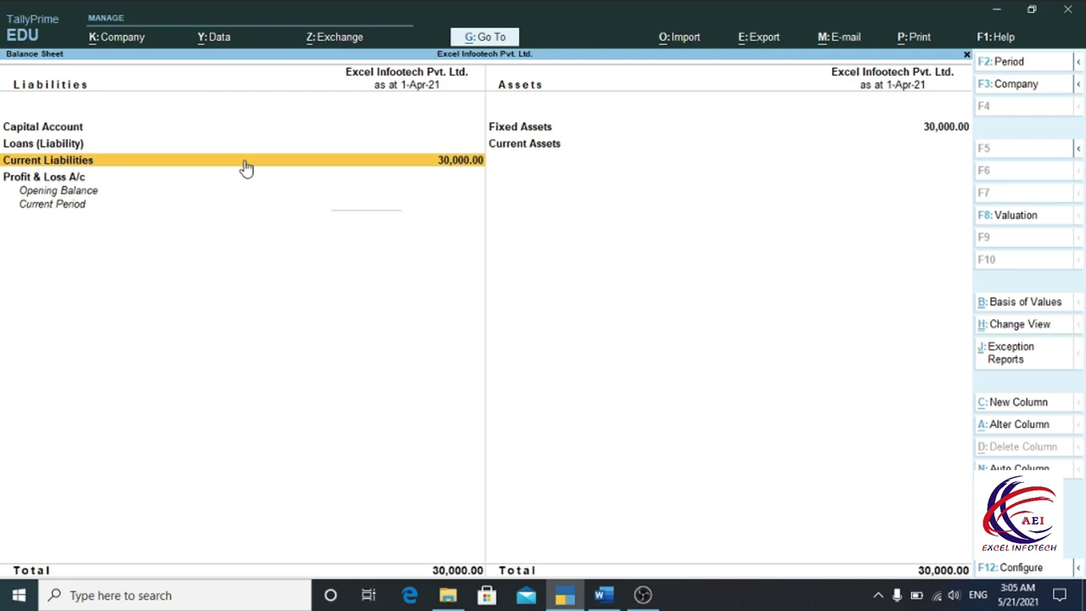
{"action": "left_click", "coordinate": [114, 163]}
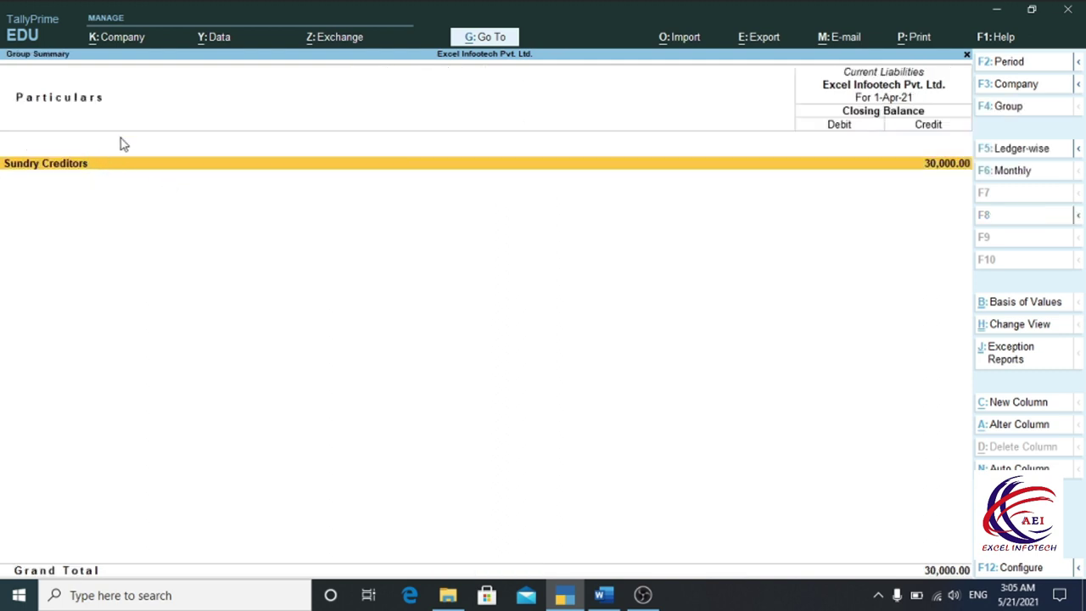
{"action": "left_click", "coordinate": [88, 167]}
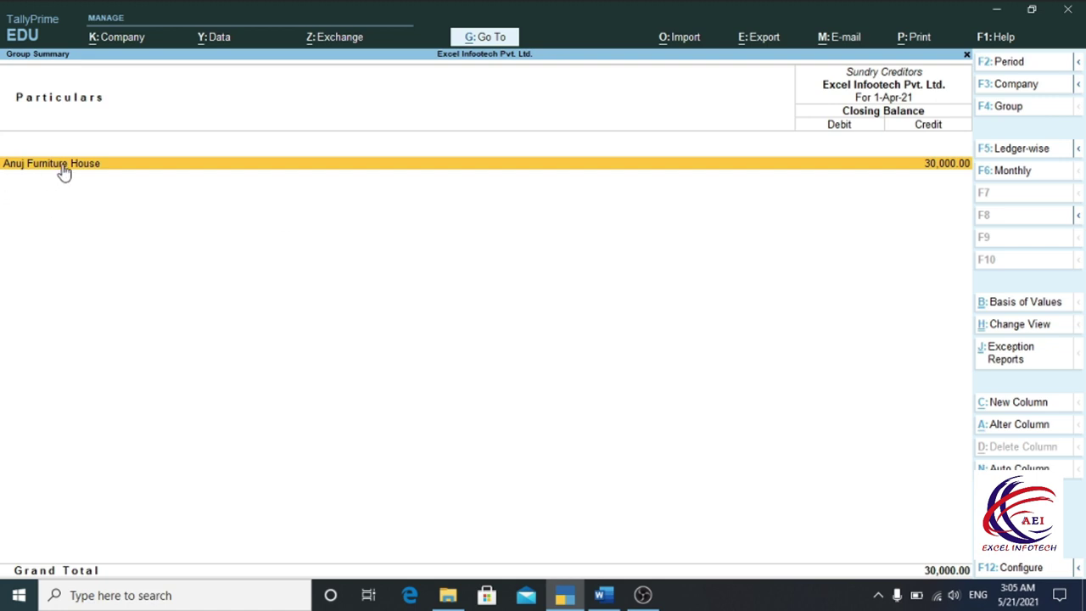
{"action": "left_click", "coordinate": [64, 165]}
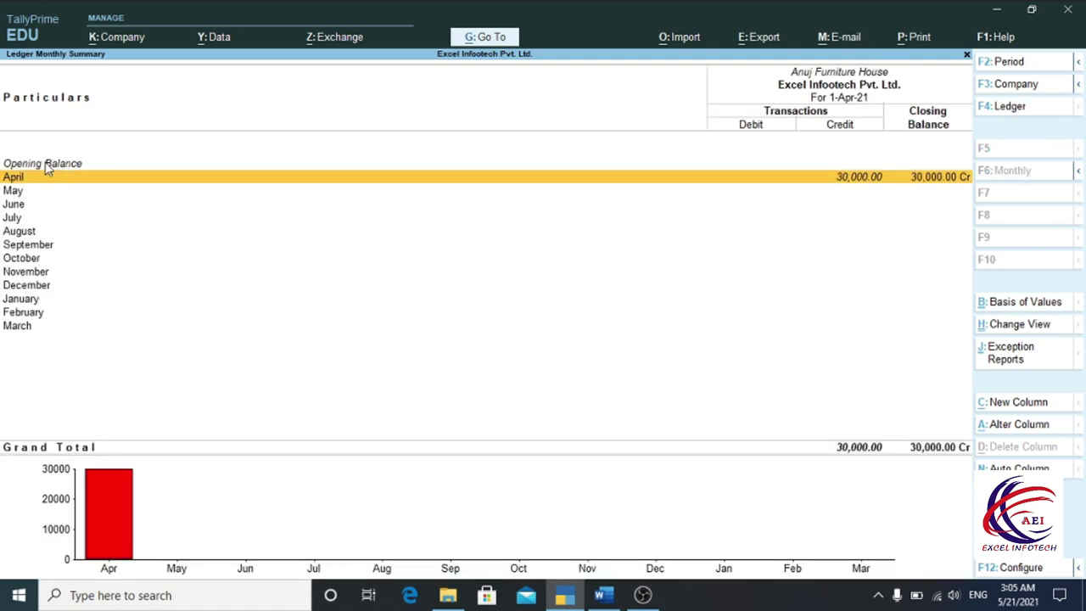
{"action": "left_click", "coordinate": [14, 178]}
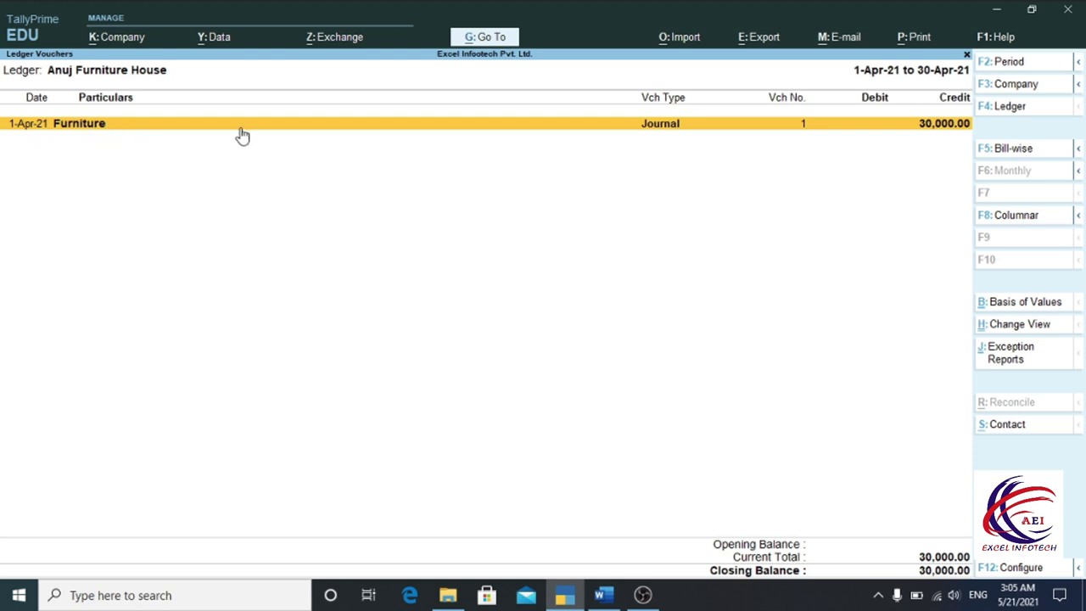
{"action": "left_click", "coordinate": [311, 132]}
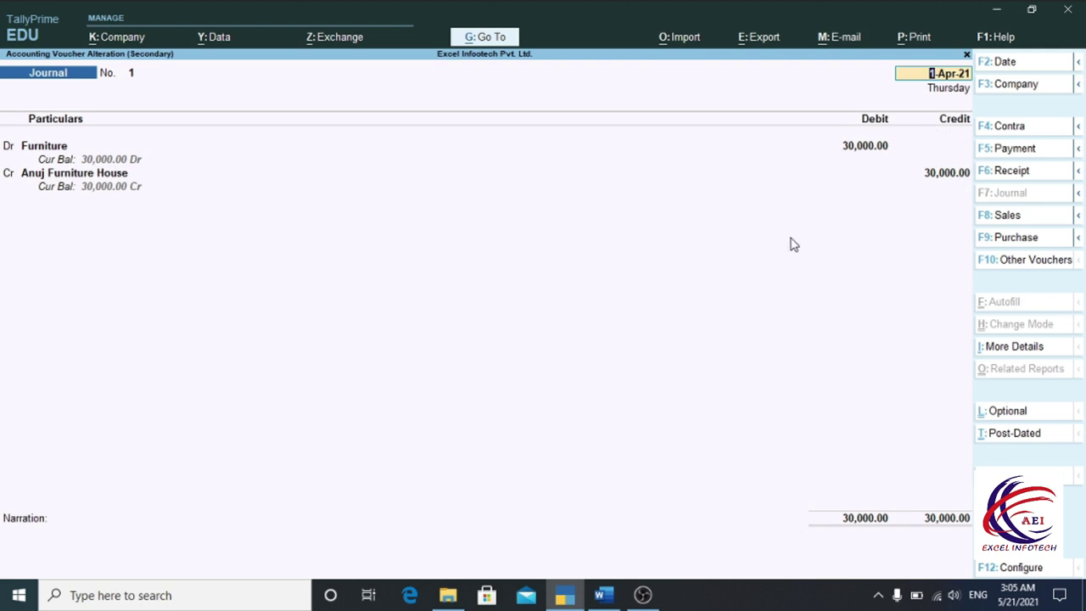
{"action": "key", "text": "Escape"}
{"action": "key", "text": "Escape"}
{"action": "key", "text": "Escape"}
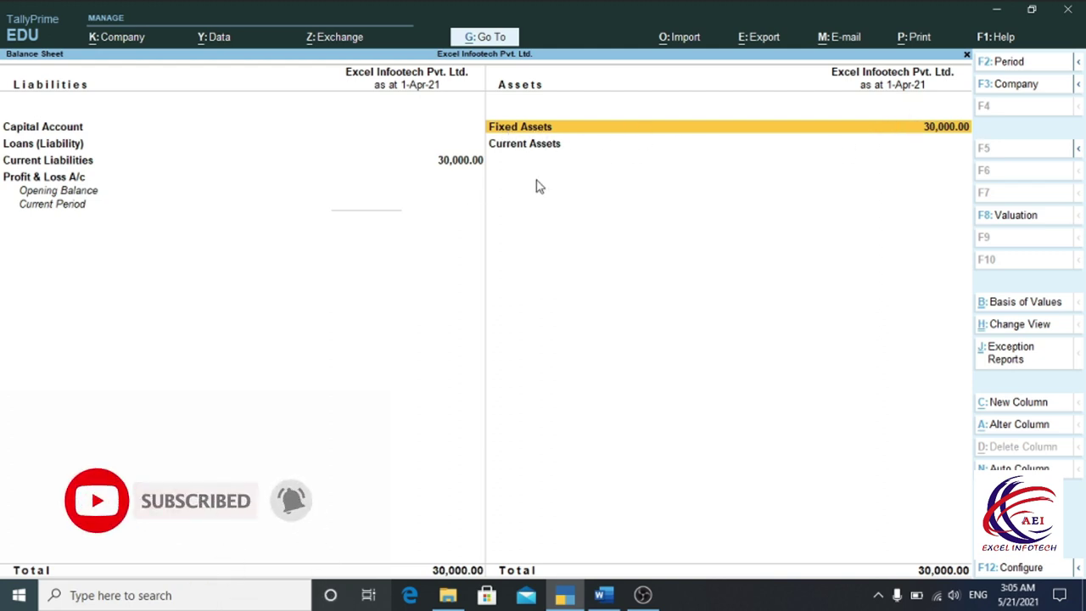
Check the Fixed Assets breakdown showing Furniture, then go back to the Gateway of Tally
{"action": "left_click", "coordinate": [557, 129]}
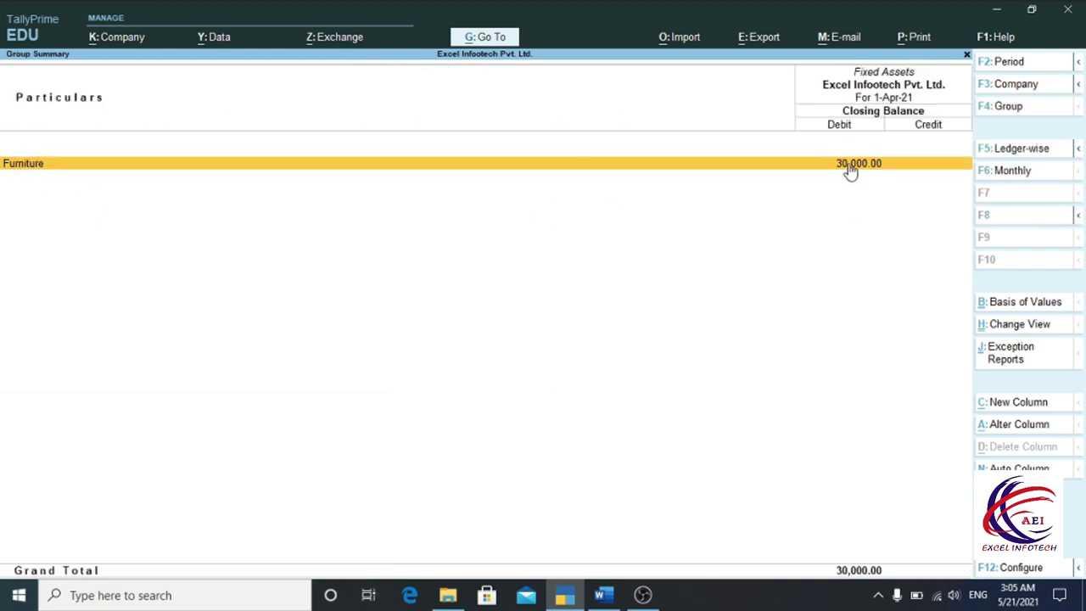
{"action": "key", "text": "Escape"}
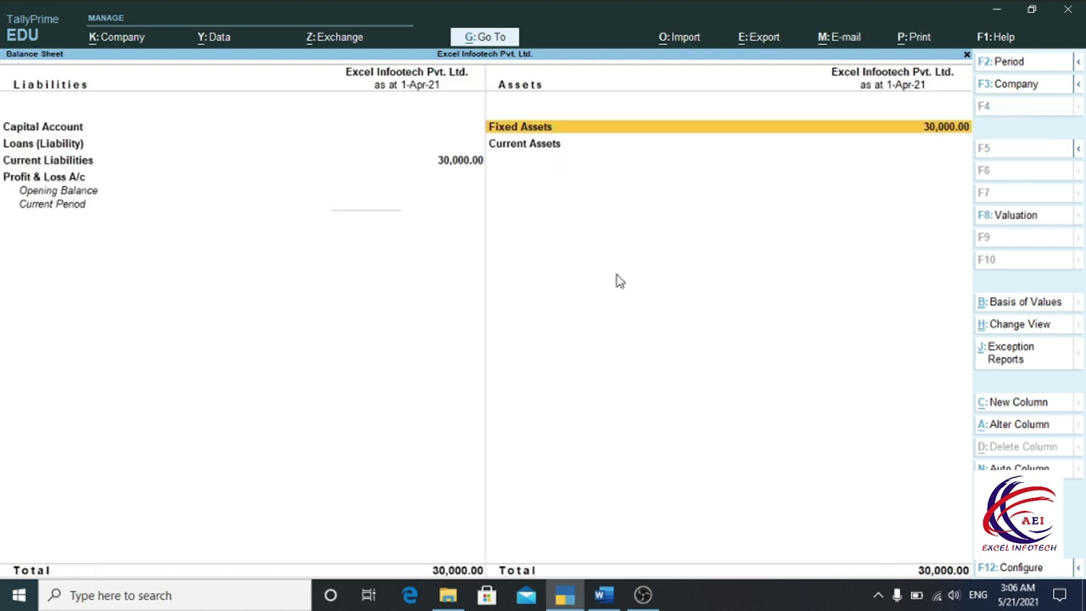
{"action": "key", "text": "Escape"}
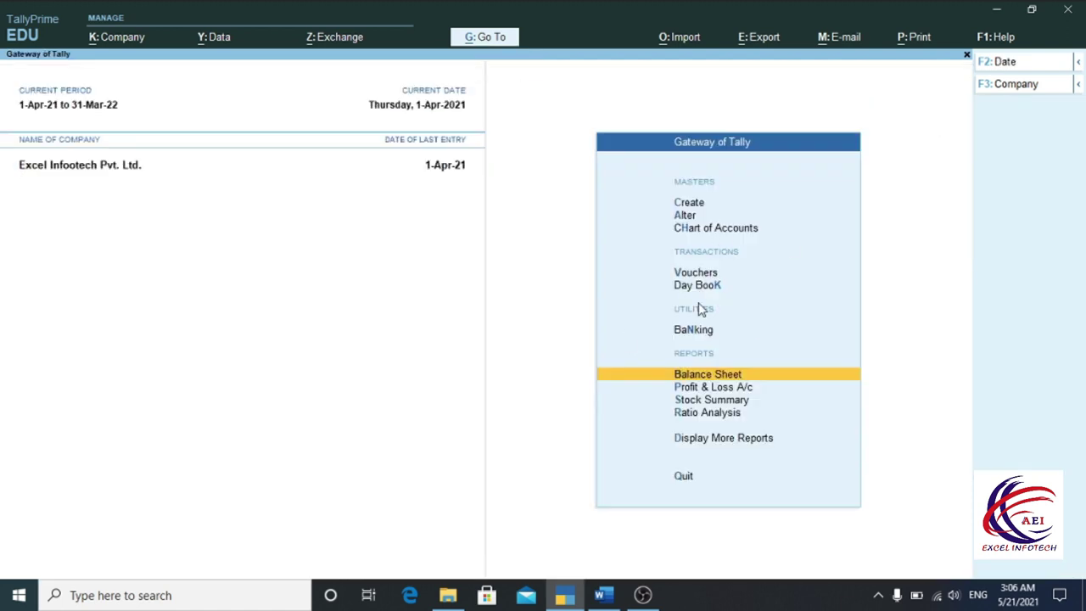
Open a new Journal voucher and highlight question 2's Machinery, Rohit Machinery and 60,000 in Word
{"action": "left_click", "coordinate": [690, 272]}
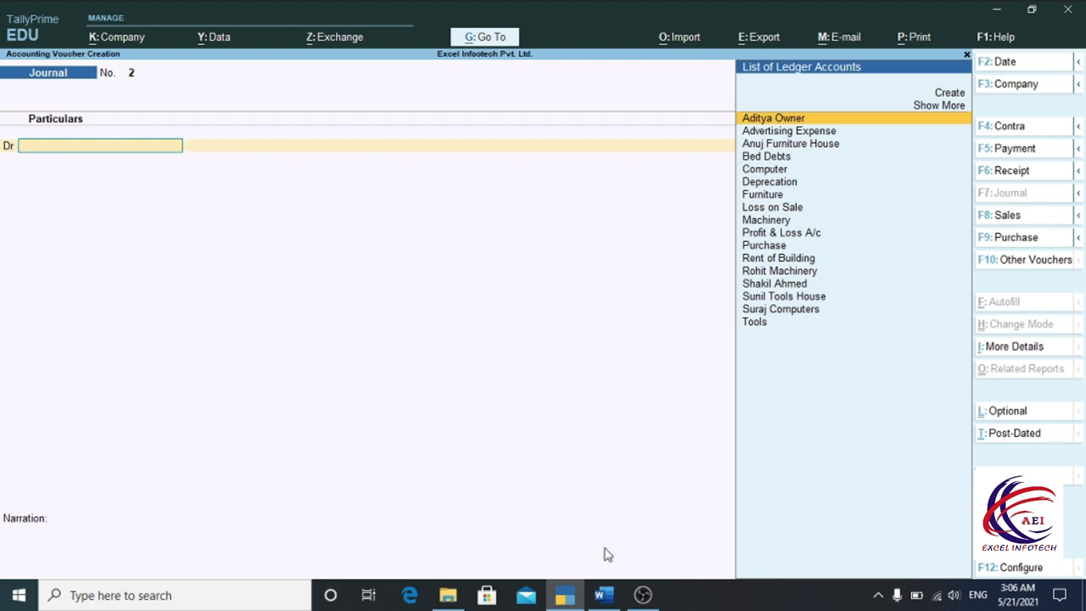
{"action": "left_click", "coordinate": [603, 594]}
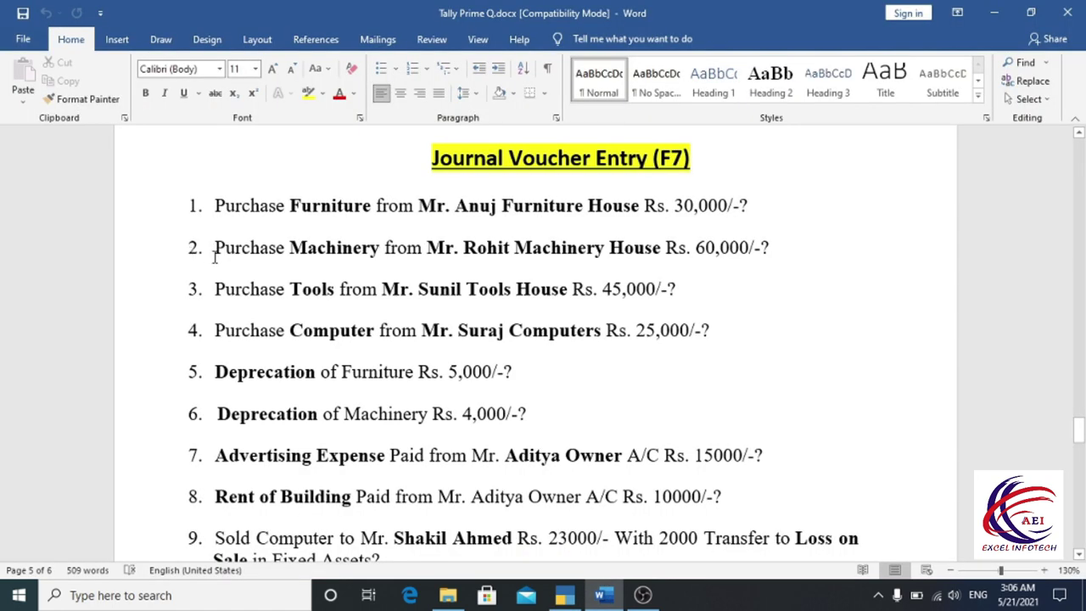
{"action": "left_click_drag", "start_coordinate": [230, 250], "coordinate": [337, 247]}
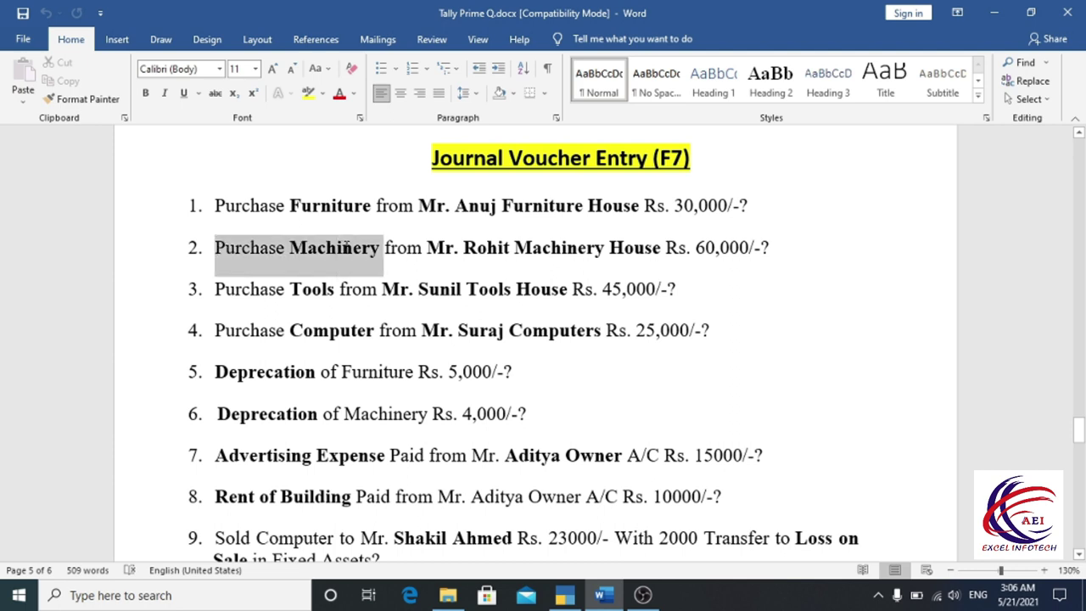
{"action": "left_click_drag", "start_coordinate": [437, 252], "coordinate": [556, 246]}
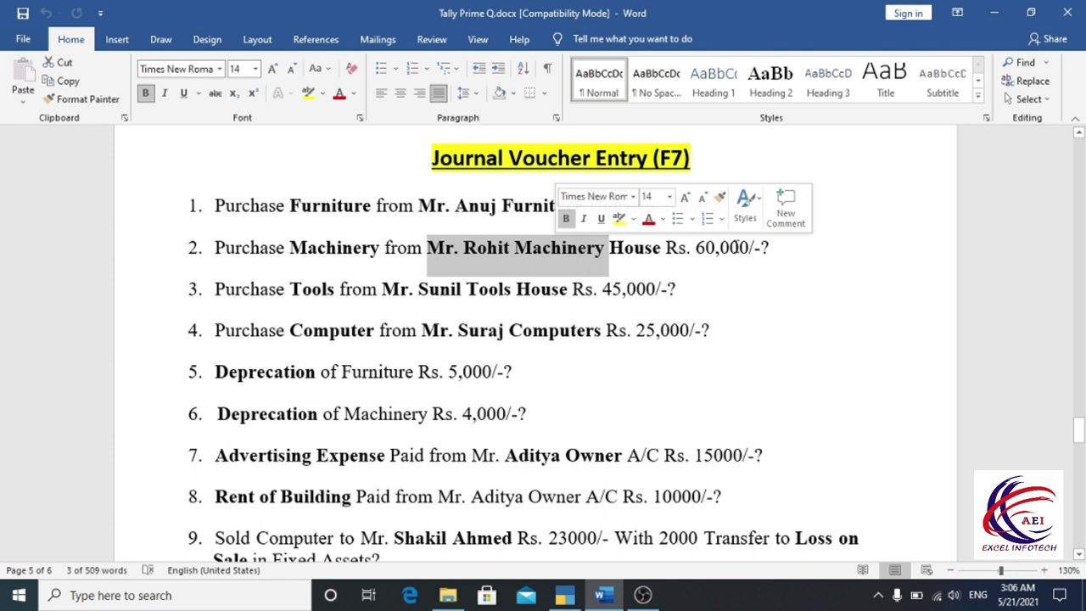
{"action": "double_click", "coordinate": [733, 246]}
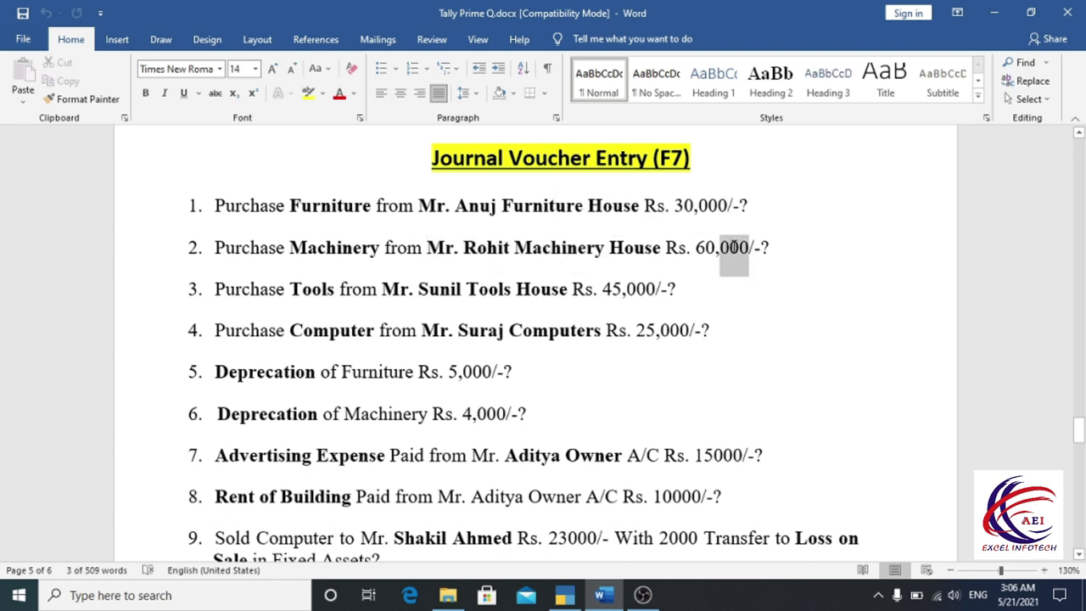
{"action": "double_click", "coordinate": [342, 248]}
{"action": "left_click_drag", "start_coordinate": [458, 247], "coordinate": [587, 252]}
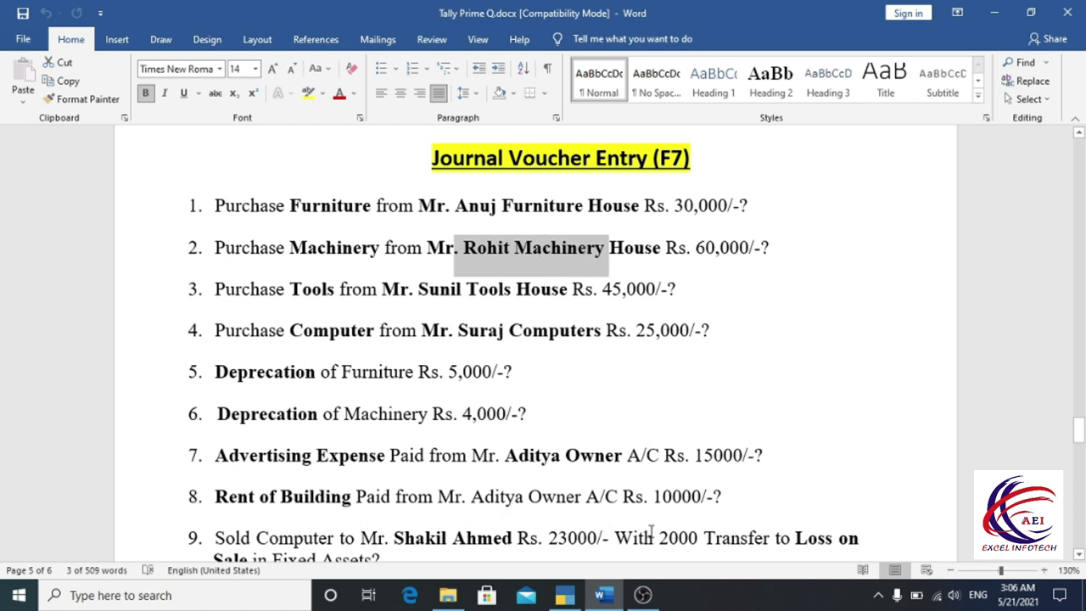
{"action": "left_click", "coordinate": [564, 595]}
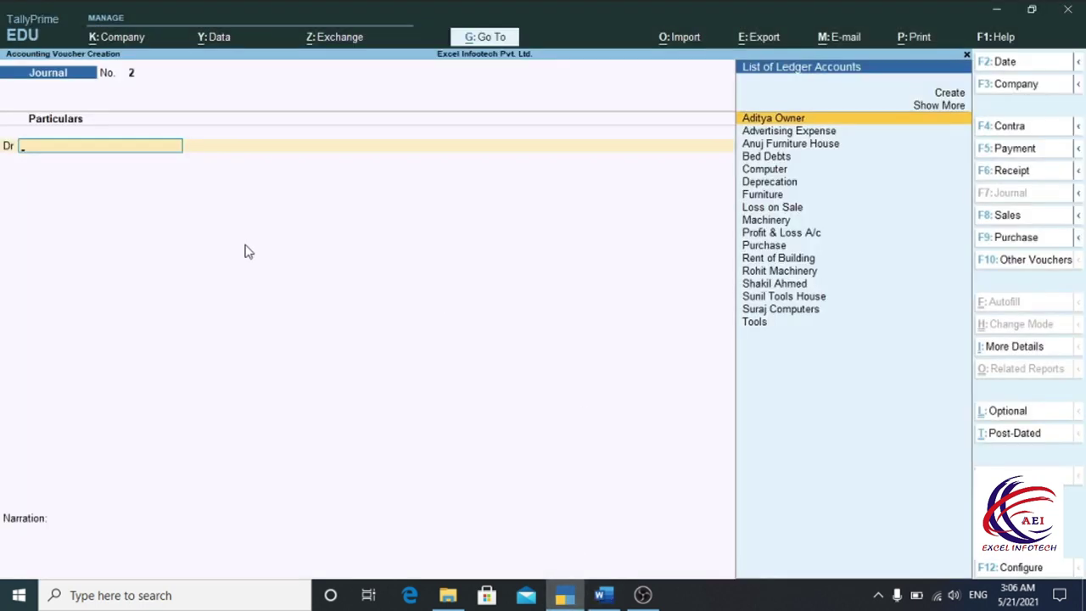
Debit Machinery 60,000 and credit Rohit Machinery on account, saving Journal voucher 2
{"action": "type", "text": "Ma"}
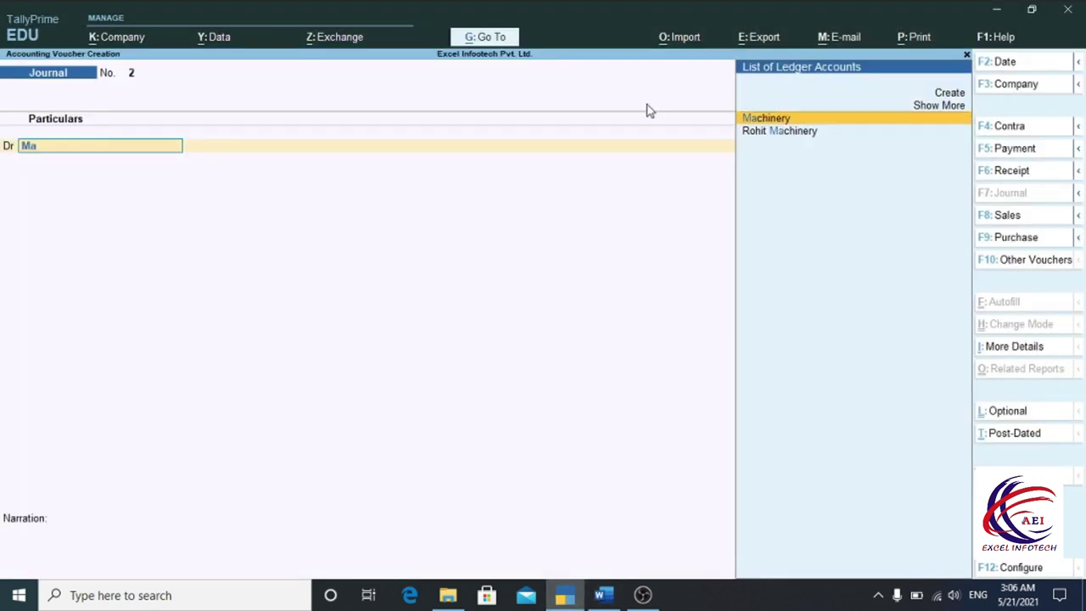
{"action": "left_click", "coordinate": [785, 118]}
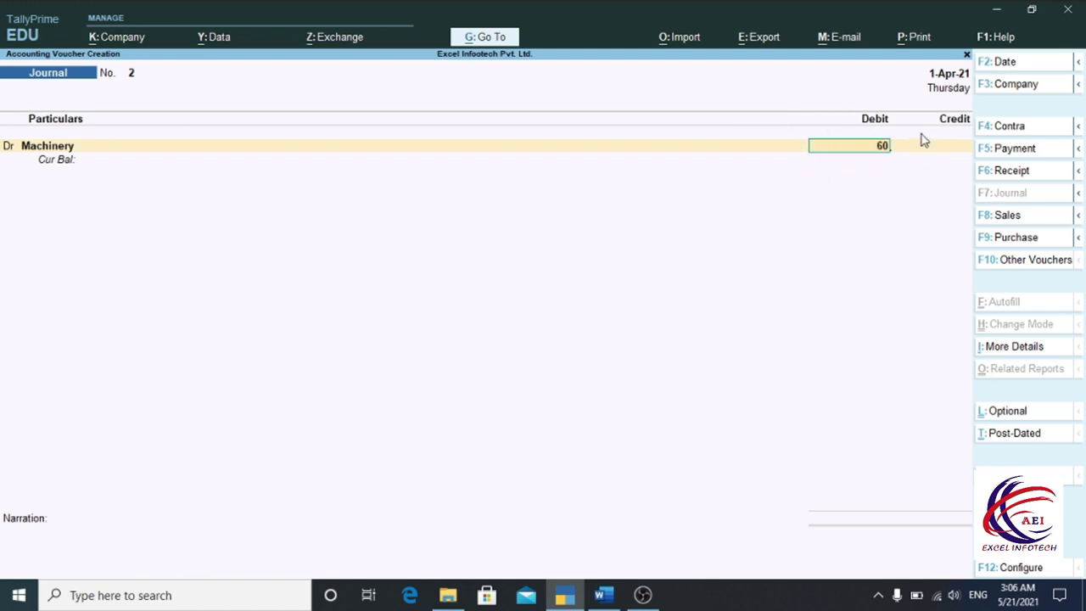
{"action": "type", "text": "60,000"}
{"action": "key", "text": "Return"}
{"action": "key", "text": "Return"}
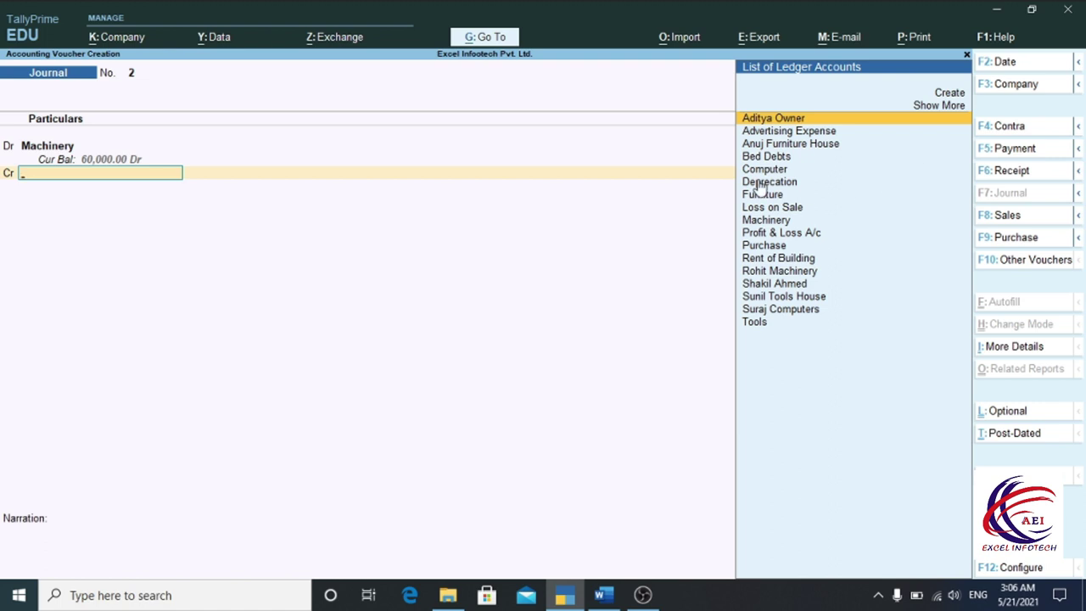
{"action": "key", "text": "alt+Tab"}
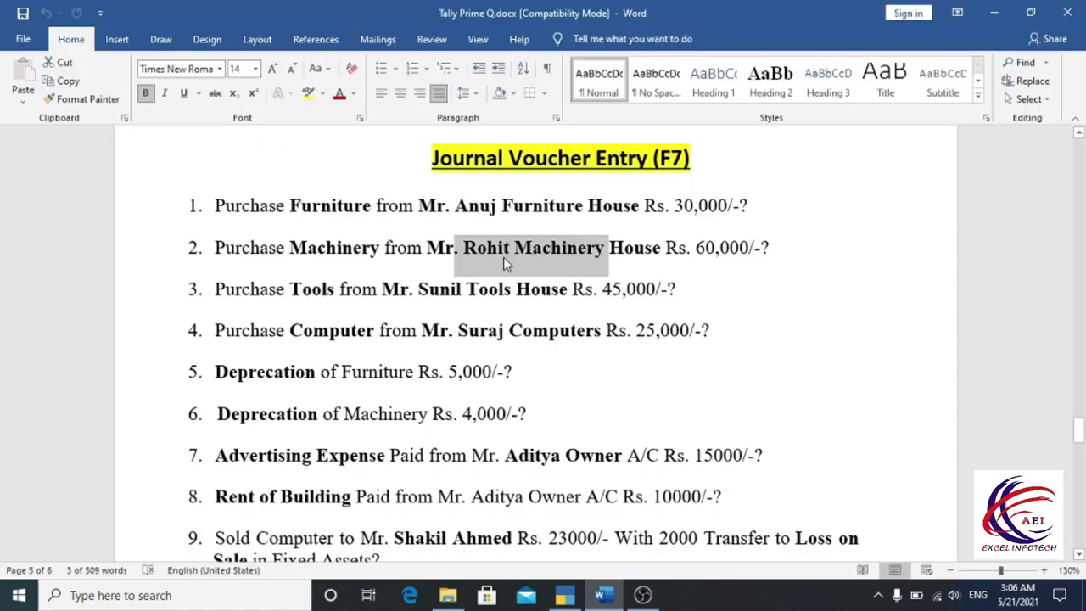
{"action": "key", "text": "alt+Tab"}
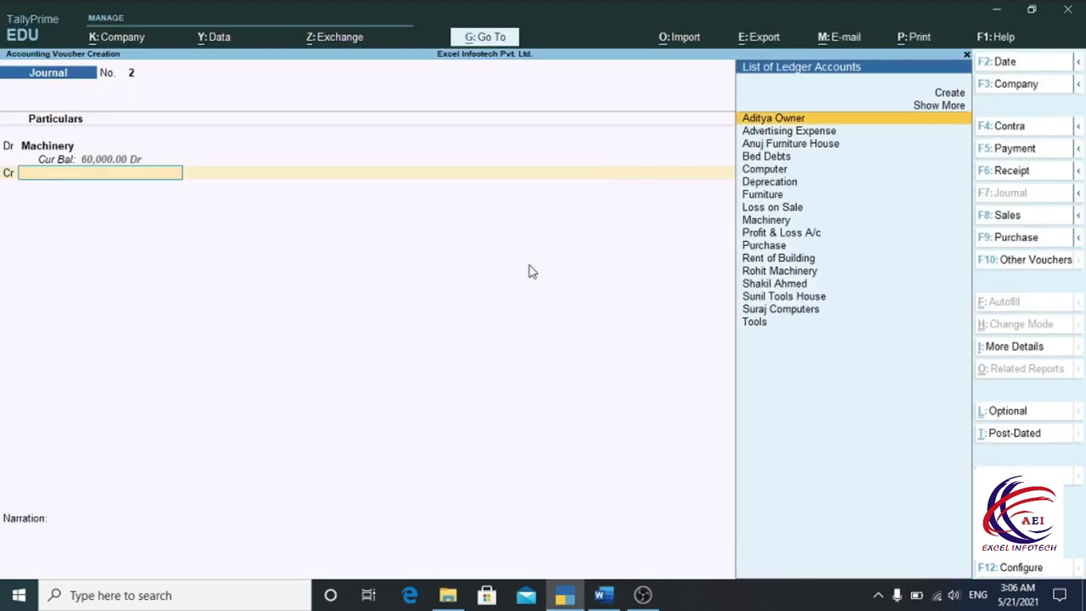
{"action": "type", "text": "Roh"}
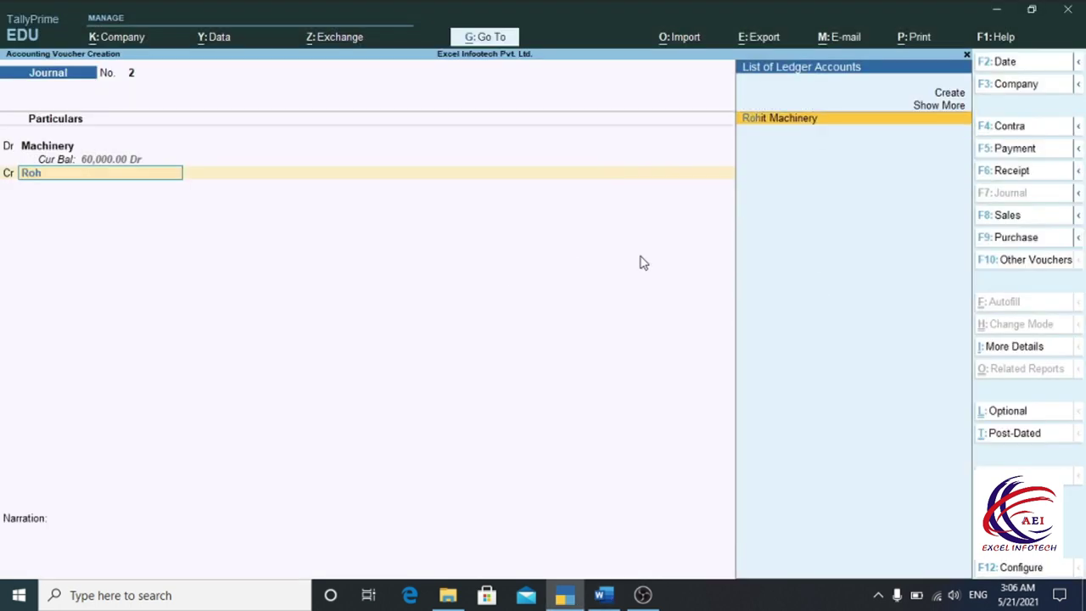
{"action": "left_click", "coordinate": [790, 120]}
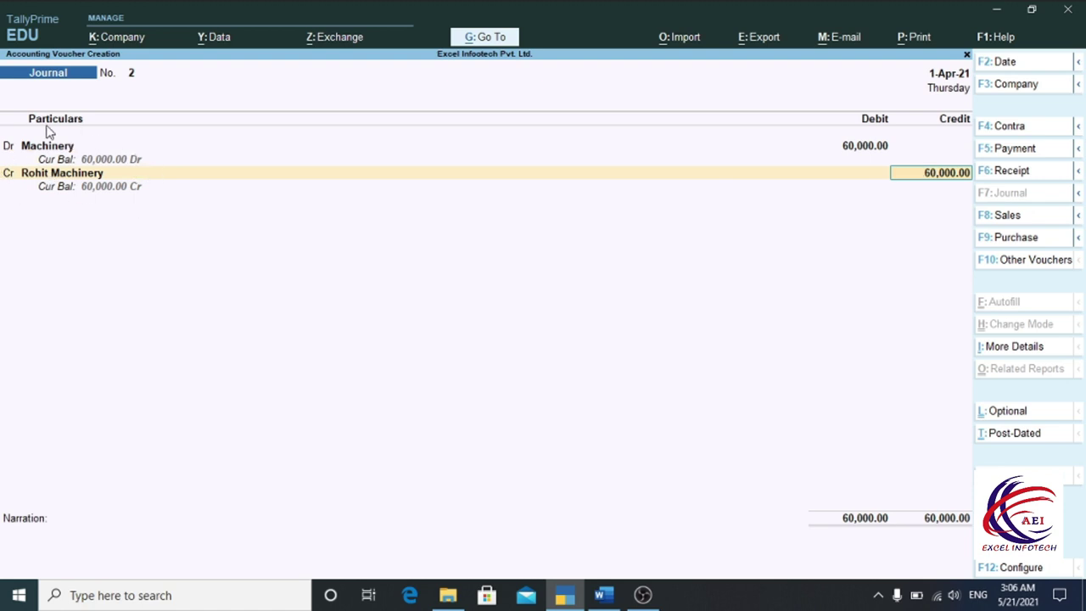
{"action": "key", "text": "Return"}
{"action": "key", "text": "Return"}
{"action": "key", "text": "Return"}
{"action": "key", "text": "Return"}
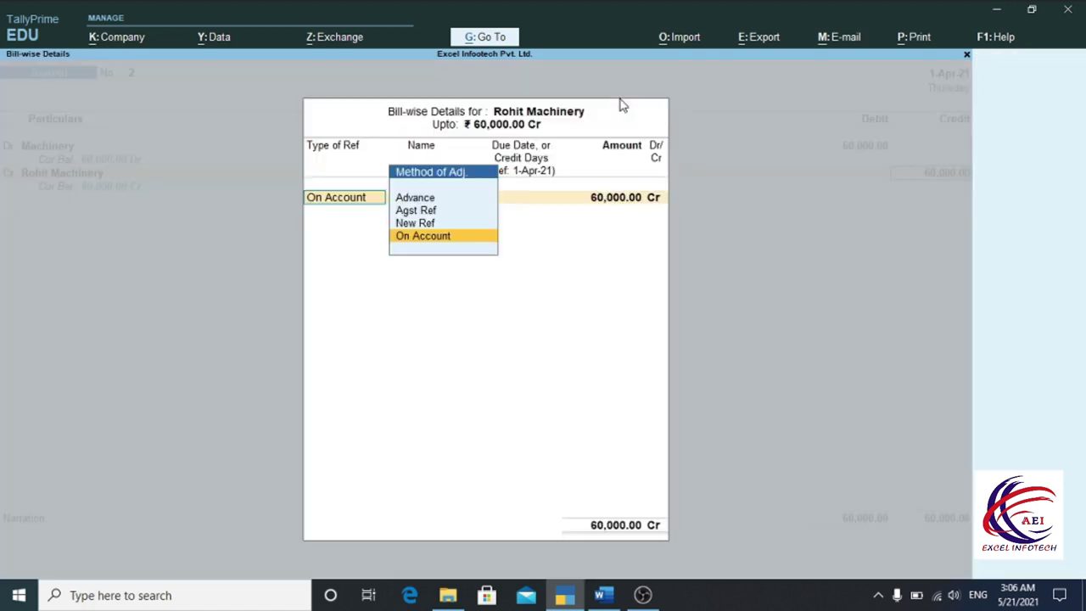
{"action": "key", "text": "Return"}
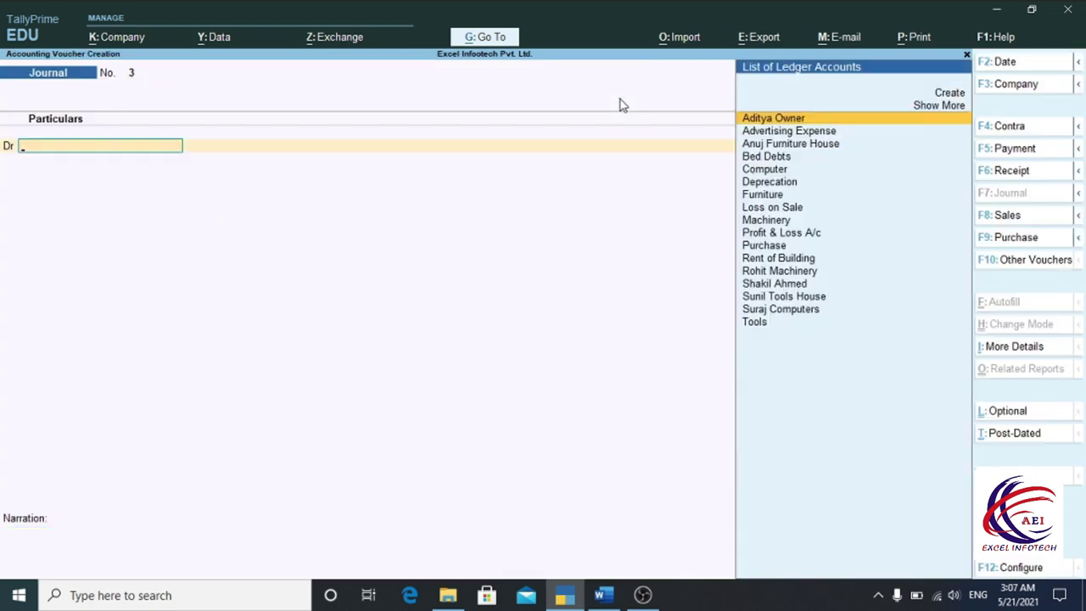
Look up question 3 in Word: Tools bought from Sunil Tools House
{"action": "key", "text": "alt+Tab"}
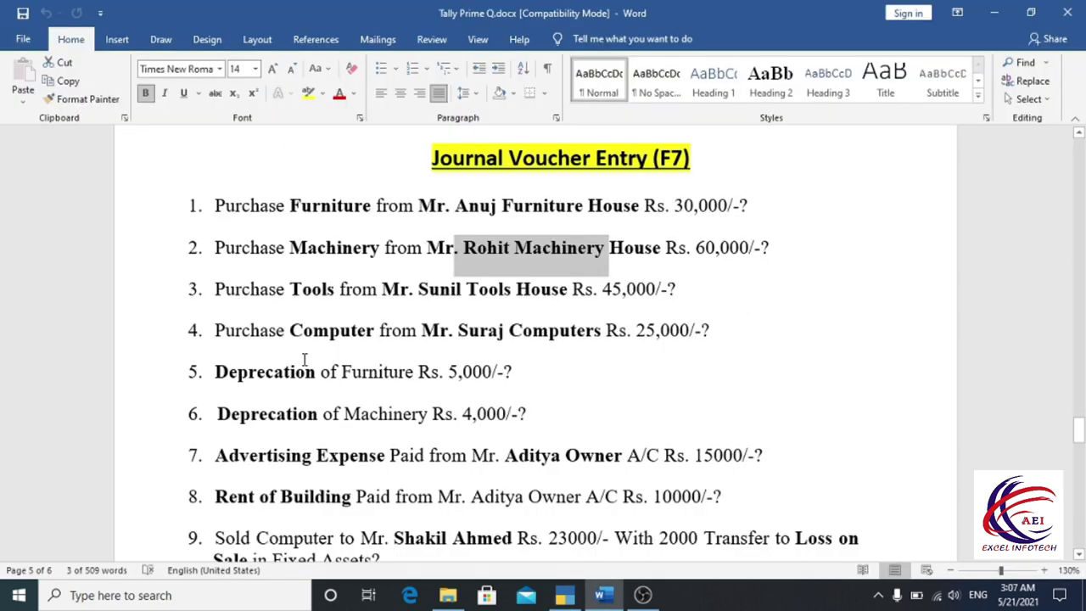
{"action": "left_click", "coordinate": [308, 289]}
{"action": "double_click", "coordinate": [311, 288]}
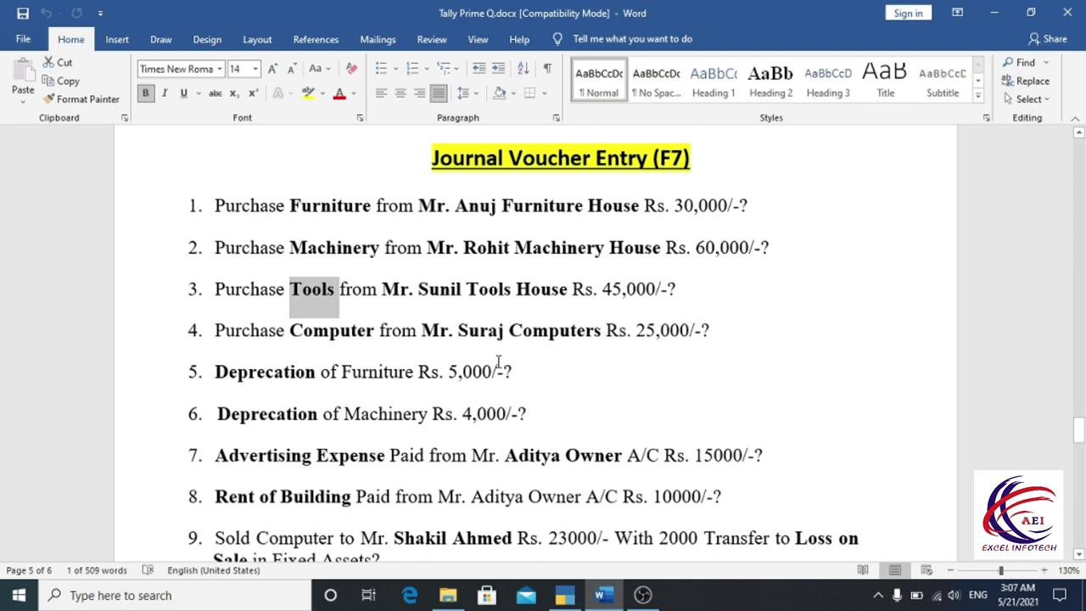
{"action": "left_click_drag", "start_coordinate": [422, 290], "coordinate": [654, 291]}
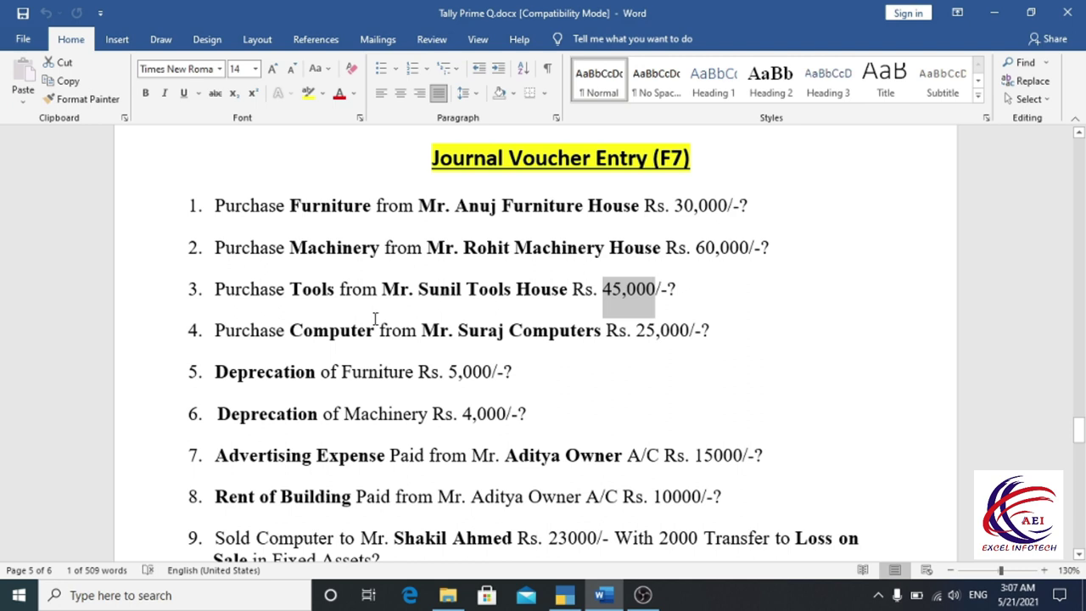
{"action": "key", "text": "alt+Tab"}
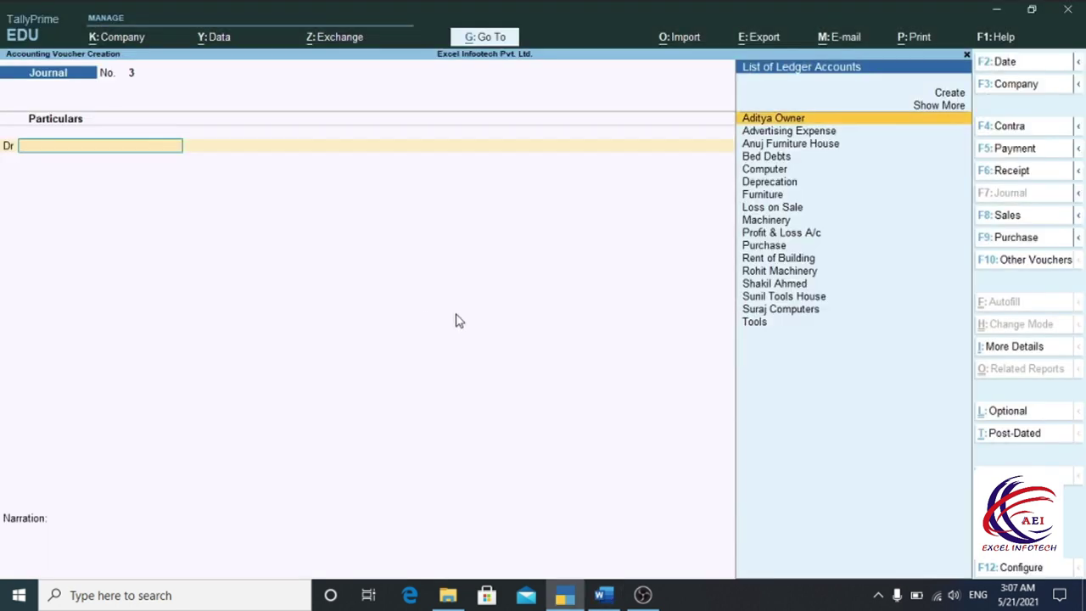
Record Journal voucher 3: debit Tools 45,000, credit Sunil Tools House on account, and save
{"action": "type", "text": "T"}
{"action": "key", "text": "Return"}
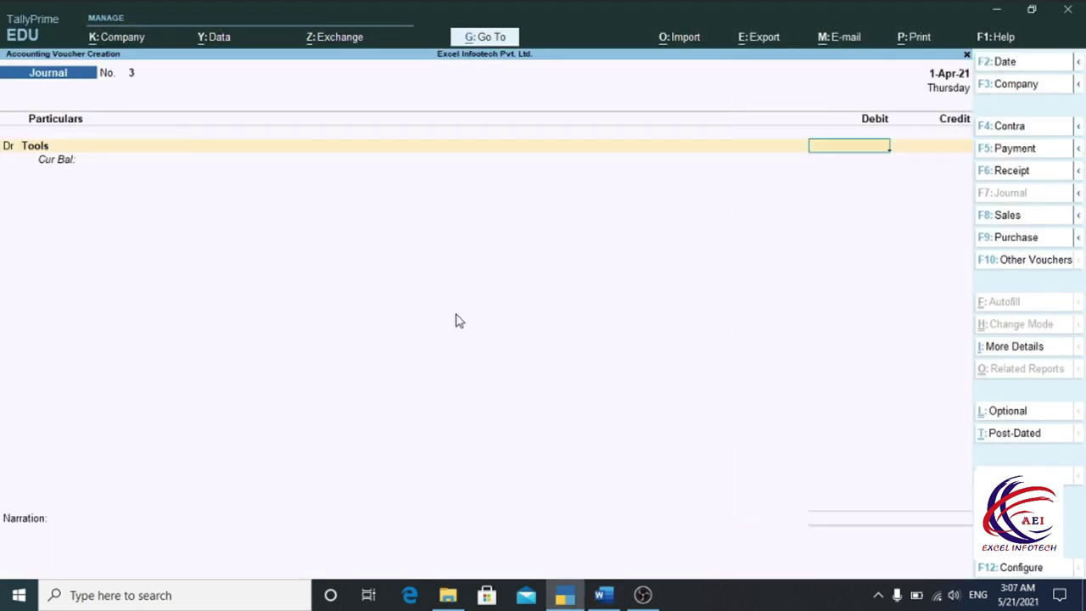
{"action": "type", "text": "45,000"}
{"action": "key", "text": "Return"}
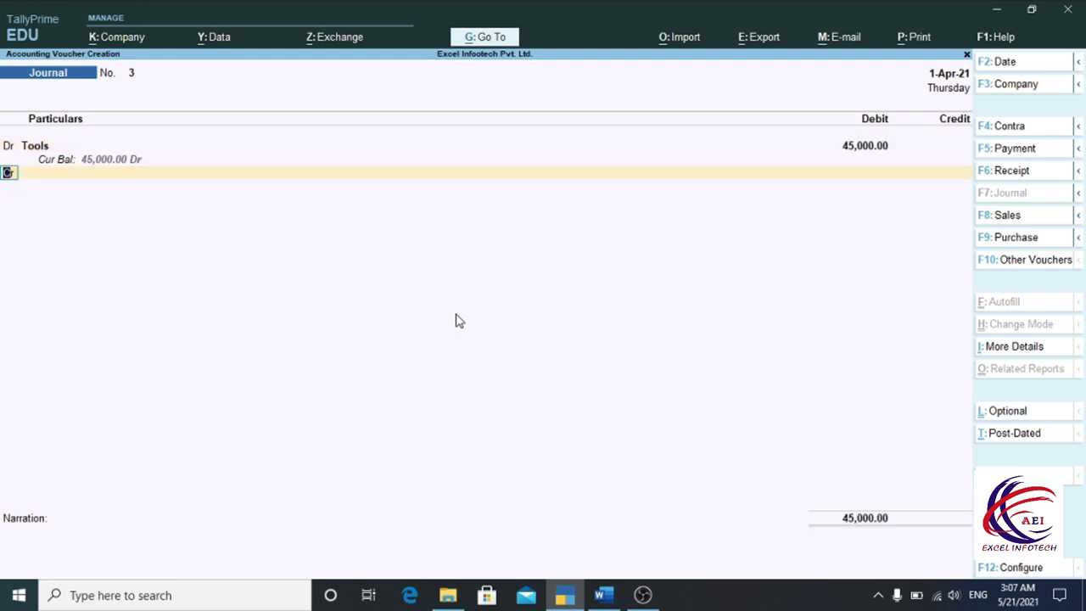
{"action": "key", "text": "Return"}
{"action": "key", "text": "alt+Tab"}
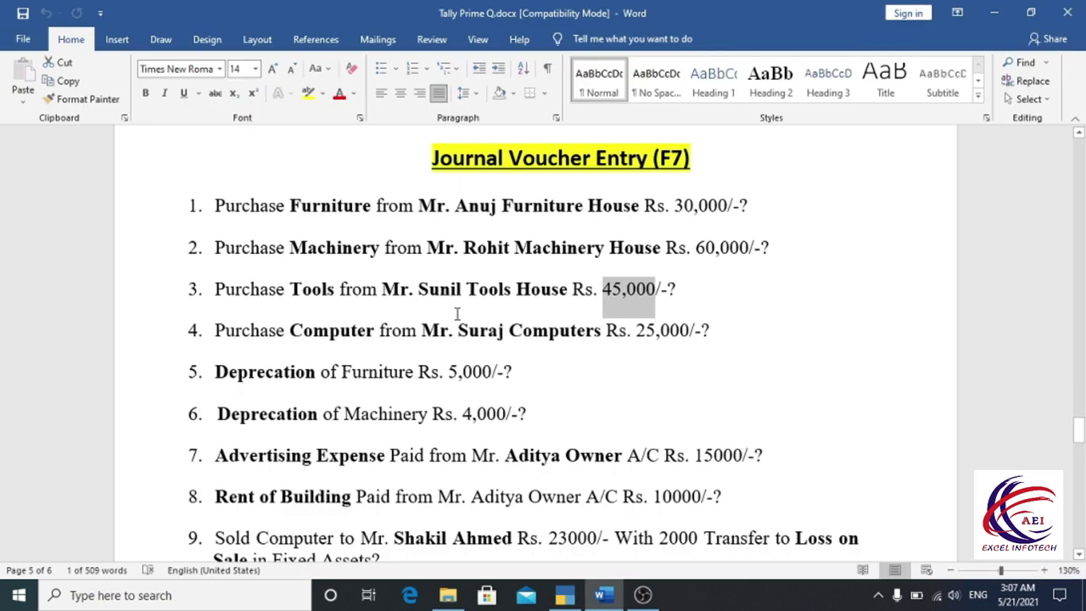
{"action": "key", "text": "alt+Tab"}
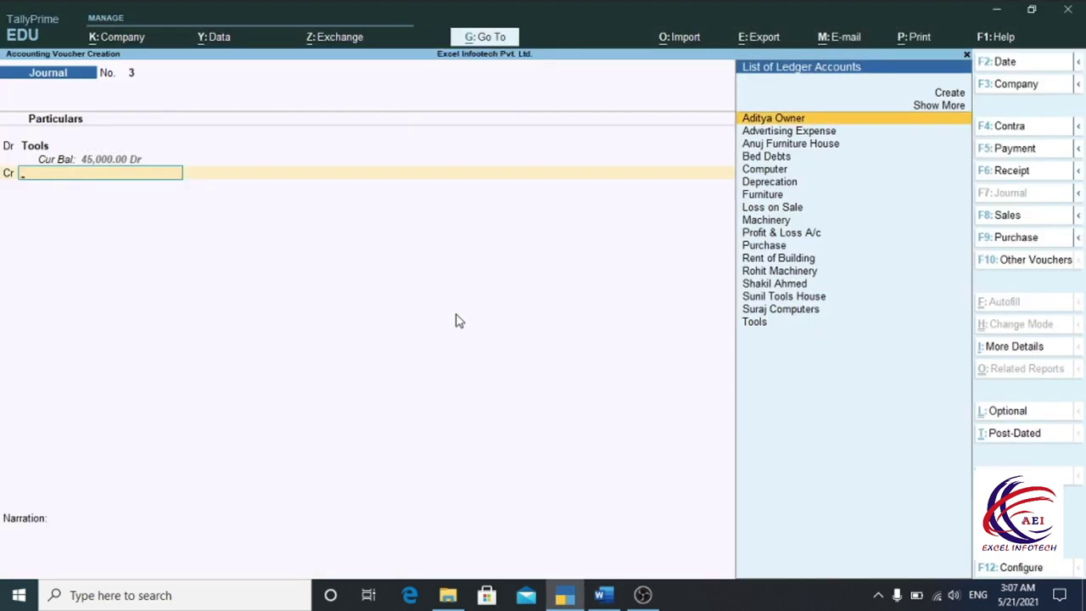
{"action": "type", "text": "Su"}
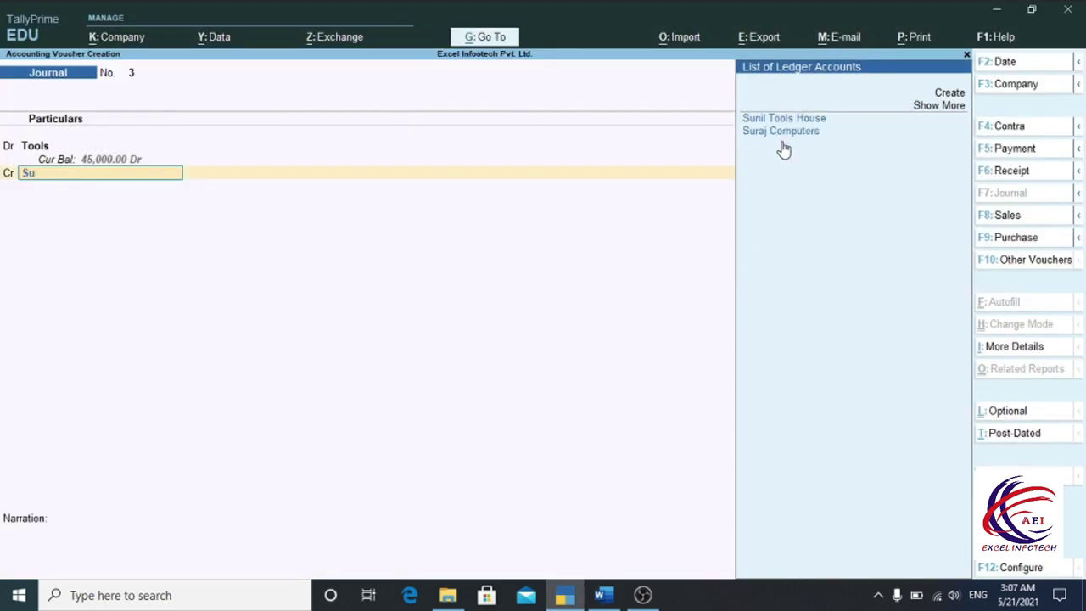
{"action": "left_click", "coordinate": [781, 119]}
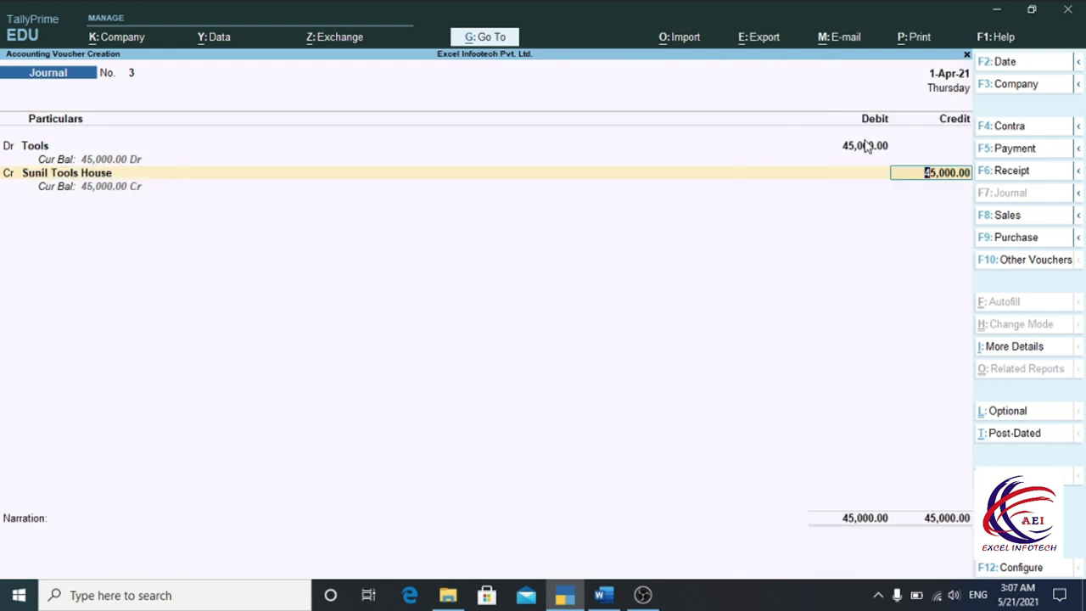
{"action": "key", "text": "Return"}
{"action": "key", "text": "Return"}
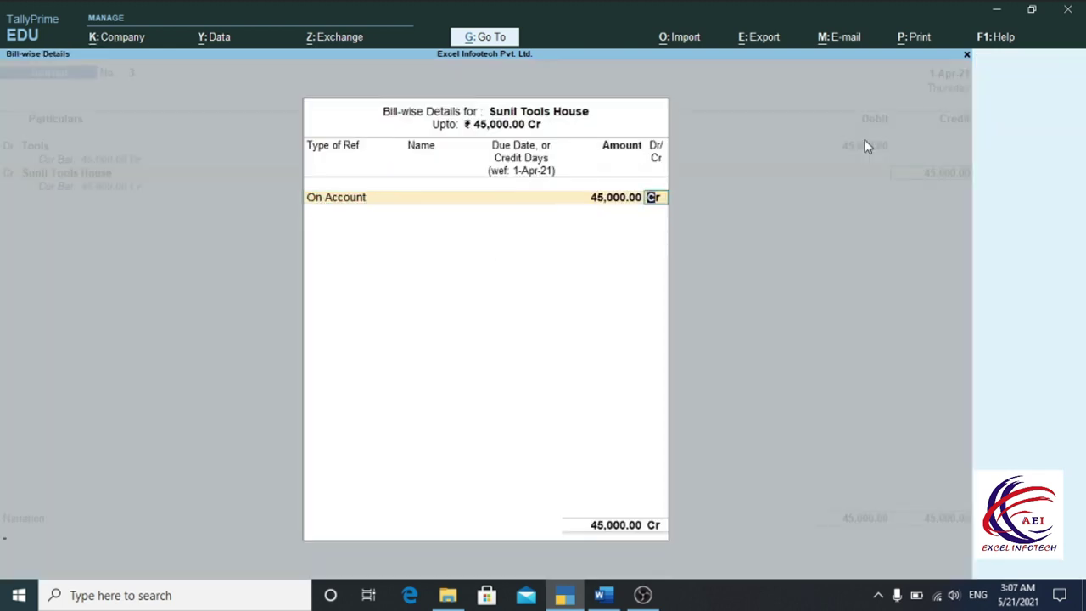
{"action": "key", "text": "Return"}
{"action": "key", "text": "Return"}
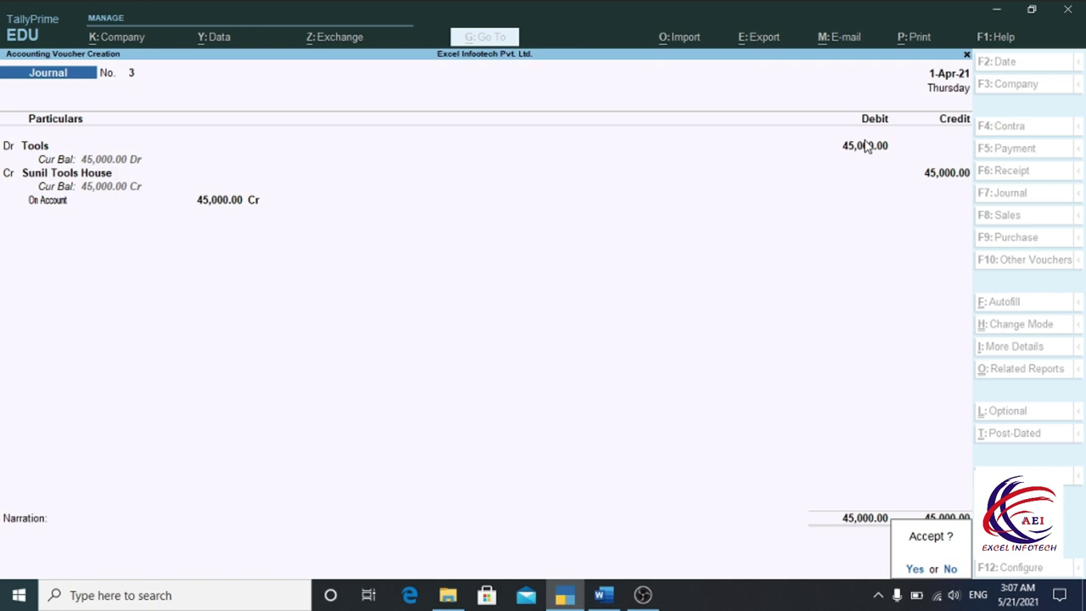
{"action": "key", "text": "Return"}
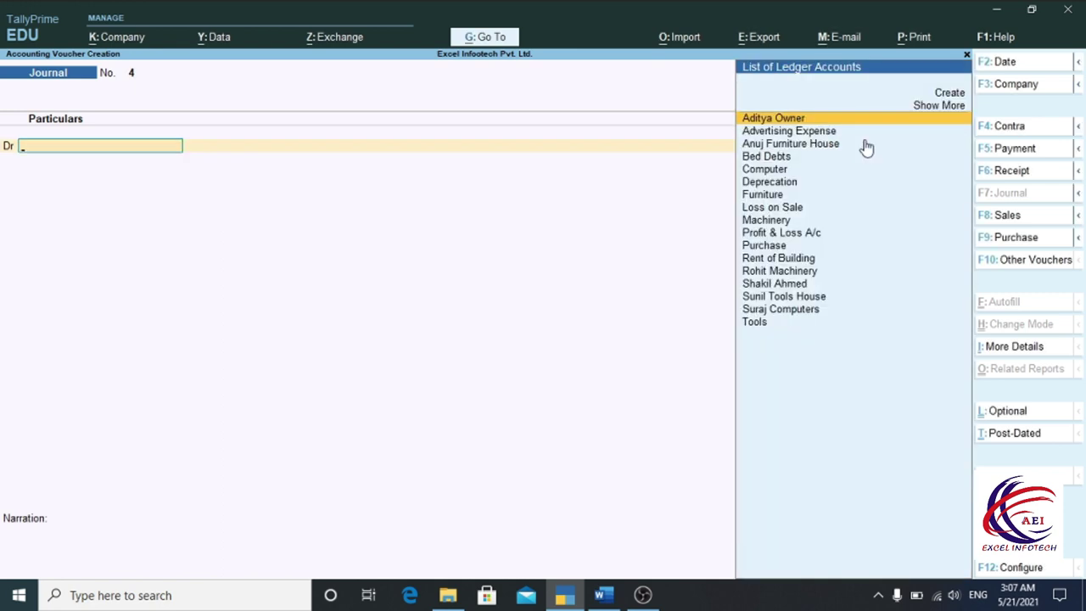
Look up question 4 in Word: Computer bought from Suraj Computers
{"action": "key", "text": "alt+Tab"}
{"action": "double_click", "coordinate": [322, 332]}
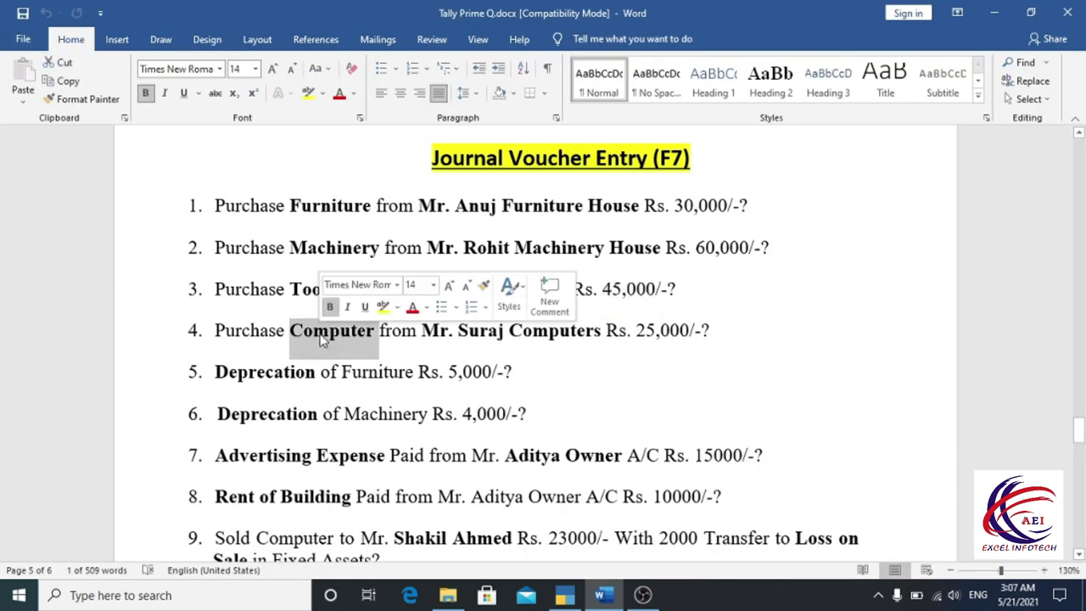
{"action": "left_click_drag", "start_coordinate": [459, 332], "coordinate": [599, 332]}
{"action": "key", "text": "alt+Tab"}
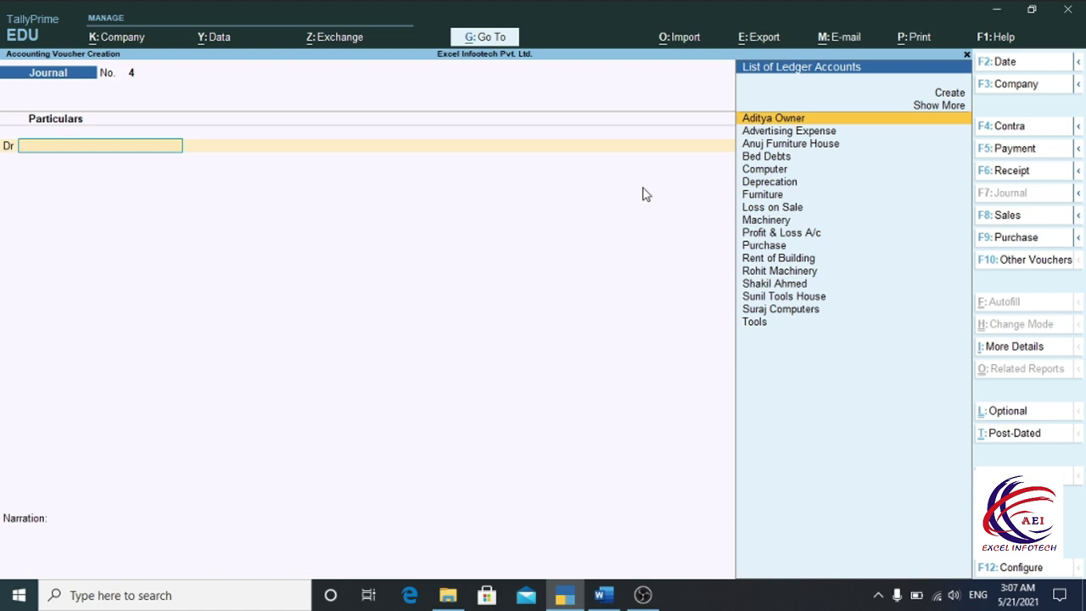
Enter Journal voucher 4: debit Computer 25,000, credit Suraj Computers on account
{"action": "type", "text": "C"}
{"action": "key", "text": "Return"}
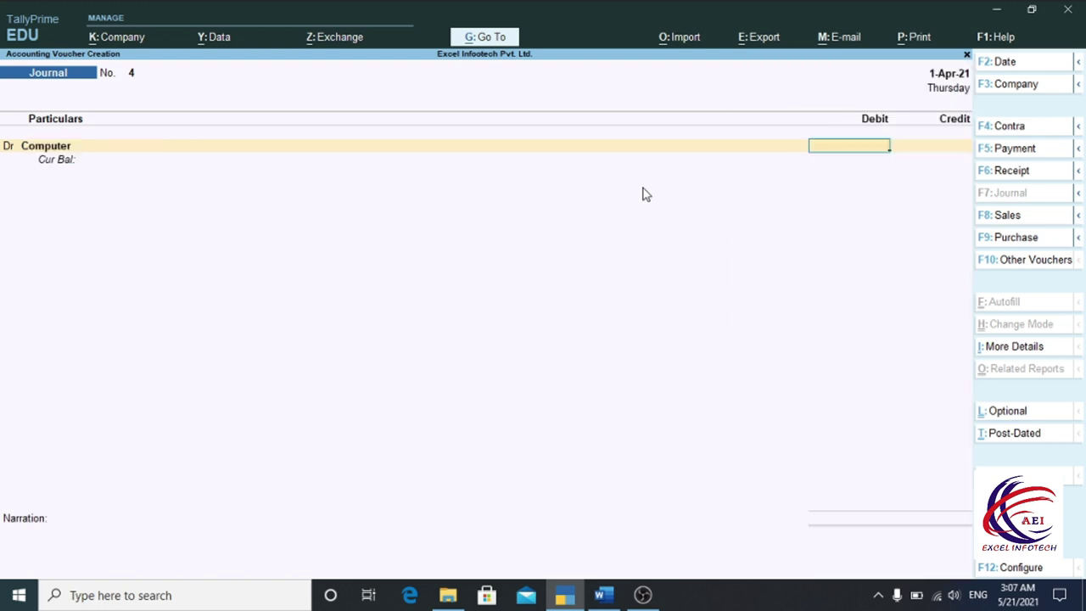
{"action": "type", "text": "2500"}
{"action": "type", "text": "0"}
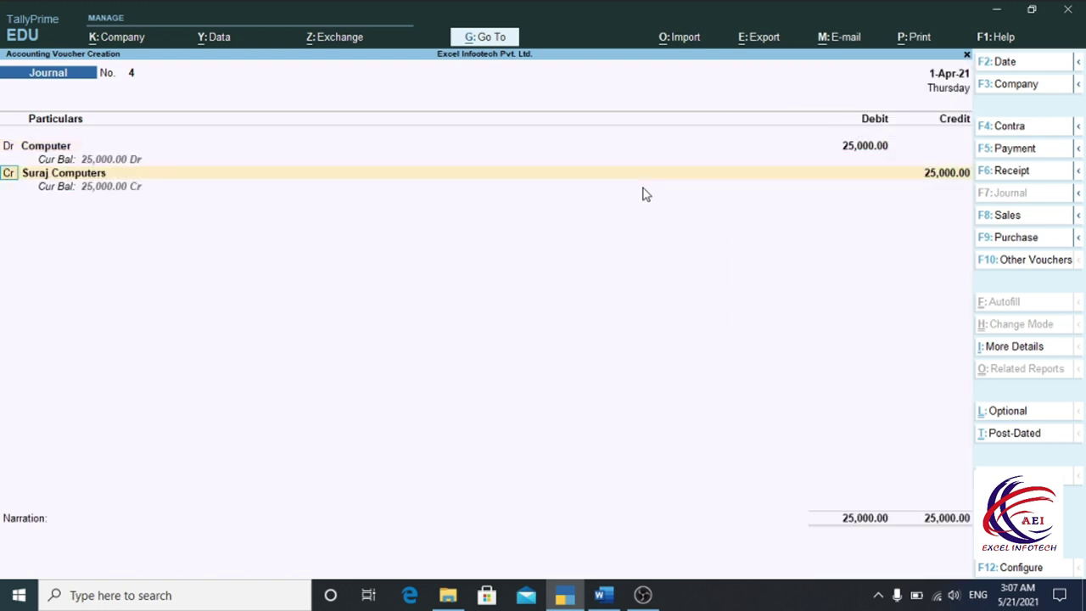
{"action": "key", "text": "BackSpace"}
{"action": "key", "text": "Return"}
{"action": "key", "text": "Return"}
{"action": "key", "text": "Return"}
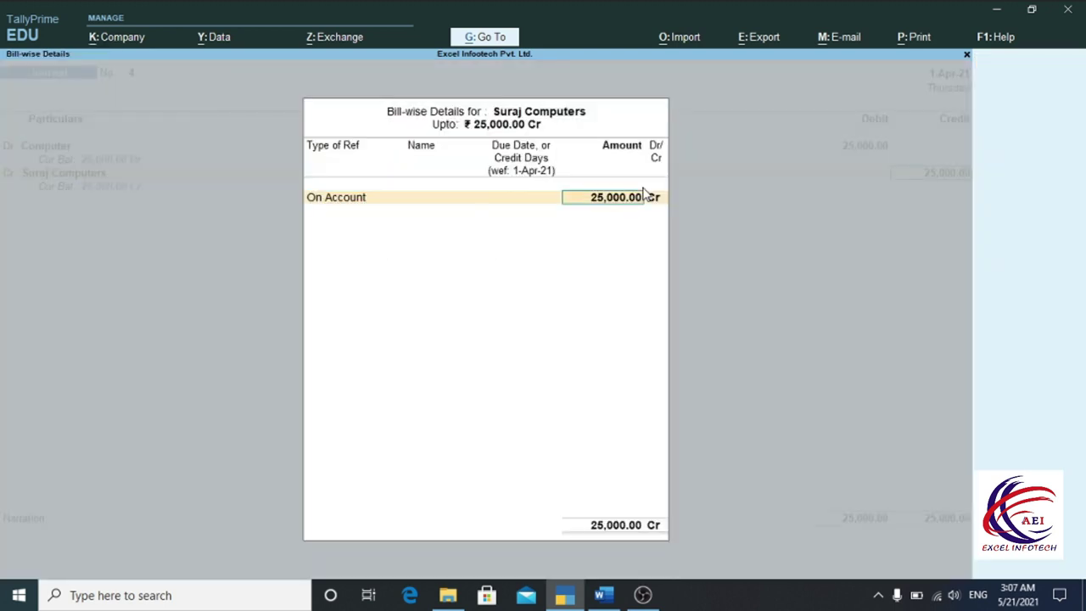
{"action": "key", "text": "Return"}
{"action": "key", "text": "Return"}
{"action": "key", "text": "Return"}
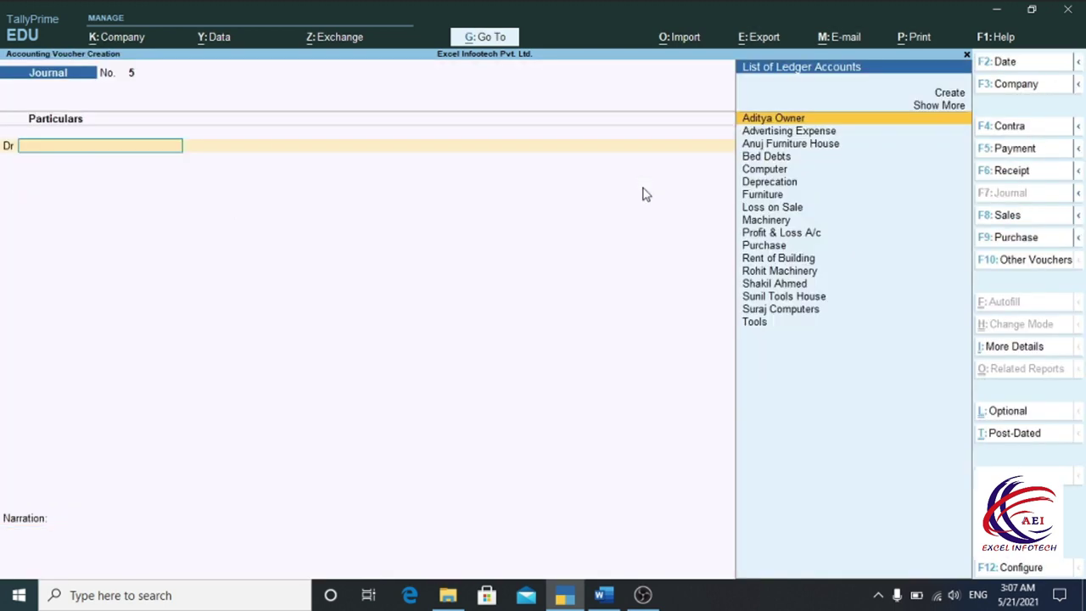
{"action": "key", "text": "alt+Tab"}
{"action": "left_click", "coordinate": [337, 204]}
{"action": "left_click", "coordinate": [337, 242]}
{"action": "left_click", "coordinate": [332, 287]}
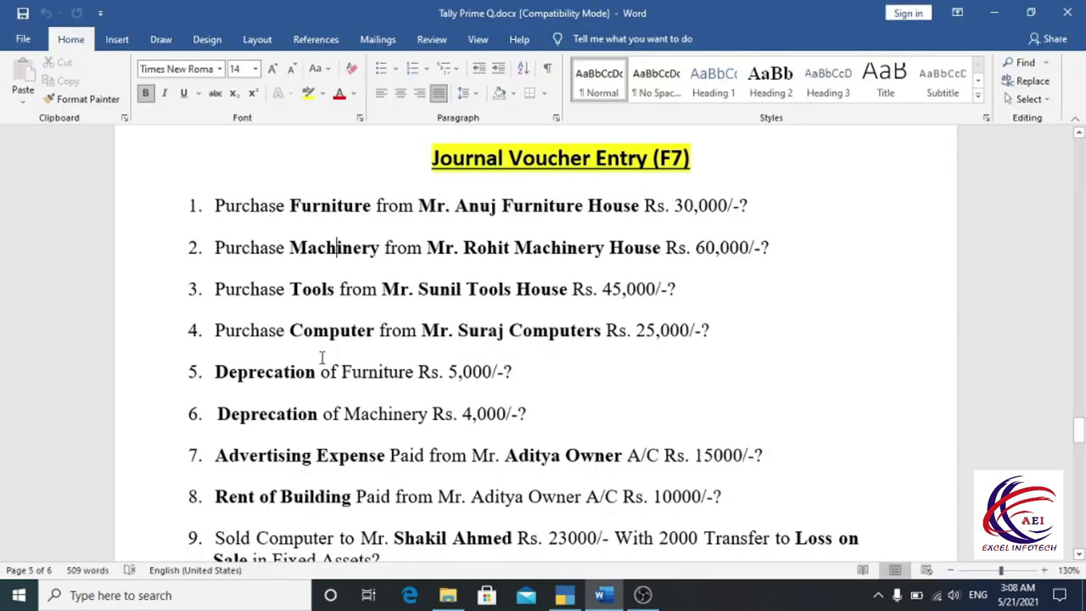
{"action": "scroll", "coordinate": [322, 357], "scroll_direction": "down", "scroll_amount": 1}
{"action": "left_click_drag", "start_coordinate": [207, 322], "coordinate": [500, 324]}
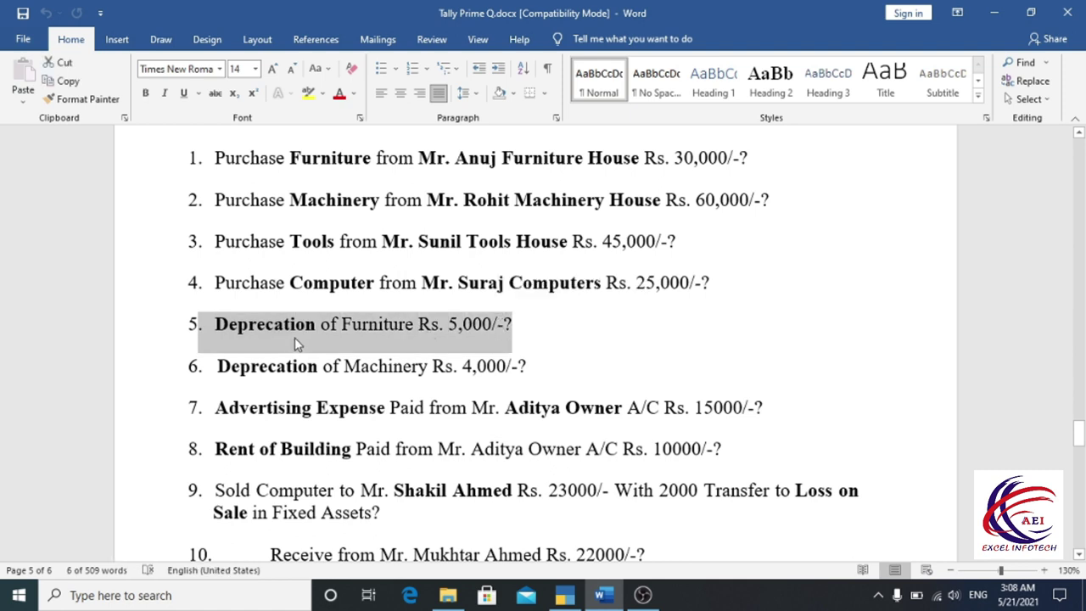
{"action": "left_click", "coordinate": [473, 327]}
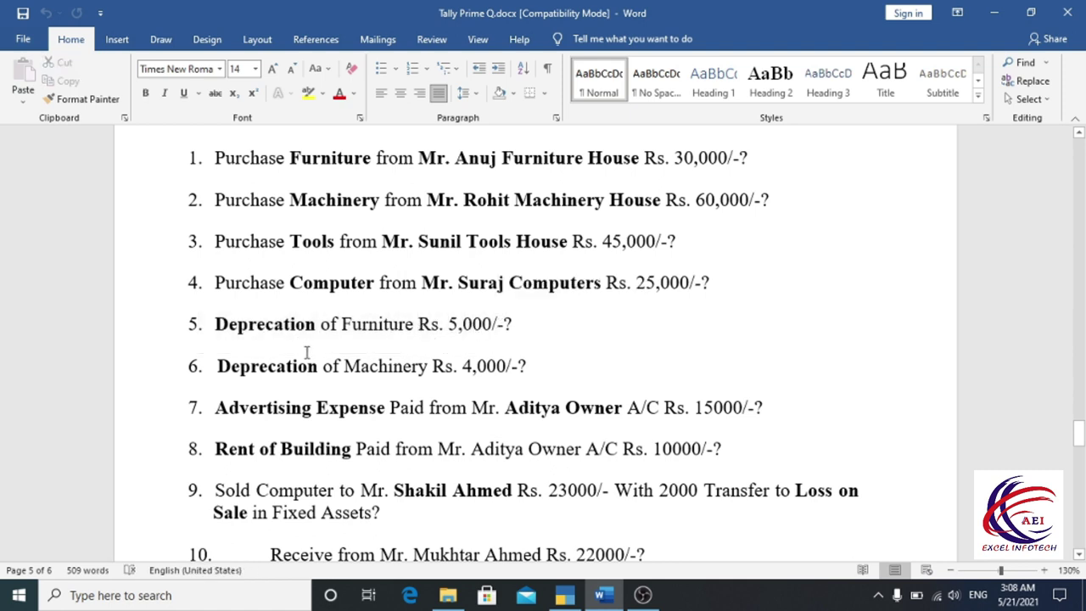
{"action": "double_click", "coordinate": [253, 327]}
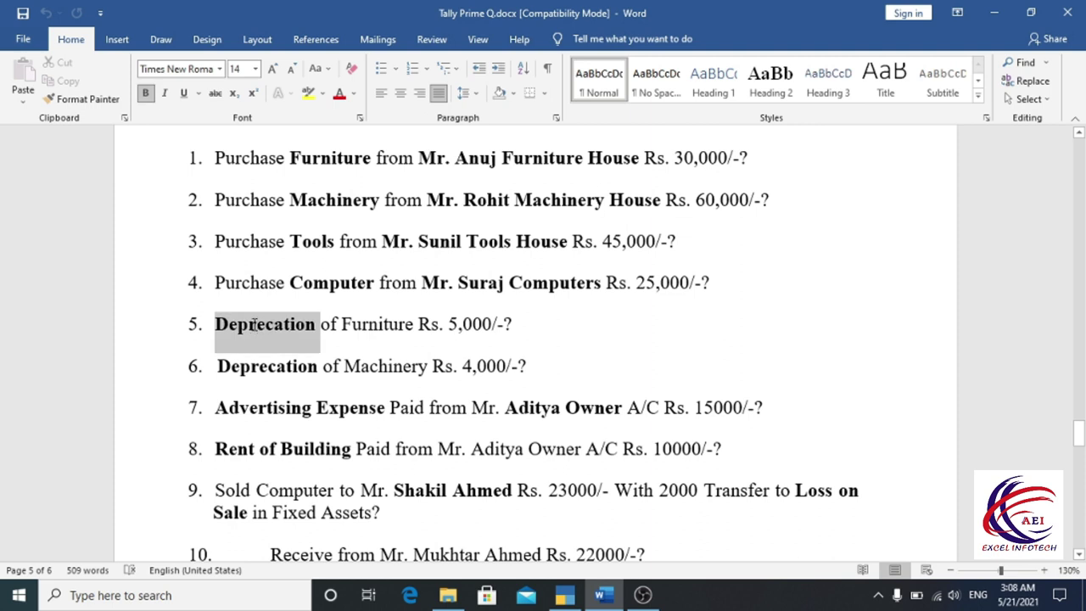
{"action": "double_click", "coordinate": [363, 328]}
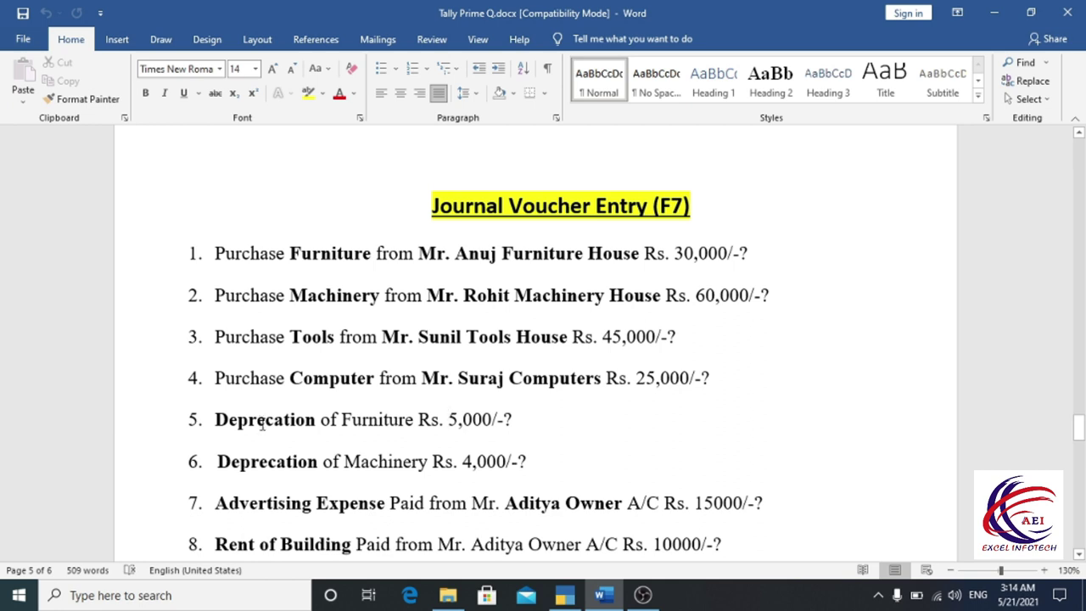
{"action": "double_click", "coordinate": [324, 246]}
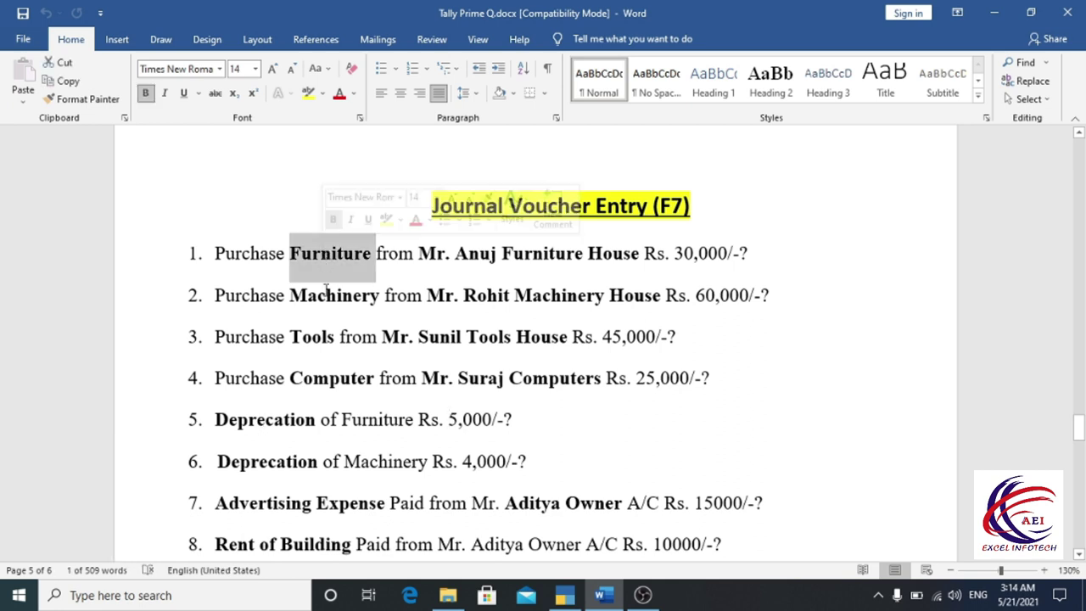
{"action": "left_click", "coordinate": [694, 252]}
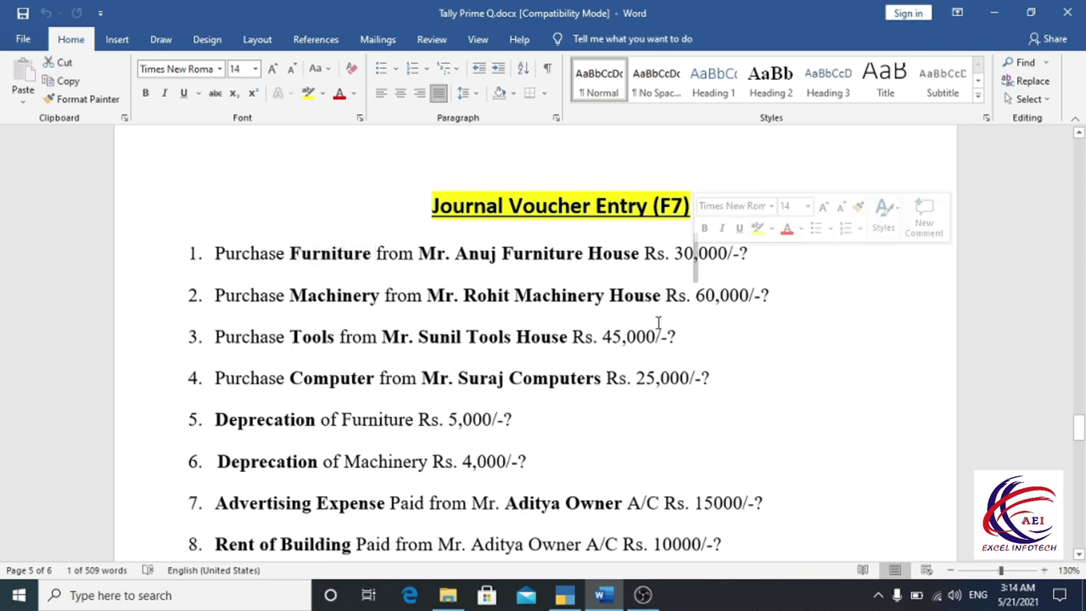
{"action": "double_click", "coordinate": [463, 424]}
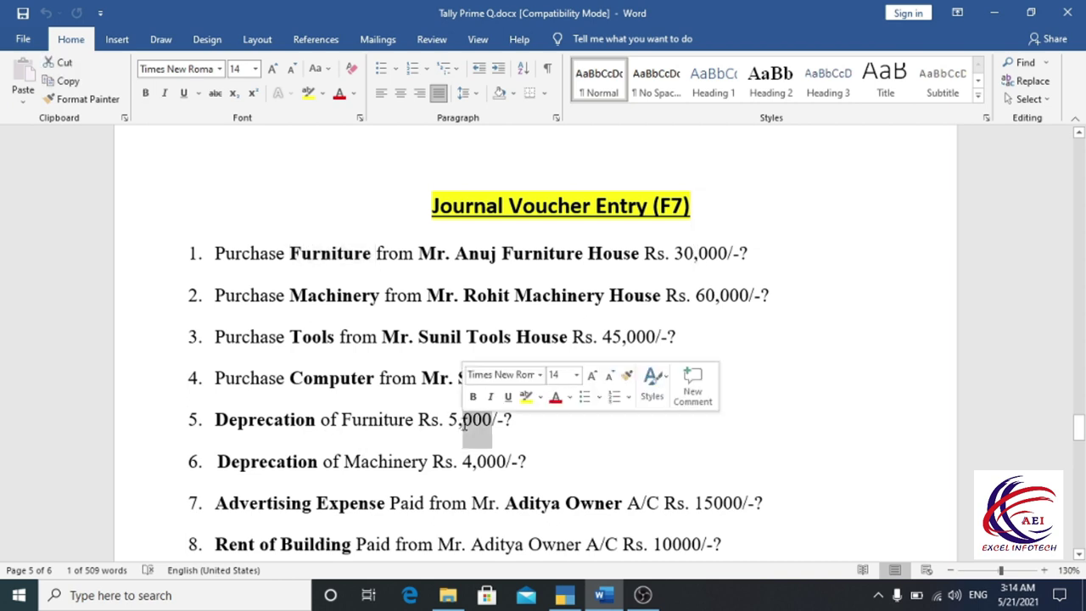
{"action": "left_click_drag", "start_coordinate": [678, 255], "coordinate": [722, 259]}
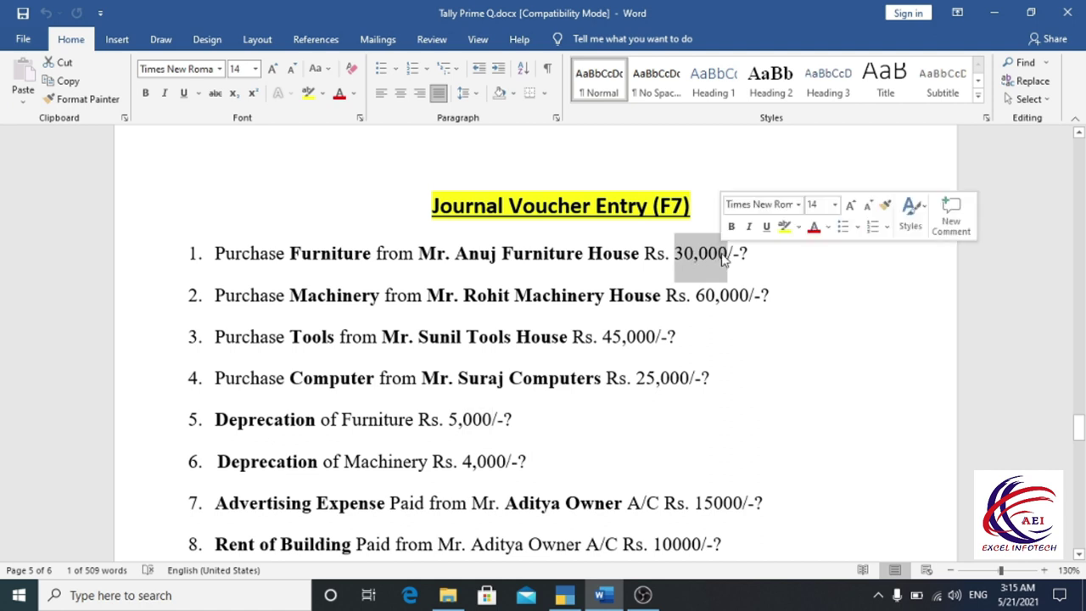
{"action": "left_click", "coordinate": [564, 595]}
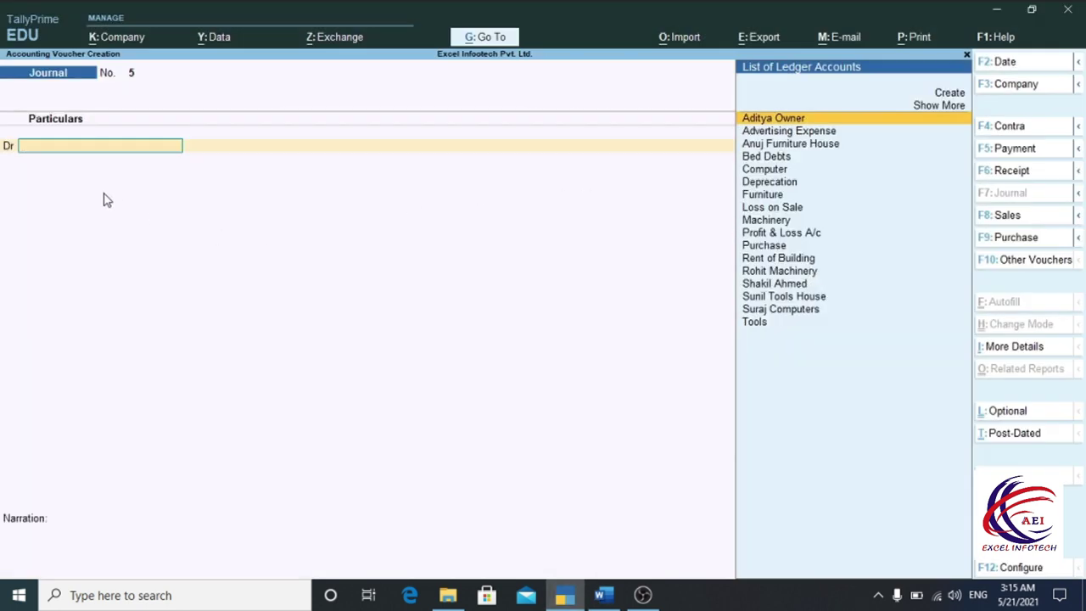
Save Journal voucher 5 debiting Deprecation 5,000 and crediting Furniture 5,000
{"action": "type", "text": "D"}
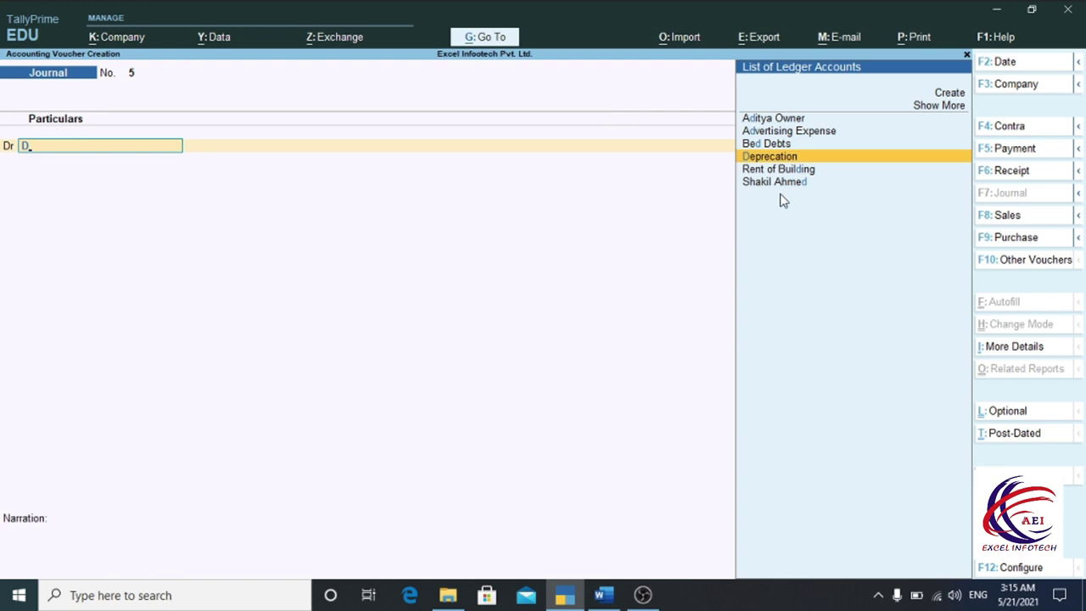
{"action": "left_click", "coordinate": [780, 161]}
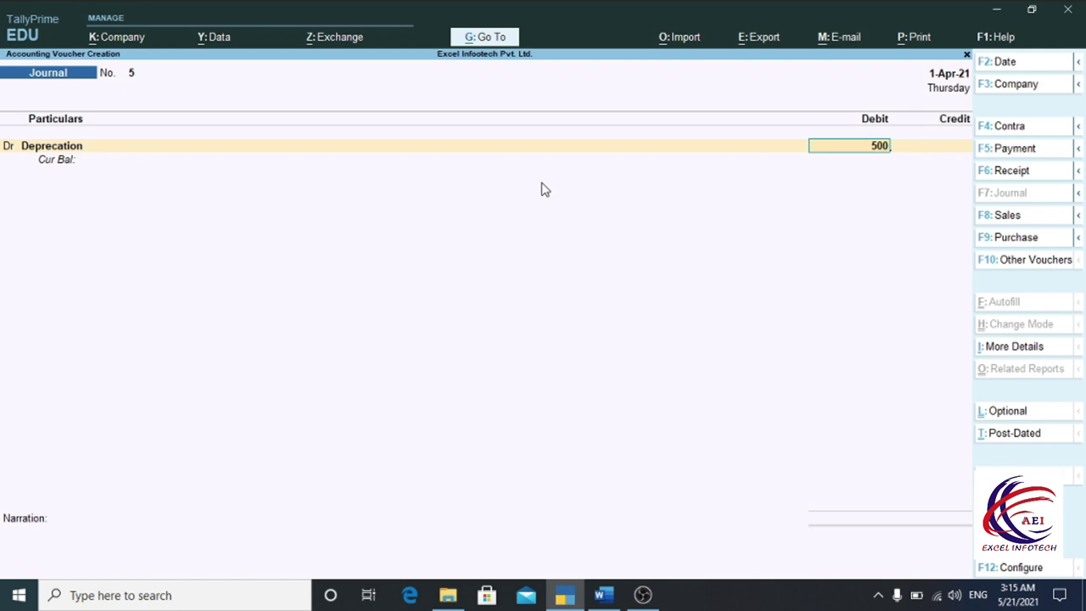
{"action": "key", "text": "Return"}
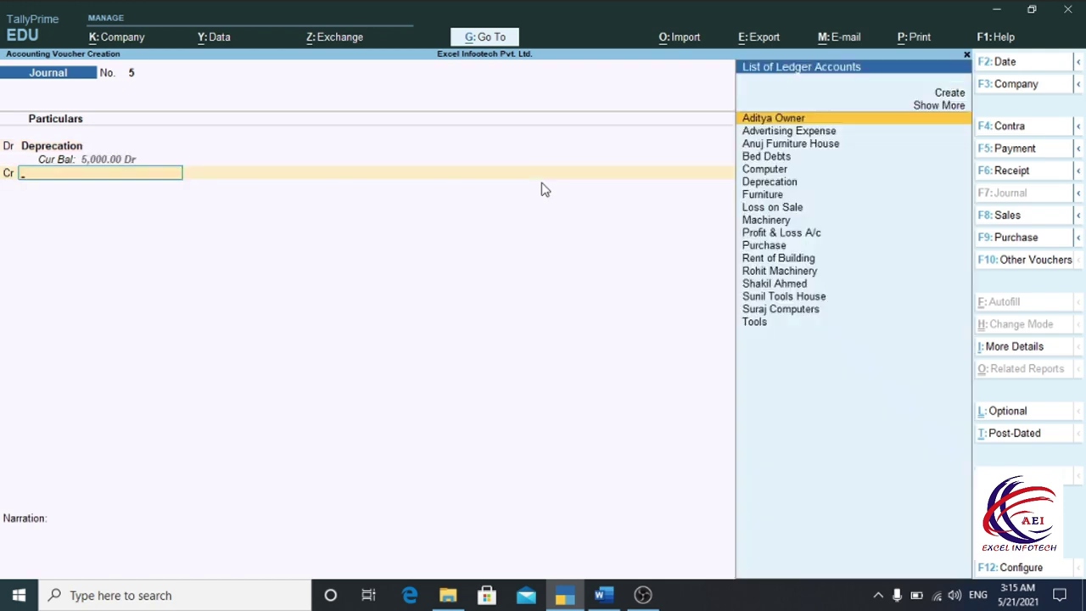
{"action": "type", "text": "f"}
{"action": "left_click", "coordinate": [759, 135]}
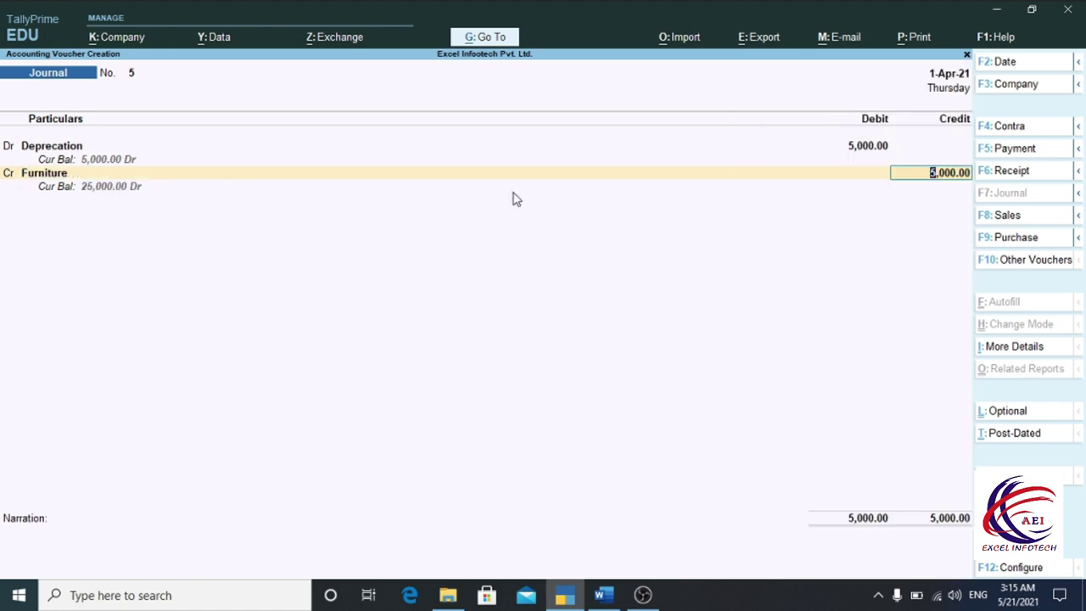
{"action": "key", "text": "Return"}
{"action": "key", "text": "Return"}
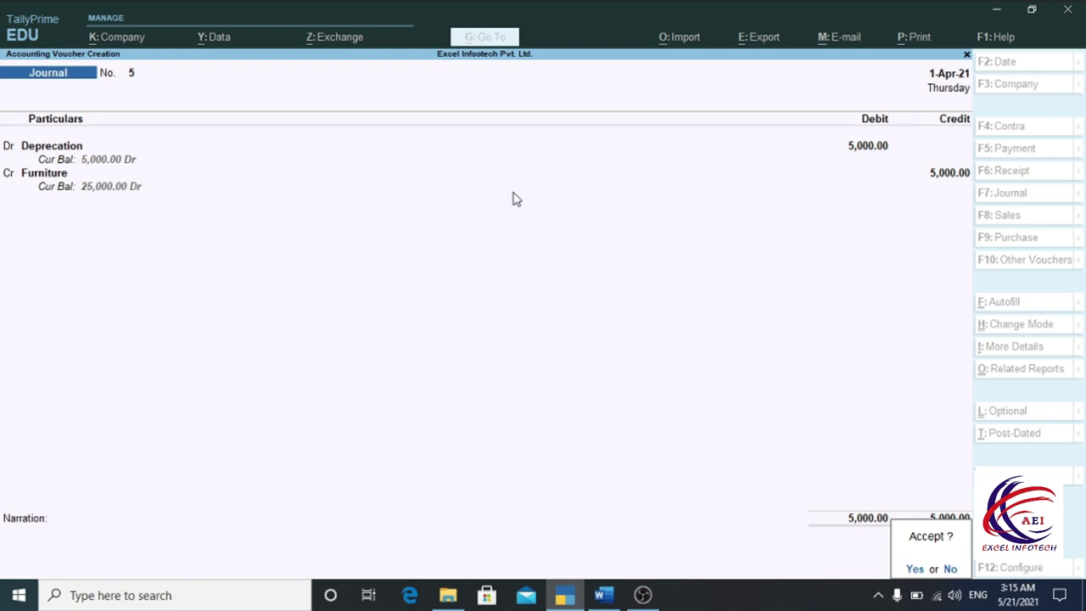
{"action": "key", "text": "Return"}
Look up question 6 in Word: 4,000 depreciation on Machinery
{"action": "key", "text": "alt+Tab"}
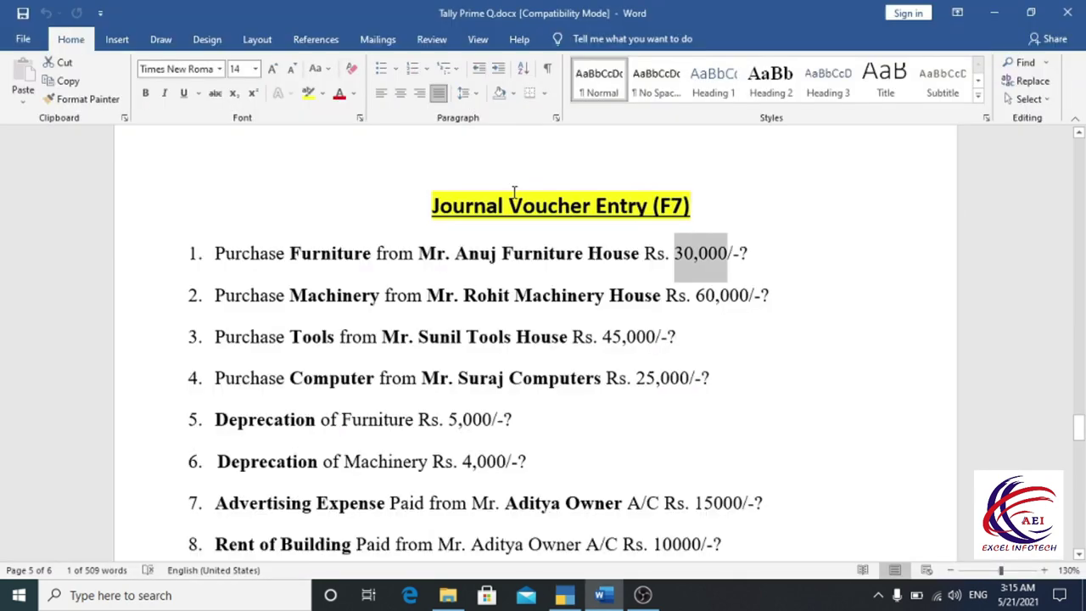
{"action": "scroll", "coordinate": [366, 376], "scroll_direction": "down", "scroll_amount": 3}
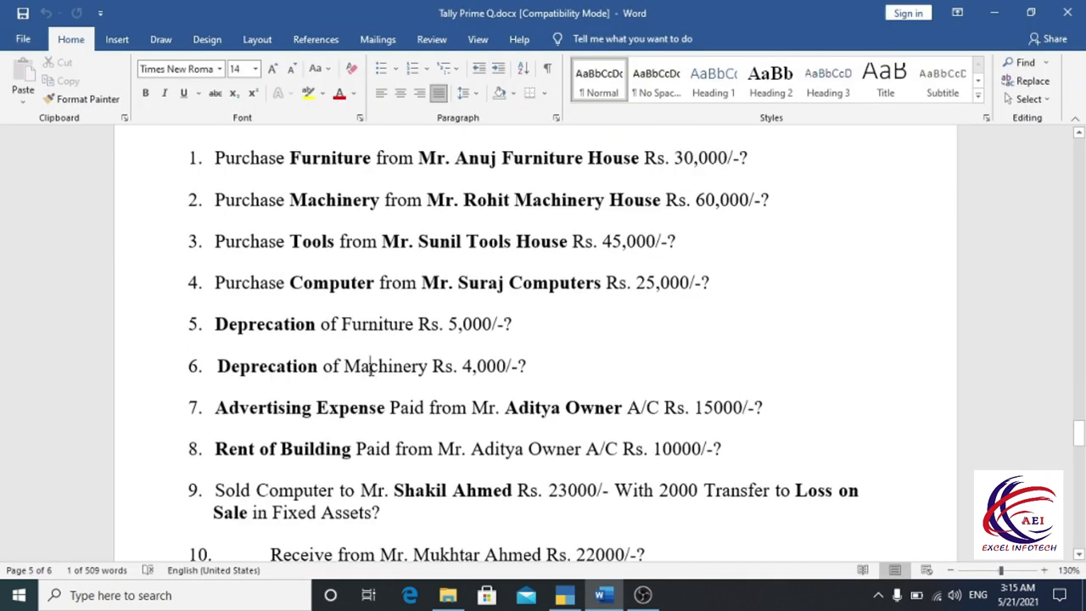
{"action": "double_click", "coordinate": [347, 366]}
{"action": "left_click_drag", "start_coordinate": [505, 373], "coordinate": [482, 380]}
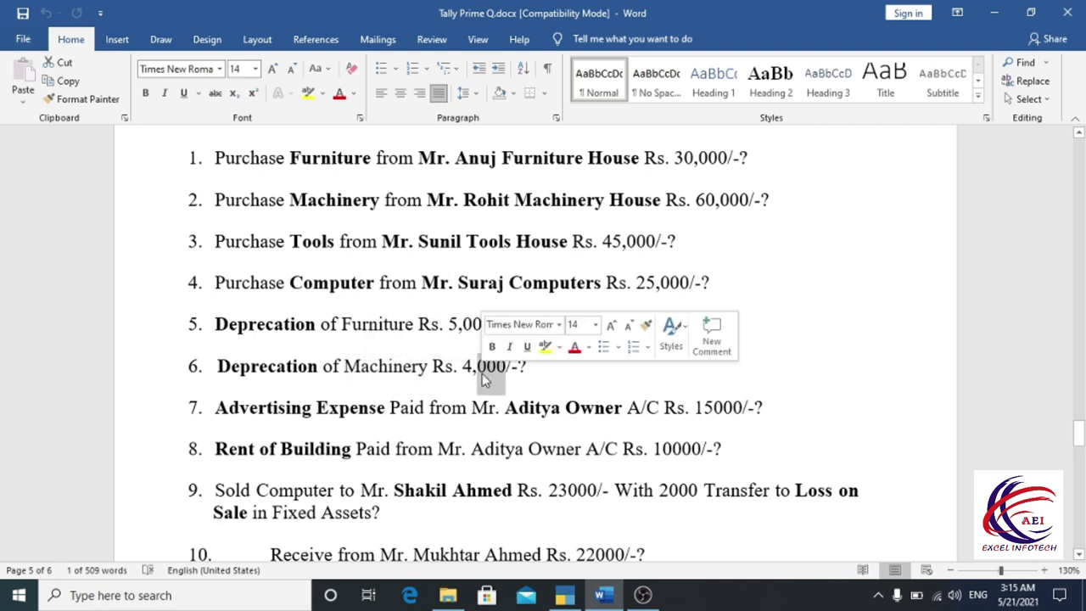
{"action": "left_click", "coordinate": [564, 594]}
Enter Journal voucher 6 debiting Deprecation 4,000 and crediting Machinery 4,000
{"action": "type", "text": "d"}
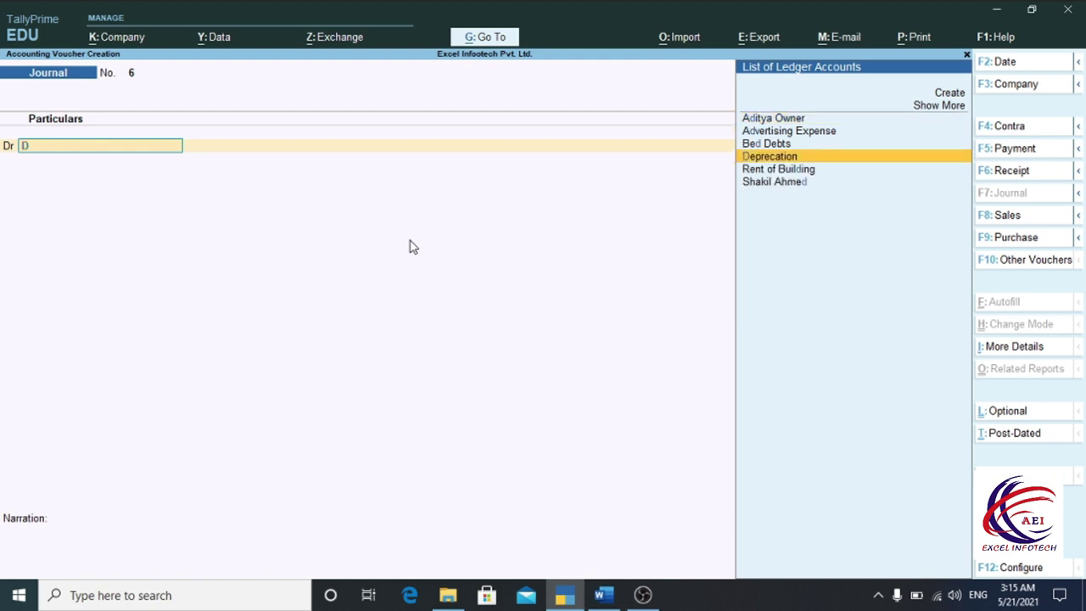
{"action": "left_click", "coordinate": [740, 163]}
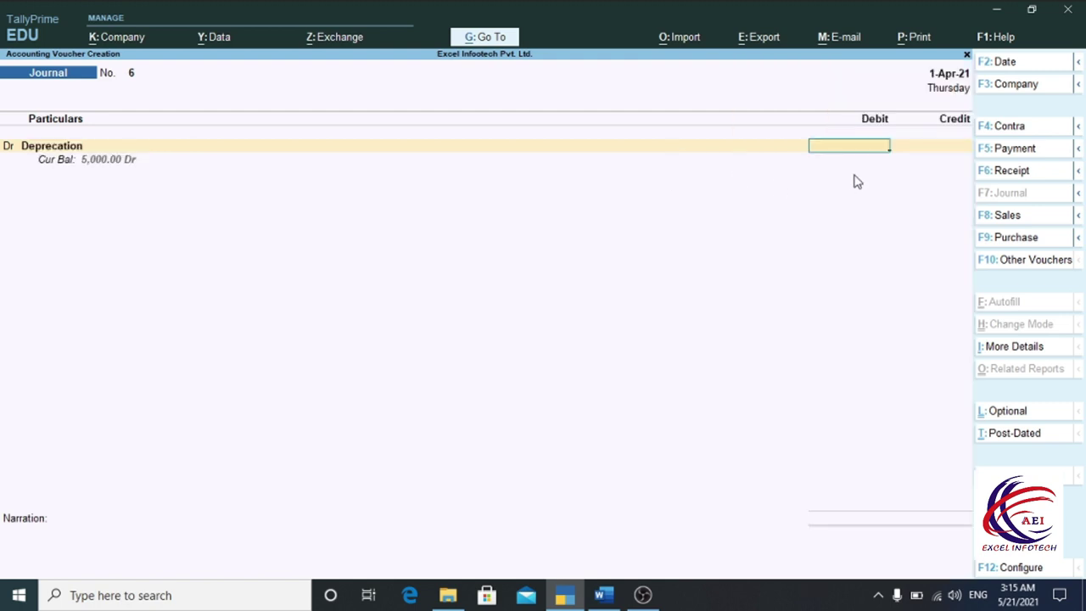
{"action": "type", "text": "4000"}
{"action": "key", "text": "Return"}
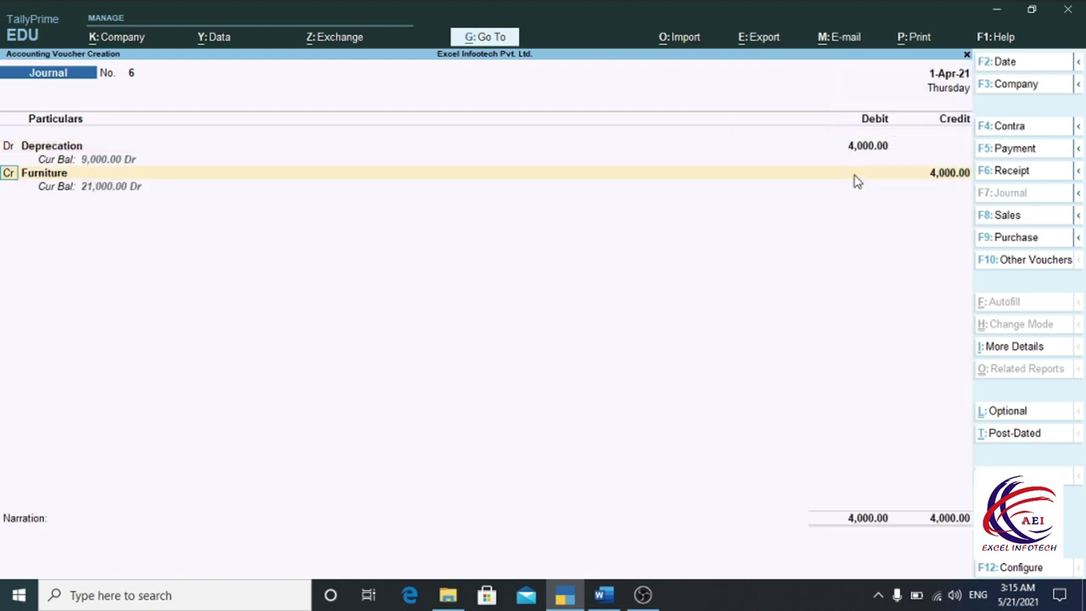
{"action": "key", "text": "Return"}
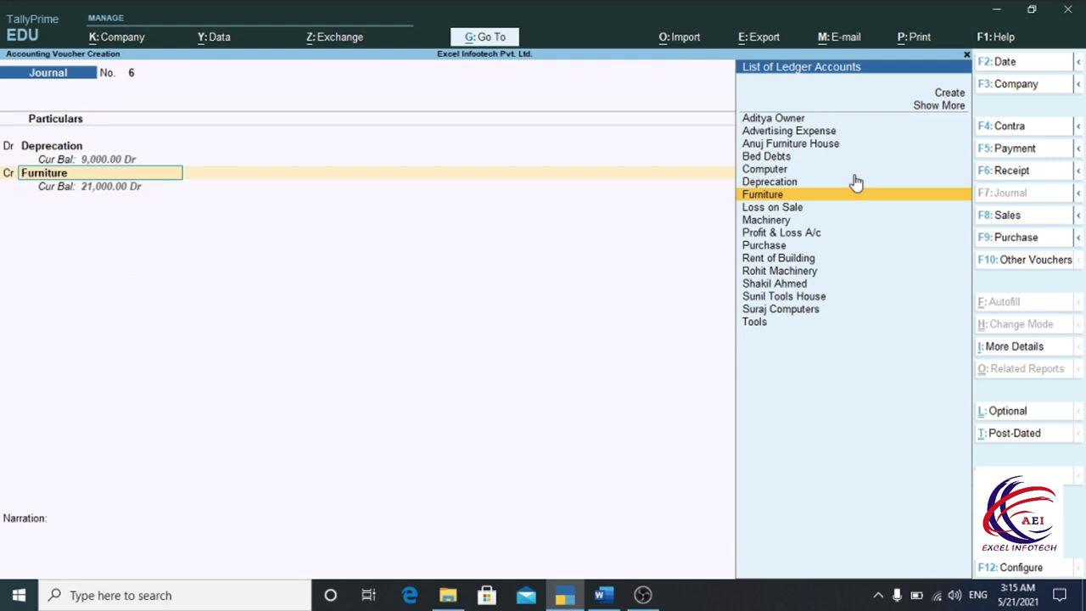
{"action": "type", "text": "Ma"}
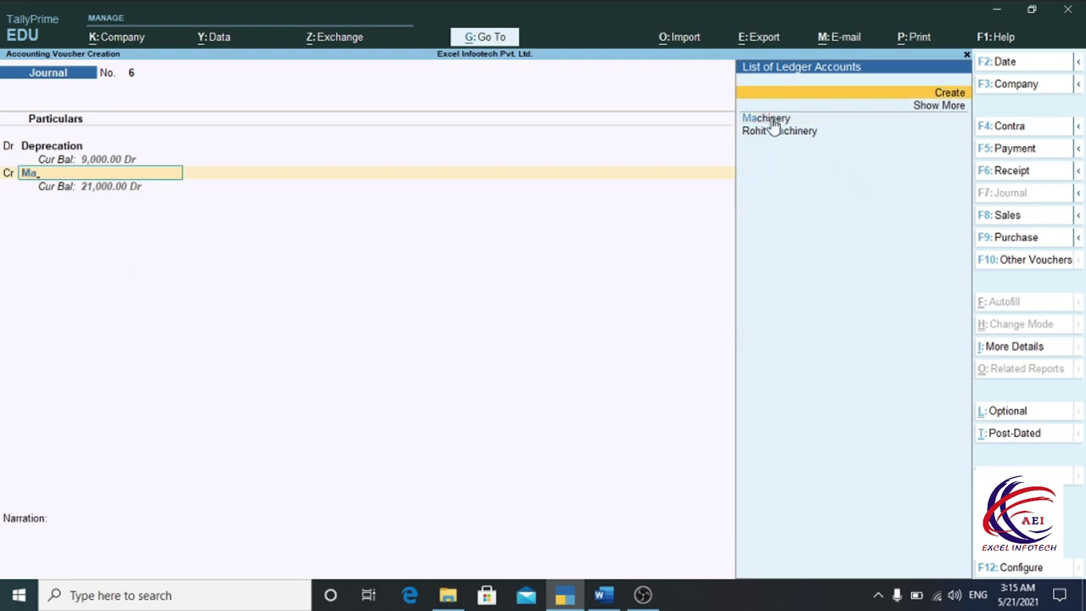
{"action": "left_click", "coordinate": [768, 120]}
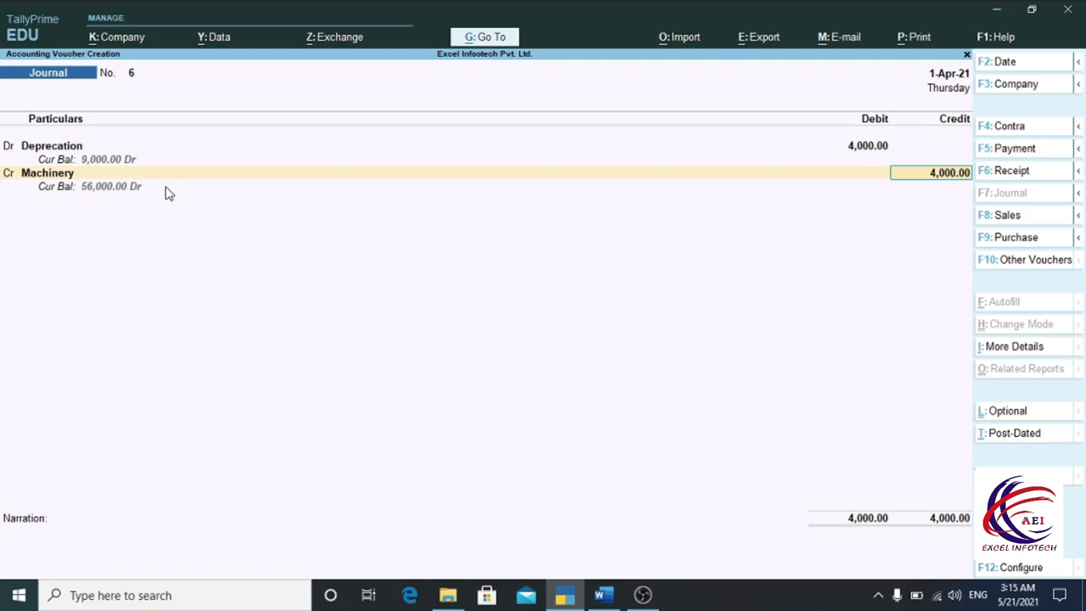
{"action": "key", "text": "Return"}
{"action": "key", "text": "Return"}
{"action": "key", "text": "Return"}
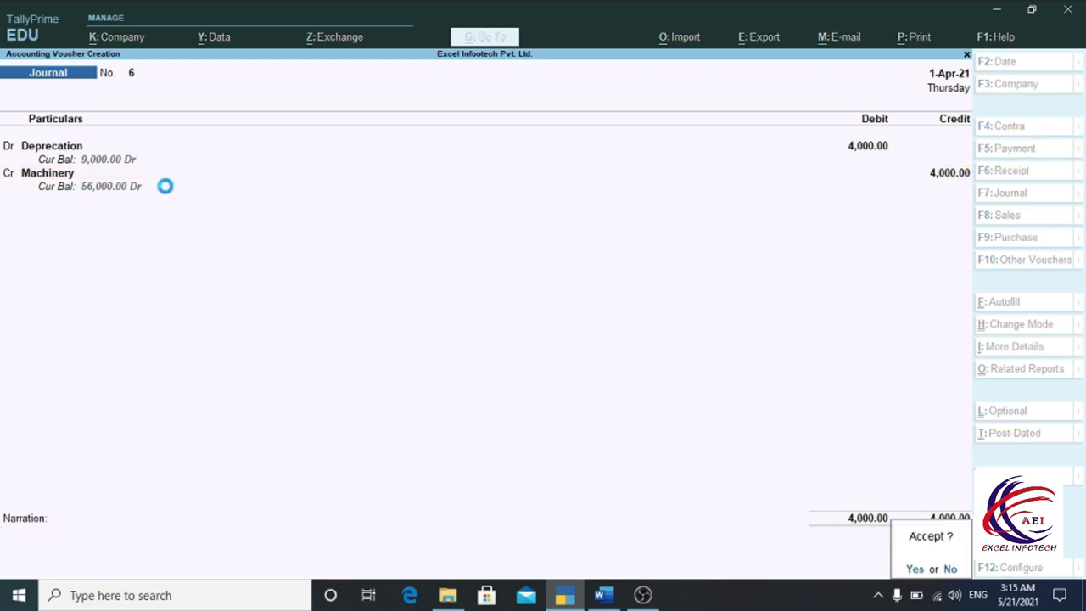
{"action": "key", "text": "alt+Tab"}
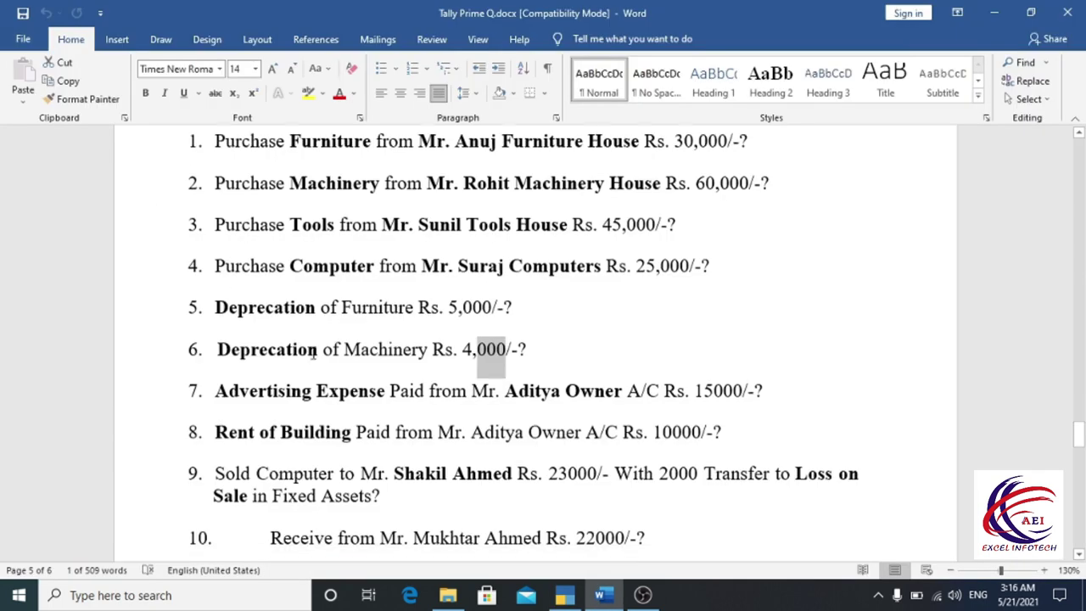
Read question 7: Advertising Expense of Rs. 15000 paid from the owner's account, then return to TallyPrime
{"action": "scroll", "coordinate": [390, 333], "scroll_direction": "down", "scroll_amount": 2}
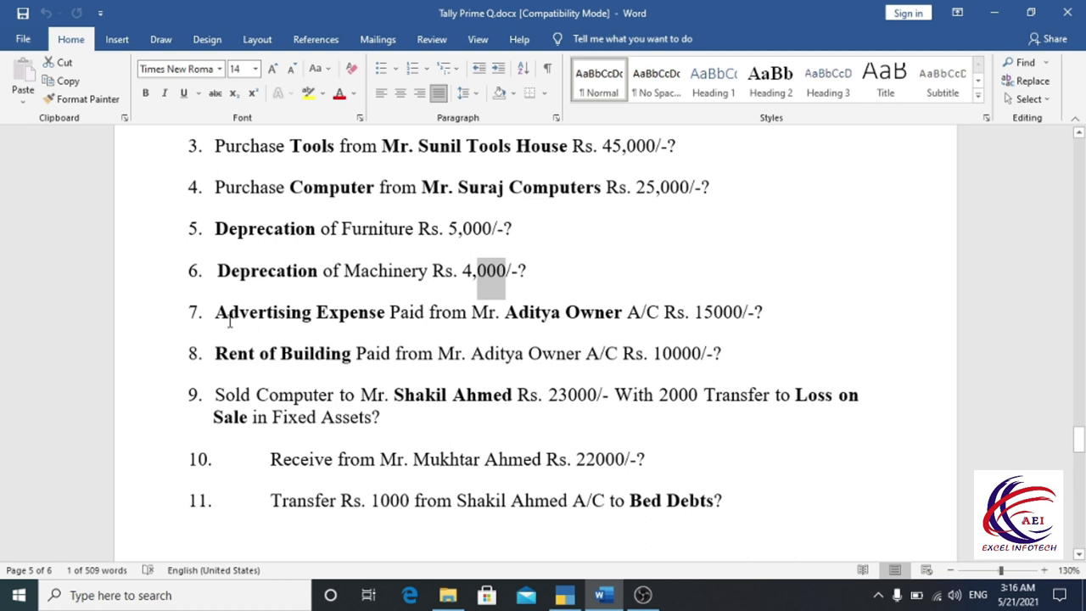
{"action": "left_click_drag", "start_coordinate": [216, 312], "coordinate": [388, 314]}
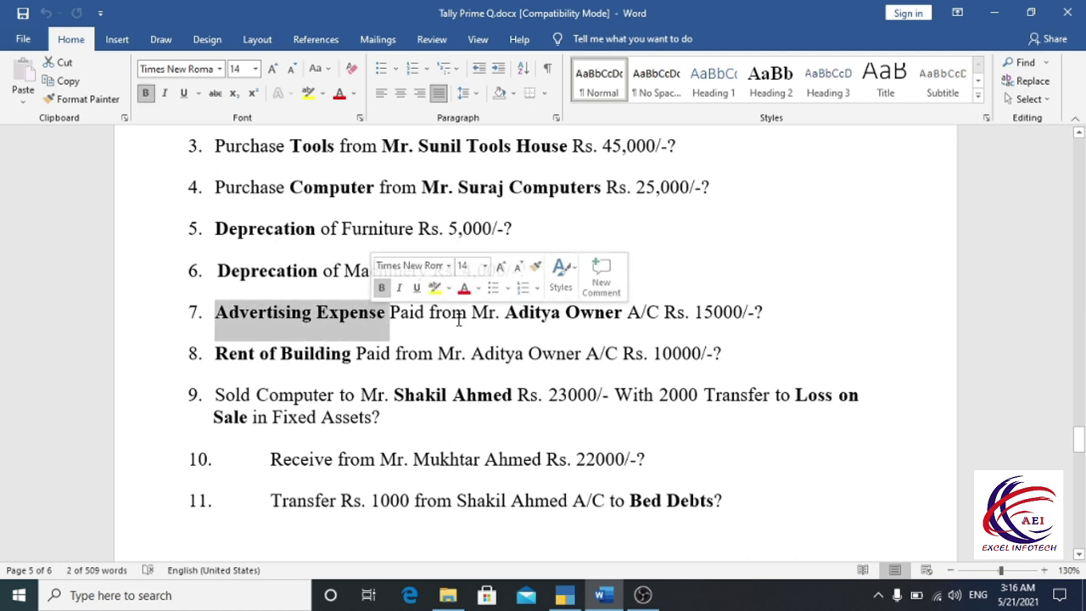
{"action": "left_click_drag", "start_coordinate": [507, 314], "coordinate": [625, 314]}
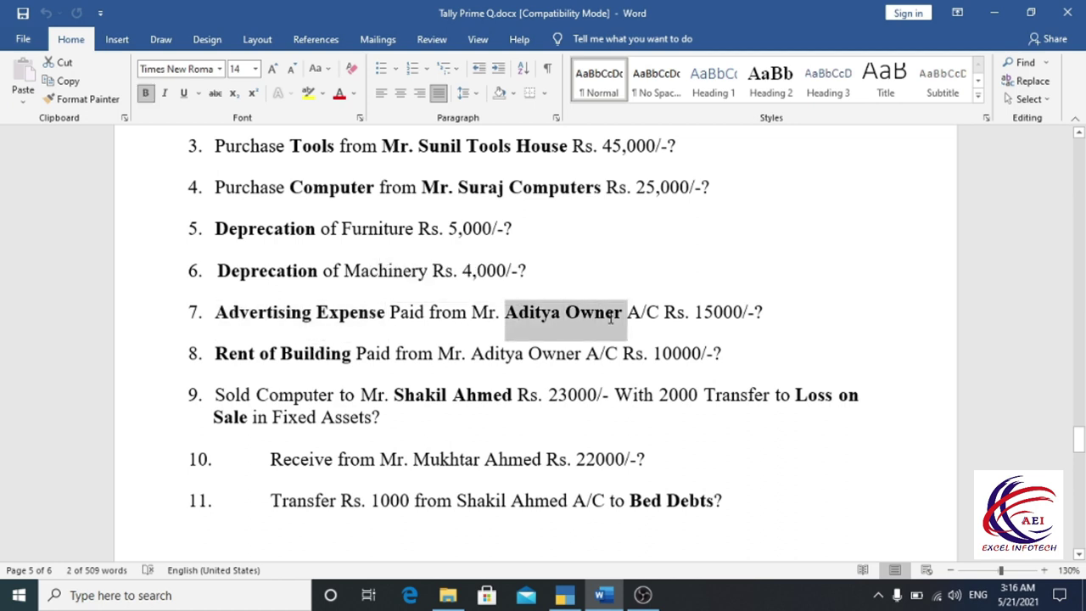
{"action": "left_click_drag", "start_coordinate": [699, 314], "coordinate": [739, 316]}
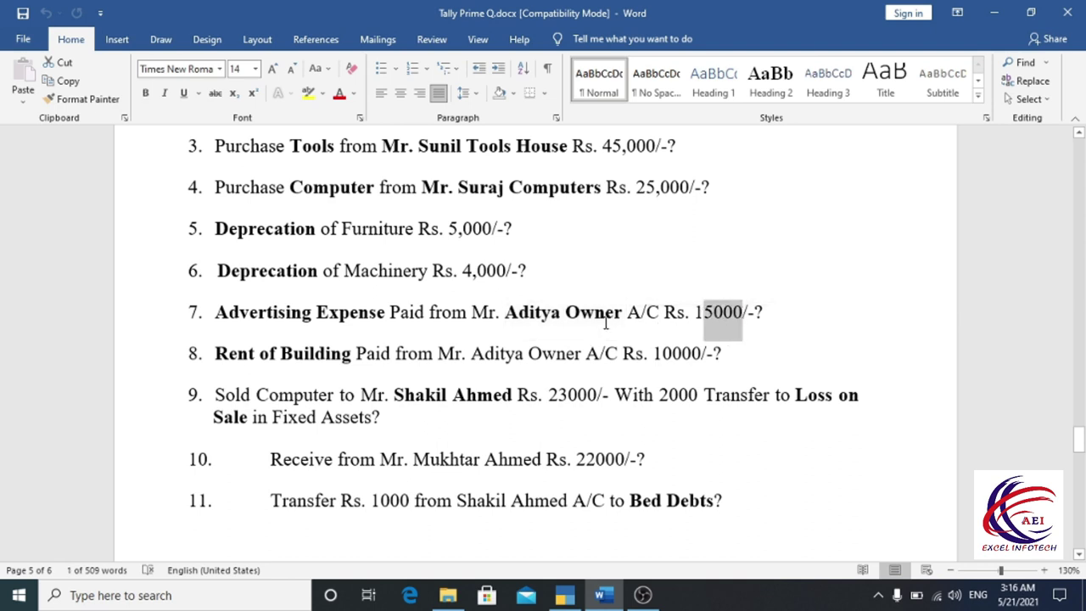
{"action": "left_click_drag", "start_coordinate": [507, 314], "coordinate": [625, 313]}
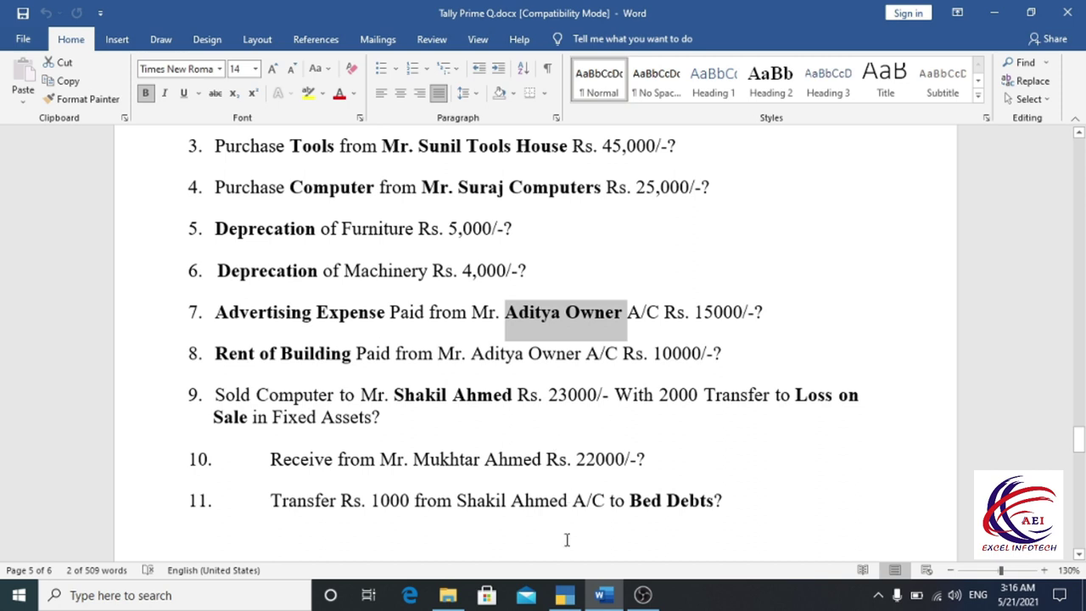
{"action": "left_click", "coordinate": [564, 595]}
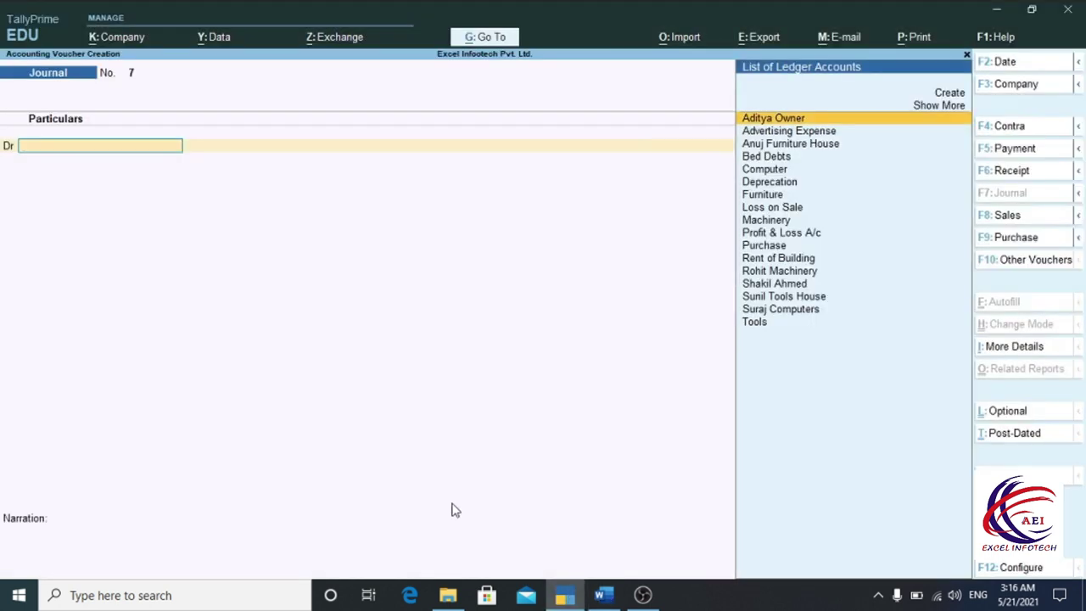
Record journal 7 debiting Advertising Expense and crediting the owner's account 15,000, and accept it
{"action": "type", "text": "Ad"}
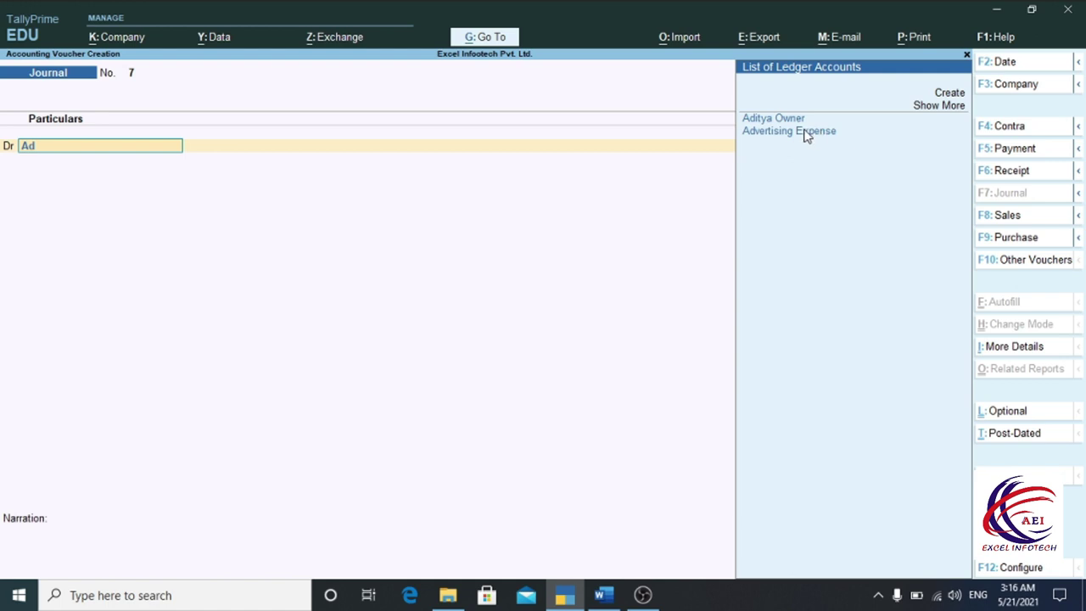
{"action": "left_click", "coordinate": [806, 134]}
{"action": "type", "text": "1500"}
{"action": "key", "text": "Return"}
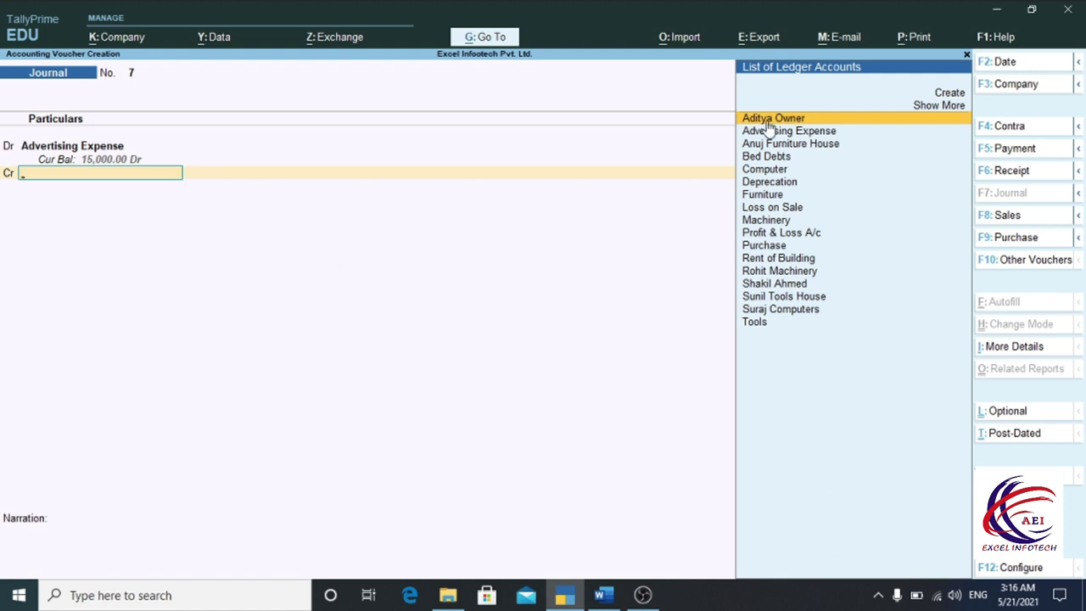
{"action": "left_click", "coordinate": [768, 120]}
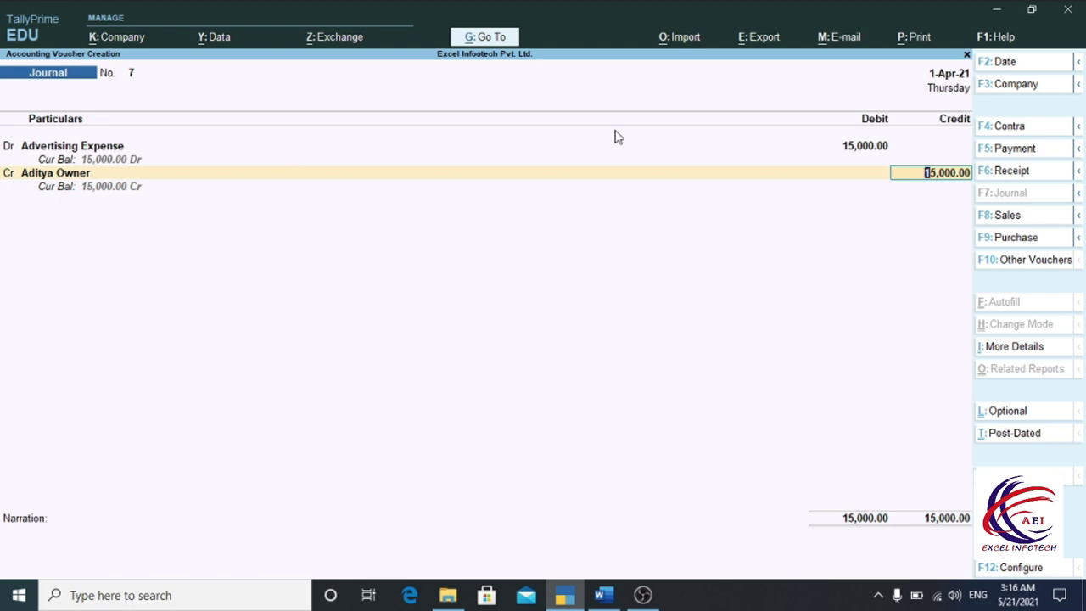
{"action": "key", "text": "Return"}
{"action": "key", "text": "Return"}
{"action": "key", "text": "Return"}
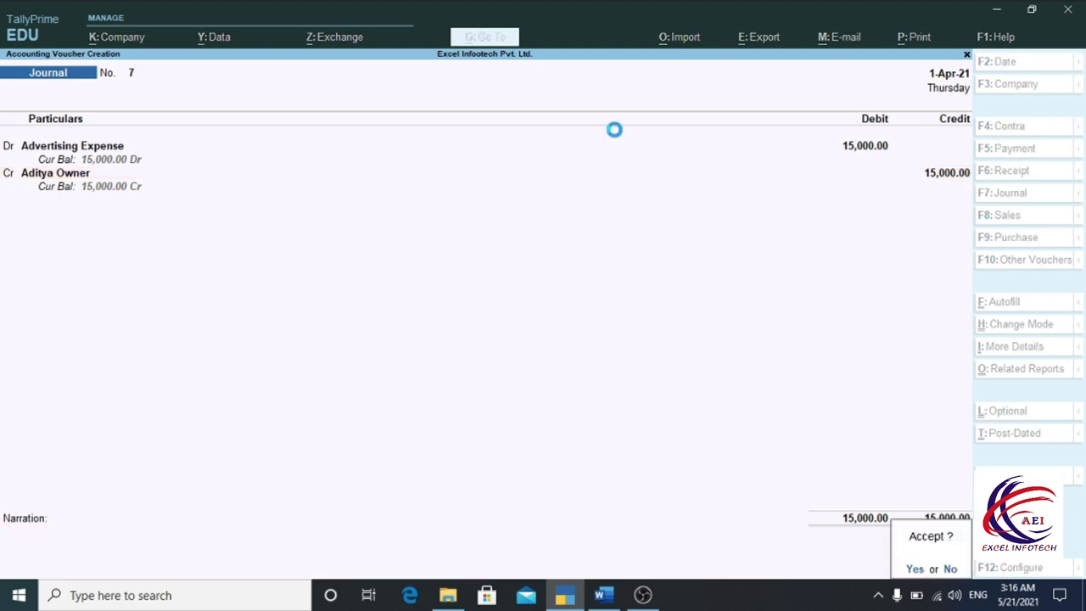
{"action": "key", "text": "alt+Tab"}
Read question 8: Rent of Building, Rs. 10000 paid from the owner's account, then return to TallyPrime
{"action": "scroll", "coordinate": [496, 262], "scroll_direction": "down", "scroll_amount": 2}
{"action": "left_click_drag", "start_coordinate": [219, 263], "coordinate": [349, 268]}
{"action": "left_click_drag", "start_coordinate": [472, 263], "coordinate": [559, 264]}
{"action": "double_click", "coordinate": [528, 219]}
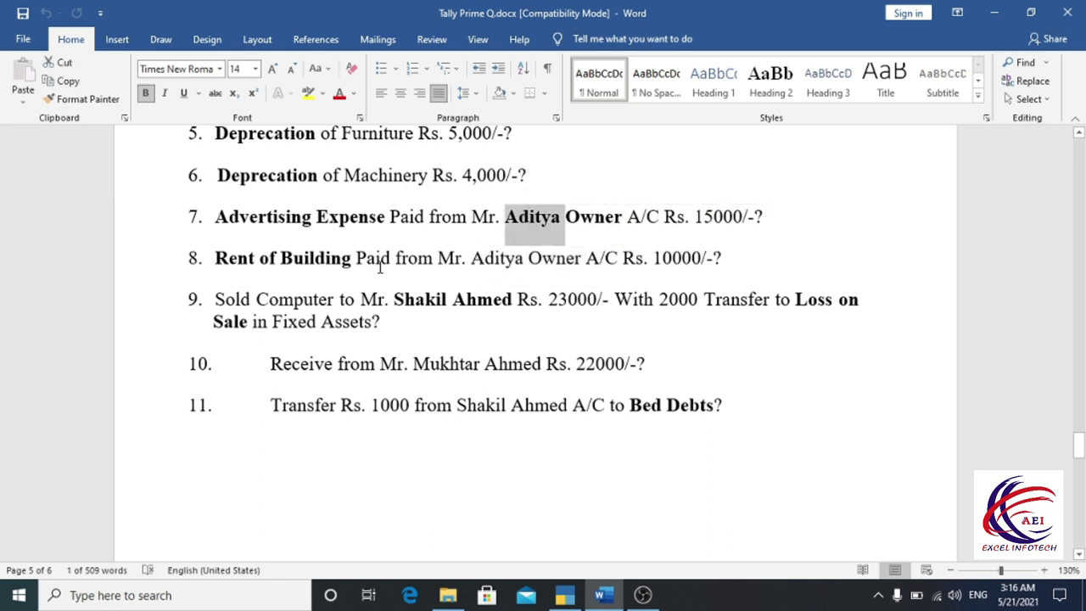
{"action": "left_click_drag", "start_coordinate": [227, 261], "coordinate": [318, 261]}
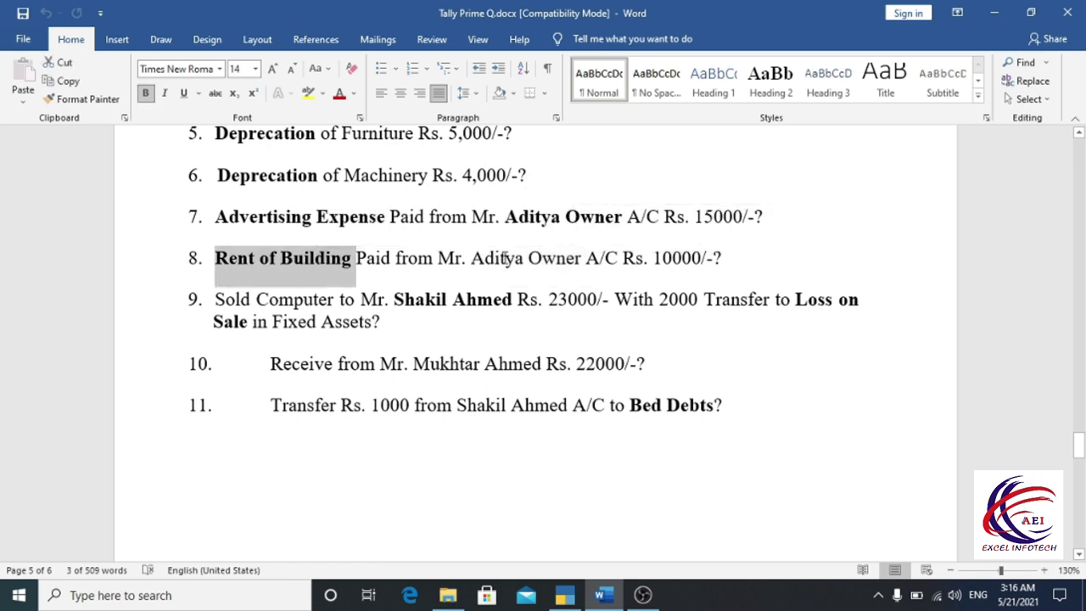
{"action": "left_click_drag", "start_coordinate": [661, 257], "coordinate": [702, 259]}
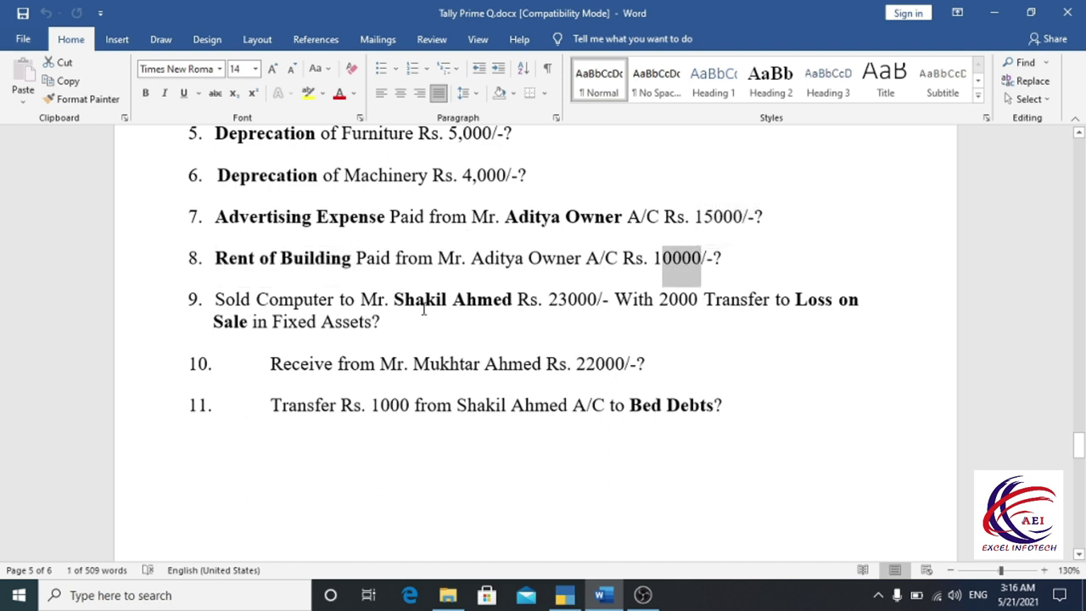
{"action": "key", "text": "alt+Tab"}
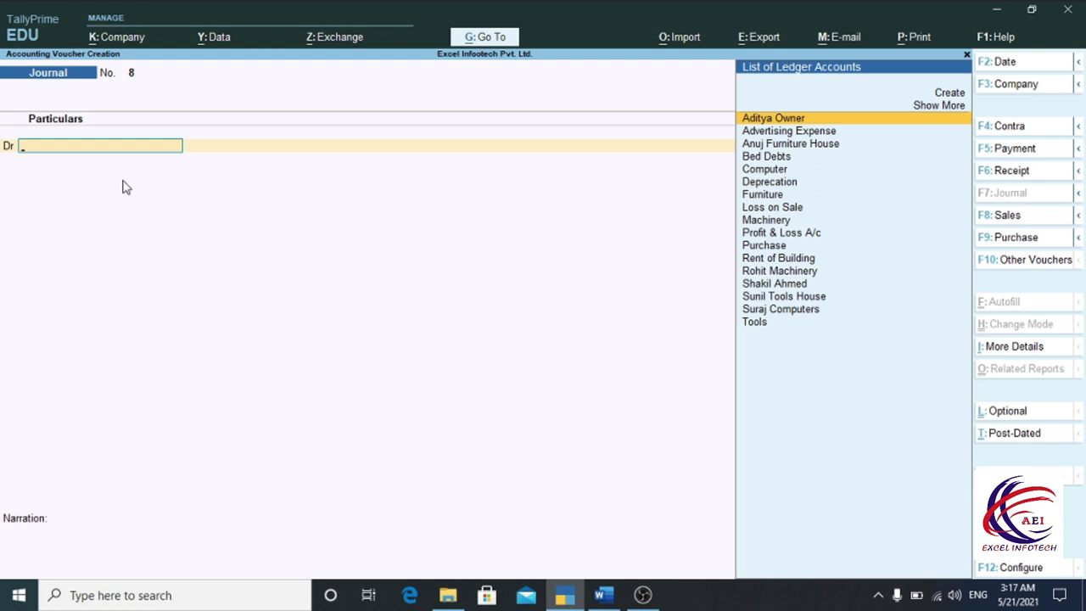
Debit Rent of Building 10,000 in journal voucher 8
{"action": "type", "text": "R"}
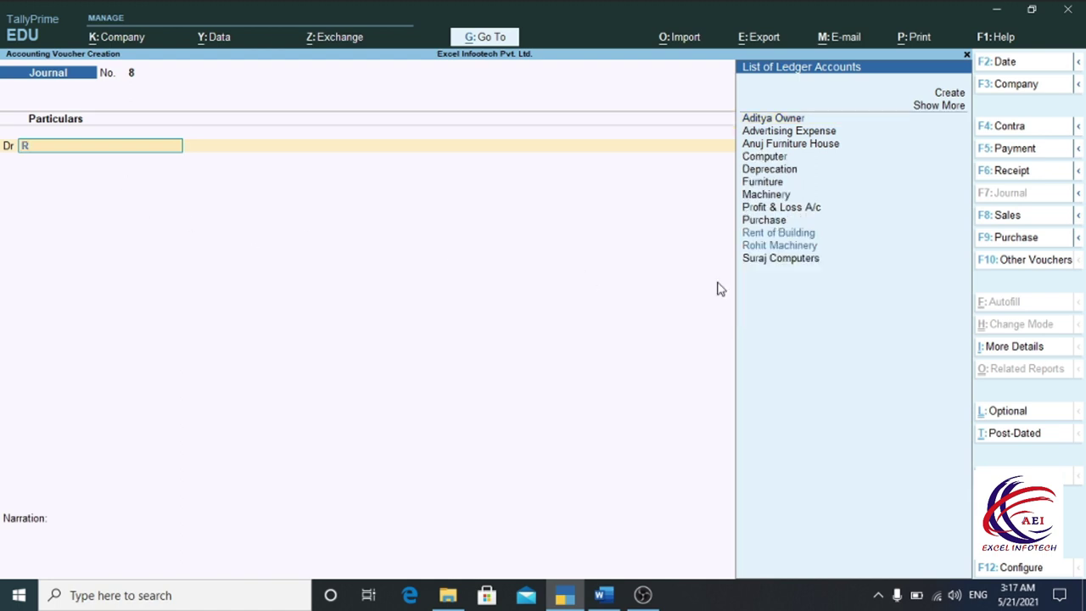
{"action": "left_click", "coordinate": [772, 234]}
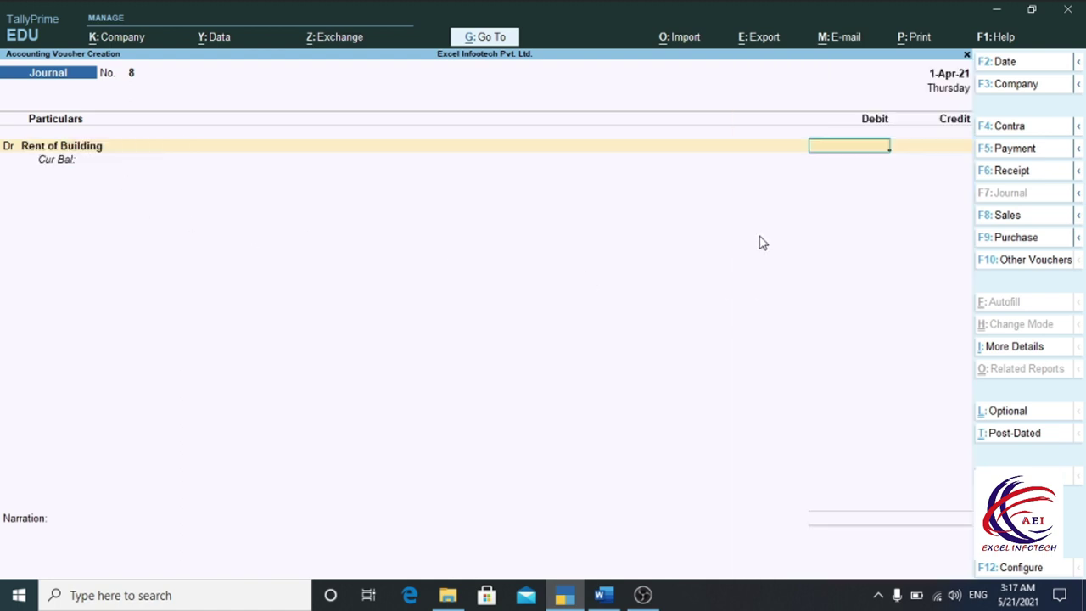
{"action": "key", "text": "alt+Tab"}
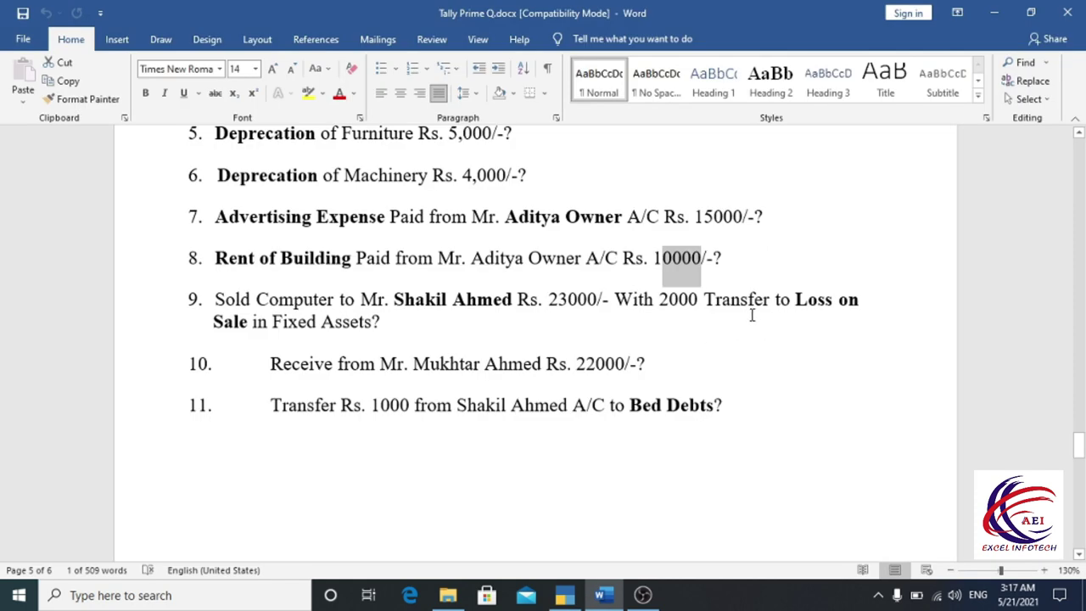
{"action": "key", "text": "alt+Tab"}
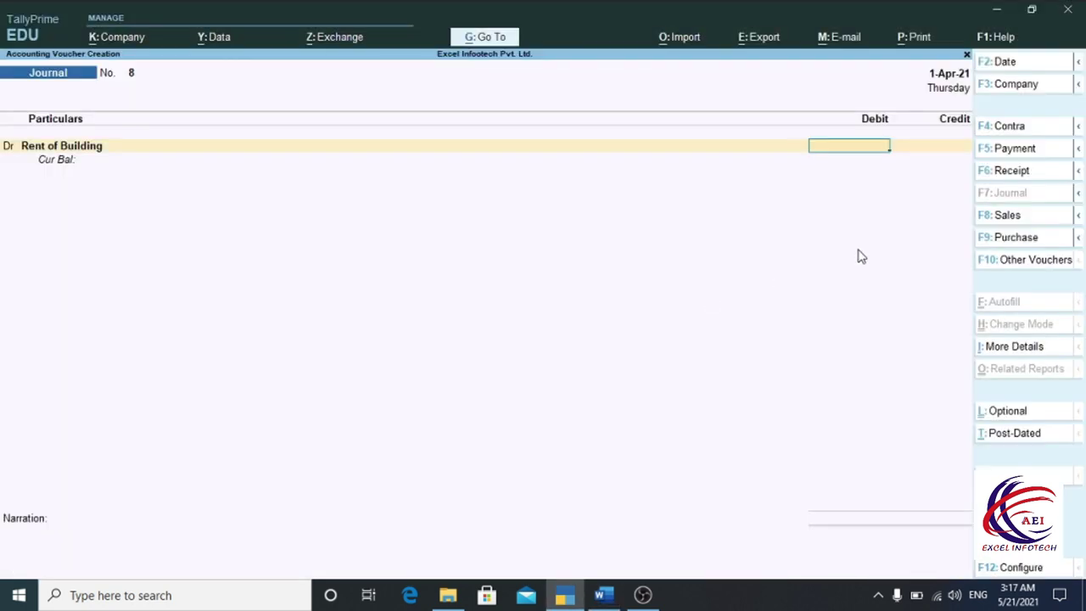
{"action": "type", "text": "0"}
{"action": "key", "text": "Return"}
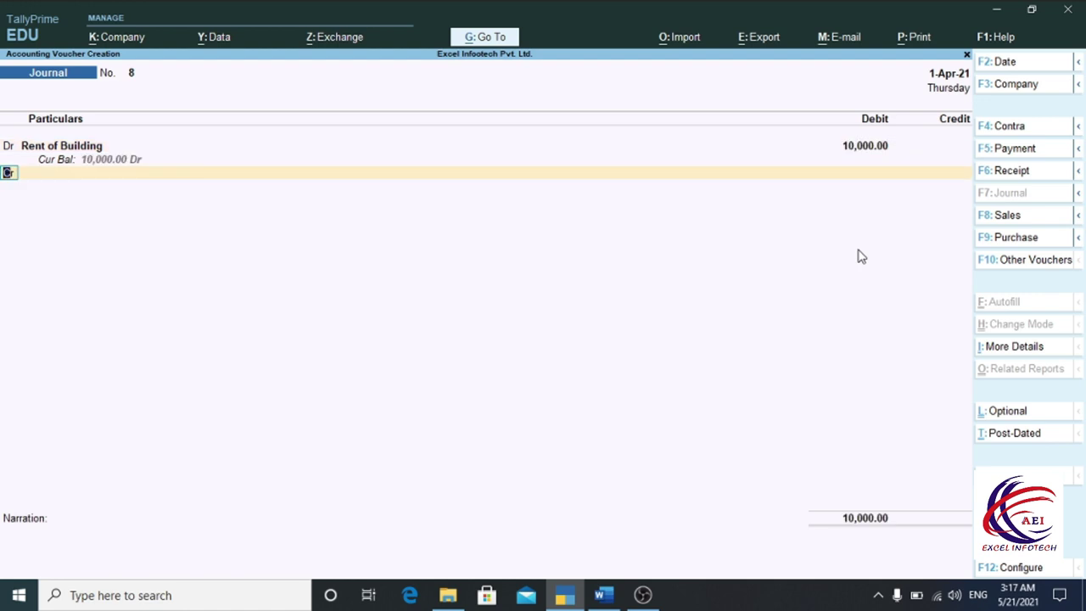
Credit the owner's capital ledger 10,000 and accept journal voucher 8
{"action": "key", "text": "Return"}
{"action": "type", "text": "A"}
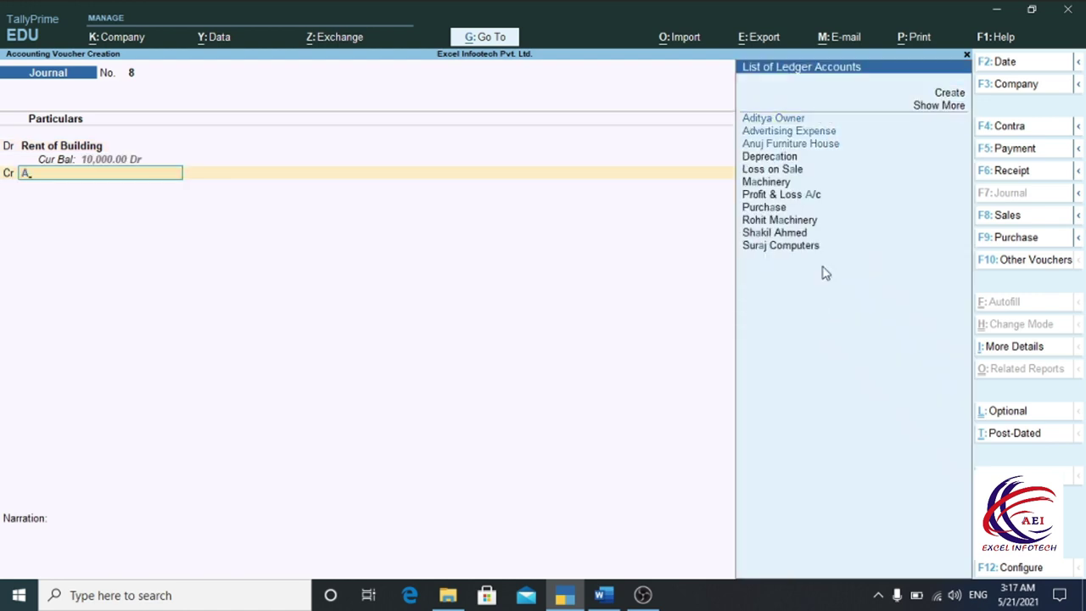
{"action": "left_click", "coordinate": [785, 119]}
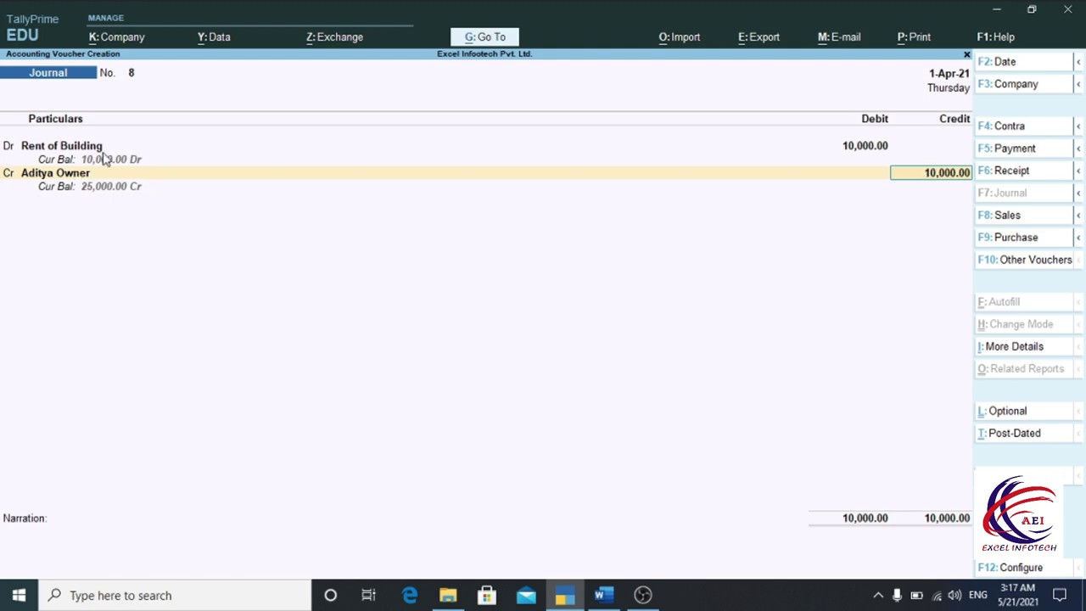
{"action": "key", "text": "Return"}
{"action": "key", "text": "Return"}
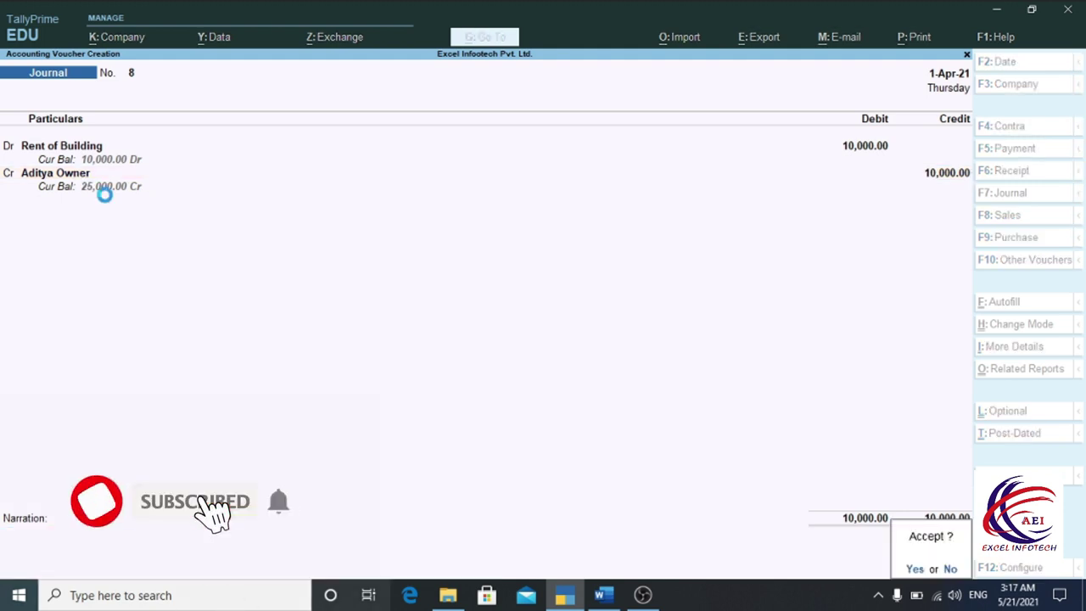
{"action": "key", "text": "Return"}
{"action": "key", "text": "alt+Tab"}
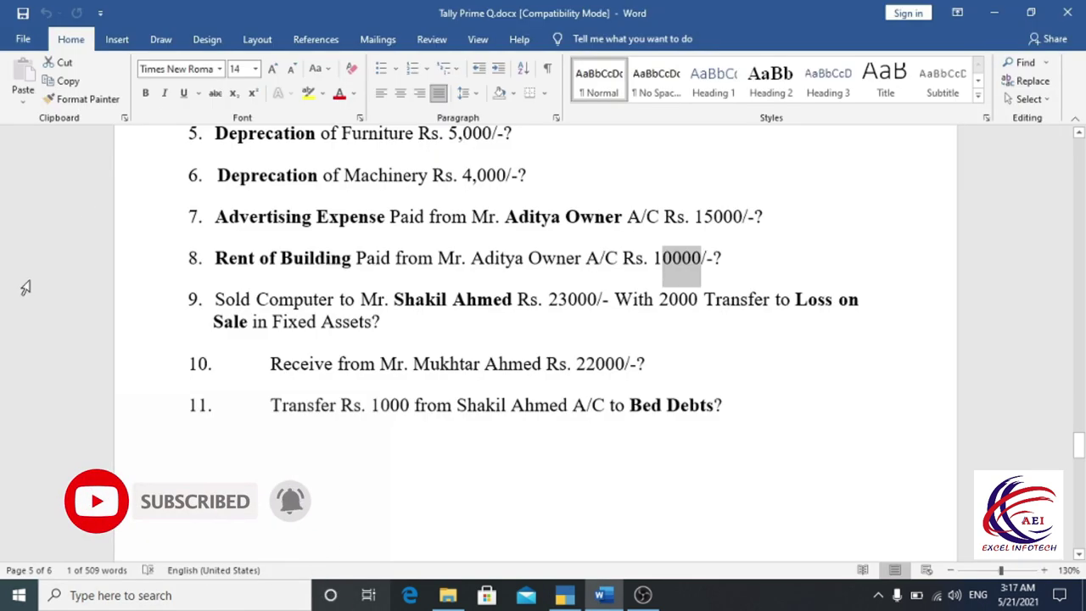
Highlight question 9's computer sale figures: 23000 sale amount and 2000 loss
{"action": "left_click_drag", "start_coordinate": [225, 254], "coordinate": [349, 259]}
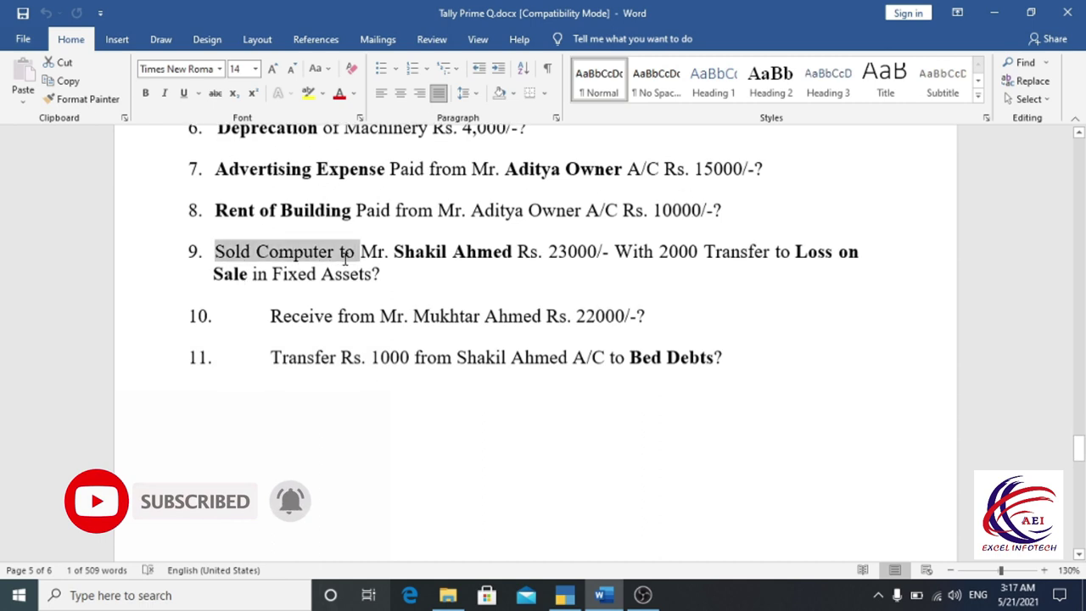
{"action": "left_click", "coordinate": [491, 266]}
{"action": "left_click_drag", "start_coordinate": [548, 268], "coordinate": [577, 268]}
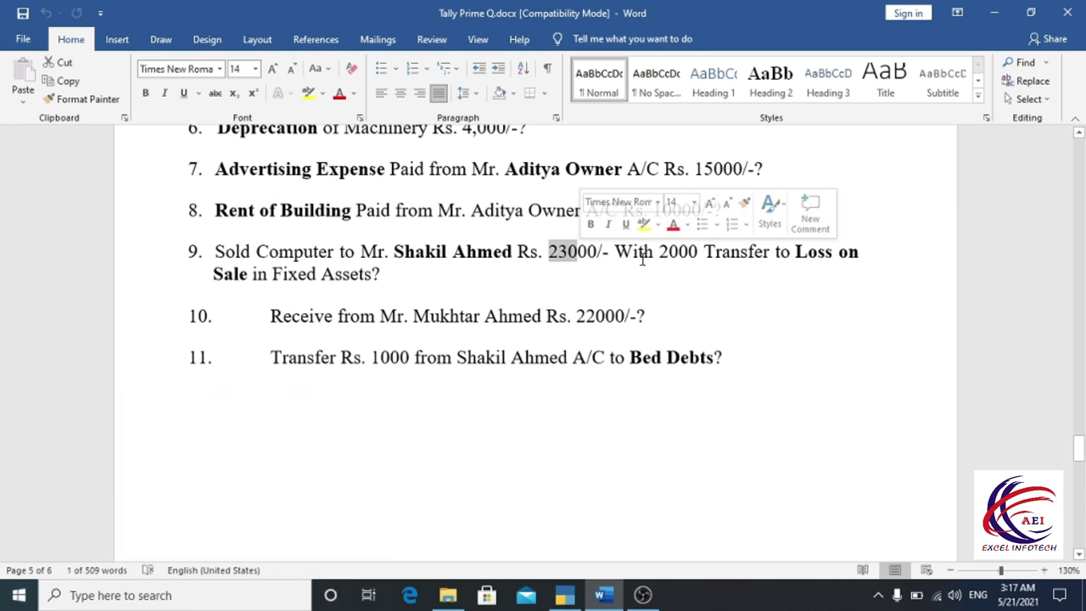
{"action": "double_click", "coordinate": [677, 256]}
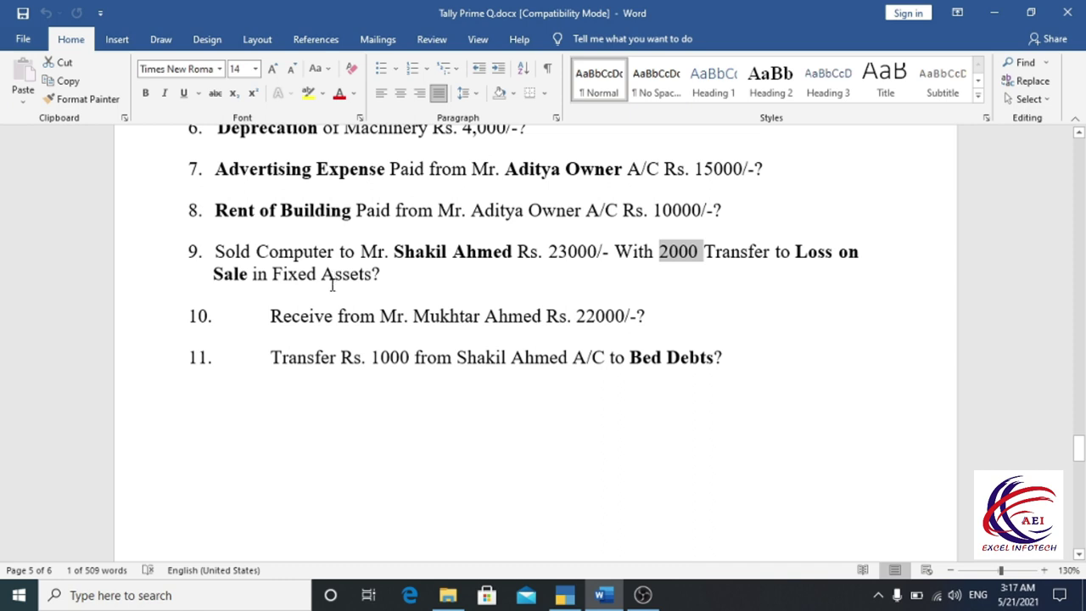
Check them against the computer's 25,000 purchase price in question 4, then return to TallyPrime
{"action": "scroll", "coordinate": [332, 285], "scroll_direction": "up", "scroll_amount": 3}
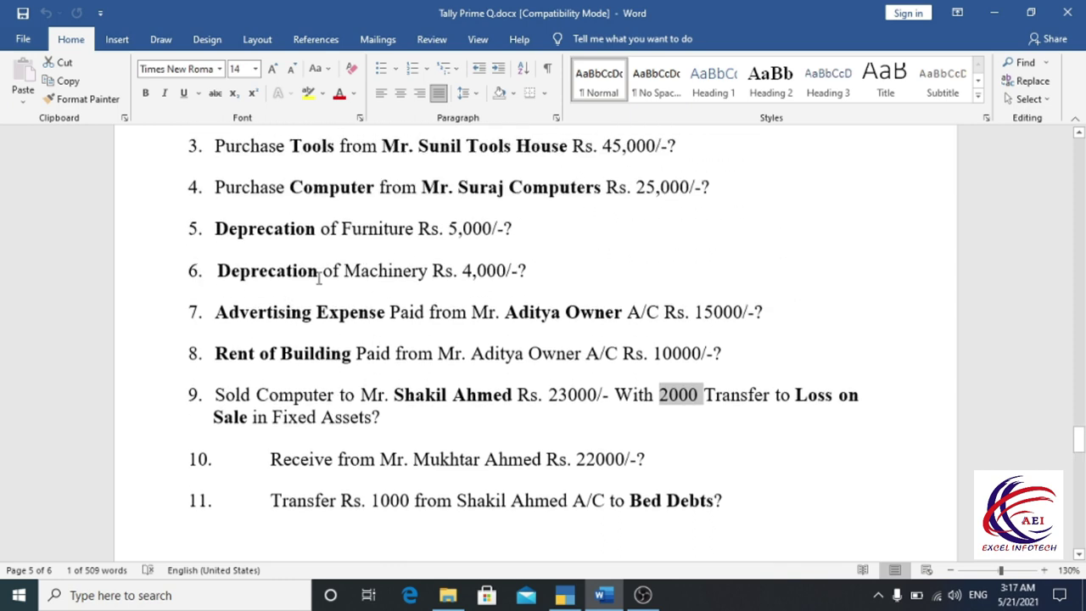
{"action": "scroll", "coordinate": [324, 274], "scroll_direction": "up", "scroll_amount": 1}
{"action": "double_click", "coordinate": [328, 235]}
{"action": "scroll", "coordinate": [348, 370], "scroll_direction": "down", "scroll_amount": 2}
{"action": "scroll", "coordinate": [348, 371], "scroll_direction": "up", "scroll_amount": 2}
{"action": "double_click", "coordinate": [644, 237]}
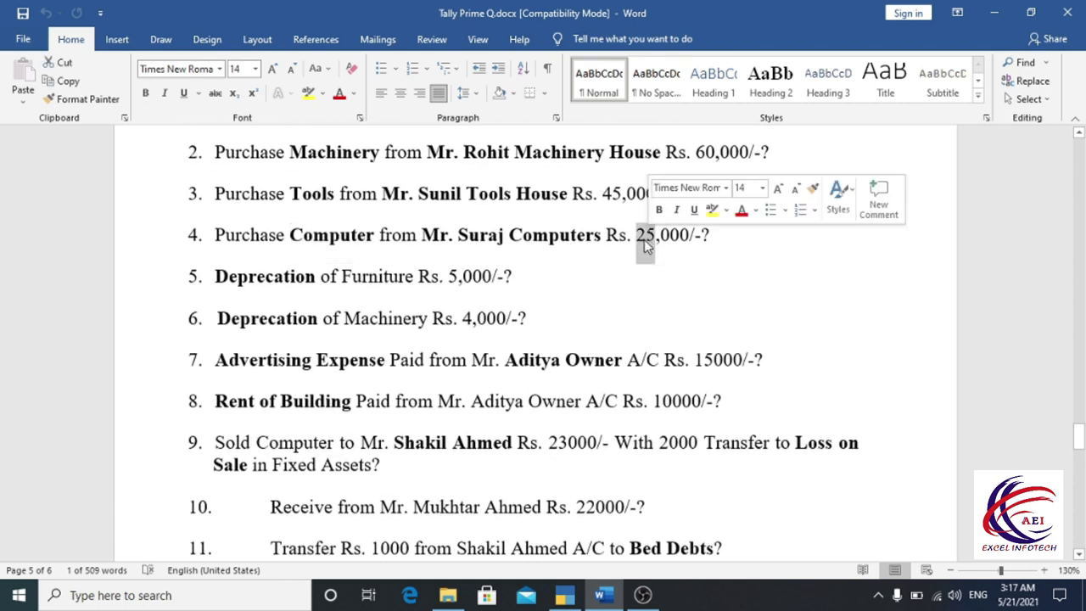
{"action": "scroll", "coordinate": [285, 370], "scroll_direction": "down", "scroll_amount": 2}
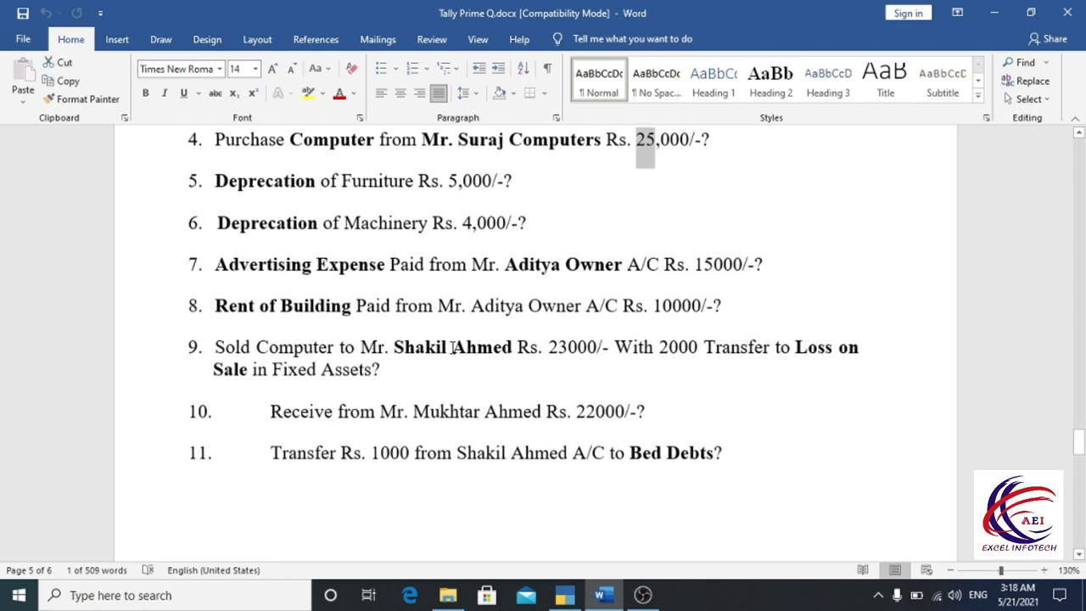
{"action": "double_click", "coordinate": [561, 350]}
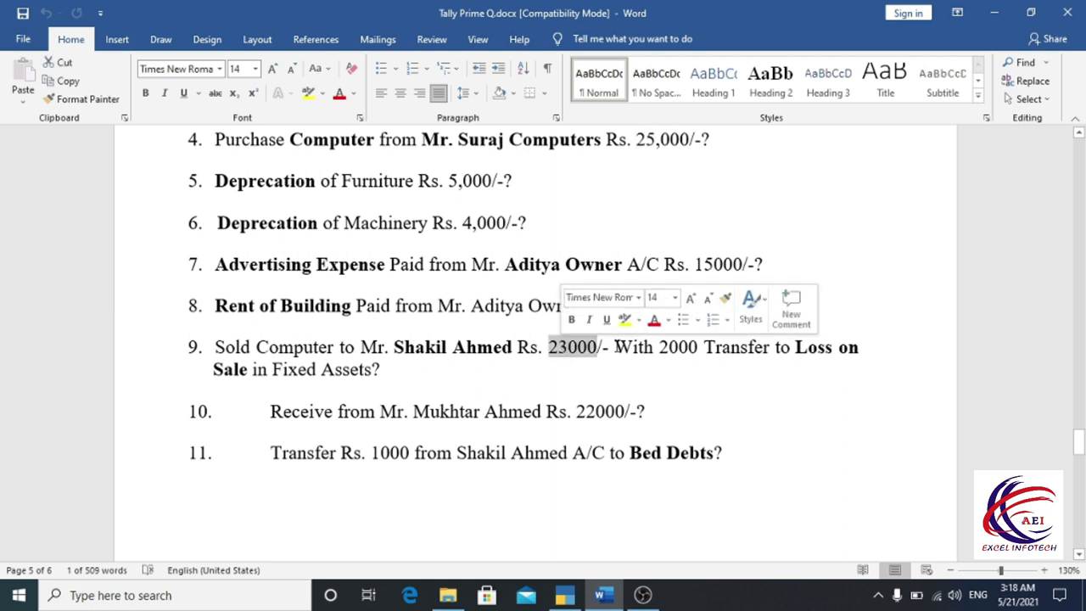
{"action": "double_click", "coordinate": [682, 350]}
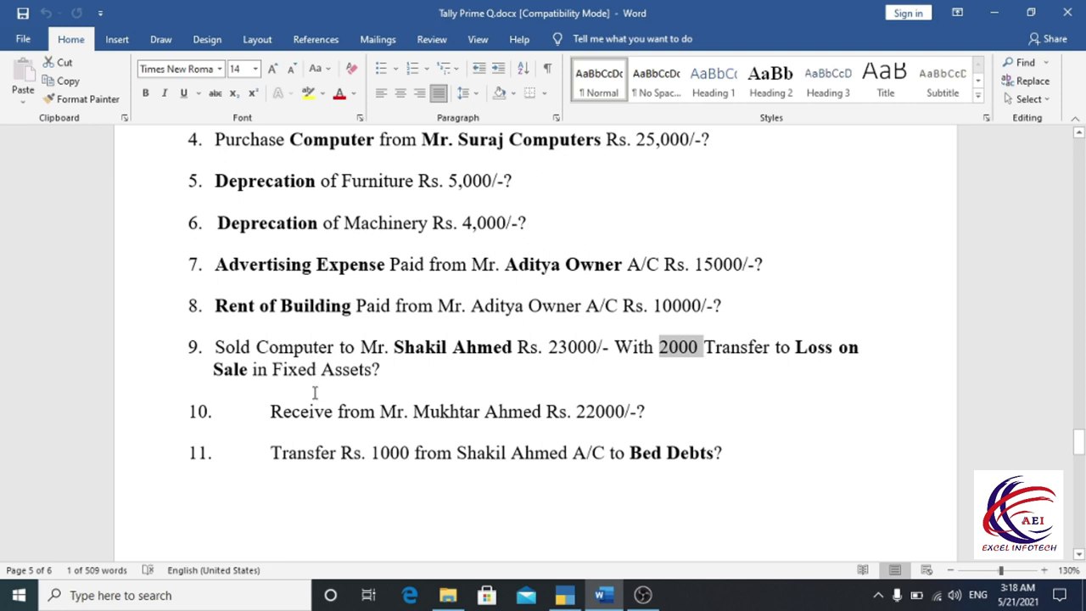
{"action": "key", "text": "alt+Tab"}
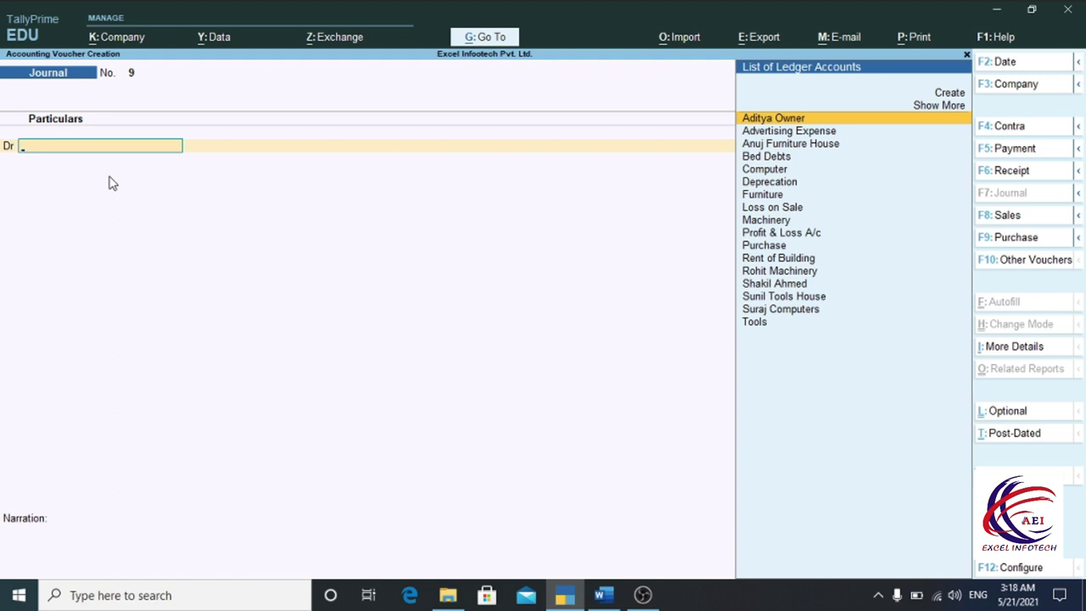
Debit the buyer's ledger 23,000 in journal 9, settled On Account
{"action": "key", "text": "alt+Tab"}
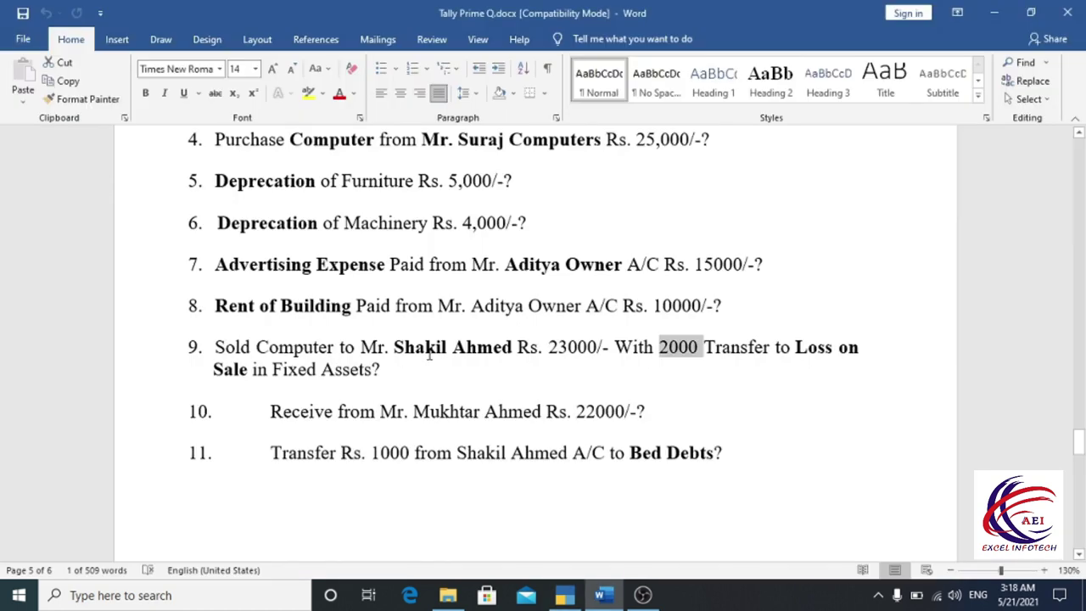
{"action": "key", "text": "alt+Tab"}
{"action": "type", "text": "Sh"}
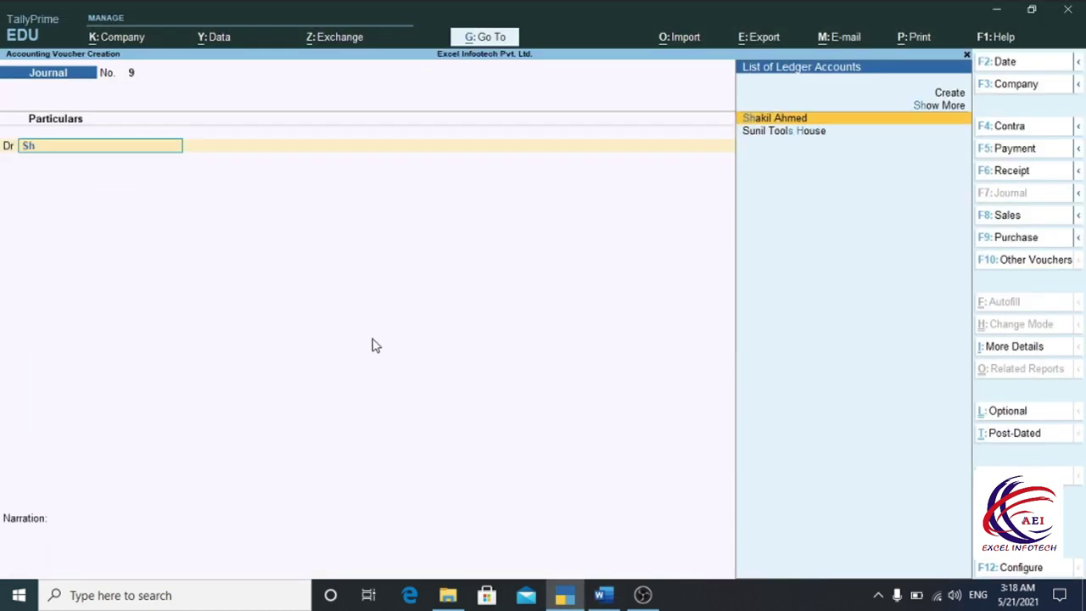
{"action": "left_click", "coordinate": [777, 120]}
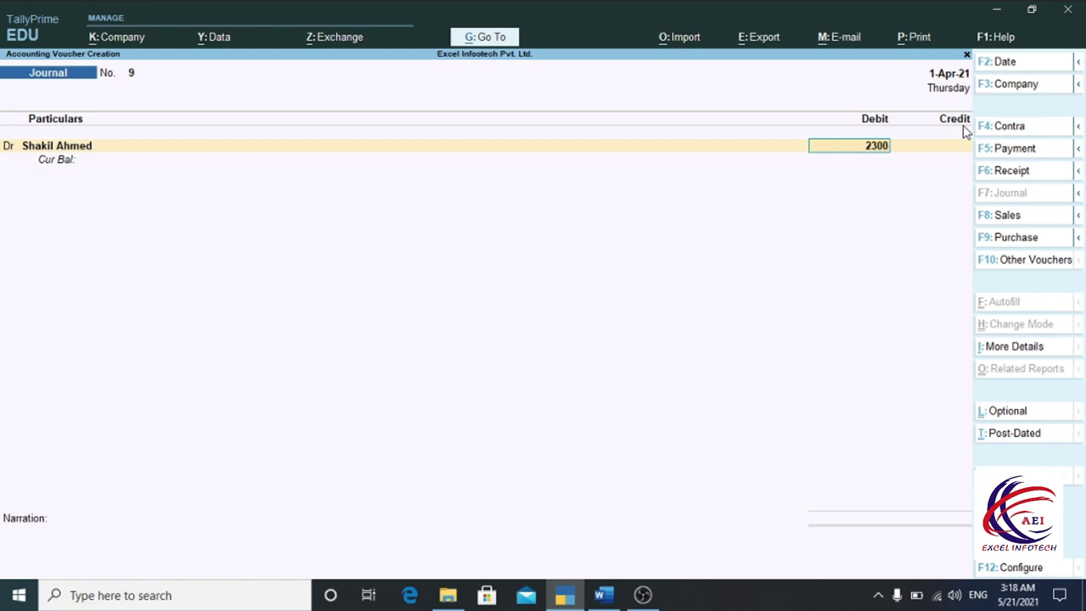
{"action": "key", "text": "Return"}
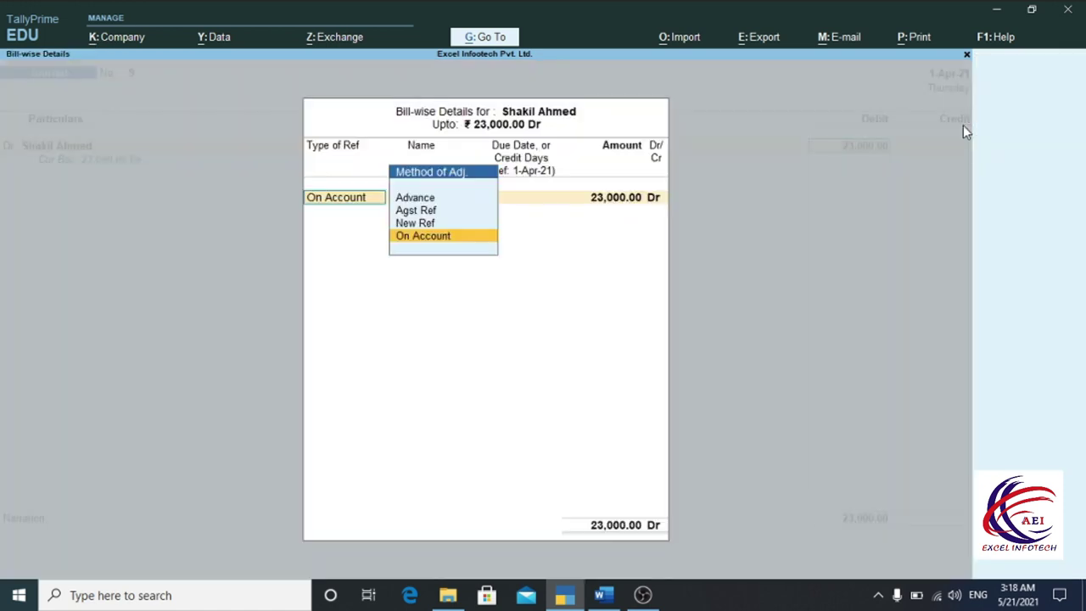
{"action": "key", "text": "Return"}
{"action": "key", "text": "Return"}
{"action": "key", "text": "Return"}
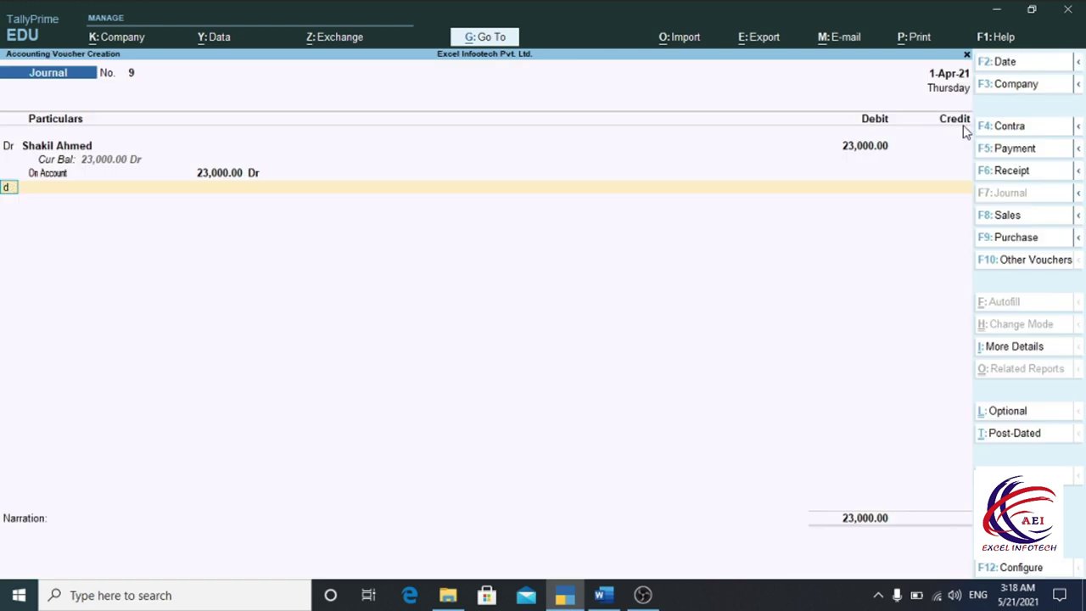
Add a second debit line for Loss on Sale of 2,000
{"action": "type", "text": "d"}
{"action": "key", "text": "Return"}
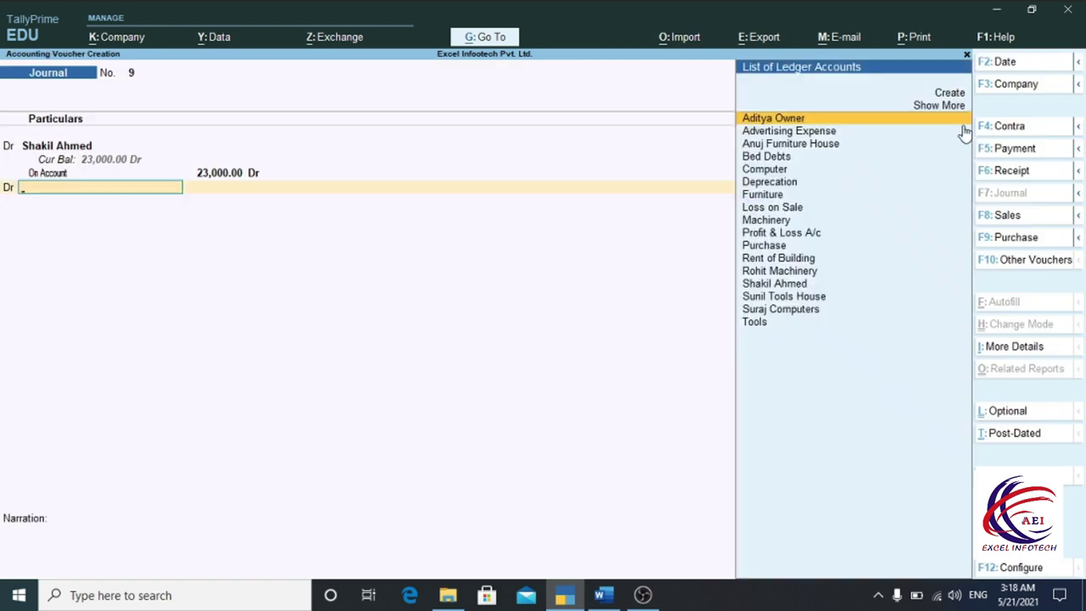
{"action": "type", "text": "L"}
{"action": "key", "text": "Return"}
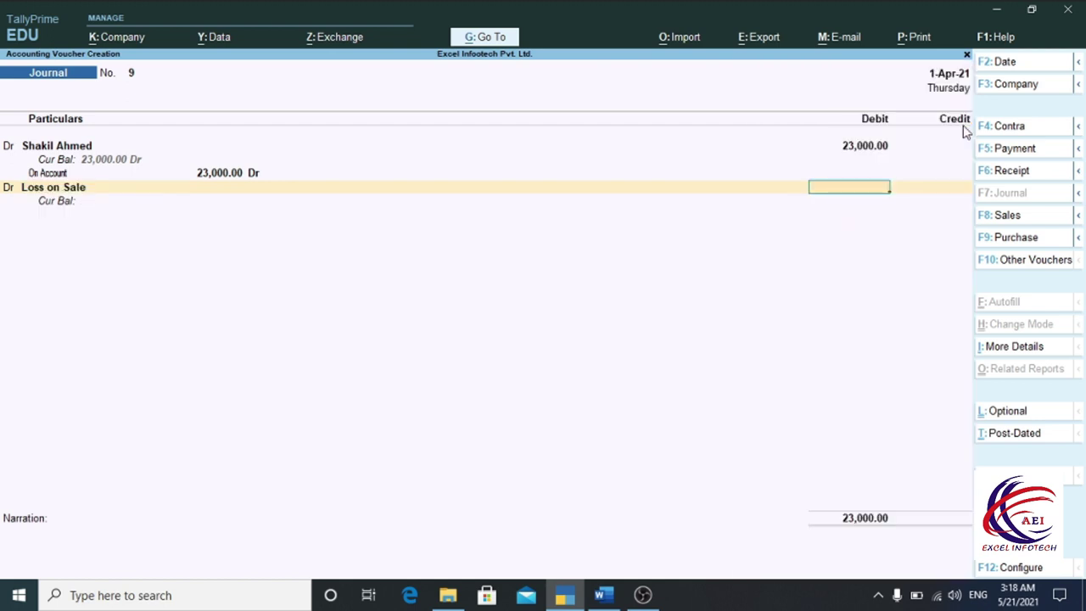
{"action": "type", "text": "2,000"}
{"action": "key", "text": "Return"}
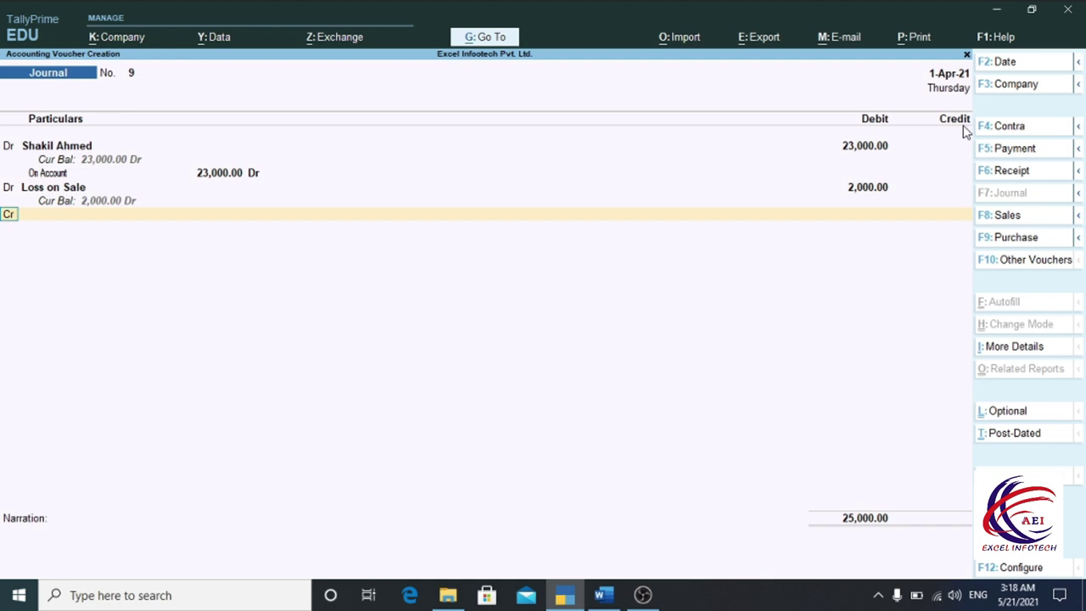
Start the credit line with Computer as the credited ledger
{"action": "key", "text": "Return"}
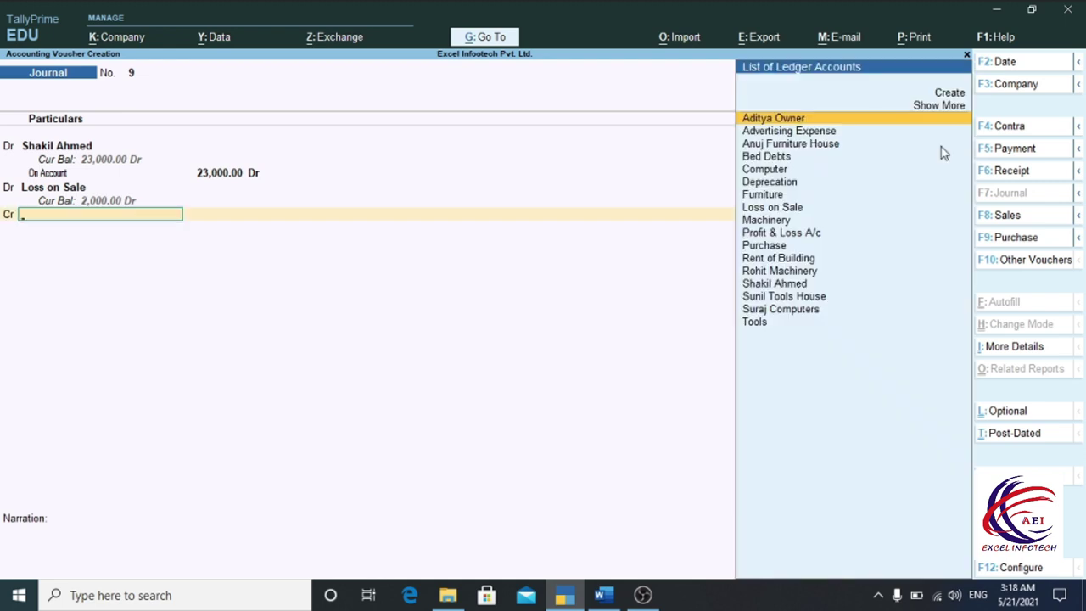
{"action": "type", "text": "C"}
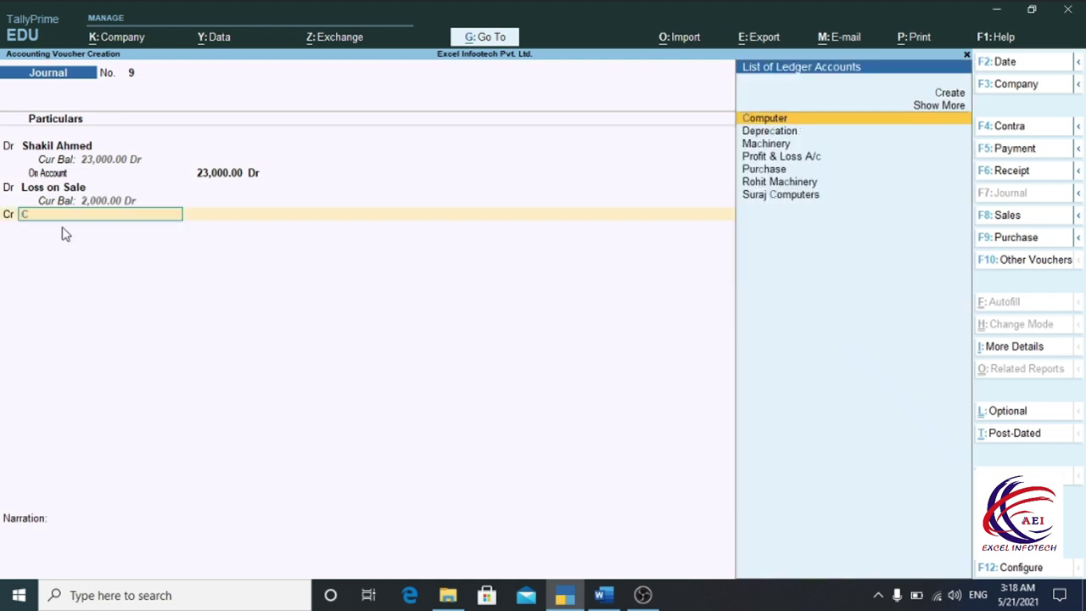
{"action": "left_click", "coordinate": [776, 121]}
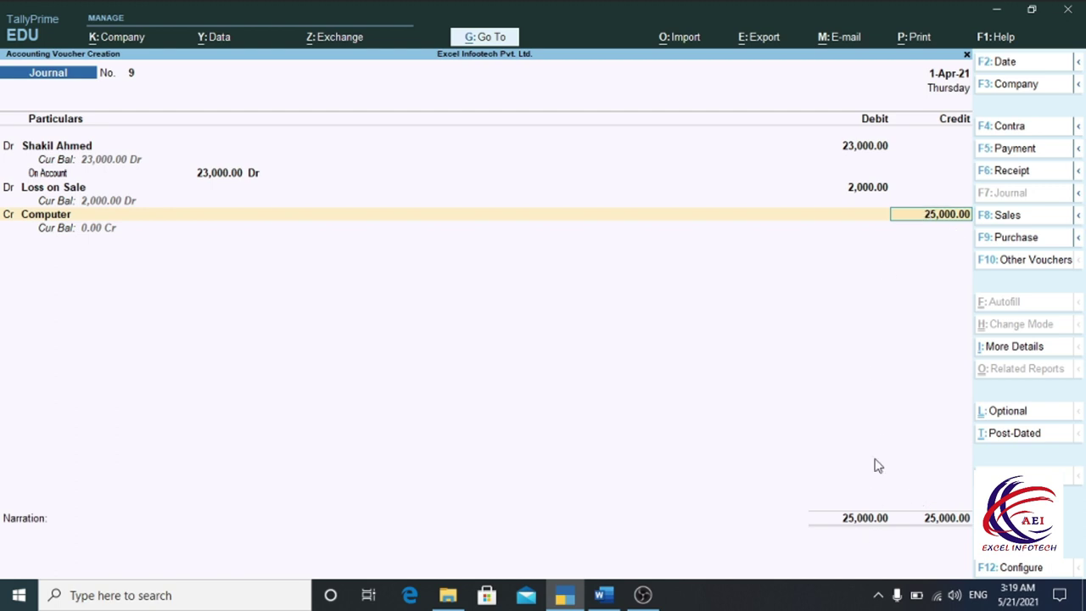
Save the journal voucher and paste the buyer's bold name over question 10's old name in Word
{"action": "key", "text": "Return"}
{"action": "key", "text": "Return"}
{"action": "key", "text": "Return"}
{"action": "key", "text": "alt+Tab"}
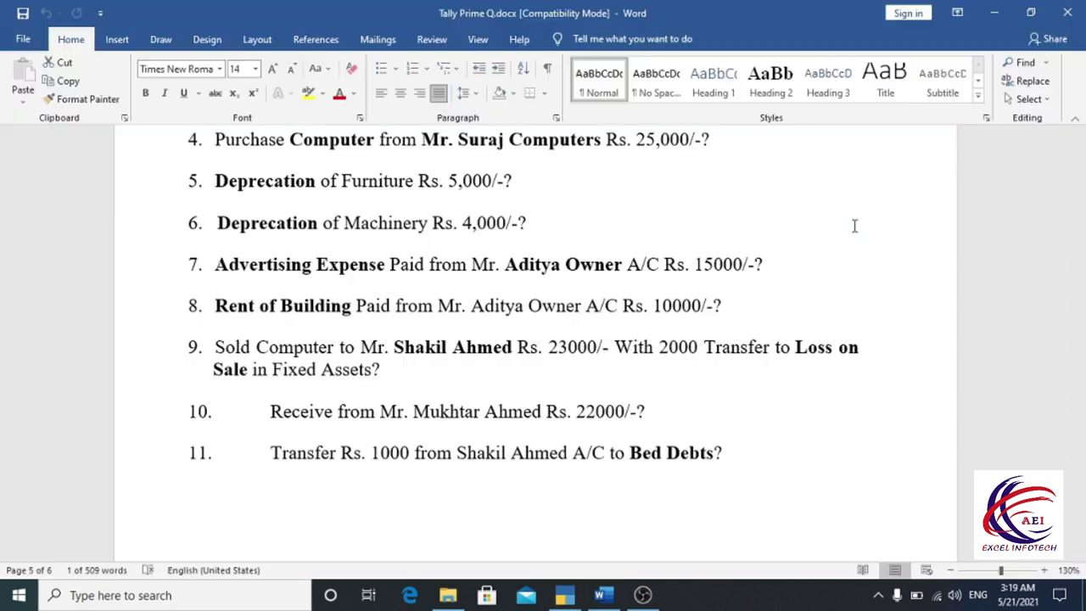
{"action": "scroll", "coordinate": [625, 404], "scroll_direction": "down", "scroll_amount": 2}
{"action": "type", "text": "Shakil"}
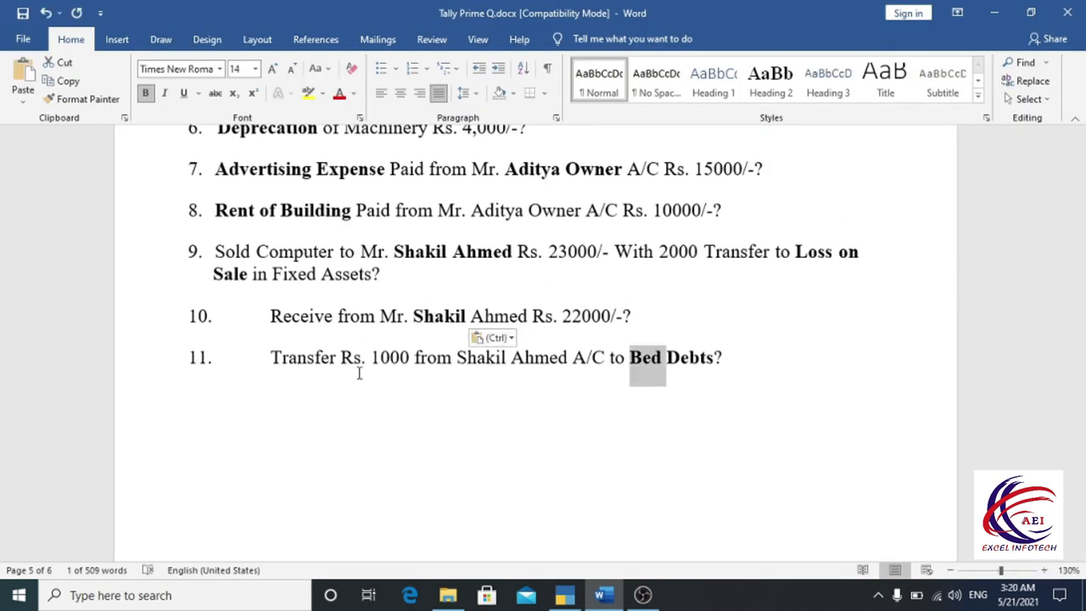
Check question 10's wording, 22000 amount and bold name, then return to TallyPrime's Journal No. 10
{"action": "left_click_drag", "start_coordinate": [260, 319], "coordinate": [380, 320]}
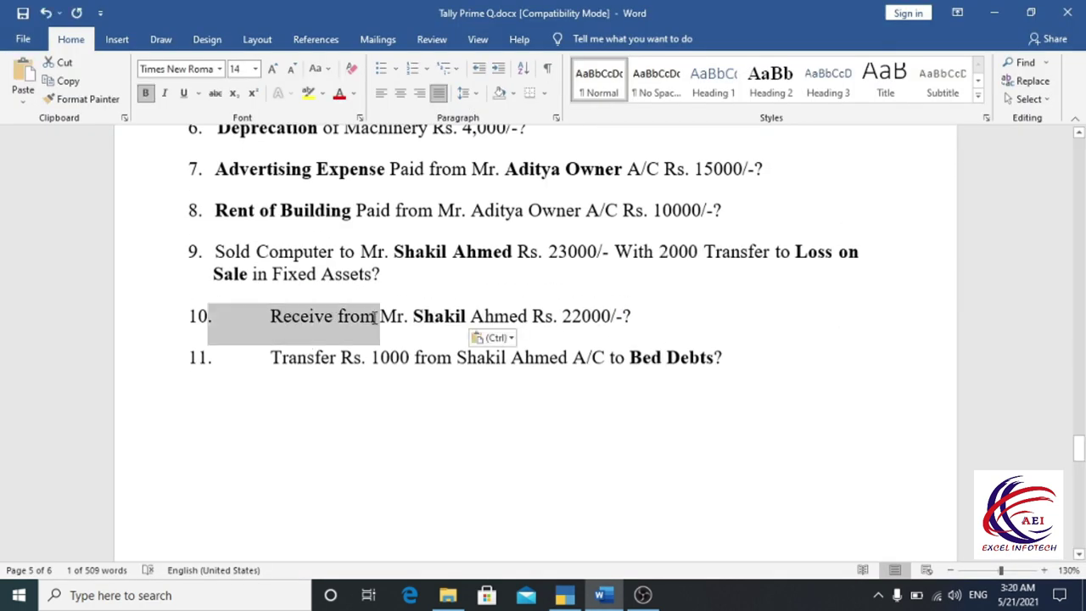
{"action": "double_click", "coordinate": [580, 318]}
{"action": "double_click", "coordinate": [445, 321]}
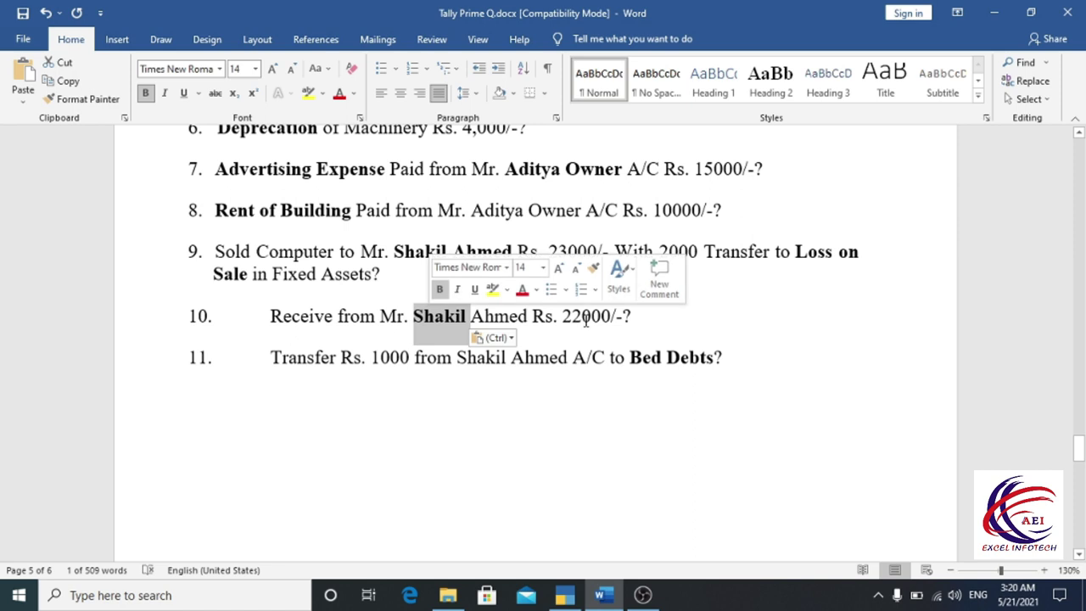
{"action": "left_click", "coordinate": [565, 594]}
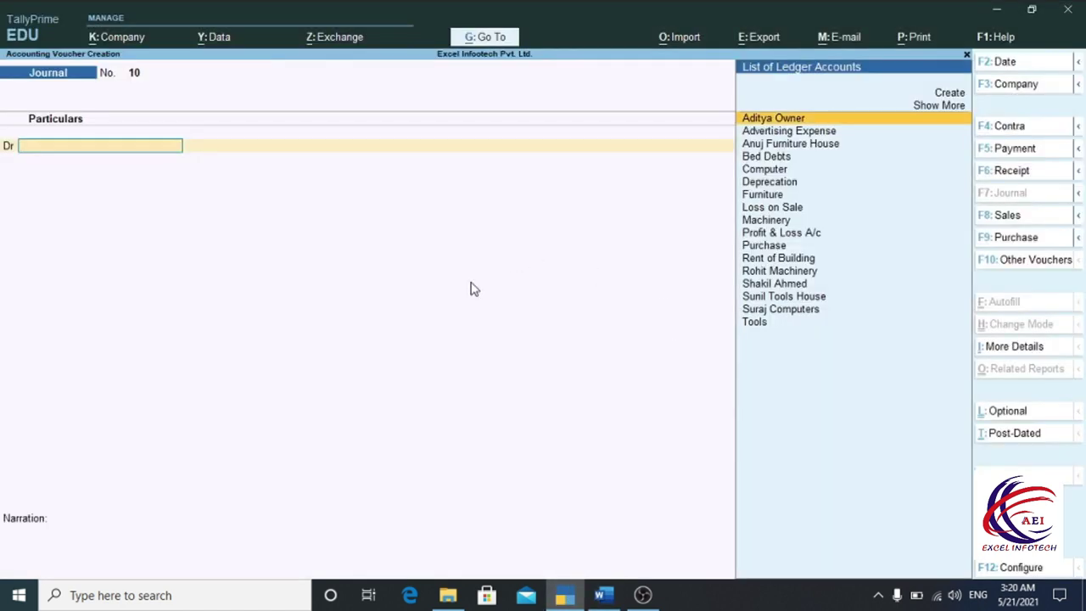
Start a Receipt voucher crediting the customer's ledger 22,000 On Account
{"action": "key", "text": "F6"}
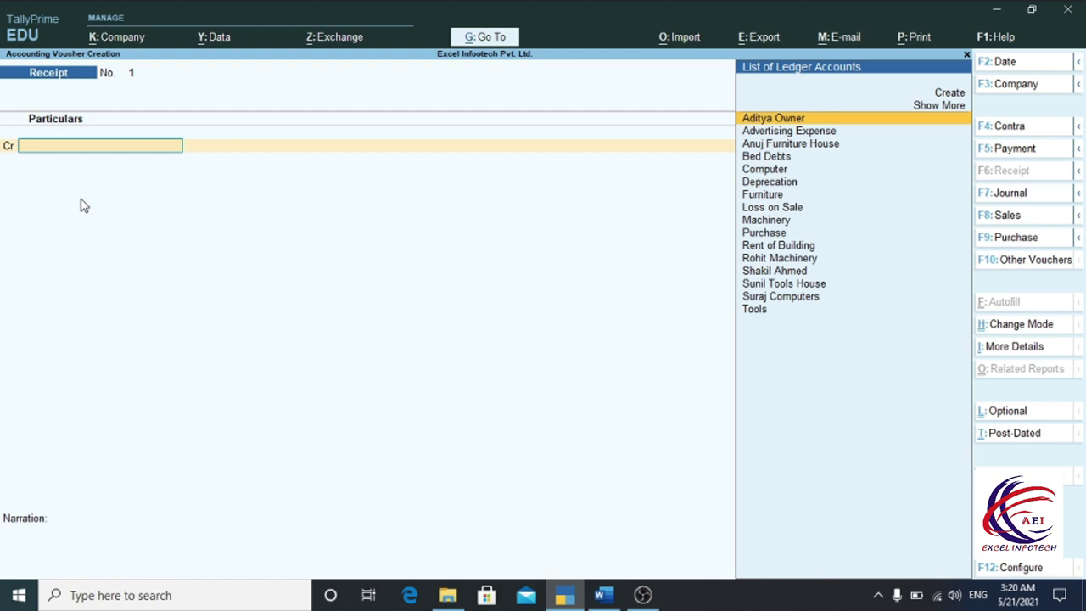
{"action": "type", "text": "Sh"}
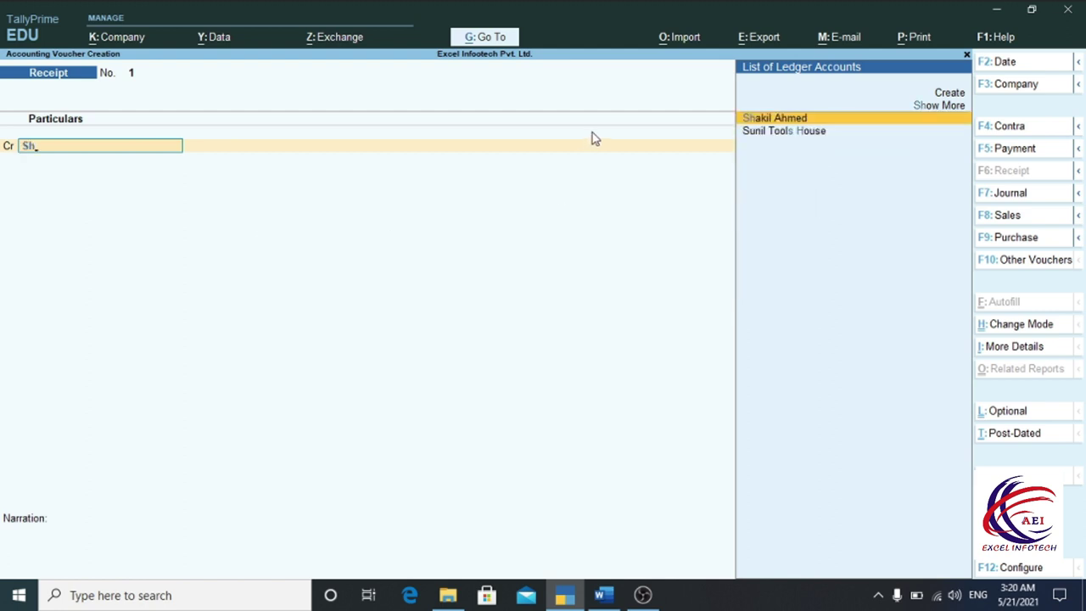
{"action": "left_click", "coordinate": [758, 120]}
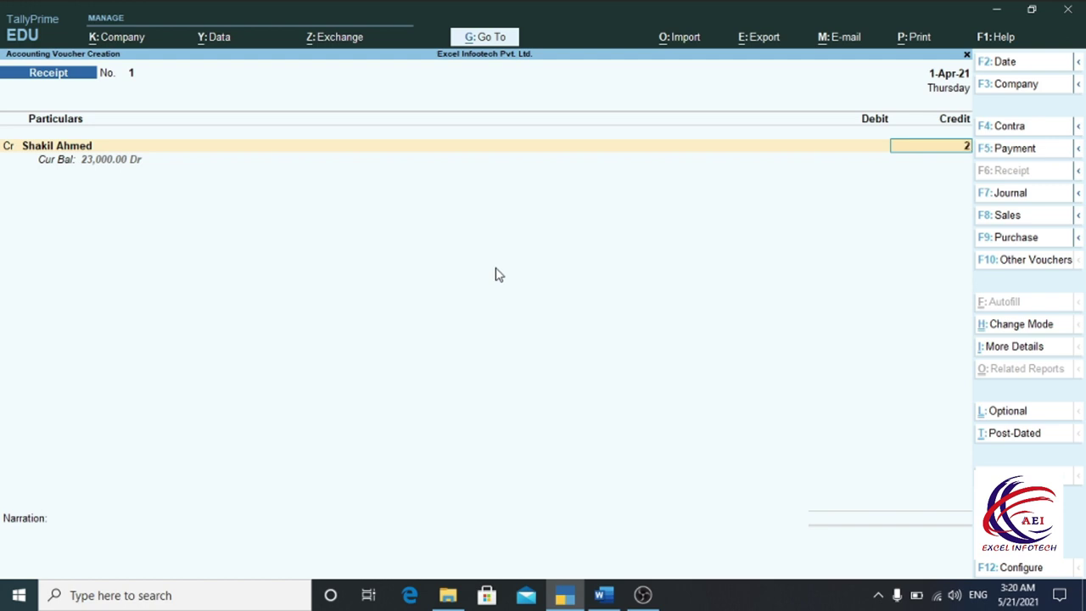
{"action": "type", "text": "22,000"}
{"action": "key", "text": "Return"}
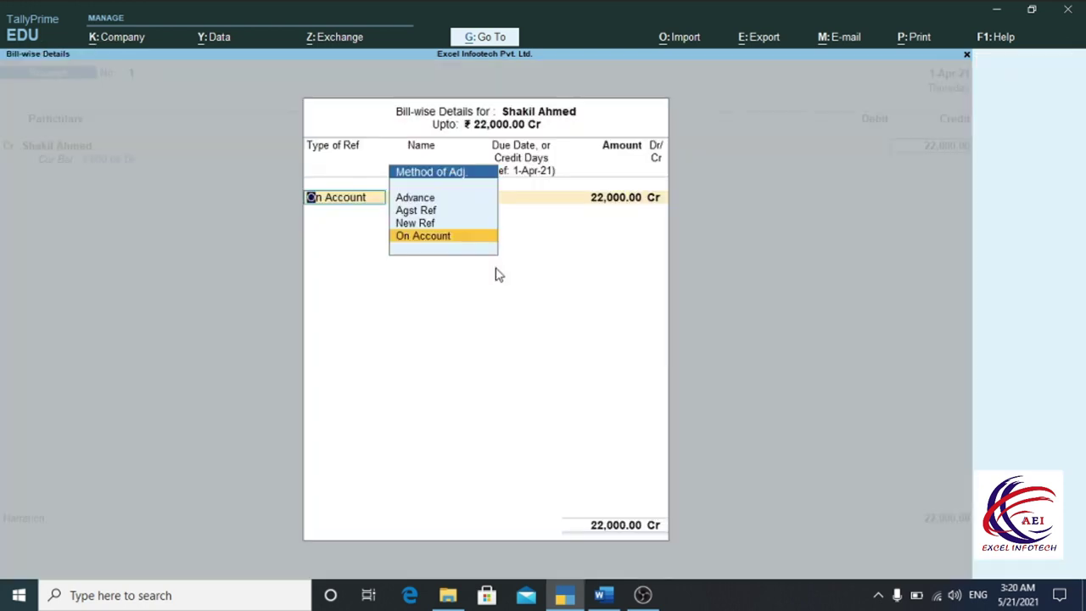
{"action": "key", "text": "Return"}
{"action": "key", "text": "Return"}
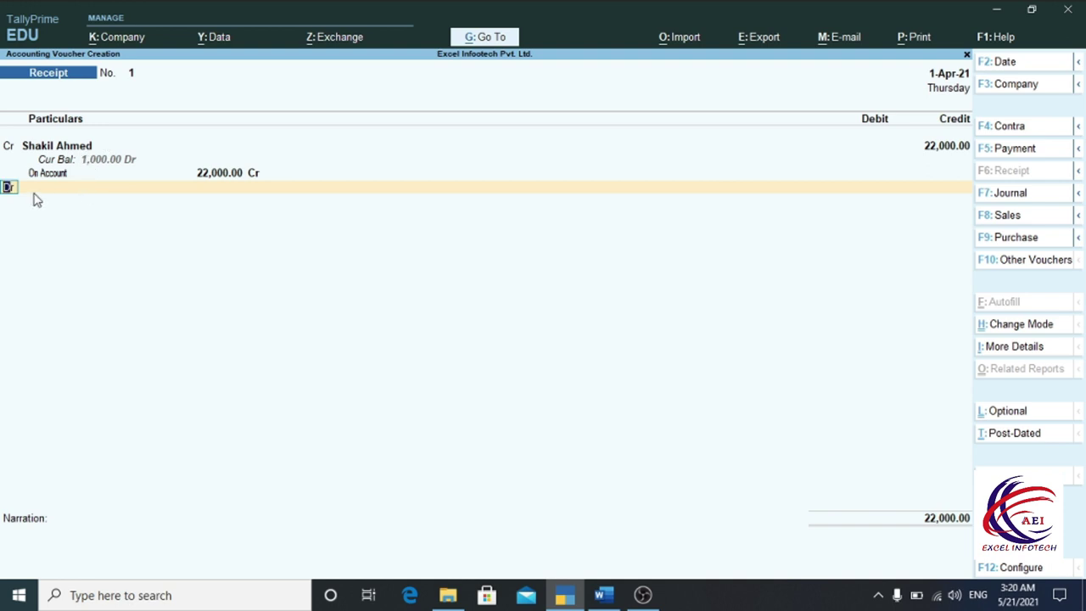
Debit Cash 22,000.00, save Receipt No. 1, and switch to the Word questions
{"action": "key", "text": "Return"}
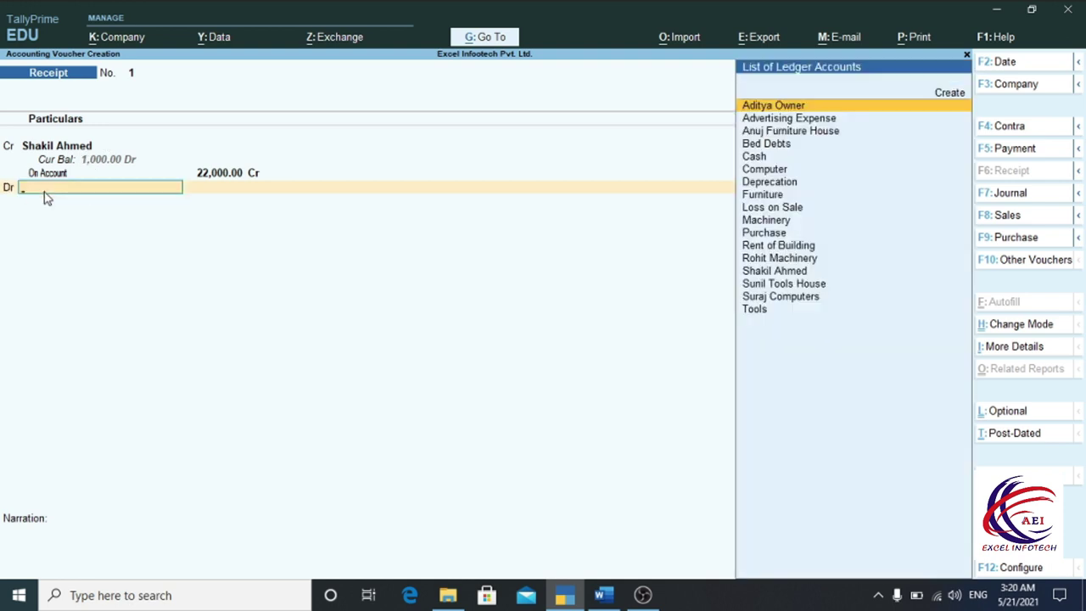
{"action": "type", "text": "c"}
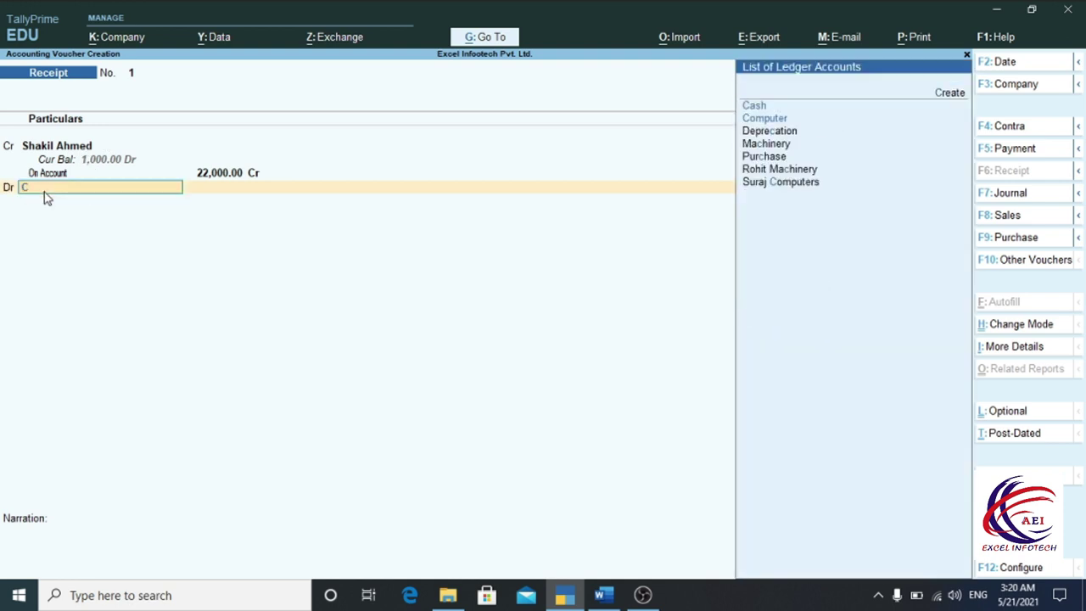
{"action": "key", "text": "Return"}
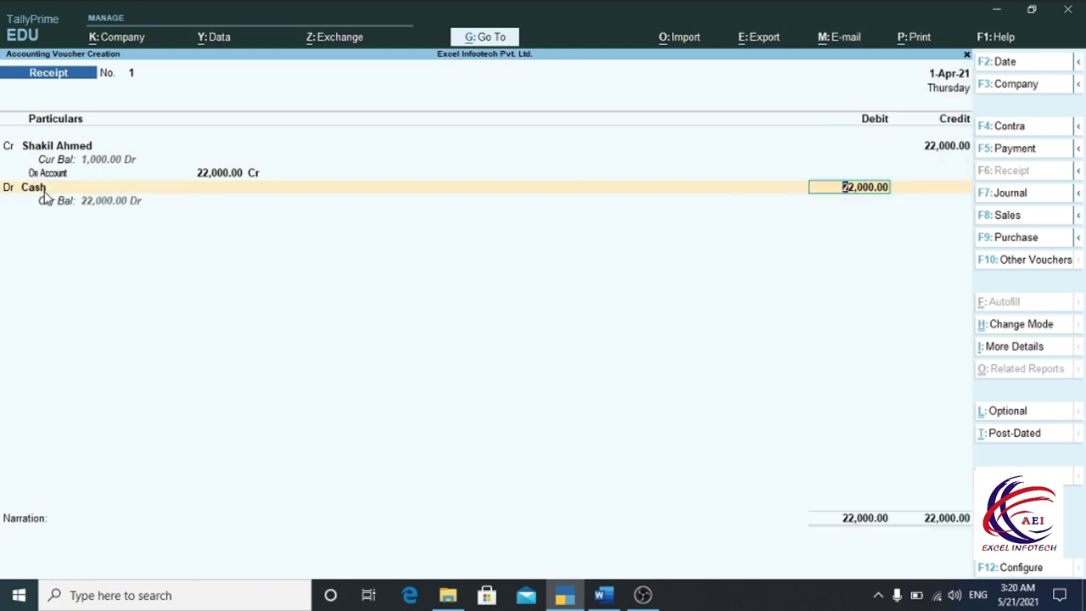
{"action": "key", "text": "Return"}
{"action": "key", "text": "Return"}
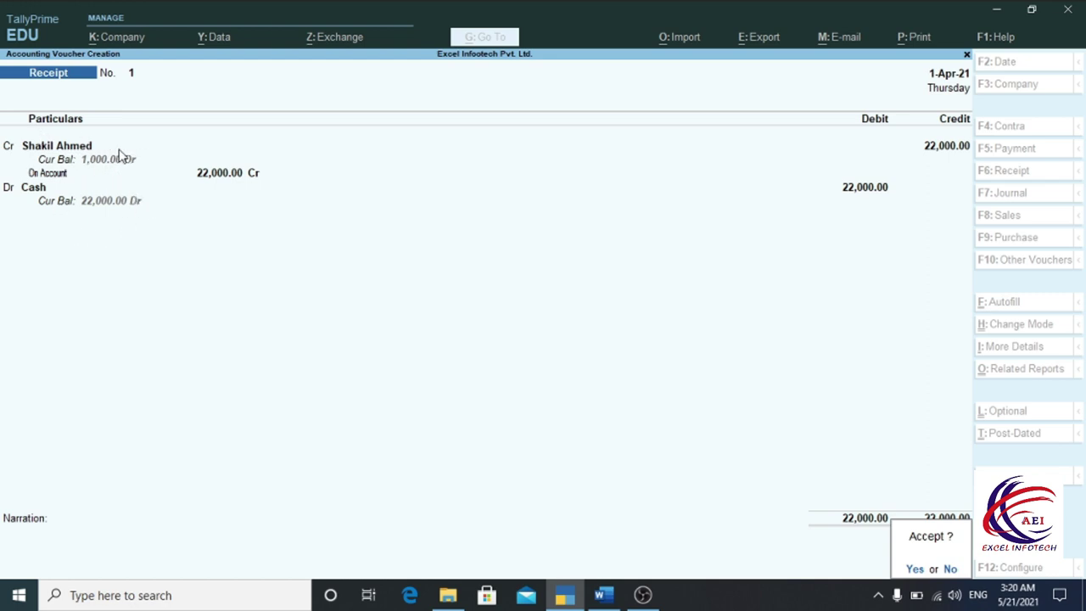
{"action": "key", "text": "y"}
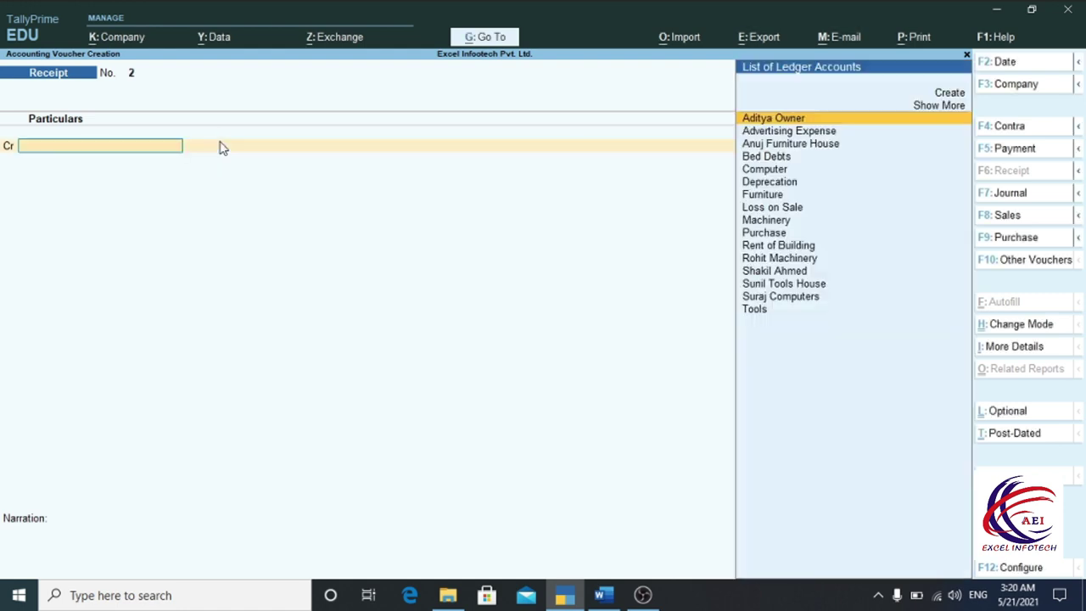
{"action": "key", "text": "alt+Tab"}
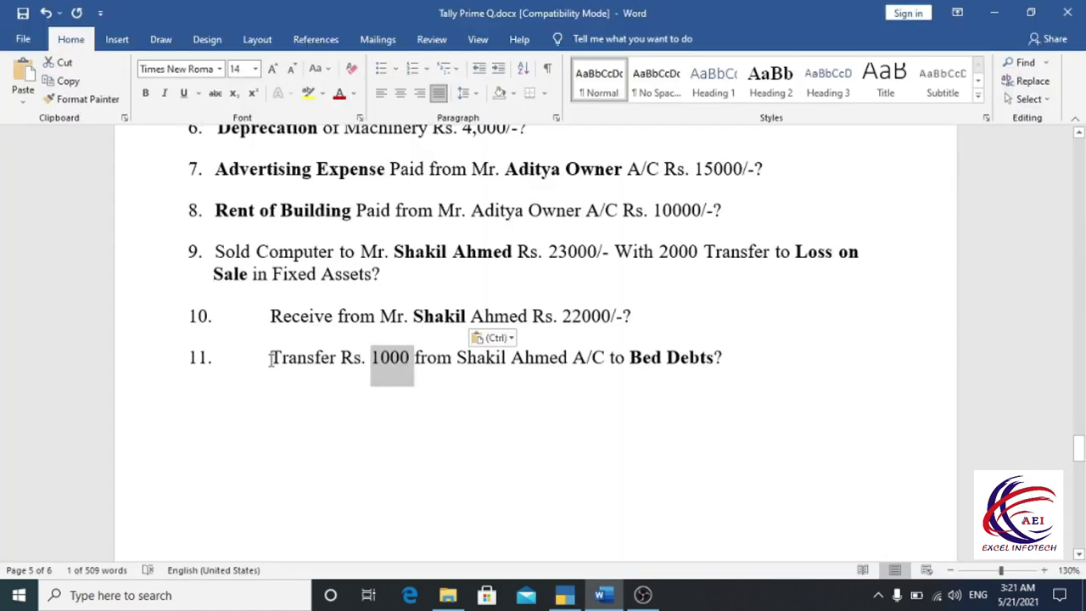
Read question 11, transferring Rs. 1000 from the customer to Bed Debts, then return to TallyPrime
{"action": "left_click_drag", "start_coordinate": [209, 357], "coordinate": [339, 357]}
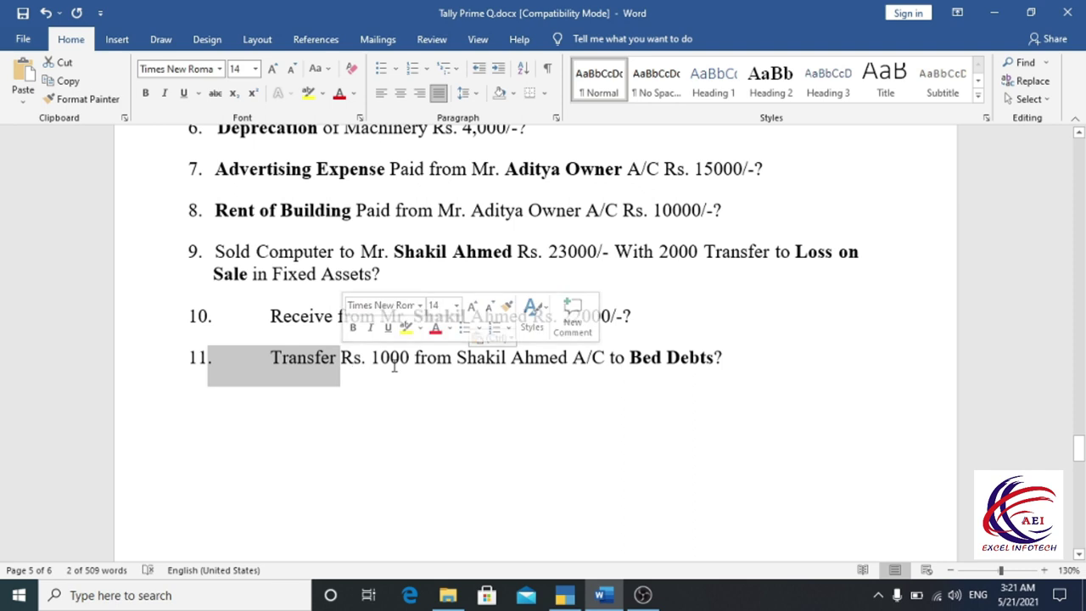
{"action": "double_click", "coordinate": [644, 359]}
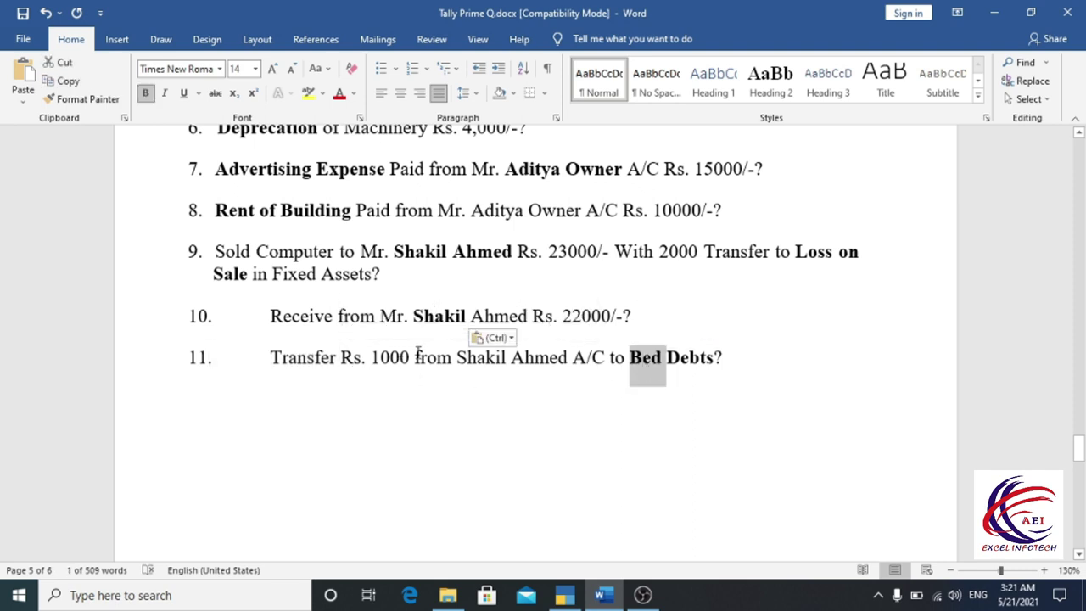
{"action": "double_click", "coordinate": [439, 317]}
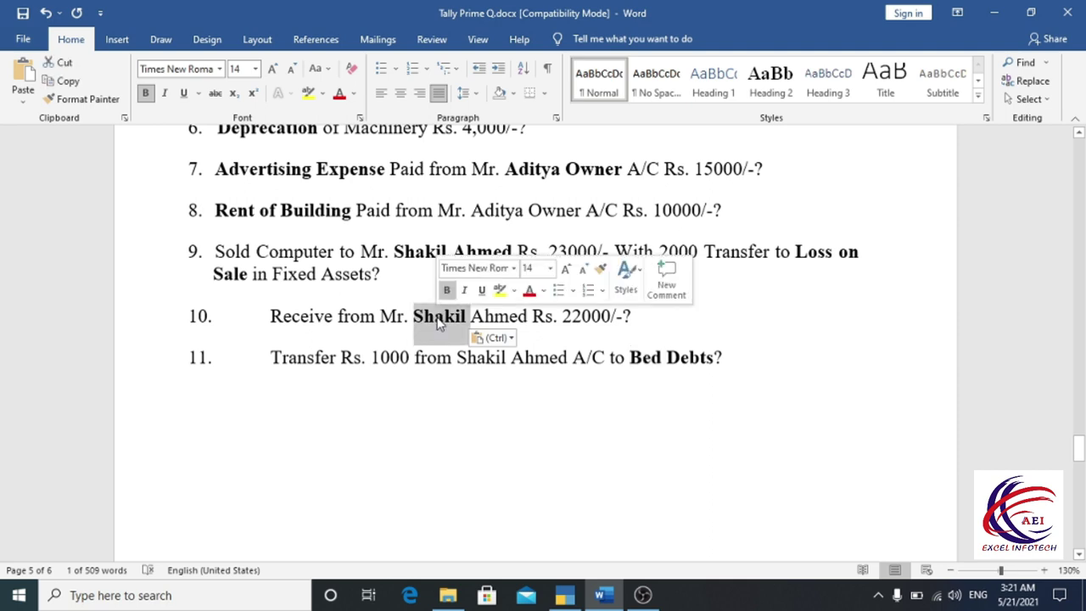
{"action": "double_click", "coordinate": [376, 357]}
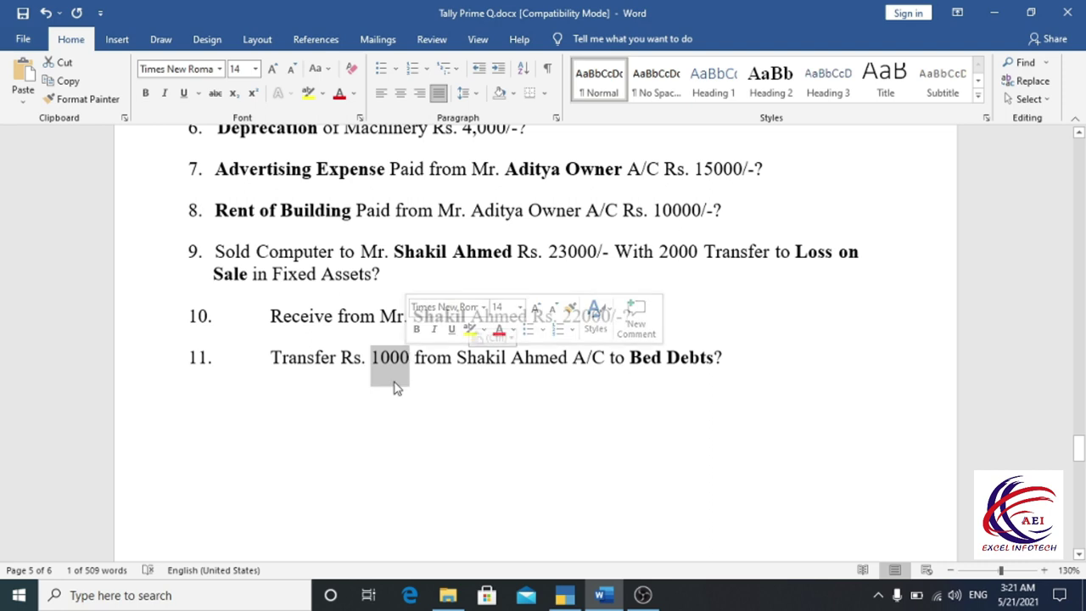
{"action": "triple_click", "coordinate": [654, 372]}
{"action": "left_click", "coordinate": [675, 359]}
{"action": "left_click_drag", "start_coordinate": [632, 359], "coordinate": [694, 357]}
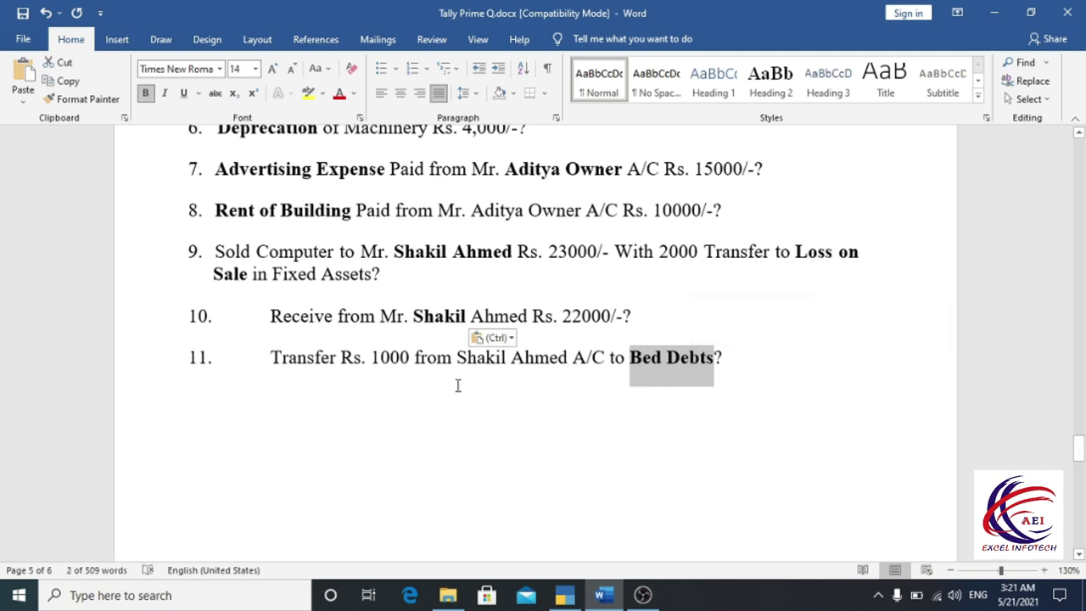
{"action": "left_click_drag", "start_coordinate": [374, 359], "coordinate": [399, 360]}
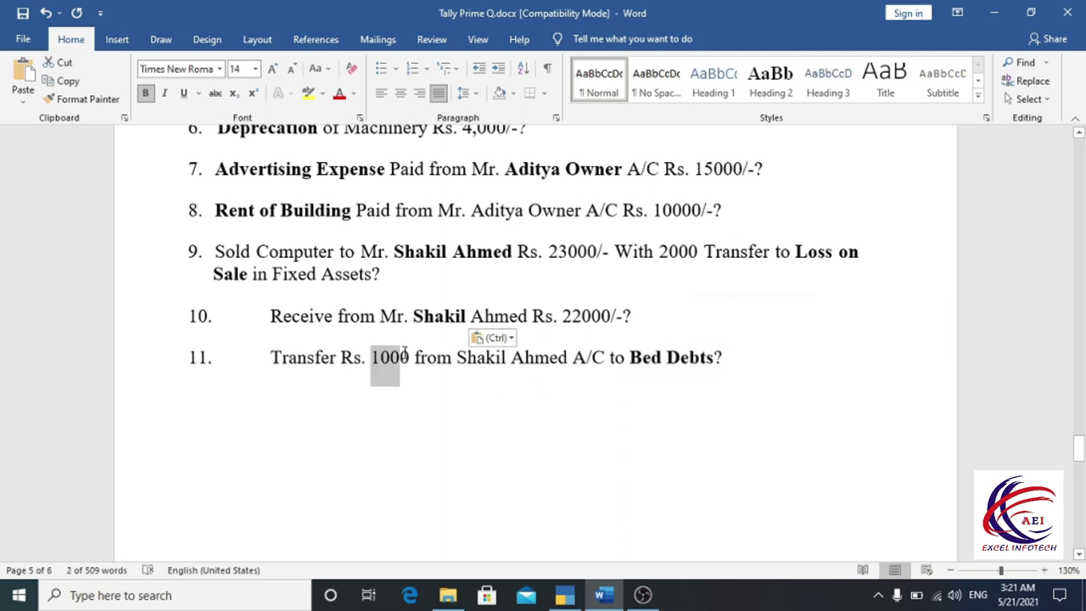
{"action": "double_click", "coordinate": [653, 363]}
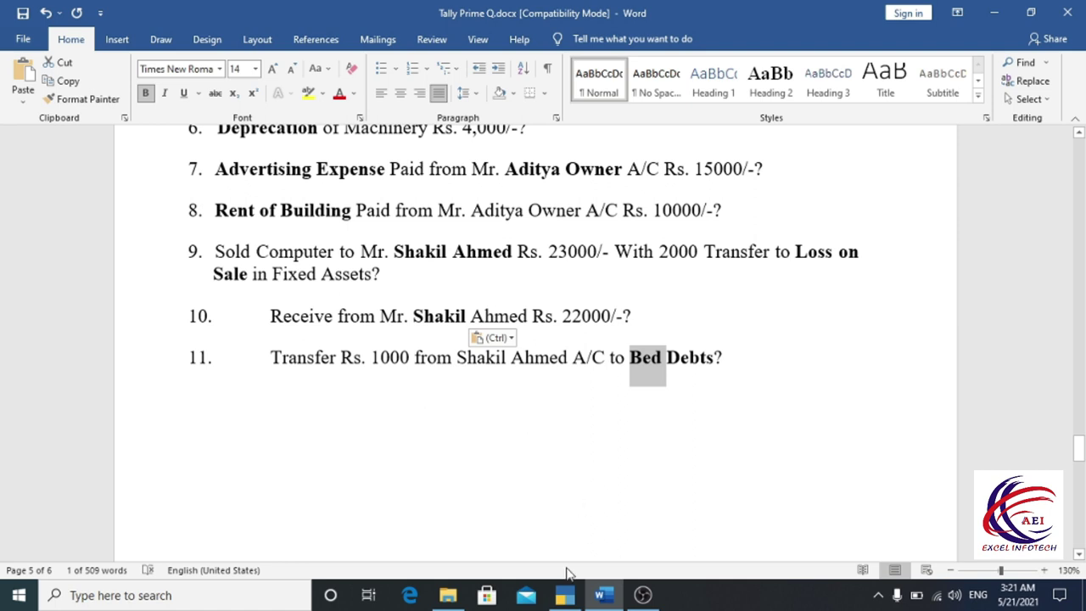
{"action": "left_click", "coordinate": [565, 594]}
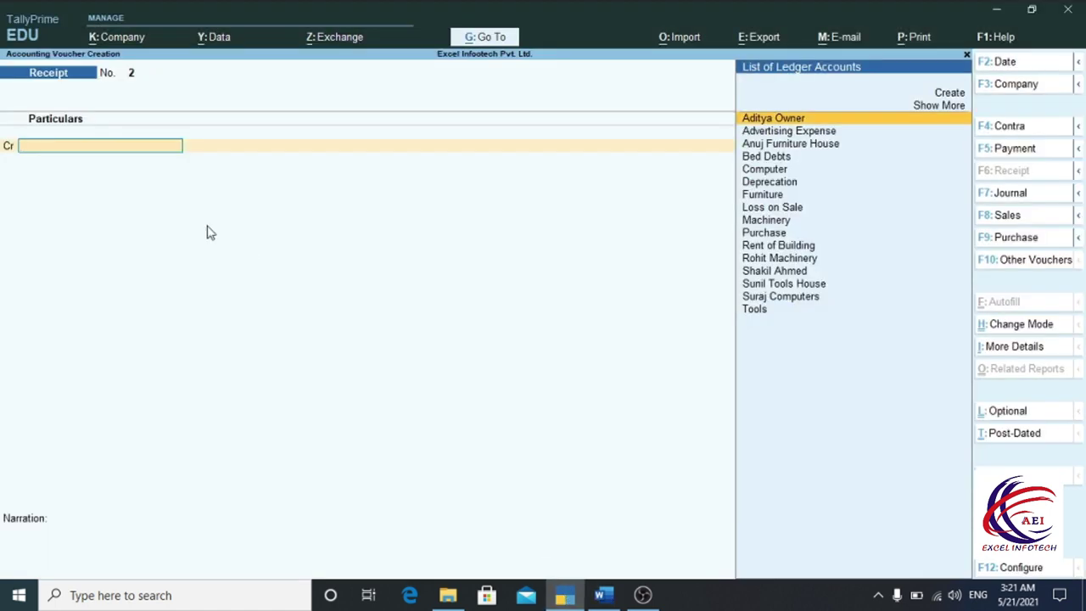
Start a Journal voucher debiting Bed Debts 1,000
{"action": "key", "text": "F7"}
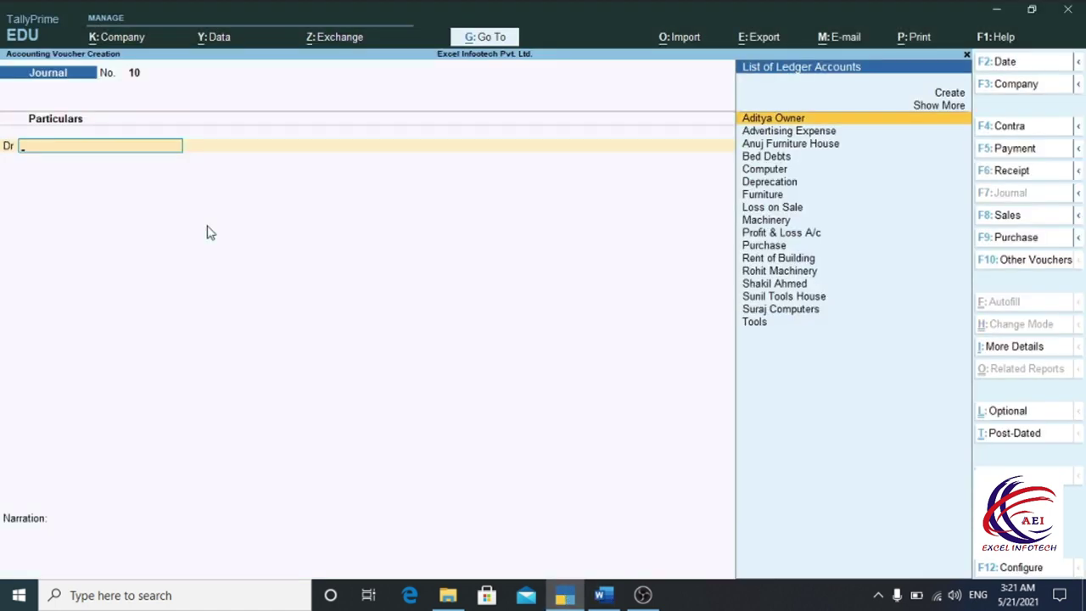
{"action": "type", "text": "Bed"}
{"action": "key", "text": "Return"}
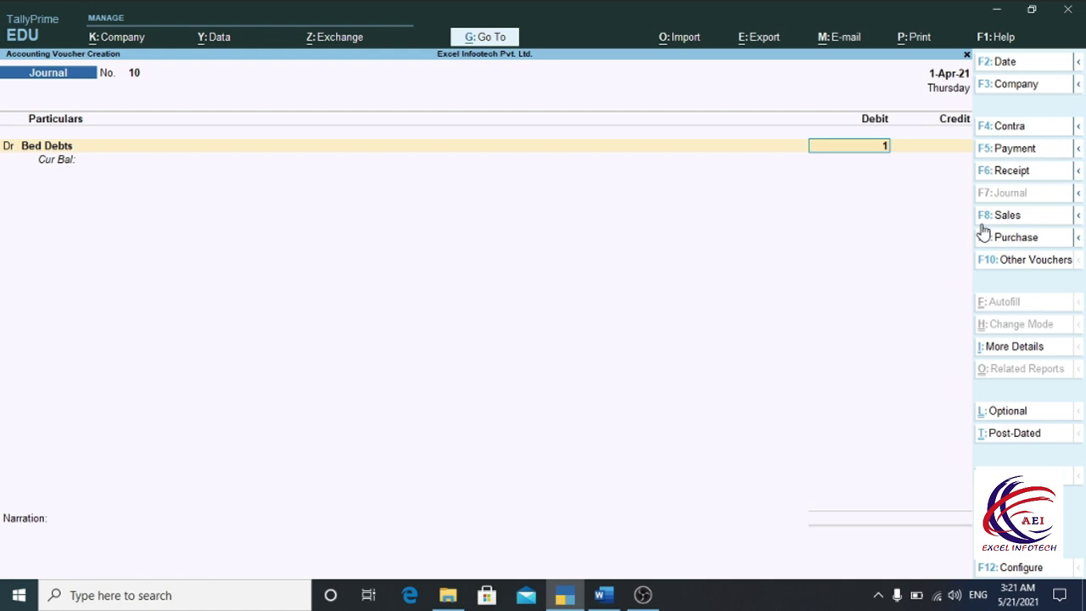
{"action": "key", "text": "Return"}
{"action": "key", "text": "Return"}
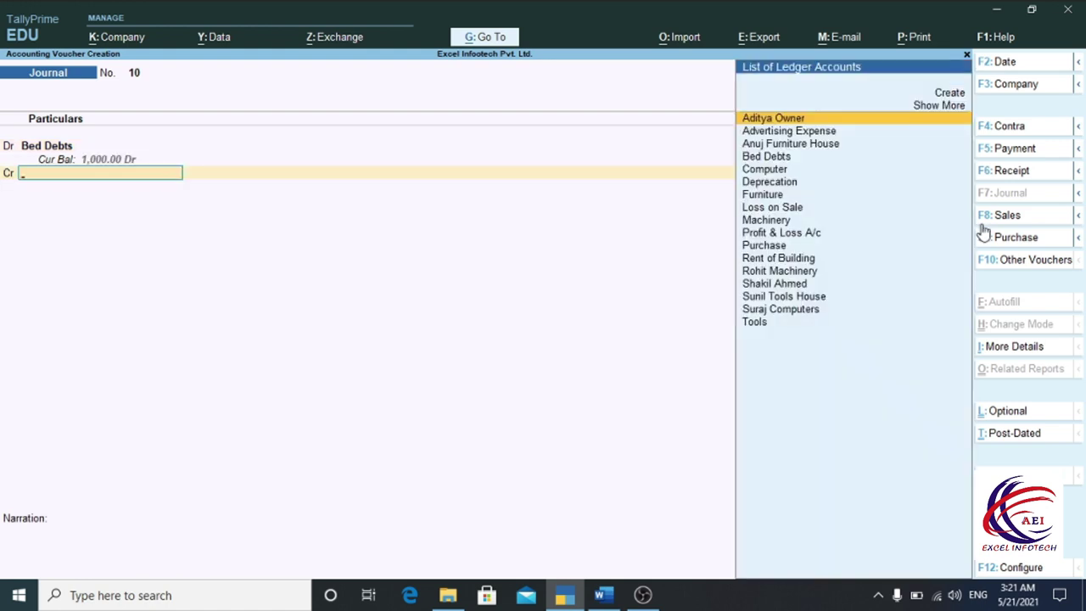
Credit the customer's ledger 1,000.00 On Account, then back out of the voucher
{"action": "type", "text": "S"}
{"action": "key", "text": "Down"}
{"action": "key", "text": "Down"}
{"action": "key", "text": "Up"}
{"action": "key", "text": "Up"}
{"action": "key", "text": "Return"}
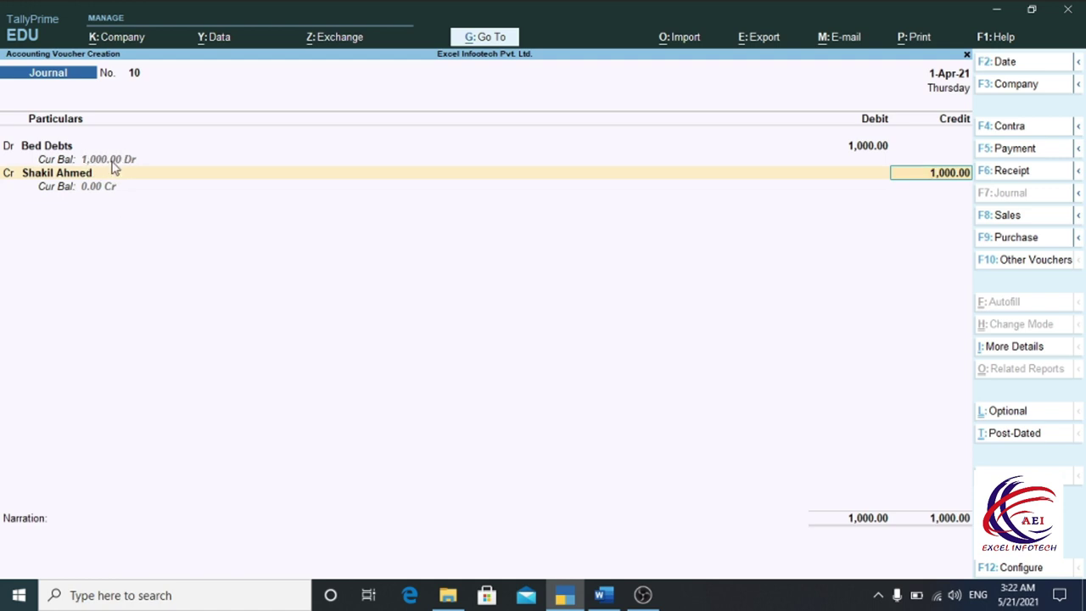
{"action": "key", "text": "Return"}
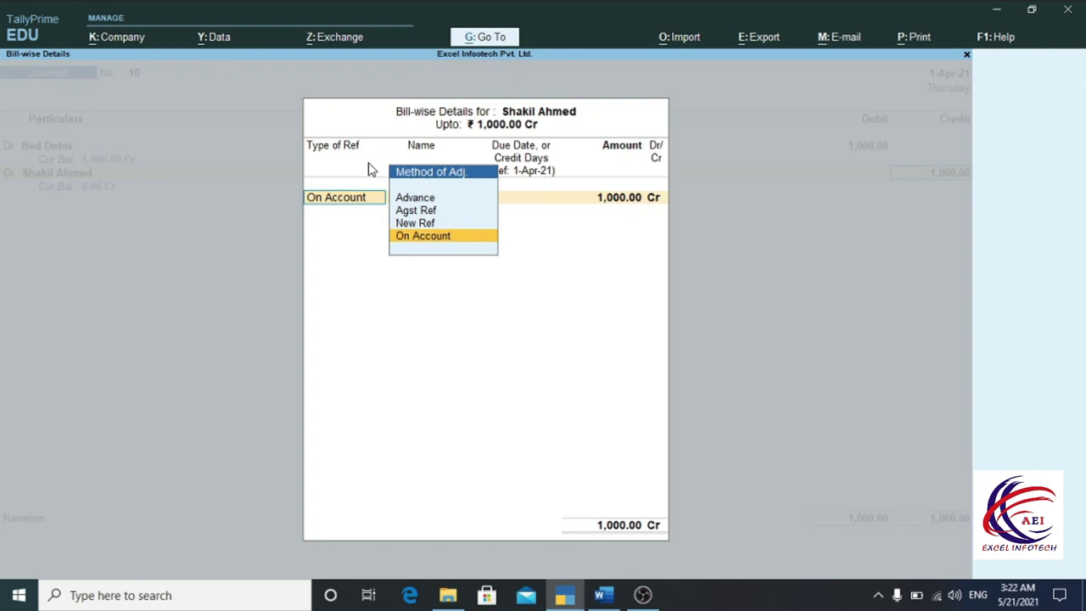
{"action": "key", "text": "Return"}
{"action": "key", "text": "Return"}
{"action": "key", "text": "Return"}
{"action": "key", "text": "Return"}
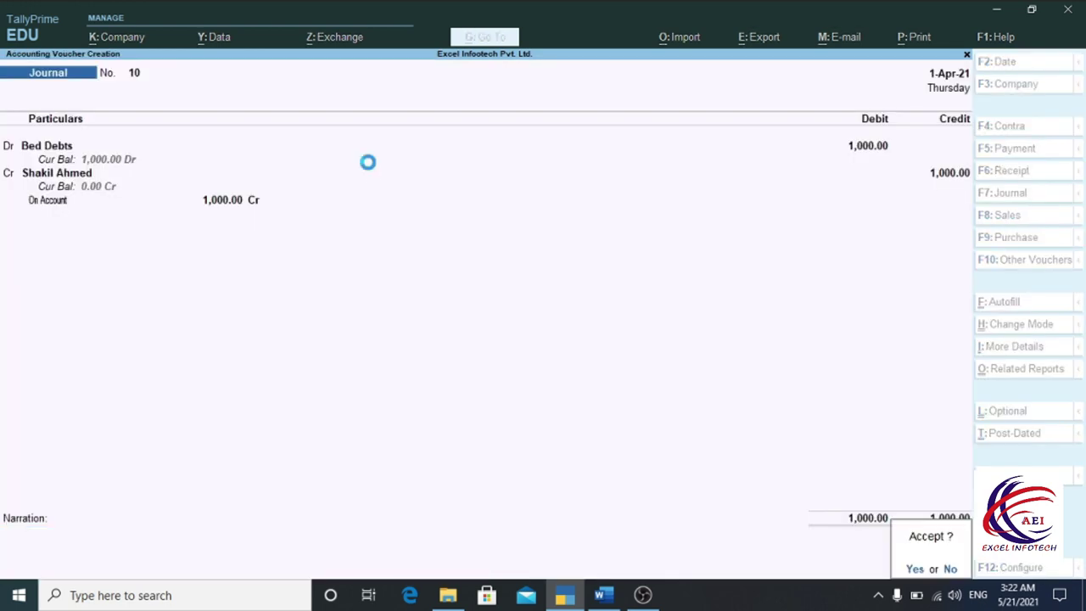
{"action": "key", "text": "Return"}
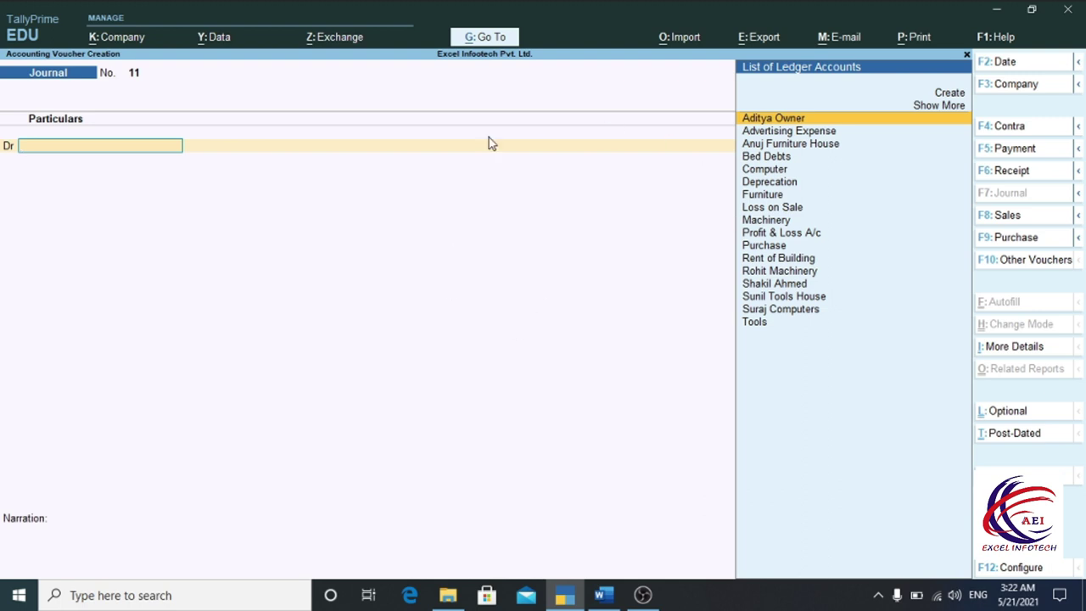
{"action": "key", "text": "Escape"}
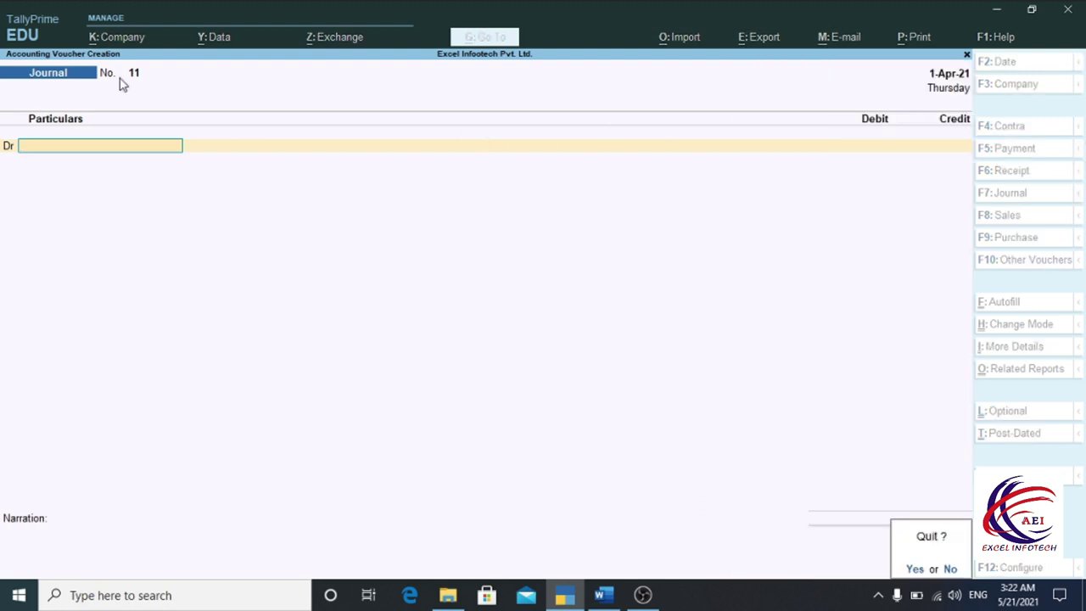
Quit to the Gateway, open the Balance Sheet and inspect the owner's Capital Account vouchers
{"action": "key", "text": "y"}
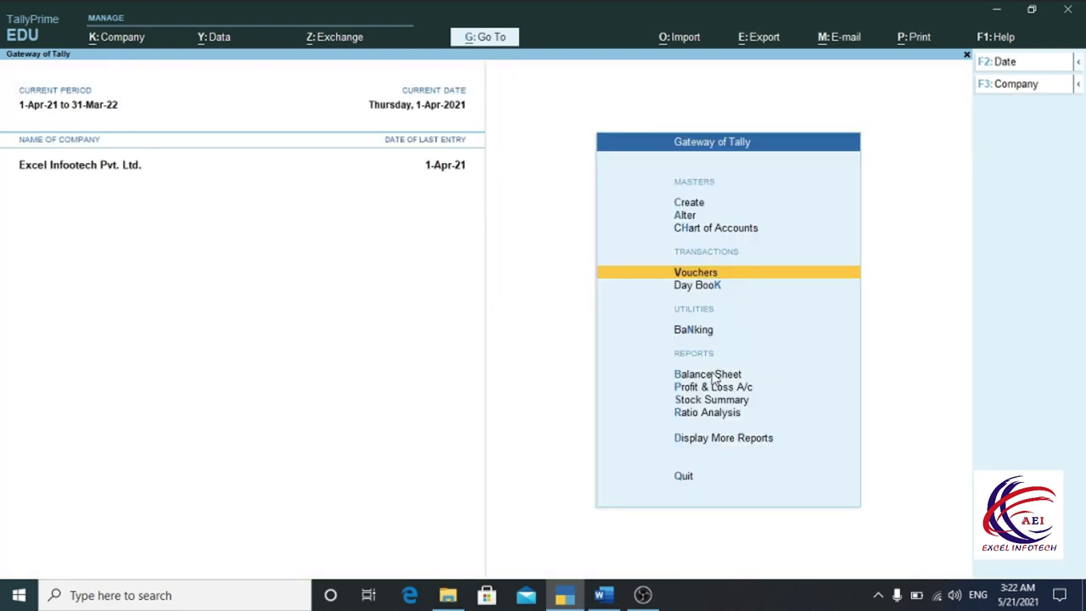
{"action": "left_click", "coordinate": [708, 374]}
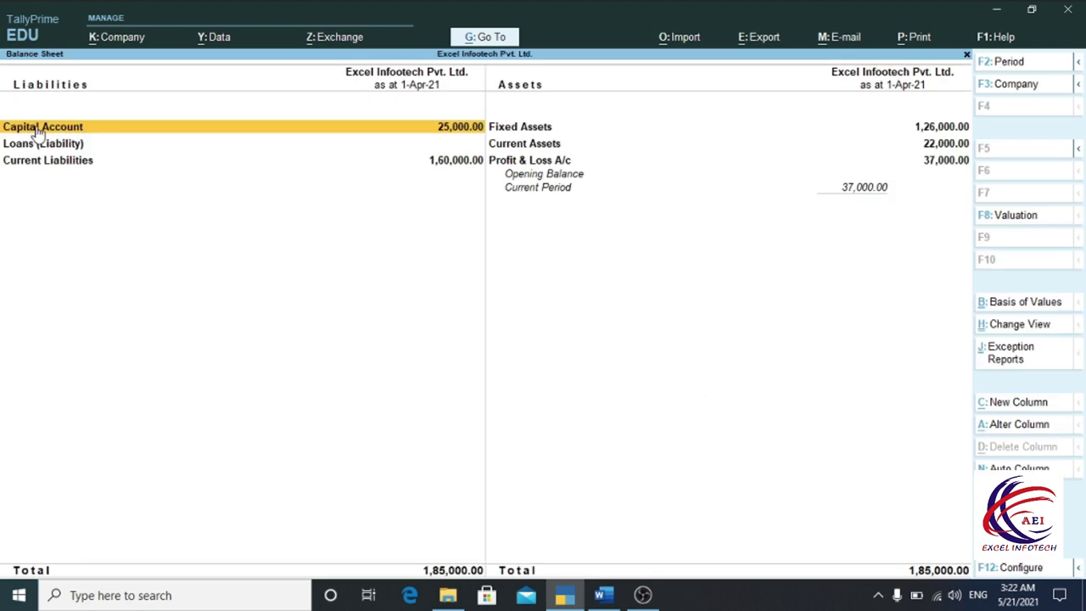
{"action": "left_click", "coordinate": [448, 134]}
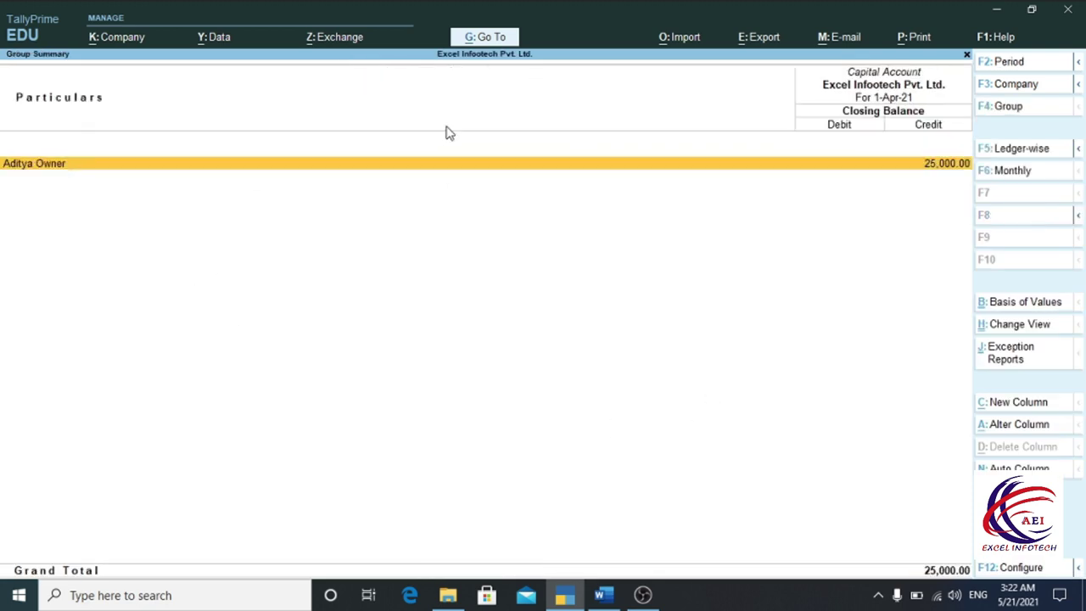
{"action": "left_click", "coordinate": [61, 170]}
{"action": "left_click", "coordinate": [58, 171]}
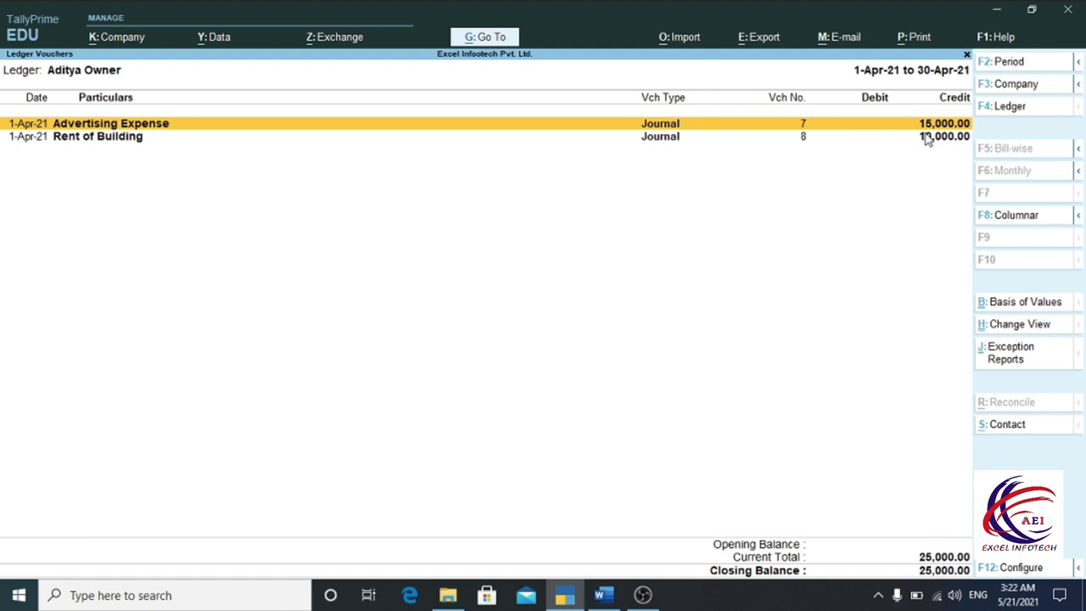
{"action": "left_click", "coordinate": [931, 137]}
{"action": "left_click", "coordinate": [198, 127]}
{"action": "left_click", "coordinate": [92, 138]}
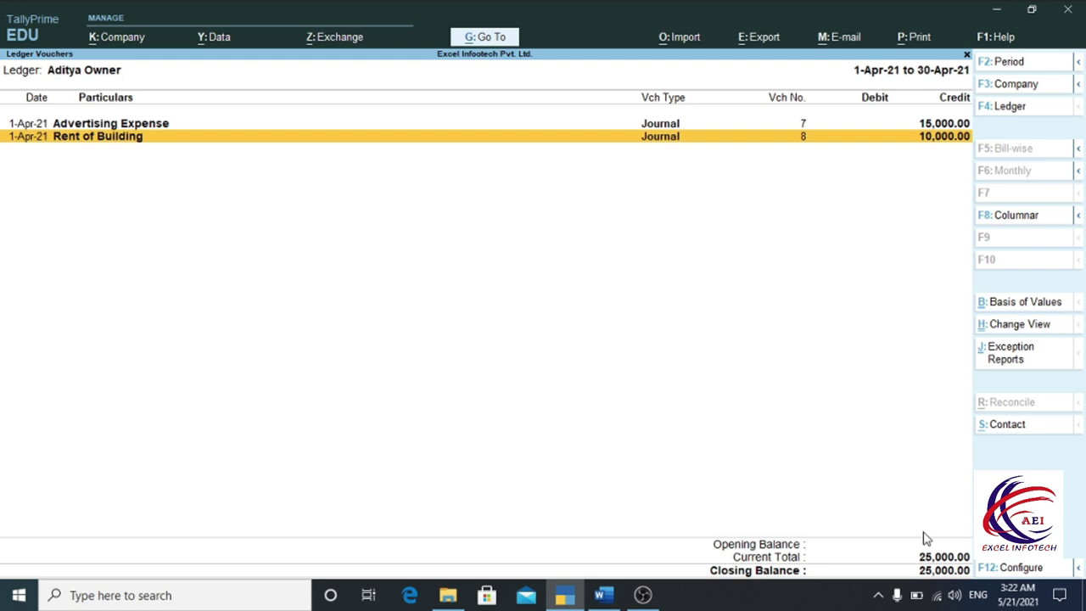
{"action": "key", "text": "Escape"}
{"action": "key", "text": "Escape"}
{"action": "key", "text": "Escape"}
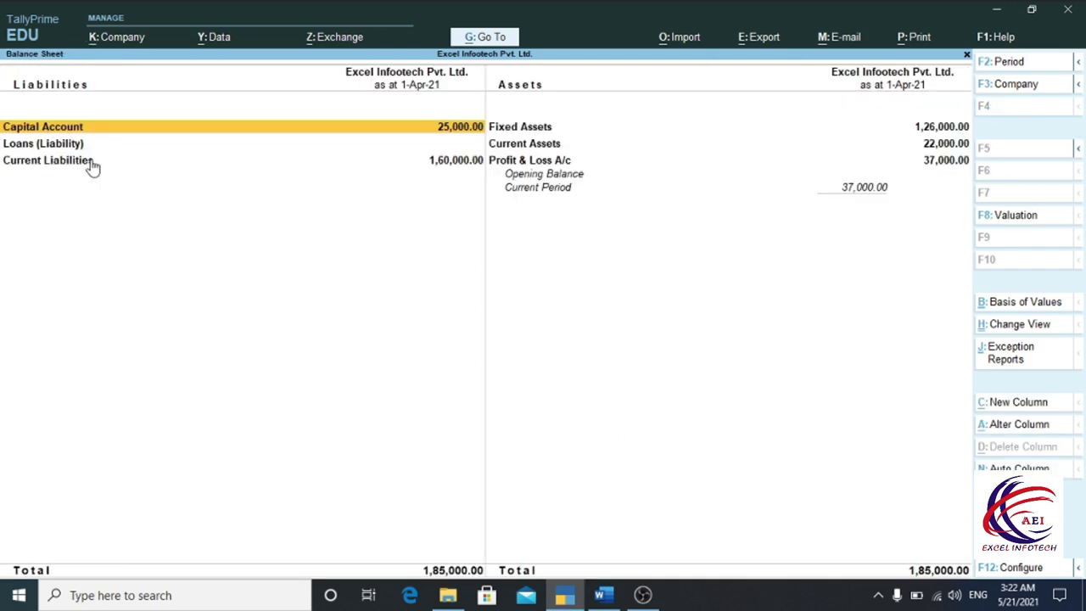
Drill into Current Liabilities to see Sundry Creditors balances of 60,000, 45,000 and 25,000
{"action": "left_click", "coordinate": [432, 168]}
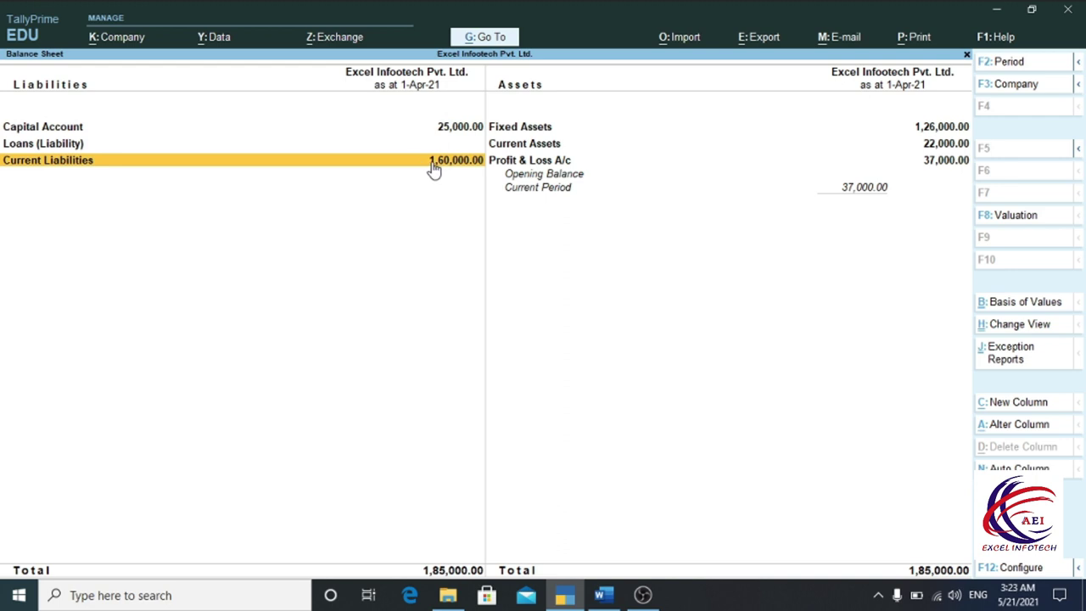
{"action": "left_click", "coordinate": [432, 164]}
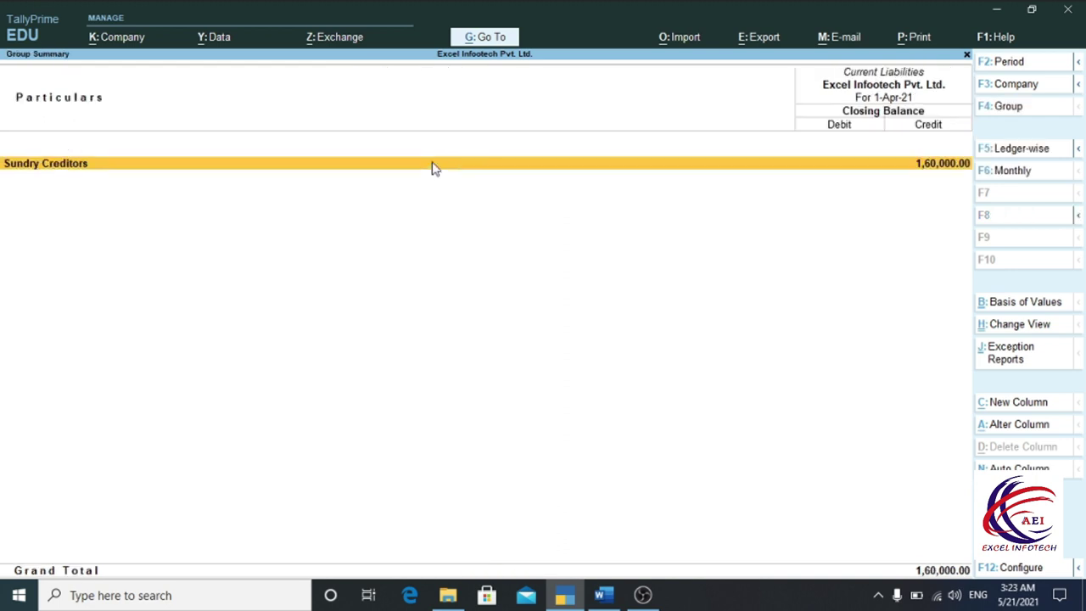
{"action": "left_click", "coordinate": [61, 166]}
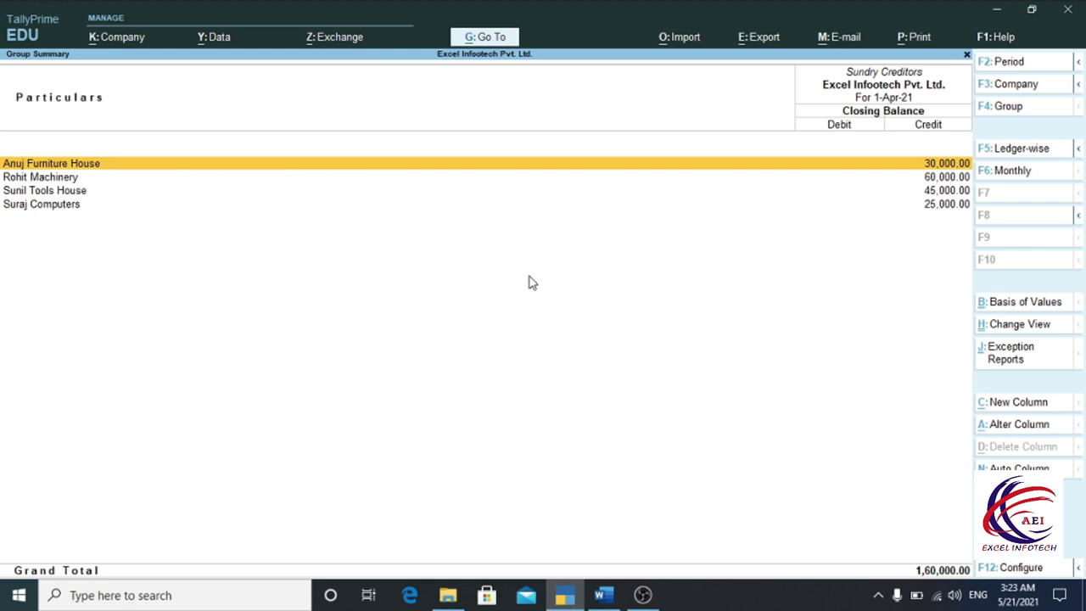
{"action": "left_click", "coordinate": [51, 180]}
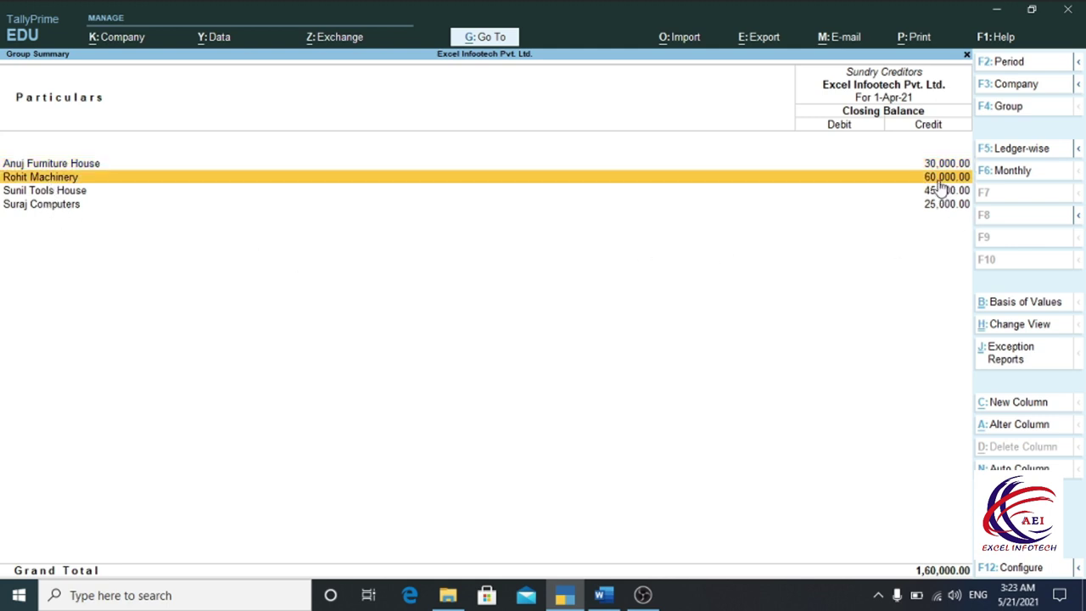
{"action": "left_click", "coordinate": [44, 194]}
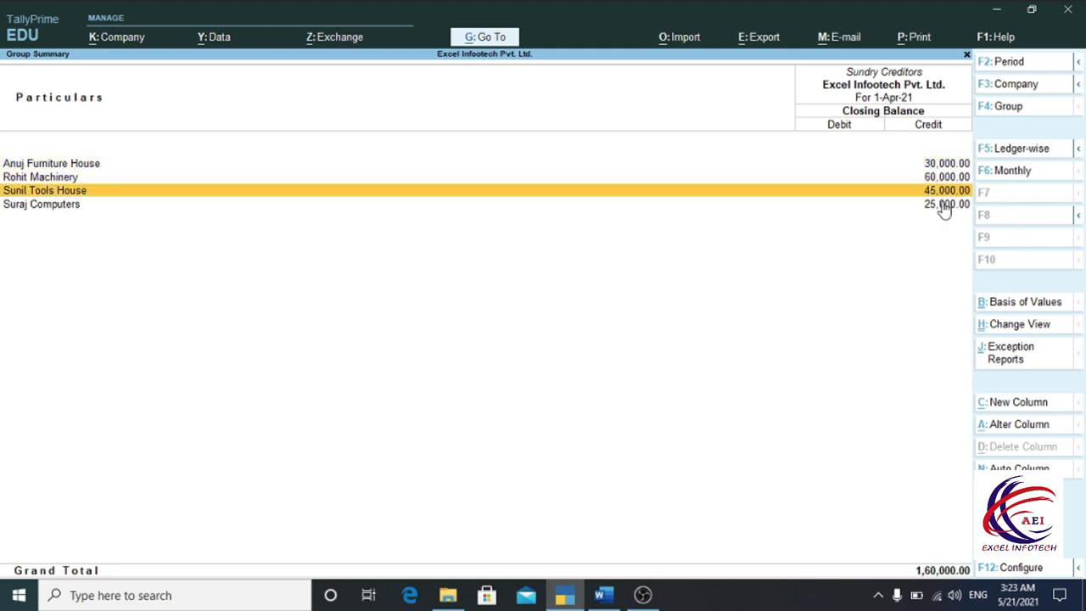
{"action": "left_click", "coordinate": [46, 209]}
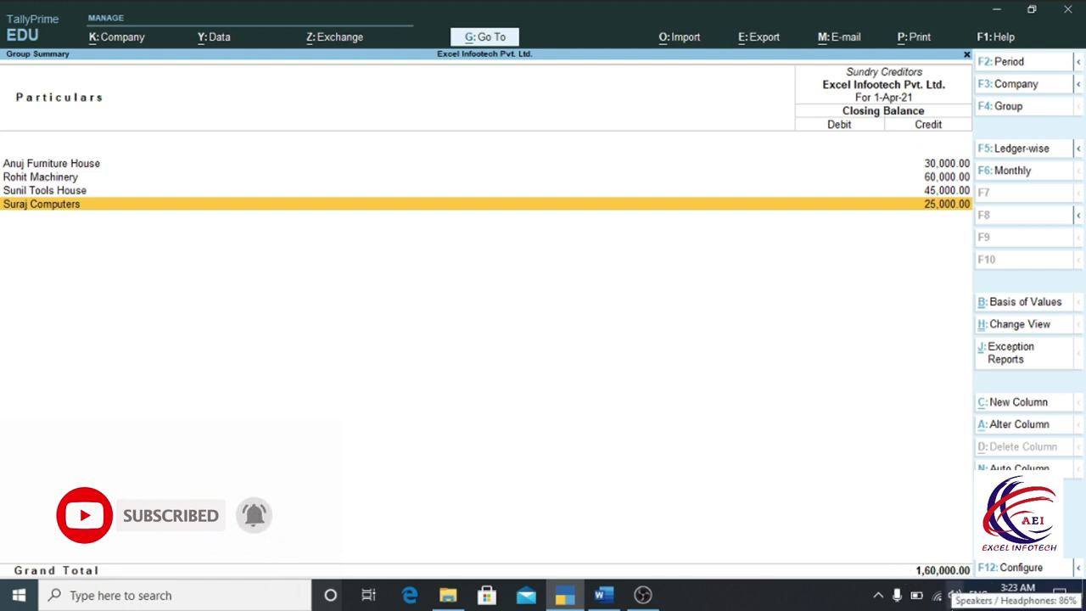
{"action": "key", "text": "Escape"}
{"action": "key", "text": "Escape"}
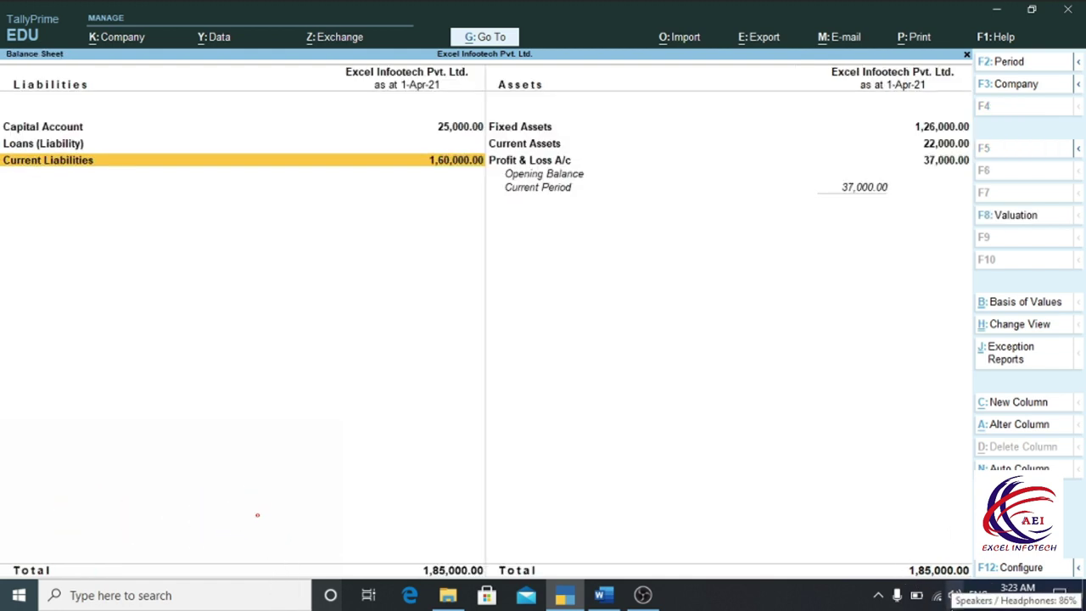
Inspect the assets listed under Fixed Assets
{"action": "left_click", "coordinate": [547, 129]}
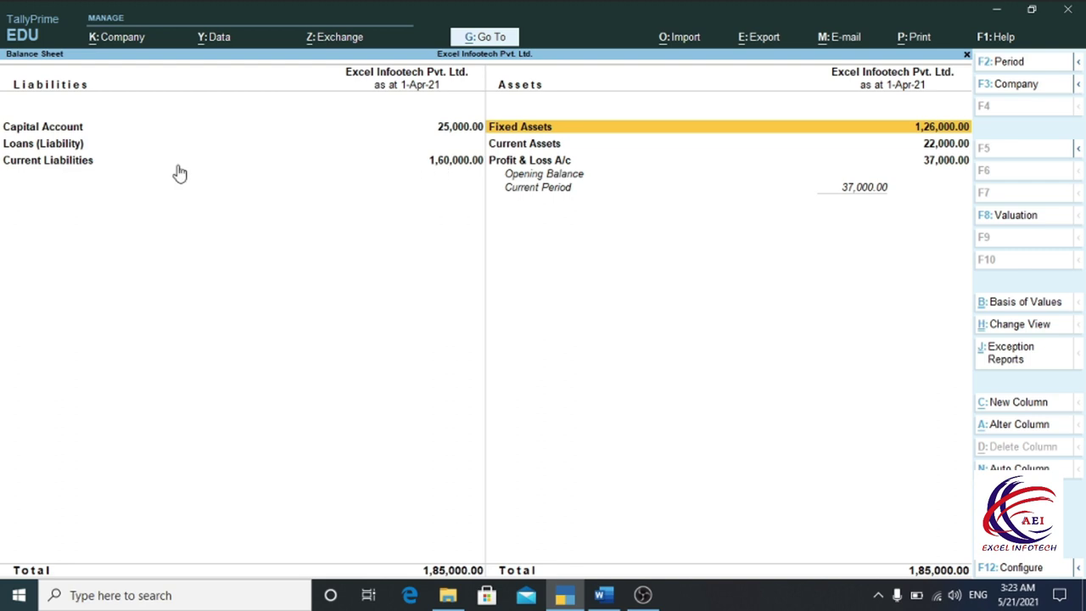
{"action": "left_click", "coordinate": [111, 164]}
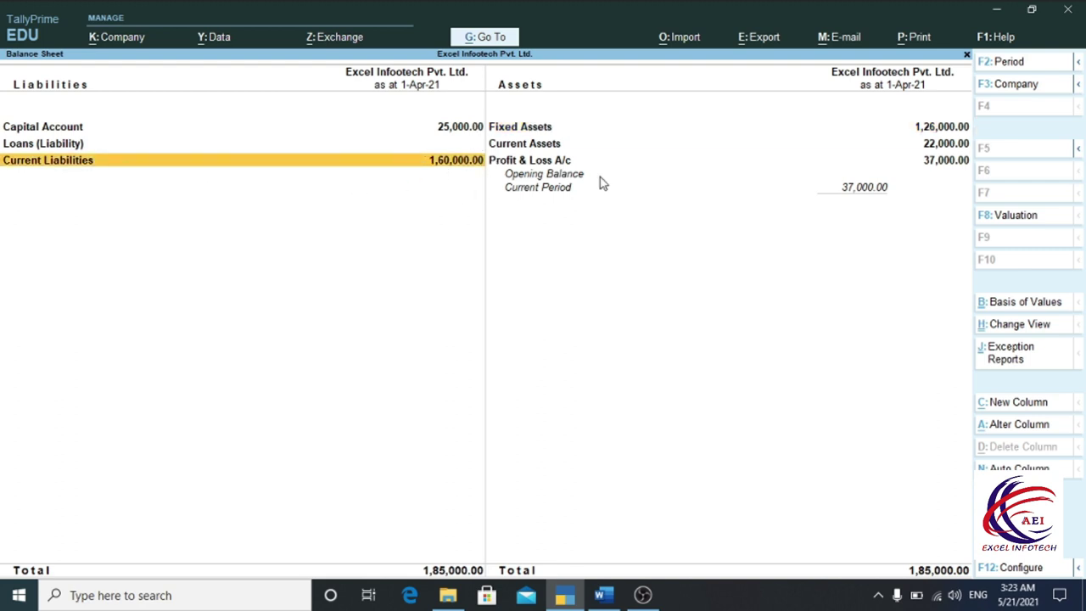
{"action": "left_click", "coordinate": [929, 134]}
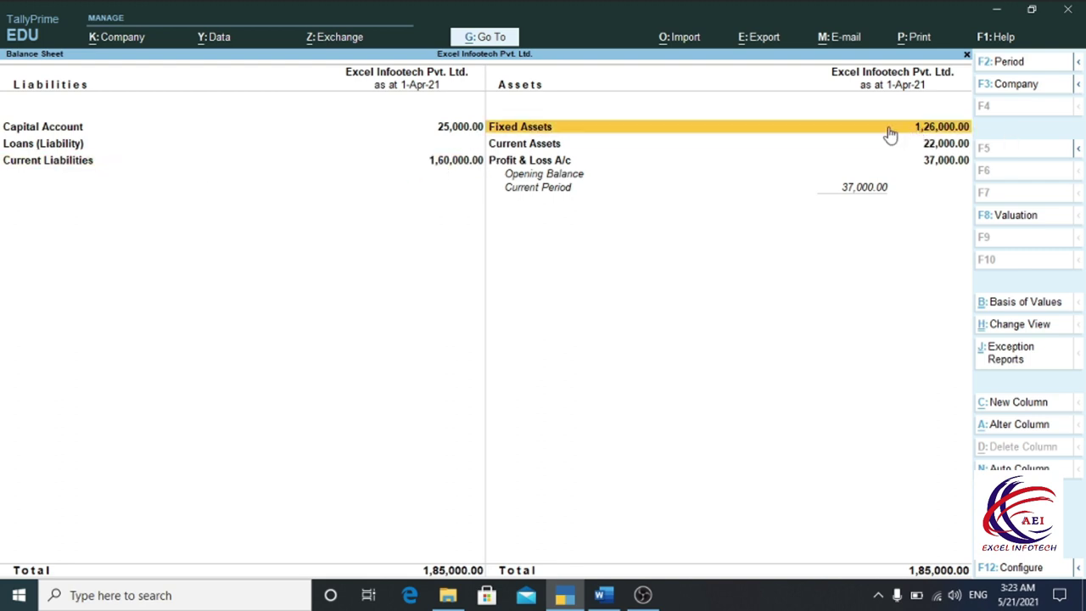
{"action": "left_click", "coordinate": [566, 136]}
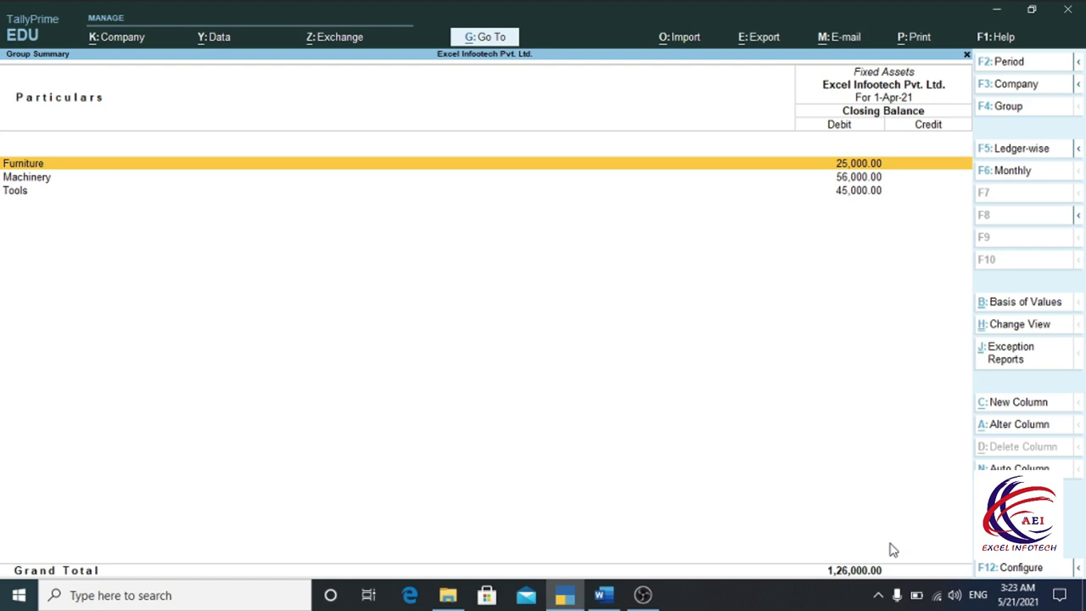
{"action": "key", "text": "Escape"}
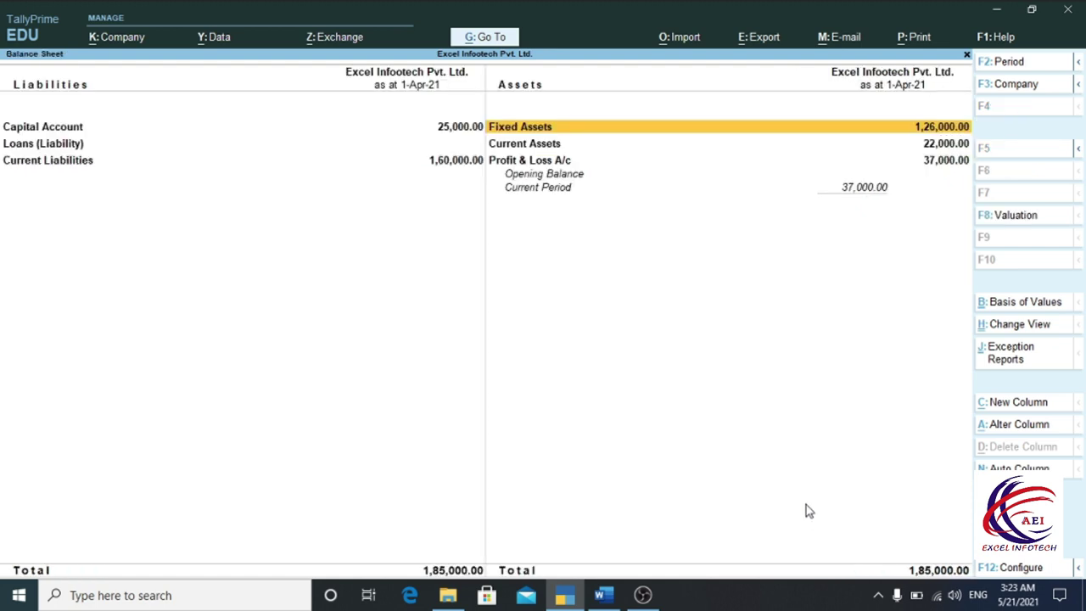
Check the make-up of Current Assets (22,000.00), then highlight the Profit & Loss A/c row
{"action": "left_click", "coordinate": [534, 144]}
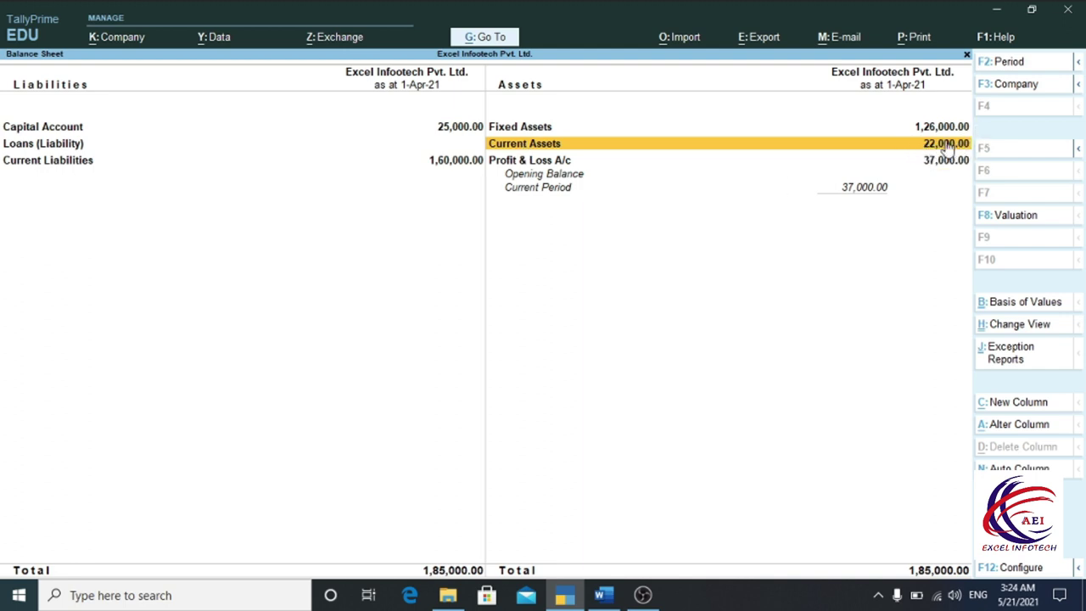
{"action": "left_click", "coordinate": [909, 151]}
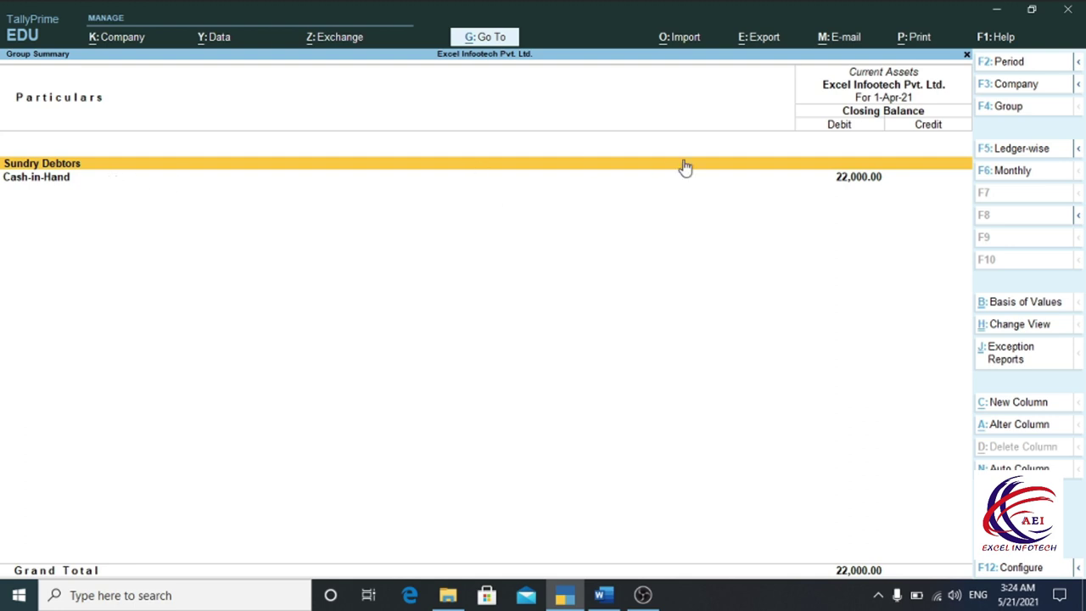
{"action": "key", "text": "Escape"}
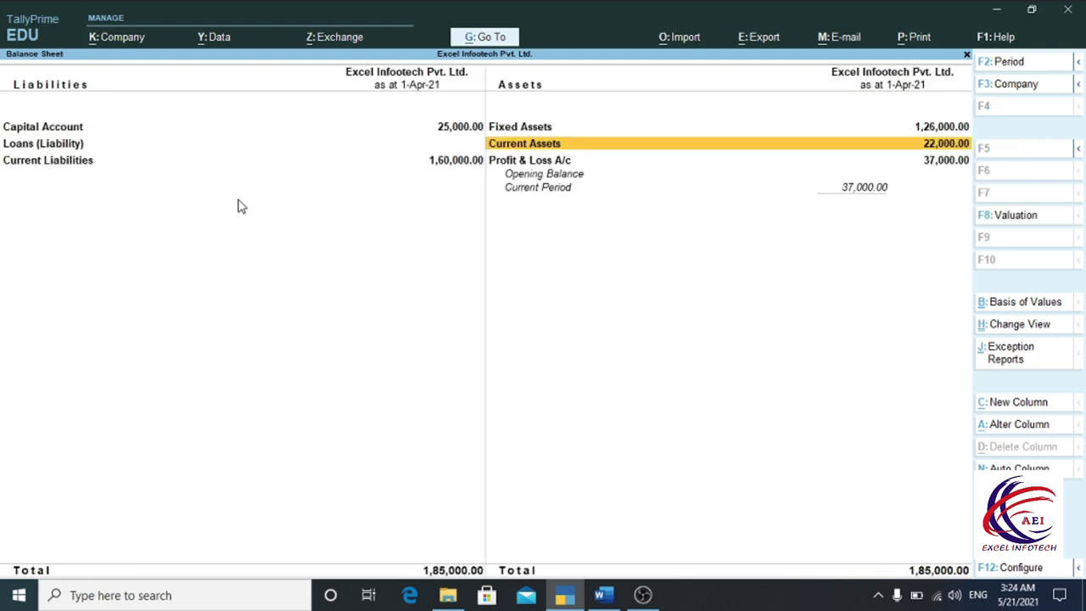
{"action": "left_click", "coordinate": [920, 170]}
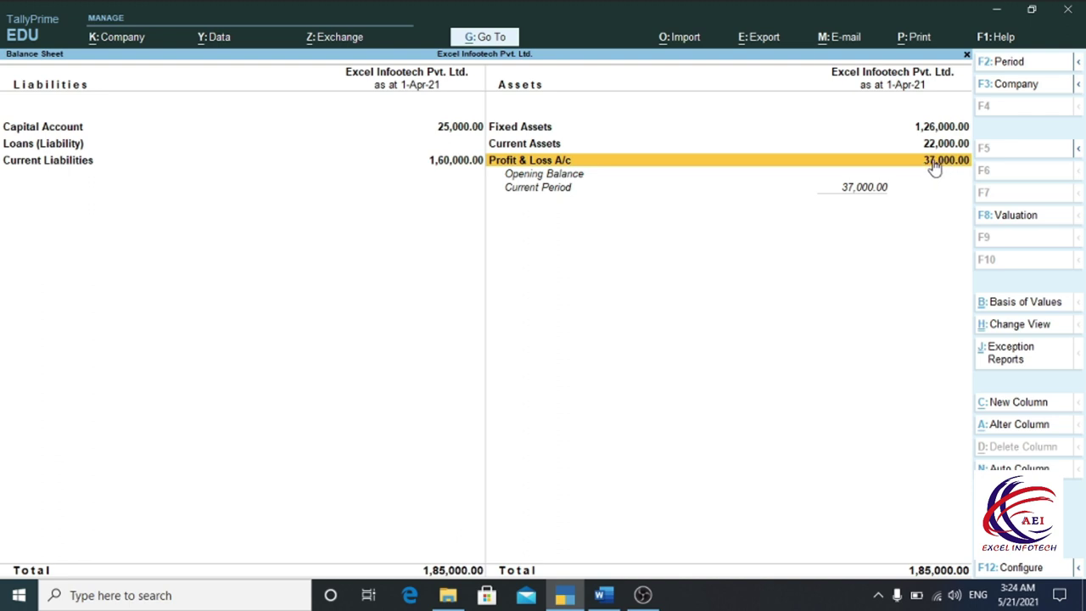
Open Profit & Loss A/c, switch it to Vertical layout, and drill into Indirect Expenses
{"action": "left_click", "coordinate": [934, 167]}
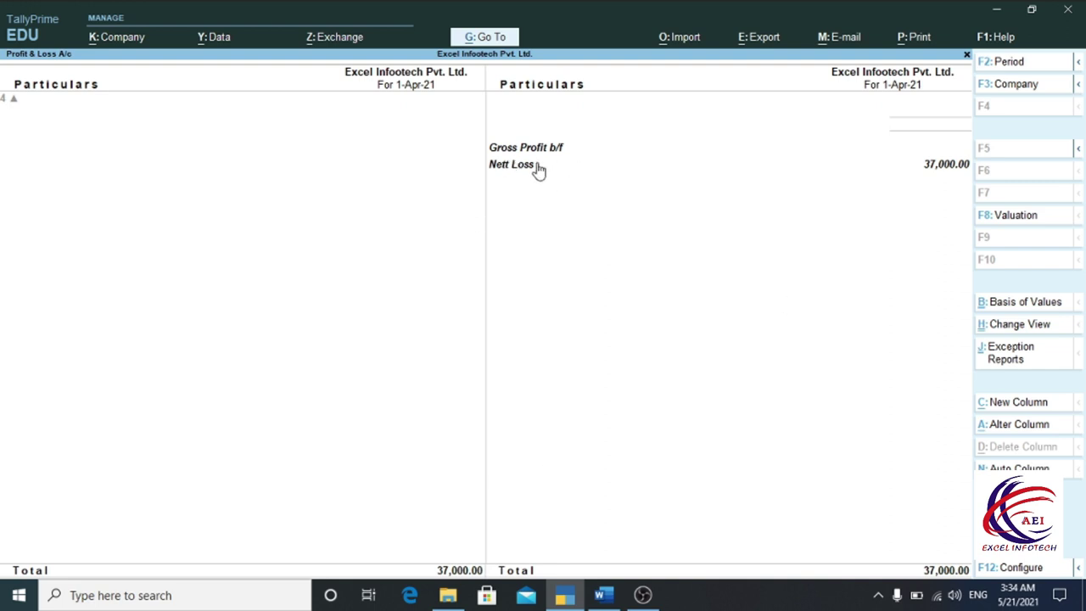
{"action": "left_click", "coordinate": [915, 169]}
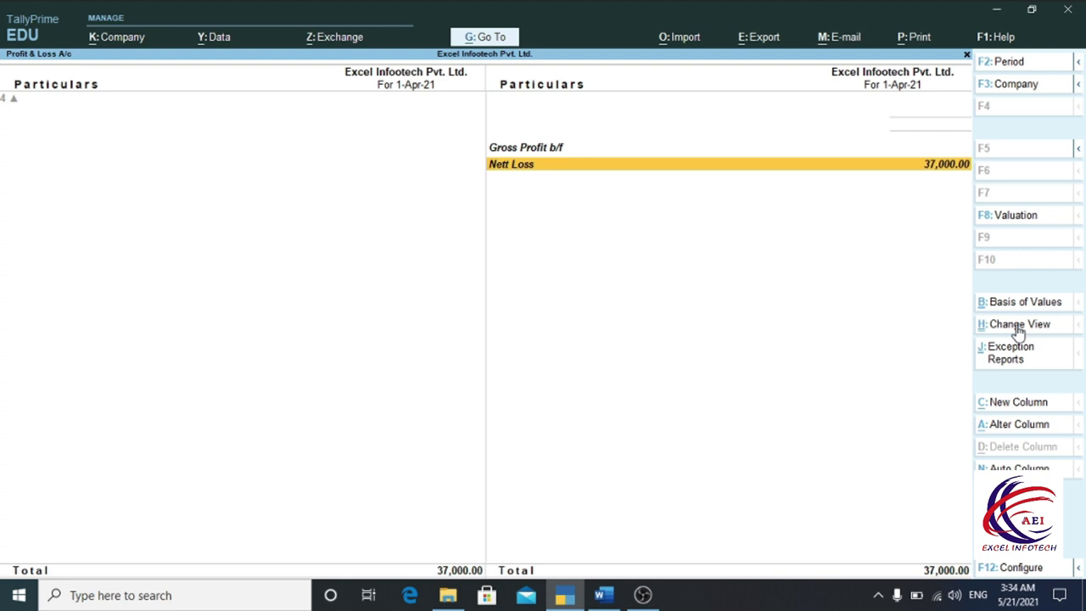
{"action": "key", "text": "ctrl+h"}
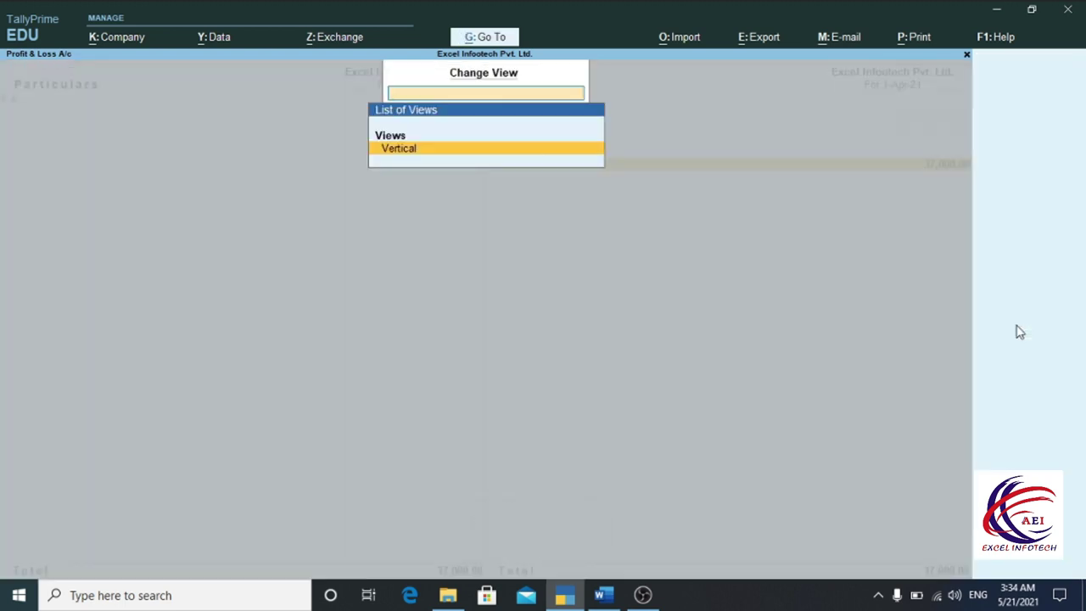
{"action": "key", "text": "Return"}
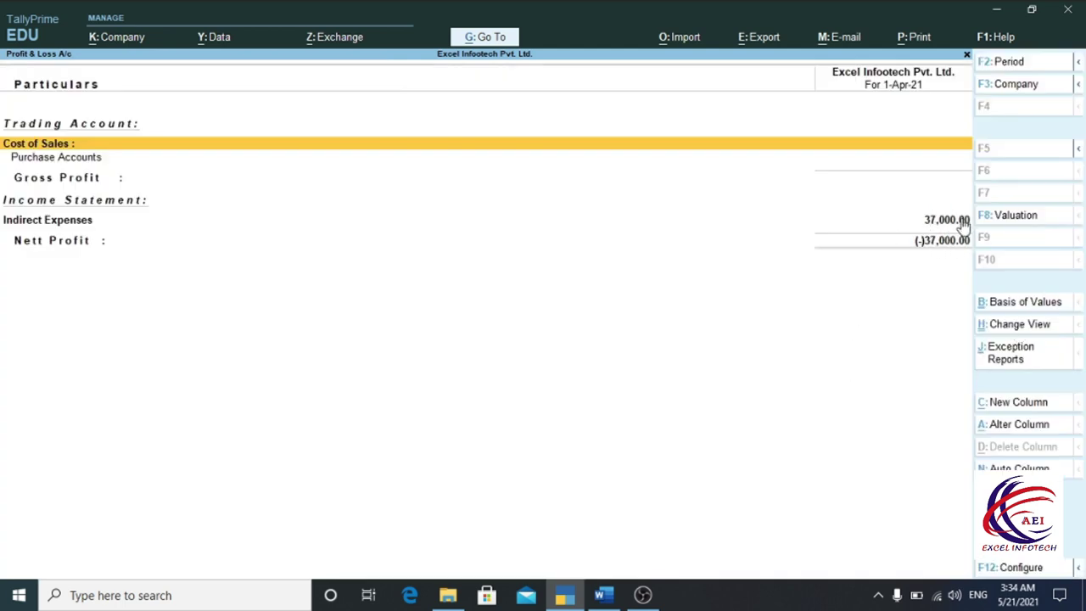
{"action": "double_click", "coordinate": [943, 220]}
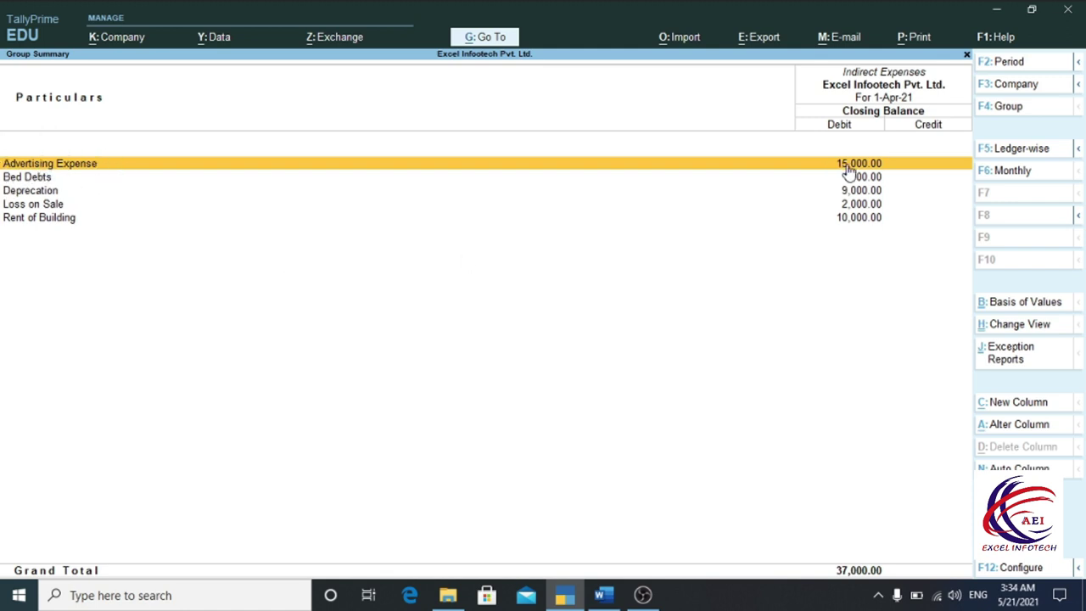
Review the Bed Debts, Depreciation, Loss on Sale and Rent of Building ledgers, then go back
{"action": "left_click", "coordinate": [32, 180]}
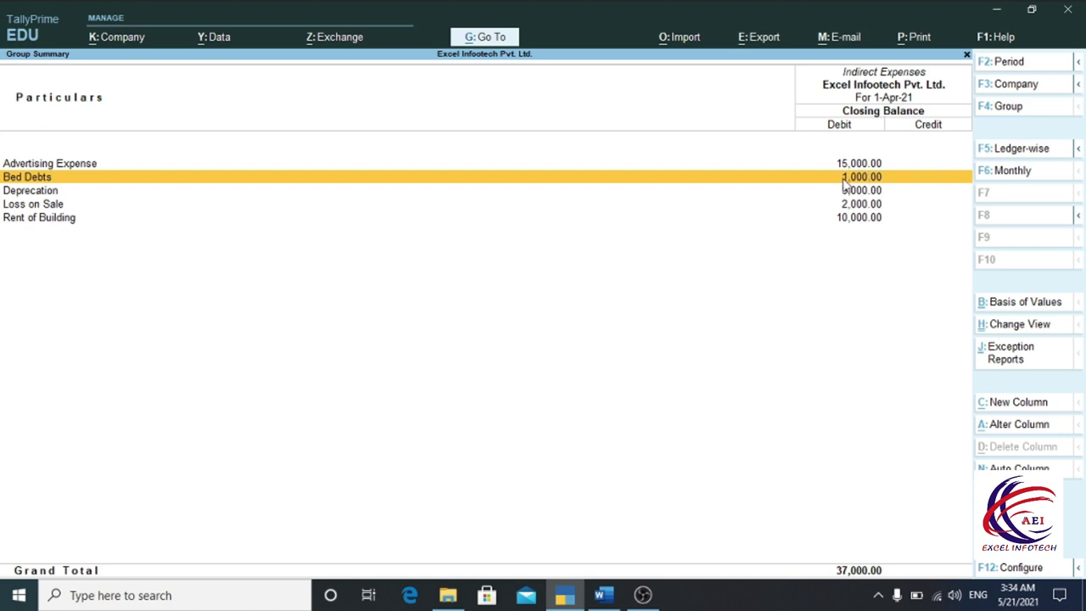
{"action": "left_click", "coordinate": [29, 194]}
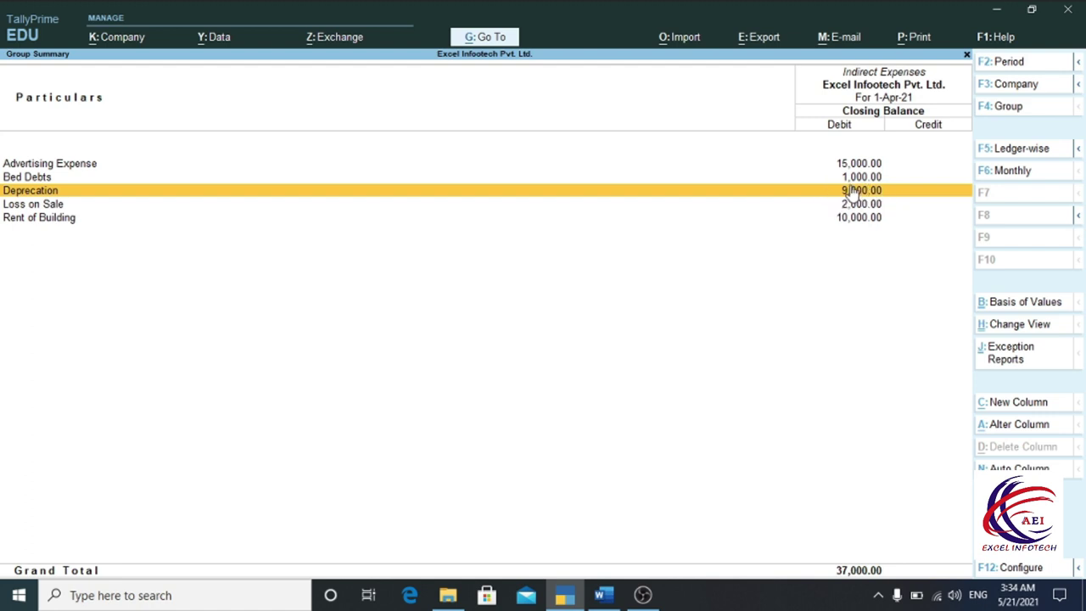
{"action": "left_click", "coordinate": [38, 208]}
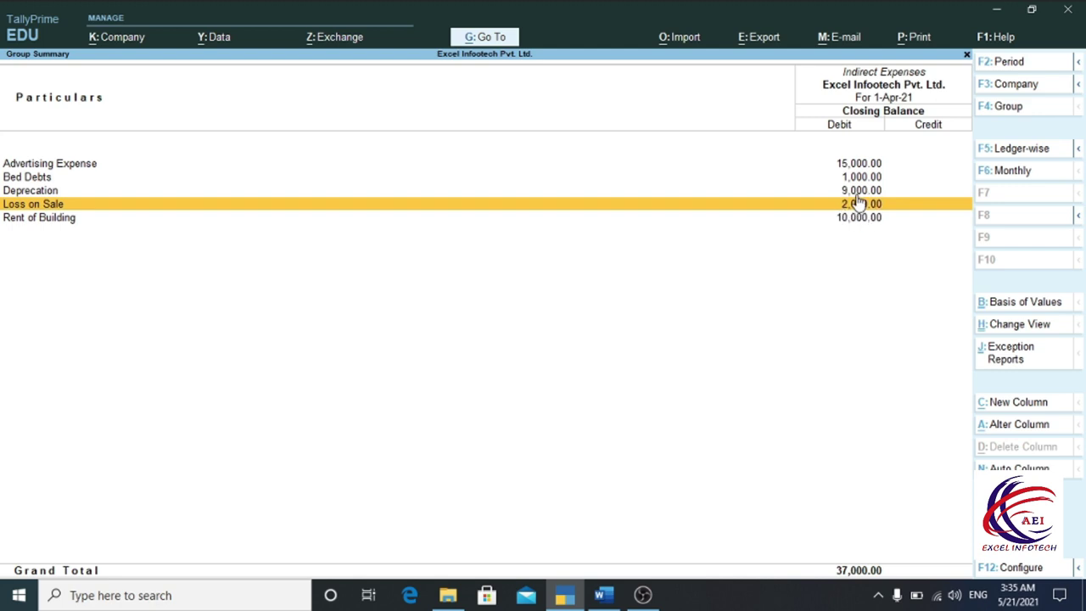
{"action": "left_click", "coordinate": [858, 179]}
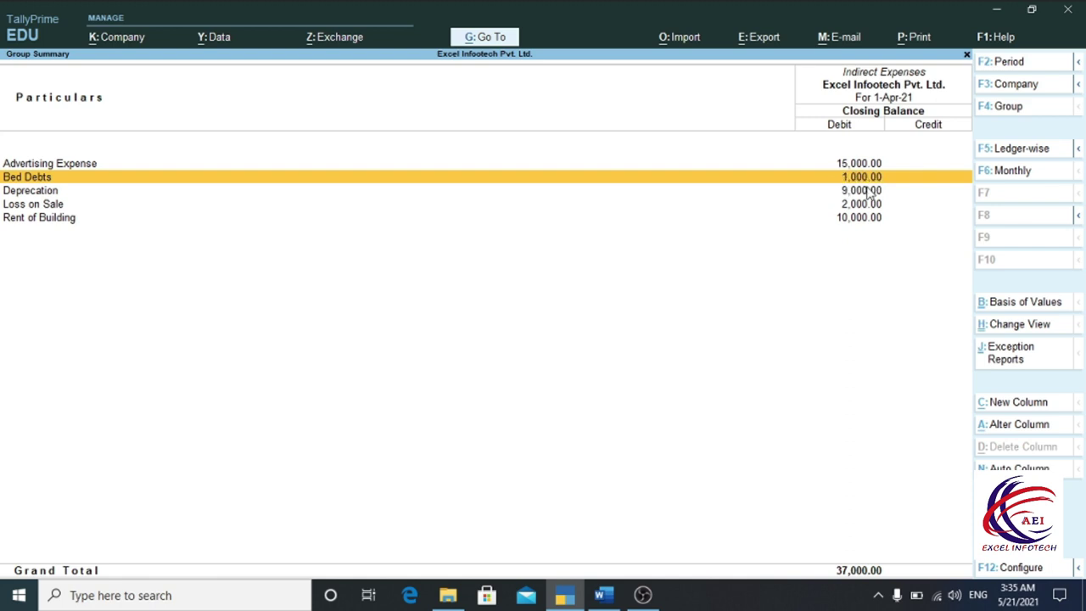
{"action": "left_click", "coordinate": [70, 222]}
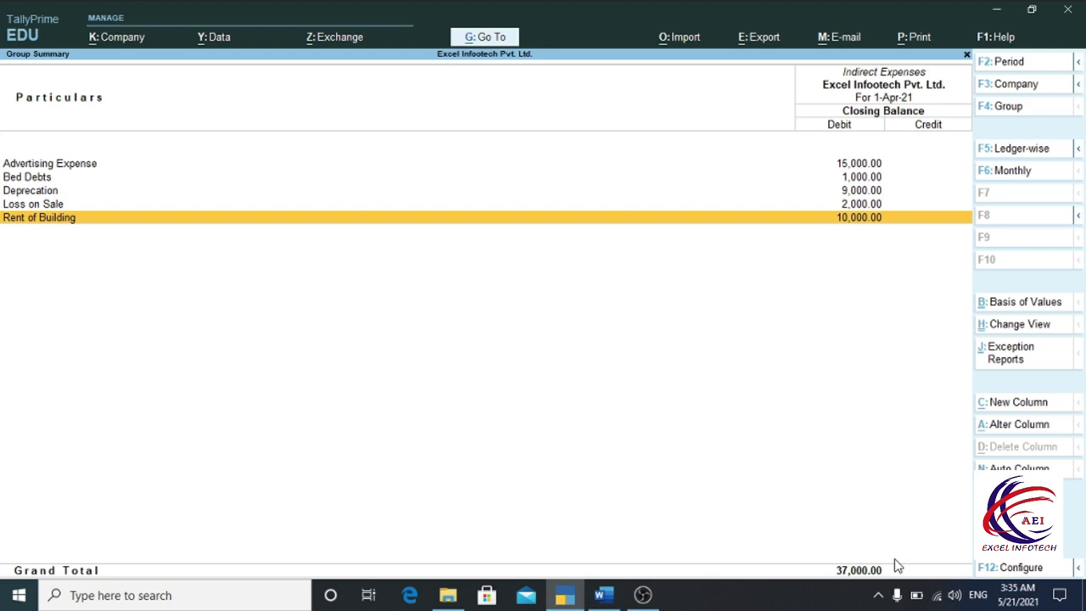
{"action": "key", "text": "Escape"}
{"action": "key", "text": "Escape"}
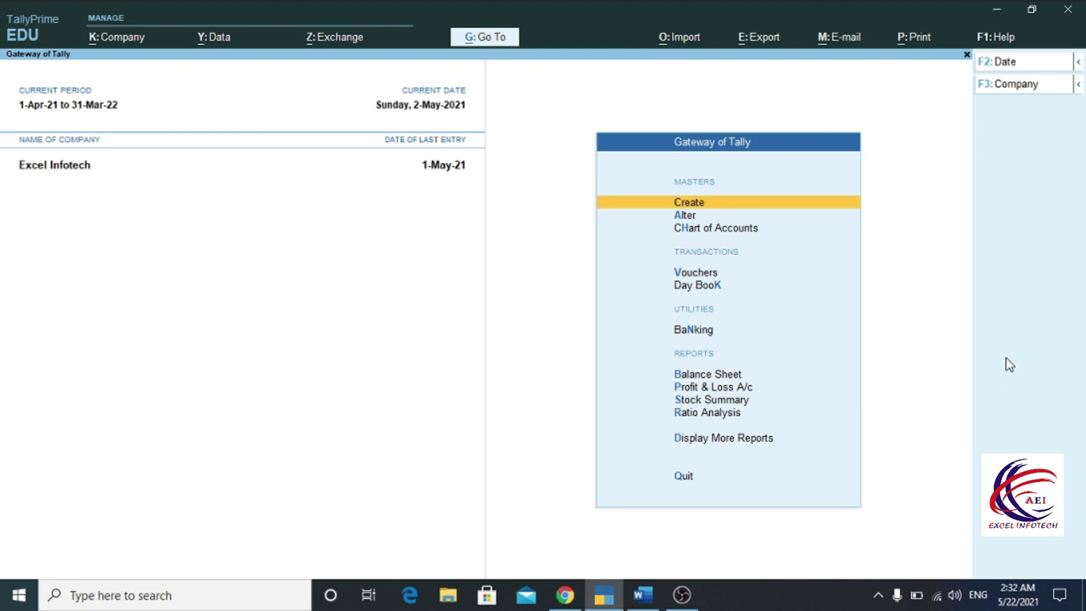
In Word, go over the stock table headers and the Mouse and Keyboard Hardware group entries
{"action": "key", "text": "alt+Tab"}
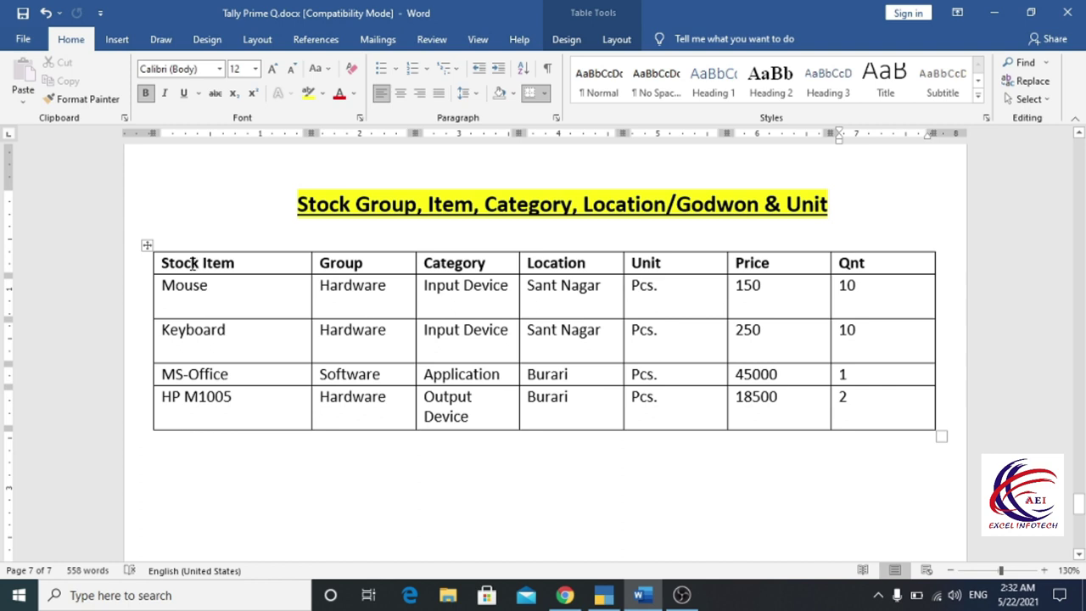
{"action": "double_click", "coordinate": [322, 263]}
{"action": "left_click", "coordinate": [322, 263]}
{"action": "left_click", "coordinate": [447, 264]}
{"action": "left_click", "coordinate": [551, 265]}
{"action": "left_click", "coordinate": [667, 265]}
{"action": "left_click", "coordinate": [770, 263]}
{"action": "left_click", "coordinate": [871, 263]}
{"action": "left_click", "coordinate": [246, 289]}
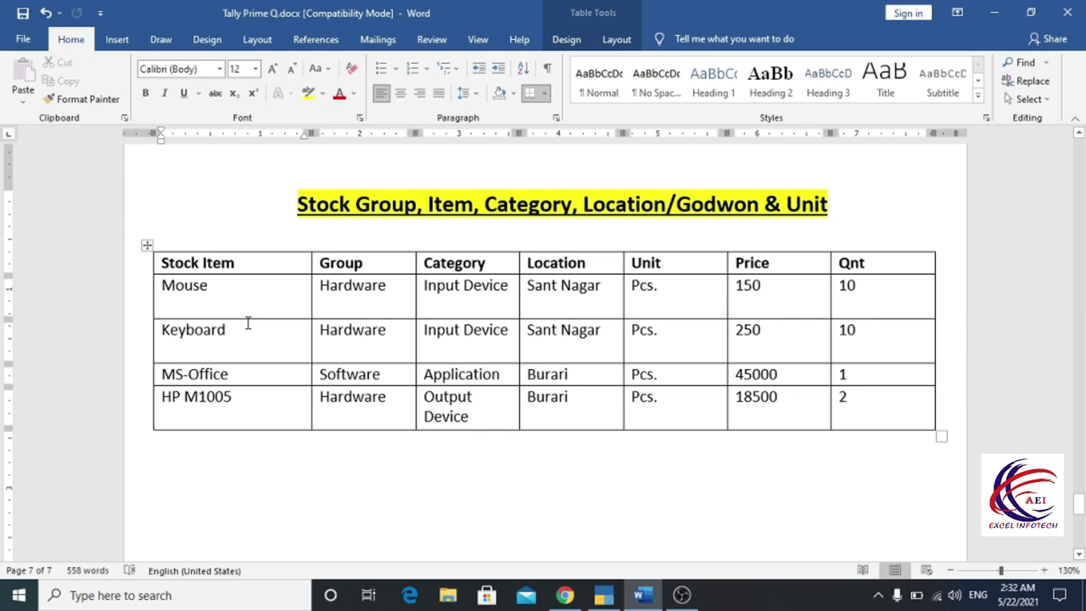
{"action": "left_click", "coordinate": [194, 336]}
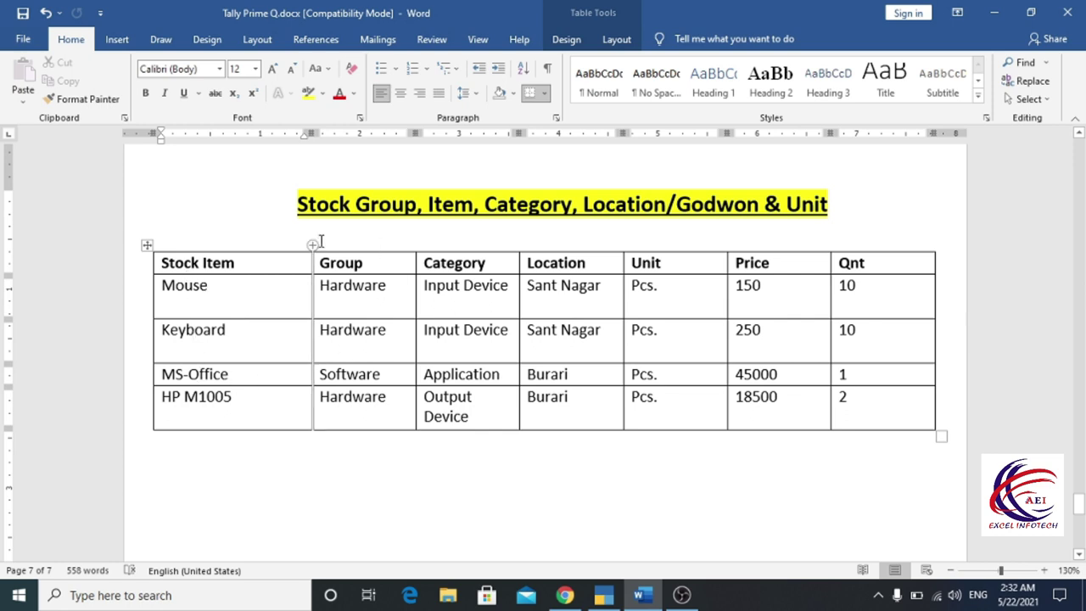
{"action": "left_click", "coordinate": [338, 263]}
{"action": "left_click", "coordinate": [343, 287]}
{"action": "left_click", "coordinate": [341, 334]}
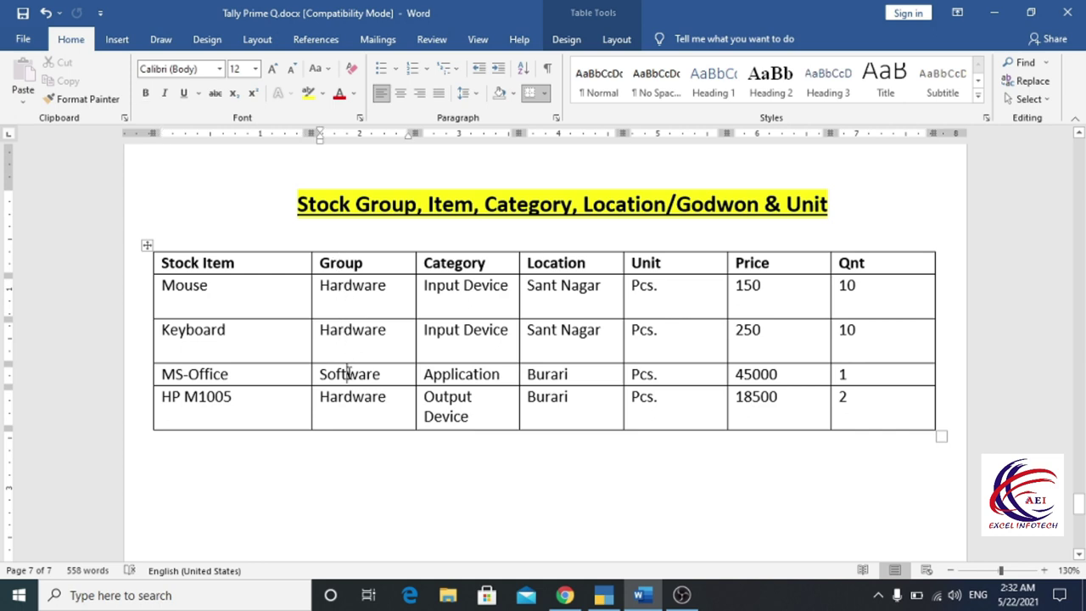
Check the Input Device category, Sant Nagar/Burari locations, Pcs. unit and prices, then return to TallyPrime
{"action": "left_click", "coordinate": [448, 263]}
{"action": "left_click", "coordinate": [211, 289]}
{"action": "left_click", "coordinate": [421, 285]}
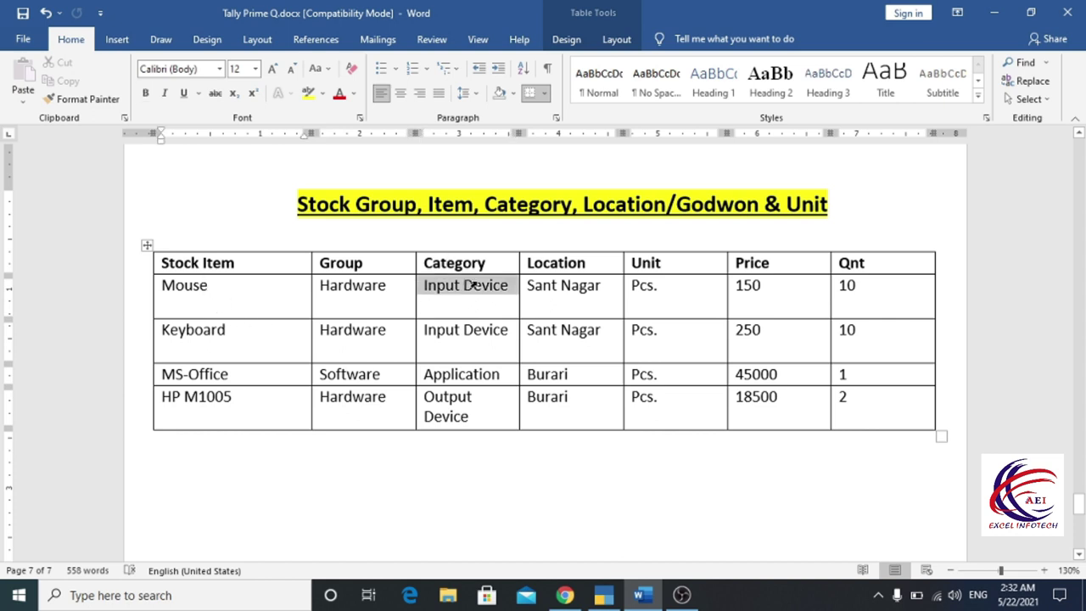
{"action": "left_click", "coordinate": [447, 332]}
{"action": "left_click", "coordinate": [568, 263]}
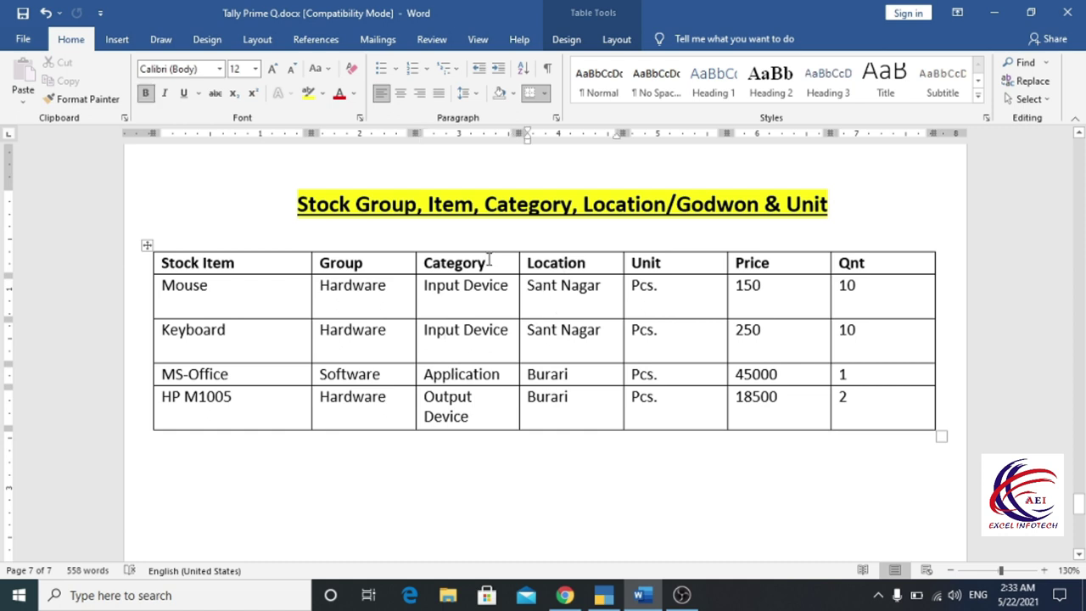
{"action": "left_click", "coordinate": [570, 289]}
{"action": "left_click", "coordinate": [559, 330]}
{"action": "left_click", "coordinate": [559, 378]}
{"action": "left_click", "coordinate": [667, 262]}
{"action": "left_click", "coordinate": [670, 298]}
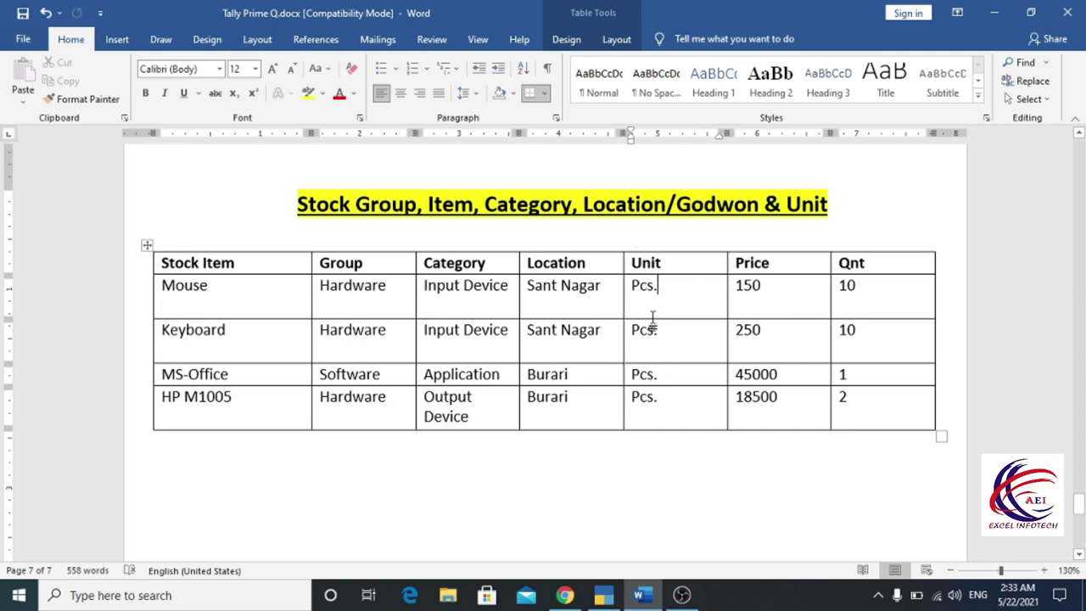
{"action": "left_click", "coordinate": [750, 263]}
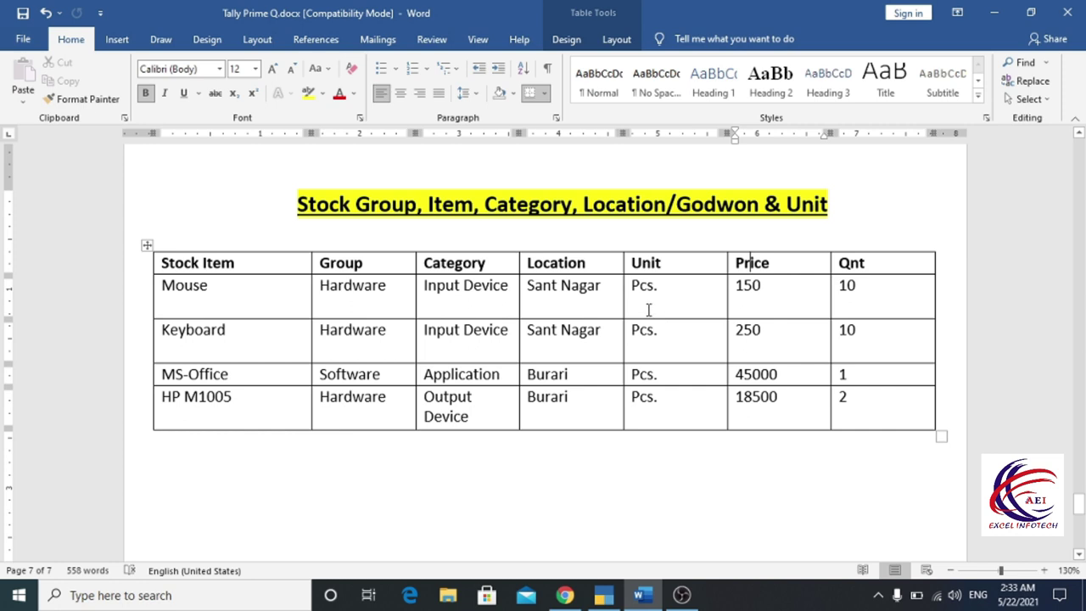
{"action": "key", "text": "Down"}
{"action": "left_click", "coordinate": [856, 293]}
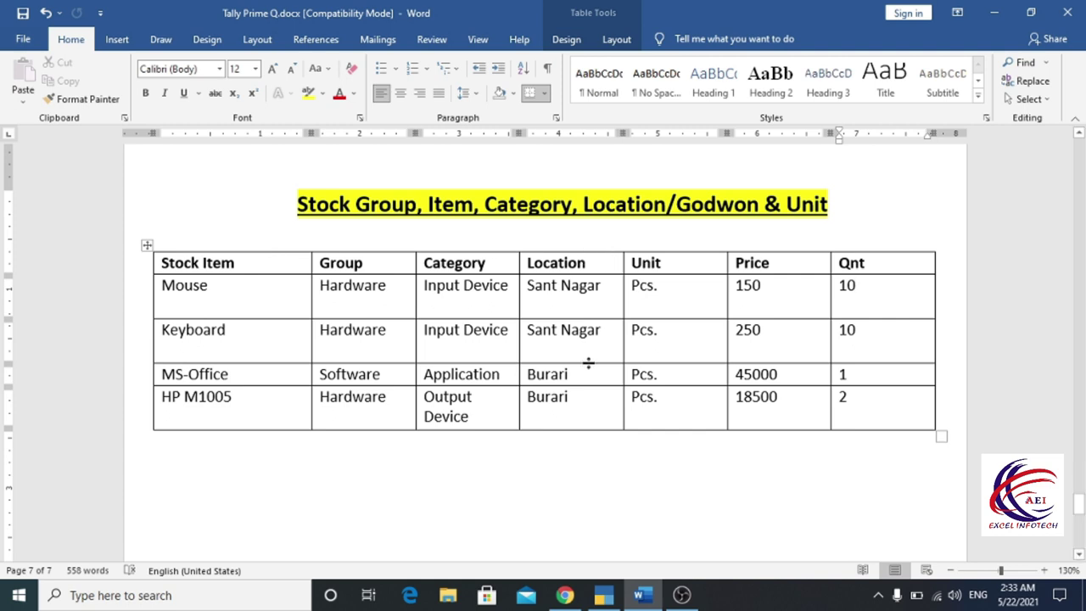
{"action": "left_click", "coordinate": [603, 595]}
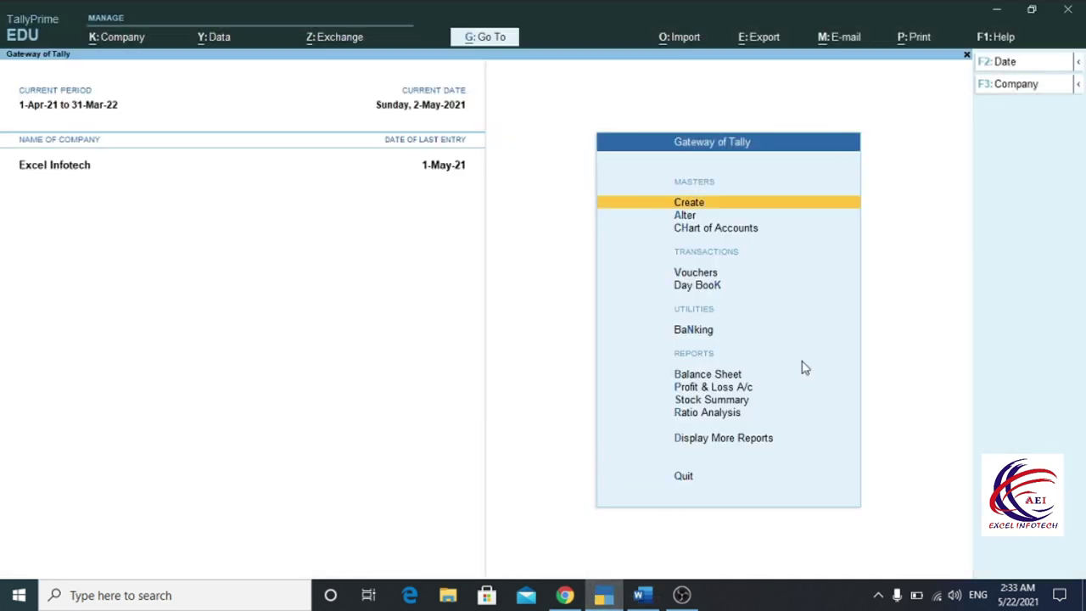
Open the List of Masters for creation and look over Stock Group and Stock Category
{"action": "left_click", "coordinate": [691, 203]}
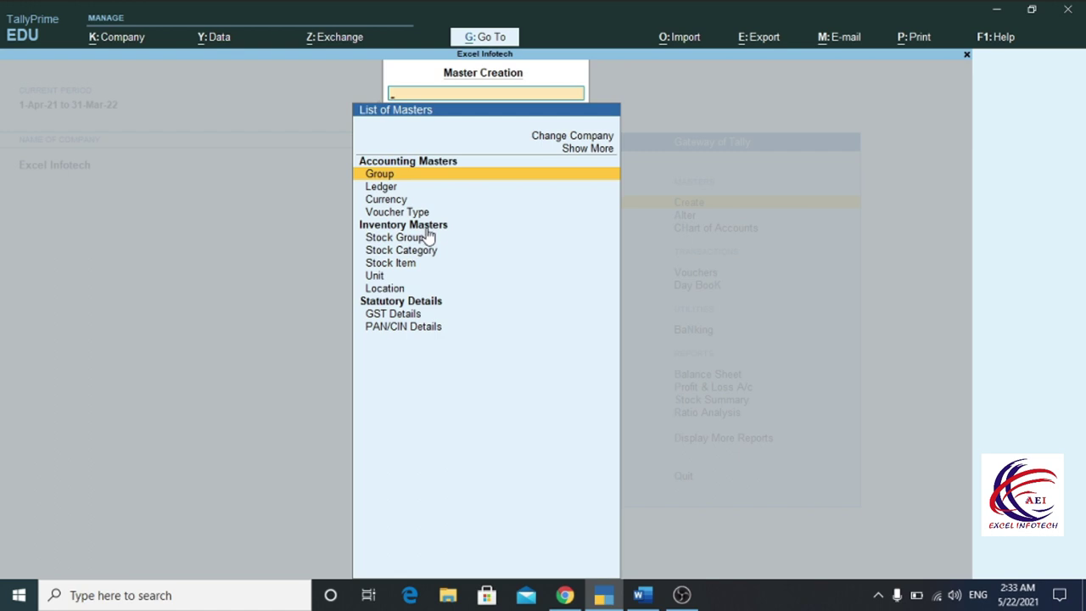
{"action": "left_click", "coordinate": [427, 229]}
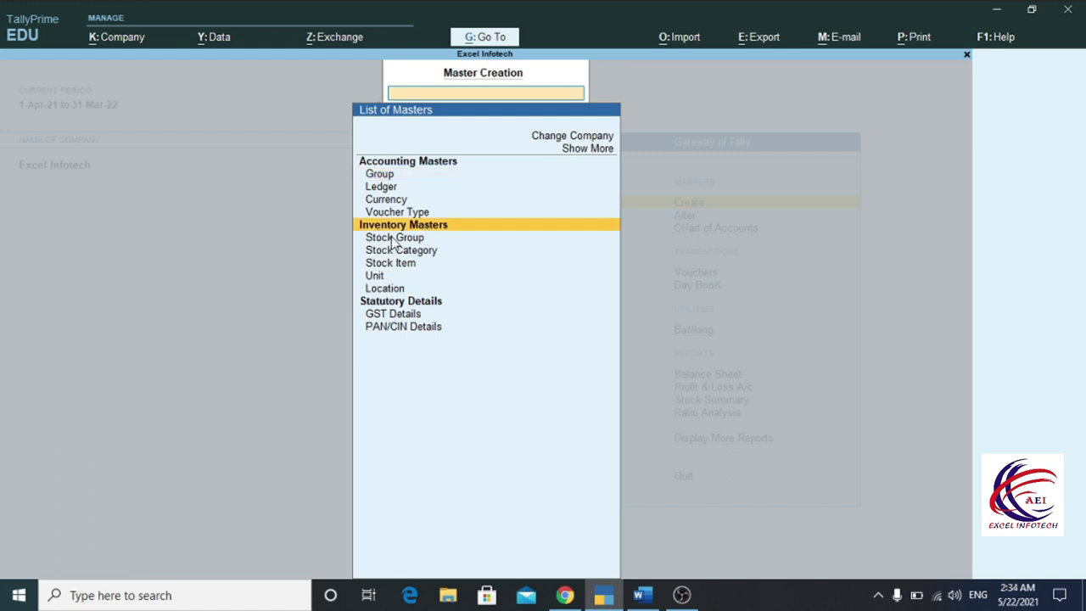
{"action": "left_click", "coordinate": [390, 240]}
{"action": "left_click", "coordinate": [397, 251]}
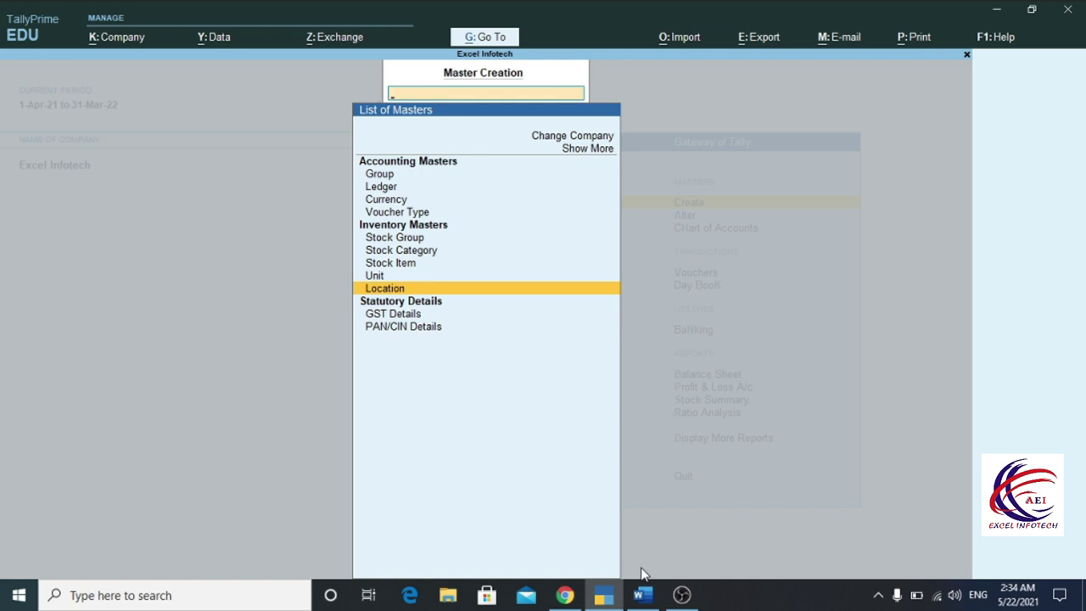
Compare the table's Burari and Sant Nagar locations and Pcs. unit against the masters list
{"action": "left_click", "coordinate": [642, 595]}
{"action": "left_click", "coordinate": [557, 374]}
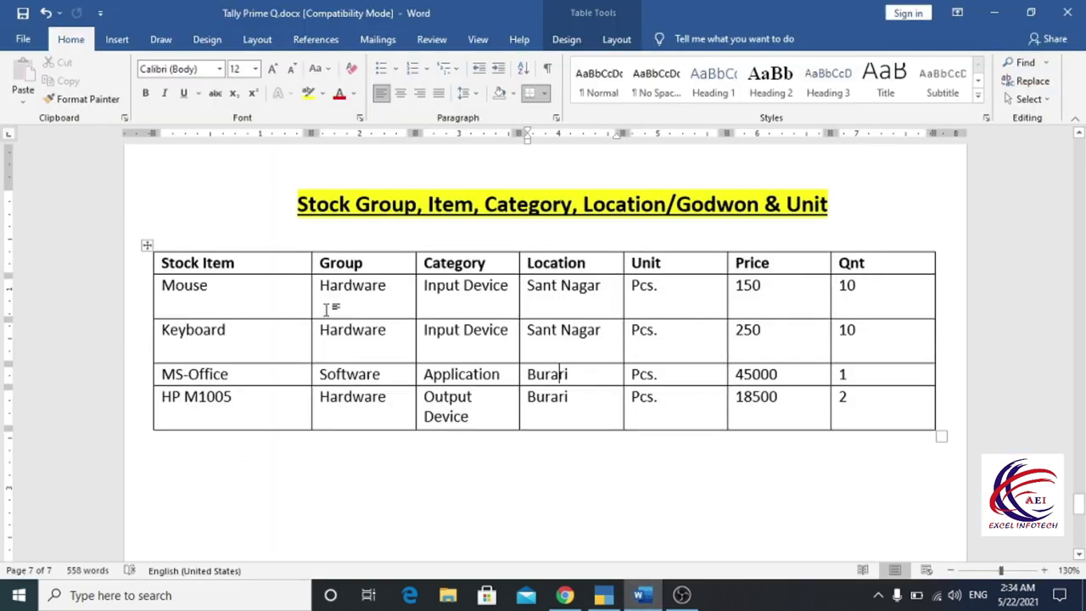
{"action": "left_click", "coordinate": [556, 330]}
{"action": "left_click", "coordinate": [603, 594]}
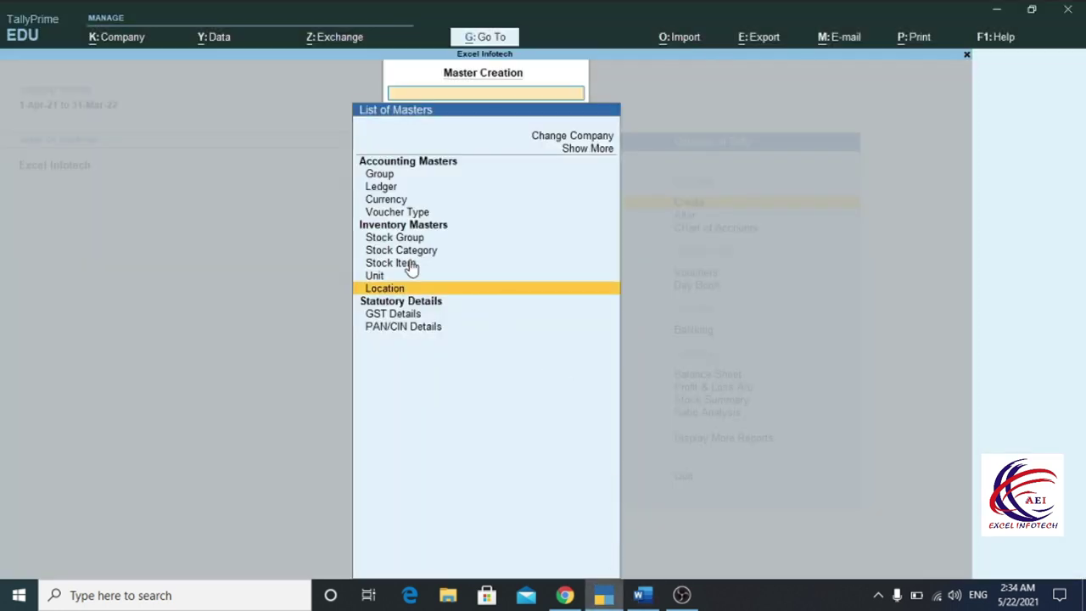
{"action": "key", "text": "alt+Tab"}
{"action": "left_click", "coordinate": [660, 285]}
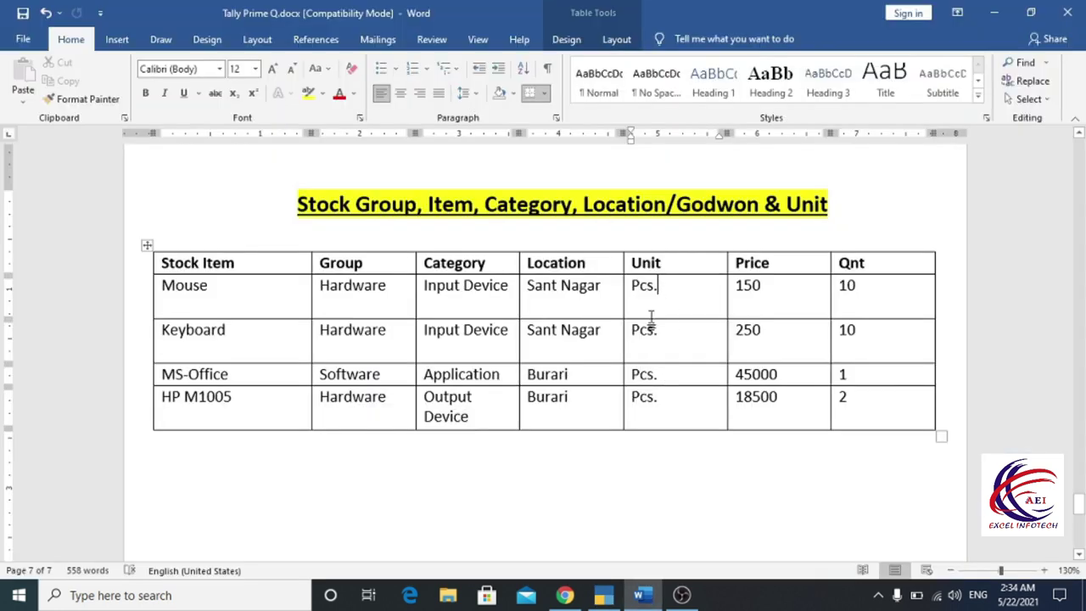
{"action": "left_click", "coordinate": [654, 374]}
{"action": "left_click", "coordinate": [607, 595]}
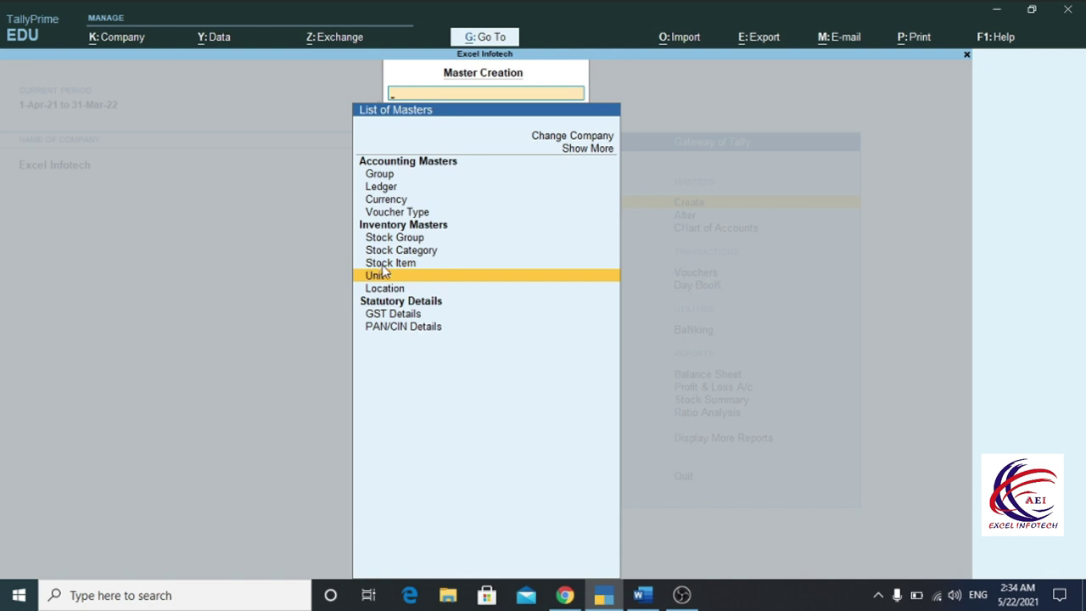
Cross-check the table's items, Input Device category and Hardware/Software groups with the masters list
{"action": "left_click", "coordinate": [642, 594]}
{"action": "left_click", "coordinate": [226, 331]}
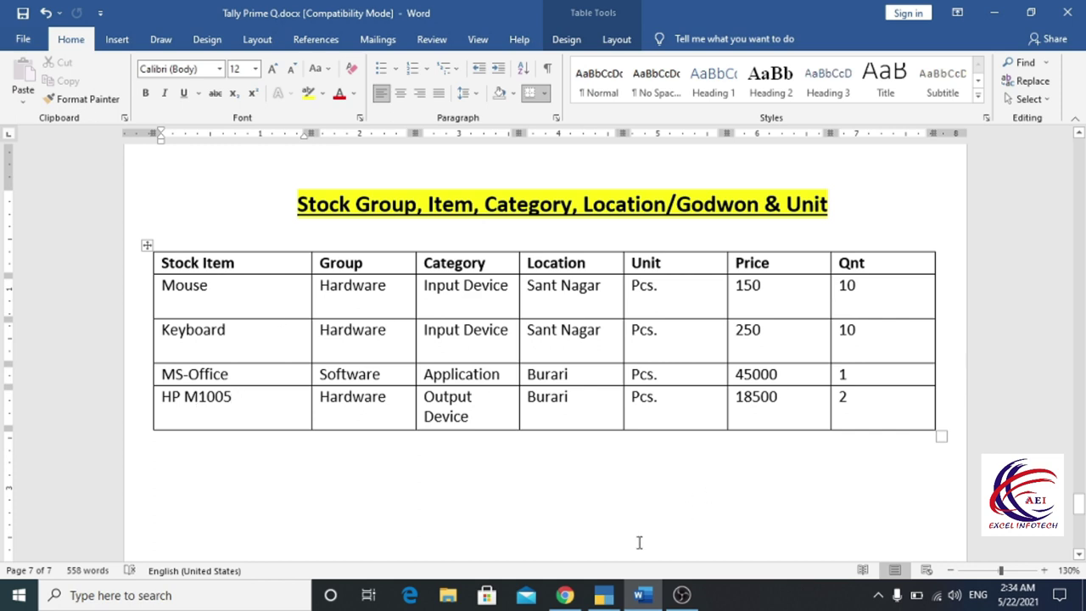
{"action": "left_click", "coordinate": [603, 594]}
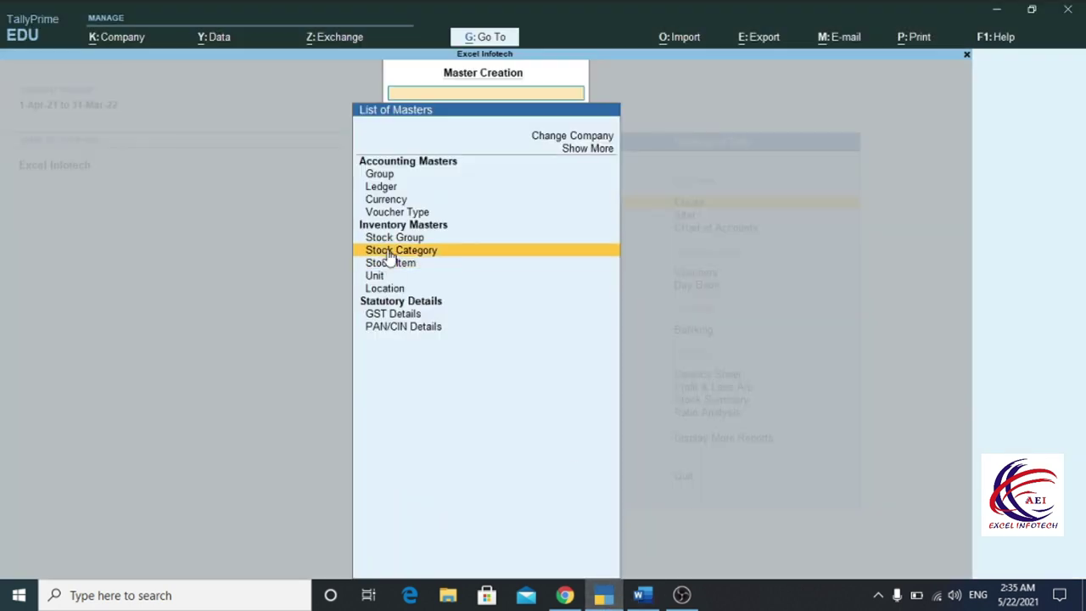
{"action": "left_click", "coordinate": [642, 594]}
{"action": "left_click", "coordinate": [455, 288]}
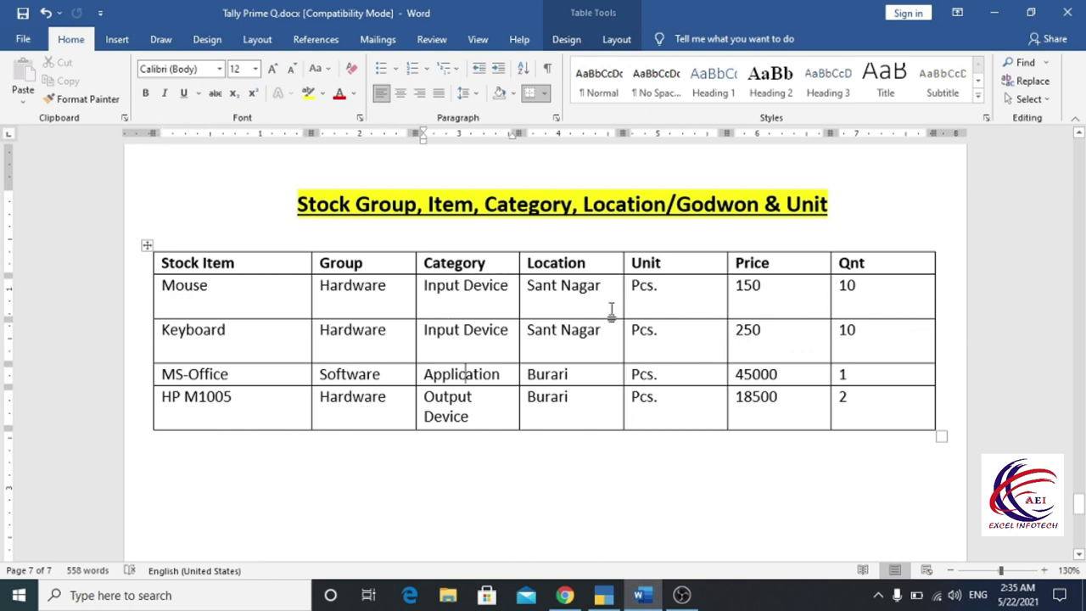
{"action": "left_click", "coordinate": [642, 593]}
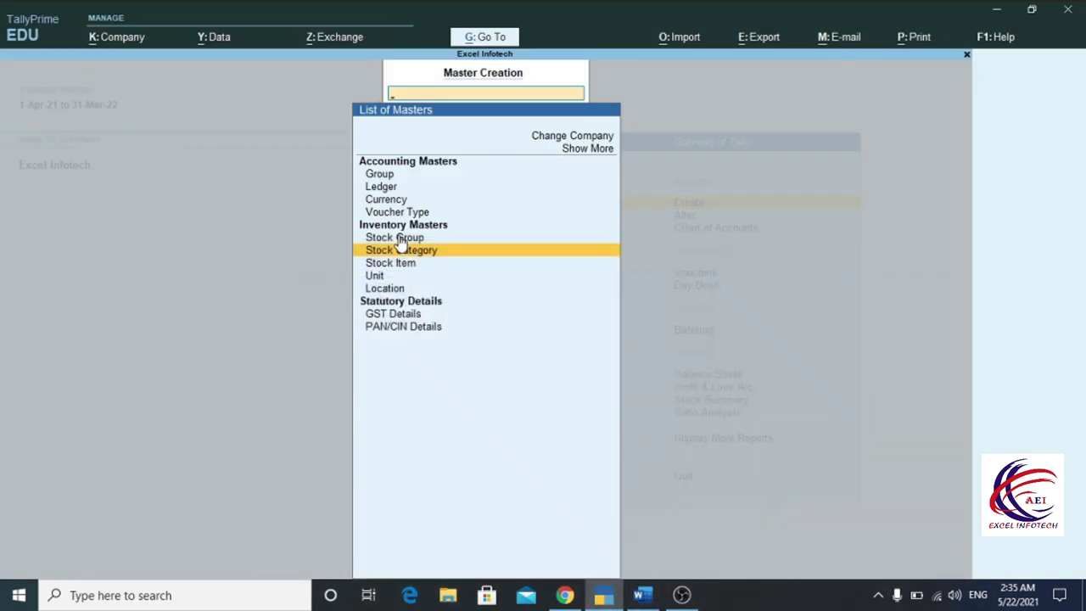
{"action": "left_click", "coordinate": [642, 594]}
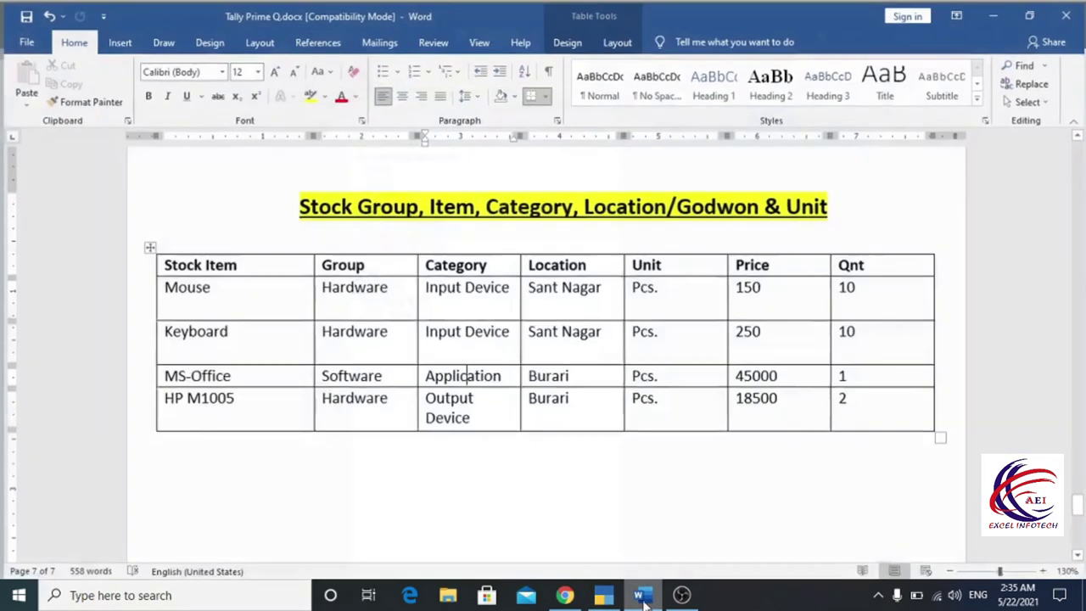
{"action": "left_click", "coordinate": [351, 286]}
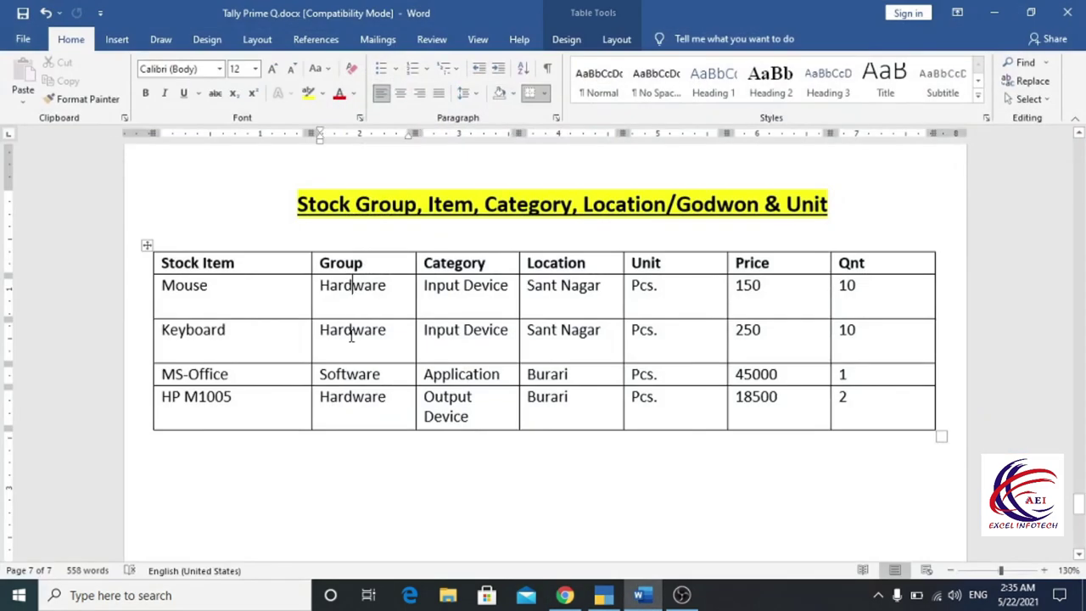
{"action": "left_click", "coordinate": [347, 375]}
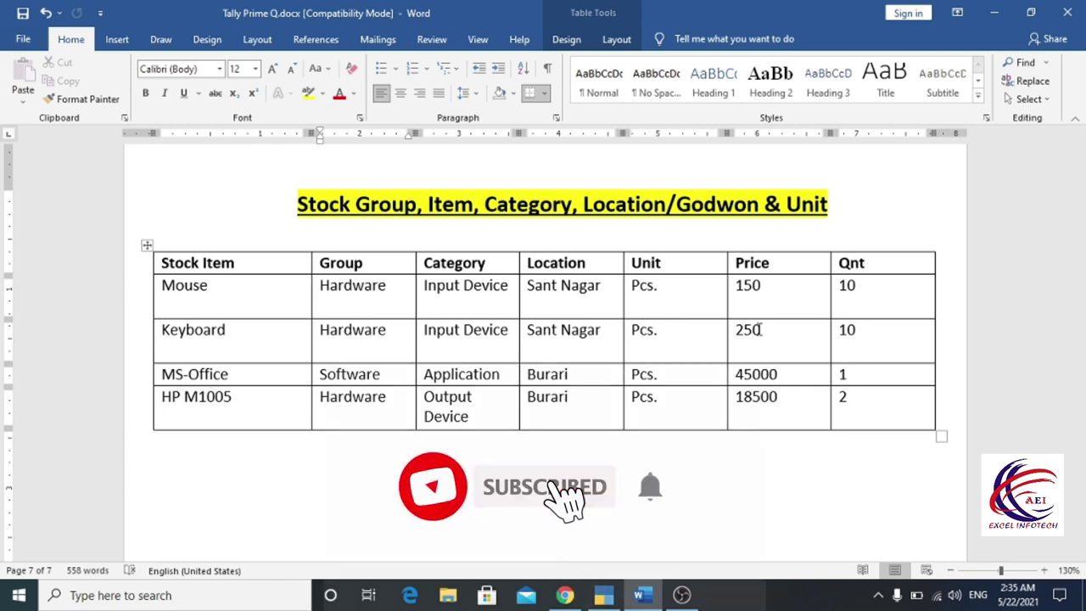
{"action": "left_click", "coordinate": [606, 596]}
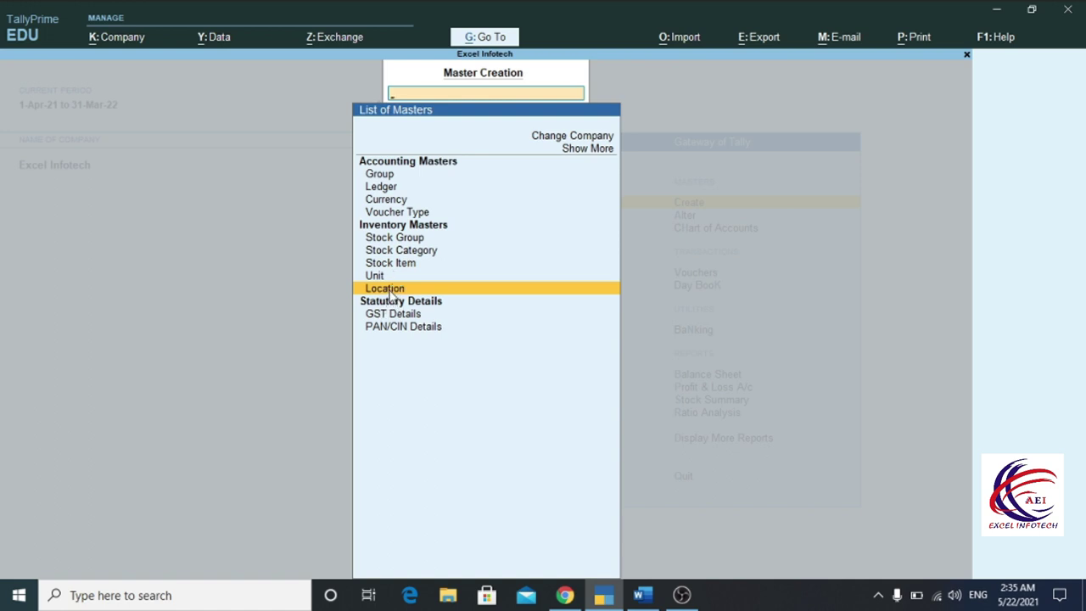
Choose Location, quit altering Main Location, and opt to create a new location instead
{"action": "left_click", "coordinate": [389, 293]}
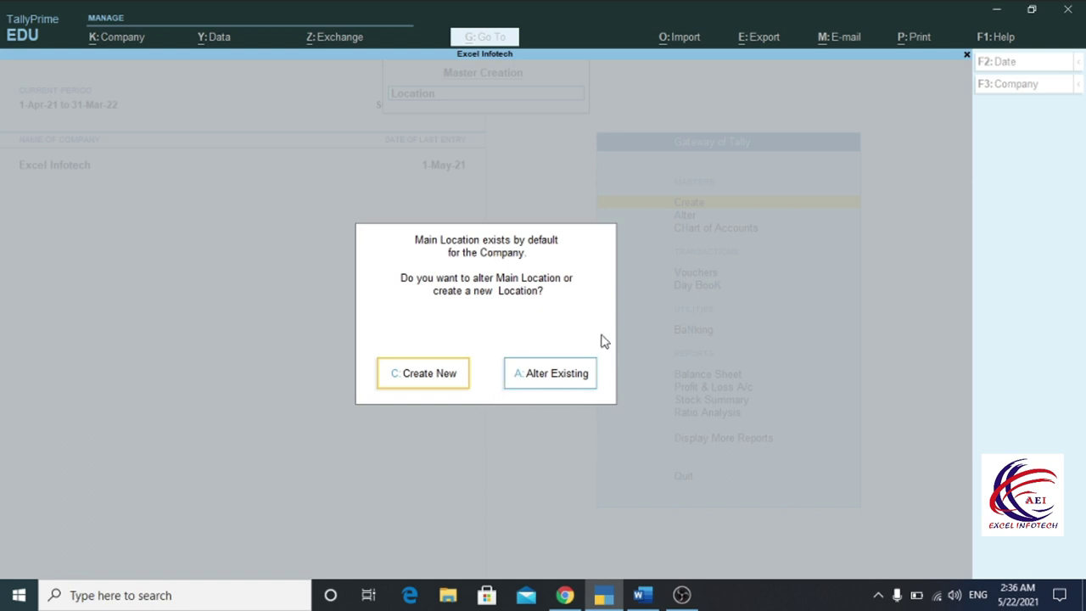
{"action": "left_click", "coordinate": [550, 378]}
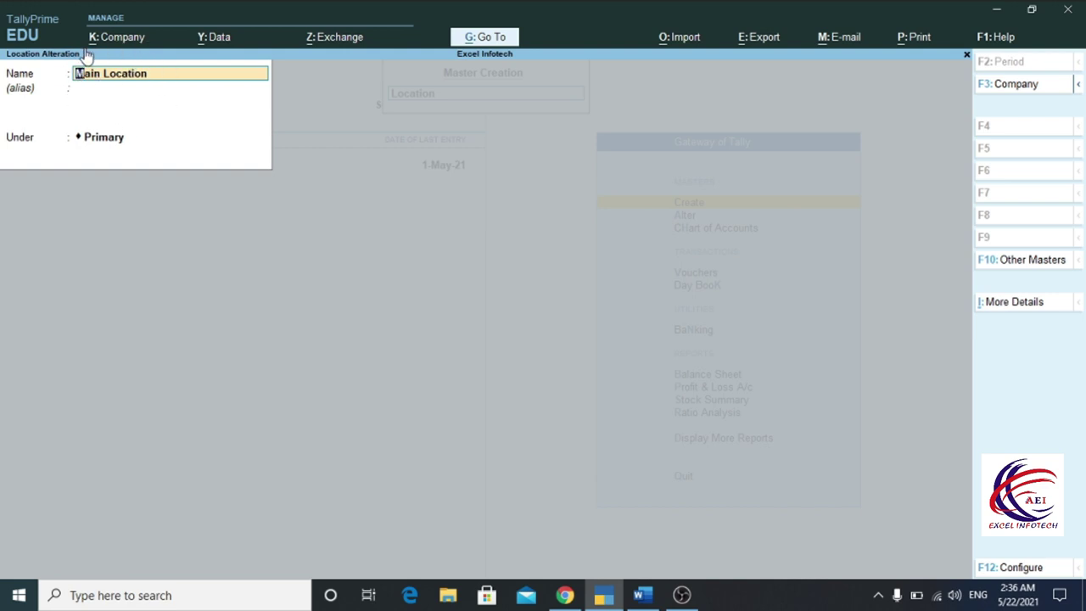
{"action": "key", "text": "Escape"}
{"action": "key", "text": "Escape"}
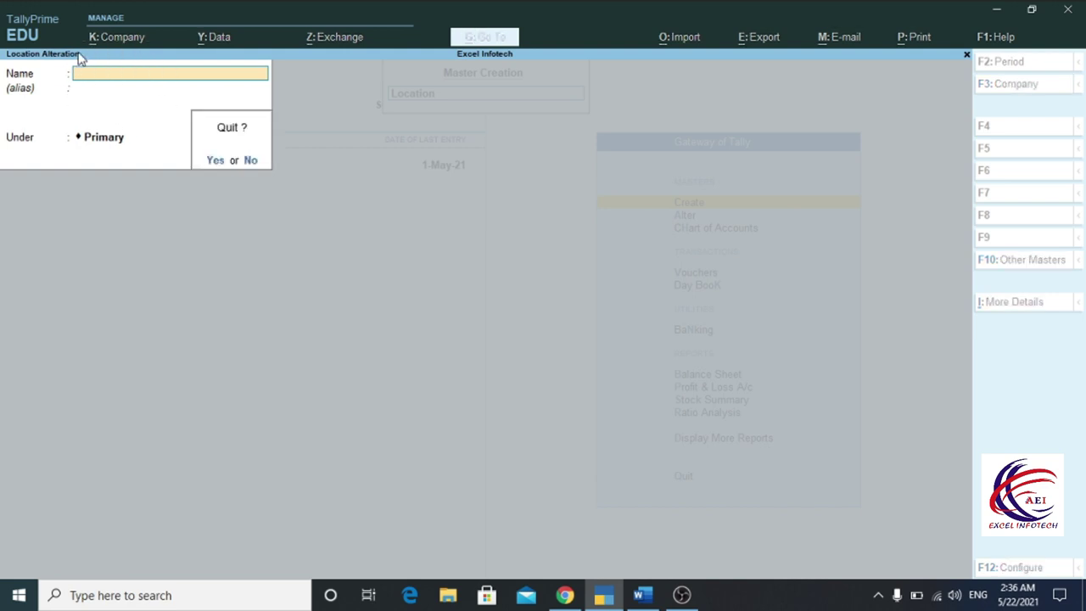
{"action": "key", "text": "Return"}
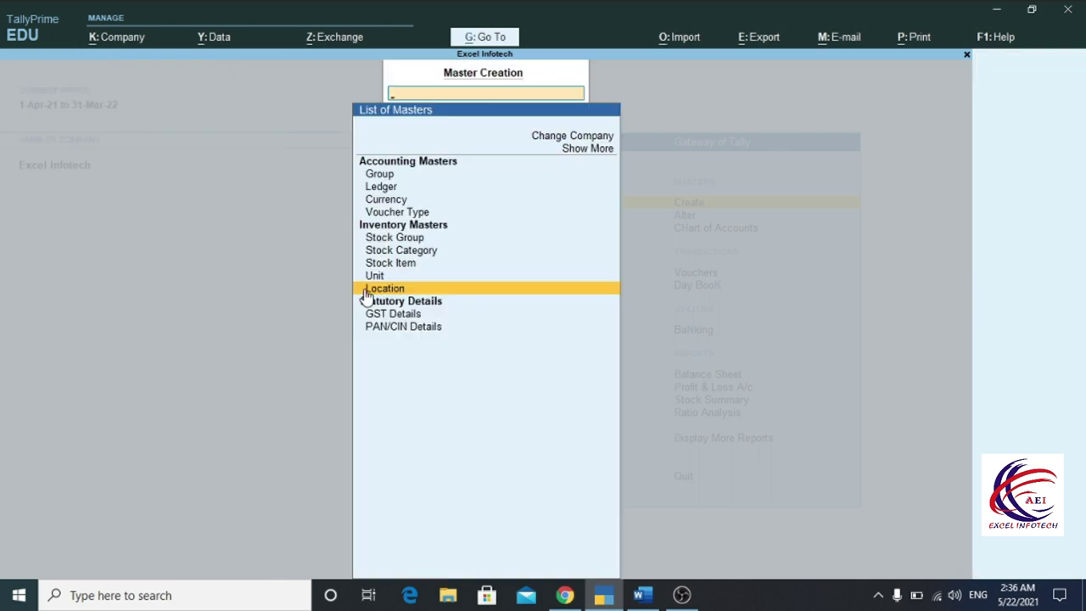
{"action": "left_click", "coordinate": [369, 288]}
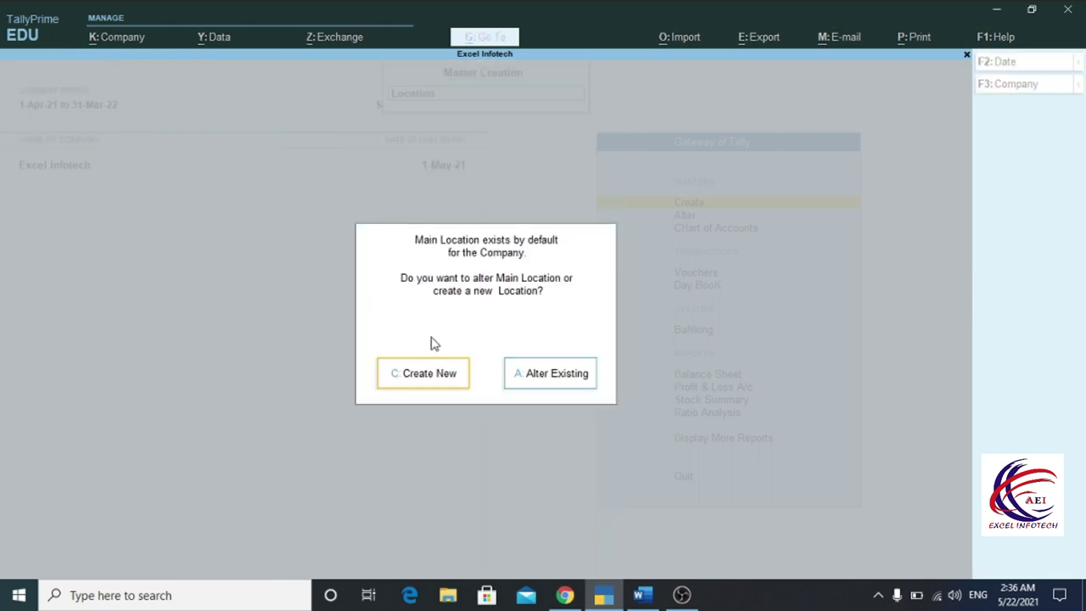
Create the Sant Nagar location under Primary, checking location names in the Word table
{"action": "left_click", "coordinate": [419, 377]}
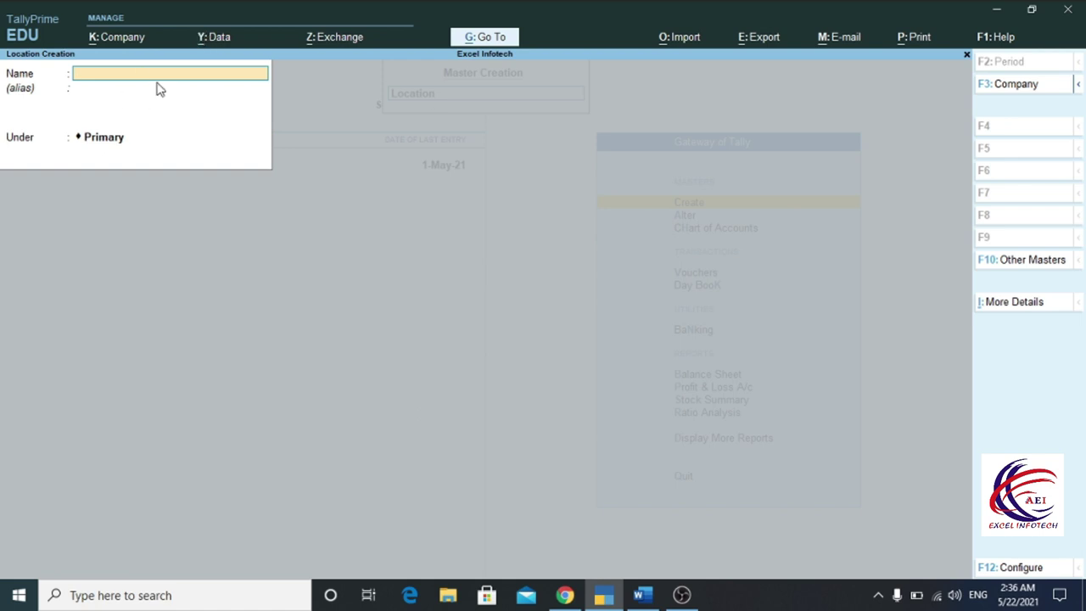
{"action": "key", "text": "alt+Tab"}
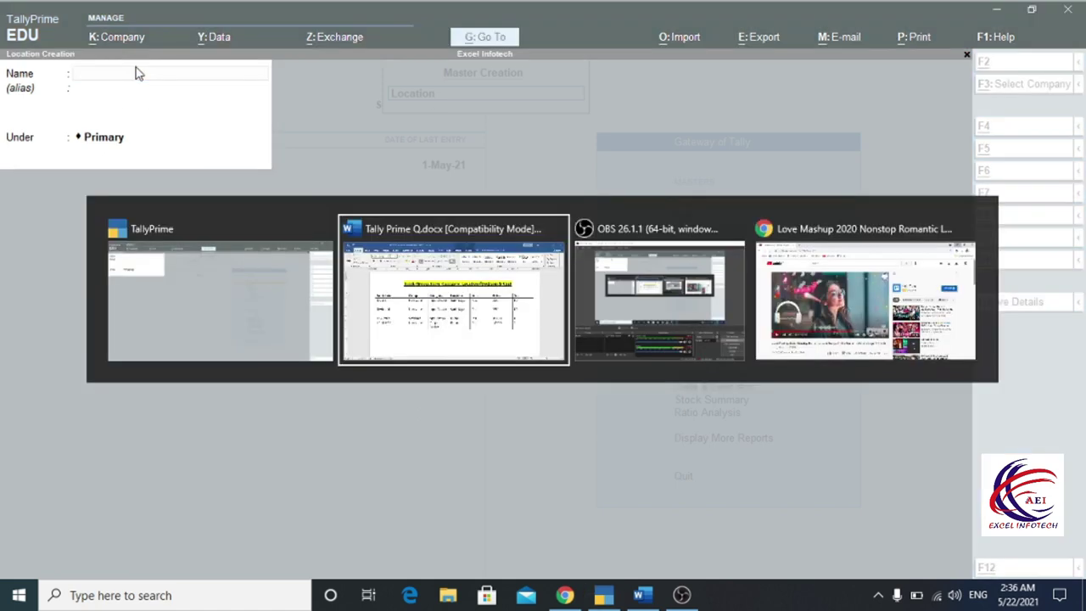
{"action": "left_click", "coordinate": [568, 287]}
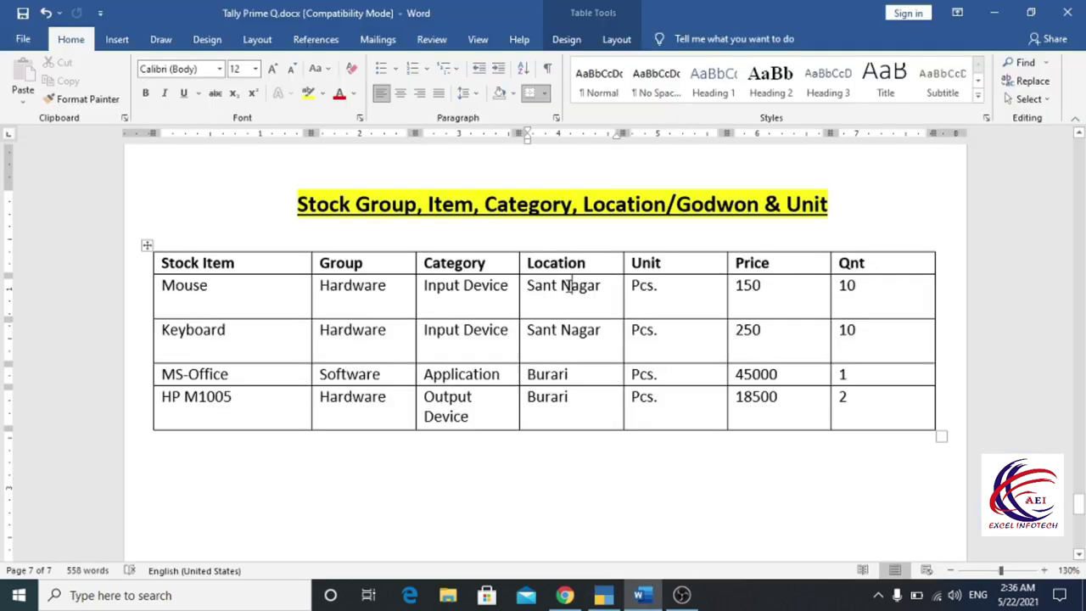
{"action": "left_click", "coordinate": [552, 381]}
{"action": "key", "text": "alt+Tab"}
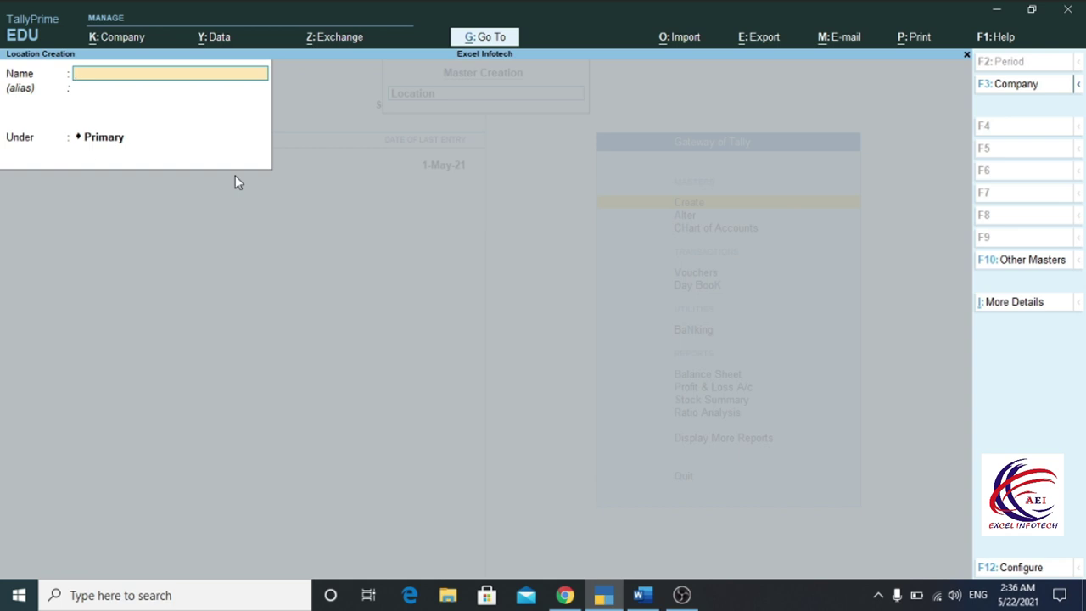
{"action": "type", "text": "Sant Nagar"}
{"action": "key", "text": "Return"}
{"action": "key", "text": "Return"}
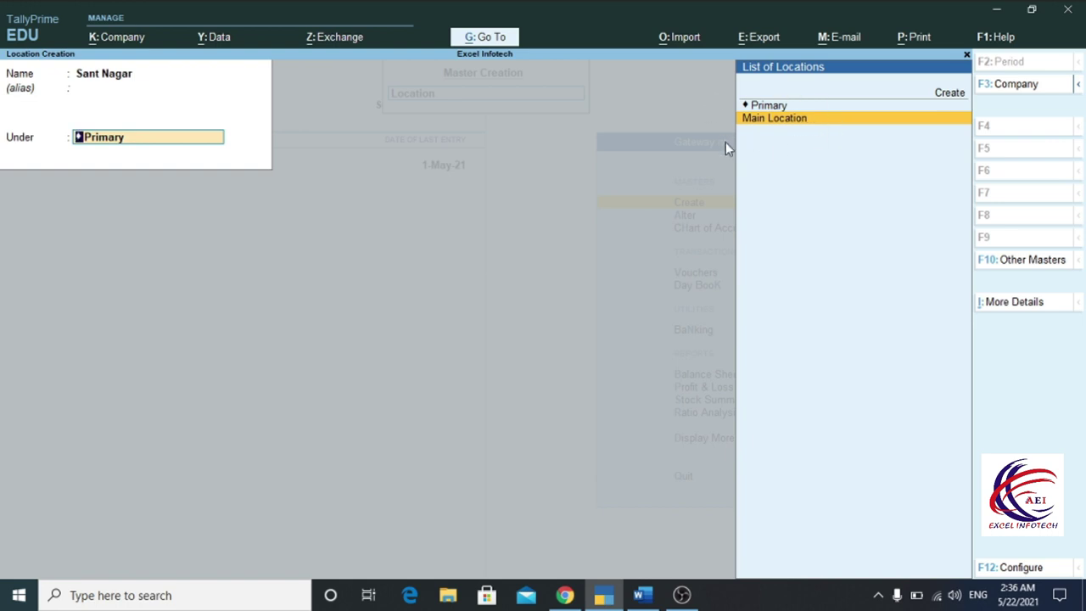
{"action": "key", "text": "Up"}
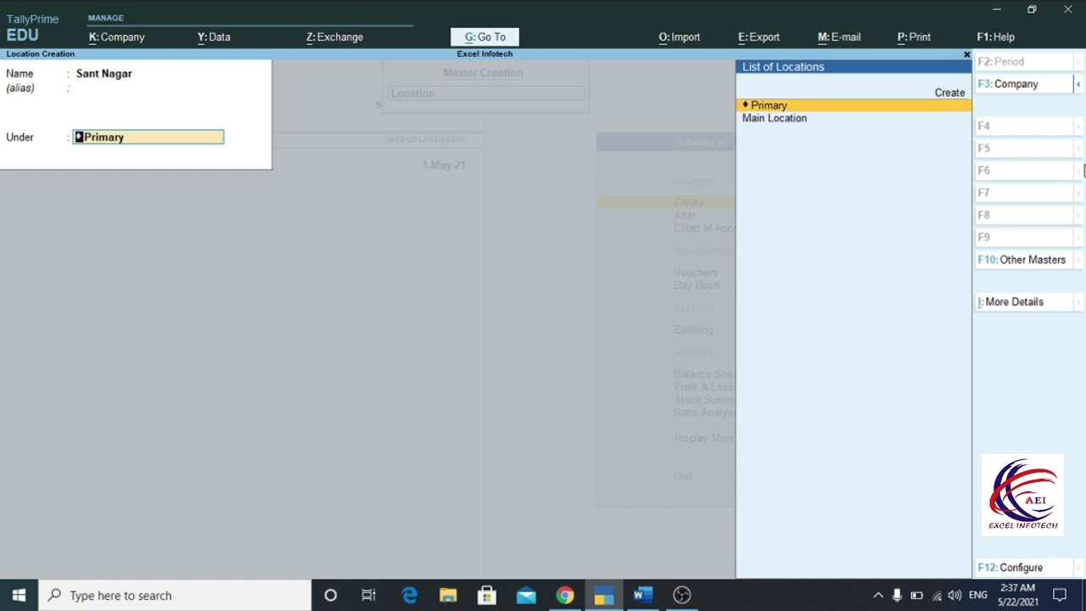
{"action": "key", "text": "Return"}
{"action": "key", "text": "Return"}
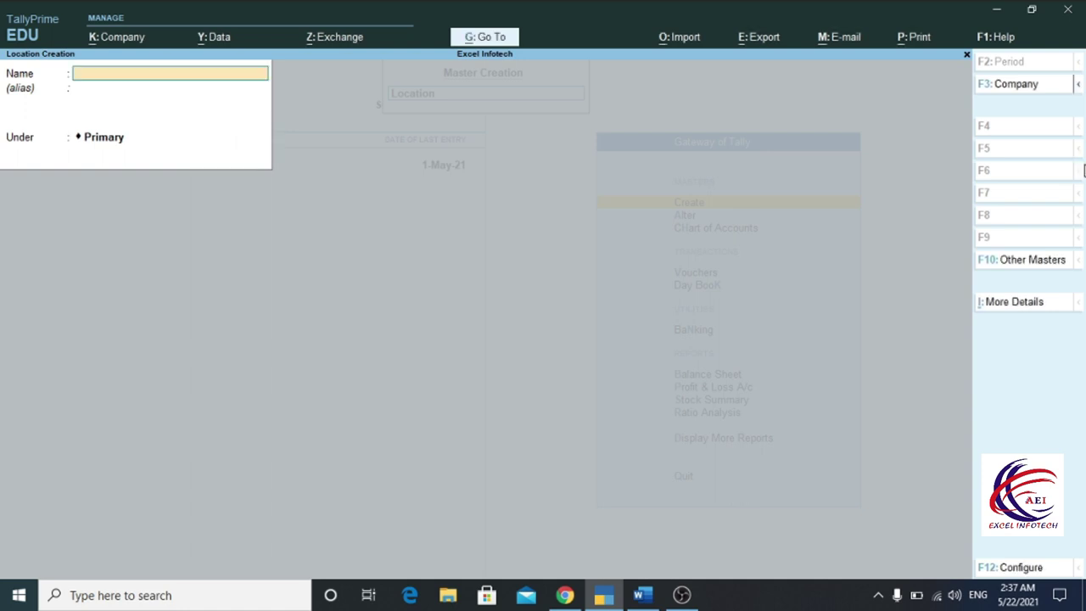
Create the Burari location under Primary and close the blank location form
{"action": "key", "text": "alt+Tab"}
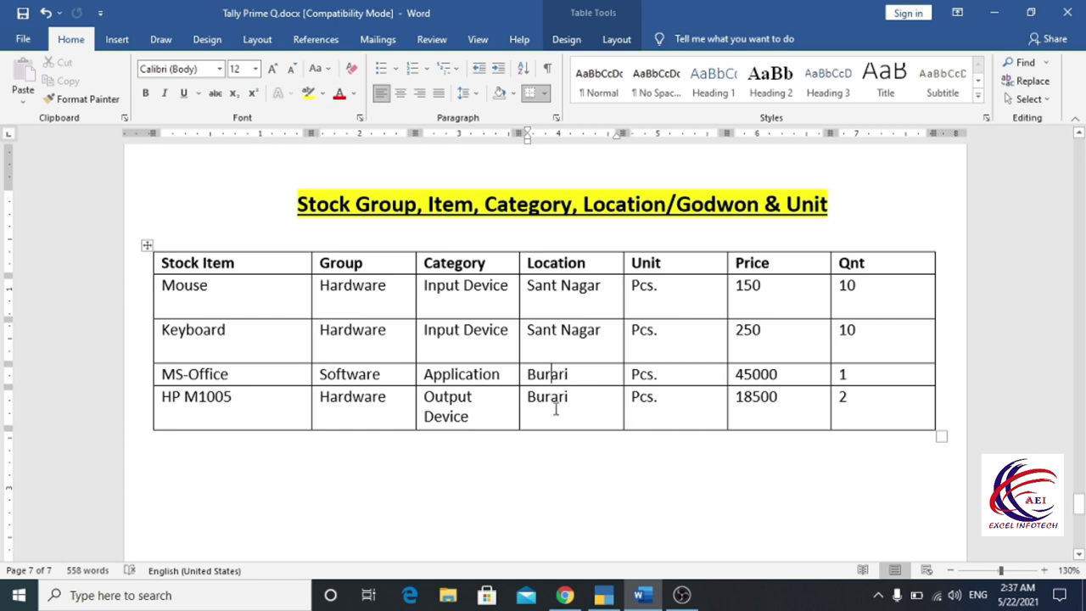
{"action": "key", "text": "alt+Tab"}
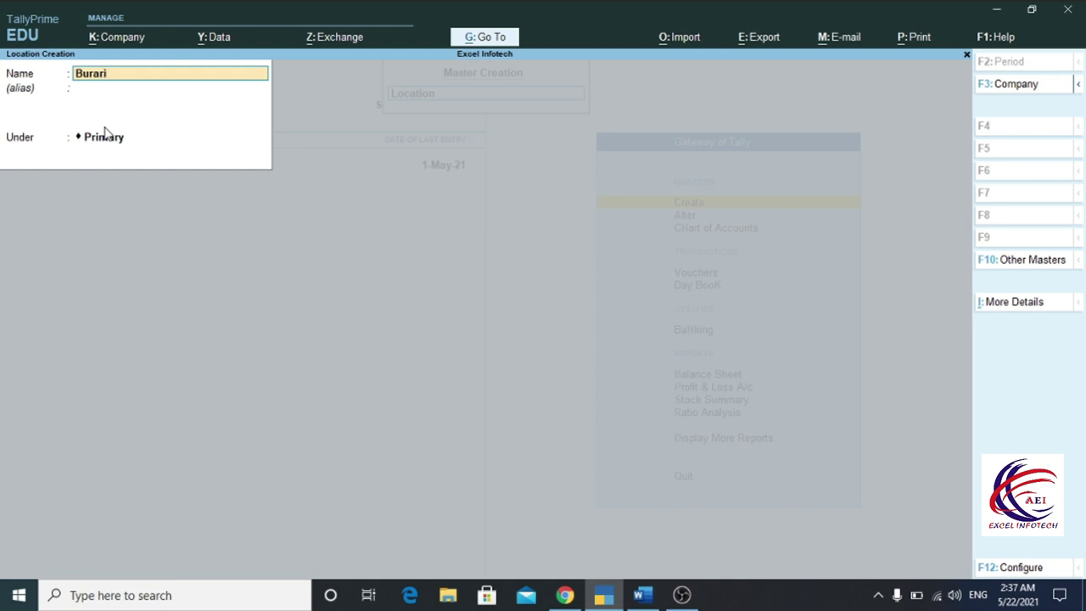
{"action": "key", "text": "Return"}
{"action": "key", "text": "Return"}
{"action": "key", "text": "Return"}
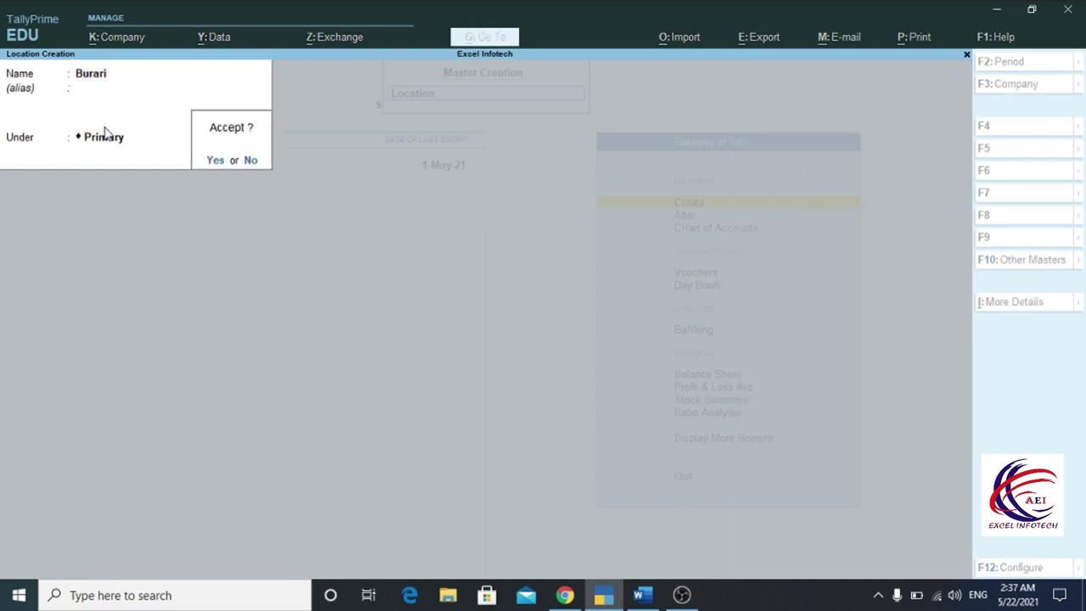
{"action": "key", "text": "Return"}
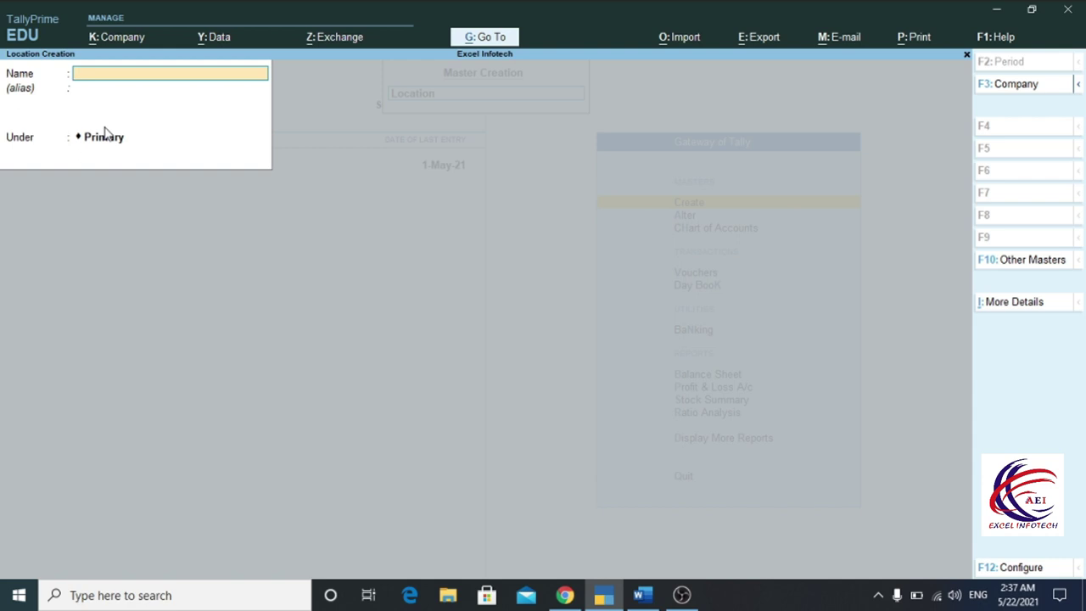
{"action": "key", "text": "Escape"}
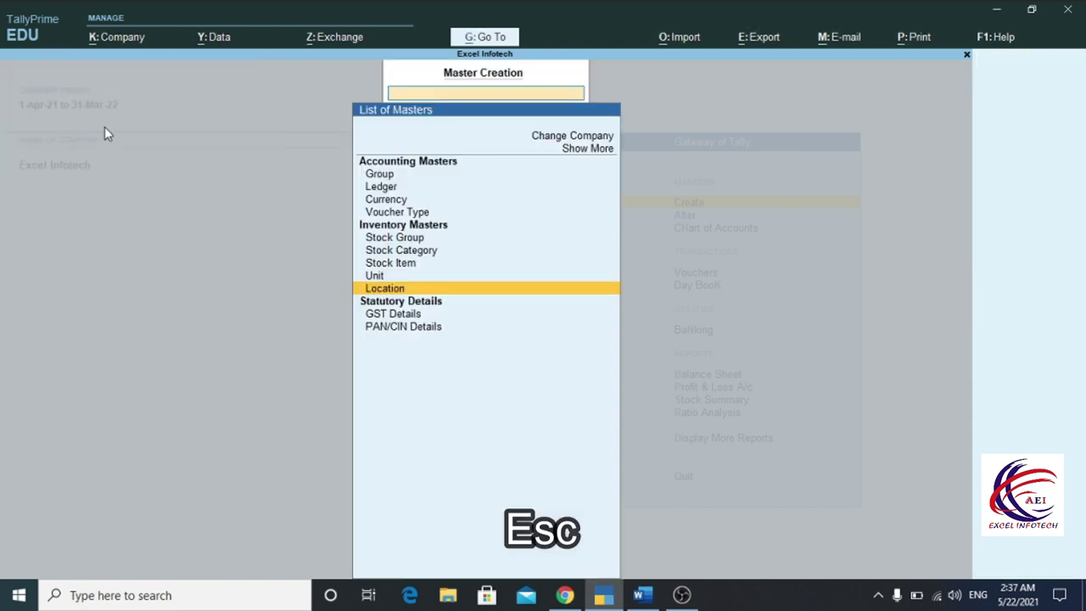
Start a new unit with symbol Pcs. and formal name Pices
{"action": "left_click", "coordinate": [374, 276]}
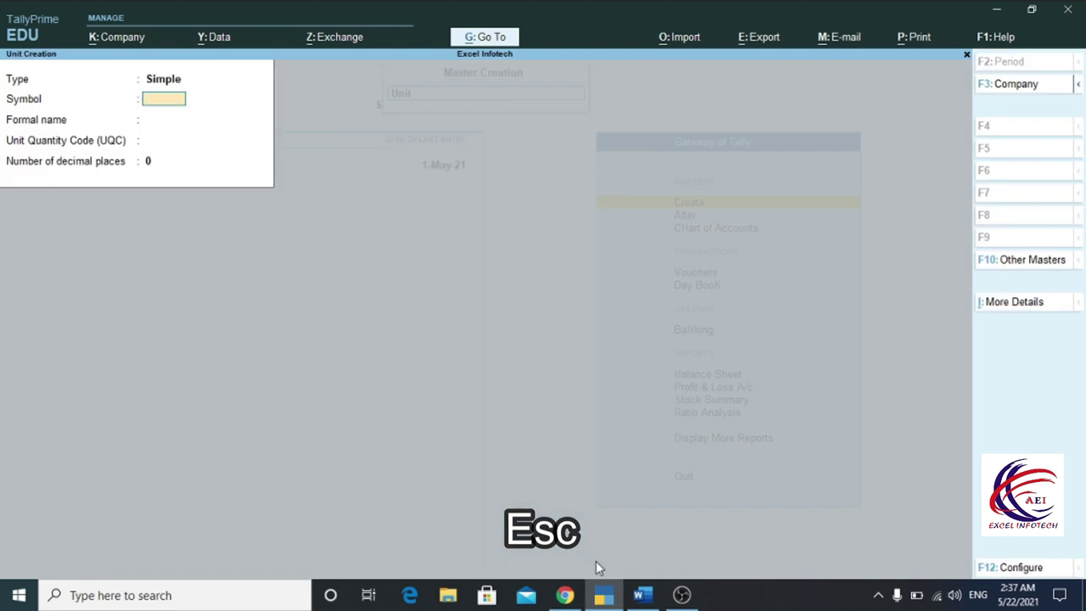
{"action": "left_click", "coordinate": [642, 594]}
{"action": "left_click", "coordinate": [645, 286]}
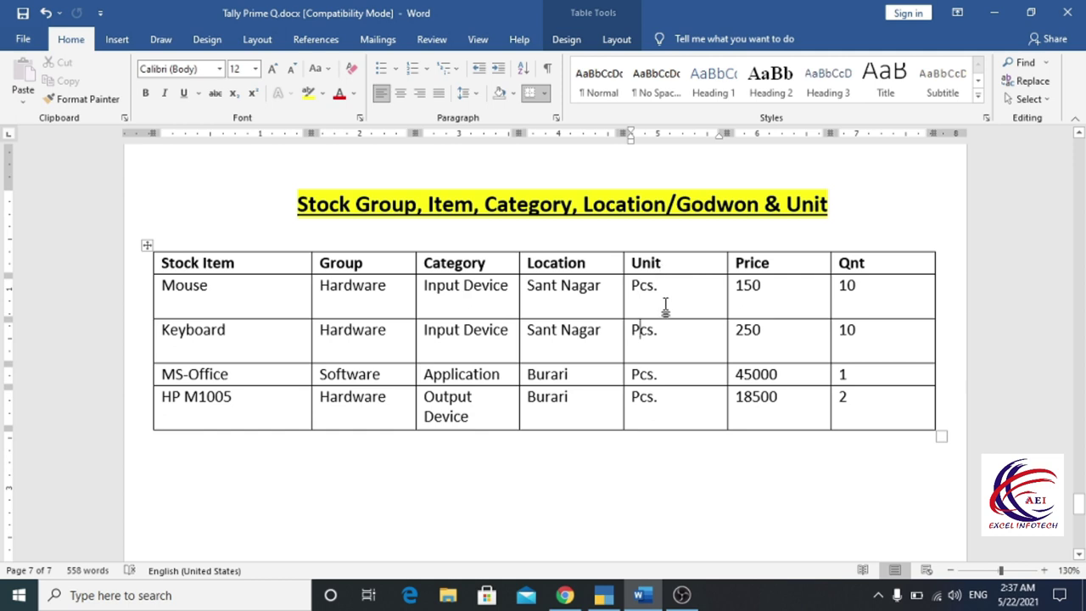
{"action": "key", "text": "alt+Tab"}
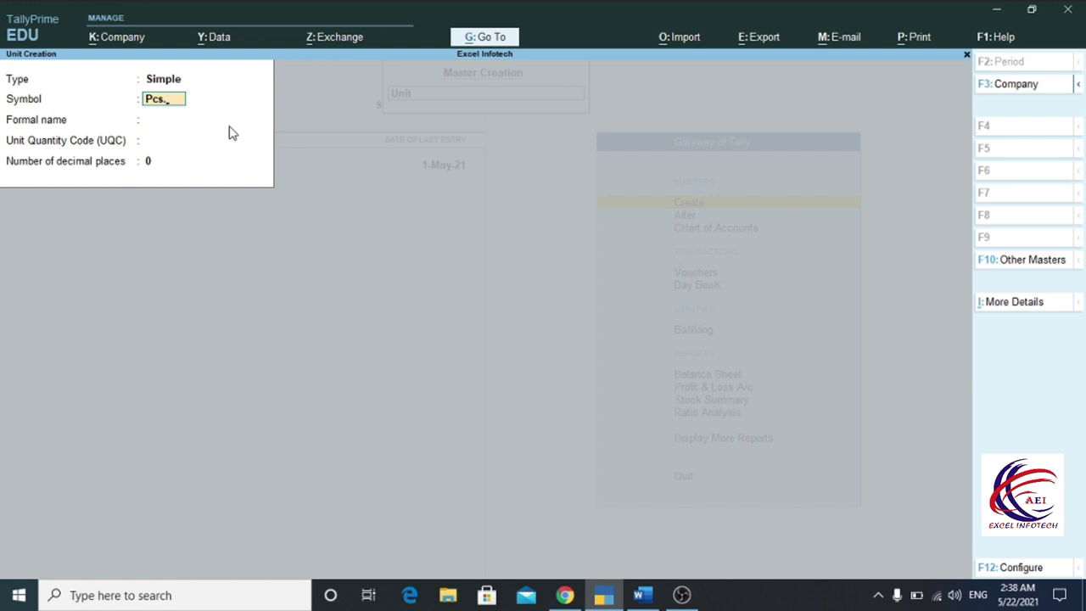
{"action": "key", "text": "Return"}
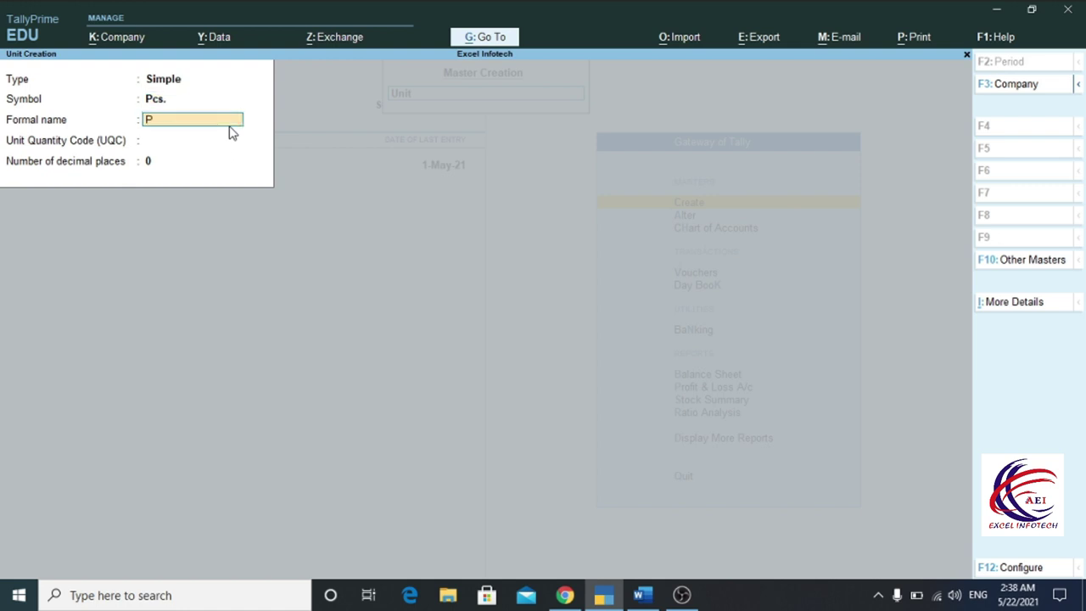
{"action": "key", "text": "Return"}
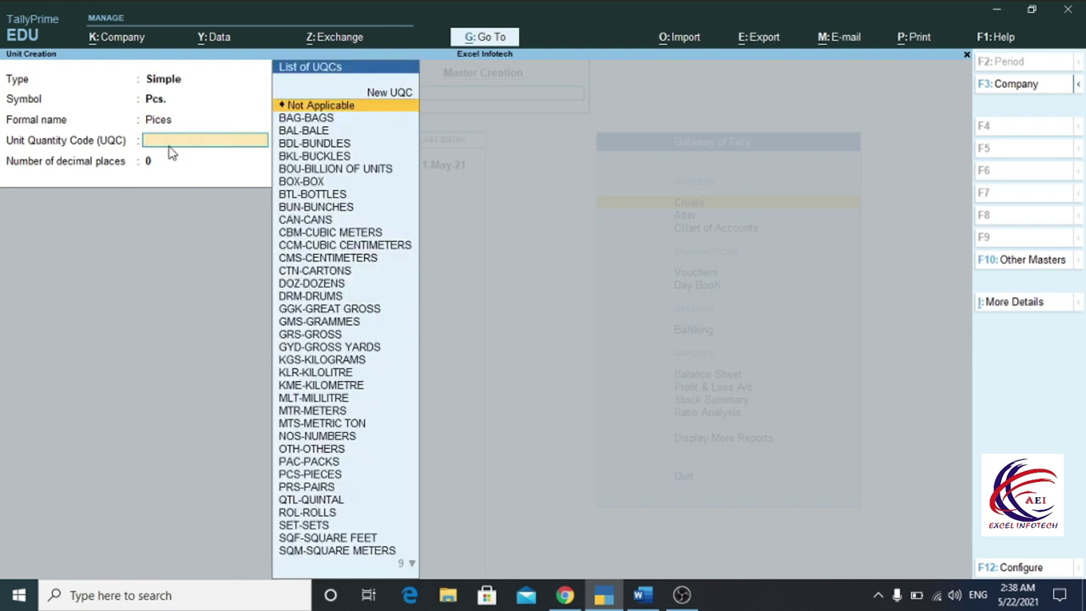
Set the unit's UQC to PCS-PIECES with 0 decimal places, save it, and quit unit creation
{"action": "type", "text": "p"}
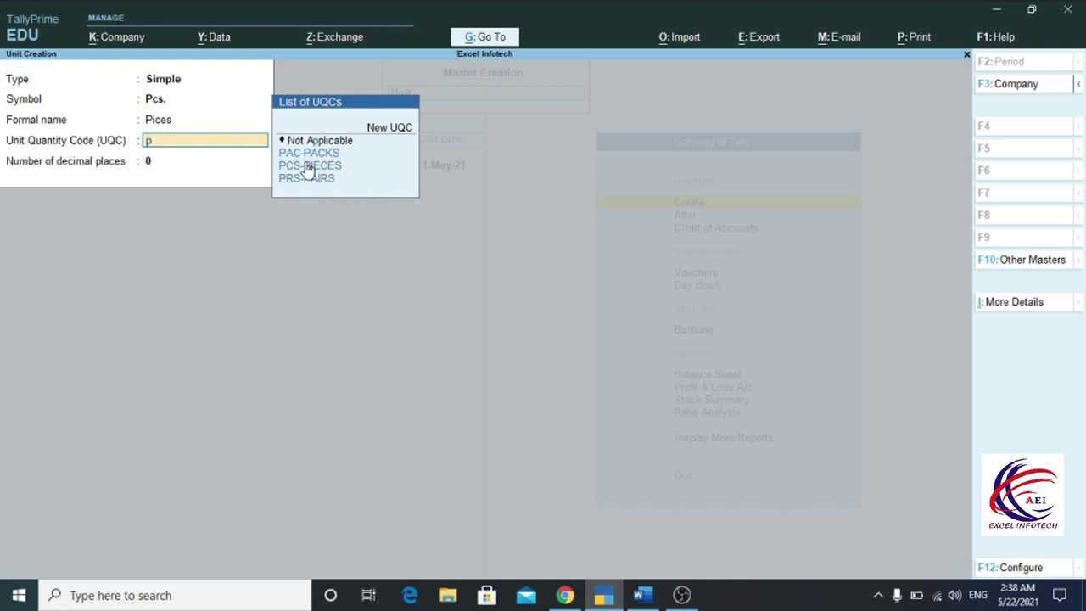
{"action": "left_click", "coordinate": [325, 168]}
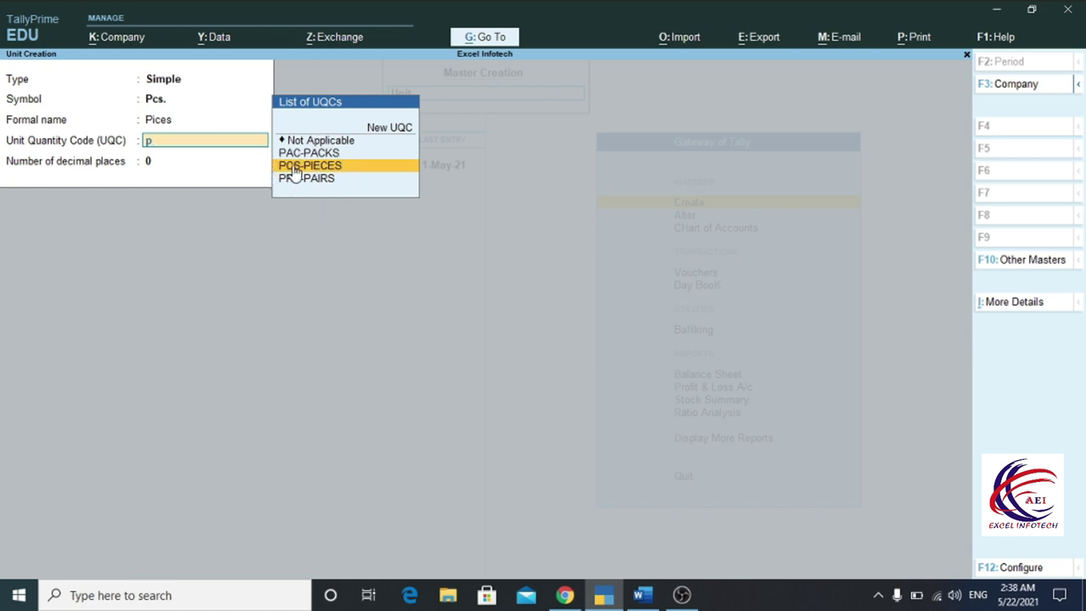
{"action": "left_click", "coordinate": [331, 170]}
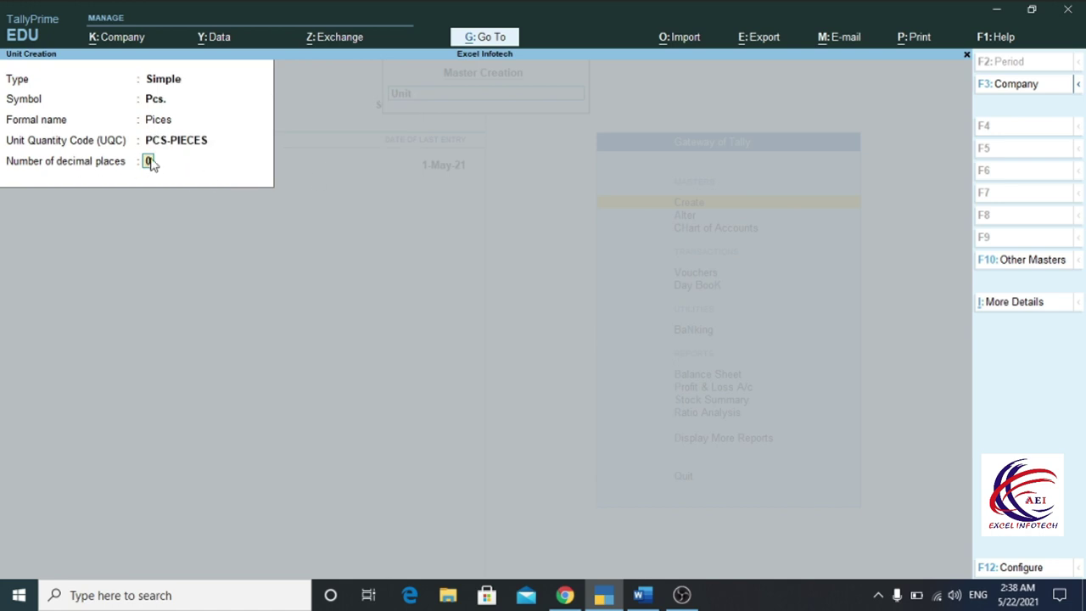
{"action": "key", "text": "Return"}
{"action": "left_click", "coordinate": [257, 154]}
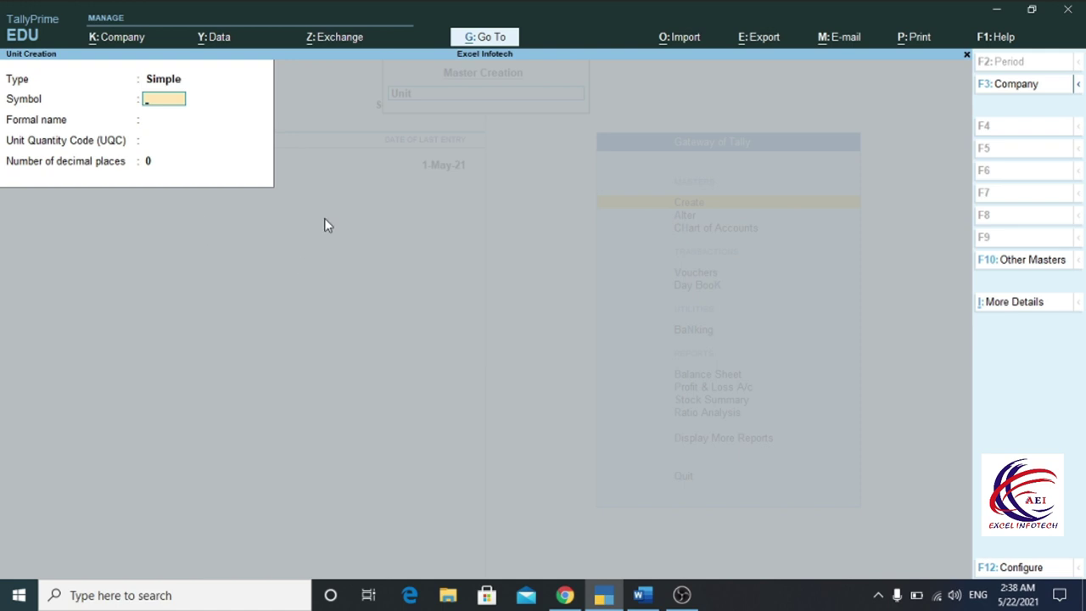
{"action": "left_click", "coordinate": [603, 597]}
{"action": "left_click", "coordinate": [603, 596]}
{"action": "key", "text": "Escape"}
{"action": "key", "text": "Return"}
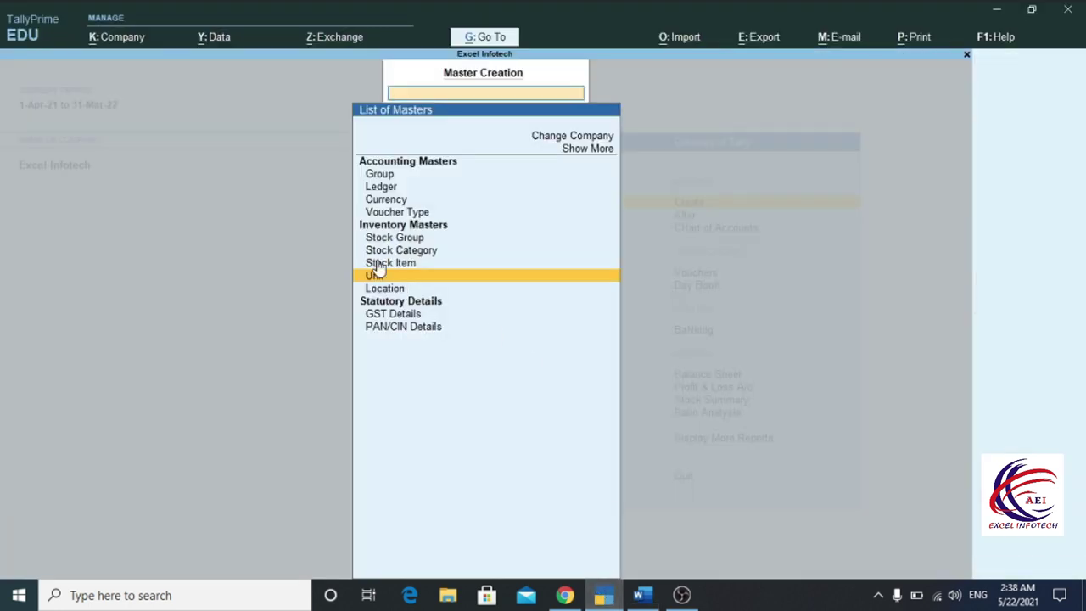
Select Stock Category after checking the Input Device, Application and Output Device categories in Word
{"action": "key", "text": "Up"}
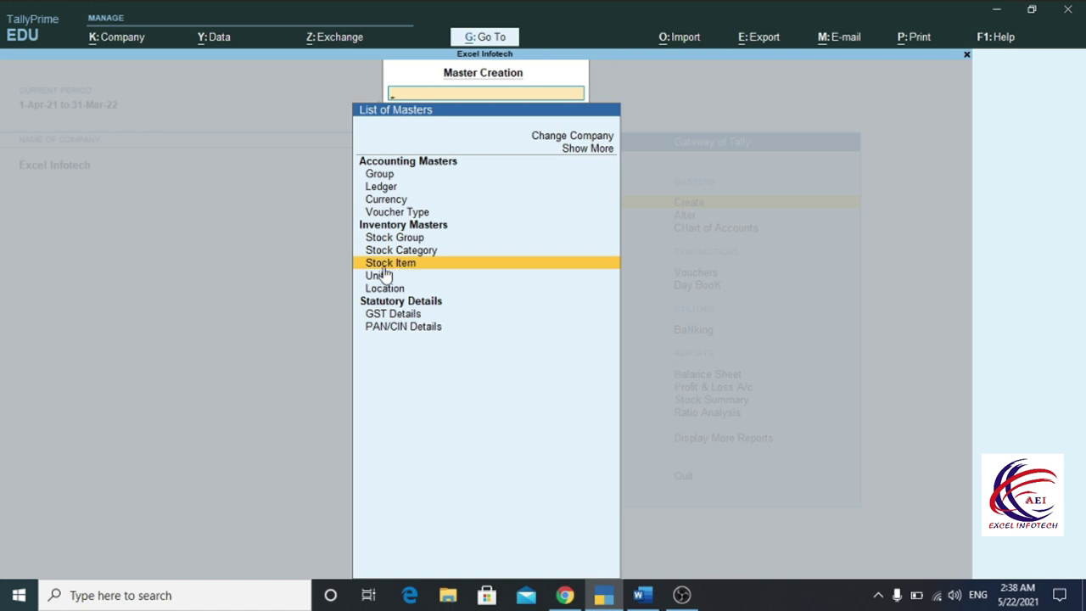
{"action": "key", "text": "Up"}
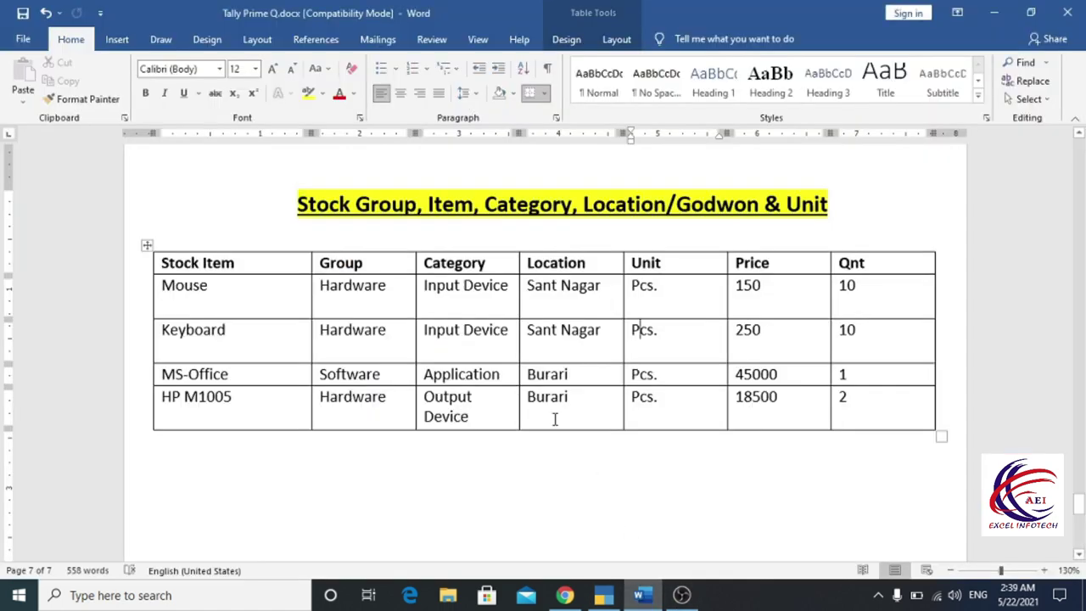
{"action": "left_click", "coordinate": [642, 595]}
{"action": "left_click", "coordinate": [455, 291]}
{"action": "left_click", "coordinate": [466, 373]}
{"action": "left_click", "coordinate": [461, 416]}
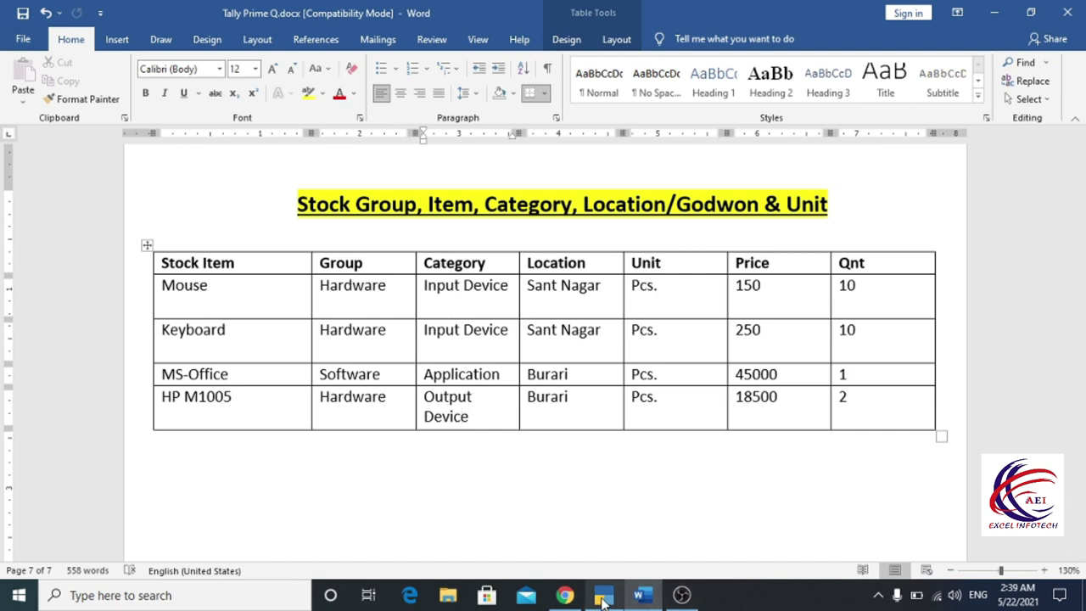
{"action": "left_click", "coordinate": [603, 595]}
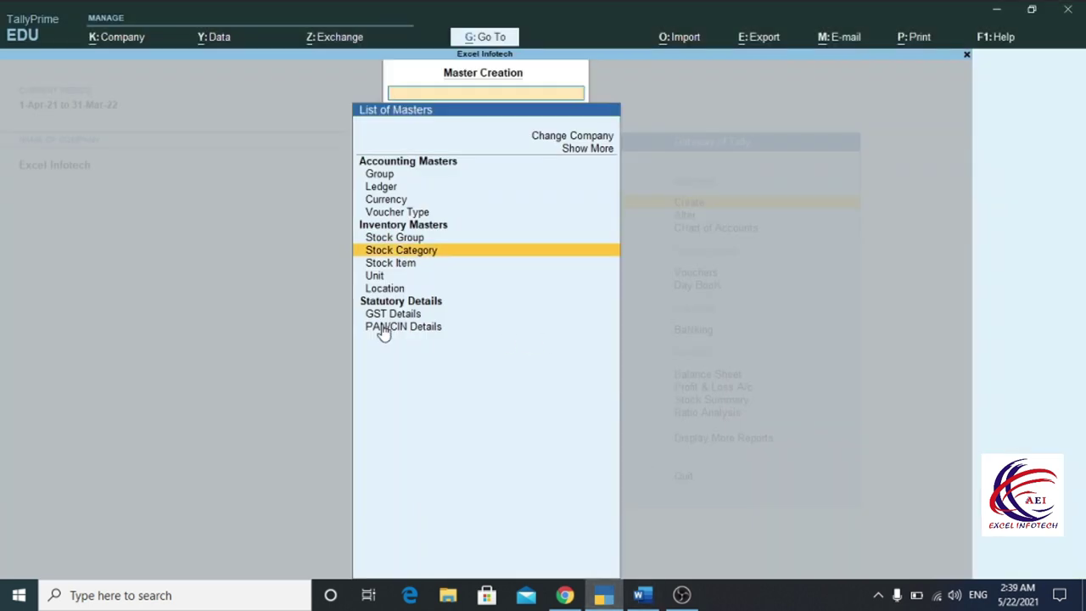
Create the Output Device stock category under Primary
{"action": "left_click", "coordinate": [415, 254]}
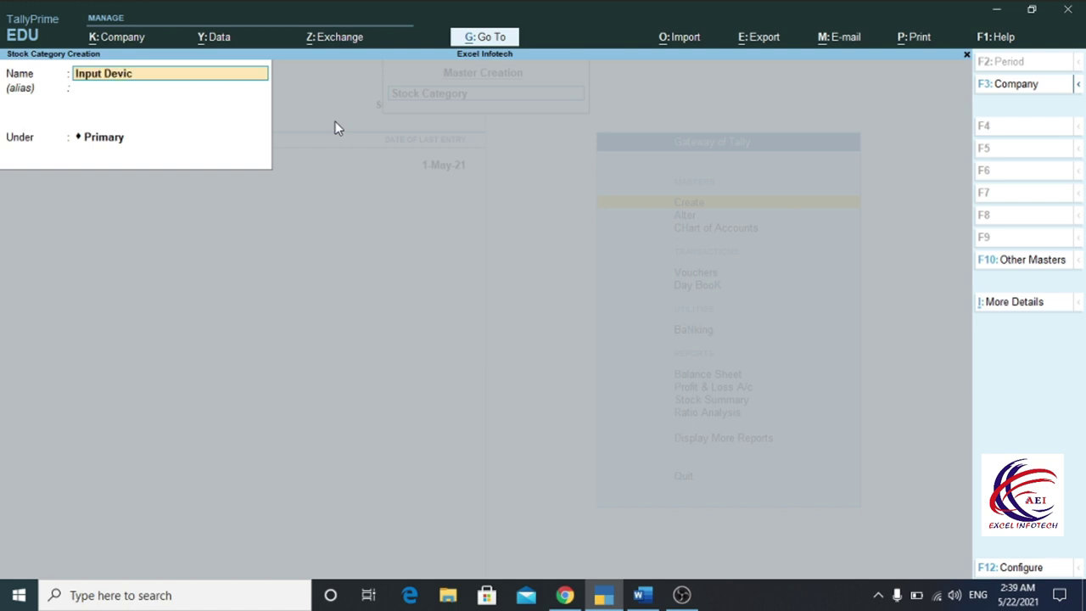
{"action": "key", "text": "Return"}
{"action": "key", "text": "Return"}
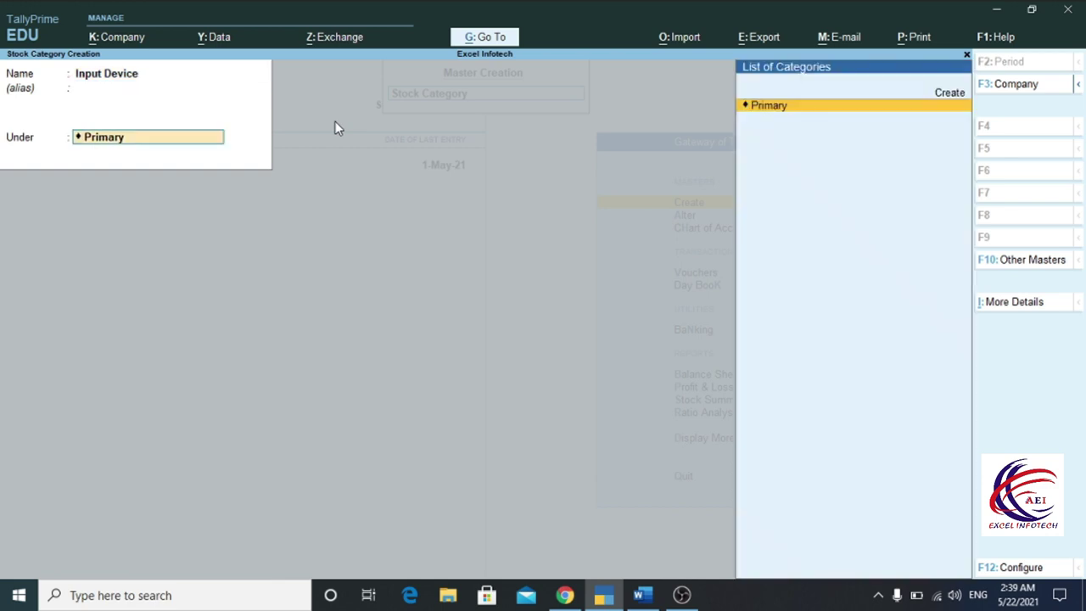
{"action": "key", "text": "Return"}
{"action": "key", "text": "Return"}
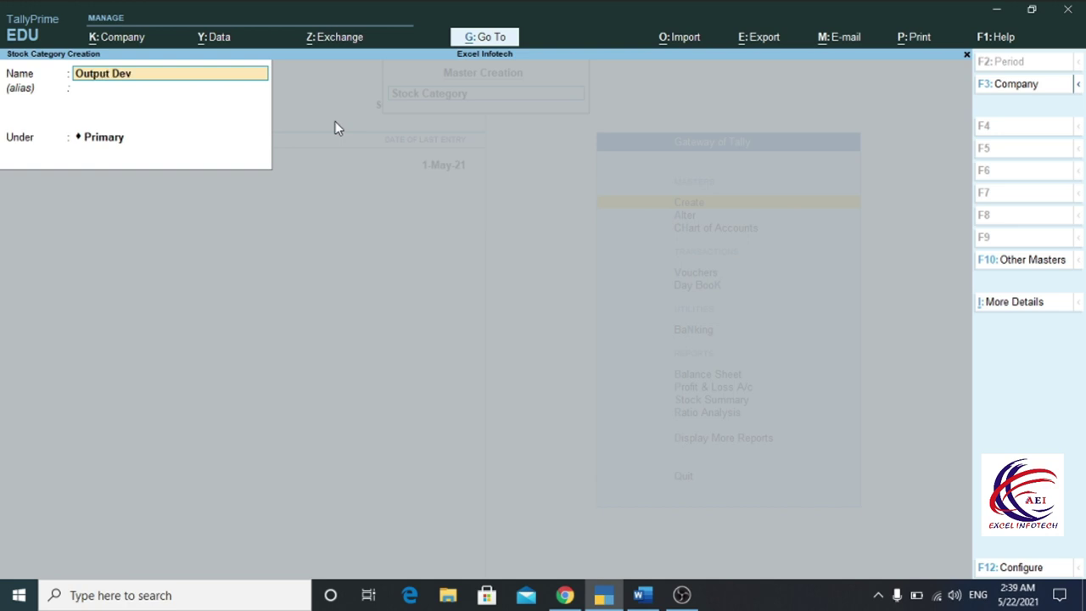
{"action": "type", "text": "Output Device"}
{"action": "key", "text": "Return"}
{"action": "key", "text": "Return"}
{"action": "key", "text": "Return"}
{"action": "key", "text": "Return"}
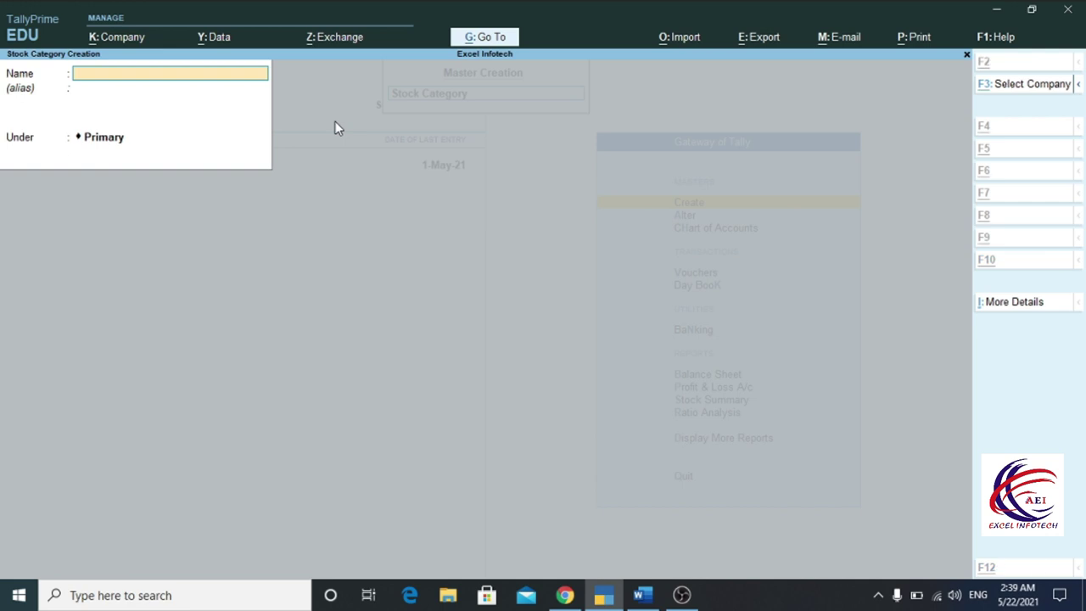
Create the Application stock category under Primary
{"action": "key", "text": "alt+Tab"}
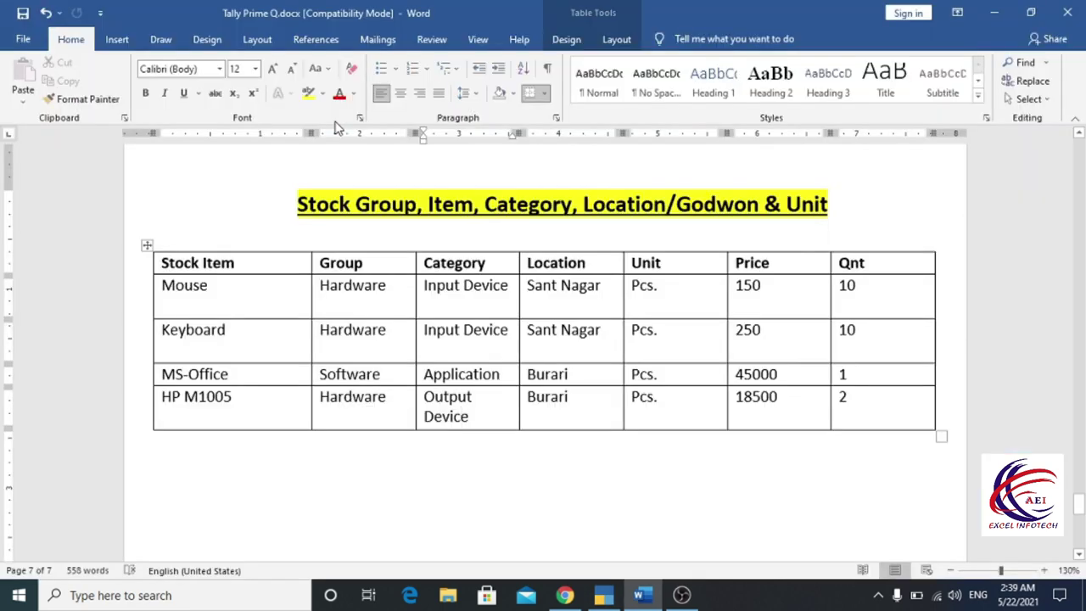
{"action": "key", "text": "alt+Tab"}
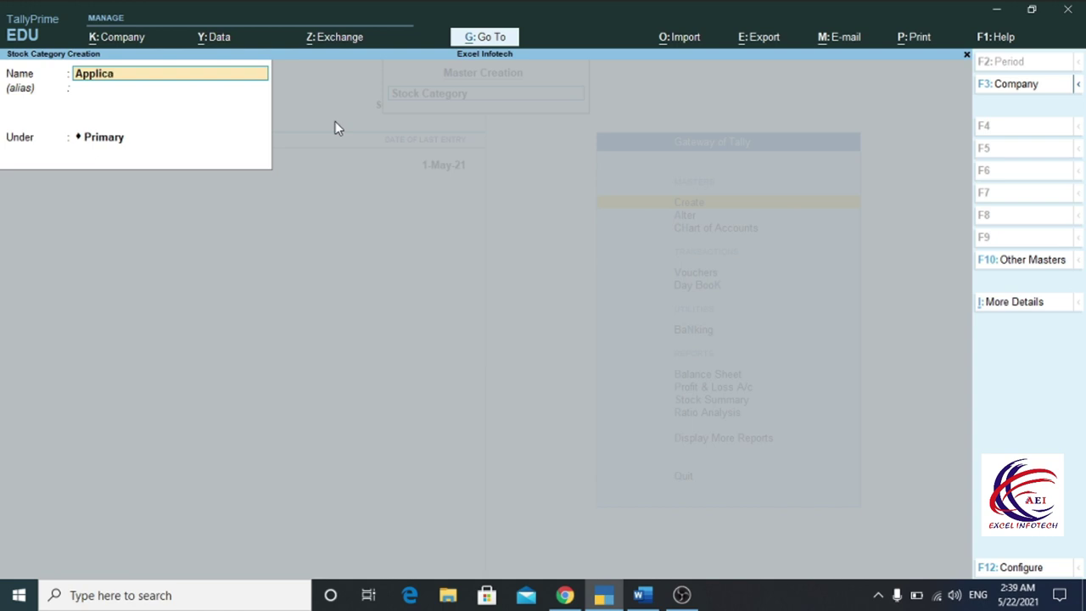
{"action": "type", "text": "Application"}
{"action": "key", "text": "Return"}
{"action": "key", "text": "Return"}
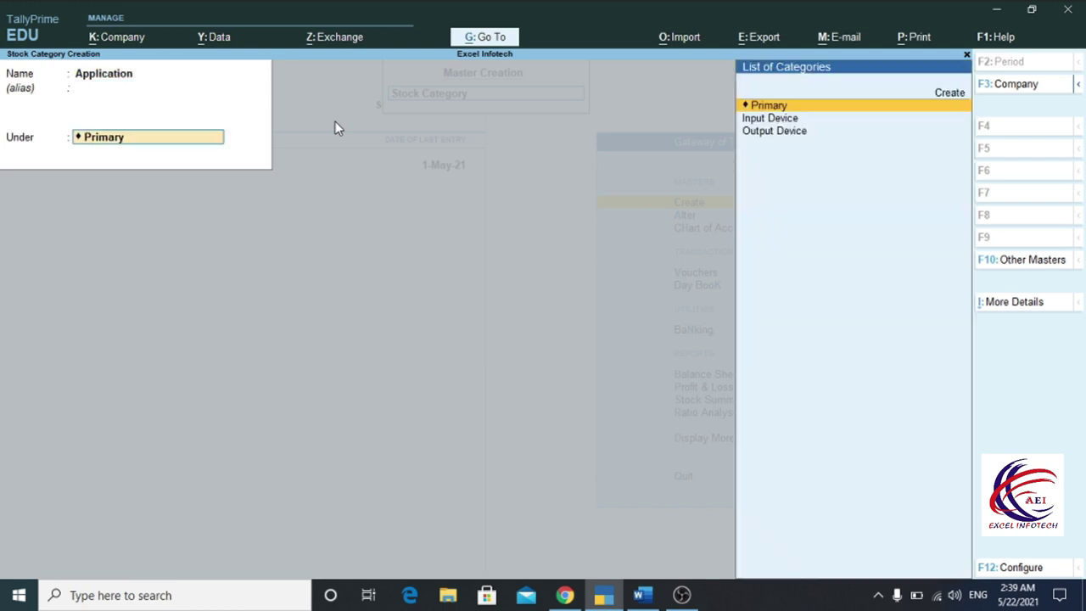
{"action": "key", "text": "Return"}
{"action": "key", "text": "Return"}
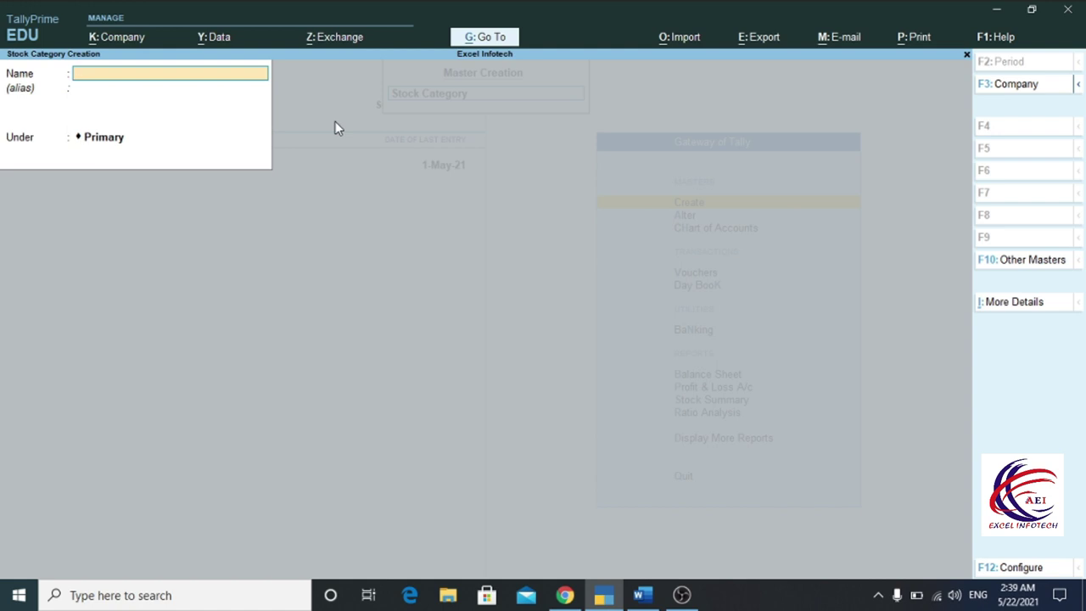
Review the Mouse, Keyboard and Software group rows in Word, then leave category creation
{"action": "key", "text": "alt+Tab"}
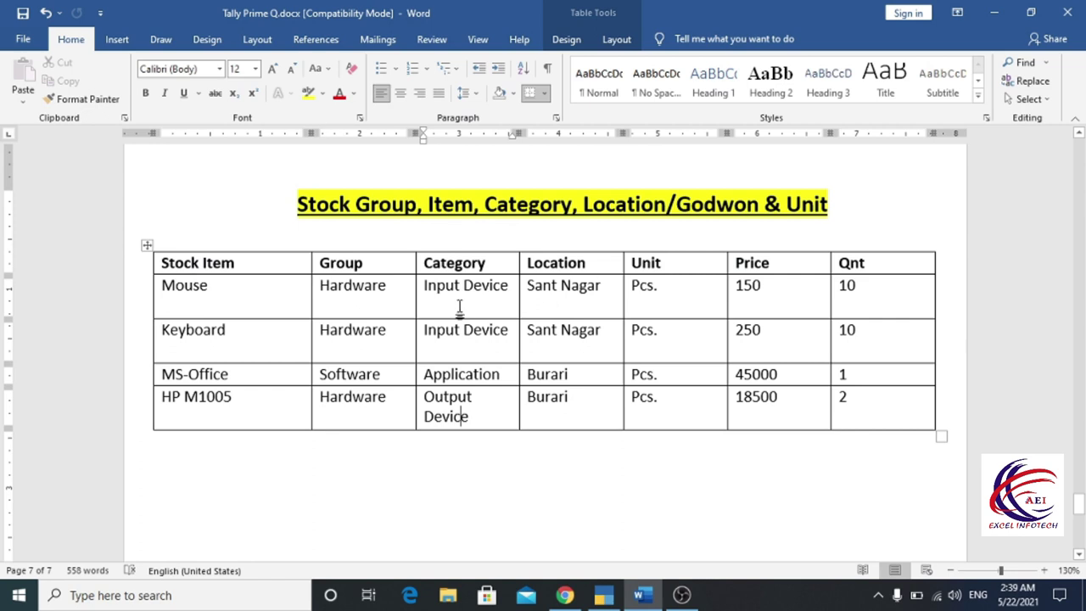
{"action": "left_click", "coordinate": [245, 297]}
{"action": "left_click", "coordinate": [242, 339]}
{"action": "left_click", "coordinate": [346, 329]}
{"action": "left_click", "coordinate": [347, 374]}
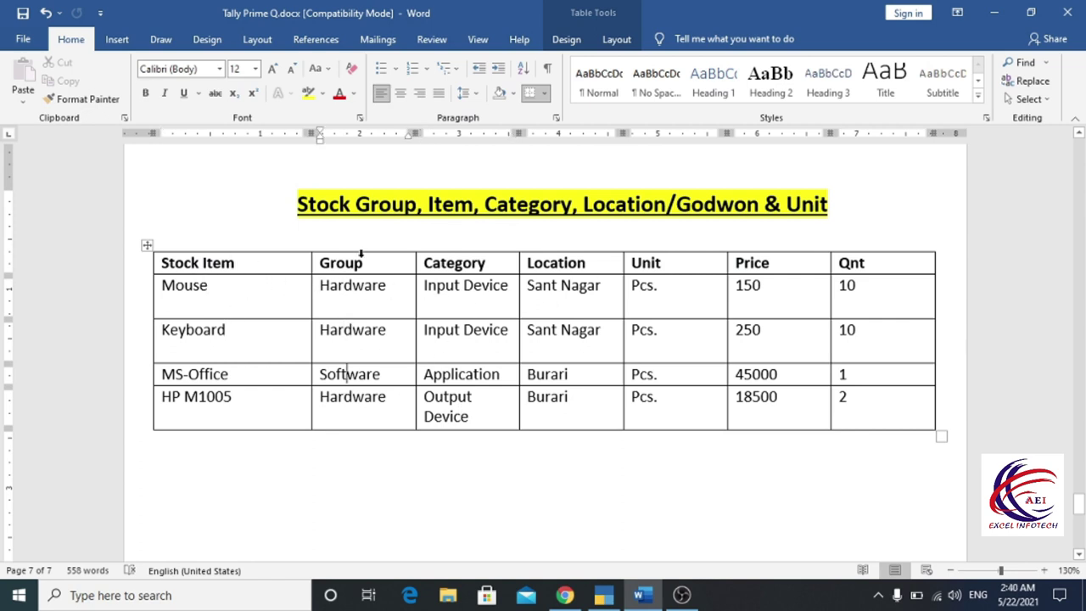
{"action": "key", "text": "alt+Tab"}
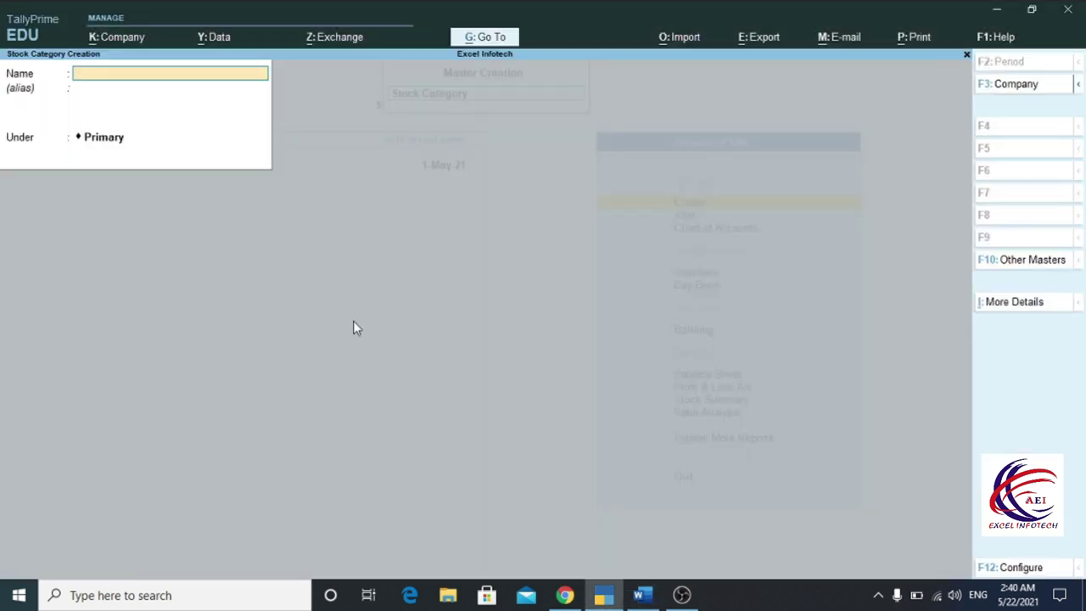
{"action": "key", "text": "Escape"}
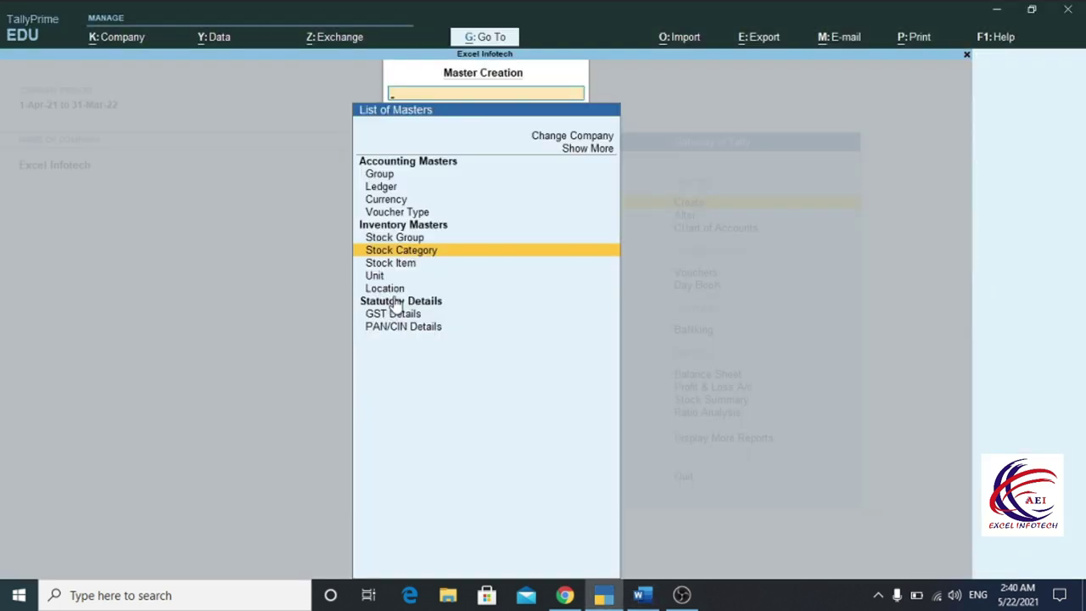
Create the Hardware stock group under Primary with item quantities added
{"action": "left_click", "coordinate": [396, 239]}
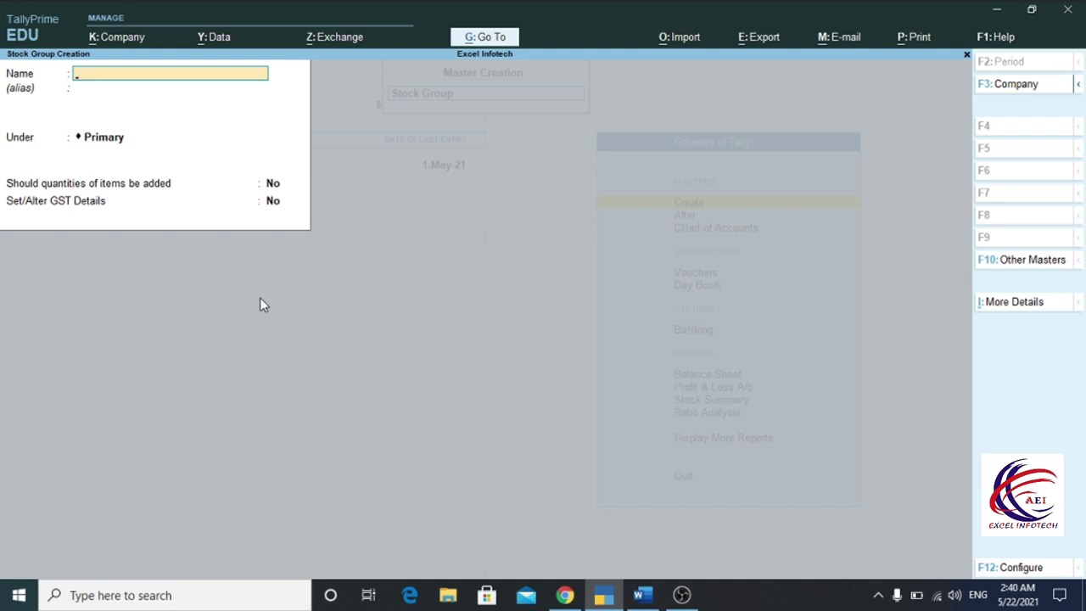
{"action": "key", "text": "alt+Tab"}
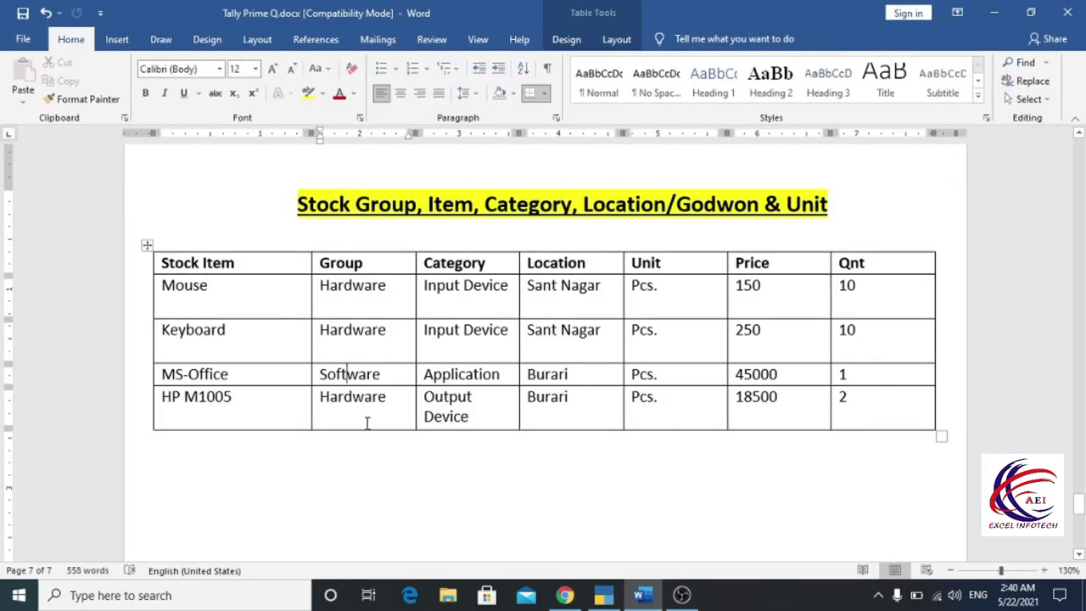
{"action": "key", "text": "alt+Tab"}
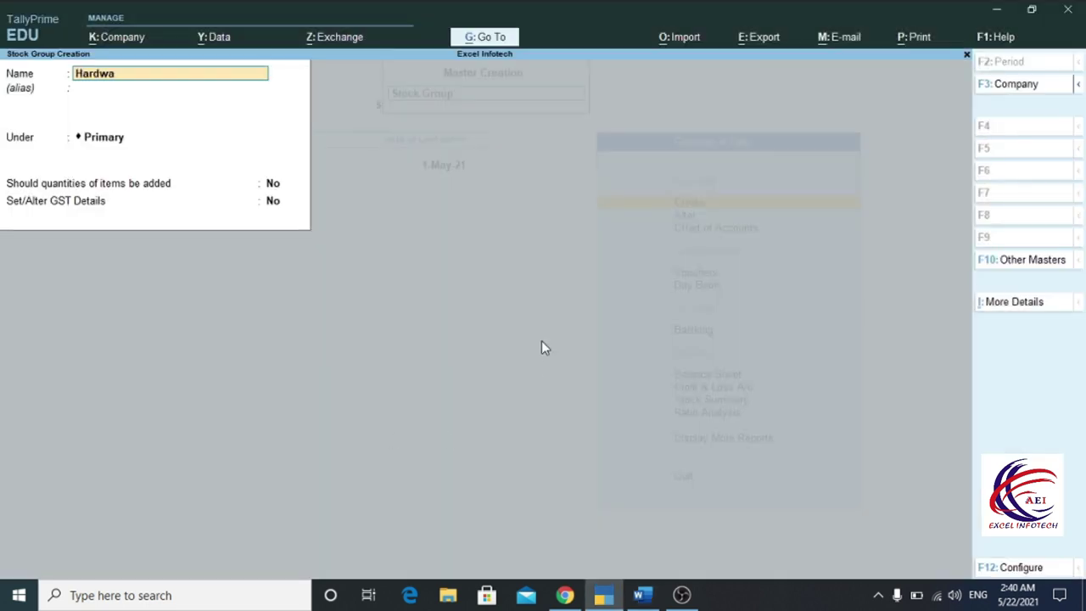
{"action": "key", "text": "Return"}
{"action": "key", "text": "Return"}
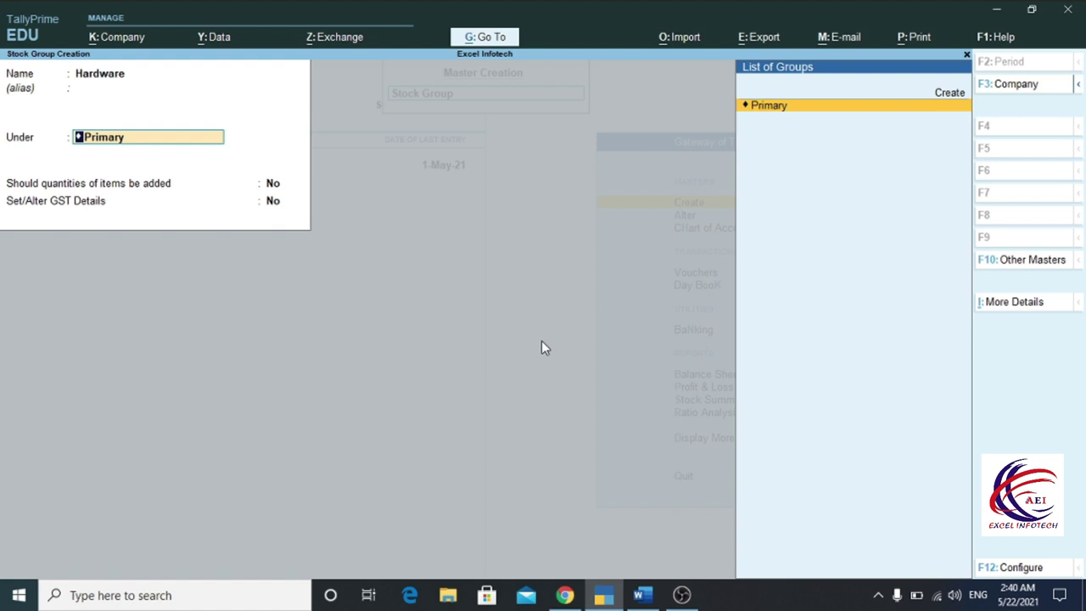
{"action": "key", "text": "Return"}
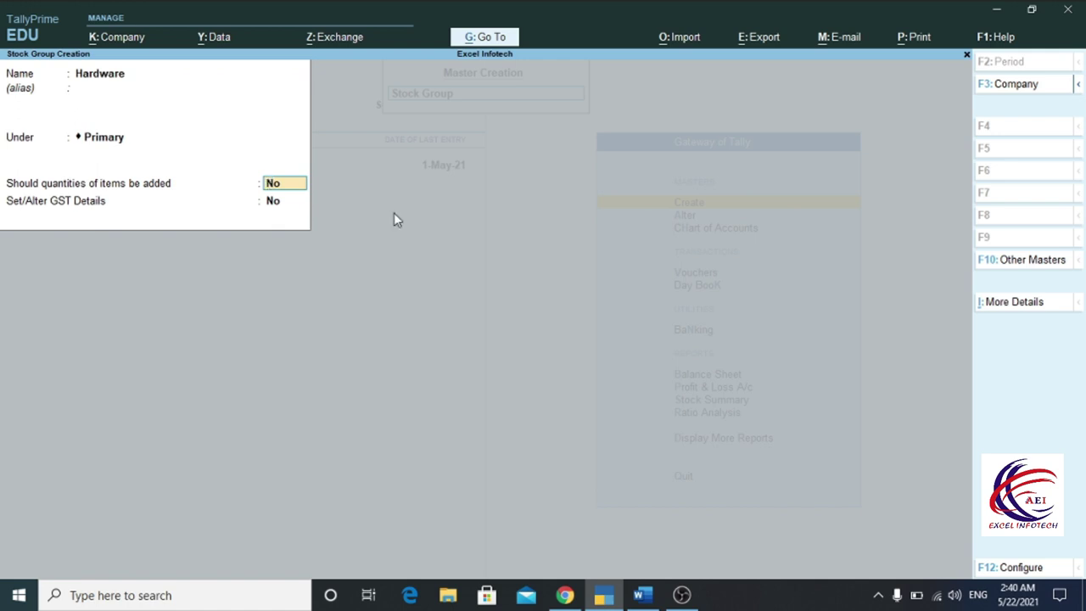
{"action": "type", "text": "y"}
{"action": "key", "text": "Return"}
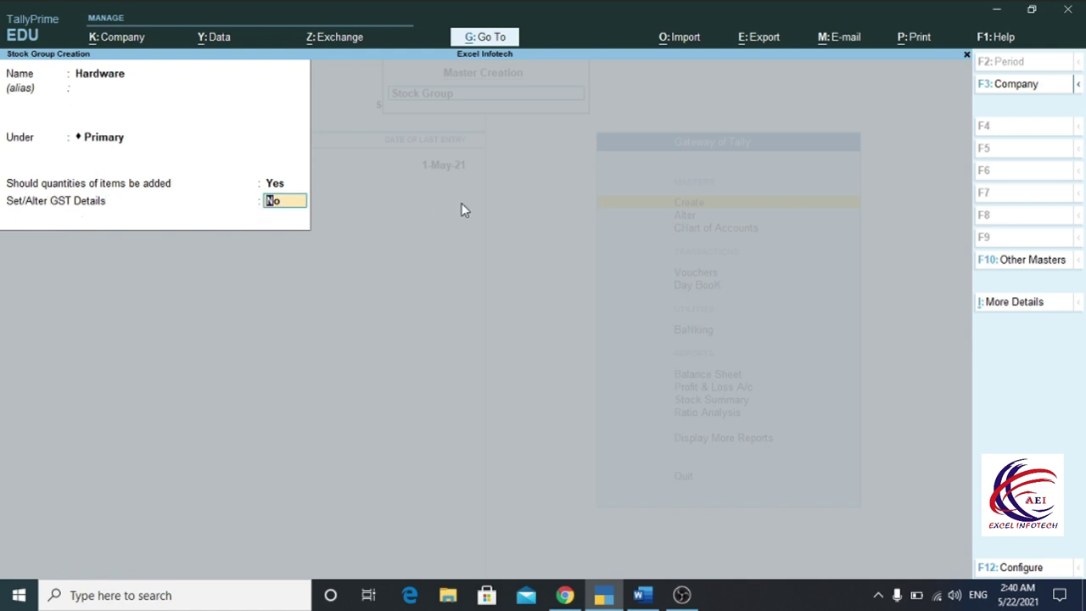
{"action": "key", "text": "Return"}
{"action": "key", "text": "Return"}
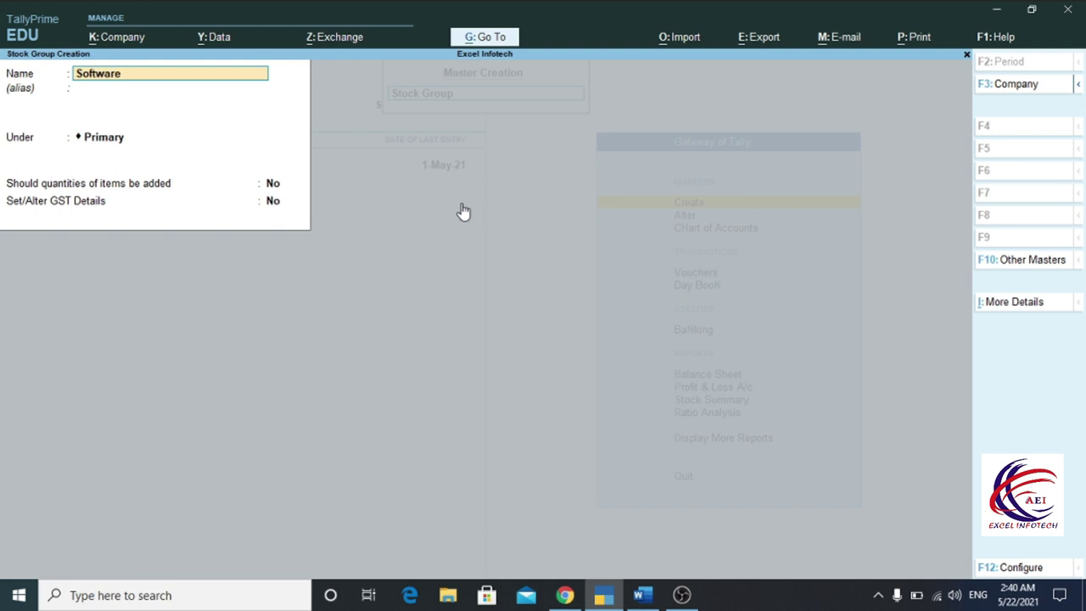
Create the Software stock group under Primary with quantities added, then quit group creation
{"action": "type", "text": "Software"}
{"action": "key", "text": "Return"}
{"action": "key", "text": "Return"}
{"action": "key", "text": "Return"}
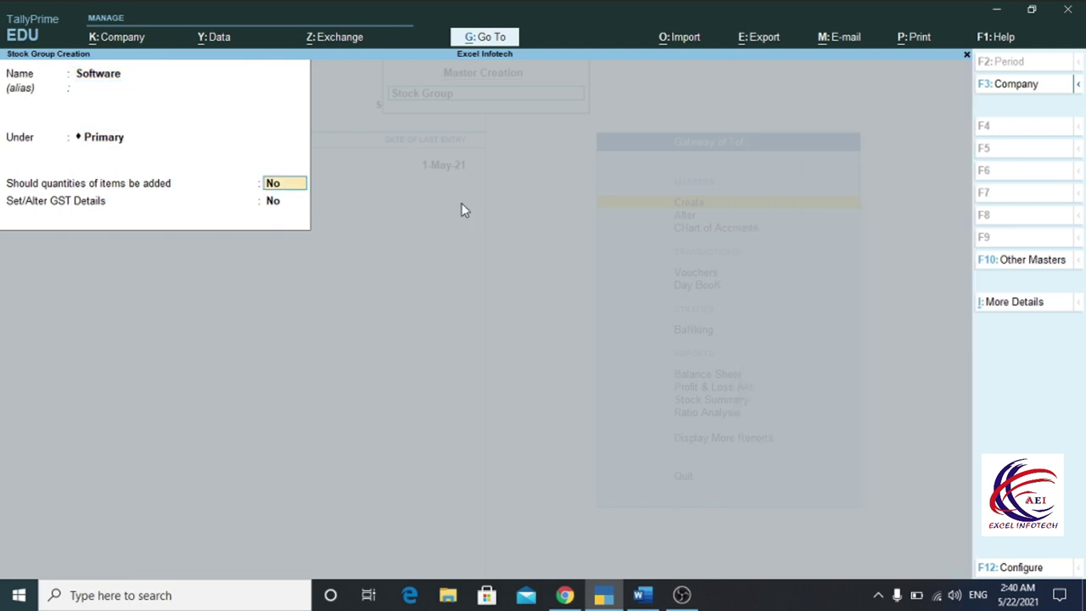
{"action": "key", "text": "y"}
{"action": "key", "text": "Return"}
{"action": "key", "text": "Return"}
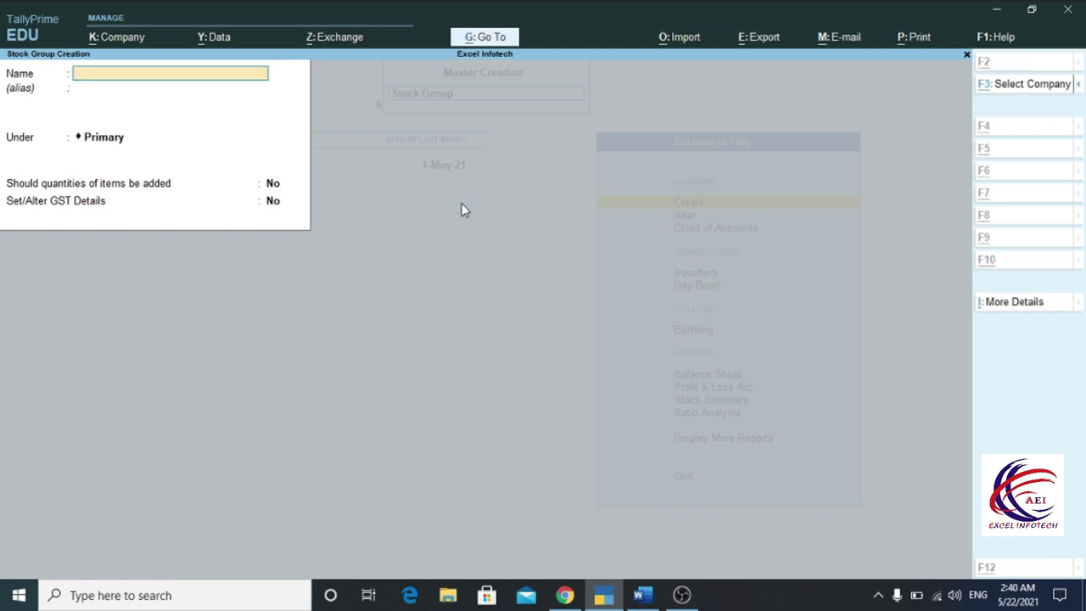
{"action": "key", "text": "alt+Tab"}
{"action": "left_click", "coordinate": [195, 292]}
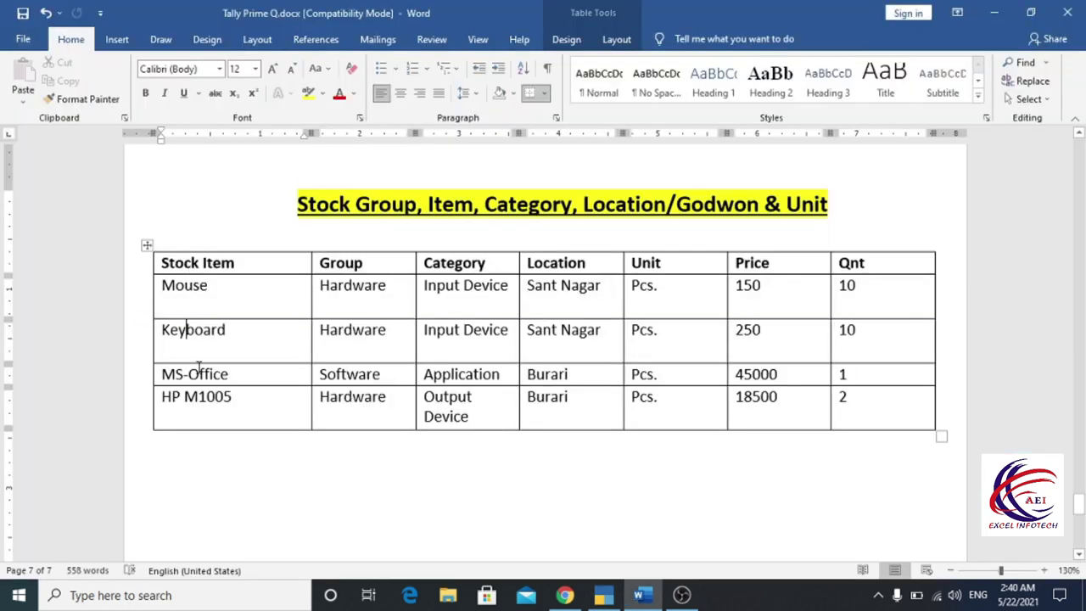
{"action": "key", "text": "alt+Tab"}
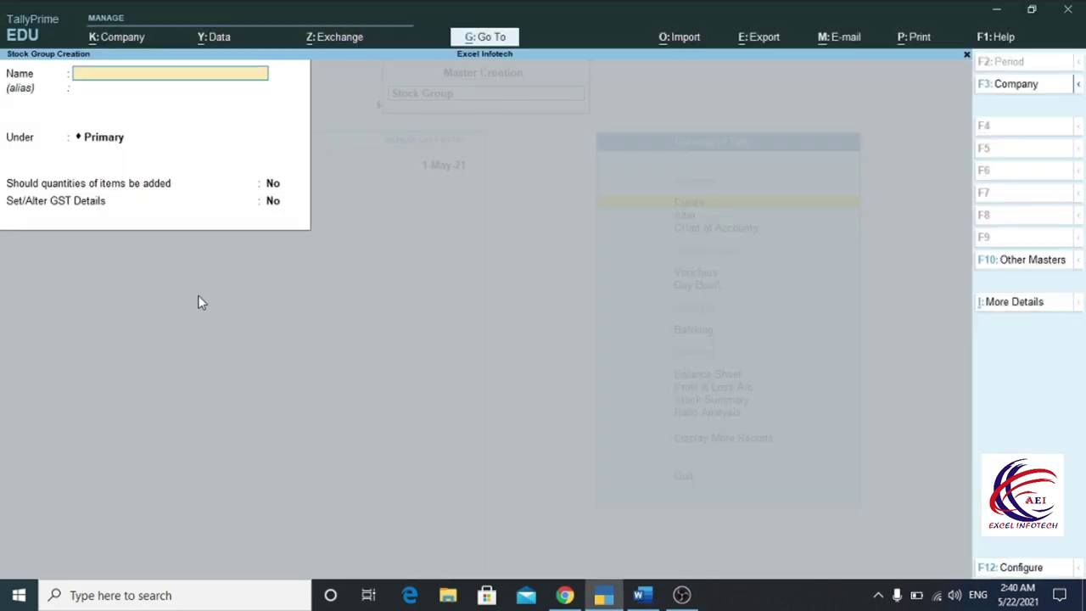
{"action": "key", "text": "Escape"}
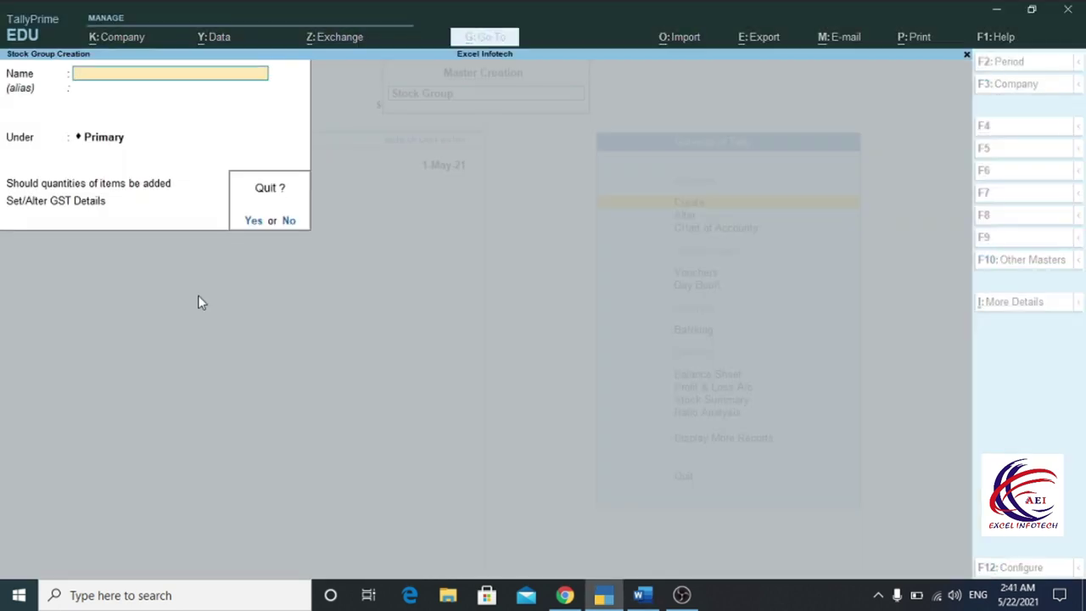
{"action": "key", "text": "Return"}
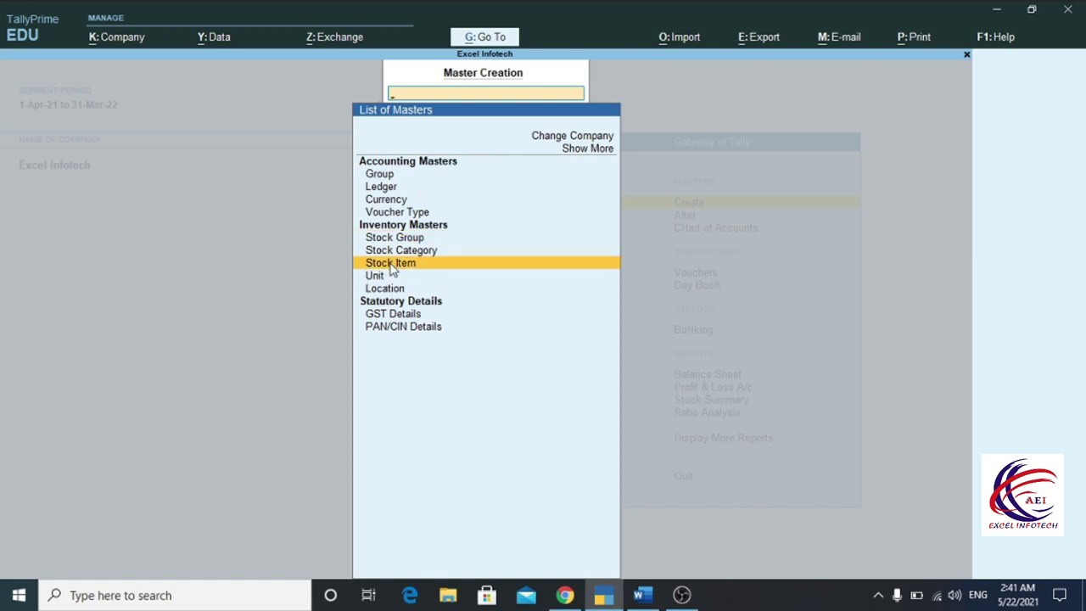
Start a new stock item with Use Stock Category set to Yes in the F12 configuration
{"action": "left_click", "coordinate": [392, 264]}
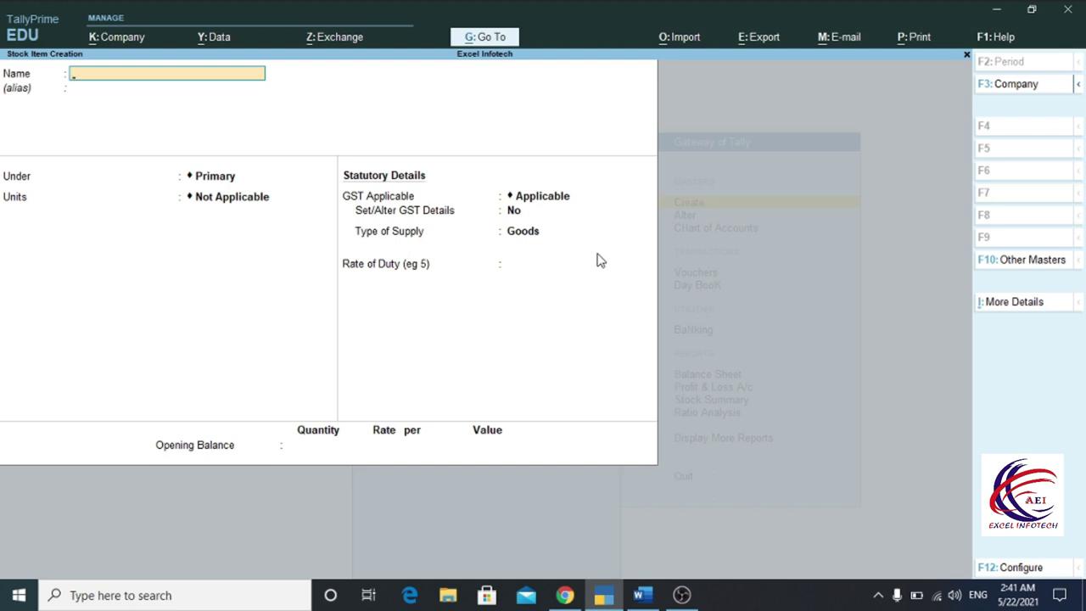
{"action": "key", "text": "F12"}
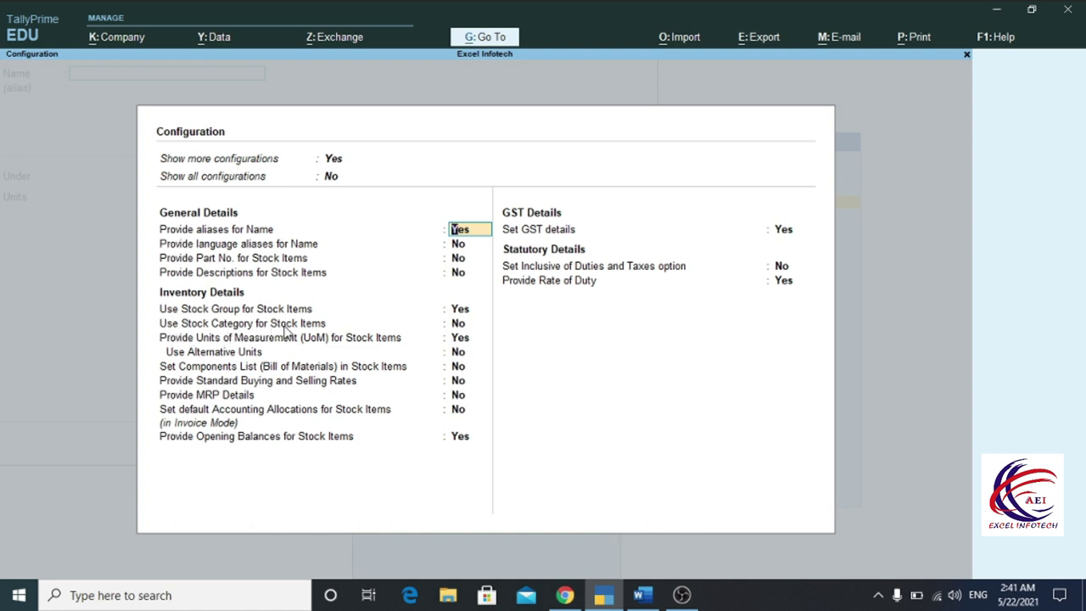
{"action": "left_click", "coordinate": [458, 323]}
{"action": "type", "text": "y"}
{"action": "key", "text": "Return"}
{"action": "key", "text": "ctrl"}
{"action": "key", "text": "ctrl+a"}
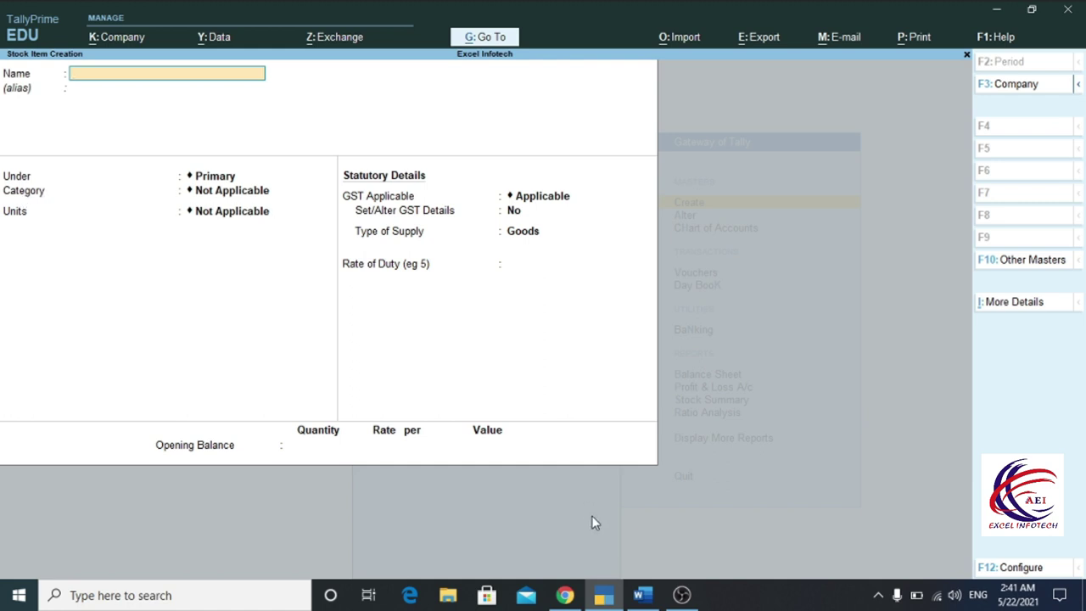
{"action": "left_click", "coordinate": [642, 595]}
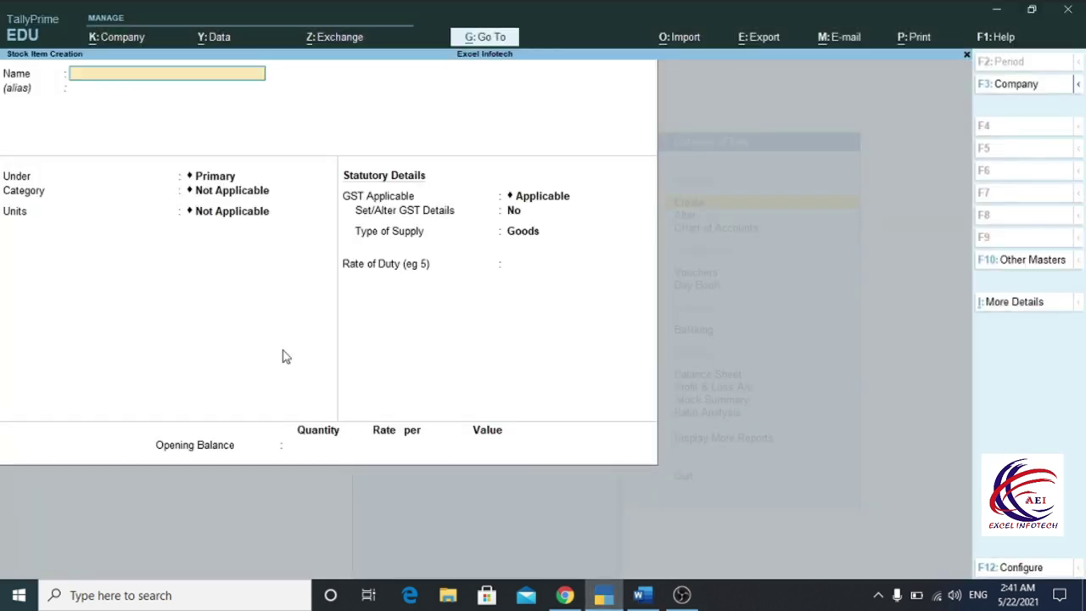
Set up Mouse under Hardware, category Input Device, unit Pcs., moving past the GST fields
{"action": "left_click", "coordinate": [603, 595]}
{"action": "key", "text": "Return"}
{"action": "key", "text": "Return"}
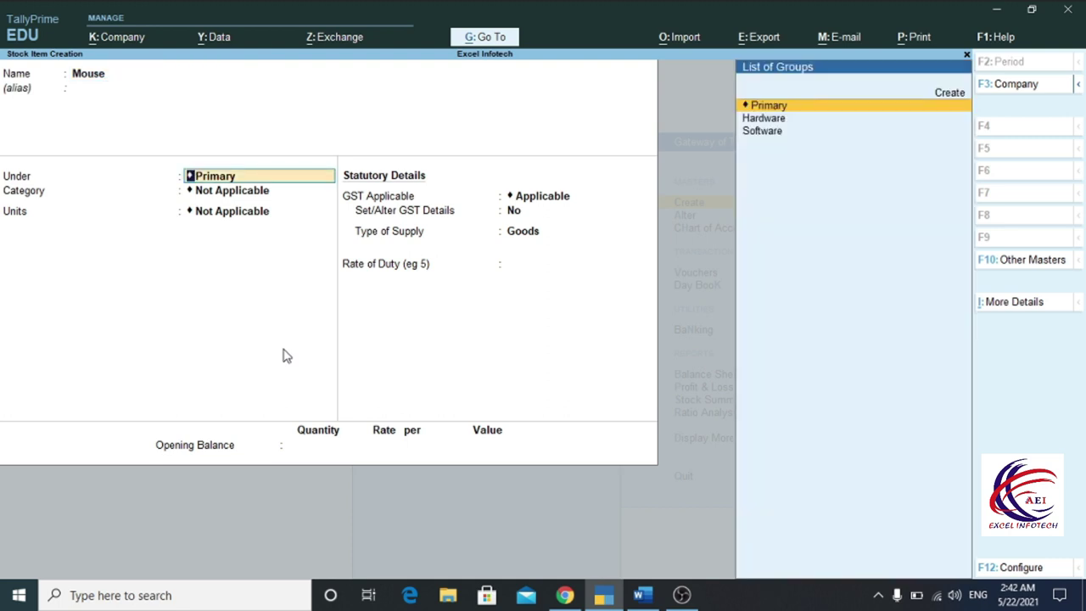
{"action": "key", "text": "Down"}
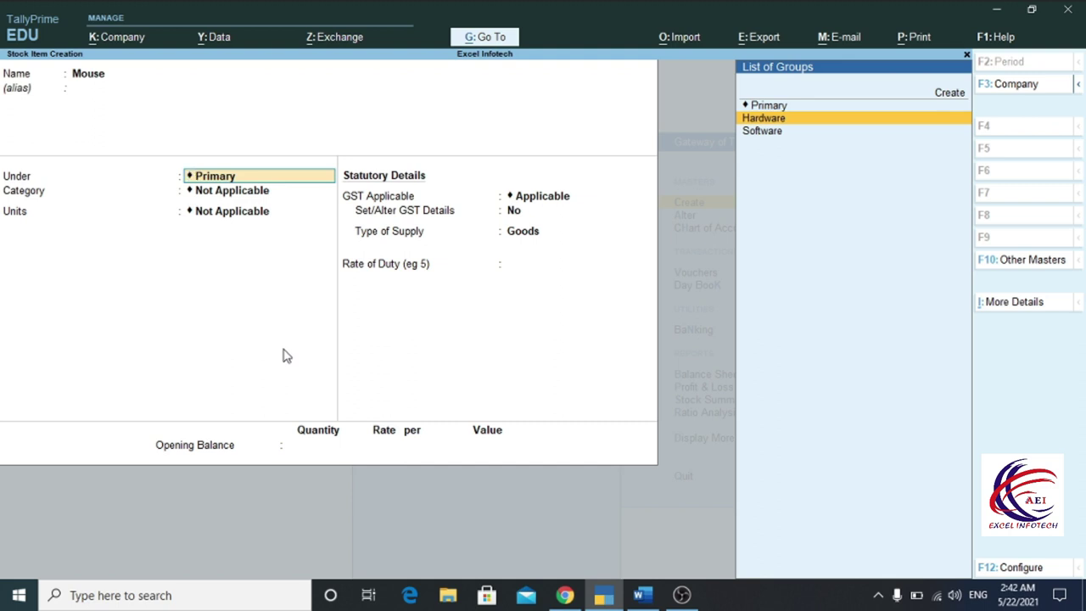
{"action": "key", "text": "Return"}
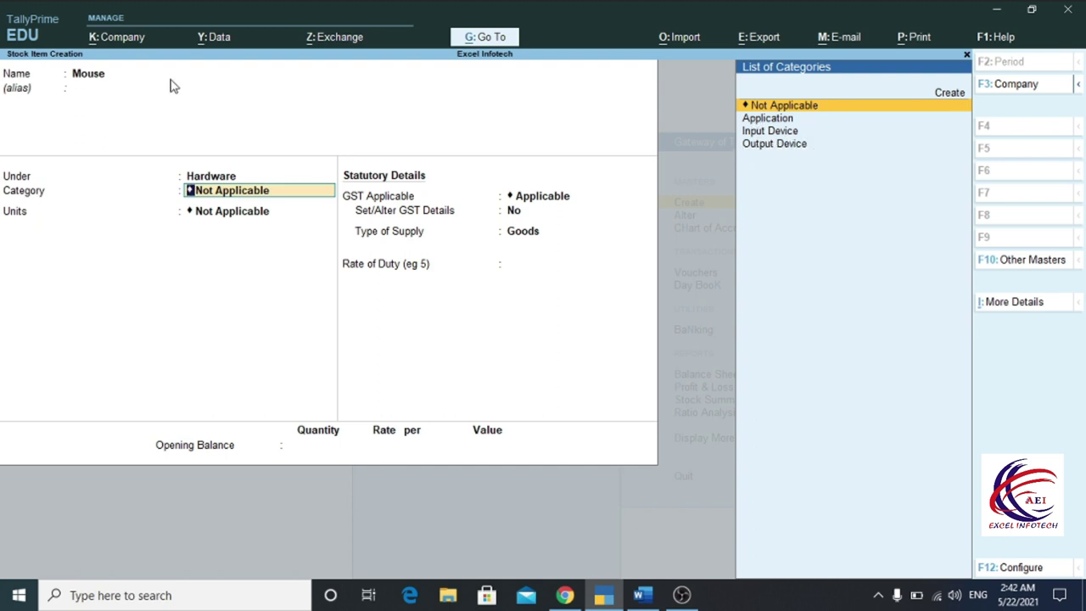
{"action": "left_click", "coordinate": [769, 133]}
{"action": "left_click", "coordinate": [768, 134]}
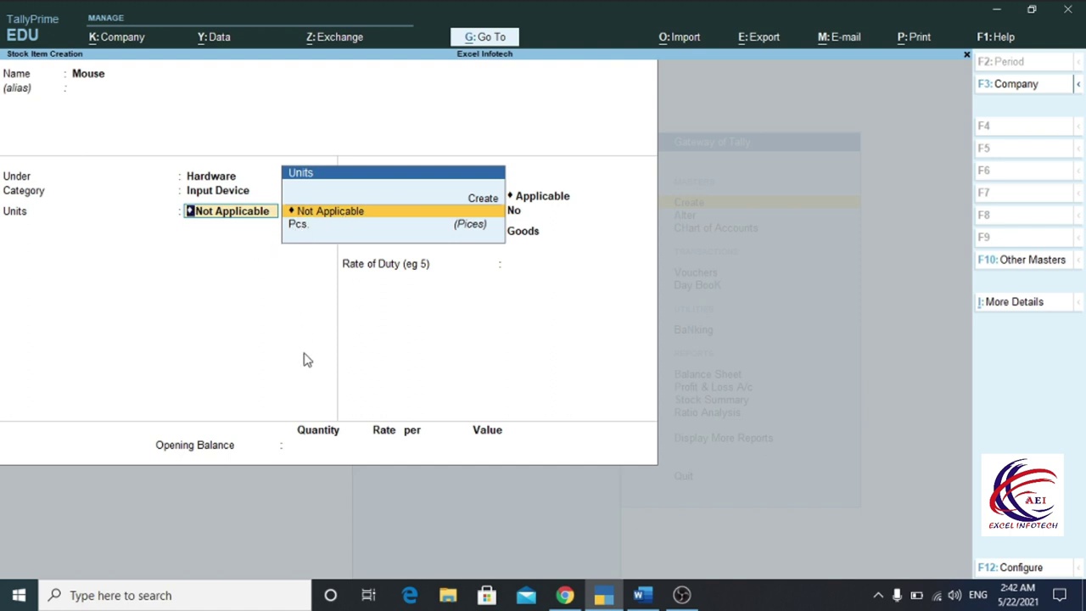
{"action": "left_click", "coordinate": [462, 229]}
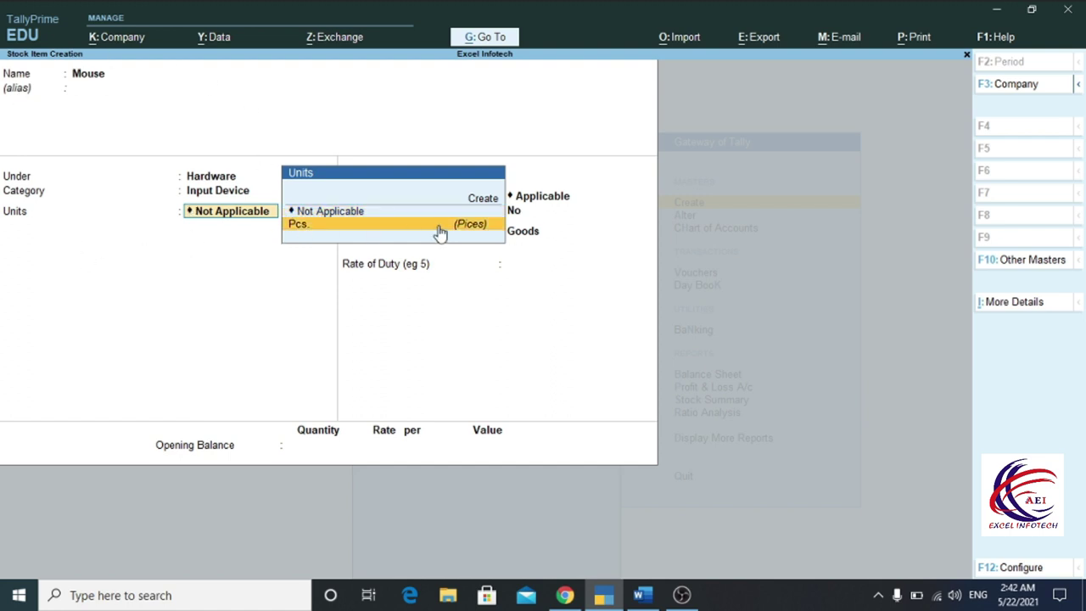
{"action": "left_click", "coordinate": [299, 226]}
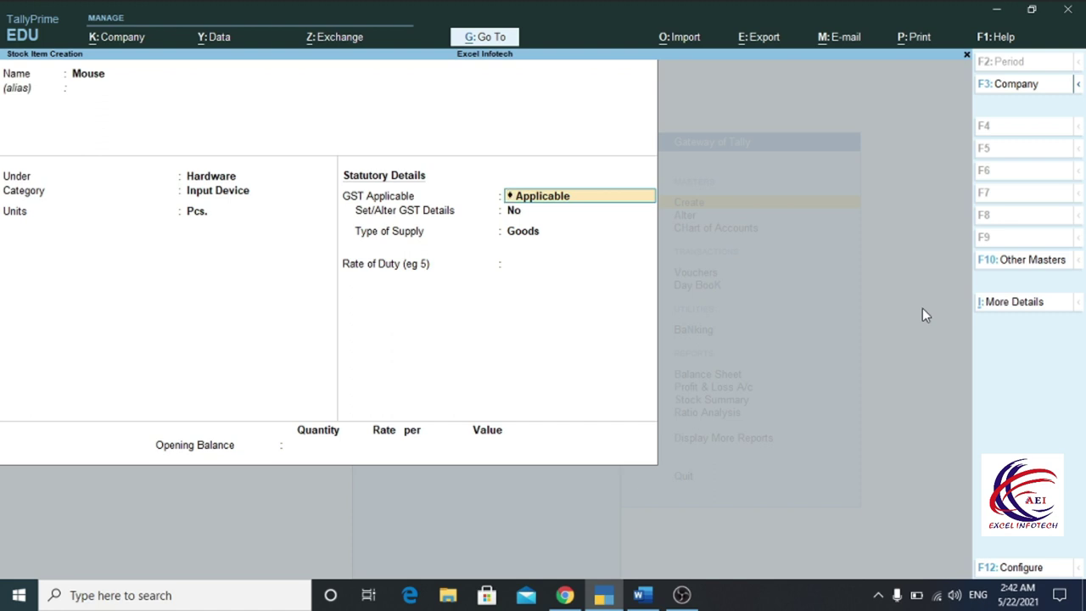
{"action": "key", "text": "Return"}
{"action": "key", "text": "Return"}
{"action": "key", "text": "Return"}
{"action": "key", "text": "Return"}
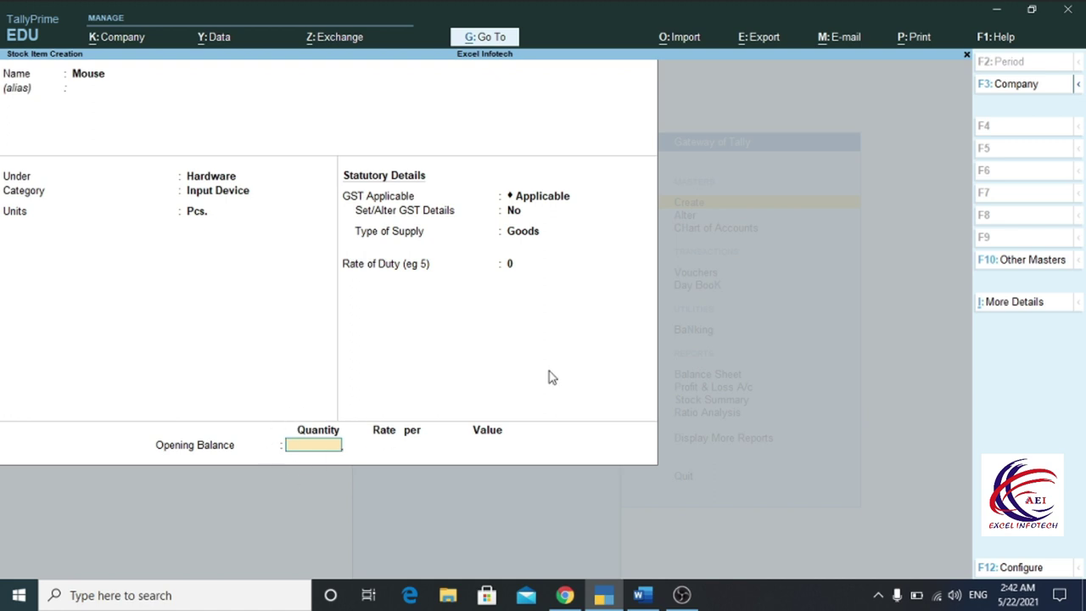
{"action": "key", "text": "alt+Tab"}
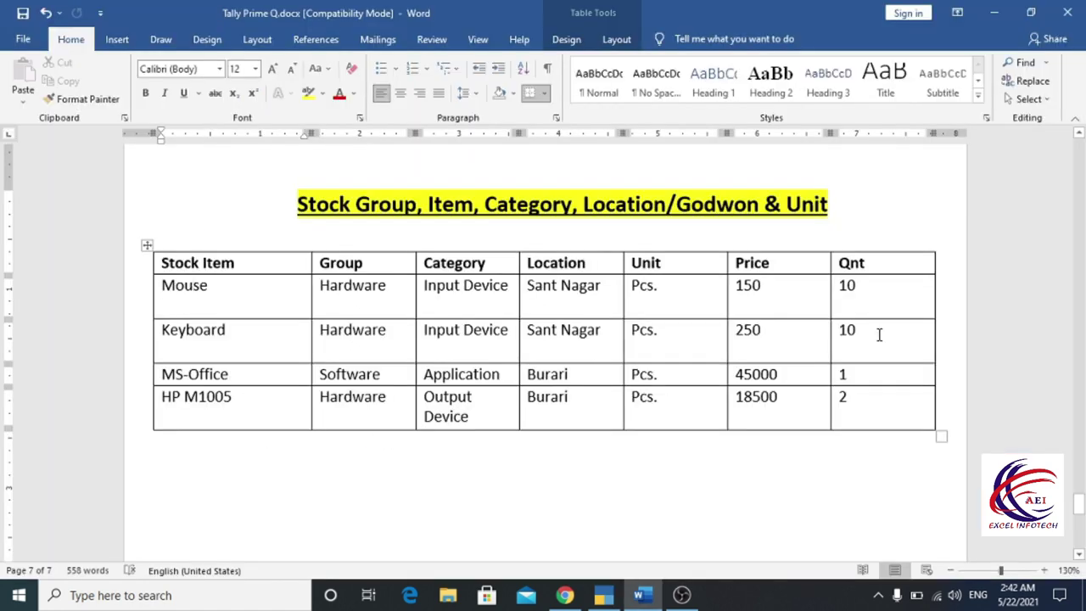
Enter Mouse's opening stock of 10 Pcs. at Sant Nagar, rate 150, and accept the item
{"action": "key", "text": "alt+Tab"}
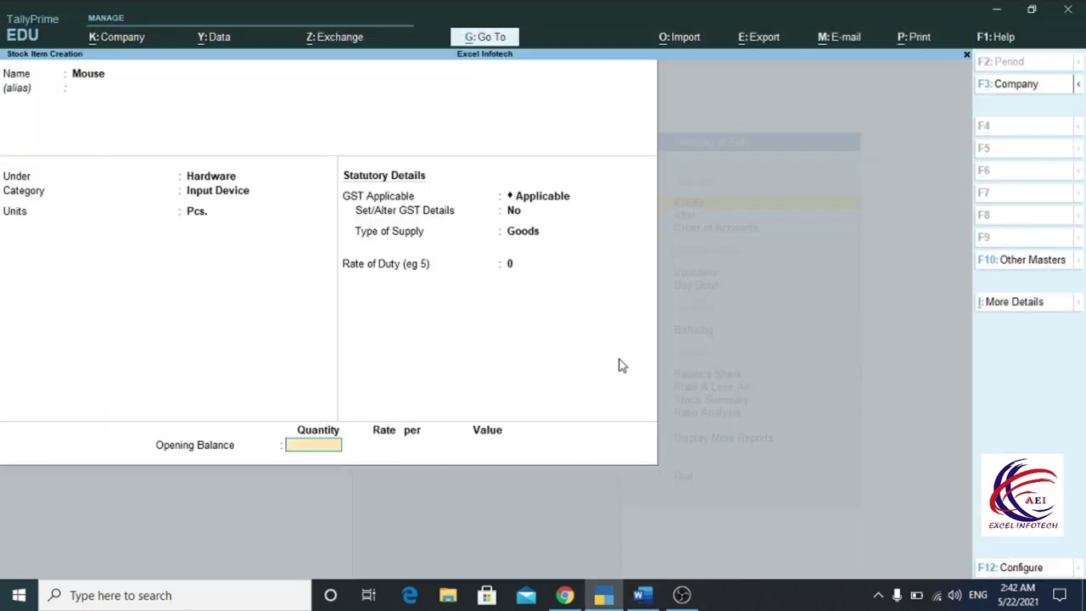
{"action": "type", "text": "10"}
{"action": "key", "text": "Return"}
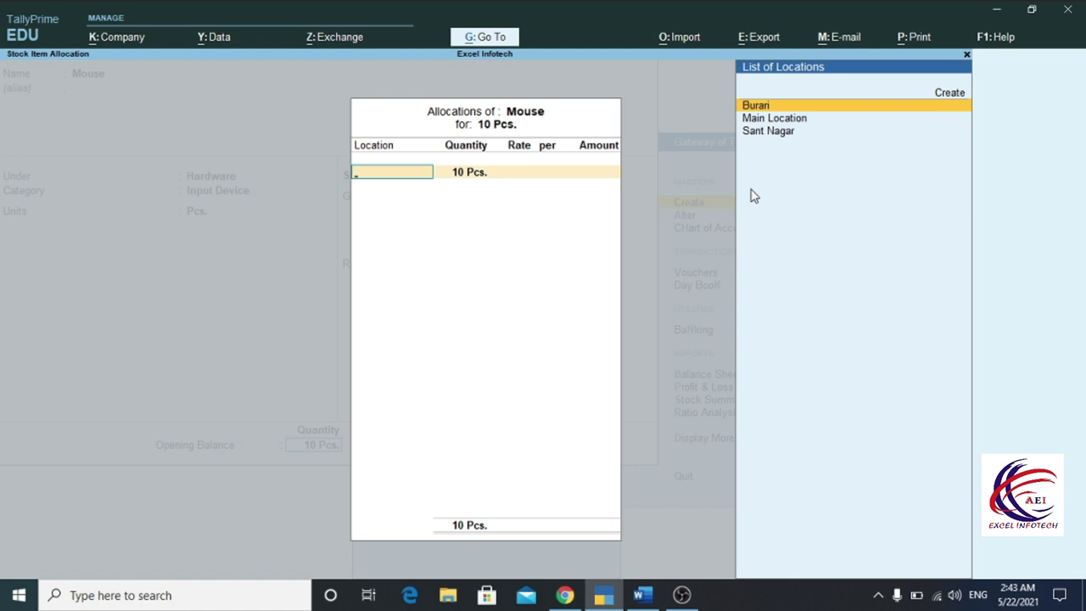
{"action": "left_click", "coordinate": [768, 136]}
{"action": "key", "text": "Return"}
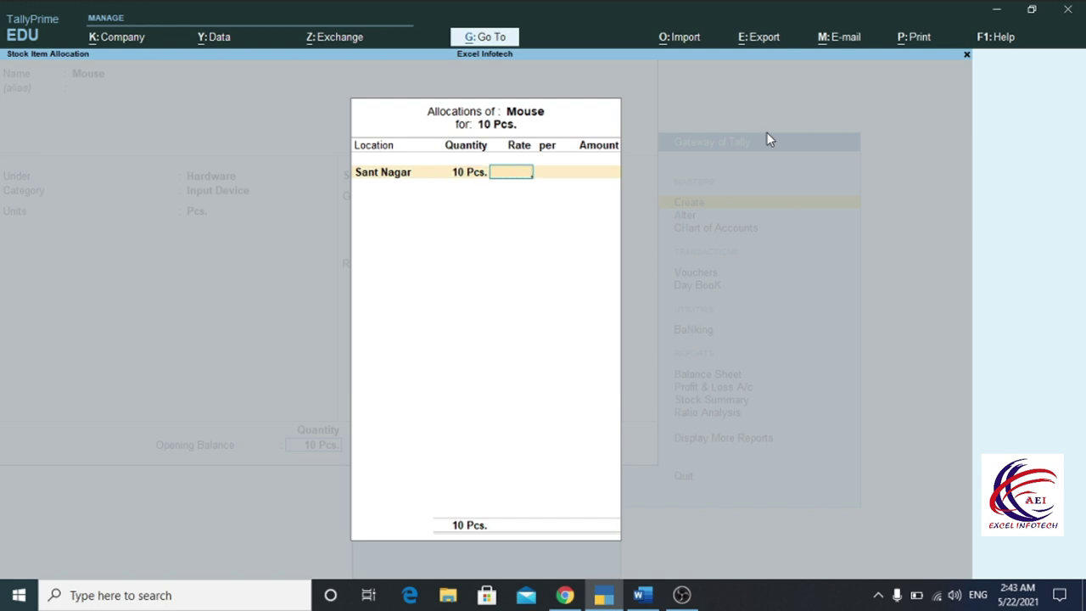
{"action": "type", "text": "150"}
{"action": "key", "text": "Return"}
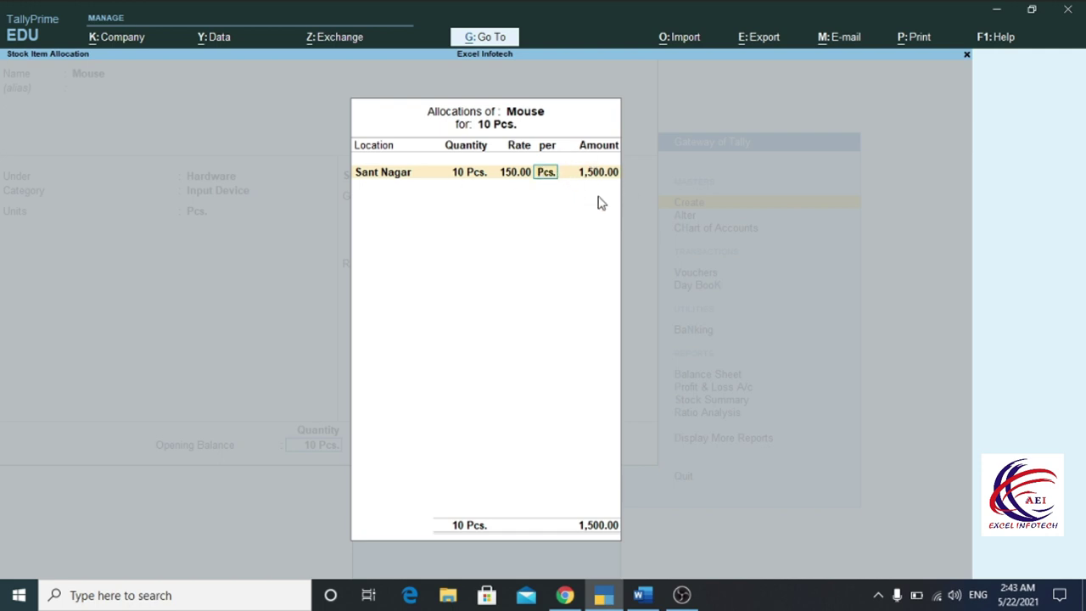
{"action": "key", "text": "Return"}
{"action": "key", "text": "Return"}
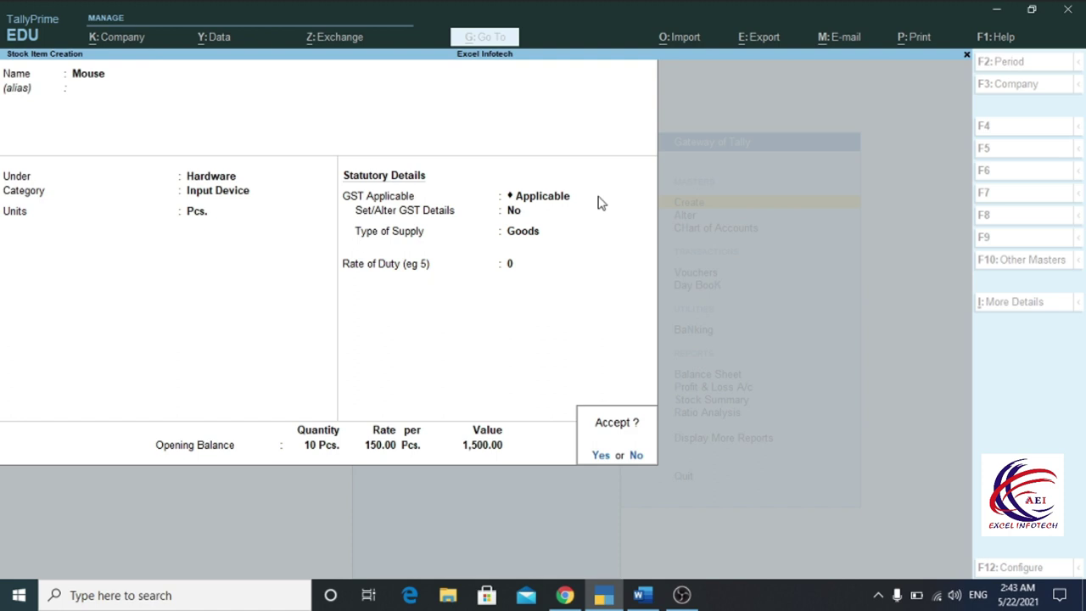
{"action": "key", "text": "Return"}
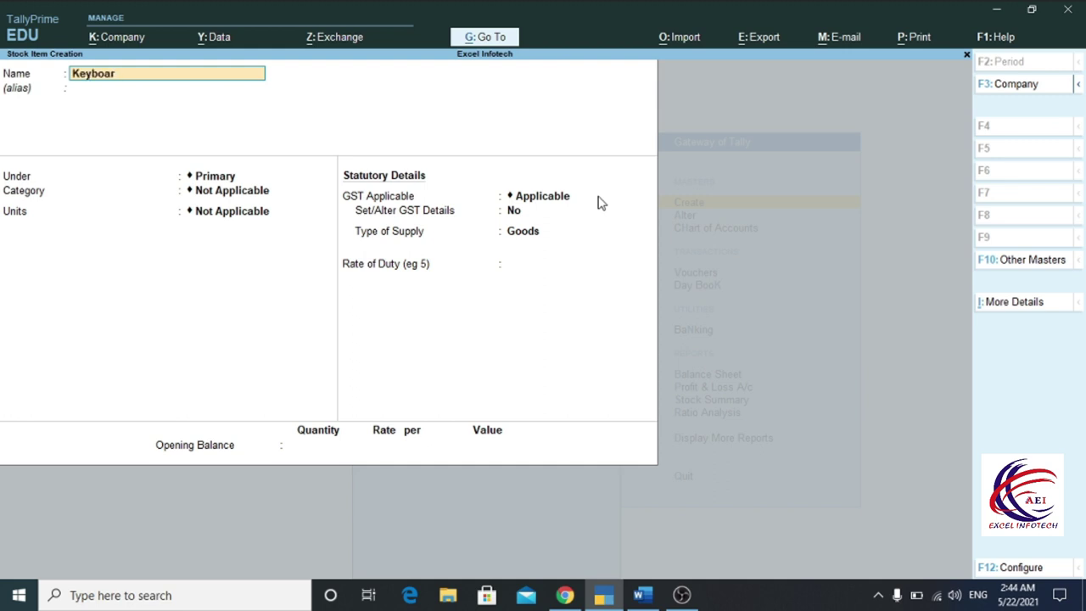
Create the Keyboard item under Hardware, category Input Device, unit Pcs
{"action": "type", "text": "Keyboard"}
{"action": "key", "text": "Return"}
{"action": "key", "text": "Return"}
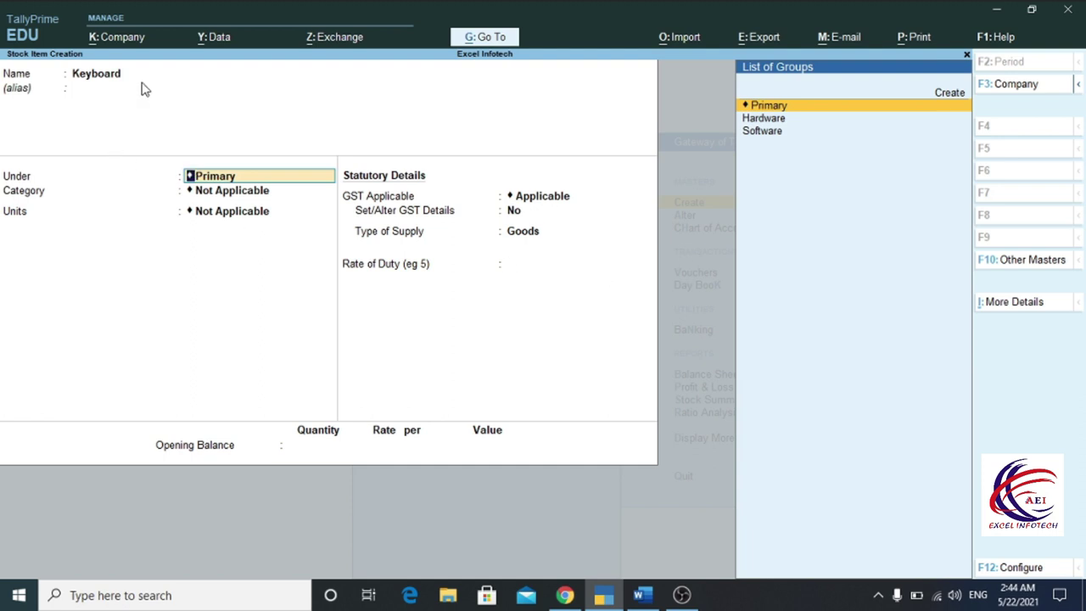
{"action": "left_click", "coordinate": [761, 121]}
{"action": "left_click", "coordinate": [761, 121]}
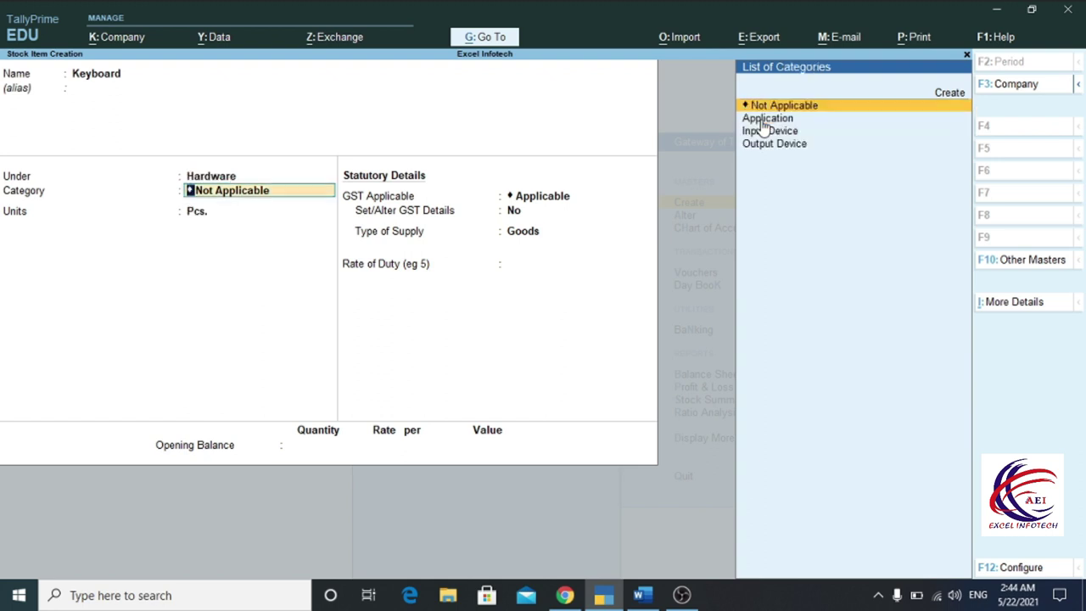
{"action": "key", "text": "Down"}
{"action": "key", "text": "Down"}
{"action": "key", "text": "Return"}
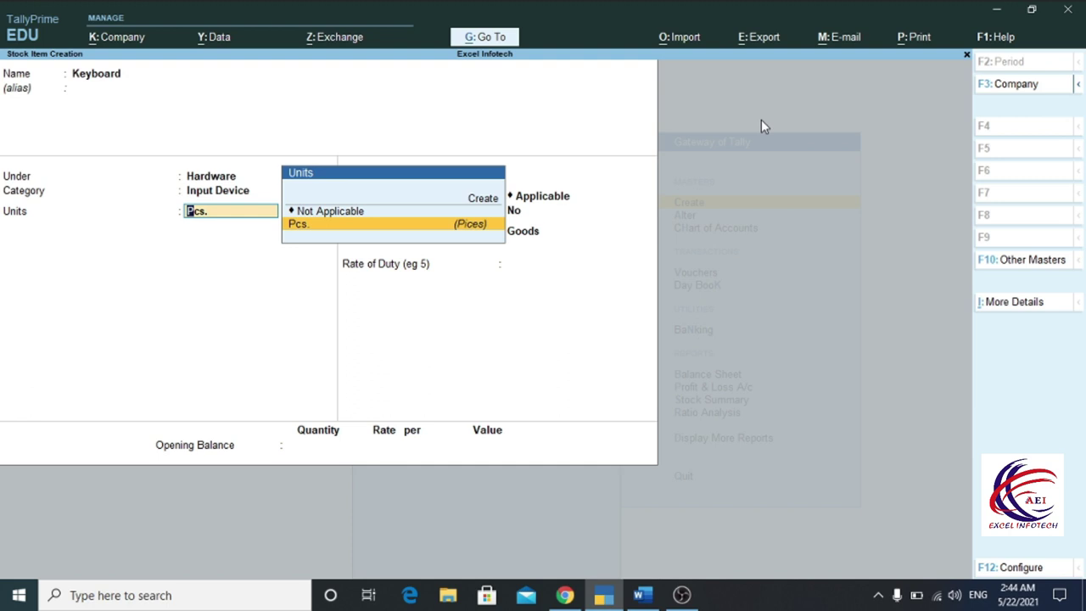
{"action": "key", "text": "Return"}
{"action": "key", "text": "Return"}
{"action": "key", "text": "Return"}
{"action": "key", "text": "Return"}
{"action": "key", "text": "Return"}
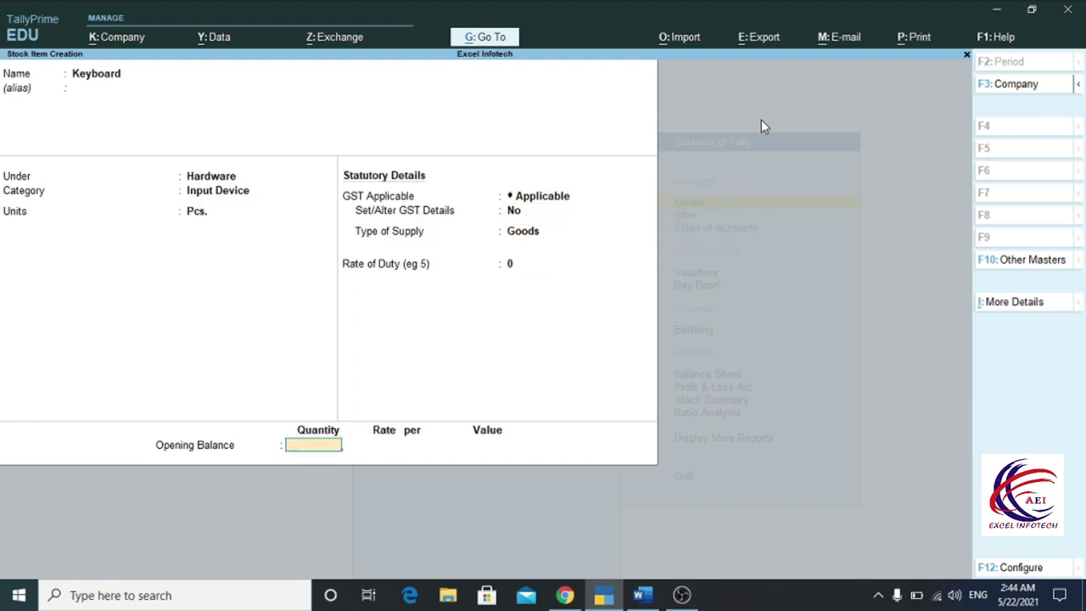
Allocate Keyboard's opening 10 Pcs. at Sant Nagar at a rate of 250
{"action": "type", "text": "10"}
{"action": "key", "text": "Return"}
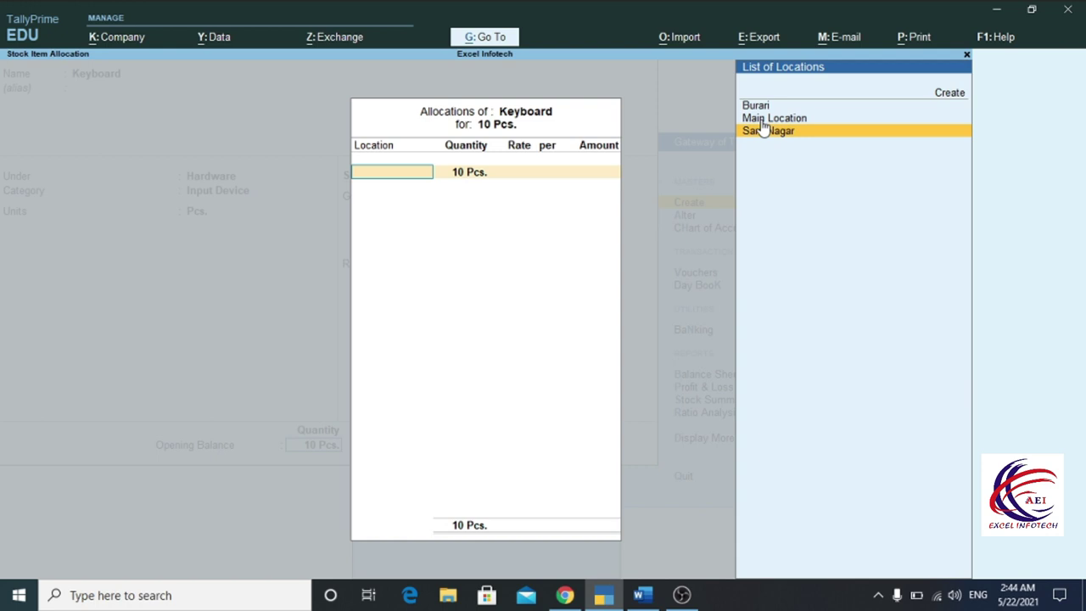
{"action": "left_click", "coordinate": [763, 130]}
{"action": "key", "text": "Return"}
{"action": "type", "text": "250"}
{"action": "key", "text": "Return"}
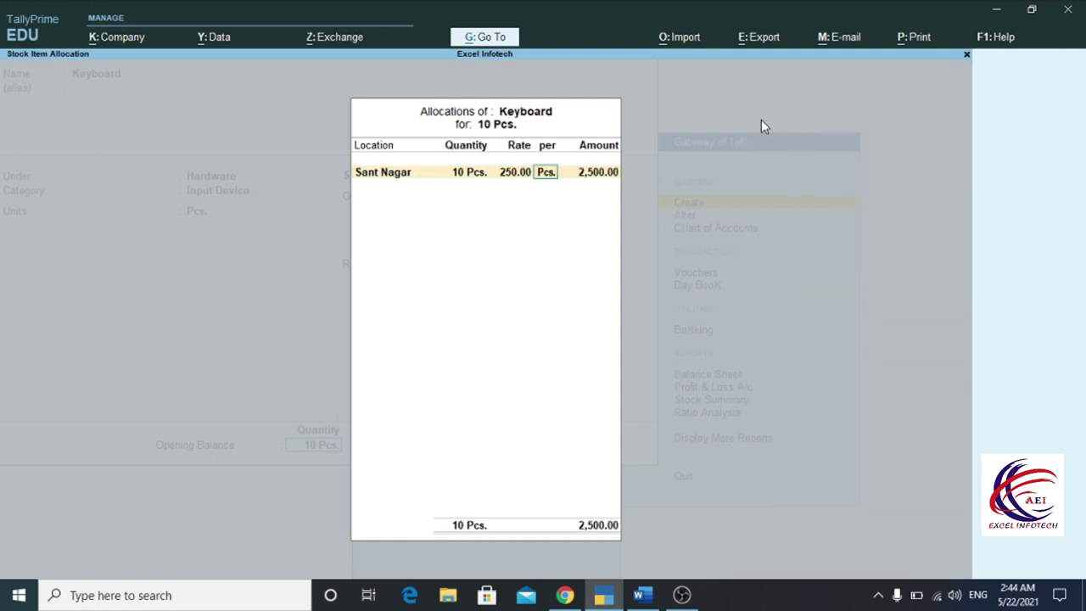
{"action": "key", "text": "Return"}
{"action": "key", "text": "Return"}
{"action": "key", "text": "Return"}
{"action": "key", "text": "Return"}
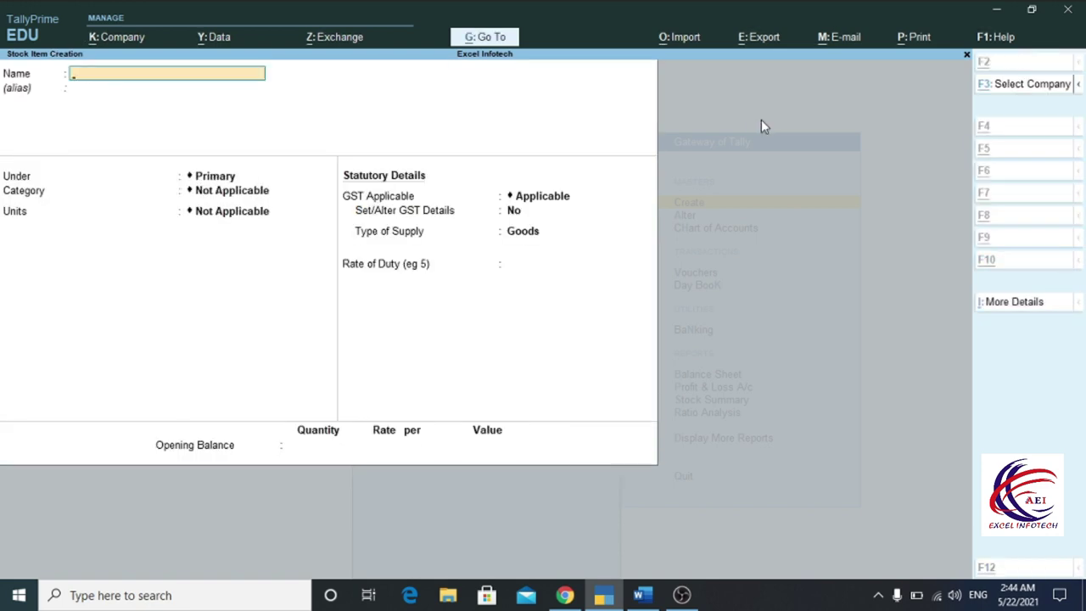
Start the Ms Office stock item under the Software group with category Application
{"action": "key", "text": "alt+Tab"}
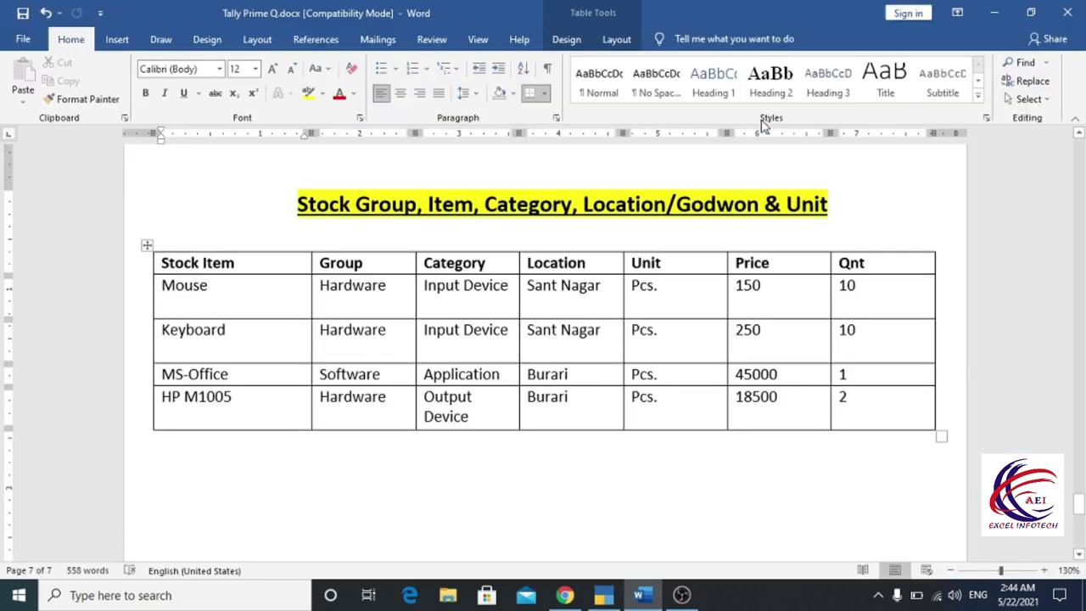
{"action": "key", "text": "alt+Tab"}
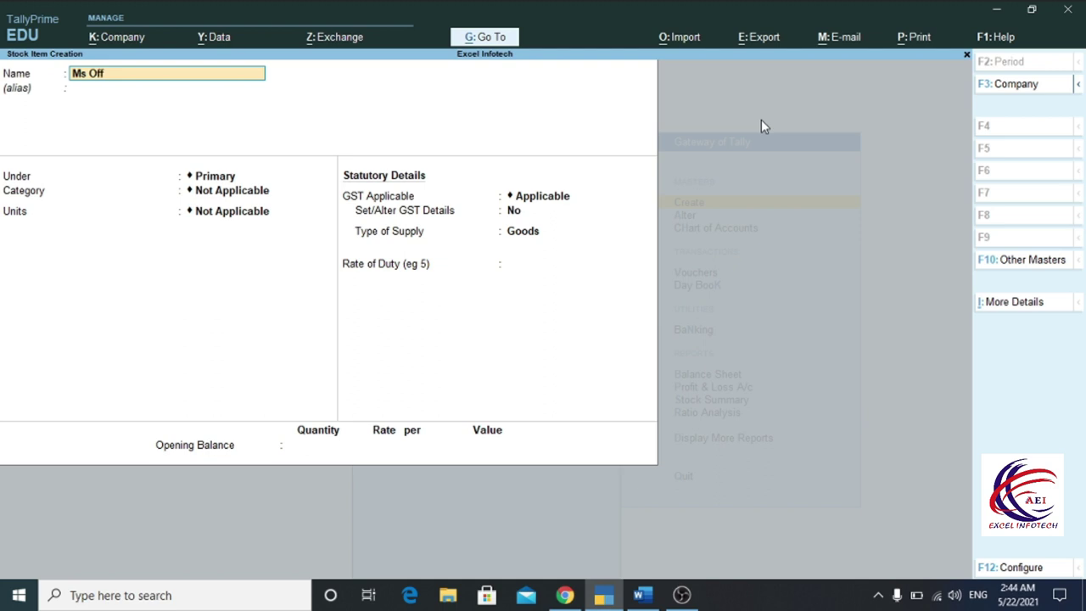
{"action": "type", "text": "Ms Office"}
{"action": "key", "text": "Return"}
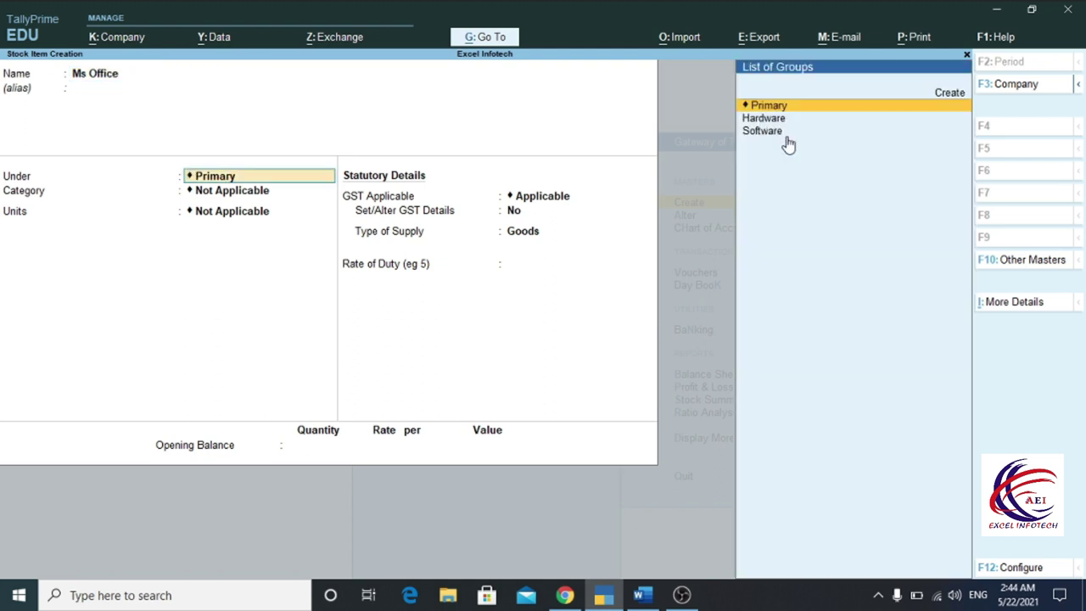
{"action": "key", "text": "Down"}
{"action": "key", "text": "Down"}
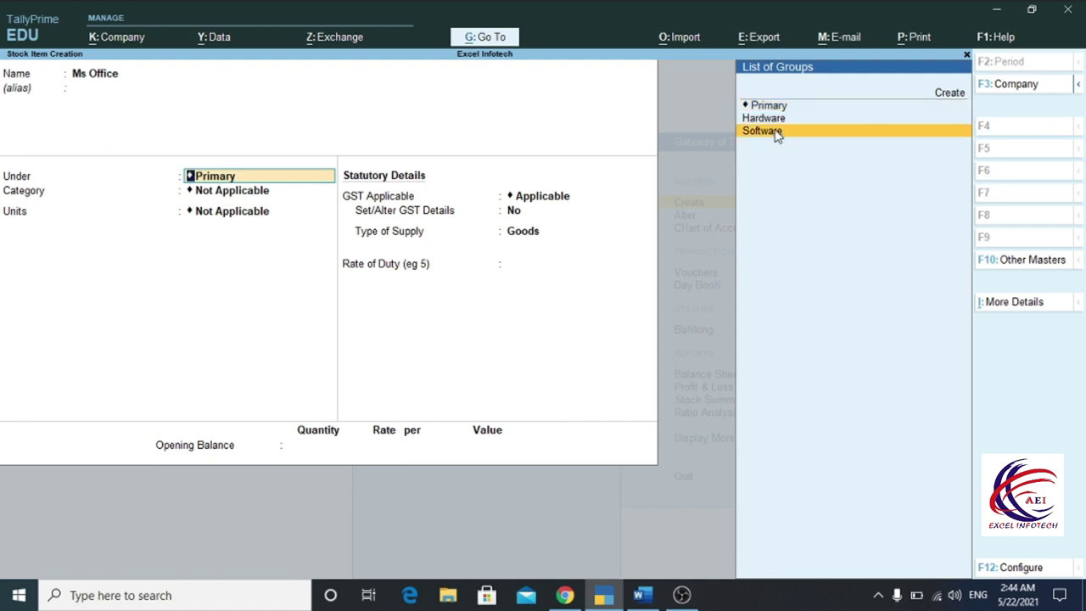
{"action": "left_click", "coordinate": [772, 131]}
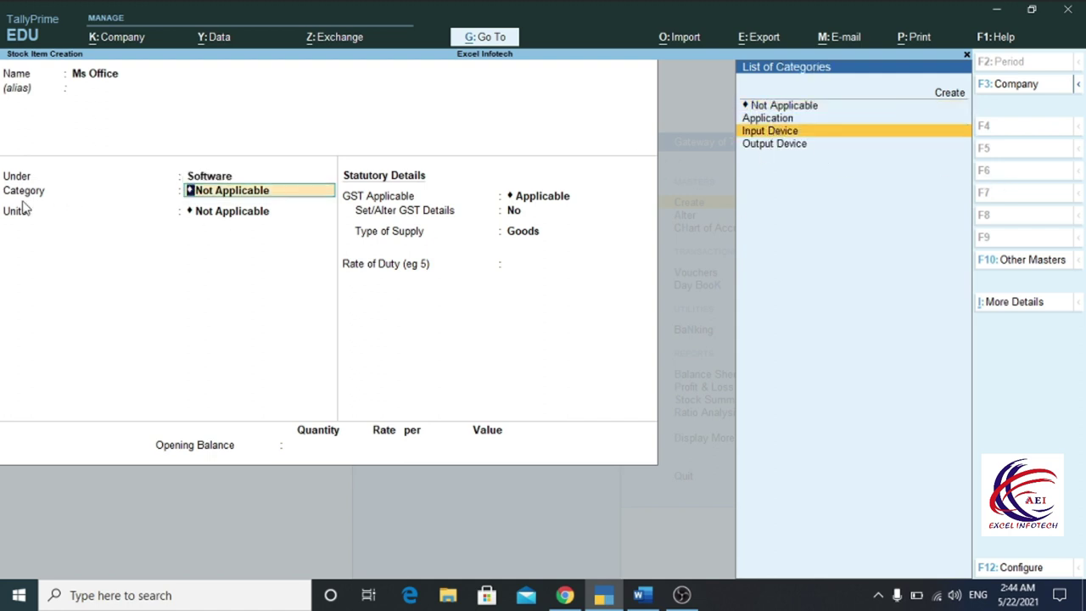
{"action": "left_click", "coordinate": [763, 120]}
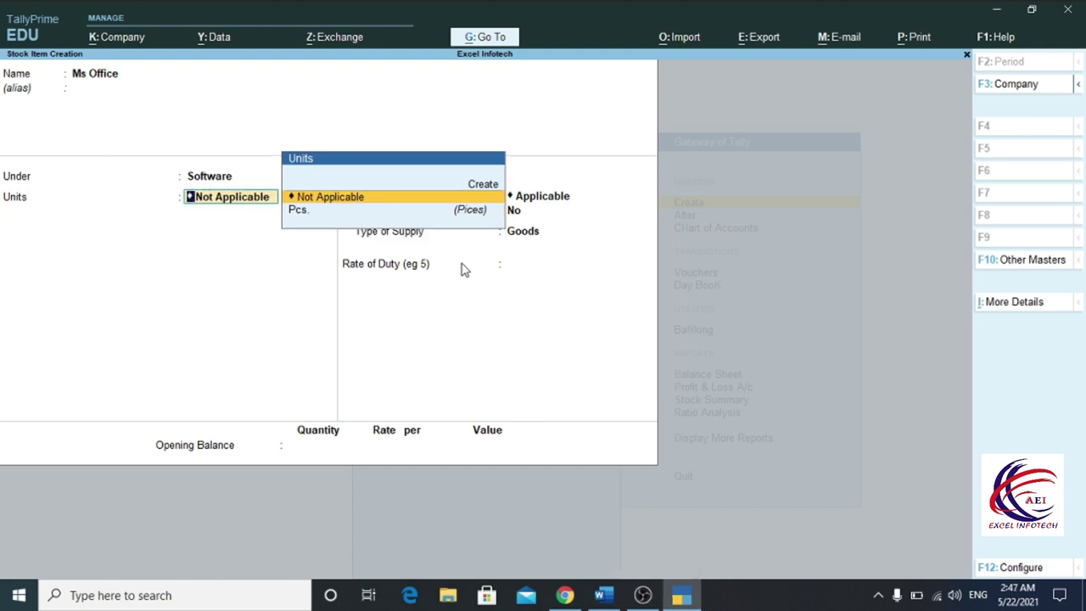
Create the Nos. unit with formal name Numbers, UQC NOS-NUMBERS and 0 decimals
{"action": "left_click", "coordinate": [480, 184]}
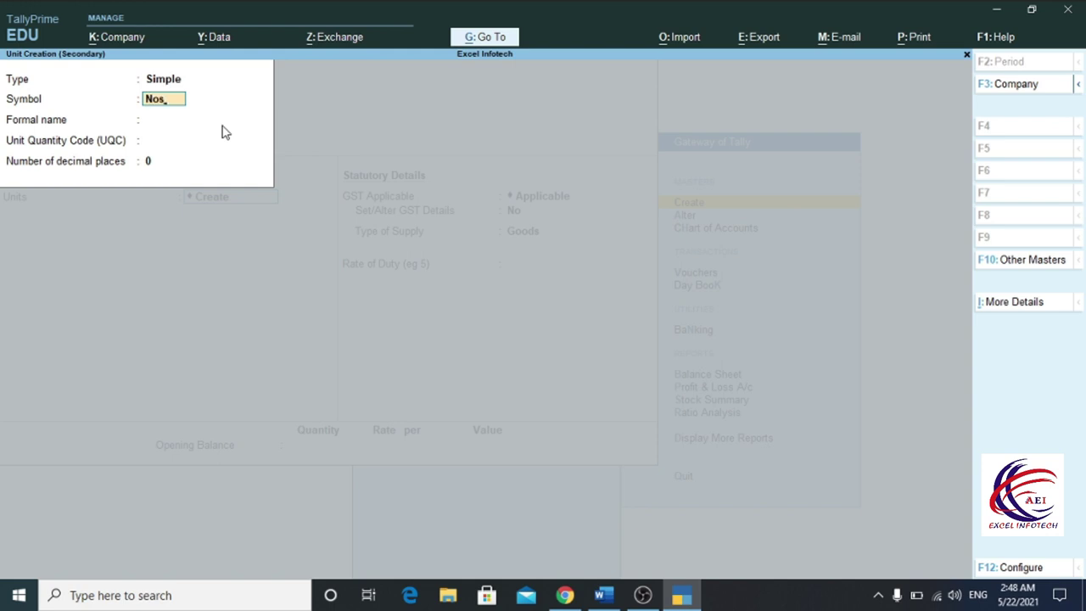
{"action": "key", "text": "Return"}
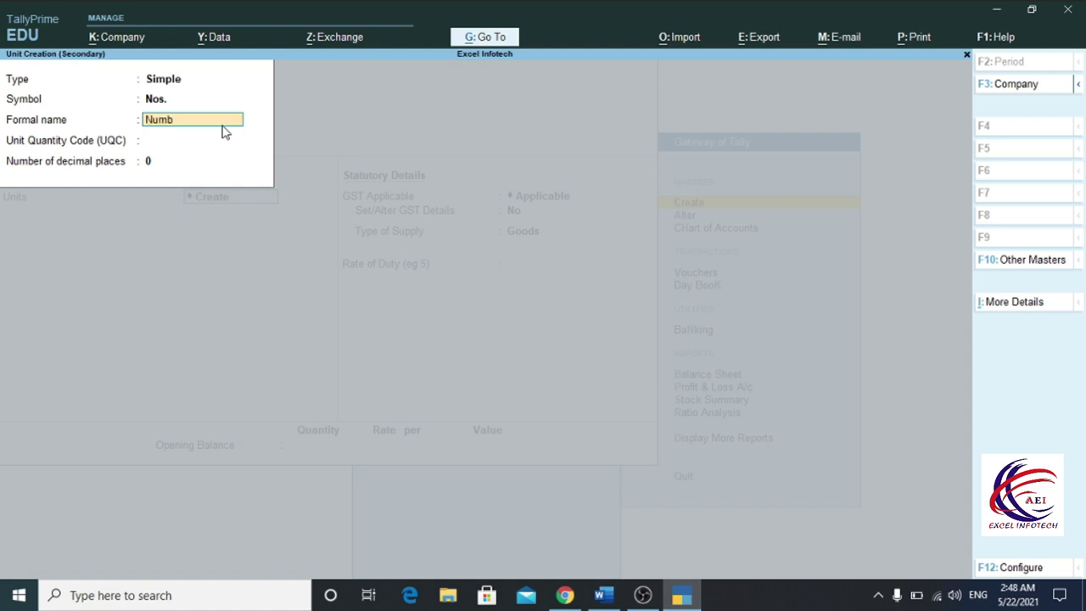
{"action": "key", "text": "Return"}
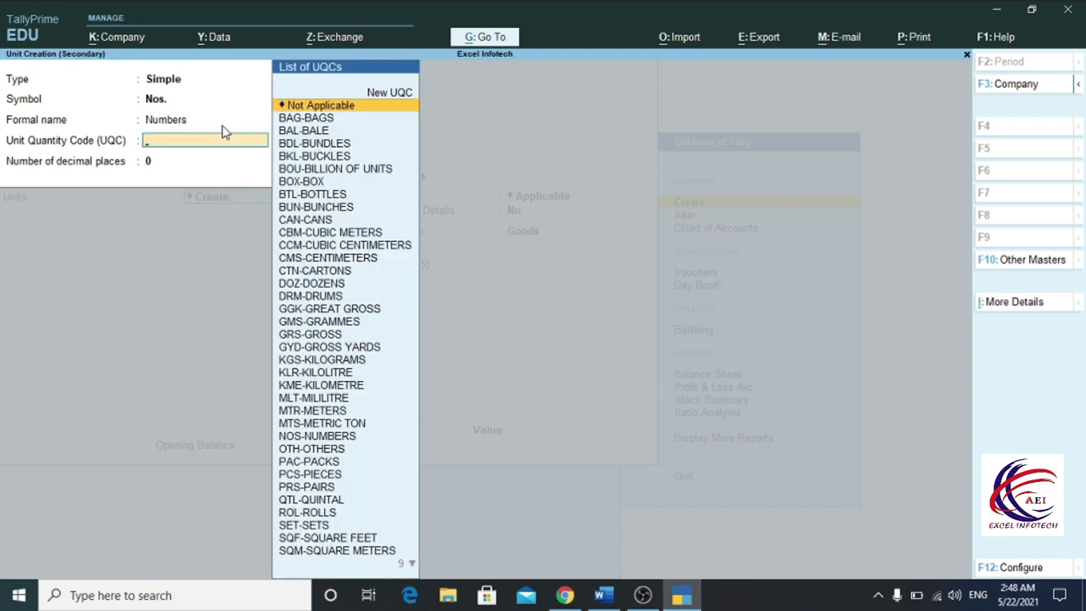
{"action": "type", "text": "n"}
{"action": "key", "text": "Return"}
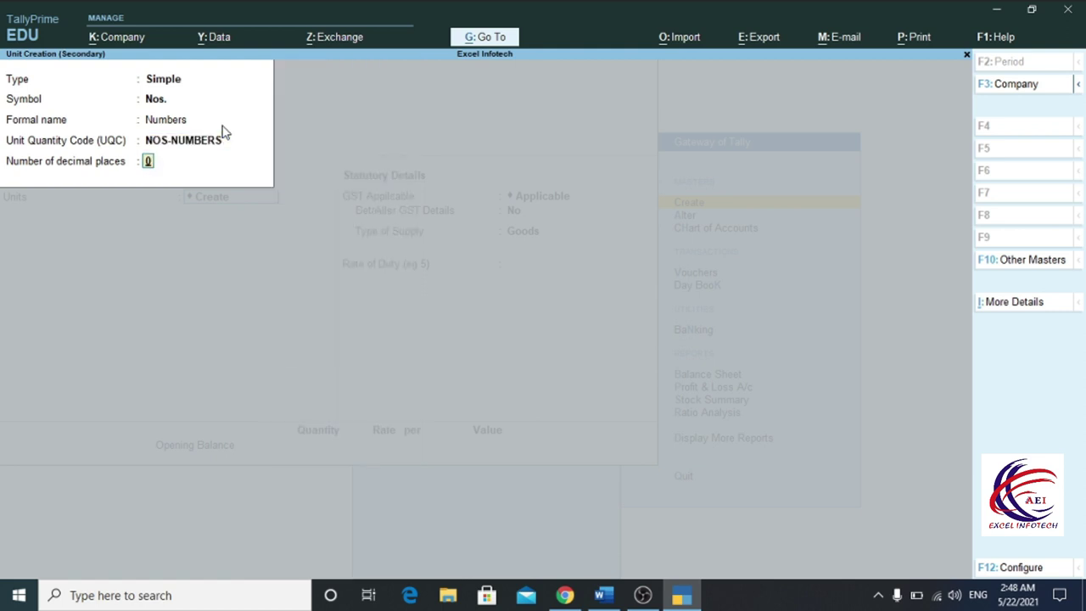
{"action": "key", "text": "Return"}
{"action": "key", "text": "Return"}
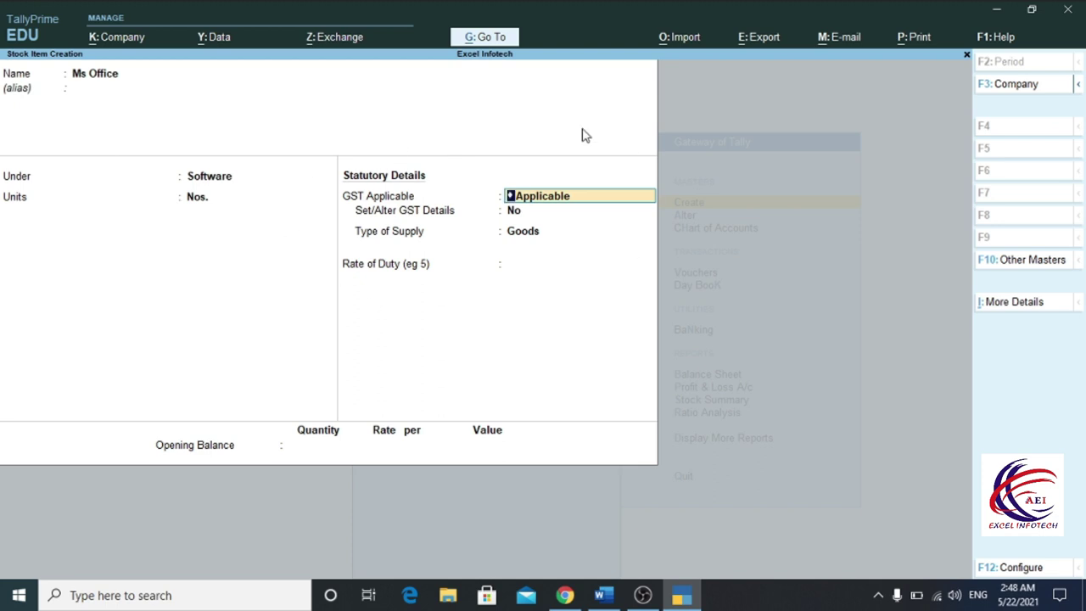
Move past Ms Office's GST details and keep the 1 Nos. opening stock at Burari
{"action": "key", "text": "Return"}
{"action": "key", "text": "Return"}
{"action": "key", "text": "Return"}
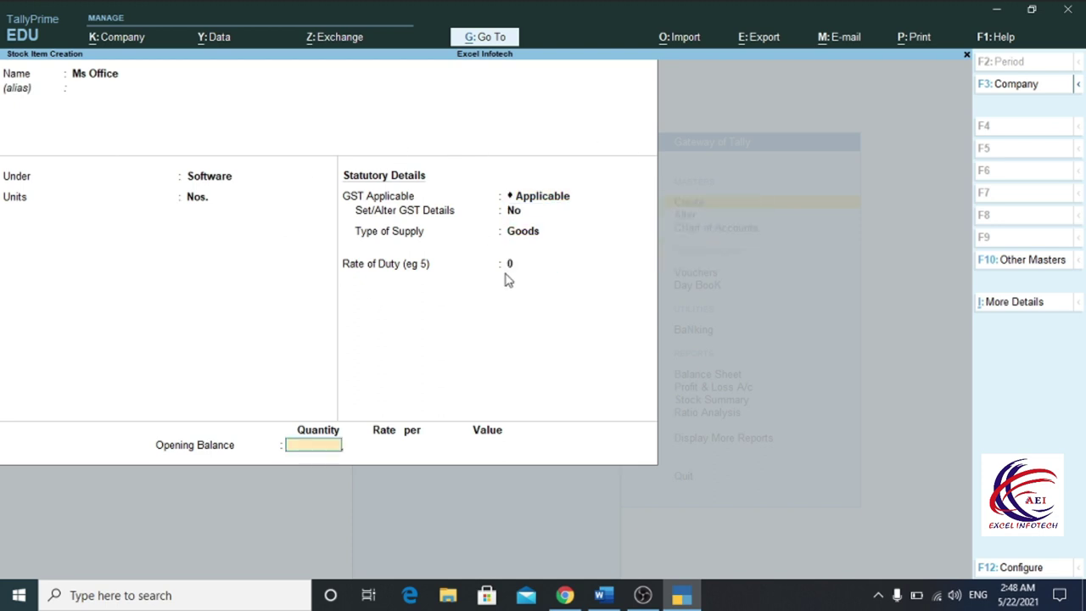
{"action": "key", "text": "Return"}
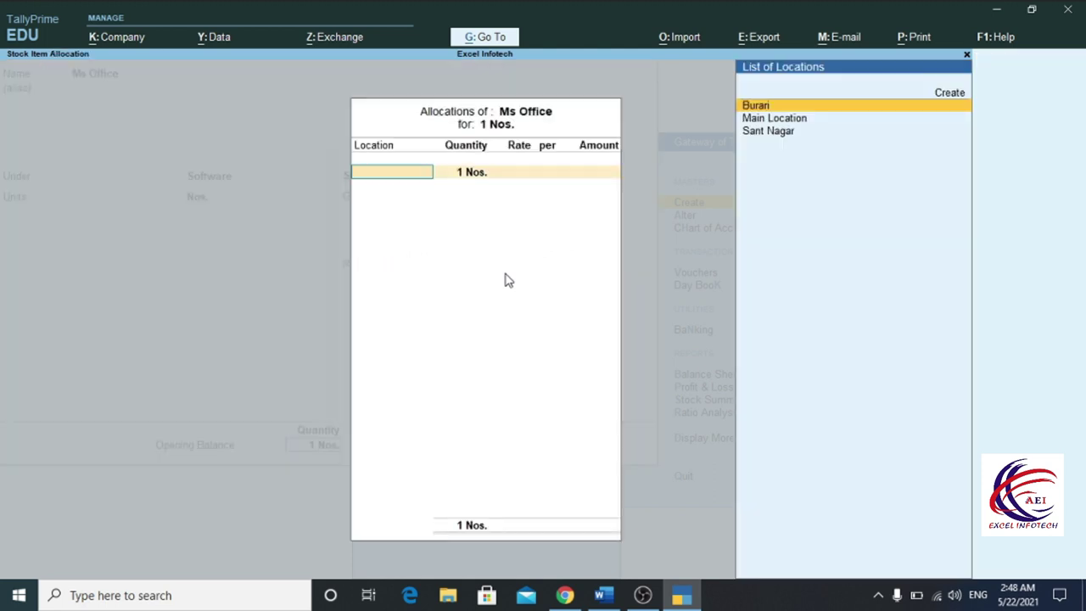
{"action": "key", "text": "Return"}
{"action": "key", "text": "Return"}
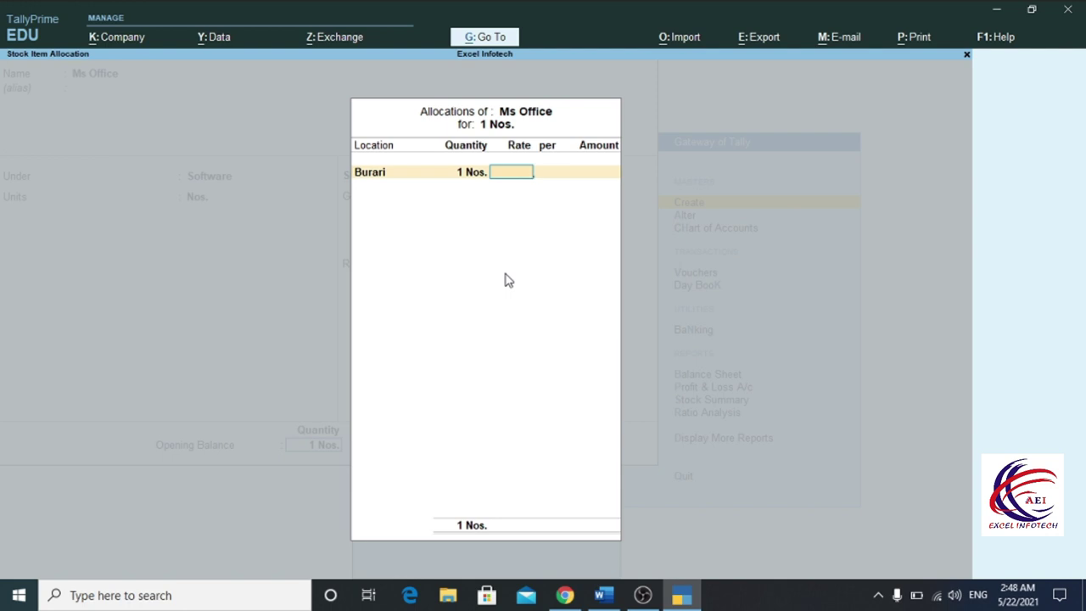
{"action": "left_click", "coordinate": [609, 598]}
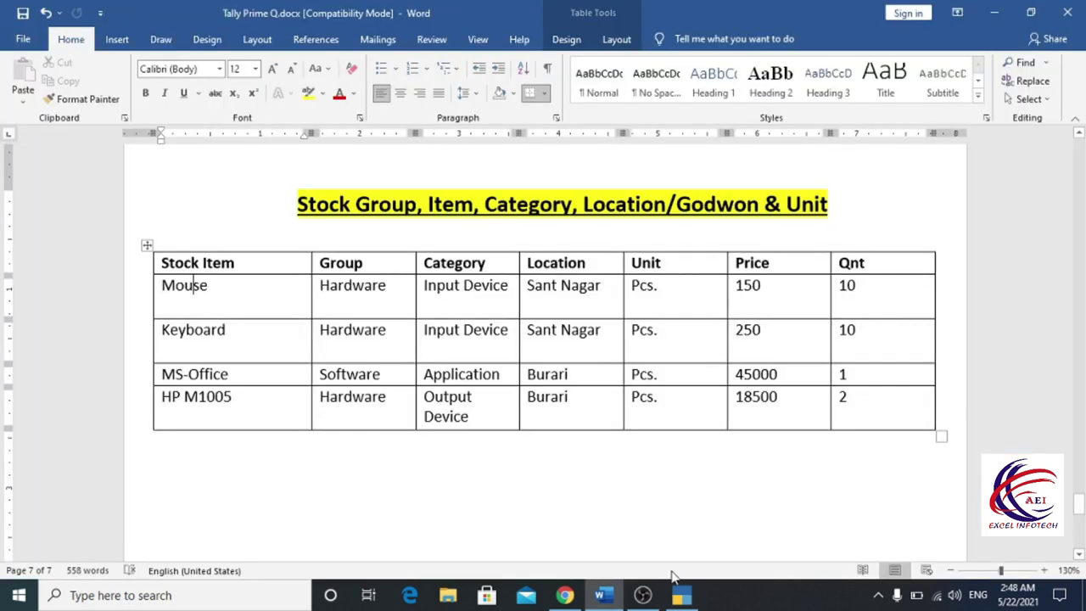
Enter a 45,000 rate for the Burari stock, close the allocation, and recheck the Word table
{"action": "left_click", "coordinate": [681, 594]}
{"action": "type", "text": "45000"}
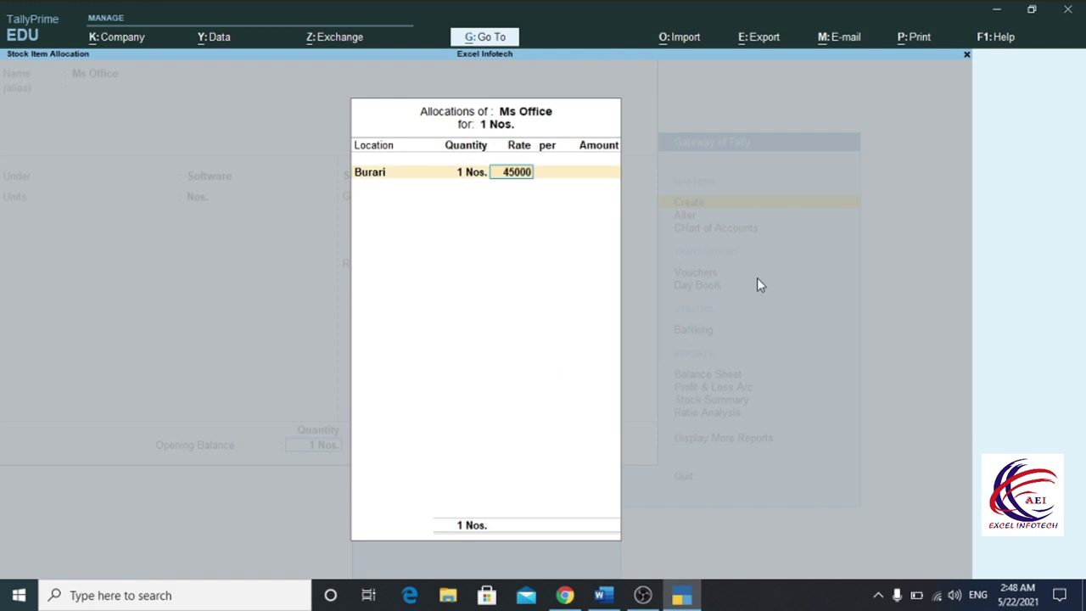
{"action": "key", "text": "Return"}
{"action": "key", "text": "Return"}
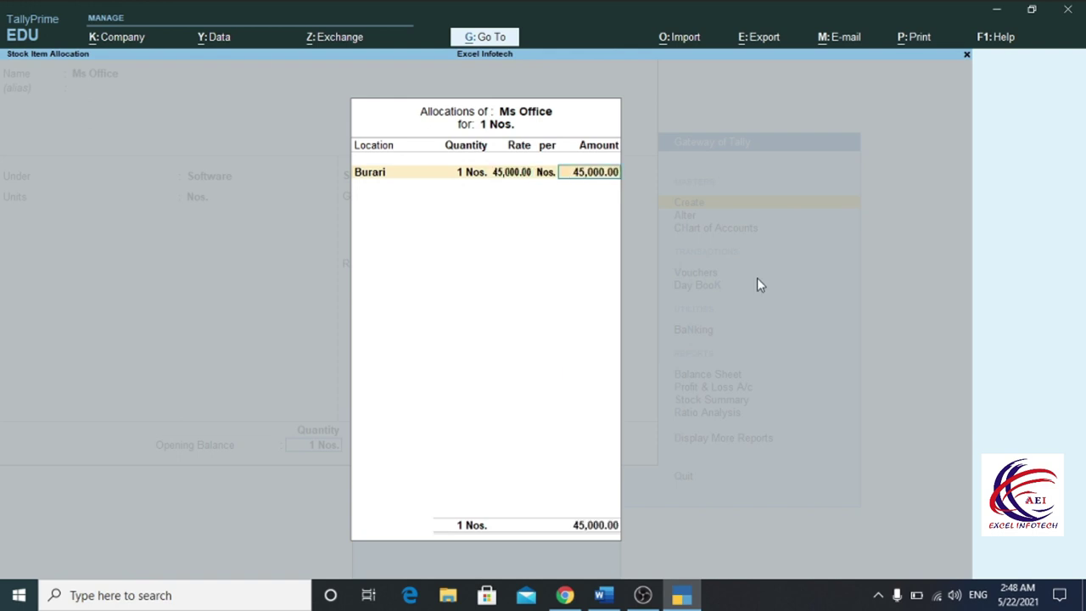
{"action": "key", "text": "Return"}
{"action": "key", "text": "Return"}
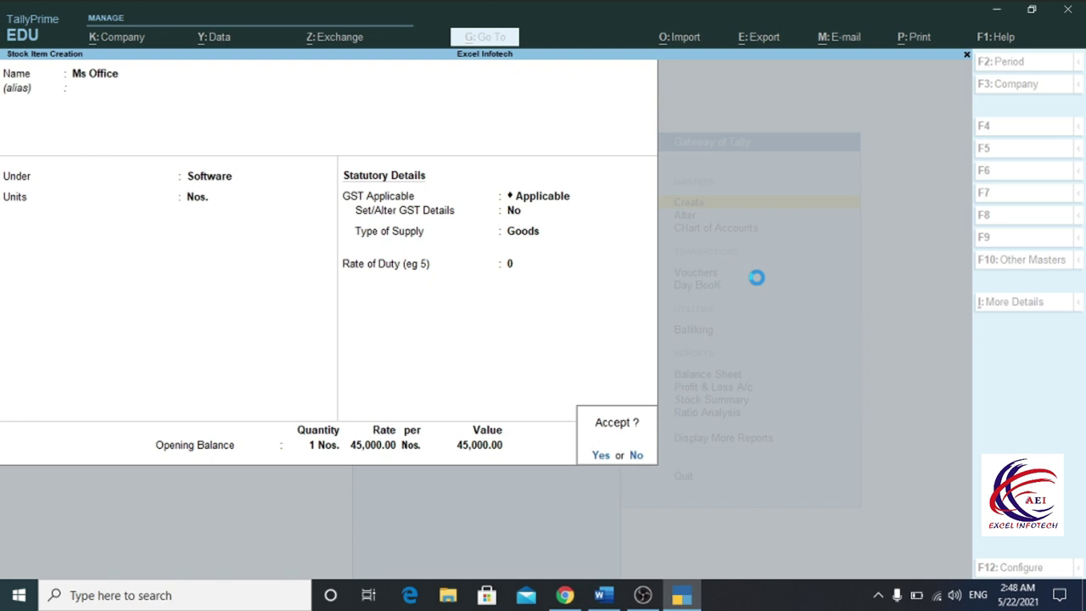
{"action": "key", "text": "Return"}
{"action": "left_click", "coordinate": [603, 595]}
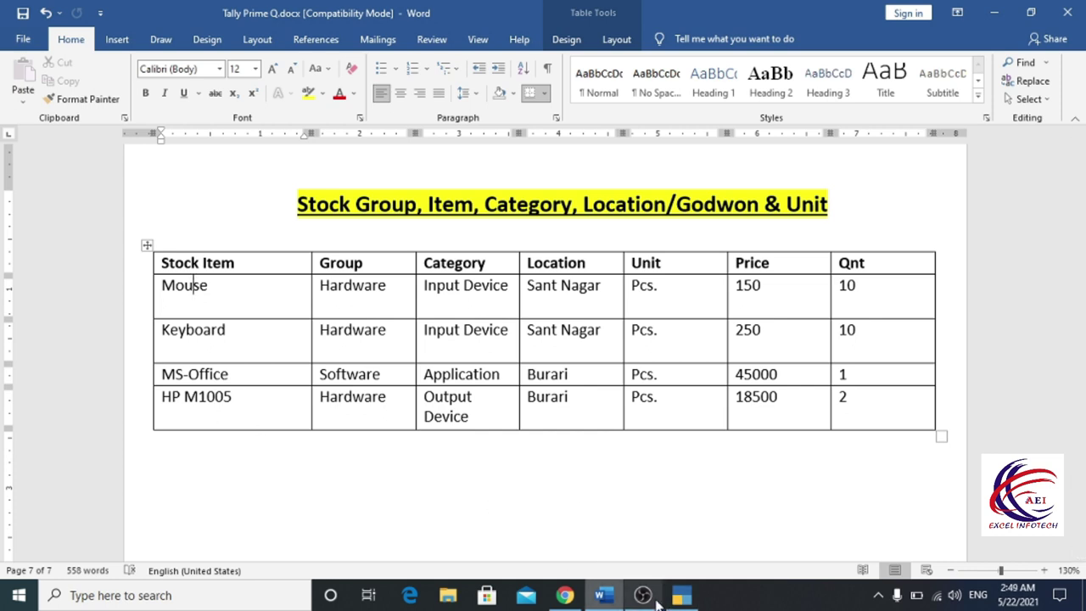
Name the new stock item HP M1005, under Hardware, with Pcs. as its unit
{"action": "left_click", "coordinate": [681, 595]}
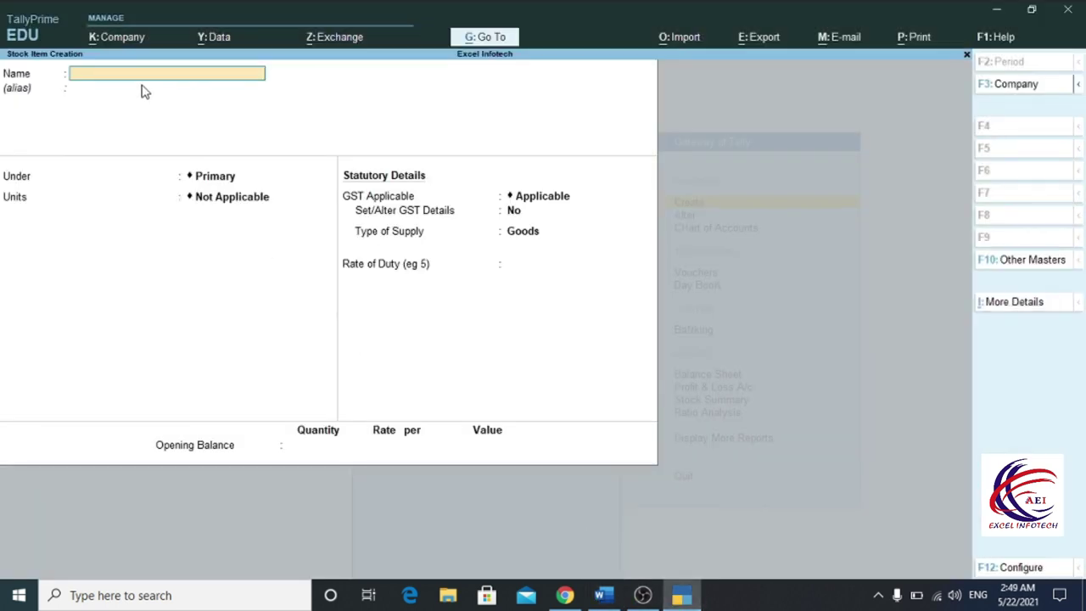
{"action": "type", "text": "Hp"}
{"action": "key", "text": "BackSpace"}
{"action": "type", "text": "P M1005"}
{"action": "key", "text": "alt+Tab"}
{"action": "key", "text": "alt+Tab"}
{"action": "key", "text": "Return"}
{"action": "key", "text": "Return"}
{"action": "key", "text": "Down"}
{"action": "key", "text": "Return"}
{"action": "key", "text": "Down"}
{"action": "key", "text": "Down"}
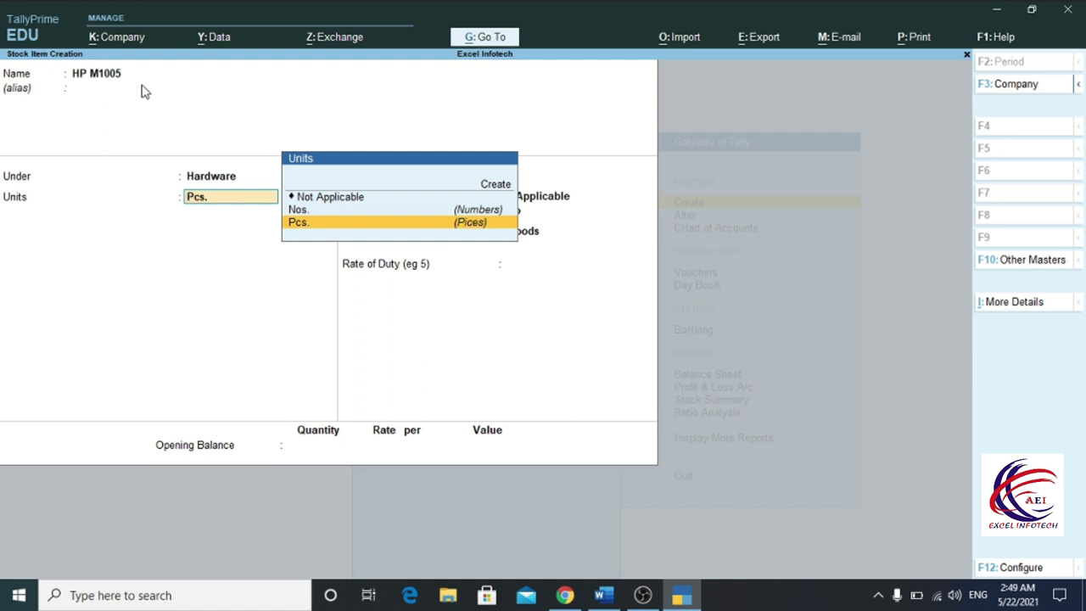
{"action": "key", "text": "Return"}
{"action": "key", "text": "Return"}
{"action": "key", "text": "Return"}
{"action": "key", "text": "Return"}
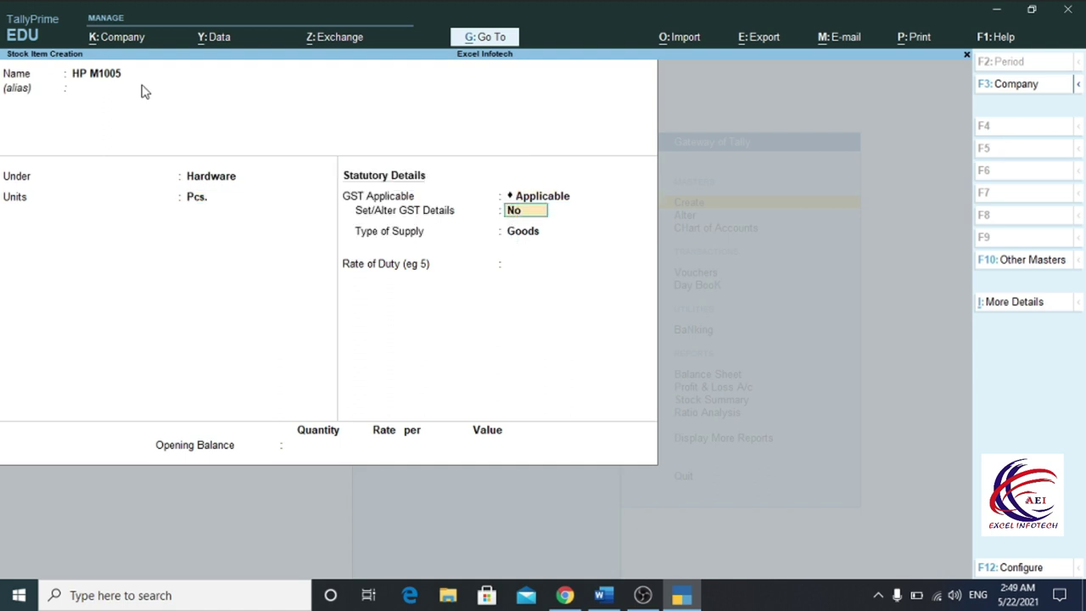
Give HP M1005 an opening stock of 1 Pcs. at Burari at 18,500 and save it
{"action": "type", "text": "1 Pcs."}
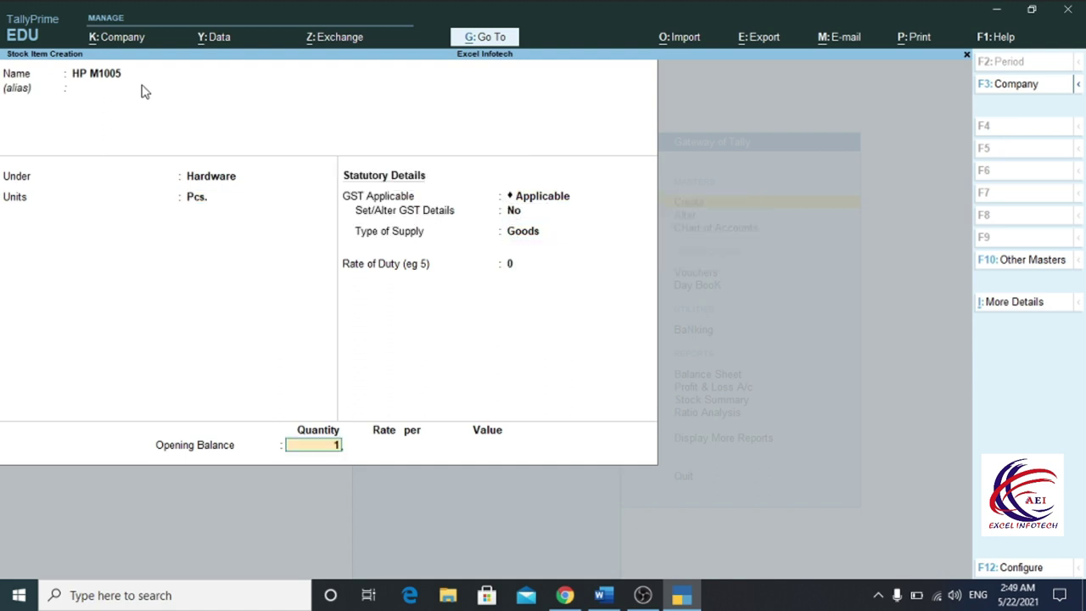
{"action": "key", "text": "Return"}
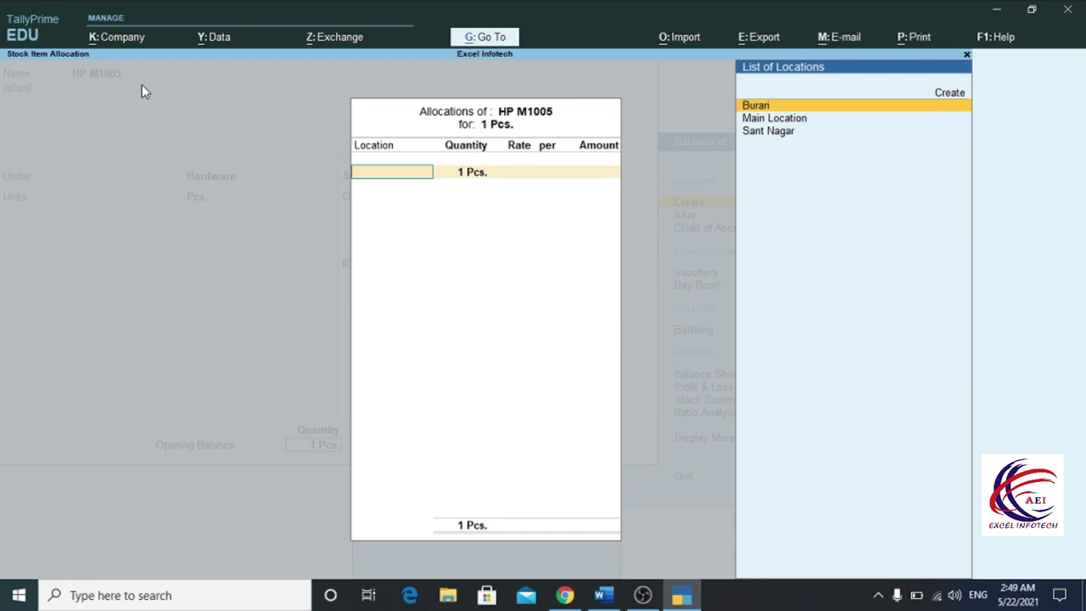
{"action": "key", "text": "Return"}
{"action": "key", "text": "Return"}
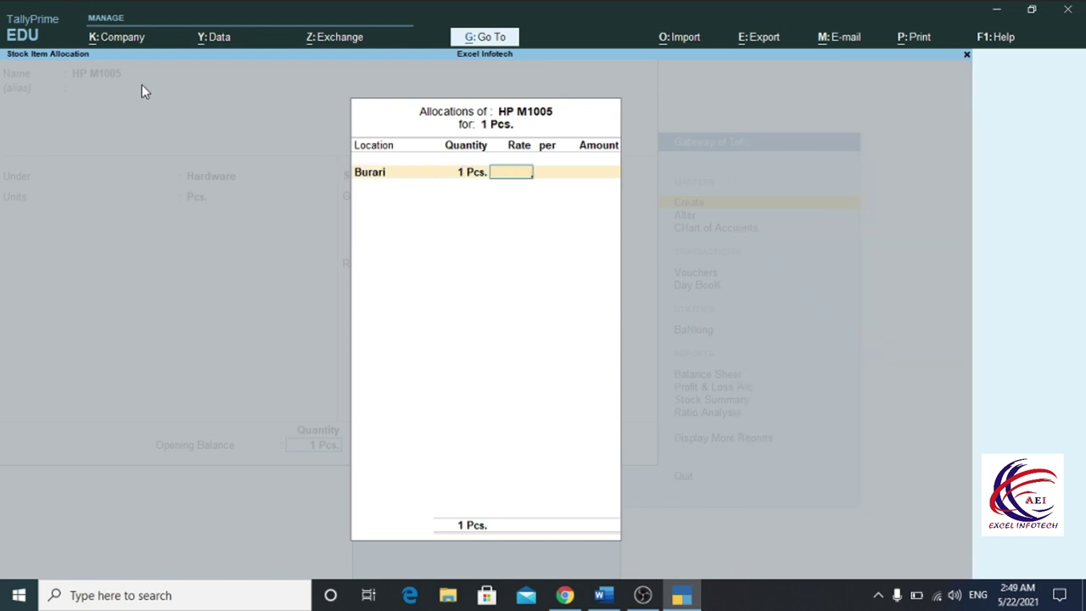
{"action": "key", "text": "alt+Tab"}
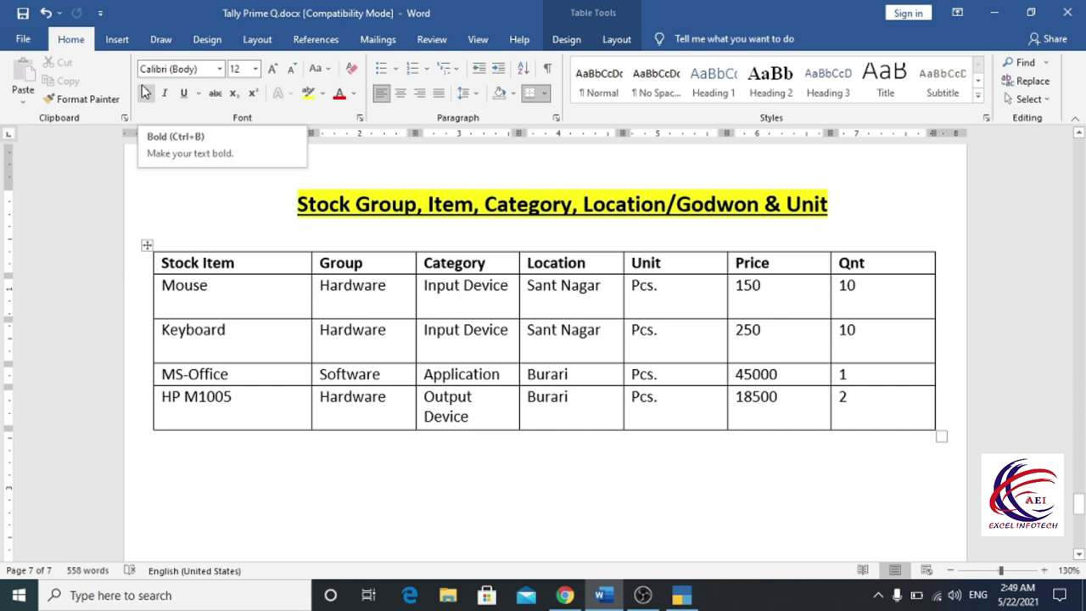
{"action": "key", "text": "alt+Tab"}
{"action": "type", "text": "18500"}
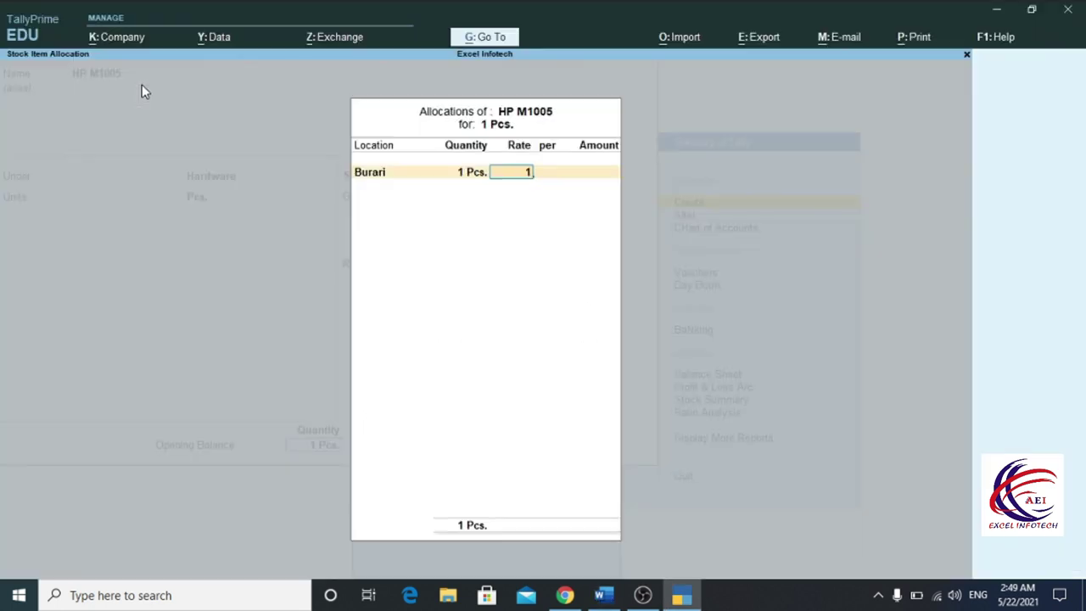
{"action": "key", "text": "Return"}
{"action": "key", "text": "Return"}
{"action": "key", "text": "Return"}
{"action": "key", "text": "Return"}
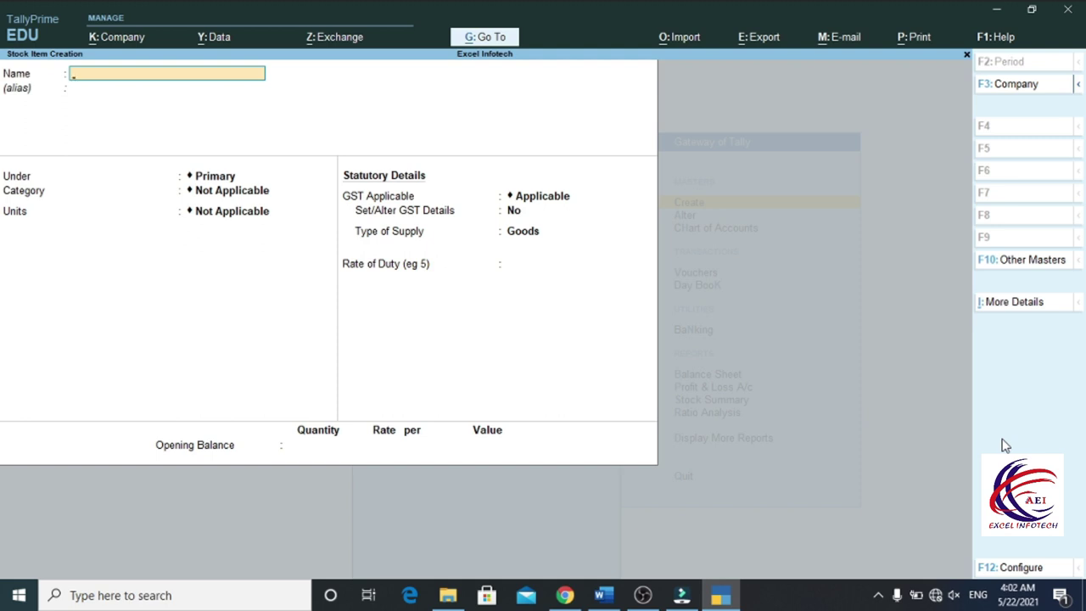
Leave creation and open HP M1005 through Alter > Stock Item from Gateway of Tally
{"action": "key", "text": "Escape"}
{"action": "key", "text": "Escape"}
{"action": "key", "text": "Escape"}
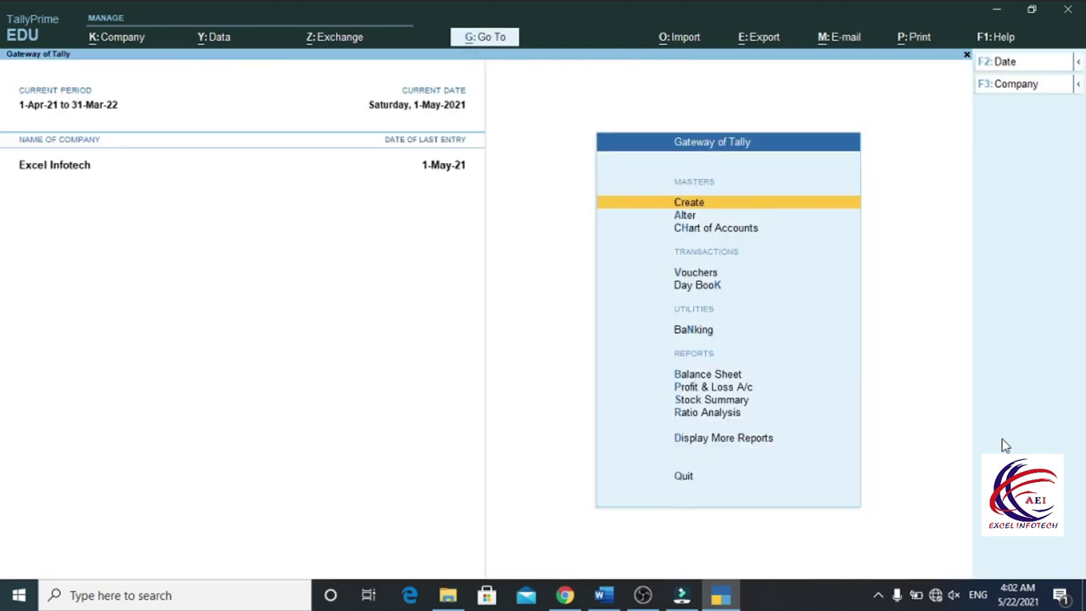
{"action": "left_click", "coordinate": [684, 217]}
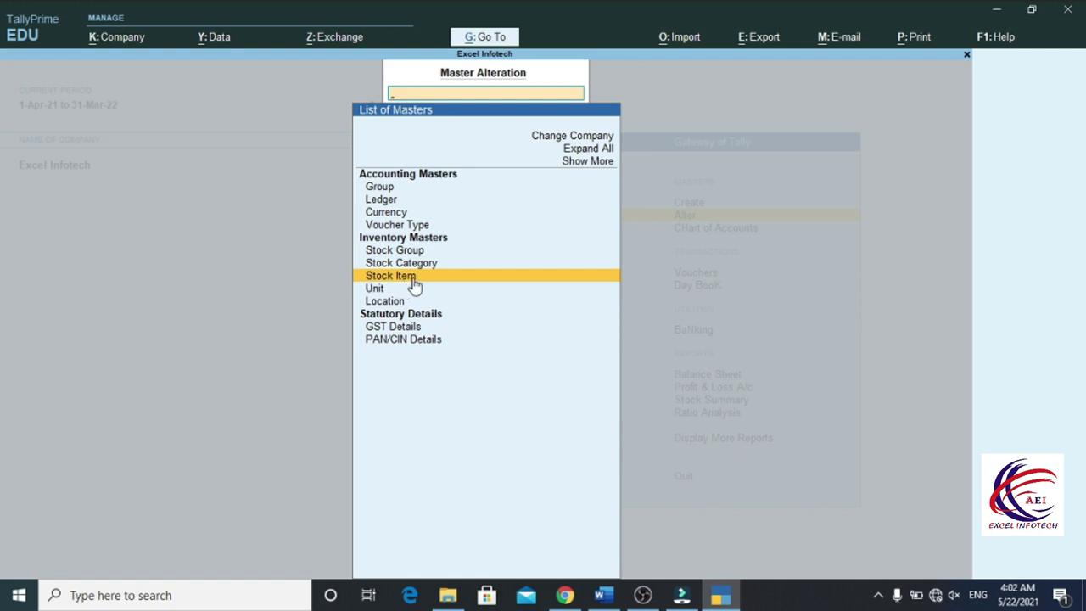
{"action": "left_click", "coordinate": [414, 283]}
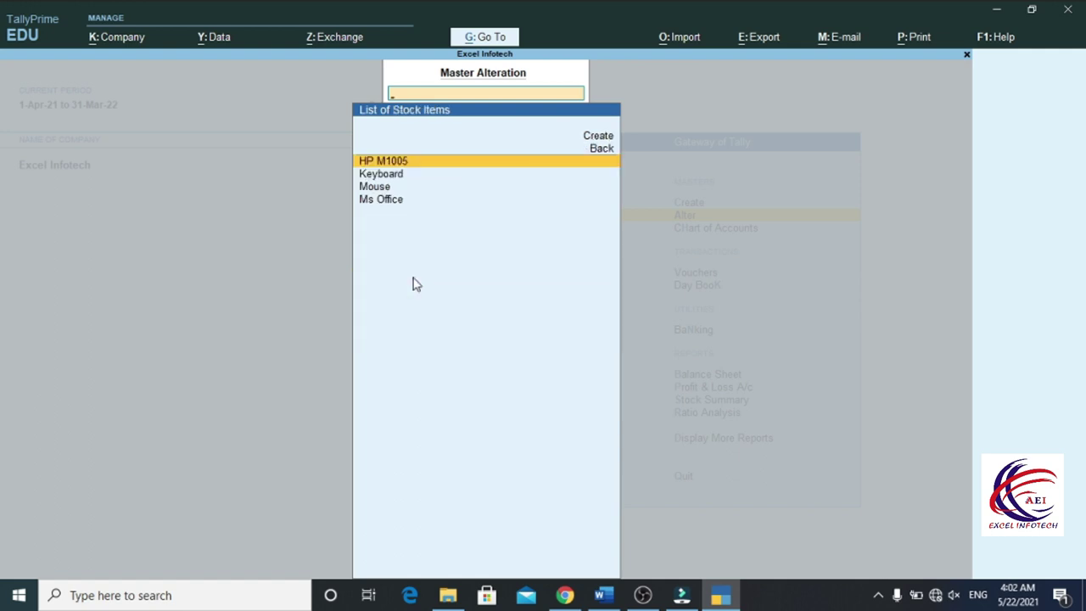
{"action": "left_click", "coordinate": [367, 163]}
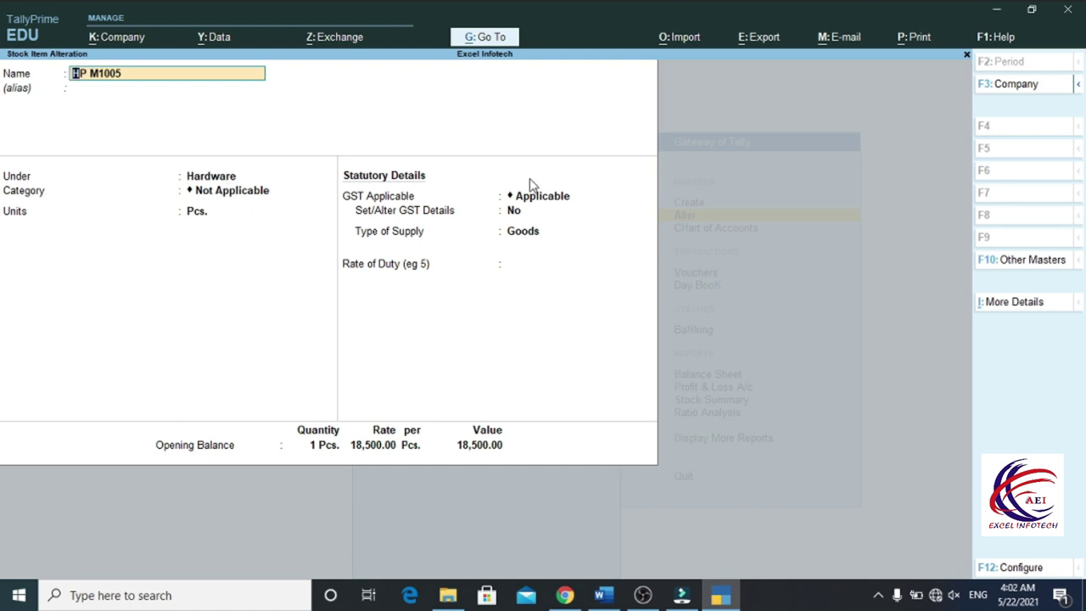
Set HP M1005's category to Output Device, keeping Pcs. and its Burari allocation
{"action": "key", "text": "Return"}
{"action": "key", "text": "Return"}
{"action": "key", "text": "Return"}
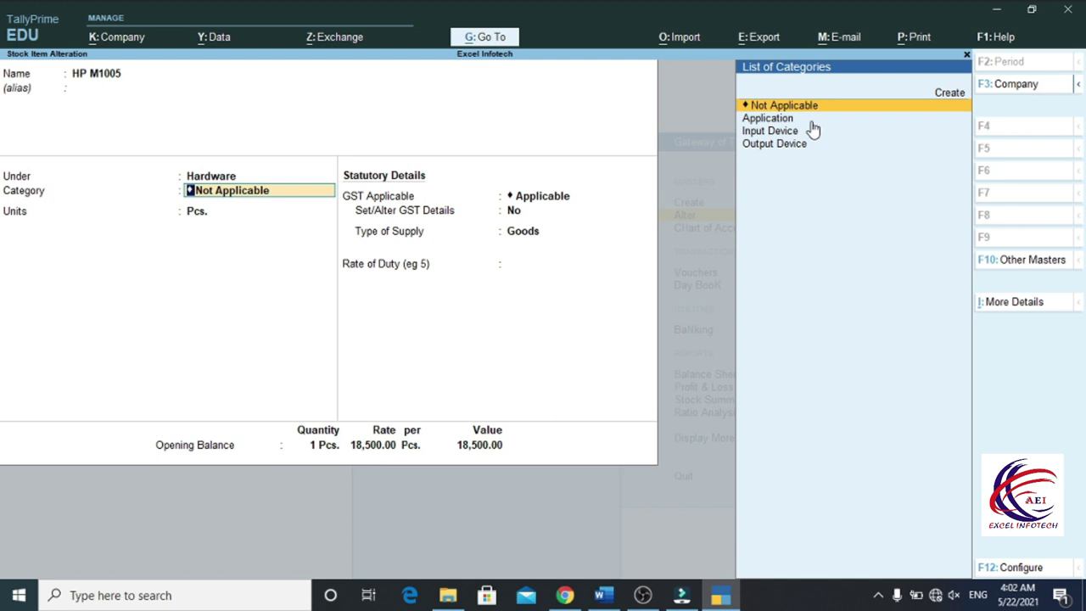
{"action": "left_click", "coordinate": [773, 146]}
{"action": "key", "text": "Return"}
{"action": "key", "text": "Return"}
{"action": "key", "text": "Return"}
{"action": "key", "text": "Return"}
{"action": "key", "text": "Return"}
{"action": "key", "text": "Return"}
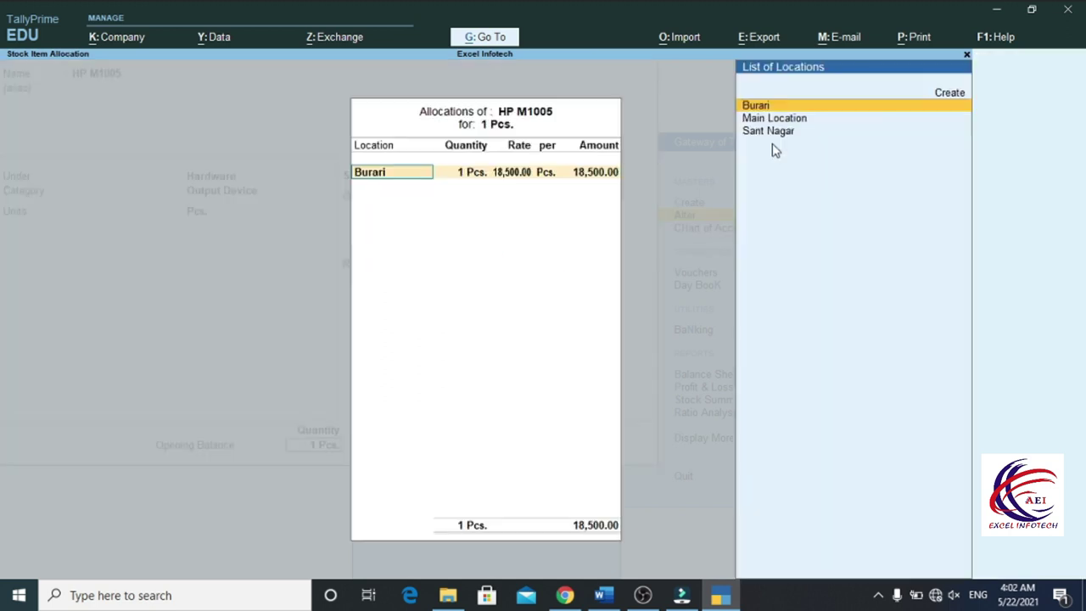
{"action": "key", "text": "Return"}
{"action": "key", "text": "Return"}
{"action": "key", "text": "Return"}
{"action": "key", "text": "Return"}
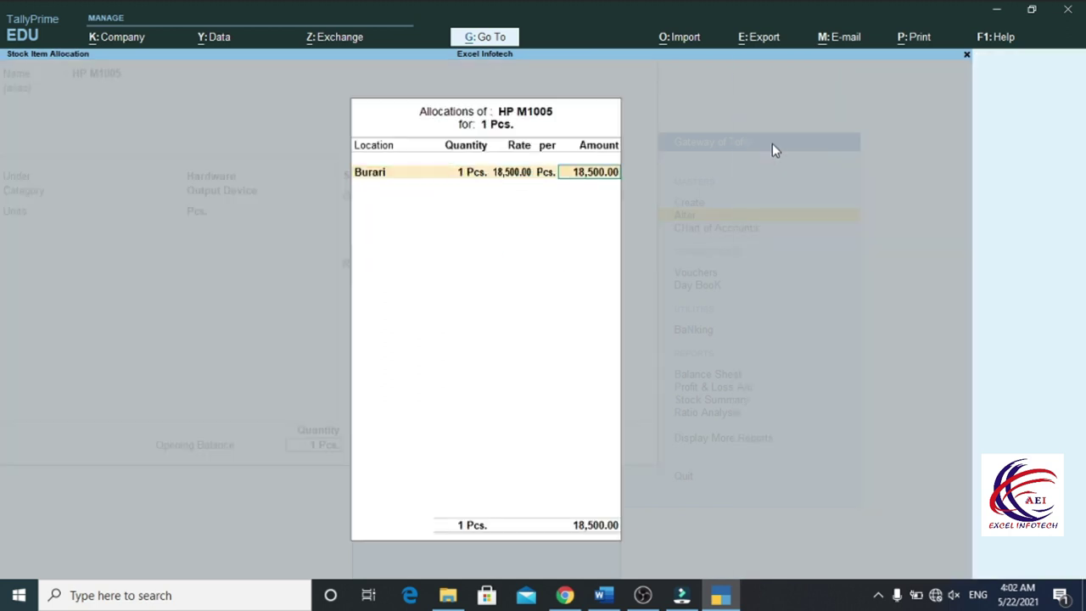
{"action": "key", "text": "Return"}
{"action": "key", "text": "Return"}
{"action": "key", "text": "Return"}
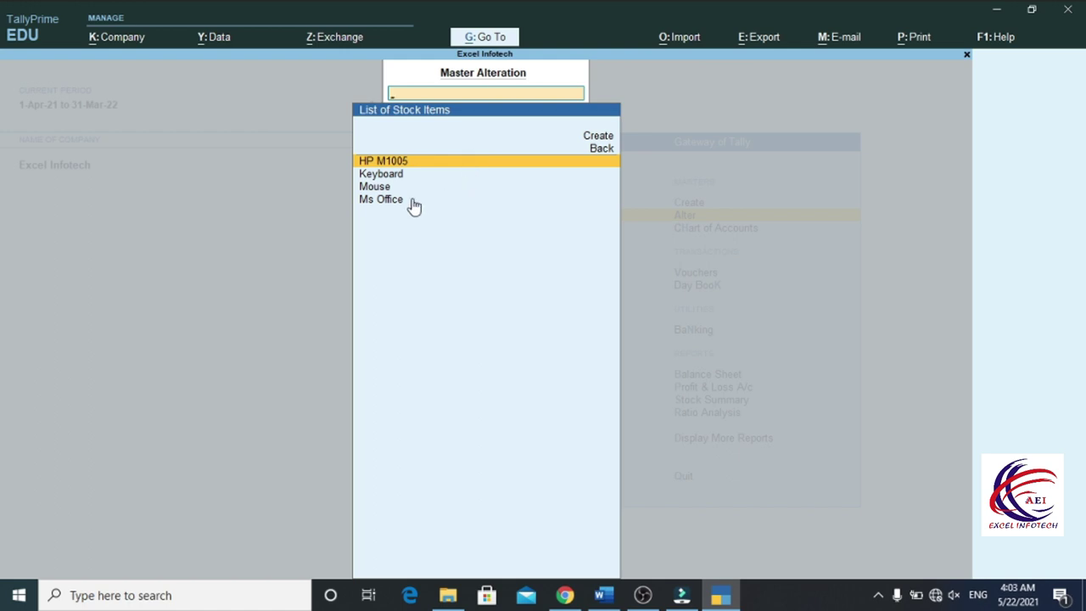
Open Keyboard, delete it with Alt+D, and back out to the Gateway of Tally
{"action": "left_click", "coordinate": [389, 175]}
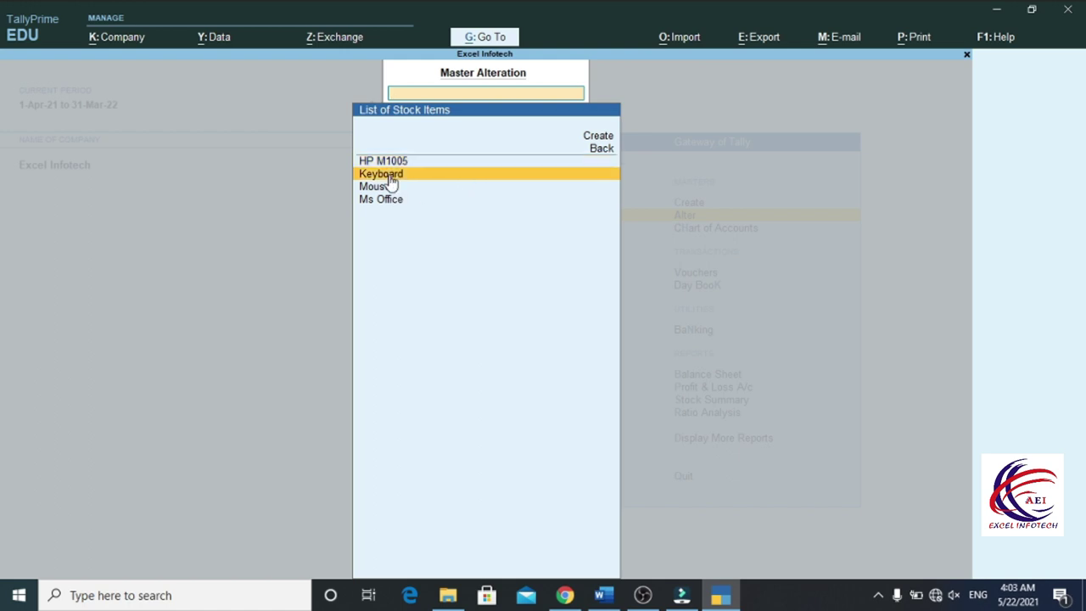
{"action": "left_click", "coordinate": [389, 176]}
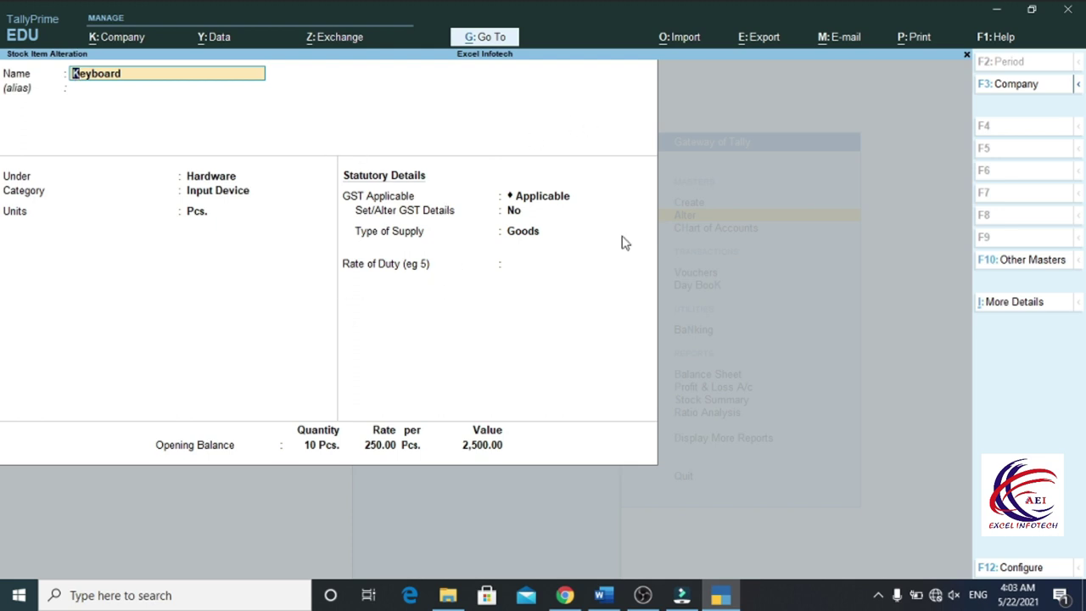
{"action": "key", "text": "alt+d"}
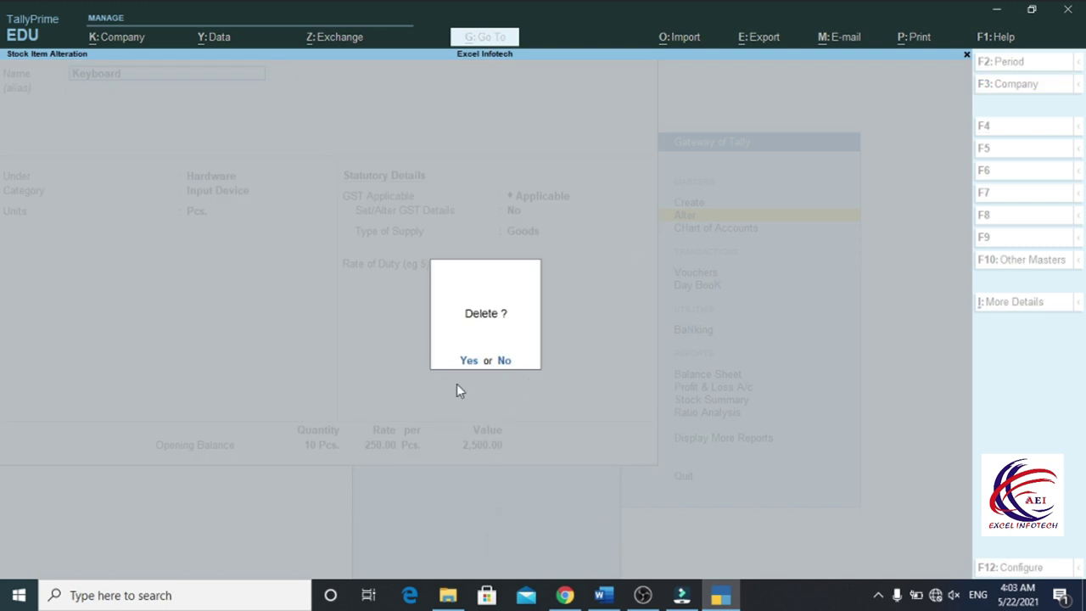
{"action": "left_click", "coordinate": [469, 362]}
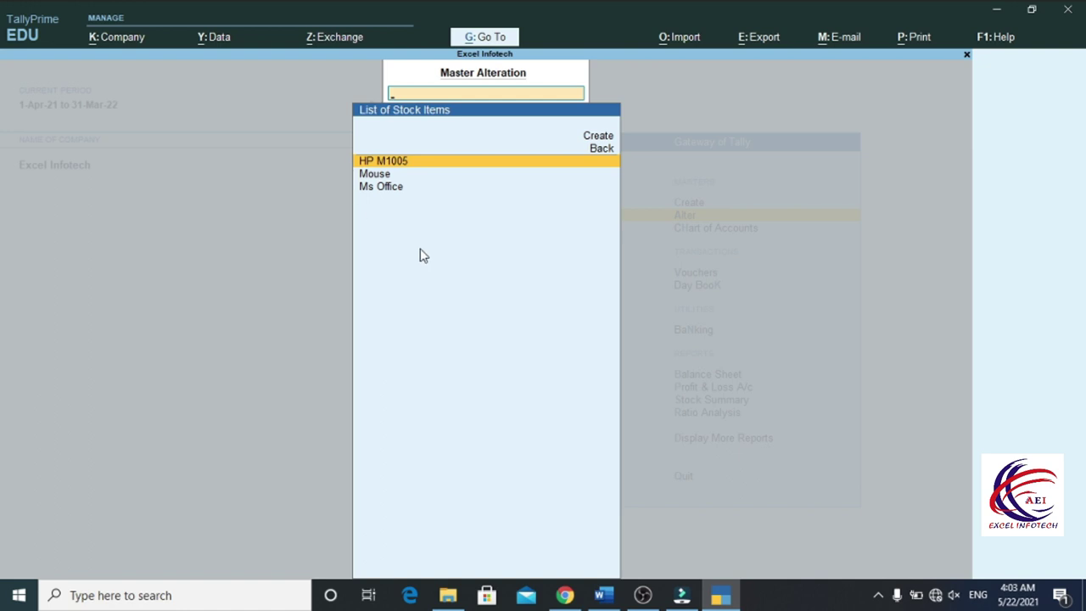
{"action": "key", "text": "BackSpace"}
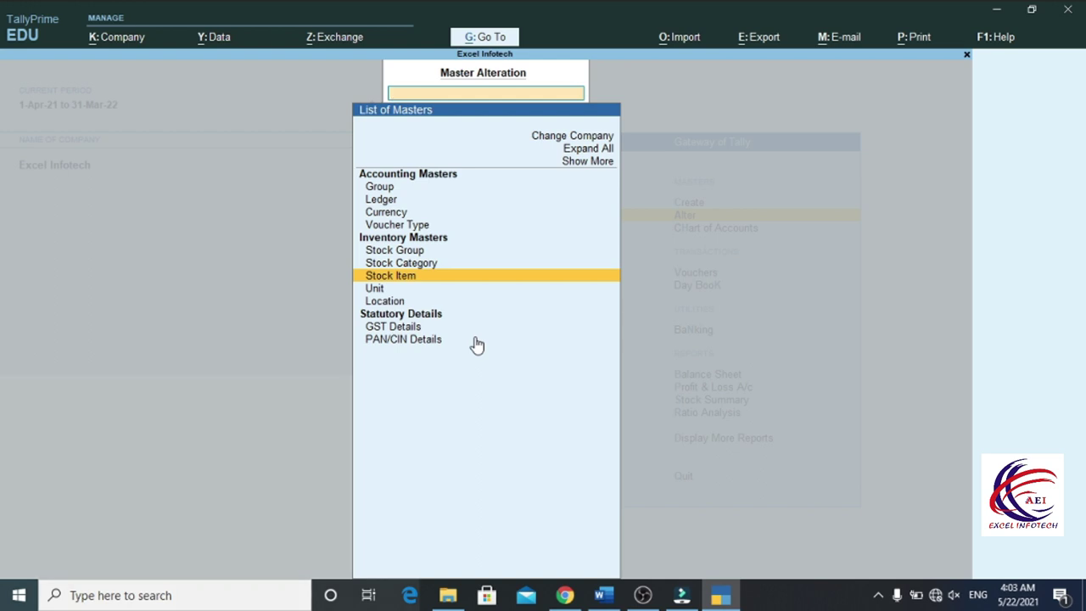
{"action": "key", "text": "Escape"}
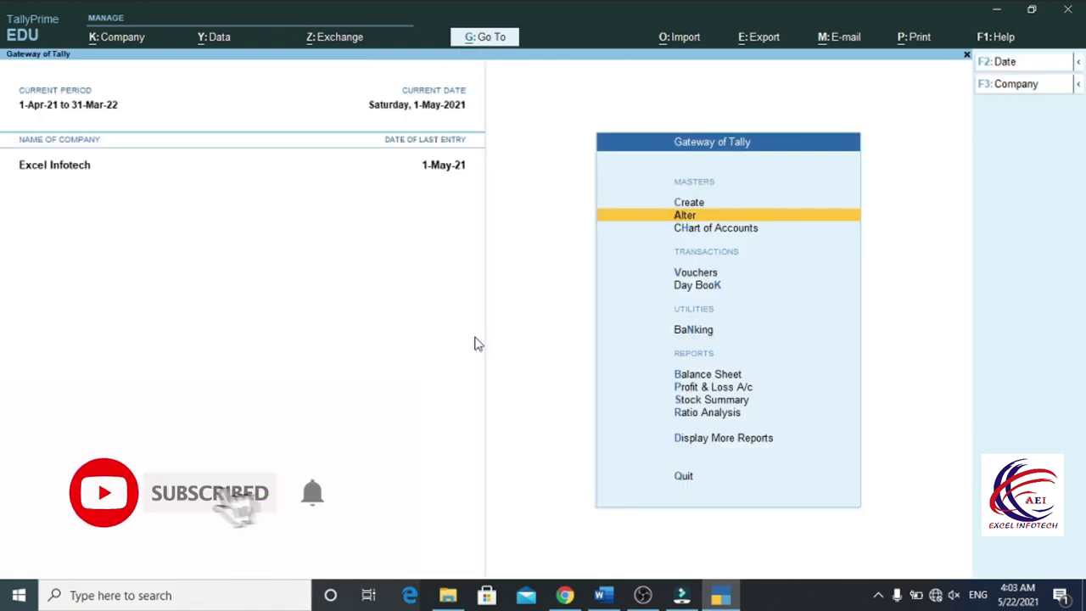
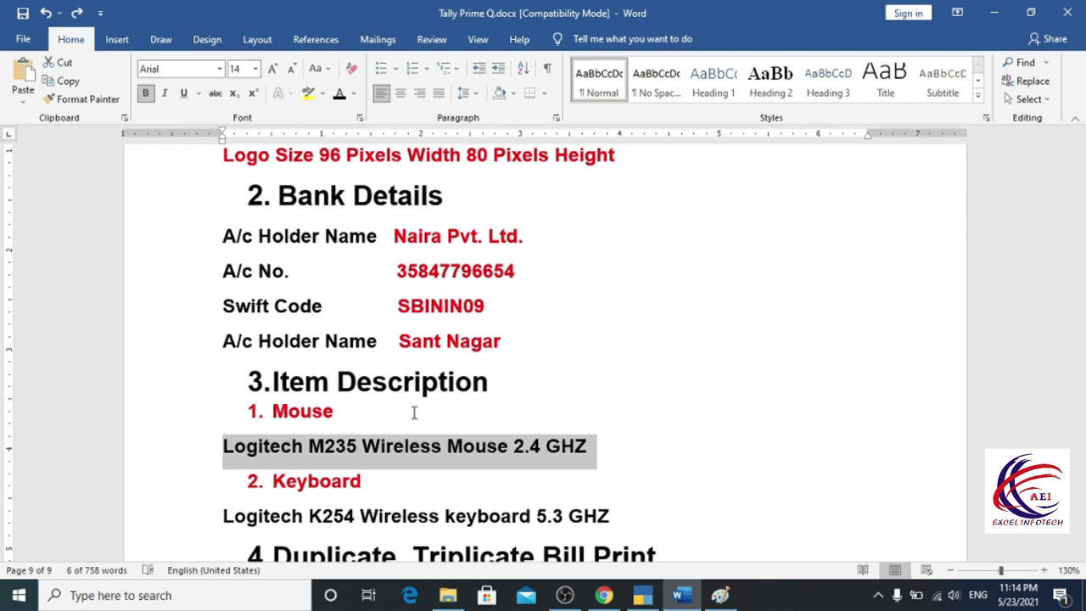
Scroll the Tally Prime Q.docx notes down to the Item Description section
{"action": "scroll", "coordinate": [414, 412], "scroll_direction": "down", "scroll_amount": 2}
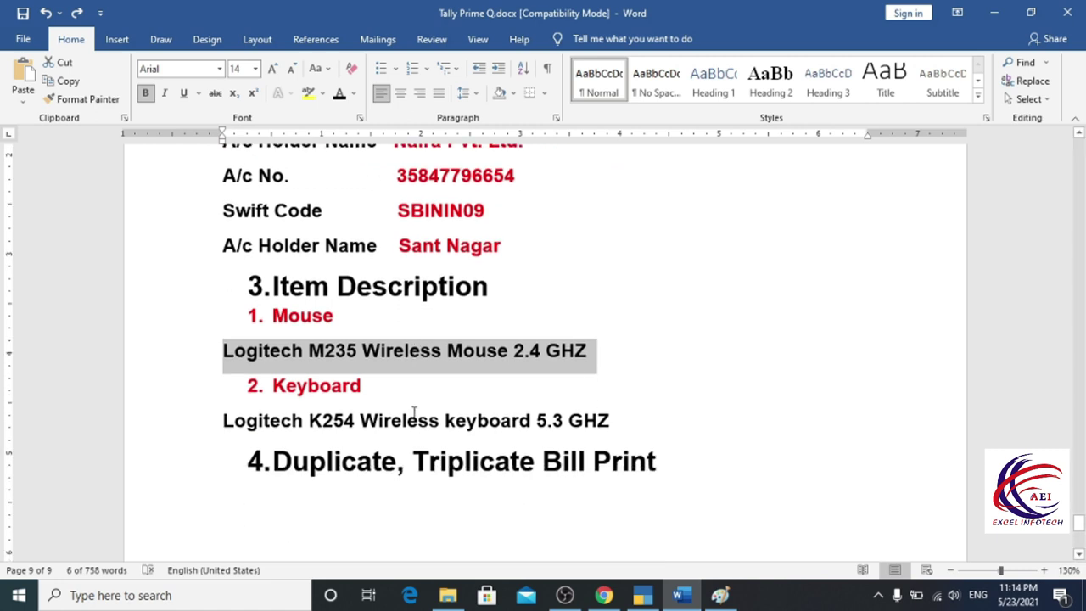
Scroll the Word notes back to the top and switch to TallyPrime's Gateway of Tally
{"action": "left_click", "coordinate": [347, 463]}
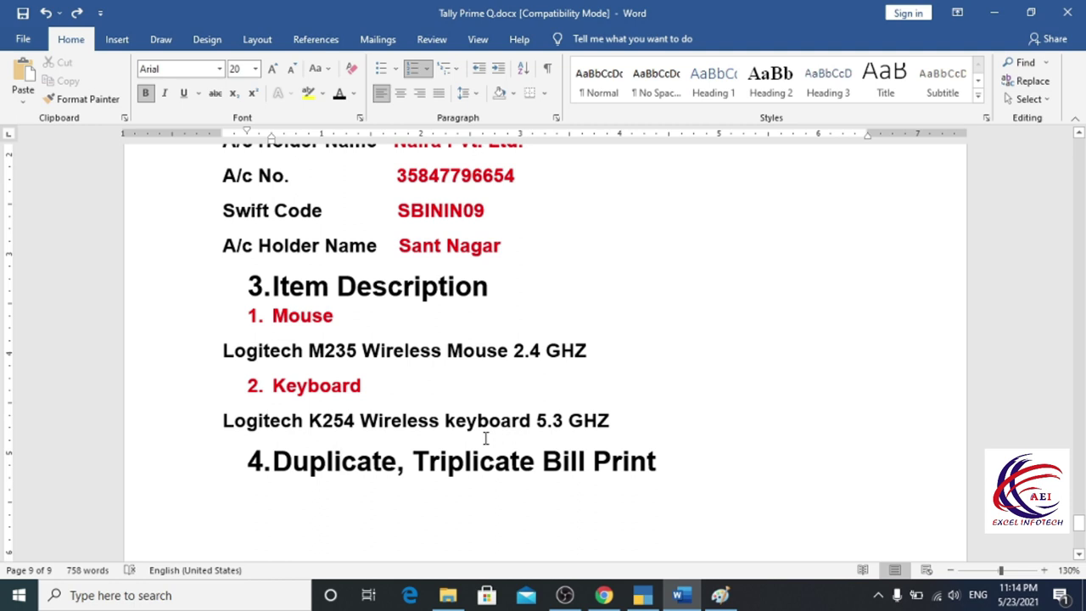
{"action": "scroll", "coordinate": [485, 437], "scroll_direction": "up", "scroll_amount": 4}
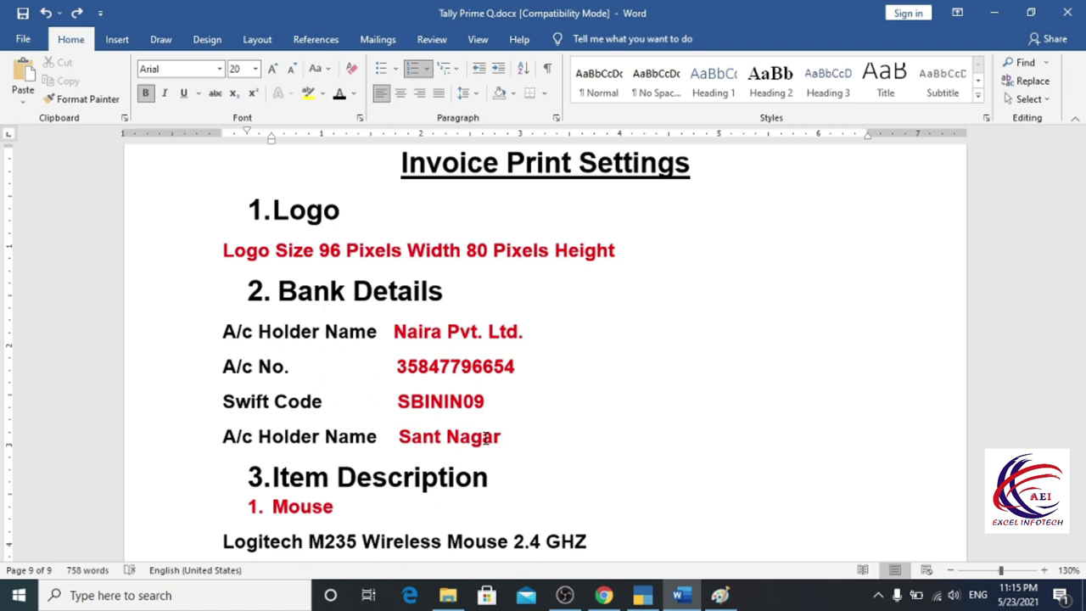
{"action": "left_click", "coordinate": [642, 594]}
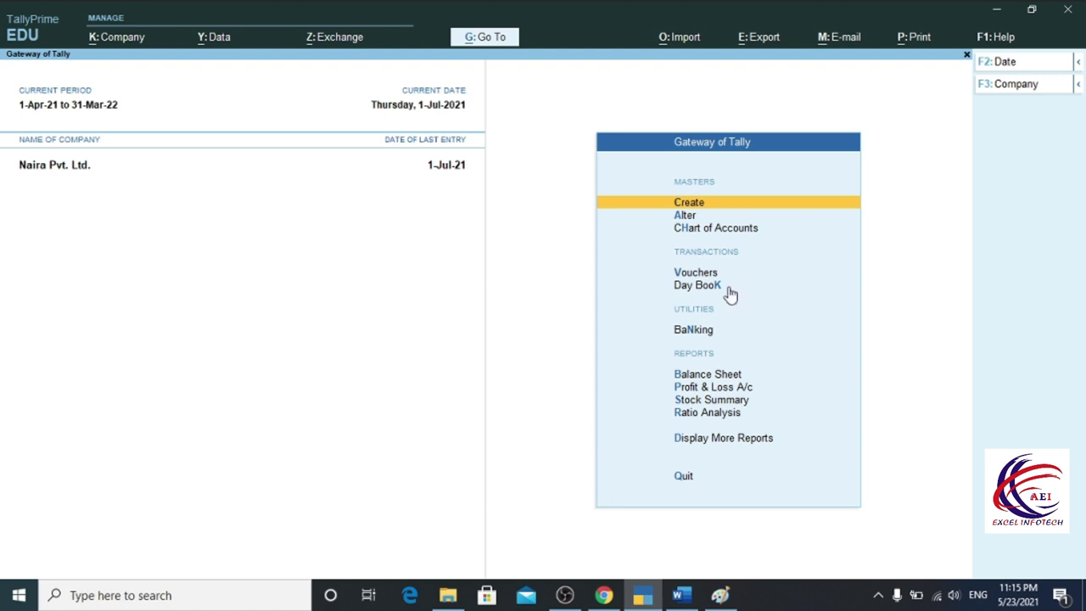
Open Sales voucher No. 1 for Pankaj Ind. from the Day Book and preview its Tax Invoice
{"action": "left_click", "coordinate": [697, 285]}
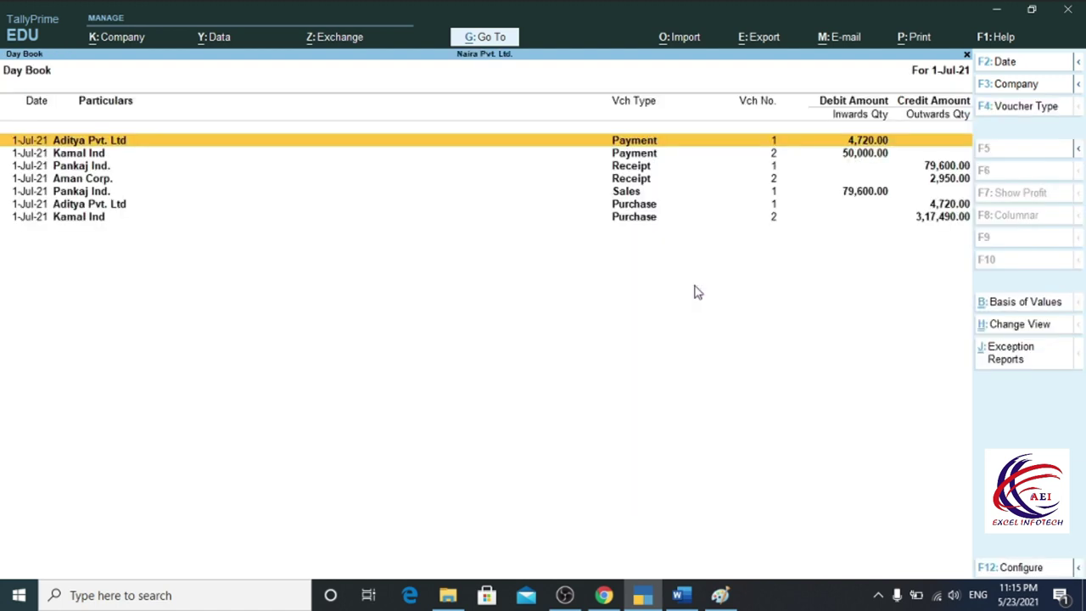
{"action": "double_click", "coordinate": [616, 192]}
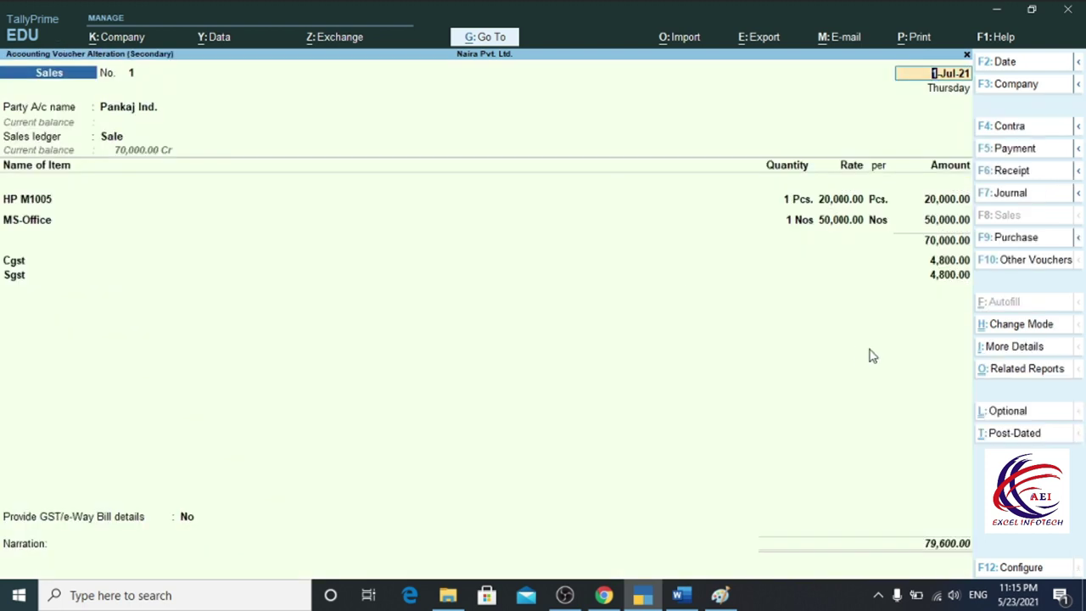
{"action": "key", "text": "alt+p"}
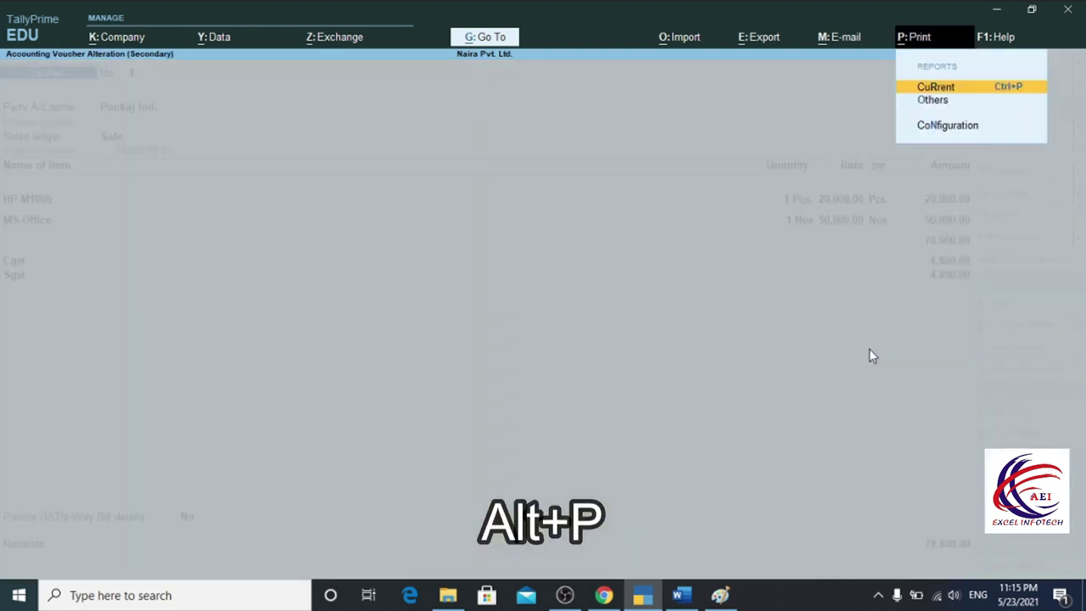
{"action": "left_click", "coordinate": [950, 87]}
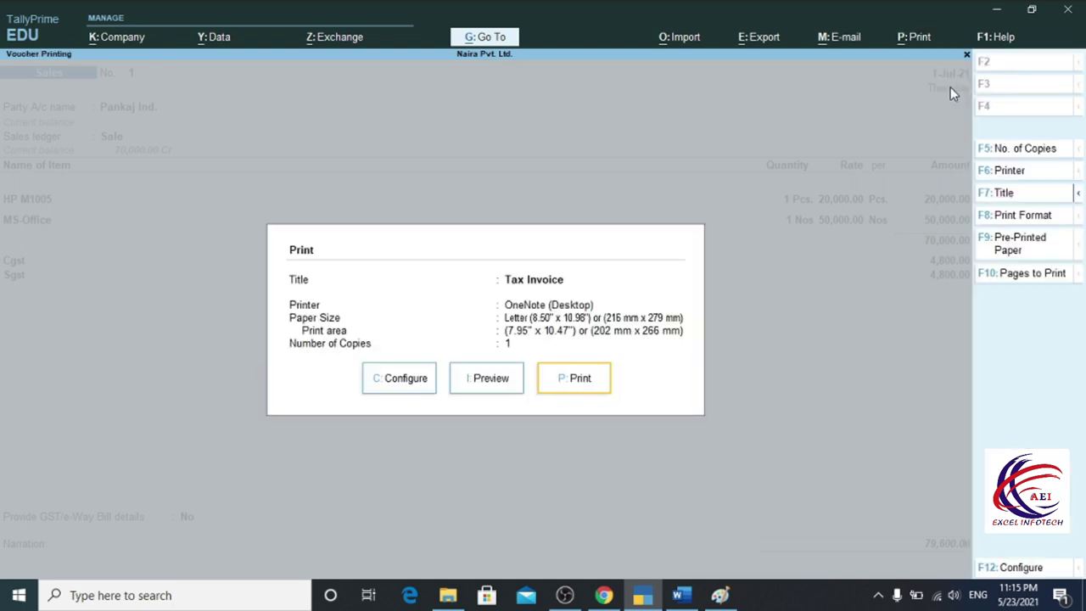
{"action": "left_click", "coordinate": [486, 382]}
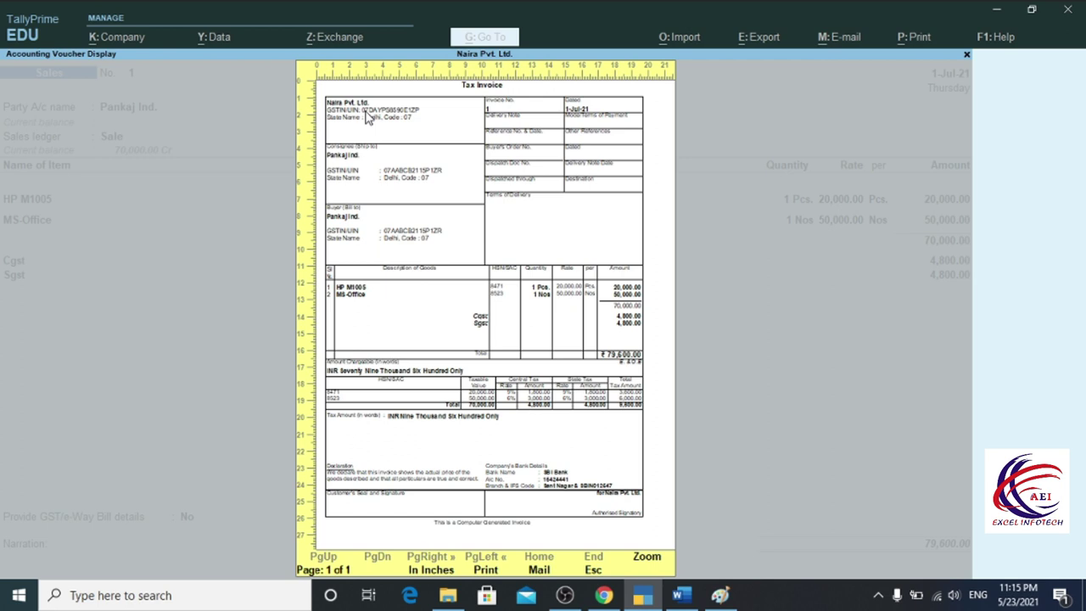
{"action": "key", "text": "Escape"}
{"action": "key", "text": "Escape"}
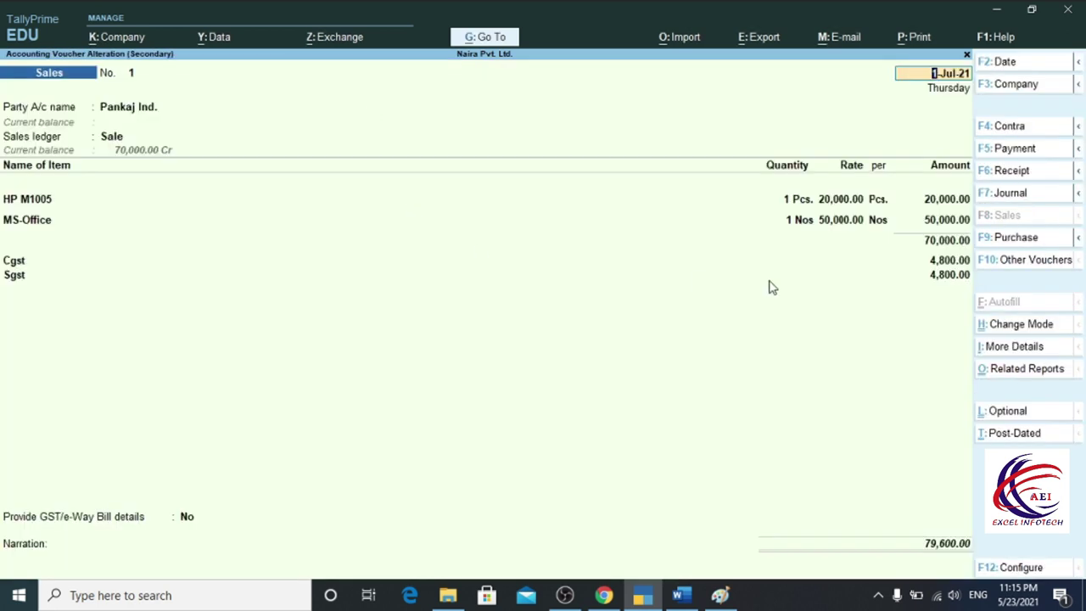
{"action": "key", "text": "alt+p"}
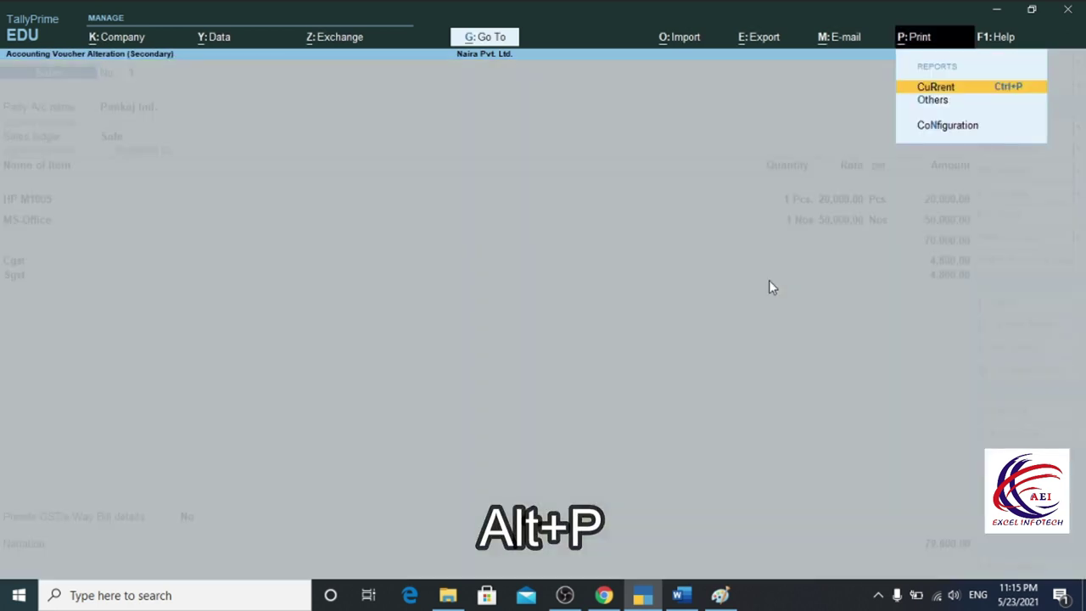
Set Include company logo to Yes with image path C:\Program Files\TallyPrime\capsules
{"action": "left_click", "coordinate": [938, 127]}
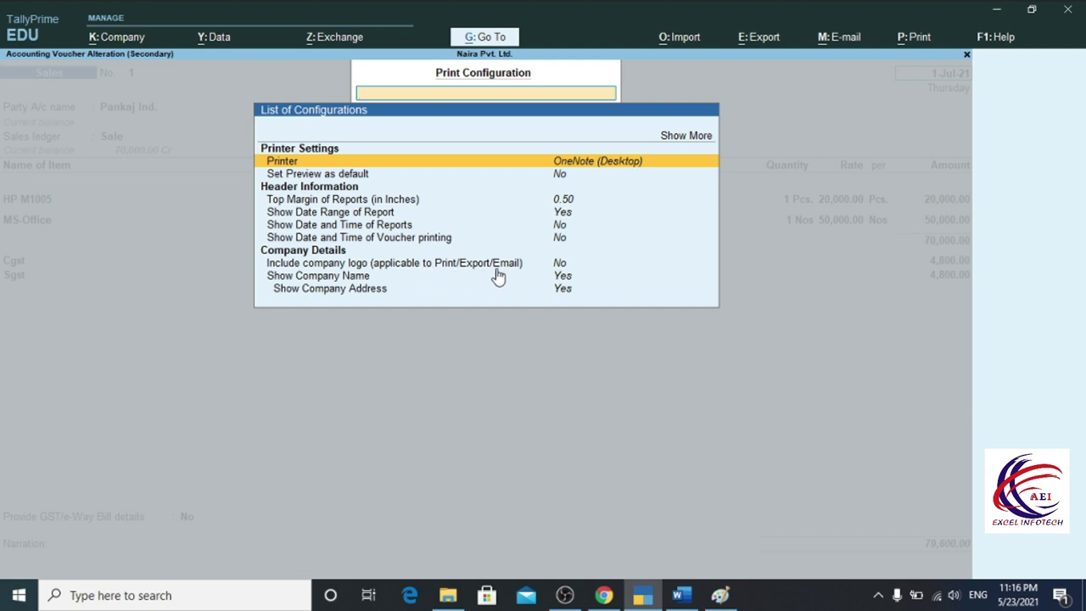
{"action": "left_click", "coordinate": [551, 267]}
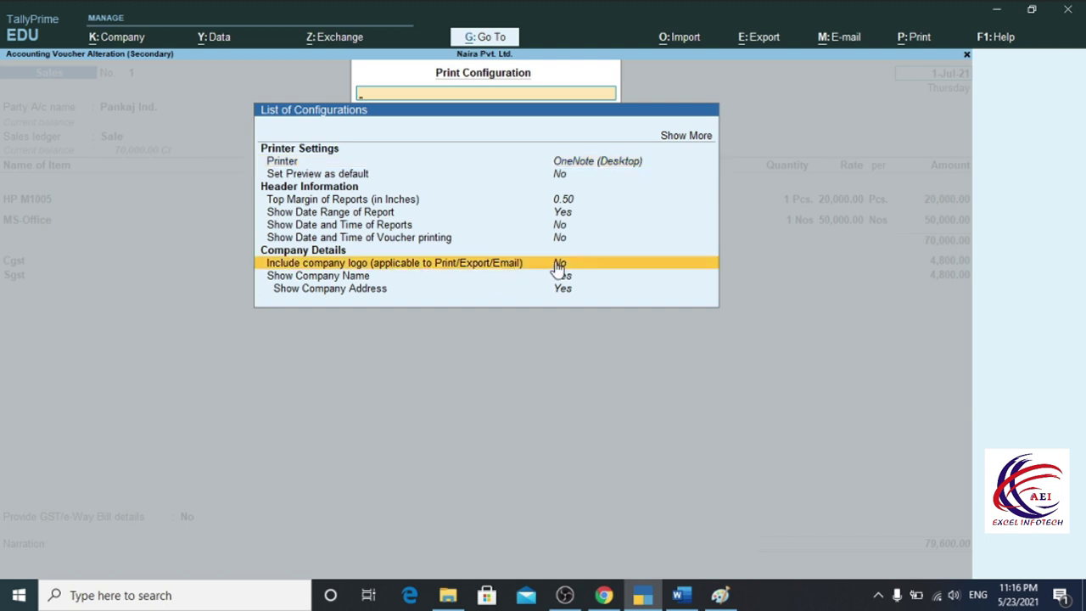
{"action": "left_click", "coordinate": [558, 267]}
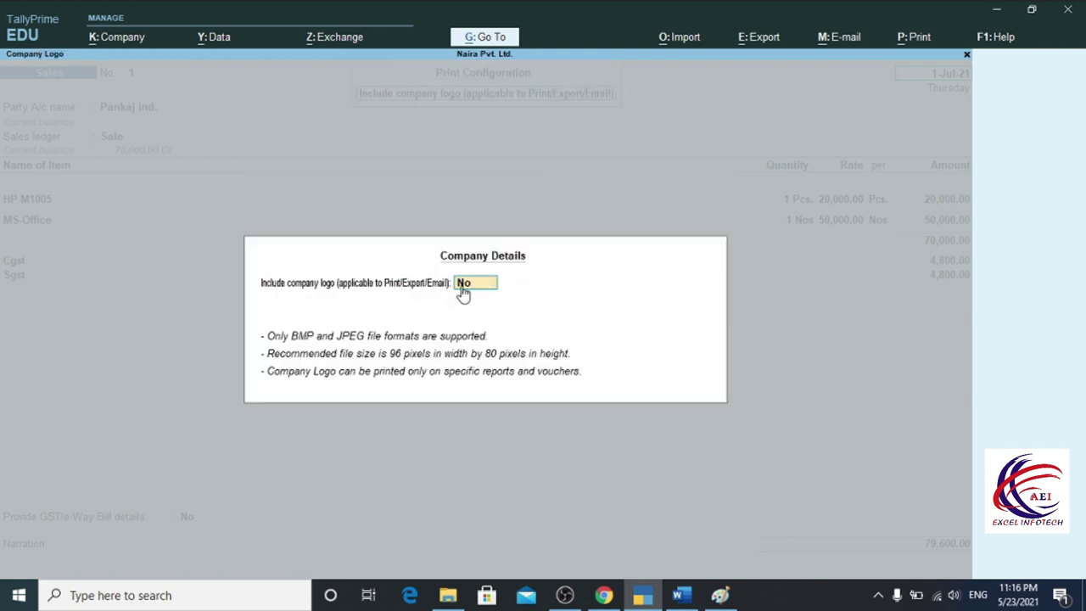
{"action": "type", "text": "y"}
{"action": "key", "text": "Return"}
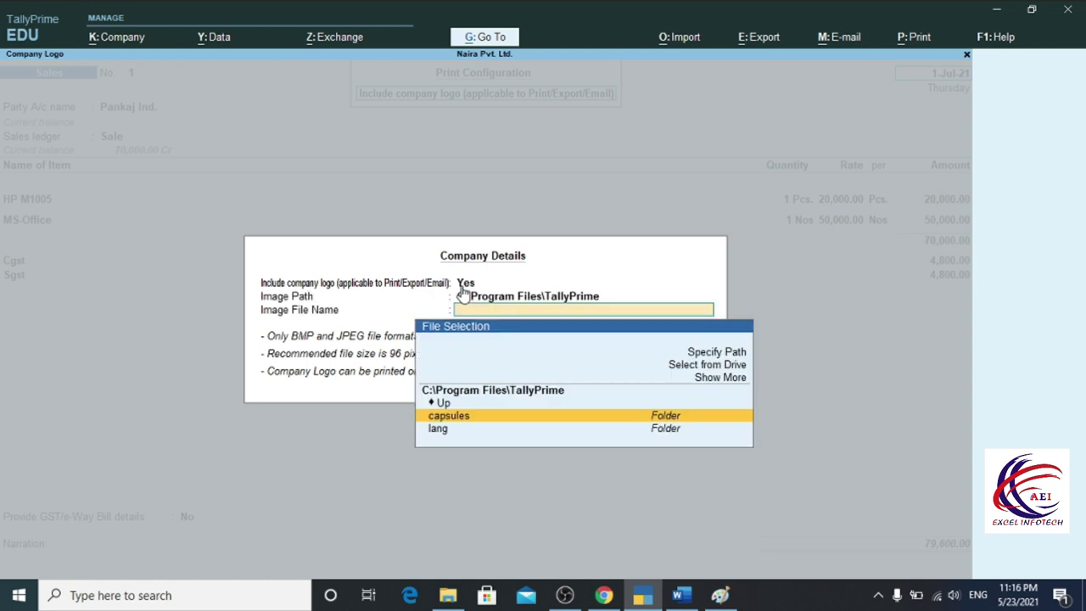
{"action": "left_click", "coordinate": [460, 416]}
{"action": "key", "text": "Escape"}
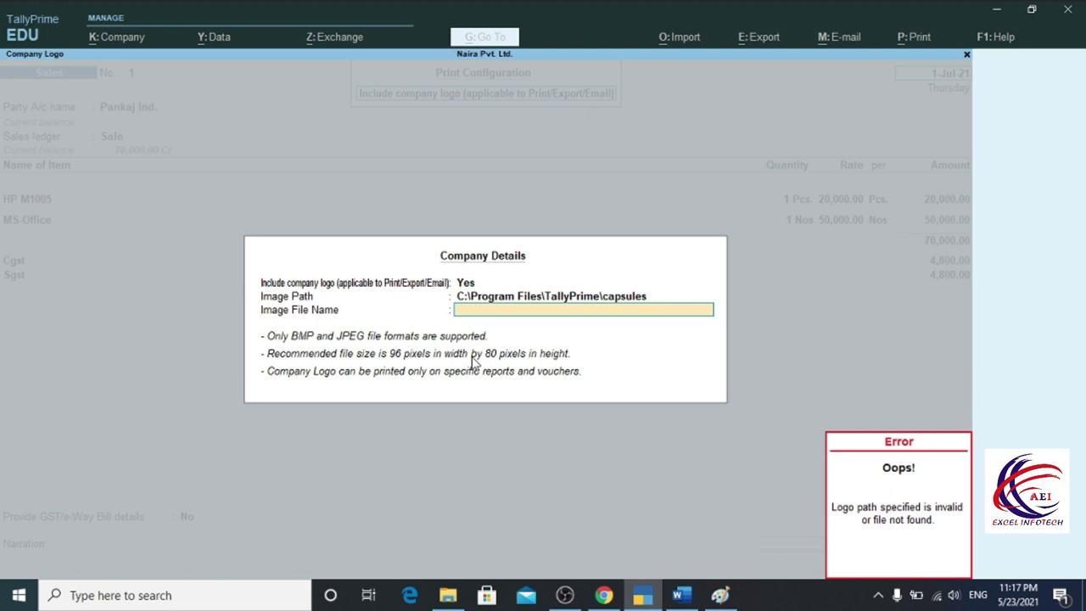
{"action": "left_click", "coordinate": [718, 593]}
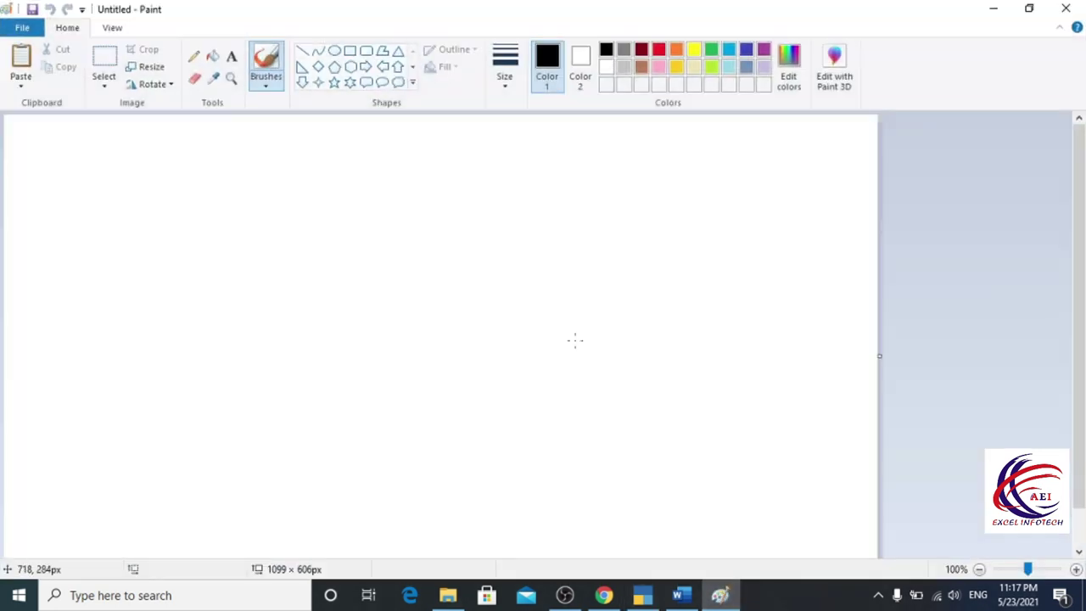
Close the blank Paint window and relaunch Paint from the Run dialog
{"action": "left_click", "coordinate": [1065, 9]}
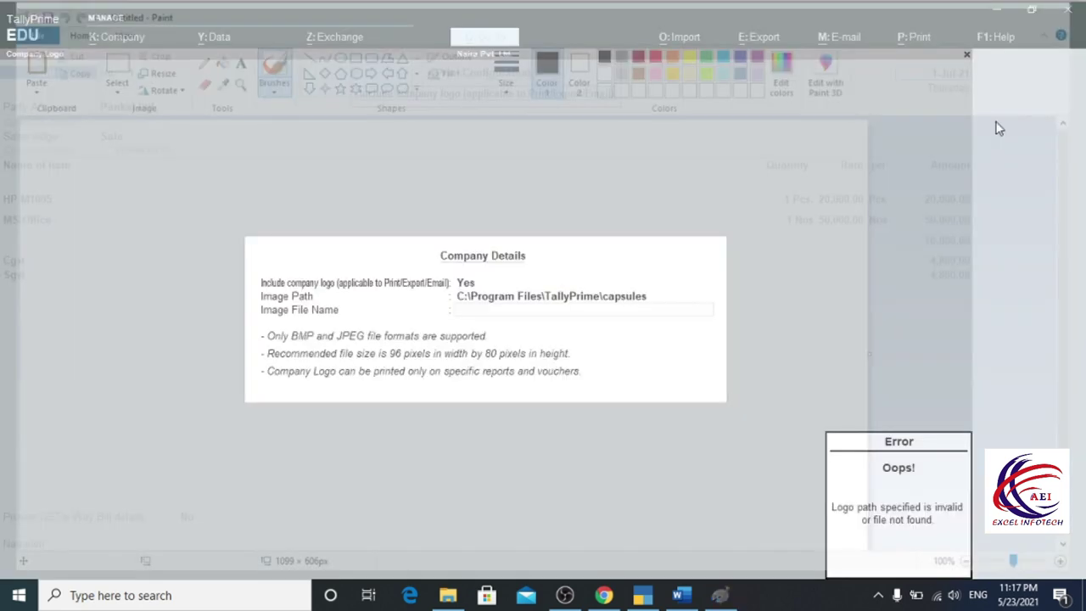
{"action": "key", "text": "super+r"}
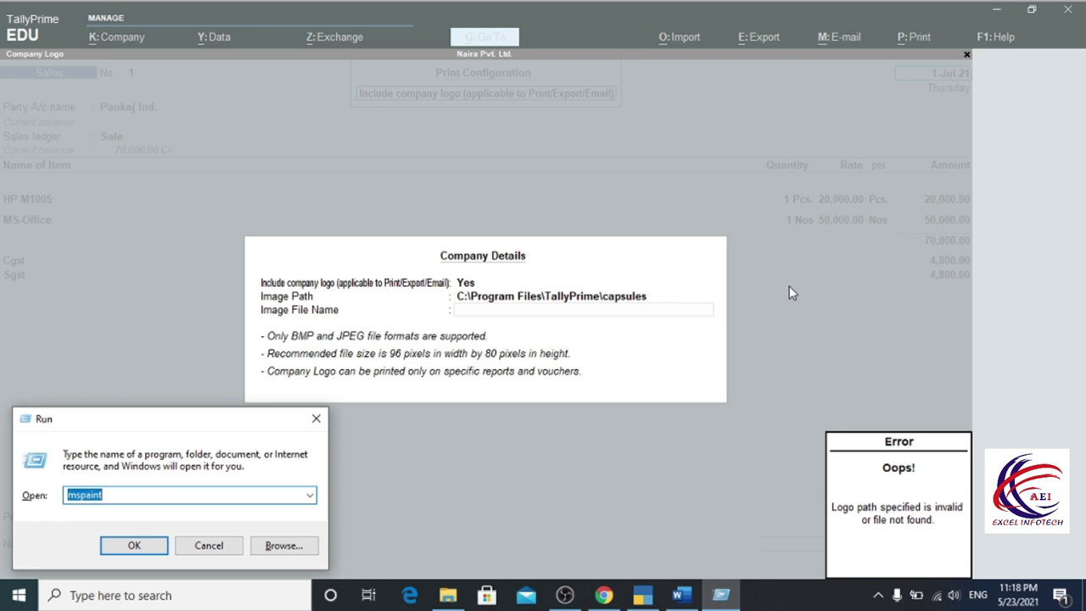
{"action": "left_click", "coordinate": [138, 544]}
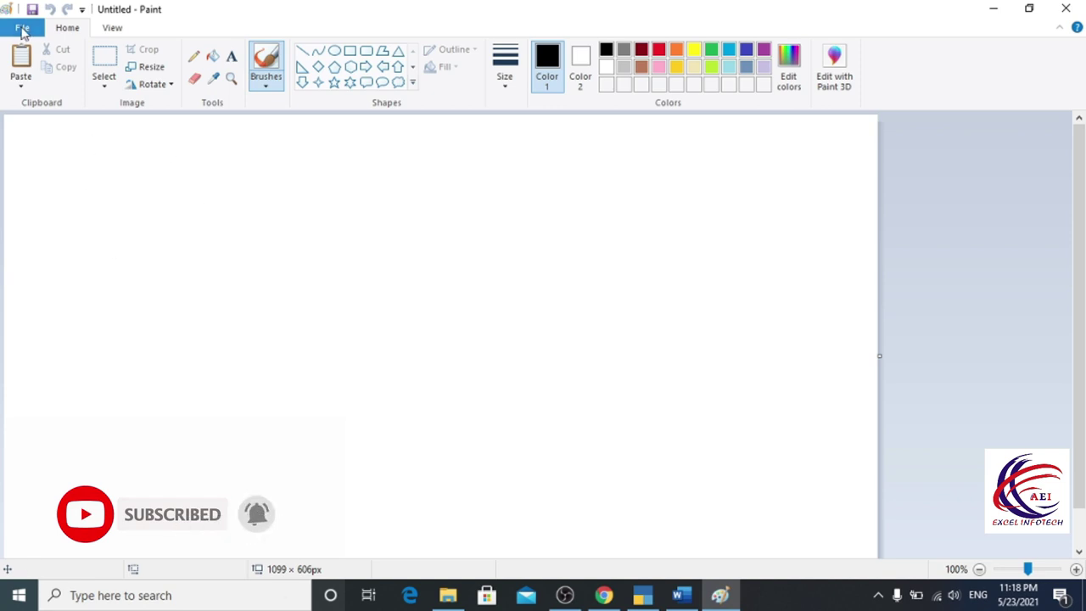
Open 600.jpg from Local Disk (E:) > Data in Paint
{"action": "left_click", "coordinate": [24, 29]}
{"action": "left_click", "coordinate": [45, 91]}
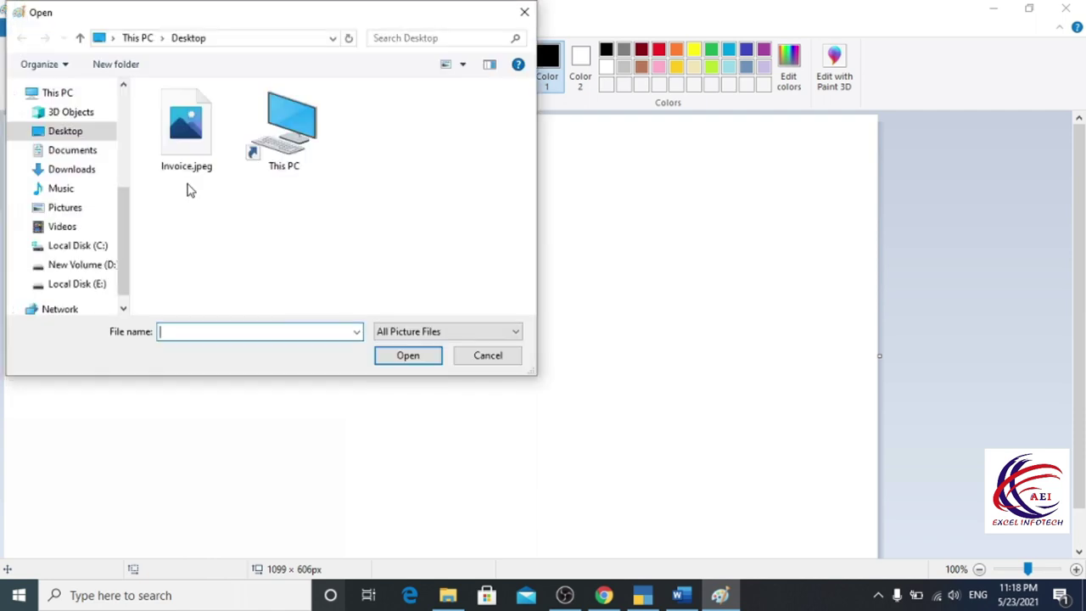
{"action": "left_click", "coordinate": [94, 283]}
{"action": "double_click", "coordinate": [290, 140]}
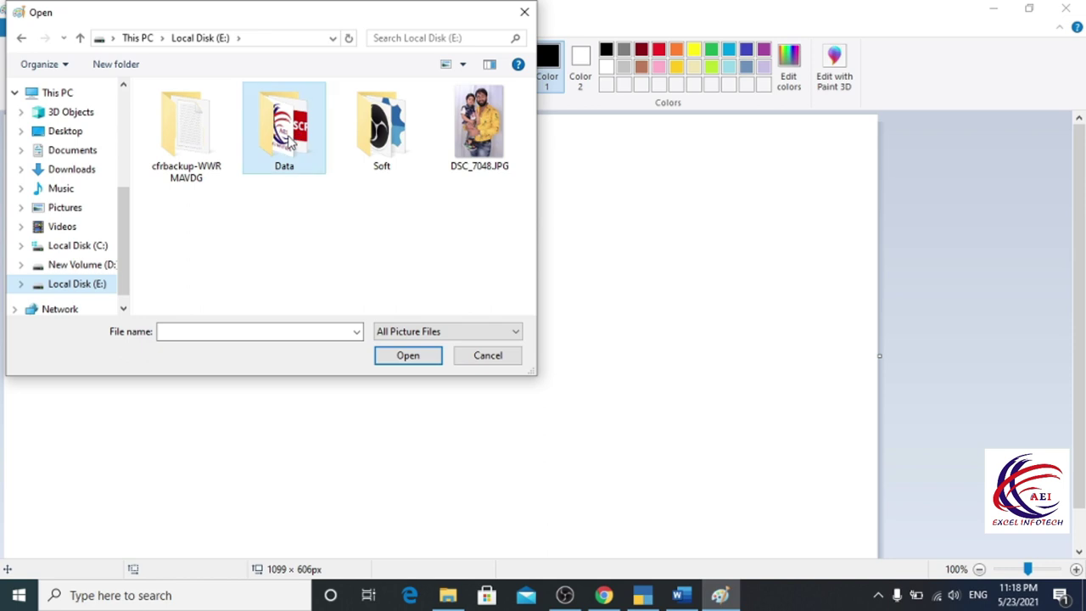
{"action": "scroll", "coordinate": [463, 250], "scroll_direction": "down", "scroll_amount": 1}
{"action": "left_click", "coordinate": [479, 174]}
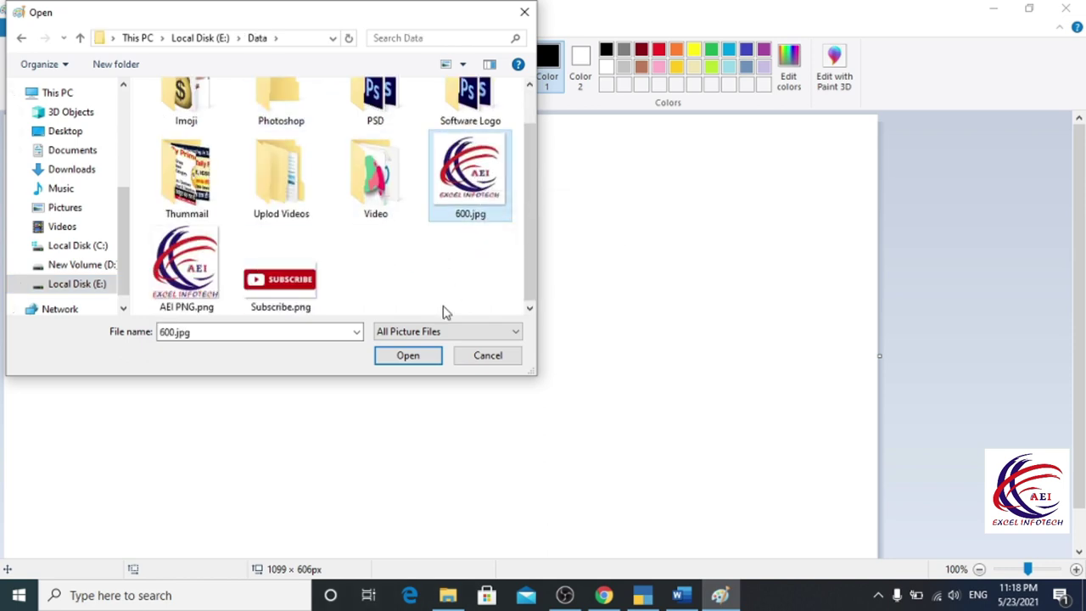
{"action": "left_click", "coordinate": [416, 356]}
{"action": "scroll", "coordinate": [275, 344], "scroll_direction": "down", "scroll_amount": 1}
{"action": "scroll", "coordinate": [275, 343], "scroll_direction": "up", "scroll_amount": 1}
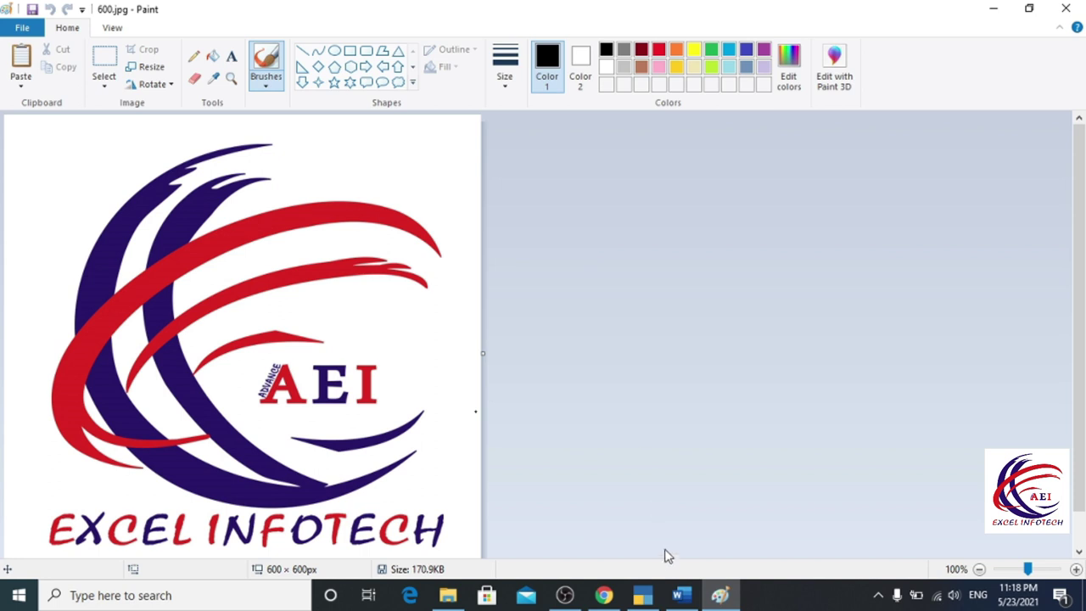
{"action": "left_click", "coordinate": [644, 597]}
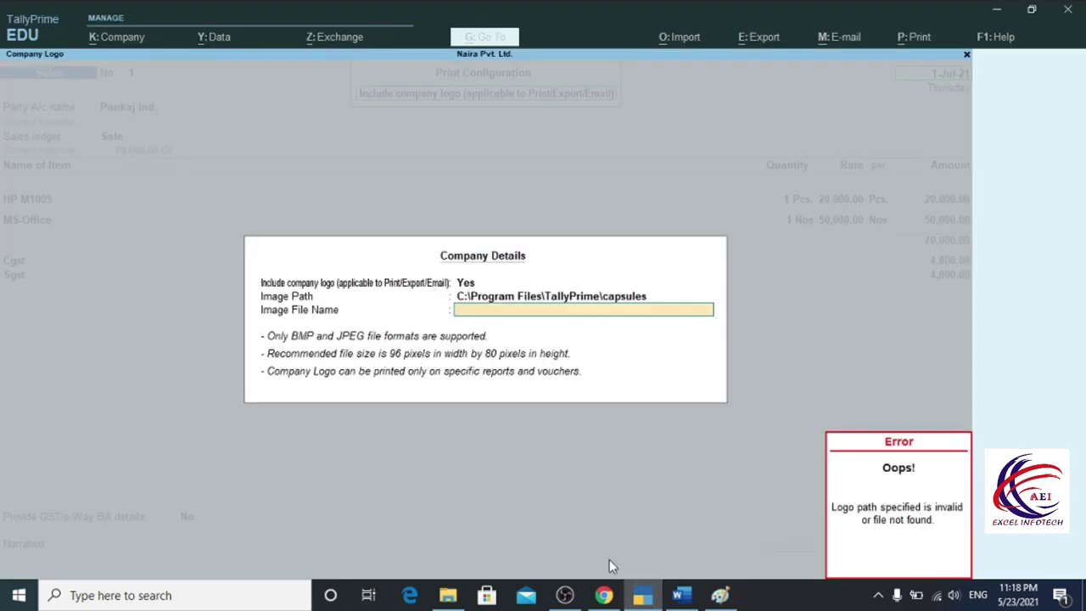
{"action": "mouse_move", "coordinate": [643, 598]}
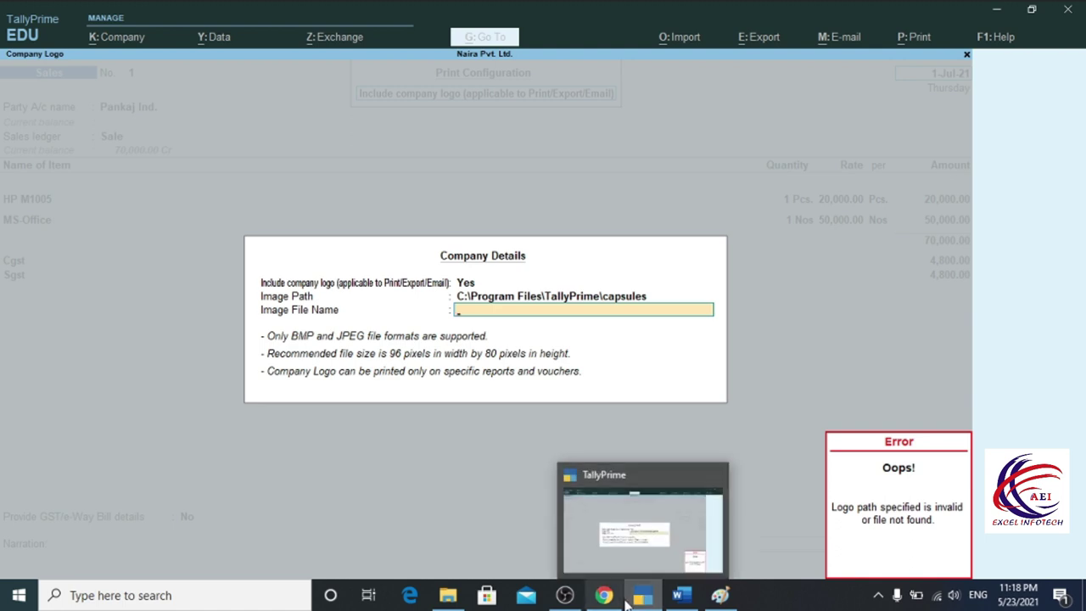
{"action": "left_click", "coordinate": [720, 595]}
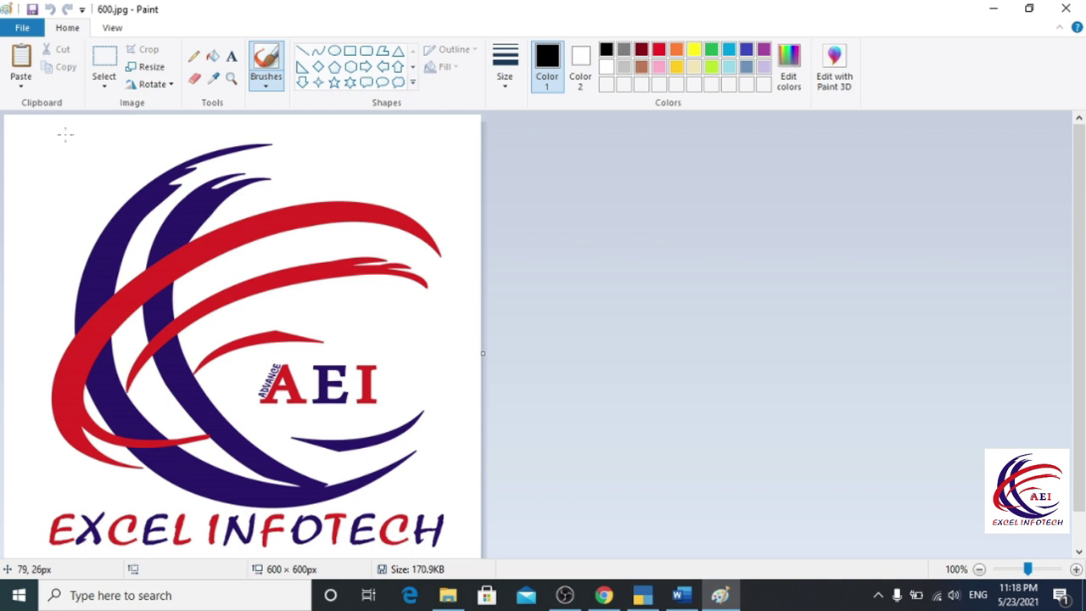
Resize the logo to 96 × 80 pixels without maintaining aspect ratio
{"action": "left_click", "coordinate": [144, 68]}
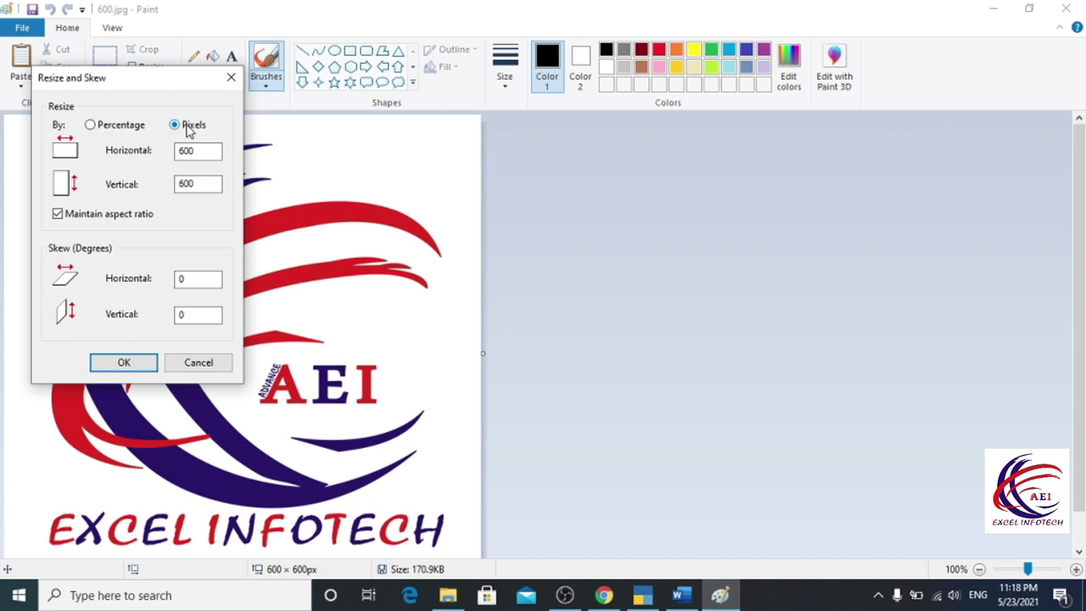
{"action": "left_click_drag", "start_coordinate": [202, 151], "coordinate": [146, 143]}
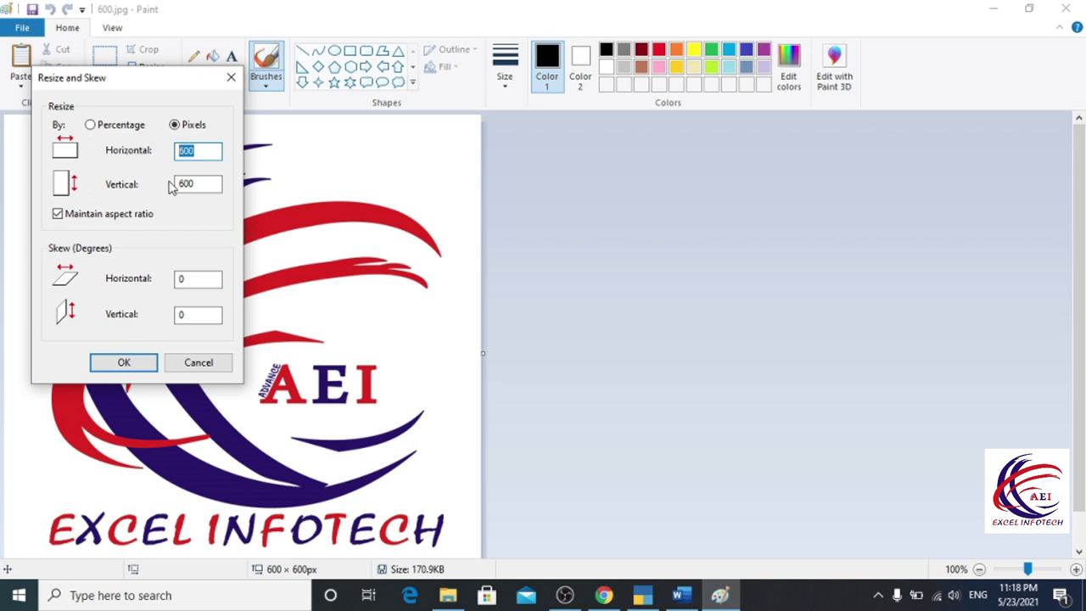
{"action": "double_click", "coordinate": [204, 182]}
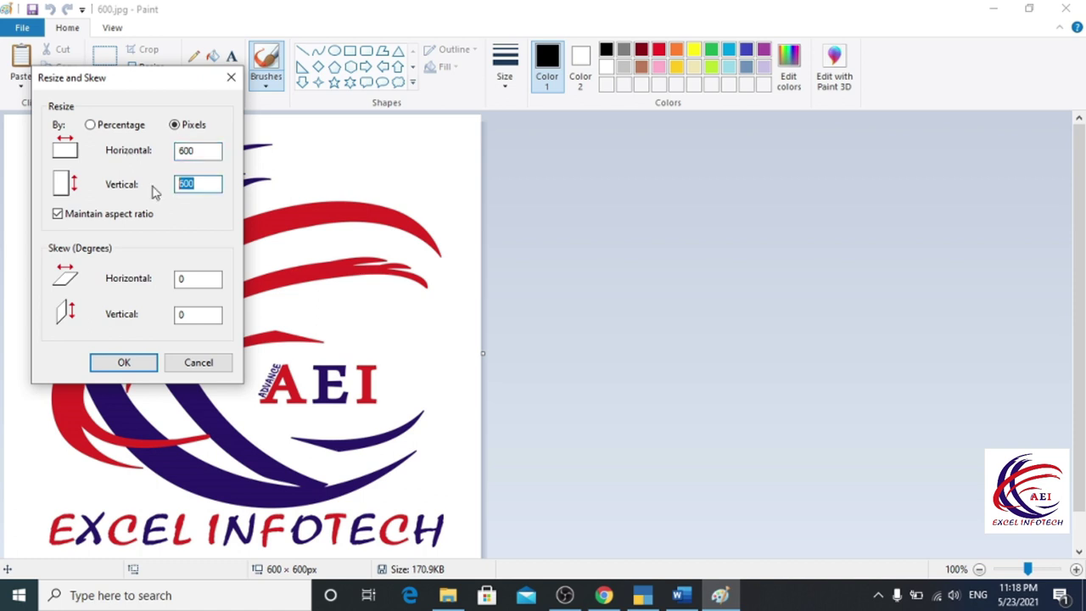
{"action": "left_click", "coordinate": [57, 214]}
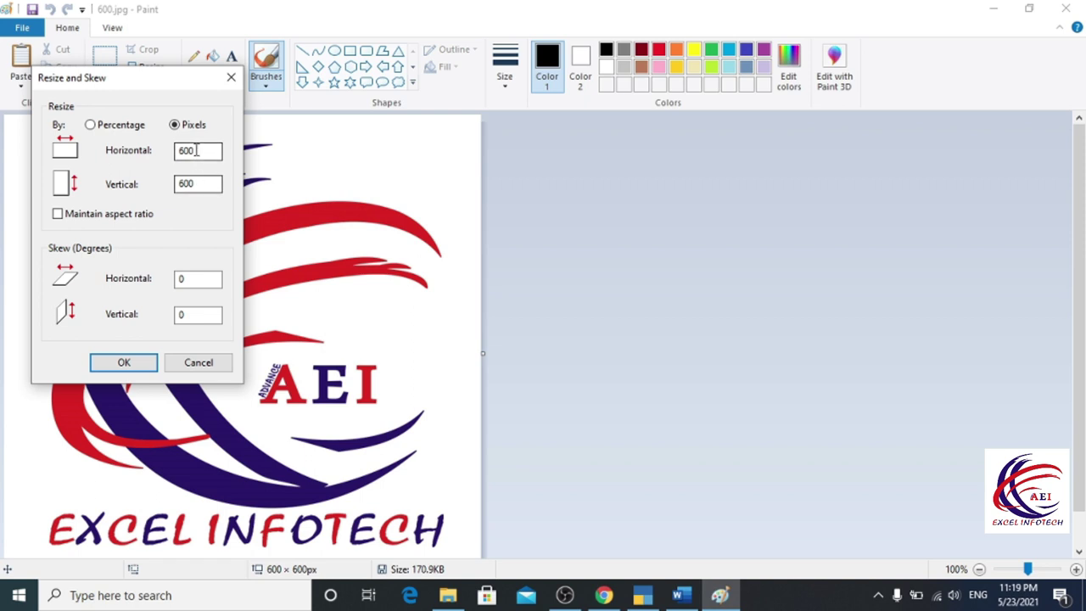
{"action": "left_click_drag", "start_coordinate": [197, 150], "coordinate": [144, 151]}
{"action": "type", "text": "96"}
{"action": "left_click_drag", "start_coordinate": [212, 182], "coordinate": [155, 191]}
{"action": "type", "text": "80"}
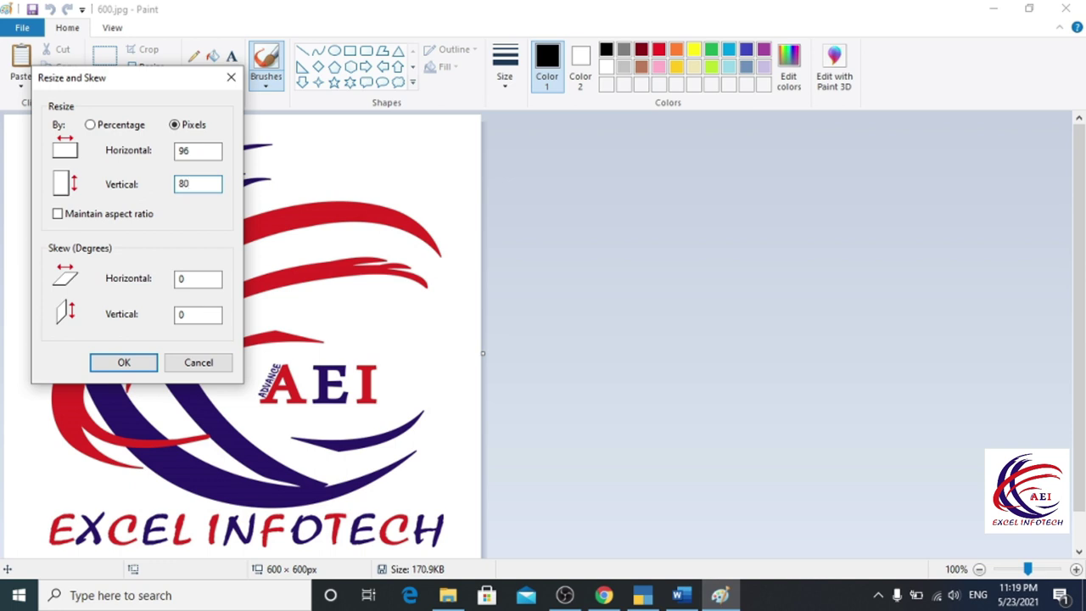
{"action": "left_click", "coordinate": [109, 364]}
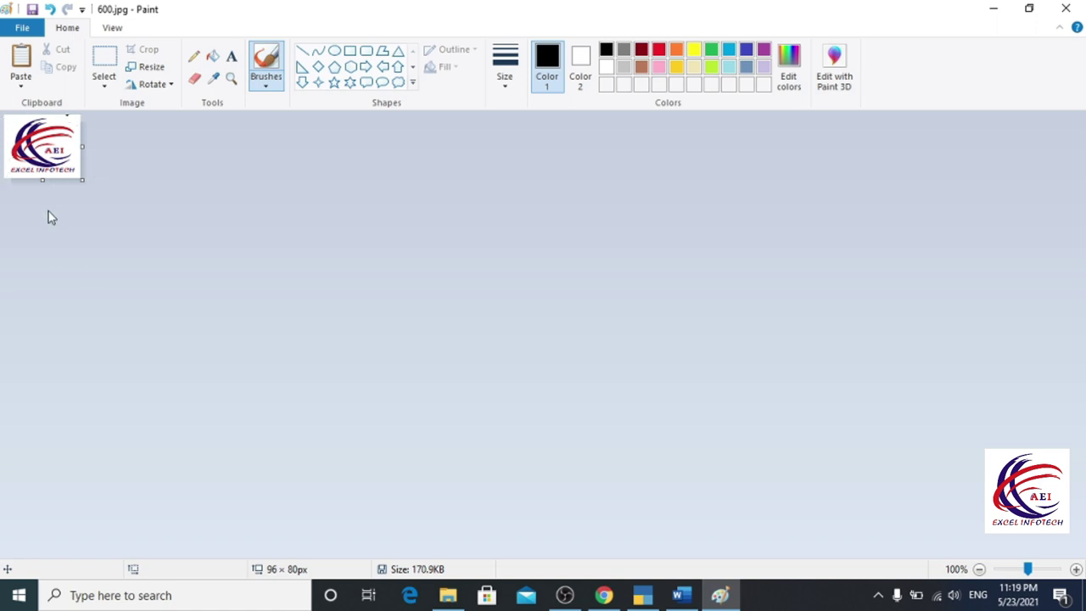
Save the resized logo to the Desktop as 123.jpg and return to TallyPrime
{"action": "left_click", "coordinate": [23, 30]}
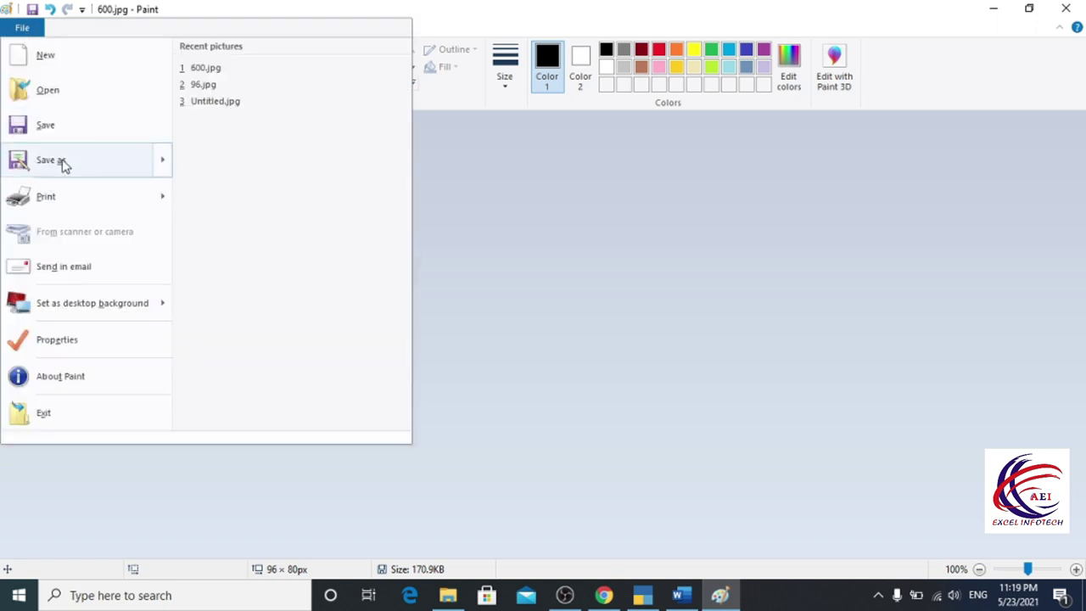
{"action": "left_click", "coordinate": [48, 160]}
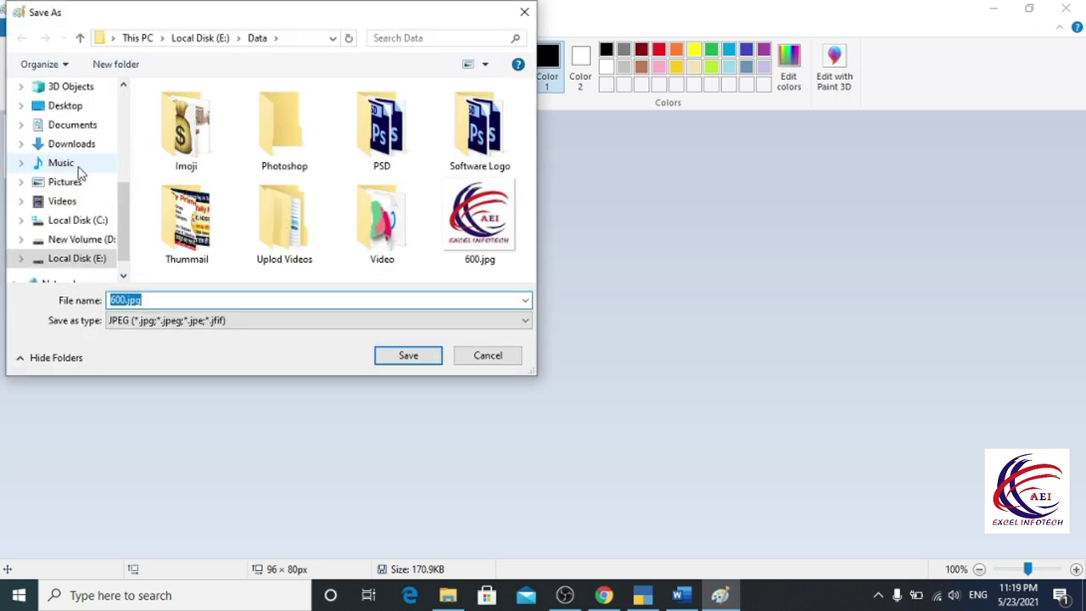
{"action": "left_click", "coordinate": [68, 105]}
{"action": "double_click", "coordinate": [153, 300]}
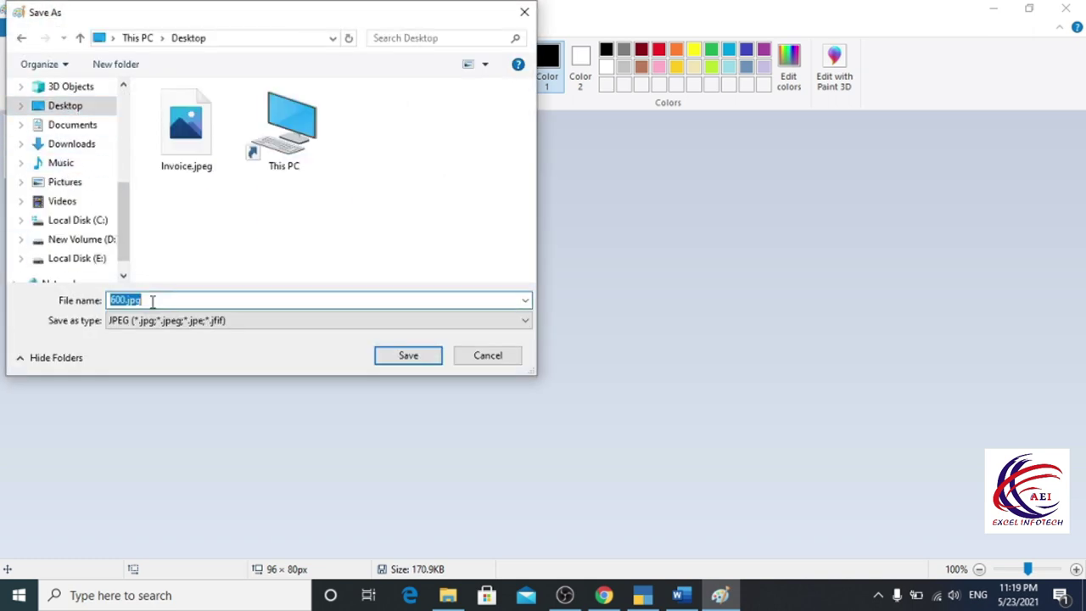
{"action": "type", "text": "123"}
{"action": "left_click", "coordinate": [397, 361]}
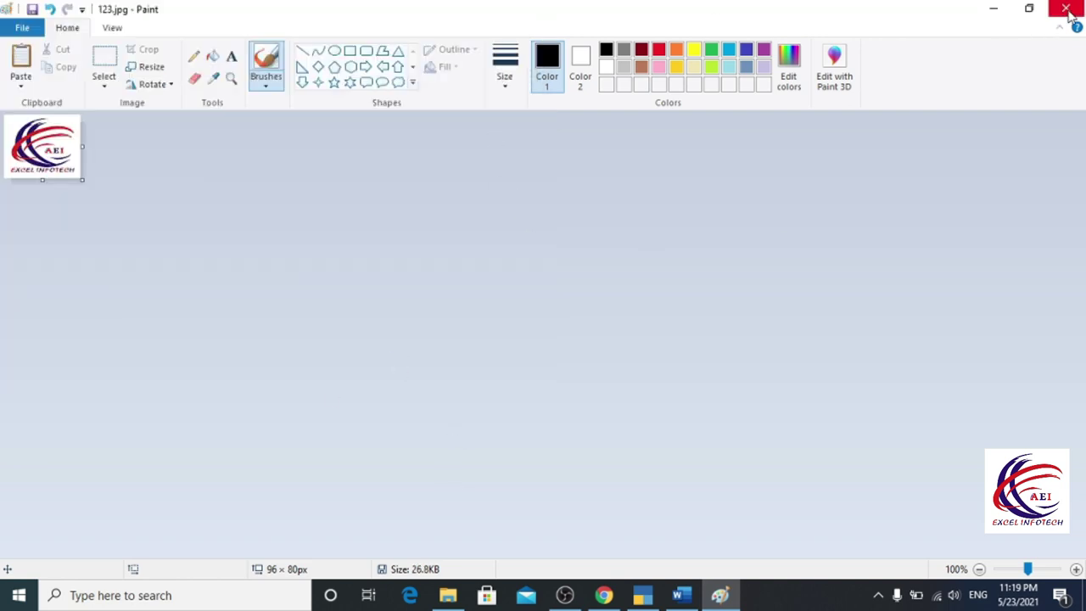
{"action": "left_click", "coordinate": [644, 595]}
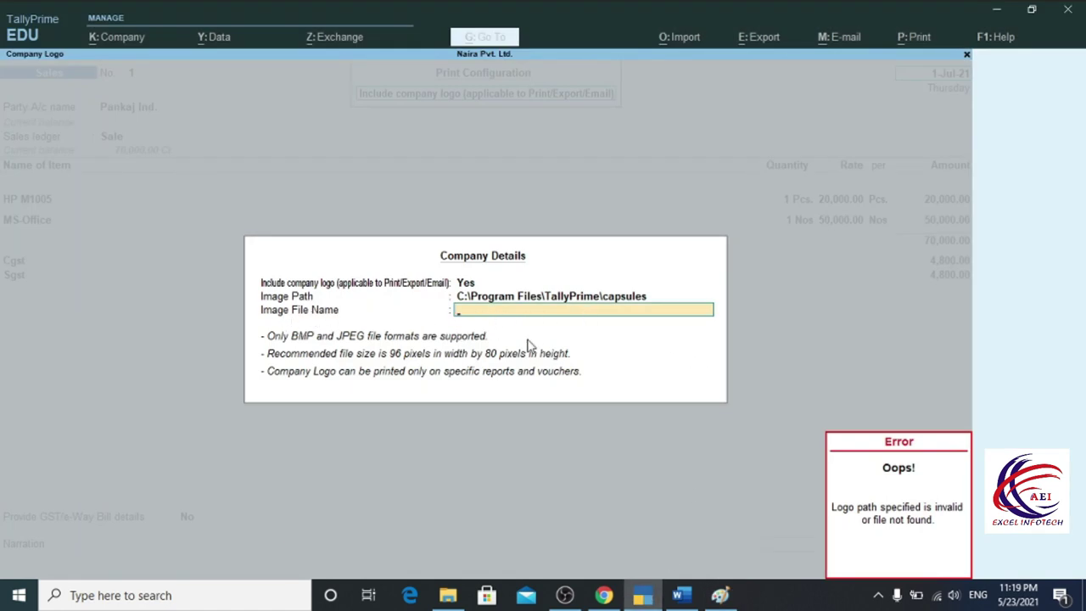
Show the desktop and bring up the Open with options for 123.jpg
{"action": "key", "text": "super+d"}
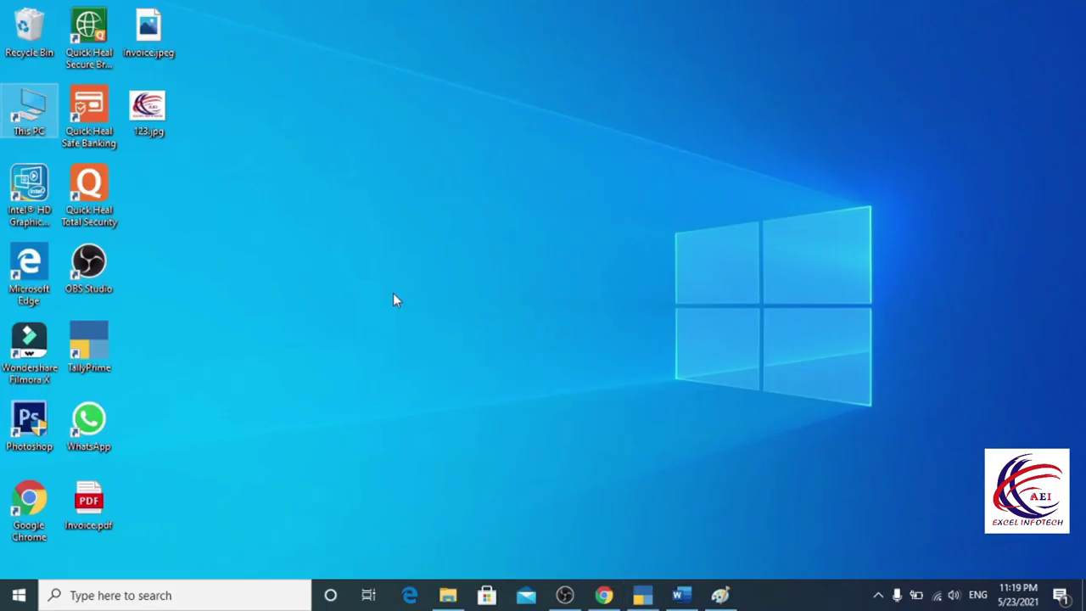
{"action": "left_click", "coordinate": [363, 449]}
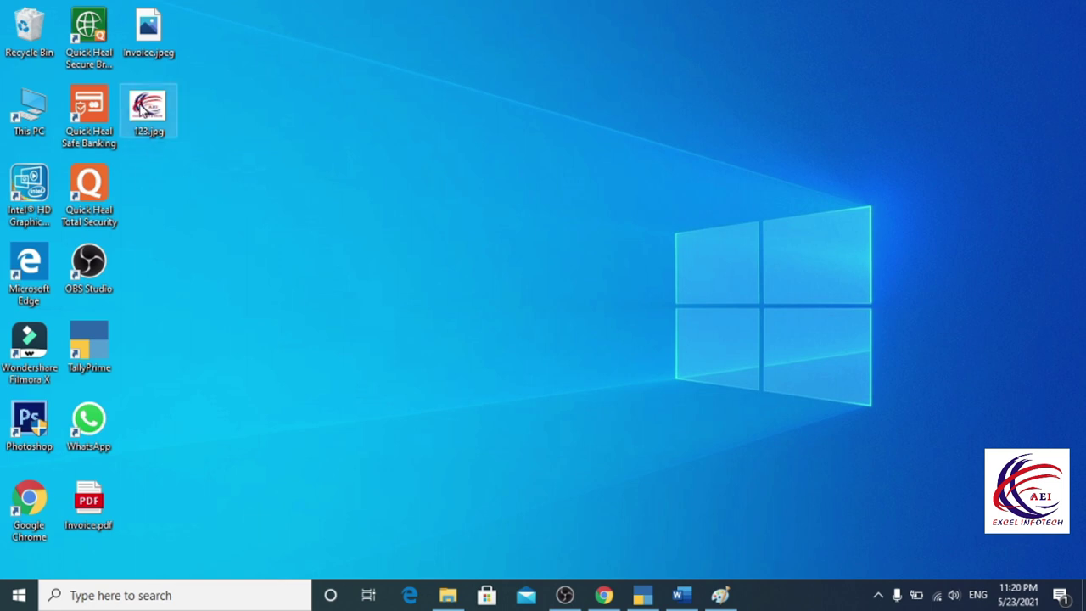
{"action": "right_click", "coordinate": [143, 110]}
{"action": "mouse_move", "coordinate": [213, 290]}
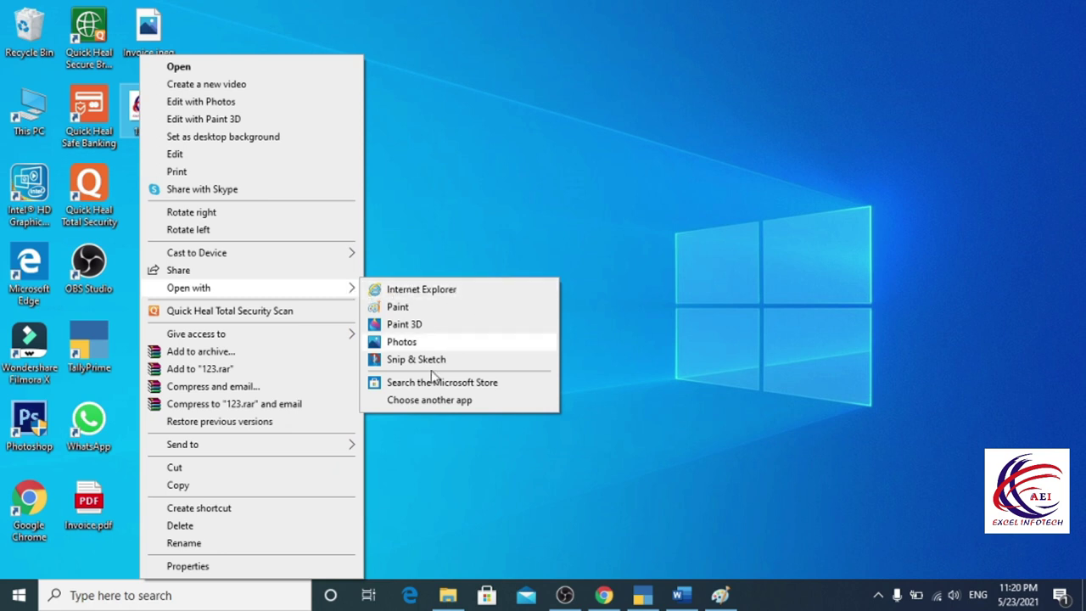
Open 123.jpg in Internet Explorer via Choose another app
{"action": "left_click", "coordinate": [447, 405]}
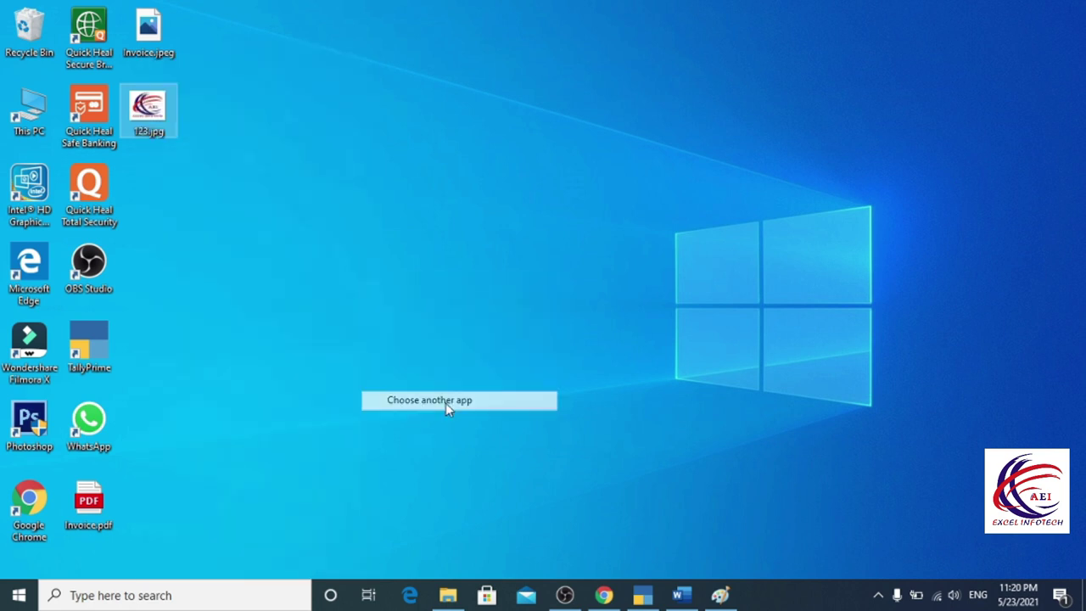
{"action": "scroll", "coordinate": [451, 451], "scroll_direction": "down", "scroll_amount": 2}
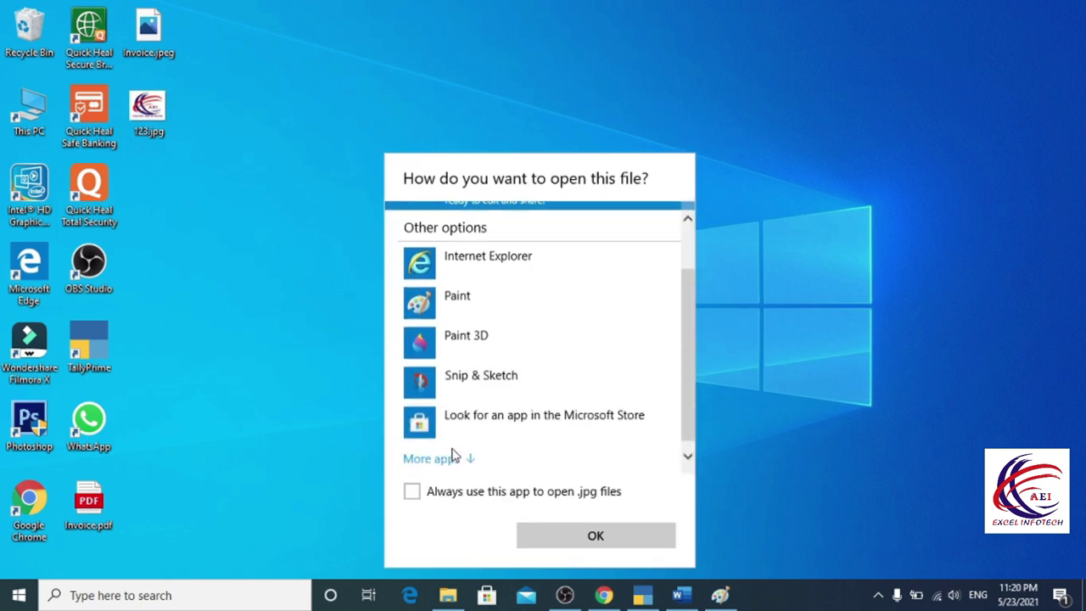
{"action": "scroll", "coordinate": [470, 457], "scroll_direction": "up", "scroll_amount": 1}
{"action": "scroll", "coordinate": [470, 457], "scroll_direction": "down", "scroll_amount": 4}
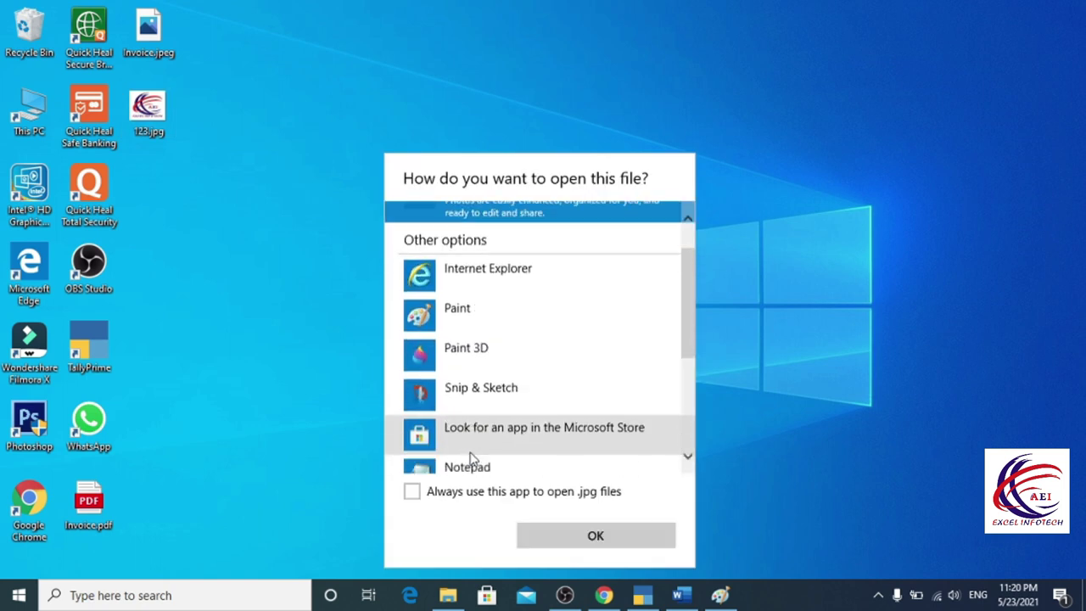
{"action": "scroll", "coordinate": [465, 454], "scroll_direction": "up", "scroll_amount": 4}
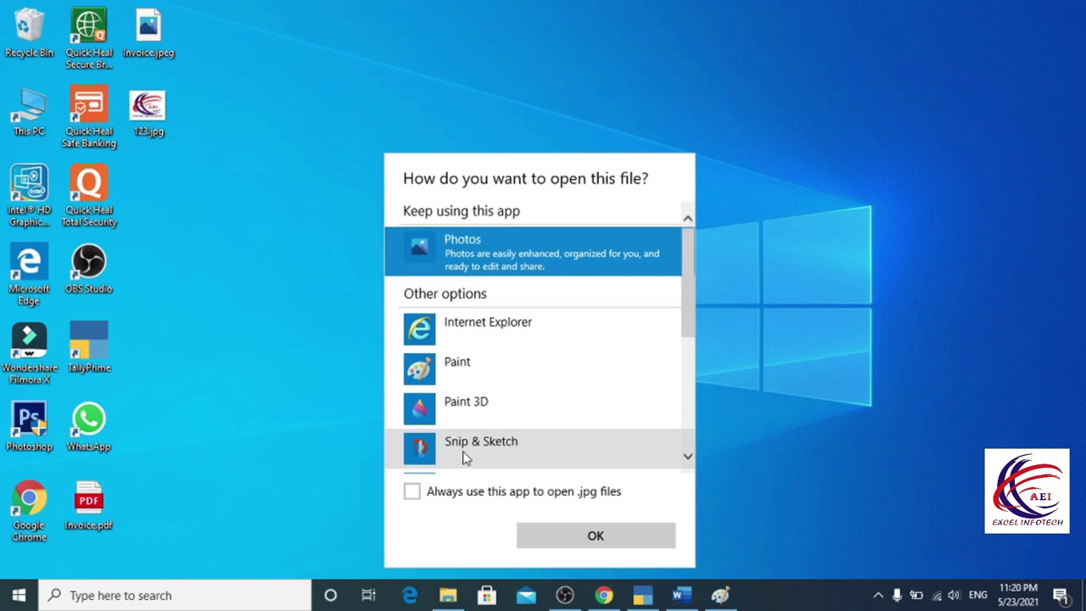
{"action": "left_click", "coordinate": [486, 342]}
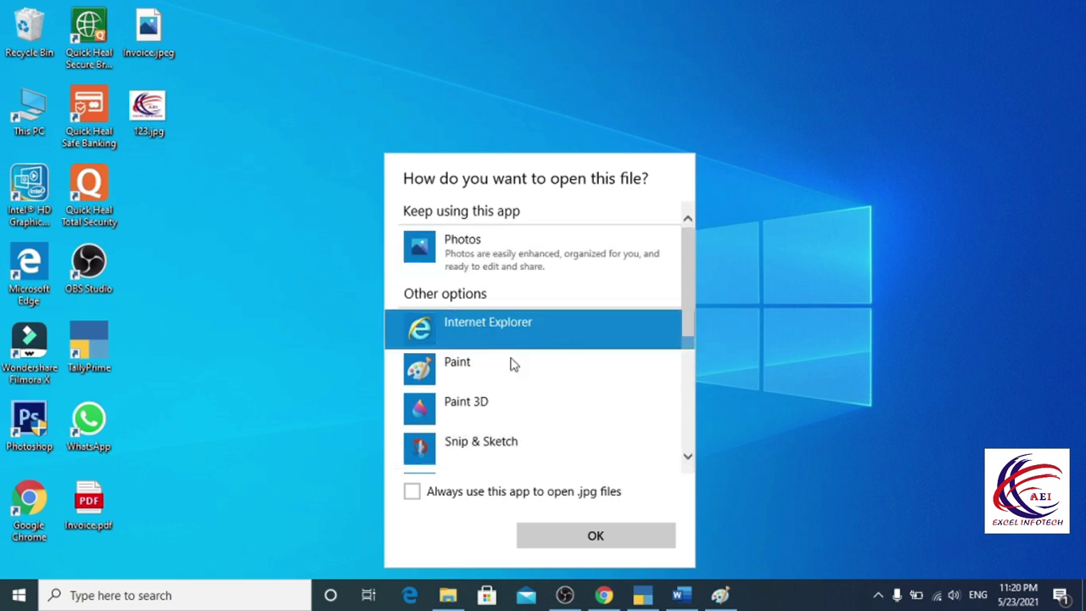
{"action": "left_click", "coordinate": [598, 541]}
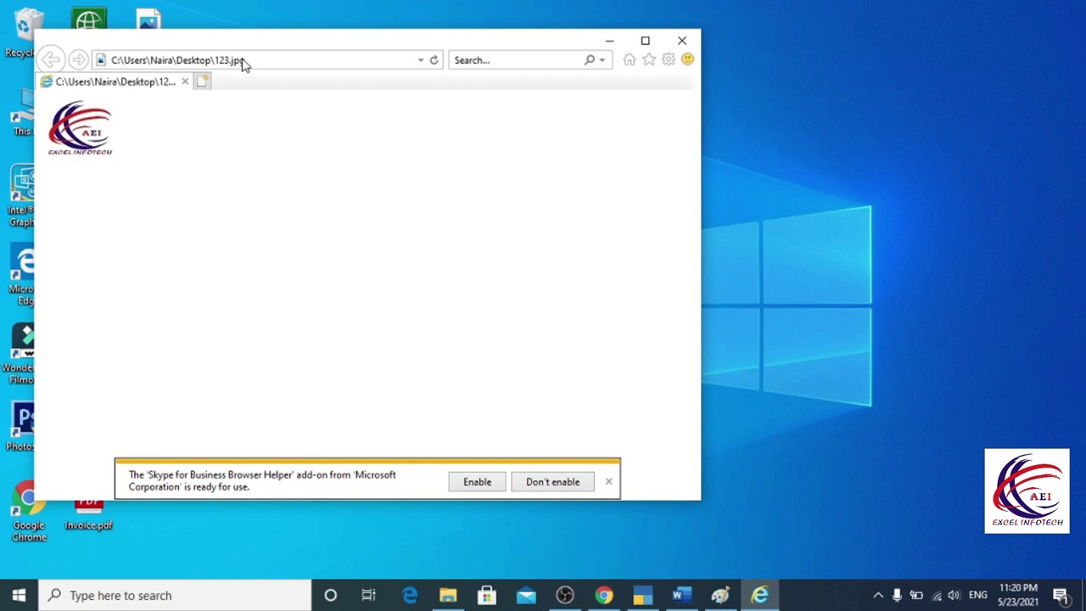
Copy the 123.jpg Desktop path from Internet Explorer's address bar and return to TallyPrime
{"action": "left_click", "coordinate": [245, 61]}
{"action": "right_click", "coordinate": [246, 61]}
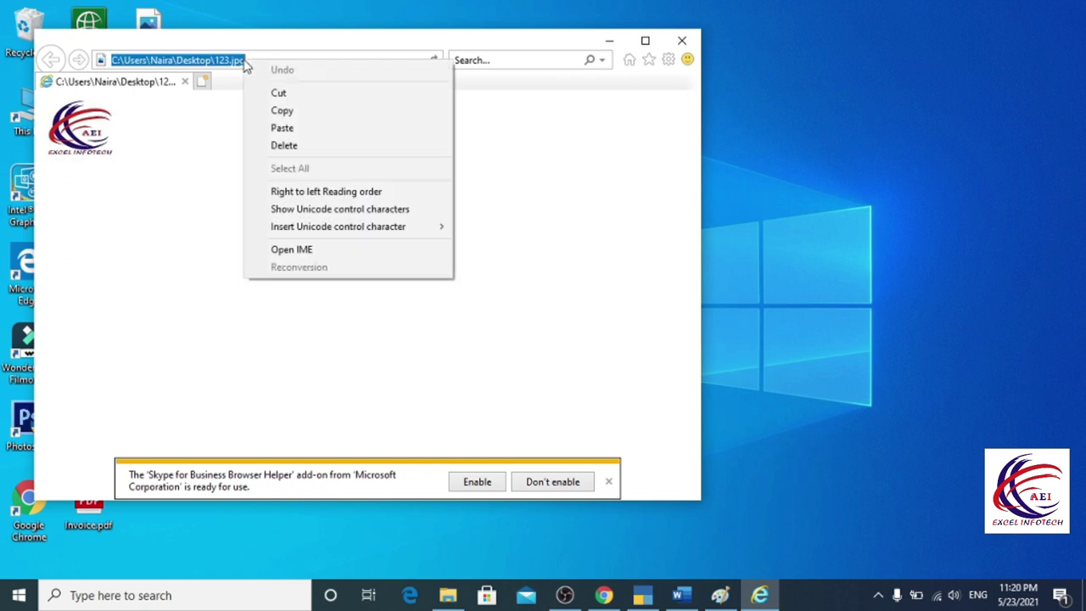
{"action": "left_click", "coordinate": [279, 109]}
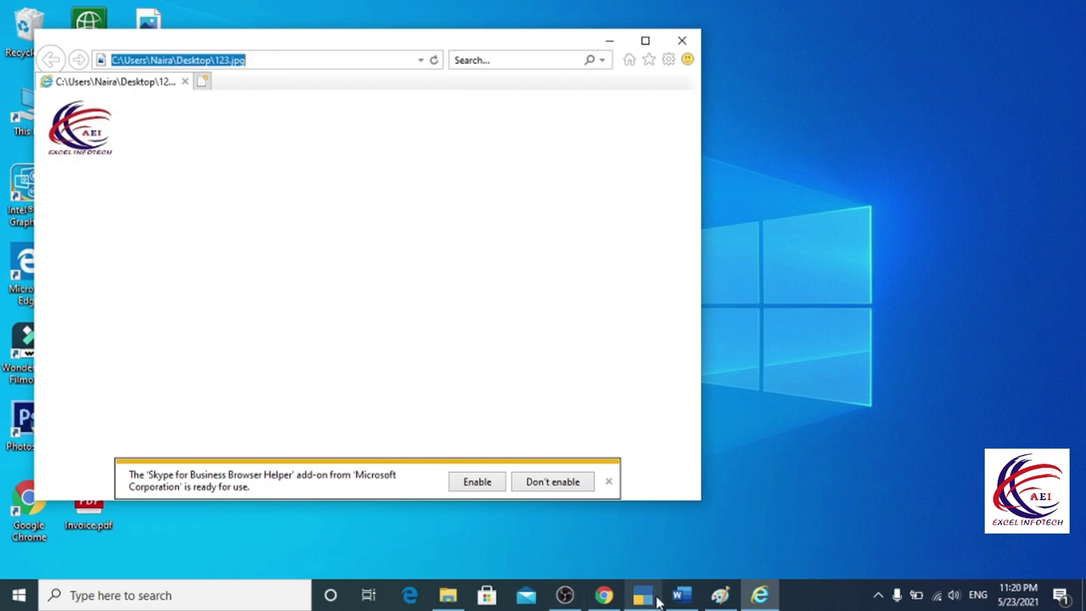
{"action": "left_click", "coordinate": [645, 596]}
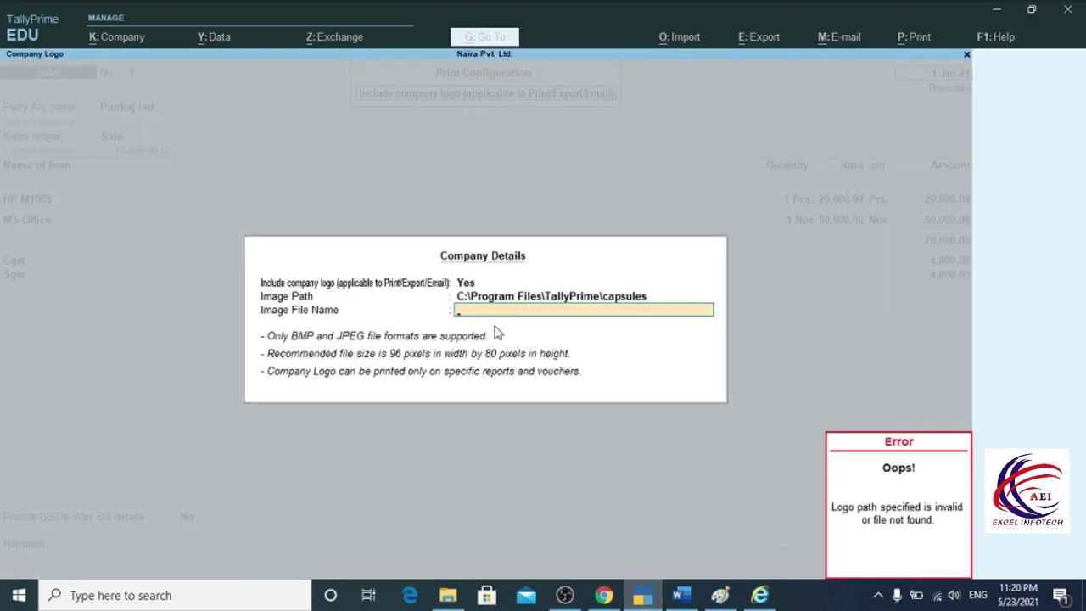
Paste the 123.jpg Desktop path as the logo Image File Name and close Print Configuration
{"action": "key", "text": "ctrl+alt+v"}
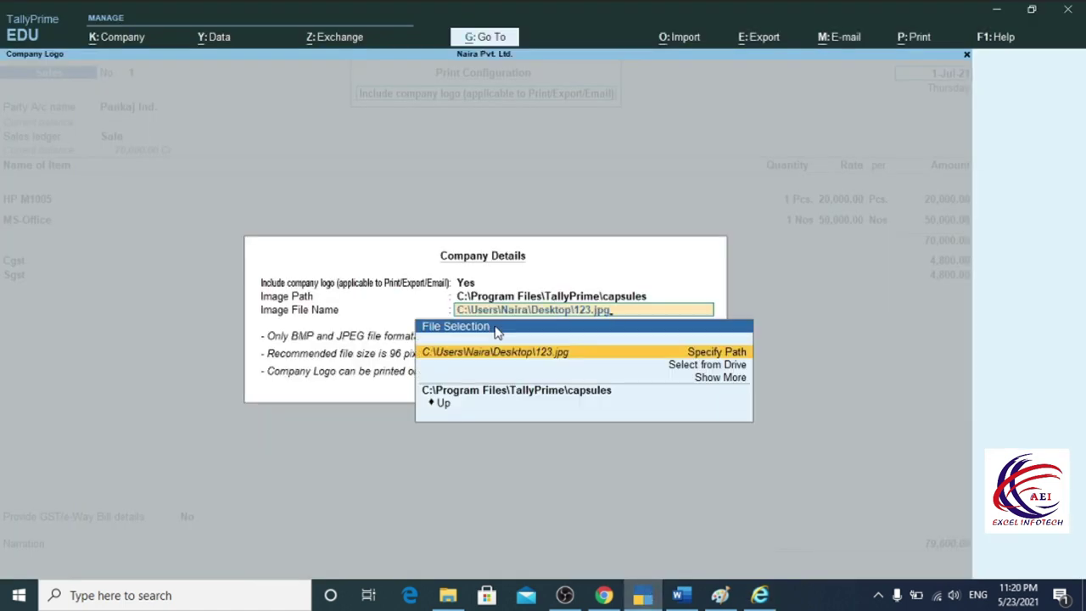
{"action": "key", "text": "Return"}
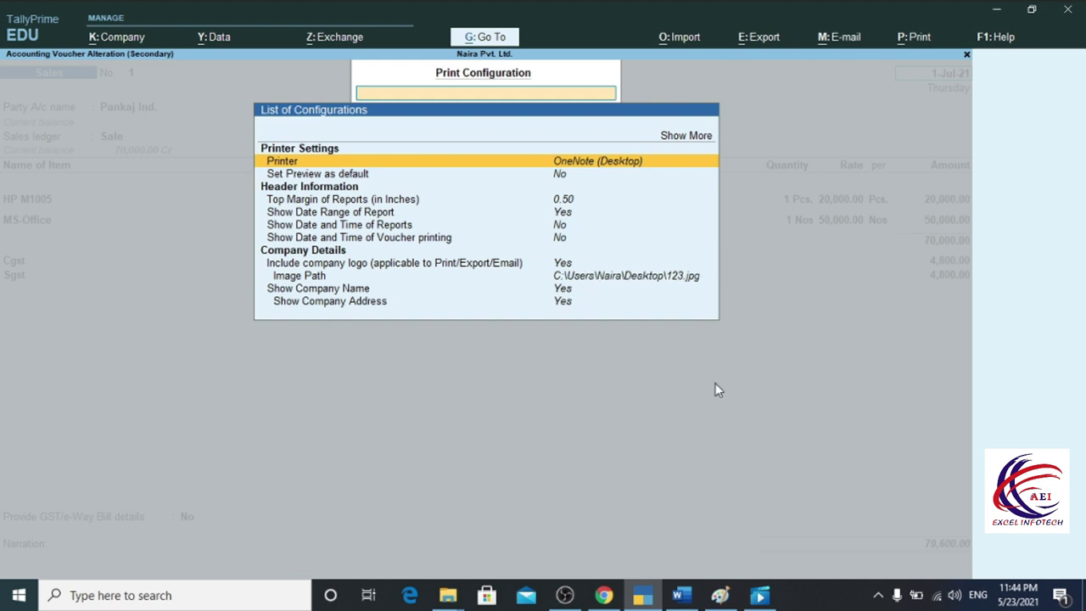
{"action": "key", "text": "Escape"}
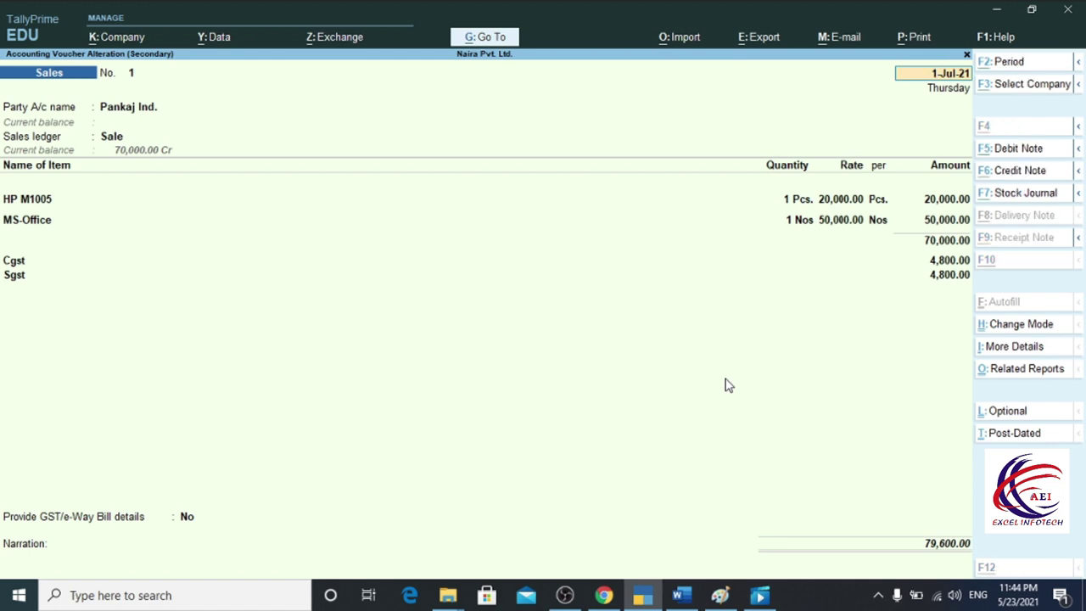
Preview the Tax Invoice for Sales voucher No. 1 with the resized 123.jpg logo, then close it
{"action": "key", "text": "alt+p"}
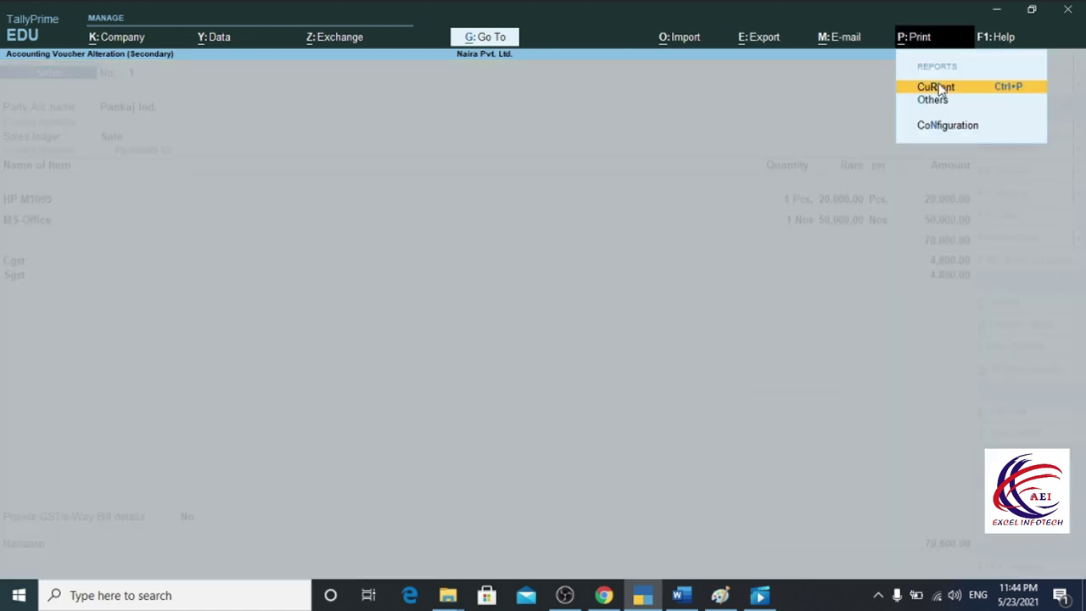
{"action": "left_click", "coordinate": [936, 87]}
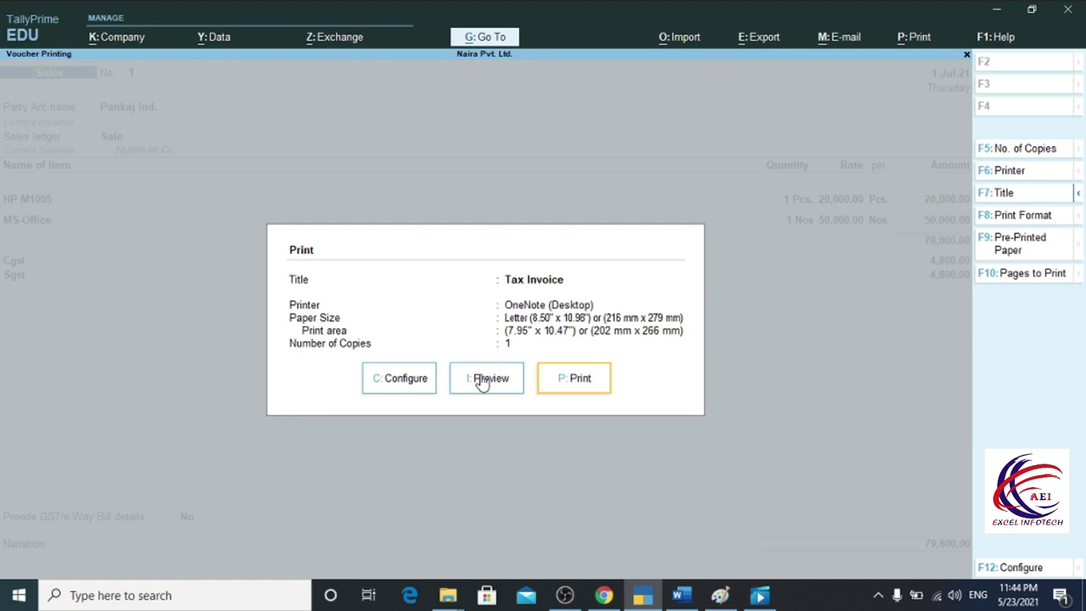
{"action": "left_click", "coordinate": [483, 382]}
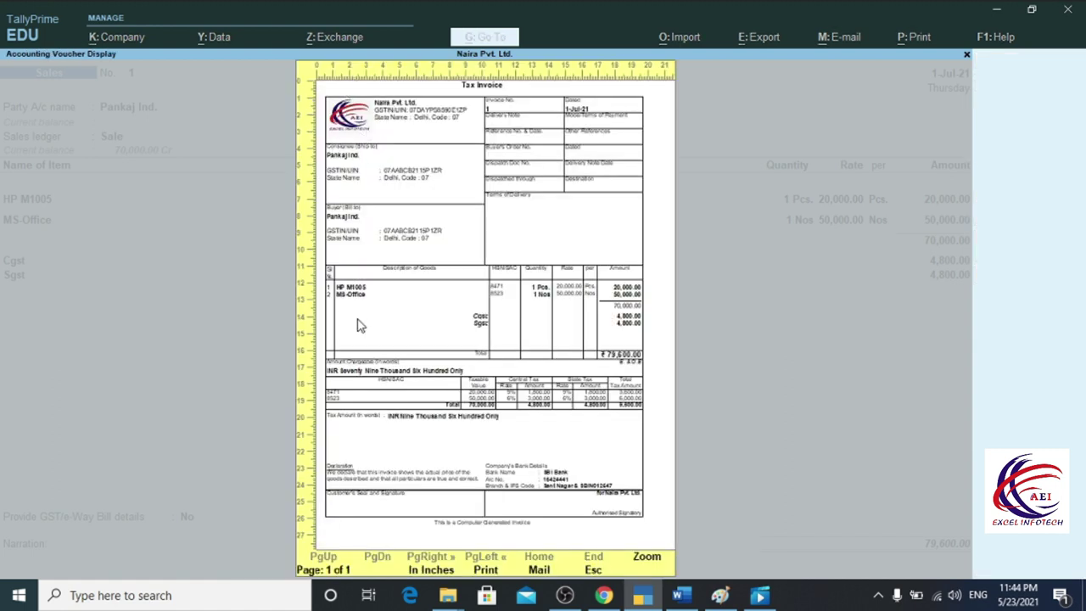
{"action": "key", "text": "Escape"}
{"action": "key", "text": "Escape"}
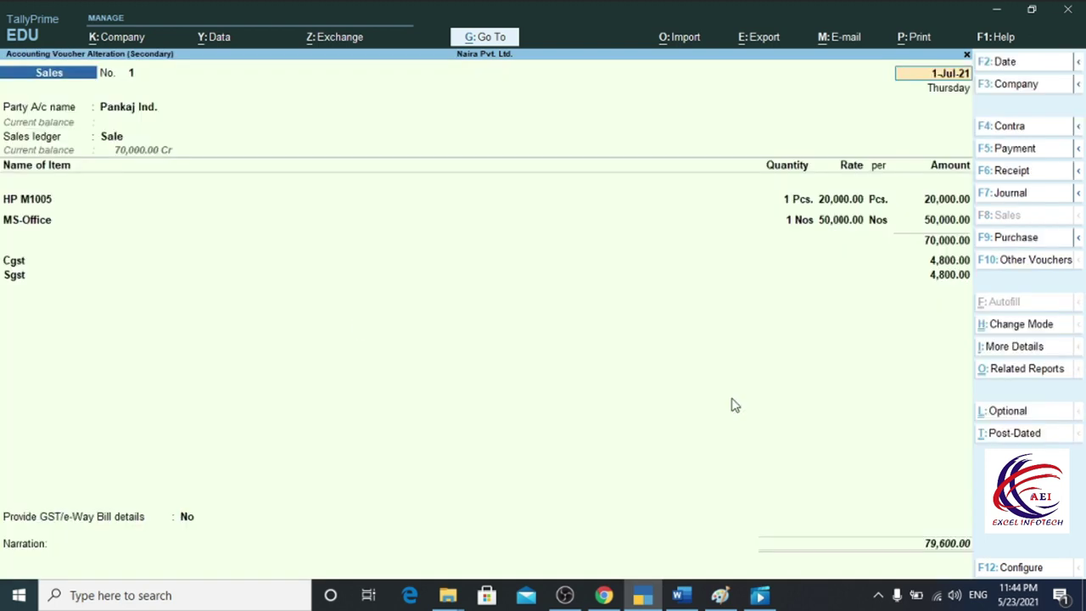
{"action": "key", "text": "alt+p"}
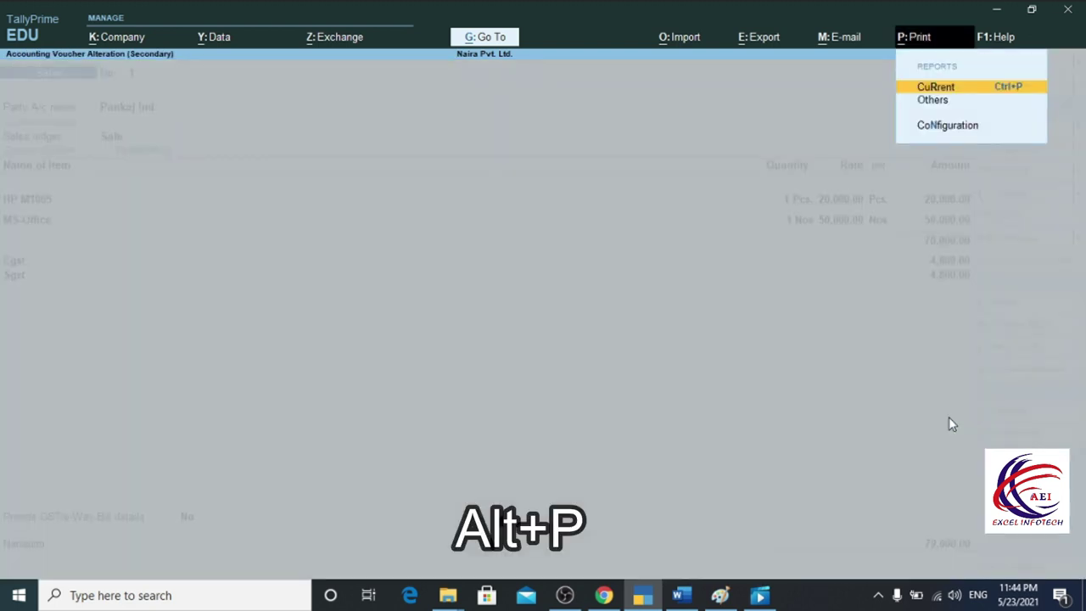
Open the company logo Image Path setting in Print Configuration, keeping logo printing set to Yes
{"action": "left_click", "coordinate": [935, 127]}
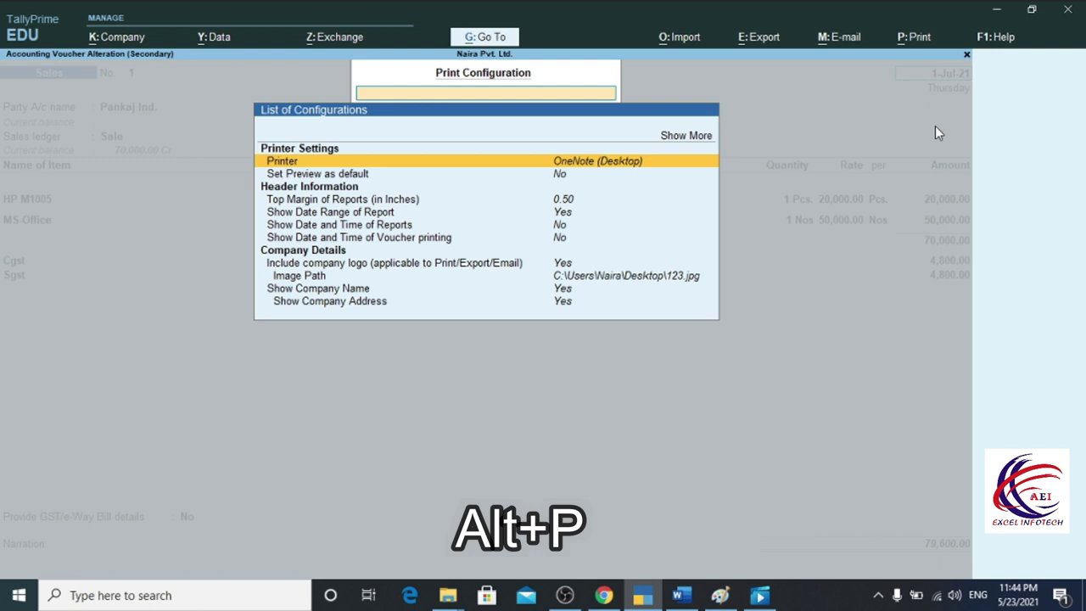
{"action": "left_click", "coordinate": [594, 278]}
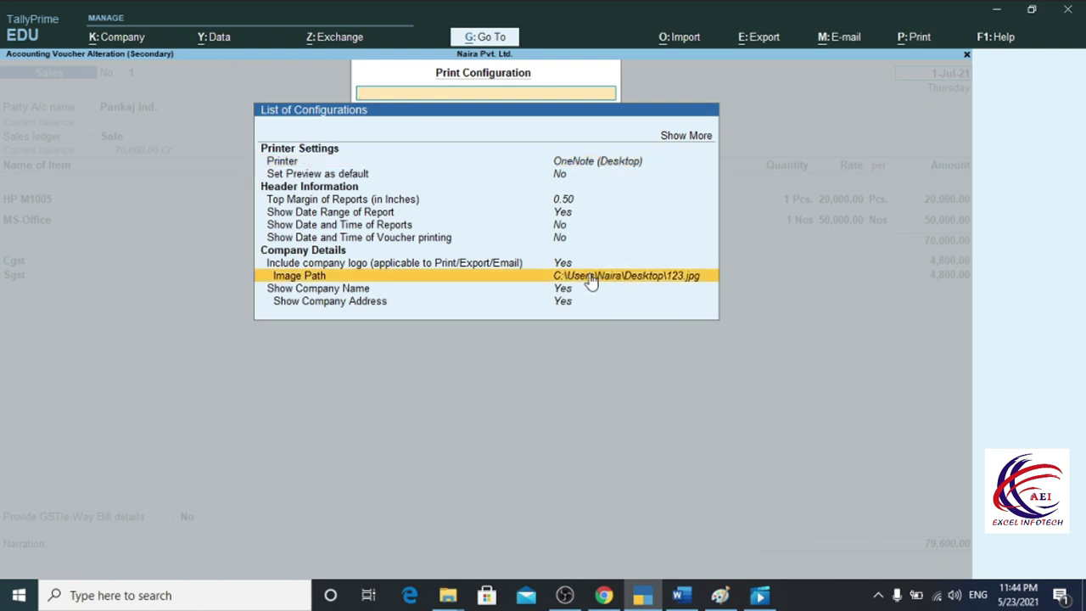
{"action": "left_click", "coordinate": [584, 280]}
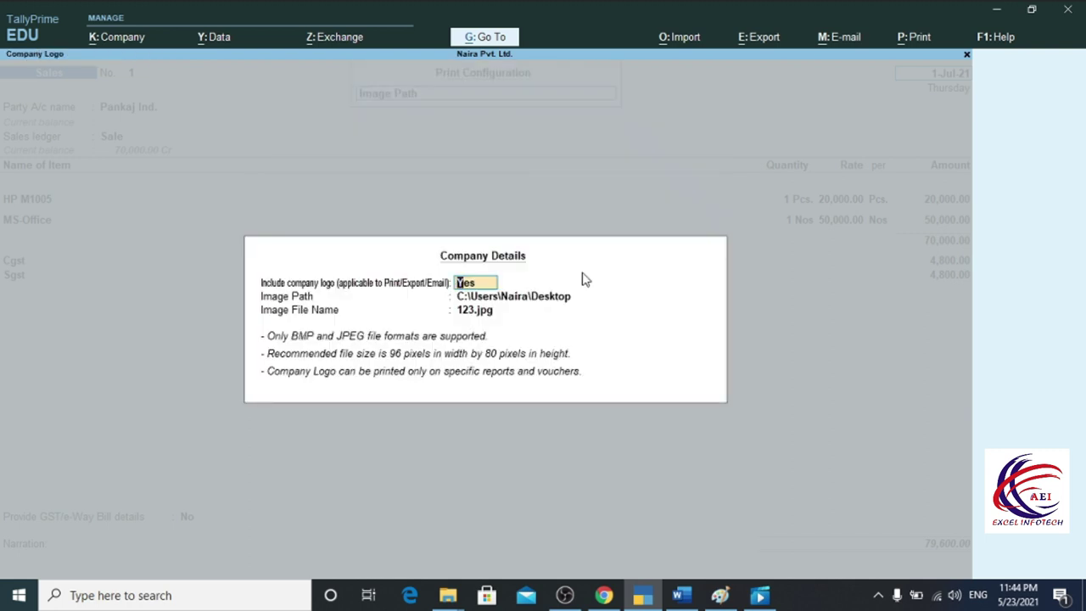
{"action": "key", "text": "Return"}
{"action": "key", "text": "Return"}
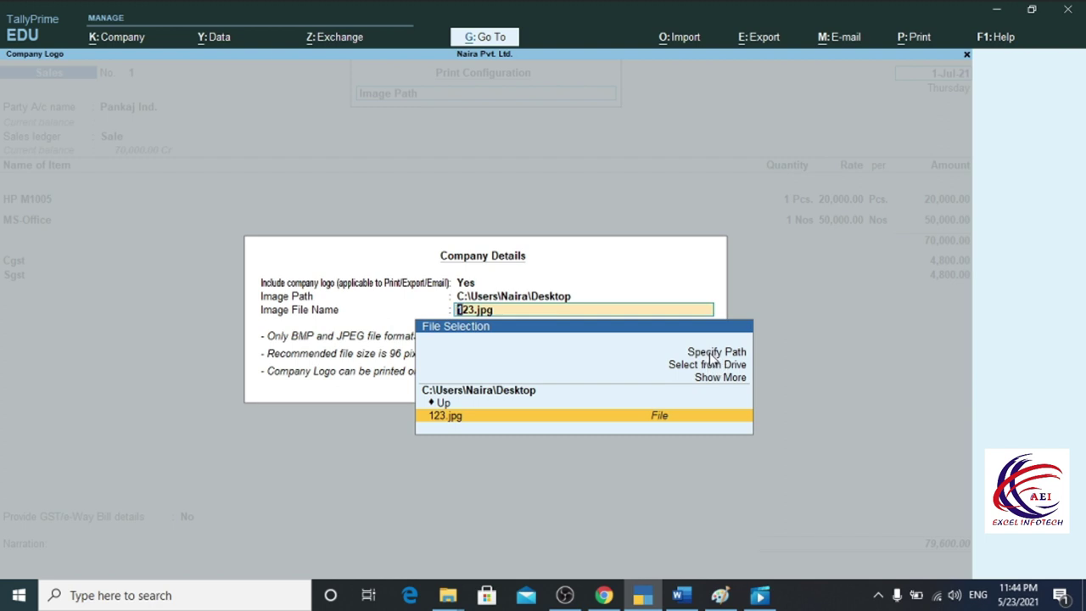
{"action": "left_click", "coordinate": [711, 355]}
{"action": "left_click", "coordinate": [711, 354]}
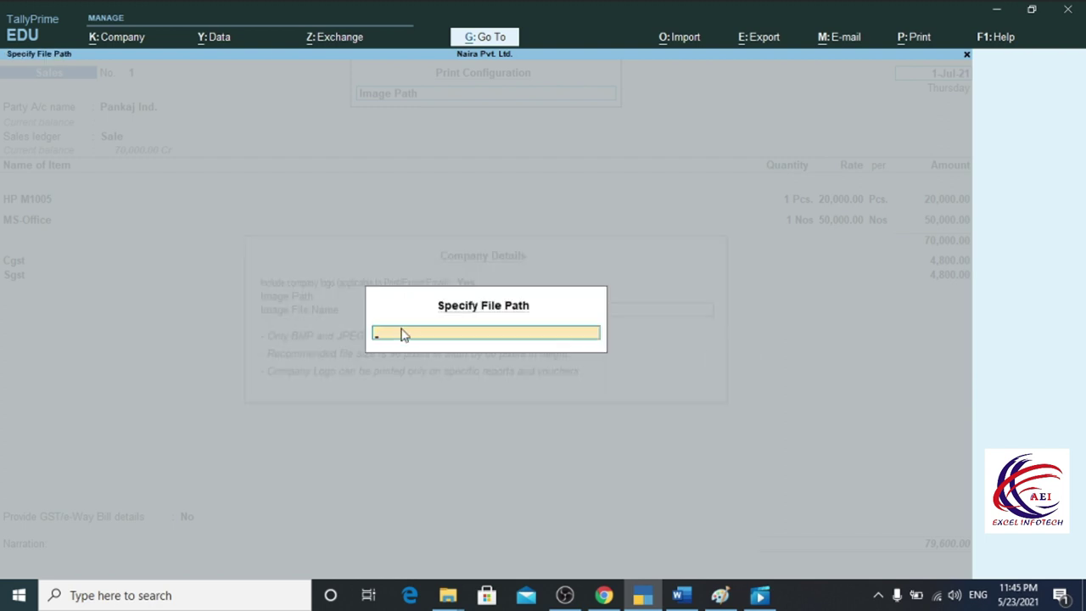
{"action": "key", "text": "Escape"}
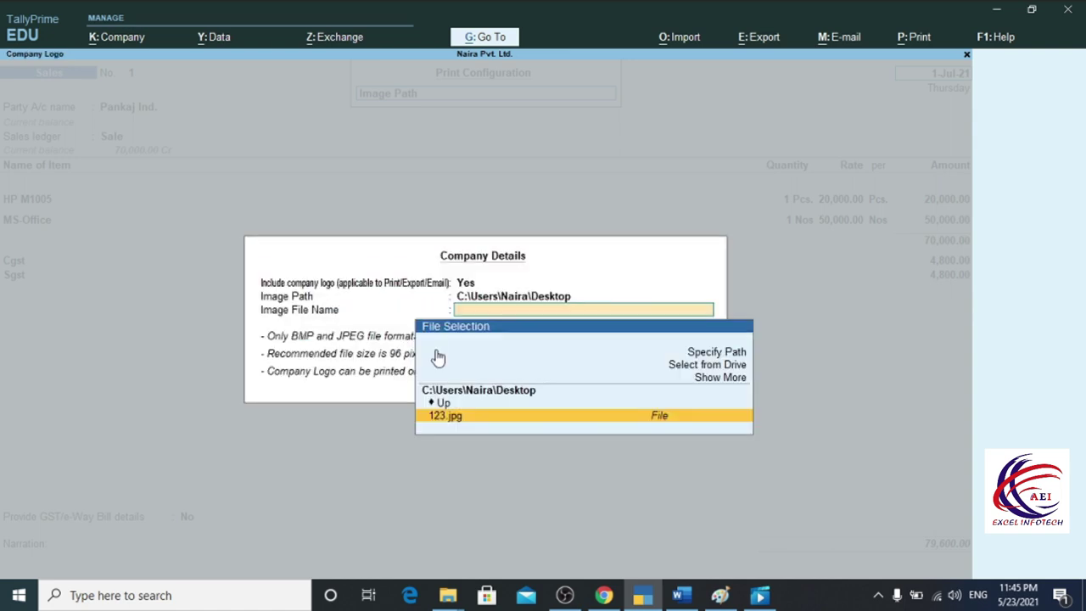
Choose Desktop's 123.jpg as the logo file from the drive and return to the voucher
{"action": "left_click", "coordinate": [703, 365]}
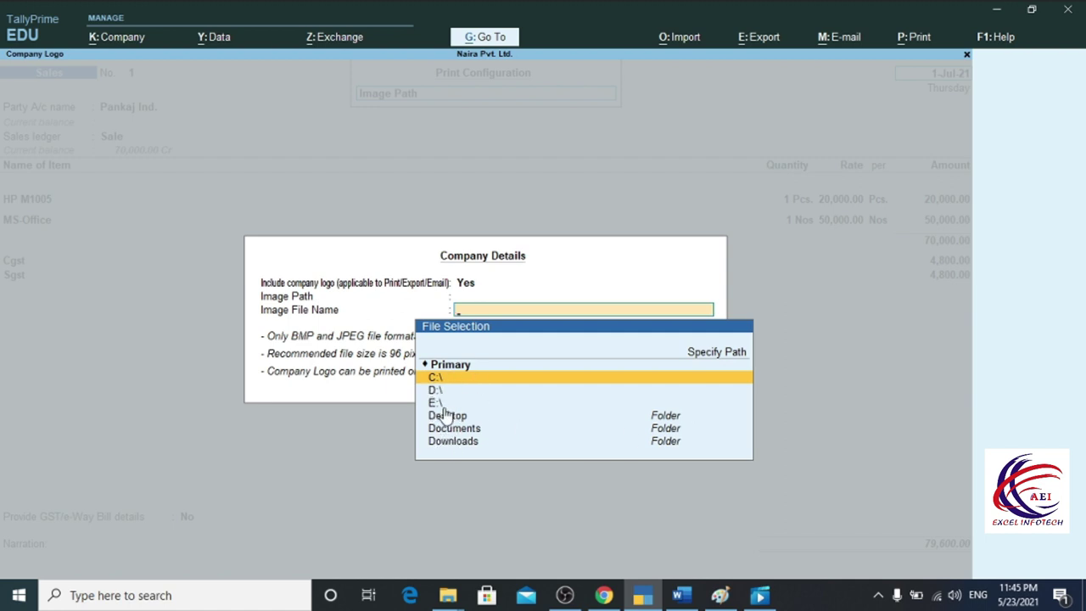
{"action": "left_click", "coordinate": [445, 416]}
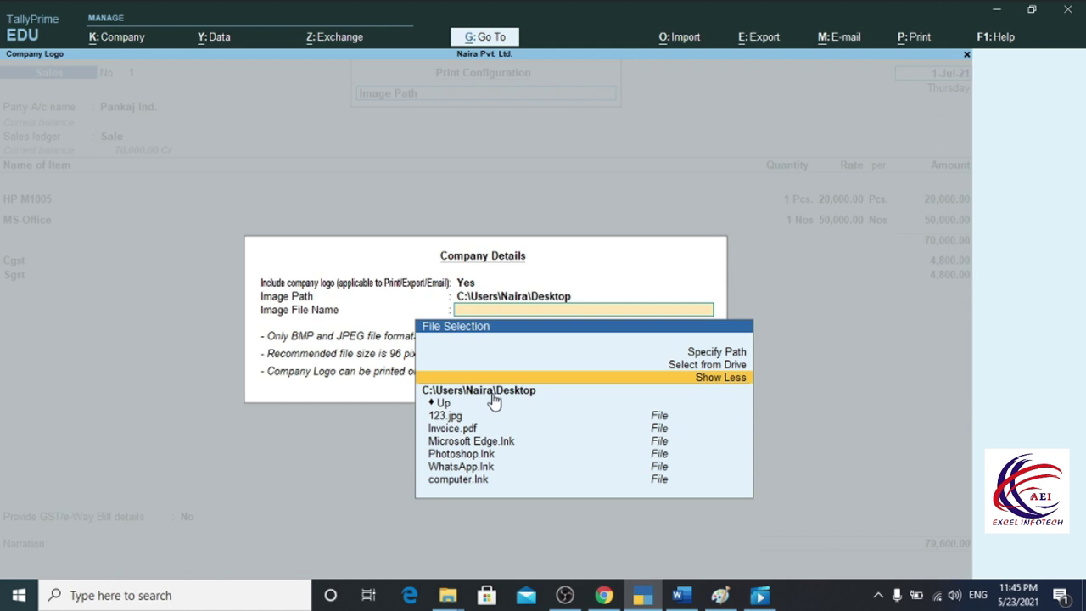
{"action": "key", "text": "Down"}
{"action": "key", "text": "Down"}
{"action": "key", "text": "Return"}
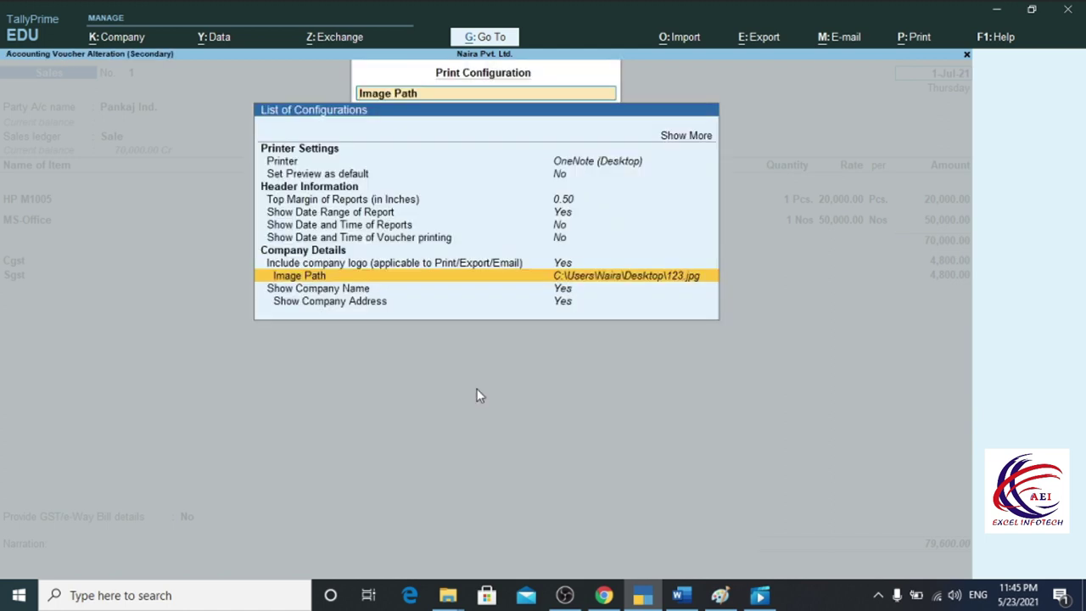
{"action": "key", "text": "Escape"}
{"action": "key", "text": "Escape"}
{"action": "key", "text": "Return"}
{"action": "key", "text": "Return"}
{"action": "key", "text": "Return"}
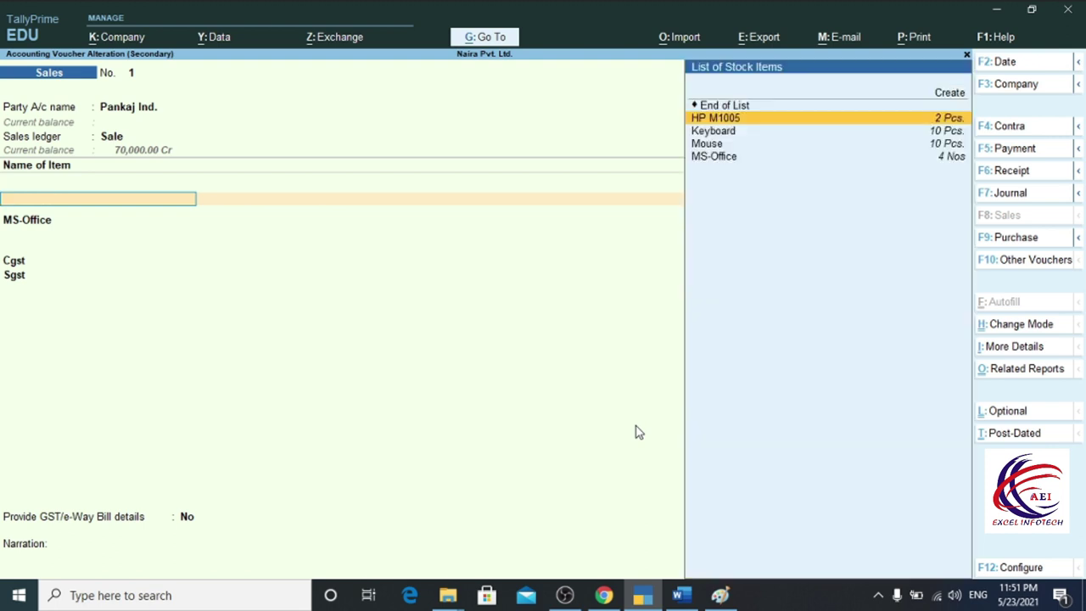
Quit the sales voucher and Day Book, then start a new ledger from Create
{"action": "key", "text": "Escape"}
{"action": "key", "text": "Return"}
{"action": "key", "text": "Escape"}
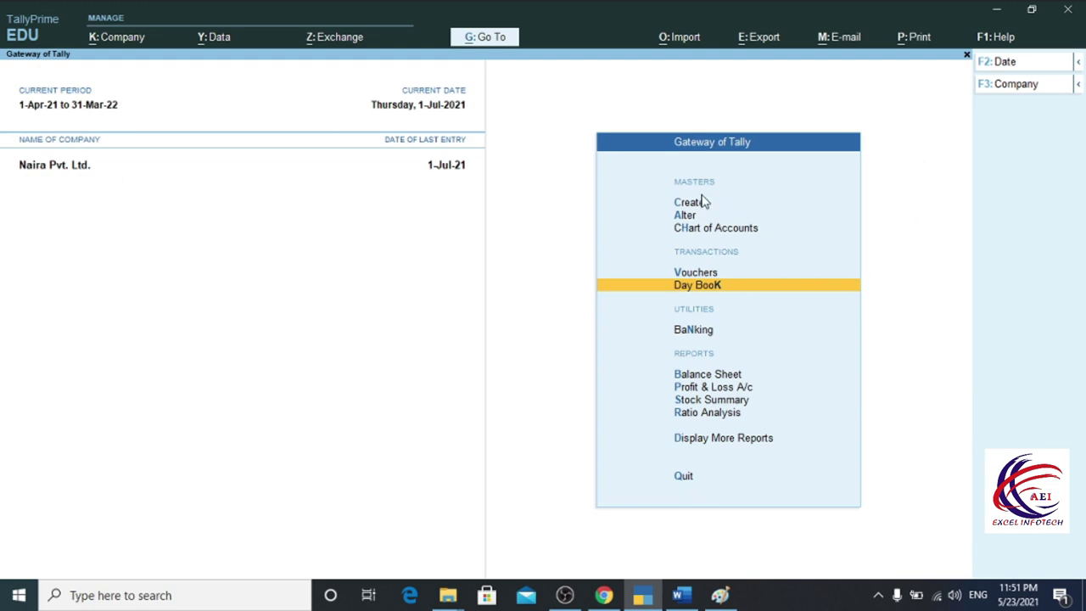
{"action": "left_click", "coordinate": [691, 202]}
{"action": "key", "text": "Down"}
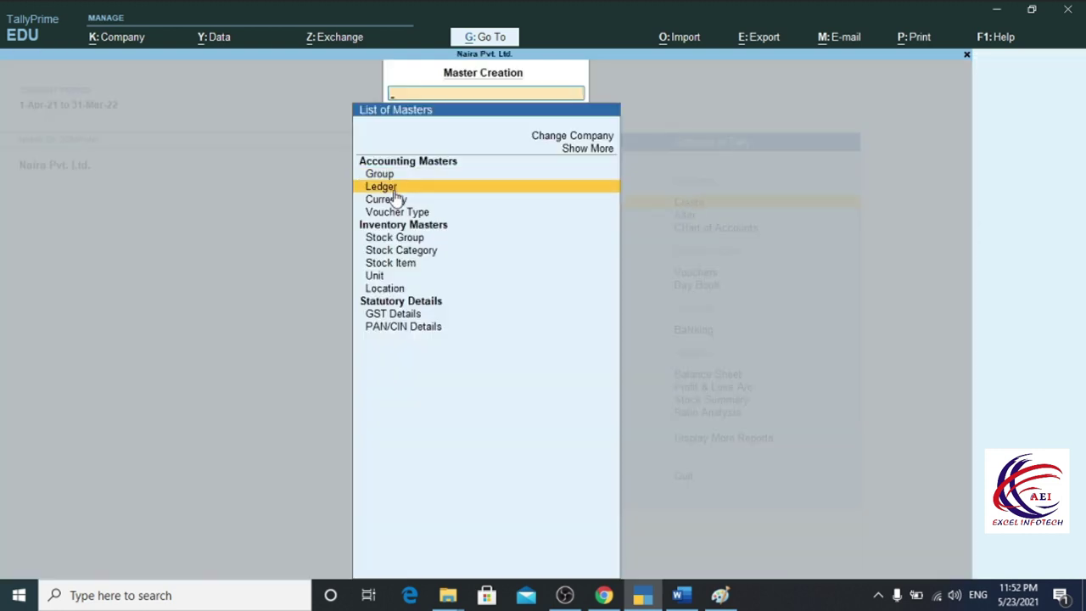
{"action": "left_click", "coordinate": [388, 186]}
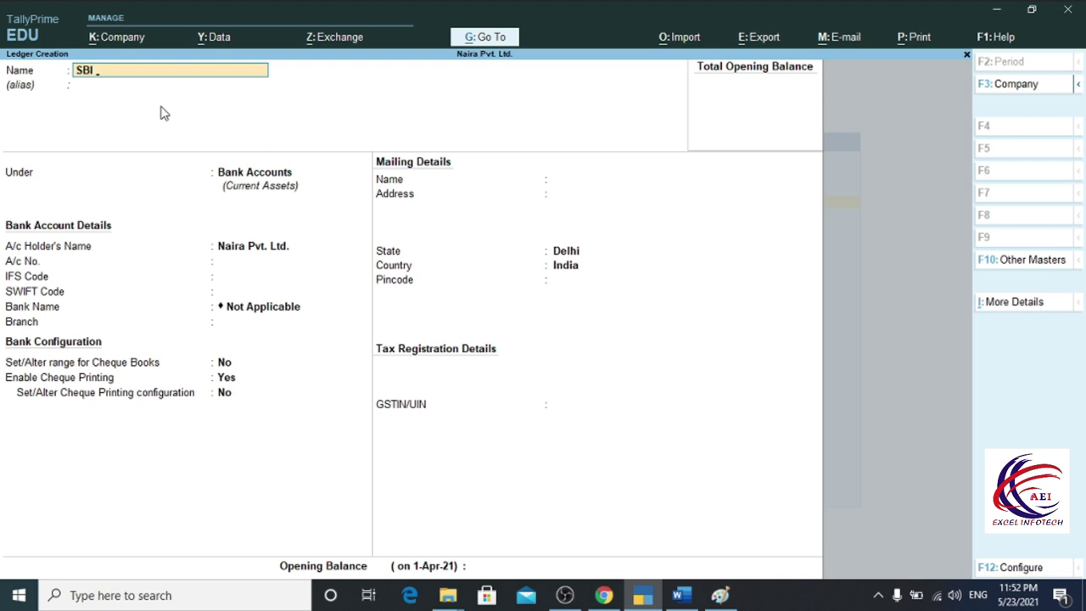
Save ledger SBI Bank under Bank Accounts with account number, IFS, SWIFT codes and Sant Nagar branch
{"action": "key", "text": "Return"}
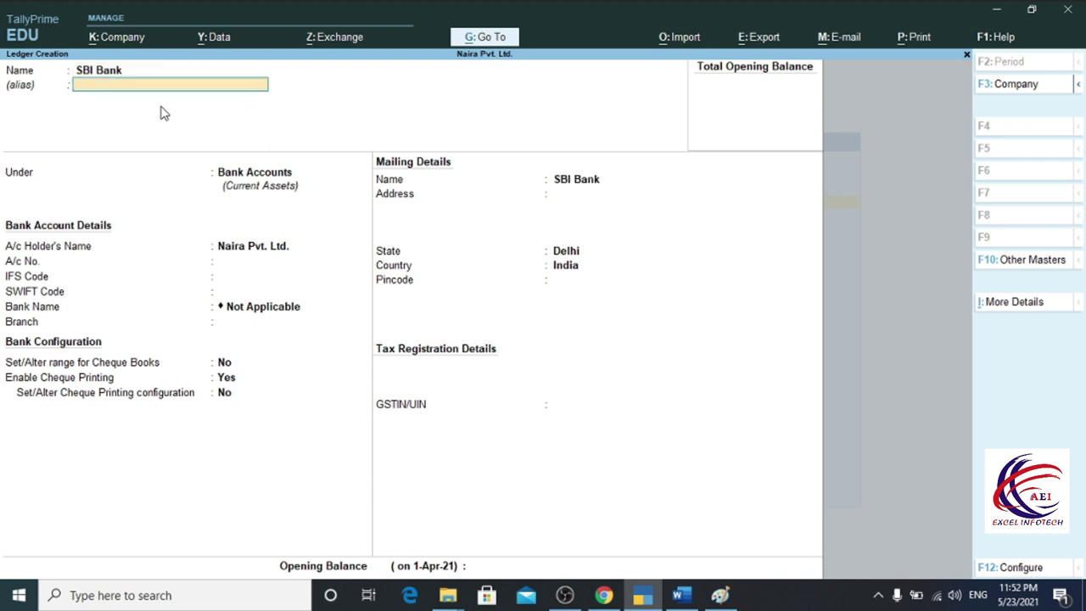
{"action": "key", "text": "Return"}
{"action": "key", "text": "Return"}
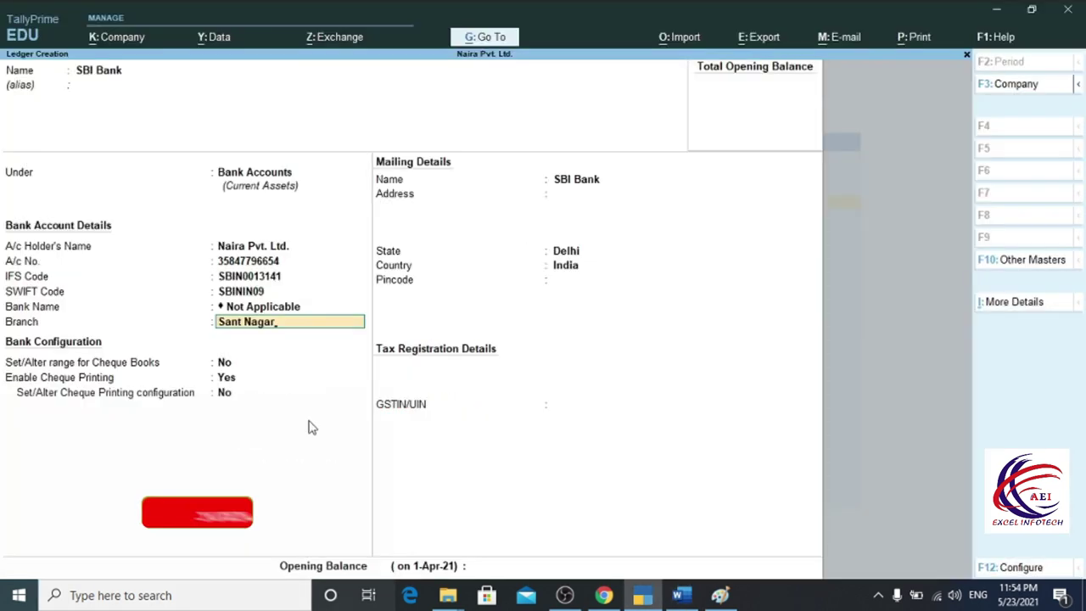
{"action": "key", "text": "Return"}
{"action": "key", "text": "Return"}
{"action": "key", "text": "Return"}
{"action": "key", "text": "Return"}
{"action": "key", "text": "Return"}
{"action": "key", "text": "Return"}
{"action": "key", "text": "Return"}
{"action": "key", "text": "Return"}
{"action": "key", "text": "Return"}
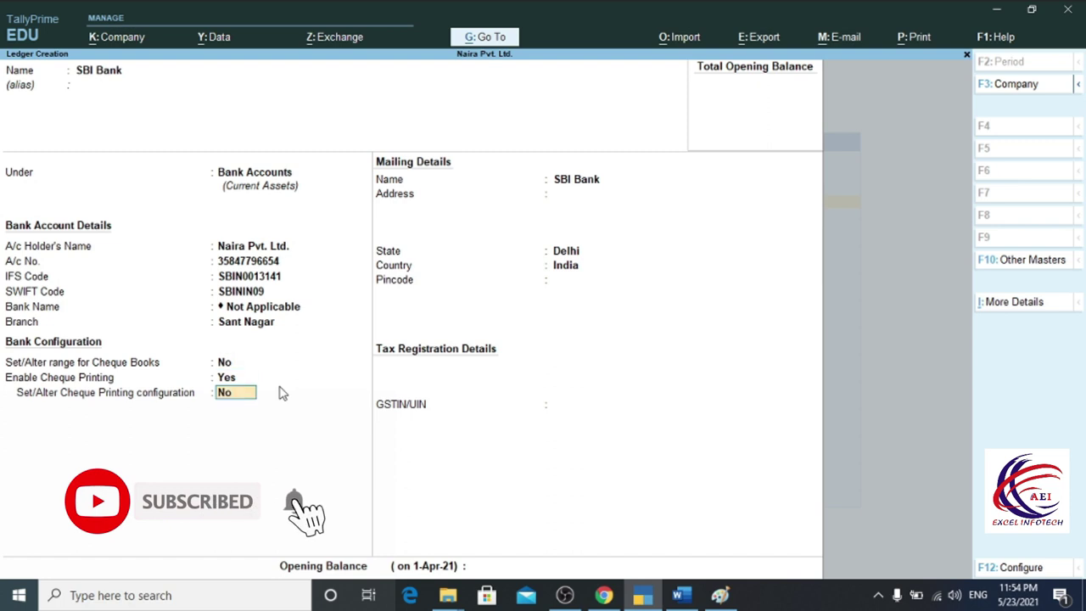
{"action": "key", "text": "Return"}
{"action": "key", "text": "Return"}
{"action": "key", "text": "Return"}
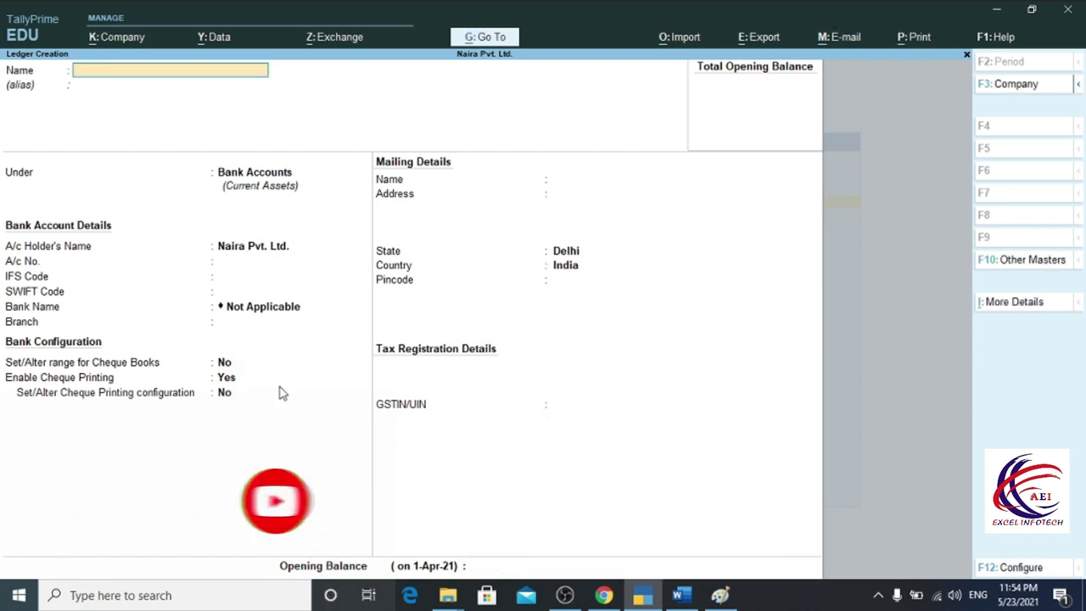
Reopen the Pankaj Ind. sales voucher from the Day Book and bring up its invoice print settings
{"action": "key", "text": "Escape"}
{"action": "key", "text": "Escape"}
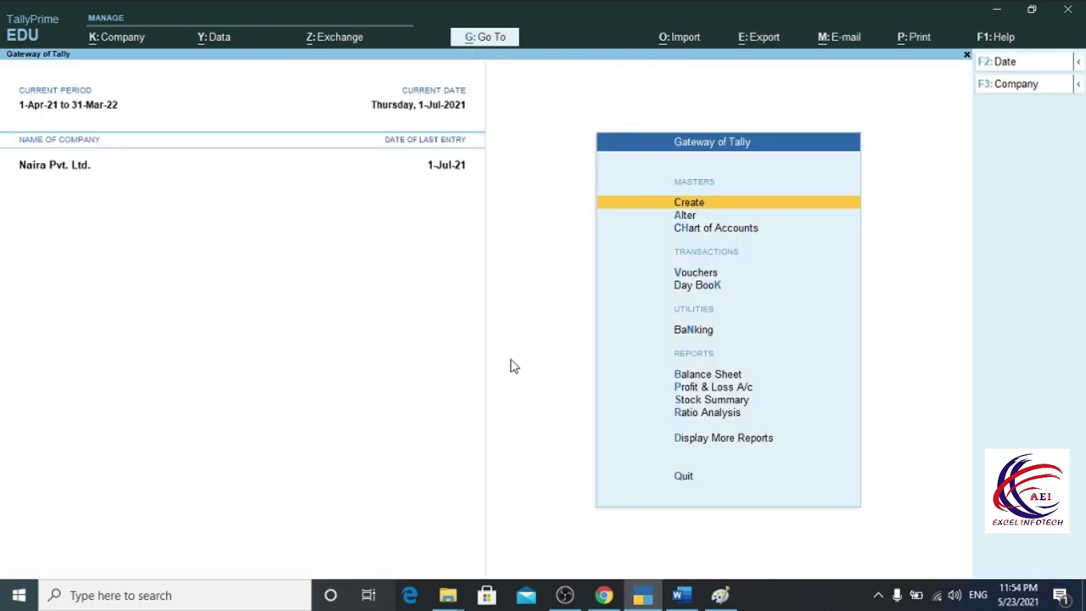
{"action": "left_click", "coordinate": [701, 287]}
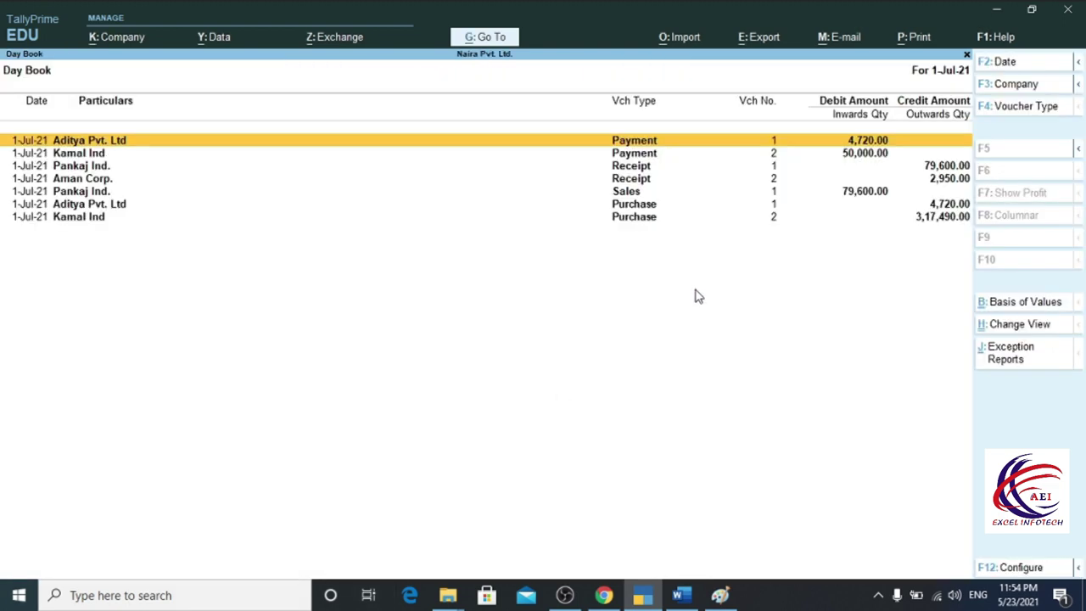
{"action": "left_click", "coordinate": [629, 192]}
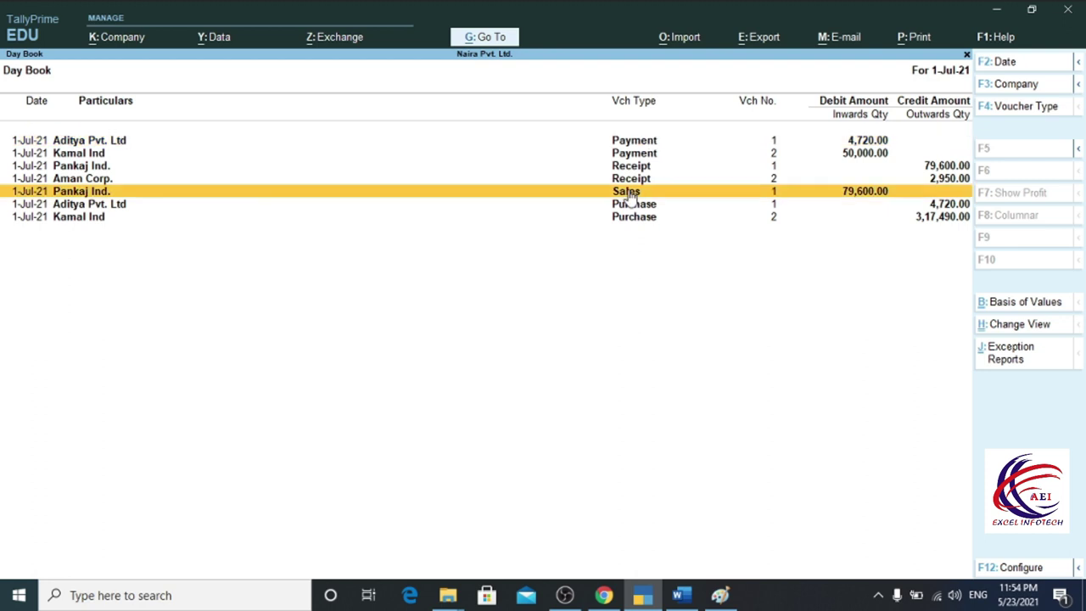
{"action": "left_click", "coordinate": [629, 194]}
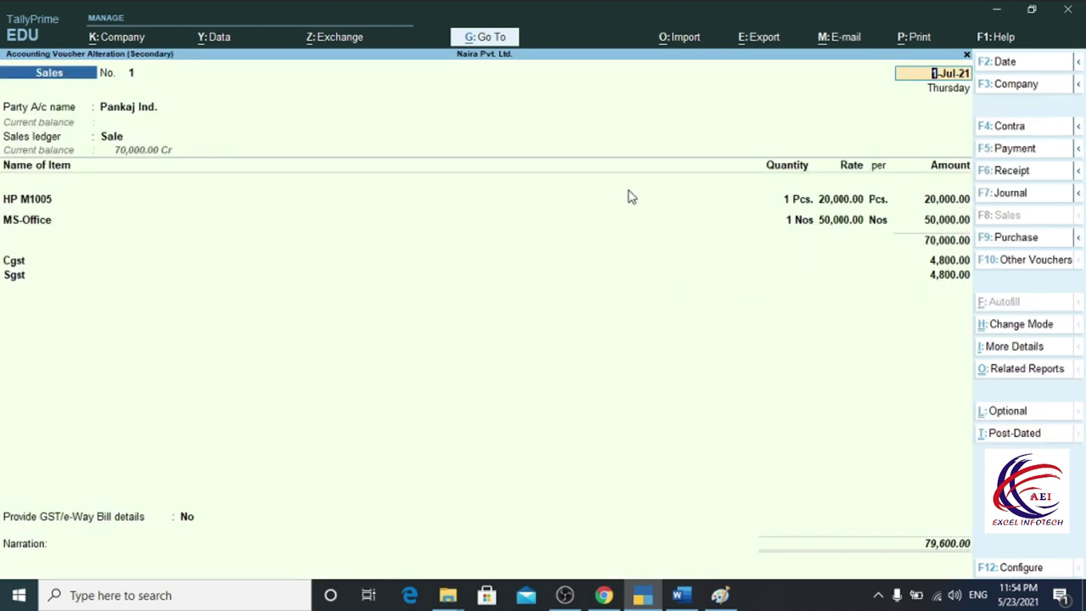
{"action": "key", "text": "alt+p"}
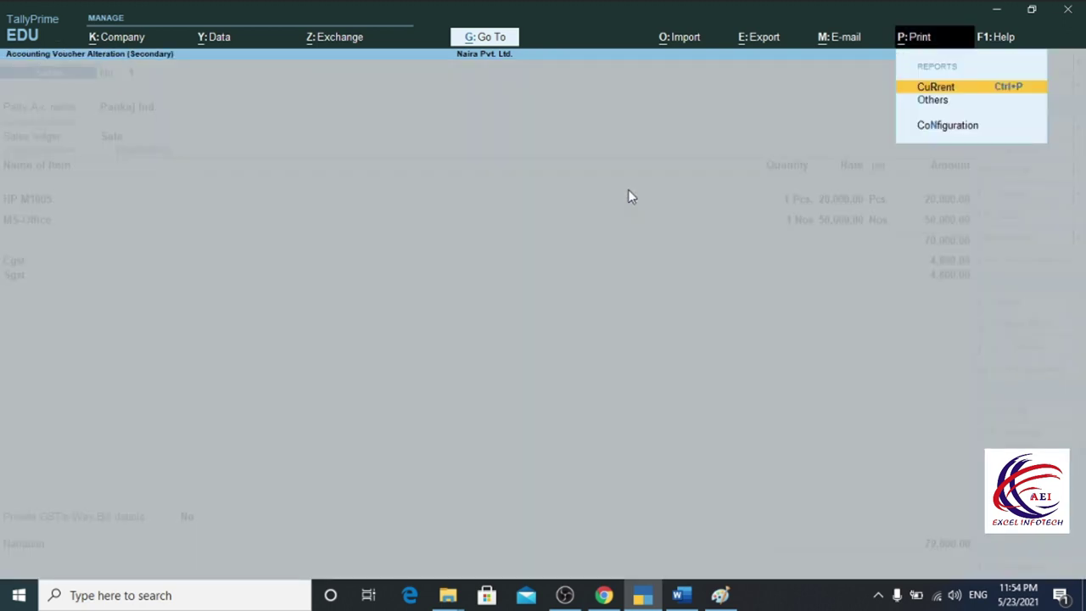
{"action": "left_click", "coordinate": [929, 88]}
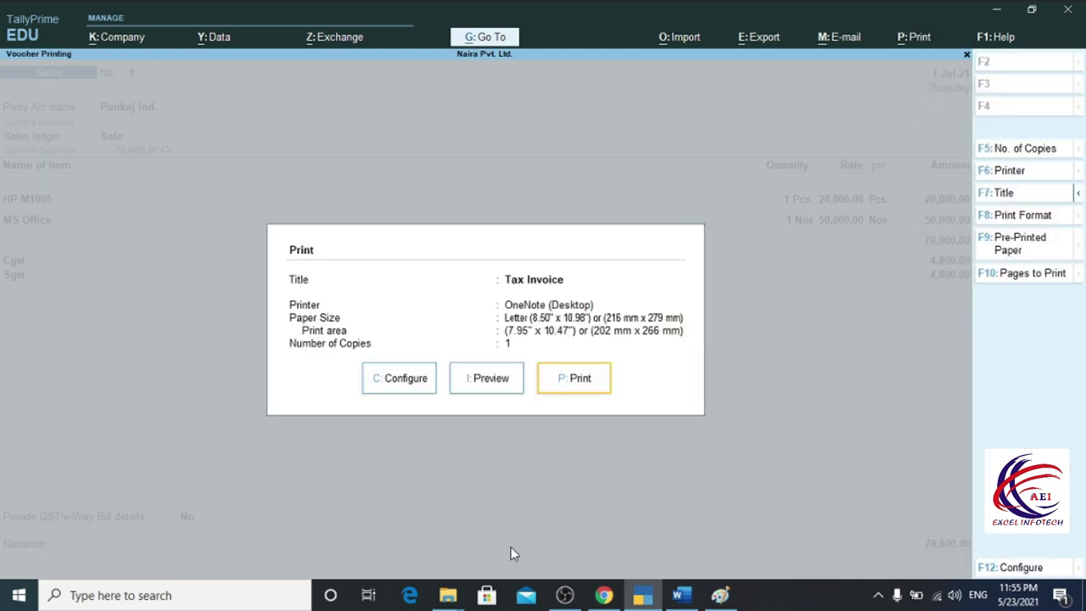
{"action": "left_click", "coordinate": [402, 388]}
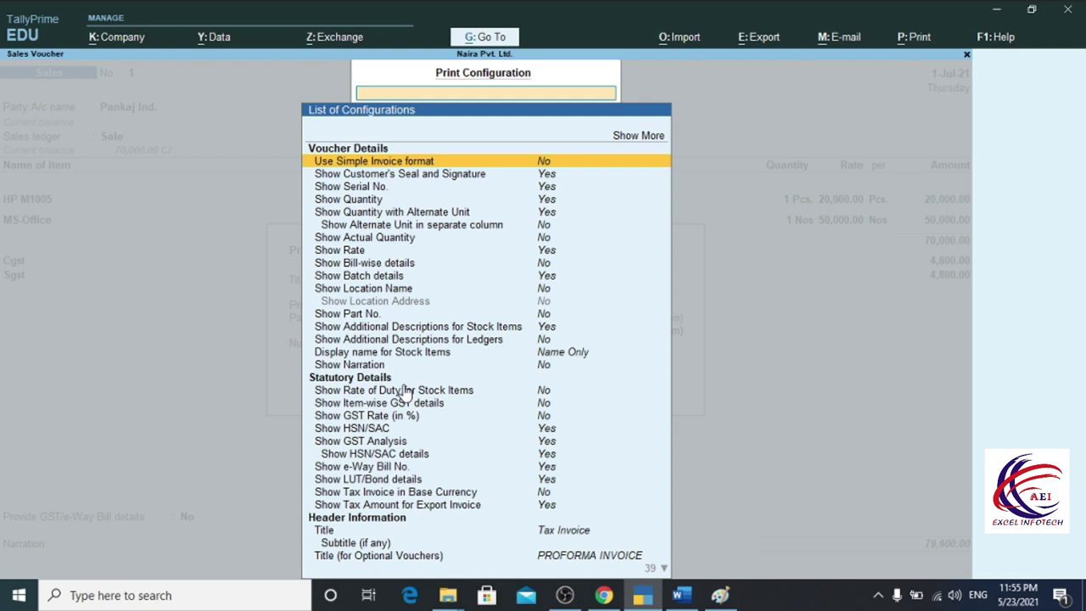
Set Show Bank details to Yes with Bank Name SBI Bank, then return to the Print screen
{"action": "type", "text": "Ba"}
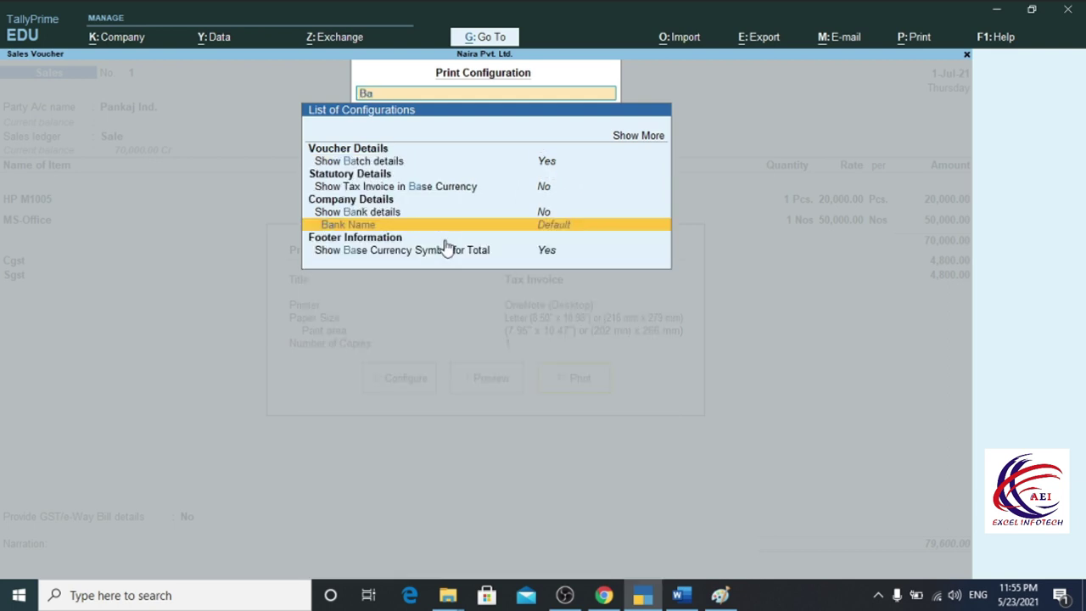
{"action": "left_click", "coordinate": [340, 214]}
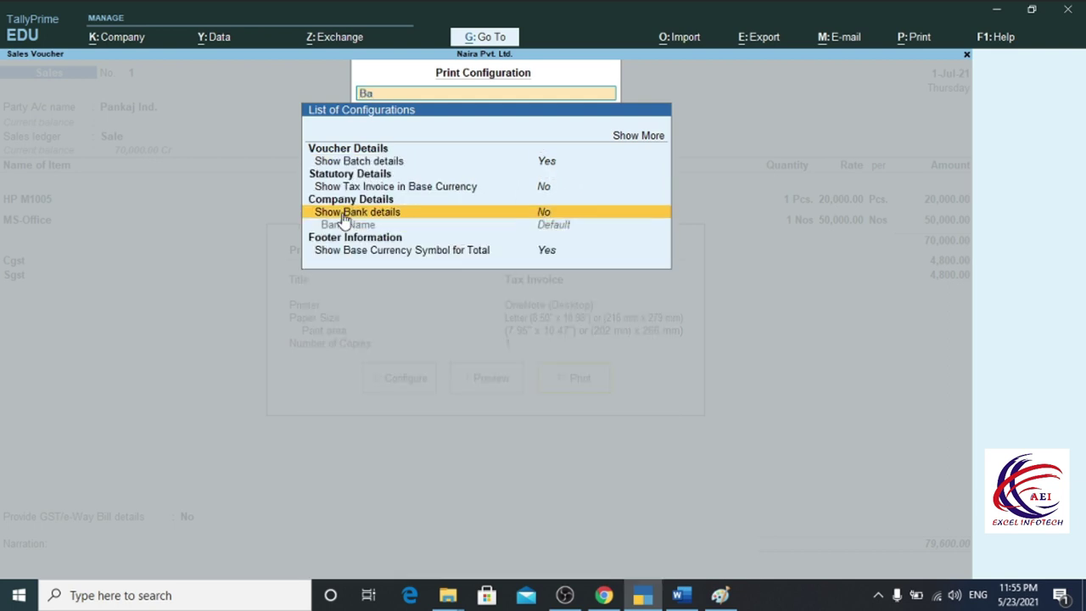
{"action": "left_click", "coordinate": [543, 215]}
{"action": "scroll", "coordinate": [538, 339], "scroll_direction": "down", "scroll_amount": 7}
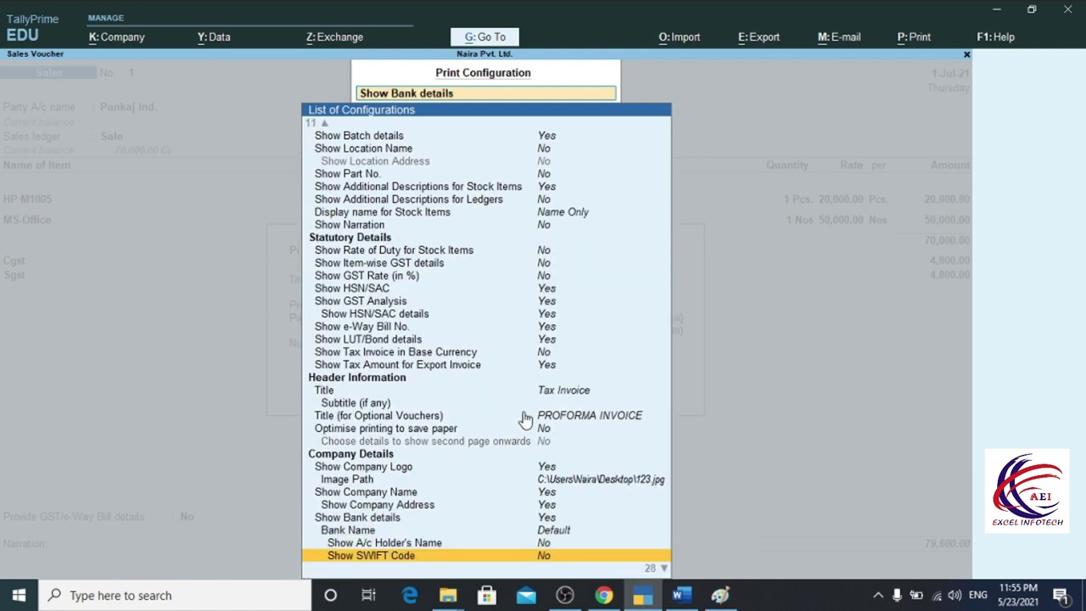
{"action": "scroll", "coordinate": [537, 519], "scroll_direction": "down", "scroll_amount": 1}
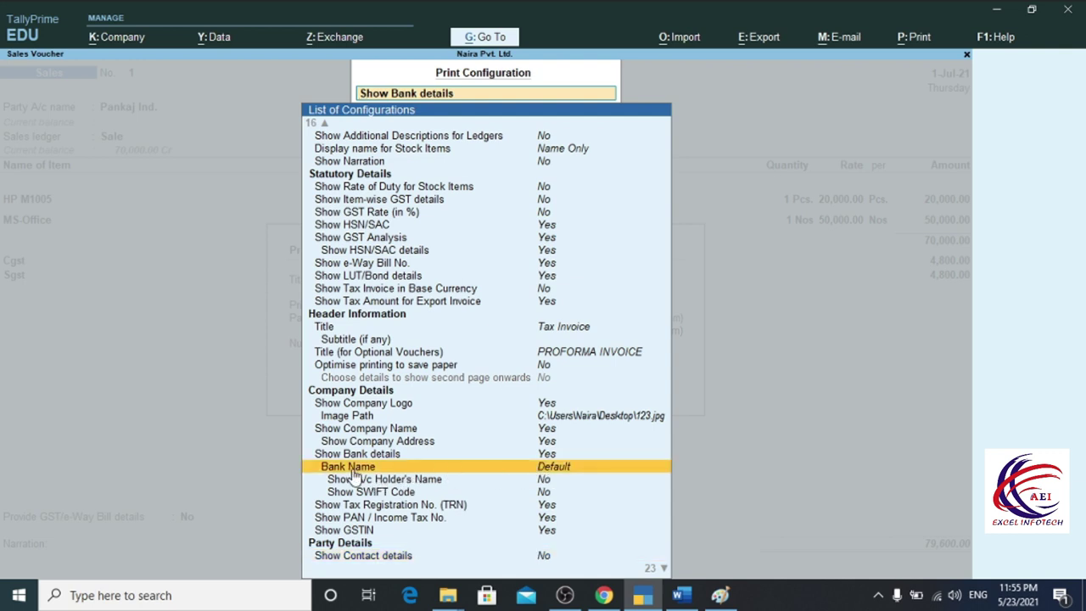
{"action": "left_click", "coordinate": [551, 468]}
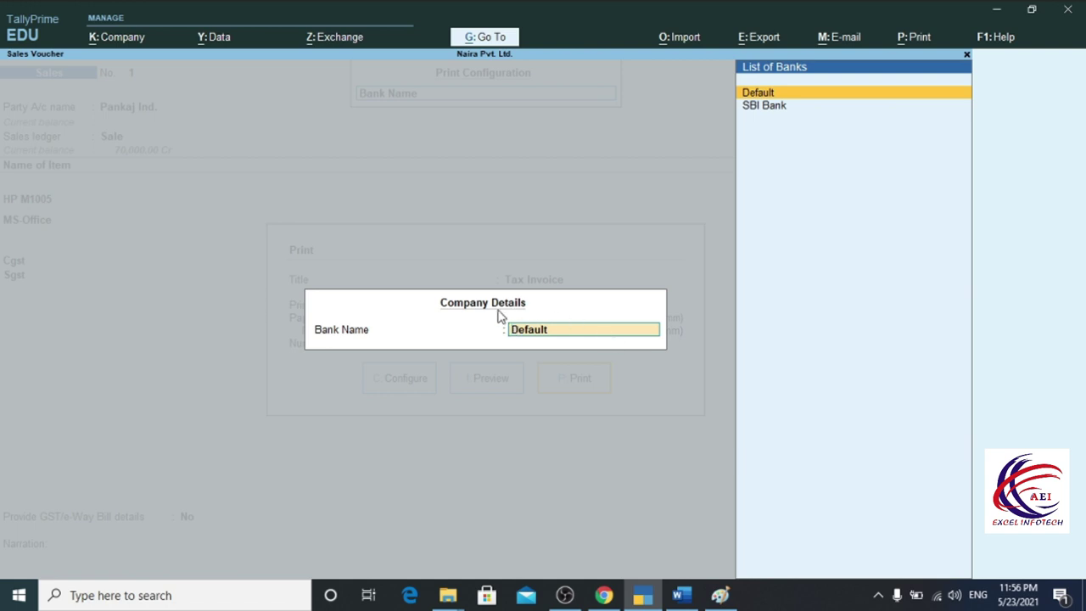
{"action": "left_click", "coordinate": [762, 109]}
{"action": "scroll", "coordinate": [561, 502], "scroll_direction": "down", "scroll_amount": 5}
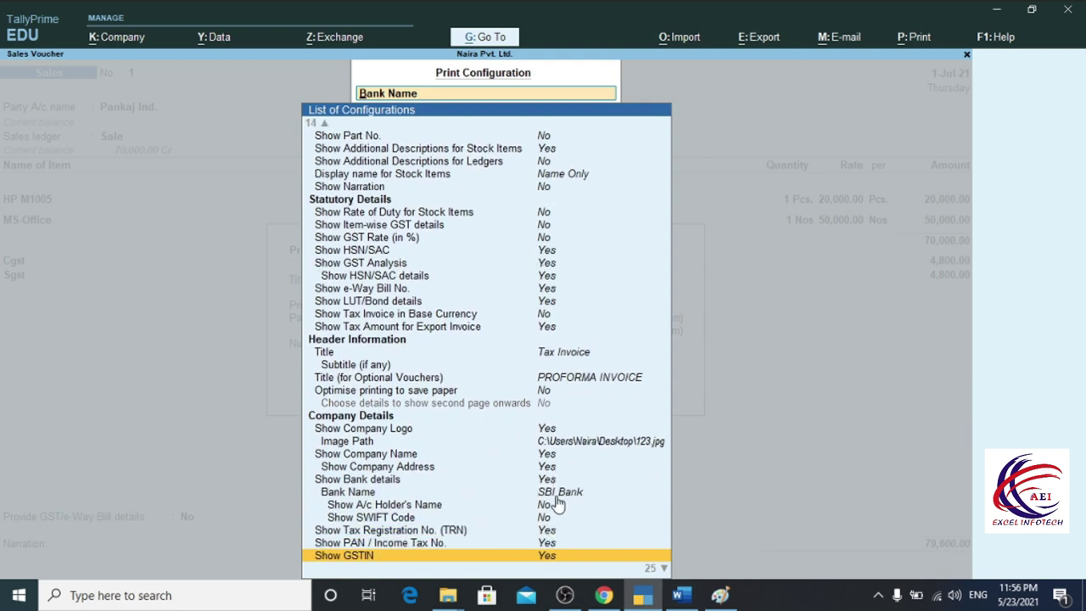
{"action": "key", "text": "Escape"}
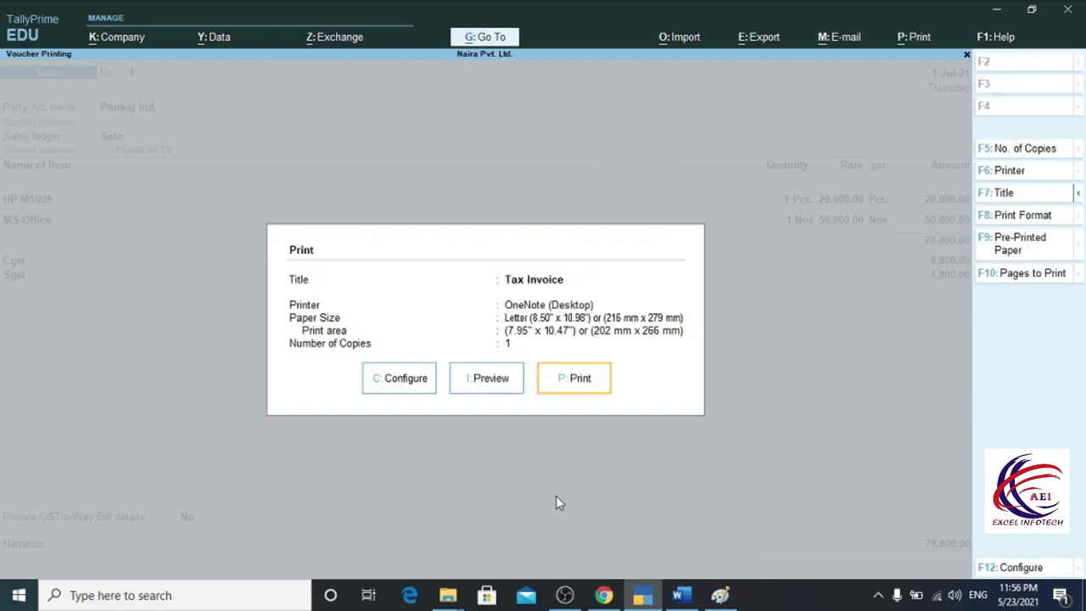
Preview the Tax Invoice zoomed in to check the logo and SBI Bank details, then close it
{"action": "left_click", "coordinate": [492, 382]}
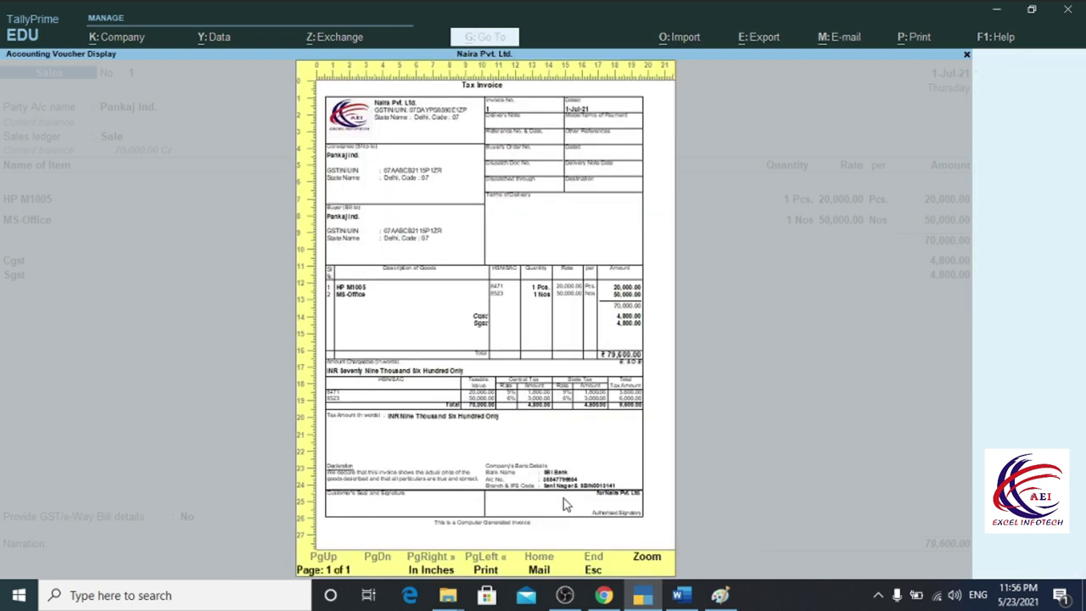
{"action": "left_click", "coordinate": [566, 504]}
{"action": "scroll", "coordinate": [584, 473], "scroll_direction": "down", "scroll_amount": 5}
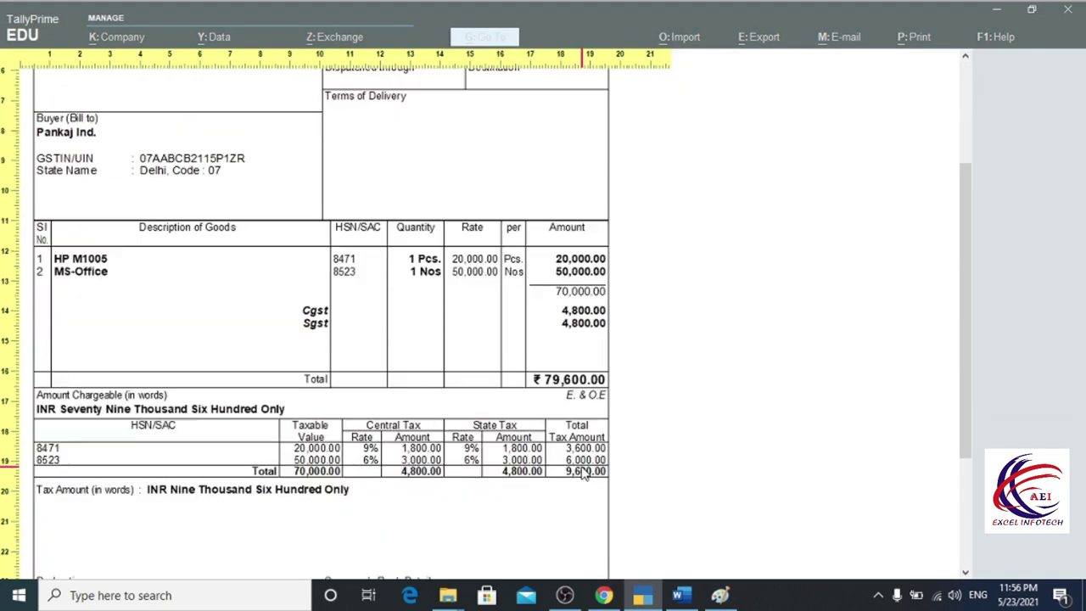
{"action": "scroll", "coordinate": [583, 473], "scroll_direction": "down", "scroll_amount": 3}
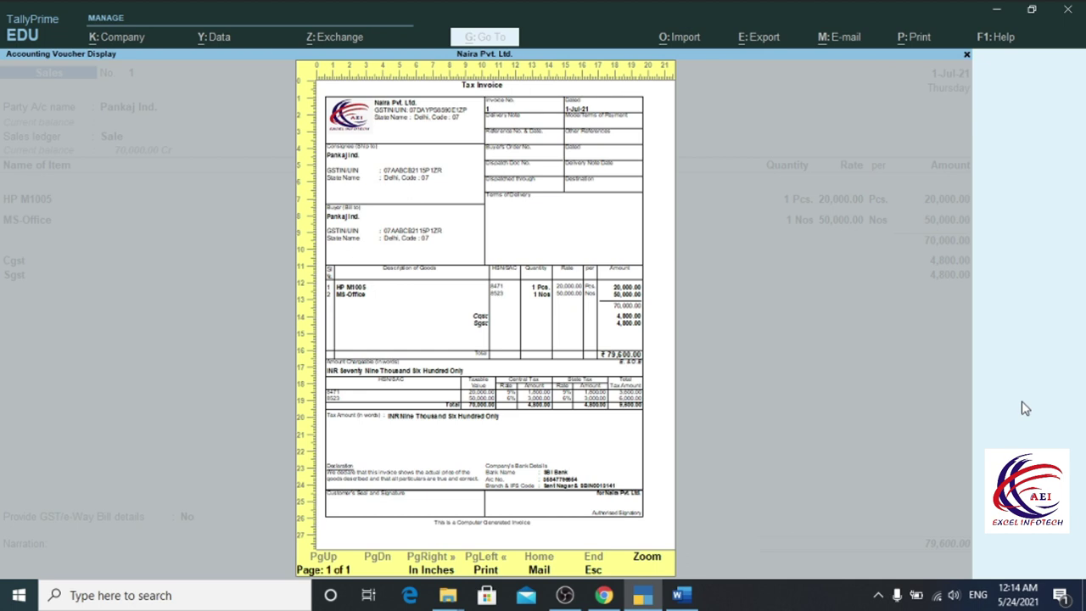
{"action": "key", "text": "alt+z"}
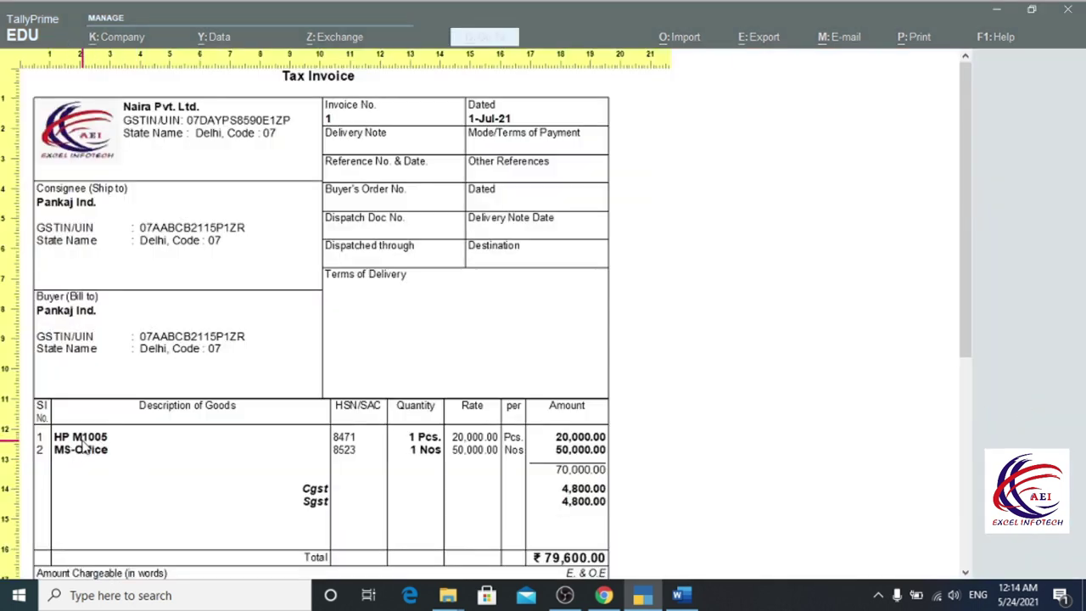
{"action": "key", "text": "Escape"}
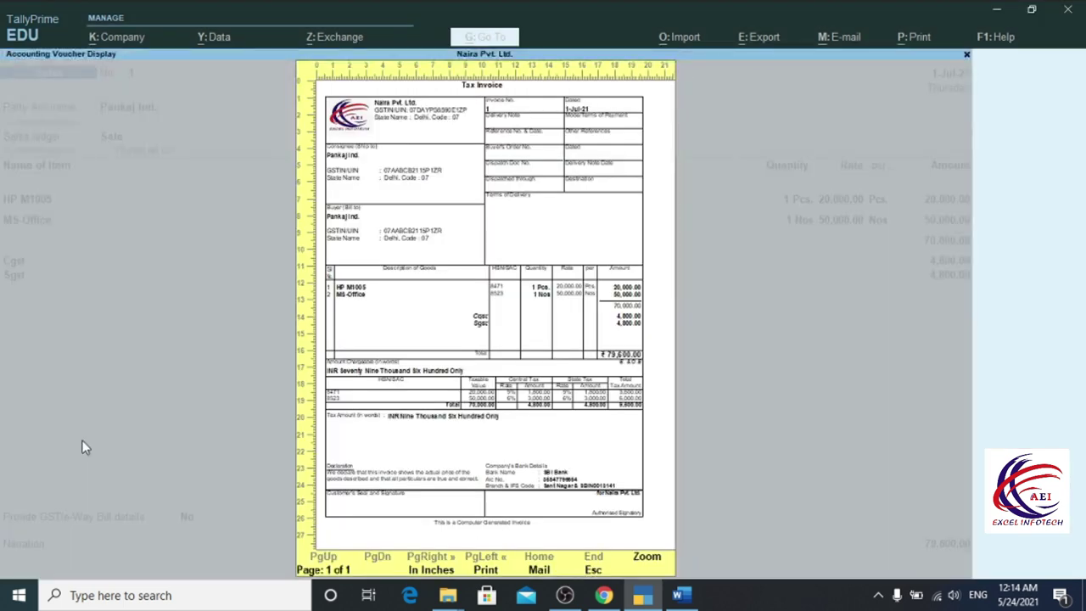
{"action": "key", "text": "Escape"}
{"action": "key", "text": "Escape"}
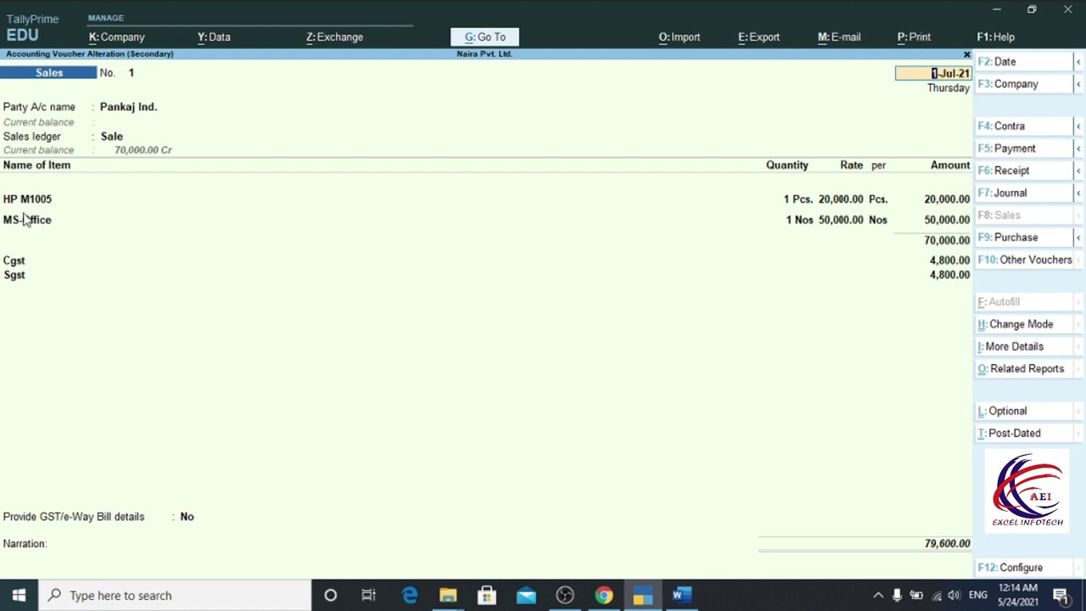
{"action": "key", "text": "BackSpace"}
Quit the voucher to the Gateway and open the Mouse stock item through Alter > Stock Item
{"action": "key", "text": "Escape"}
{"action": "key", "text": "Return"}
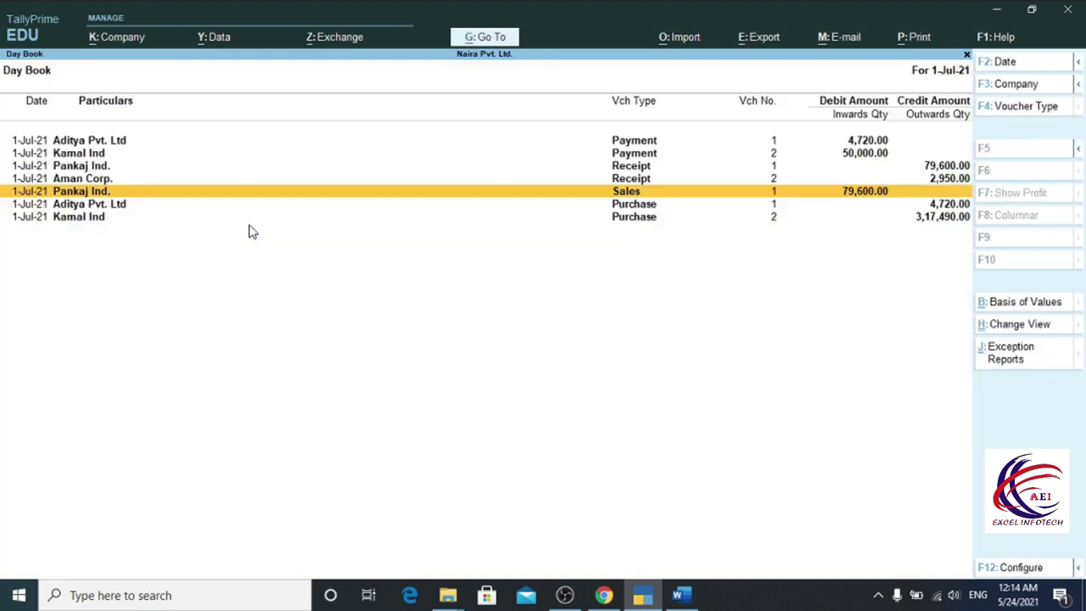
{"action": "key", "text": "Escape"}
{"action": "key", "text": "Escape"}
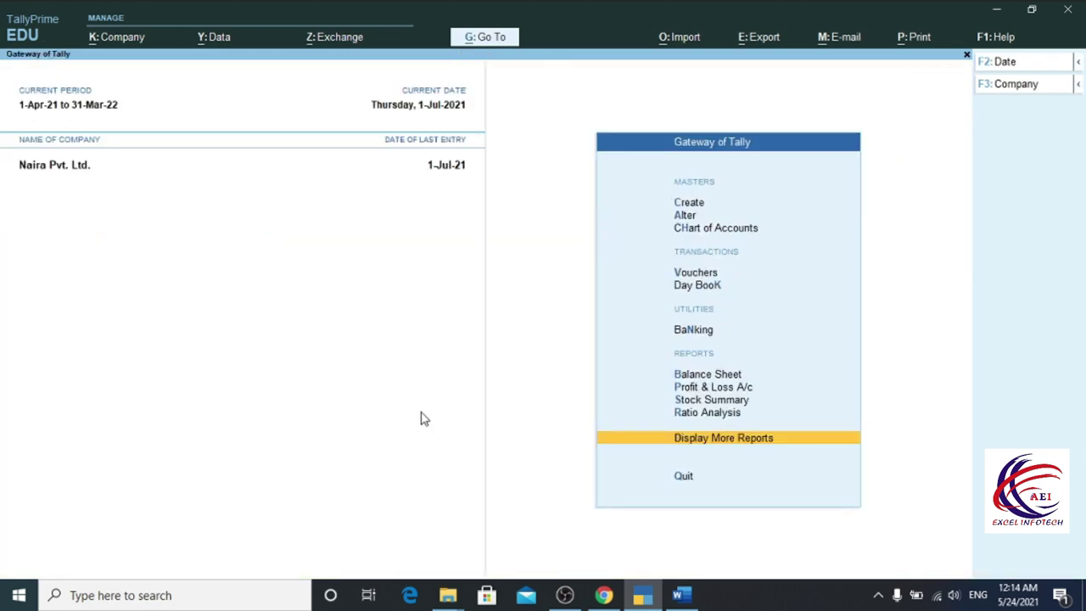
{"action": "left_click", "coordinate": [686, 215]}
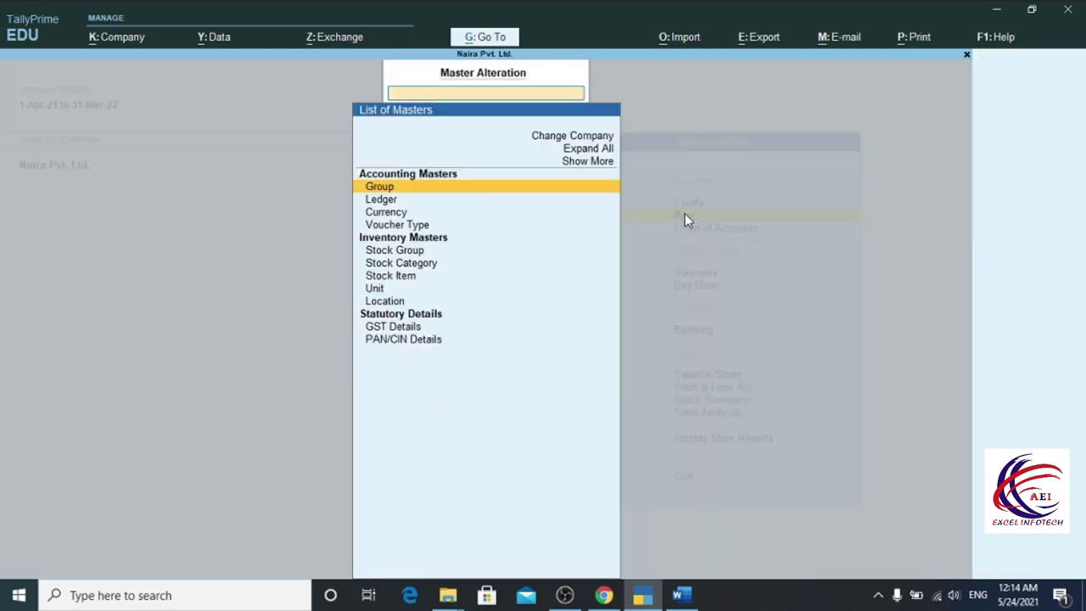
{"action": "left_click", "coordinate": [402, 281]}
{"action": "left_click", "coordinate": [402, 281]}
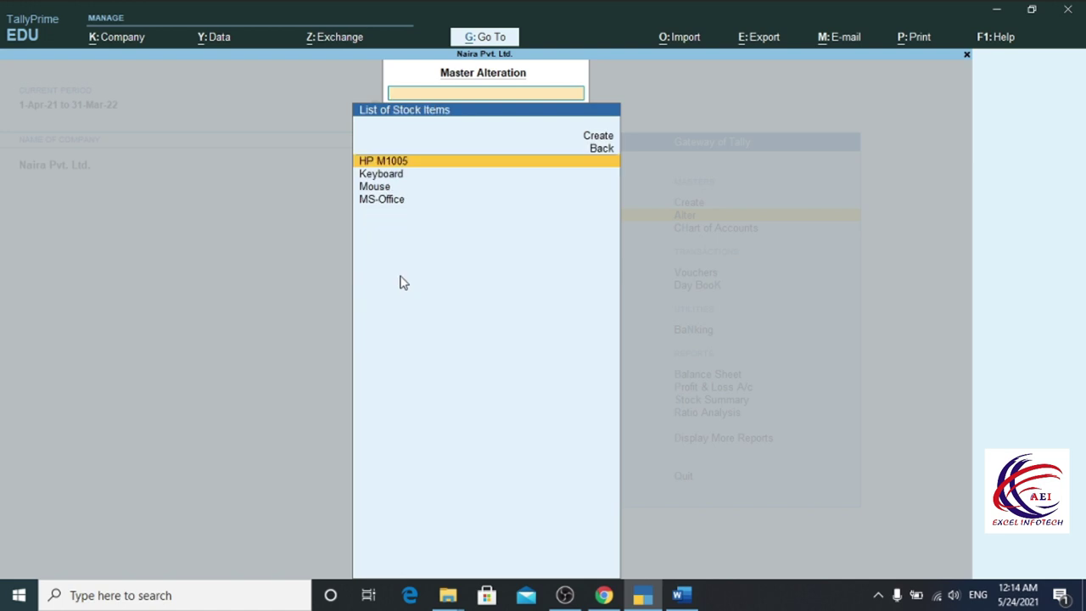
{"action": "left_click", "coordinate": [368, 191]}
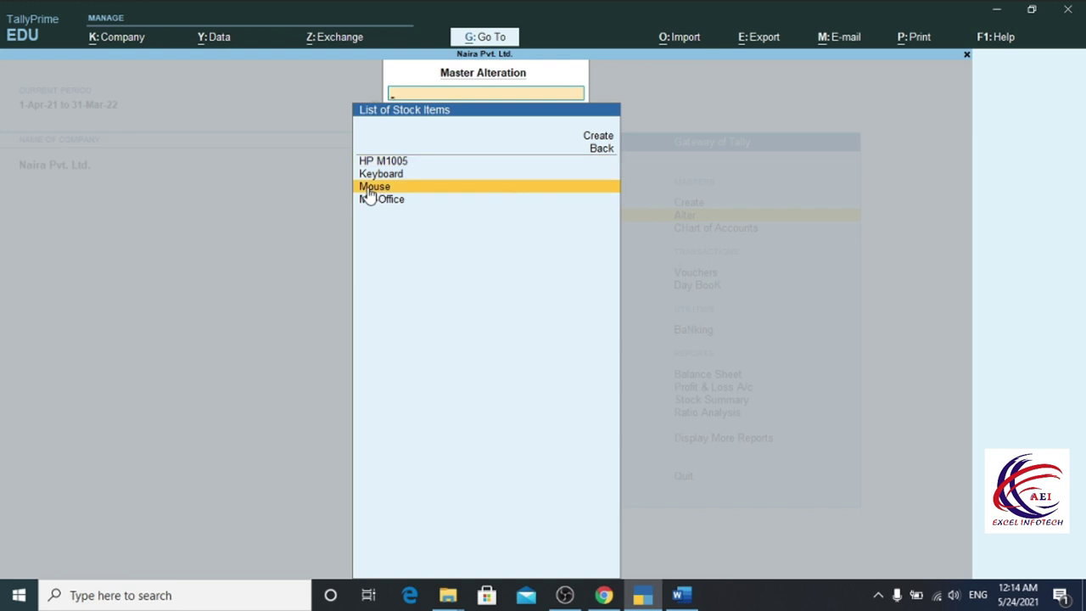
{"action": "left_click", "coordinate": [369, 192]}
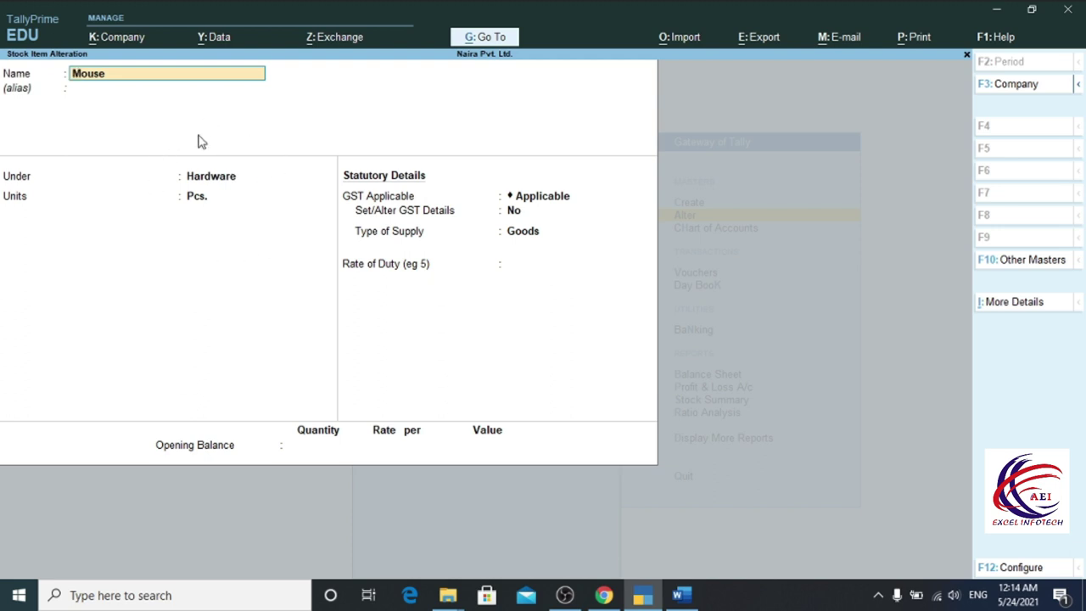
{"action": "key", "text": "F12"}
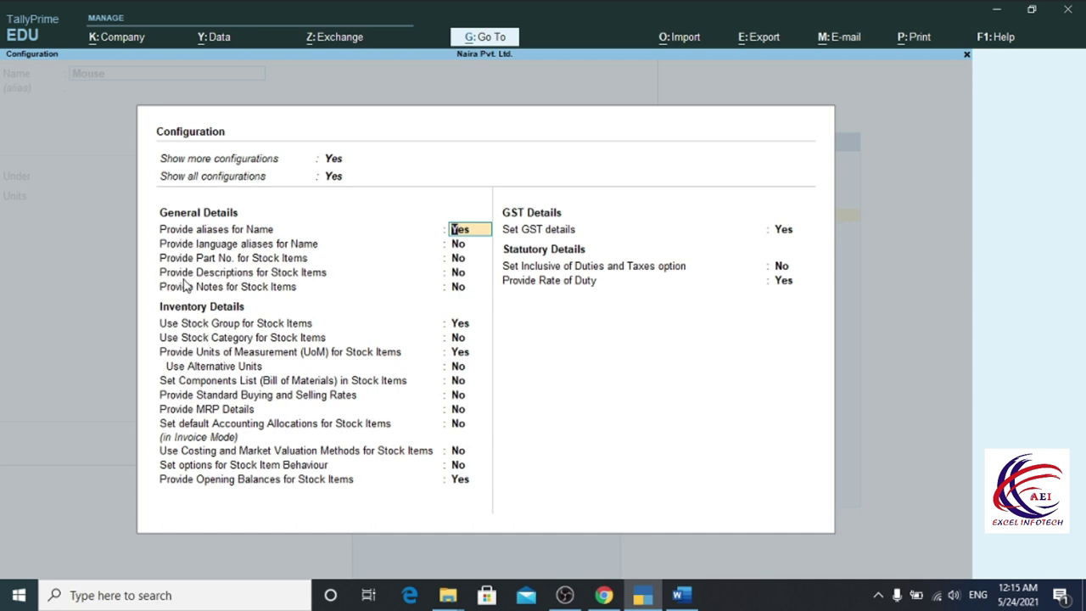
Set Provide Descriptions for Stock Items to Yes so the Mouse item gains a Description field
{"action": "left_click", "coordinate": [461, 276]}
{"action": "type", "text": "y"}
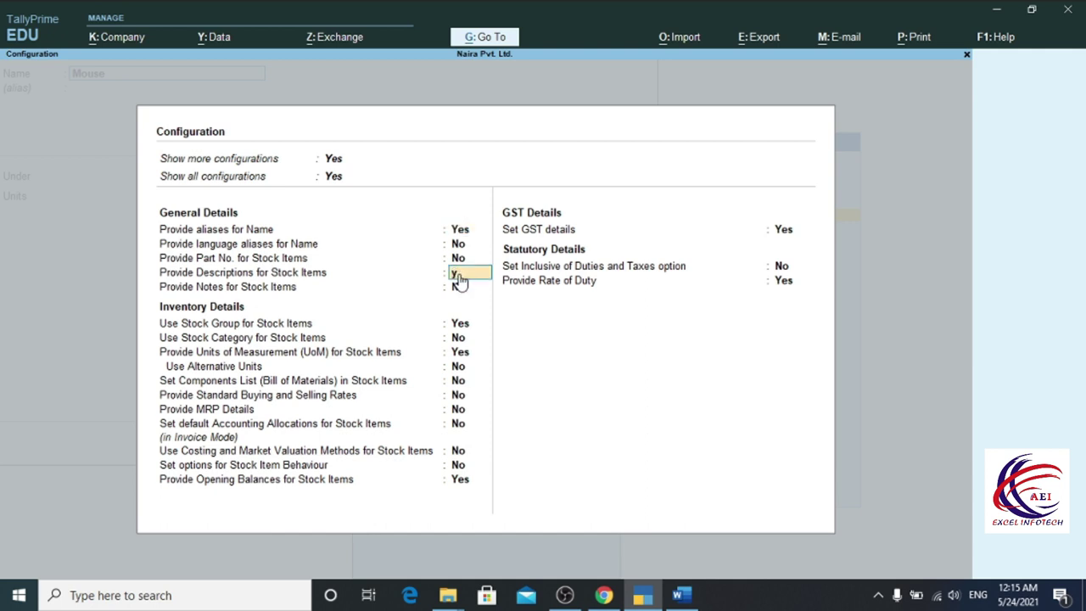
{"action": "key", "text": "ctrl+a"}
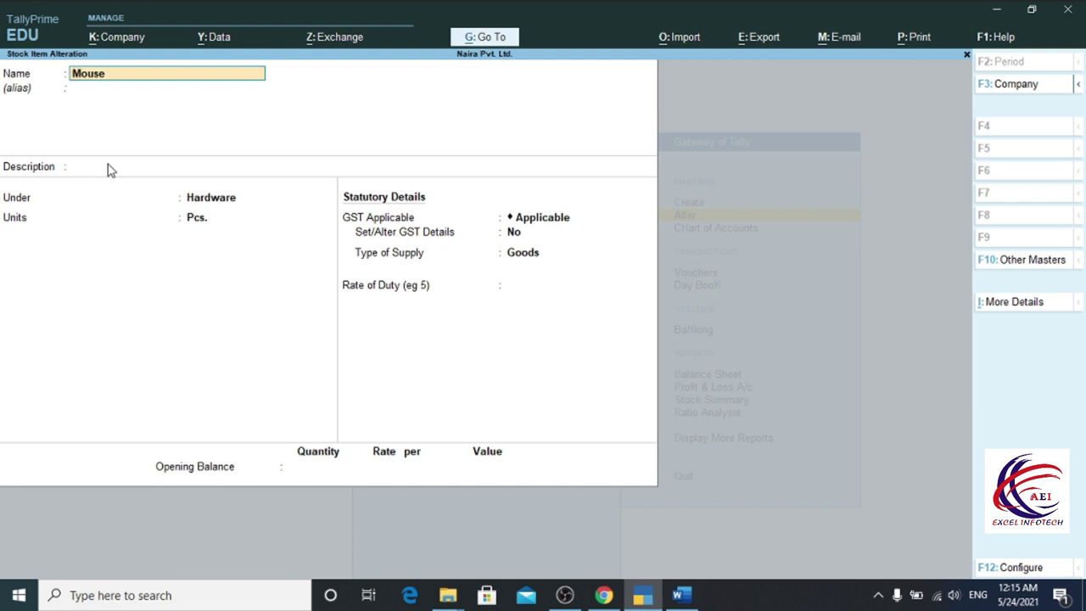
{"action": "key", "text": "Return"}
{"action": "key", "text": "Return"}
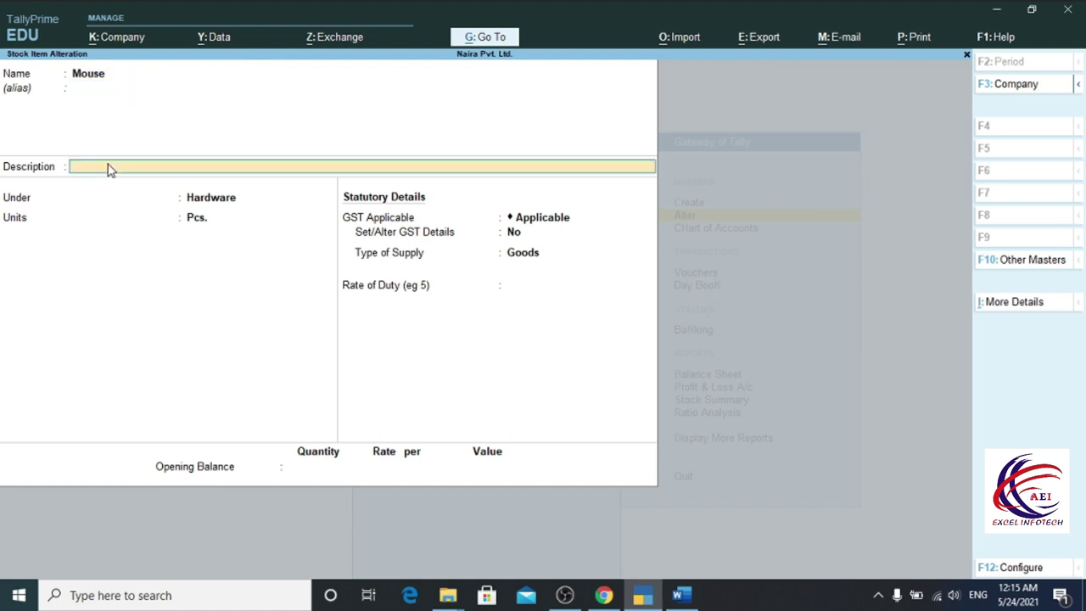
Copy the 'Logitech M235 Wireless Mouse 2.4 GHZ' line from the Word notes
{"action": "left_click", "coordinate": [682, 596]}
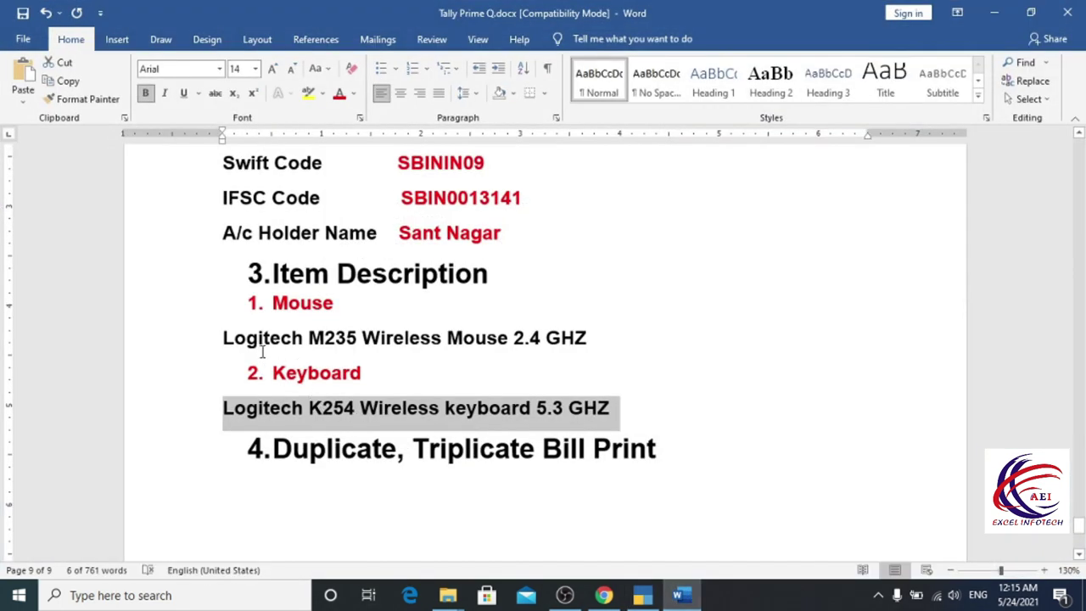
{"action": "left_click_drag", "start_coordinate": [225, 339], "coordinate": [564, 340]}
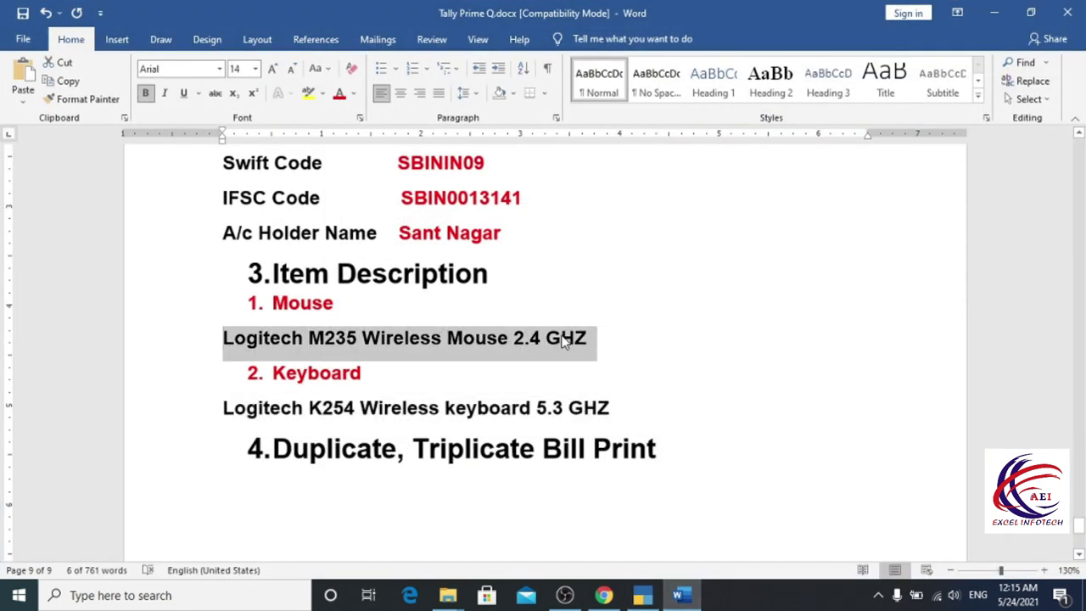
{"action": "key", "text": "ctrl+c"}
{"action": "key", "text": "alt+Tab"}
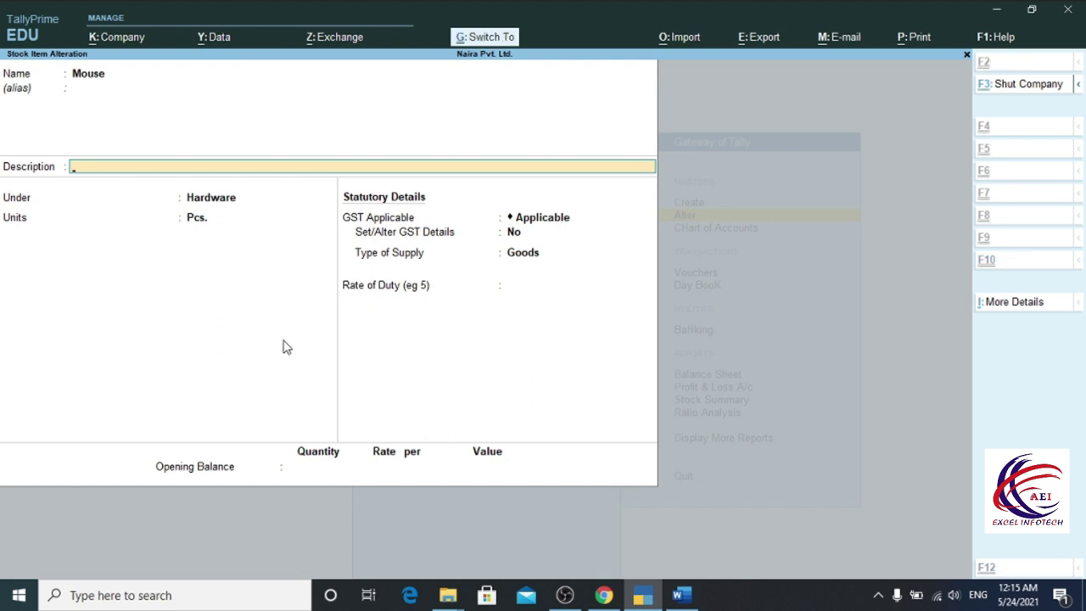
Save Mouse with the pasted description and Keyboard with 'Logitech K254 Wireless keyboard 5.3 GHZ'
{"action": "key", "text": "ctrl+v"}
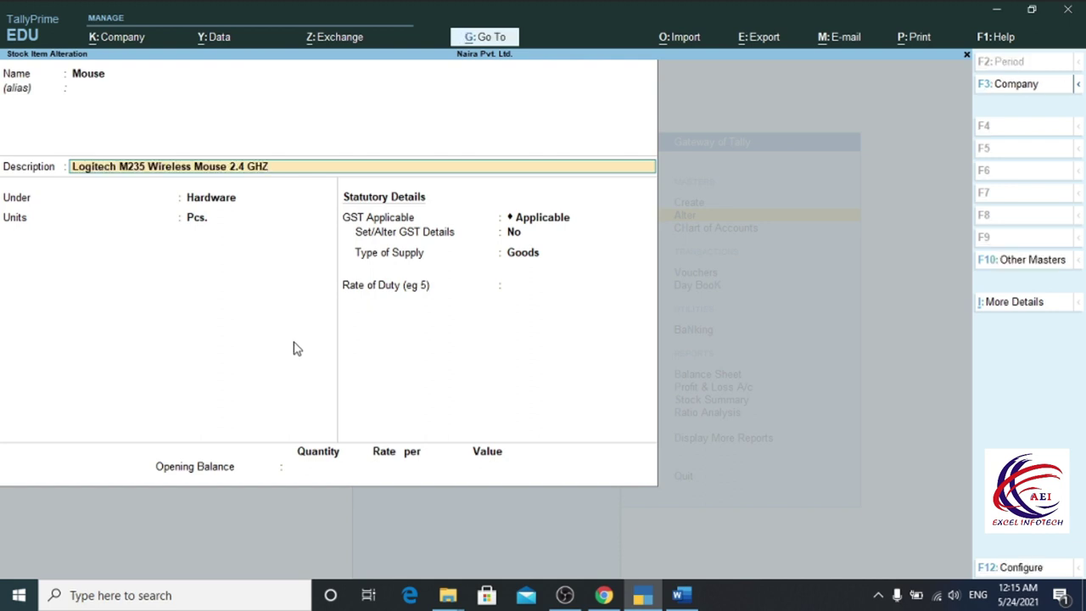
{"action": "key", "text": "ctrl+a"}
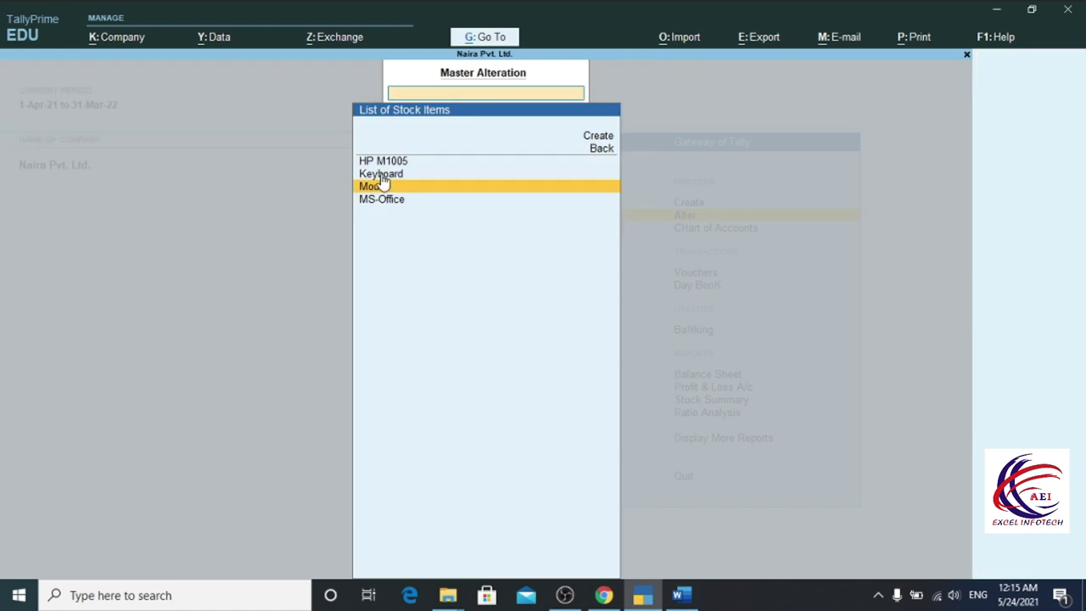
{"action": "left_click", "coordinate": [380, 175]}
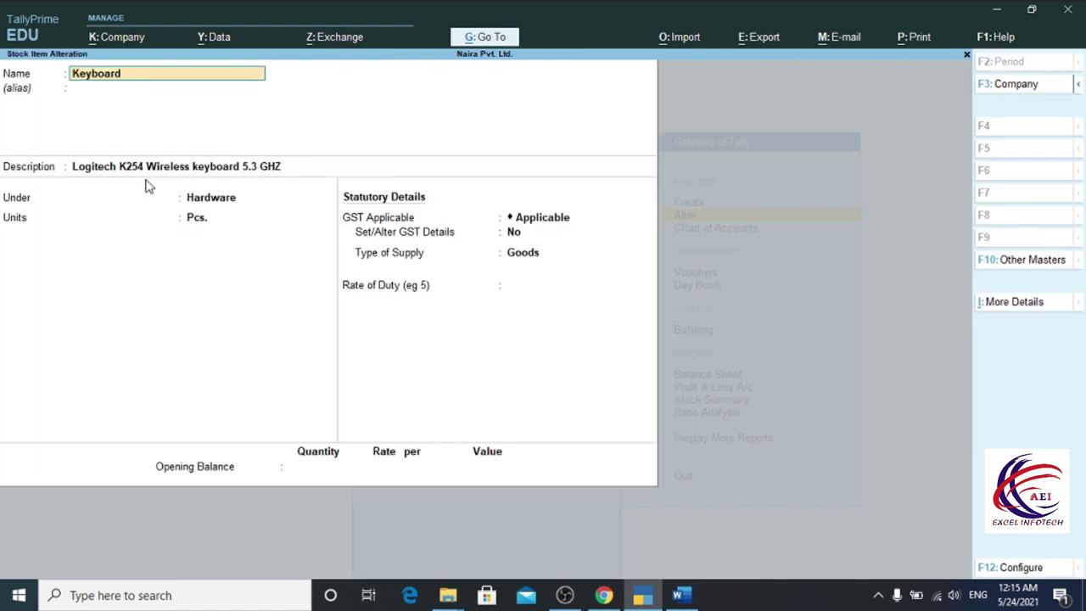
{"action": "left_click", "coordinate": [99, 172]}
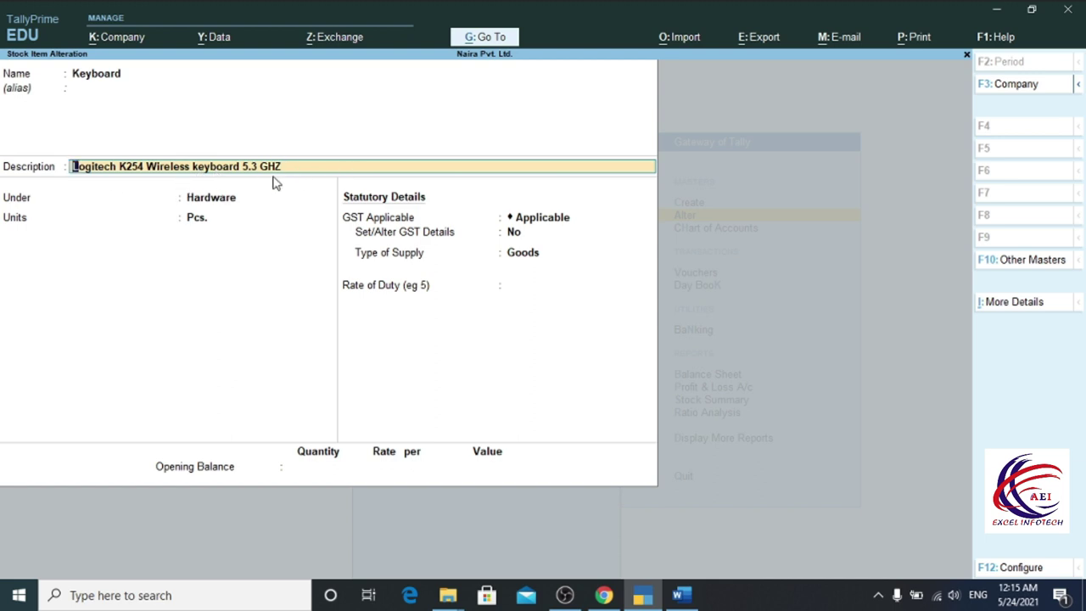
{"action": "key", "text": "Return"}
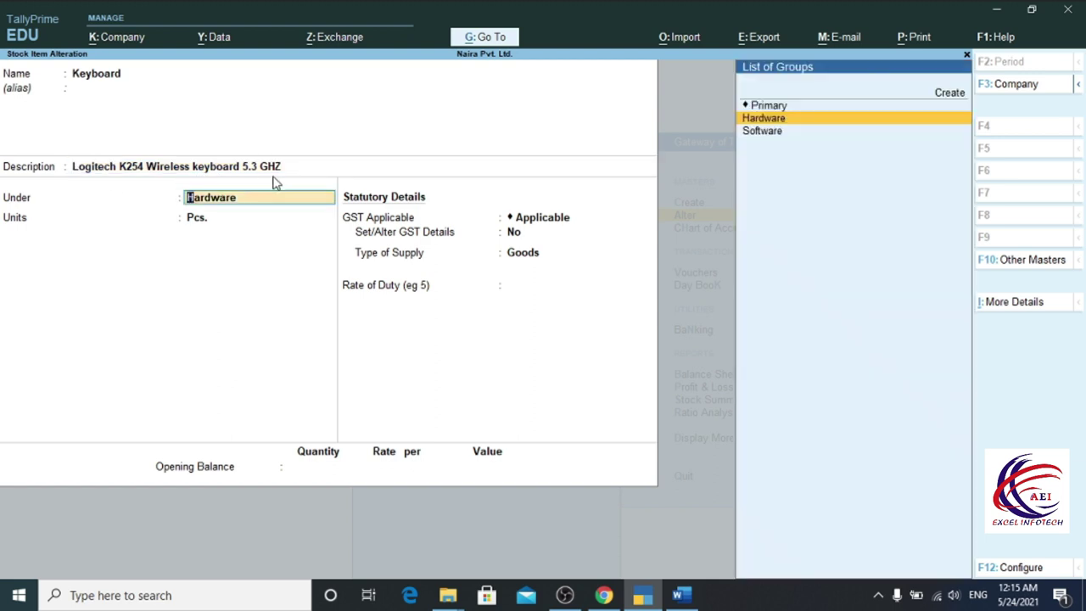
{"action": "key", "text": "ctrl+a"}
{"action": "key", "text": "Escape"}
{"action": "key", "text": "Escape"}
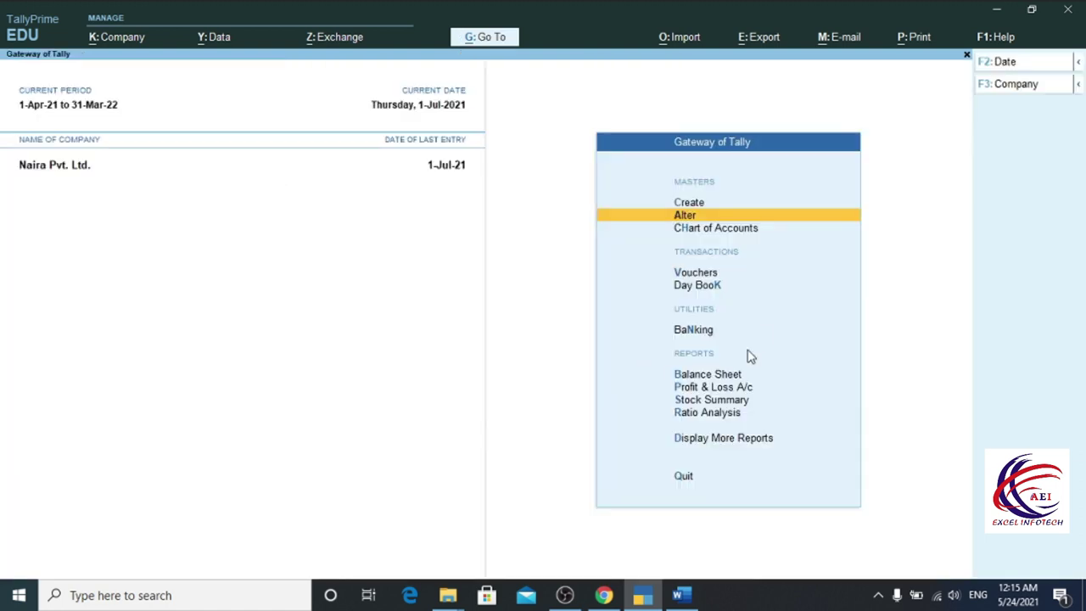
Start Sales voucher No. 2 for party Aman Corp. using the Sale ledger
{"action": "left_click", "coordinate": [700, 273]}
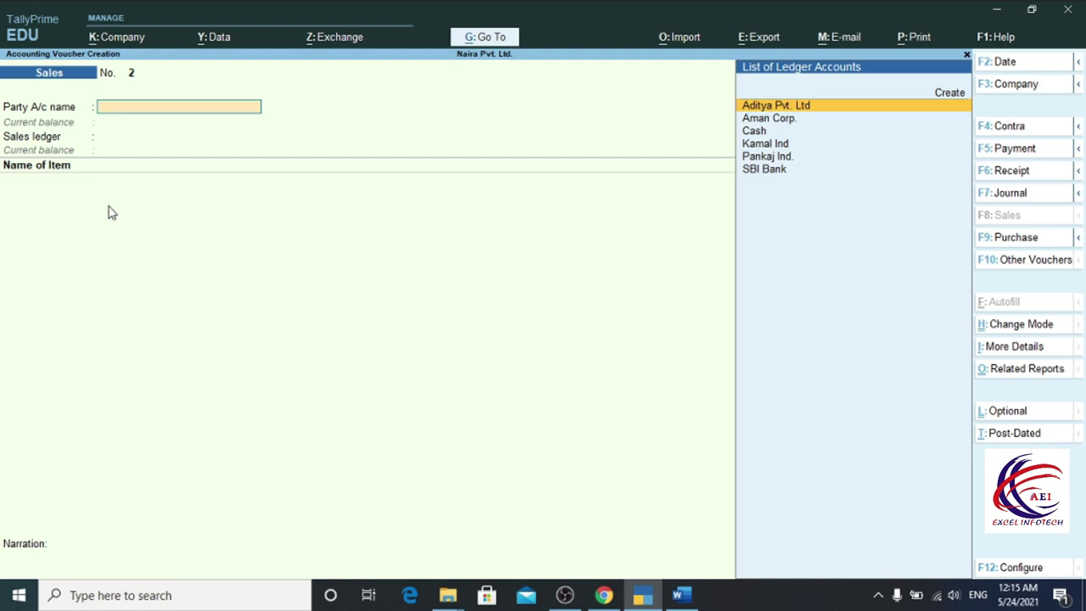
{"action": "left_click", "coordinate": [772, 119]}
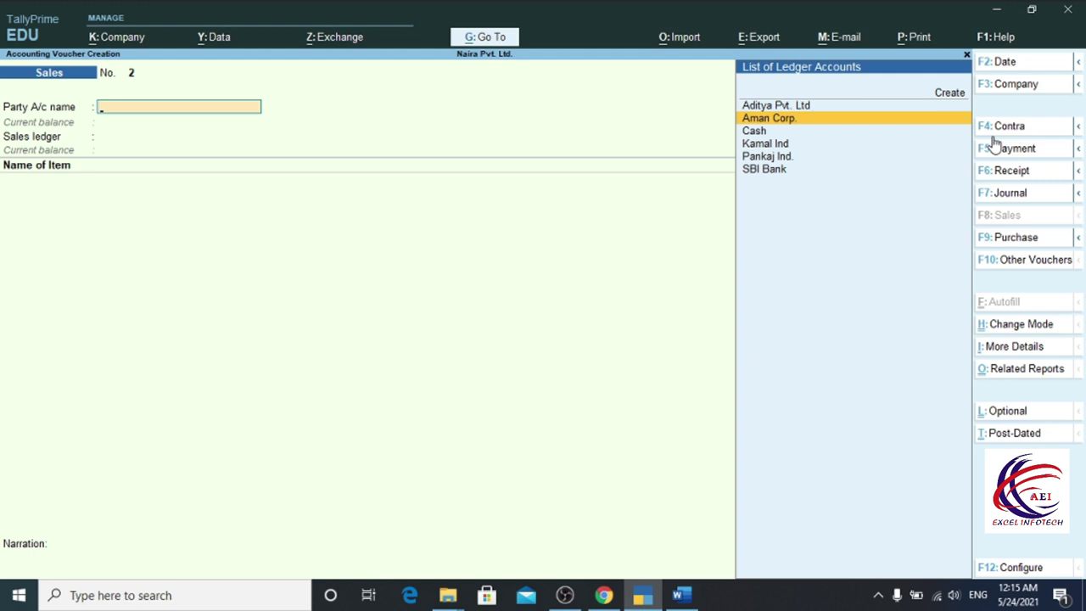
{"action": "key", "text": "Return"}
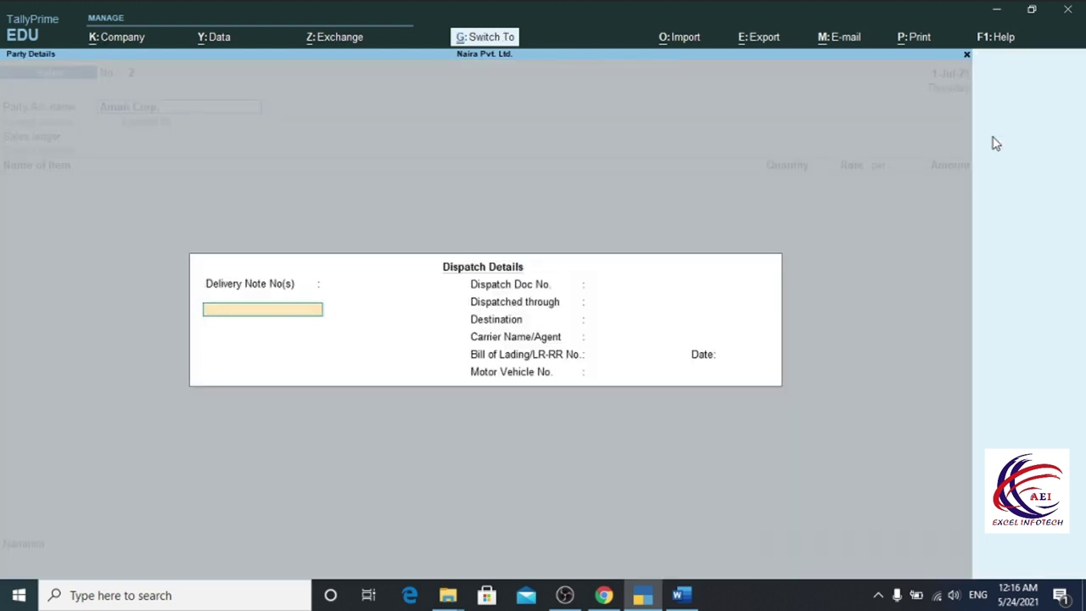
{"action": "key", "text": "Return"}
{"action": "key", "text": "ctrl+a"}
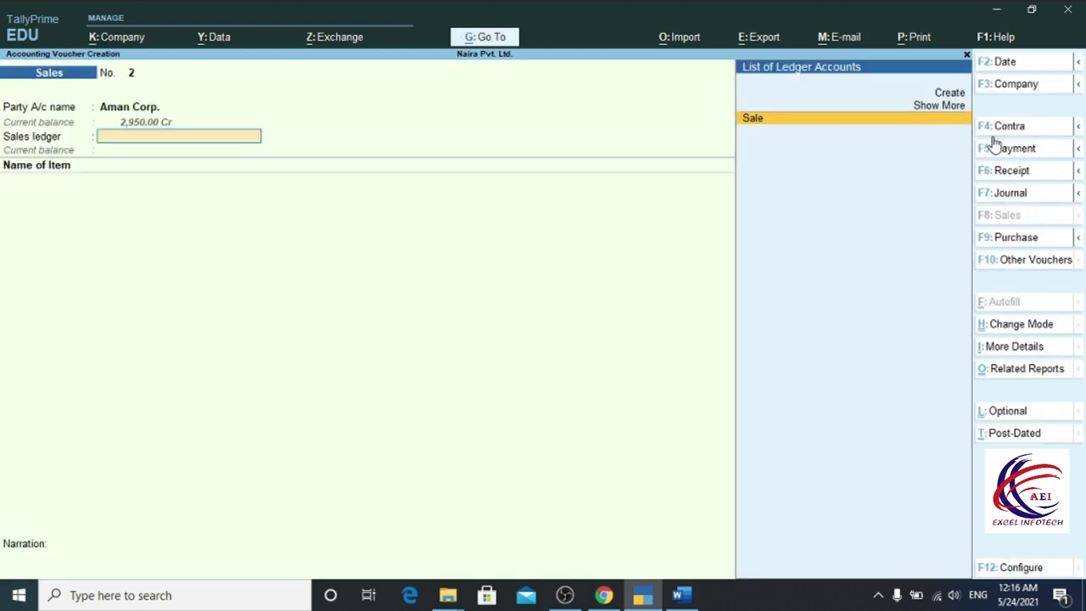
{"action": "key", "text": "Return"}
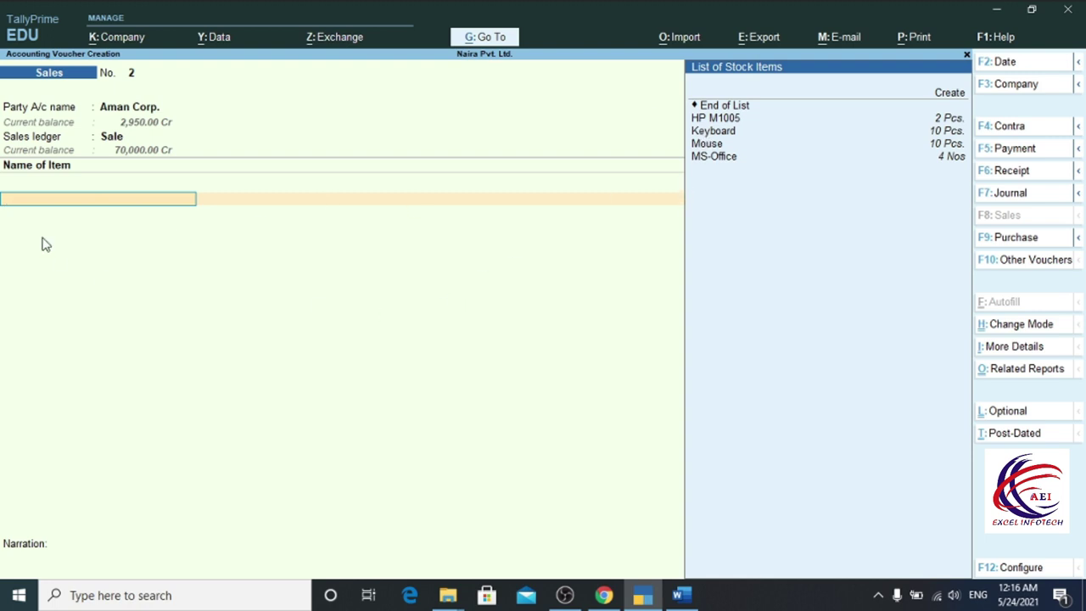
{"action": "key", "text": "F12"}
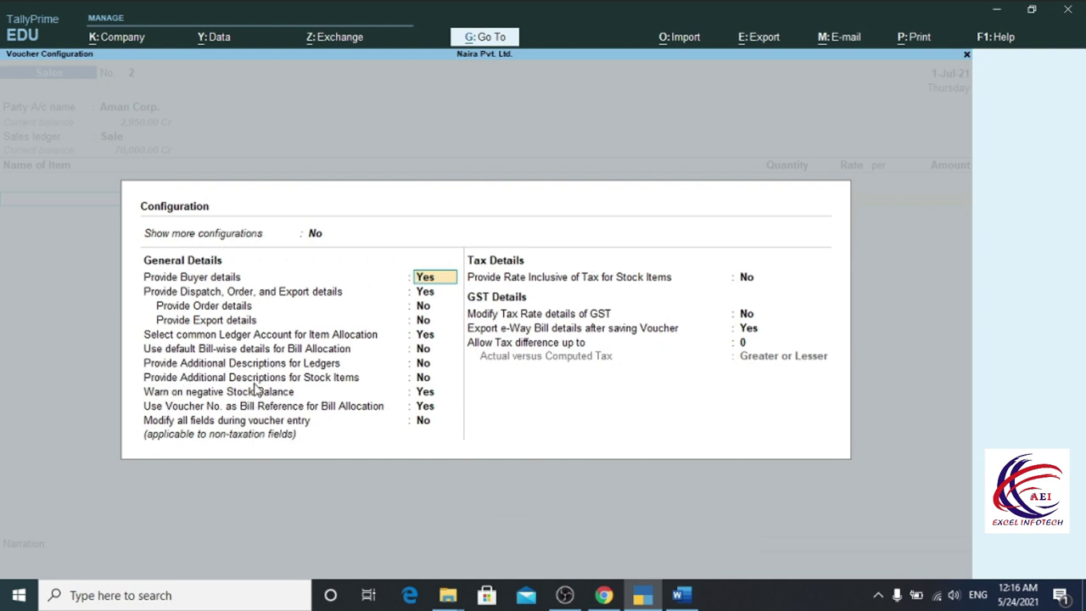
Set Provide Additional Descriptions for Stock Items to Yes in the voucher configuration
{"action": "left_click", "coordinate": [426, 380]}
{"action": "key", "text": "y"}
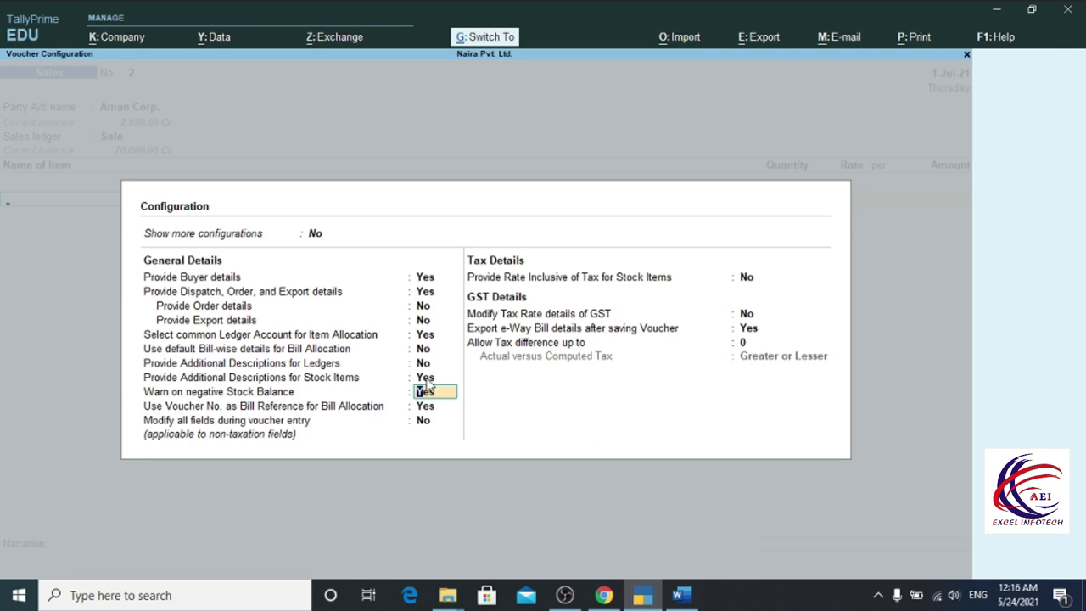
{"action": "key", "text": "ctrl+a"}
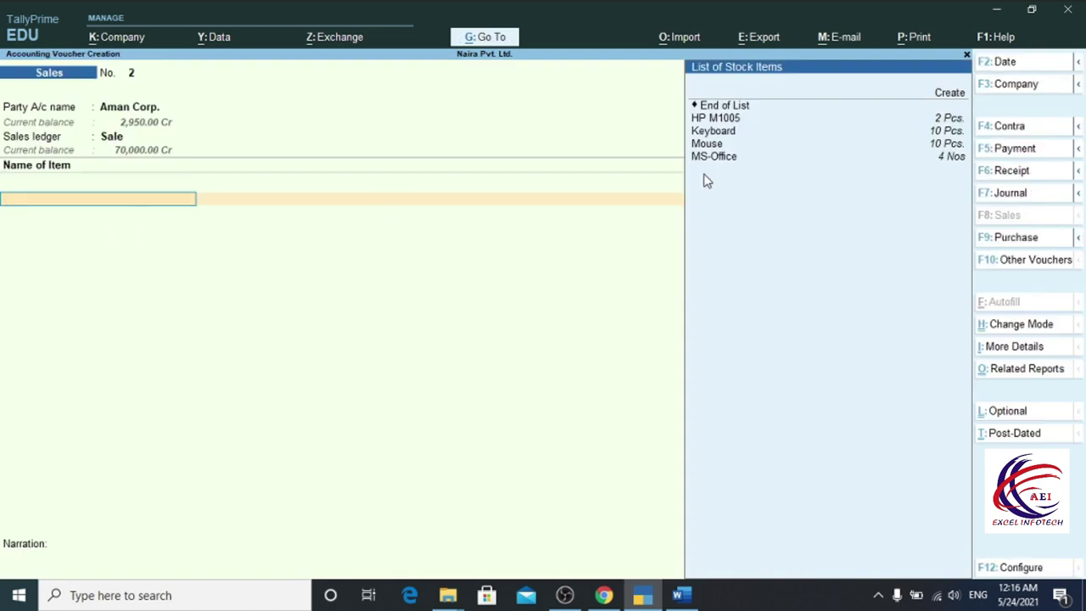
Add Mouse with its description, 10 Pcs at 250 each
{"action": "left_click", "coordinate": [713, 149]}
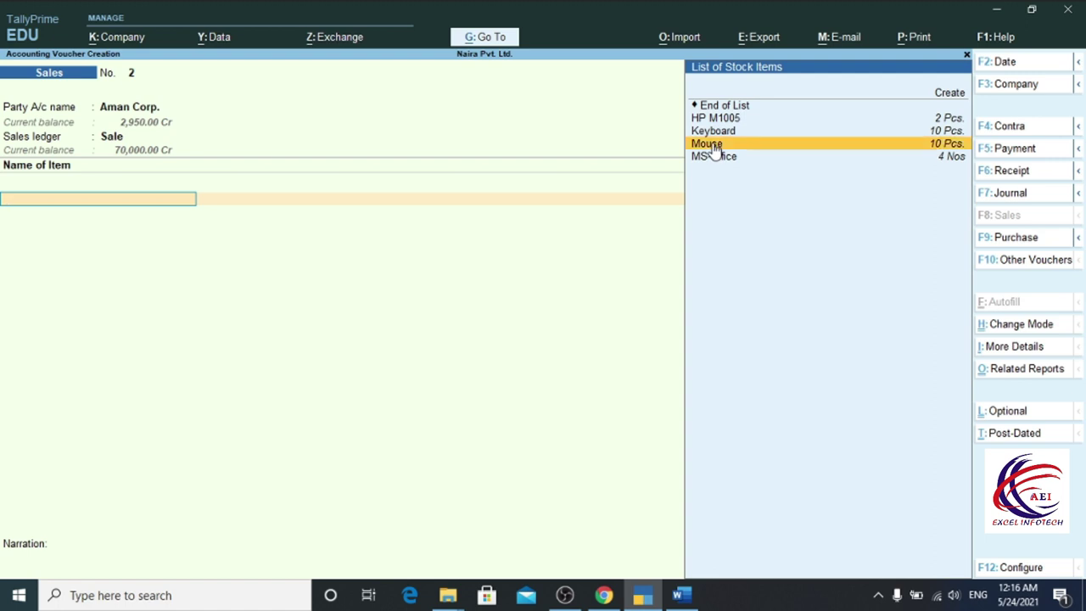
{"action": "left_click", "coordinate": [713, 150]}
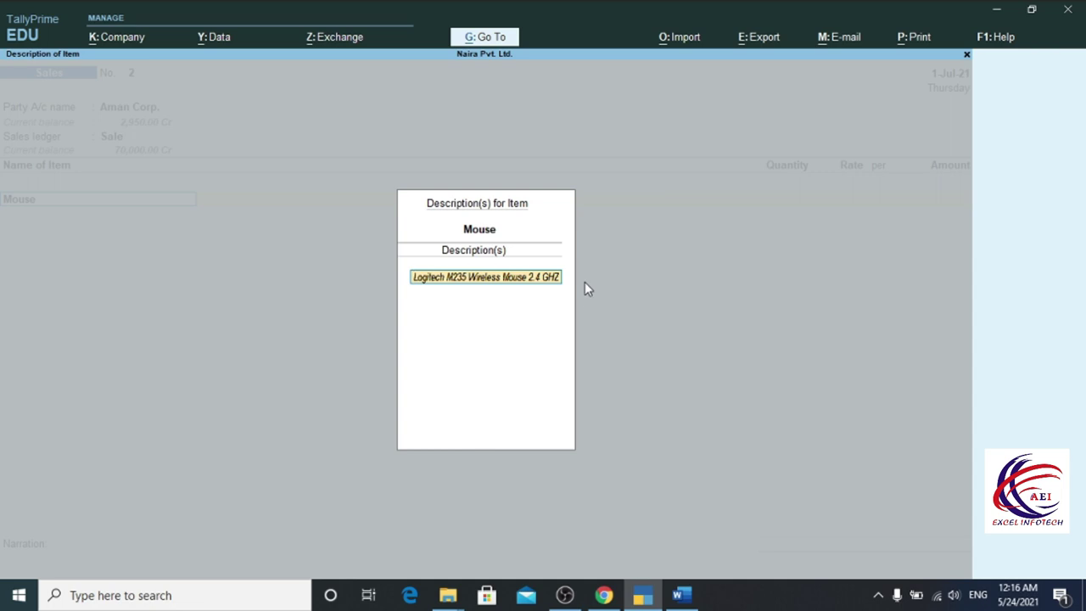
{"action": "key", "text": "Return"}
{"action": "key", "text": "Return"}
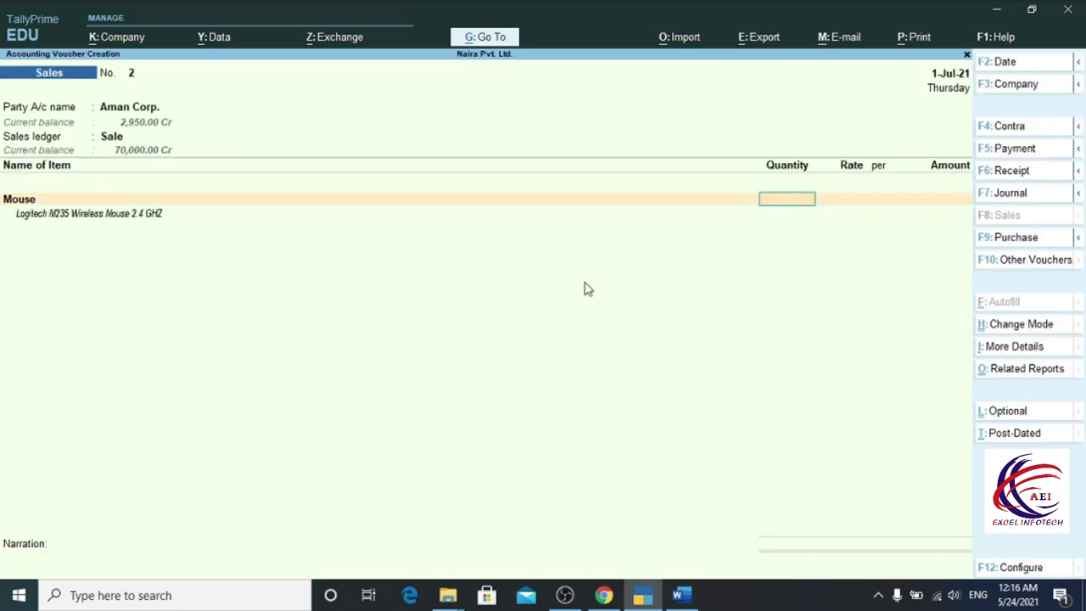
{"action": "type", "text": "10"}
{"action": "key", "text": "Return"}
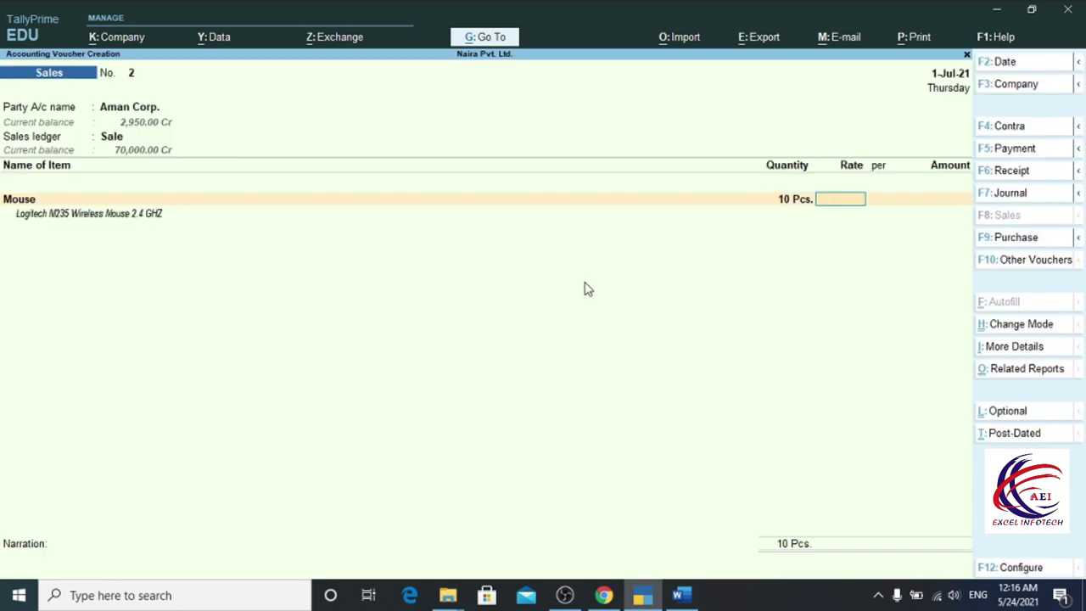
{"action": "type", "text": "250"}
{"action": "key", "text": "Return"}
{"action": "key", "text": "Return"}
{"action": "key", "text": "Return"}
{"action": "key", "text": "Return"}
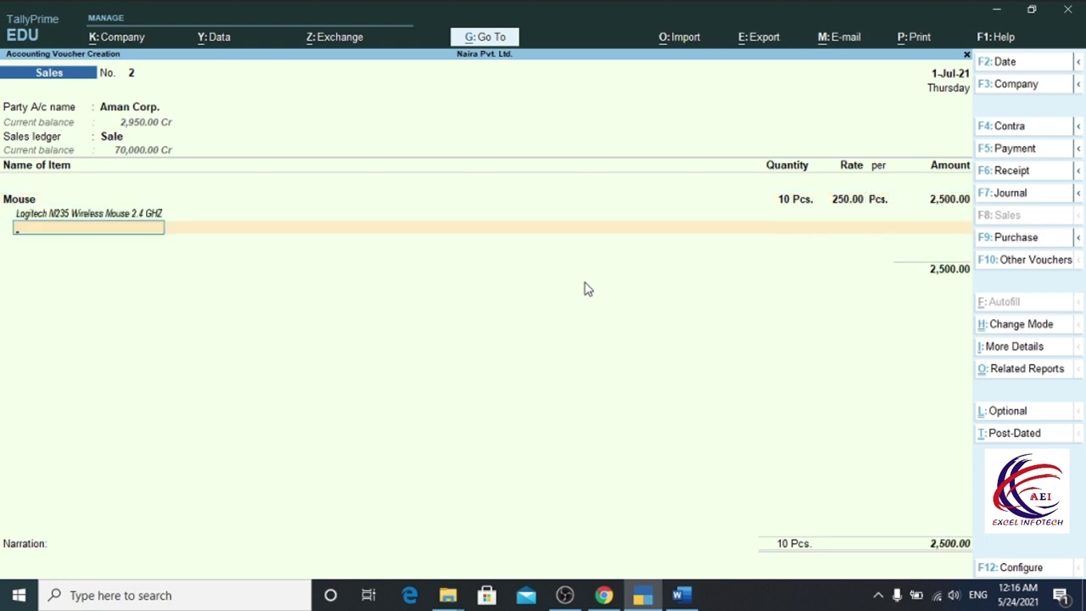
{"action": "key", "text": "Return"}
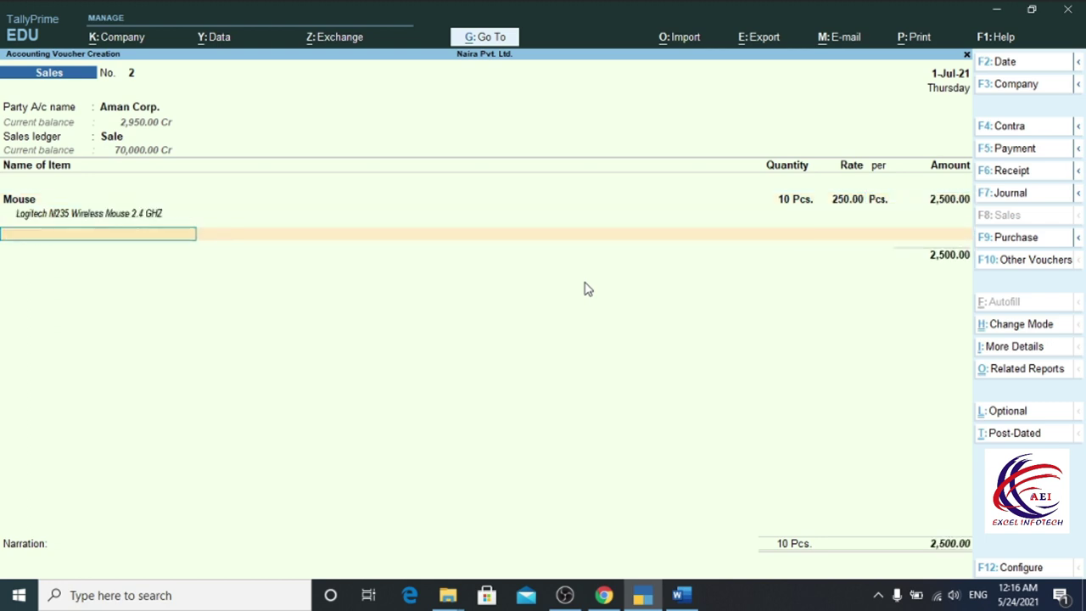
Add Keyboard with its description, 10 Pcs at 300 each
{"action": "key", "text": "Down"}
{"action": "key", "text": "Down"}
{"action": "key", "text": "Down"}
{"action": "key", "text": "Down"}
{"action": "key", "text": "Down"}
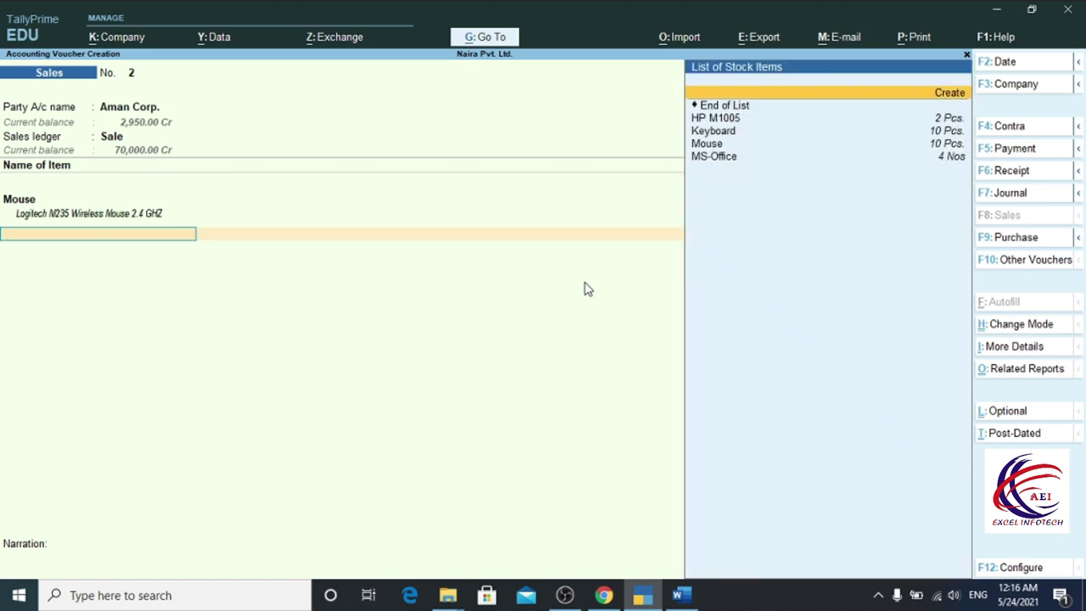
{"action": "key", "text": "Up"}
{"action": "key", "text": "Return"}
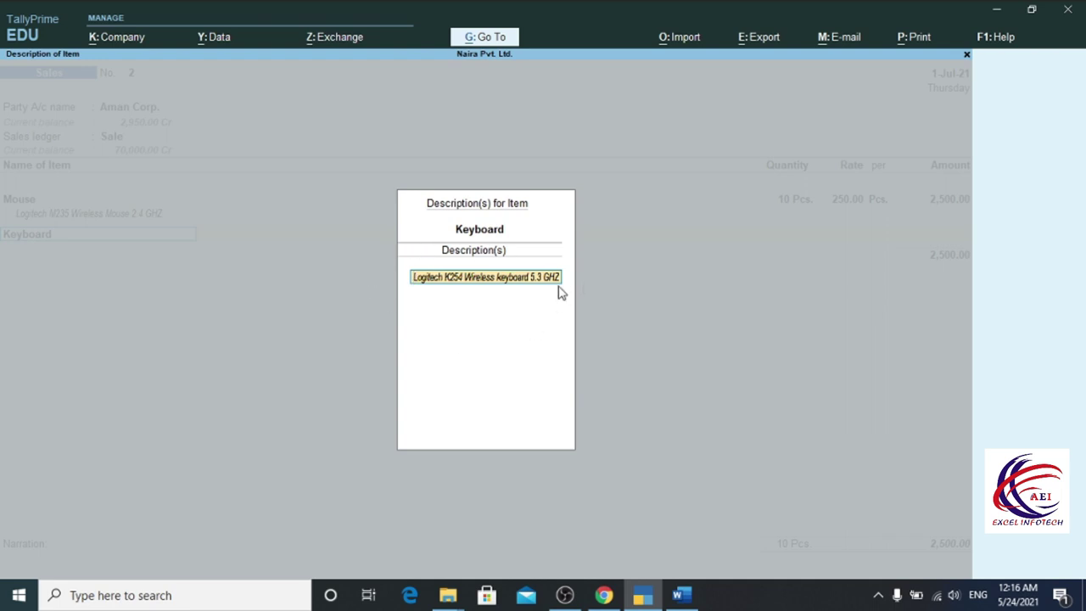
{"action": "key", "text": "Return"}
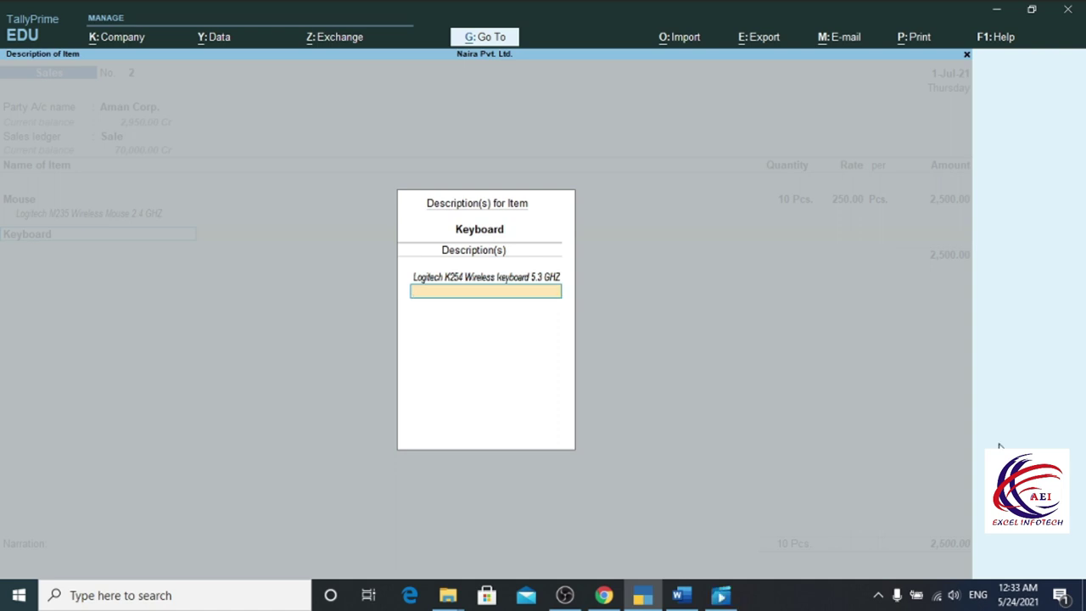
{"action": "key", "text": "Return"}
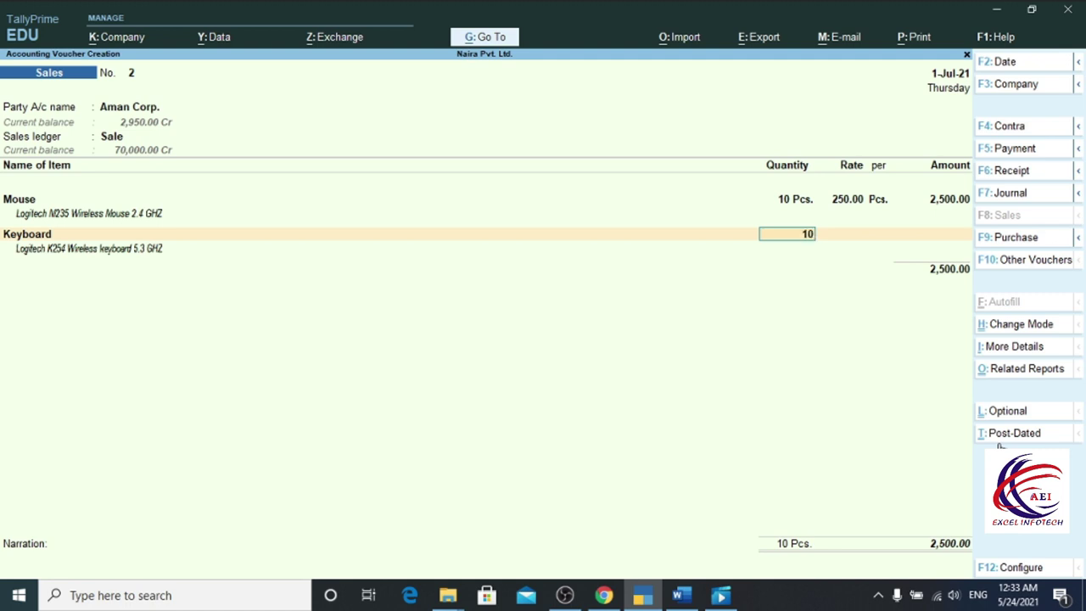
{"action": "type", "text": "10"}
{"action": "key", "text": "Return"}
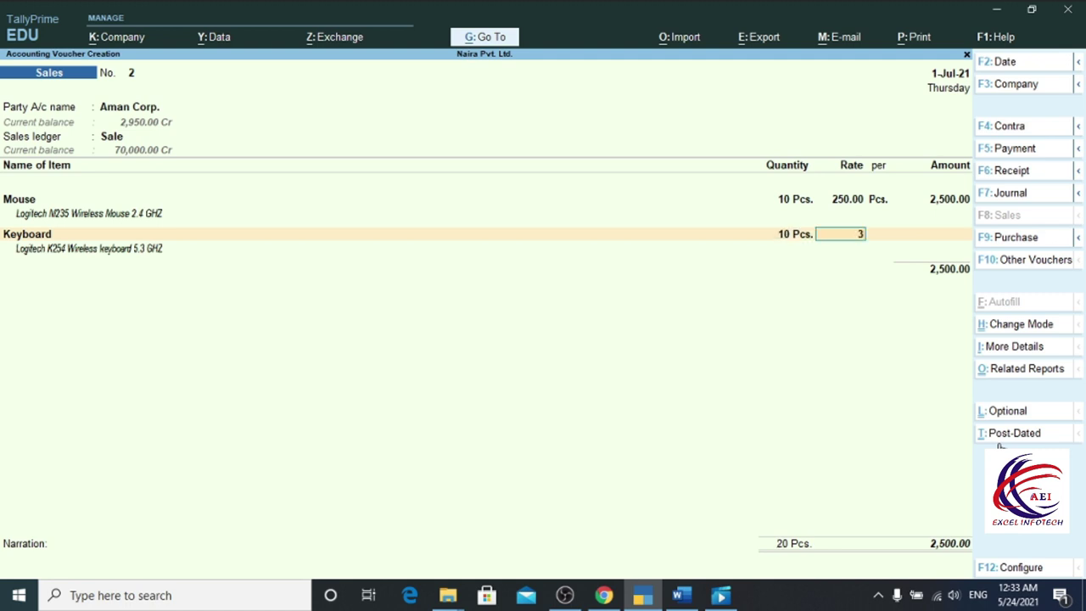
{"action": "key", "text": "BackSpace"}
{"action": "key", "text": "Return"}
{"action": "key", "text": "Return"}
{"action": "key", "text": "Return"}
{"action": "key", "text": "Return"}
{"action": "key", "text": "Return"}
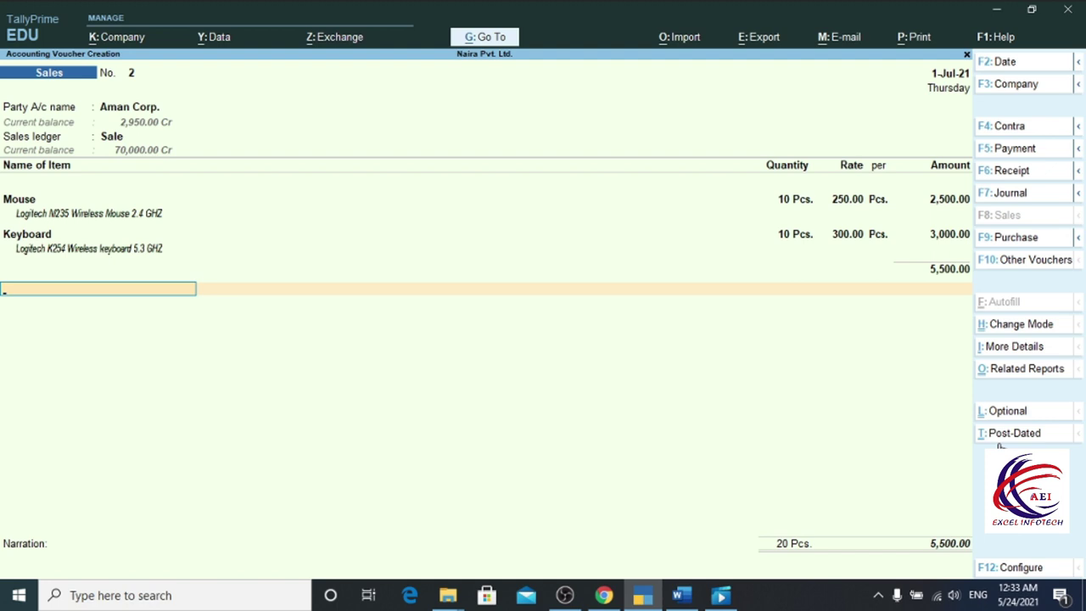
Add the Igst line of 990.00, accept a New Ref bill, and save the 6,490 voucher
{"action": "key", "text": "Return"}
{"action": "key", "text": "Down"}
{"action": "key", "text": "Down"}
{"action": "key", "text": "Return"}
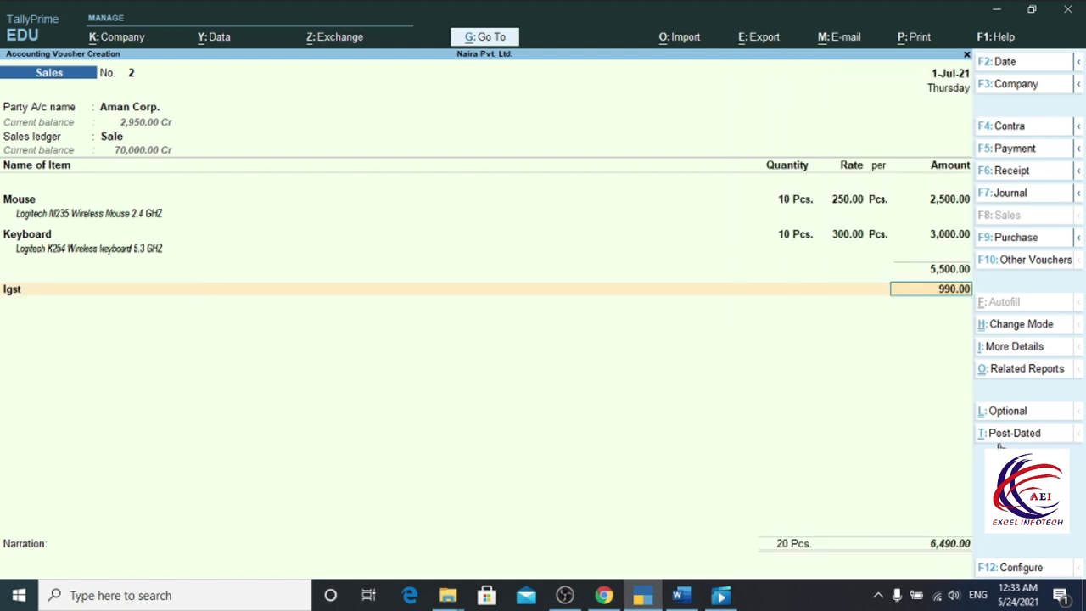
{"action": "key", "text": "Return"}
{"action": "key", "text": "Return"}
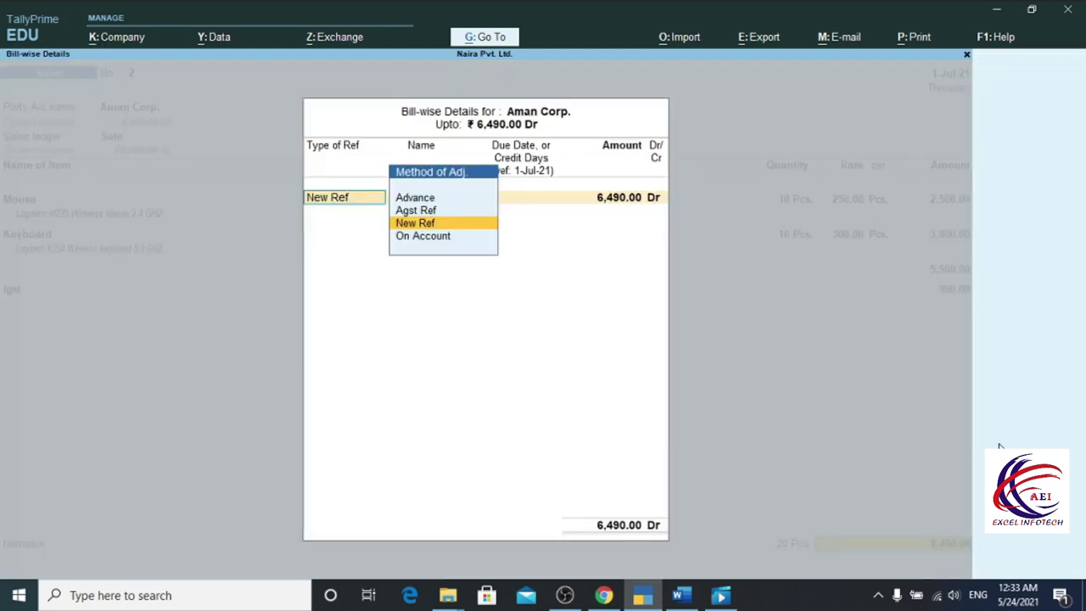
{"action": "key", "text": "Return"}
{"action": "key", "text": "Return"}
{"action": "key", "text": "Return"}
{"action": "key", "text": "Return"}
{"action": "key", "text": "Return"}
{"action": "key", "text": "Return"}
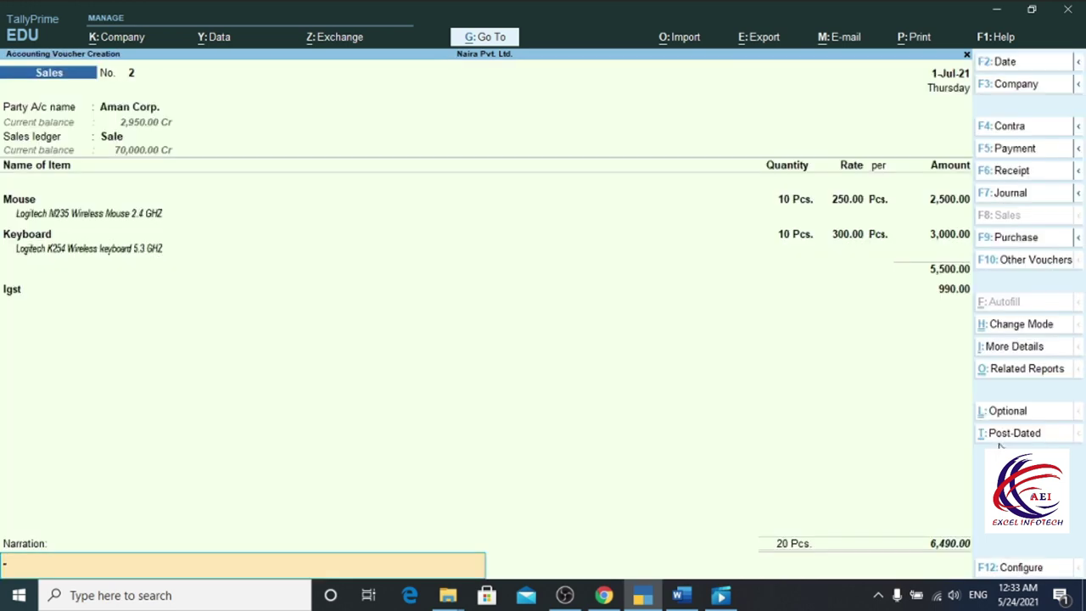
{"action": "key", "text": "Return"}
{"action": "key", "text": "Return"}
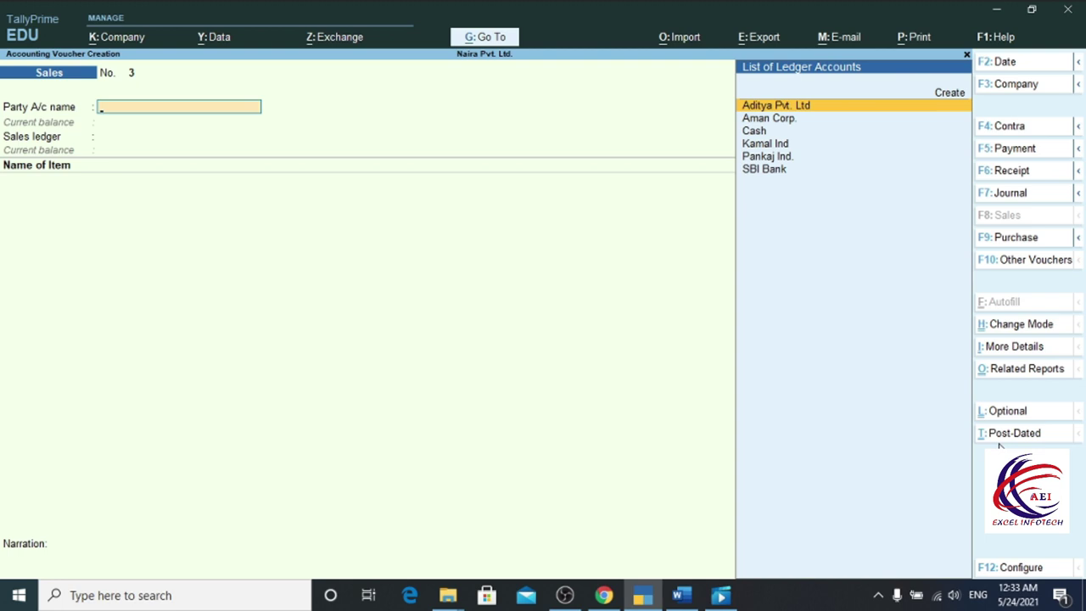
{"action": "key", "text": "Escape"}
Open Aman Corp.'s sales voucher No. 2 from the Day Book
{"action": "key", "text": "d"}
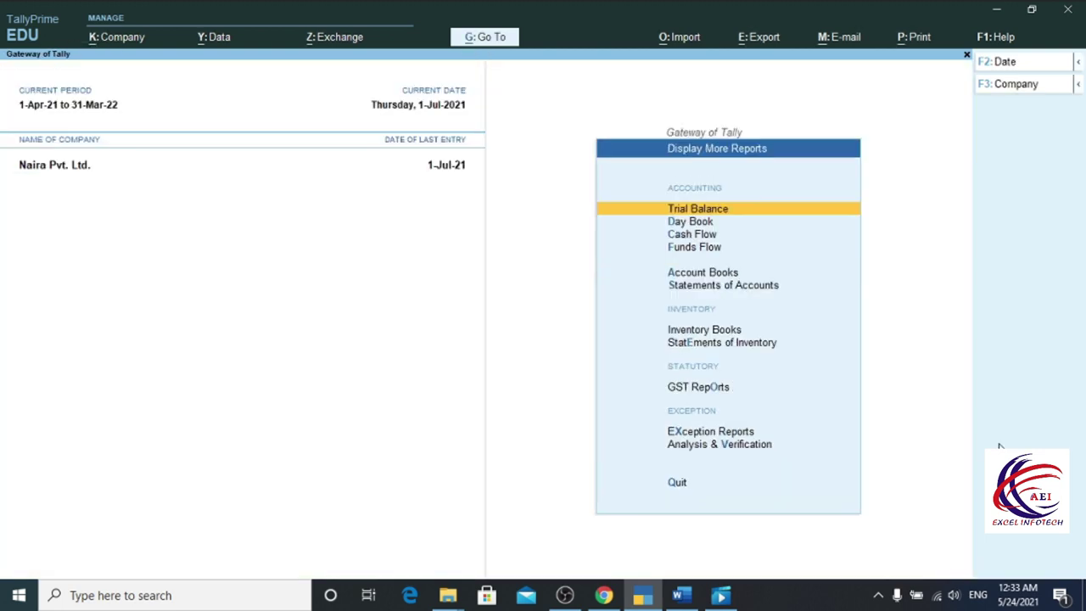
{"action": "key", "text": "y"}
{"action": "key", "text": "Down"}
{"action": "key", "text": "Down"}
{"action": "key", "text": "Down"}
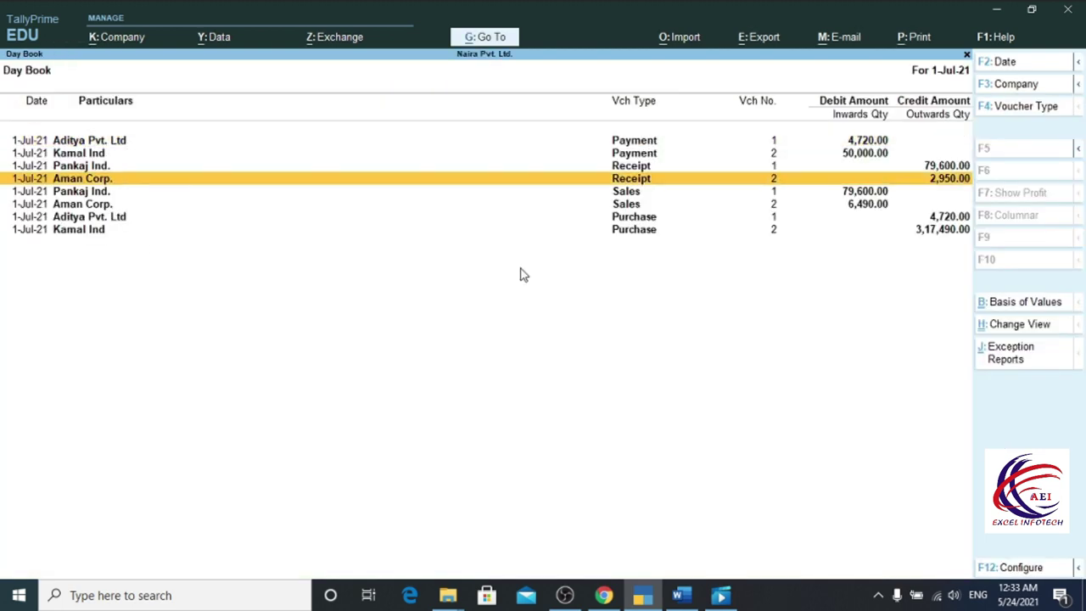
{"action": "left_click", "coordinate": [78, 206]}
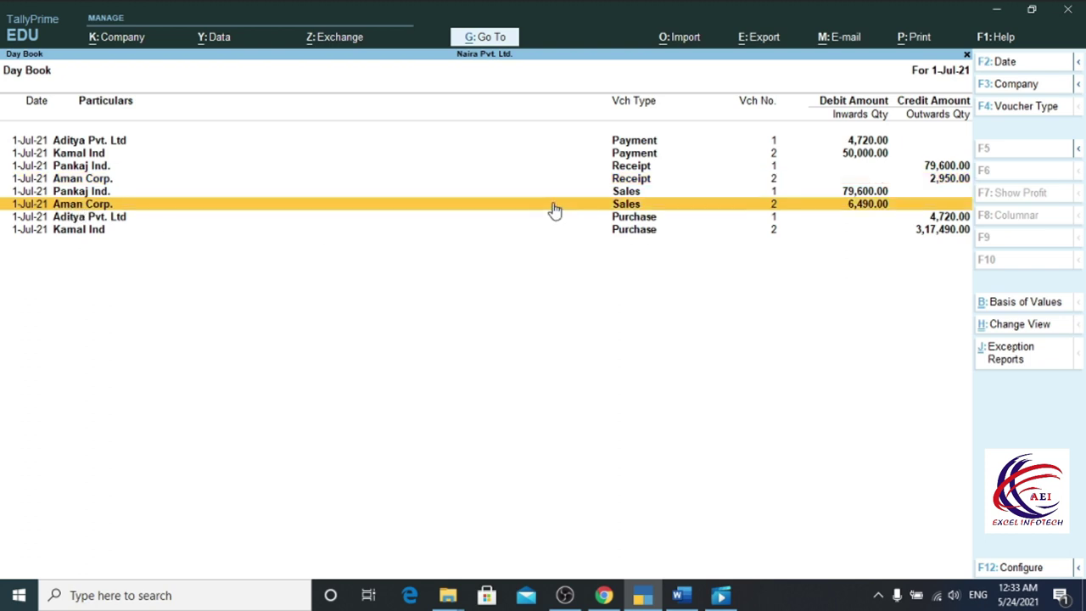
{"action": "left_click", "coordinate": [553, 209]}
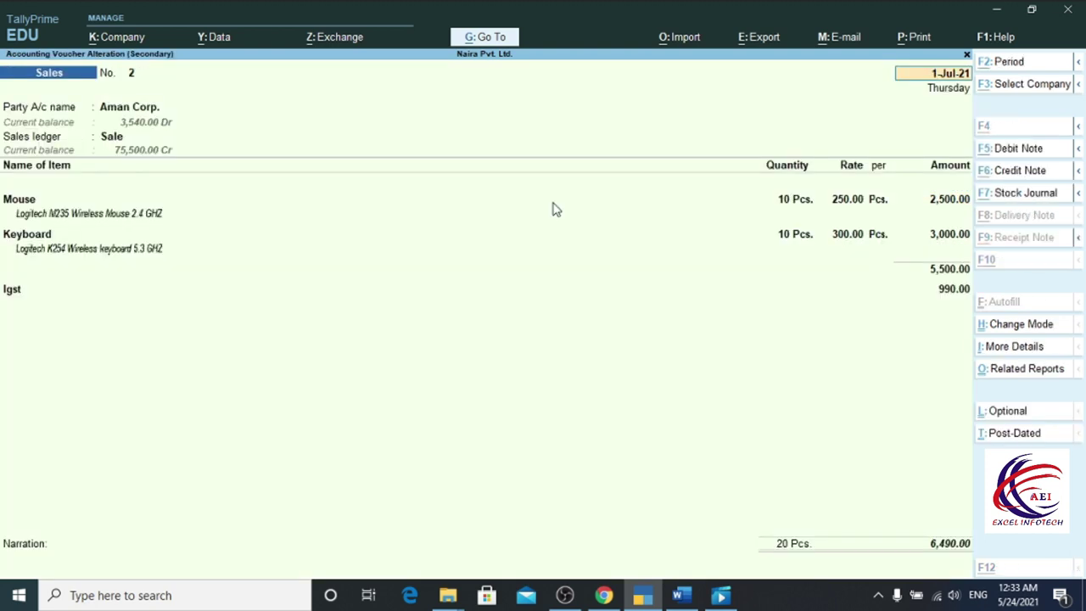
Preview the voucher's Tax Invoice, checking logo, item descriptions and bank details, then return to print options
{"action": "key", "text": "ctrl+p"}
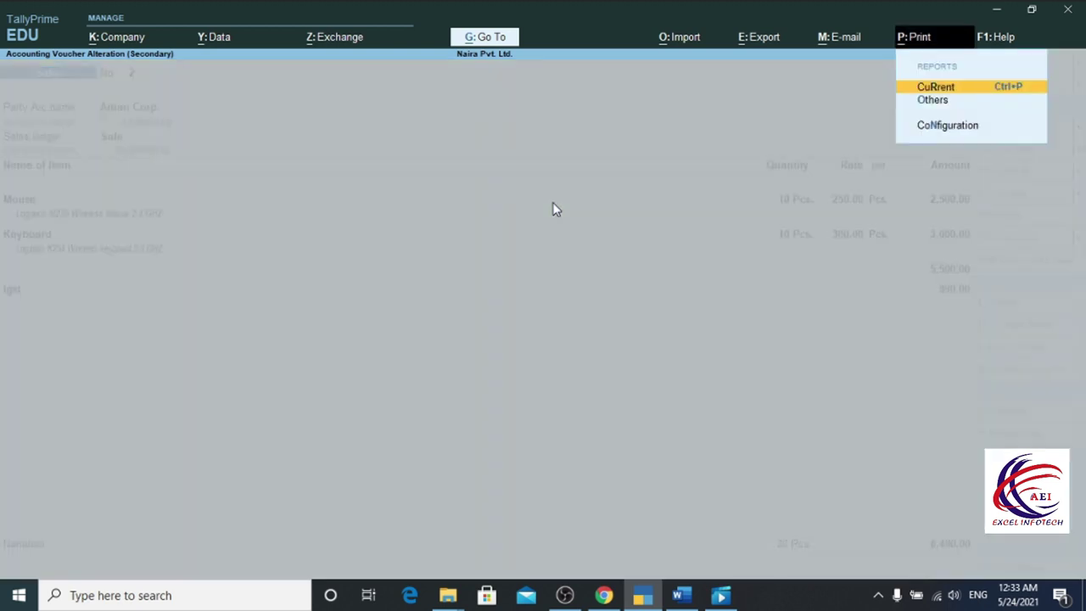
{"action": "key", "text": "Return"}
{"action": "key", "text": "Left"}
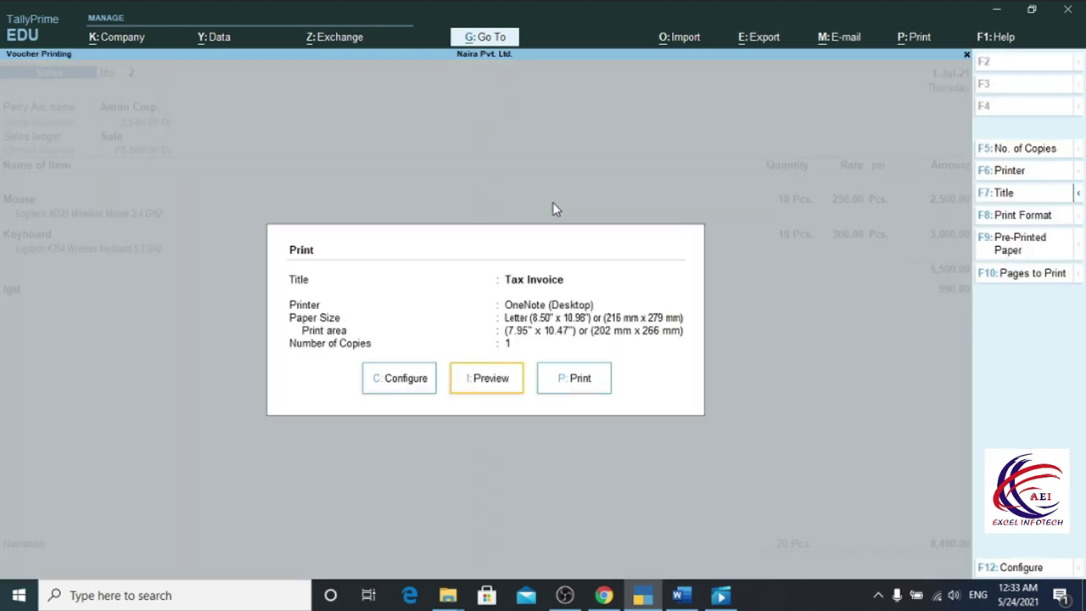
{"action": "key", "text": "Return"}
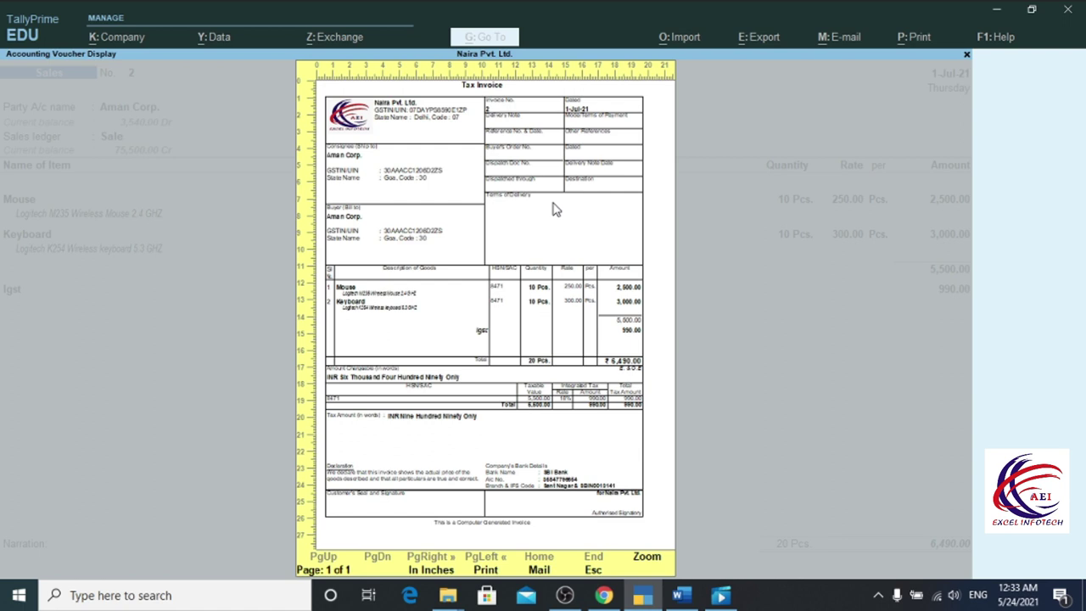
{"action": "key", "text": "Return"}
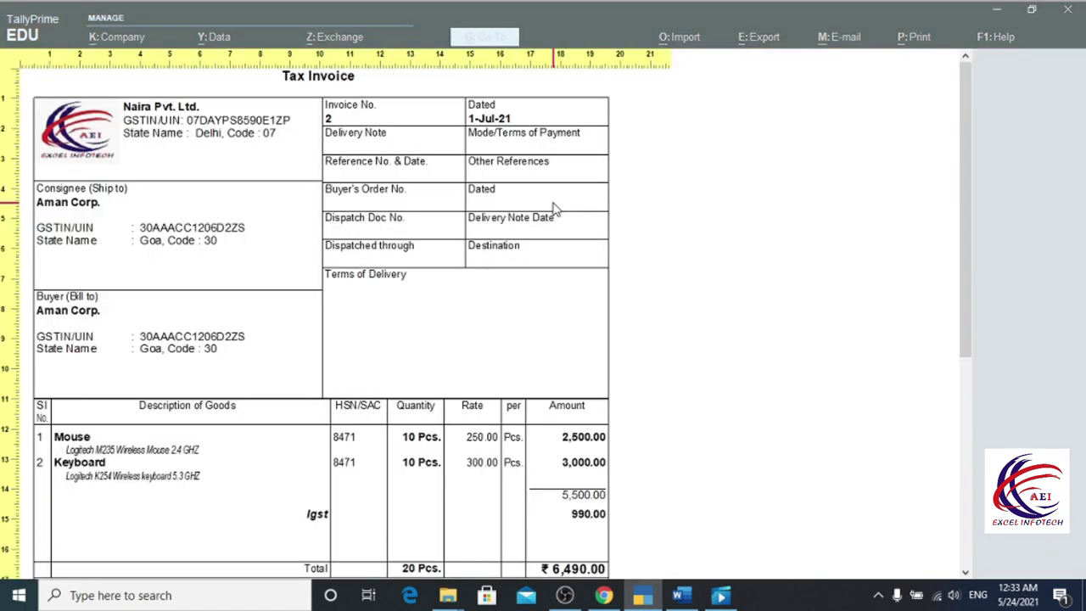
{"action": "scroll", "coordinate": [89, 407], "scroll_direction": "down", "scroll_amount": 1}
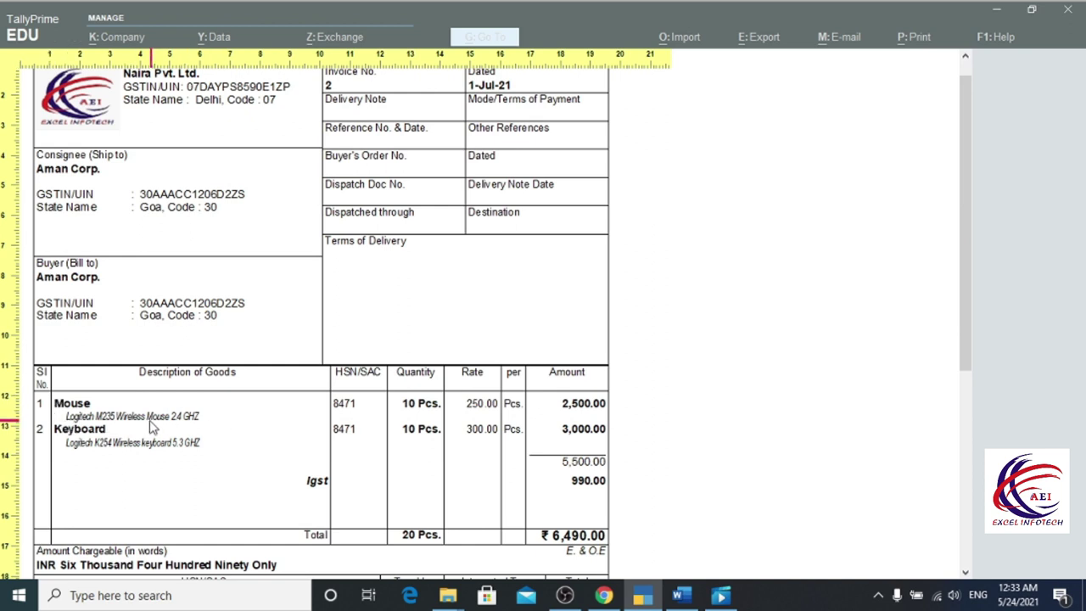
{"action": "scroll", "coordinate": [168, 429], "scroll_direction": "down", "scroll_amount": 2}
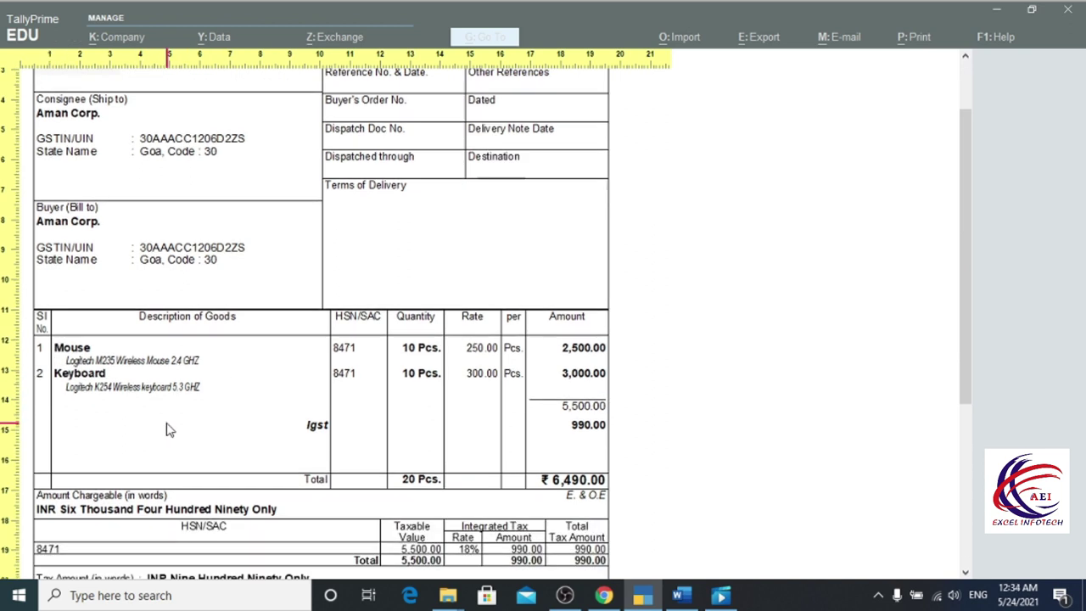
{"action": "scroll", "coordinate": [168, 429], "scroll_direction": "down", "scroll_amount": 2}
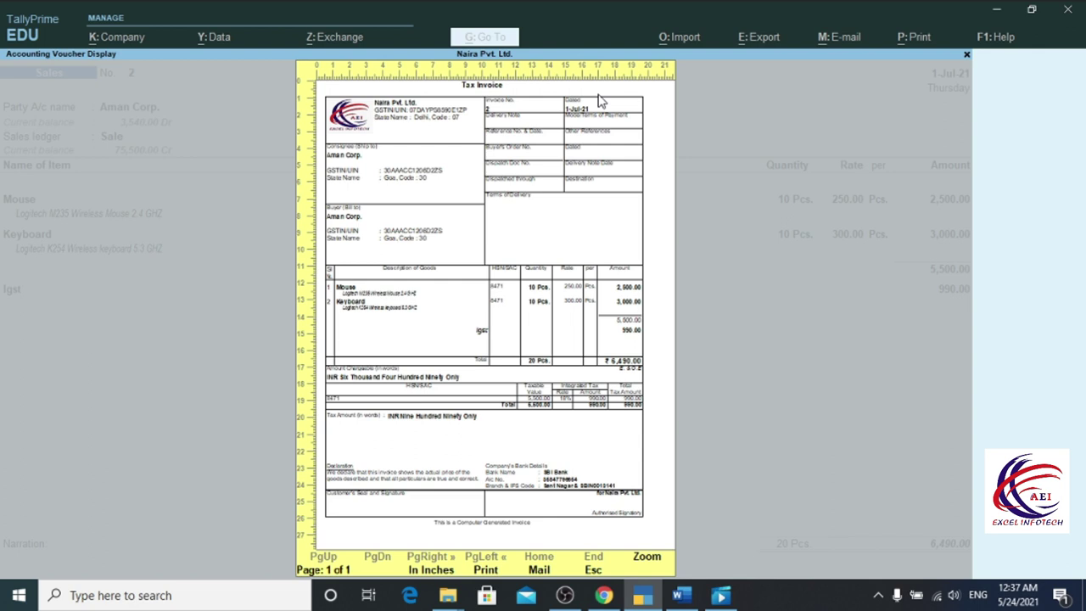
{"action": "key", "text": "Escape"}
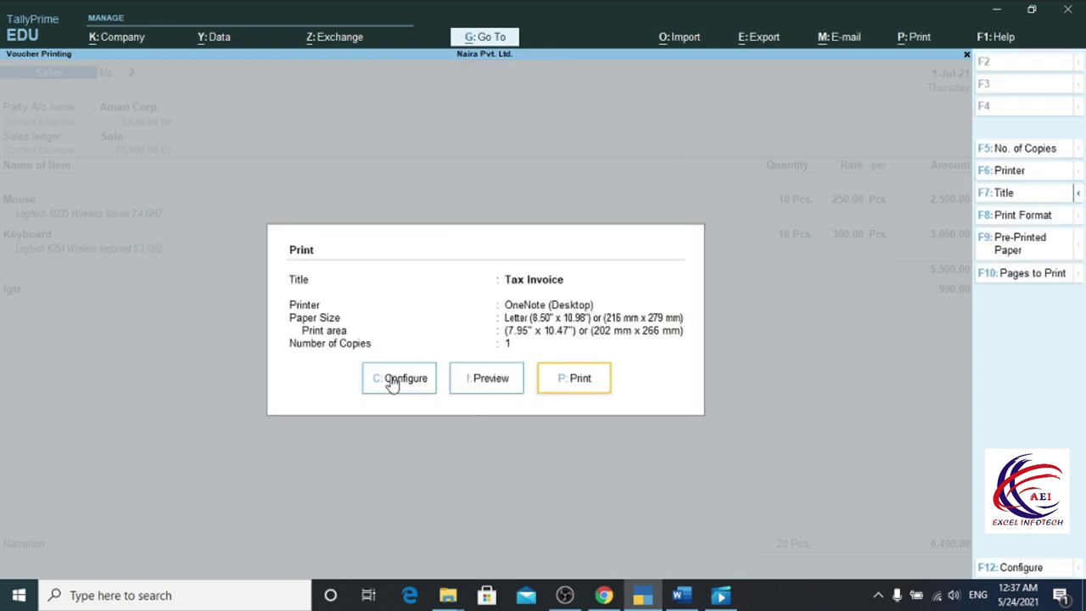
Set the print configuration to 3 copies with Type of Copy set to All
{"action": "left_click", "coordinate": [400, 382]}
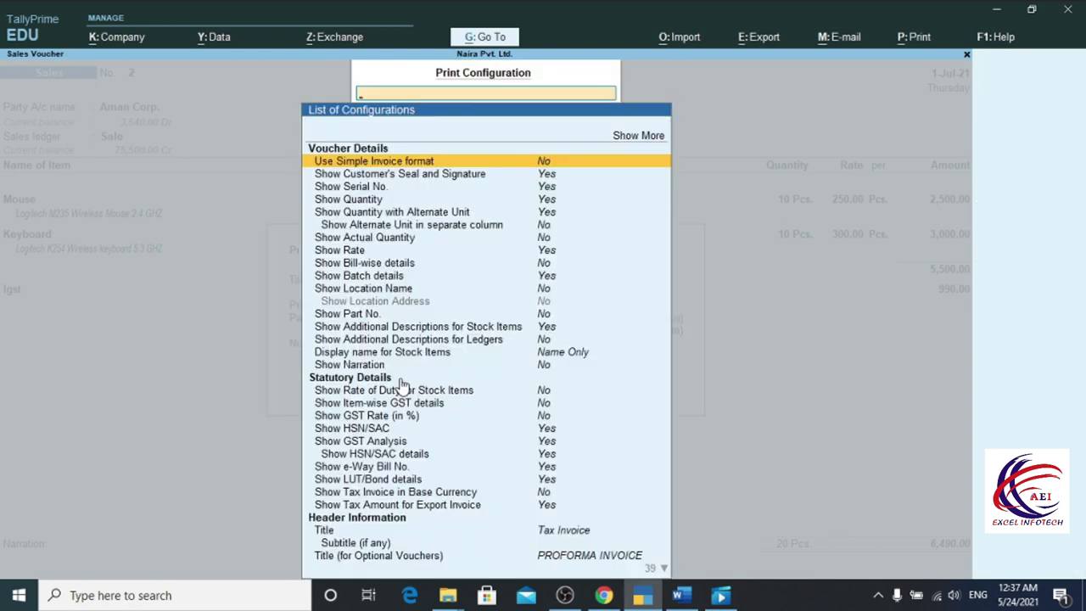
{"action": "type", "text": "N"}
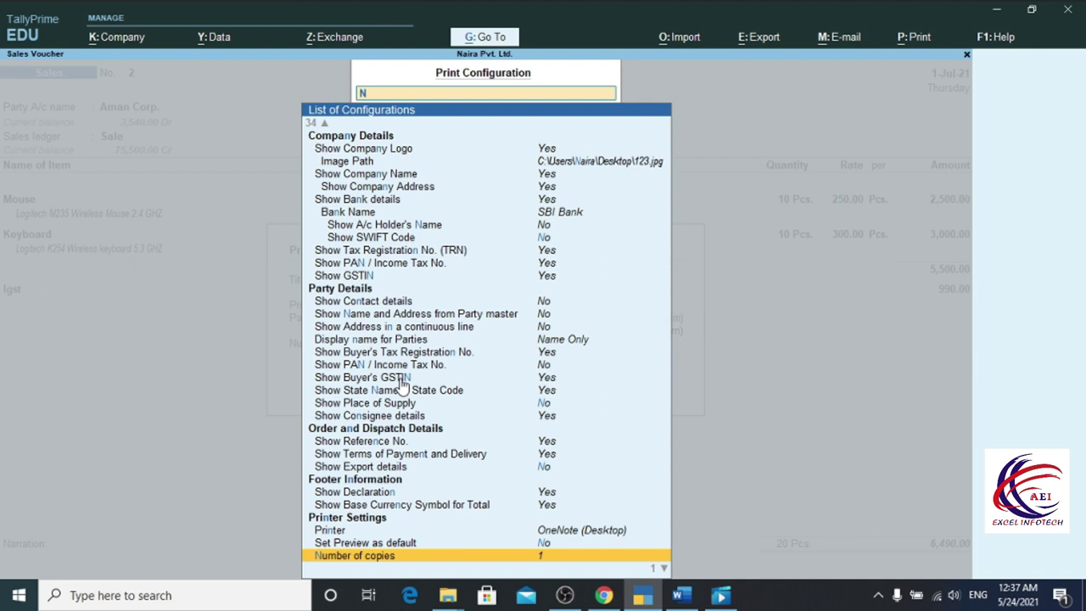
{"action": "left_click", "coordinate": [390, 555]}
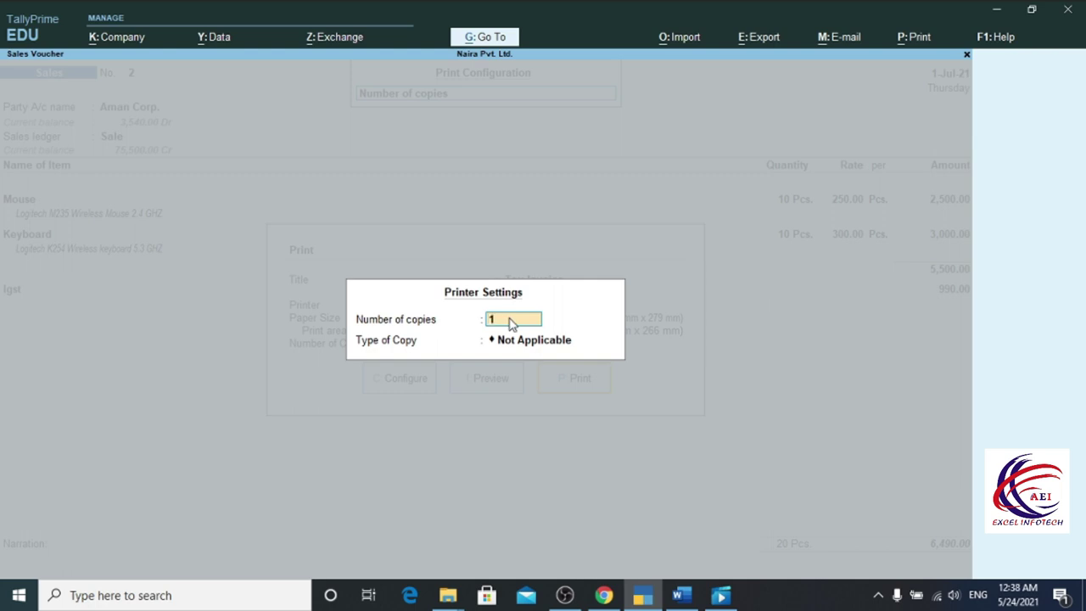
{"action": "type", "text": "3"}
{"action": "key", "text": "Return"}
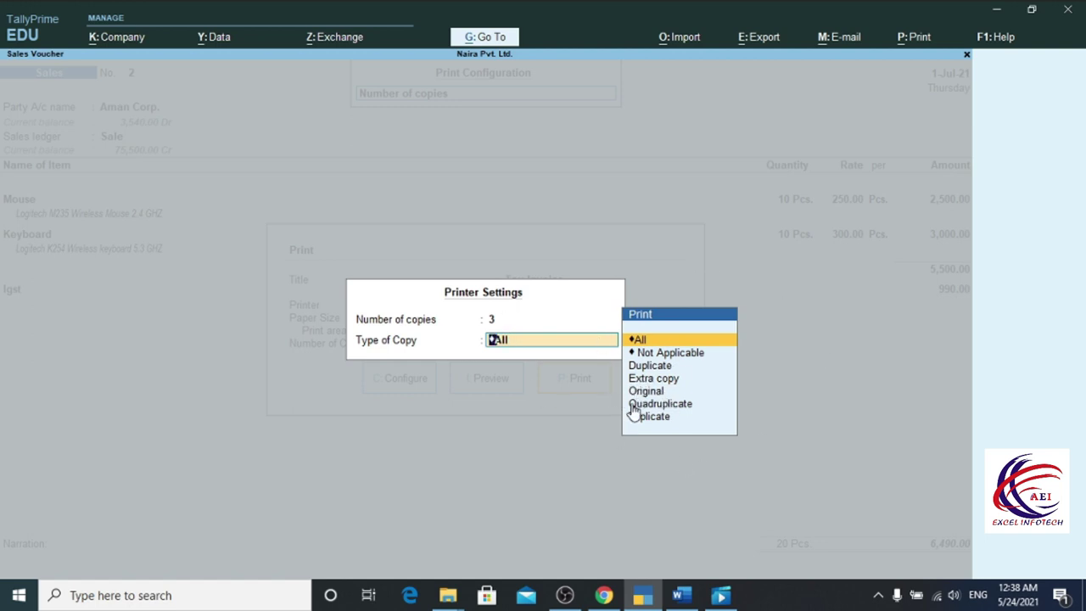
{"action": "left_click", "coordinate": [650, 341]}
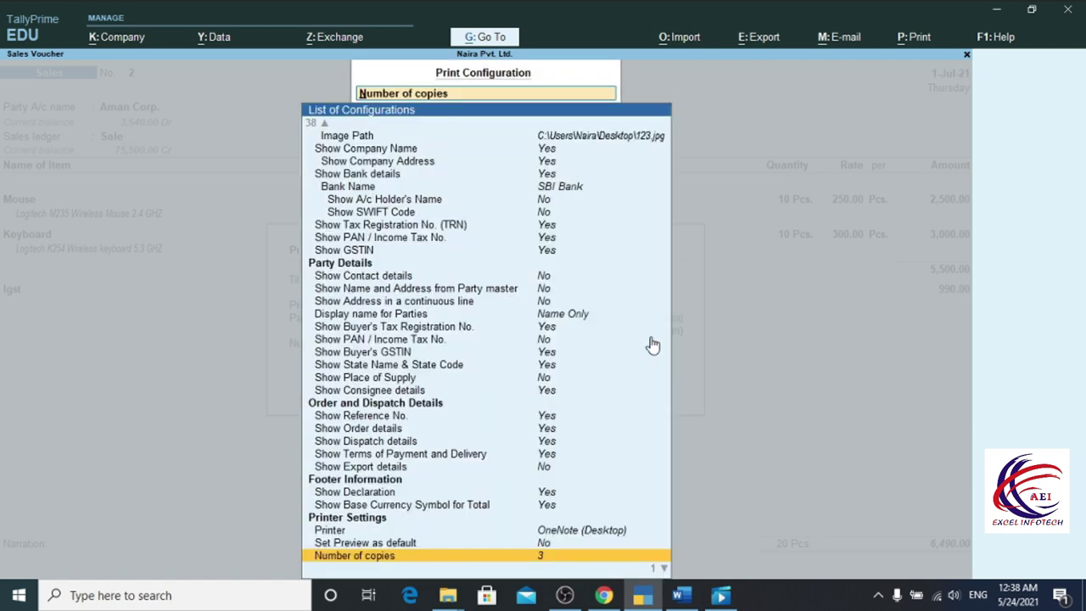
{"action": "key", "text": "Escape"}
{"action": "key", "text": "Escape"}
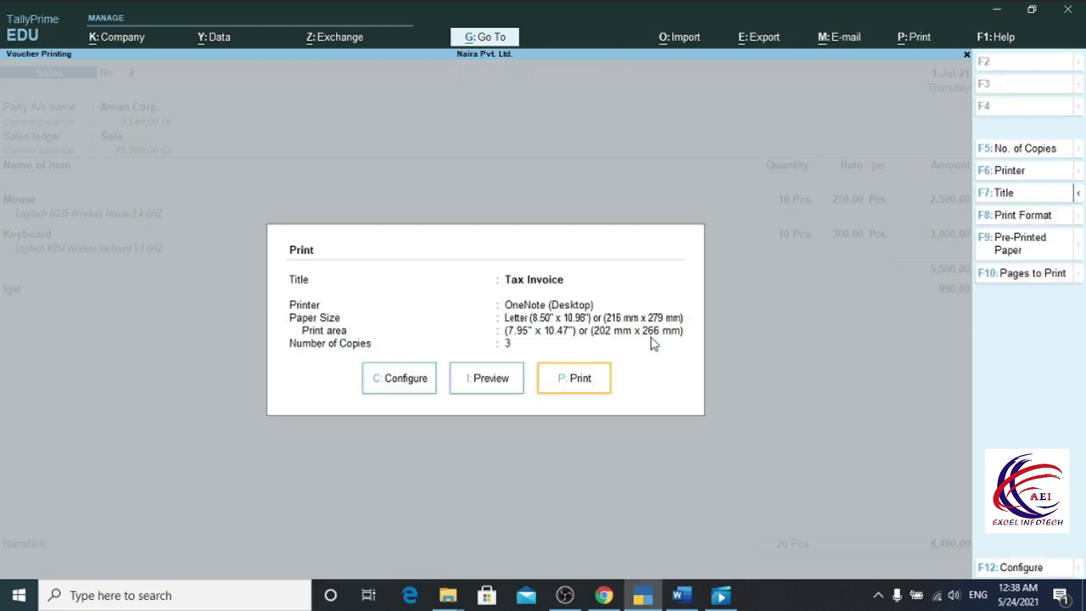
Preview the invoice's Original, Duplicate for Transporter and Triplicate for Supplier copies
{"action": "left_click", "coordinate": [494, 383]}
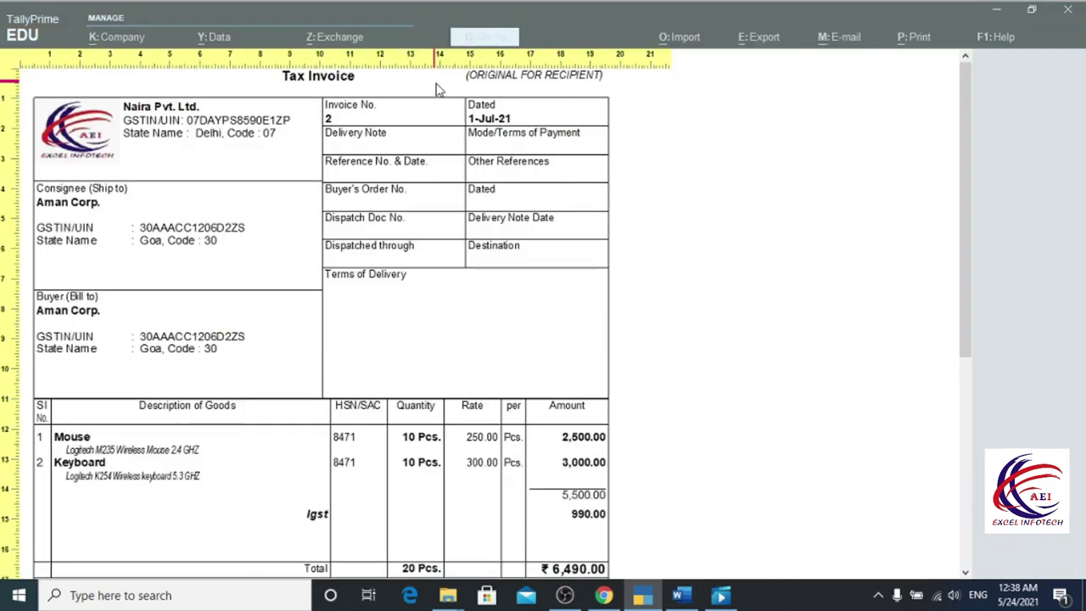
{"action": "key", "text": "alt+z"}
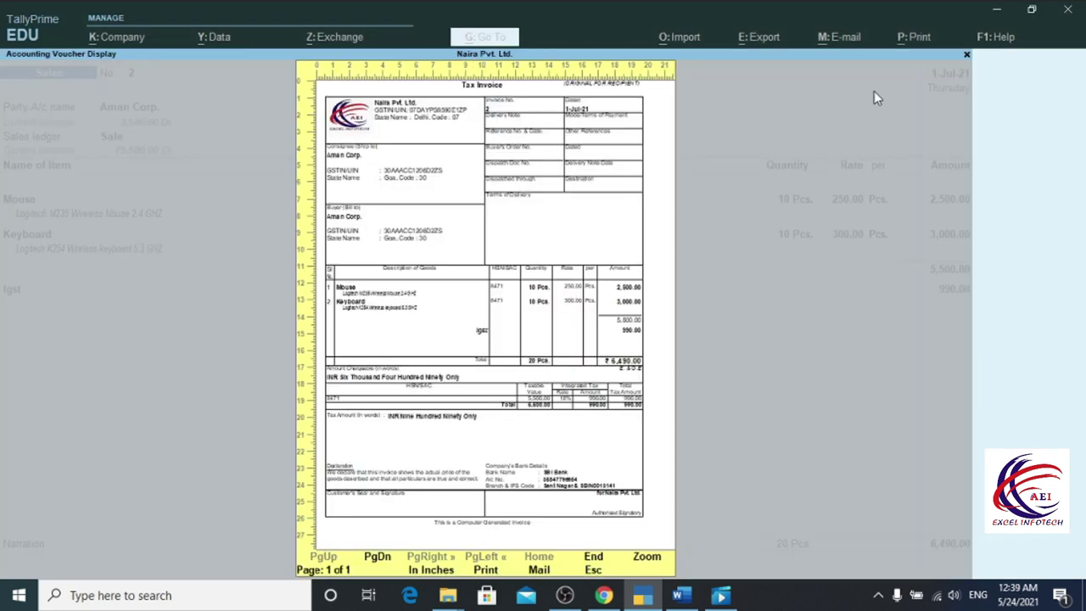
{"action": "key", "text": "Page_Down"}
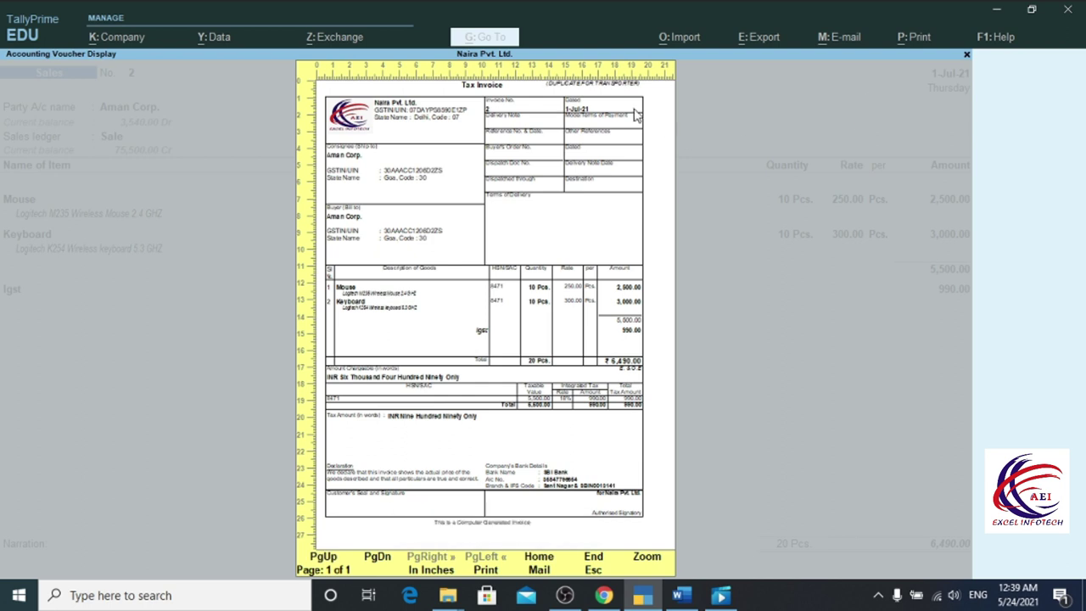
{"action": "key", "text": "alt+z"}
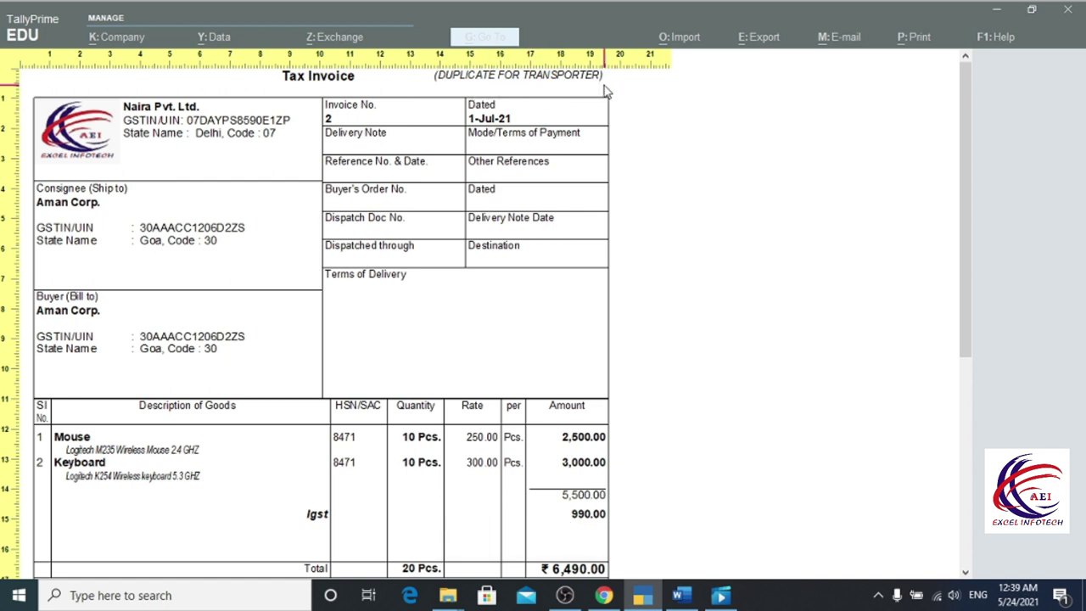
{"action": "key", "text": "Escape"}
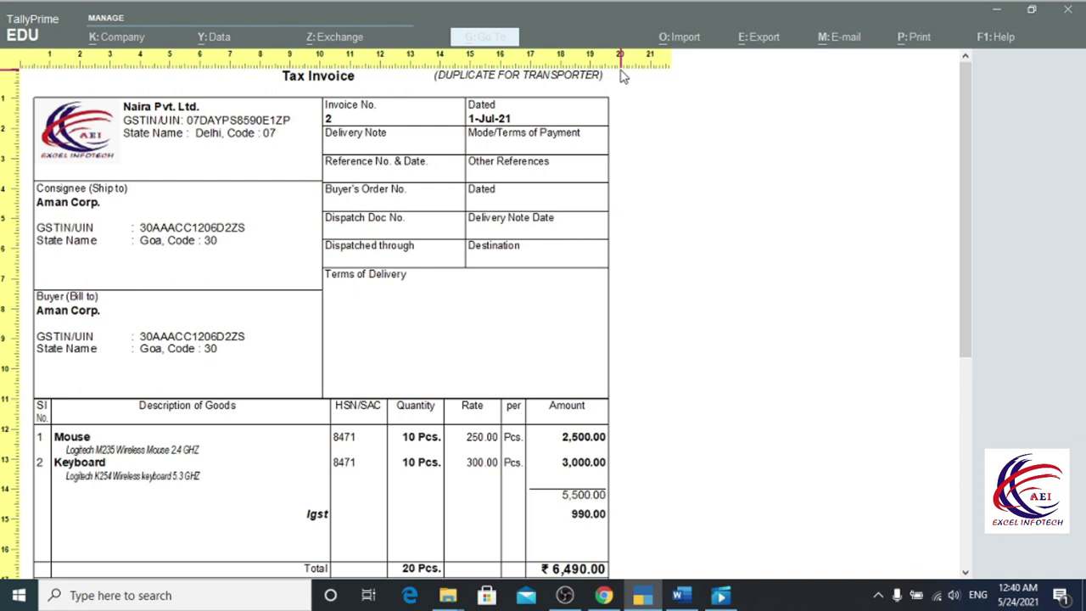
{"action": "key", "text": "Escape"}
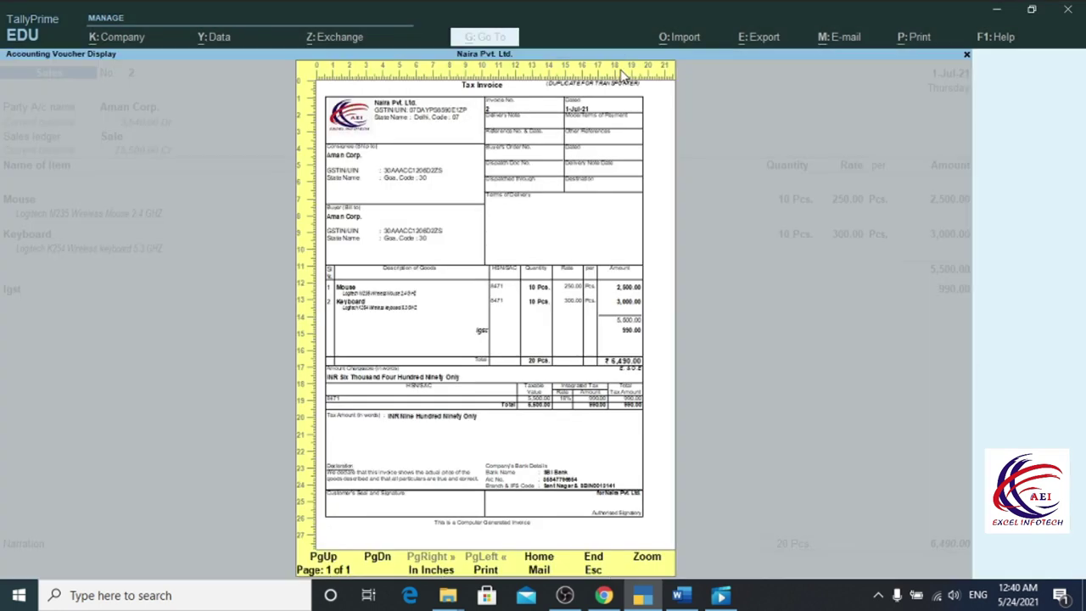
{"action": "key", "text": "Page_Down"}
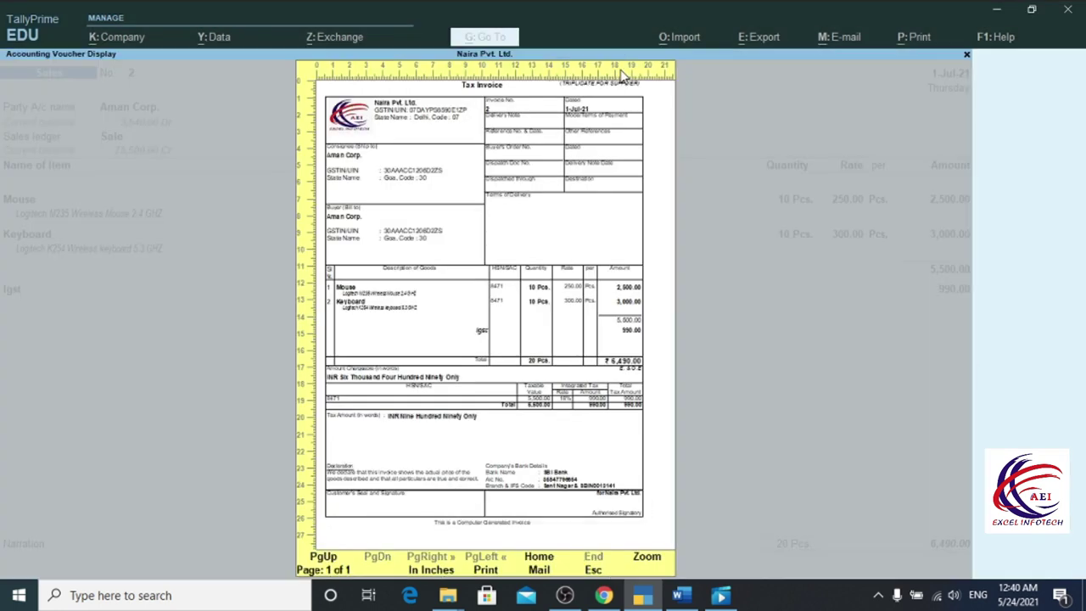
{"action": "key", "text": "alt+z"}
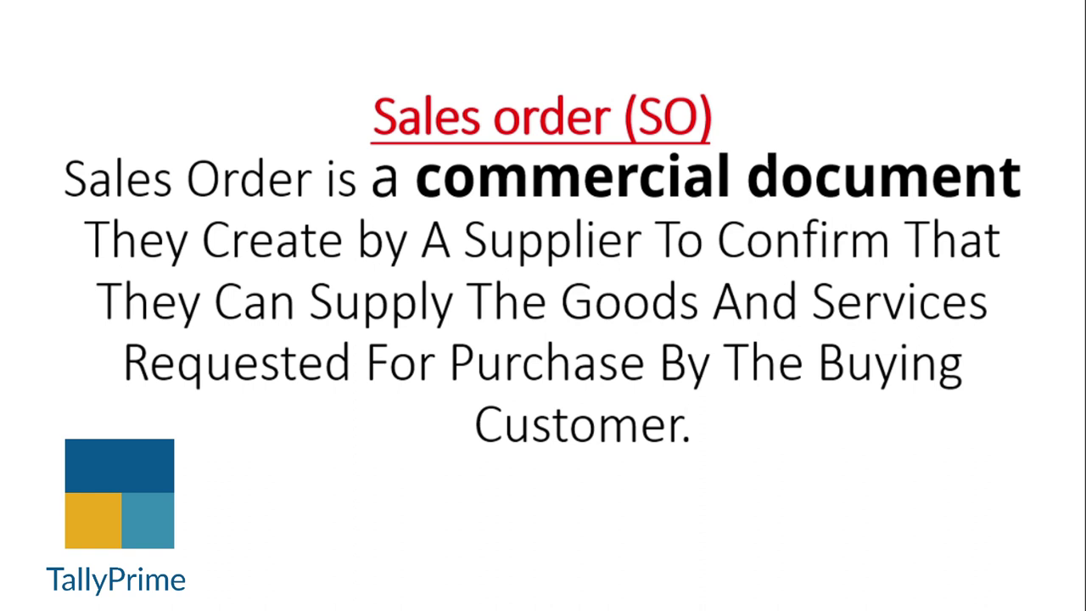
Advance to the 'Example For Sales Order' slide
{"action": "key", "text": "Right"}
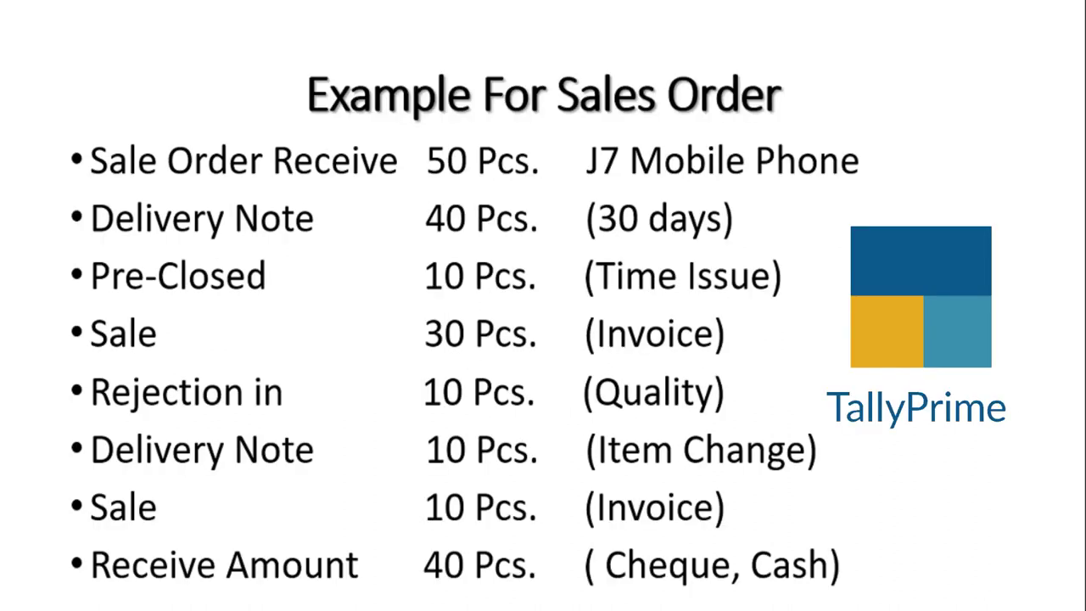
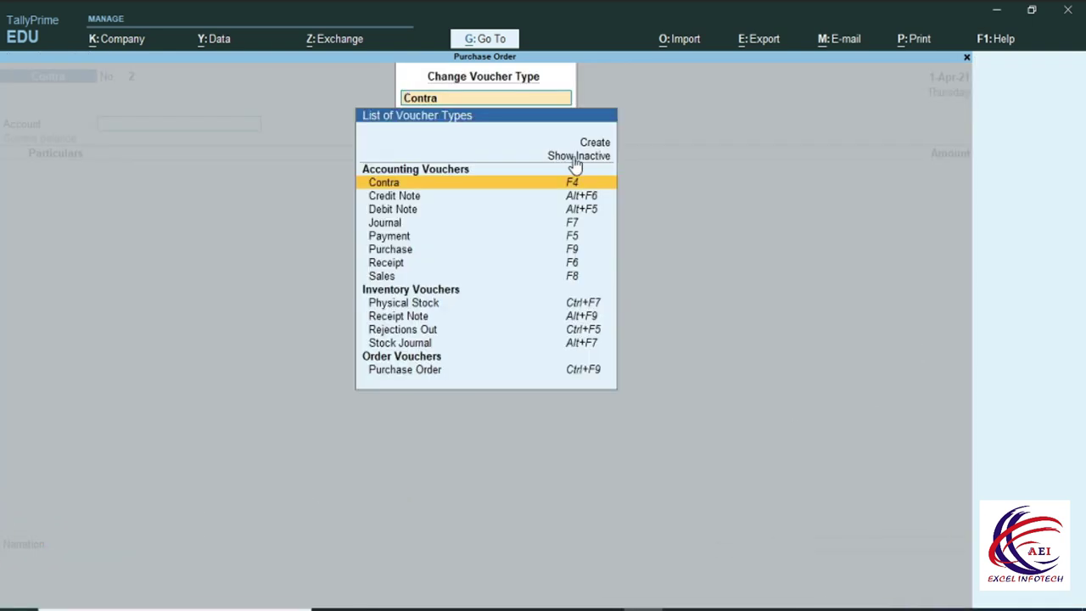
Activate the inactive Sales Order voucher type, then quit the empty order back to Gateway
{"action": "left_click", "coordinate": [575, 159]}
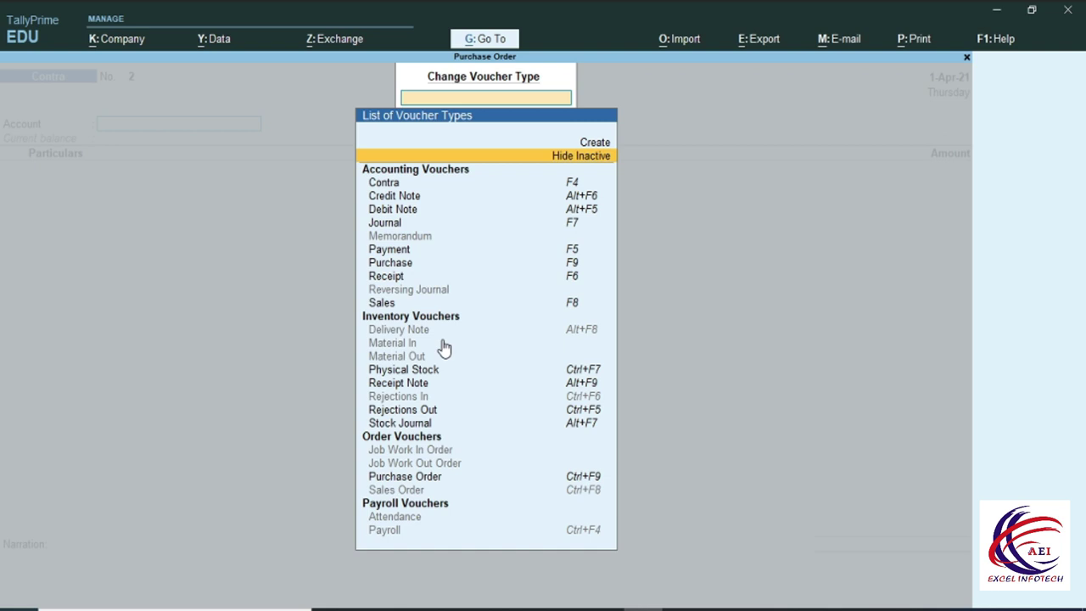
{"action": "left_click", "coordinate": [417, 492]}
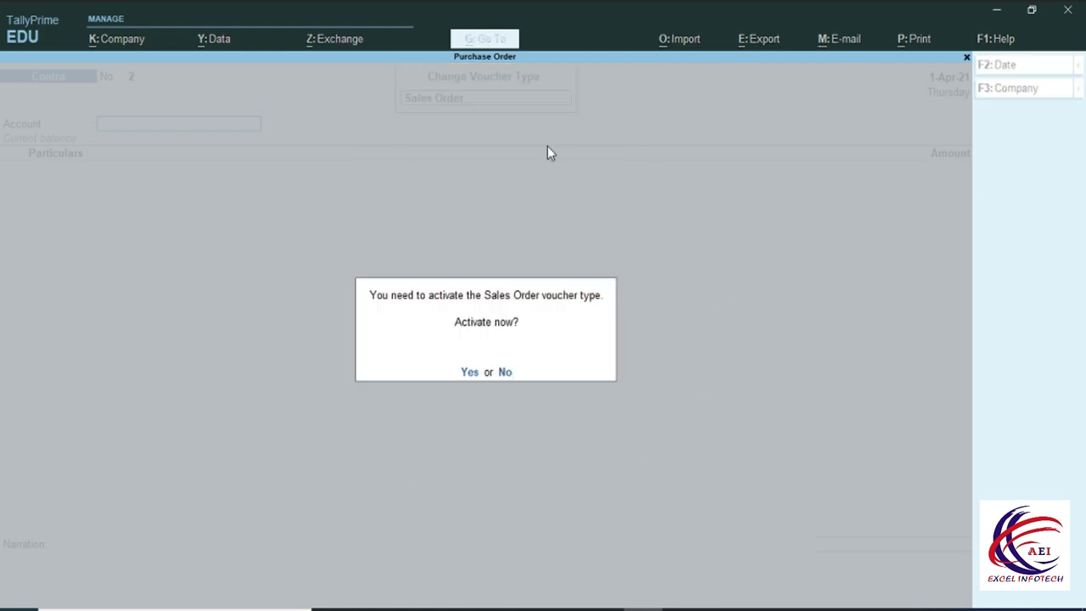
{"action": "left_click", "coordinate": [469, 373]}
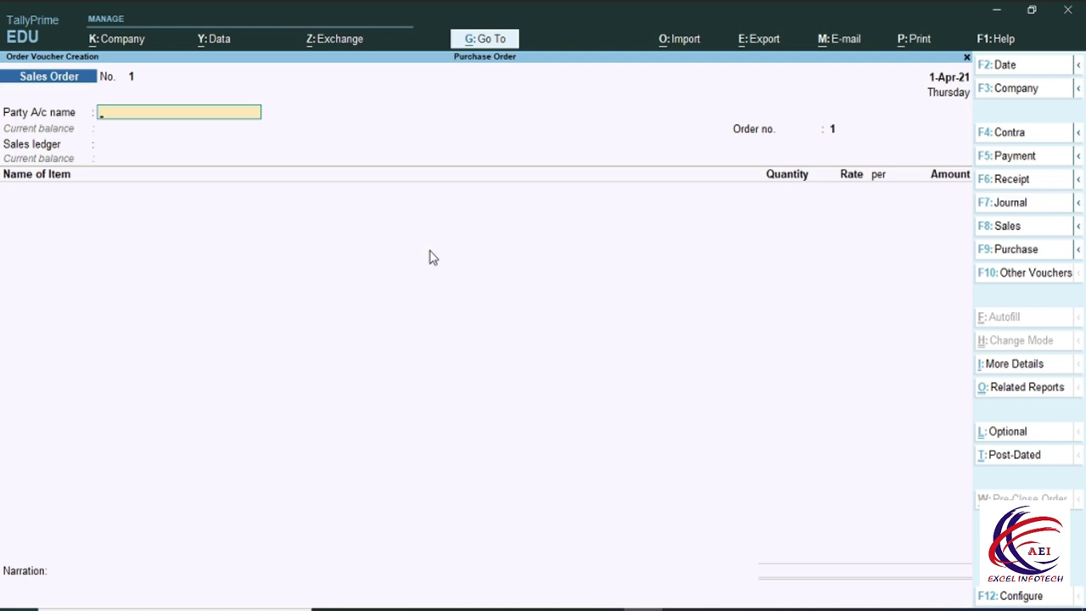
{"action": "key", "text": "Escape"}
{"action": "key", "text": "Return"}
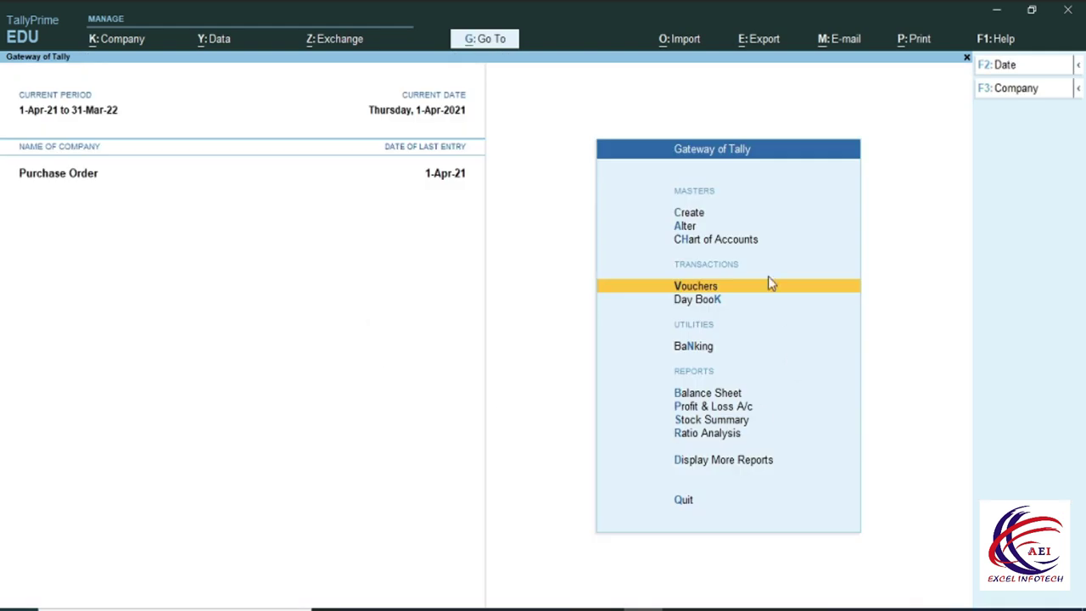
Alter the Delivery Note voucher type to set Activate to Yes and save it
{"action": "left_click", "coordinate": [686, 225]}
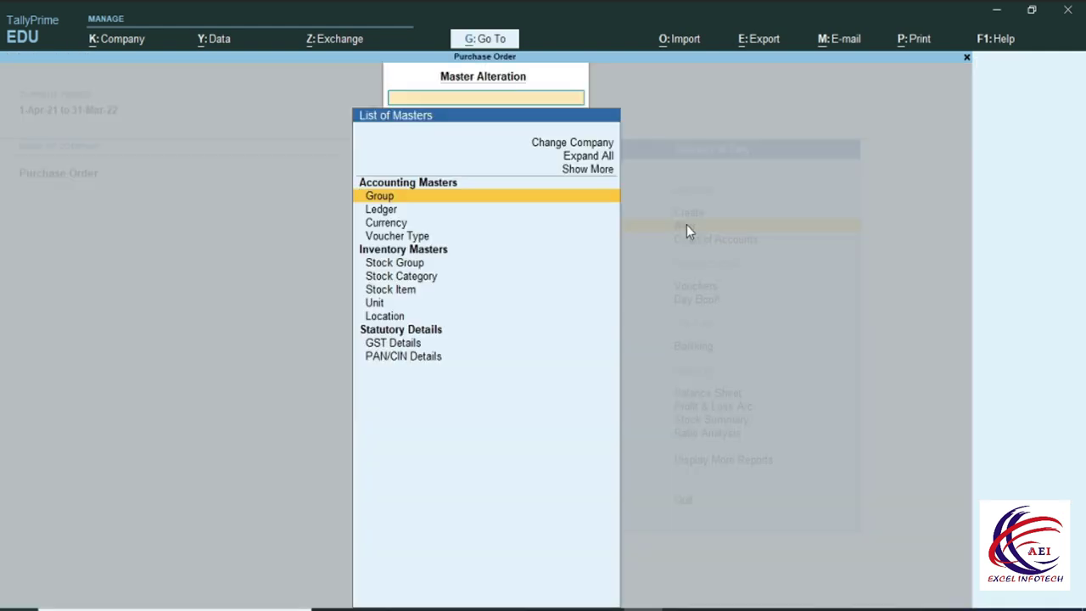
{"action": "left_click", "coordinate": [413, 239]}
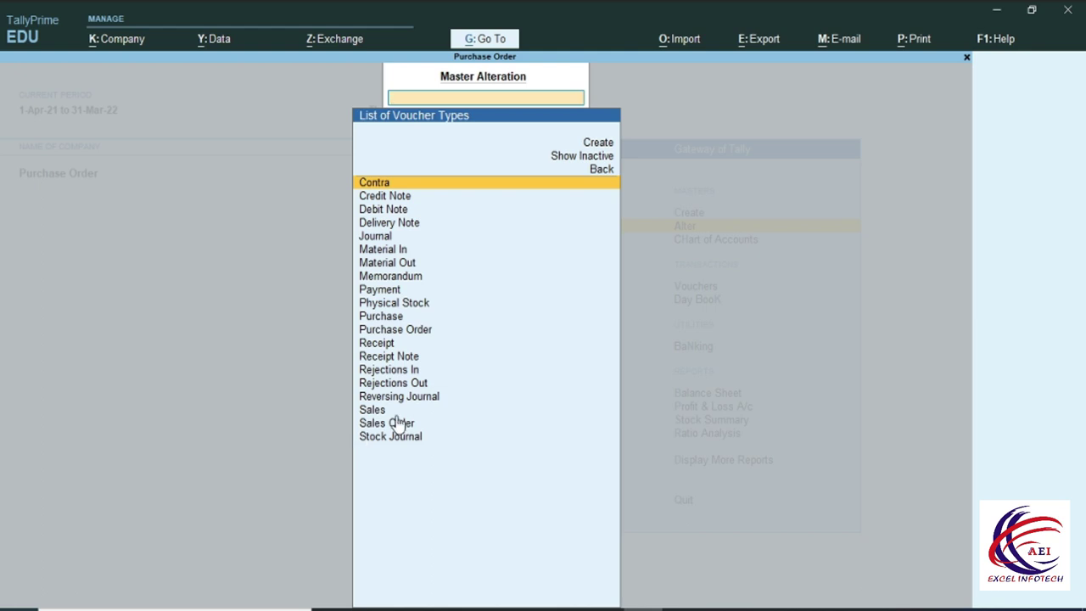
{"action": "type", "text": "D"}
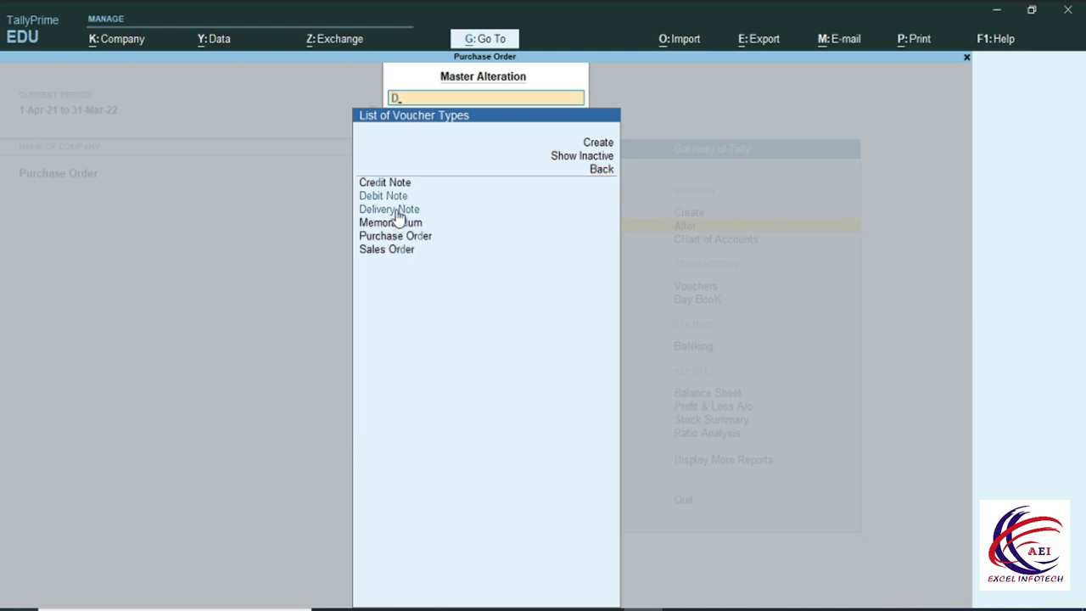
{"action": "left_click", "coordinate": [397, 210]}
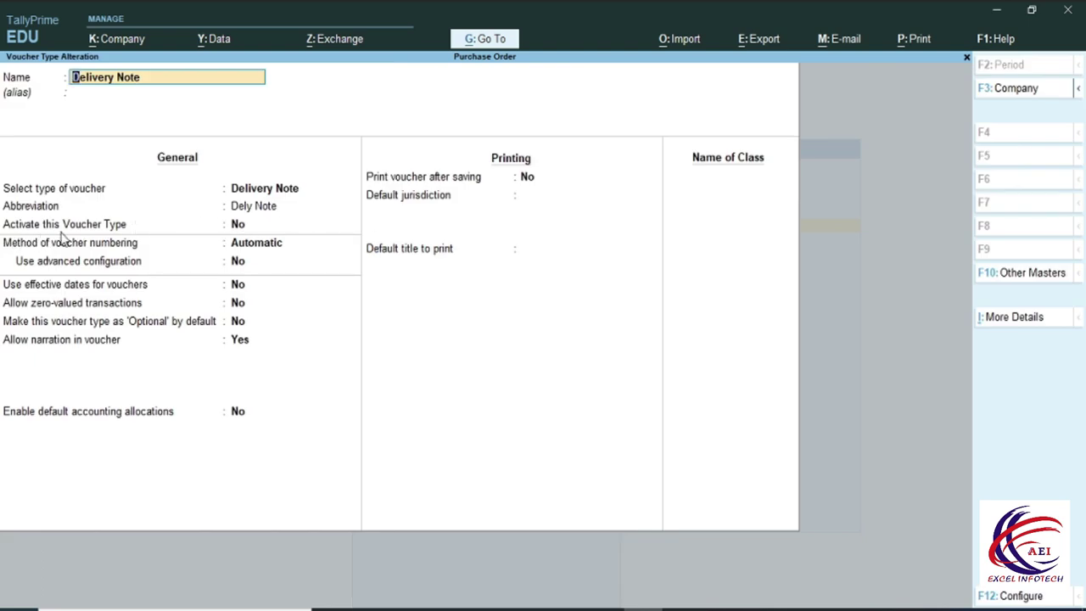
{"action": "left_click", "coordinate": [238, 225]}
{"action": "key", "text": "y"}
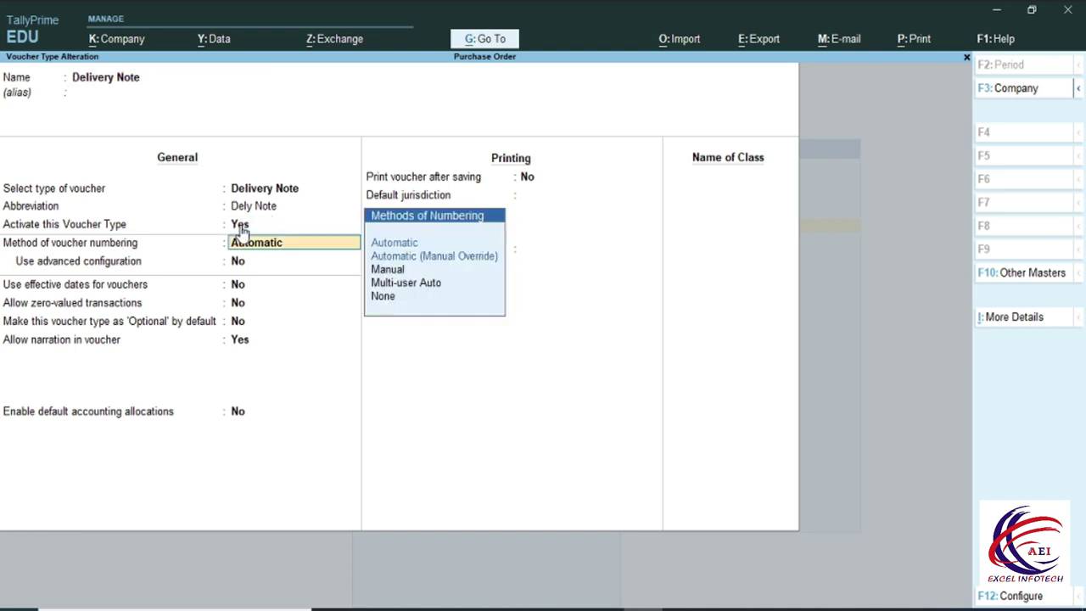
{"action": "key", "text": "ctrl"}
{"action": "key", "text": "ctrl+a"}
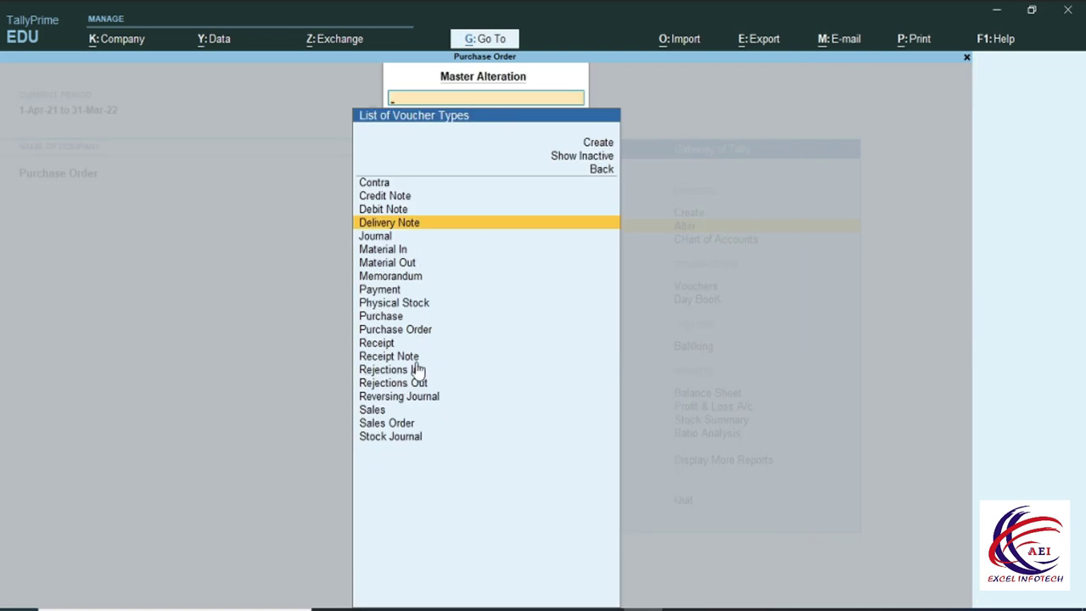
Activate the Rejections In voucher type, save it, and return to the masters list
{"action": "left_click", "coordinate": [394, 373]}
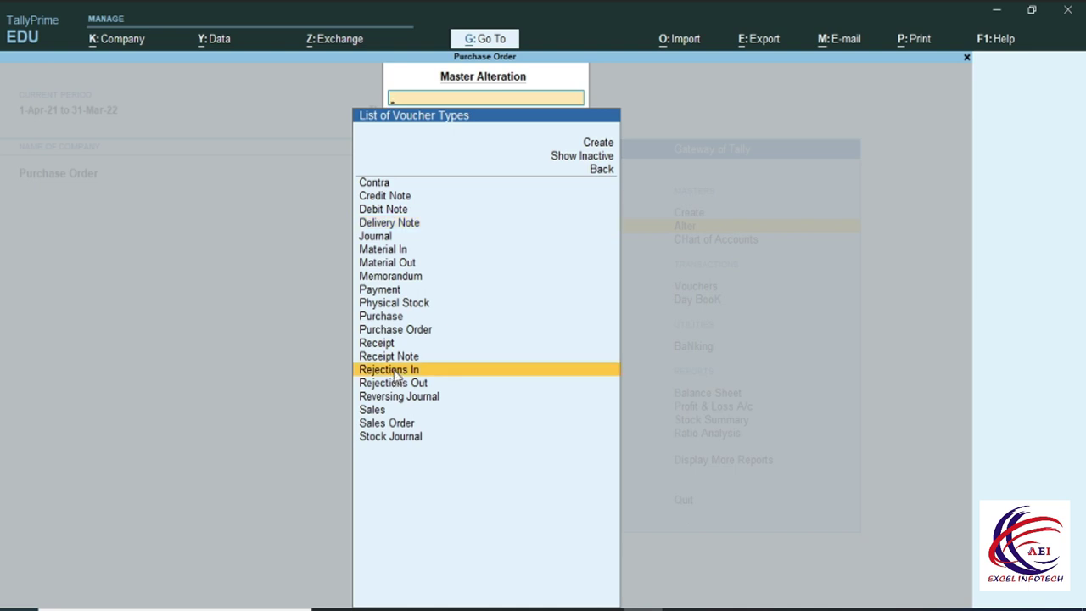
{"action": "left_click", "coordinate": [395, 373]}
{"action": "left_click", "coordinate": [238, 226]}
{"action": "type", "text": "y"}
{"action": "key", "text": "Return"}
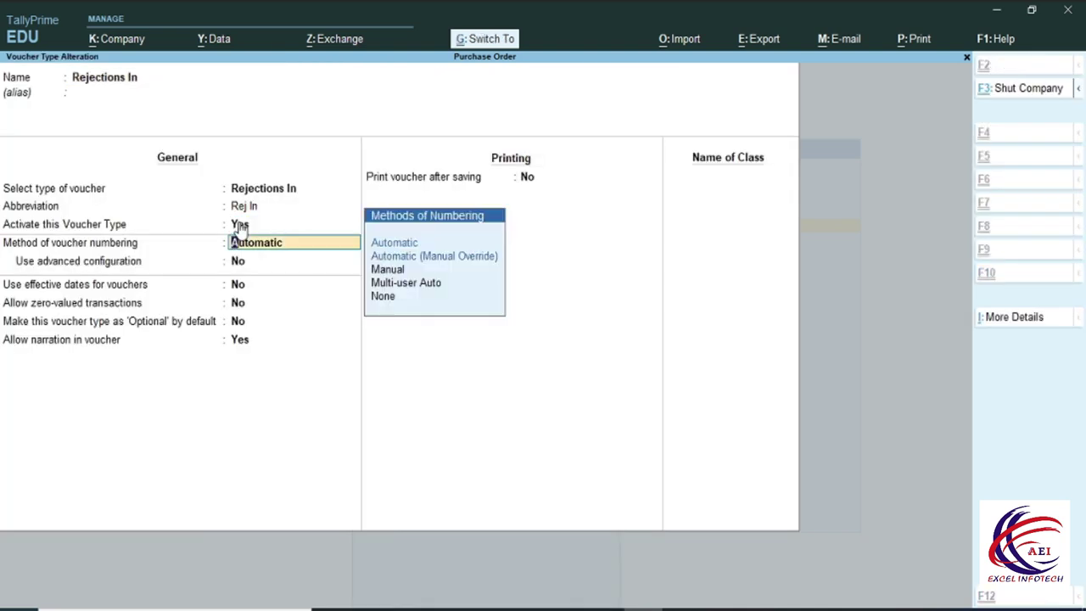
{"action": "key", "text": "ctrl+a"}
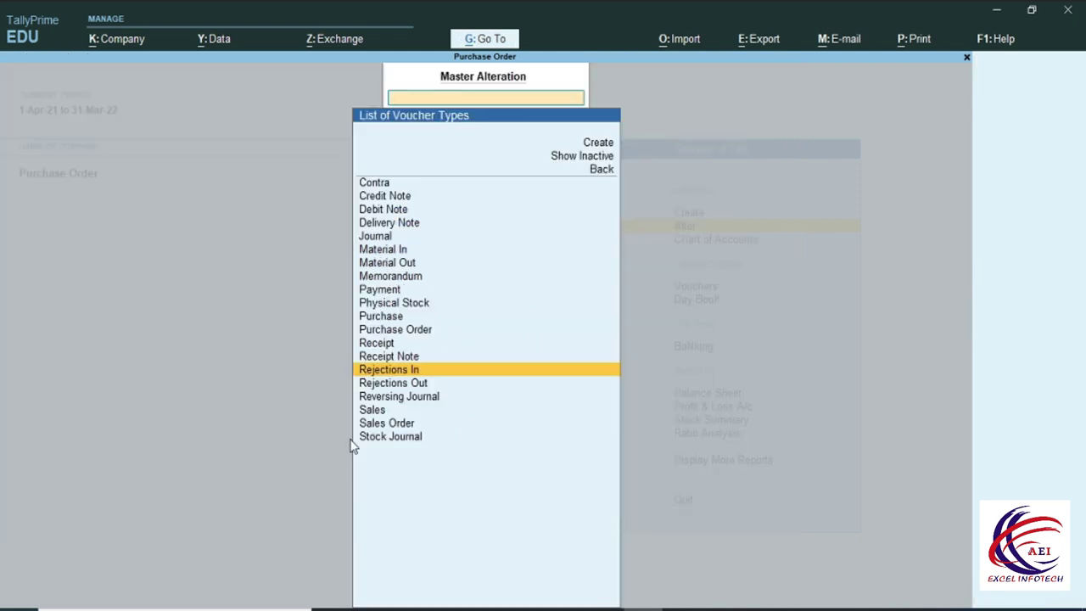
{"action": "key", "text": "Escape"}
{"action": "key", "text": "Escape"}
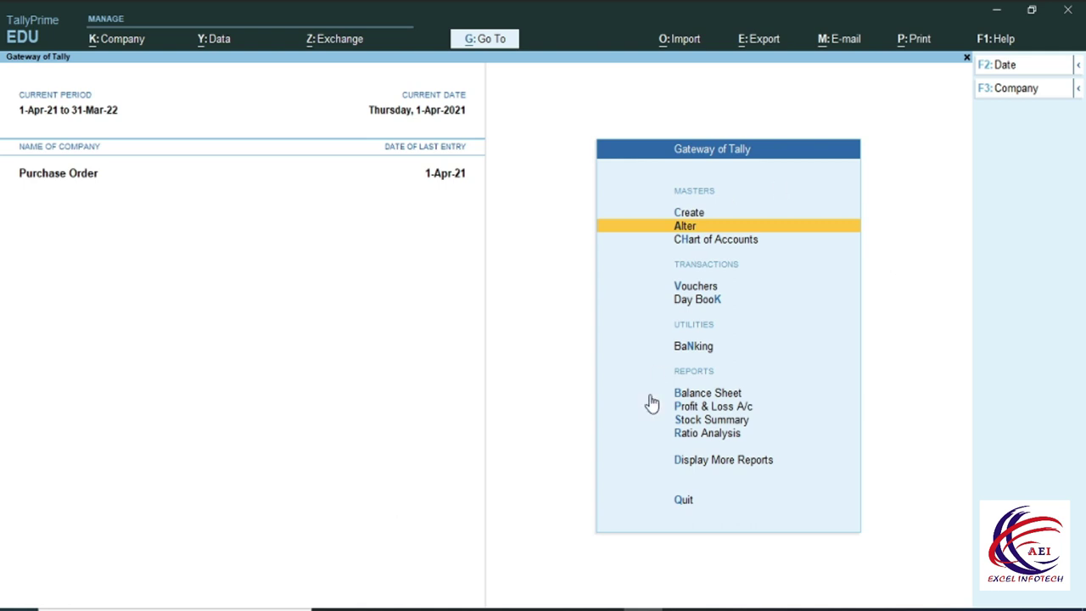
Abandon a new ledger creation, then start a new Sales Order voucher (no. 1, 1-Apr-21)
{"action": "left_click", "coordinate": [695, 213]}
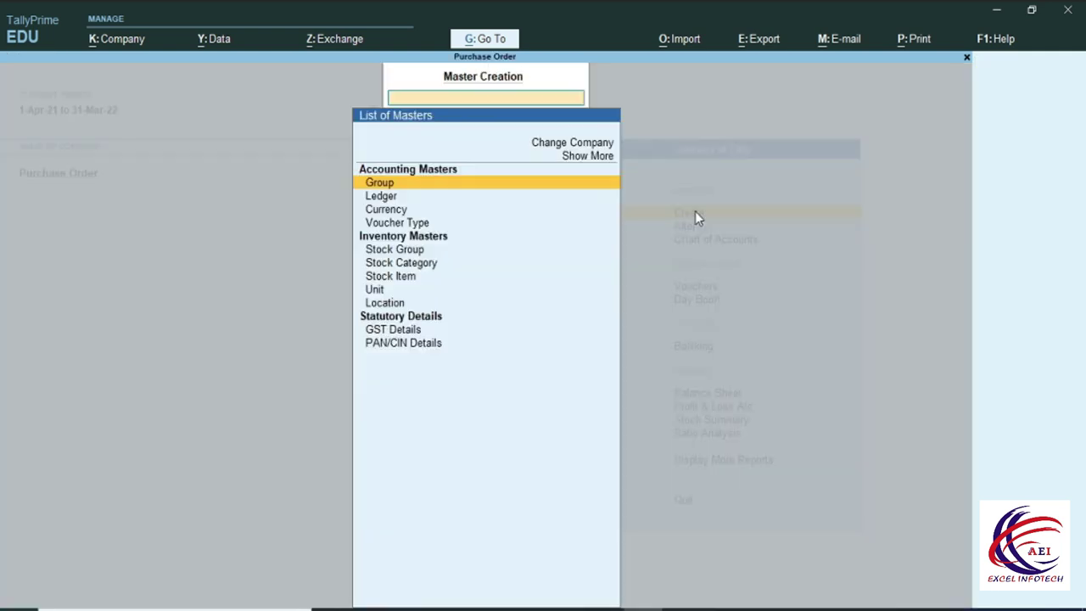
{"action": "left_click", "coordinate": [371, 195]}
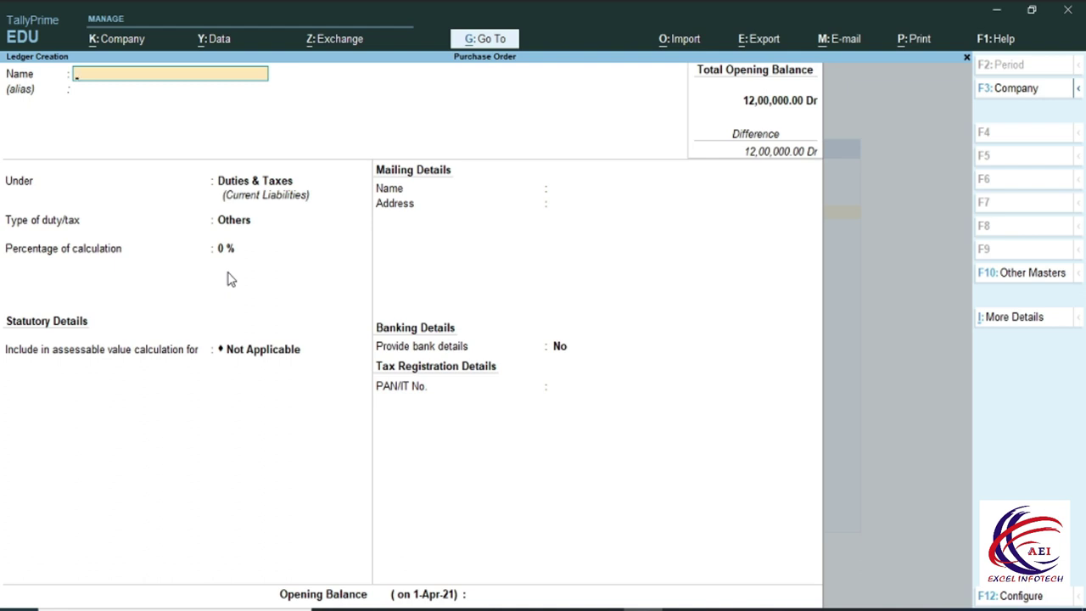
{"action": "key", "text": "Escape"}
{"action": "key", "text": "Return"}
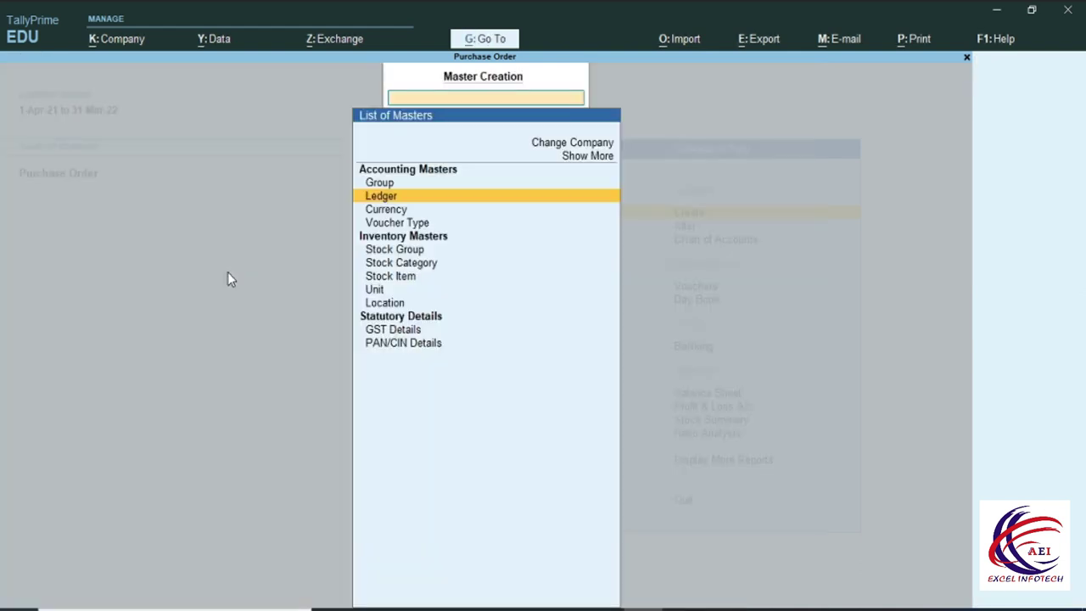
{"action": "key", "text": "Escape"}
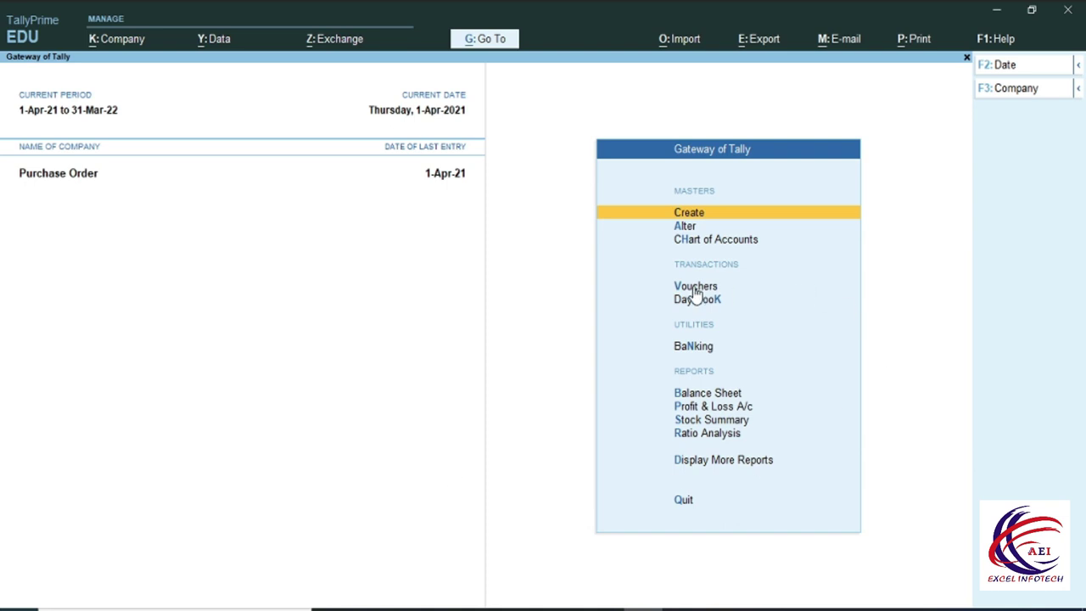
{"action": "left_click", "coordinate": [683, 291]}
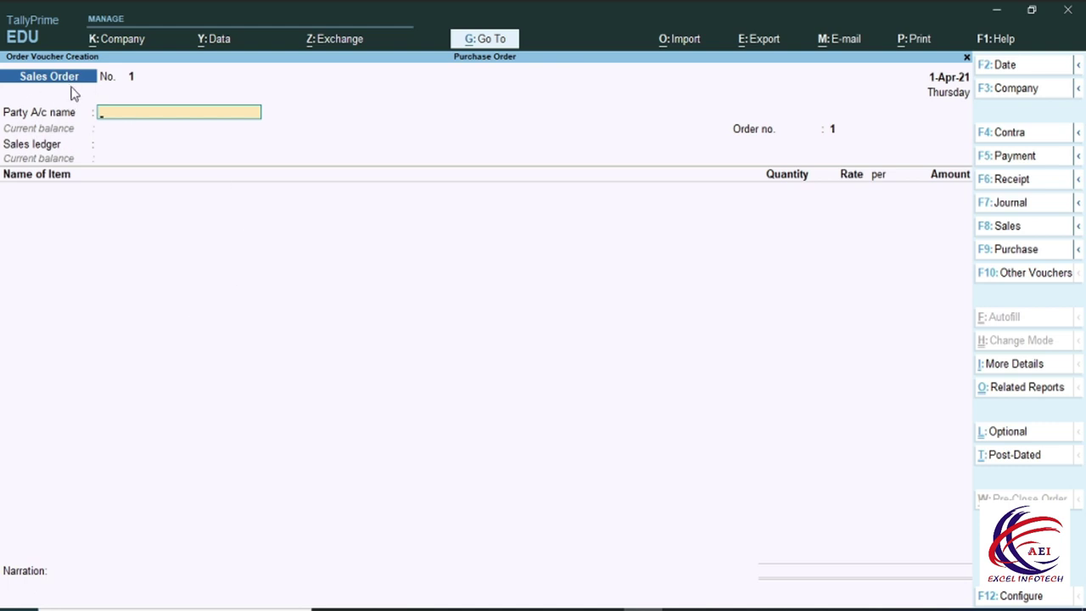
{"action": "key", "text": "ctrl+F8"}
Create party ledger 'Xyz Pvt. Ltd' under Sundry Debtors with its Delhi GSTIN
{"action": "key", "text": "alt+c"}
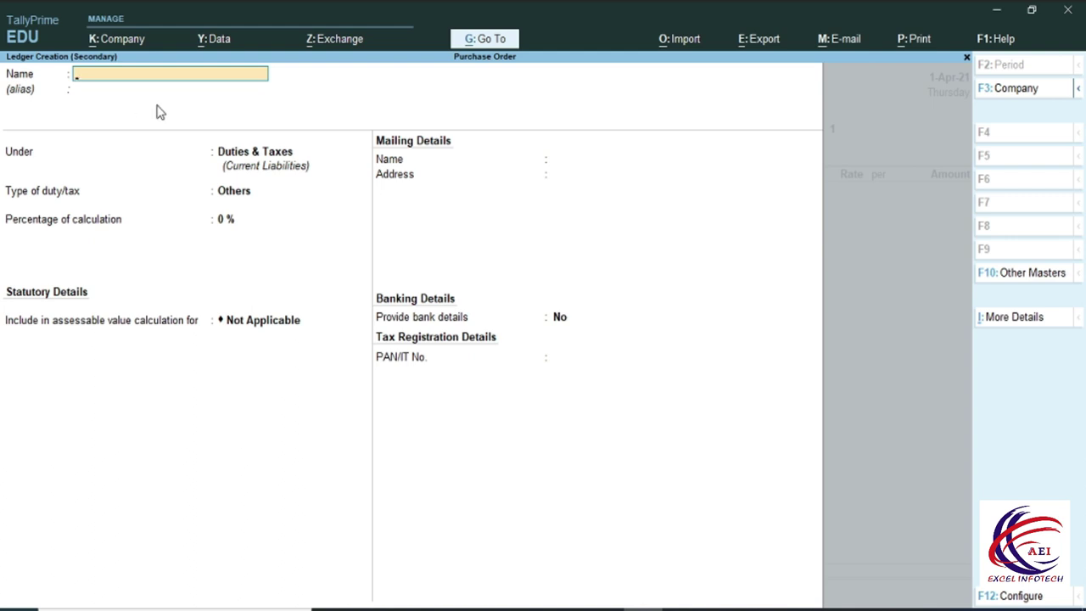
{"action": "type", "text": "X"}
{"action": "type", "text": "yz"}
{"action": "type", "text": " Pvt"}
{"action": "type", "text": "/"}
{"action": "type", "text": " Ltd"}
{"action": "key", "text": "Return"}
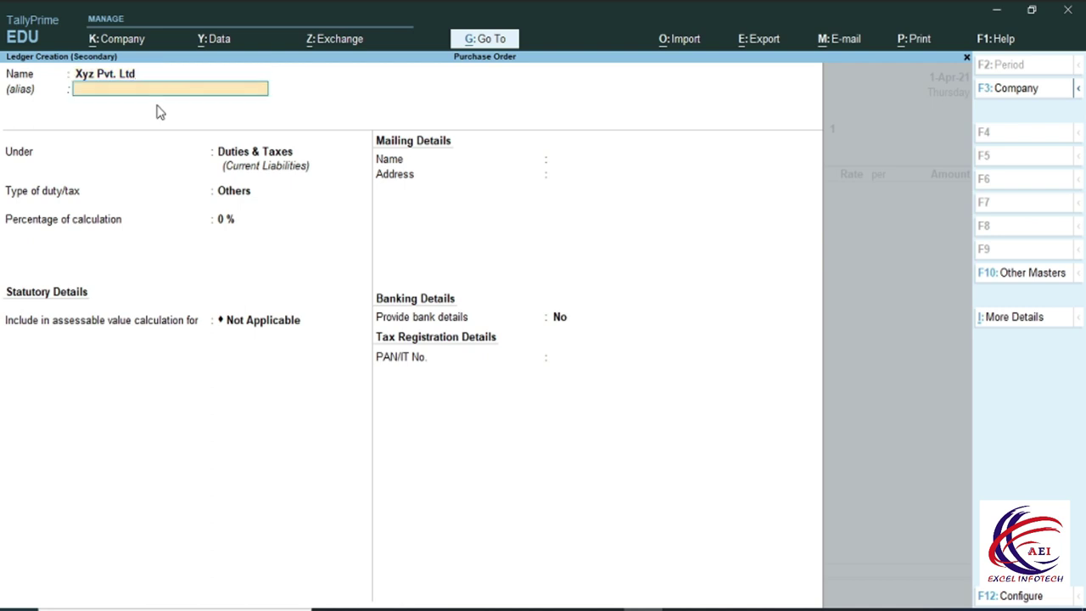
{"action": "key", "text": "Return"}
{"action": "type", "text": "S"}
{"action": "key", "text": "Down"}
{"action": "key", "text": "Down"}
{"action": "key", "text": "Down"}
{"action": "key", "text": "Down"}
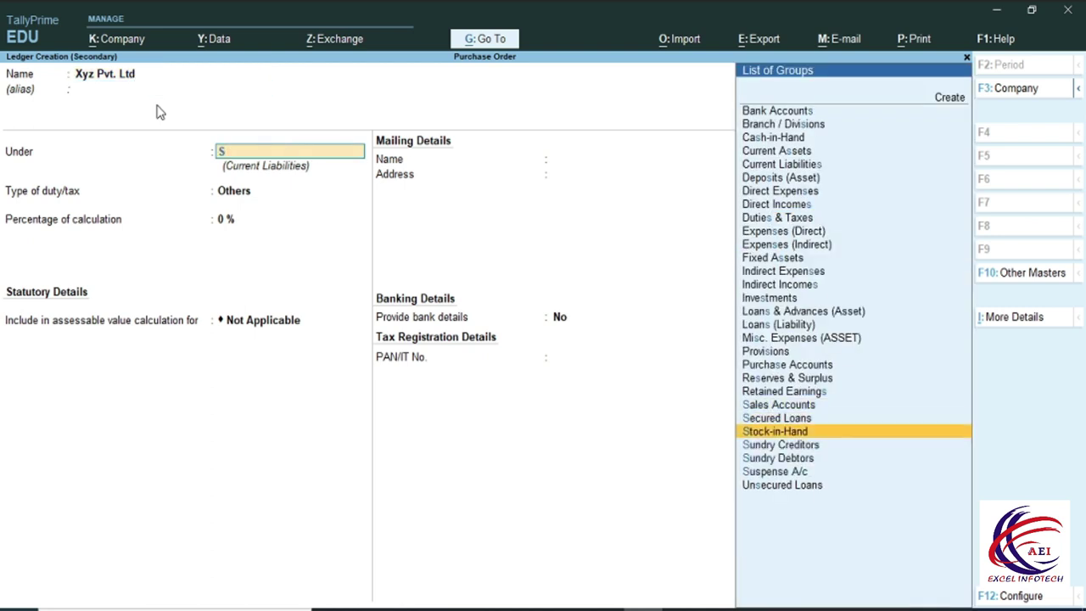
{"action": "key", "text": "Return"}
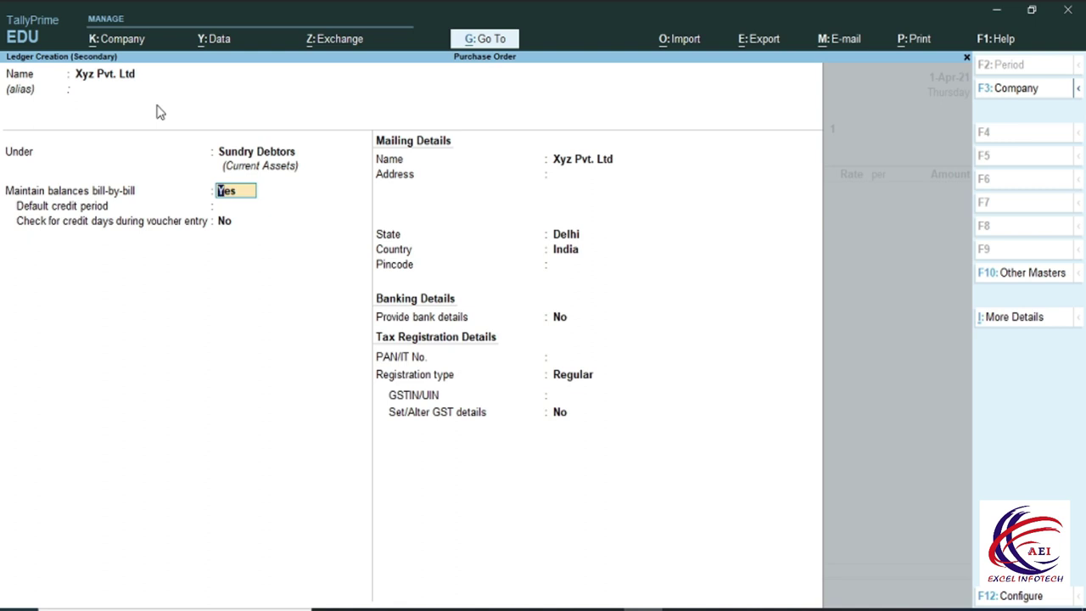
{"action": "key", "text": "Return"}
{"action": "key", "text": "Return"}
{"action": "key", "text": "Return"}
{"action": "key", "text": "Return"}
{"action": "key", "text": "Return"}
{"action": "key", "text": "Return"}
{"action": "key", "text": "Return"}
{"action": "key", "text": "Return"}
{"action": "key", "text": "Return"}
{"action": "key", "text": "Return"}
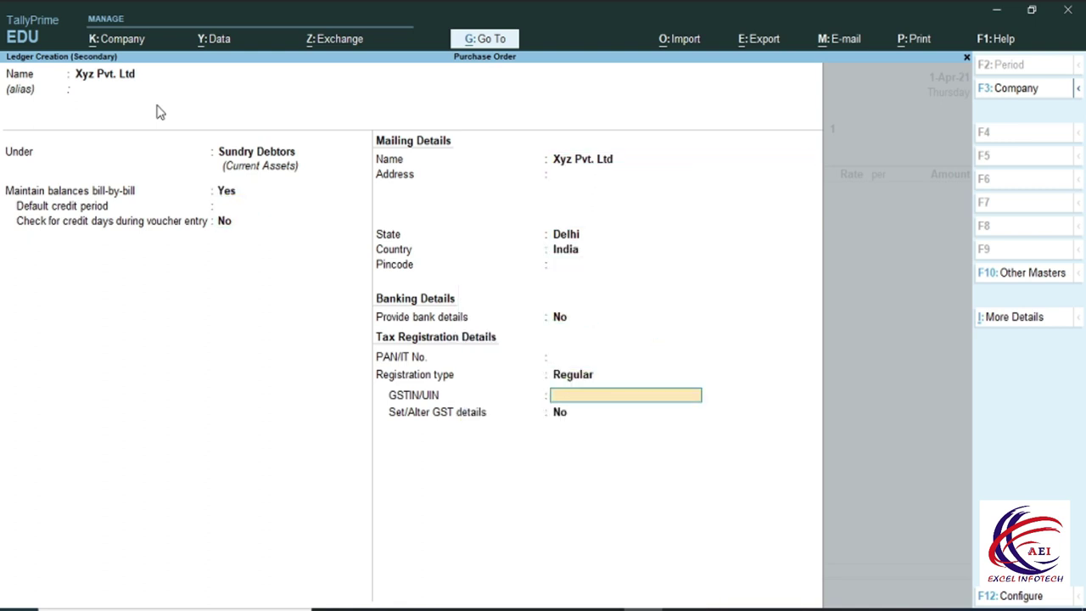
{"action": "type", "text": "07AAAAA1234A1Z"}
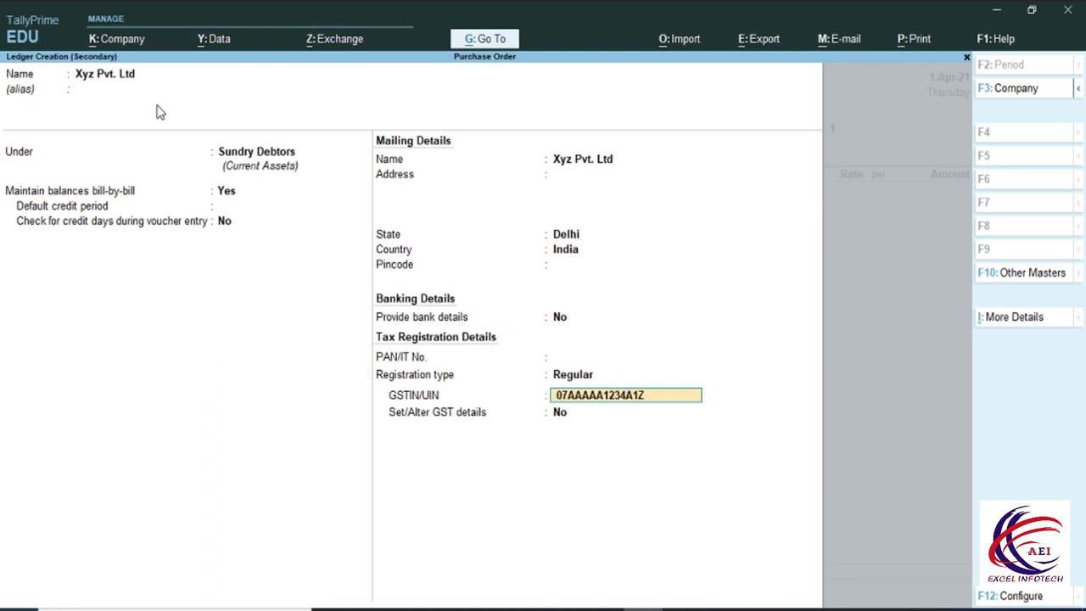
{"action": "key", "text": "Return"}
{"action": "key", "text": "Return"}
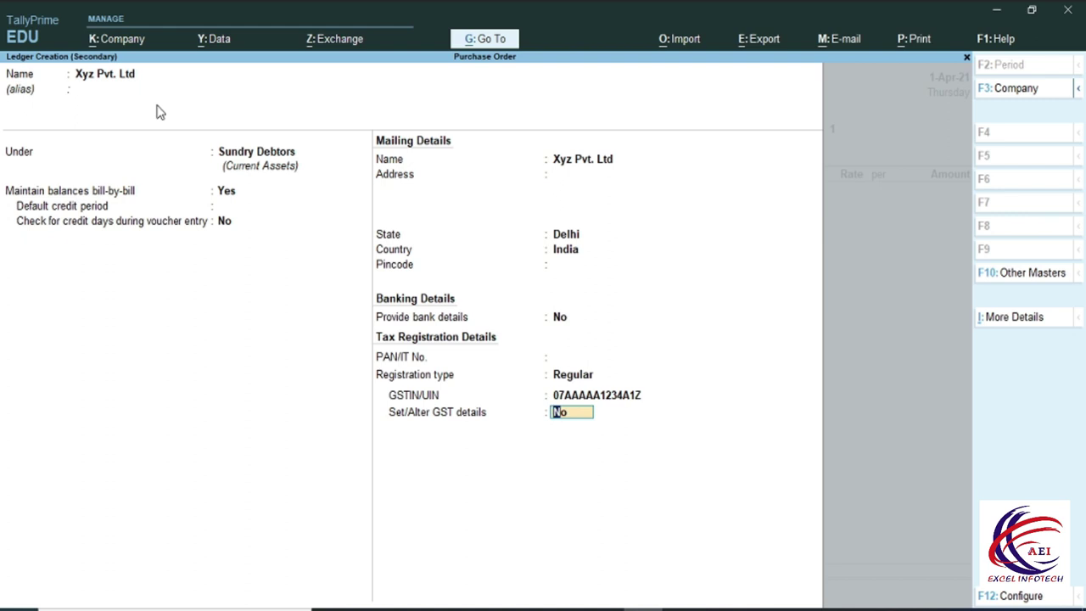
{"action": "key", "text": "Return"}
{"action": "key", "text": "Return"}
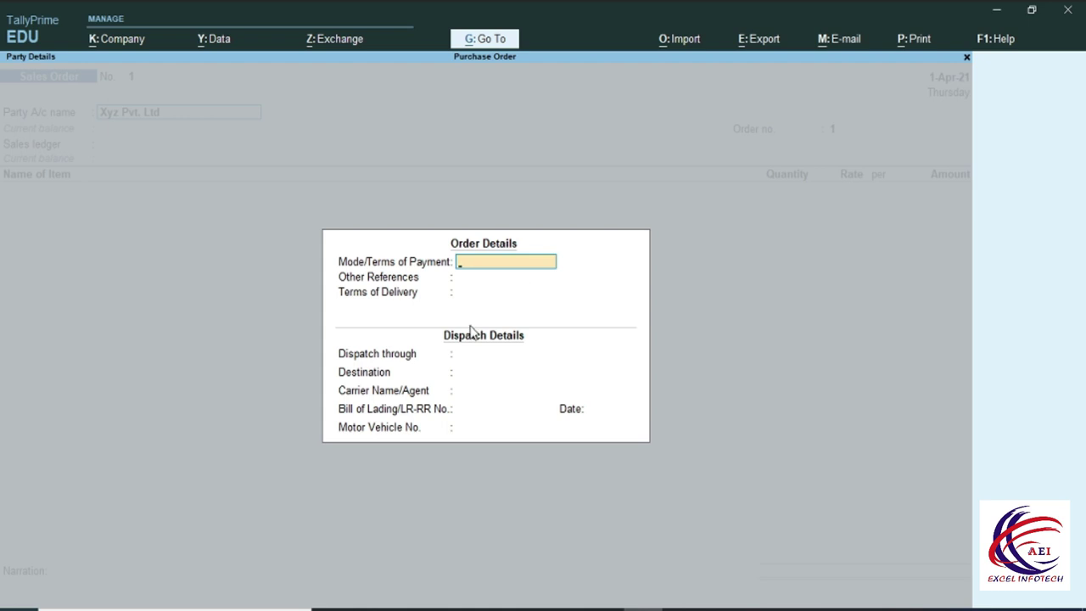
Fill order details: payment terms Cash, other reference Cheque, terms of delivery 30 Days
{"action": "type", "text": "Cash"}
{"action": "key", "text": "Return"}
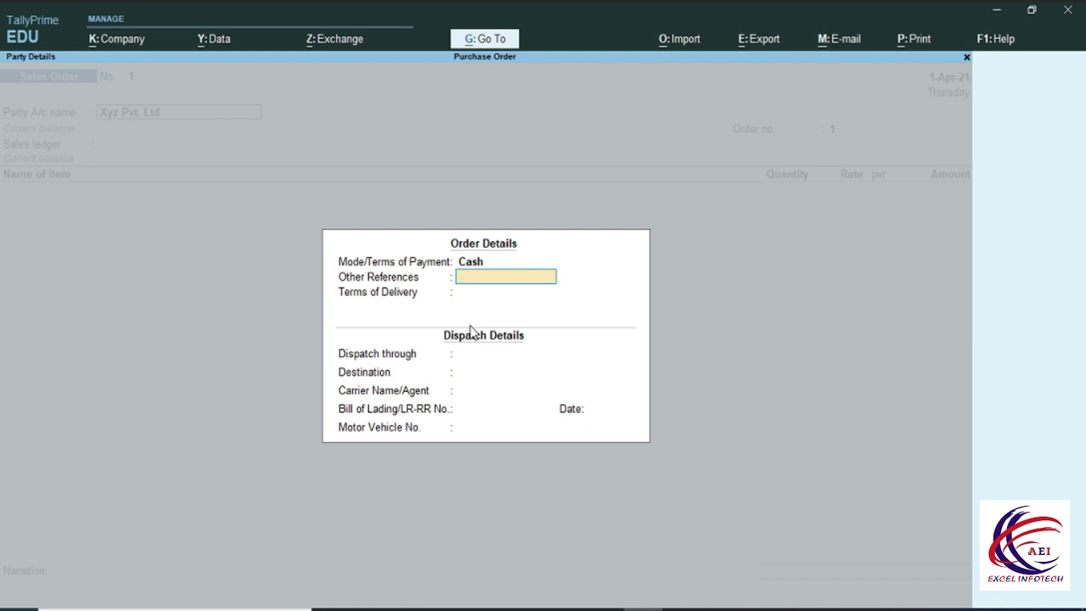
{"action": "type", "text": "Cheque"}
{"action": "key", "text": "Return"}
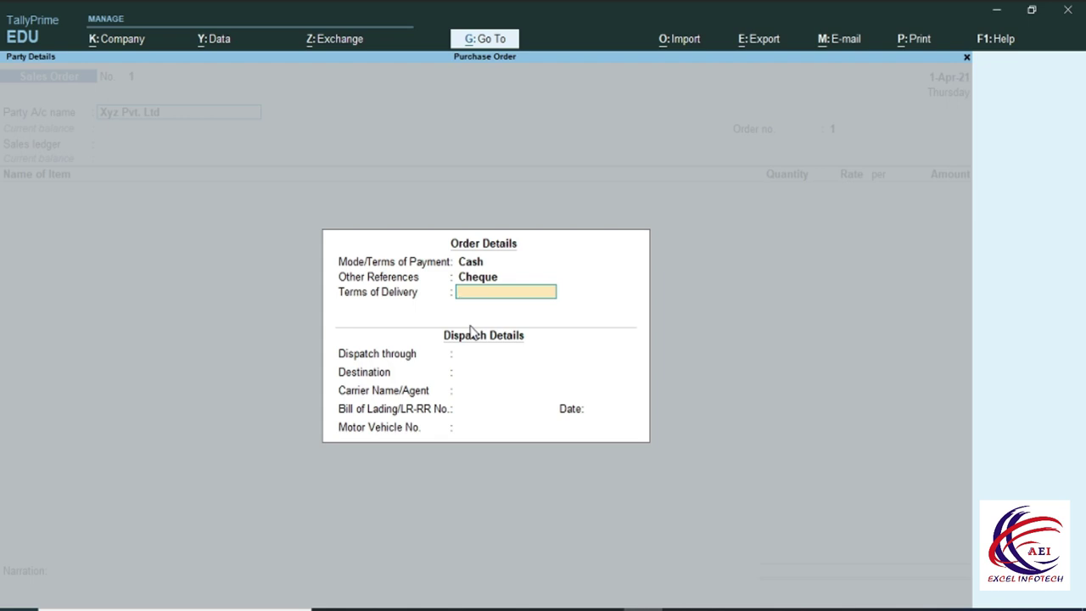
{"action": "type", "text": "30 Days"}
{"action": "key", "text": "Return"}
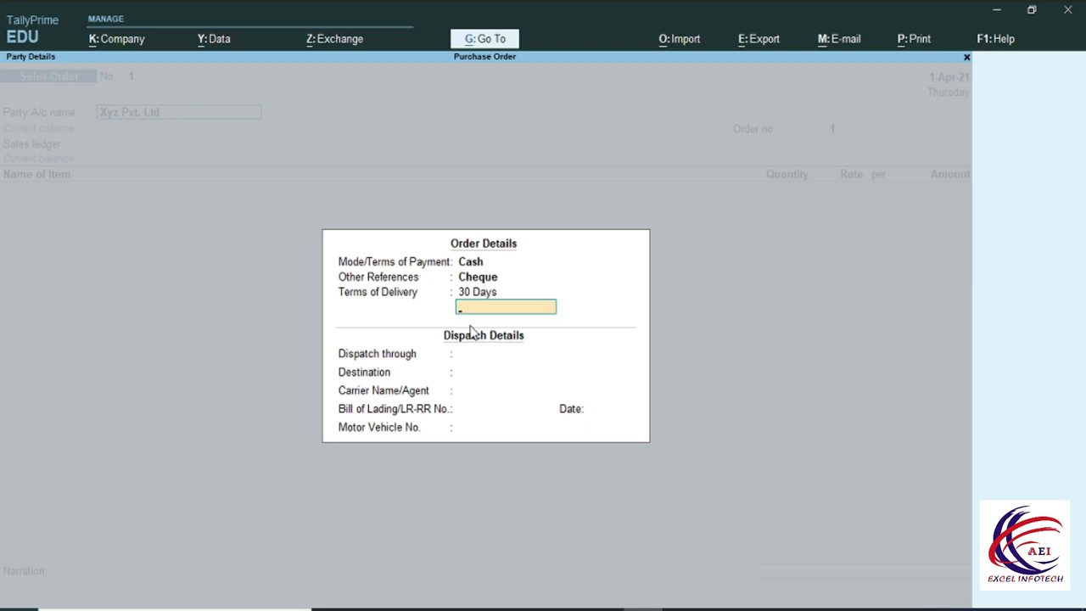
{"action": "key", "text": "Return"}
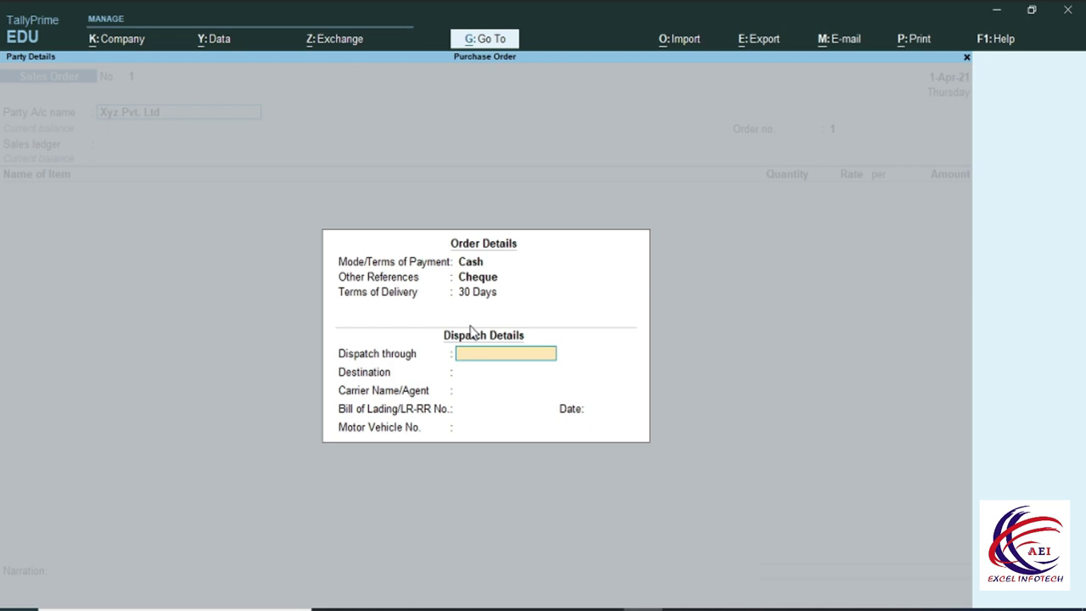
Set dispatch by Van to Delhi with the carrier's name and vehicle number, then accept
{"action": "type", "text": "Van"}
{"action": "key", "text": "Return"}
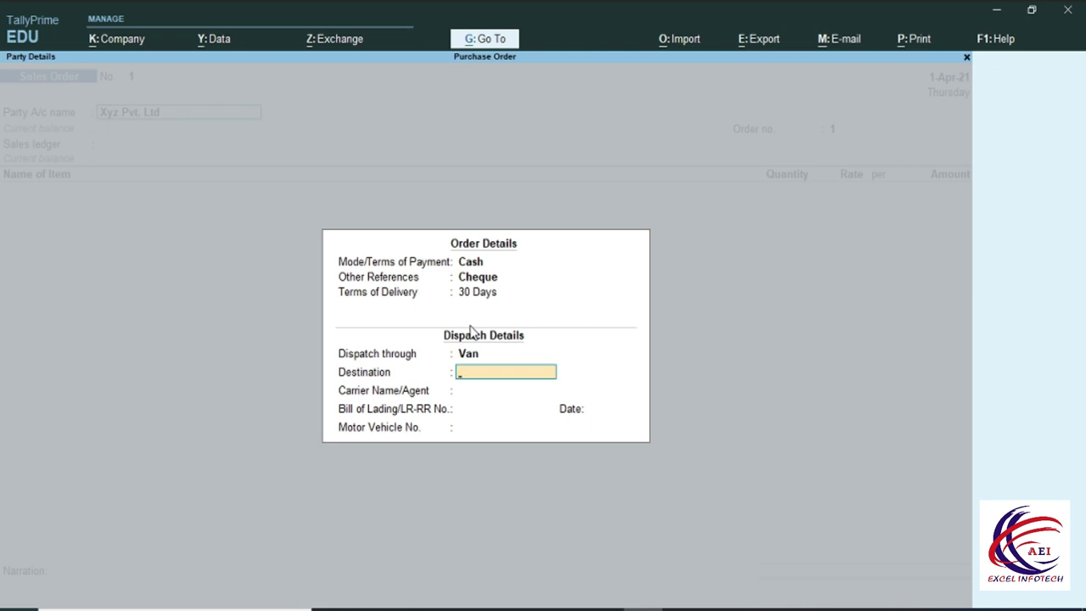
{"action": "type", "text": "Delhi"}
{"action": "key", "text": "Return"}
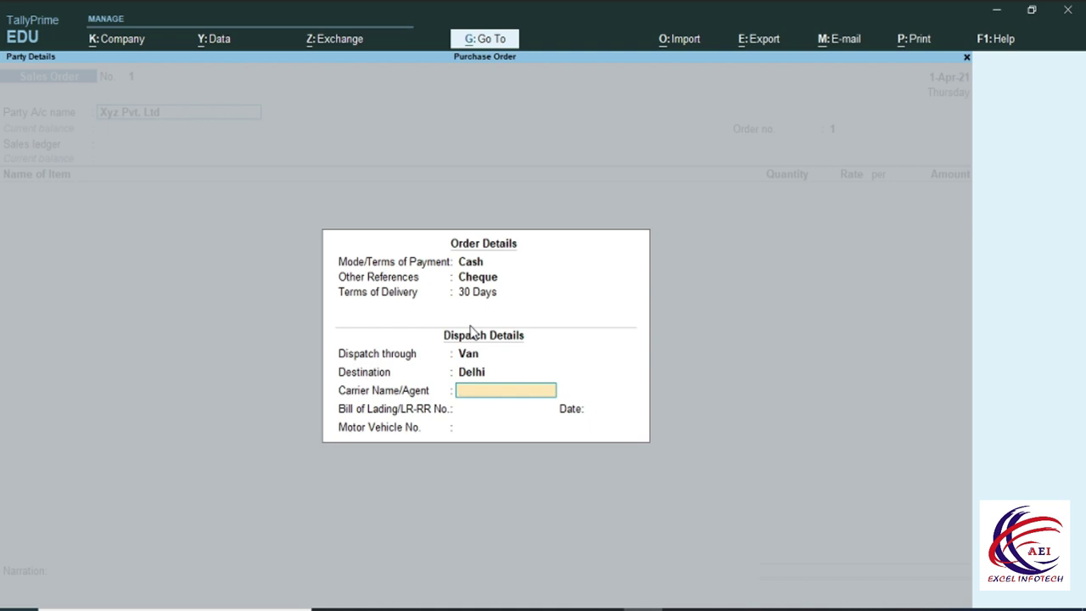
{"action": "type", "text": "ar"}
{"action": "key", "text": "Return"}
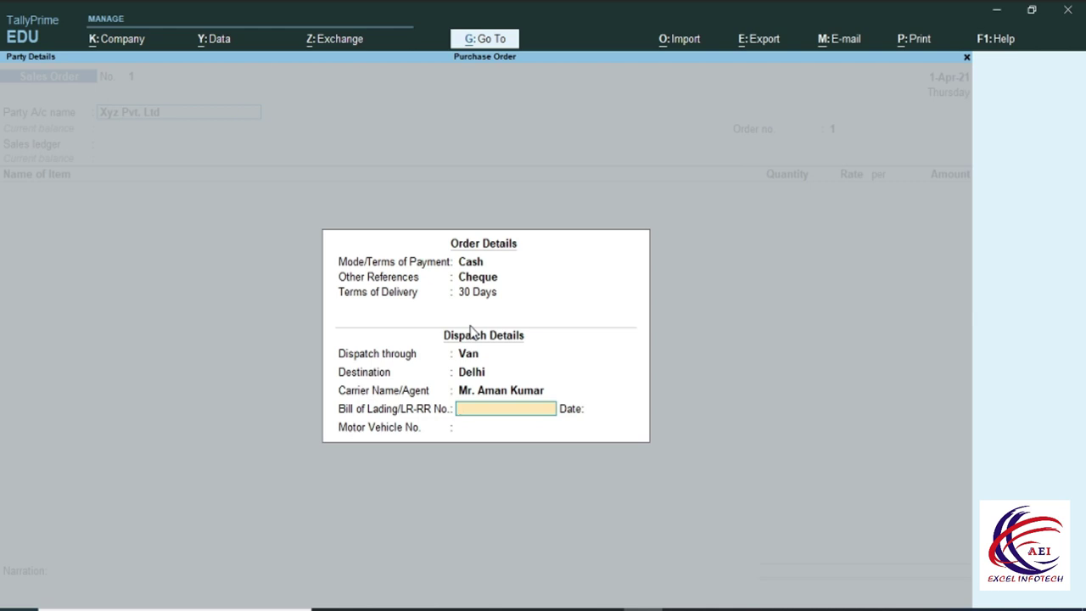
{"action": "key", "text": "Return"}
{"action": "key", "text": "Return"}
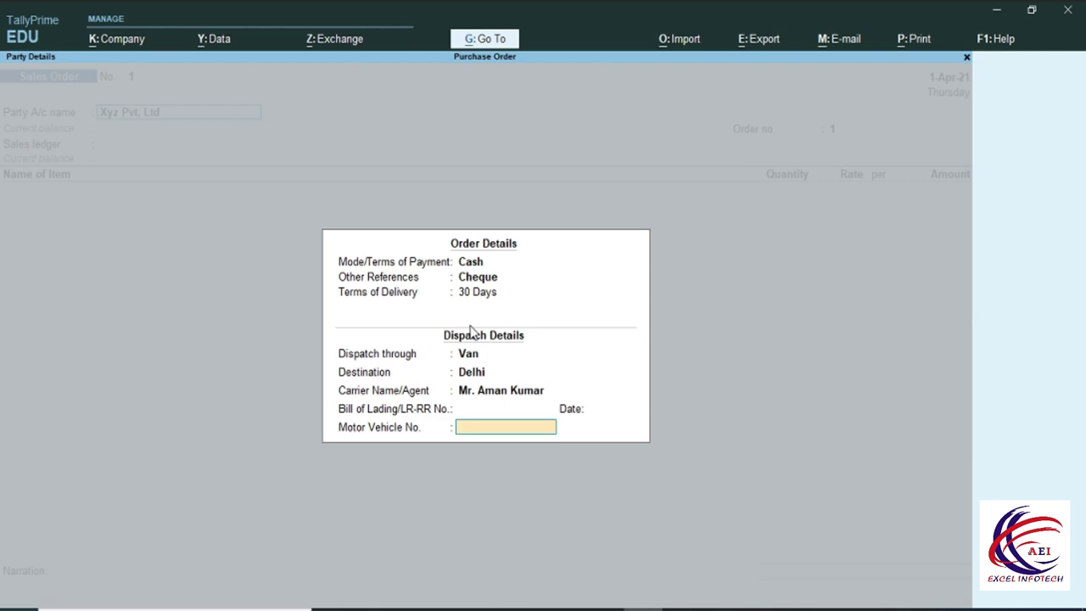
{"action": "type", "text": "DL1CH8457"}
{"action": "key", "text": "Return"}
{"action": "key", "text": "Return"}
{"action": "key", "text": "Return"}
{"action": "key", "text": "Return"}
Enter the buyer's postal address in Party Details and accept the dialog
{"action": "key", "text": "BackSpace"}
{"action": "key", "text": "BackSpace"}
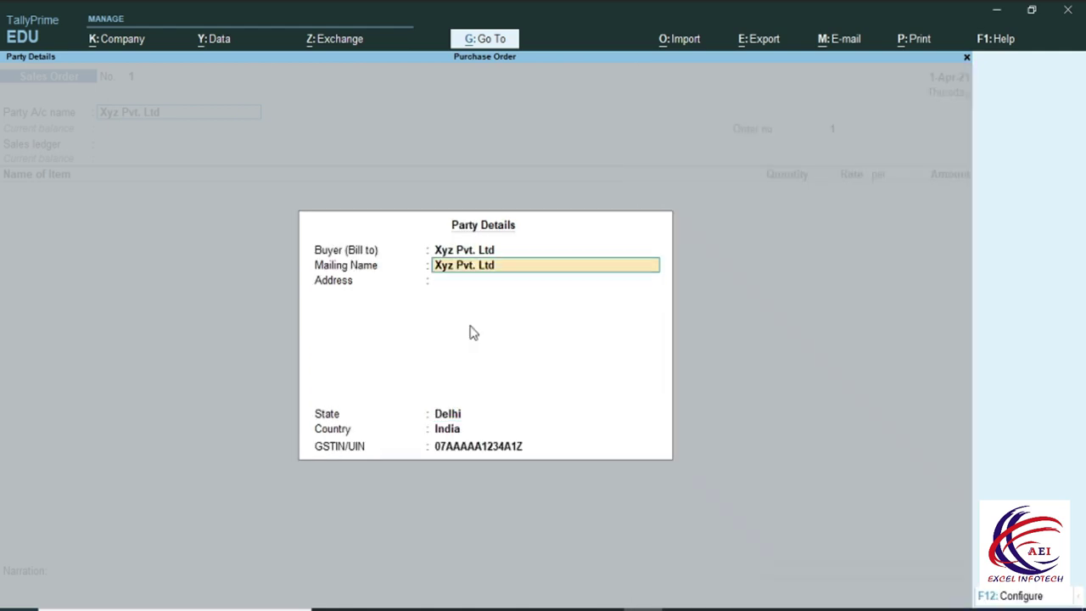
{"action": "key", "text": "Return"}
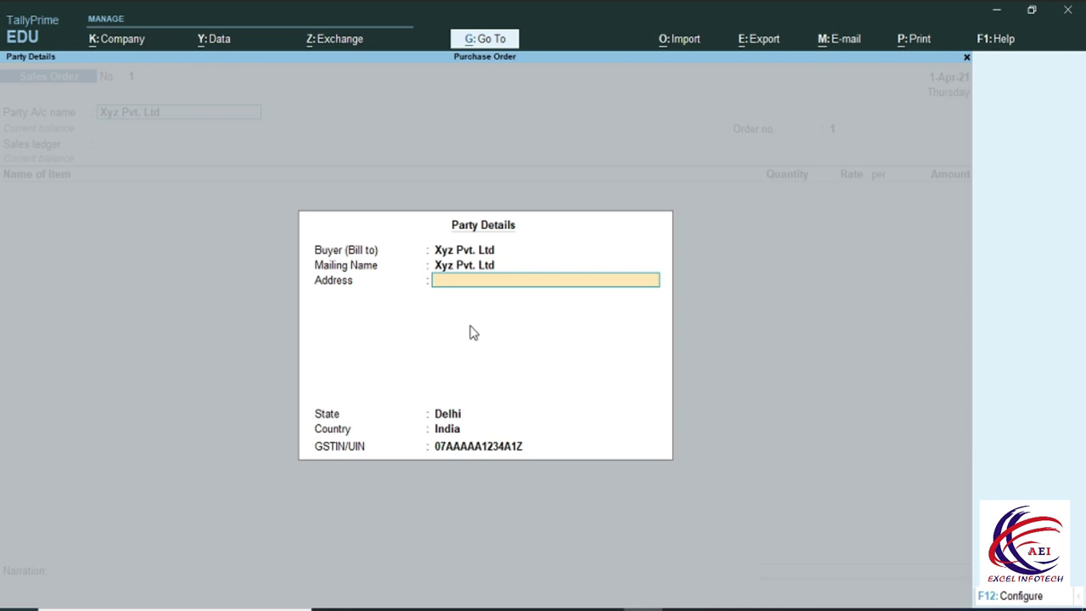
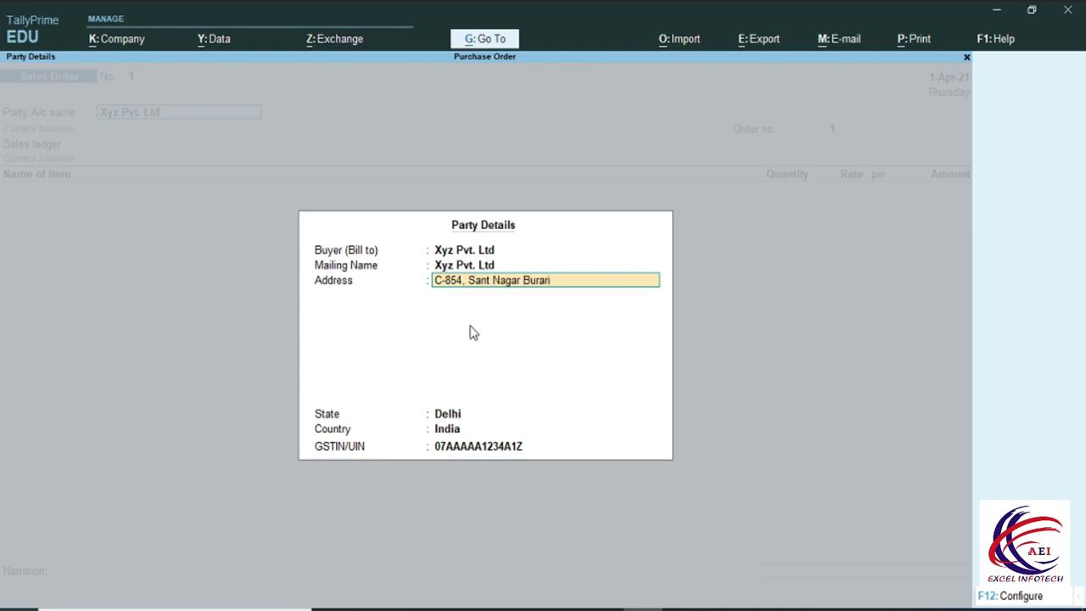
{"action": "key", "text": "Return"}
{"action": "key", "text": "Return"}
{"action": "key", "text": "Return"}
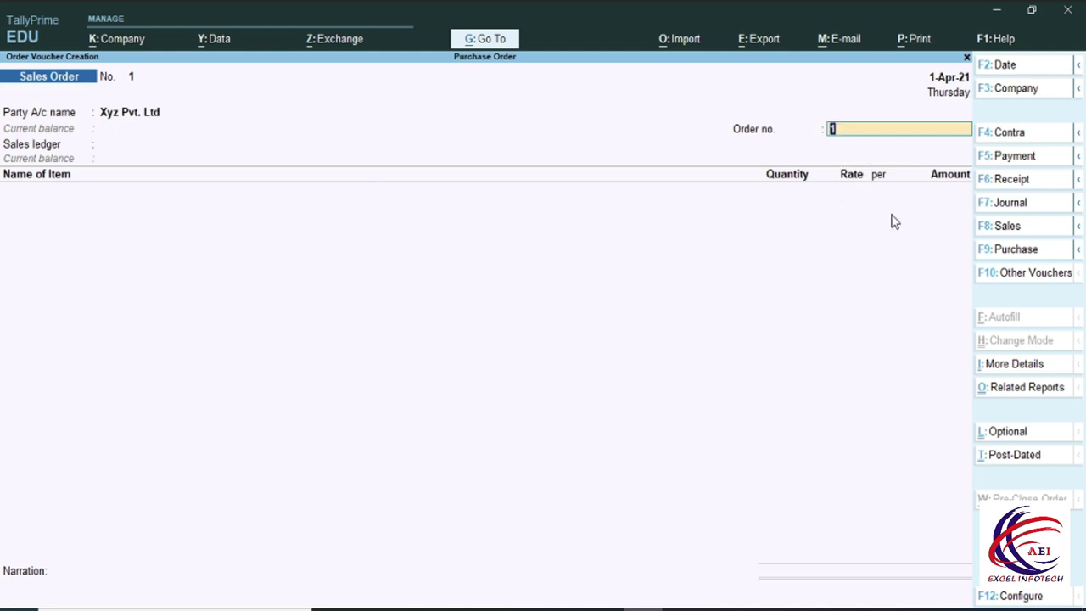
Enter the order reference number in the sales order's Order no. field
{"action": "type", "text": "XYZ-1"}
{"action": "key", "text": "Return"}
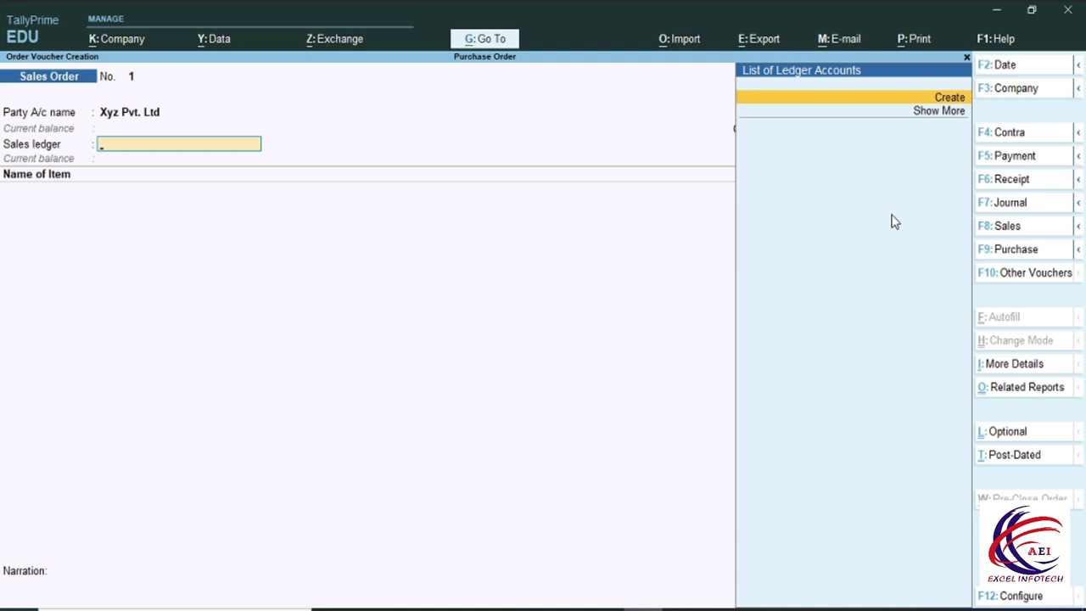
Create ledger 'Sale' under Sales Accounts, GST applicable, with Goods as the supply type
{"action": "key", "text": "alt+c"}
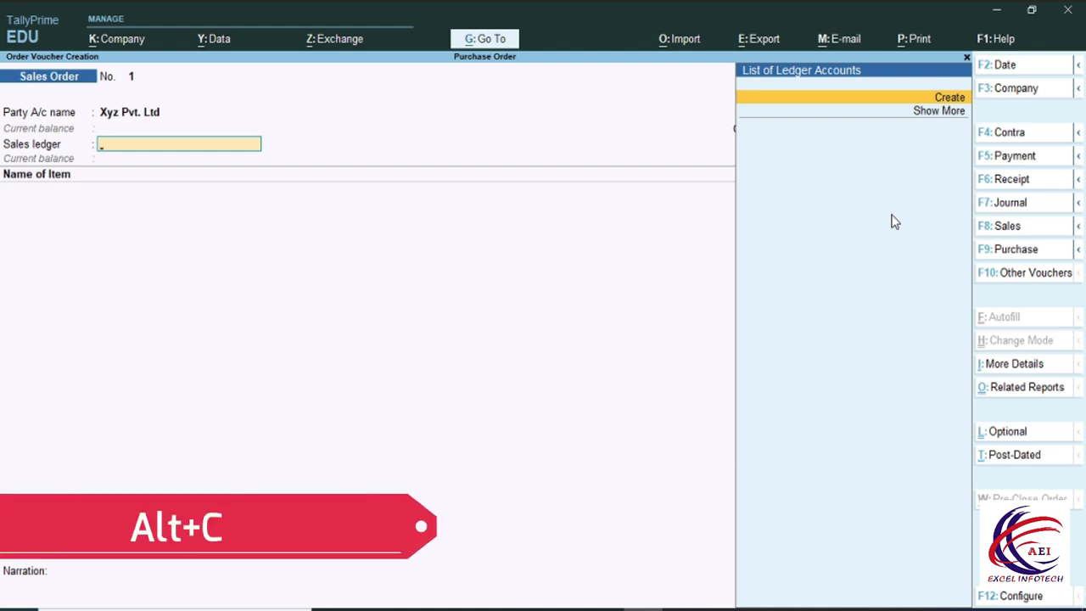
{"action": "type", "text": "Sale"}
{"action": "key", "text": "Return"}
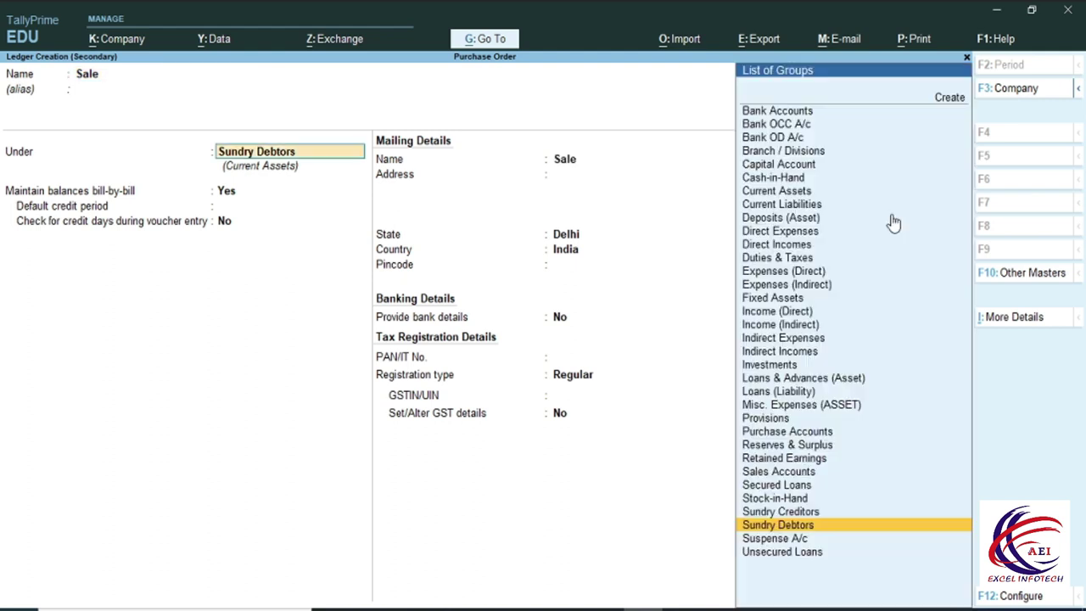
{"action": "type", "text": "S"}
{"action": "key", "text": "Return"}
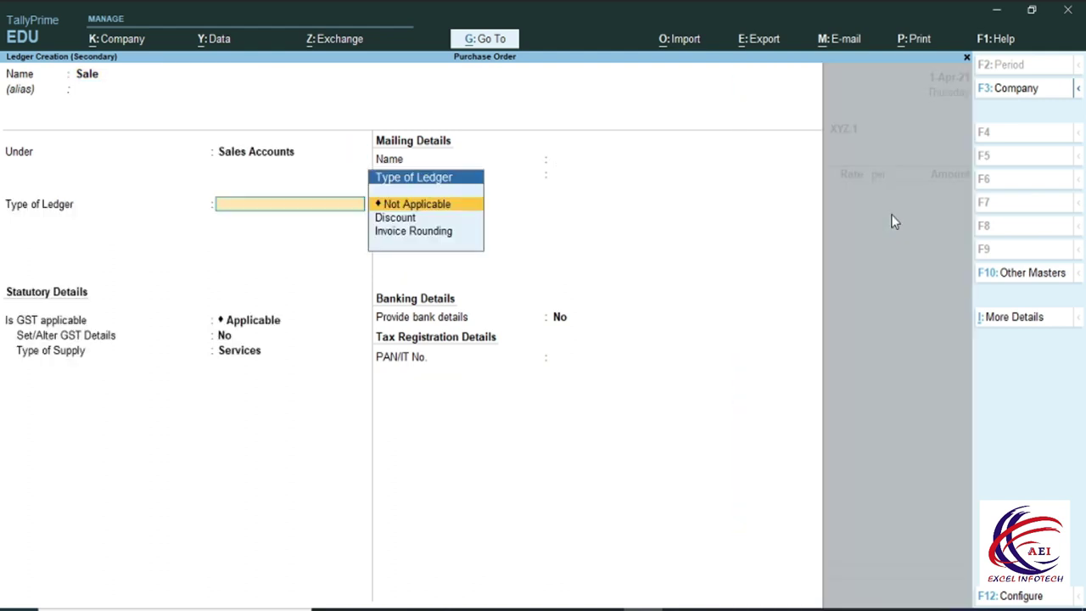
{"action": "key", "text": "Return"}
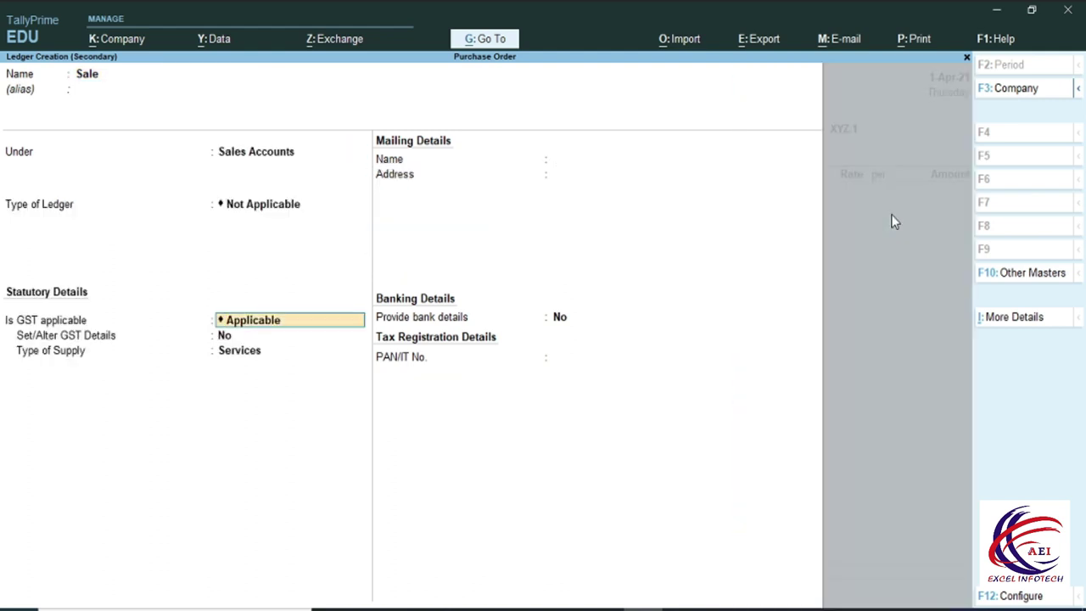
{"action": "key", "text": "Return"}
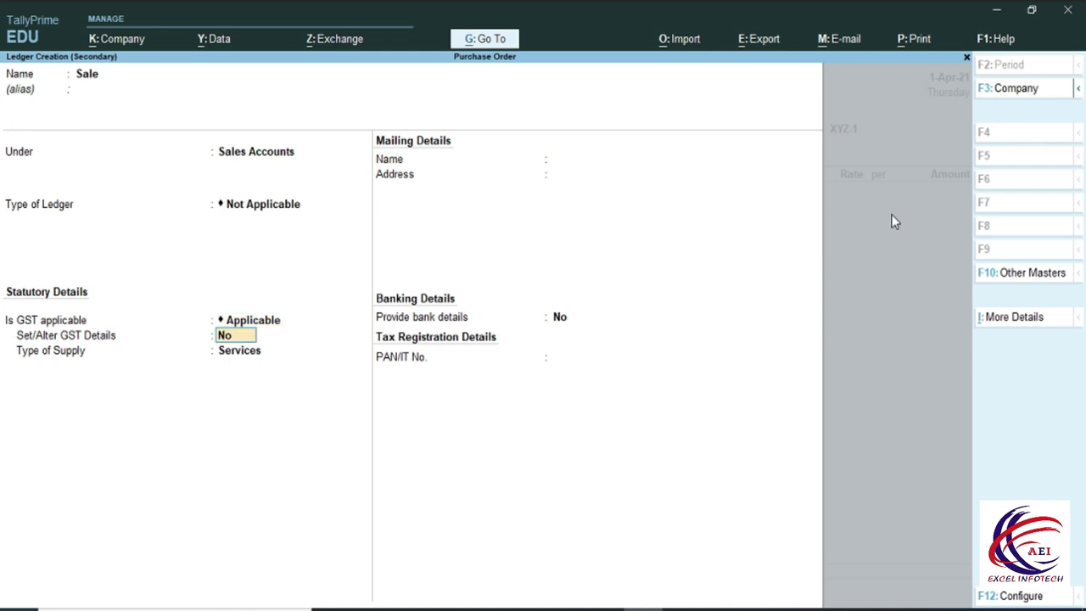
{"action": "key", "text": "Return"}
{"action": "key", "text": "Up"}
{"action": "key", "text": "Return"}
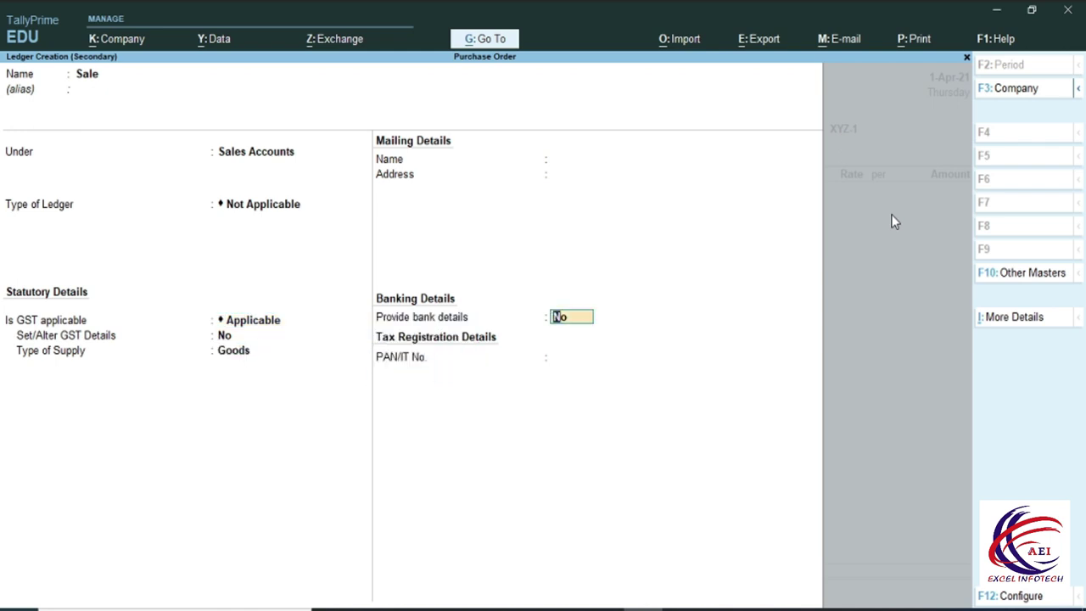
{"action": "key", "text": "Return"}
{"action": "key", "text": "Return"}
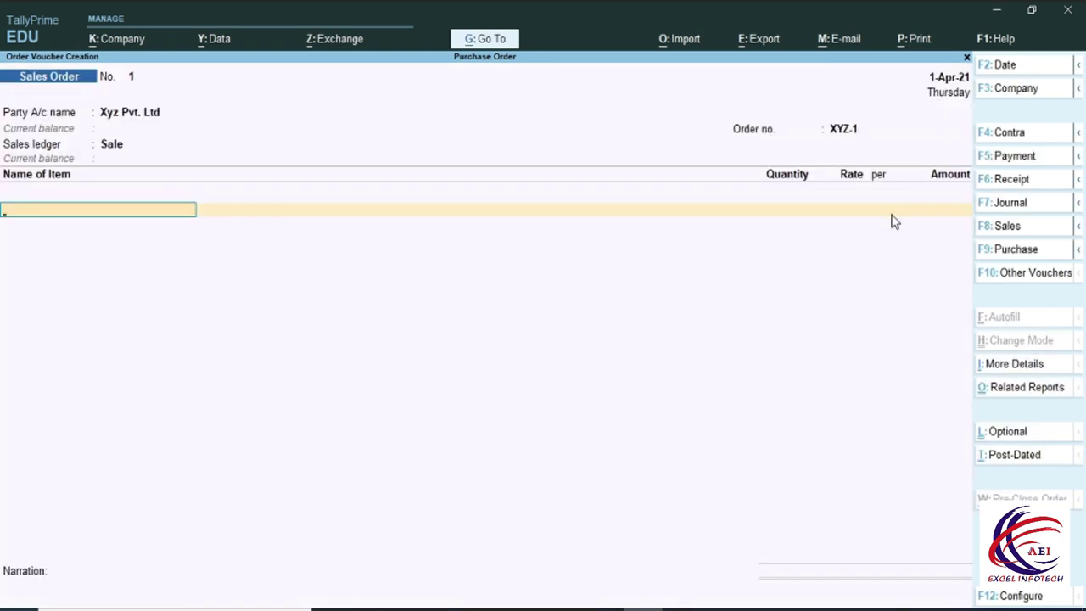
Add stock item J7, described as Ram 4 GB Storage 40 GB, with Sale as sales ledger
{"action": "key", "text": "Down"}
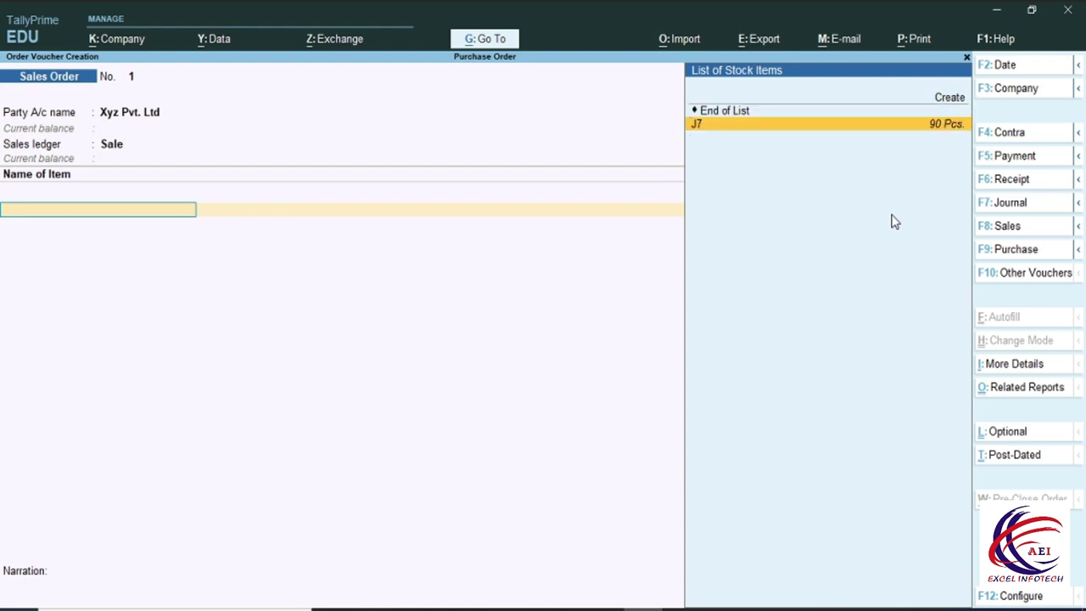
{"action": "key", "text": "Return"}
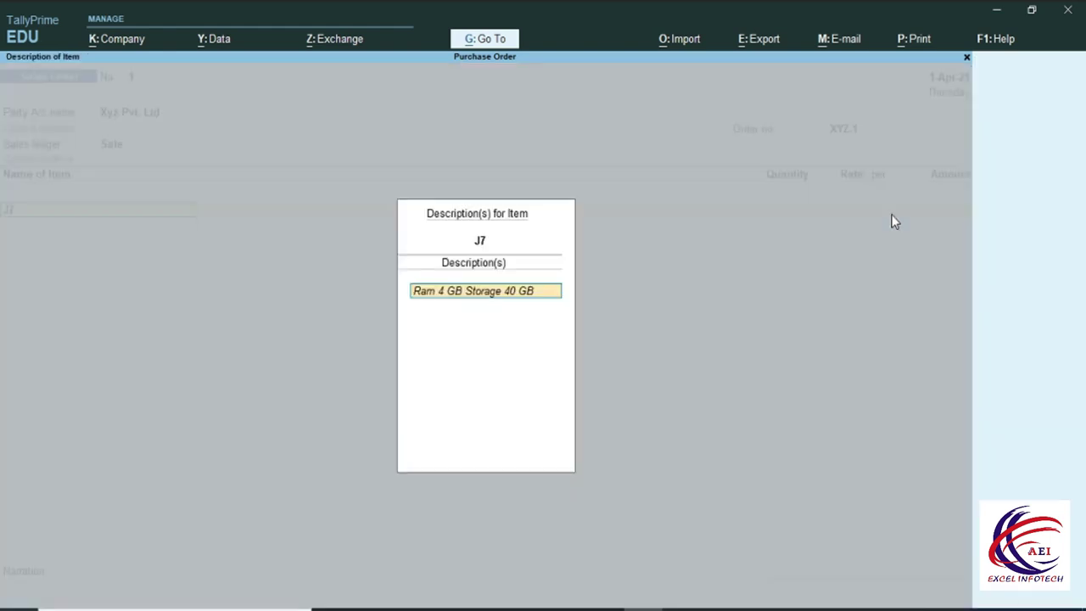
{"action": "key", "text": "Return"}
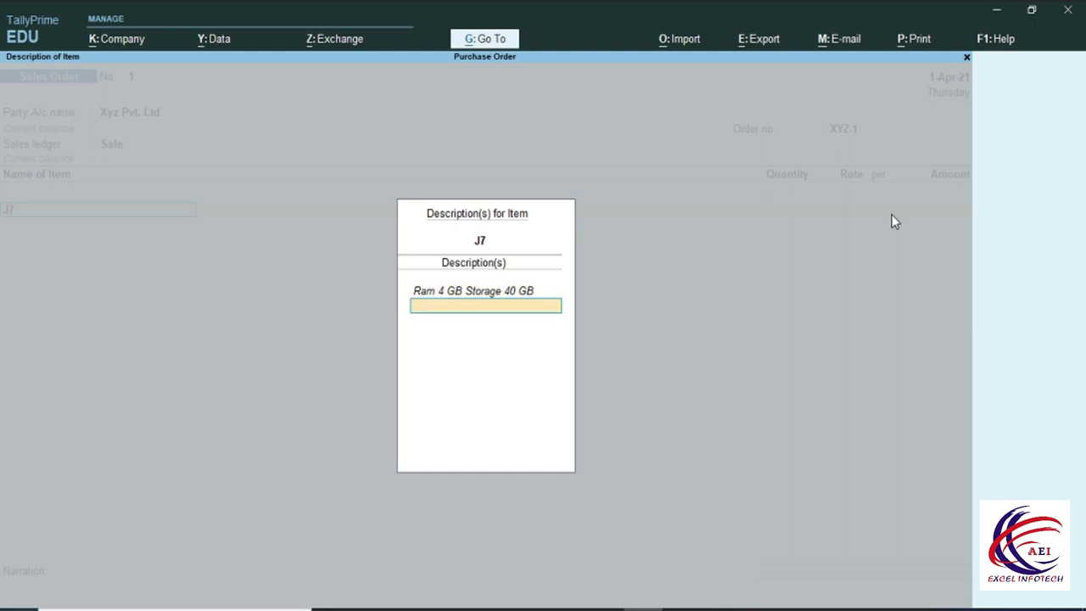
{"action": "key", "text": "Return"}
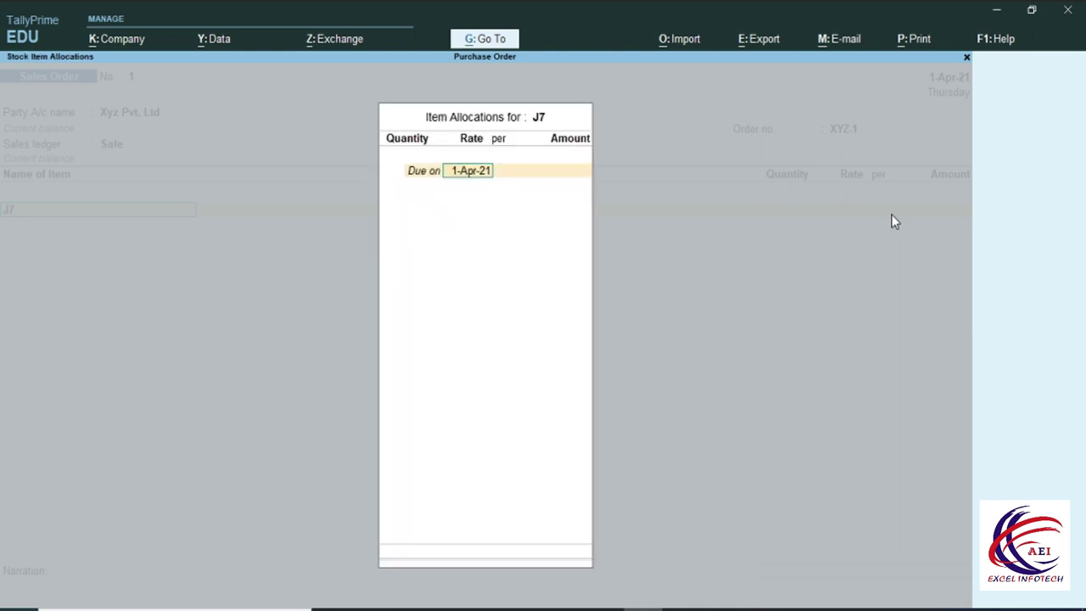
{"action": "key", "text": "Escape"}
{"action": "key", "text": "Return"}
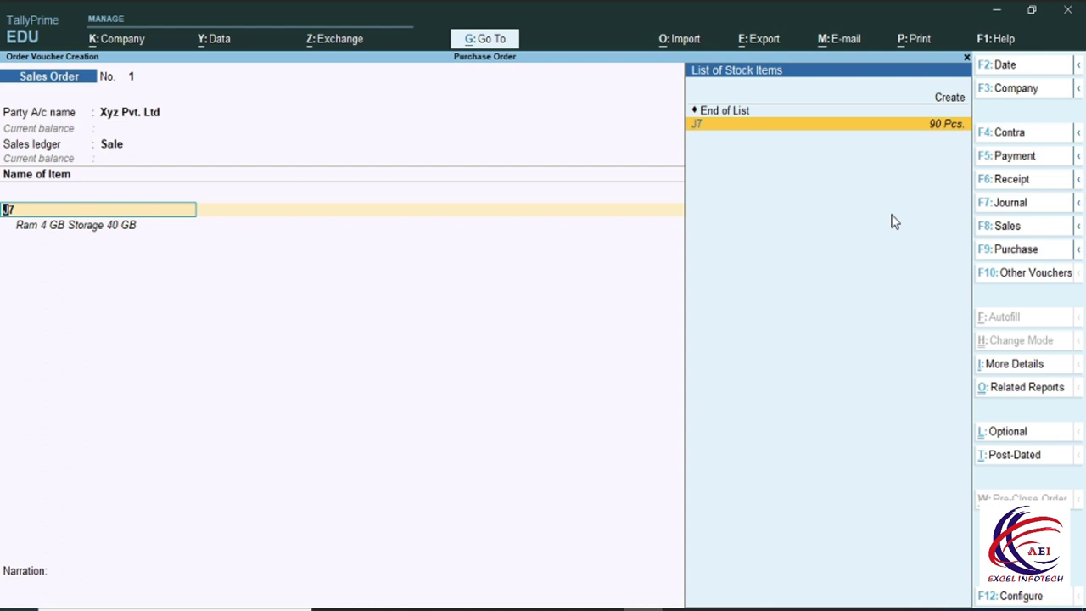
Open J7's stock item master and drill into its Samsung stock group
{"action": "key", "text": "ctrl"}
{"action": "key", "text": "ctrl+Return"}
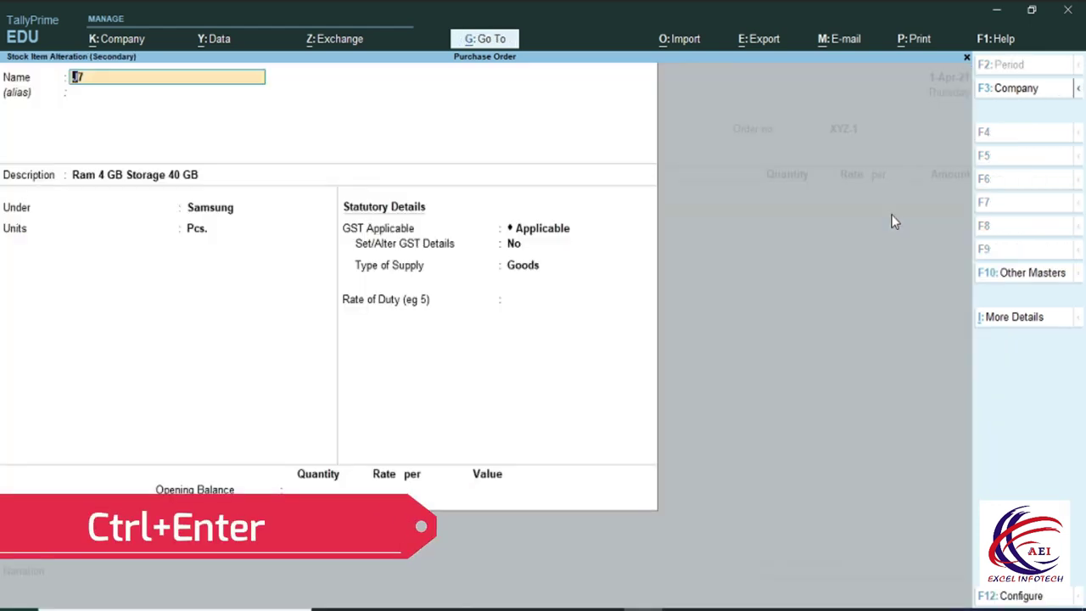
{"action": "key", "text": "Return"}
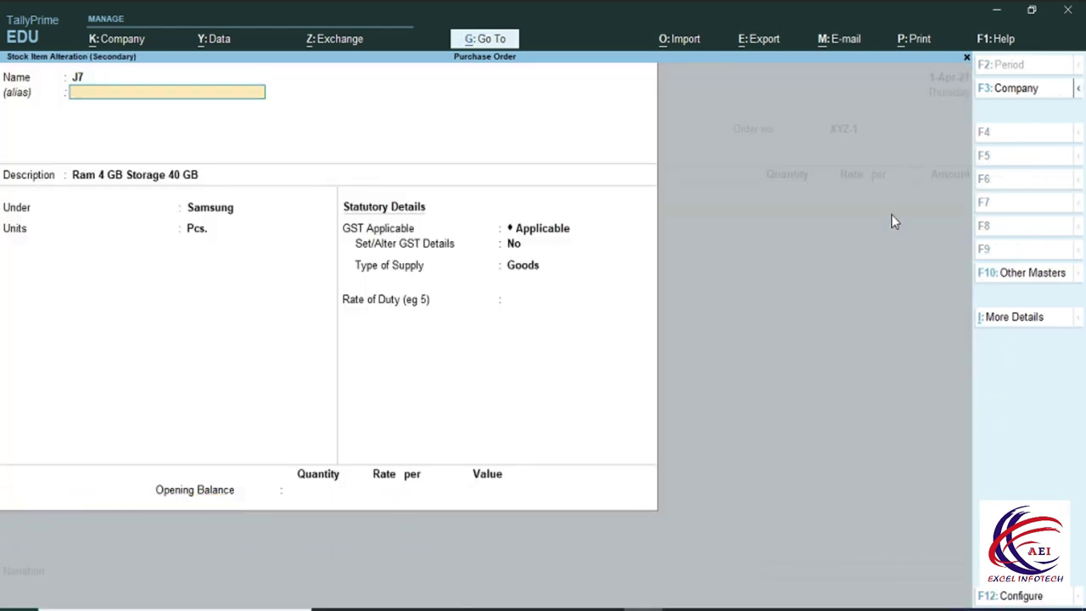
{"action": "key", "text": "Return"}
{"action": "key", "text": "Return"}
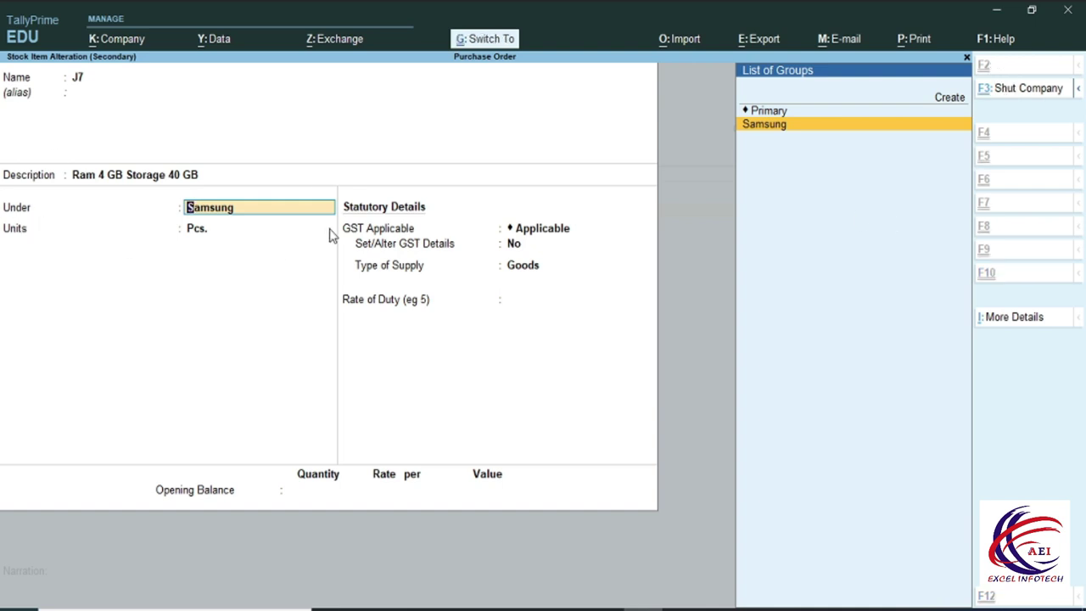
{"action": "key", "text": "ctrl+Return"}
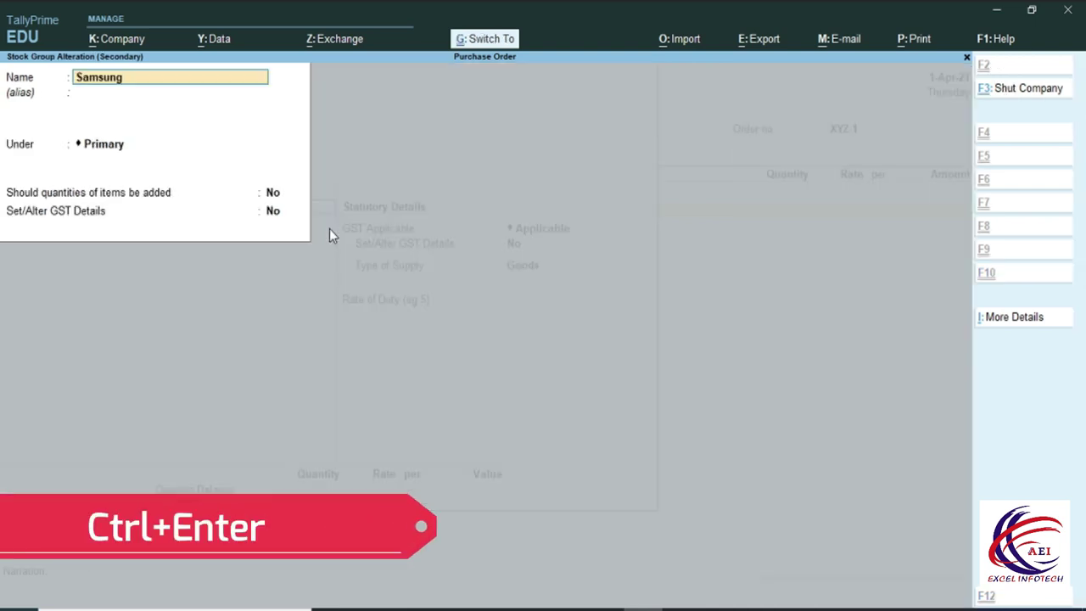
{"action": "key", "text": "Return"}
{"action": "key", "text": "Return"}
{"action": "key", "text": "Return"}
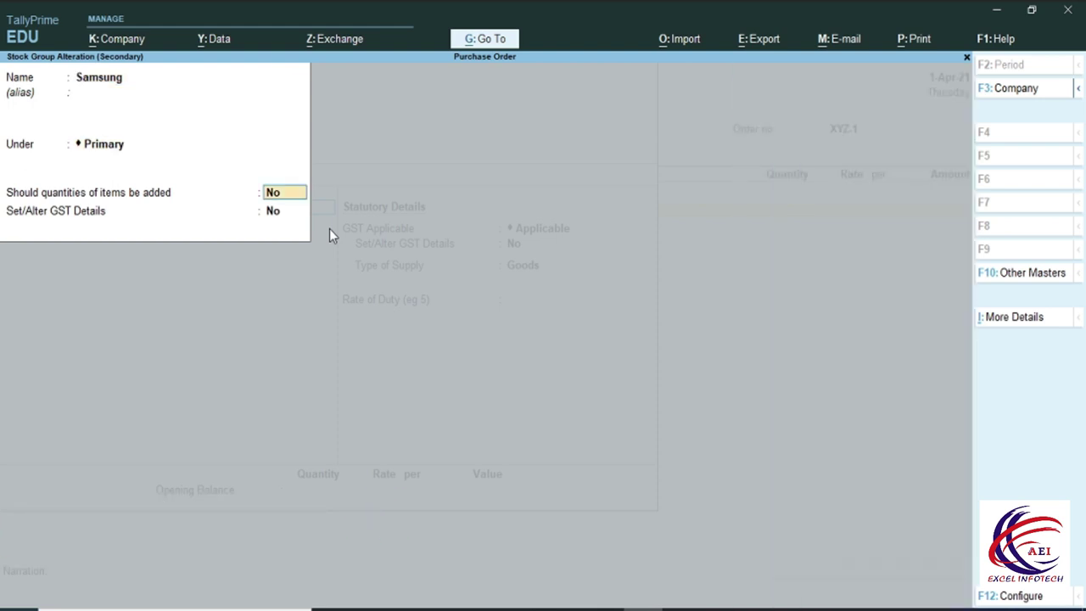
{"action": "key", "text": "Return"}
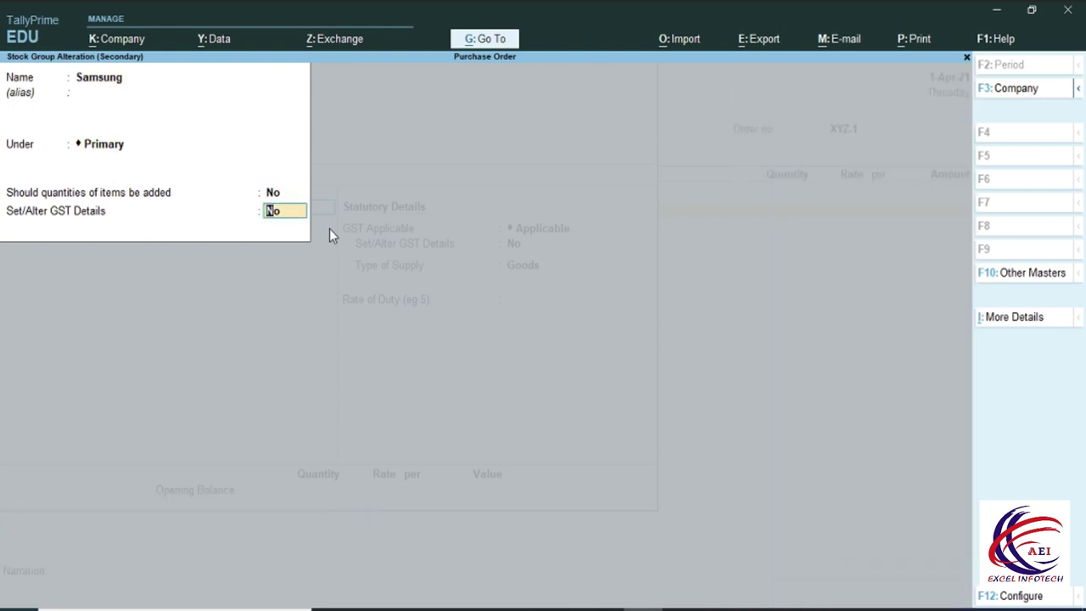
Give Samsung GST details (Mobile, HSN 45854, 18% integrated tax) and save the group and J7
{"action": "type", "text": "y"}
{"action": "key", "text": "Return"}
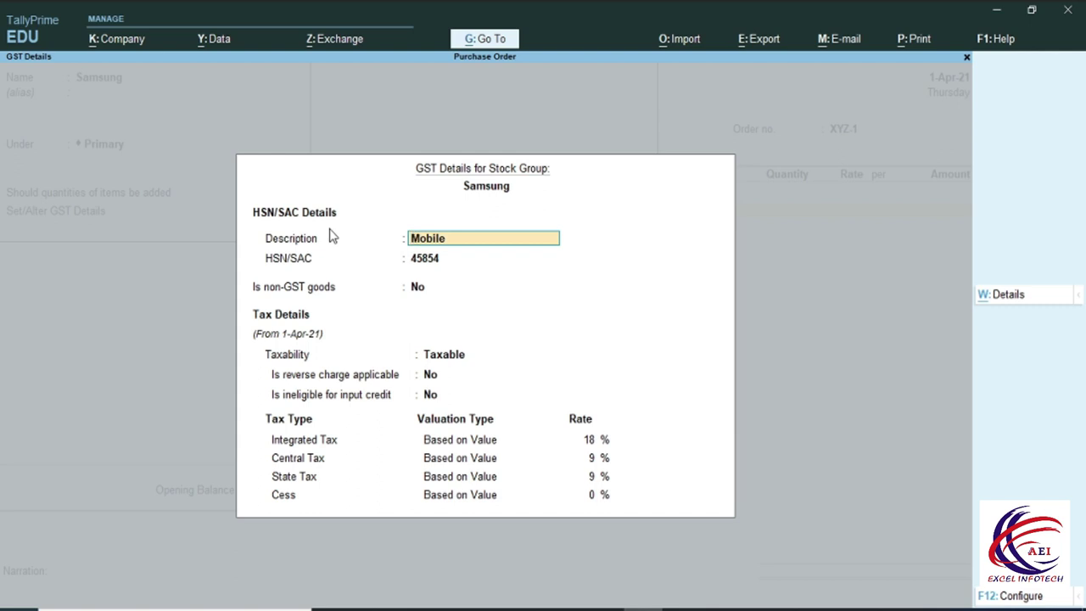
{"action": "key", "text": "Return"}
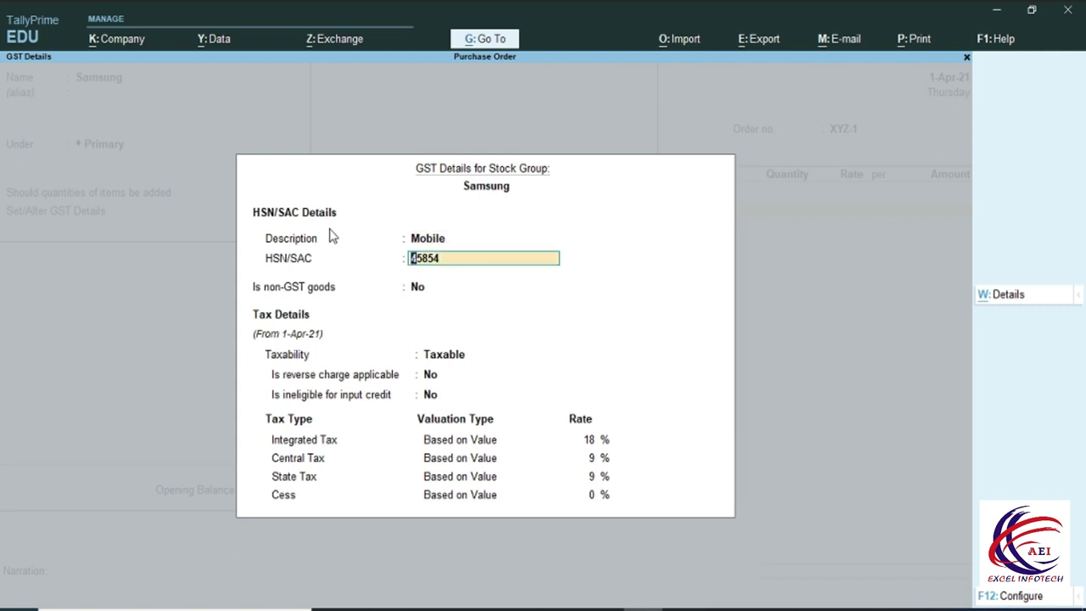
{"action": "key", "text": "Return"}
{"action": "key", "text": "Return"}
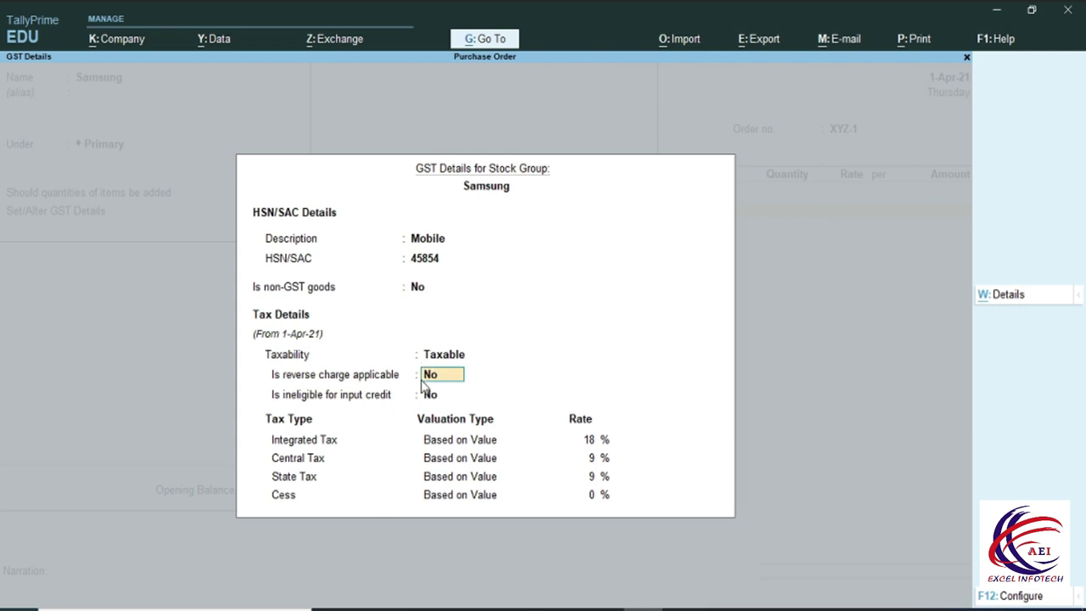
{"action": "key", "text": "Return"}
{"action": "key", "text": "Return"}
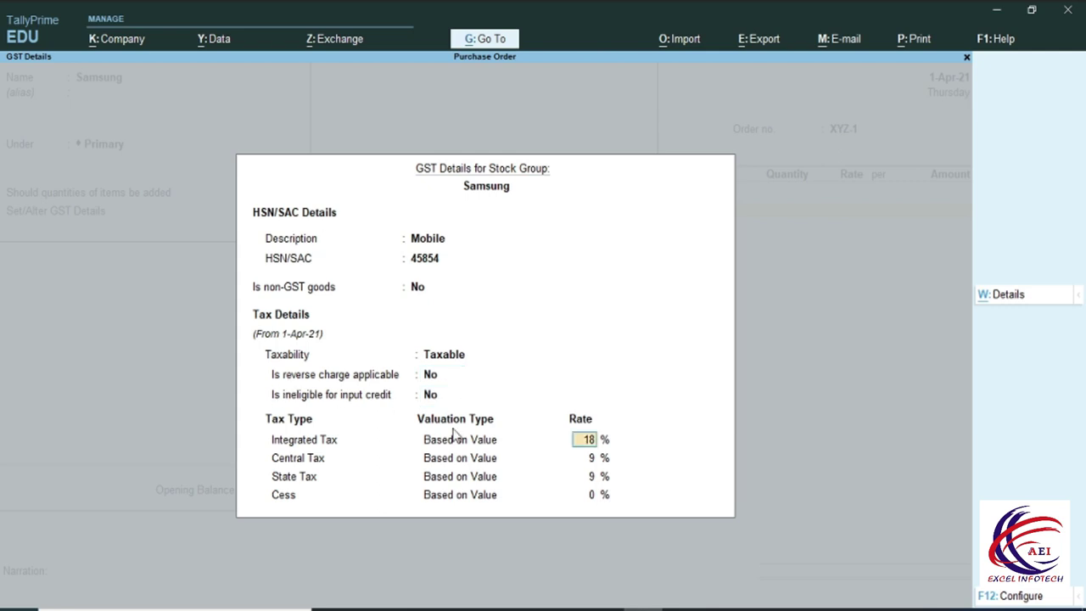
{"action": "key", "text": "Return"}
{"action": "key", "text": "Return"}
{"action": "key", "text": "Return"}
{"action": "key", "text": "Return"}
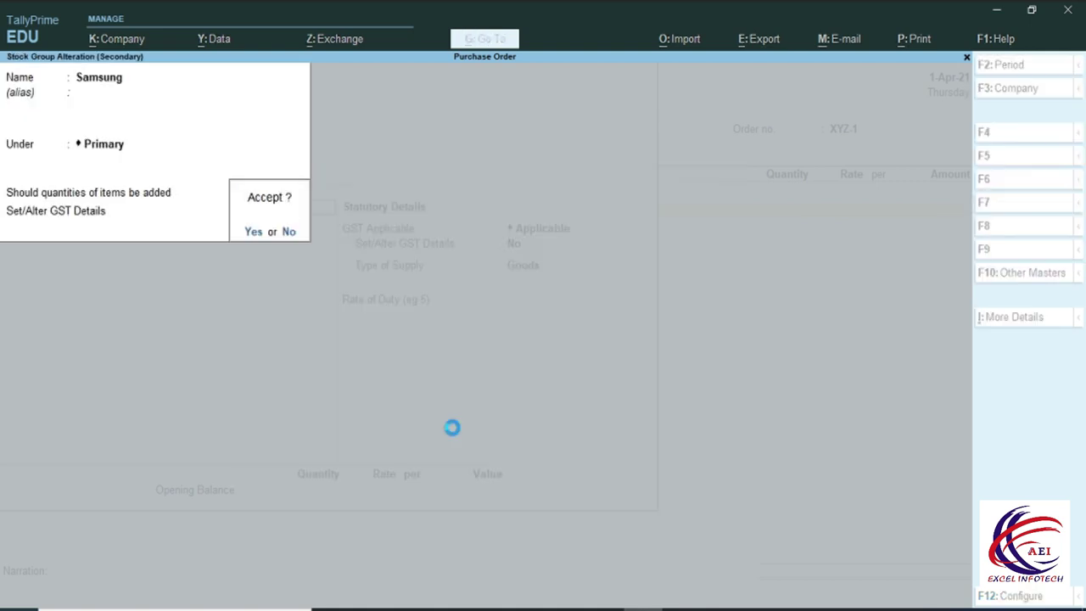
{"action": "key", "text": "Return"}
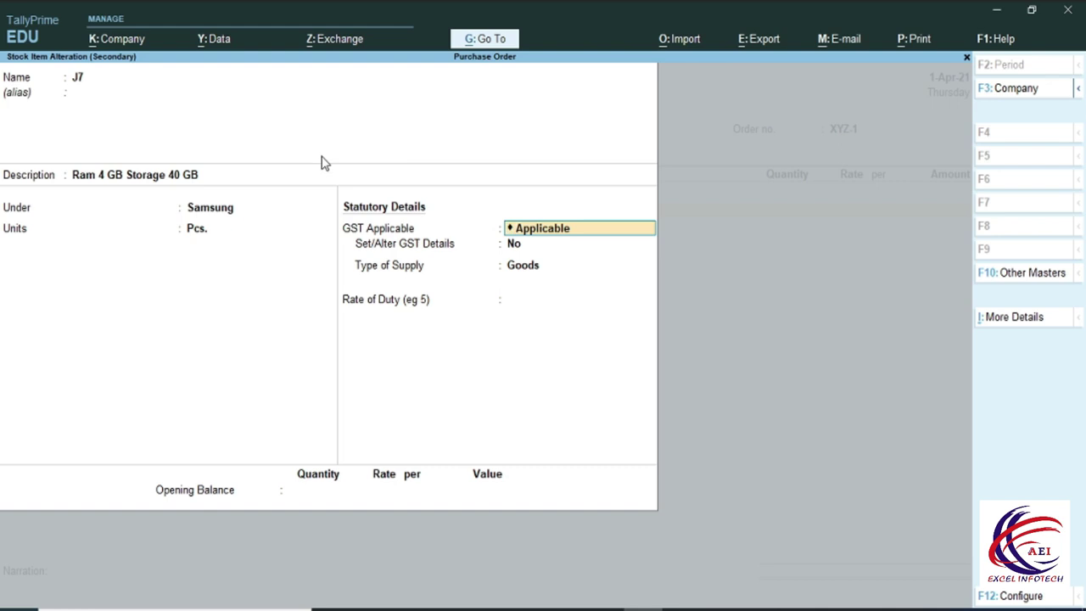
{"action": "key", "text": "Return"}
{"action": "key", "text": "Return"}
{"action": "key", "text": "Return"}
{"action": "key", "text": "Return"}
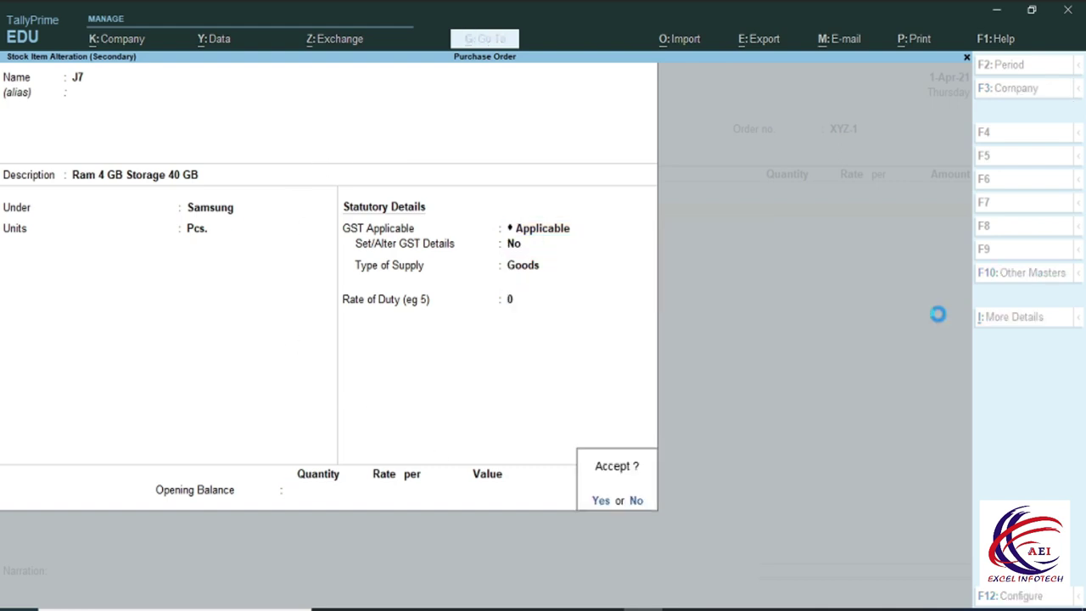
{"action": "key", "text": "Return"}
{"action": "key", "text": "Return"}
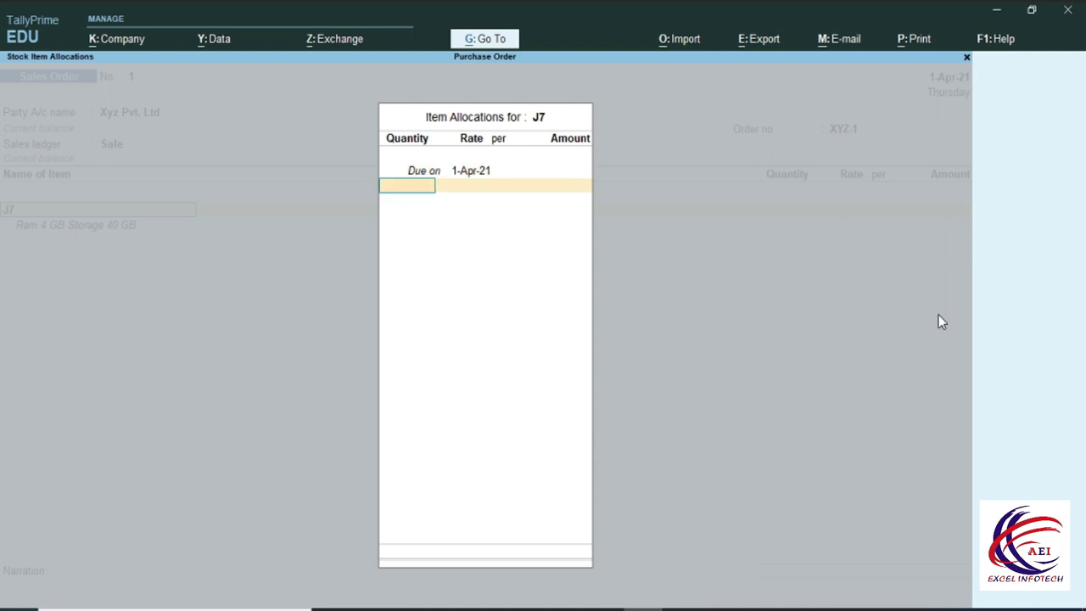
Allocate 50 Pcs of J7 at 15,000.00 each (7,50,000.00), due 1-Apr-21
{"action": "type", "text": "50"}
{"action": "key", "text": "Return"}
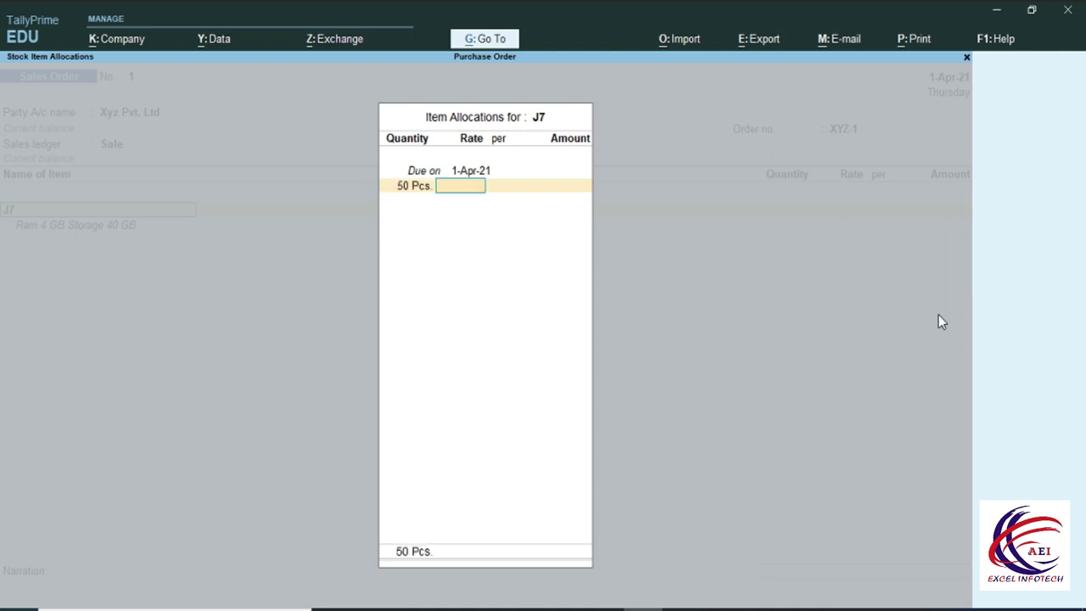
{"action": "type", "text": "15000"}
{"action": "key", "text": "Return"}
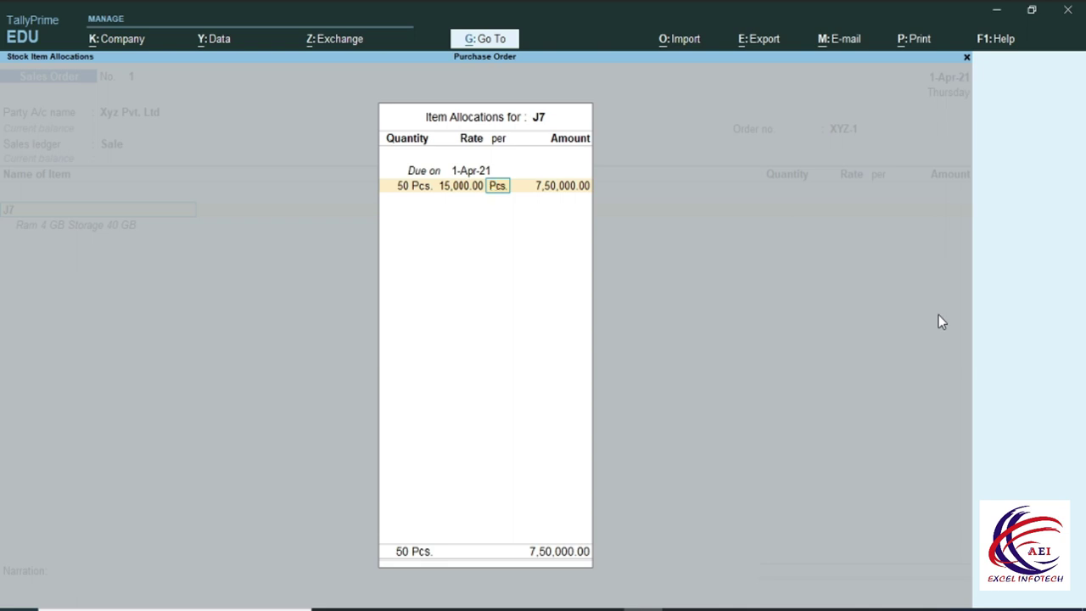
{"action": "key", "text": "Return"}
{"action": "key", "text": "Return"}
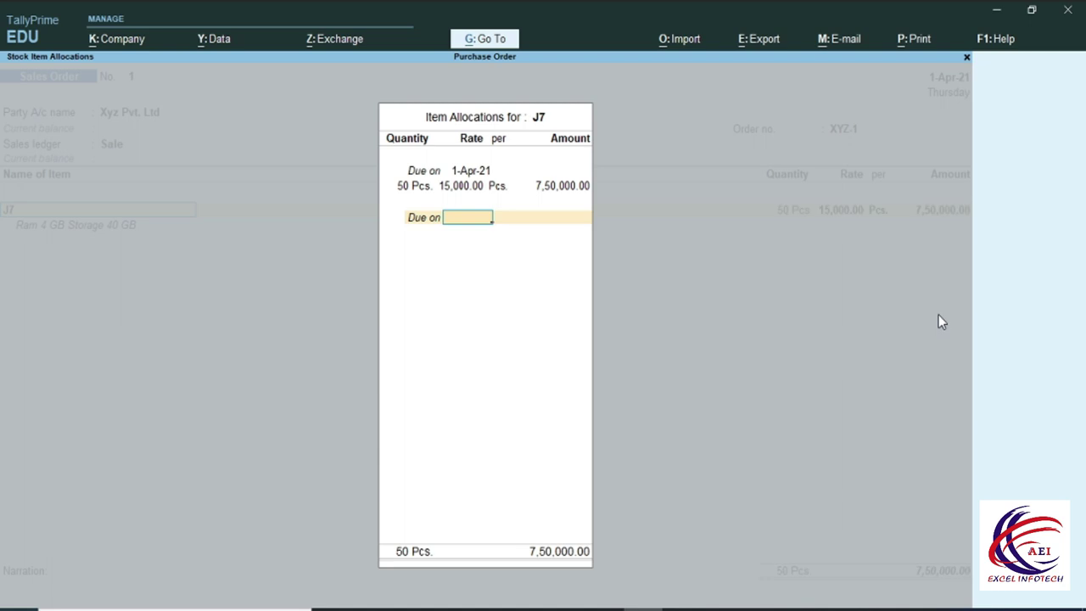
{"action": "key", "text": "Return"}
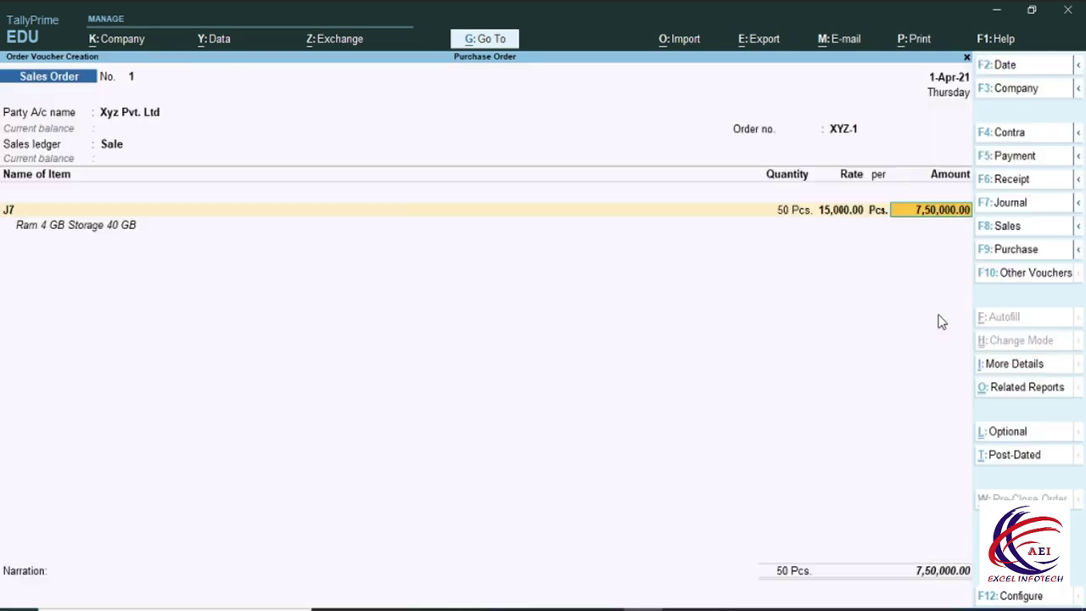
{"action": "key", "text": "Return"}
{"action": "key", "text": "Return"}
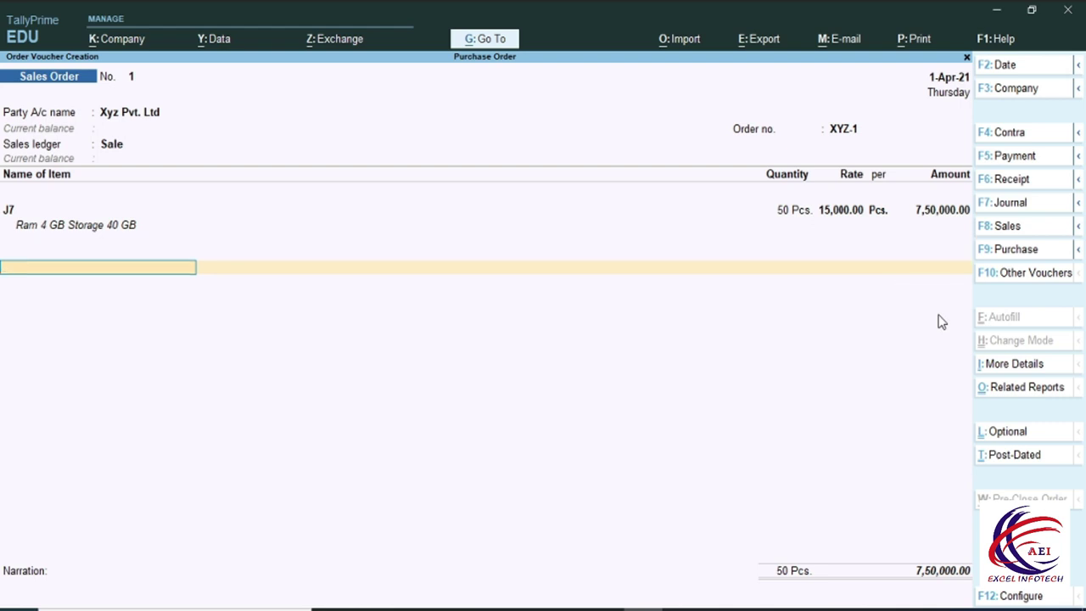
From the order's next ledger row, create a ledger named CGST under Duties & Taxes
{"action": "key", "text": "Return"}
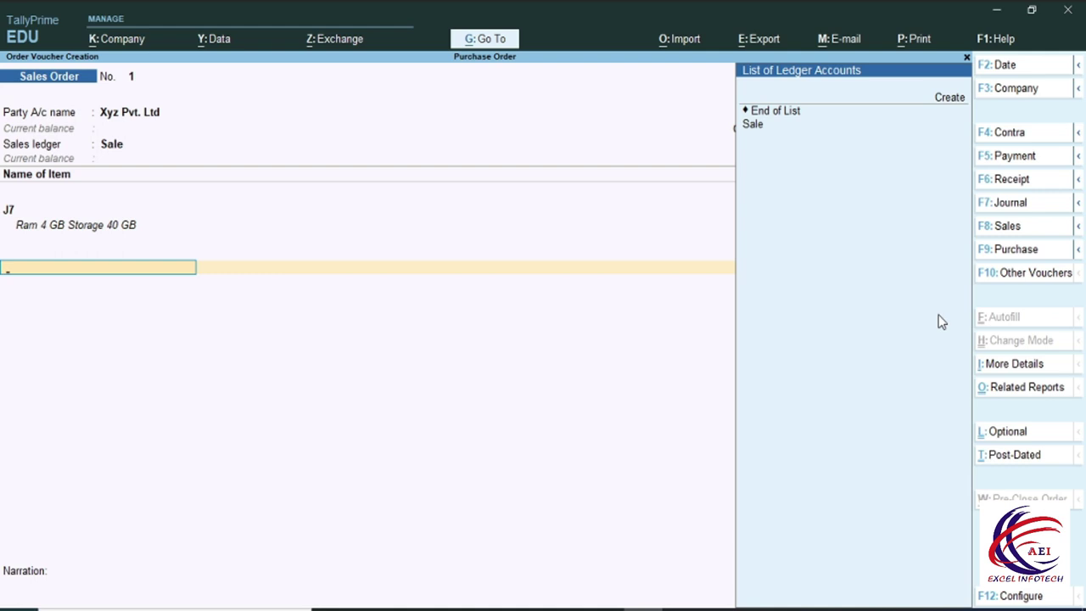
{"action": "key", "text": "alt+c"}
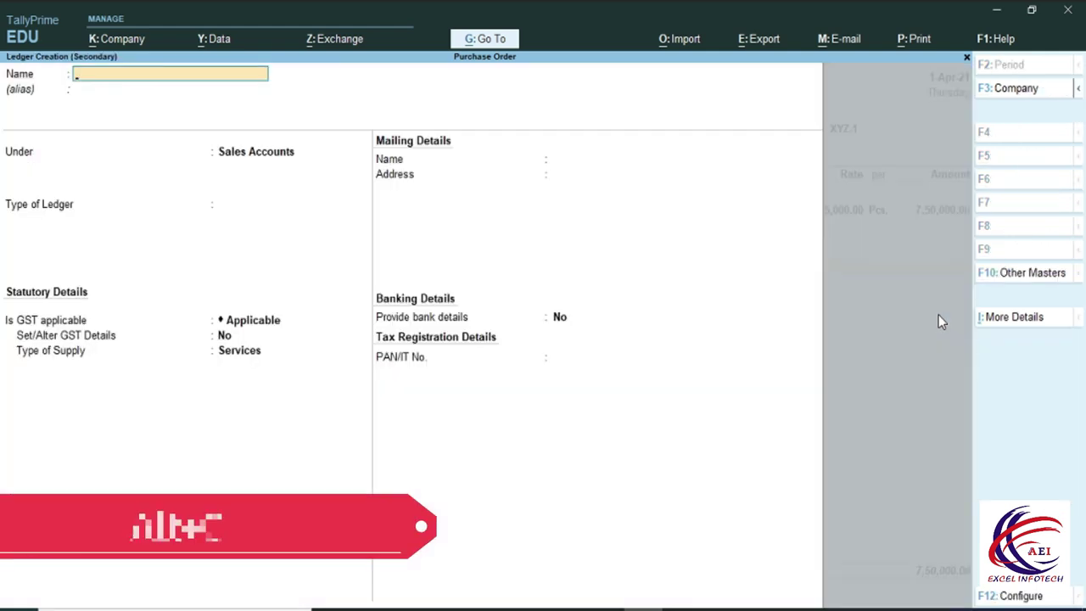
{"action": "type", "text": "C"}
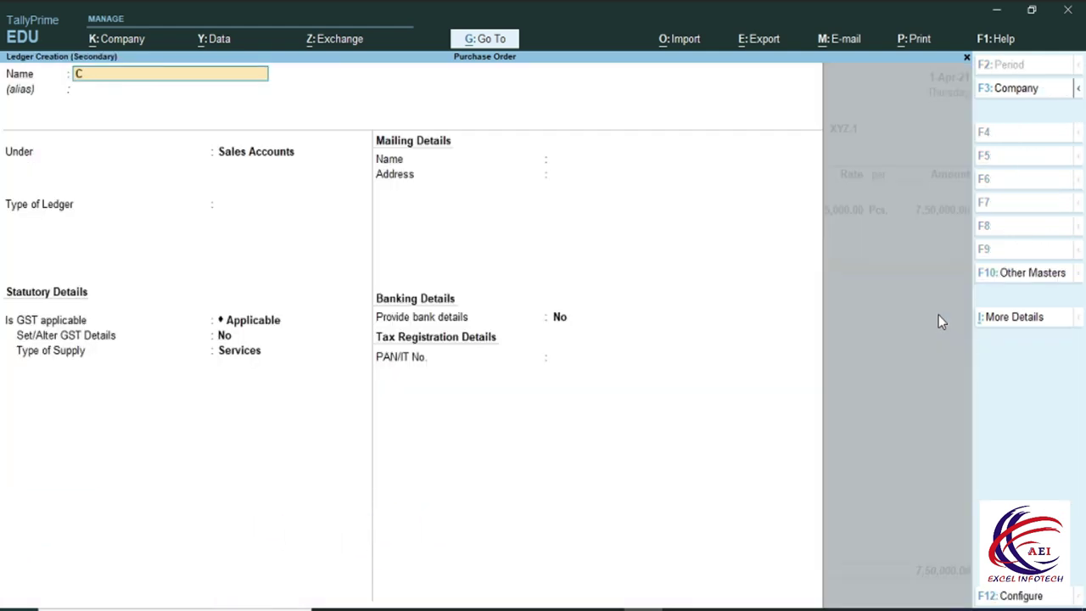
{"action": "type", "text": "GST"}
{"action": "key", "text": "Return"}
{"action": "key", "text": "Return"}
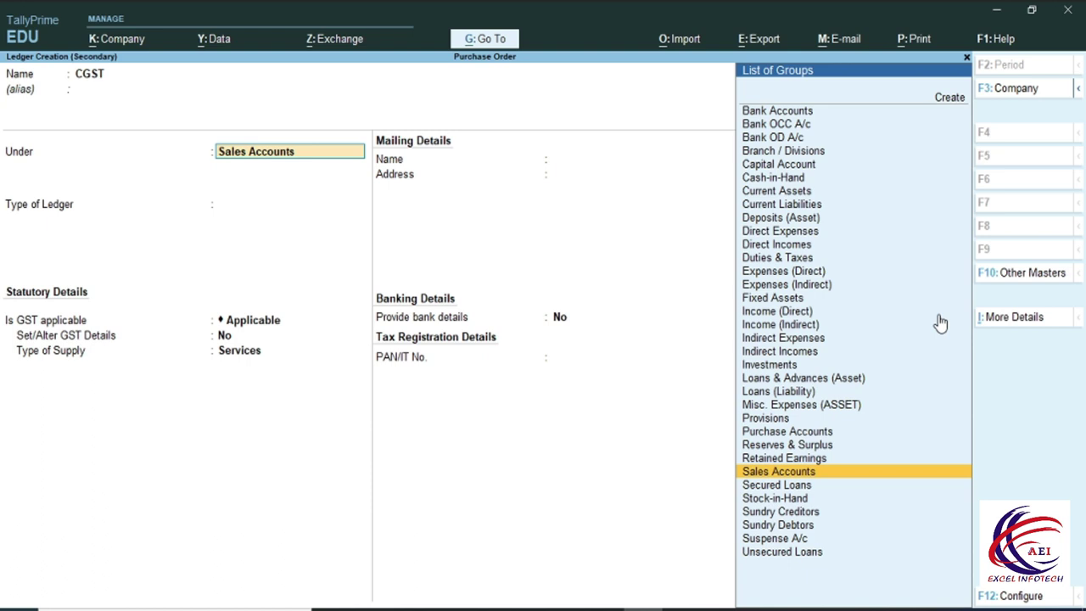
{"action": "type", "text": "D"}
{"action": "key", "text": "Down"}
{"action": "key", "text": "Down"}
{"action": "key", "text": "Down"}
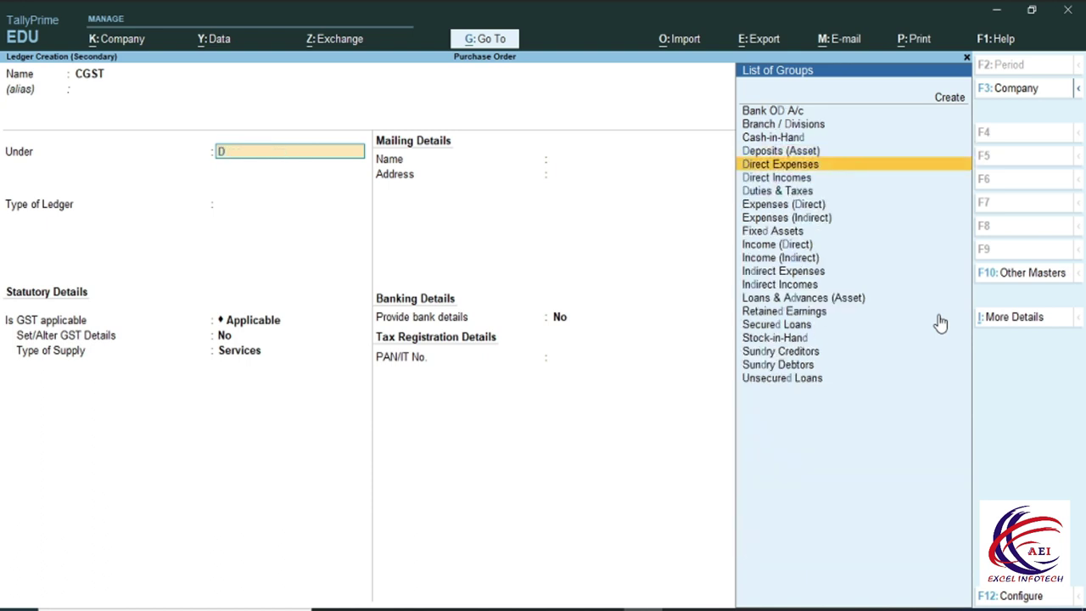
{"action": "key", "text": "Return"}
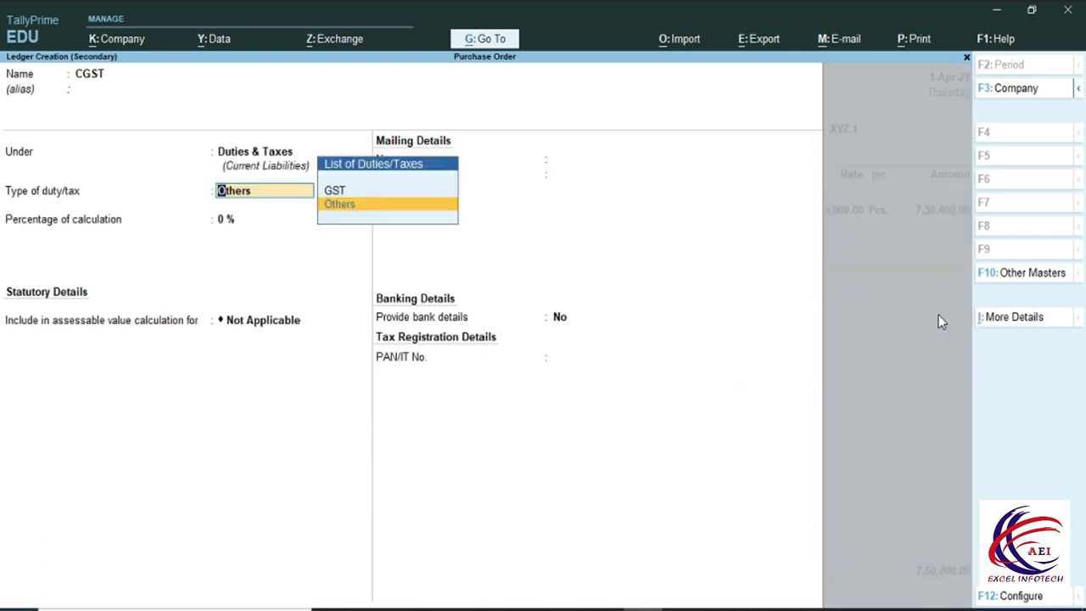
Set CGST as a GST Central Tax ledger and charge 67,500.00 on the order
{"action": "key", "text": "Up"}
{"action": "key", "text": "Return"}
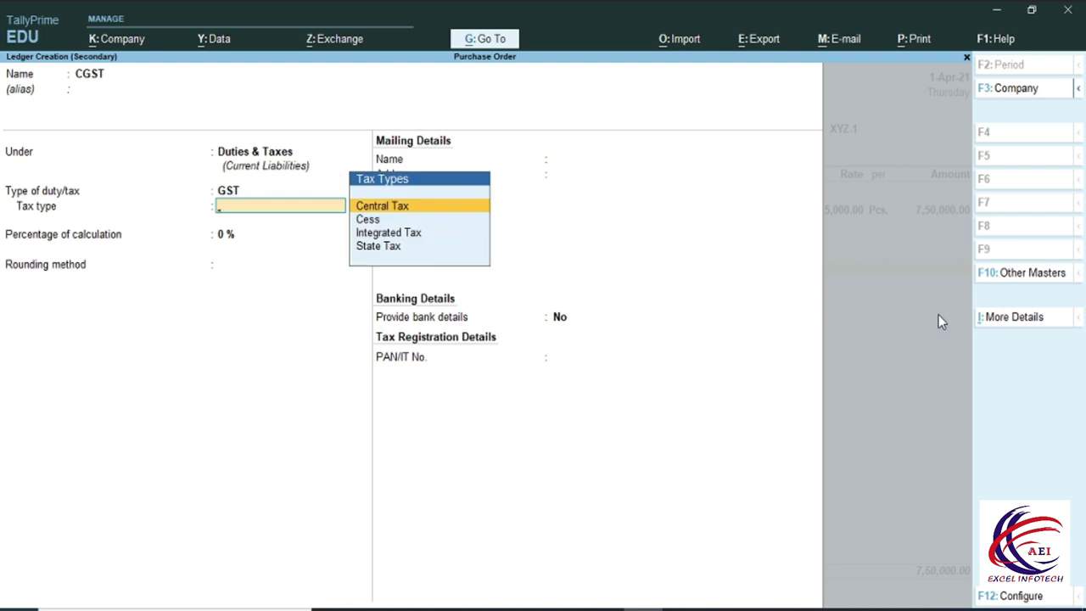
{"action": "key", "text": "Return"}
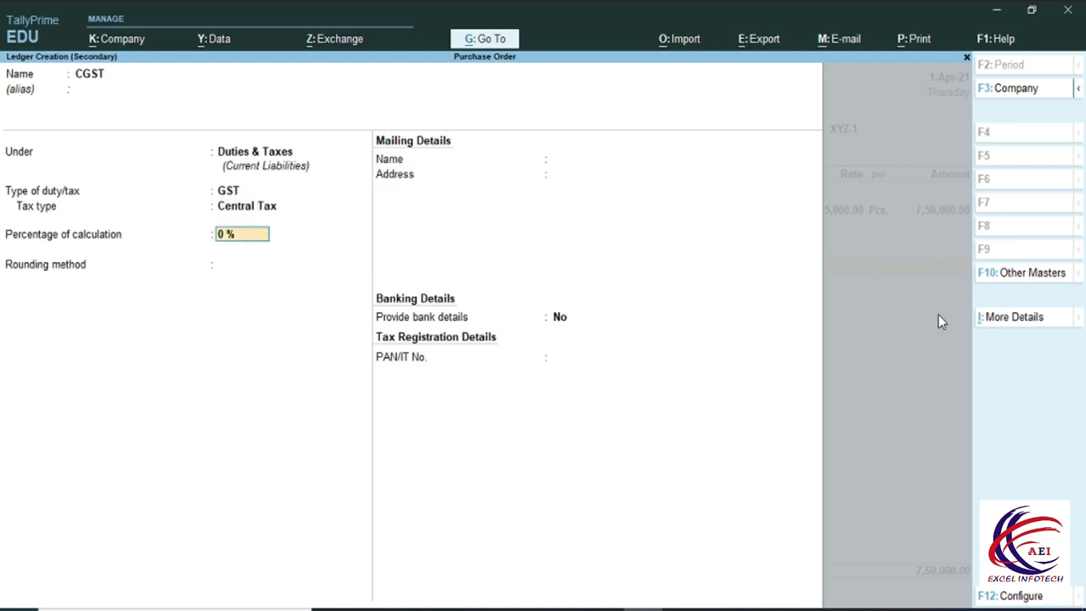
{"action": "key", "text": "Return"}
{"action": "key", "text": "Return"}
{"action": "key", "text": "Return"}
{"action": "key", "text": "Return"}
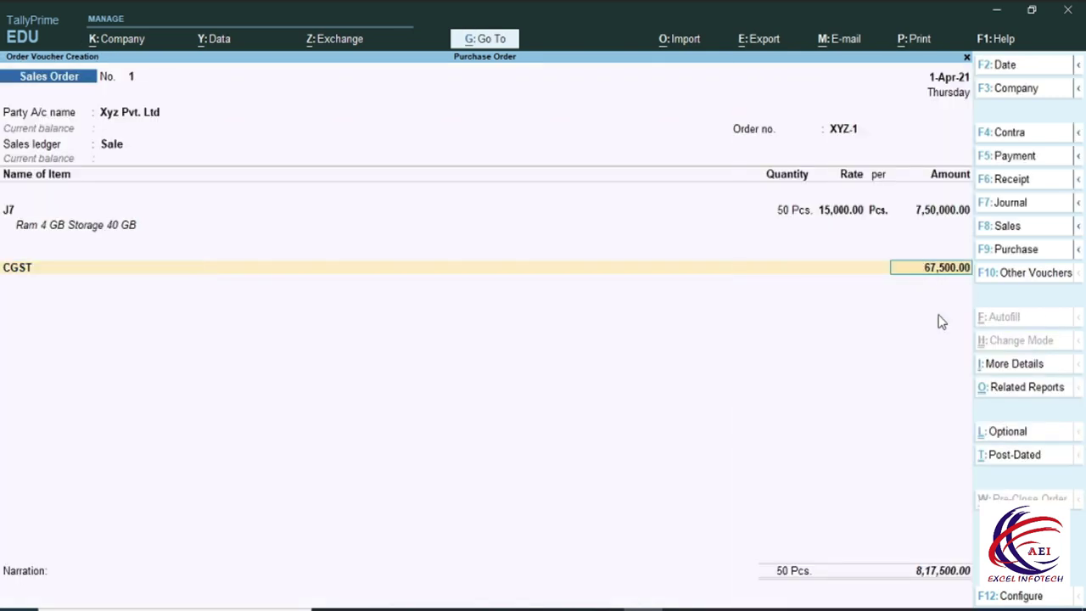
{"action": "key", "text": "Return"}
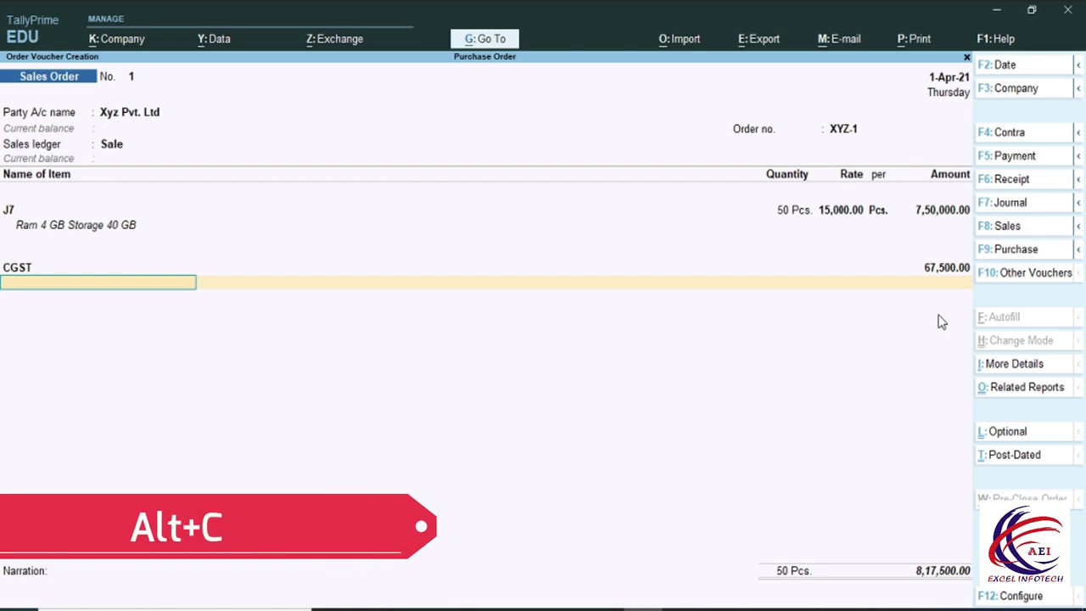
{"action": "key", "text": "alt+c"}
Add ledger SGST (Duties & Taxes, GST State Tax) charging 67,500.00, bringing the order to 8,85,000.00
{"action": "type", "text": "S"}
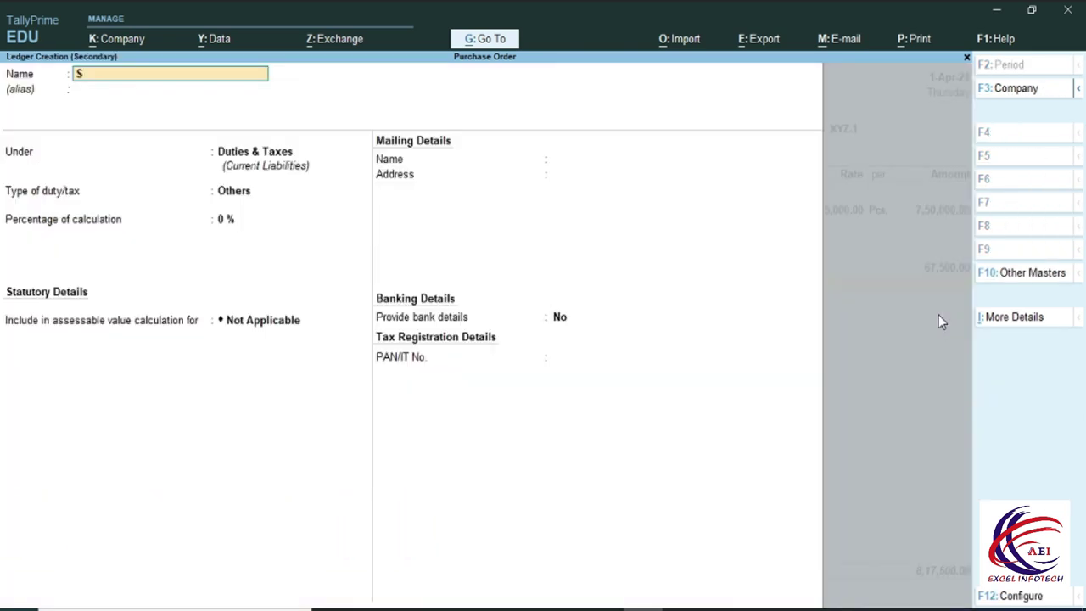
{"action": "type", "text": "GST"}
{"action": "key", "text": "Return"}
{"action": "key", "text": "Return"}
{"action": "key", "text": "Up"}
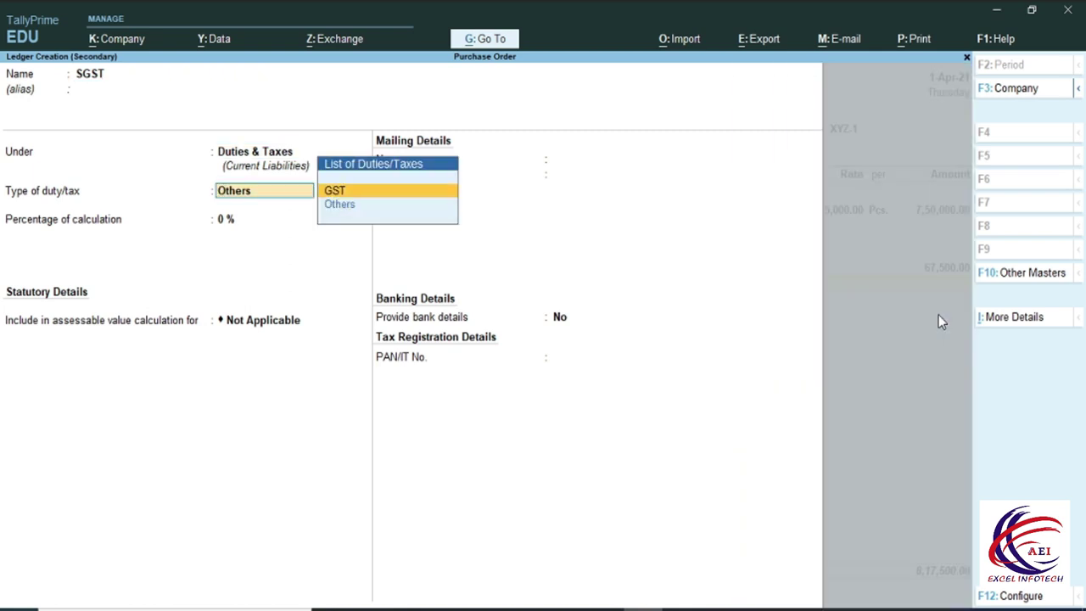
{"action": "key", "text": "Return"}
{"action": "key", "text": "Down"}
{"action": "key", "text": "Down"}
{"action": "key", "text": "Down"}
{"action": "key", "text": "Return"}
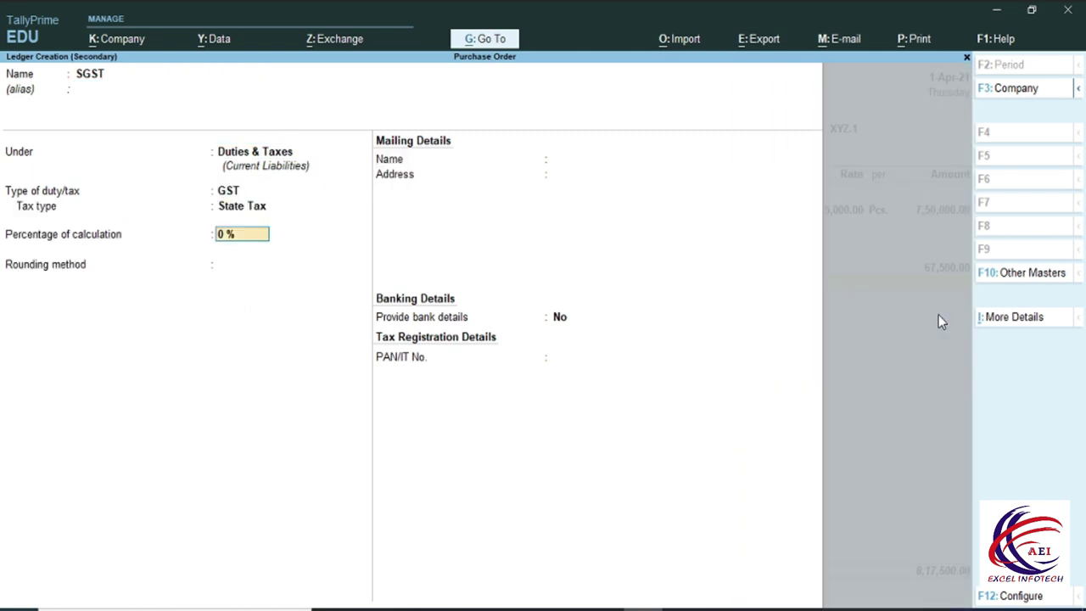
{"action": "key", "text": "Return"}
{"action": "key", "text": "Return"}
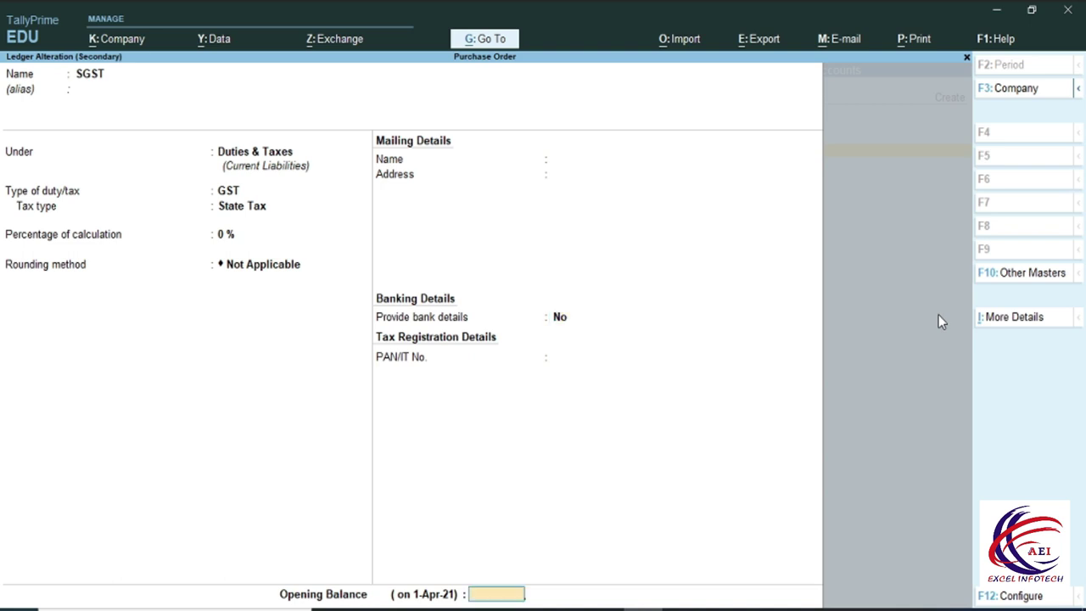
{"action": "key", "text": "Return"}
{"action": "key", "text": "Return"}
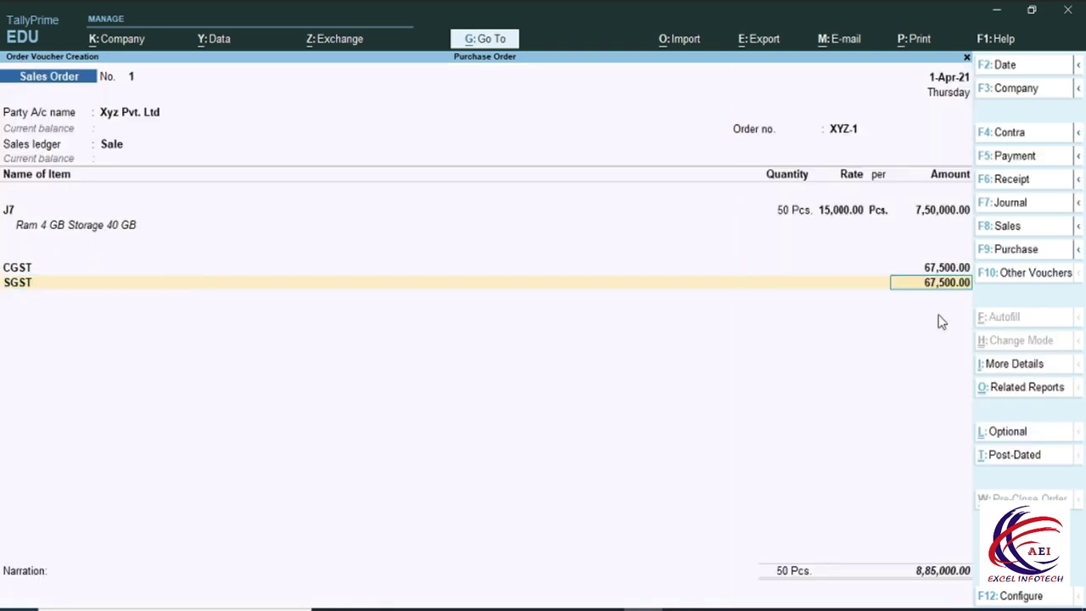
{"action": "key", "text": "Return"}
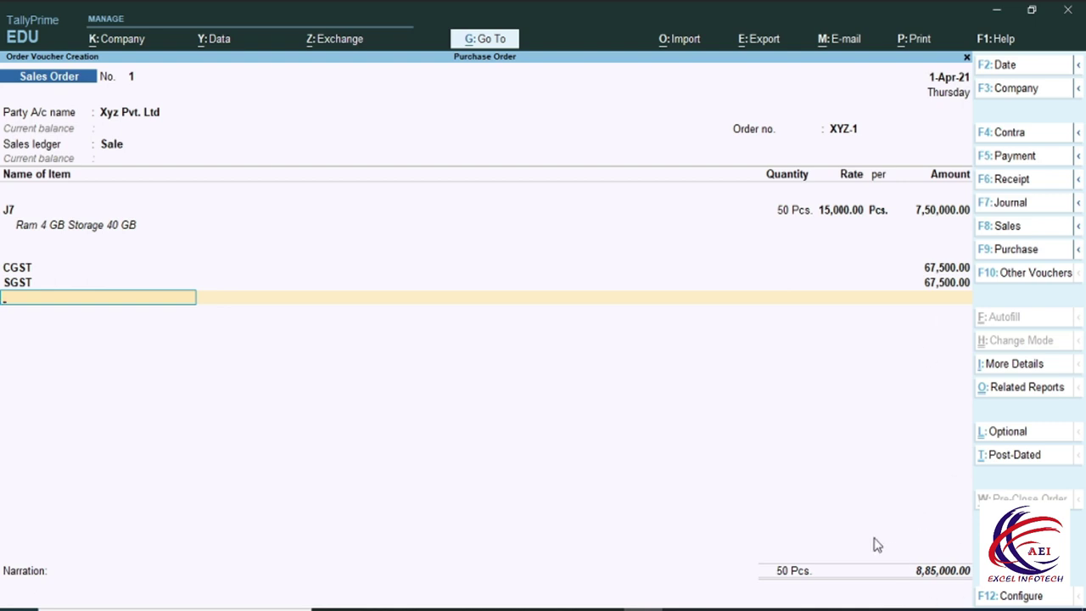
{"action": "key", "text": "Return"}
{"action": "key", "text": "Return"}
{"action": "key", "text": "Return"}
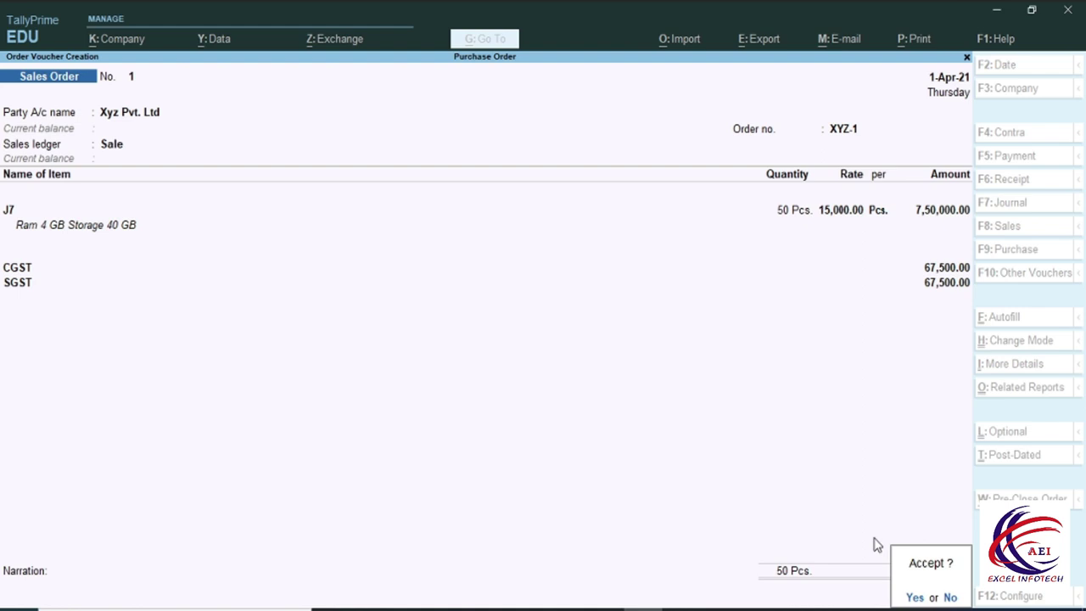
{"action": "key", "text": "Return"}
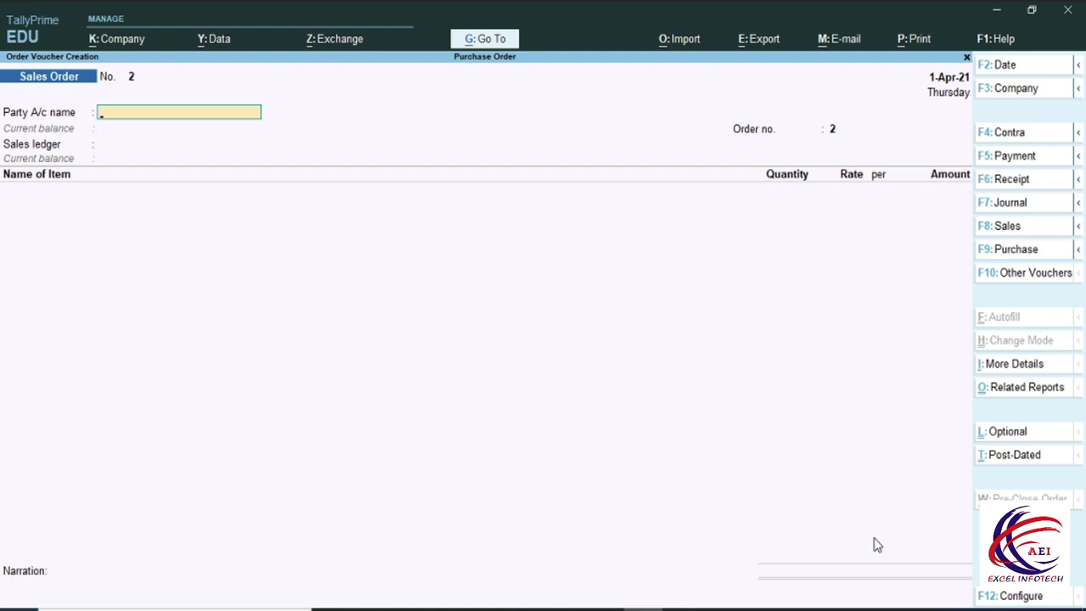
Drill from Balance Sheet Current Assets through Closing Stock and Samsung to J7, then back out
{"action": "key", "text": "Escape"}
{"action": "key", "text": "Return"}
{"action": "key", "text": "Down"}
{"action": "key", "text": "Down"}
{"action": "key", "text": "Down"}
{"action": "key", "text": "Return"}
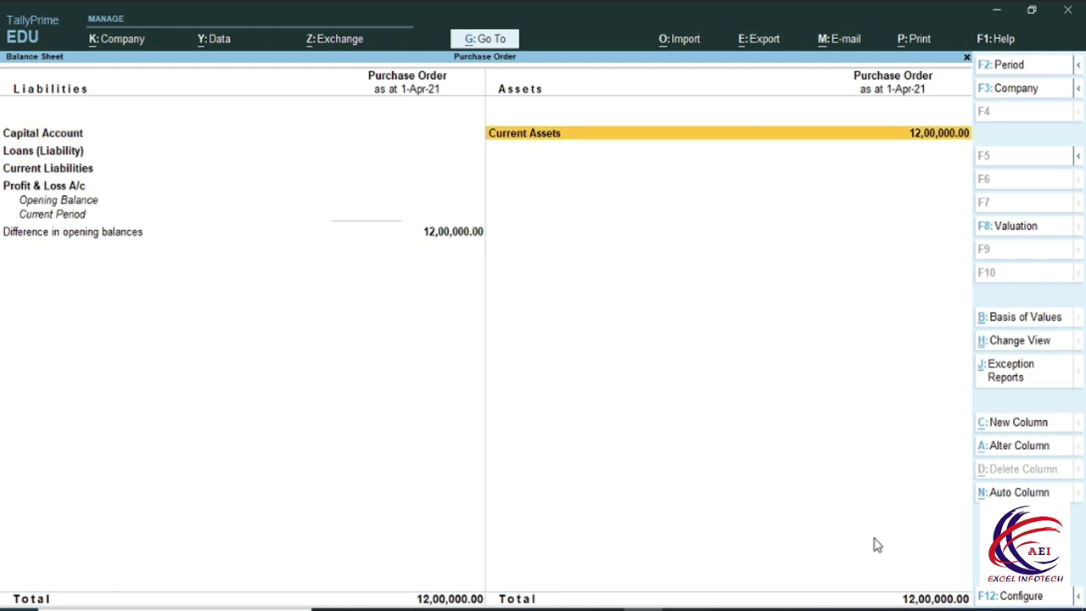
{"action": "key", "text": "Return"}
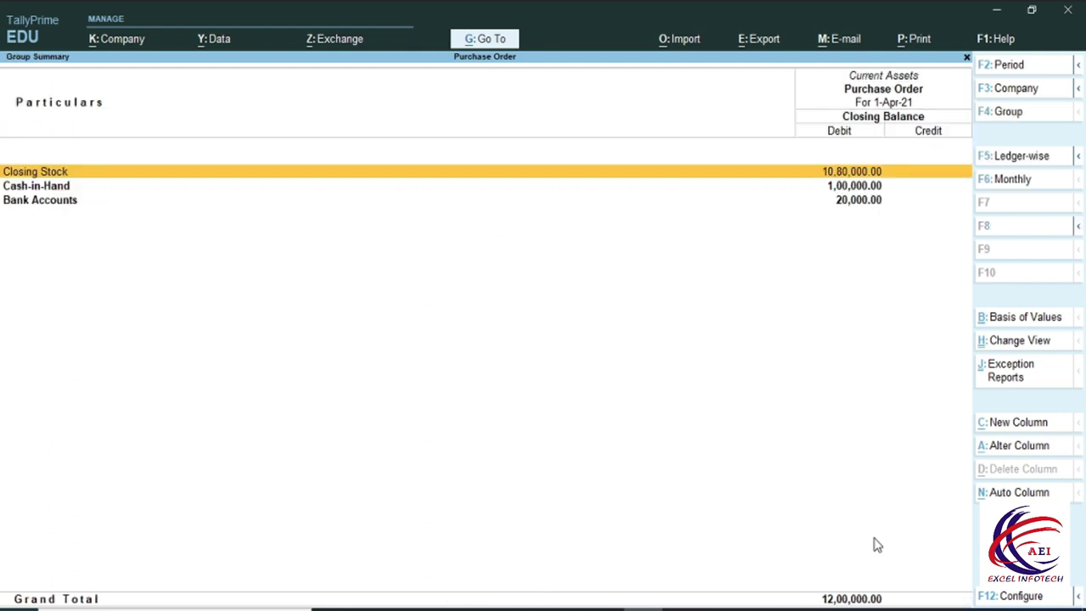
{"action": "key", "text": "Return"}
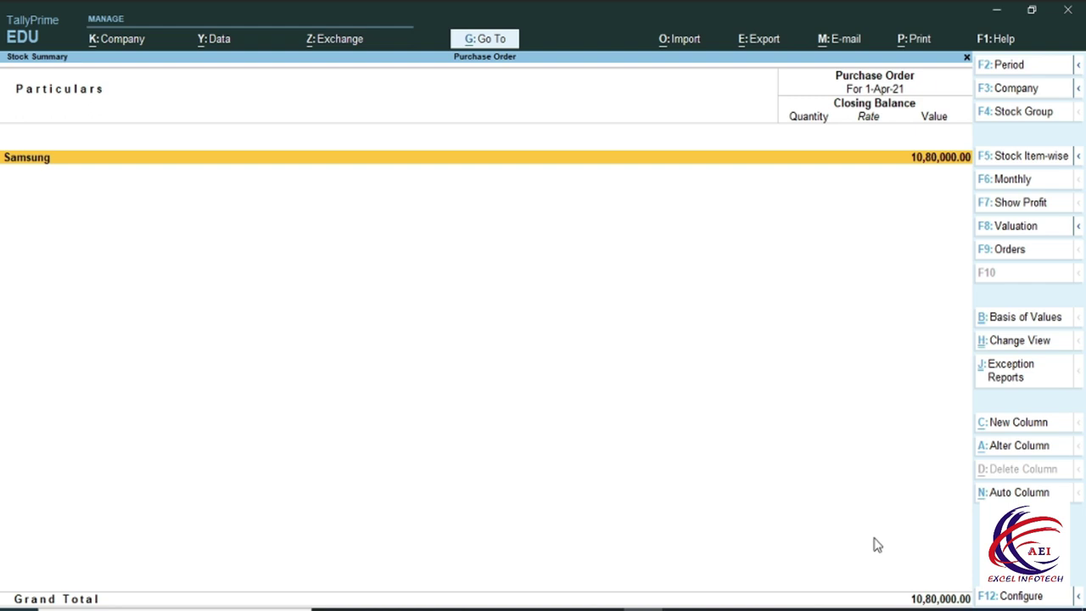
{"action": "key", "text": "Return"}
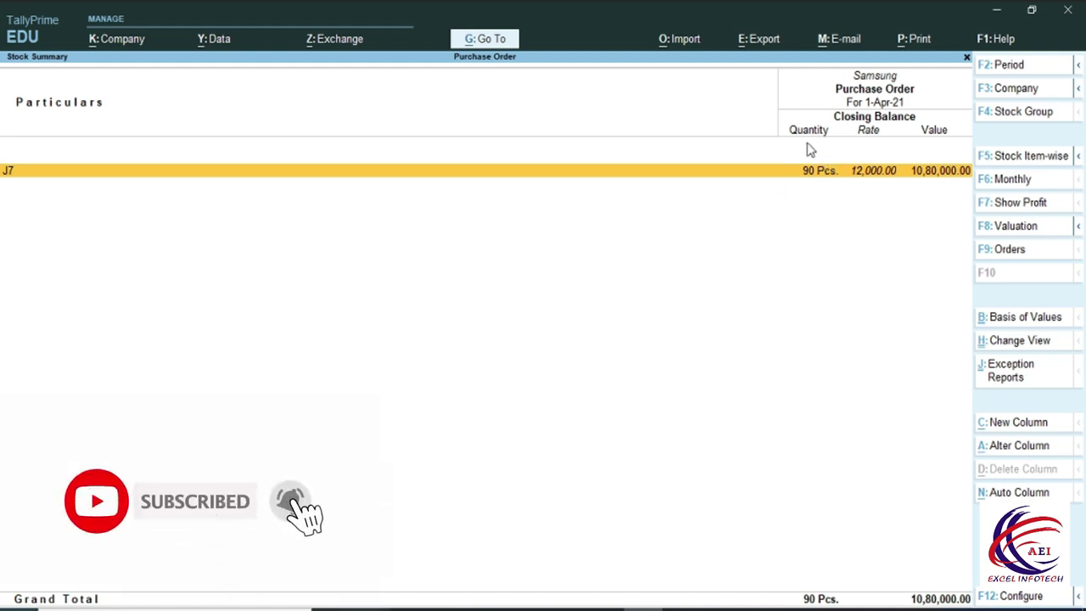
{"action": "key", "text": "Escape"}
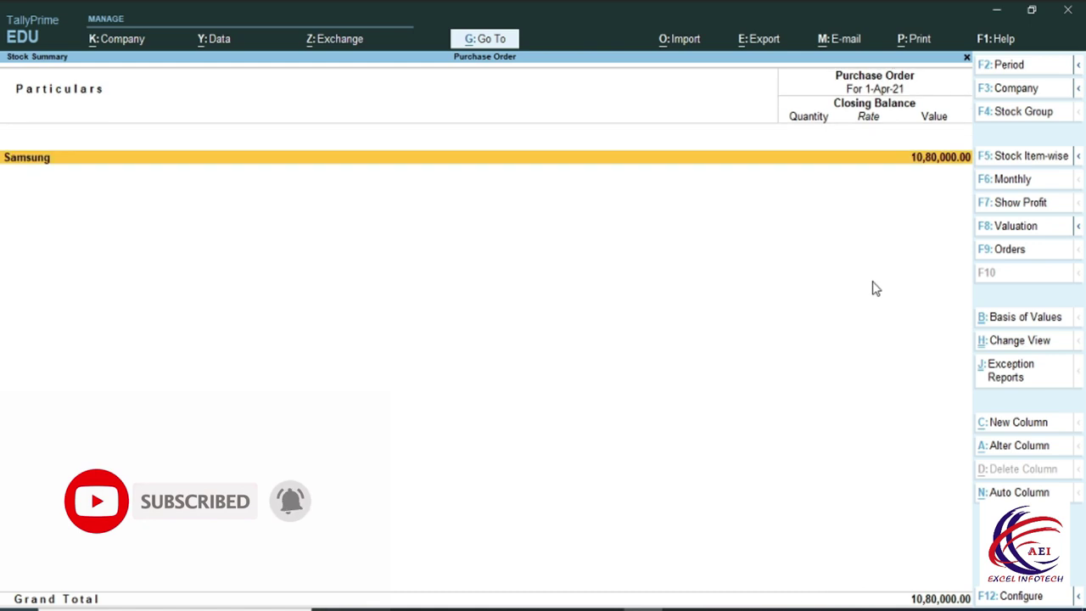
{"action": "key", "text": "Escape"}
{"action": "key", "text": "Escape"}
{"action": "key", "text": "Escape"}
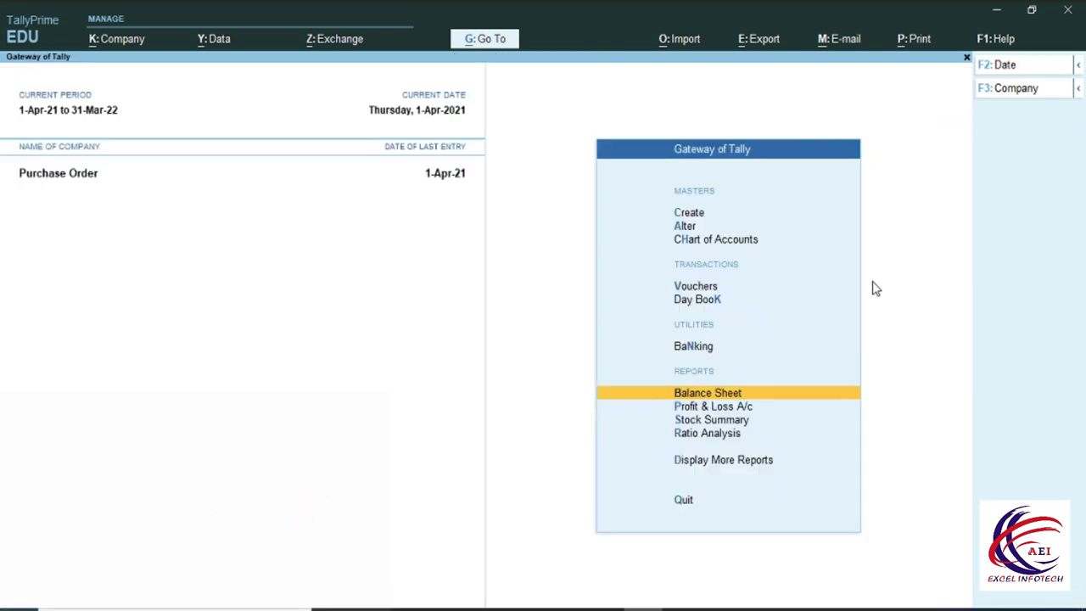
View Sales Order Outstandings for all orders to check outstanding order XYZ-1
{"action": "key", "text": "Down"}
{"action": "key", "text": "Down"}
{"action": "key", "text": "Down"}
{"action": "key", "text": "Down"}
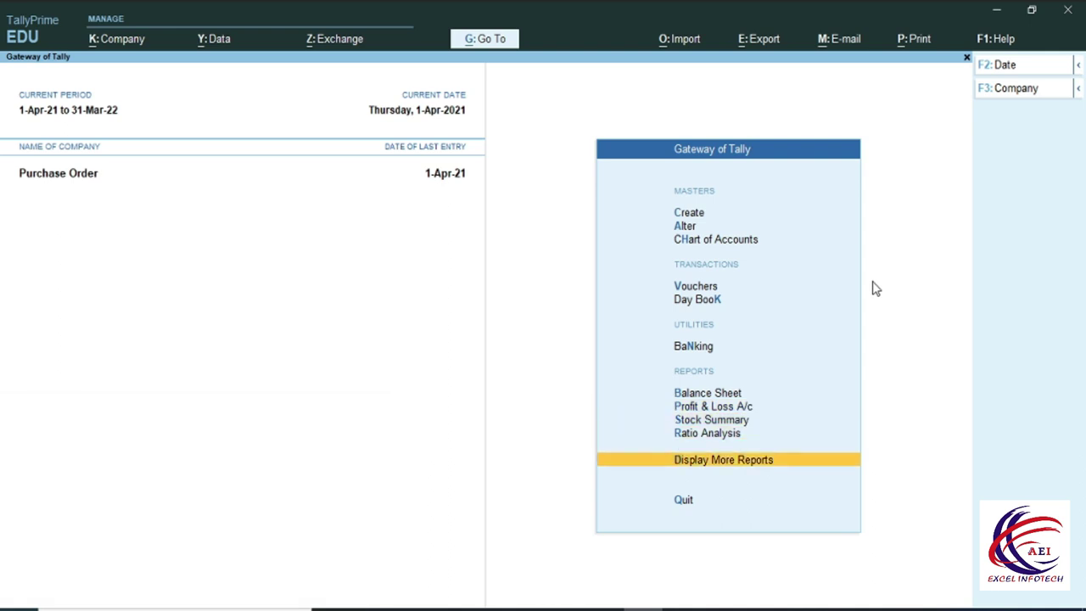
{"action": "key", "text": "Return"}
{"action": "key", "text": "Down"}
{"action": "key", "text": "Down"}
{"action": "key", "text": "Down"}
{"action": "key", "text": "Down"}
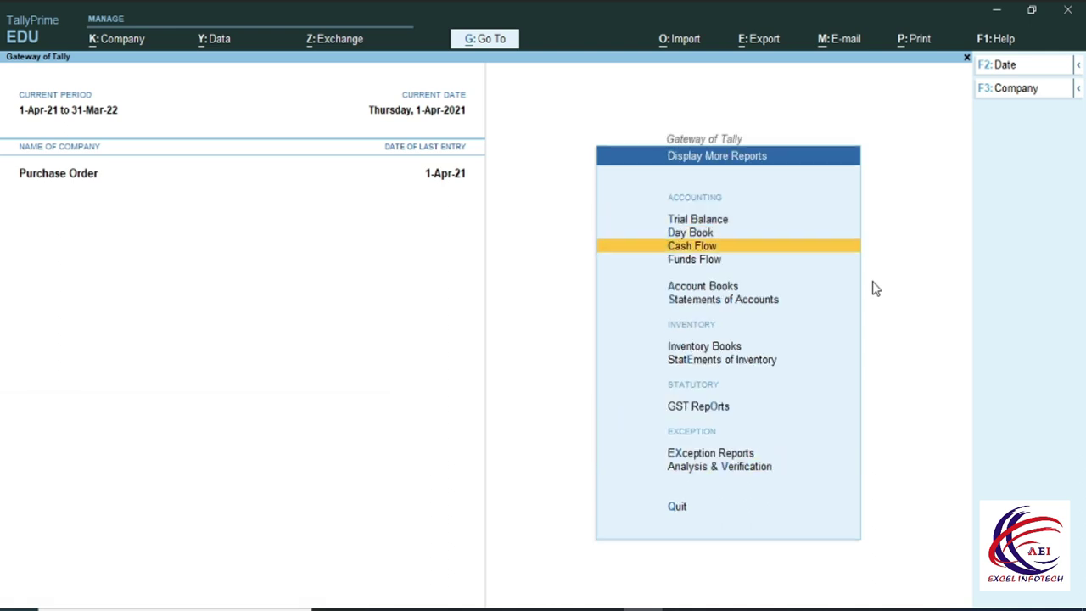
{"action": "key", "text": "Down"}
{"action": "key", "text": "Down"}
{"action": "key", "text": "Down"}
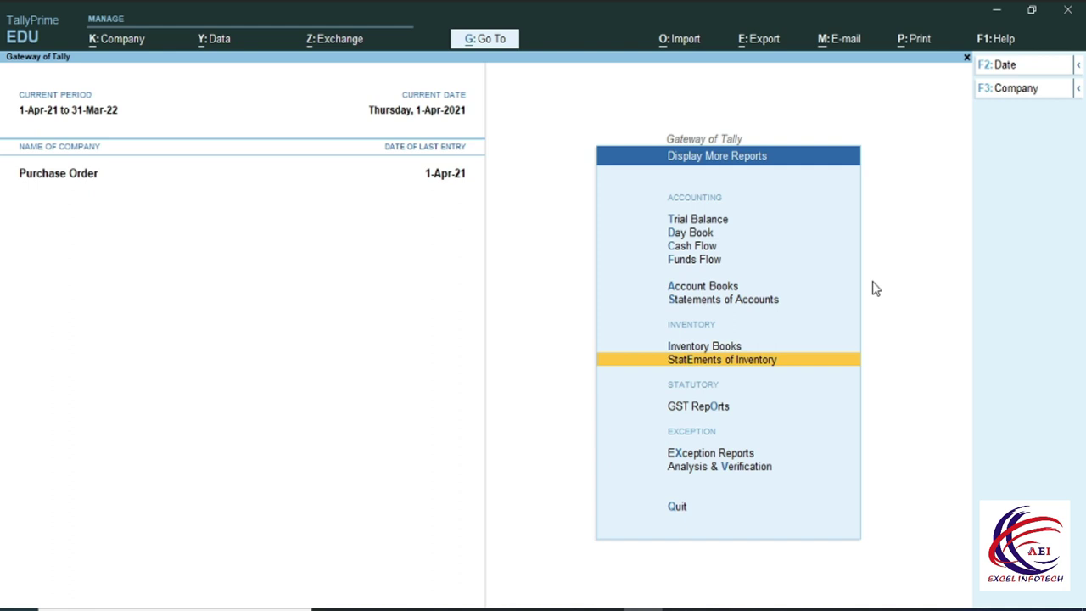
{"action": "key", "text": "Return"}
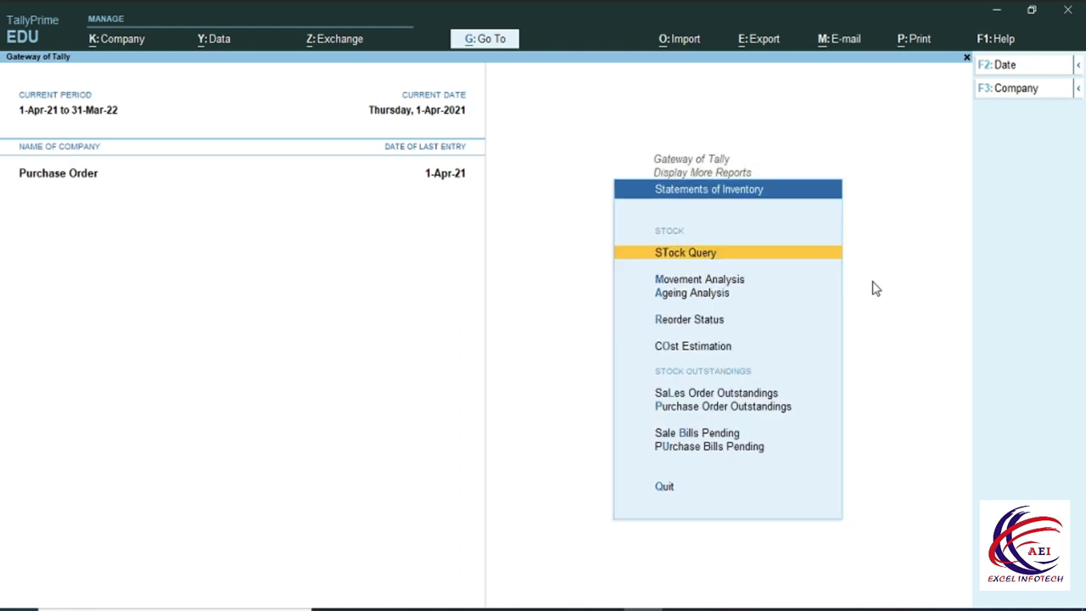
{"action": "key", "text": "Down"}
{"action": "key", "text": "Down"}
{"action": "key", "text": "Down"}
{"action": "key", "text": "Down"}
{"action": "key", "text": "Down"}
{"action": "key", "text": "Down"}
{"action": "key", "text": "Up"}
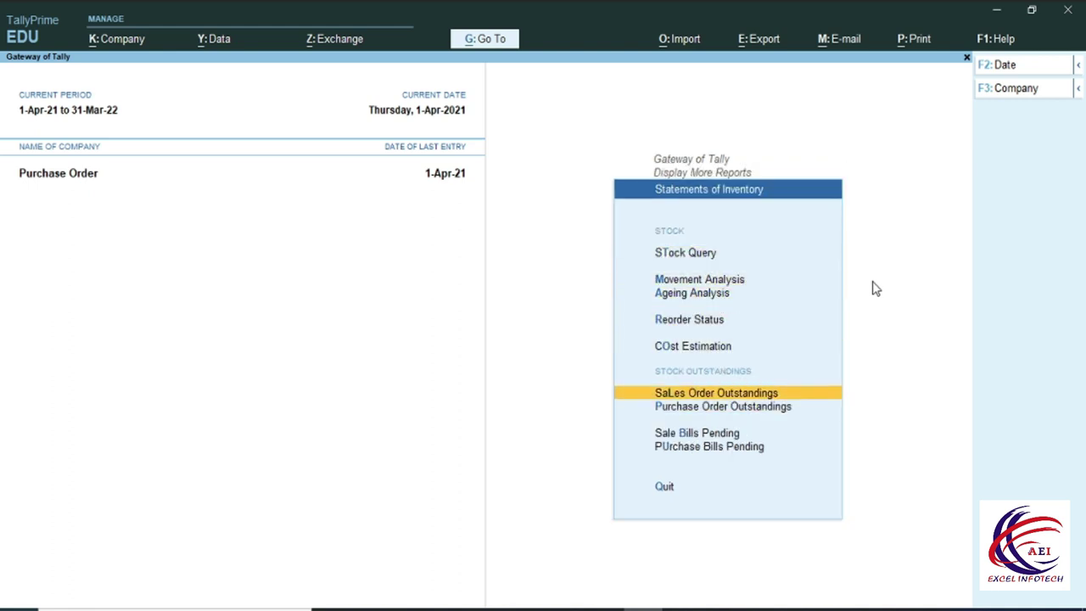
{"action": "key", "text": "Return"}
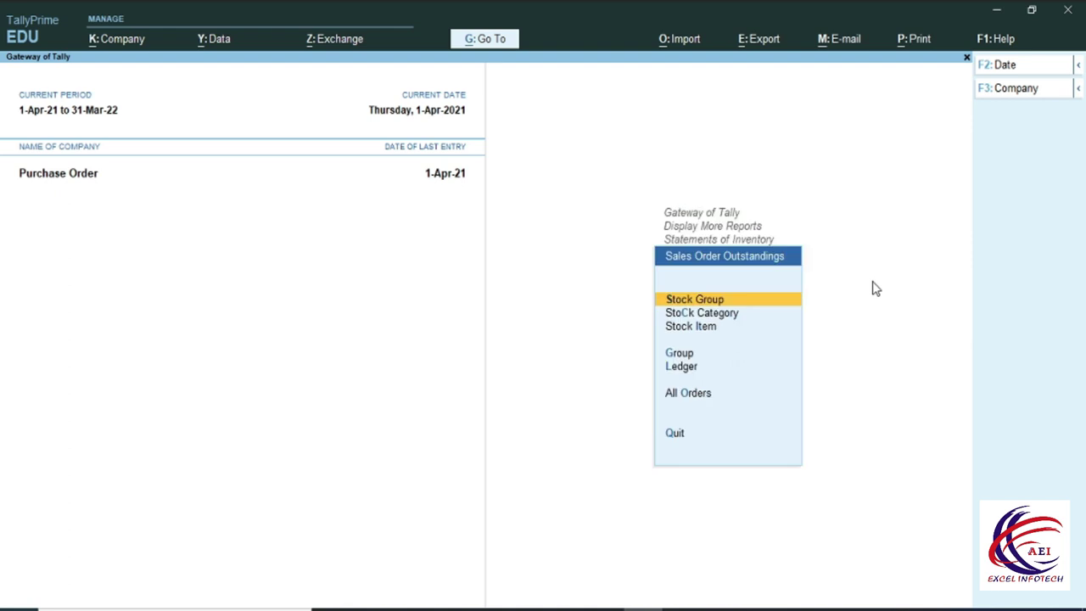
{"action": "key", "text": "Down"}
{"action": "key", "text": "Down"}
{"action": "key", "text": "Down"}
{"action": "key", "text": "Down"}
{"action": "key", "text": "Down"}
{"action": "key", "text": "Return"}
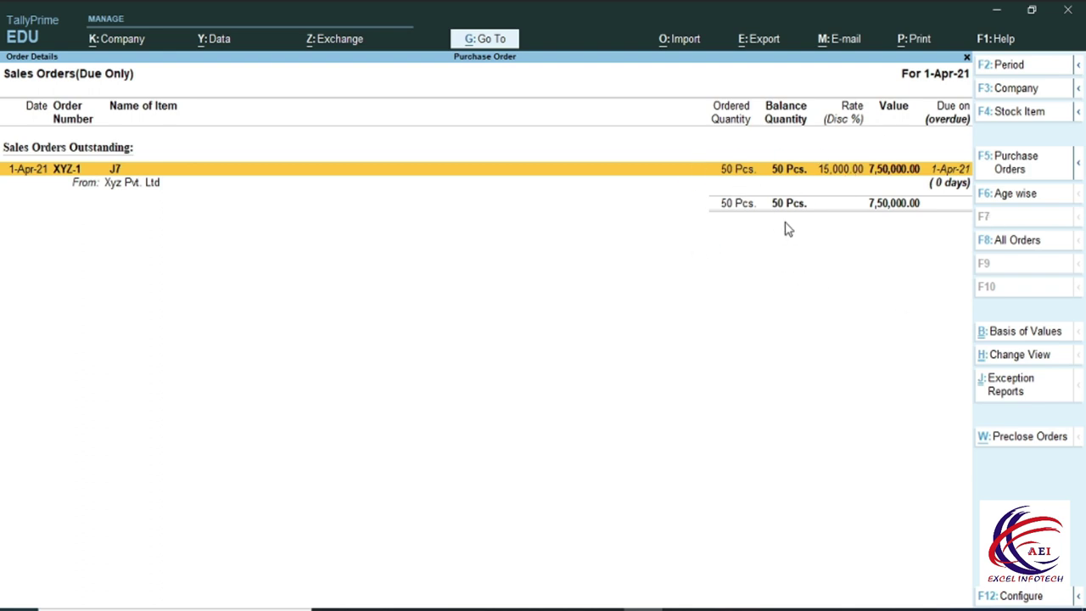
{"action": "key", "text": "Escape"}
{"action": "key", "text": "Escape"}
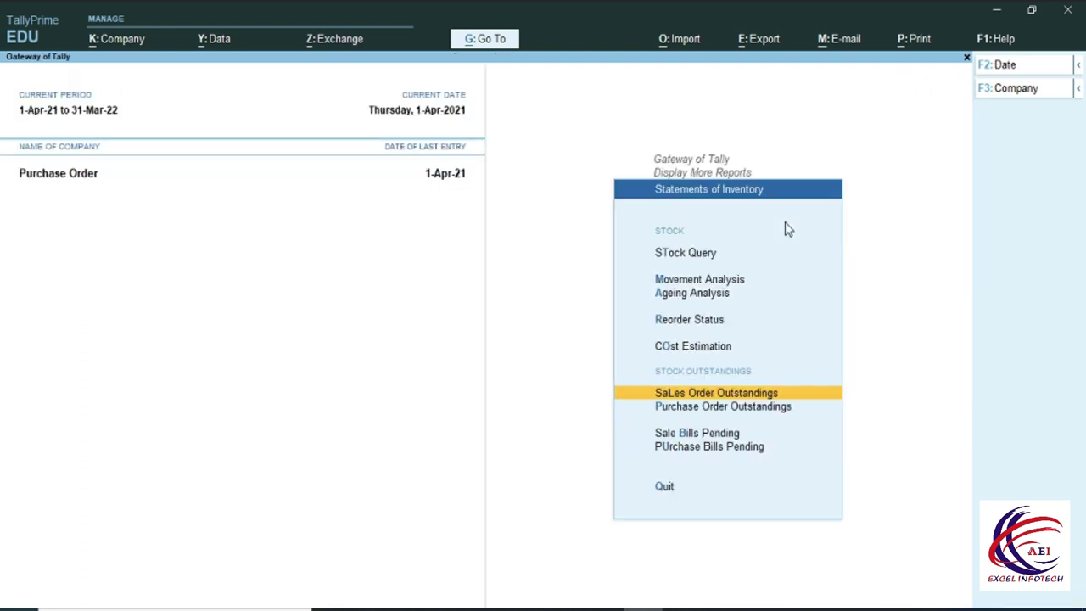
Check the empty Sales Bills Pending report, then start a new voucher from the Gateway
{"action": "key", "text": "Down"}
{"action": "key", "text": "Down"}
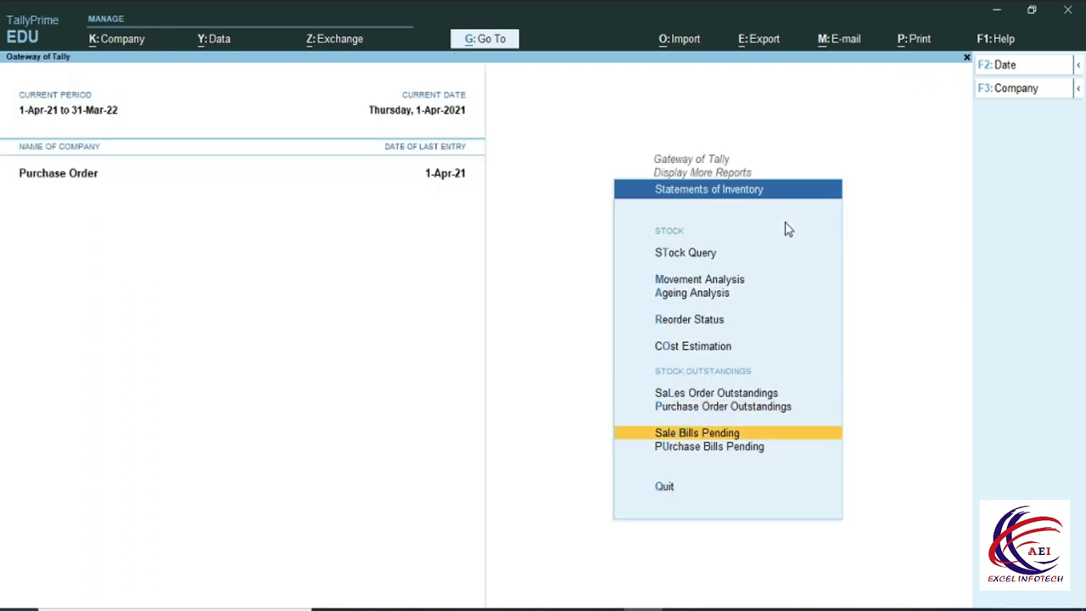
{"action": "key", "text": "Return"}
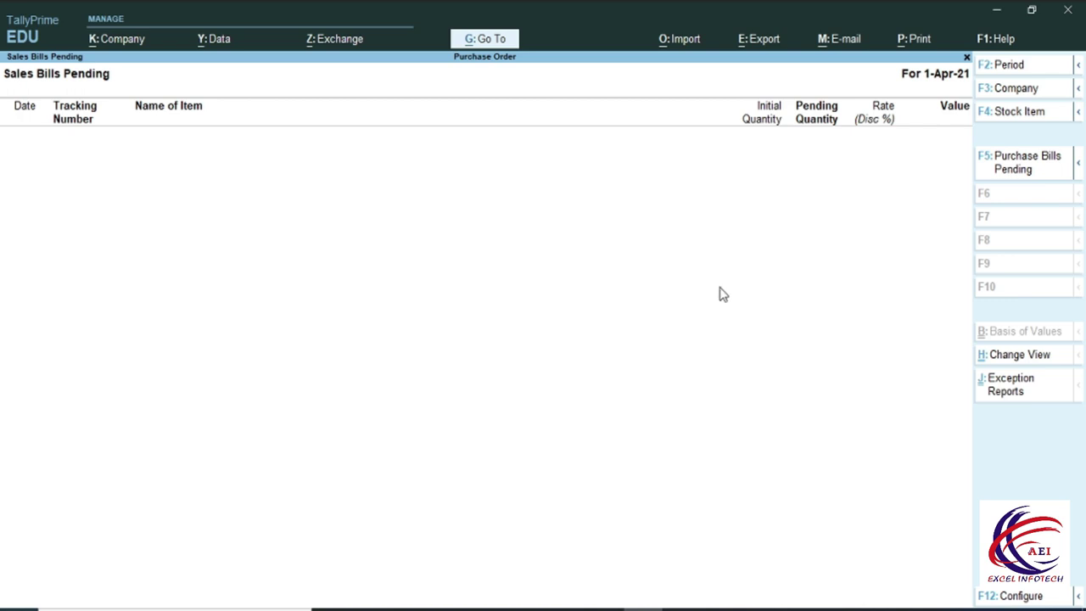
{"action": "key", "text": "Escape"}
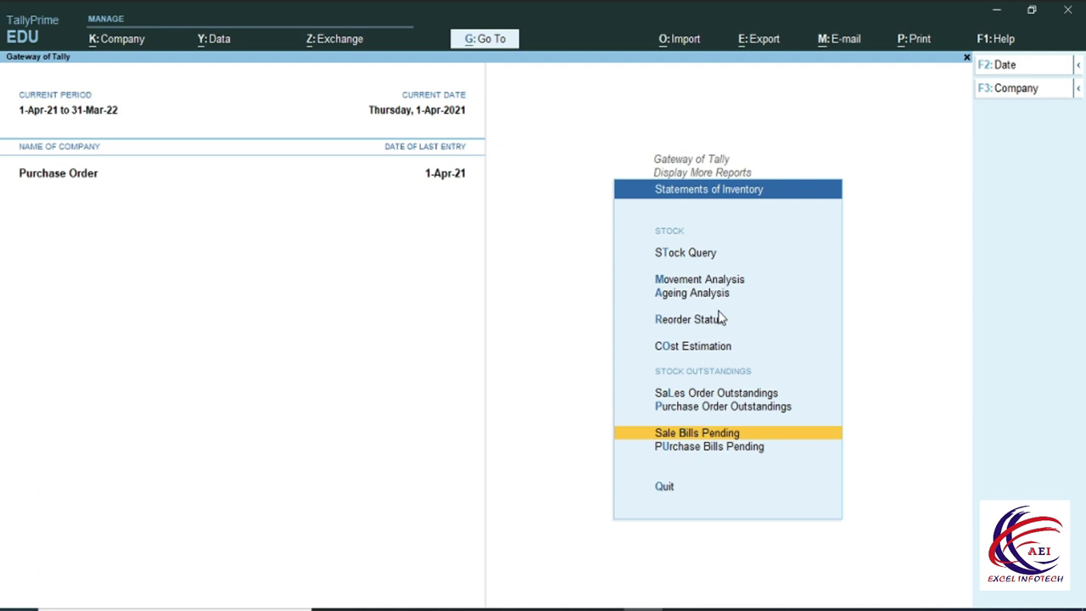
{"action": "key", "text": "Escape"}
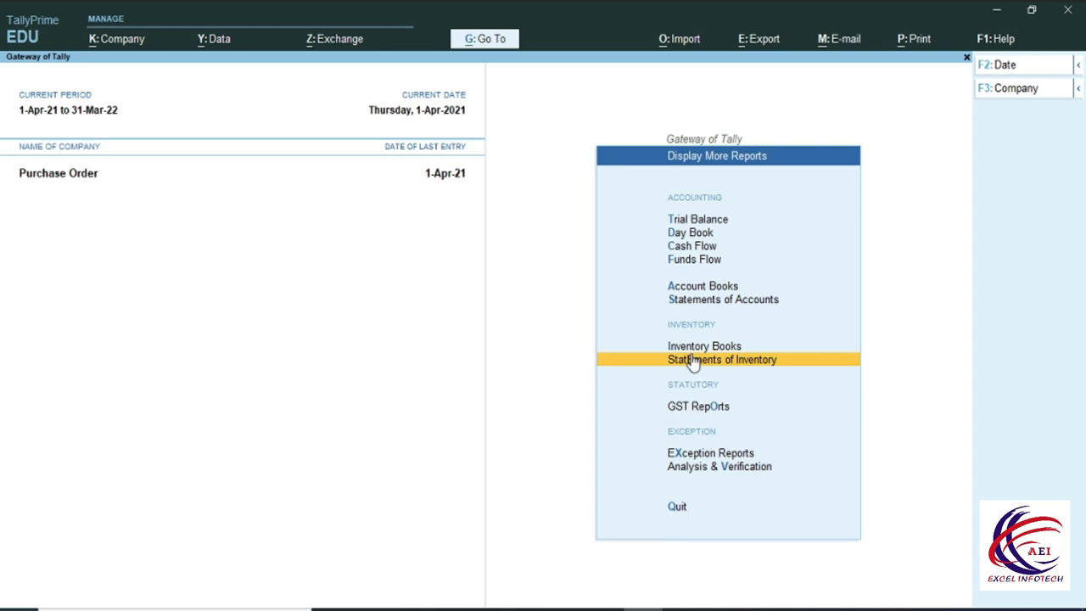
{"action": "key", "text": "Escape"}
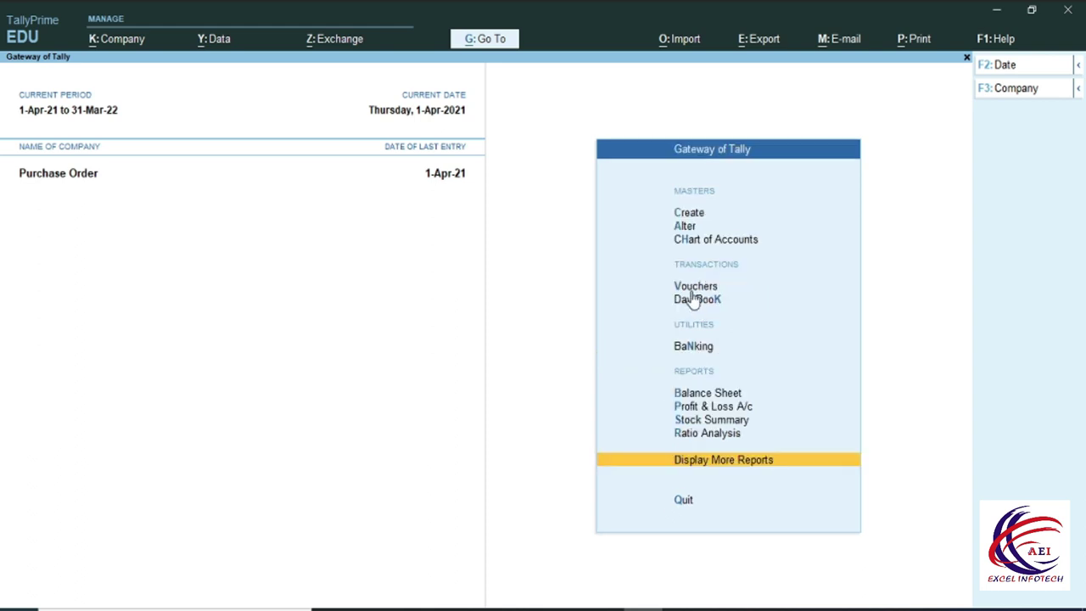
{"action": "left_click", "coordinate": [693, 288]}
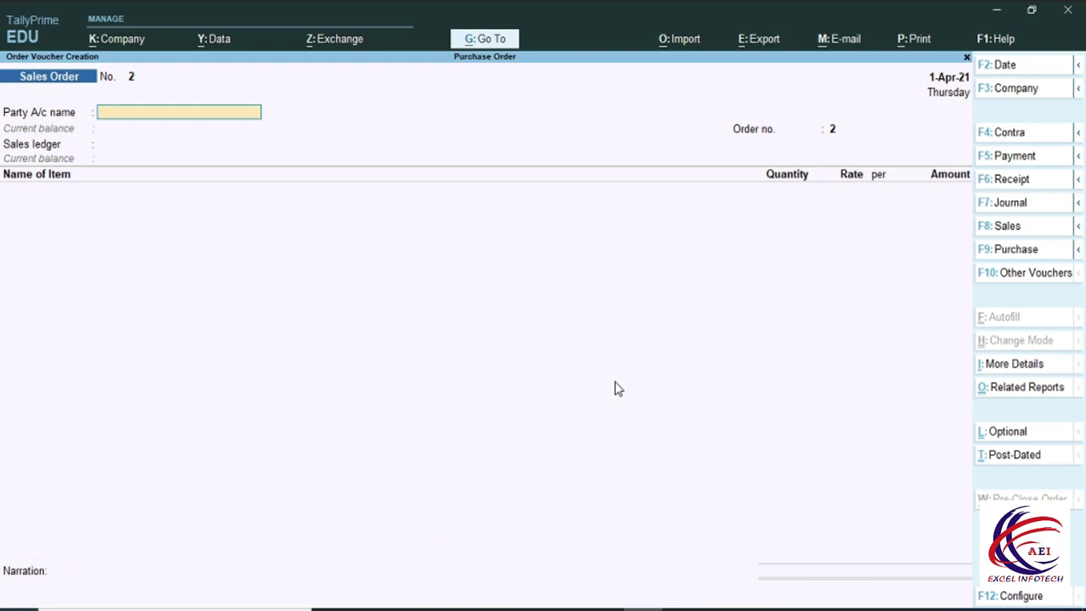
Start a Delivery Note to Xyz Pvt. Ltd linked to sales order XYZ-1
{"action": "key", "text": "alt"}
{"action": "key", "text": "alt+F8"}
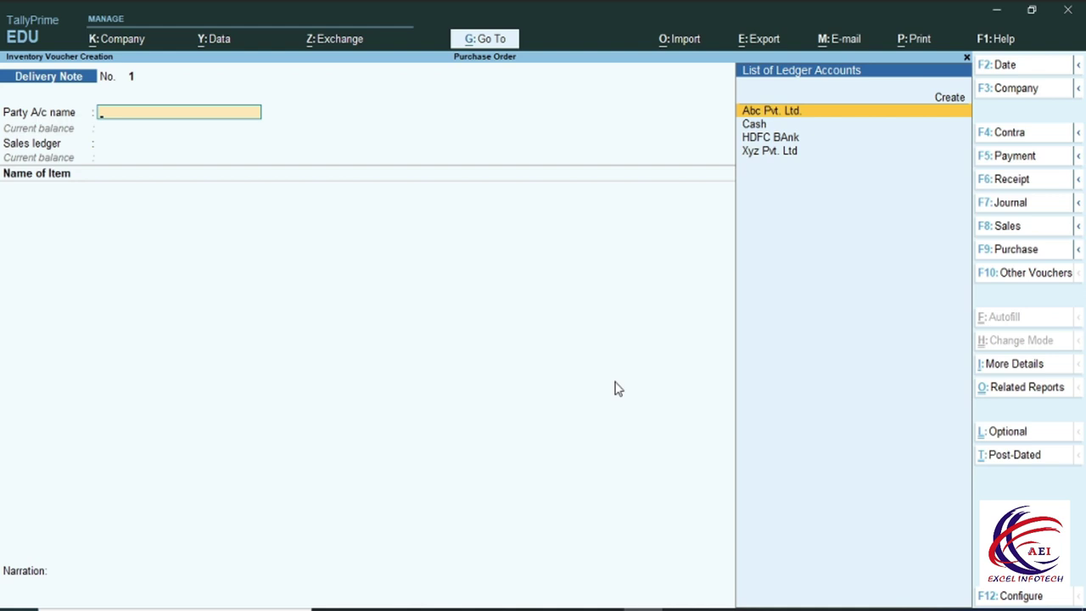
{"action": "key", "text": "Down"}
{"action": "key", "text": "Down"}
{"action": "key", "text": "Down"}
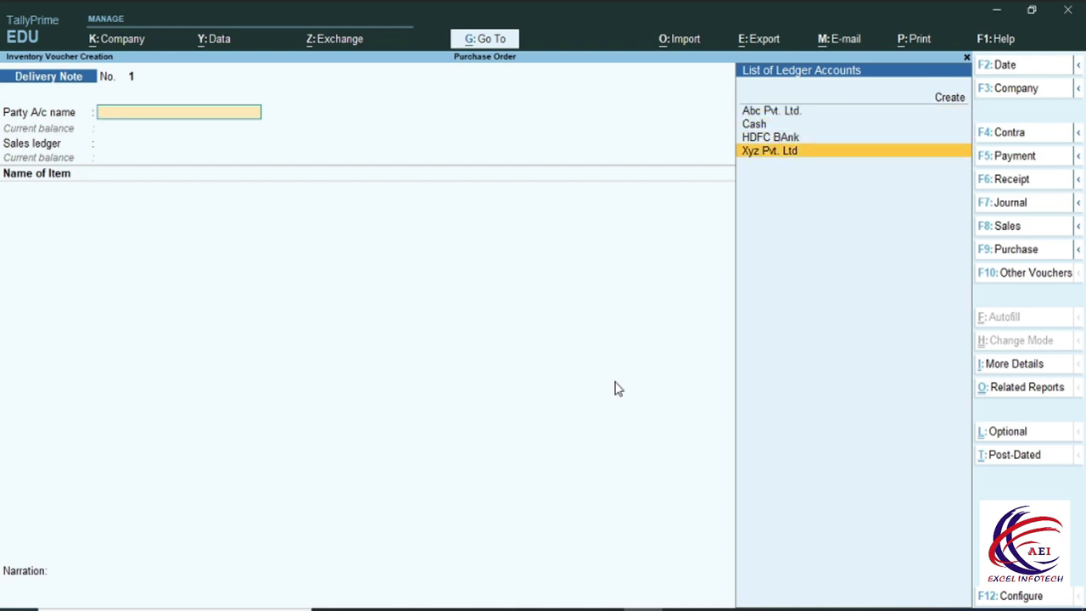
{"action": "key", "text": "Return"}
{"action": "key", "text": "Down"}
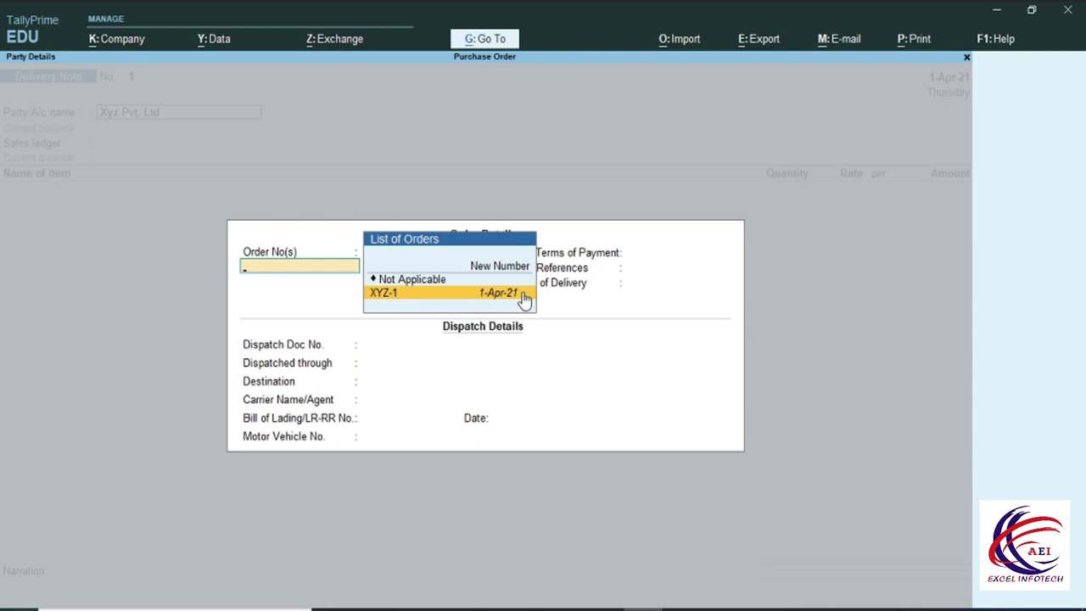
{"action": "left_click", "coordinate": [524, 297]}
{"action": "key", "text": "Return"}
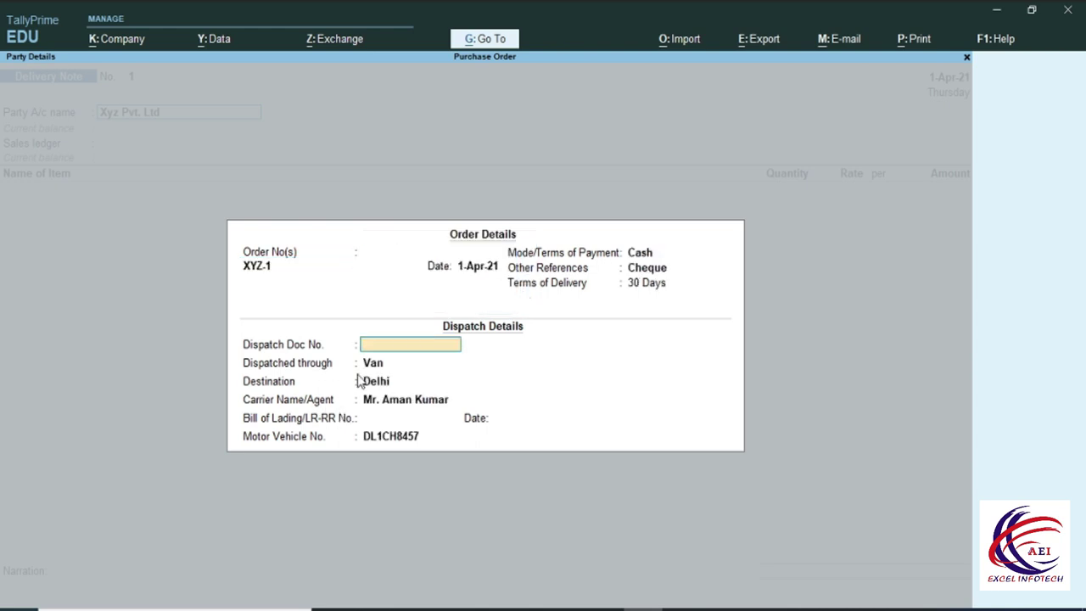
{"action": "key", "text": "Return"}
{"action": "key", "text": "Return"}
{"action": "key", "text": "Return"}
{"action": "key", "text": "Return"}
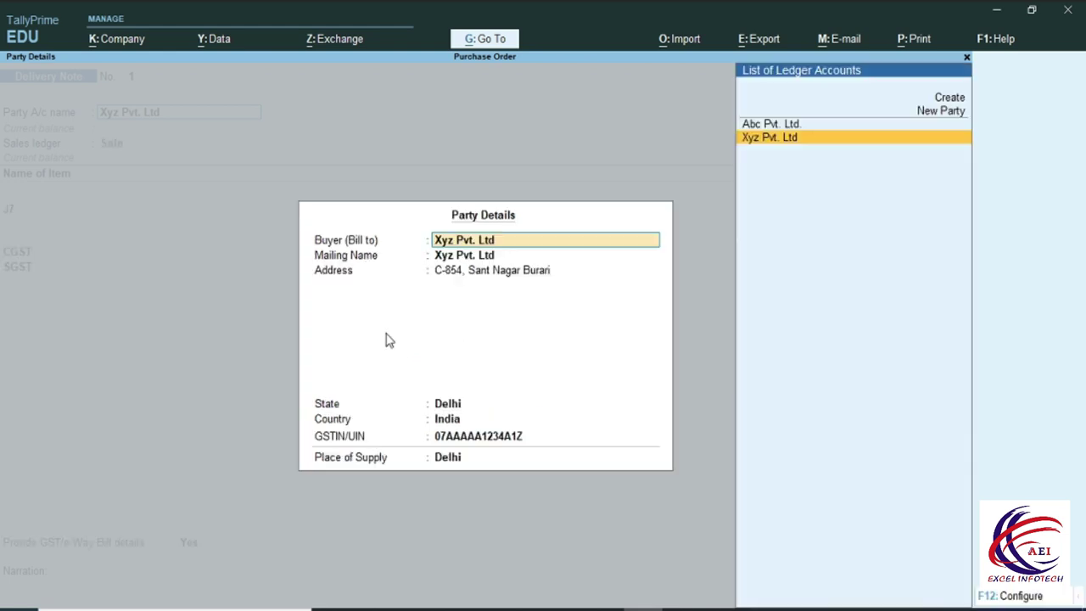
{"action": "key", "text": "Return"}
{"action": "key", "text": "Return"}
{"action": "key", "text": "Return"}
{"action": "key", "text": "Return"}
{"action": "key", "text": "Return"}
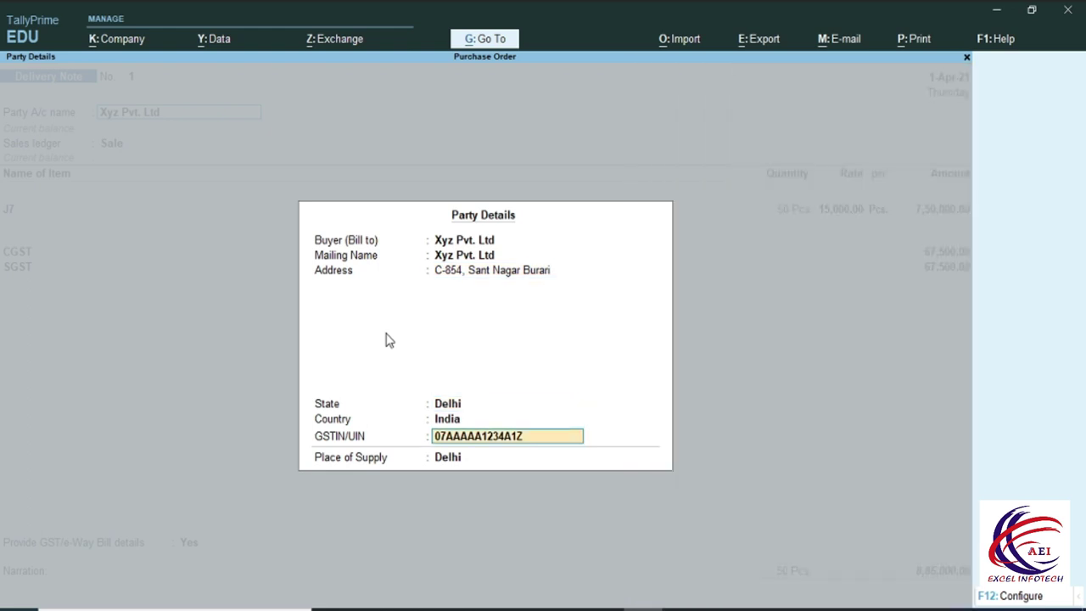
{"action": "key", "text": "Return"}
{"action": "key", "text": "Return"}
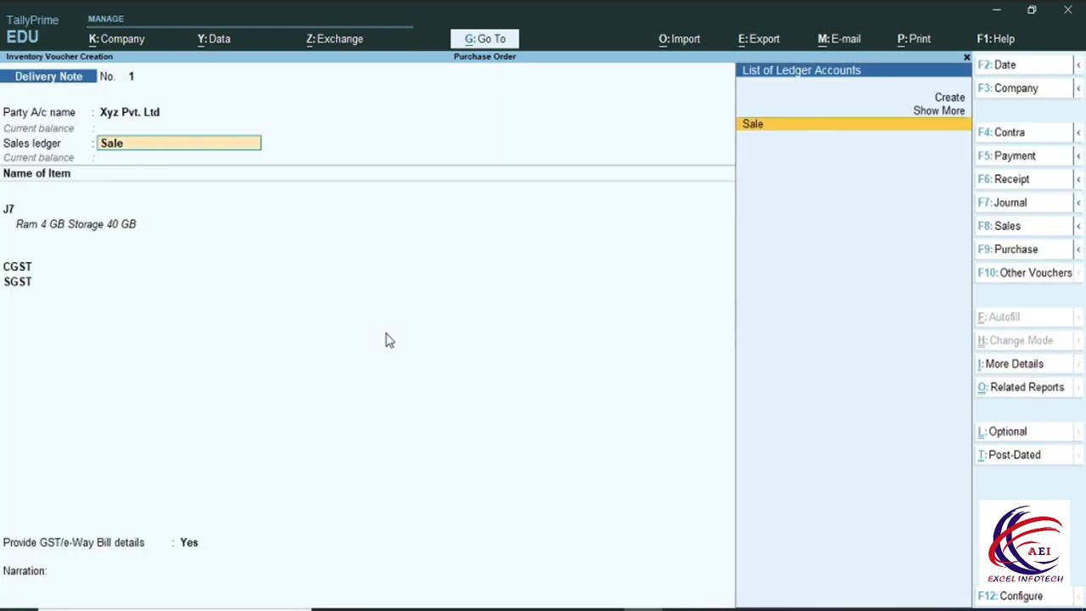
{"action": "key", "text": "Return"}
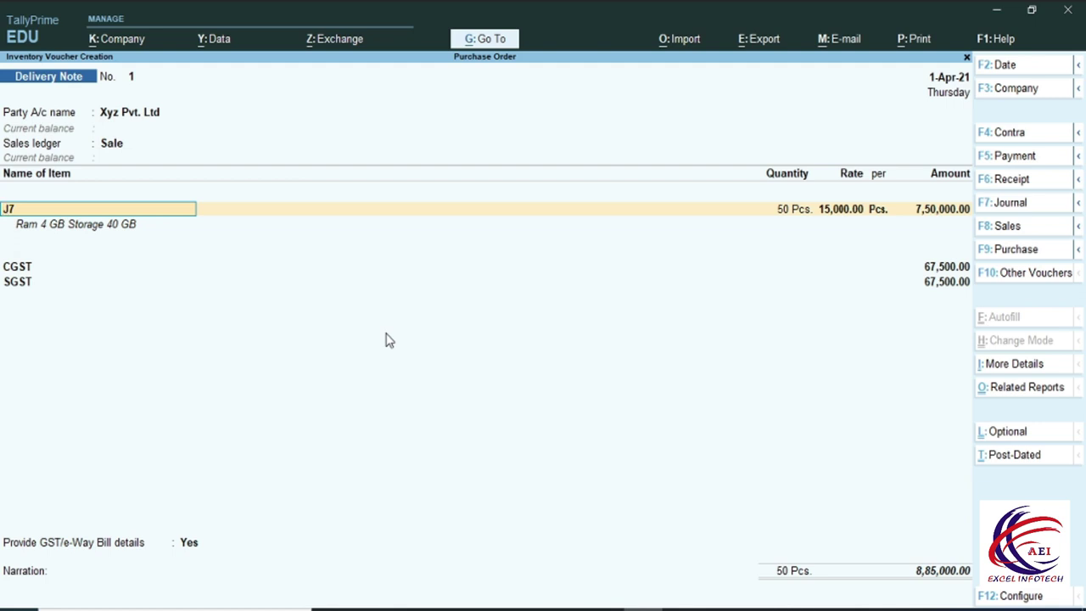
Allocate 40 Pcs of J7 at 15,000.00 against order XYZ-1, tracking number 1
{"action": "key", "text": "Return"}
{"action": "key", "text": "Return"}
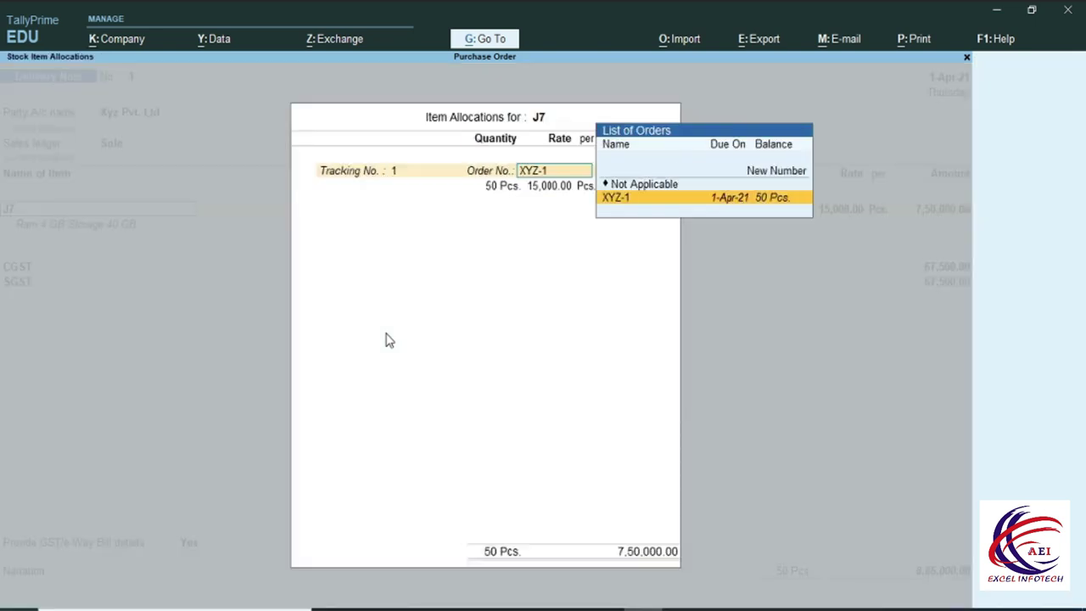
{"action": "key", "text": "Return"}
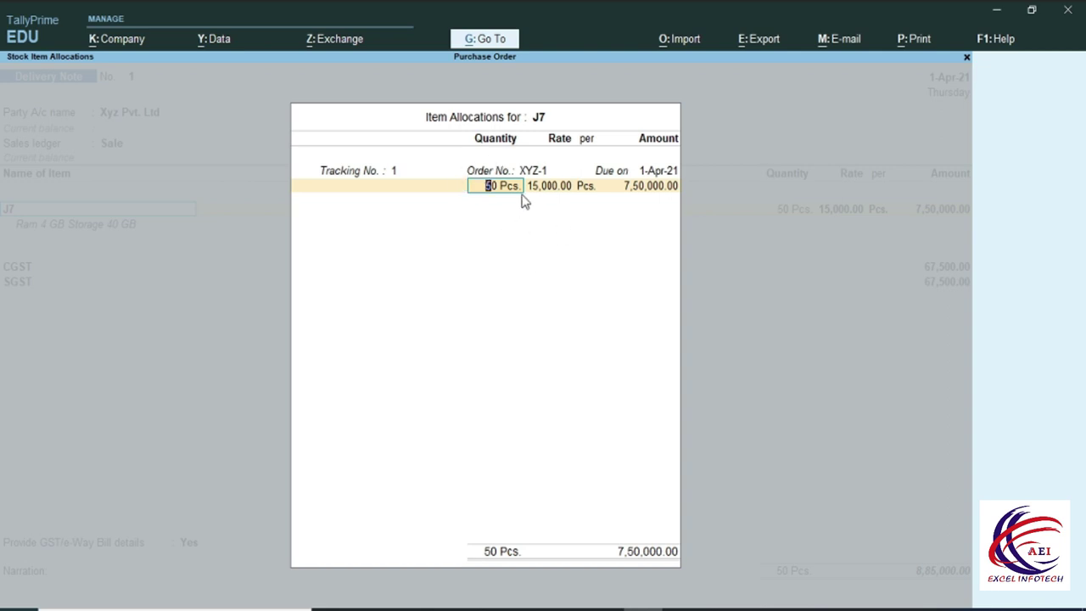
{"action": "type", "text": "40"}
{"action": "key", "text": "Return"}
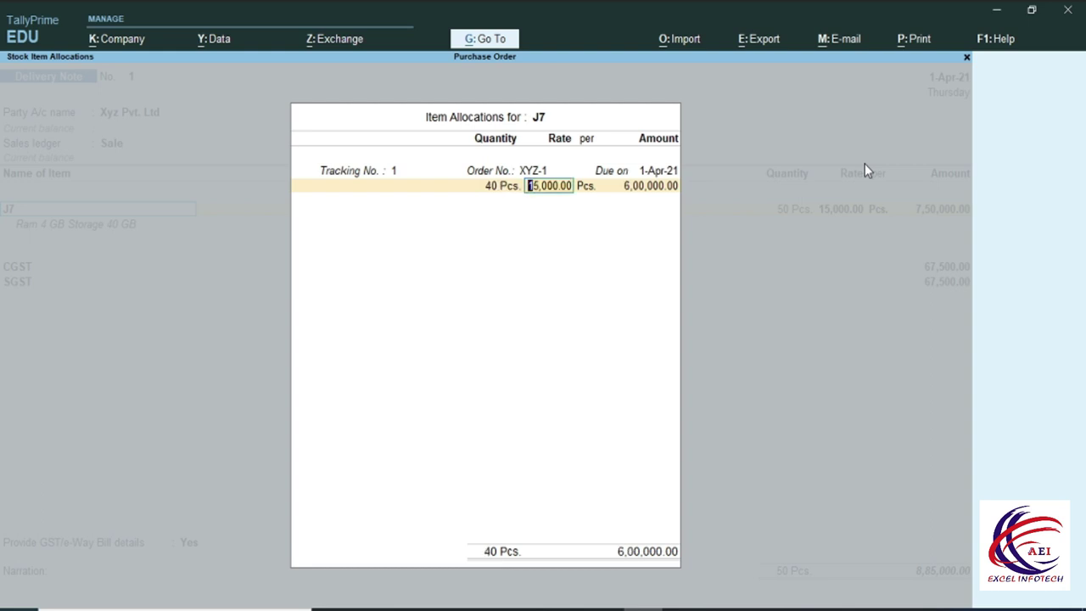
{"action": "key", "text": "Return"}
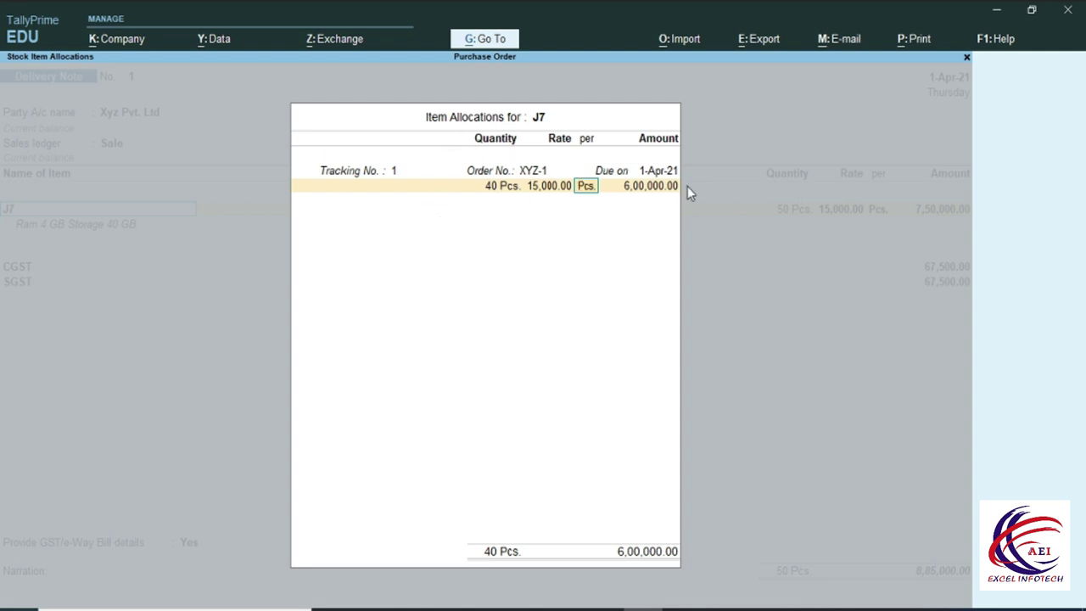
{"action": "key", "text": "Return"}
{"action": "key", "text": "Return"}
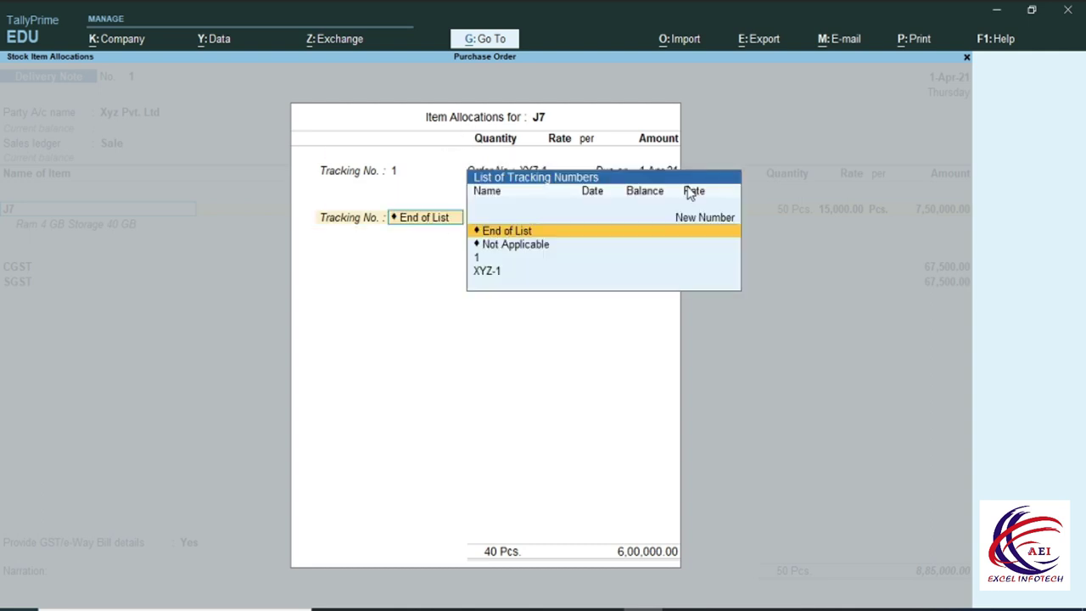
{"action": "key", "text": "Return"}
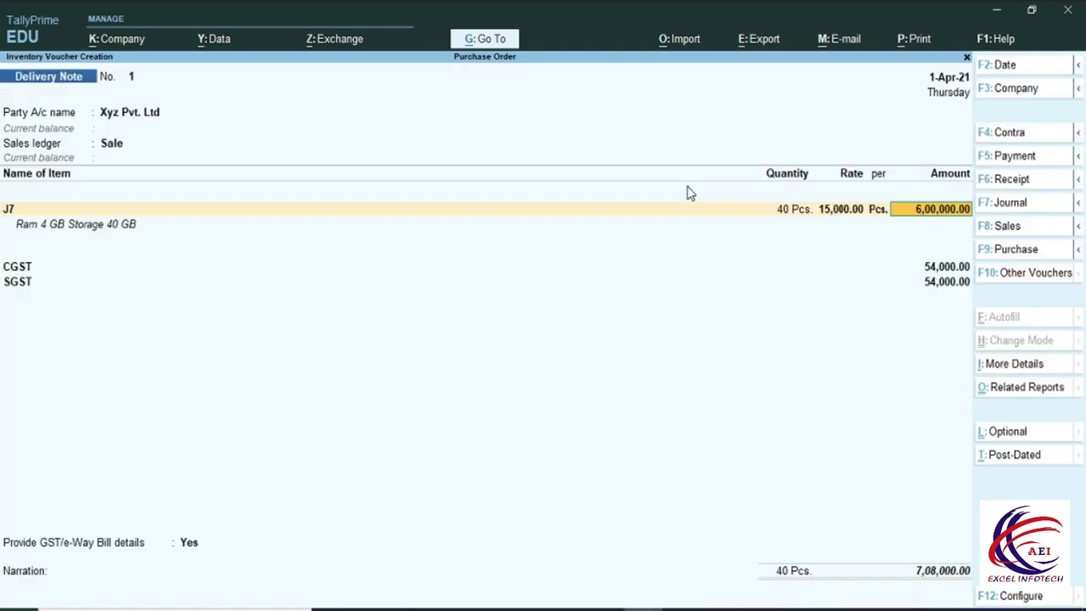
{"action": "key", "text": "Return"}
{"action": "key", "text": "Return"}
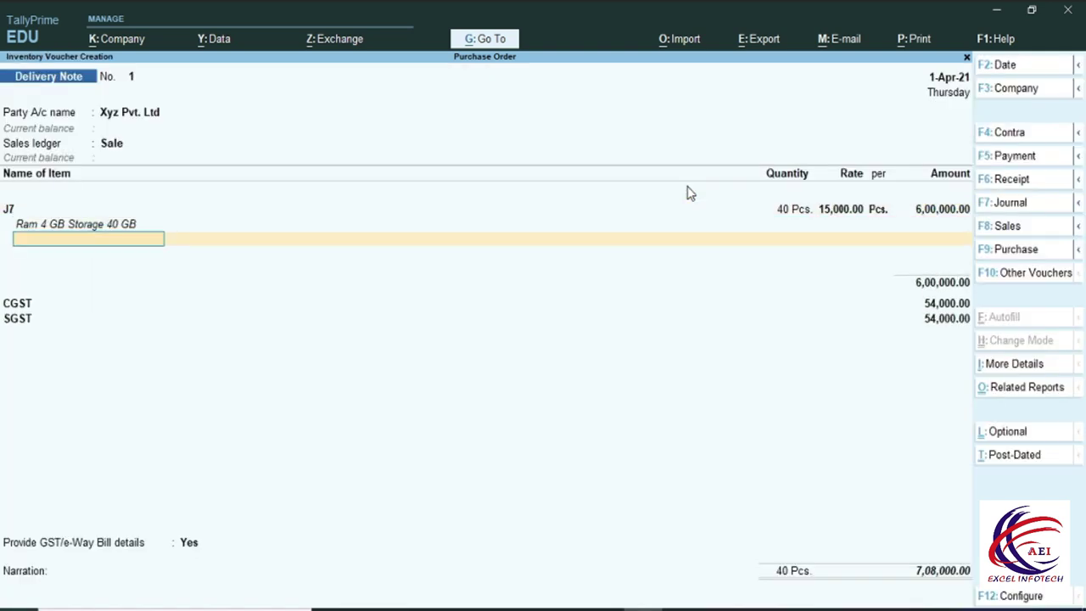
{"action": "key", "text": "Return"}
{"action": "key", "text": "Return"}
{"action": "key", "text": "Return"}
{"action": "key", "text": "Return"}
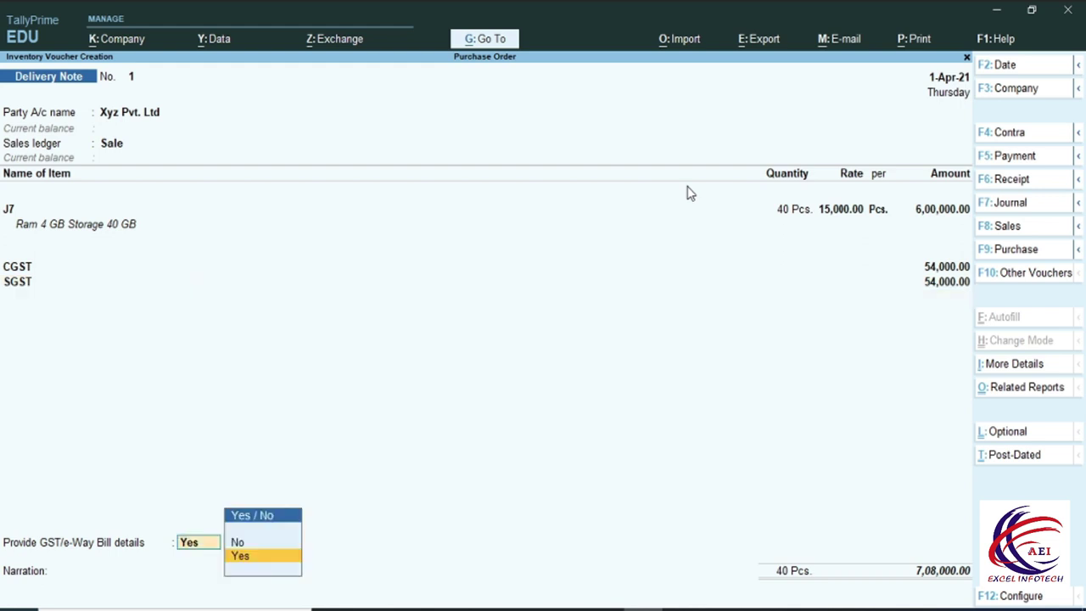
Set GST/e-Way Bill details to No and save Delivery Note 1
{"action": "key", "text": "Up"}
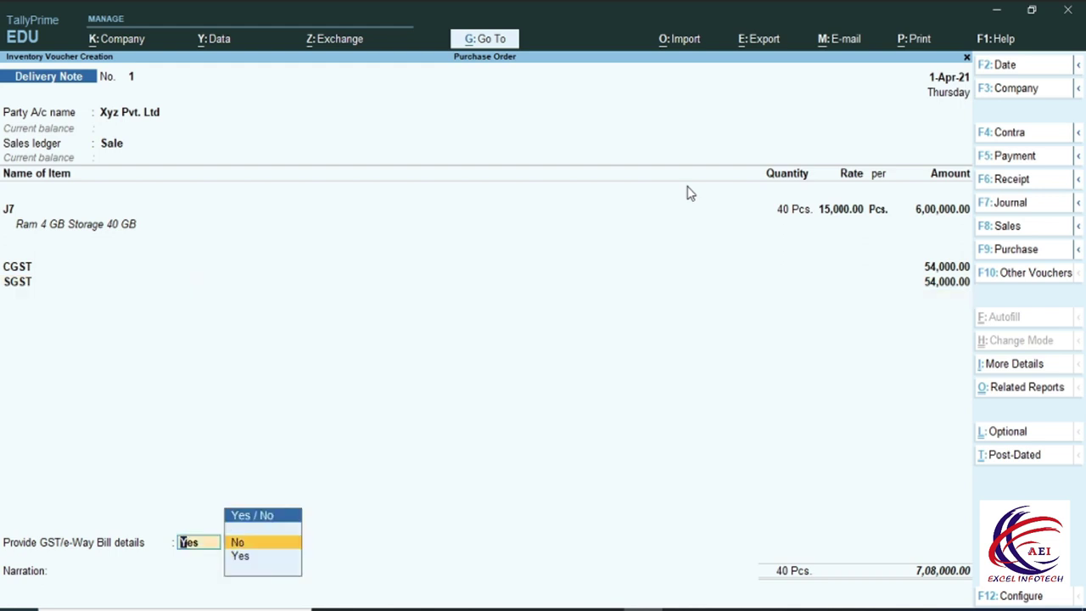
{"action": "key", "text": "Return"}
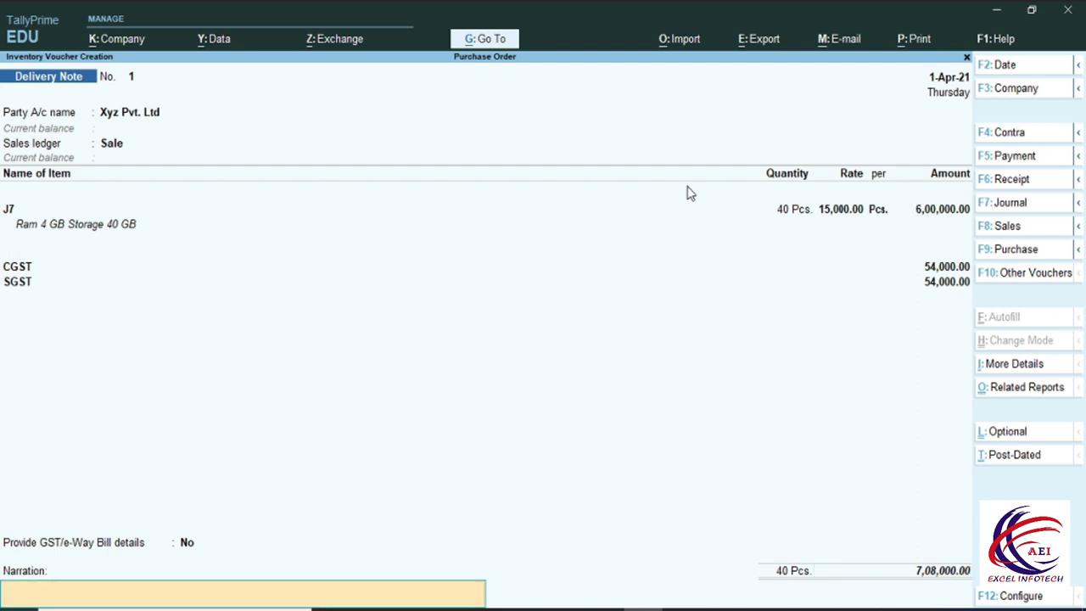
{"action": "key", "text": "Return"}
{"action": "key", "text": "Return"}
{"action": "key", "text": "Return"}
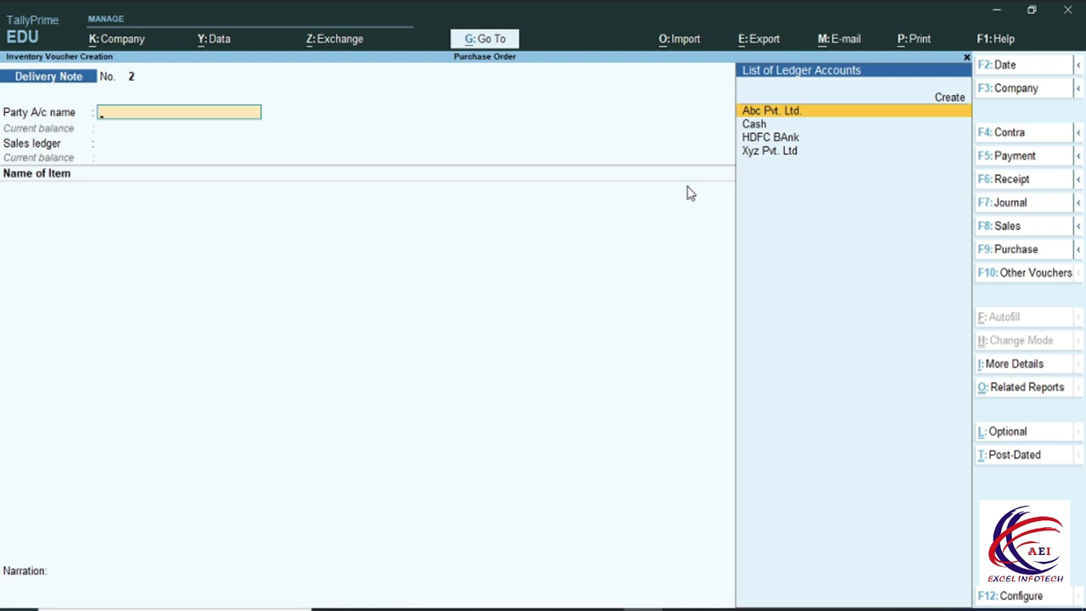
{"action": "key", "text": "Escape"}
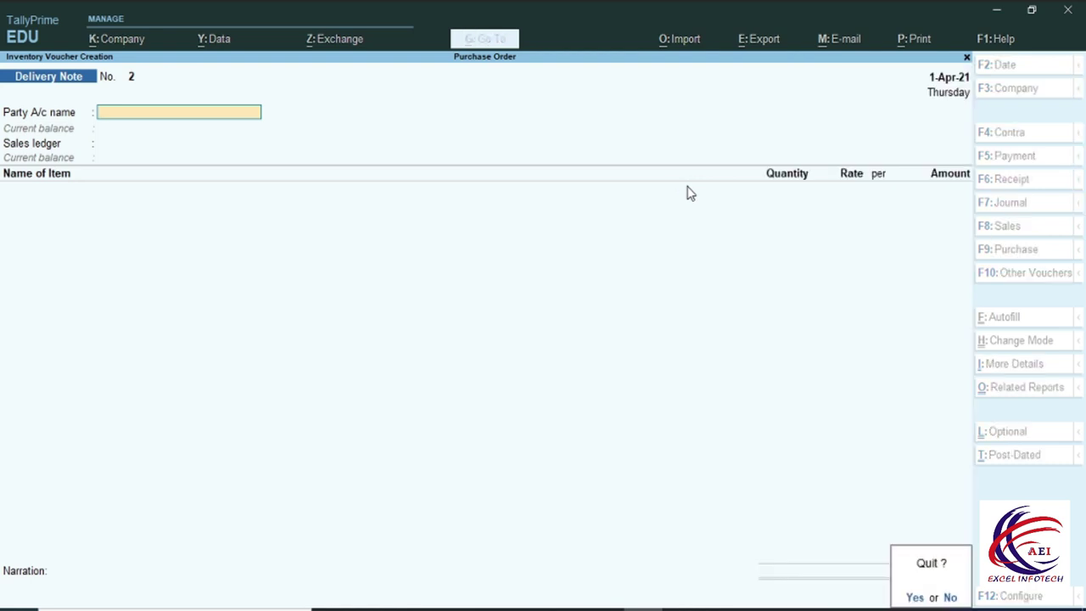
Check J7 under Balance Sheet Closing Stock > Samsung, then glance at the Stock Summary
{"action": "key", "text": "Return"}
{"action": "key", "text": "Down"}
{"action": "key", "text": "Down"}
{"action": "key", "text": "Down"}
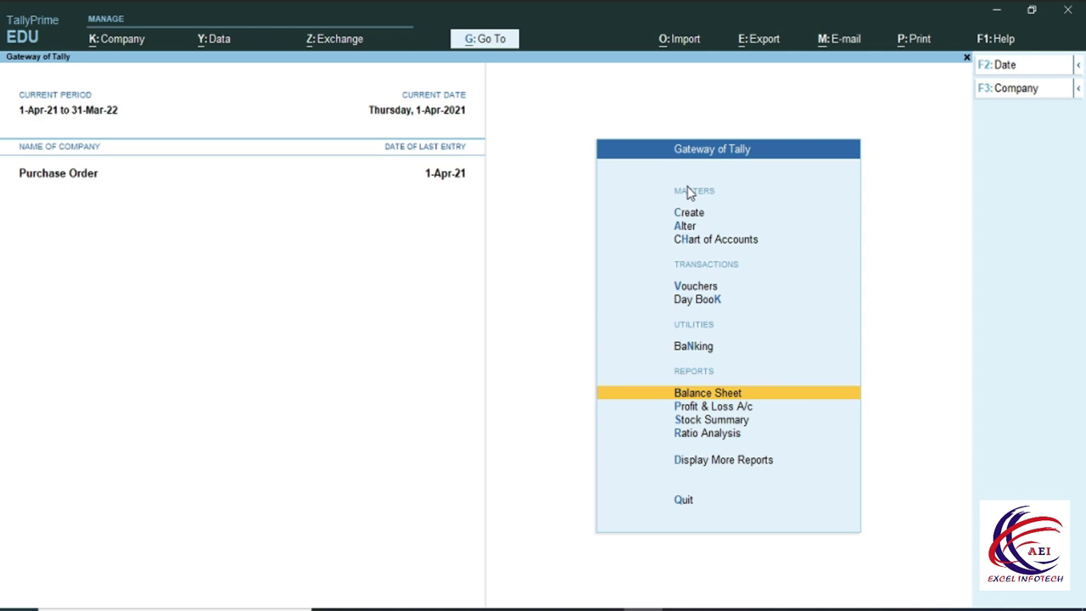
{"action": "key", "text": "Return"}
{"action": "key", "text": "Return"}
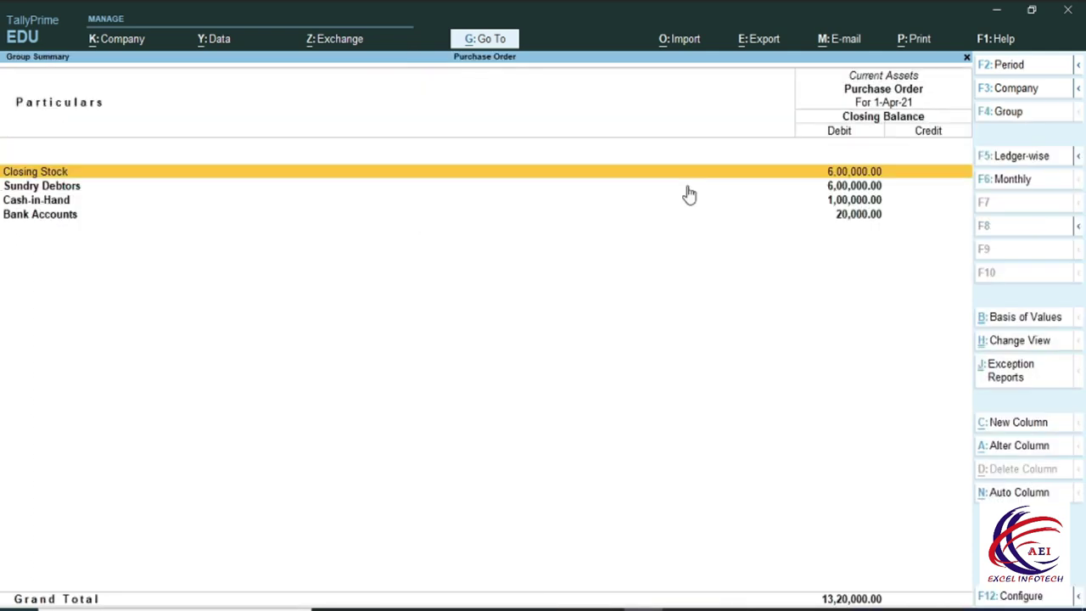
{"action": "key", "text": "Return"}
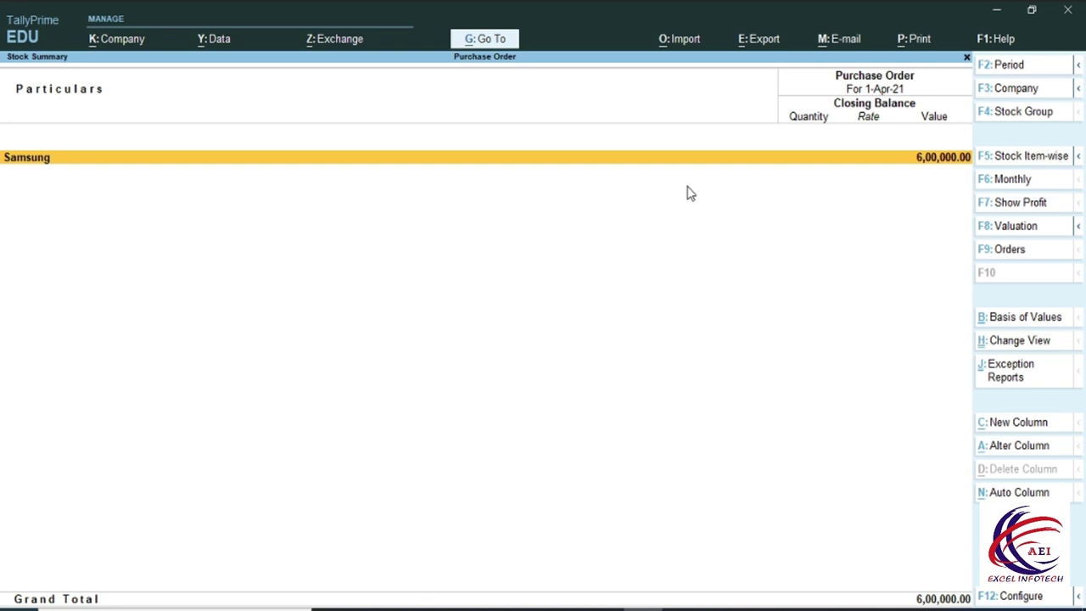
{"action": "key", "text": "Return"}
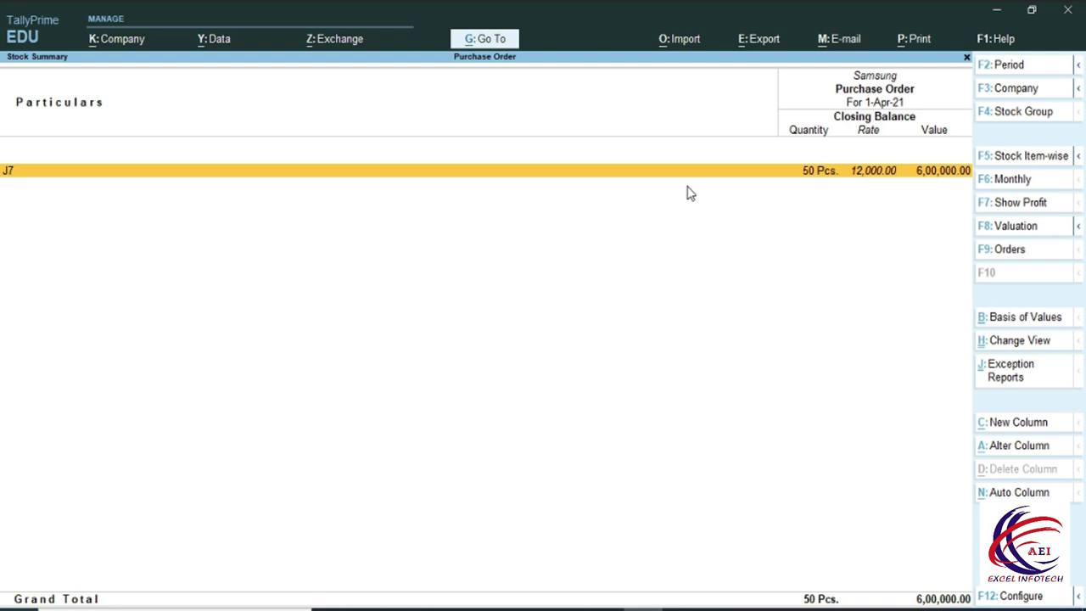
{"action": "key", "text": "Escape"}
{"action": "key", "text": "Escape"}
{"action": "key", "text": "Escape"}
{"action": "key", "text": "Escape"}
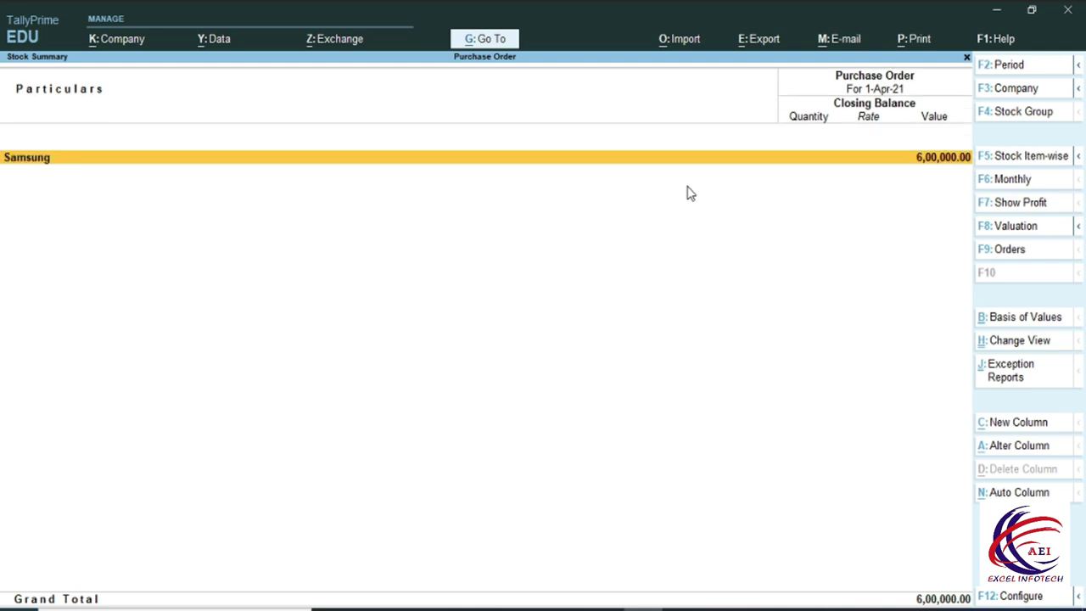
{"action": "key", "text": "Down"}
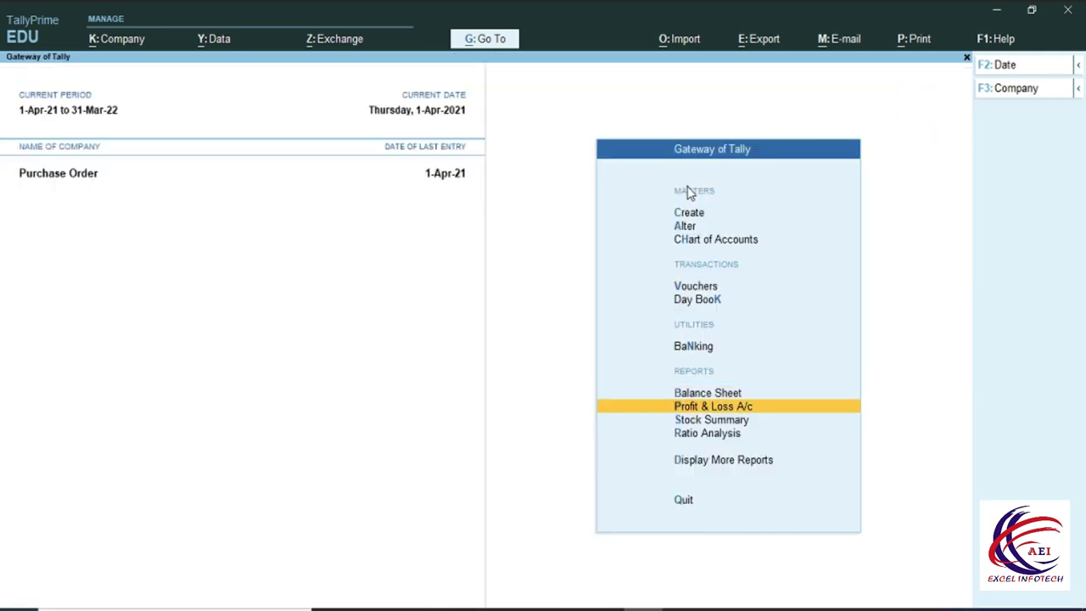
{"action": "key", "text": "Down"}
{"action": "key", "text": "Return"}
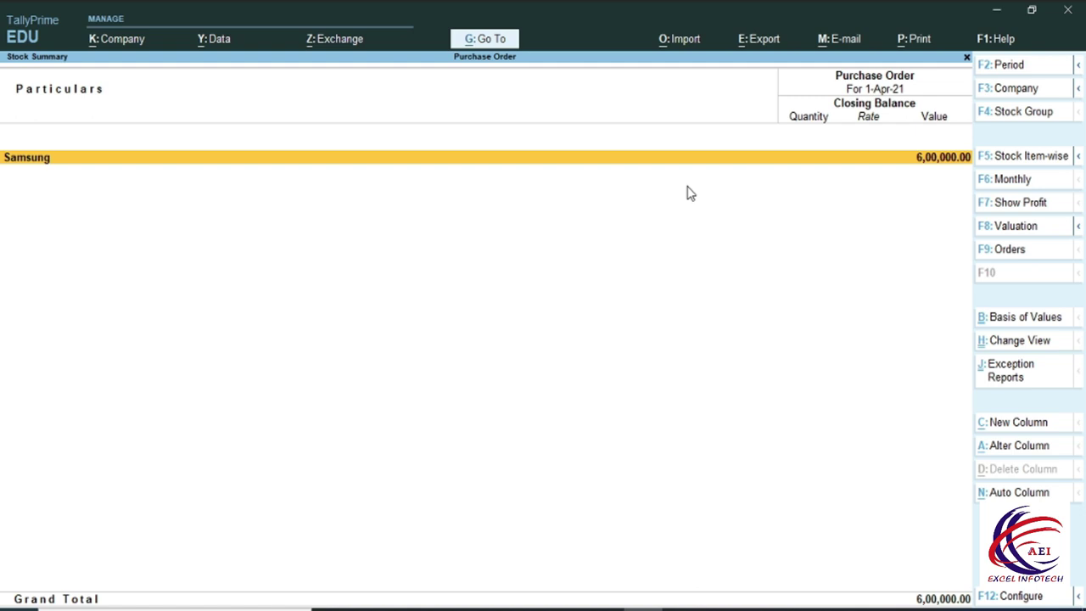
{"action": "key", "text": "Escape"}
Review Sales Bills Pending showing 40 Pcs of J7 (6,00,000.00) unbilled to Xyz Pvt. Ltd
{"action": "key", "text": "Down"}
{"action": "key", "text": "Down"}
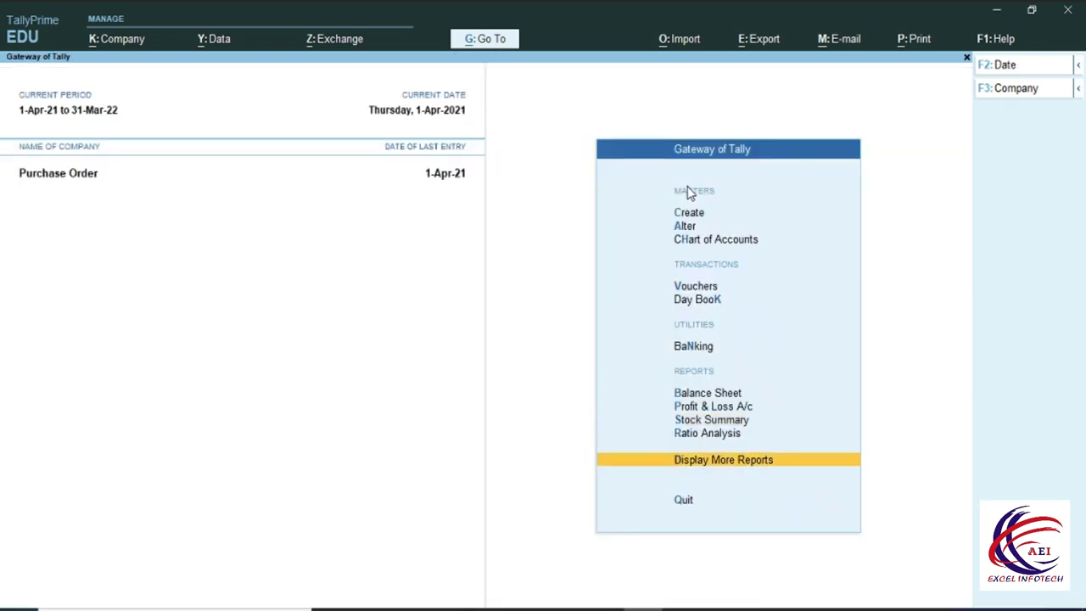
{"action": "key", "text": "Return"}
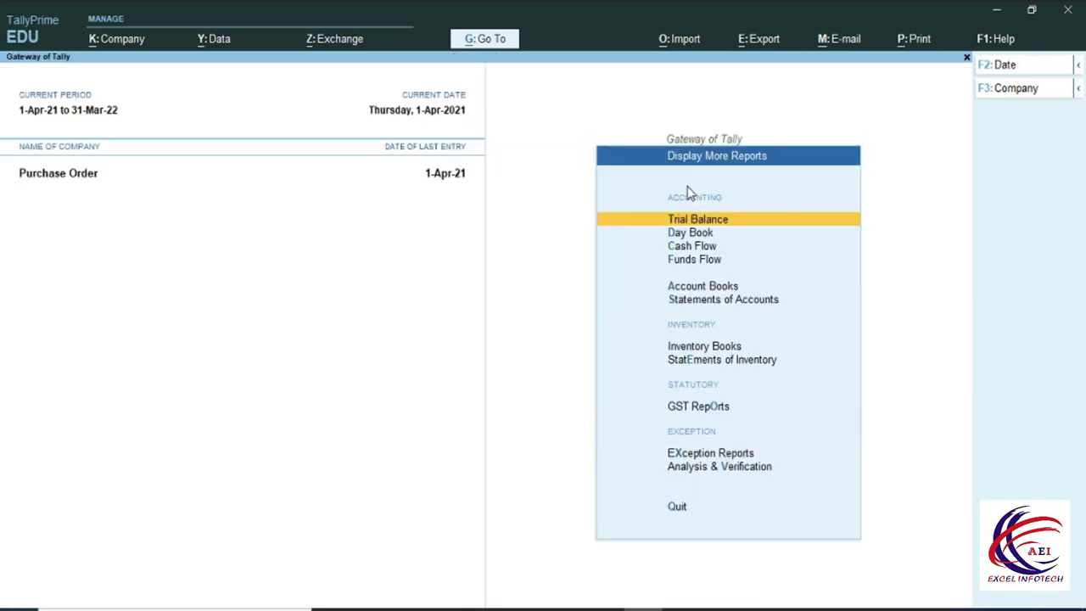
{"action": "key", "text": "Down"}
{"action": "key", "text": "Down"}
{"action": "key", "text": "Down"}
{"action": "key", "text": "Down"}
{"action": "key", "text": "Down"}
{"action": "key", "text": "Down"}
{"action": "key", "text": "Down"}
{"action": "key", "text": "Return"}
{"action": "key", "text": "Down"}
{"action": "key", "text": "Down"}
{"action": "key", "text": "Down"}
{"action": "key", "text": "Down"}
{"action": "key", "text": "Down"}
{"action": "key", "text": "Down"}
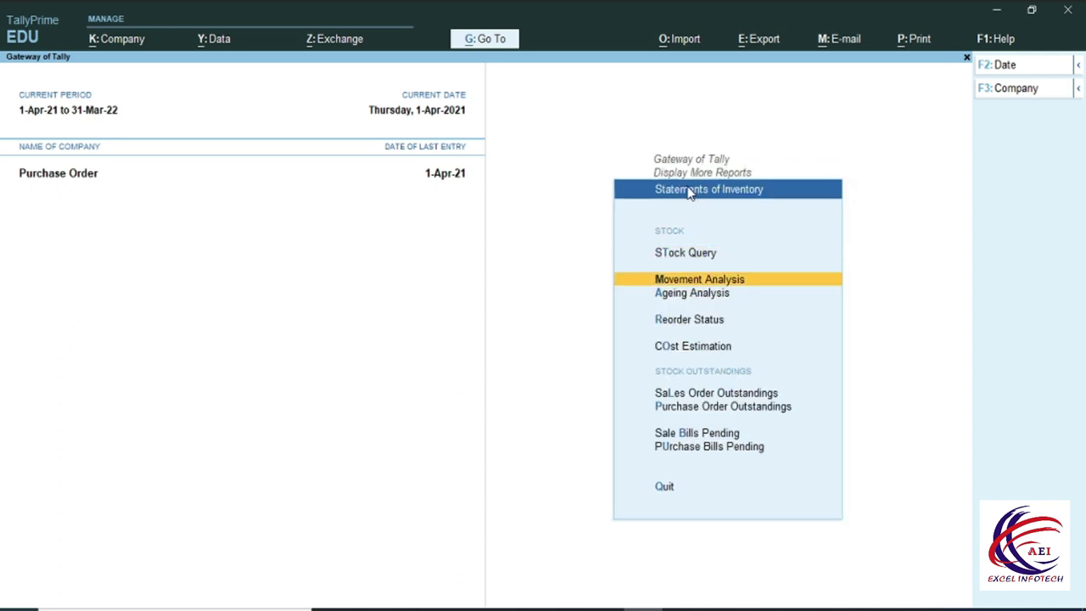
{"action": "key", "text": "Down"}
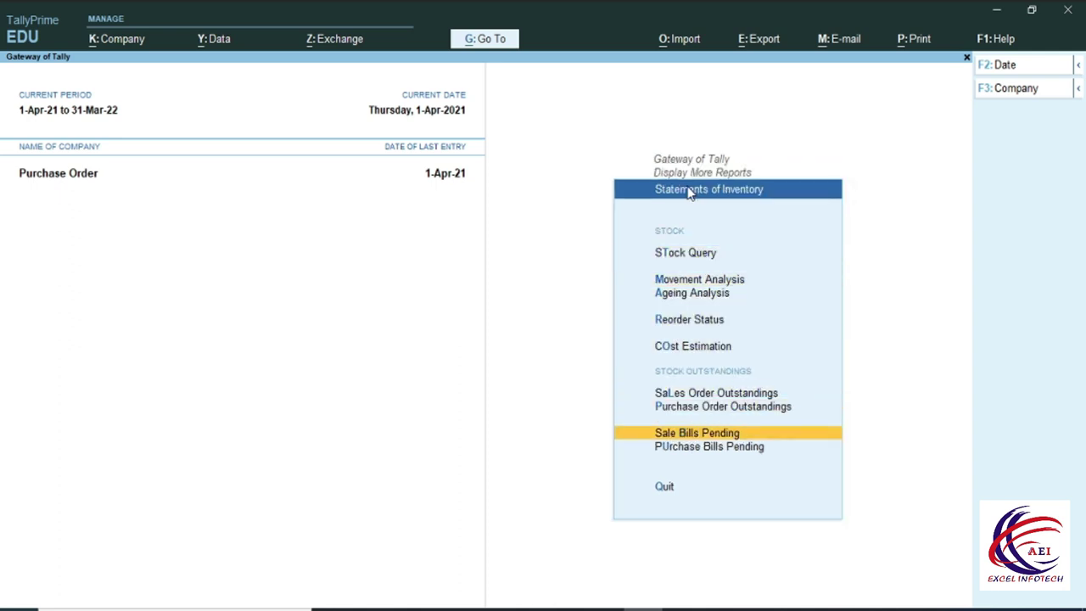
{"action": "key", "text": "Return"}
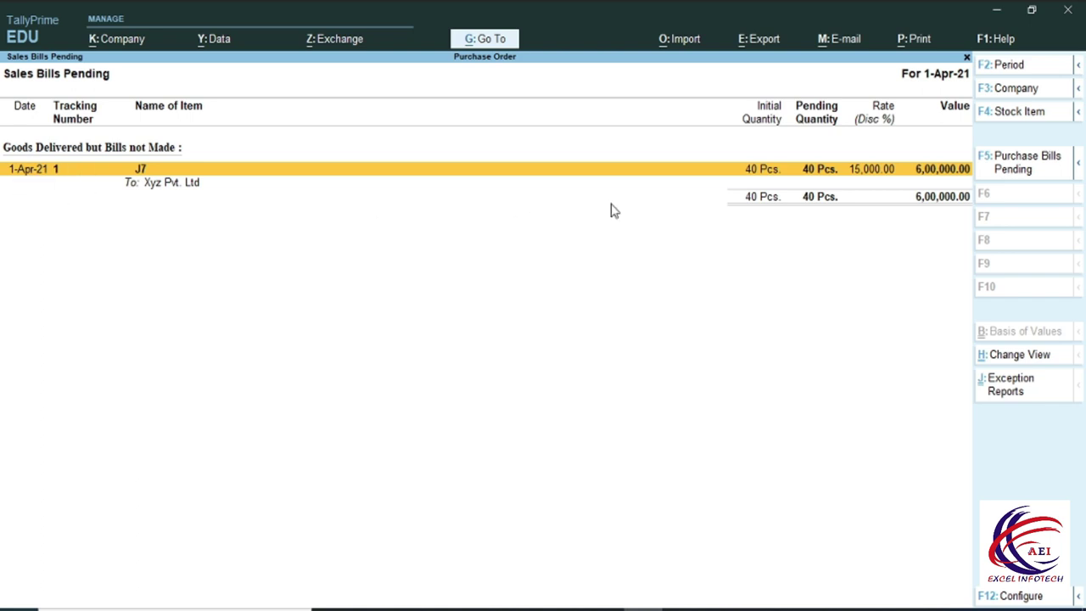
{"action": "key", "text": "Escape"}
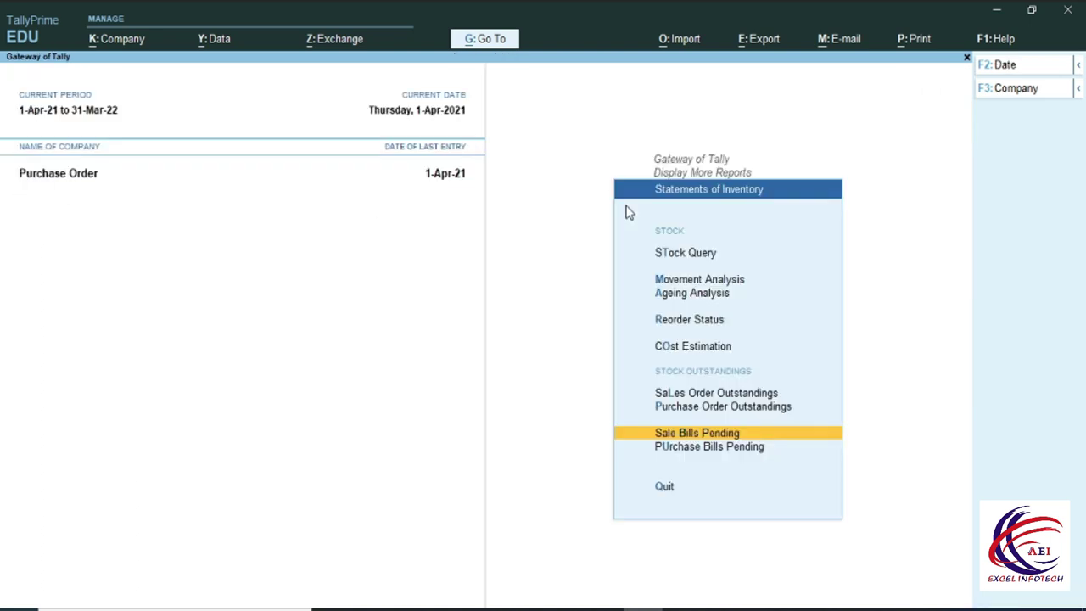
{"action": "key", "text": "Up"}
{"action": "key", "text": "Up"}
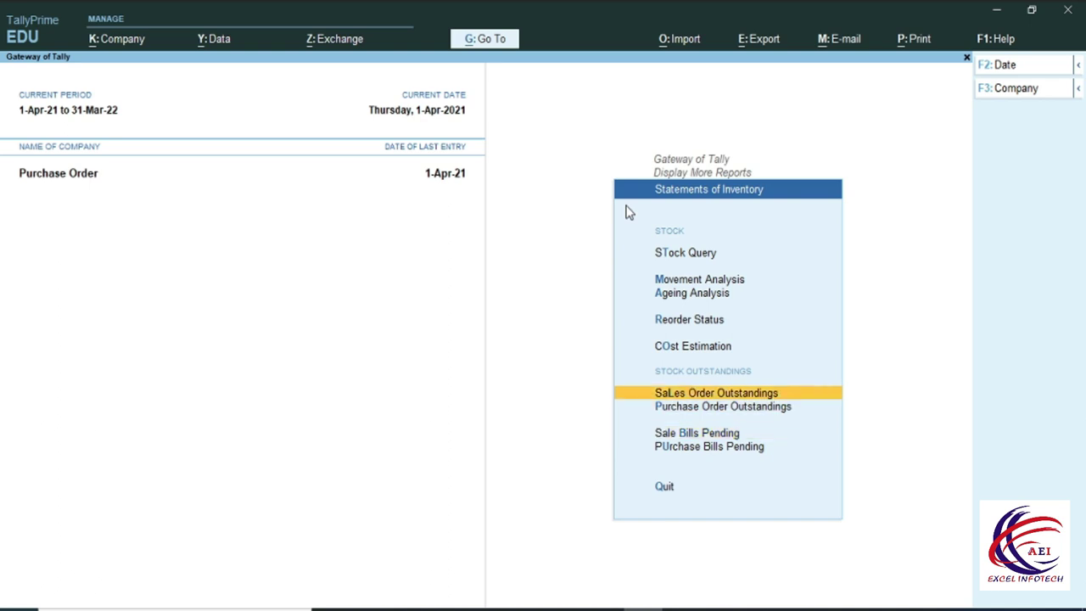
{"action": "key", "text": "Return"}
{"action": "key", "text": "Down"}
{"action": "key", "text": "Down"}
{"action": "key", "text": "Down"}
{"action": "key", "text": "Down"}
{"action": "key", "text": "Down"}
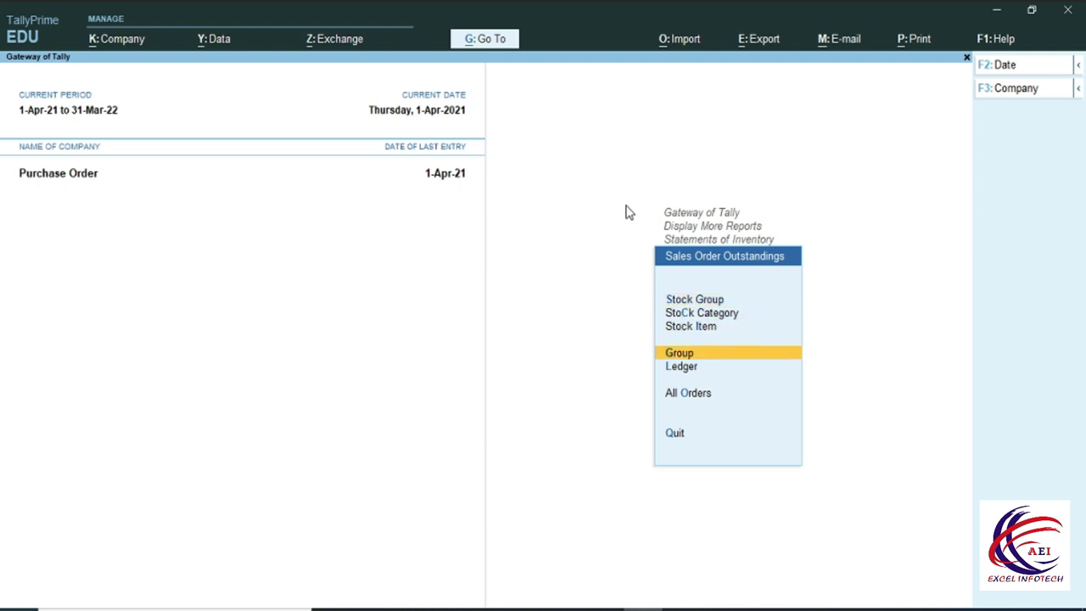
Pre-close the remaining 10 Pcs of J7 on order XYZ-1 with reason 'Time Issue'
{"action": "key", "text": "Return"}
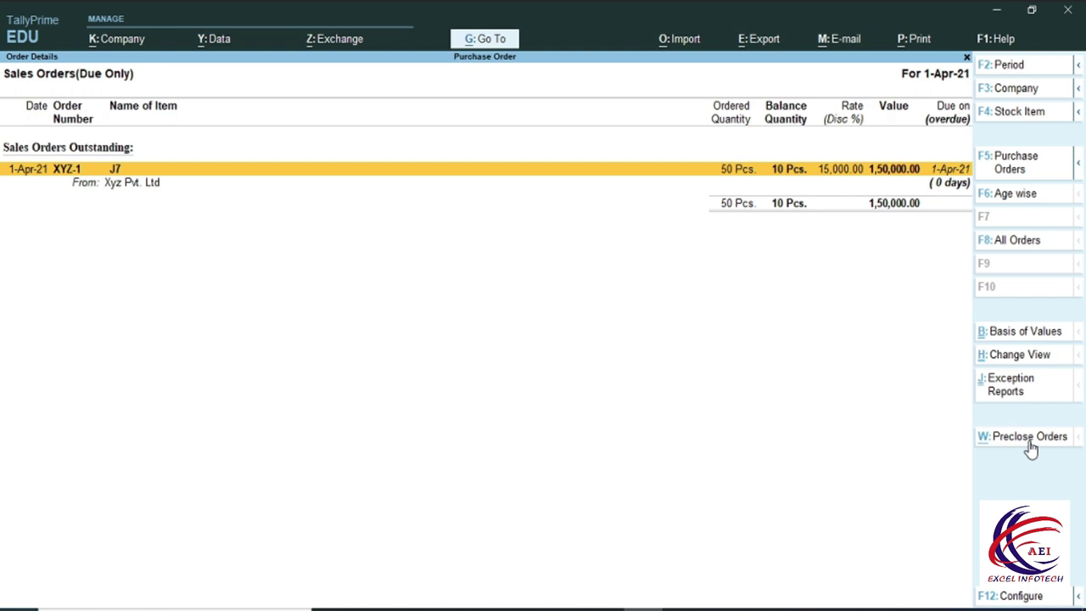
{"action": "key", "text": "alt+w"}
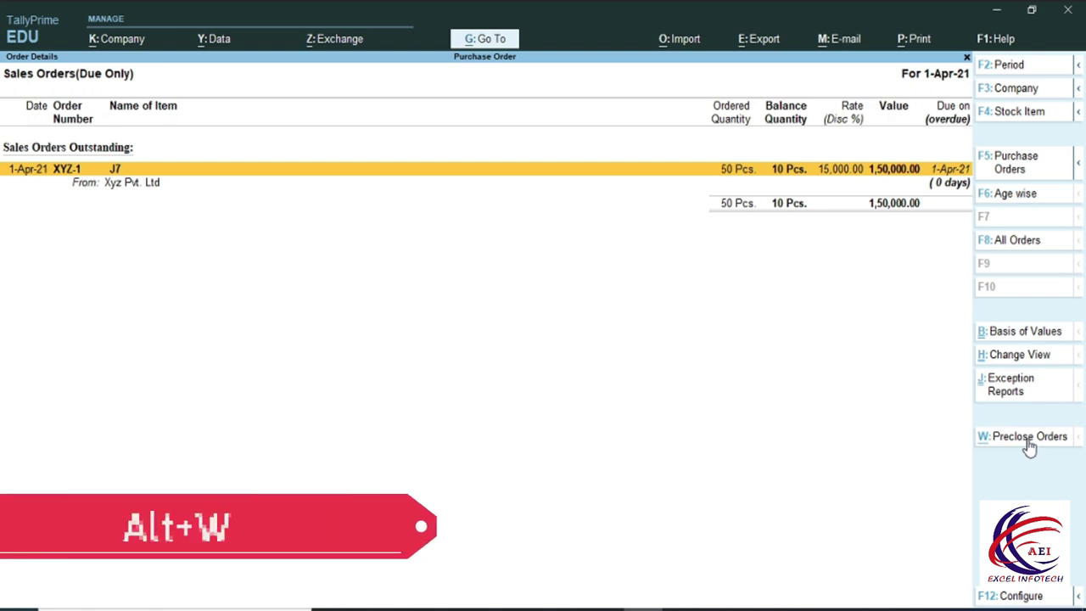
{"action": "left_click", "coordinate": [1028, 436]}
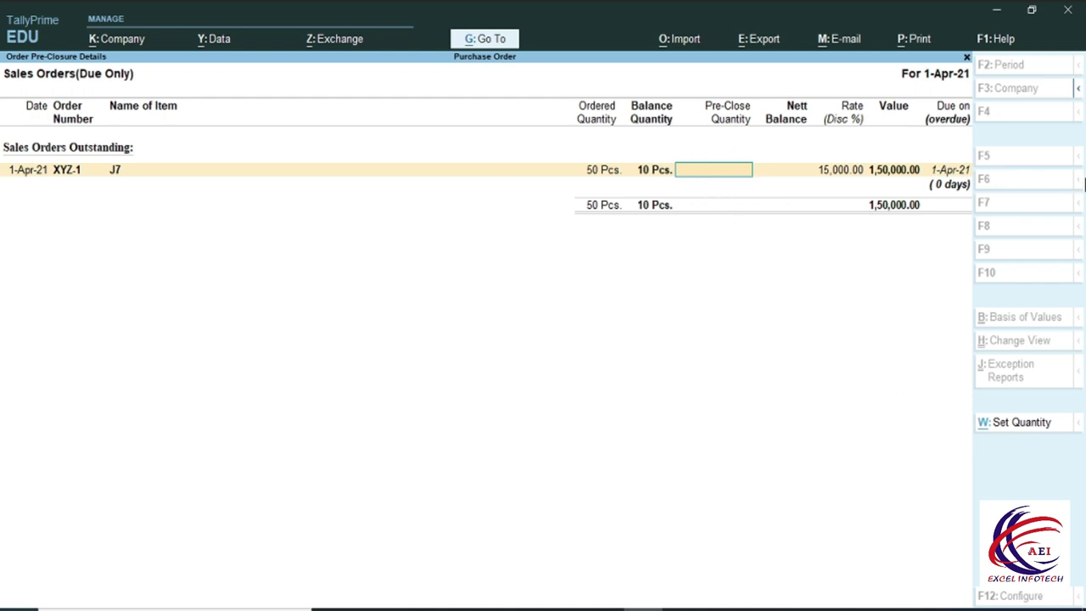
{"action": "type", "text": "10"}
{"action": "key", "text": "Return"}
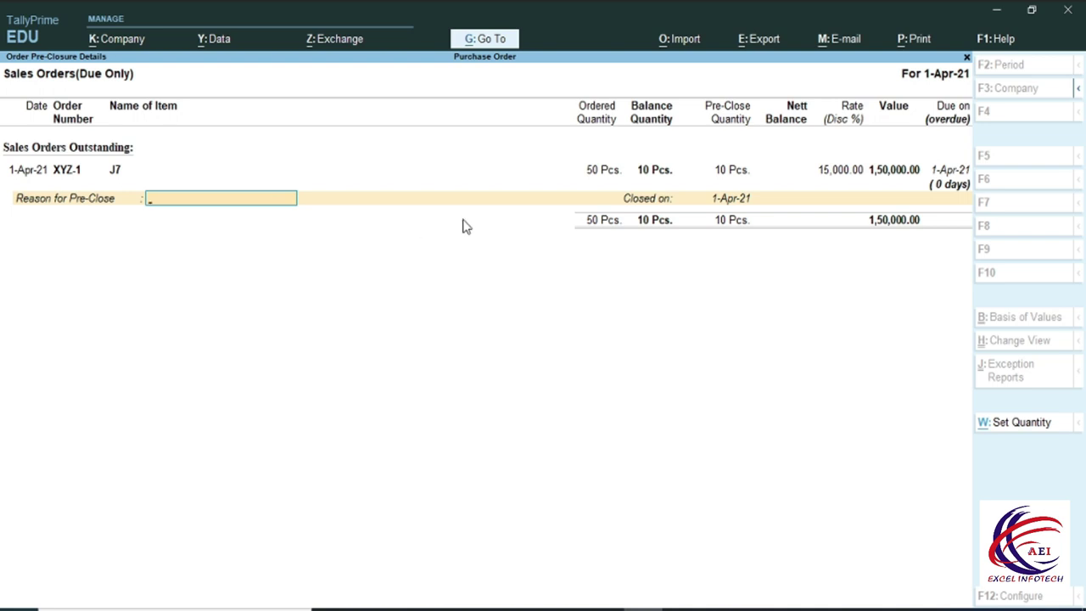
{"action": "type", "text": "Time Issue"}
{"action": "key", "text": "Return"}
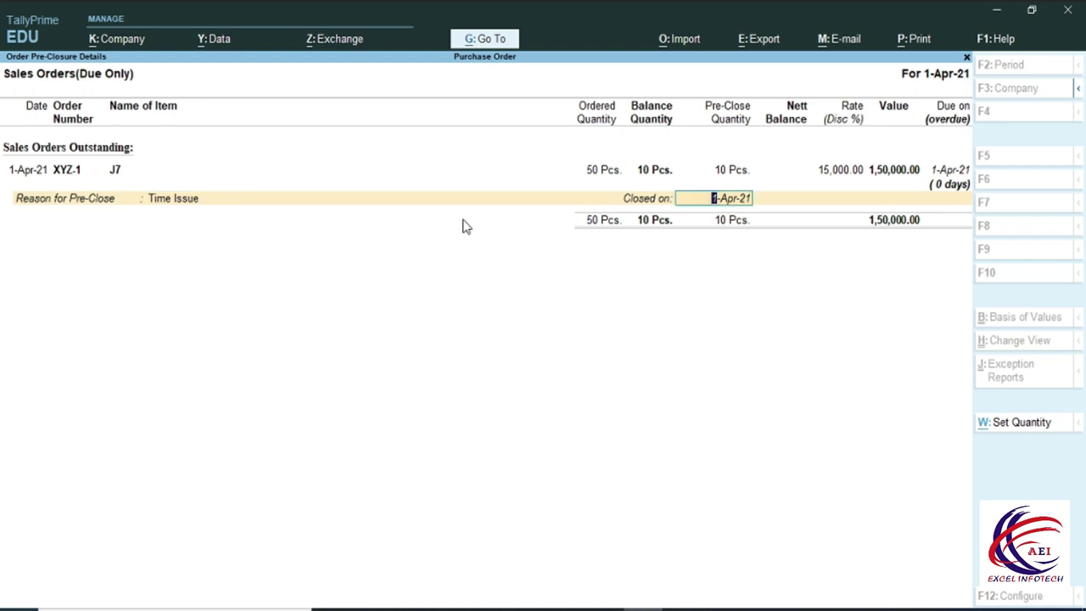
{"action": "key", "text": "Return"}
{"action": "key", "text": "Return"}
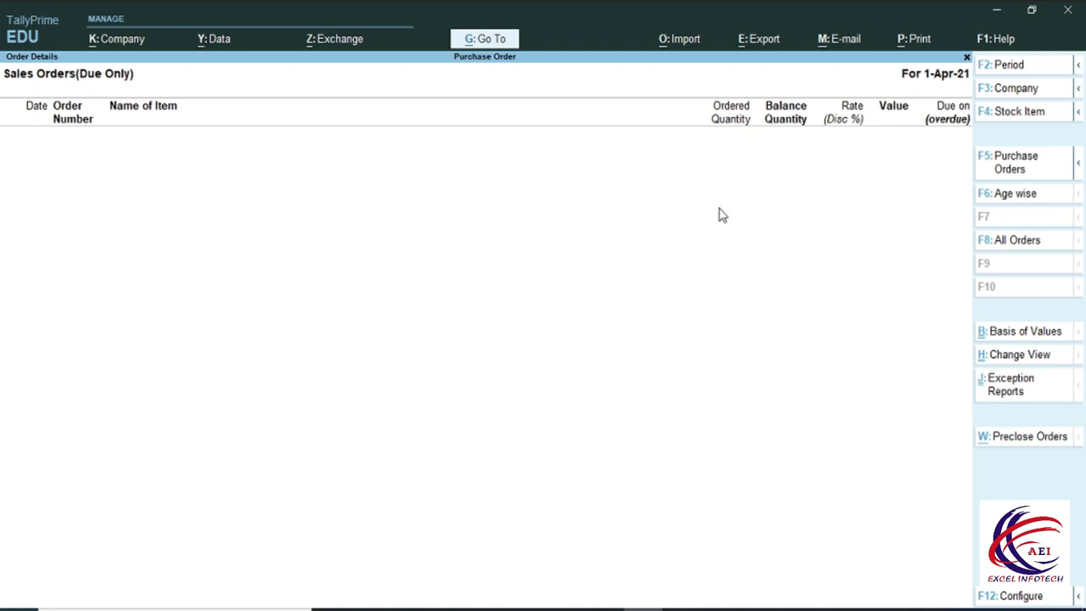
{"action": "key", "text": "Escape"}
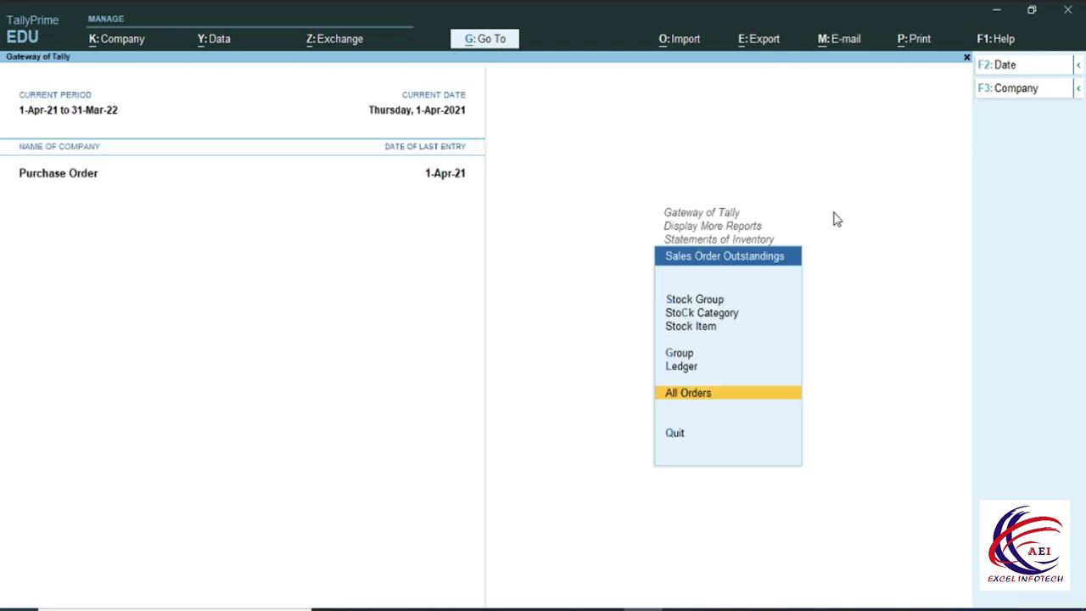
Return to the Gateway of Tally and start a new Sales voucher
{"action": "key", "text": "Escape"}
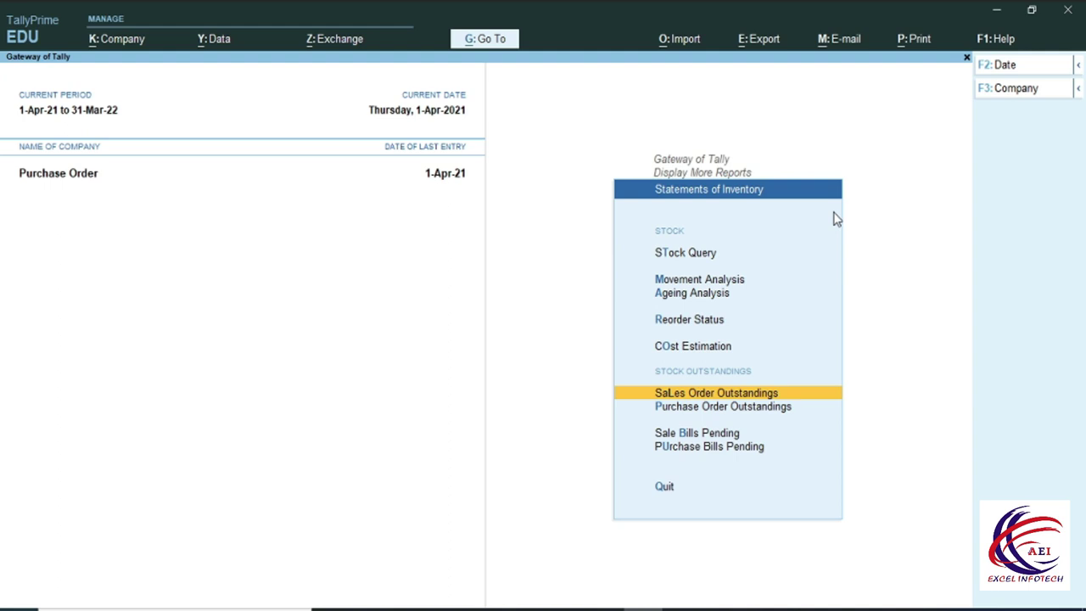
{"action": "key", "text": "Escape"}
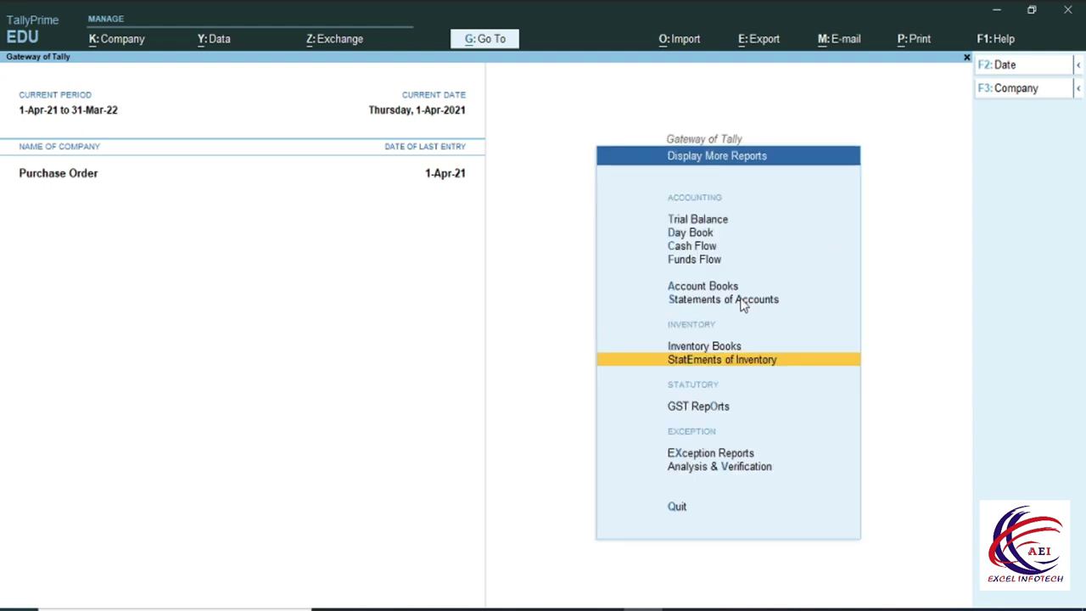
{"action": "key", "text": "Escape"}
{"action": "left_click", "coordinate": [695, 288]}
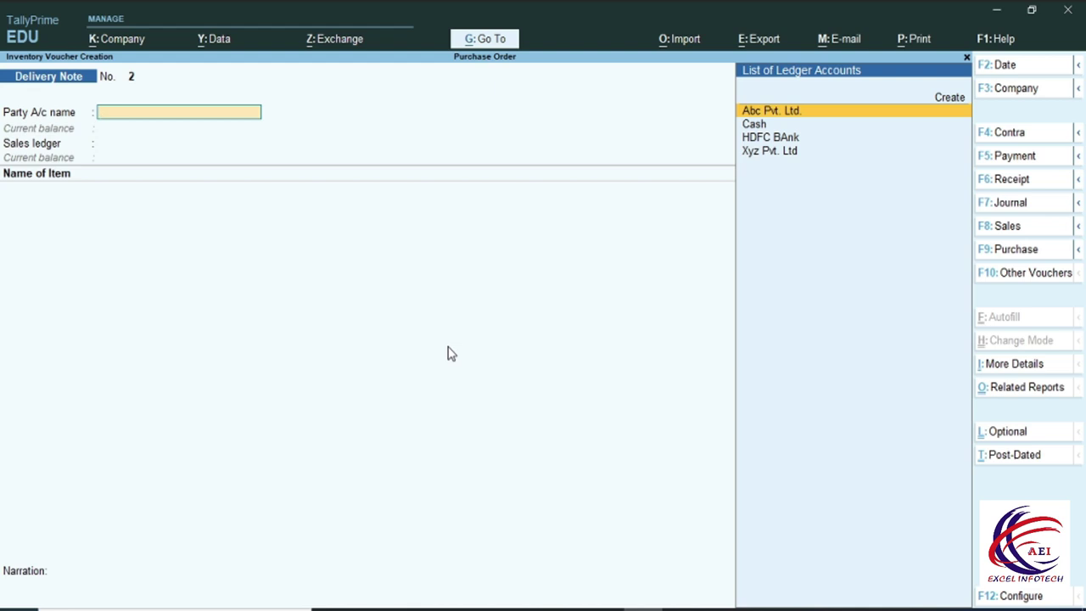
{"action": "key", "text": "F8"}
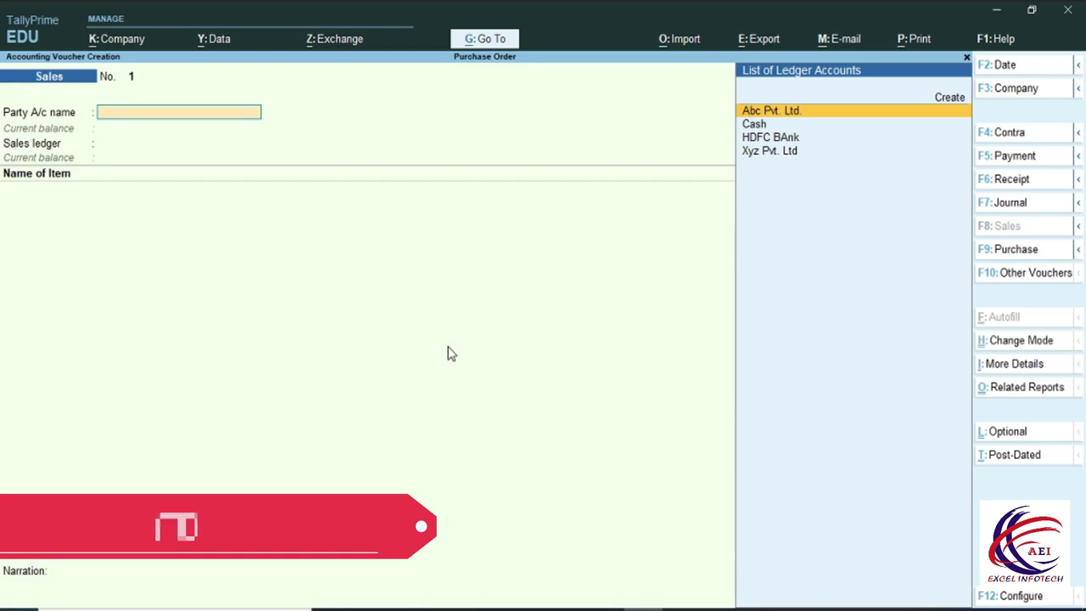
Select party Xyz Pvt. Ltd and link the invoice to delivery note 1
{"action": "key", "text": "Down"}
{"action": "key", "text": "Down"}
{"action": "key", "text": "Down"}
{"action": "key", "text": "Down"}
{"action": "key", "text": "Down"}
{"action": "key", "text": "Return"}
{"action": "key", "text": "Down"}
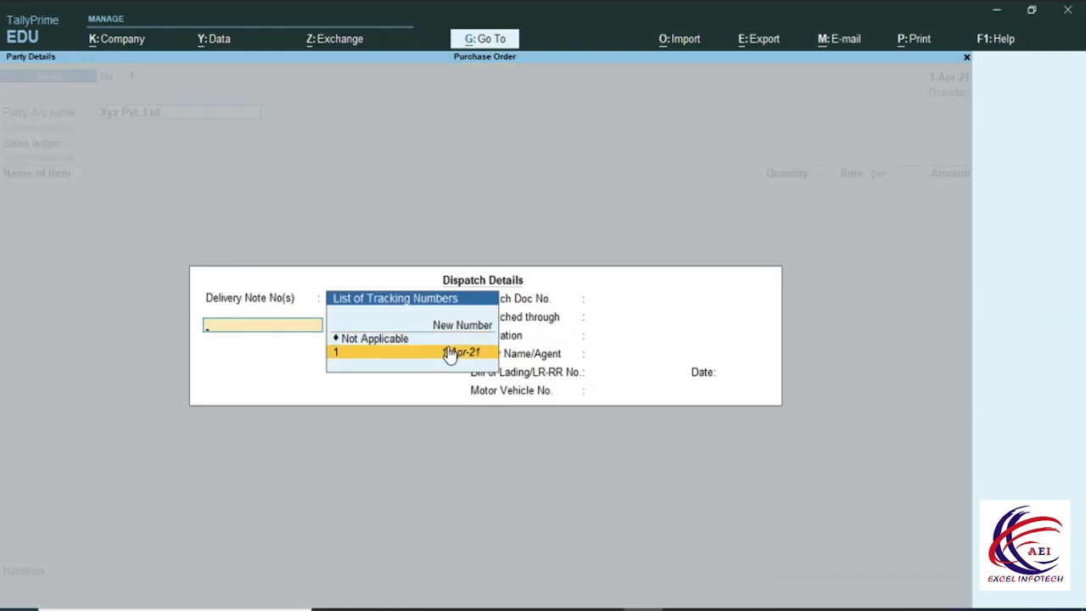
{"action": "key", "text": "Return"}
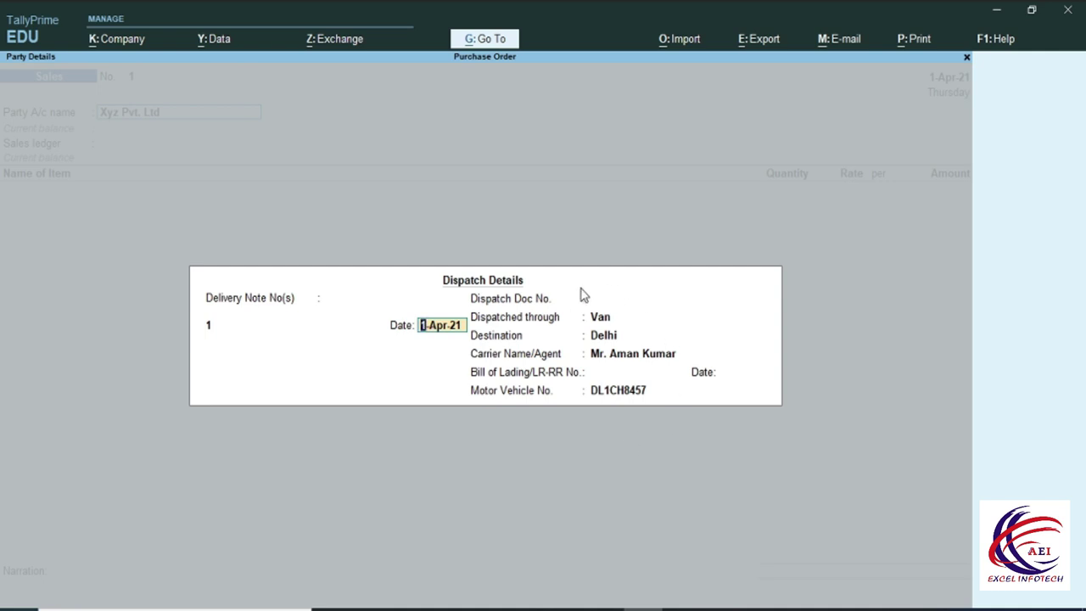
{"action": "key", "text": "Return"}
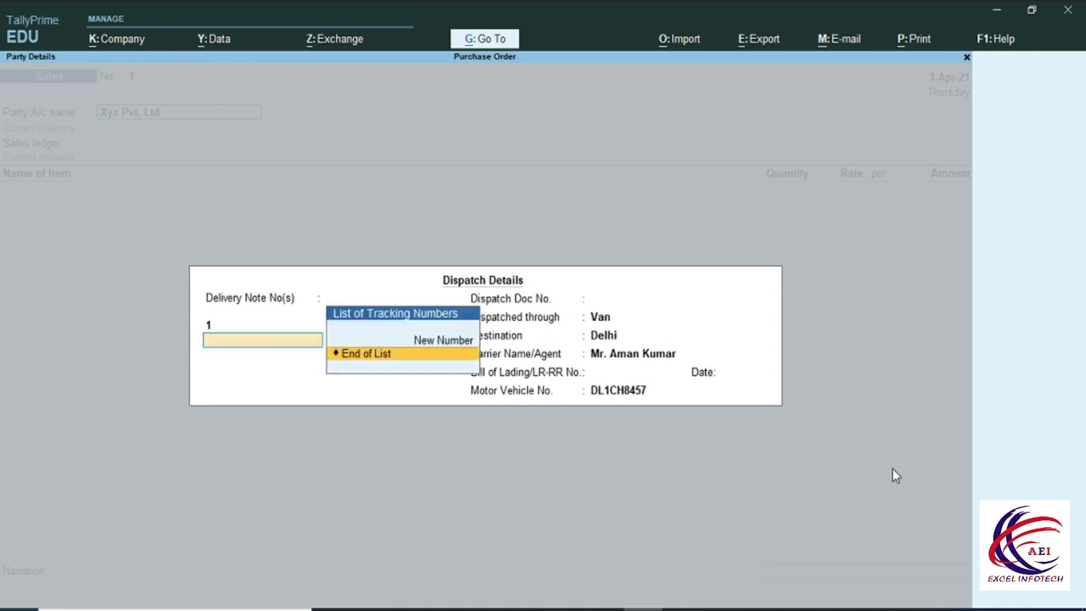
{"action": "key", "text": "Return"}
{"action": "key", "text": "Return"}
{"action": "key", "text": "Return"}
{"action": "key", "text": "Return"}
{"action": "key", "text": "Return"}
{"action": "key", "text": "Return"}
{"action": "key", "text": "Return"}
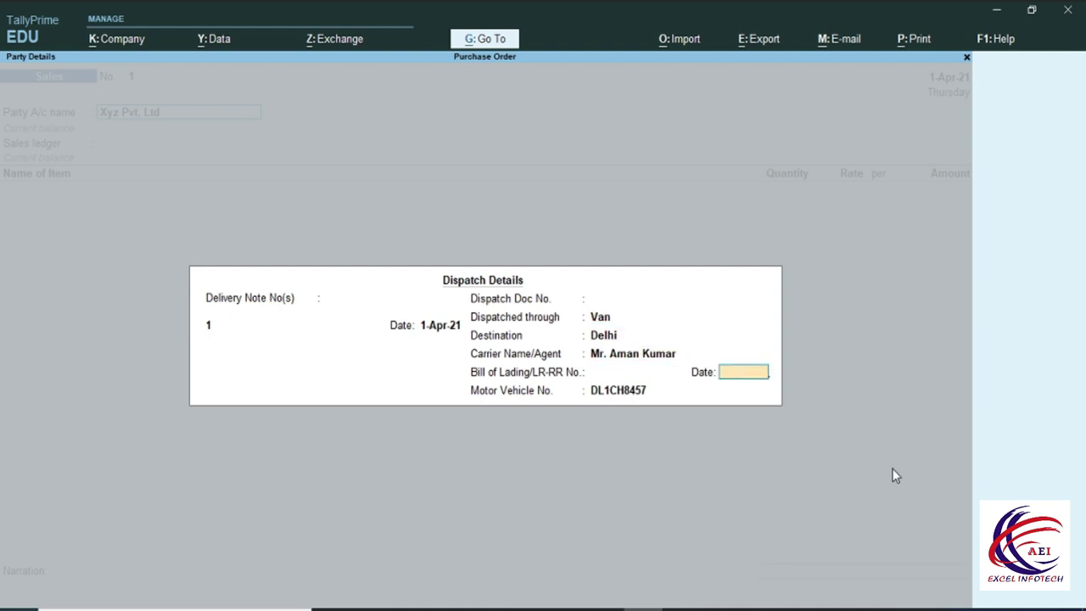
{"action": "key", "text": "Return"}
{"action": "key", "text": "Return"}
{"action": "key", "text": "Return"}
{"action": "key", "text": "Return"}
{"action": "key", "text": "Return"}
{"action": "key", "text": "Return"}
{"action": "key", "text": "Return"}
{"action": "key", "text": "Return"}
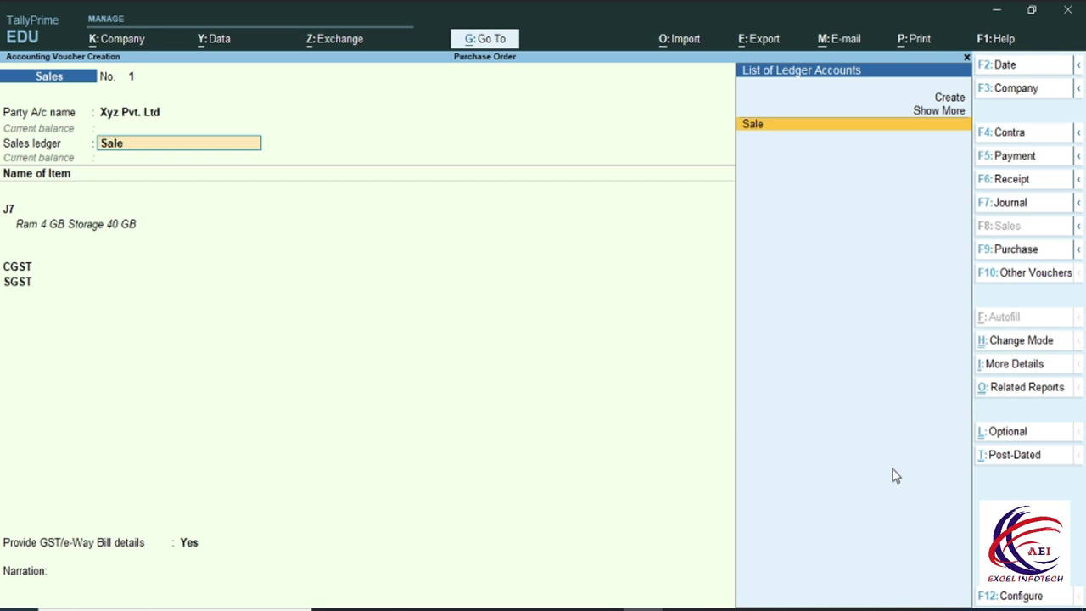
Use ledger Sale and bill 30 Pcs of J7 at 15,000.00 against tracking number 1
{"action": "key", "text": "Return"}
{"action": "key", "text": "Return"}
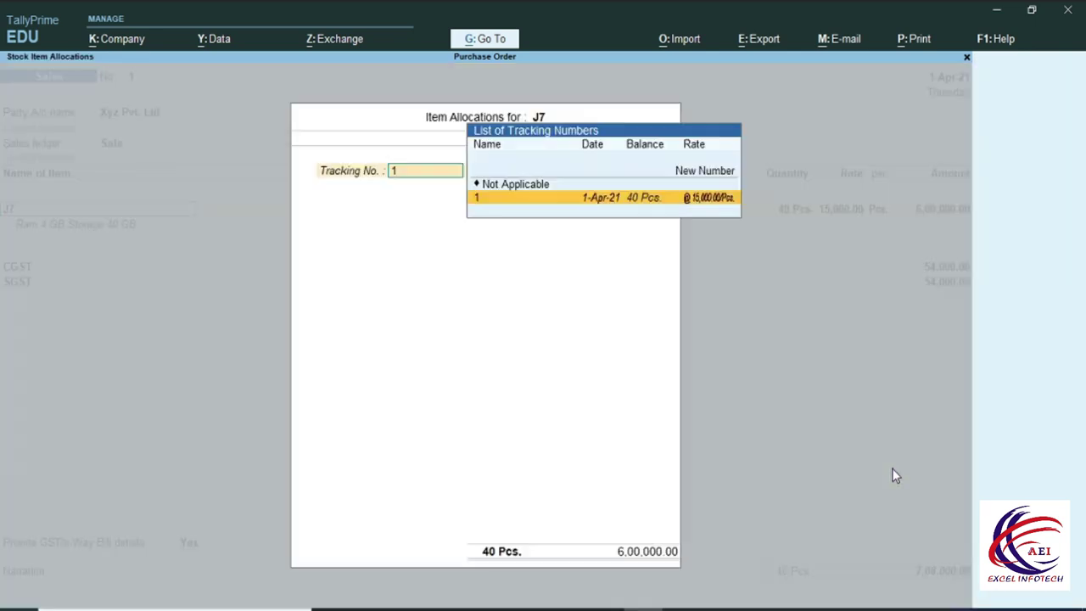
{"action": "key", "text": "Return"}
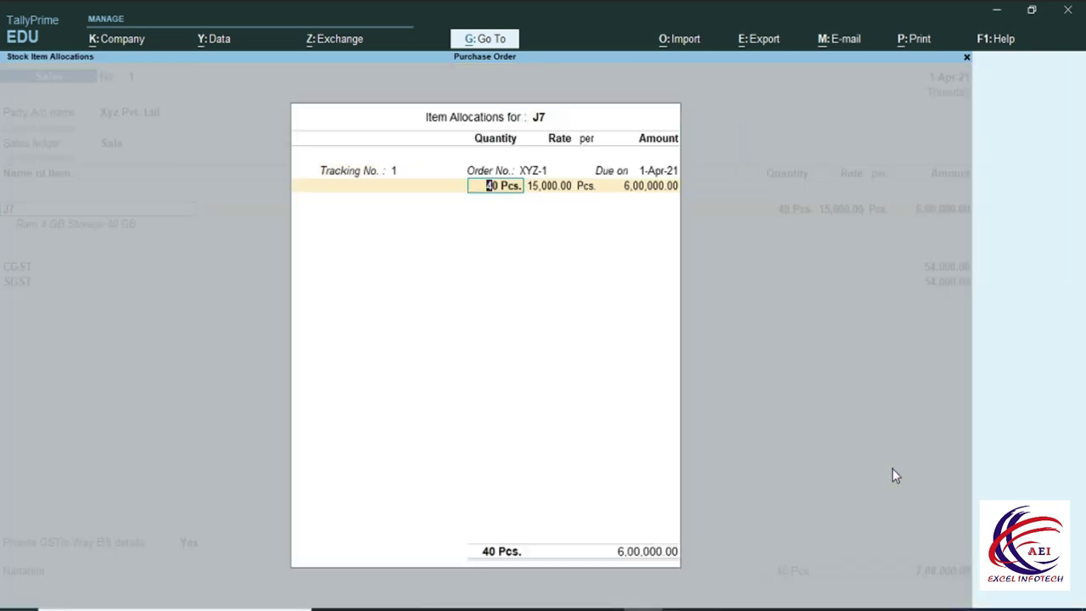
{"action": "type", "text": "30"}
{"action": "key", "text": "Return"}
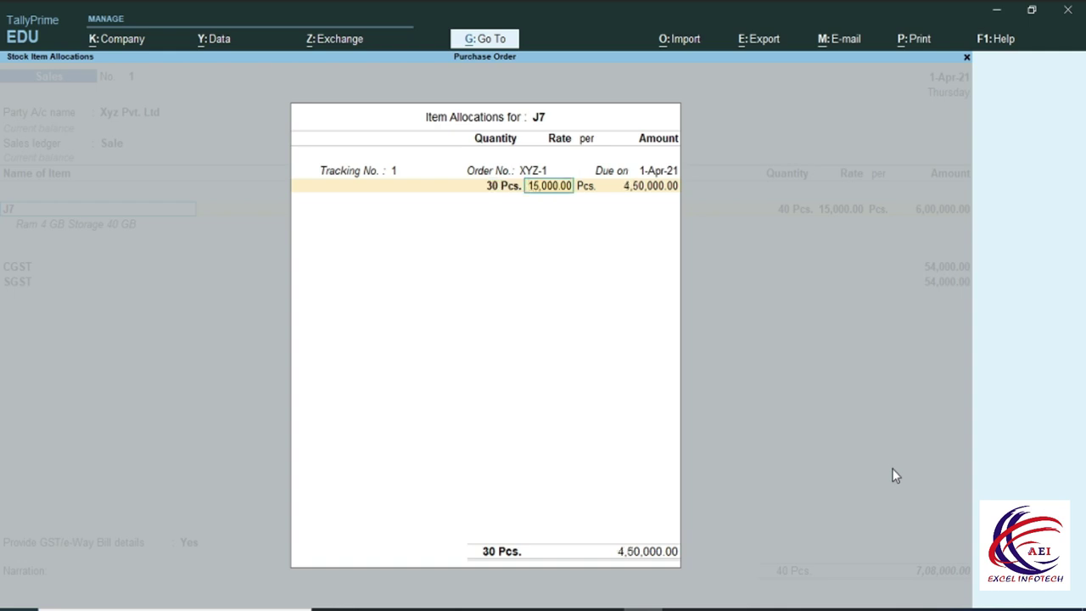
{"action": "key", "text": "Return"}
{"action": "key", "text": "Return"}
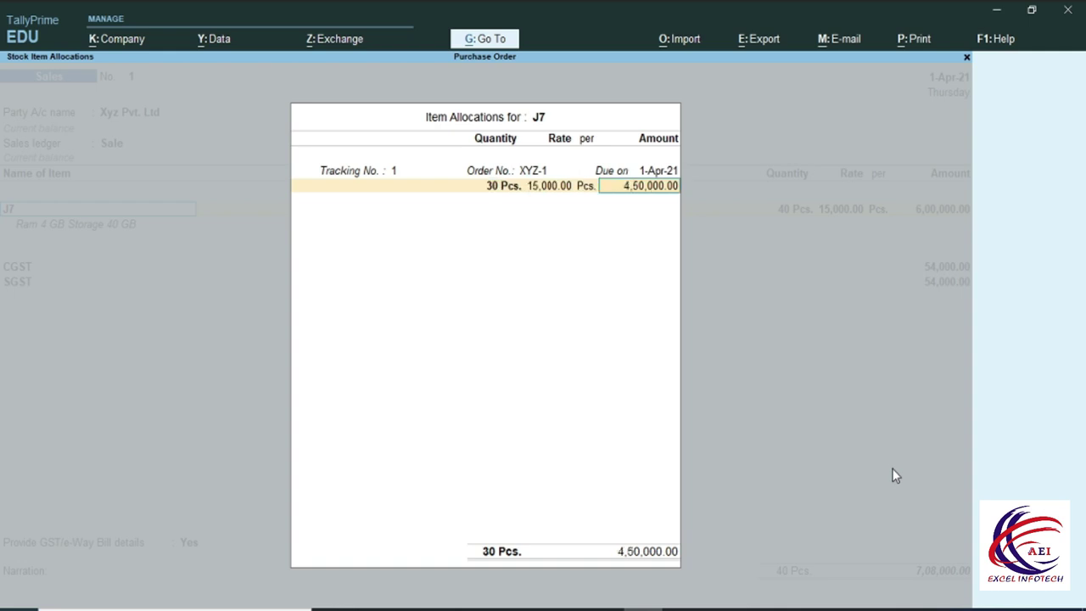
{"action": "key", "text": "Return"}
{"action": "key", "text": "Return"}
{"action": "key", "text": "Return"}
{"action": "key", "text": "Return"}
{"action": "key", "text": "Return"}
{"action": "key", "text": "Return"}
{"action": "key", "text": "Return"}
{"action": "key", "text": "Return"}
{"action": "key", "text": "Return"}
{"action": "key", "text": "Up"}
{"action": "key", "text": "Return"}
{"action": "key", "text": "Return"}
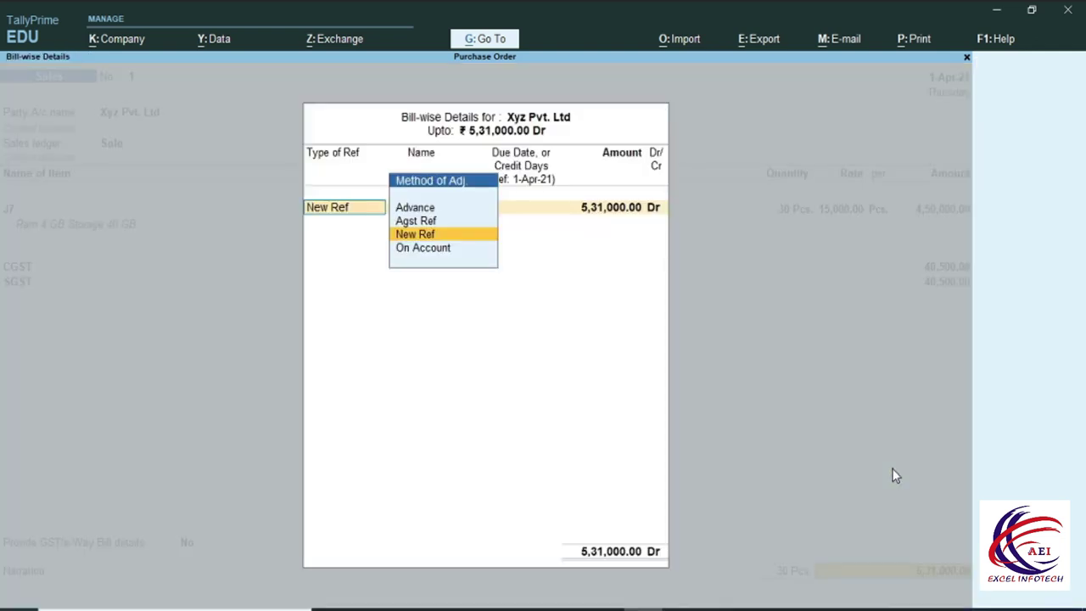
Add a New Ref bill due 1-May-21 and save the invoice
{"action": "key", "text": "Return"}
{"action": "key", "text": "Return"}
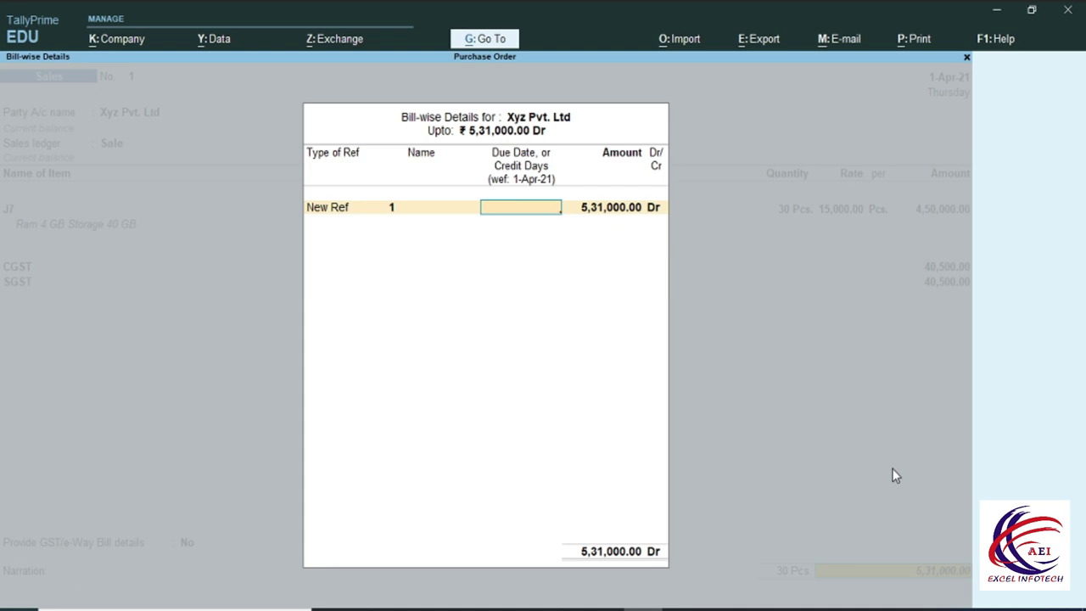
{"action": "type", "text": "1-5-3"}
{"action": "key", "text": "BackSpace"}
{"action": "type", "text": "21"}
{"action": "key", "text": "Return"}
{"action": "key", "text": "Return"}
{"action": "key", "text": "Return"}
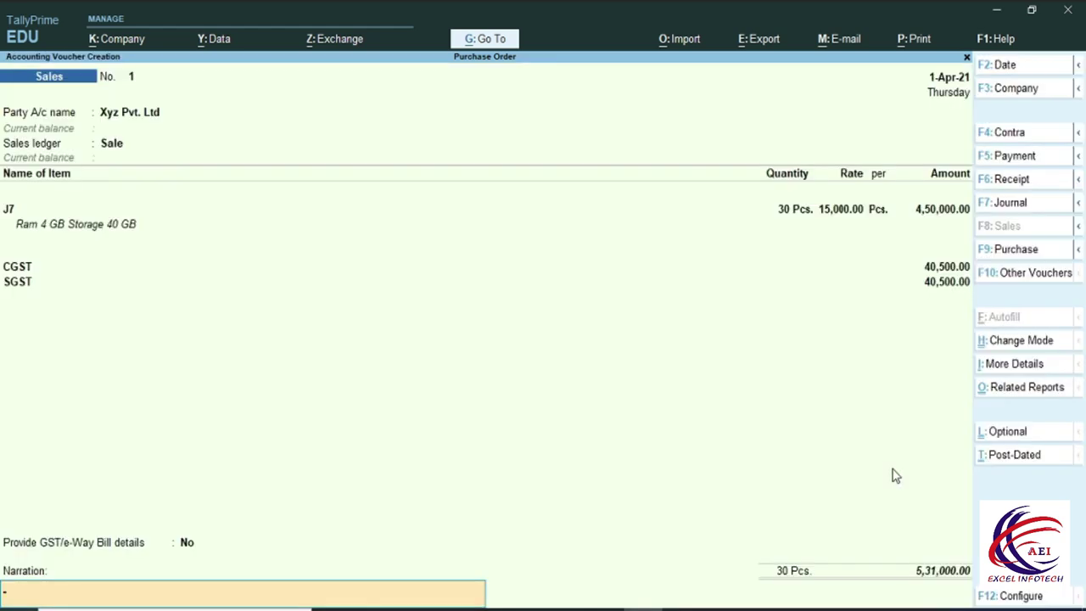
{"action": "key", "text": "Return"}
{"action": "key", "text": "Return"}
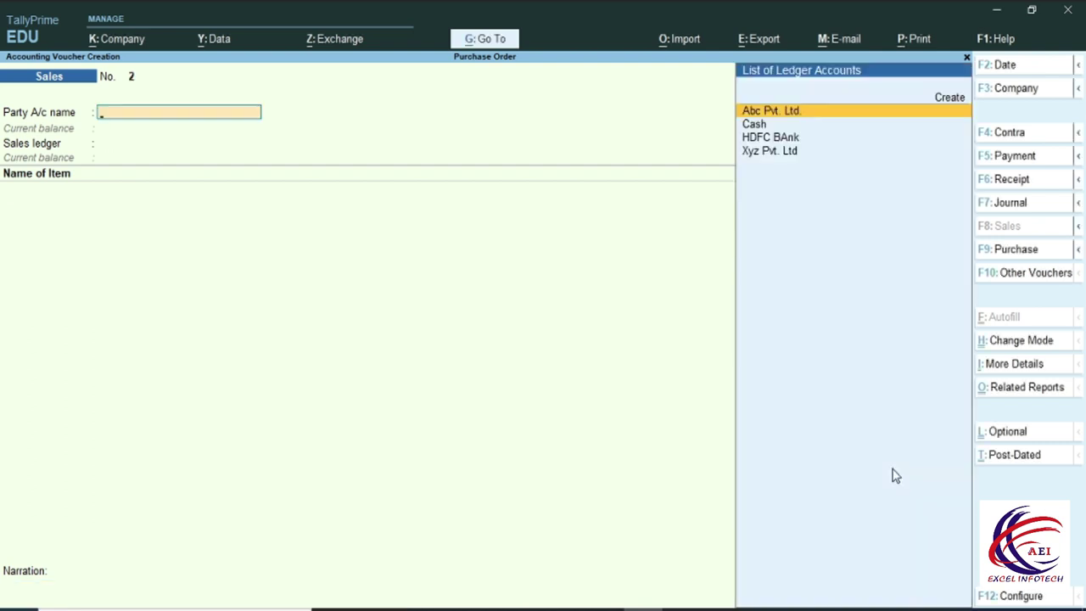
Close the blank sales voucher and view Sales Order Outstandings for all orders
{"action": "key", "text": "Escape"}
{"action": "key", "text": "Down"}
{"action": "key", "text": "Down"}
{"action": "key", "text": "Down"}
{"action": "key", "text": "Down"}
{"action": "key", "text": "Down"}
{"action": "key", "text": "Down"}
{"action": "key", "text": "Down"}
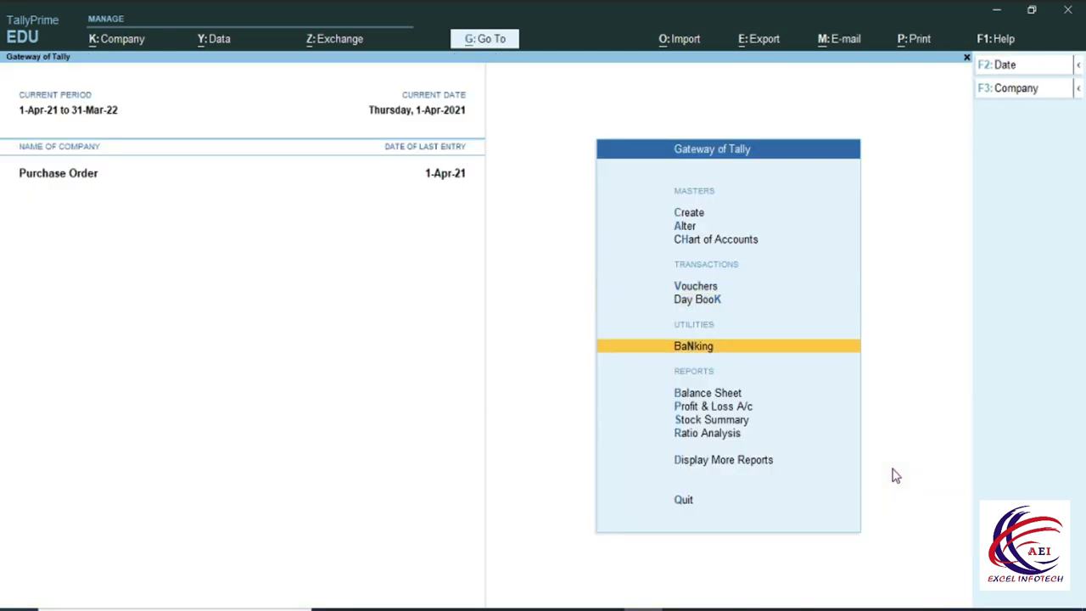
{"action": "key", "text": "Return"}
{"action": "key", "text": "Down"}
{"action": "key", "text": "Down"}
{"action": "key", "text": "Down"}
{"action": "key", "text": "Down"}
{"action": "key", "text": "Down"}
{"action": "key", "text": "Down"}
{"action": "key", "text": "Down"}
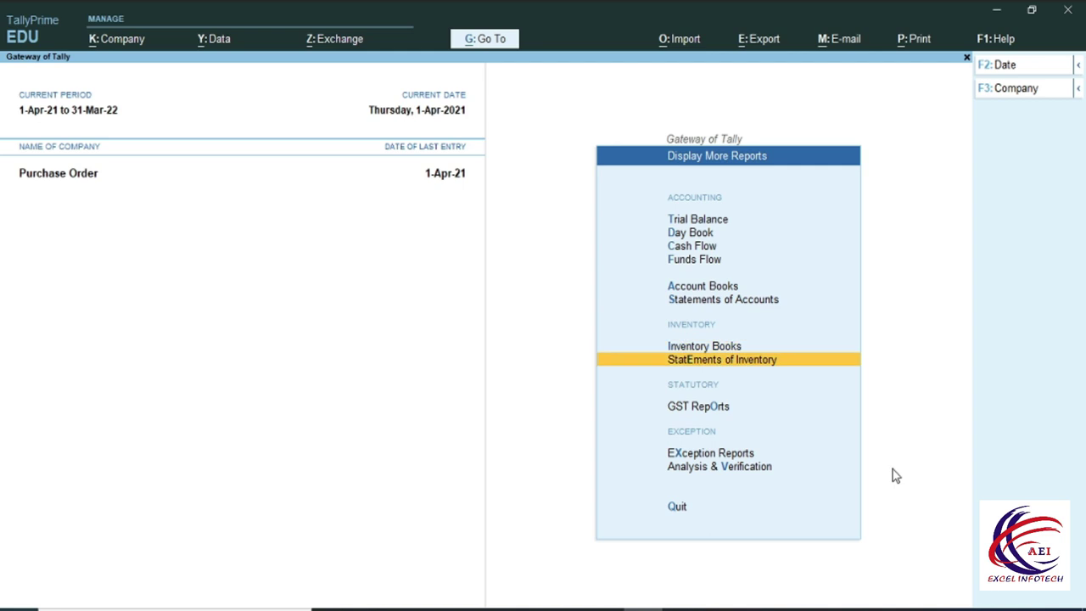
{"action": "key", "text": "Return"}
{"action": "key", "text": "Down"}
{"action": "key", "text": "Down"}
{"action": "key", "text": "Down"}
{"action": "key", "text": "Down"}
{"action": "key", "text": "Down"}
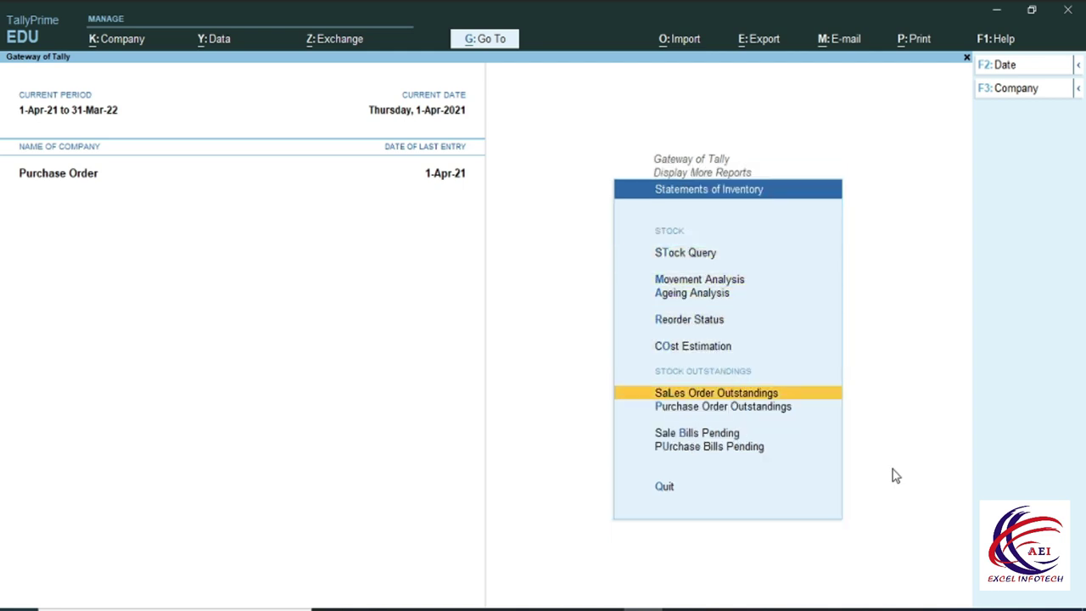
{"action": "key", "text": "Return"}
{"action": "key", "text": "Down"}
{"action": "key", "text": "Down"}
{"action": "key", "text": "Down"}
{"action": "key", "text": "Down"}
{"action": "key", "text": "Down"}
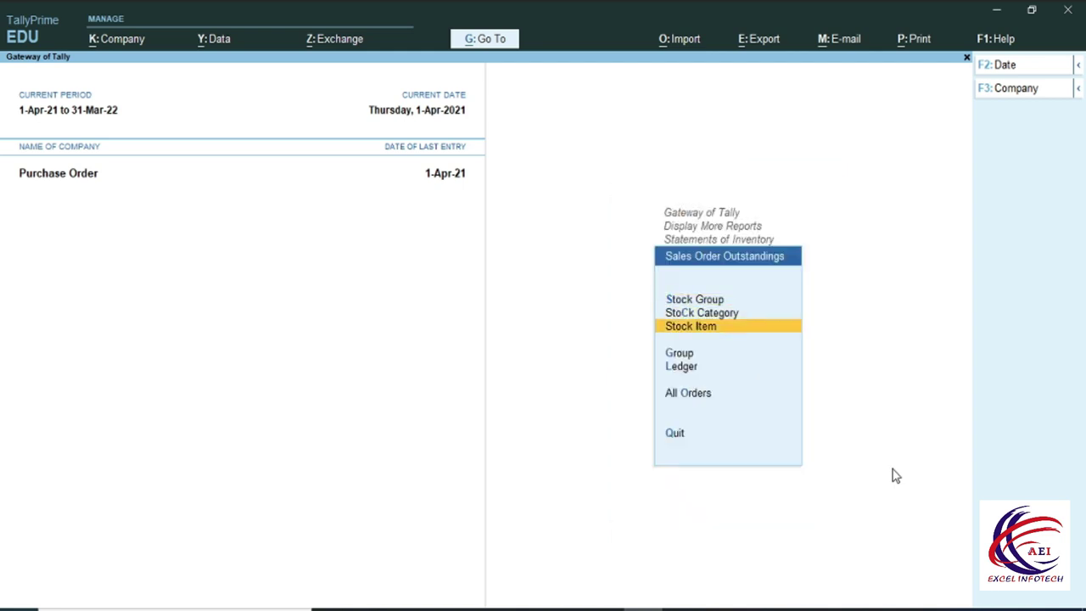
{"action": "key", "text": "Return"}
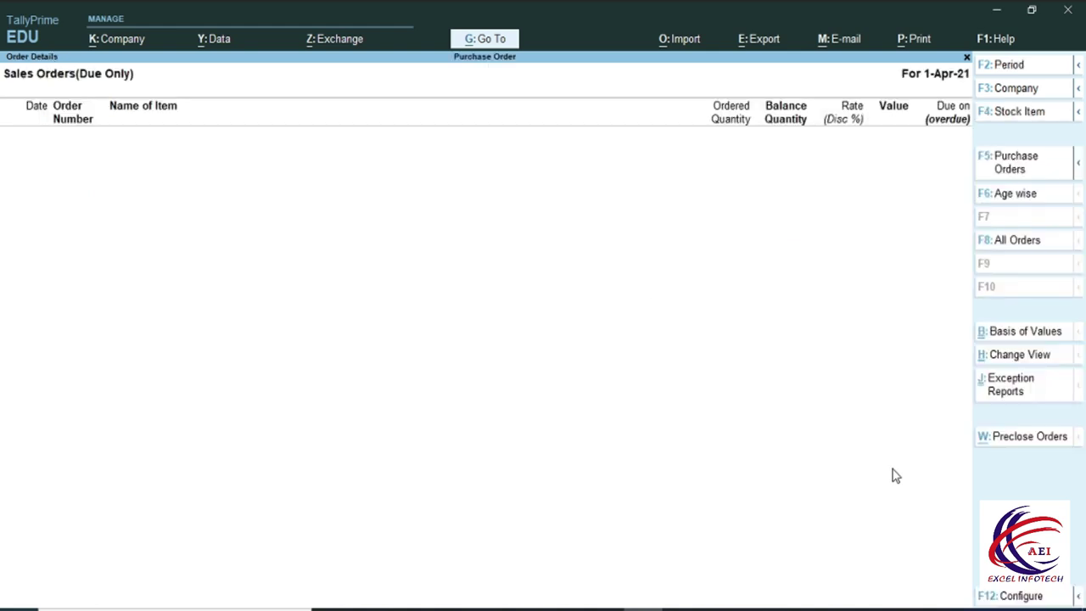
Switch from the sales orders report to review the Sales Bills Pending report
{"action": "key", "text": "Escape"}
{"action": "key", "text": "Escape"}
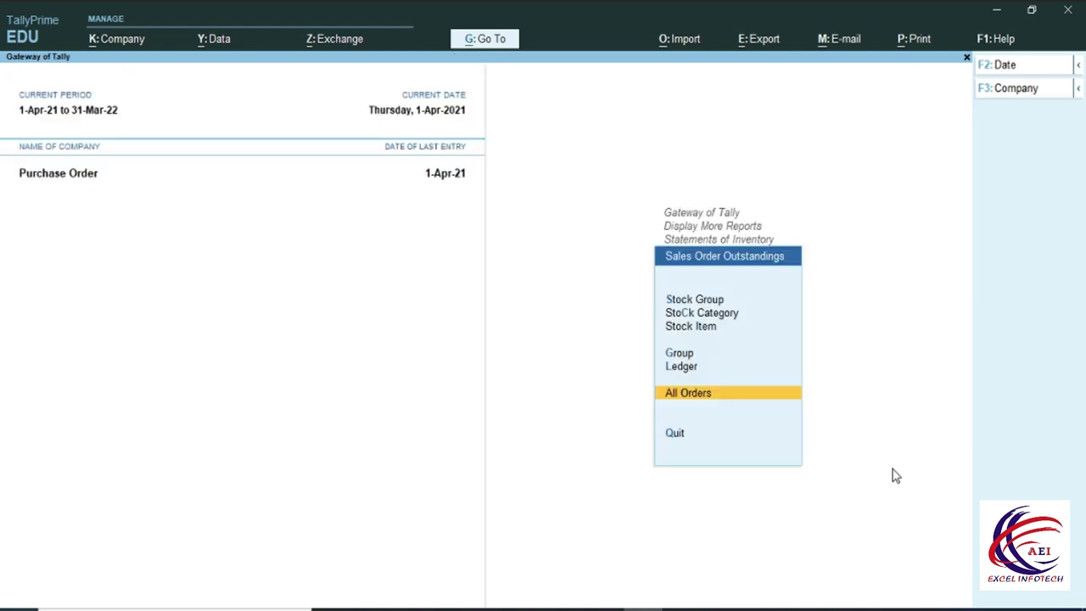
{"action": "key", "text": "Down"}
{"action": "key", "text": "Down"}
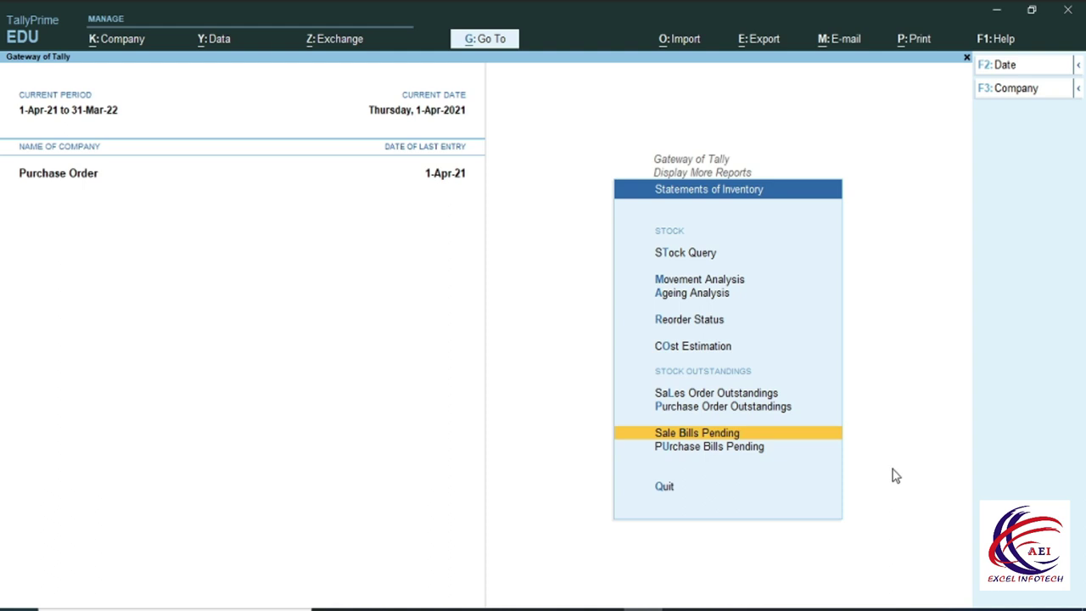
{"action": "key", "text": "Return"}
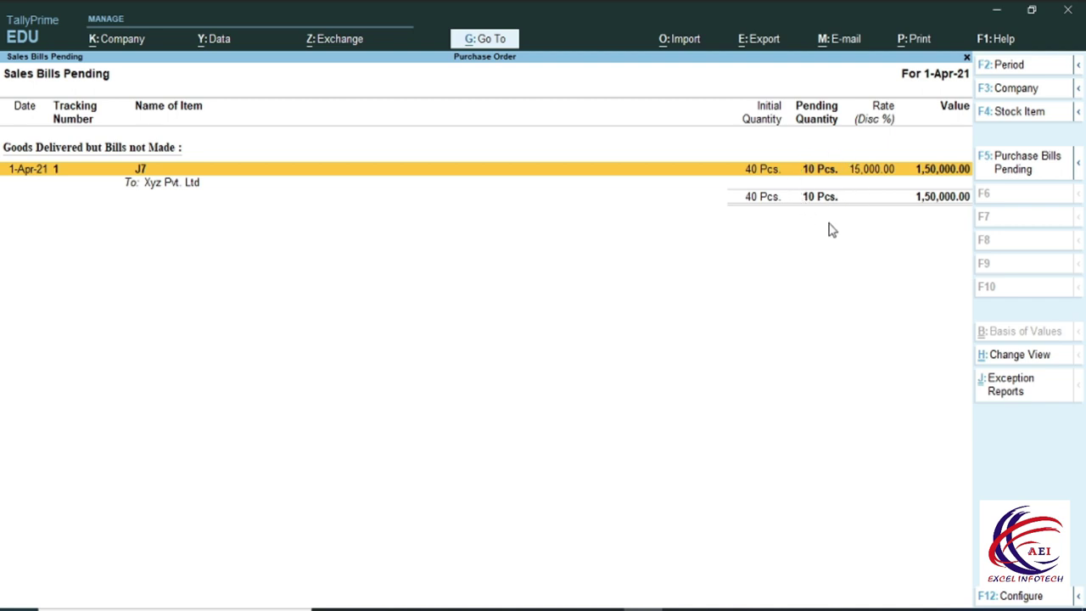
{"action": "key", "text": "Escape"}
{"action": "key", "text": "Escape"}
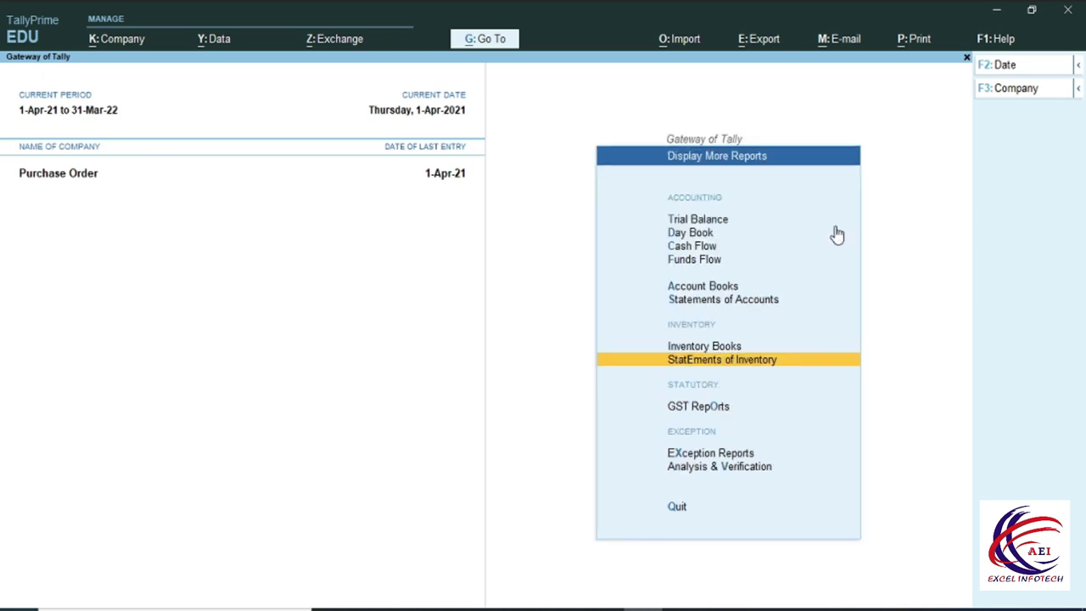
From Gateway of Tally, check J7's balance in Stock Summary under the Samsung group
{"action": "key", "text": "Escape"}
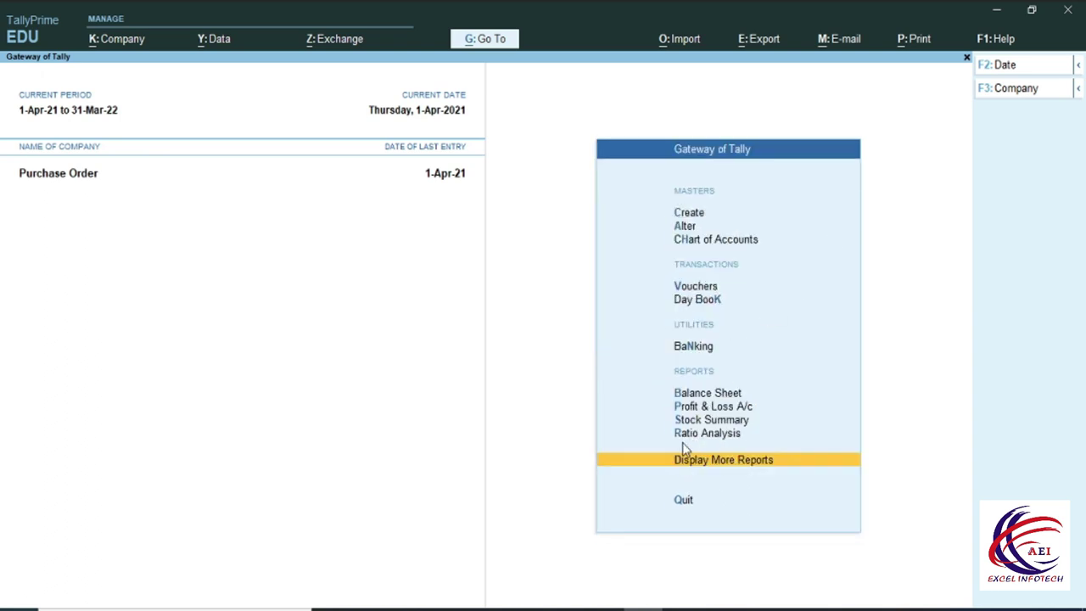
{"action": "left_click", "coordinate": [700, 421]}
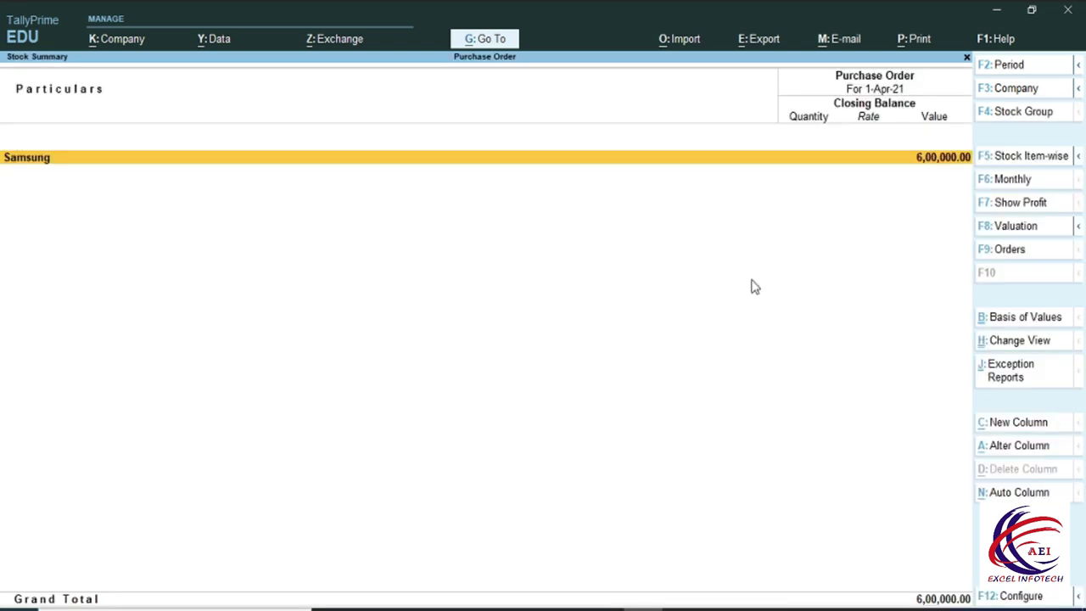
{"action": "left_click", "coordinate": [825, 160]}
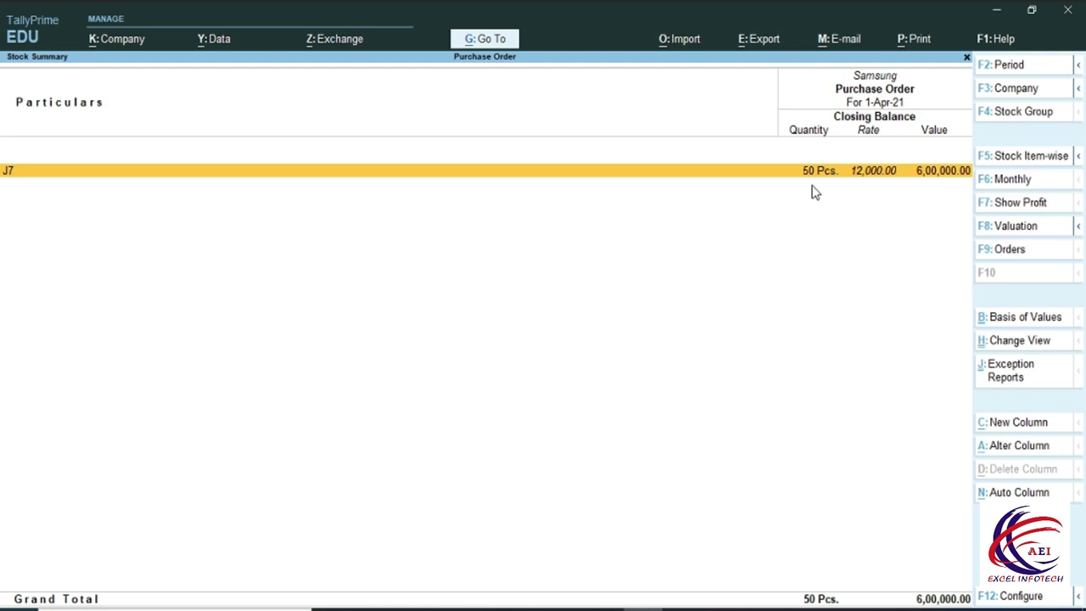
{"action": "key", "text": "Escape"}
{"action": "key", "text": "Escape"}
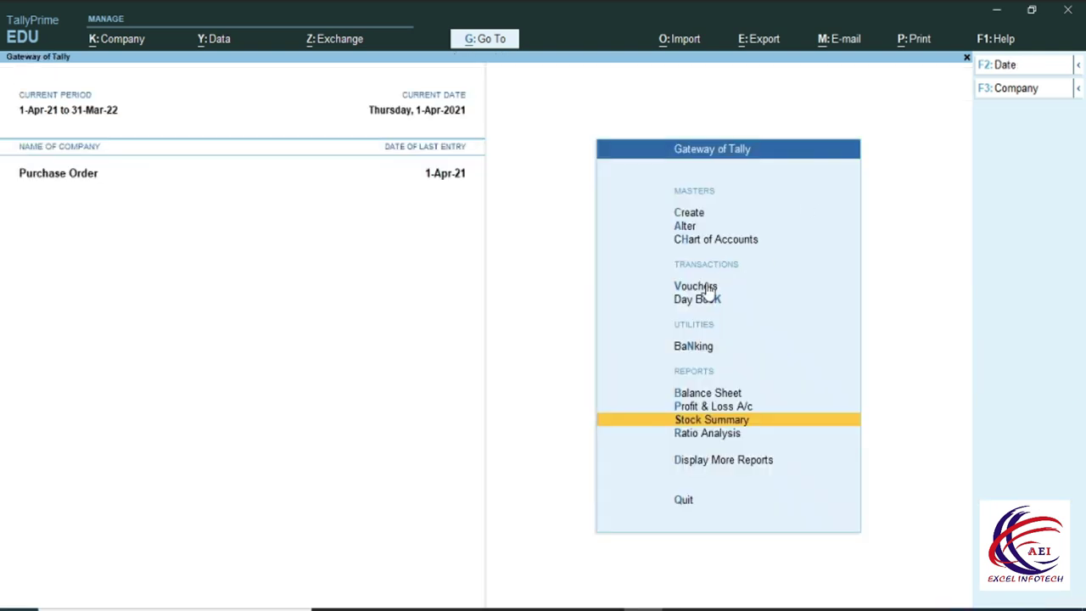
Start a new voucher of type Rejections In
{"action": "left_click", "coordinate": [695, 285]}
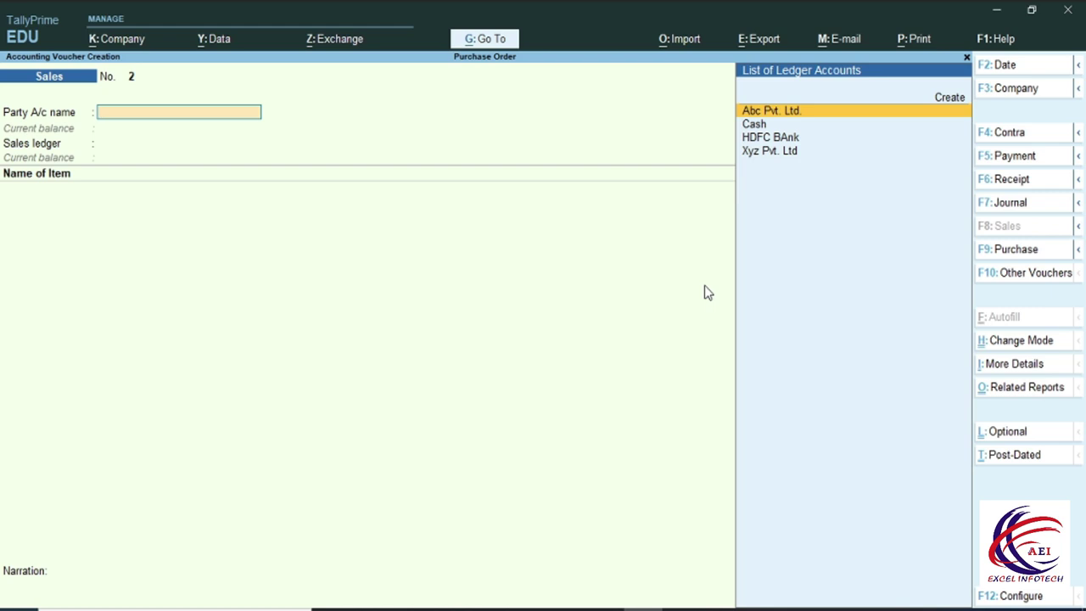
{"action": "key", "text": "F10"}
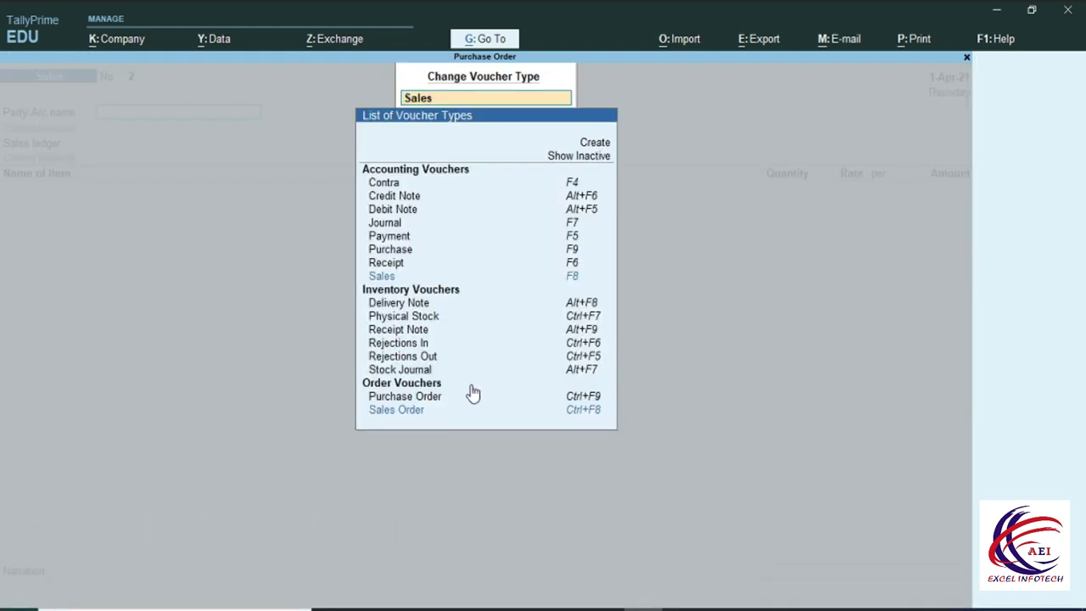
{"action": "left_click", "coordinate": [442, 346]}
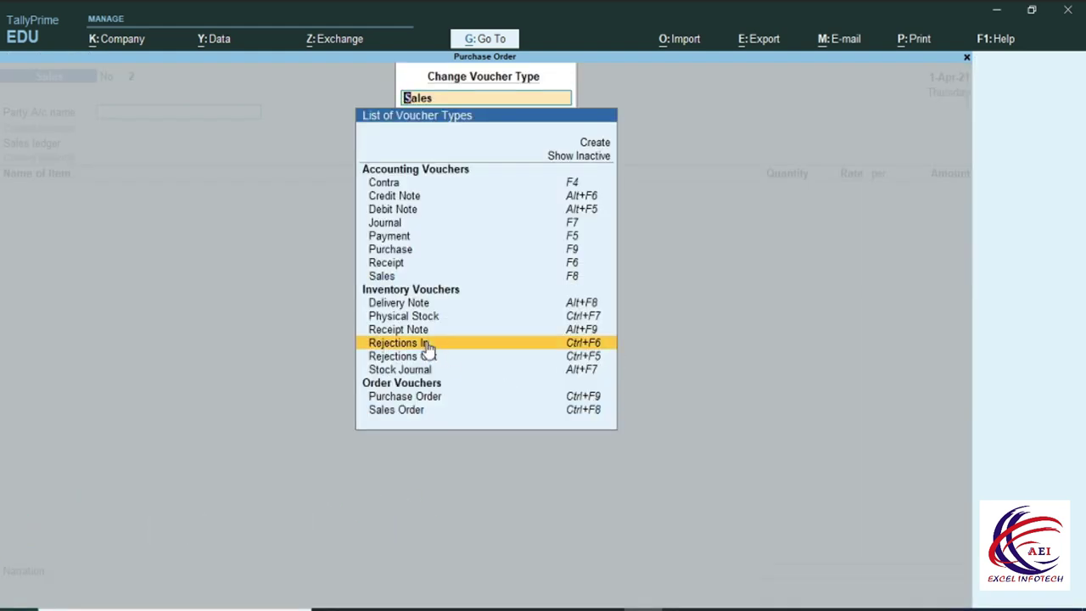
{"action": "left_click", "coordinate": [577, 345]}
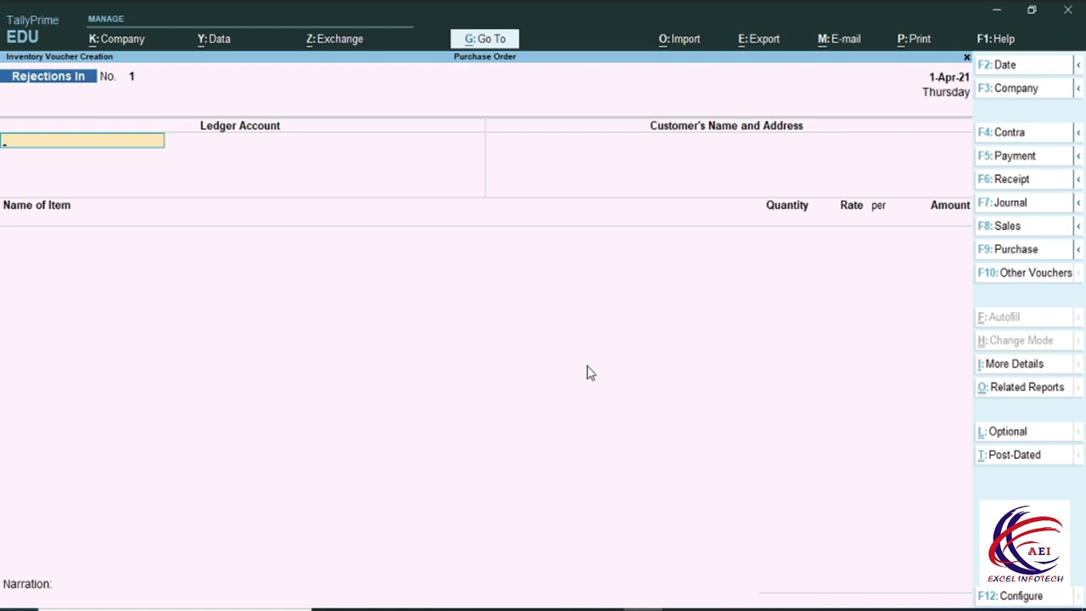
Select party Xyz Pvt. Ltd and allocate 10 Pcs of J7 at 15,000 against tracking number 1
{"action": "key", "text": "space"}
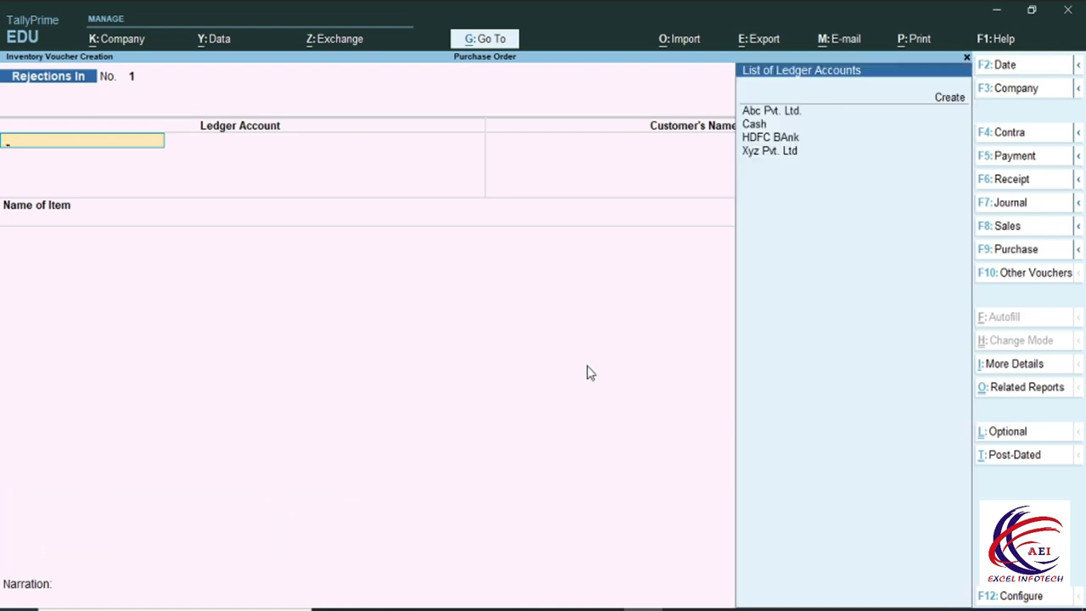
{"action": "left_click", "coordinate": [762, 156]}
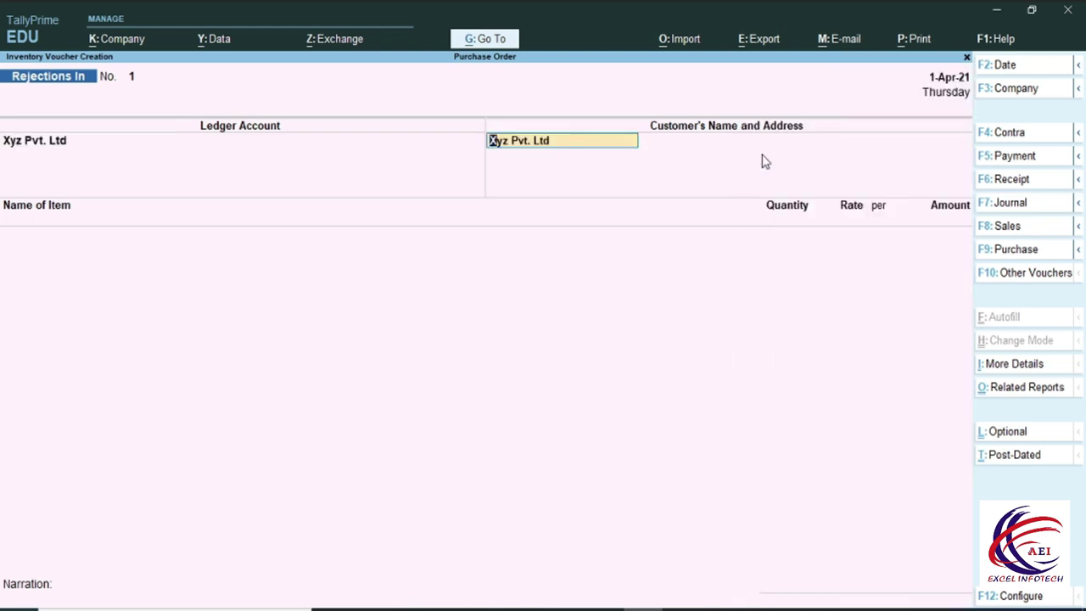
{"action": "key", "text": "Return"}
{"action": "key", "text": "Return"}
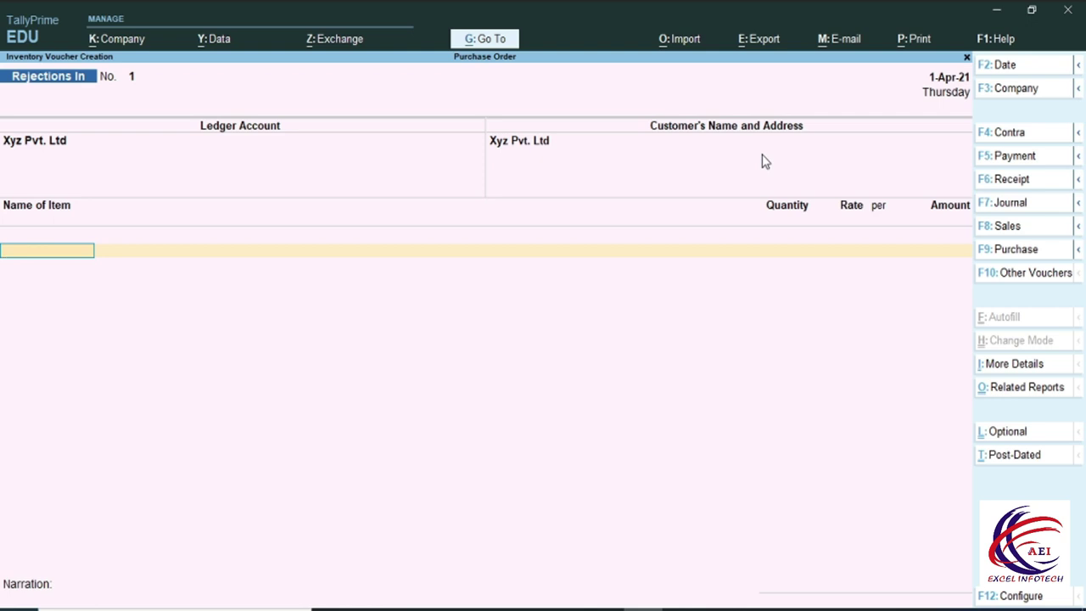
{"action": "key", "text": "Return"}
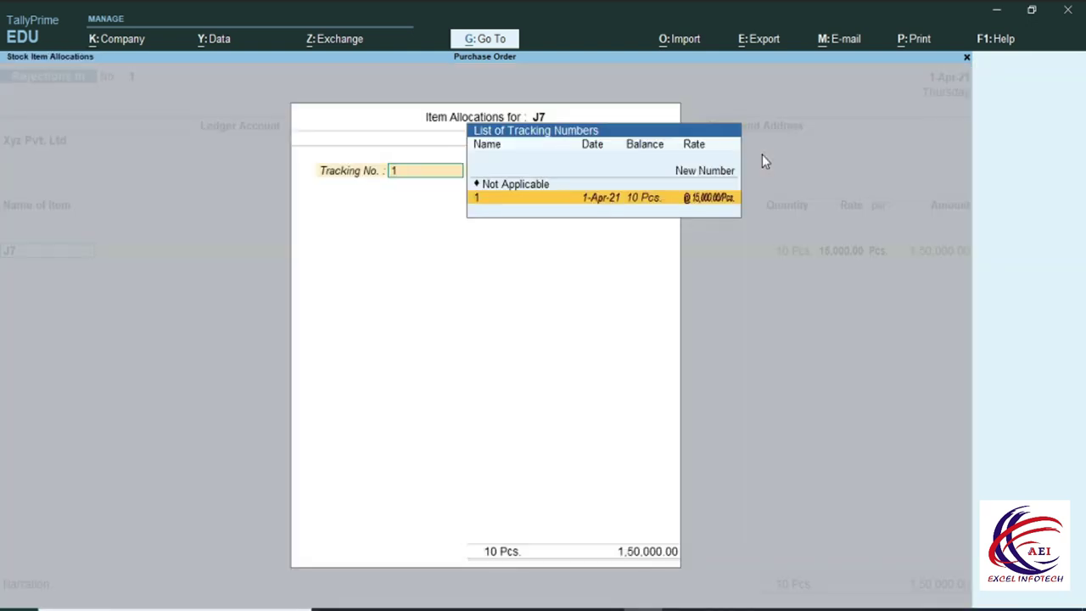
{"action": "key", "text": "Return"}
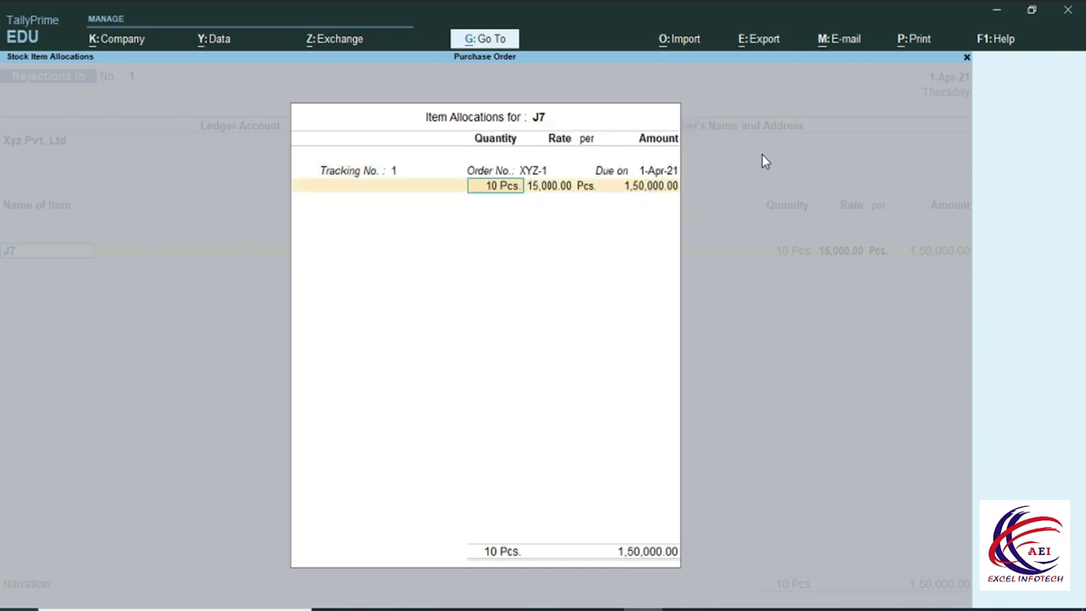
{"action": "key", "text": "Return"}
{"action": "key", "text": "Return"}
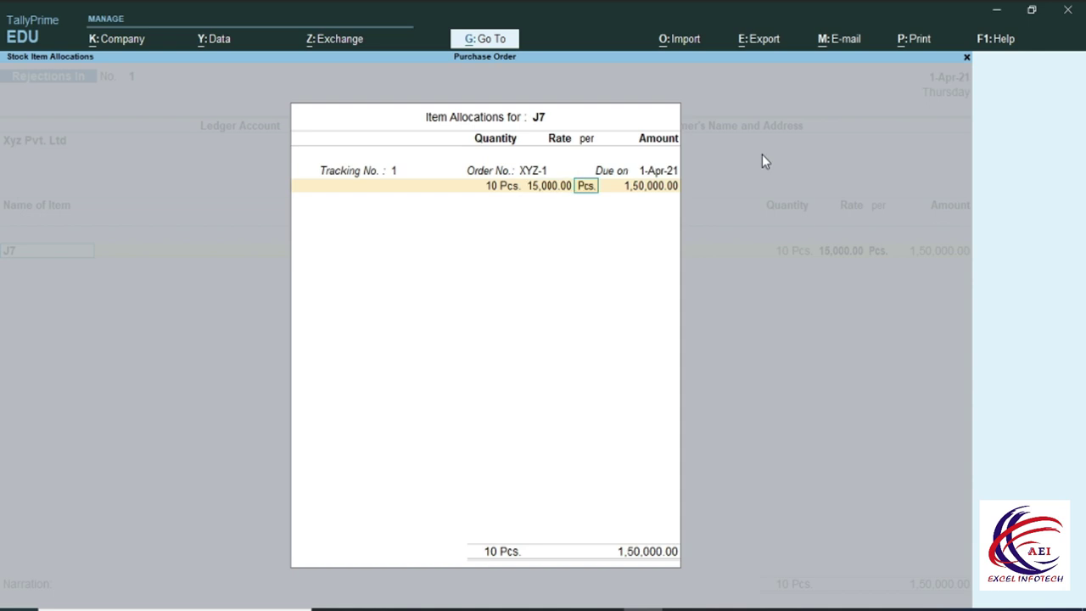
{"action": "key", "text": "Return"}
{"action": "key", "text": "Return"}
{"action": "key", "text": "Return"}
{"action": "key", "text": "Return"}
{"action": "key", "text": "Return"}
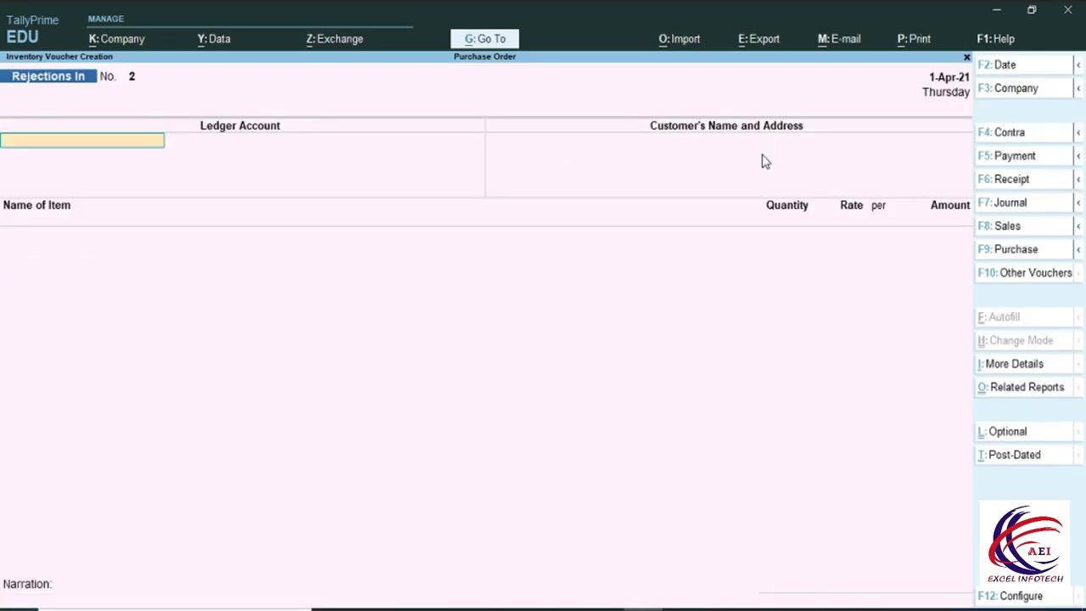
Open the Sales Order Outstandings report for all orders from Gateway of Tally
{"action": "key", "text": "Escape"}
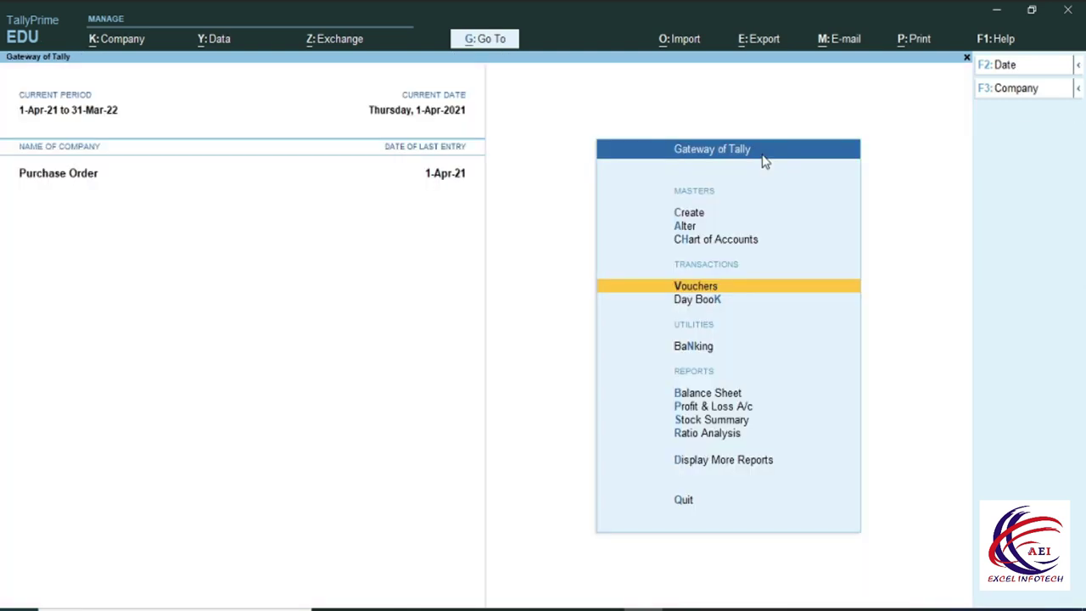
{"action": "key", "text": "Down"}
{"action": "key", "text": "Down"}
{"action": "key", "text": "Down"}
{"action": "key", "text": "Down"}
{"action": "key", "text": "Down"}
{"action": "key", "text": "Down"}
{"action": "key", "text": "Down"}
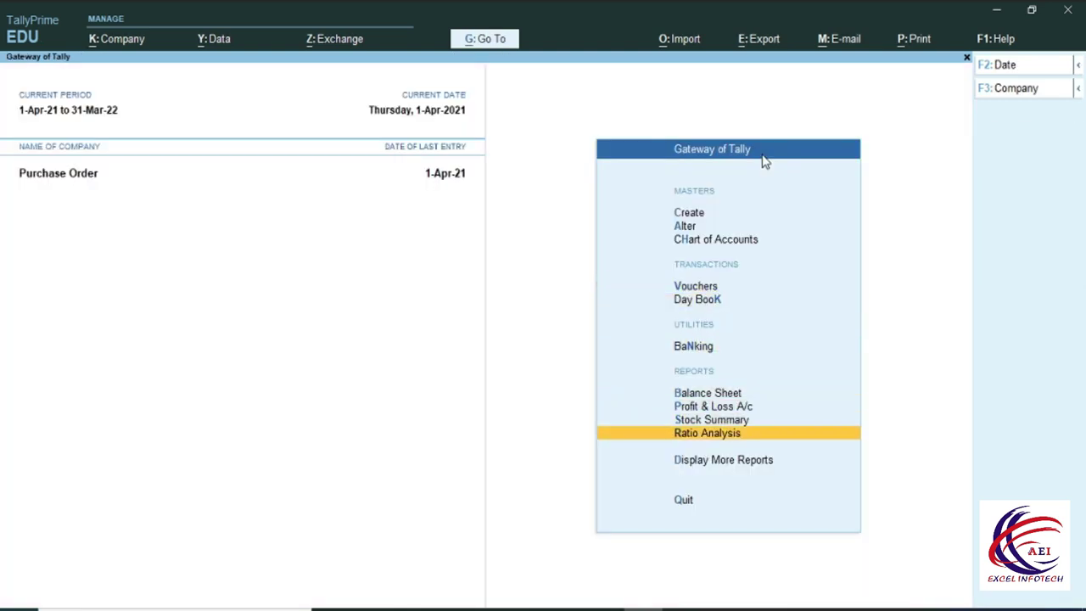
{"action": "key", "text": "Return"}
{"action": "key", "text": "Down"}
{"action": "key", "text": "Down"}
{"action": "key", "text": "Down"}
{"action": "key", "text": "Down"}
{"action": "key", "text": "Down"}
{"action": "key", "text": "Down"}
{"action": "key", "text": "Down"}
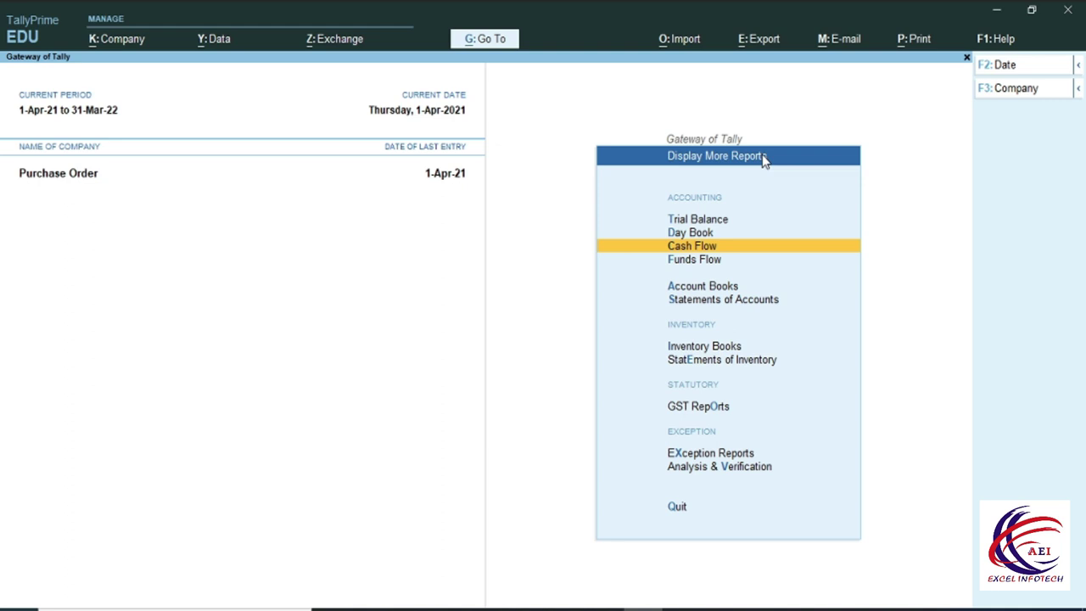
{"action": "key", "text": "Return"}
{"action": "key", "text": "Down"}
{"action": "key", "text": "Down"}
{"action": "key", "text": "Down"}
{"action": "key", "text": "Down"}
{"action": "key", "text": "Down"}
{"action": "key", "text": "Down"}
{"action": "key", "text": "Up"}
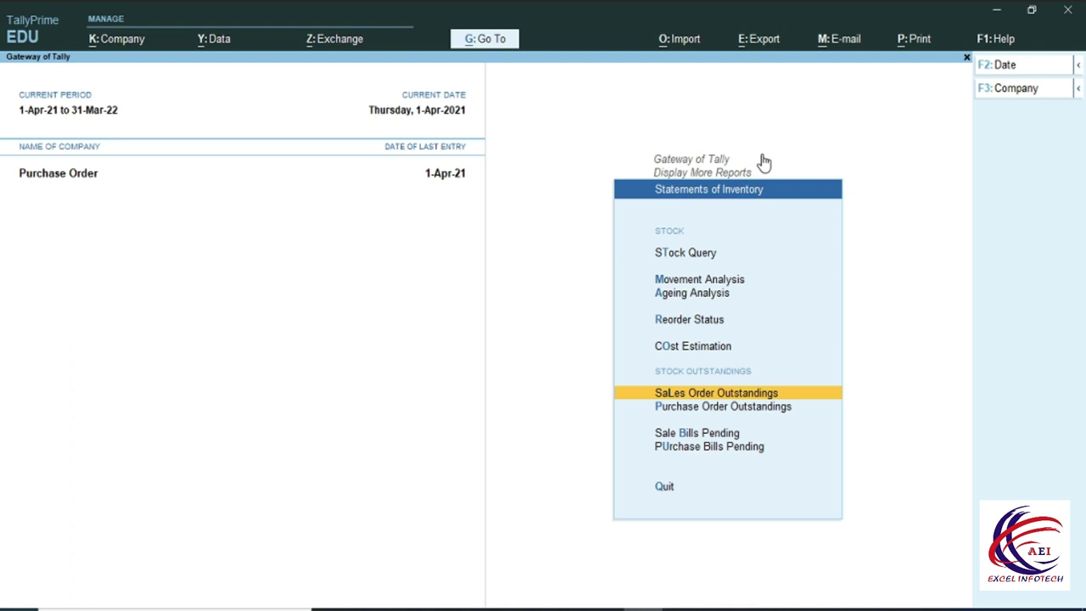
{"action": "key", "text": "Return"}
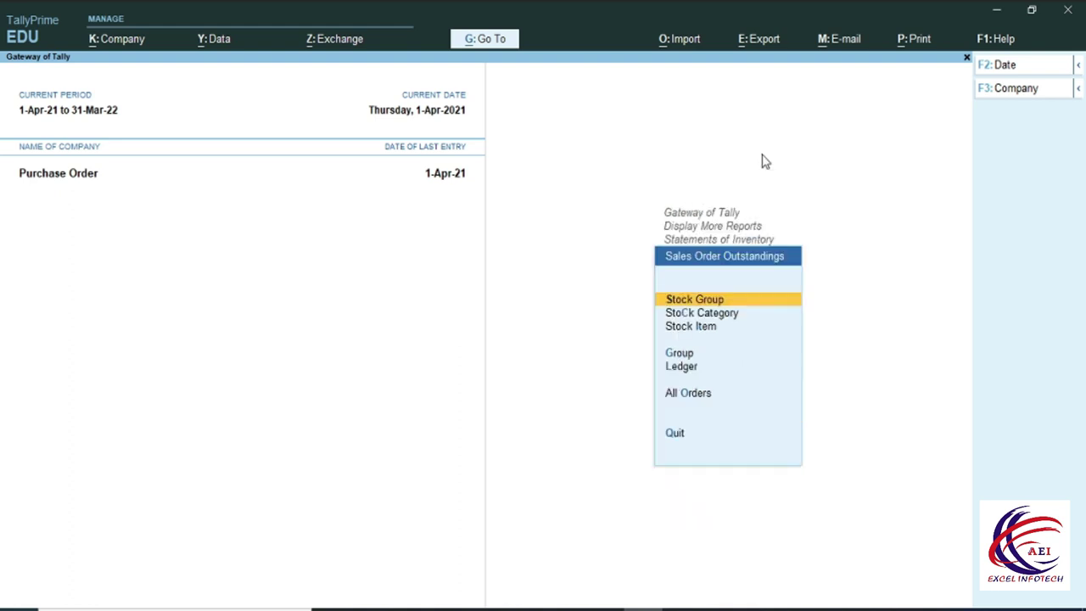
{"action": "key", "text": "Down"}
{"action": "key", "text": "Down"}
{"action": "key", "text": "Down"}
{"action": "key", "text": "Down"}
{"action": "key", "text": "Down"}
{"action": "key", "text": "Return"}
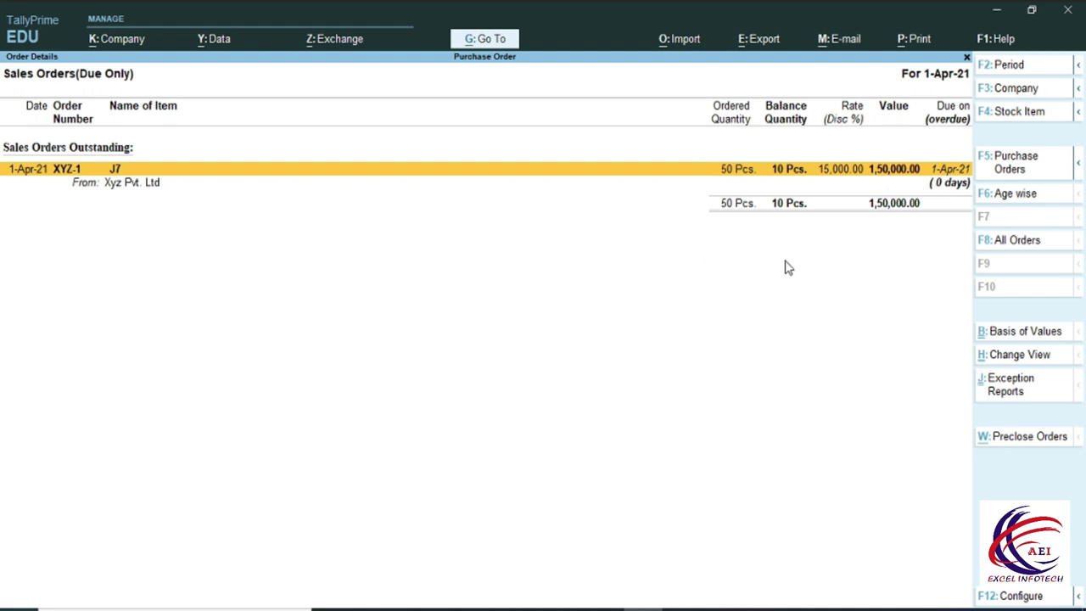
Check the Sale Bills Pending report
{"action": "key", "text": "Escape"}
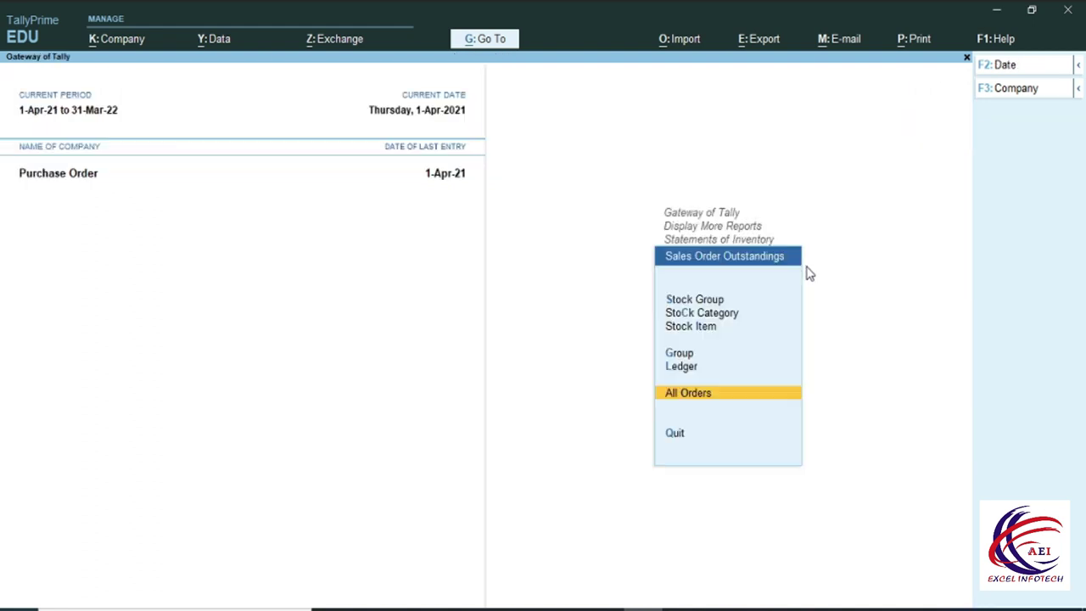
{"action": "key", "text": "Down"}
{"action": "key", "text": "Down"}
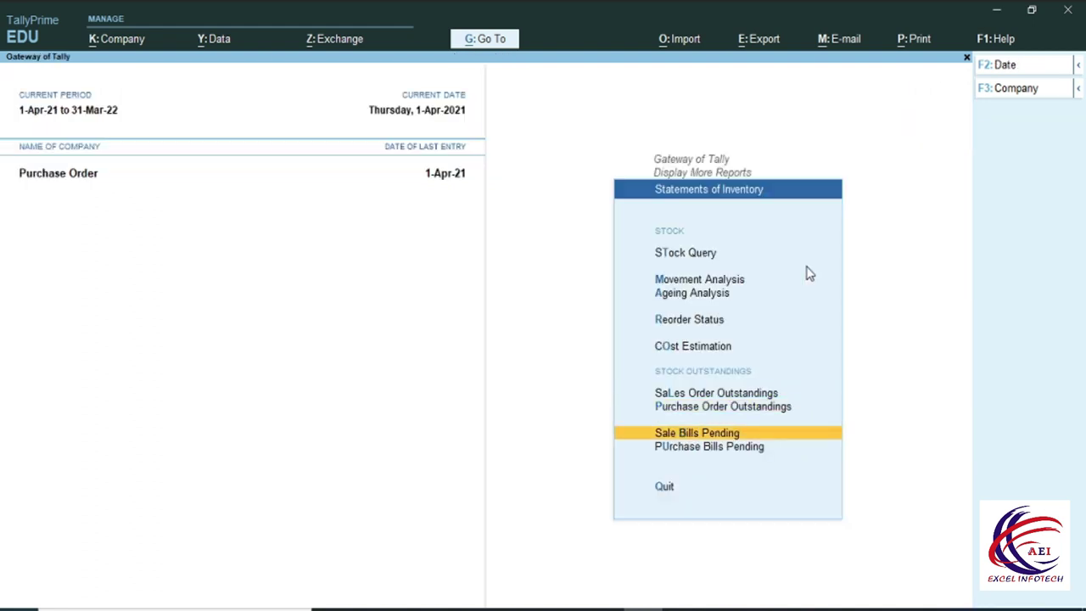
{"action": "key", "text": "Return"}
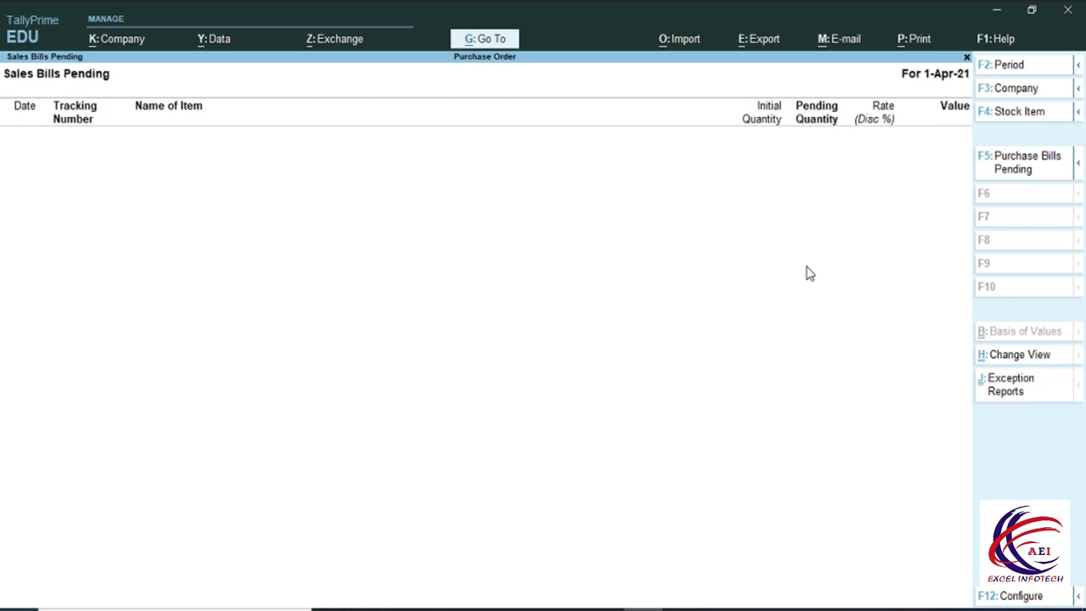
{"action": "key", "text": "Escape"}
Reopen Sales Order Outstandings for all orders to confirm XYZ-1's 10 Pcs balance
{"action": "key", "text": "Up"}
{"action": "key", "text": "Up"}
{"action": "key", "text": "Return"}
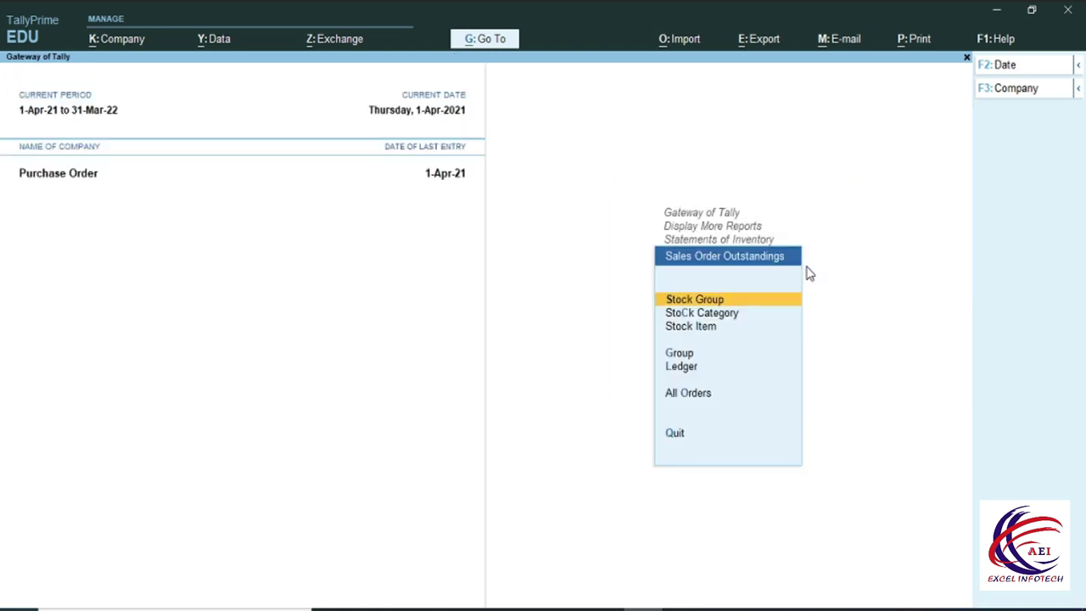
{"action": "key", "text": "Down"}
{"action": "key", "text": "Down"}
{"action": "key", "text": "Down"}
{"action": "key", "text": "Down"}
{"action": "key", "text": "Down"}
{"action": "key", "text": "Return"}
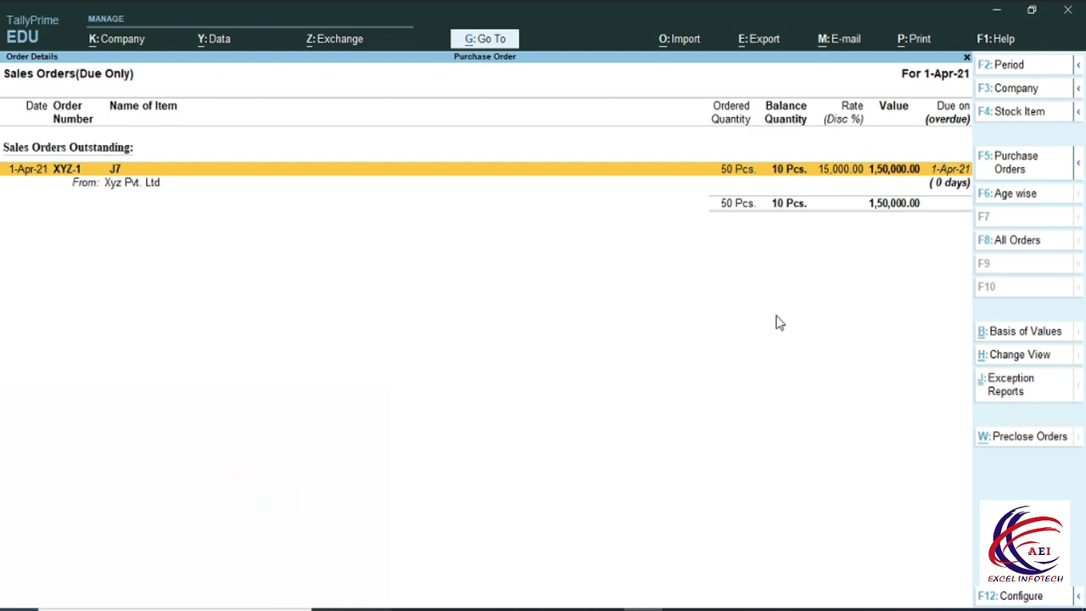
Back out of the sales orders report to Gateway of Tally and open a blank Rejections In voucher
{"action": "key", "text": "Escape"}
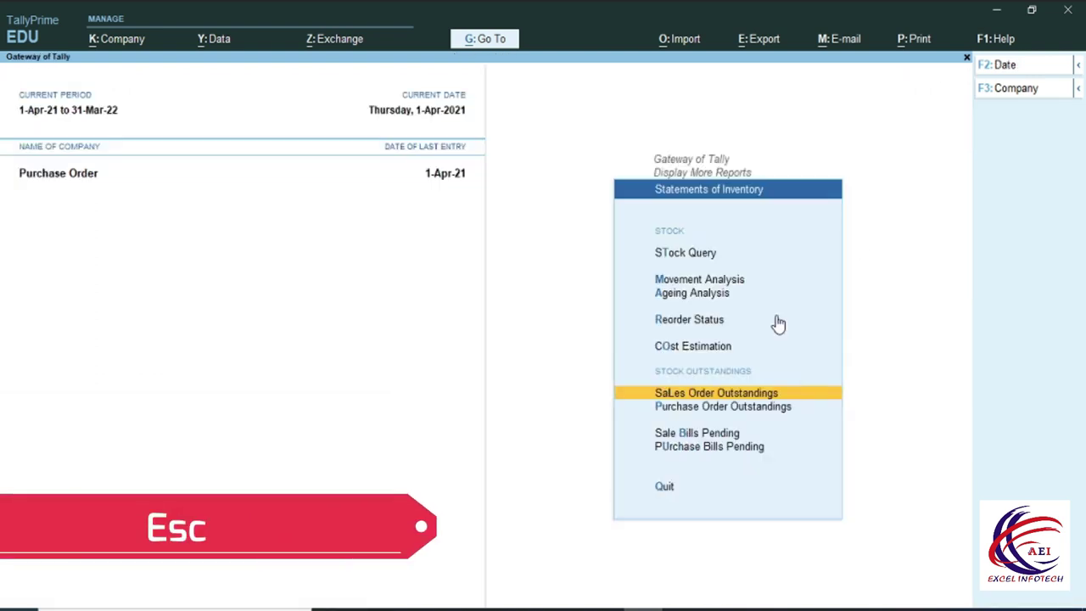
{"action": "key", "text": "Escape"}
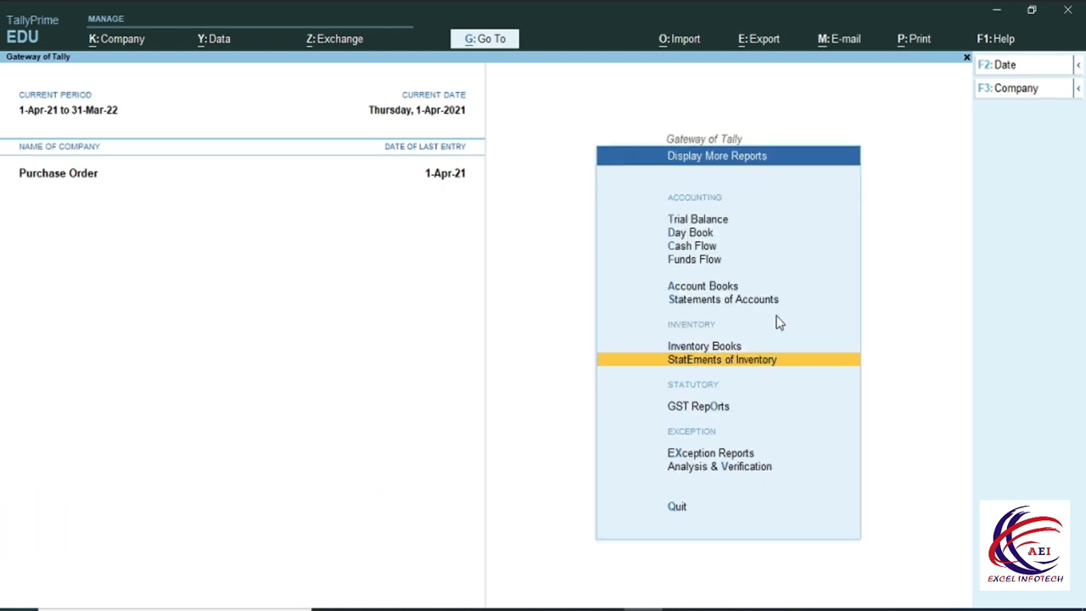
{"action": "key", "text": "Up"}
{"action": "key", "text": "Up"}
{"action": "key", "text": "Up"}
{"action": "key", "text": "Down"}
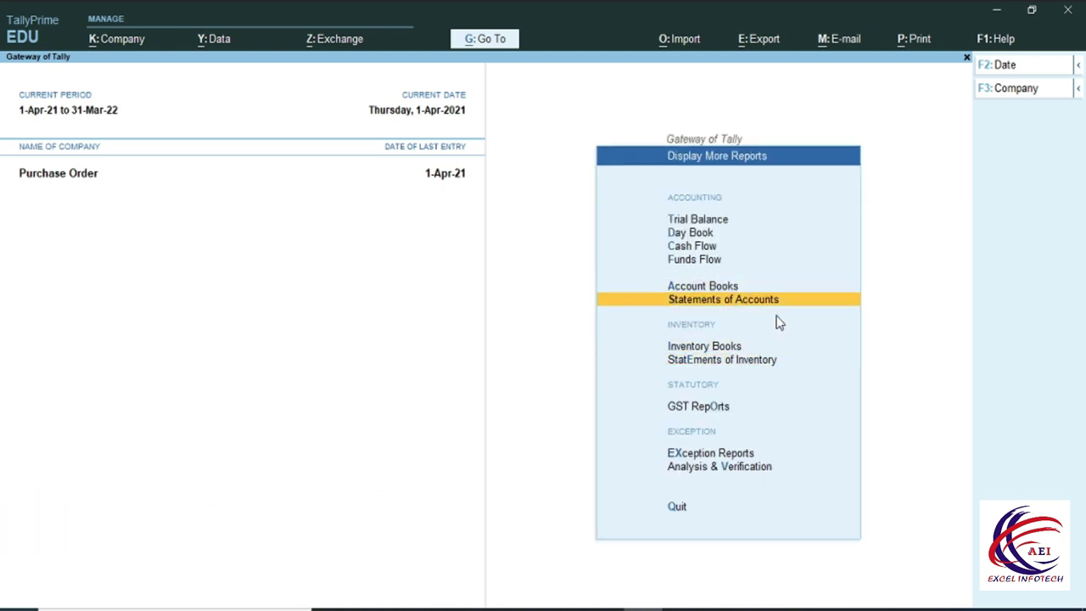
{"action": "key", "text": "Escape"}
{"action": "key", "text": "Up"}
{"action": "key", "text": "Up"}
{"action": "key", "text": "Up"}
{"action": "key", "text": "Up"}
{"action": "key", "text": "Up"}
{"action": "key", "text": "Up"}
{"action": "key", "text": "Up"}
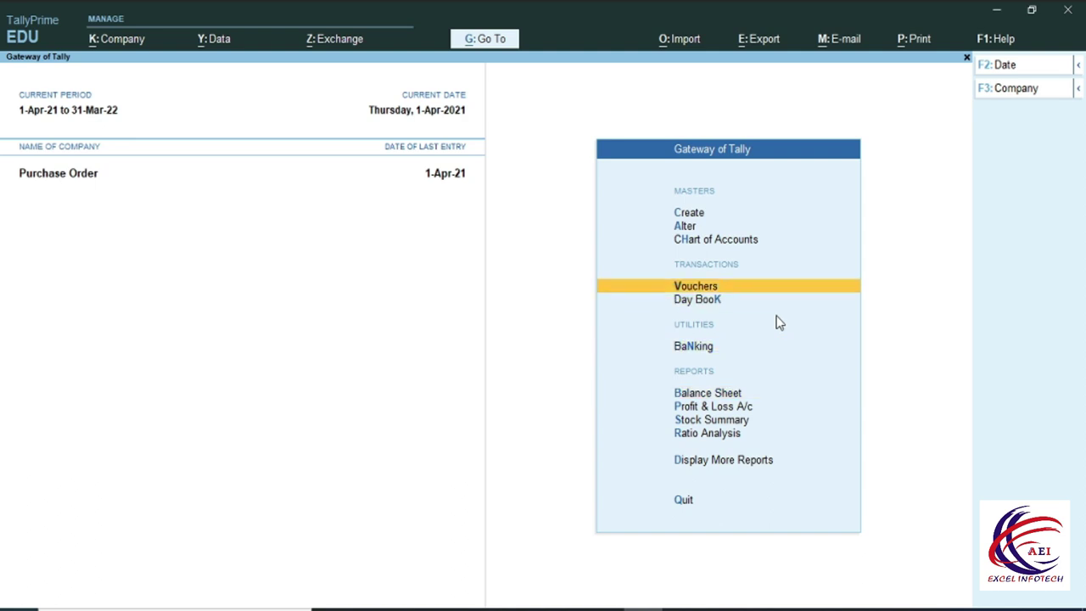
{"action": "key", "text": "Return"}
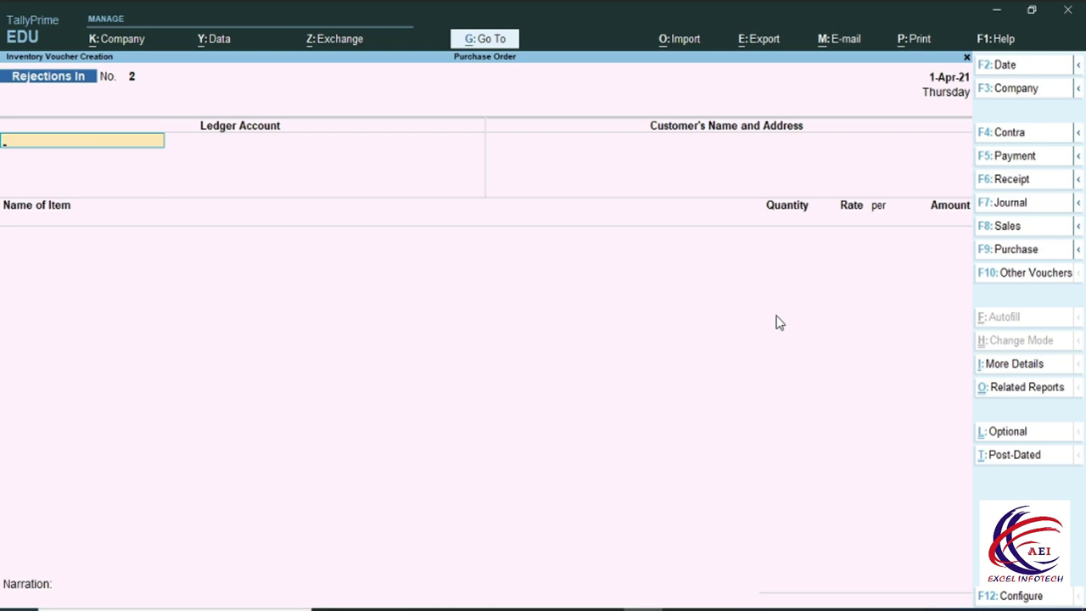
Start a Delivery Note for party Xyz Pvt. Ltd against order XYZ-1 with the Sale ledger
{"action": "key", "text": "alt"}
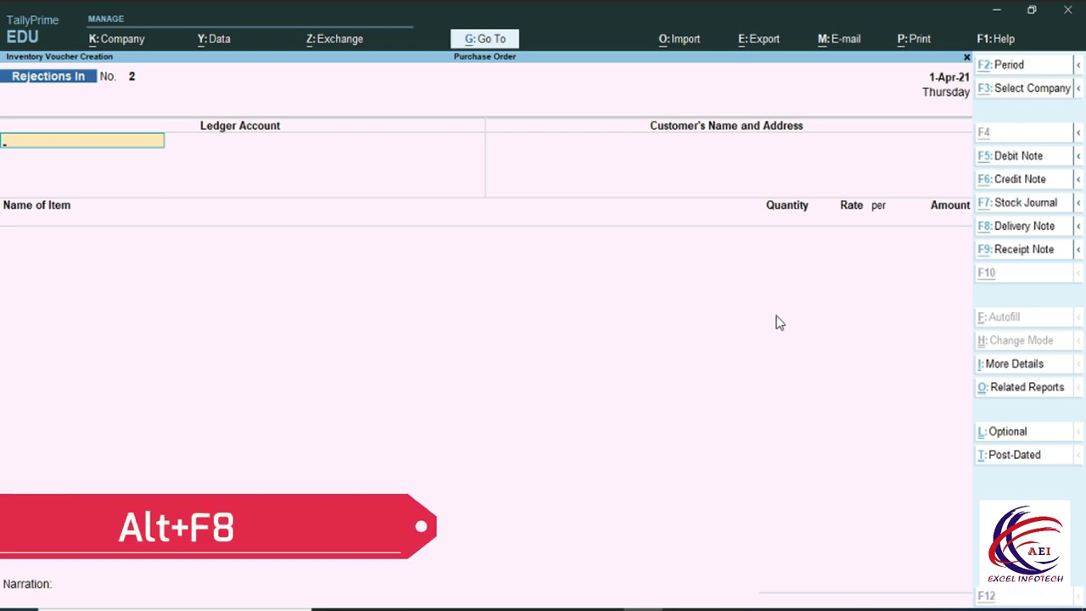
{"action": "key", "text": "alt+F8"}
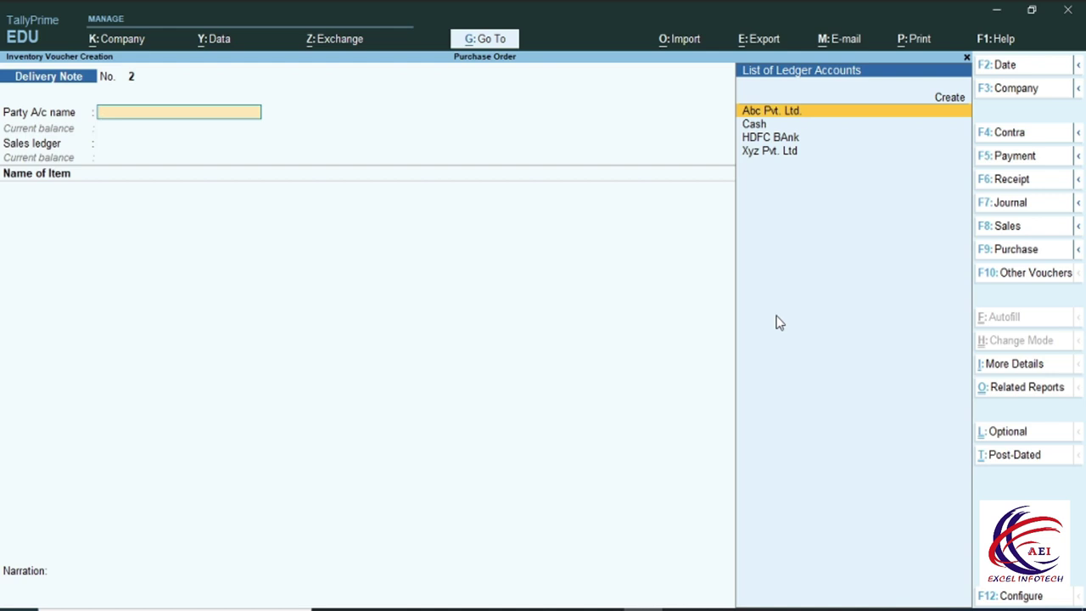
{"action": "key", "text": "Down"}
{"action": "key", "text": "Down"}
{"action": "key", "text": "Down"}
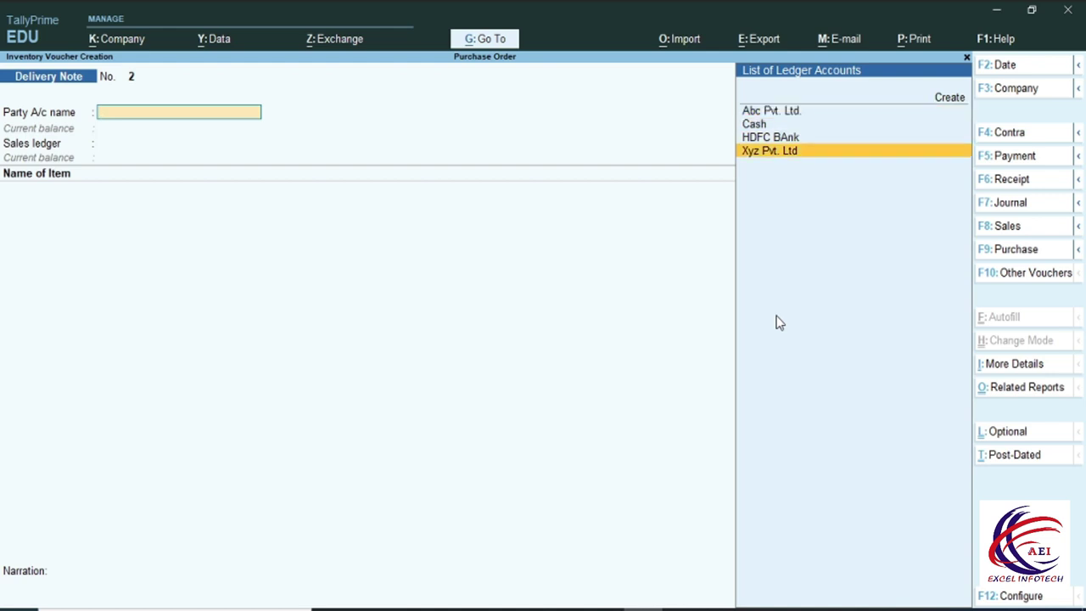
{"action": "key", "text": "Return"}
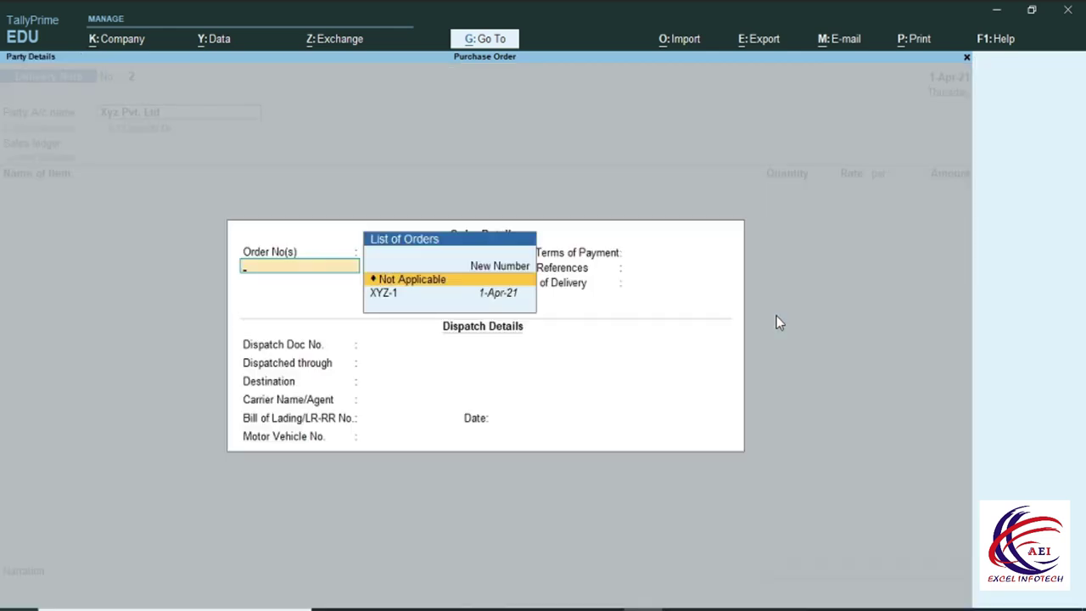
{"action": "key", "text": "Down"}
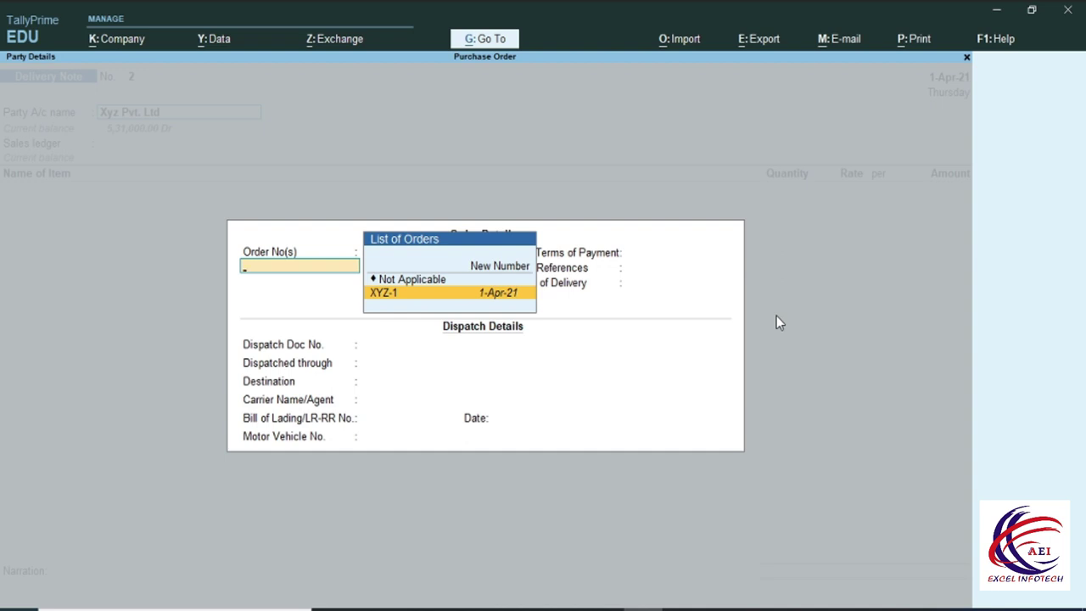
{"action": "key", "text": "Return"}
{"action": "key", "text": "Return"}
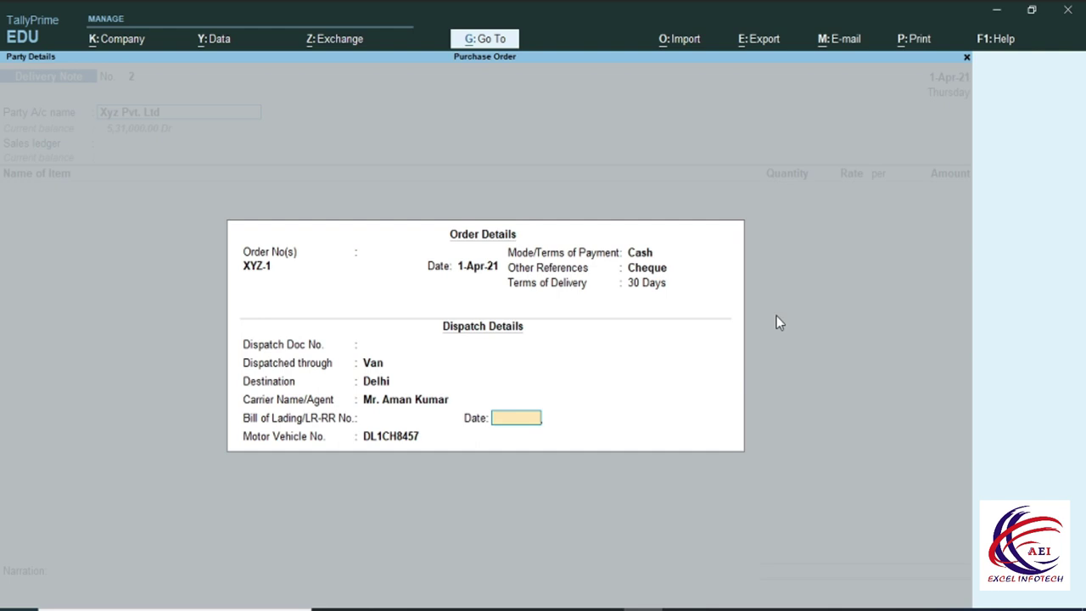
{"action": "key", "text": "Return"}
{"action": "key", "text": "Return"}
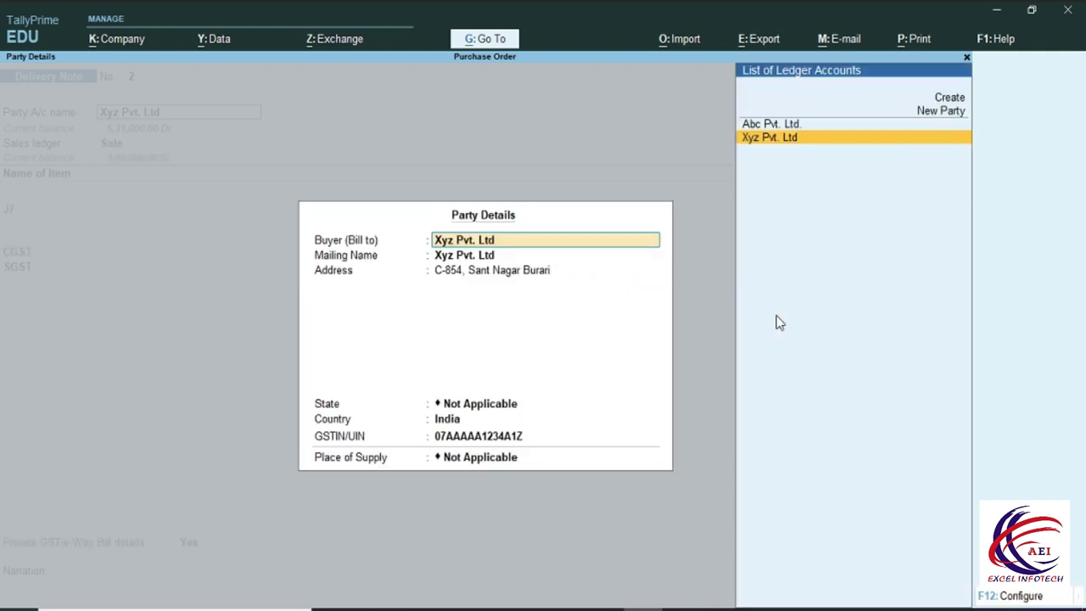
{"action": "key", "text": "Return"}
{"action": "key", "text": "Return"}
{"action": "key", "text": "Return"}
{"action": "key", "text": "Return"}
{"action": "key", "text": "Return"}
{"action": "key", "text": "Return"}
{"action": "key", "text": "Return"}
{"action": "key", "text": "Return"}
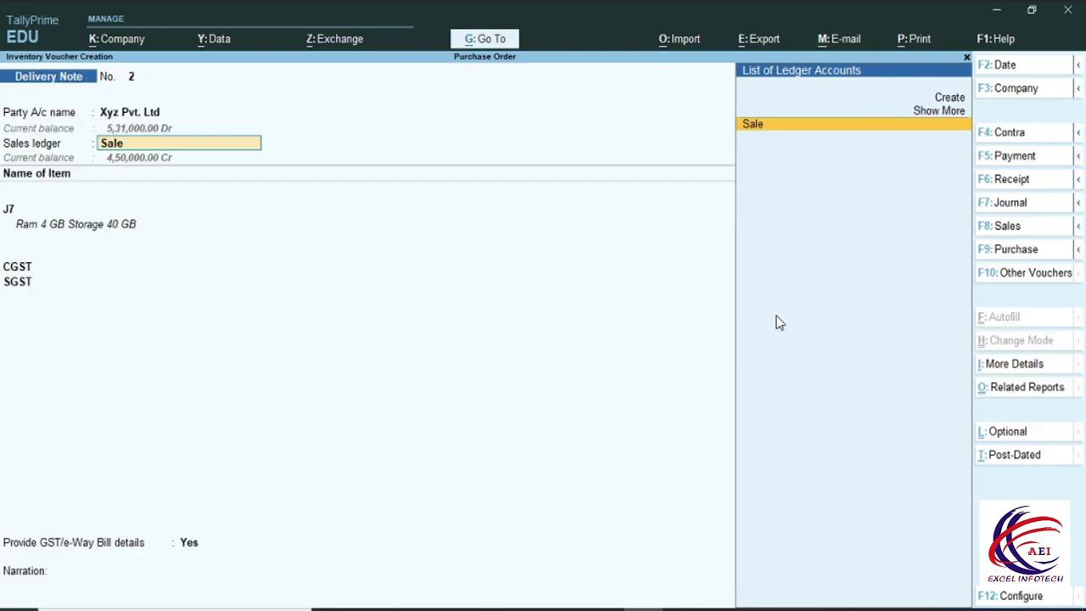
{"action": "key", "text": "Return"}
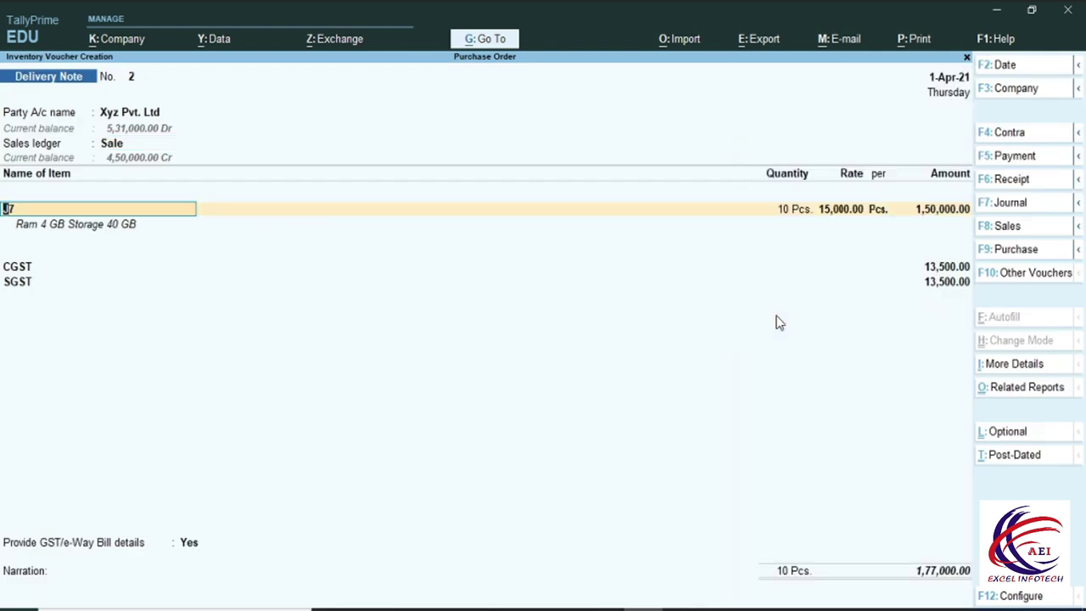
Allocate 10 Pcs of J7 to tracking number 2 and save Delivery Note No. 2
{"action": "key", "text": "Return"}
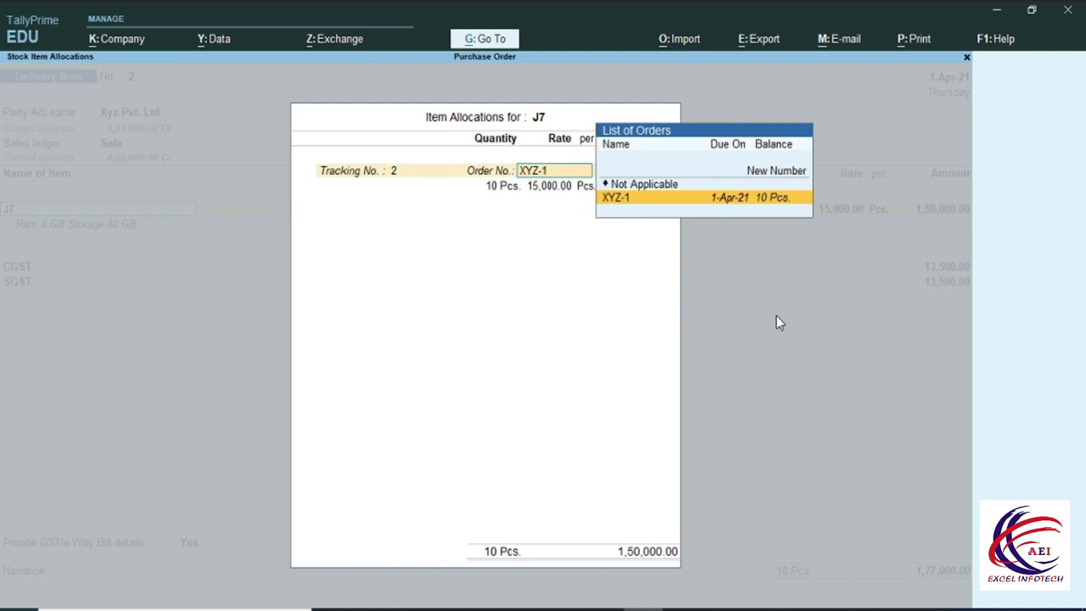
{"action": "key", "text": "BackSpace"}
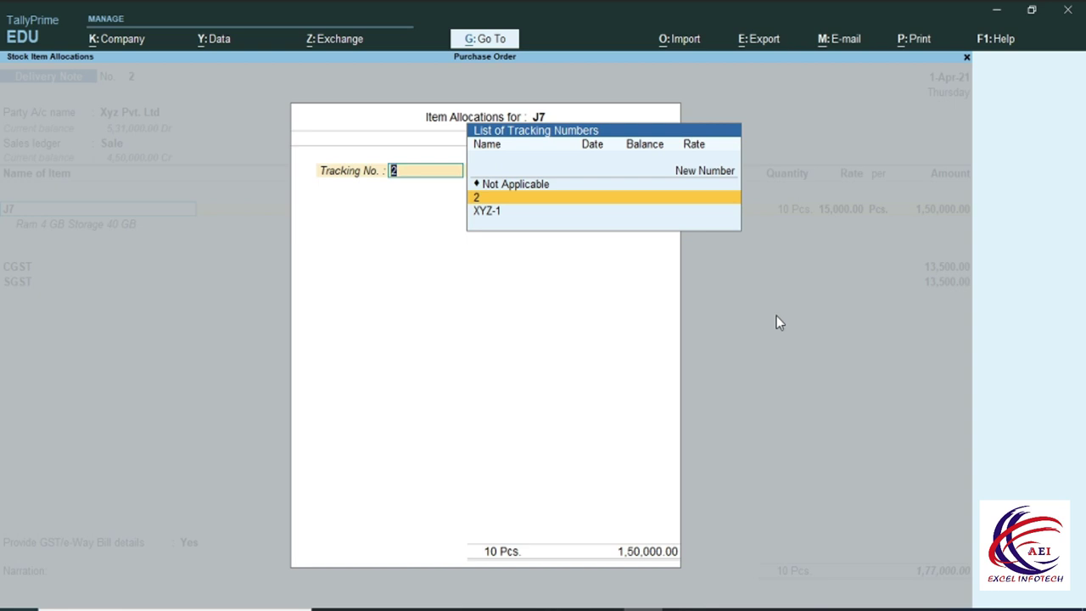
{"action": "key", "text": "Return"}
{"action": "key", "text": "Return"}
{"action": "key", "text": "Return"}
{"action": "key", "text": "Return"}
{"action": "key", "text": "Return"}
{"action": "key", "text": "Return"}
{"action": "key", "text": "Return"}
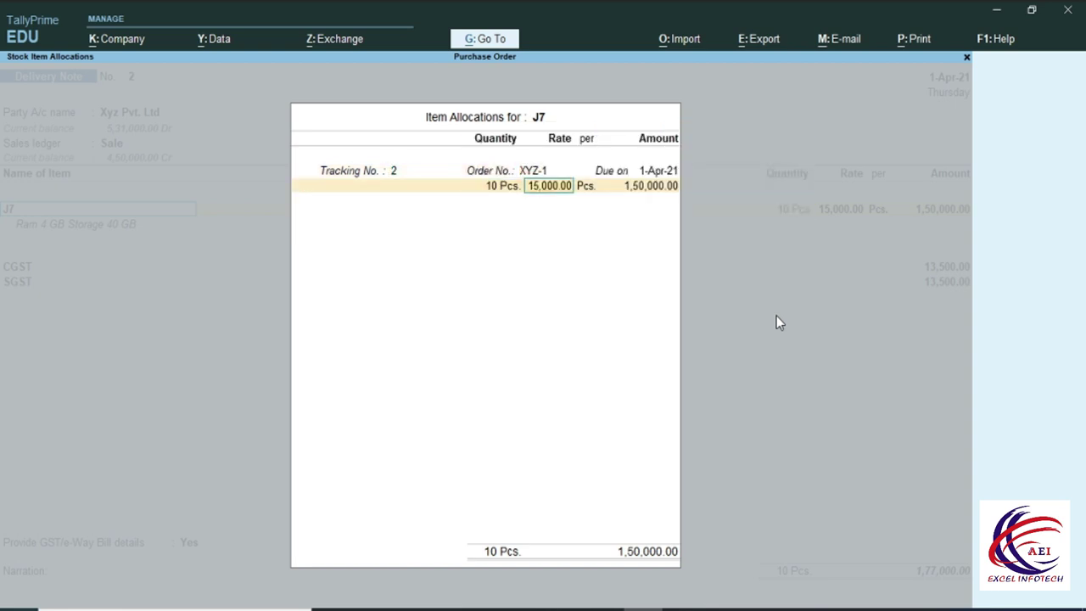
{"action": "key", "text": "Return"}
{"action": "key", "text": "Return"}
{"action": "key", "text": "Return"}
{"action": "key", "text": "Return"}
{"action": "key", "text": "Return"}
{"action": "key", "text": "Return"}
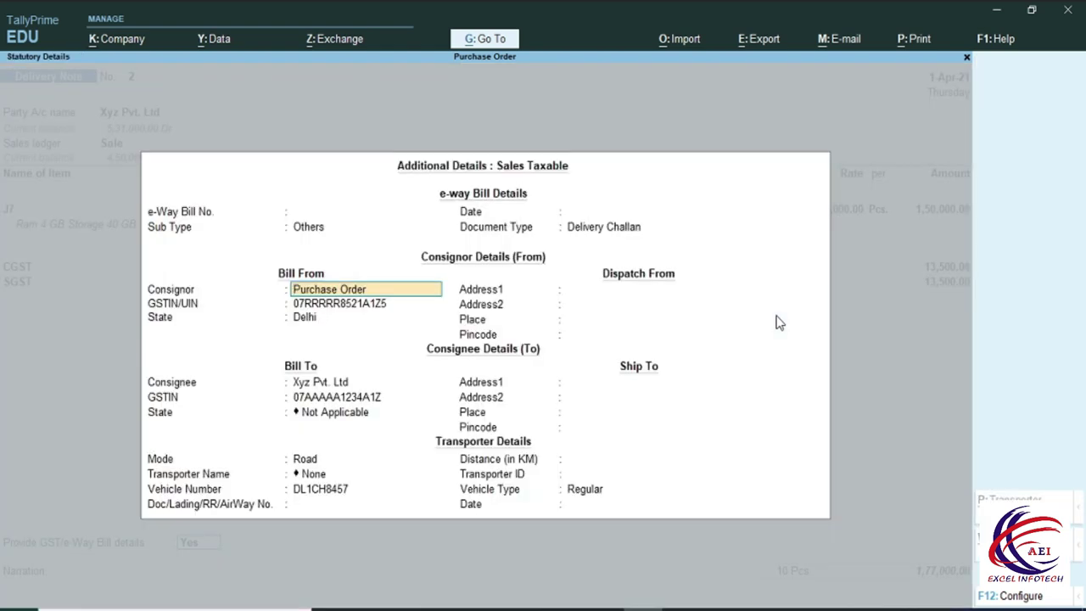
{"action": "key", "text": "ctrl+a"}
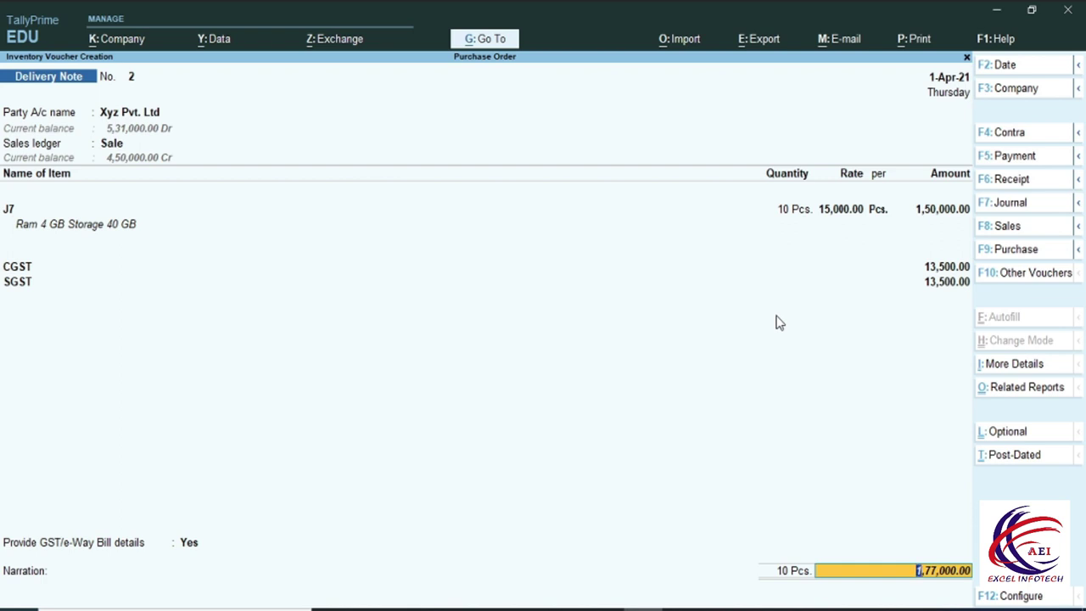
{"action": "key", "text": "ctrl+a"}
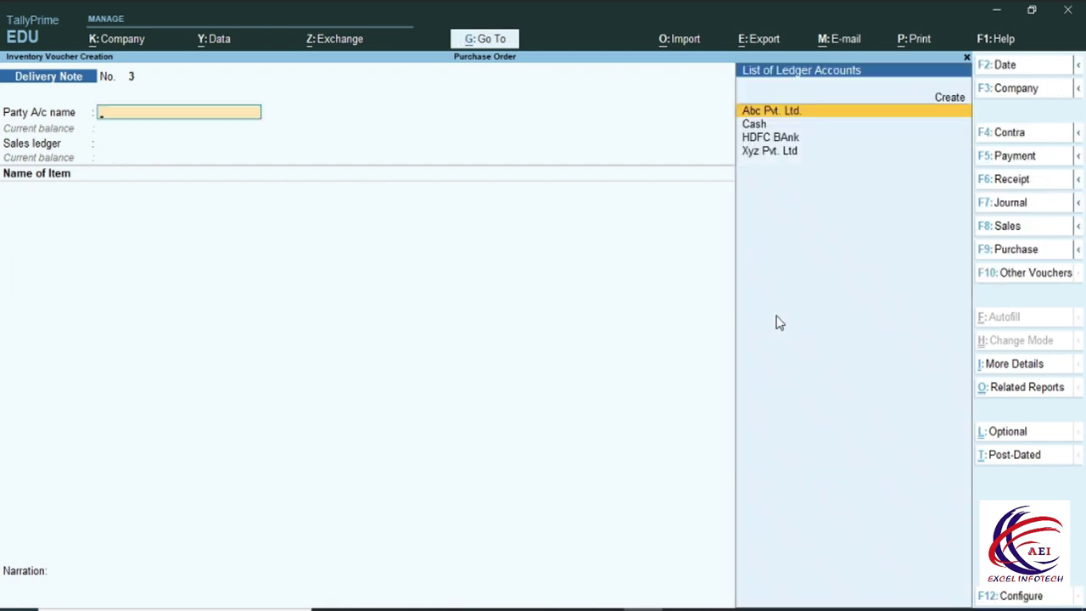
View the all-orders Sales Order Outstandings report under Statements of Inventory
{"action": "key", "text": "Escape"}
{"action": "key", "text": "Down"}
{"action": "key", "text": "Down"}
{"action": "key", "text": "Down"}
{"action": "key", "text": "Down"}
{"action": "key", "text": "Down"}
{"action": "key", "text": "Down"}
{"action": "key", "text": "Down"}
{"action": "key", "text": "Down"}
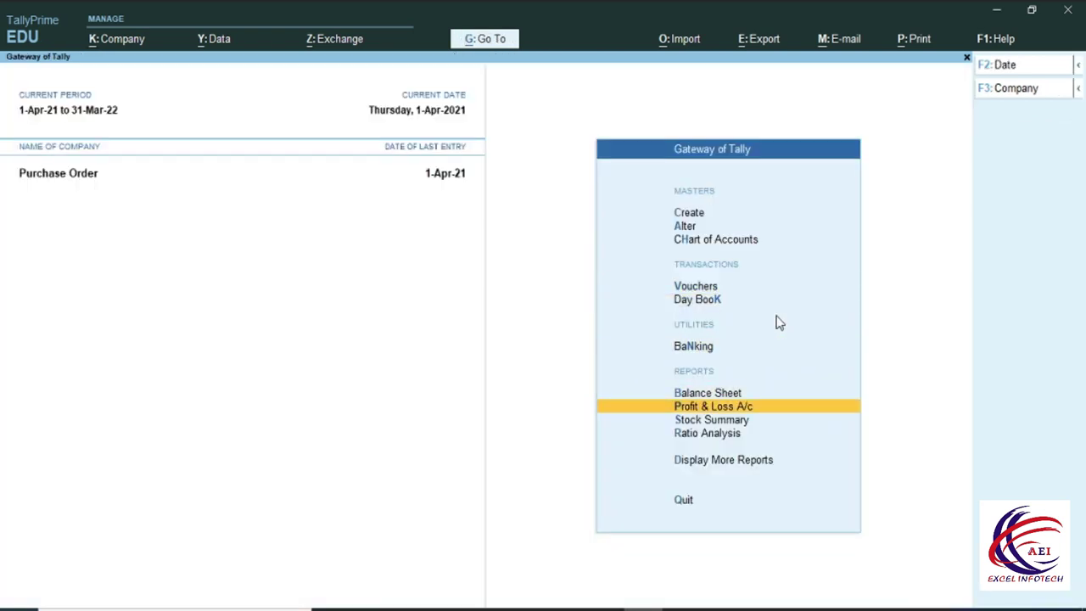
{"action": "key", "text": "Up"}
{"action": "key", "text": "Return"}
{"action": "key", "text": "Down"}
{"action": "key", "text": "Down"}
{"action": "key", "text": "Down"}
{"action": "key", "text": "Down"}
{"action": "key", "text": "Down"}
{"action": "key", "text": "Down"}
{"action": "key", "text": "Down"}
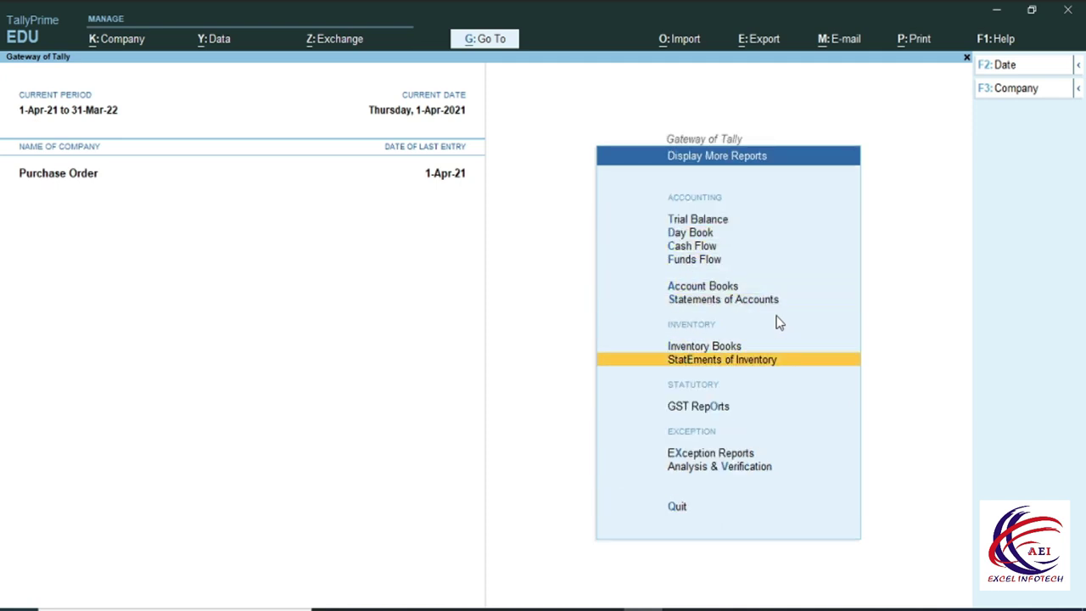
{"action": "key", "text": "Return"}
{"action": "key", "text": "Down"}
{"action": "key", "text": "Down"}
{"action": "key", "text": "Down"}
{"action": "key", "text": "Down"}
{"action": "key", "text": "Down"}
{"action": "key", "text": "Down"}
{"action": "key", "text": "Down"}
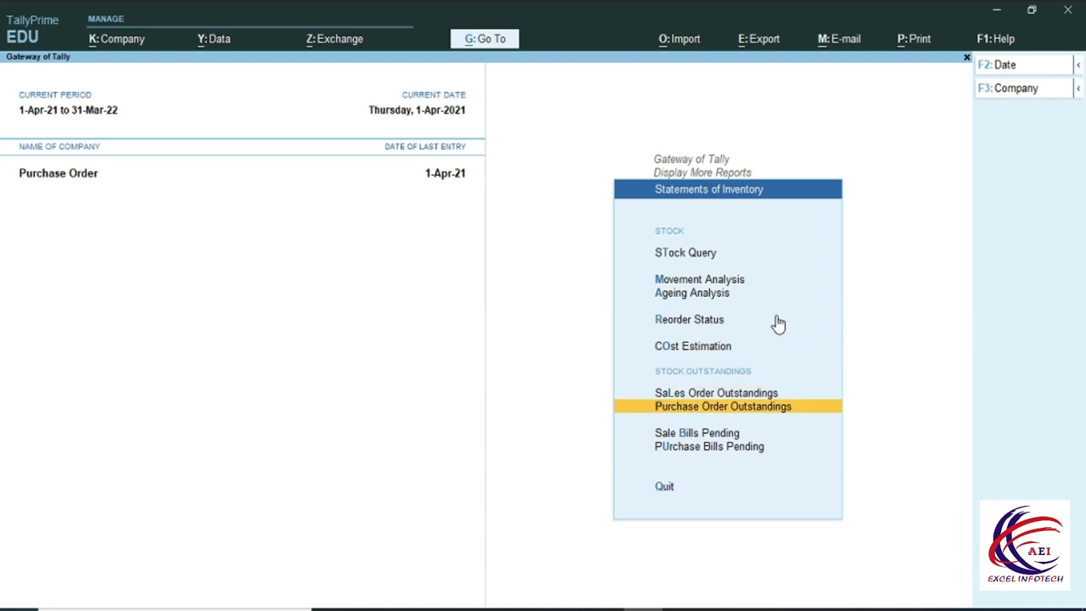
{"action": "key", "text": "Up"}
{"action": "key", "text": "Up"}
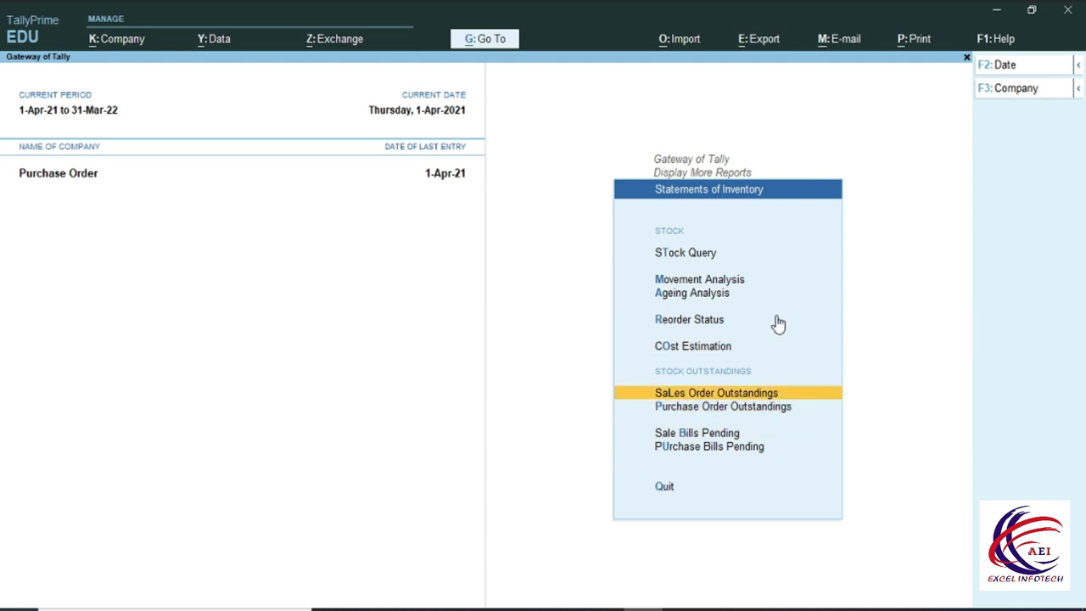
{"action": "key", "text": "Return"}
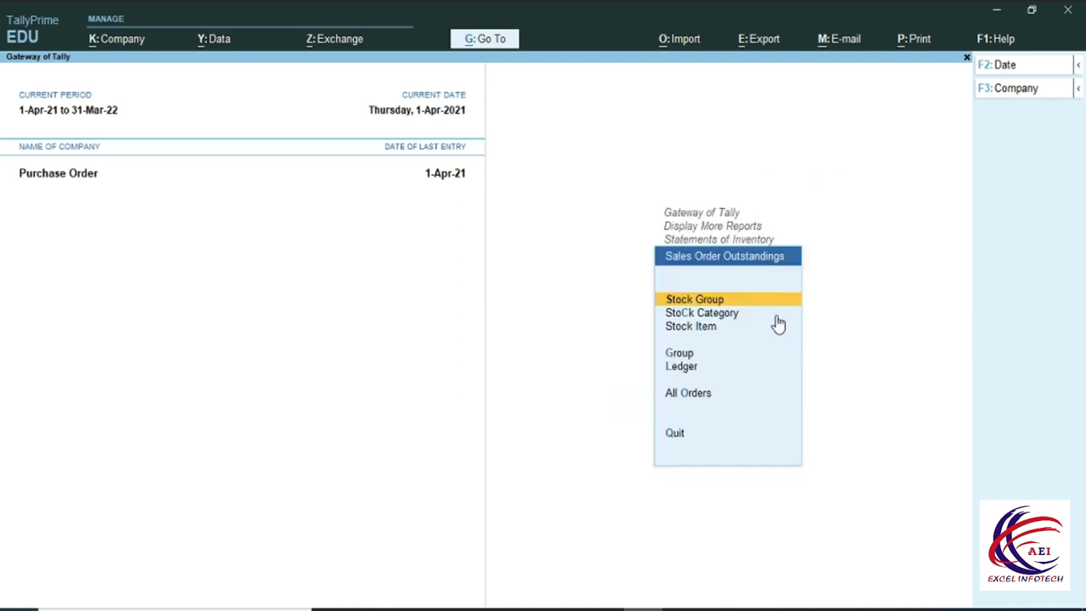
{"action": "key", "text": "Down"}
{"action": "key", "text": "Down"}
{"action": "key", "text": "Down"}
{"action": "key", "text": "Down"}
{"action": "key", "text": "Down"}
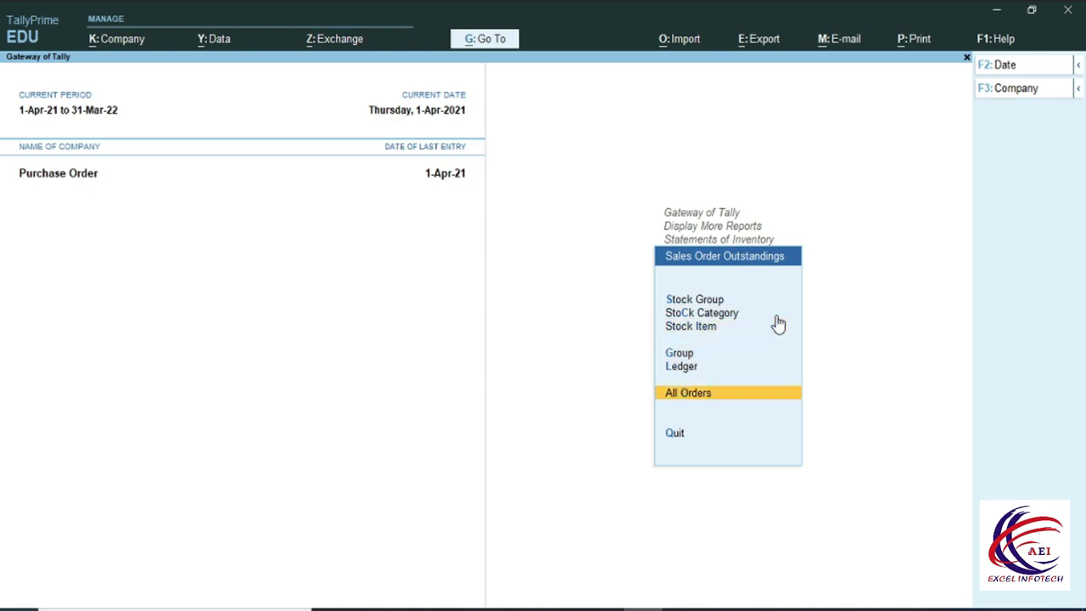
{"action": "key", "text": "Return"}
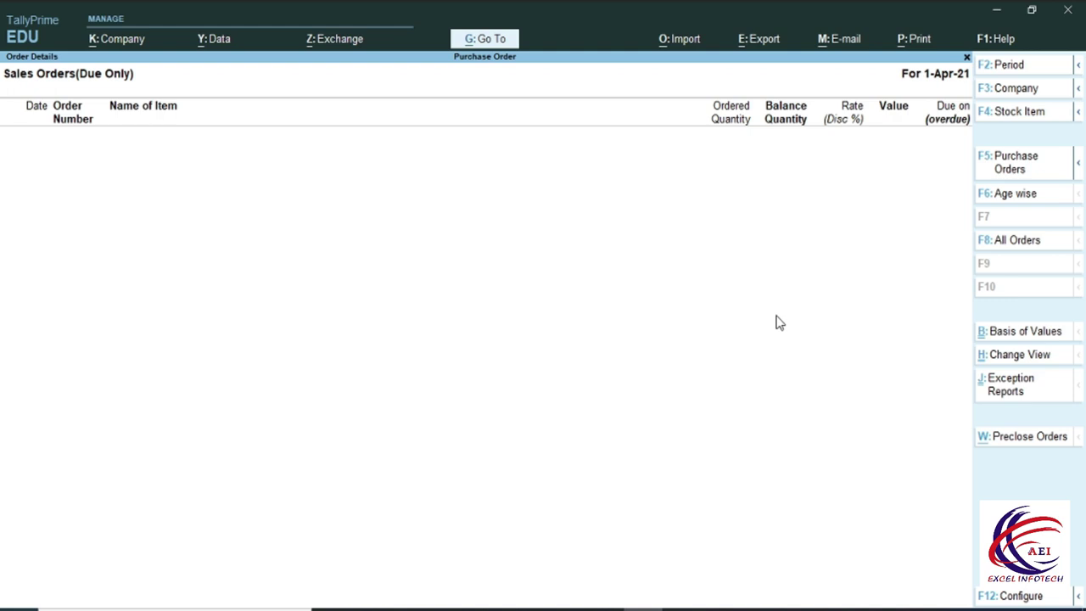
{"action": "key", "text": "Escape"}
{"action": "key", "text": "Escape"}
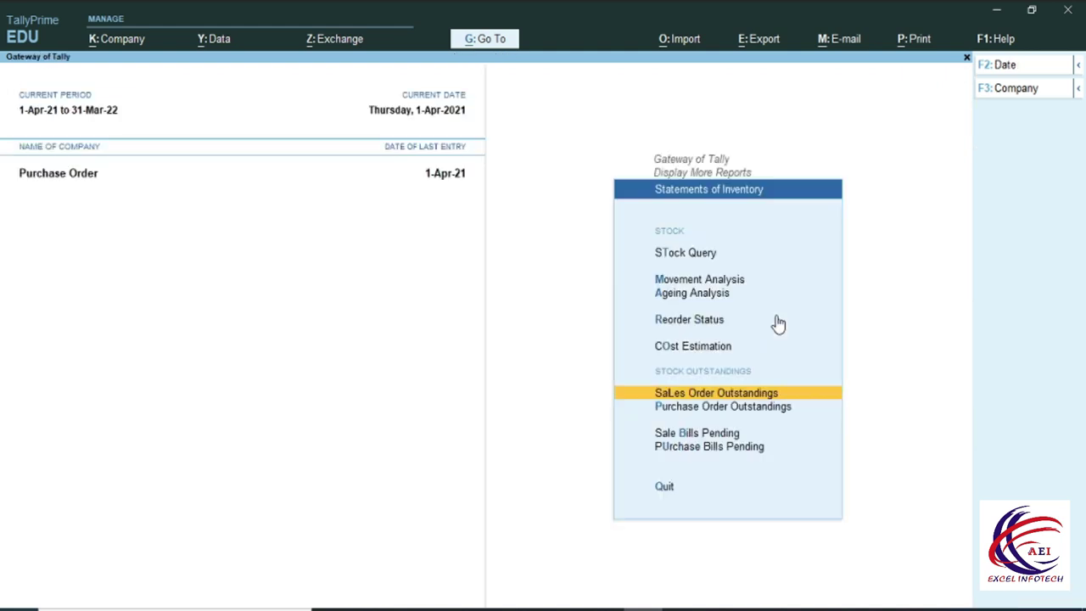
Check Sale Bills Pending for J7 owed by Xyz Pvt. Ltd, then start a new voucher
{"action": "key", "text": "Down"}
{"action": "key", "text": "Down"}
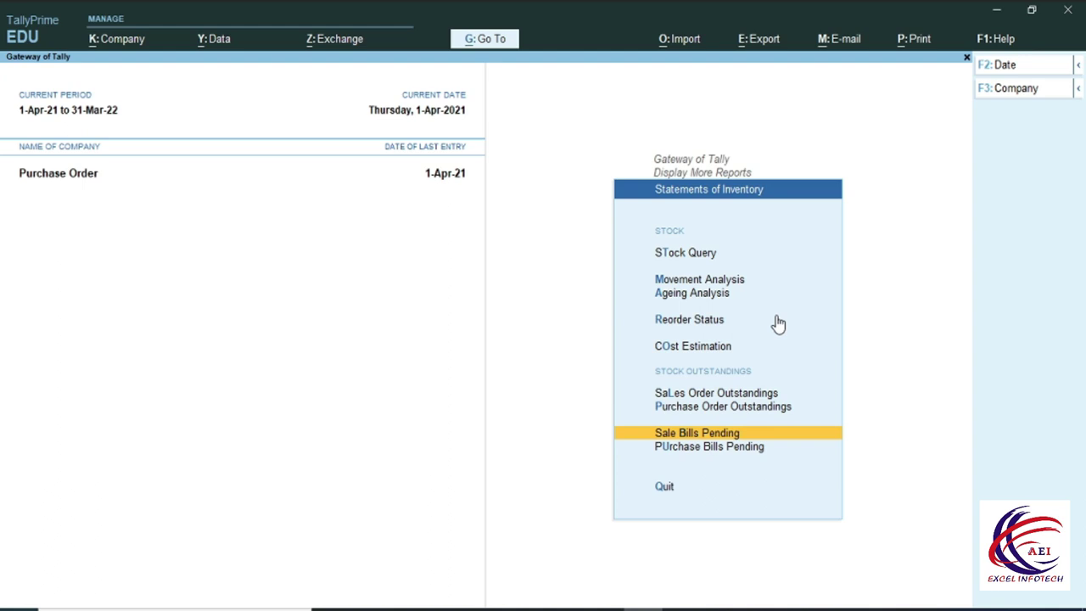
{"action": "key", "text": "Return"}
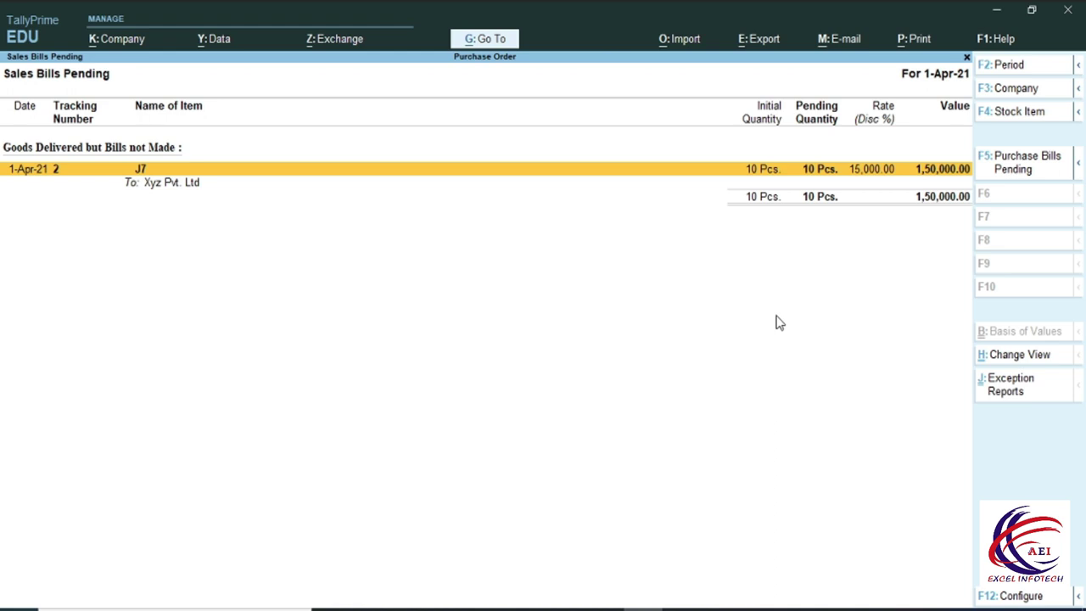
{"action": "key", "text": "Escape"}
{"action": "key", "text": "Escape"}
{"action": "key", "text": "Escape"}
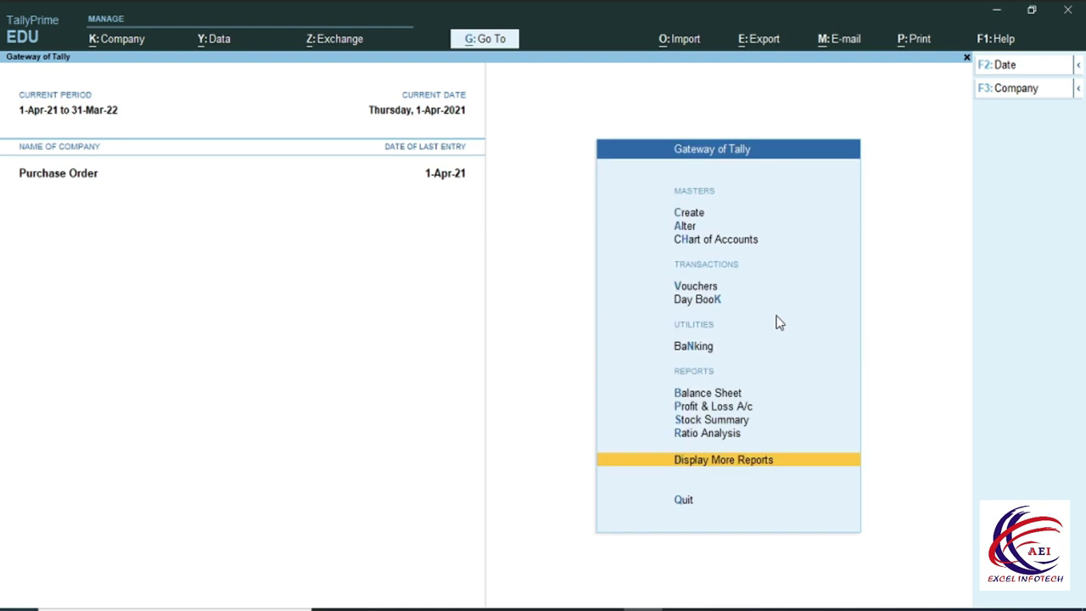
{"action": "key", "text": "Up"}
{"action": "key", "text": "Up"}
{"action": "key", "text": "Up"}
{"action": "key", "text": "Up"}
{"action": "key", "text": "Up"}
{"action": "key", "text": "Up"}
{"action": "key", "text": "Up"}
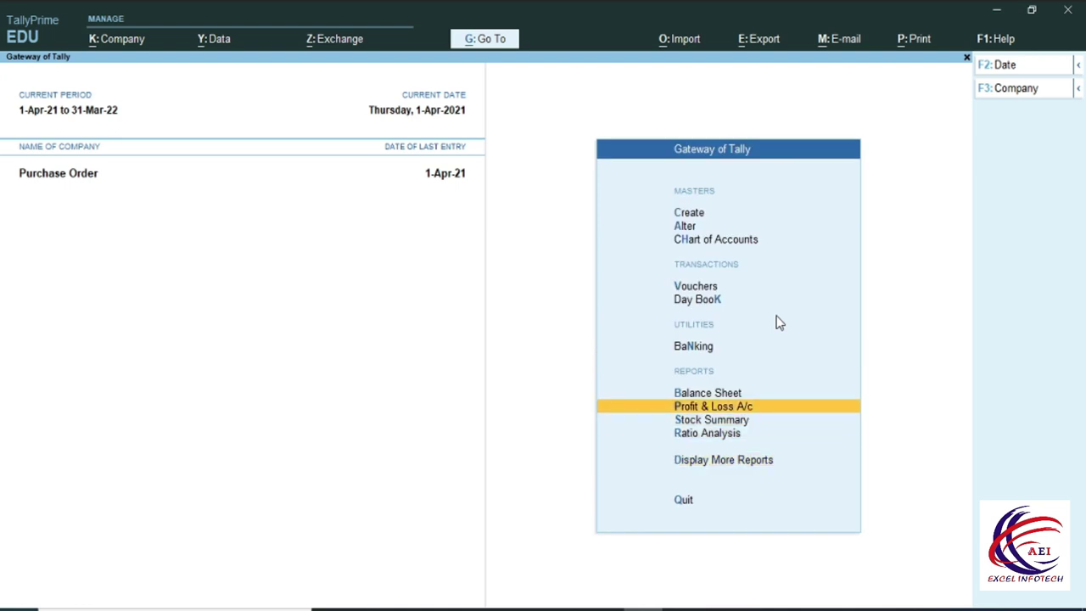
{"action": "key", "text": "Return"}
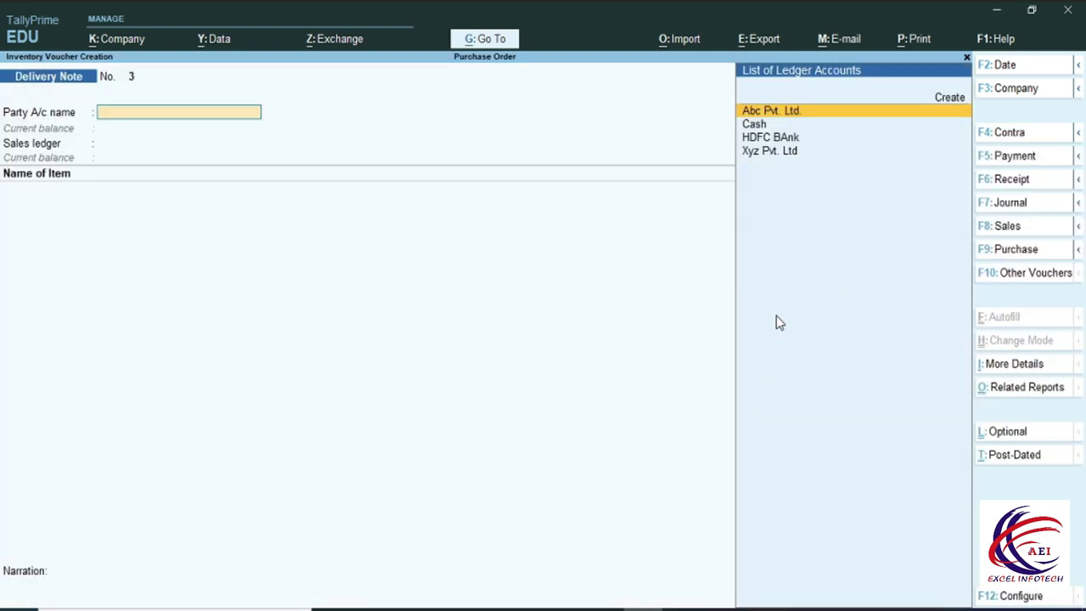
Bill Xyz Pvt. Ltd in a Sales voucher for 10 Pcs of J7 from delivery tracking 2
{"action": "key", "text": "F8"}
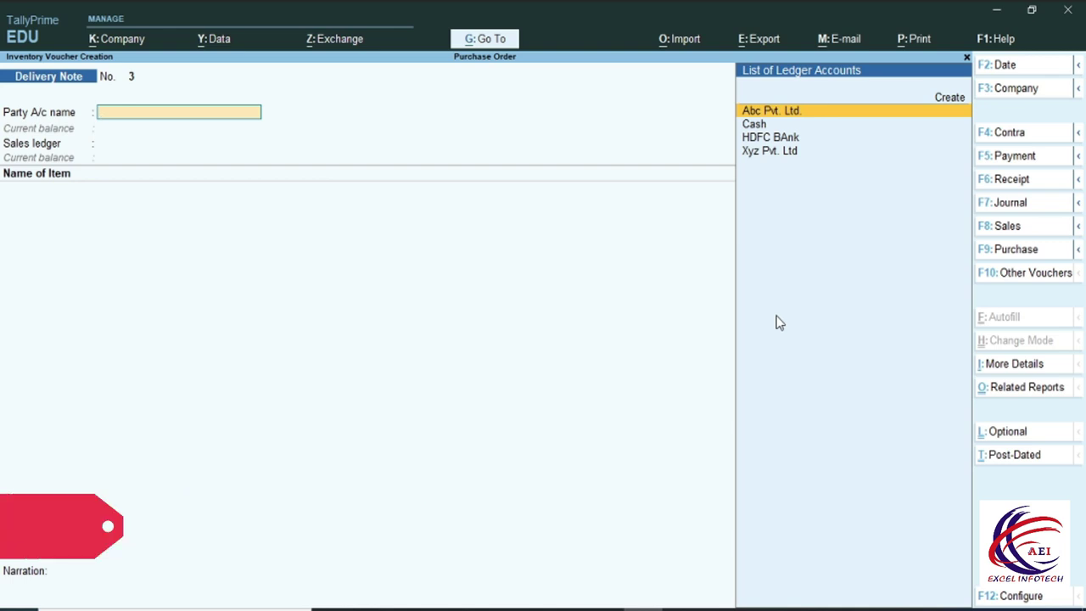
{"action": "key", "text": "Down"}
{"action": "key", "text": "Down"}
{"action": "key", "text": "Down"}
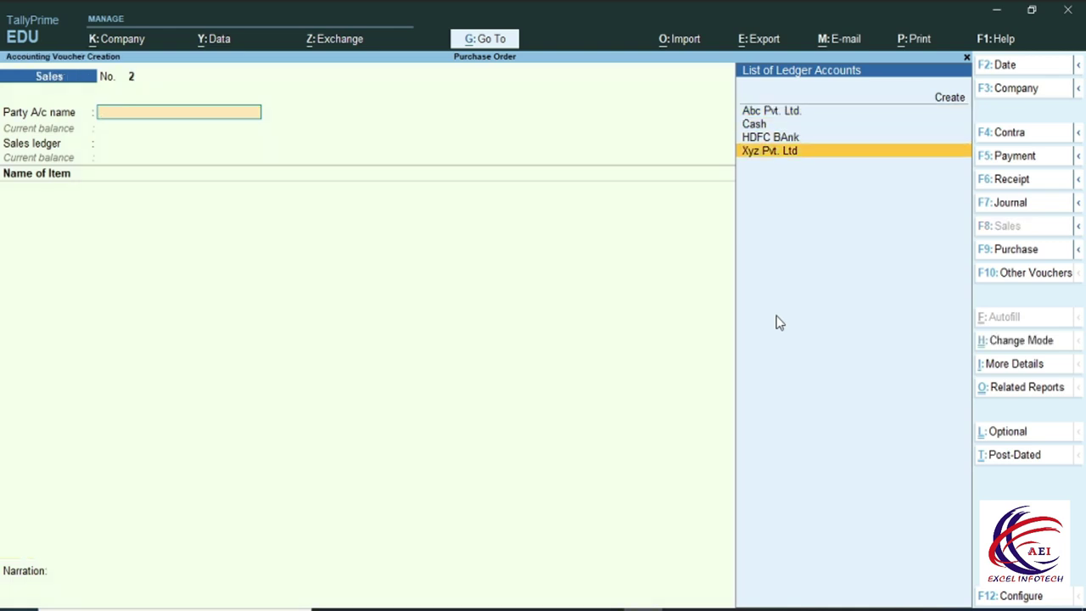
{"action": "key", "text": "Return"}
{"action": "key", "text": "Down"}
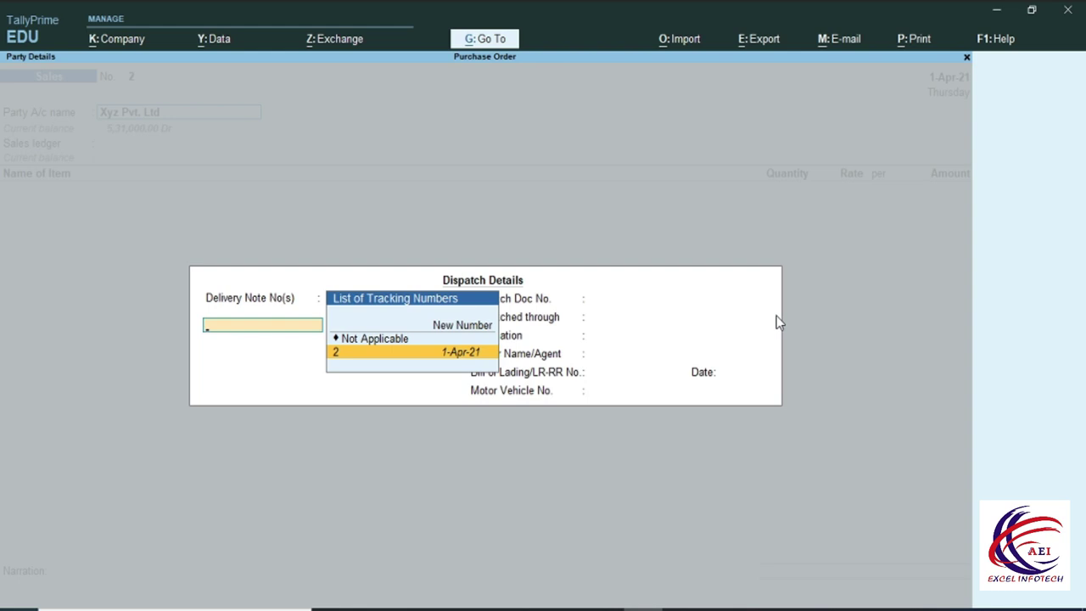
{"action": "key", "text": "Return"}
{"action": "key", "text": "Return"}
{"action": "key", "text": "Return"}
{"action": "key", "text": "Return"}
{"action": "key", "text": "Return"}
{"action": "key", "text": "Return"}
{"action": "key", "text": "Return"}
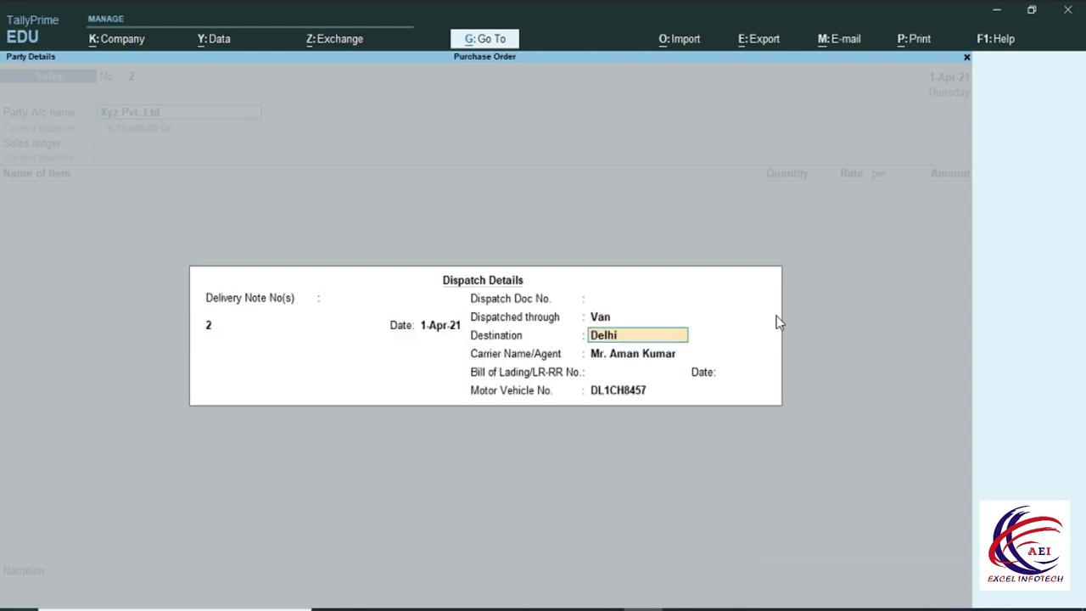
{"action": "key", "text": "Return"}
{"action": "key", "text": "Return"}
{"action": "key", "text": "Return"}
{"action": "key", "text": "Return"}
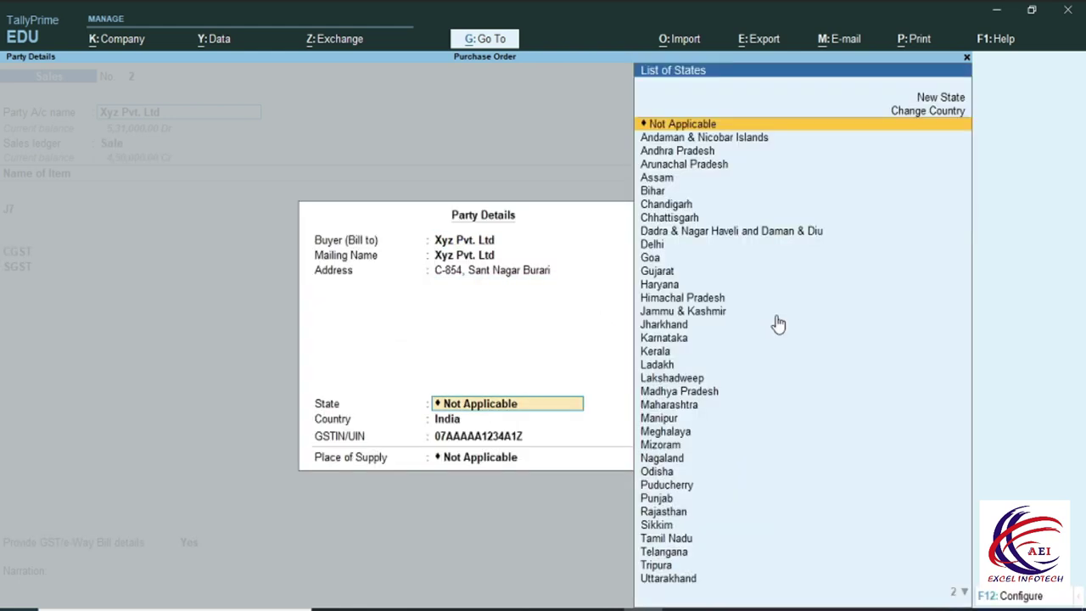
{"action": "key", "text": "Return"}
{"action": "key", "text": "Return"}
{"action": "key", "text": "Return"}
{"action": "key", "text": "Return"}
{"action": "key", "text": "Return"}
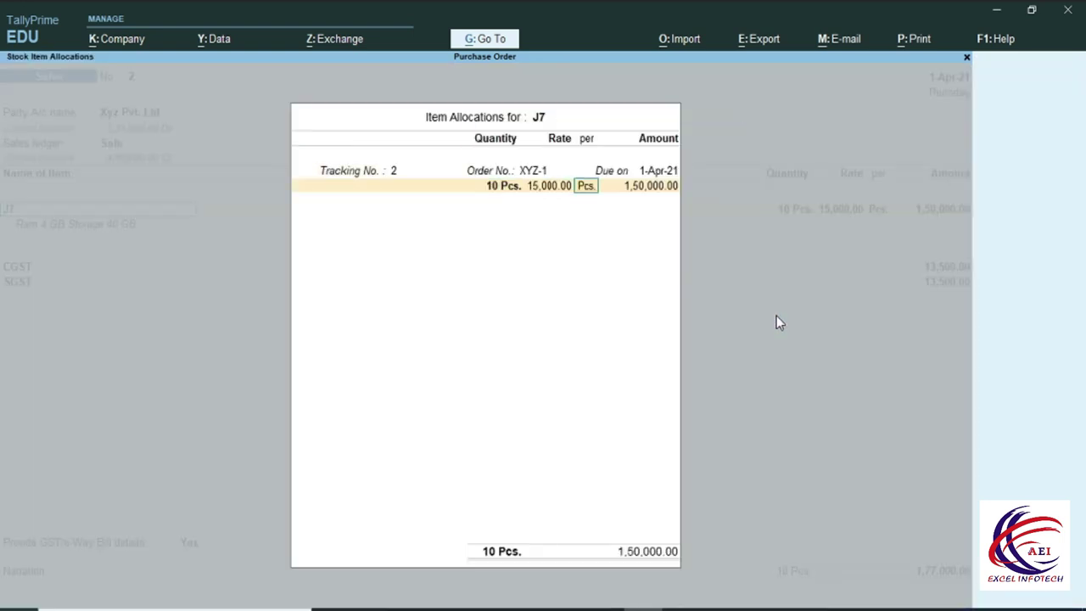
{"action": "key", "text": "Return"}
{"action": "key", "text": "Return"}
{"action": "key", "text": "Return"}
{"action": "key", "text": "Return"}
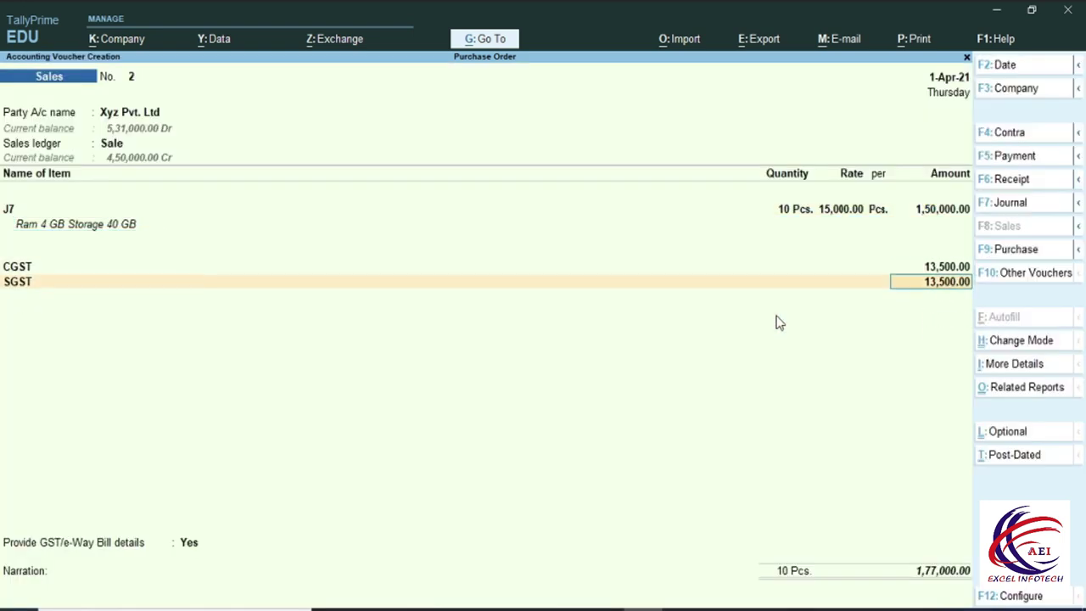
Set e-Way Bill details to No and give the bill a due date of 2-May-21
{"action": "key", "text": "Return"}
{"action": "key", "text": "Down"}
{"action": "key", "text": "Return"}
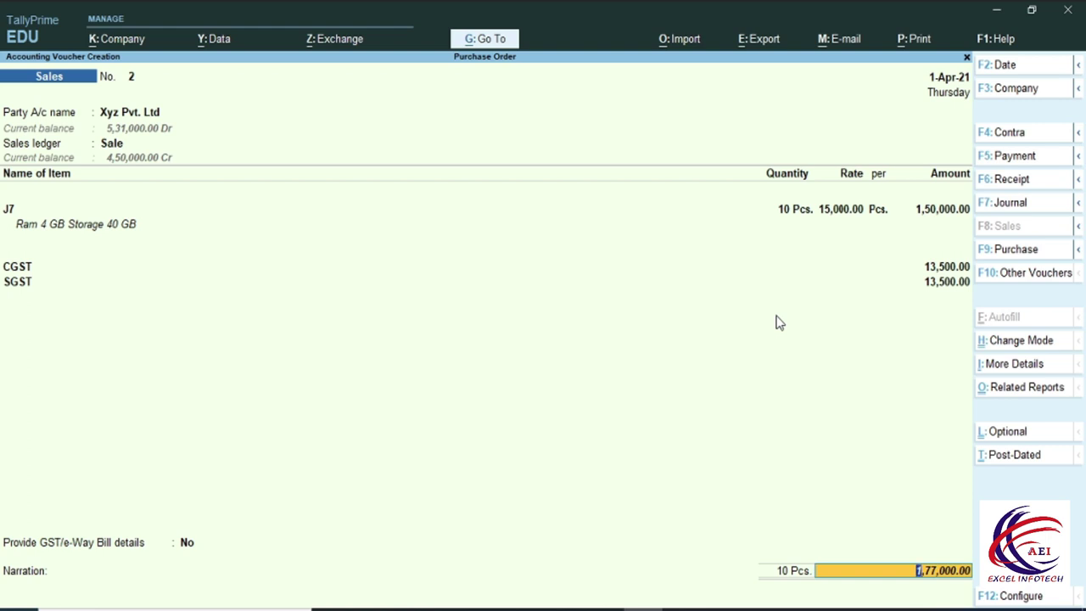
{"action": "key", "text": "Return"}
{"action": "key", "text": "Return"}
{"action": "key", "text": "Return"}
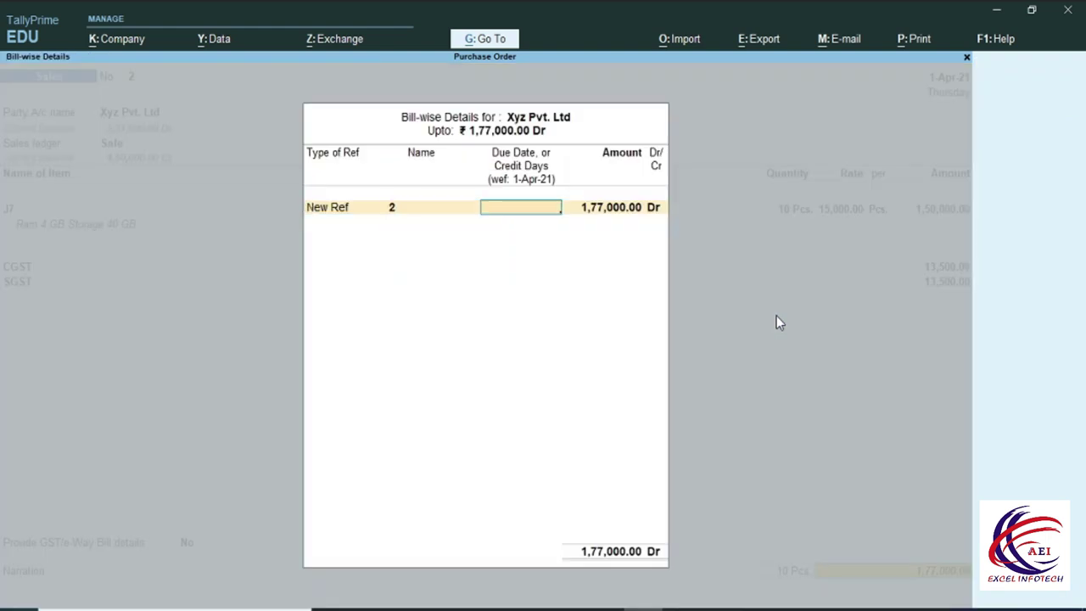
{"action": "type", "text": "2-5-21"}
{"action": "key", "text": "Return"}
{"action": "key", "text": "Return"}
{"action": "key", "text": "Return"}
{"action": "key", "text": "Return"}
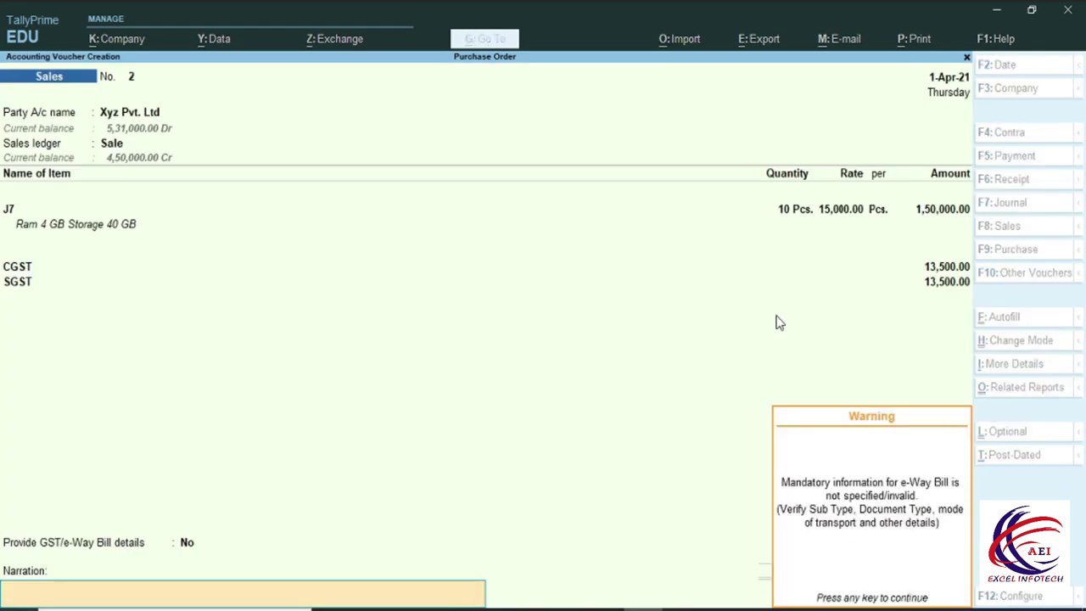
{"action": "key", "text": "Return"}
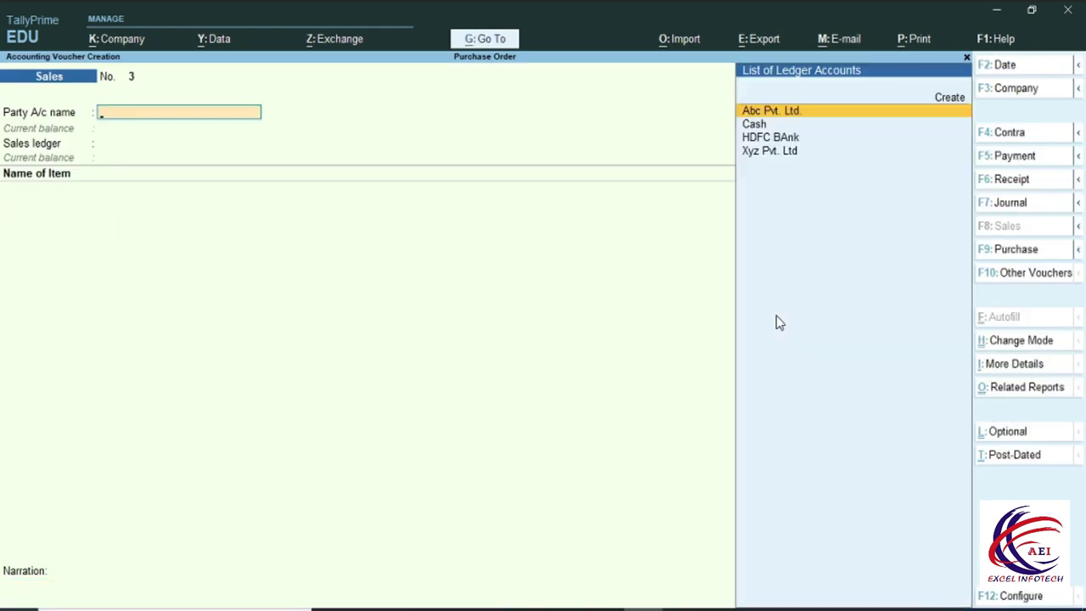
Discard the blank sales voucher and review the Stock Summary showing J7 at 50 Pcs
{"action": "key", "text": "Escape"}
{"action": "key", "text": "Return"}
{"action": "key", "text": "Down"}
{"action": "key", "text": "Down"}
{"action": "key", "text": "Down"}
{"action": "key", "text": "Down"}
{"action": "key", "text": "Down"}
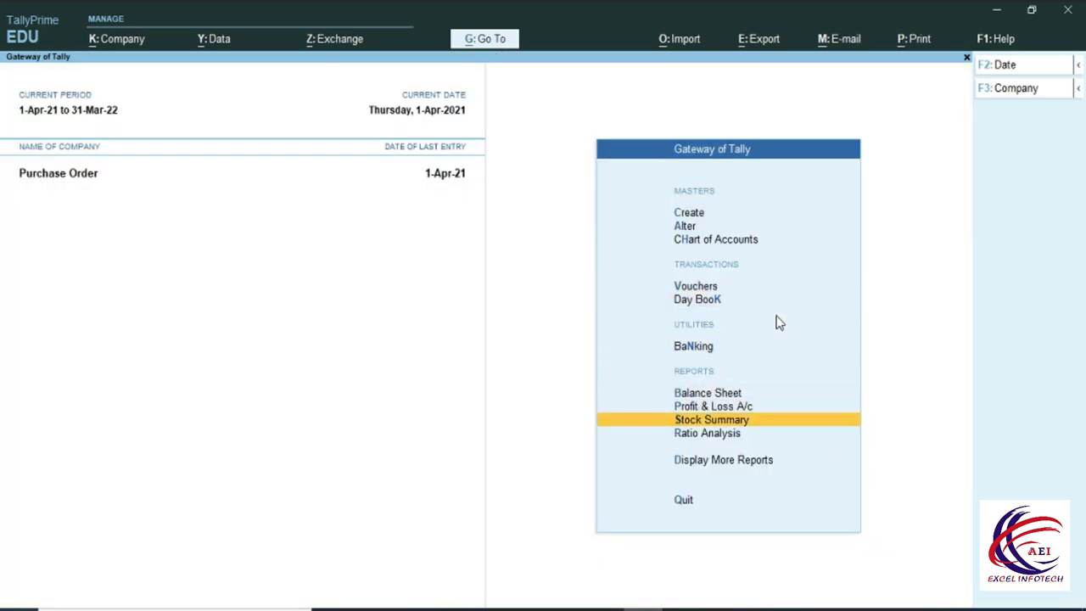
{"action": "key", "text": "Return"}
{"action": "key", "text": "Return"}
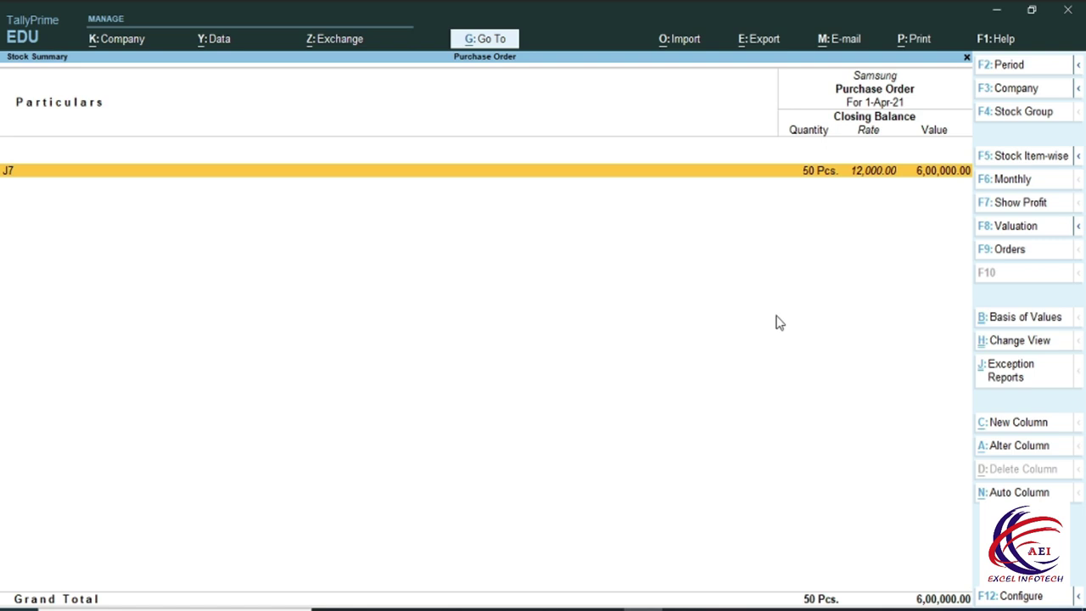
{"action": "key", "text": "Escape"}
{"action": "key", "text": "Escape"}
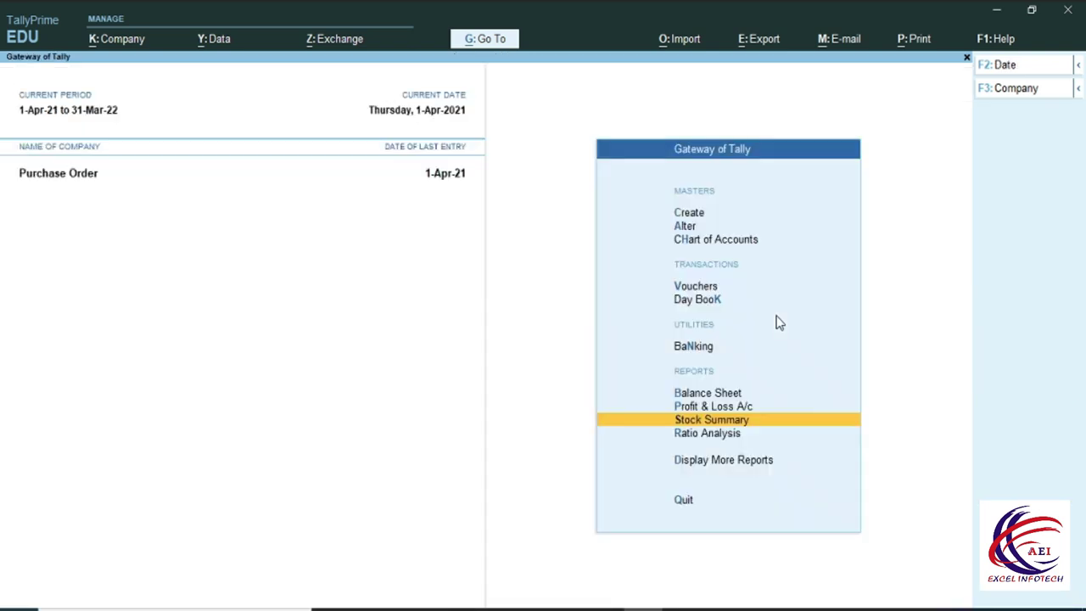
Reach the Sales Order Outstandings options via More Reports and Statements of Inventory
{"action": "key", "text": "Down"}
{"action": "key", "text": "Down"}
{"action": "key", "text": "Return"}
{"action": "key", "text": "Down"}
{"action": "key", "text": "Down"}
{"action": "key", "text": "Down"}
{"action": "key", "text": "Down"}
{"action": "key", "text": "Down"}
{"action": "key", "text": "Down"}
{"action": "key", "text": "Down"}
{"action": "key", "text": "Return"}
{"action": "key", "text": "Down"}
{"action": "key", "text": "Down"}
{"action": "key", "text": "Down"}
{"action": "key", "text": "Down"}
{"action": "key", "text": "Down"}
{"action": "key", "text": "Down"}
{"action": "key", "text": "Up"}
{"action": "key", "text": "Return"}
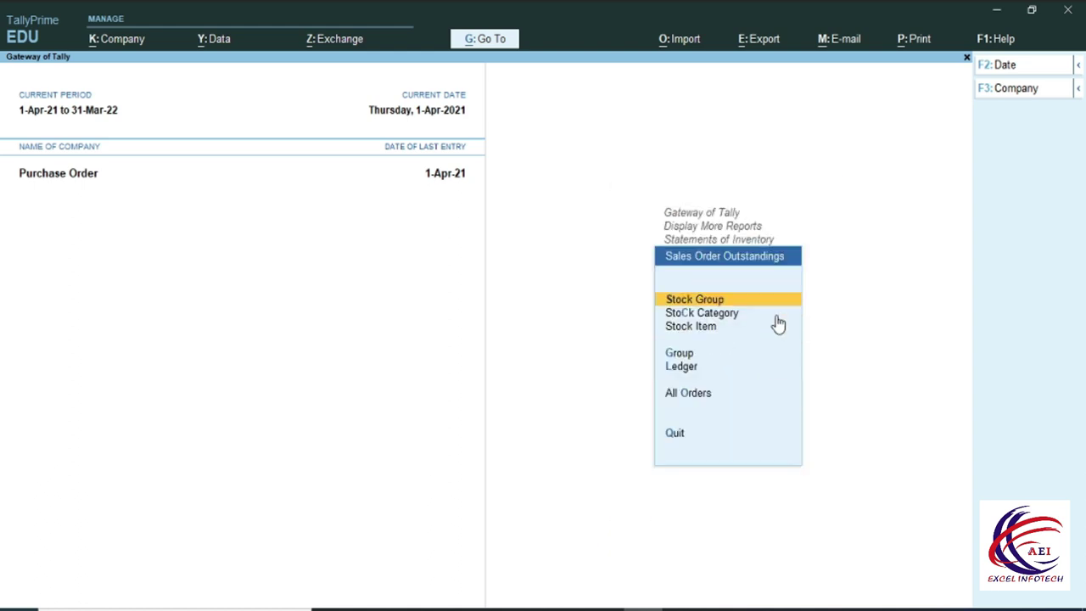
{"action": "key", "text": "Down"}
{"action": "key", "text": "Down"}
{"action": "key", "text": "Down"}
{"action": "key", "text": "Down"}
{"action": "key", "text": "Down"}
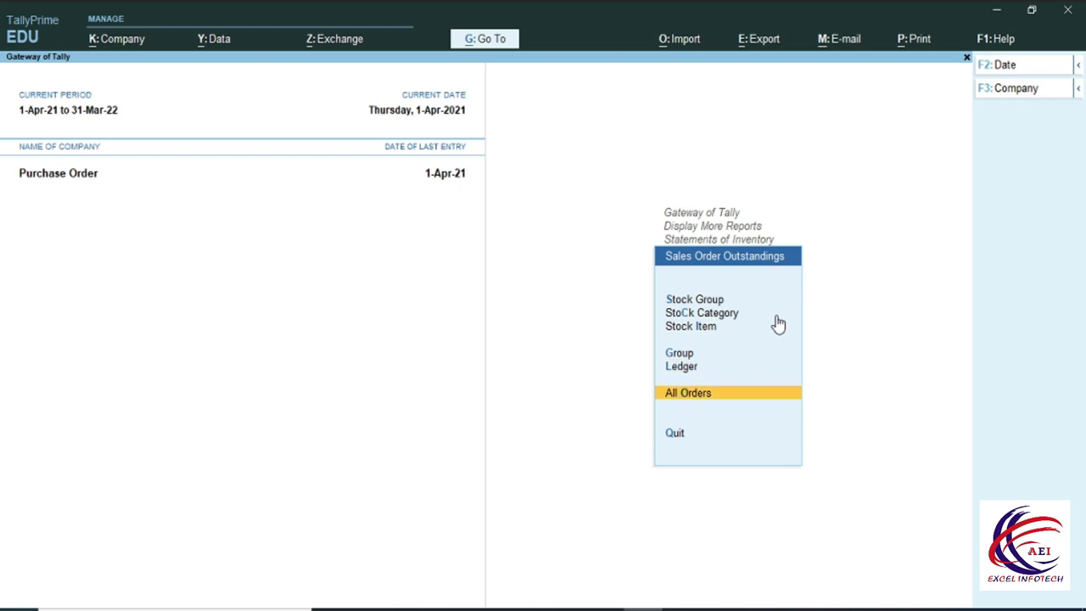
{"action": "key", "text": "Up"}
{"action": "key", "text": "Up"}
{"action": "key", "text": "Up"}
{"action": "key", "text": "Up"}
{"action": "key", "text": "Up"}
{"action": "key", "text": "Down"}
{"action": "key", "text": "Down"}
{"action": "key", "text": "Down"}
{"action": "key", "text": "Down"}
{"action": "key", "text": "Up"}
{"action": "key", "text": "Up"}
{"action": "key", "text": "Up"}
{"action": "key", "text": "Down"}
{"action": "key", "text": "Down"}
{"action": "key", "text": "Down"}
{"action": "key", "text": "Down"}
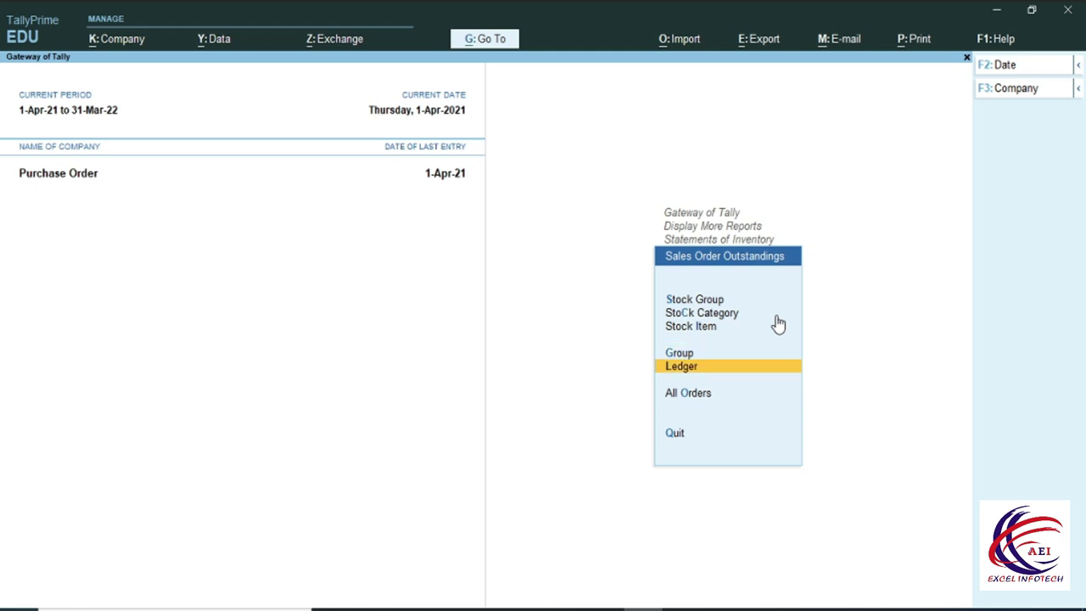
{"action": "key", "text": "Down"}
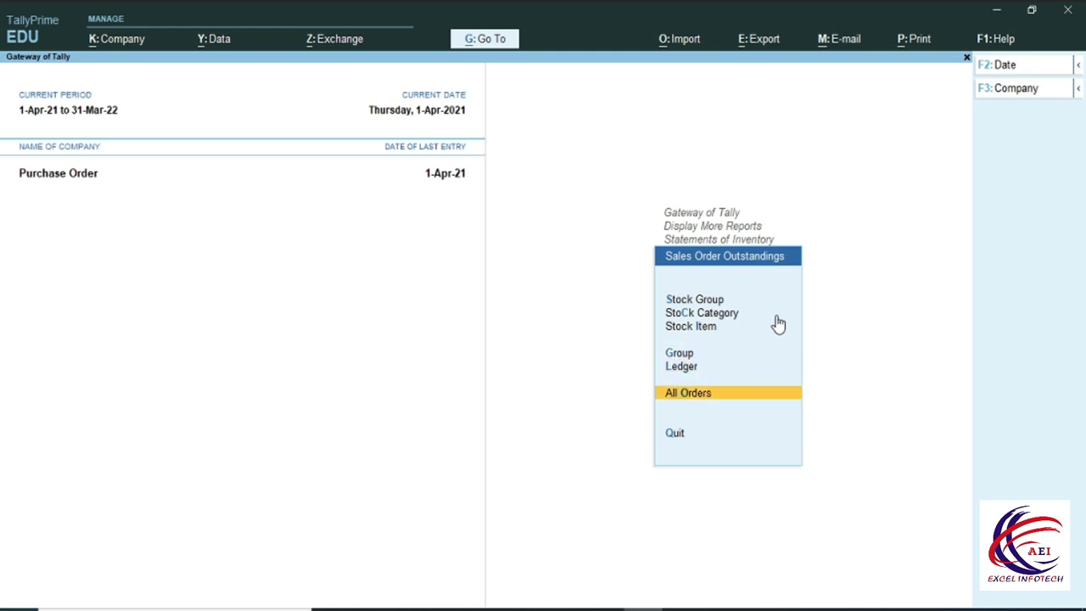
Review the sales orders due and Sale Bills Pending reports, then open blank Sales voucher No. 3
{"action": "key", "text": "Return"}
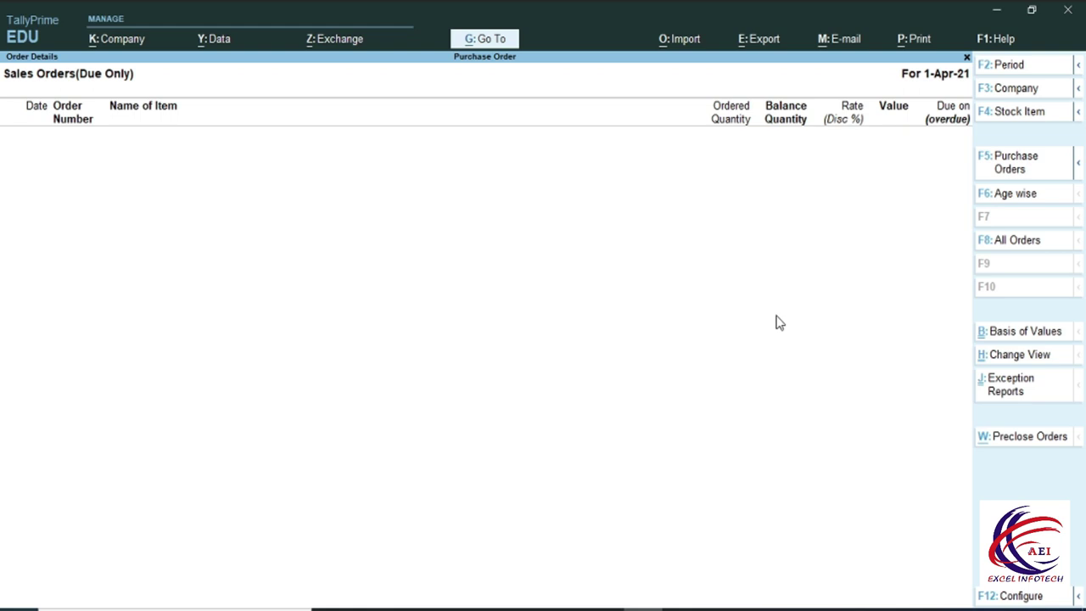
{"action": "key", "text": "Escape"}
{"action": "key", "text": "Escape"}
{"action": "key", "text": "Down"}
{"action": "key", "text": "Down"}
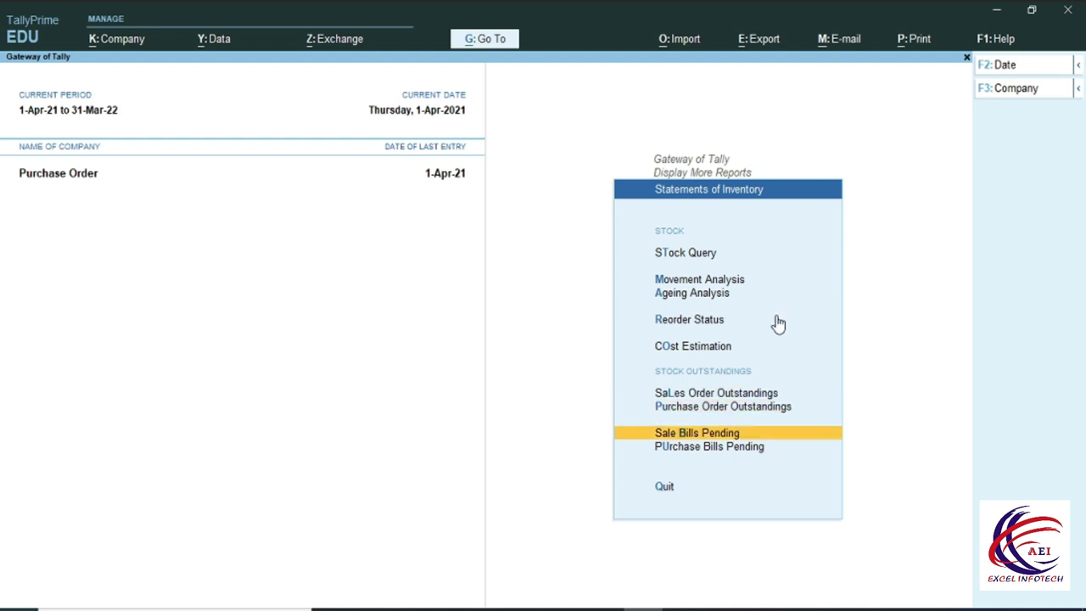
{"action": "key", "text": "Return"}
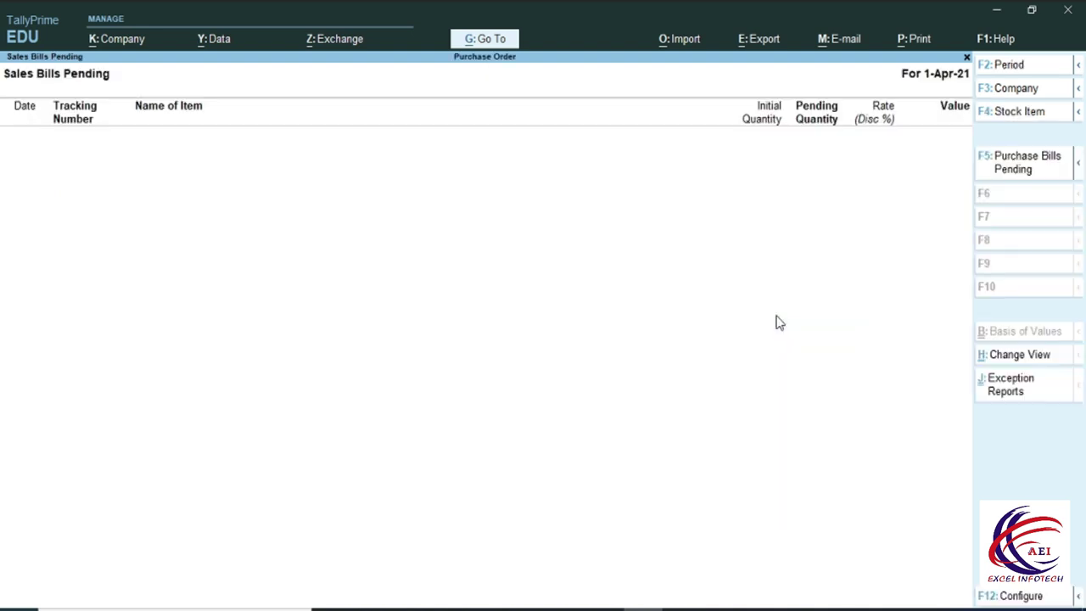
{"action": "key", "text": "Escape"}
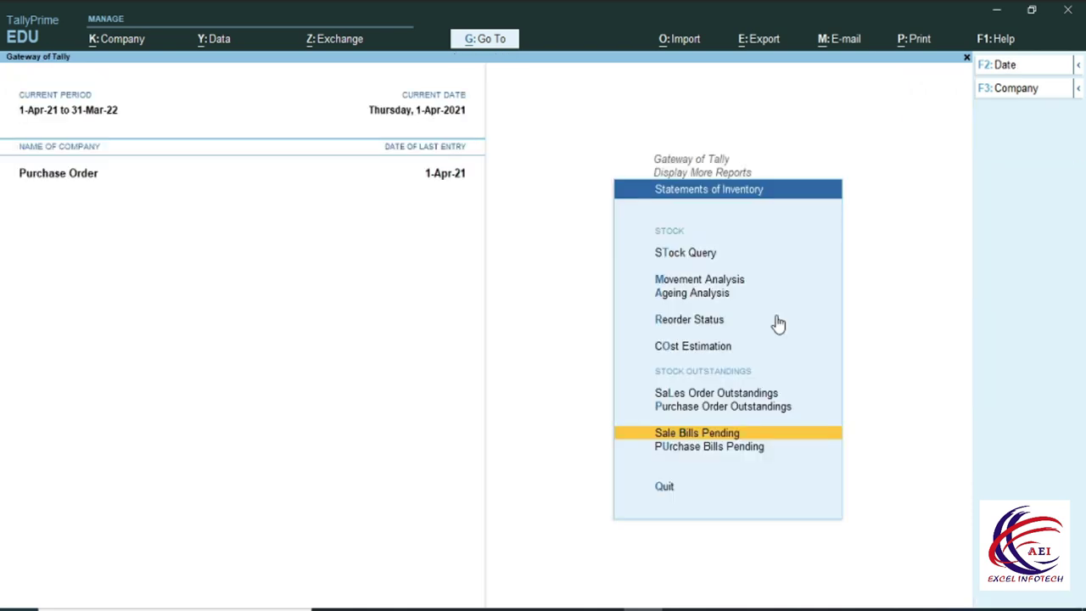
{"action": "key", "text": "Escape"}
{"action": "key", "text": "Escape"}
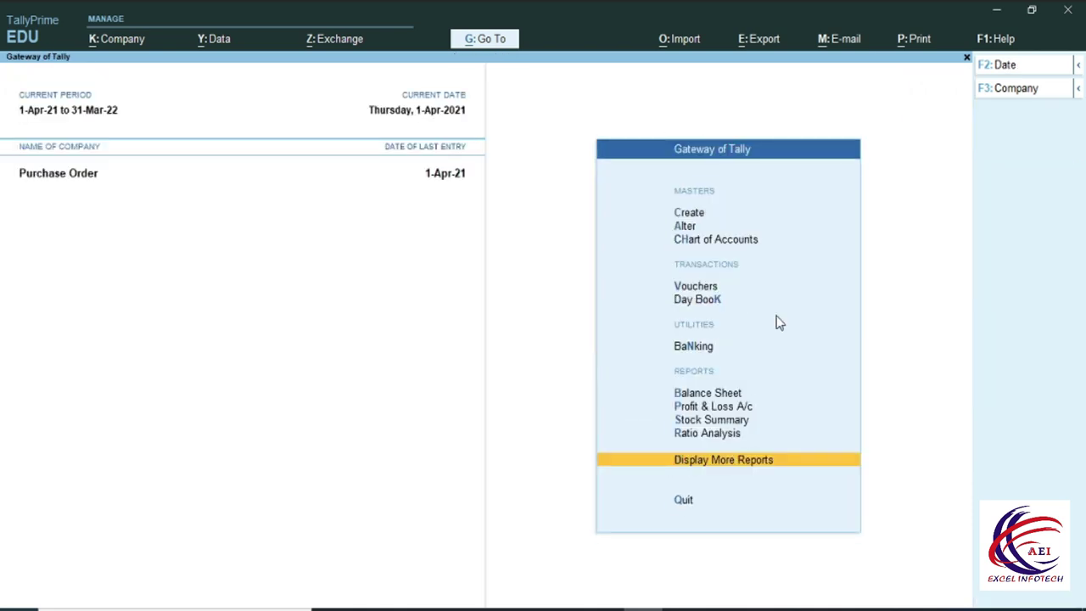
{"action": "key", "text": "Up"}
{"action": "key", "text": "Up"}
{"action": "key", "text": "Up"}
{"action": "key", "text": "Up"}
{"action": "key", "text": "Up"}
{"action": "key", "text": "Up"}
{"action": "key", "text": "Up"}
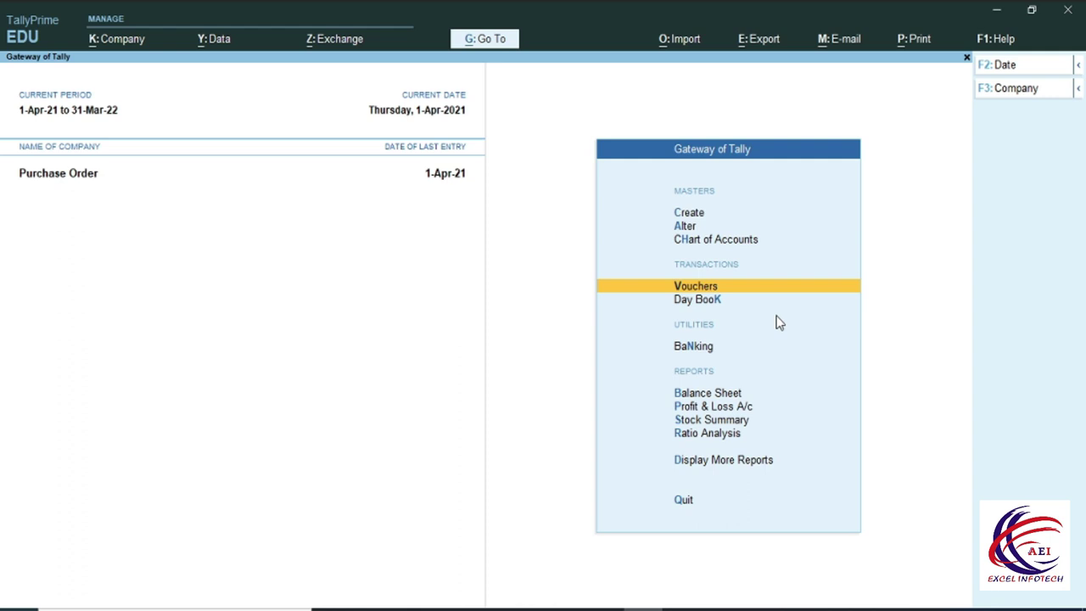
{"action": "key", "text": "Return"}
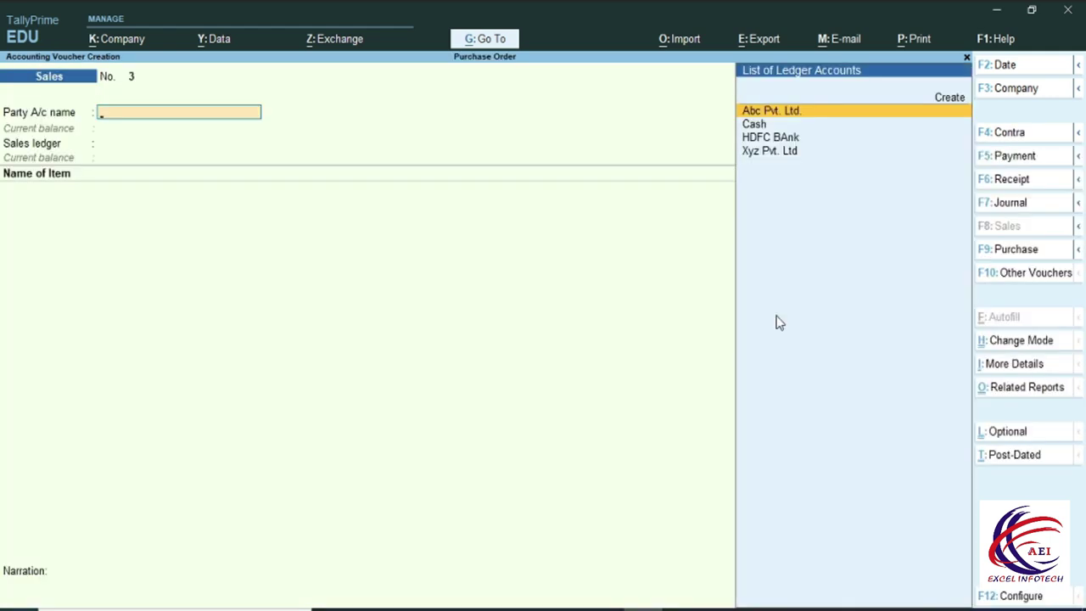
Start a Receipt into HDFC BAnk of 7,00,000 from Xyz Pvt. Ltd
{"action": "key", "text": "F6"}
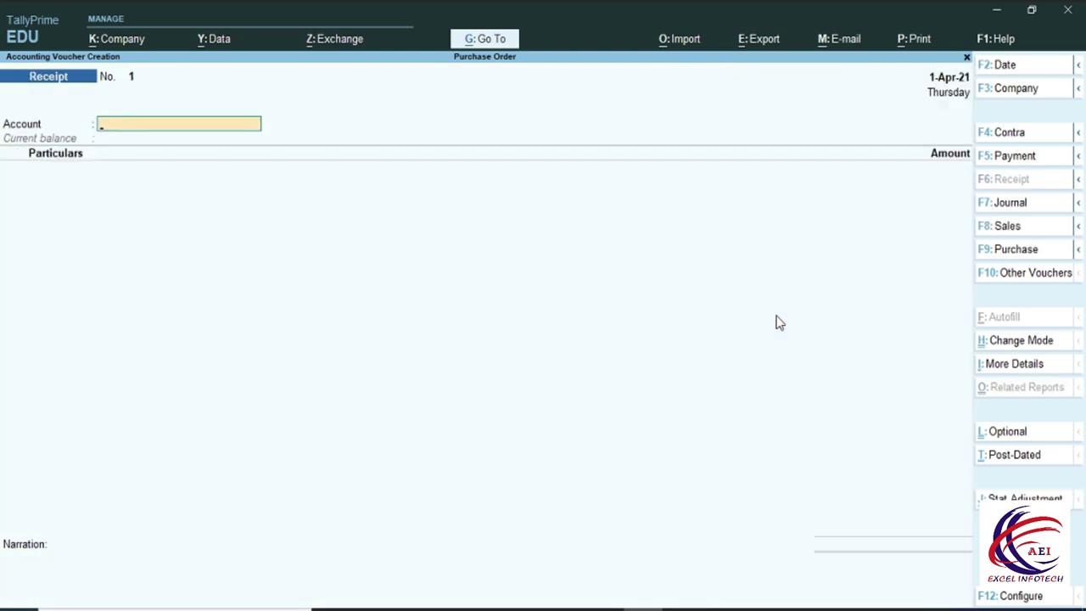
{"action": "key", "text": "Down"}
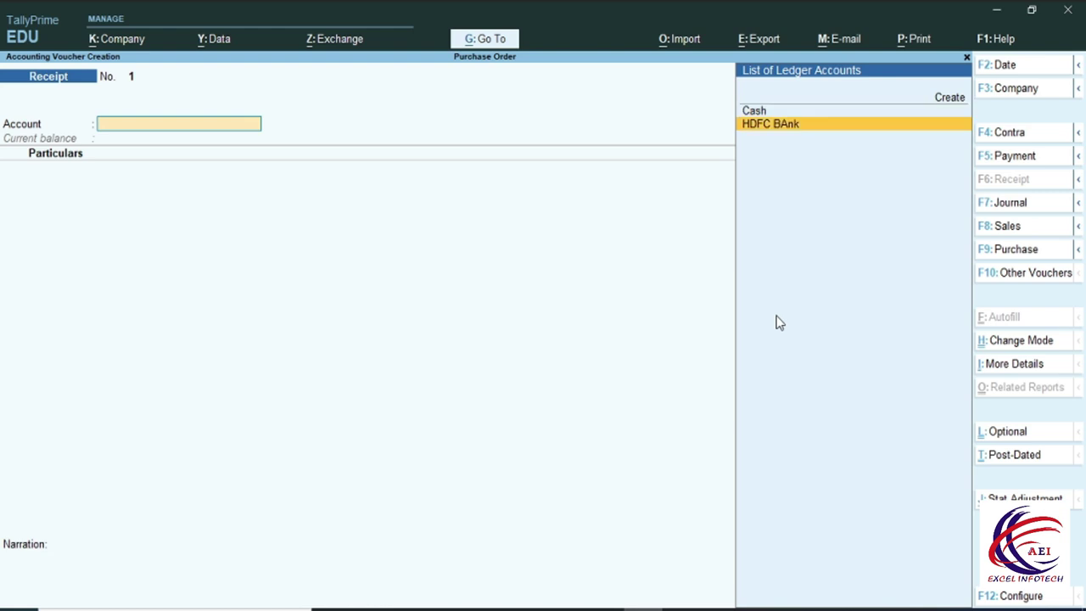
{"action": "key", "text": "Up"}
{"action": "key", "text": "Down"}
{"action": "key", "text": "Return"}
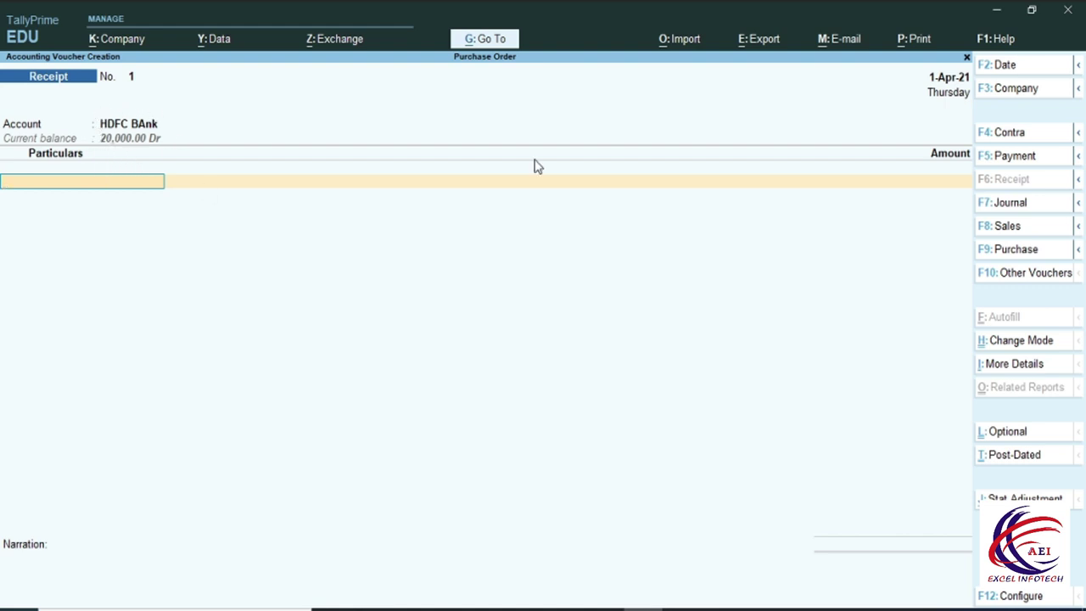
{"action": "key", "text": "space"}
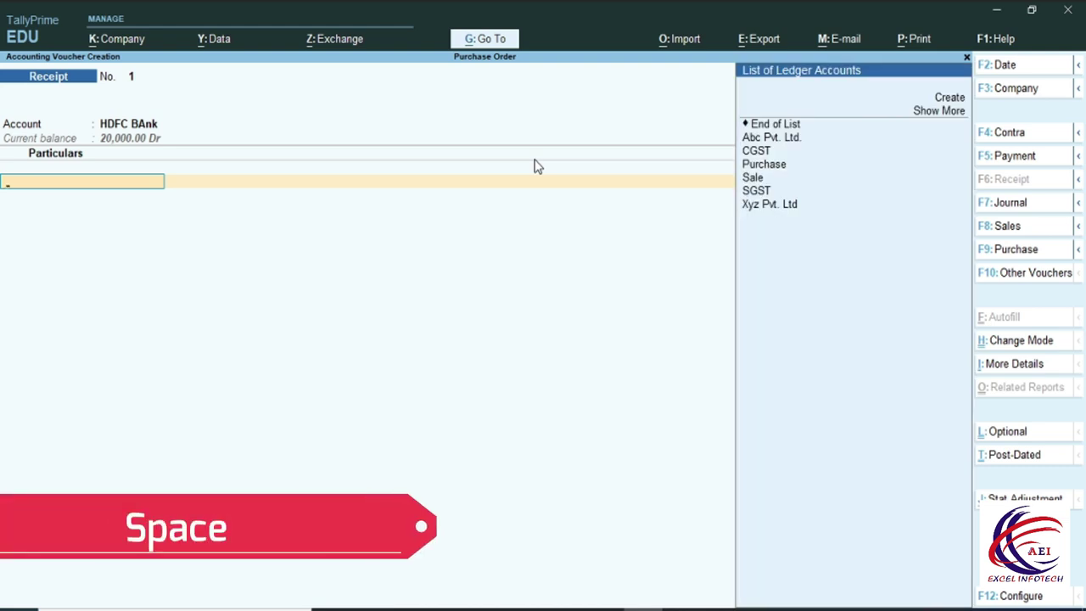
{"action": "key", "text": "Down"}
{"action": "key", "text": "Down"}
{"action": "key", "text": "Down"}
{"action": "key", "text": "Down"}
{"action": "key", "text": "Down"}
{"action": "key", "text": "Down"}
{"action": "key", "text": "Down"}
{"action": "key", "text": "Down"}
{"action": "key", "text": "Down"}
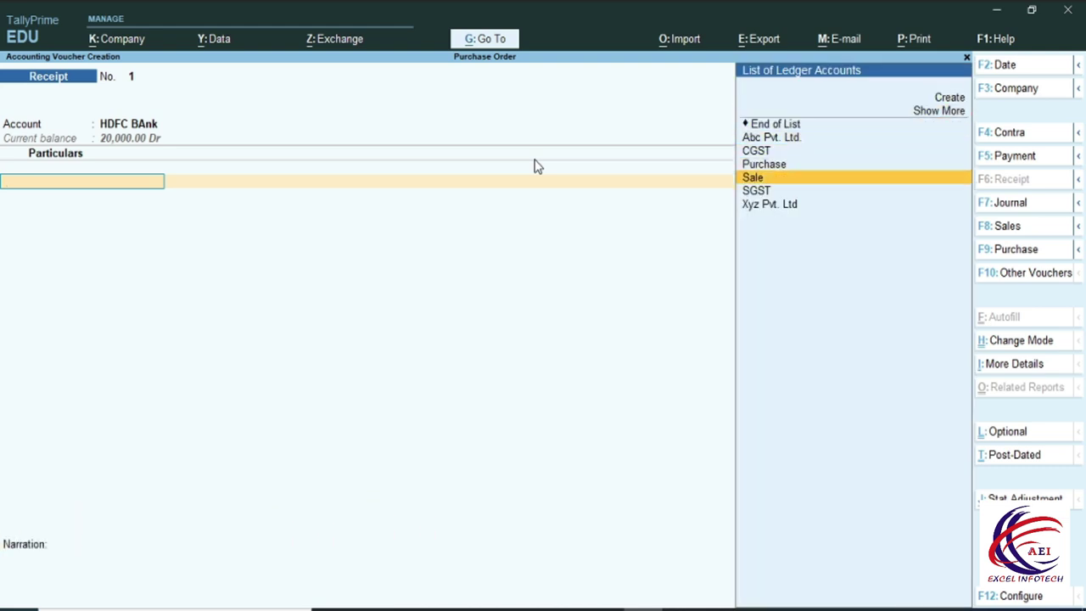
{"action": "key", "text": "Return"}
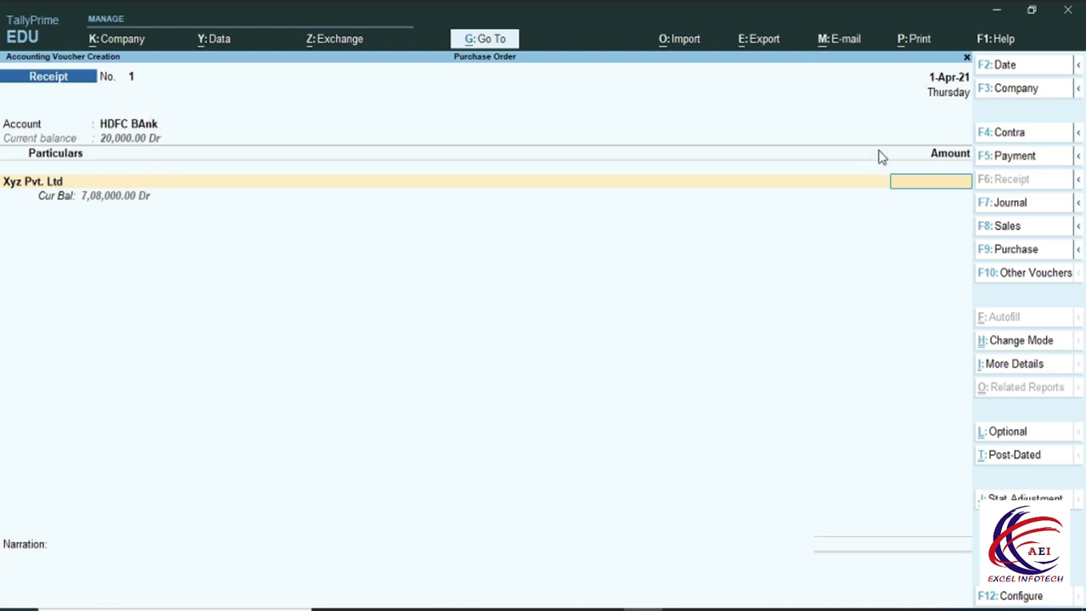
{"action": "type", "text": "700000"}
{"action": "key", "text": "Return"}
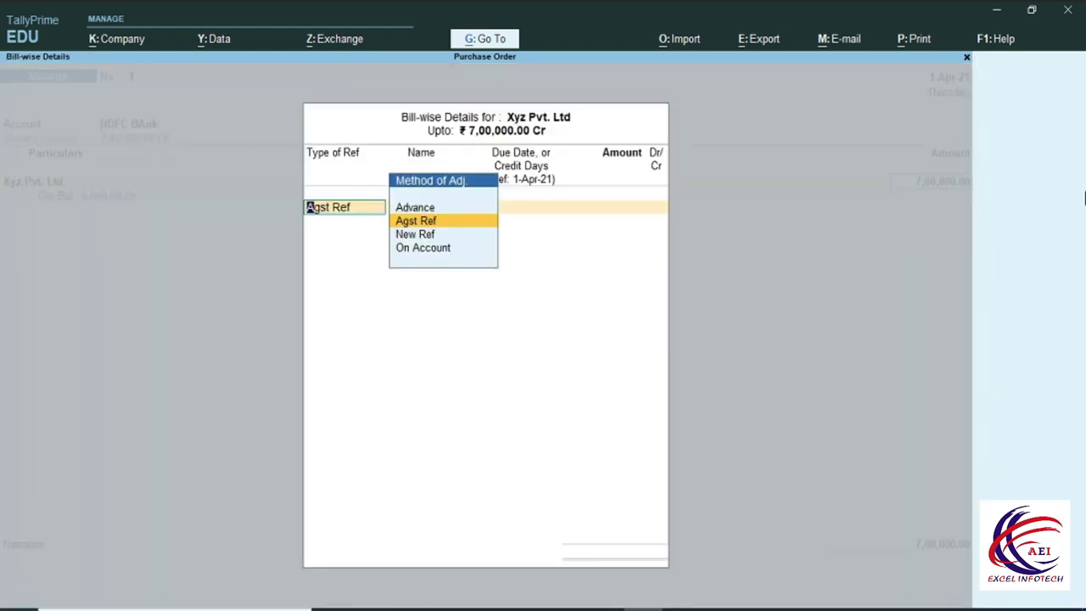
Settle the receipt against pending bills 1 and 2, crediting 1,69,000 to bill 2
{"action": "key", "text": "Return"}
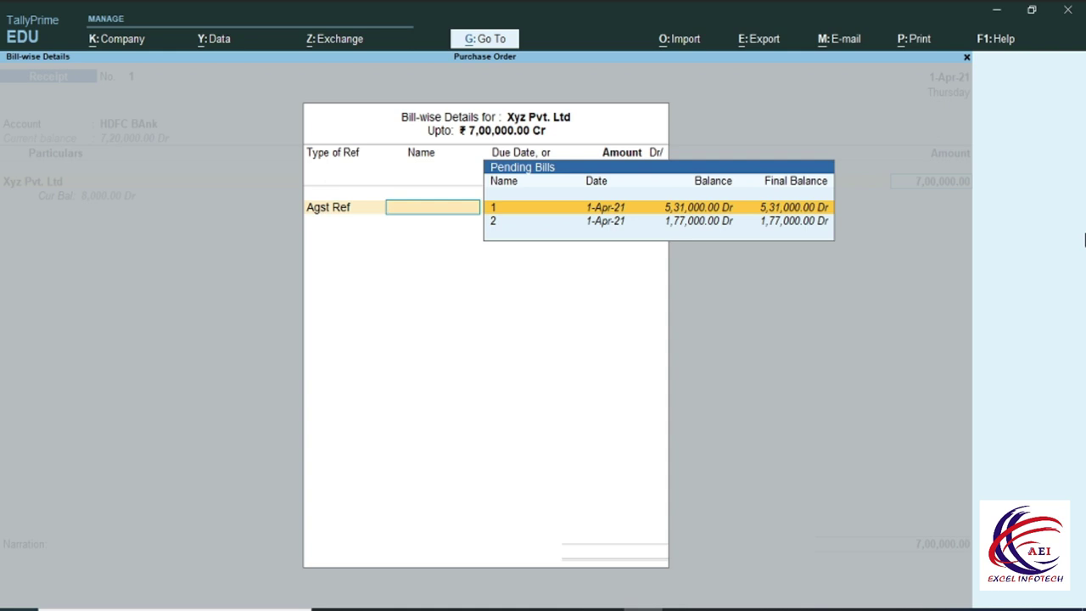
{"action": "key", "text": "Return"}
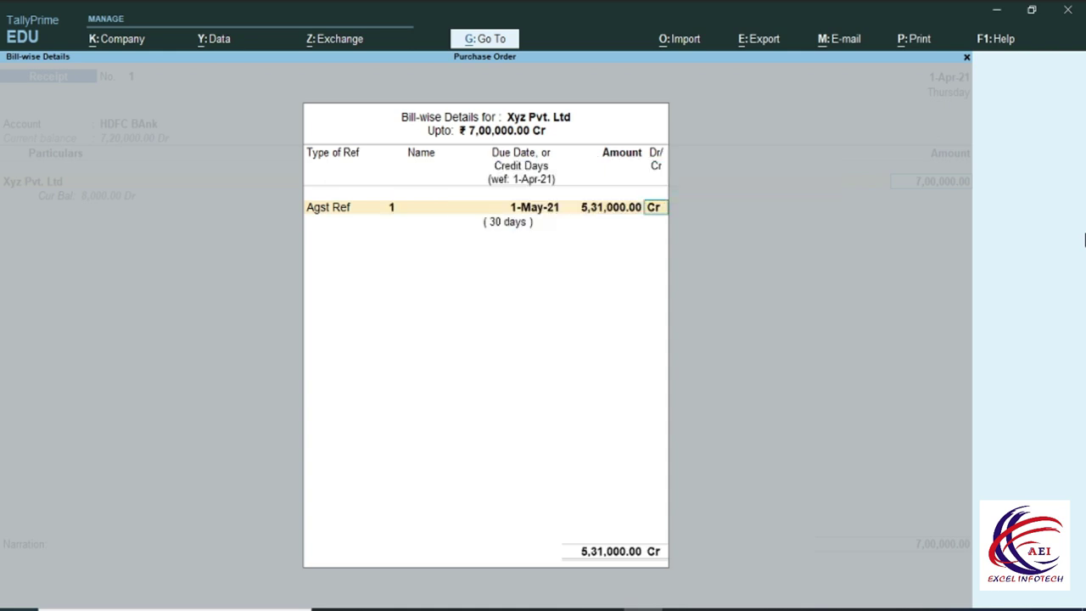
{"action": "key", "text": "Return"}
{"action": "key", "text": "Return"}
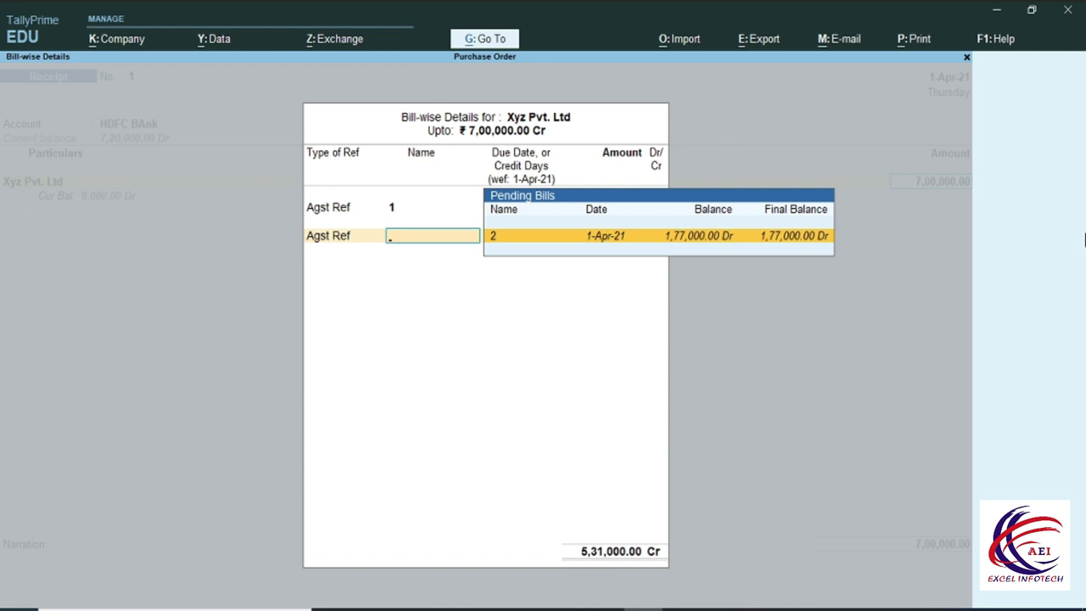
{"action": "key", "text": "Return"}
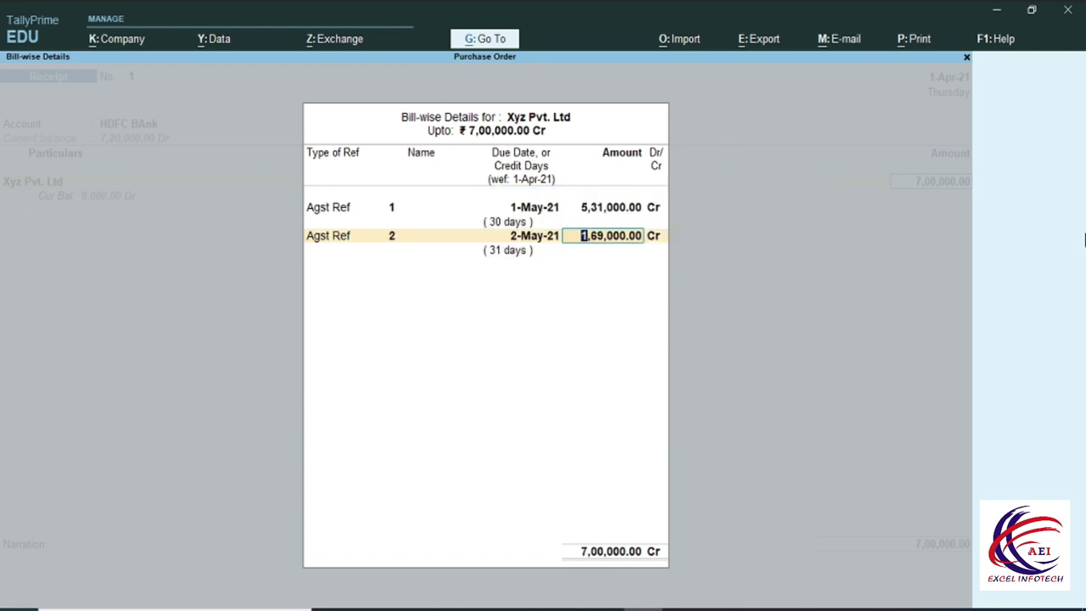
{"action": "key", "text": "Return"}
{"action": "key", "text": "Return"}
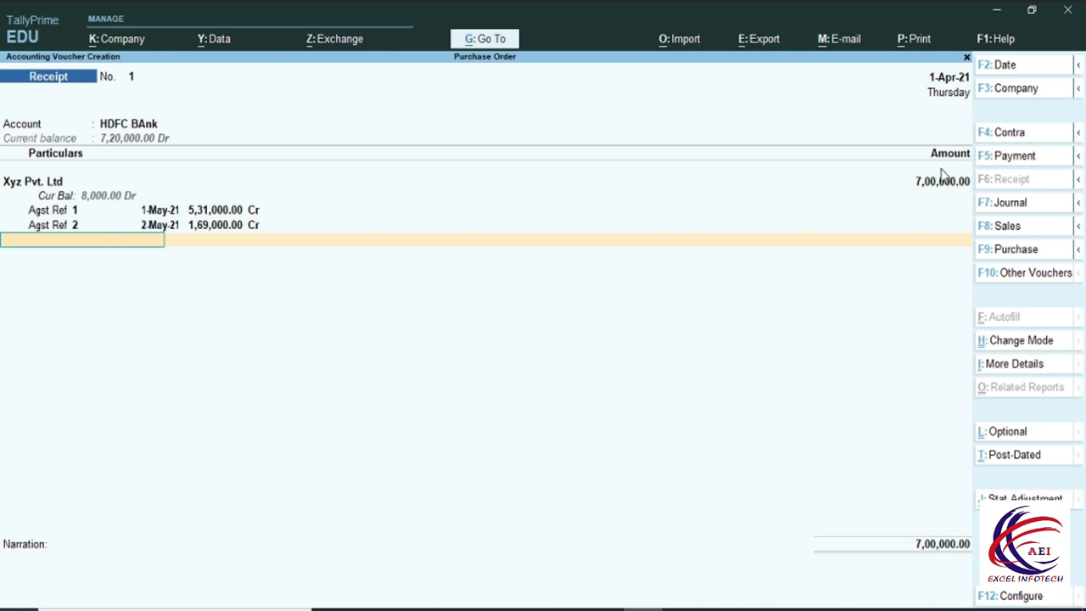
Record a Cheque/DD dated 1-Jun-21 drawn on SBI Bank and save Receipt No. 1
{"action": "key", "text": "Return"}
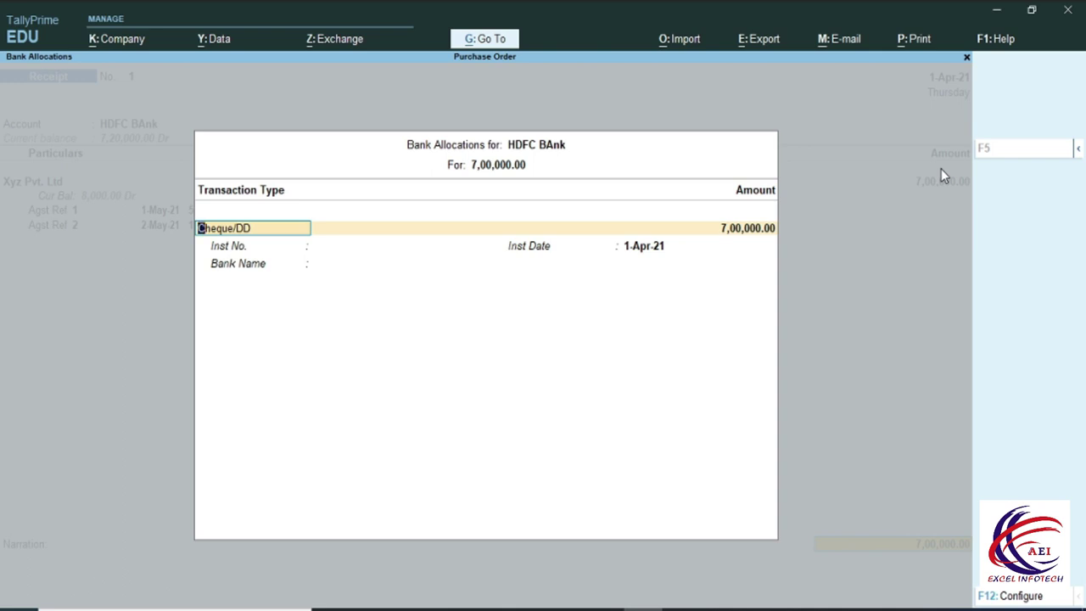
{"action": "key", "text": "Return"}
{"action": "key", "text": "Return"}
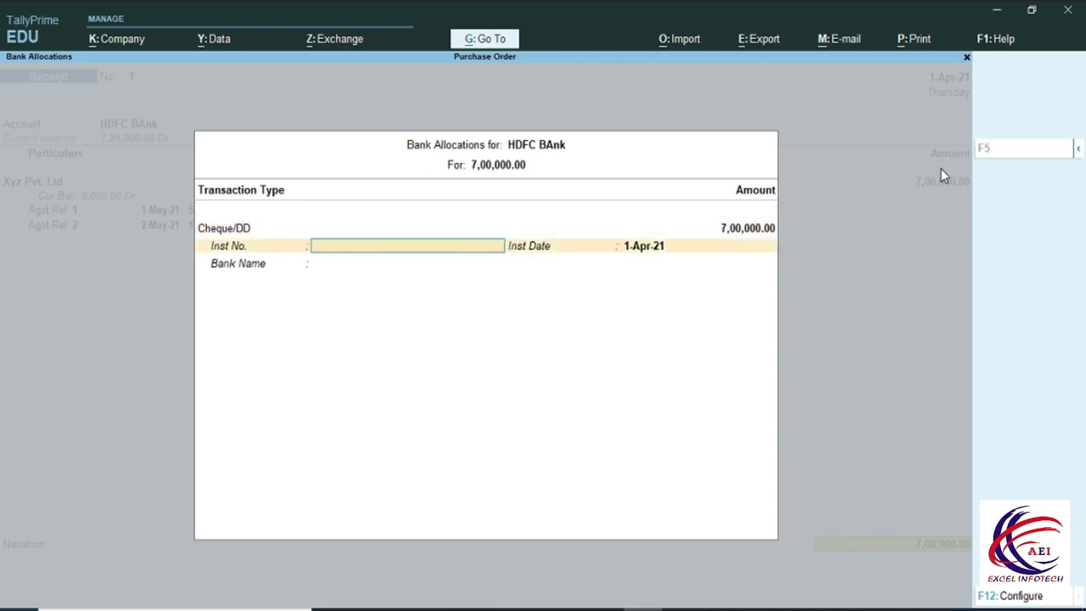
{"action": "key", "text": "Return"}
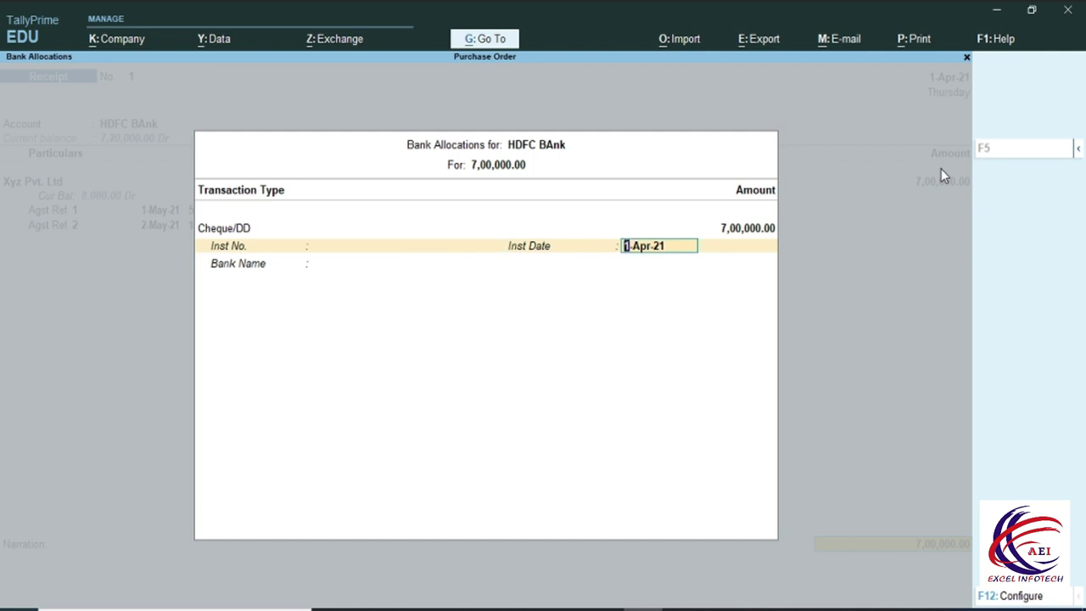
{"action": "type", "text": "1-6-21"}
{"action": "key", "text": "Return"}
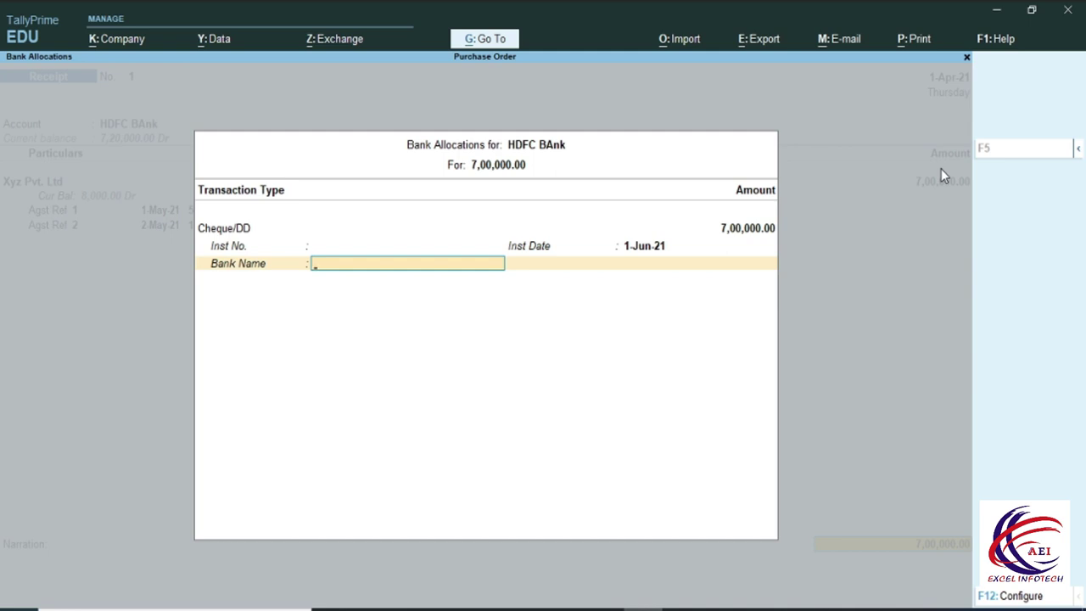
{"action": "key", "text": "Down"}
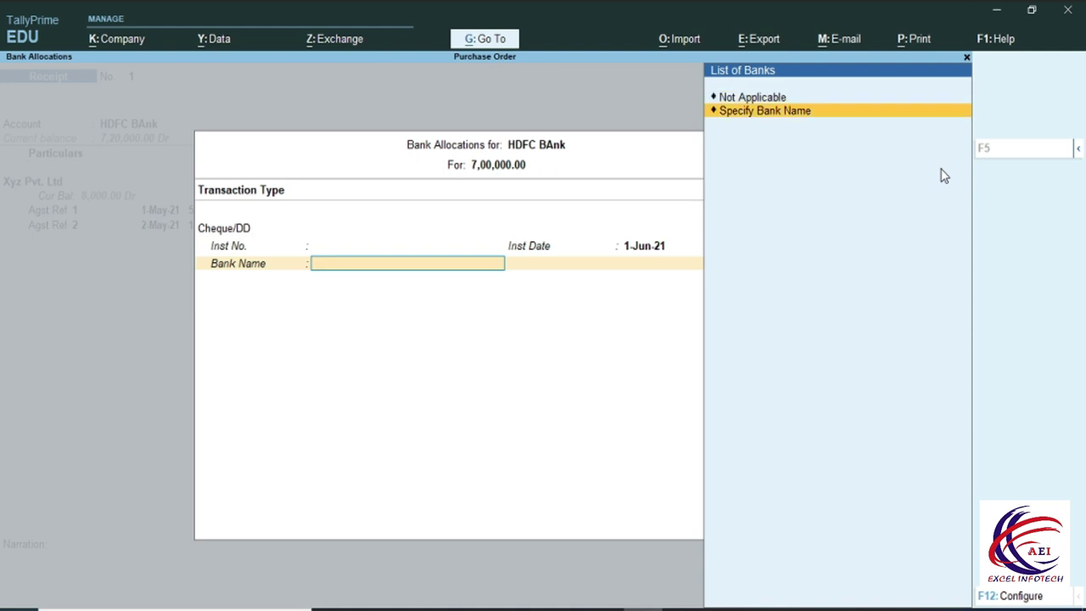
{"action": "key", "text": "Return"}
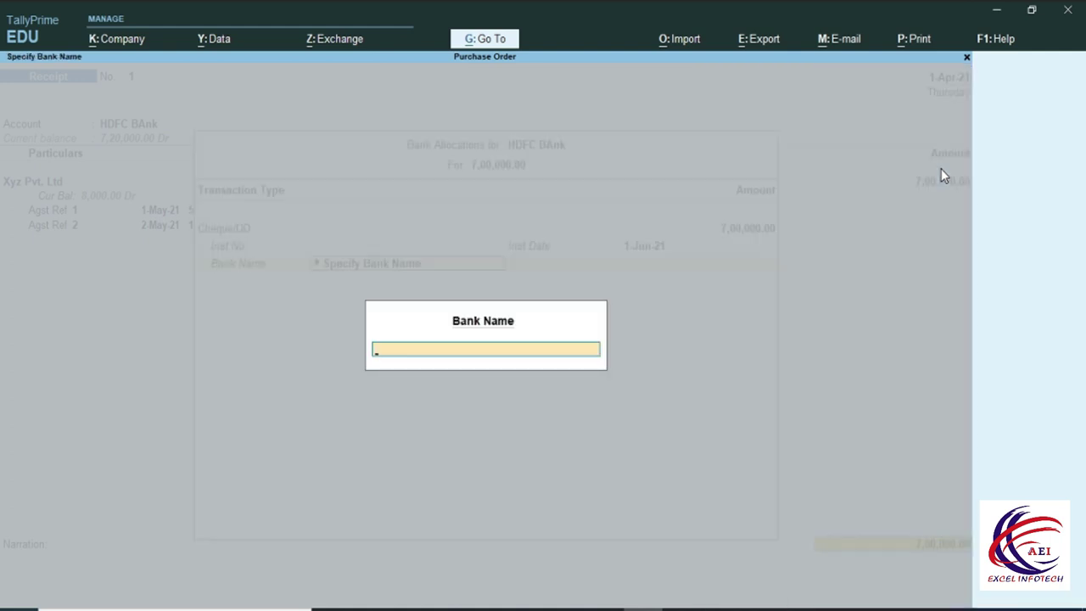
{"action": "type", "text": "SBI Bank,"}
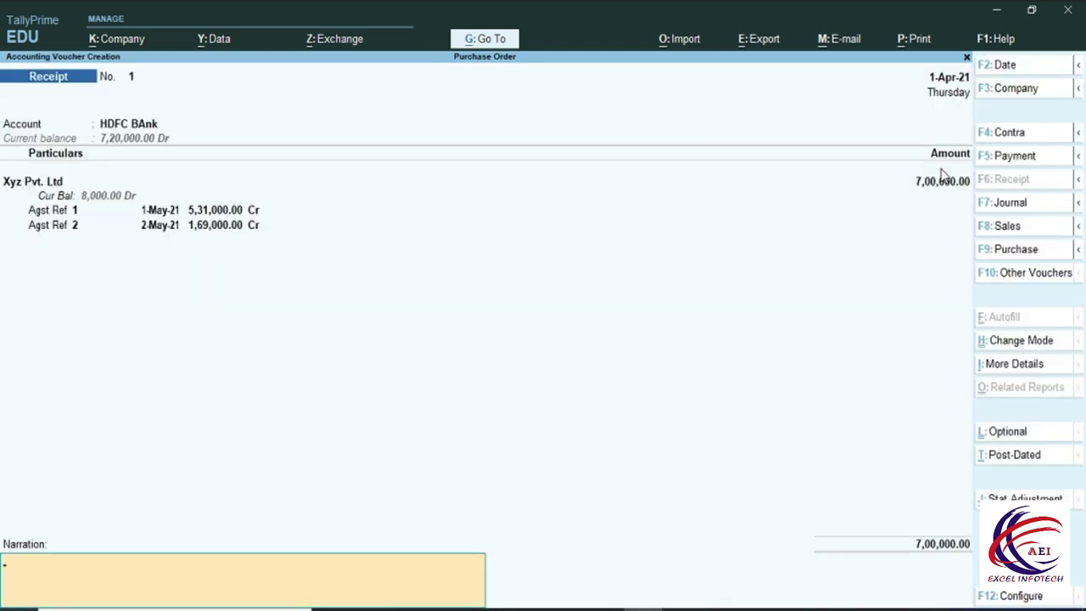
{"action": "key", "text": "Return"}
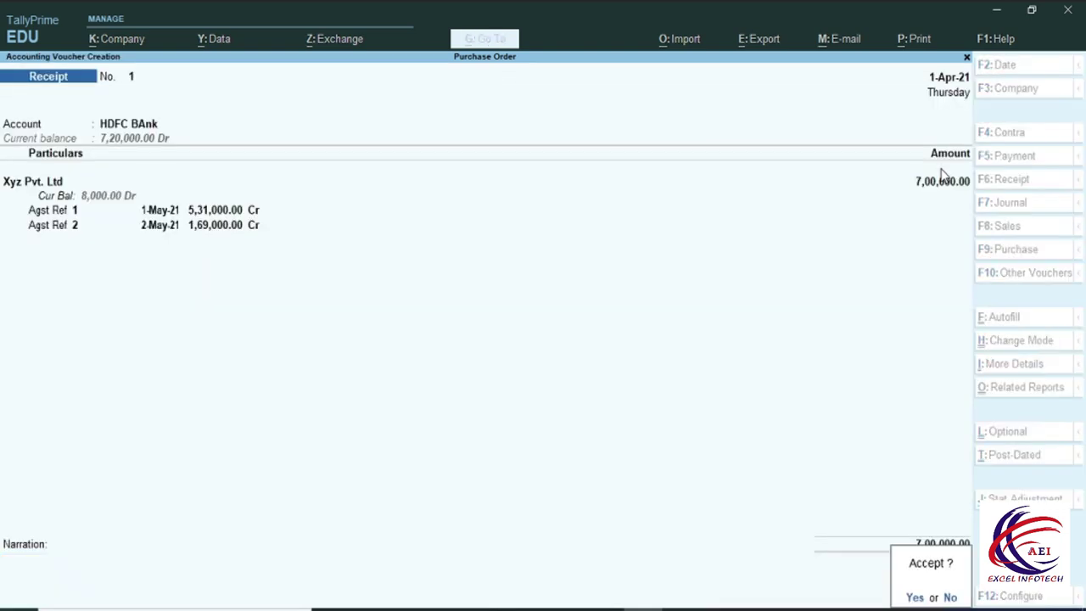
{"action": "key", "text": "Return"}
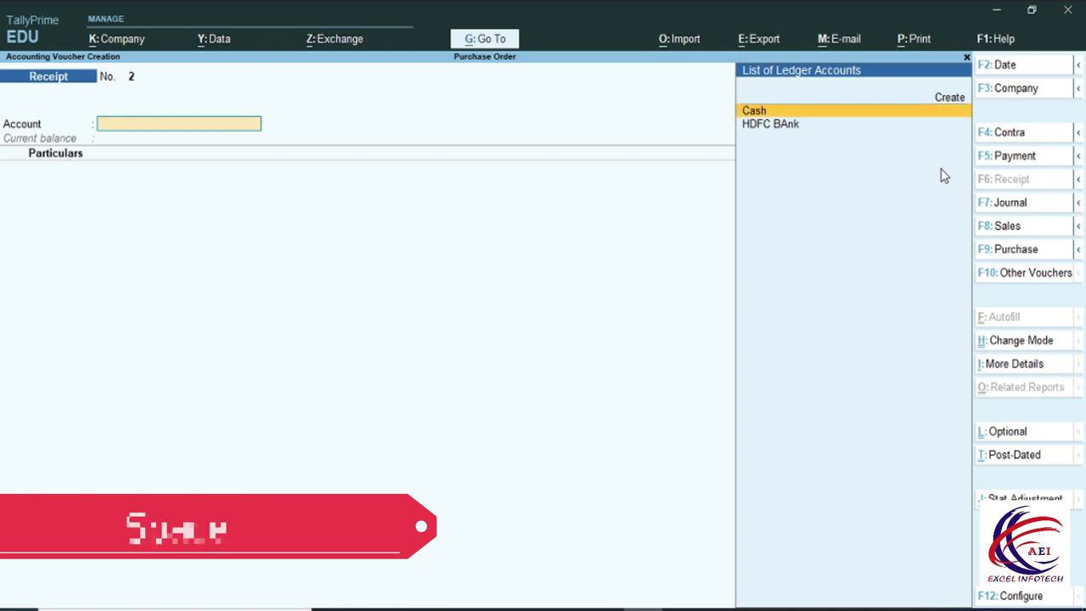
Save Receipt No. 2 of 8,000 in Cash from Xyz Pvt. Ltd against bill 2
{"action": "key", "text": "Return"}
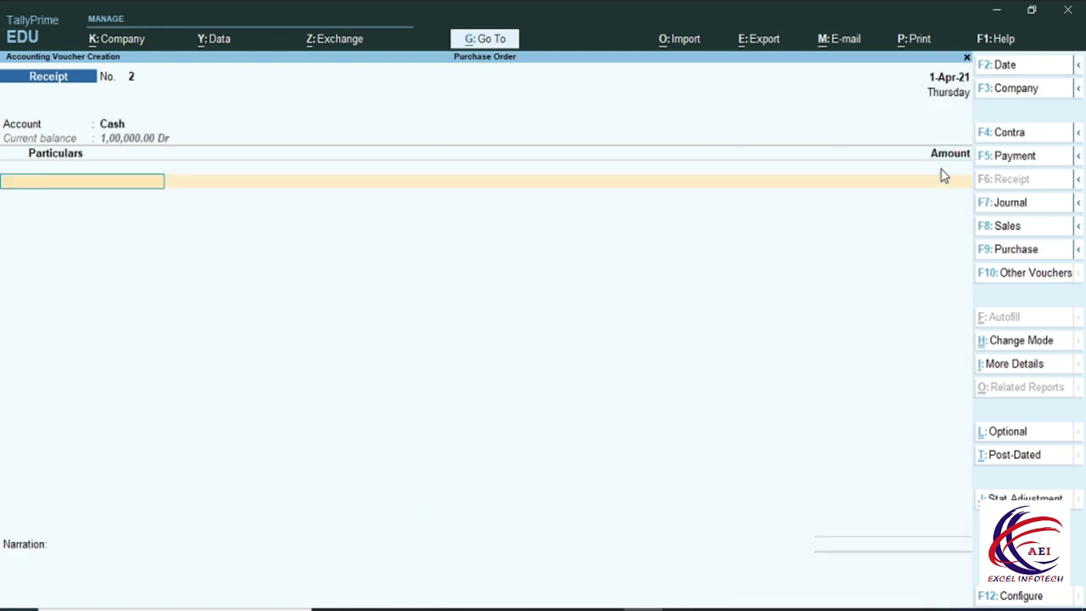
{"action": "key", "text": "space"}
{"action": "key", "text": "Down"}
{"action": "key", "text": "Down"}
{"action": "key", "text": "Down"}
{"action": "key", "text": "Down"}
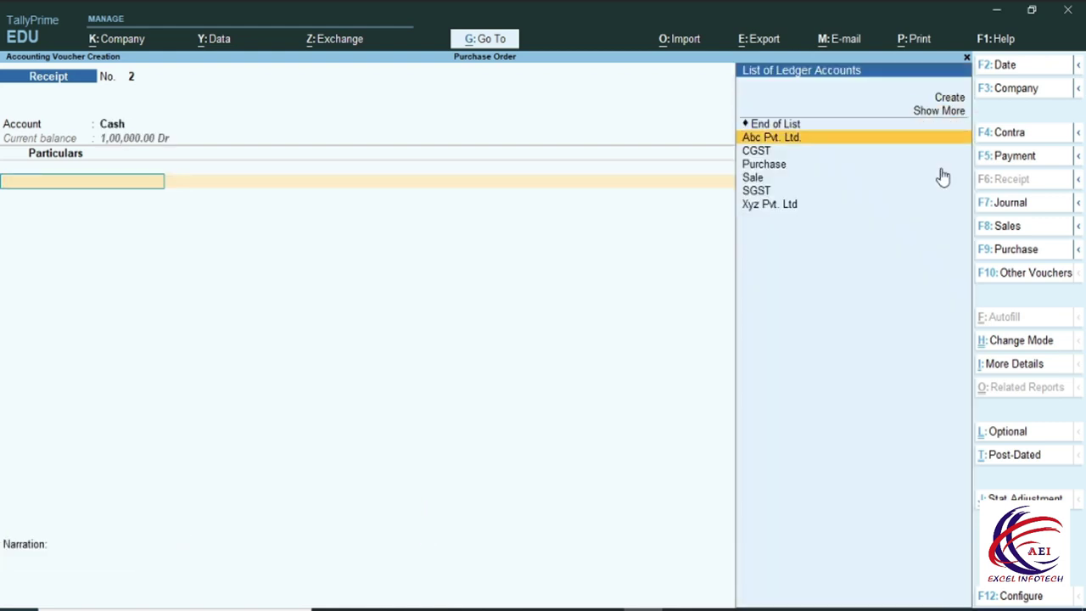
{"action": "key", "text": "Down"}
{"action": "key", "text": "Down"}
{"action": "key", "text": "Down"}
{"action": "key", "text": "Return"}
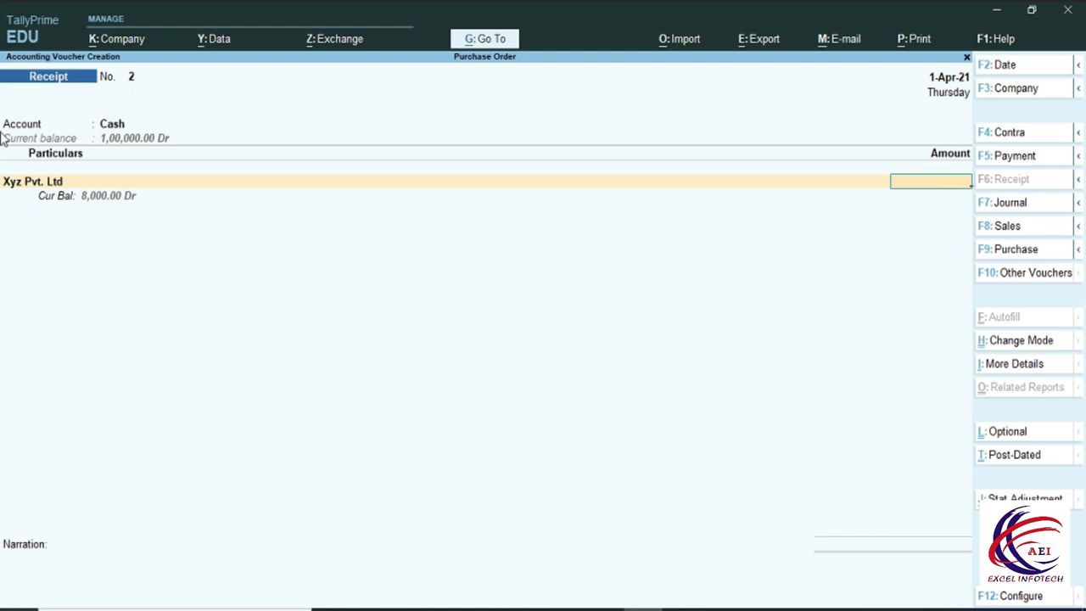
{"action": "type", "text": "8000"}
{"action": "key", "text": "Return"}
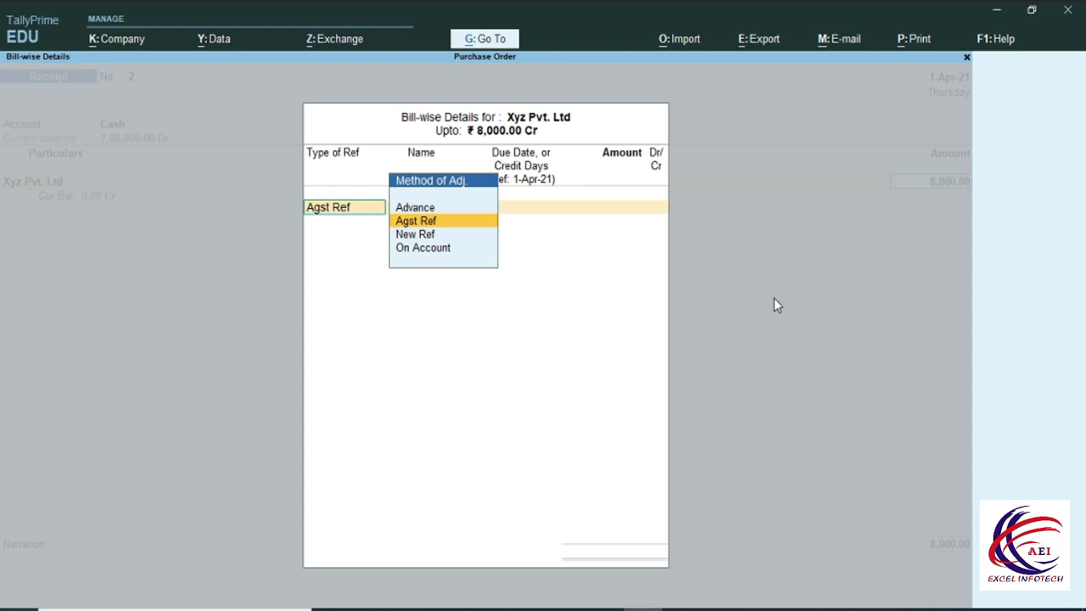
{"action": "key", "text": "Return"}
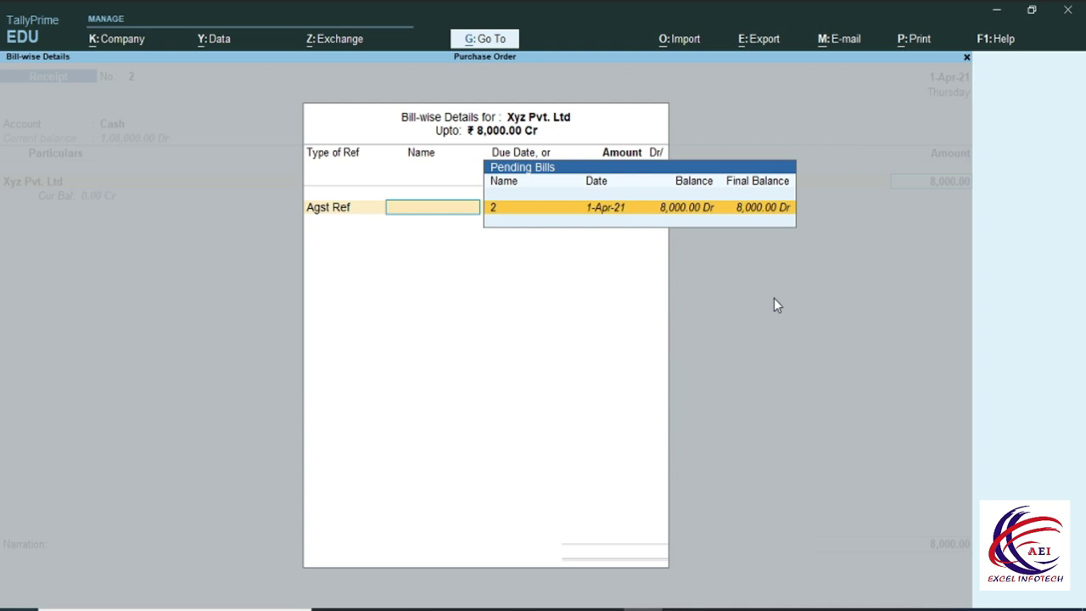
{"action": "key", "text": "Return"}
{"action": "key", "text": "Return"}
{"action": "key", "text": "Return"}
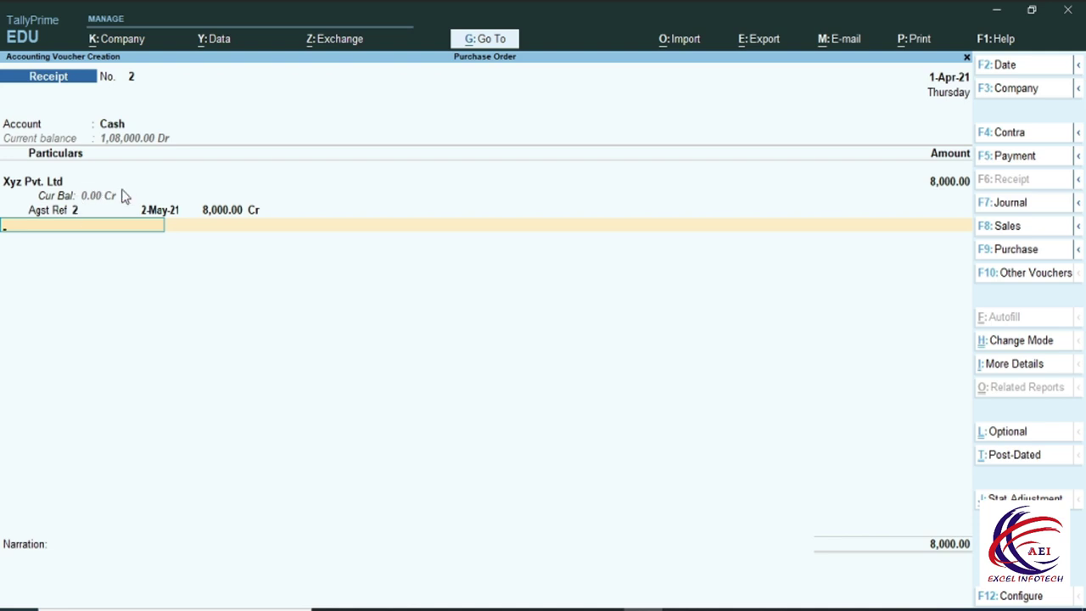
{"action": "key", "text": "Return"}
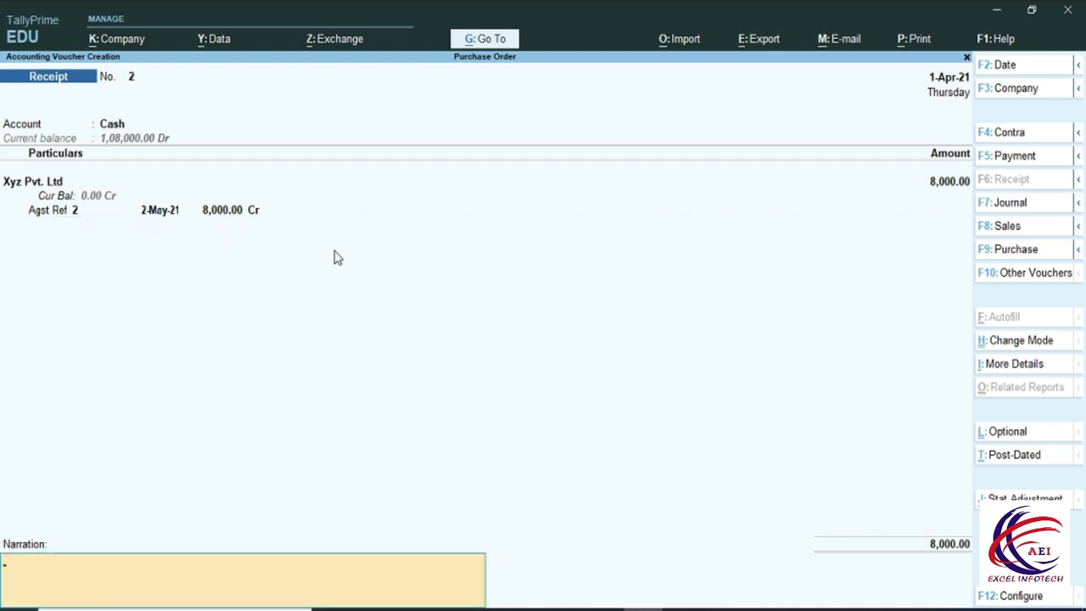
{"action": "key", "text": "Return"}
{"action": "key", "text": "Return"}
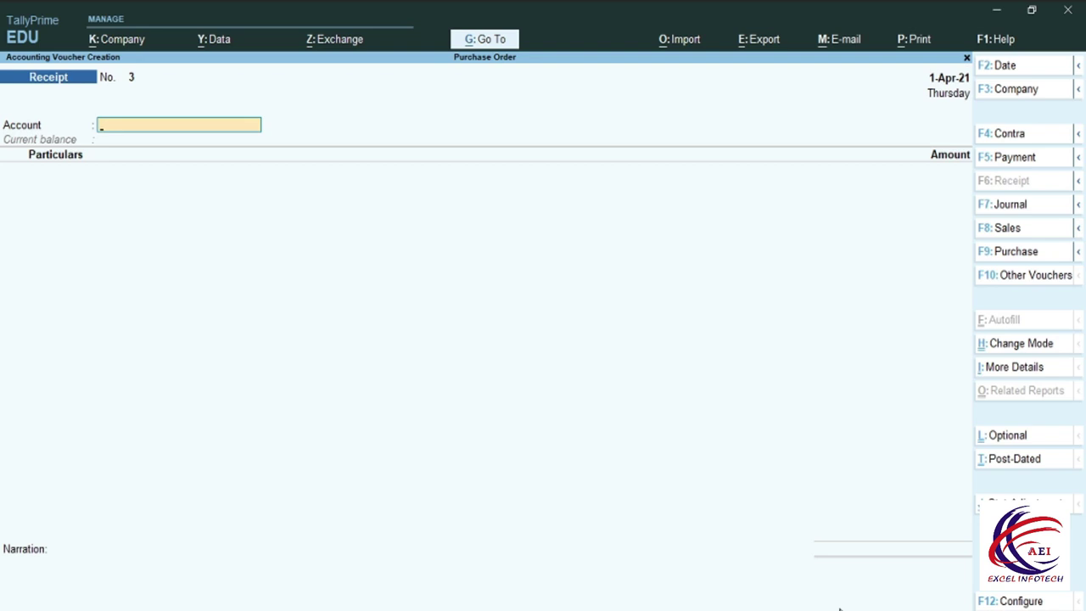
Quit voucher entry back to Gateway of Tally and select the Balance Sheet
{"action": "key", "text": "Escape"}
{"action": "key", "text": "Return"}
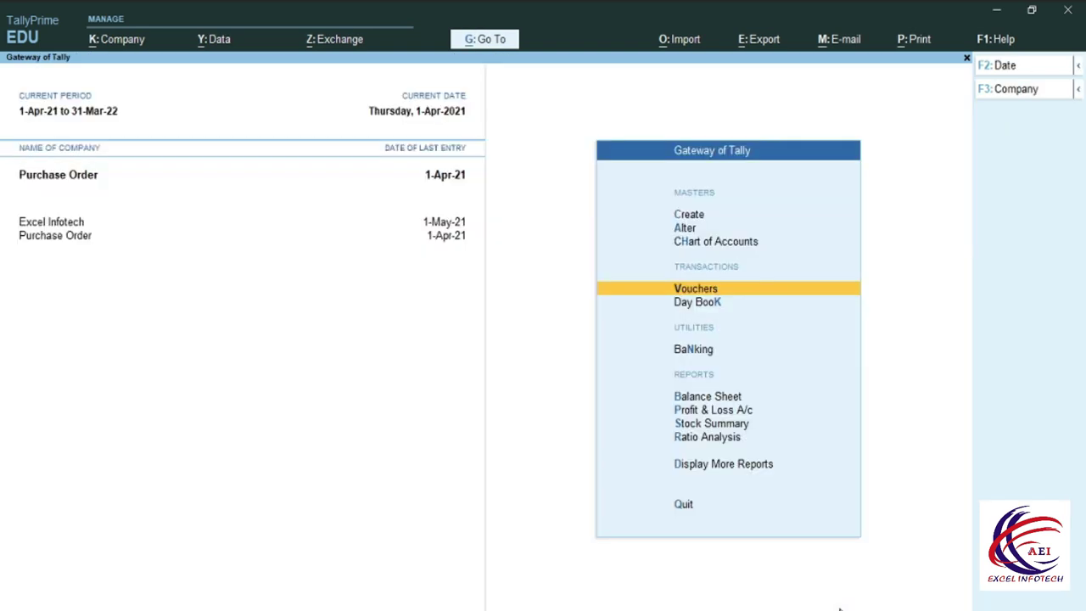
{"action": "left_click", "coordinate": [704, 397]}
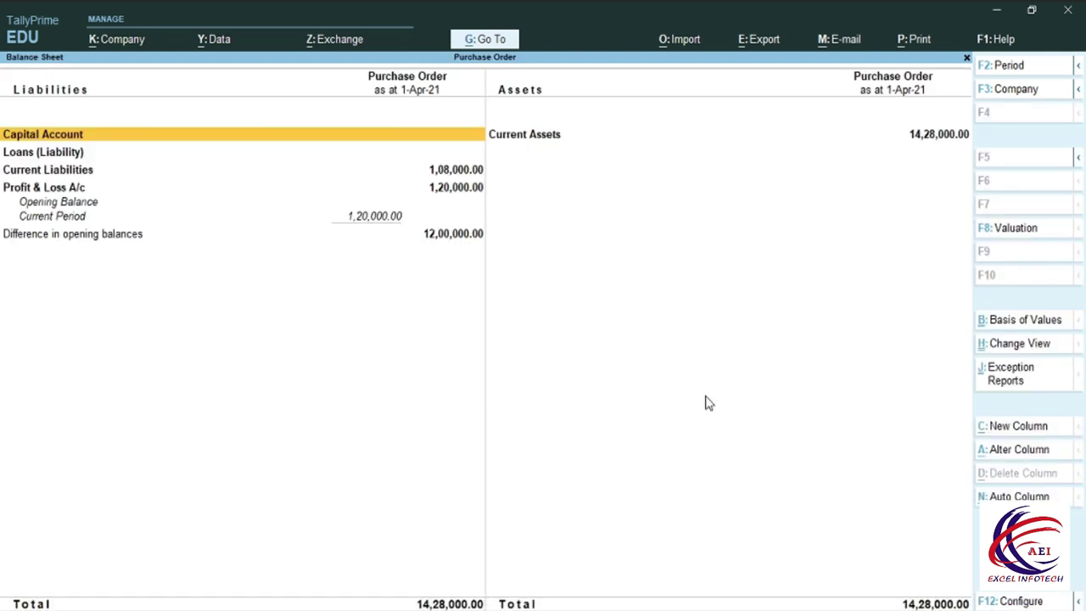
{"action": "key", "text": "alt+F1"}
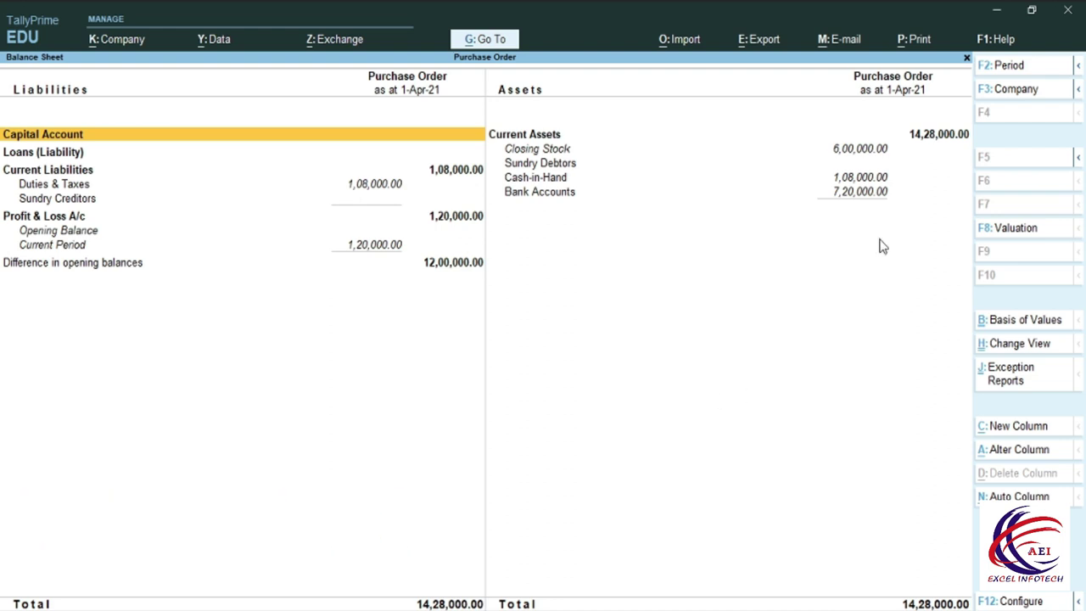
{"action": "left_click", "coordinate": [557, 153]}
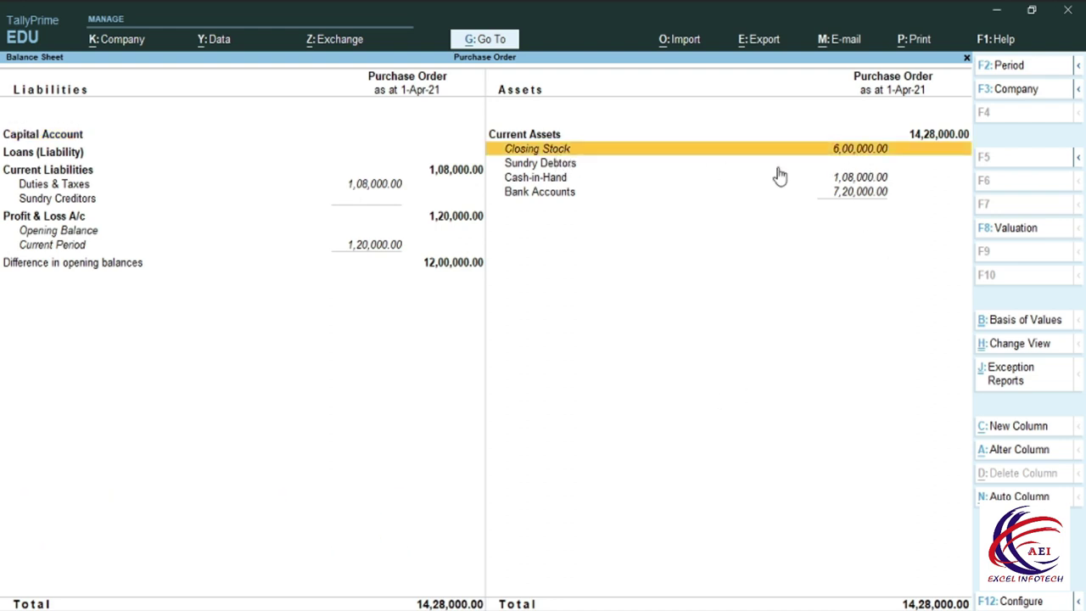
{"action": "left_click", "coordinate": [848, 178]}
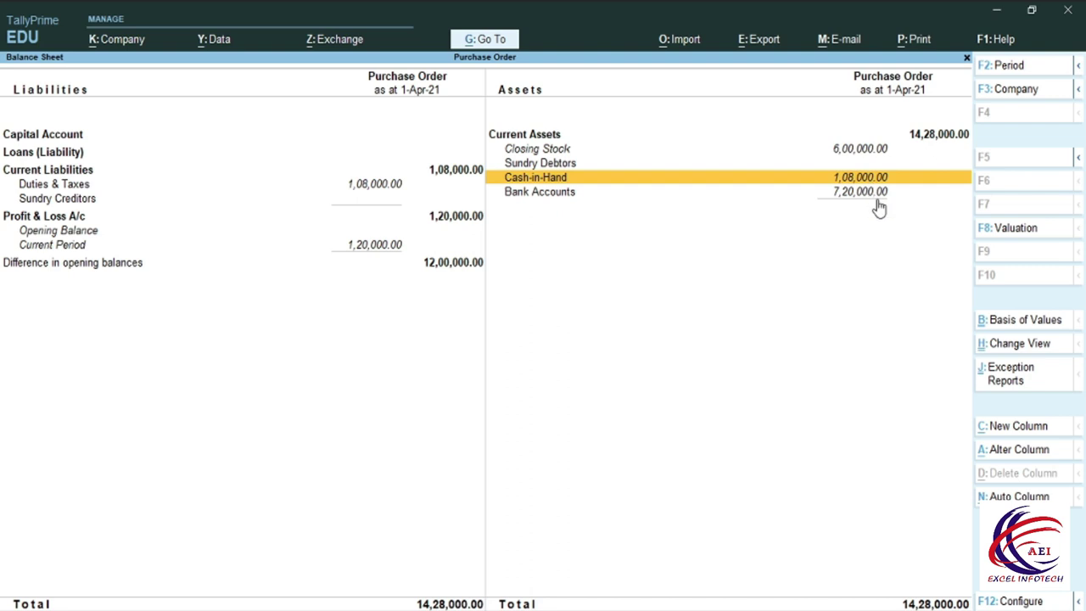
{"action": "left_click", "coordinate": [552, 196]}
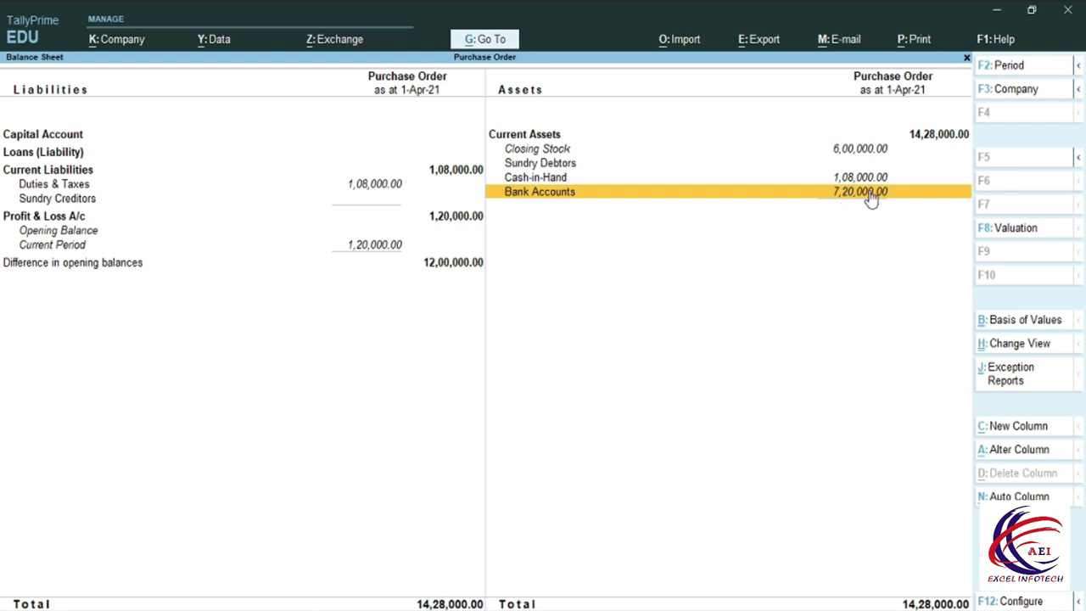
{"action": "left_click", "coordinate": [454, 219]}
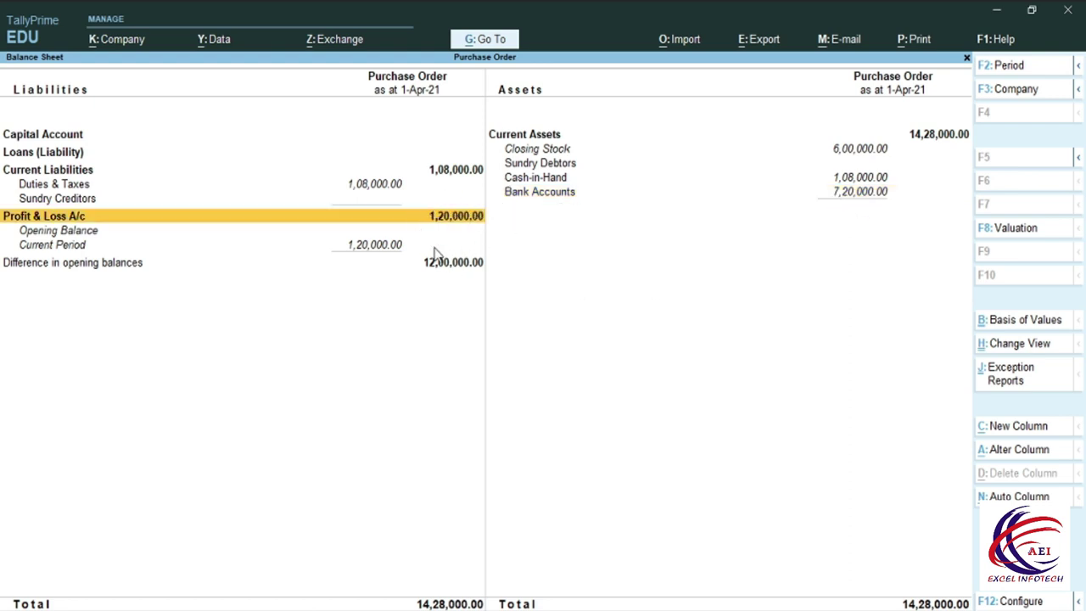
{"action": "key", "text": "Escape"}
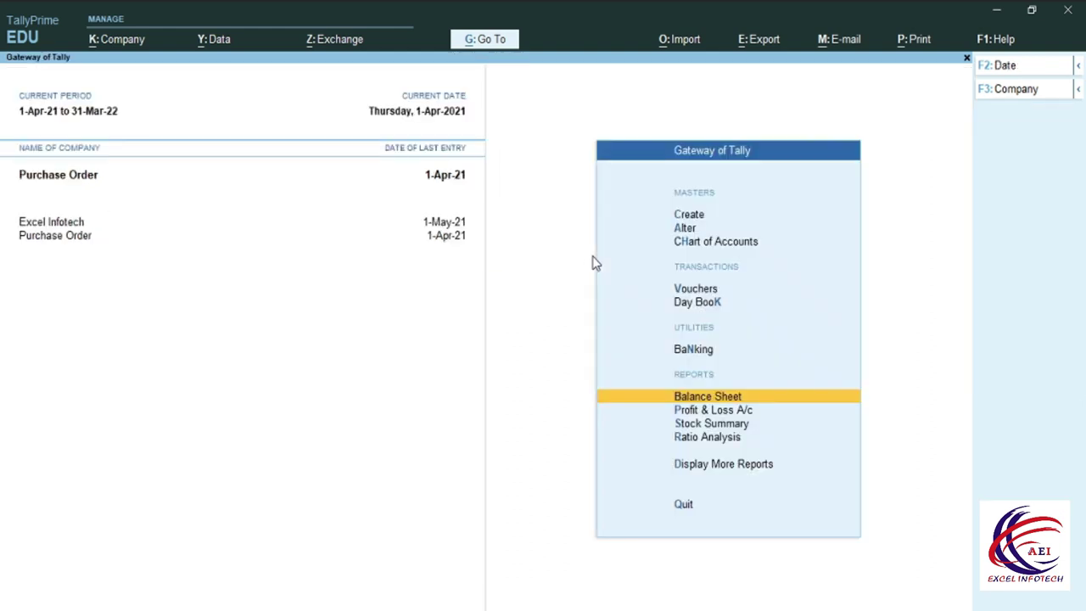
{"action": "left_click", "coordinate": [740, 464]}
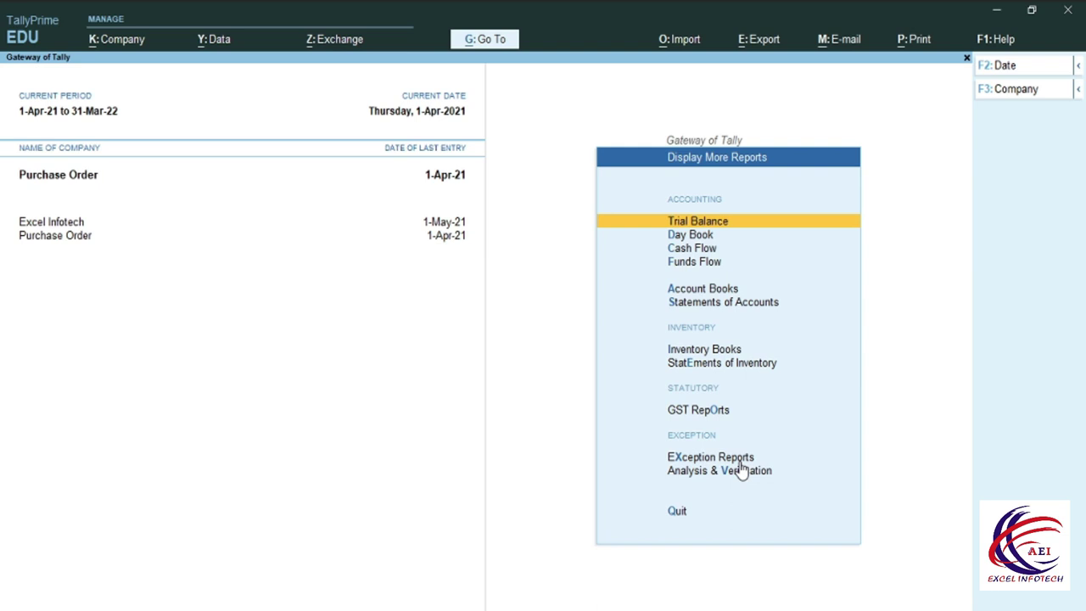
{"action": "left_click", "coordinate": [747, 366]}
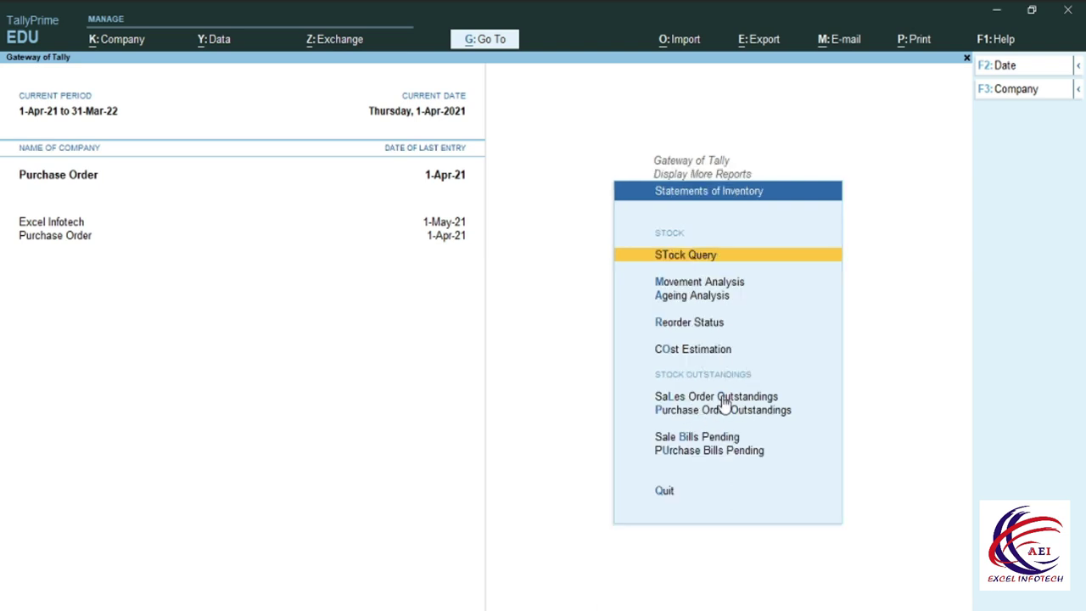
{"action": "left_click", "coordinate": [723, 398]}
{"action": "left_click", "coordinate": [696, 397]}
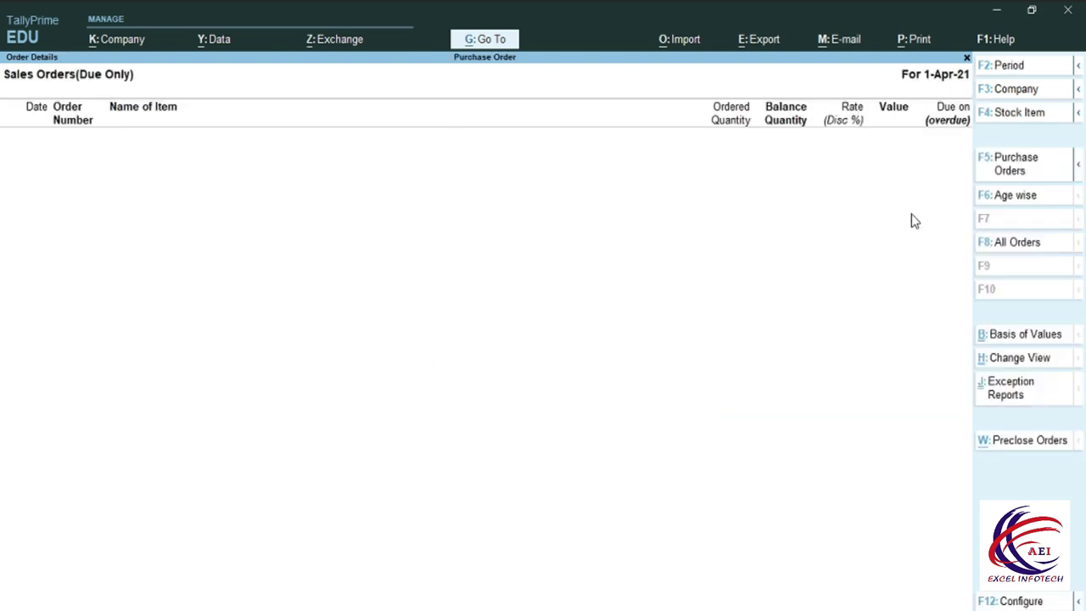
{"action": "key", "text": "Escape"}
{"action": "key", "text": "Escape"}
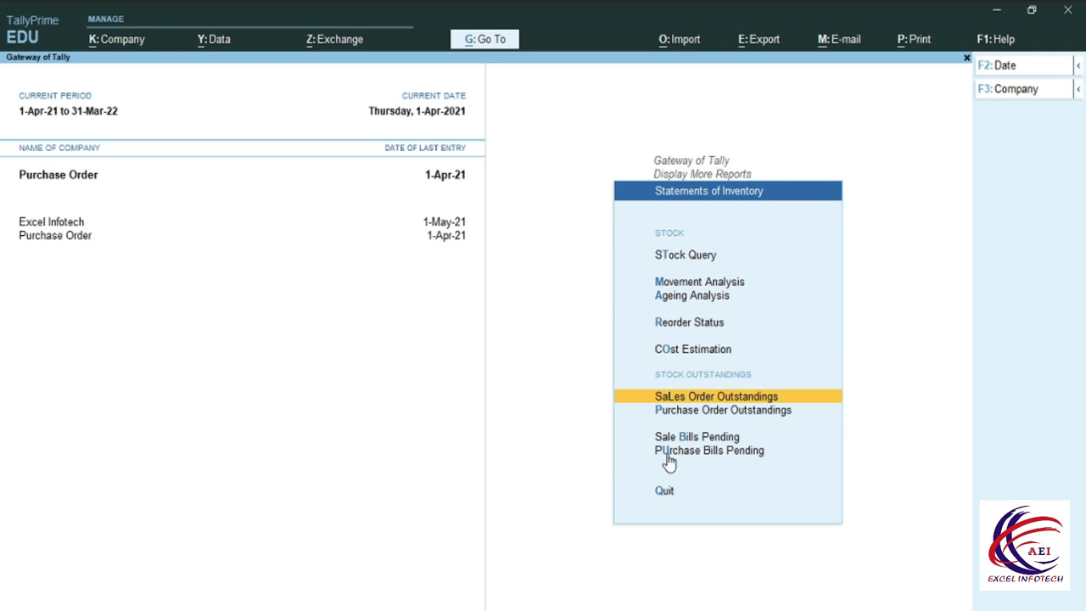
{"action": "left_click", "coordinate": [703, 438]}
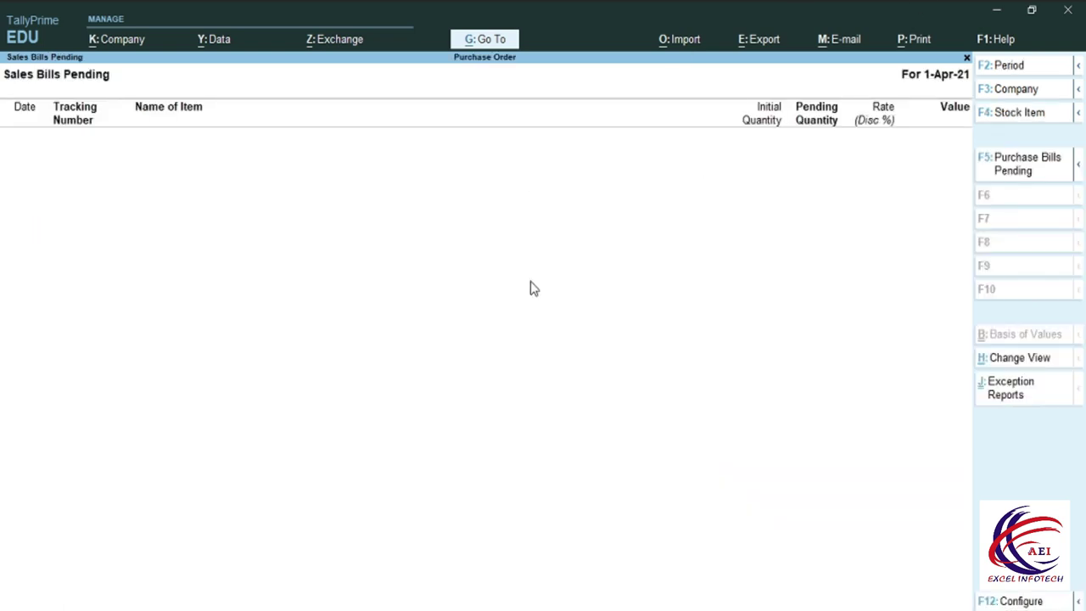
{"action": "key", "text": "Escape"}
{"action": "key", "text": "Escape"}
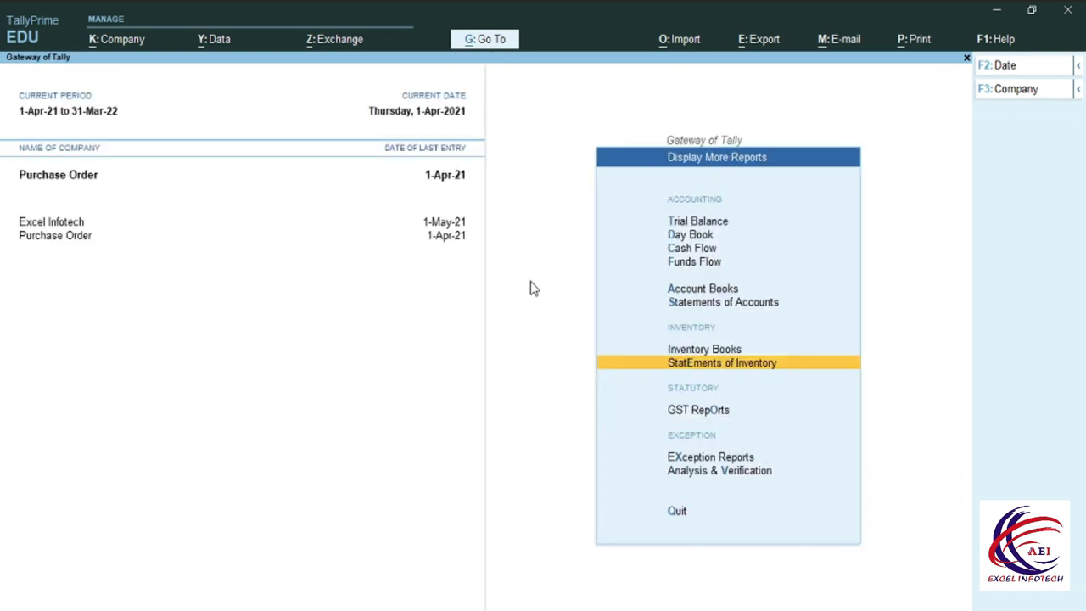
{"action": "key", "text": "Escape"}
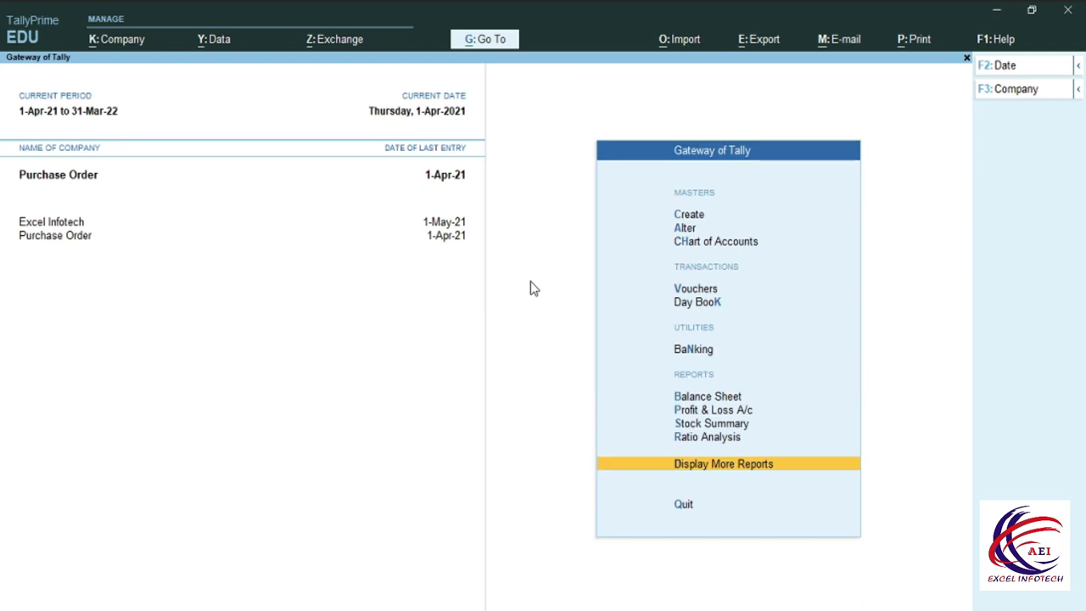
{"action": "key", "text": "Escape"}
{"action": "key", "text": "n"}
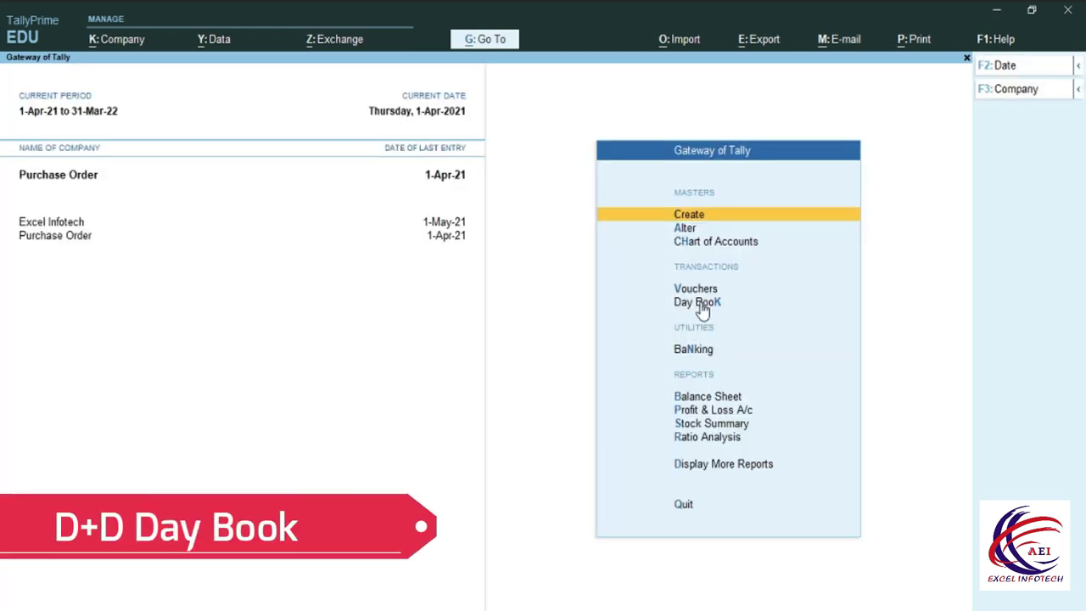
Open Sales voucher No. 1 for Xyz Pvt. Ltd (5,31,000.00) from the Day Book
{"action": "left_click", "coordinate": [702, 305]}
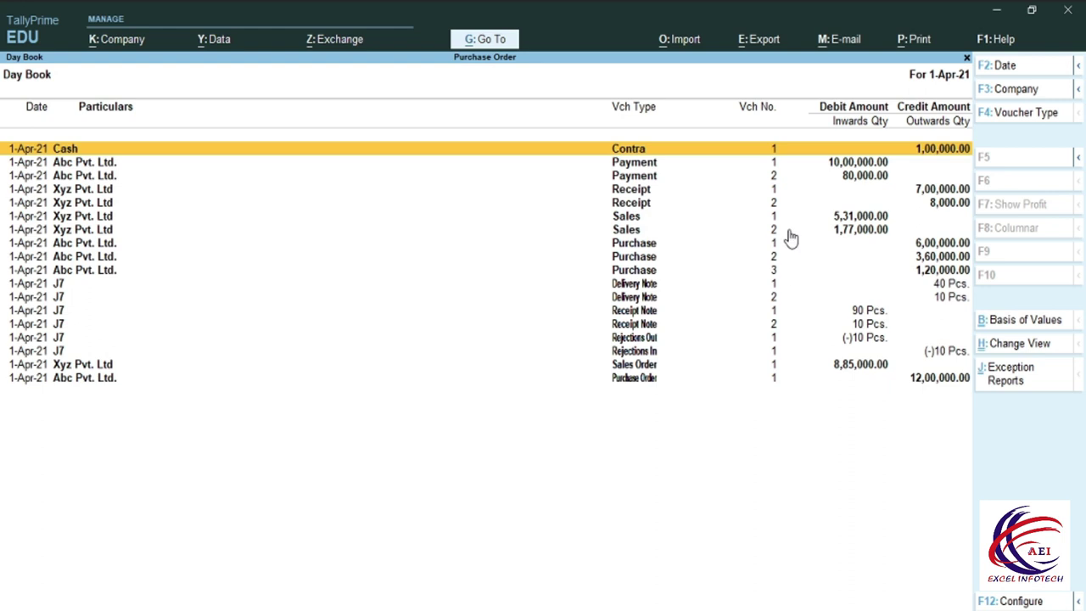
{"action": "left_click", "coordinate": [630, 218]}
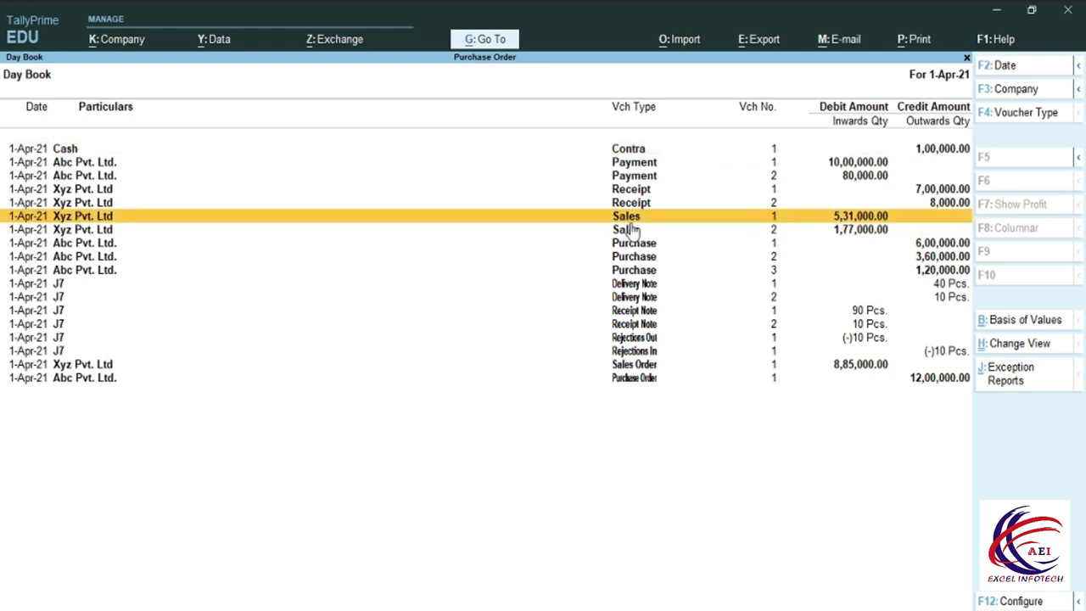
{"action": "double_click", "coordinate": [627, 219]}
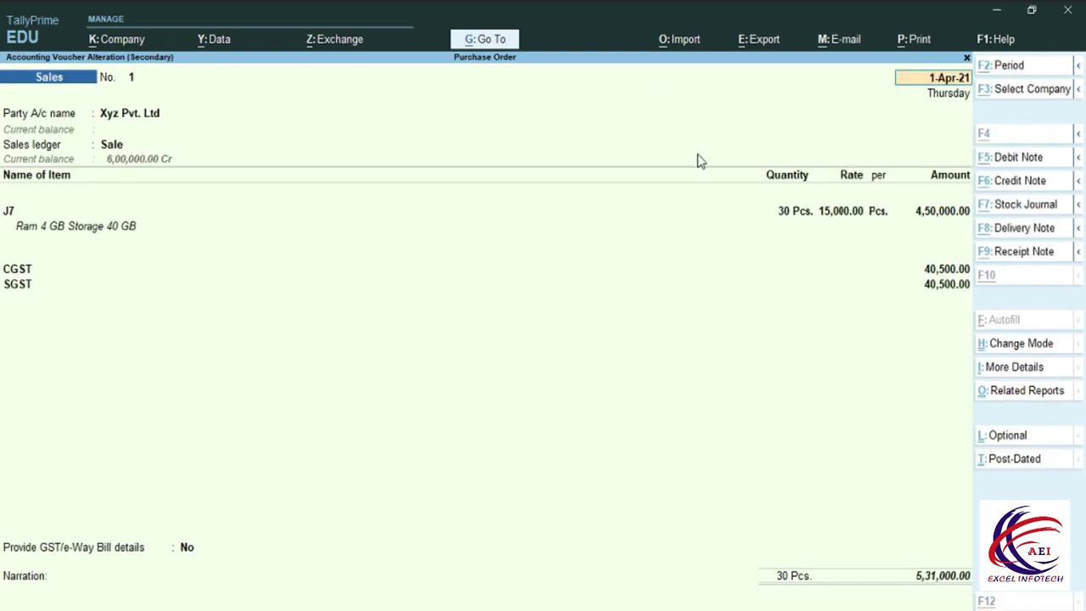
Preview the voucher's printed Tax Invoice zoomed in, then return to the Day Book
{"action": "key", "text": "alt+p"}
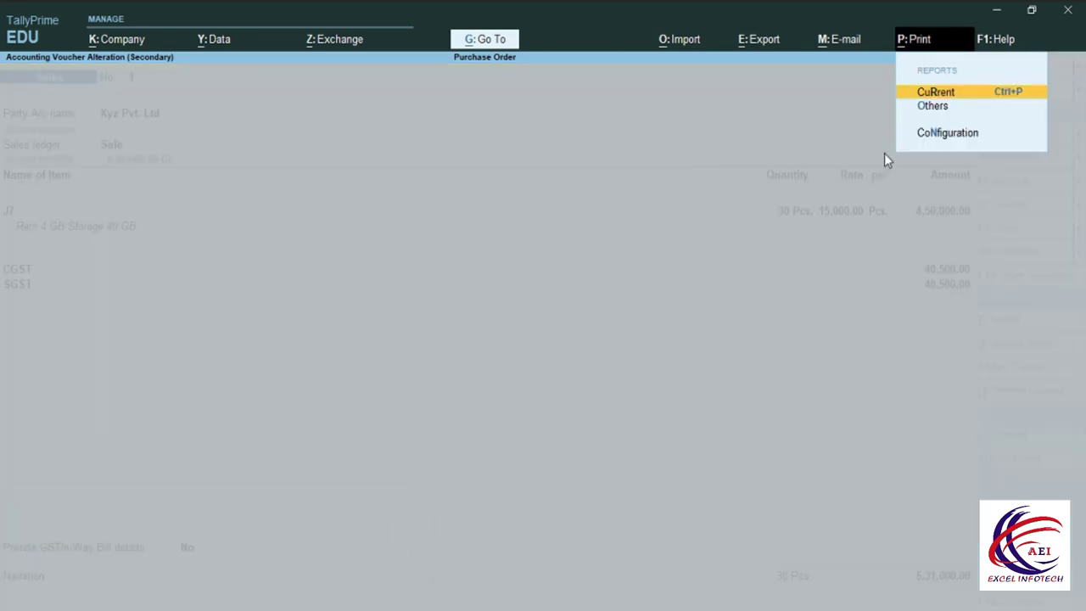
{"action": "left_click", "coordinate": [951, 95]}
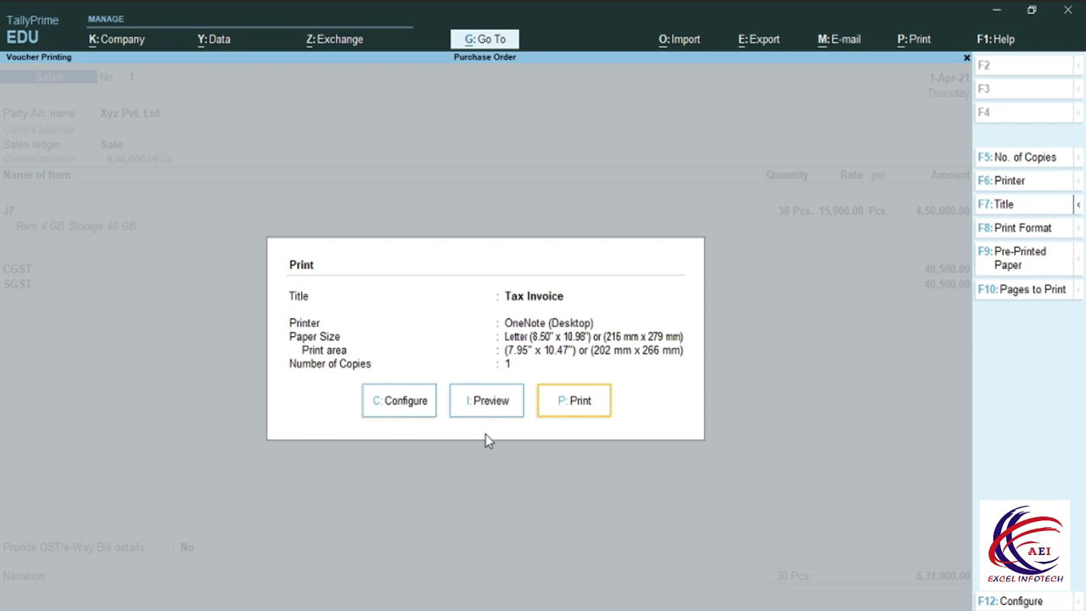
{"action": "left_click", "coordinate": [480, 405]}
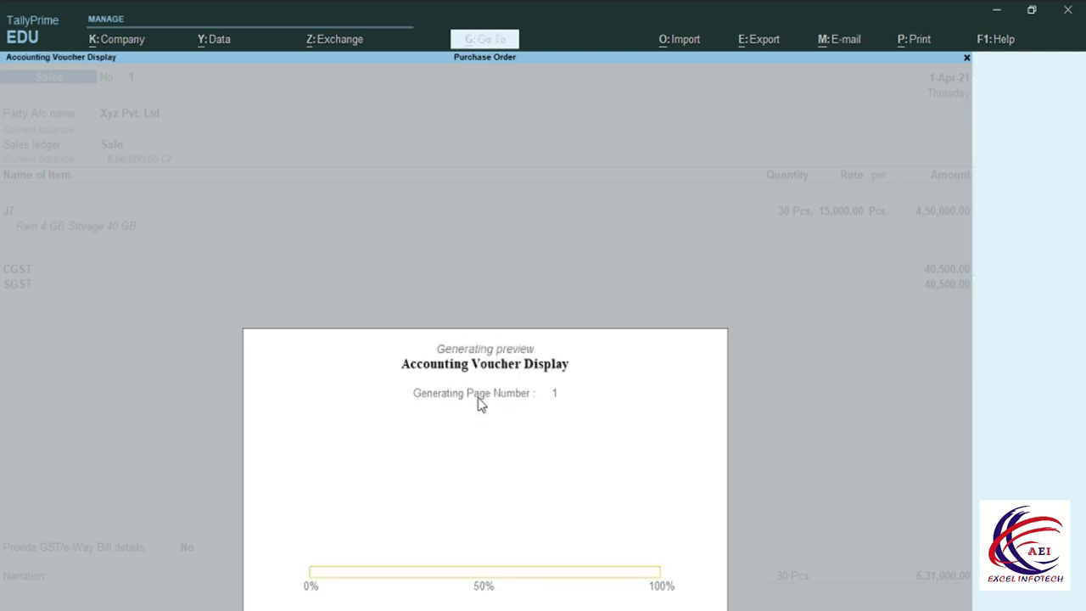
{"action": "key", "text": "alt+z"}
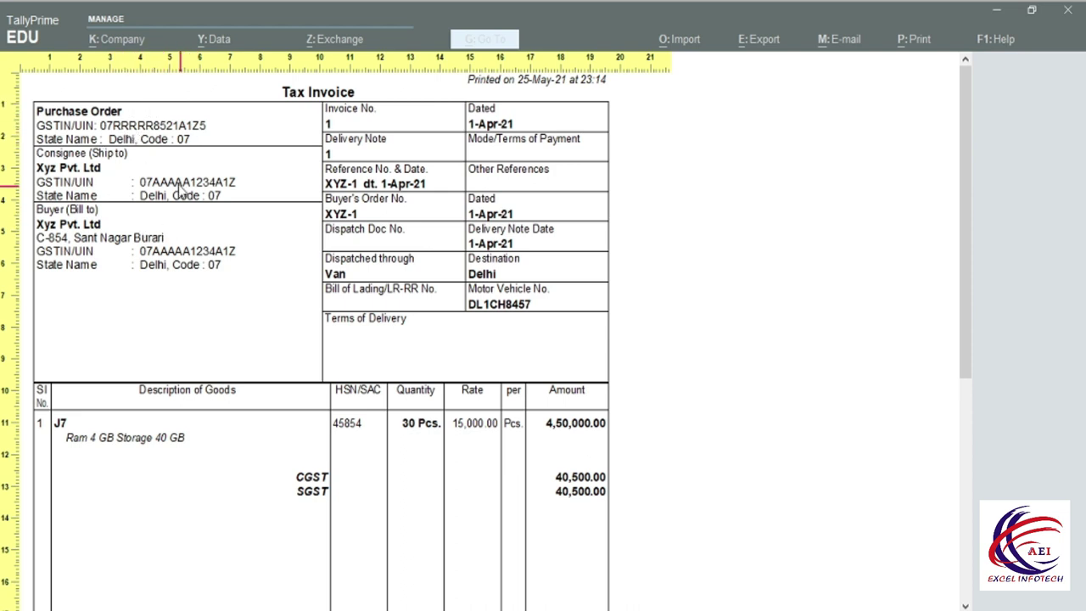
{"action": "scroll", "coordinate": [303, 353], "scroll_direction": "down", "scroll_amount": 2}
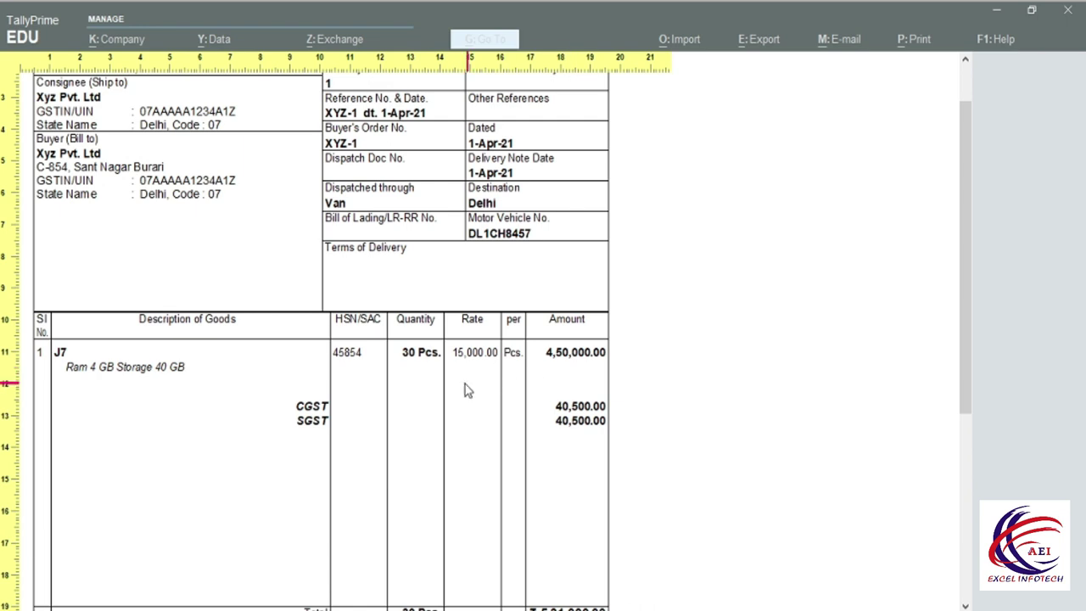
{"action": "scroll", "coordinate": [365, 387], "scroll_direction": "down", "scroll_amount": 2}
{"action": "scroll", "coordinate": [429, 388], "scroll_direction": "down", "scroll_amount": 5}
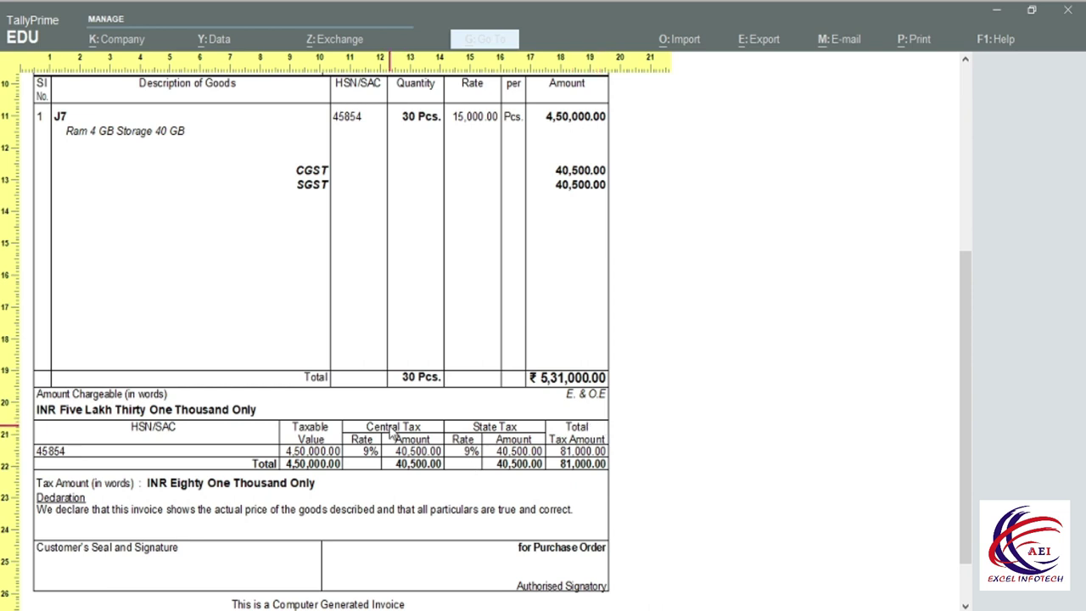
{"action": "key", "text": "Escape"}
{"action": "key", "text": "Escape"}
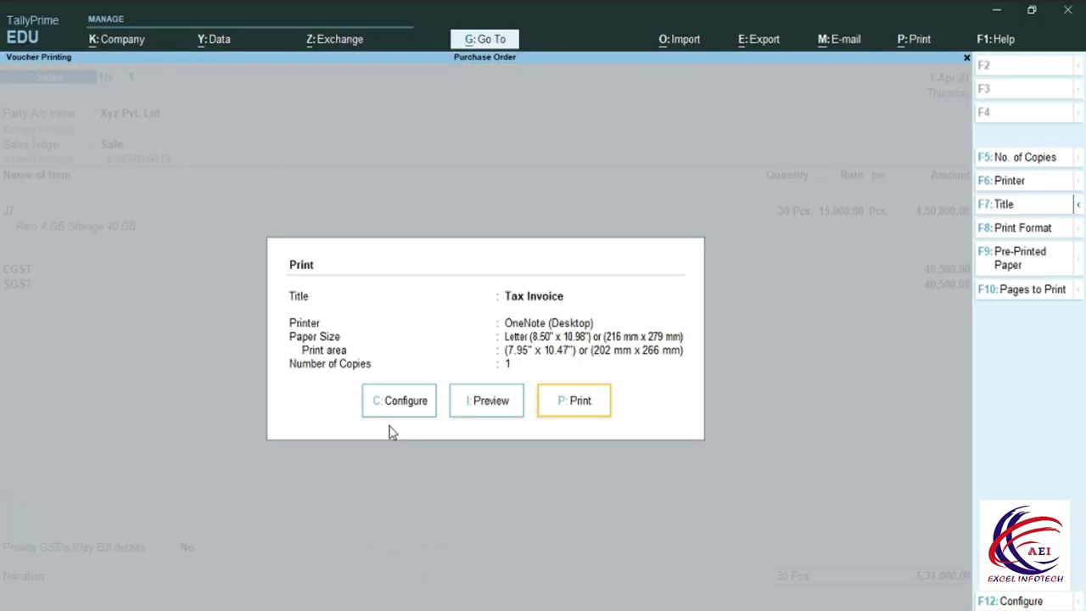
{"action": "key", "text": "Escape"}
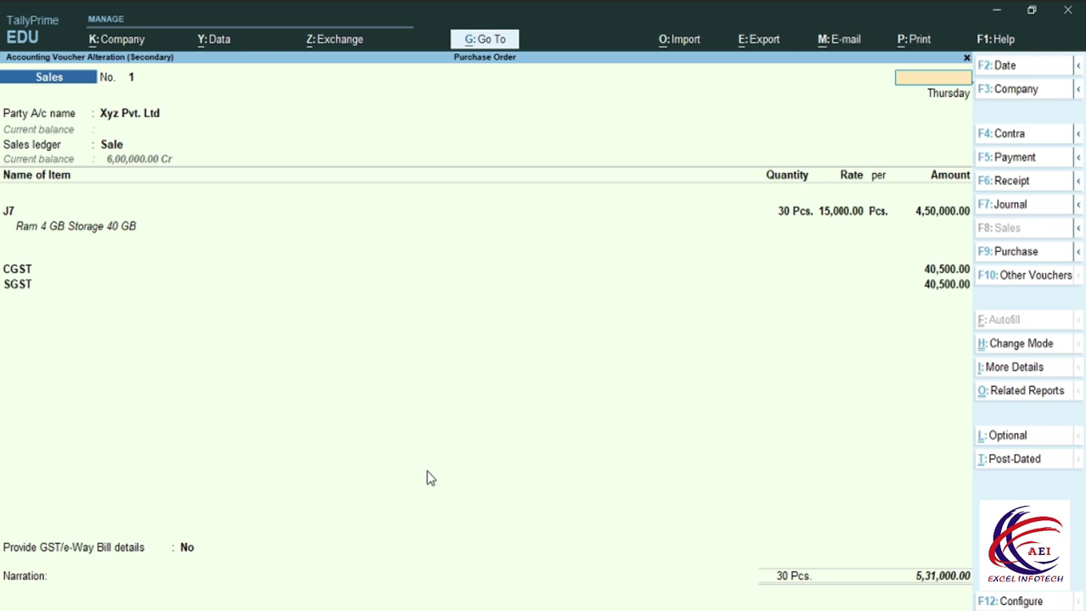
{"action": "key", "text": "Escape"}
{"action": "key", "text": "Escape"}
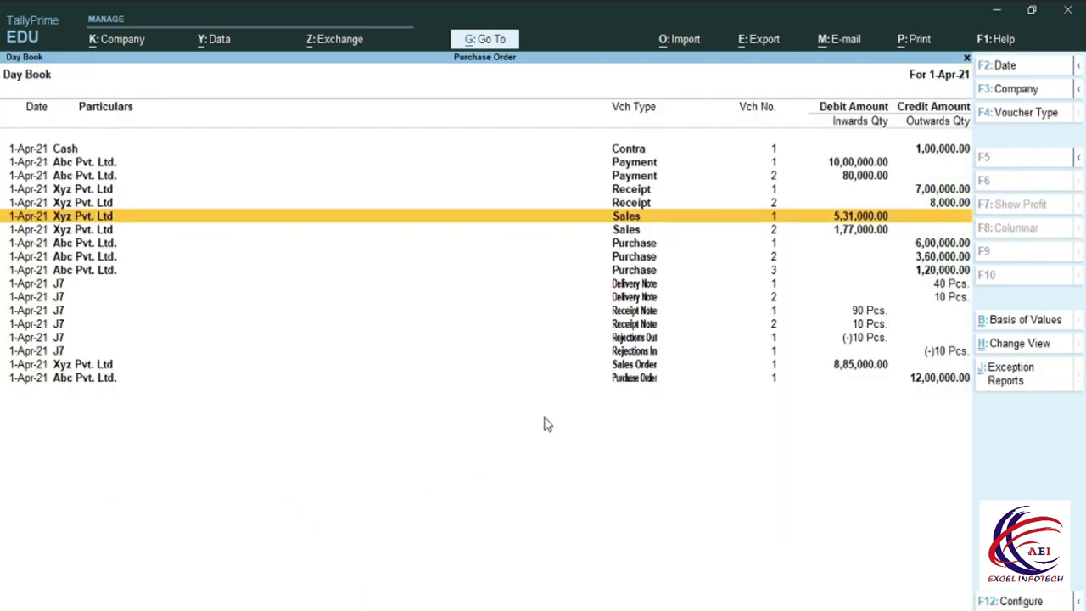
{"action": "double_click", "coordinate": [632, 230]}
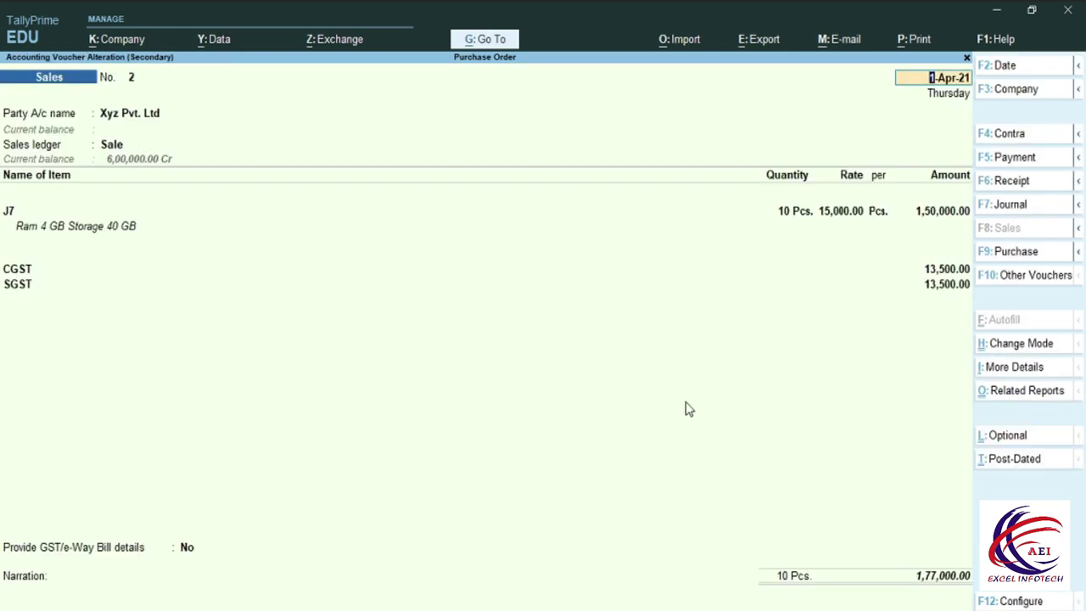
{"action": "key", "text": "alt+p"}
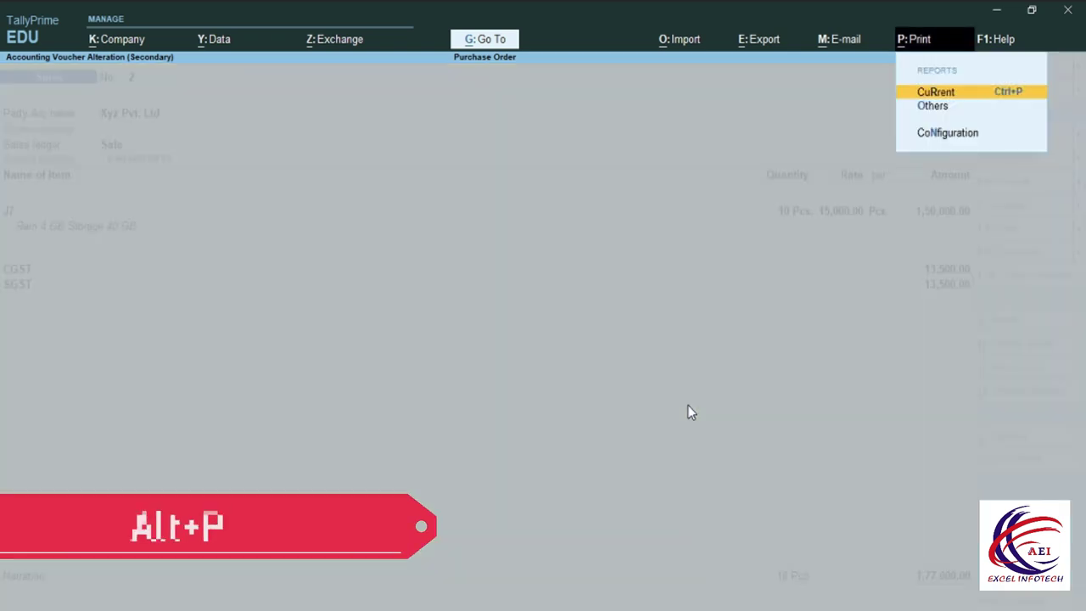
{"action": "left_click", "coordinate": [956, 93]}
{"action": "left_click", "coordinate": [486, 405]}
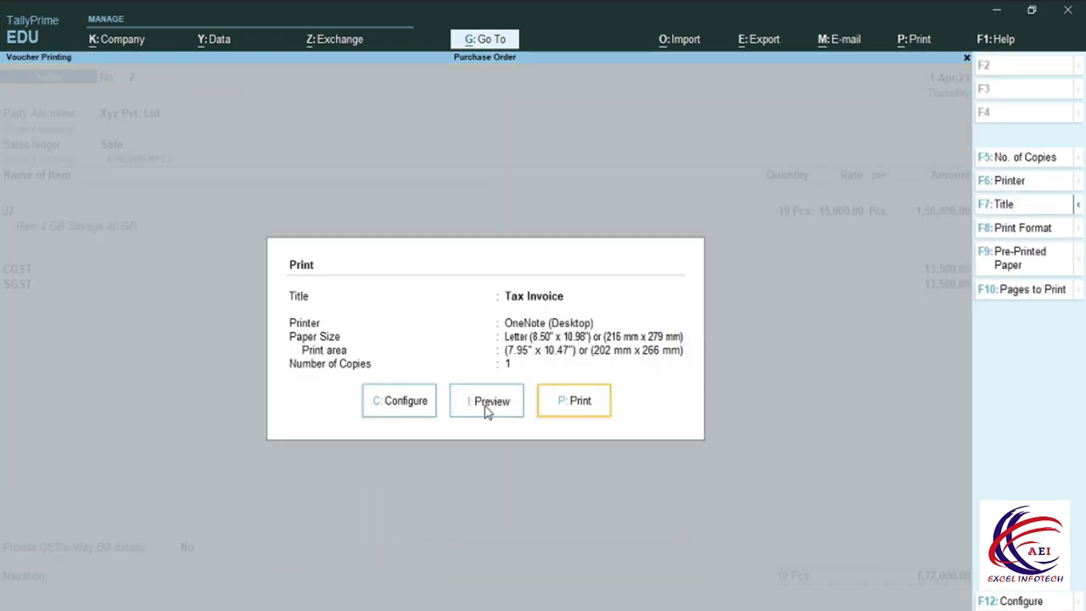
{"action": "left_click", "coordinate": [577, 369]}
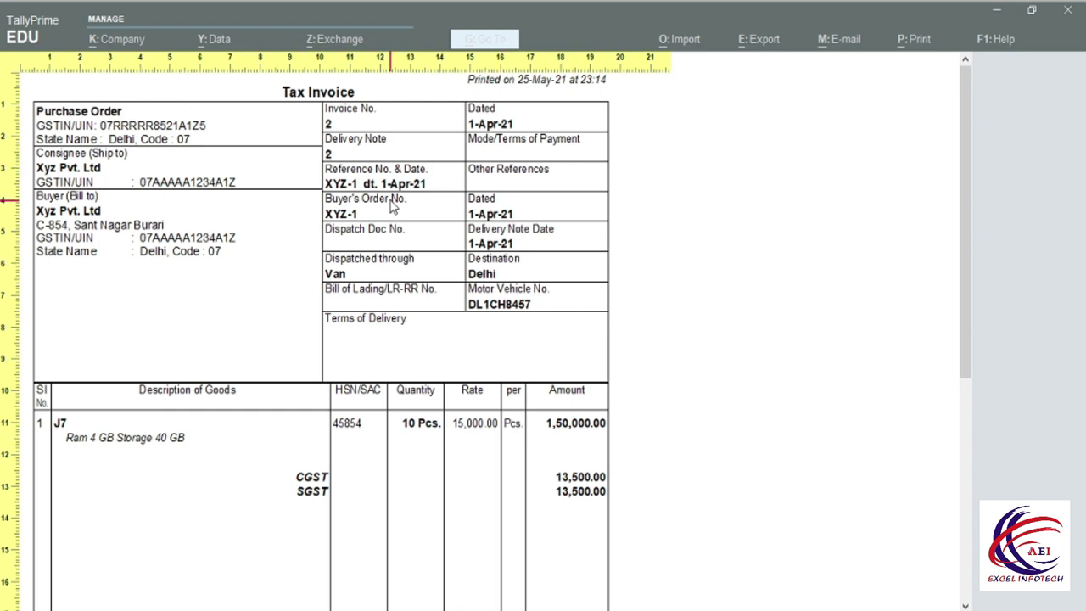
{"action": "scroll", "coordinate": [364, 497], "scroll_direction": "down", "scroll_amount": 5}
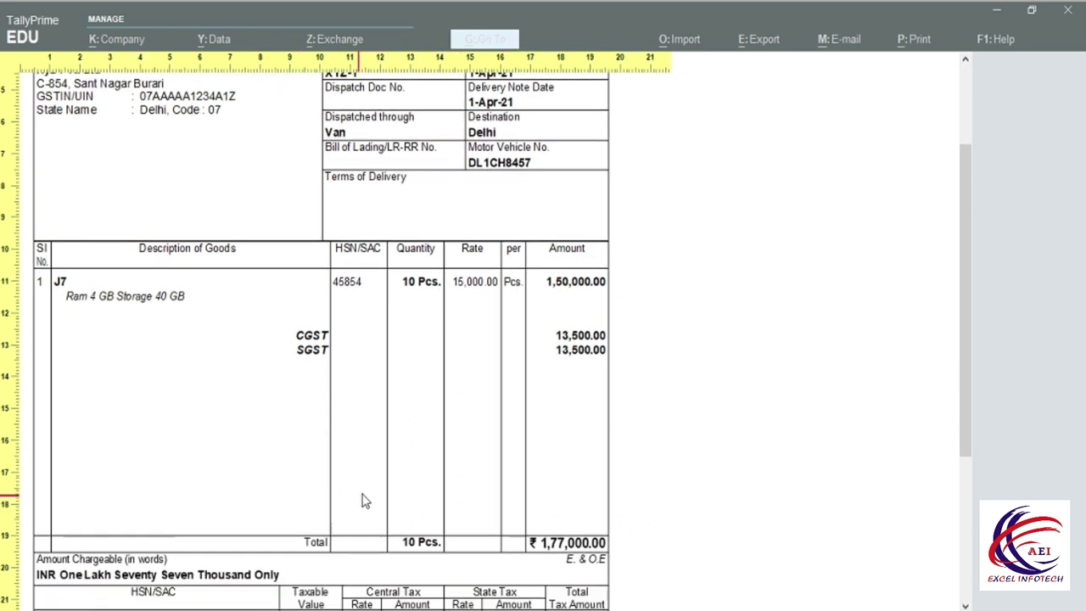
{"action": "scroll", "coordinate": [356, 500], "scroll_direction": "down", "scroll_amount": 1}
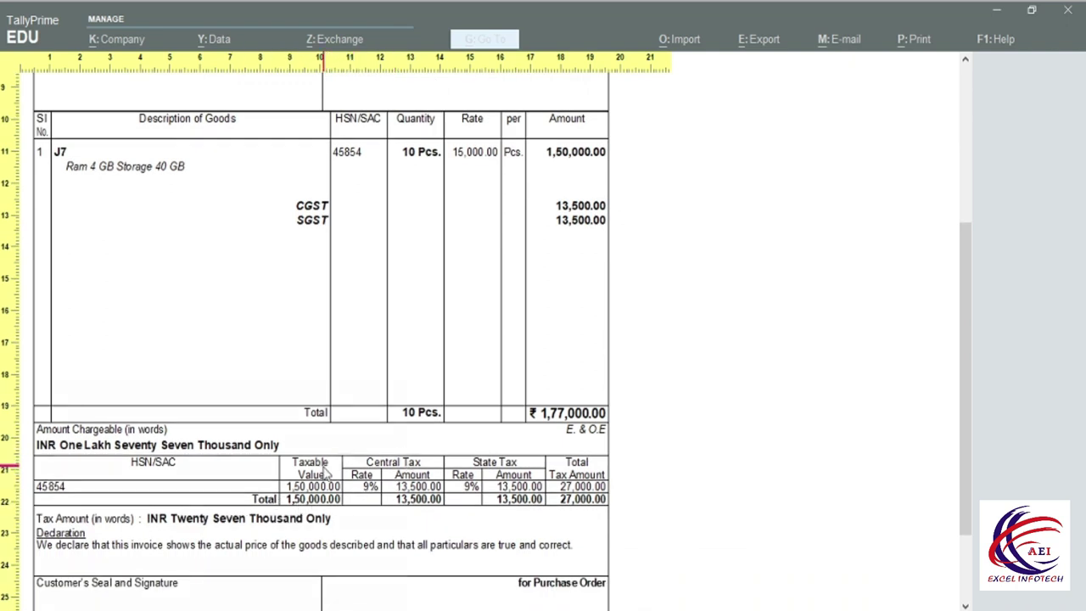
{"action": "scroll", "coordinate": [424, 462], "scroll_direction": "down", "scroll_amount": 1}
{"action": "left_click", "coordinate": [448, 456]}
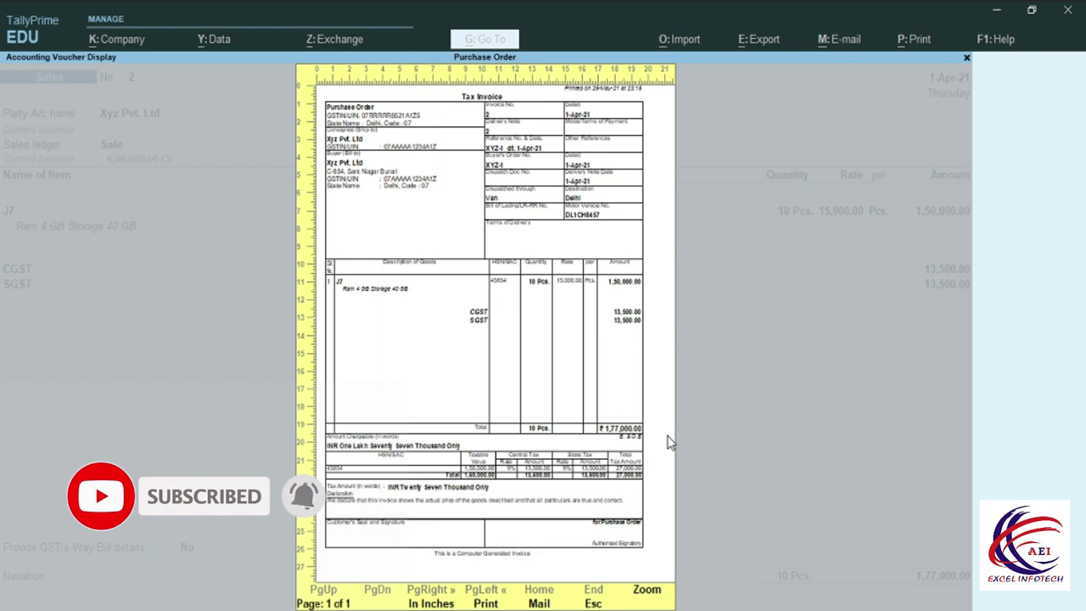
{"action": "key", "text": "Escape"}
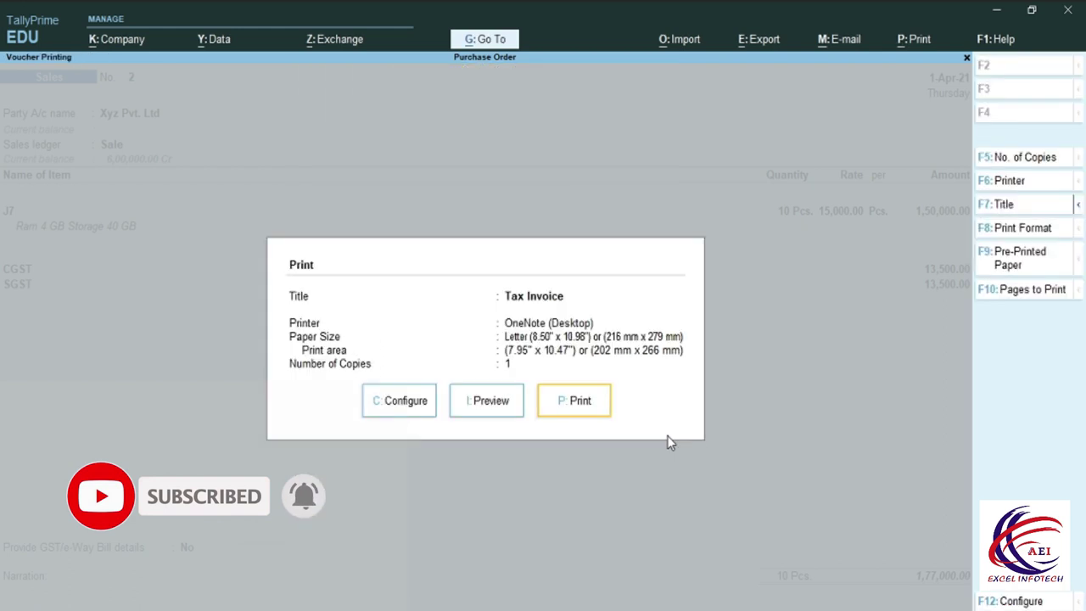
{"action": "key", "text": "Escape"}
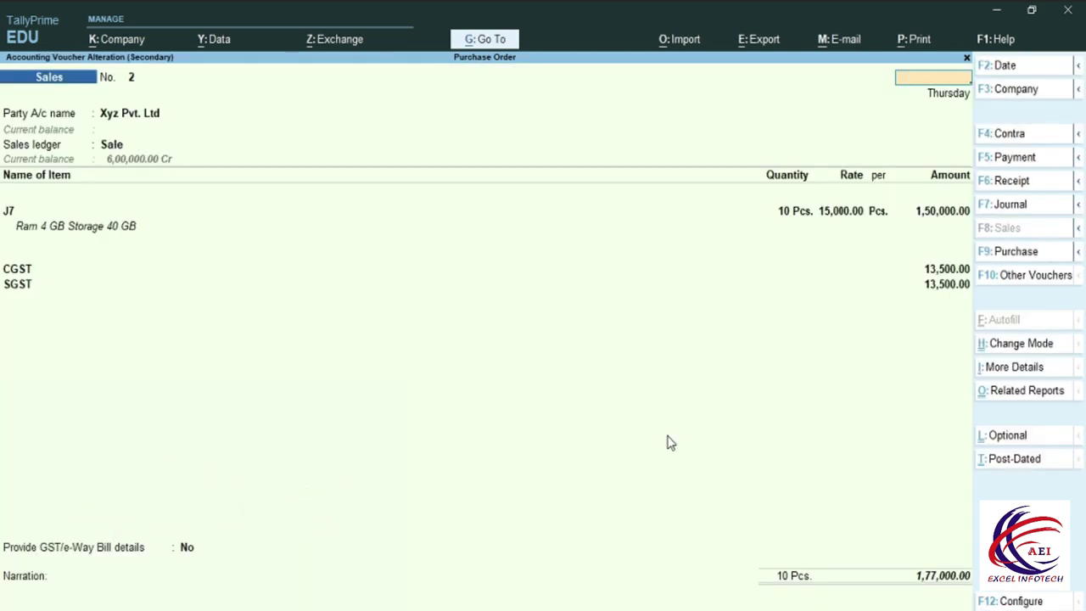
{"action": "key", "text": "Escape"}
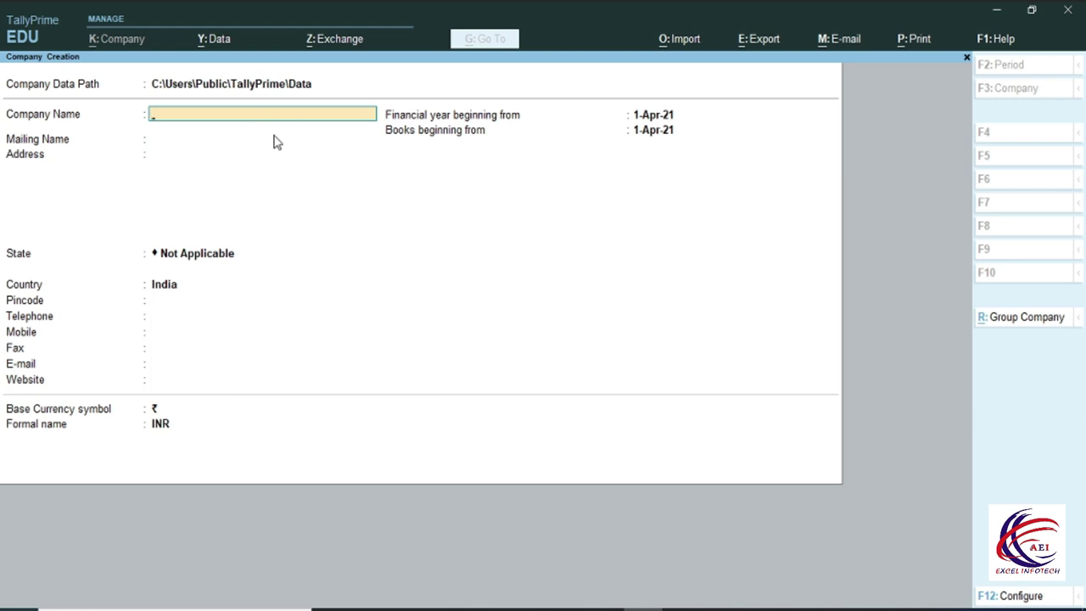
Create the company Payroll with Delhi as its state and save it
{"action": "type", "text": "Payroll"}
{"action": "key", "text": "Return"}
{"action": "key", "text": "Return"}
{"action": "key", "text": "Return"}
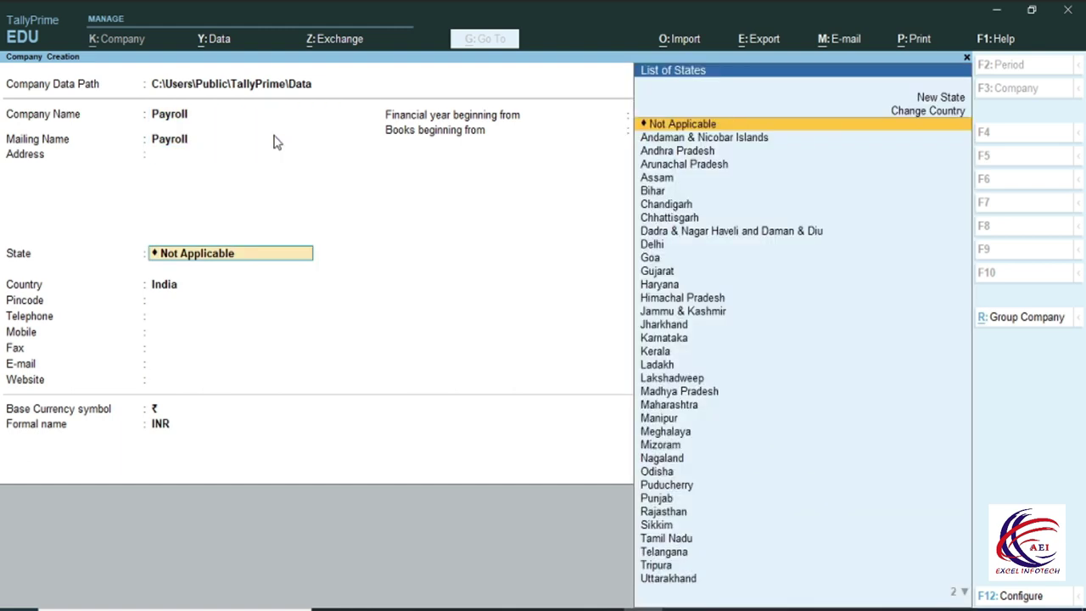
{"action": "type", "text": "de"}
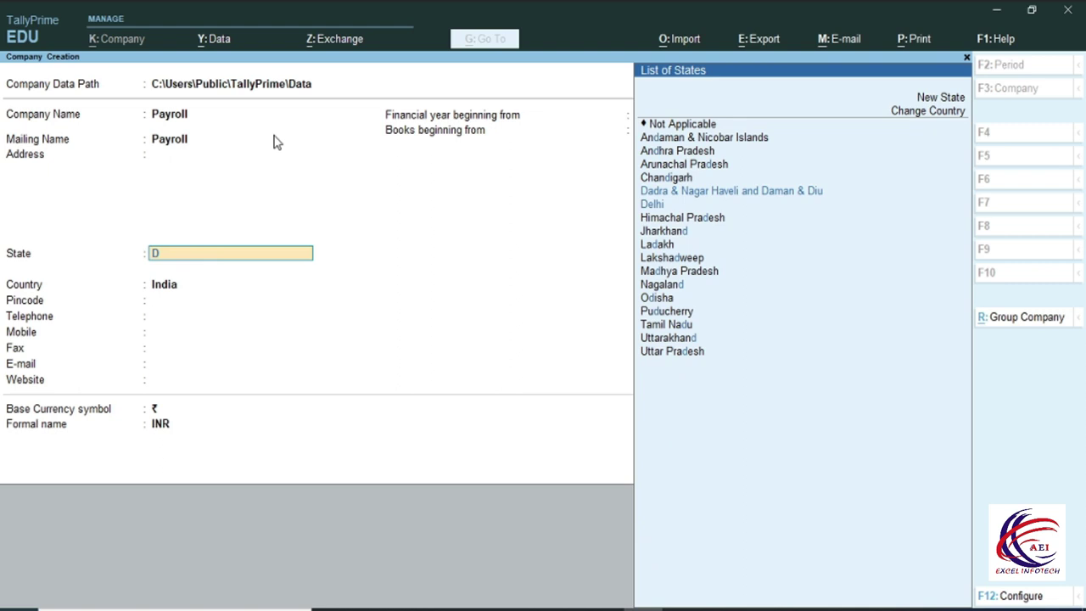
{"action": "key", "text": "Return"}
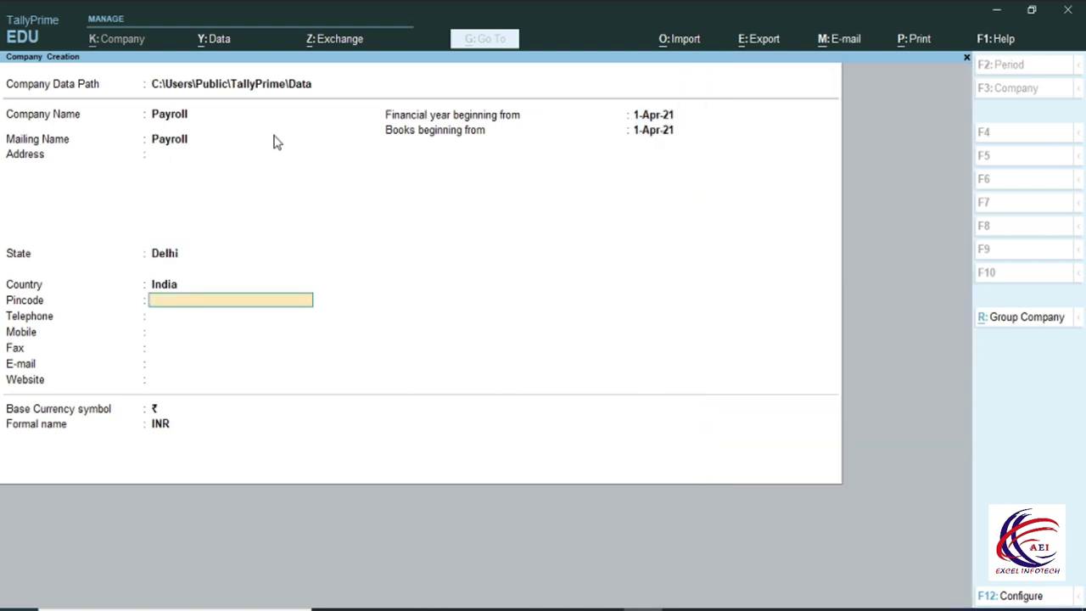
{"action": "key", "text": "Return"}
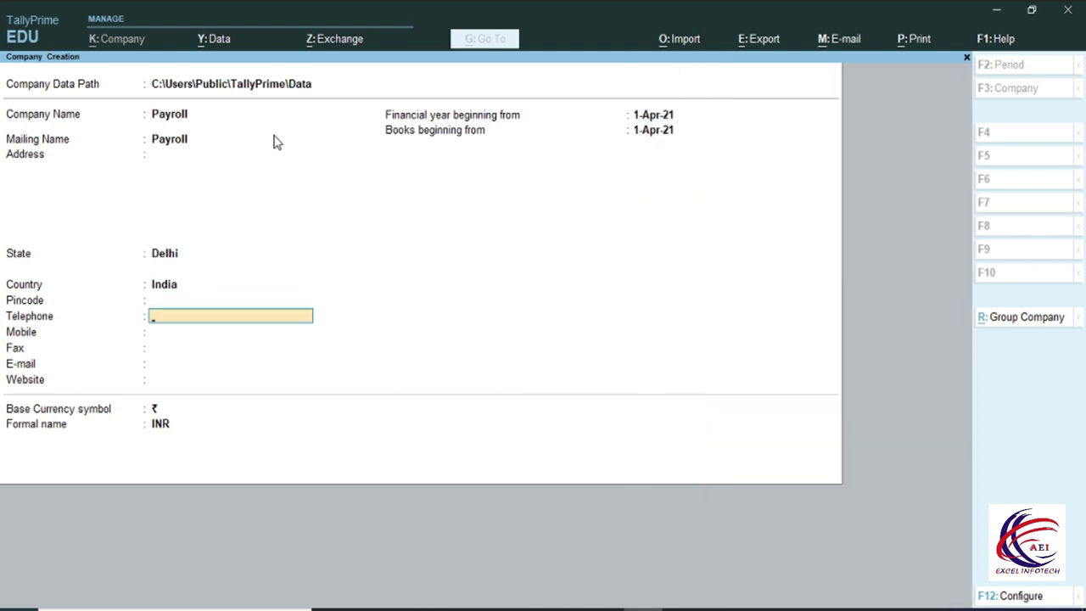
{"action": "key", "text": "ctrl+a"}
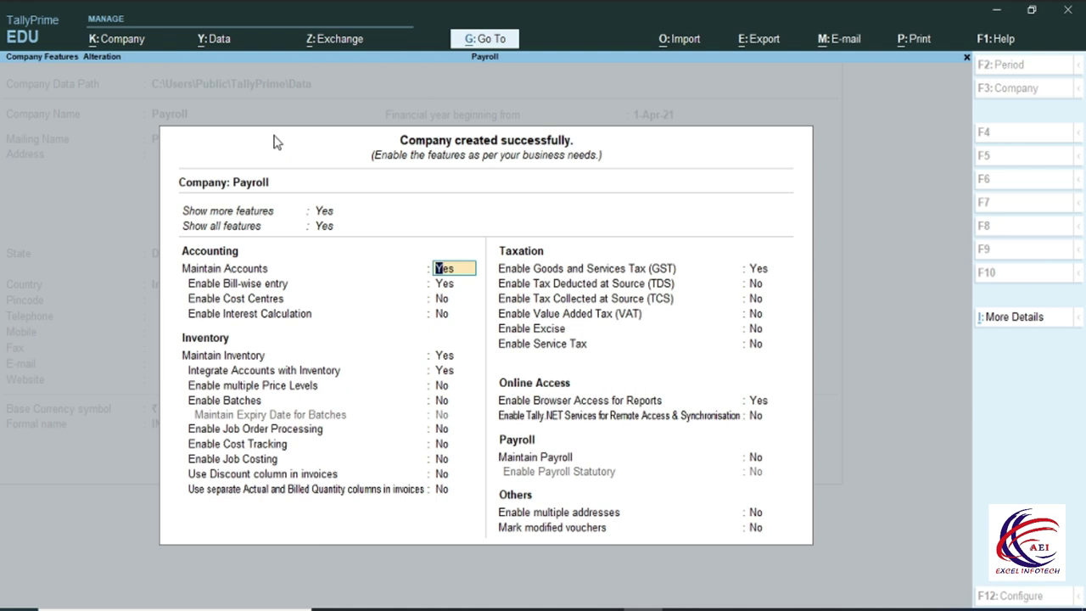
Accept the default company features and go to voucher entry from the Gateway of Tally
{"action": "key", "text": "ctrl+a"}
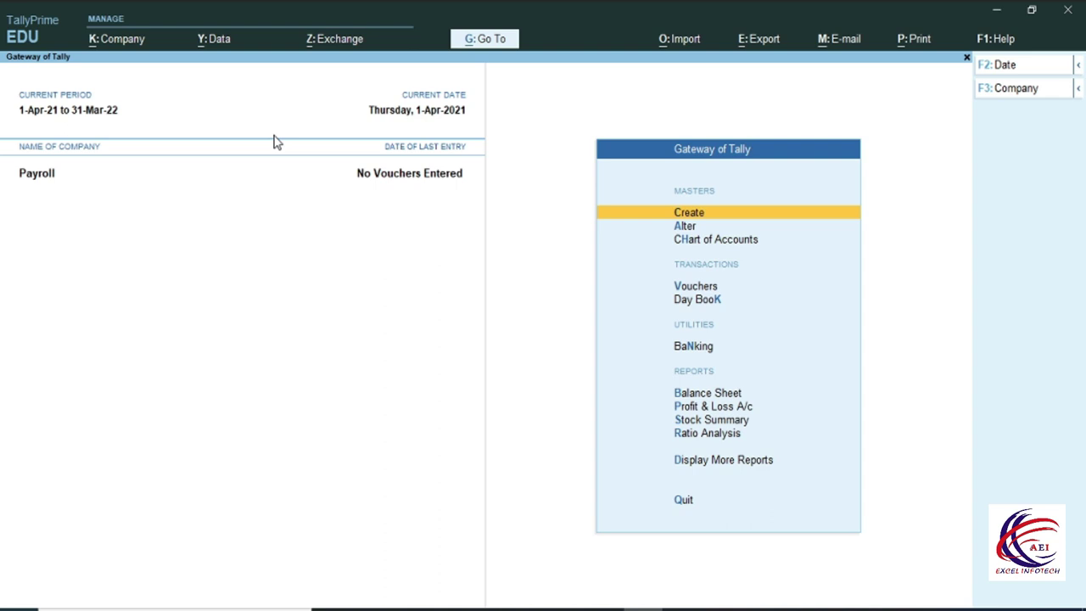
{"action": "key", "text": "Down"}
{"action": "key", "text": "Down"}
{"action": "key", "text": "Down"}
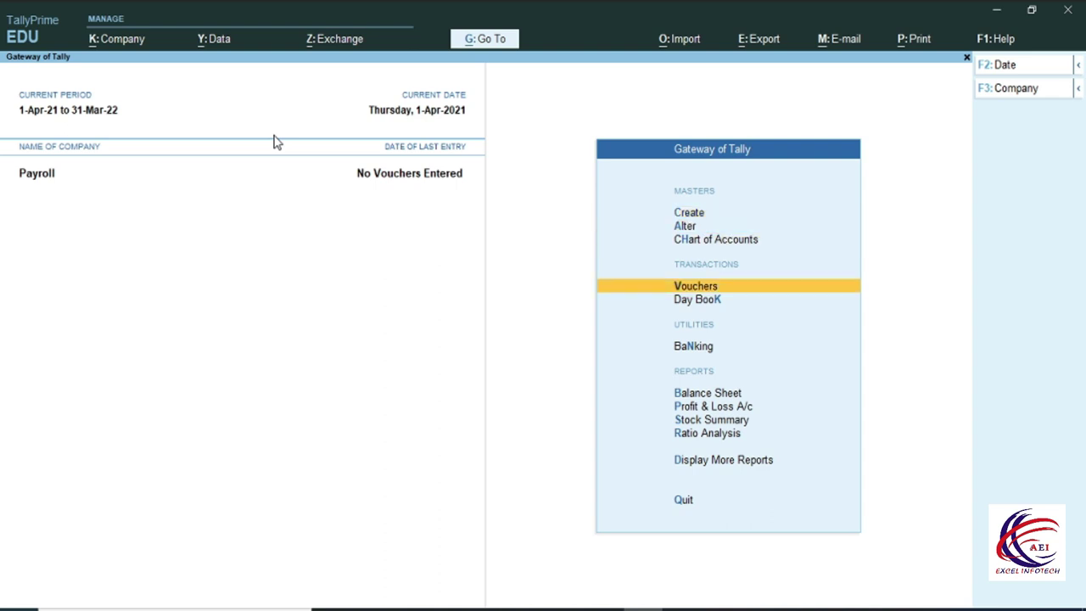
{"action": "key", "text": "Return"}
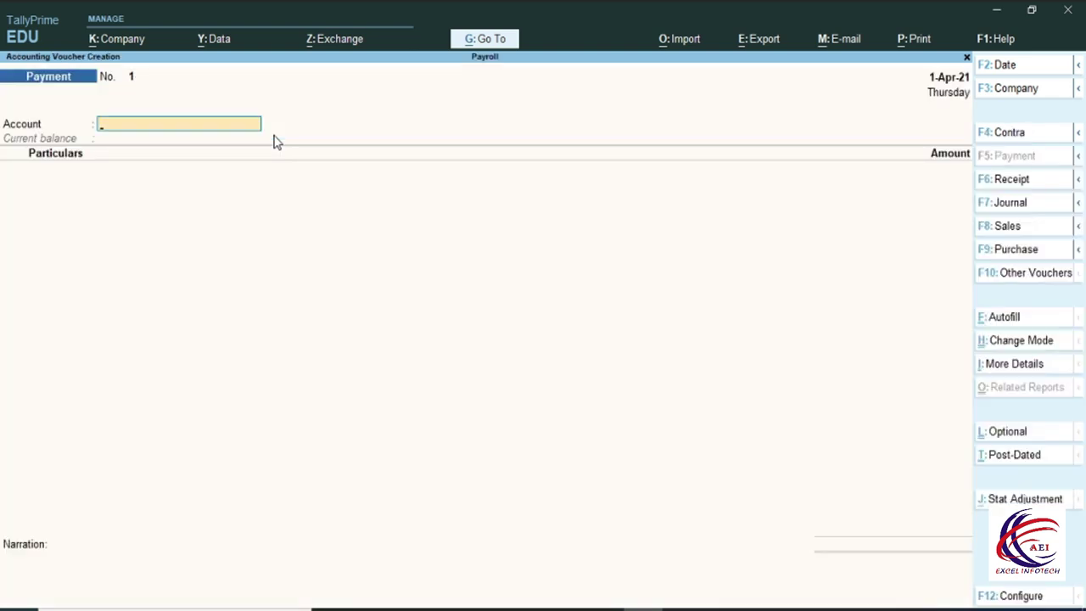
Enable the Payroll feature from the inactive Payroll voucher type, then quit the blank Payroll voucher
{"action": "key", "text": "F10"}
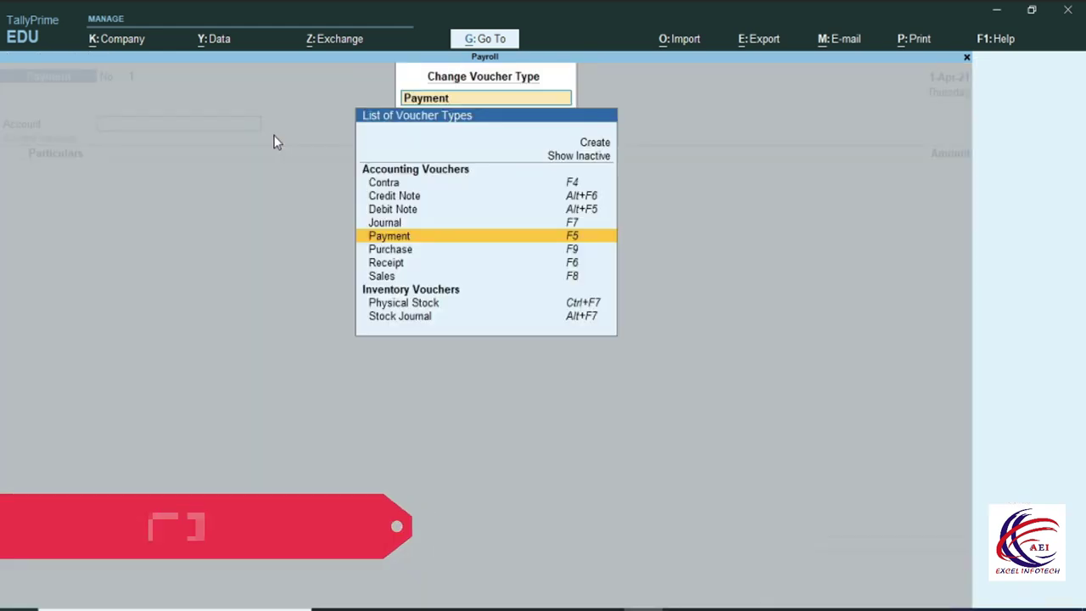
{"action": "key", "text": "Up"}
{"action": "key", "text": "Up"}
{"action": "key", "text": "Up"}
{"action": "key", "text": "Up"}
{"action": "key", "text": "Up"}
{"action": "key", "text": "Up"}
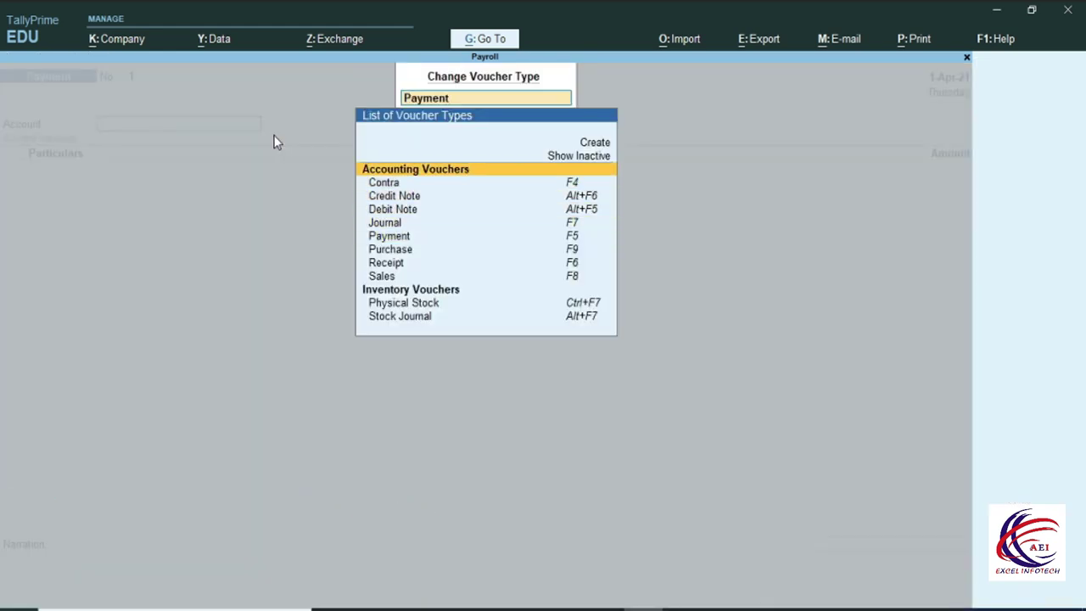
{"action": "key", "text": "Return"}
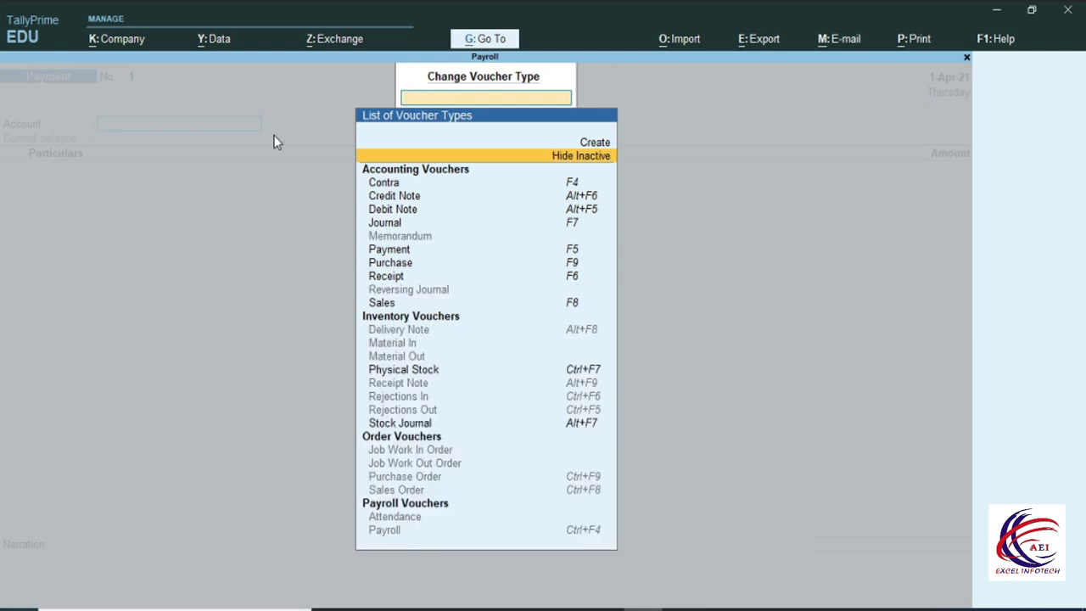
{"action": "key", "text": "Down"}
{"action": "key", "text": "Down"}
{"action": "key", "text": "Down"}
{"action": "key", "text": "Down"}
{"action": "key", "text": "Down"}
{"action": "key", "text": "Down"}
{"action": "key", "text": "Down"}
{"action": "key", "text": "Down"}
{"action": "key", "text": "Down"}
{"action": "key", "text": "Down"}
{"action": "key", "text": "Down"}
{"action": "key", "text": "Down"}
{"action": "key", "text": "Down"}
{"action": "key", "text": "Down"}
{"action": "key", "text": "Down"}
{"action": "key", "text": "Down"}
{"action": "key", "text": "Down"}
{"action": "key", "text": "Down"}
{"action": "key", "text": "Down"}
{"action": "key", "text": "Down"}
{"action": "key", "text": "Down"}
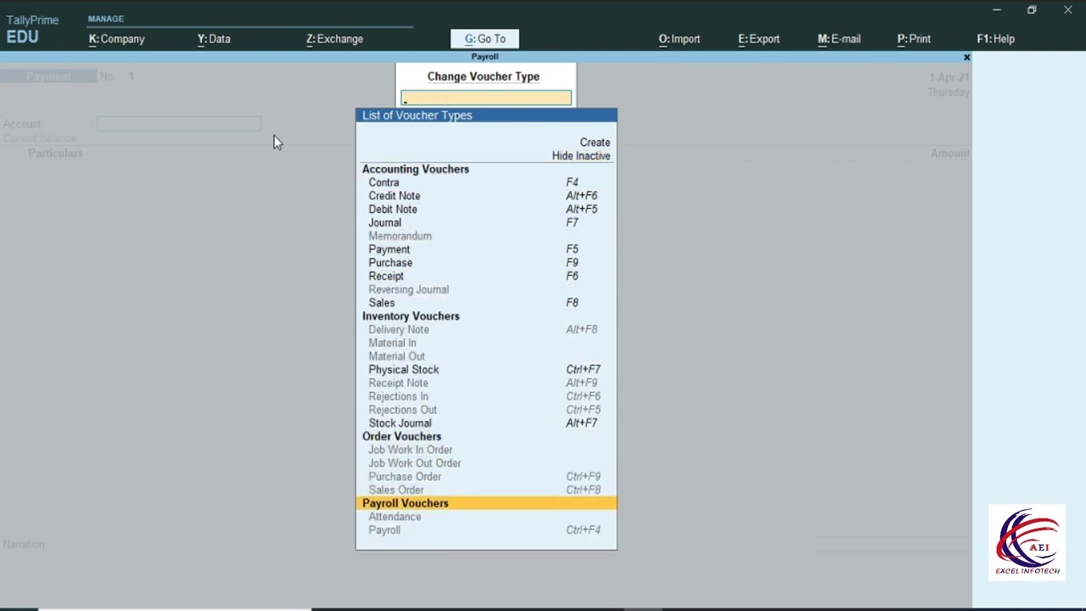
{"action": "key", "text": "Down"}
{"action": "key", "text": "Down"}
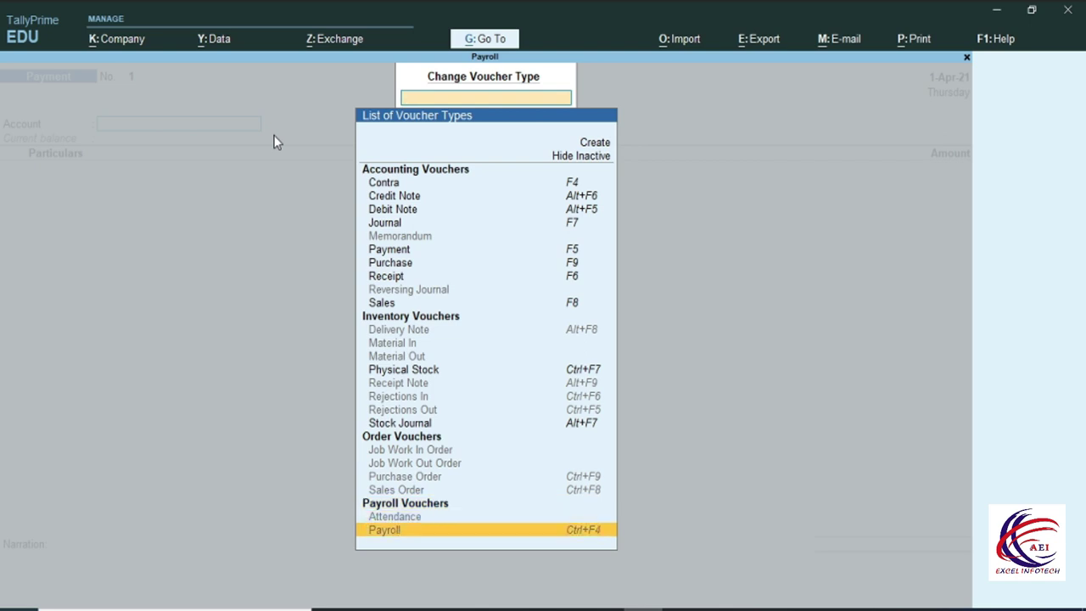
{"action": "key", "text": "Return"}
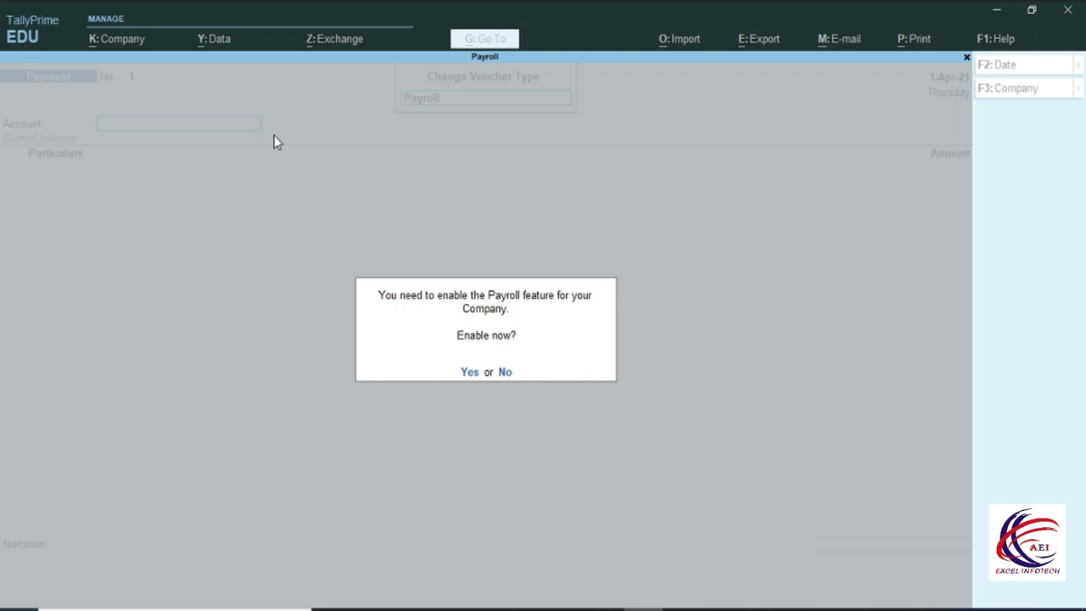
{"action": "key", "text": "y"}
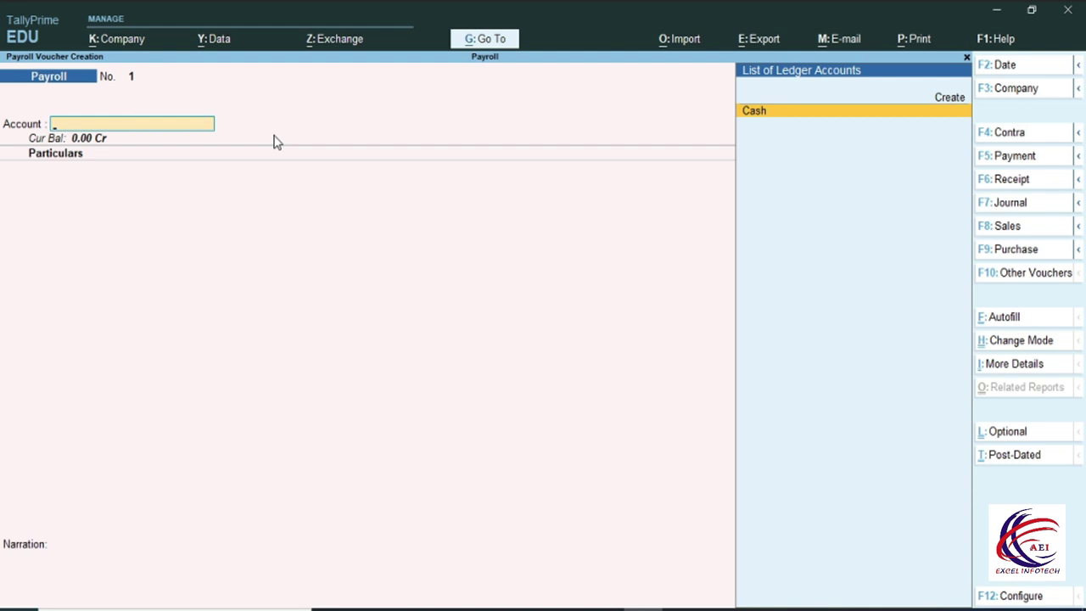
{"action": "key", "text": "Escape"}
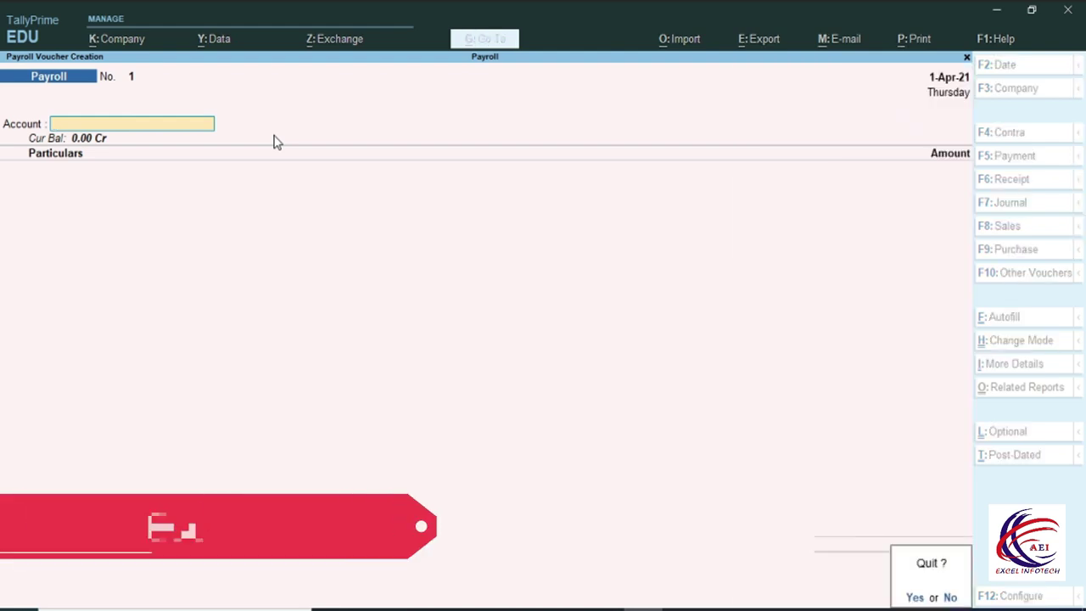
{"action": "key", "text": "Escape"}
Create the employee group Sales Department under Primary
{"action": "key", "text": "Up"}
{"action": "key", "text": "Up"}
{"action": "key", "text": "Up"}
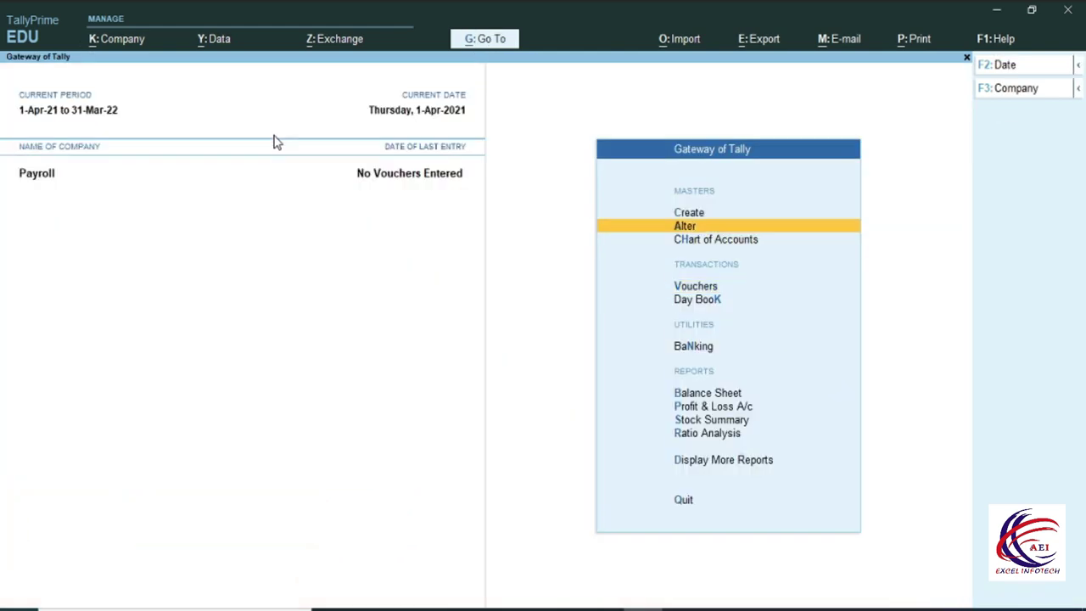
{"action": "key", "text": "Return"}
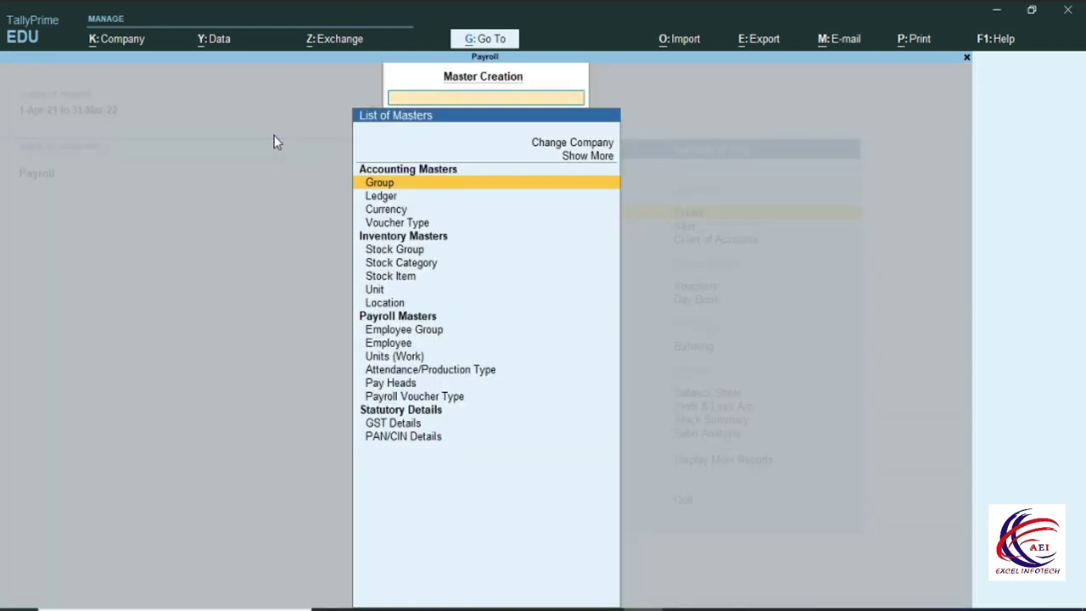
{"action": "key", "text": "Down"}
{"action": "key", "text": "Down"}
{"action": "key", "text": "Down"}
{"action": "key", "text": "Down"}
{"action": "key", "text": "Down"}
{"action": "key", "text": "Down"}
{"action": "key", "text": "Down"}
{"action": "key", "text": "Down"}
{"action": "key", "text": "Down"}
{"action": "key", "text": "Down"}
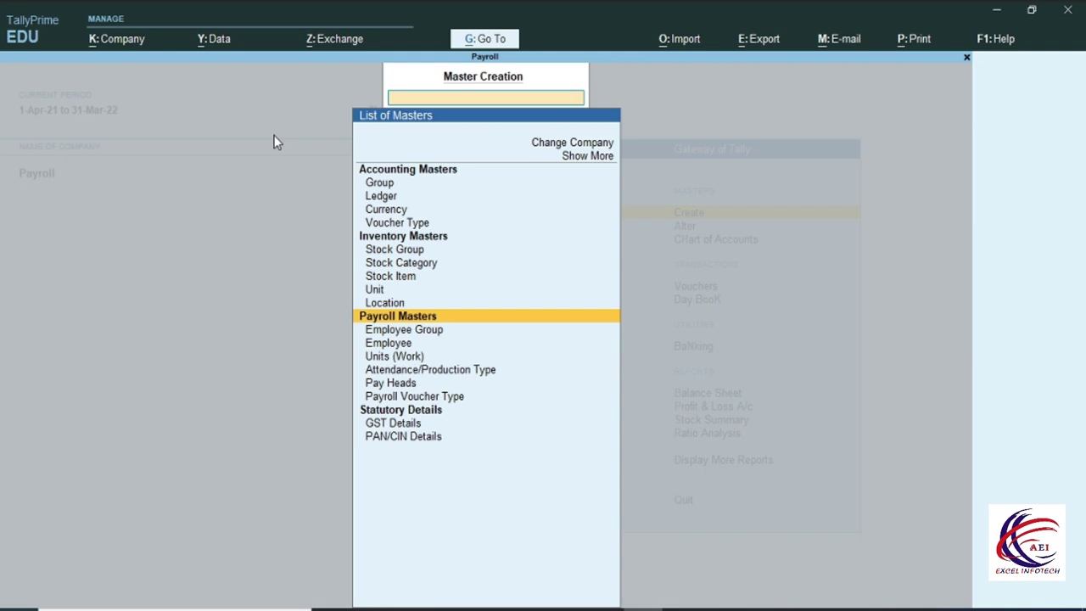
{"action": "key", "text": "Down"}
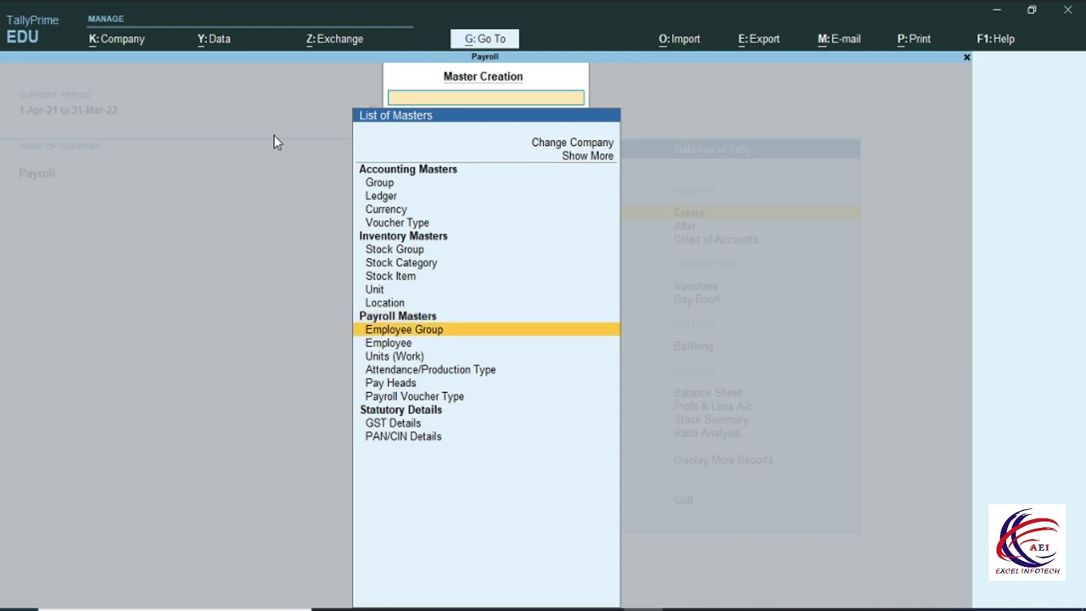
{"action": "key", "text": "Return"}
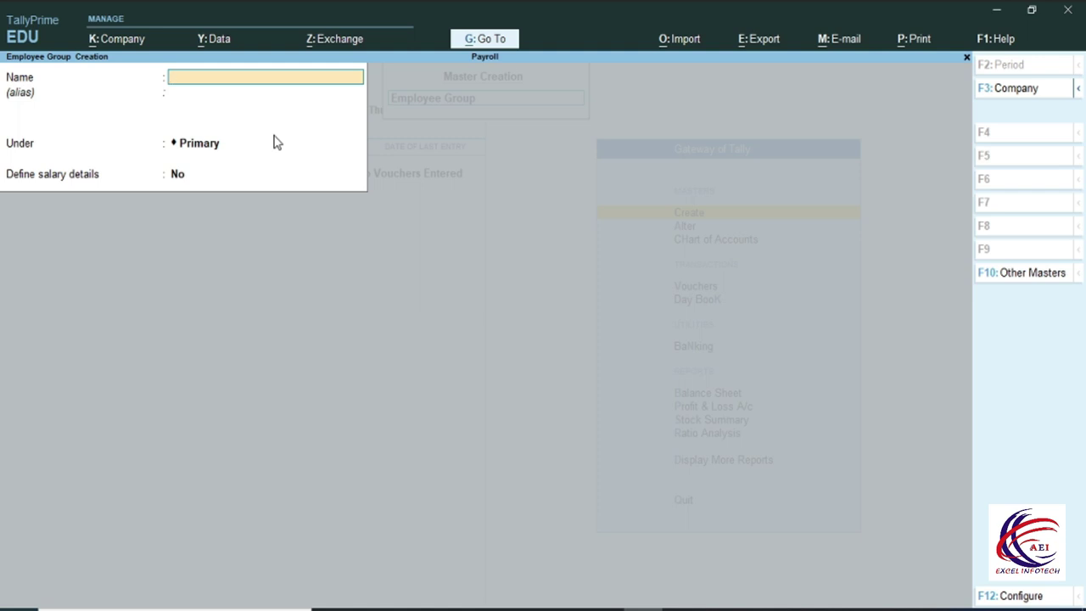
{"action": "type", "text": "Sales Department"}
{"action": "key", "text": "Return"}
{"action": "key", "text": "Return"}
{"action": "key", "text": "Return"}
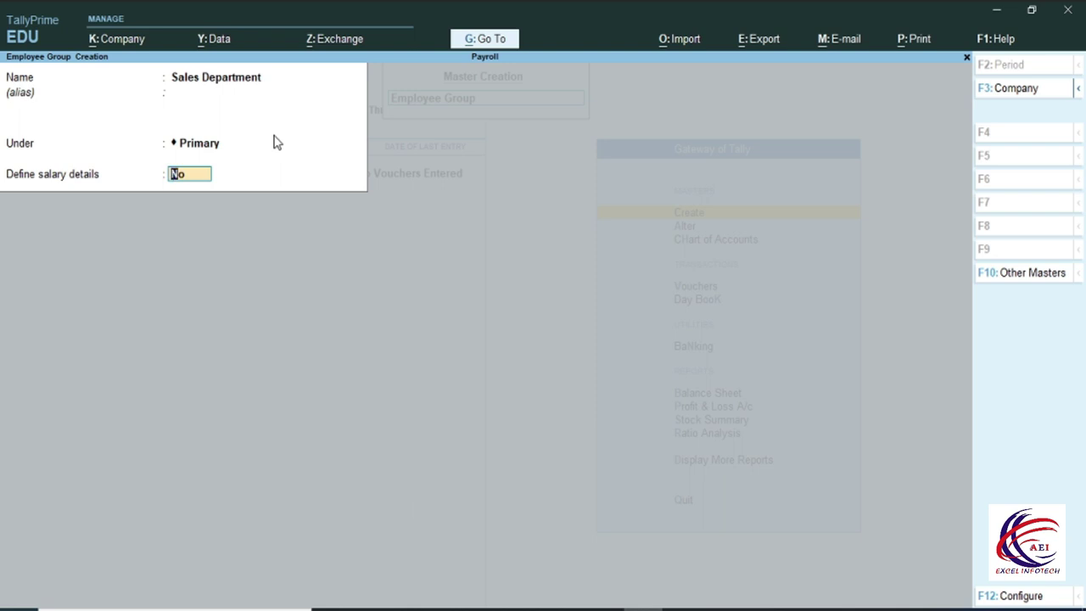
{"action": "key", "text": "Return"}
{"action": "key", "text": "Return"}
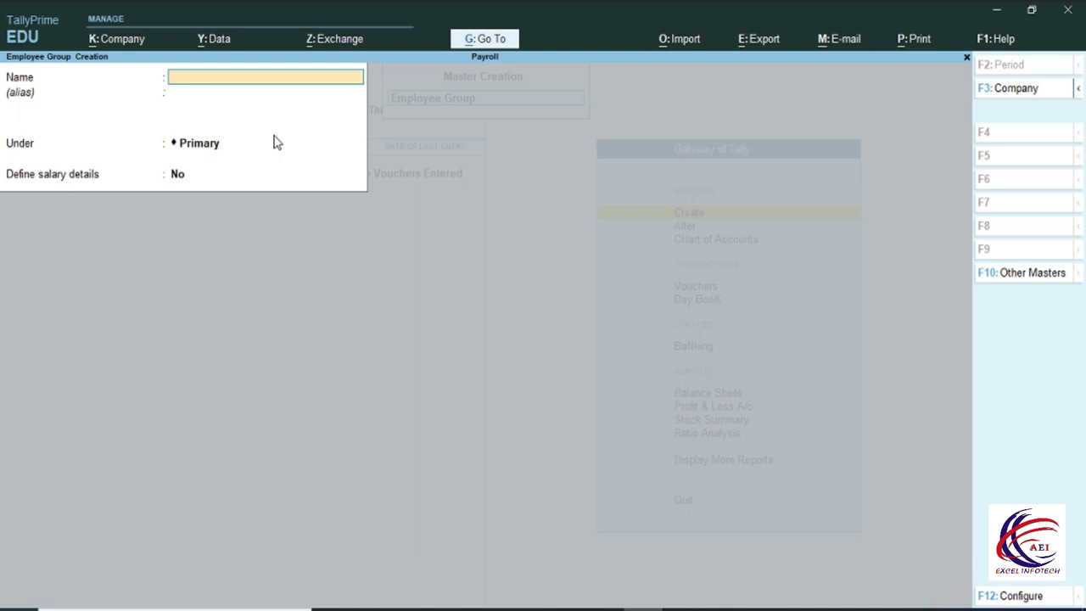
Create and save the employee group Mkt. Department, then close the empty form
{"action": "type", "text": "M"}
{"action": "type", "text": "kt. Department"}
{"action": "key", "text": "Return"}
{"action": "key", "text": "Return"}
{"action": "key", "text": "Return"}
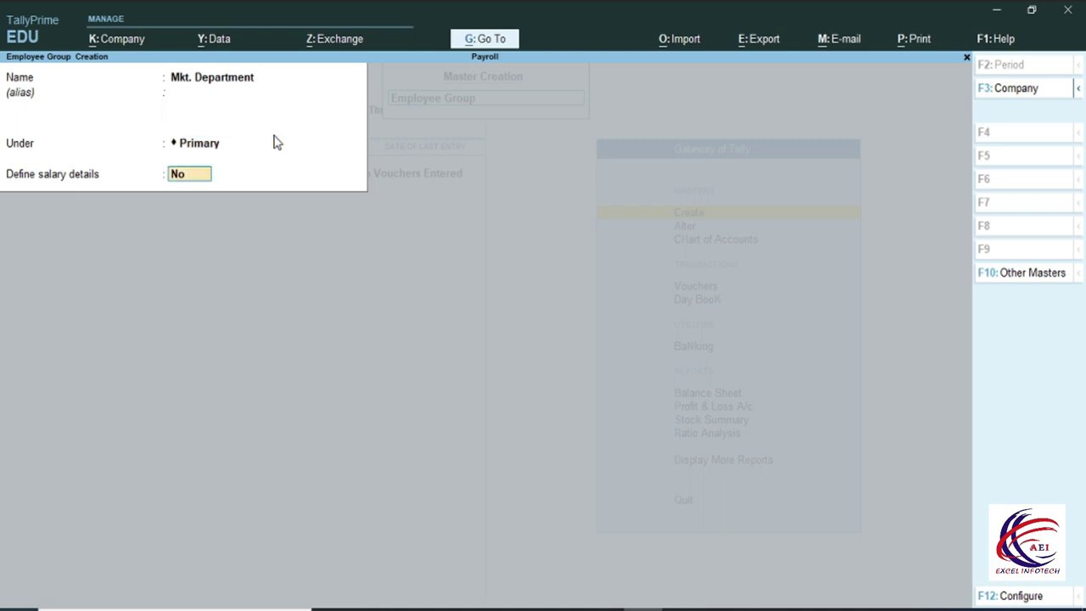
{"action": "key", "text": "Return"}
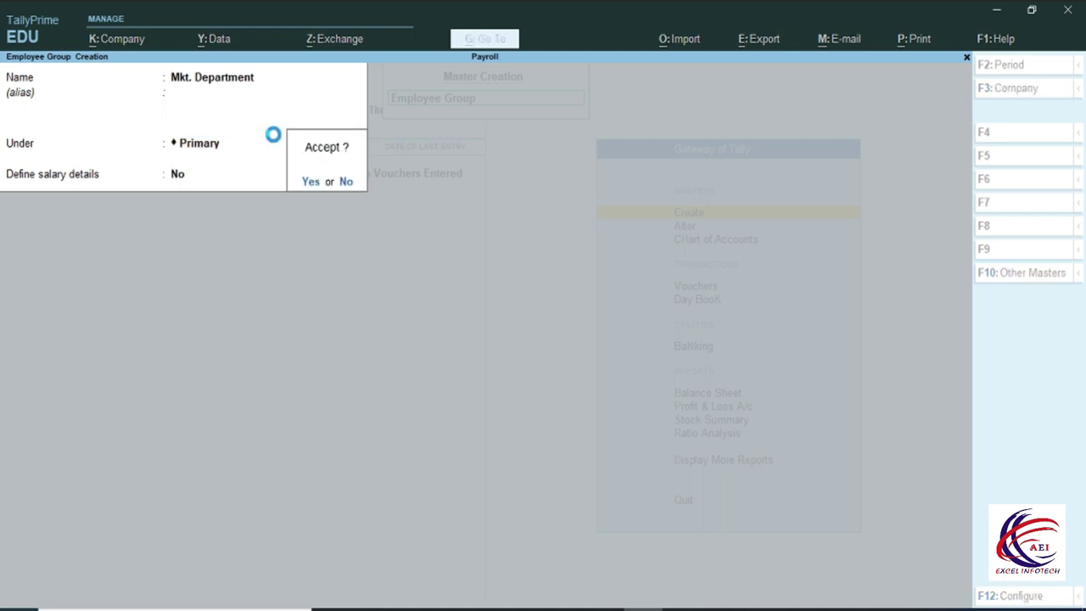
{"action": "key", "text": "Return"}
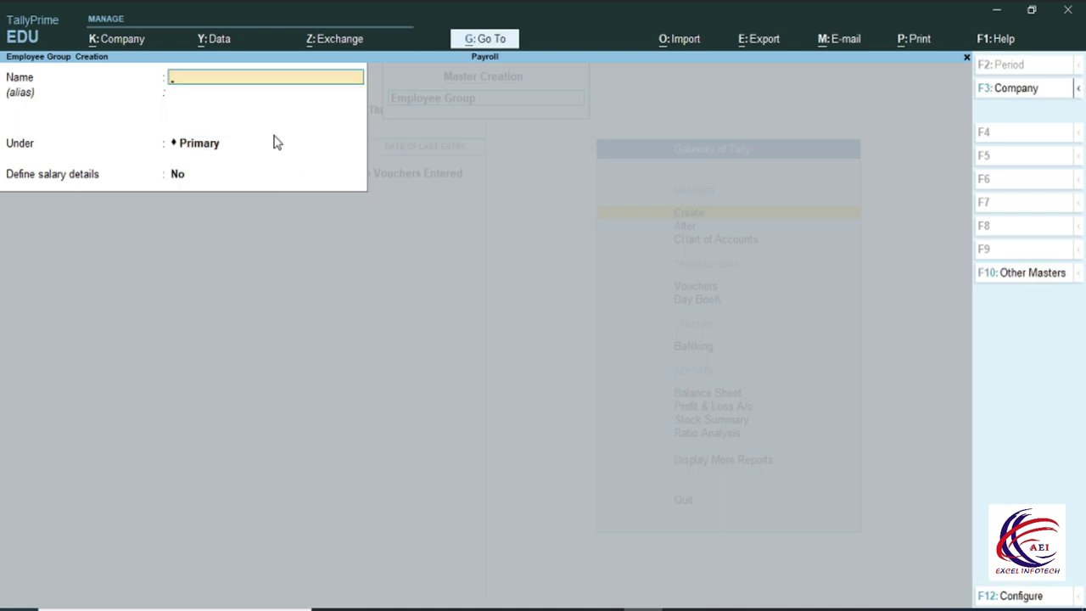
{"action": "key", "text": "Escape"}
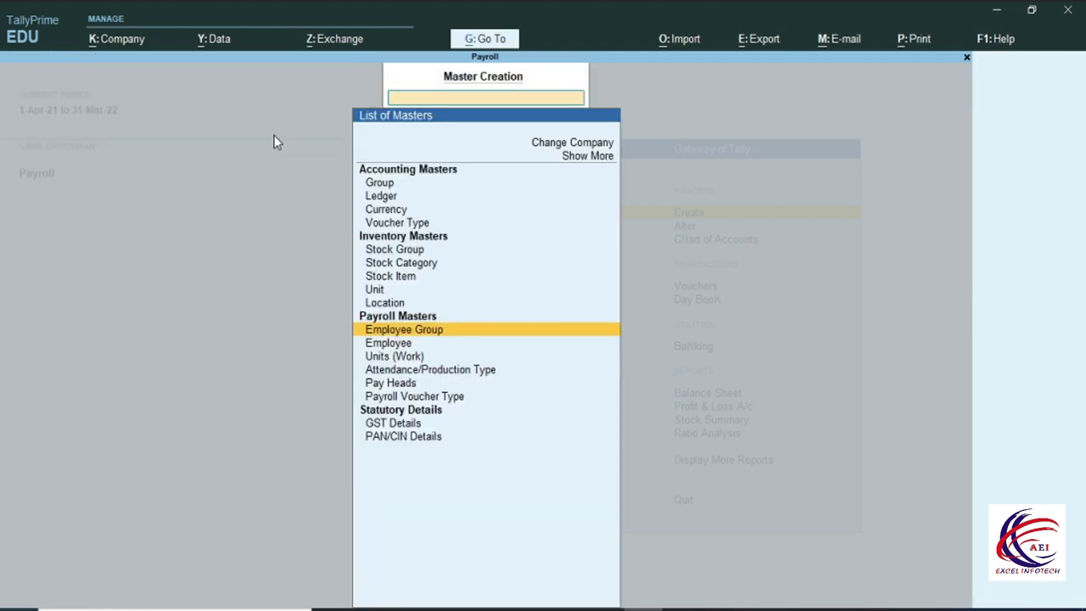
Create the work unit Min (Minutes) with quantity code Not Applicable
{"action": "key", "text": "Down"}
{"action": "key", "text": "Down"}
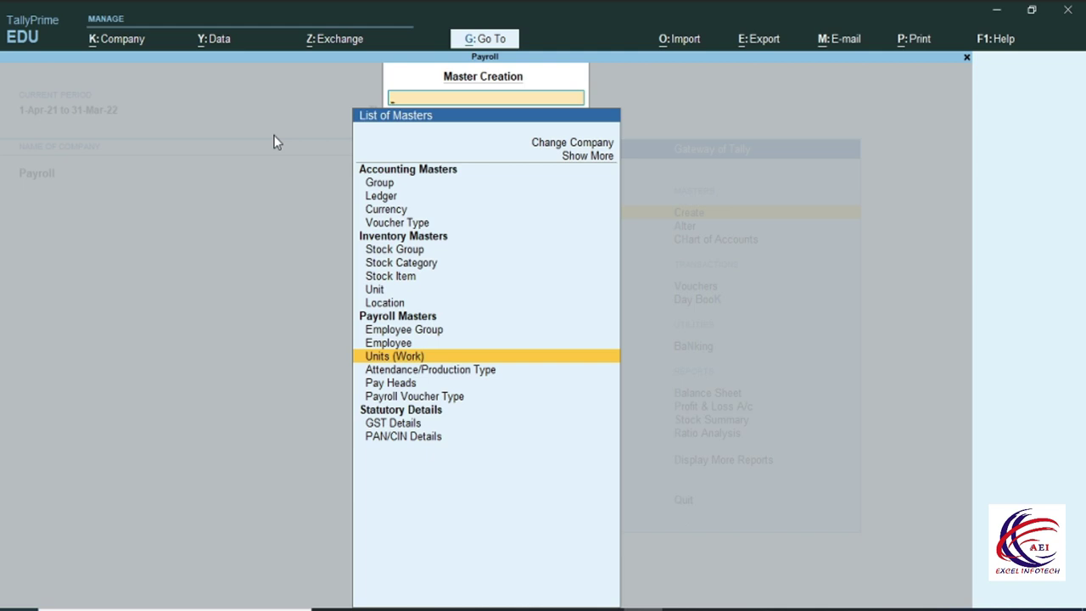
{"action": "key", "text": "Return"}
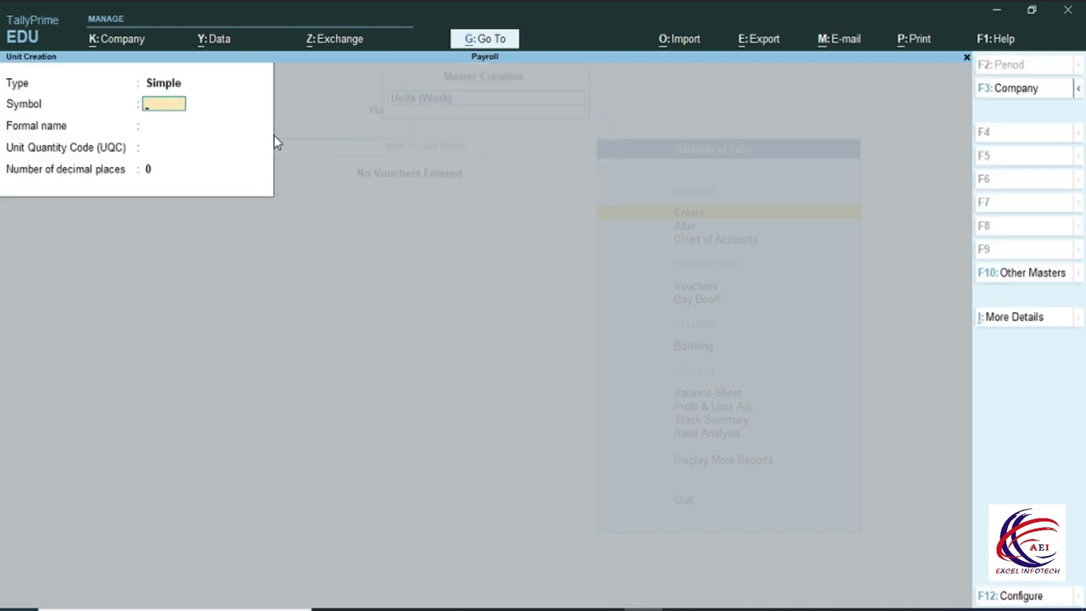
{"action": "type", "text": "Min"}
{"action": "key", "text": "Return"}
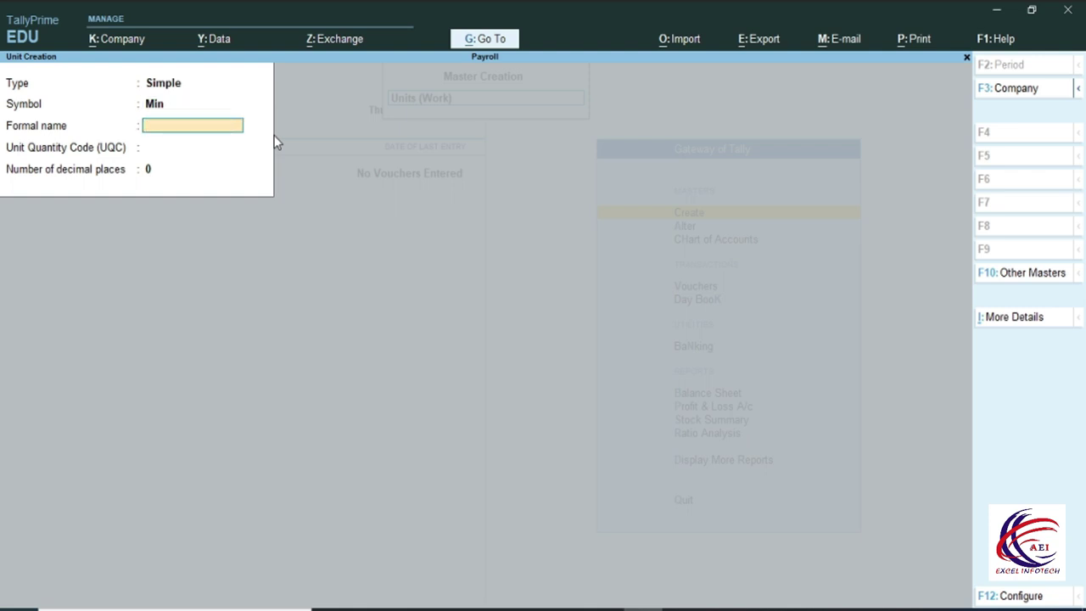
{"action": "type", "text": "Minutes"}
{"action": "key", "text": "Return"}
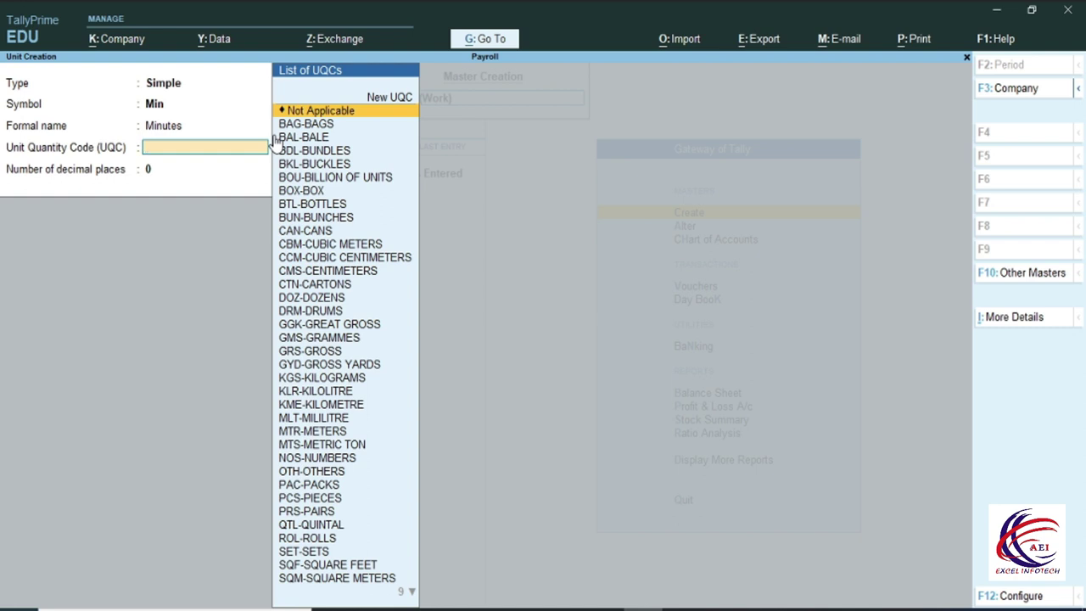
{"action": "key", "text": "Return"}
{"action": "key", "text": "Return"}
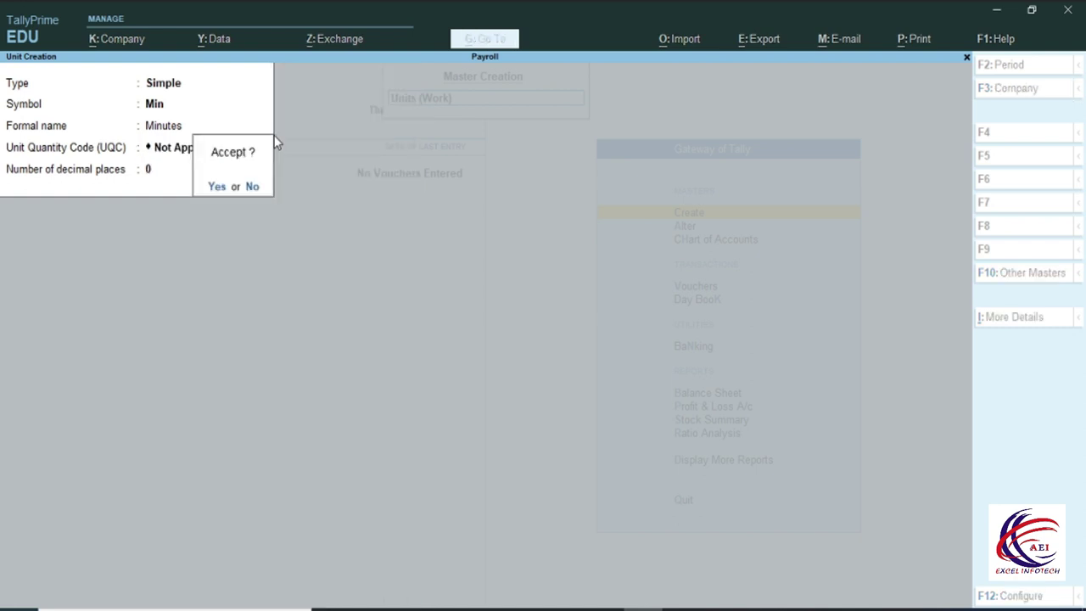
{"action": "left_click", "coordinate": [275, 141]}
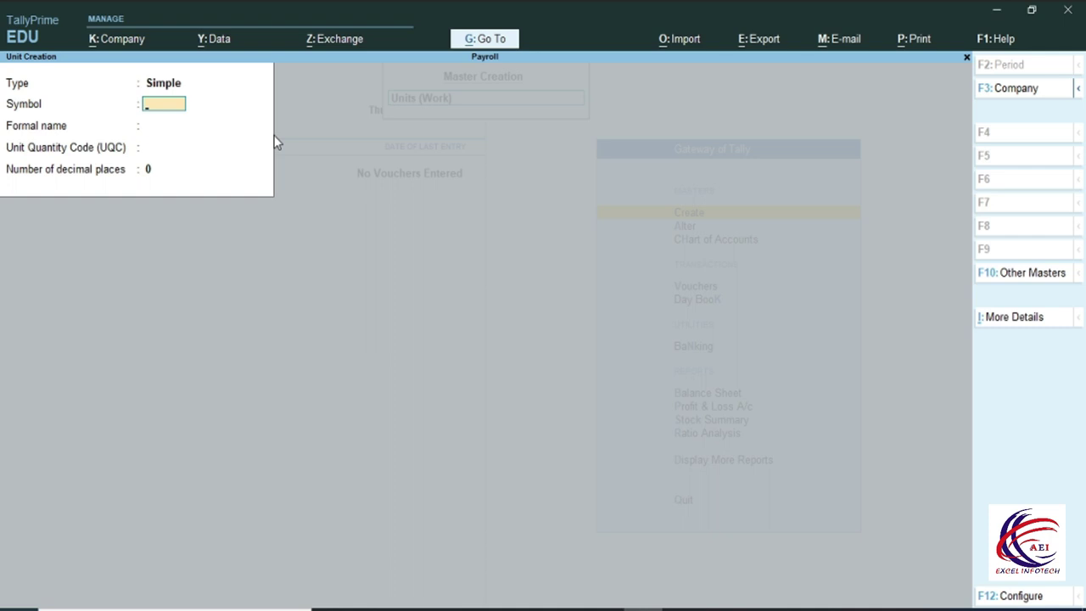
Create the work unit Hrs. (Hours) with quantity code Not Applicable
{"action": "type", "text": "Hrs."}
{"action": "key", "text": "Return"}
{"action": "type", "text": "Hours"}
{"action": "key", "text": "Return"}
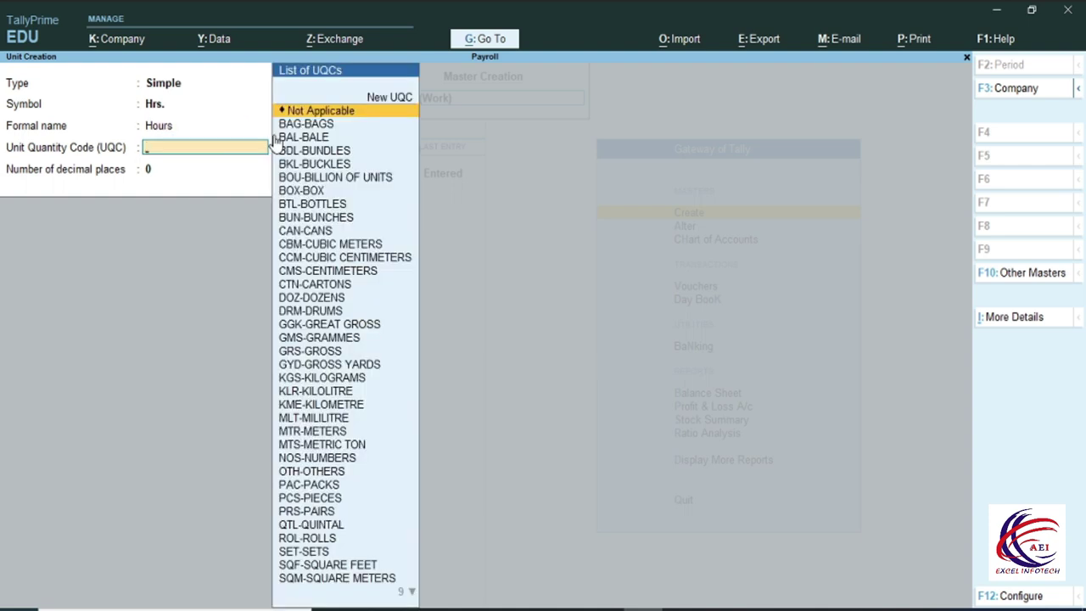
{"action": "key", "text": "Return"}
{"action": "key", "text": "Return"}
{"action": "key", "text": "Return"}
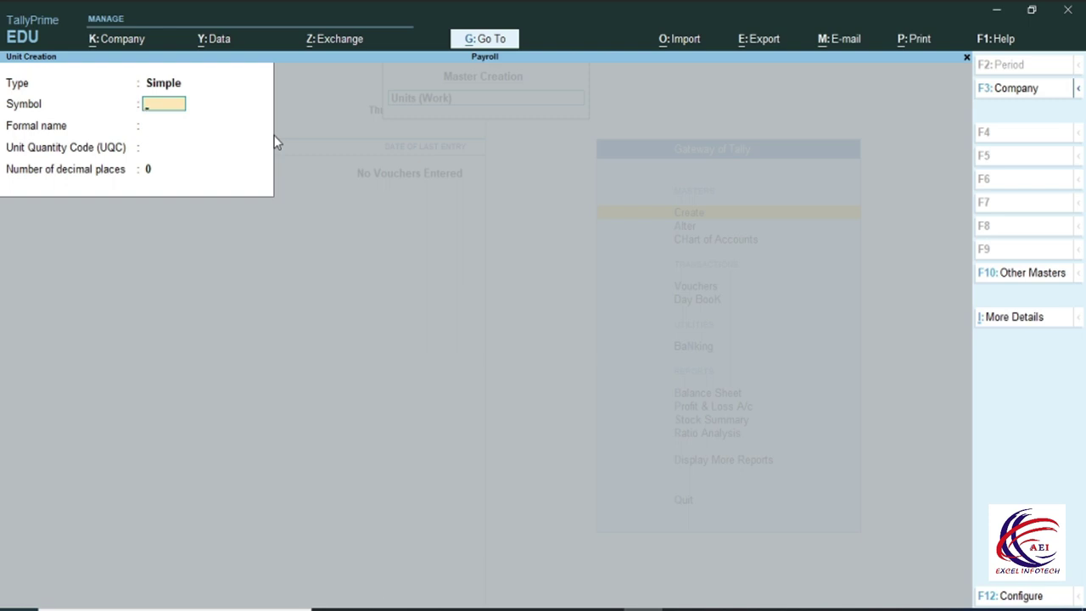
Create the compound unit Hrs. of 60 Min and return to the masters list
{"action": "key", "text": "BackSpace"}
{"action": "key", "text": "Up"}
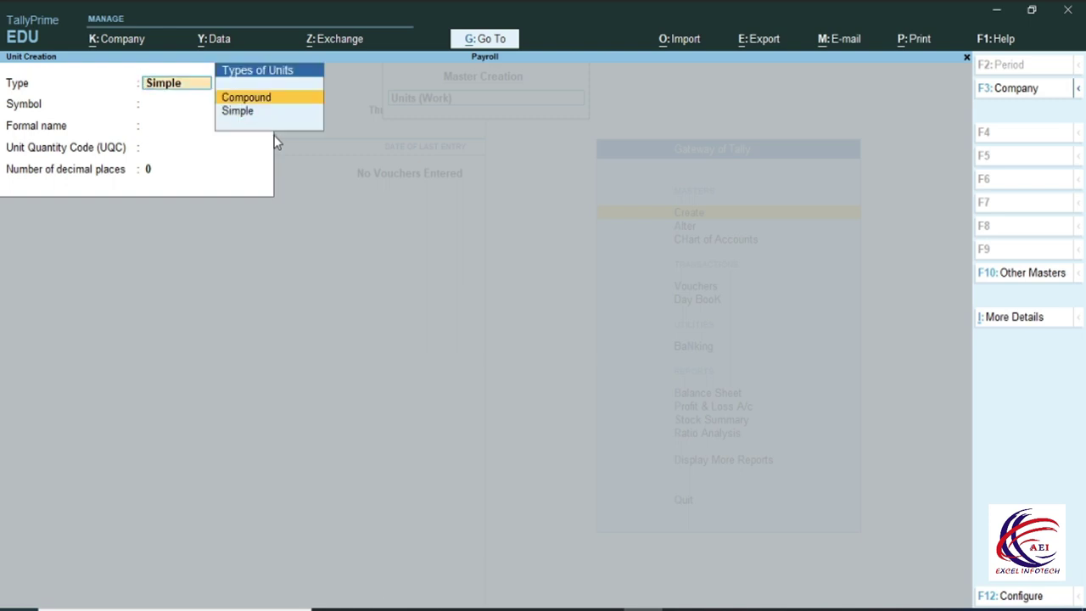
{"action": "key", "text": "Return"}
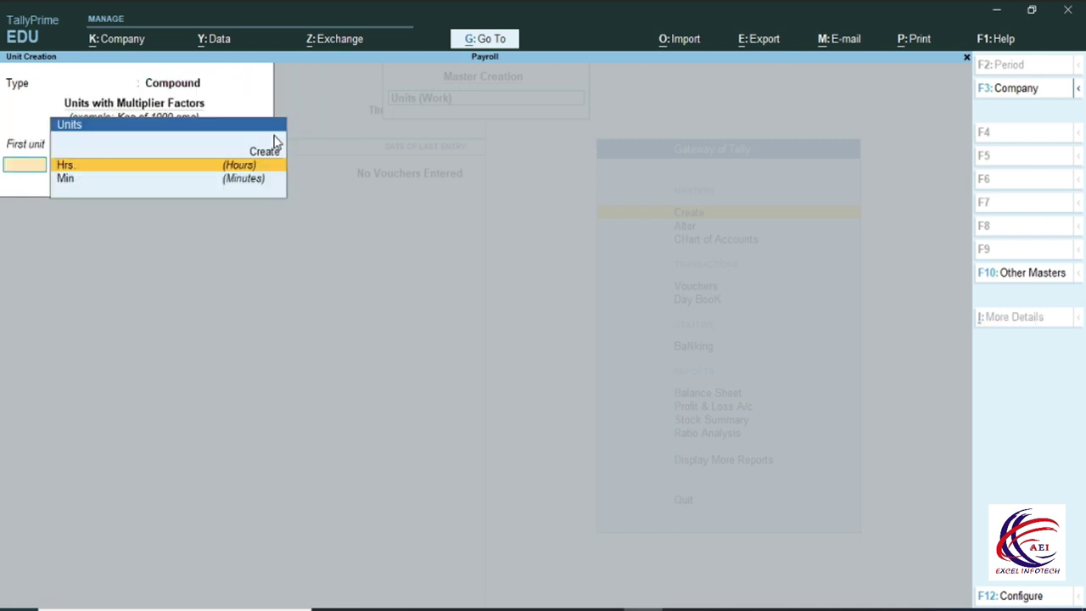
{"action": "key", "text": "Return"}
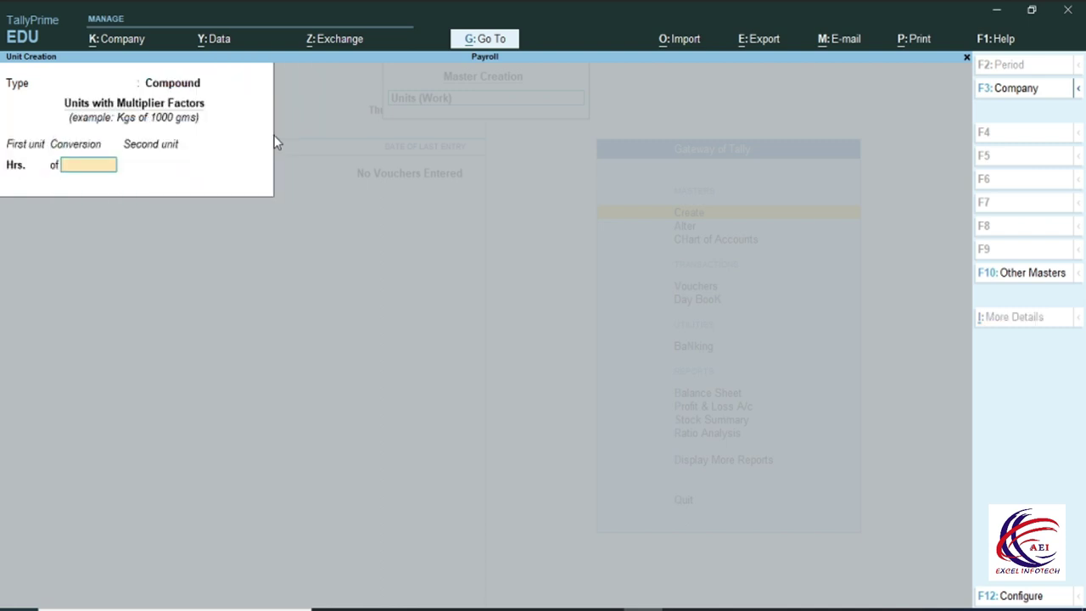
{"action": "type", "text": "60"}
{"action": "key", "text": "Return"}
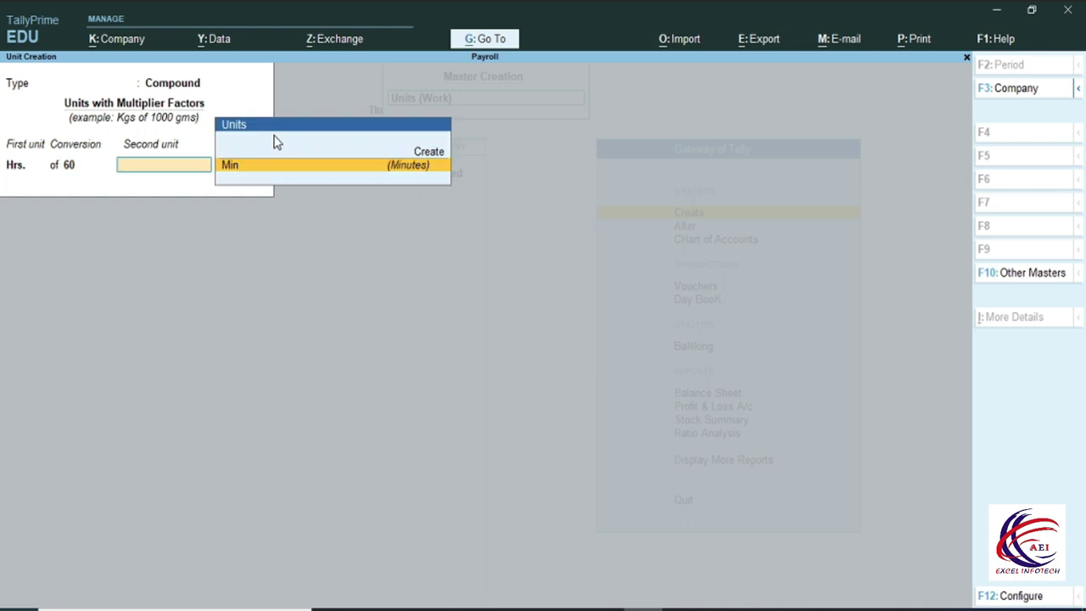
{"action": "key", "text": "Return"}
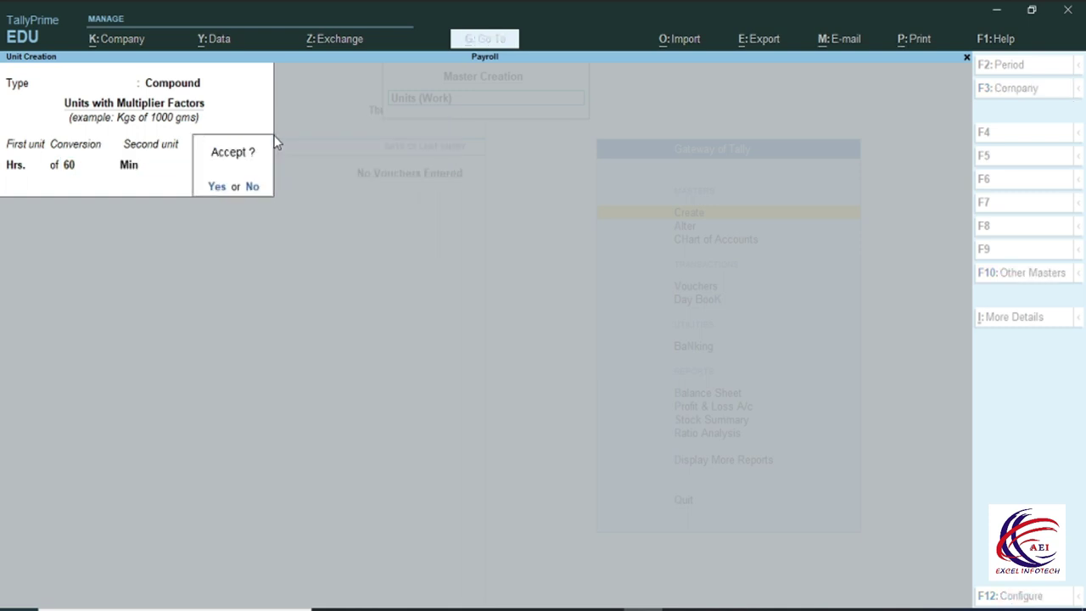
{"action": "key", "text": "Return"}
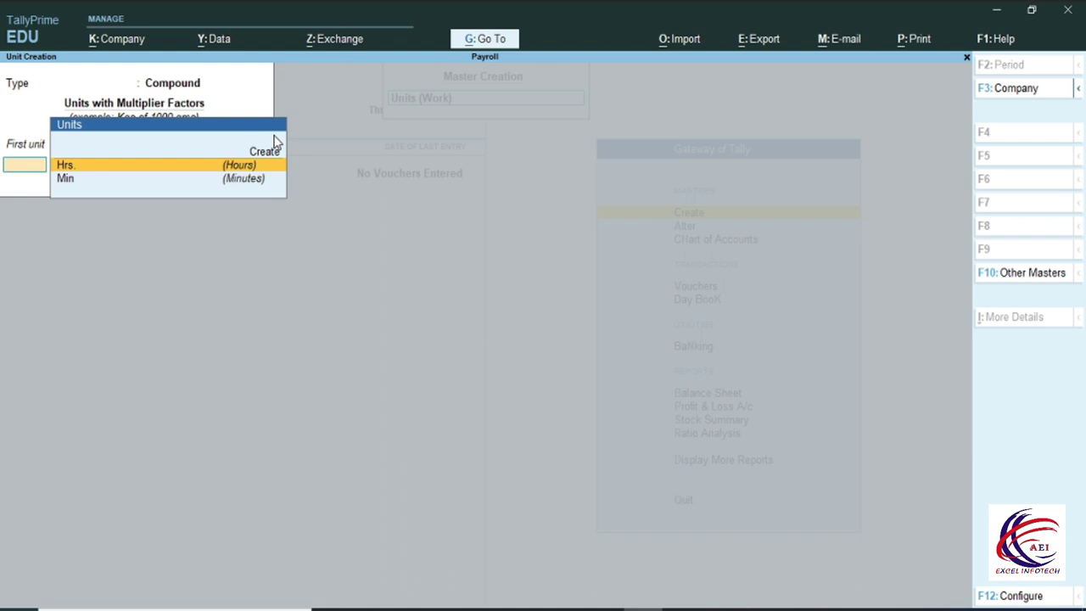
{"action": "key", "text": "Escape"}
{"action": "key", "text": "Escape"}
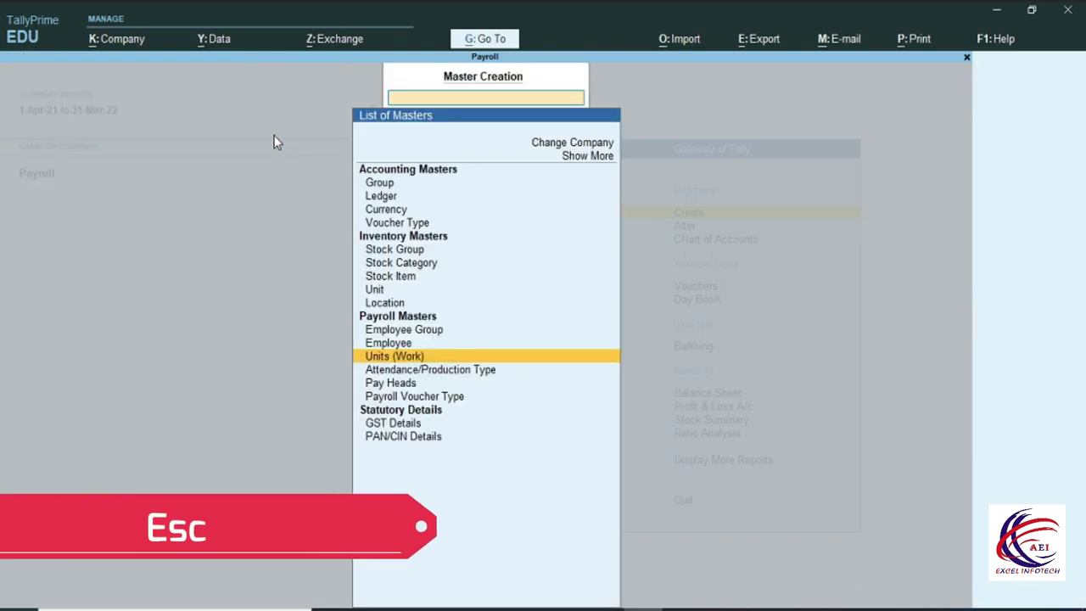
Create a Leave attendance type of type Leave without Pay
{"action": "key", "text": "Down"}
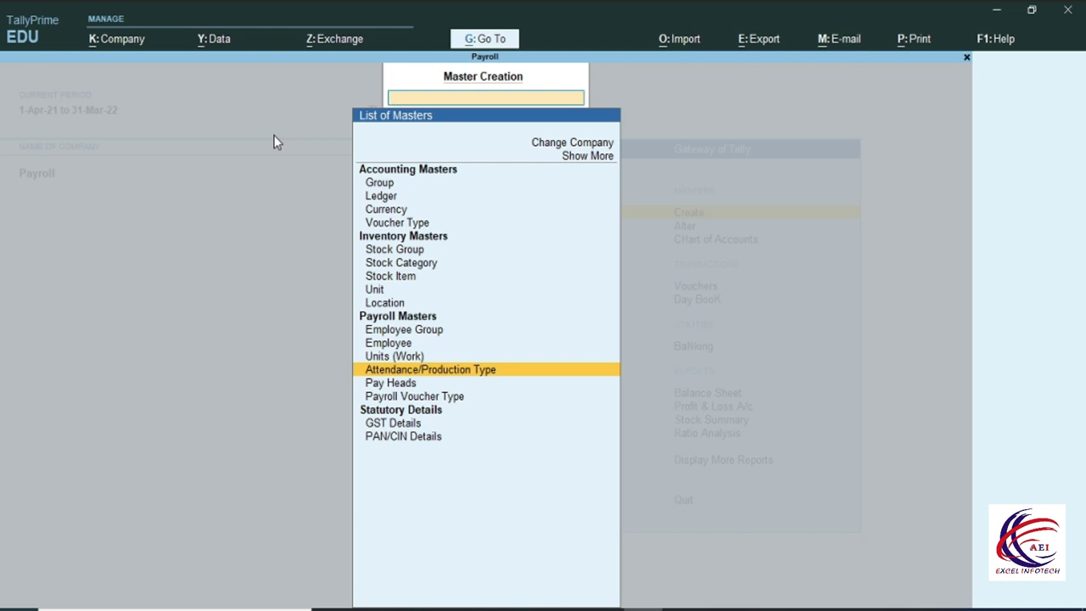
{"action": "key", "text": "Return"}
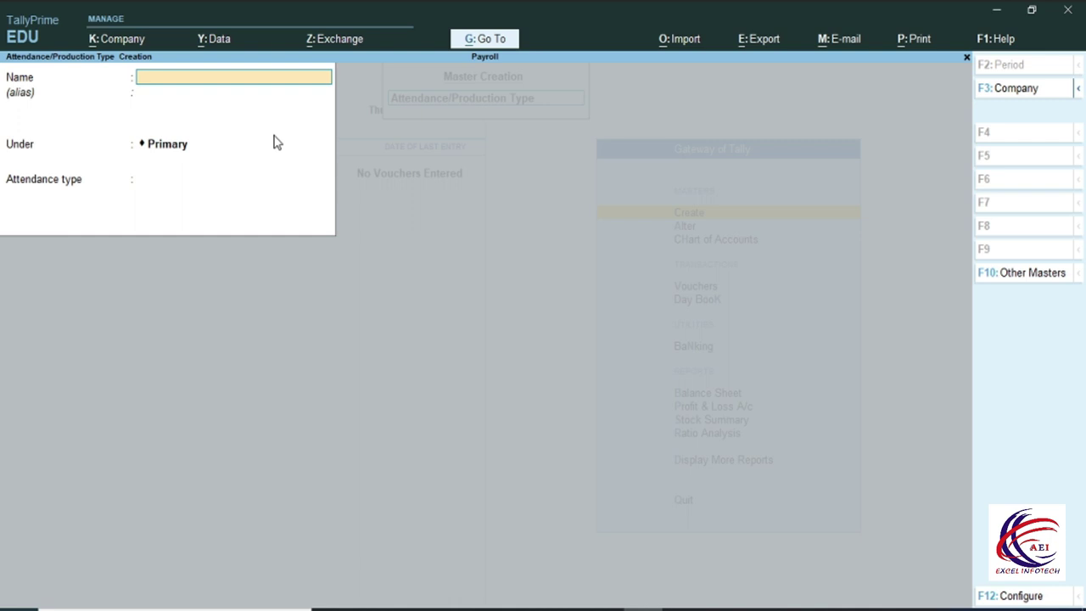
{"action": "type", "text": "Leave"}
{"action": "key", "text": "Return"}
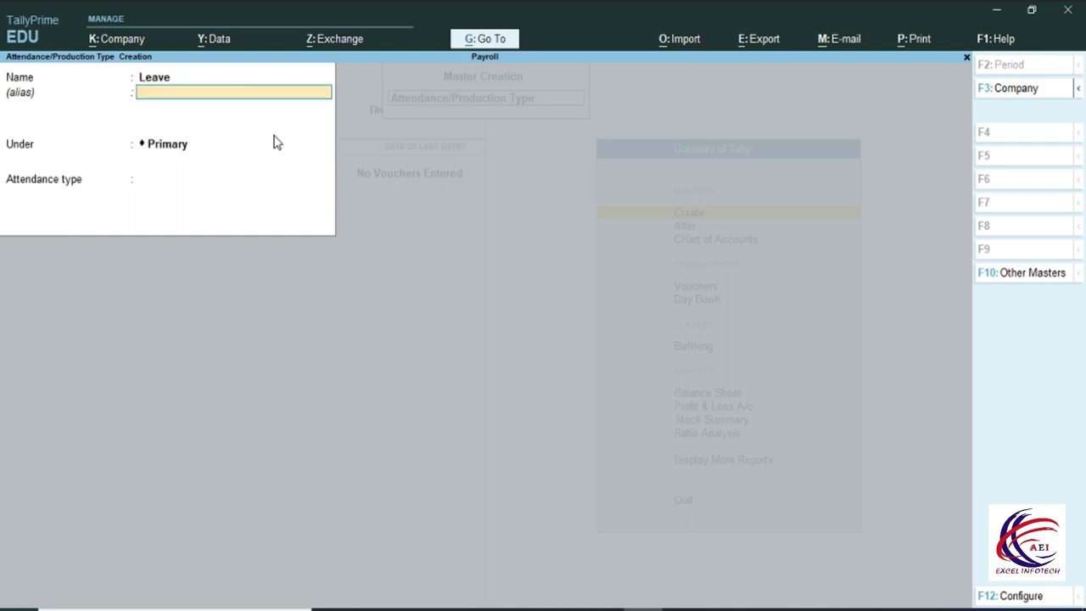
{"action": "key", "text": "Return"}
{"action": "key", "text": "Return"}
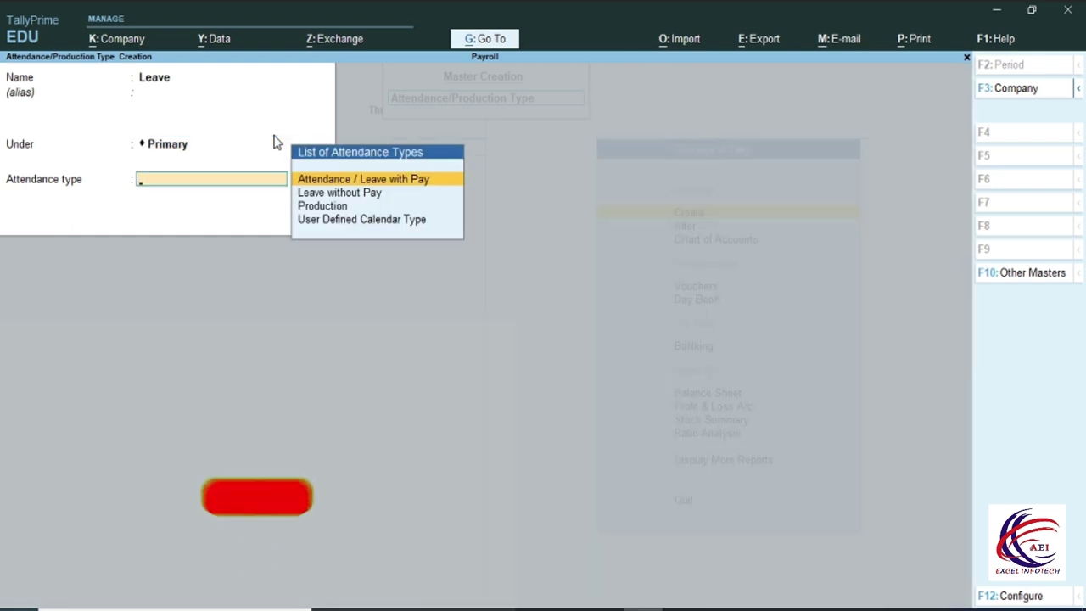
{"action": "key", "text": "Down"}
{"action": "key", "text": "Down"}
{"action": "key", "text": "Up"}
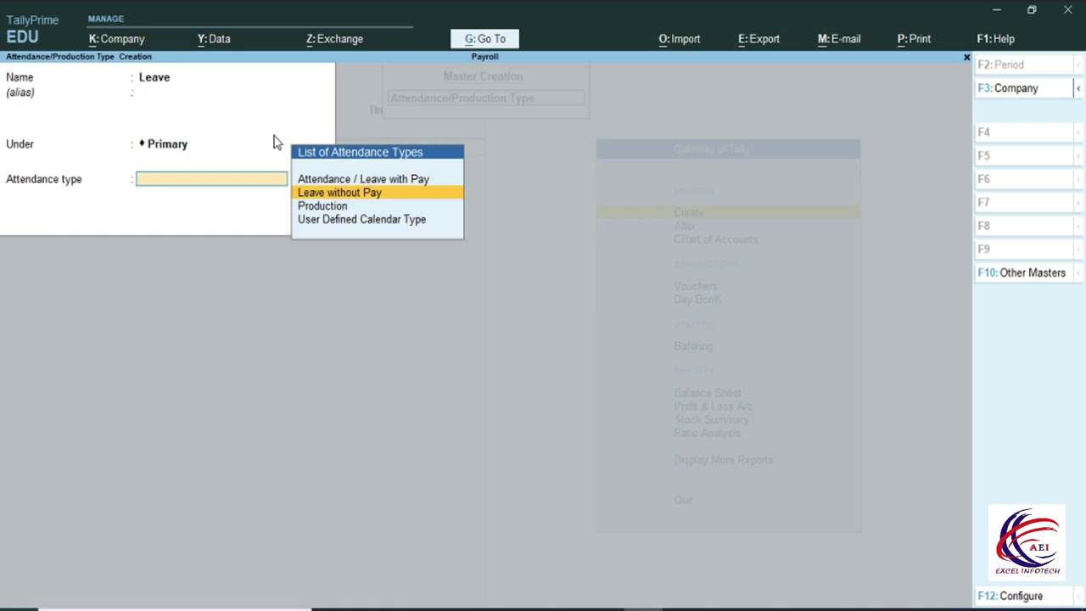
{"action": "key", "text": "Return"}
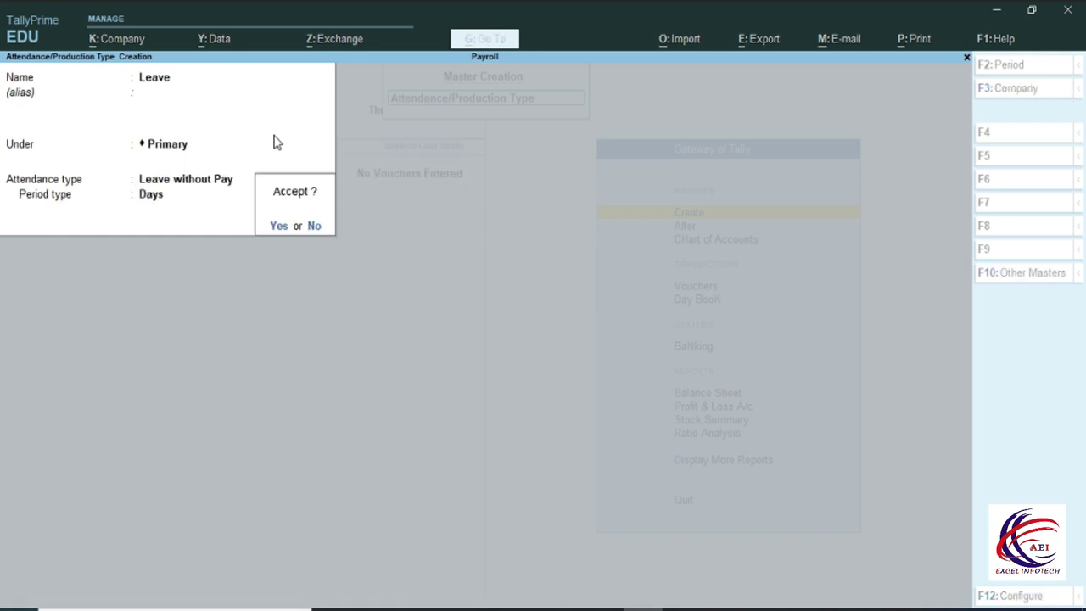
{"action": "key", "text": "Return"}
Create Over Time as a Production type measured in Hrs. of 60 Min, then quit
{"action": "type", "text": "Ove"}
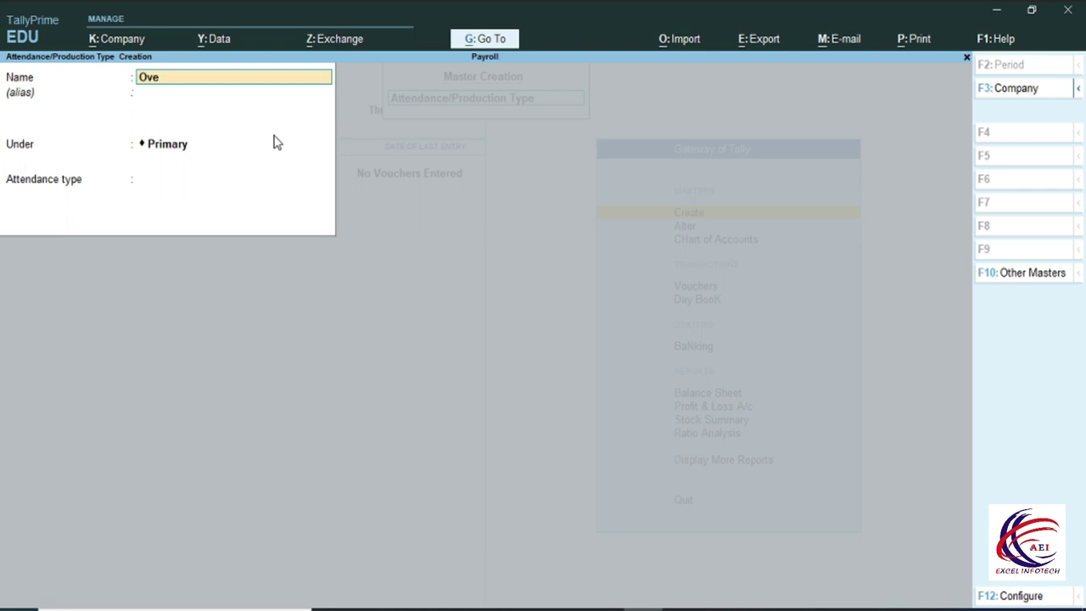
{"action": "type", "text": "r Time"}
{"action": "key", "text": "Return"}
{"action": "key", "text": "Return"}
{"action": "key", "text": "Return"}
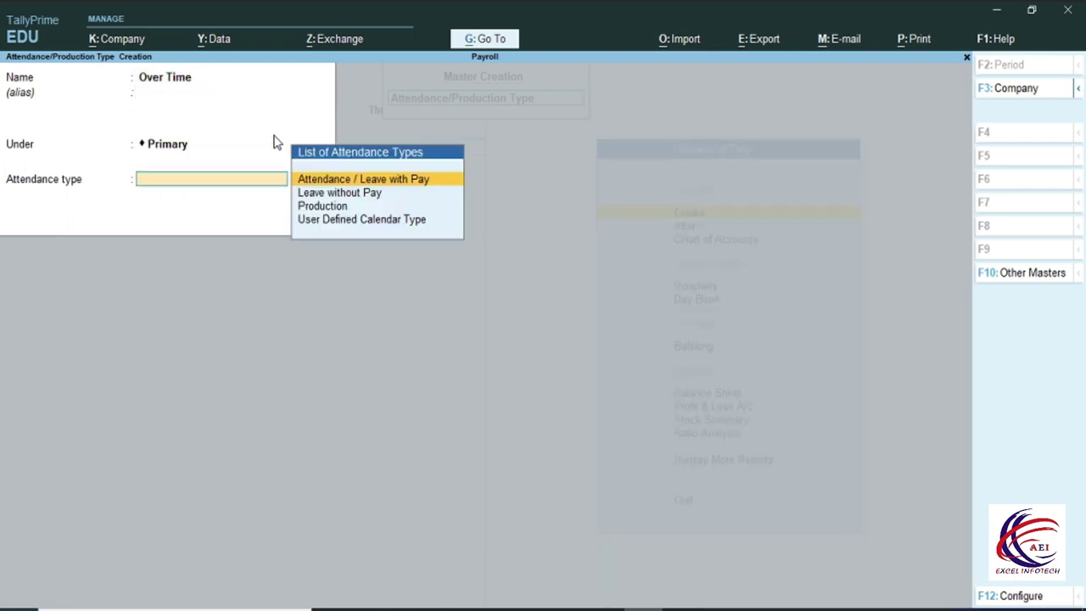
{"action": "key", "text": "Down"}
{"action": "key", "text": "Down"}
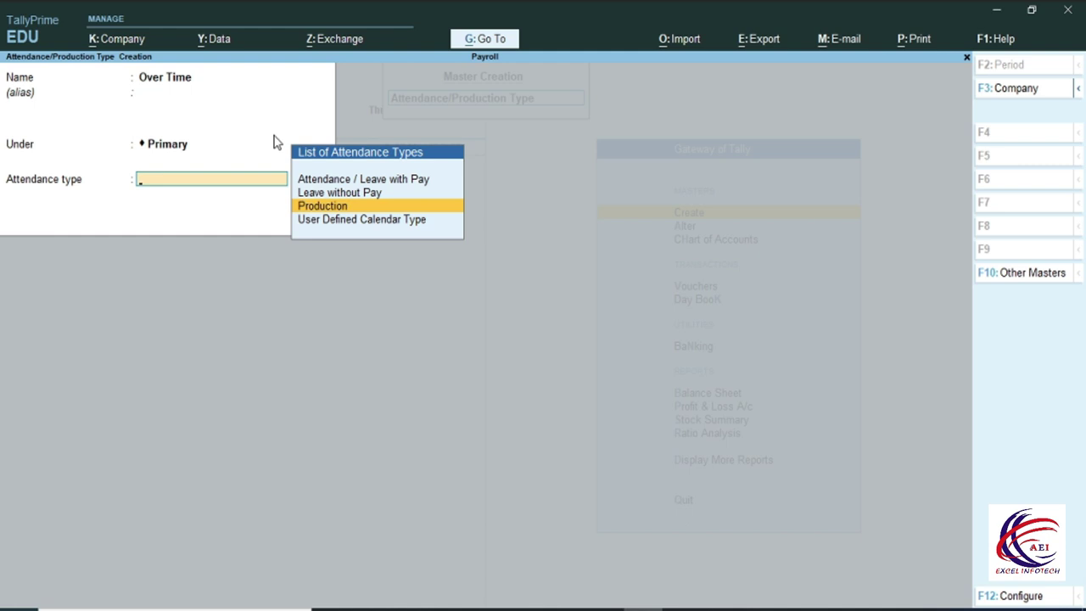
{"action": "key", "text": "Return"}
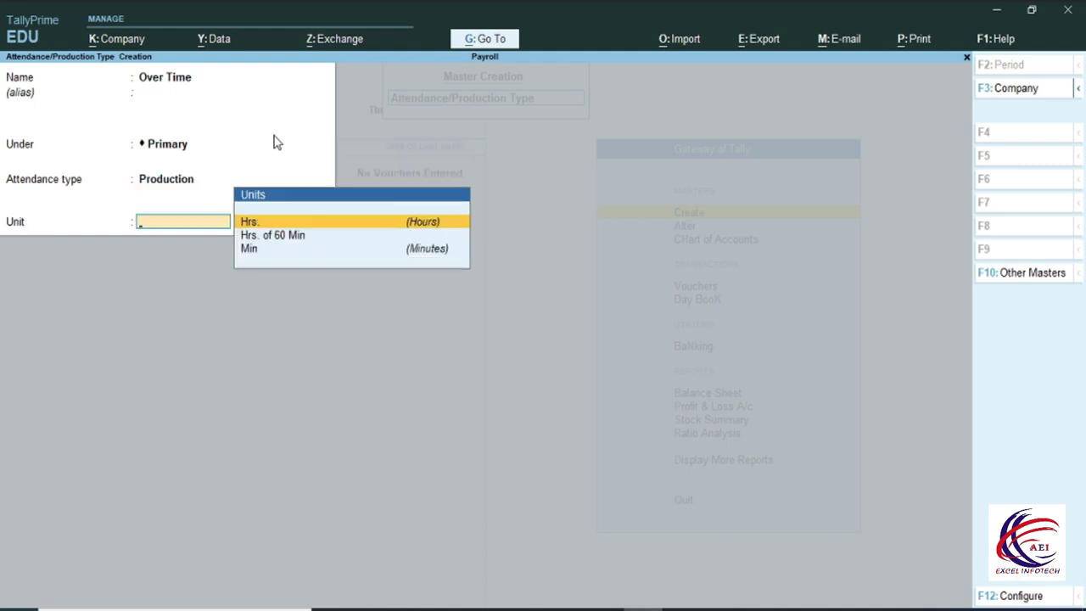
{"action": "key", "text": "Down"}
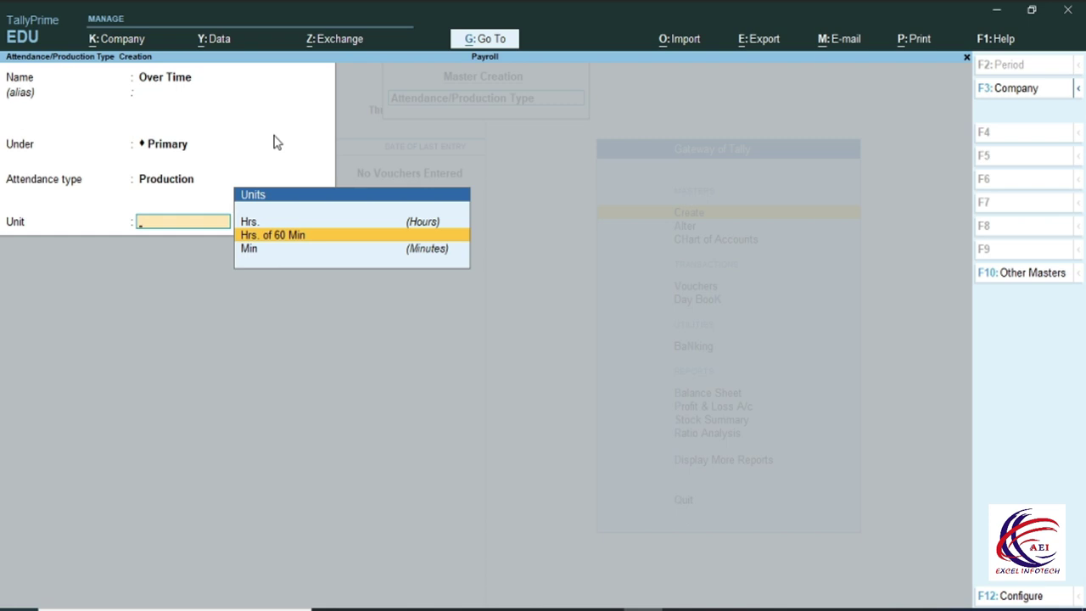
{"action": "key", "text": "Return"}
{"action": "key", "text": "Return"}
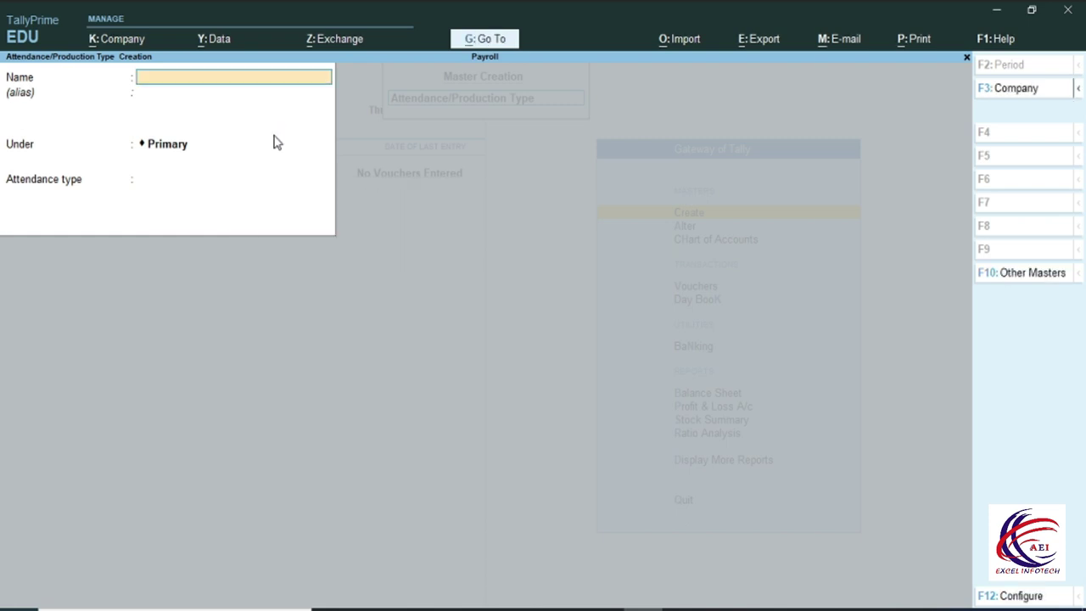
{"action": "key", "text": "Escape"}
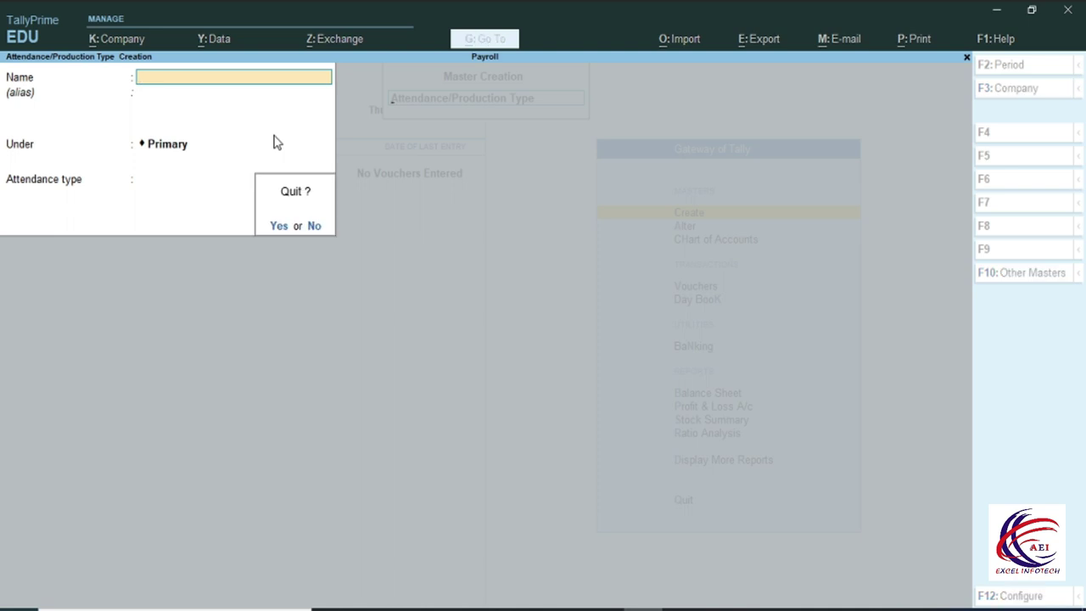
{"action": "key", "text": "Return"}
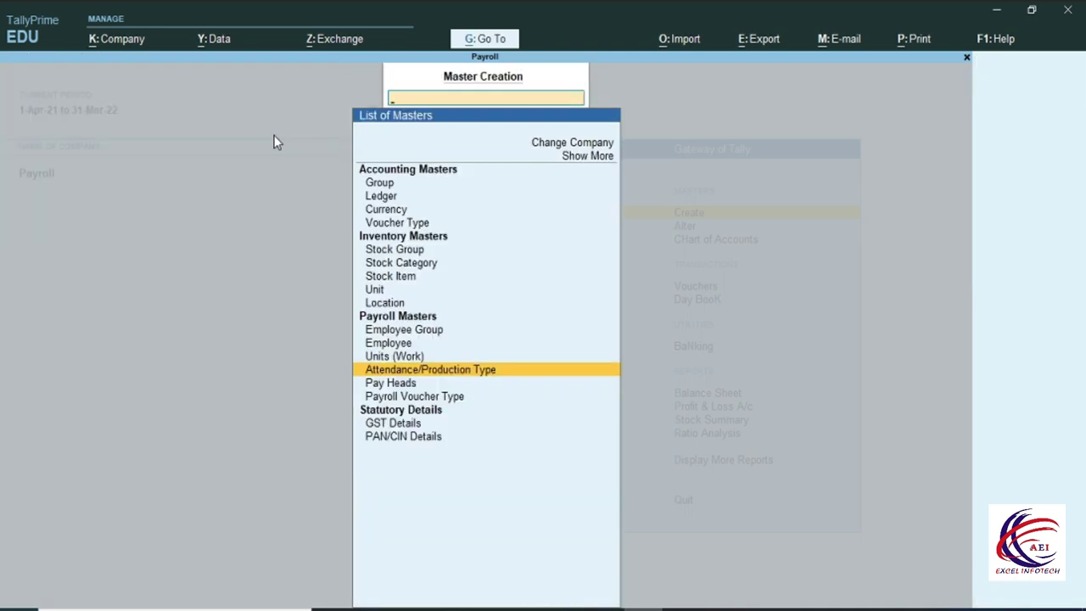
Start a Basic Salary pay head as Earnings for Employees with Fixed income type
{"action": "key", "text": "Down"}
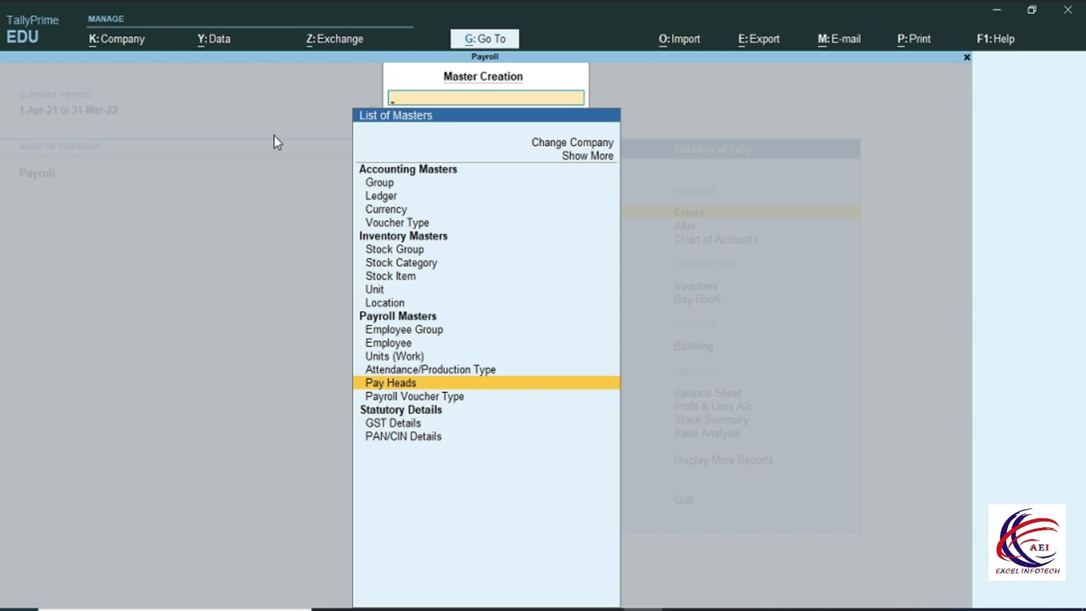
{"action": "key", "text": "Return"}
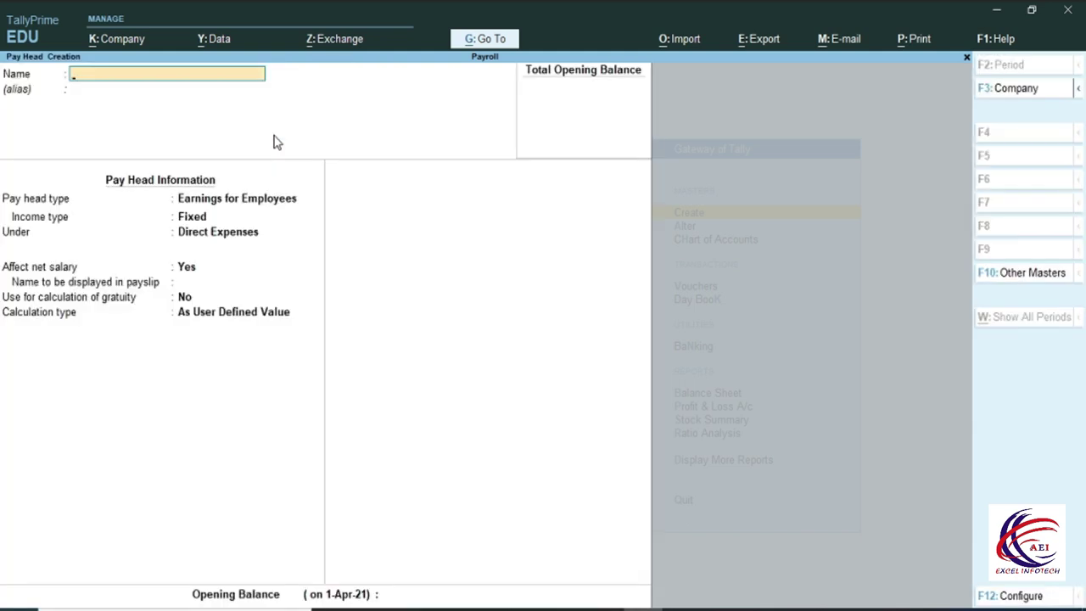
{"action": "type", "text": "Basic Salary"}
{"action": "key", "text": "Return"}
{"action": "key", "text": "Return"}
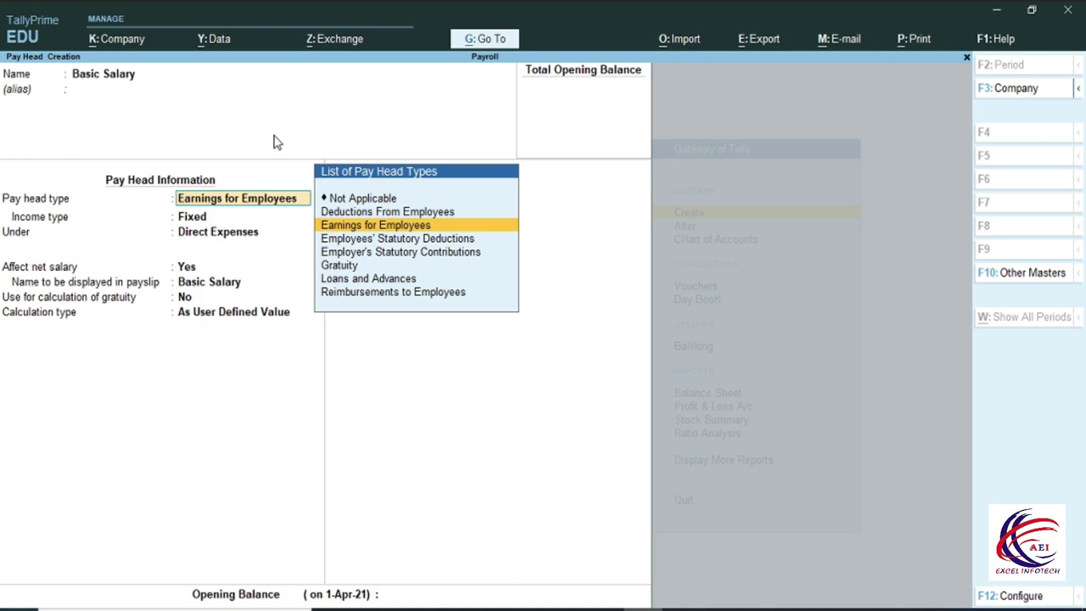
{"action": "key", "text": "Return"}
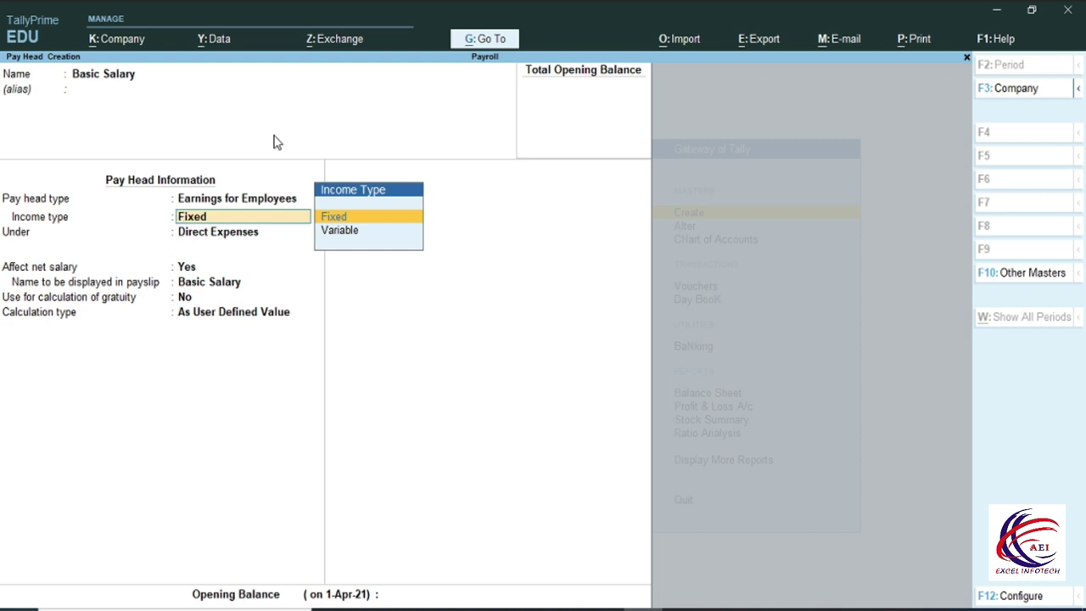
{"action": "key", "text": "Down"}
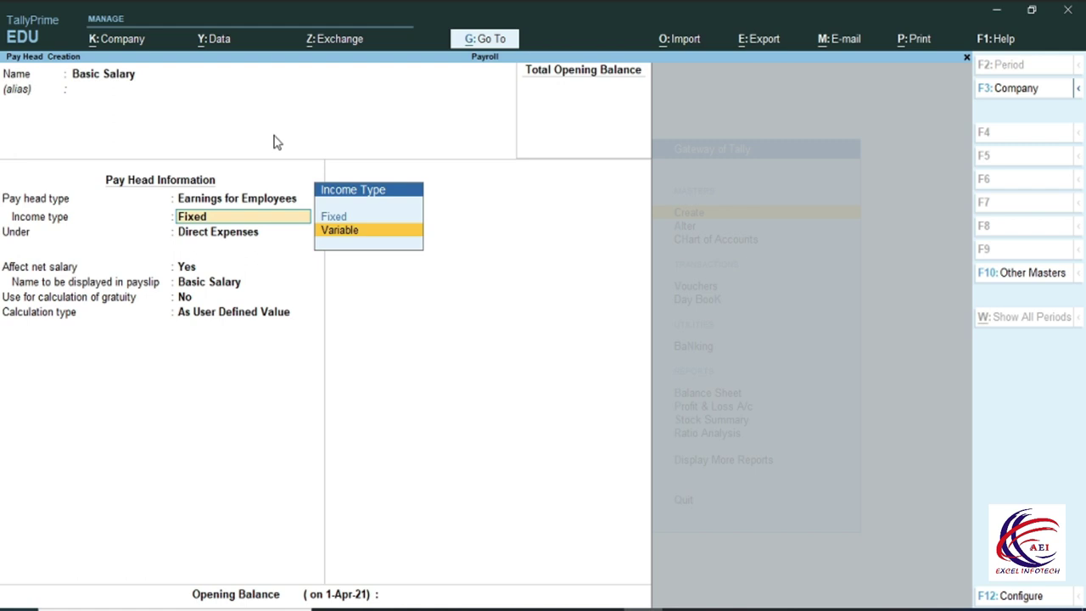
{"action": "key", "text": "Up"}
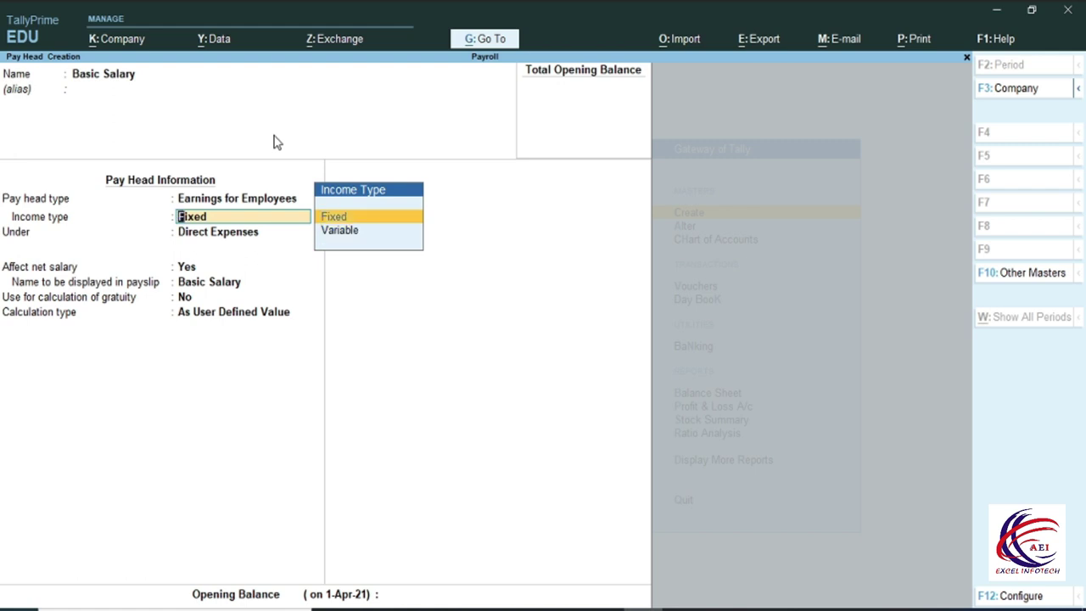
{"action": "key", "text": "Return"}
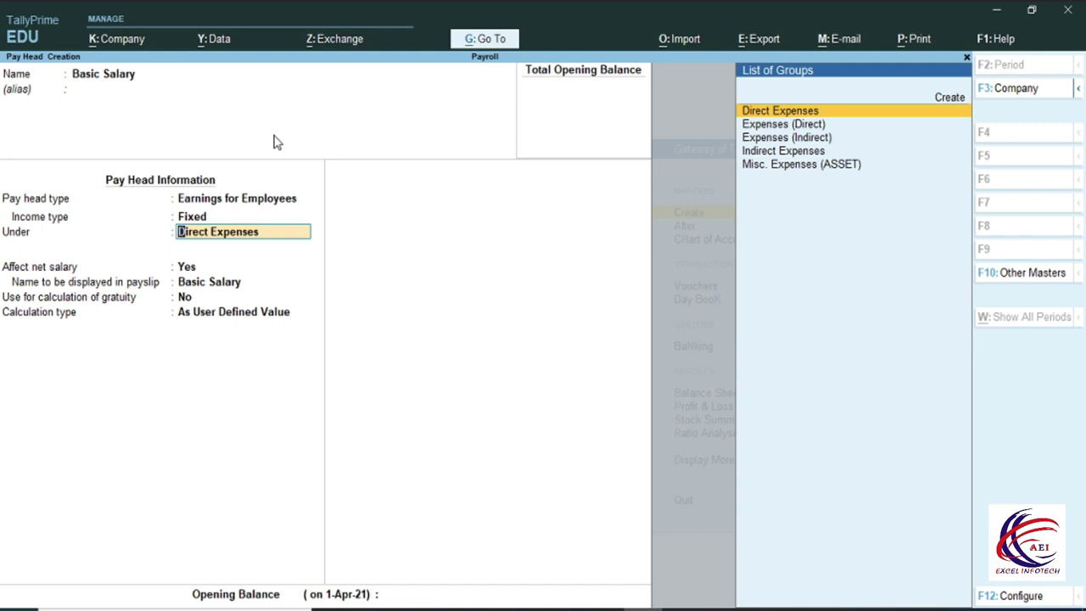
Put Basic Salary under Indirect Expenses, affecting net salary, calculated As User Defined Value
{"action": "key", "text": "Down"}
{"action": "key", "text": "Down"}
{"action": "key", "text": "Down"}
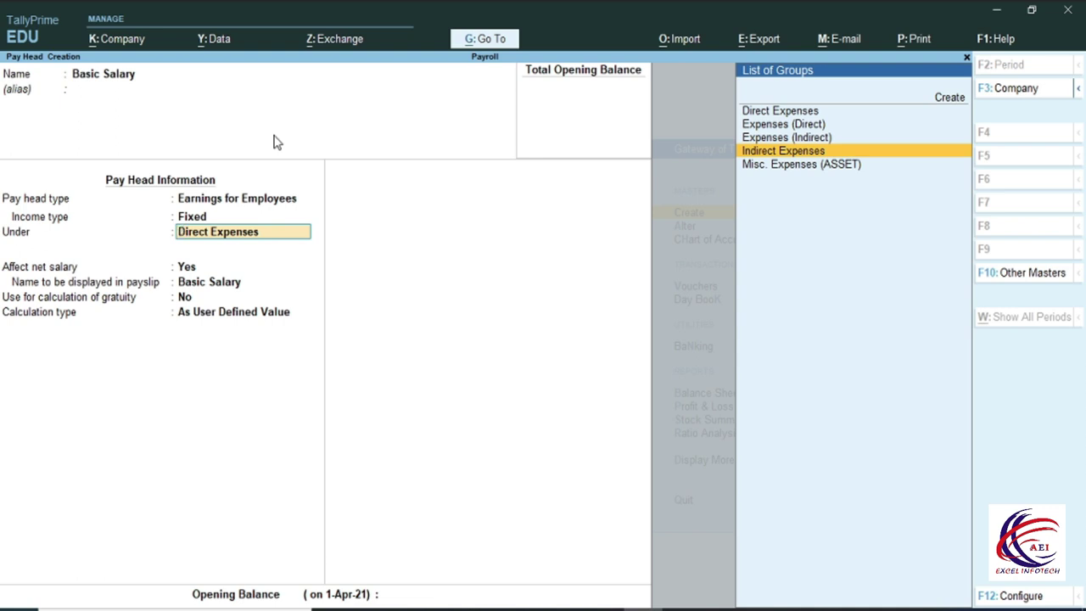
{"action": "key", "text": "Return"}
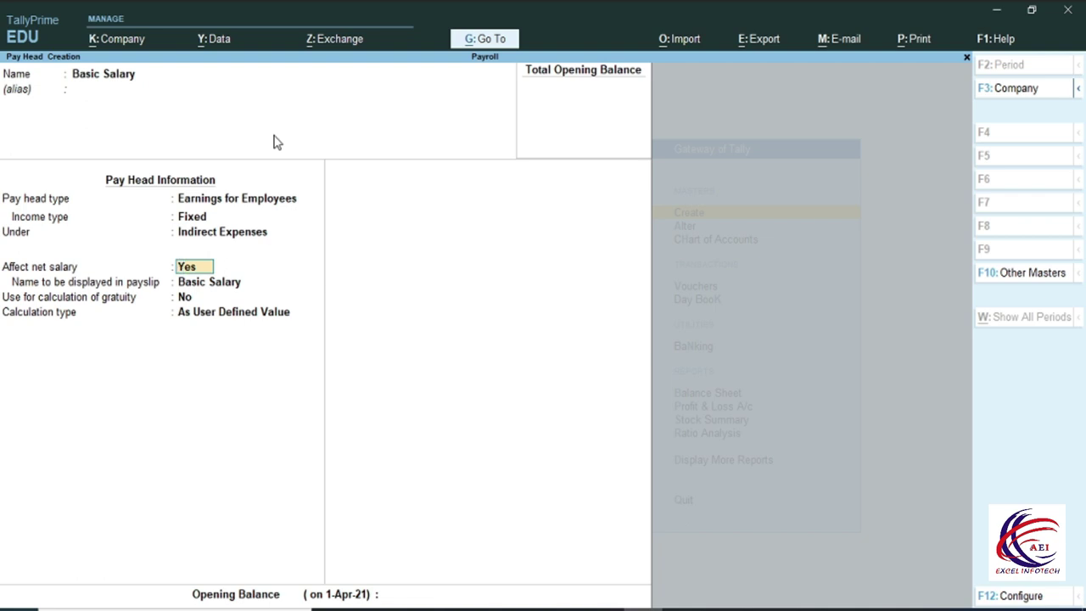
{"action": "key", "text": "Return"}
{"action": "key", "text": "Return"}
{"action": "key", "text": "Return"}
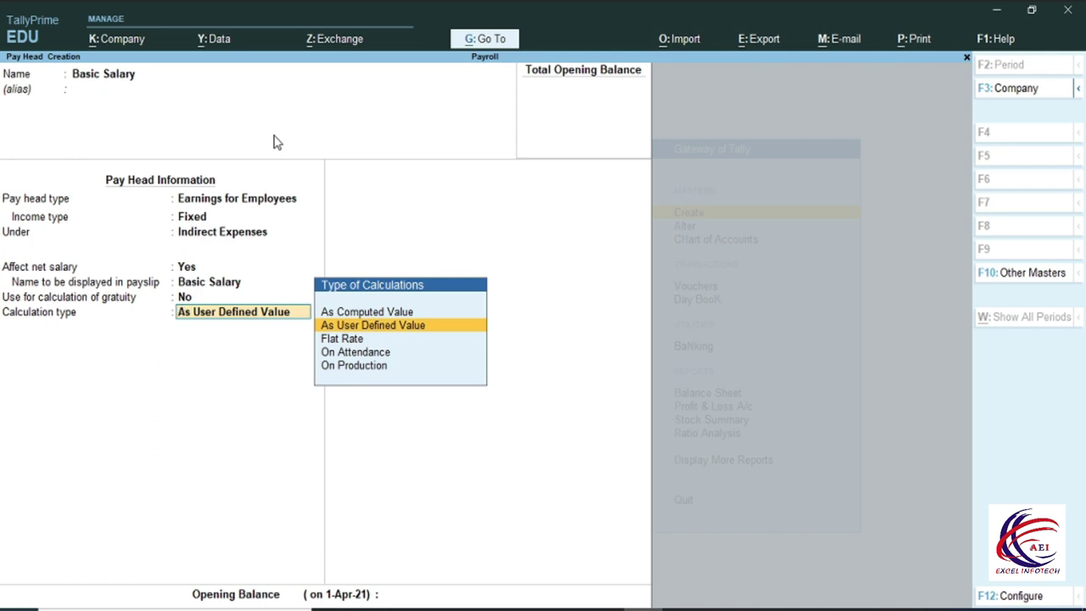
{"action": "key", "text": "Return"}
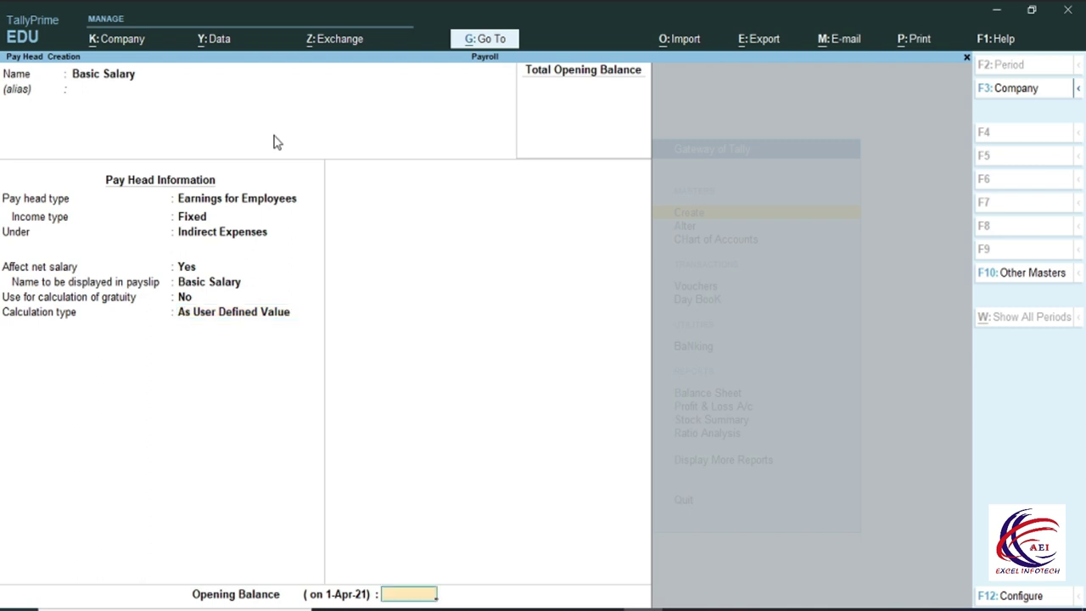
{"action": "key", "text": "Return"}
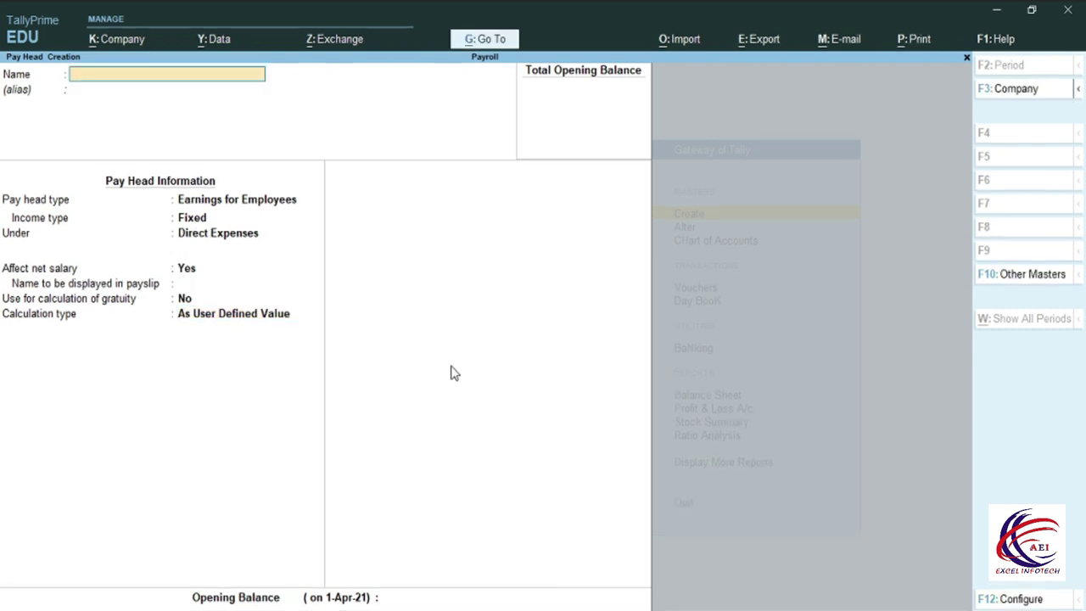
Create the DA pay head with Fixed income type under Indirect Expenses
{"action": "type", "text": "DA"}
{"action": "key", "text": "Return"}
{"action": "key", "text": "Return"}
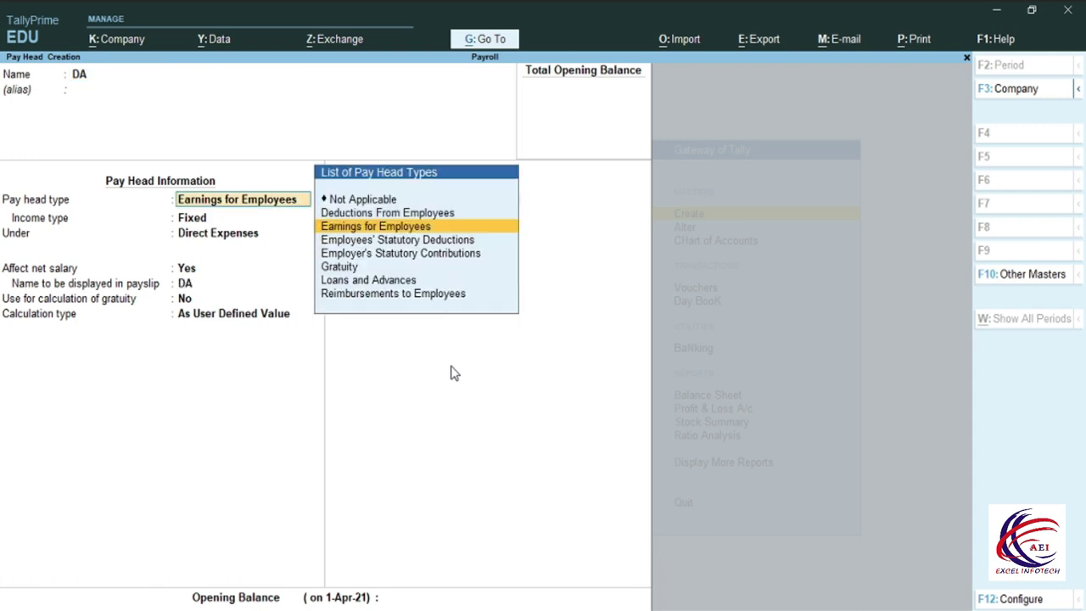
{"action": "key", "text": "Return"}
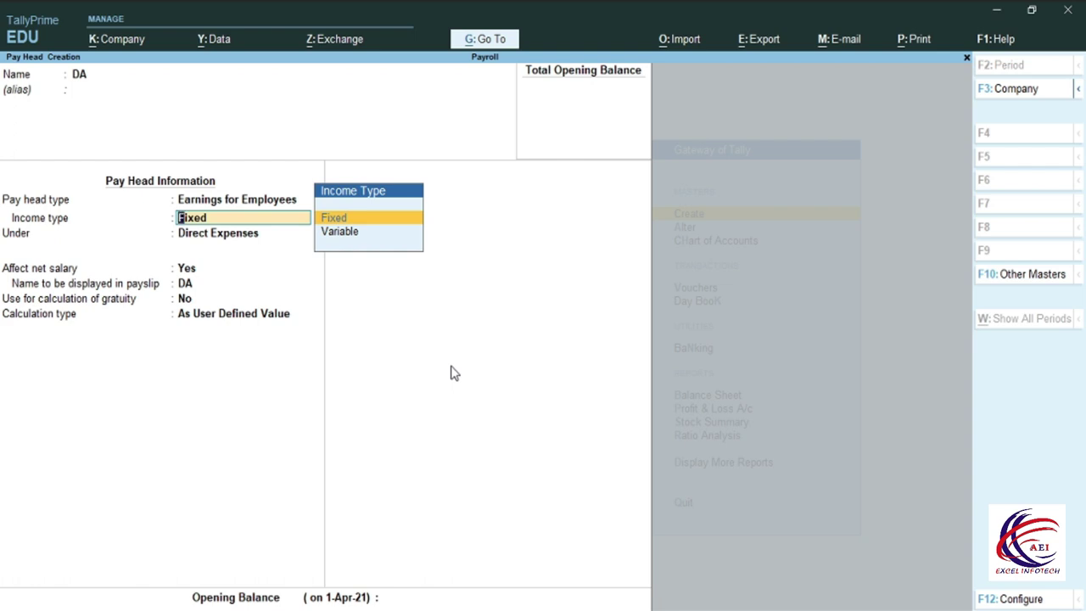
{"action": "key", "text": "Down"}
{"action": "key", "text": "Up"}
{"action": "key", "text": "Down"}
{"action": "key", "text": "Up"}
{"action": "key", "text": "Down"}
{"action": "key", "text": "Up"}
{"action": "key", "text": "Return"}
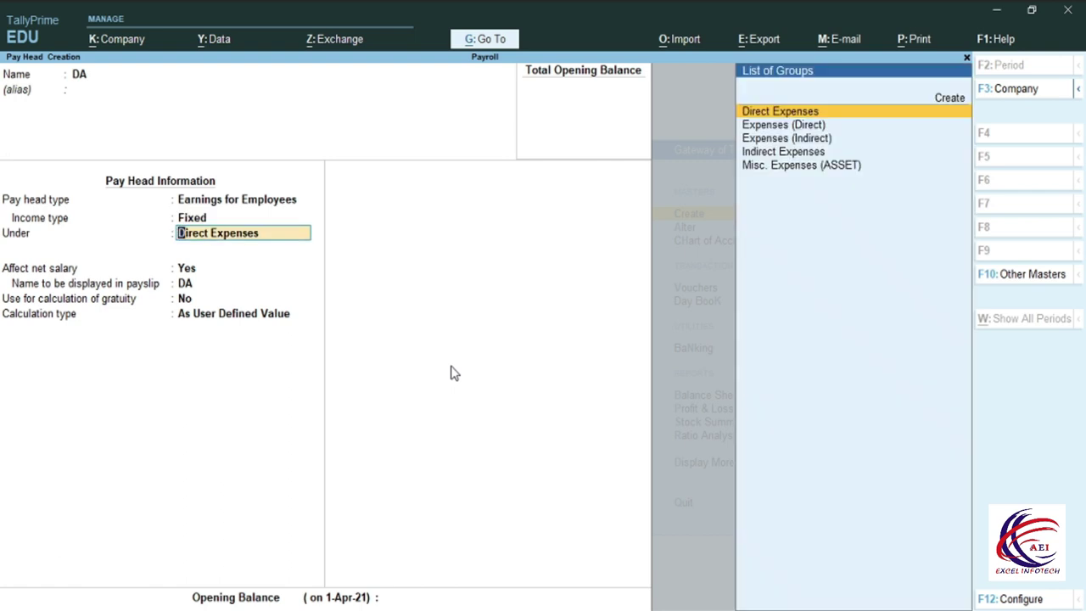
{"action": "key", "text": "Down"}
{"action": "key", "text": "Down"}
{"action": "key", "text": "Down"}
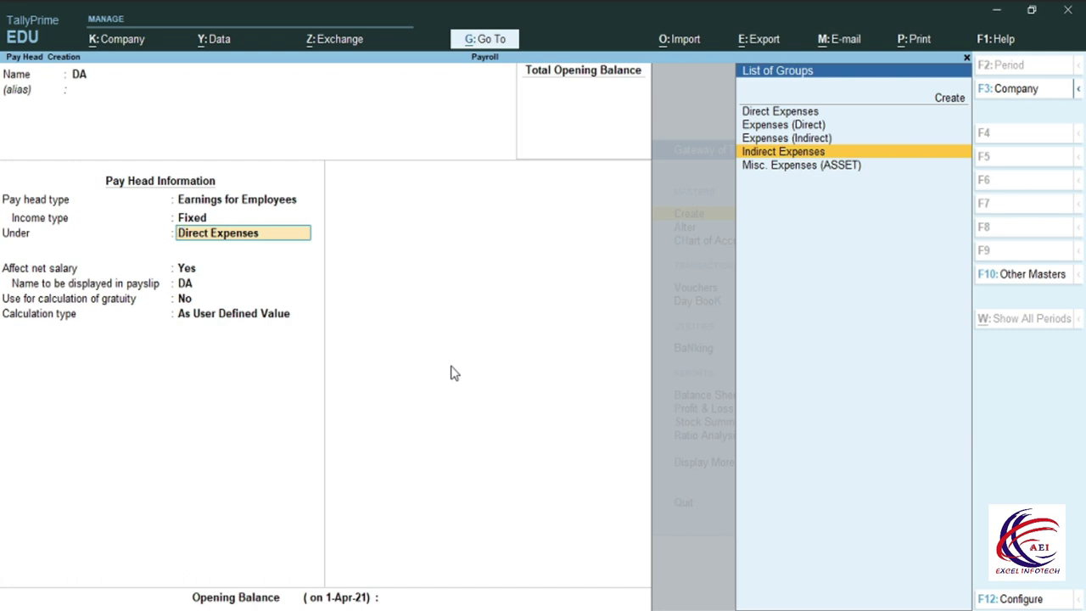
{"action": "key", "text": "Return"}
{"action": "key", "text": "Return"}
{"action": "key", "text": "Return"}
{"action": "key", "text": "Return"}
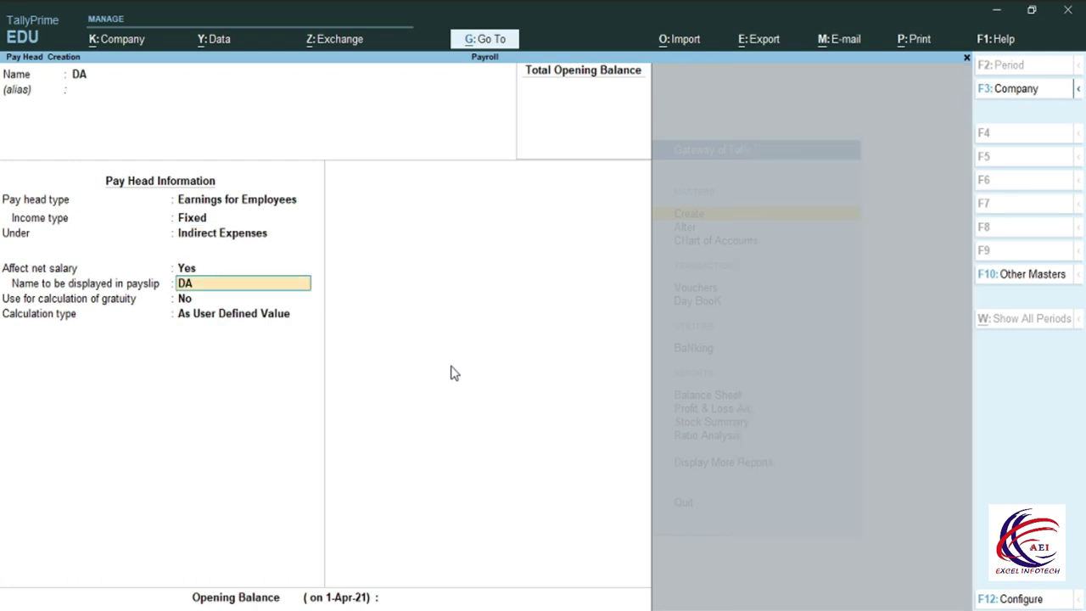
Make DA a computed value with Normal Rounding on a formula of Basic Salary
{"action": "key", "text": "Up"}
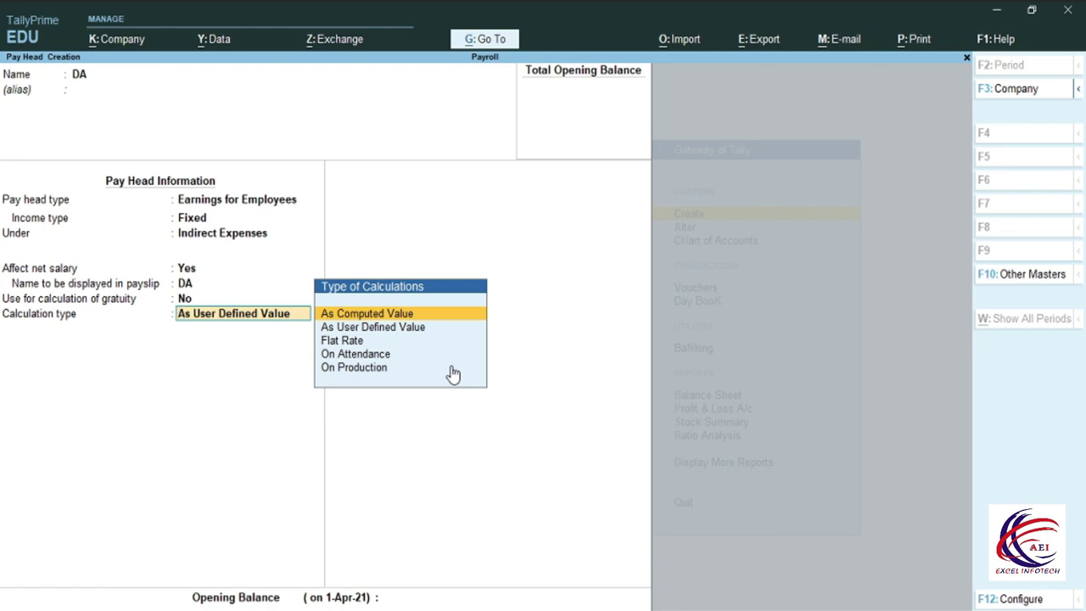
{"action": "key", "text": "Return"}
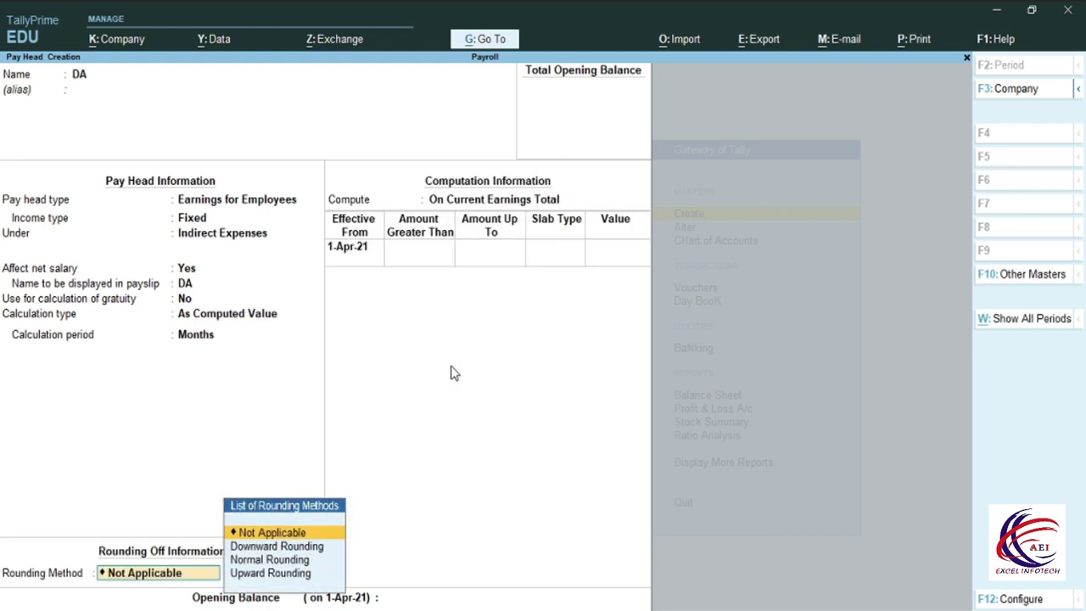
{"action": "key", "text": "Down"}
{"action": "key", "text": "Down"}
{"action": "key", "text": "Down"}
{"action": "key", "text": "Up"}
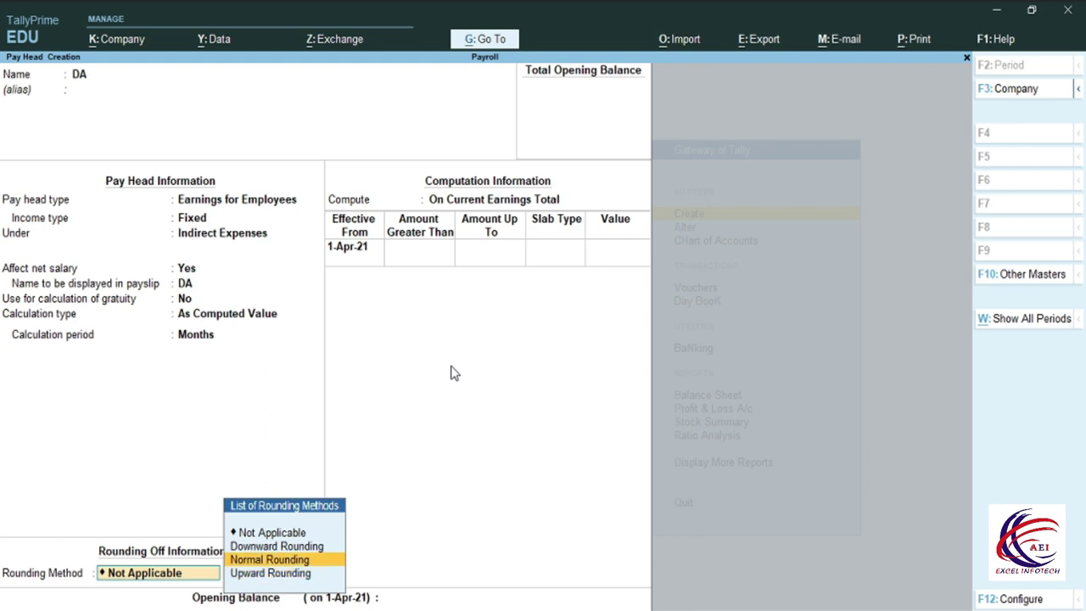
{"action": "key", "text": "Return"}
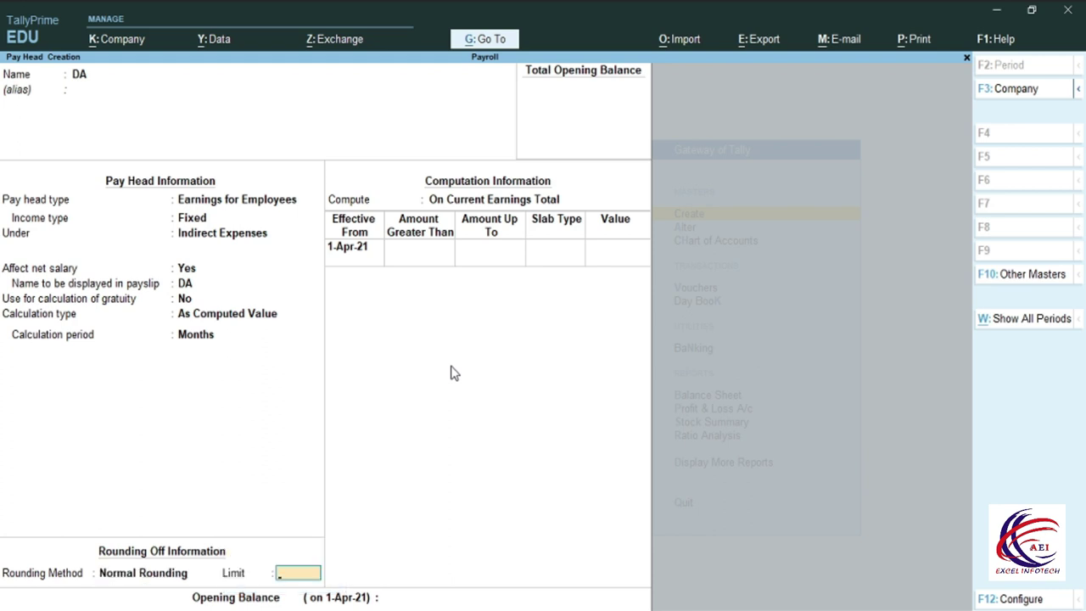
{"action": "key", "text": "Return"}
{"action": "key", "text": "Down"}
{"action": "key", "text": "Down"}
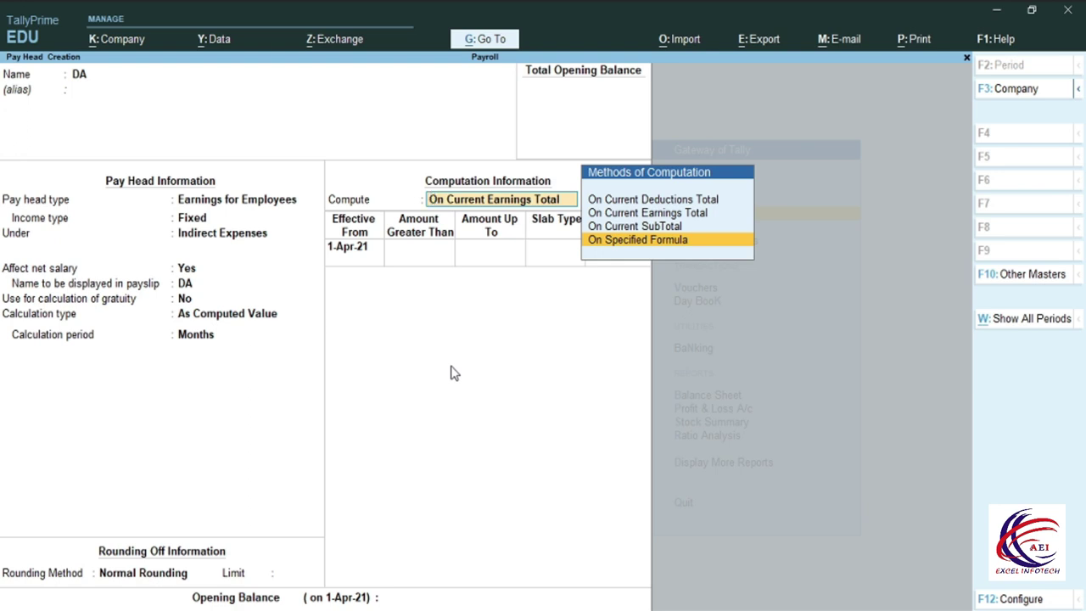
{"action": "key", "text": "Return"}
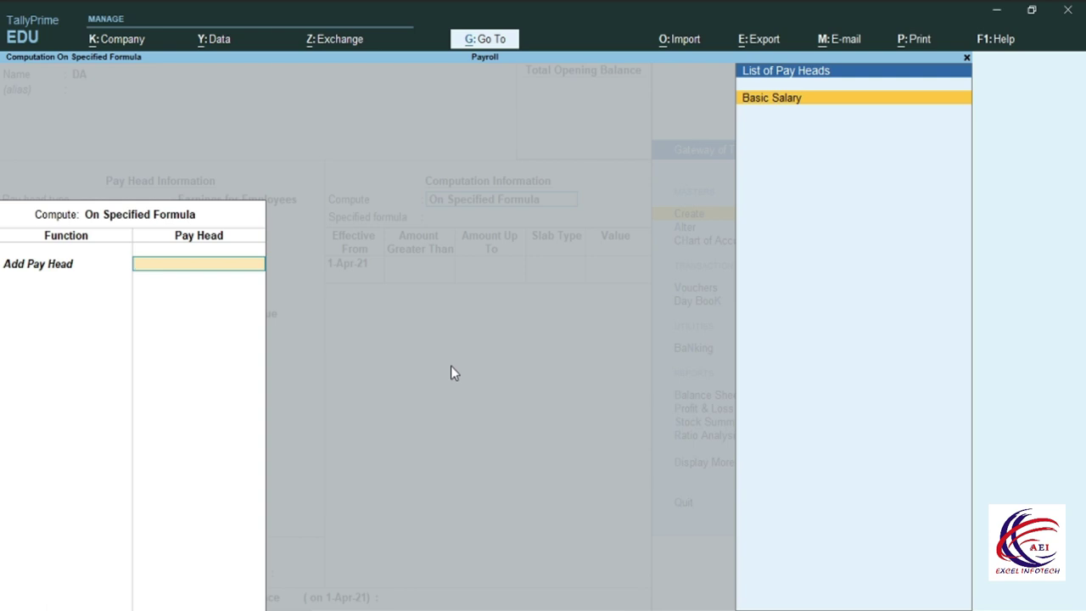
{"action": "key", "text": "Return"}
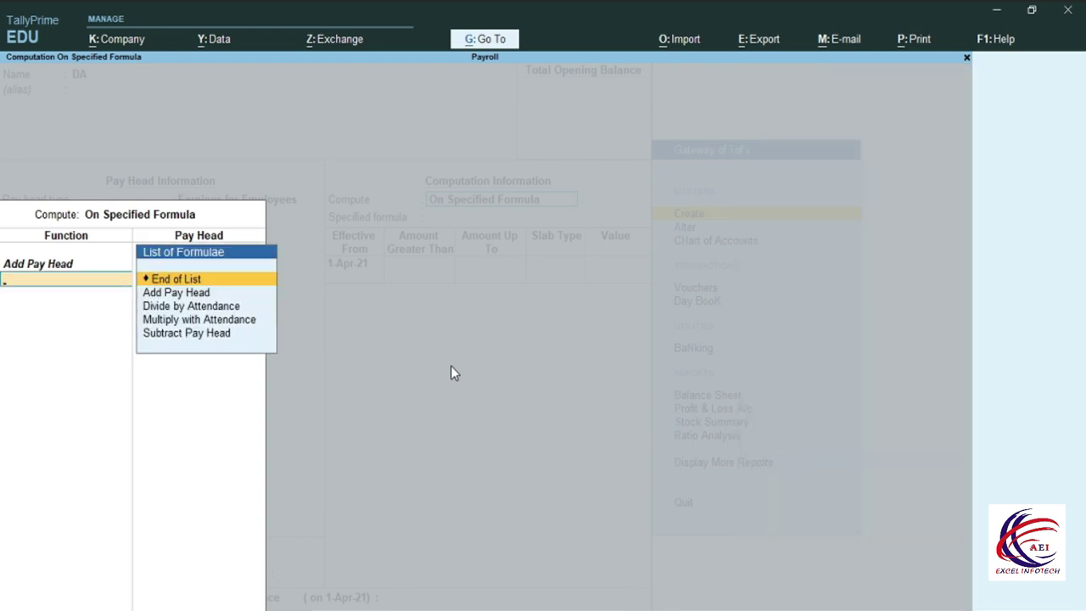
{"action": "key", "text": "Return"}
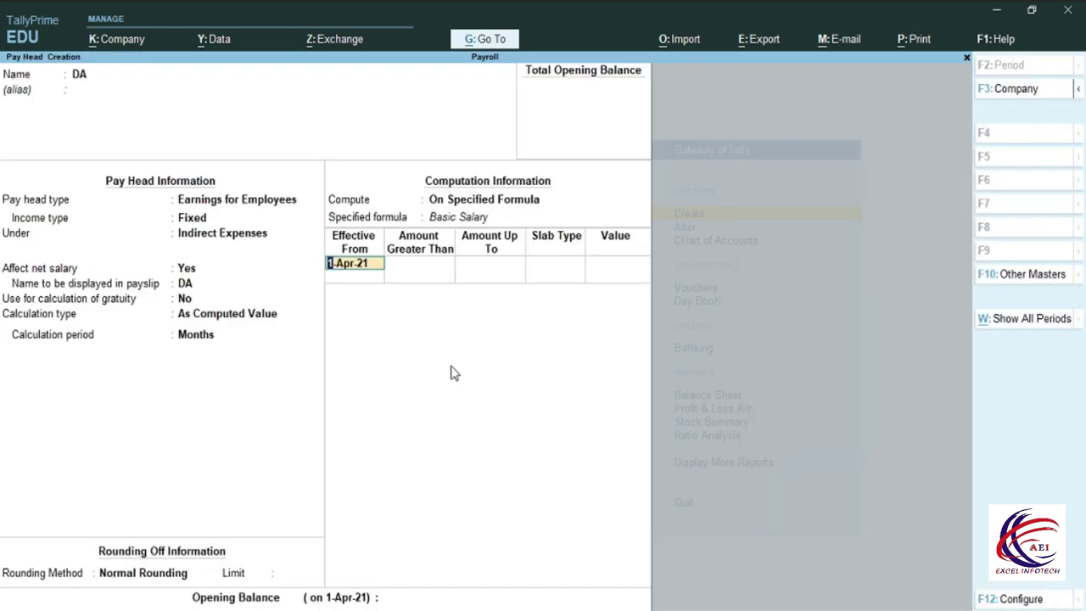
Enter DA slabs from 1-Apr-21: 8% up to 35,000 and 5% above, then save
{"action": "key", "text": "Return"}
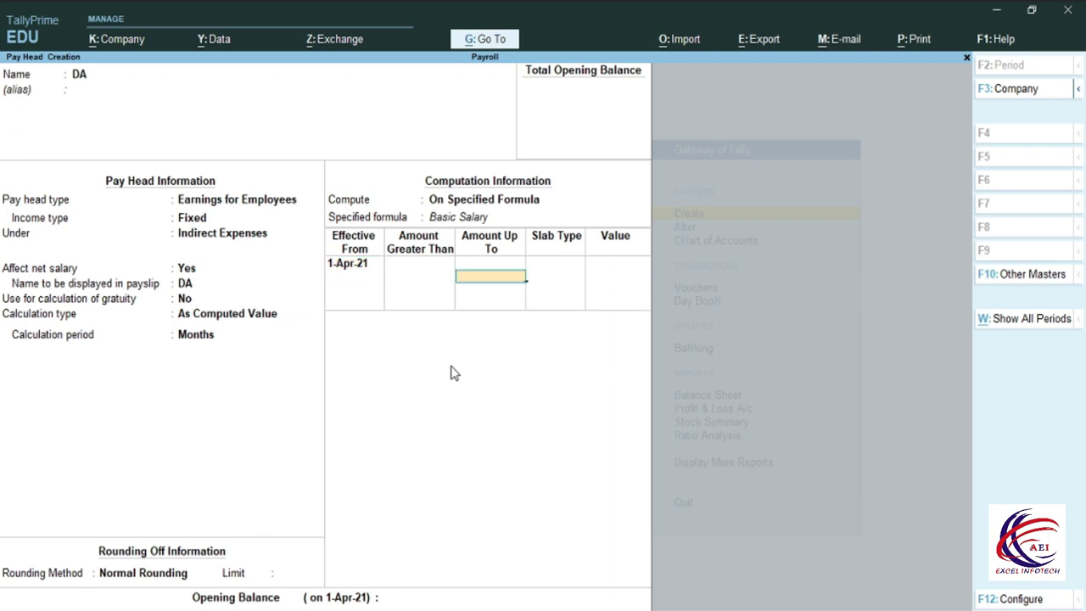
{"action": "type", "text": "35000"}
{"action": "key", "text": "Return"}
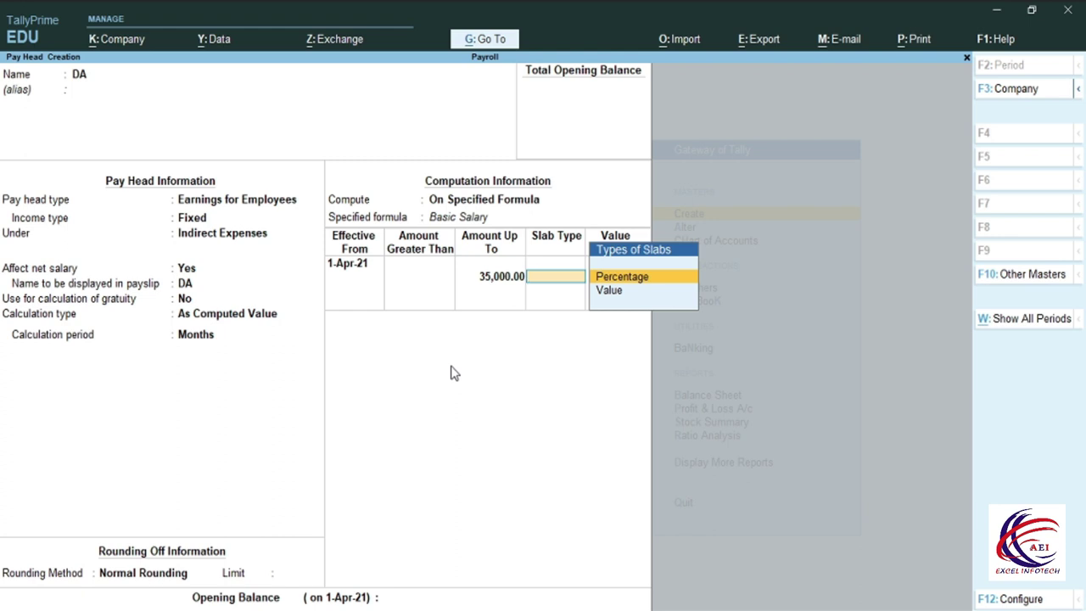
{"action": "key", "text": "Return"}
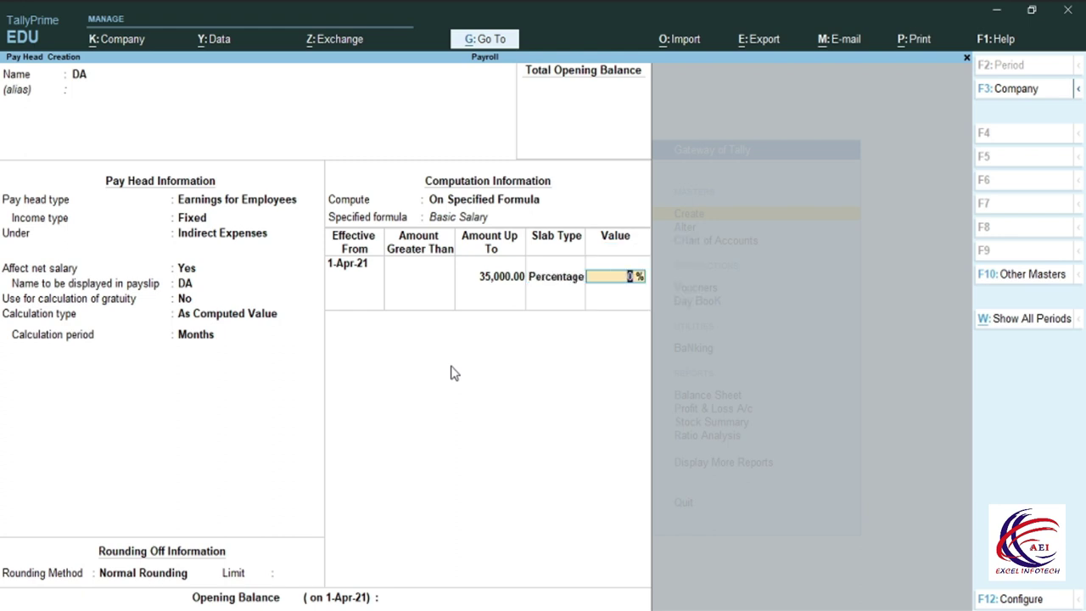
{"action": "type", "text": "8"}
{"action": "key", "text": "Return"}
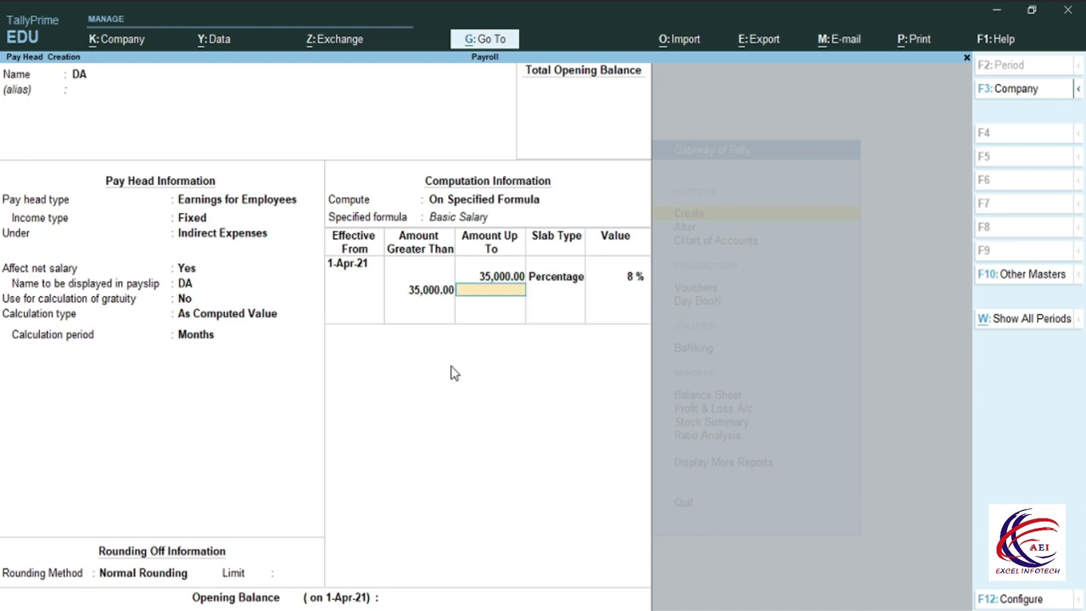
{"action": "key", "text": "Return"}
{"action": "key", "text": "Return"}
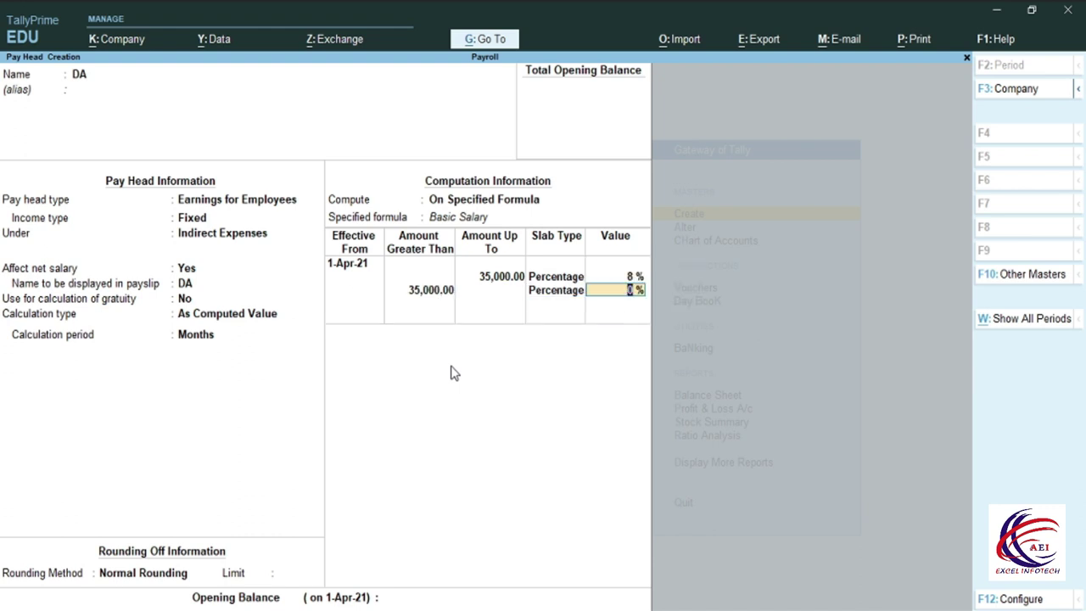
{"action": "type", "text": "5"}
{"action": "key", "text": "Return"}
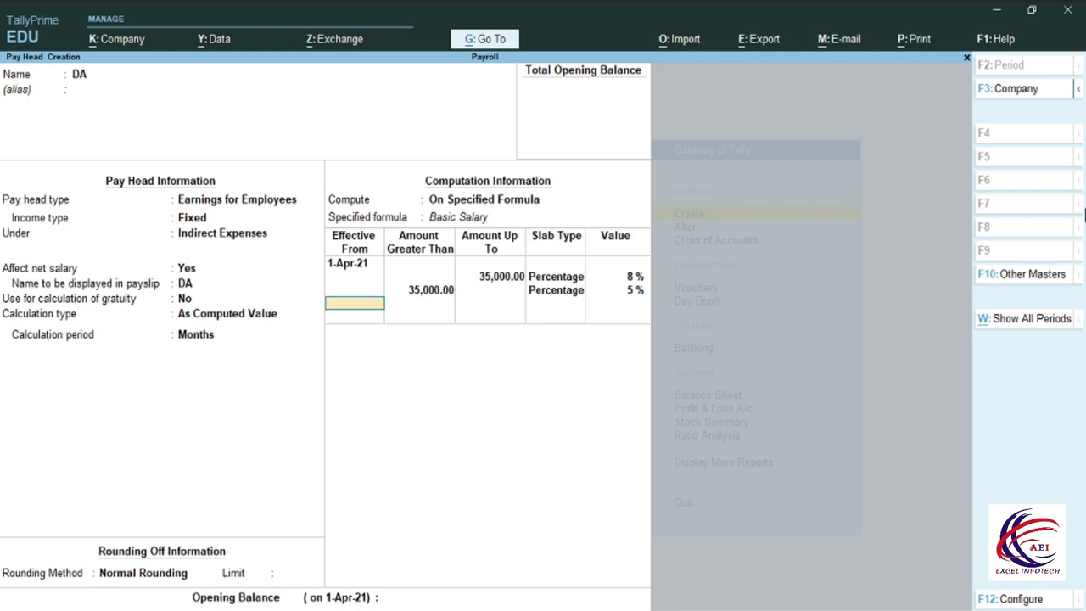
{"action": "key", "text": "Return"}
{"action": "key", "text": "Return"}
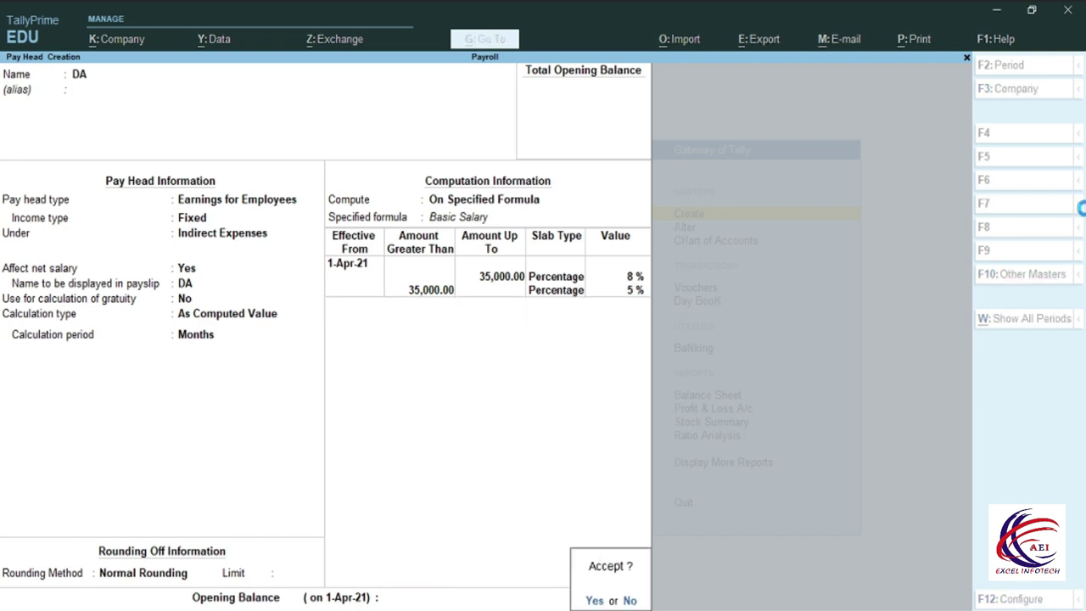
{"action": "key", "text": "Return"}
Name the pay head TA as fixed Earnings for Employees under Indirect Expenses
{"action": "type", "text": "TA"}
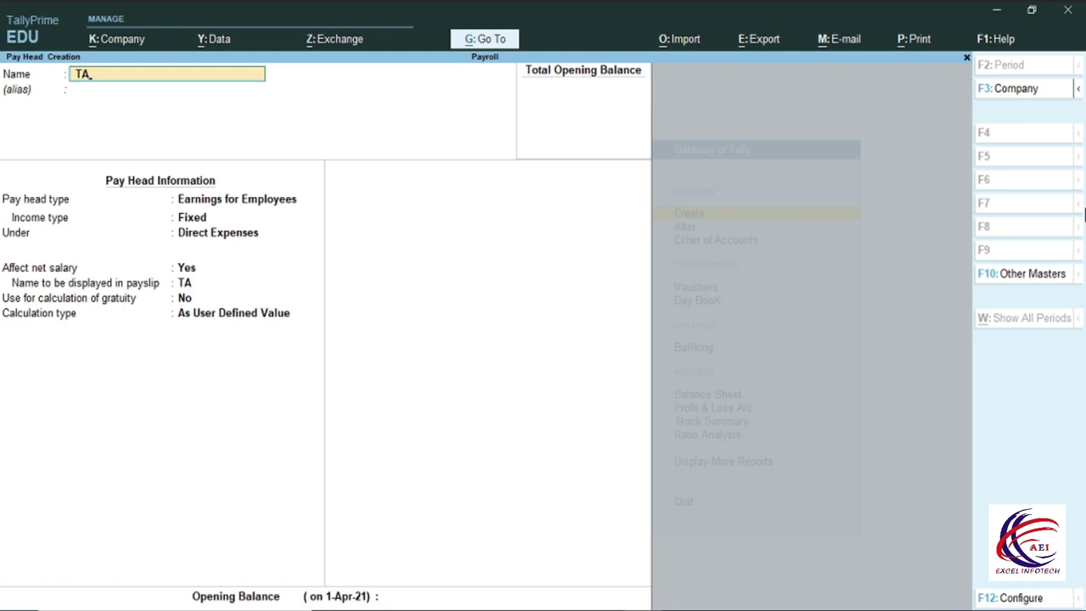
{"action": "key", "text": "Return"}
{"action": "key", "text": "Return"}
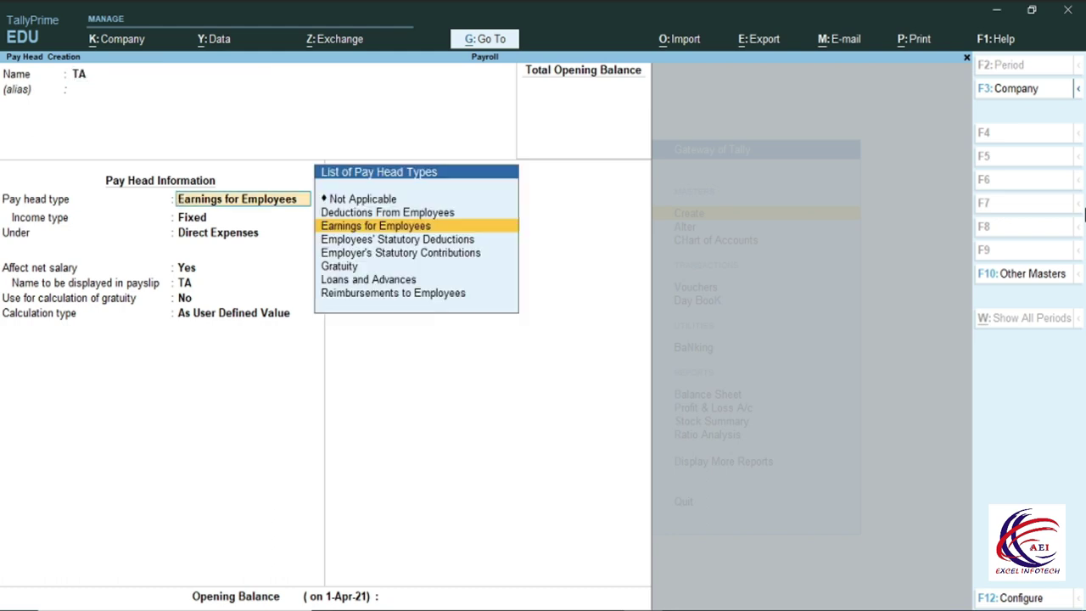
{"action": "key", "text": "Return"}
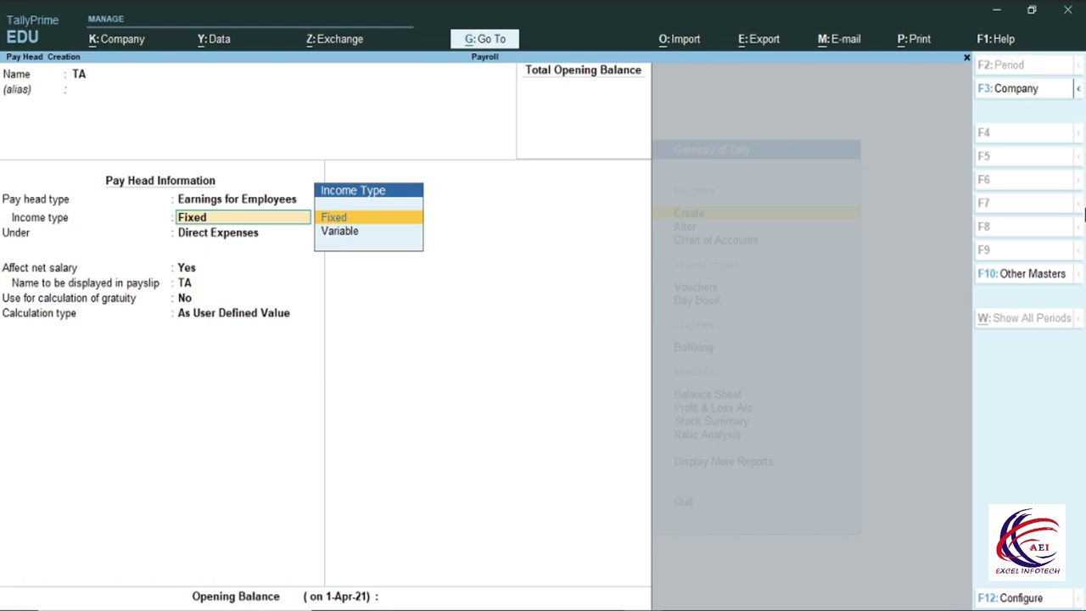
{"action": "key", "text": "Return"}
{"action": "key", "text": "Down"}
{"action": "key", "text": "Down"}
{"action": "key", "text": "Down"}
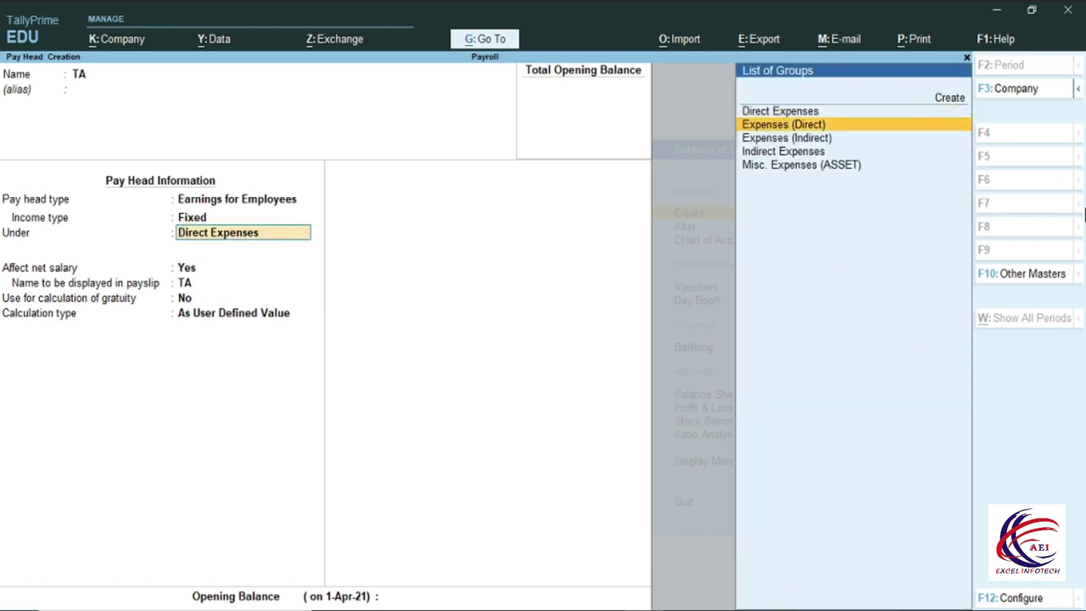
{"action": "key", "text": "Return"}
{"action": "key", "text": "Return"}
{"action": "key", "text": "Return"}
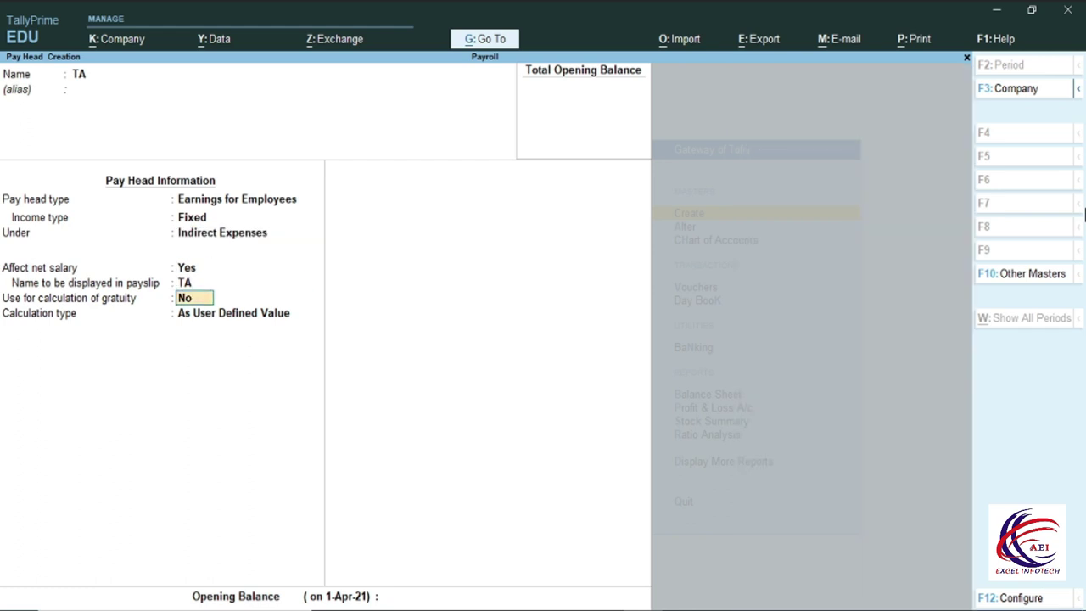
{"action": "key", "text": "Return"}
Make TA an As Computed Value with Normal Rounding, on a formula of Basic Salary
{"action": "key", "text": "Up"}
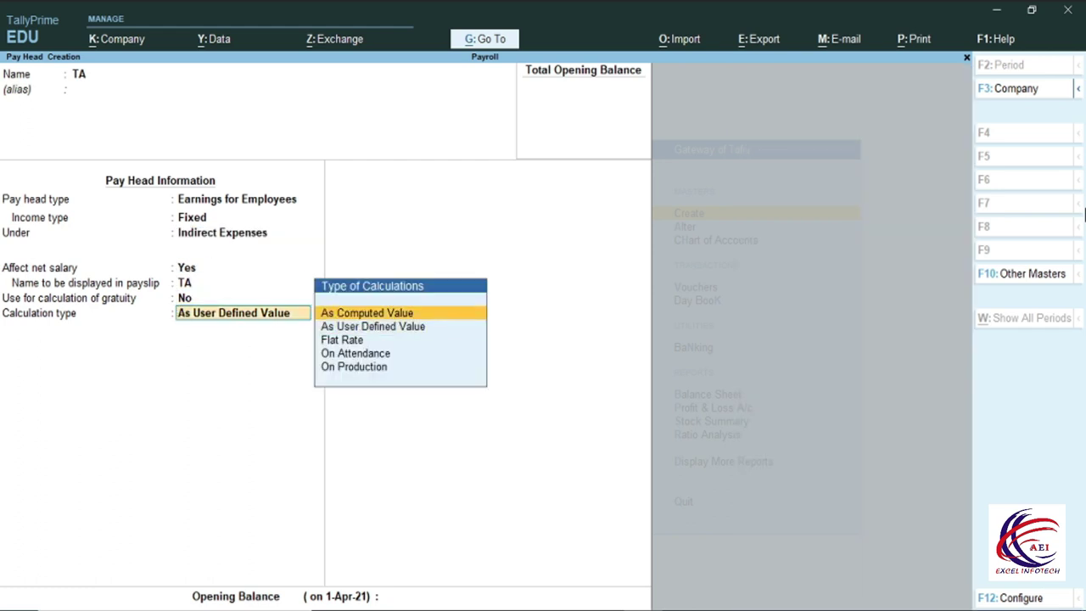
{"action": "key", "text": "Return"}
{"action": "key", "text": "Down"}
{"action": "key", "text": "Down"}
{"action": "key", "text": "Down"}
{"action": "key", "text": "Up"}
{"action": "key", "text": "Return"}
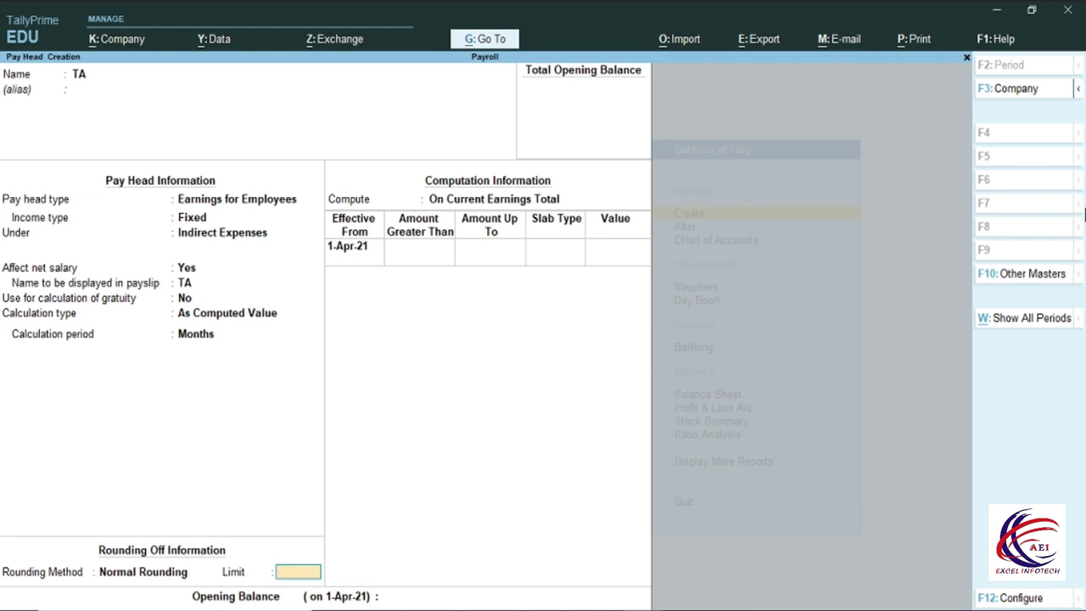
{"action": "key", "text": "Return"}
{"action": "key", "text": "Down"}
{"action": "key", "text": "Down"}
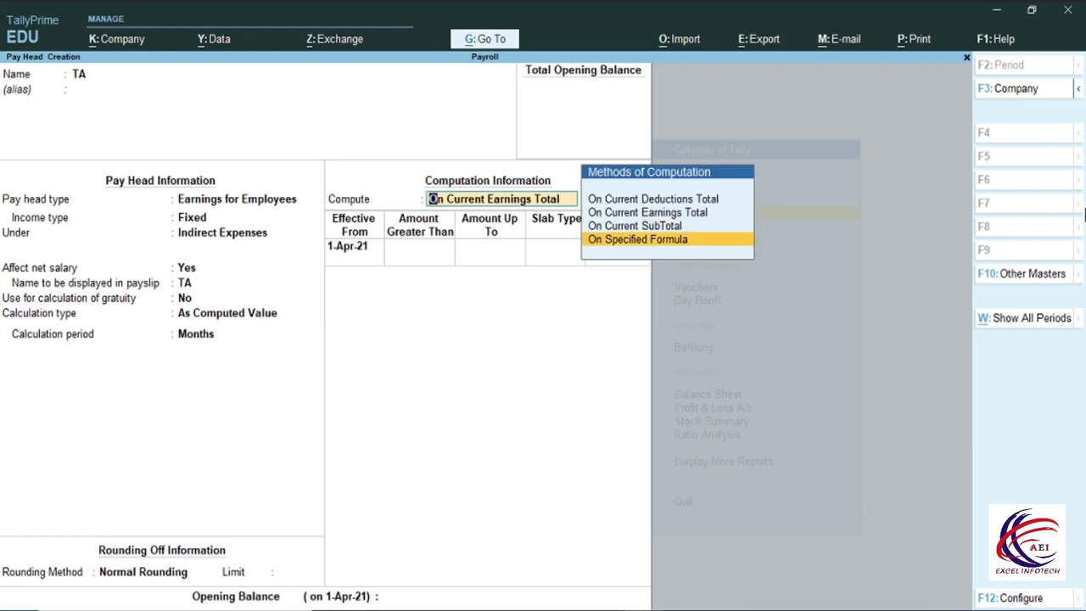
{"action": "key", "text": "Return"}
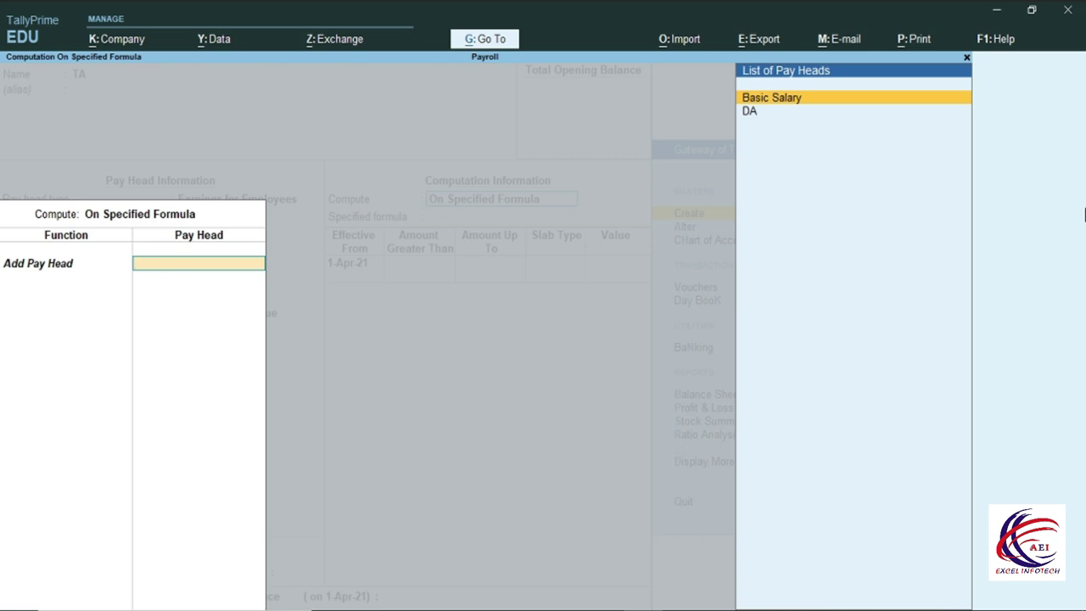
{"action": "key", "text": "Return"}
{"action": "key", "text": "Return"}
{"action": "key", "text": "Return"}
Add the first TA slab: a fixed value of 1,000 up to 35,000
{"action": "type", "text": "35"}
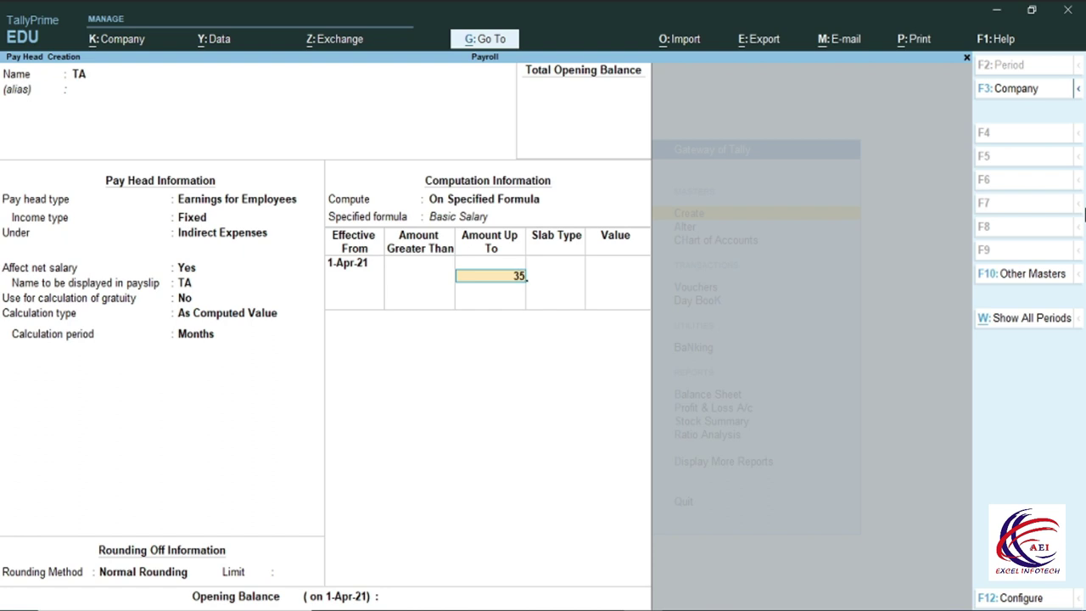
{"action": "type", "text": "000"}
{"action": "key", "text": "Return"}
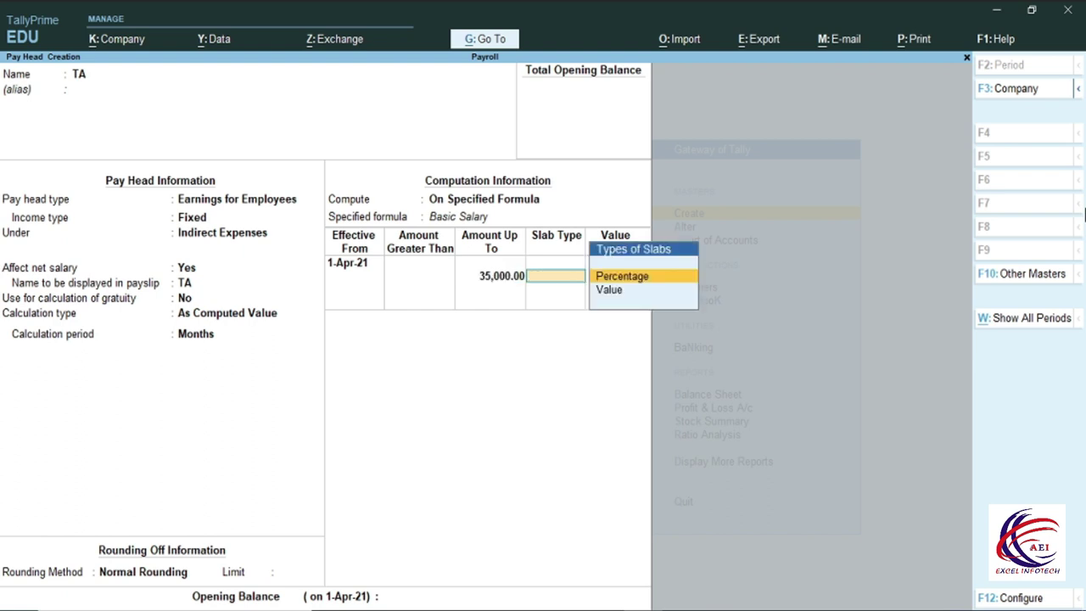
{"action": "key", "text": "Down"}
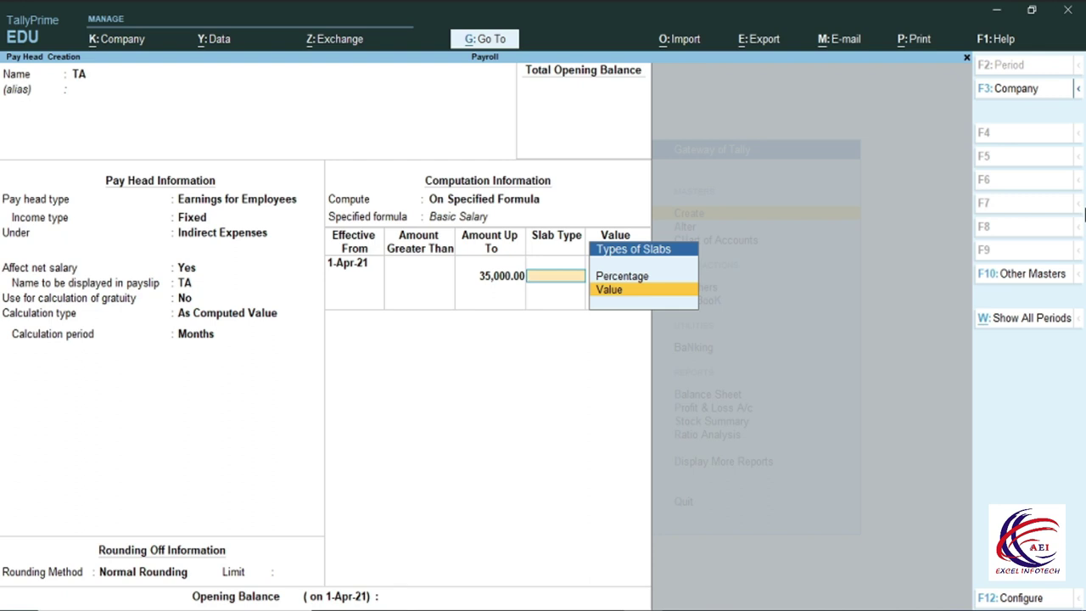
{"action": "key", "text": "Return"}
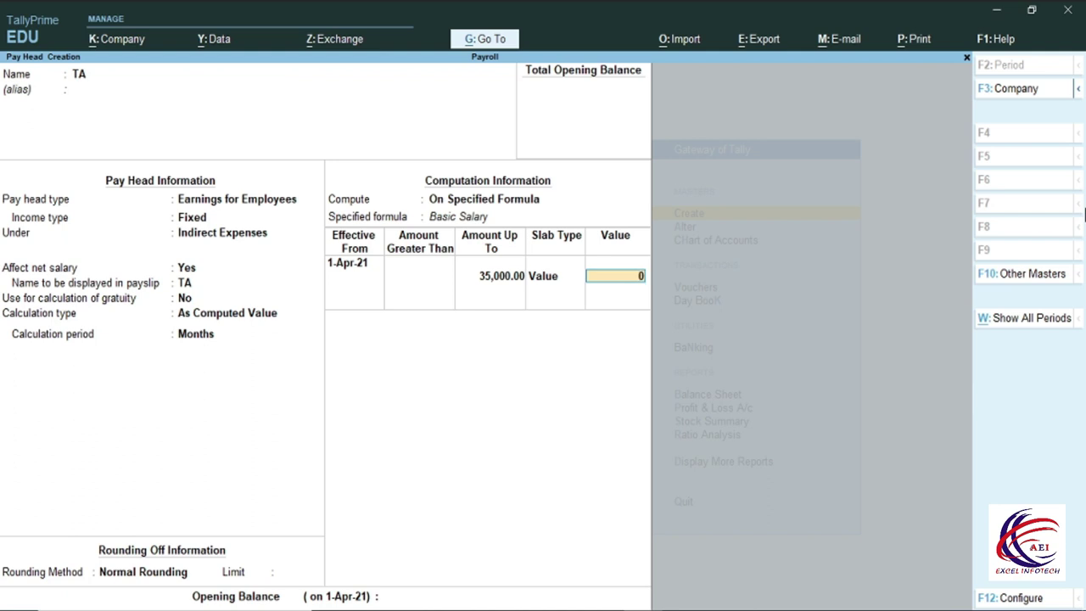
{"action": "type", "text": "1000"}
{"action": "key", "text": "Return"}
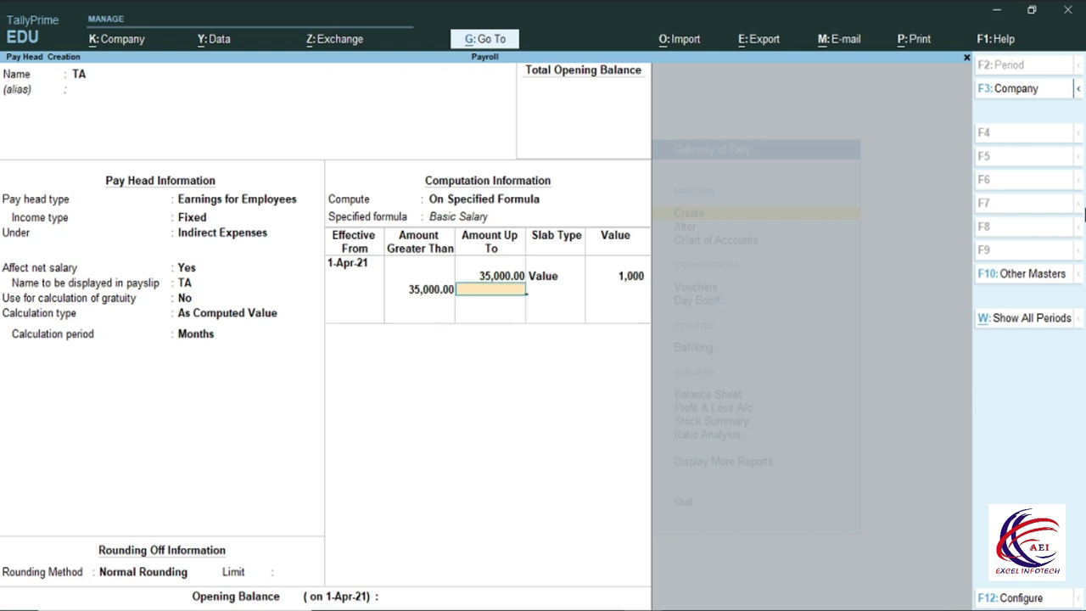
Add an open-ended second slab with a fixed 2,000 and accept the TA pay head
{"action": "key", "text": "Return"}
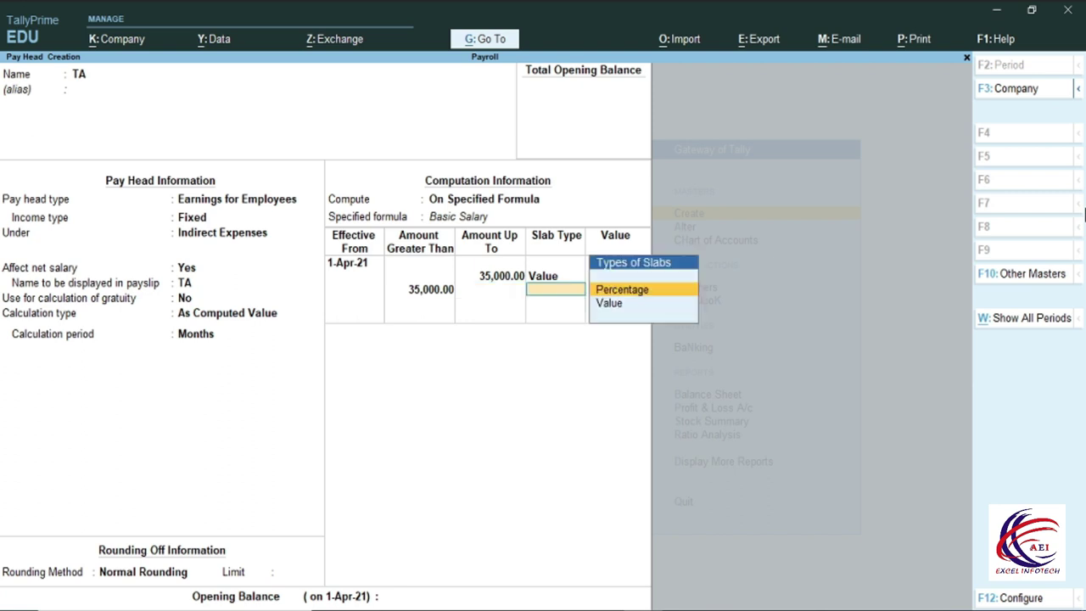
{"action": "key", "text": "Down"}
{"action": "key", "text": "Return"}
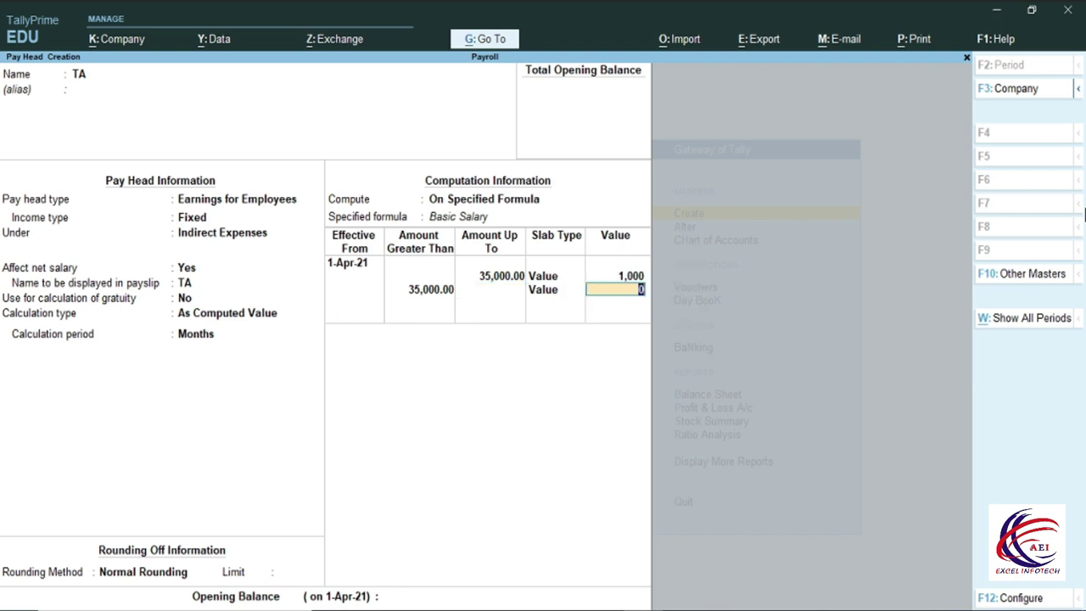
{"action": "type", "text": "2000"}
{"action": "key", "text": "Return"}
{"action": "key", "text": "Return"}
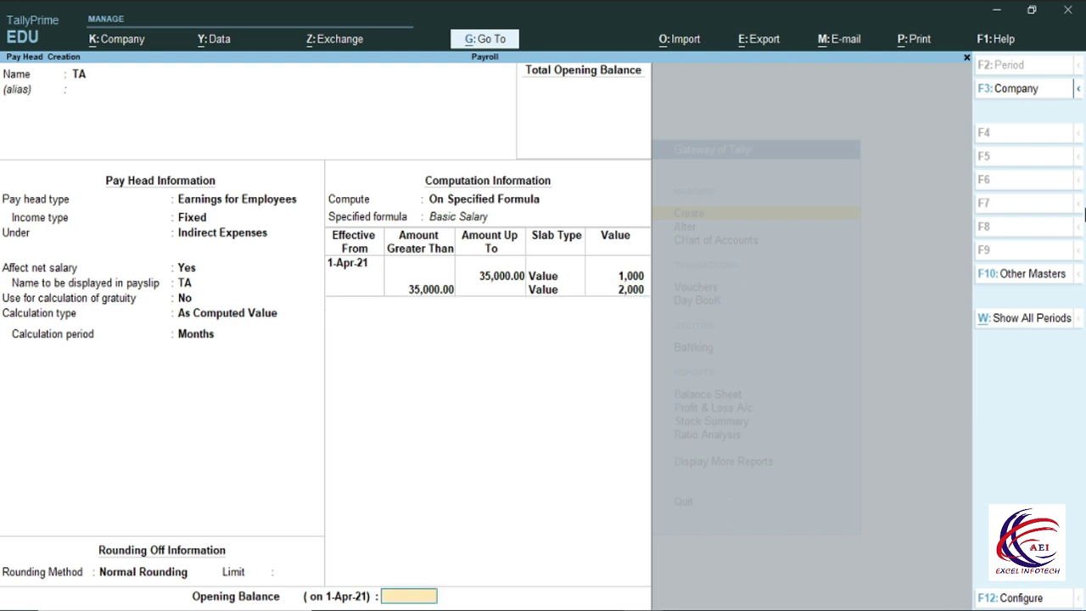
{"action": "key", "text": "Return"}
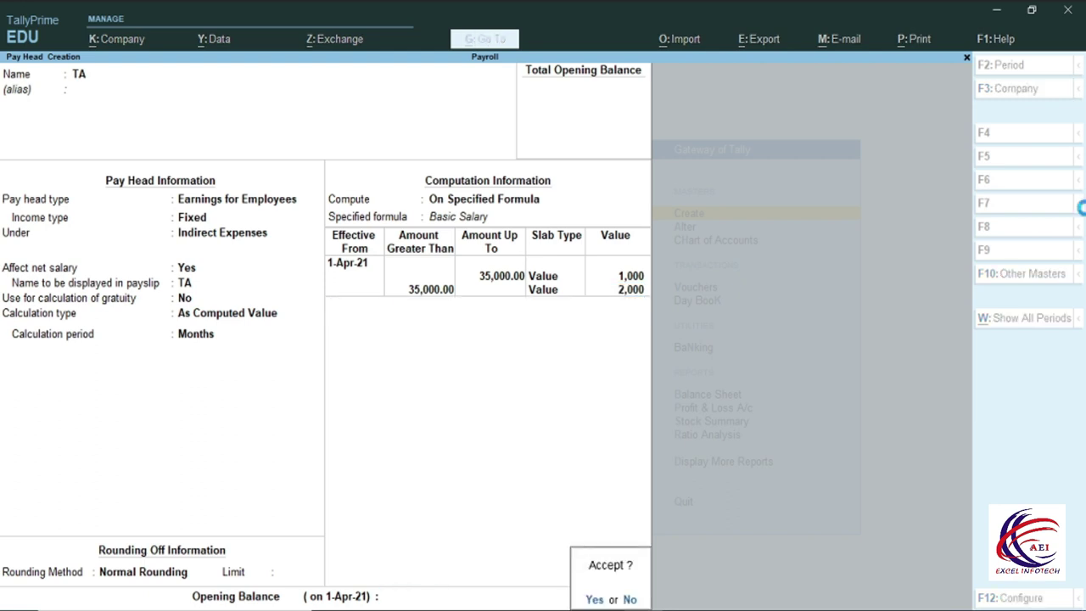
{"action": "key", "text": "Return"}
Name the pay head HRA as fixed Earnings for Employees under Indirect Expenses
{"action": "type", "text": "HRA"}
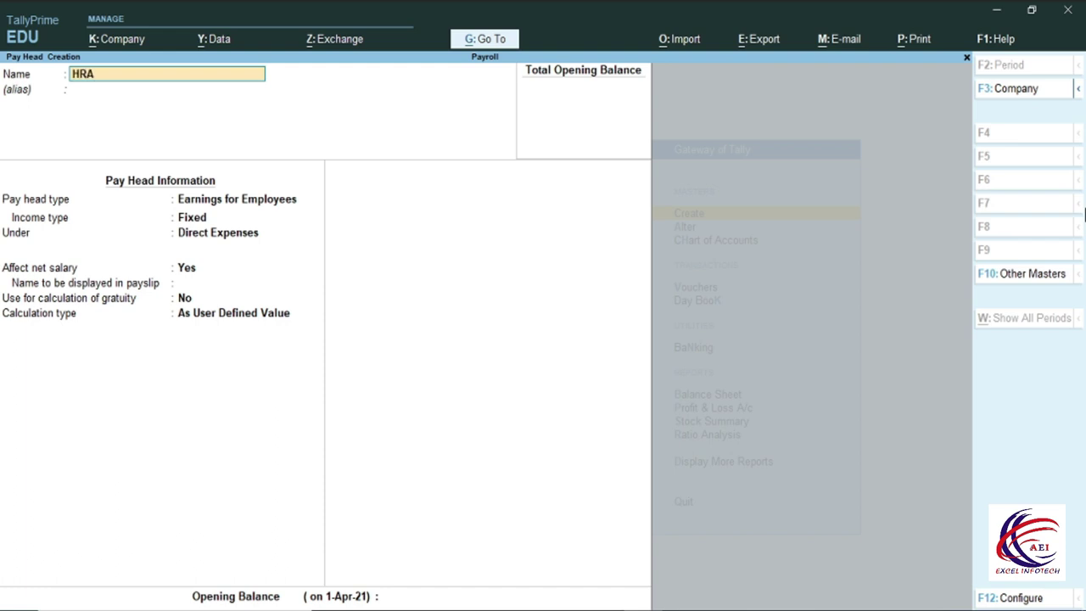
{"action": "key", "text": "Return"}
{"action": "key", "text": "Return"}
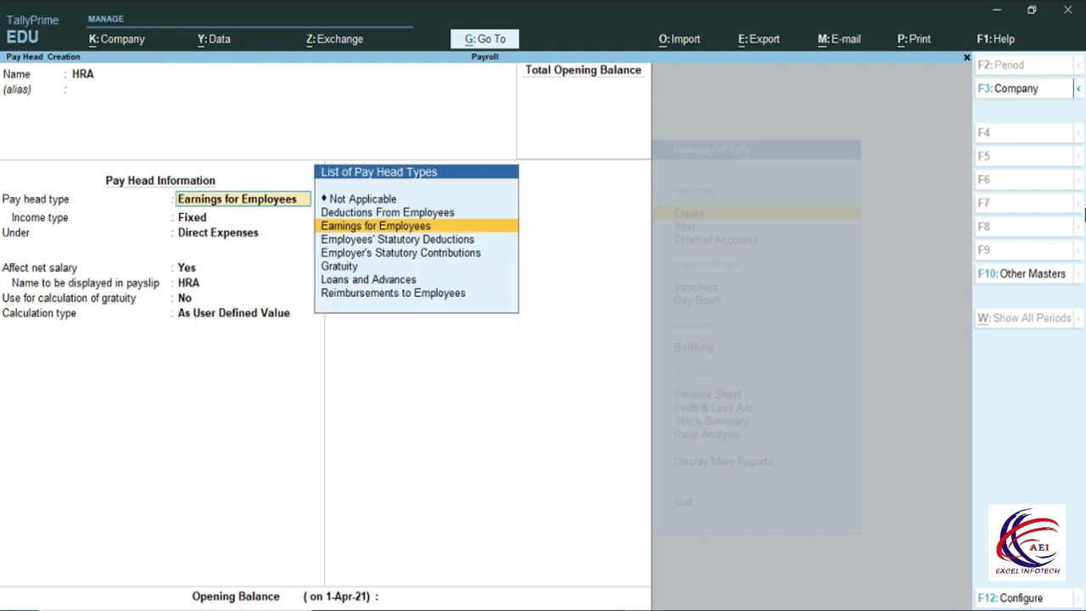
{"action": "key", "text": "Return"}
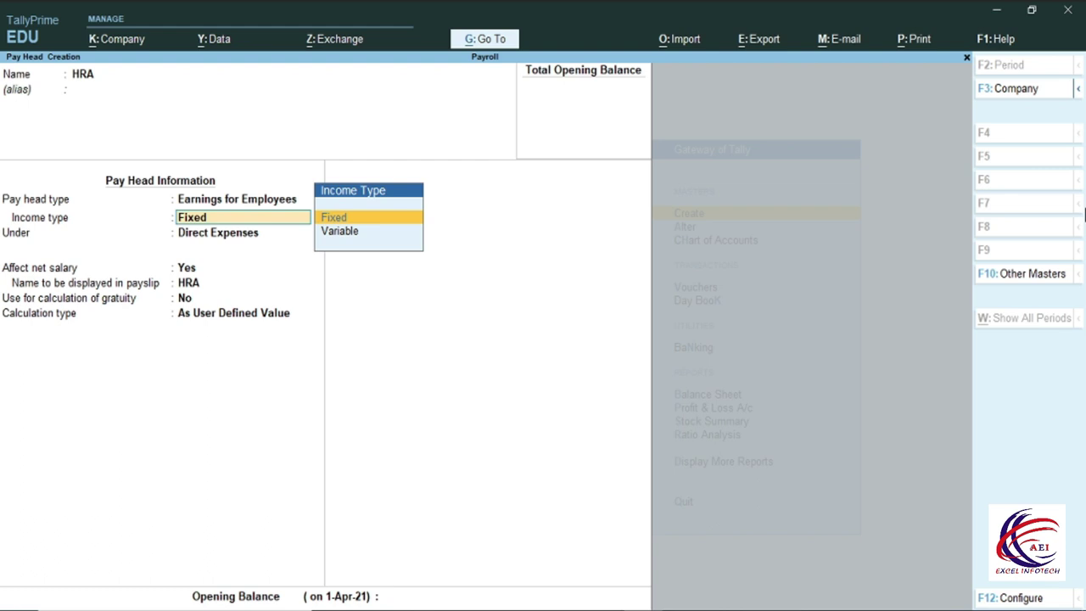
{"action": "key", "text": "Return"}
{"action": "key", "text": "Down"}
{"action": "key", "text": "Down"}
{"action": "key", "text": "Down"}
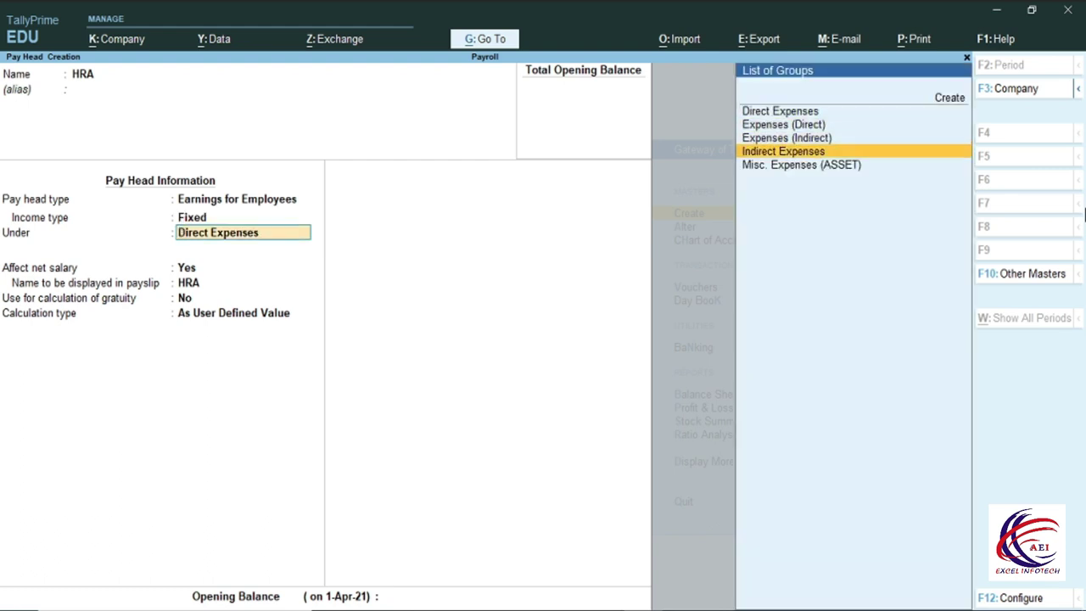
{"action": "key", "text": "Return"}
{"action": "key", "text": "Return"}
{"action": "key", "text": "Return"}
{"action": "key", "text": "Return"}
{"action": "key", "text": "Up"}
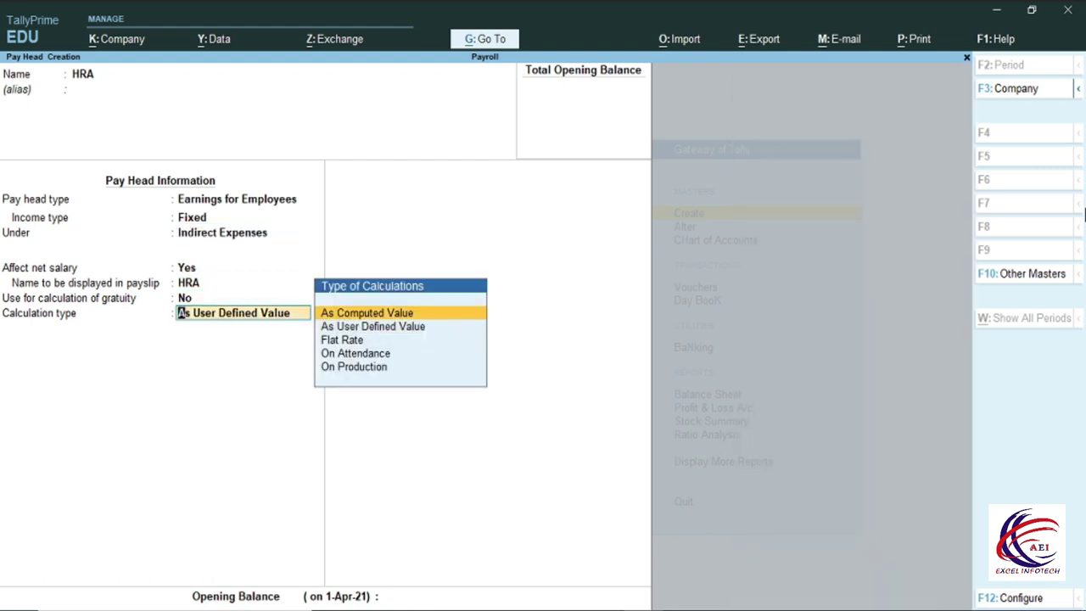
Make HRA an As Computed Value with Normal Rounding, using On Specified Formula
{"action": "key", "text": "Return"}
{"action": "key", "text": "Return"}
{"action": "key", "text": "Return"}
{"action": "key", "text": "Return"}
{"action": "key", "text": "Down"}
{"action": "key", "text": "Down"}
{"action": "key", "text": "Return"}
{"action": "key", "text": "Up"}
{"action": "key", "text": "Up"}
{"action": "key", "text": "Up"}
{"action": "key", "text": "Down"}
{"action": "key", "text": "Down"}
{"action": "key", "text": "Return"}
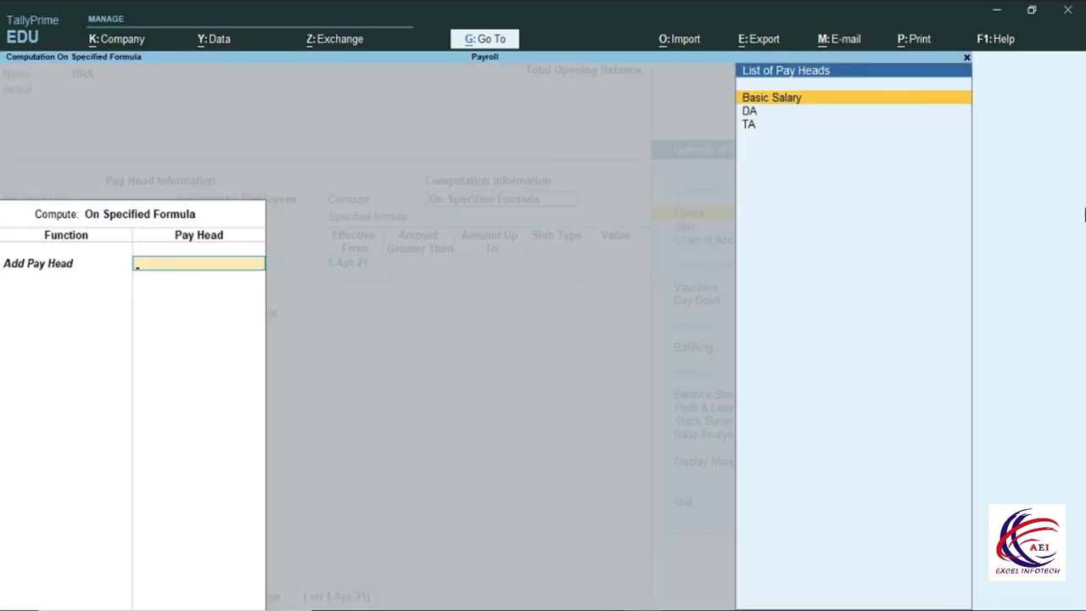
{"action": "key", "text": "Return"}
Base HRA on Basic Salary with slabs of 7% up to 35,000 and 6% above, then accept
{"action": "key", "text": "Return"}
{"action": "key", "text": "Return"}
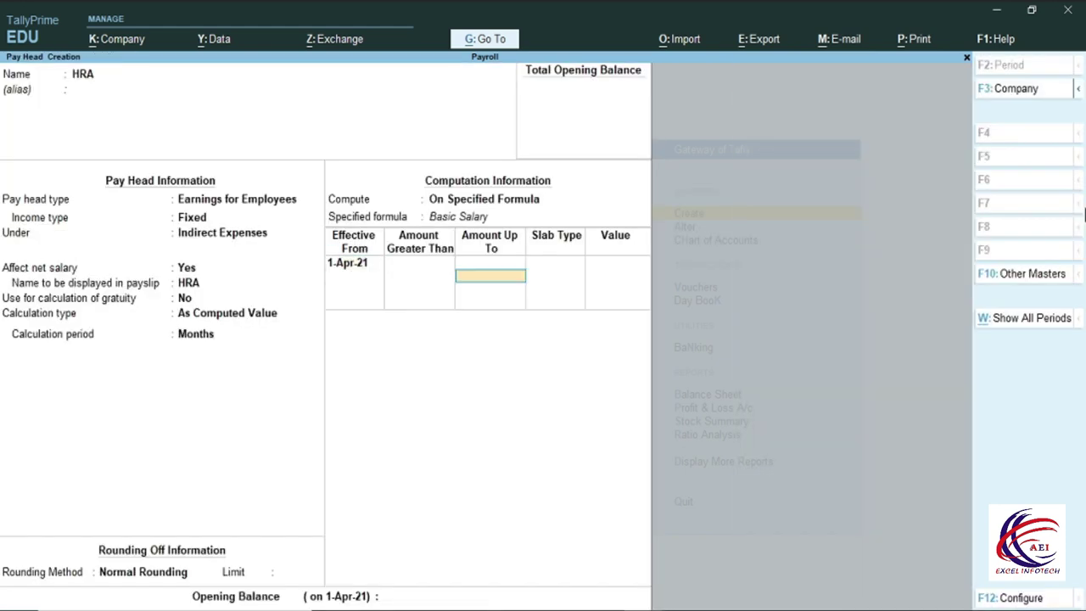
{"action": "type", "text": "35000"}
{"action": "key", "text": "Return"}
{"action": "key", "text": "Return"}
{"action": "type", "text": "7"}
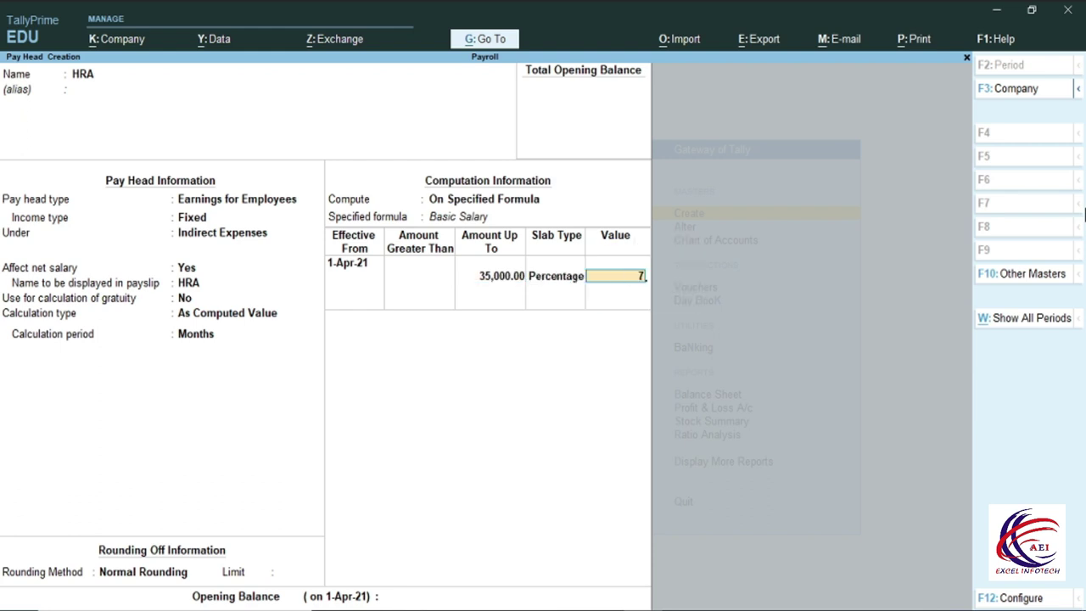
{"action": "key", "text": "Return"}
{"action": "key", "text": "Return"}
{"action": "key", "text": "Return"}
{"action": "type", "text": "6"}
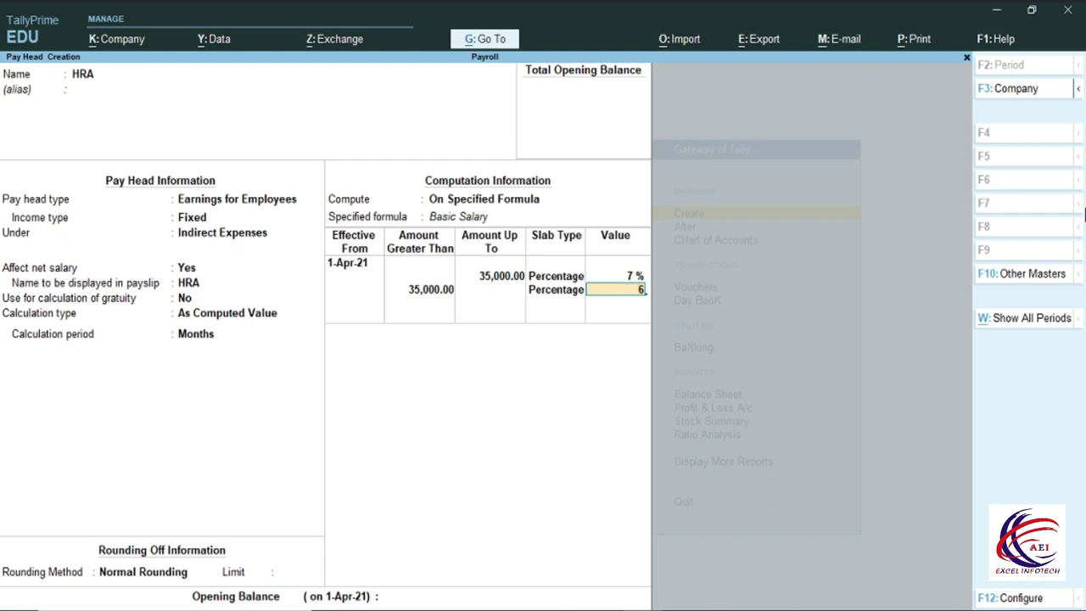
{"action": "key", "text": "Return"}
{"action": "key", "text": "Return"}
{"action": "key", "text": "Return"}
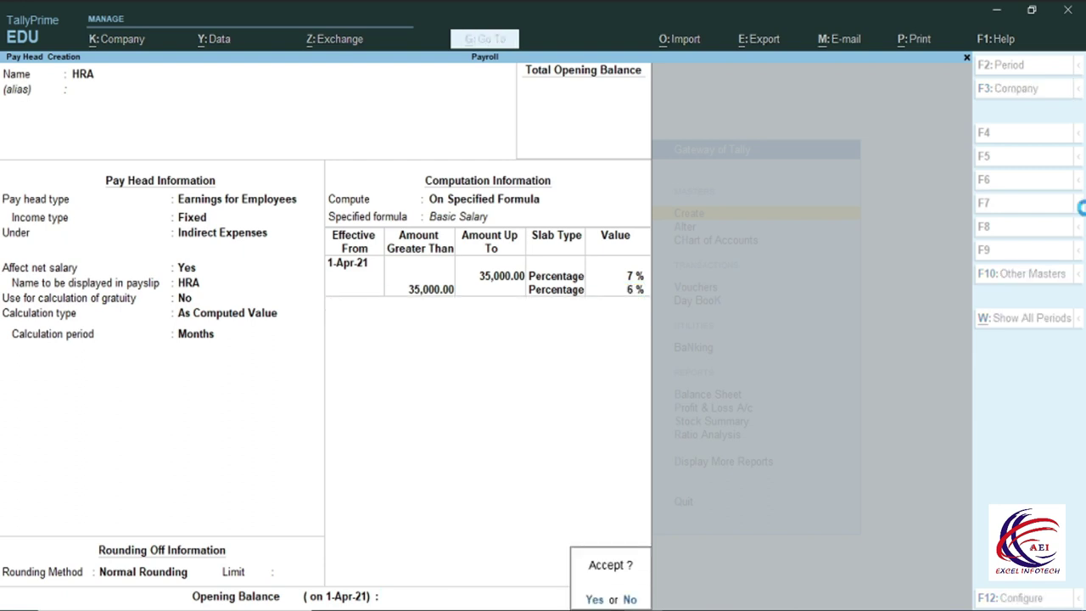
{"action": "key", "text": "Return"}
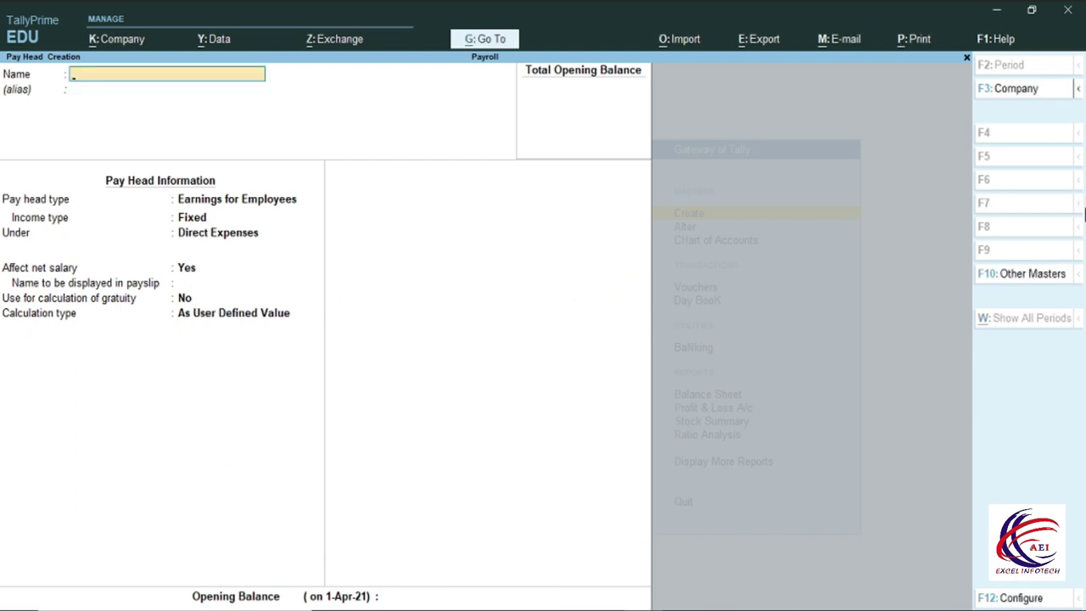
Name the pay head PF as a Deductions From Employees type under Current Liabilities
{"action": "type", "text": "PF"}
{"action": "key", "text": "Return"}
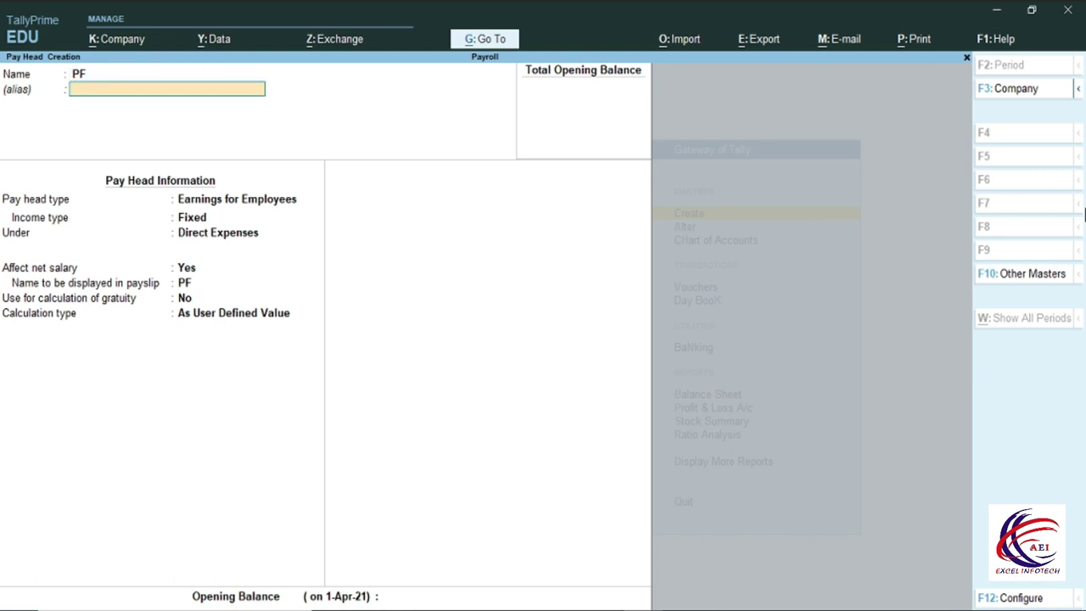
{"action": "key", "text": "Return"}
{"action": "key", "text": "Up"}
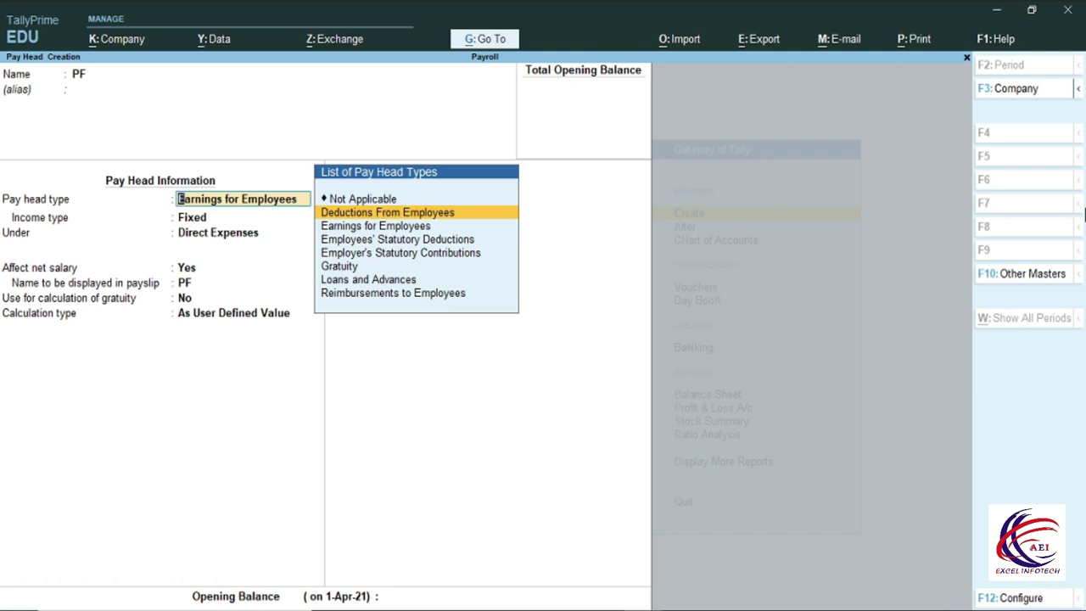
{"action": "key", "text": "Return"}
{"action": "key", "text": "Up"}
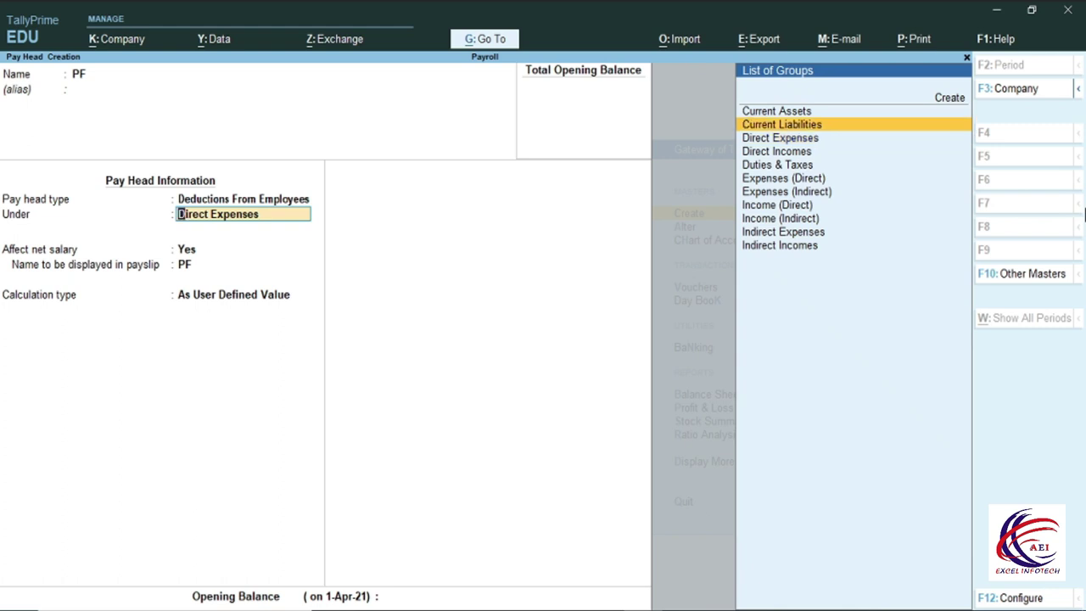
{"action": "key", "text": "Return"}
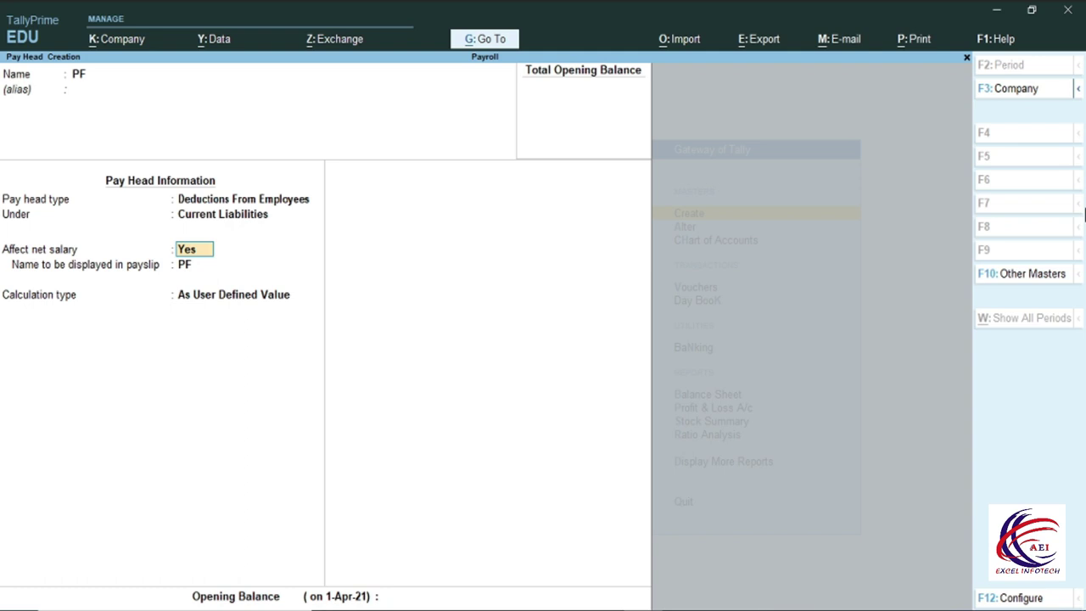
{"action": "key", "text": "Return"}
Make PF an As Computed Value with Normal Rounding, using On Specified Formula
{"action": "key", "text": "Return"}
{"action": "key", "text": "Up"}
{"action": "key", "text": "Return"}
{"action": "key", "text": "Return"}
{"action": "key", "text": "Down"}
{"action": "key", "text": "Down"}
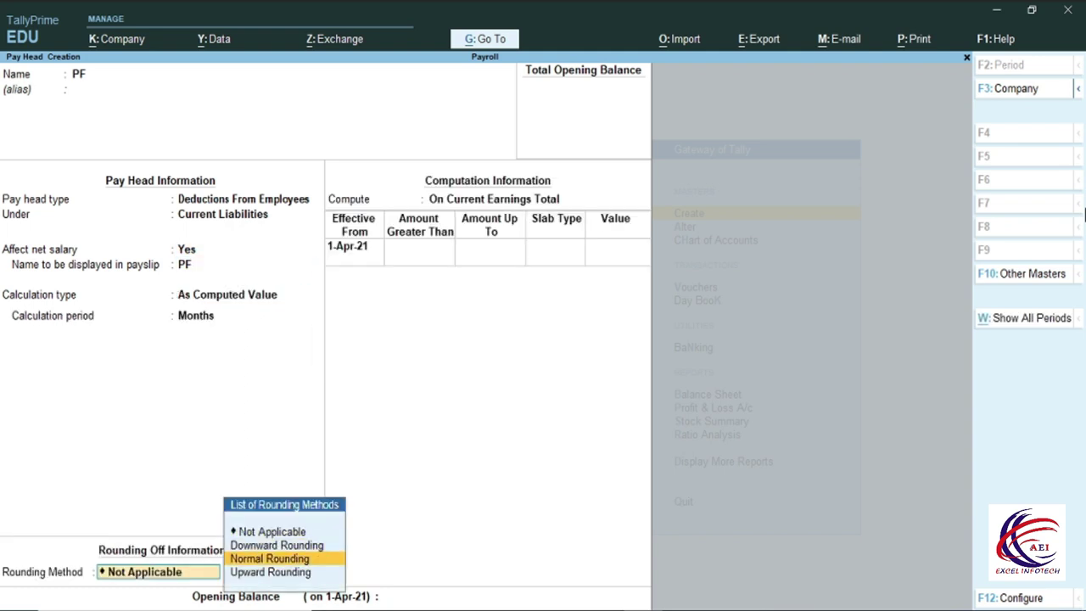
{"action": "key", "text": "Return"}
{"action": "key", "text": "Return"}
{"action": "key", "text": "Down"}
{"action": "key", "text": "Down"}
{"action": "key", "text": "Return"}
{"action": "key", "text": "Return"}
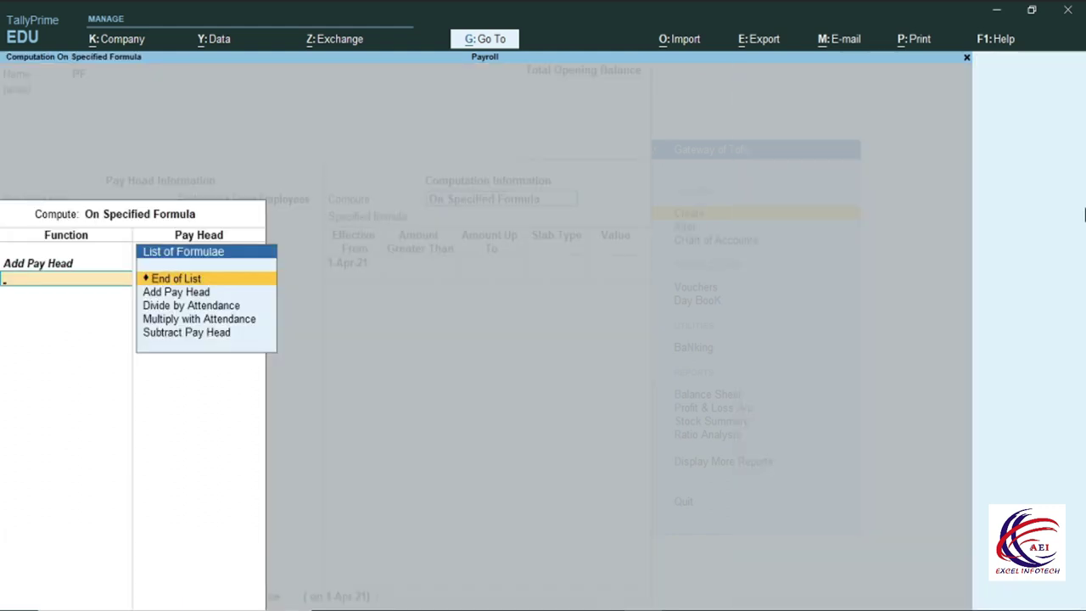
{"action": "key", "text": "Return"}
{"action": "key", "text": "Return"}
Add Basic Salary slabs for PF: 7% up to 35,000 and 12% above, then save
{"action": "type", "text": "35000"}
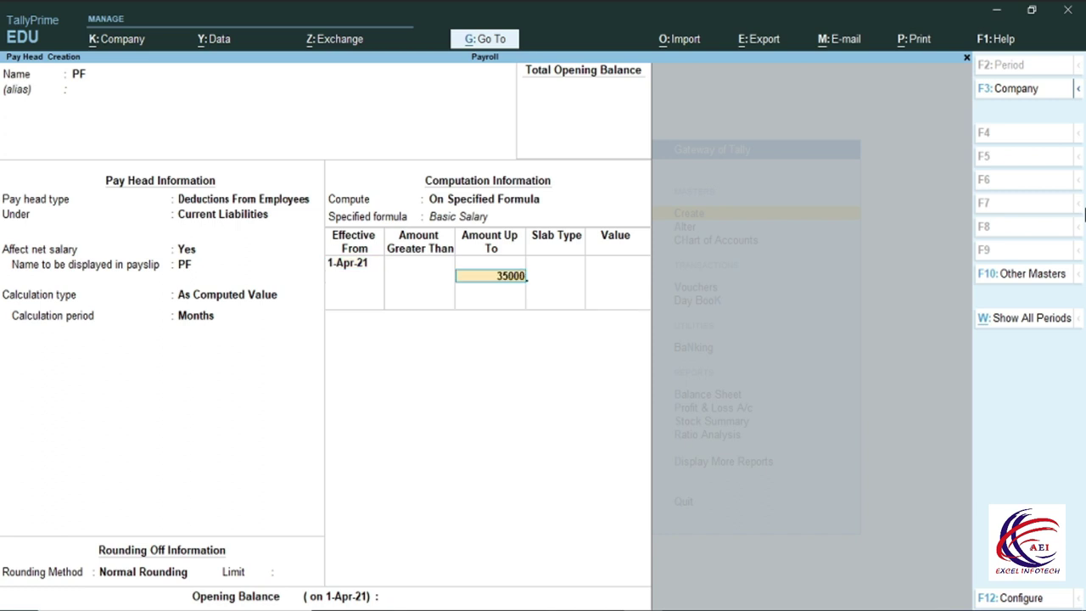
{"action": "key", "text": "Return"}
{"action": "key", "text": "Return"}
{"action": "type", "text": "7"}
{"action": "key", "text": "Return"}
{"action": "key", "text": "Return"}
{"action": "key", "text": "Return"}
{"action": "type", "text": "12"}
{"action": "key", "text": "Return"}
{"action": "key", "text": "Return"}
{"action": "key", "text": "Return"}
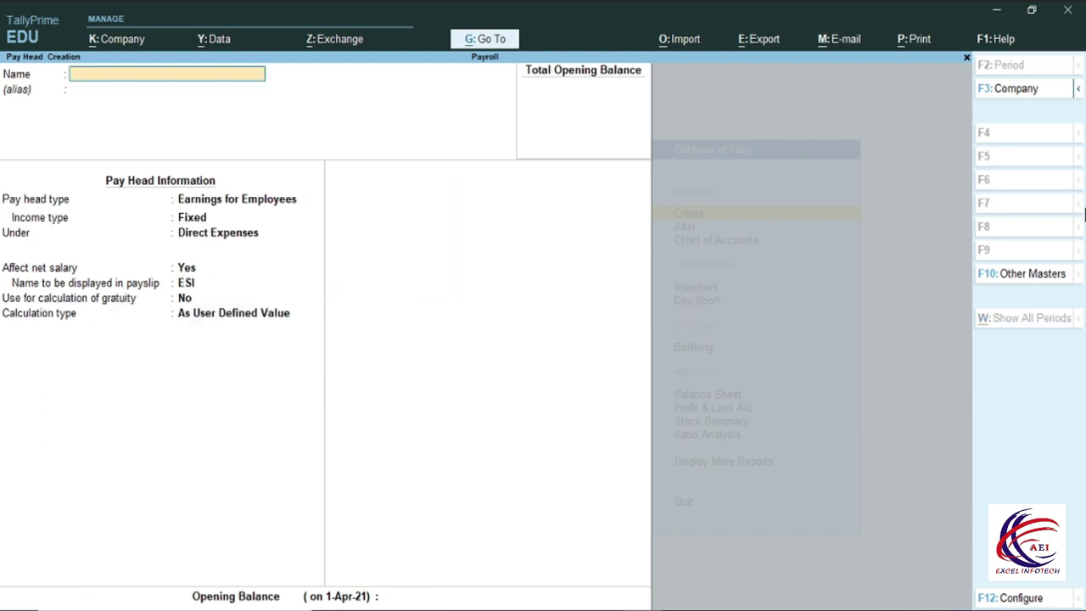
Name the pay head ESI as a Deductions From Employees type under Current Liabilities
{"action": "type", "text": "ES"}
{"action": "key", "text": "Return"}
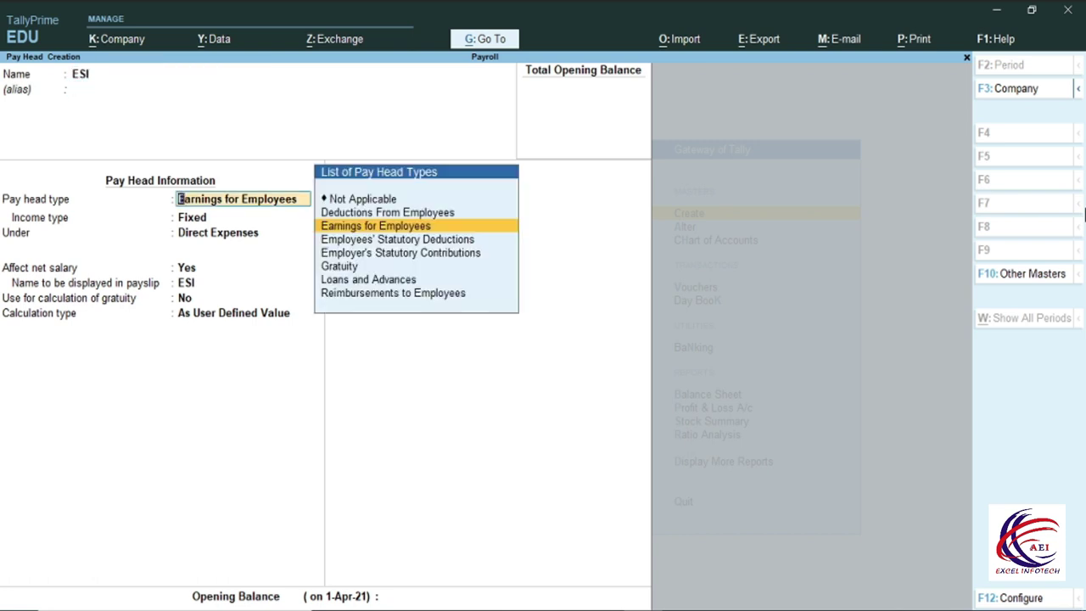
{"action": "key", "text": "Up"}
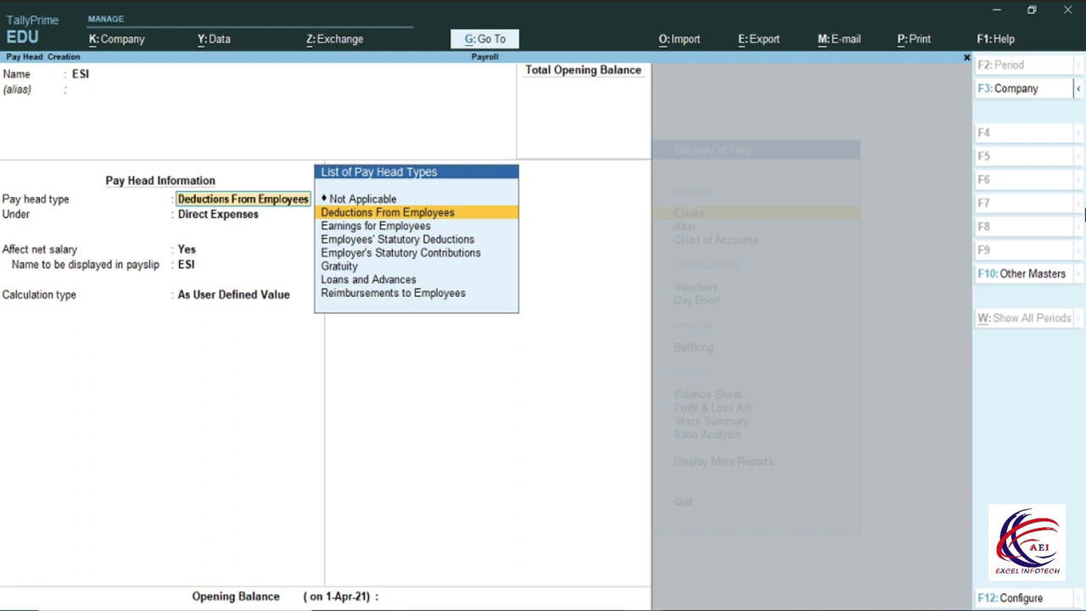
{"action": "key", "text": "Return"}
{"action": "key", "text": "Down"}
{"action": "key", "text": "Down"}
{"action": "key", "text": "Down"}
{"action": "key", "text": "Up"}
{"action": "key", "text": "Up"}
{"action": "key", "text": "Up"}
{"action": "key", "text": "Up"}
{"action": "key", "text": "Return"}
{"action": "key", "text": "Return"}
Make ESI an As Computed Value with Normal Rounding, using On Specified Formula
{"action": "key", "text": "Return"}
{"action": "key", "text": "Up"}
{"action": "key", "text": "Return"}
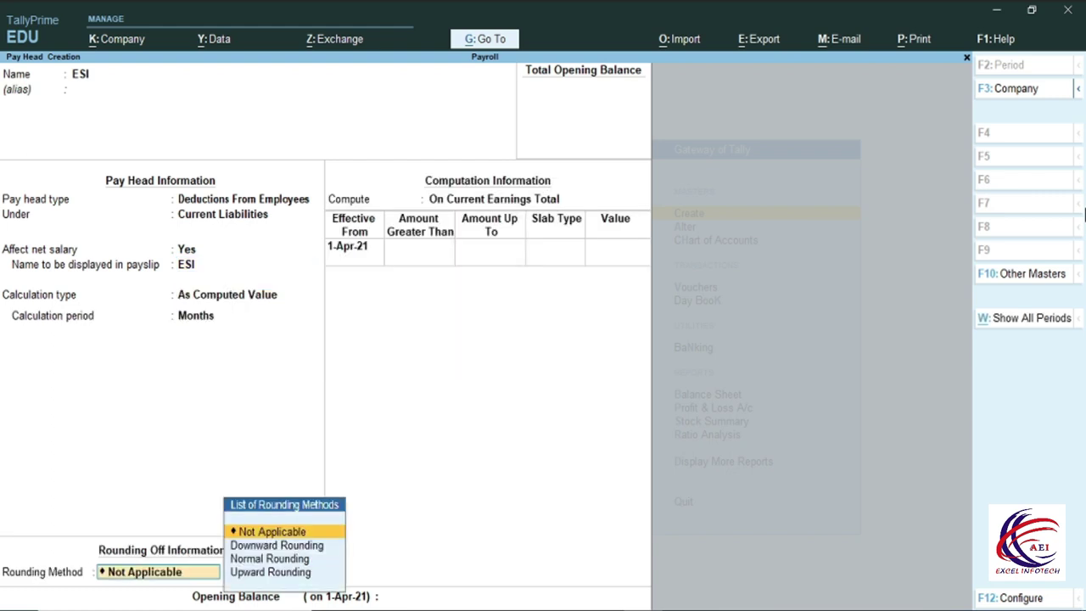
{"action": "key", "text": "Down"}
{"action": "key", "text": "Down"}
{"action": "key", "text": "Return"}
{"action": "key", "text": "Return"}
{"action": "key", "text": "Down"}
{"action": "key", "text": "Down"}
{"action": "key", "text": "Return"}
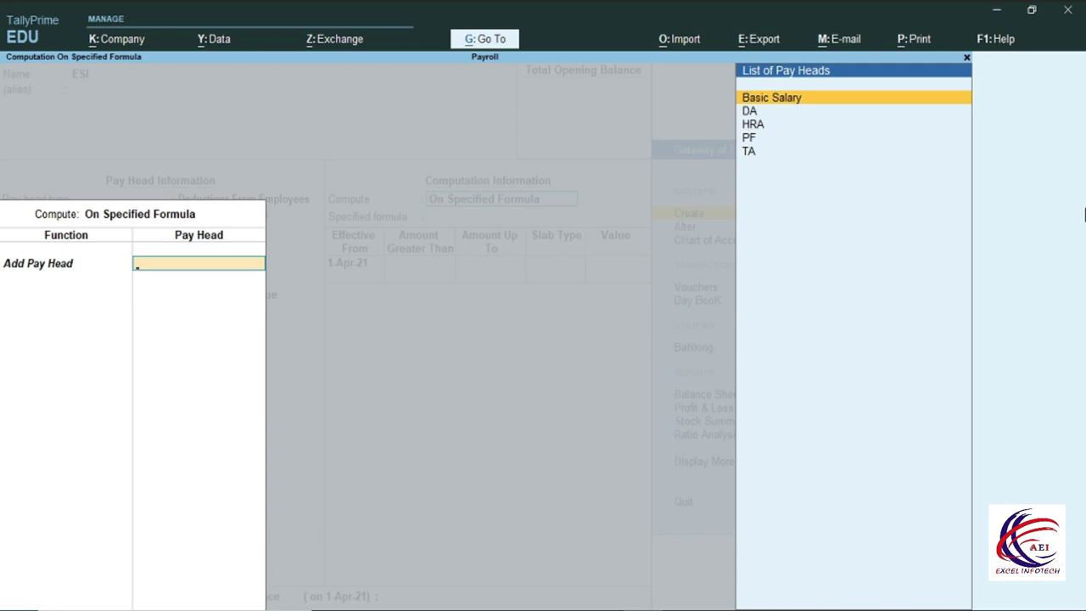
Base ESI on Basic Salary with slabs of 4% up to 35,000 and 2% above
{"action": "key", "text": "Return"}
{"action": "key", "text": "Return"}
{"action": "key", "text": "Return"}
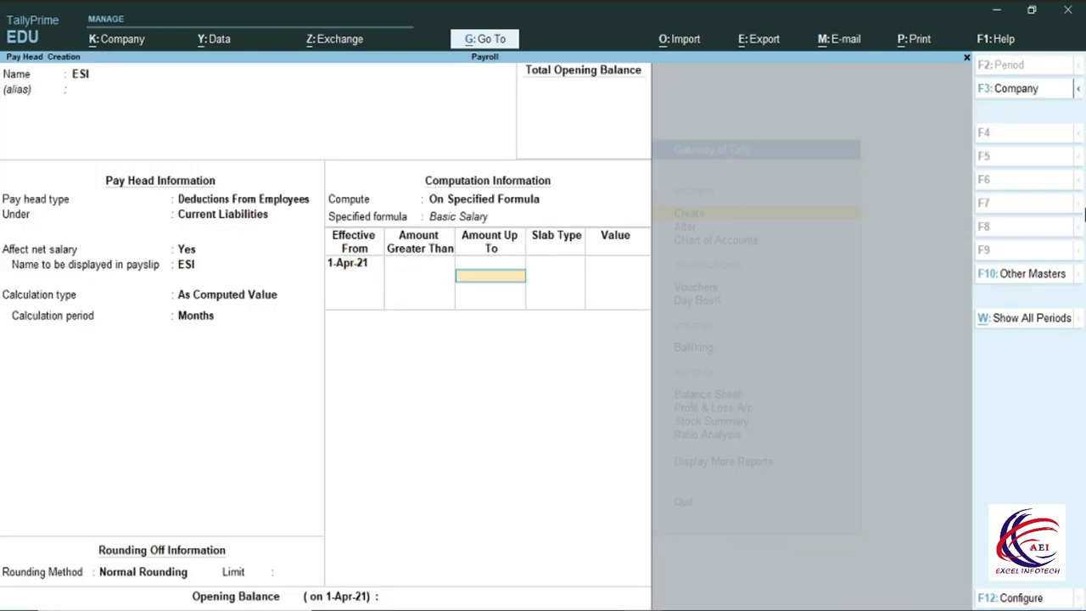
{"action": "type", "text": "35000"}
{"action": "key", "text": "Return"}
{"action": "key", "text": "Return"}
{"action": "type", "text": "4"}
{"action": "key", "text": "Return"}
{"action": "key", "text": "Return"}
{"action": "type", "text": "2"}
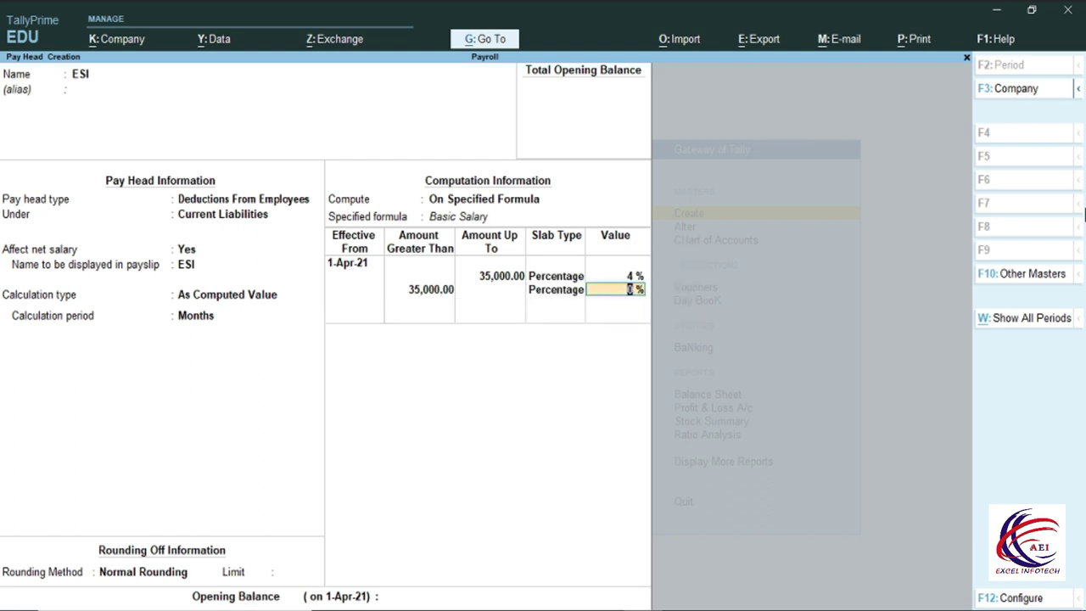
{"action": "key", "text": "Return"}
{"action": "key", "text": "Return"}
{"action": "key", "text": "Return"}
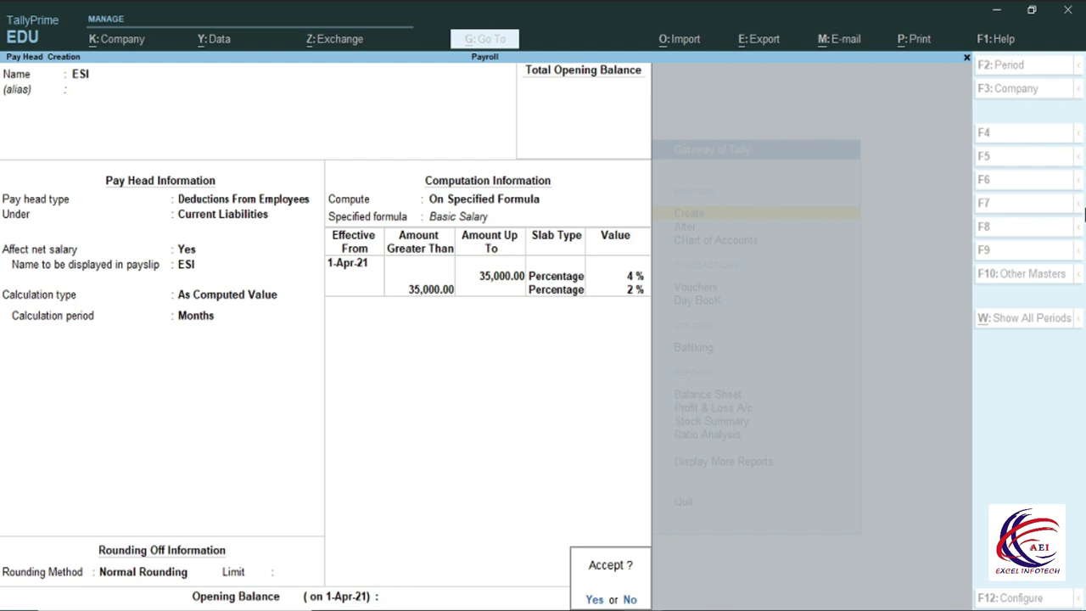
{"action": "key", "text": "Return"}
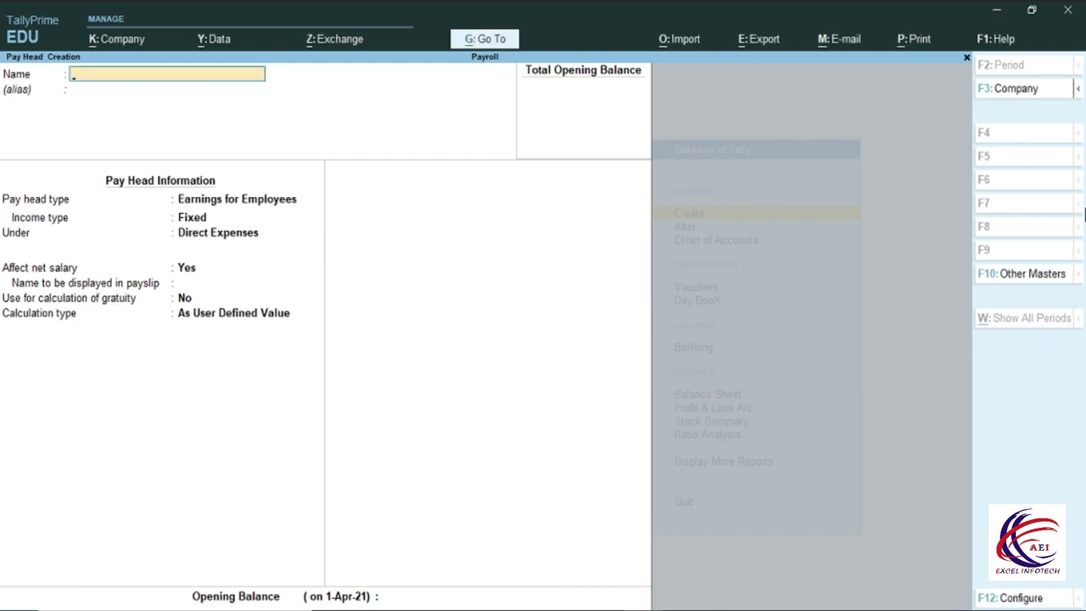
Enter 'Reimbursments' as the new pay head name and move on to the pay head type
{"action": "type", "text": "Reimbursments"}
{"action": "key", "text": "Return"}
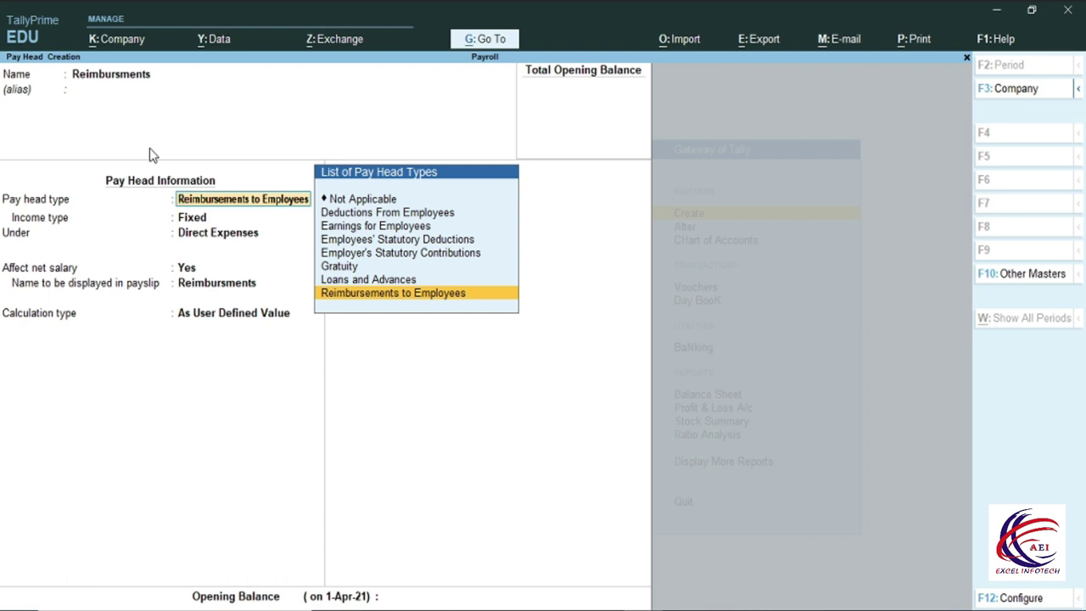
Save Reimbursments as a variable employee reimbursement under Direct Expenses, user-defined value
{"action": "key", "text": "Return"}
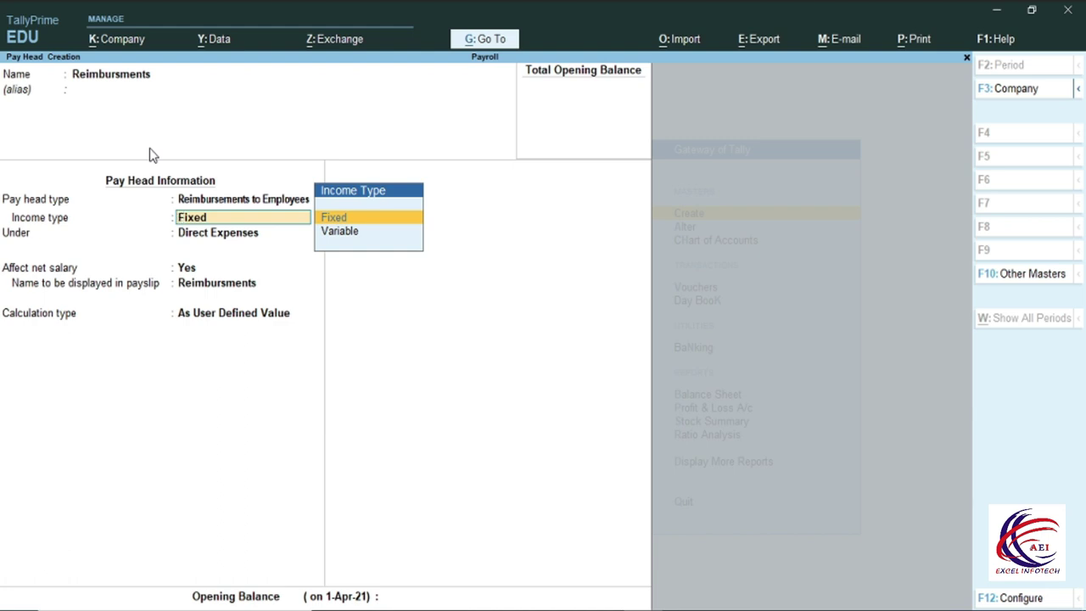
{"action": "key", "text": "Down"}
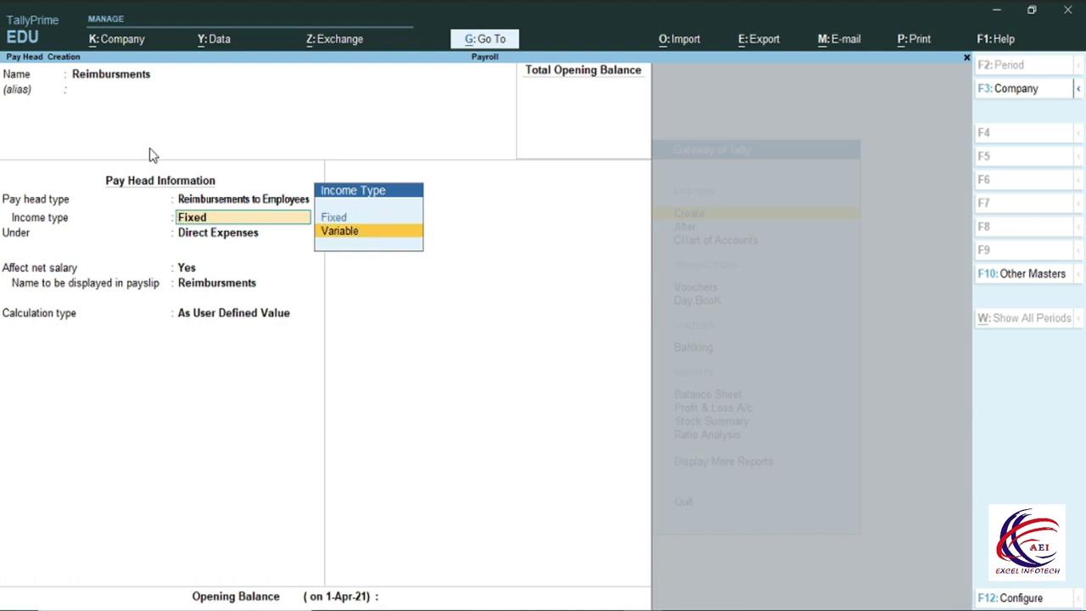
{"action": "key", "text": "Return"}
{"action": "key", "text": "Down"}
{"action": "key", "text": "Down"}
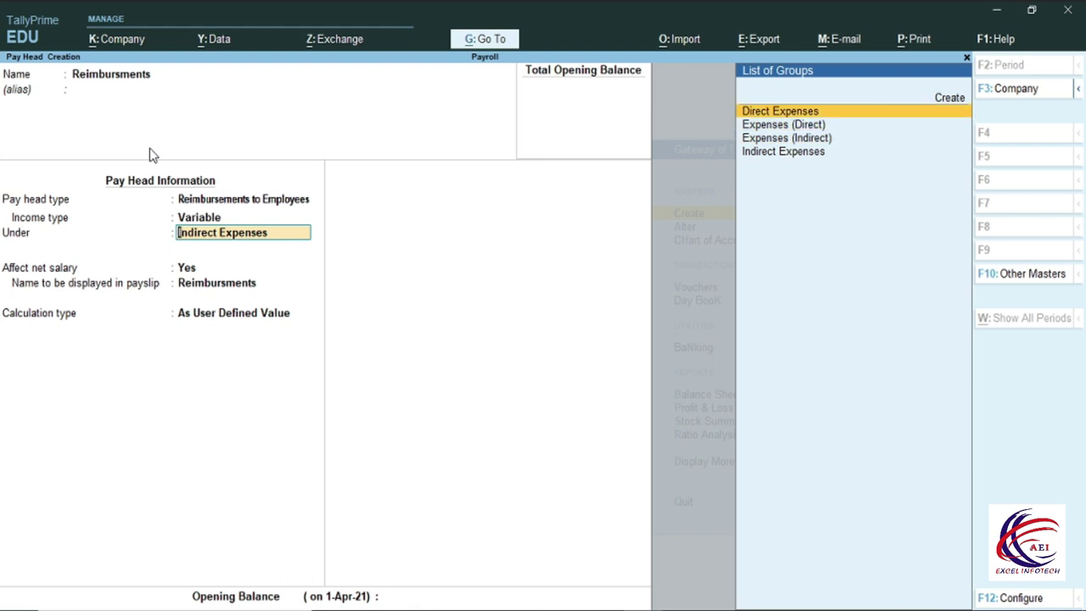
{"action": "key", "text": "Return"}
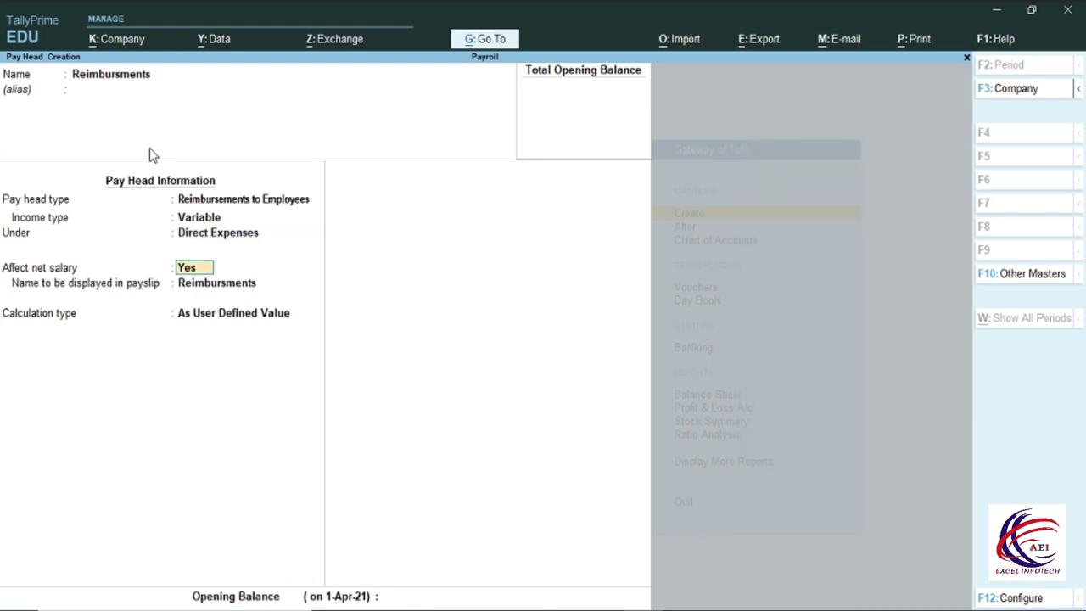
{"action": "key", "text": "Return"}
{"action": "key", "text": "Return"}
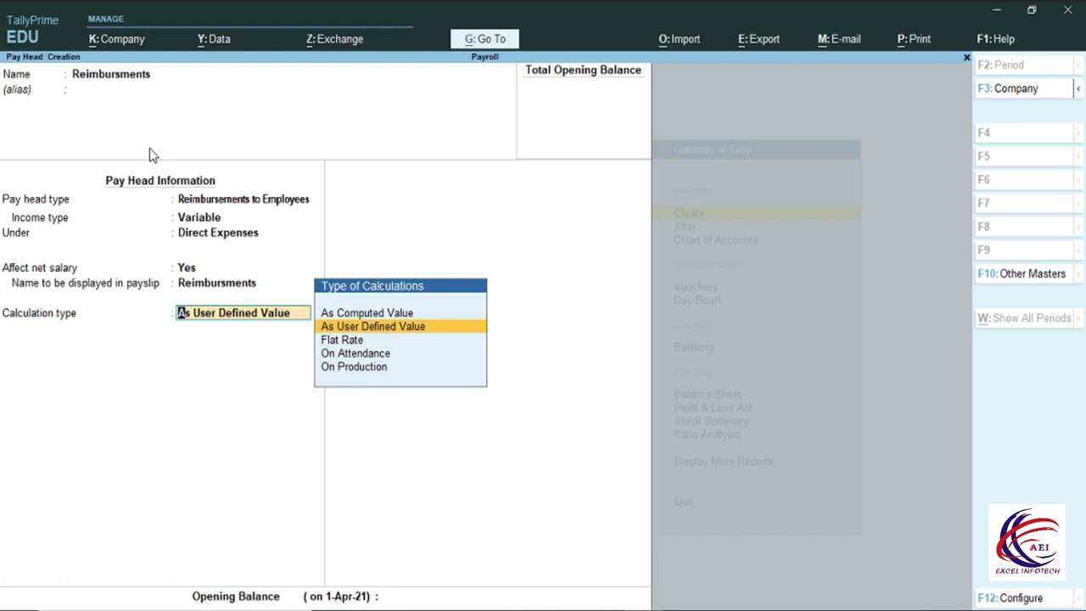
{"action": "key", "text": "Return"}
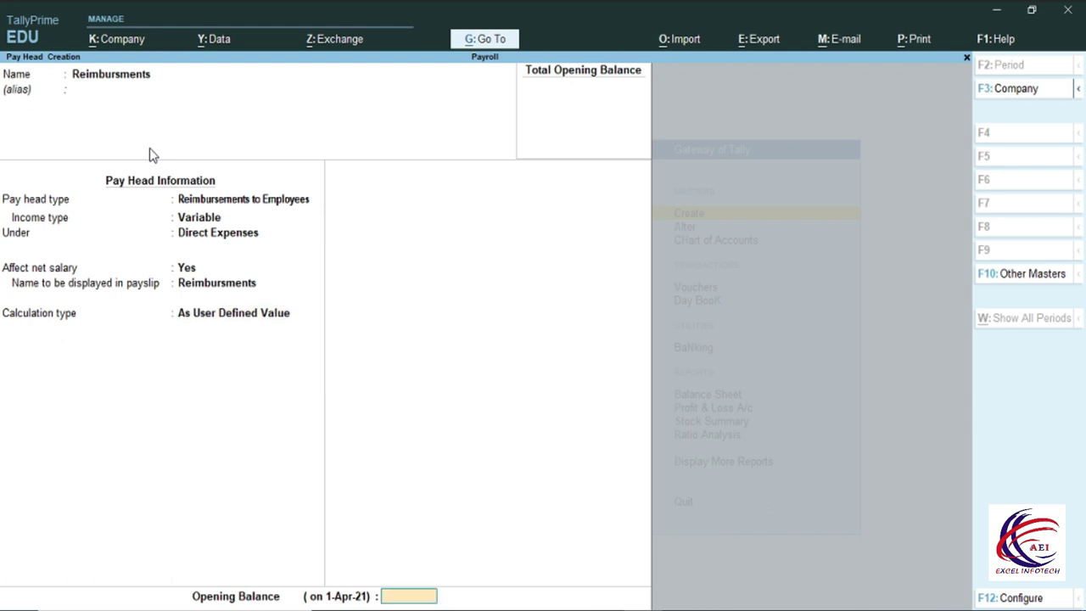
{"action": "key", "text": "Return"}
{"action": "key", "text": "Return"}
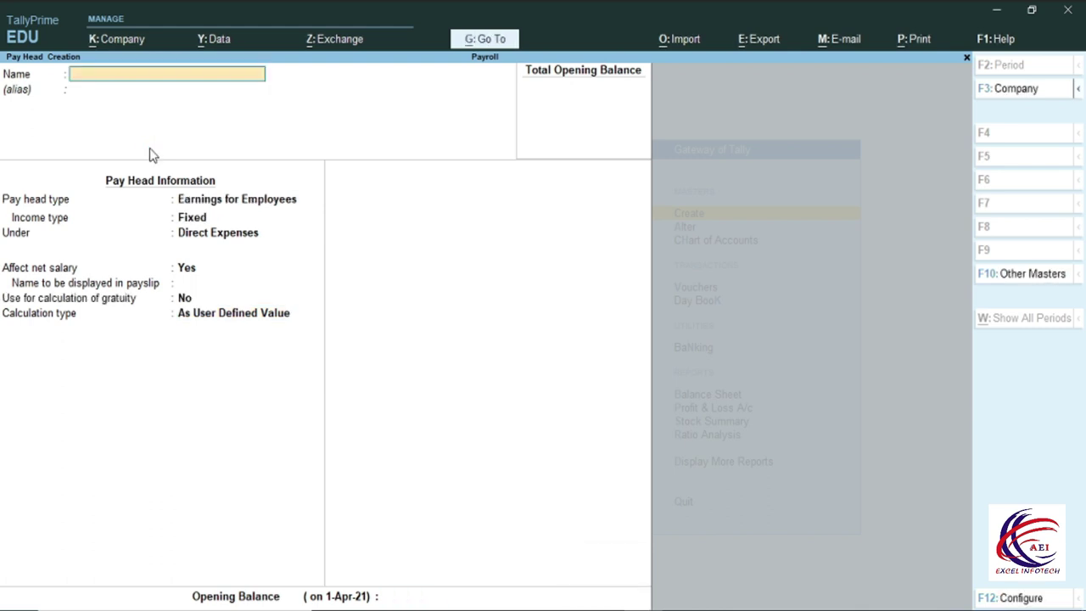
Create the Bonus pay head: variable employee earnings under Direct Expenses, flat rate per month, no rounding
{"action": "type", "text": "Bonus"}
{"action": "key", "text": "Return"}
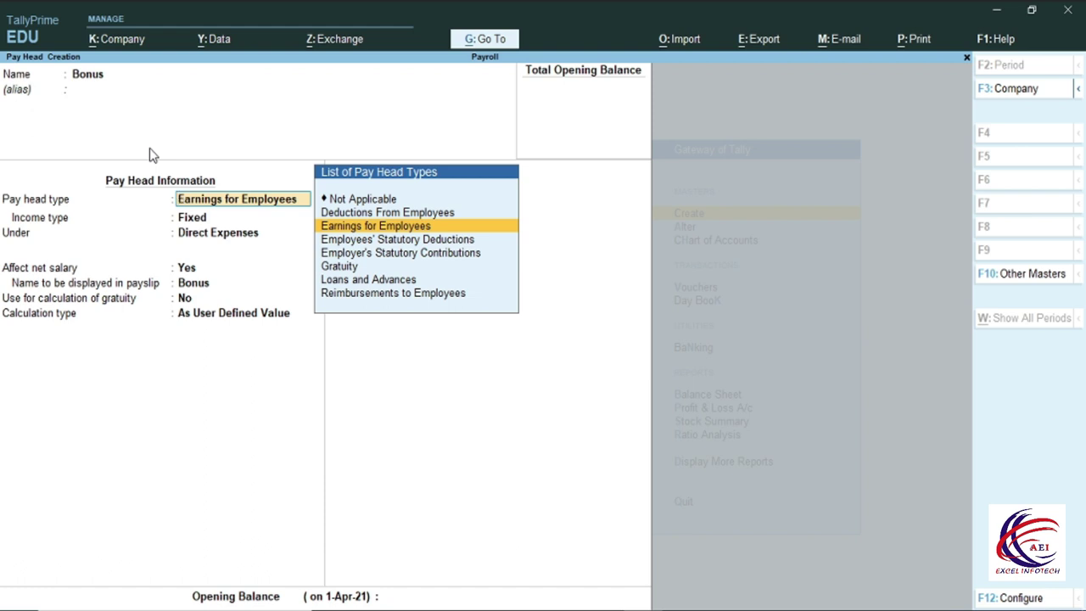
{"action": "key", "text": "Return"}
{"action": "key", "text": "Down"}
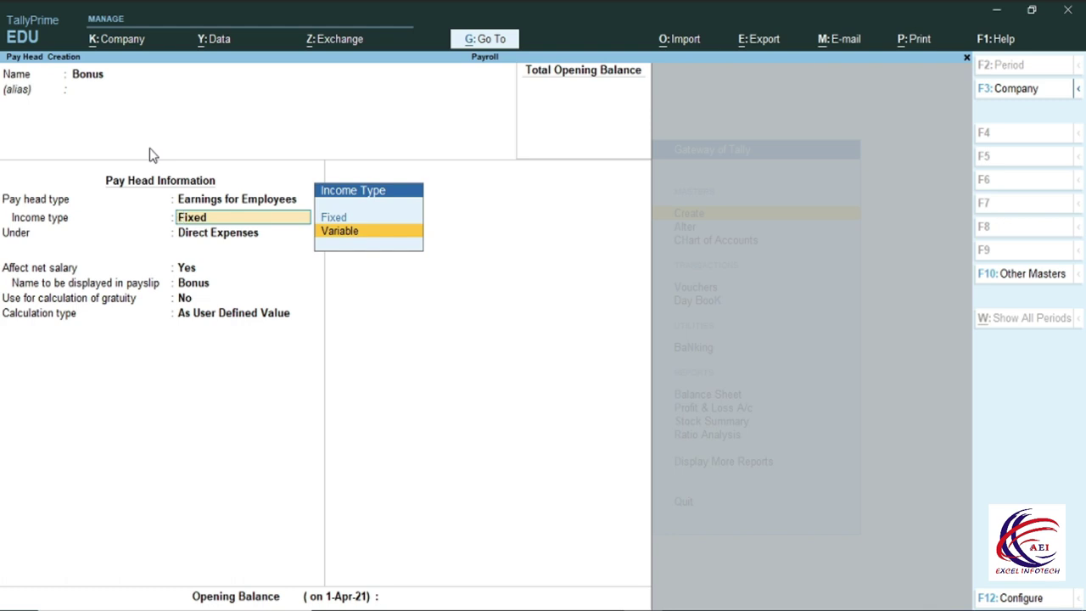
{"action": "key", "text": "Return"}
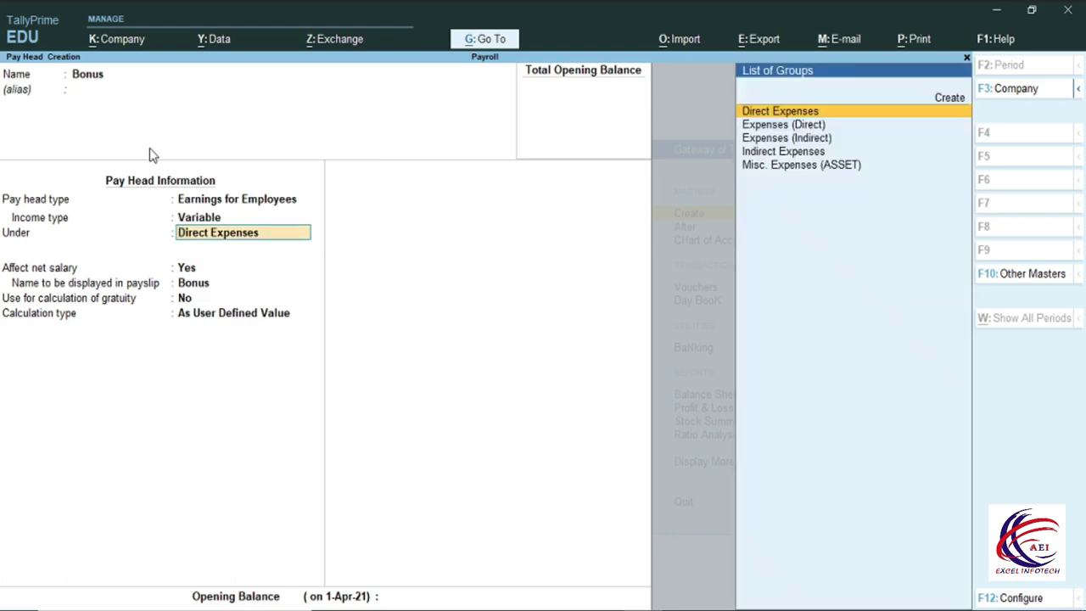
{"action": "key", "text": "Return"}
{"action": "key", "text": "Return"}
{"action": "key", "text": "Return"}
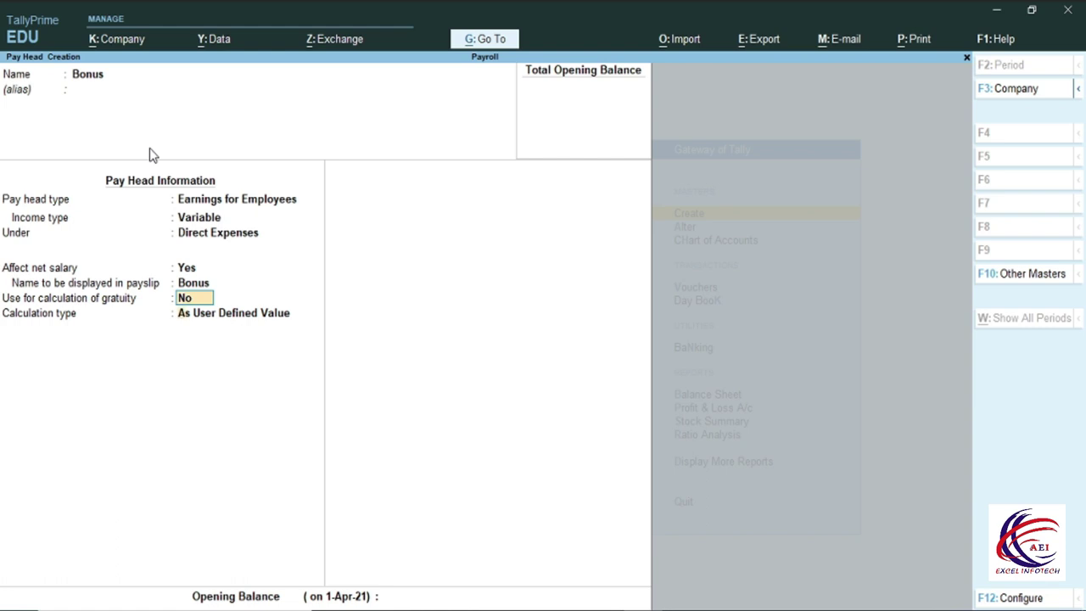
{"action": "key", "text": "Return"}
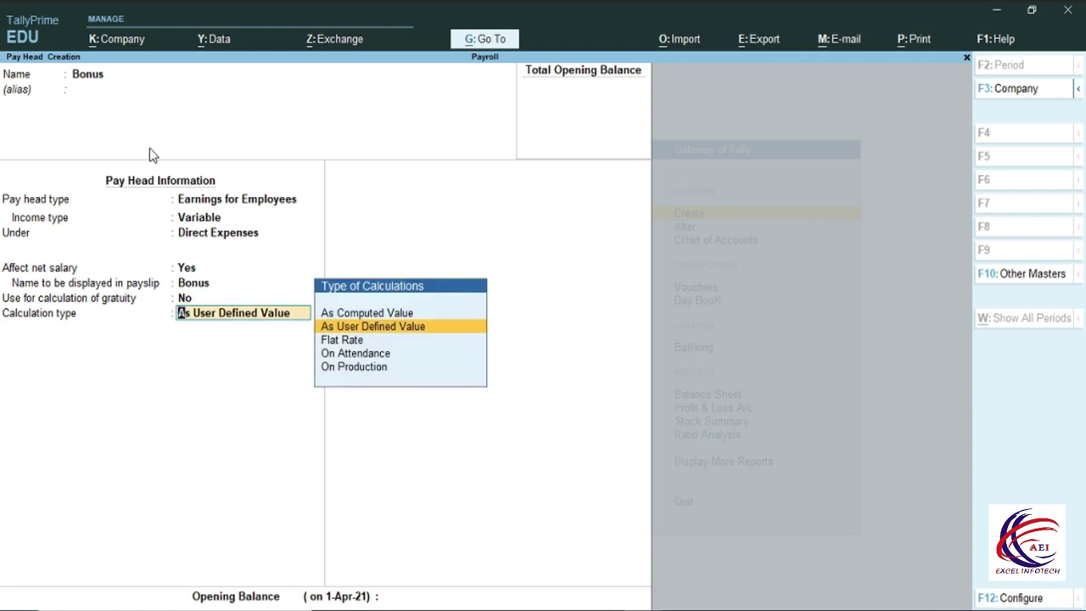
{"action": "key", "text": "Down"}
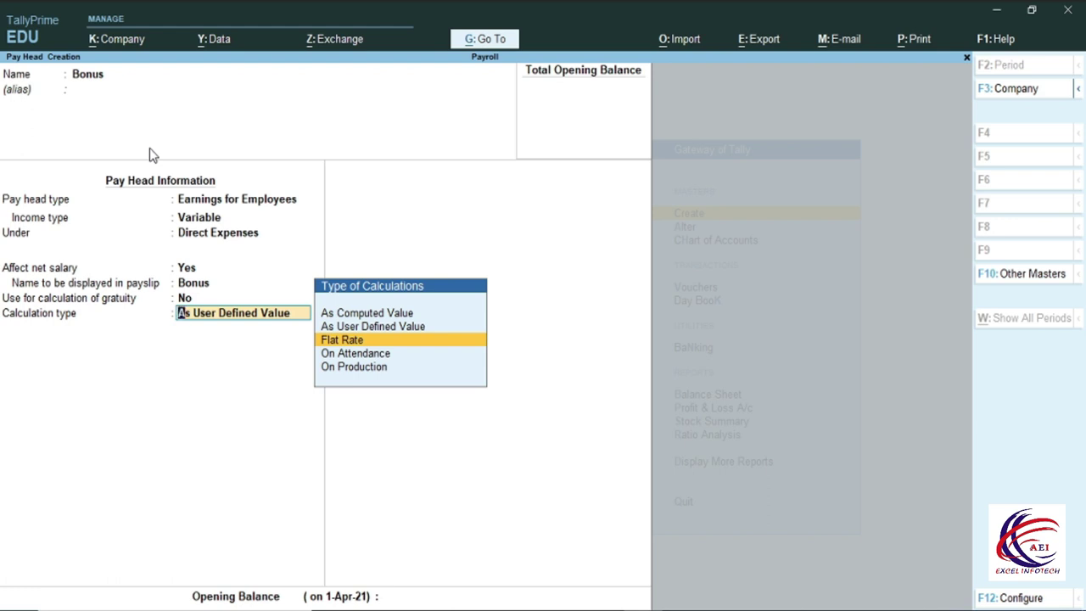
{"action": "key", "text": "Return"}
{"action": "key", "text": "Down"}
{"action": "key", "text": "Down"}
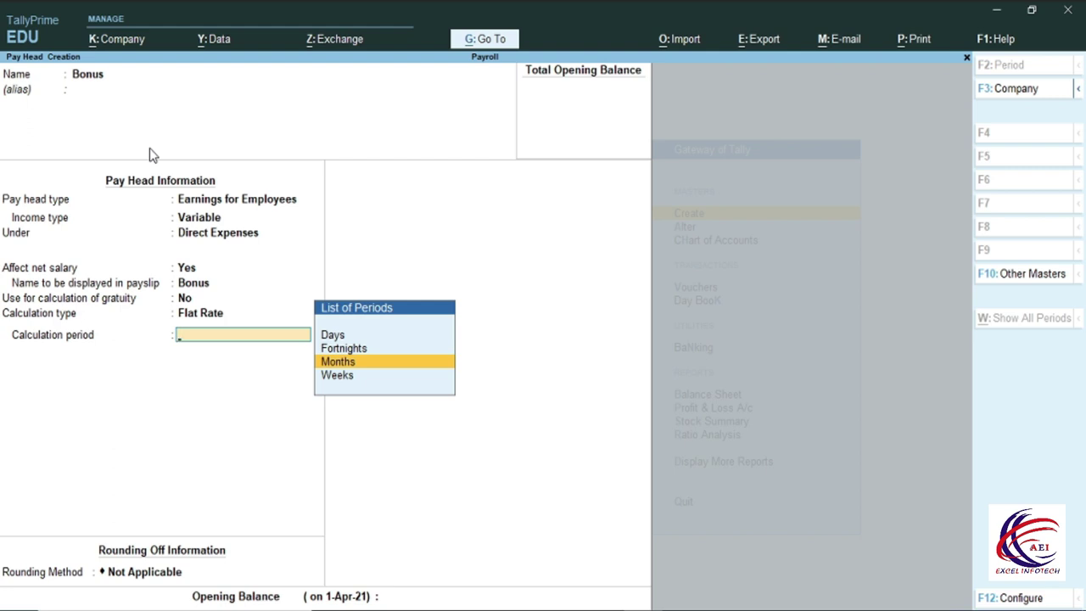
{"action": "key", "text": "Return"}
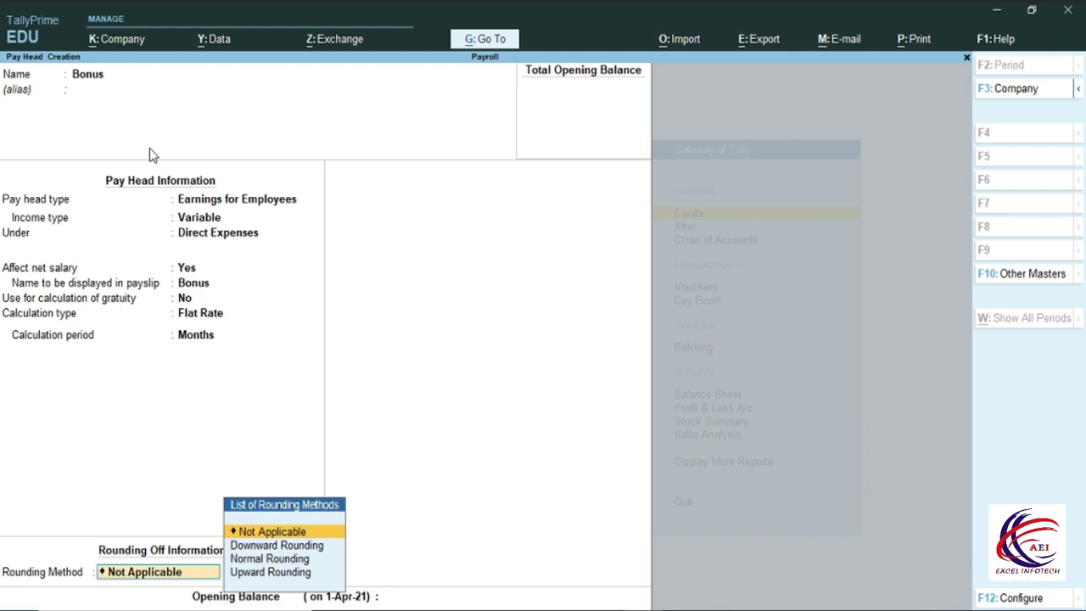
{"action": "key", "text": "Return"}
{"action": "key", "text": "Return"}
{"action": "key", "text": "Return"}
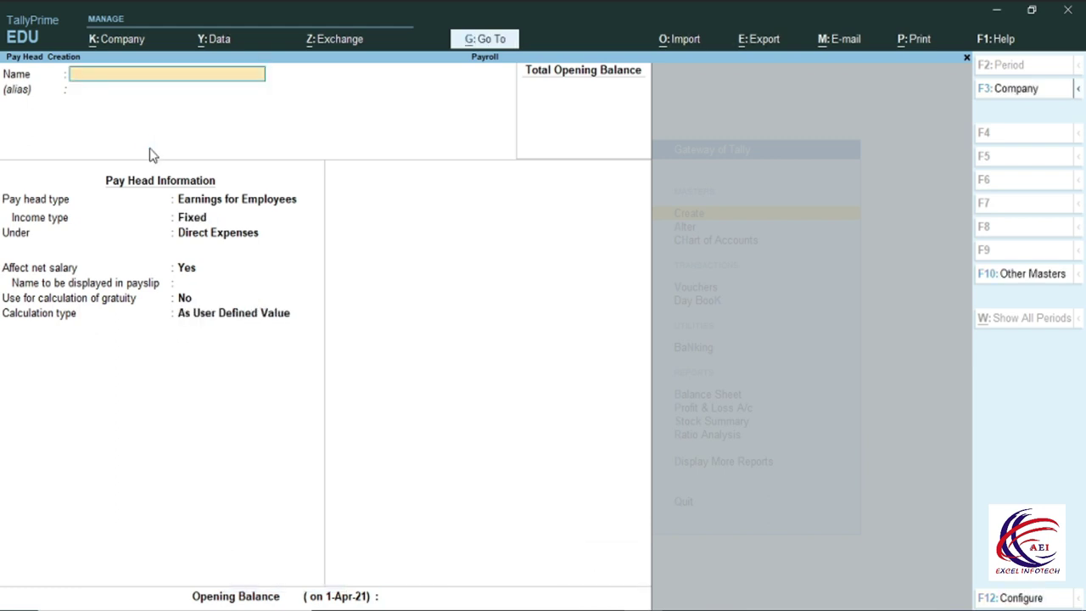
Name the new pay head Leave, a Deductions From Employees type under Current Liabilities
{"action": "type", "text": "Leave"}
{"action": "key", "text": "Return"}
{"action": "key", "text": "Up"}
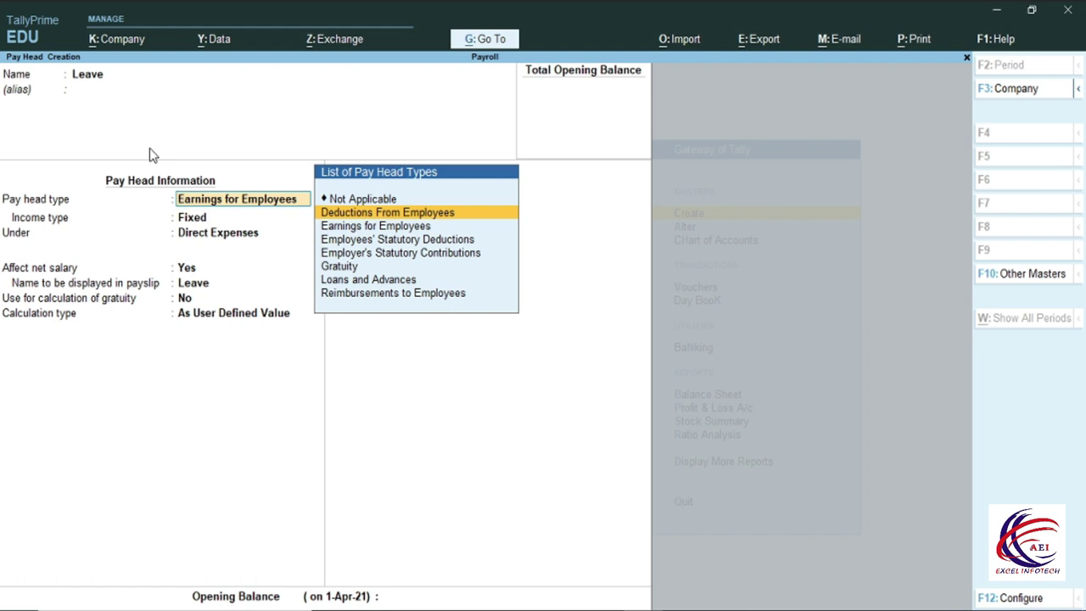
{"action": "key", "text": "Return"}
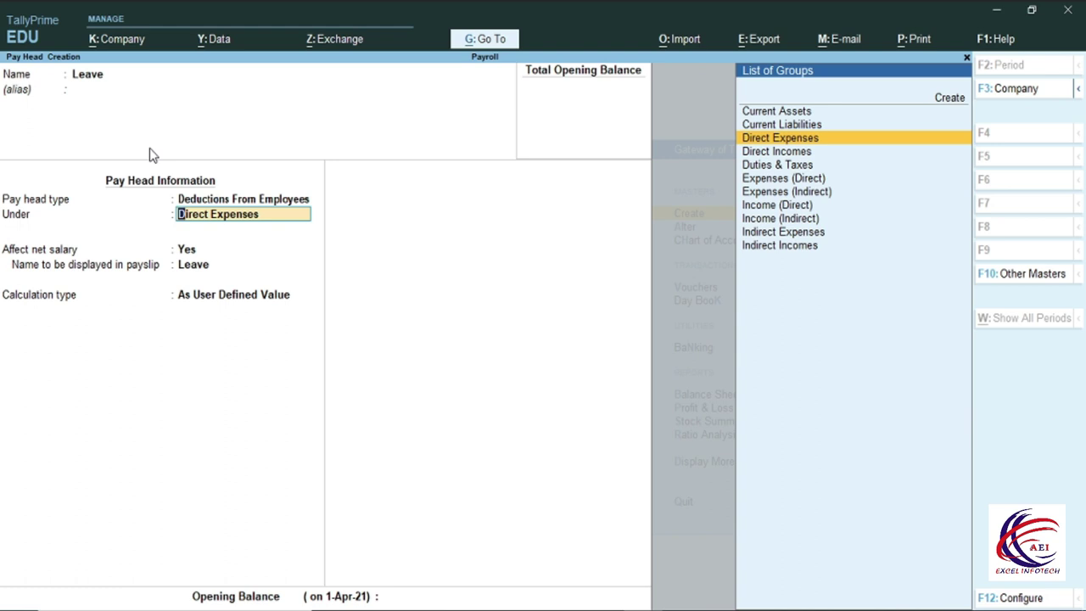
{"action": "key", "text": "Up"}
{"action": "key", "text": "Return"}
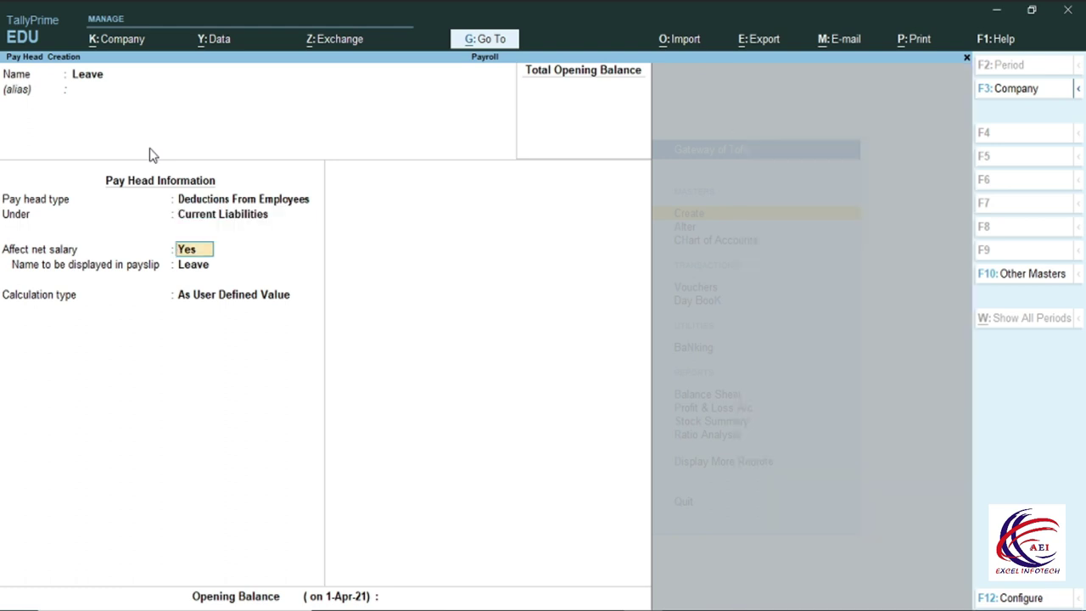
{"action": "key", "text": "Return"}
{"action": "key", "text": "Return"}
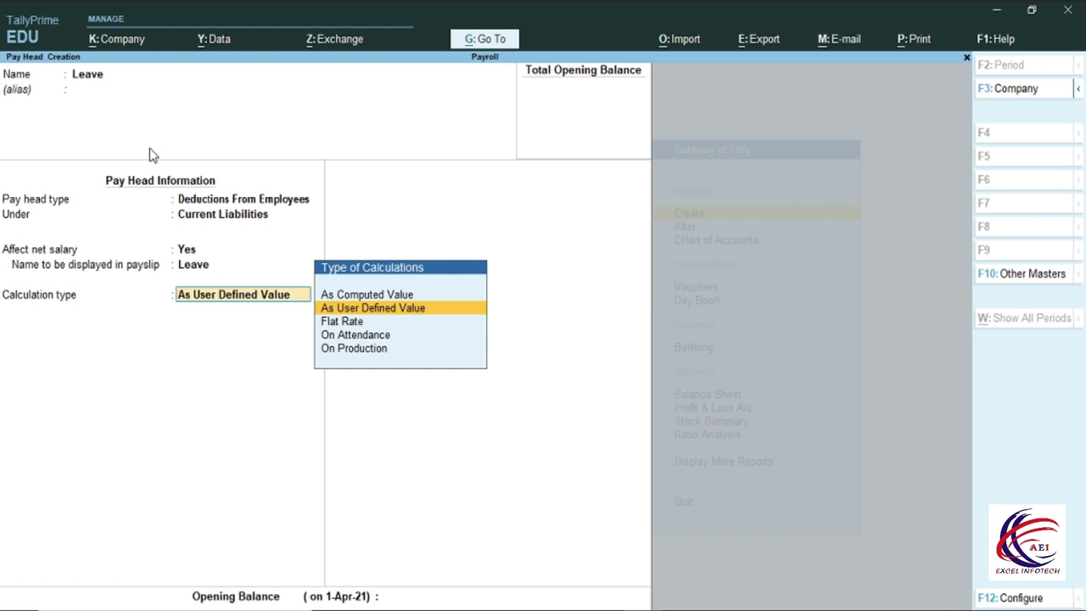
Calculate Leave on attendance against Leave, per day, with no rounding
{"action": "key", "text": "Down"}
{"action": "key", "text": "Down"}
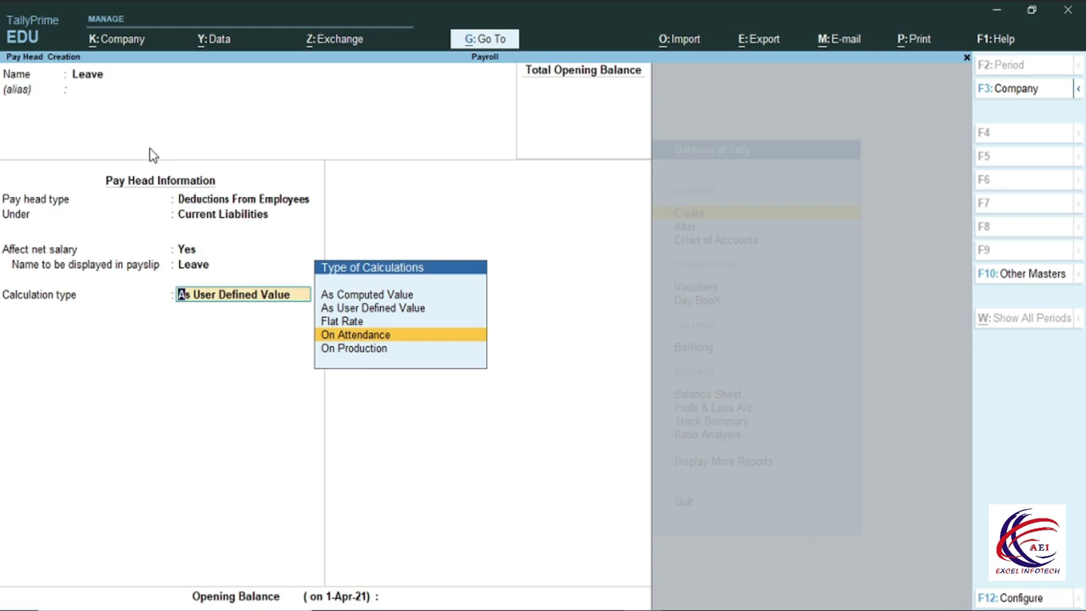
{"action": "key", "text": "Return"}
{"action": "key", "text": "Down"}
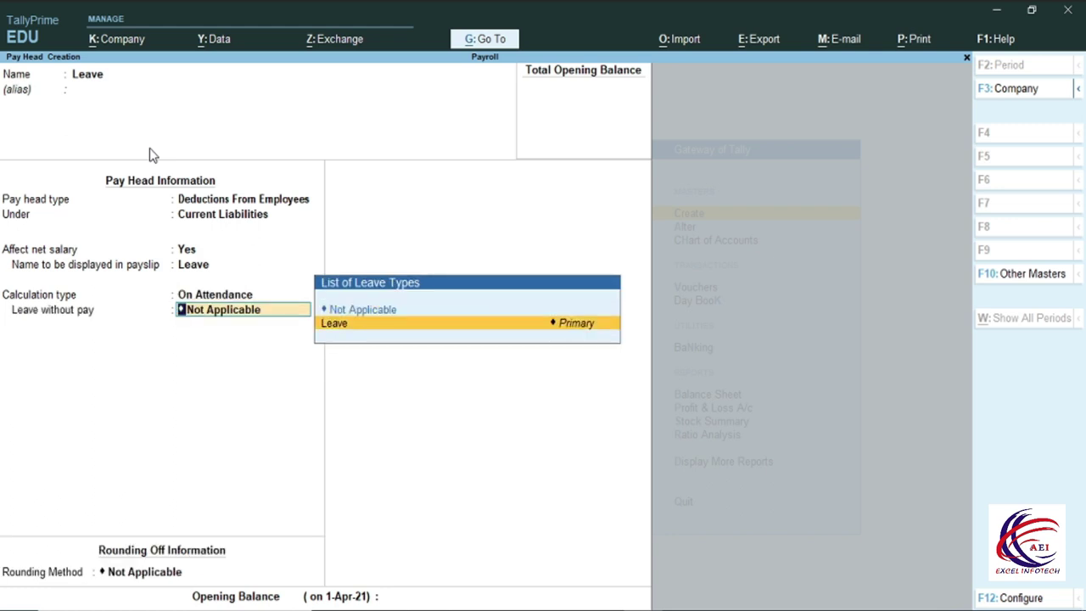
{"action": "key", "text": "Return"}
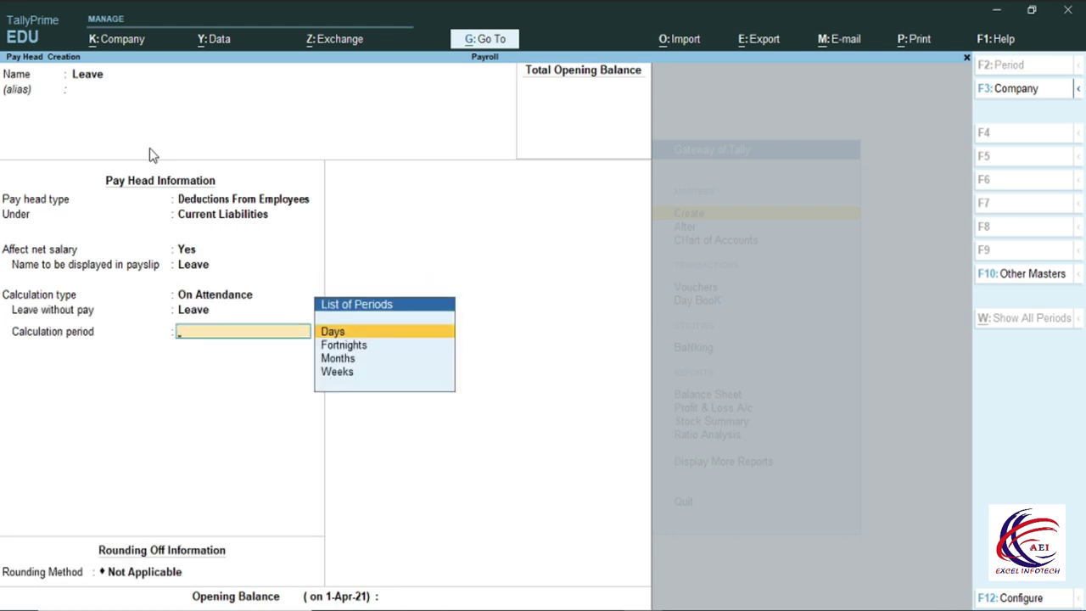
{"action": "key", "text": "Return"}
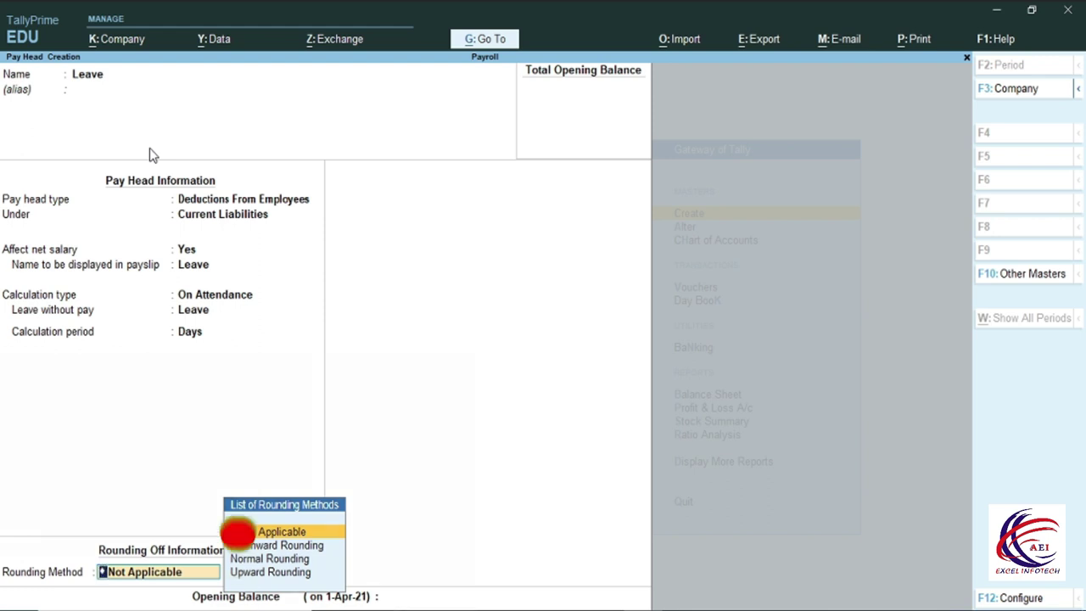
{"action": "key", "text": "Return"}
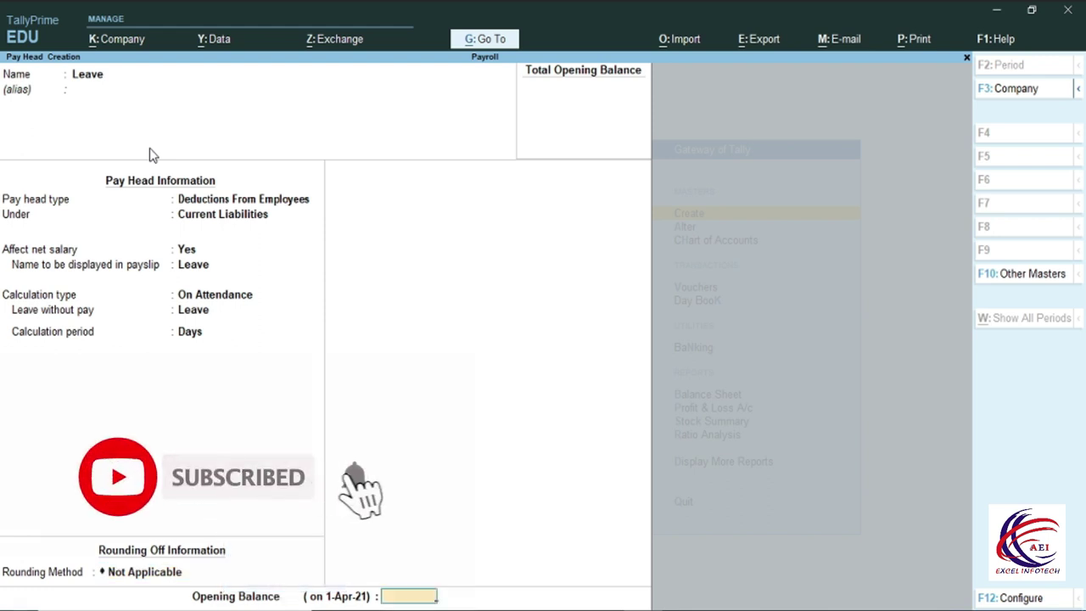
{"action": "key", "text": "Return"}
{"action": "key", "text": "Return"}
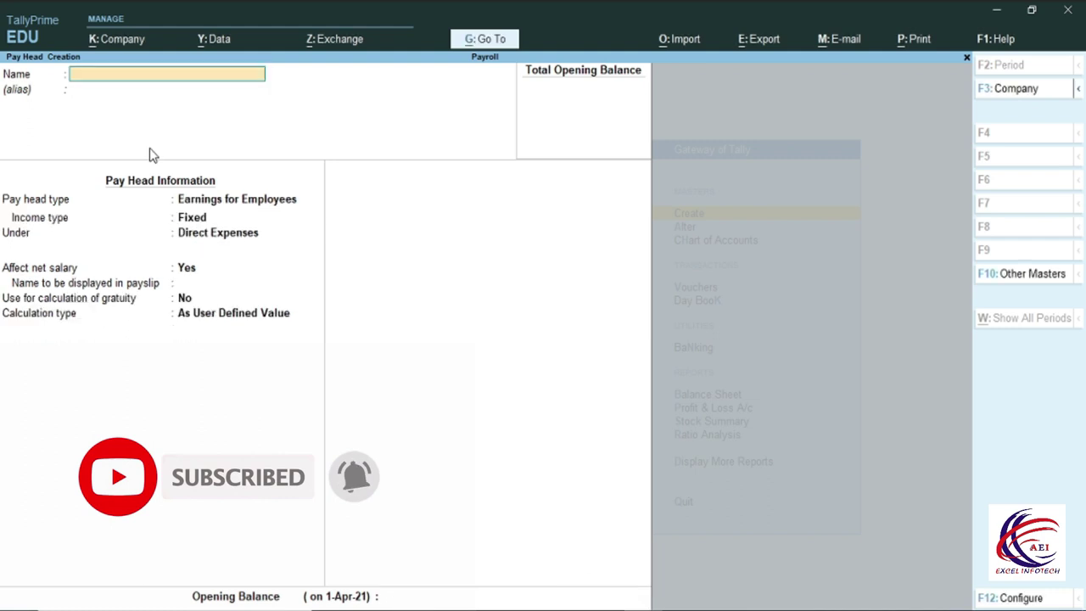
Start the Over Time pay head as variable Earnings for Employees under Direct Expenses
{"action": "type", "text": "Over"}
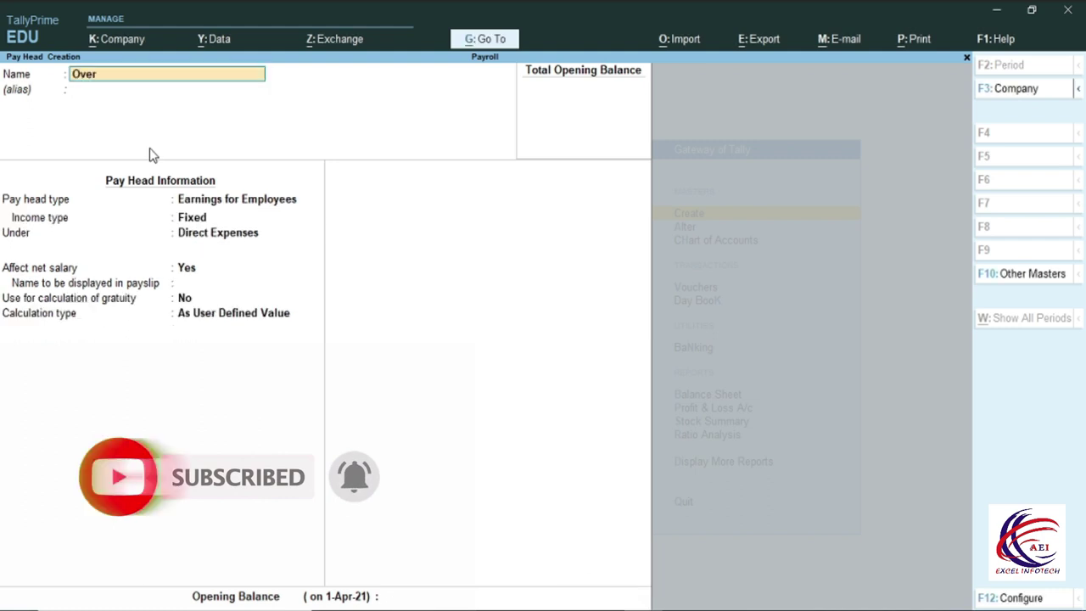
{"action": "type", "text": " Time"}
{"action": "key", "text": "Return"}
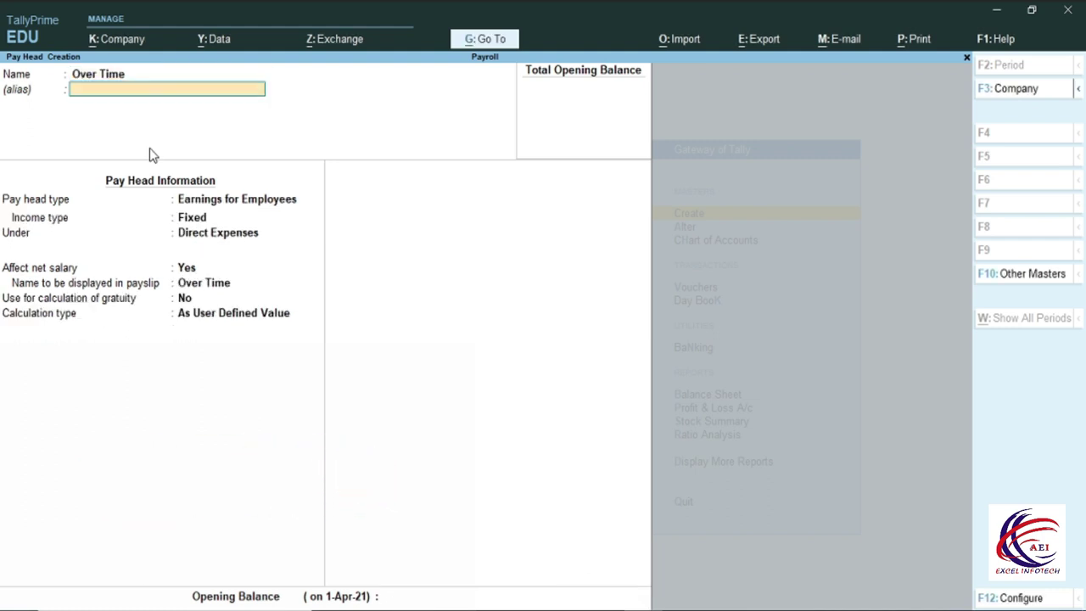
{"action": "key", "text": "Return"}
{"action": "key", "text": "Up"}
{"action": "key", "text": "Down"}
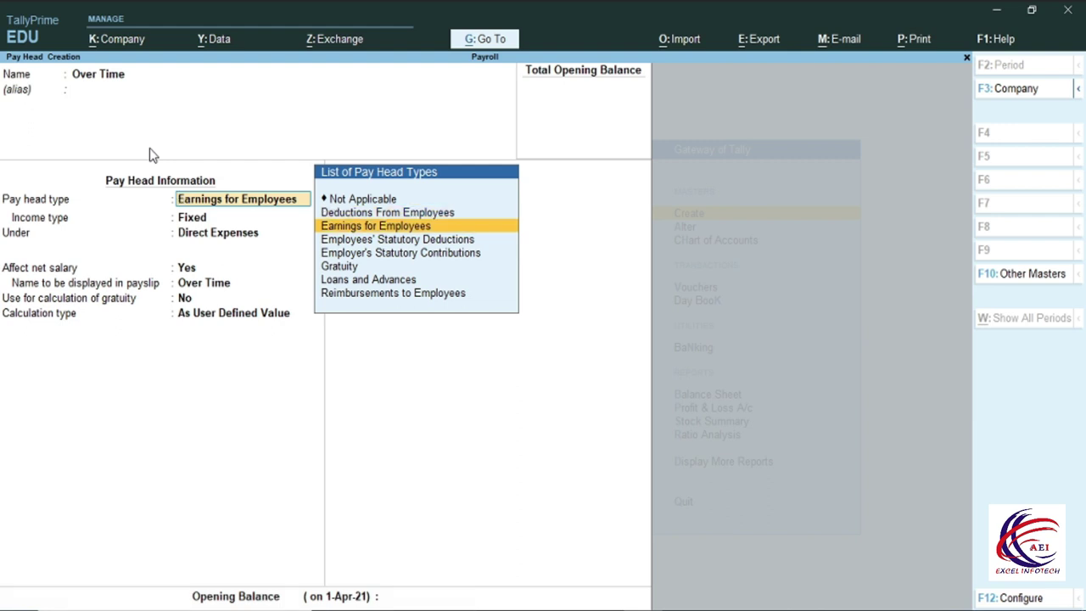
{"action": "key", "text": "Return"}
{"action": "key", "text": "Down"}
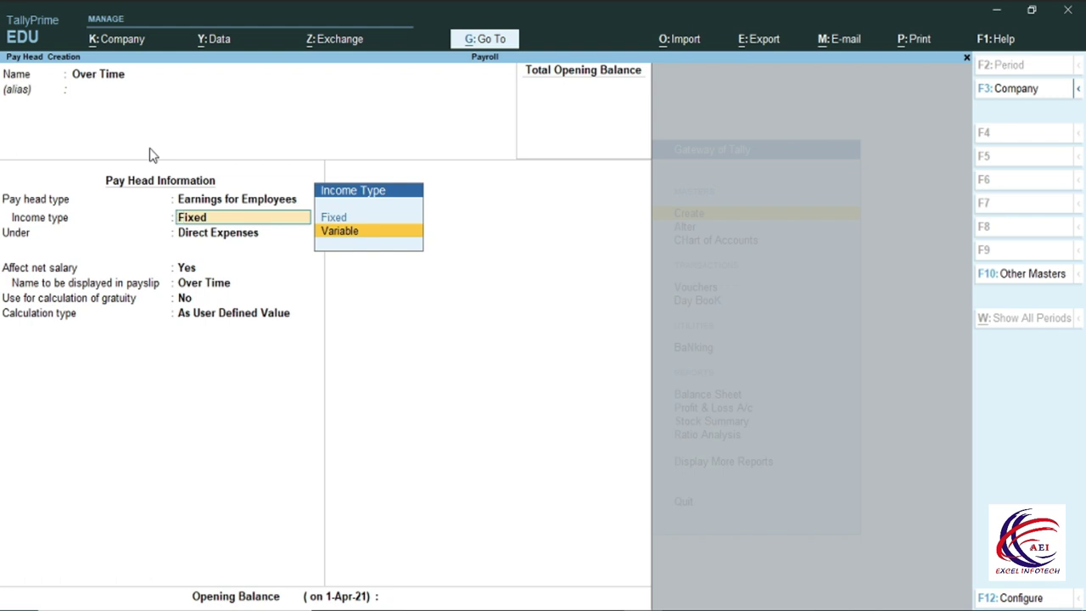
{"action": "key", "text": "Return"}
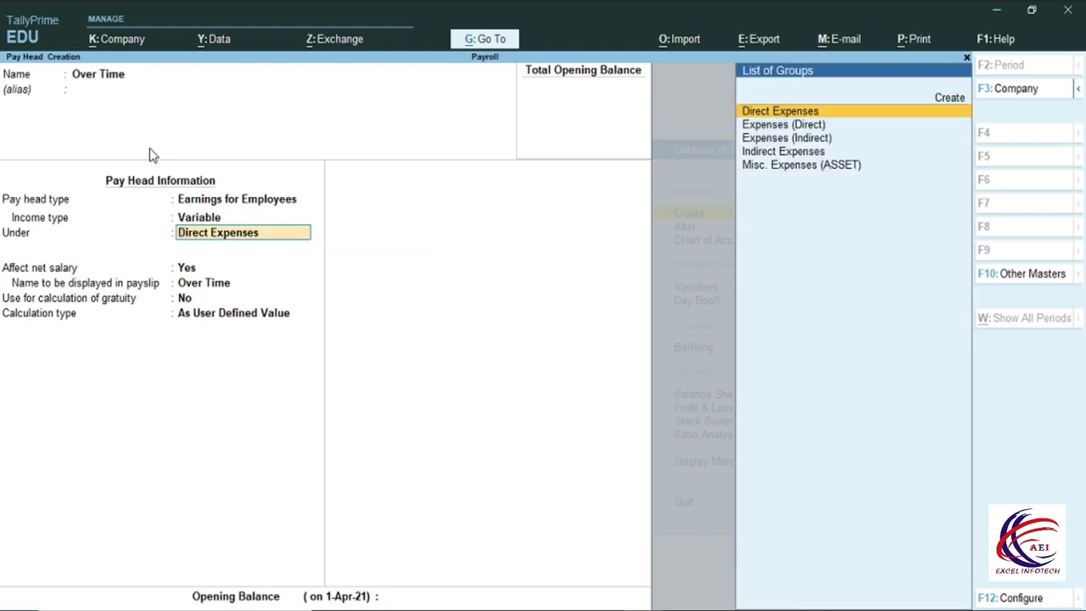
{"action": "key", "text": "Return"}
{"action": "key", "text": "Return"}
{"action": "key", "text": "Return"}
{"action": "key", "text": "Return"}
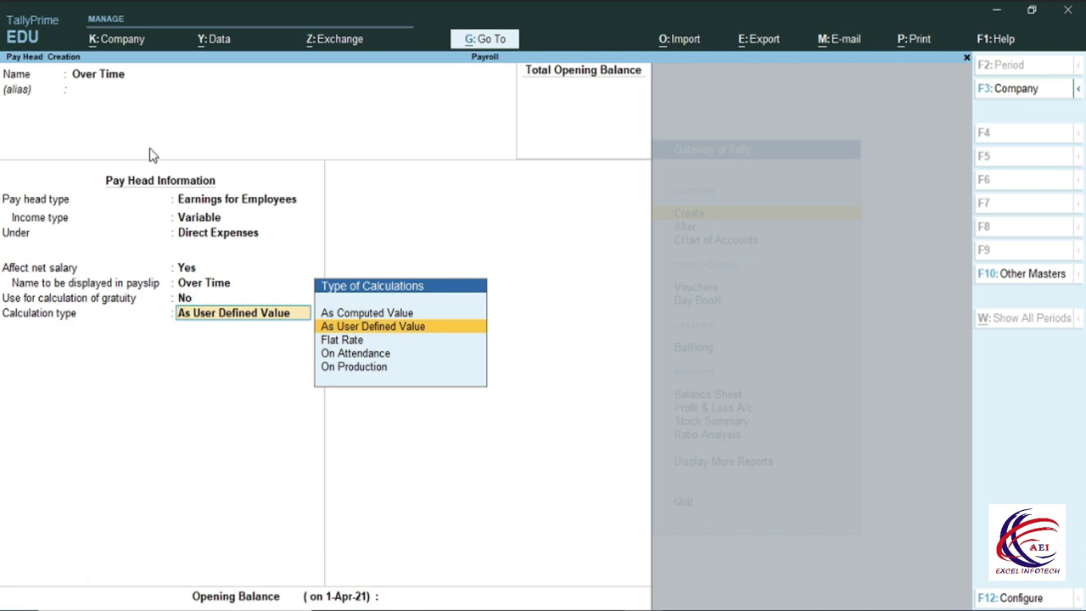
Make Over Time an On Production calculation with Over Time production type, no rounding, and save
{"action": "key", "text": "Down"}
{"action": "key", "text": "Down"}
{"action": "key", "text": "Down"}
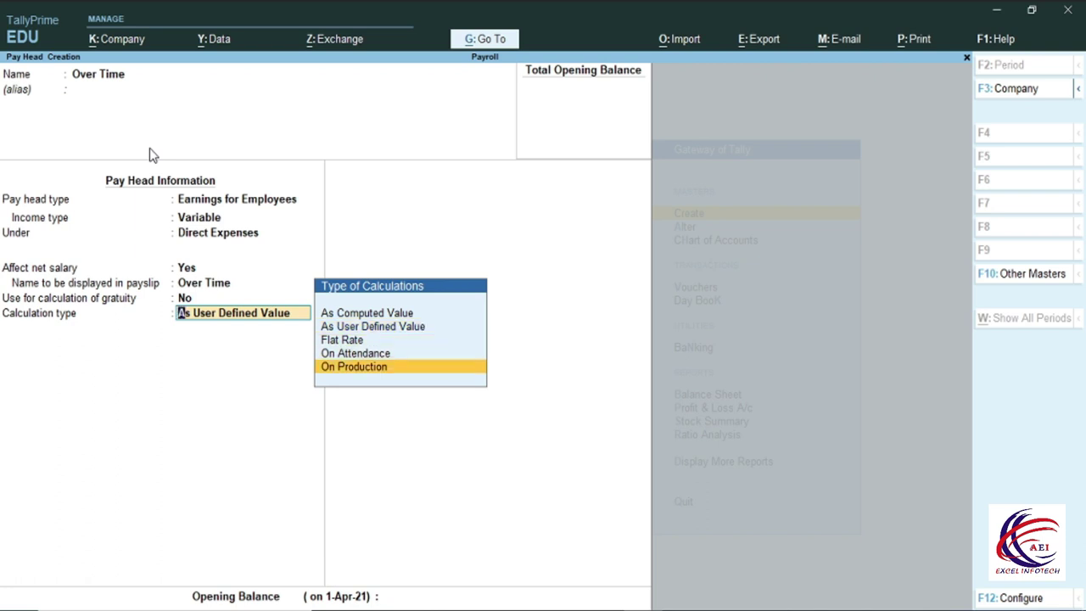
{"action": "key", "text": "Return"}
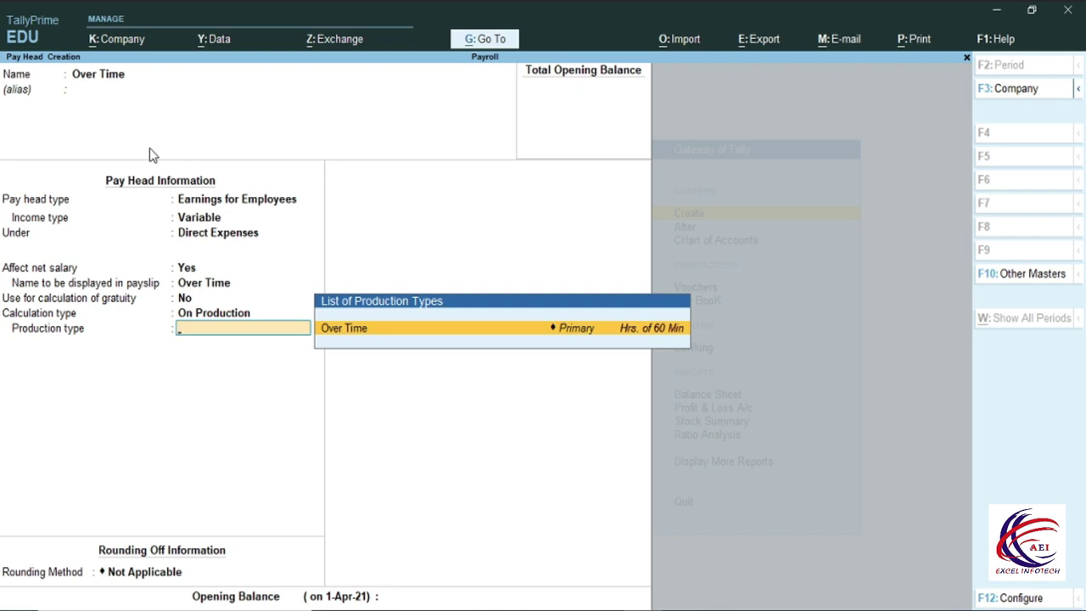
{"action": "key", "text": "Return"}
{"action": "key", "text": "Down"}
{"action": "key", "text": "Down"}
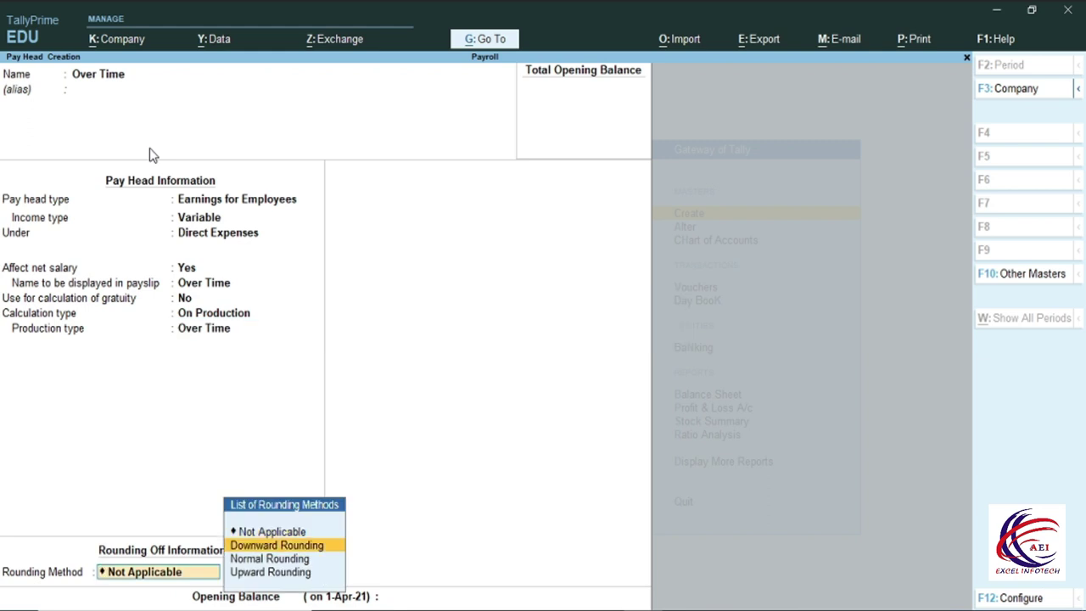
{"action": "key", "text": "Up"}
{"action": "key", "text": "Up"}
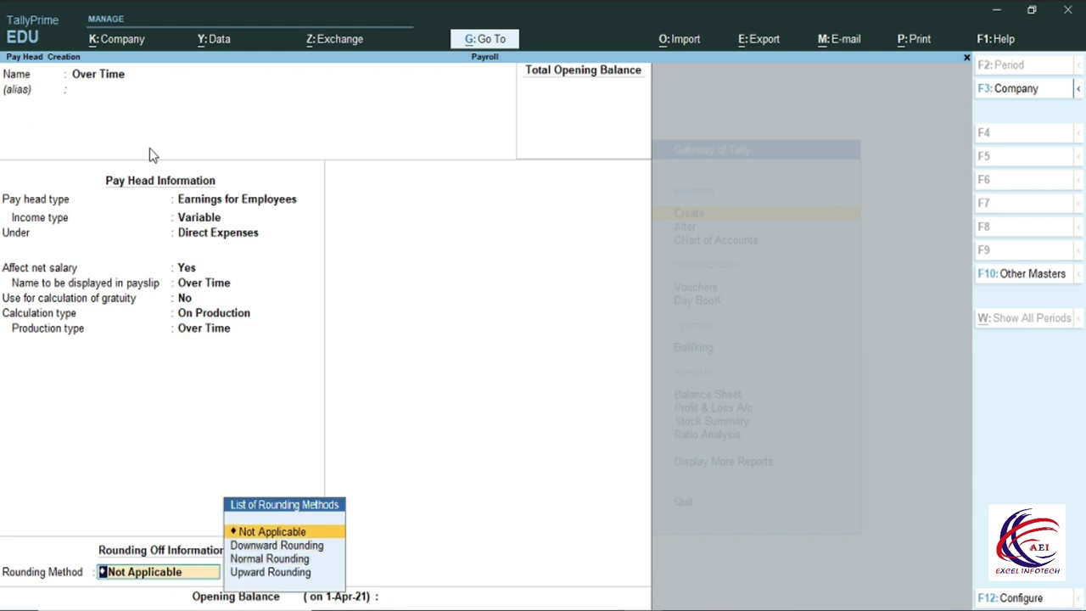
{"action": "key", "text": "Return"}
{"action": "key", "text": "Return"}
{"action": "key", "text": "y"}
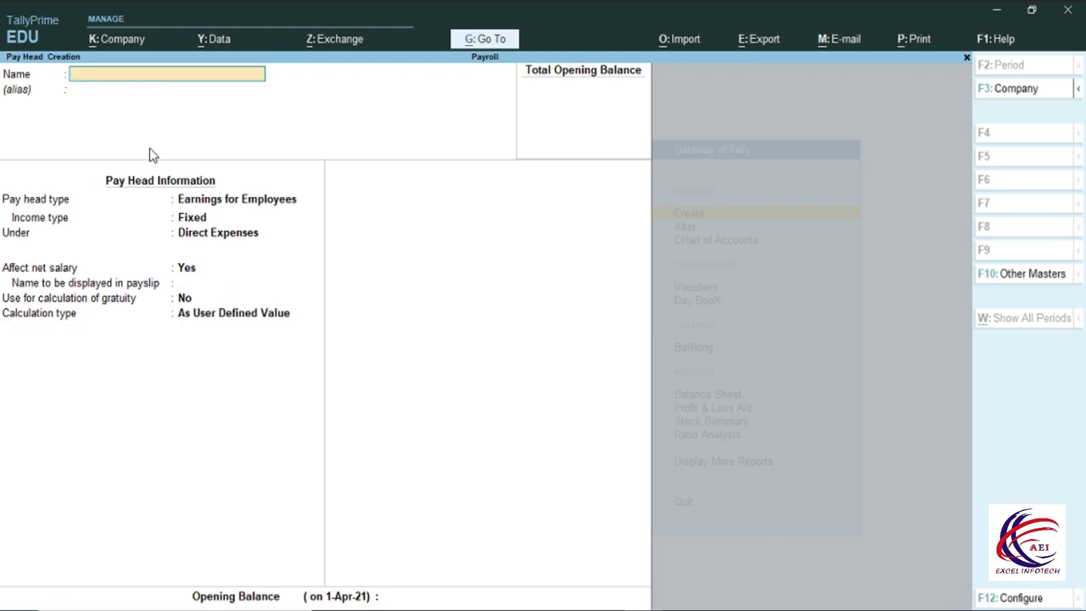
Save Salary Payble as a Not Applicable pay head under Current Liabilities and close the form
{"action": "type", "text": "Salary Payble"}
{"action": "key", "text": "Return"}
{"action": "key", "text": "Return"}
{"action": "key", "text": "Up"}
{"action": "key", "text": "Up"}
{"action": "key", "text": "Return"}
{"action": "key", "text": "Down"}
{"action": "key", "text": "Up"}
{"action": "key", "text": "Return"}
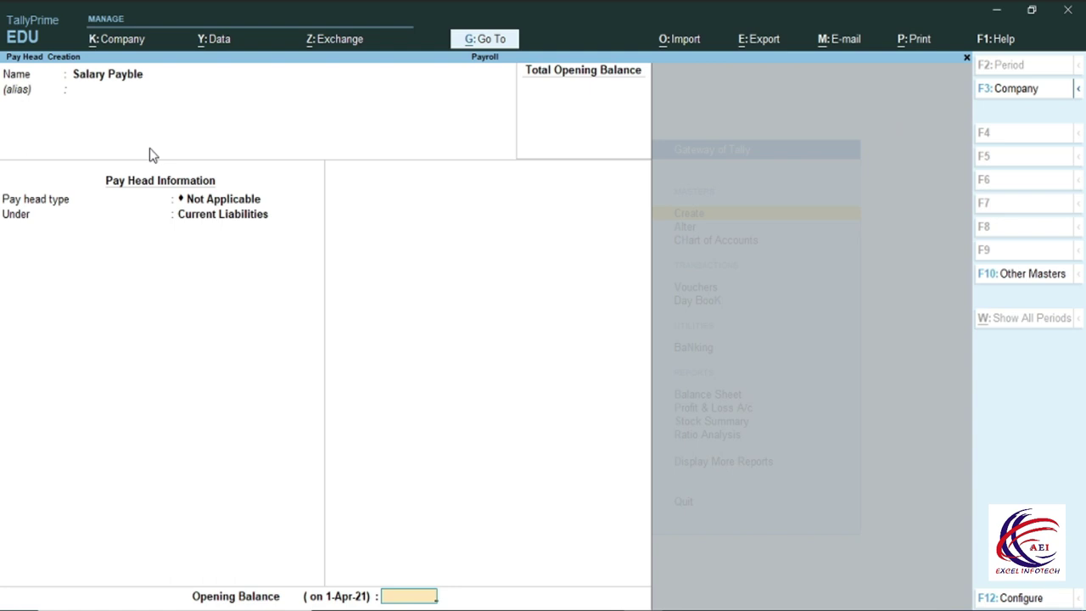
{"action": "key", "text": "Return"}
{"action": "key", "text": "y"}
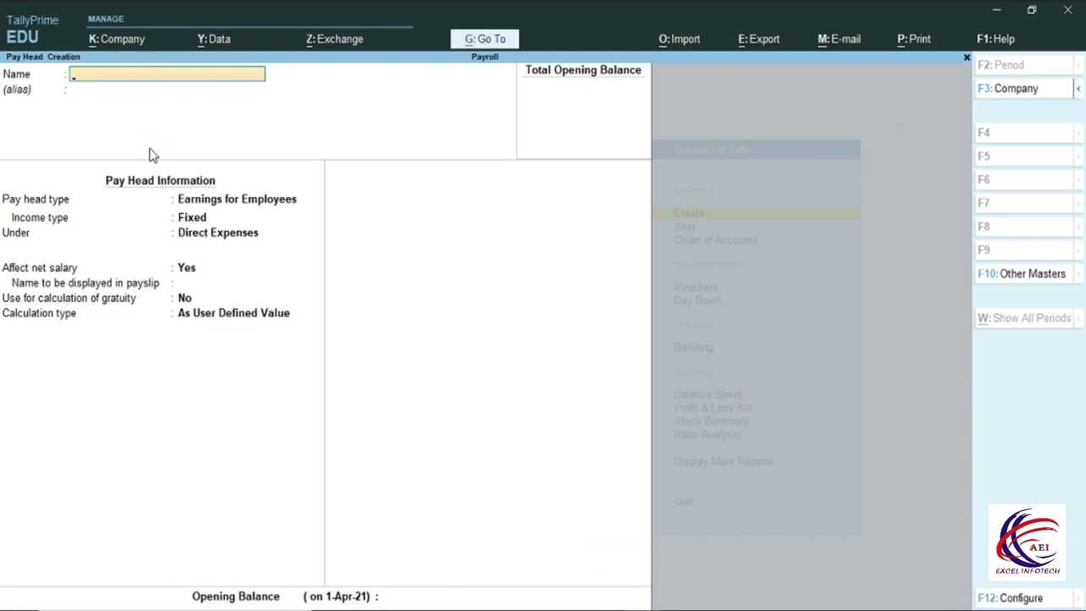
{"action": "key", "text": "Escape"}
{"action": "key", "text": "Escape"}
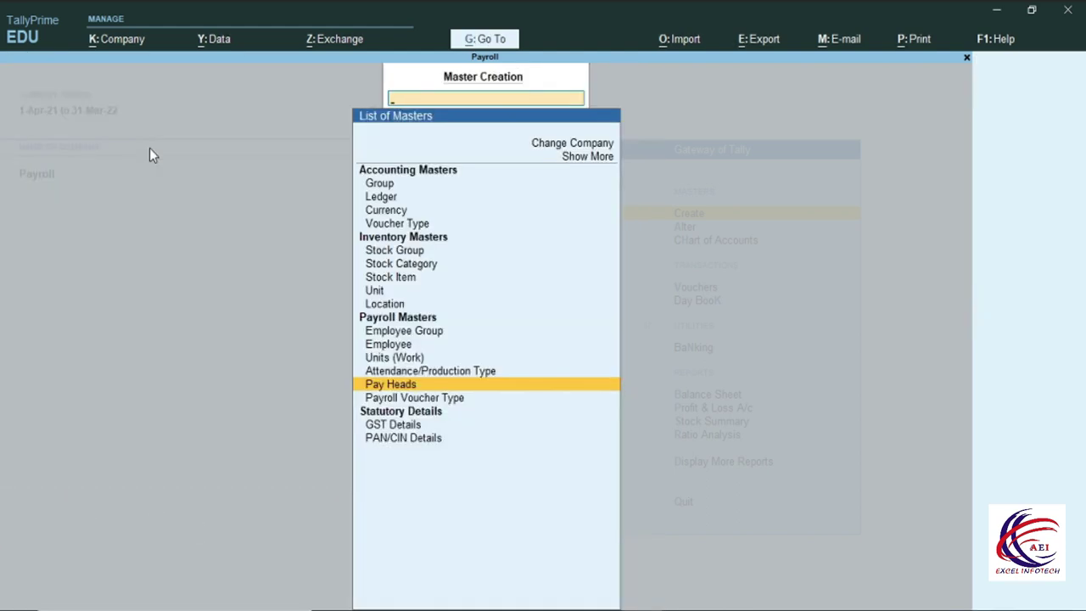
Create a voucher type named Salary Slip of type Payroll with default settings
{"action": "key", "text": "Down"}
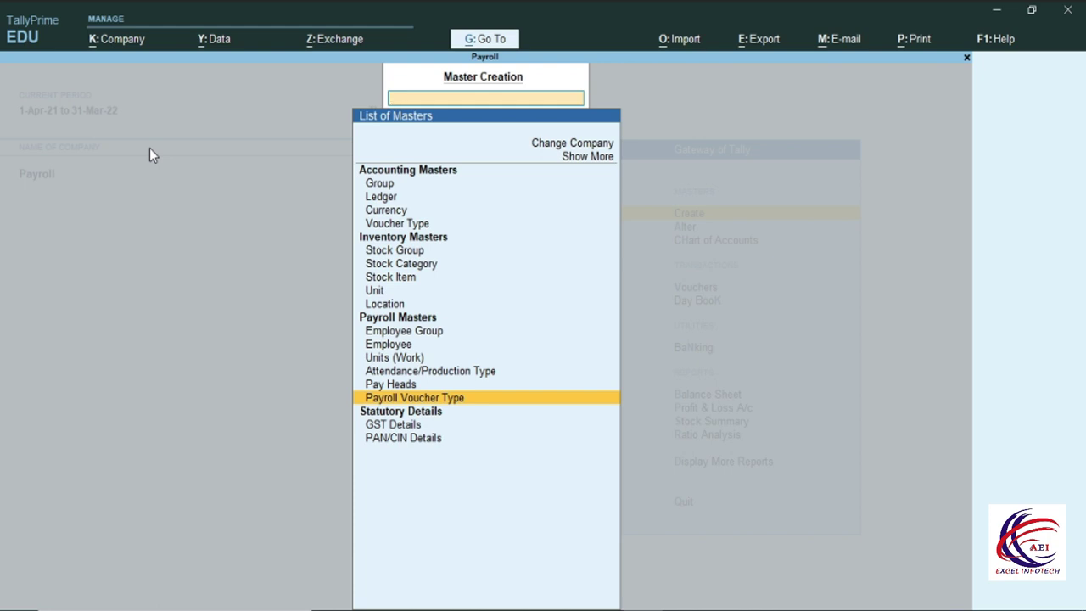
{"action": "key", "text": "Return"}
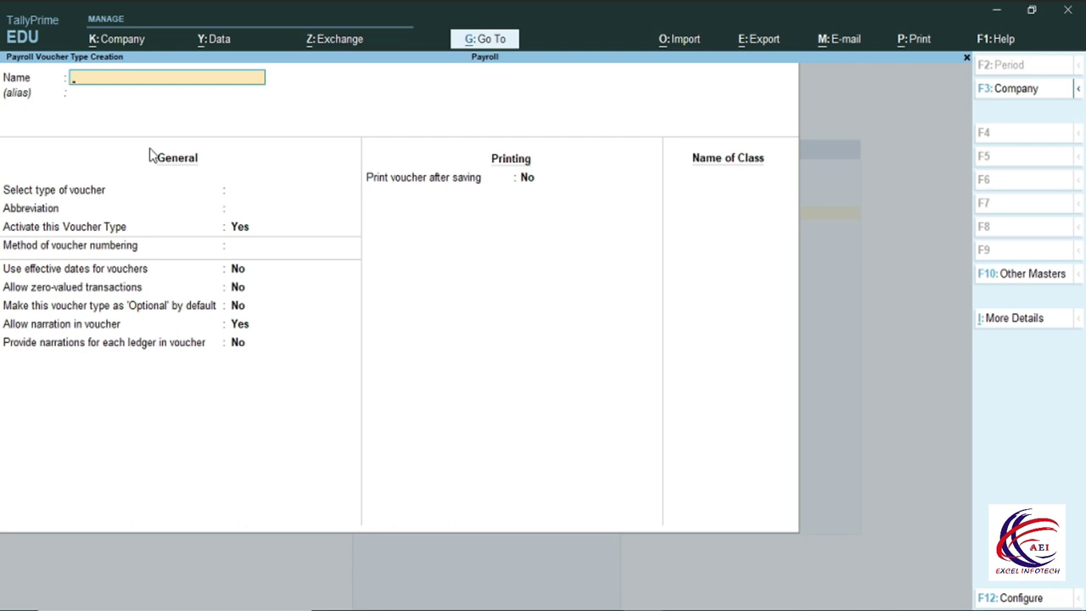
{"action": "type", "text": "Salary Slip"}
{"action": "key", "text": "Return"}
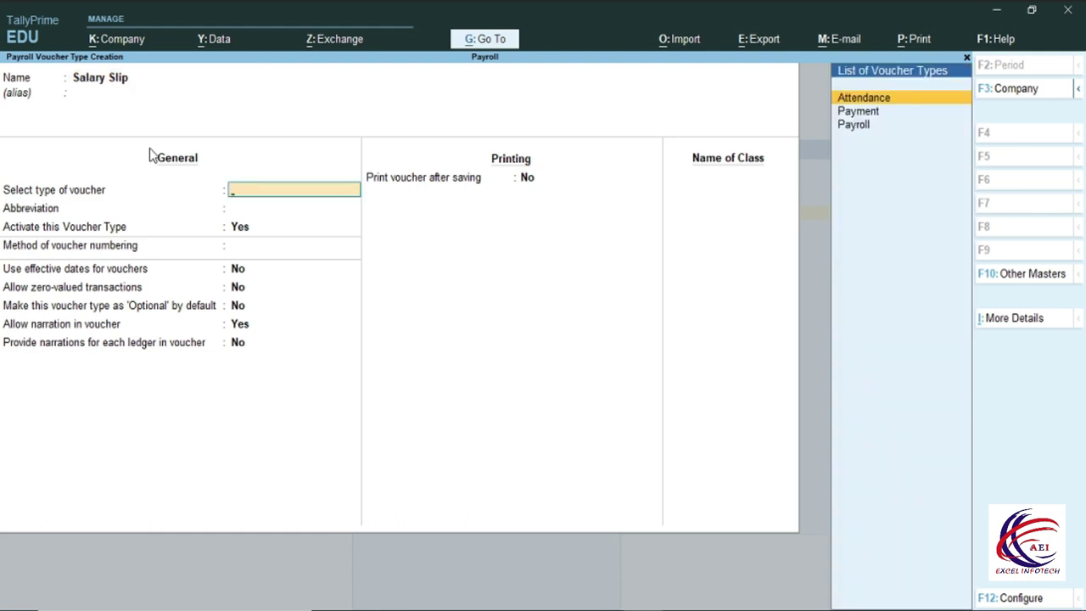
{"action": "key", "text": "Down"}
{"action": "key", "text": "Down"}
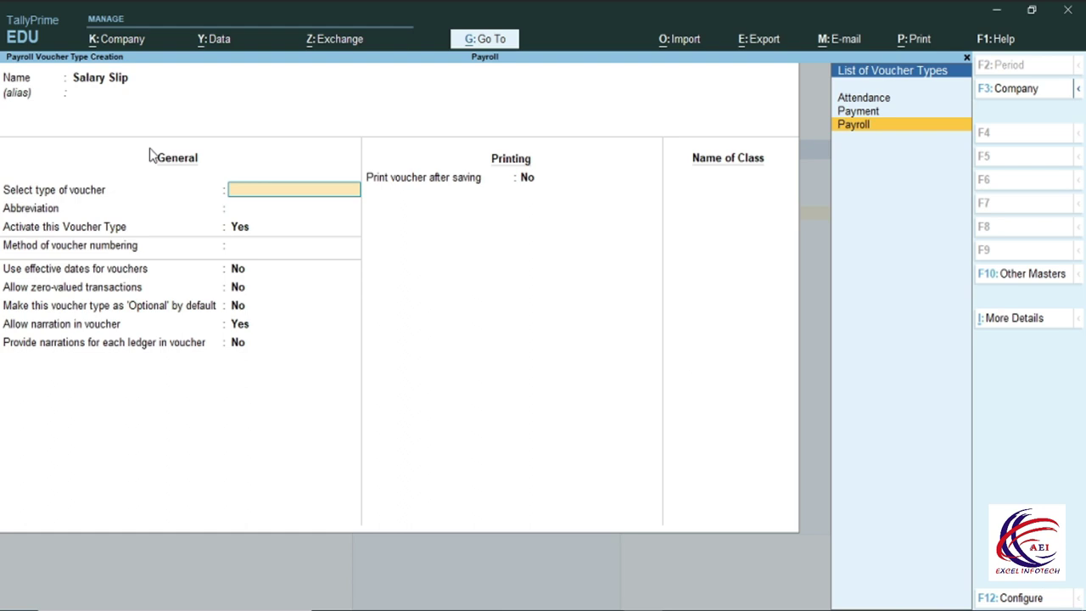
{"action": "key", "text": "Return"}
{"action": "key", "text": "Return"}
{"action": "key", "text": "Return"}
{"action": "key", "text": "Return"}
{"action": "key", "text": "Return"}
{"action": "key", "text": "Return"}
{"action": "key", "text": "Return"}
{"action": "key", "text": "Return"}
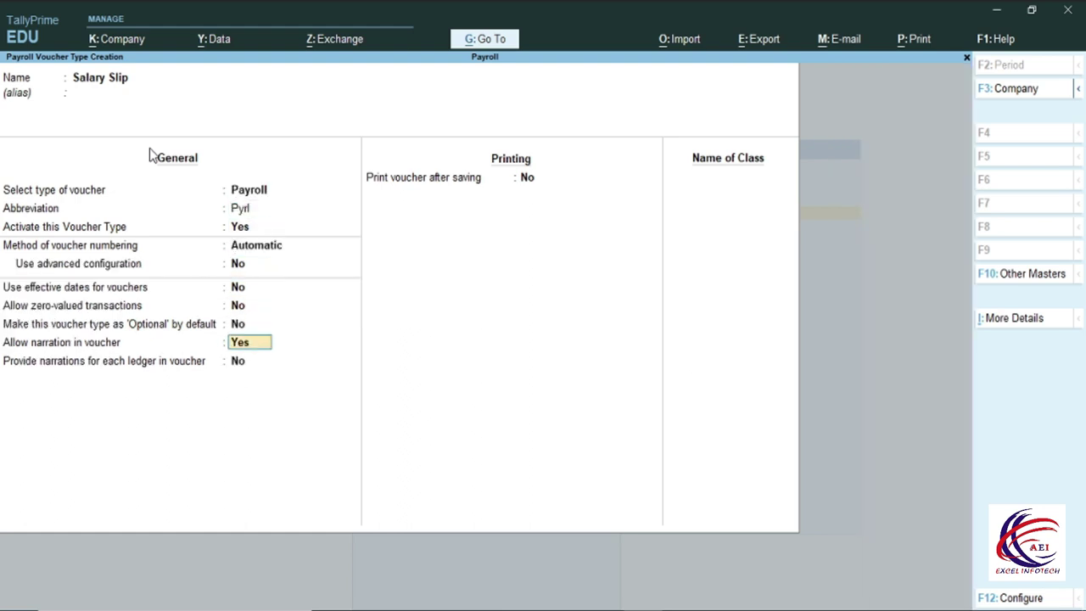
{"action": "key", "text": "Return"}
{"action": "key", "text": "Return"}
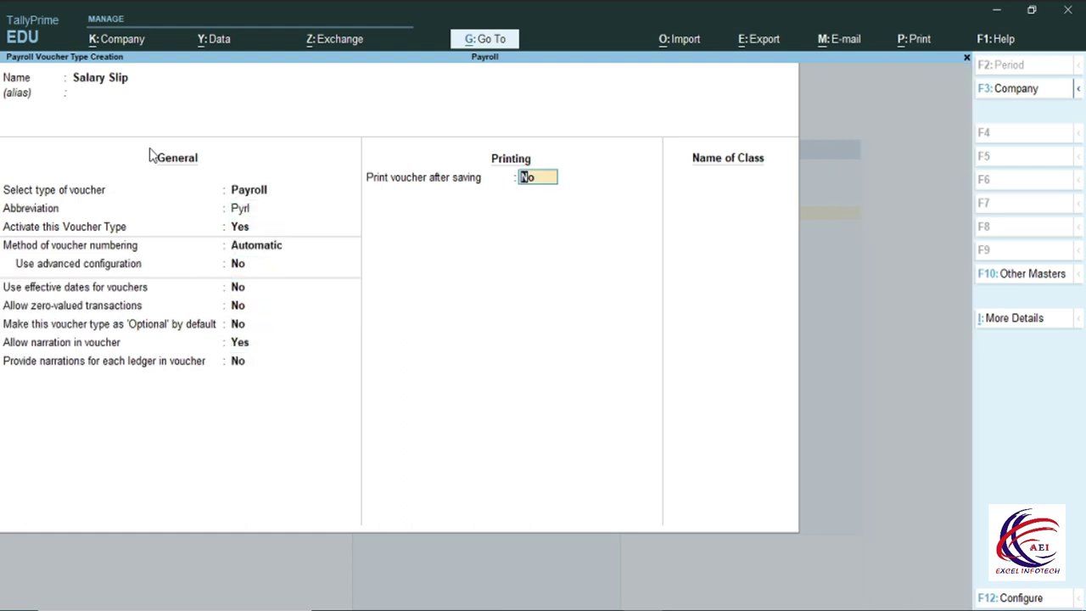
{"action": "key", "text": "Return"}
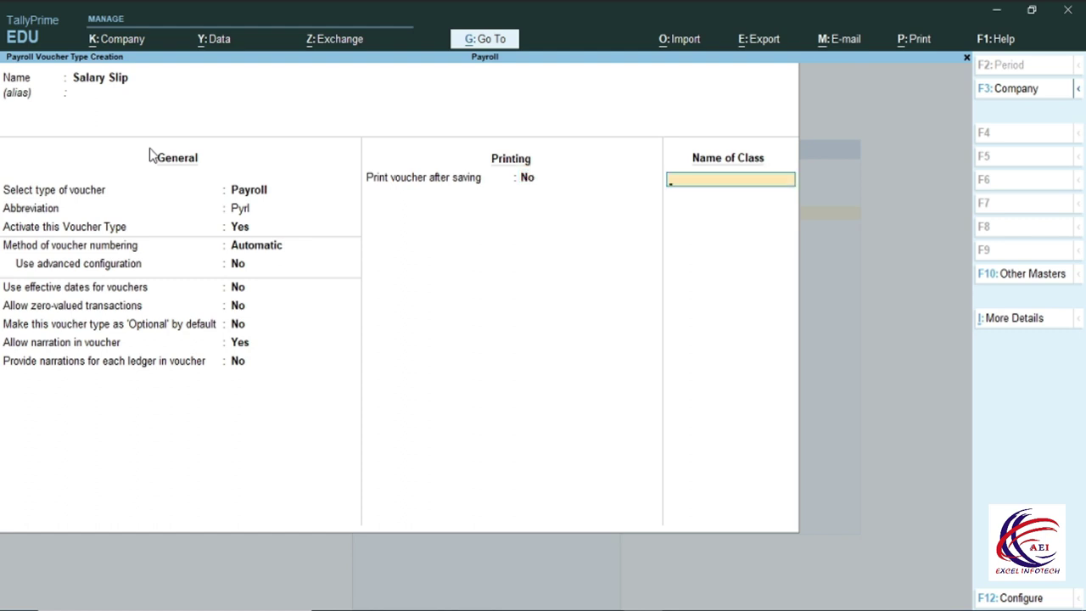
Add a Salary Slip class using the Salary Payble ledger and save the voucher type
{"action": "type", "text": "Salary Slip"}
{"action": "key", "text": "Return"}
{"action": "key", "text": "Return"}
{"action": "key", "text": "Return"}
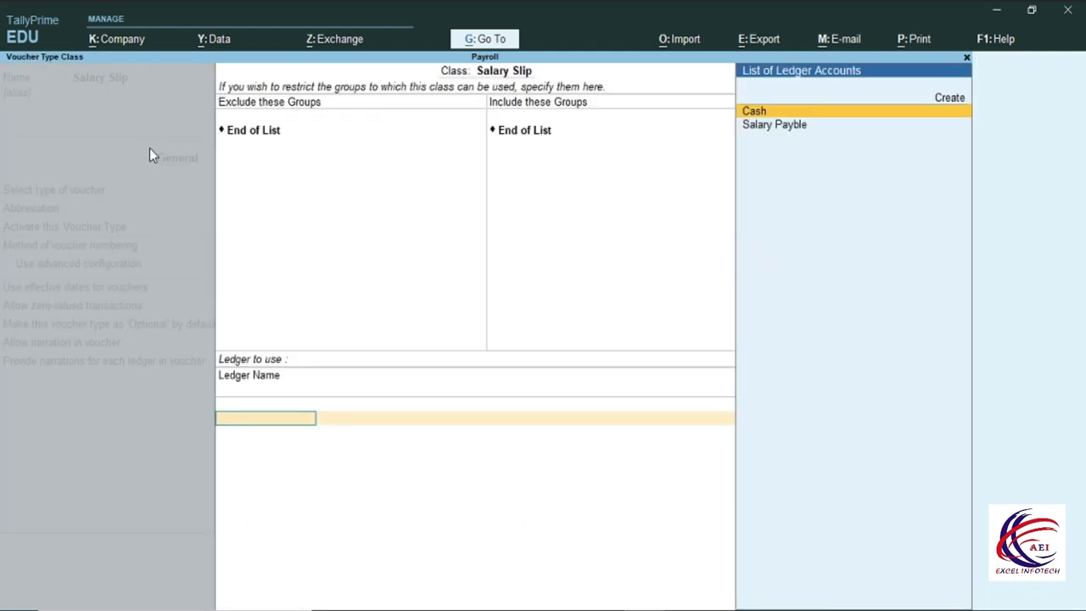
{"action": "key", "text": "Down"}
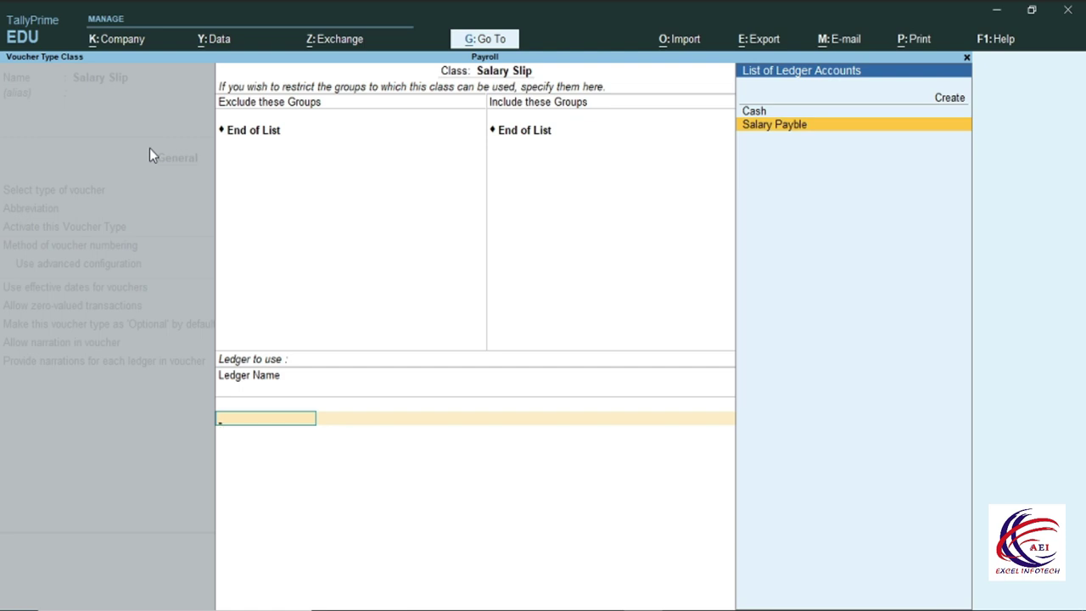
{"action": "key", "text": "ctrl+a"}
{"action": "key", "text": "Return"}
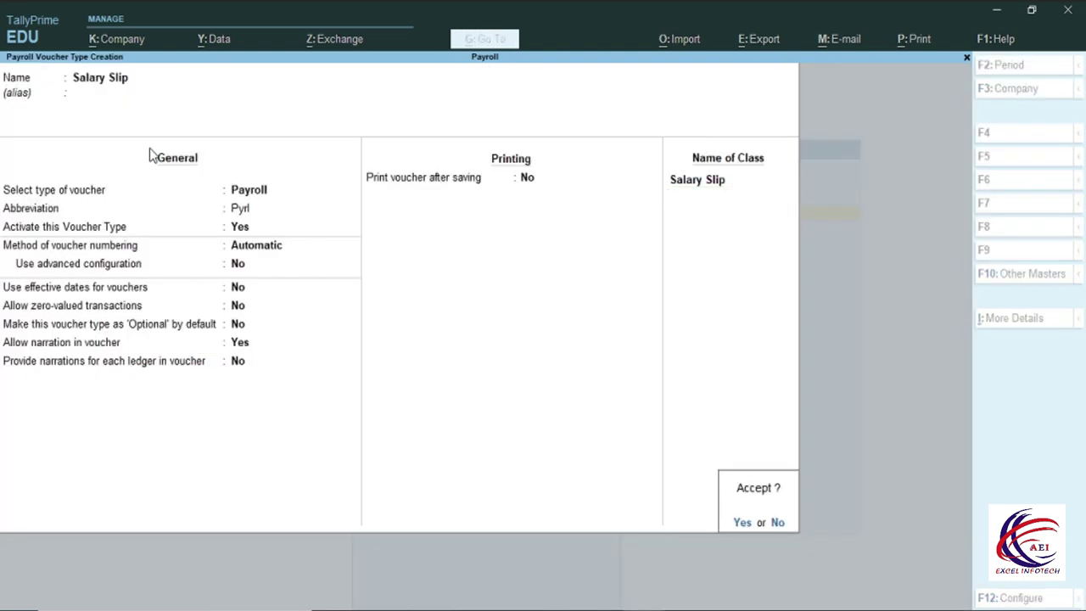
{"action": "key", "text": "Return"}
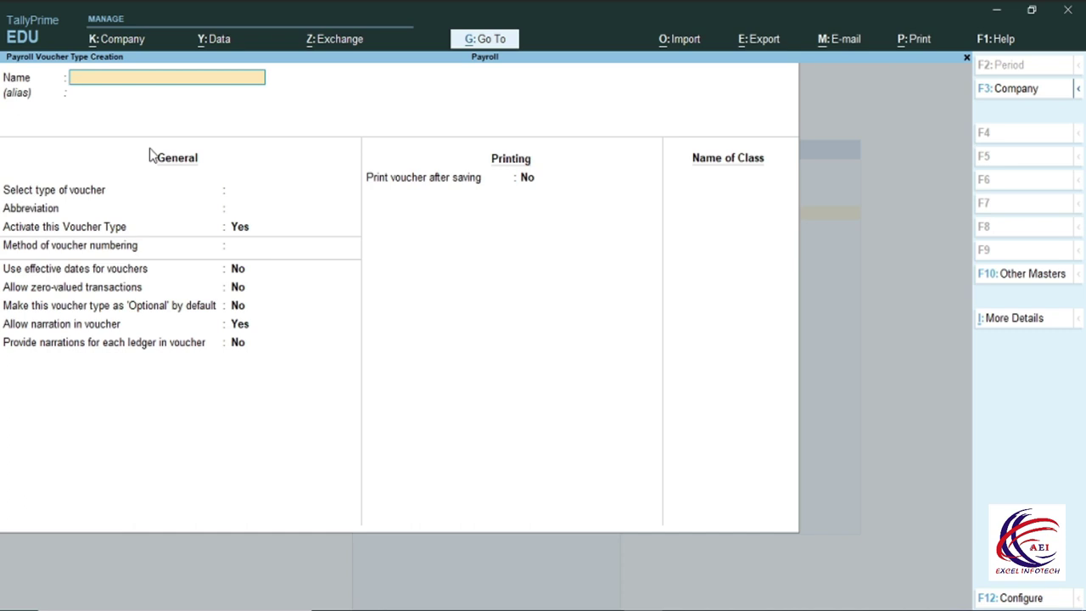
{"action": "key", "text": "Escape"}
{"action": "key", "text": "Escape"}
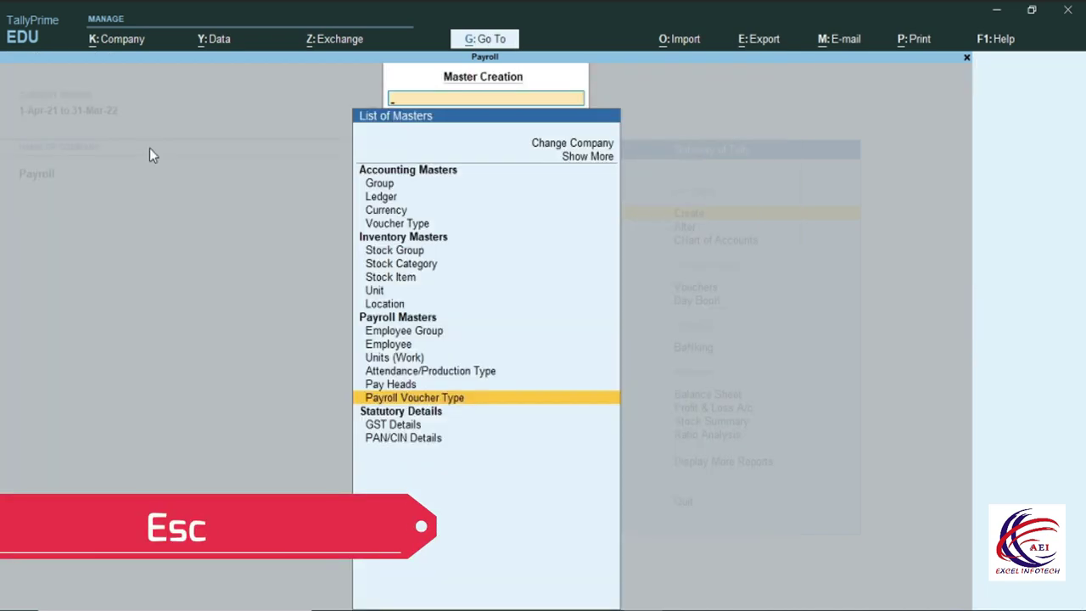
Start a new employee master and enter the employee's name
{"action": "key", "text": "Up"}
{"action": "key", "text": "Up"}
{"action": "key", "text": "Up"}
{"action": "key", "text": "Up"}
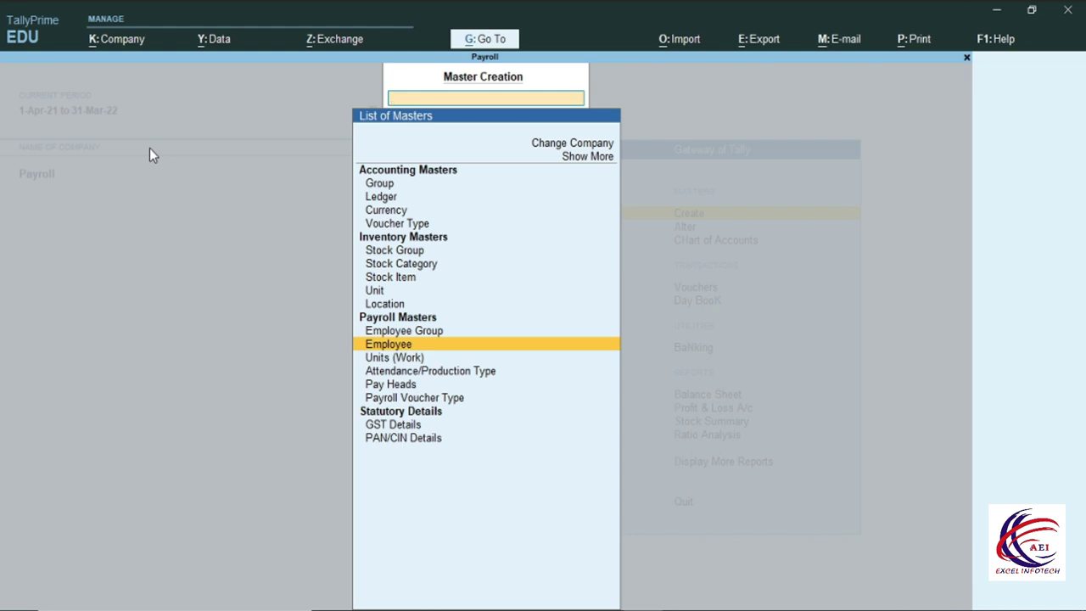
{"action": "key", "text": "Return"}
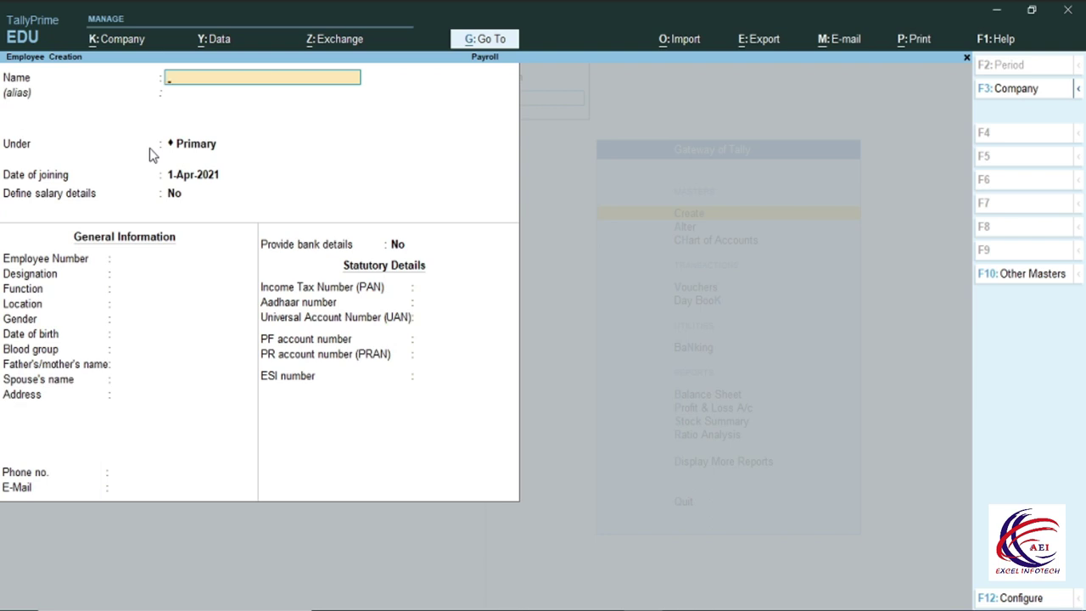
{"action": "key", "text": "Return"}
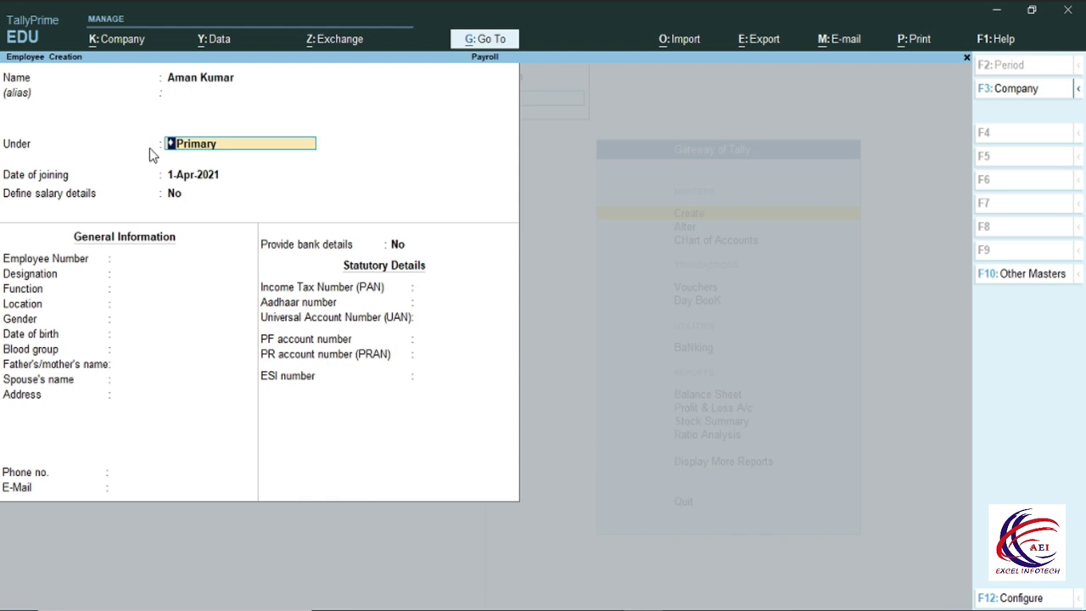
Place the employee under Mkt. Department with a joining date of 1-Apr-2021
{"action": "key", "text": "BackSpace"}
{"action": "key", "text": "Down"}
{"action": "key", "text": "Down"}
{"action": "key", "text": "Down"}
{"action": "key", "text": "Up"}
{"action": "key", "text": "Down"}
{"action": "key", "text": "Up"}
{"action": "key", "text": "Down"}
{"action": "key", "text": "Up"}
{"action": "key", "text": "Down"}
{"action": "key", "text": "Up"}
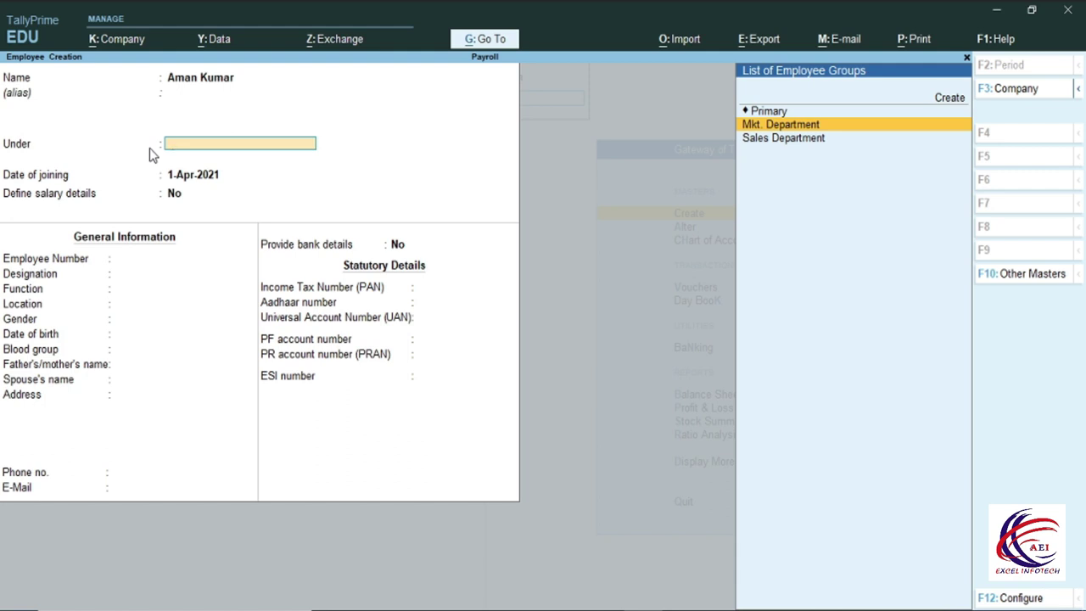
{"action": "key", "text": "Return"}
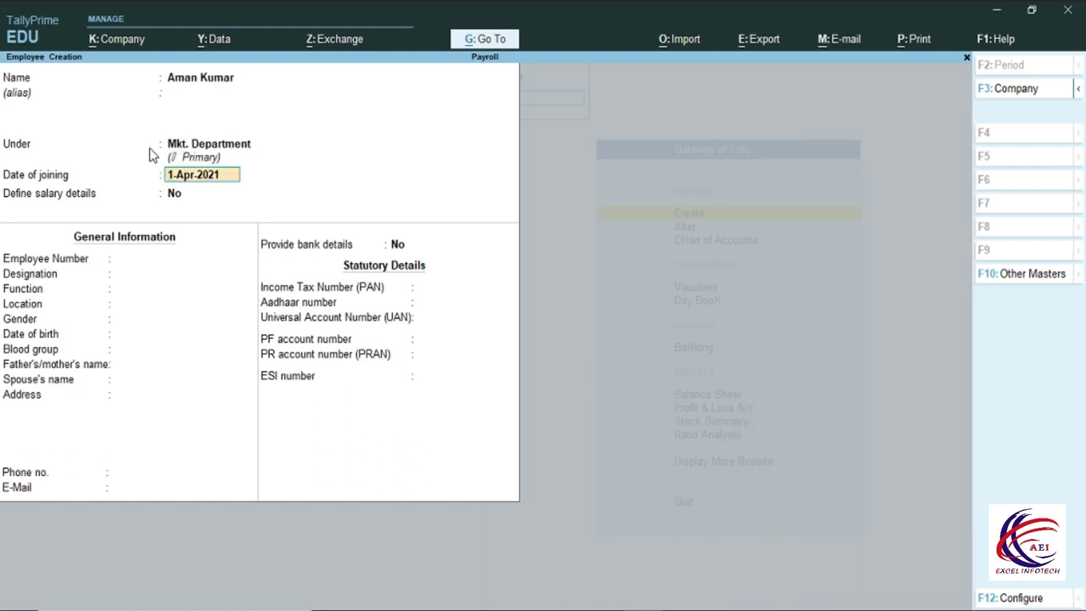
{"action": "key", "text": "Return"}
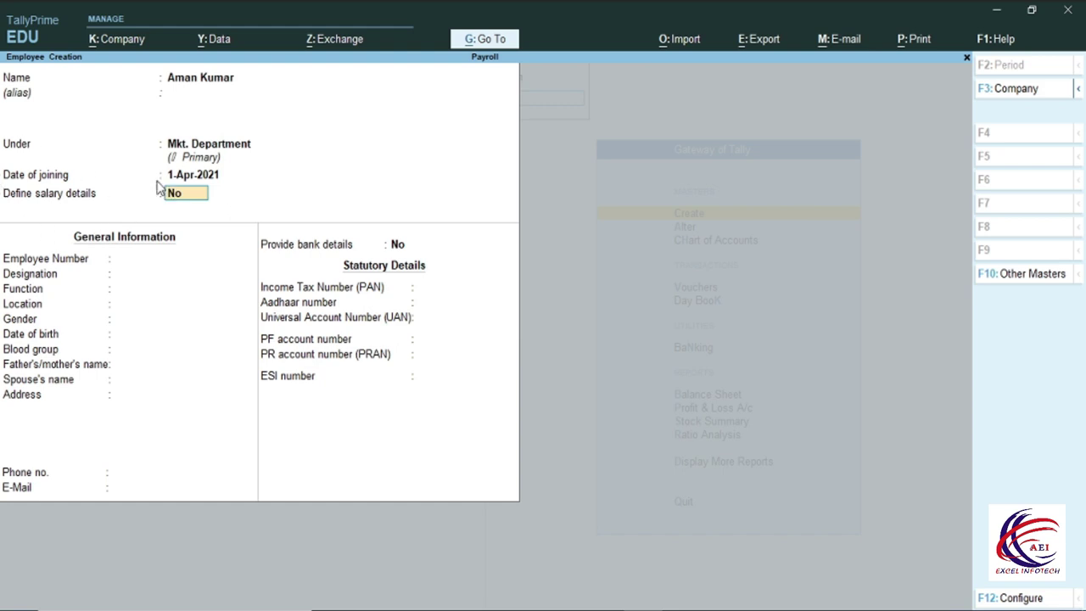
Enable salary details and add Basic Salary and Bonus at 1,000 per month
{"action": "key", "text": "y"}
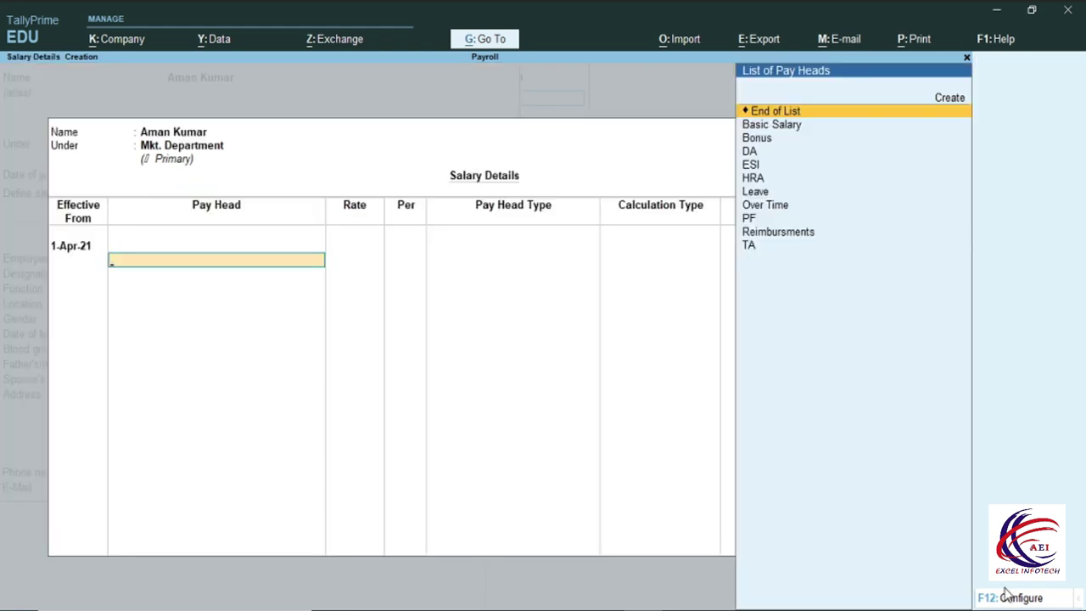
{"action": "key", "text": "Down"}
{"action": "key", "text": "Return"}
{"action": "key", "text": "Down"}
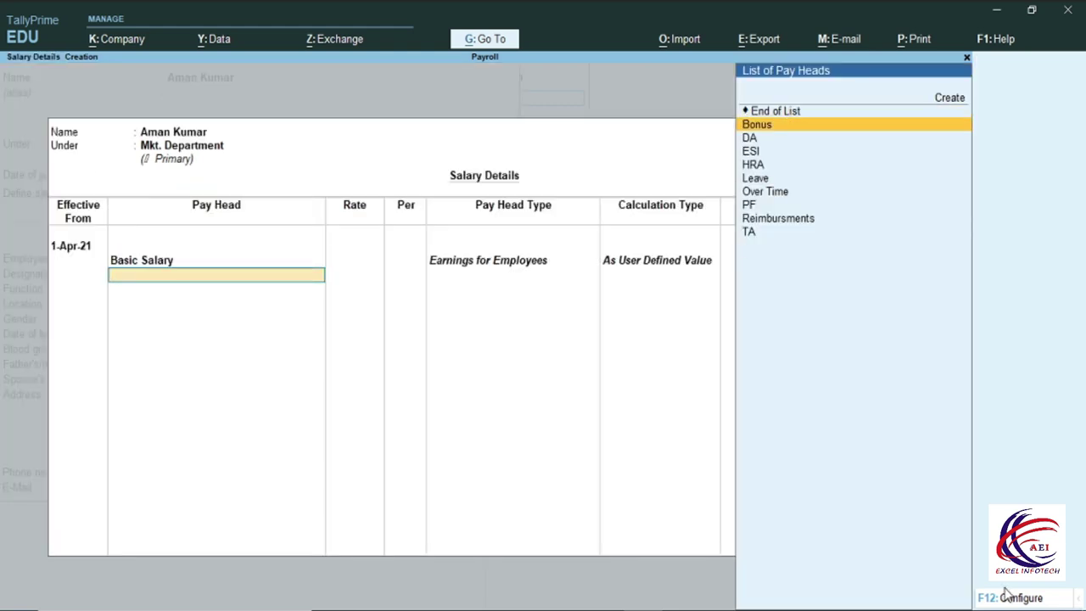
{"action": "key", "text": "Return"}
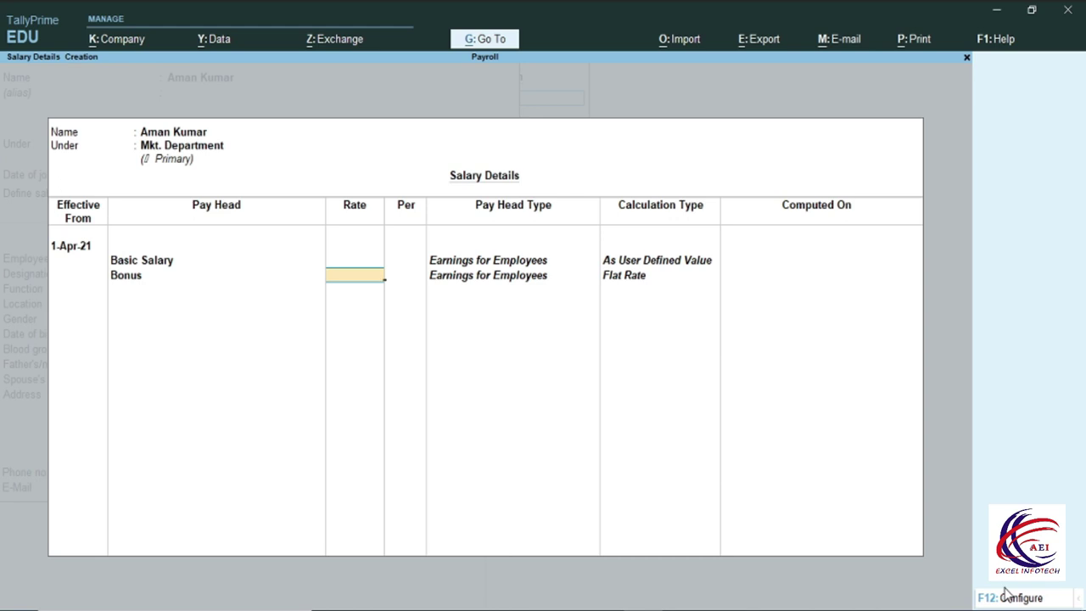
{"action": "type", "text": "1000"}
{"action": "key", "text": "Return"}
Add DA, ESI, HRA, and Leave at 500 per day to the salary details
{"action": "key", "text": "Down"}
{"action": "key", "text": "Return"}
{"action": "key", "text": "Down"}
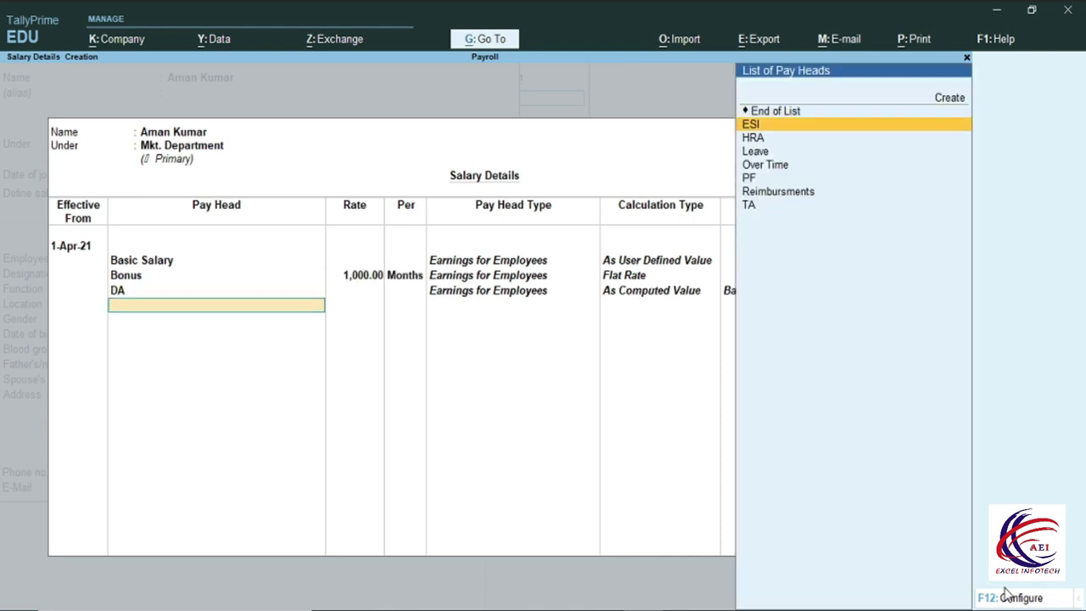
{"action": "key", "text": "Return"}
{"action": "key", "text": "Down"}
{"action": "key", "text": "Return"}
{"action": "key", "text": "Down"}
{"action": "key", "text": "Return"}
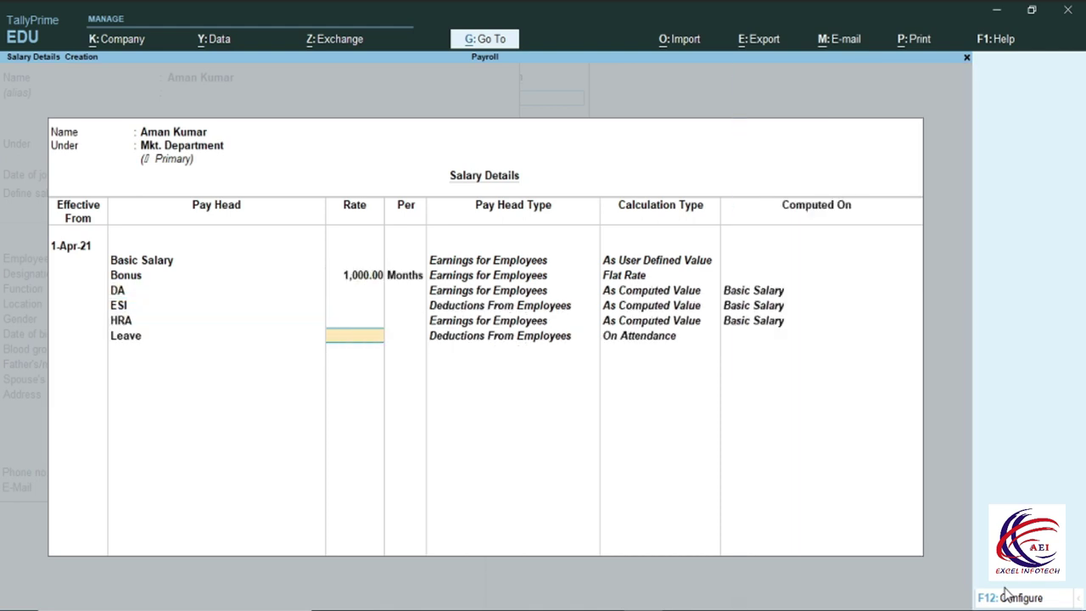
{"action": "type", "text": "500"}
{"action": "key", "text": "Return"}
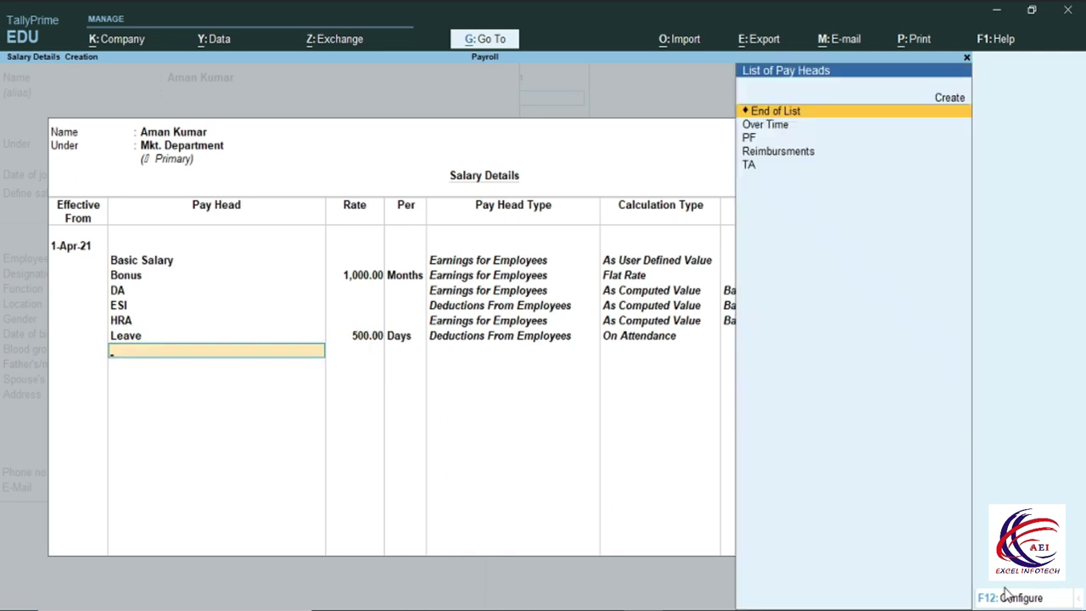
Add Over Time at 100 per hour, PF, Reimbursments and TA, then accept
{"action": "key", "text": "Down"}
{"action": "key", "text": "Return"}
{"action": "type", "text": "100"}
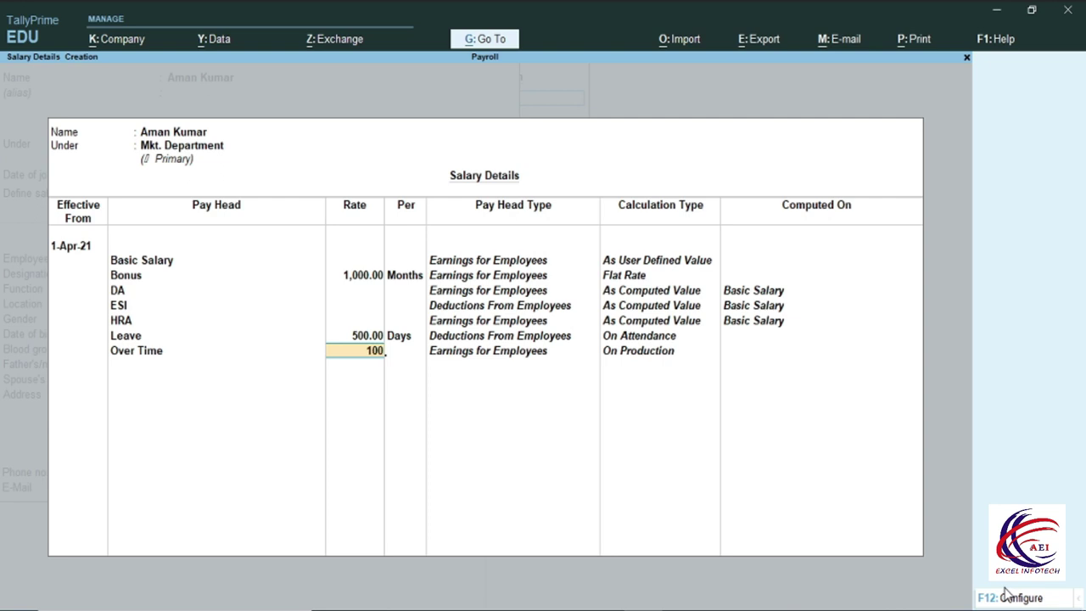
{"action": "key", "text": "Return"}
{"action": "key", "text": "Return"}
{"action": "key", "text": "Down"}
{"action": "key", "text": "Return"}
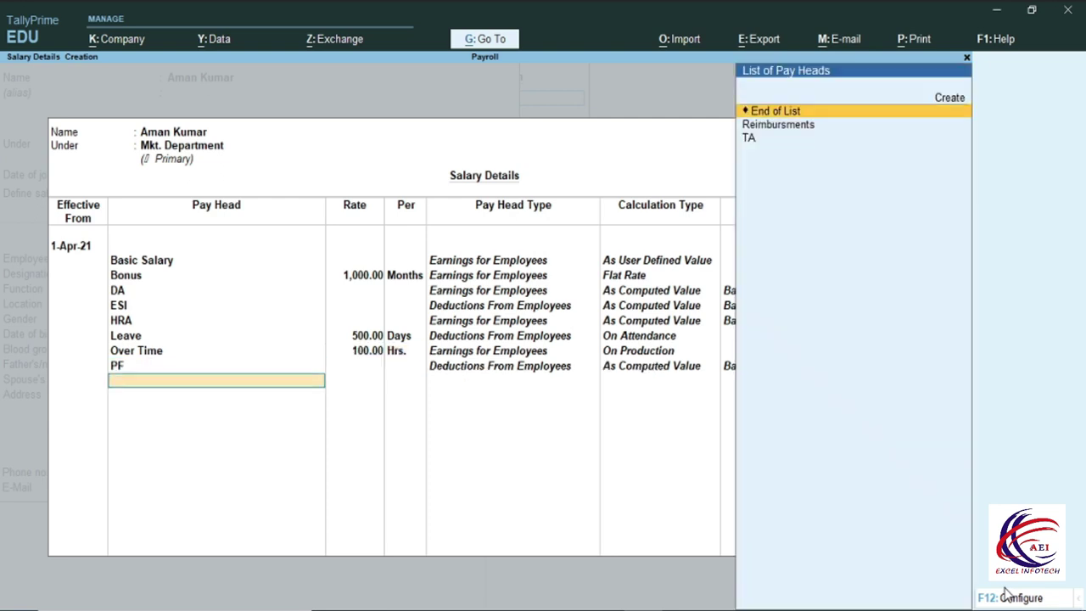
{"action": "key", "text": "Down"}
{"action": "key", "text": "Return"}
{"action": "key", "text": "Down"}
{"action": "key", "text": "Return"}
{"action": "key", "text": "Return"}
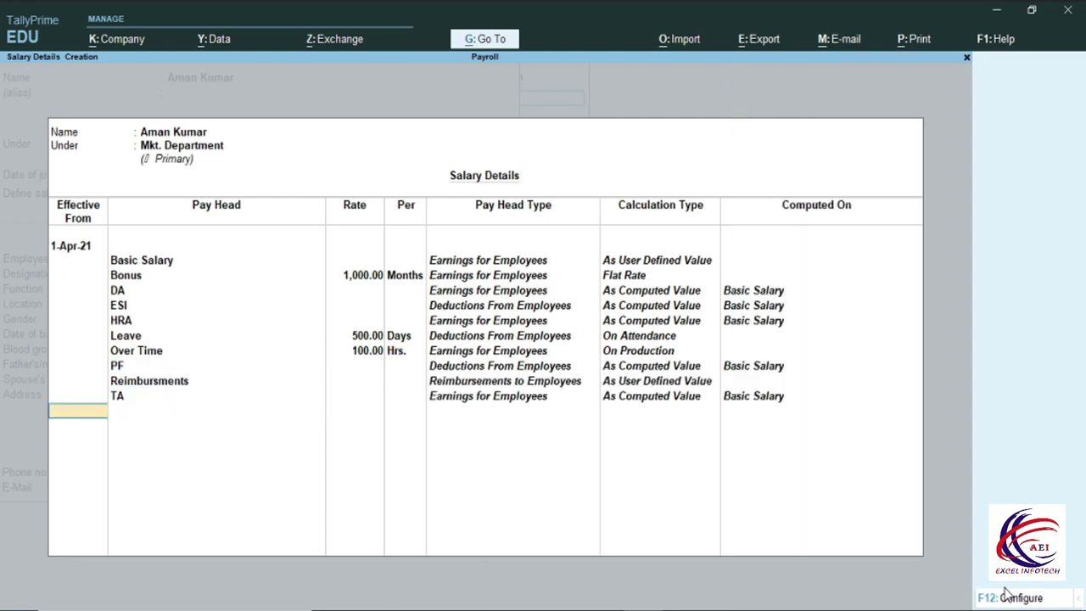
{"action": "key", "text": "Return"}
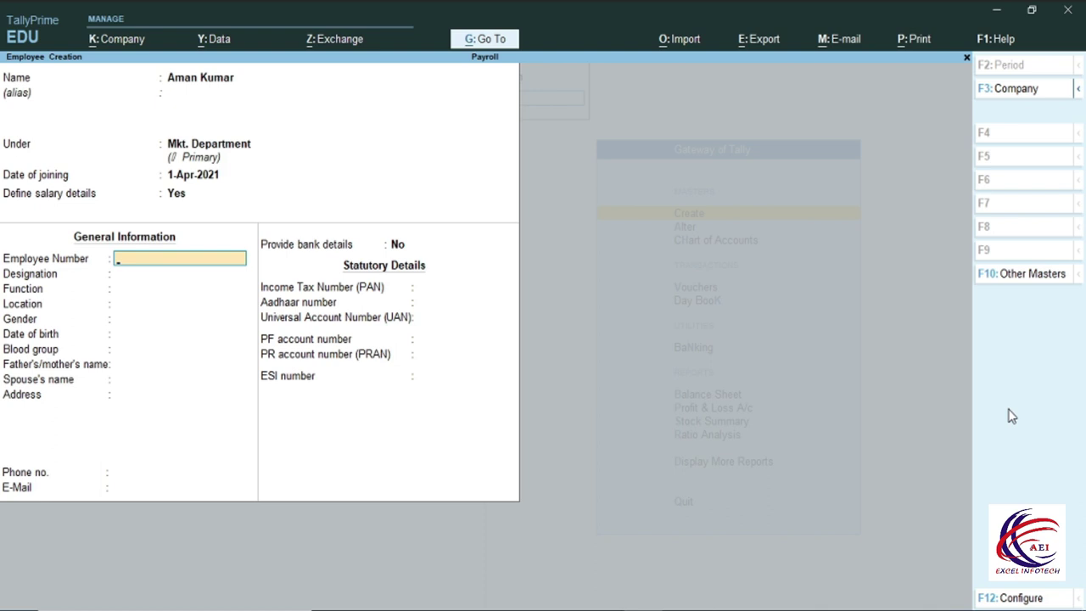
Enter employee number 1010, designation Manager, function Managing, location Sant Nagar, gender Male, blood group AB Negative
{"action": "type", "text": "1010"}
{"action": "key", "text": "Return"}
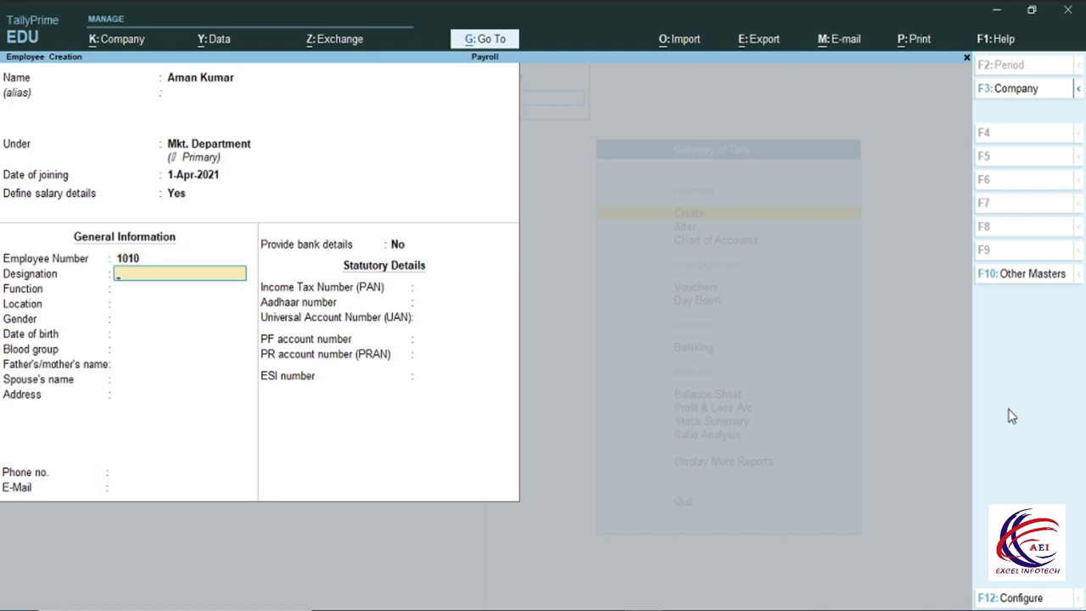
{"action": "type", "text": "Manager"}
{"action": "key", "text": "Return"}
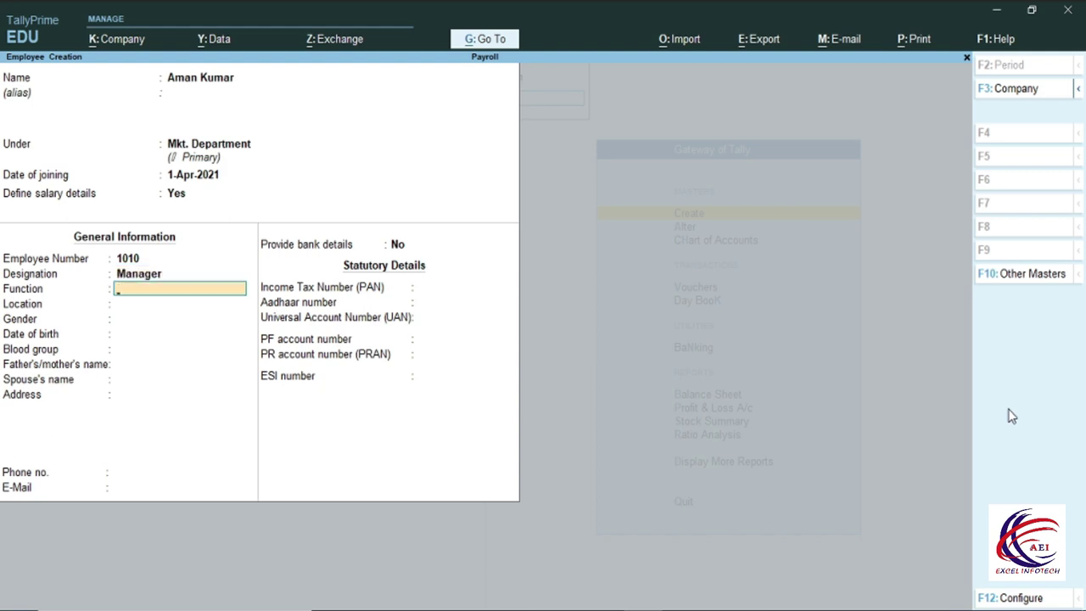
{"action": "type", "text": "Managing"}
{"action": "key", "text": "Return"}
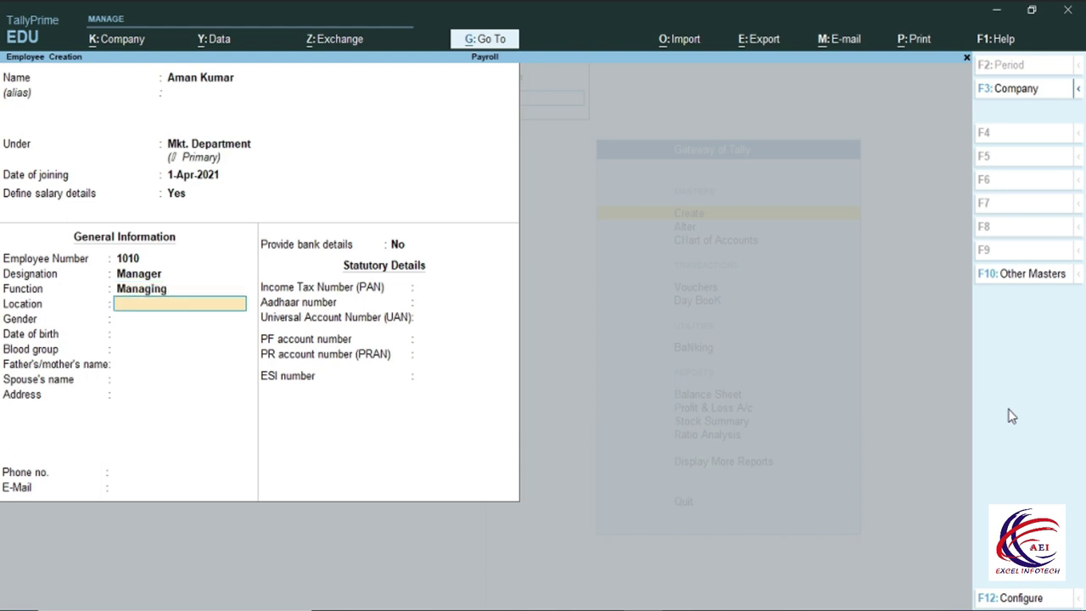
{"action": "type", "text": "Sant Nagar"}
{"action": "key", "text": "Return"}
{"action": "key", "text": "Down"}
{"action": "key", "text": "Down"}
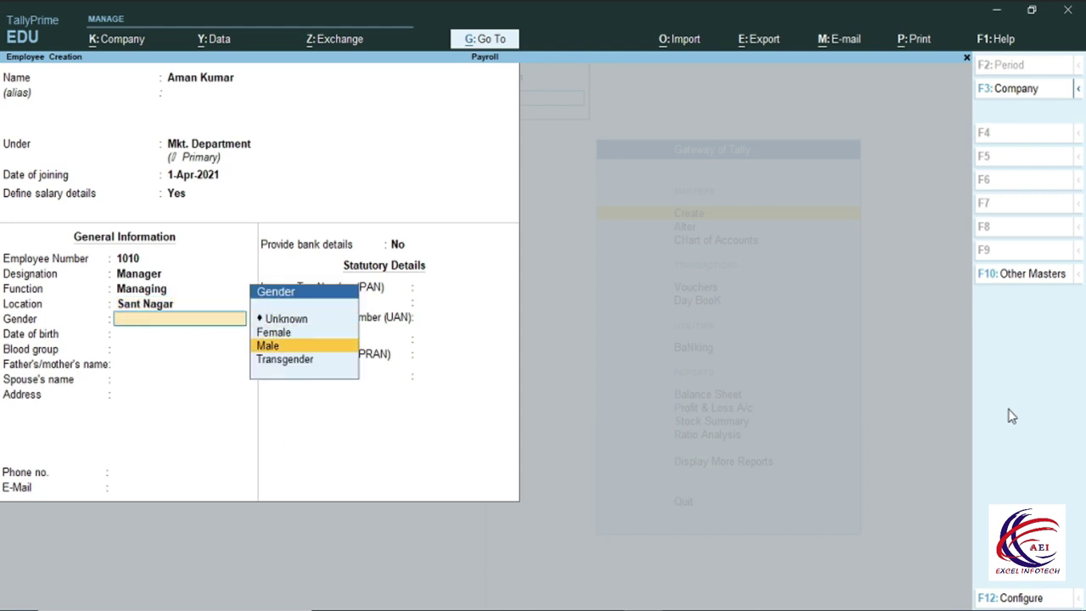
{"action": "key", "text": "Return"}
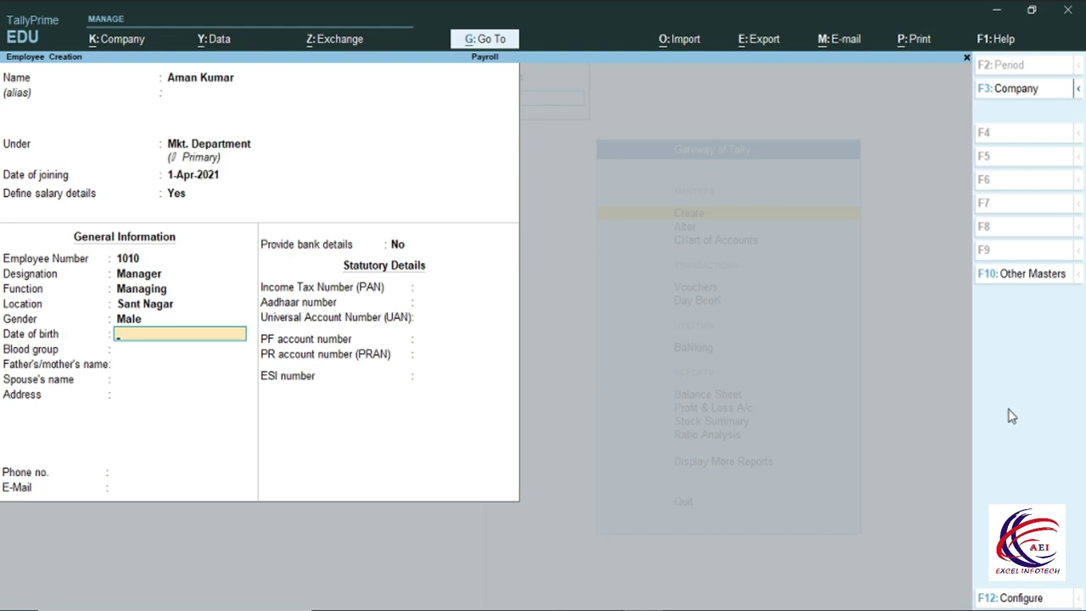
{"action": "key", "text": "Return"}
{"action": "key", "text": "Down"}
{"action": "key", "text": "Down"}
{"action": "key", "text": "Down"}
{"action": "key", "text": "Down"}
{"action": "key", "text": "Down"}
{"action": "key", "text": "Down"}
{"action": "key", "text": "Down"}
{"action": "key", "text": "Down"}
{"action": "key", "text": "Down"}
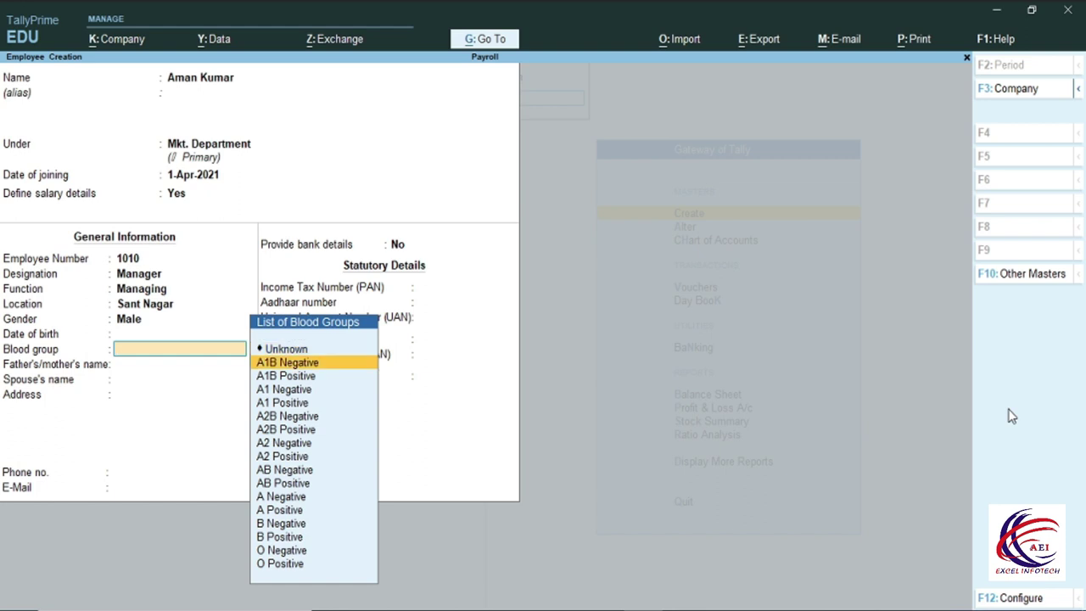
{"action": "key", "text": "Return"}
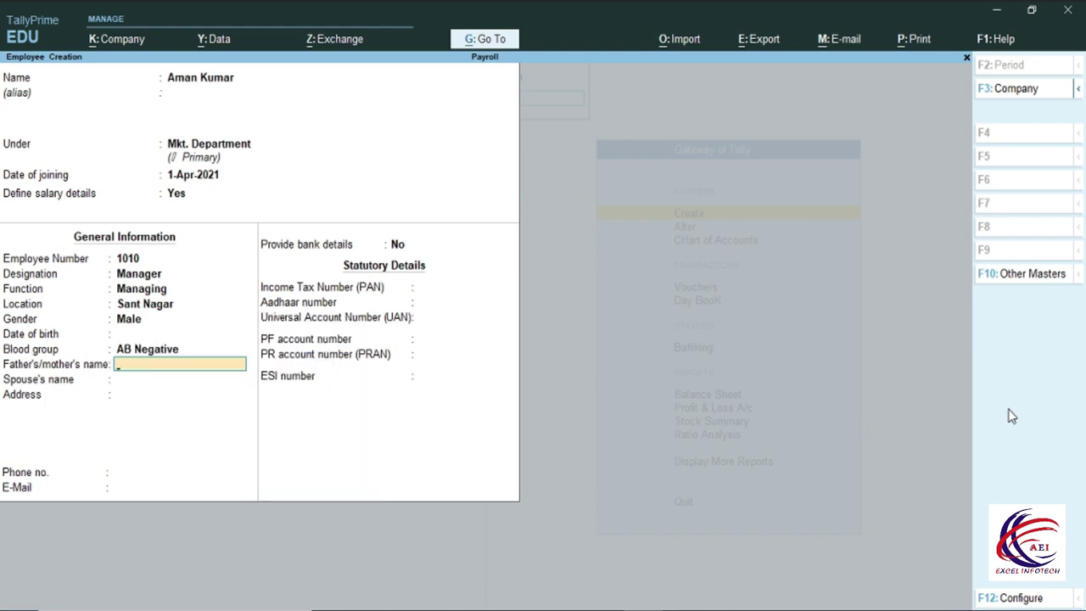
Fill in the parent's and spouse's names, the two-line address, phone number and e-mail address
{"action": "key", "text": "Return"}
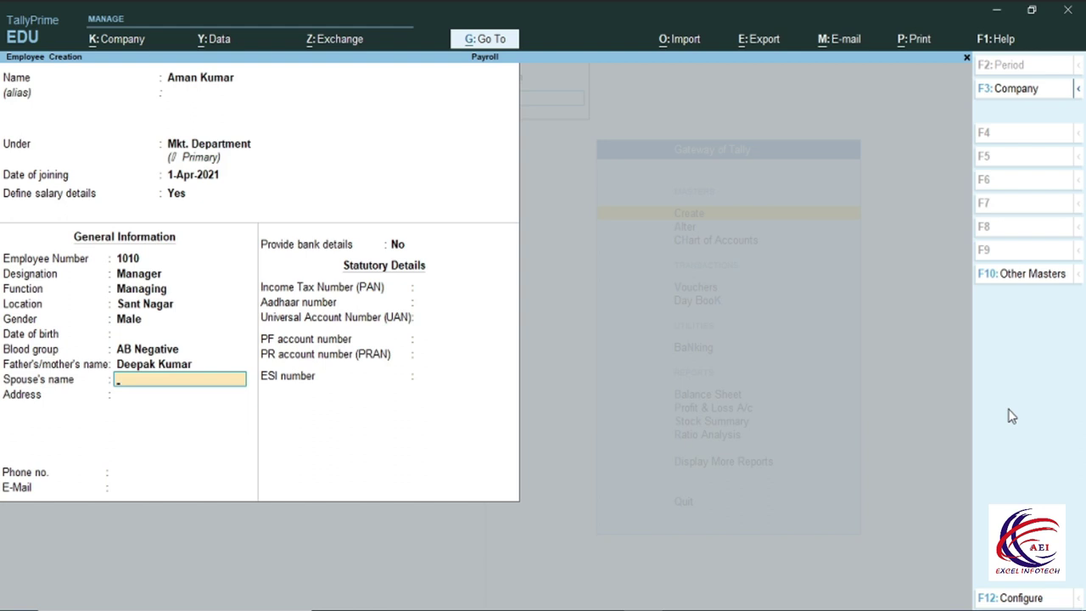
{"action": "type", "text": "Meenakshi"}
{"action": "key", "text": "Return"}
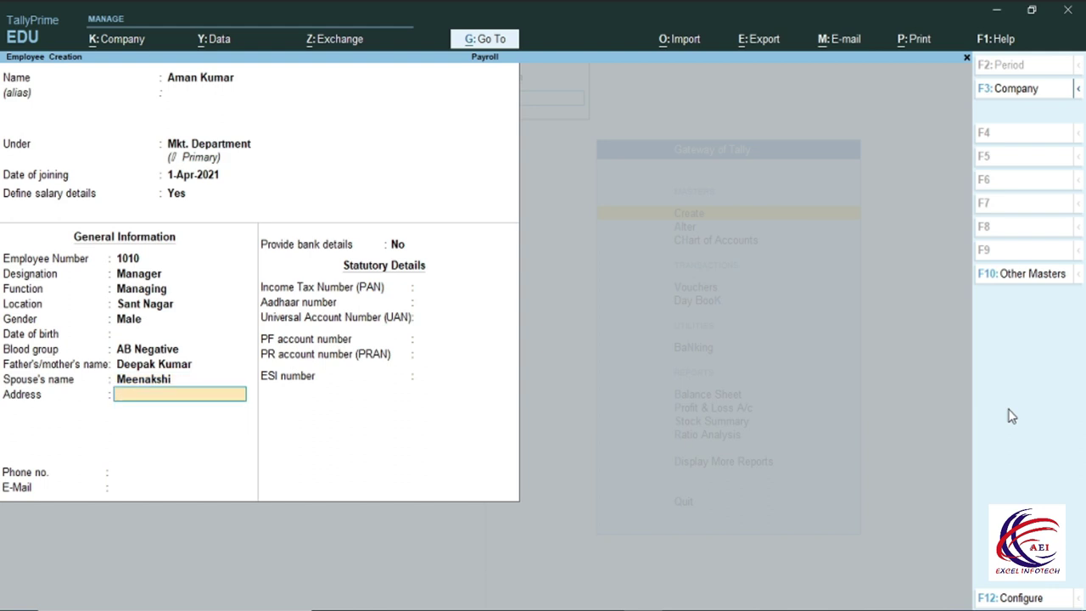
{"action": "key", "text": "Return"}
{"action": "type", "text": "Delhi 110084"}
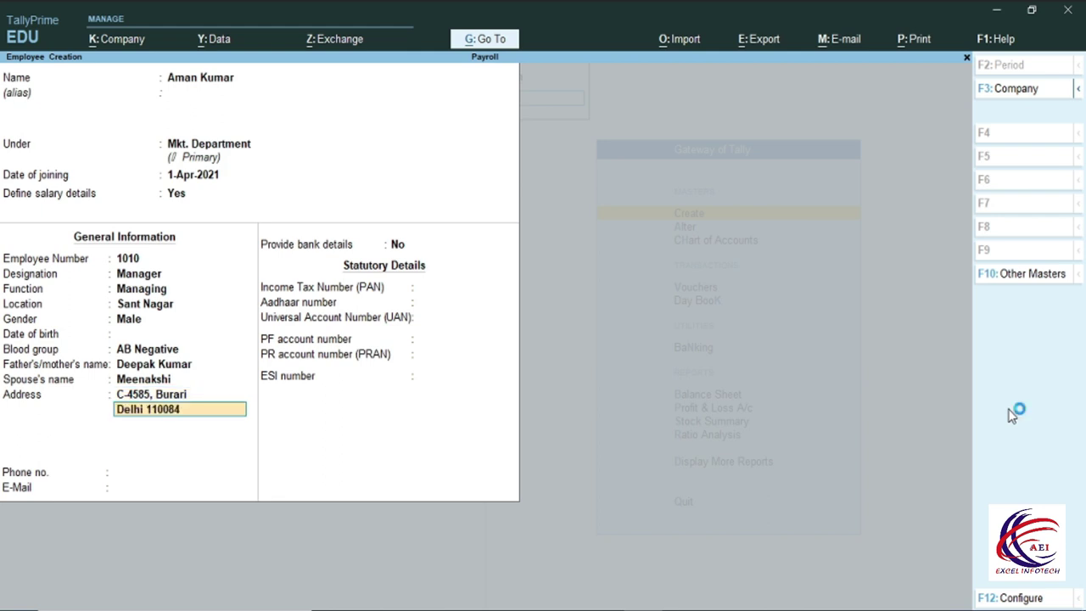
{"action": "key", "text": "Return"}
{"action": "key", "text": "Return"}
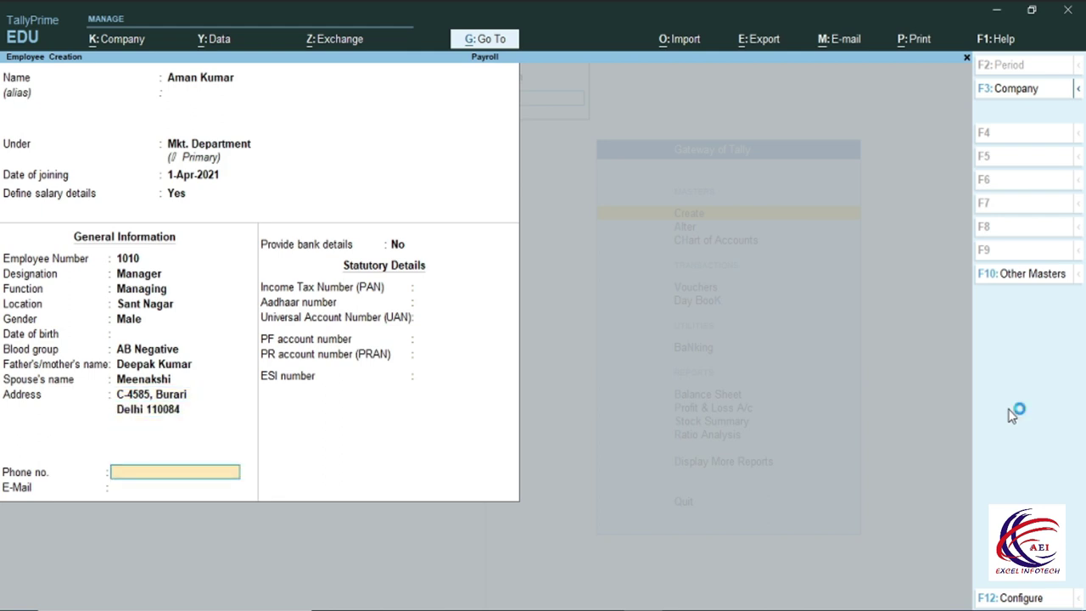
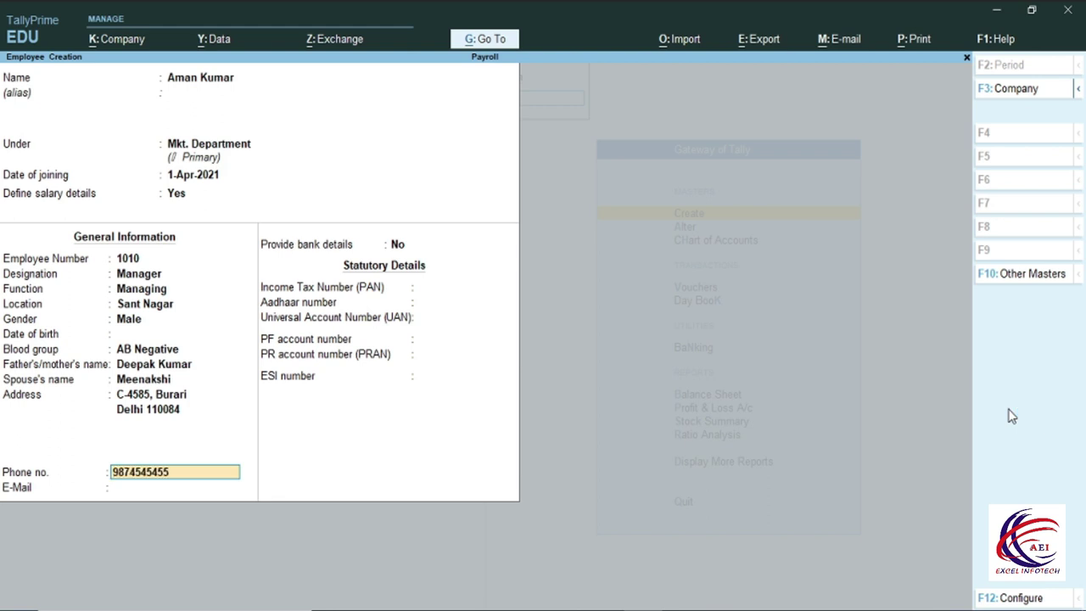
{"action": "key", "text": "Return"}
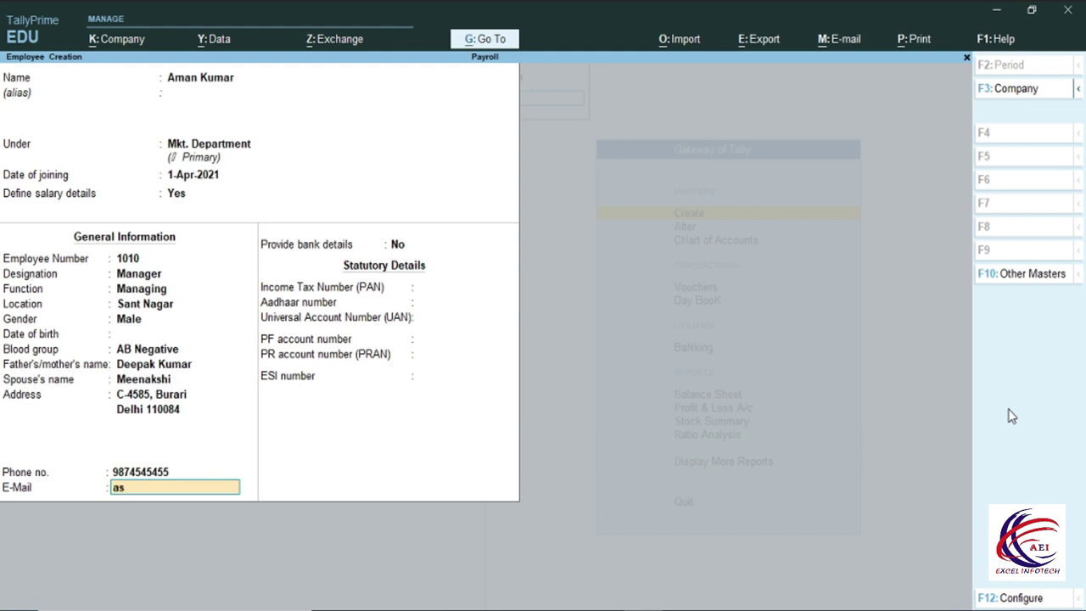
{"action": "key", "text": "Return"}
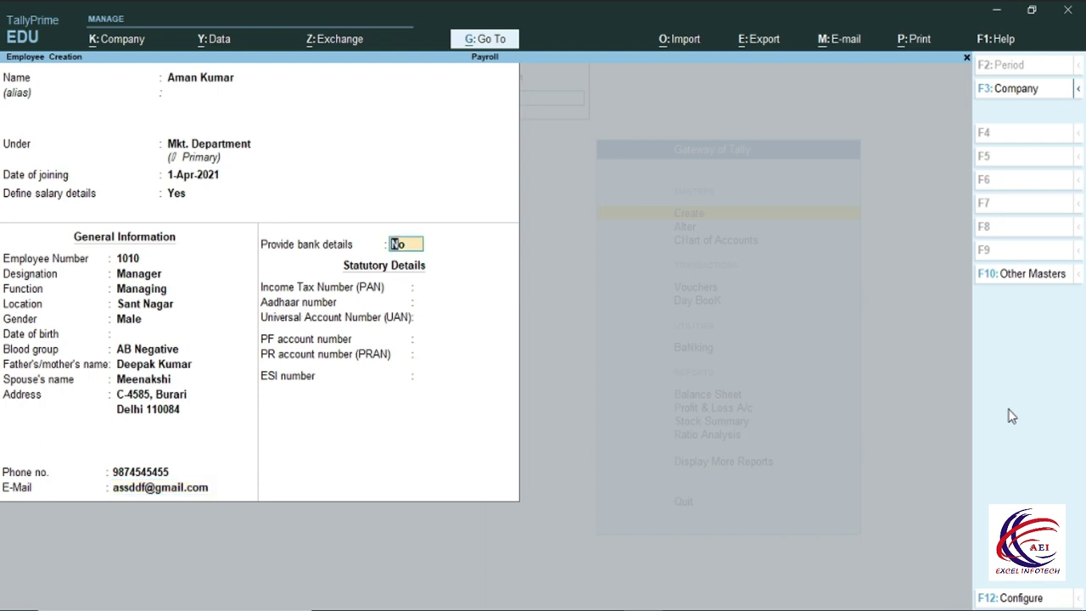
Enable bank details and enter the account number, IFS code SBIN0013485 and new bank SBI Bank
{"action": "key", "text": "y"}
{"action": "key", "text": "Return"}
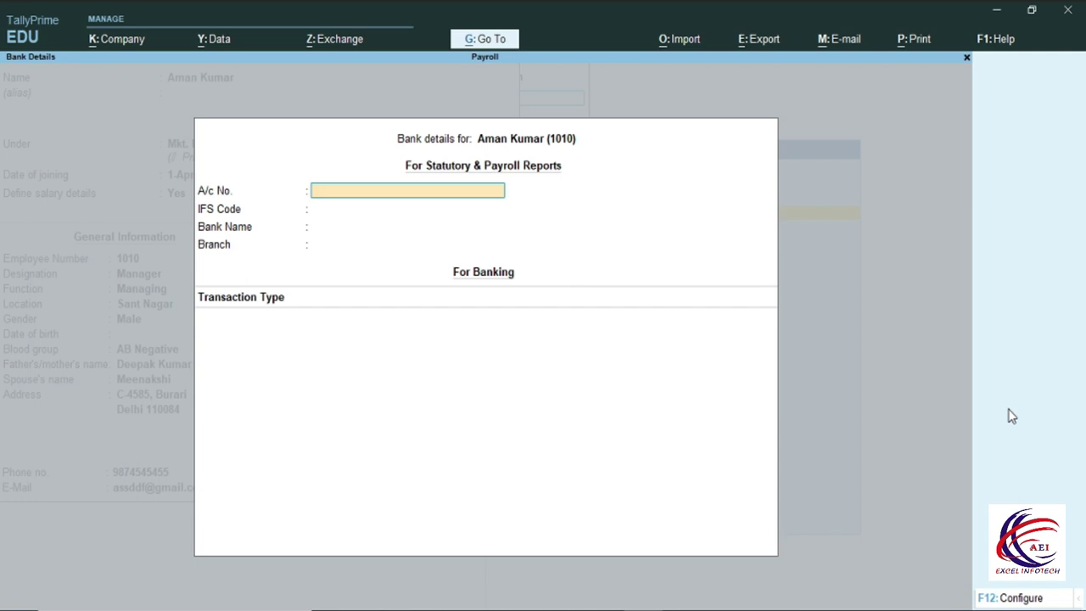
{"action": "key", "text": "Return"}
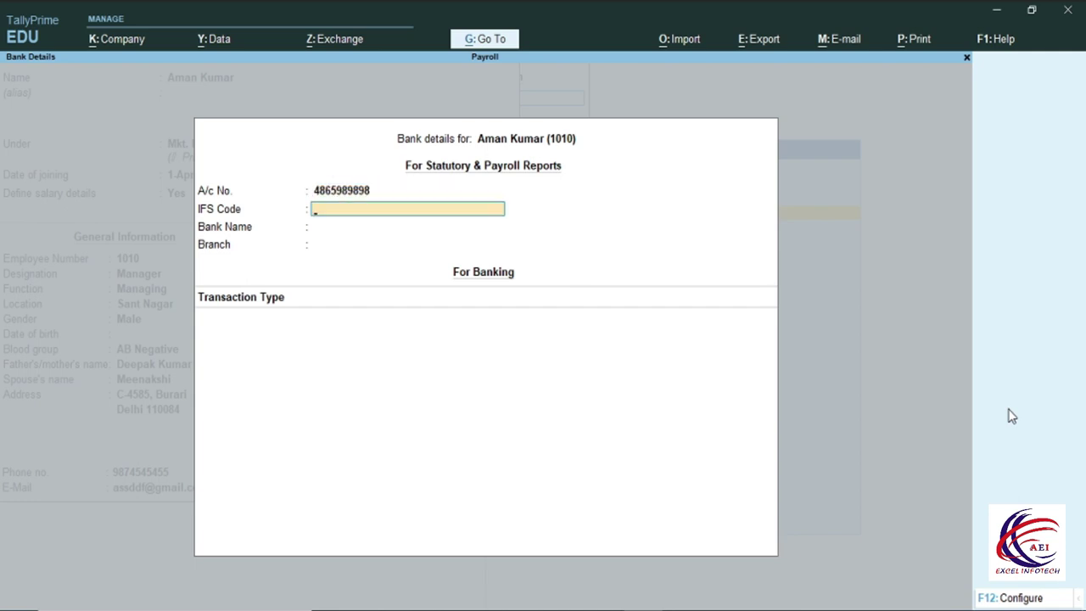
{"action": "type", "text": "SBIN0013485"}
{"action": "key", "text": "Return"}
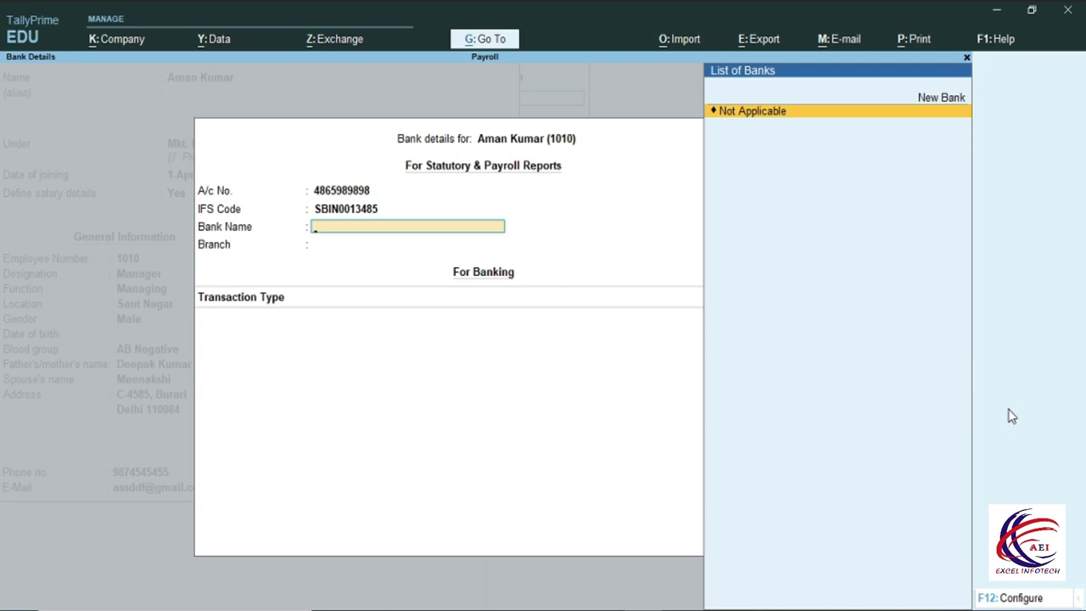
{"action": "type", "text": "S"}
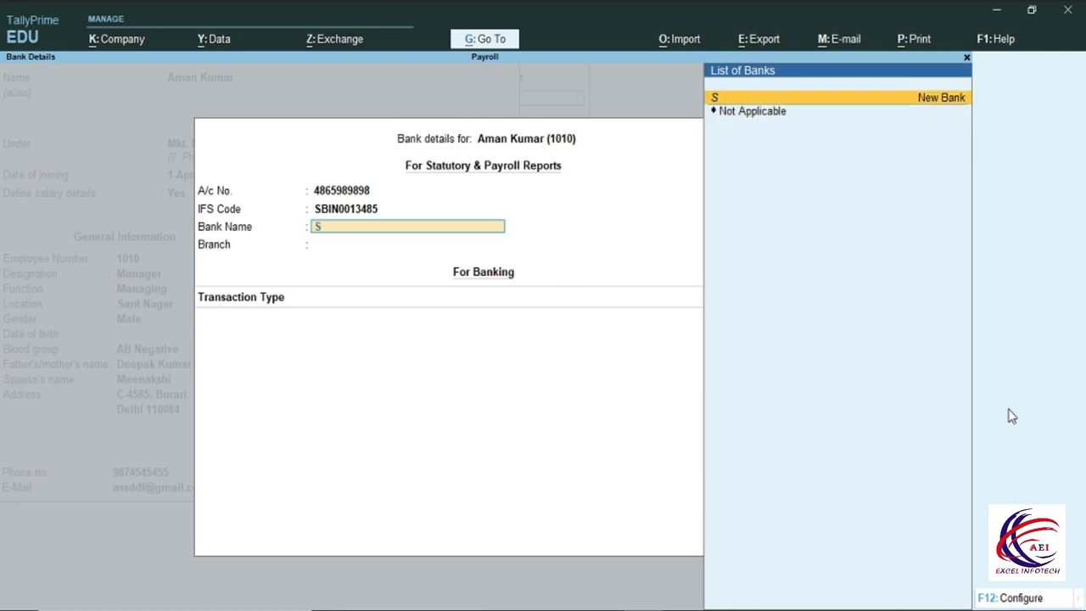
{"action": "type", "text": "BI Bank"}
{"action": "key", "text": "Return"}
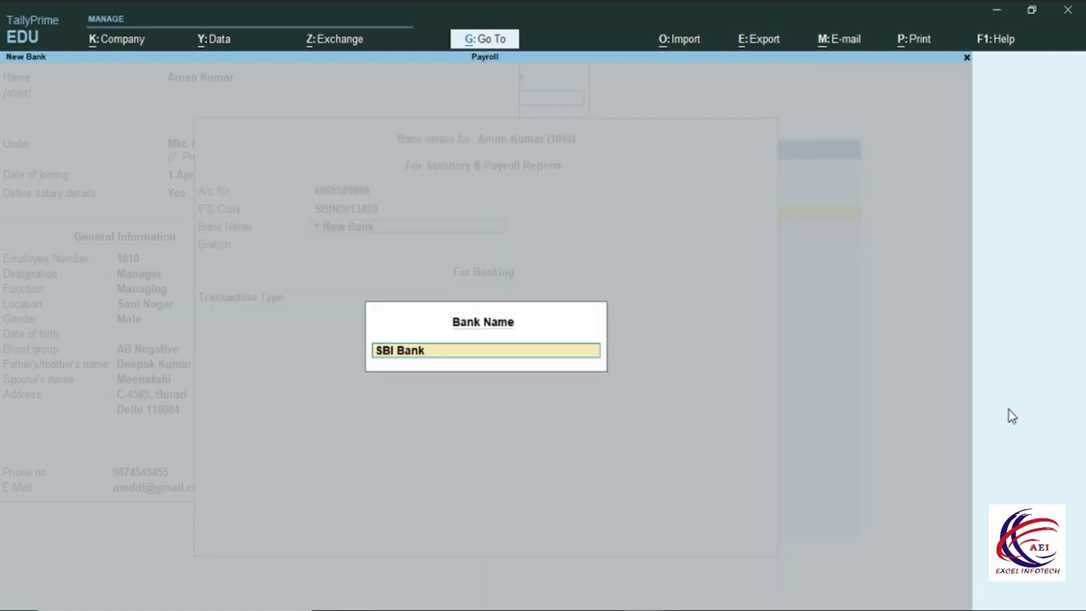
{"action": "key", "text": "Return"}
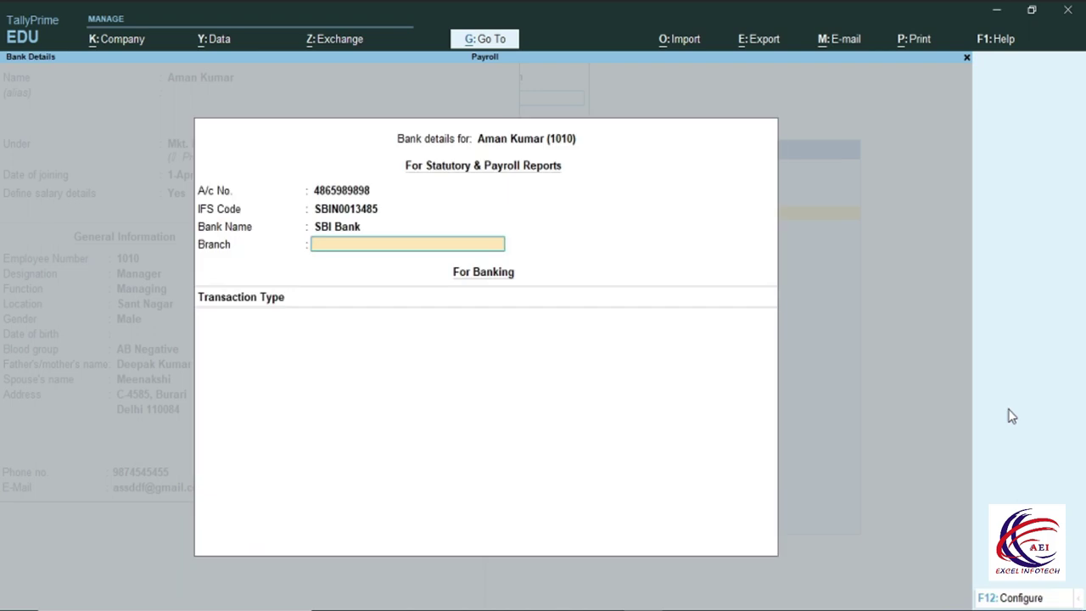
Set the branch to Sant Nagar and the transaction type to e-Fund Transfer, company bank All Items
{"action": "type", "text": "Sant Nagar"}
{"action": "key", "text": "Return"}
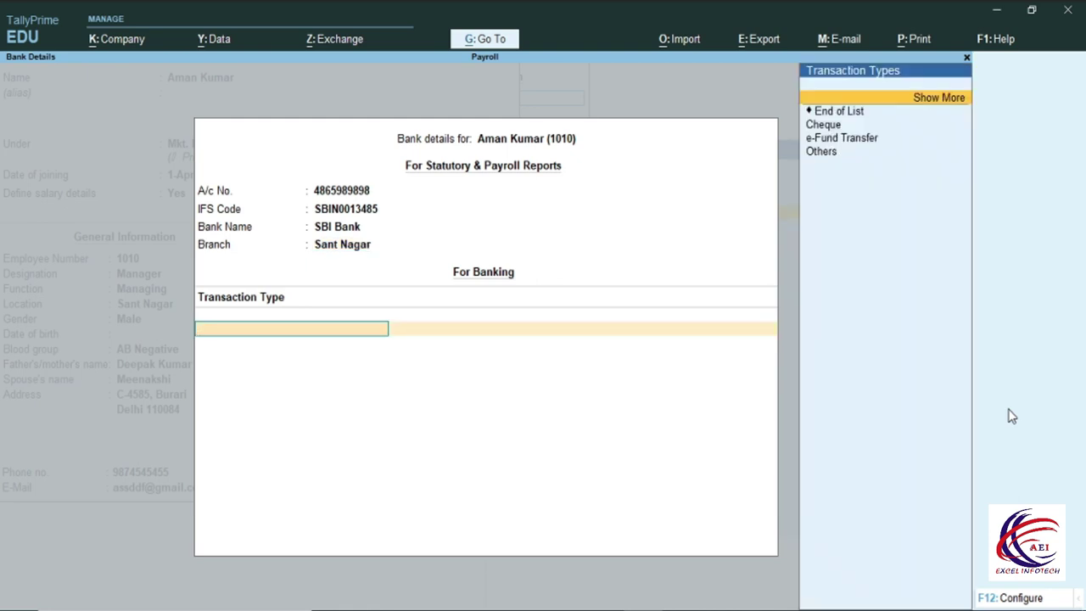
{"action": "key", "text": "Down"}
{"action": "key", "text": "Down"}
{"action": "key", "text": "Down"}
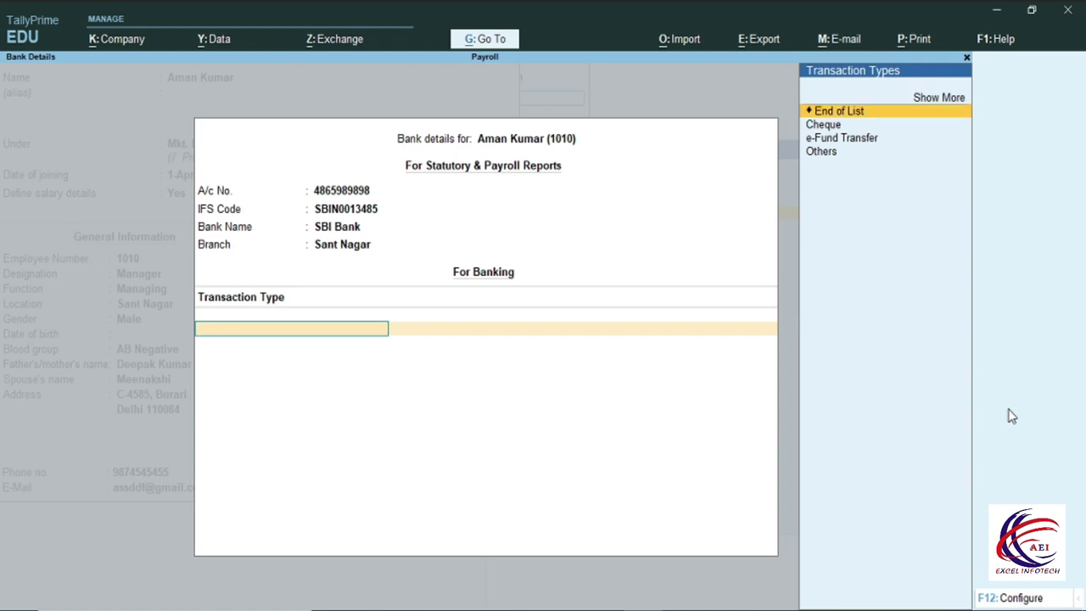
{"action": "key", "text": "Down"}
{"action": "key", "text": "Up"}
{"action": "key", "text": "Return"}
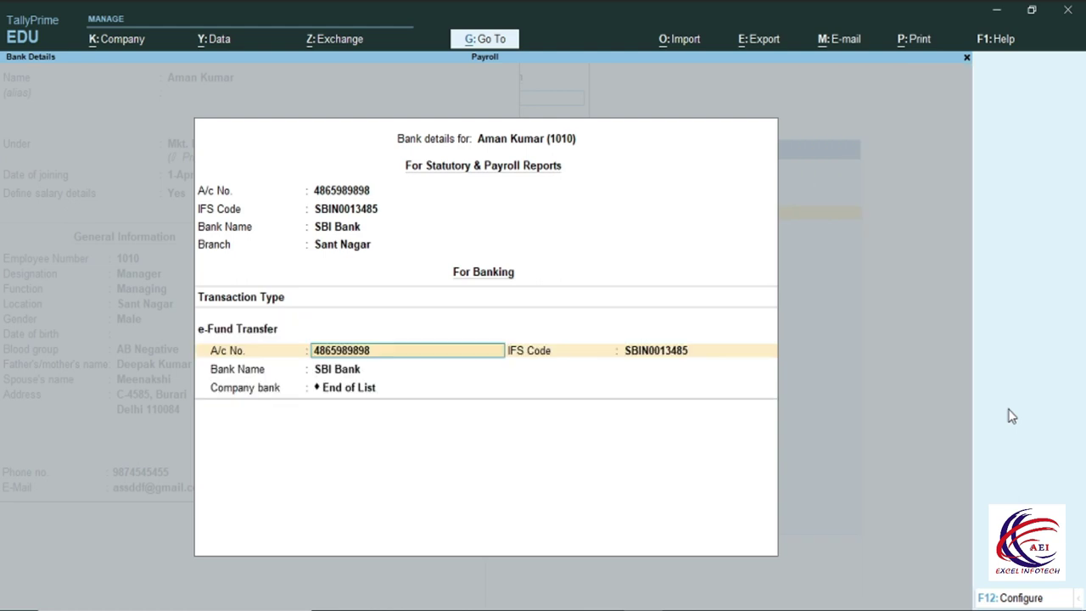
{"action": "key", "text": "Return"}
{"action": "key", "text": "Return"}
{"action": "key", "text": "Return"}
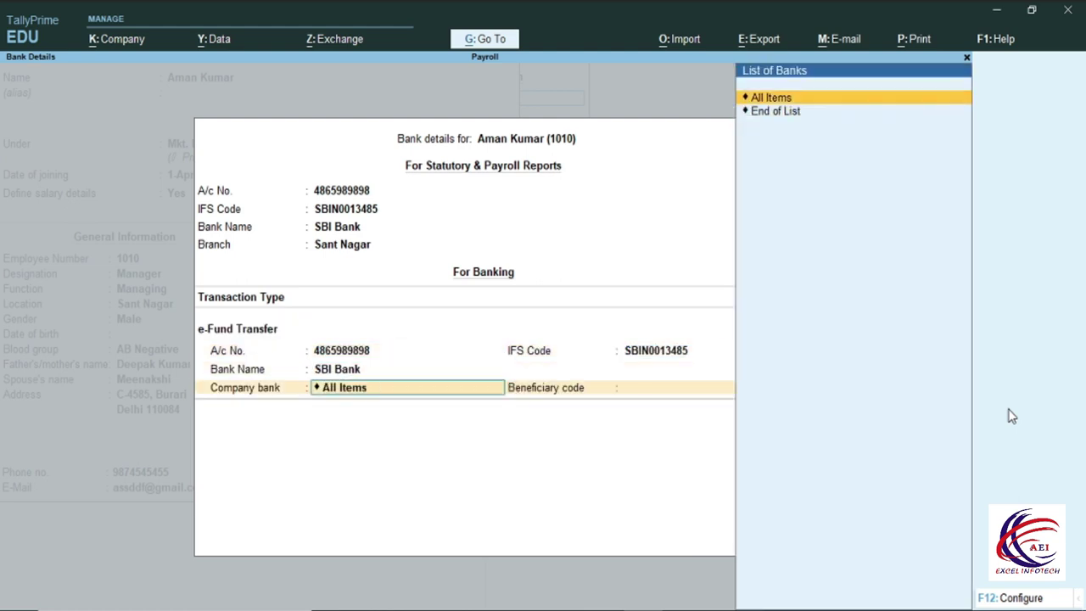
{"action": "key", "text": "Return"}
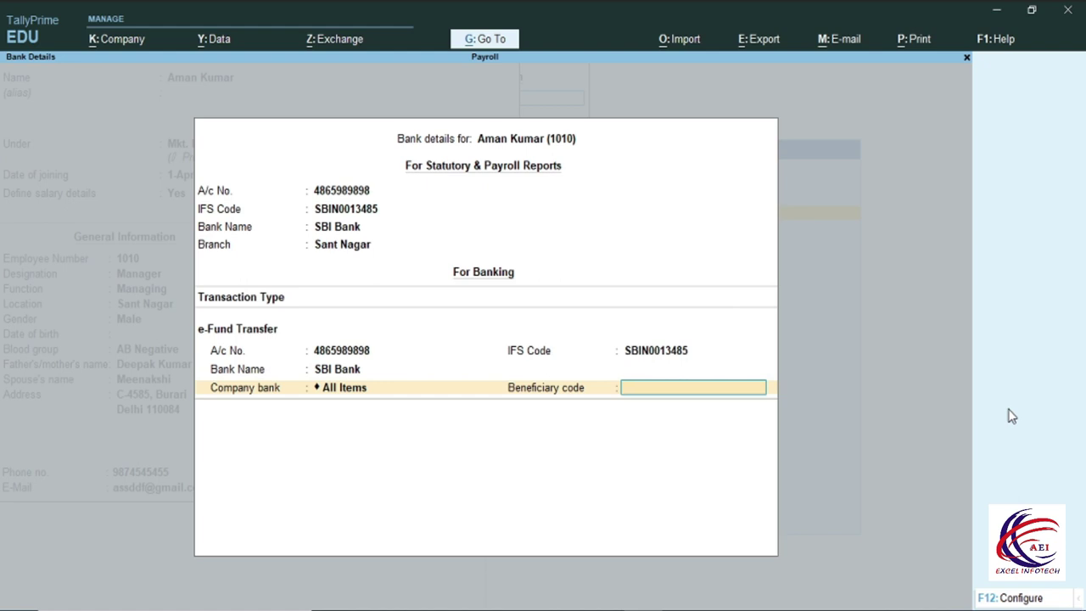
Enter the beneficiary code, then fill in the employee's PAN and Aadhaar numbers
{"action": "type", "text": "548545454"}
{"action": "key", "text": "Return"}
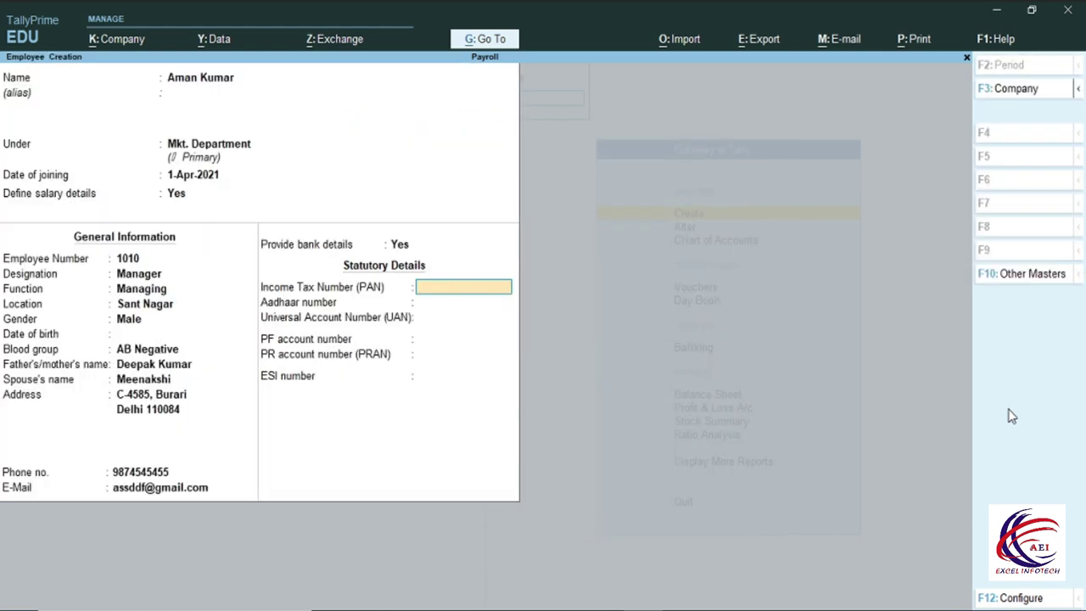
{"action": "key", "text": "Return"}
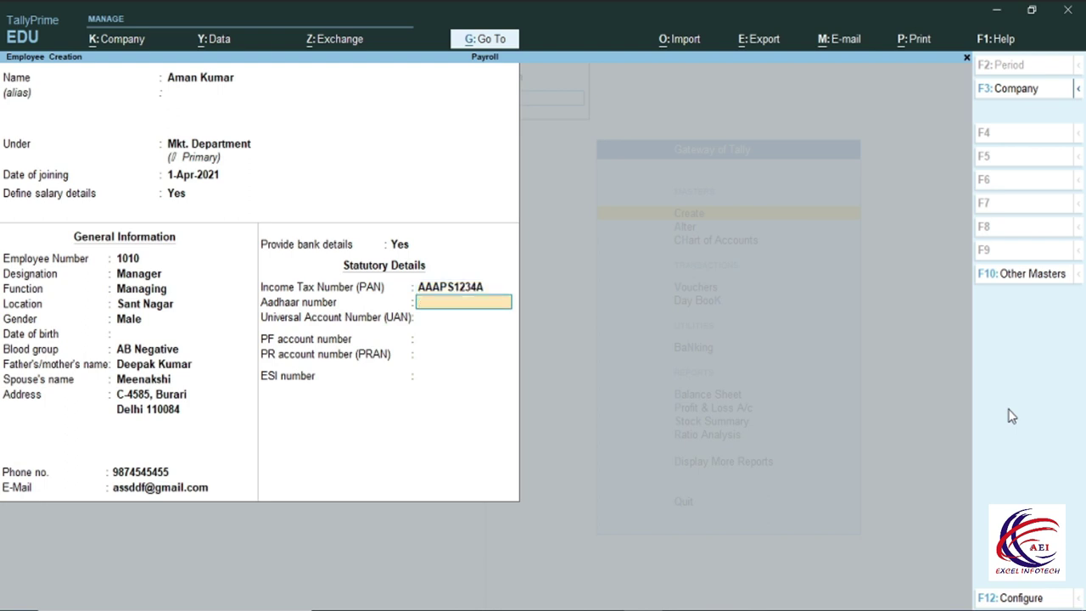
{"action": "key", "text": "Return"}
Fill in the employee's UAN, PF, PRAN and ESI numbers
{"action": "key", "text": "Return"}
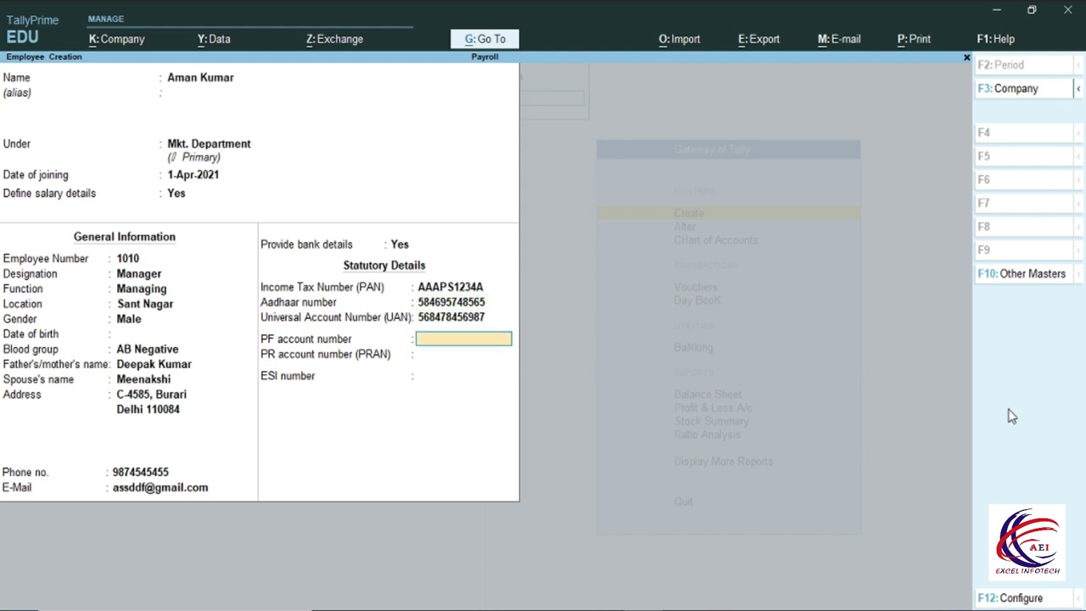
{"action": "type", "text": "545454545"}
{"action": "key", "text": "Return"}
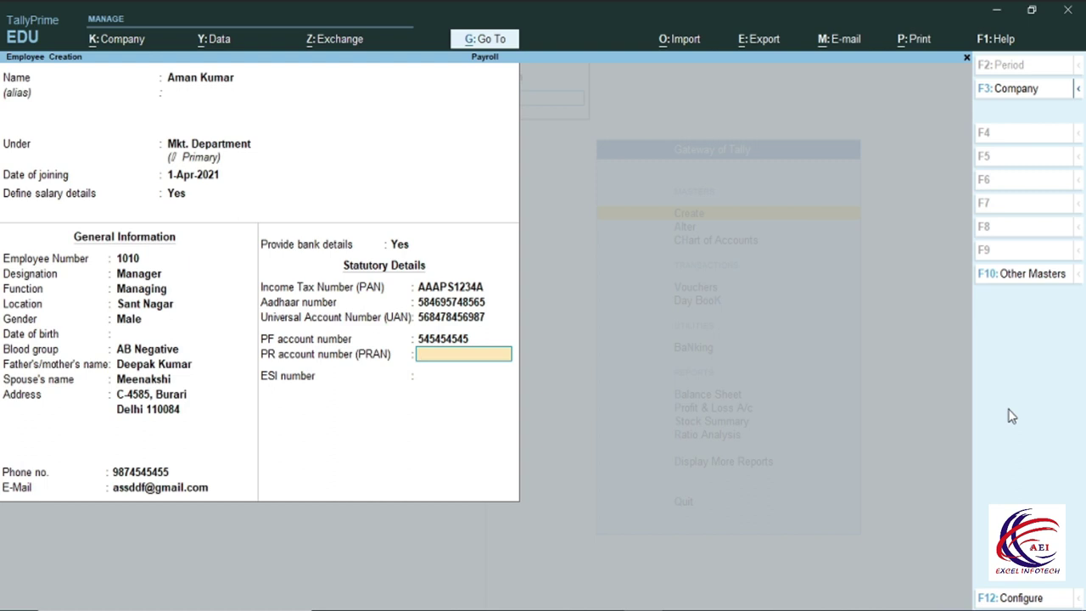
{"action": "key", "text": "Return"}
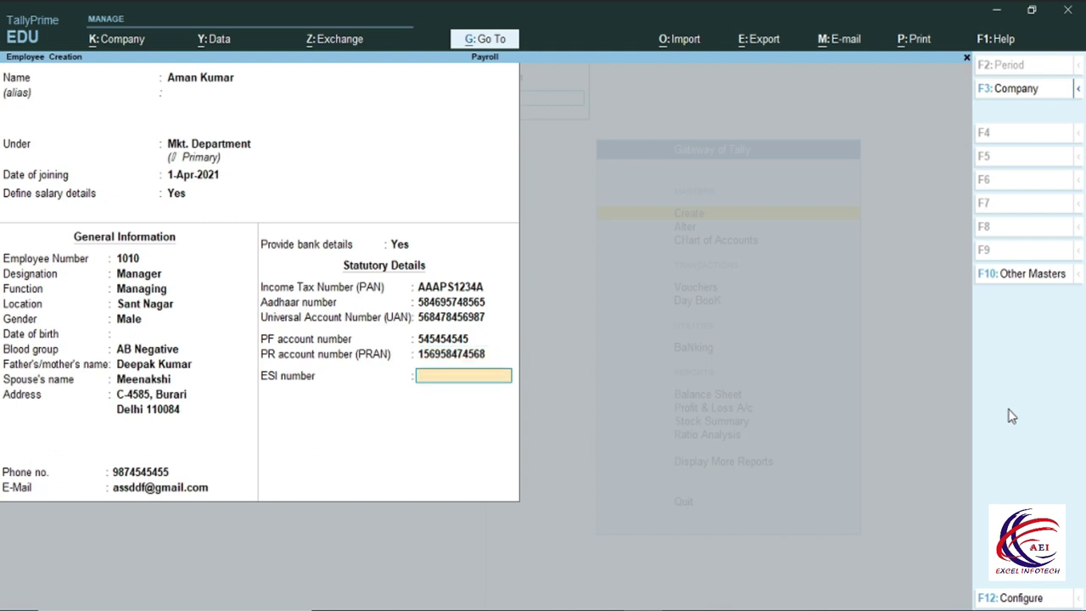
{"action": "key", "text": "Return"}
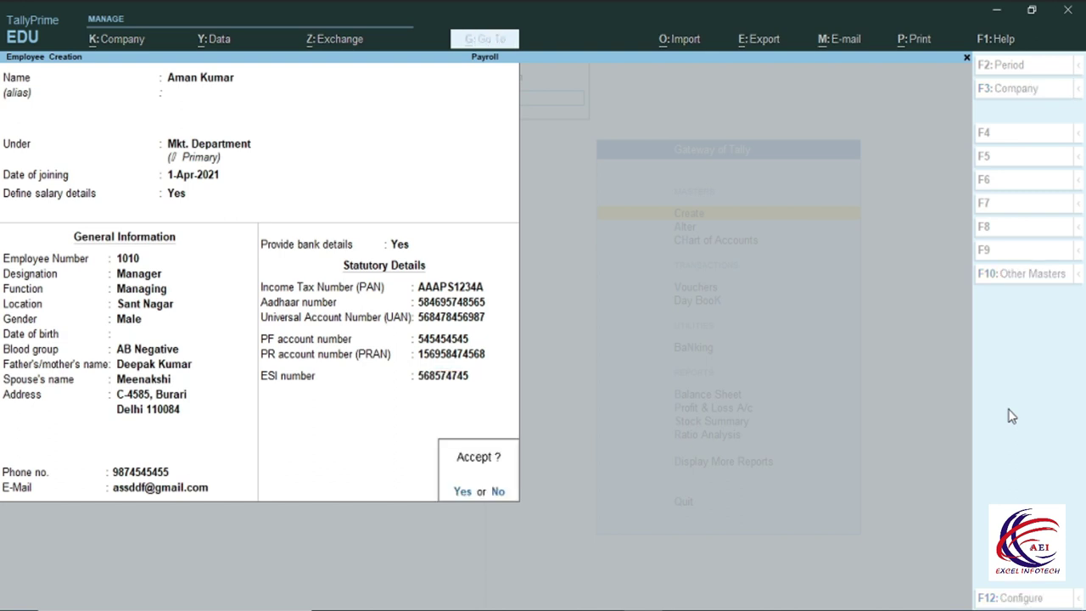
Save the first employee and create a new one under Sales Department, joining 1-Apr-2021, with salary details enabled
{"action": "key", "text": "Return"}
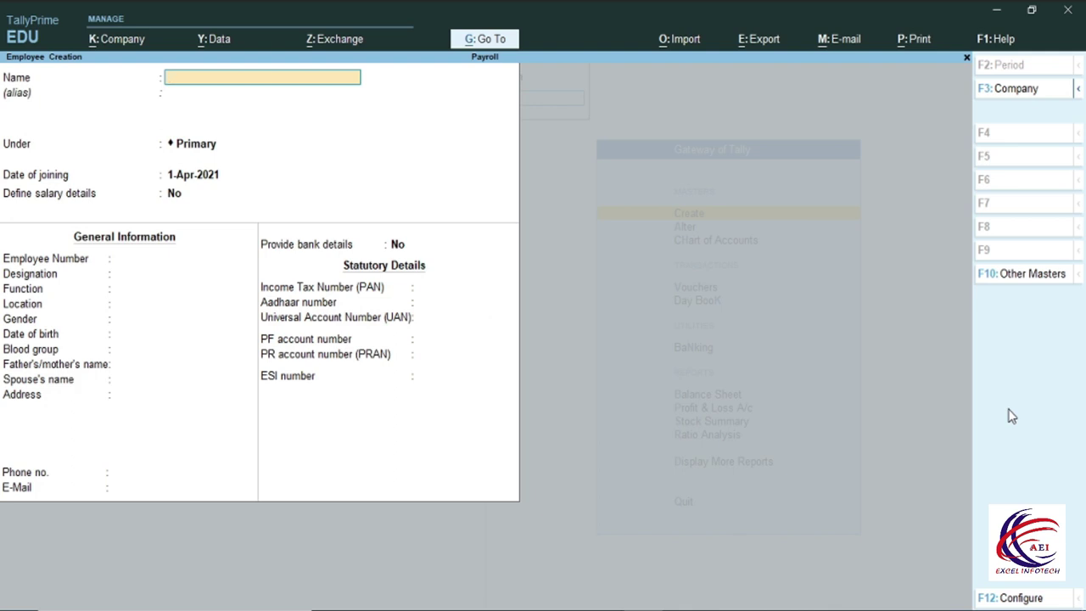
{"action": "key", "text": "Return"}
{"action": "key", "text": "Return"}
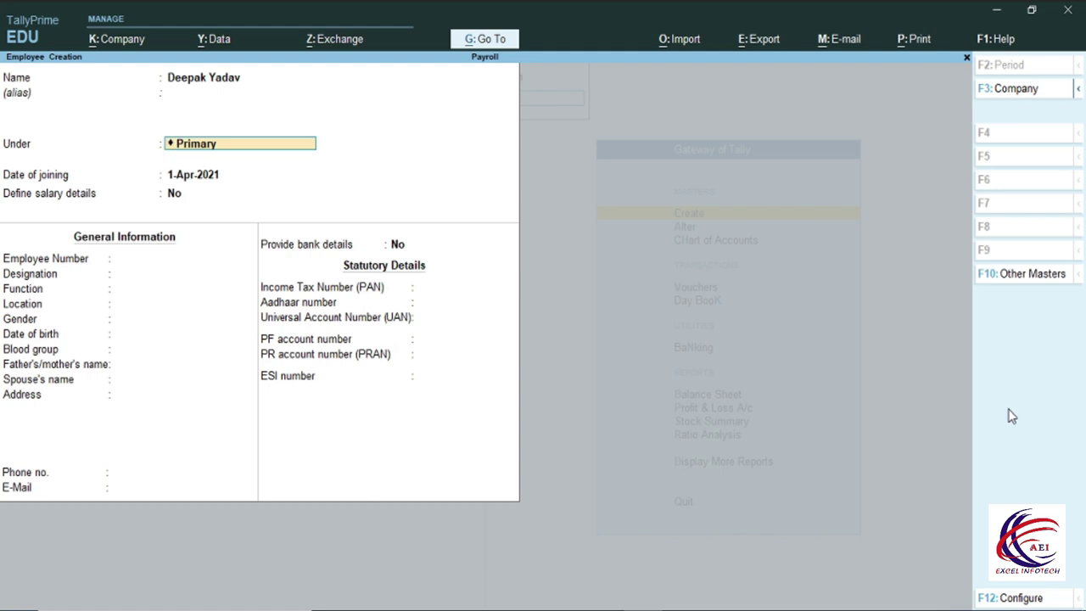
{"action": "key", "text": "BackSpace"}
{"action": "key", "text": "Down"}
{"action": "key", "text": "Down"}
{"action": "key", "text": "Return"}
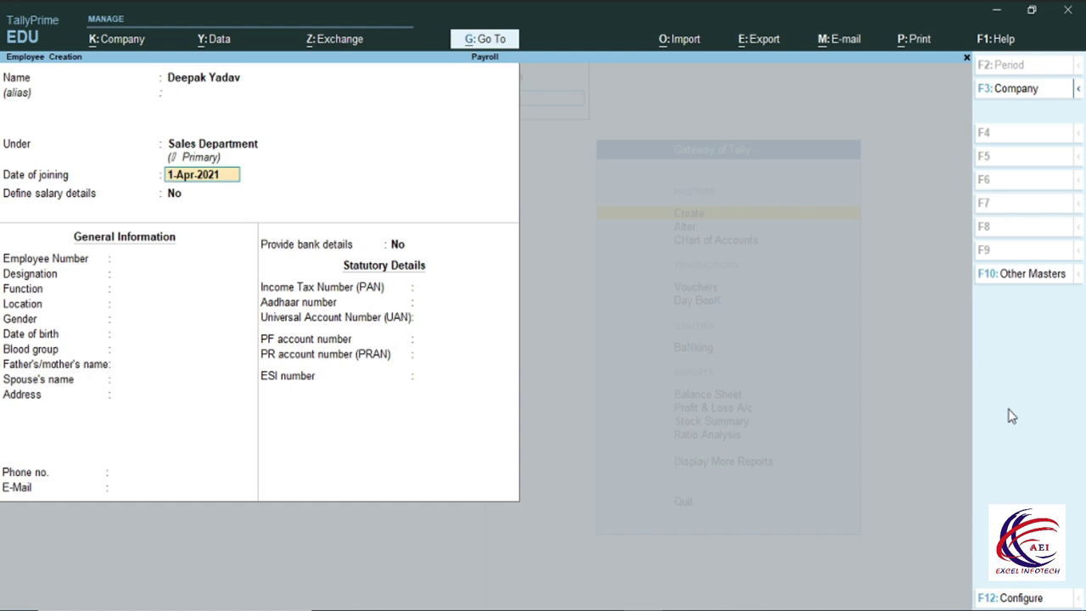
{"action": "key", "text": "Return"}
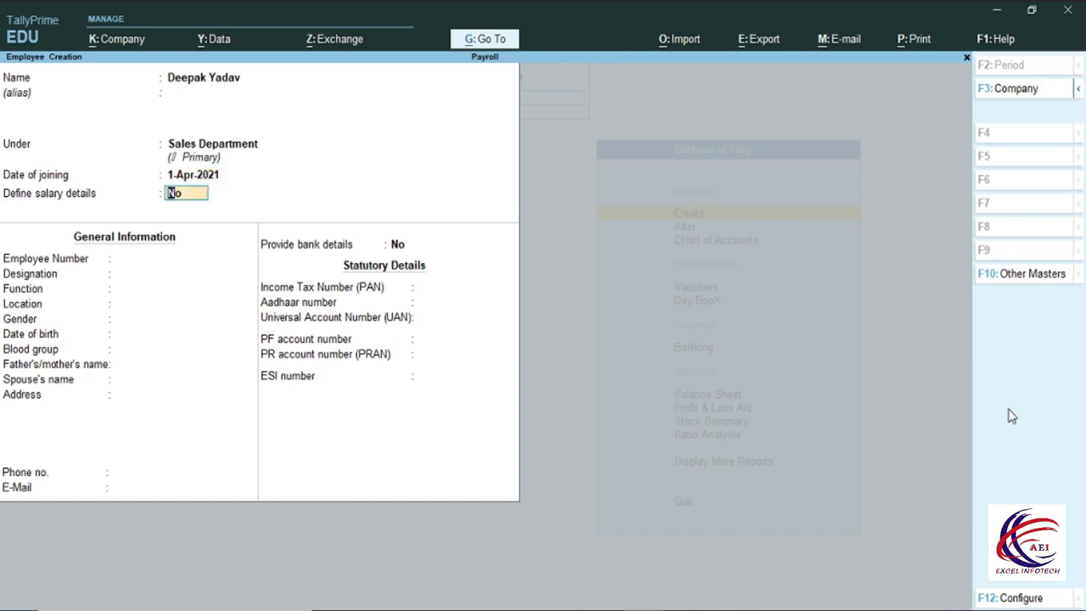
{"action": "type", "text": "y"}
{"action": "key", "text": "Return"}
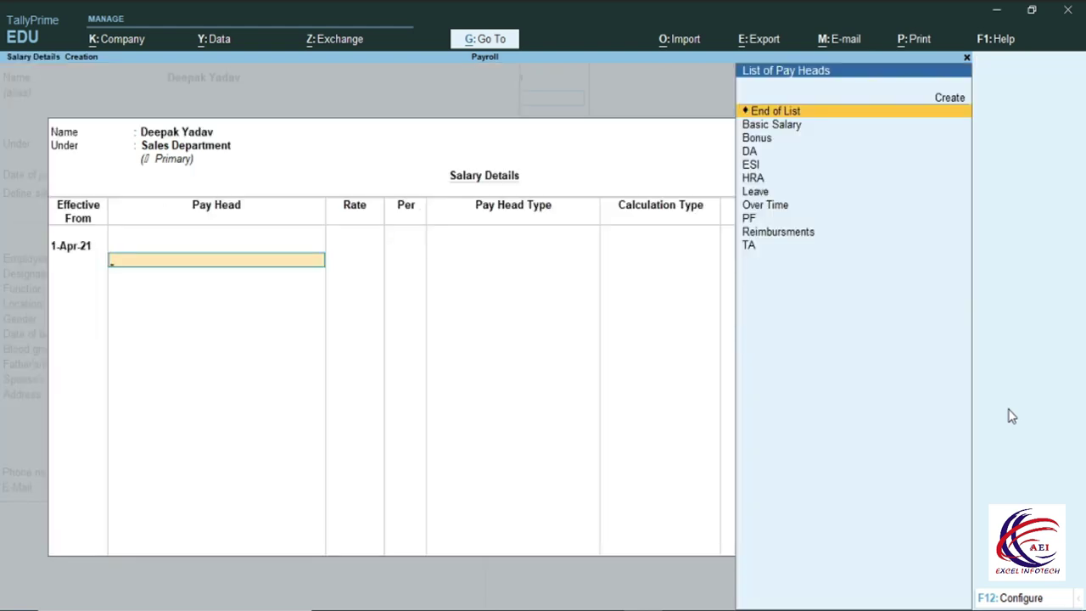
Add pay heads Basic Salary, Bonus at 1,000 per month, DA, ESI and HRA
{"action": "key", "text": "Down"}
{"action": "key", "text": "Return"}
{"action": "key", "text": "Down"}
{"action": "key", "text": "Return"}
{"action": "type", "text": "1000"}
{"action": "key", "text": "Return"}
{"action": "key", "text": "Return"}
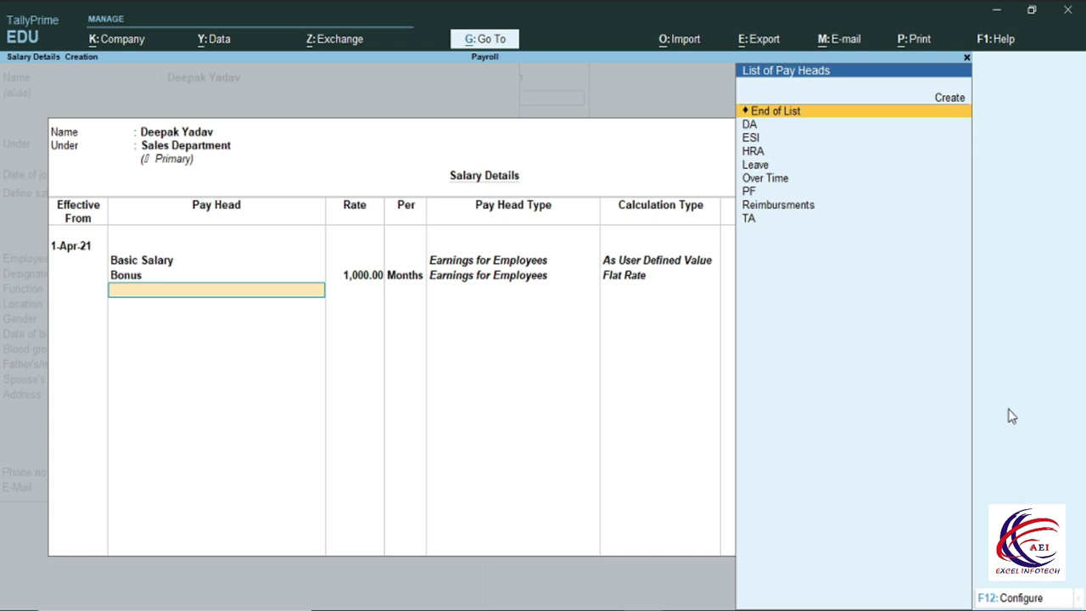
{"action": "key", "text": "Down"}
{"action": "key", "text": "Return"}
{"action": "key", "text": "Down"}
{"action": "key", "text": "Return"}
{"action": "key", "text": "Down"}
{"action": "key", "text": "Return"}
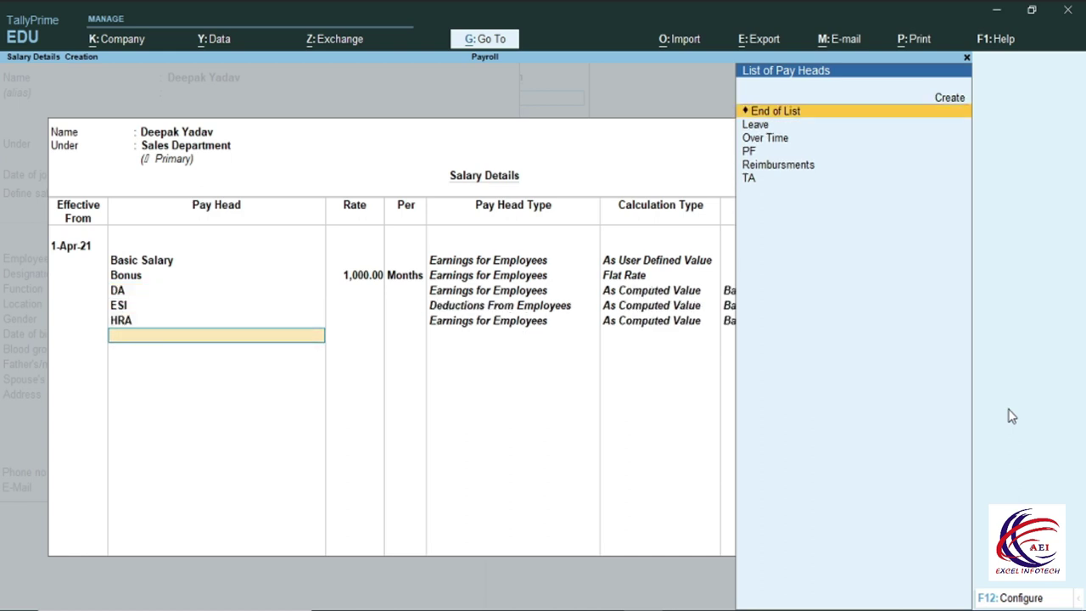
Add Leave at 500 per day, Over Time at 100 per hour, Reimbursements and PF
{"action": "key", "text": "Down"}
{"action": "key", "text": "Return"}
{"action": "type", "text": "500"}
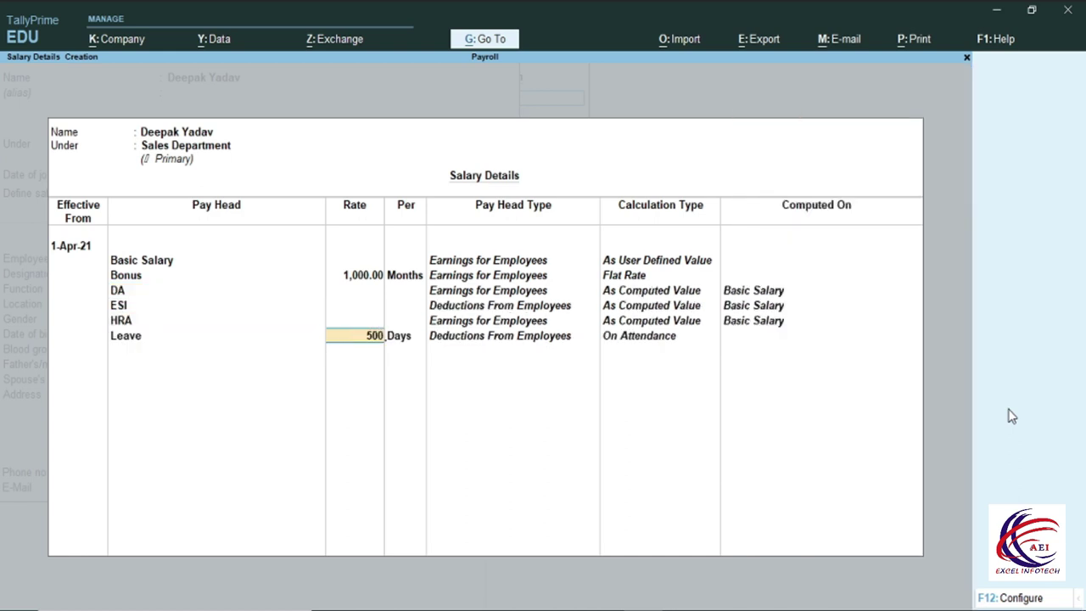
{"action": "key", "text": "Return"}
{"action": "key", "text": "Return"}
{"action": "key", "text": "Down"}
{"action": "key", "text": "Return"}
{"action": "type", "text": "100"}
{"action": "key", "text": "Return"}
{"action": "key", "text": "Return"}
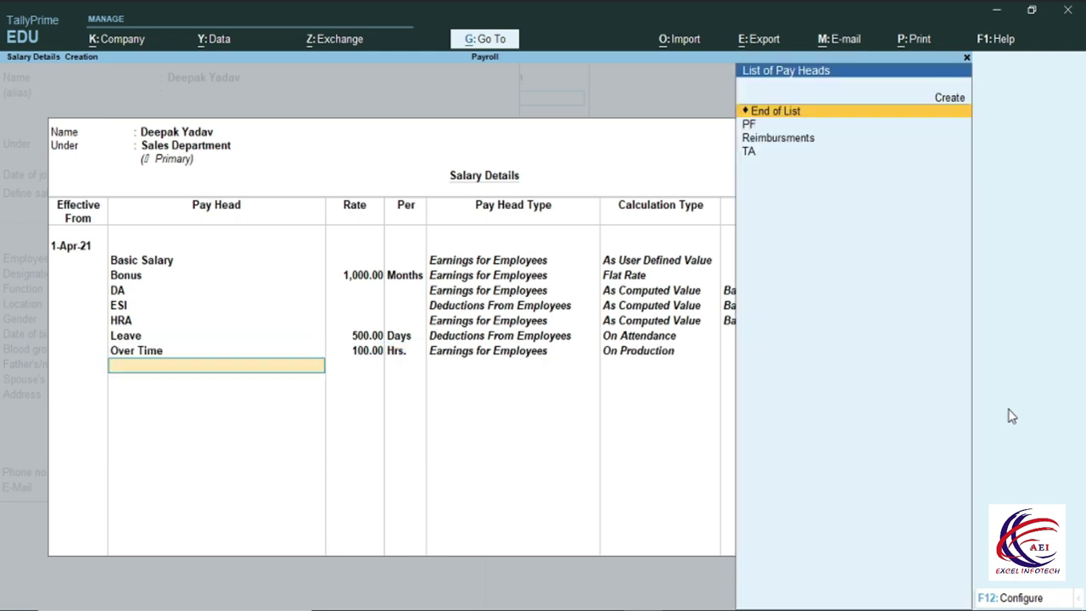
{"action": "key", "text": "Down"}
{"action": "key", "text": "Return"}
{"action": "key", "text": "Return"}
{"action": "key", "text": "Return"}
{"action": "key", "text": "Return"}
{"action": "key", "text": "Return"}
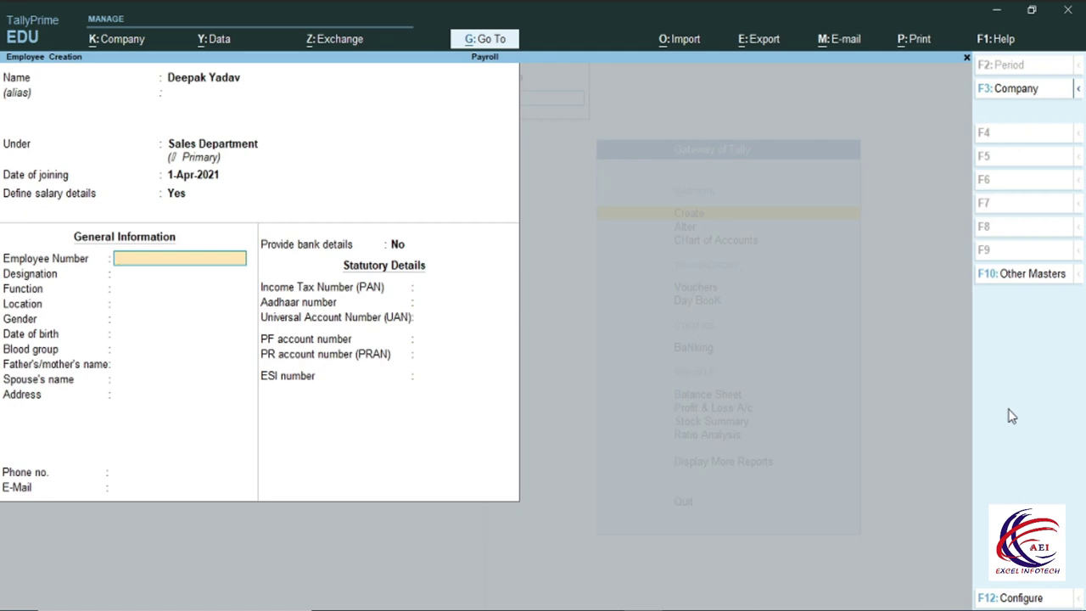
Enter employee number 85485, designation Director, function Manage Emp and location Sant Nagar
{"action": "type", "text": "85485"}
{"action": "key", "text": "Return"}
{"action": "type", "text": "Director"}
{"action": "key", "text": "Return"}
{"action": "type", "text": "Manage Emp"}
{"action": "key", "text": "Return"}
{"action": "type", "text": "Sant Nagar"}
{"action": "key", "text": "Return"}
{"action": "key", "text": "Return"}
Fill in the parent's and spouse's names, the two-line address, phone number and e-mail
{"action": "key", "text": "Return"}
{"action": "key", "text": "Return"}
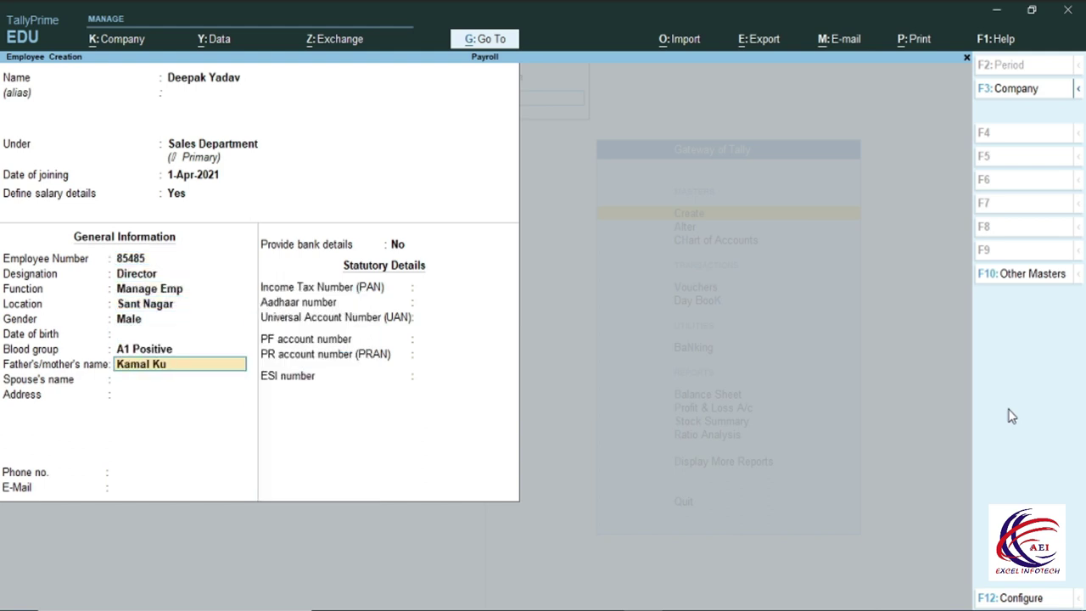
{"action": "key", "text": "Return"}
{"action": "type", "text": "Meena"}
{"action": "key", "text": "Return"}
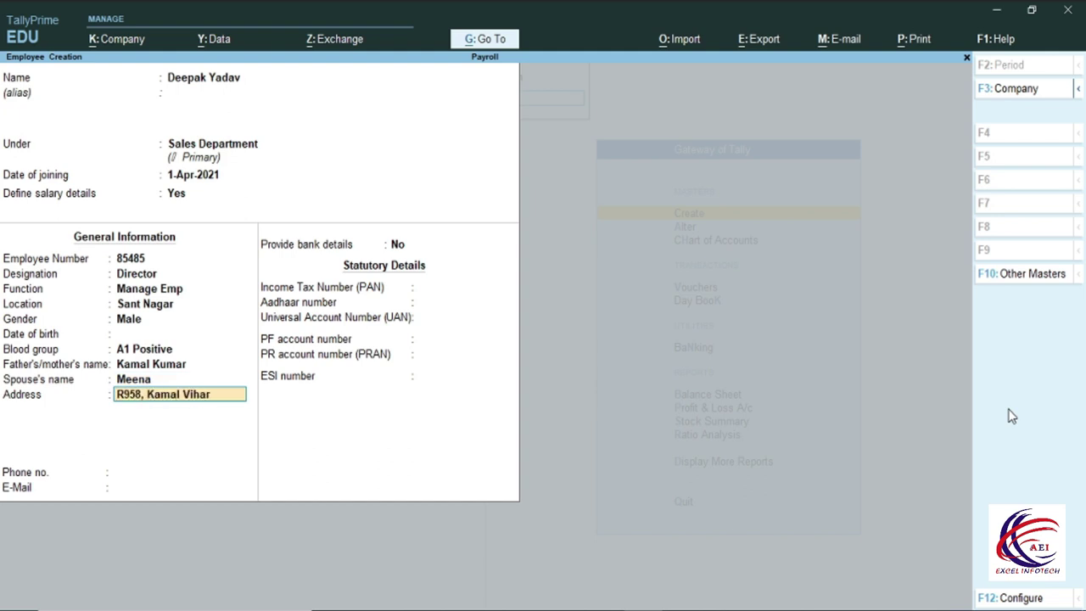
{"action": "key", "text": "Return"}
{"action": "type", "text": "Burari Delhi"}
{"action": "key", "text": "Return"}
{"action": "key", "text": "Return"}
{"action": "type", "text": "856546654"}
{"action": "key", "text": "Return"}
{"action": "key", "text": "Return"}
Provide bank details: account number, IFS code HDFC000185, new bank HDFC and branch Barari
{"action": "key", "text": "y"}
{"action": "key", "text": "Return"}
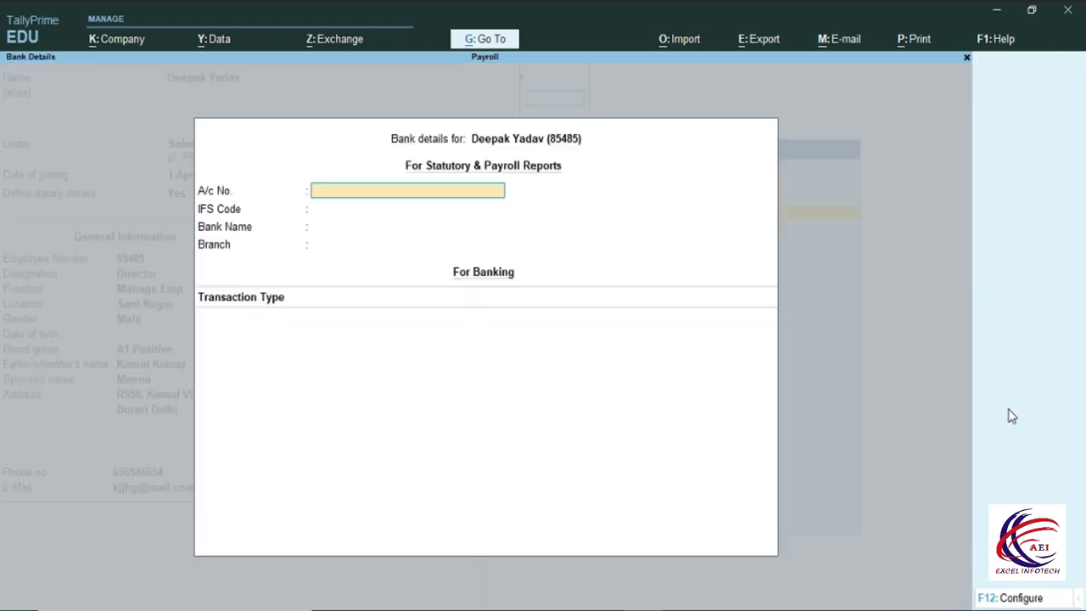
{"action": "type", "text": "654654654"}
{"action": "key", "text": "Return"}
{"action": "type", "text": "HDFC000185"}
{"action": "key", "text": "Return"}
{"action": "key", "text": "Up"}
{"action": "key", "text": "Return"}
{"action": "type", "text": "HDFC"}
{"action": "key", "text": "Return"}
{"action": "type", "text": "Barari"}
Fill in the statutory PAN, Aadhaar, UAN and PF account numbers
{"action": "key", "text": "Return"}
{"action": "key", "text": "Return"}
{"action": "key", "text": "Return"}
{"action": "key", "text": "Return"}
{"action": "key", "text": "Return"}
{"action": "key", "text": "Return"}
{"action": "key", "text": "Return"}
{"action": "key", "text": "Return"}
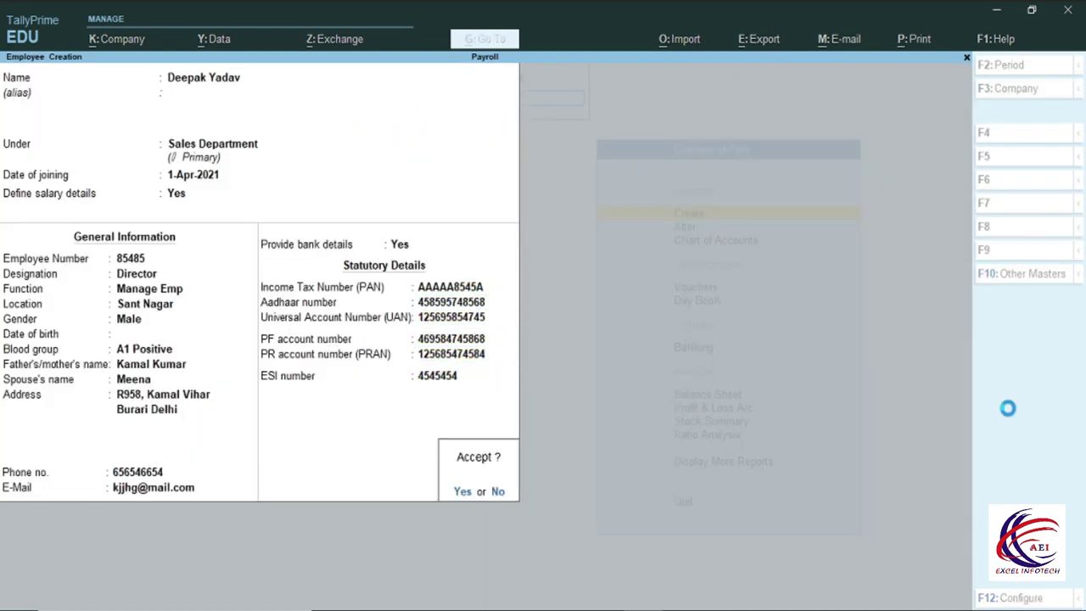
{"action": "key", "text": "Return"}
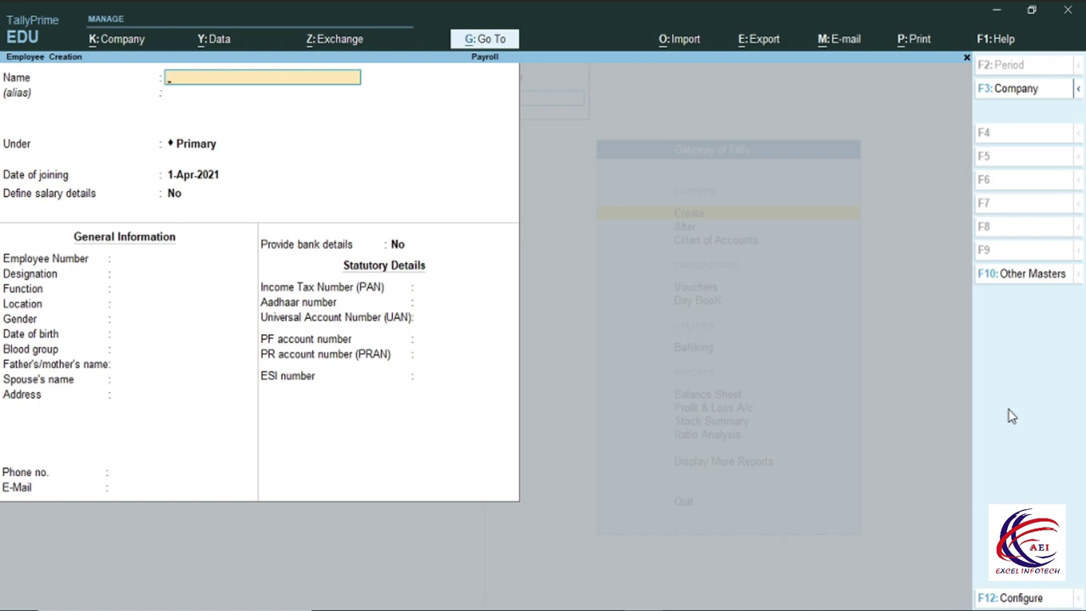
Quit Employee Creation and Master Creation, returning to the Gateway of Tally
{"action": "key", "text": "Escape"}
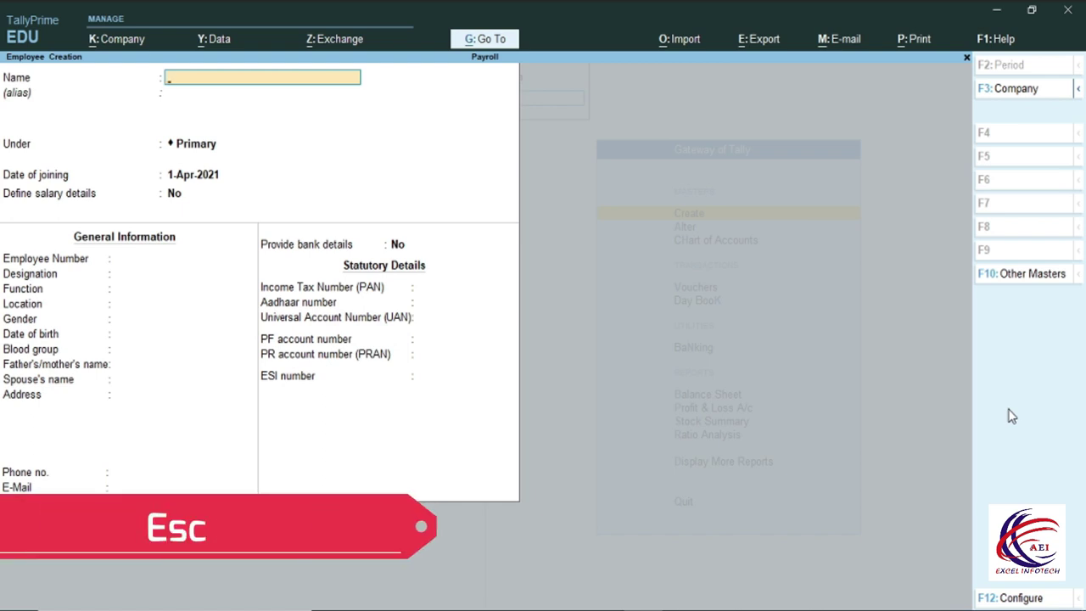
{"action": "key", "text": "Escape"}
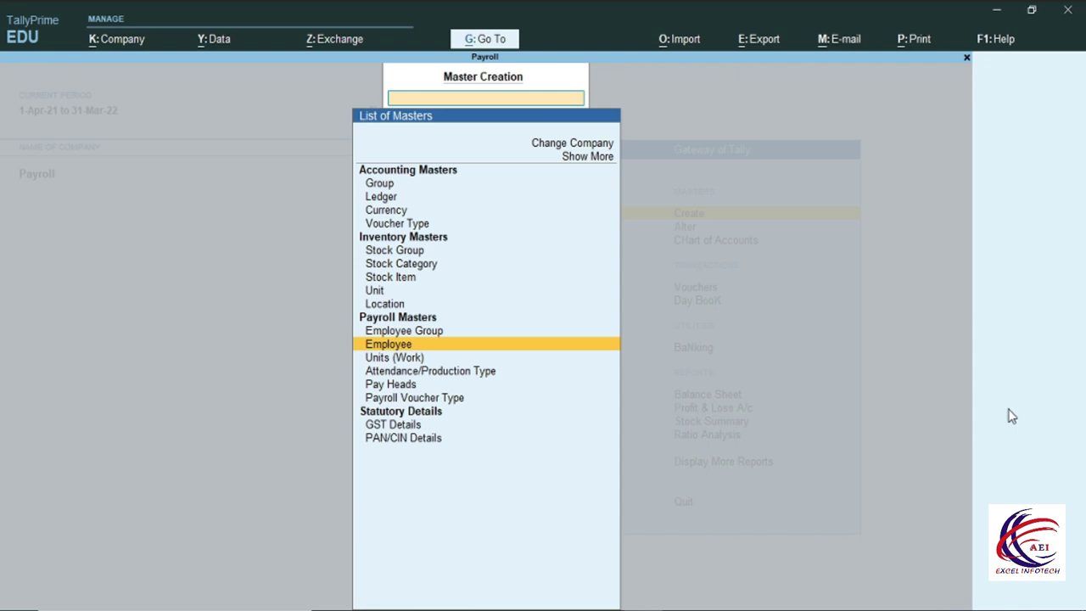
{"action": "key", "text": "Down"}
{"action": "key", "text": "Down"}
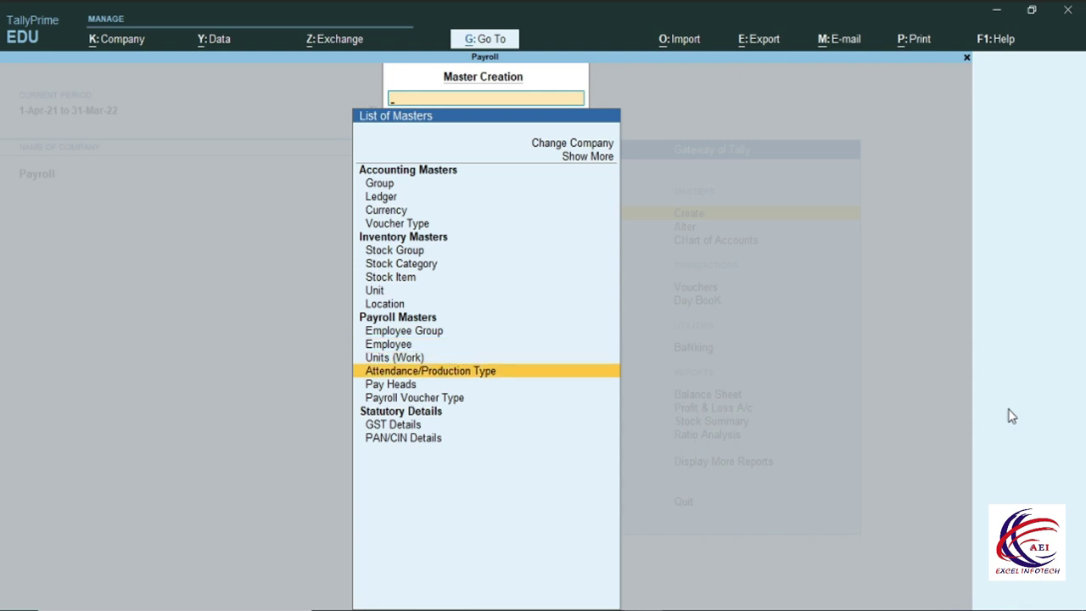
{"action": "key", "text": "Escape"}
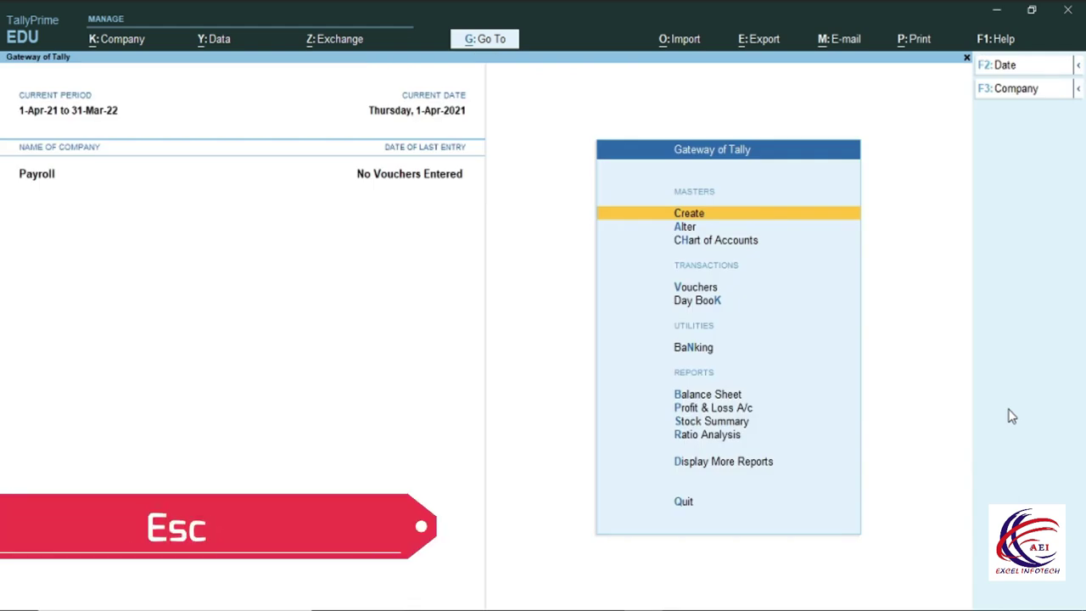
Go to Vouchers and switch the voucher type to Attendance via F10
{"action": "key", "text": "Down"}
{"action": "key", "text": "Down"}
{"action": "key", "text": "Down"}
{"action": "key", "text": "Return"}
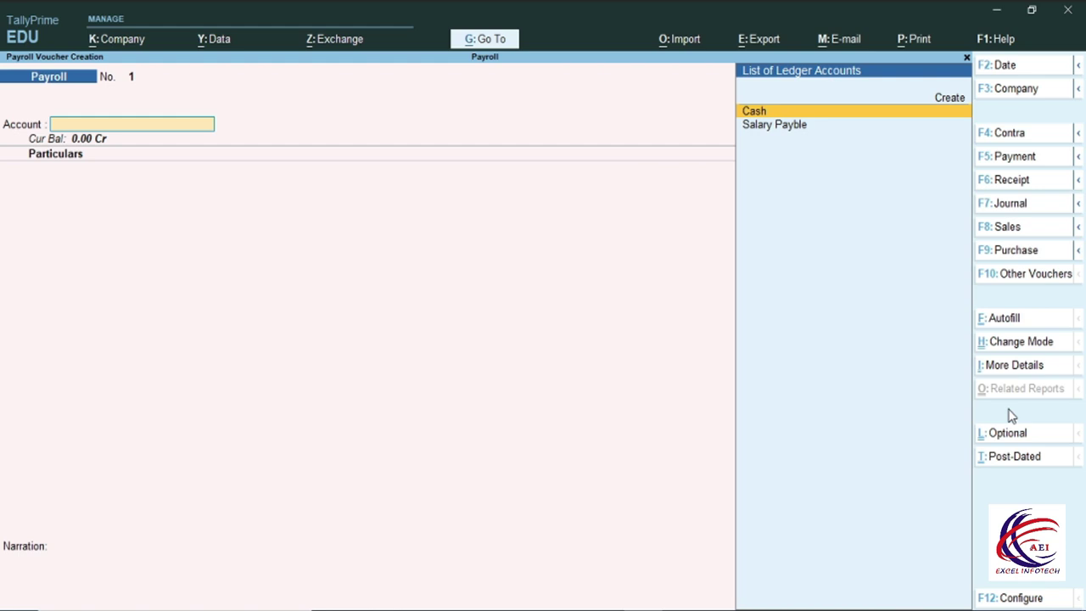
{"action": "key", "text": "F10"}
{"action": "key", "text": "Down"}
{"action": "key", "text": "Down"}
{"action": "key", "text": "Down"}
{"action": "key", "text": "Down"}
{"action": "key", "text": "Down"}
{"action": "key", "text": "Down"}
{"action": "key", "text": "Down"}
{"action": "key", "text": "Down"}
{"action": "key", "text": "Down"}
{"action": "key", "text": "Down"}
{"action": "key", "text": "Down"}
{"action": "key", "text": "Down"}
{"action": "key", "text": "Down"}
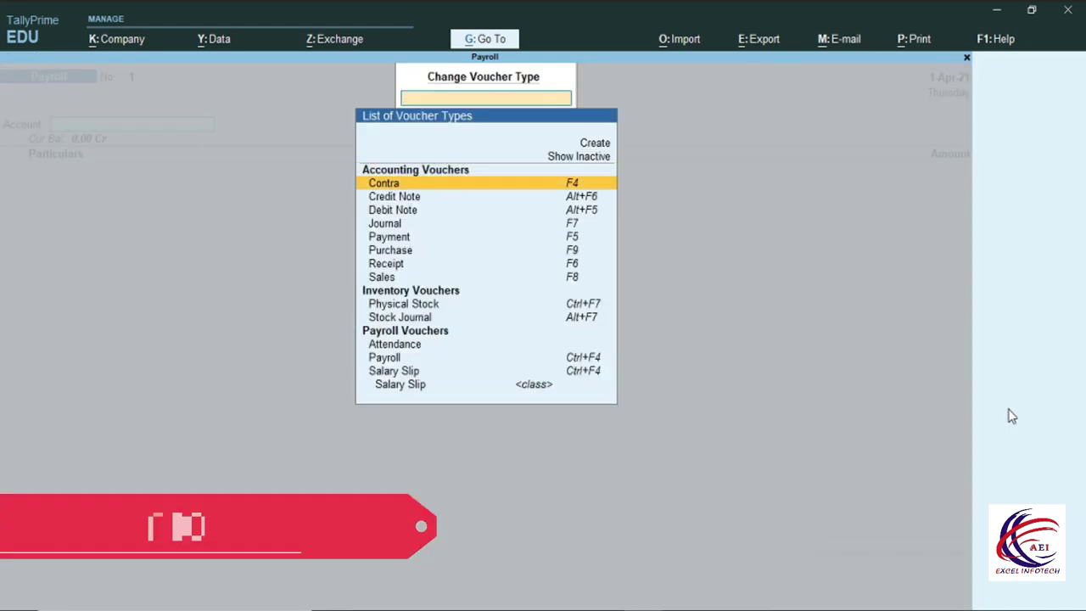
{"action": "key", "text": "Return"}
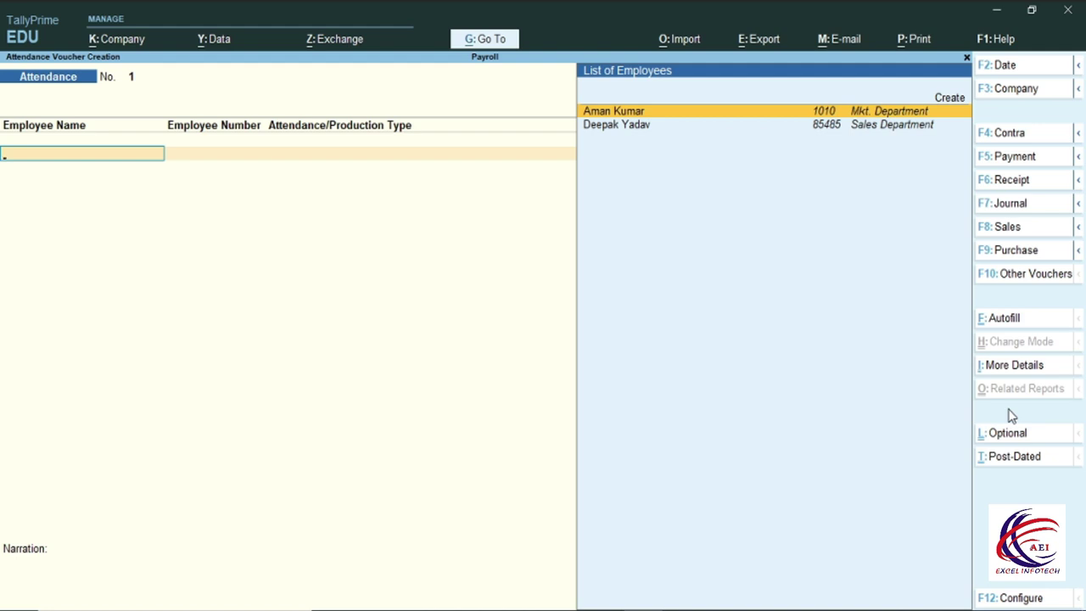
Date the attendance voucher 31-5-21 and give the Mkt. Department employee 5 leave days
{"action": "key", "text": "F2"}
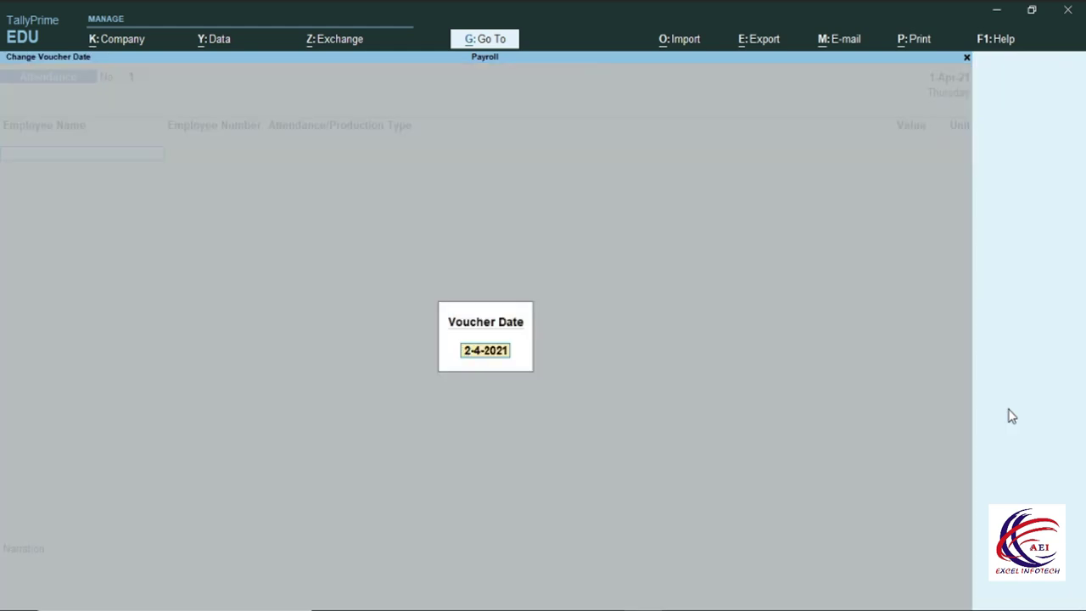
{"action": "type", "text": "31-5-21"}
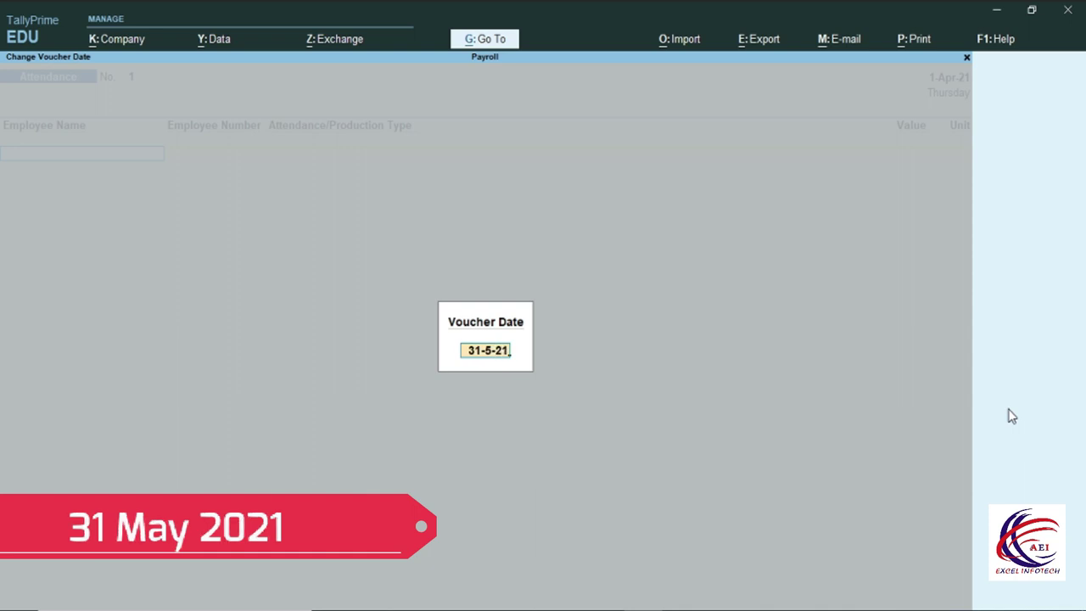
{"action": "key", "text": "Return"}
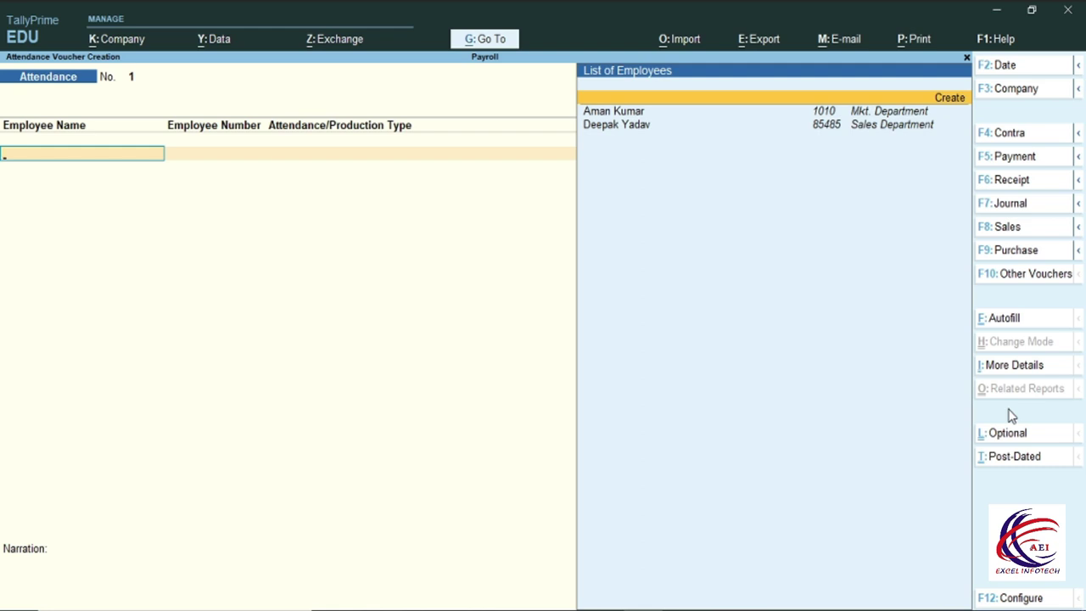
{"action": "key", "text": "Down"}
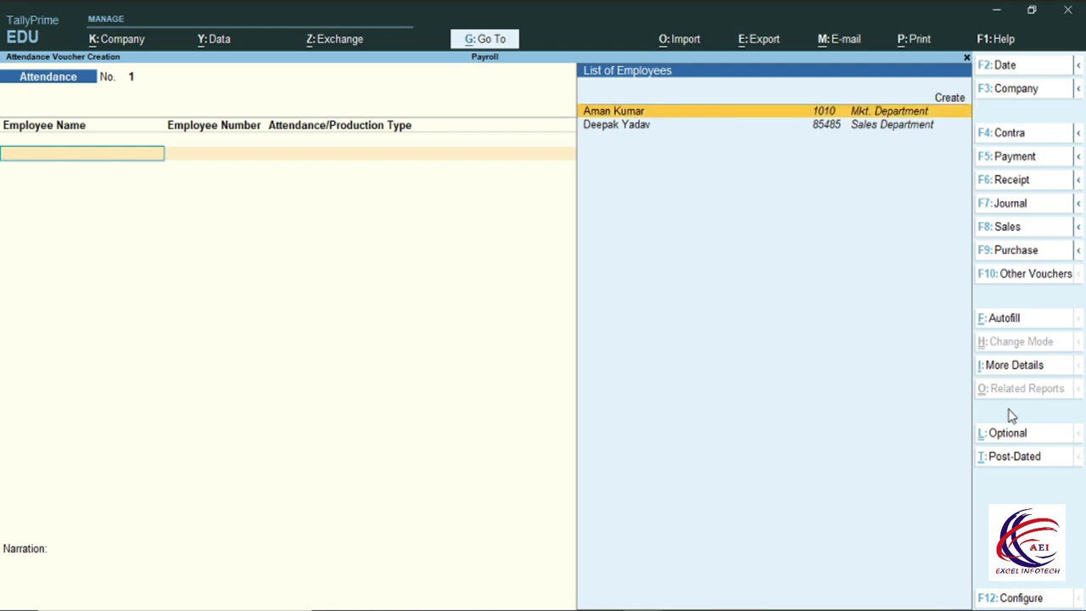
{"action": "key", "text": "Return"}
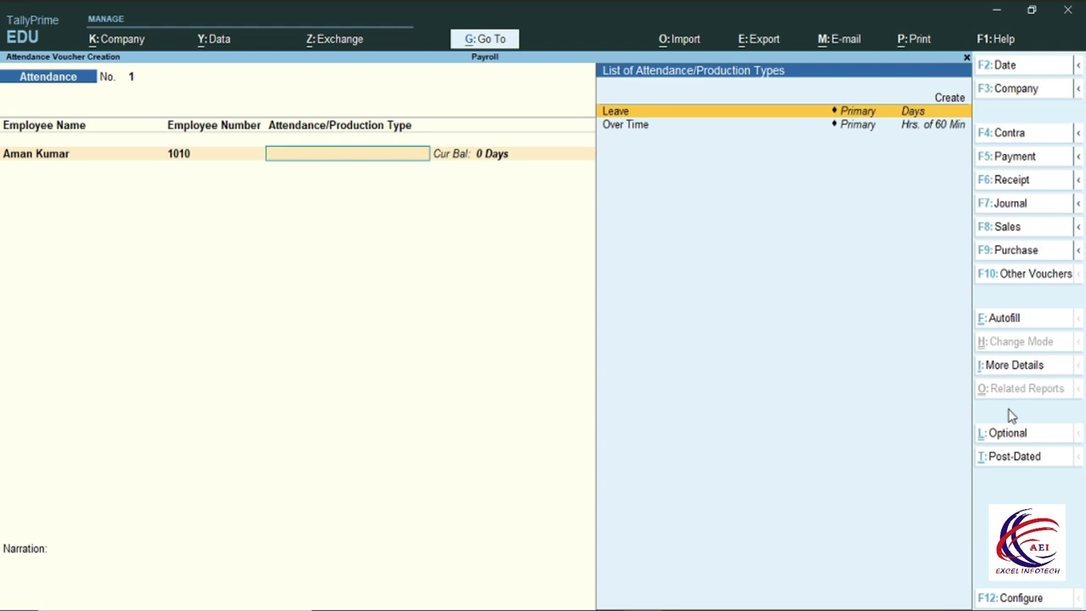
{"action": "key", "text": "Return"}
{"action": "key", "text": "BackSpace"}
{"action": "key", "text": "Return"}
{"action": "type", "text": "5"}
{"action": "key", "text": "Return"}
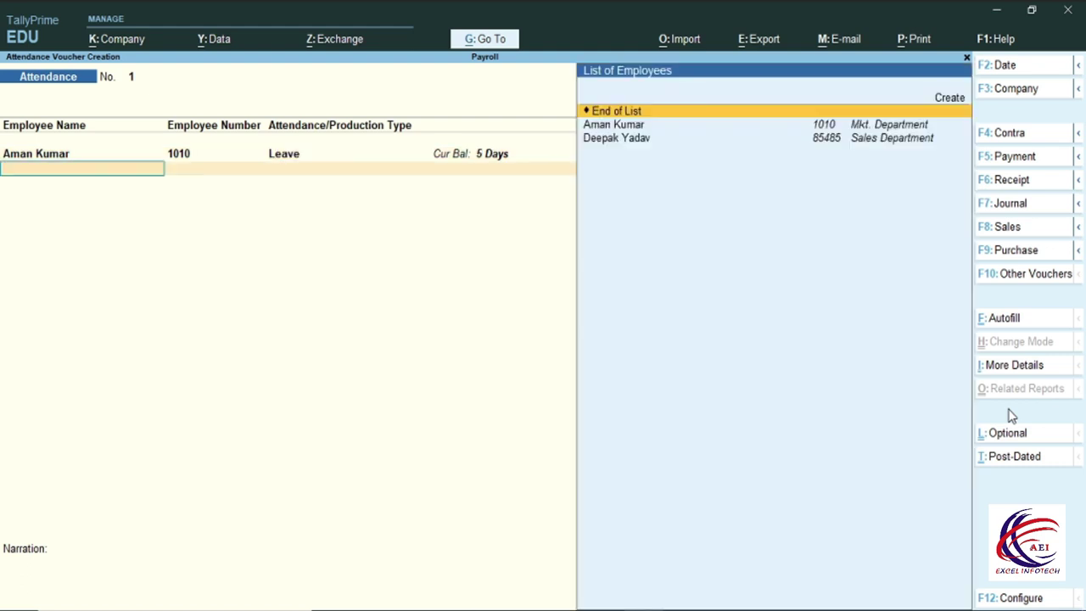
Record 45 overtime hours for the Mkt. Department employee
{"action": "key", "text": "Down"}
{"action": "key", "text": "Return"}
{"action": "key", "text": "Down"}
{"action": "key", "text": "Return"}
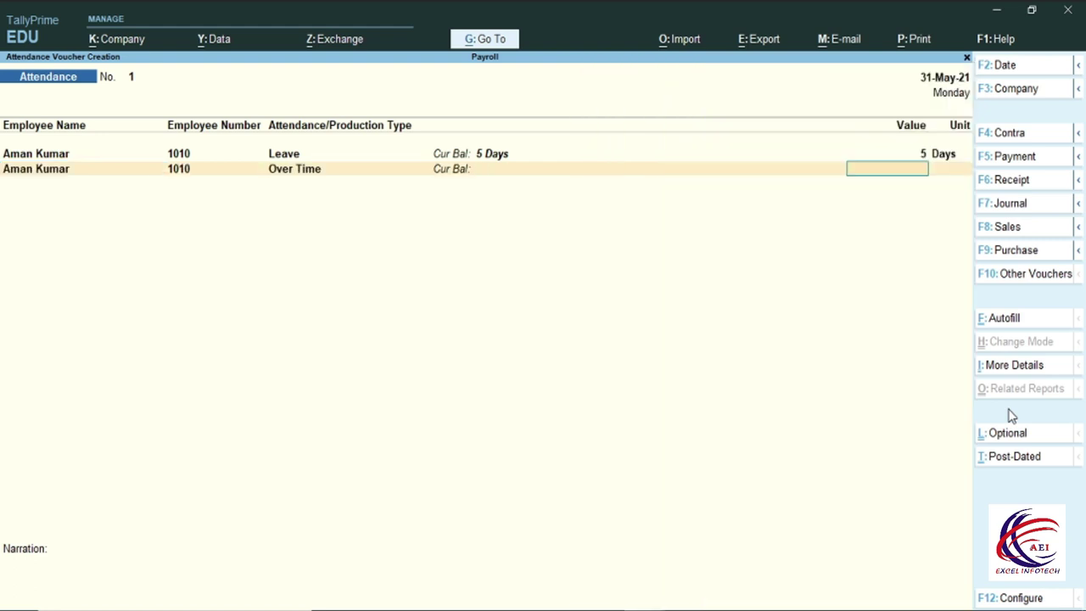
{"action": "type", "text": "45"}
{"action": "key", "text": "Return"}
Give the Sales Department employee 2 leave days
{"action": "key", "text": "Down"}
{"action": "key", "text": "Down"}
{"action": "key", "text": "Return"}
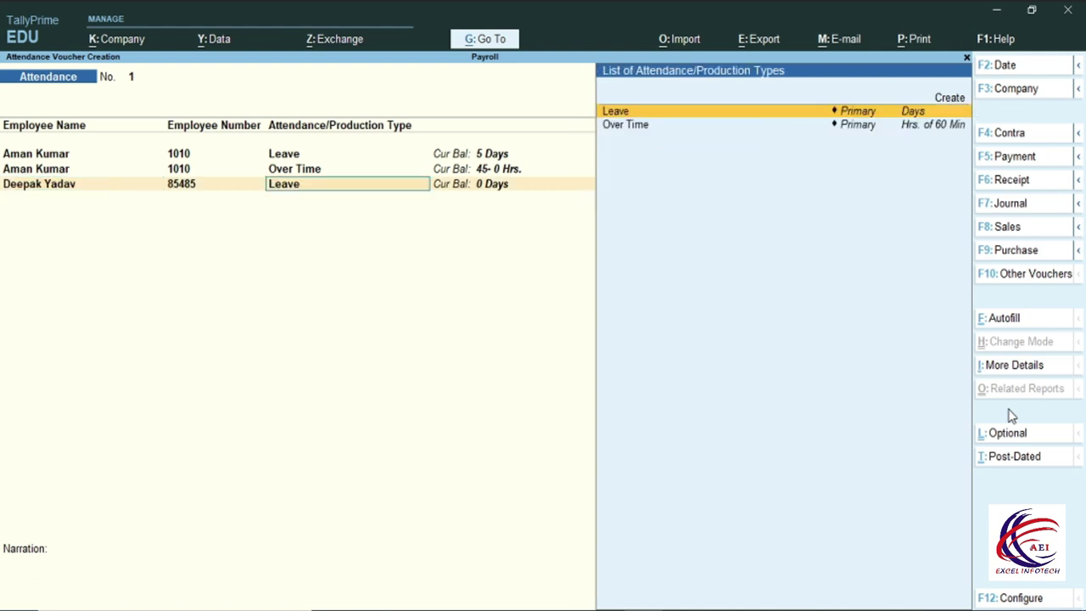
{"action": "key", "text": "Return"}
{"action": "type", "text": "2"}
{"action": "key", "text": "Return"}
Record 25 overtime hours for the Sales Department employee and save the voucher
{"action": "key", "text": "Down"}
{"action": "key", "text": "Down"}
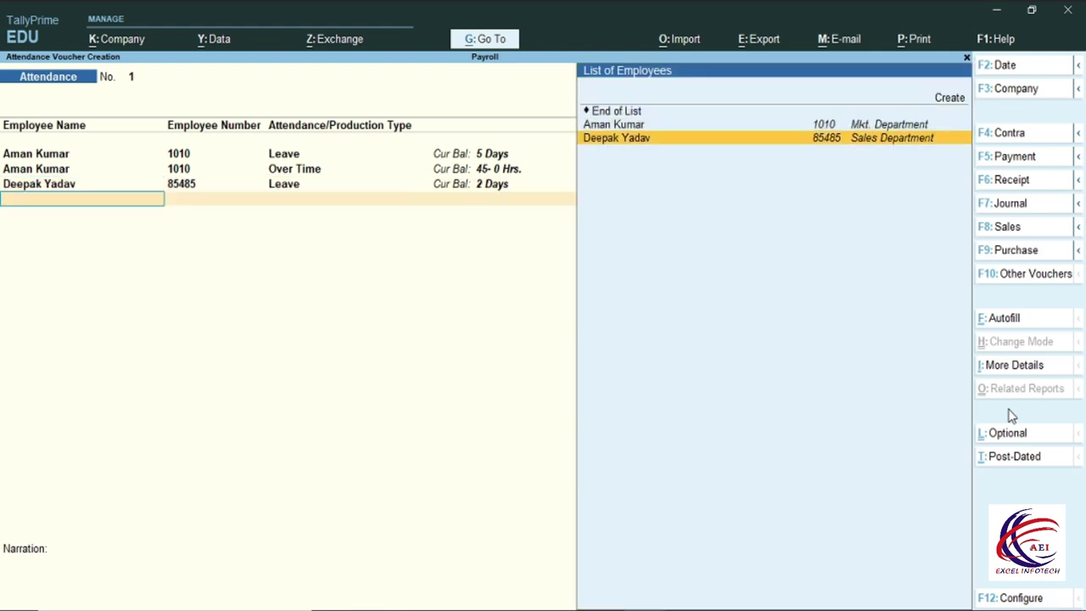
{"action": "key", "text": "Return"}
{"action": "key", "text": "Down"}
{"action": "key", "text": "Return"}
{"action": "type", "text": "25"}
{"action": "key", "text": "Return"}
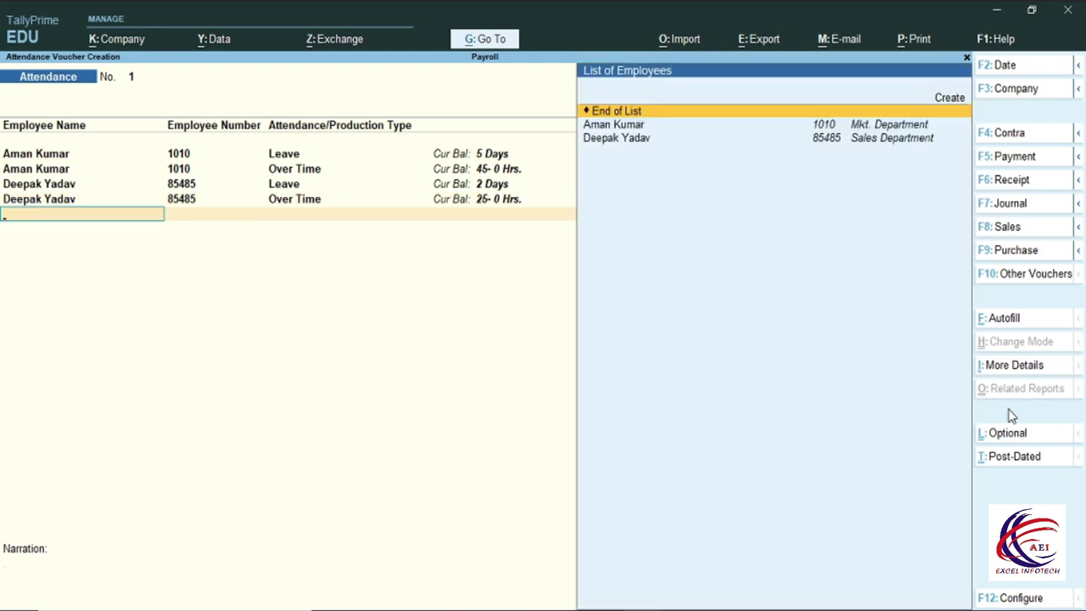
{"action": "key", "text": "Return"}
{"action": "key", "text": "Return"}
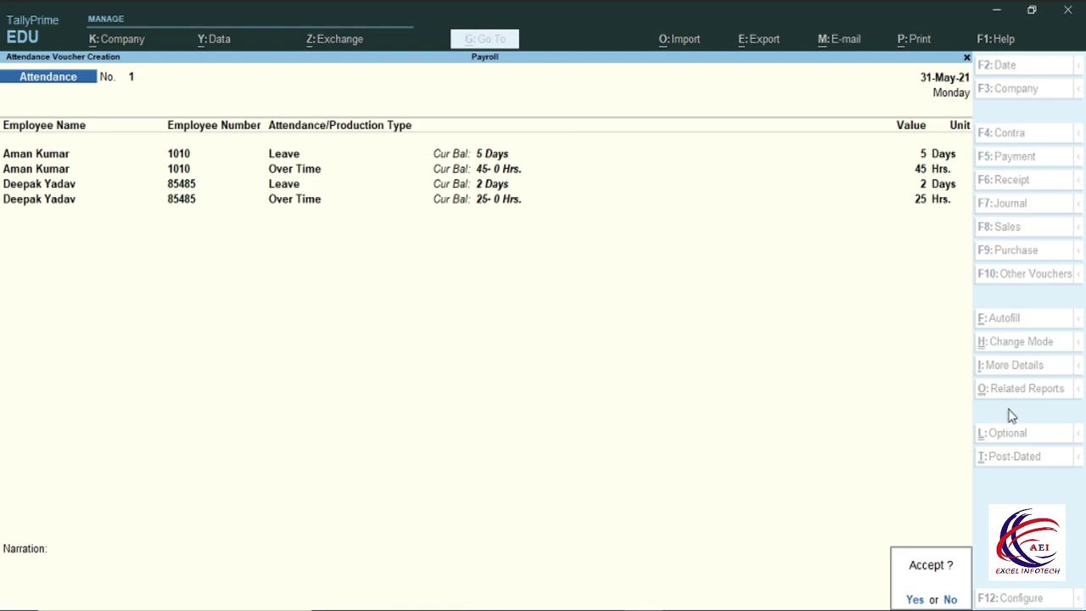
{"action": "key", "text": "Return"}
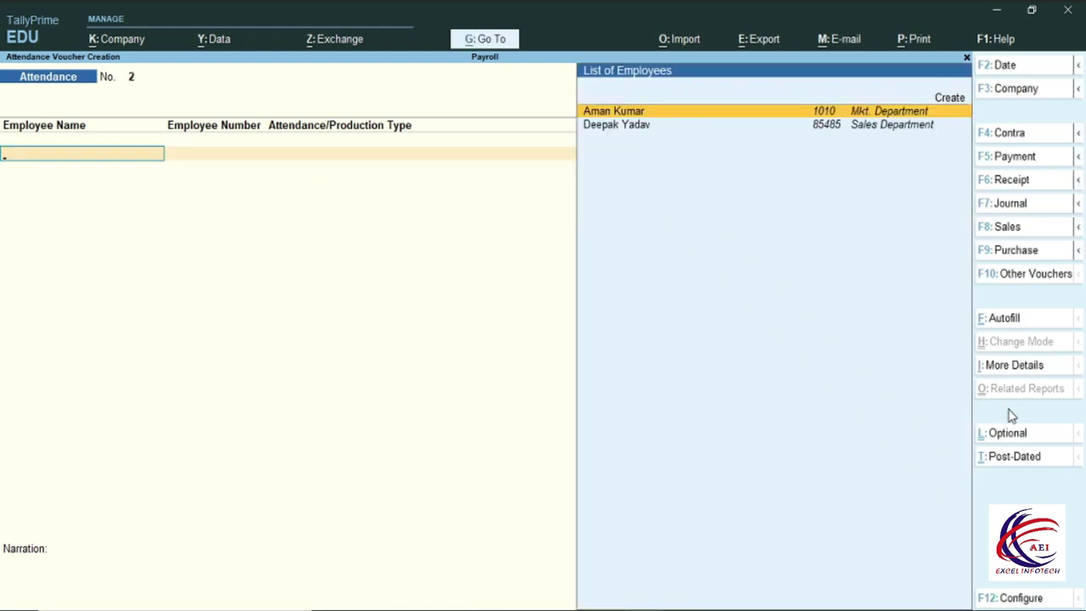
Switch to a Salary Slip voucher using the Salary Slip class
{"action": "key", "text": "ctrl+F4"}
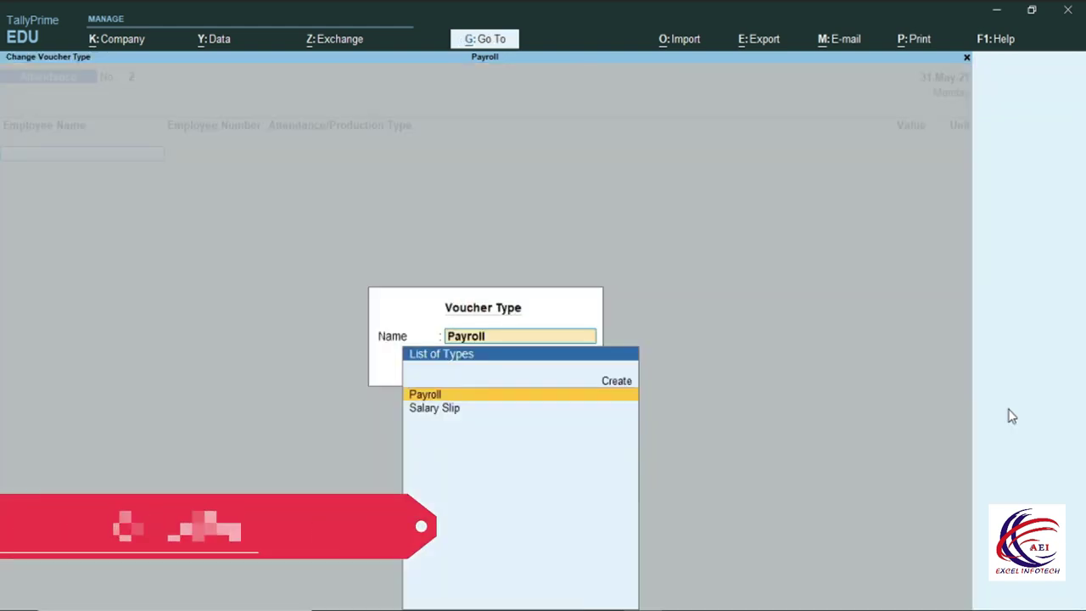
{"action": "key", "text": "Down"}
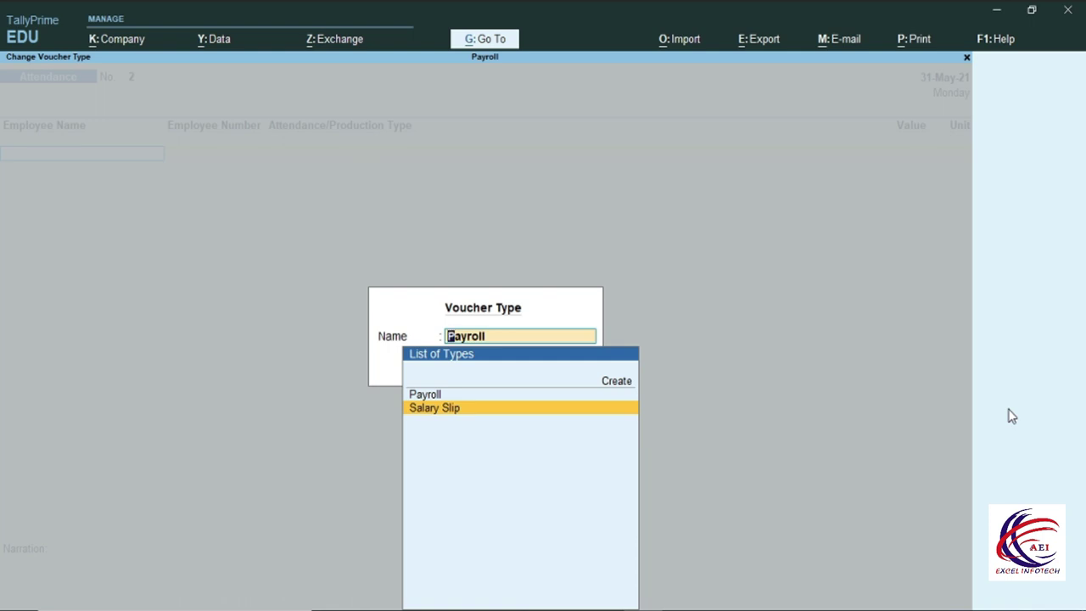
{"action": "key", "text": "Return"}
{"action": "key", "text": "Down"}
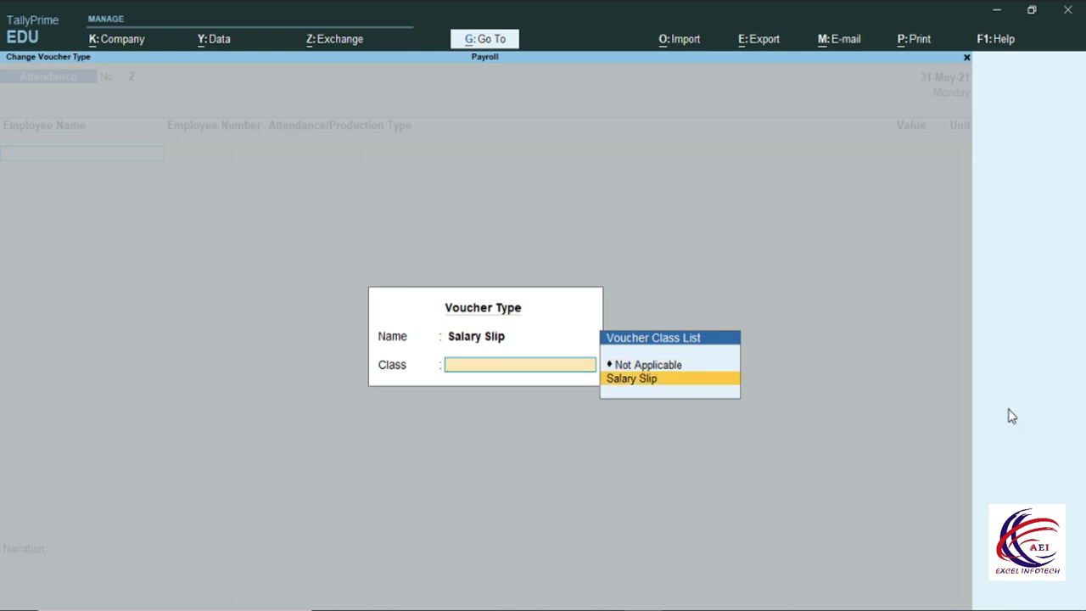
{"action": "key", "text": "Return"}
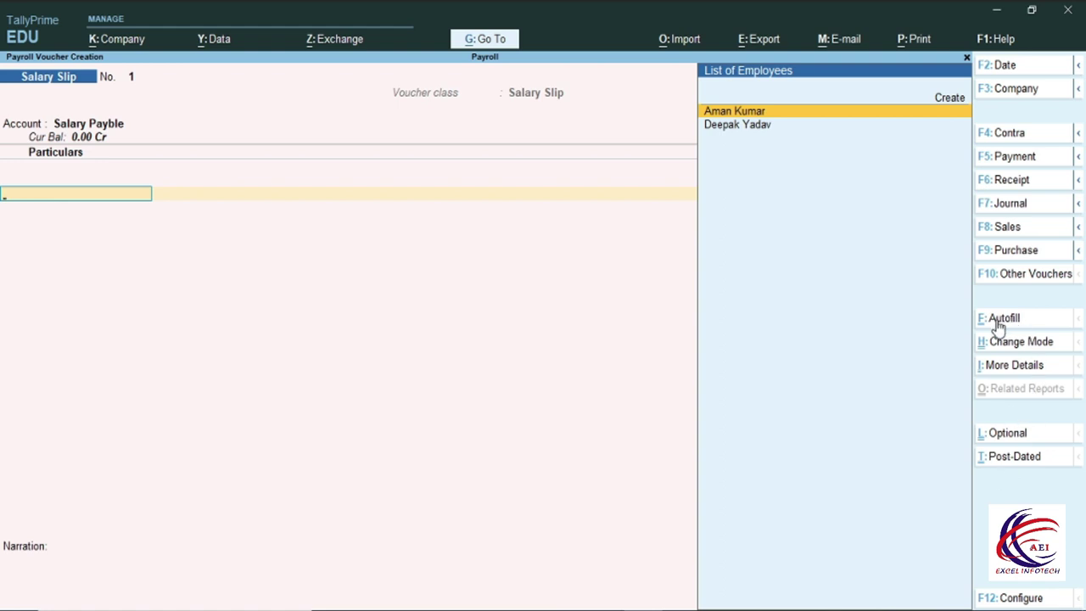
Run Payroll Autofill, User Defined, 1-5-2021 to 31-5-2021, All Items, sorted by Employee Name
{"action": "key", "text": "ctrl+f"}
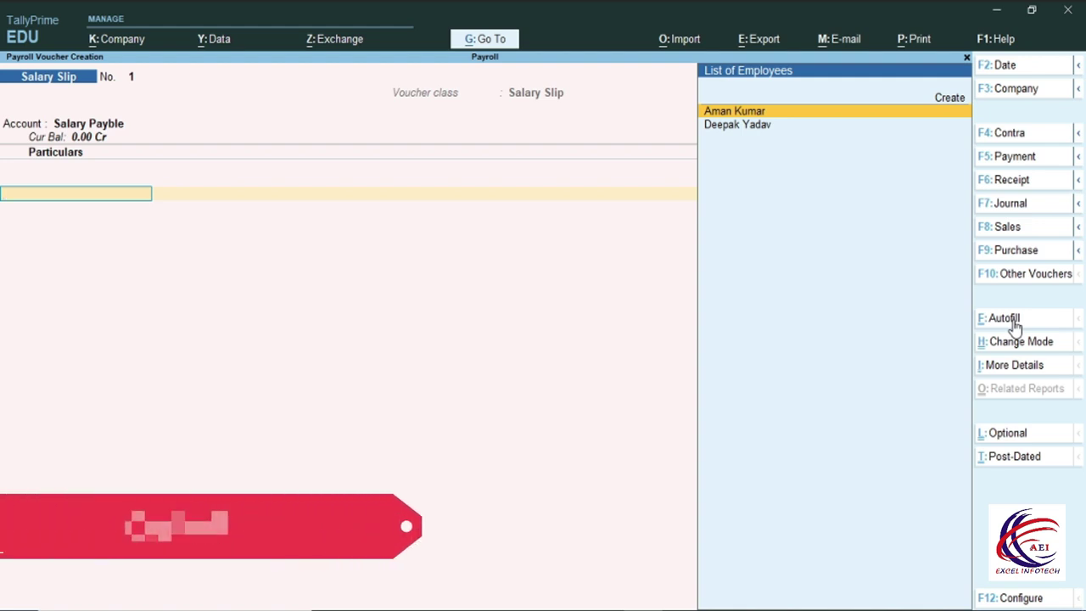
{"action": "key", "text": "ctrl"}
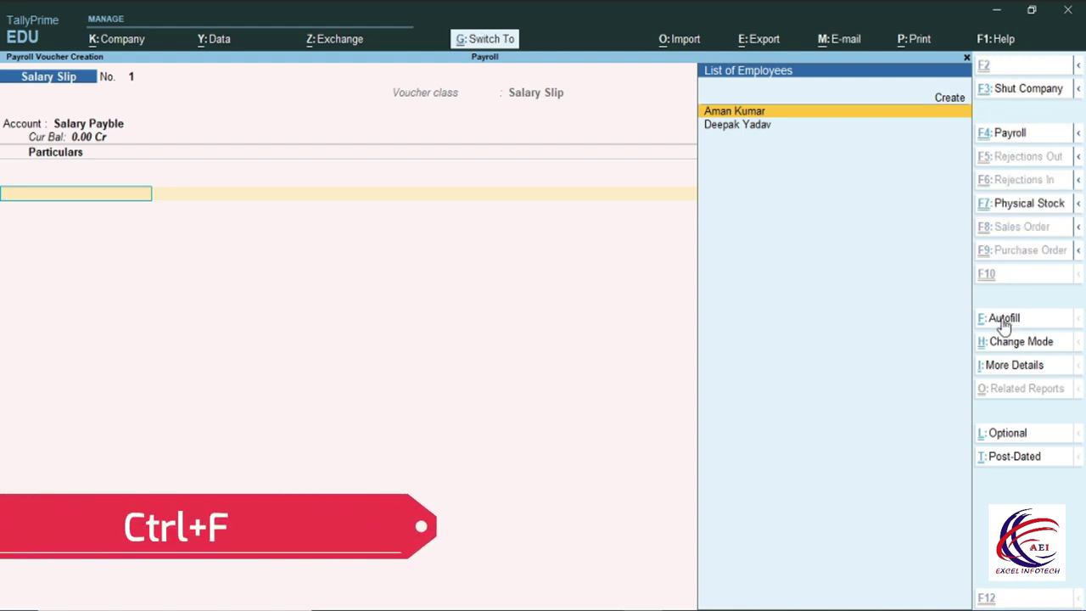
{"action": "left_click", "coordinate": [1003, 321]}
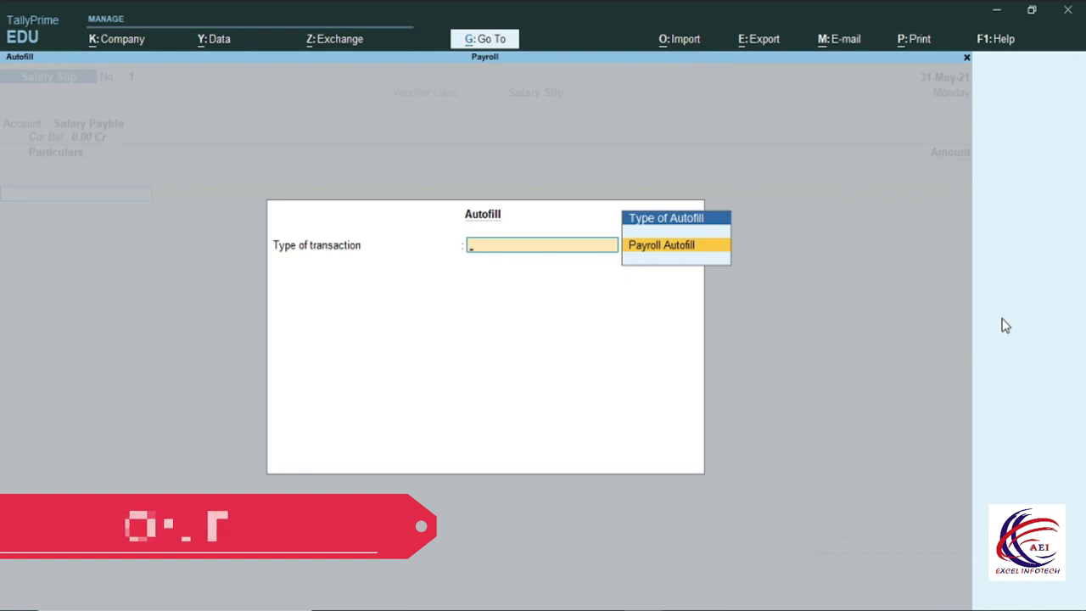
{"action": "key", "text": "Return"}
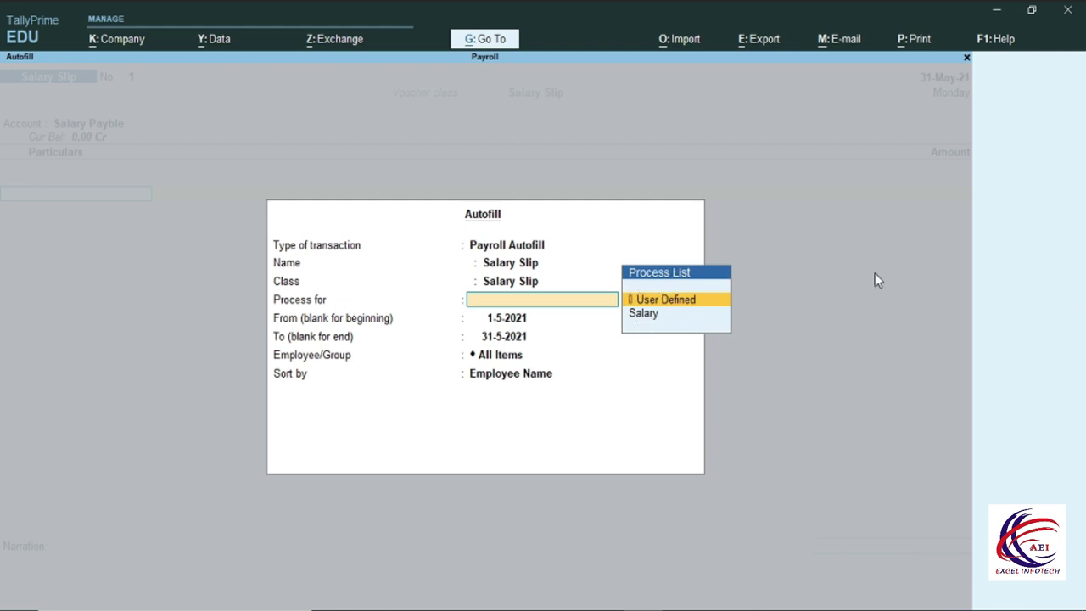
{"action": "key", "text": "Return"}
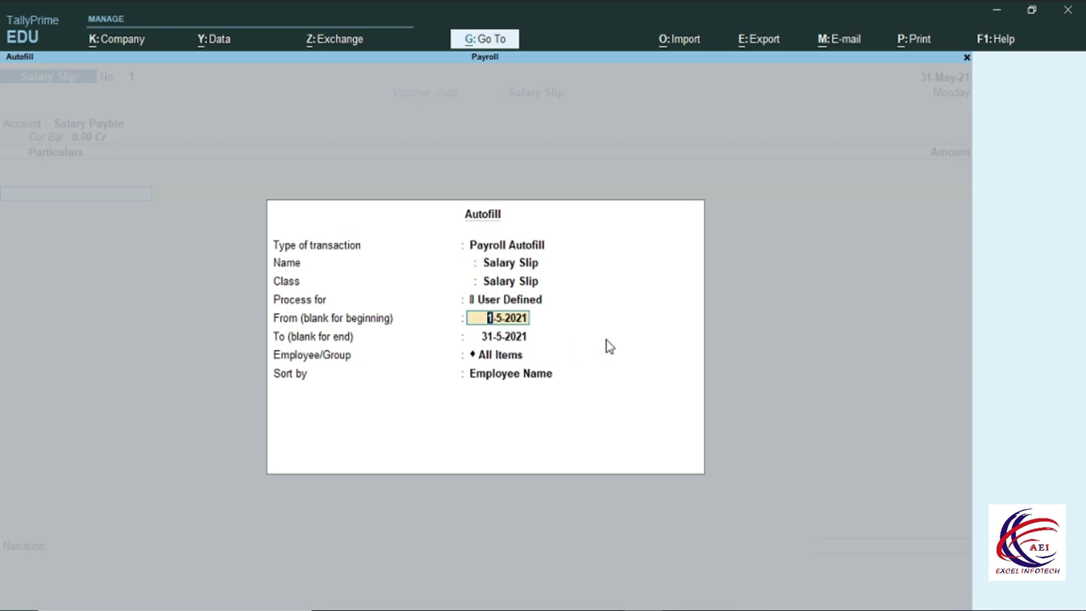
{"action": "key", "text": "Return"}
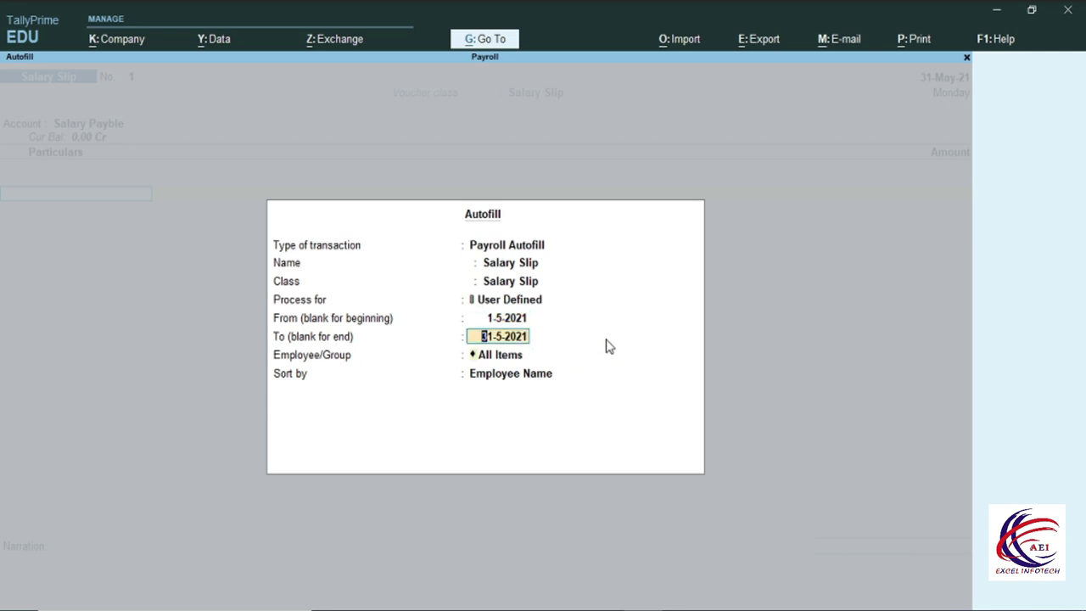
{"action": "key", "text": "Return"}
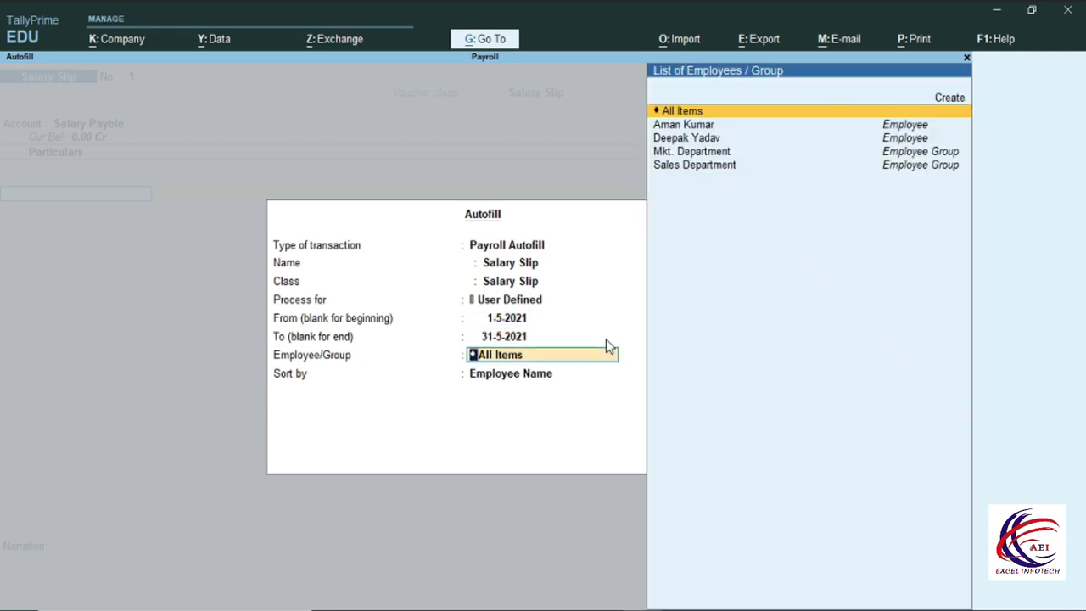
{"action": "key", "text": "Down"}
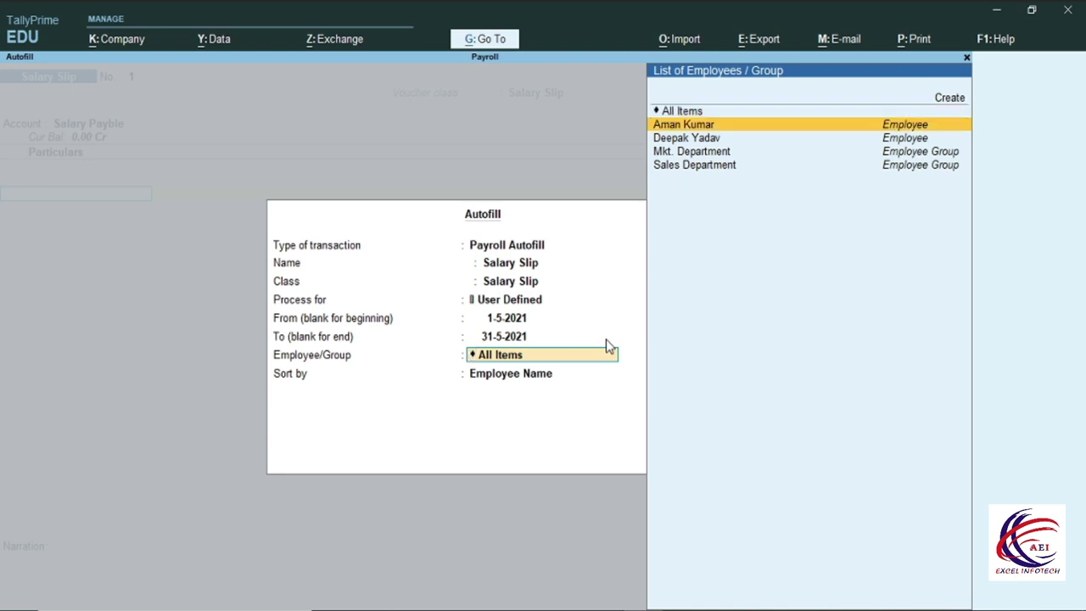
{"action": "key", "text": "Up"}
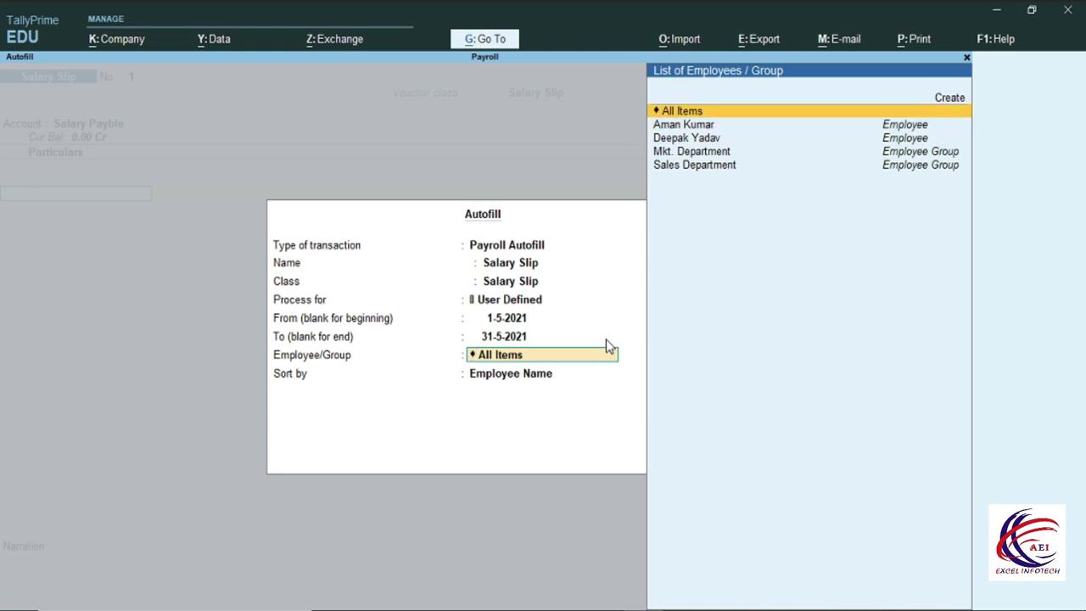
{"action": "key", "text": "Return"}
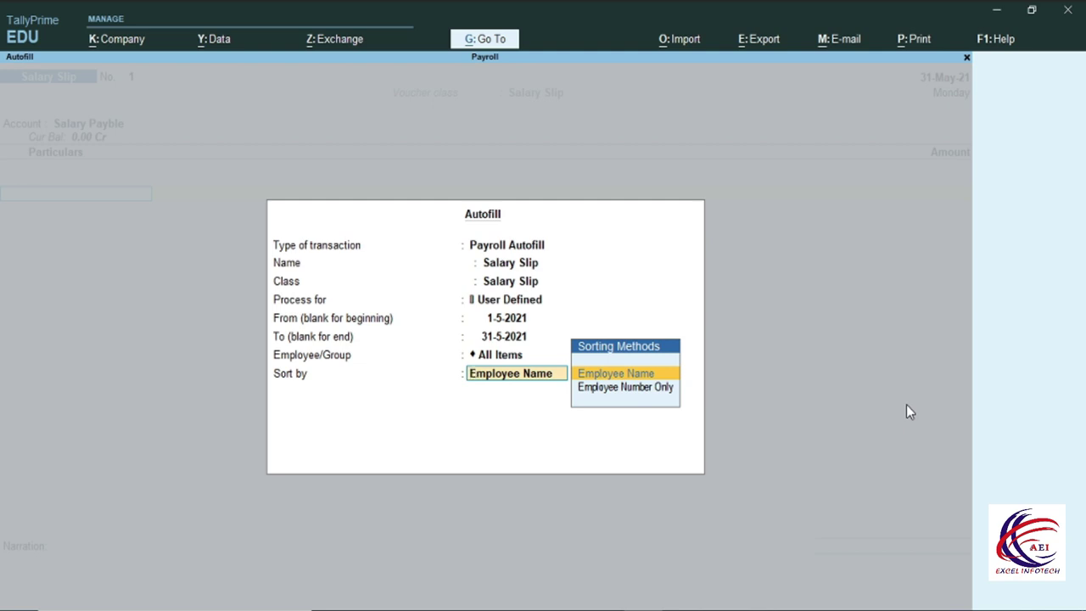
{"action": "key", "text": "Return"}
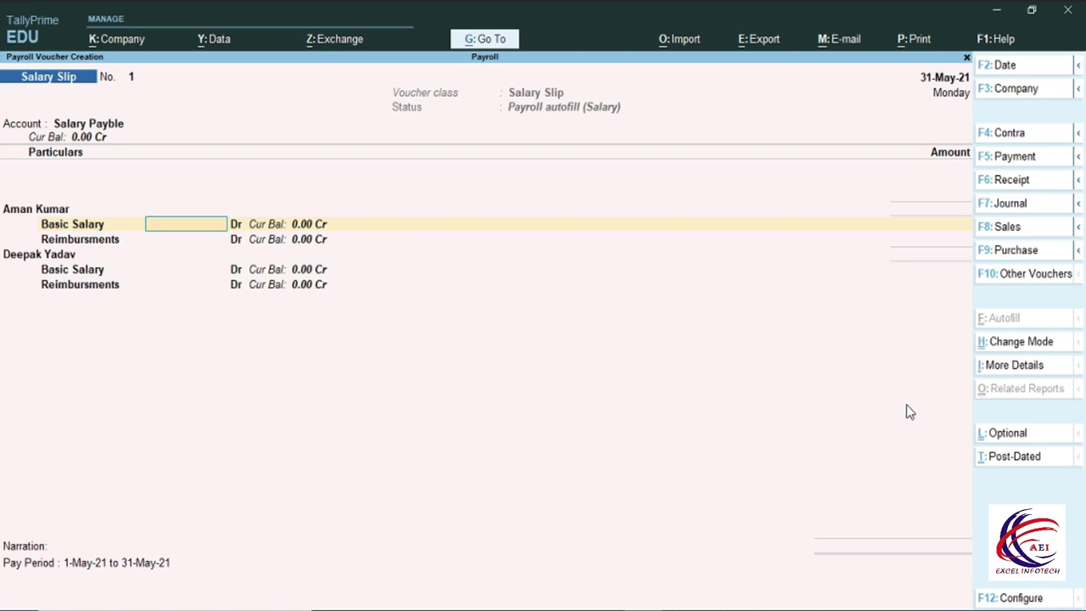
Enter basic 36,000 and reimbursement 500, then 25,000 and 250, and save the slip
{"action": "type", "text": "36,000"}
{"action": "key", "text": "Return"}
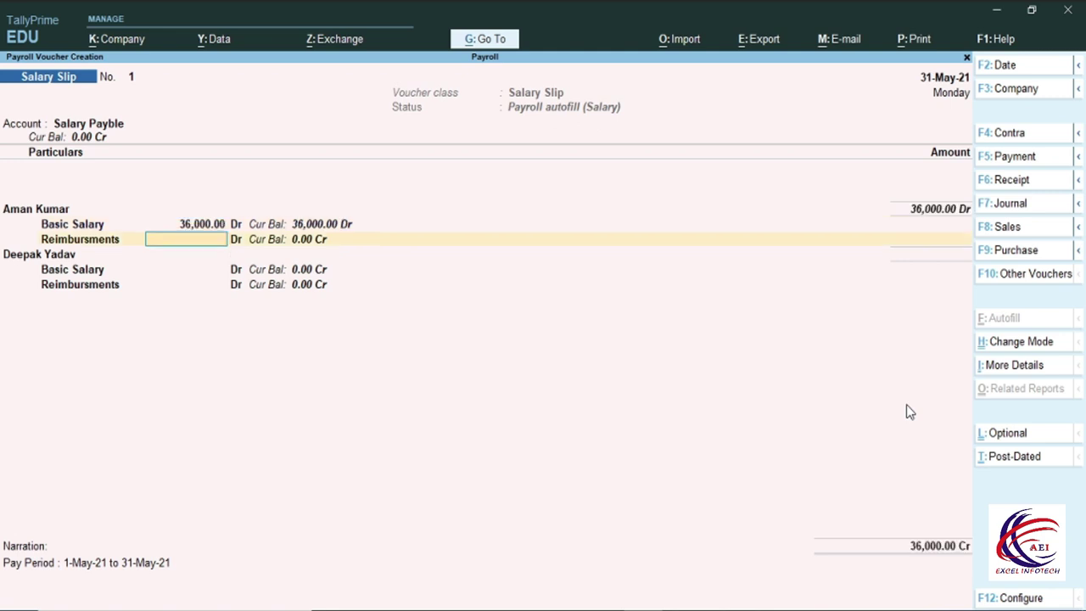
{"action": "type", "text": "500"}
{"action": "key", "text": "Return"}
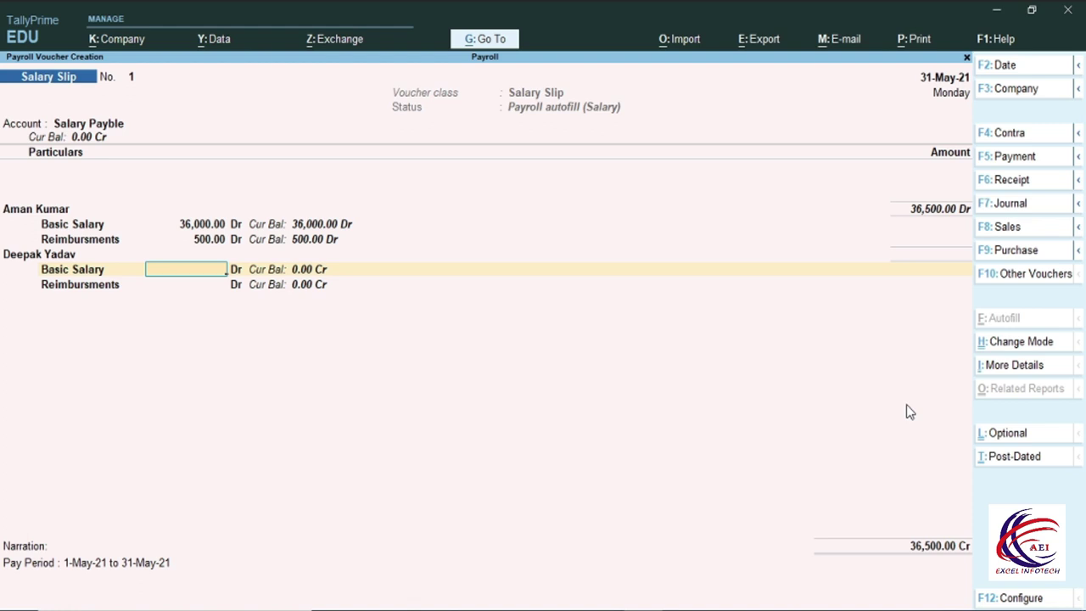
{"action": "type", "text": "25000"}
{"action": "key", "text": "Return"}
{"action": "type", "text": "250"}
{"action": "key", "text": "Return"}
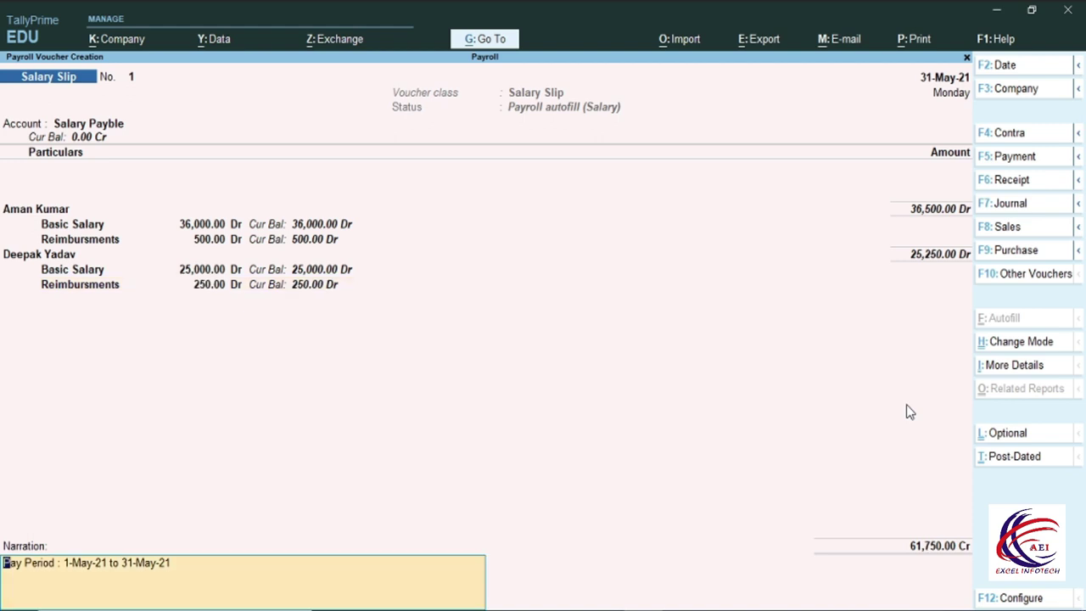
{"action": "key", "text": "Return"}
{"action": "key", "text": "Return"}
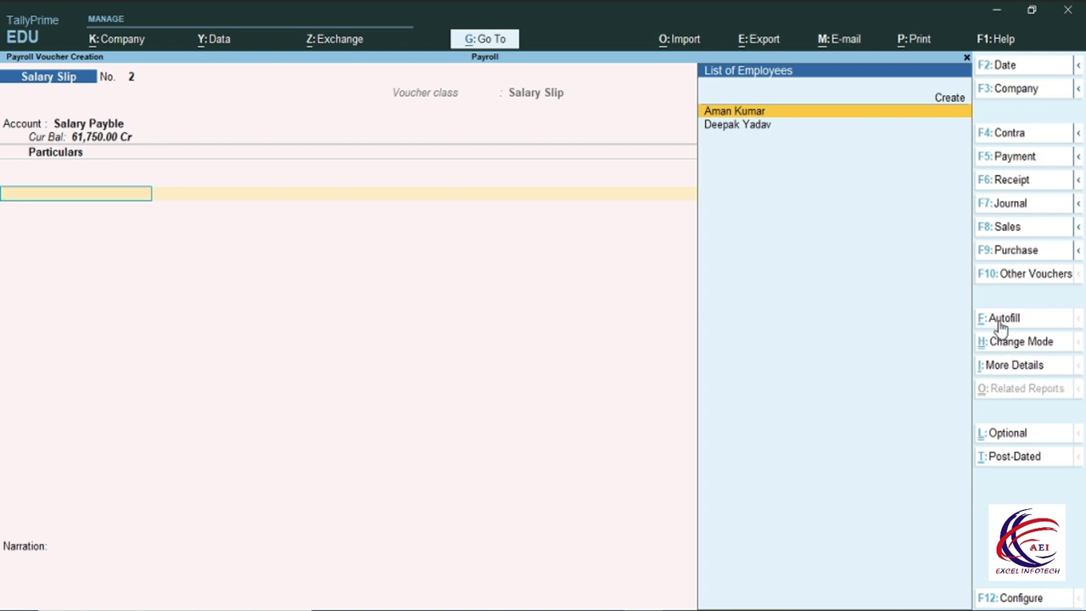
Autofill Salary Slip No. 2 with the Salary process for 1-5-2021 to 31-5-2021, all employees
{"action": "key", "text": "ctrl+f"}
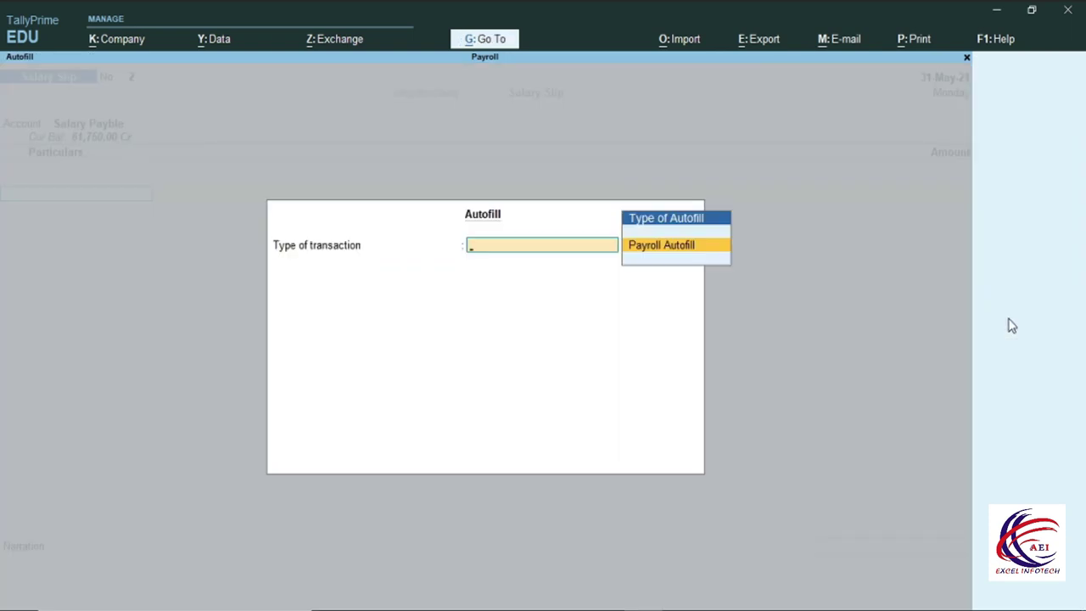
{"action": "key", "text": "Return"}
{"action": "key", "text": "Down"}
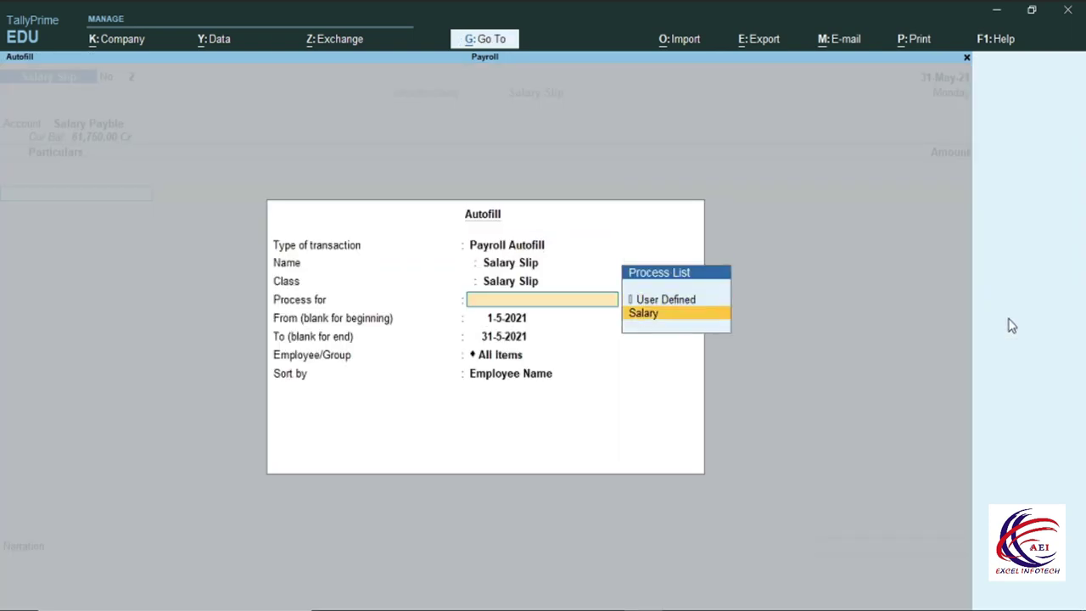
{"action": "key", "text": "Up"}
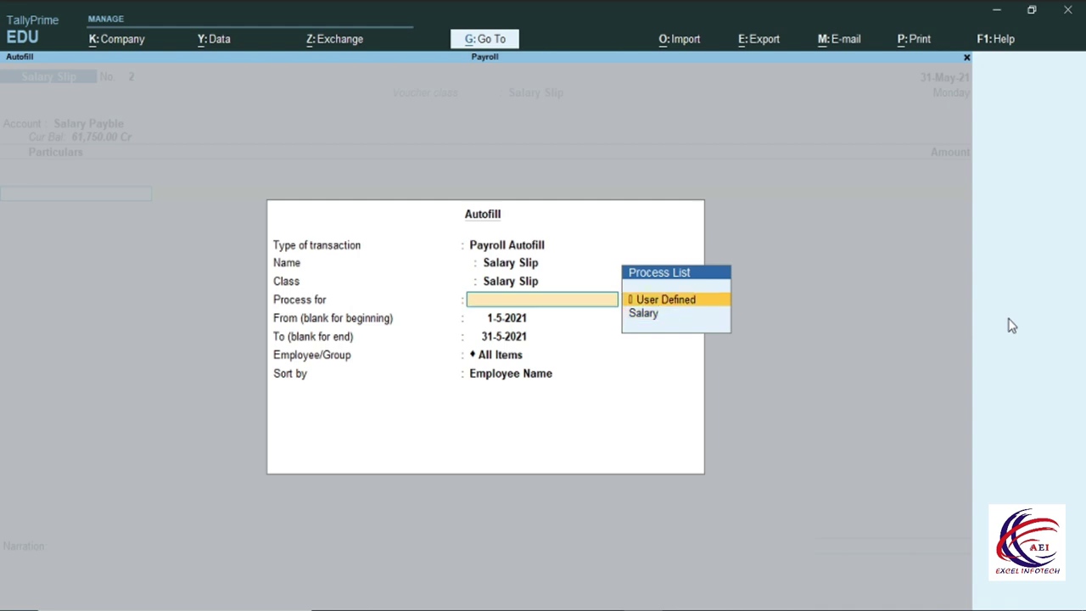
{"action": "key", "text": "Down"}
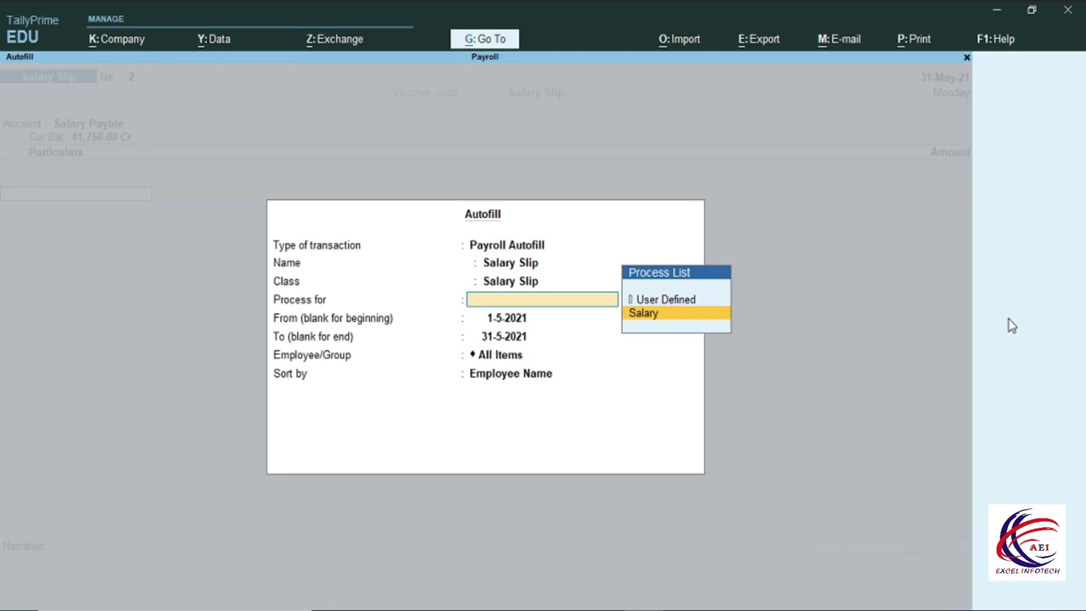
{"action": "key", "text": "Return"}
{"action": "key", "text": "Return"}
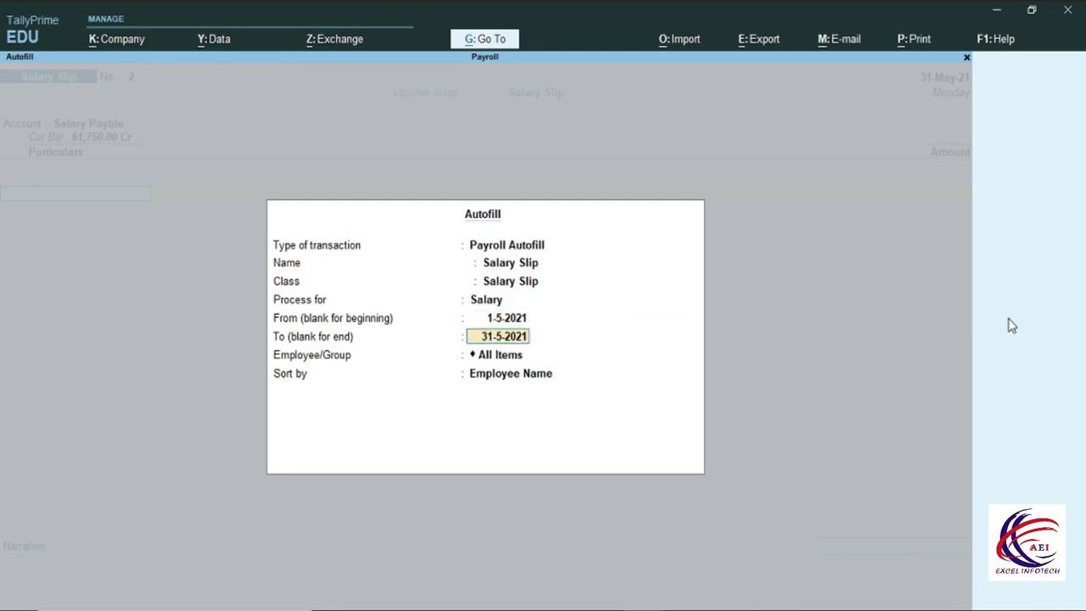
{"action": "key", "text": "Return"}
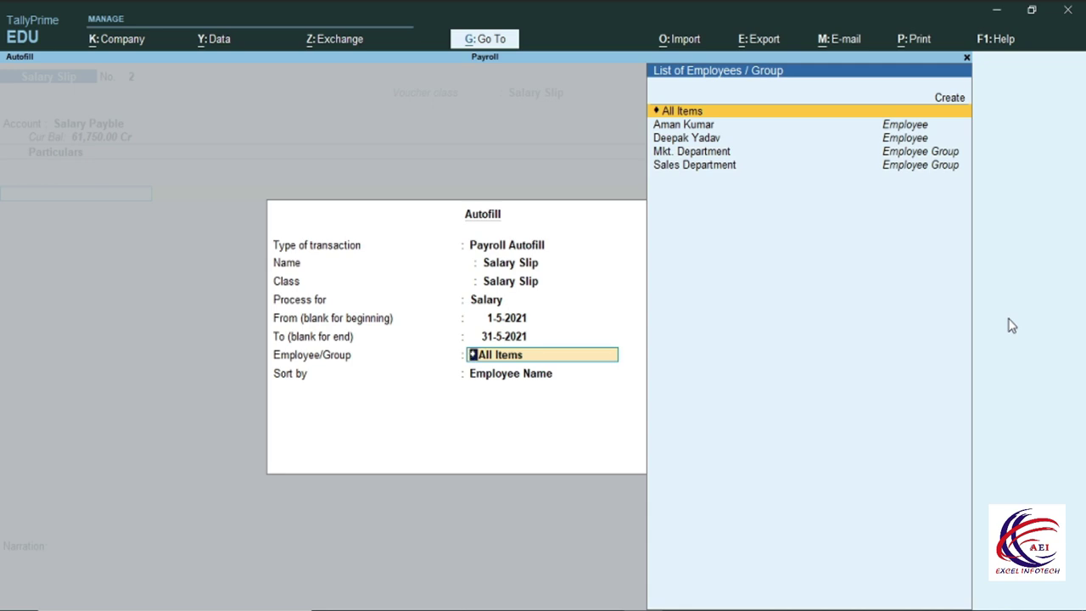
{"action": "key", "text": "Return"}
{"action": "key", "text": "Return"}
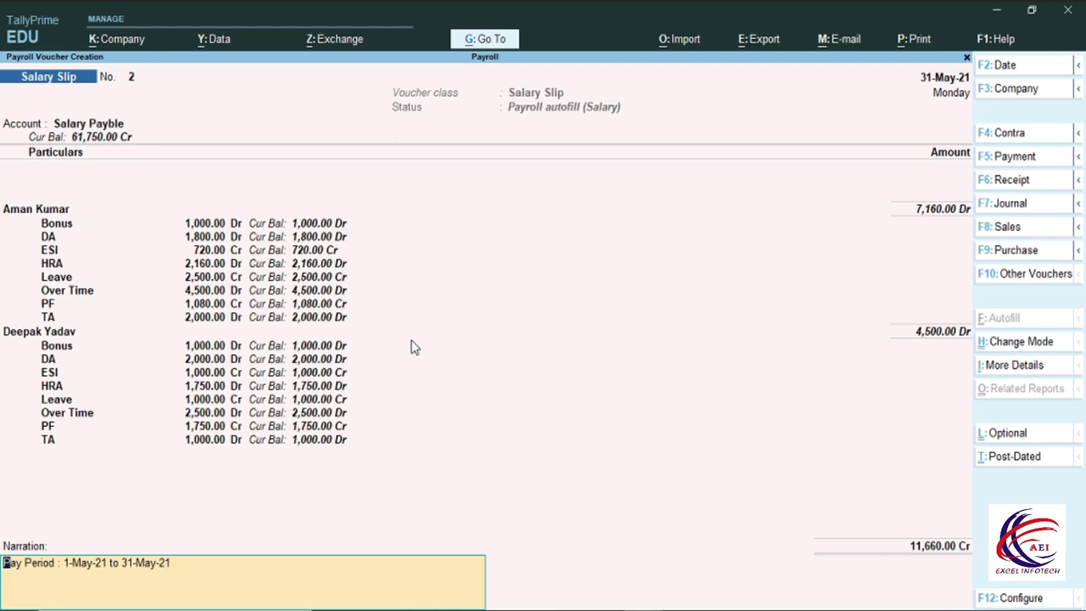
Save the 11,660 salary voucher and return to the Gateway of Tally
{"action": "key", "text": "Return"}
{"action": "left_click", "coordinate": [783, 315]}
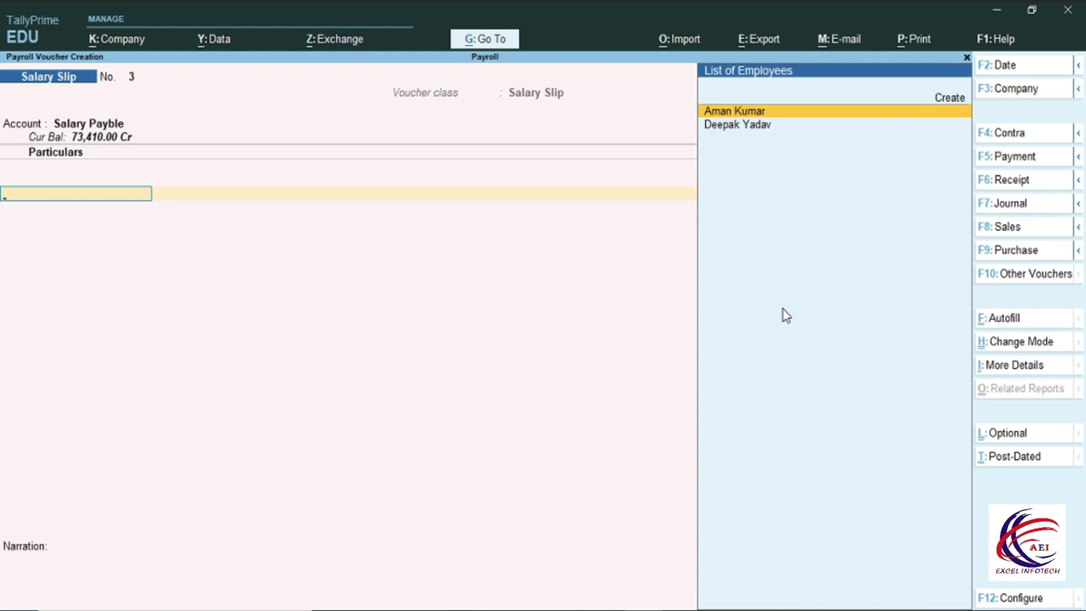
{"action": "key", "text": "Escape"}
{"action": "key", "text": "Escape"}
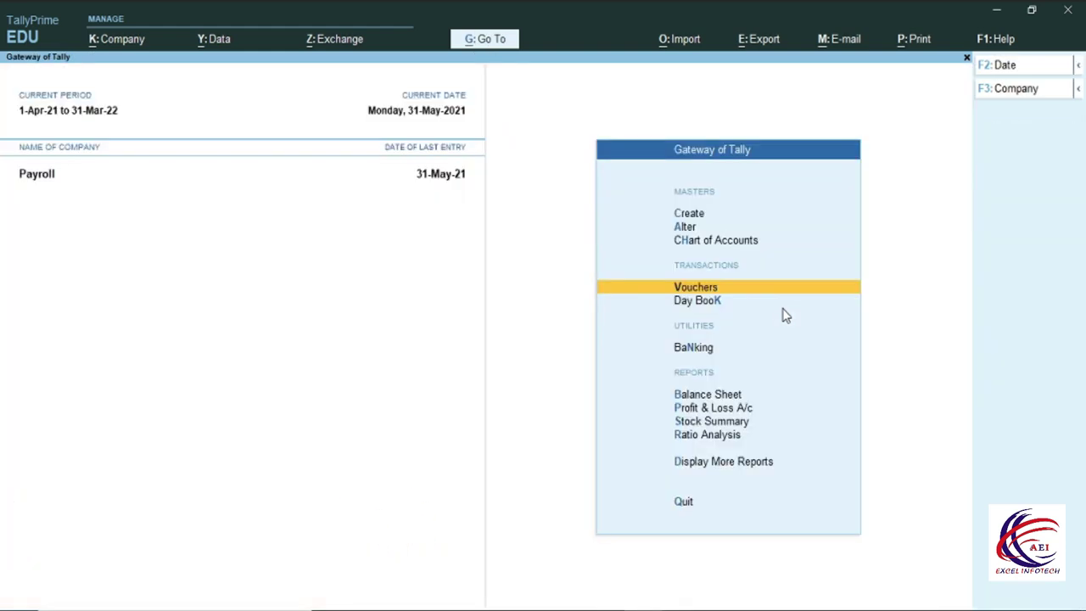
Open Payroll Reports > Pay Slip for employee 1010 for May 2021
{"action": "key", "text": "Down"}
{"action": "key", "text": "Down"}
{"action": "key", "text": "Down"}
{"action": "key", "text": "Down"}
{"action": "key", "text": "Down"}
{"action": "key", "text": "Down"}
{"action": "key", "text": "Down"}
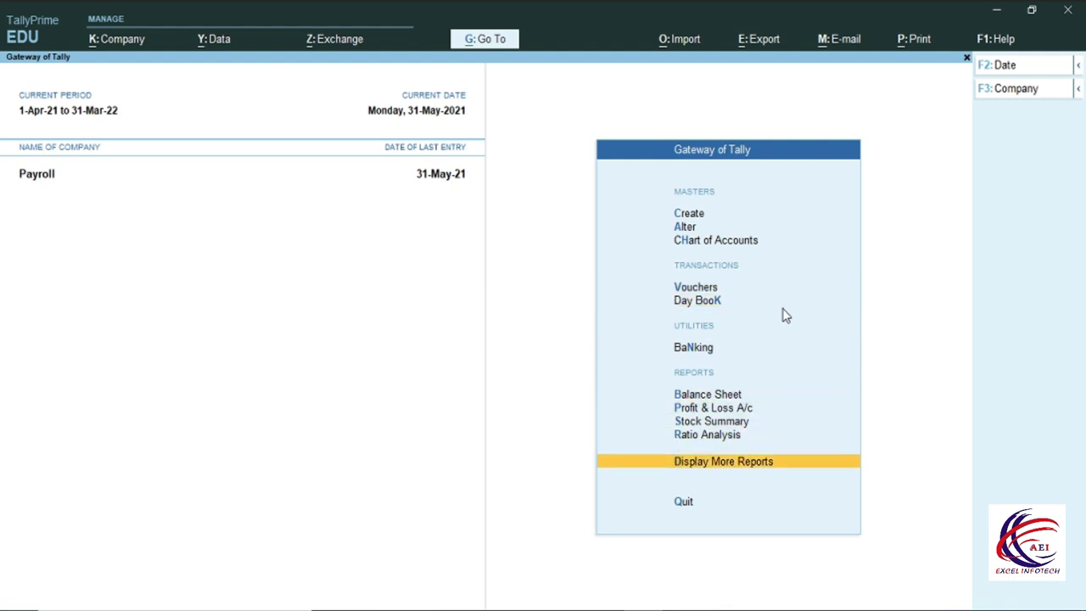
{"action": "key", "text": "Return"}
{"action": "key", "text": "Down"}
{"action": "key", "text": "Down"}
{"action": "key", "text": "Down"}
{"action": "key", "text": "Down"}
{"action": "key", "text": "Down"}
{"action": "key", "text": "Down"}
{"action": "key", "text": "Down"}
{"action": "key", "text": "Down"}
{"action": "key", "text": "Down"}
{"action": "key", "text": "Down"}
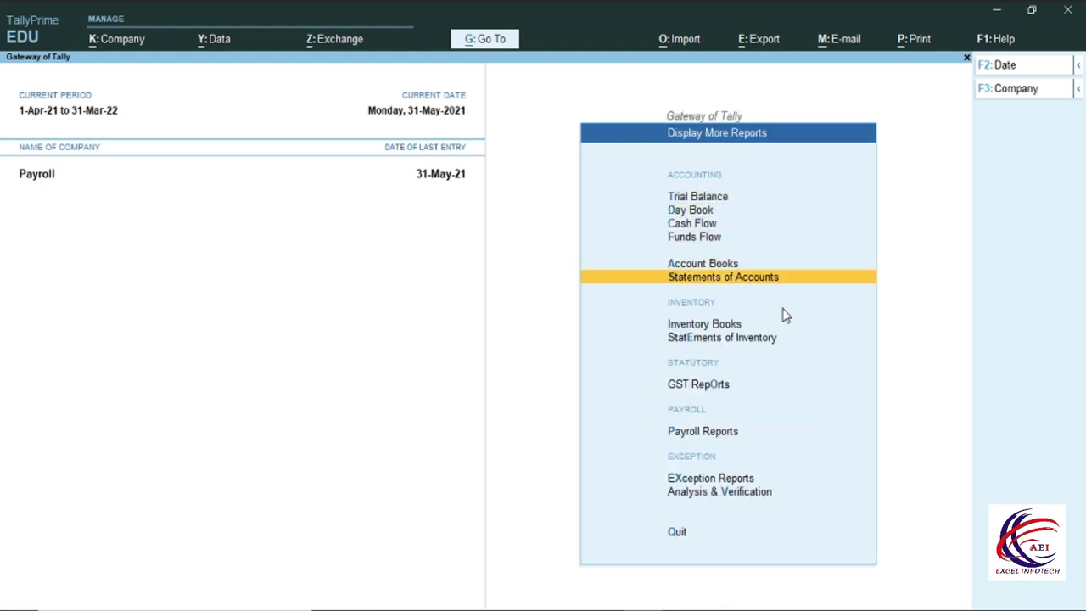
{"action": "key", "text": "Up"}
{"action": "key", "text": "Return"}
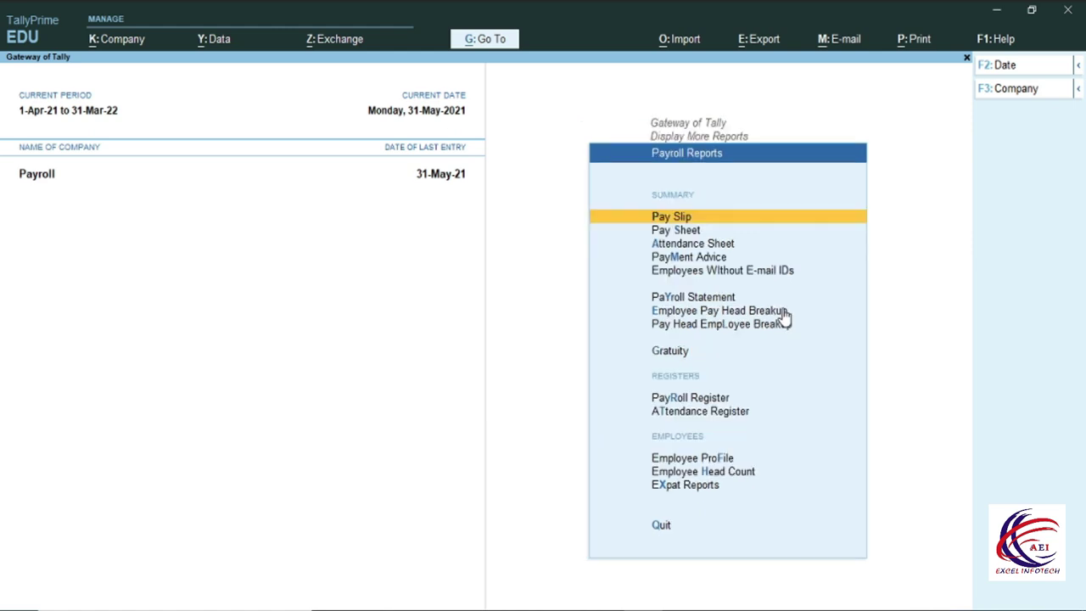
{"action": "key", "text": "Return"}
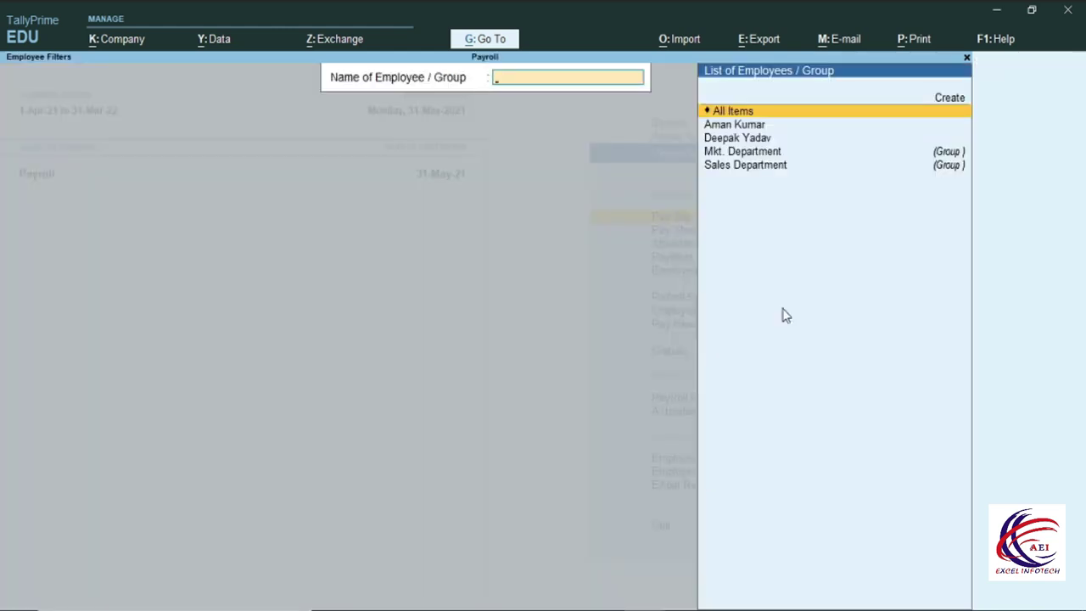
{"action": "key", "text": "Down"}
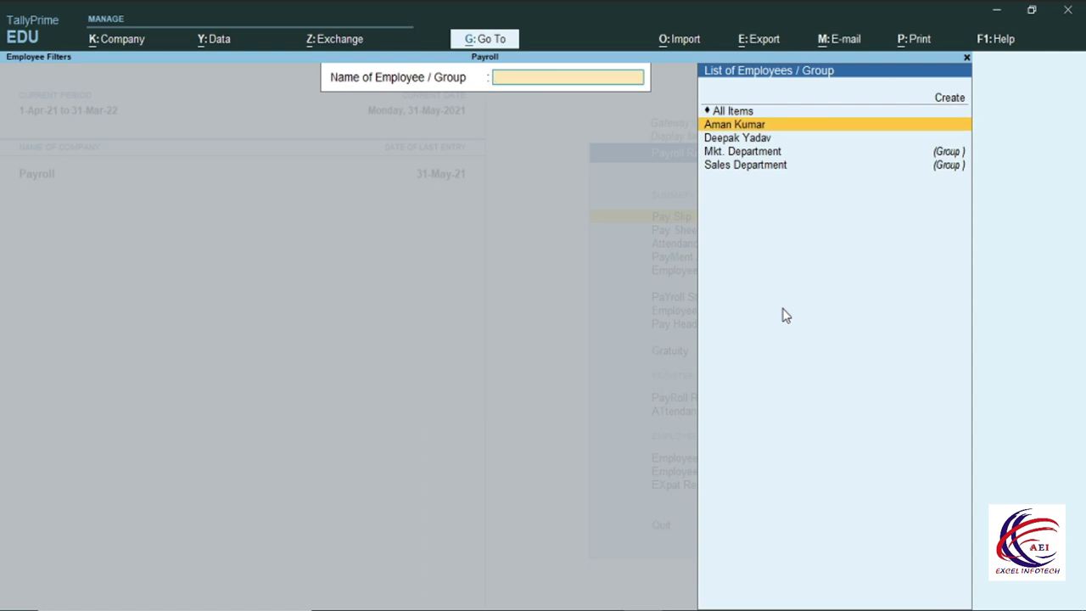
{"action": "key", "text": "Return"}
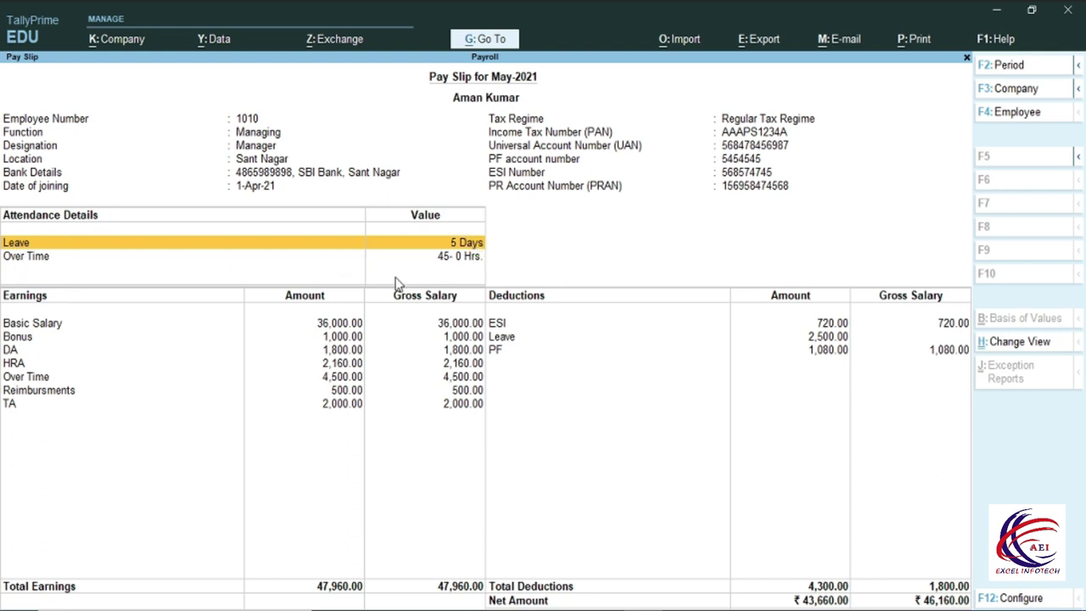
{"action": "left_click", "coordinate": [44, 260]}
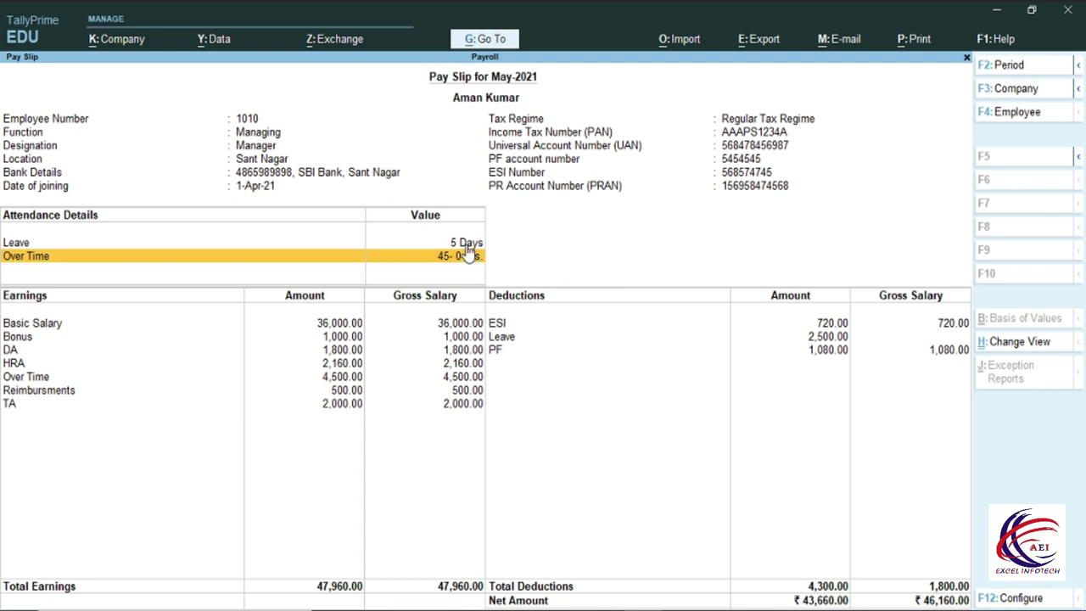
{"action": "left_click", "coordinate": [51, 328]}
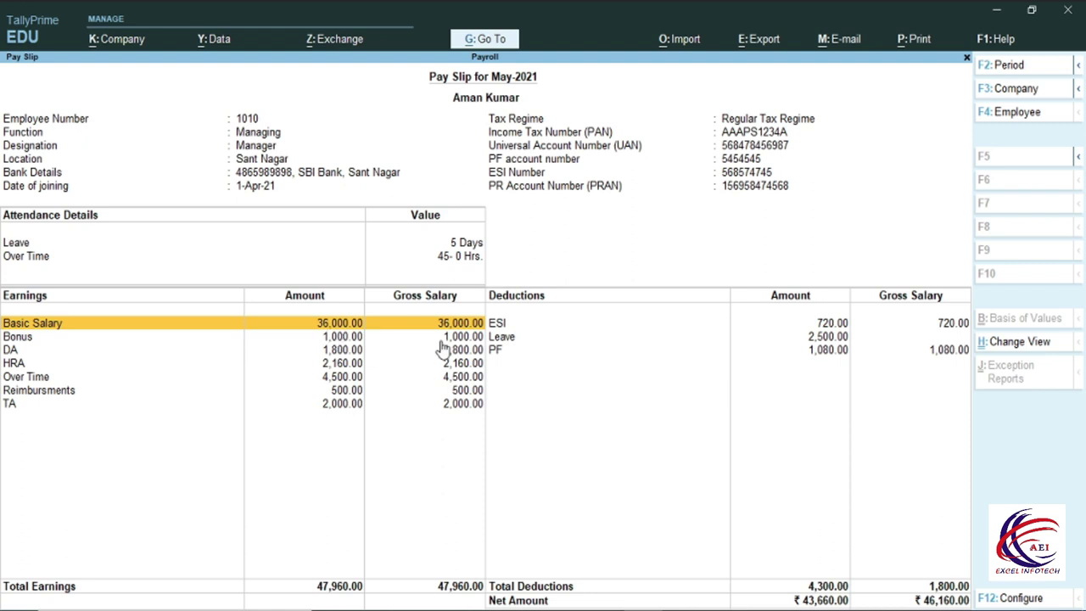
{"action": "left_click", "coordinate": [19, 338]}
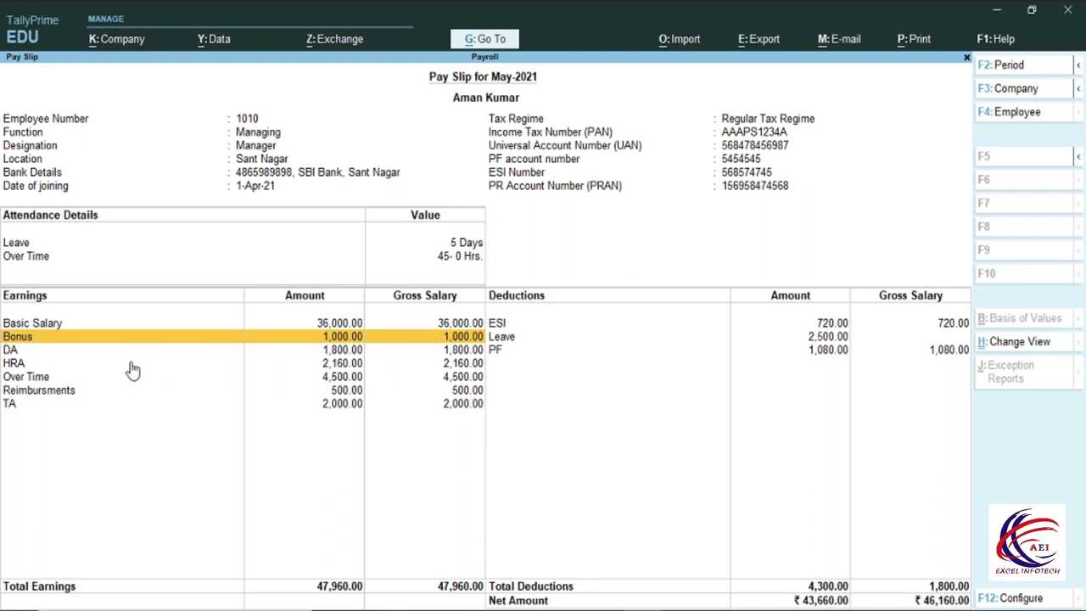
{"action": "left_click", "coordinate": [24, 353]}
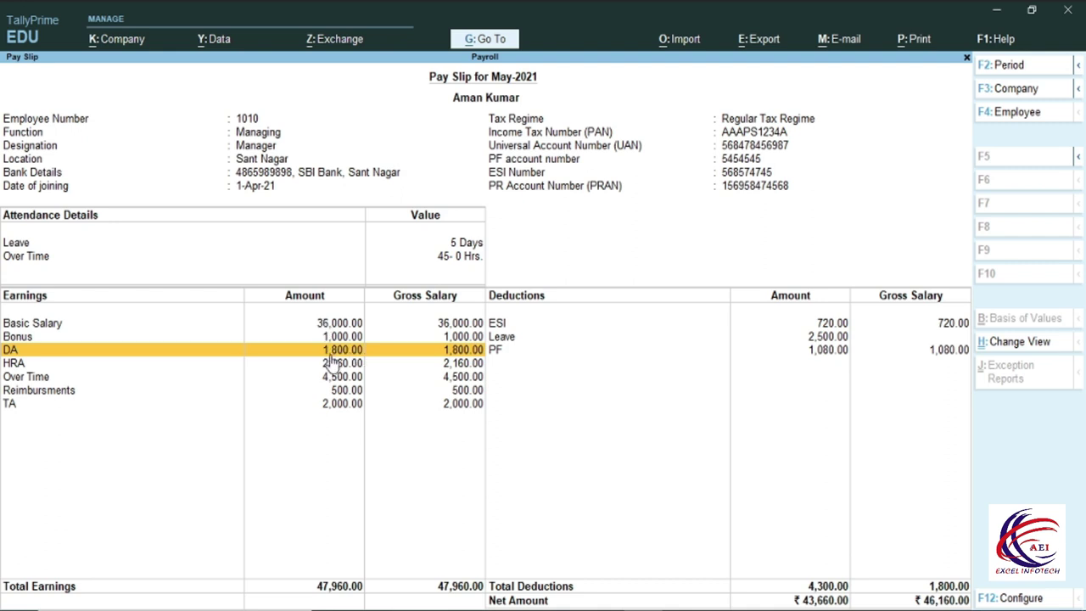
{"action": "left_click", "coordinate": [327, 368]}
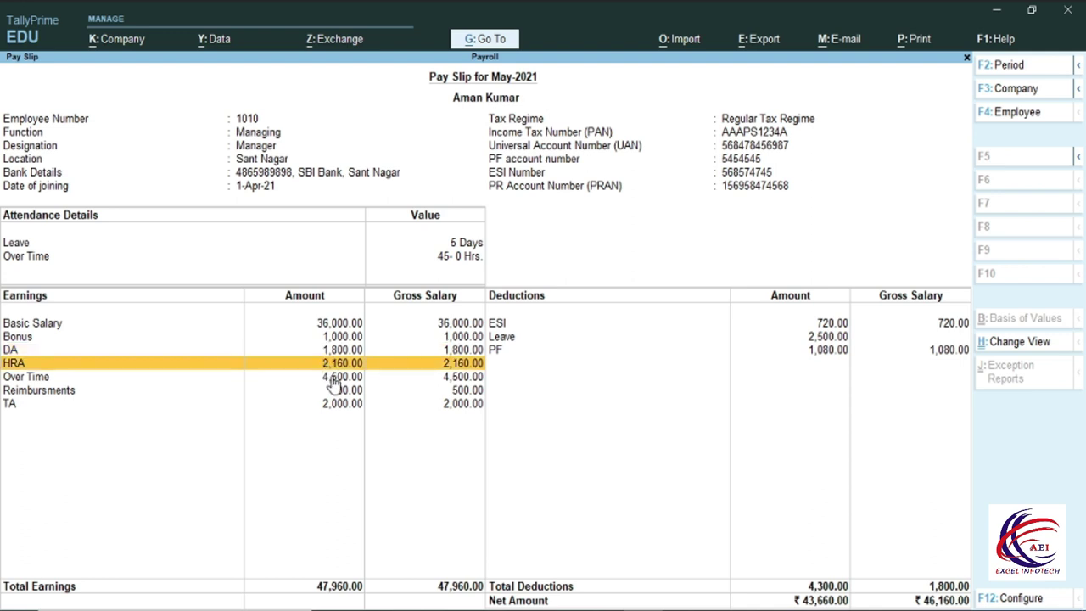
{"action": "left_click", "coordinate": [331, 378]}
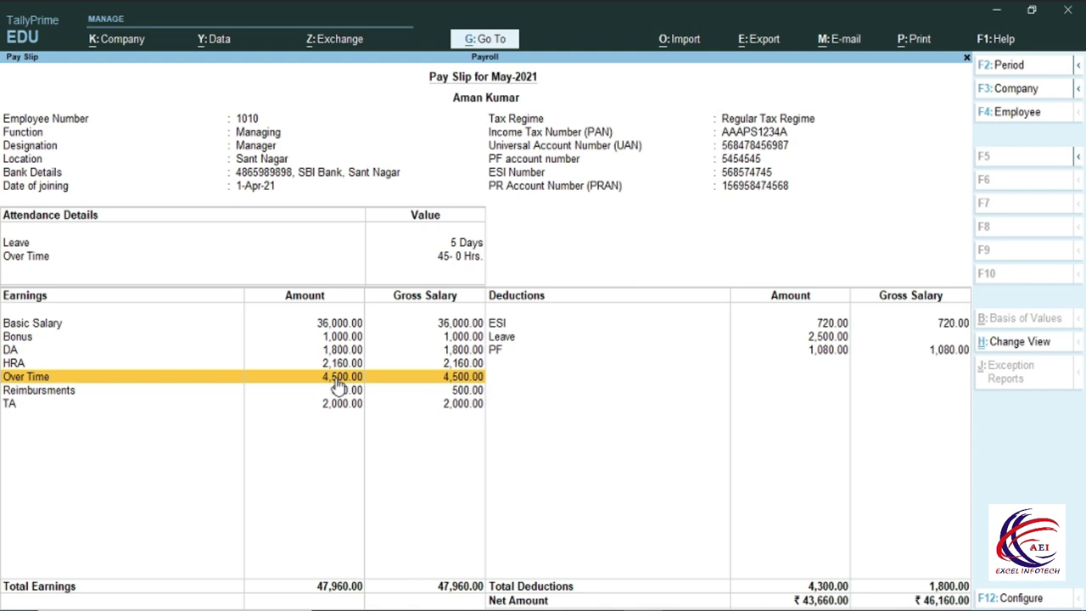
{"action": "left_click", "coordinate": [446, 260]}
{"action": "left_click", "coordinate": [337, 380]}
{"action": "left_click", "coordinate": [347, 391]}
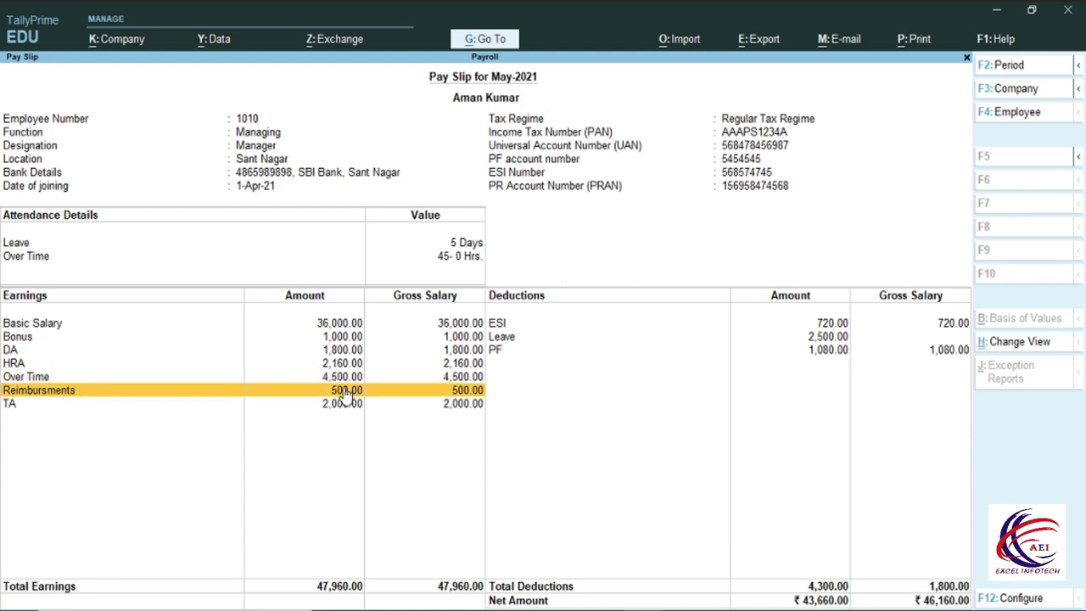
{"action": "left_click", "coordinate": [56, 404]}
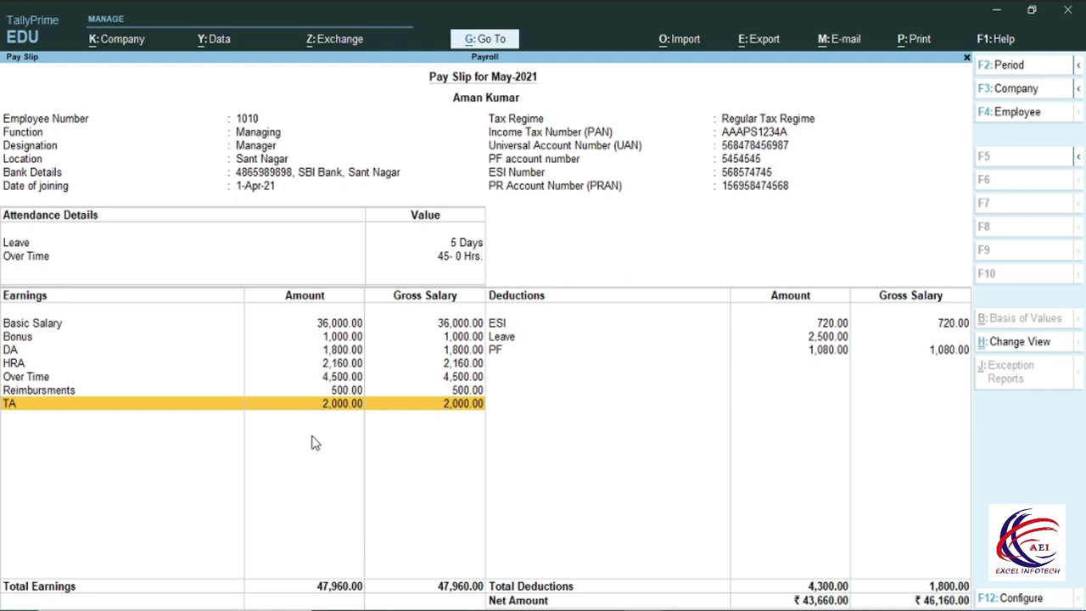
{"action": "left_click", "coordinate": [436, 327]}
{"action": "left_click", "coordinate": [443, 379]}
{"action": "key", "text": "Down"}
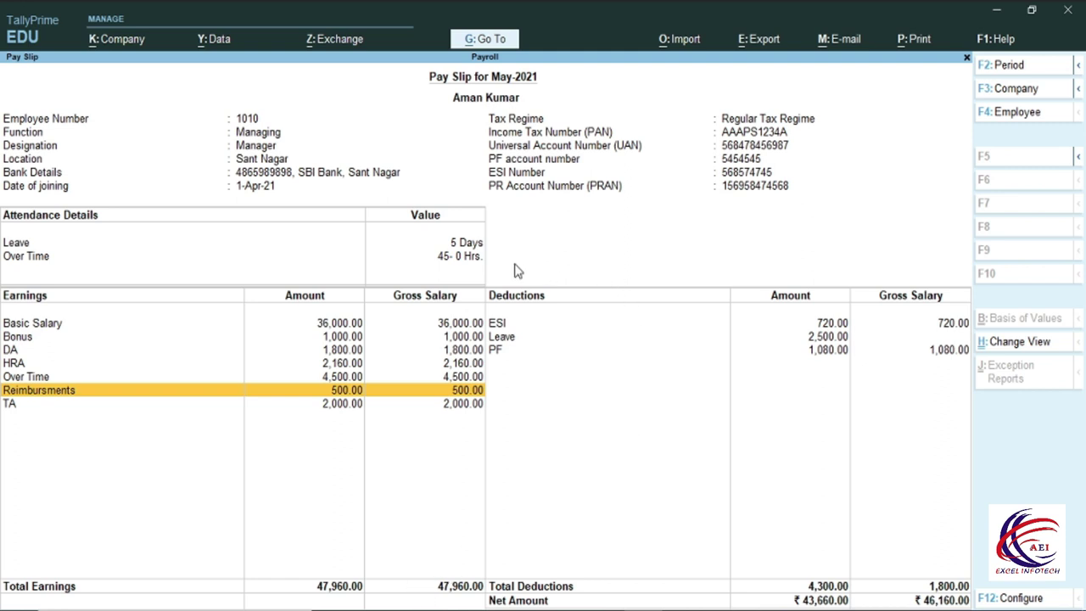
{"action": "left_click", "coordinate": [507, 322]}
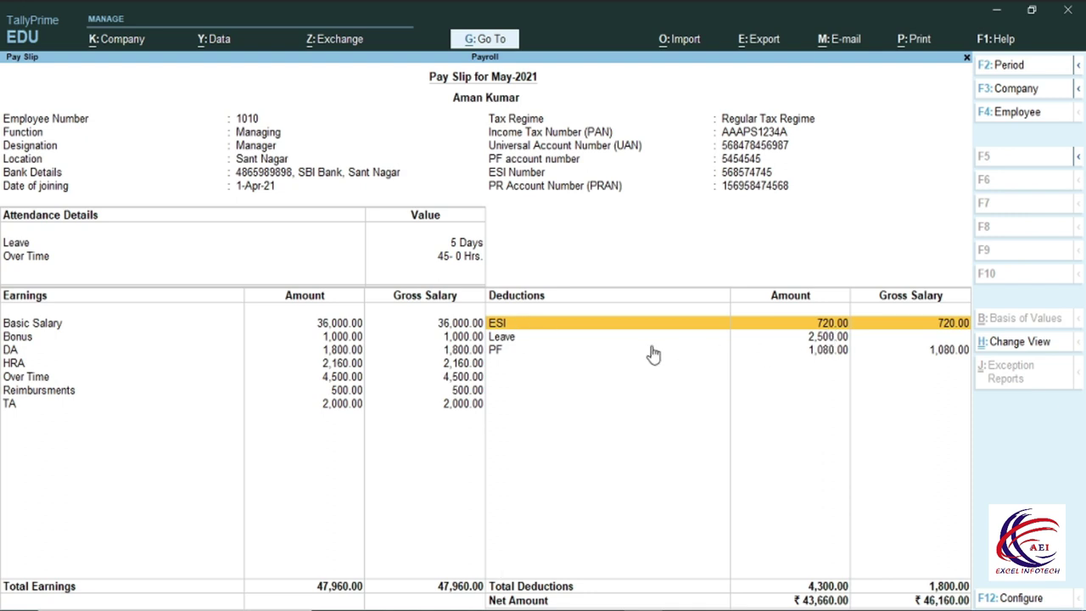
Highlight the Leave and PF deduction rows, then bring up the Print options with Alt+P
{"action": "left_click", "coordinate": [521, 339]}
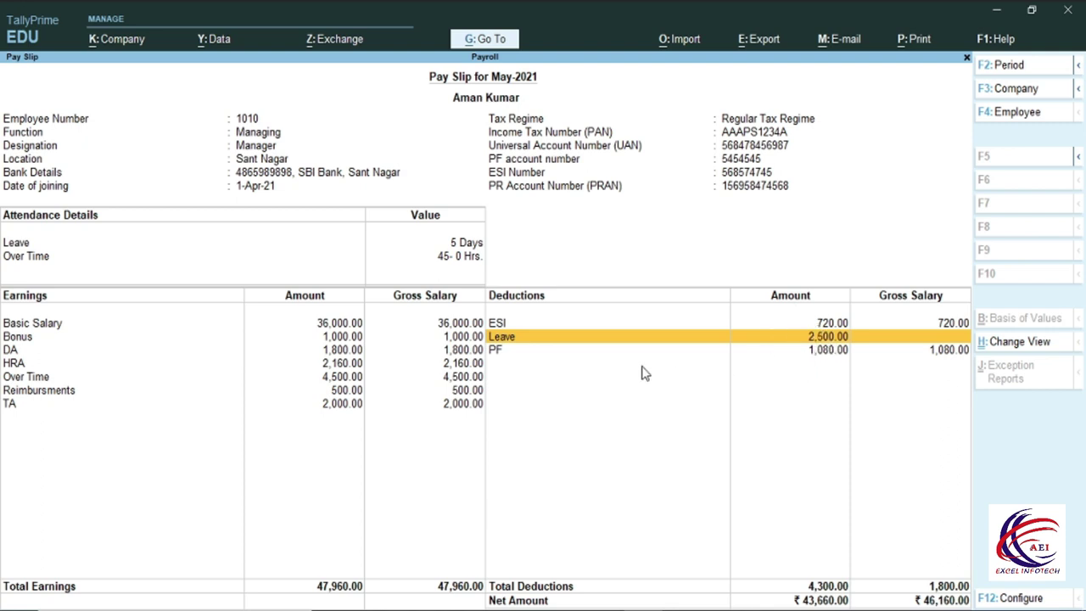
{"action": "left_click", "coordinate": [509, 355]}
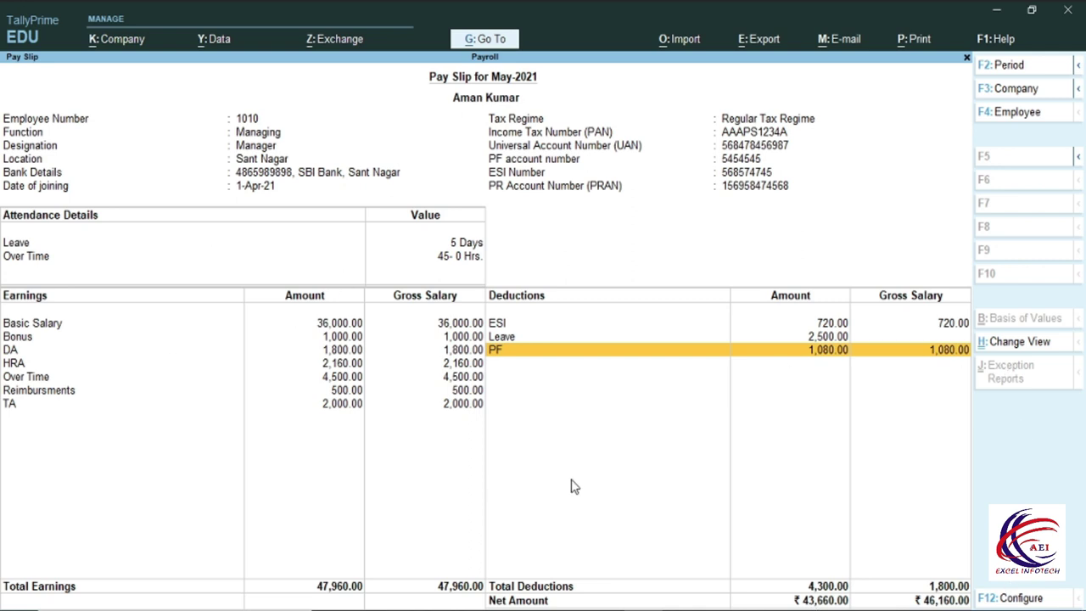
{"action": "key", "text": "alt+p"}
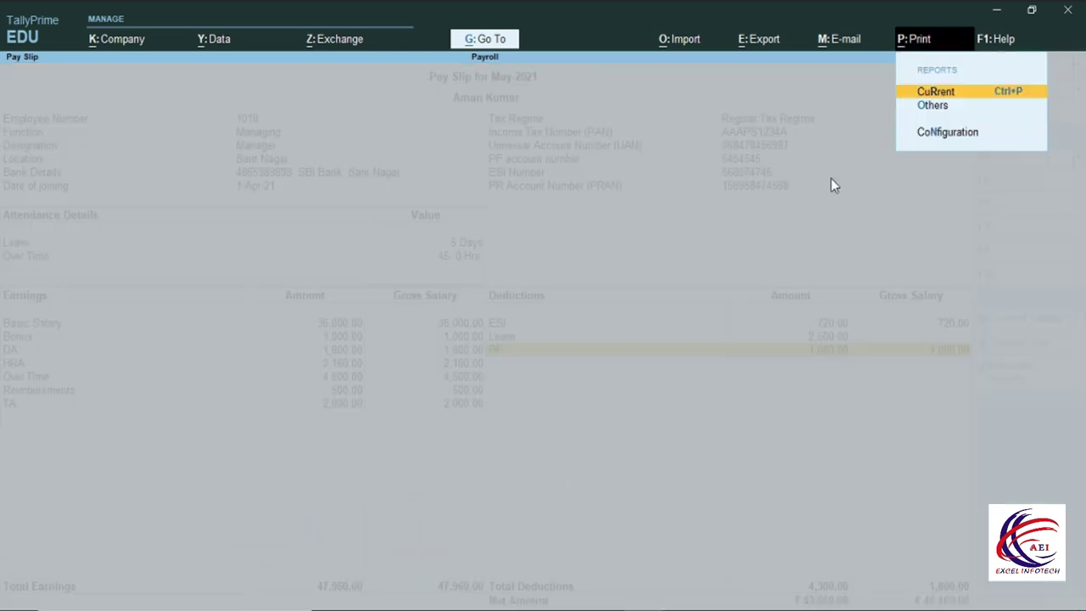
Preview the current pay slip print, zoom in and back to full page, then close it
{"action": "left_click", "coordinate": [952, 93]}
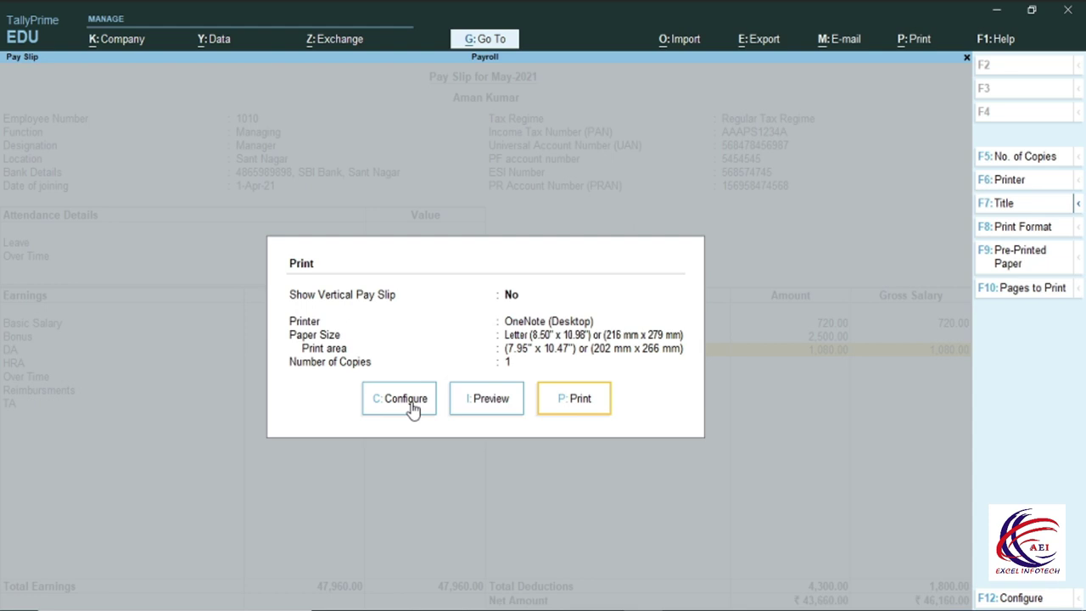
{"action": "left_click", "coordinate": [482, 407]}
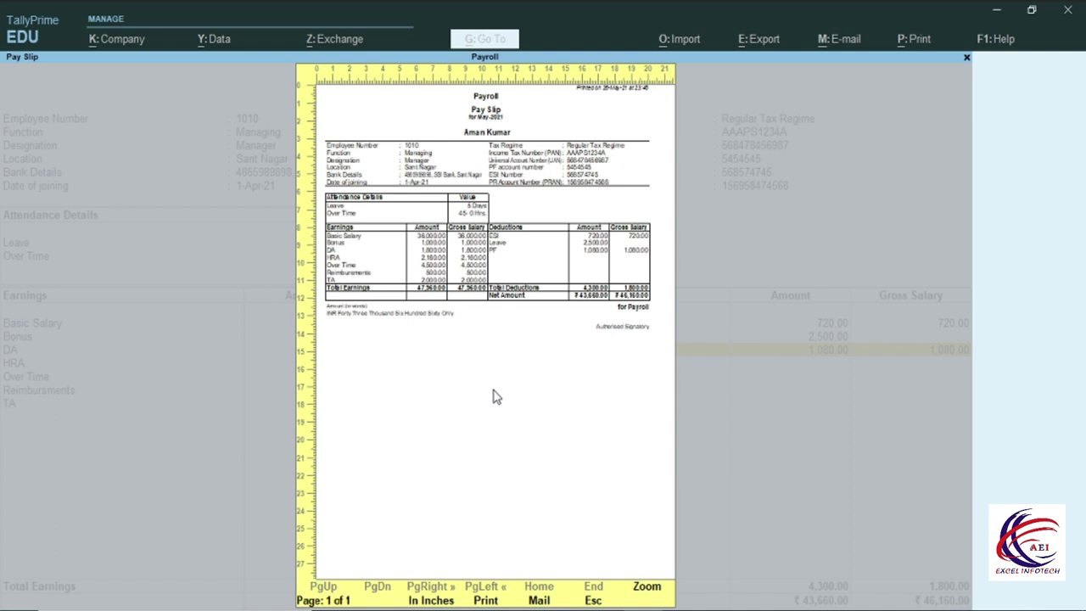
{"action": "key", "text": "alt+z"}
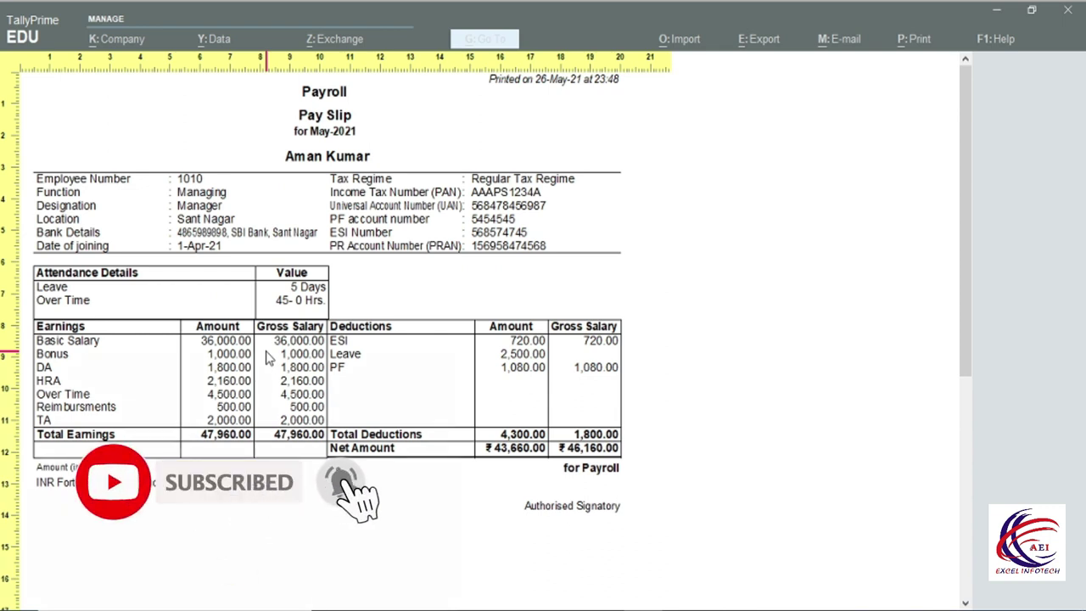
{"action": "left_click", "coordinate": [268, 358]}
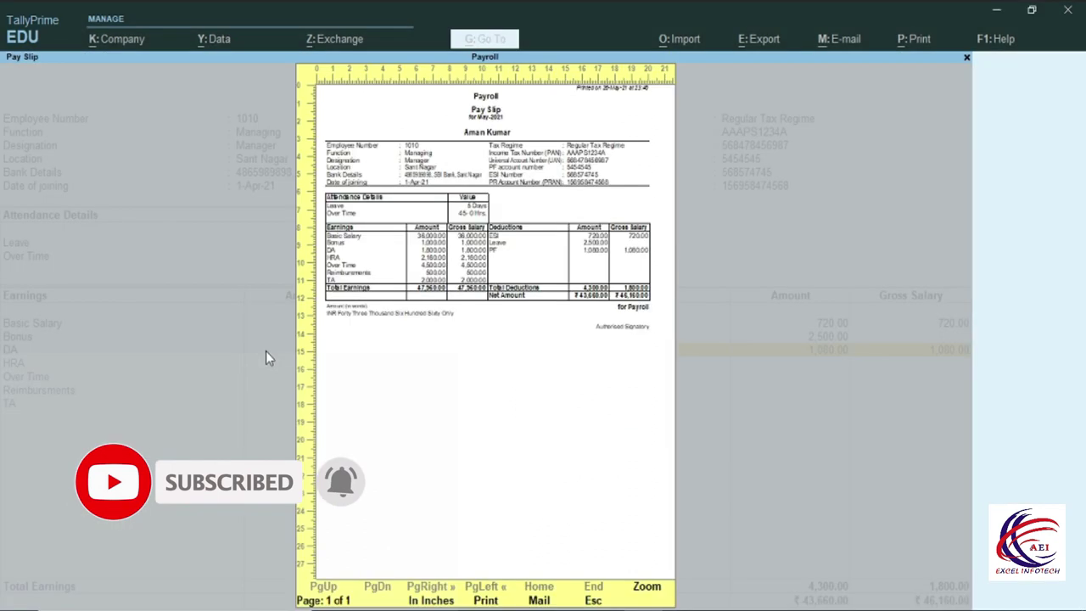
{"action": "key", "text": "Escape"}
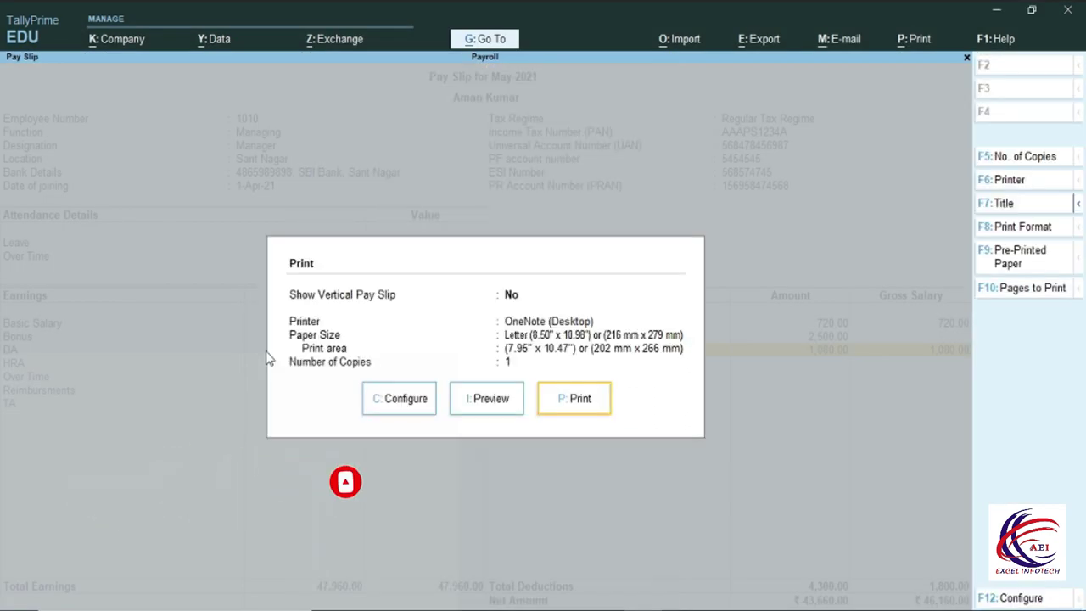
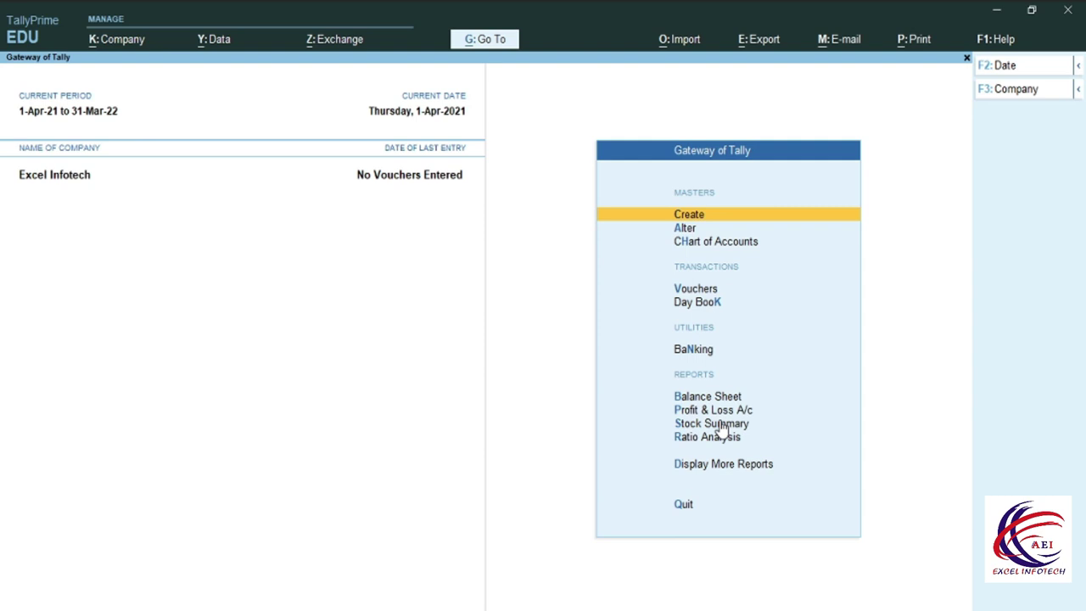
Create a new ledger named 'SBI Bank' and assign it to the Bank Accounts group
{"action": "left_click", "coordinate": [685, 216]}
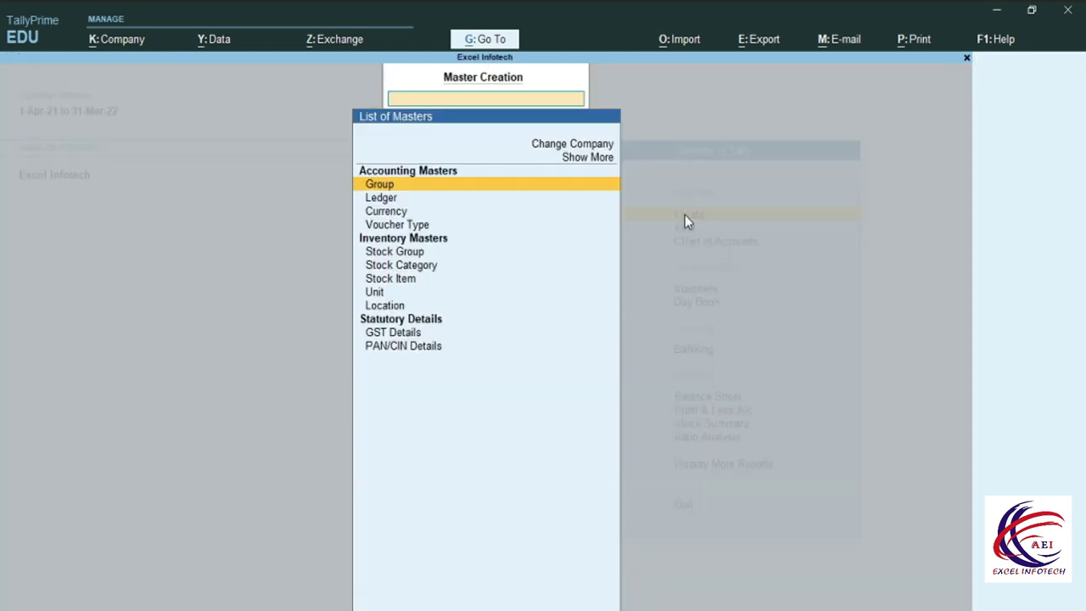
{"action": "left_click", "coordinate": [386, 201]}
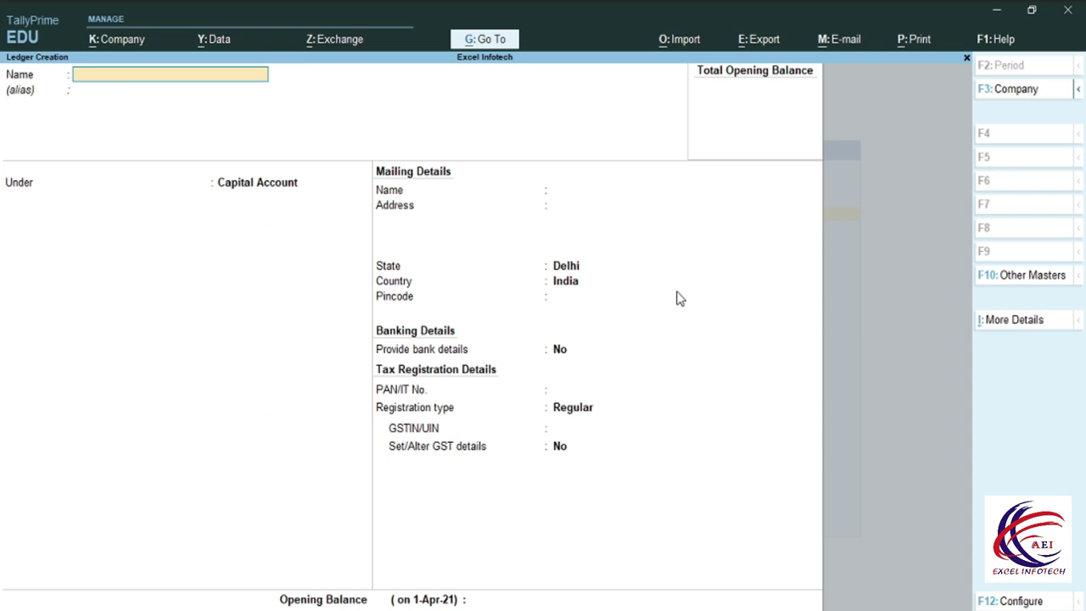
{"action": "type", "text": "SBI Bank"}
{"action": "key", "text": "Return"}
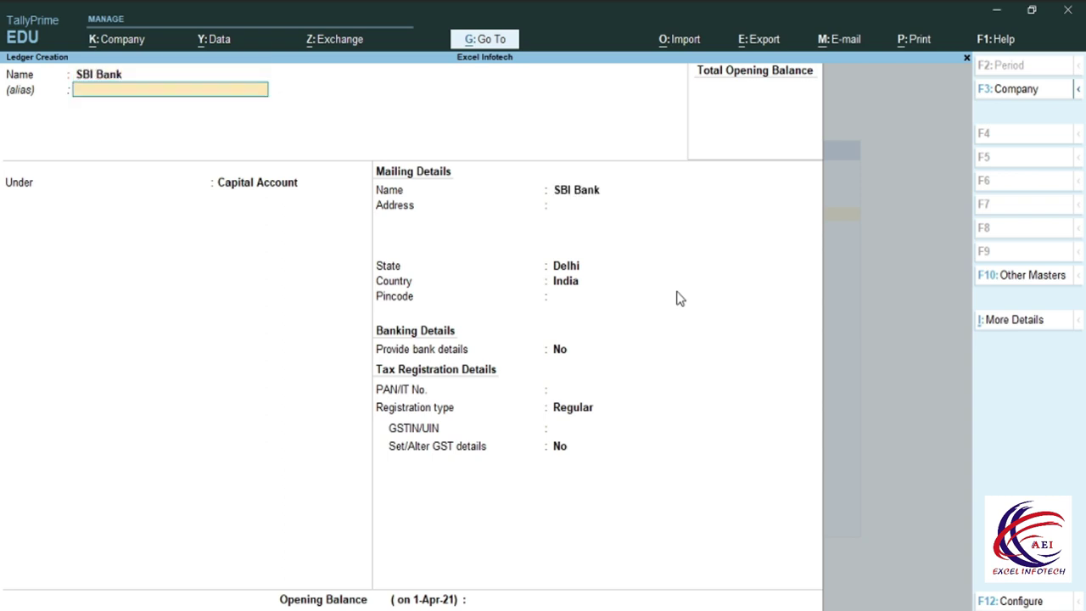
{"action": "key", "text": "Return"}
{"action": "type", "text": "B"}
{"action": "key", "text": "Return"}
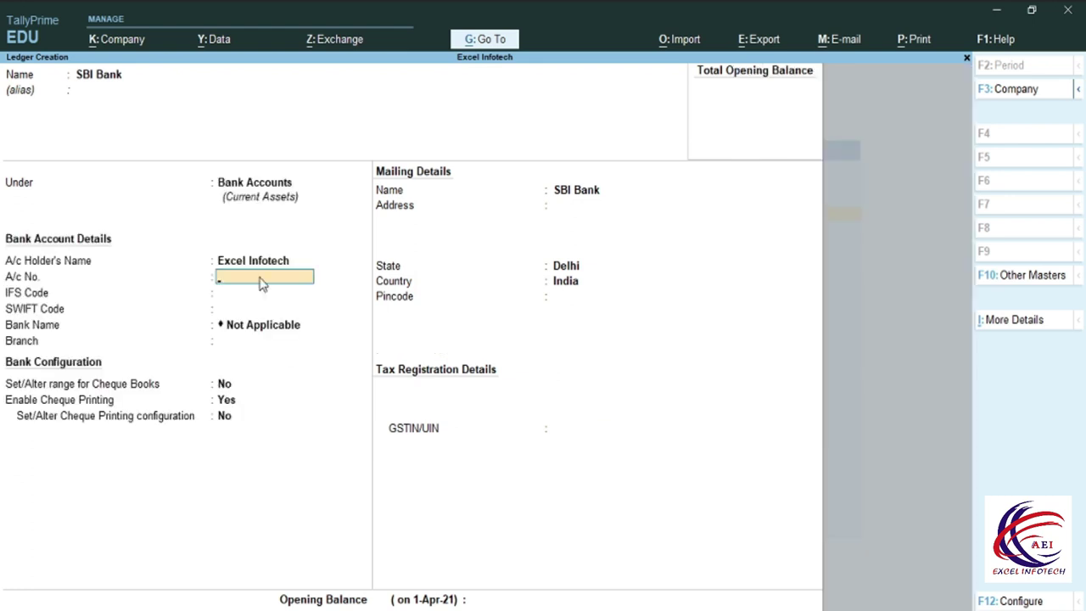
{"action": "left_click", "coordinate": [239, 262]}
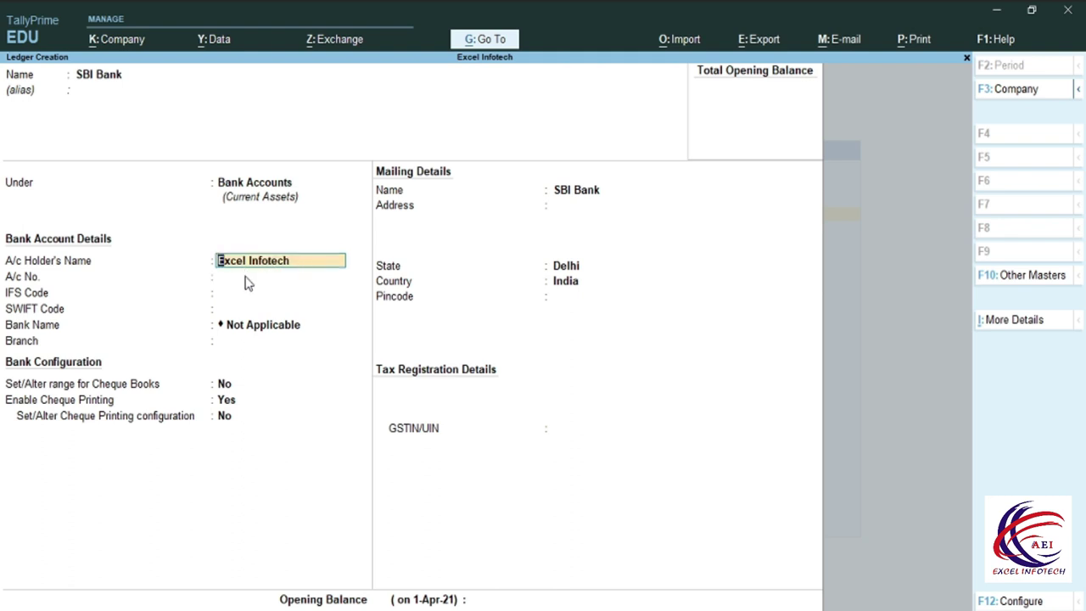
{"action": "left_click", "coordinate": [246, 282]}
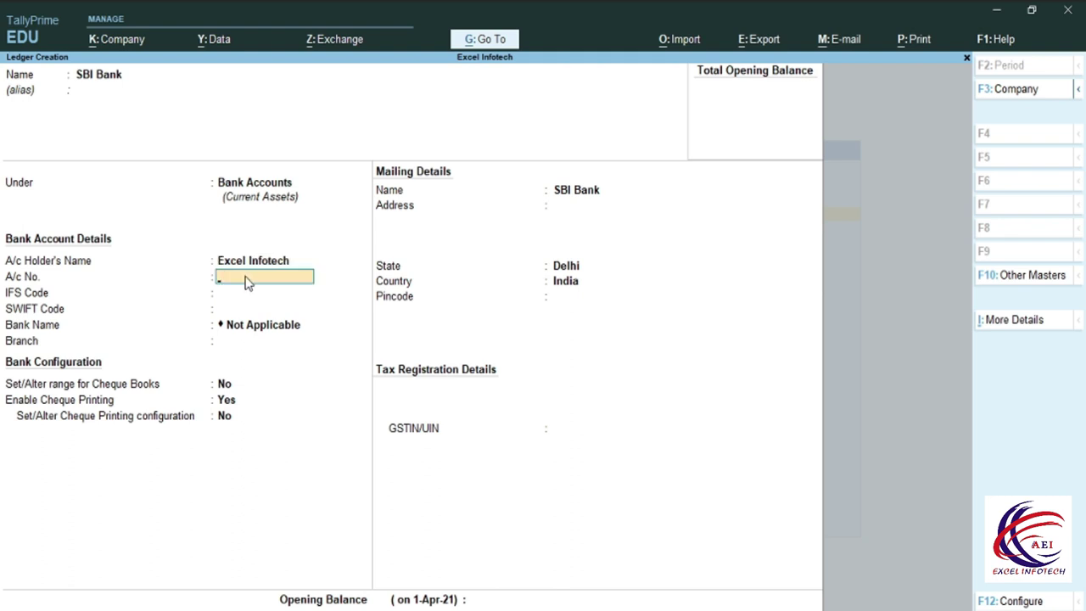
{"action": "key", "text": "Return"}
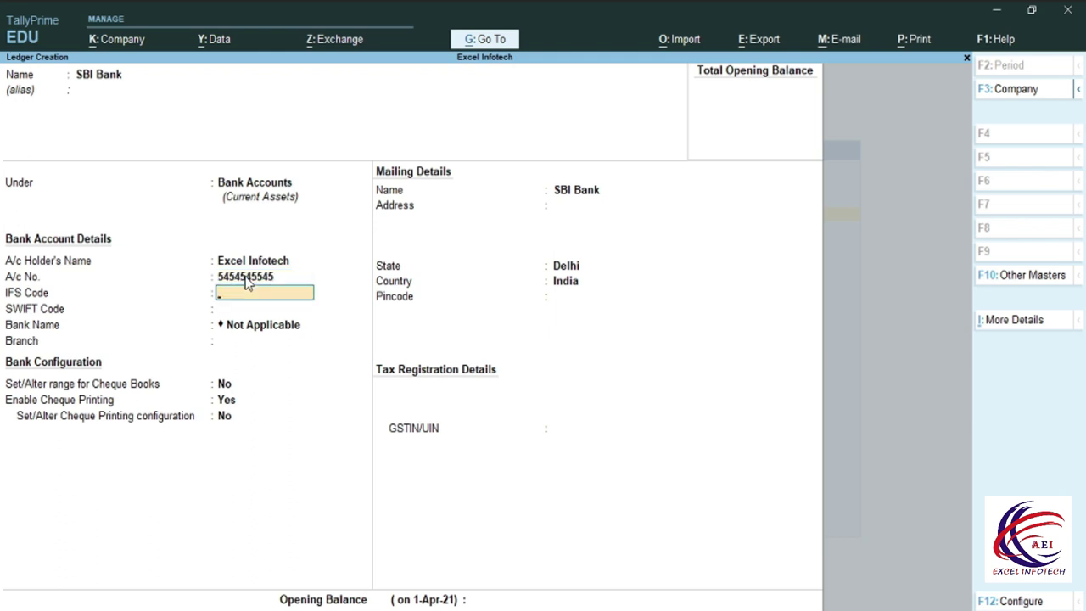
{"action": "type", "text": "SBIN0013654"}
{"action": "key", "text": "Return"}
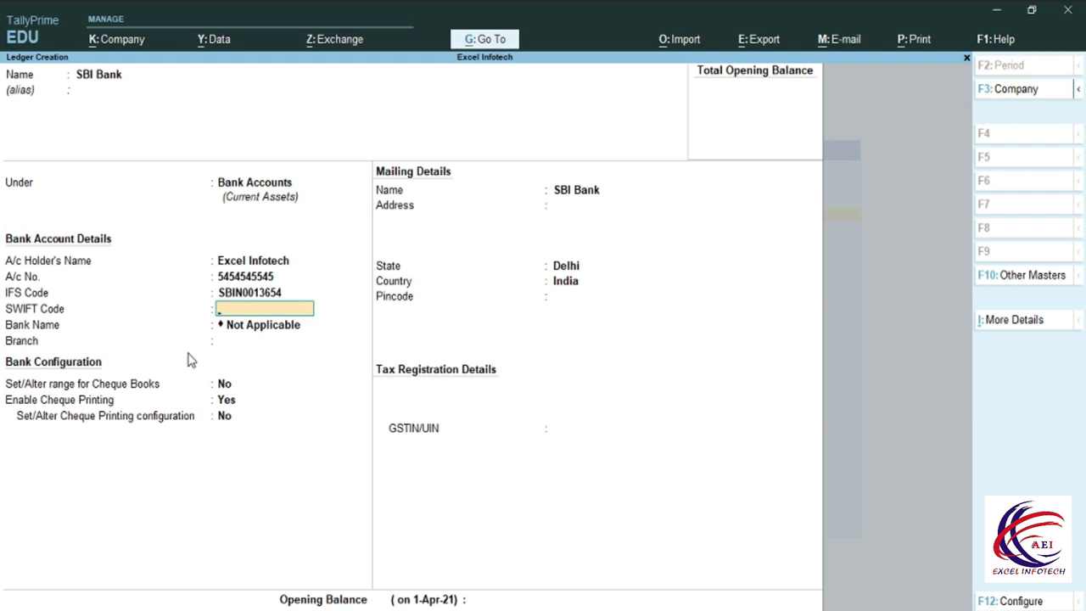
Enter SWIFT code SBIBIN02 and branch Sant Nagar, and enable cheque book ranges
{"action": "type", "text": "SBIB"}
{"action": "type", "text": "IN02"}
{"action": "key", "text": "Return"}
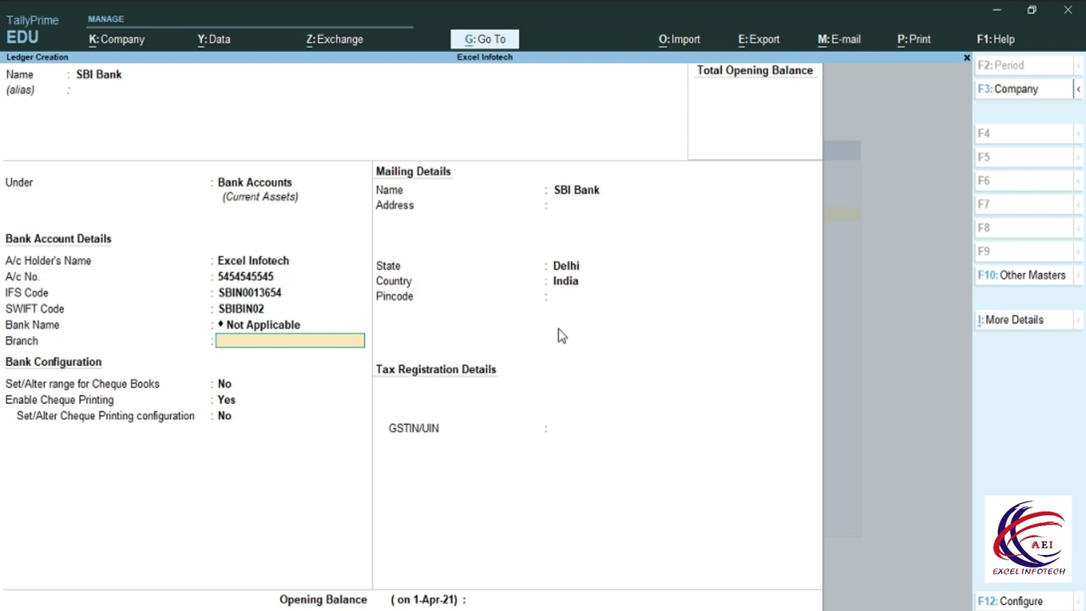
{"action": "type", "text": "Sant Nagar"}
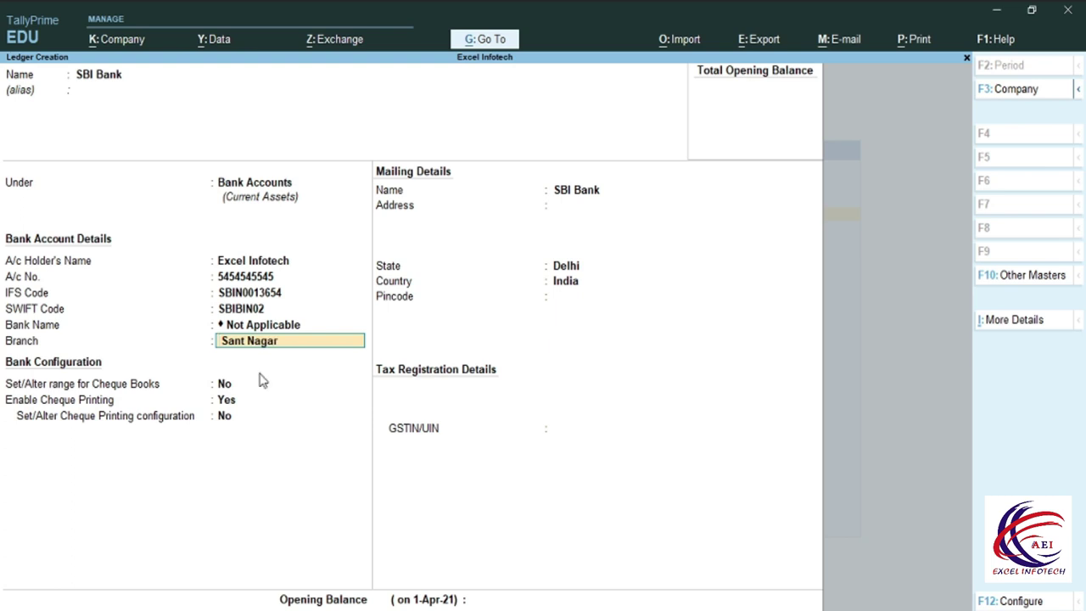
{"action": "key", "text": "Return"}
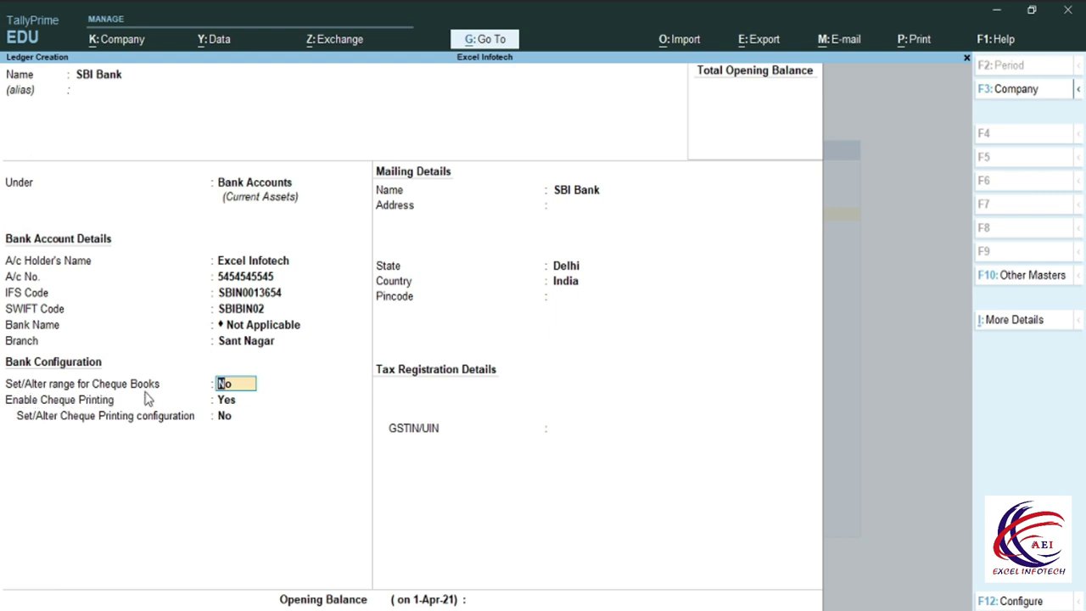
{"action": "type", "text": "y"}
{"action": "key", "text": "Return"}
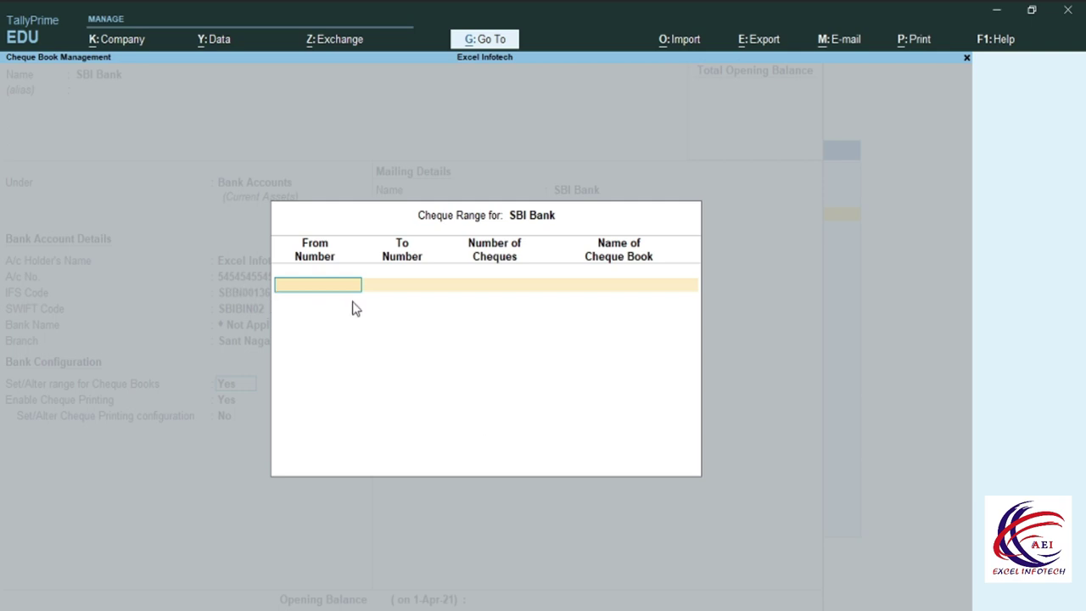
Add cheque book SBICHQ01 covering numbers 150501 to 150600 (100 cheques)
{"action": "type", "text": "150501"}
{"action": "key", "text": "Return"}
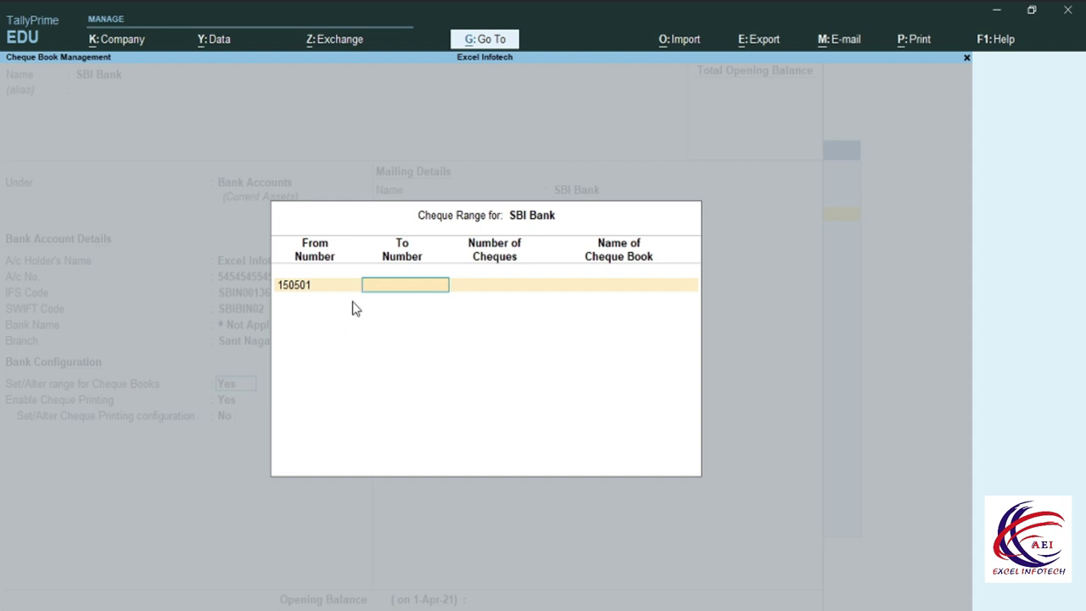
{"action": "type", "text": "150600"}
{"action": "key", "text": "Return"}
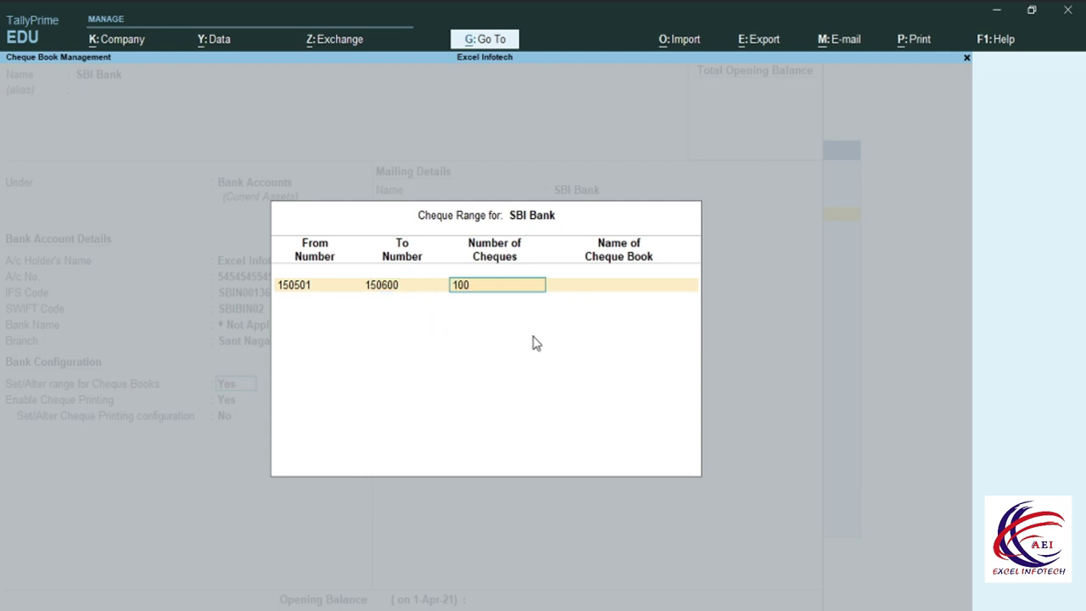
{"action": "key", "text": "Return"}
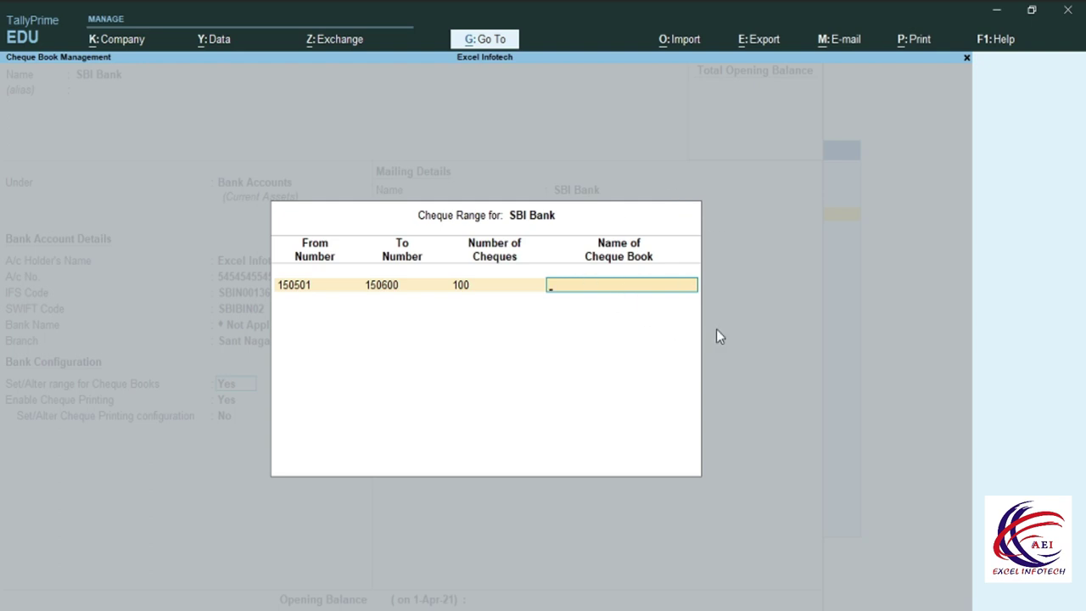
{"action": "type", "text": "SBICHQ01"}
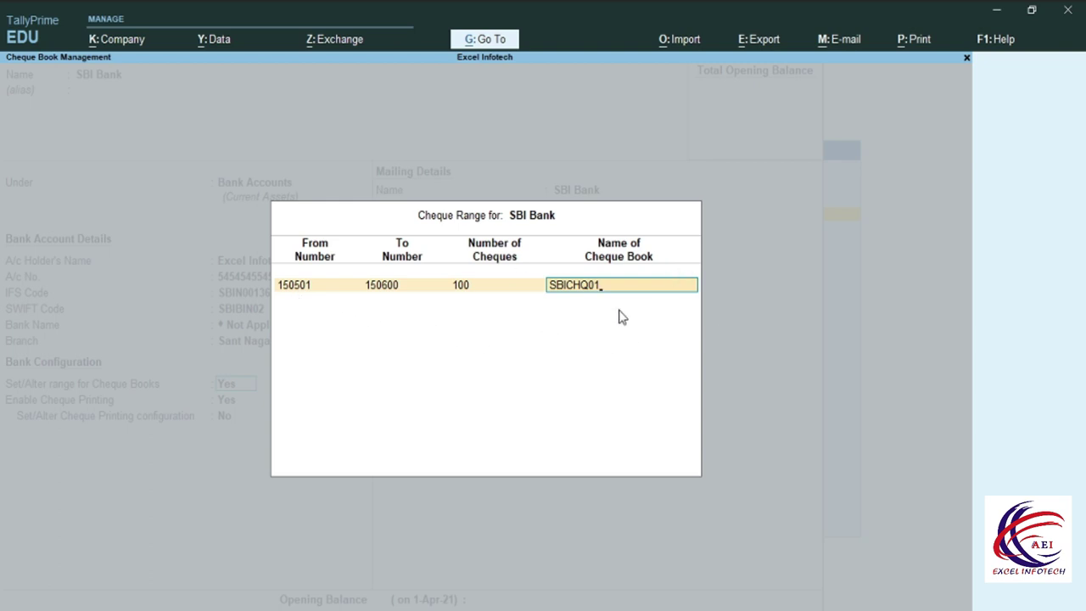
{"action": "key", "text": "Return"}
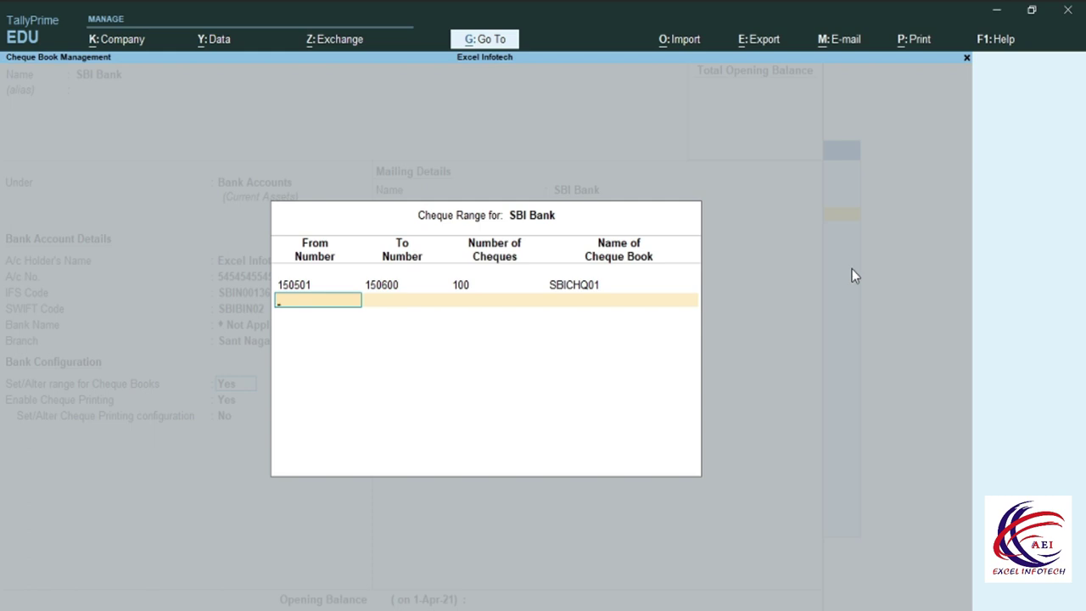
{"action": "key", "text": "Return"}
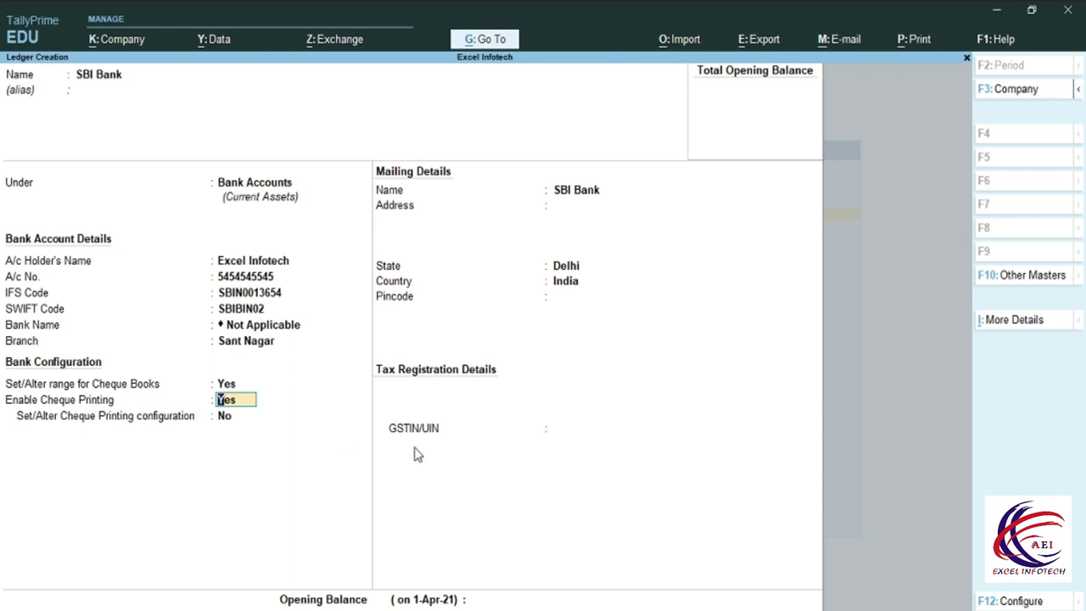
Keep cheque printing enabled and turn on the cheque printing configuration
{"action": "key", "text": "Return"}
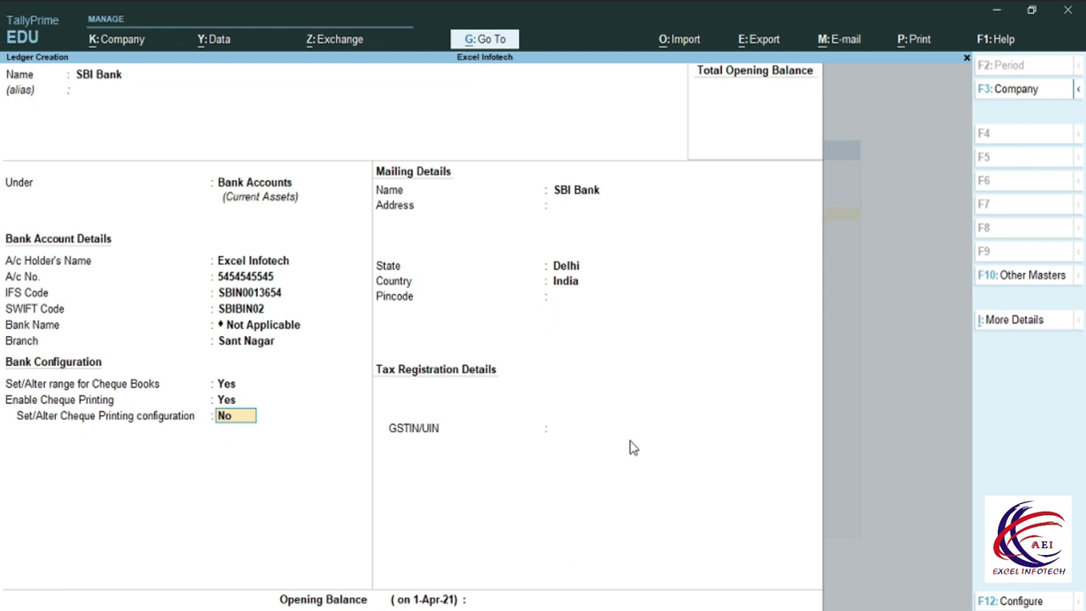
{"action": "type", "text": "y"}
{"action": "key", "text": "Return"}
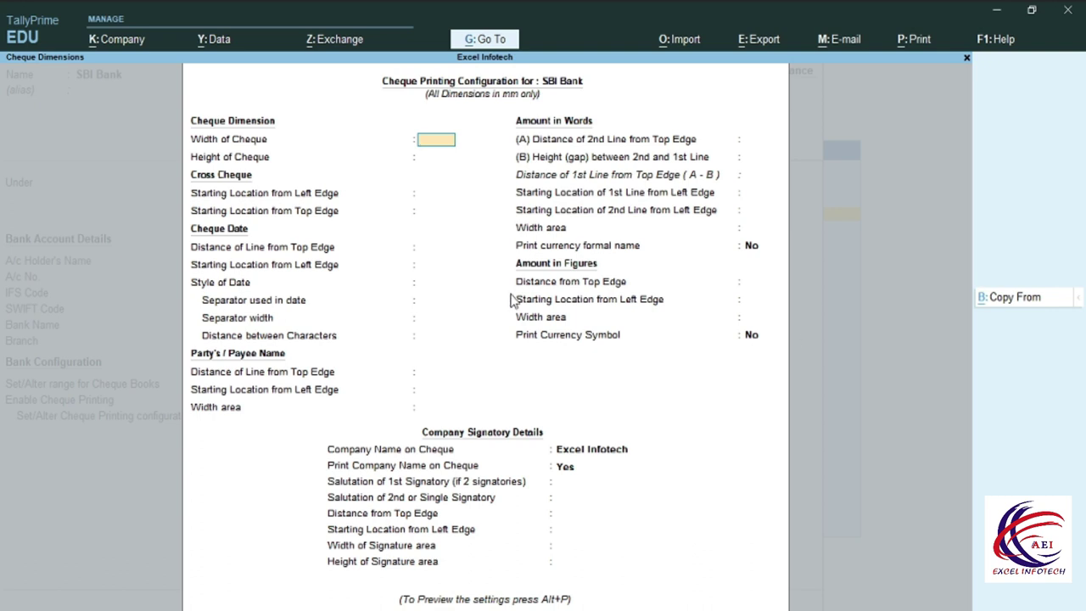
Copy the Sample Format cheque layout (204 by 93 mm) and bring up sample cheque printing
{"action": "left_click", "coordinate": [1012, 301]}
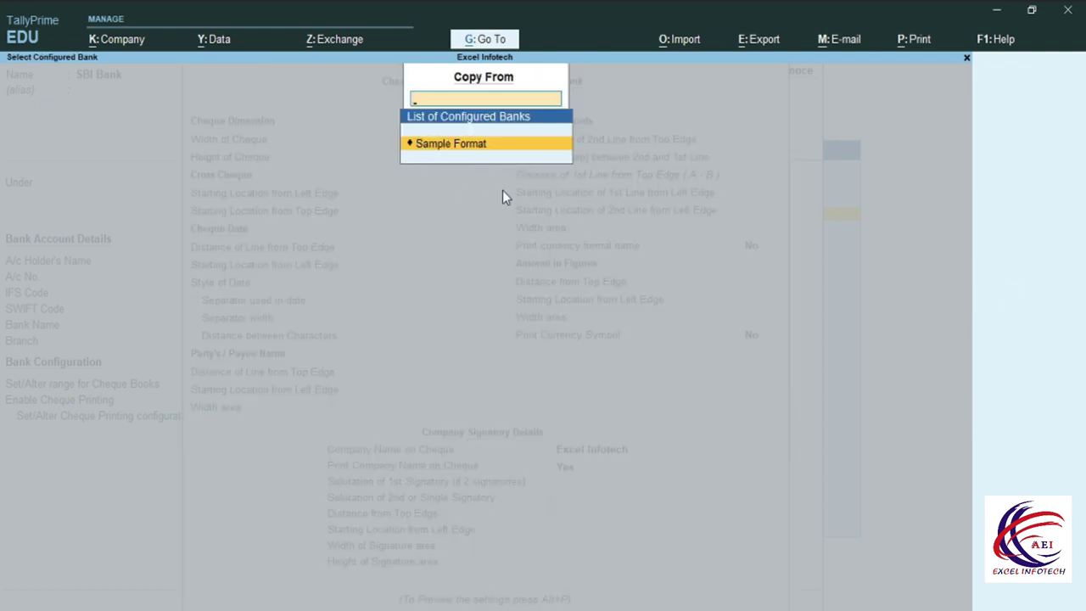
{"action": "left_click", "coordinate": [427, 149]}
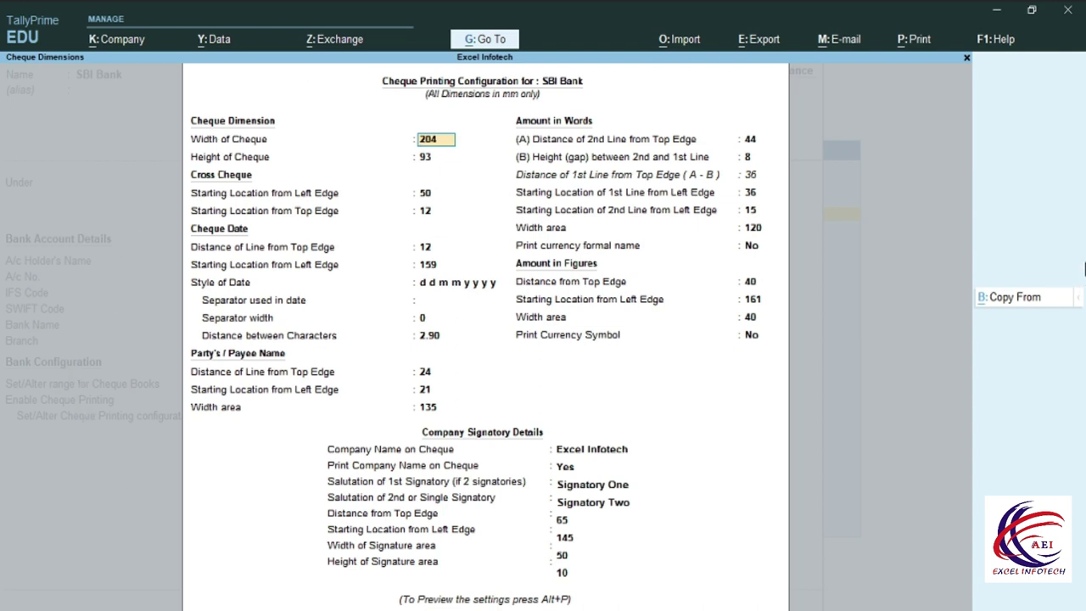
{"action": "key", "text": "Return"}
{"action": "key", "text": "Return"}
{"action": "key", "text": "Return"}
{"action": "key", "text": "Return"}
{"action": "key", "text": "Return"}
{"action": "key", "text": "Return"}
{"action": "key", "text": "Return"}
{"action": "key", "text": "Return"}
{"action": "key", "text": "Return"}
{"action": "key", "text": "Return"}
{"action": "key", "text": "Return"}
{"action": "key", "text": "Return"}
{"action": "key", "text": "Return"}
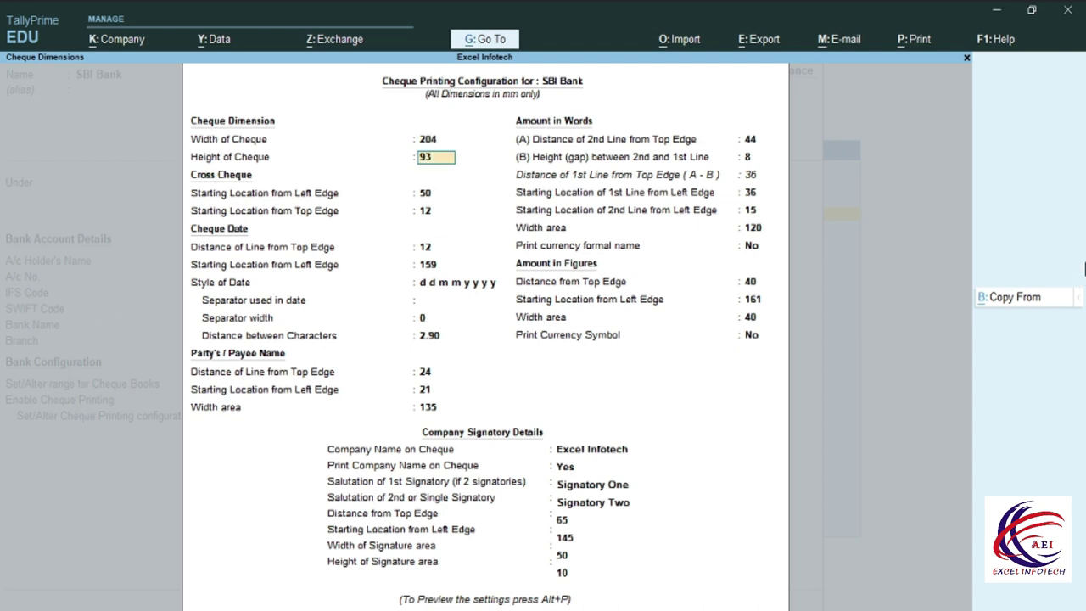
{"action": "key", "text": "Return"}
{"action": "key", "text": "Return"}
{"action": "key", "text": "Return"}
{"action": "key", "text": "Return"}
{"action": "key", "text": "Return"}
{"action": "key", "text": "Return"}
{"action": "key", "text": "Return"}
{"action": "key", "text": "Return"}
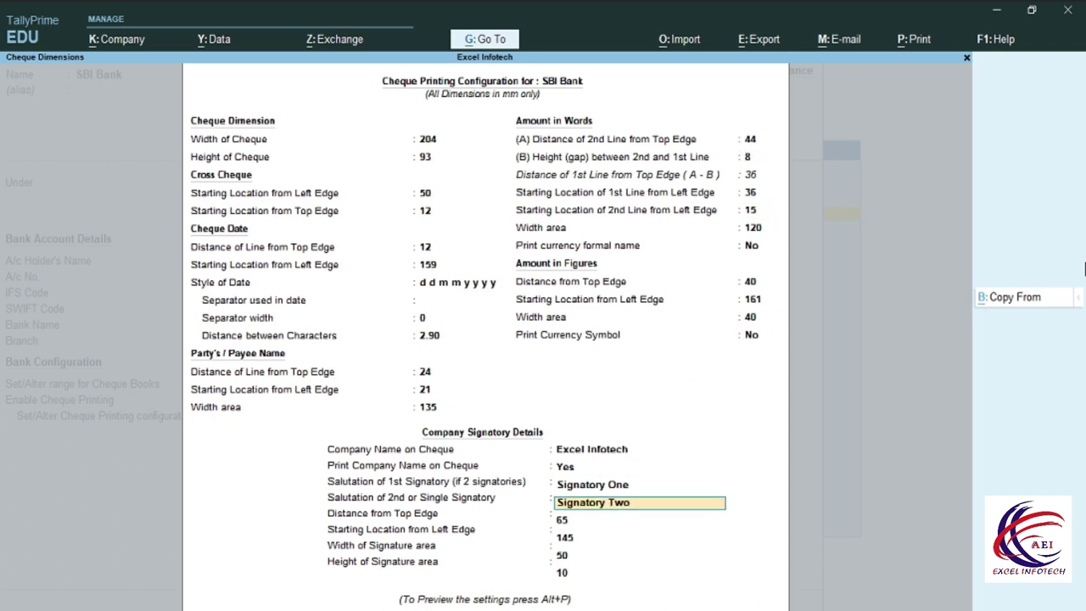
{"action": "key", "text": "Return"}
{"action": "key", "text": "Return"}
{"action": "key", "text": "Return"}
{"action": "key", "text": "Return"}
{"action": "key", "text": "Return"}
{"action": "key", "text": "Return"}
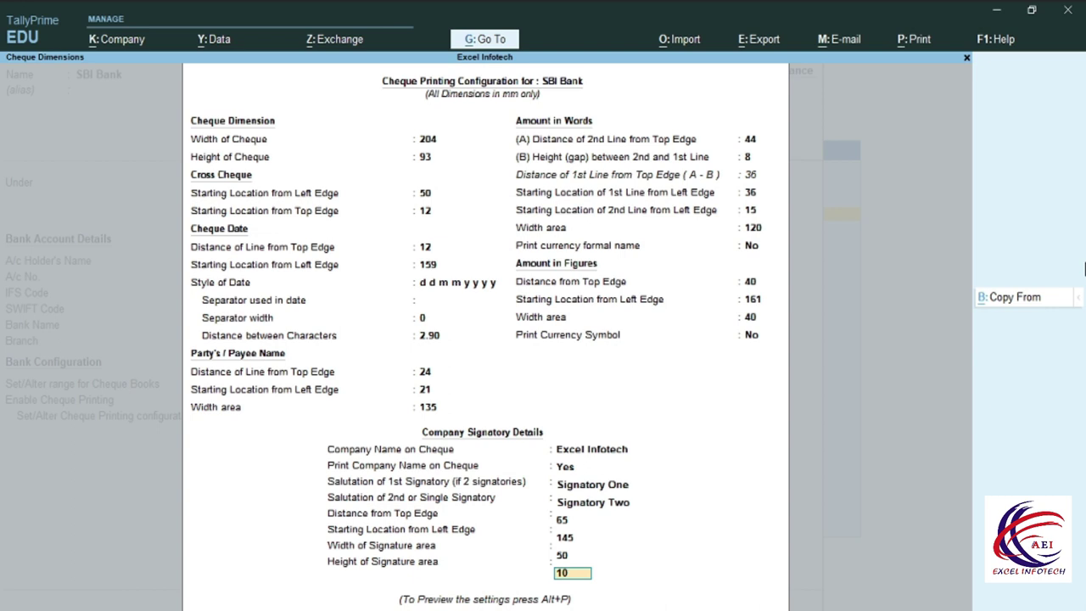
{"action": "key", "text": "alt+p"}
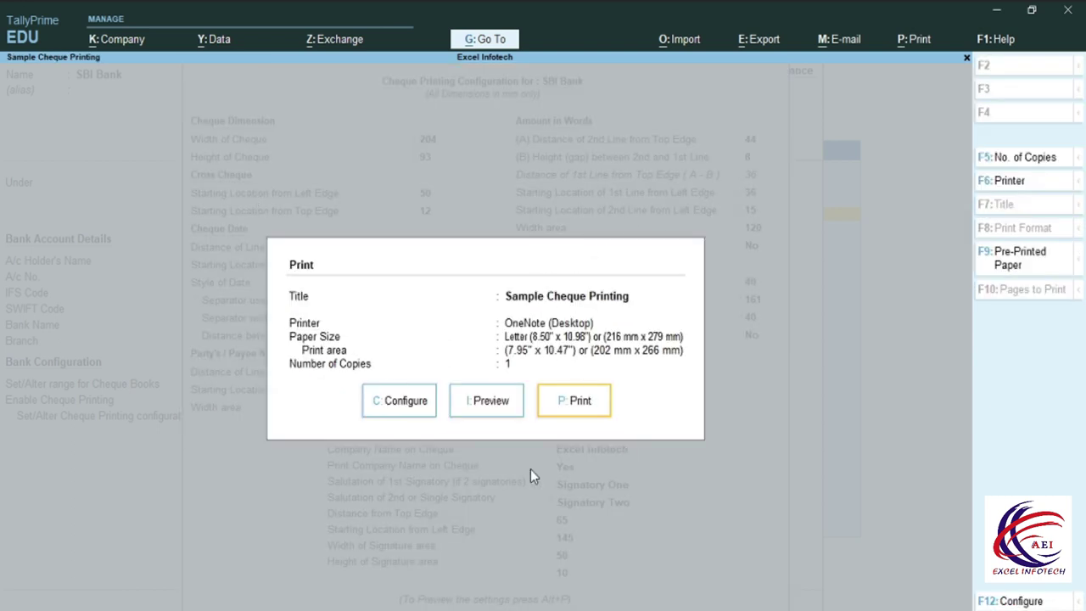
Preview the sample cheque with zoom, then exit back to the SBI Bank ledger
{"action": "left_click", "coordinate": [481, 411]}
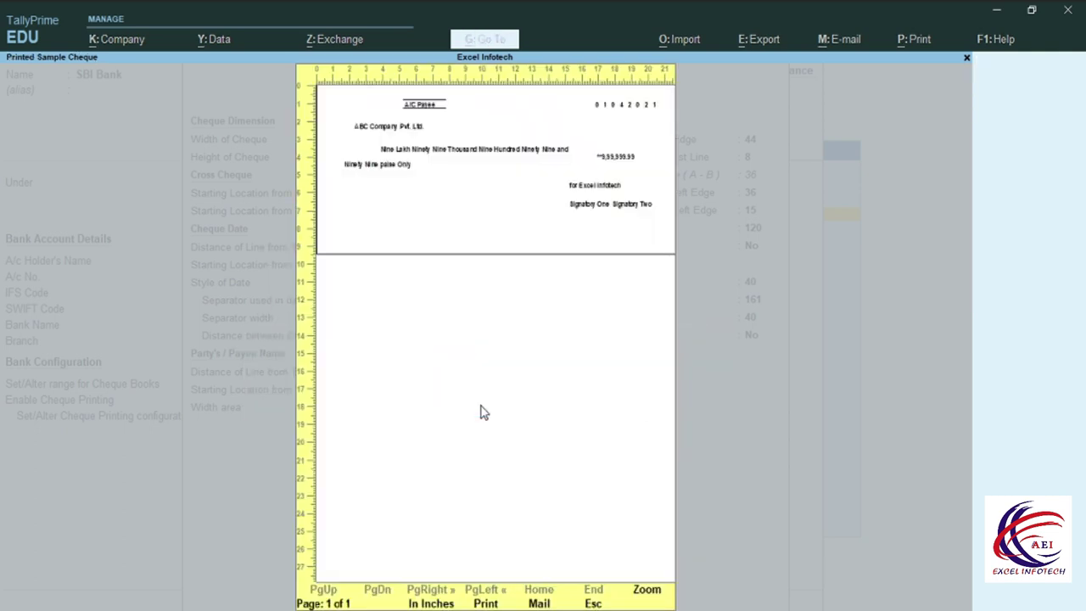
{"action": "key", "text": "alt+z"}
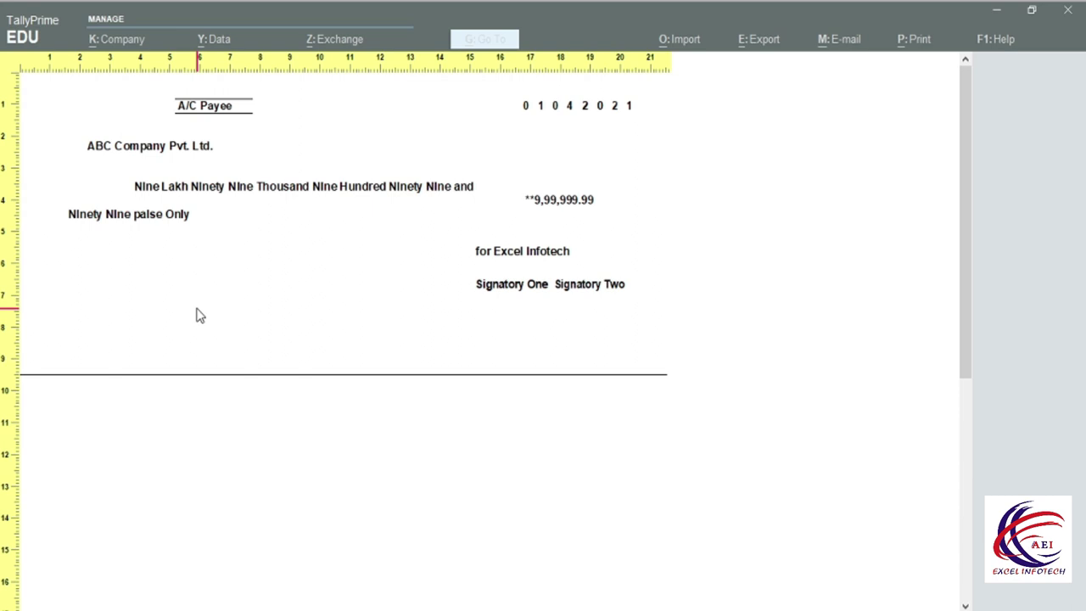
{"action": "key", "text": "alt+z"}
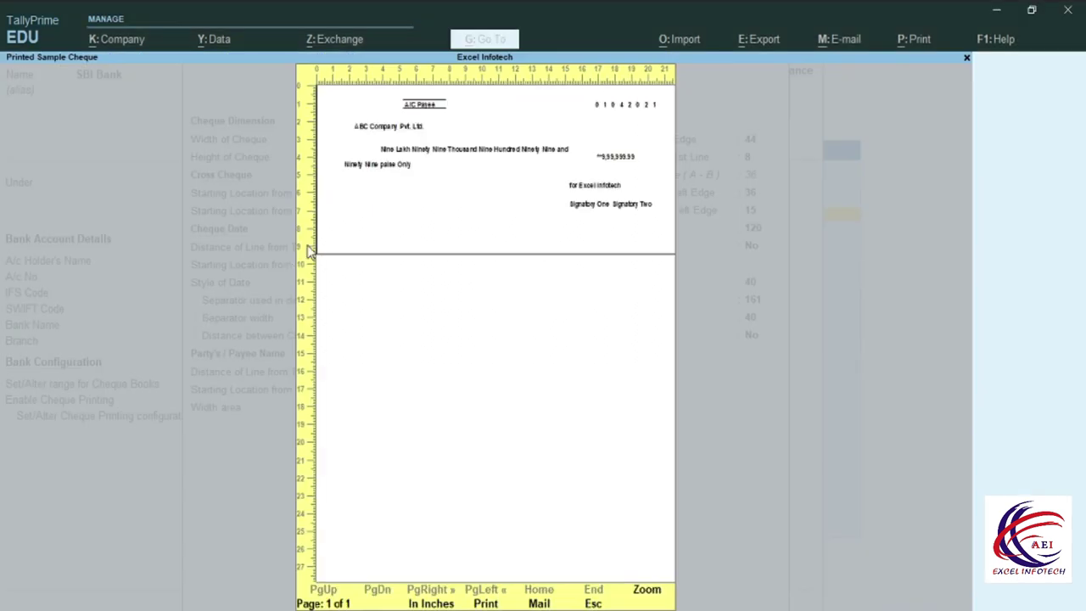
{"action": "key", "text": "Escape"}
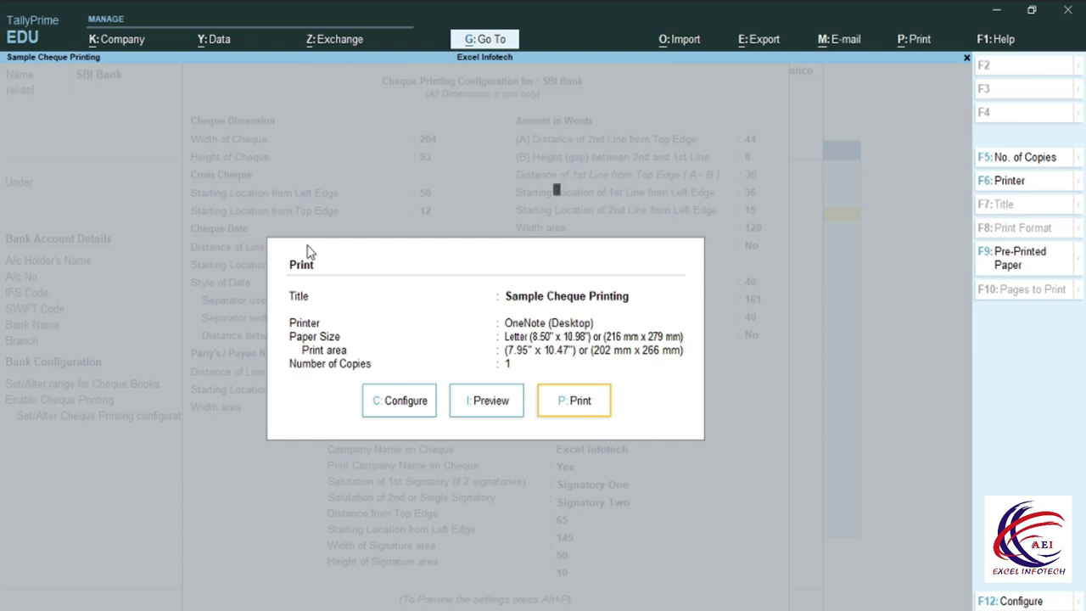
{"action": "key", "text": "Escape"}
{"action": "key", "text": "Escape"}
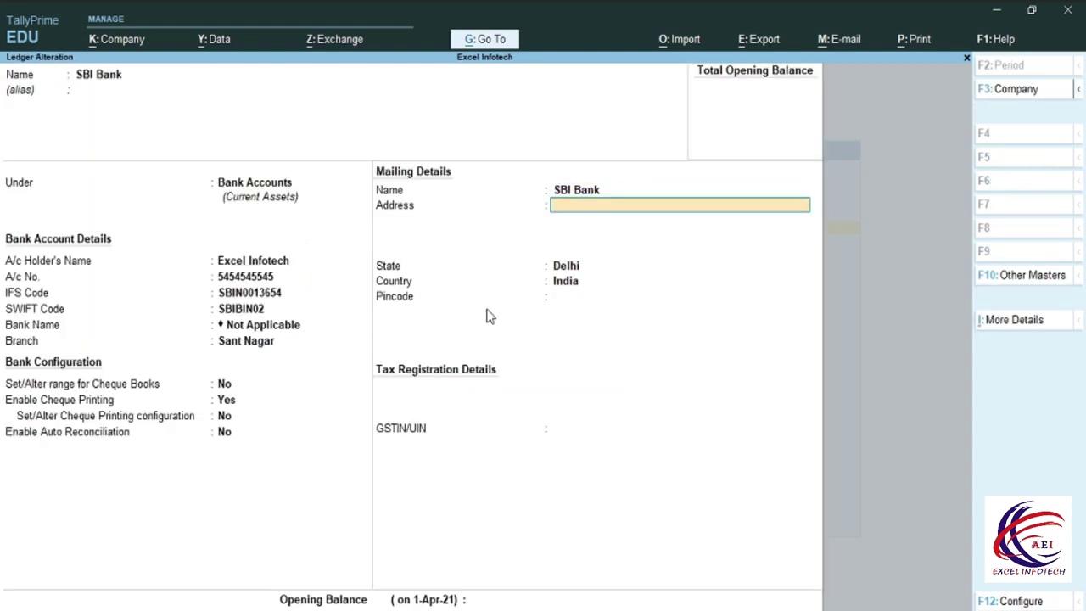
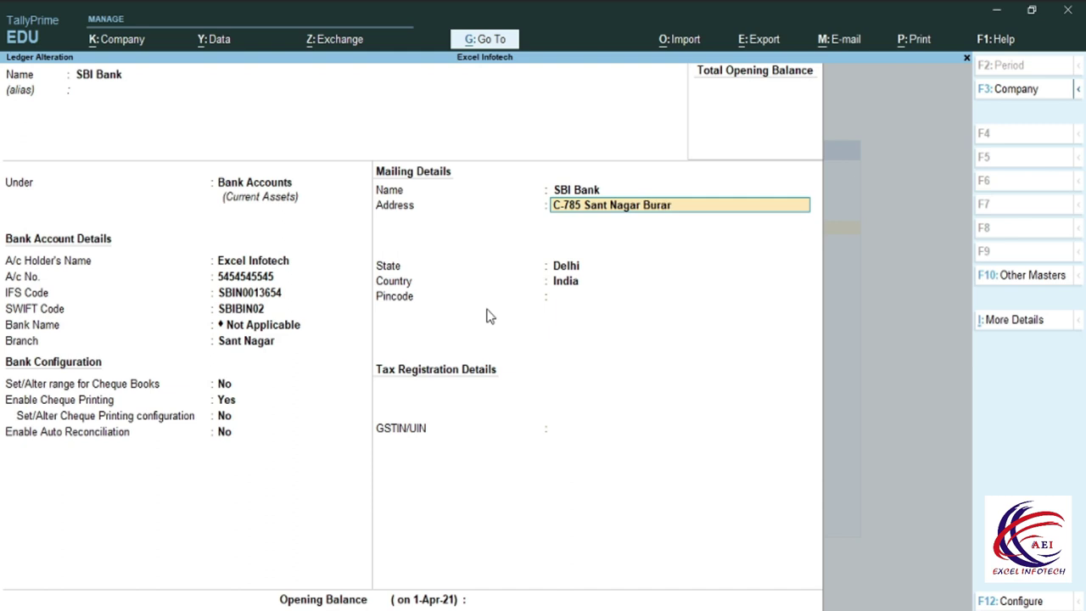
Enter the bank's address, set a 1,00,000.00 Dr opening balance, and save the ledger
{"action": "key", "text": "Return"}
{"action": "key", "text": "Return"}
{"action": "key", "text": "Return"}
{"action": "key", "text": "Return"}
{"action": "key", "text": "Return"}
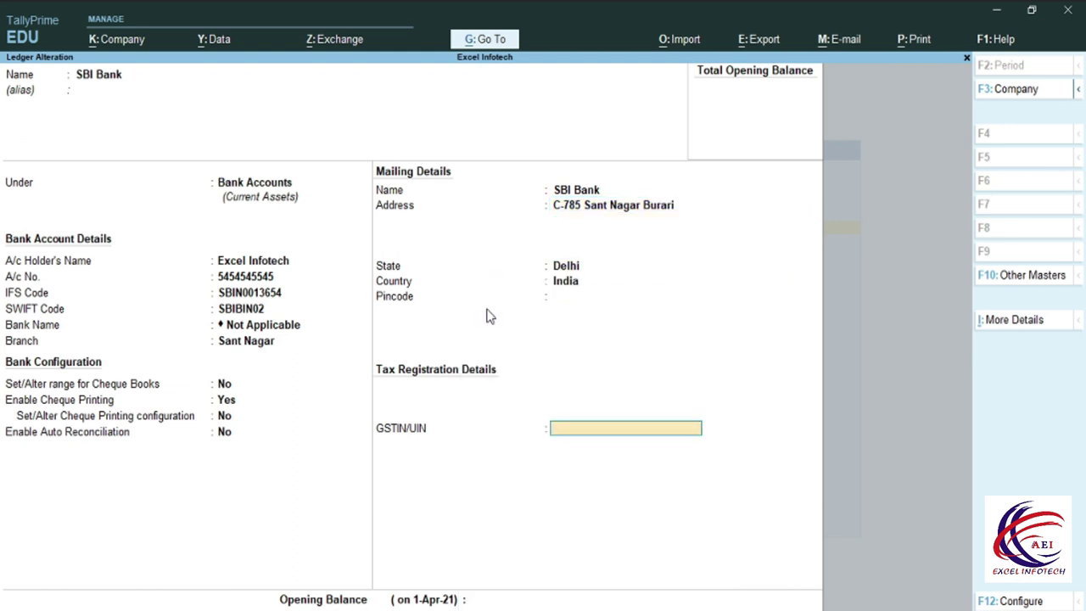
{"action": "key", "text": "Return"}
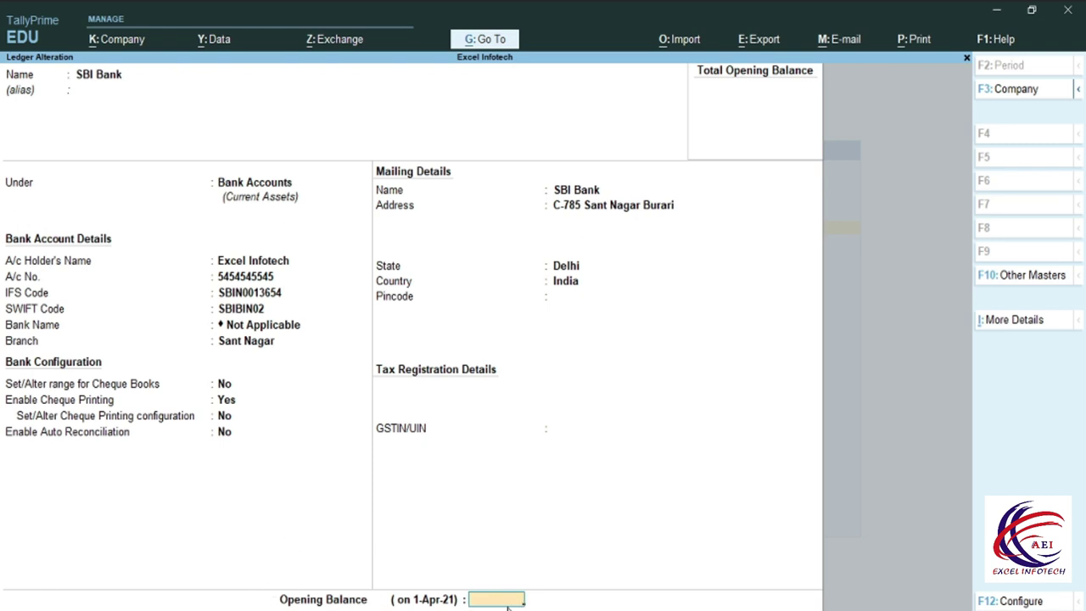
{"action": "type", "text": "100000"}
{"action": "key", "text": "Return"}
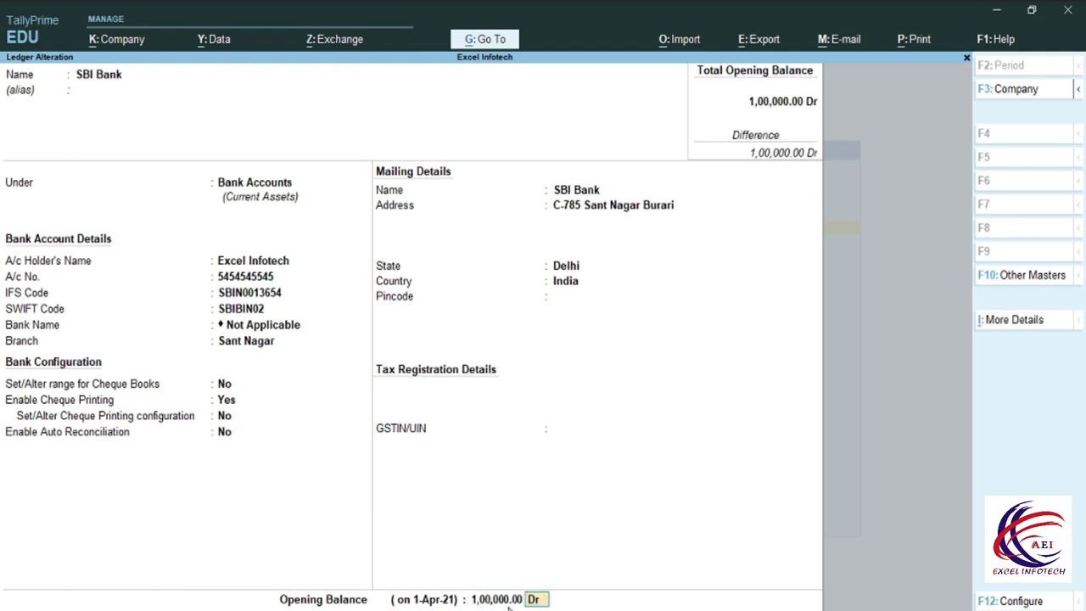
{"action": "key", "text": "Return"}
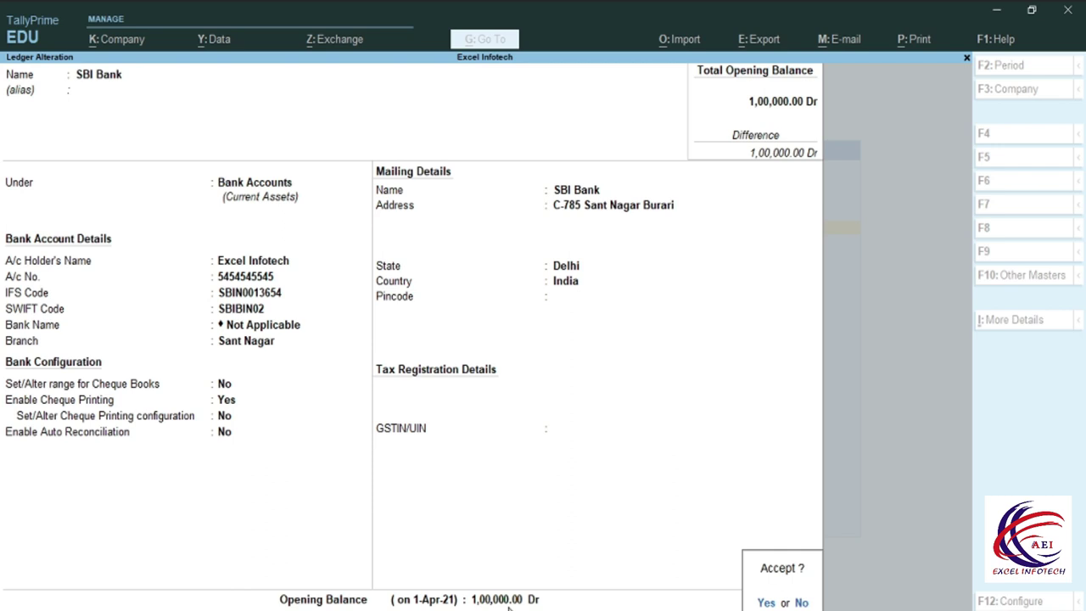
{"action": "key", "text": "Return"}
{"action": "key", "text": "Return"}
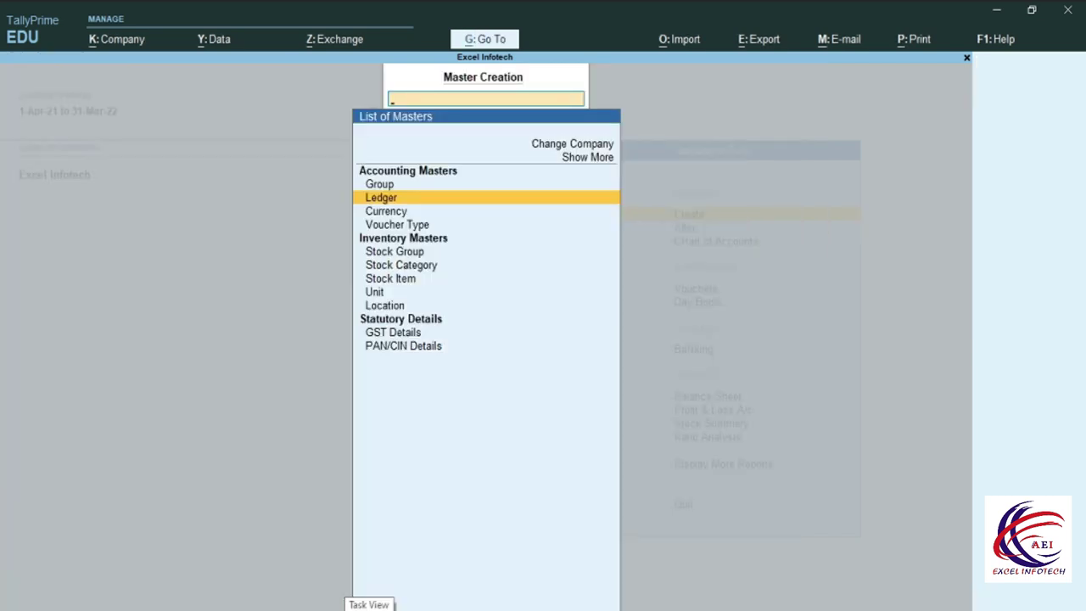
Start a Payment voucher with SBI Bank as the paying account
{"action": "key", "text": "Escape"}
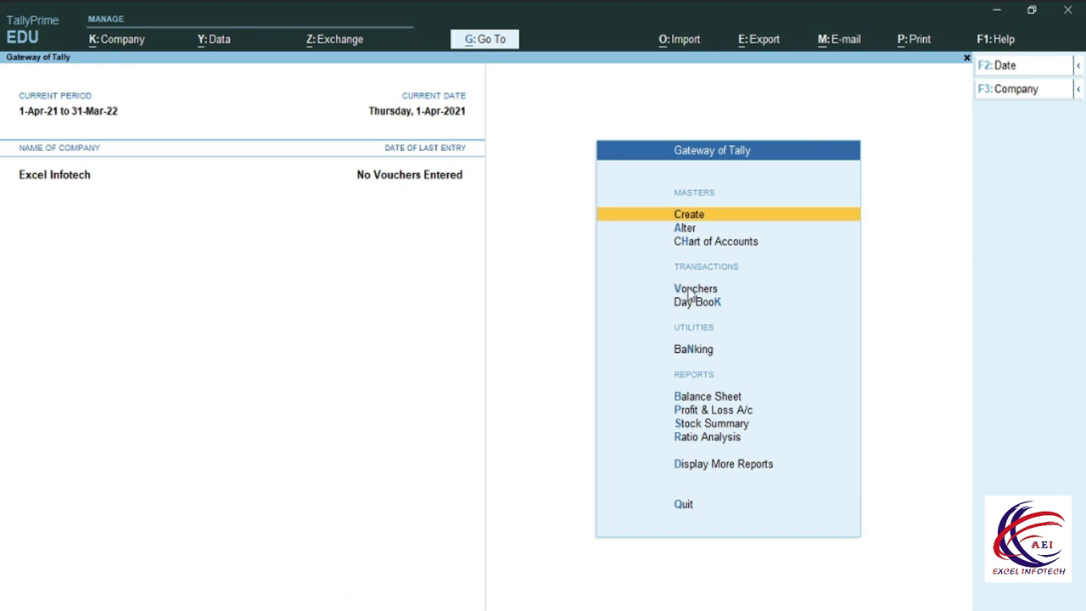
{"action": "left_click", "coordinate": [693, 290]}
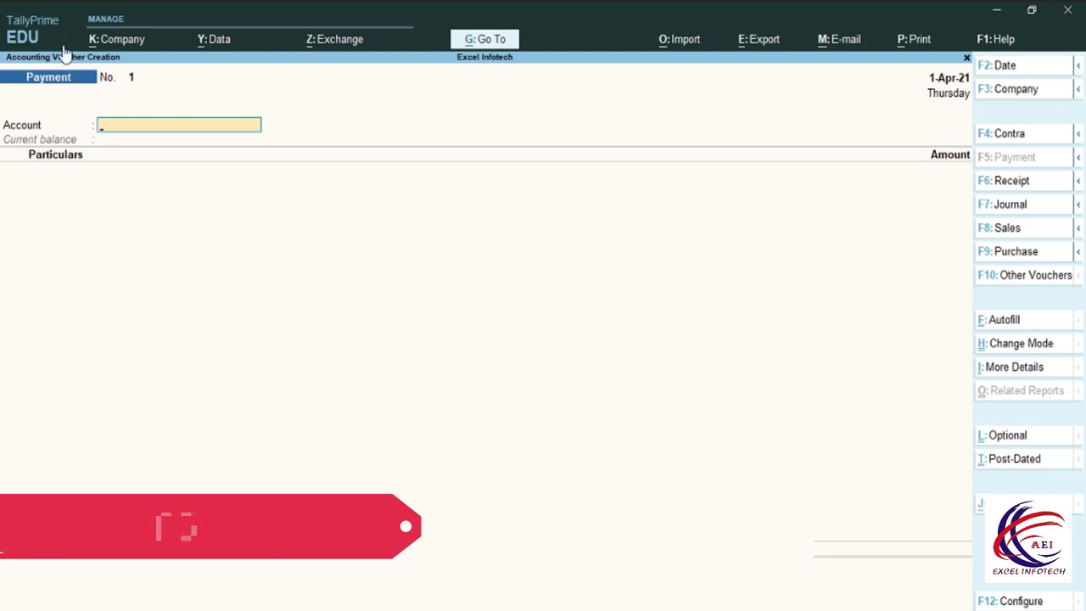
{"action": "key", "text": "space"}
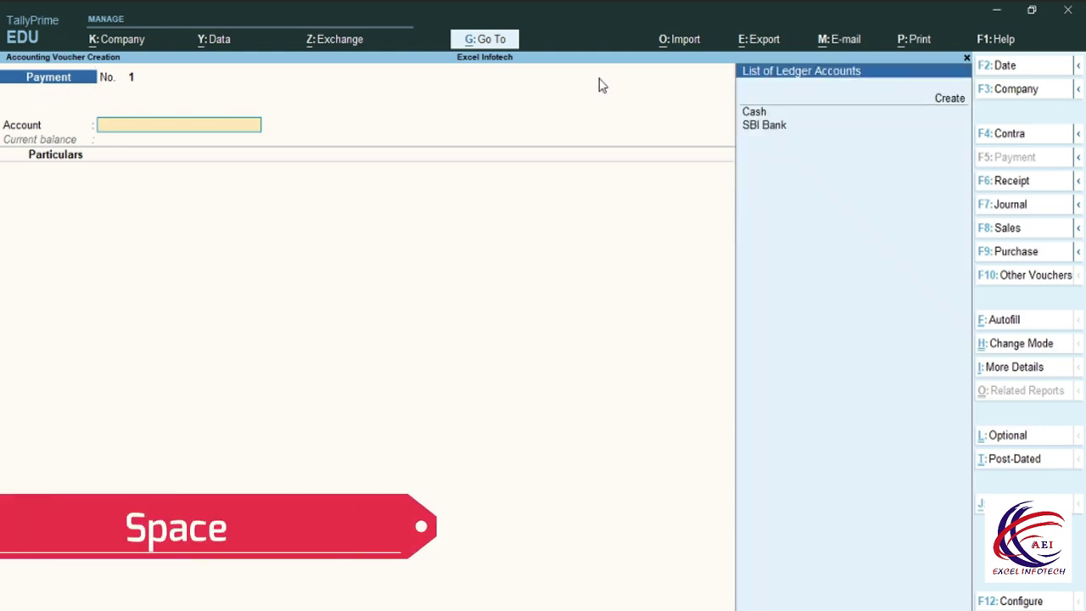
{"action": "key", "text": "Down"}
{"action": "key", "text": "Down"}
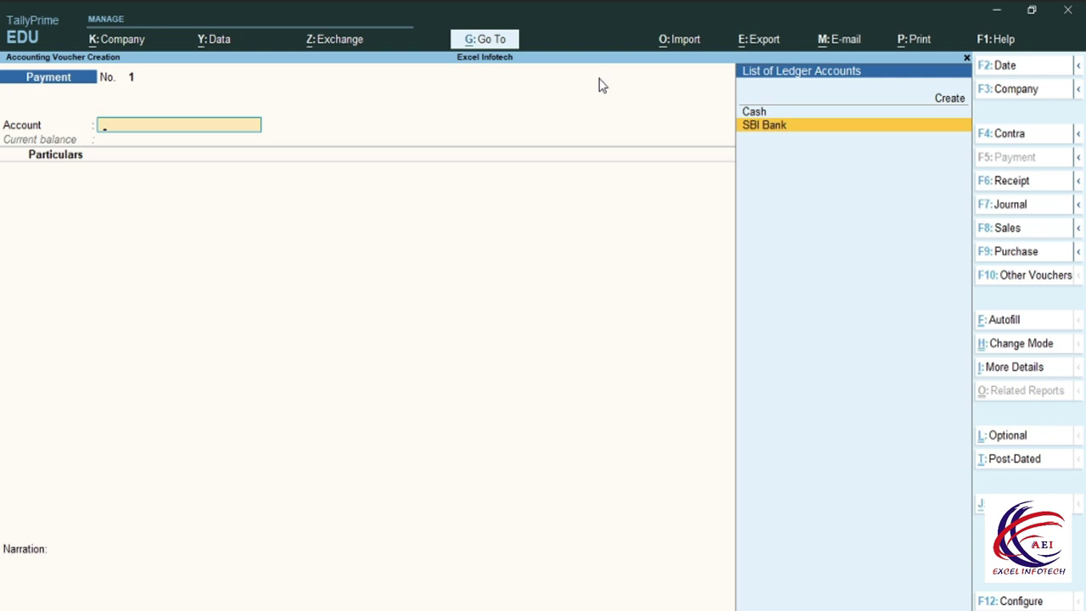
{"action": "key", "text": "Return"}
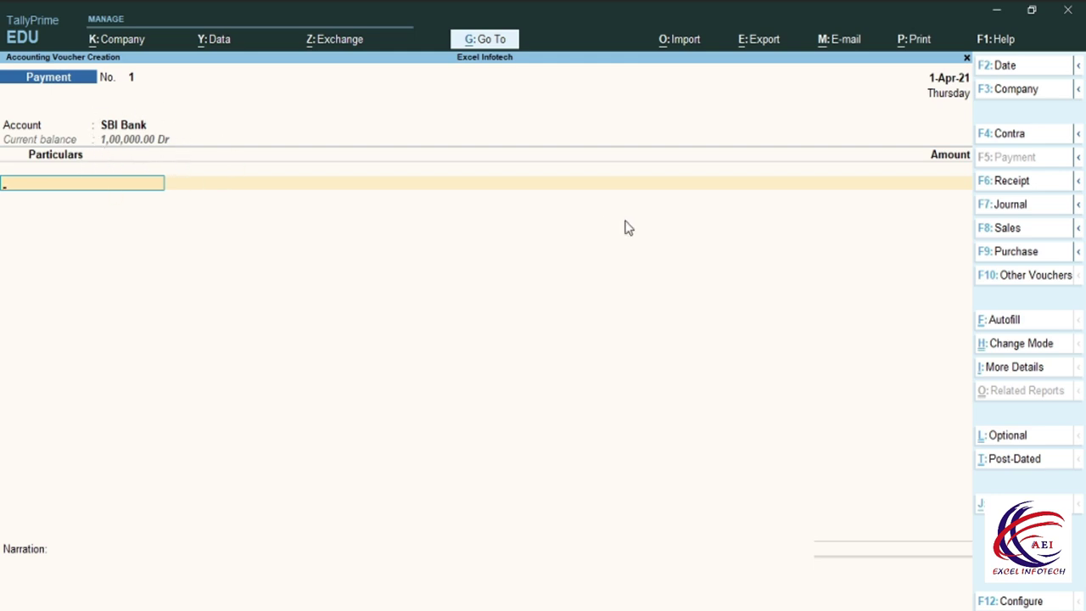
Create payee ledger 'Aditya Corp.' under Sundry Creditors from within the voucher
{"action": "key", "text": "alt+c"}
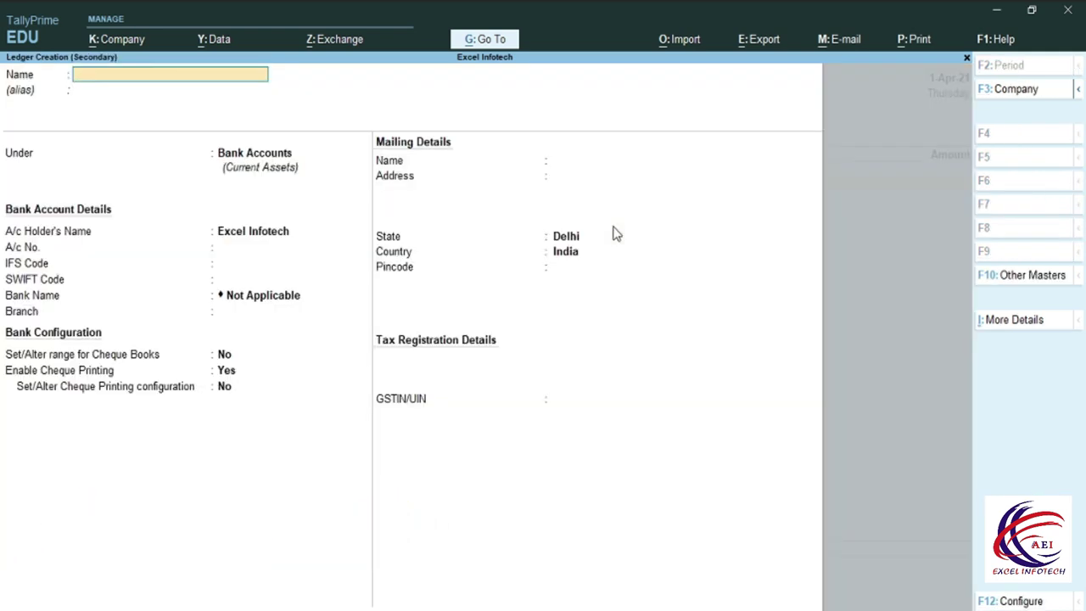
{"action": "type", "text": "Aditya Corp."}
{"action": "key", "text": "Return"}
{"action": "type", "text": "S"}
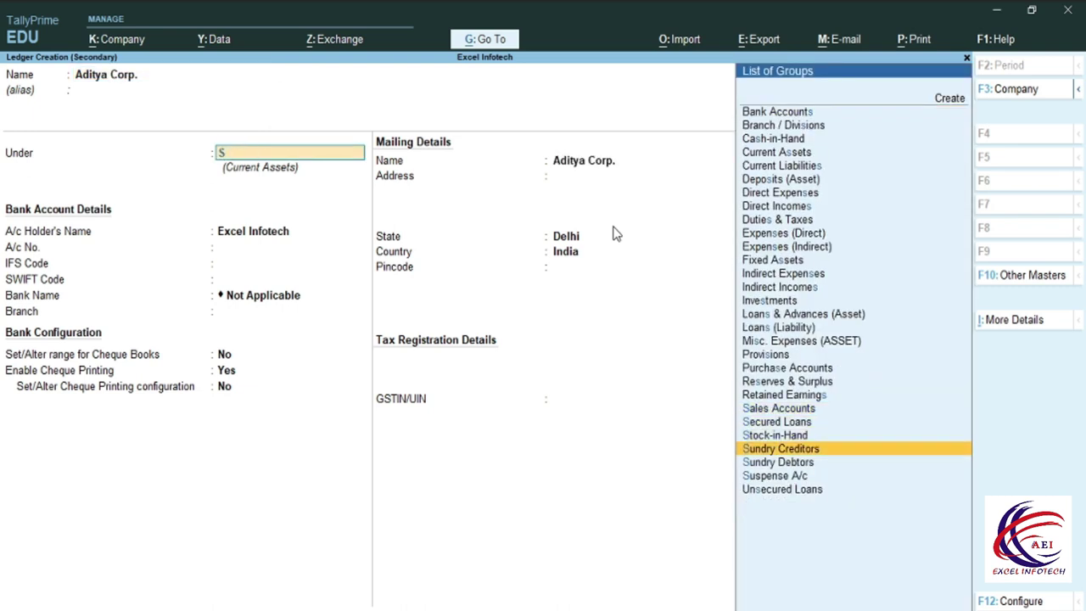
{"action": "key", "text": "Return"}
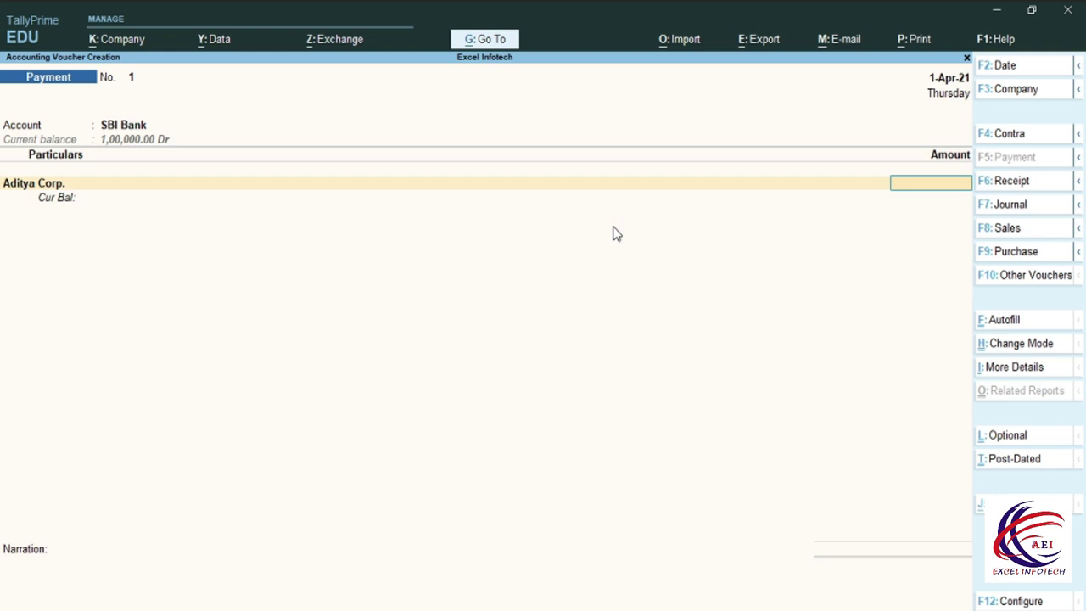
Pay Aditya Corp. 10,000 on account by cheque and accept the voucher
{"action": "type", "text": "10000"}
{"action": "key", "text": "Return"}
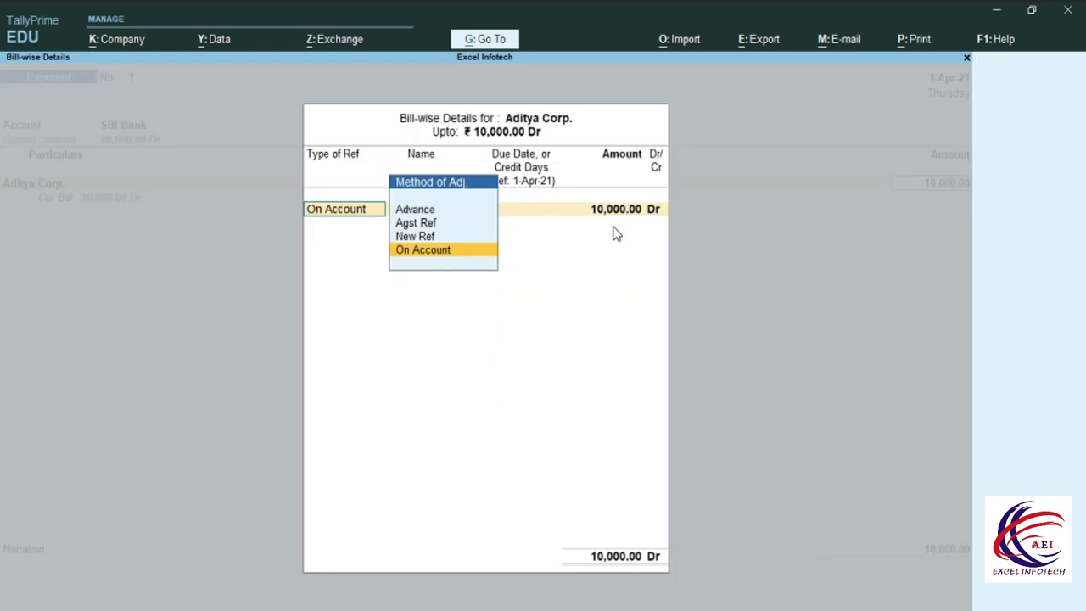
{"action": "key", "text": "Return"}
{"action": "key", "text": "Return"}
{"action": "key", "text": "Return"}
{"action": "key", "text": "Return"}
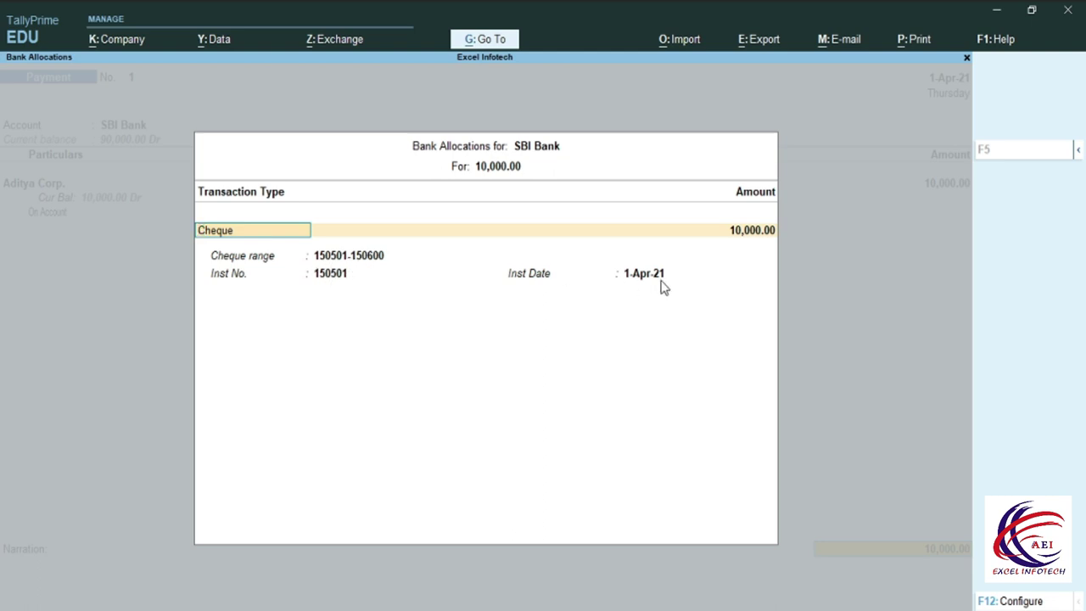
{"action": "key", "text": "Return"}
{"action": "key", "text": "Return"}
{"action": "key", "text": "Return"}
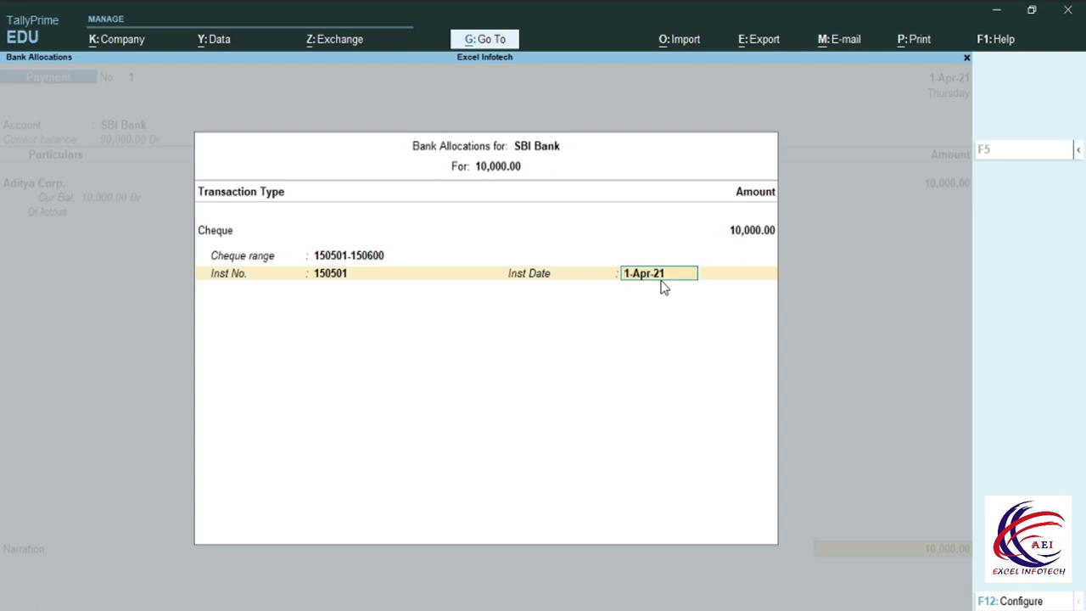
{"action": "key", "text": "Return"}
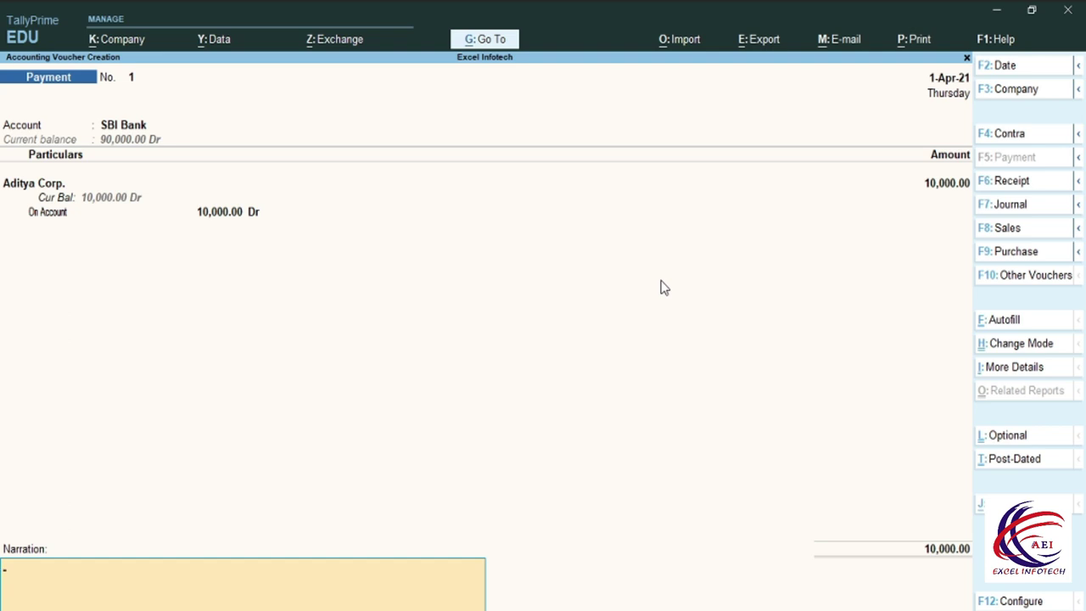
{"action": "key", "text": "Return"}
{"action": "key", "text": "Return"}
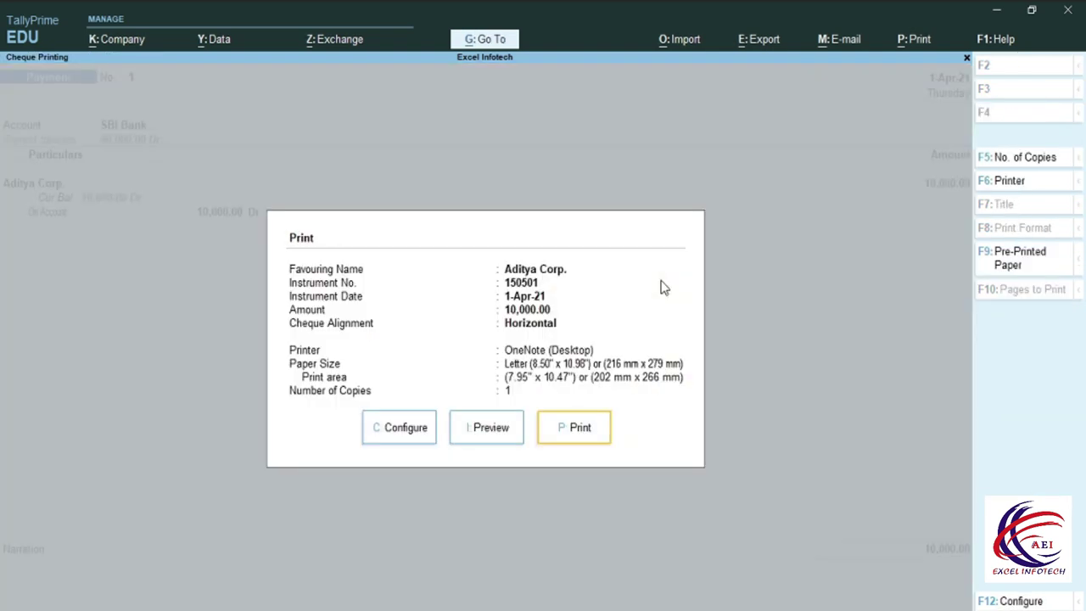
Preview the Aditya Corp. cheque with zoom, then exit printing without printing
{"action": "key", "text": "Left"}
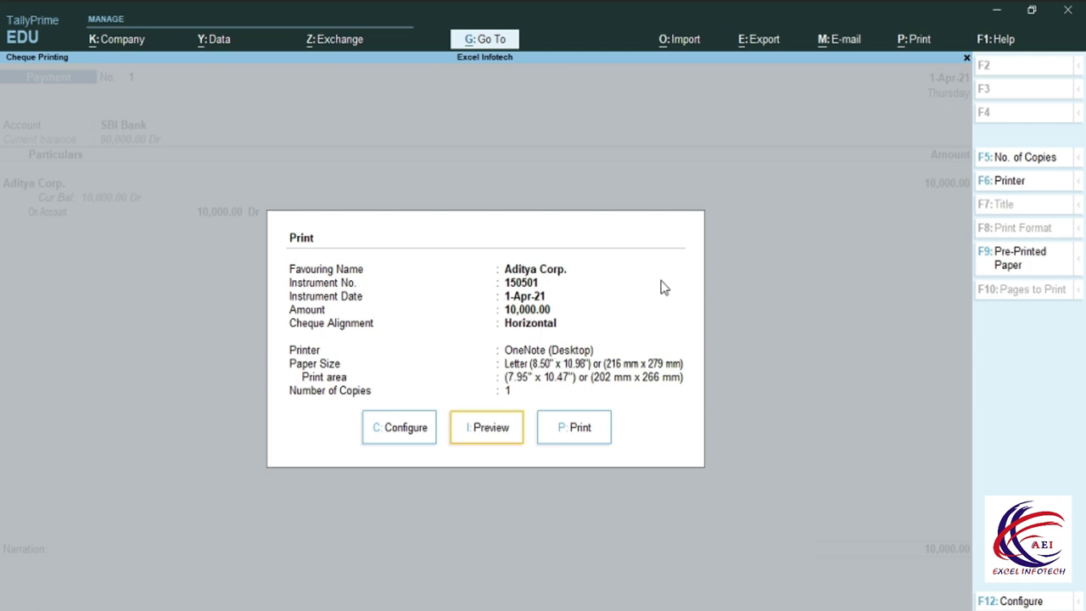
{"action": "key", "text": "i"}
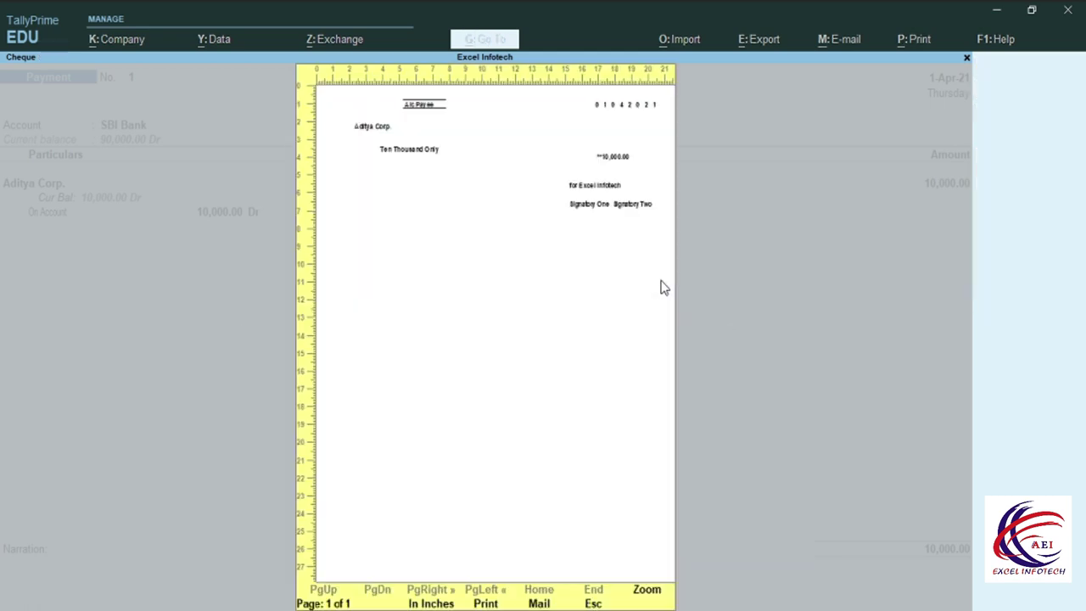
{"action": "key", "text": "alt+z"}
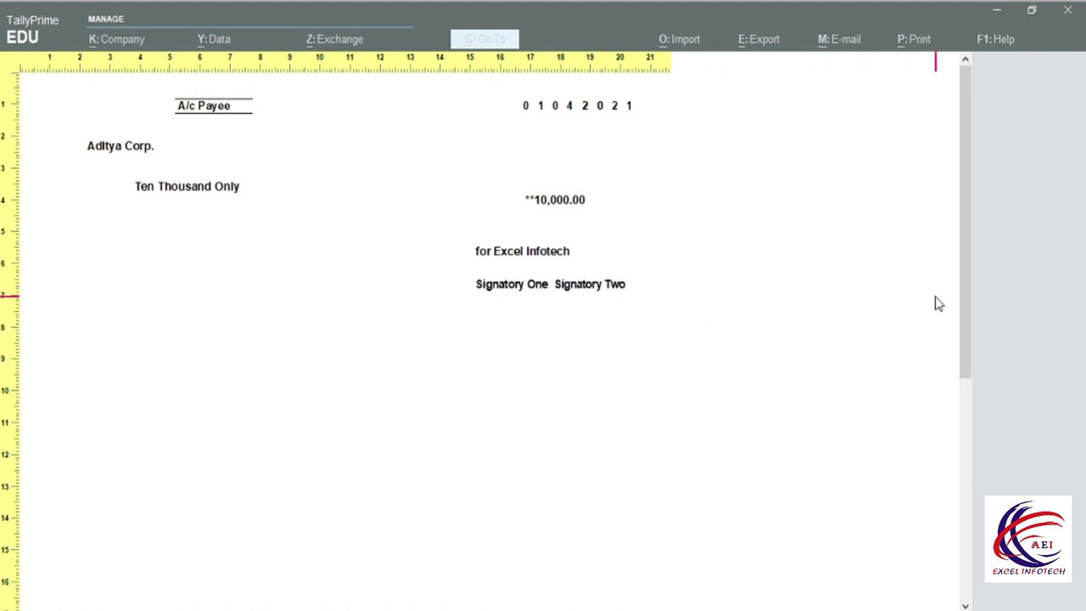
{"action": "key", "text": "Escape"}
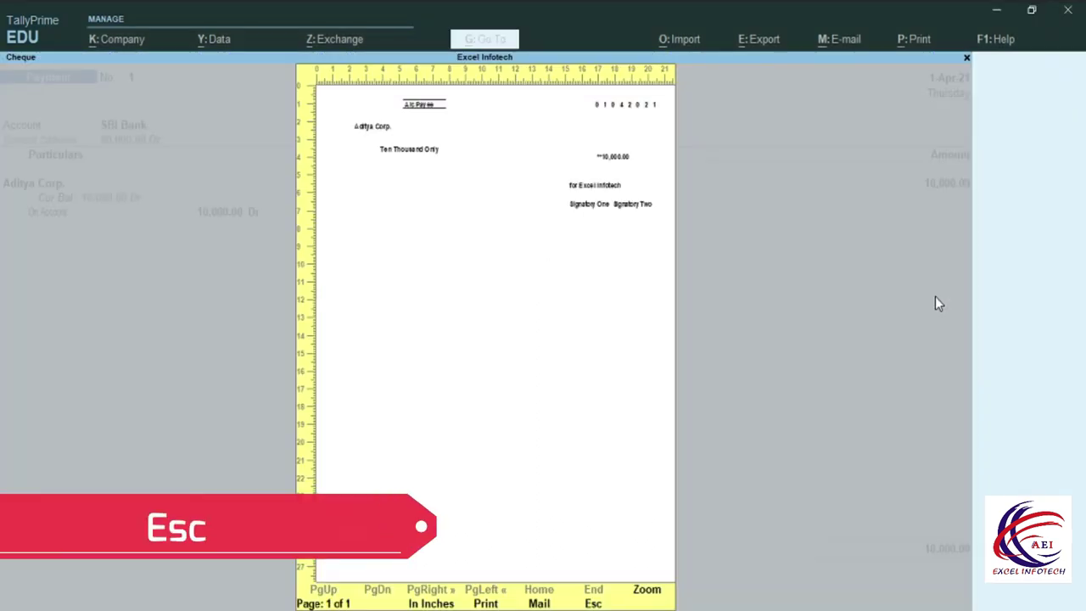
{"action": "key", "text": "Escape"}
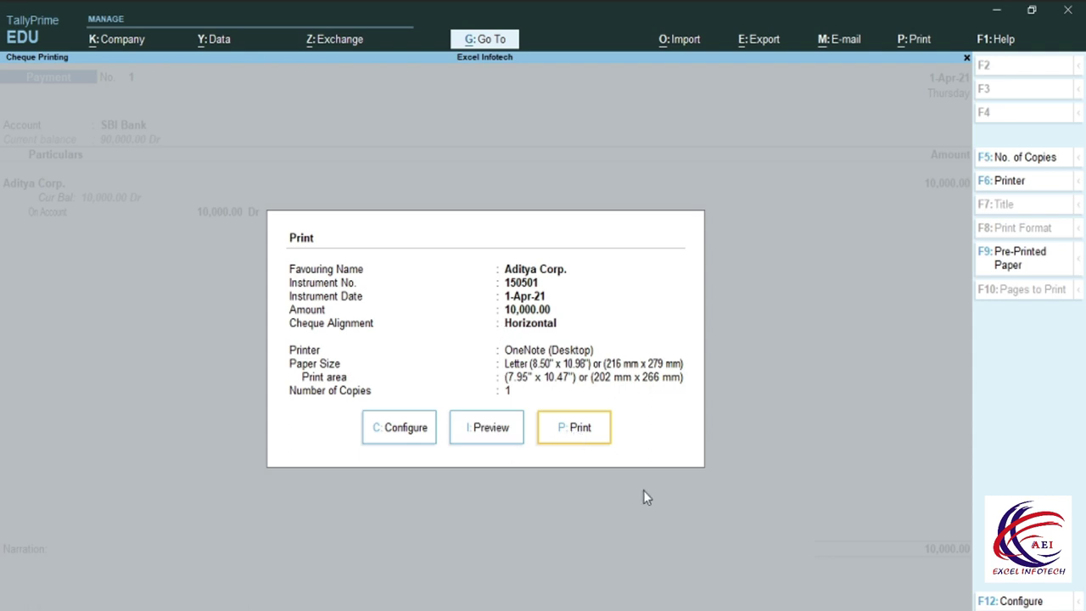
{"action": "key", "text": "Escape"}
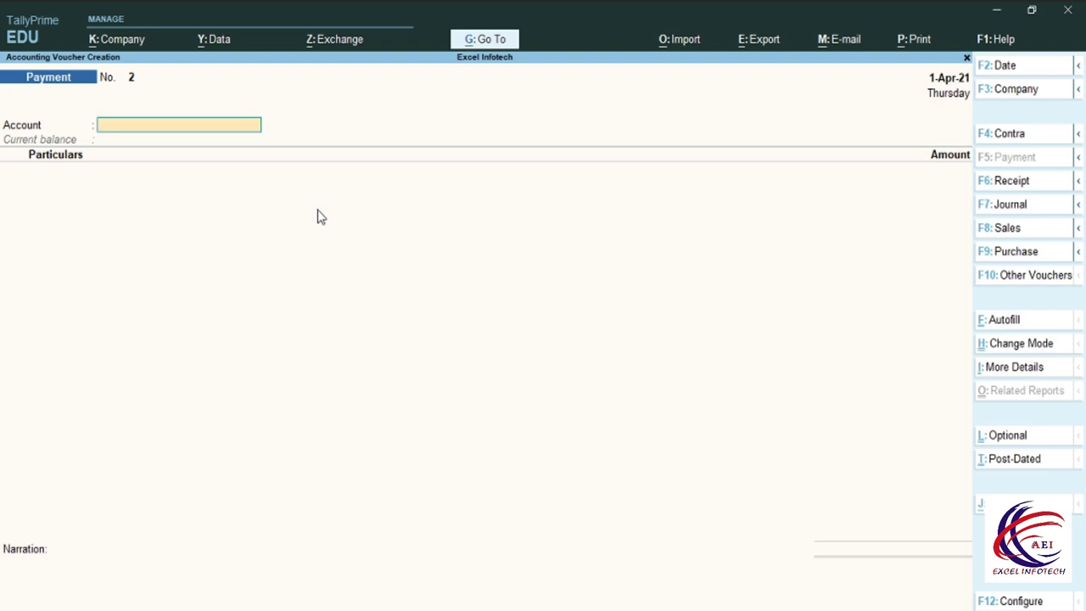
Select SBI Bank and create a new payee ledger 'Kamal Ind.'
{"action": "key", "text": "Down"}
{"action": "key", "text": "Down"}
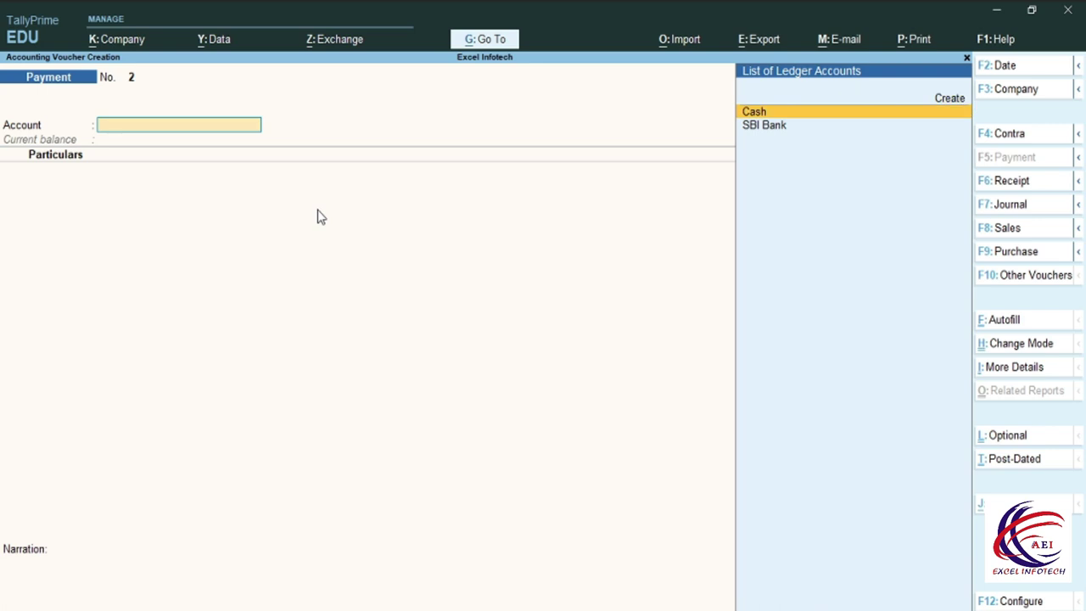
{"action": "key", "text": "Return"}
{"action": "key", "text": "alt+c"}
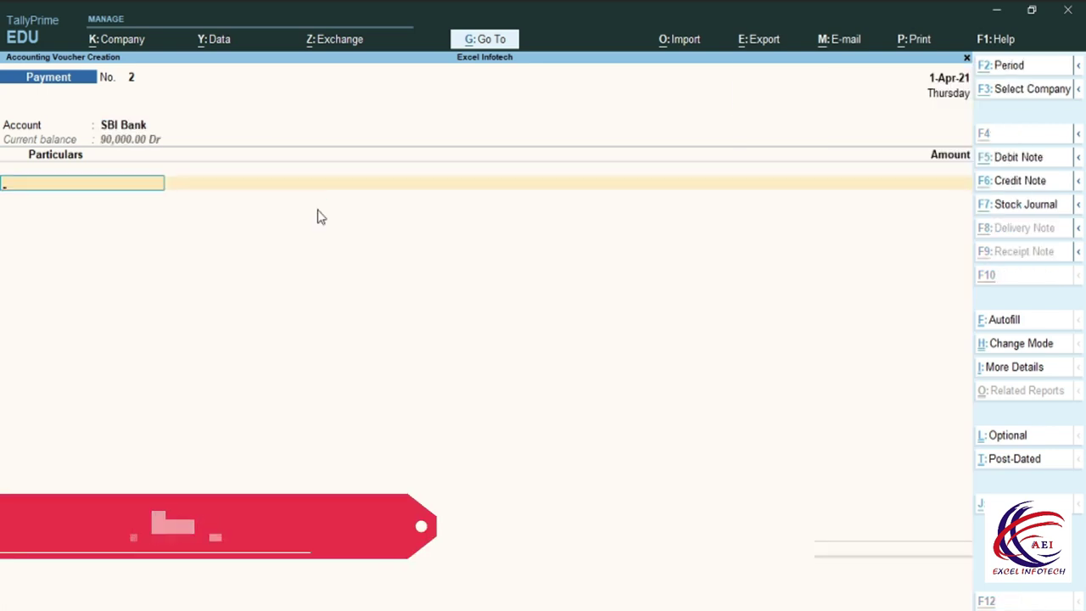
{"action": "type", "text": "K"}
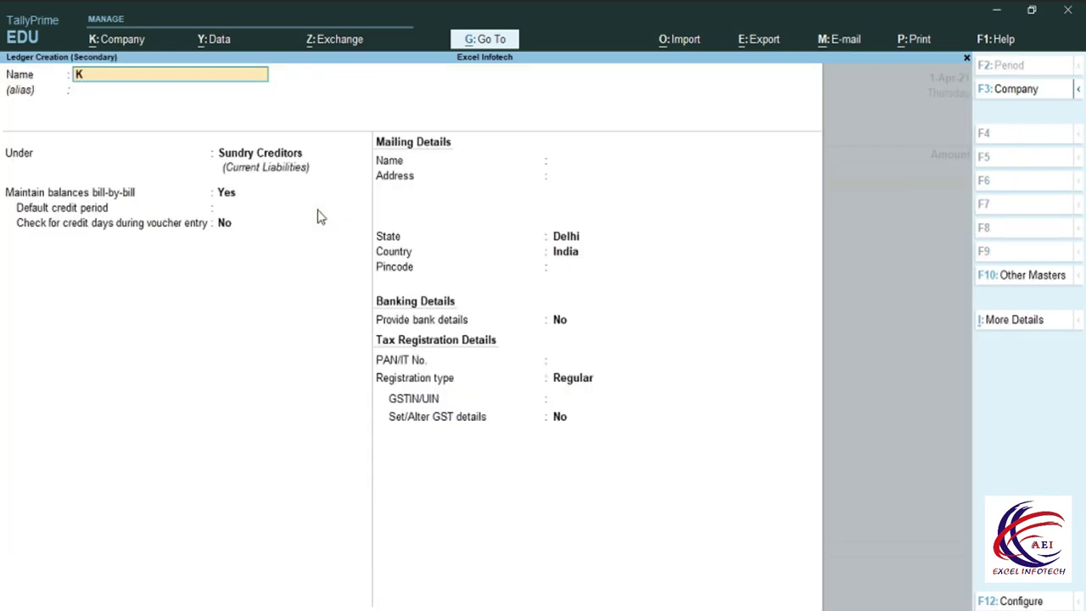
{"action": "type", "text": "amal Ind."}
{"action": "key", "text": "Return"}
{"action": "key", "text": "Return"}
{"action": "key", "text": "Return"}
{"action": "key", "text": "ctrl+a"}
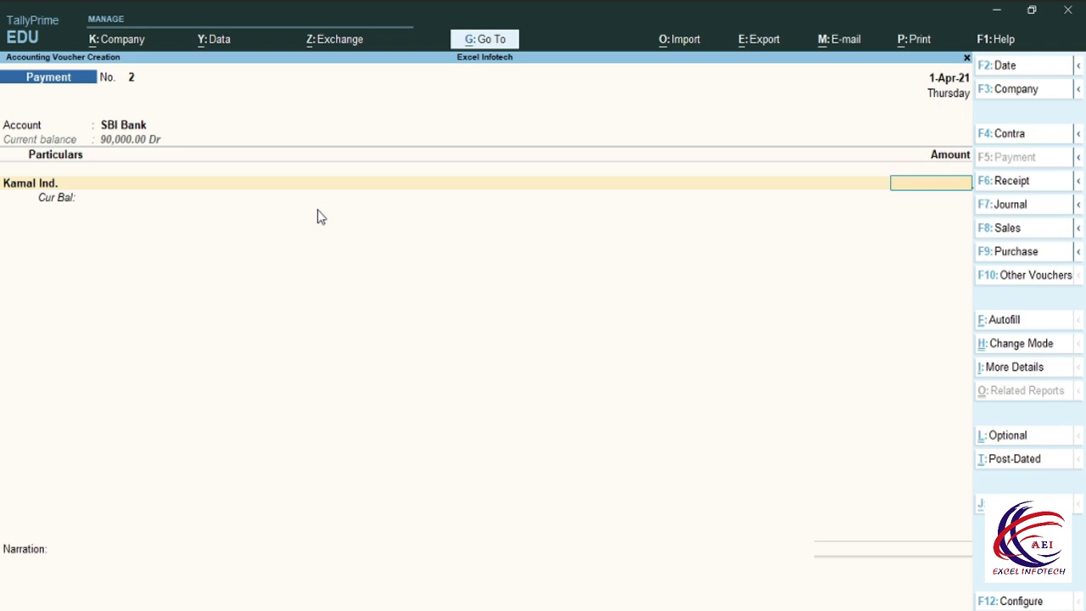
Pay Kamal Ind. 15,000 on account with cheque 150502 and accept the voucher
{"action": "type", "text": "15000"}
{"action": "key", "text": "Return"}
{"action": "key", "text": "Return"}
{"action": "key", "text": "Return"}
{"action": "key", "text": "Return"}
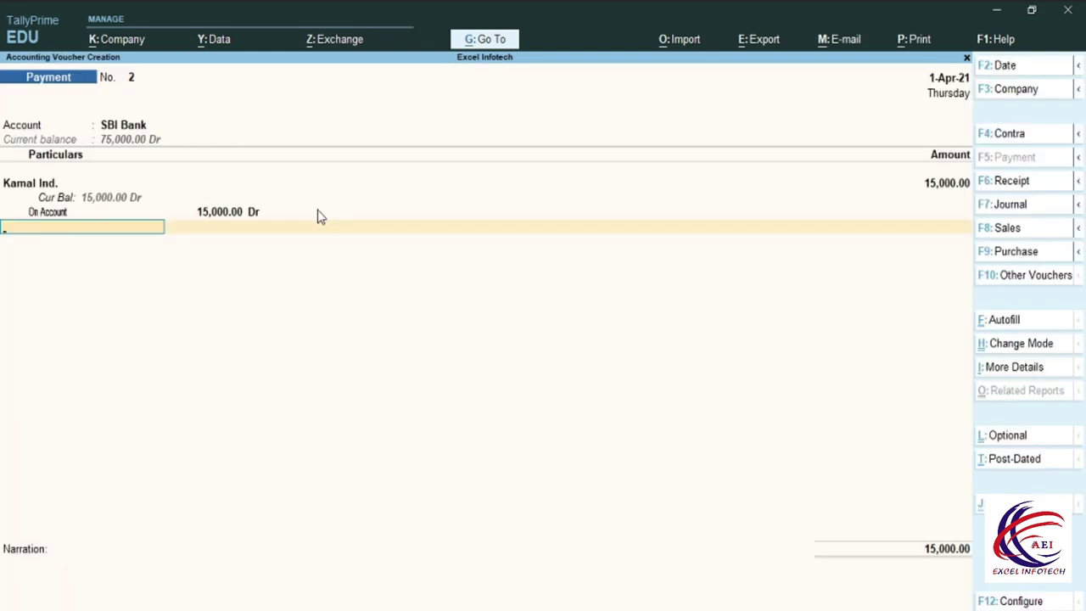
{"action": "key", "text": "Return"}
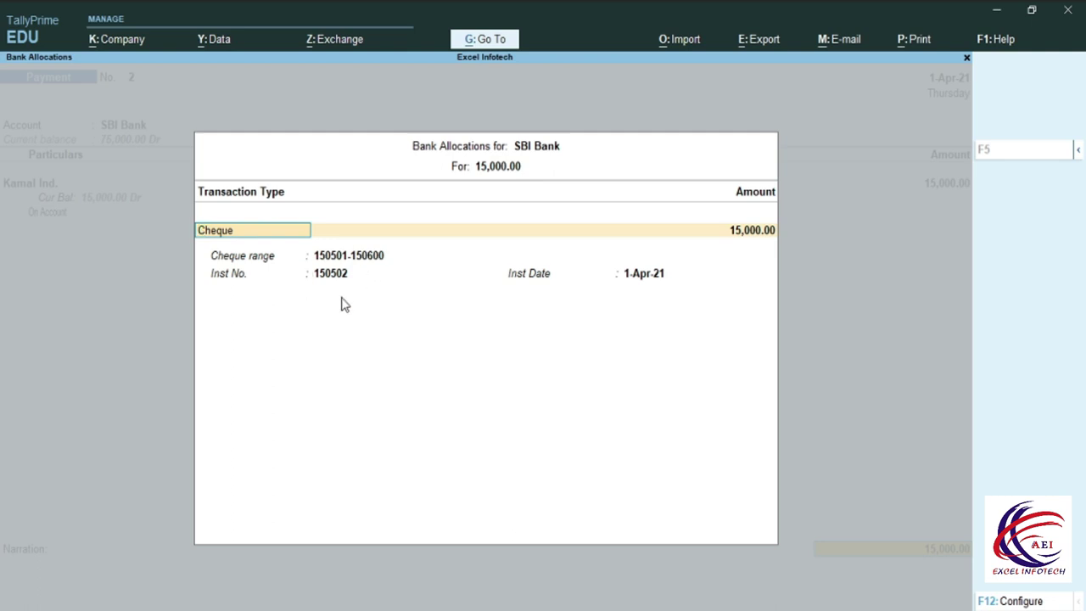
{"action": "key", "text": "Return"}
{"action": "key", "text": "Return"}
{"action": "key", "text": "Return"}
{"action": "key", "text": "Return"}
{"action": "key", "text": "Return"}
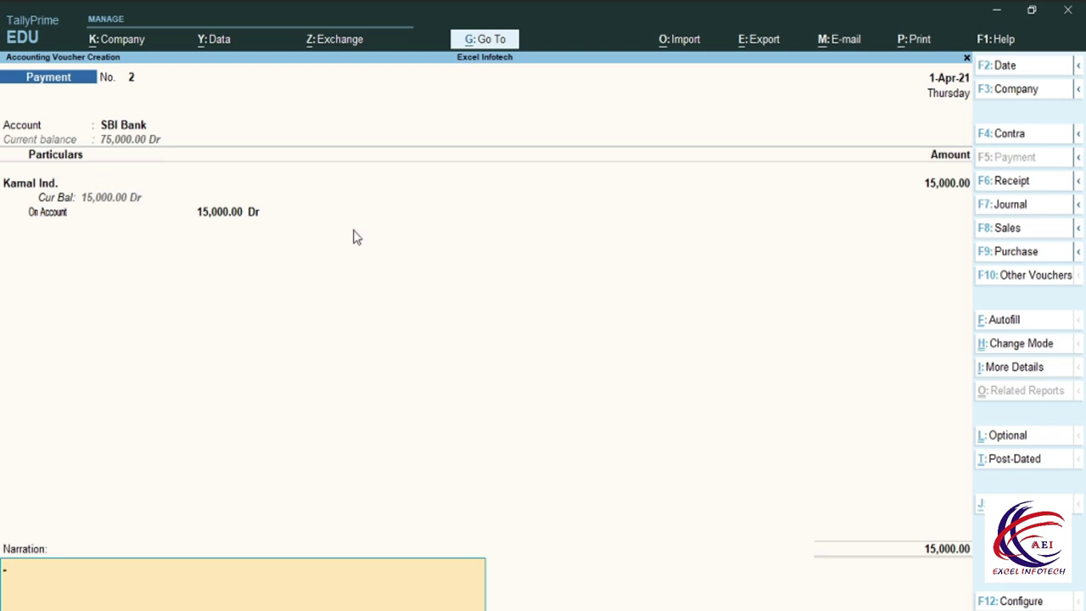
{"action": "key", "text": "Return"}
{"action": "key", "text": "Return"}
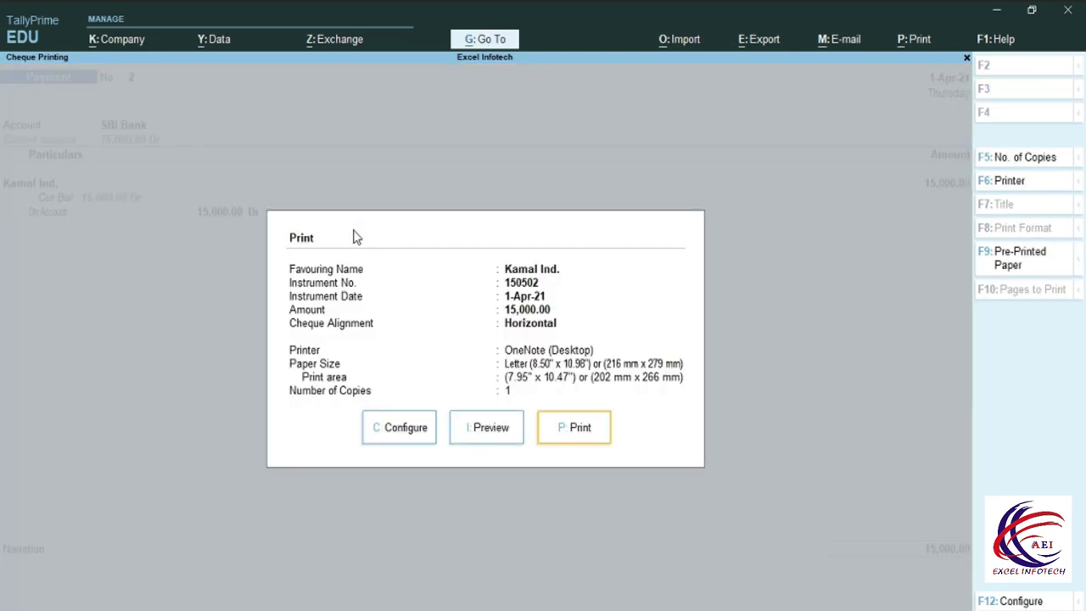
Preview and zoom the 15,000 cheque to Kamal Ind., then skip printing
{"action": "left_click", "coordinate": [492, 430]}
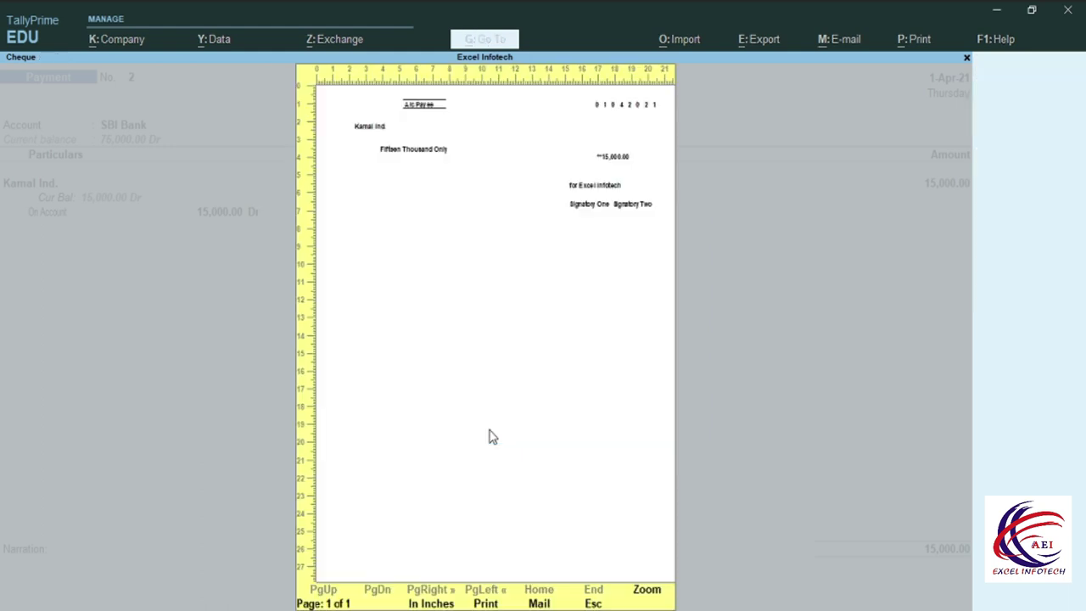
{"action": "left_click", "coordinate": [492, 437]}
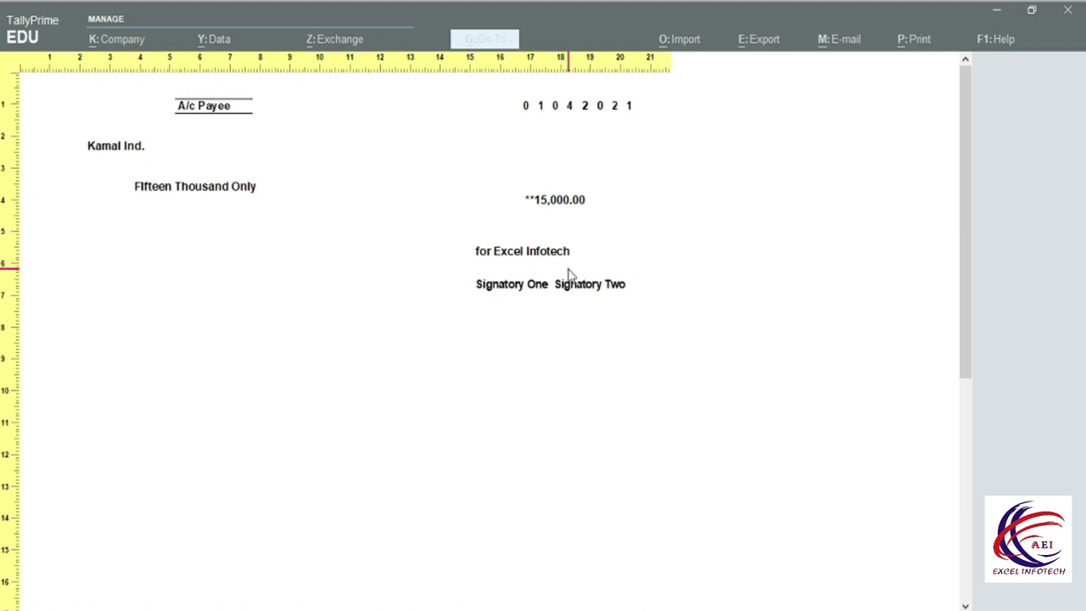
{"action": "key", "text": "Escape"}
{"action": "key", "text": "Escape"}
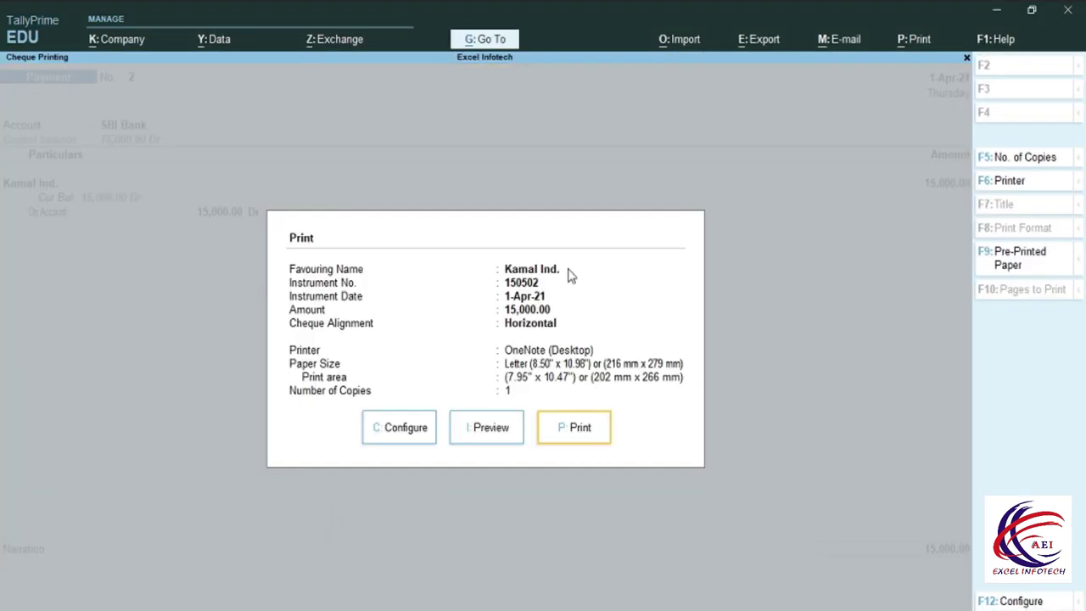
{"action": "key", "text": "Escape"}
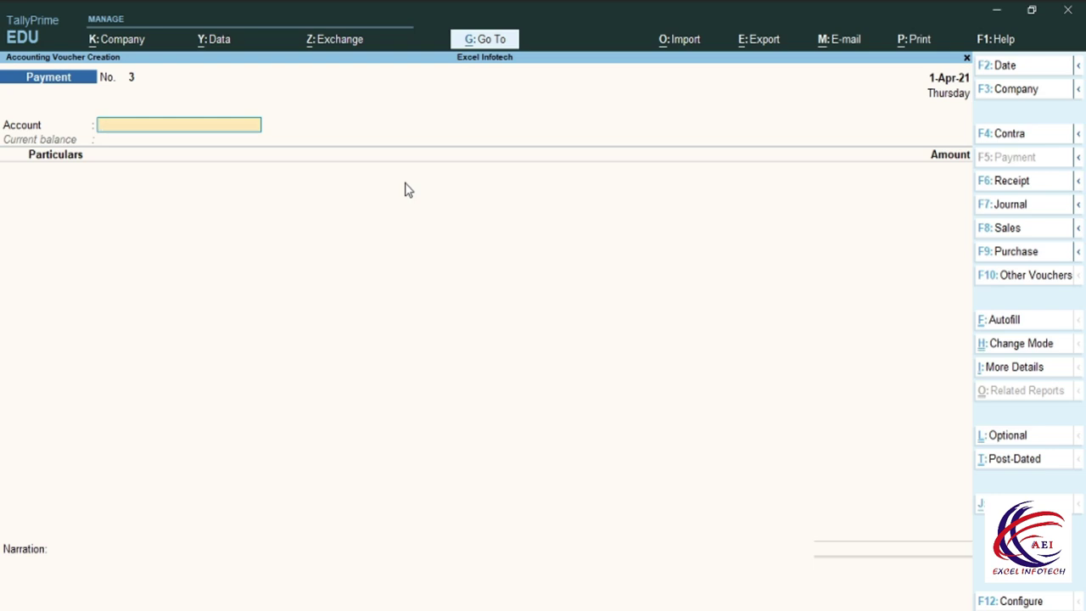
{"action": "key", "text": "alt+g"}
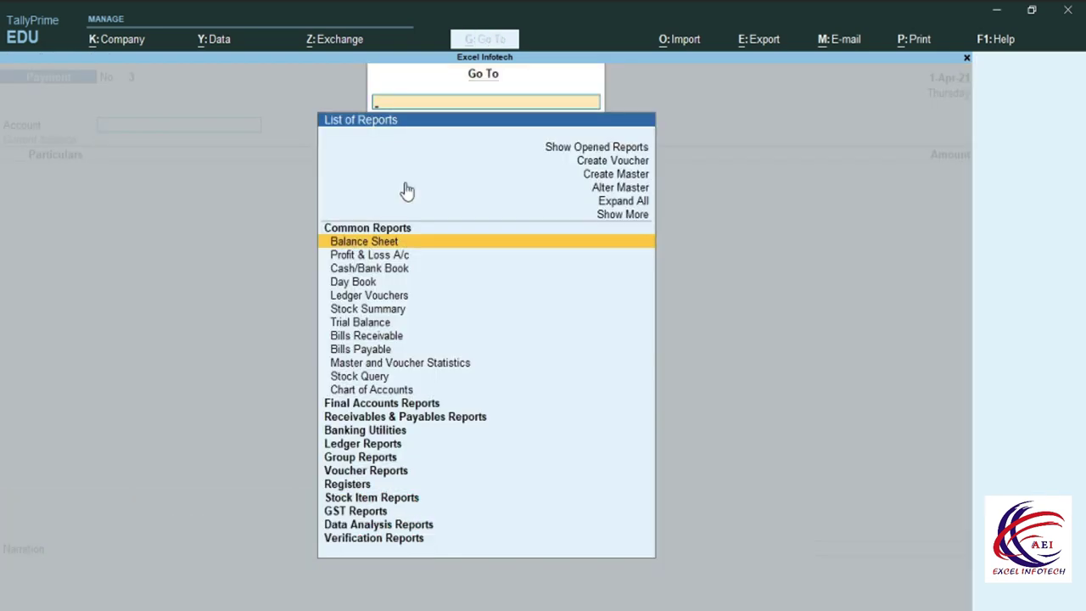
{"action": "type", "text": "Ch"}
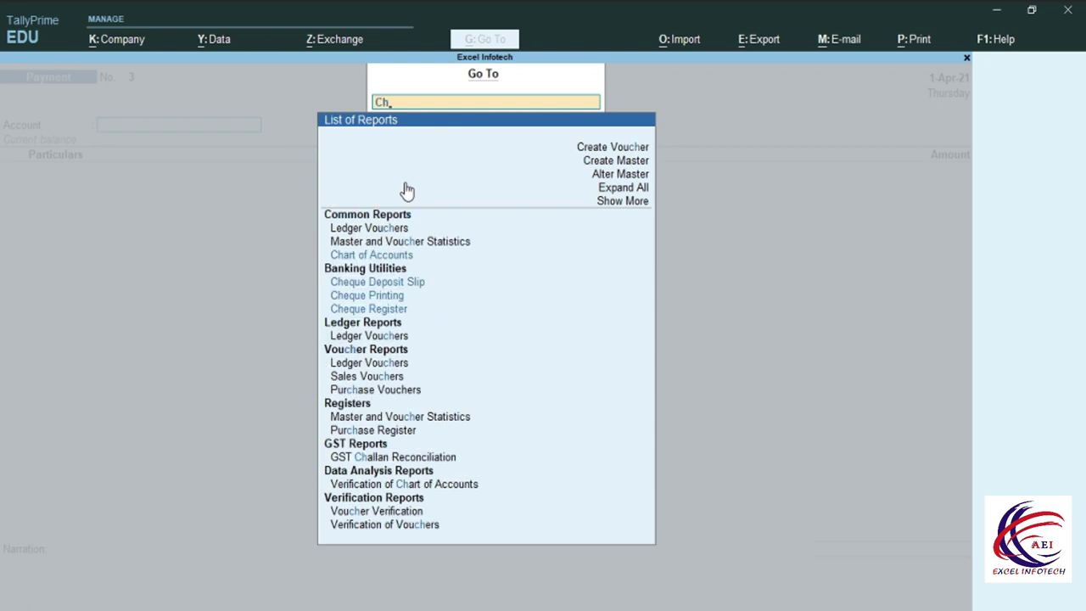
{"action": "type", "text": "e"}
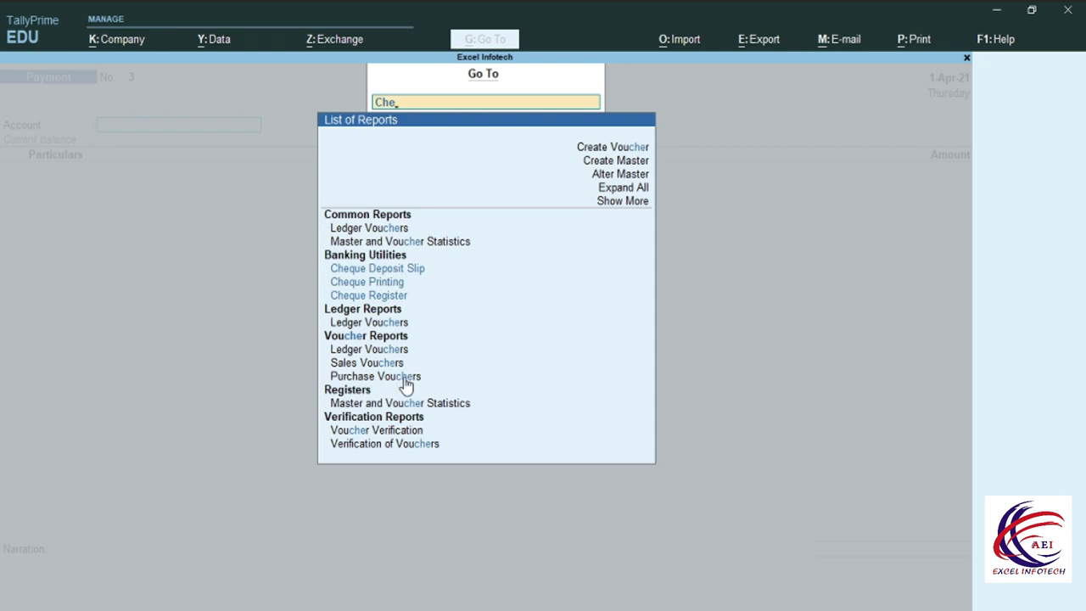
{"action": "left_click", "coordinate": [384, 297]}
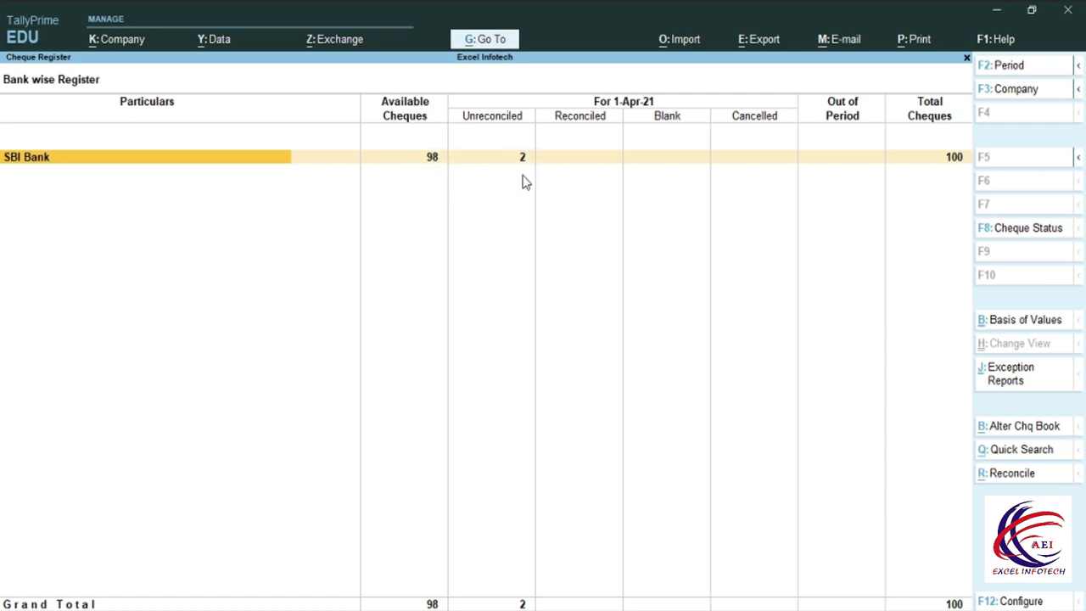
{"action": "key", "text": "Return"}
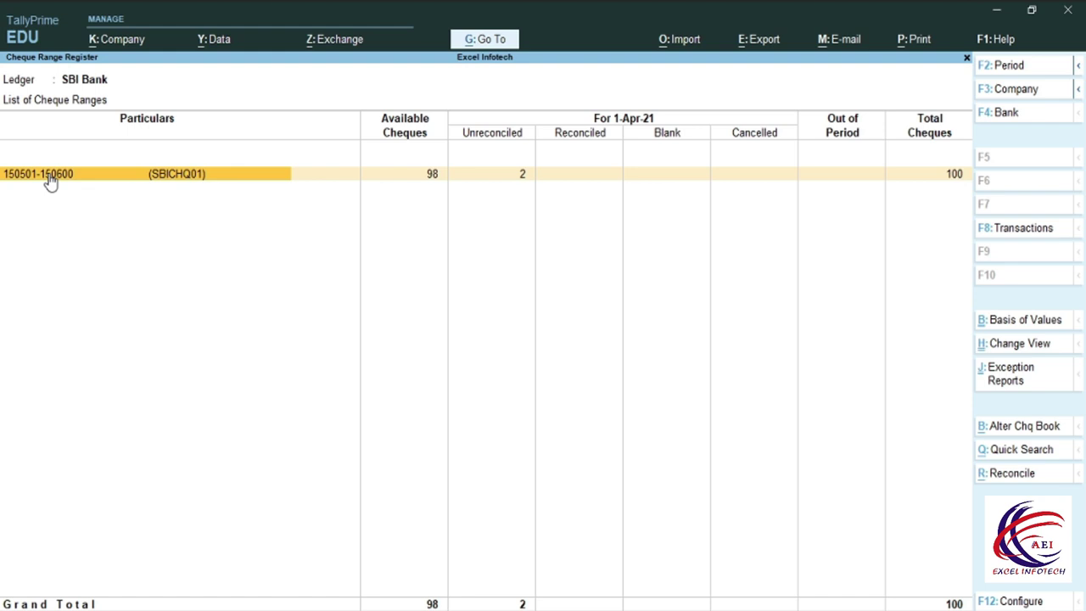
{"action": "left_click", "coordinate": [49, 176]}
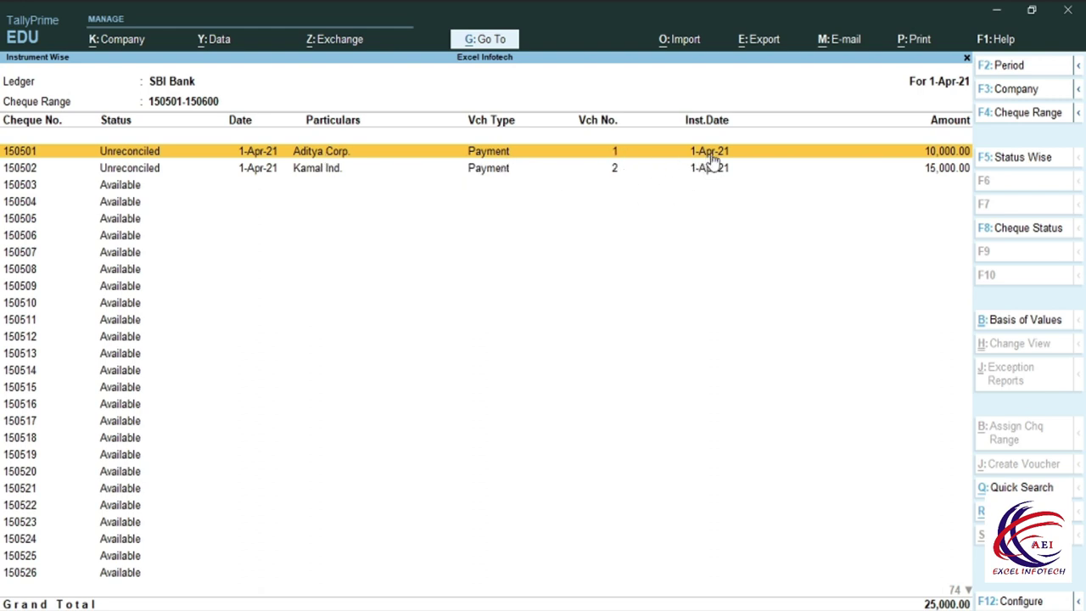
Review unreconciled cheques 150501 (Aditya Corp.) and 150502 (Kamal Ind.), then select 150503
{"action": "left_click", "coordinate": [329, 169]}
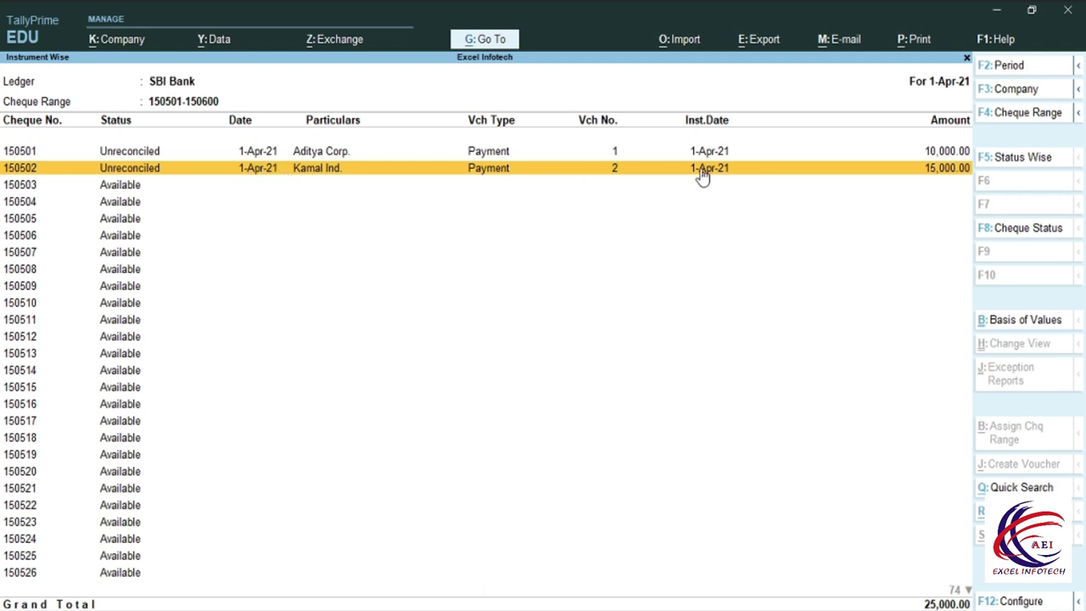
{"action": "left_click", "coordinate": [950, 157]}
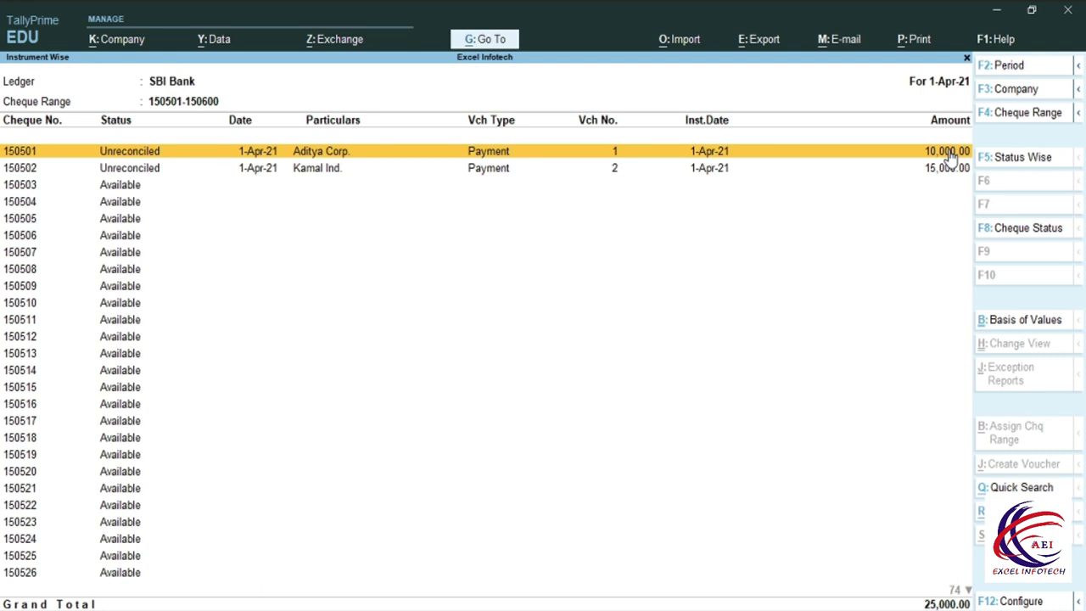
{"action": "left_click", "coordinate": [946, 172]}
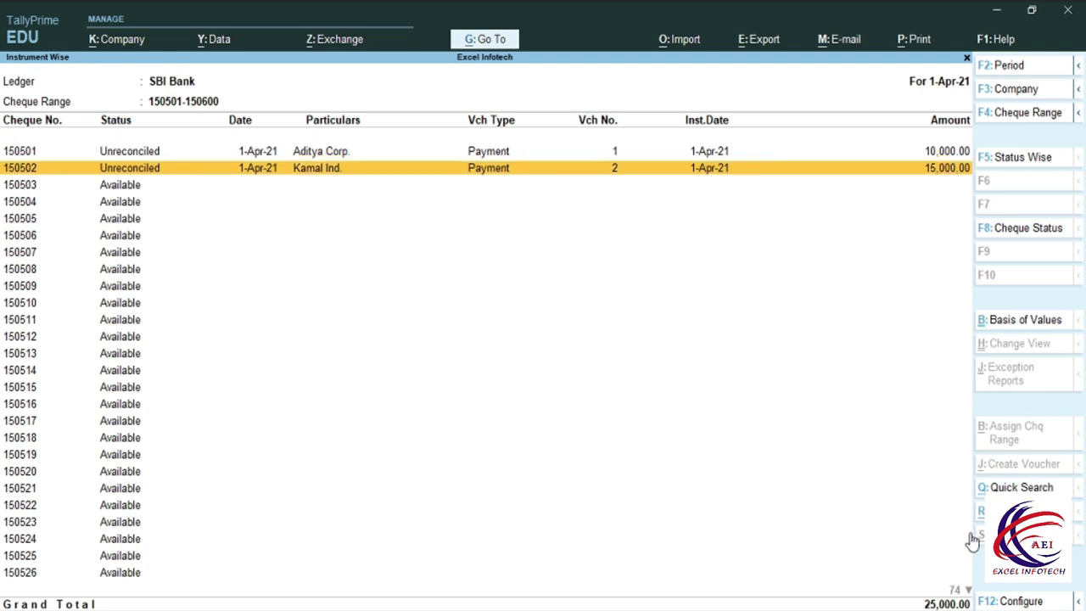
{"action": "left_click", "coordinate": [118, 186]}
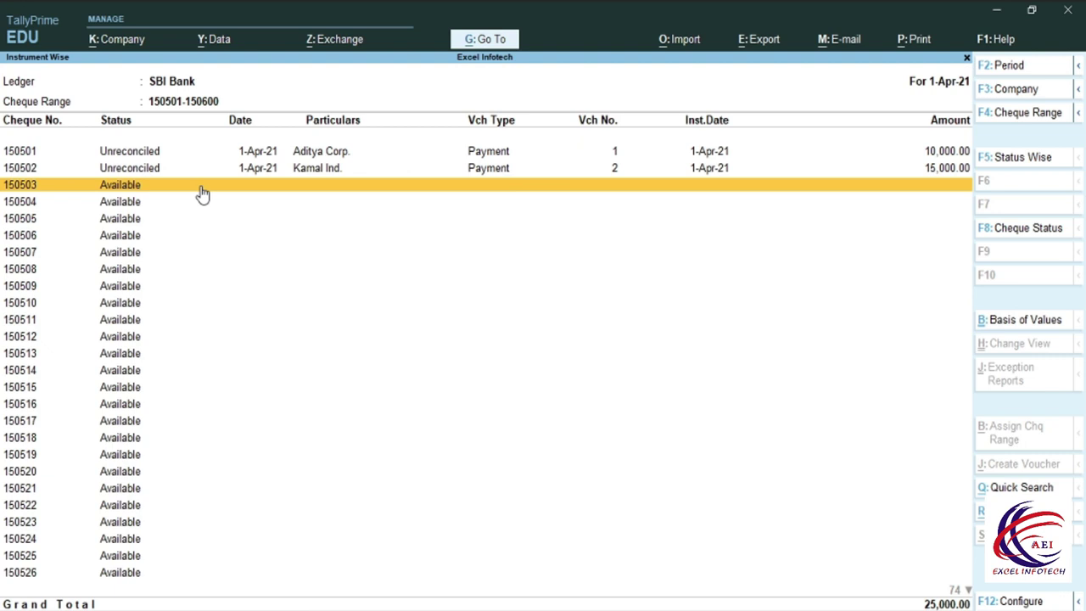
Cancel cheque 150503 dated 1-5-2021 with the remark 'Wrong Amount'
{"action": "key", "text": "space"}
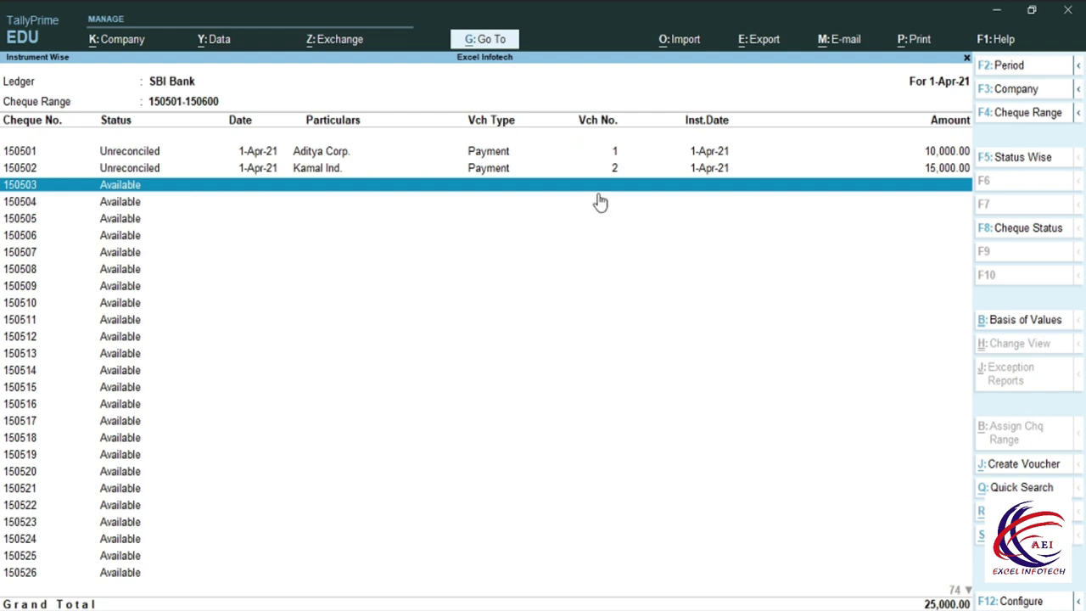
{"action": "key", "text": "alt+5"}
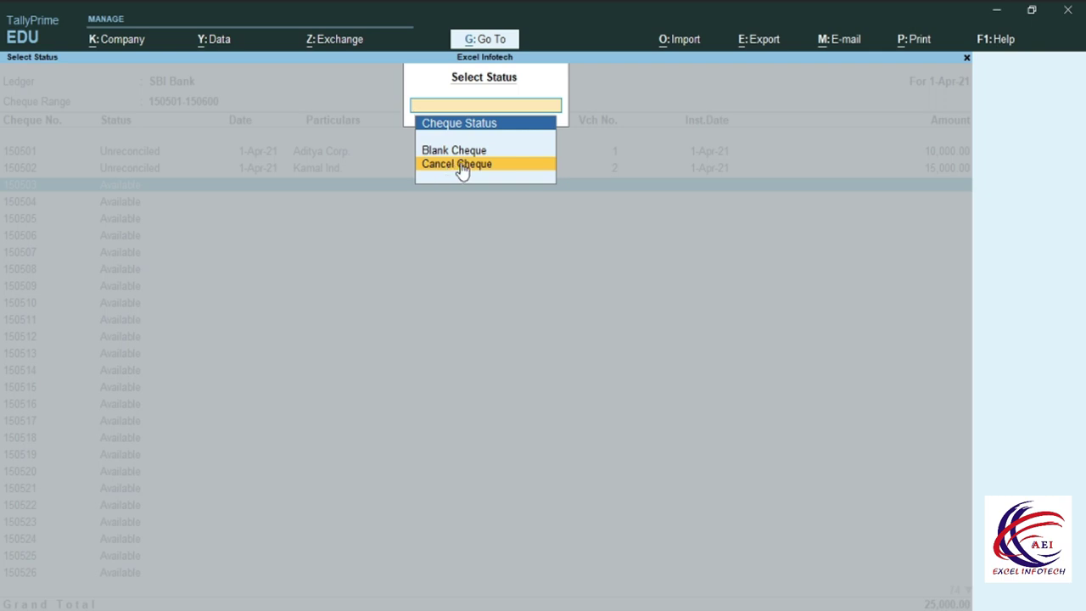
{"action": "left_click", "coordinate": [461, 166]}
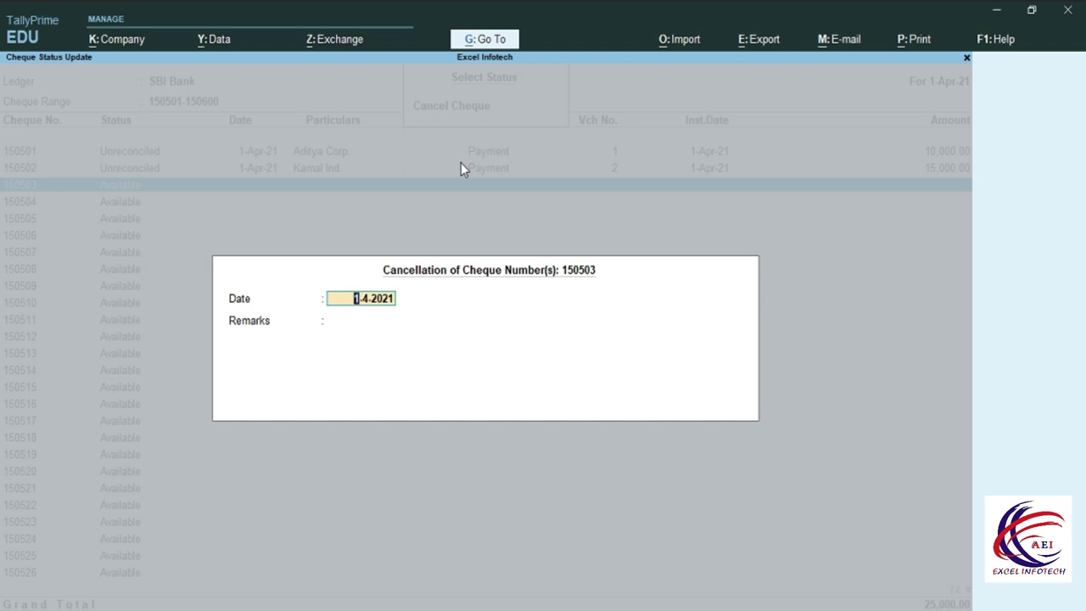
{"action": "type", "text": "1-5"}
{"action": "type", "text": "21"}
{"action": "key", "text": "Return"}
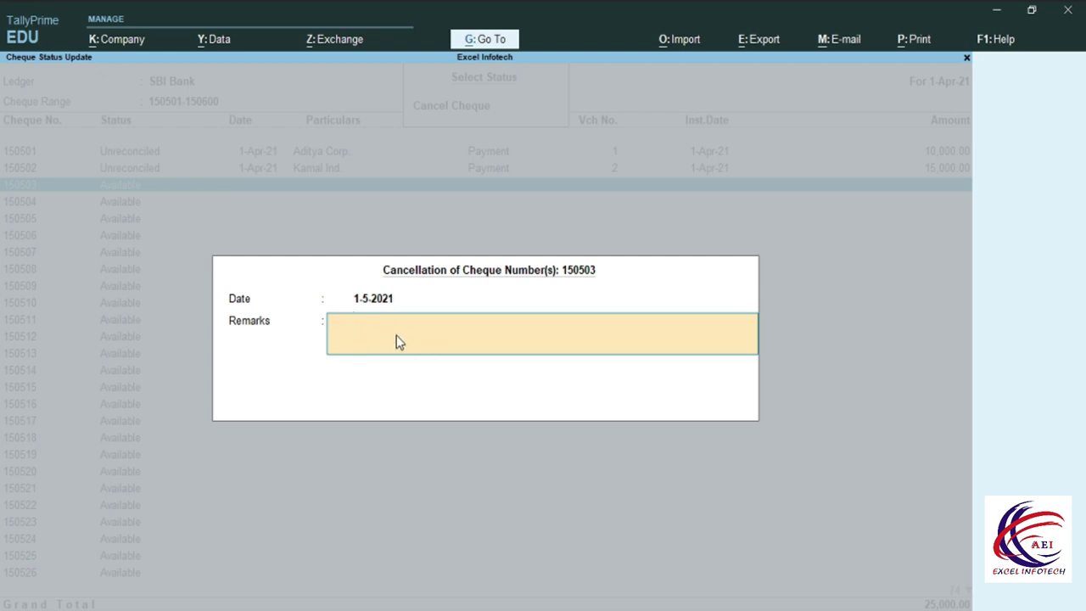
{"action": "type", "text": "Wrong Amount"}
{"action": "key", "text": "Return"}
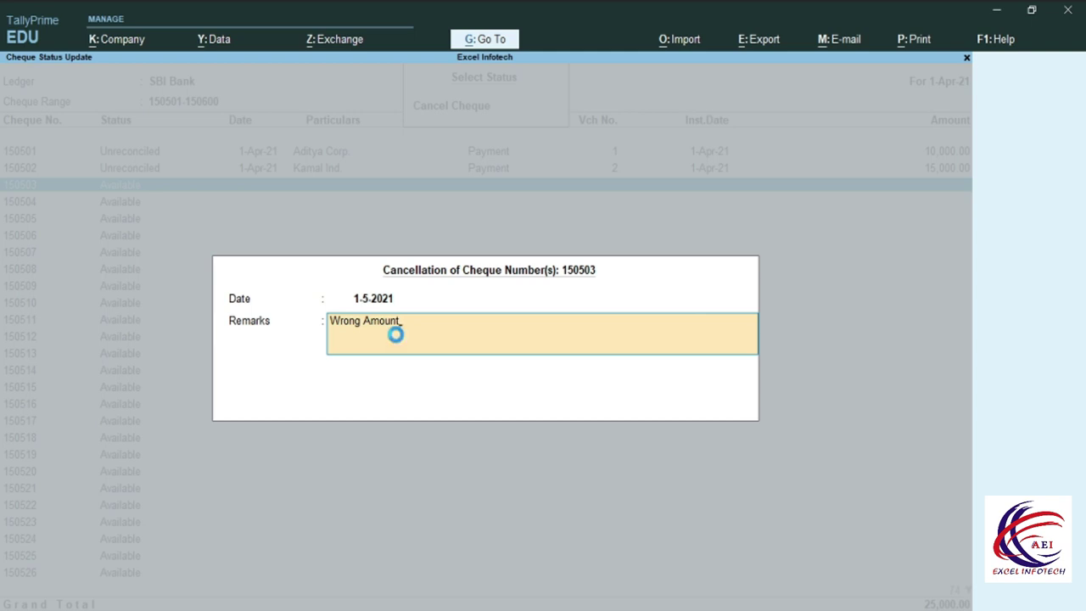
{"action": "key", "text": "Return"}
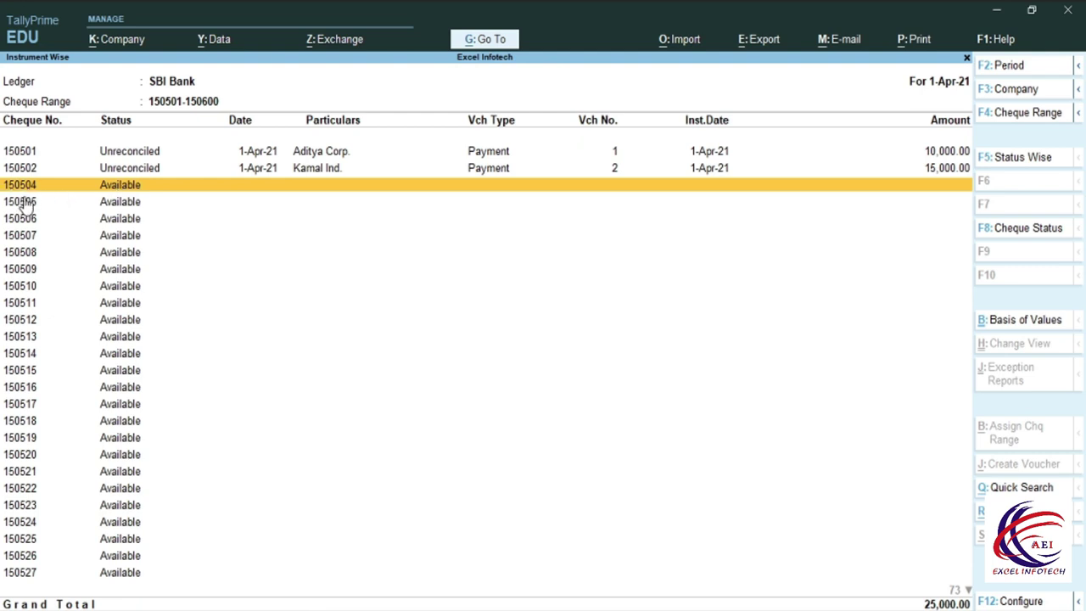
Check cheques 150501 and 150502, then move to cheque 150504
{"action": "left_click", "coordinate": [38, 154]}
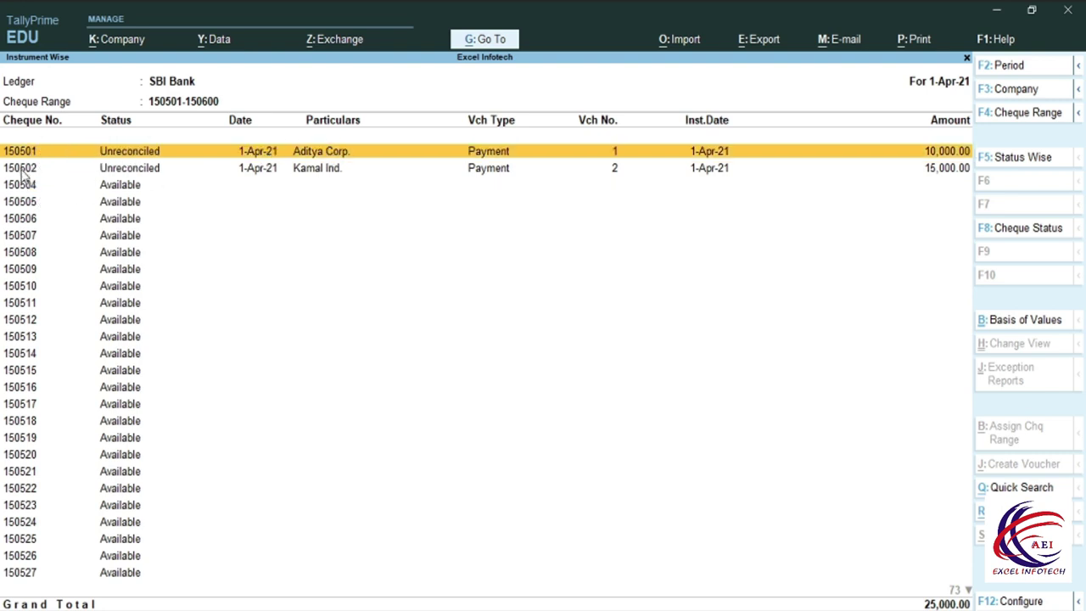
{"action": "left_click", "coordinate": [20, 171]}
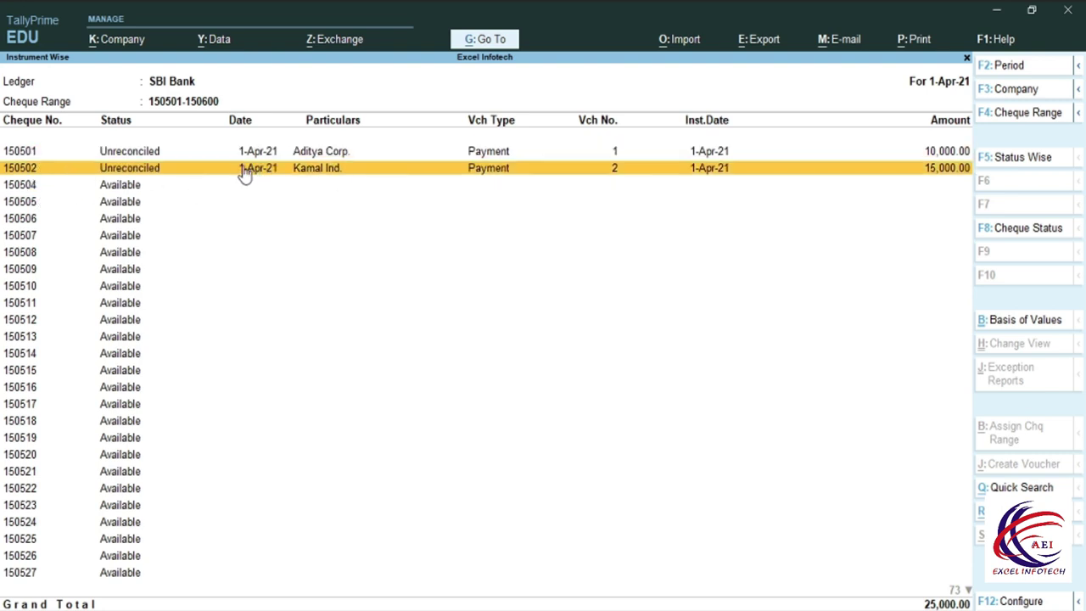
{"action": "left_click", "coordinate": [27, 186]}
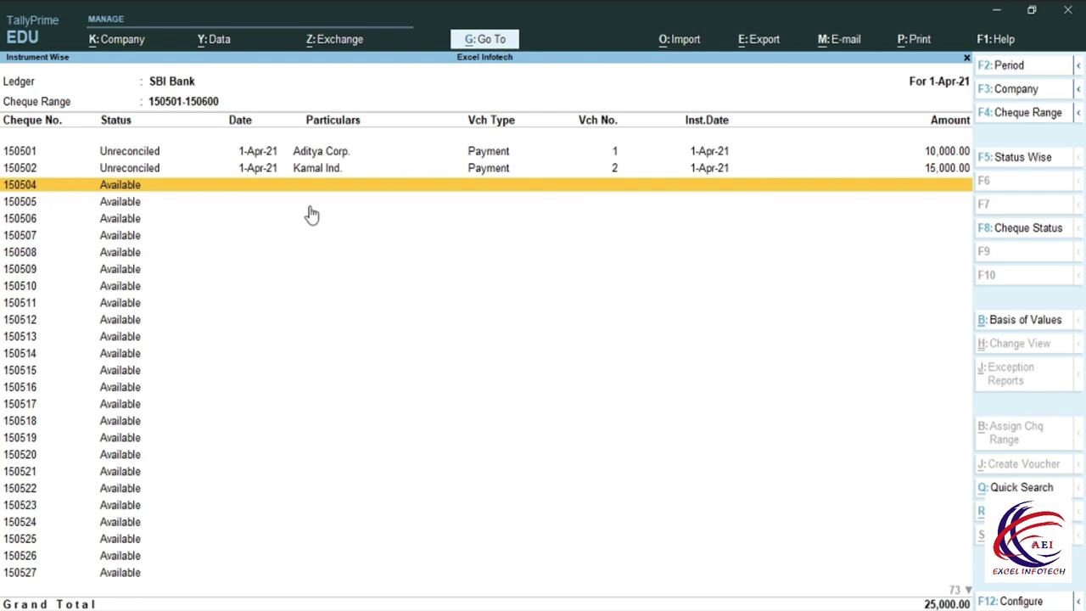
Cancel cheque 150504 dated 1-6-2021 with the remark 'Worng Name'
{"action": "key", "text": "space"}
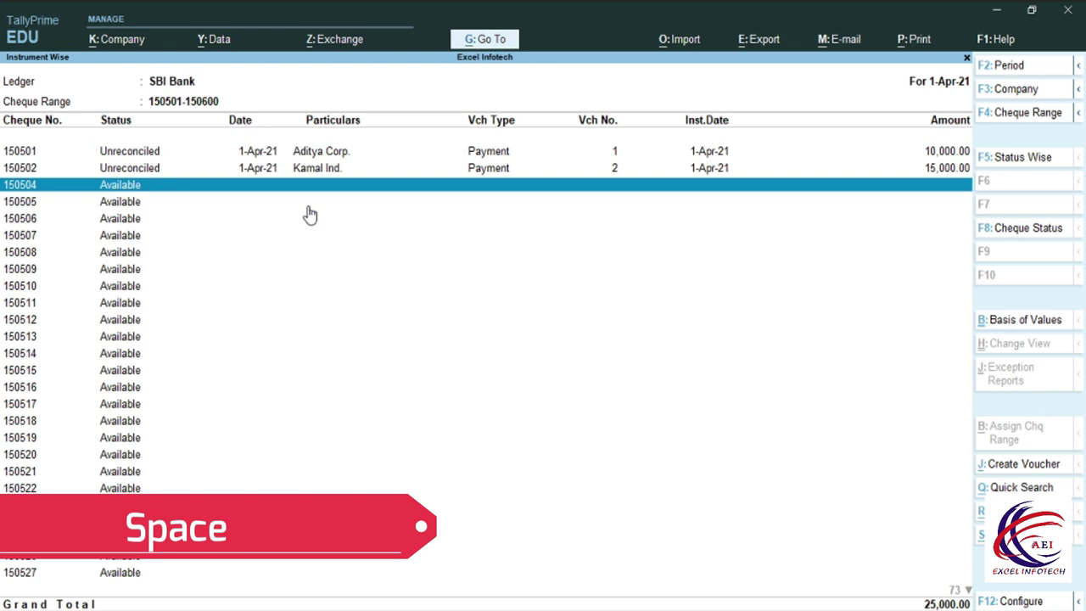
{"action": "key", "text": "alt+s"}
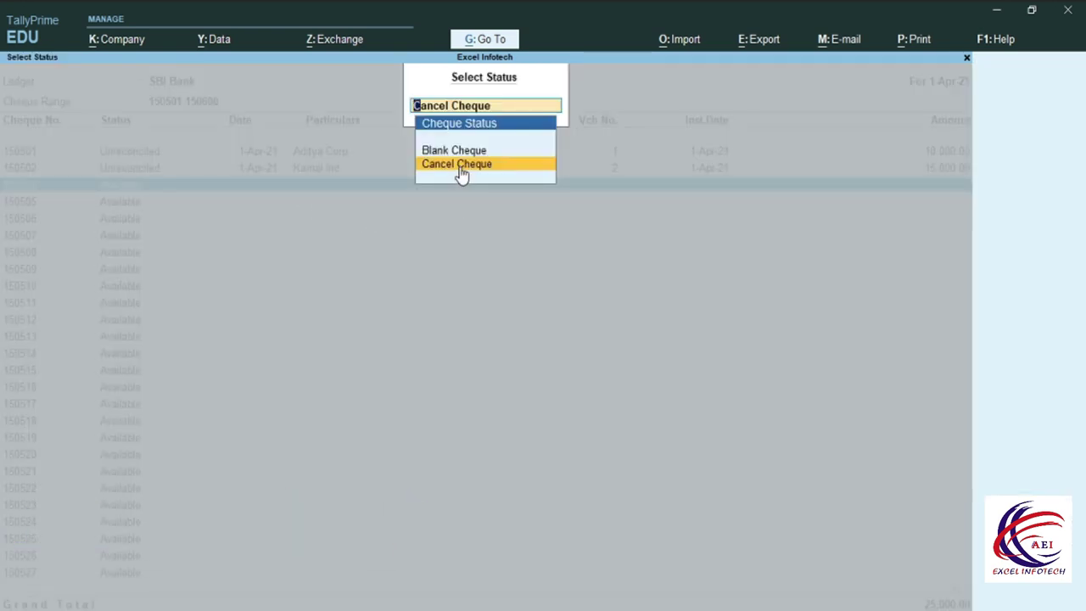
{"action": "left_click", "coordinate": [460, 166]}
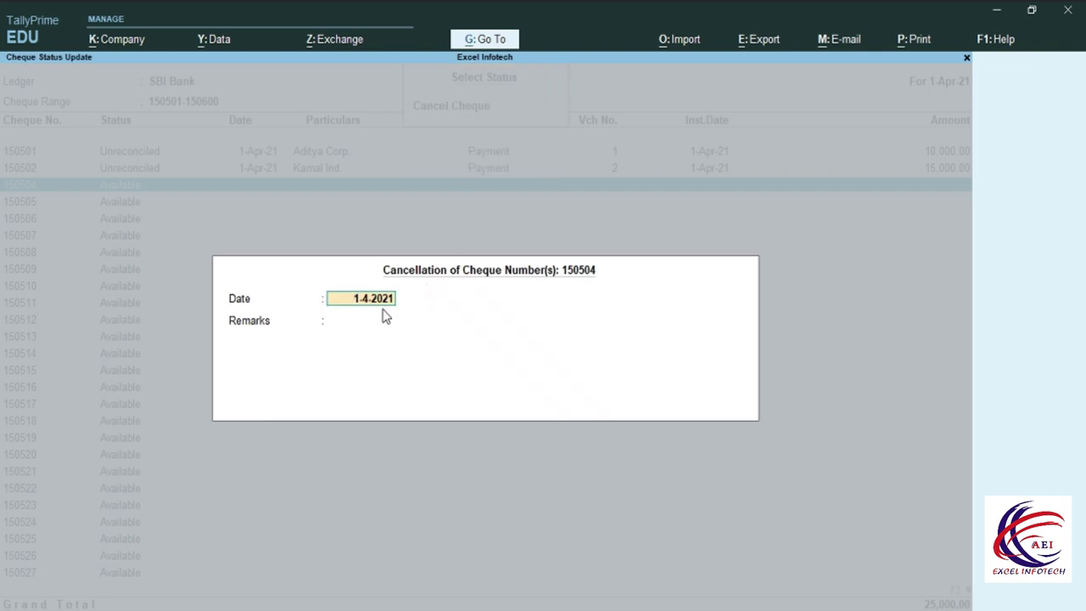
{"action": "type", "text": "1"}
{"action": "type", "text": "-6-2021"}
{"action": "key", "text": "Return"}
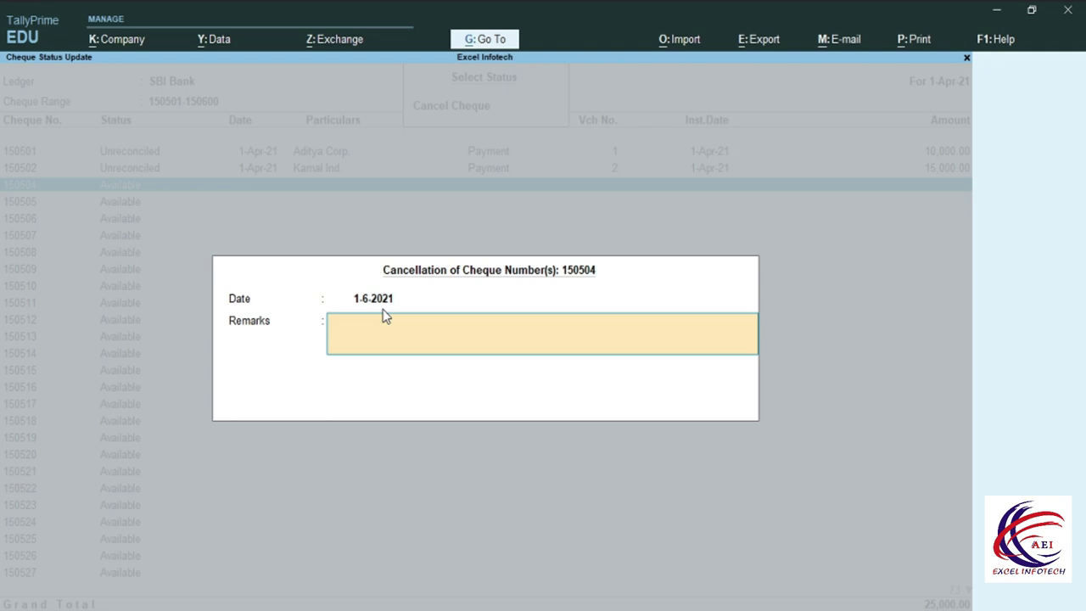
{"action": "type", "text": "Worng Name"}
{"action": "key", "text": "Return"}
{"action": "key", "text": "y"}
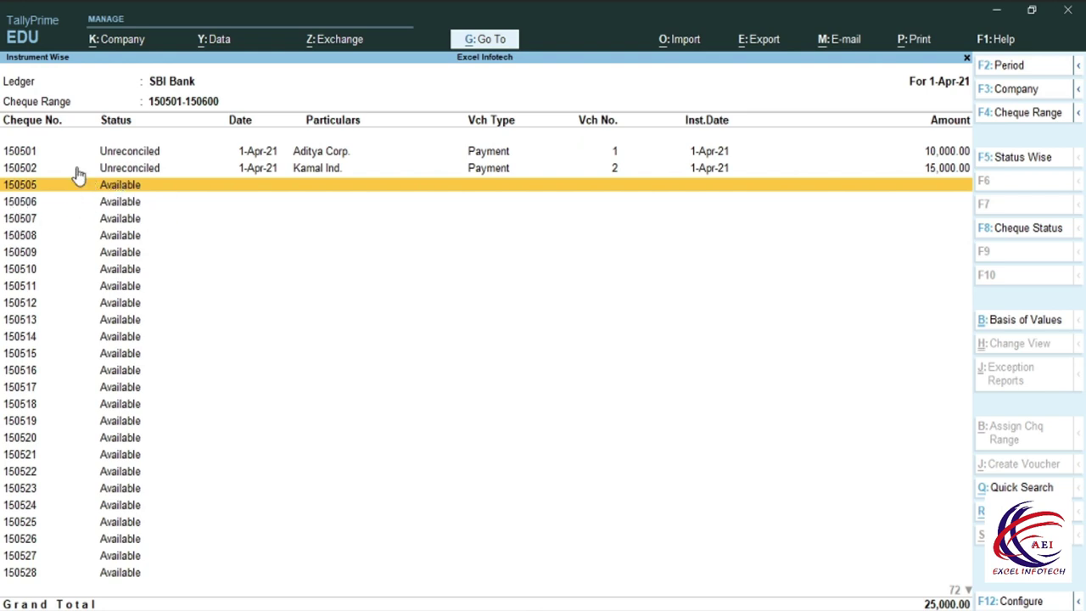
Browse the remaining available cheques, then return to the Bank wise Register
{"action": "key", "text": "Down"}
{"action": "key", "text": "Down"}
{"action": "key", "text": "Down"}
{"action": "key", "text": "Down"}
{"action": "key", "text": "Down"}
{"action": "key", "text": "Down"}
{"action": "key", "text": "Down"}
{"action": "key", "text": "Down"}
{"action": "key", "text": "Down"}
{"action": "key", "text": "Down"}
{"action": "key", "text": "Down"}
{"action": "key", "text": "Down"}
{"action": "key", "text": "Down"}
{"action": "key", "text": "Down"}
{"action": "key", "text": "Down"}
{"action": "key", "text": "Down"}
{"action": "key", "text": "Down"}
{"action": "key", "text": "Down"}
{"action": "key", "text": "Down"}
{"action": "key", "text": "Down"}
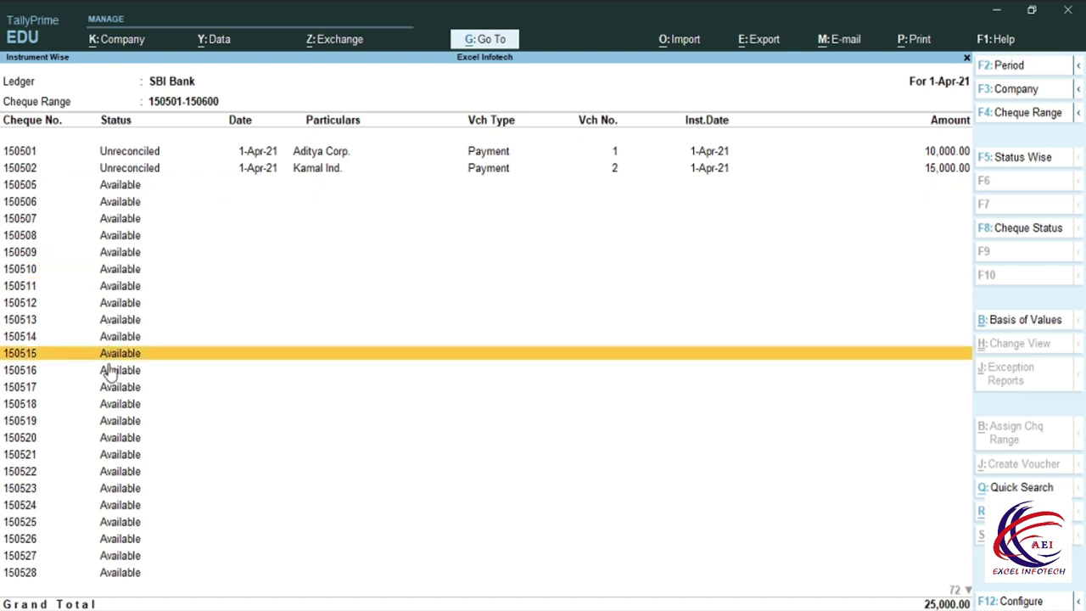
{"action": "key", "text": "Up"}
{"action": "key", "text": "Up"}
{"action": "key", "text": "Up"}
{"action": "key", "text": "Up"}
{"action": "key", "text": "Up"}
{"action": "key", "text": "Up"}
{"action": "key", "text": "Up"}
{"action": "key", "text": "Up"}
{"action": "key", "text": "Up"}
{"action": "key", "text": "Up"}
{"action": "key", "text": "Up"}
{"action": "key", "text": "Up"}
{"action": "key", "text": "Up"}
{"action": "key", "text": "Up"}
{"action": "key", "text": "Up"}
{"action": "key", "text": "Up"}
{"action": "key", "text": "Up"}
{"action": "key", "text": "Up"}
{"action": "key", "text": "Up"}
{"action": "key", "text": "Up"}
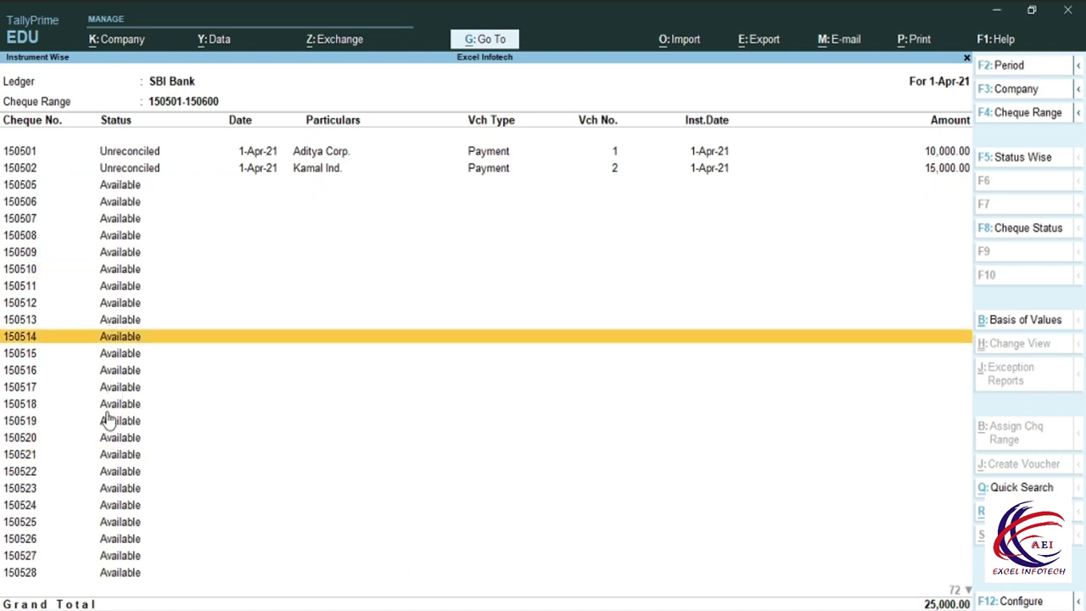
{"action": "left_click", "coordinate": [104, 286]}
{"action": "left_click", "coordinate": [26, 185]}
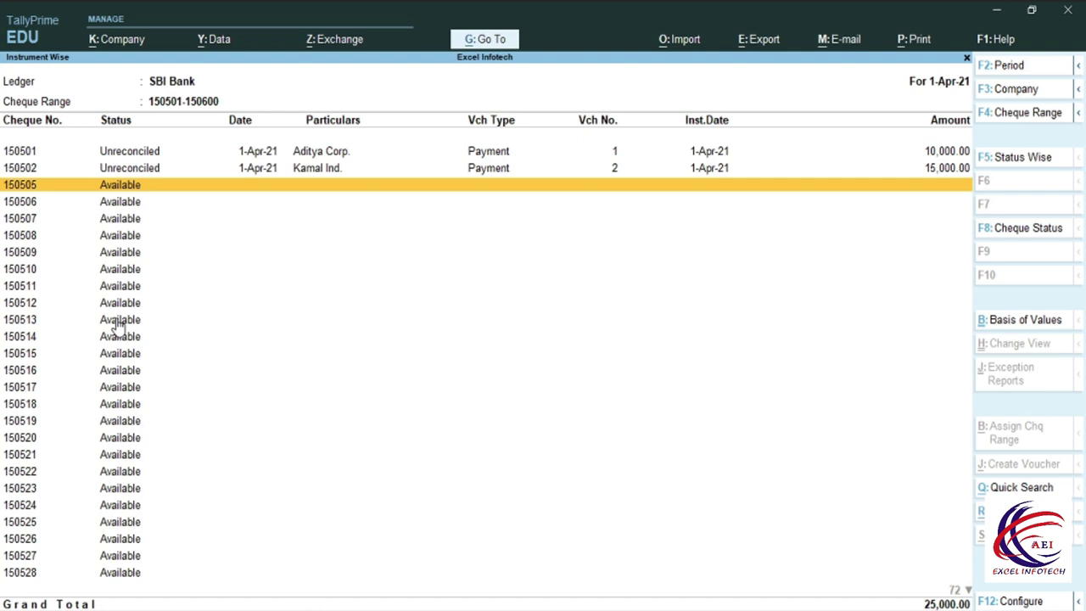
{"action": "key", "text": "Escape"}
{"action": "key", "text": "Escape"}
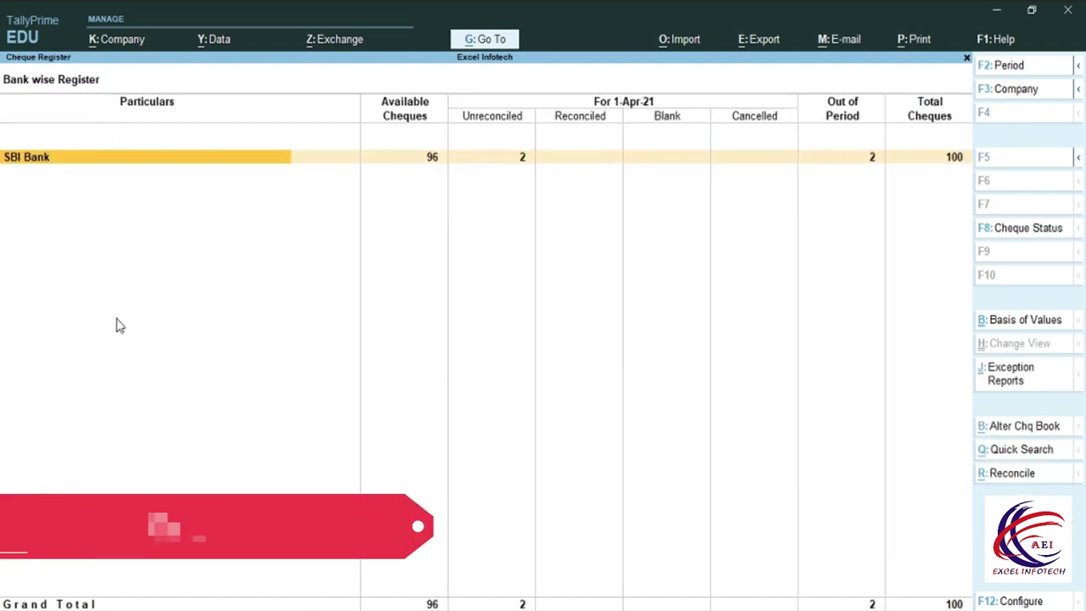
{"action": "key", "text": "Escape"}
{"action": "key", "text": "Escape"}
Set 'Allow zero-valued transactions' to Yes in the Payment voucher type and save it
{"action": "key", "text": "y"}
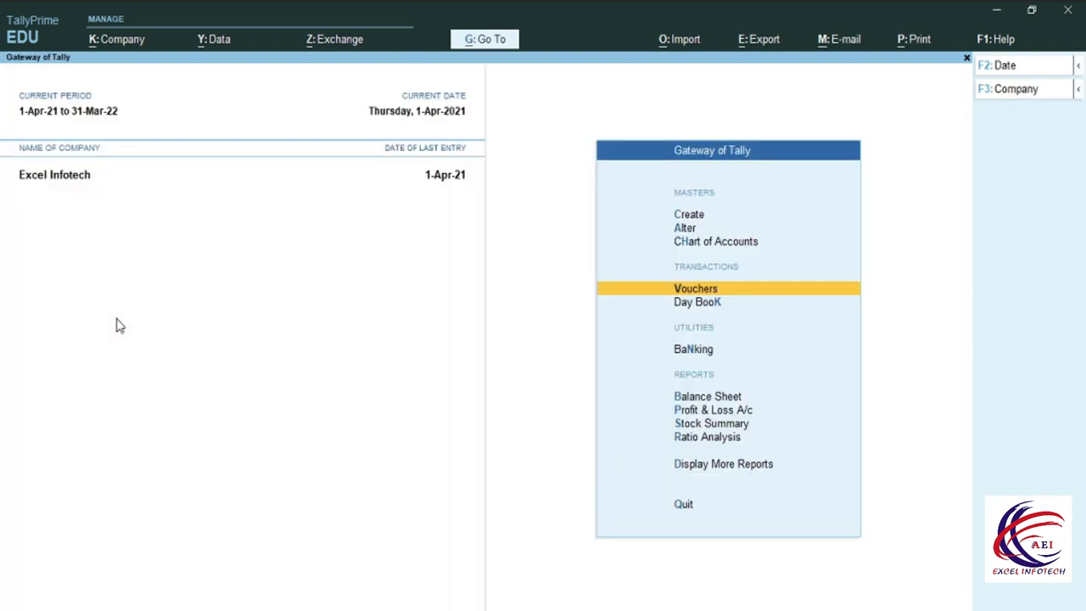
{"action": "left_click", "coordinate": [688, 229]}
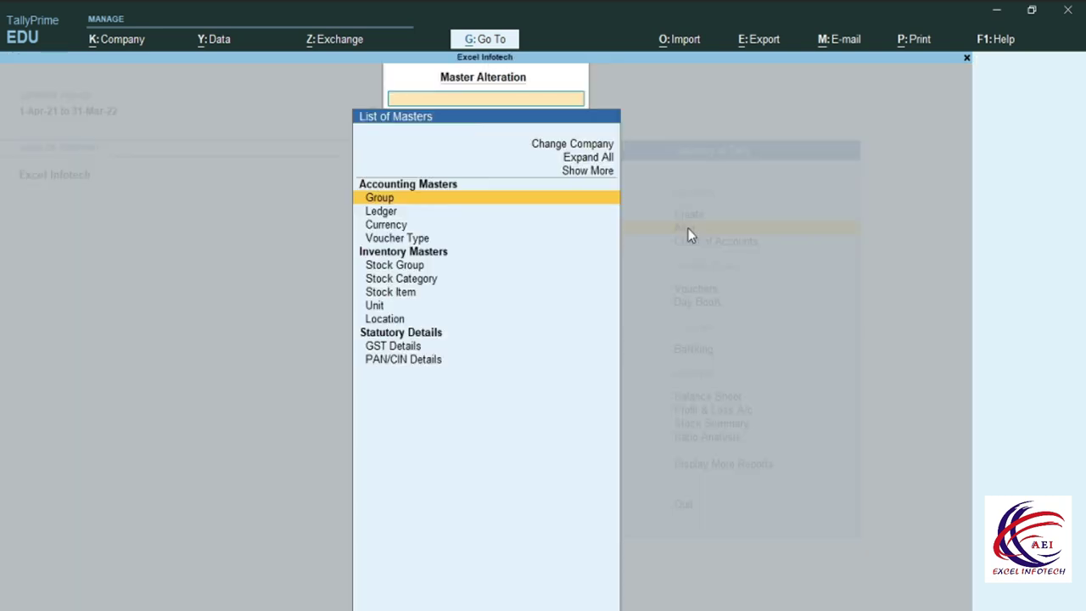
{"action": "left_click", "coordinate": [415, 240]}
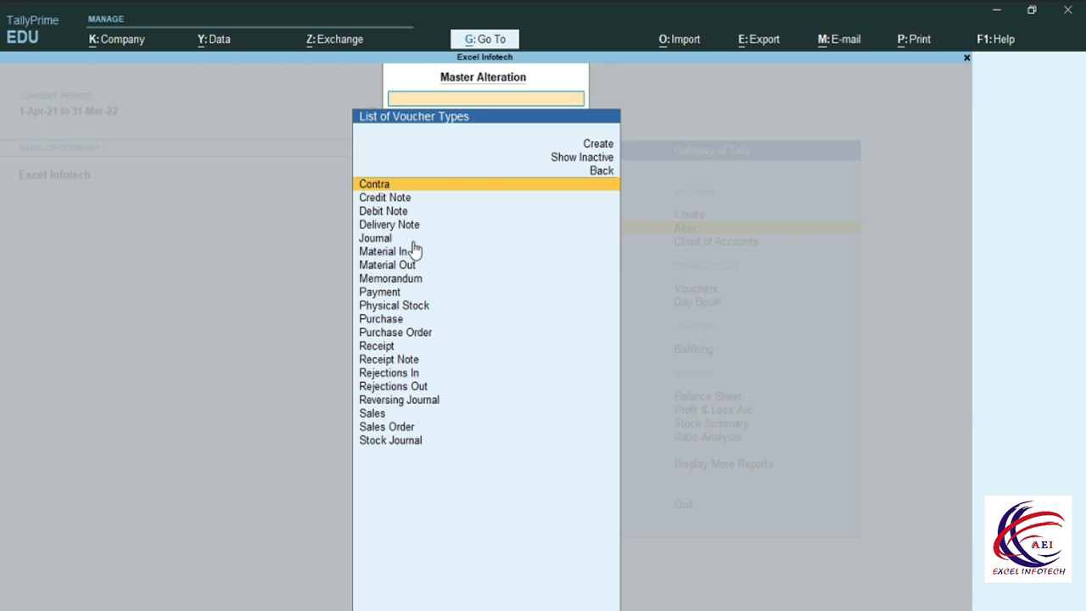
{"action": "left_click", "coordinate": [394, 294]}
{"action": "key", "text": "Return"}
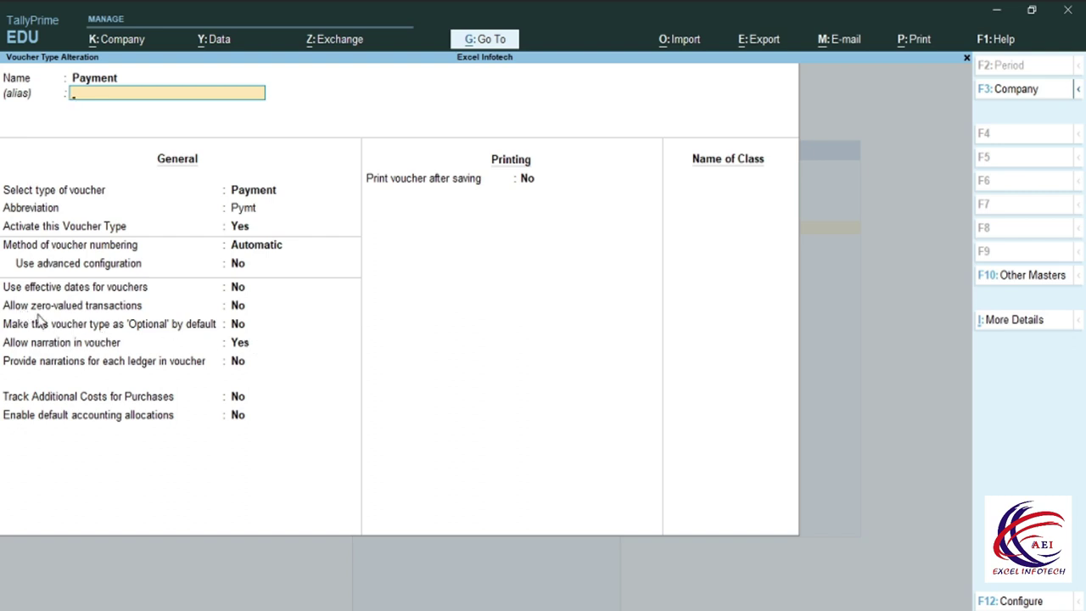
{"action": "left_click", "coordinate": [239, 312]}
{"action": "key", "text": "Return"}
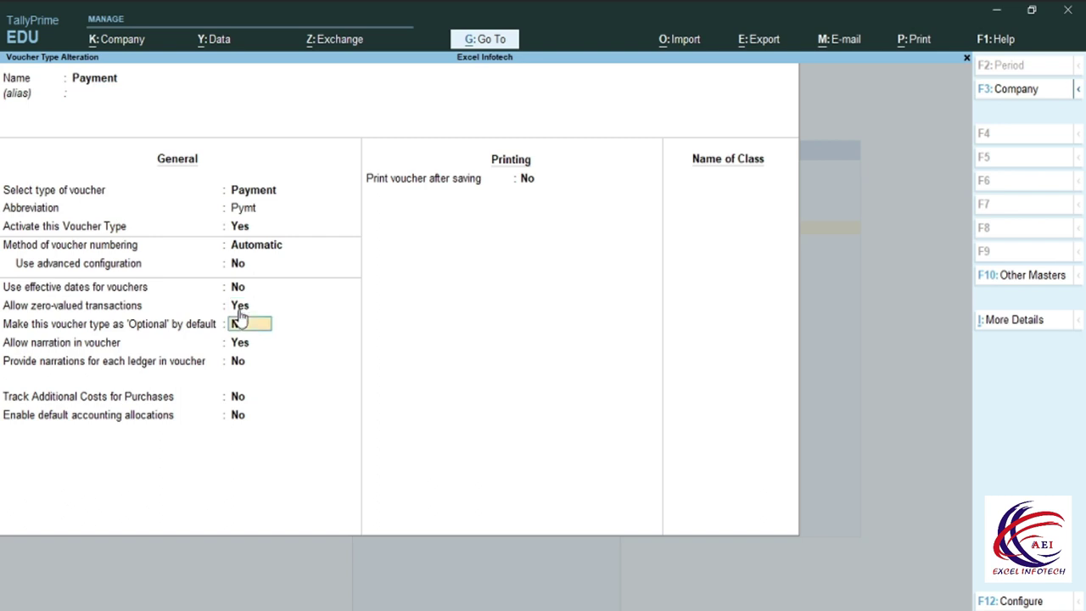
{"action": "key", "text": "ctrl+a"}
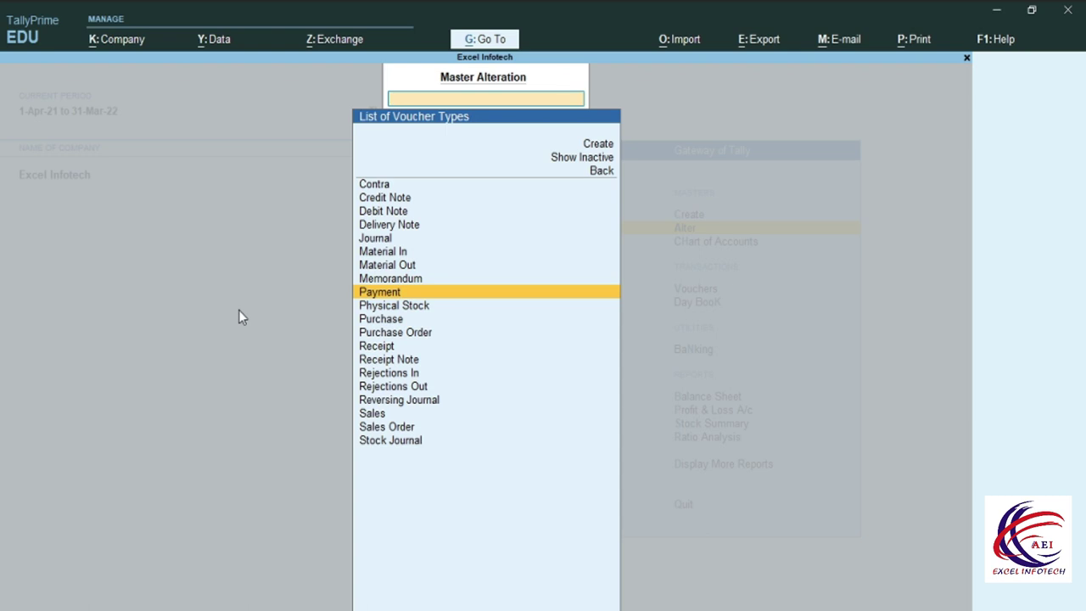
{"action": "key", "text": "Escape"}
{"action": "key", "text": "Escape"}
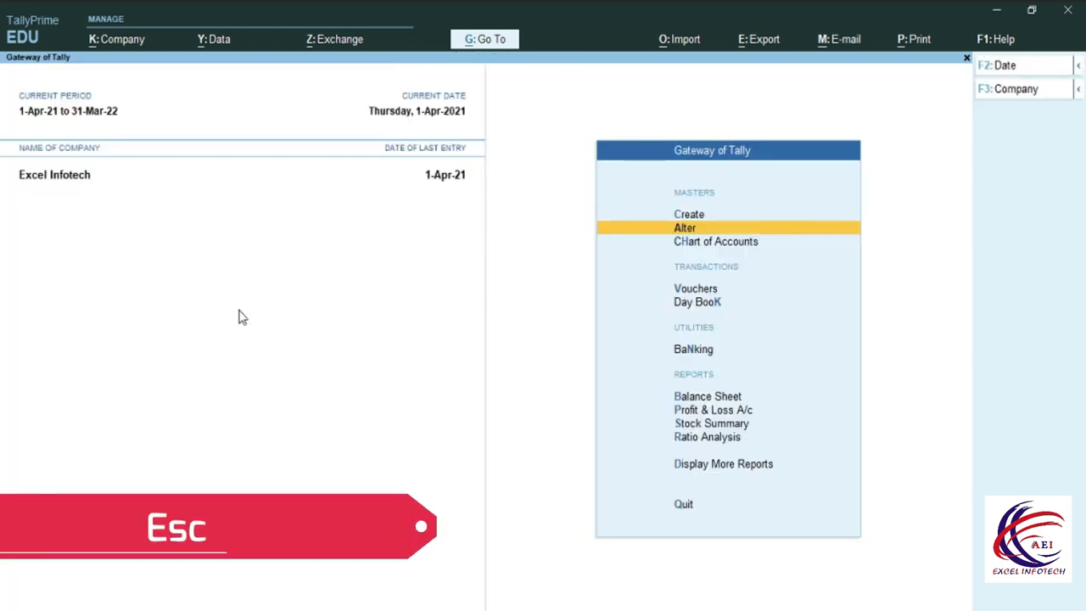
{"action": "left_click", "coordinate": [697, 290]}
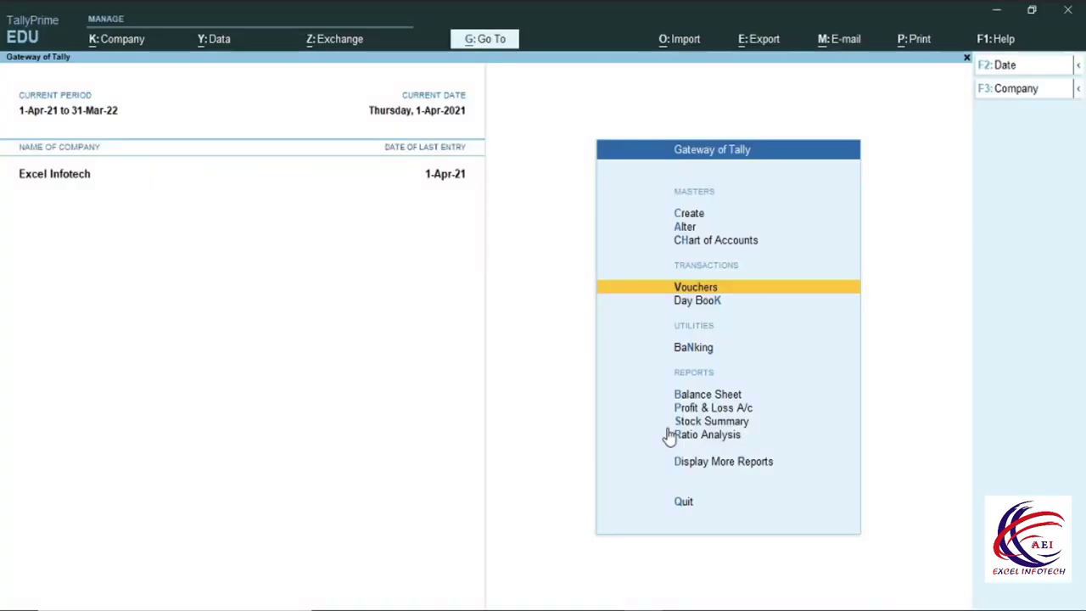
{"action": "left_click", "coordinate": [696, 245]}
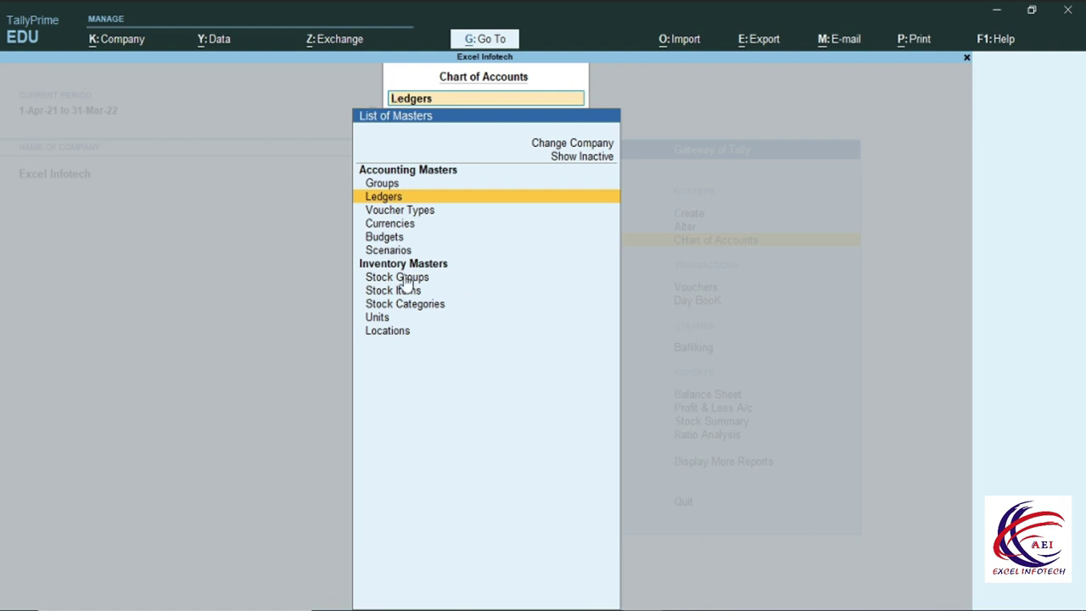
{"action": "left_click", "coordinate": [398, 211]}
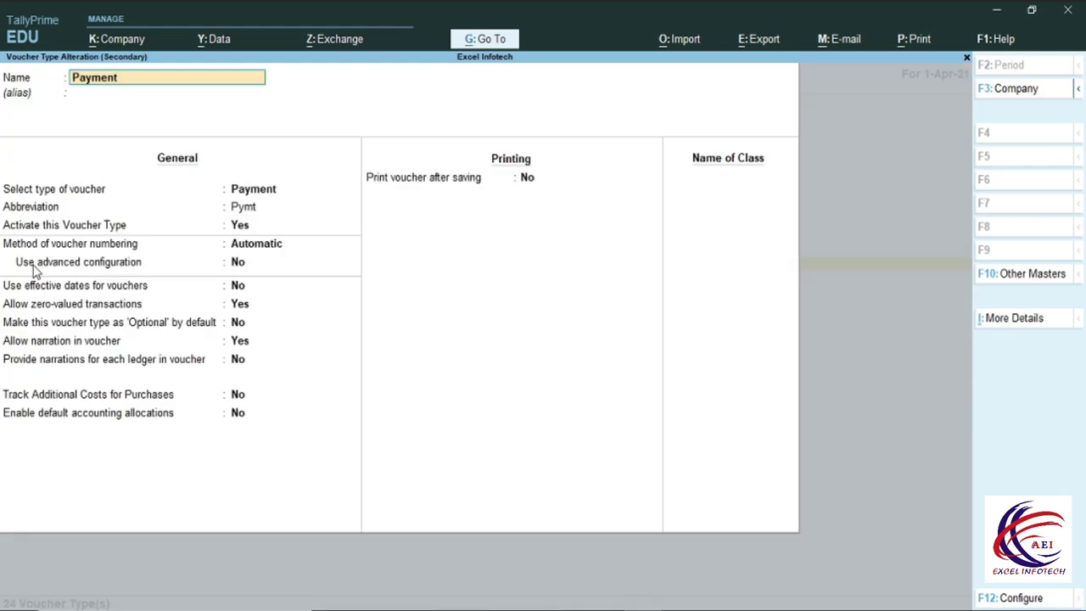
{"action": "left_click", "coordinate": [32, 265]}
{"action": "left_click", "coordinate": [241, 311]}
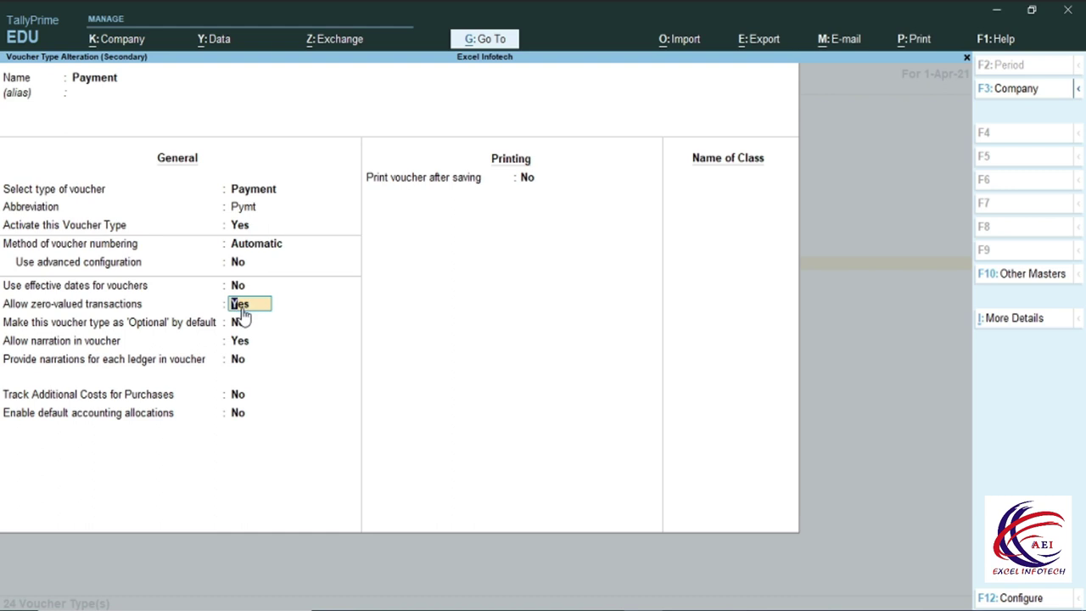
{"action": "key", "text": "ctrl"}
{"action": "key", "text": "ctrl"}
{"action": "key", "text": "ctrl+a"}
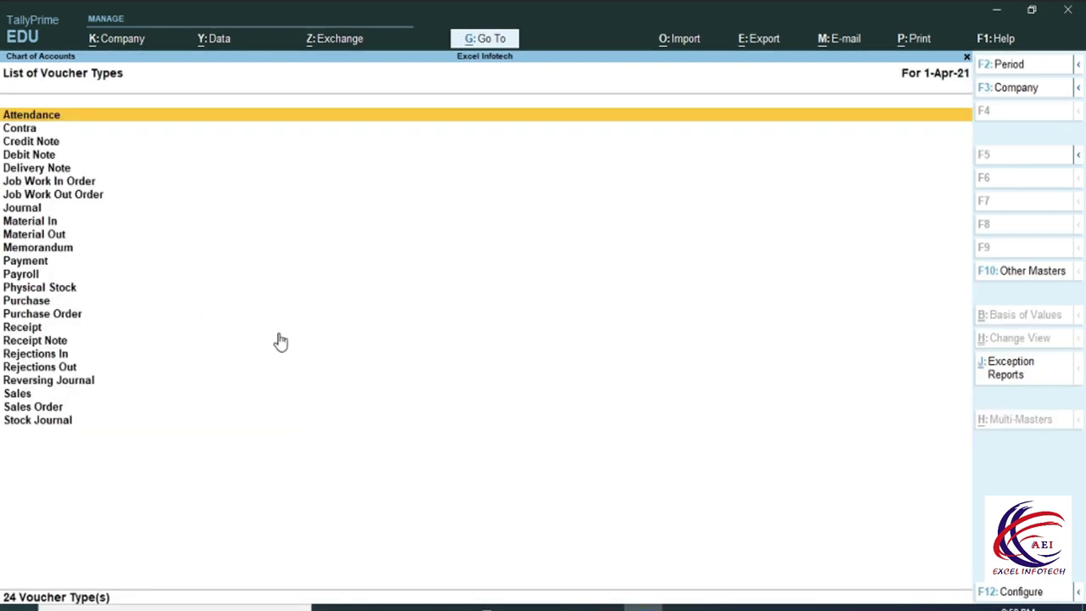
{"action": "key", "text": "Escape"}
{"action": "key", "text": "Escape"}
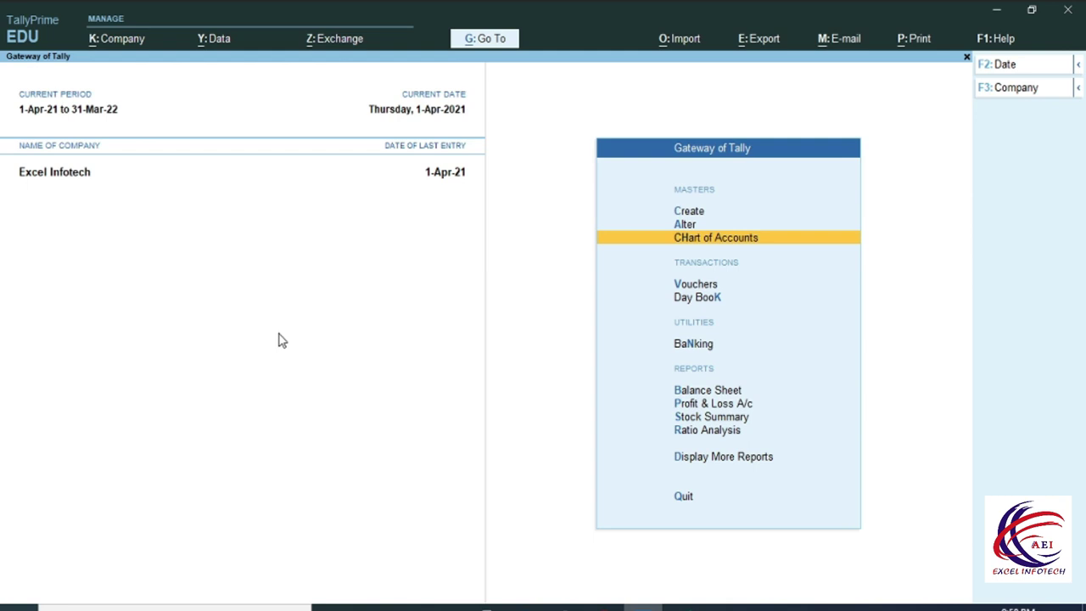
{"action": "left_click", "coordinate": [694, 286]}
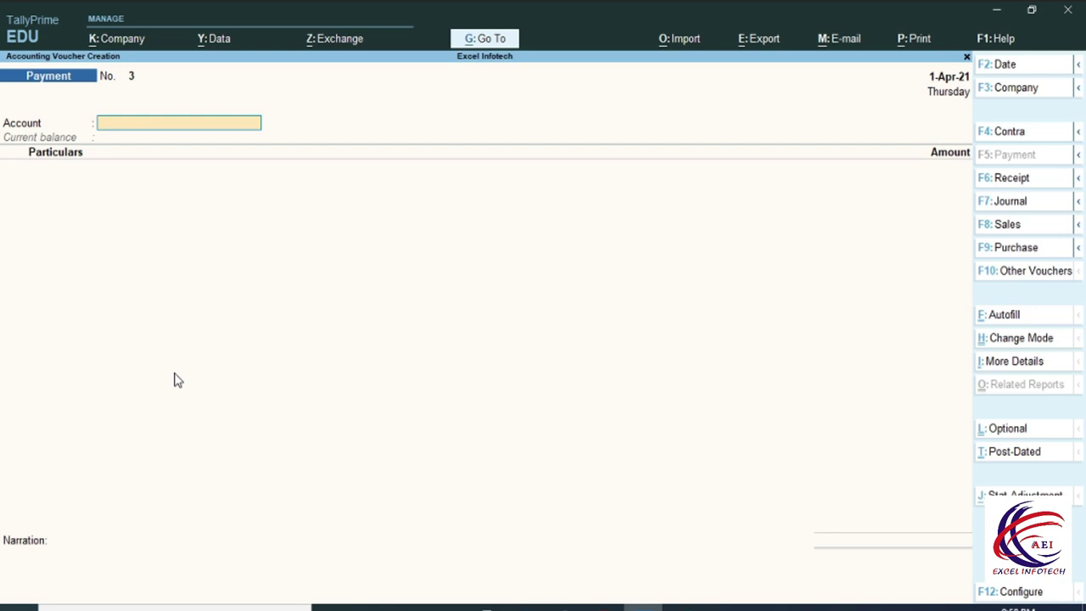
{"action": "key", "text": "ctrl"}
{"action": "key", "text": "alt+g"}
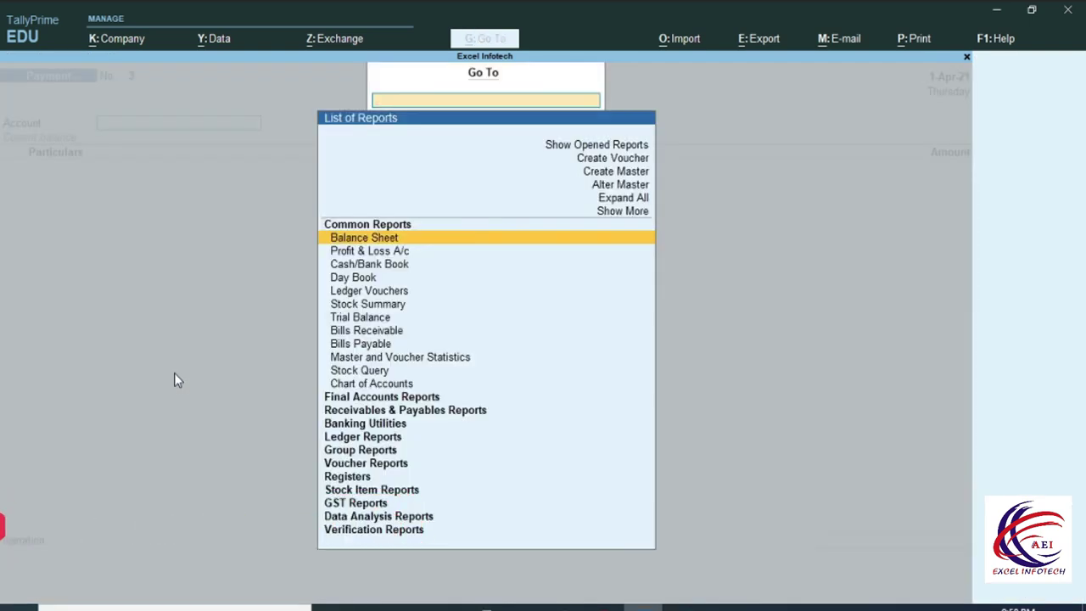
{"action": "type", "text": "Che"}
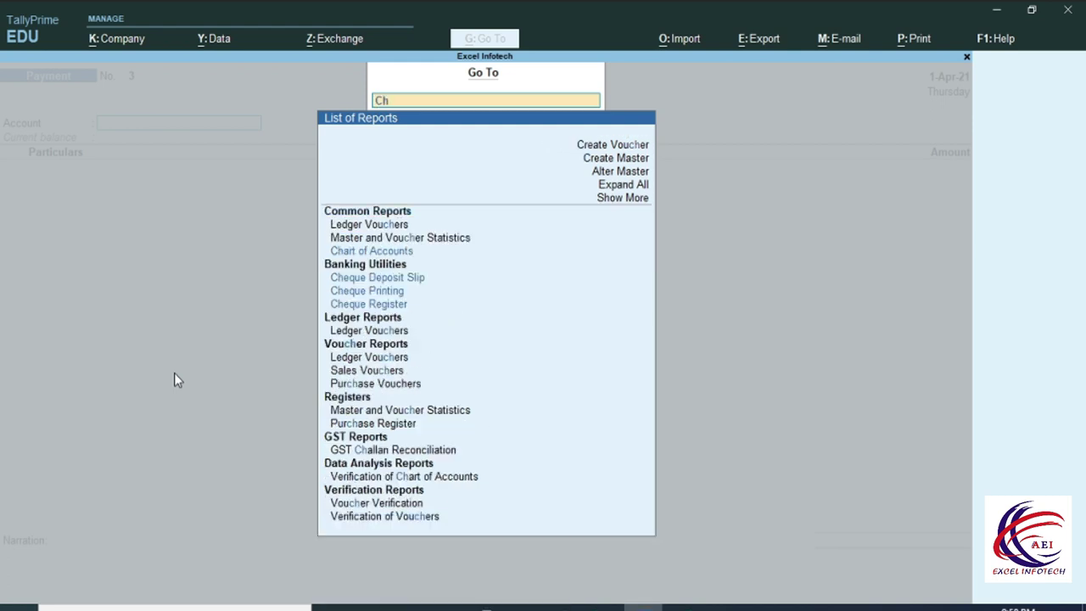
{"action": "left_click", "coordinate": [340, 289]}
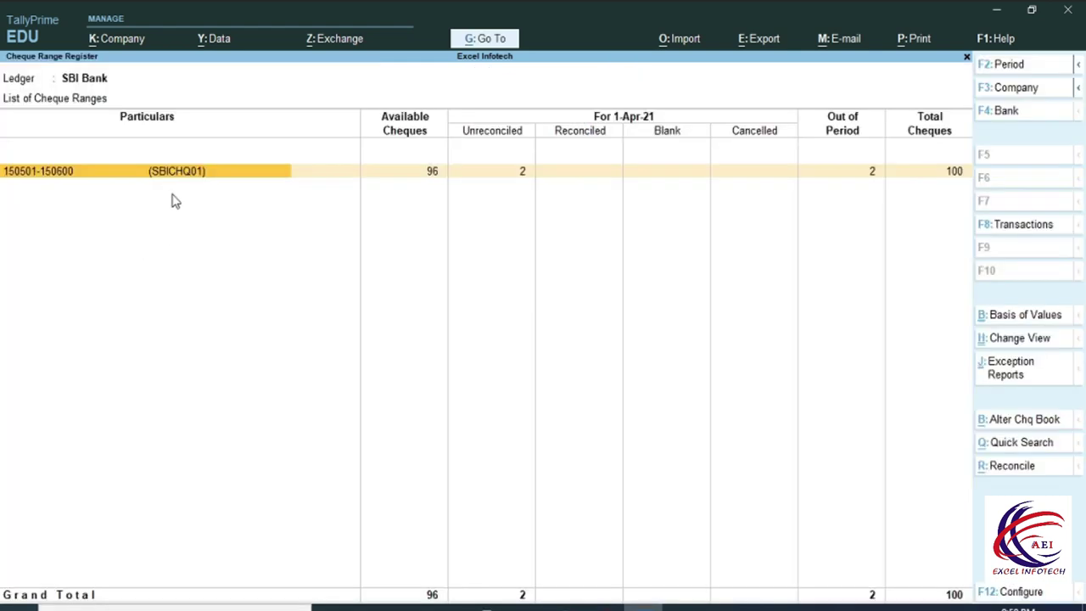
{"action": "left_click", "coordinate": [102, 176]}
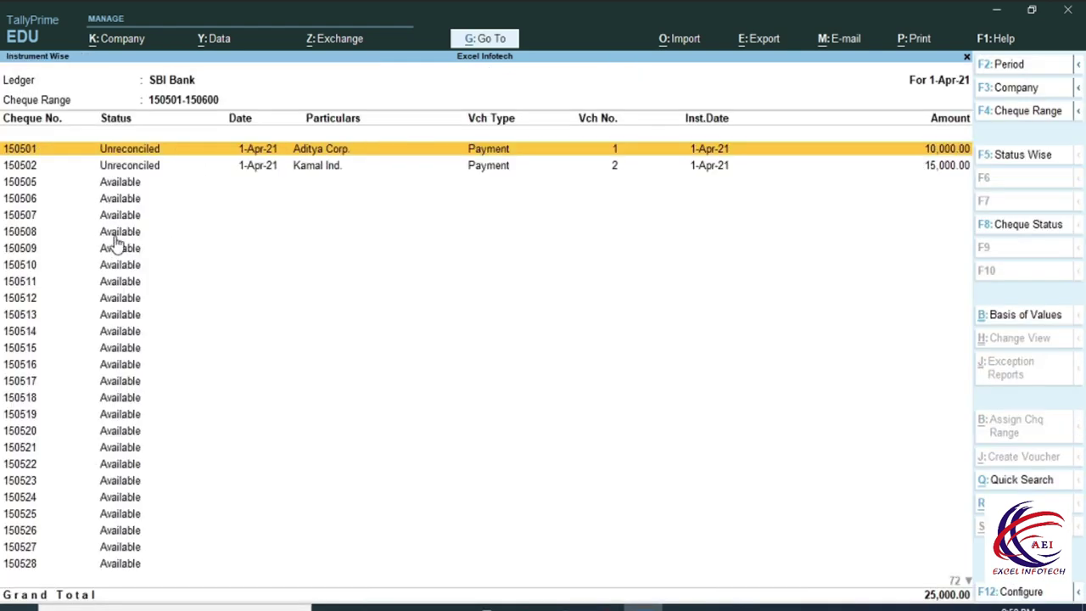
Select cheque 150505 and bring up its status choices
{"action": "left_click", "coordinate": [120, 185]}
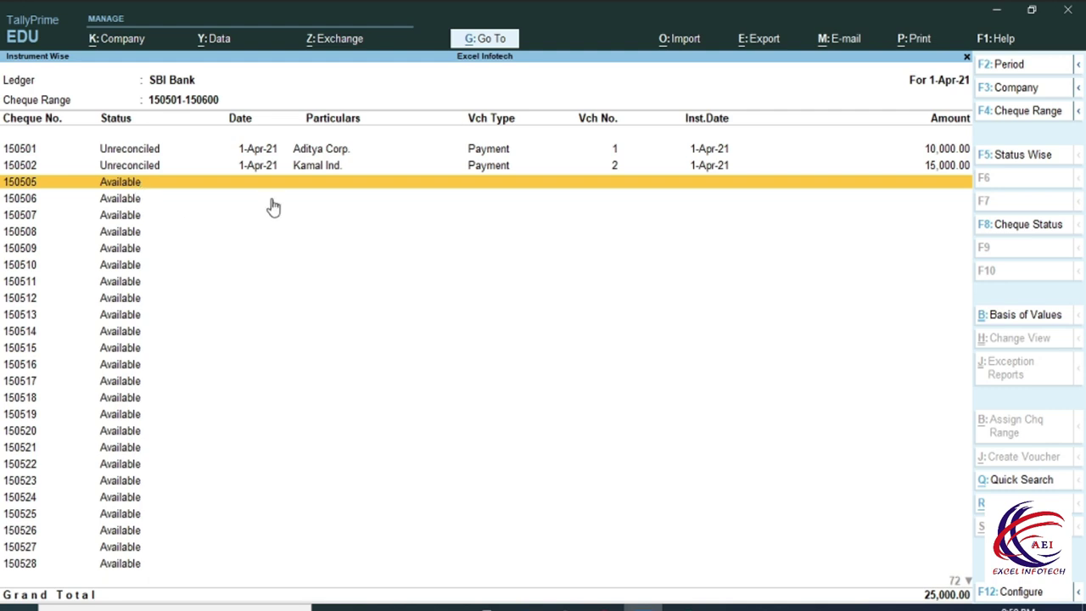
{"action": "key", "text": "space"}
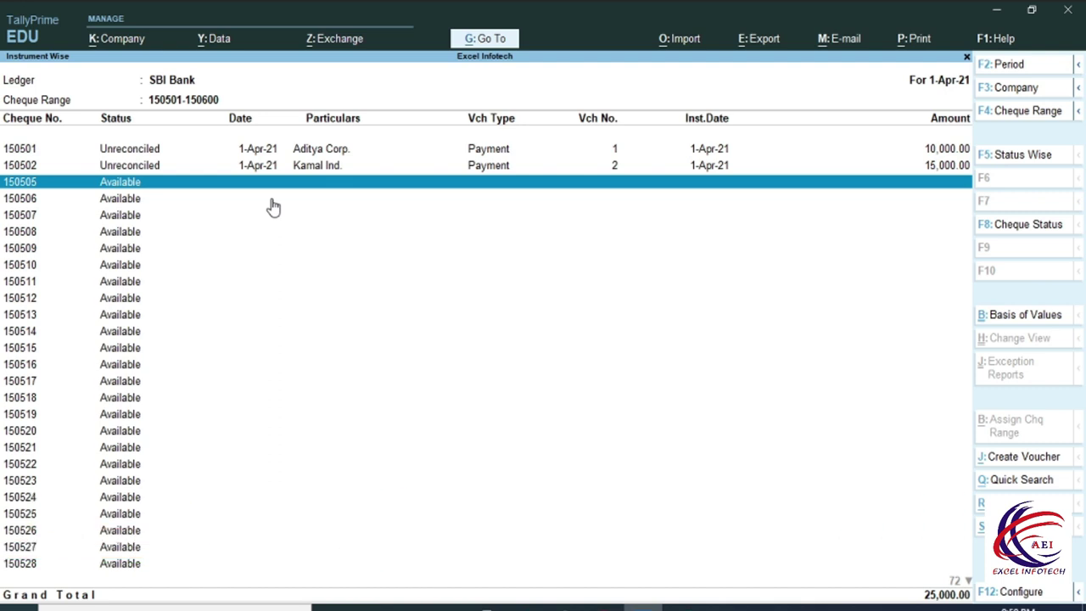
{"action": "key", "text": "alt+s"}
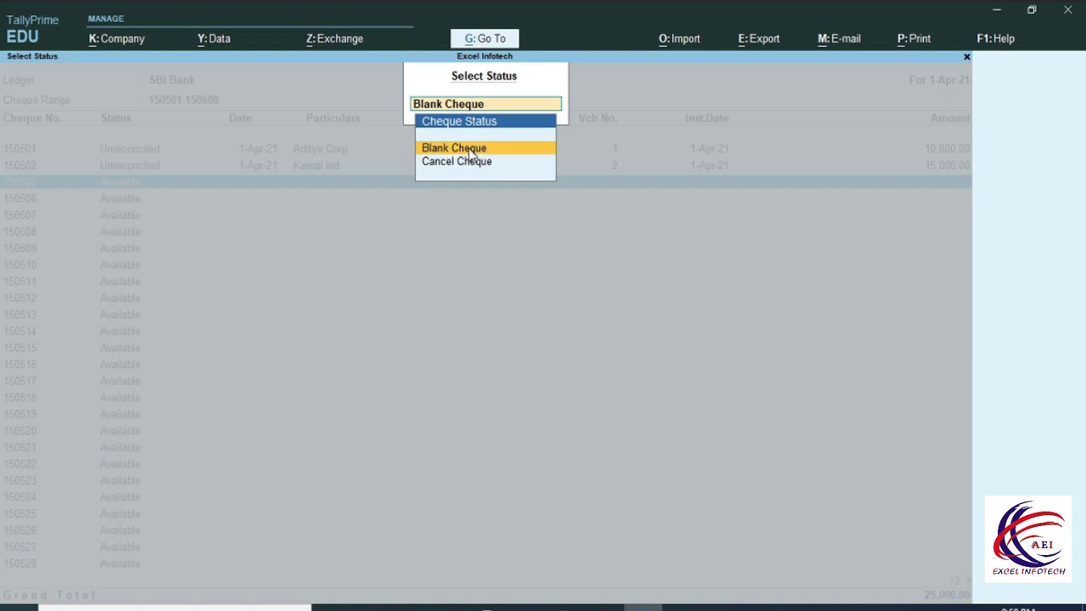
Issue cheque 150505 as a blank cheque paying Aditya Corp. from SBI Bank, dated 2-7
{"action": "left_click", "coordinate": [473, 150]}
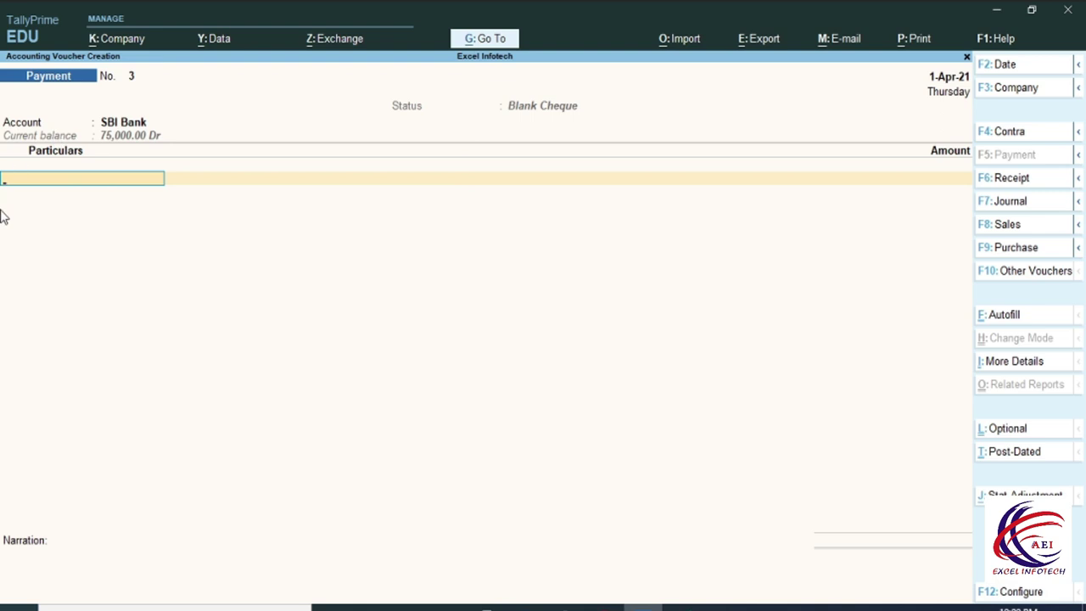
{"action": "left_click", "coordinate": [237, 210]}
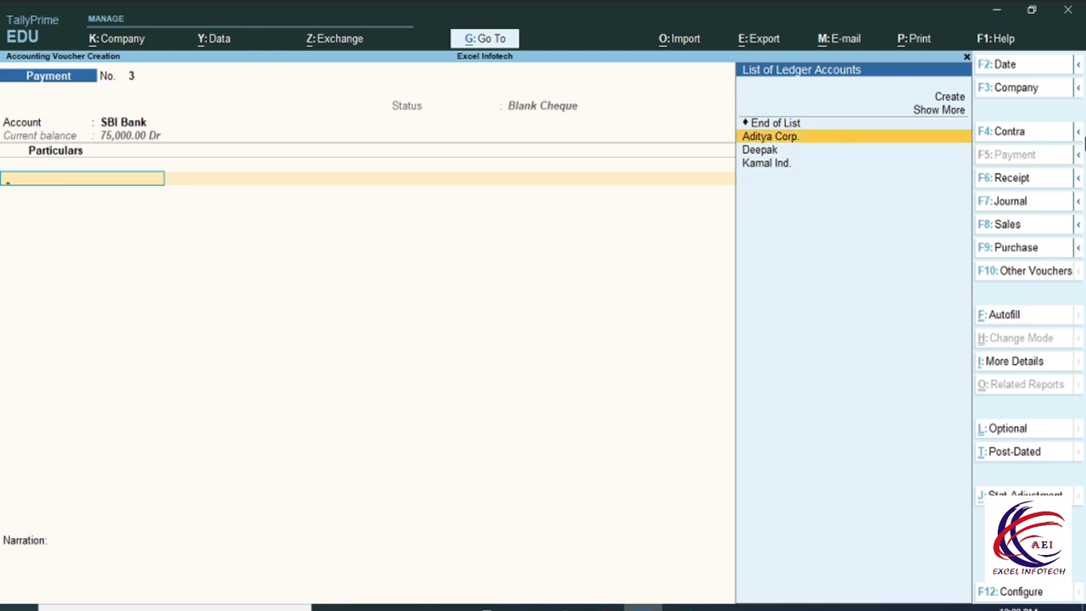
{"action": "key", "text": "Return"}
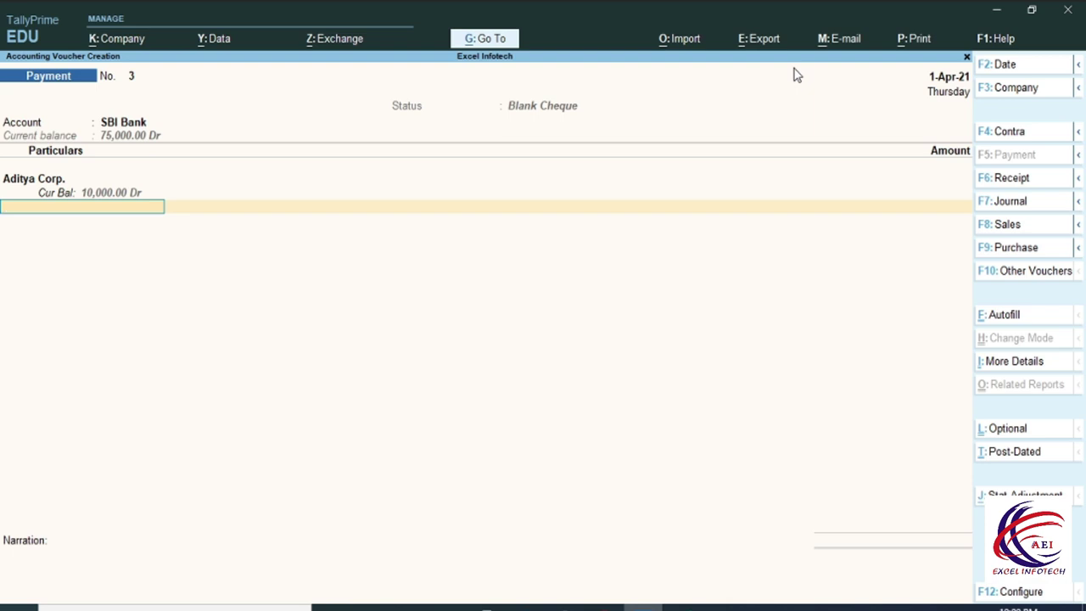
{"action": "key", "text": "Return"}
{"action": "key", "text": "Return"}
{"action": "key", "text": "BackSpace"}
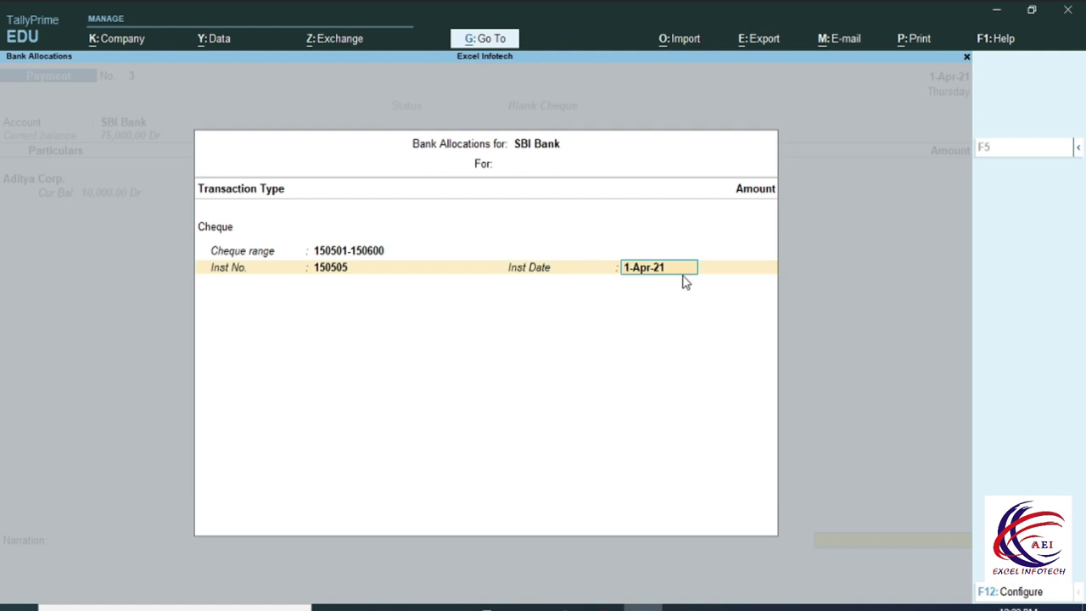
{"action": "type", "text": "2"}
Accept the Aditya Corp. payment and view an enlarged preview of its cheque
{"action": "key", "text": "Return"}
{"action": "key", "text": "Return"}
{"action": "key", "text": "Return"}
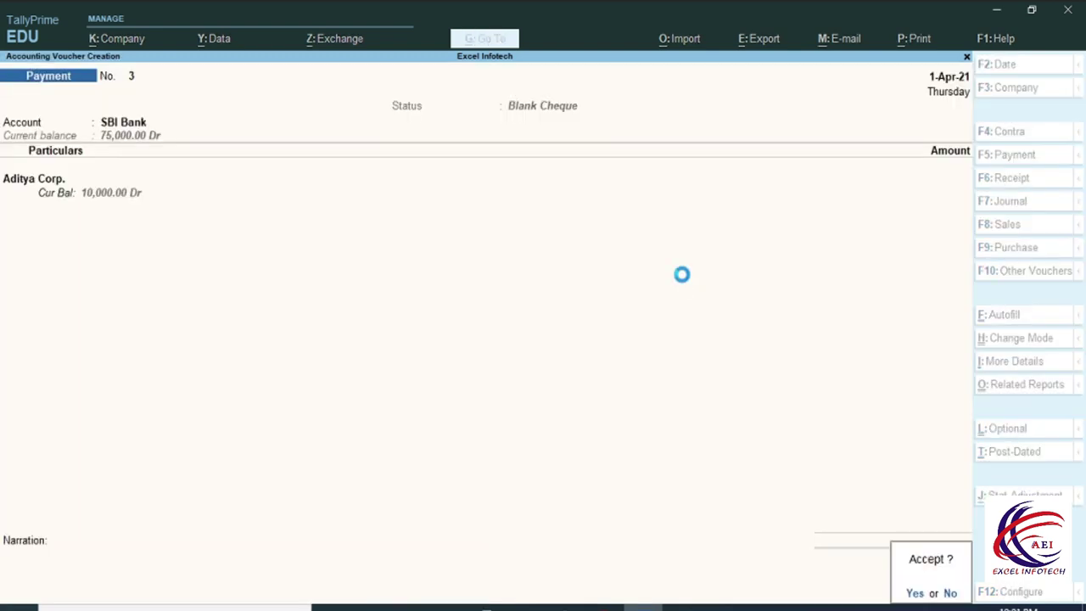
{"action": "key", "text": "Left"}
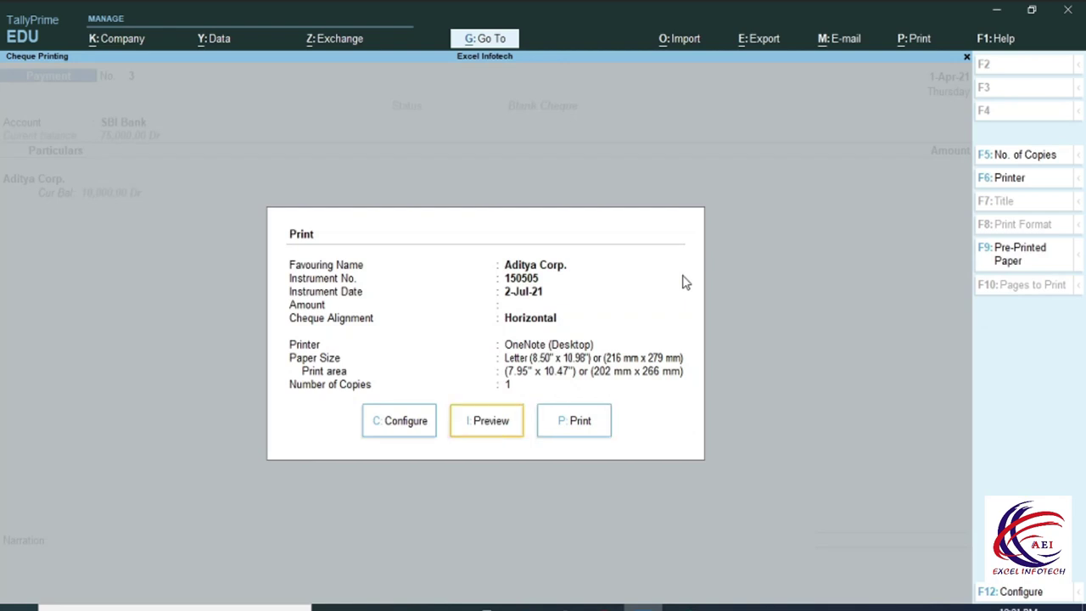
{"action": "key", "text": "Return"}
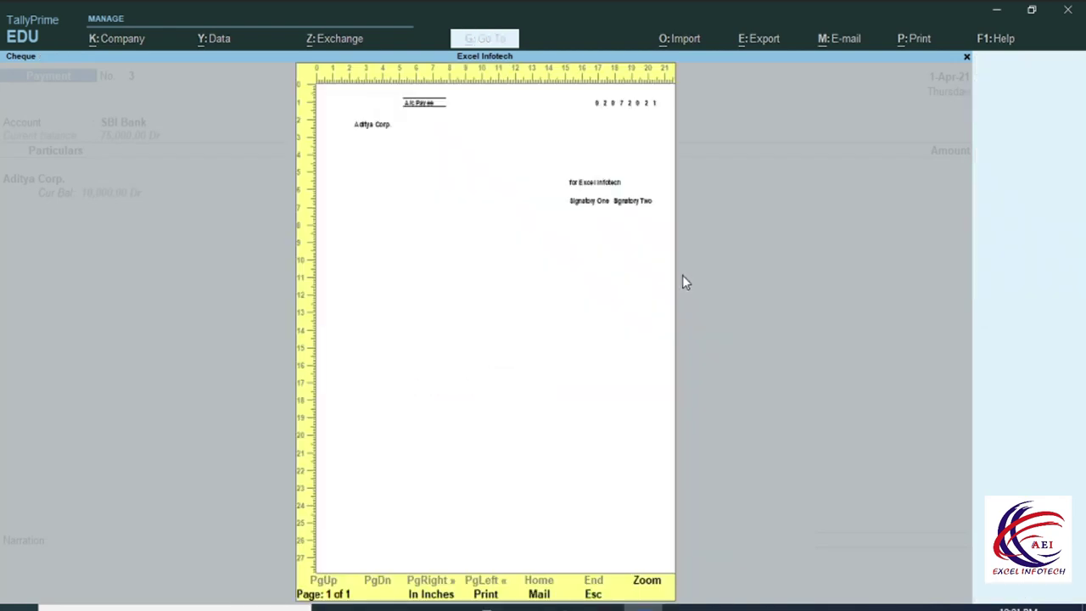
{"action": "left_click", "coordinate": [585, 444]}
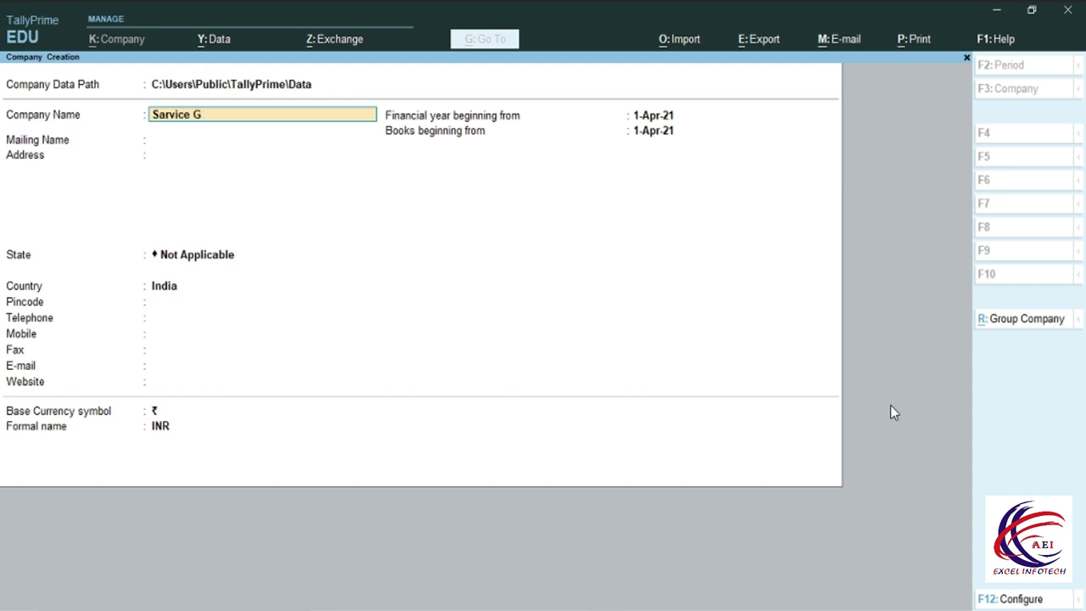
Name the company Sarvice GST, set its state to Delhi, and enable GST
{"action": "key", "text": "Return"}
{"action": "key", "text": "Return"}
{"action": "key", "text": "Return"}
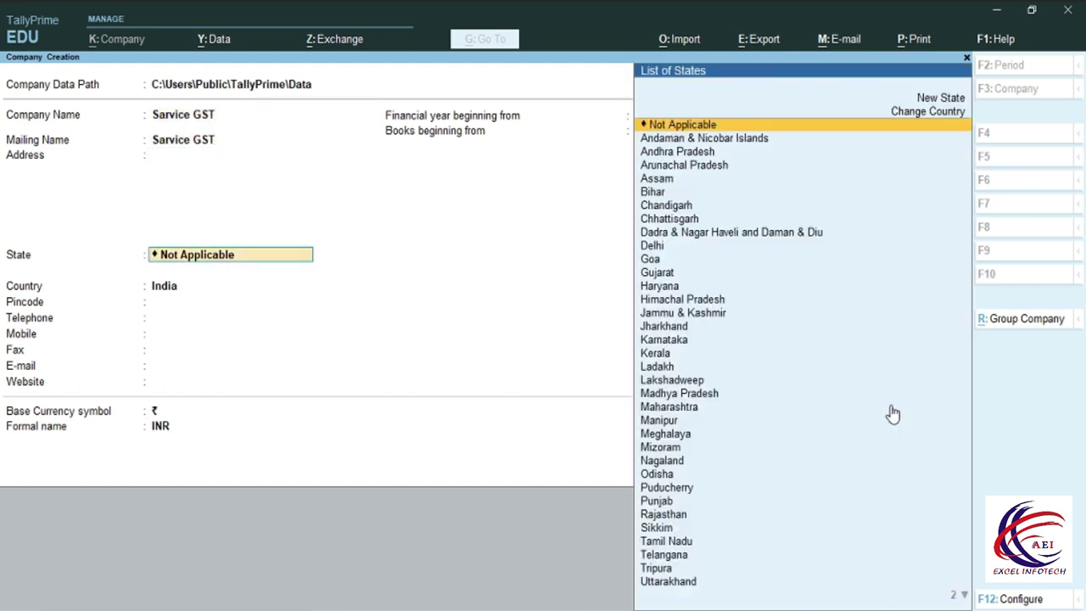
{"action": "type", "text": "de"}
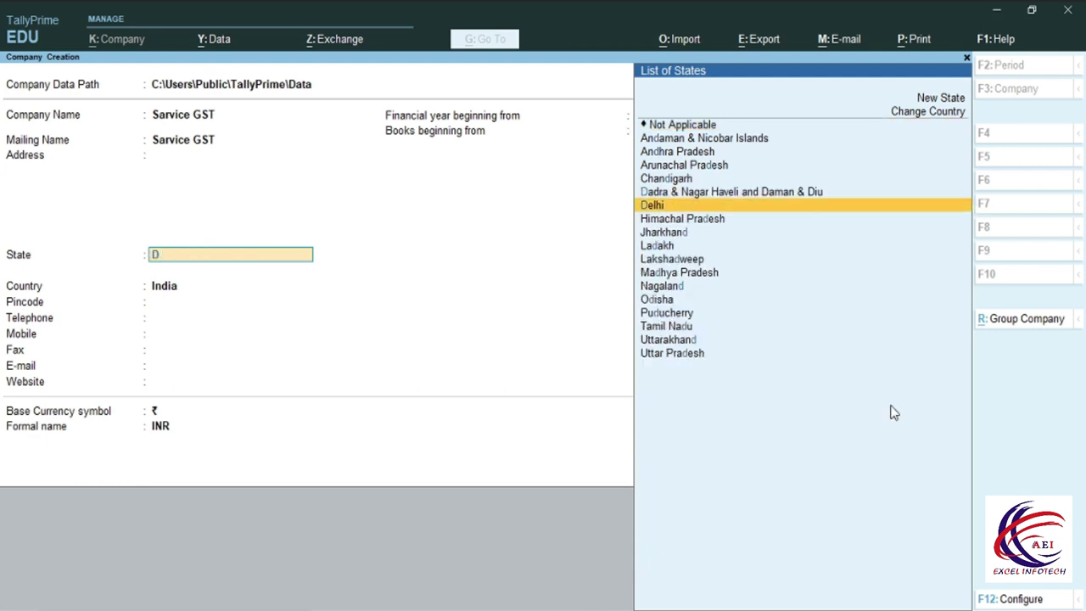
{"action": "key", "text": "Return"}
{"action": "key", "text": "Return"}
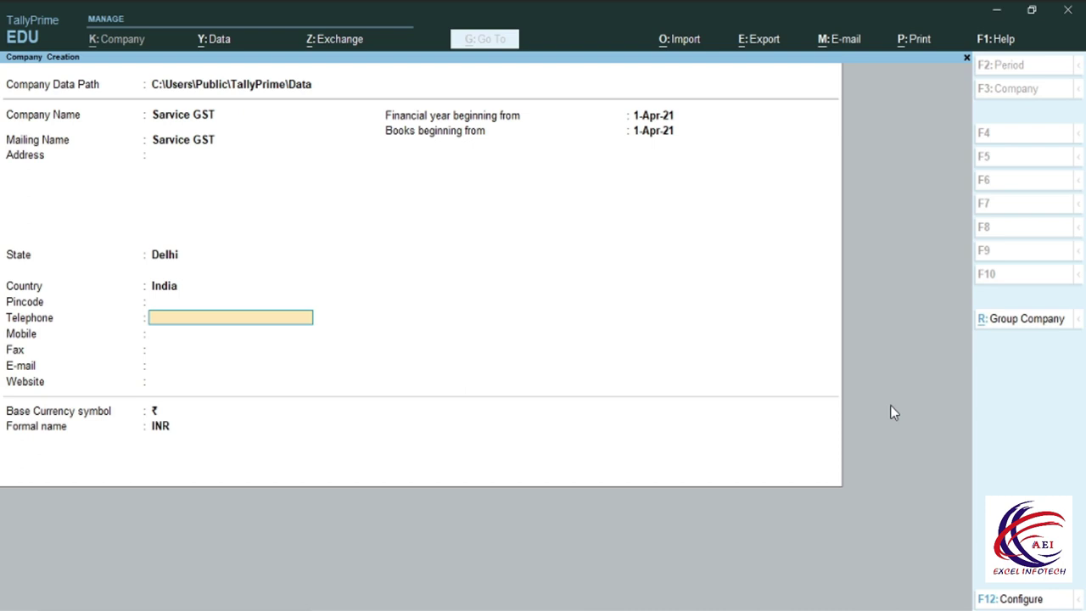
{"action": "key", "text": "Return"}
{"action": "key", "text": "Return"}
{"action": "key", "text": "Return"}
{"action": "key", "text": "Return"}
{"action": "key", "text": "Return"}
{"action": "key", "text": "Return"}
{"action": "key", "text": "Return"}
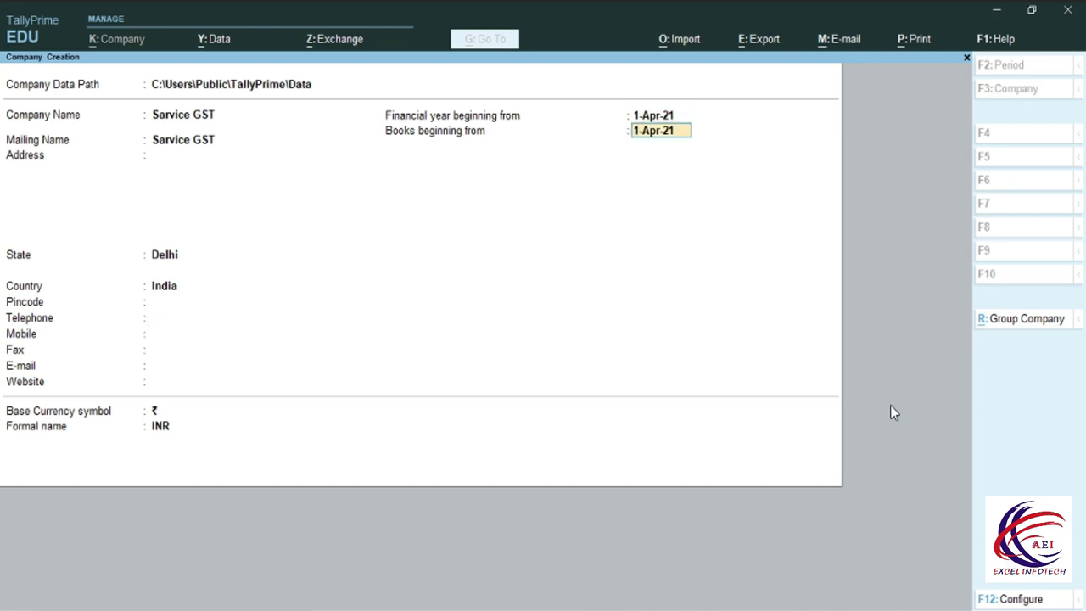
{"action": "key", "text": "Return"}
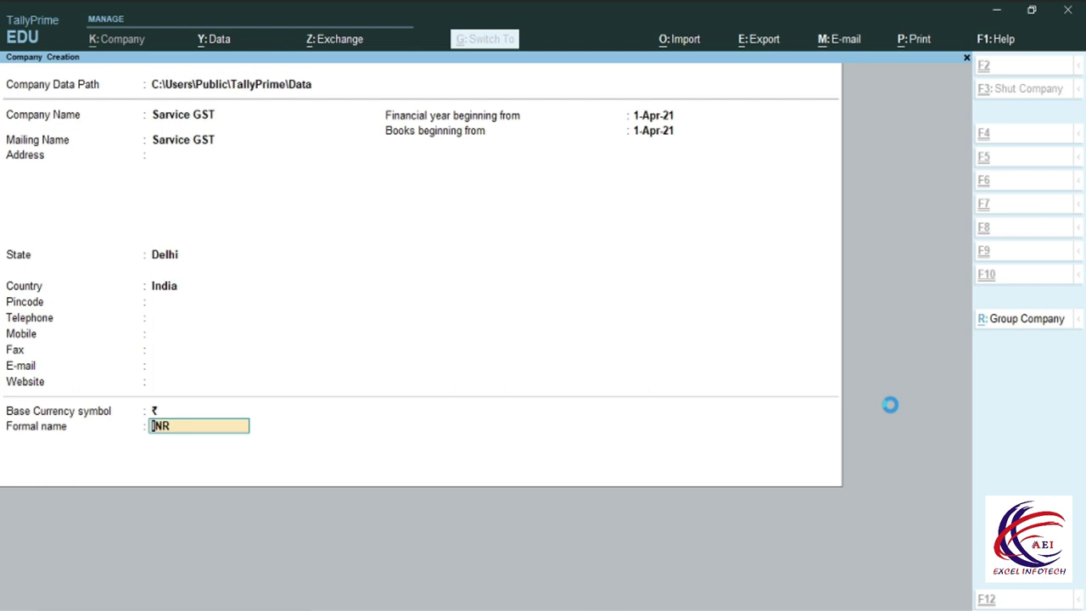
{"action": "key", "text": "Return"}
{"action": "key", "text": "Return"}
{"action": "key", "text": "Return"}
{"action": "key", "text": "Return"}
{"action": "key", "text": "Return"}
{"action": "key", "text": "Return"}
{"action": "key", "text": "Return"}
{"action": "key", "text": "Return"}
{"action": "key", "text": "Return"}
{"action": "key", "text": "Return"}
{"action": "key", "text": "Return"}
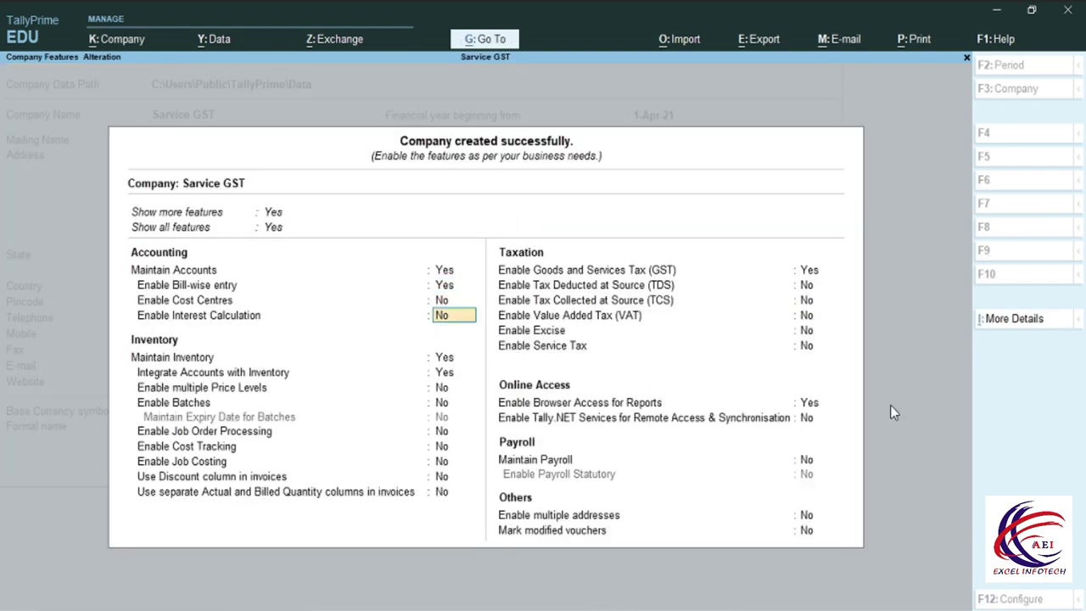
{"action": "key", "text": "Return"}
{"action": "key", "text": "Return"}
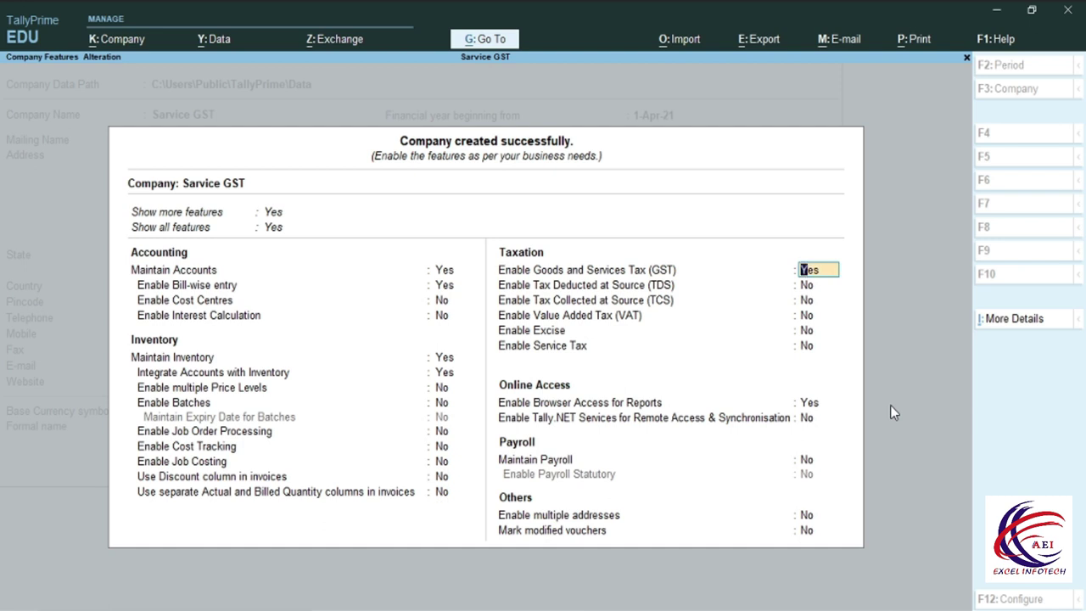
{"action": "key", "text": "Return"}
Enter the GSTIN for Delhi with Monthly GSTR1 periodicity, then accept the company features
{"action": "key", "text": "Return"}
{"action": "key", "text": "Return"}
{"action": "key", "text": "Return"}
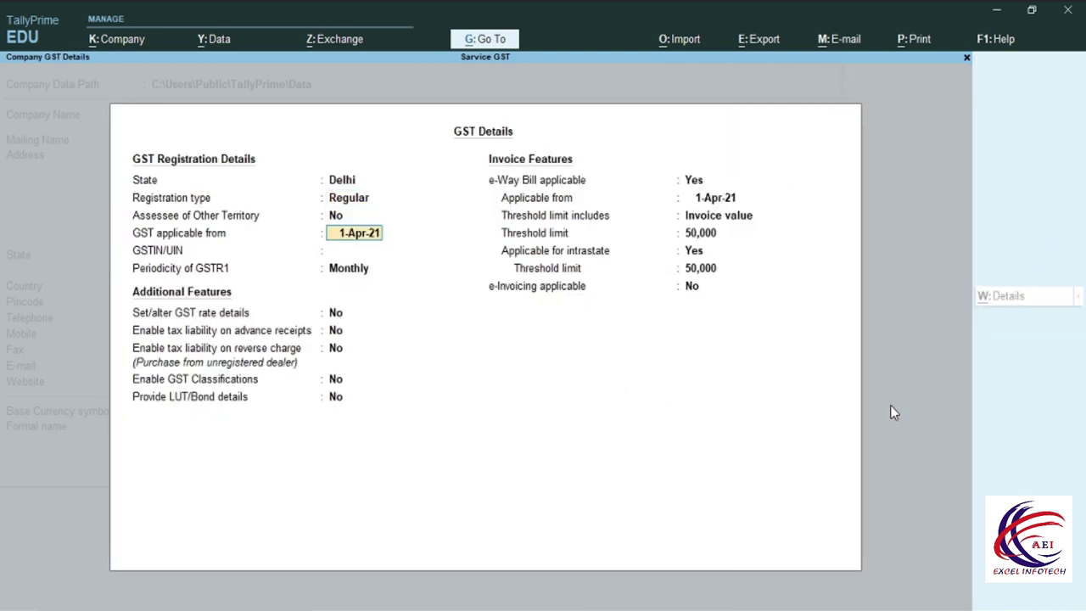
{"action": "key", "text": "Return"}
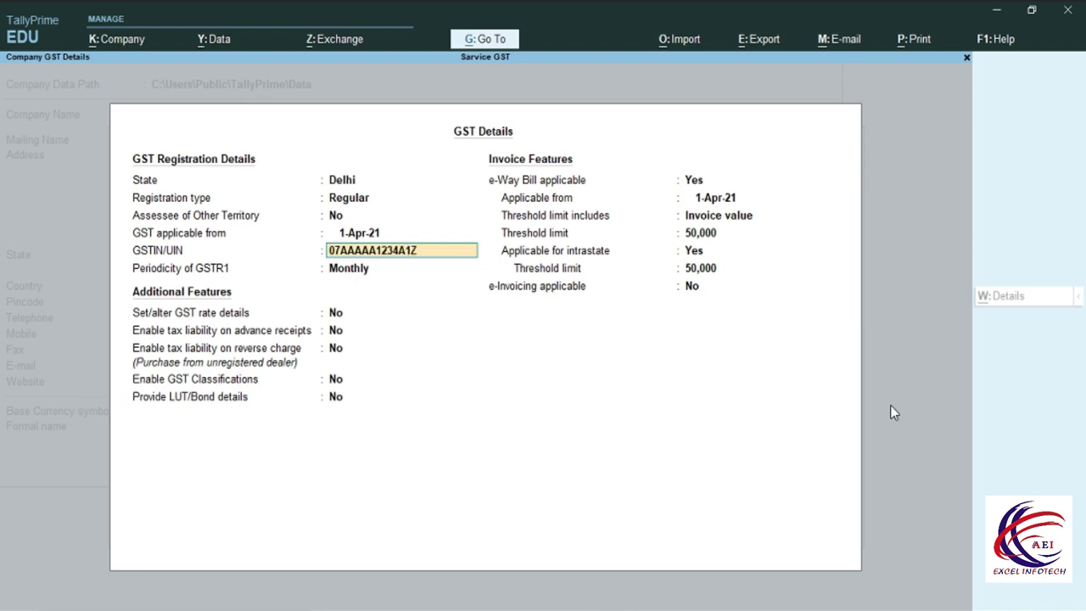
{"action": "key", "text": "Return"}
{"action": "key", "text": "Return"}
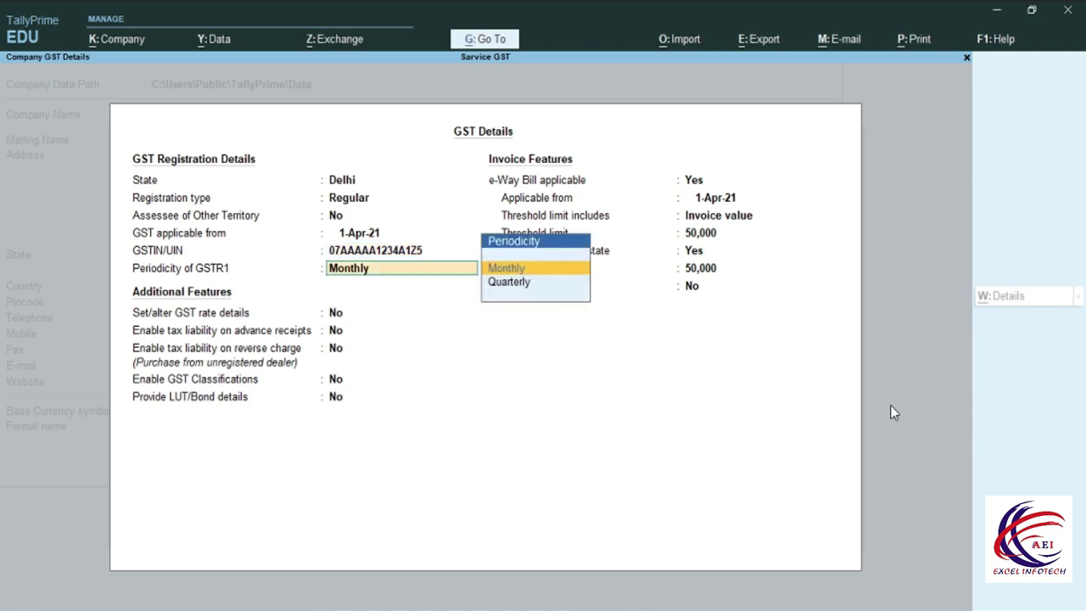
{"action": "key", "text": "Return"}
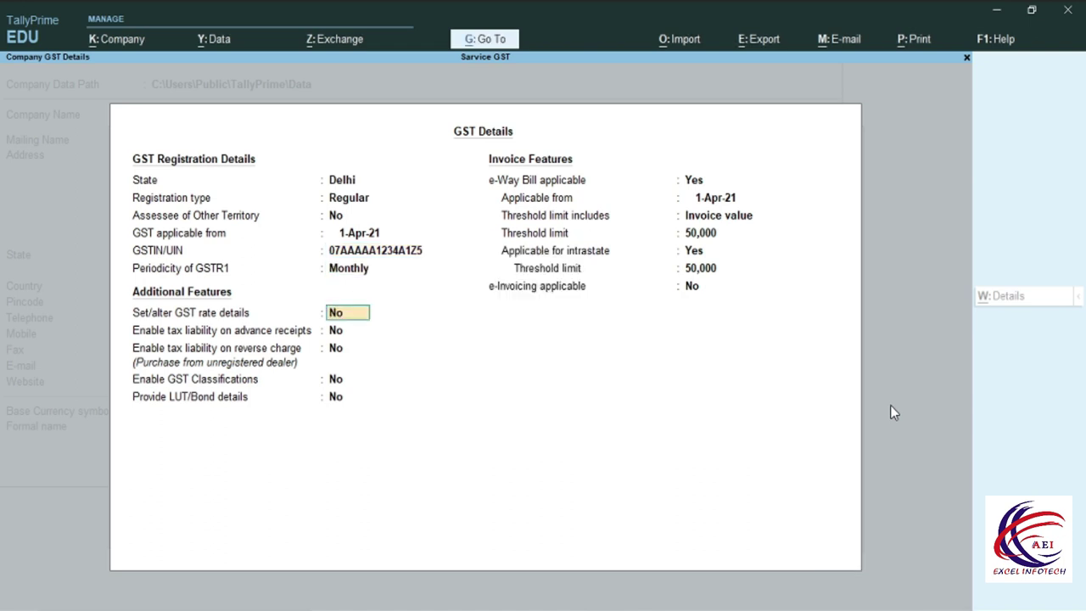
{"action": "key", "text": "BackSpace"}
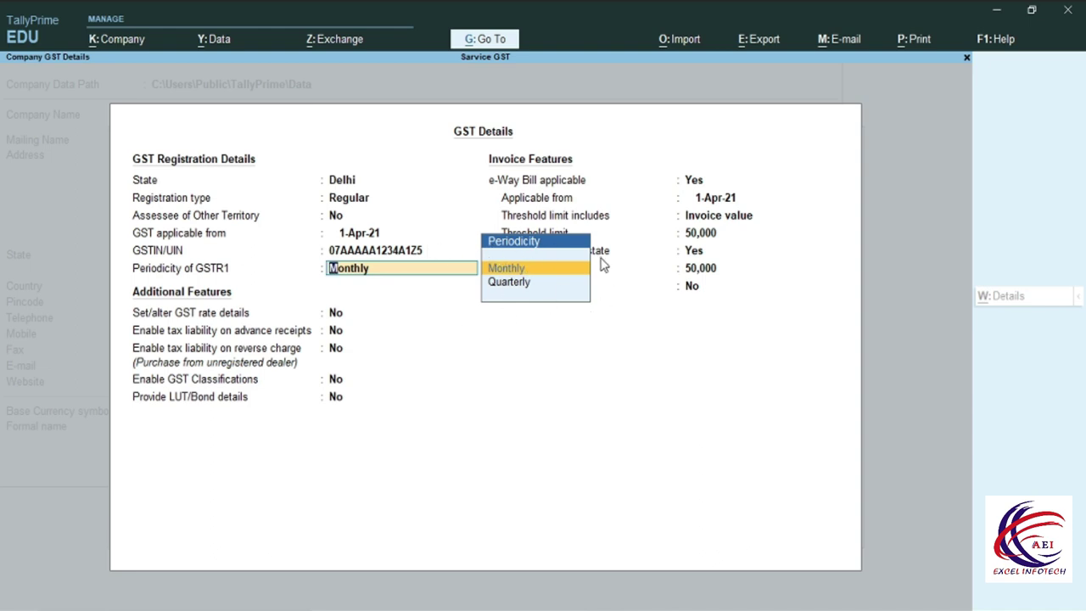
{"action": "key", "text": "Return"}
{"action": "key", "text": "Return"}
{"action": "key", "text": "Return"}
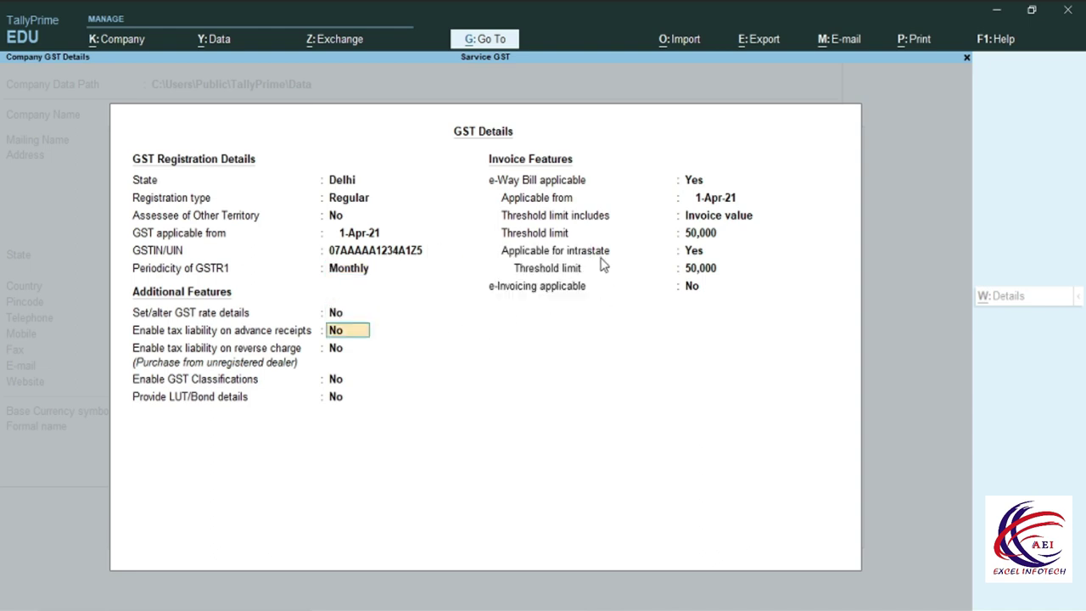
{"action": "key", "text": "Return"}
{"action": "key", "text": "Return"}
{"action": "key", "text": "Return"}
{"action": "key", "text": "Return"}
{"action": "key", "text": "Return"}
{"action": "key", "text": "Return"}
{"action": "key", "text": "Return"}
{"action": "key", "text": "Return"}
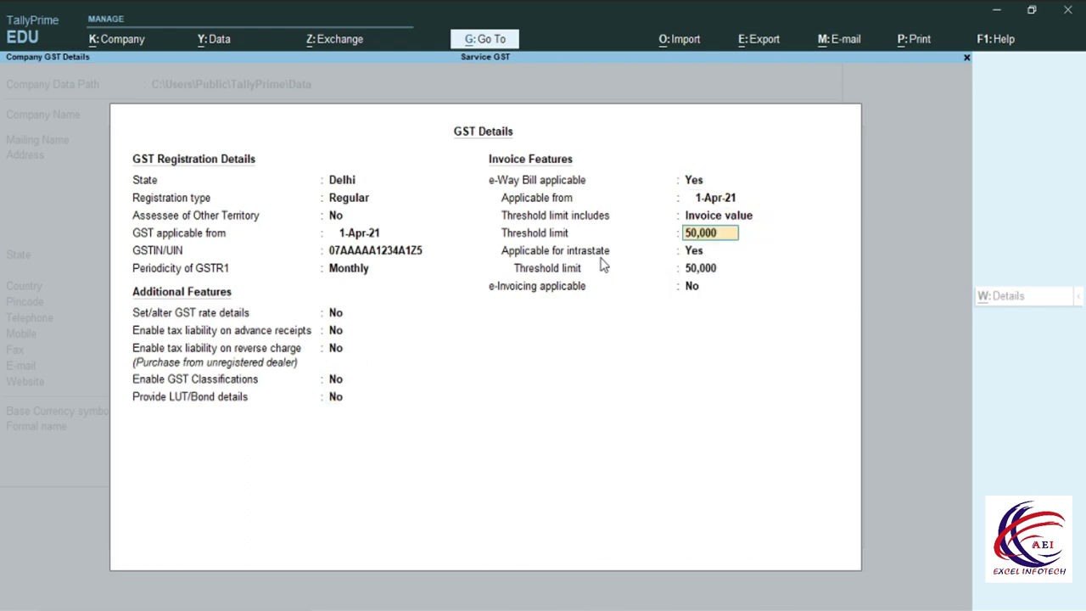
{"action": "key", "text": "Return"}
{"action": "key", "text": "Return"}
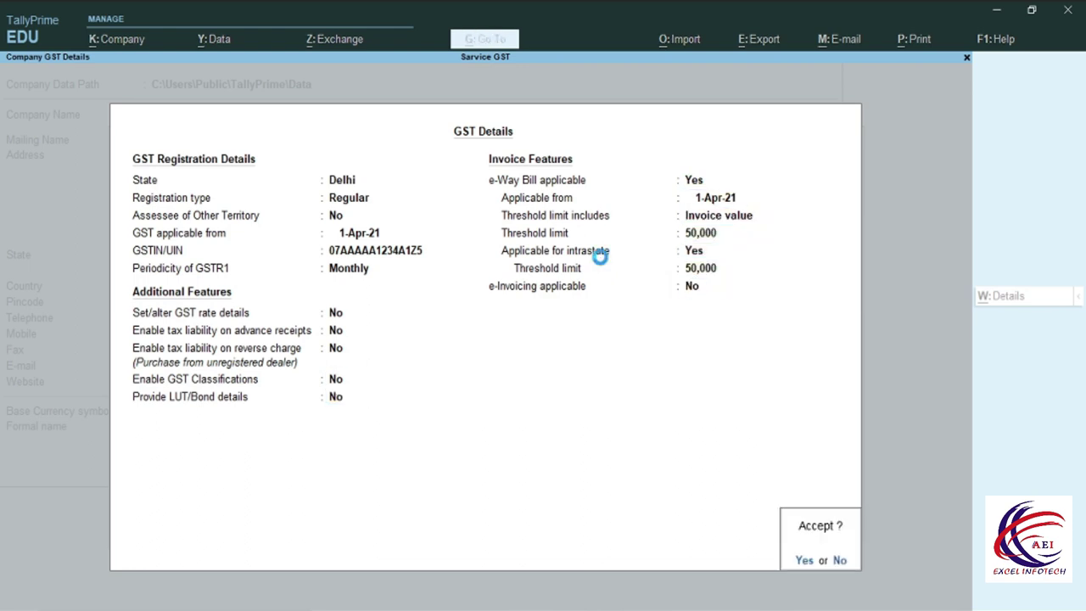
{"action": "key", "text": "Return"}
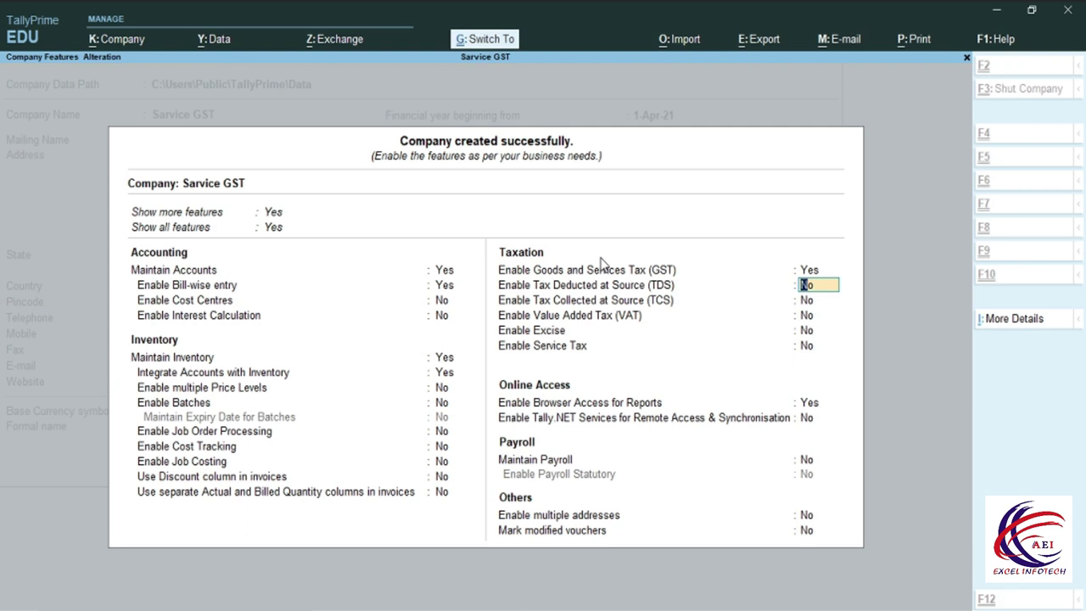
{"action": "key", "text": "ctrl+a"}
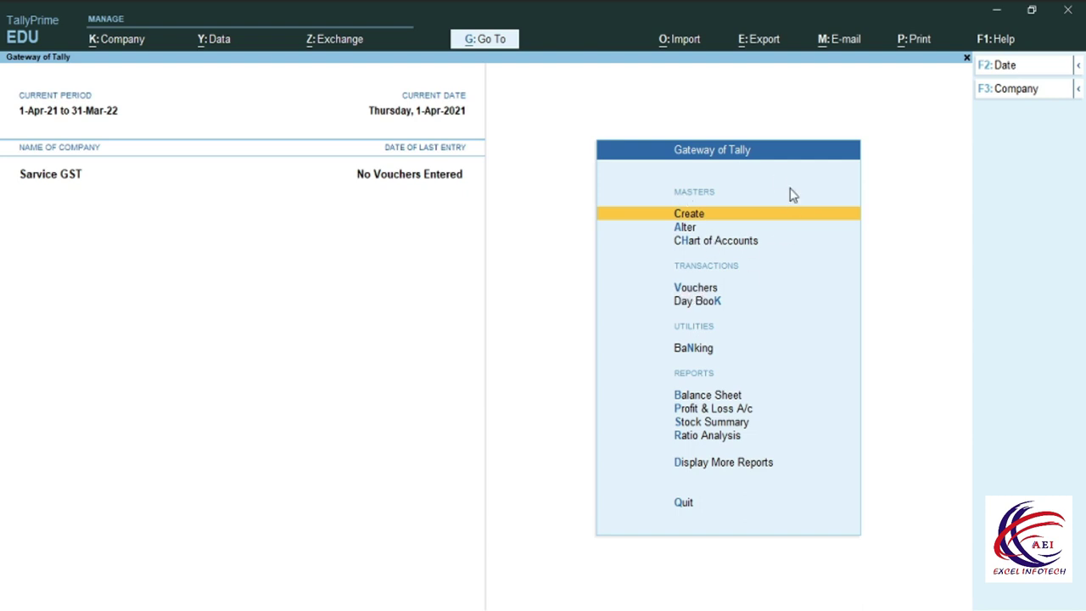
Abandon the new ledger creation and go from the Gateway of Tally to voucher entry
{"action": "left_click", "coordinate": [685, 215]}
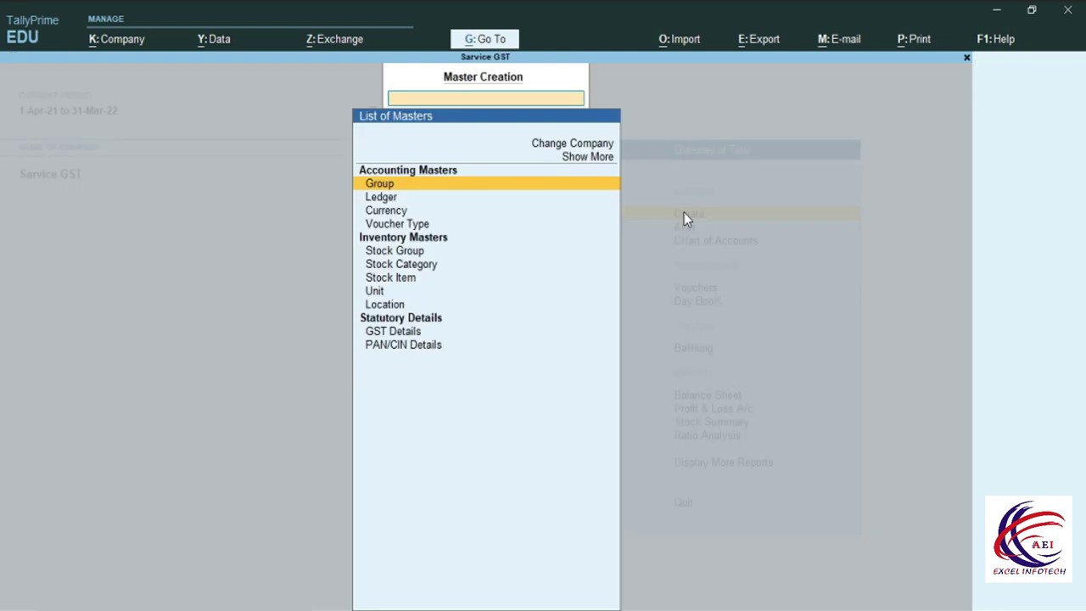
{"action": "left_click", "coordinate": [375, 198]}
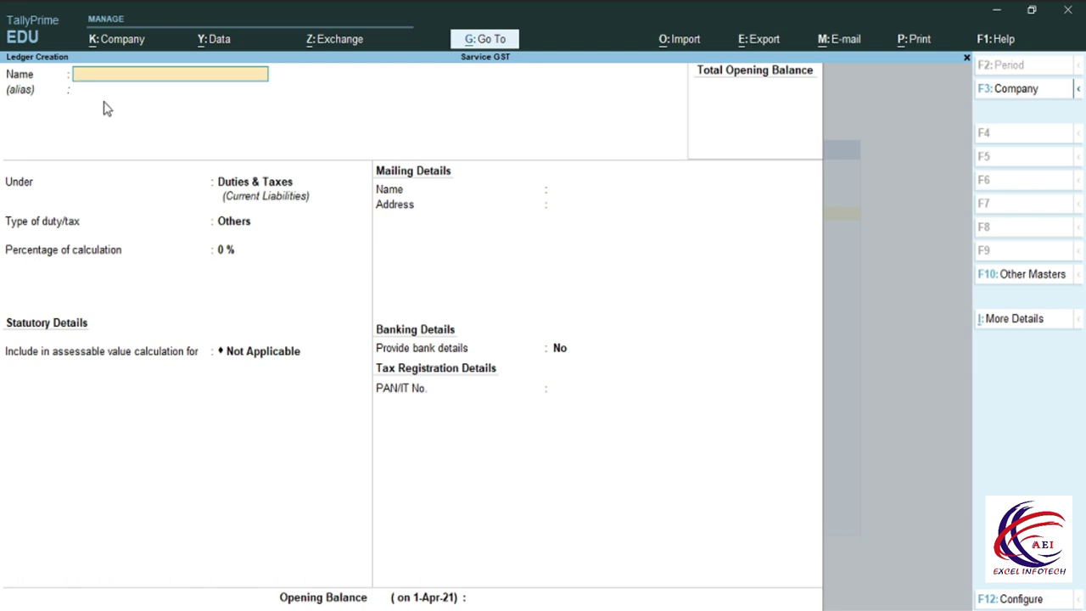
{"action": "key", "text": "Escape"}
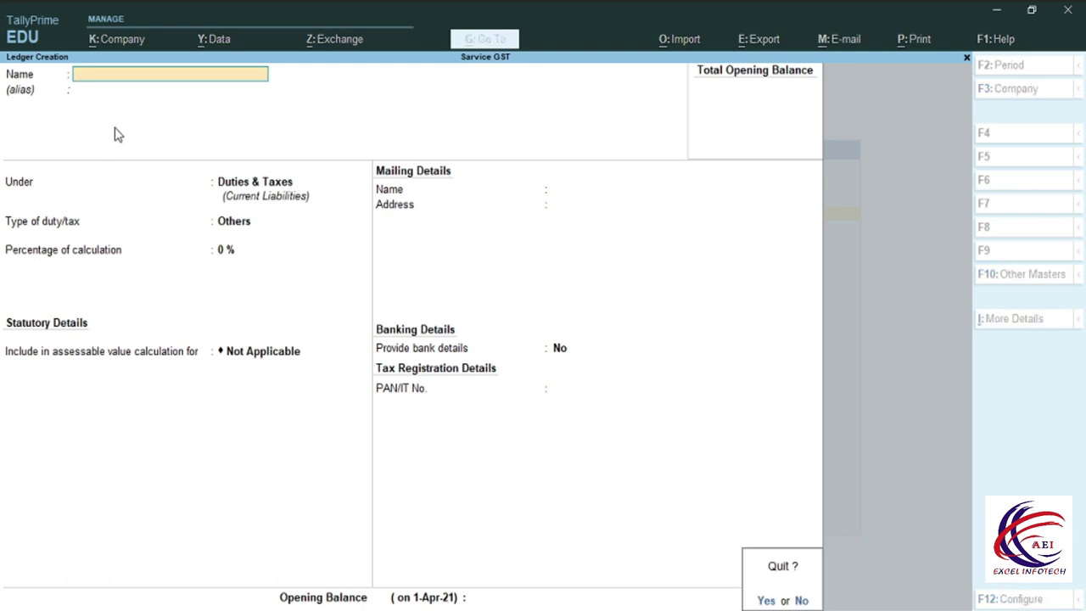
{"action": "key", "text": "y"}
{"action": "key", "text": "Escape"}
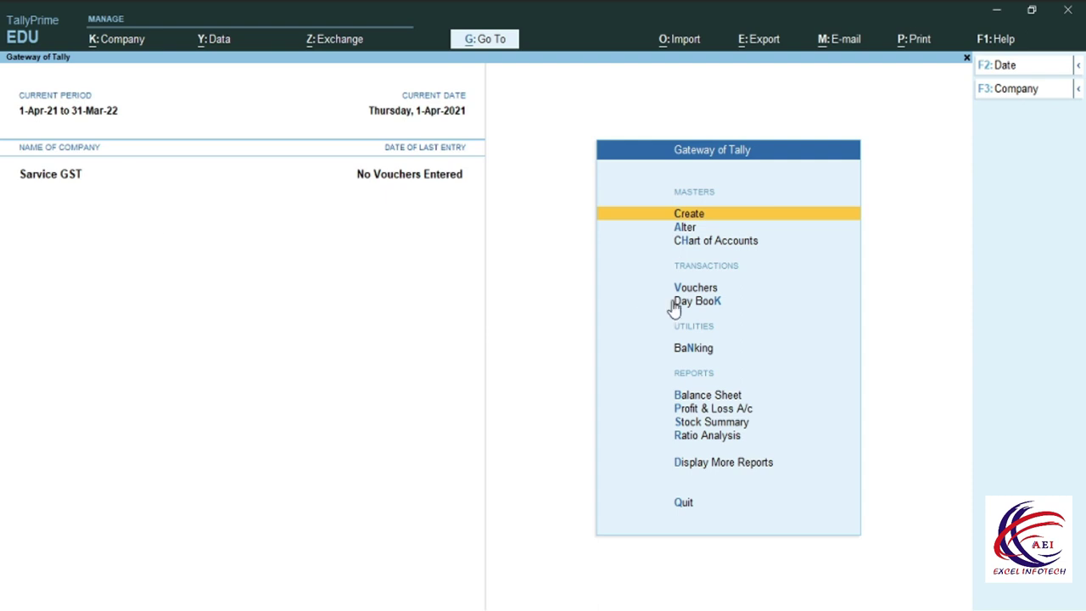
{"action": "left_click", "coordinate": [694, 290]}
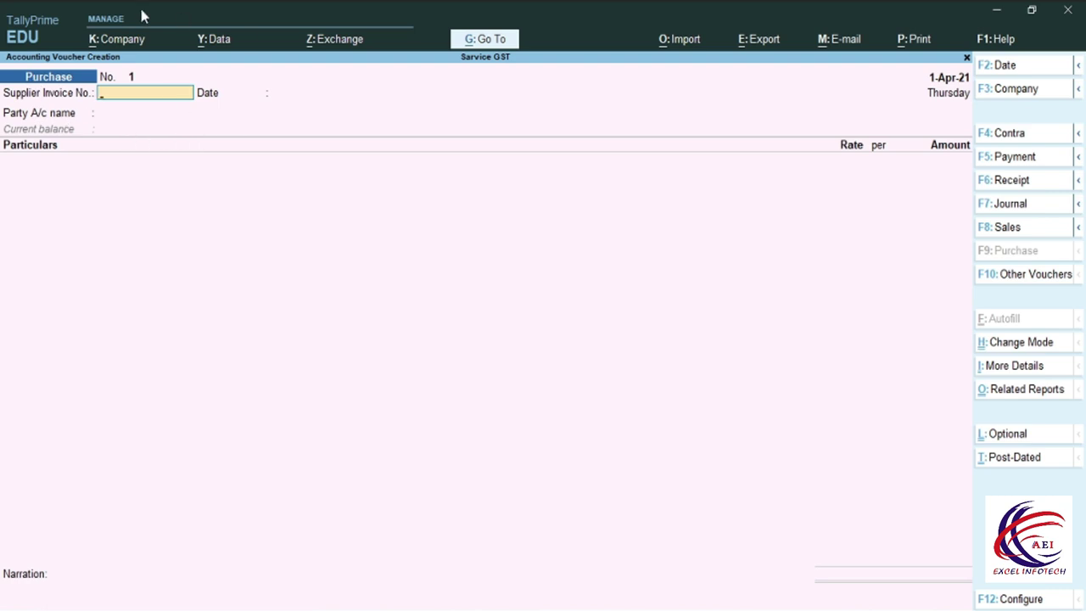
Make the voucher a Purchase entry and try Item Invoice mode
{"action": "key", "text": "F9"}
{"action": "key", "text": "ctrl+h"}
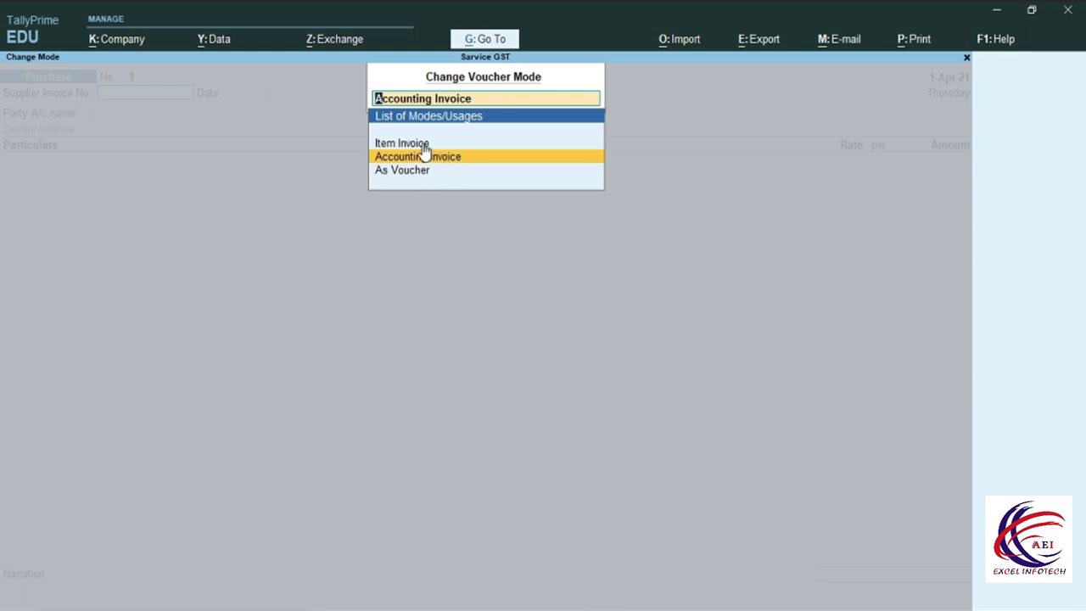
{"action": "left_click", "coordinate": [389, 145]}
{"action": "left_click", "coordinate": [389, 146]}
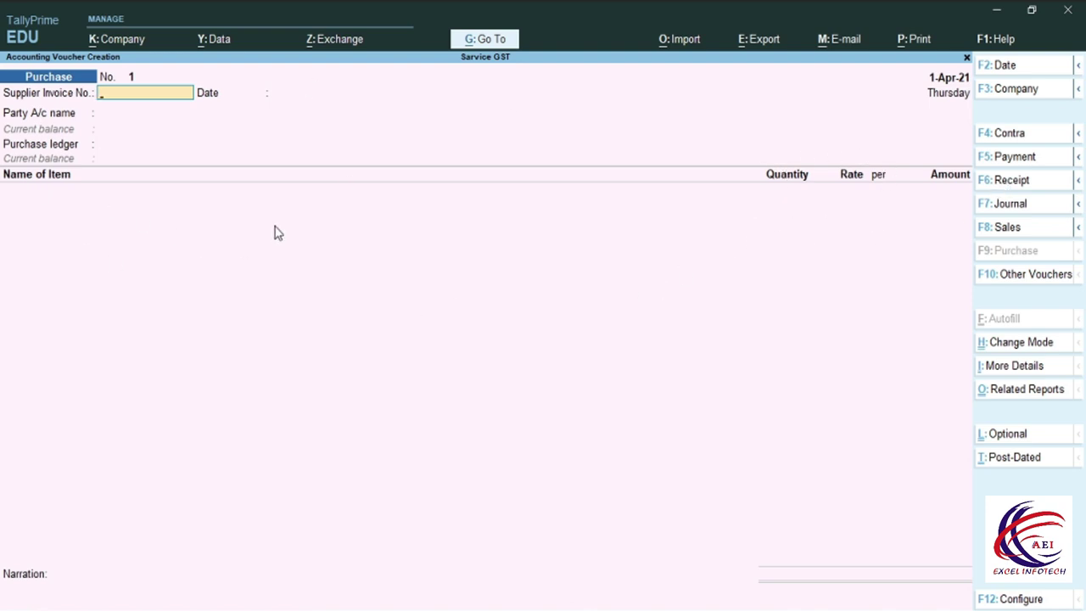
Change the Purchase voucher mode to Accounting Invoice
{"action": "key", "text": "ctrl+h"}
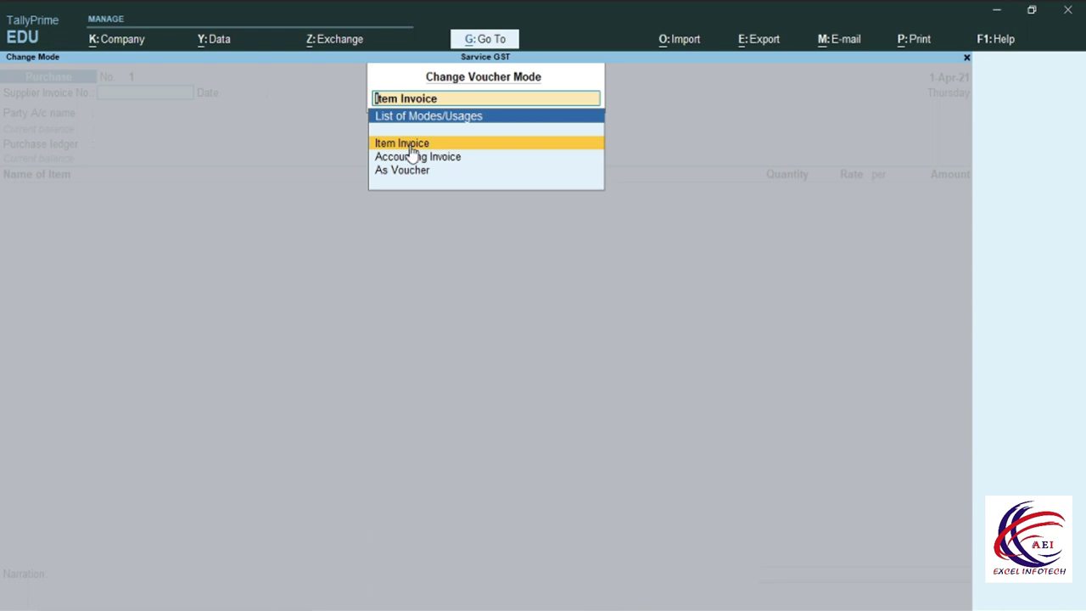
{"action": "left_click", "coordinate": [430, 160]}
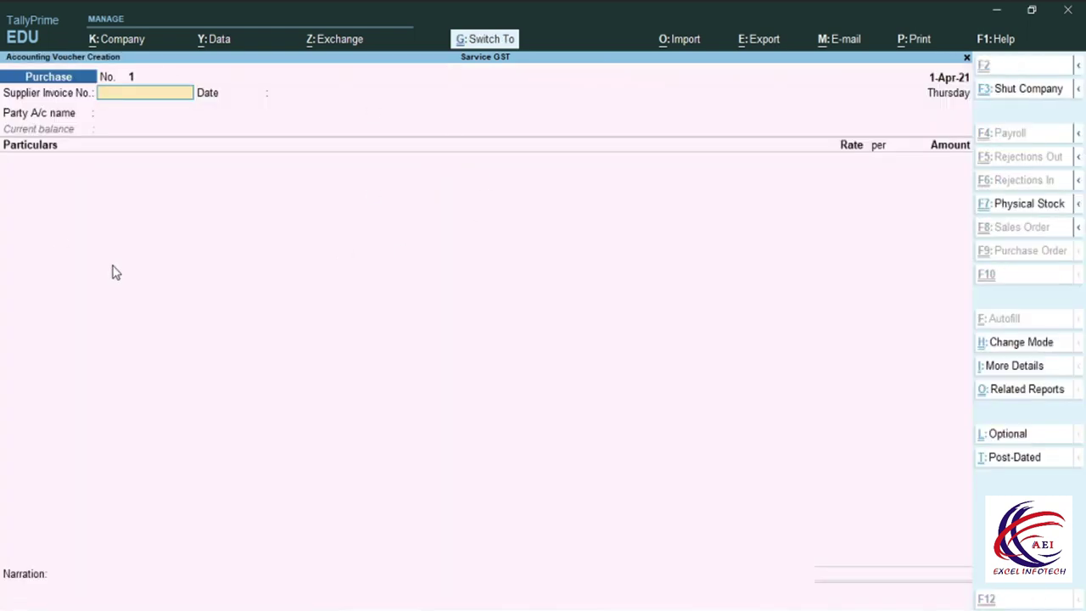
{"action": "key", "text": "ctrl+h"}
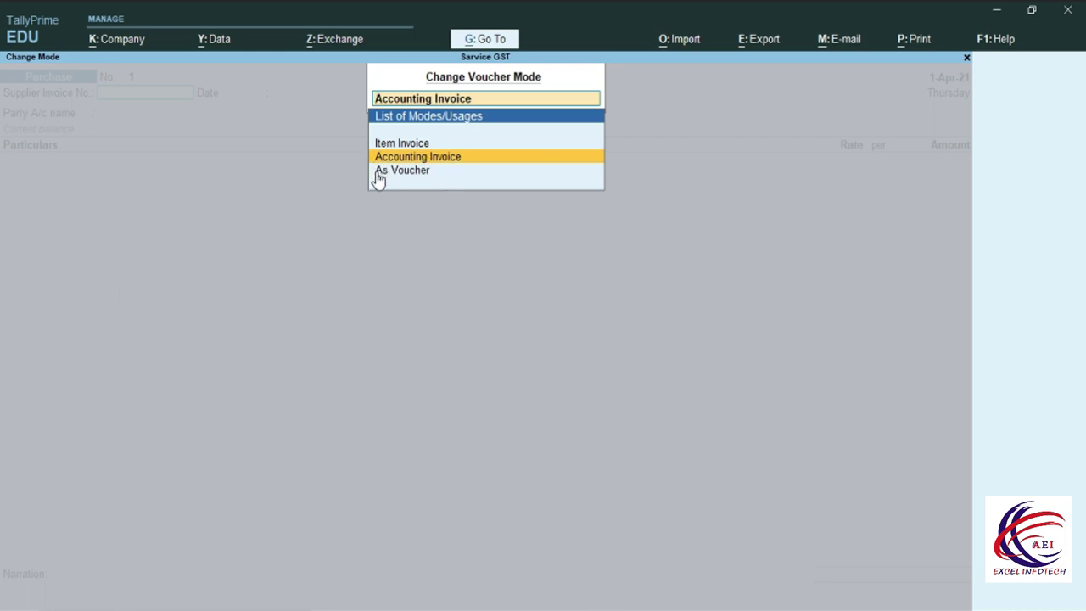
{"action": "left_click", "coordinate": [459, 160]}
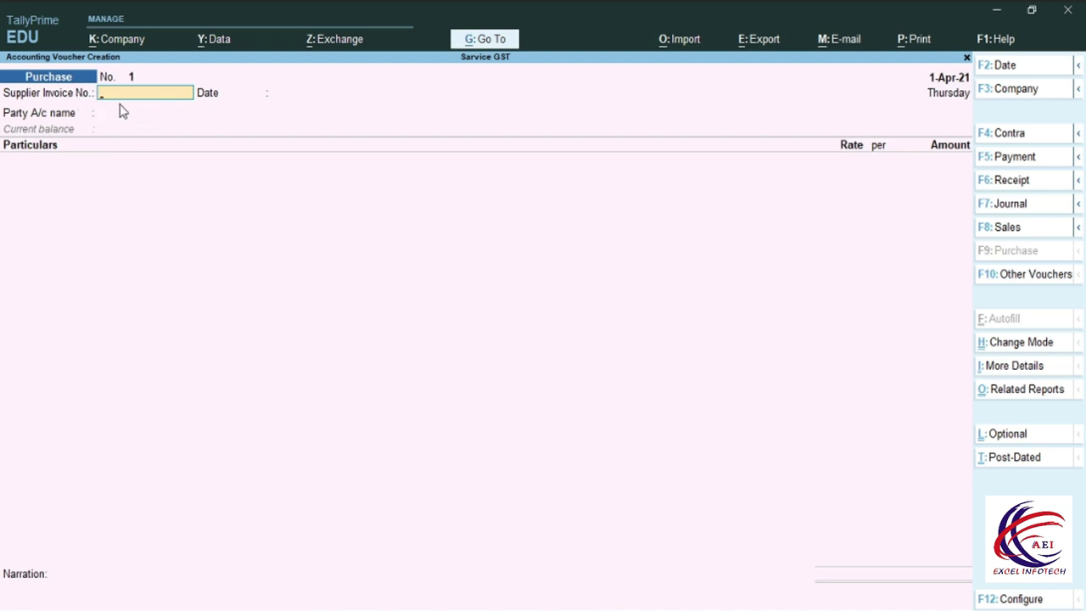
Enter supplier invoice 45454, date the voucher 1-5-21, and start a new party ledger
{"action": "type", "text": "45454"}
{"action": "key", "text": "Return"}
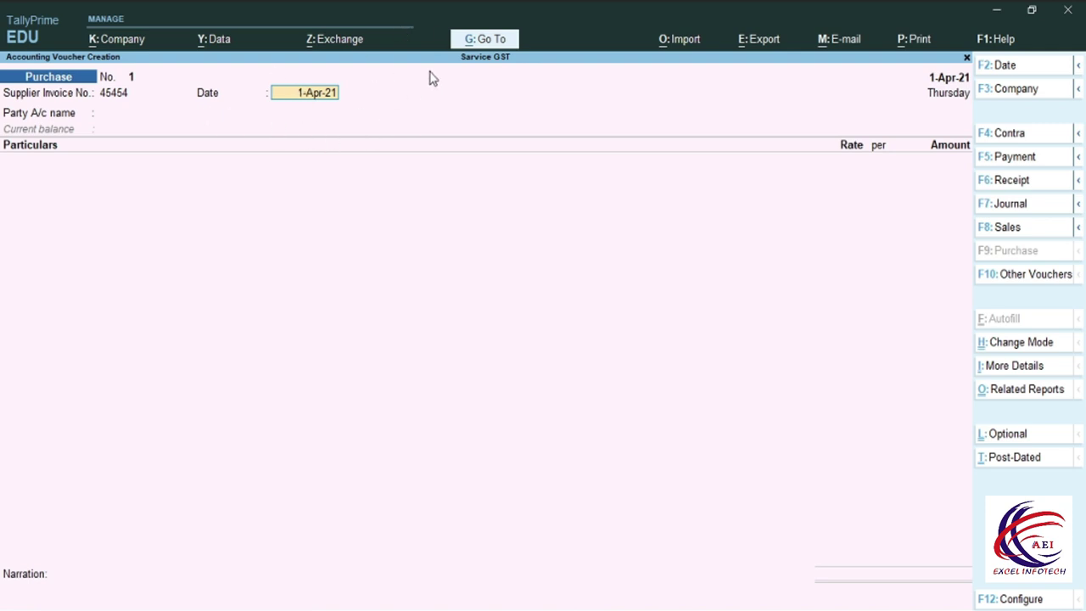
{"action": "key", "text": "F2"}
{"action": "type", "text": "1-5-21"}
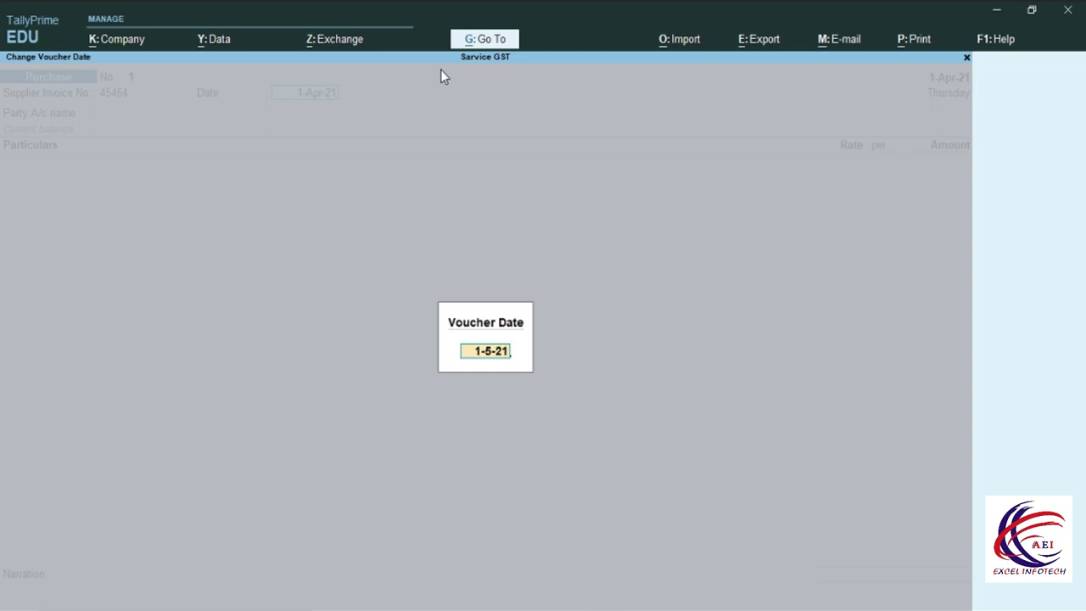
{"action": "key", "text": "Return"}
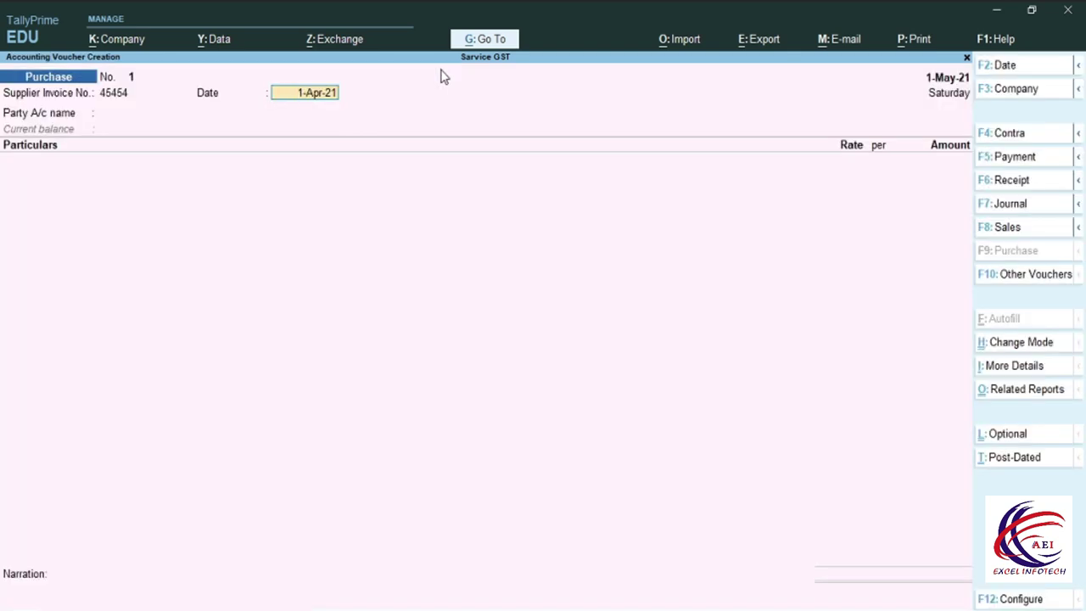
{"action": "key", "text": "Return"}
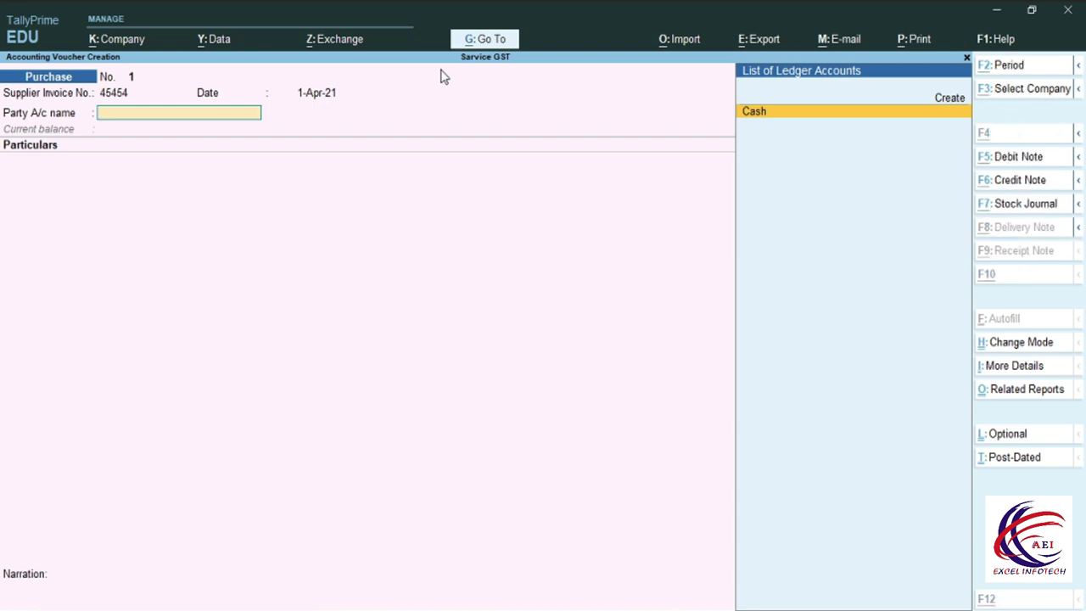
{"action": "key", "text": "alt+c"}
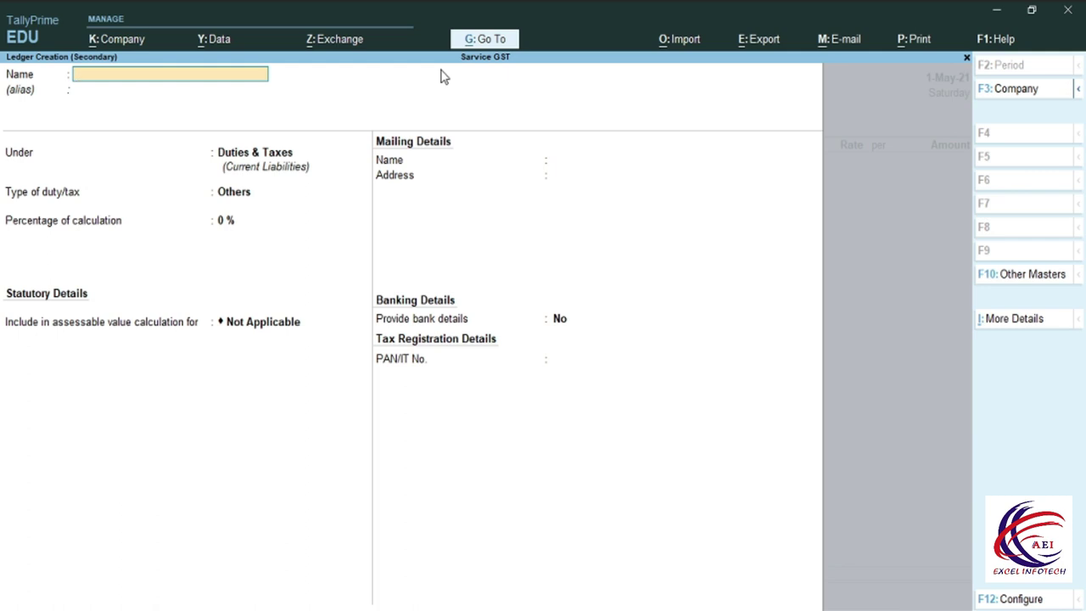
Create the Aman Corp. ledger under Sundry Creditors with Regular registration and its GSTIN
{"action": "type", "text": "Aman Corp."}
{"action": "key", "text": "Return"}
{"action": "key", "text": "Return"}
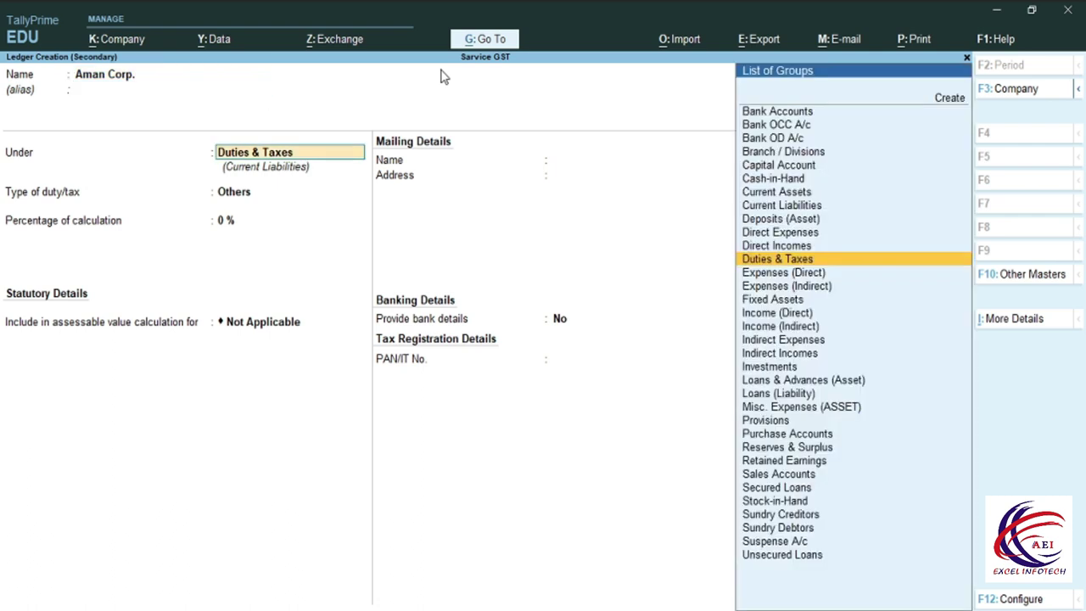
{"action": "type", "text": "S"}
{"action": "key", "text": "Down"}
{"action": "key", "text": "Down"}
{"action": "key", "text": "Down"}
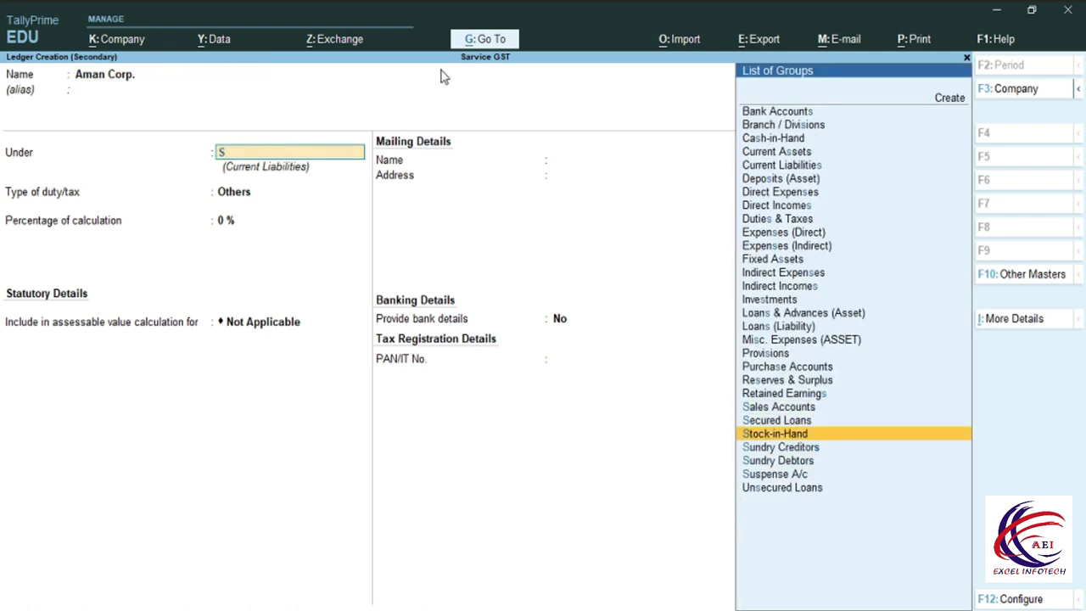
{"action": "key", "text": "Return"}
{"action": "key", "text": "Return"}
{"action": "key", "text": "Return"}
{"action": "key", "text": "Return"}
{"action": "key", "text": "Return"}
{"action": "key", "text": "Return"}
{"action": "key", "text": "Return"}
{"action": "key", "text": "Return"}
{"action": "key", "text": "Return"}
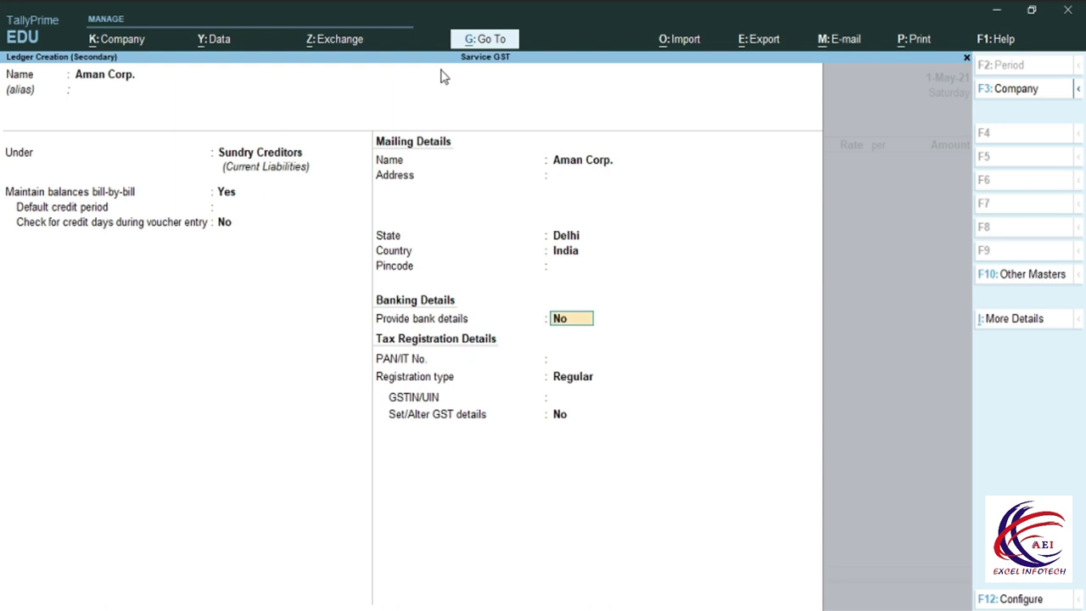
{"action": "key", "text": "Return"}
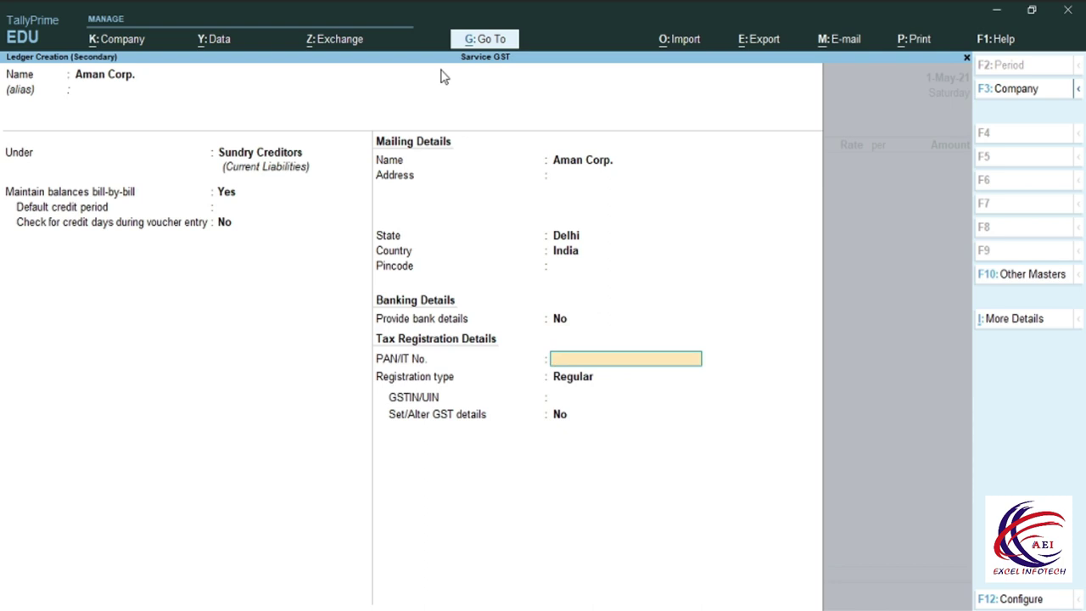
{"action": "key", "text": "Return"}
{"action": "key", "text": "Return"}
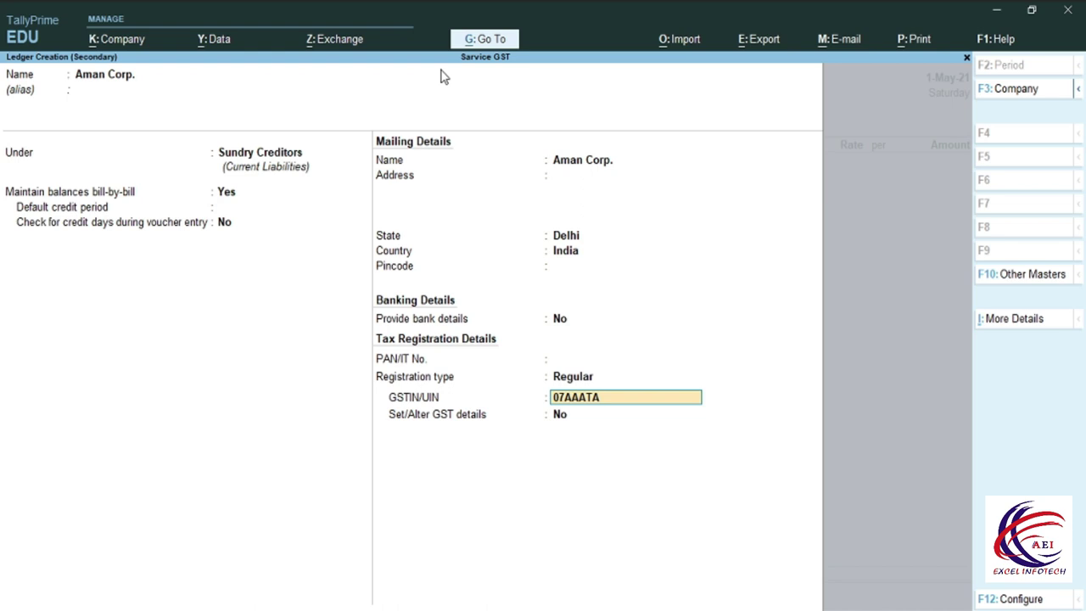
{"action": "type", "text": "54"}
{"action": "key", "text": "Return"}
{"action": "key", "text": "Return"}
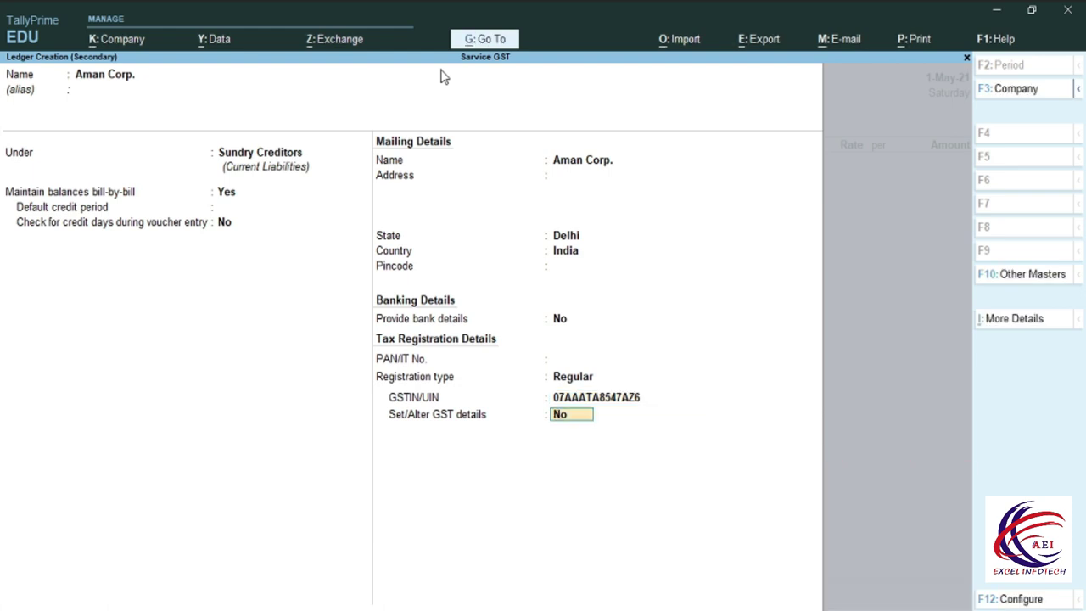
{"action": "key", "text": "Return"}
Save Aman Corp. as party, skipping receipt details and accepting the suggested Delhi party details
{"action": "key", "text": "Return"}
{"action": "key", "text": "Return"}
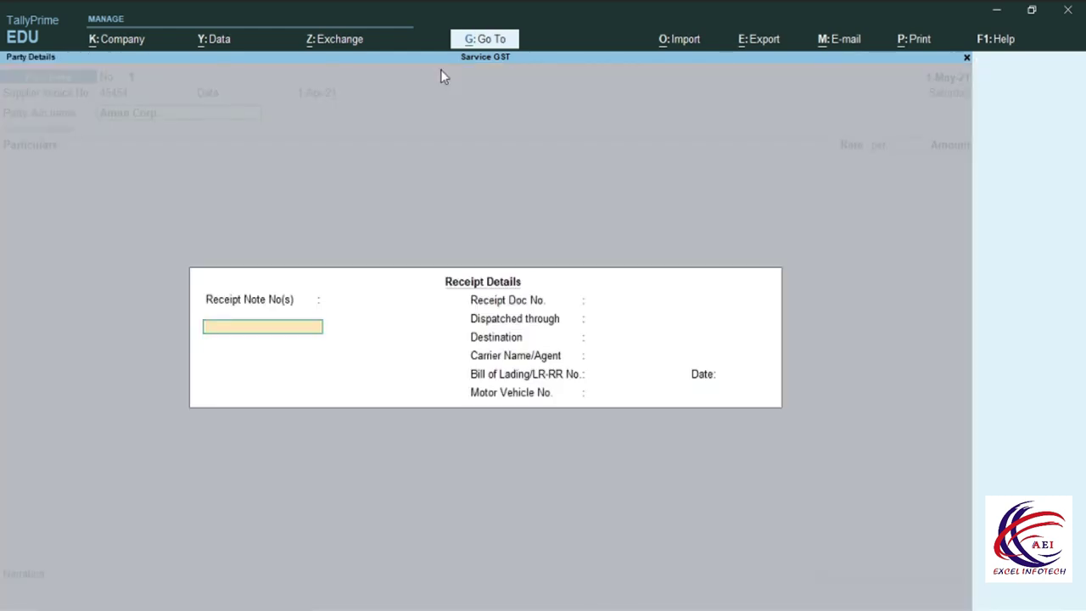
{"action": "key", "text": "Return"}
{"action": "key", "text": "Return"}
{"action": "key", "text": "Return"}
{"action": "key", "text": "Return"}
{"action": "key", "text": "Return"}
{"action": "key", "text": "Return"}
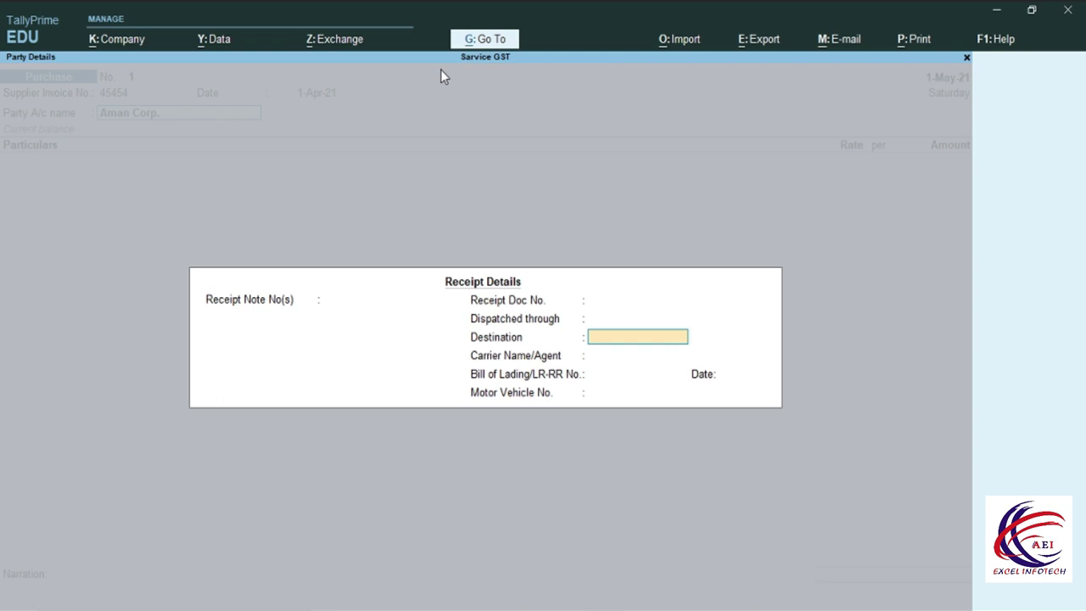
{"action": "key", "text": "Return"}
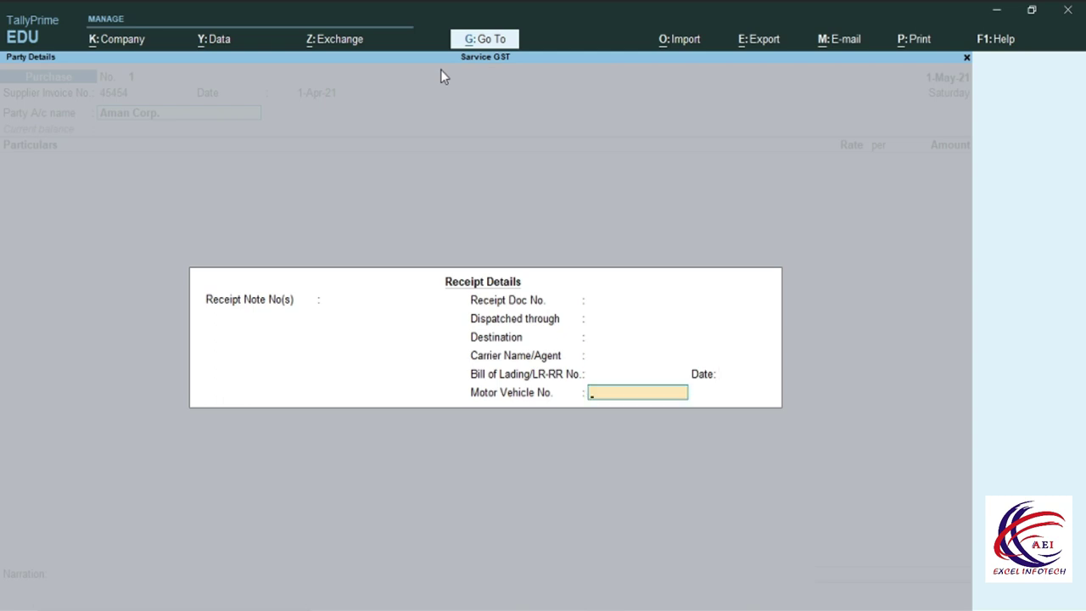
{"action": "key", "text": "Return"}
{"action": "key", "text": "Return"}
{"action": "key", "text": "Return"}
{"action": "key", "text": "Return"}
{"action": "key", "text": "Return"}
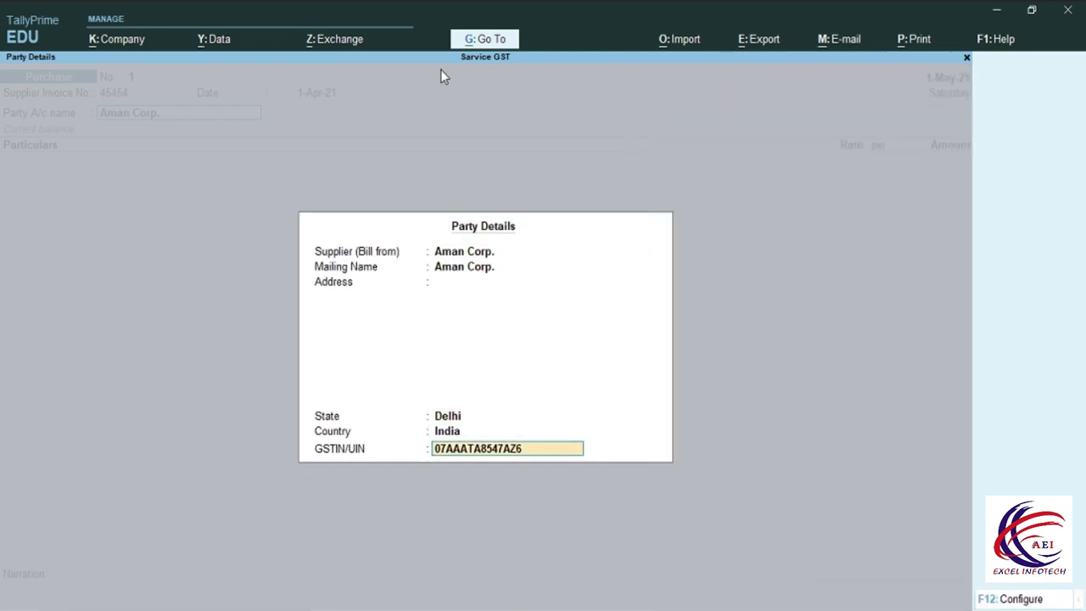
{"action": "key", "text": "Return"}
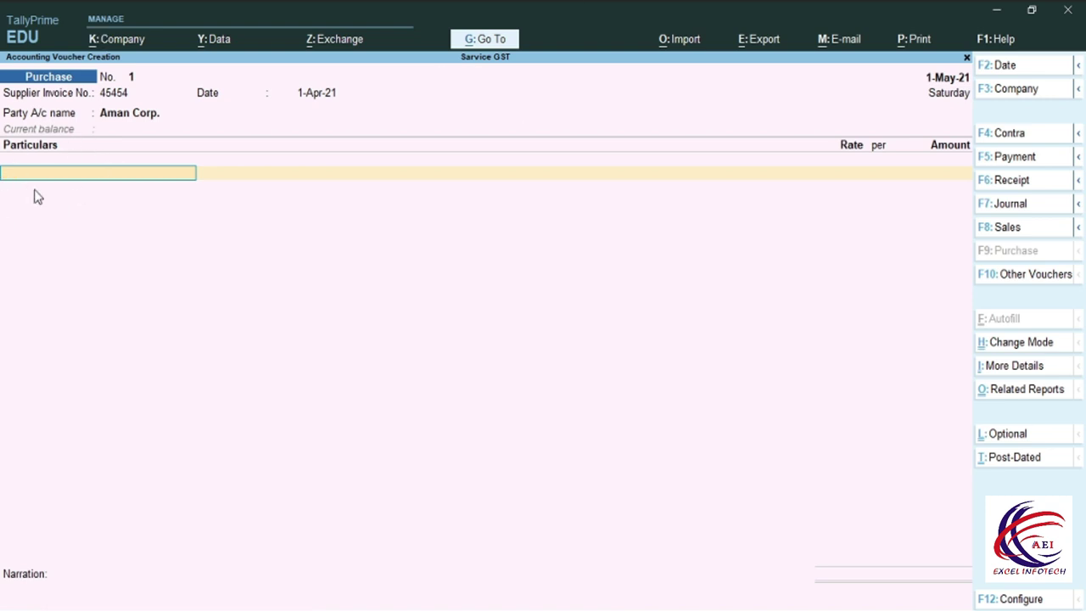
Create ledger 'ADD Expenss' under Indirect Expenses, GST applicable, with Set/Alter GST Details set to Yes
{"action": "key", "text": "alt+c"}
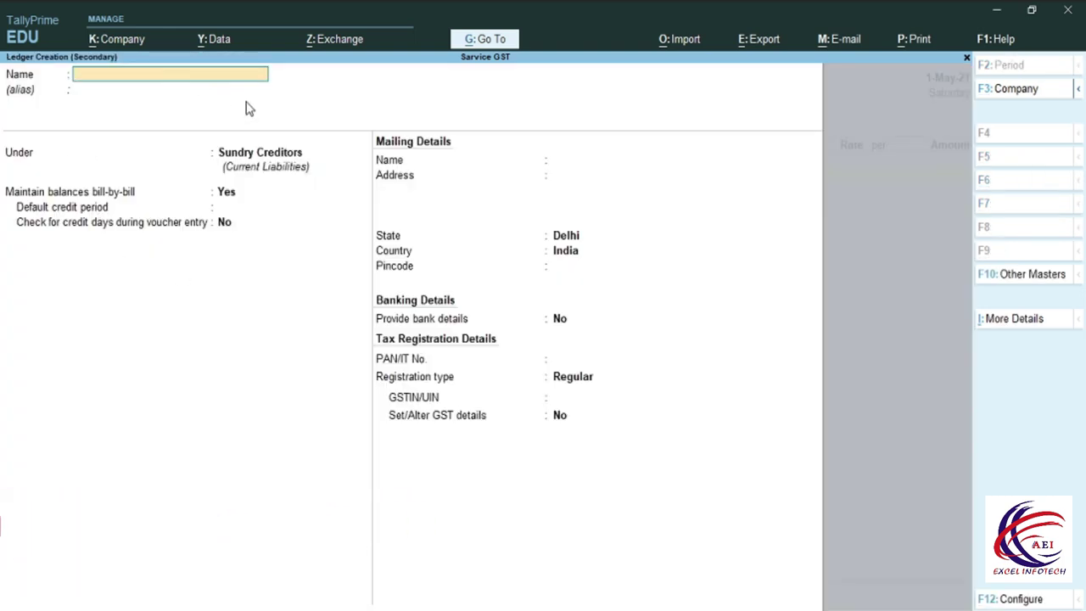
{"action": "type", "text": "A"}
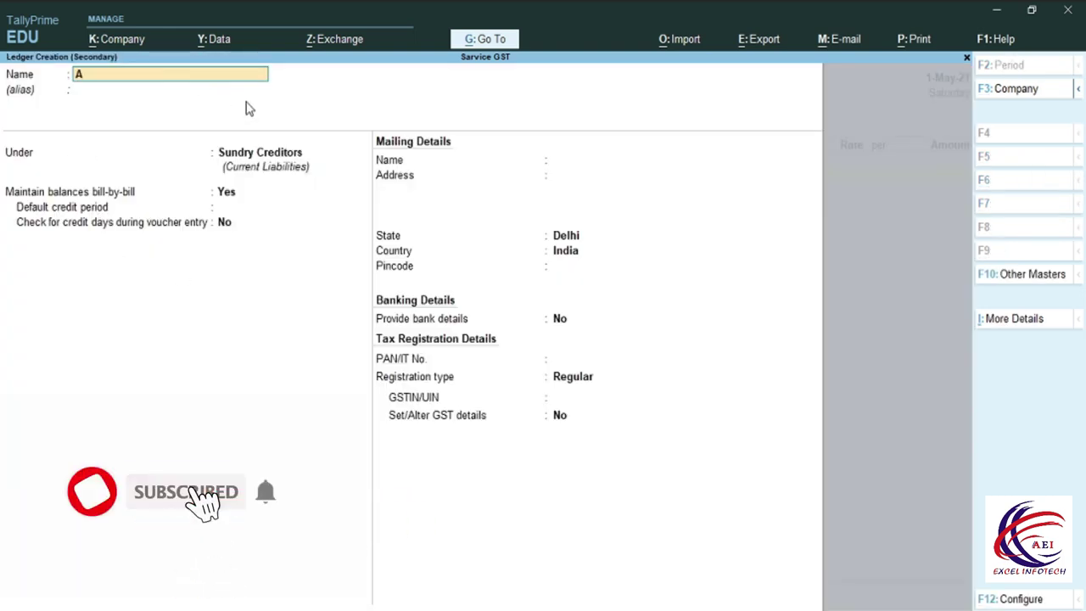
{"action": "type", "text": "DD E"}
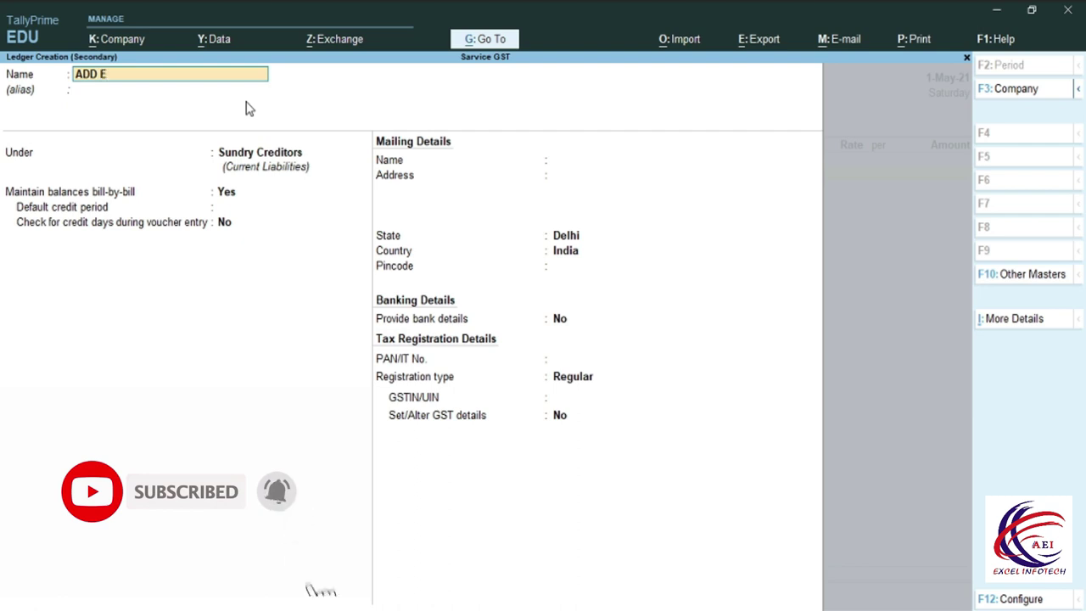
{"action": "type", "text": "xpenss"}
{"action": "key", "text": "Return"}
{"action": "key", "text": "Return"}
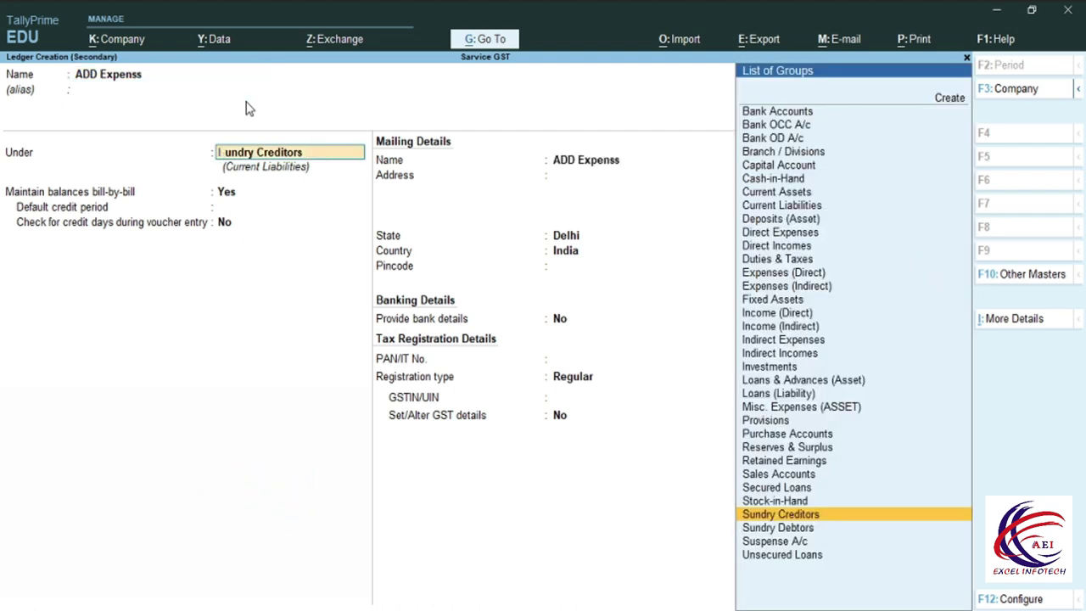
{"action": "type", "text": "i"}
{"action": "key", "text": "Down"}
{"action": "key", "text": "Down"}
{"action": "key", "text": "Down"}
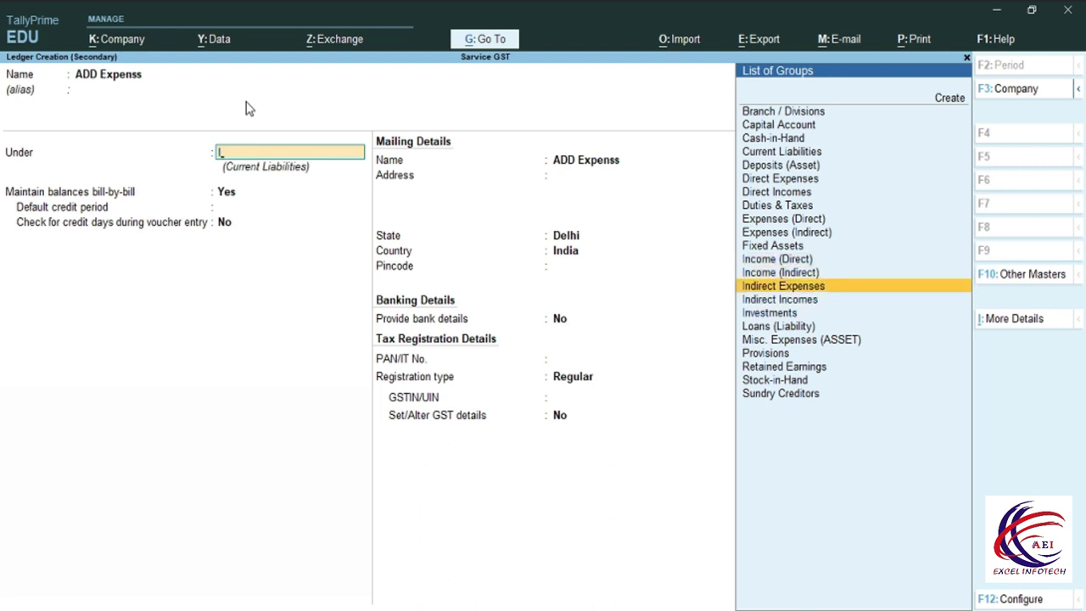
{"action": "key", "text": "Return"}
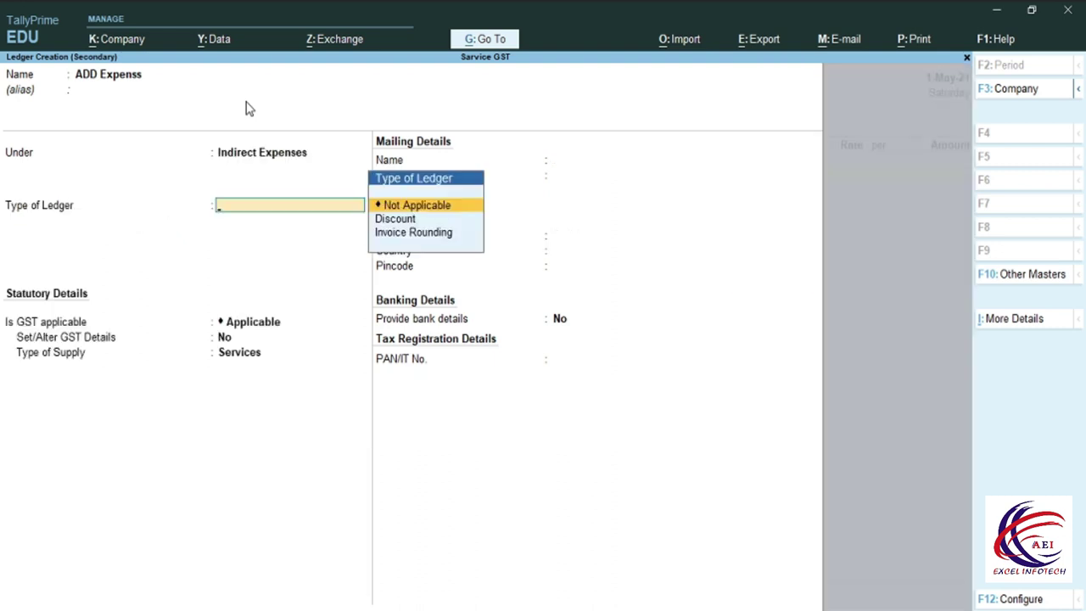
{"action": "key", "text": "Return"}
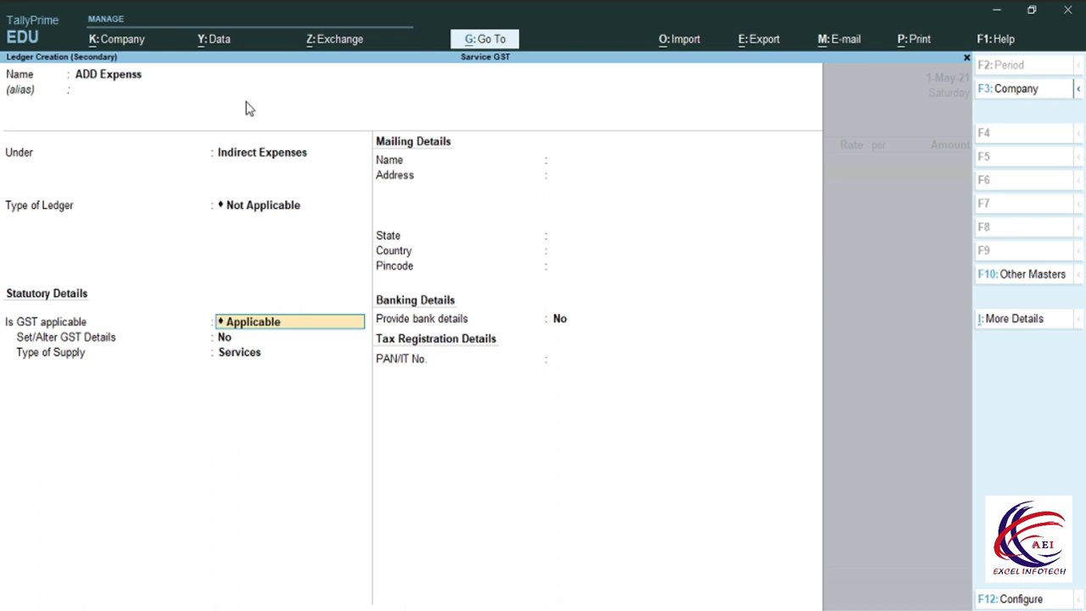
{"action": "key", "text": "Return"}
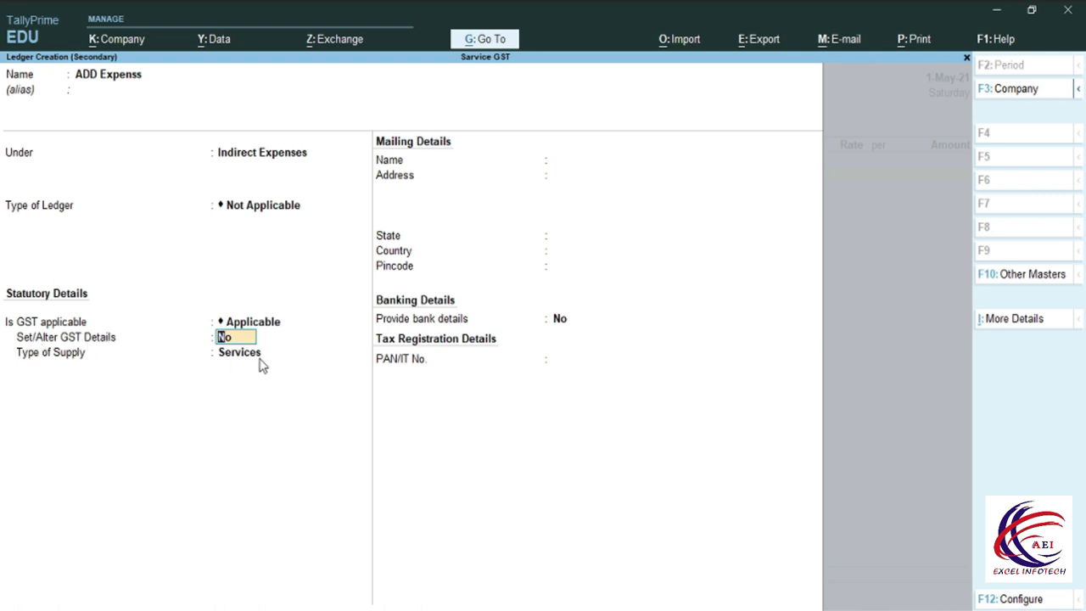
{"action": "type", "text": "y"}
{"action": "key", "text": "Return"}
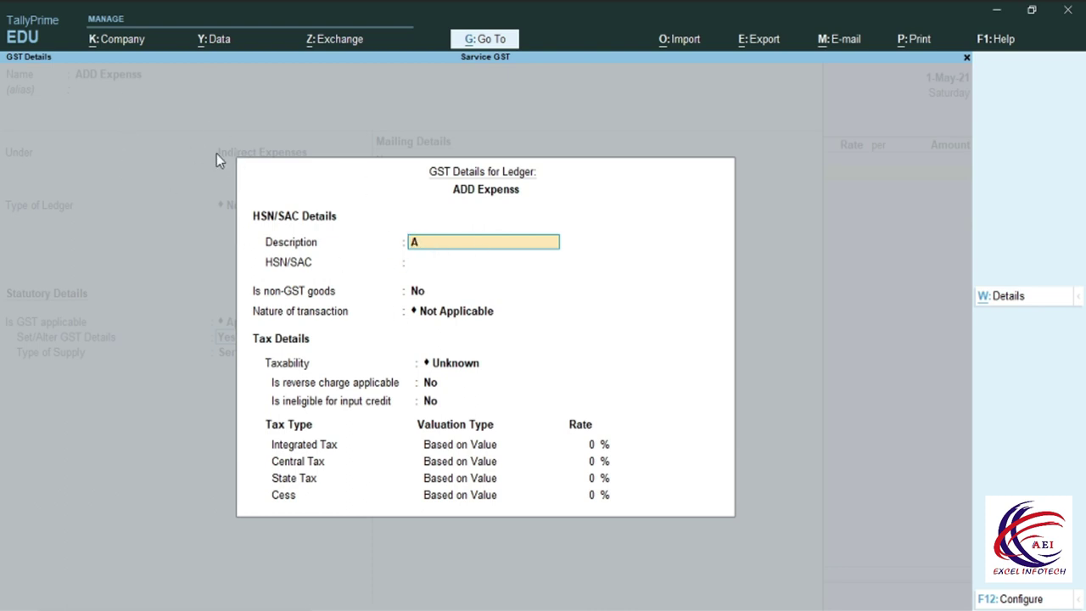
Set ADD Expenss GST details: HSN/SAC 454545, Taxable, 18% integrated tax
{"action": "key", "text": "Return"}
{"action": "type", "text": "454545"}
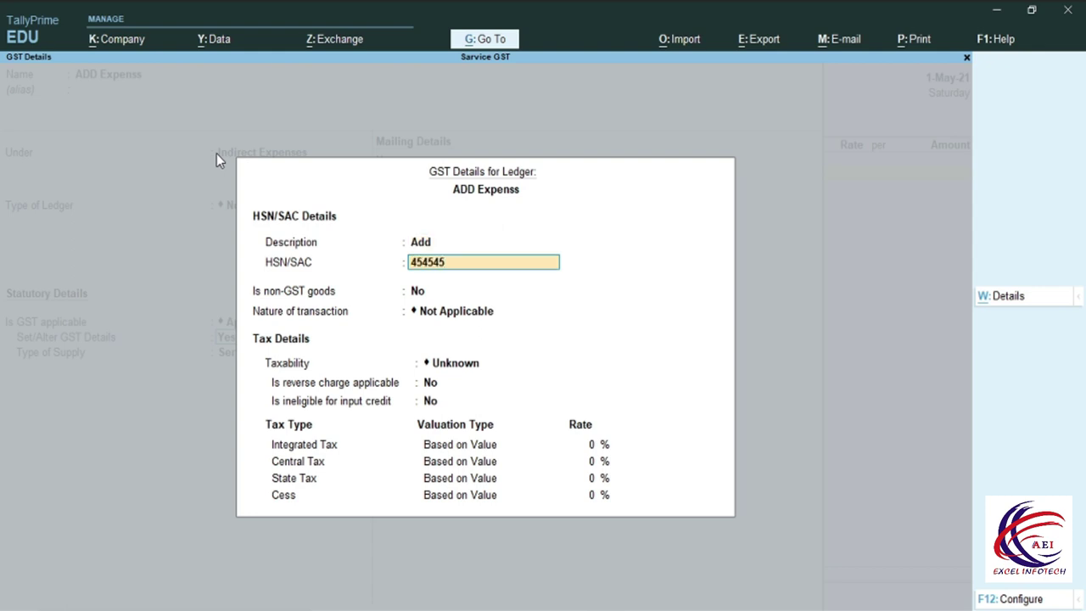
{"action": "key", "text": "Return"}
{"action": "key", "text": "Return"}
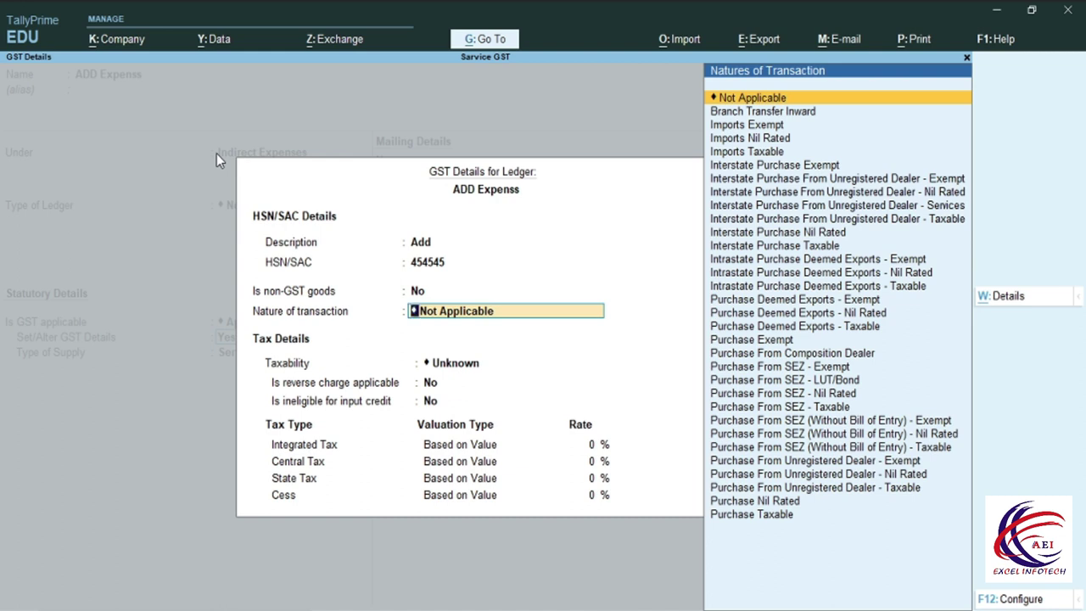
{"action": "key", "text": "Return"}
{"action": "key", "text": "Down"}
{"action": "key", "text": "Down"}
{"action": "key", "text": "Down"}
{"action": "key", "text": "Return"}
{"action": "key", "text": "Return"}
{"action": "key", "text": "Return"}
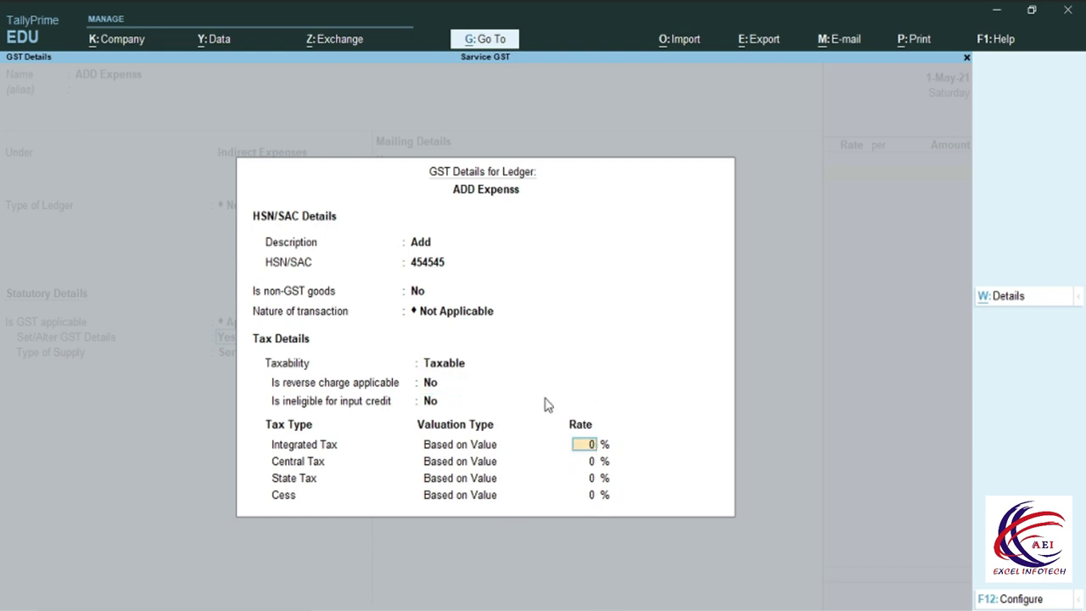
{"action": "type", "text": "18"}
{"action": "key", "text": "Return"}
{"action": "key", "text": "Return"}
{"action": "key", "text": "Return"}
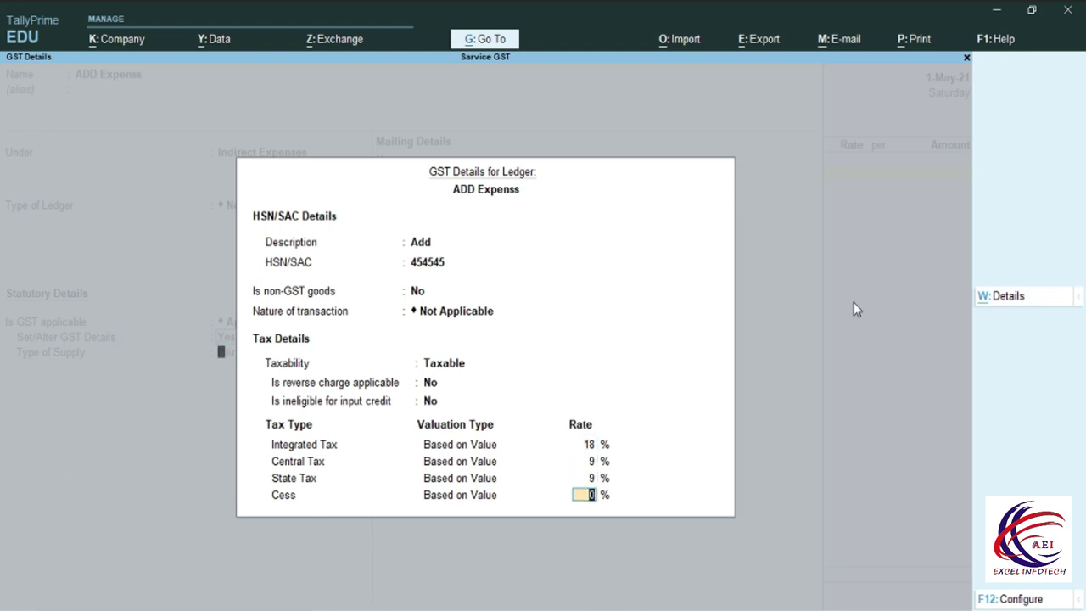
{"action": "key", "text": "Return"}
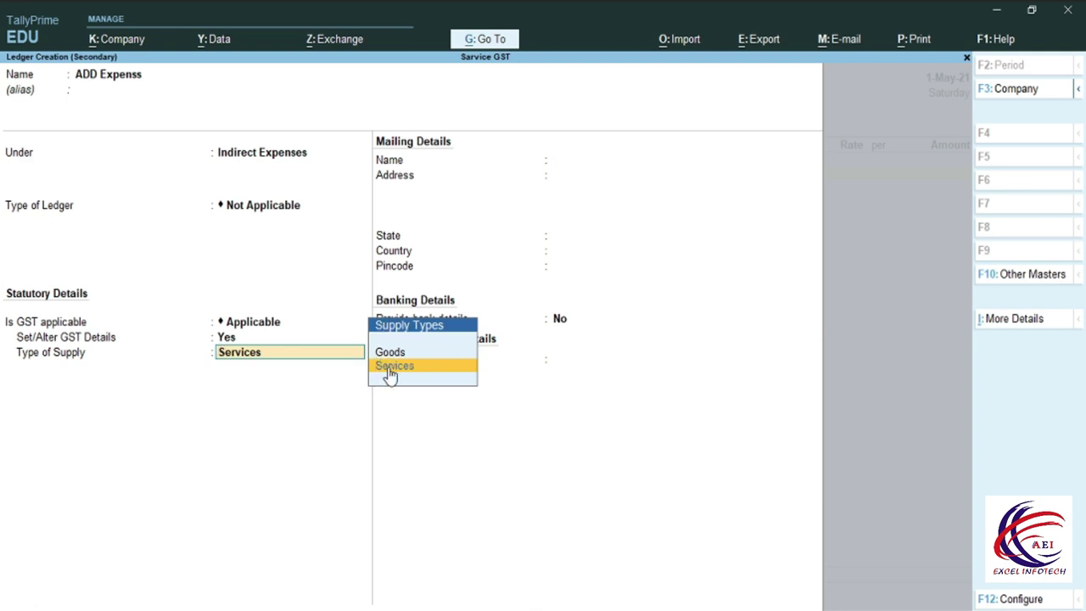
Save ADD Expenss as a Services ledger and post 45,000 to it
{"action": "left_click", "coordinate": [401, 367]}
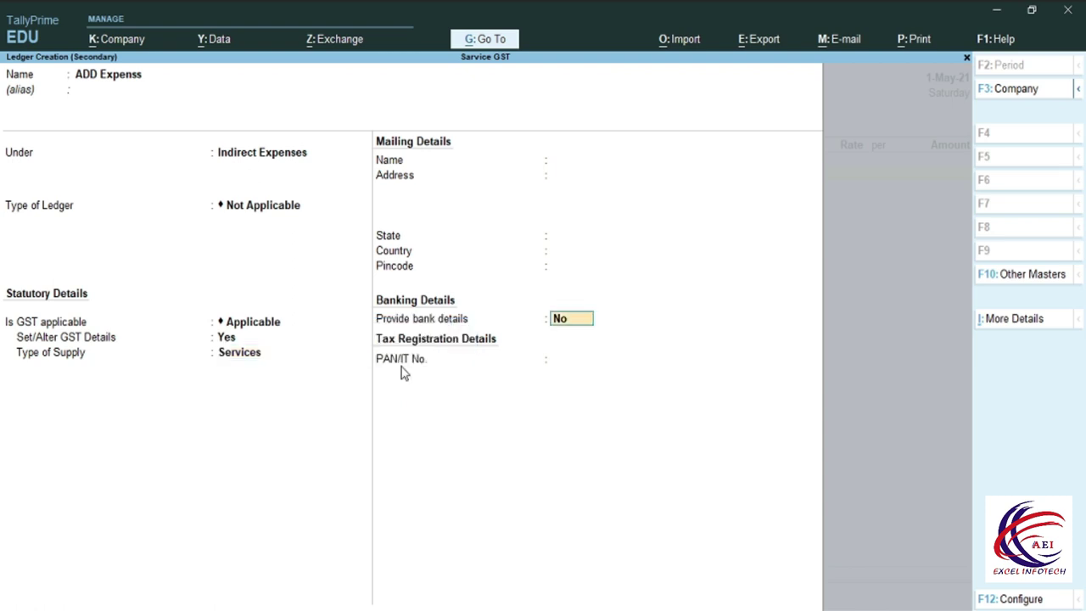
{"action": "key", "text": "Return"}
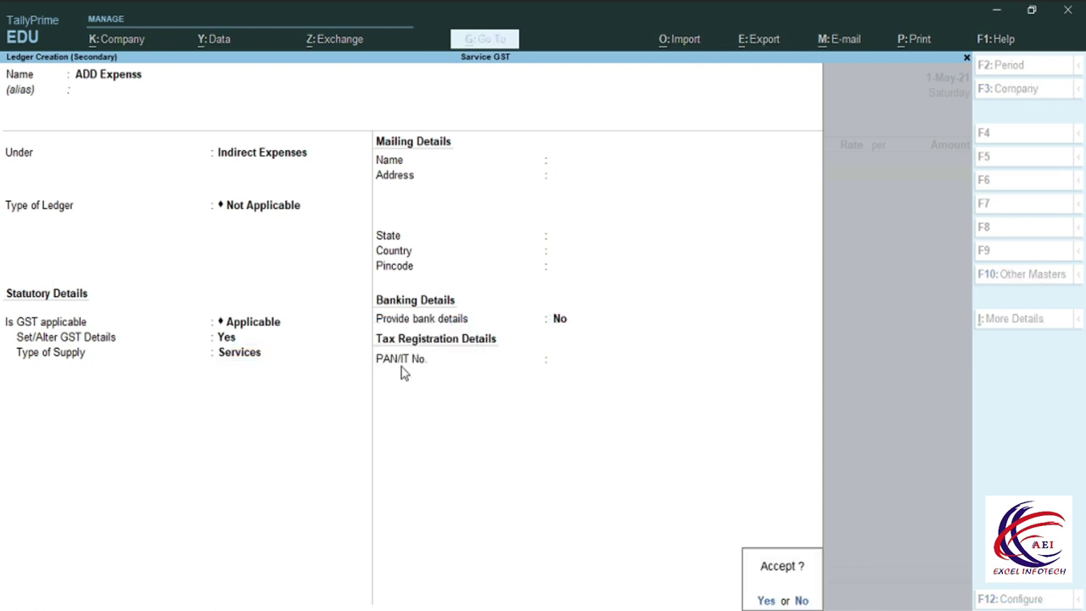
{"action": "key", "text": "Return"}
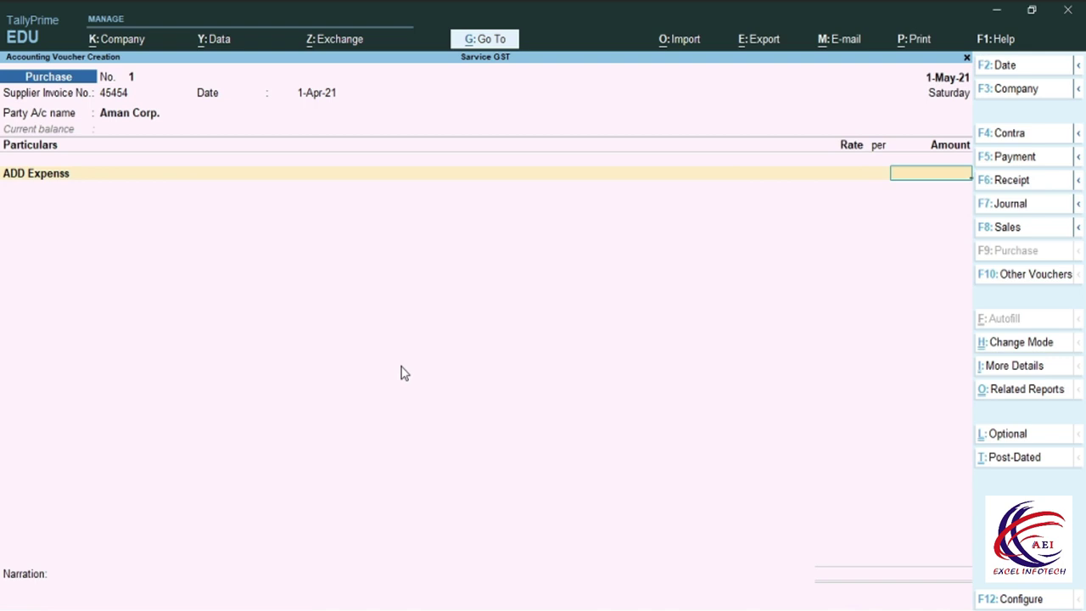
{"action": "type", "text": "45000"}
{"action": "key", "text": "Return"}
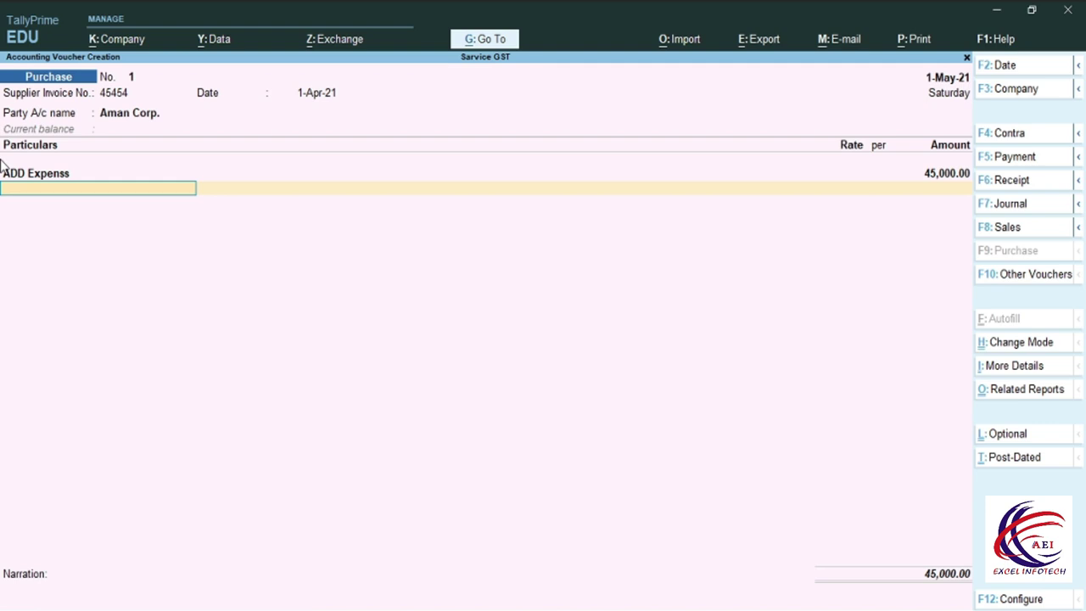
{"action": "key", "text": "alt+c"}
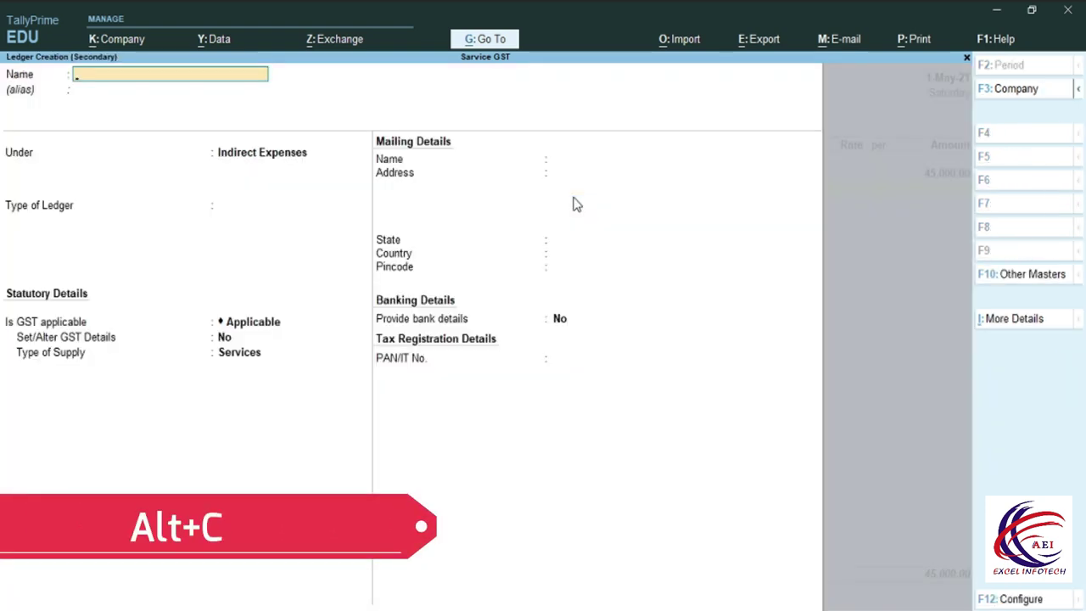
Create CGST under Duties & Taxes as GST Central Tax and accept its 4,050.00 amount
{"action": "type", "text": "CGS"}
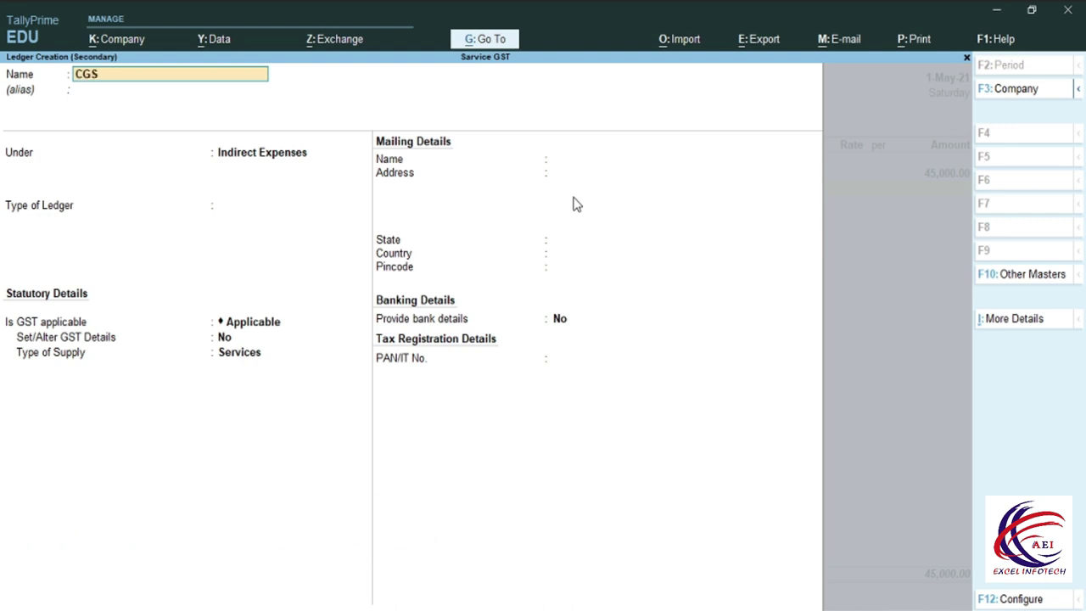
{"action": "key", "text": "Return"}
{"action": "key", "text": "Return"}
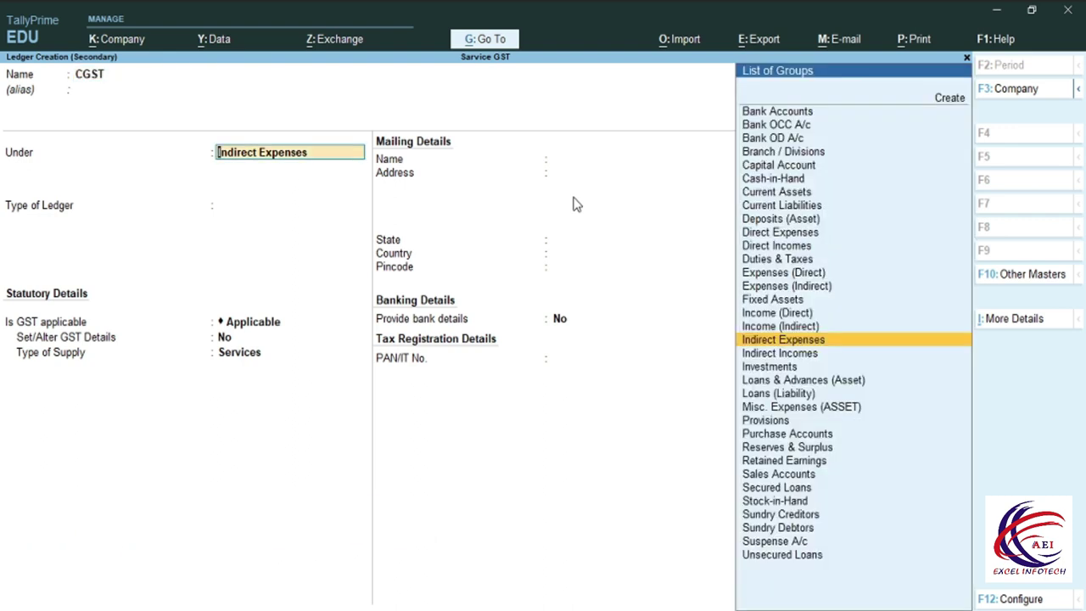
{"action": "type", "text": "D"}
{"action": "key", "text": "Down"}
{"action": "key", "text": "Down"}
{"action": "key", "text": "Down"}
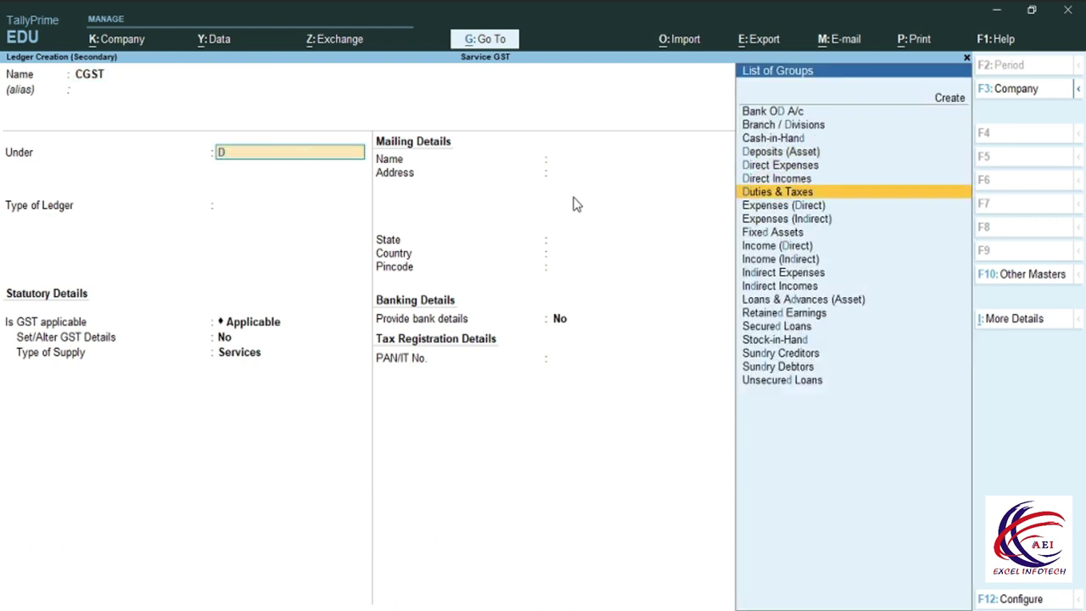
{"action": "key", "text": "Return"}
{"action": "key", "text": "Up"}
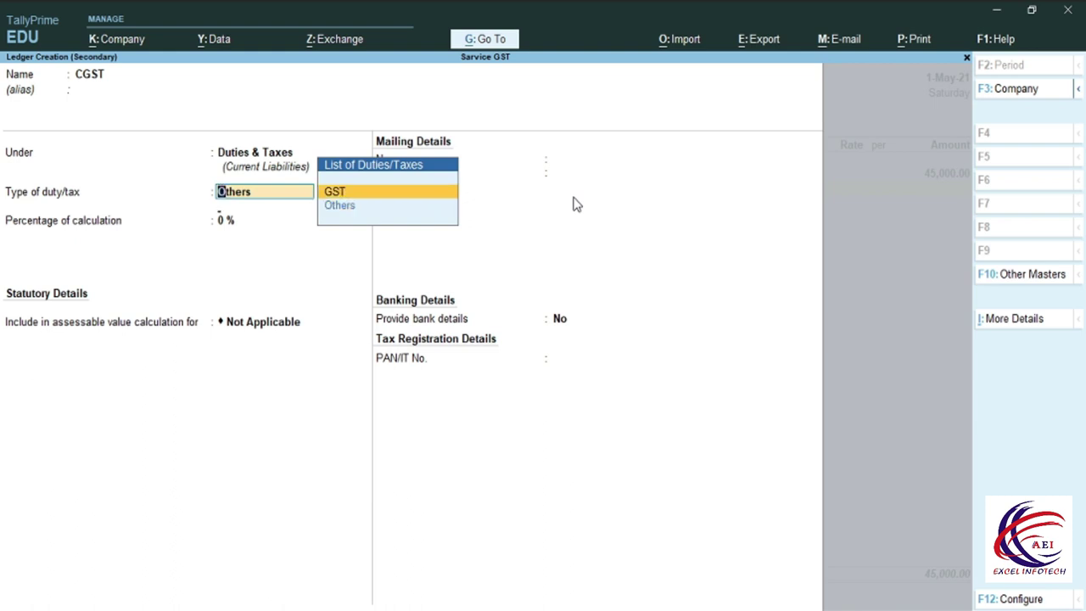
{"action": "key", "text": "Return"}
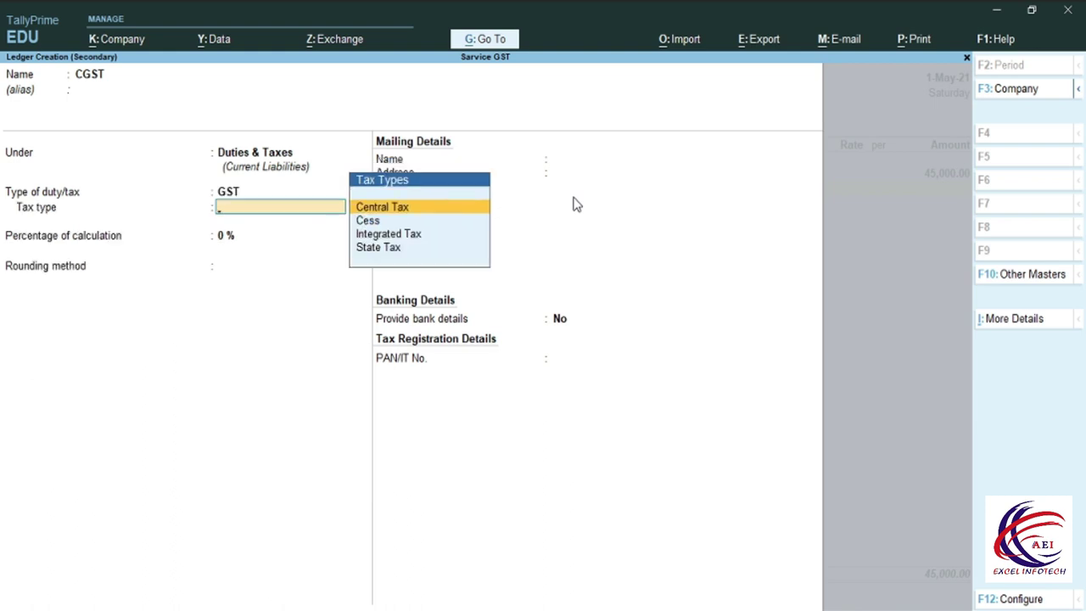
{"action": "key", "text": "Return"}
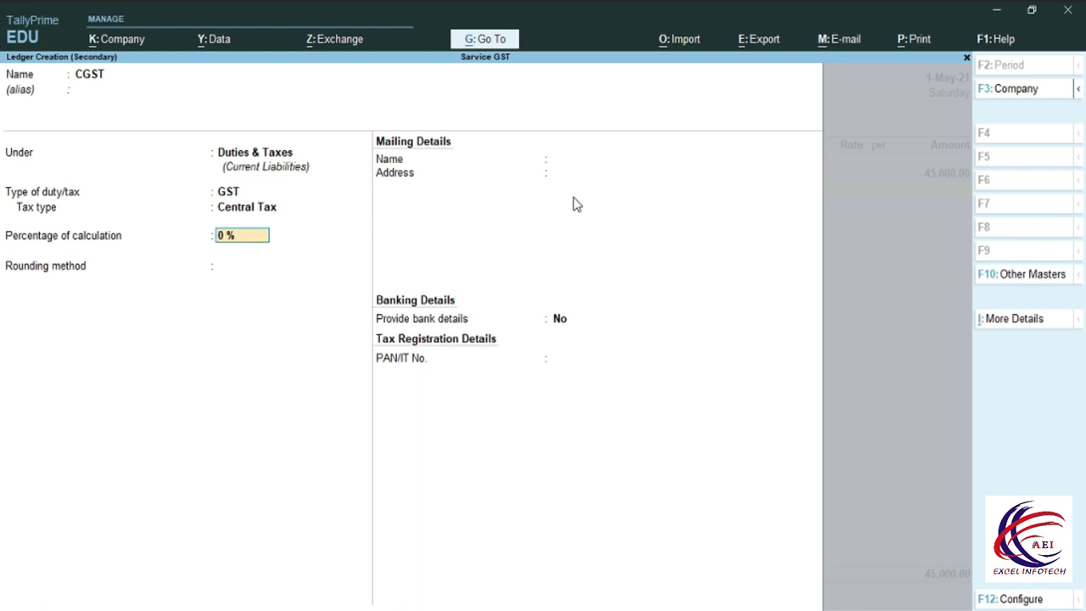
{"action": "key", "text": "Return"}
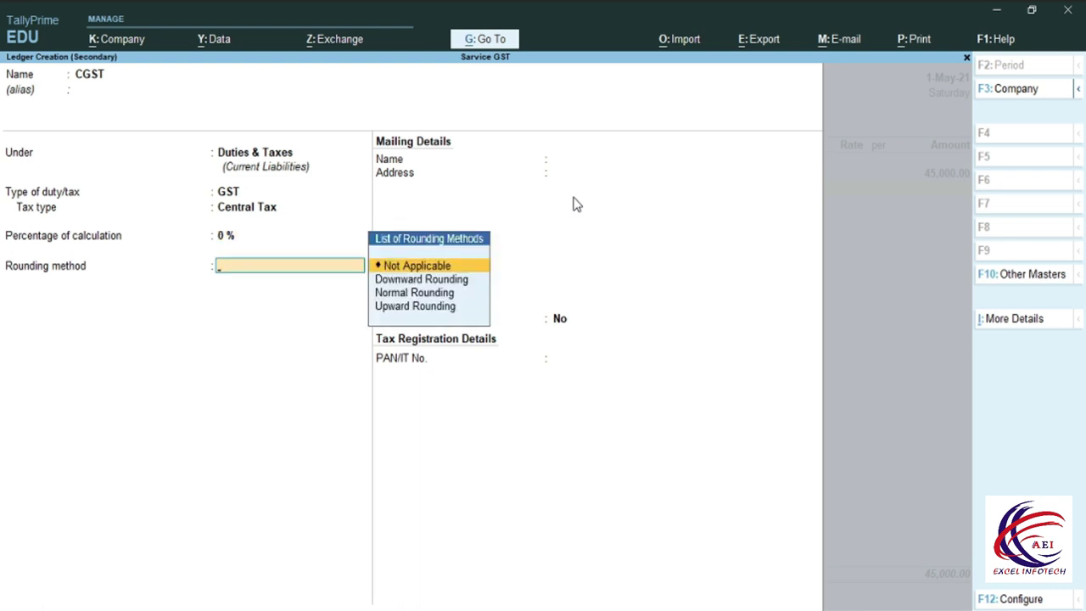
{"action": "key", "text": "Return"}
{"action": "key", "text": "Return"}
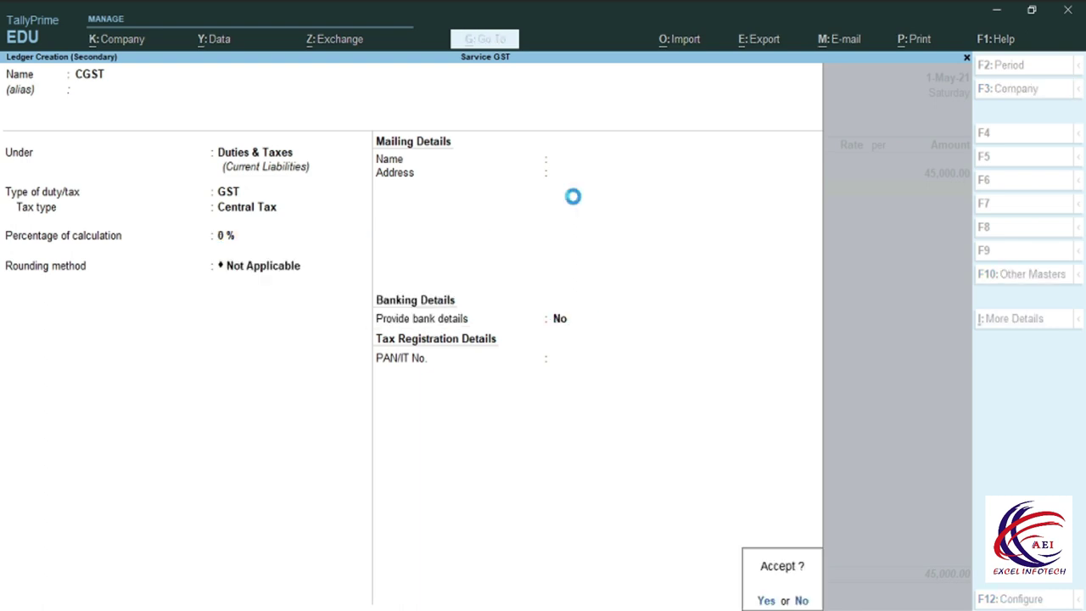
{"action": "key", "text": "Return"}
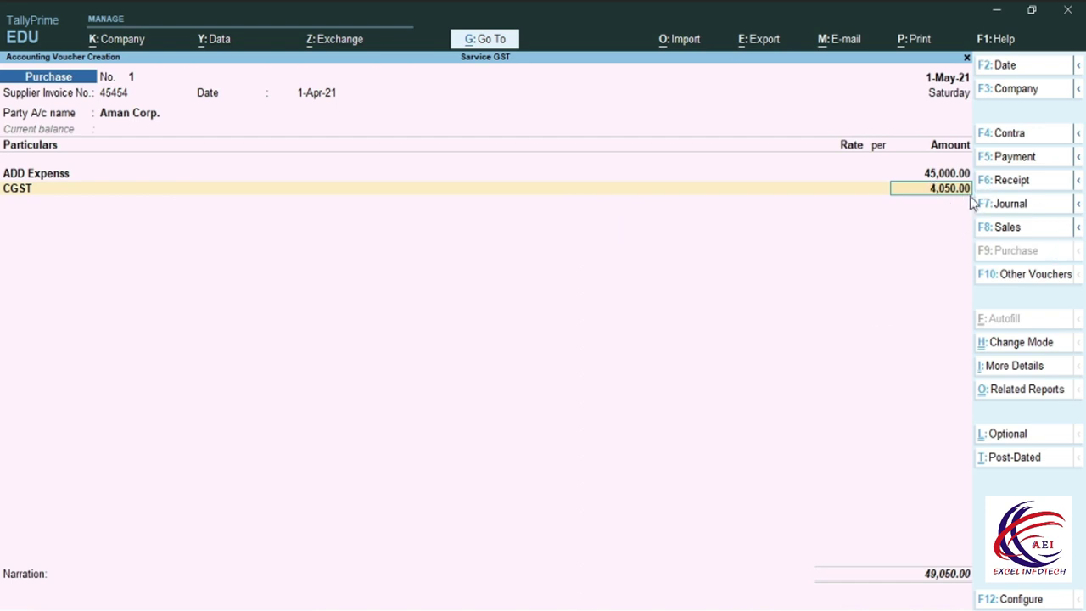
{"action": "key", "text": "Return"}
{"action": "key", "text": "alt+c"}
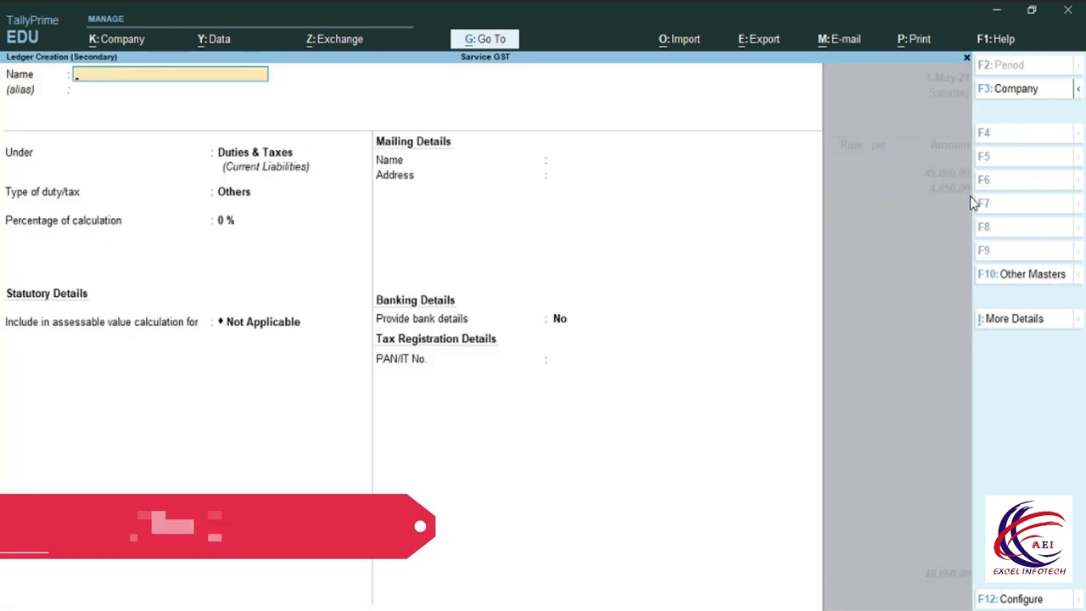
Create SGST under Duties & Taxes as GST State Tax, 0% with no rounding
{"action": "type", "text": "SGST"}
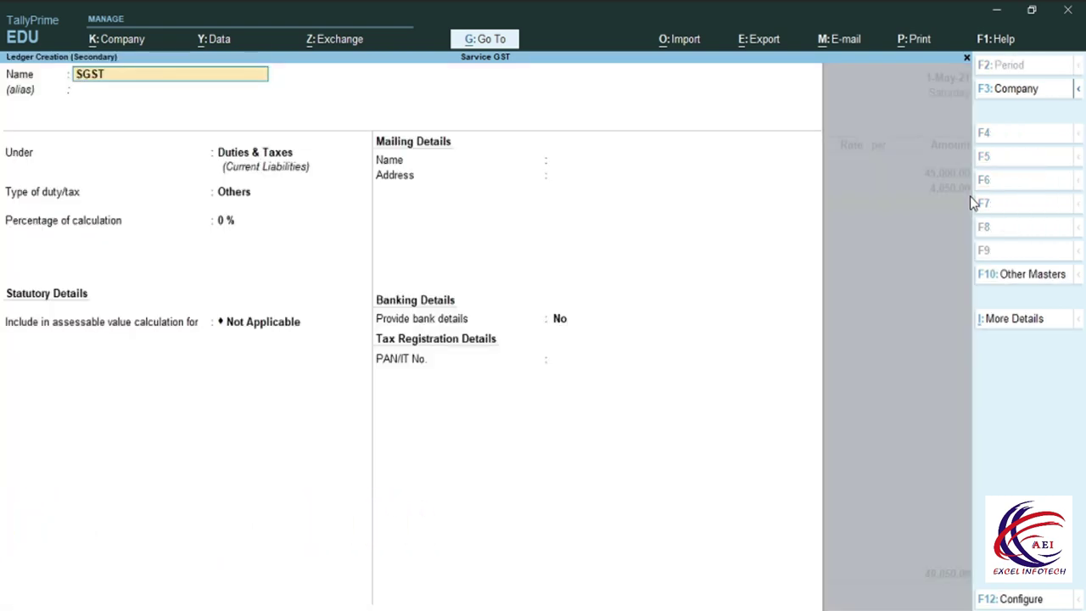
{"action": "key", "text": "Return"}
{"action": "key", "text": "Return"}
{"action": "key", "text": "Up"}
{"action": "key", "text": "Return"}
{"action": "key", "text": "Down"}
{"action": "key", "text": "Down"}
{"action": "key", "text": "Down"}
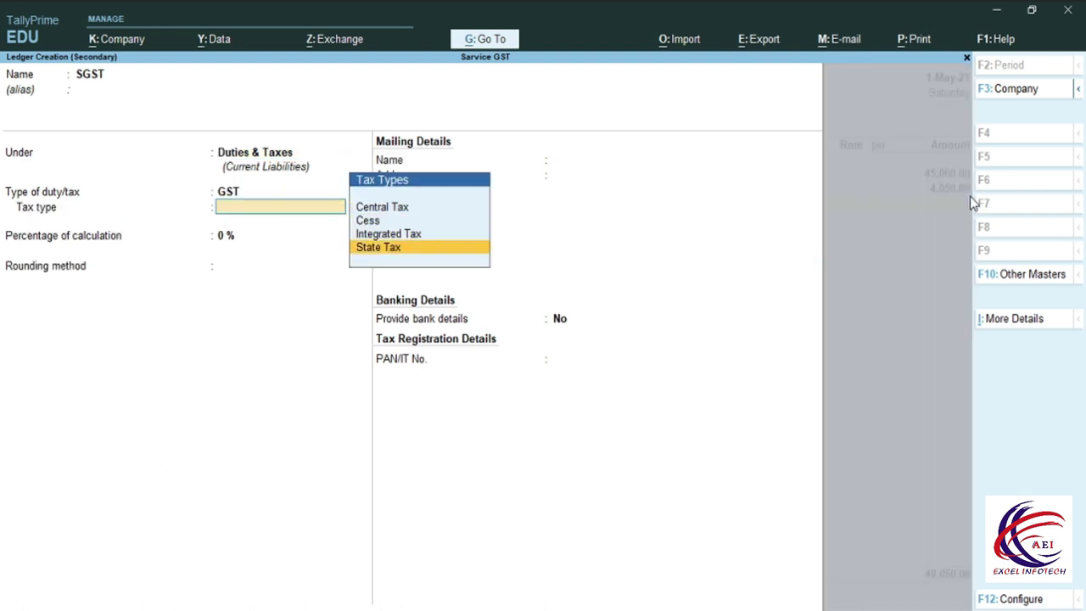
{"action": "key", "text": "Return"}
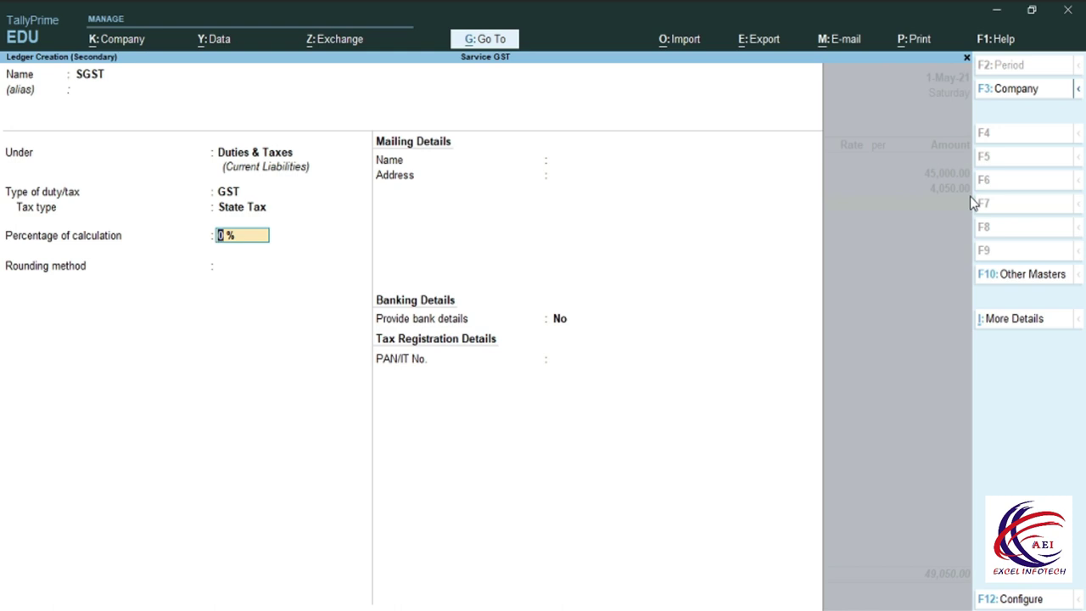
{"action": "key", "text": "Return"}
{"action": "key", "text": "Return"}
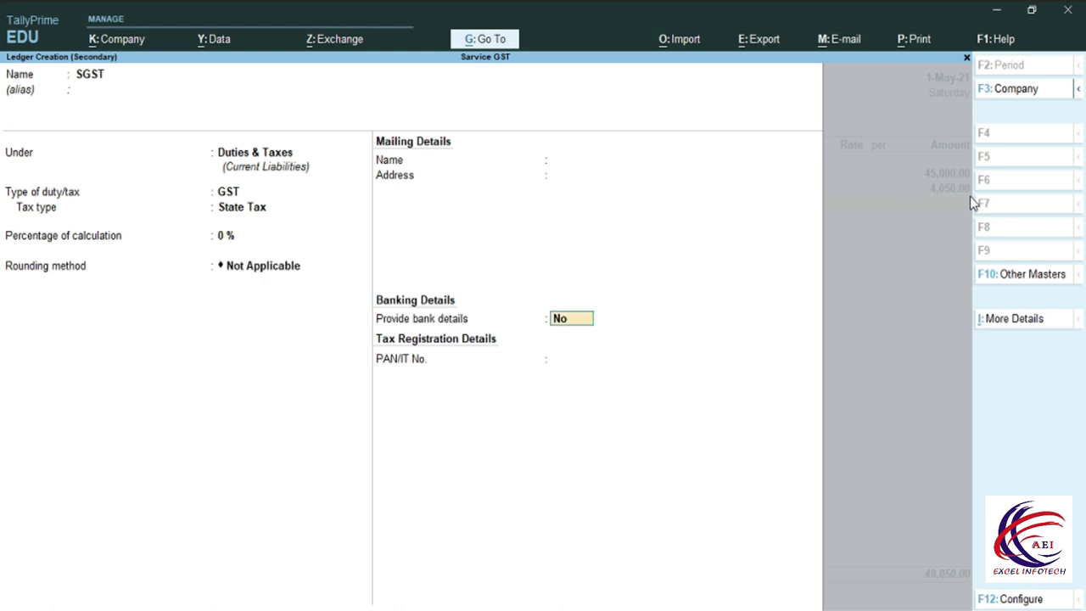
{"action": "key", "text": "Return"}
{"action": "key", "text": "Return"}
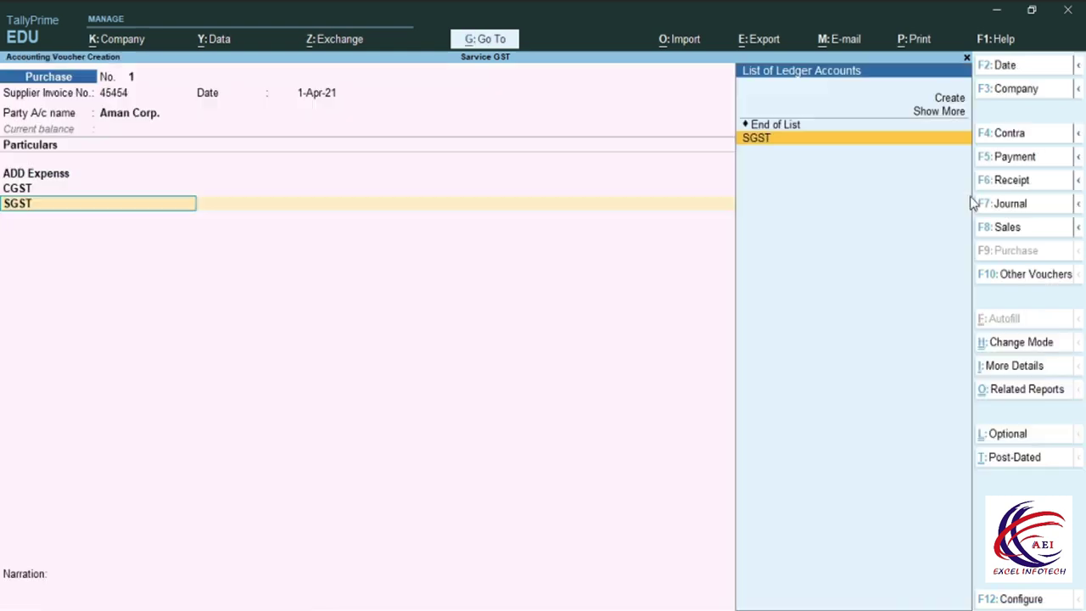
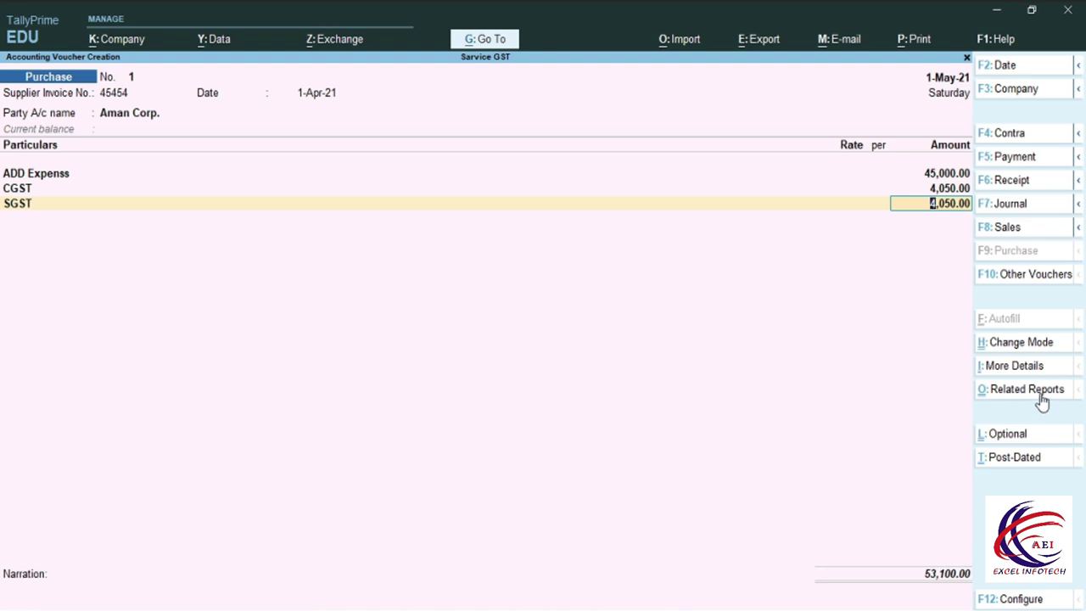
Review the purchase voucher's GST tax analysis with the central and state tax detail
{"action": "left_click", "coordinate": [1036, 397]}
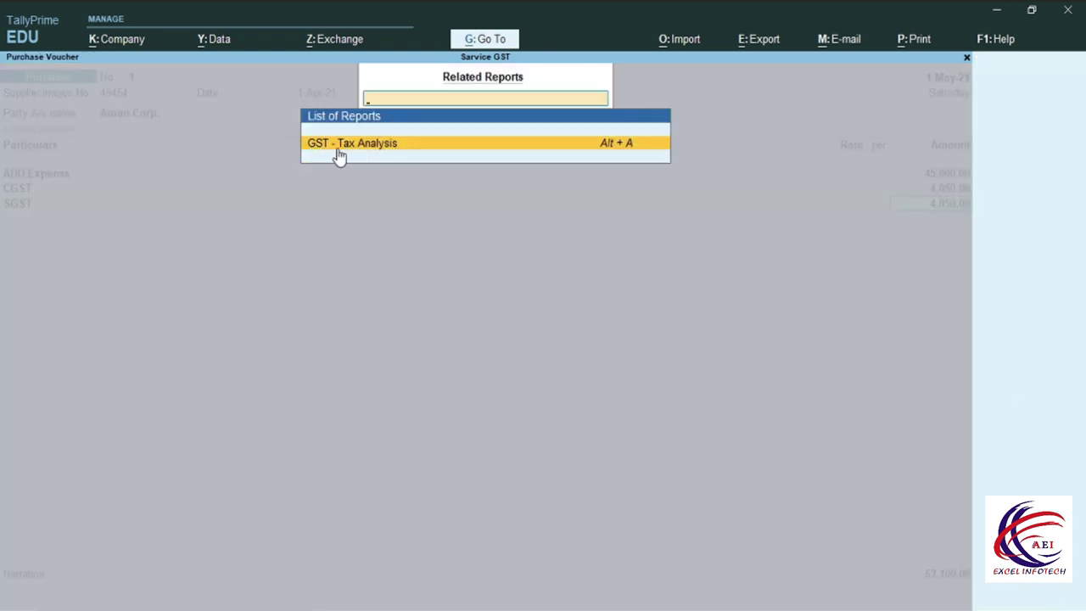
{"action": "left_click", "coordinate": [409, 151]}
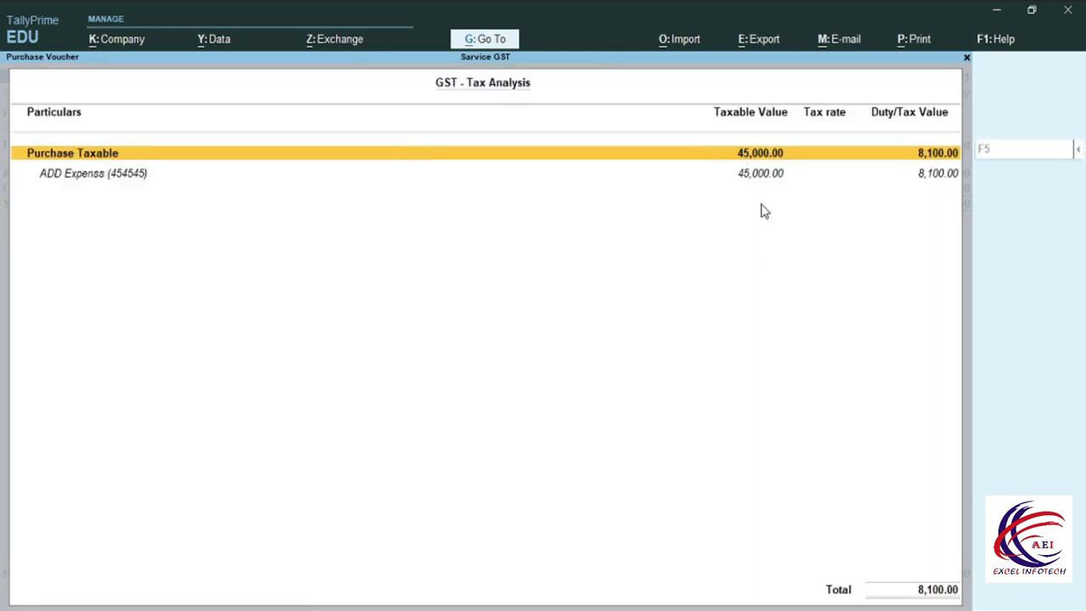
{"action": "key", "text": "alt+F1"}
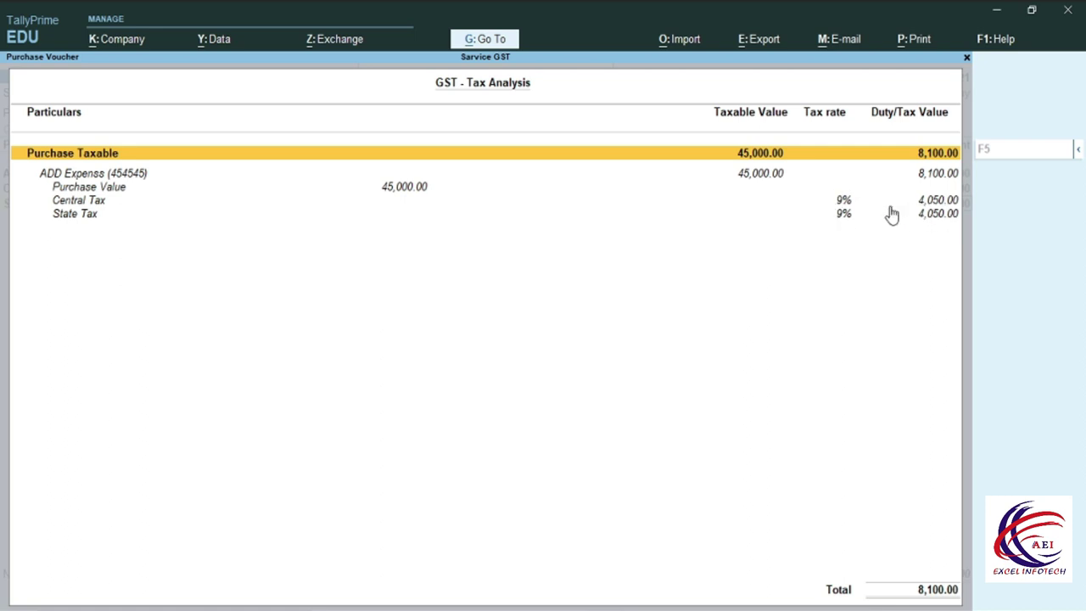
{"action": "key", "text": "Escape"}
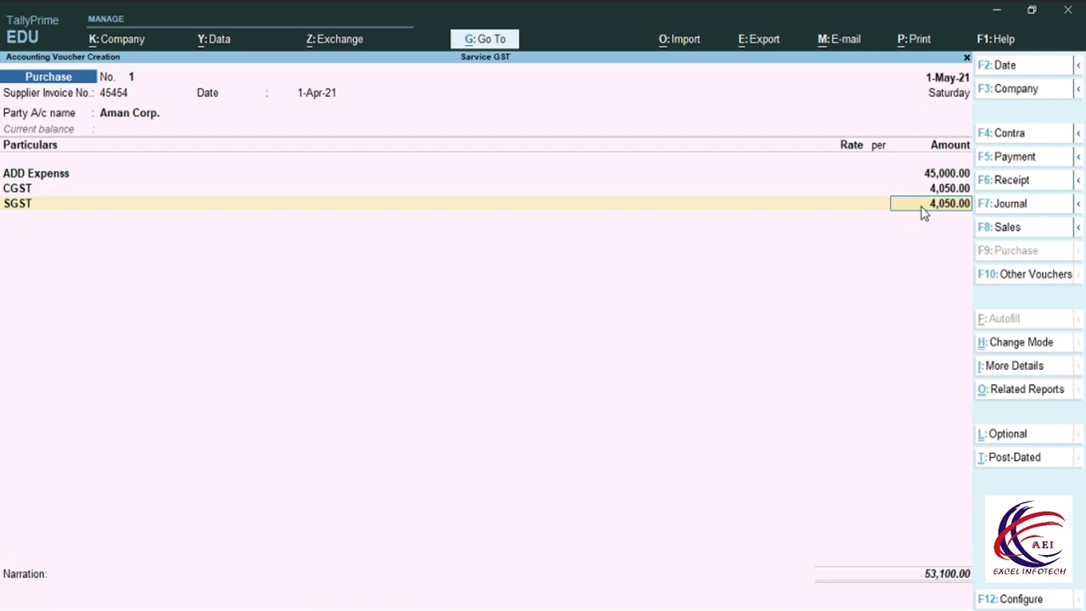
Save purchase voucher 1 with new bill reference 45454 for 53,100.00 Cr, then start a Sales voucher
{"action": "key", "text": "Return"}
{"action": "key", "text": "Return"}
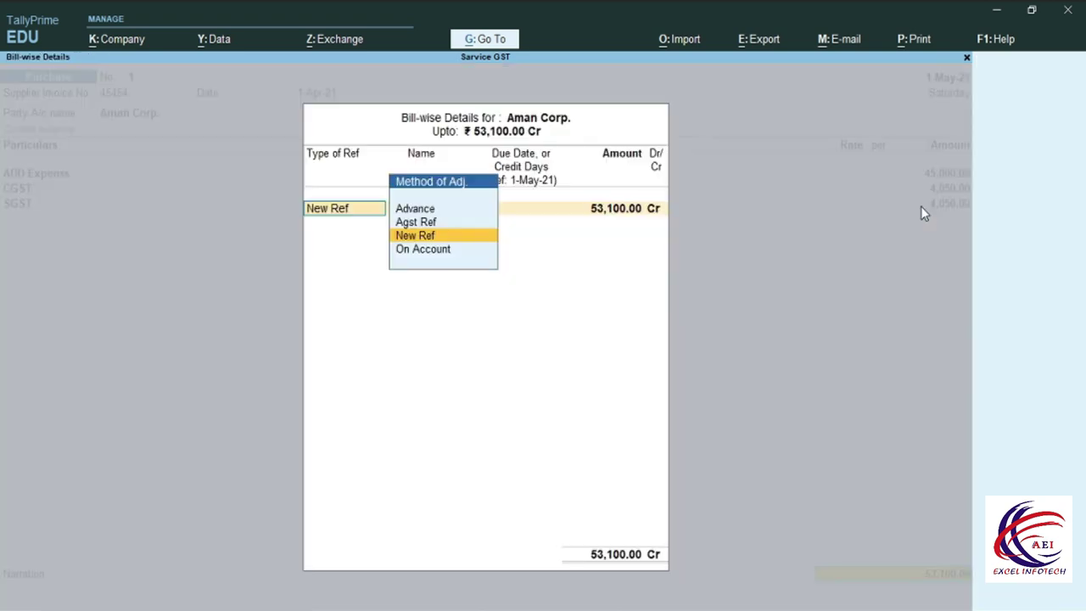
{"action": "key", "text": "Return"}
{"action": "key", "text": "Return"}
{"action": "key", "text": "Return"}
{"action": "key", "text": "Return"}
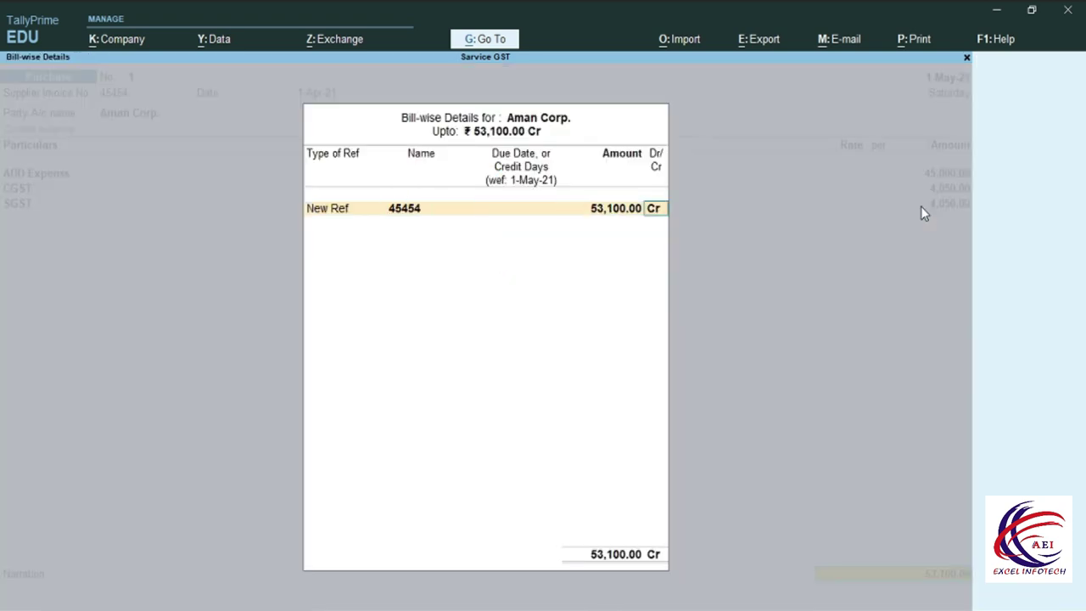
{"action": "key", "text": "Return"}
{"action": "key", "text": "Return"}
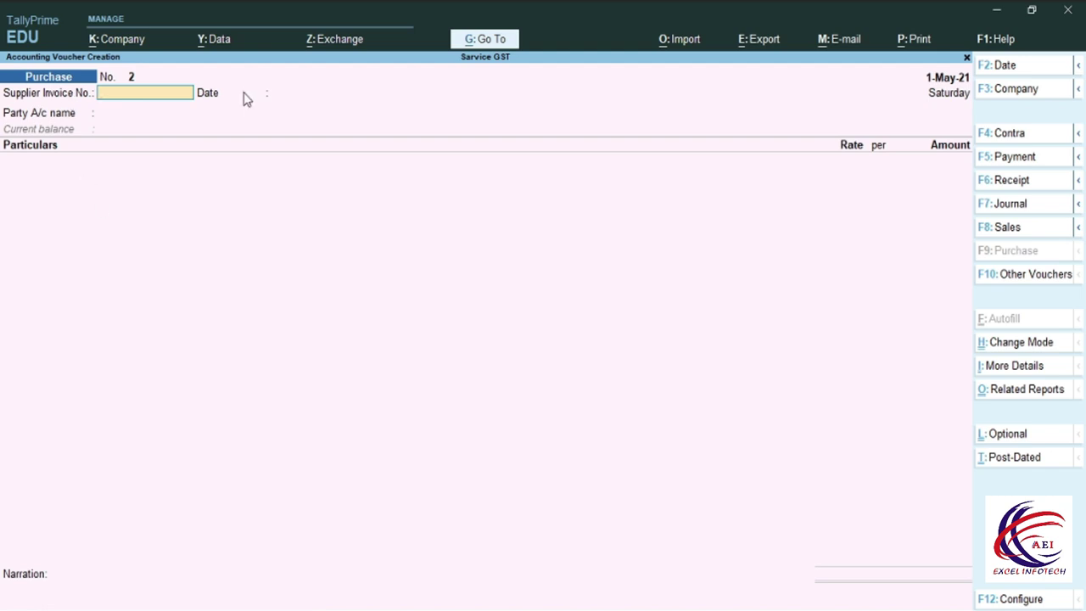
{"action": "key", "text": "F8"}
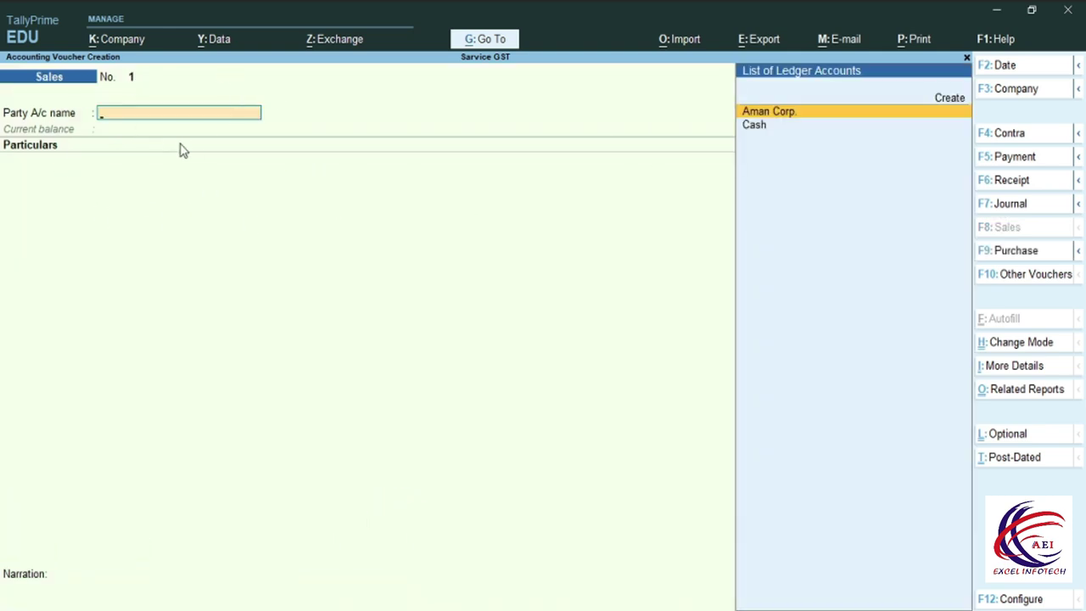
Create party ledger Deepak Ind under Sundry Debtors, skipping address and bank details
{"action": "key", "text": "alt+c"}
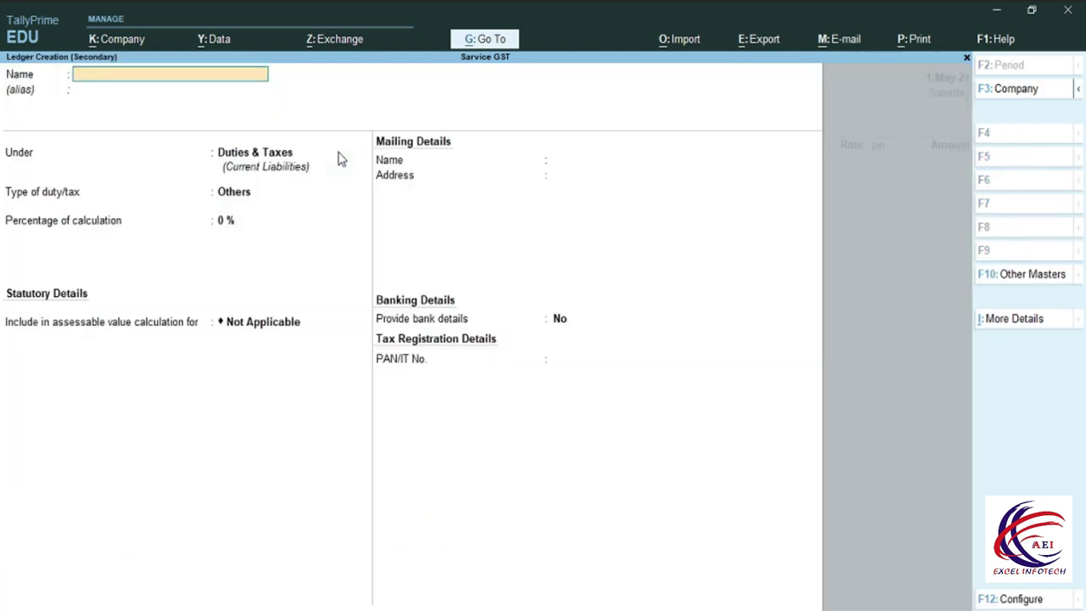
{"action": "type", "text": "Deepak Ind"}
{"action": "key", "text": "Return"}
{"action": "key", "text": "Return"}
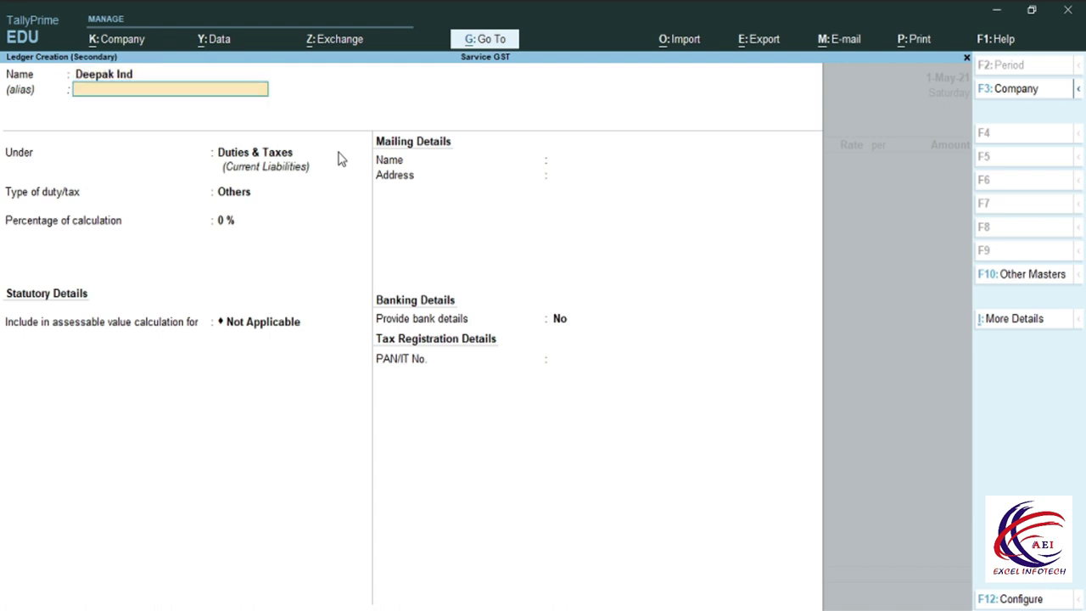
{"action": "type", "text": "S"}
{"action": "key", "text": "Down"}
{"action": "key", "text": "Down"}
{"action": "key", "text": "Down"}
{"action": "key", "text": "Down"}
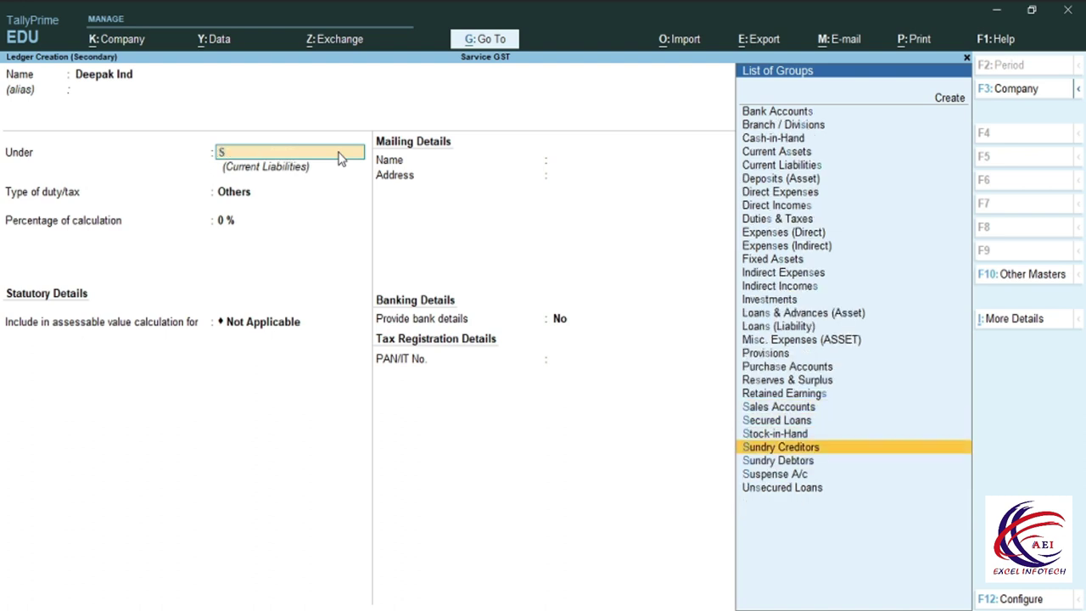
{"action": "key", "text": "Return"}
{"action": "key", "text": "Return"}
{"action": "key", "text": "Return"}
{"action": "key", "text": "Return"}
{"action": "key", "text": "Return"}
{"action": "key", "text": "Return"}
{"action": "key", "text": "Return"}
{"action": "key", "text": "Return"}
{"action": "key", "text": "Return"}
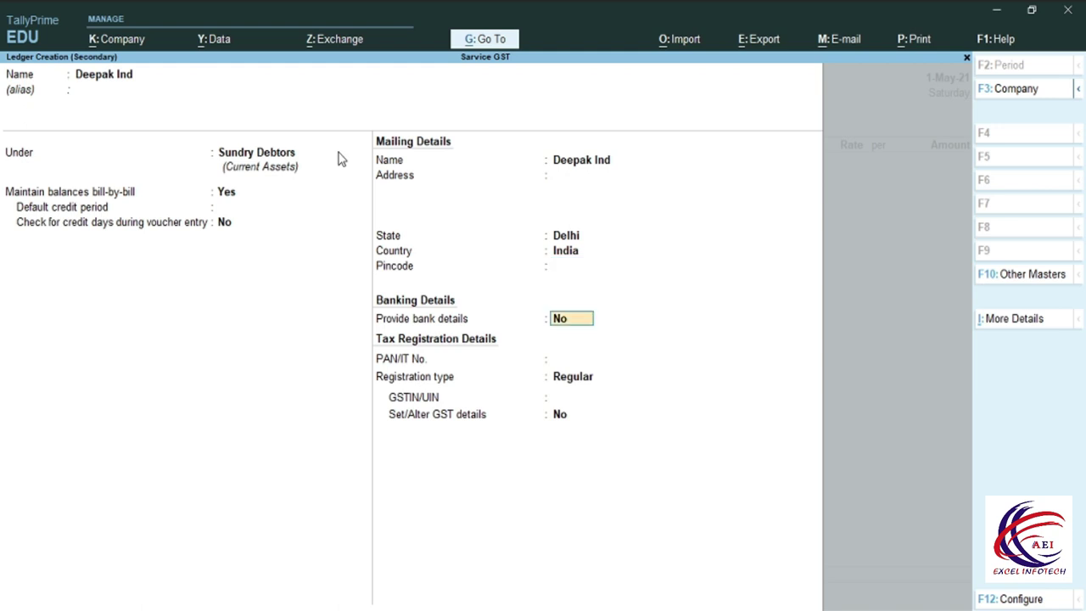
{"action": "key", "text": "Return"}
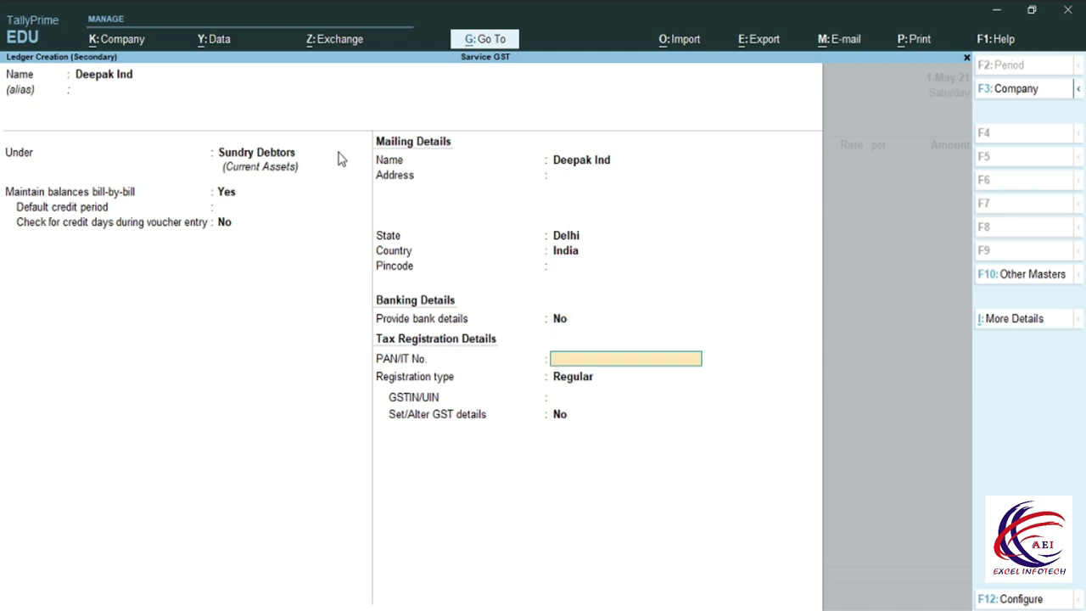
{"action": "key", "text": "Return"}
{"action": "key", "text": "Return"}
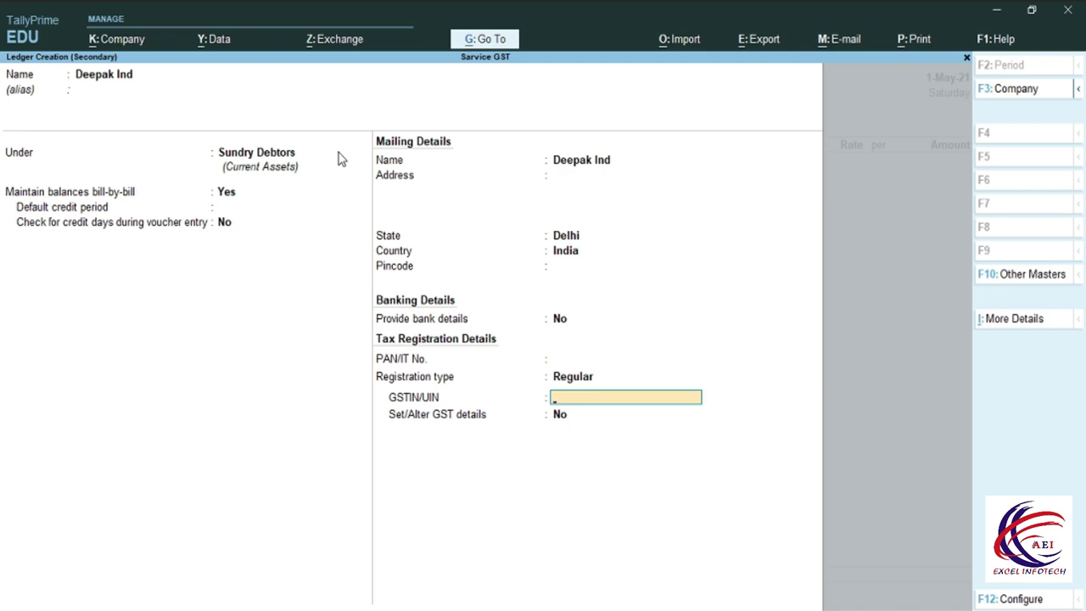
Enter the party's Delhi GSTIN as a regular dealer and save the Deepak Ind ledger
{"action": "type", "text": "07RTGRW4586RU"}
{"action": "key", "text": "Return"}
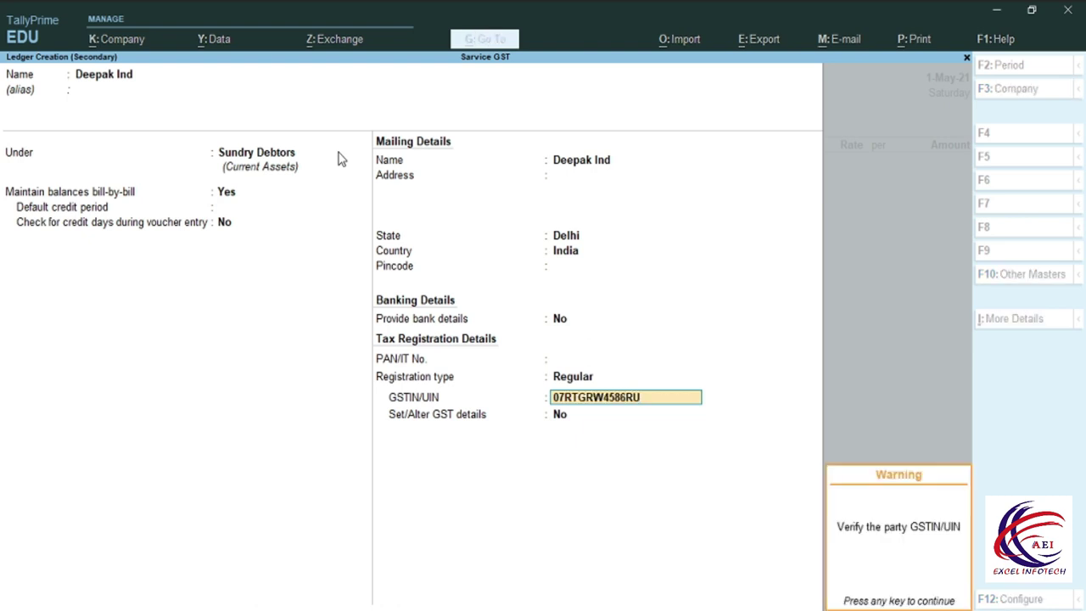
{"action": "key", "text": "Return"}
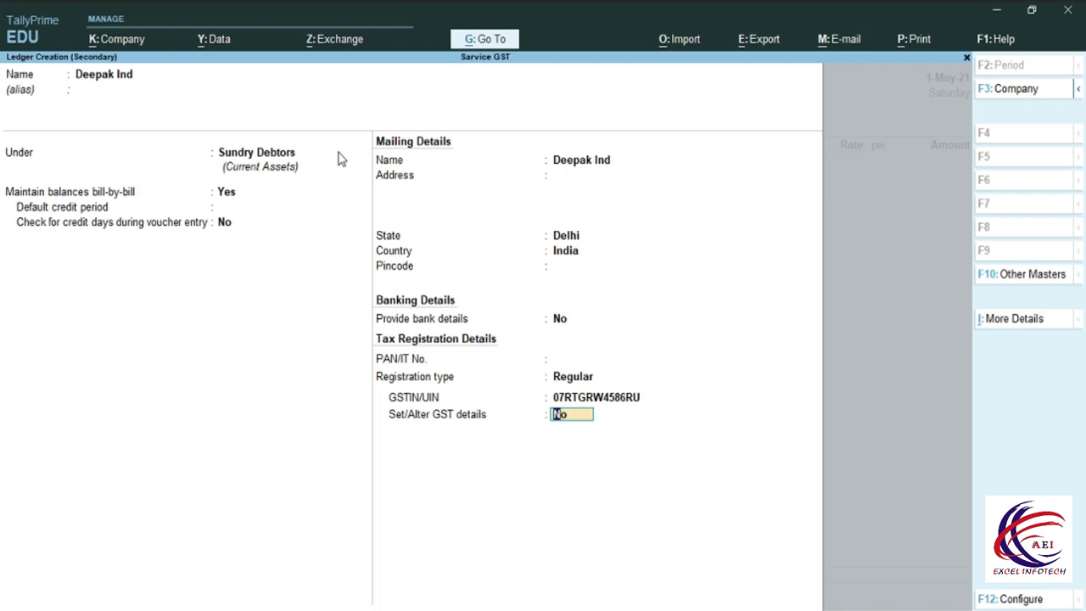
{"action": "key", "text": "Return"}
{"action": "key", "text": "Return"}
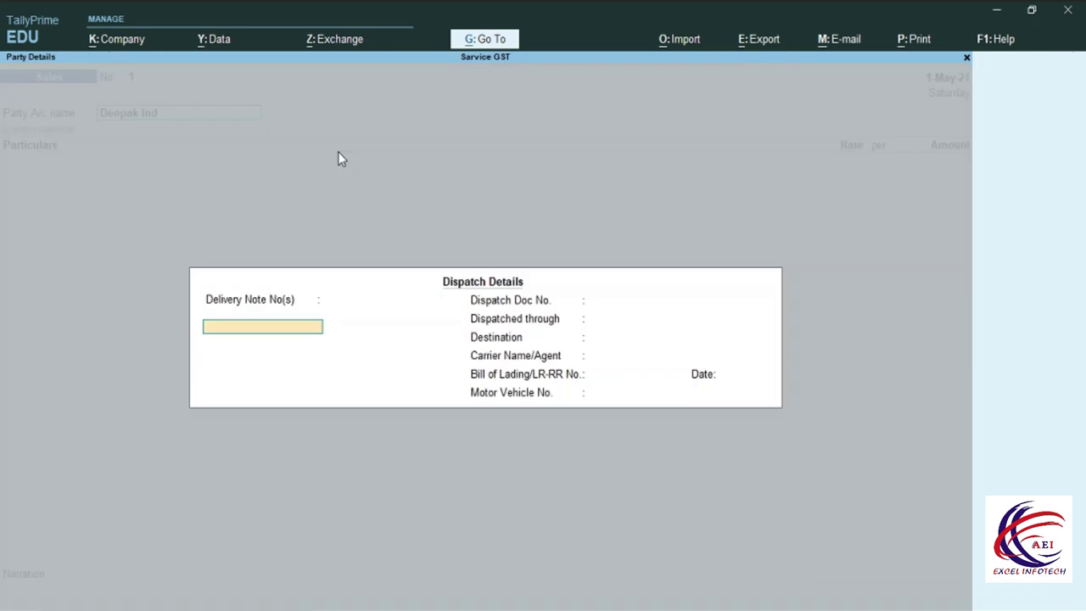
Pass through dispatch and party details, keeping Delhi as the place of supply
{"action": "key", "text": "Return"}
{"action": "key", "text": "Return"}
{"action": "key", "text": "Return"}
{"action": "key", "text": "Return"}
{"action": "key", "text": "Return"}
{"action": "key", "text": "Return"}
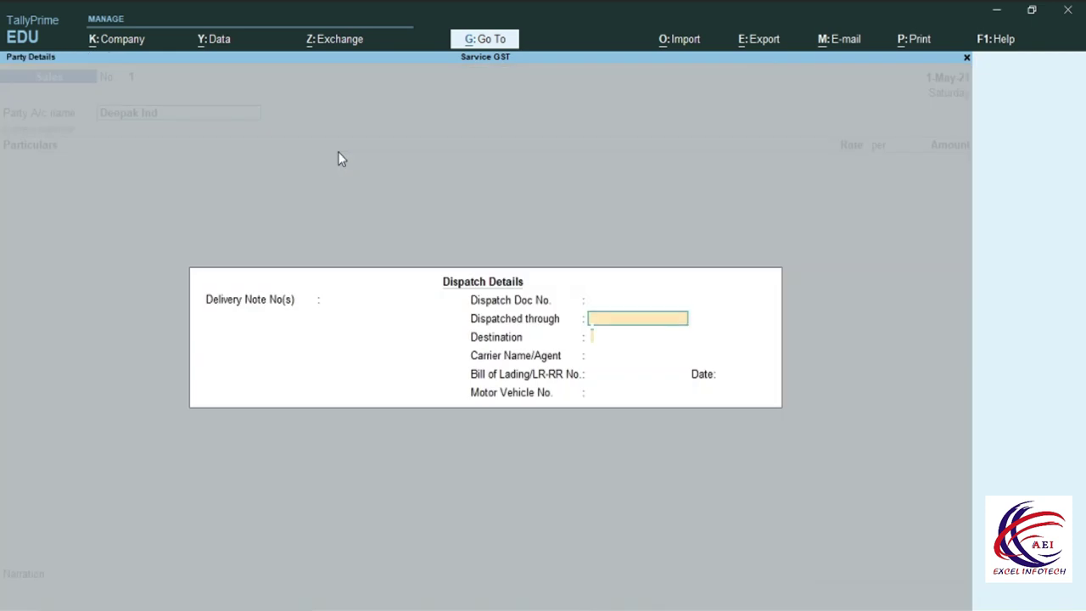
{"action": "key", "text": "Return"}
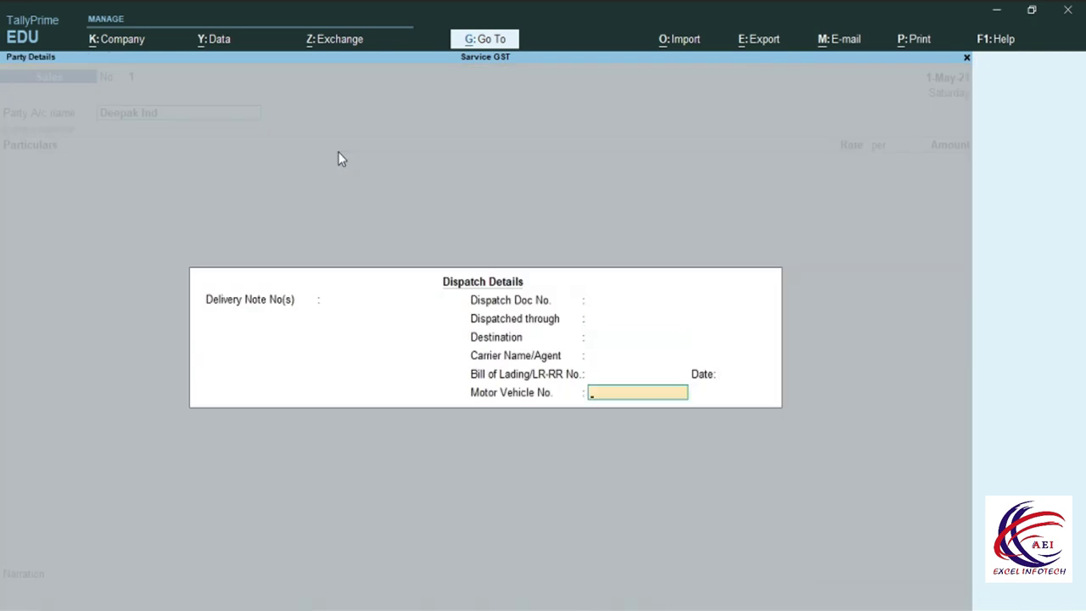
{"action": "key", "text": "Return"}
{"action": "key", "text": "Return"}
{"action": "key", "text": "Return"}
{"action": "key", "text": "Return"}
{"action": "key", "text": "Return"}
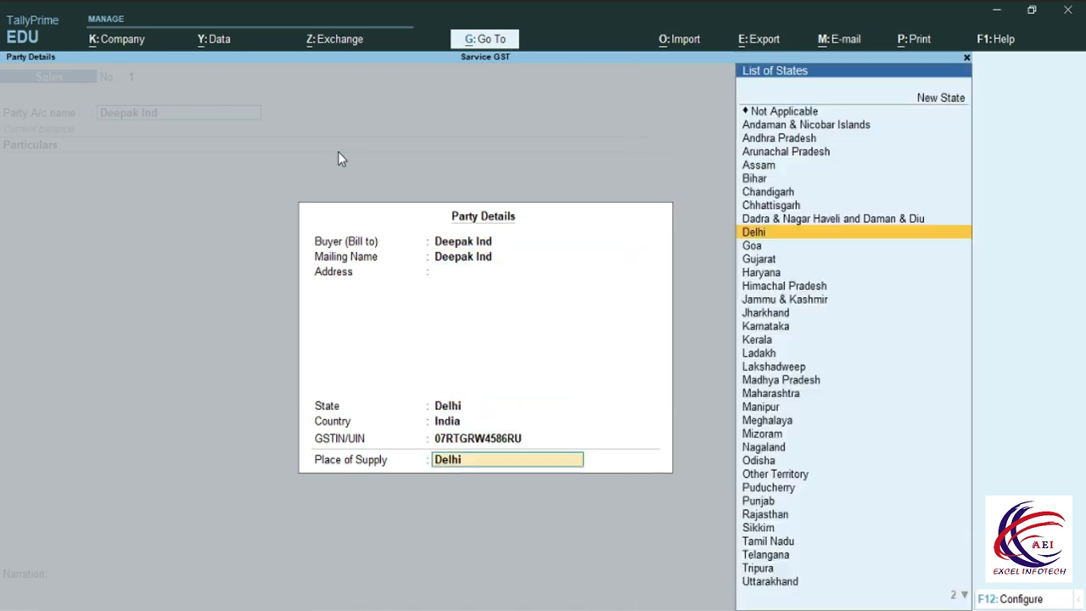
{"action": "key", "text": "Return"}
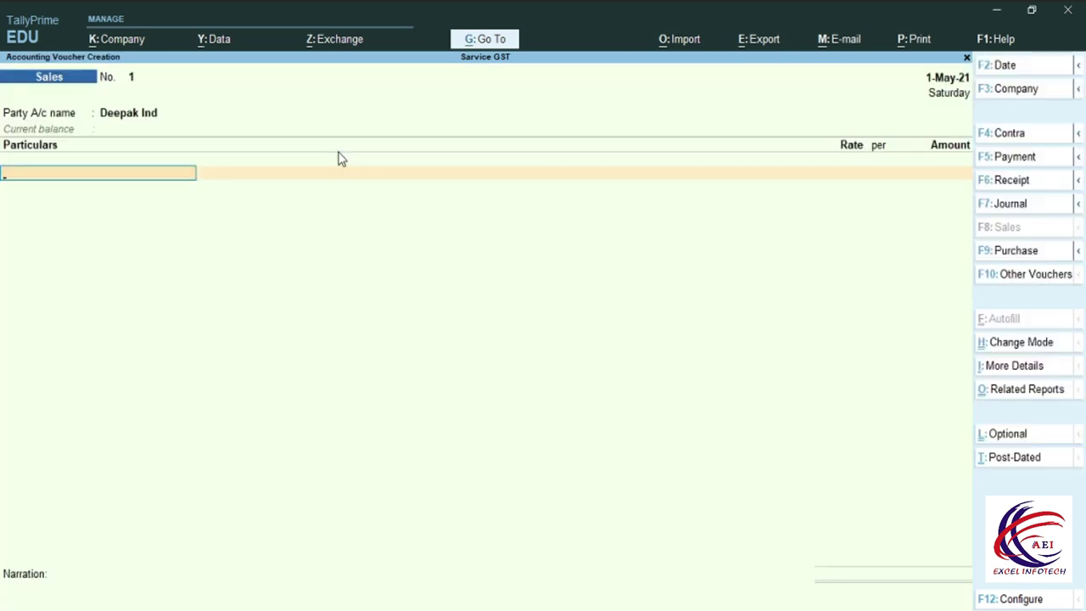
{"action": "key", "text": "alt+c"}
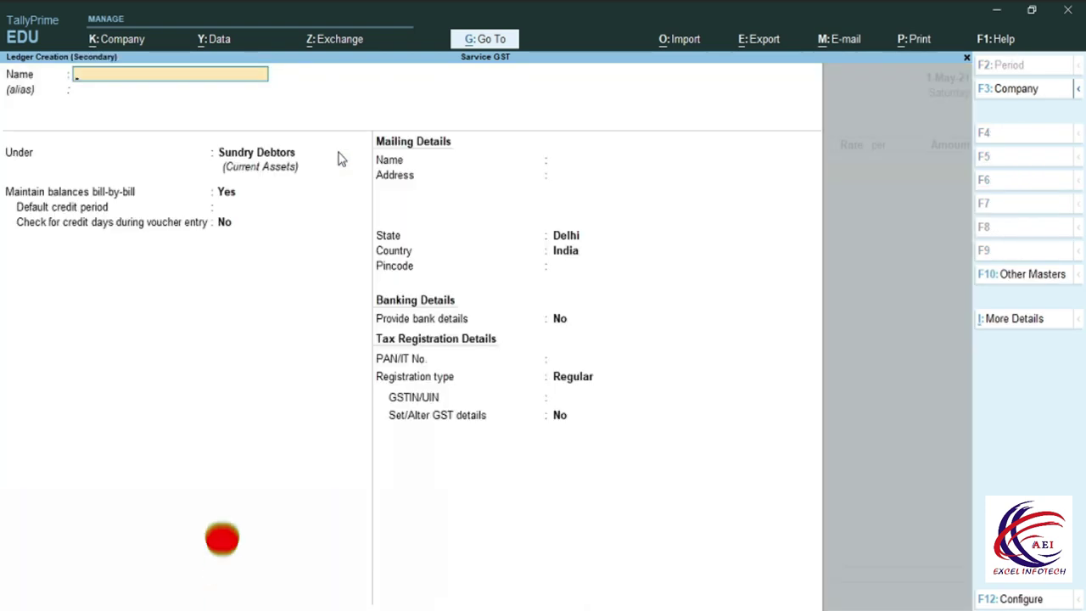
Name the new ledger Telicome Service under Indirect Incomes and enable its GST details
{"action": "type", "text": "Te"}
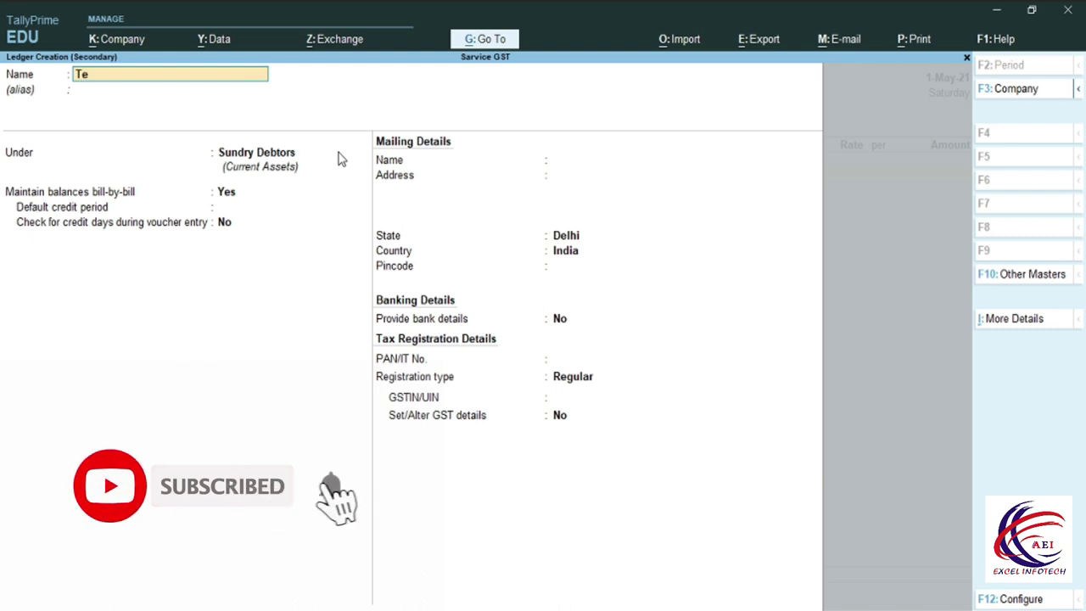
{"action": "type", "text": "licome"}
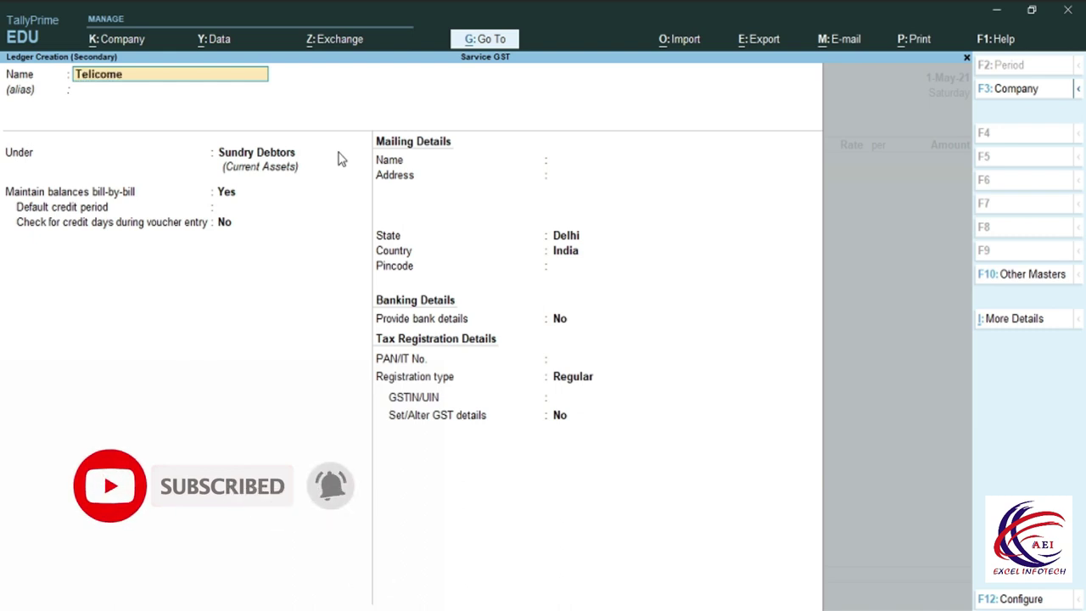
{"action": "type", "text": " Service"}
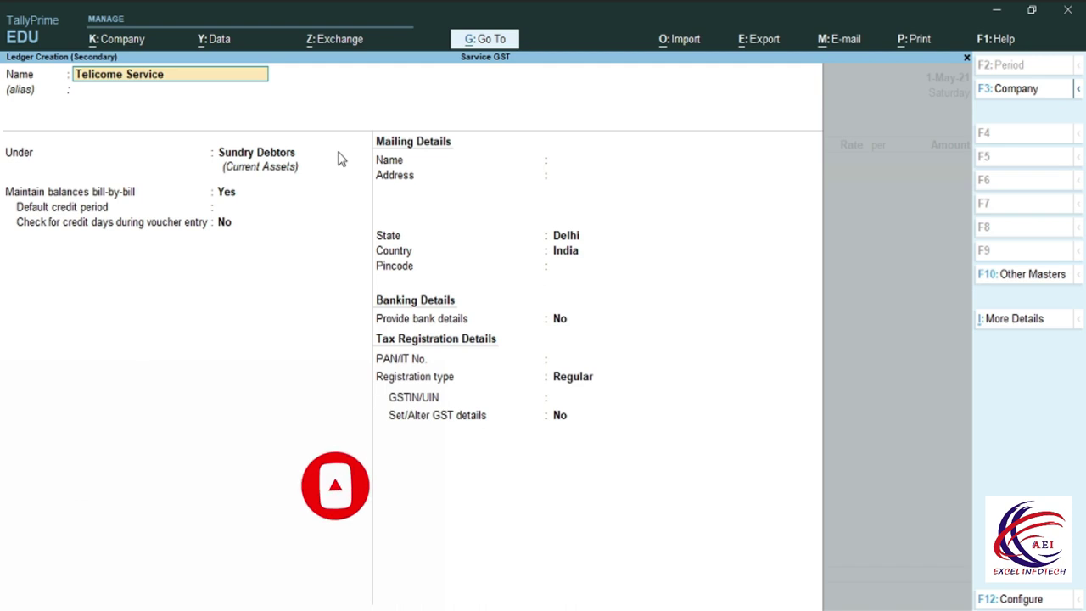
{"action": "key", "text": "Return"}
{"action": "key", "text": "Return"}
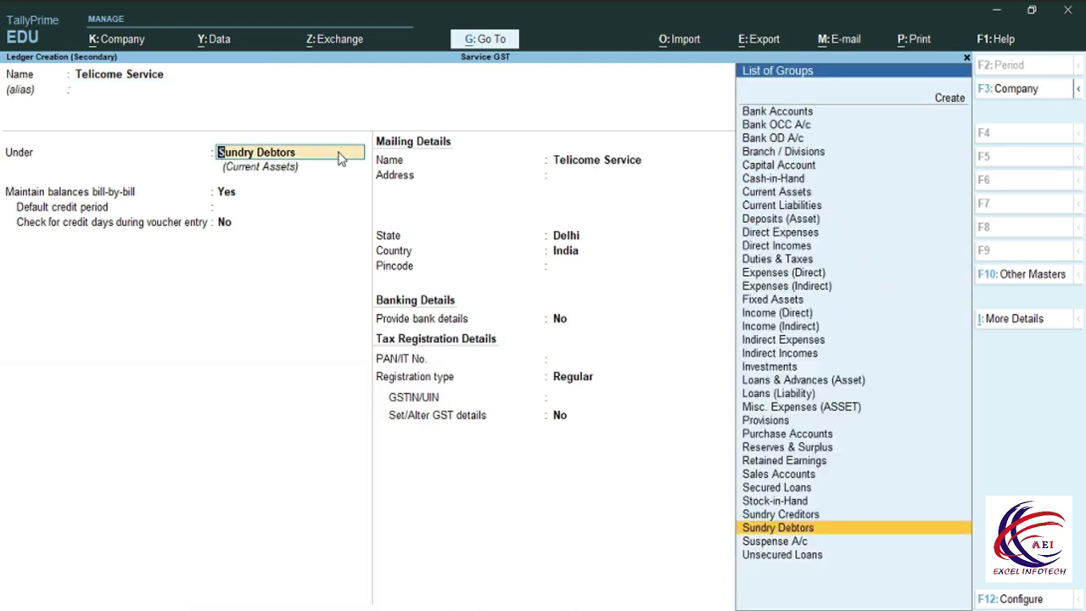
{"action": "type", "text": "i"}
{"action": "key", "text": "Down"}
{"action": "key", "text": "Down"}
{"action": "key", "text": "Down"}
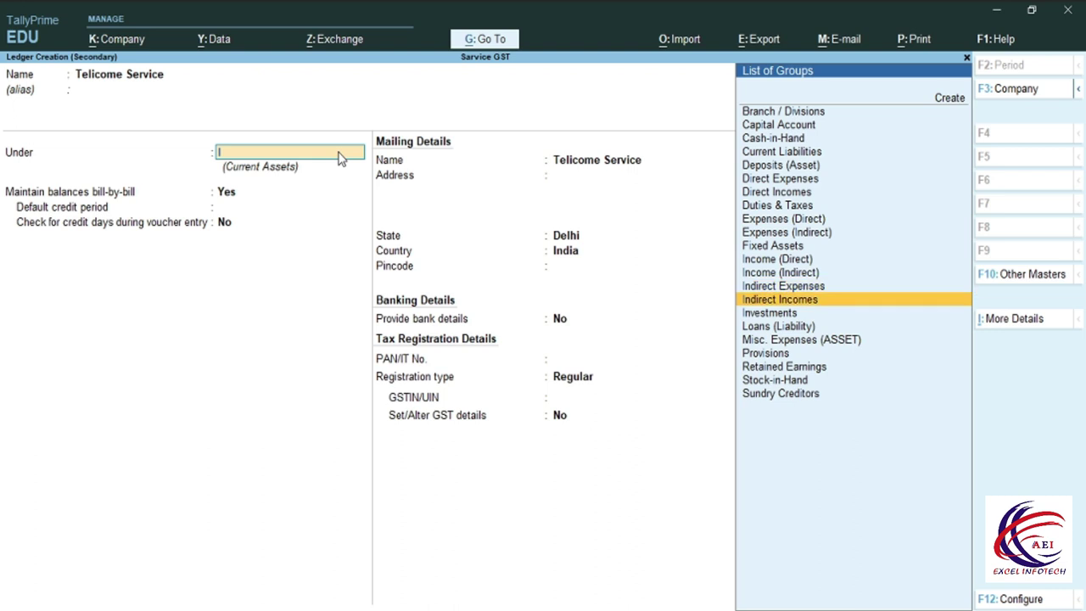
{"action": "key", "text": "Return"}
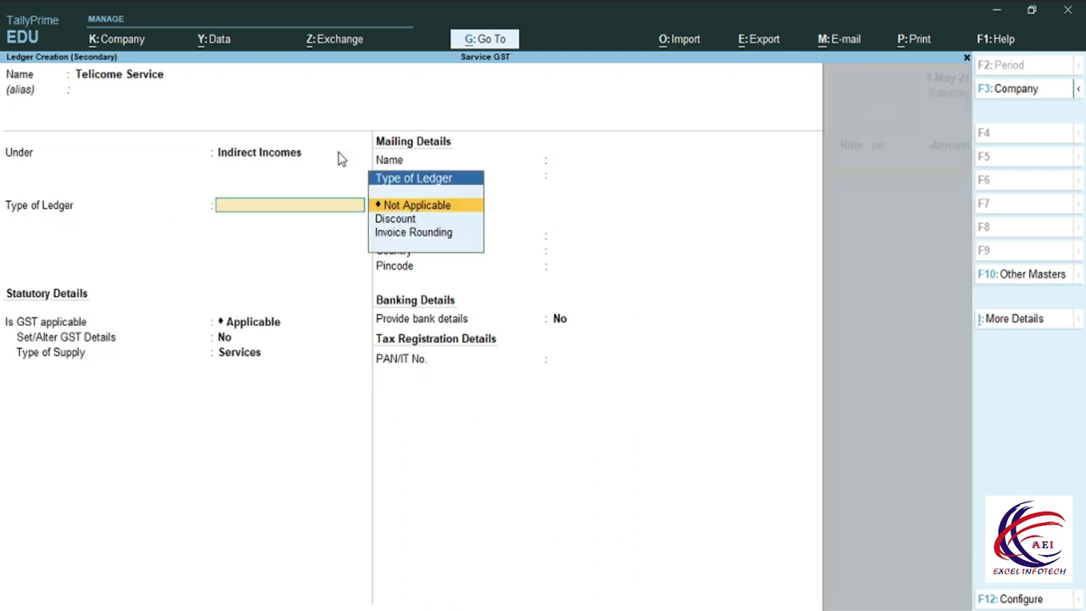
{"action": "key", "text": "Return"}
{"action": "key", "text": "Return"}
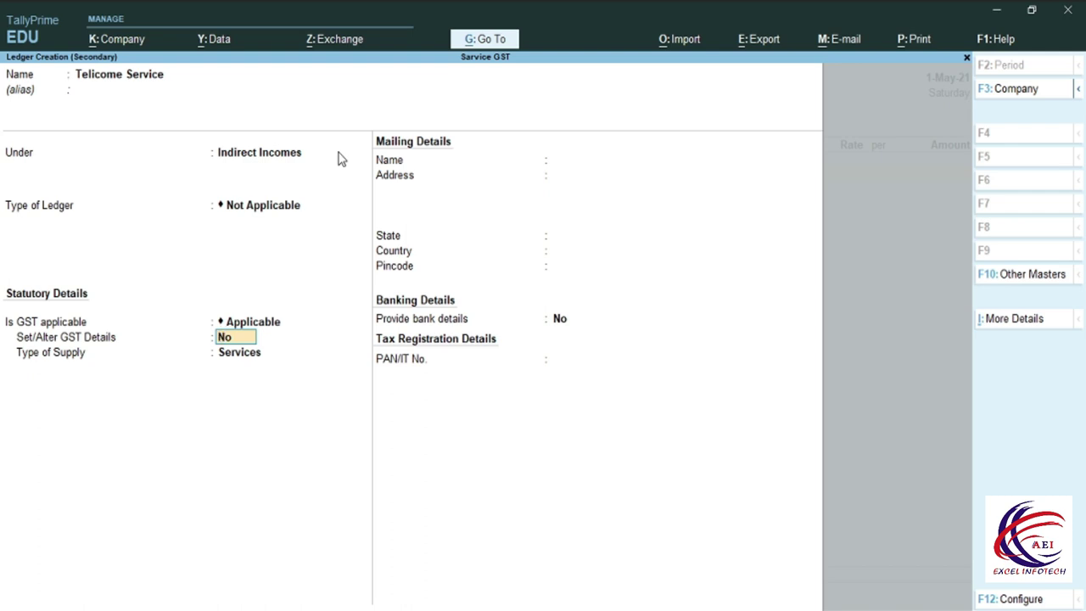
{"action": "type", "text": "y"}
{"action": "key", "text": "Return"}
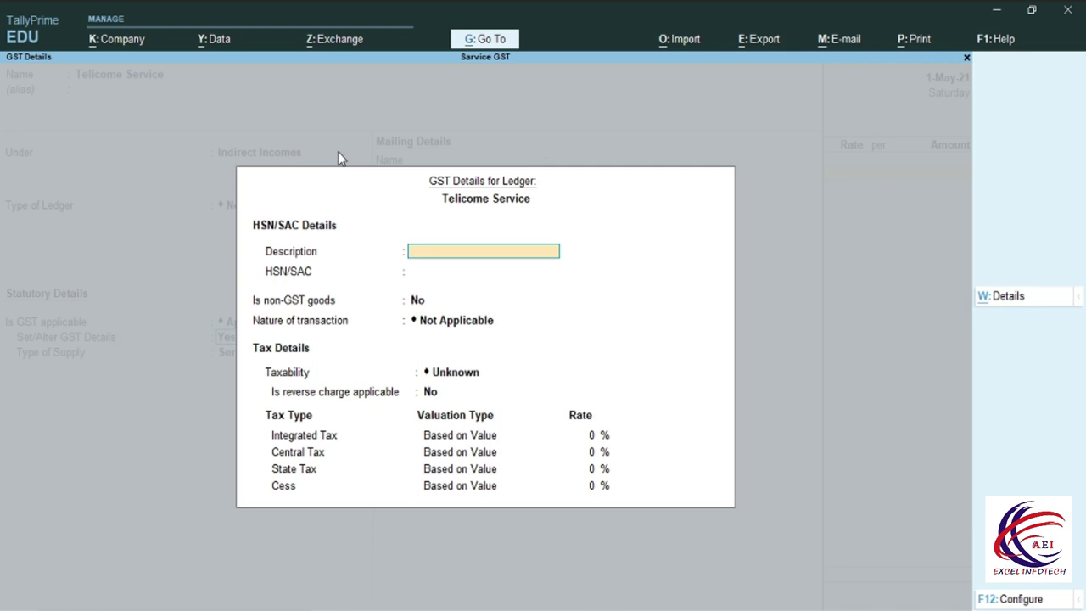
Set GST details: description Telicome, SAC 45454, Taxable at an 18% rate
{"action": "type", "text": "Telicome"}
{"action": "key", "text": "Return"}
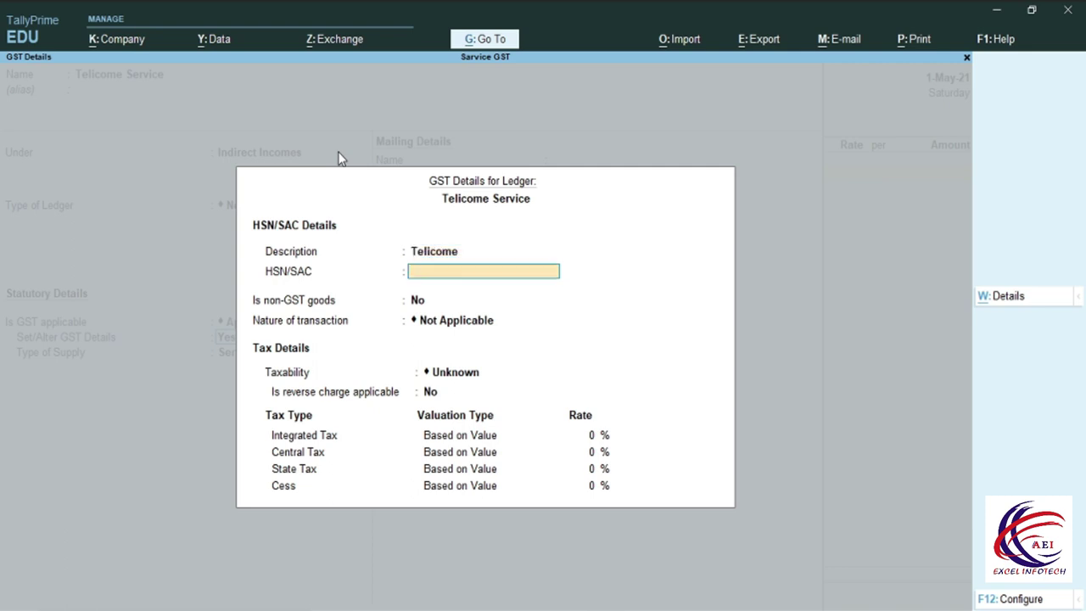
{"action": "type", "text": "45454"}
{"action": "key", "text": "Return"}
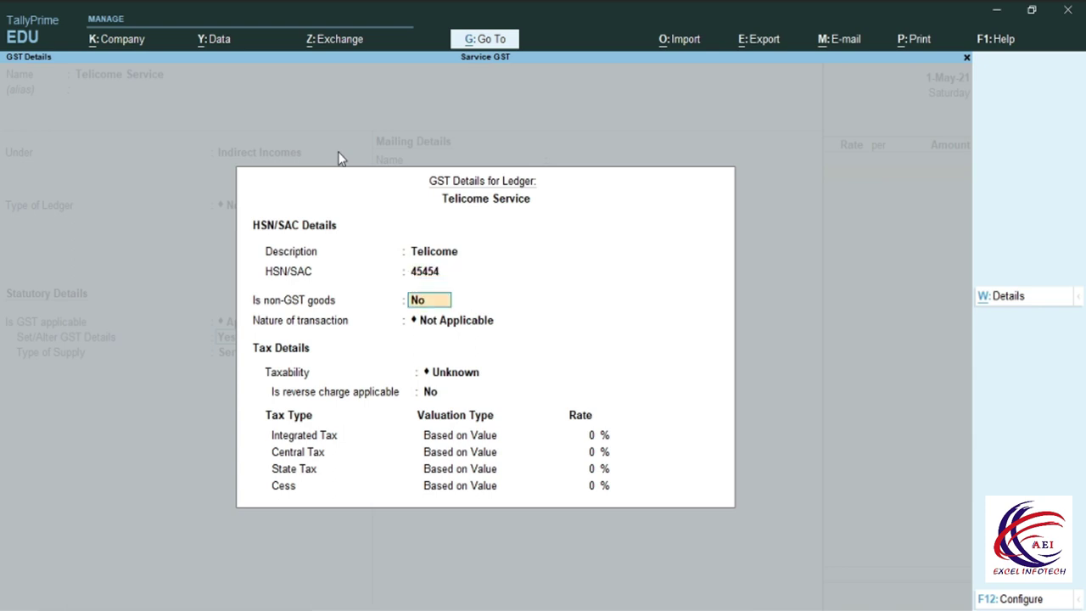
{"action": "key", "text": "Return"}
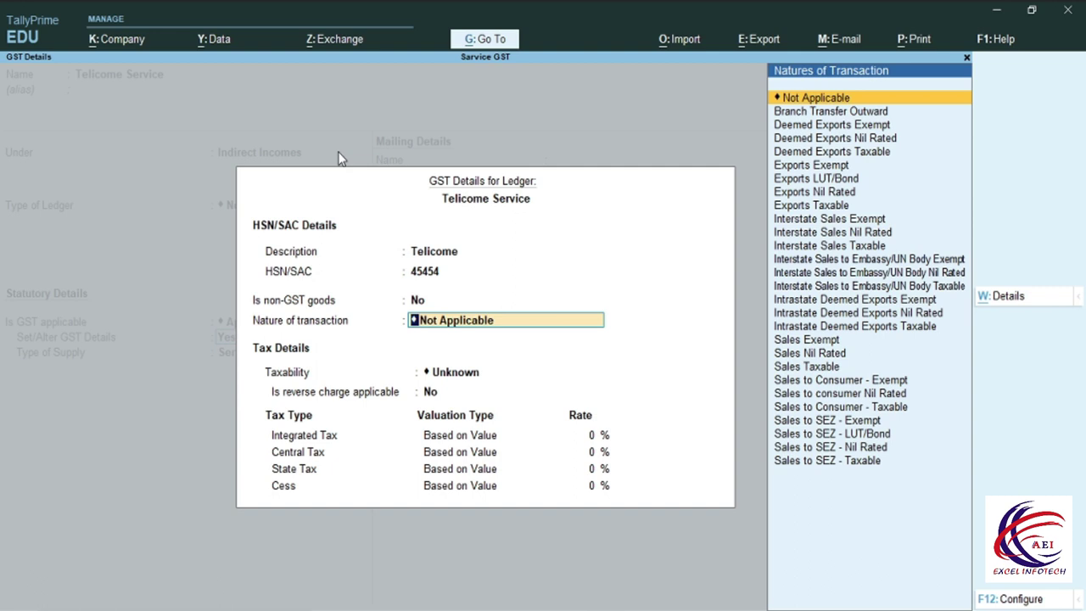
{"action": "key", "text": "Return"}
{"action": "key", "text": "Down"}
{"action": "key", "text": "Down"}
{"action": "key", "text": "Down"}
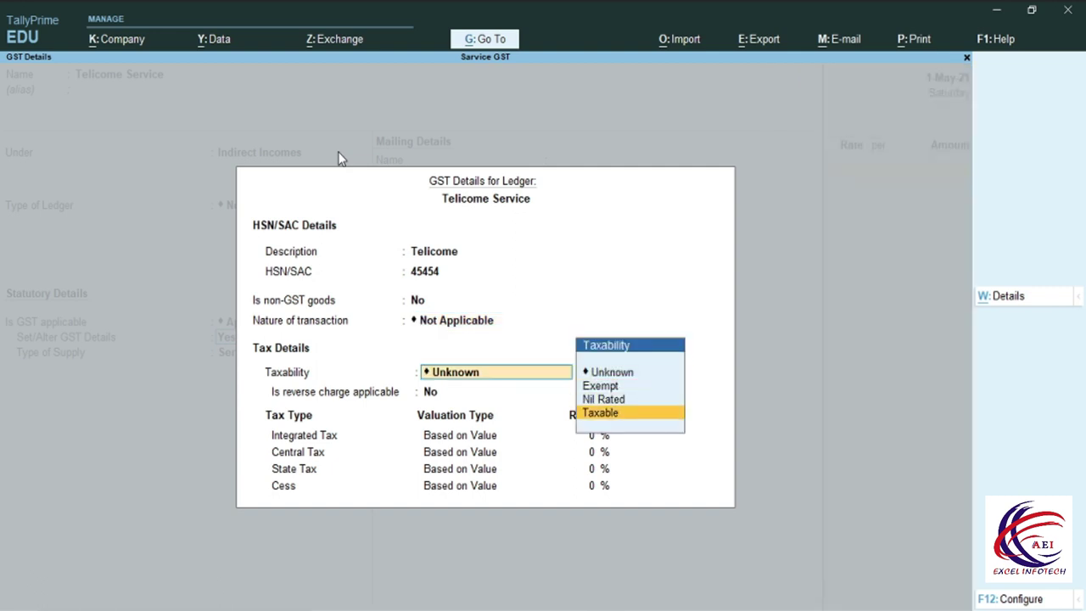
{"action": "key", "text": "Return"}
{"action": "key", "text": "Return"}
{"action": "type", "text": "18"}
{"action": "key", "text": "Return"}
{"action": "key", "text": "Return"}
{"action": "key", "text": "Return"}
{"action": "key", "text": "Return"}
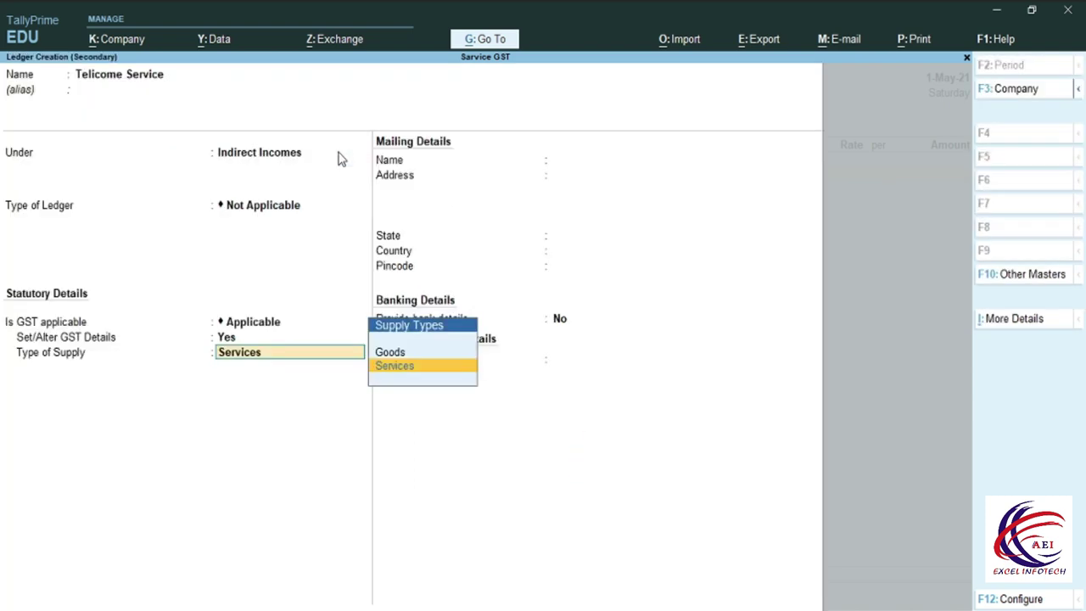
{"action": "key", "text": "Return"}
{"action": "key", "text": "Return"}
{"action": "key", "text": "Return"}
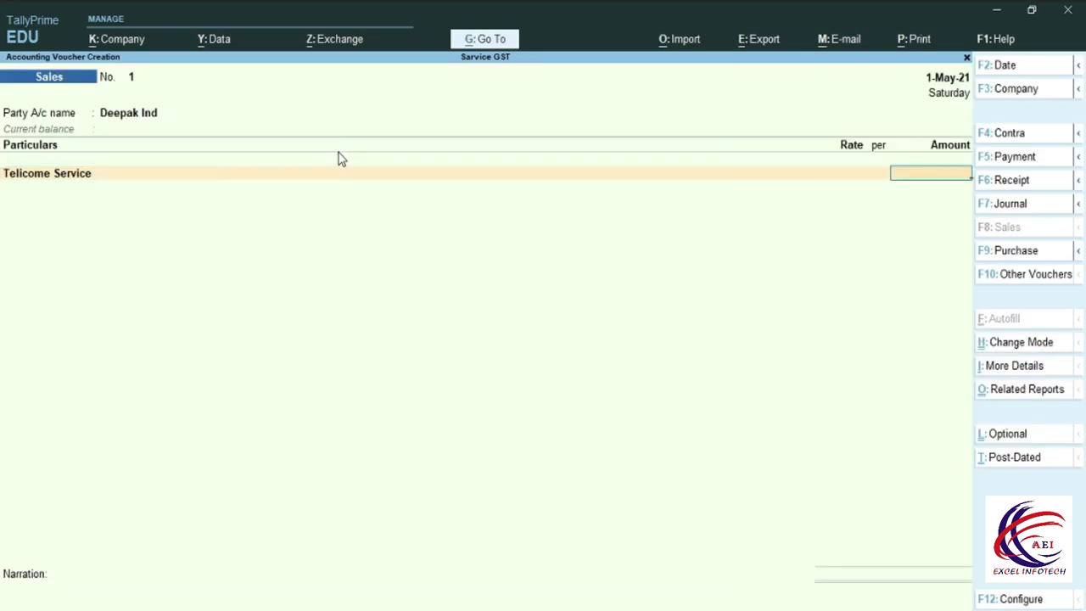
Credit Telicome Service 12,000, add CGST and SGST of 1,080 each, and save the 14,160 voucher
{"action": "type", "text": "12000"}
{"action": "key", "text": "Return"}
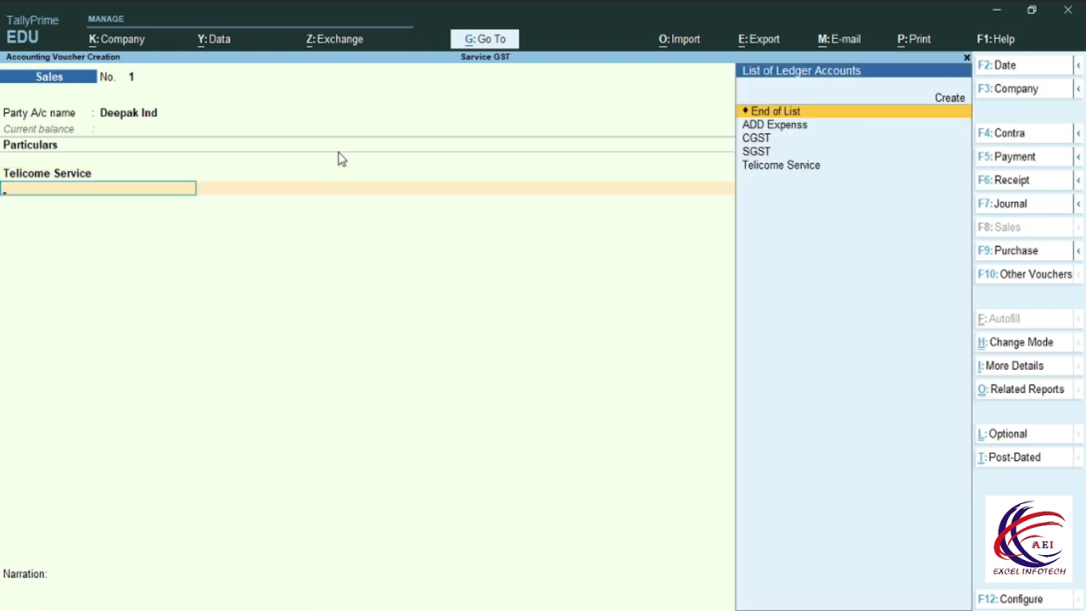
{"action": "key", "text": "Down"}
{"action": "key", "text": "Down"}
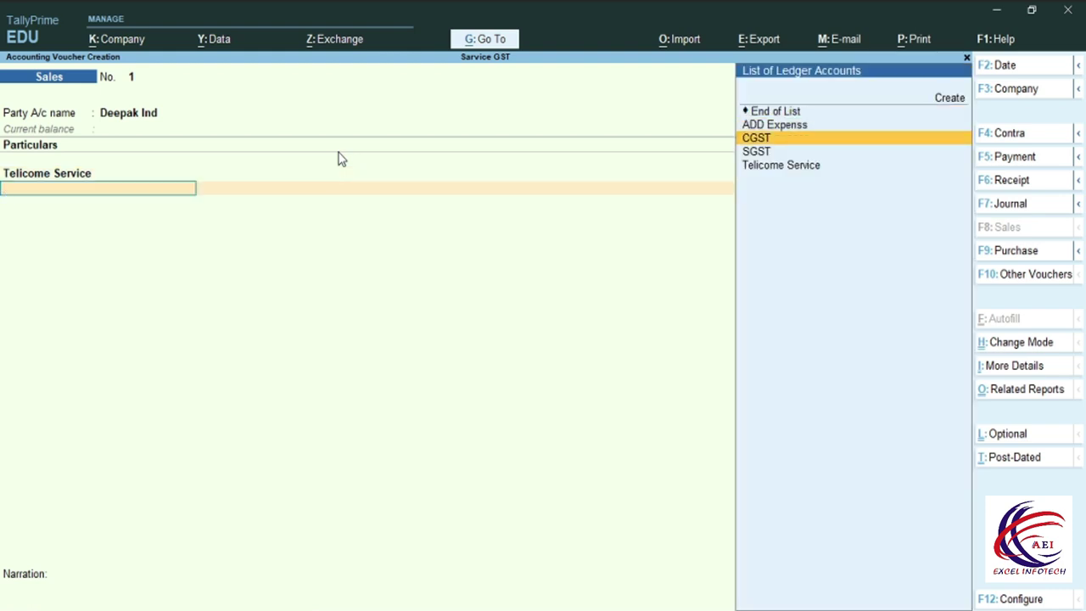
{"action": "key", "text": "Return"}
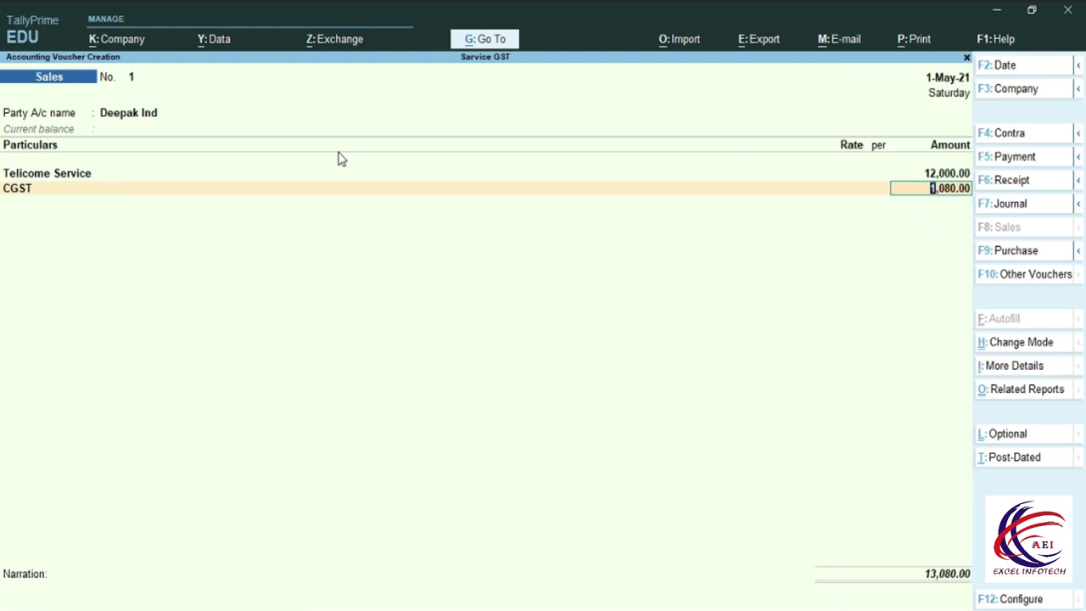
{"action": "key", "text": "Return"}
{"action": "key", "text": "Down"}
{"action": "key", "text": "Down"}
{"action": "key", "text": "Down"}
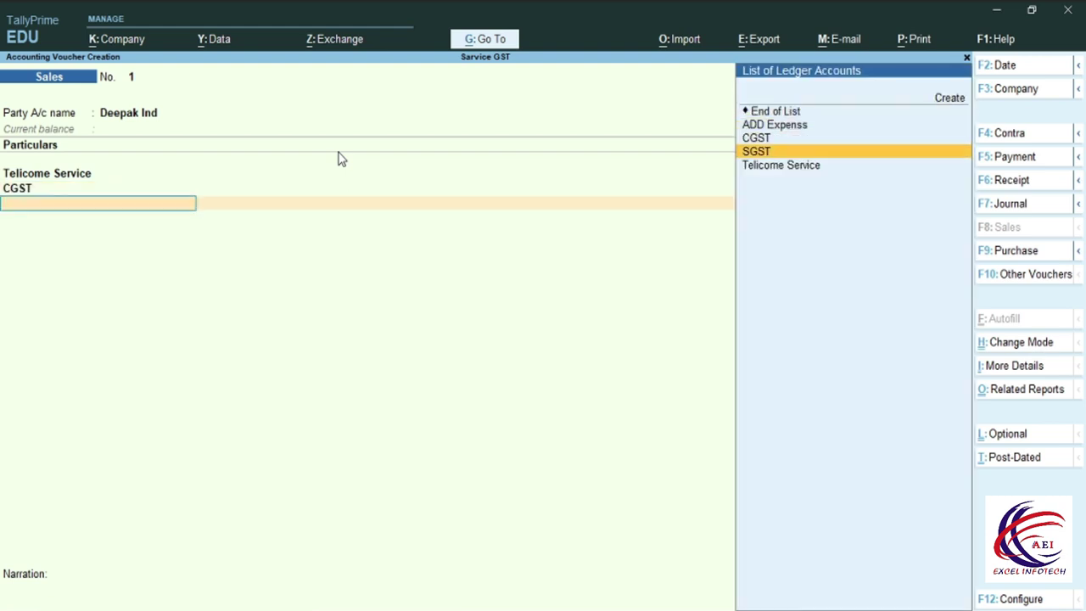
{"action": "key", "text": "Return"}
{"action": "key", "text": "Return"}
{"action": "key", "text": "Return"}
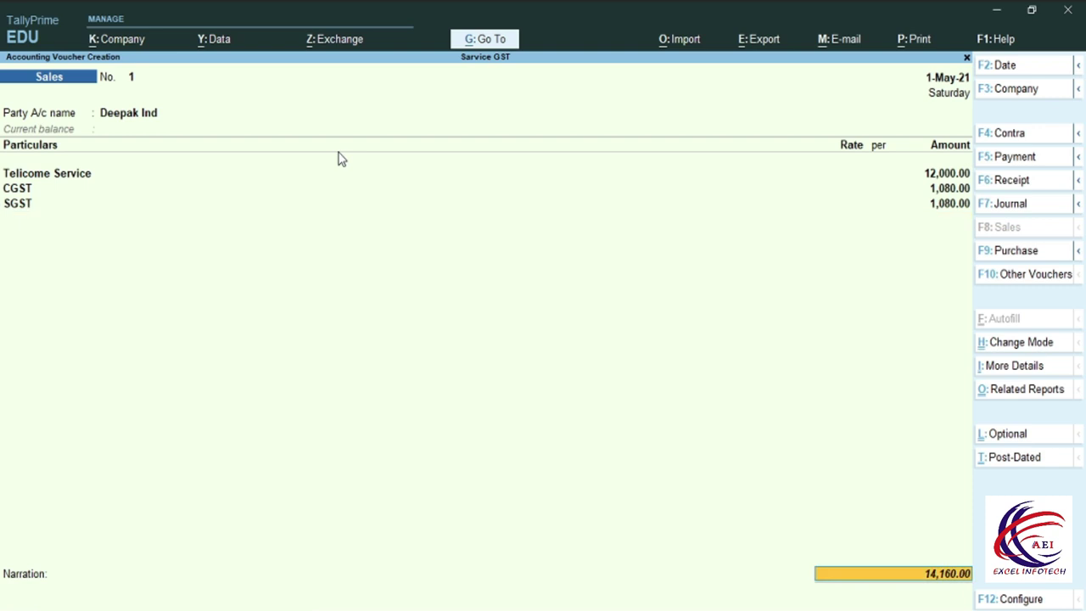
{"action": "key", "text": "Return"}
{"action": "key", "text": "Return"}
{"action": "key", "text": "Return"}
{"action": "key", "text": "Return"}
{"action": "key", "text": "Return"}
{"action": "key", "text": "Return"}
{"action": "key", "text": "Return"}
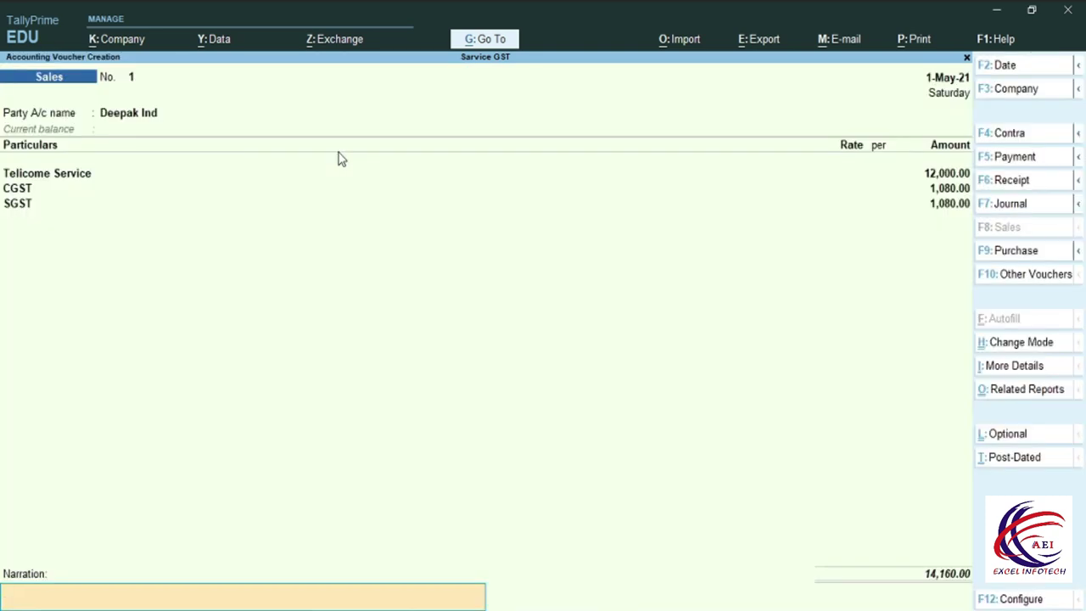
{"action": "key", "text": "Return"}
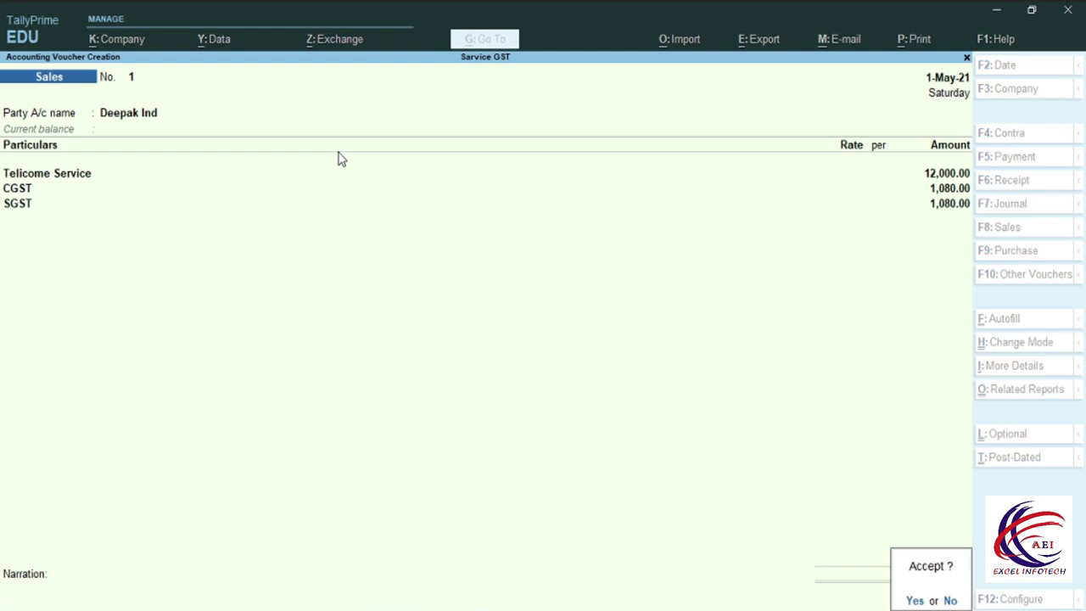
{"action": "key", "text": "Return"}
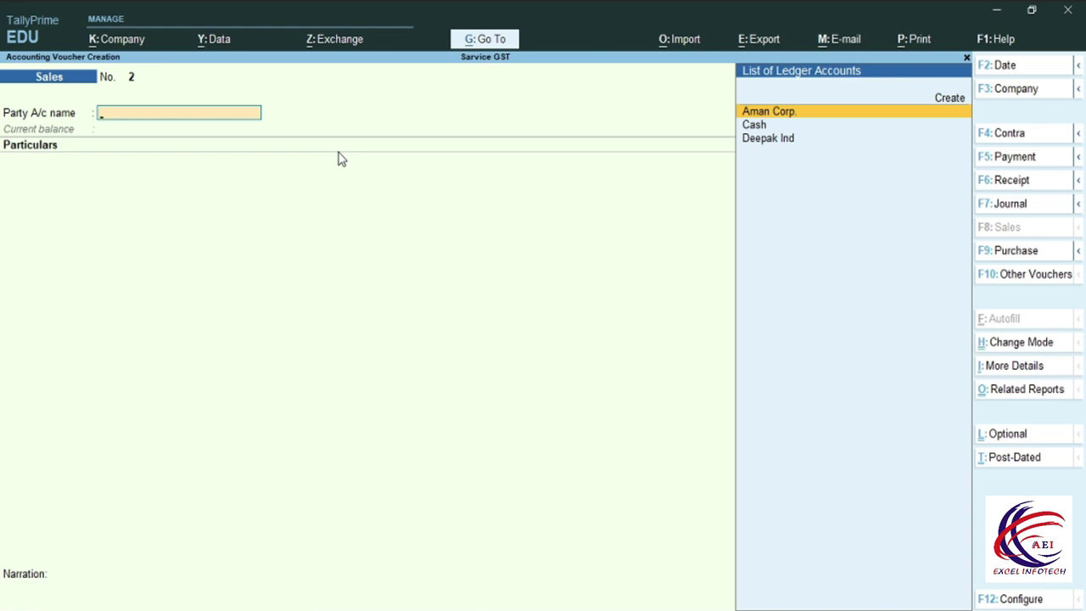
Create party ledger Kamal Ind. under Sundry Debtors, skipping address and bank fields
{"action": "key", "text": "alt+c"}
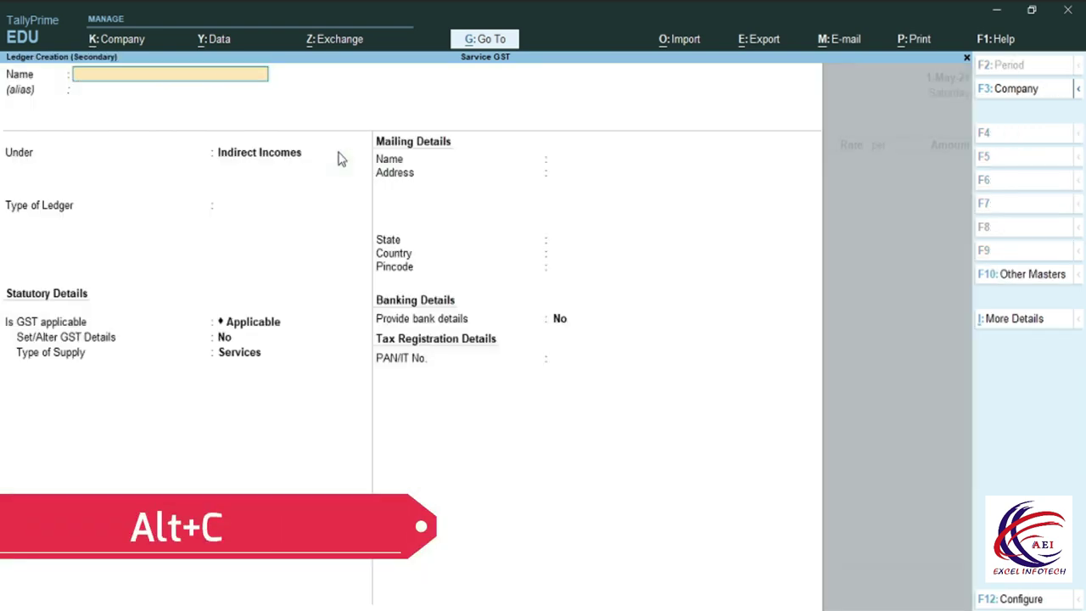
{"action": "type", "text": "Kamal"}
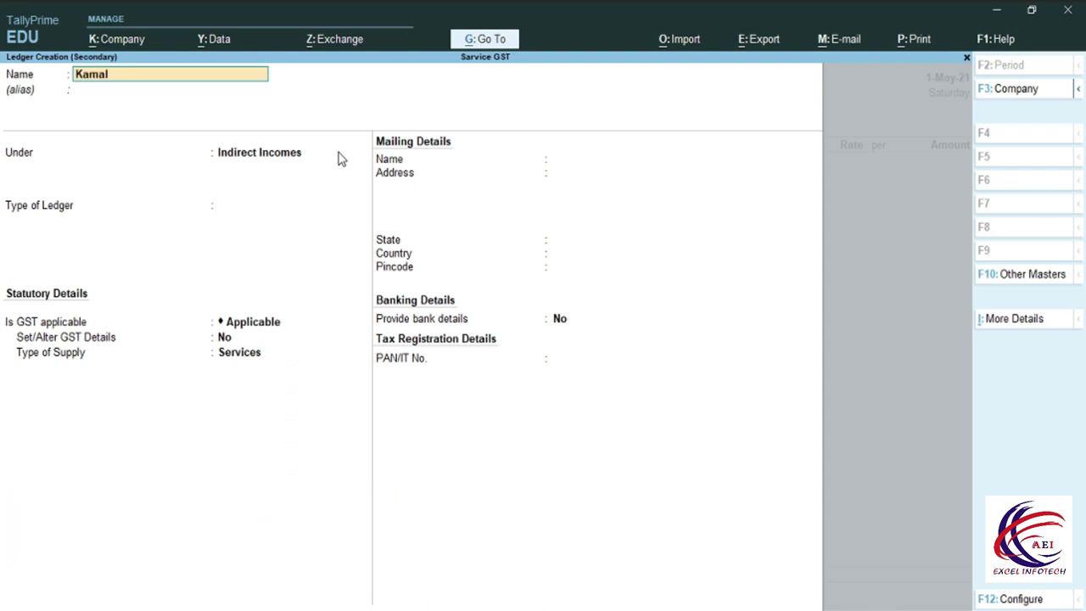
{"action": "type", "text": " Ind."}
{"action": "key", "text": "Return"}
{"action": "key", "text": "Return"}
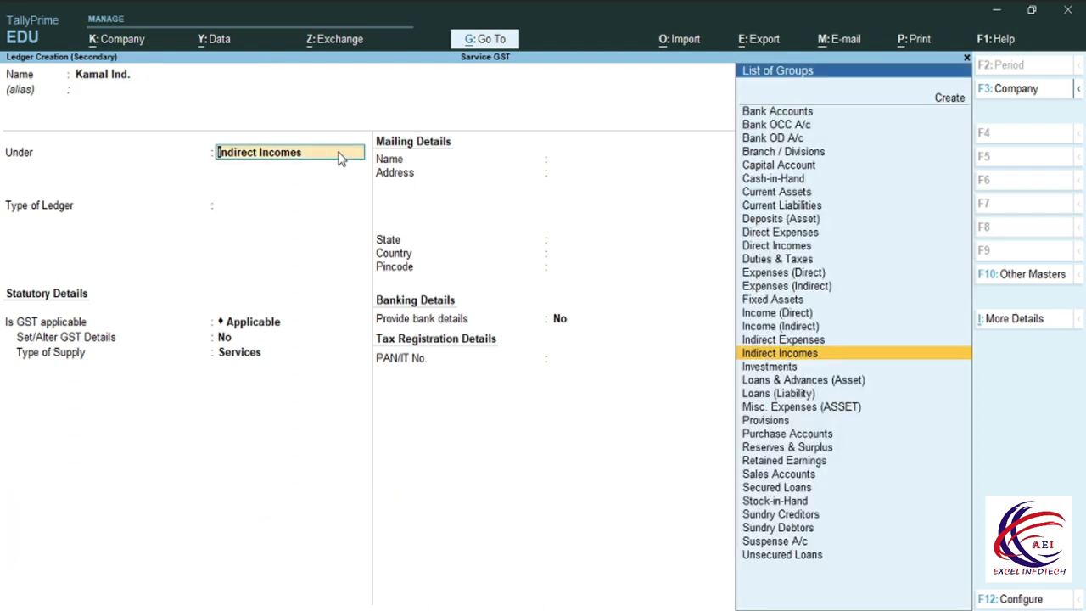
{"action": "type", "text": "S"}
{"action": "key", "text": "Down"}
{"action": "key", "text": "Down"}
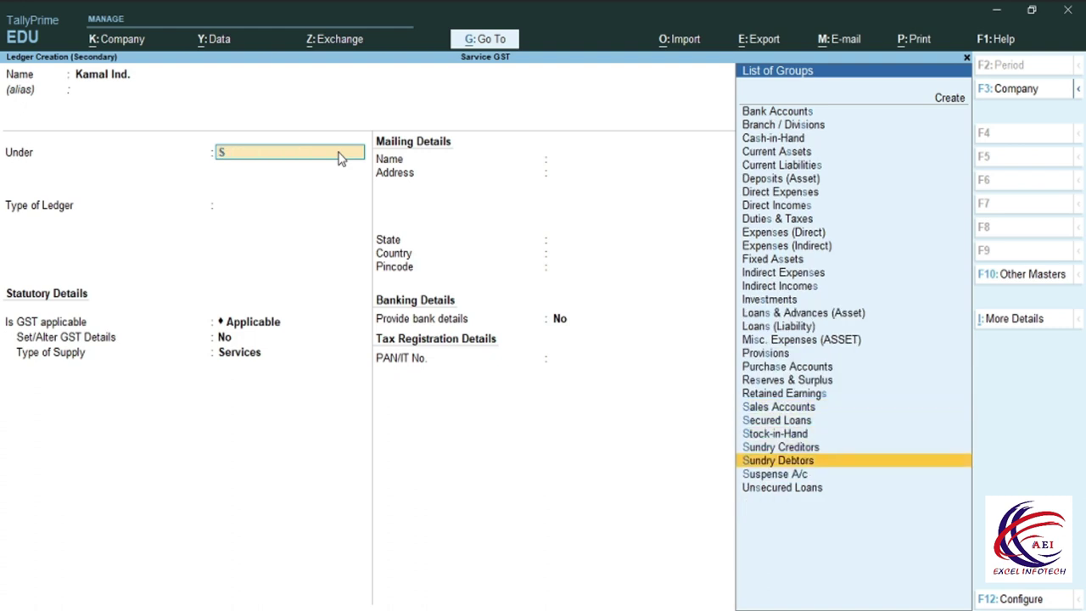
{"action": "key", "text": "Return"}
{"action": "key", "text": "Return"}
{"action": "key", "text": "Return"}
{"action": "key", "text": "Return"}
{"action": "key", "text": "Return"}
{"action": "key", "text": "Return"}
{"action": "key", "text": "Return"}
{"action": "key", "text": "Return"}
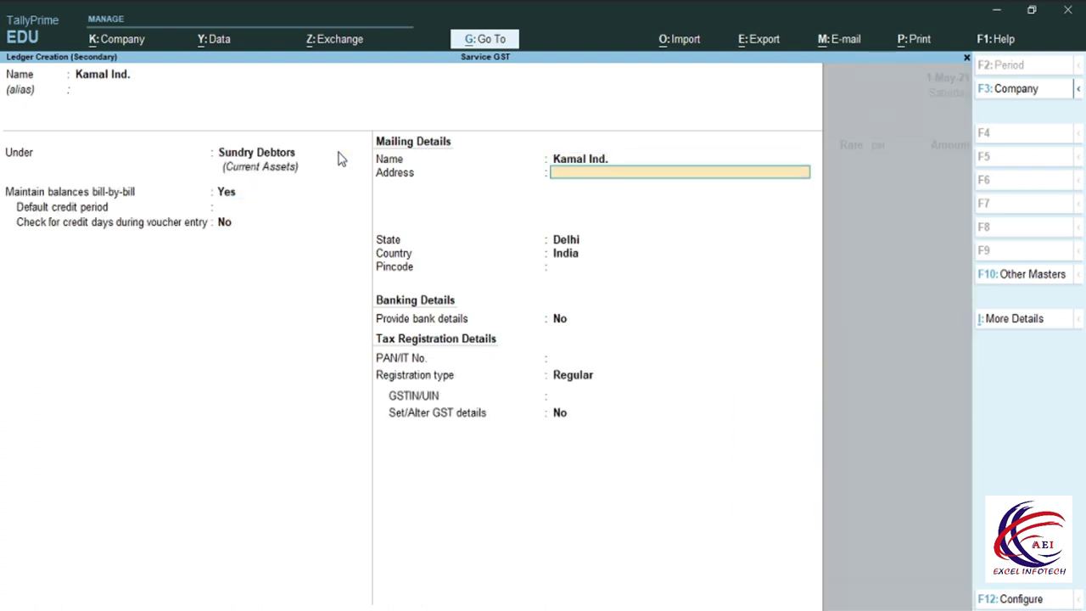
{"action": "key", "text": "Return"}
{"action": "key", "text": "Return"}
{"action": "key", "text": "Return"}
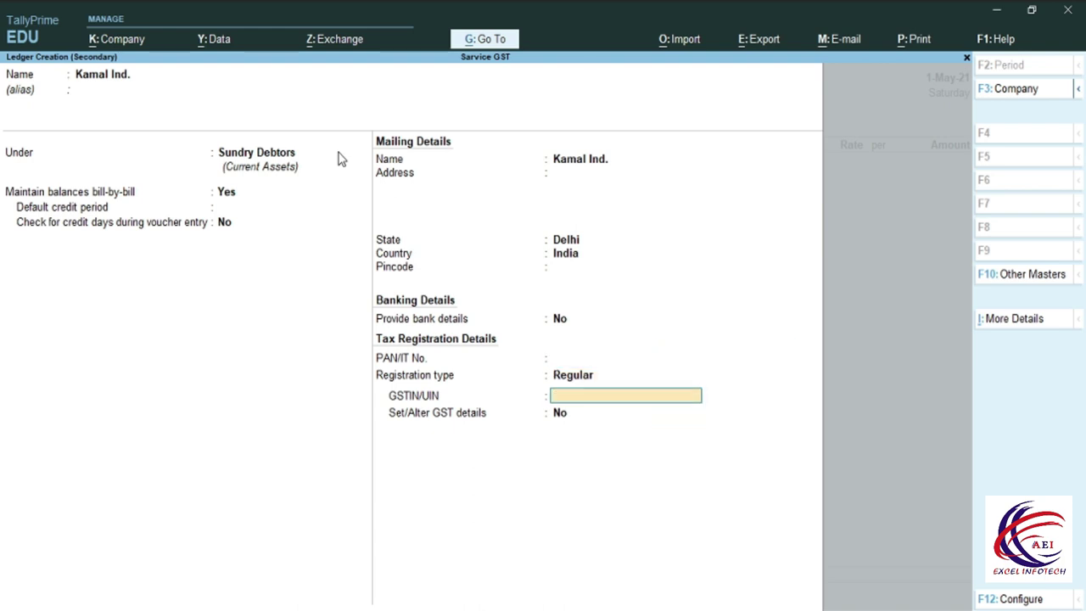
Change Kamal Ind.'s state to Goa, enter its GSTIN, and save the ledger
{"action": "key", "text": "BackSpace"}
{"action": "key", "text": "BackSpace"}
{"action": "key", "text": "BackSpace"}
{"action": "key", "text": "BackSpace"}
{"action": "key", "text": "BackSpace"}
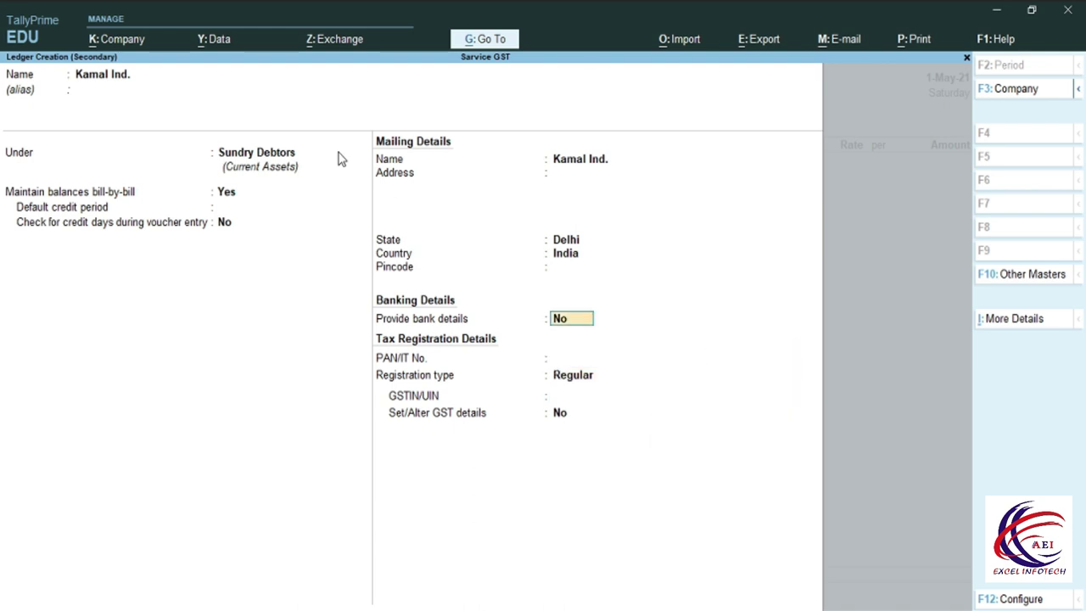
{"action": "key", "text": "Down"}
{"action": "key", "text": "Return"}
{"action": "key", "text": "Return"}
{"action": "key", "text": "Return"}
{"action": "key", "text": "Return"}
{"action": "key", "text": "Return"}
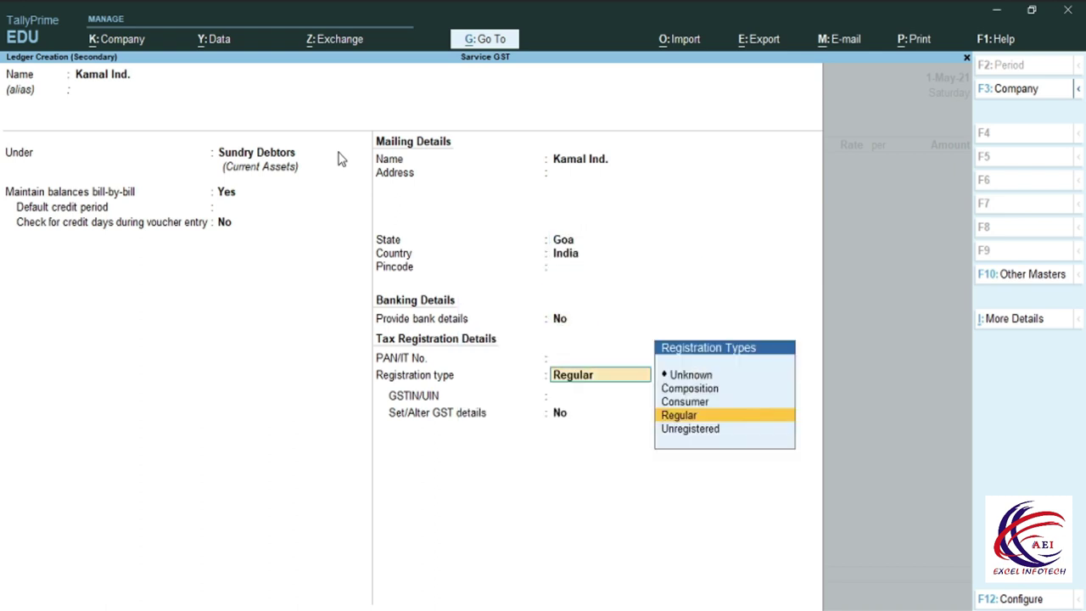
{"action": "type", "text": "30"}
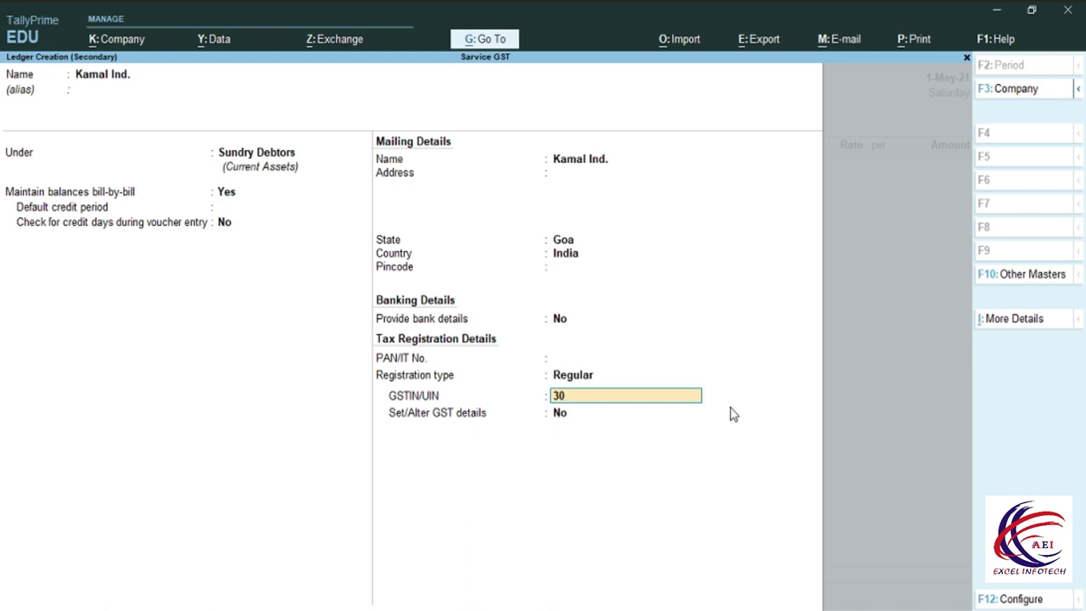
{"action": "type", "text": "ARDEL12584AX"}
{"action": "key", "text": "Return"}
{"action": "key", "text": "Return"}
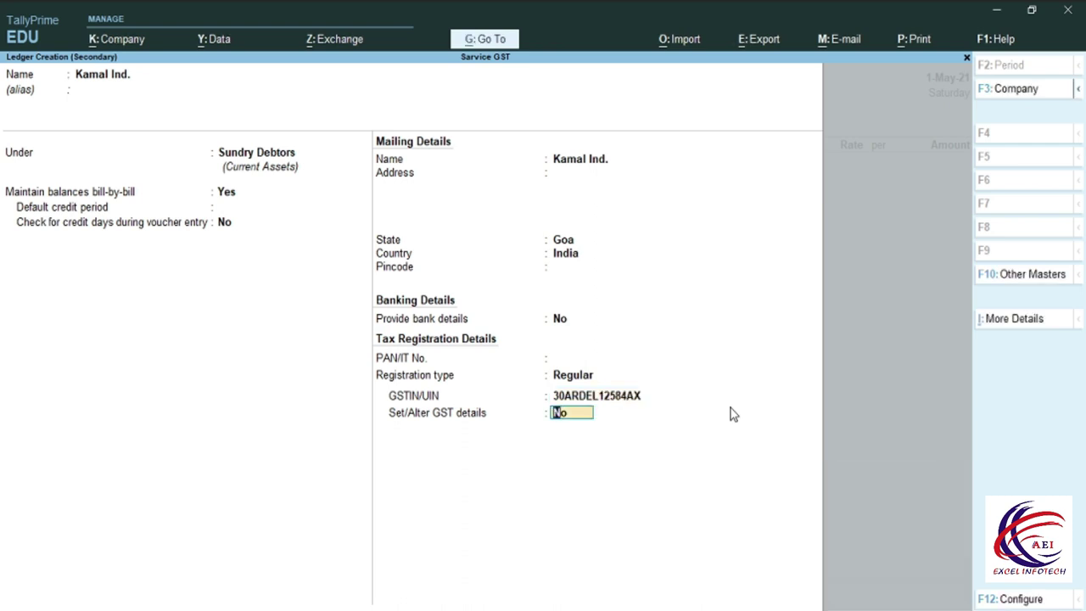
{"action": "key", "text": "Return"}
{"action": "key", "text": "Return"}
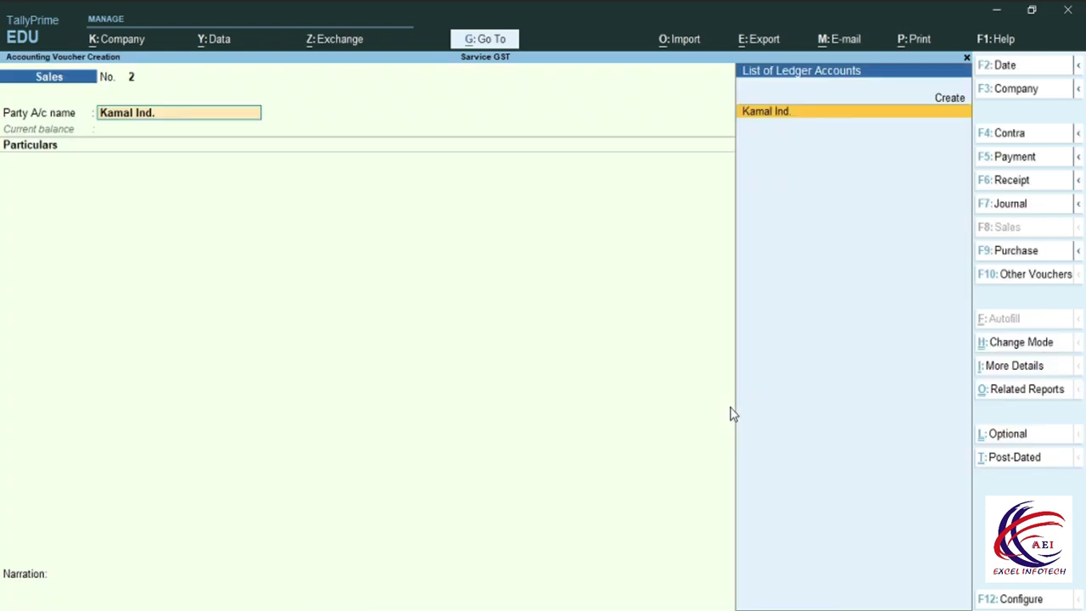
{"action": "key", "text": "Return"}
Keep Goa as place of supply and credit Telicome Service with 12,000.00
{"action": "key", "text": "Return"}
{"action": "key", "text": "Return"}
{"action": "key", "text": "Return"}
{"action": "key", "text": "Return"}
{"action": "key", "text": "Return"}
{"action": "key", "text": "Return"}
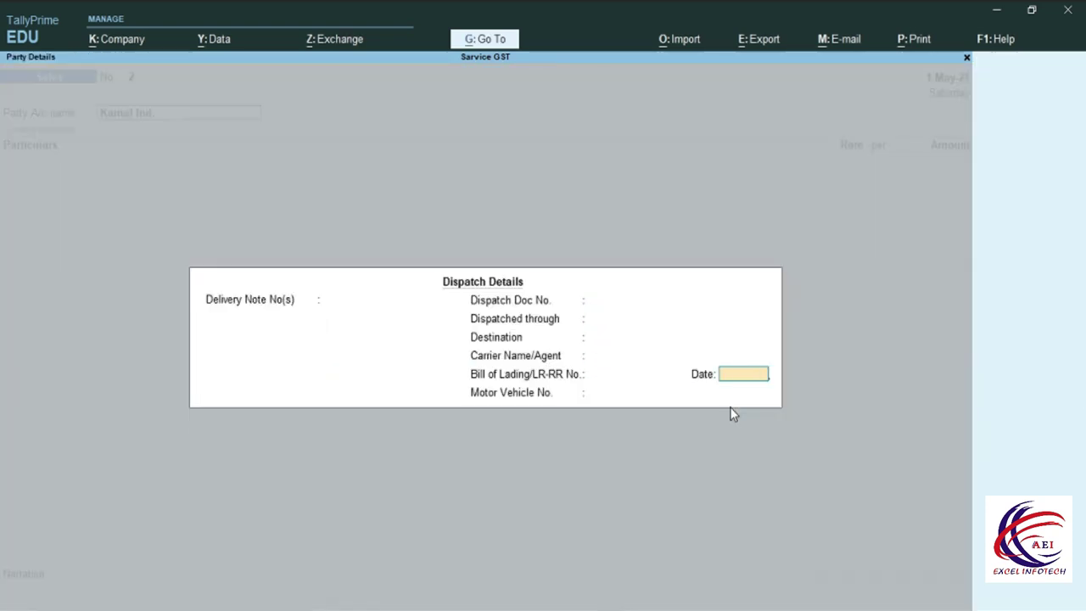
{"action": "key", "text": "Return"}
{"action": "key", "text": "Return"}
{"action": "key", "text": "Return"}
{"action": "key", "text": "Return"}
{"action": "key", "text": "Return"}
{"action": "key", "text": "Return"}
{"action": "key", "text": "Return"}
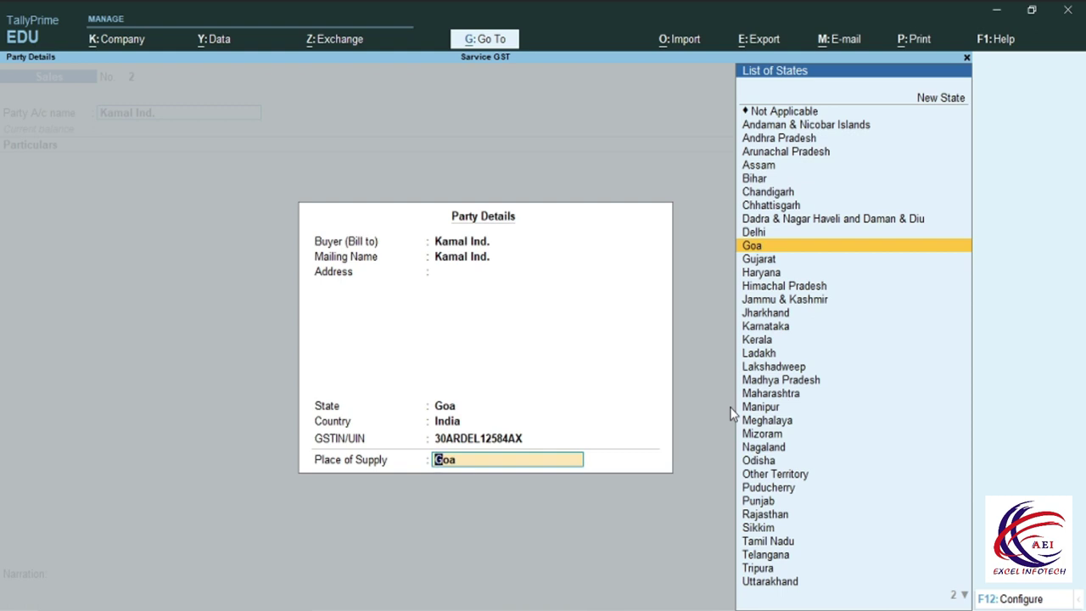
{"action": "key", "text": "Return"}
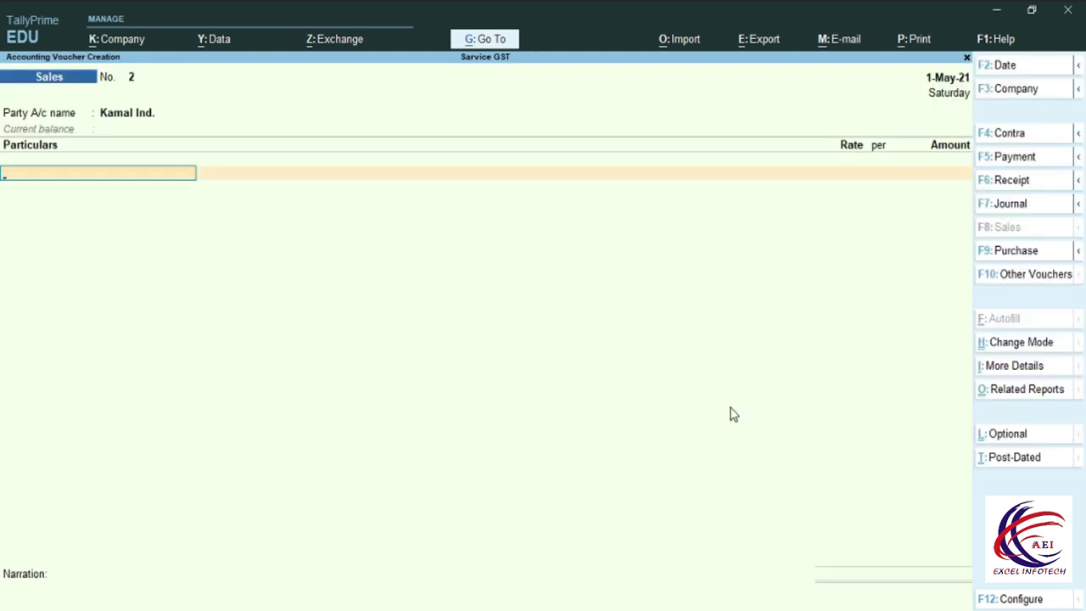
{"action": "key", "text": "Down"}
{"action": "key", "text": "Down"}
{"action": "key", "text": "Down"}
{"action": "key", "text": "Down"}
{"action": "key", "text": "Down"}
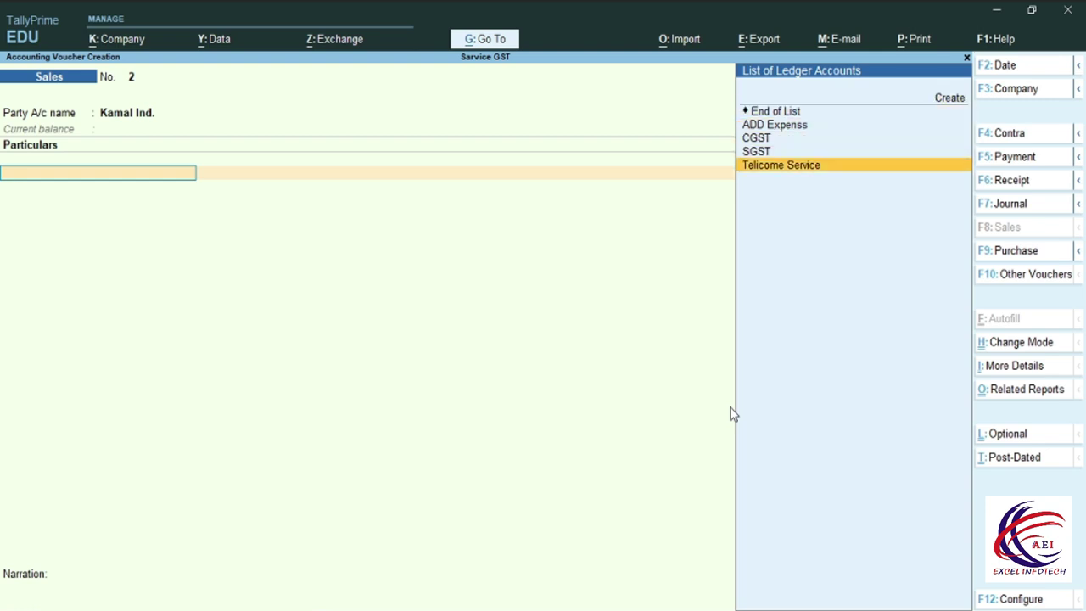
{"action": "key", "text": "Return"}
{"action": "type", "text": "12000"}
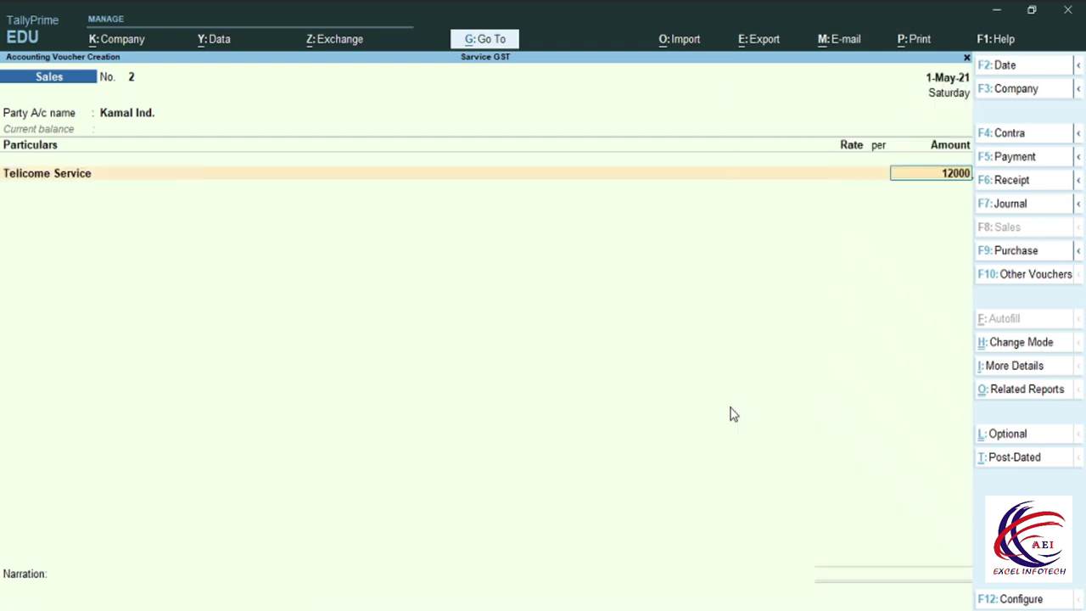
{"action": "key", "text": "Return"}
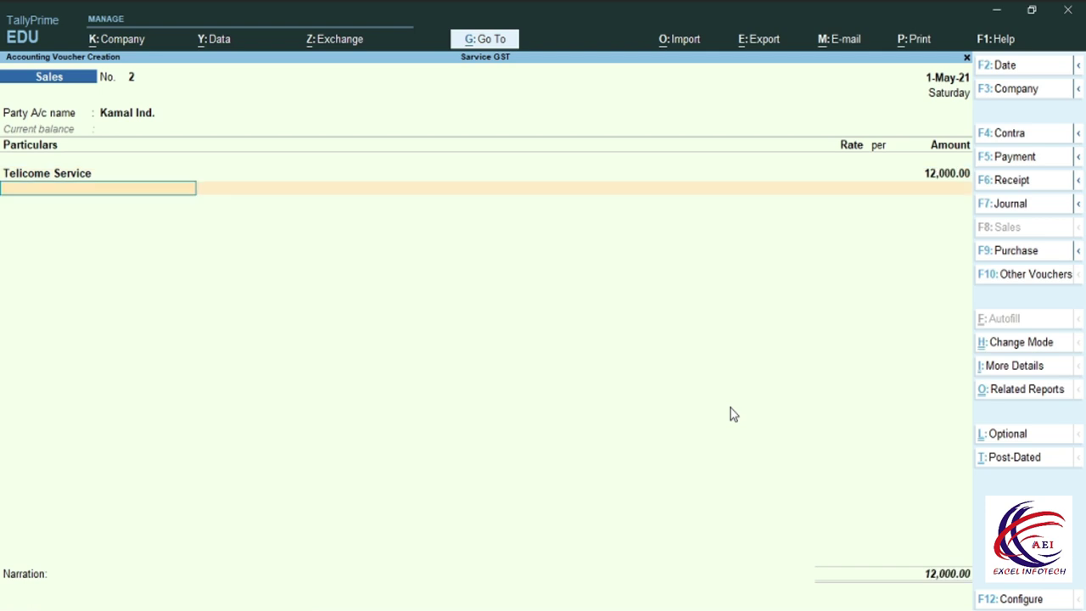
{"action": "key", "text": "alt+c"}
Create ledger IGST under Duties & Taxes as GST Integrated Tax, adding 2,160.00 to the sale
{"action": "type", "text": "IGST"}
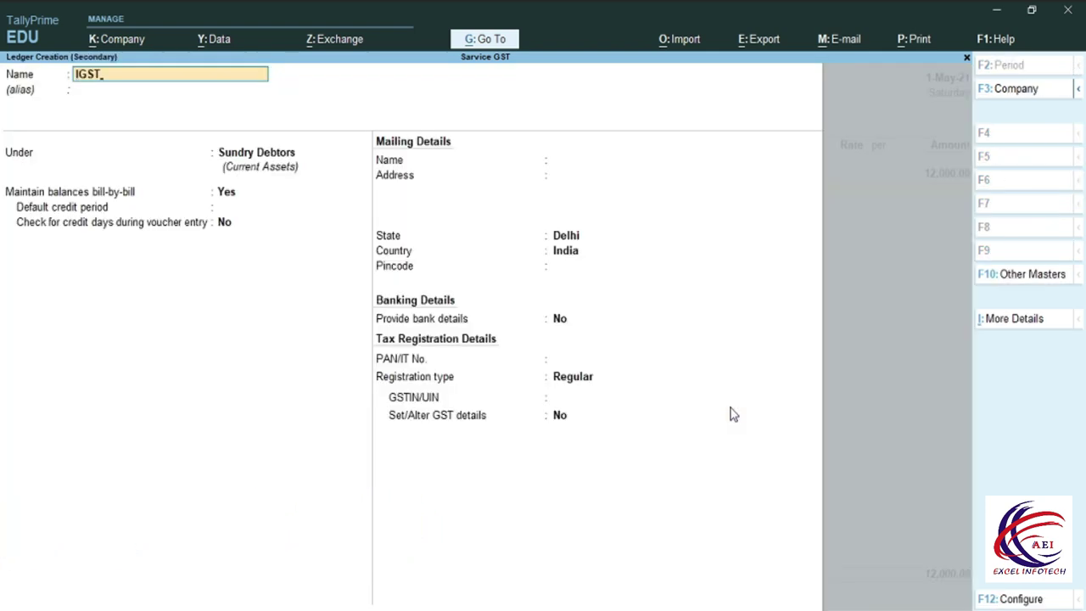
{"action": "key", "text": "Return"}
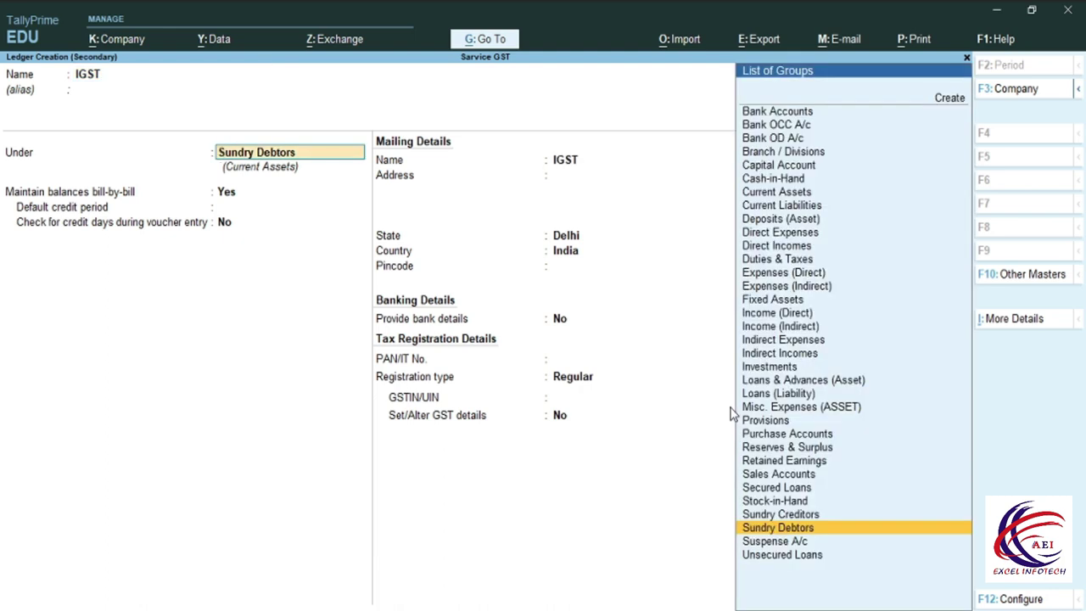
{"action": "type", "text": "D"}
{"action": "key", "text": "Down"}
{"action": "key", "text": "Down"}
{"action": "key", "text": "Down"}
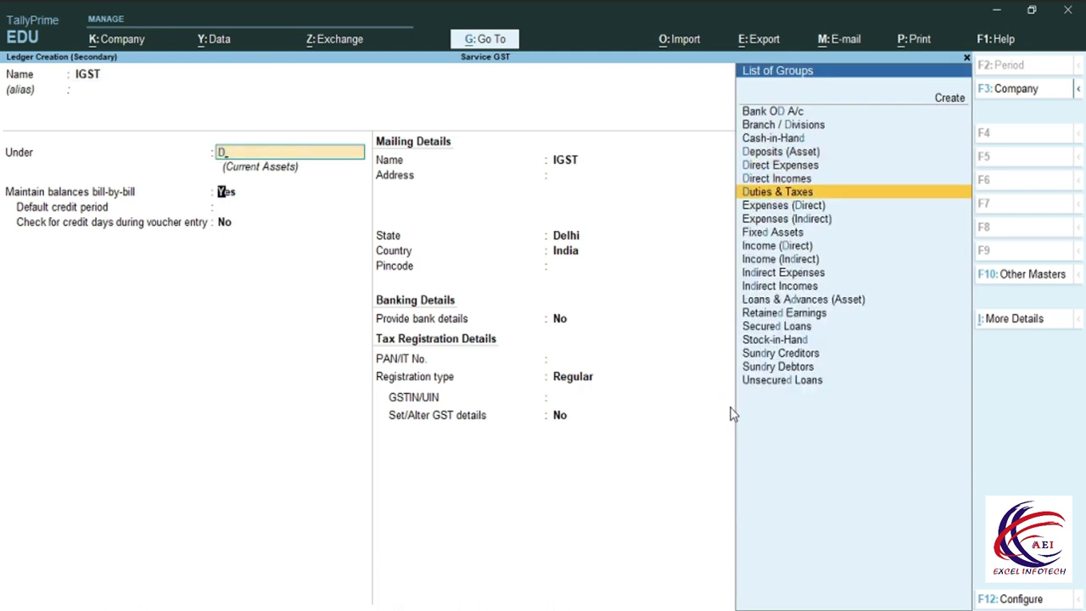
{"action": "key", "text": "Return"}
{"action": "key", "text": "Up"}
{"action": "key", "text": "Return"}
{"action": "key", "text": "Down"}
{"action": "key", "text": "Down"}
{"action": "key", "text": "Down"}
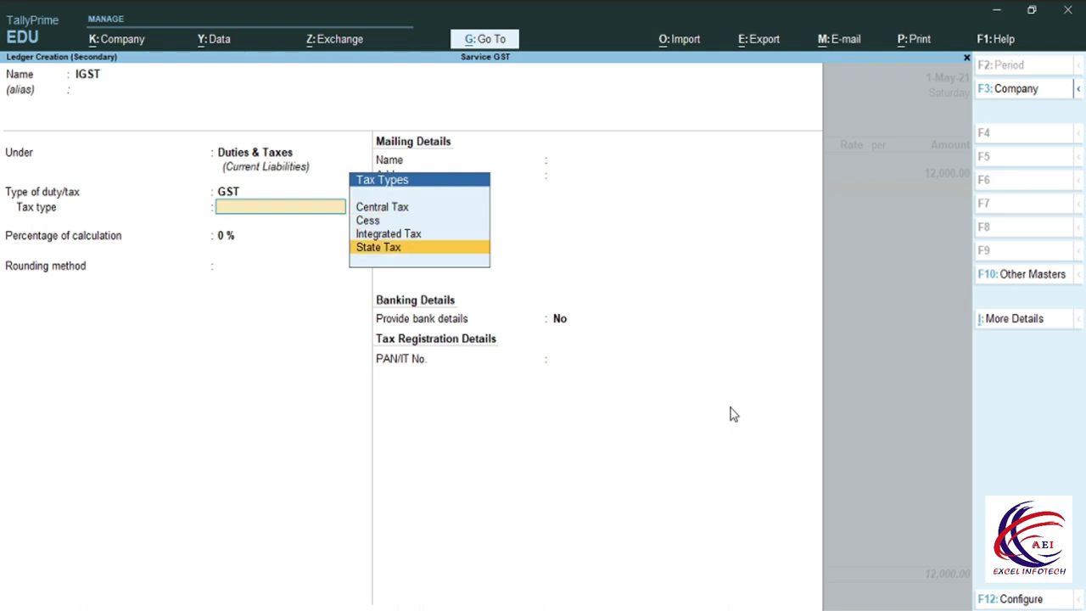
{"action": "key", "text": "Up"}
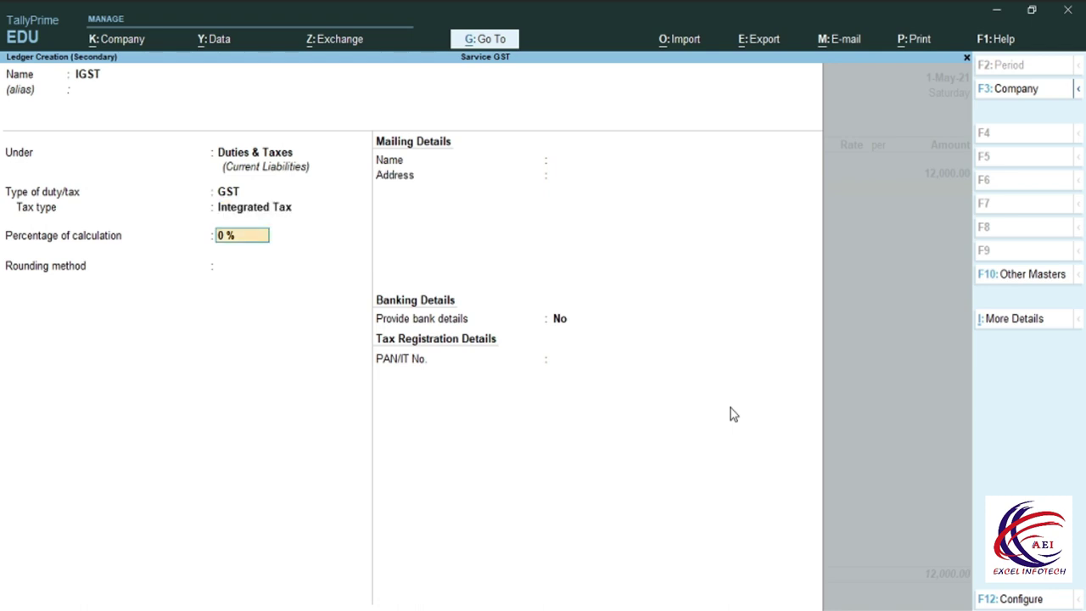
{"action": "key", "text": "Return"}
{"action": "key", "text": "Return"}
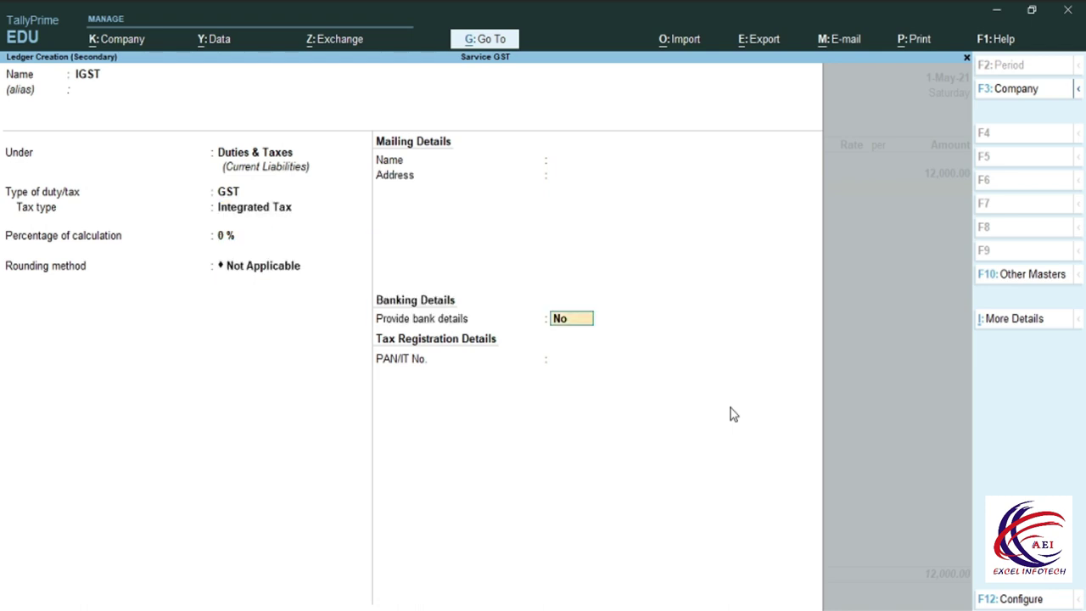
{"action": "key", "text": "Return"}
{"action": "key", "text": "Return"}
{"action": "key", "text": "Return"}
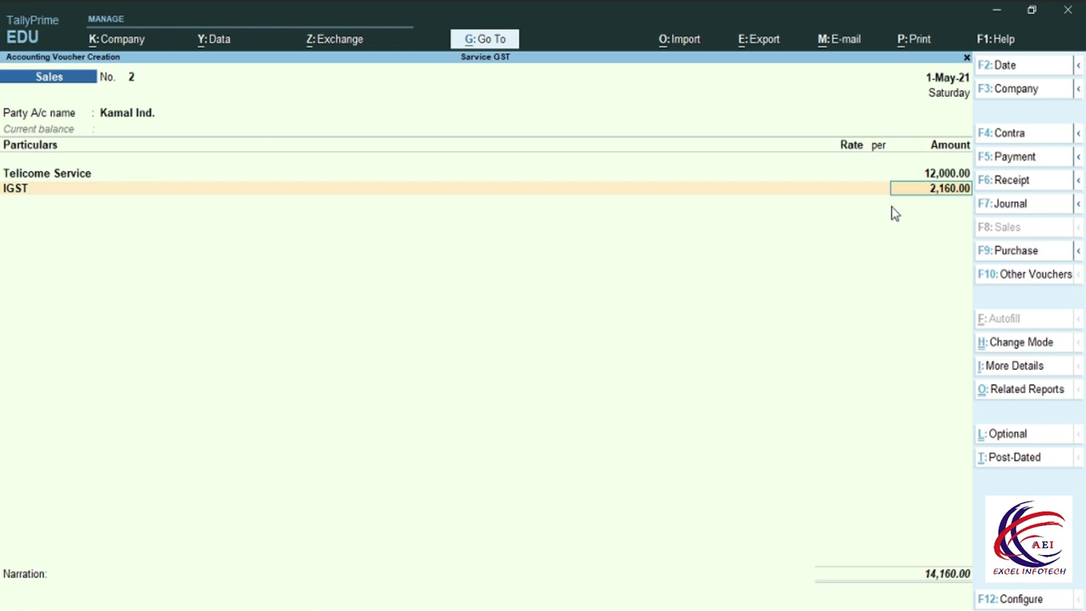
Review the sale's GST tax analysis showing the detailed 18% integrated tax
{"action": "left_click", "coordinate": [1024, 399]}
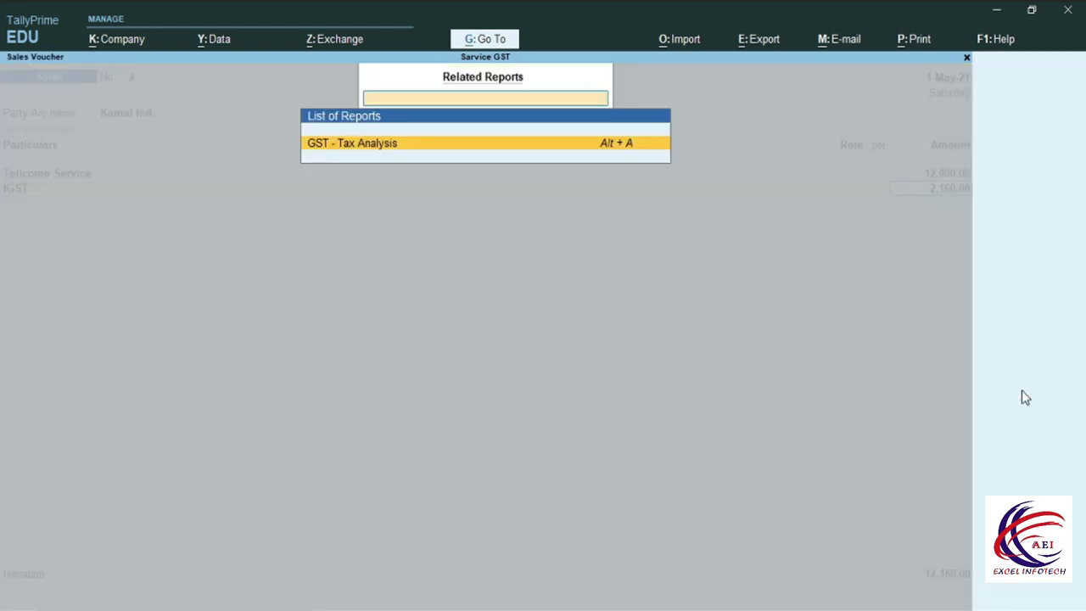
{"action": "left_click", "coordinate": [393, 144]}
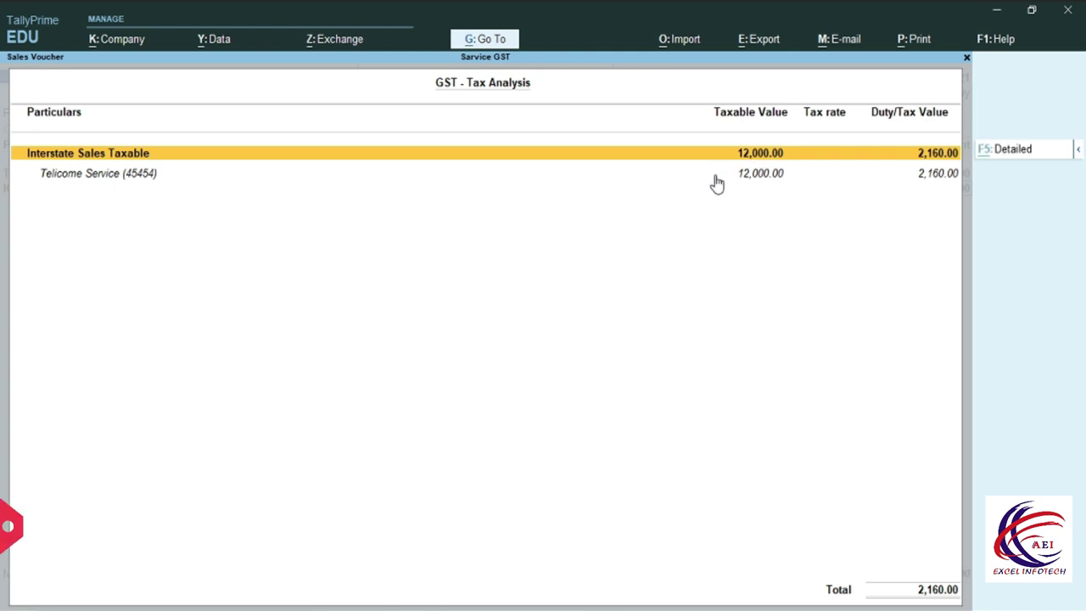
{"action": "key", "text": "alt+F1"}
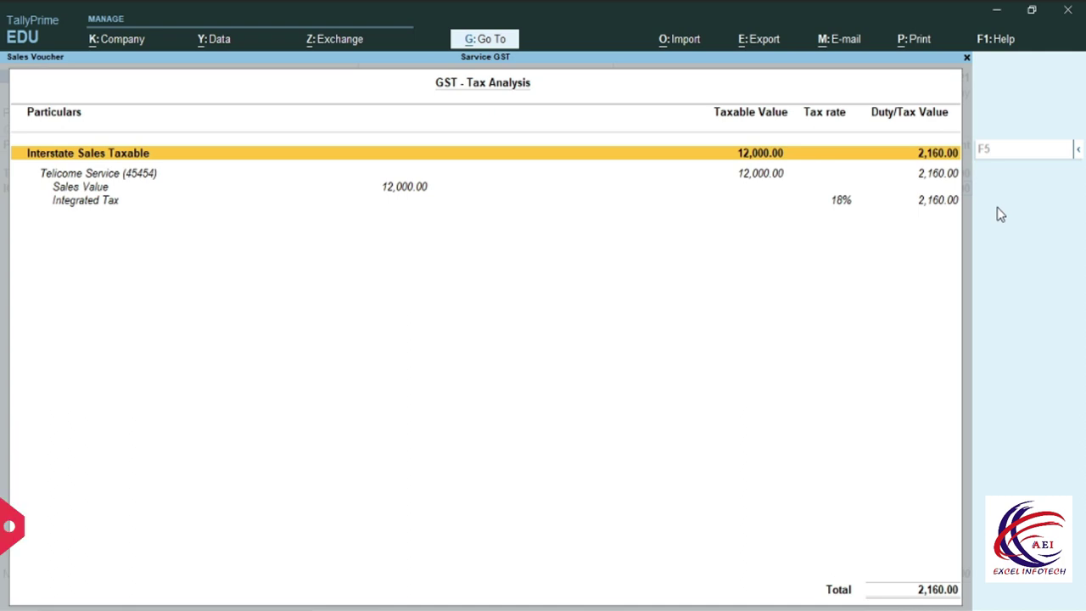
{"action": "key", "text": "Escape"}
Record the bill as a new reference and save the 14,160.00 interstate sale
{"action": "key", "text": "Return"}
{"action": "key", "text": "Return"}
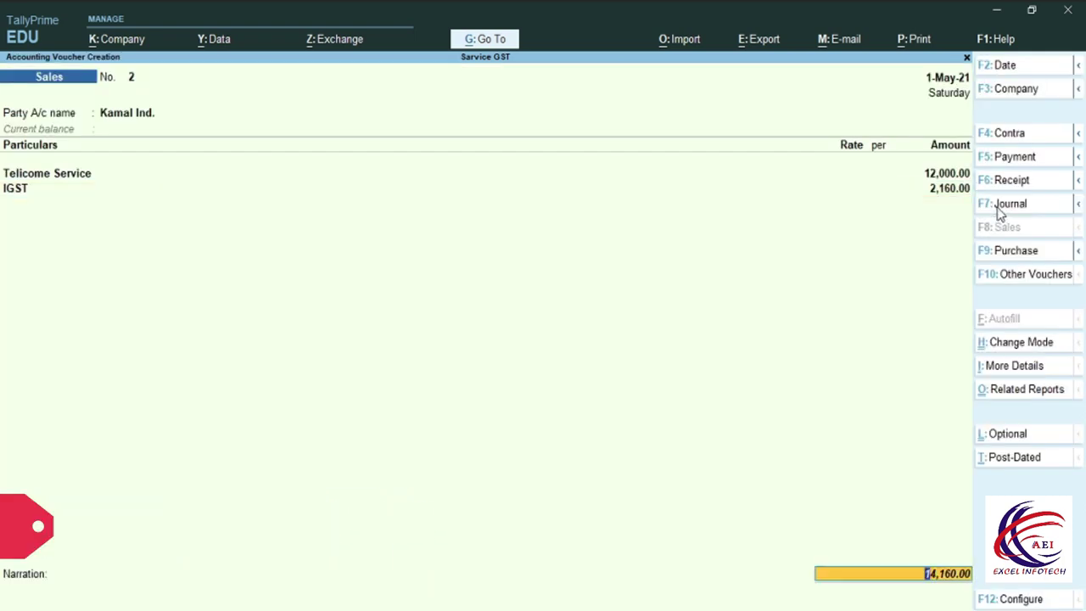
{"action": "key", "text": "Return"}
{"action": "key", "text": "Return"}
{"action": "key", "text": "Return"}
{"action": "key", "text": "Return"}
{"action": "key", "text": "Return"}
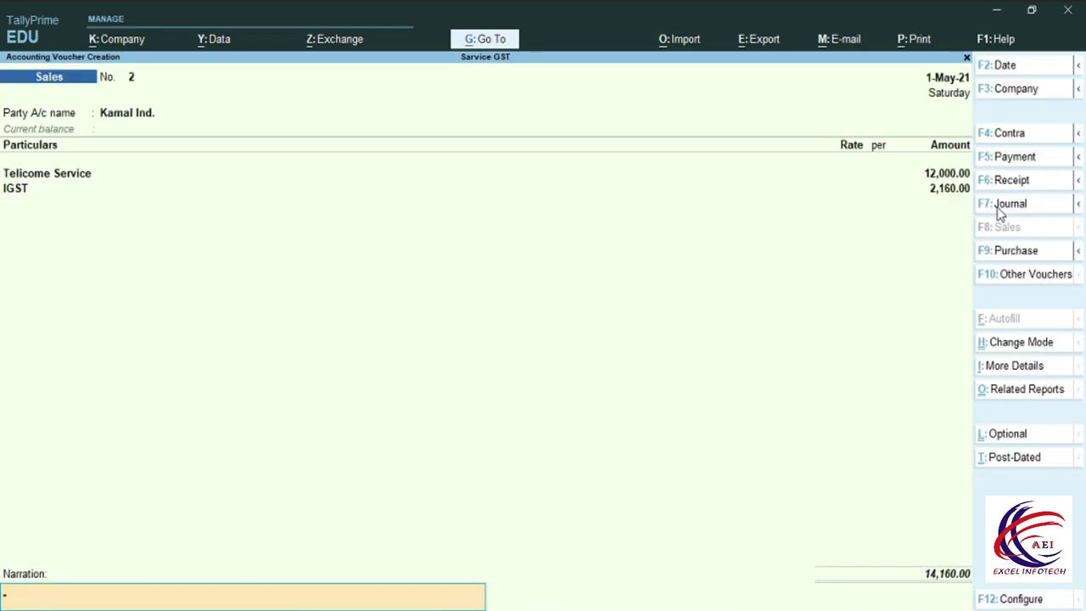
{"action": "key", "text": "Return"}
{"action": "key", "text": "Return"}
{"action": "key", "text": "Escape"}
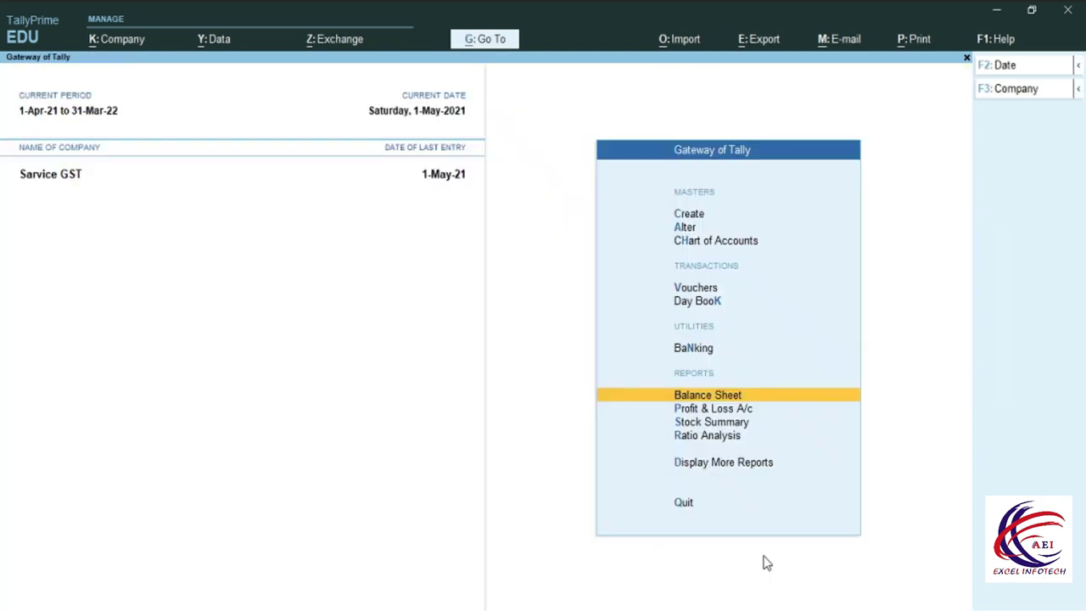
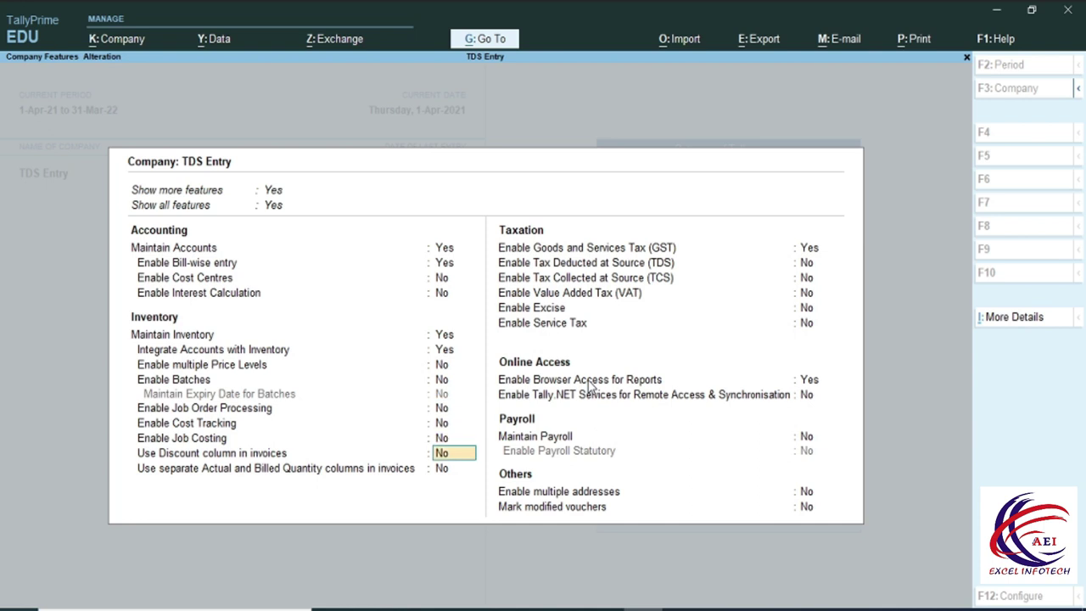
Set GST details to Delhi, Regular registration, the company's GSTIN and monthly GSTR1, then save
{"action": "key", "text": "Return"}
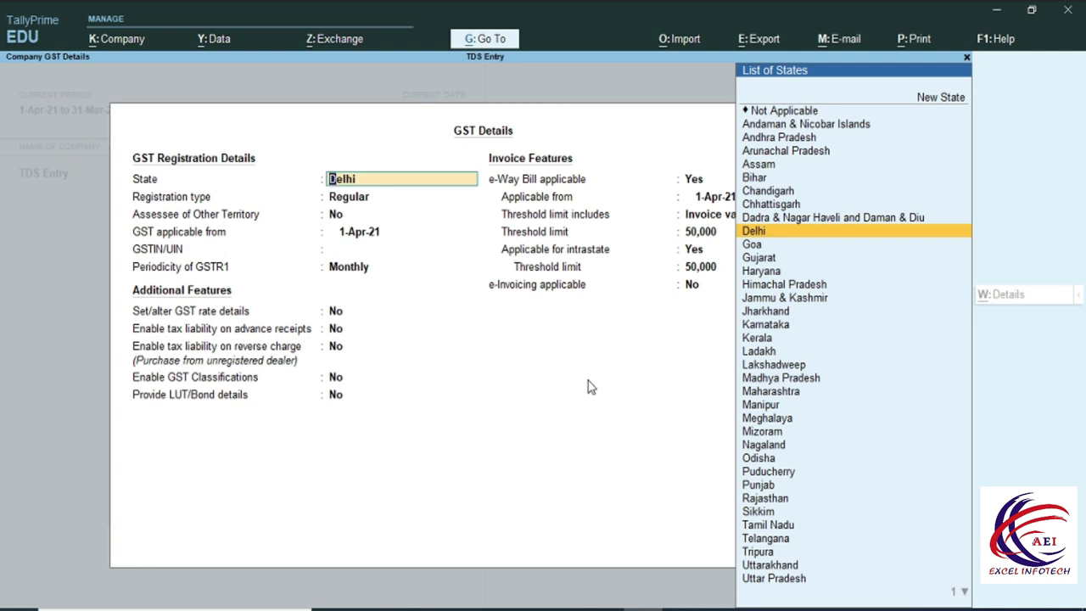
{"action": "key", "text": "Return"}
{"action": "key", "text": "Return"}
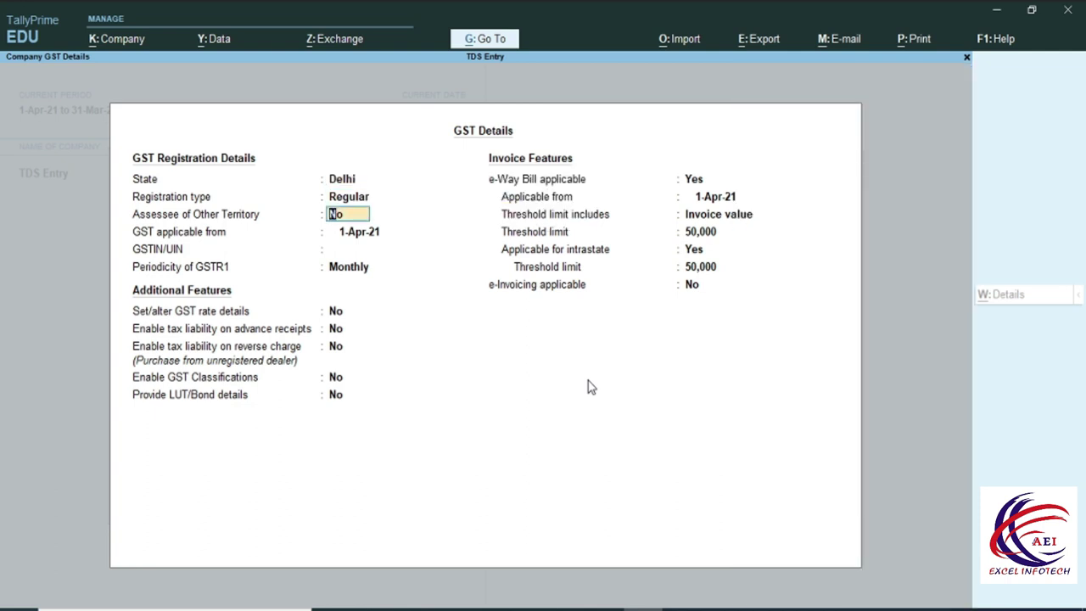
{"action": "key", "text": "Return"}
{"action": "key", "text": "Return"}
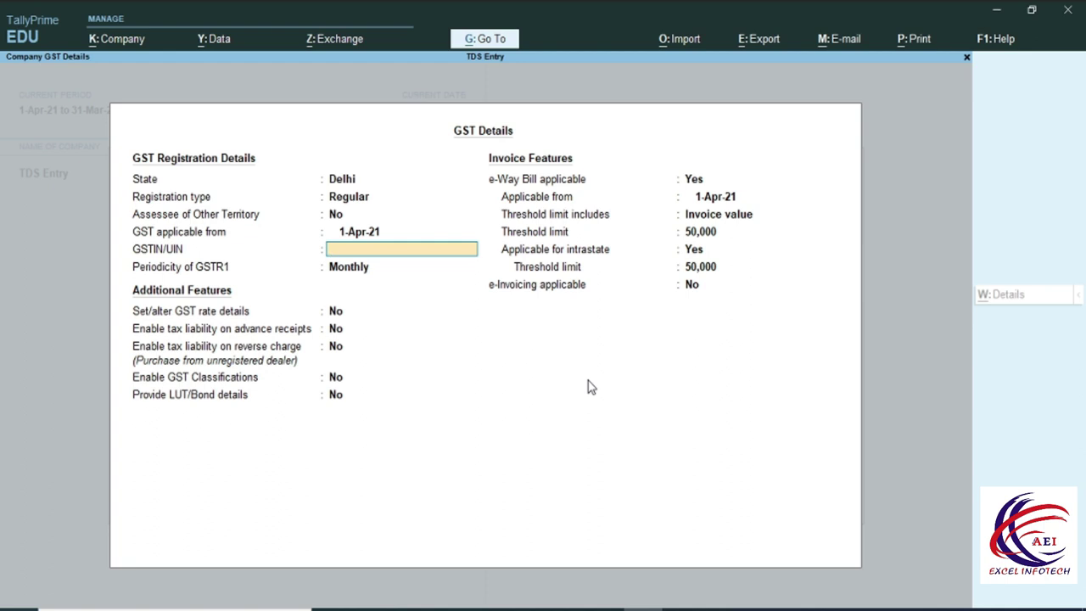
{"action": "type", "text": "07AAAAA1234A1Z5"}
{"action": "key", "text": "Return"}
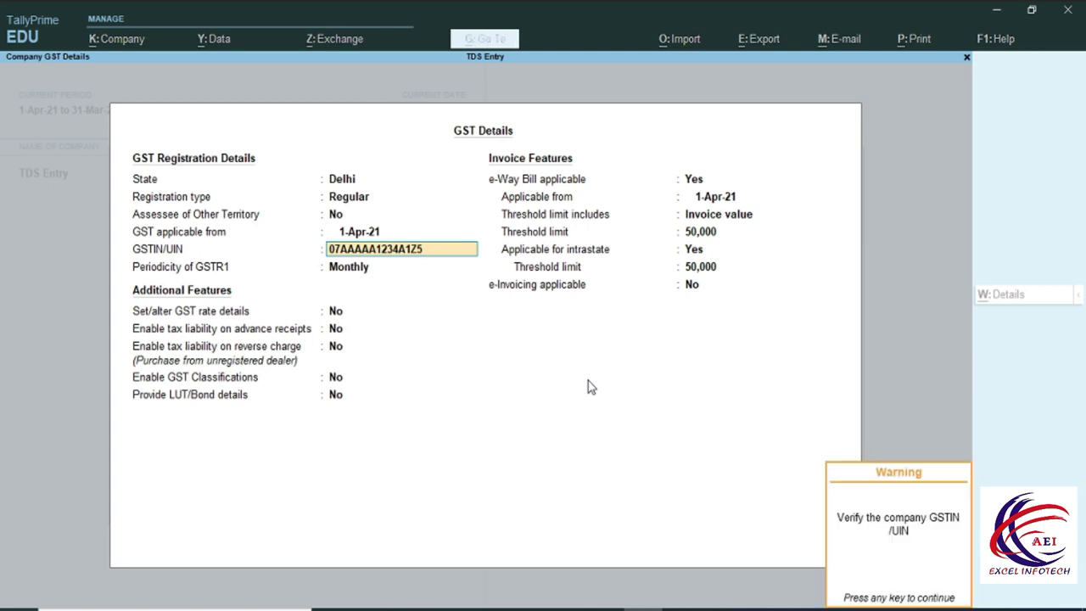
{"action": "key", "text": "Return"}
{"action": "key", "text": "Return"}
{"action": "key", "text": "Return"}
{"action": "key", "text": "Return"}
{"action": "key", "text": "ctrl+a"}
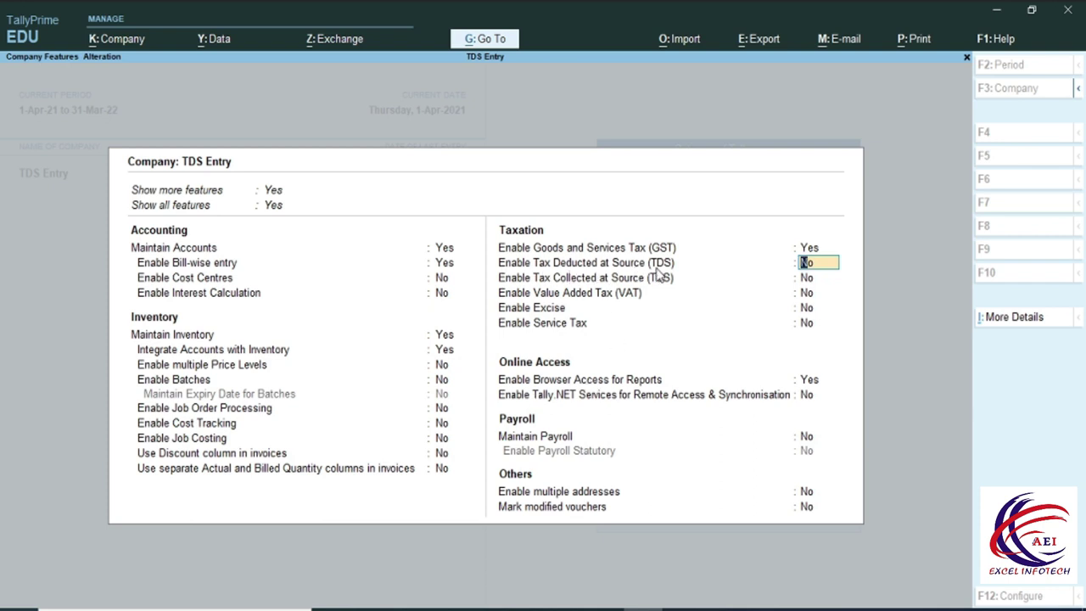
Enable TDS and enter the company's TAN in the deductor details
{"action": "type", "text": "y"}
{"action": "key", "text": "Return"}
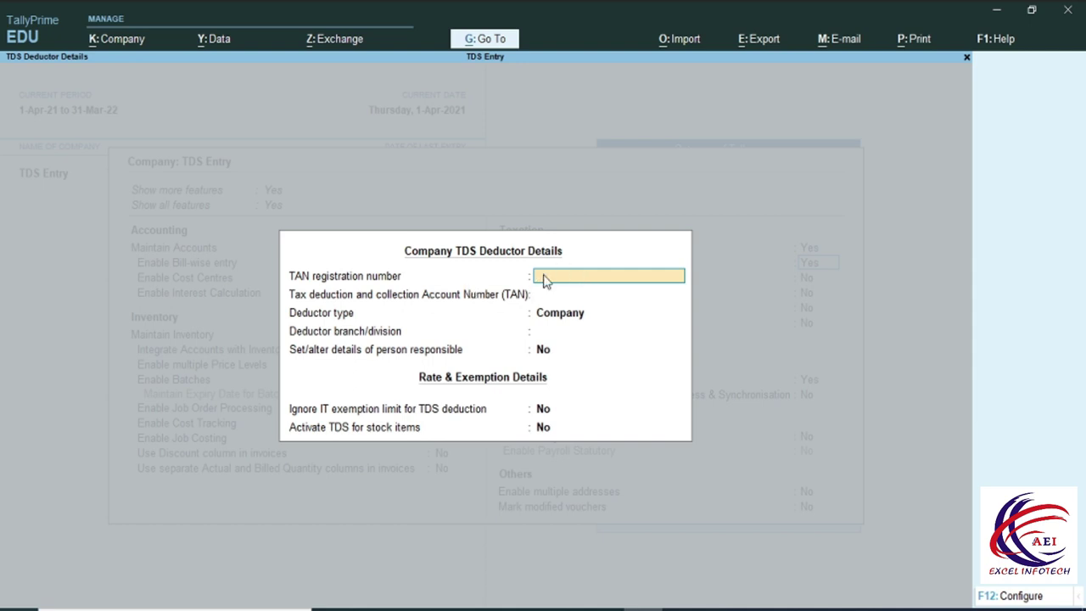
{"action": "type", "text": "VINO99999"}
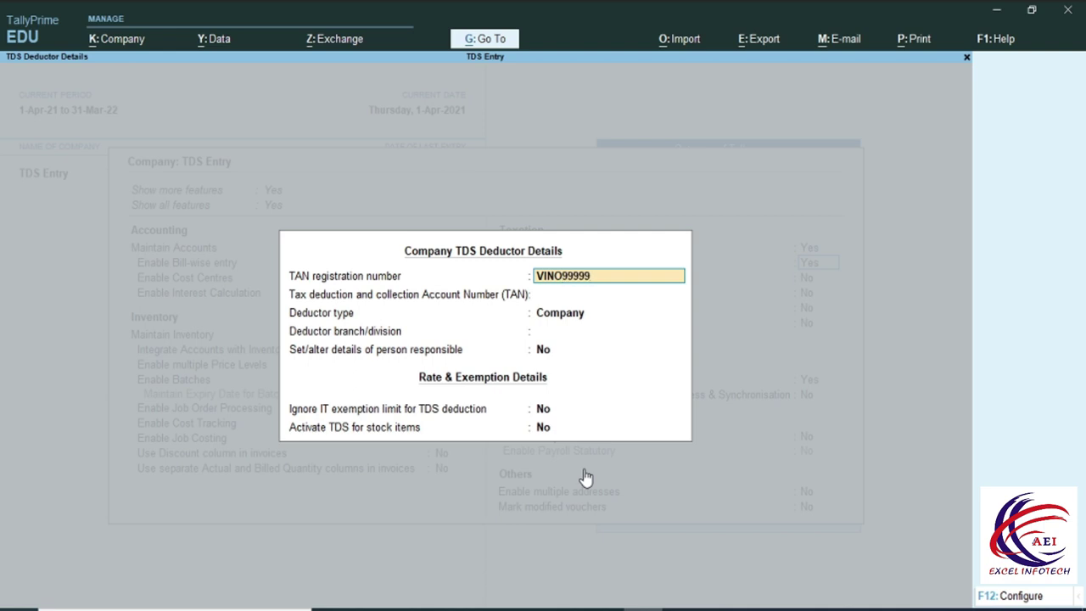
{"action": "type", "text": "D"}
{"action": "key", "text": "Return"}
{"action": "key", "text": "Return"}
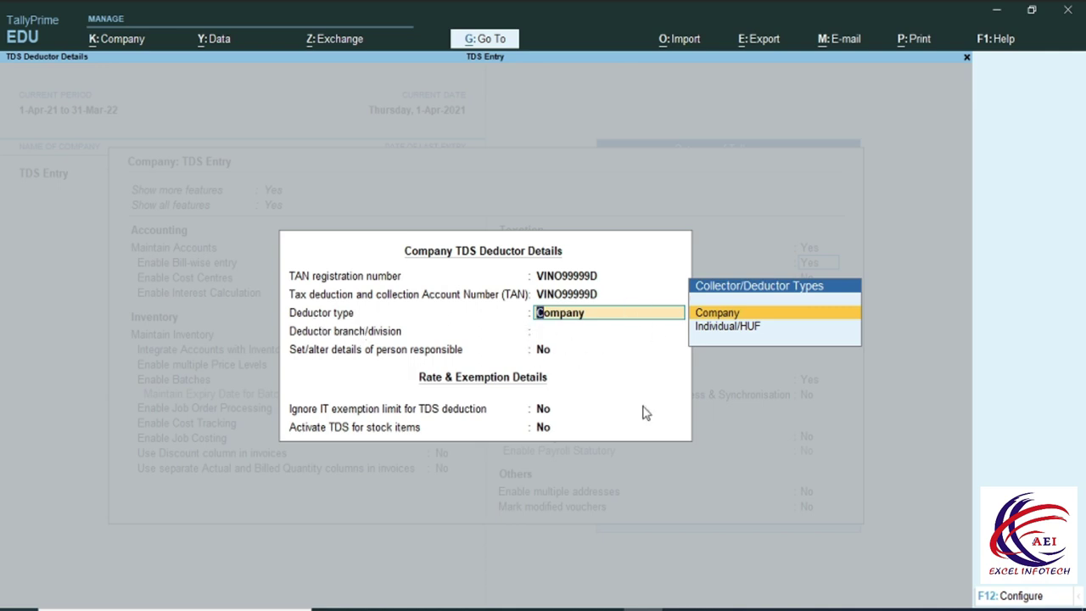
Keep Company as deductor type, skip branch, and set person-responsible details to Yes
{"action": "left_click", "coordinate": [723, 314]}
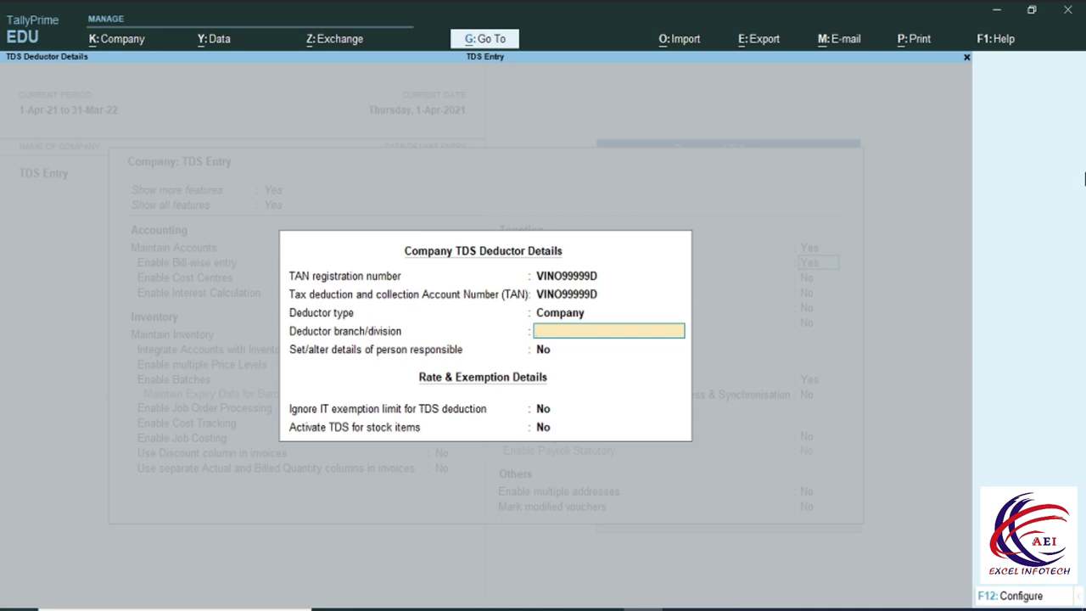
{"action": "key", "text": "Return"}
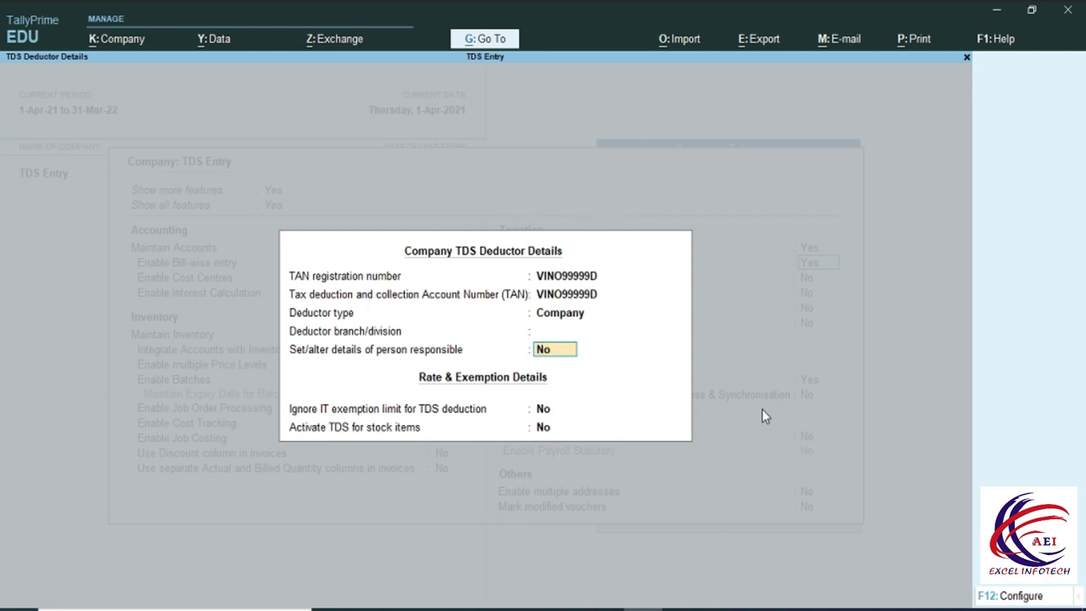
{"action": "type", "text": "y"}
{"action": "key", "text": "Return"}
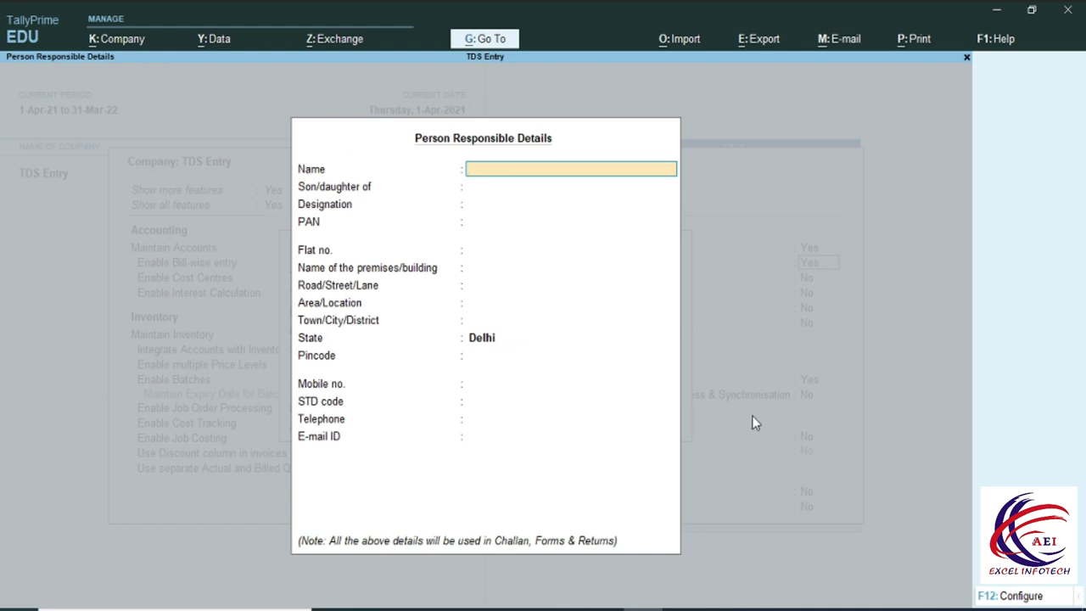
Enter the responsible person's name, parent's name, designation Manager and PAN
{"action": "key", "text": "Return"}
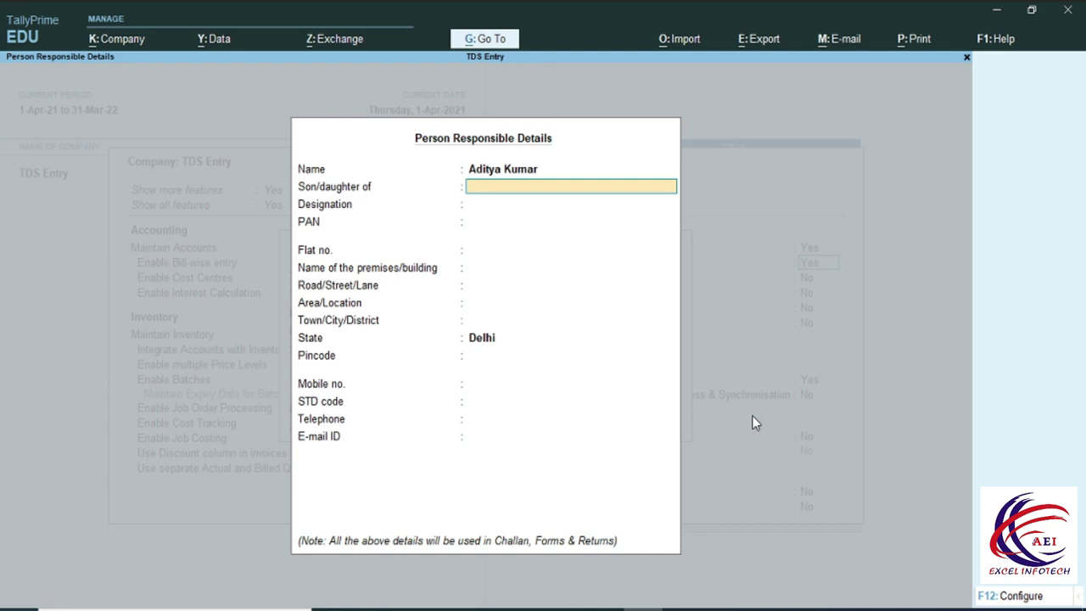
{"action": "key", "text": "Return"}
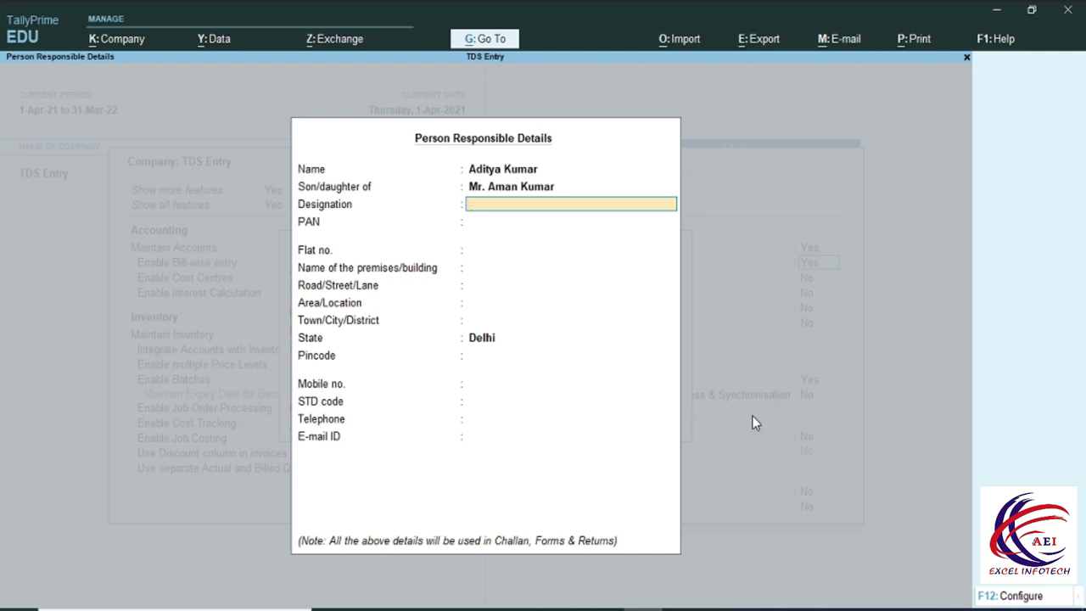
{"action": "type", "text": "Manager"}
{"action": "key", "text": "Return"}
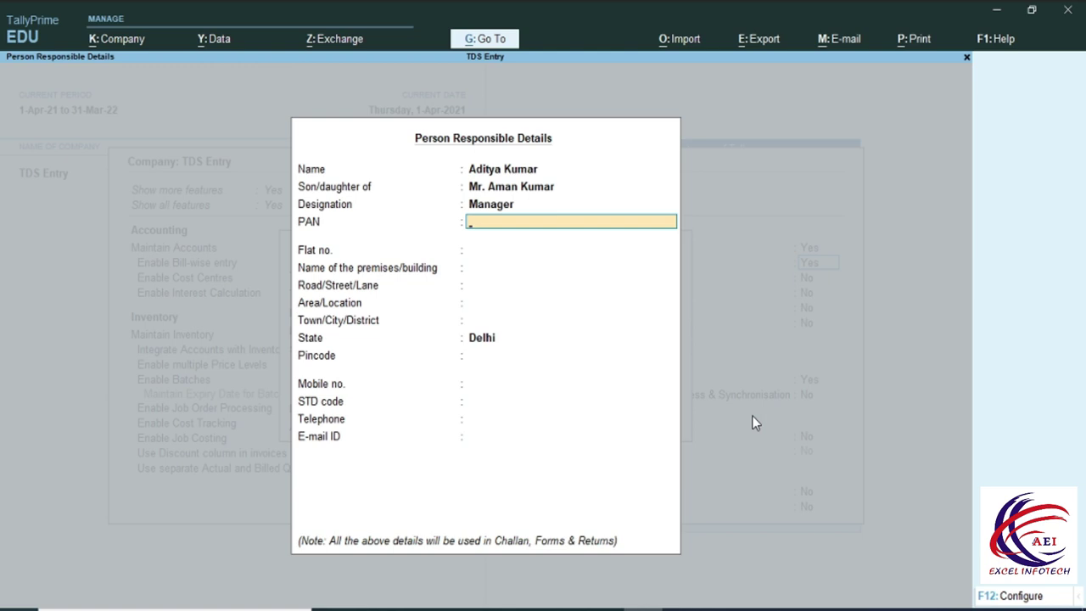
{"action": "type", "text": "AAAAD1234A"}
{"action": "key", "text": "Return"}
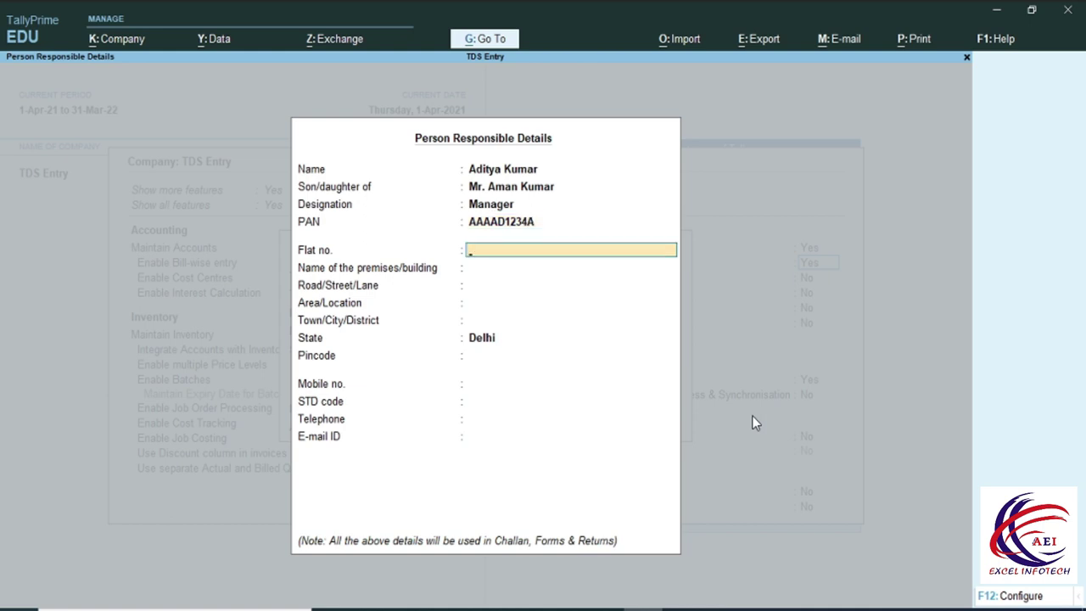
Fill in the responsible person's postal address and mobile number
{"action": "key", "text": "Return"}
{"action": "key", "text": "Return"}
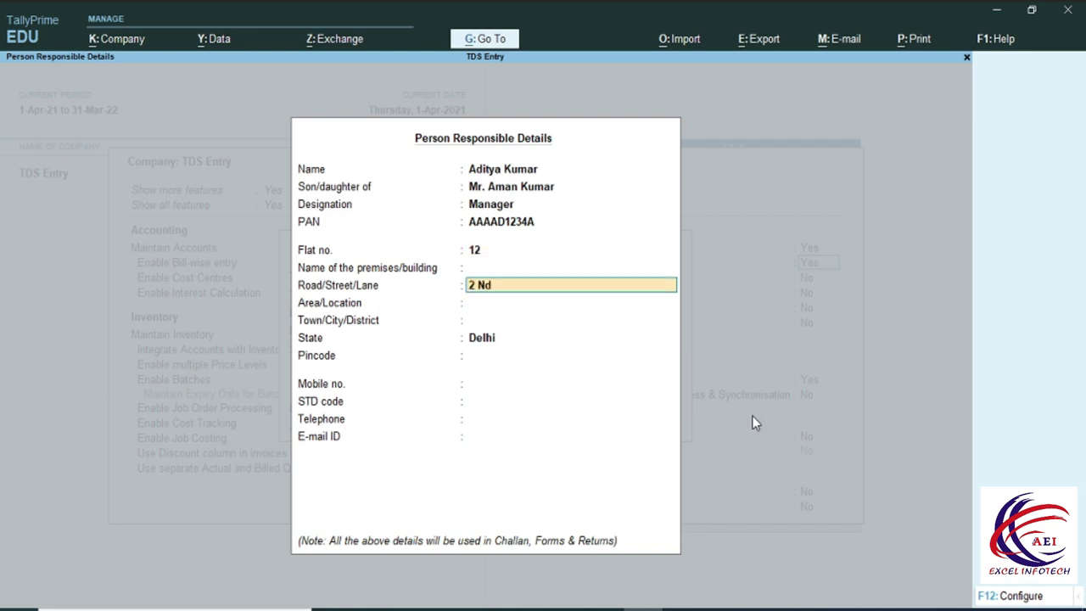
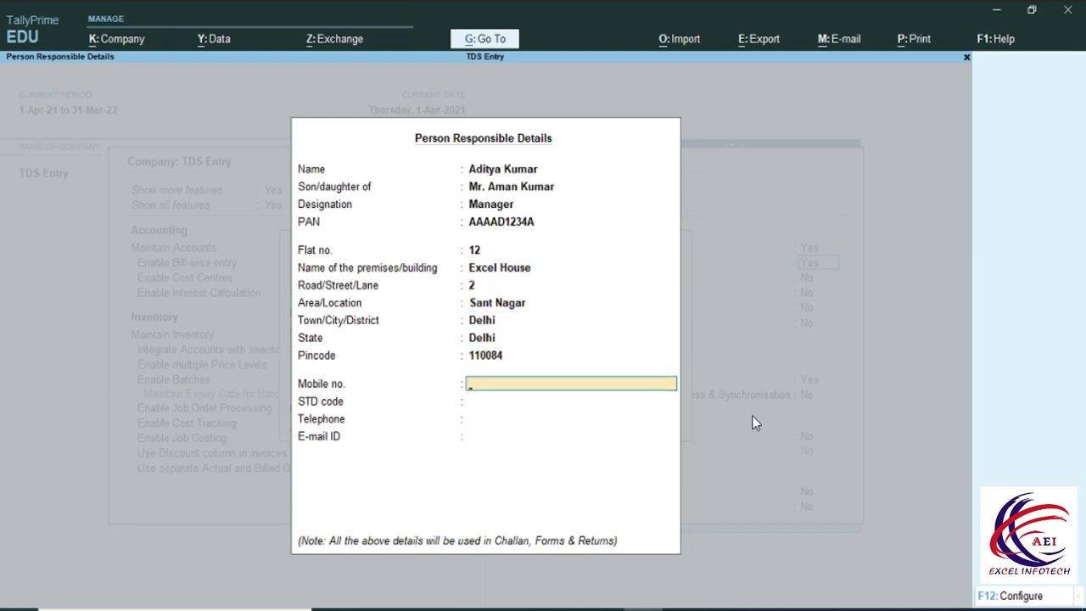
{"action": "key", "text": "Return"}
Add STD code 011, the telephone number and e-mail, and accept the details
{"action": "type", "text": "011"}
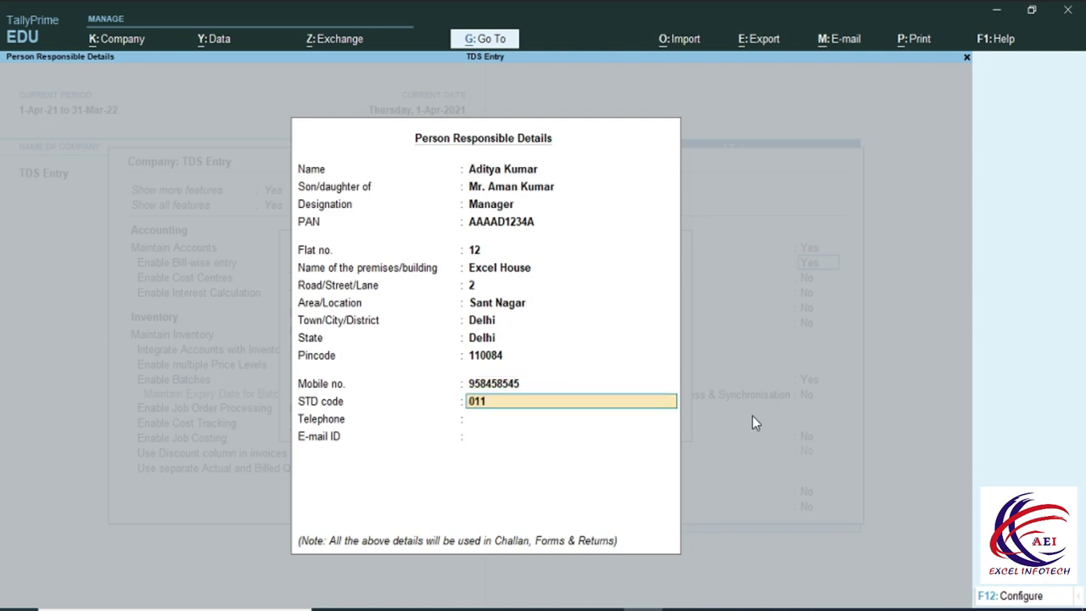
{"action": "key", "text": "Return"}
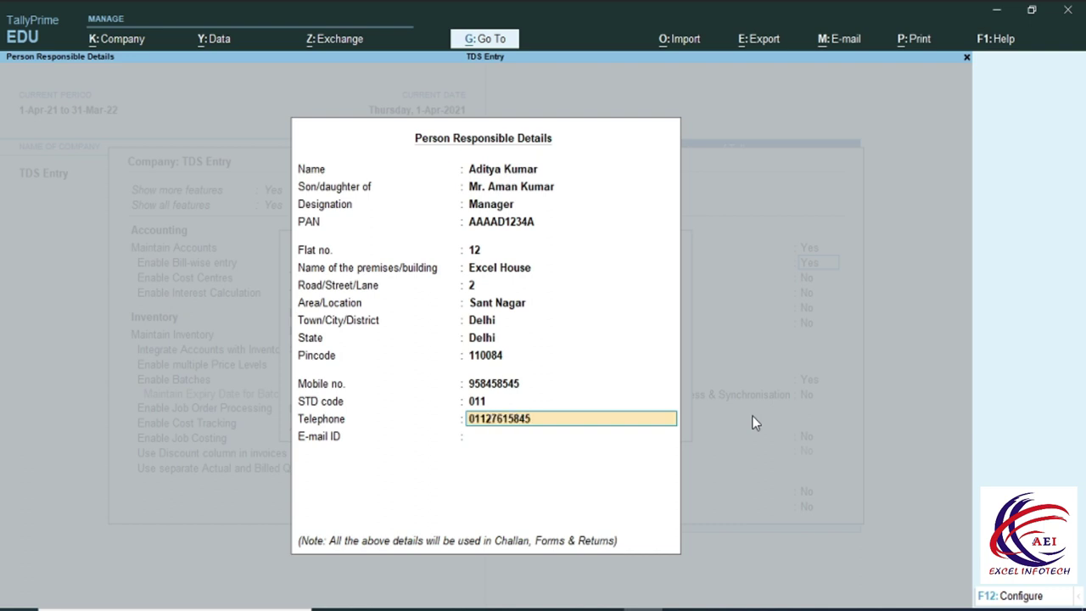
{"action": "key", "text": "Return"}
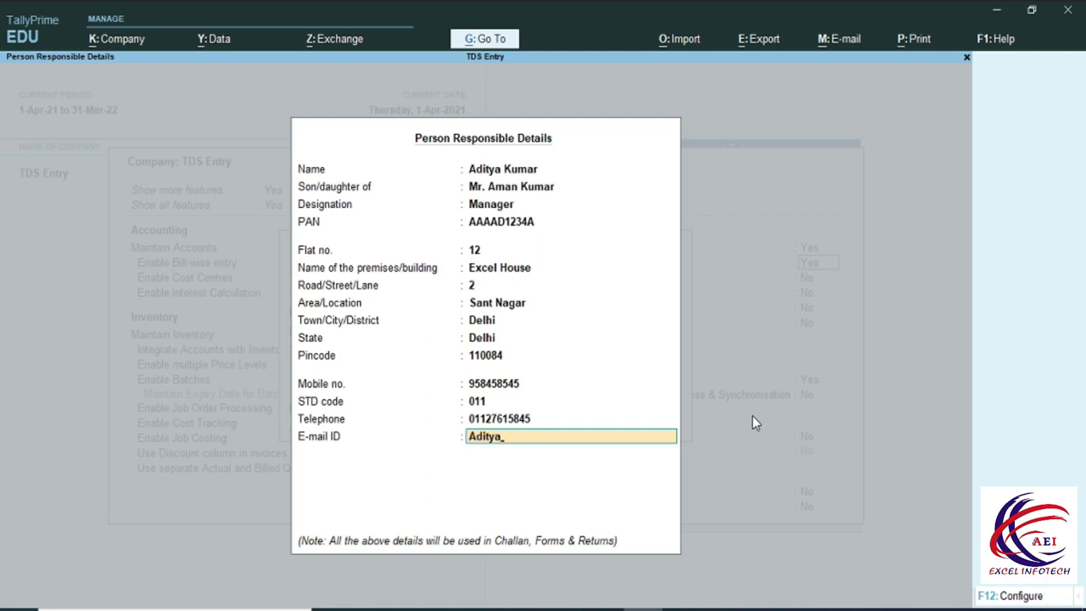
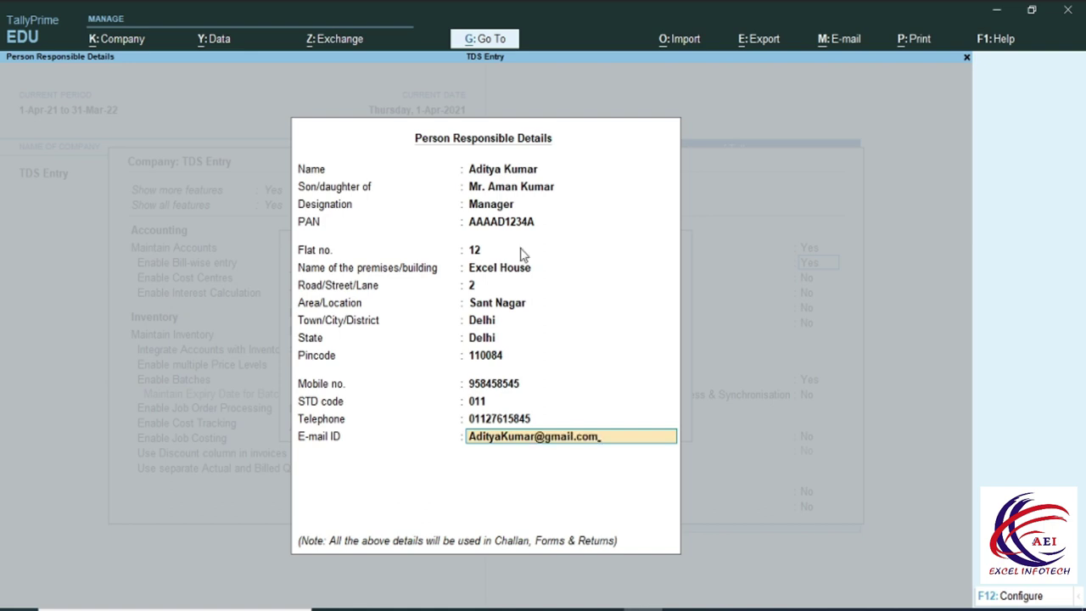
{"action": "key", "text": "Return"}
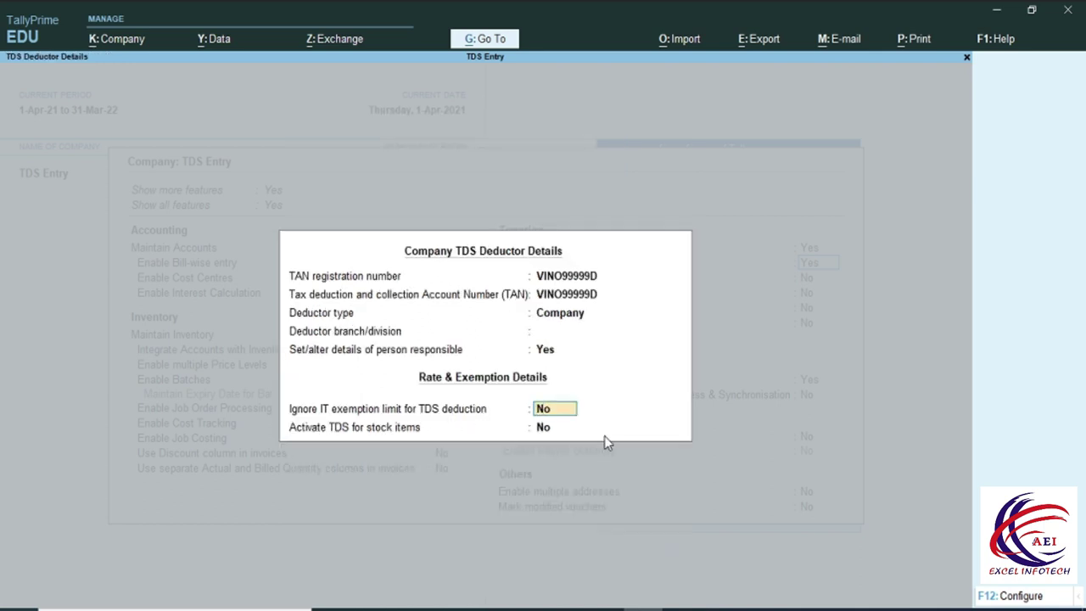
{"action": "key", "text": "Return"}
Accept the TDS deductor details and company features, start a new ledger, and view TDS.docx
{"action": "key", "text": "Return"}
{"action": "key", "text": "Return"}
{"action": "key", "text": "Return"}
{"action": "key", "text": "Return"}
{"action": "key", "text": "Return"}
{"action": "key", "text": "Return"}
{"action": "key", "text": "Return"}
{"action": "key", "text": "Return"}
{"action": "key", "text": "Return"}
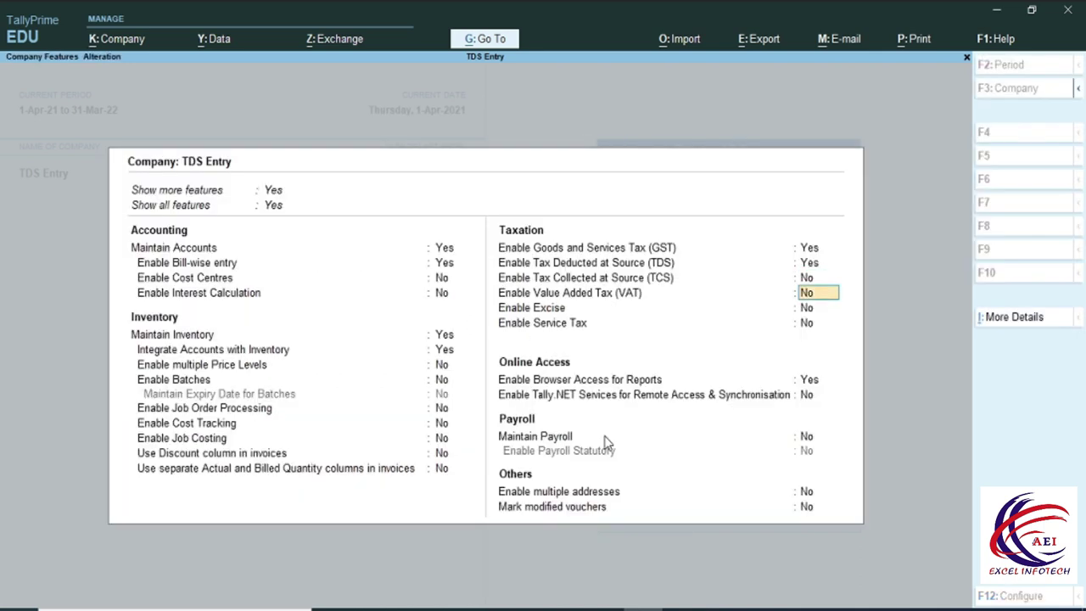
{"action": "key", "text": "Return"}
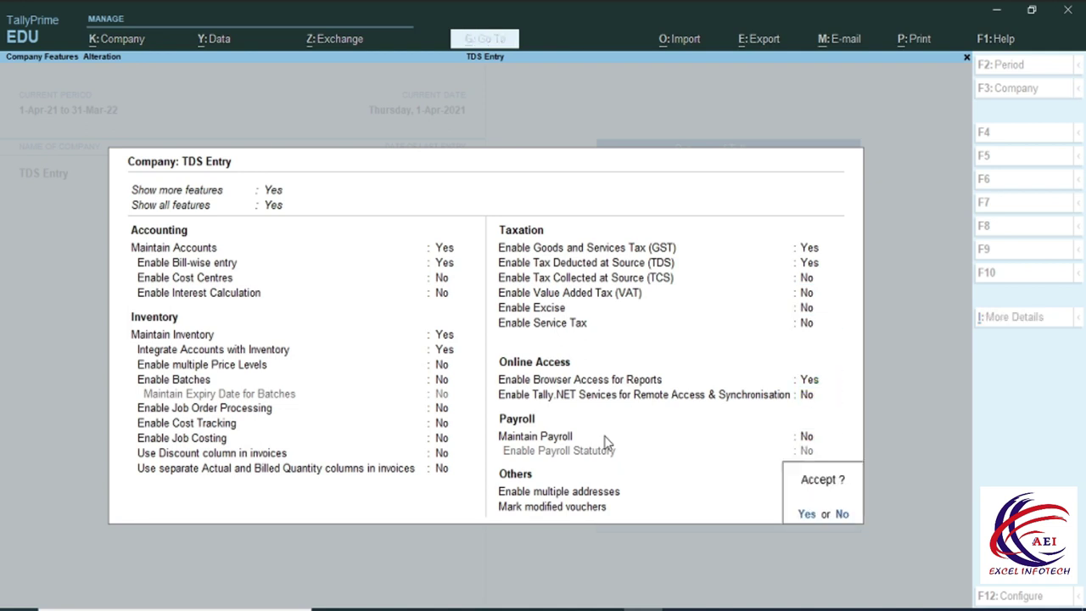
{"action": "key", "text": "Return"}
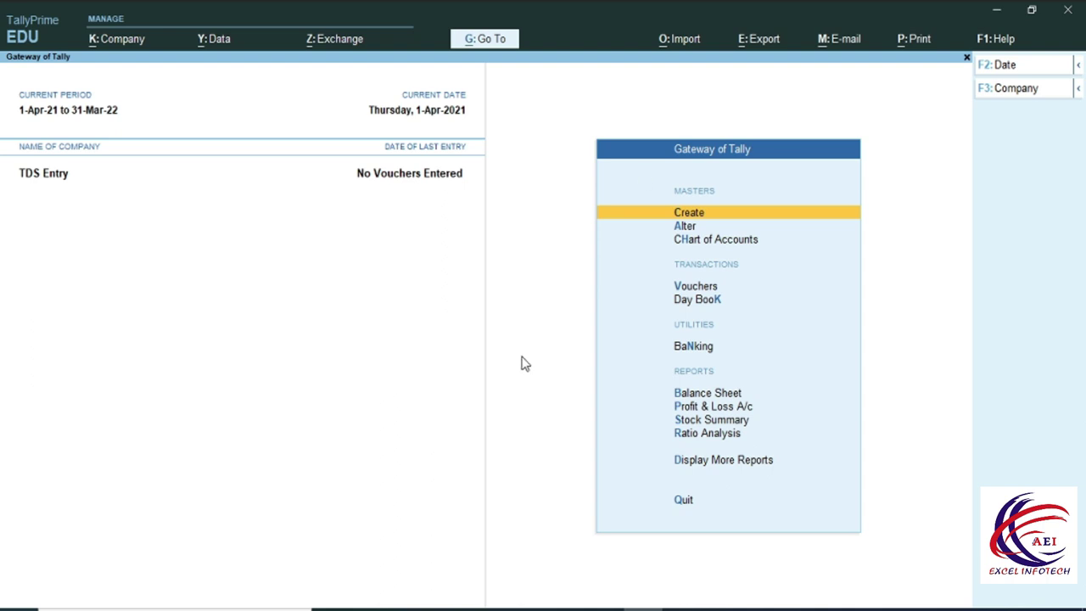
{"action": "left_click", "coordinate": [699, 215]}
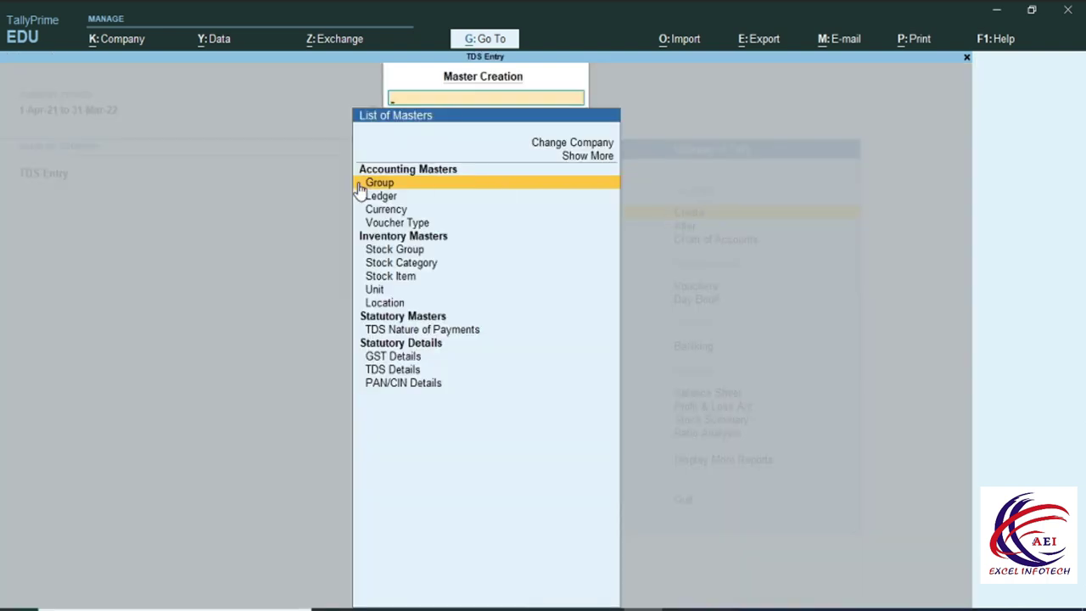
{"action": "left_click", "coordinate": [392, 198]}
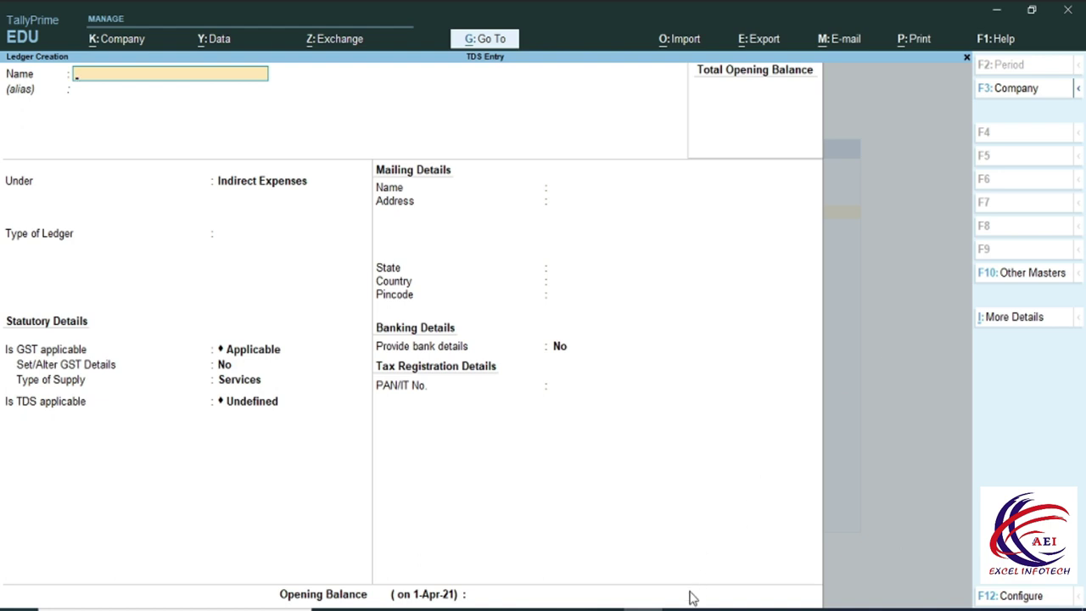
{"action": "key", "text": "alt+Tab"}
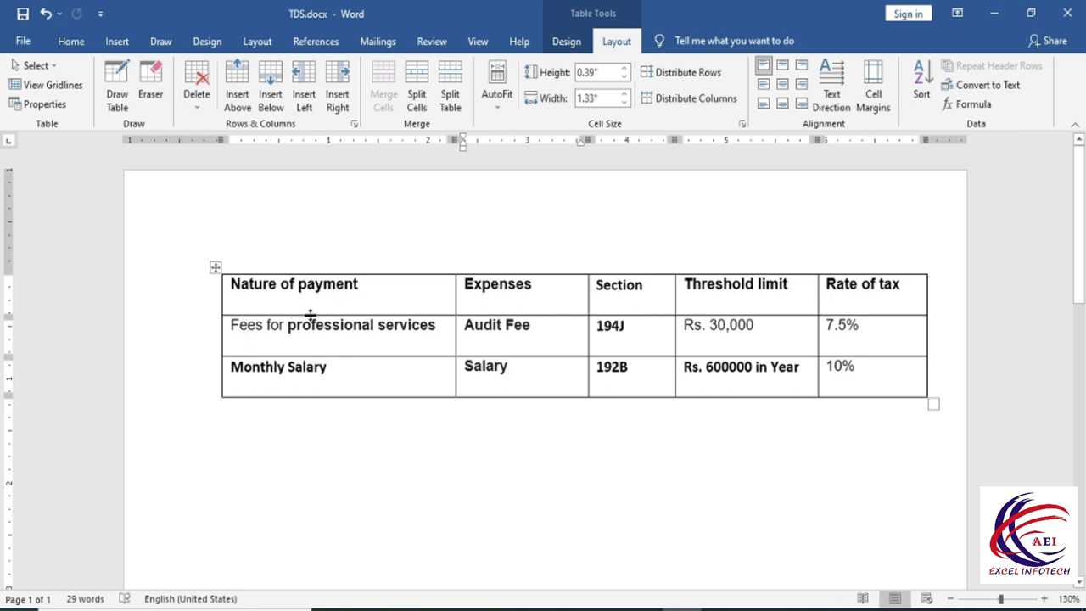
Review the TDS table: Audit Fee 194J 7.5% Rs. 30,000; Salary 192B 10% Rs. 600000
{"action": "left_click", "coordinate": [247, 458]}
{"action": "left_click_drag", "start_coordinate": [249, 331], "coordinate": [434, 329]}
{"action": "left_click", "coordinate": [337, 383]}
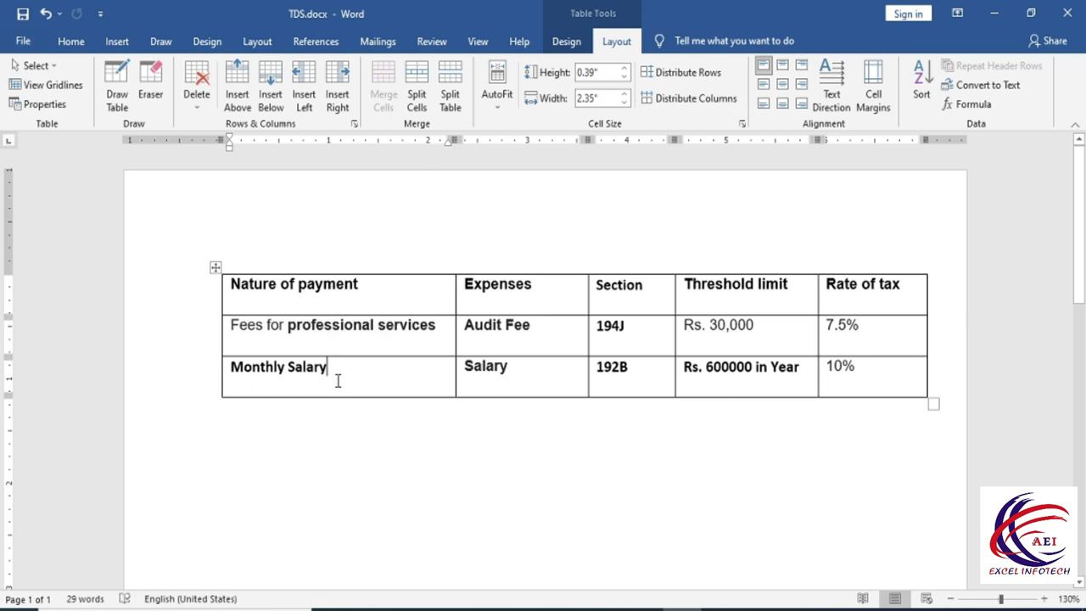
{"action": "left_click_drag", "start_coordinate": [340, 381], "coordinate": [250, 382]}
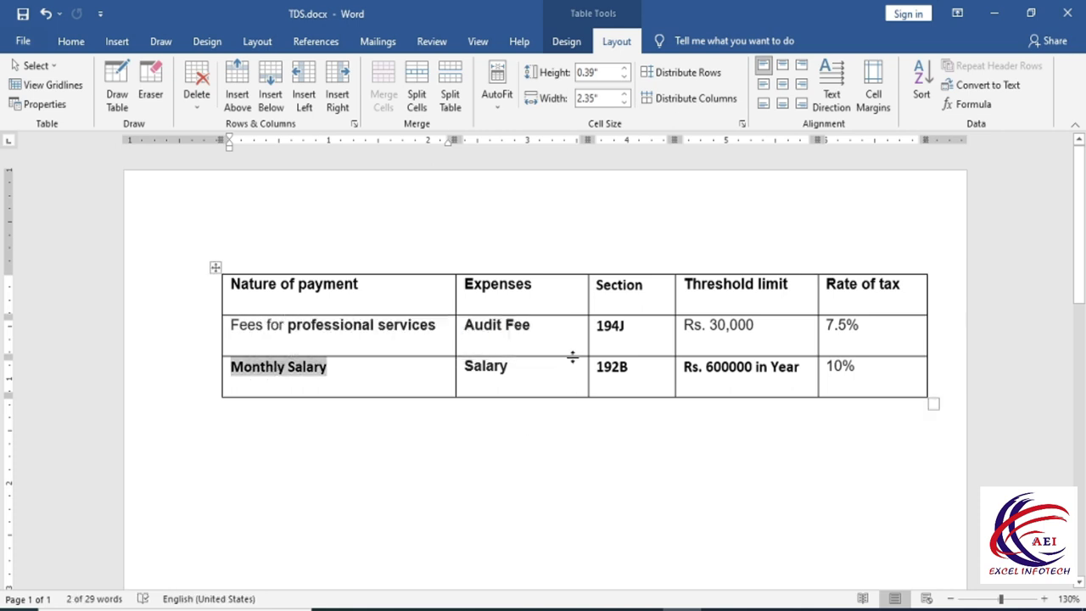
{"action": "left_click", "coordinate": [494, 366]}
{"action": "left_click", "coordinate": [614, 291]}
{"action": "key", "text": "Down"}
{"action": "key", "text": "Down"}
{"action": "left_click", "coordinate": [734, 288]}
{"action": "key", "text": "Down"}
{"action": "key", "text": "Down"}
{"action": "left_click", "coordinate": [865, 288]}
{"action": "left_click", "coordinate": [871, 380]}
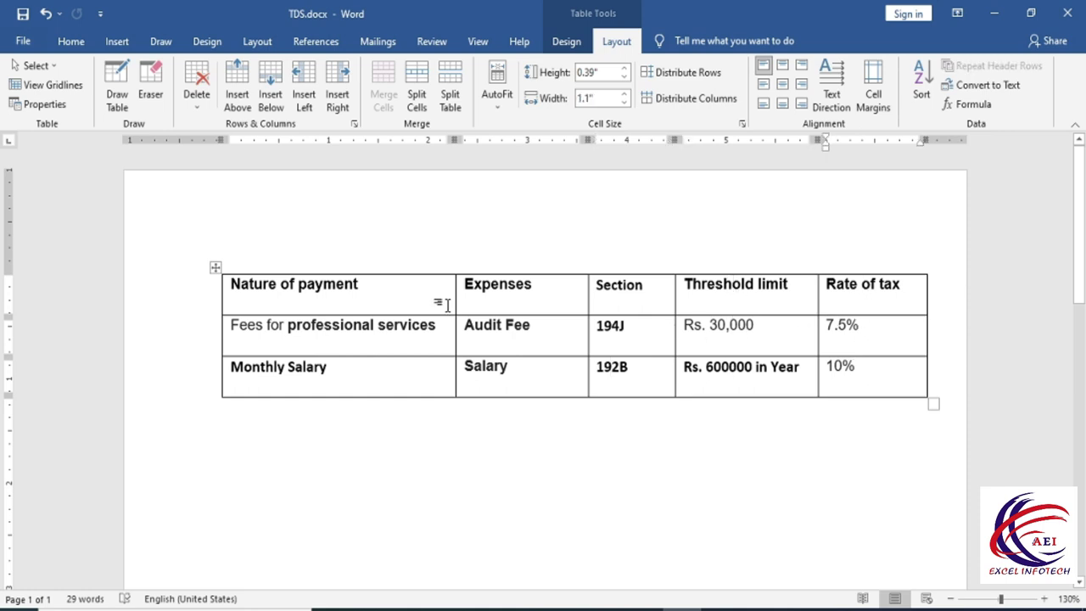
{"action": "left_click", "coordinate": [510, 366]}
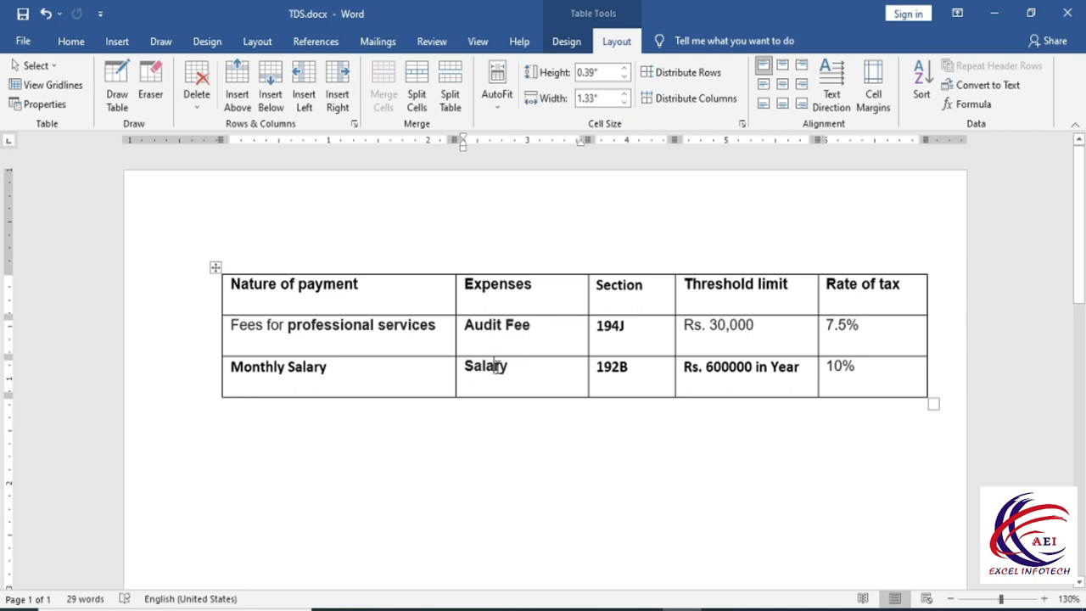
{"action": "key", "text": "alt+Tab"}
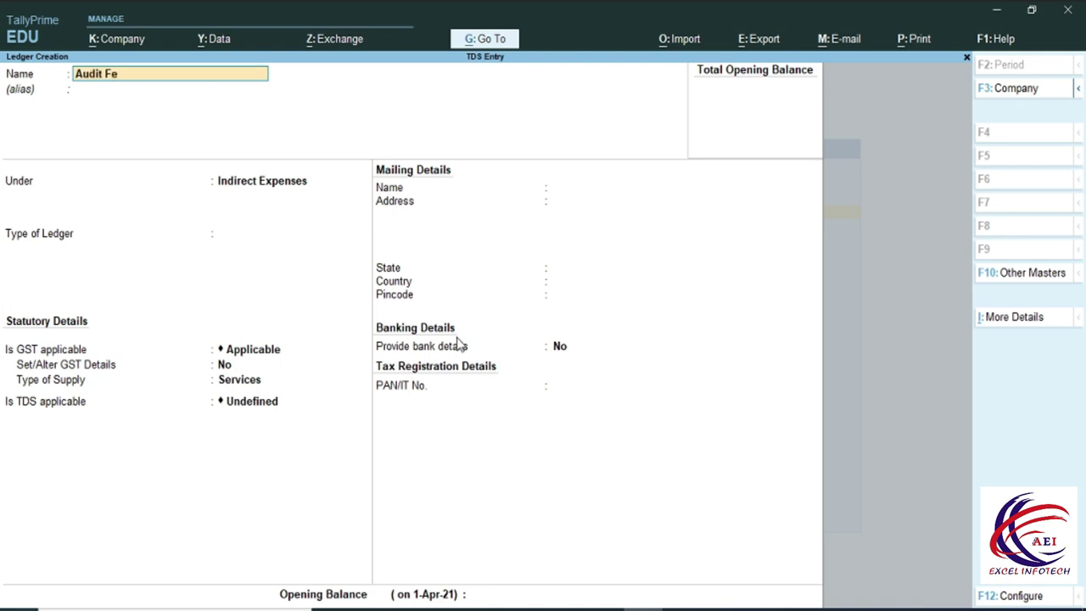
Create Audit Fee under Indirect Expenses with GST for Services and TDS applicable
{"action": "key", "text": "Return"}
{"action": "key", "text": "Return"}
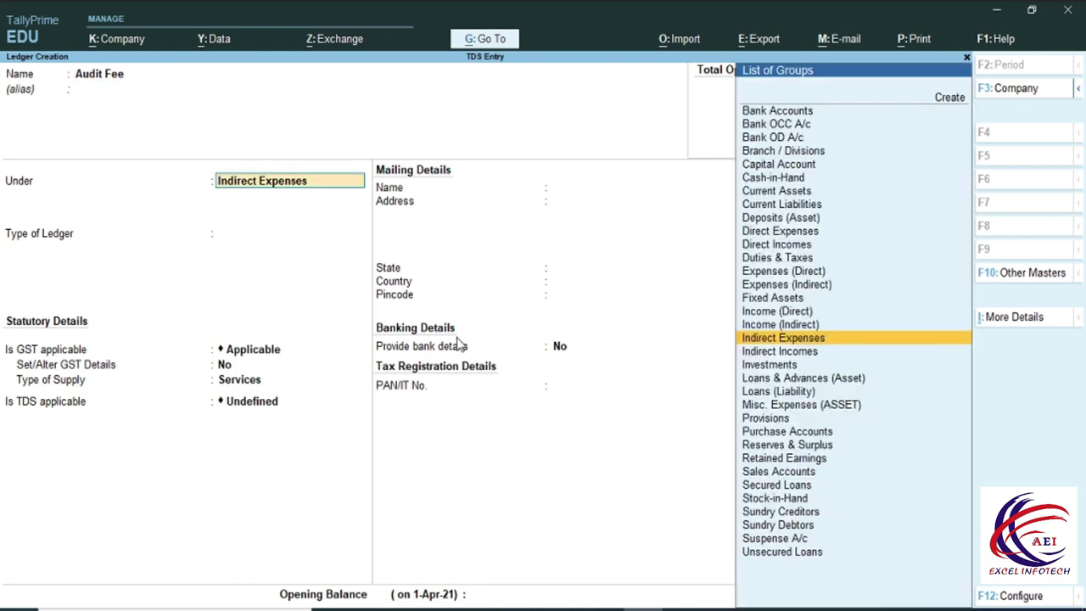
{"action": "key", "text": "Return"}
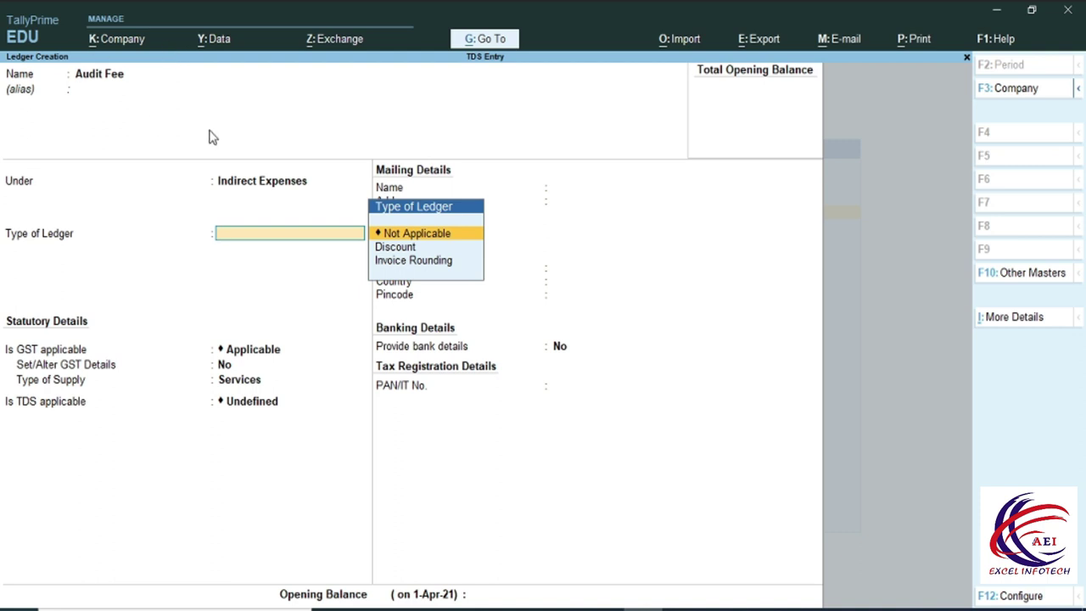
{"action": "key", "text": "Return"}
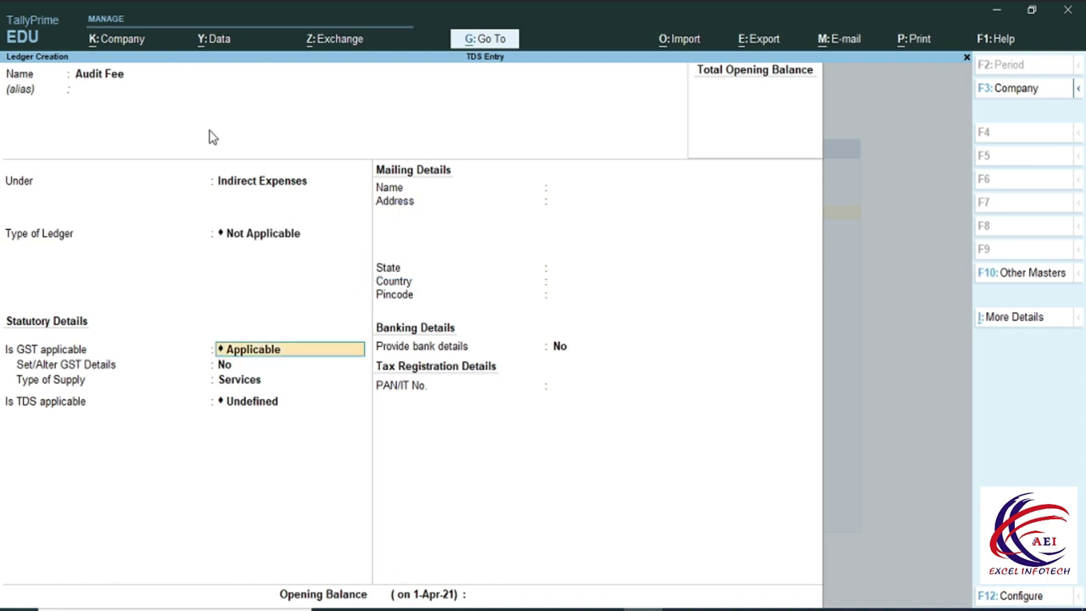
{"action": "key", "text": "Return"}
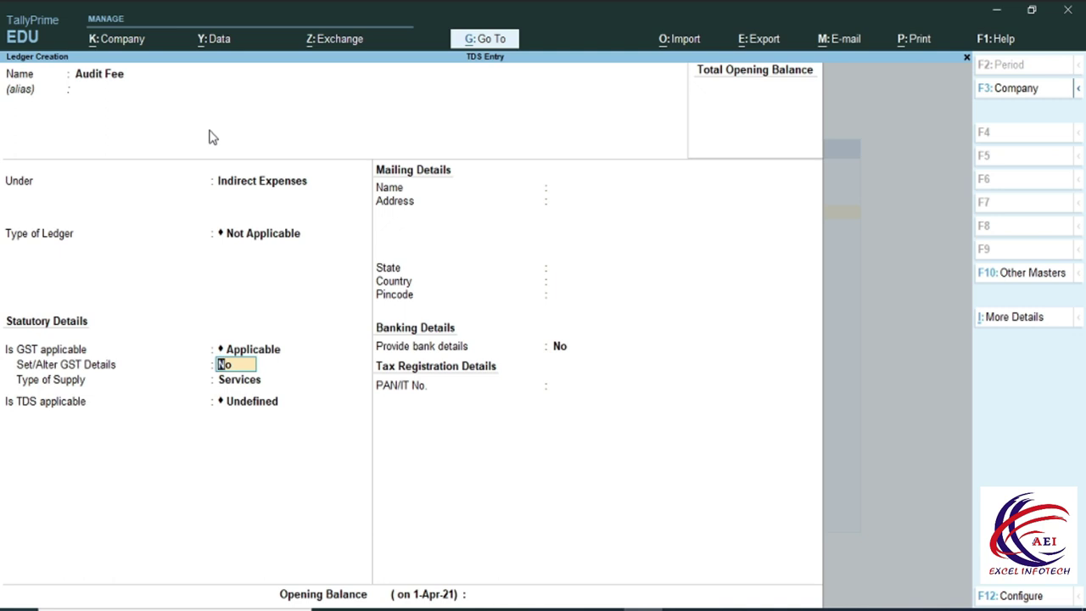
{"action": "key", "text": "Return"}
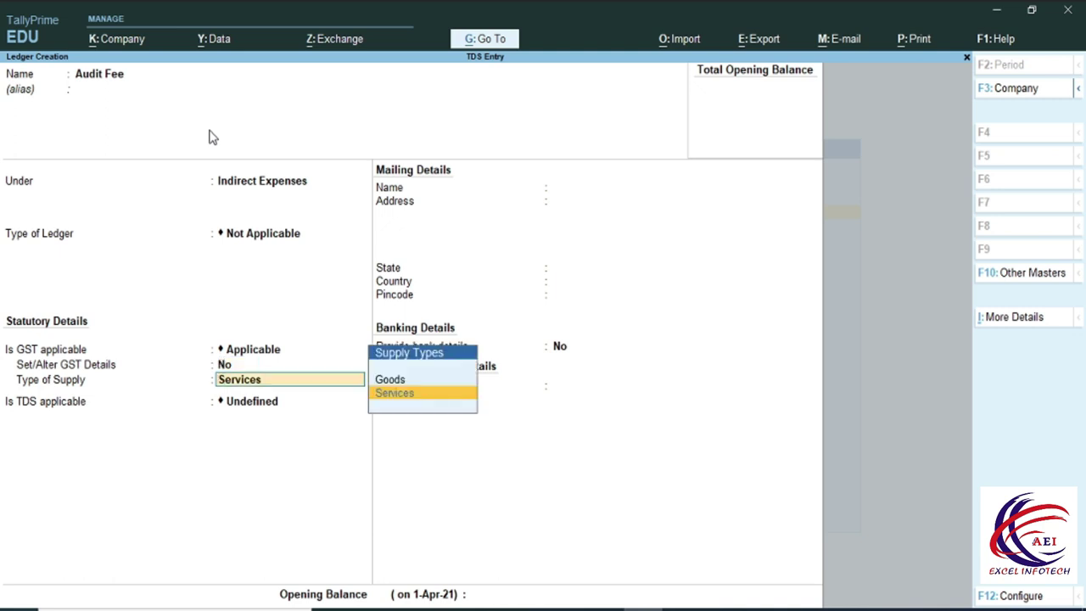
{"action": "key", "text": "Return"}
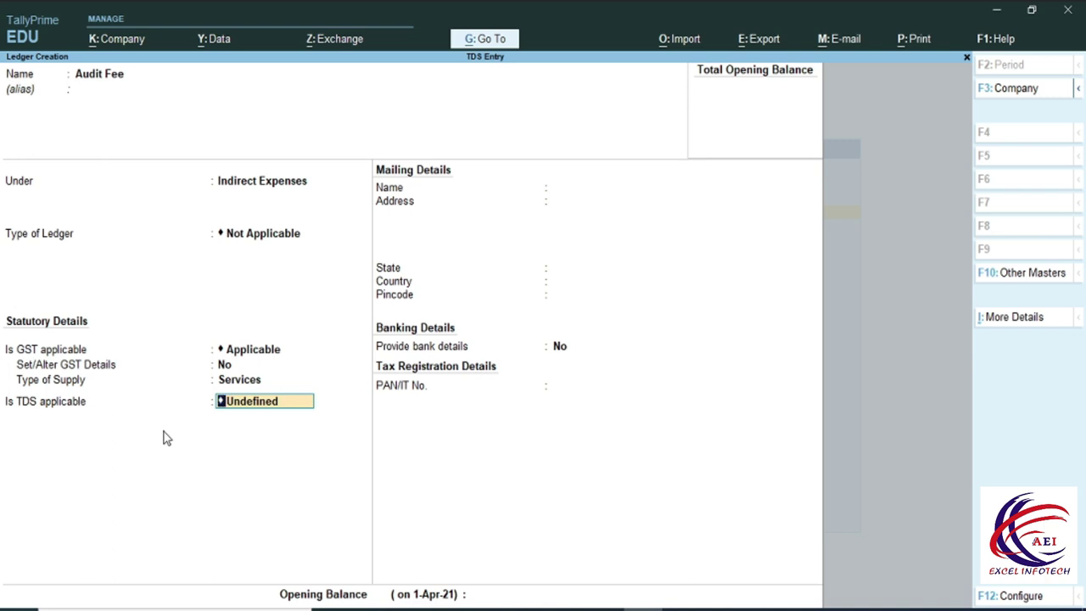
{"action": "key", "text": "space"}
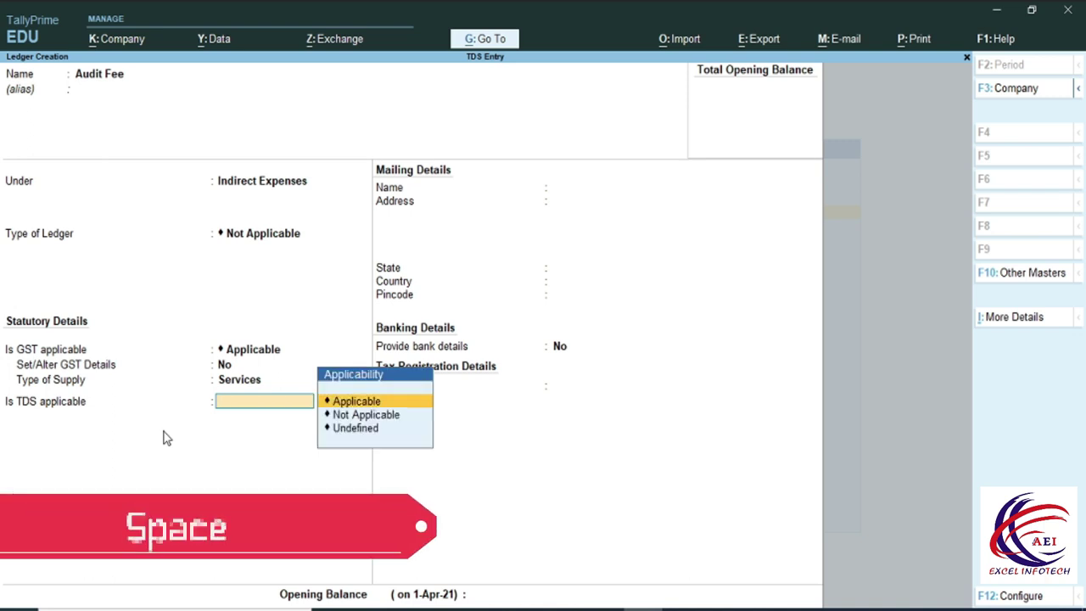
{"action": "key", "text": "Return"}
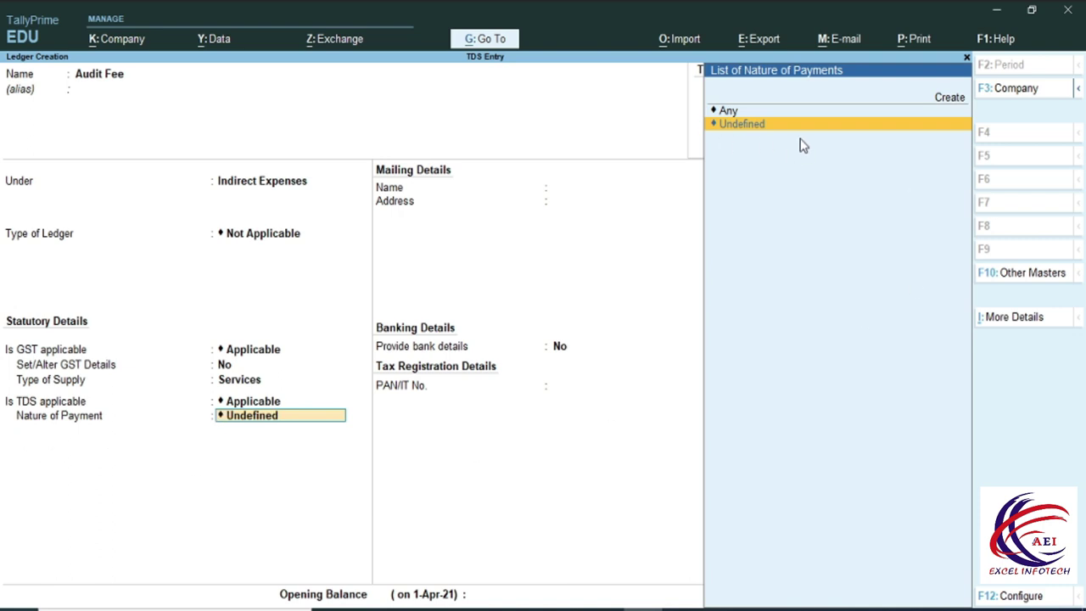
Create a new nature of payment named Fees for professional services
{"action": "left_click", "coordinate": [952, 99]}
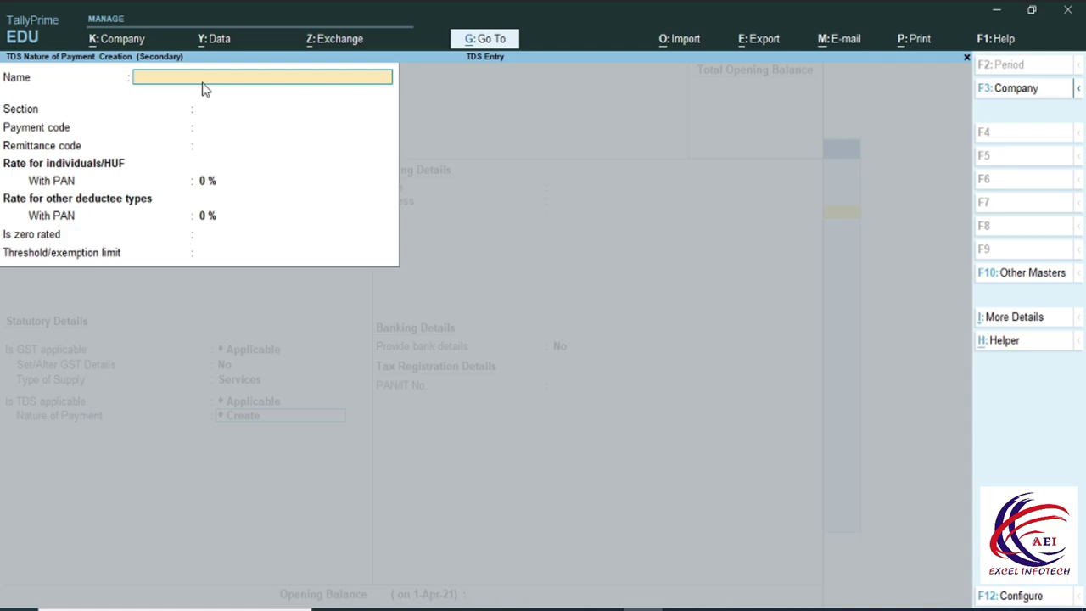
{"action": "key", "text": "alt+Tab"}
{"action": "left_click_drag", "start_coordinate": [438, 329], "coordinate": [229, 327]}
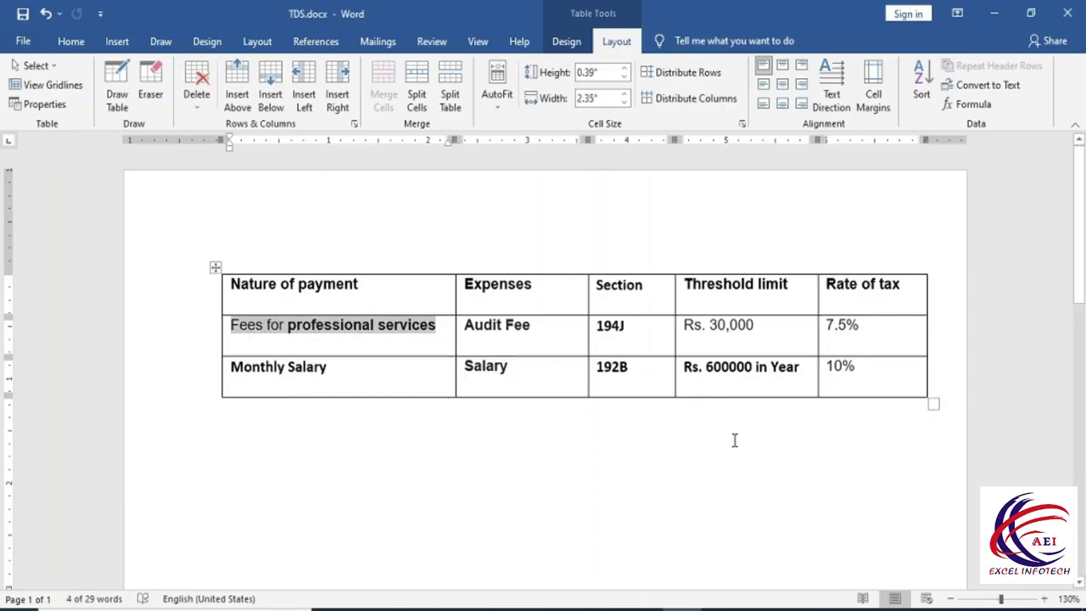
{"action": "key", "text": "alt+Tab"}
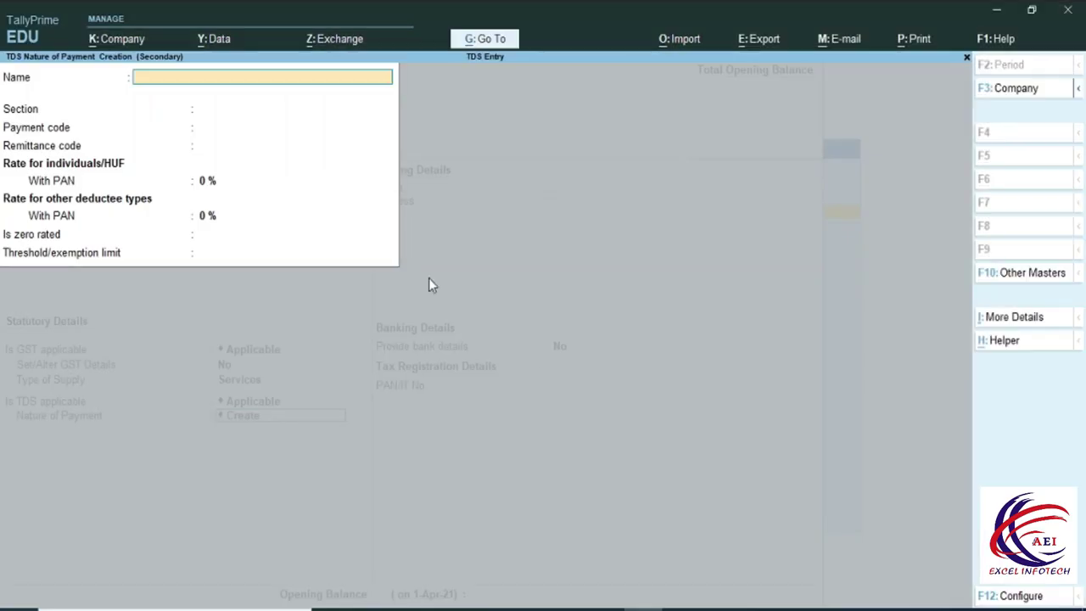
{"action": "key", "text": "ctrl+alt+v"}
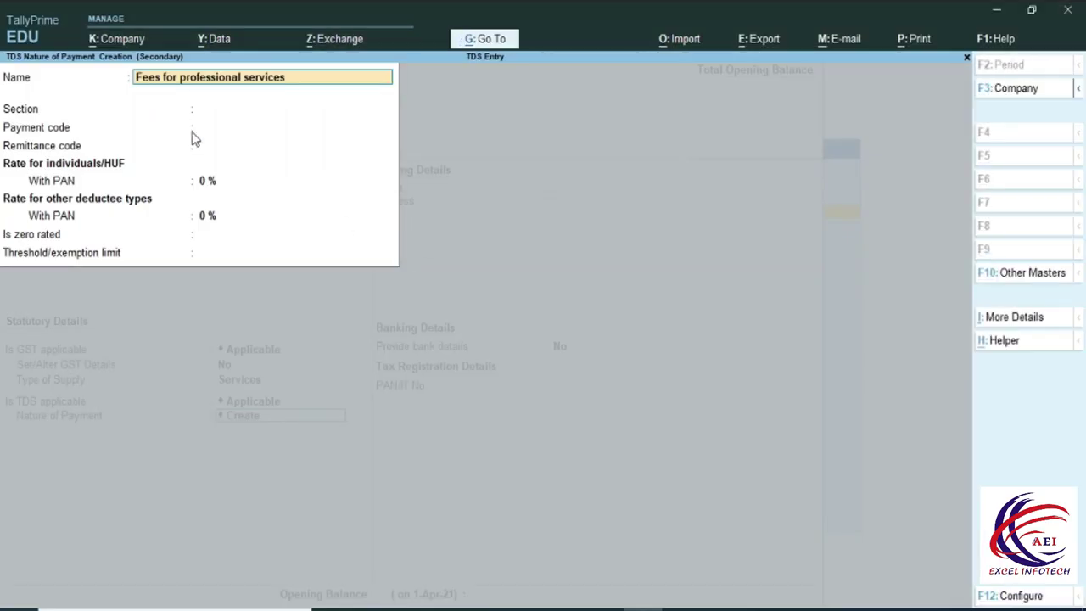
{"action": "key", "text": "Return"}
Set the nature of payment's section to 194J and payment code to 94
{"action": "key", "text": "alt+Tab"}
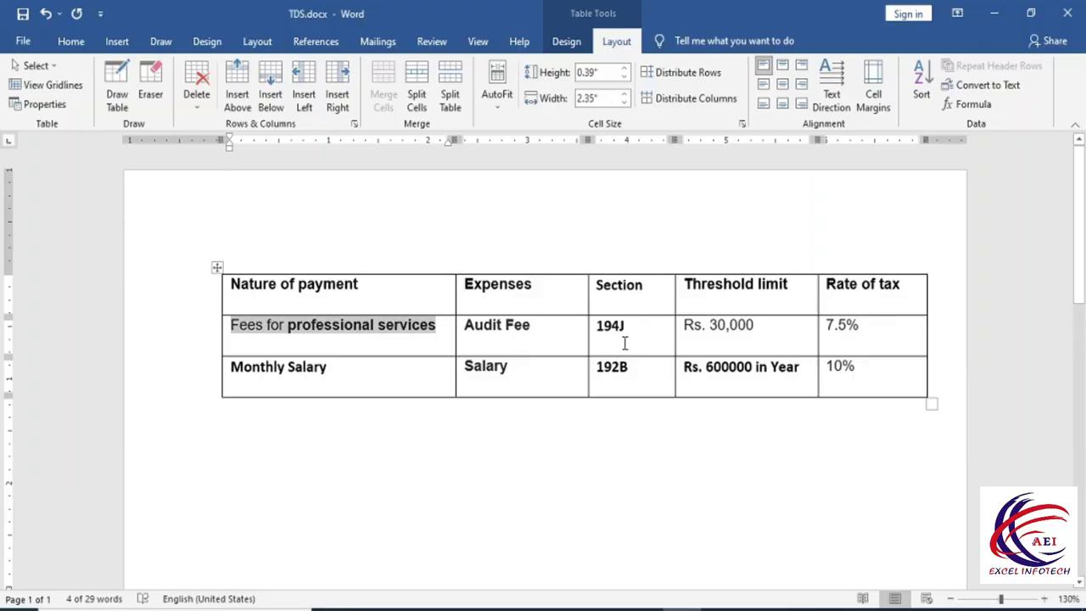
{"action": "left_click_drag", "start_coordinate": [634, 325], "coordinate": [596, 326]}
{"action": "key", "text": "ctrl+c"}
{"action": "key", "text": "alt+Tab"}
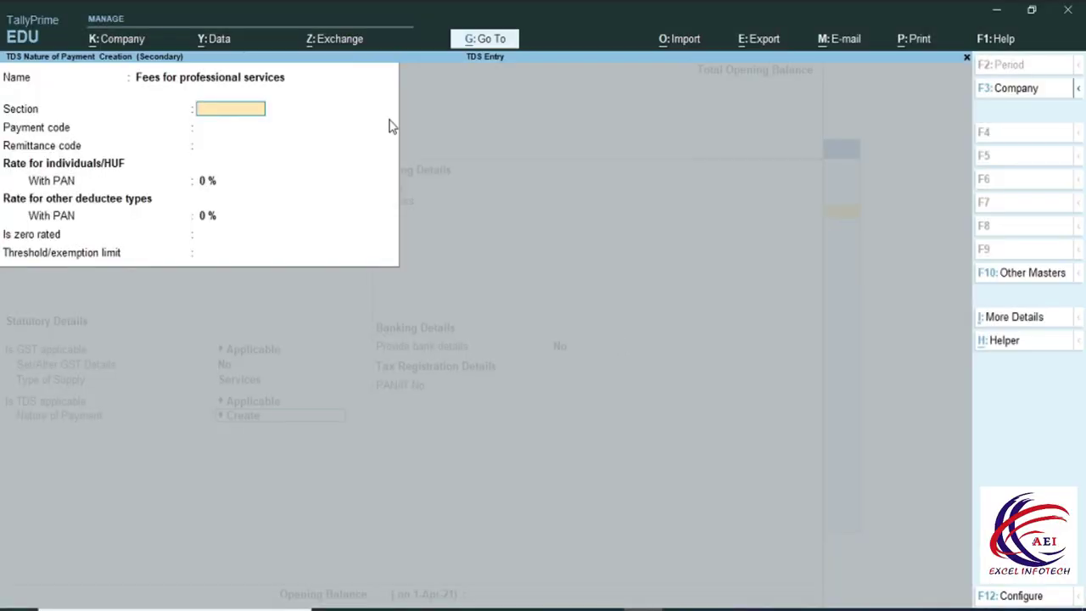
{"action": "key", "text": "ctrl+v"}
{"action": "key", "text": "Return"}
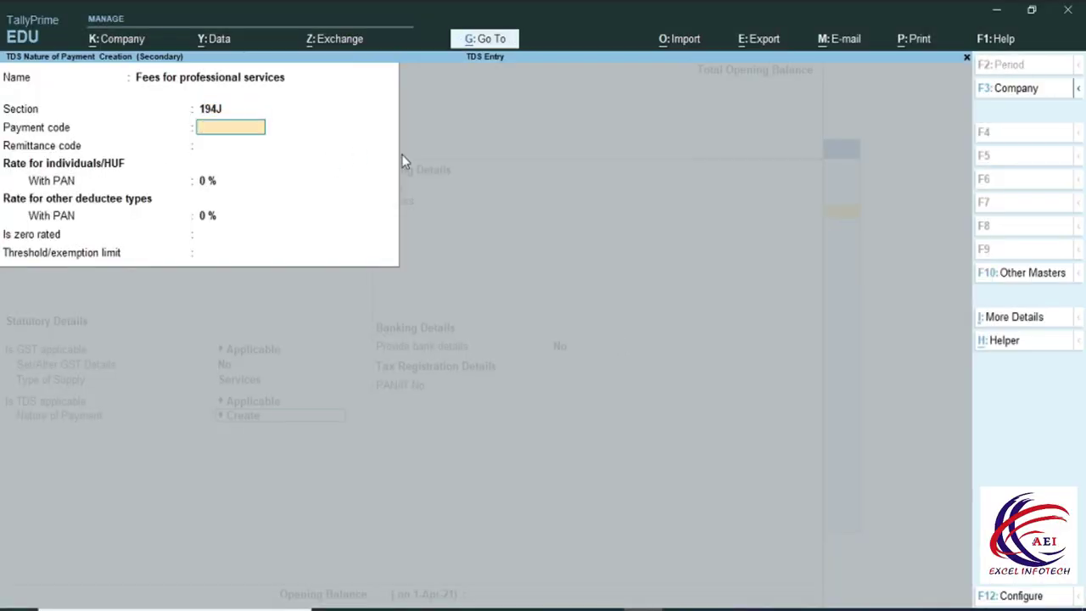
{"action": "type", "text": "94"}
{"action": "key", "text": "Return"}
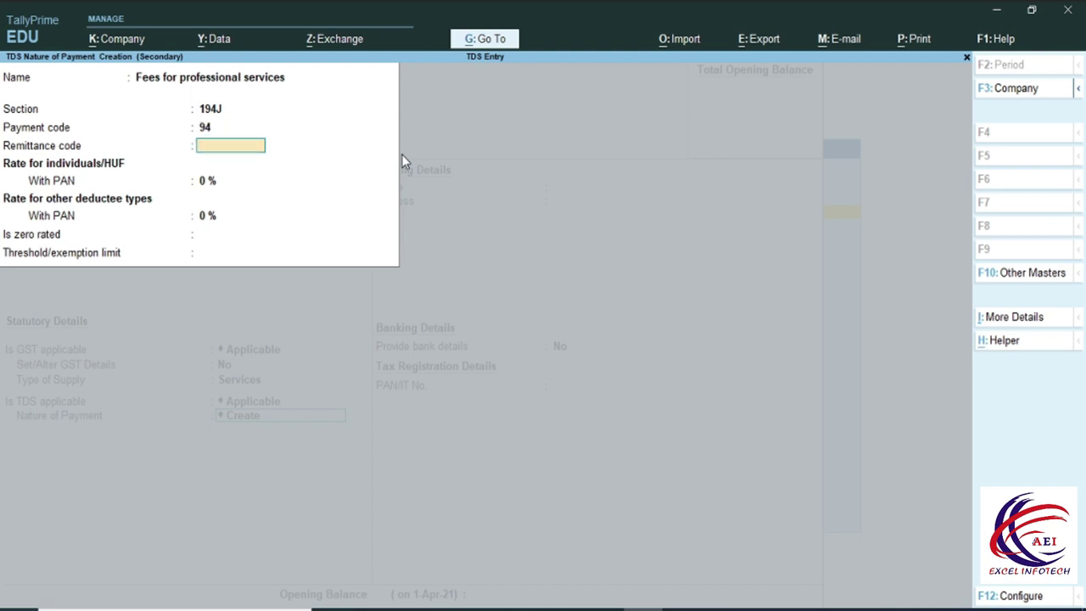
Set 7.5% TDS rates and a 30,000 threshold, then save the Audit Fee ledger
{"action": "left_click", "coordinate": [249, 180]}
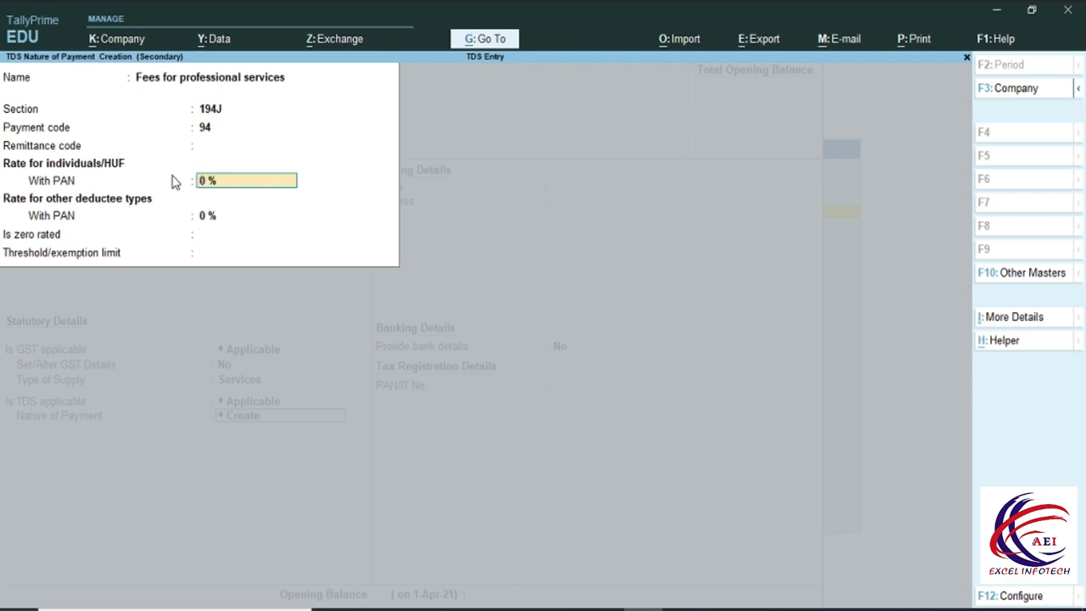
{"action": "key", "text": "alt+Tab"}
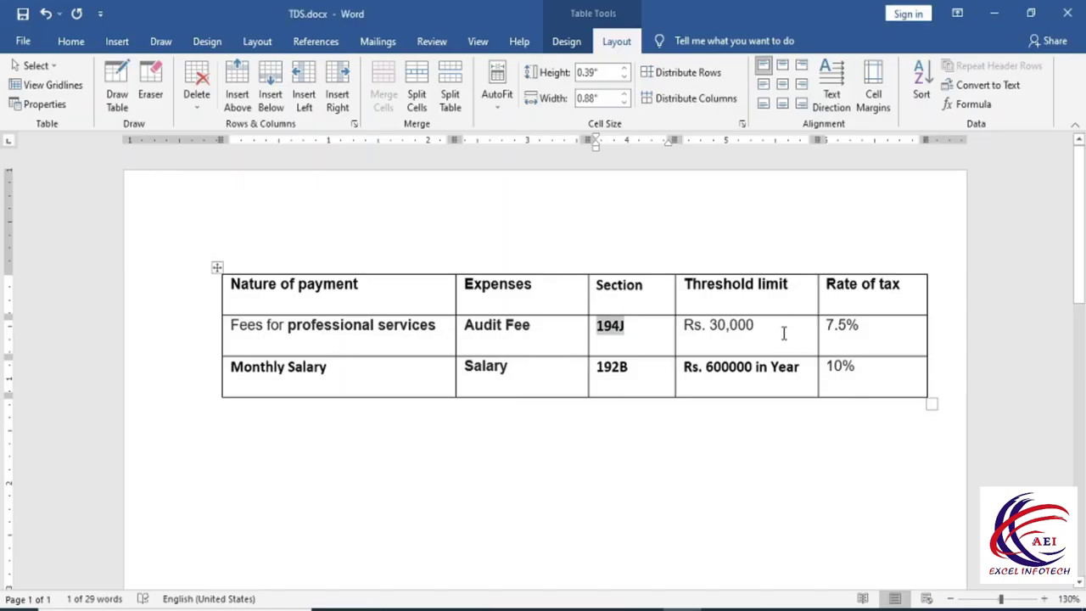
{"action": "key", "text": "alt+Tab"}
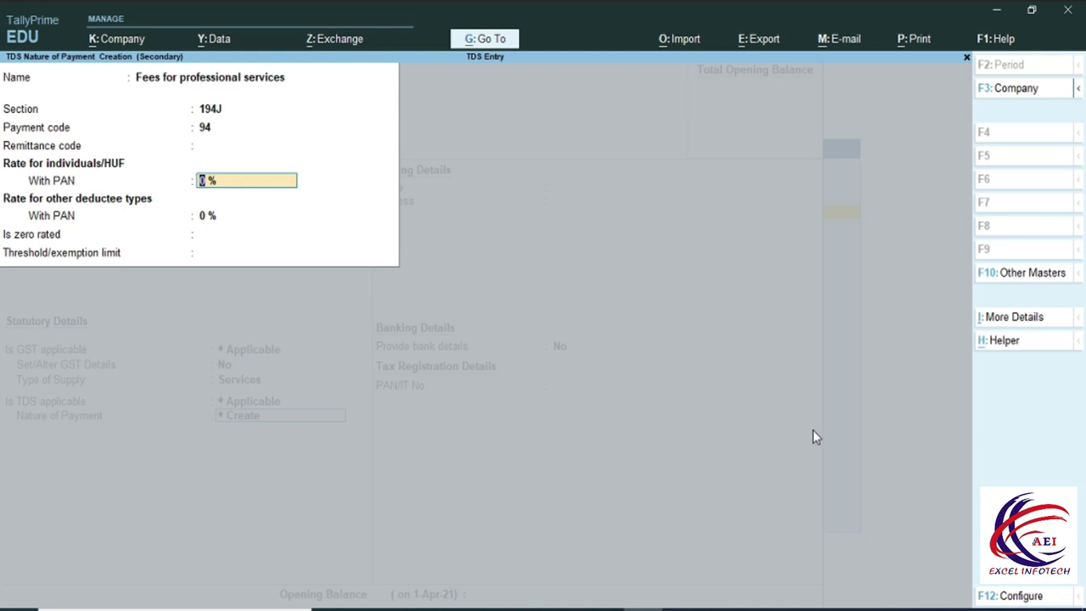
{"action": "type", "text": "7.5"}
{"action": "key", "text": "Return"}
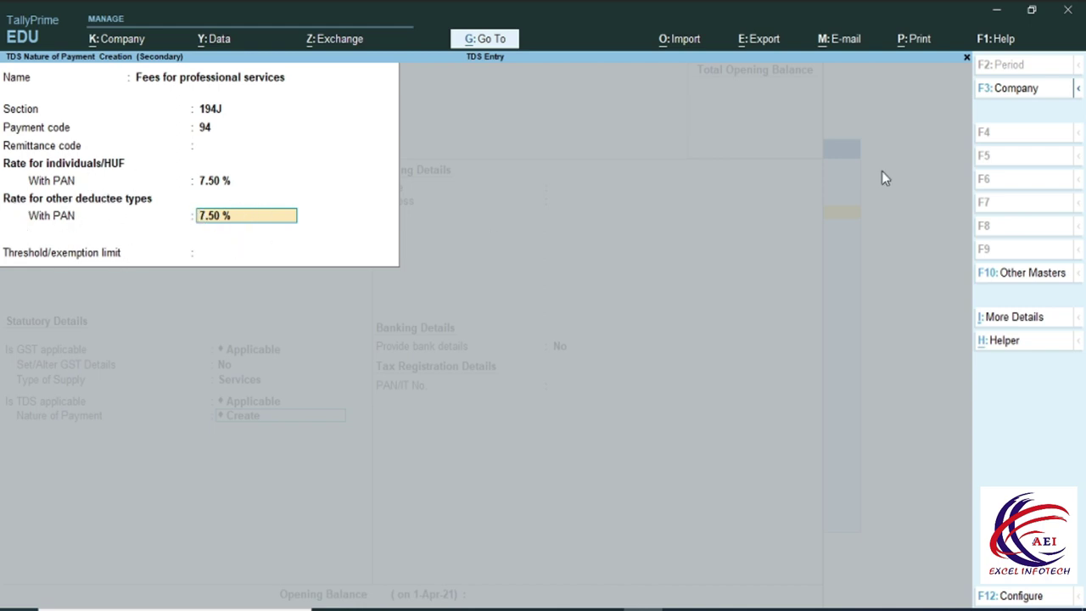
{"action": "key", "text": "Return"}
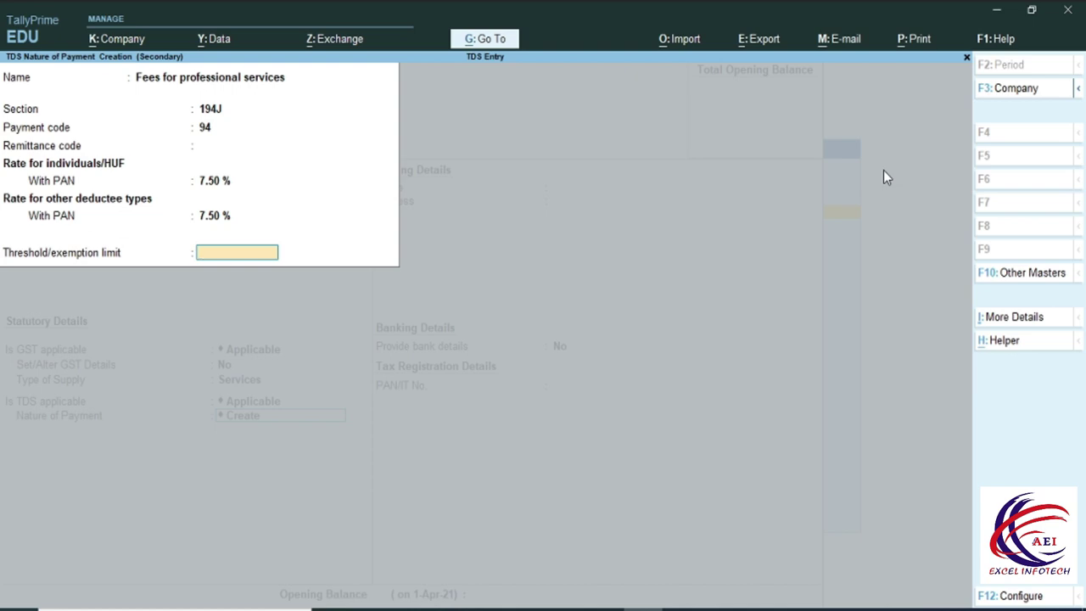
{"action": "key", "text": "alt+Tab"}
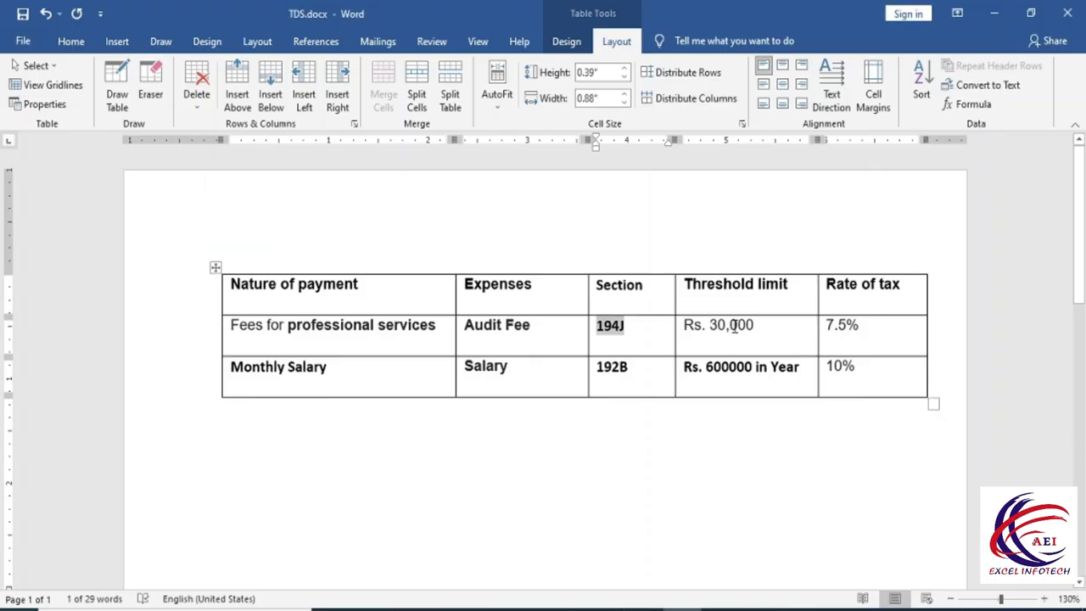
{"action": "key", "text": "alt+Tab"}
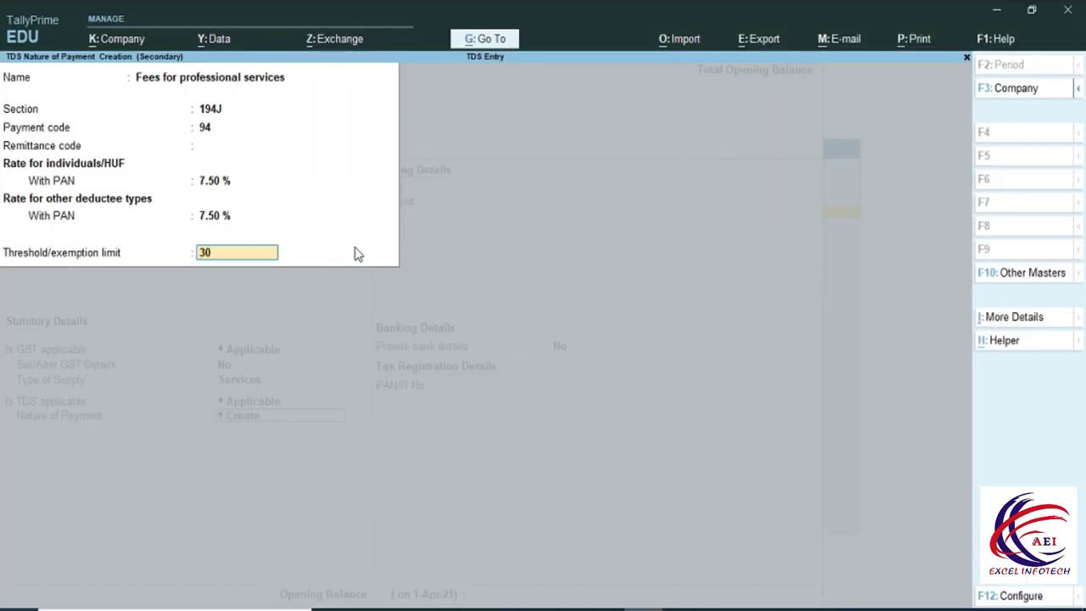
{"action": "key", "text": "Return"}
{"action": "key", "text": "Return"}
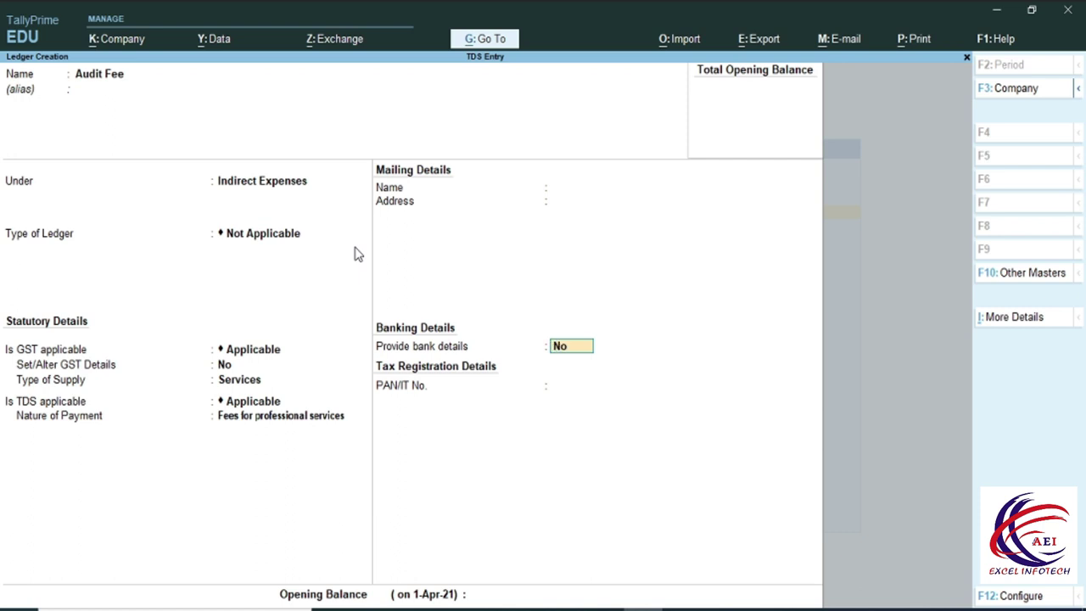
{"action": "key", "text": "Return"}
{"action": "key", "text": "Return"}
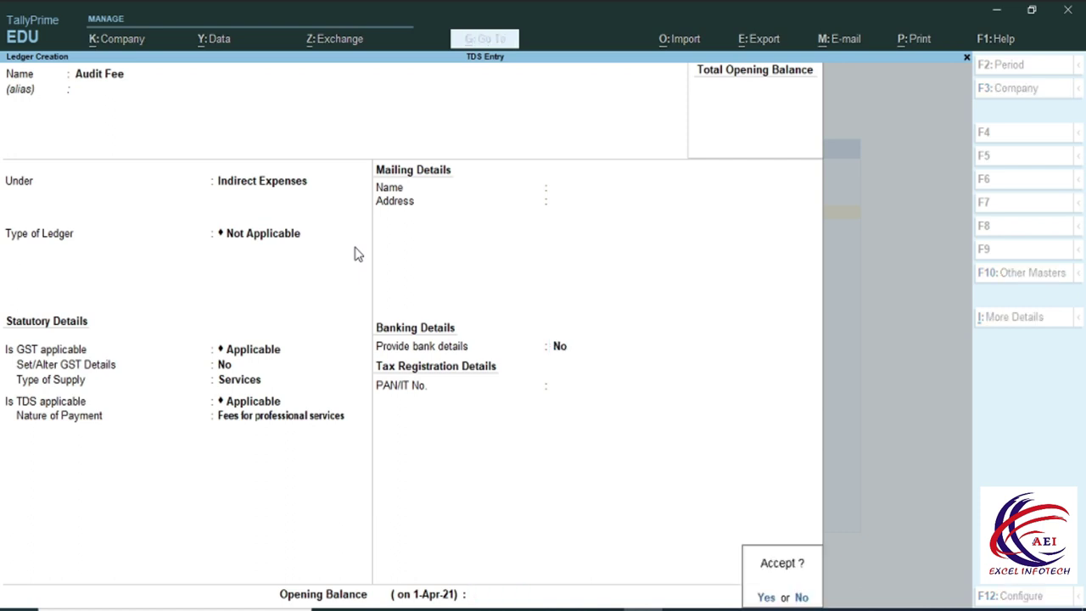
{"action": "key", "text": "Return"}
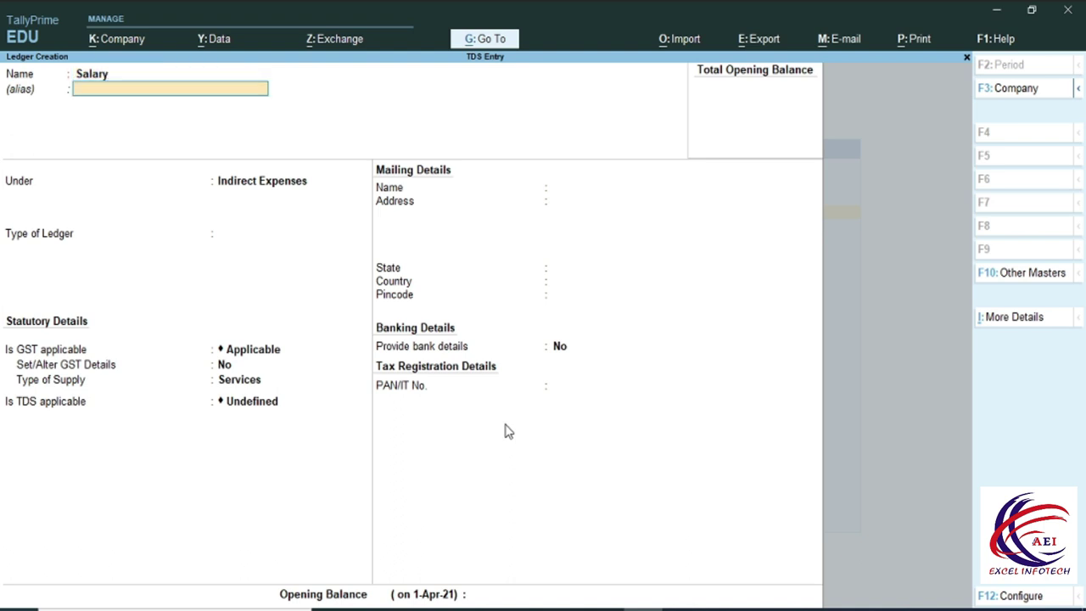
Create the Salary ledger under Indirect Expenses with Services supply and TDS applicable
{"action": "key", "text": "Return"}
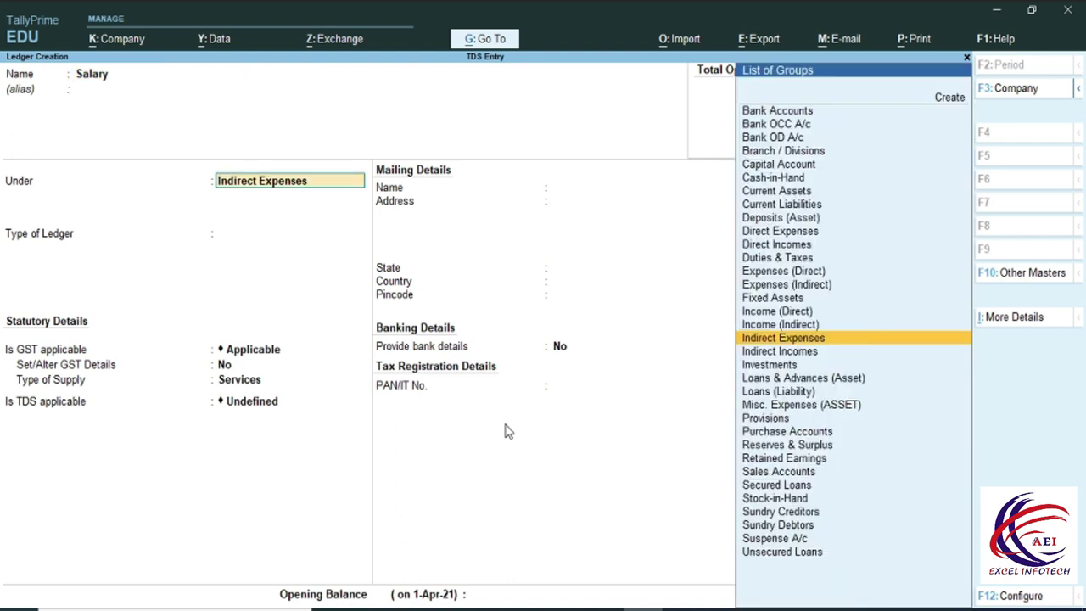
{"action": "key", "text": "Return"}
{"action": "key", "text": "Return"}
{"action": "key", "text": "Return"}
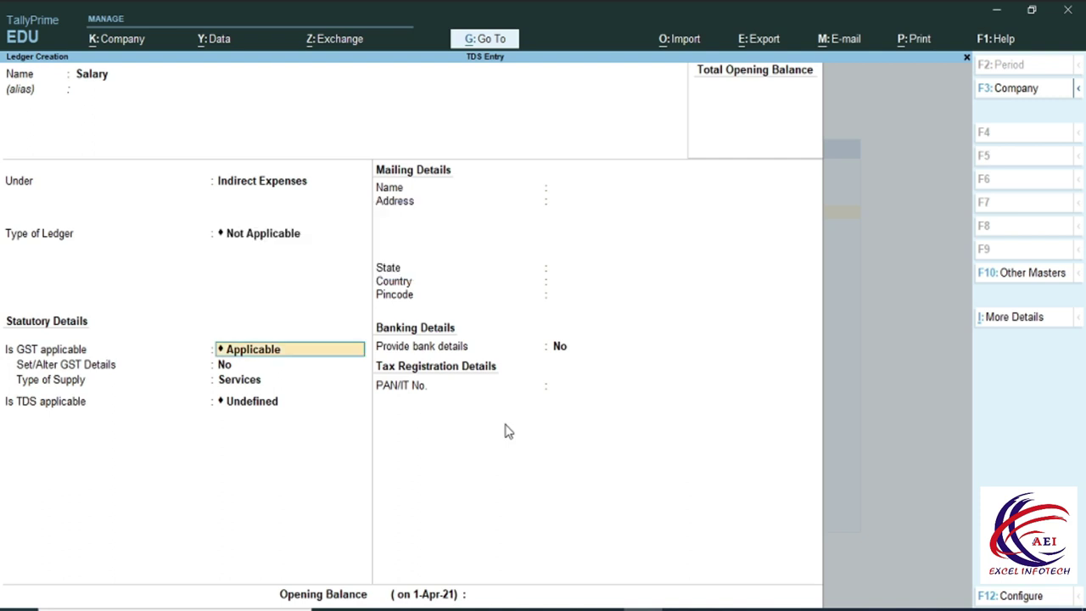
{"action": "key", "text": "Return"}
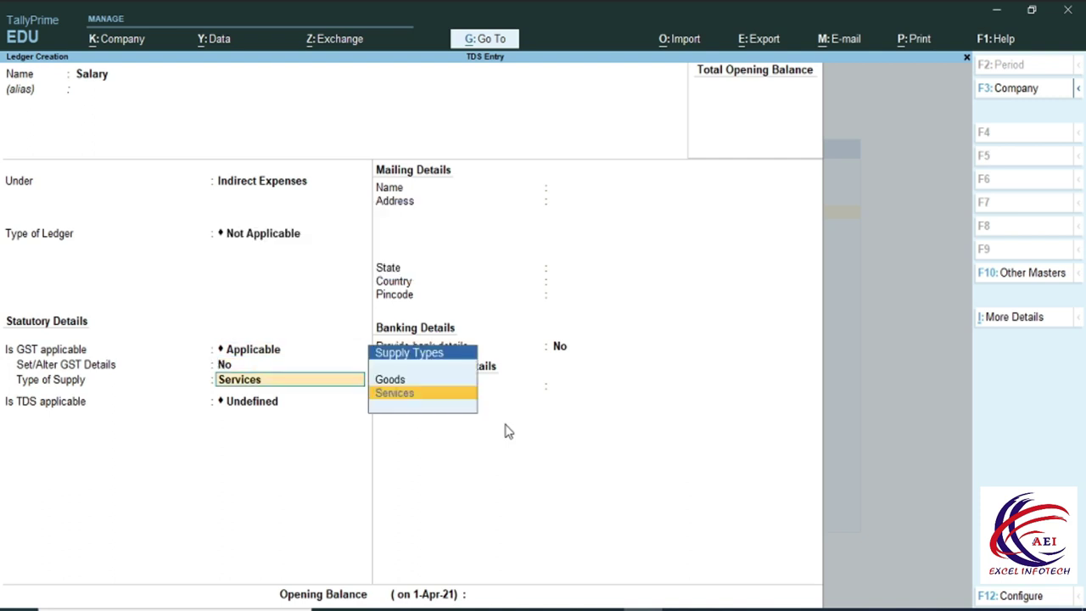
{"action": "key", "text": "Return"}
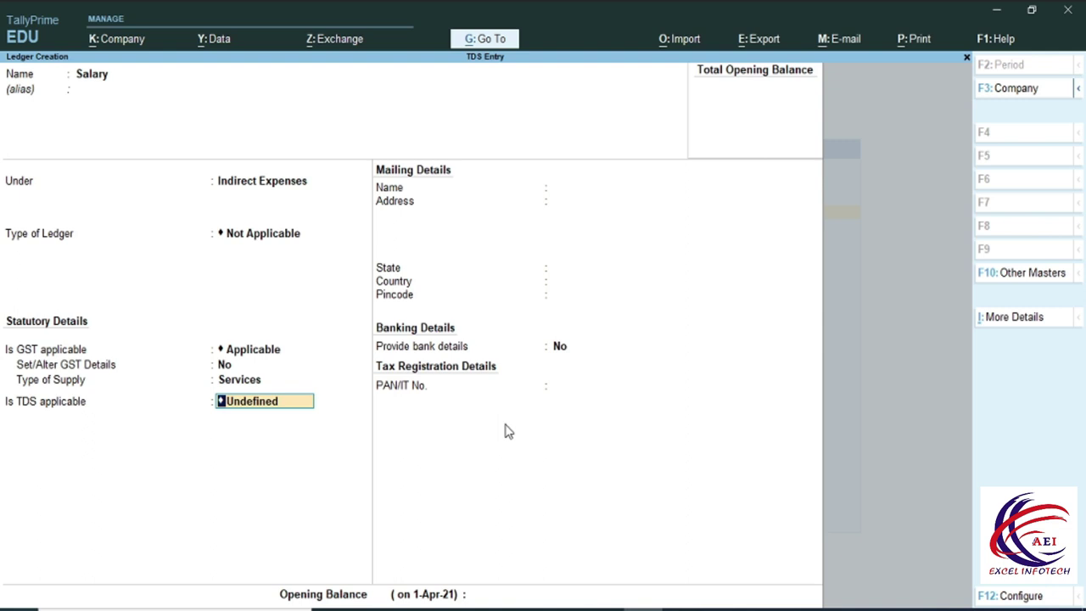
{"action": "key", "text": "space"}
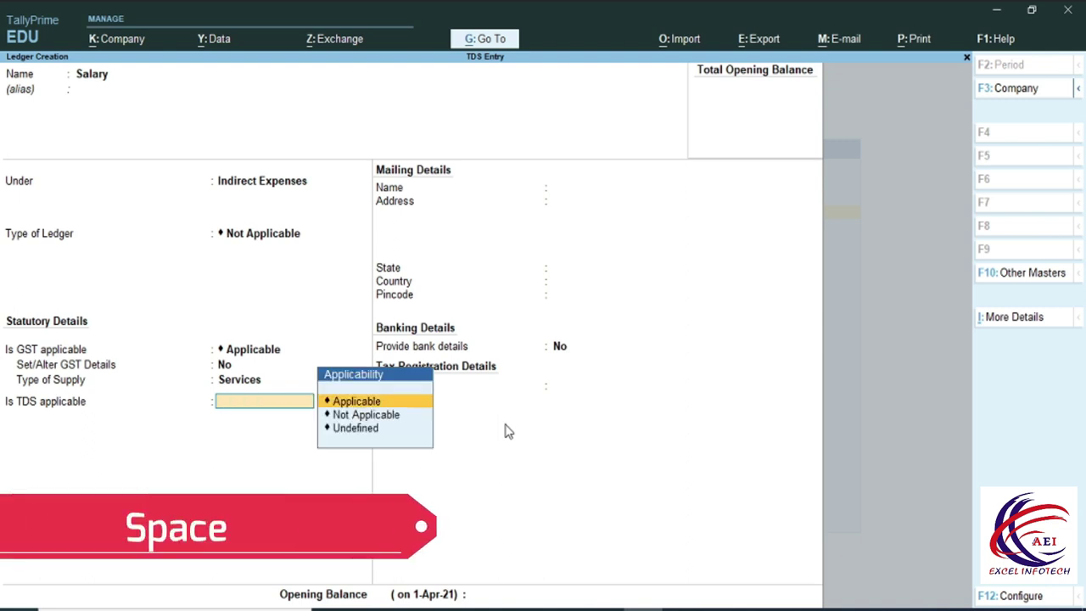
{"action": "key", "text": "Return"}
{"action": "key", "text": "Up"}
{"action": "key", "text": "Up"}
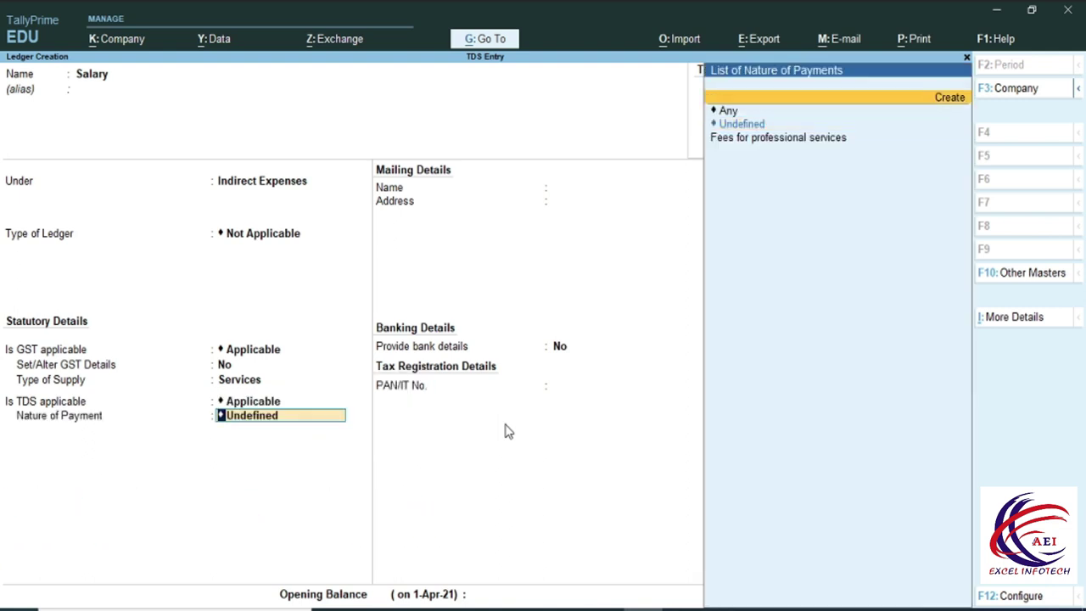
{"action": "key", "text": "Return"}
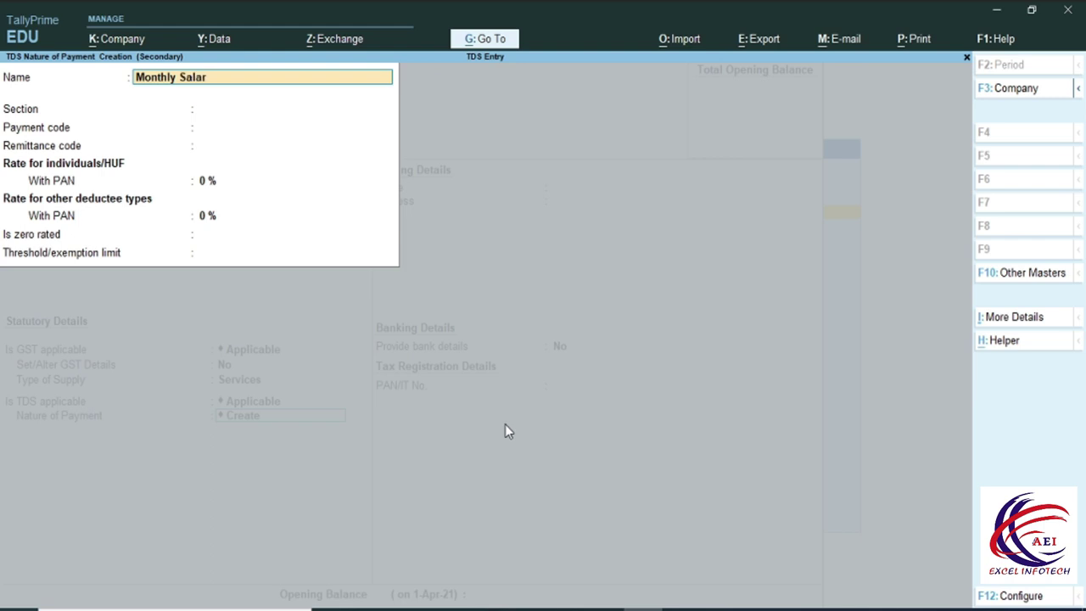
Name the nature of payment Monthly Salary with section 192B and payment code 92
{"action": "key", "text": "Return"}
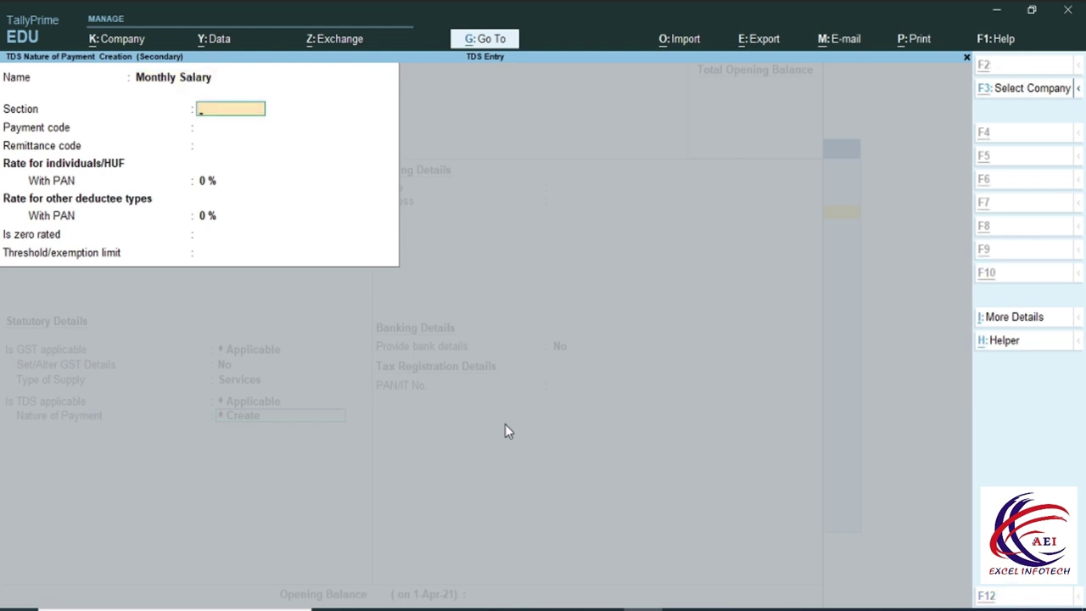
{"action": "key", "text": "alt+Tab"}
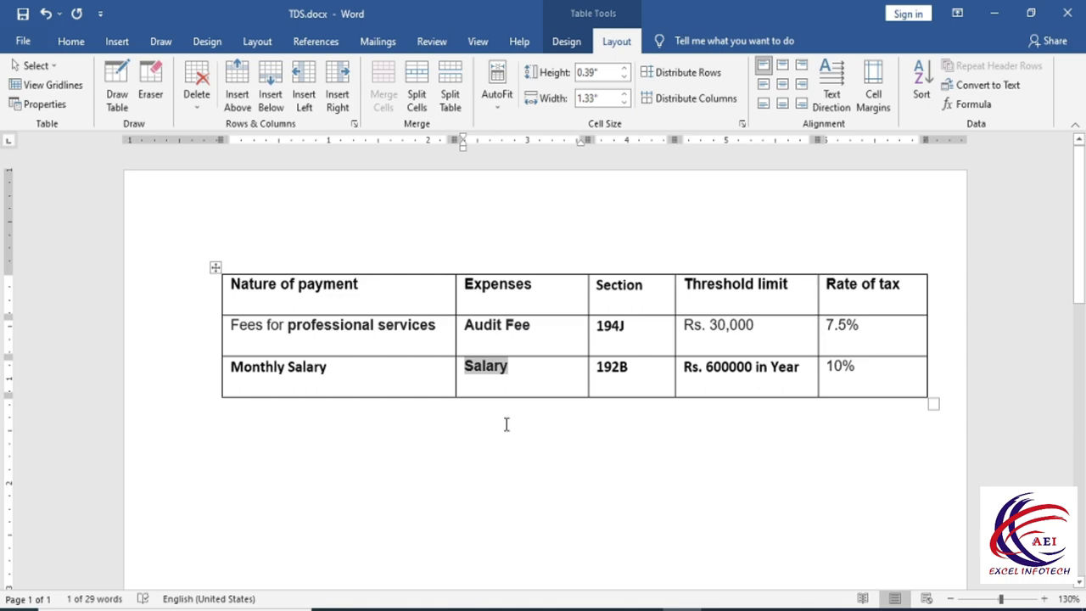
{"action": "key", "text": "alt+Tab"}
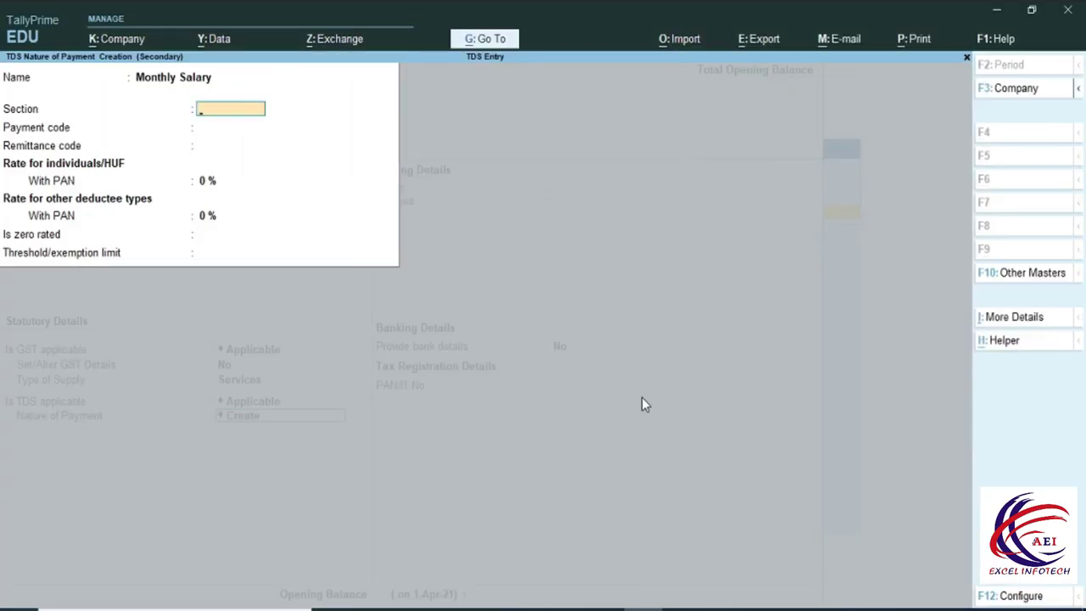
{"action": "type", "text": "192b"}
{"action": "key", "text": "BackSpace"}
{"action": "type", "text": "B"}
{"action": "key", "text": "Return"}
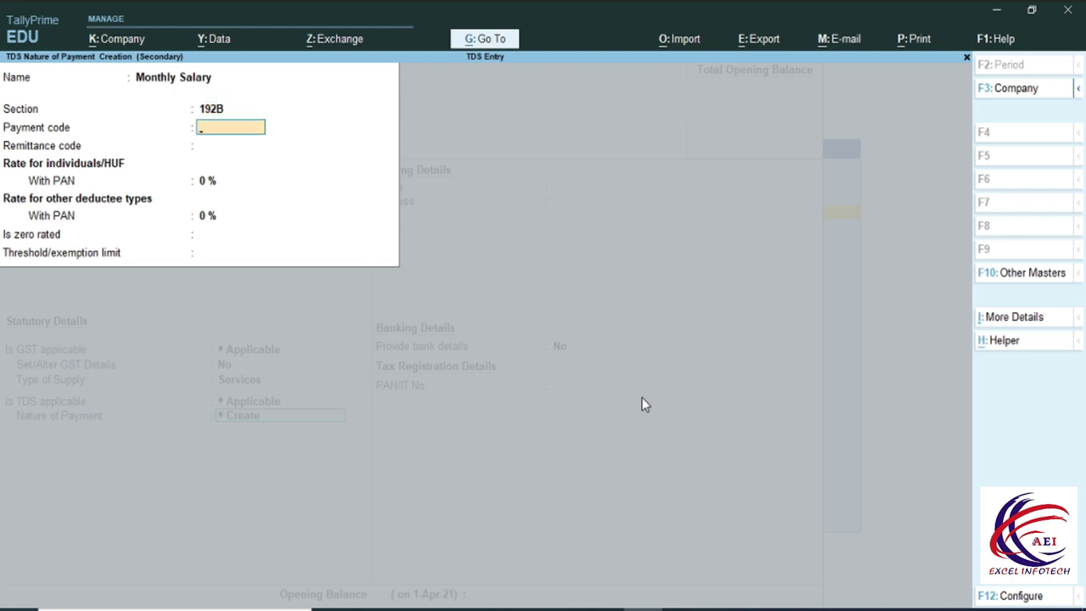
{"action": "key", "text": "Return"}
{"action": "key", "text": "Return"}
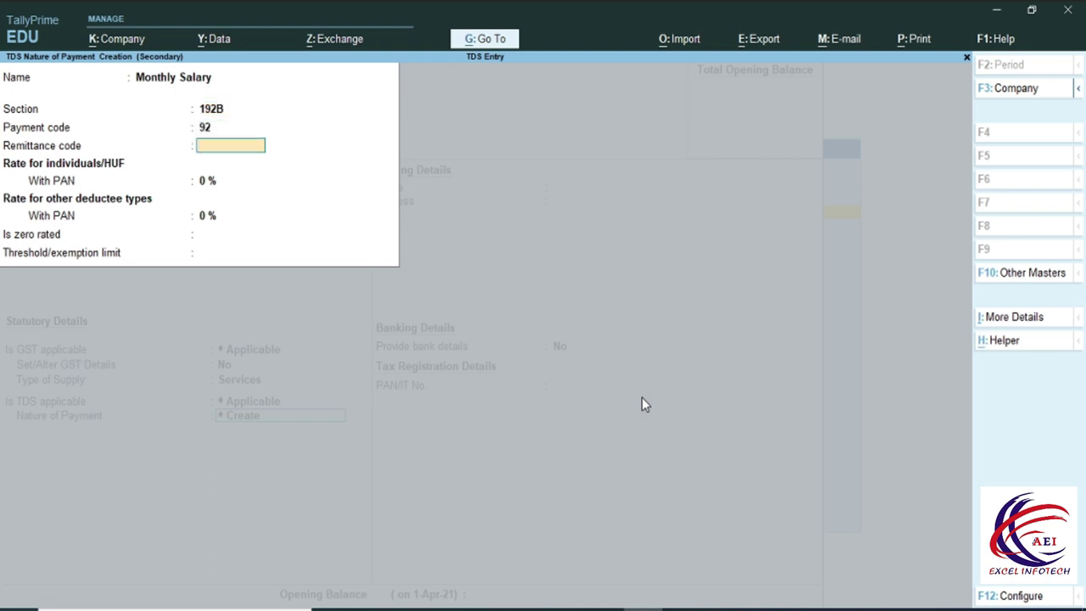
Set 10% rates and a 60,000 threshold, and save Monthly Salary
{"action": "type", "text": "1"}
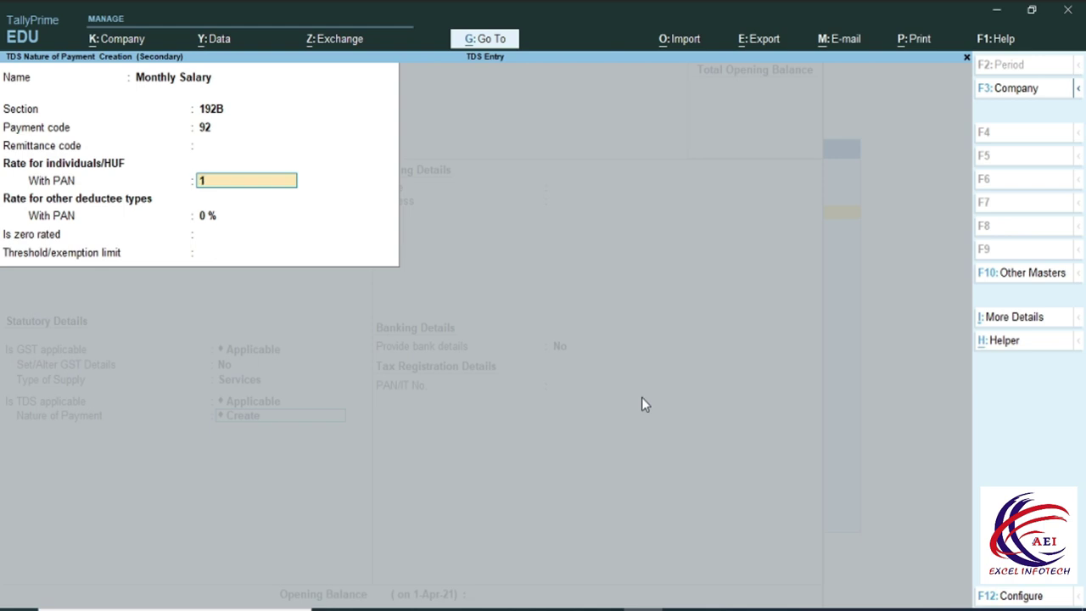
{"action": "type", "text": "0"}
{"action": "key", "text": "Return"}
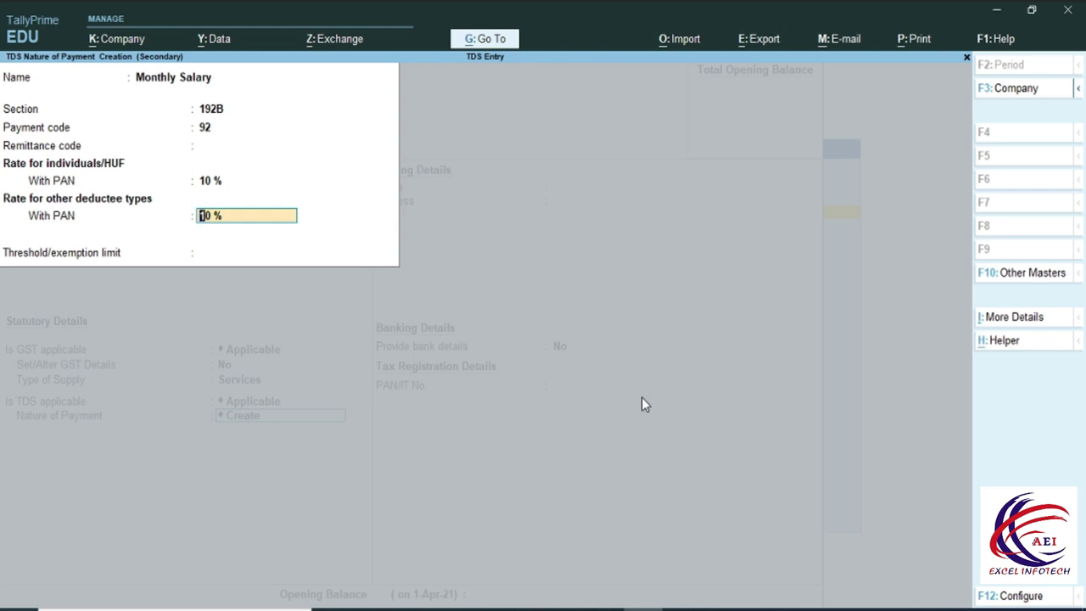
{"action": "key", "text": "Return"}
{"action": "key", "text": "alt+Tab"}
{"action": "double_click", "coordinate": [721, 367]}
{"action": "left_click_drag", "start_coordinate": [799, 368], "coordinate": [744, 496]}
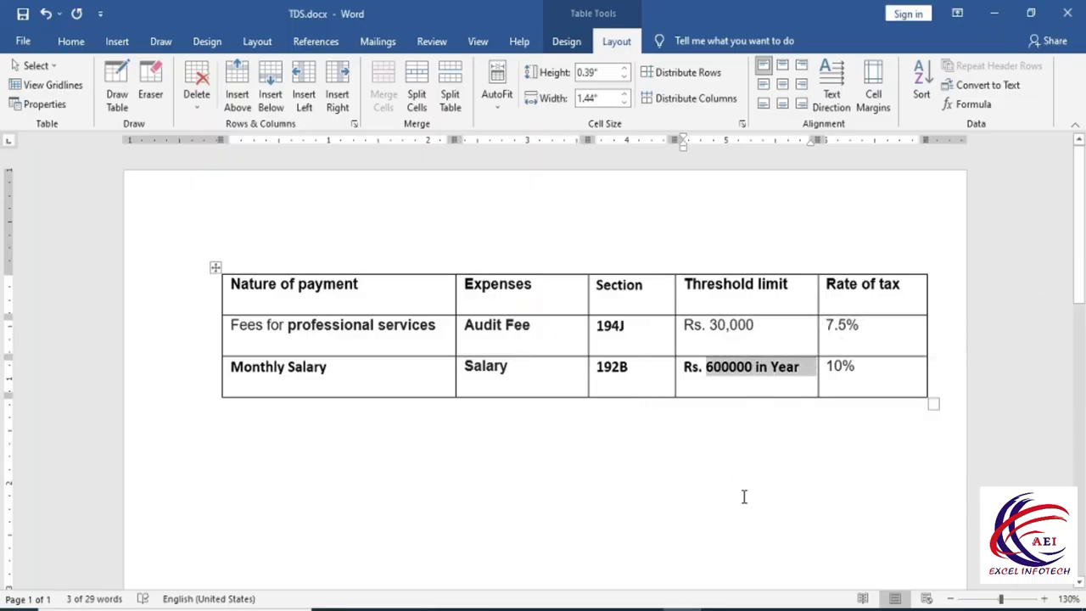
{"action": "key", "text": "alt+Tab"}
{"action": "type", "text": "60,"}
{"action": "type", "text": "000"}
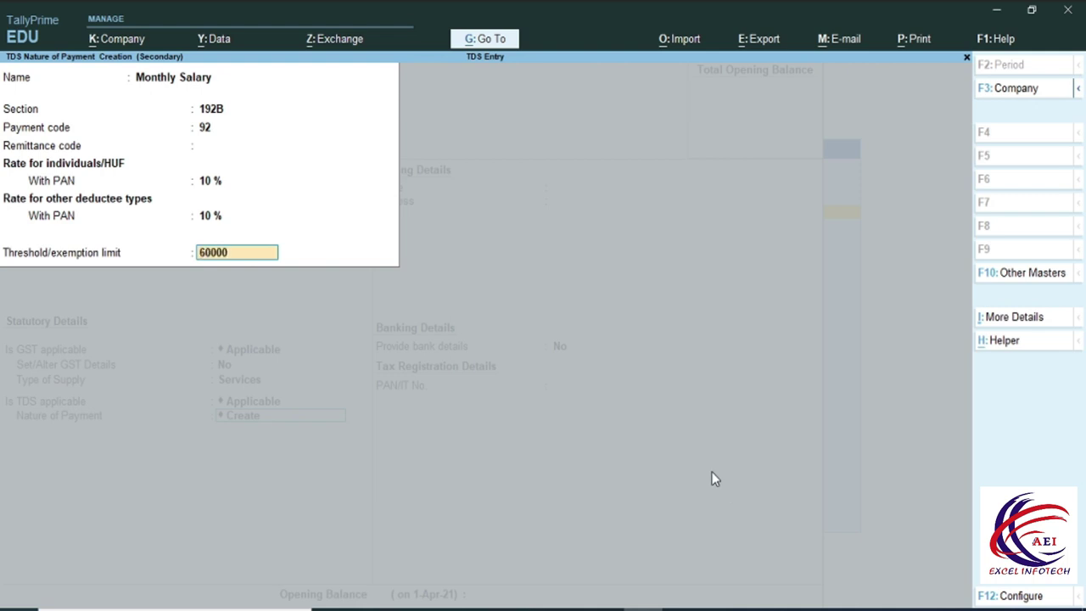
{"action": "key", "text": "Return"}
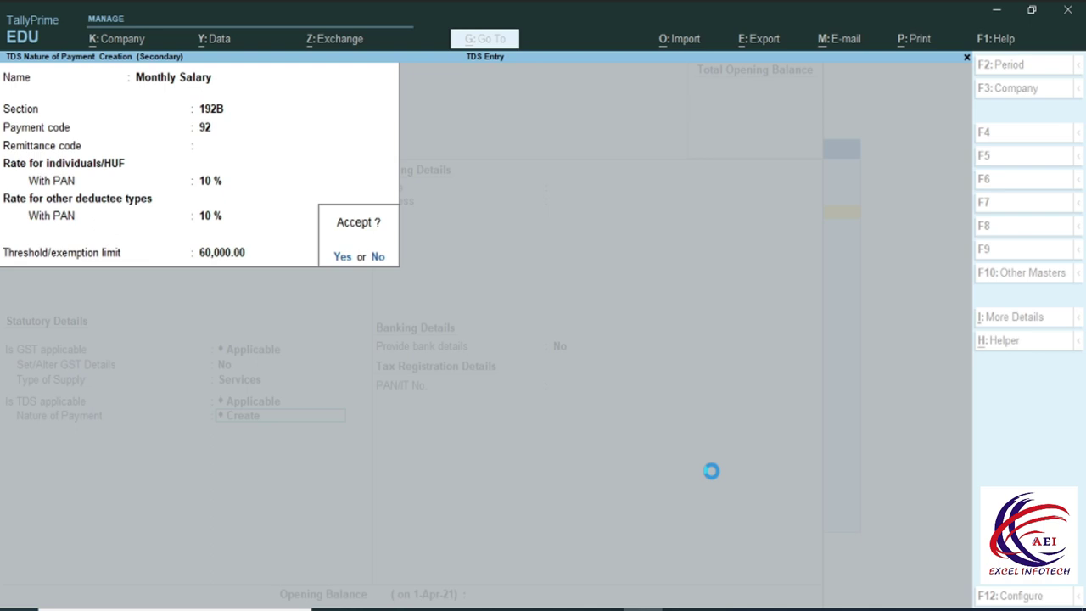
{"action": "key", "text": "Return"}
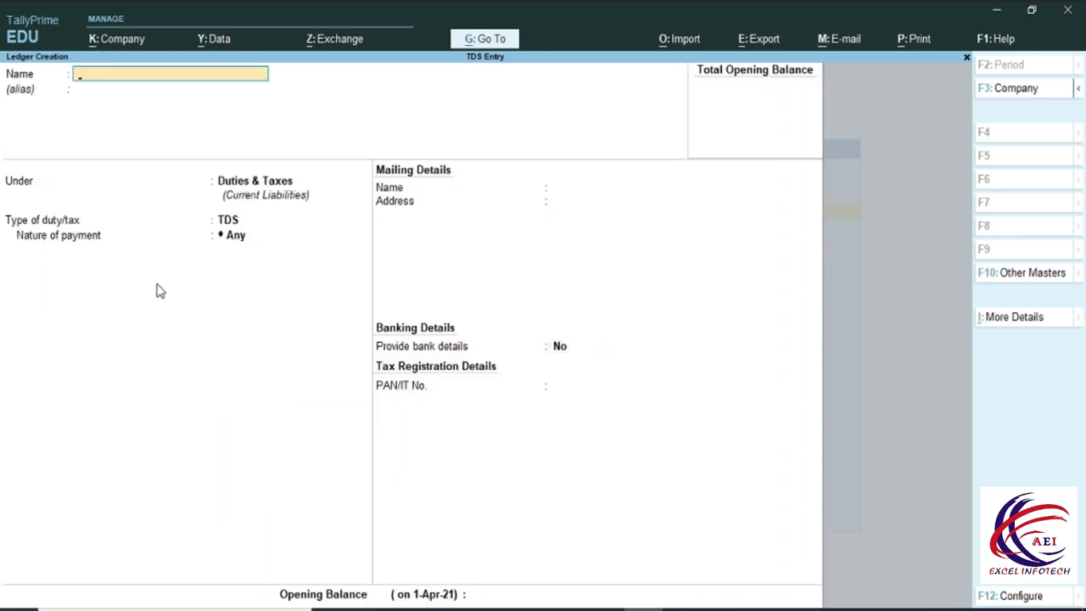
Create TDS on Audit Fee under Duties & Taxes, duty TDS, nature Fees for professional services
{"action": "type", "text": "TDS on Audit Fee"}
{"action": "key", "text": "Return"}
{"action": "key", "text": "Return"}
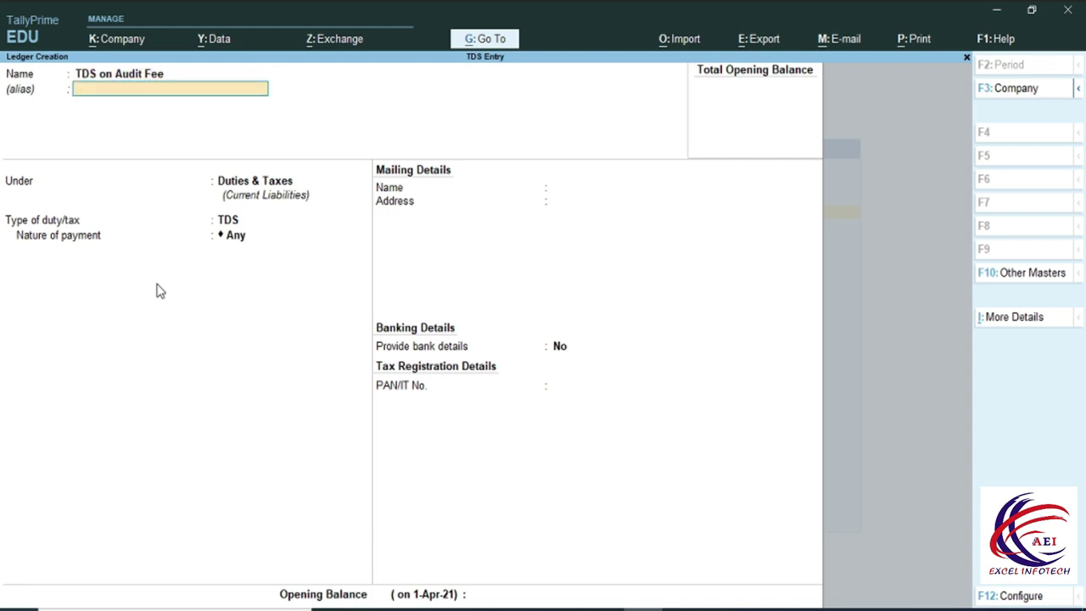
{"action": "key", "text": "Return"}
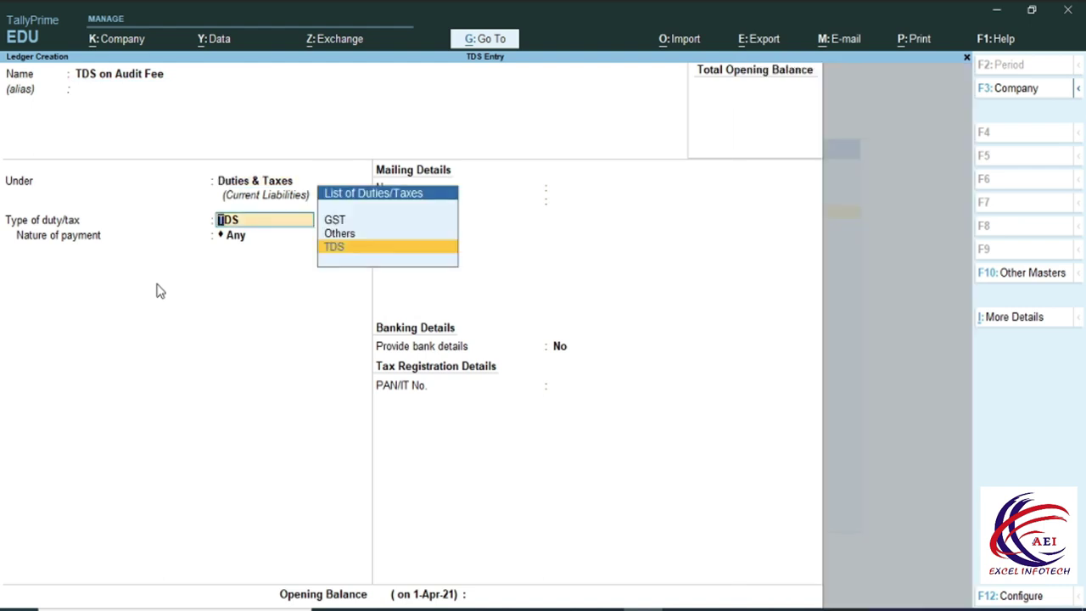
{"action": "key", "text": "Return"}
{"action": "key", "text": "Down"}
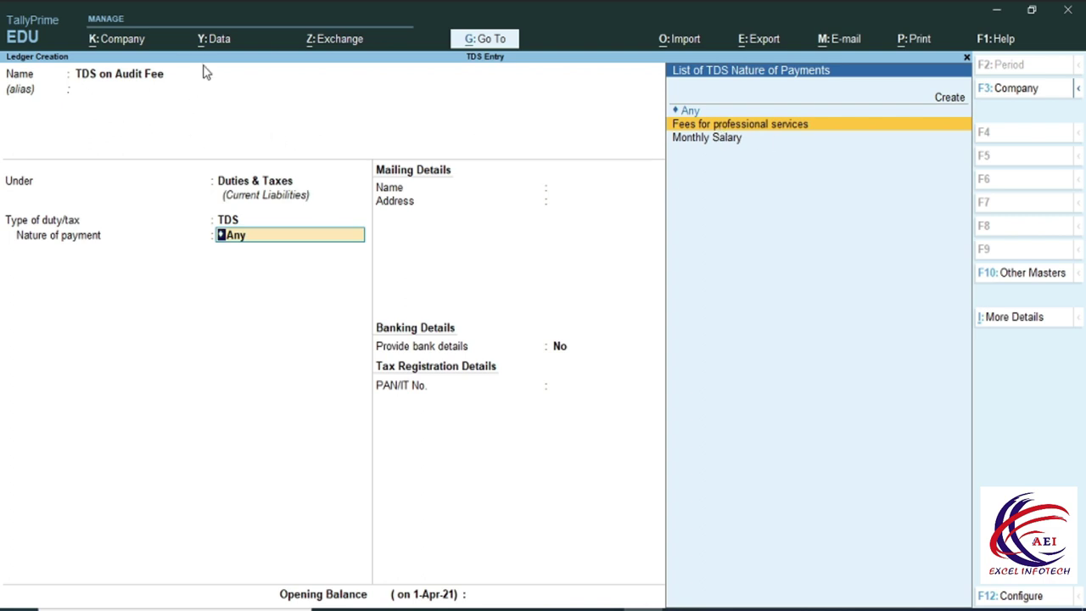
{"action": "left_click", "coordinate": [781, 127]}
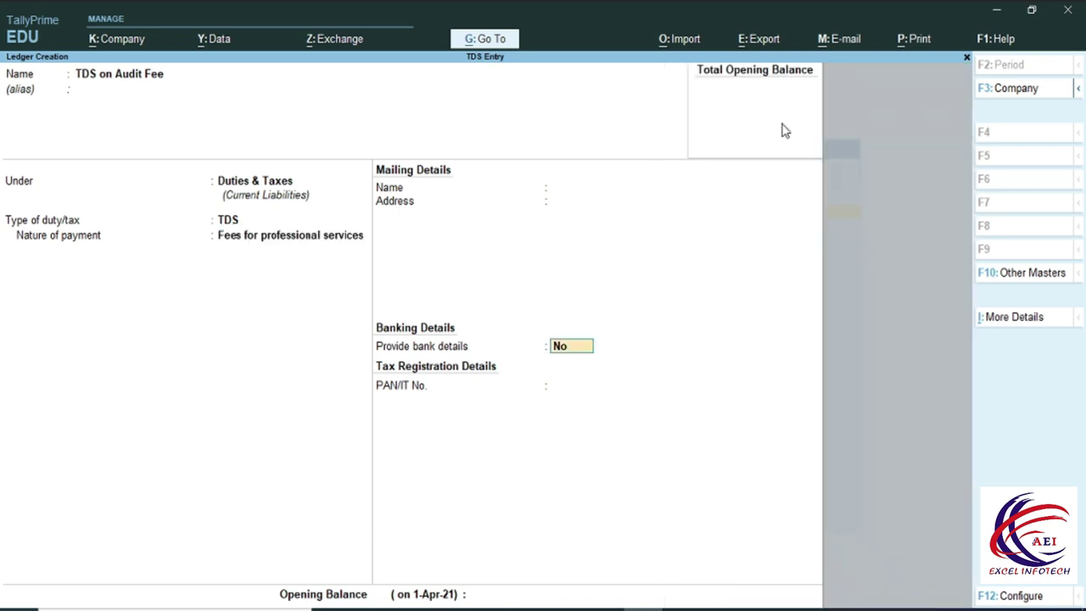
{"action": "key", "text": "Return"}
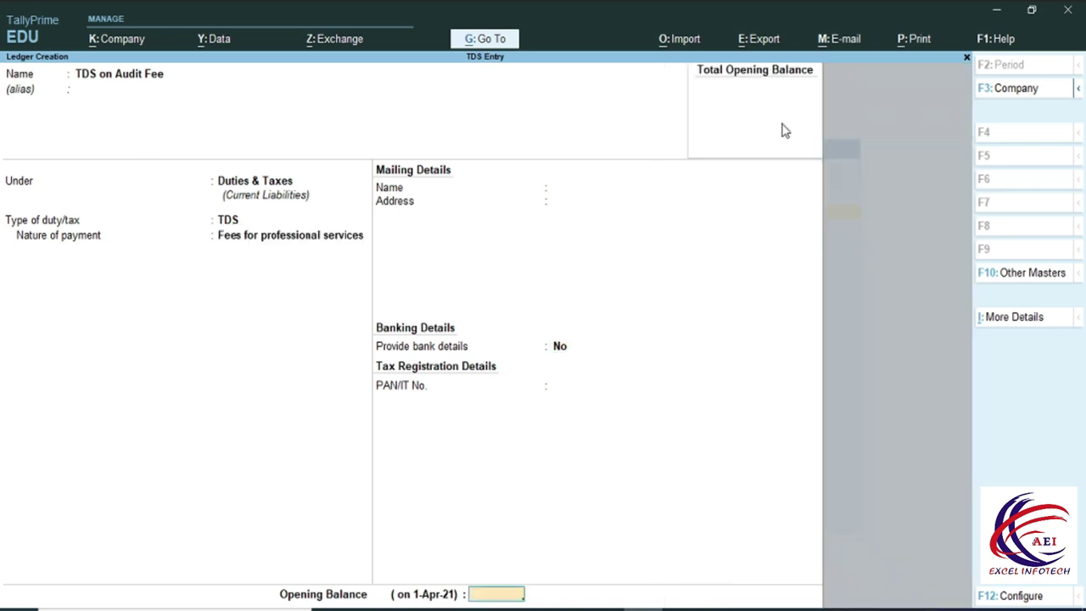
{"action": "key", "text": "Return"}
{"action": "key", "text": "Return"}
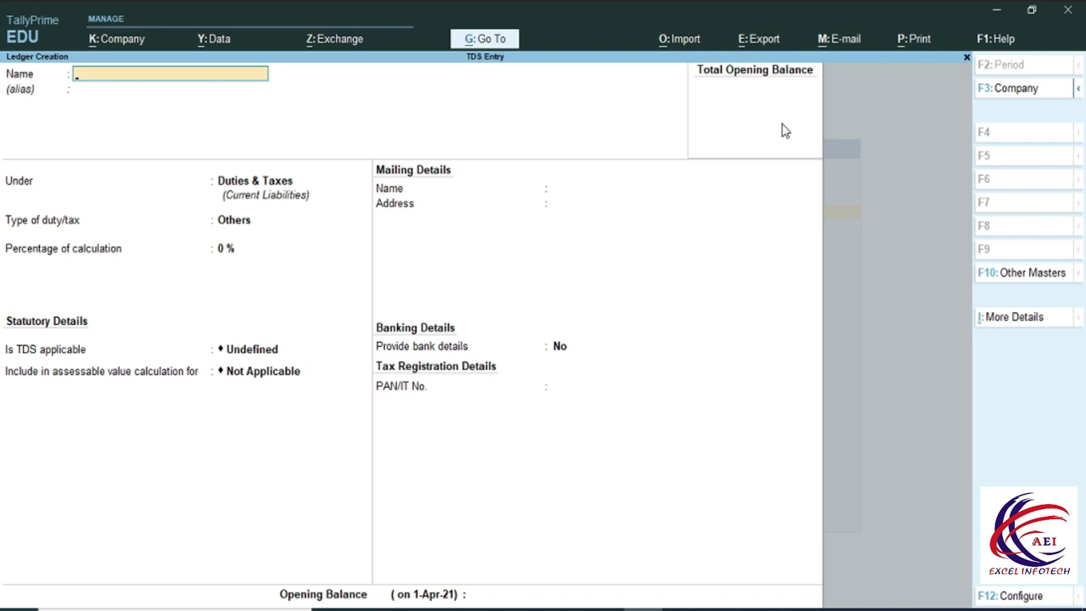
Save TDS on Salary with duty type TDS and nature Monthly Salary; name a new party ledger
{"action": "type", "text": "TDS on Salary"}
{"action": "key", "text": "Return"}
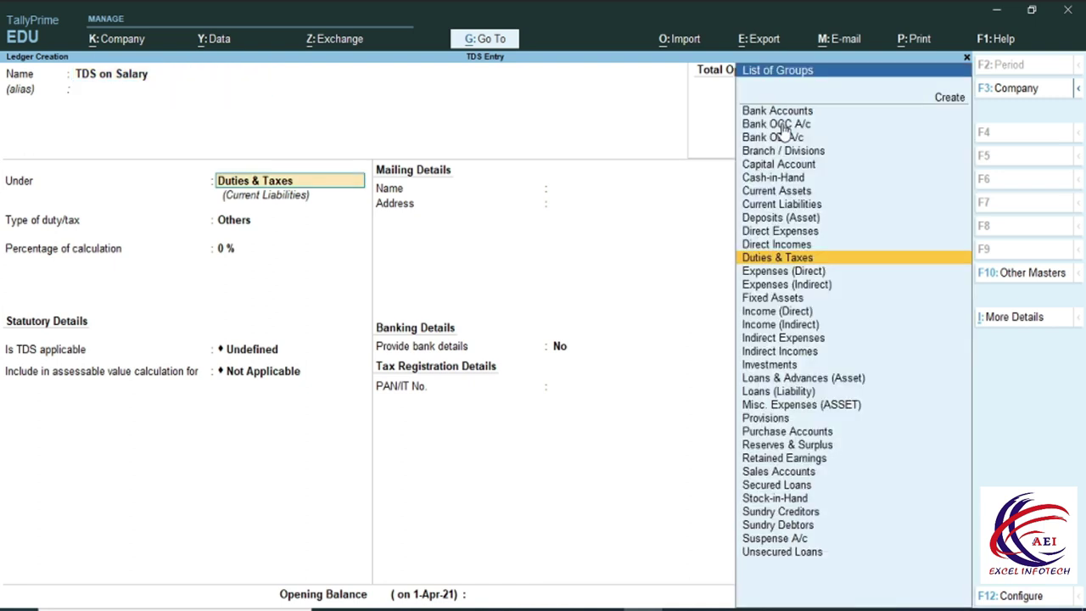
{"action": "key", "text": "Return"}
{"action": "key", "text": "Down"}
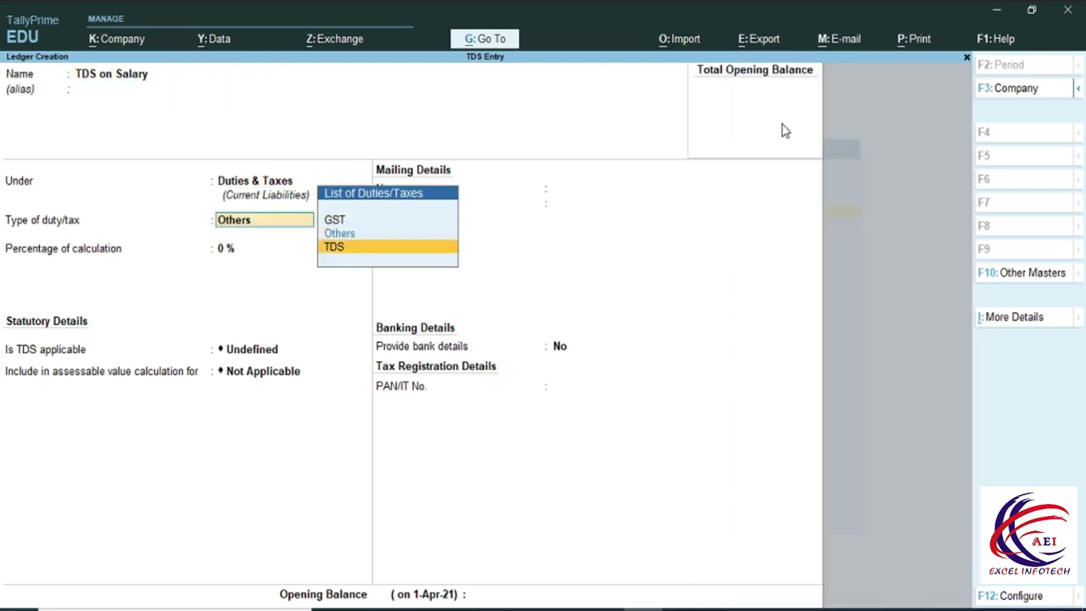
{"action": "key", "text": "Return"}
{"action": "key", "text": "Down"}
{"action": "key", "text": "Down"}
{"action": "key", "text": "Return"}
{"action": "key", "text": "Return"}
{"action": "key", "text": "Return"}
{"action": "key", "text": "Return"}
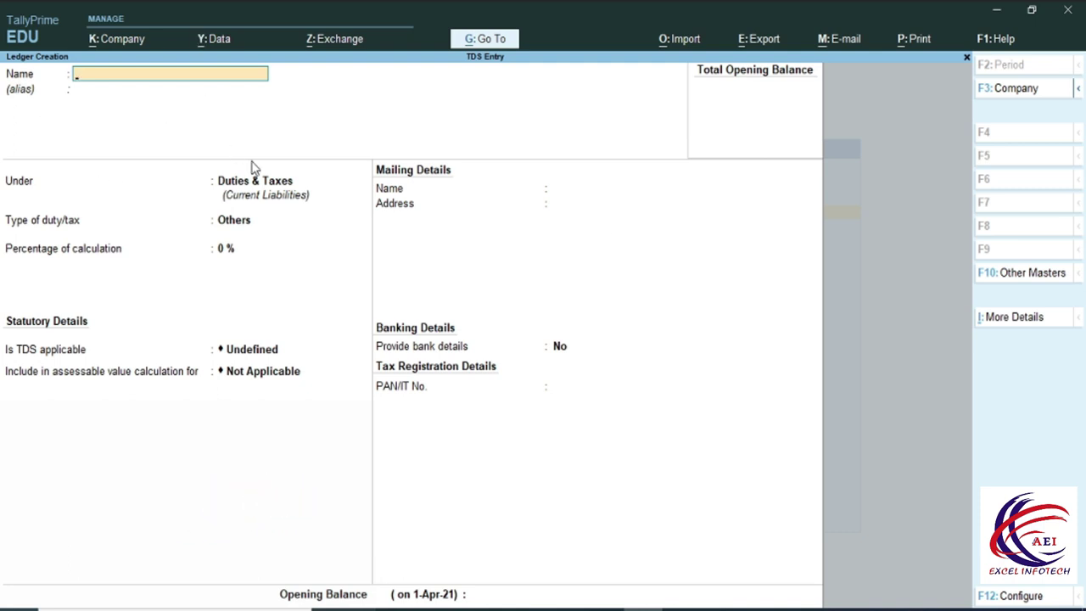
{"action": "type", "text": "Pankaj Ind"}
Place the party ledger under Sundry Creditors, TDS deductible, with deductee type Association of Persons
{"action": "key", "text": "Return"}
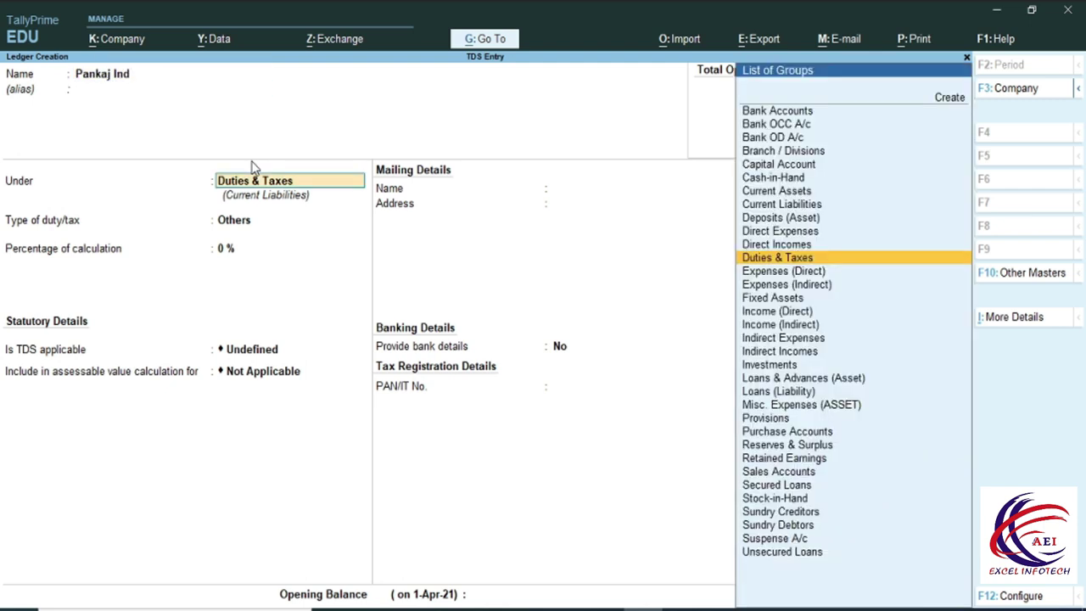
{"action": "type", "text": "S"}
{"action": "key", "text": "Down"}
{"action": "key", "text": "Down"}
{"action": "key", "text": "Down"}
{"action": "key", "text": "Down"}
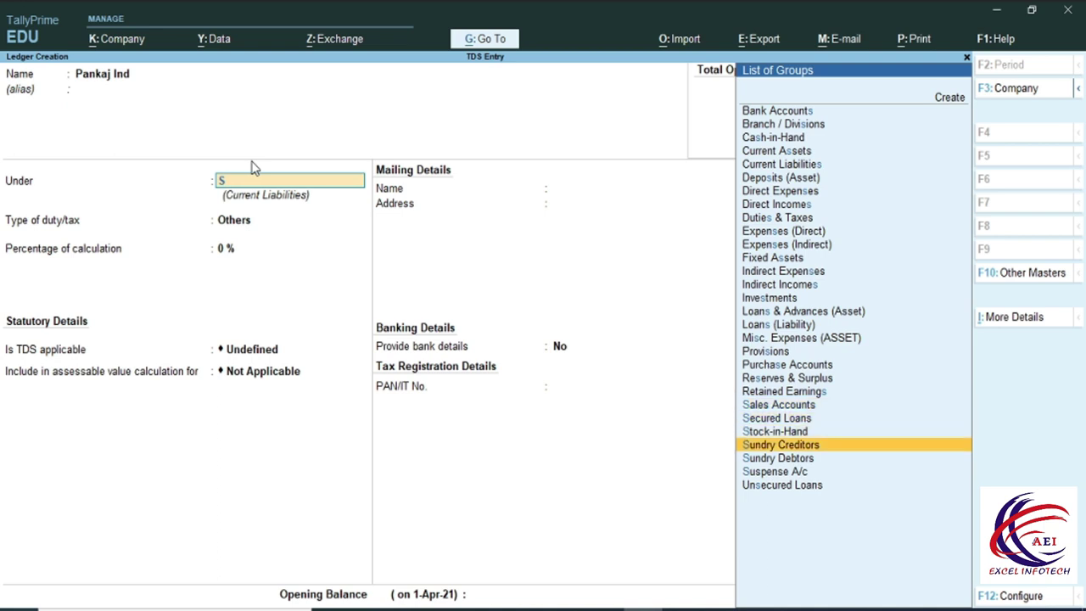
{"action": "key", "text": "Return"}
{"action": "key", "text": "Return"}
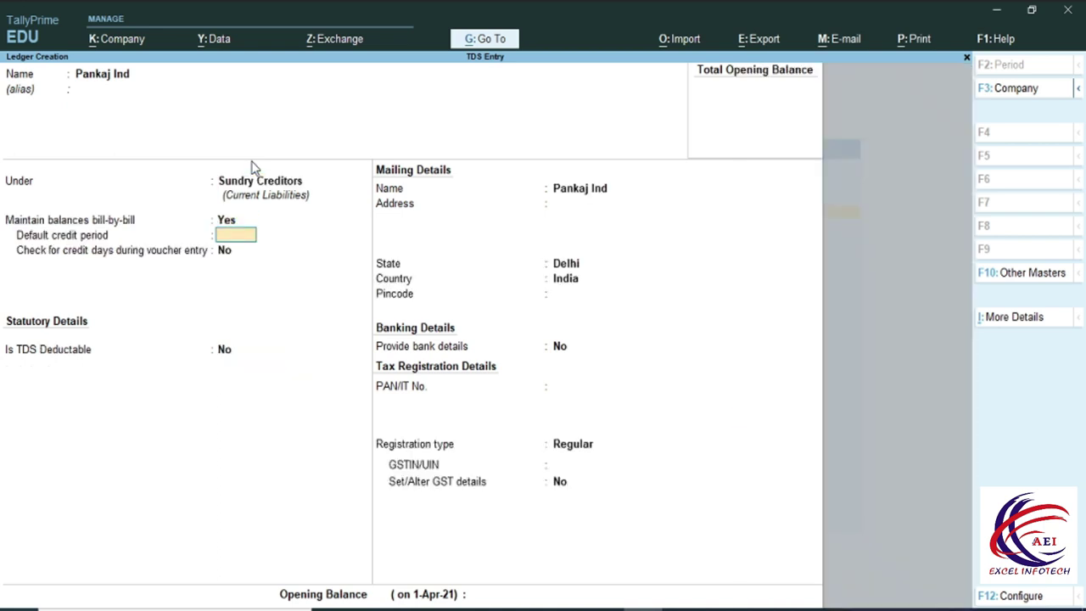
{"action": "key", "text": "Return"}
{"action": "key", "text": "Return"}
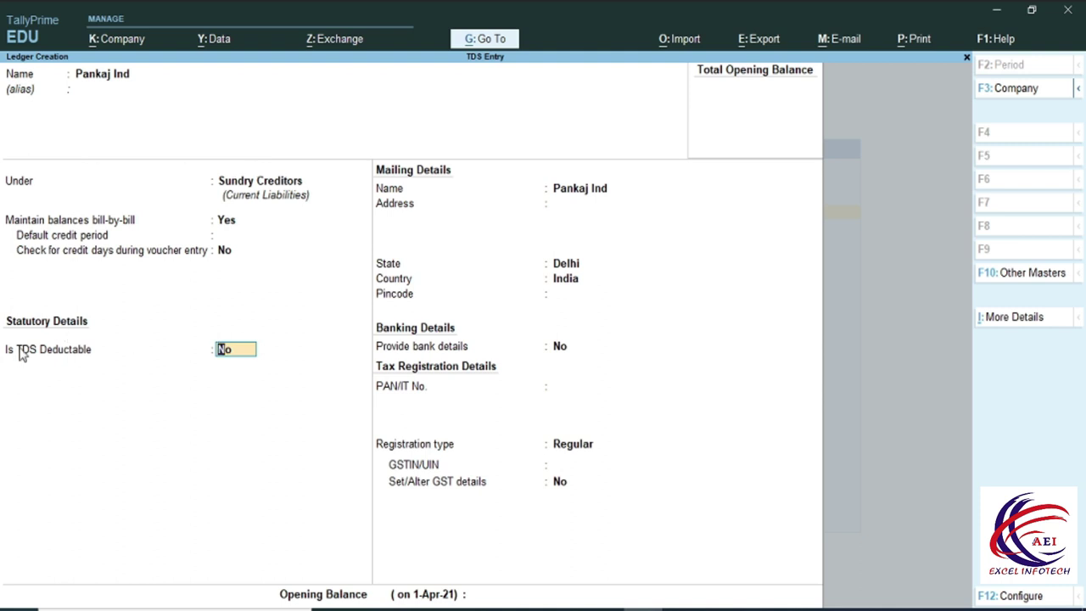
{"action": "type", "text": "y"}
{"action": "key", "text": "Return"}
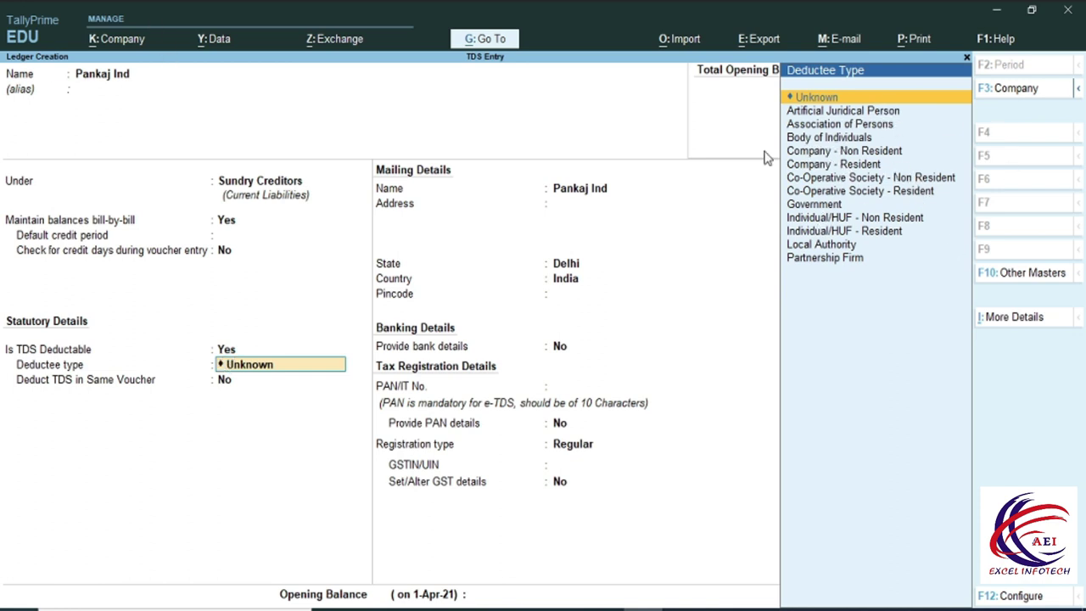
{"action": "left_click", "coordinate": [815, 124]}
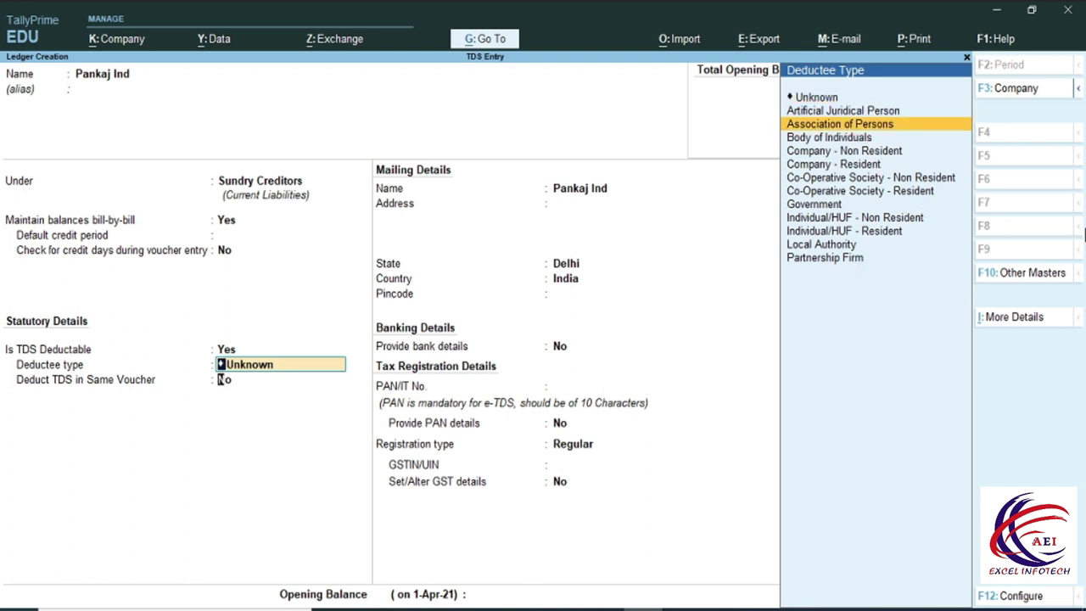
{"action": "key", "text": "Return"}
{"action": "key", "text": "Return"}
{"action": "key", "text": "Return"}
{"action": "key", "text": "Return"}
{"action": "key", "text": "Return"}
{"action": "key", "text": "Return"}
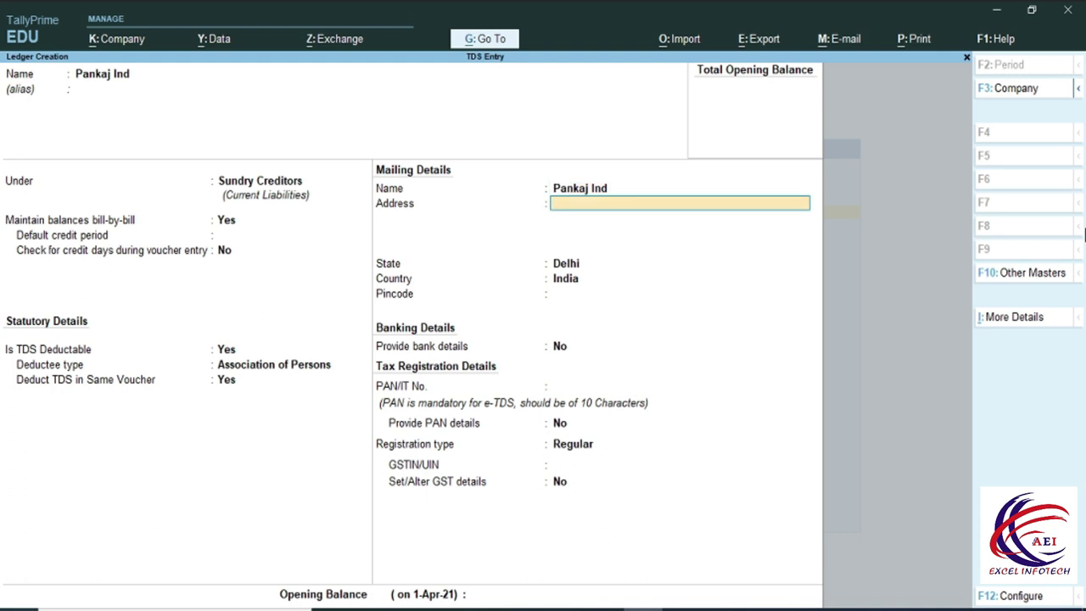
{"action": "key", "text": "Return"}
{"action": "key", "text": "Return"}
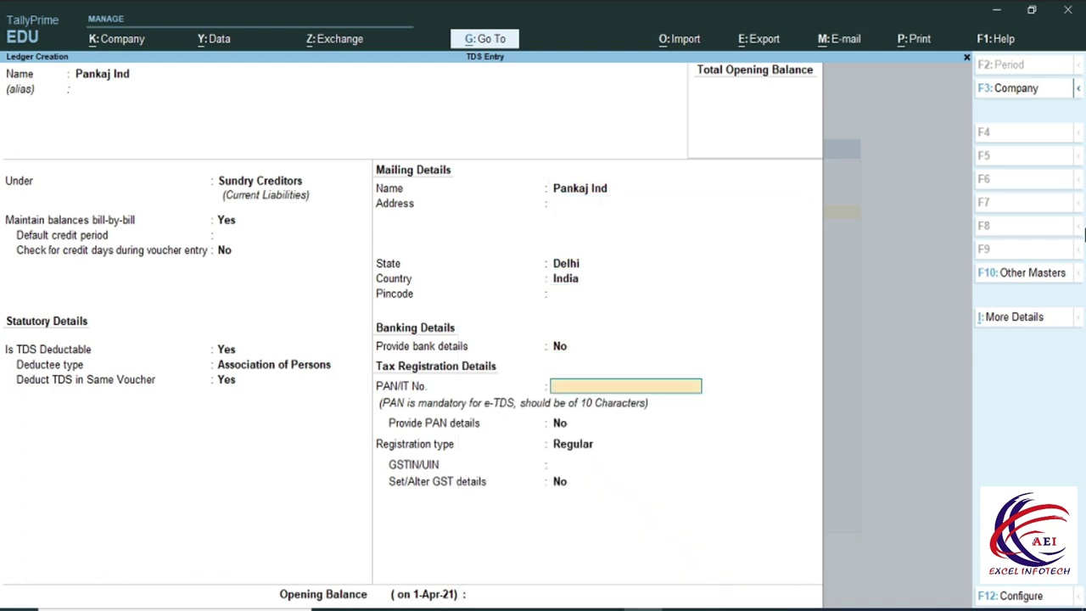
Record the party's PAN with PAN details, keep Regular registration and no GSTIN, and save the ledger
{"action": "key", "text": "BackSpace"}
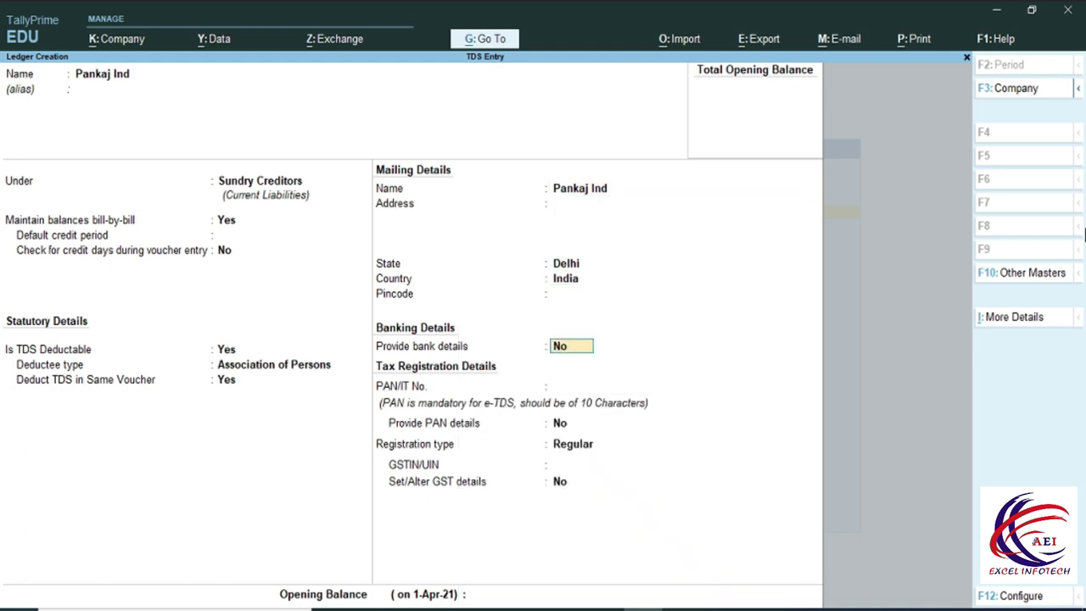
{"action": "key", "text": "Return"}
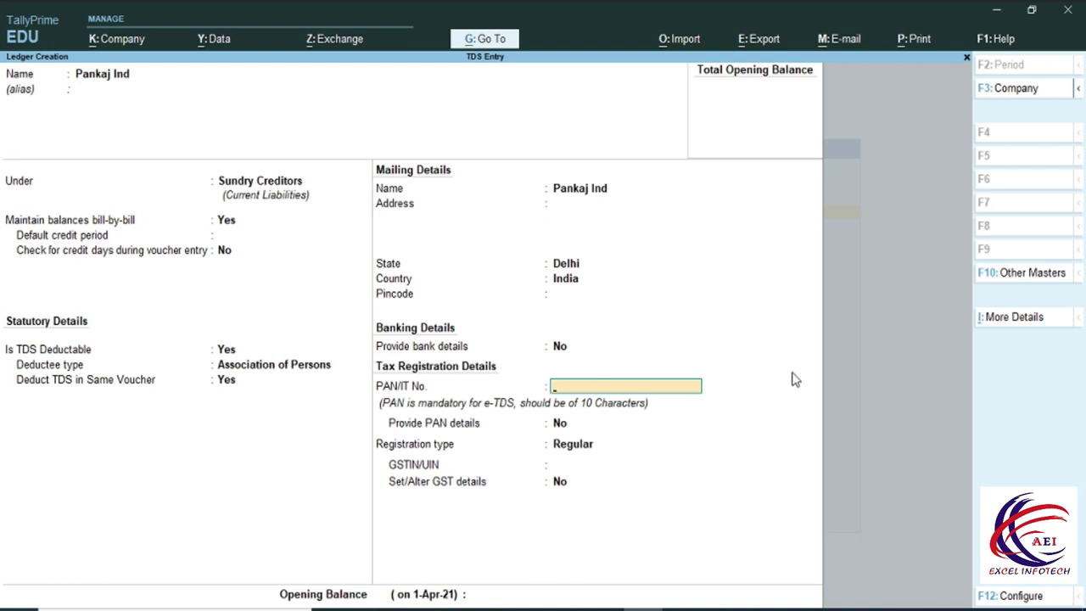
{"action": "type", "text": "AAAAP1234"}
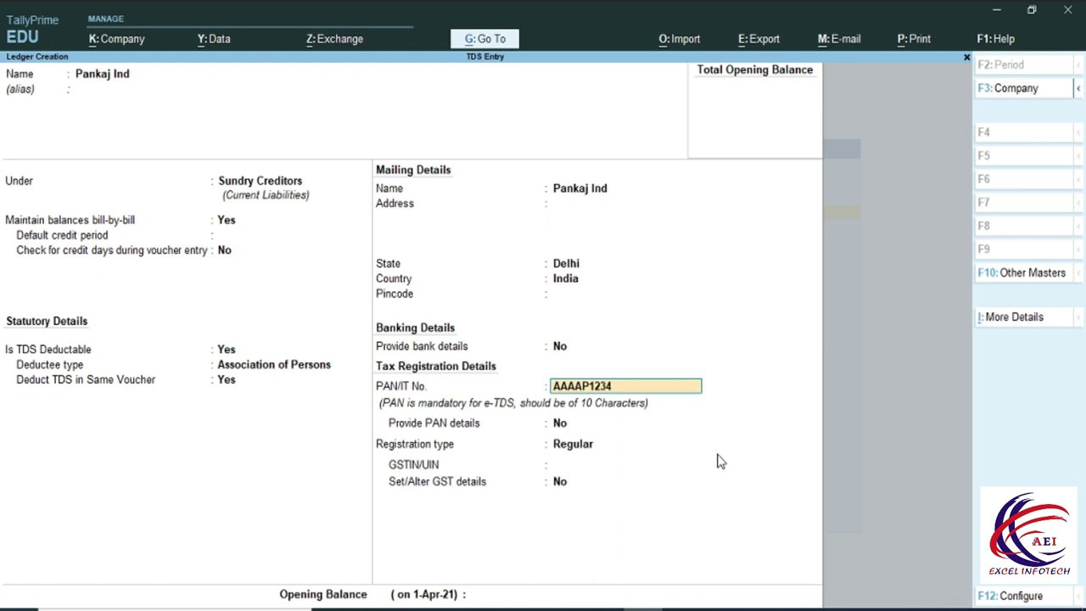
{"action": "type", "text": "A"}
{"action": "key", "text": "Return"}
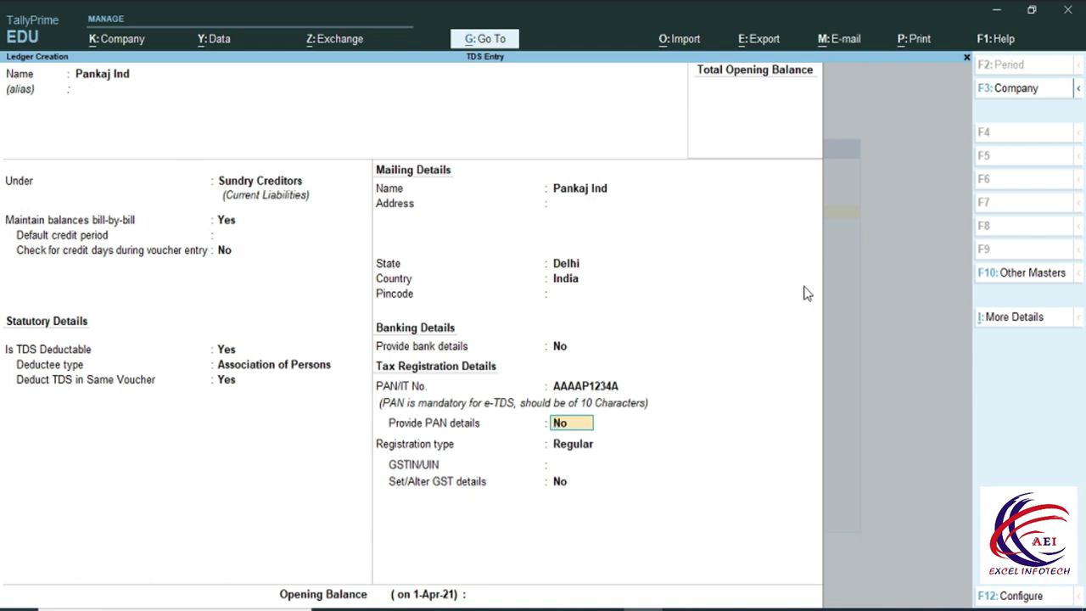
{"action": "key", "text": "y"}
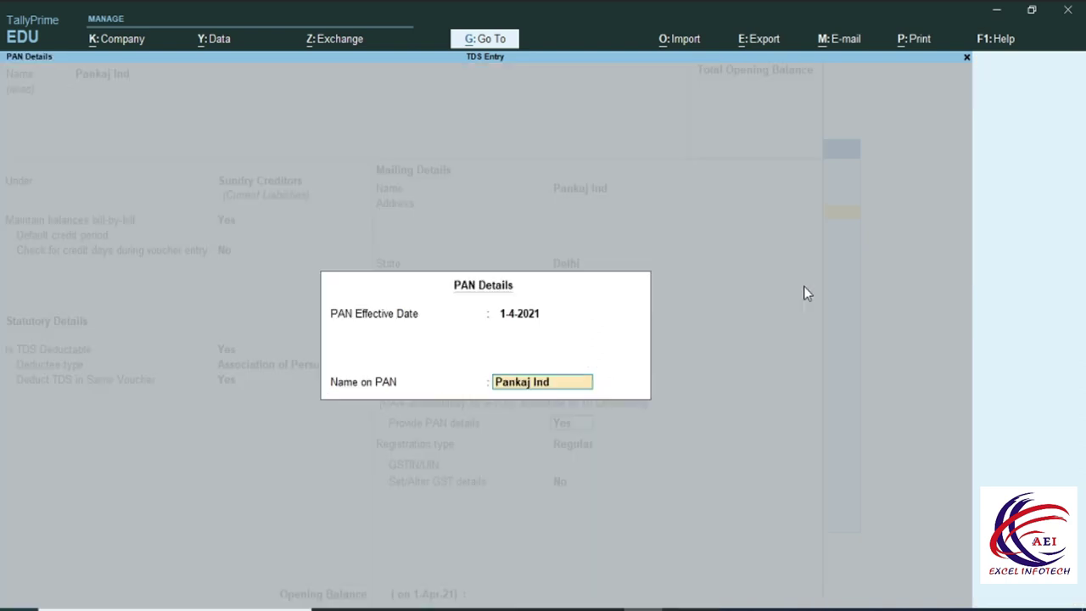
{"action": "key", "text": "Return"}
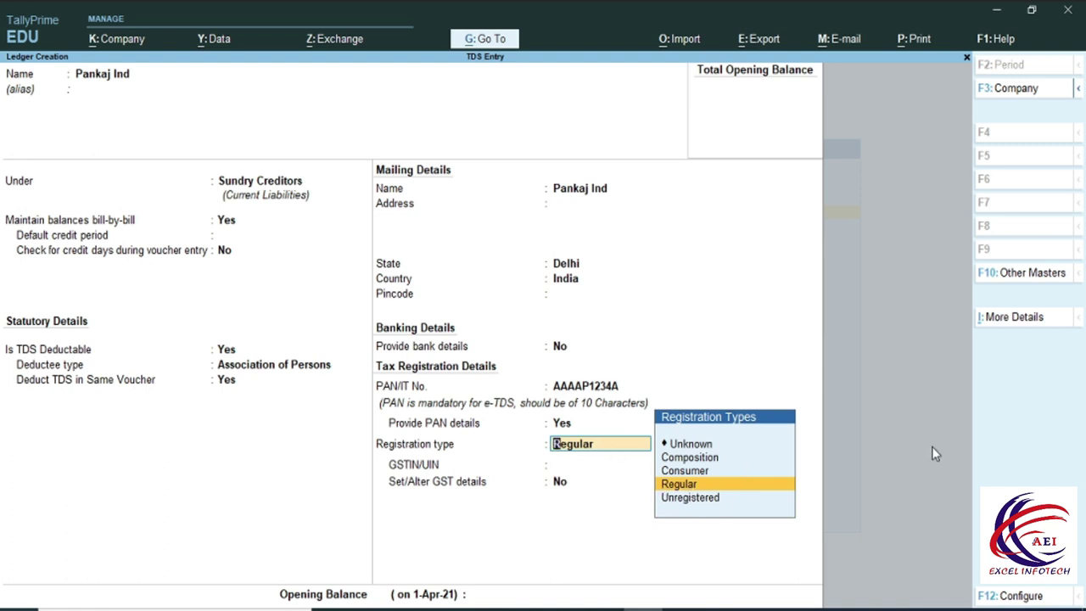
{"action": "key", "text": "Return"}
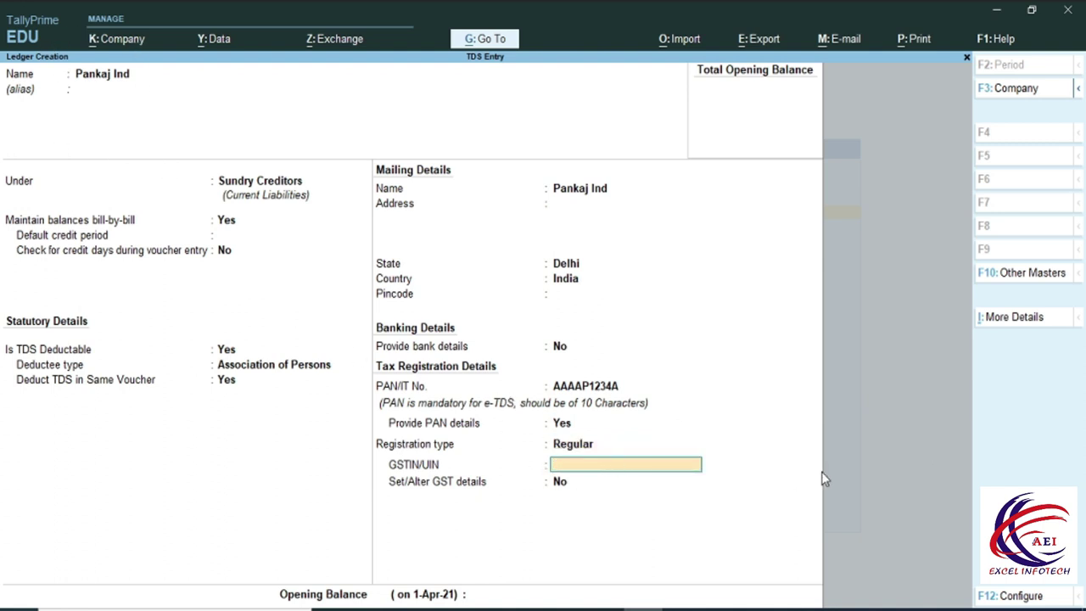
{"action": "key", "text": "Return"}
{"action": "key", "text": "Return"}
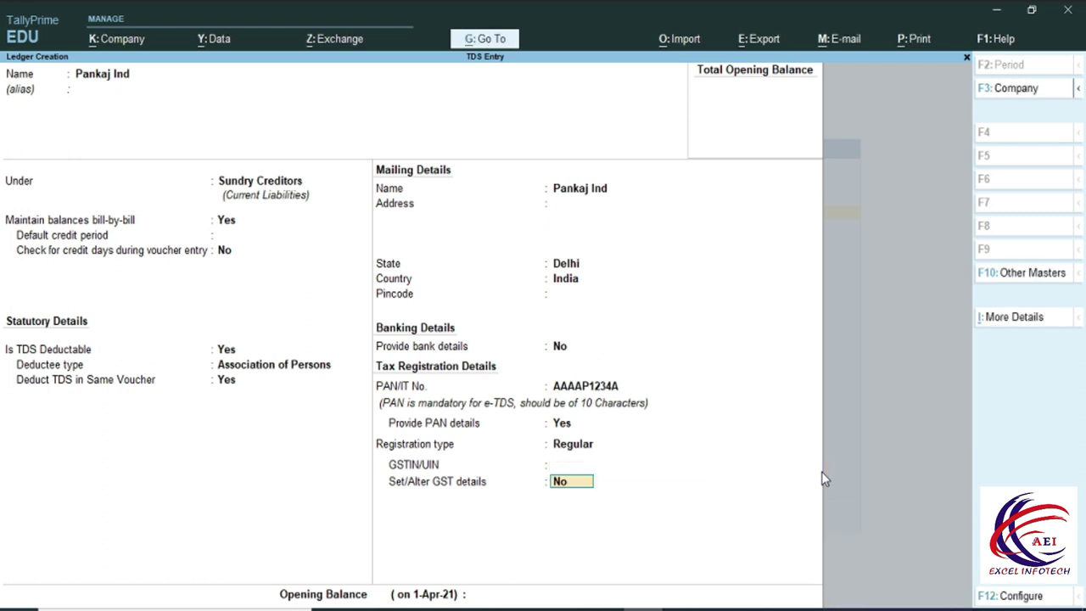
{"action": "key", "text": "Return"}
{"action": "key", "text": "Return"}
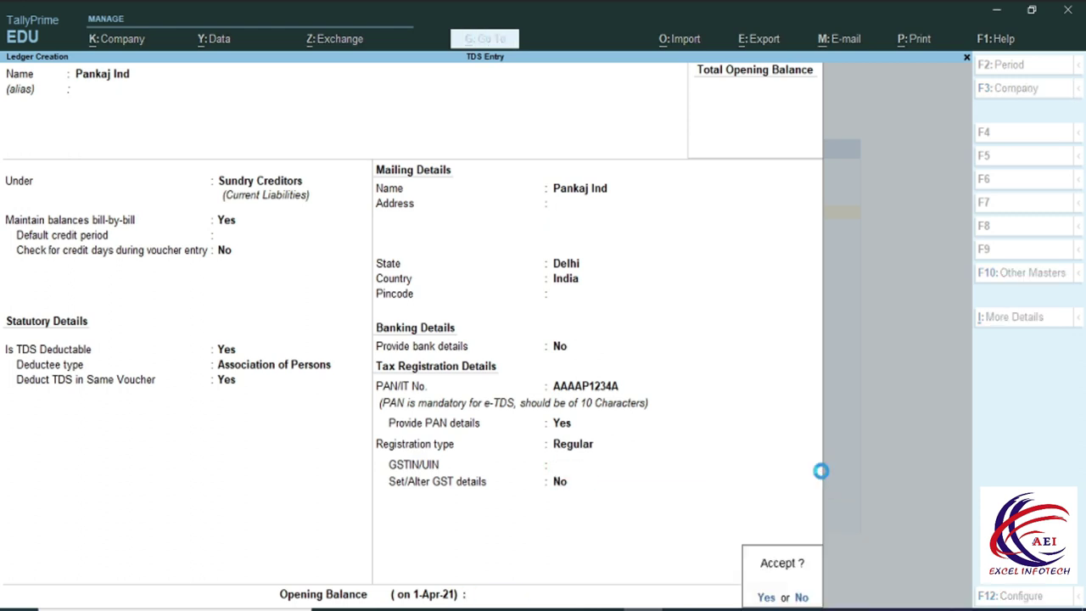
{"action": "key", "text": "Return"}
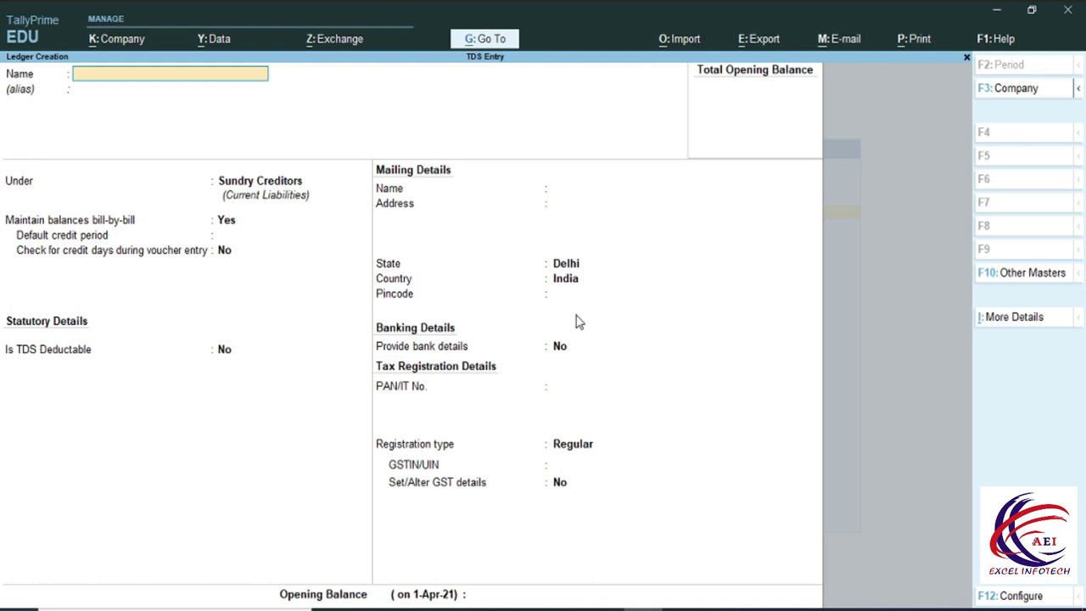
Name a second creditor ledger under Sundry Creditors, TDS deductible as Individual/HUF - Resident, deducting in the same voucher
{"action": "type", "text": "Deepak"}
{"action": "key", "text": "Return"}
{"action": "key", "text": "Return"}
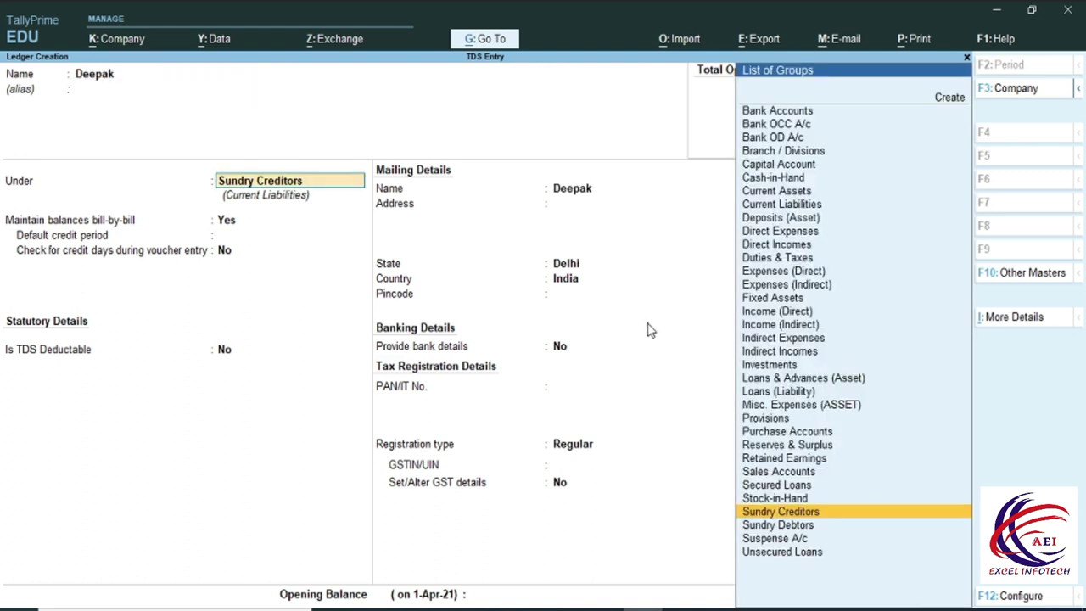
{"action": "key", "text": "Return"}
{"action": "key", "text": "Return"}
{"action": "key", "text": "Return"}
{"action": "key", "text": "Return"}
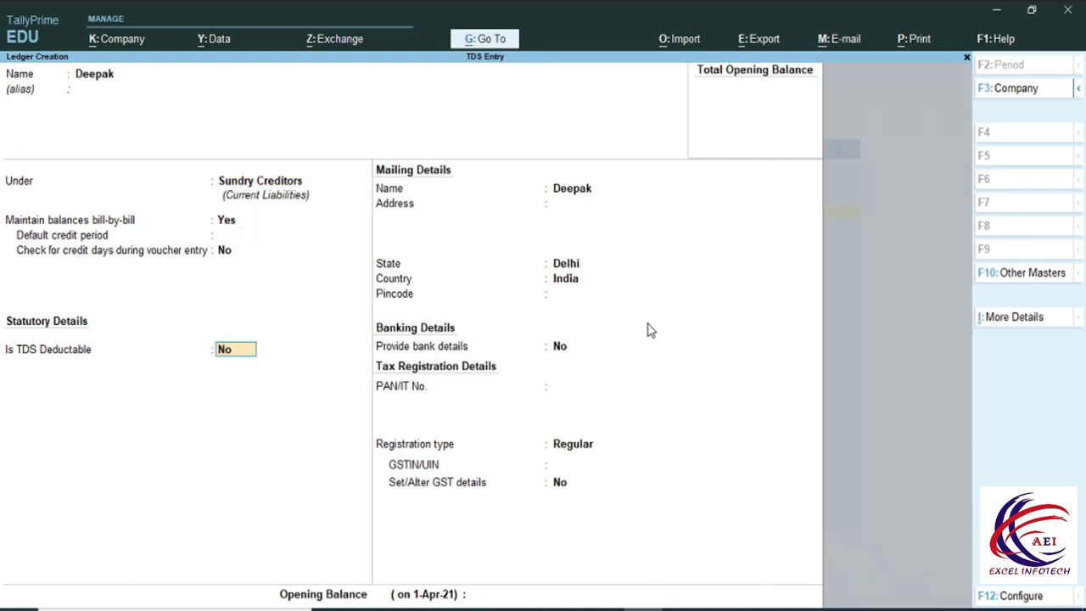
{"action": "type", "text": "y"}
{"action": "key", "text": "Return"}
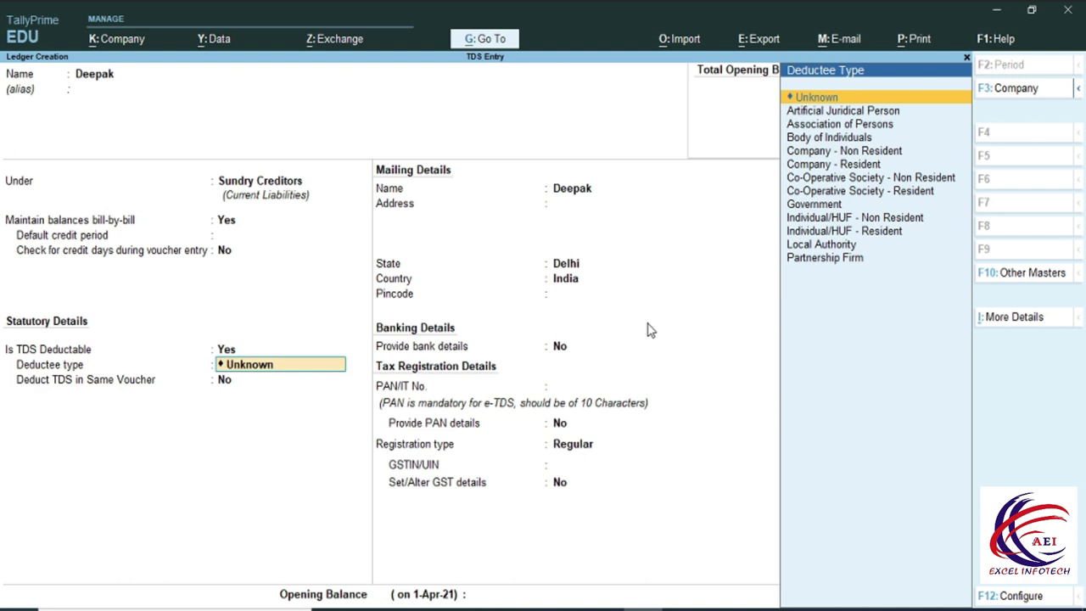
{"action": "key", "text": "Down"}
{"action": "key", "text": "Down"}
{"action": "key", "text": "Down"}
{"action": "key", "text": "Down"}
{"action": "key", "text": "Down"}
{"action": "key", "text": "Down"}
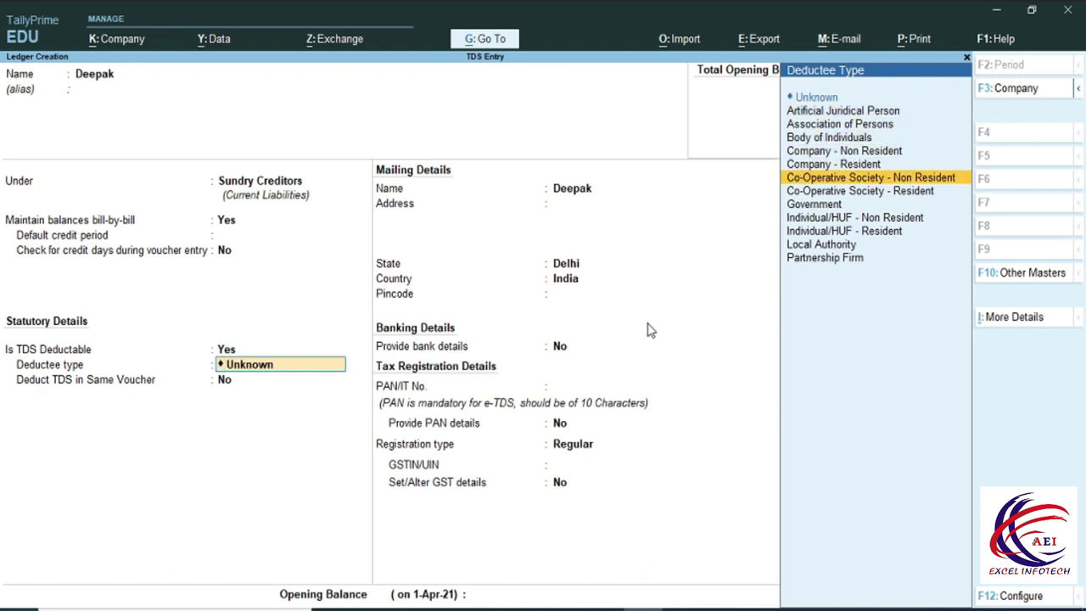
{"action": "key", "text": "Up"}
{"action": "key", "text": "Up"}
{"action": "key", "text": "Down"}
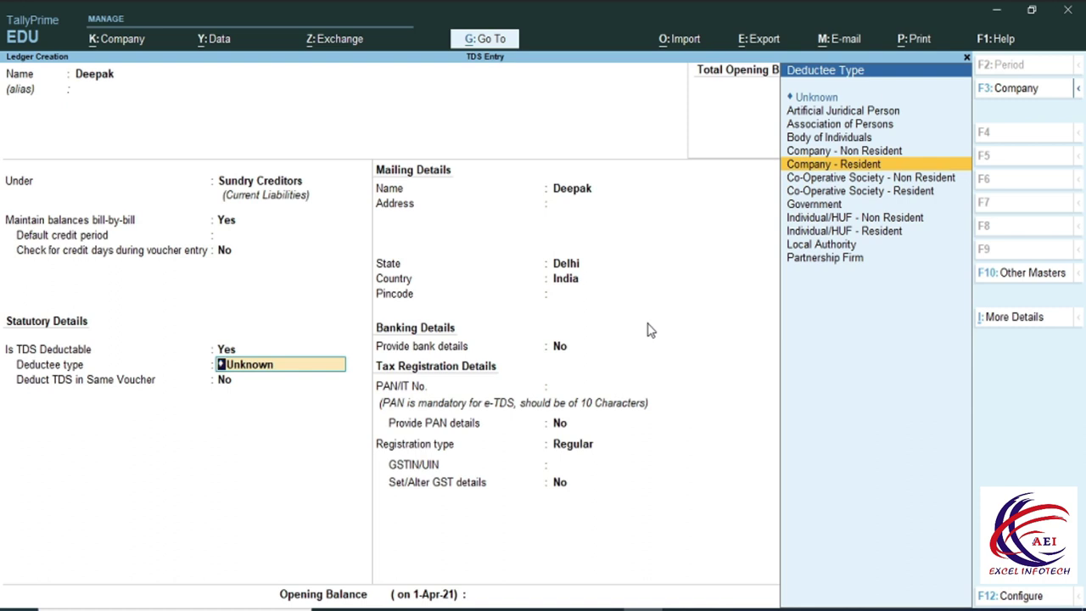
{"action": "key", "text": "Down"}
{"action": "key", "text": "Down"}
{"action": "key", "text": "Down"}
{"action": "key", "text": "Down"}
{"action": "key", "text": "Down"}
{"action": "key", "text": "Return"}
{"action": "key", "text": "Return"}
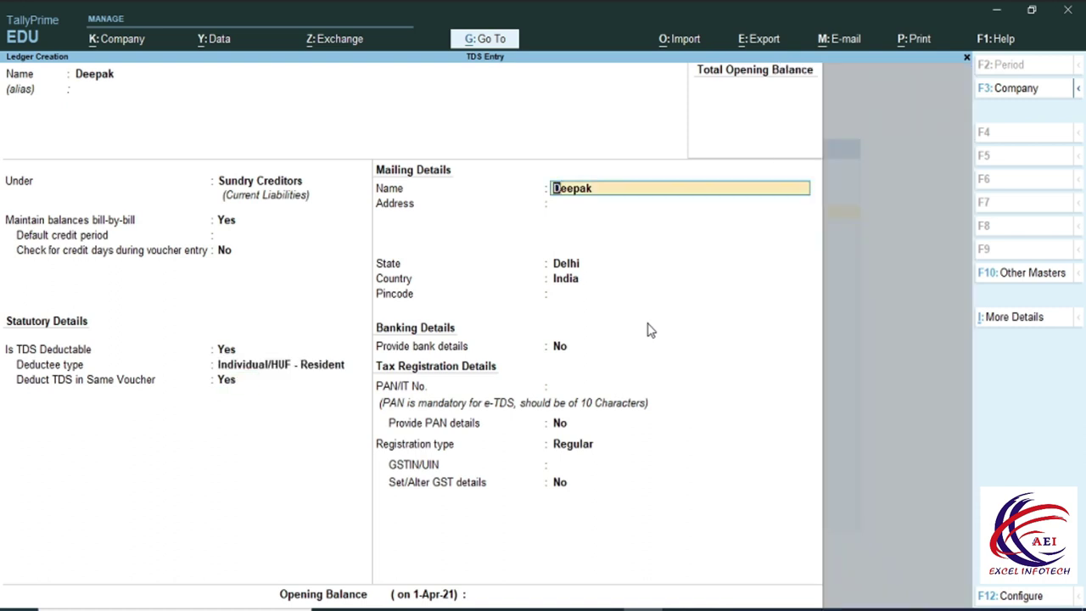
{"action": "key", "text": "Return"}
{"action": "key", "text": "Return"}
{"action": "key", "text": "Return"}
{"action": "key", "text": "Return"}
{"action": "key", "text": "Return"}
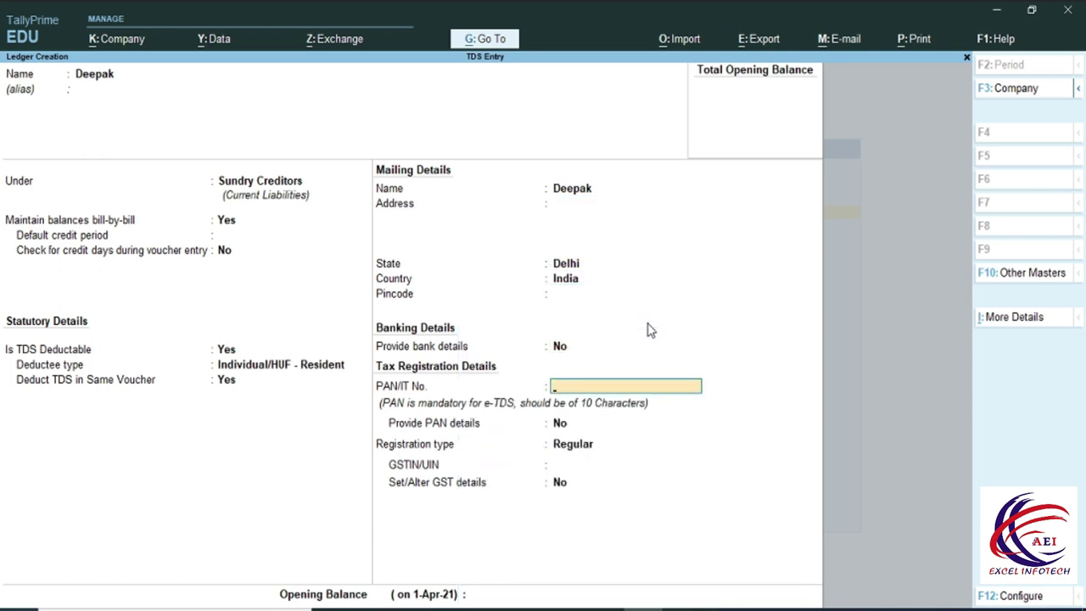
Enter its PAN with PAN details, keep Regular registration, save, and exit Ledger Creation
{"action": "type", "text": "LKJHP4567T"}
{"action": "key", "text": "Return"}
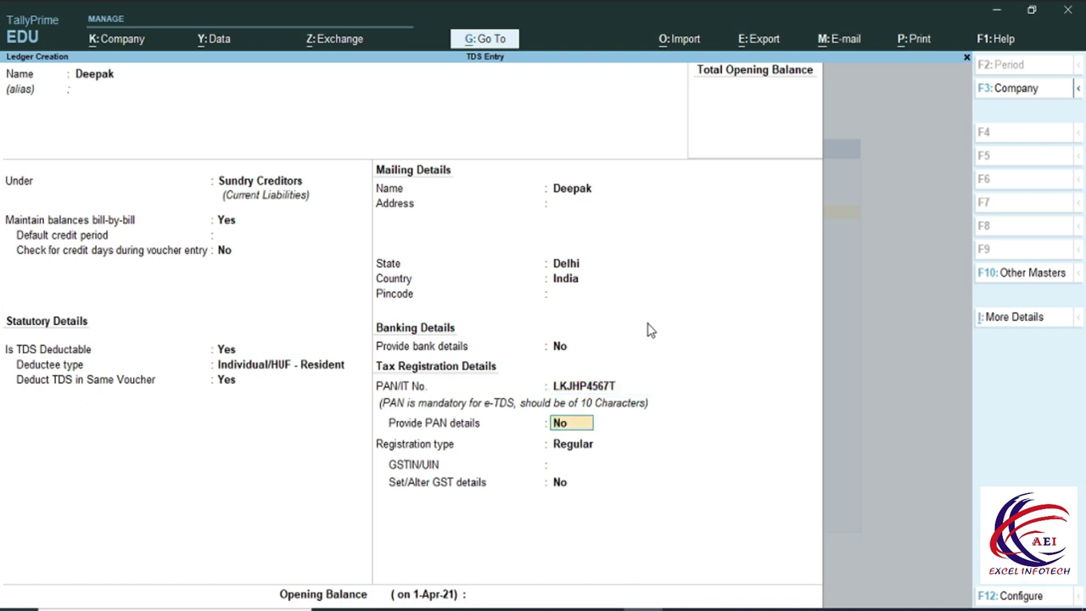
{"action": "key", "text": "y"}
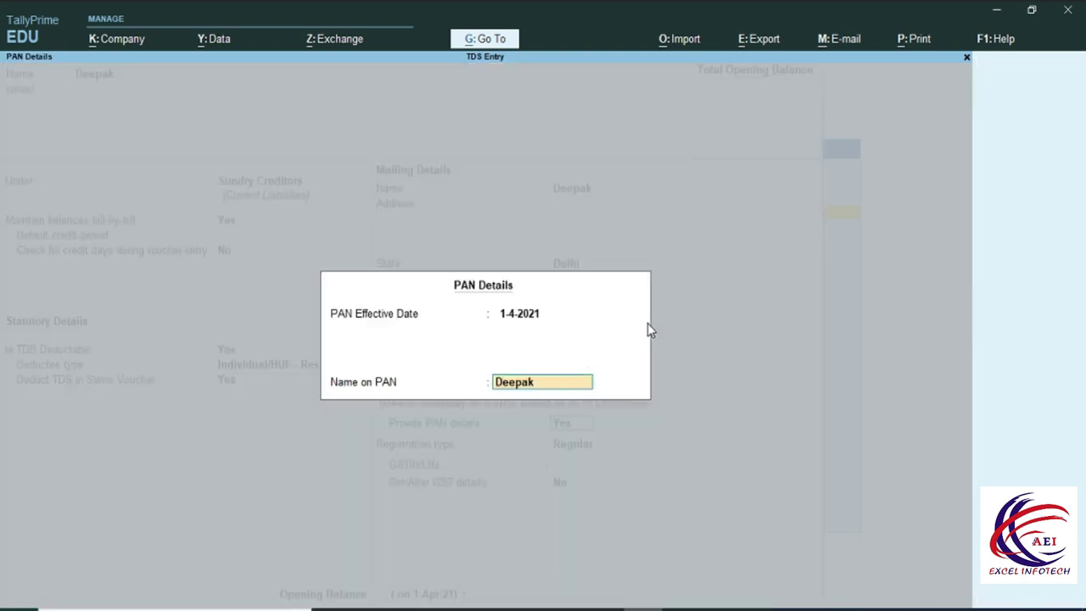
{"action": "key", "text": "Return"}
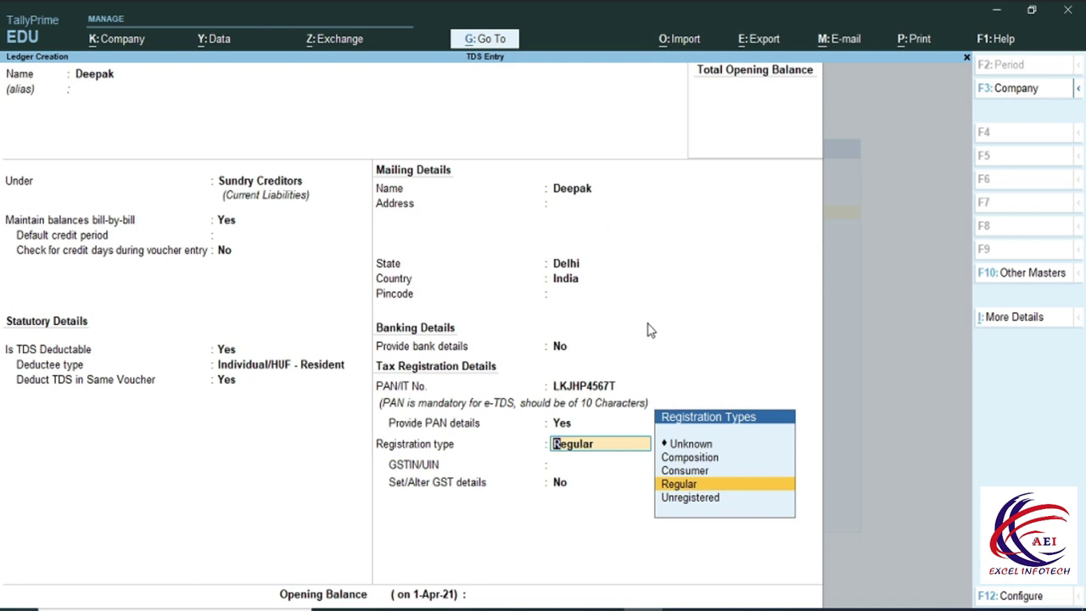
{"action": "key", "text": "Return"}
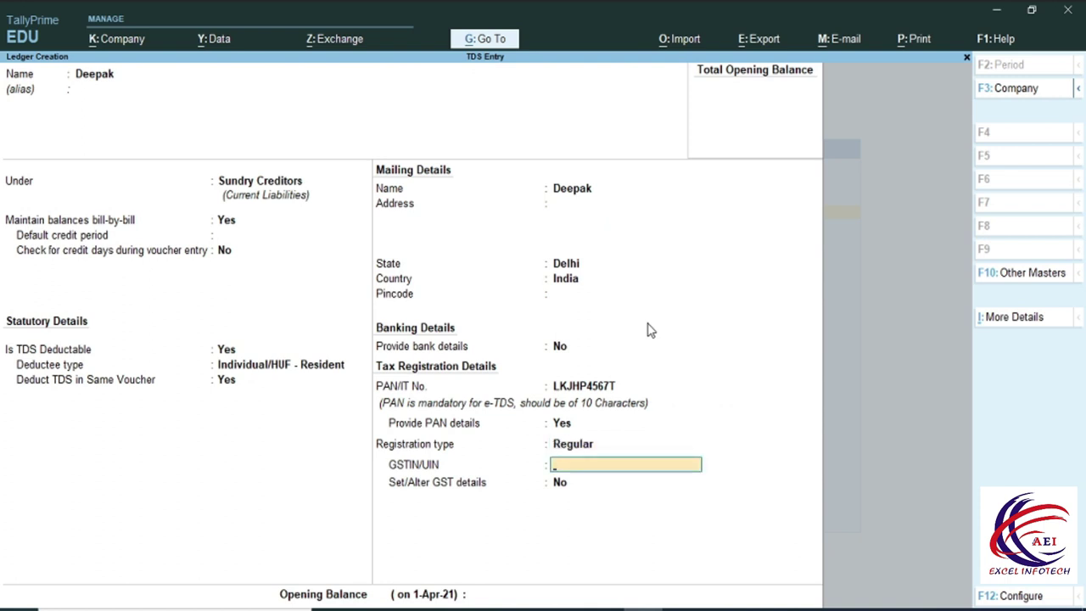
{"action": "key", "text": "Return"}
{"action": "key", "text": "Return"}
{"action": "key", "text": "Return"}
{"action": "key", "text": "Return"}
{"action": "key", "text": "Return"}
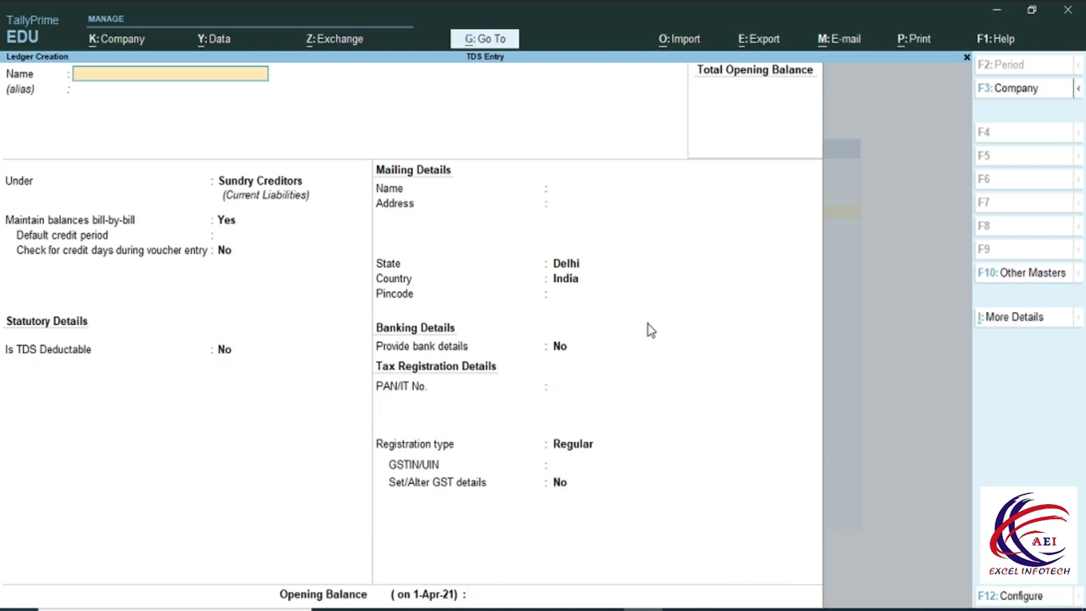
{"action": "key", "text": "Escape"}
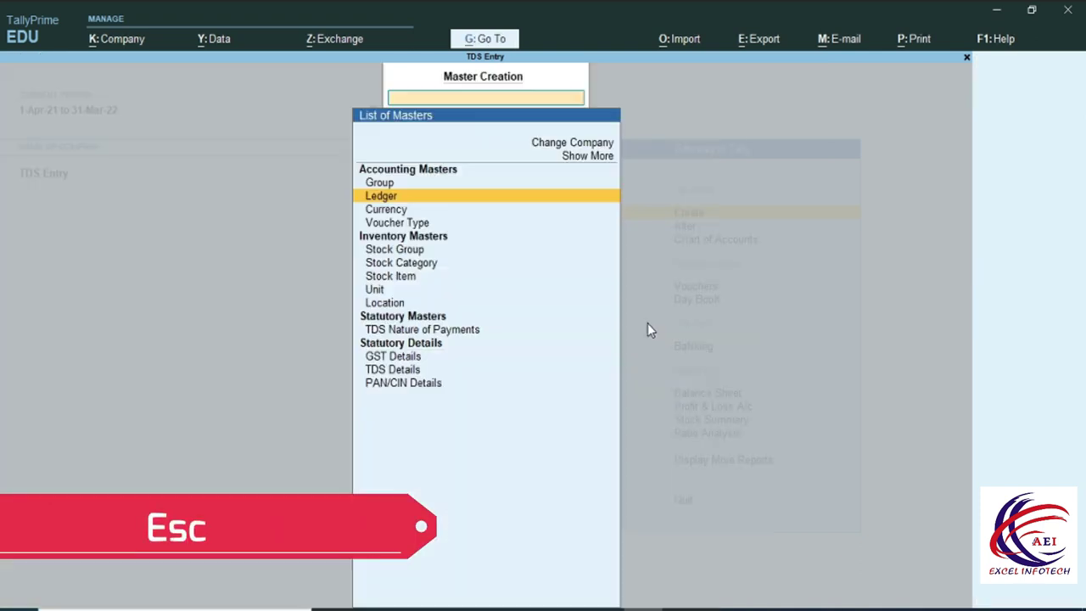
Start a Journal voucher debiting Audit Fee 50,000
{"action": "key", "text": "Escape"}
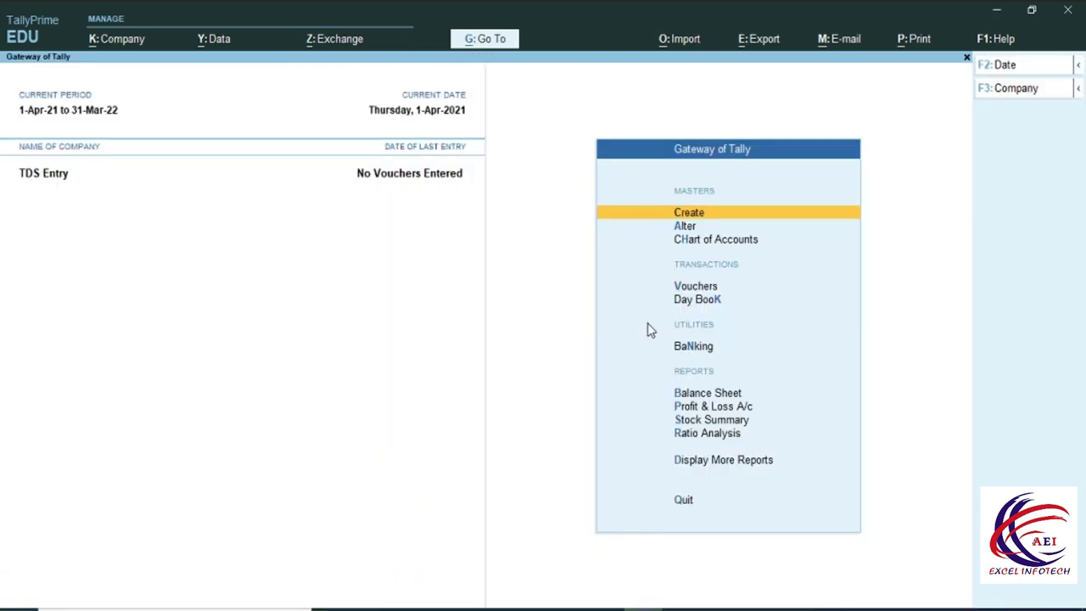
{"action": "left_click", "coordinate": [695, 286]}
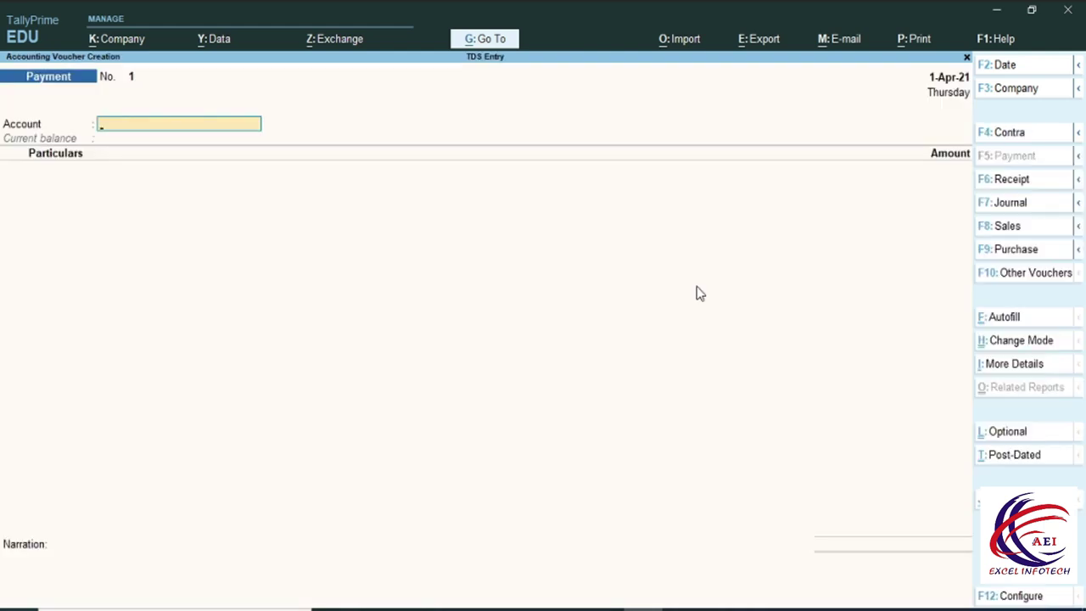
{"action": "key", "text": "F7"}
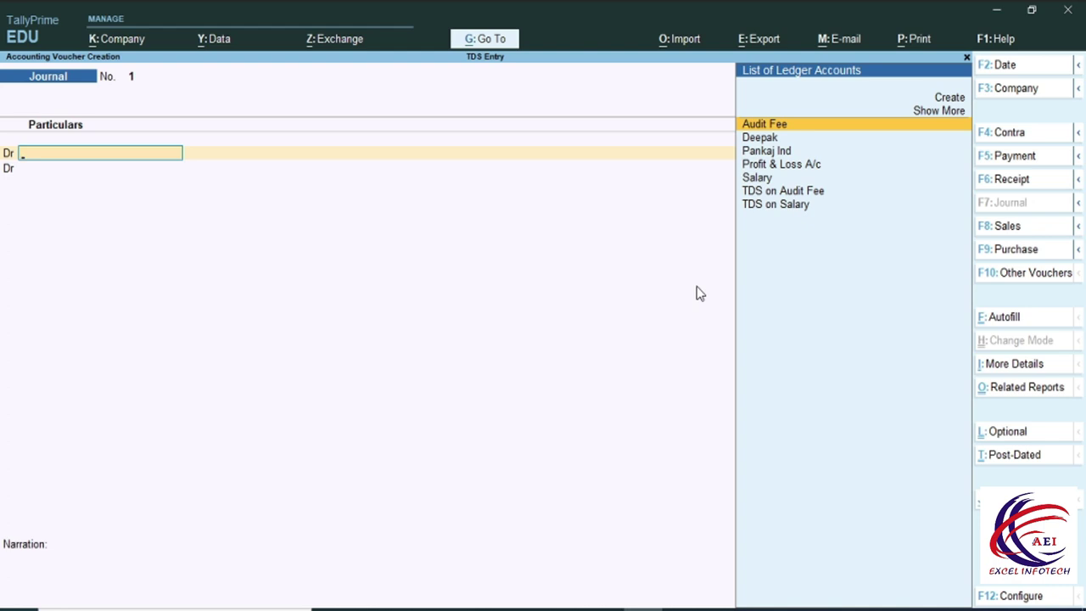
{"action": "key", "text": "Return"}
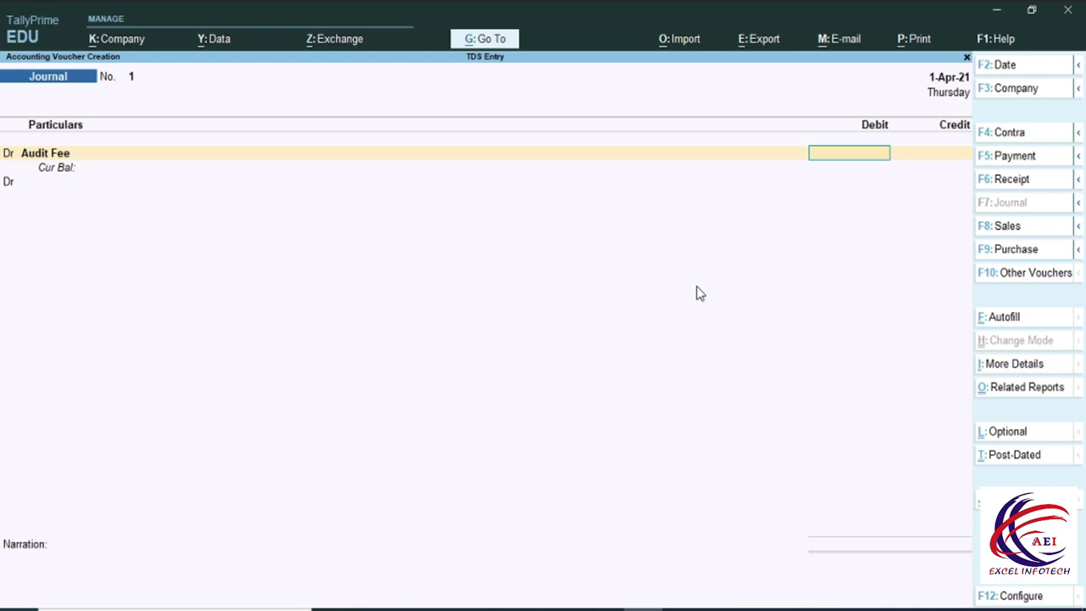
{"action": "key", "text": "alt+Tab"}
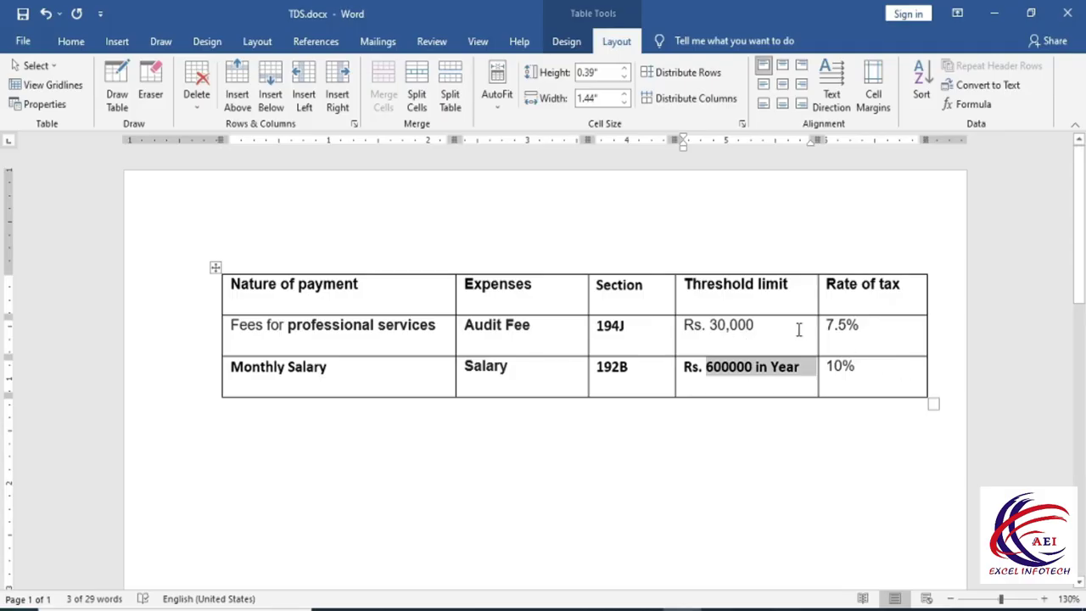
{"action": "key", "text": "alt+Tab"}
{"action": "type", "text": "5"}
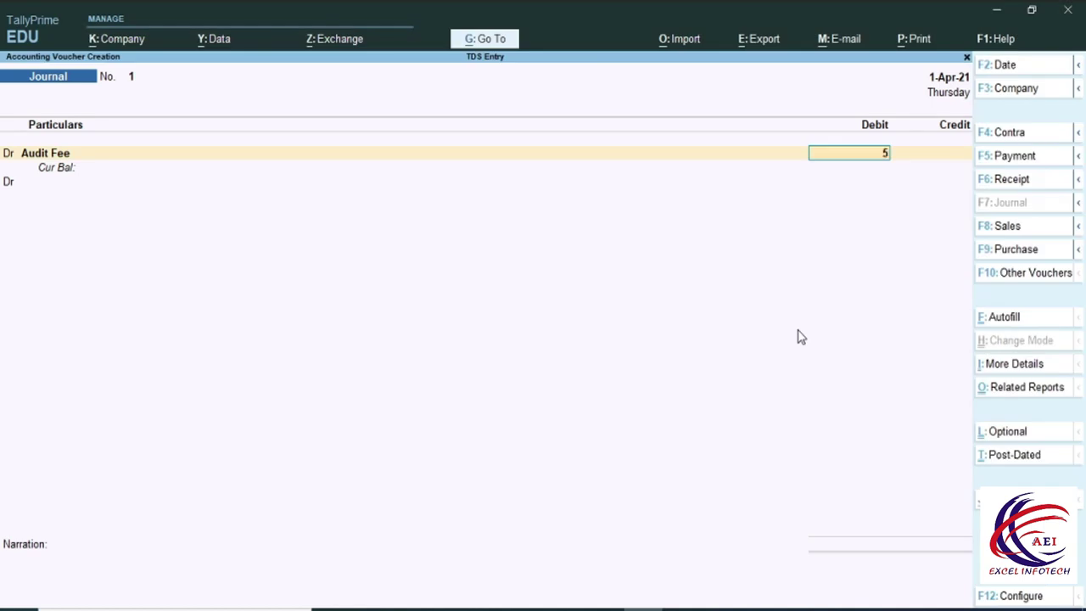
{"action": "type", "text": "0000"}
{"action": "key", "text": "Return"}
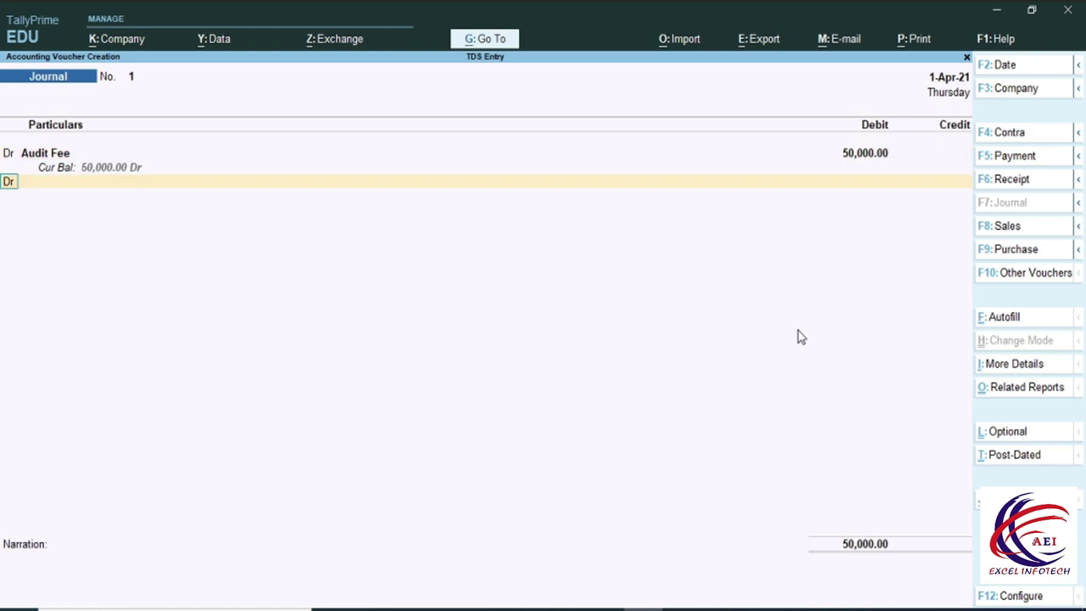
Credit the creditor's ledger with the auto-calculated 46,250
{"action": "type", "text": "c"}
{"action": "key", "text": "Return"}
{"action": "key", "text": "BackSpace"}
{"action": "key", "text": "Return"}
{"action": "key", "text": "Down"}
{"action": "key", "text": "Down"}
{"action": "key", "text": "Down"}
{"action": "key", "text": "Down"}
{"action": "key", "text": "Up"}
{"action": "key", "text": "Up"}
{"action": "key", "text": "Return"}
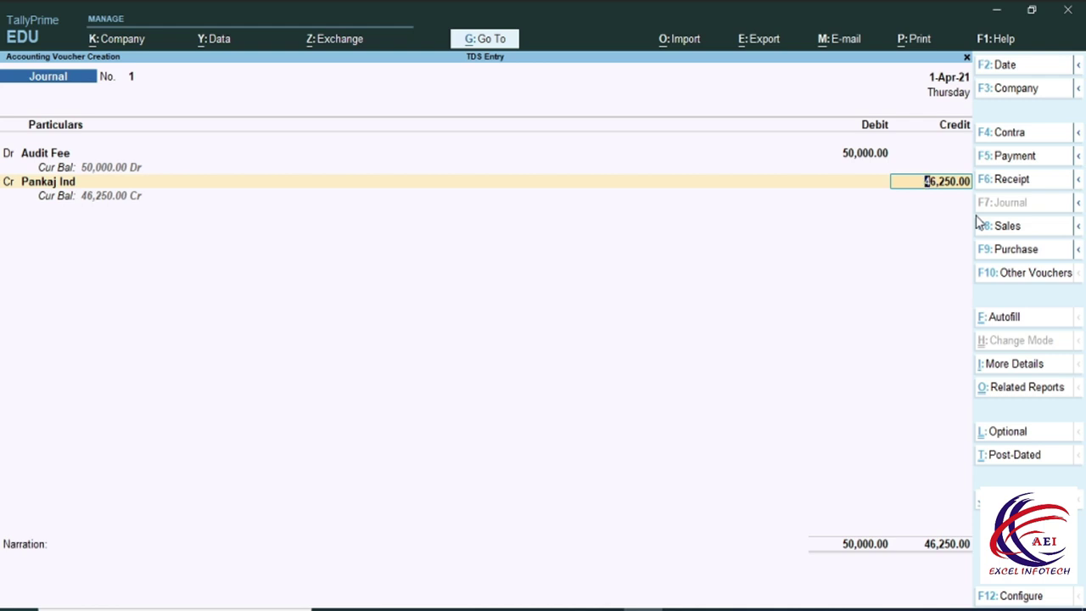
Add the creditor's New Ref bill references for 50,000 Cr and 3,750 Dr
{"action": "key", "text": "Return"}
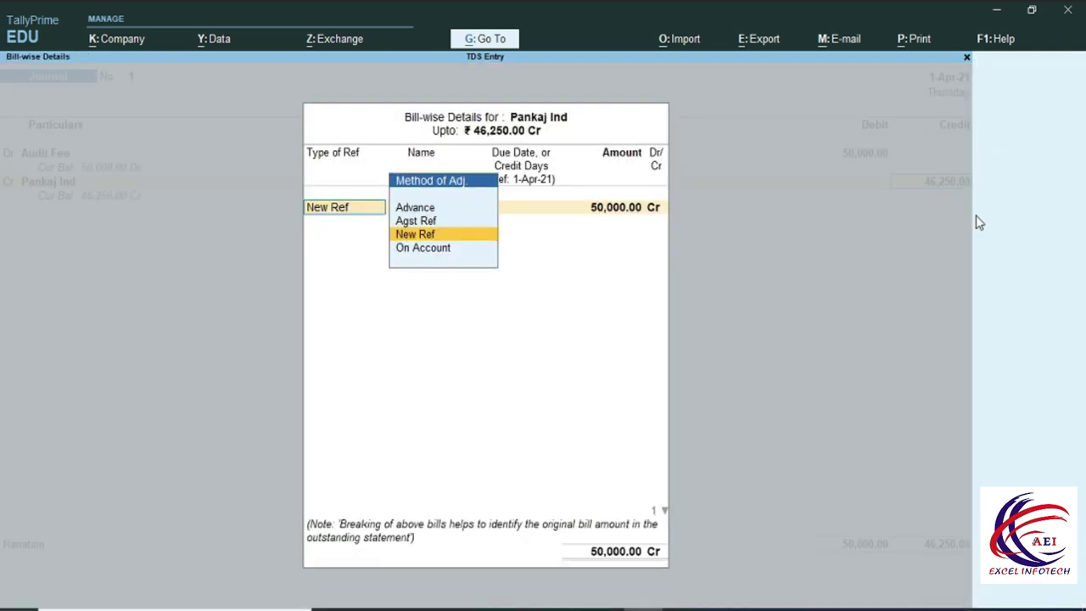
{"action": "key", "text": "Return"}
{"action": "key", "text": "Return"}
{"action": "key", "text": "Return"}
{"action": "key", "text": "Return"}
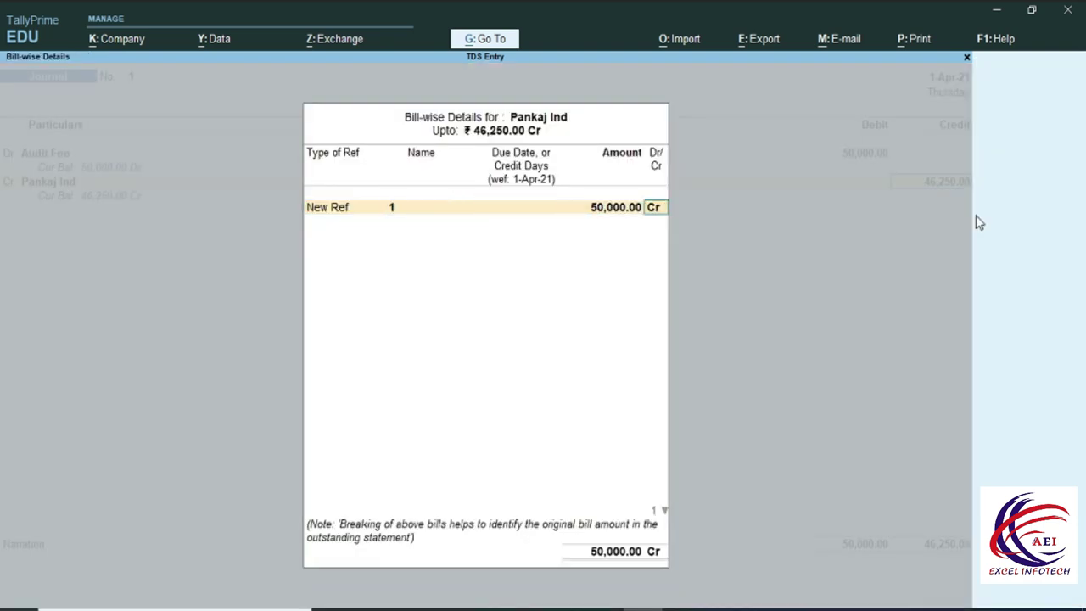
{"action": "key", "text": "Return"}
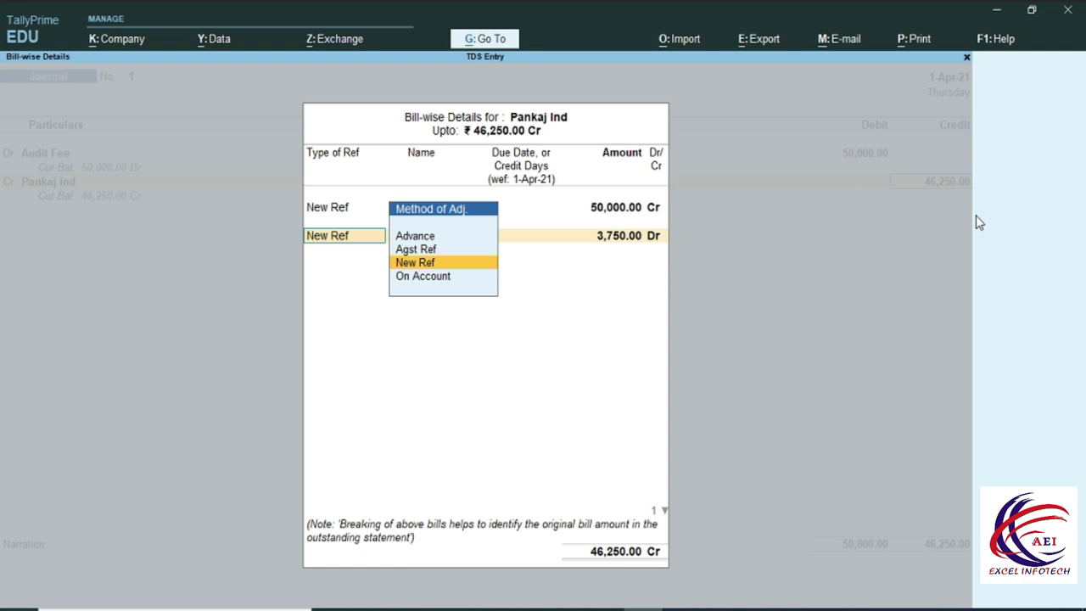
{"action": "key", "text": "Return"}
{"action": "key", "text": "Return"}
{"action": "key", "text": "Return"}
{"action": "key", "text": "Return"}
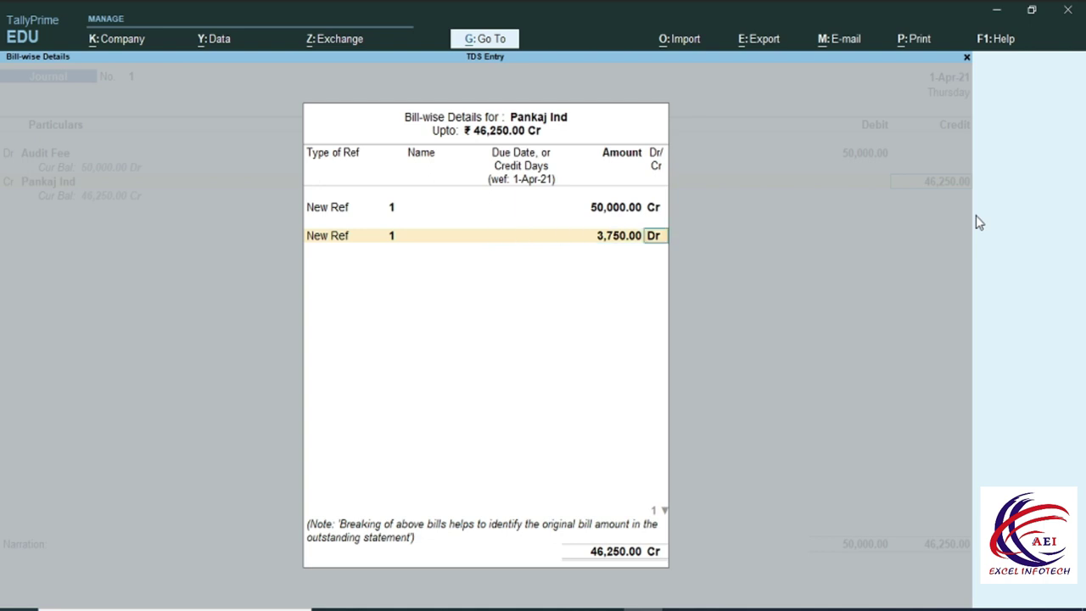
{"action": "key", "text": "Return"}
{"action": "key", "text": "Return"}
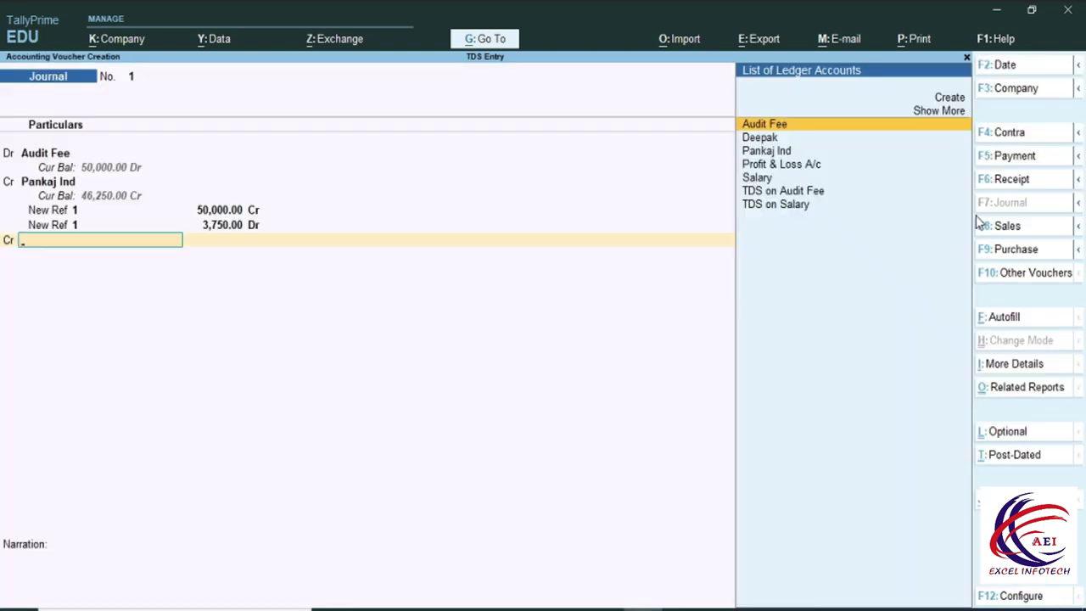
Credit TDS on Audit Fee 3,750 and save the balanced 50,000 journal
{"action": "type", "text": "T"}
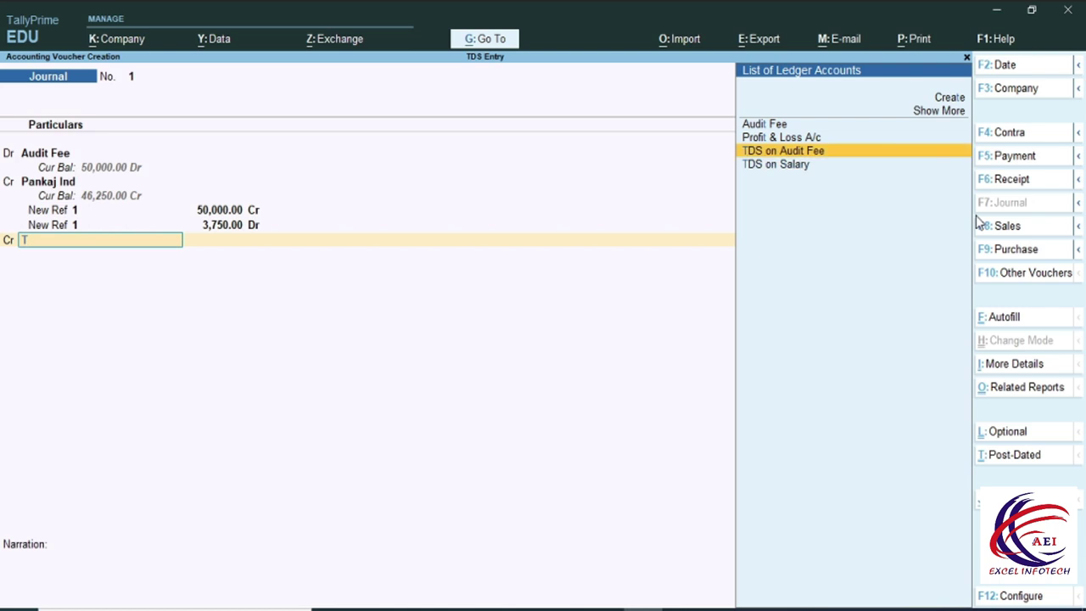
{"action": "key", "text": "Return"}
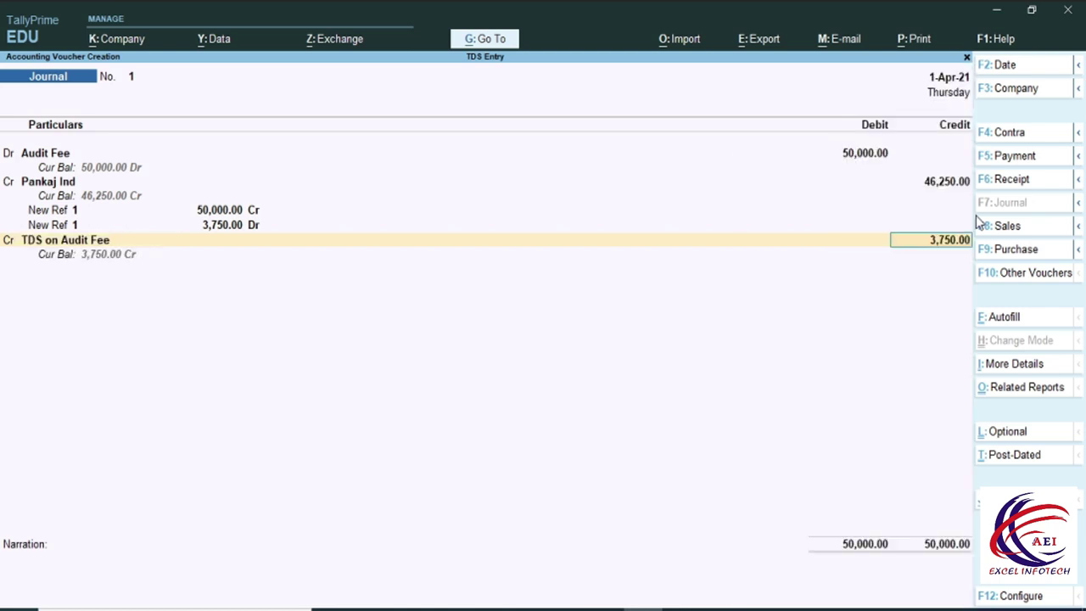
{"action": "key", "text": "Return"}
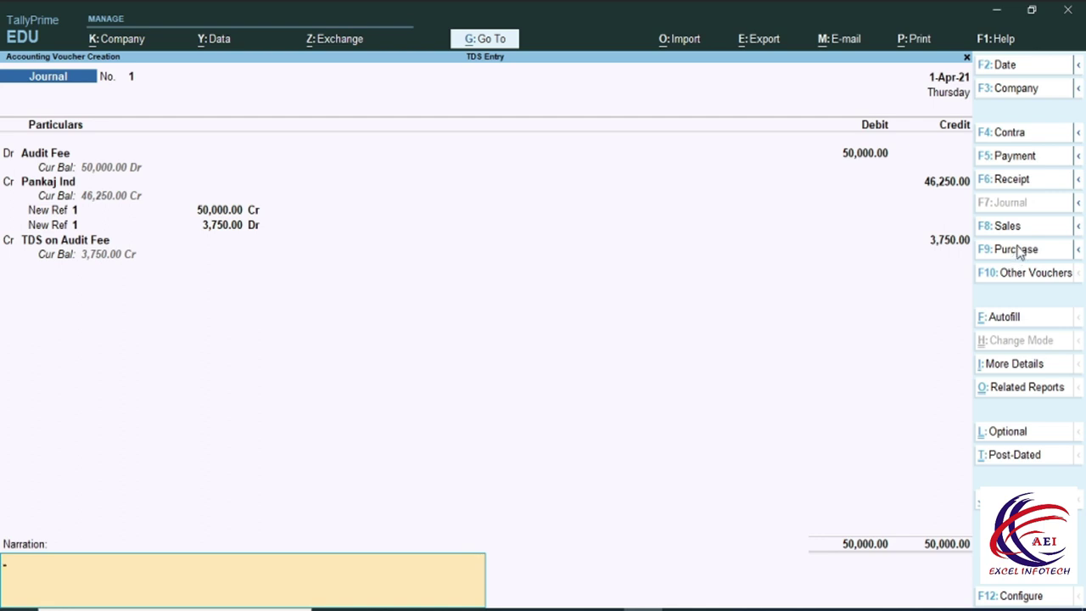
{"action": "key", "text": "Return"}
{"action": "key", "text": "Return"}
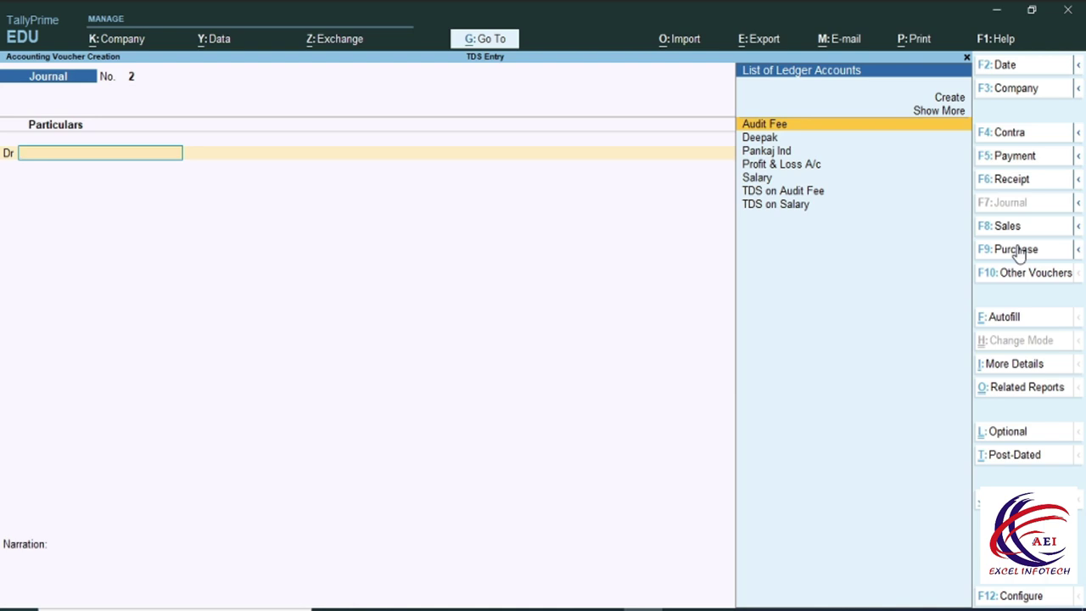
Open the Balance Sheet in detailed view and verify Duties & Taxes 3,750 and Sundry Creditors 46,250
{"action": "key", "text": "Escape"}
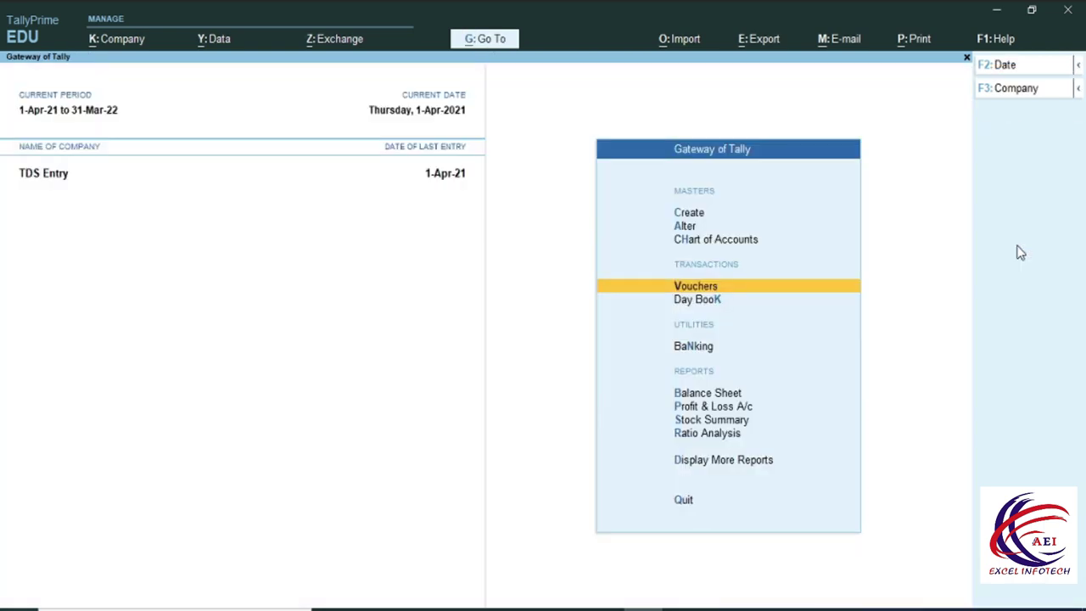
{"action": "key", "text": "Down"}
{"action": "key", "text": "Down"}
{"action": "key", "text": "Down"}
{"action": "key", "text": "Return"}
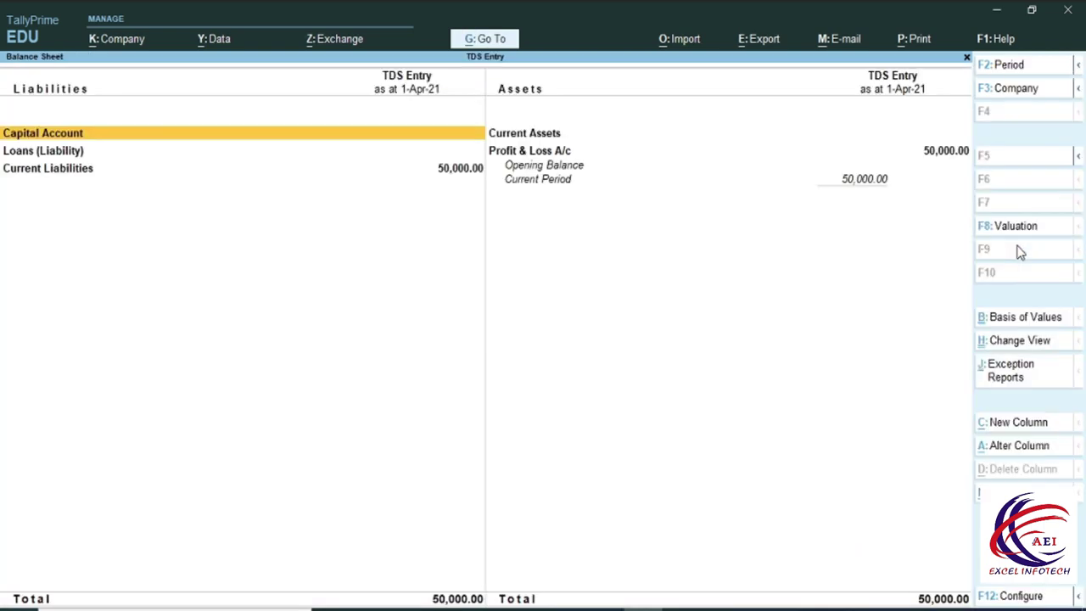
{"action": "left_click", "coordinate": [73, 173]}
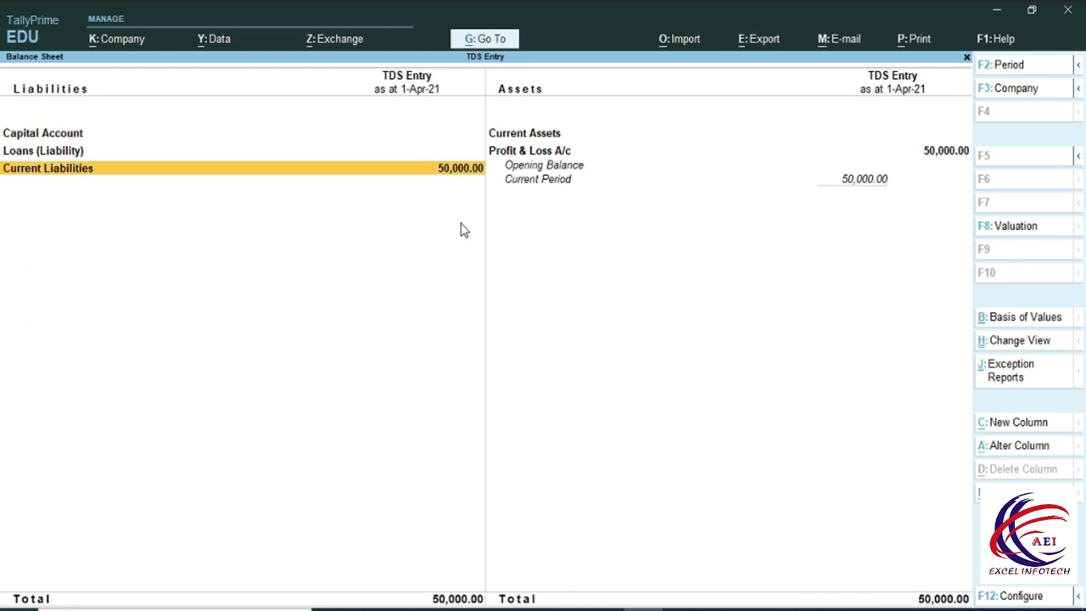
{"action": "key", "text": "alt+F1"}
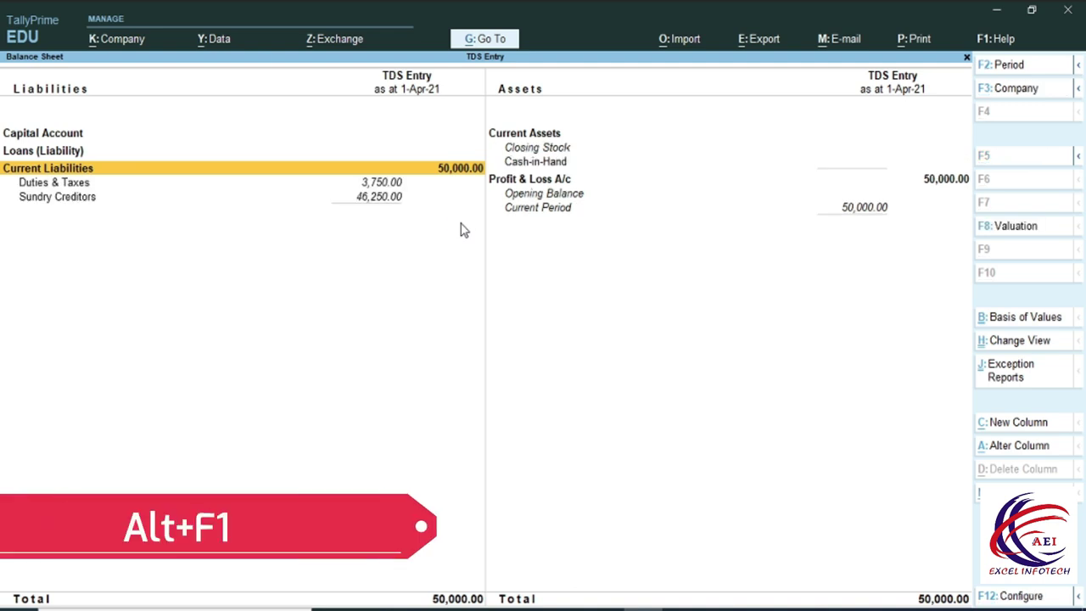
{"action": "left_click", "coordinate": [38, 185]}
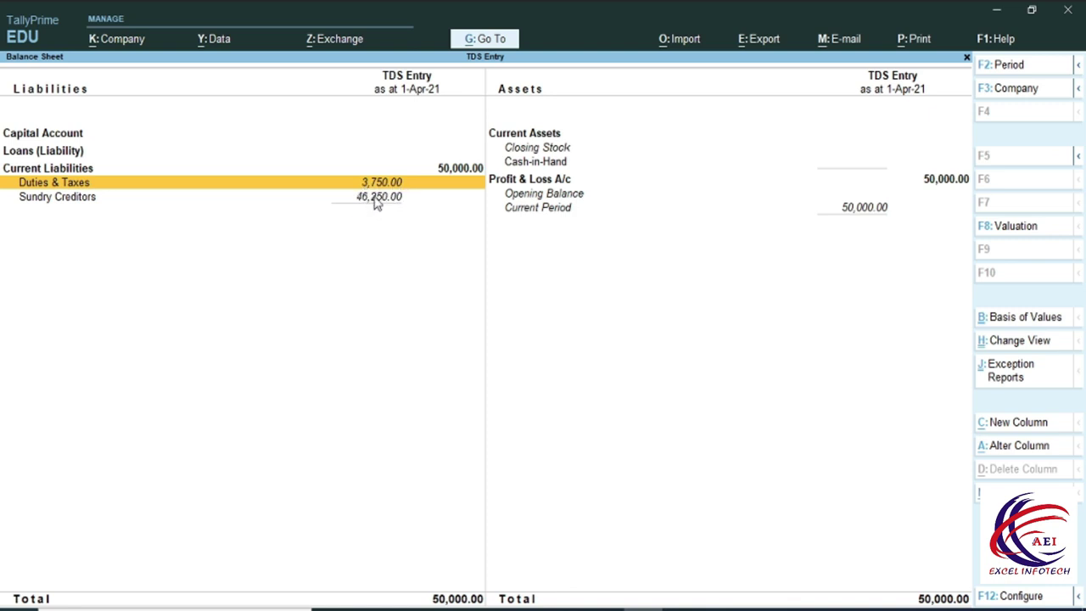
{"action": "left_click", "coordinate": [141, 201]}
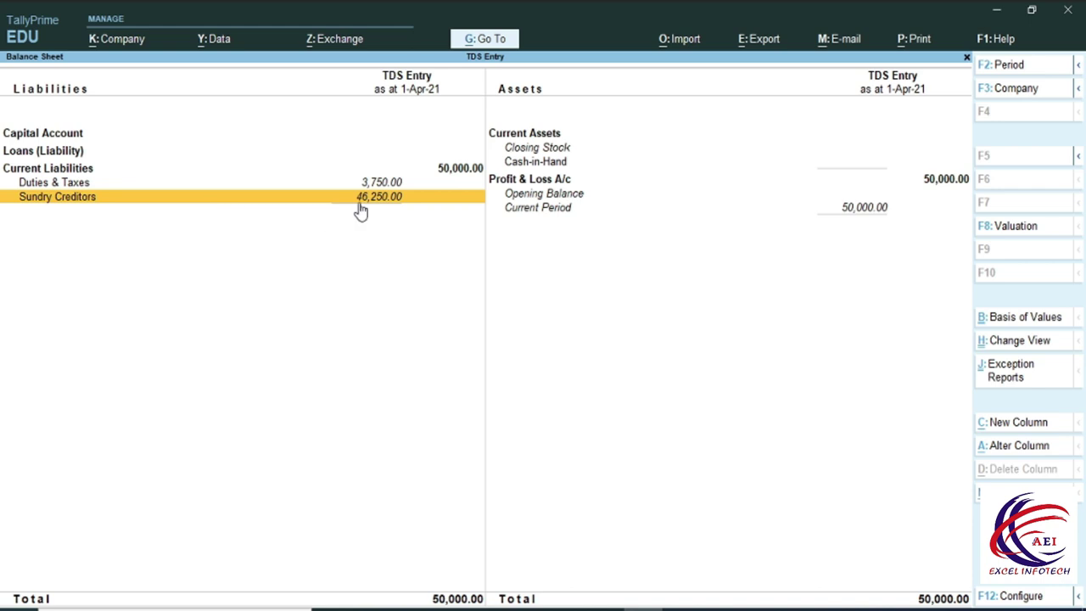
{"action": "key", "text": "Up"}
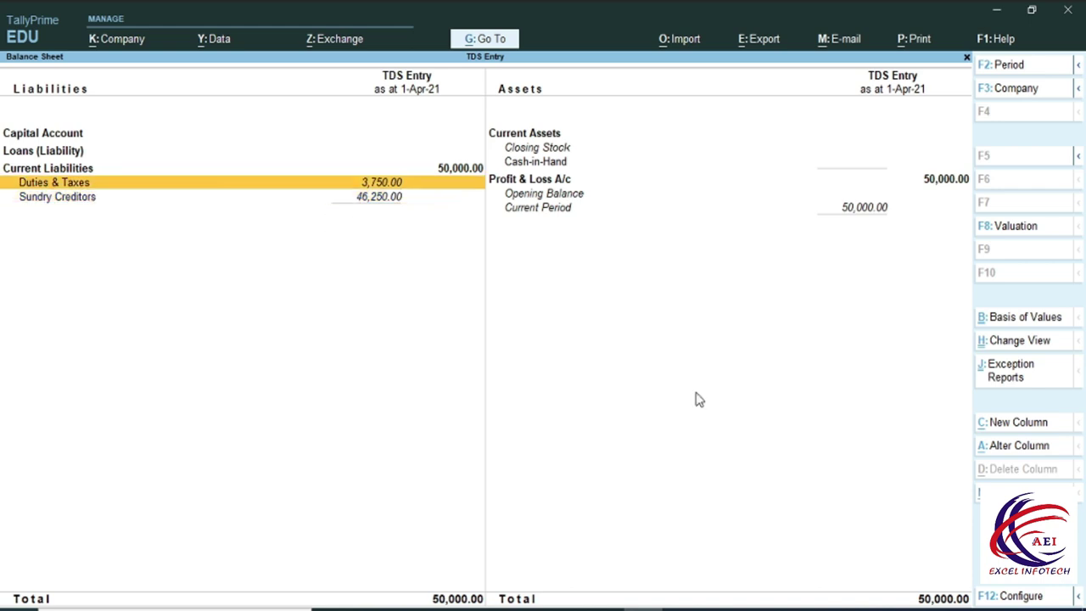
{"action": "key", "text": "Escape"}
{"action": "key", "text": "Up"}
{"action": "key", "text": "Up"}
{"action": "key", "text": "Up"}
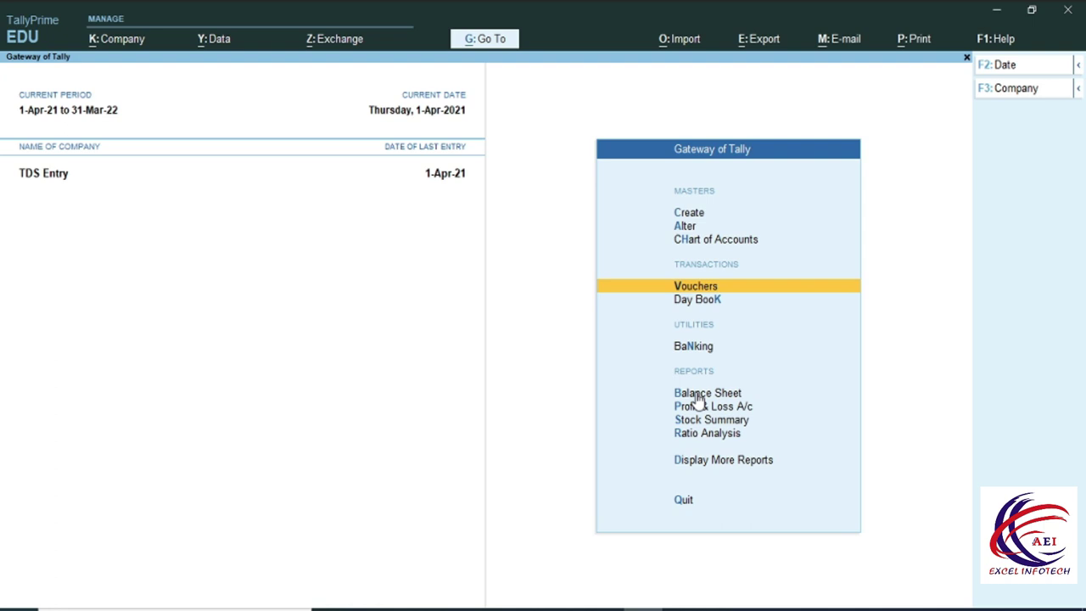
Start Journal No. 2 debiting Salary 75,000 and crediting the party's ledger 67,500
{"action": "key", "text": "Return"}
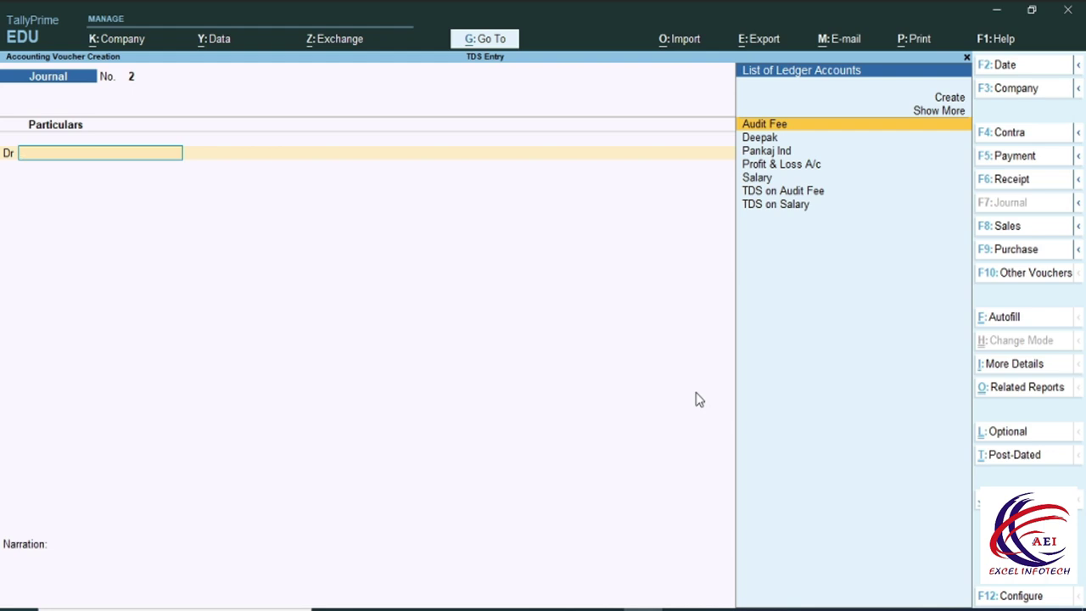
{"action": "key", "text": "Down"}
{"action": "key", "text": "Down"}
{"action": "key", "text": "Down"}
{"action": "key", "text": "Down"}
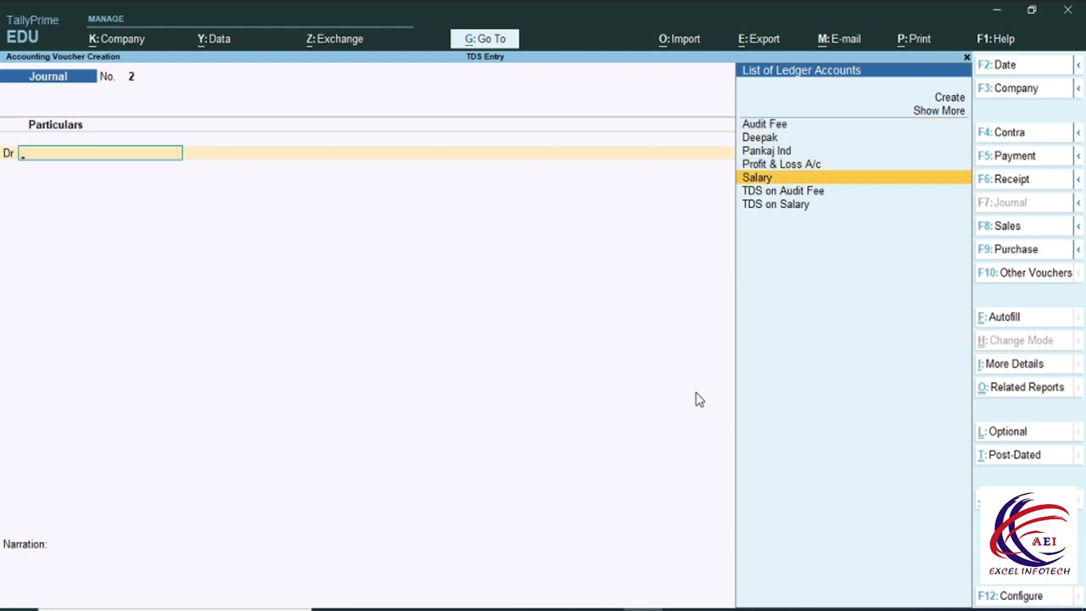
{"action": "key", "text": "Return"}
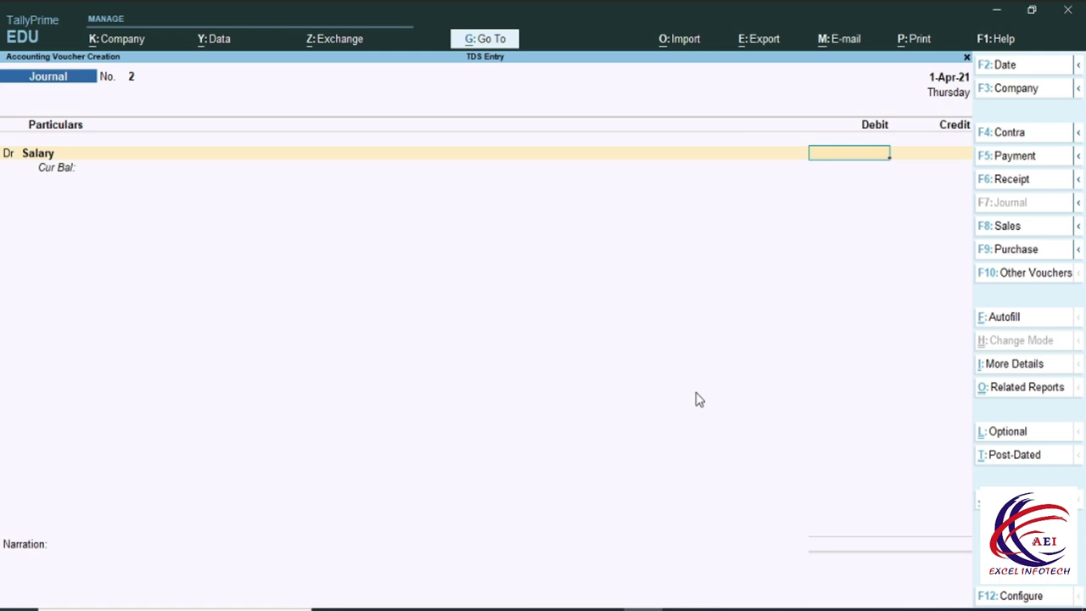
{"action": "type", "text": "75000"}
{"action": "key", "text": "Return"}
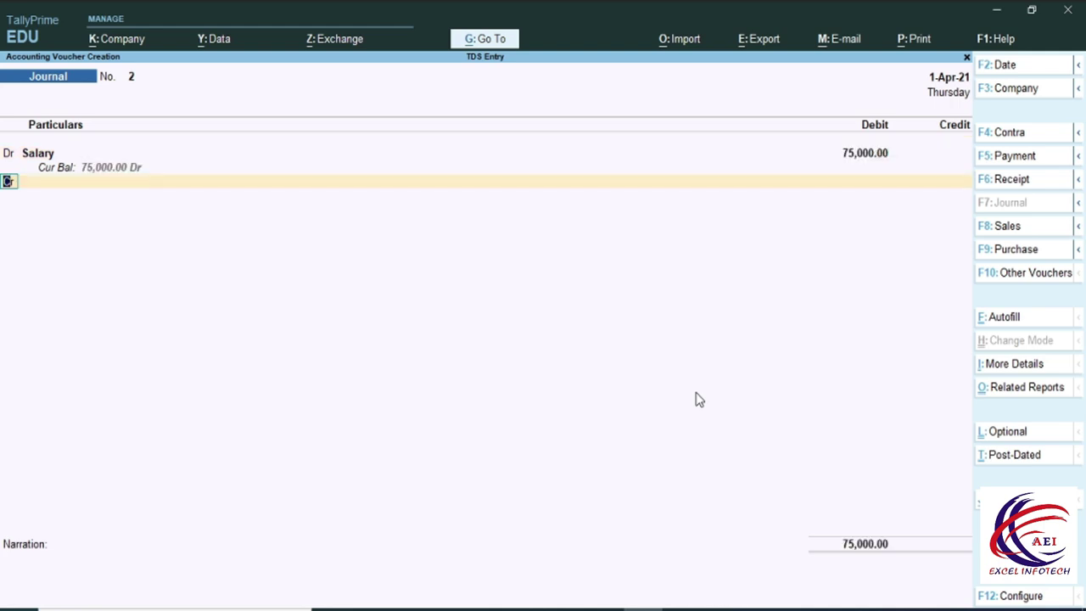
{"action": "key", "text": "Return"}
{"action": "type", "text": "D"}
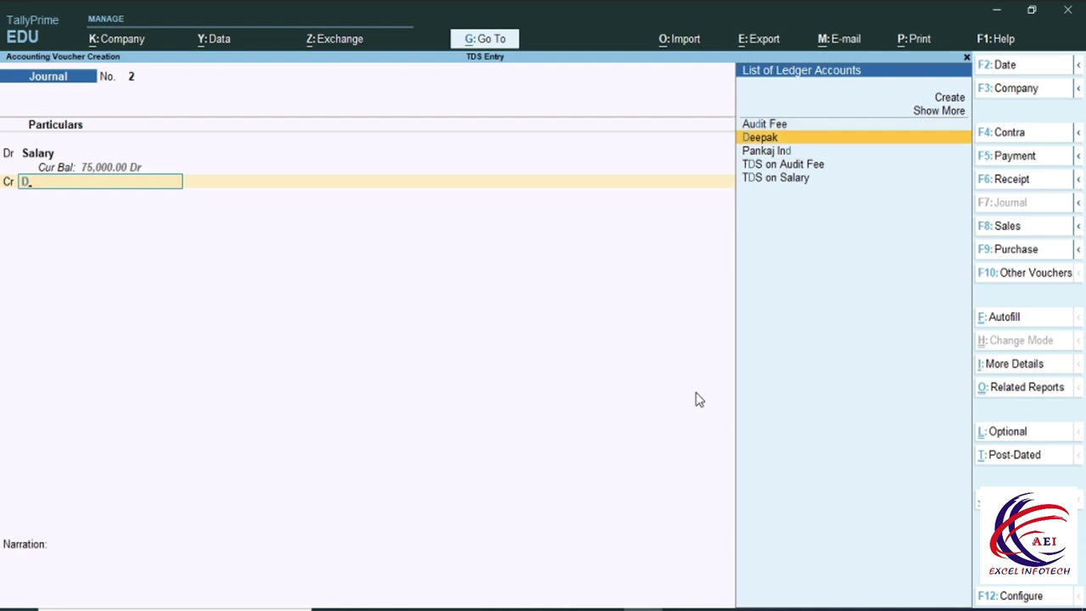
{"action": "key", "text": "Return"}
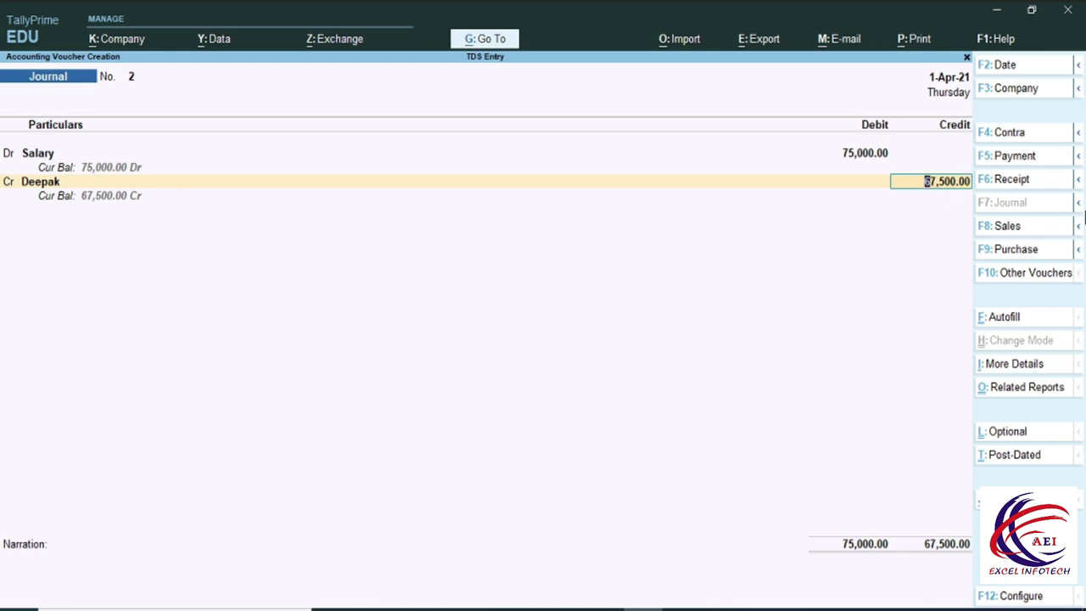
Add the party's bill references (75,000 Cr, 7,500 Dr), credit TDS on Salary 7,500, and save
{"action": "key", "text": "Return"}
{"action": "key", "text": "Return"}
{"action": "key", "text": "Return"}
{"action": "key", "text": "Return"}
{"action": "key", "text": "Return"}
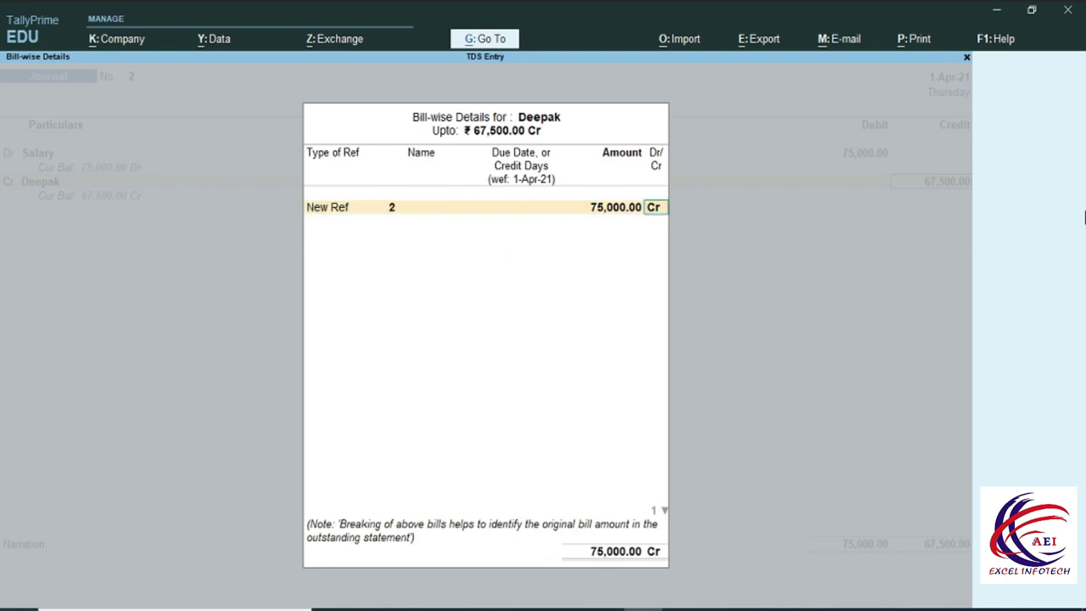
{"action": "key", "text": "Return"}
{"action": "key", "text": "Return"}
{"action": "key", "text": "Return"}
{"action": "key", "text": "Return"}
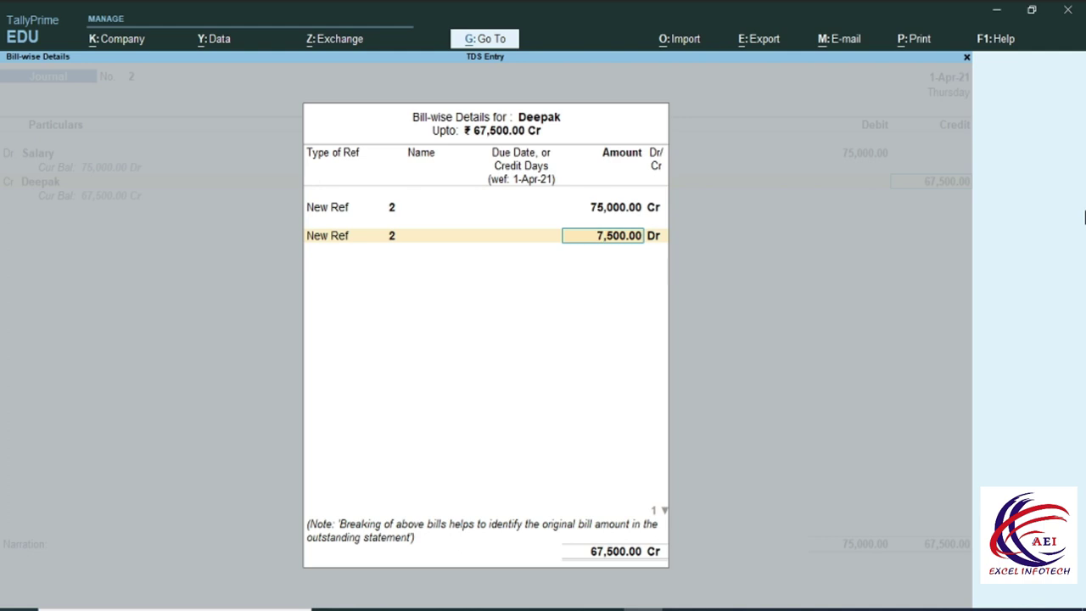
{"action": "key", "text": "Return"}
{"action": "key", "text": "Return"}
{"action": "key", "text": "Return"}
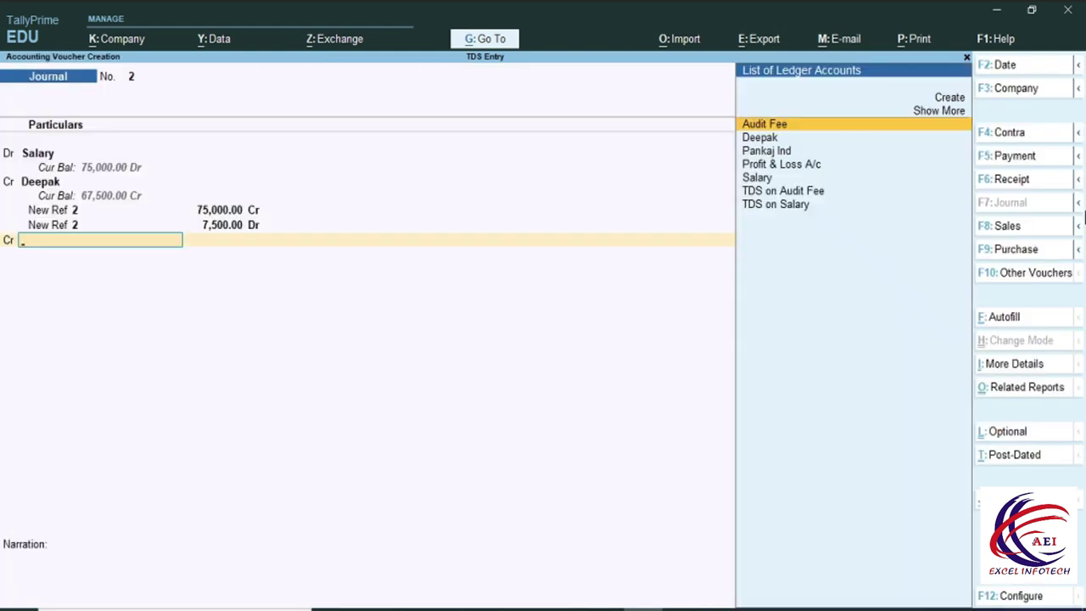
{"action": "key", "text": "Down"}
{"action": "key", "text": "Down"}
{"action": "key", "text": "Down"}
{"action": "key", "text": "Down"}
{"action": "key", "text": "Down"}
{"action": "key", "text": "Down"}
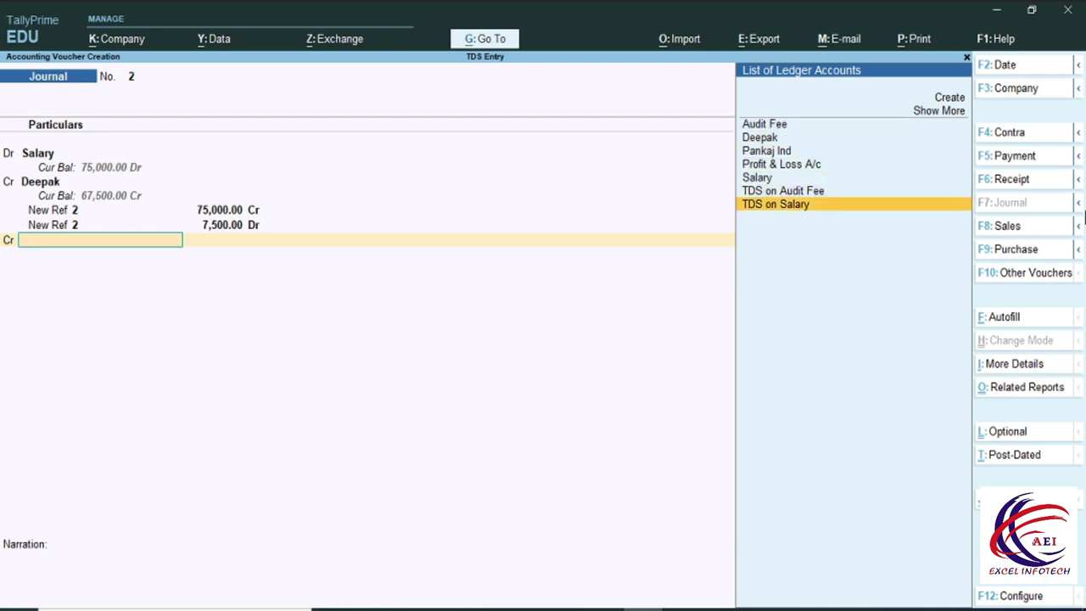
{"action": "key", "text": "Return"}
{"action": "key", "text": "Return"}
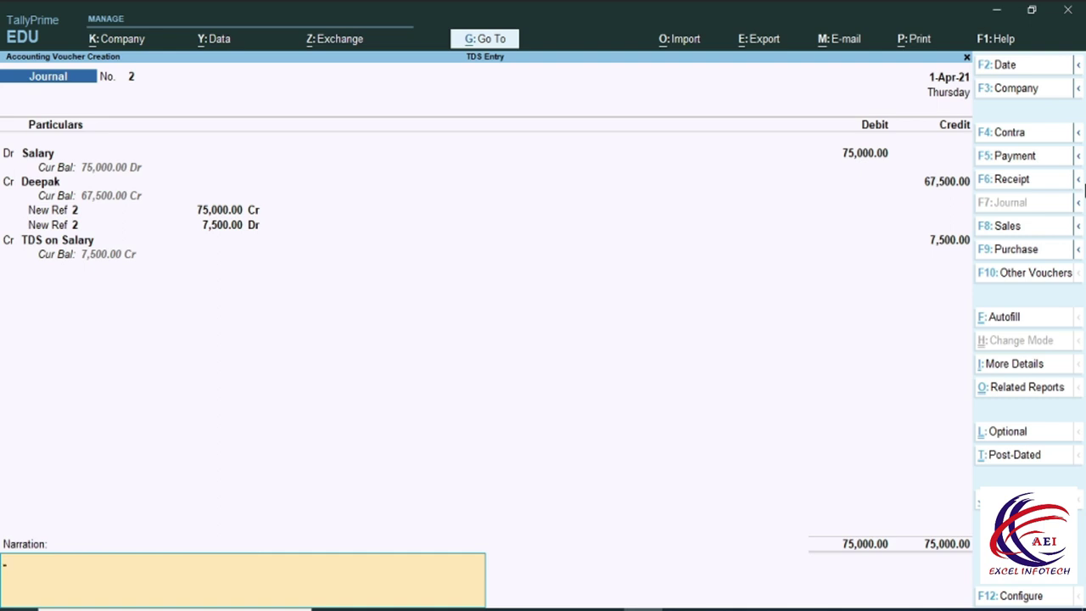
{"action": "key", "text": "Return"}
{"action": "key", "text": "Return"}
{"action": "key", "text": "Escape"}
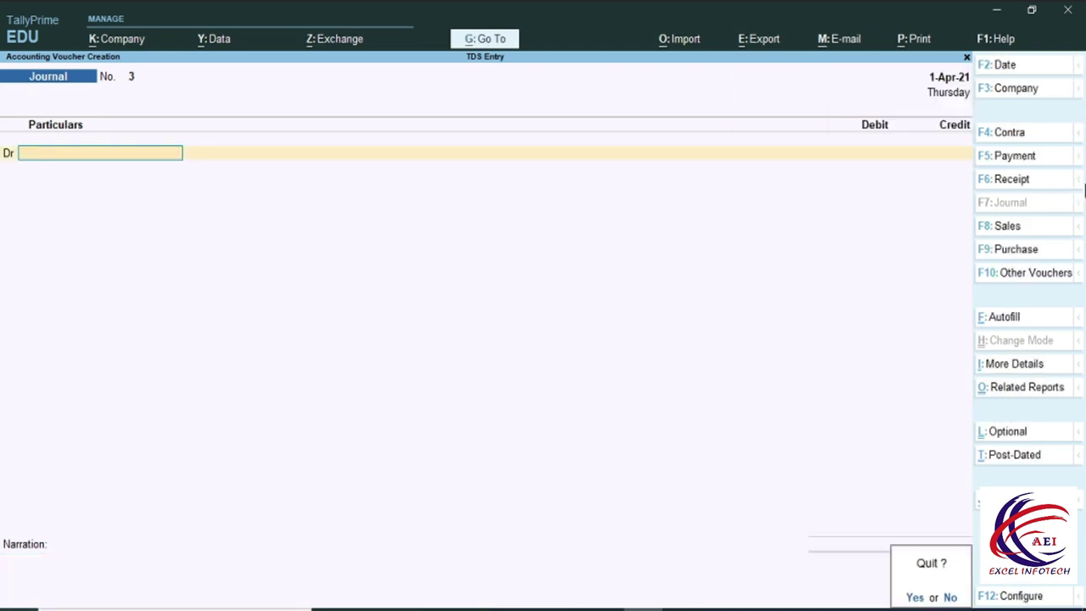
{"action": "key", "text": "Return"}
{"action": "left_click", "coordinate": [701, 395]}
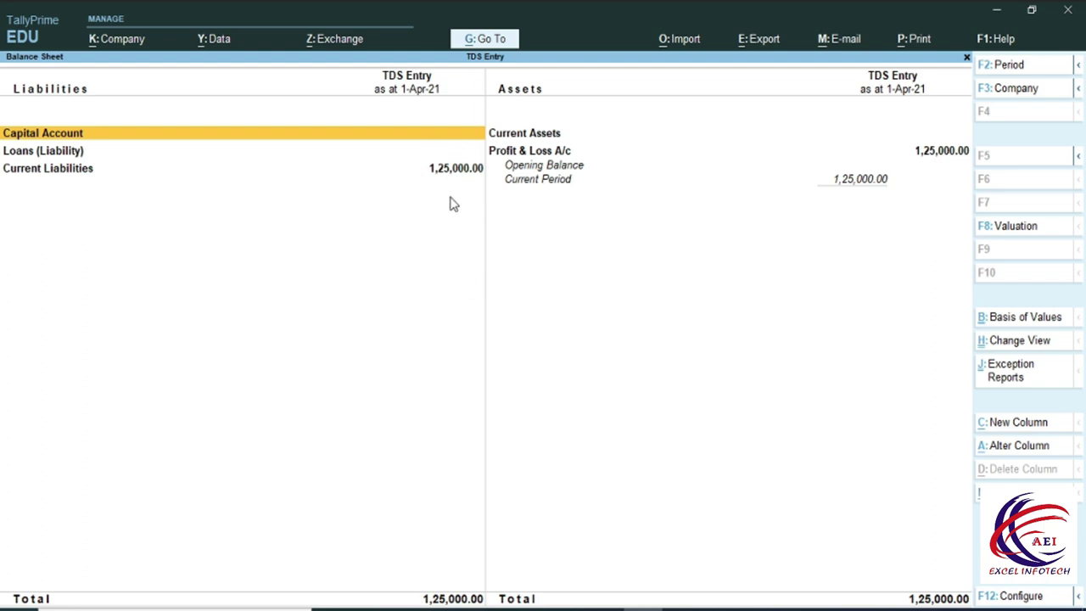
{"action": "key", "text": "alt"}
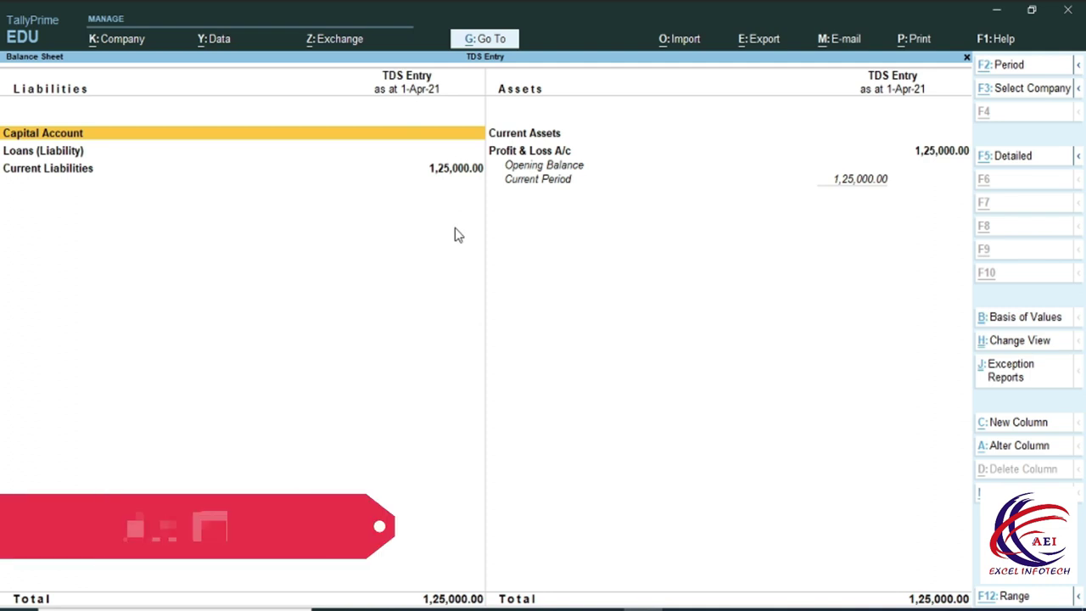
{"action": "key", "text": "alt+F1"}
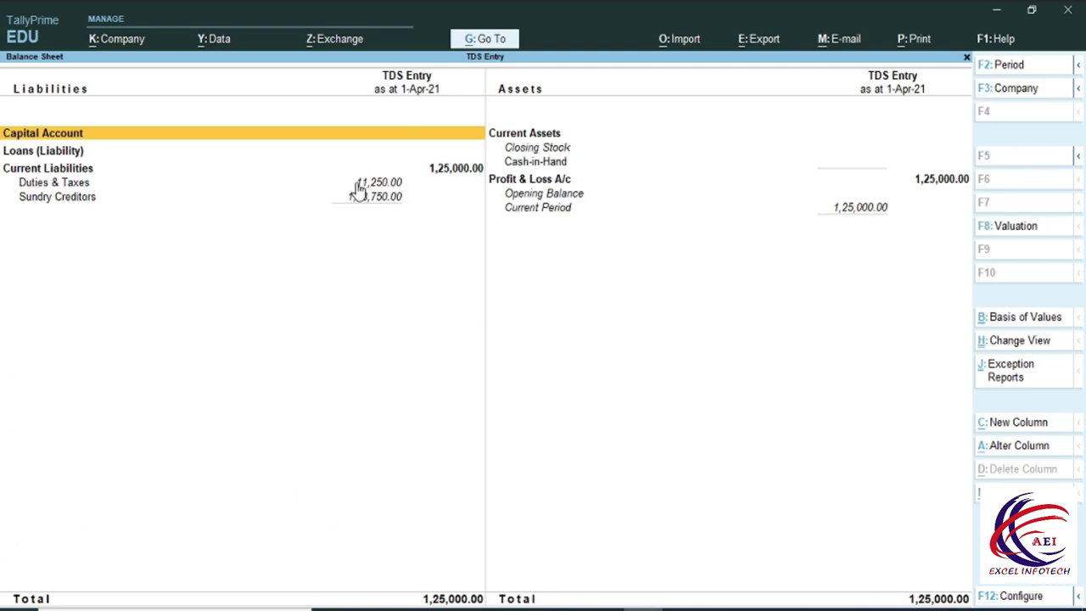
{"action": "left_click", "coordinate": [357, 189]}
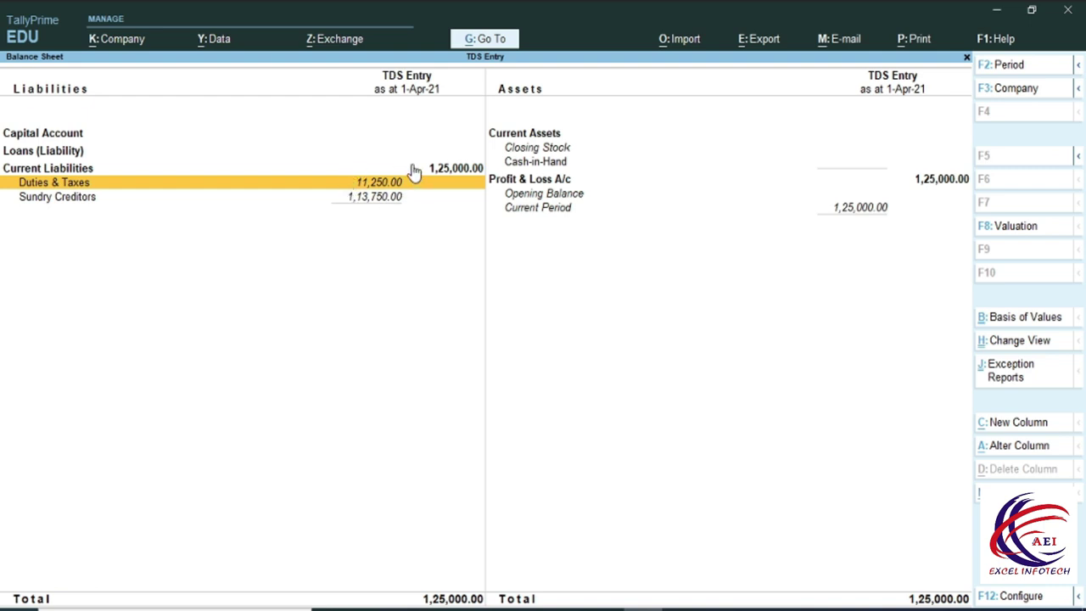
{"action": "left_click", "coordinate": [96, 202]}
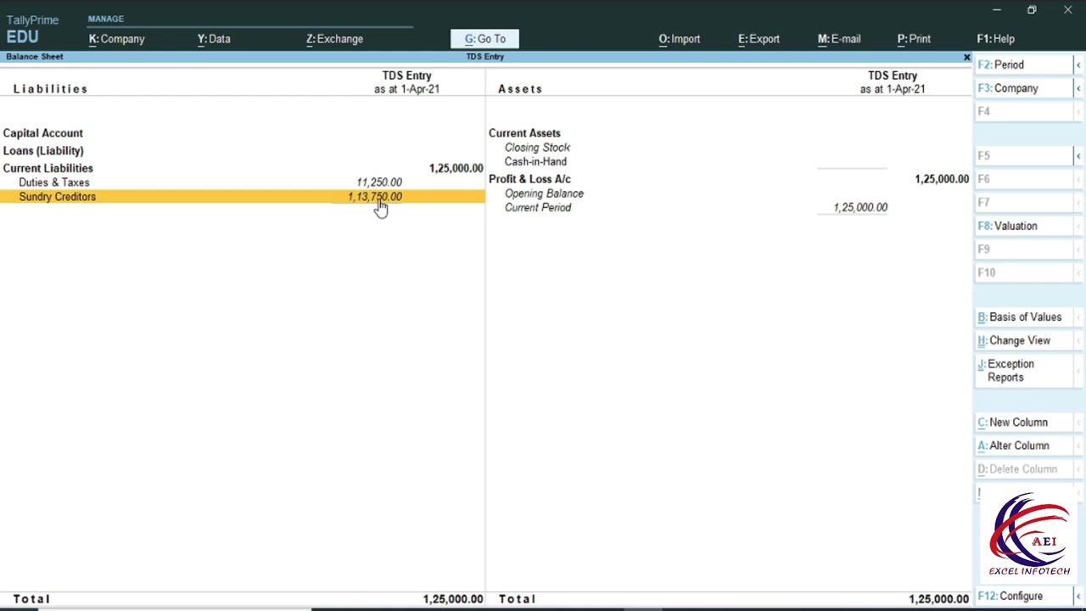
{"action": "key", "text": "Up"}
{"action": "key", "text": "Up"}
{"action": "key", "text": "Return"}
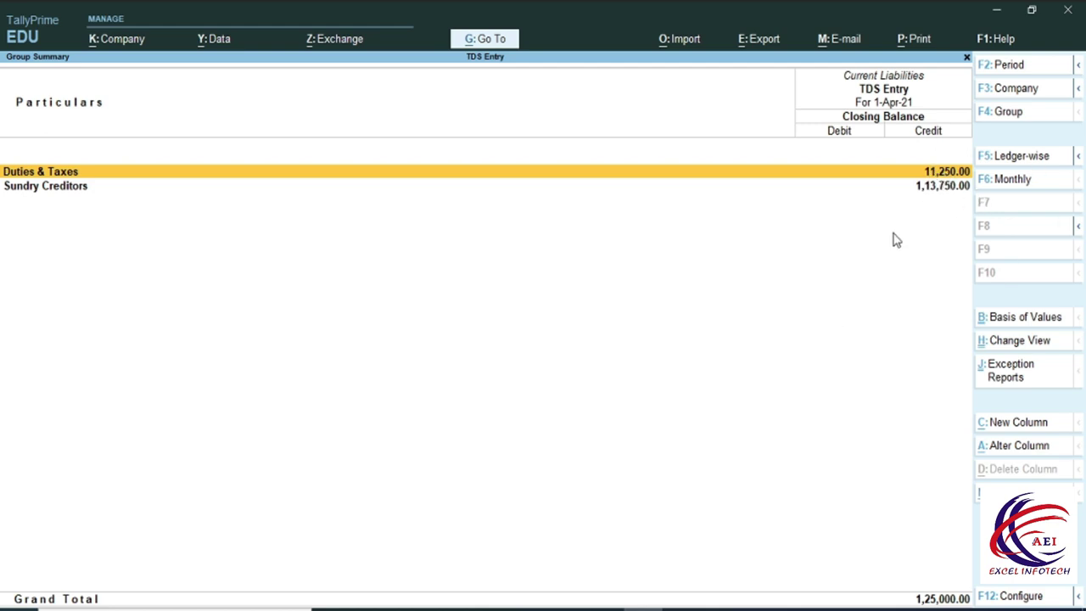
{"action": "key", "text": "Escape"}
{"action": "key", "text": "Escape"}
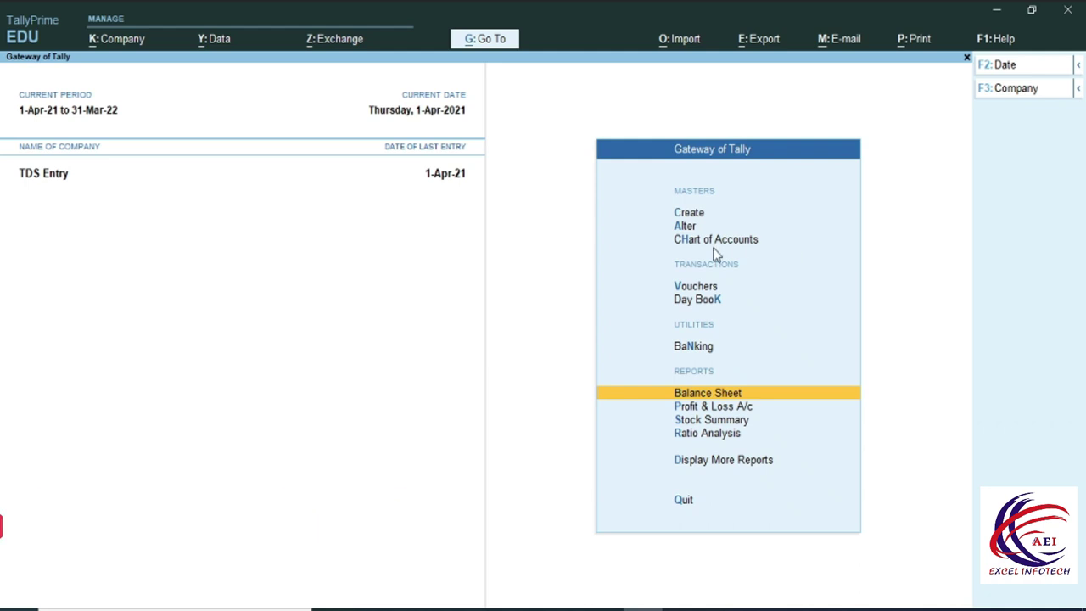
{"action": "key", "text": "v"}
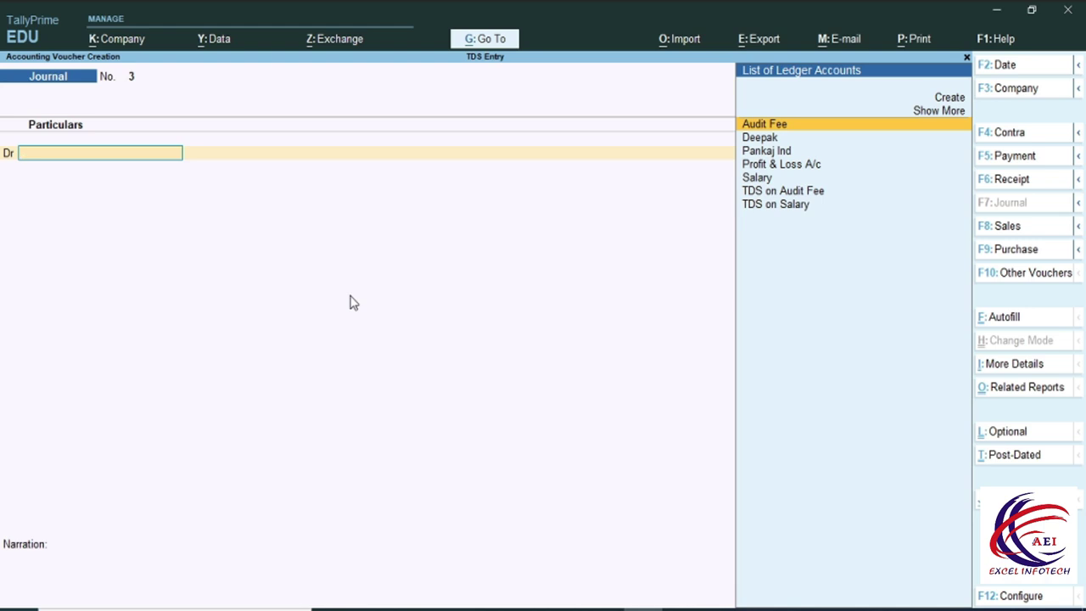
Create an SBI Bank ledger under Bank Accounts from the Payment voucher's Account field
{"action": "key", "text": "F5"}
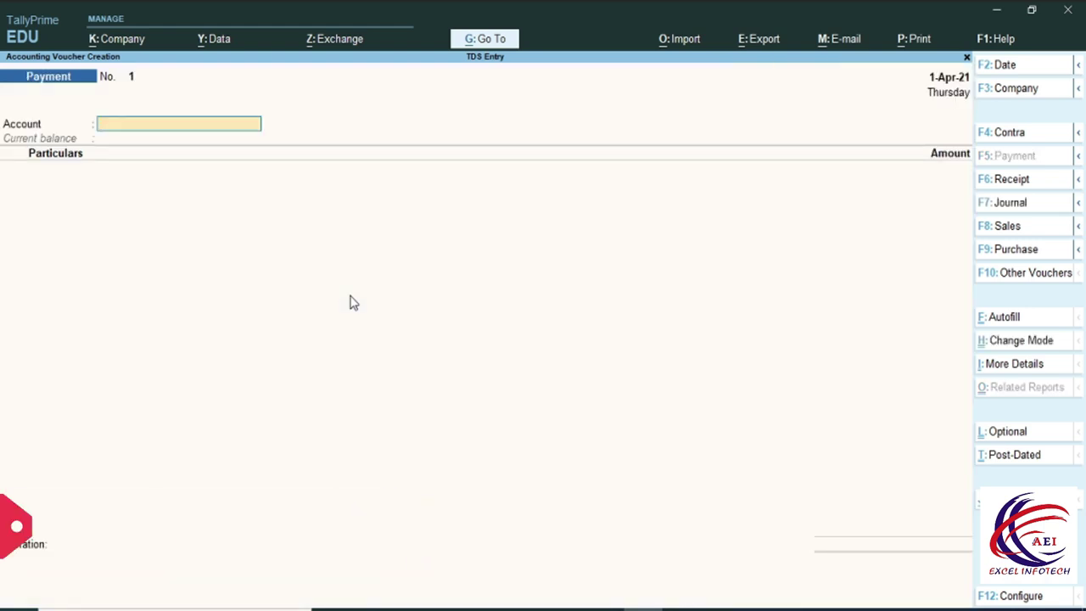
{"action": "key", "text": "space"}
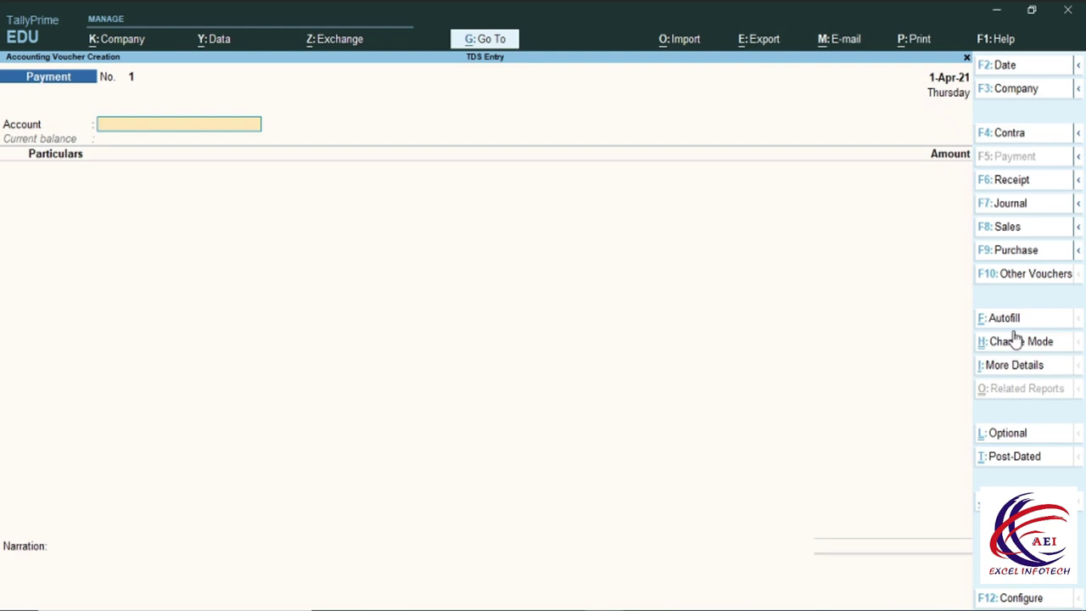
{"action": "key", "text": "alt+c"}
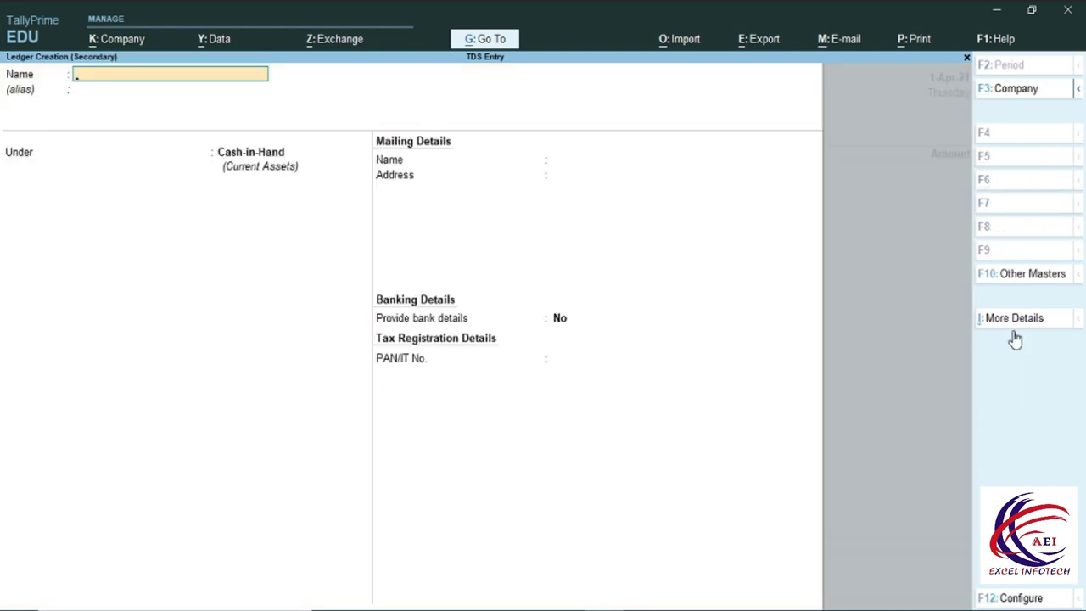
{"action": "type", "text": "SBI Bank"}
{"action": "key", "text": "Return"}
{"action": "type", "text": "B"}
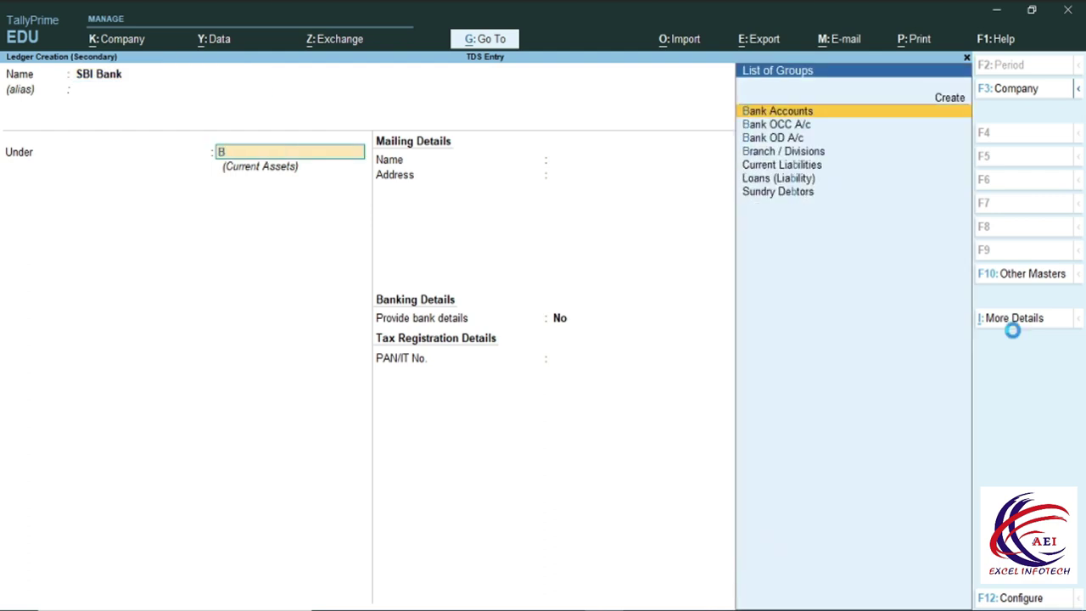
{"action": "key", "text": "Return"}
{"action": "key", "text": "Return"}
{"action": "key", "text": "Return"}
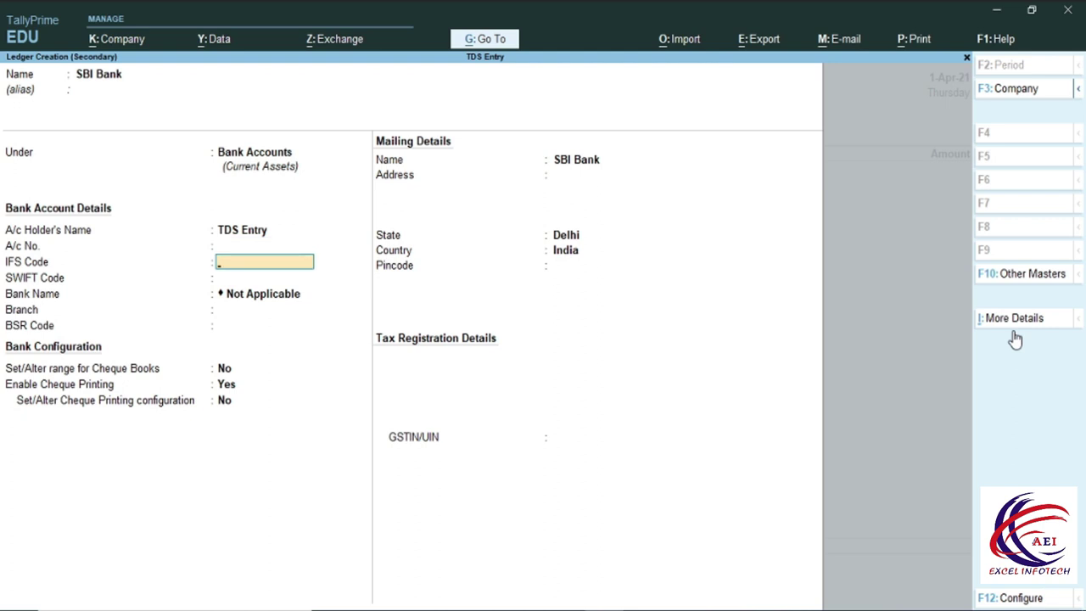
{"action": "key", "text": "BackSpace"}
{"action": "key", "text": "Return"}
{"action": "key", "text": "Return"}
{"action": "key", "text": "Return"}
{"action": "key", "text": "Return"}
{"action": "key", "text": "Return"}
{"action": "key", "text": "Return"}
{"action": "key", "text": "Return"}
{"action": "key", "text": "Return"}
{"action": "key", "text": "Return"}
{"action": "key", "text": "Return"}
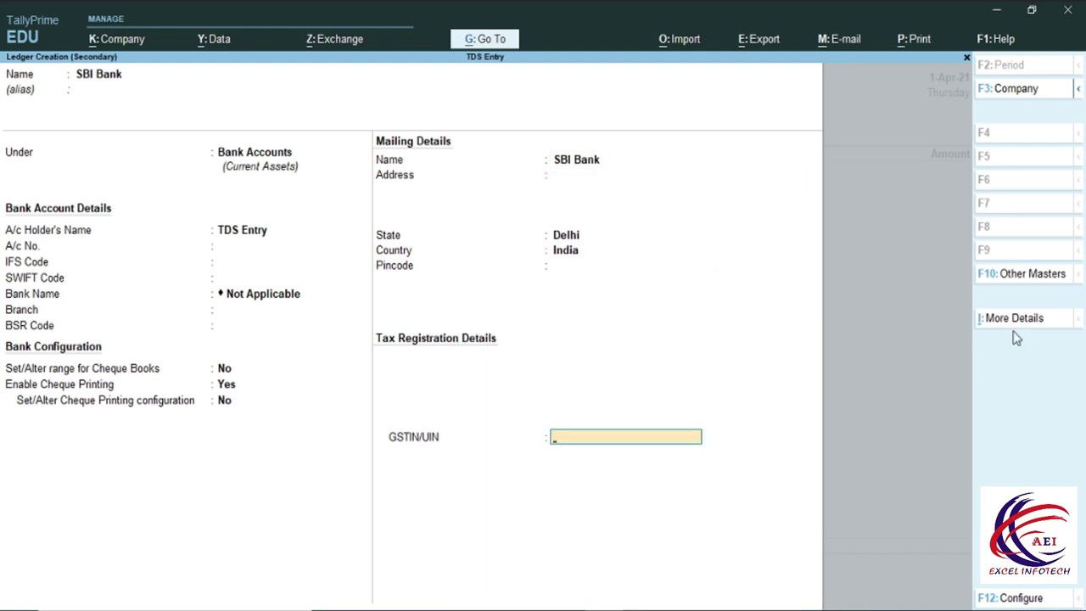
{"action": "key", "text": "Return"}
{"action": "key", "text": "Return"}
{"action": "key", "text": "Return"}
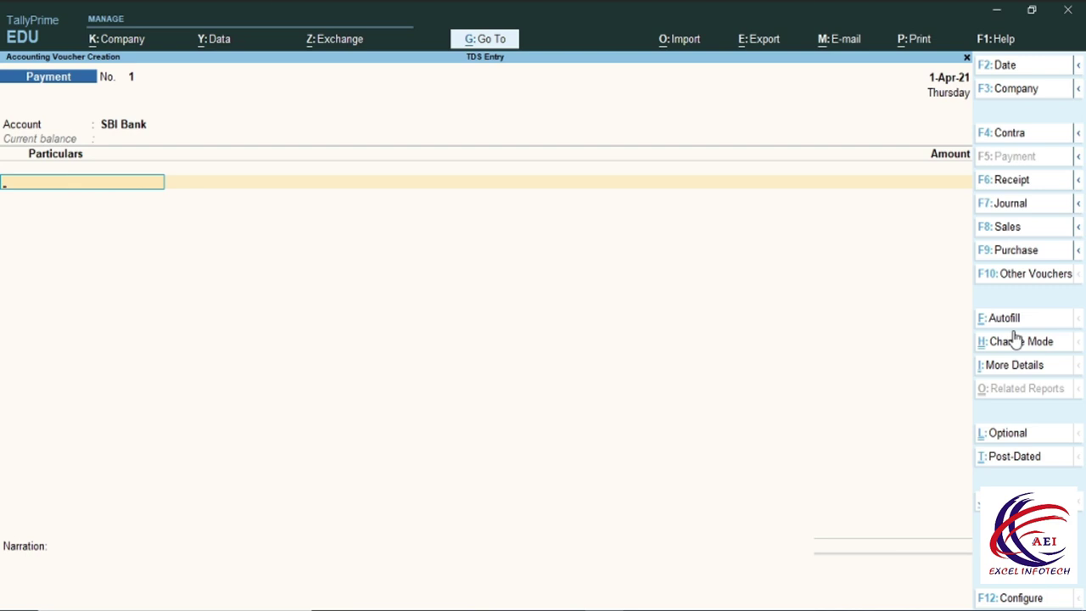
Enter a Contra voucher depositing 50,000 from Cash into SBI Bank
{"action": "key", "text": "BackSpace"}
{"action": "key", "text": "Up"}
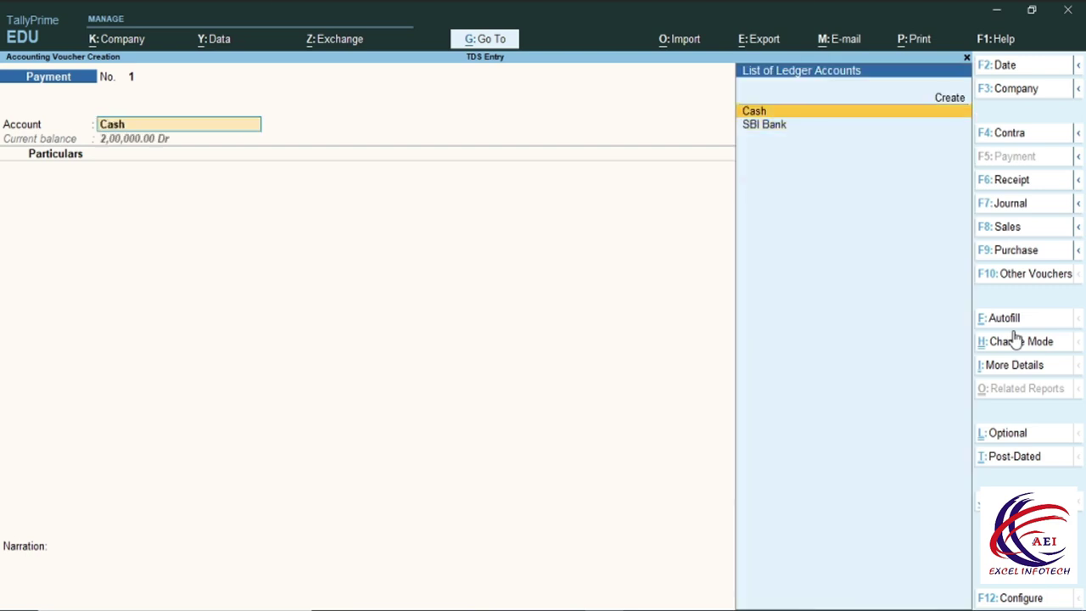
{"action": "key", "text": "BackSpace"}
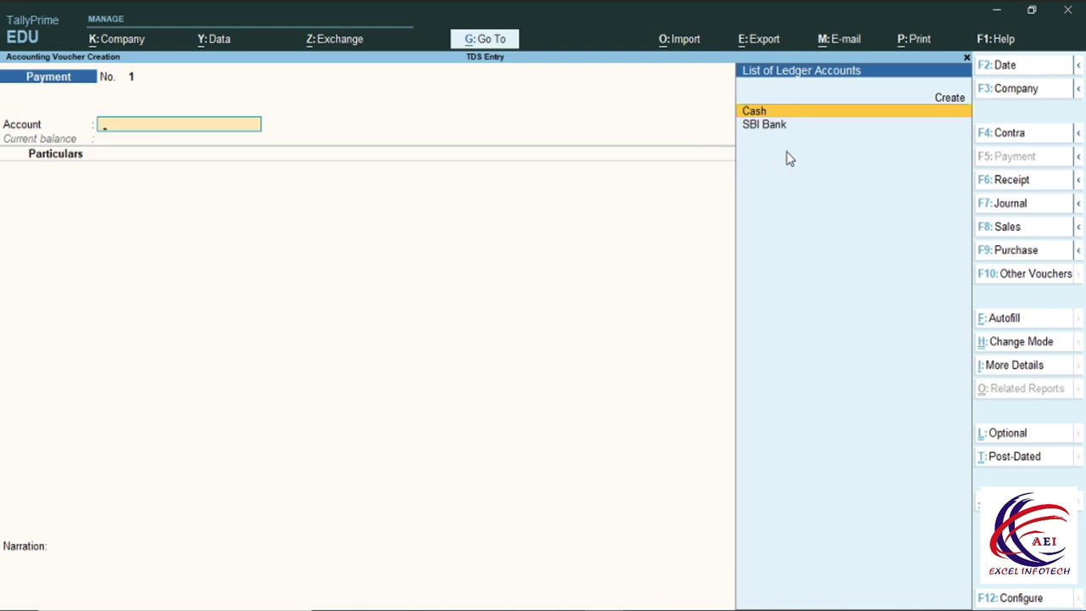
{"action": "key", "text": "F4"}
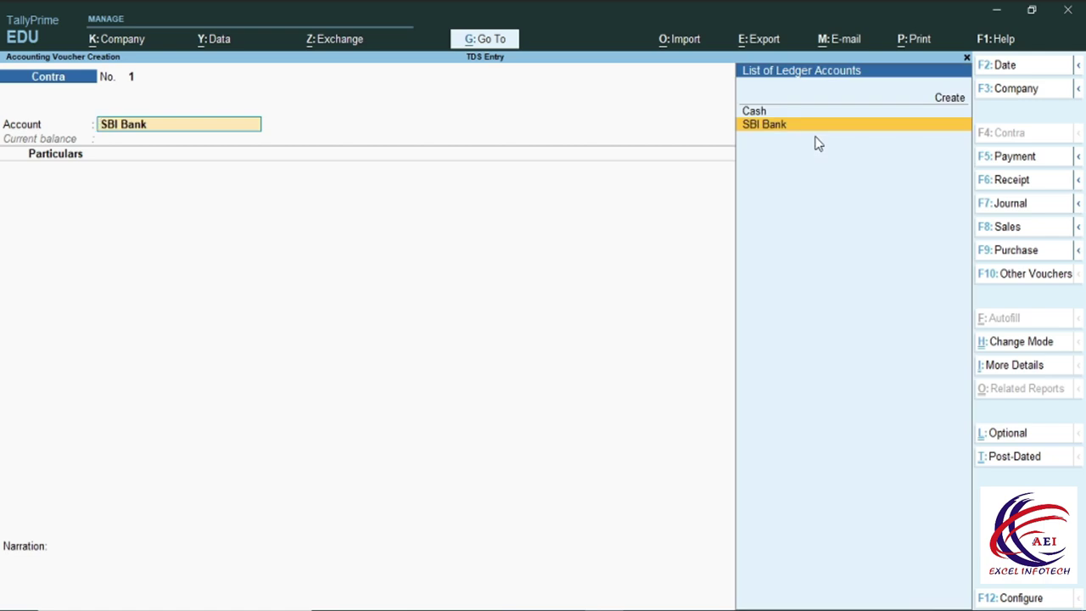
{"action": "key", "text": "Return"}
{"action": "key", "text": "Down"}
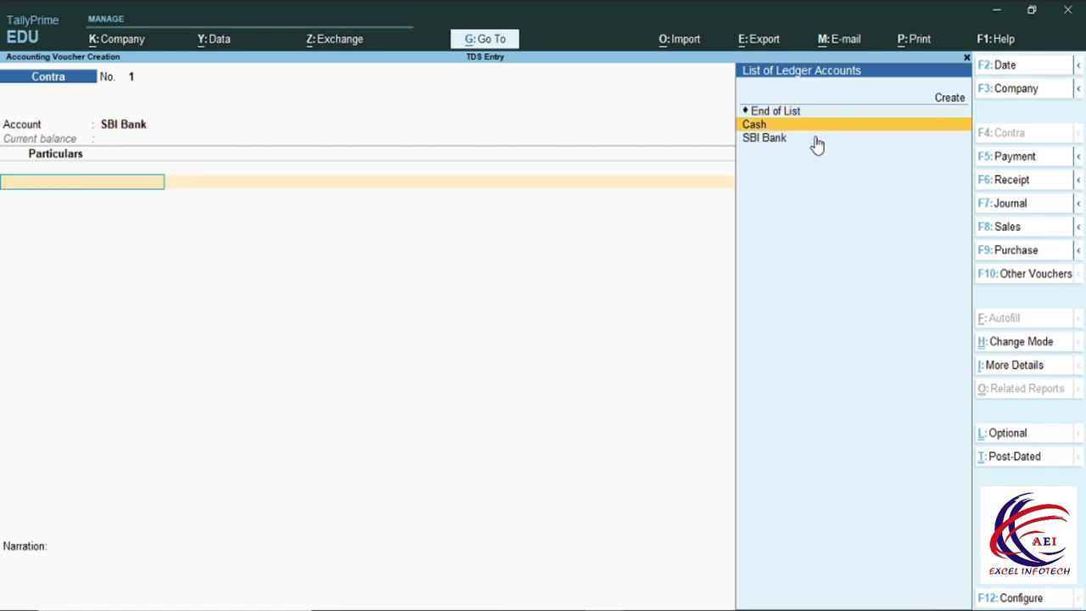
{"action": "key", "text": "Return"}
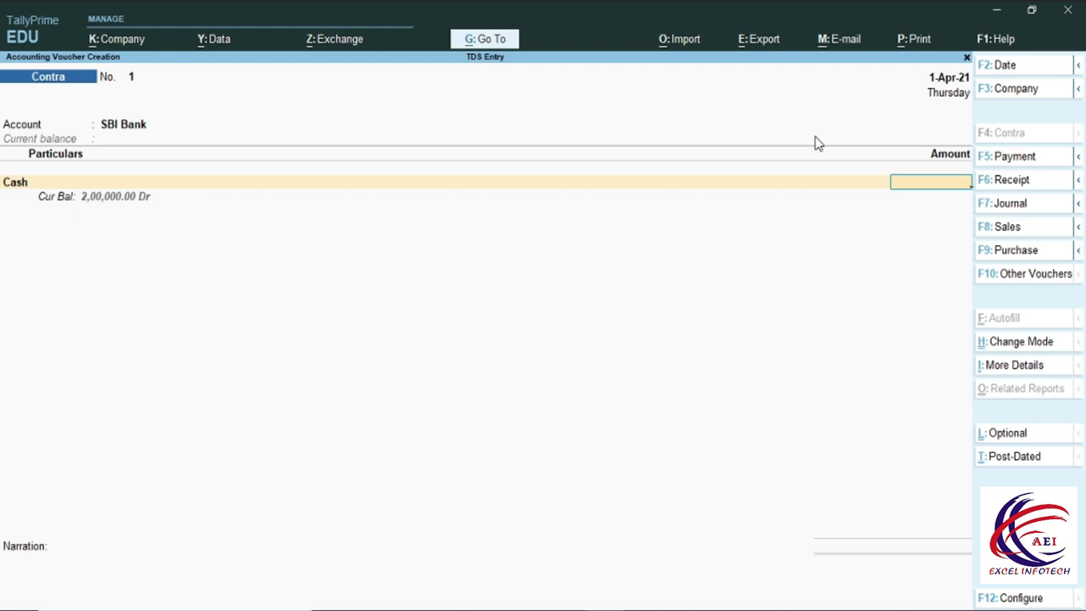
{"action": "type", "text": "50,"}
{"action": "type", "text": "0000"}
{"action": "key", "text": "Return"}
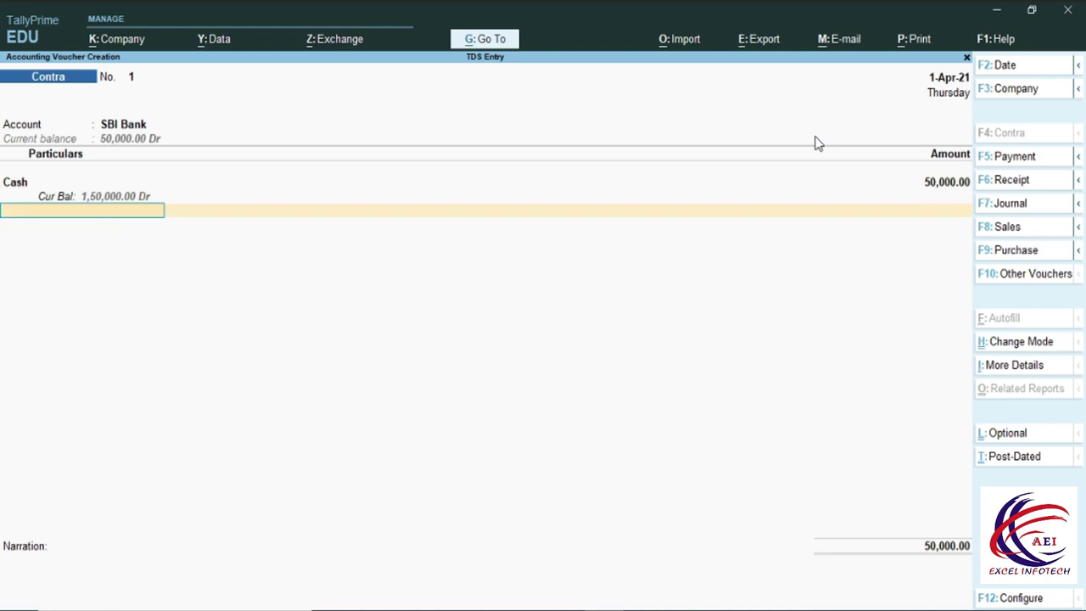
{"action": "key", "text": "Return"}
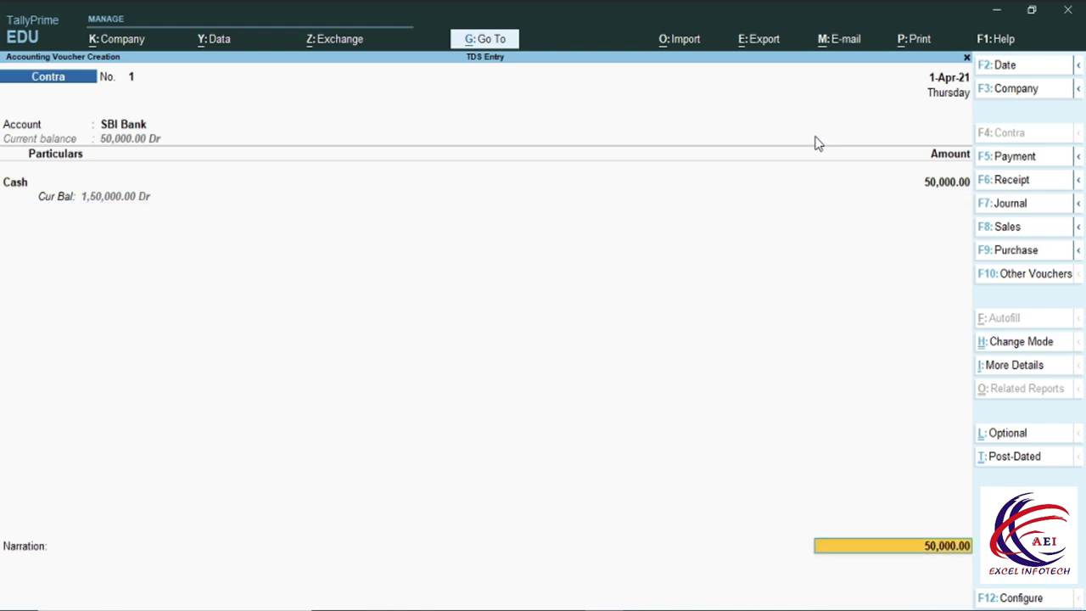
Record the cash denomination as 25 notes of 2000 and save the contra entry
{"action": "key", "text": "Return"}
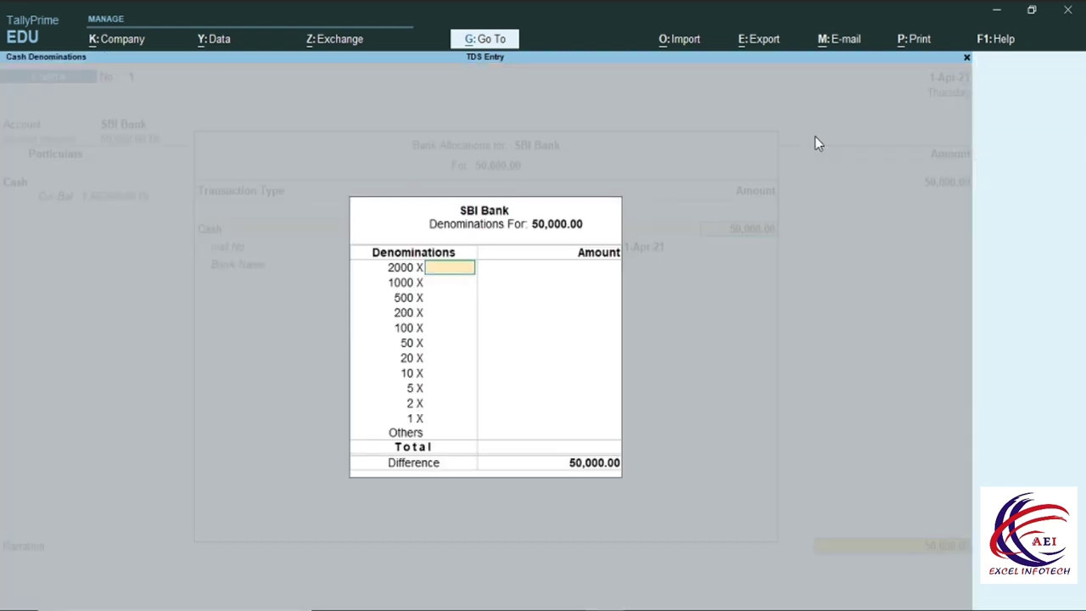
{"action": "type", "text": "25"}
{"action": "key", "text": "Return"}
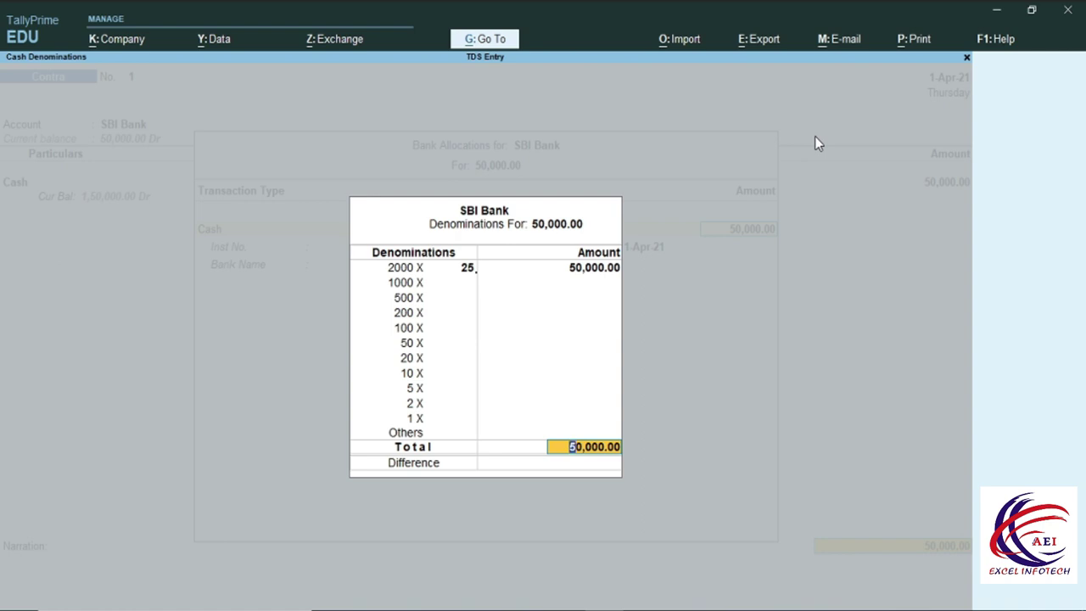
{"action": "key", "text": "Return"}
{"action": "key", "text": "Return"}
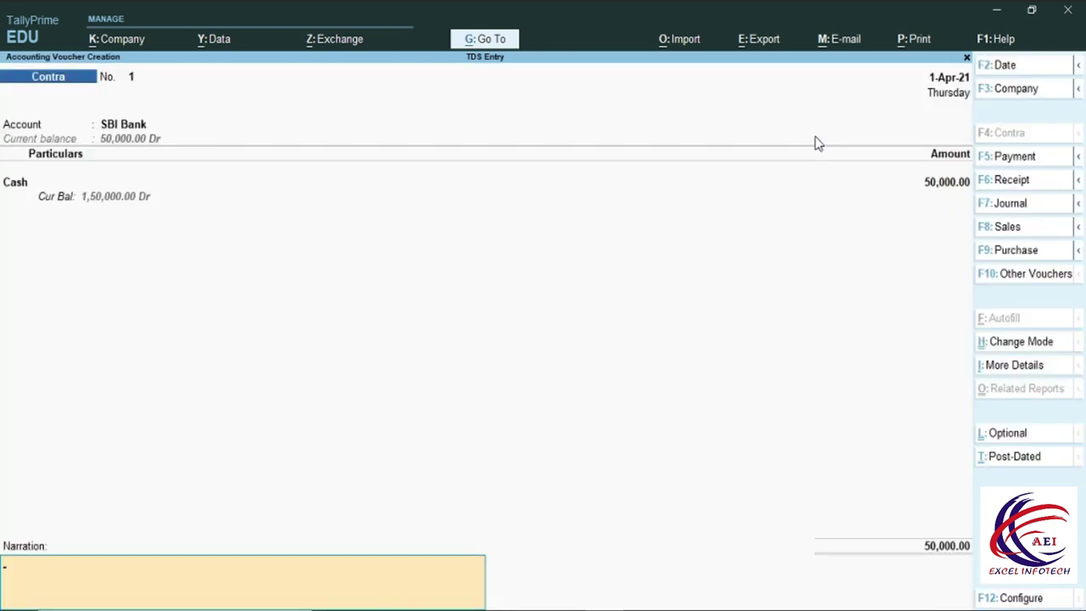
{"action": "key", "text": "Return"}
{"action": "key", "text": "Return"}
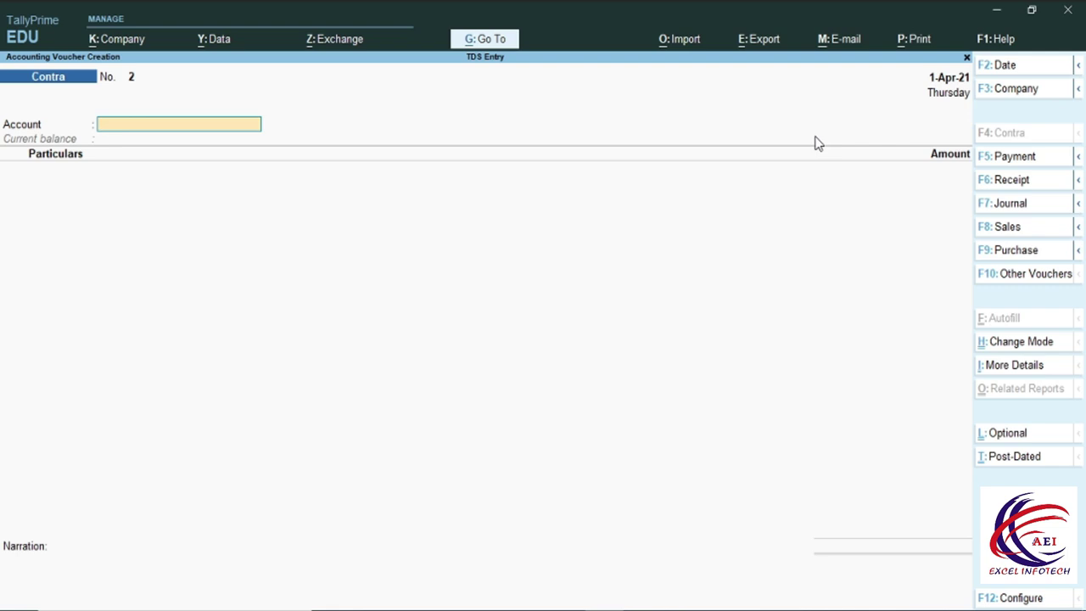
{"action": "key", "text": "F5"}
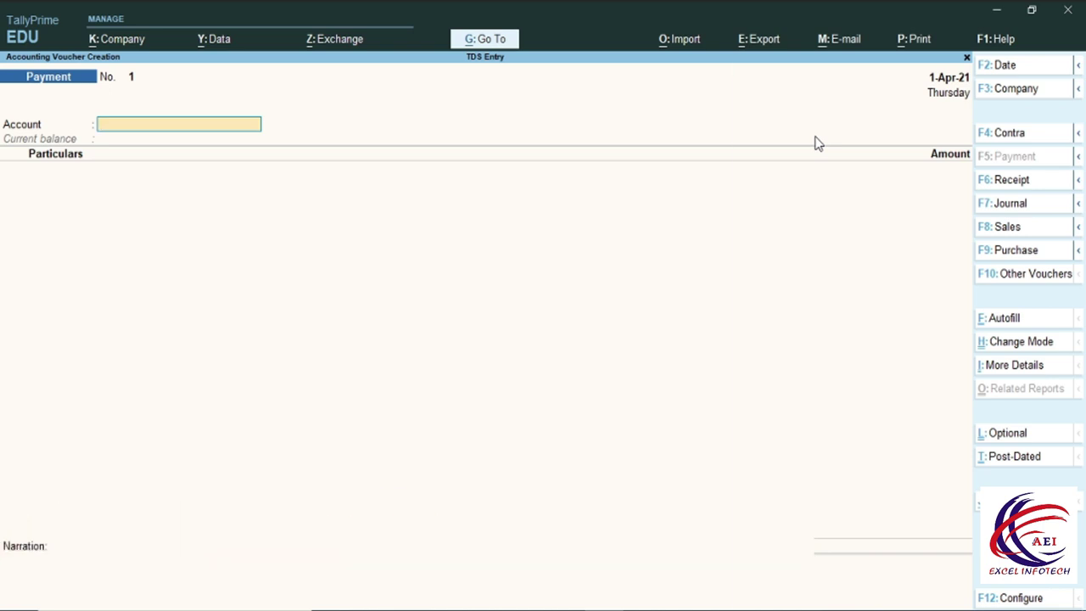
From SBI Bank, pay TDS on Audit Fee 3,750 against reference Jrnl/1/1
{"action": "key", "text": "Down"}
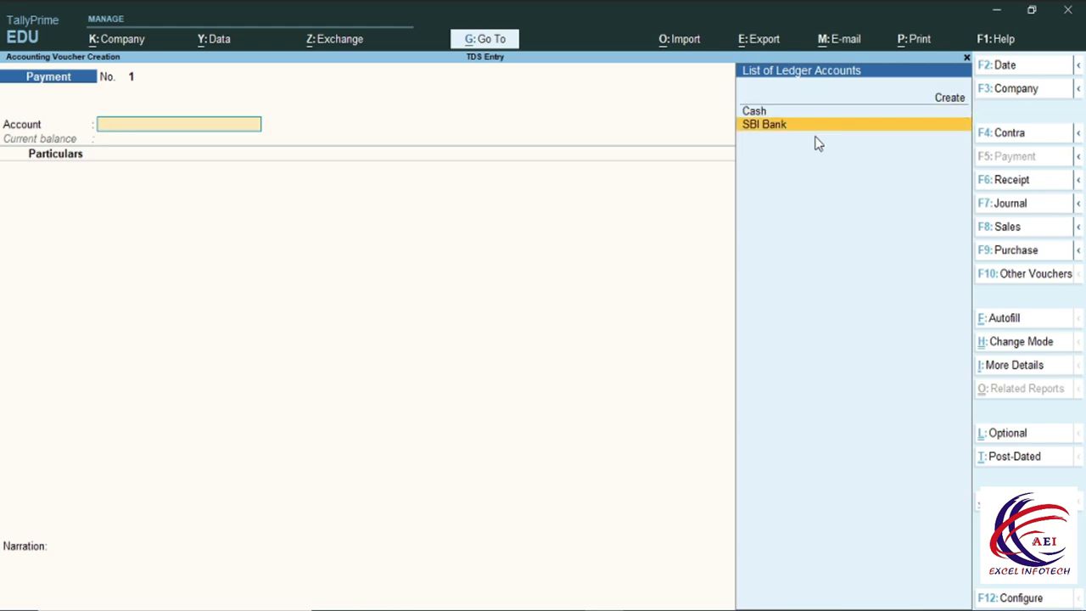
{"action": "key", "text": "Return"}
{"action": "key", "text": "Down"}
{"action": "key", "text": "Down"}
{"action": "key", "text": "Down"}
{"action": "key", "text": "Down"}
{"action": "key", "text": "Down"}
{"action": "key", "text": "Down"}
{"action": "key", "text": "Down"}
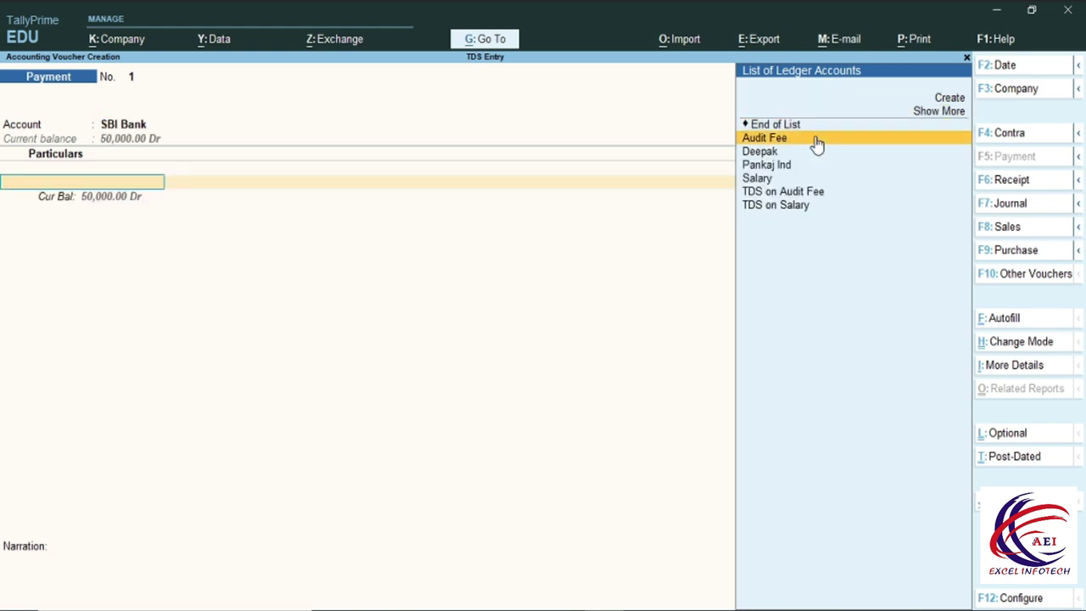
{"action": "key", "text": "Return"}
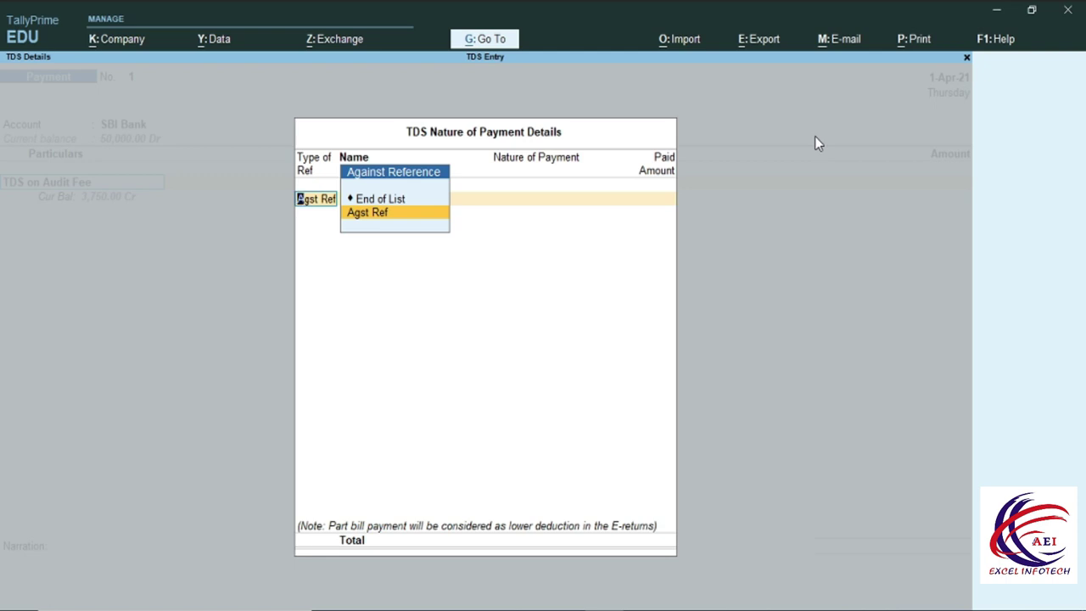
{"action": "key", "text": "Return"}
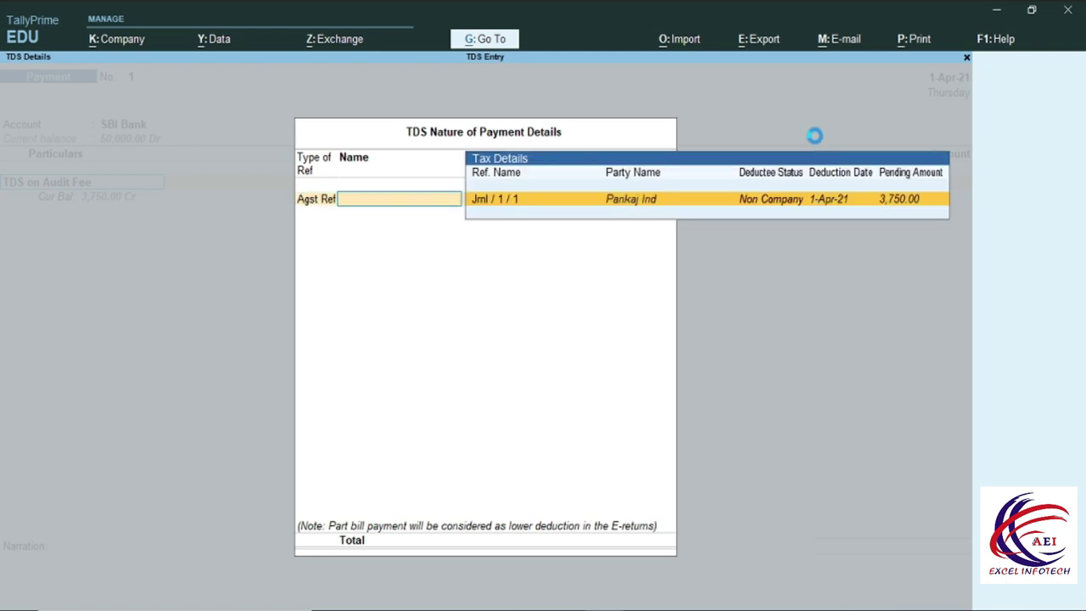
{"action": "key", "text": "Return"}
{"action": "key", "text": "Return"}
{"action": "key", "text": "Return"}
{"action": "key", "text": "Return"}
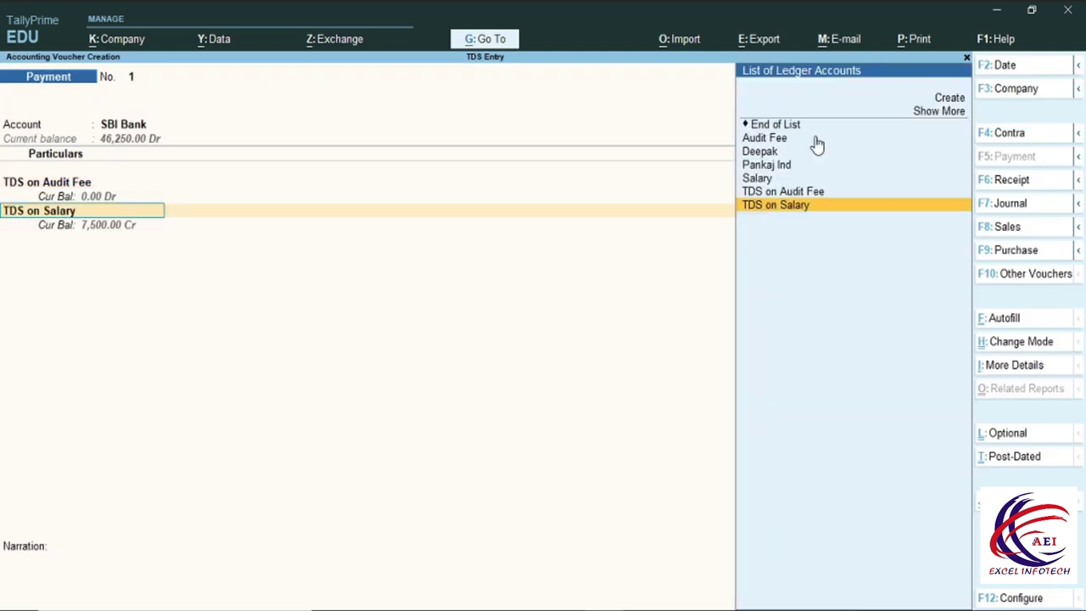
Add TDS on Salary 7,500 against Jrnl/2/2 and save the 11,250 payment
{"action": "key", "text": "Return"}
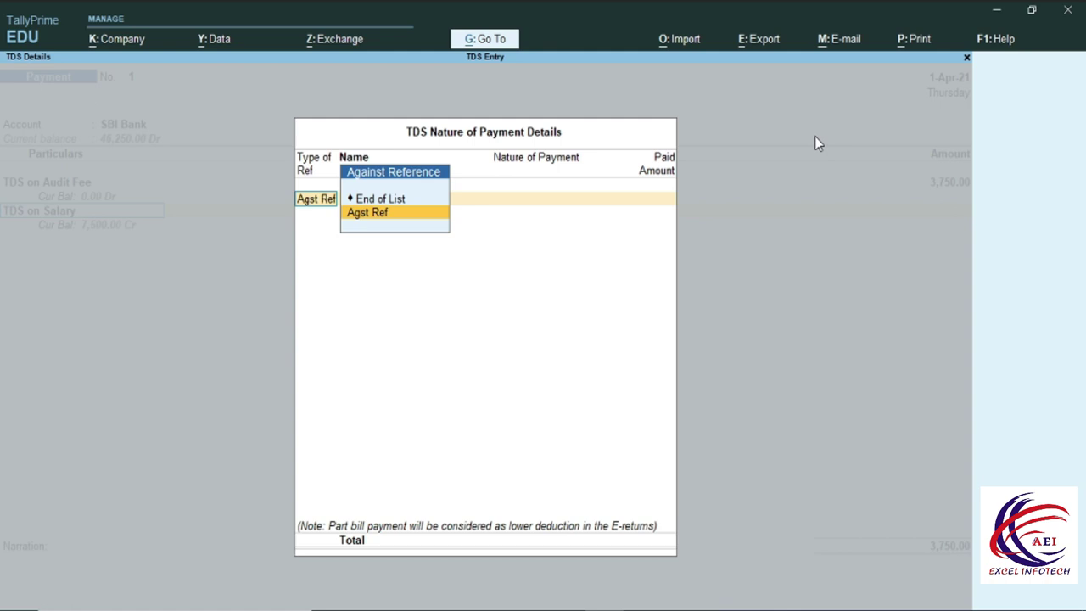
{"action": "key", "text": "Return"}
{"action": "key", "text": "Return"}
{"action": "key", "text": "space"}
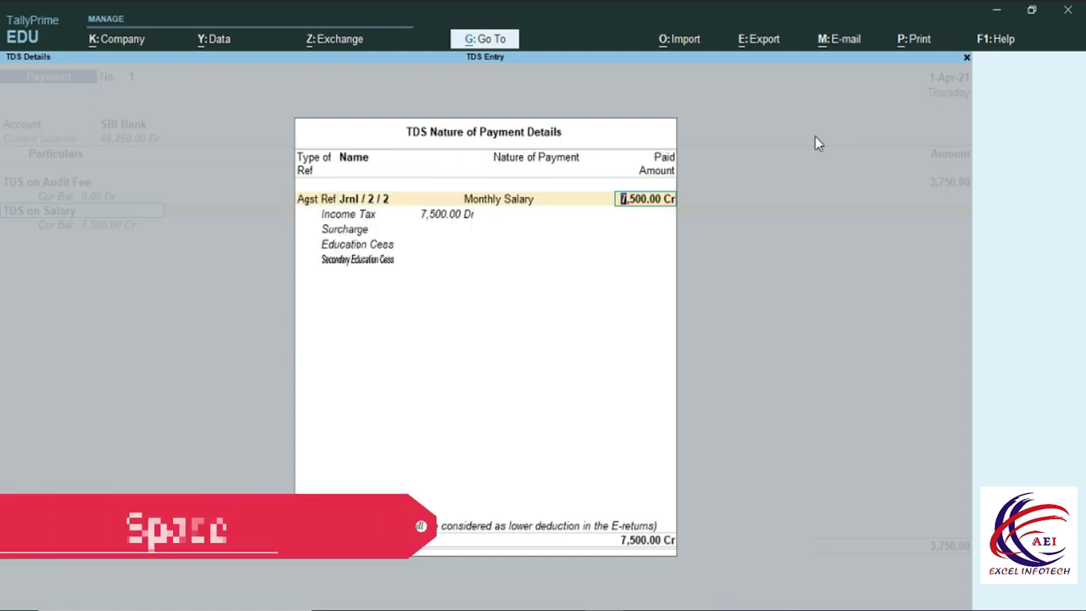
{"action": "key", "text": "Return"}
{"action": "key", "text": "Return"}
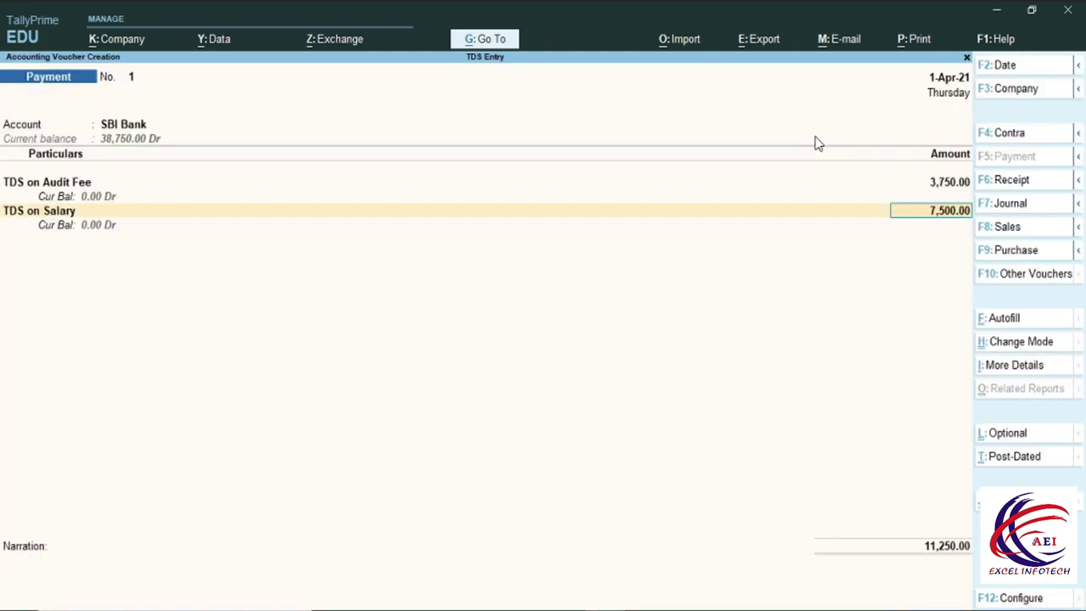
{"action": "key", "text": "Return"}
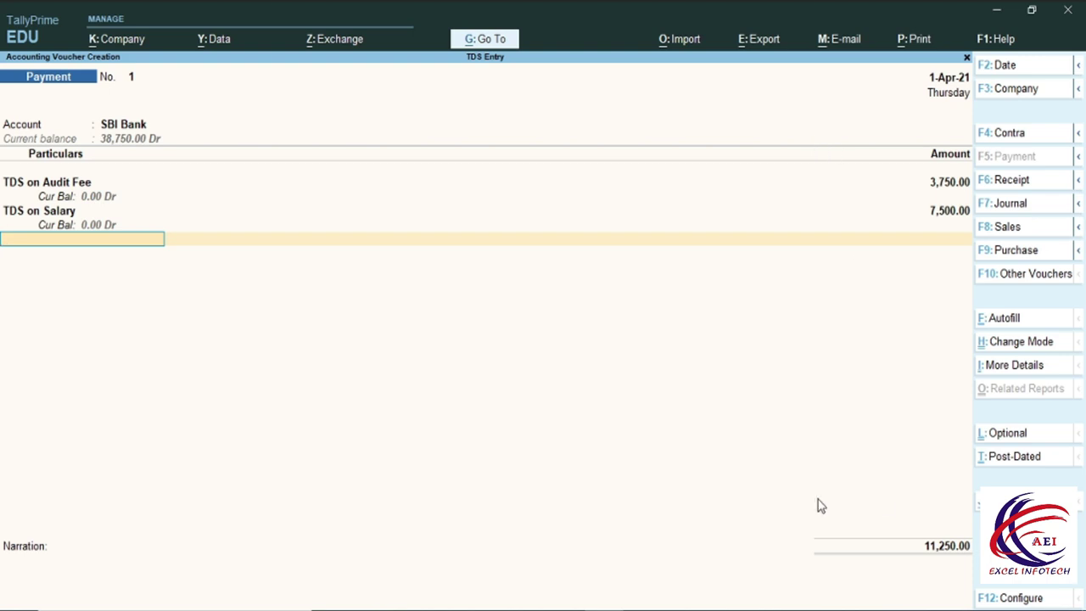
{"action": "key", "text": "Return"}
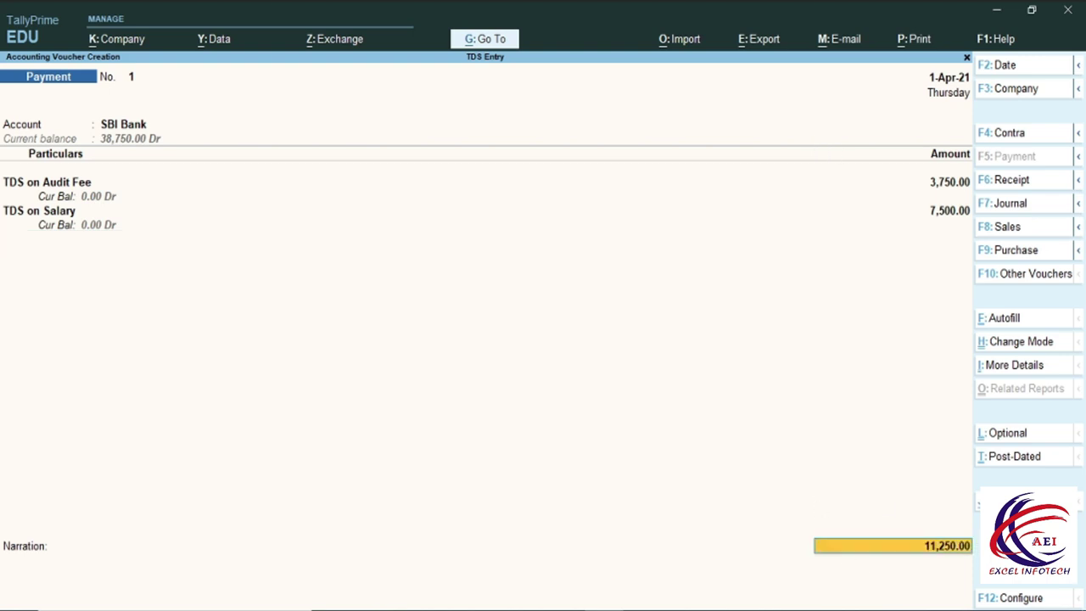
{"action": "key", "text": "Return"}
{"action": "key", "text": "Return"}
{"action": "key", "text": "Return"}
{"action": "key", "text": "Return"}
{"action": "key", "text": "Return"}
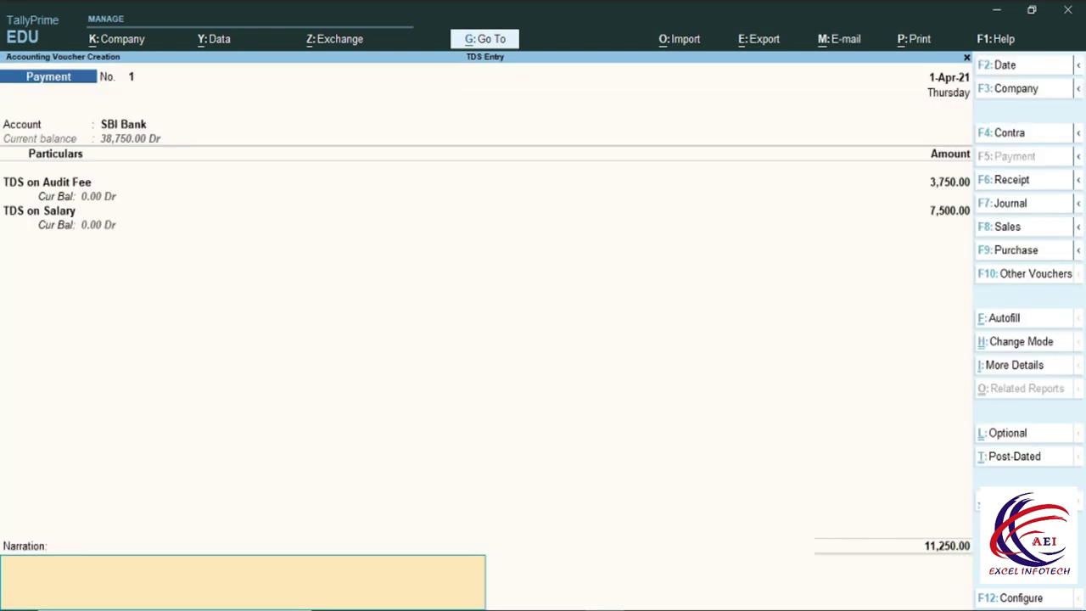
{"action": "key", "text": "Return"}
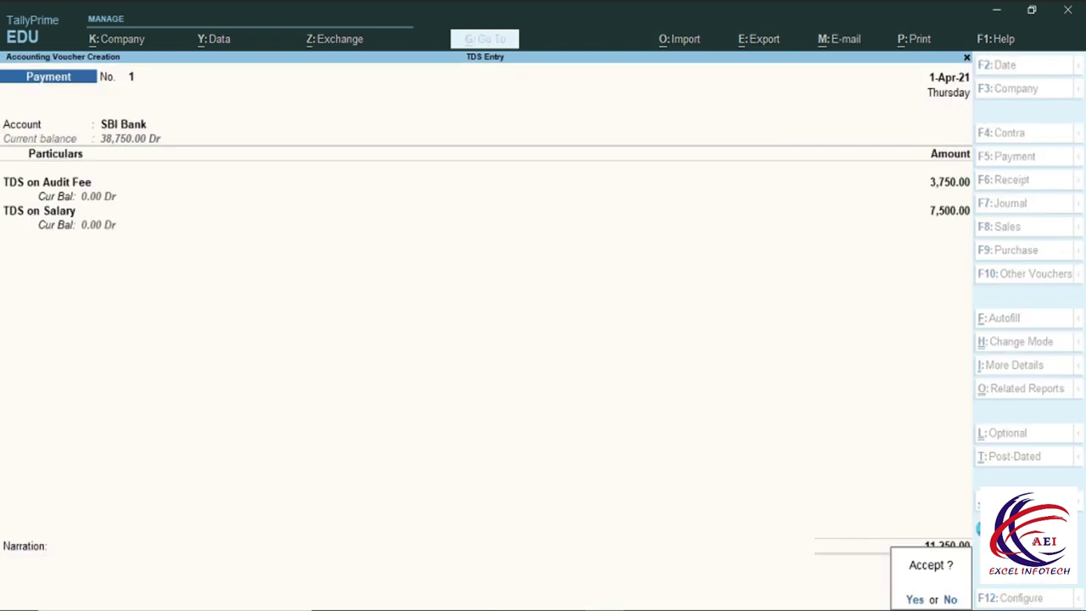
{"action": "key", "text": "y"}
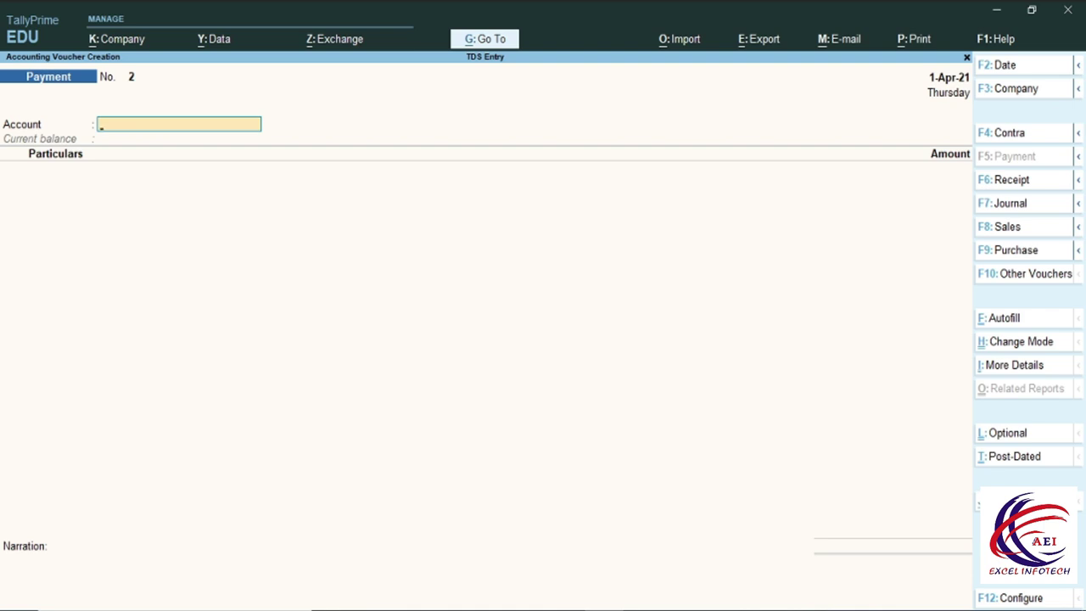
{"action": "key", "text": "Escape"}
{"action": "key", "text": "Escape"}
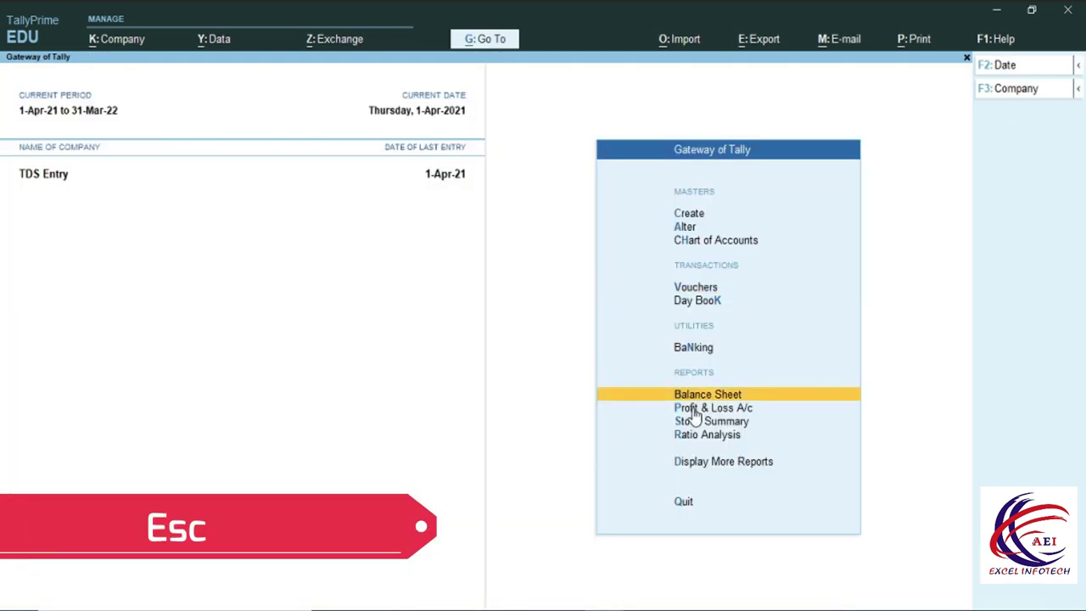
{"action": "left_click", "coordinate": [707, 397]}
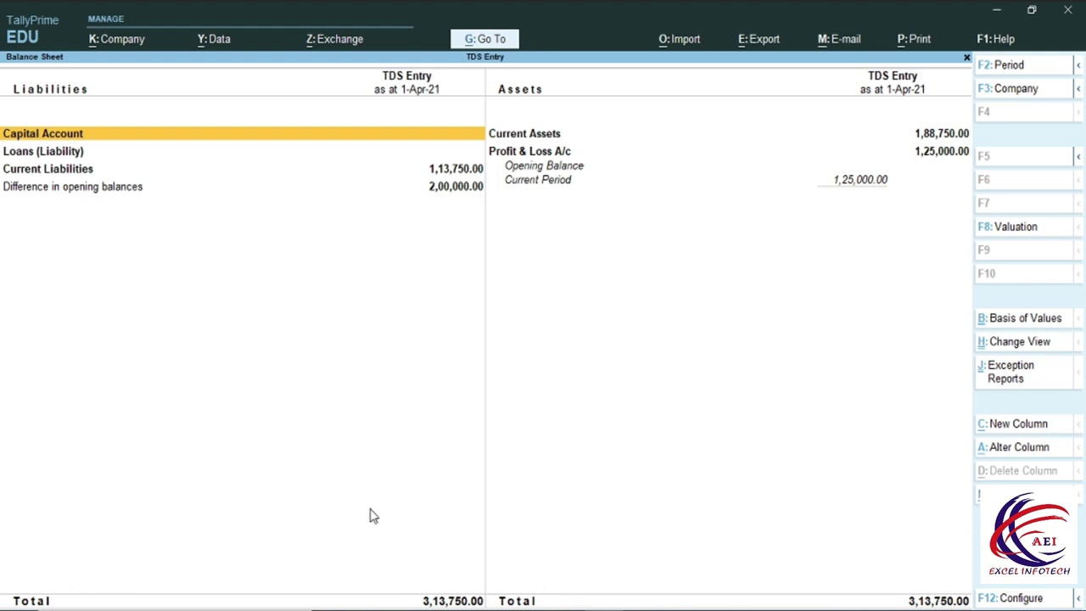
{"action": "key", "text": "alt+F5"}
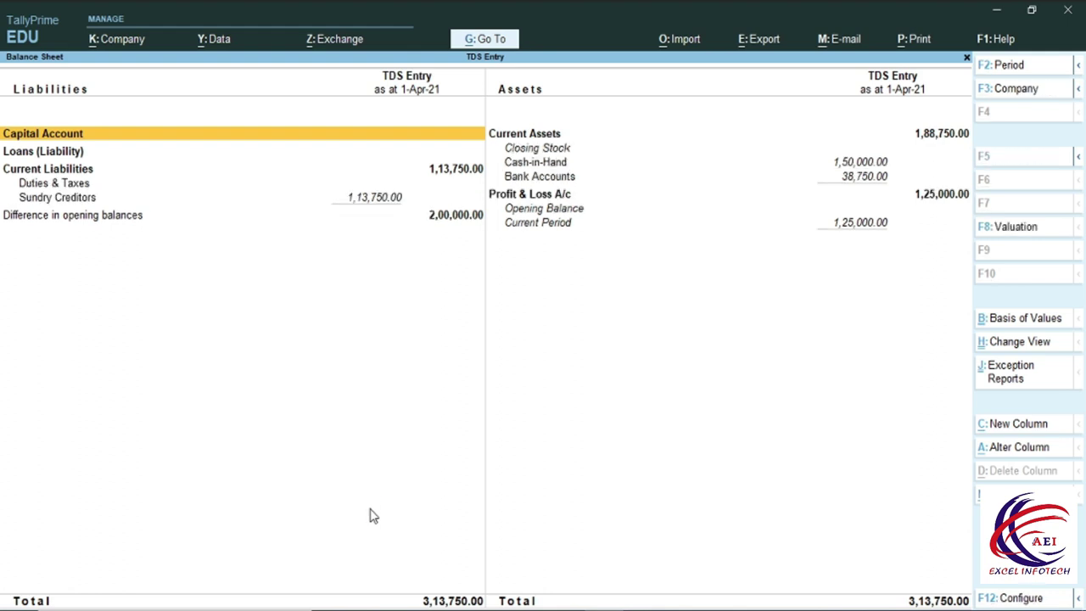
{"action": "left_click", "coordinate": [59, 185]}
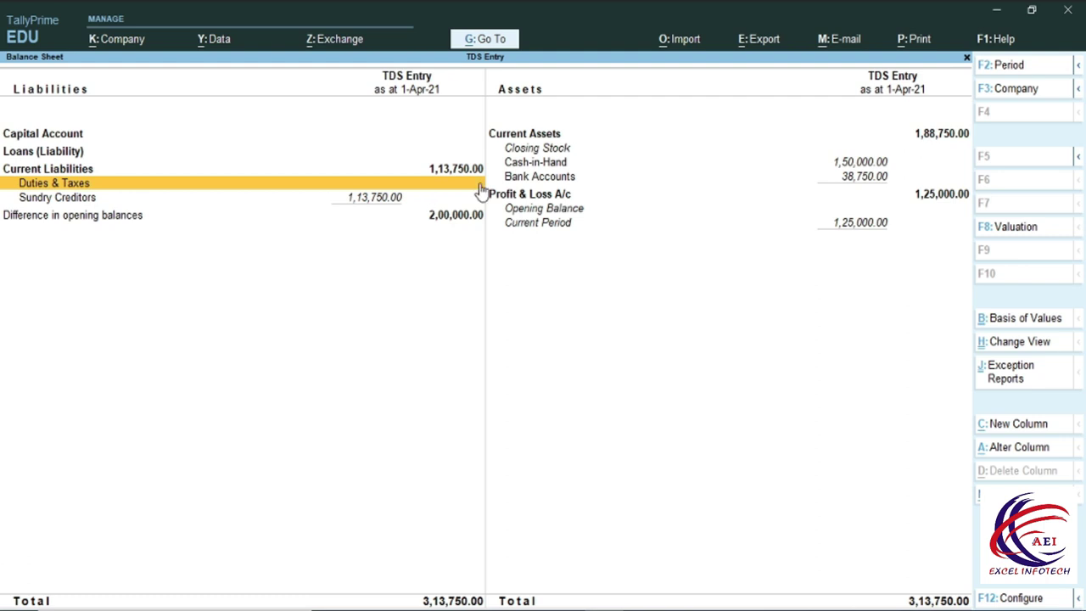
{"action": "key", "text": "Escape"}
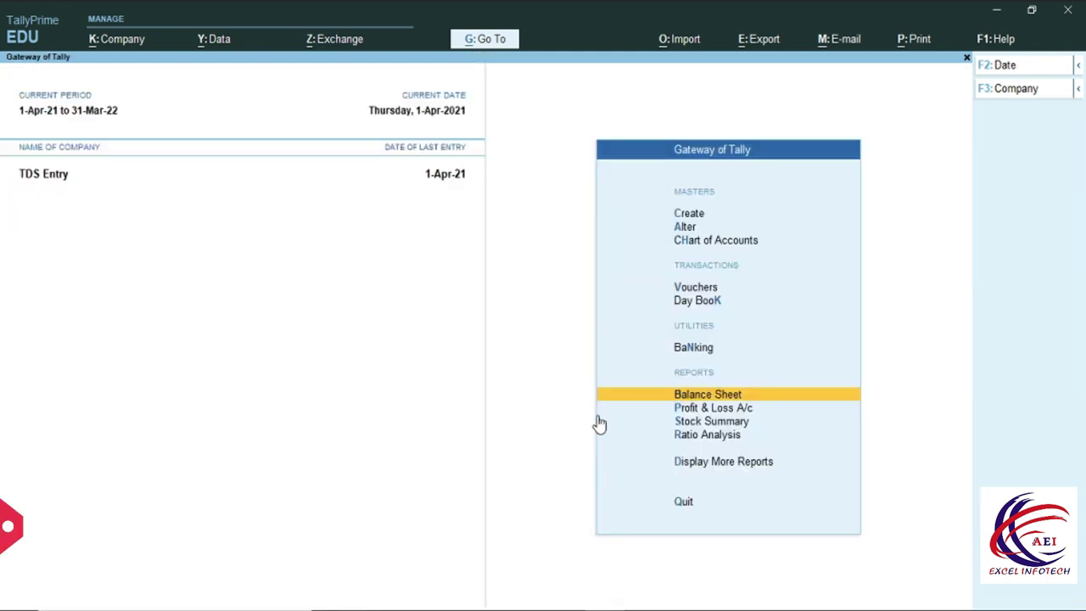
Review the TDS Challan Reconciliation report under Statutory Reports
{"action": "left_click", "coordinate": [702, 466]}
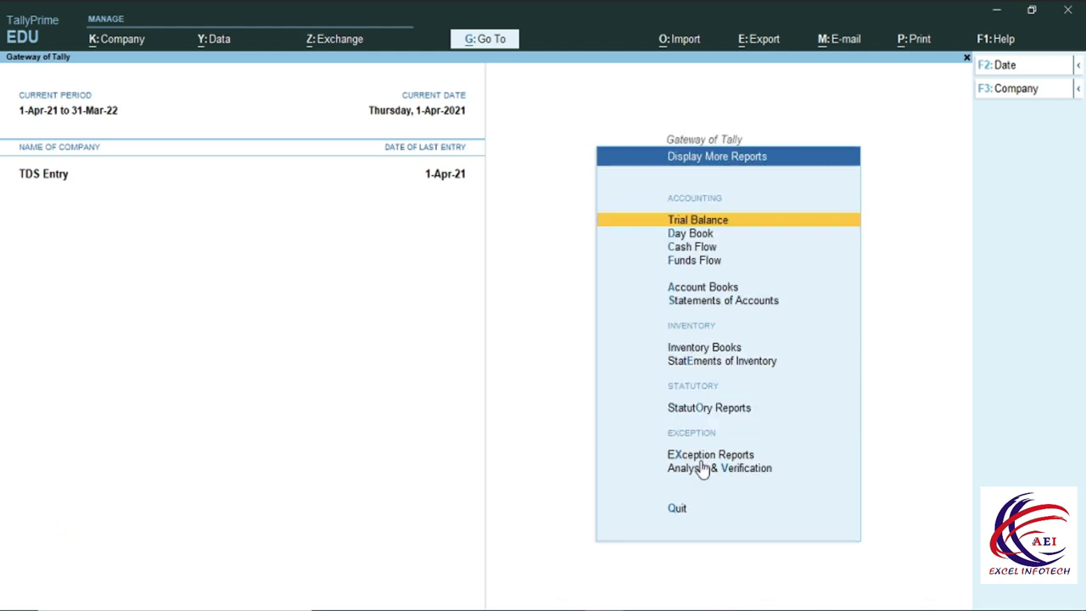
{"action": "left_click", "coordinate": [699, 410]}
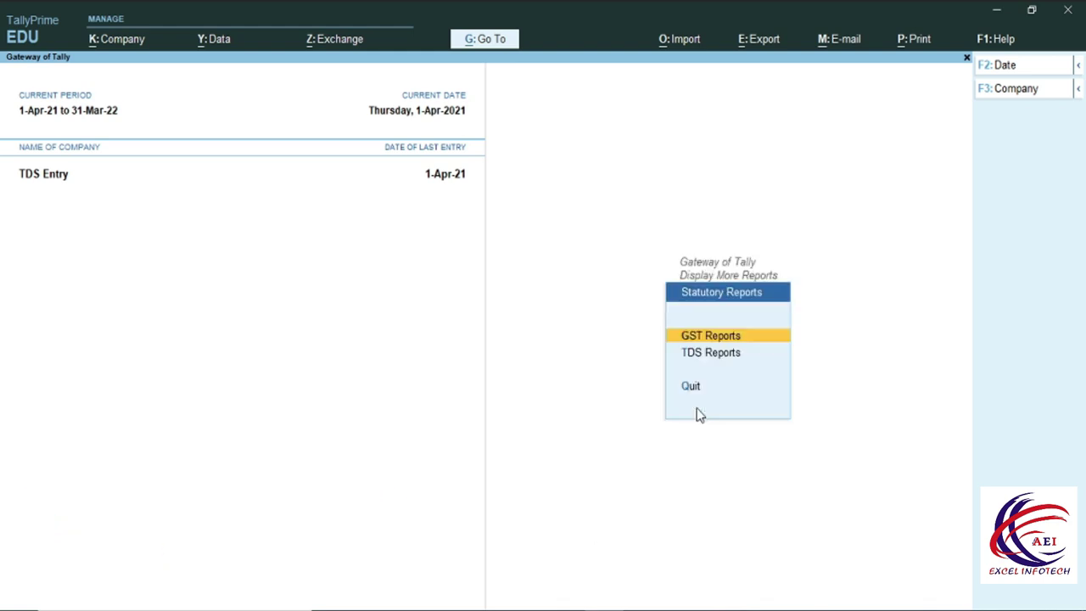
{"action": "left_click", "coordinate": [720, 360]}
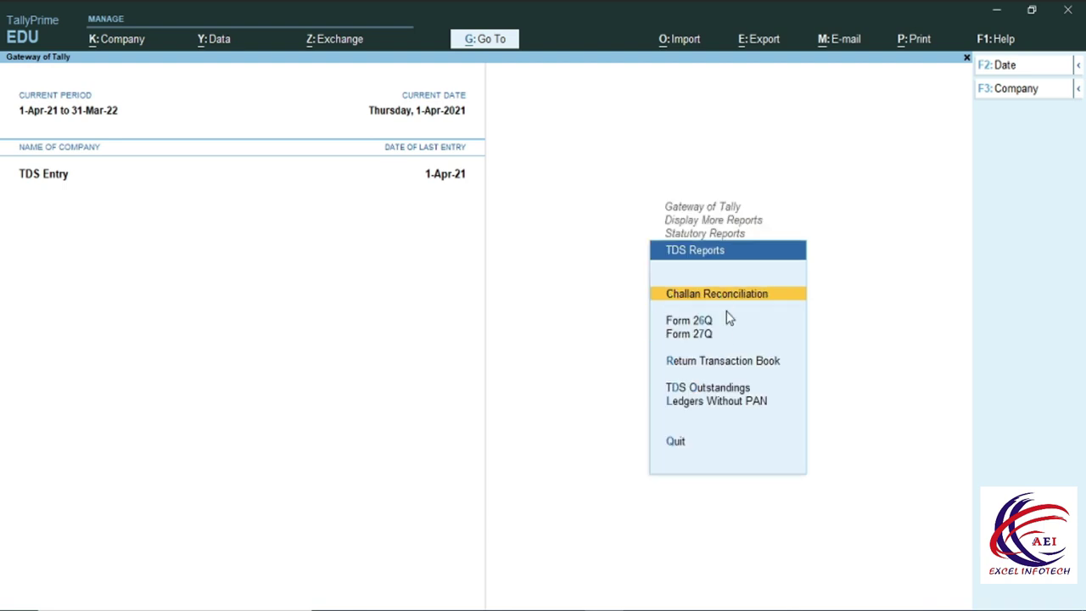
{"action": "left_click", "coordinate": [746, 297]}
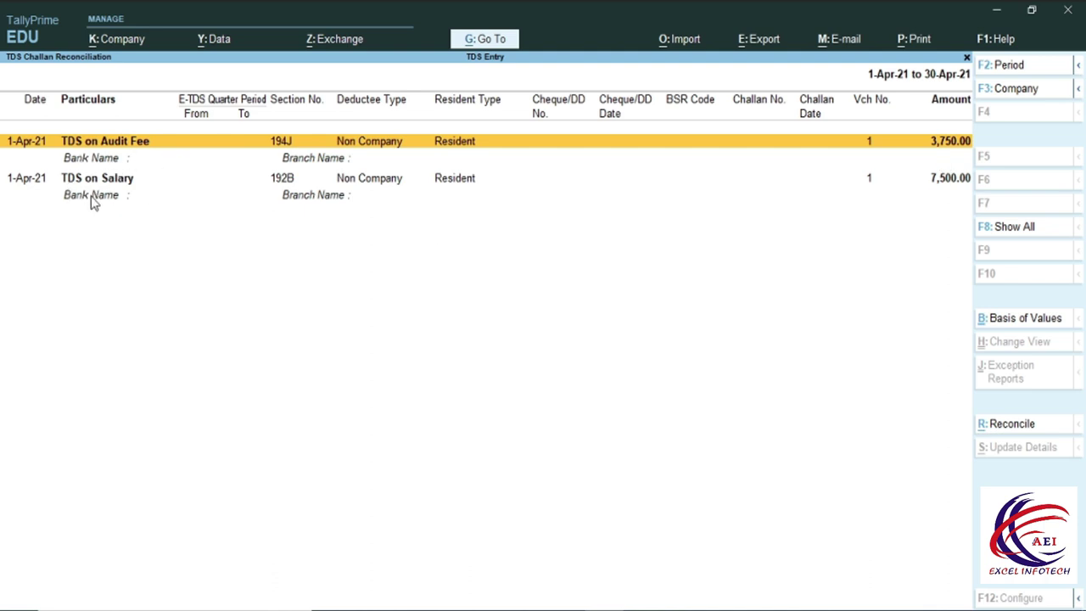
{"action": "key", "text": "Escape"}
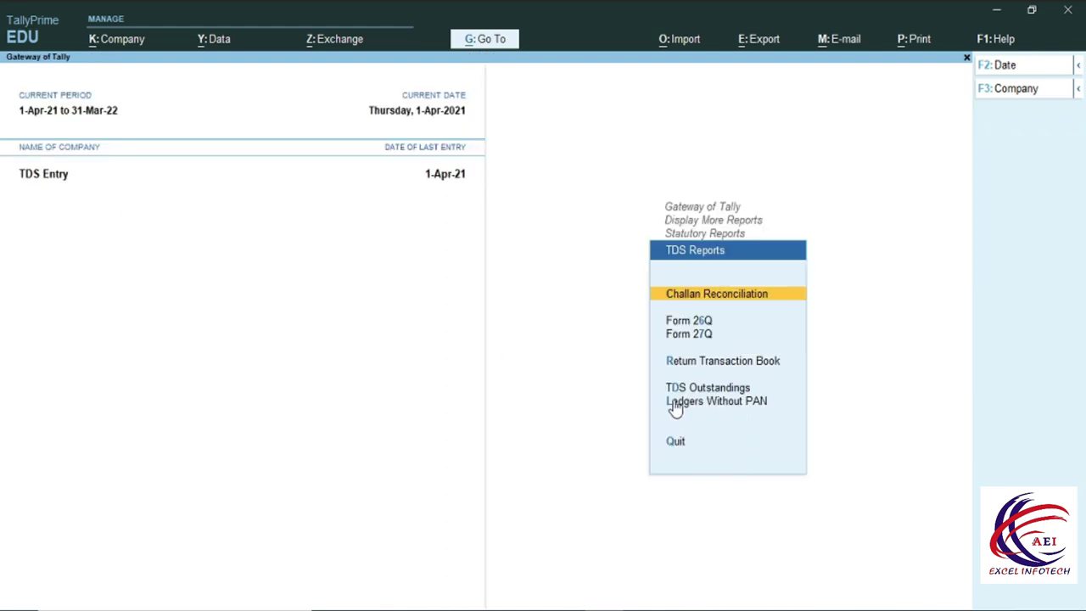
Check the TDS Outstandings report twice, confirming nothing is pending, then back out
{"action": "left_click", "coordinate": [709, 390]}
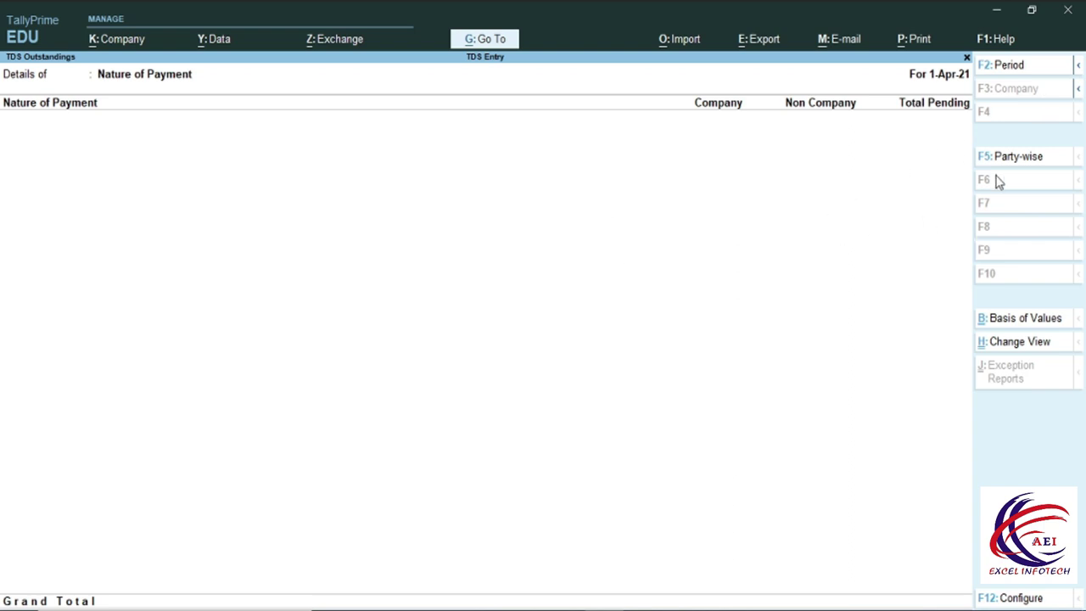
{"action": "key", "text": "Escape"}
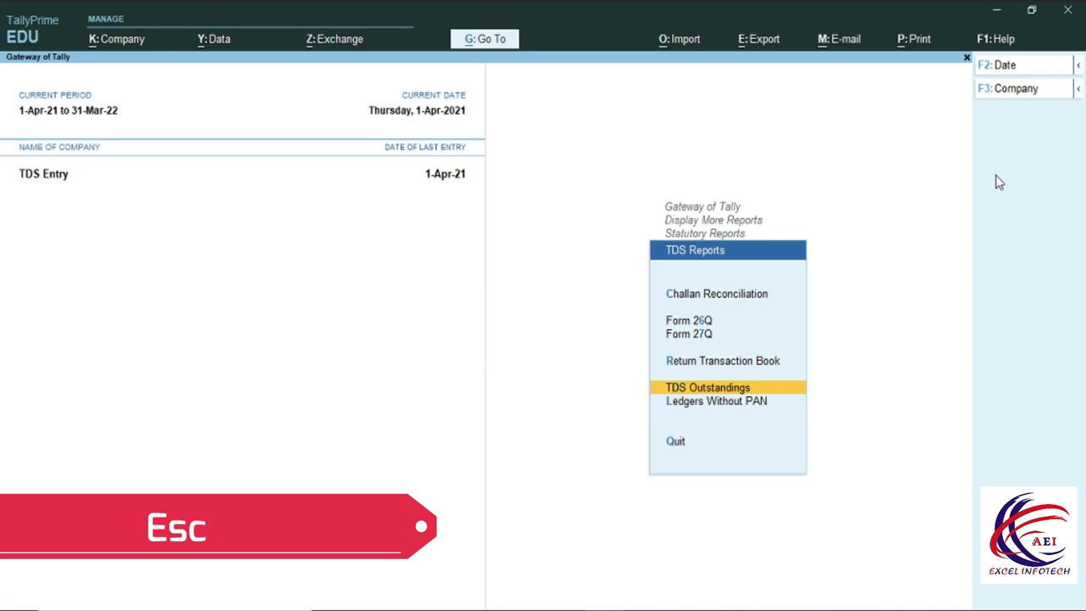
{"action": "left_click", "coordinate": [700, 393]}
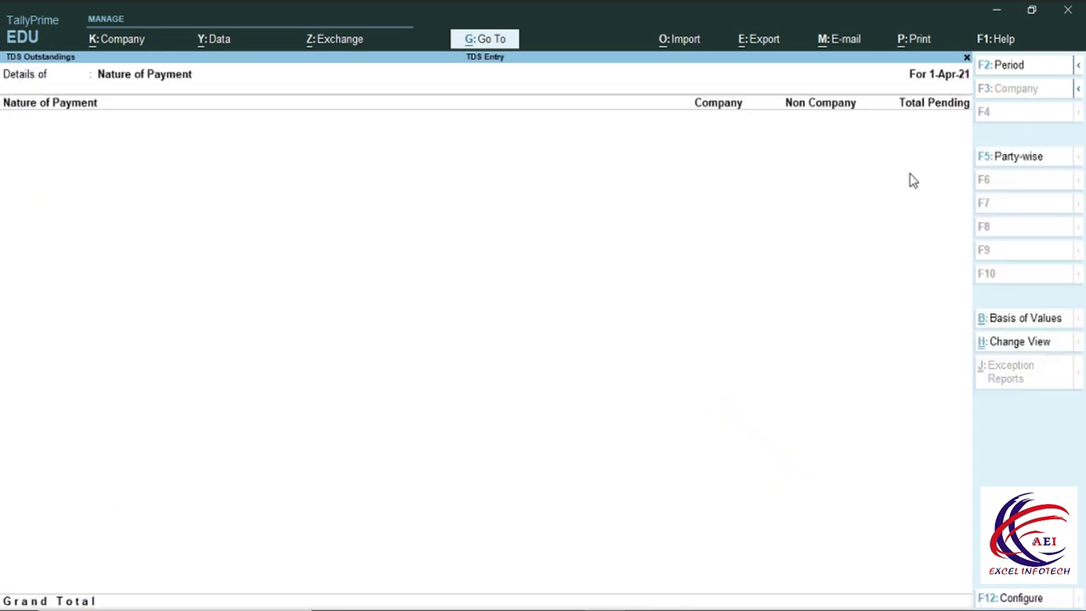
{"action": "key", "text": "Escape"}
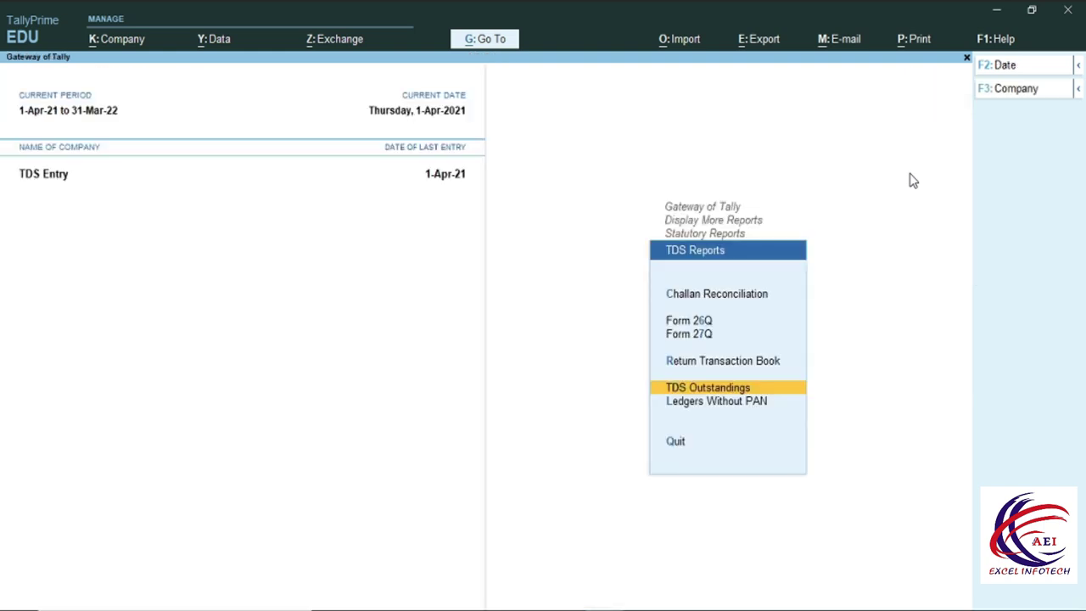
{"action": "key", "text": "Escape"}
{"action": "key", "text": "Escape"}
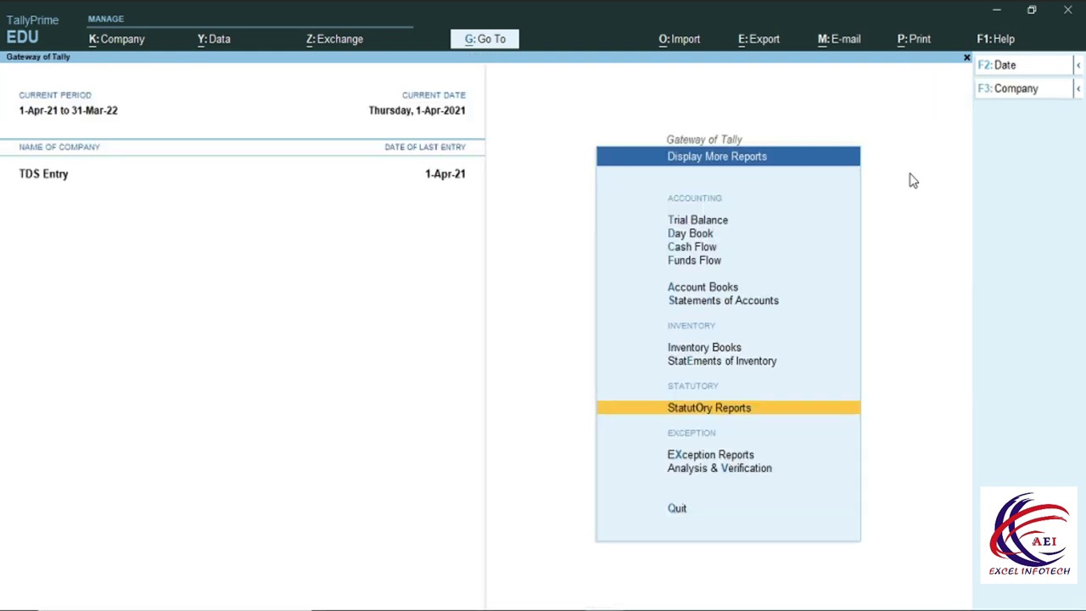
{"action": "key", "text": "Escape"}
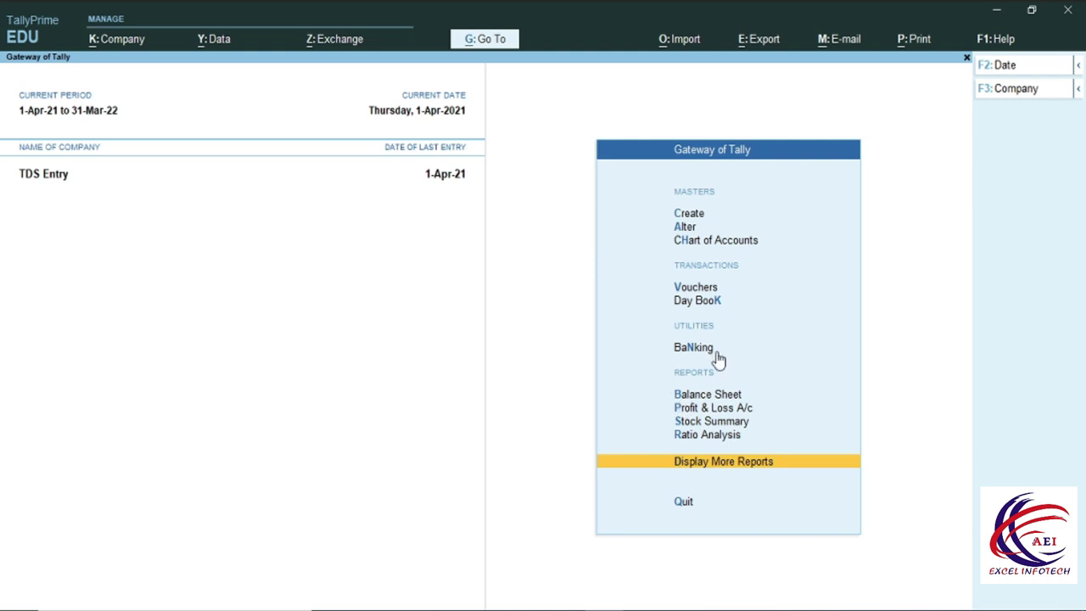
Start a Cash payment voucher paying the first creditor 67,500 against their existing bill
{"action": "left_click", "coordinate": [684, 290]}
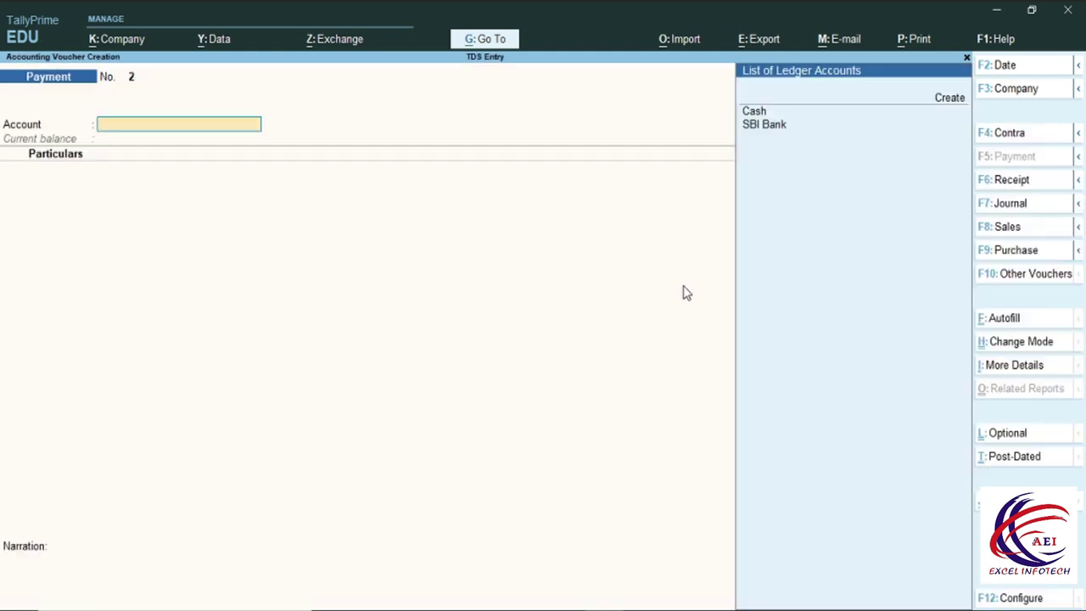
{"action": "key", "text": "Down"}
{"action": "key", "text": "Return"}
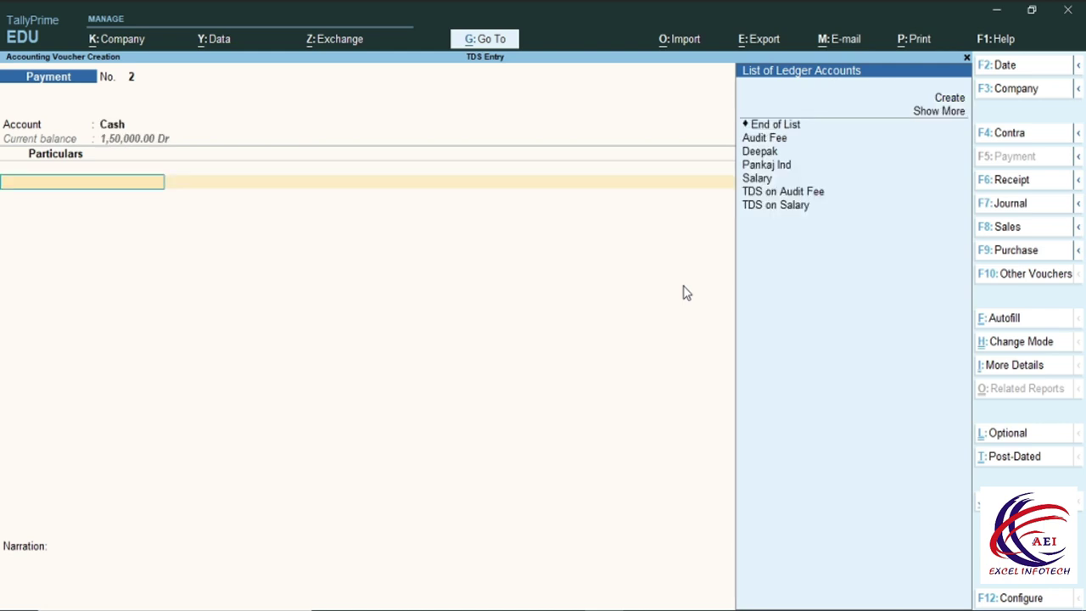
{"action": "key", "text": "Down"}
{"action": "key", "text": "Down"}
{"action": "key", "text": "Return"}
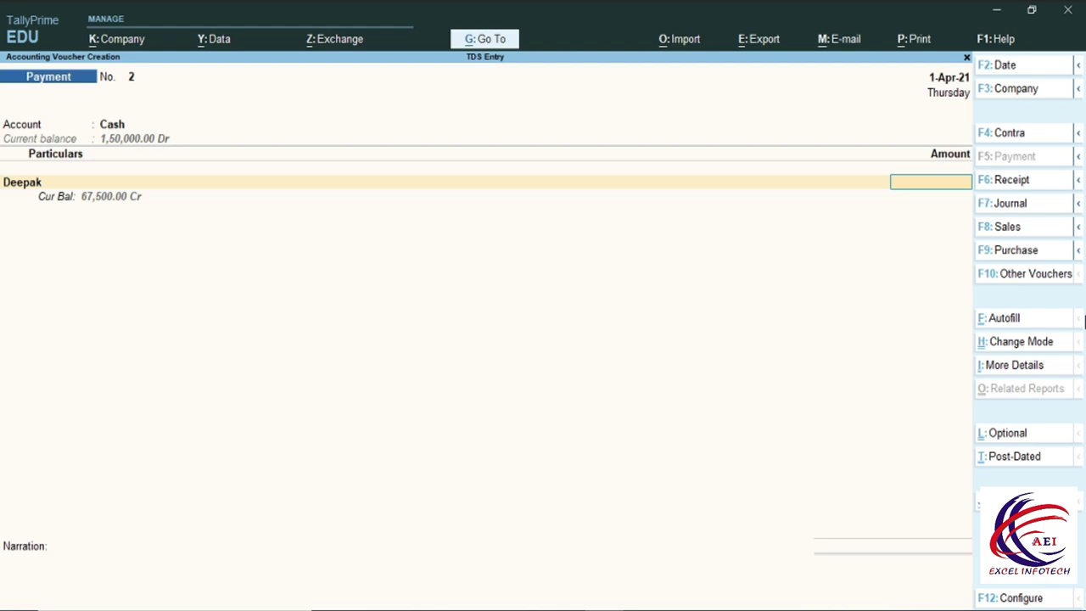
{"action": "type", "text": "67500"}
{"action": "key", "text": "Return"}
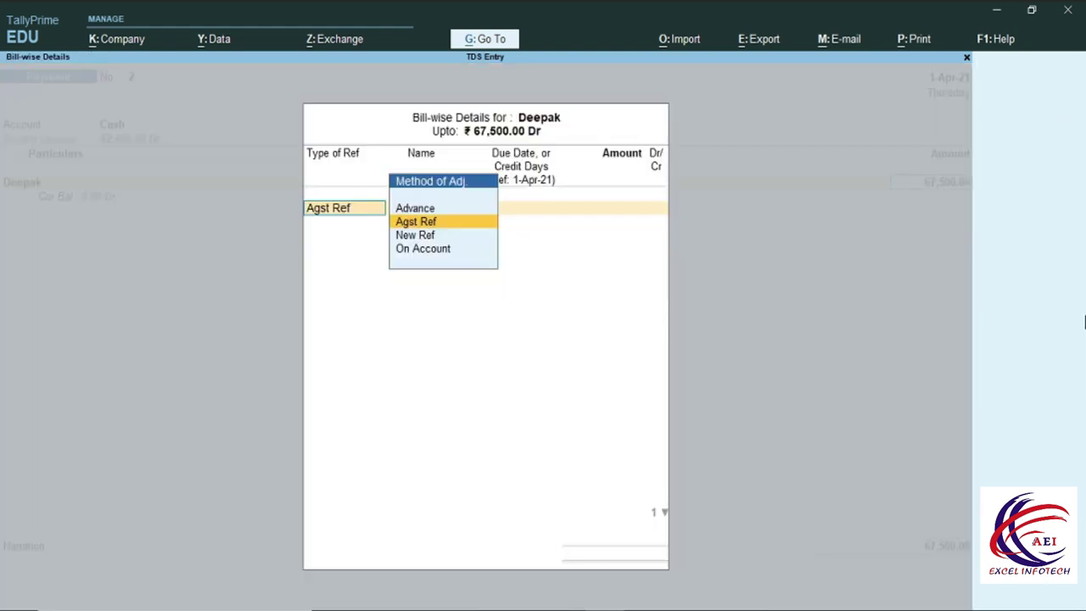
{"action": "key", "text": "Return"}
{"action": "key", "text": "Return"}
{"action": "key", "text": "Return"}
{"action": "key", "text": "Return"}
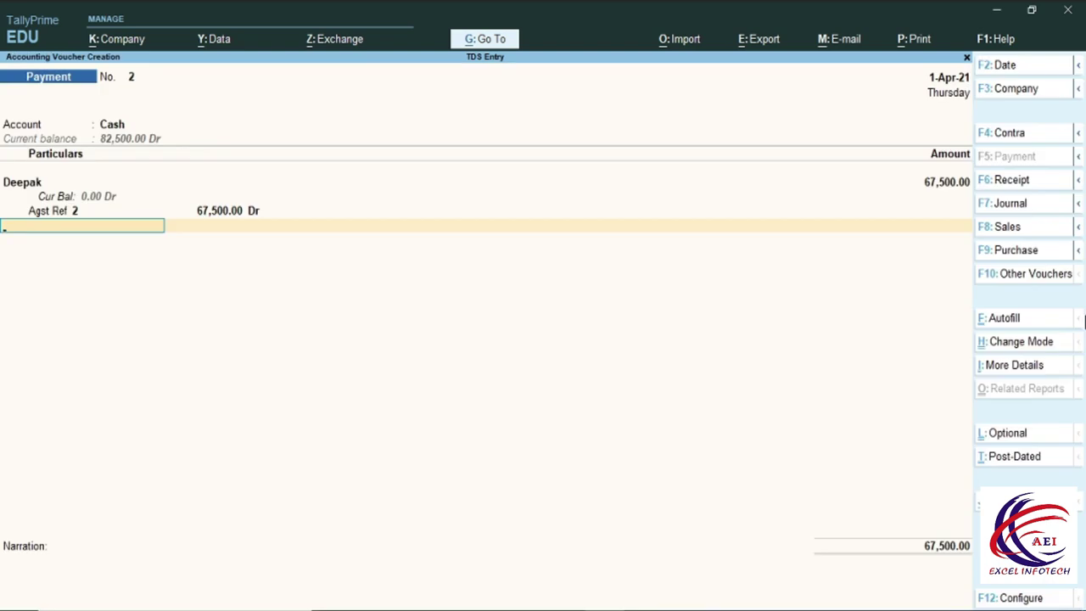
Add the second creditor's 46,250 against their bill and save the 1,13,750 payment
{"action": "key", "text": "Down"}
{"action": "key", "text": "Down"}
{"action": "key", "text": "Down"}
{"action": "key", "text": "Down"}
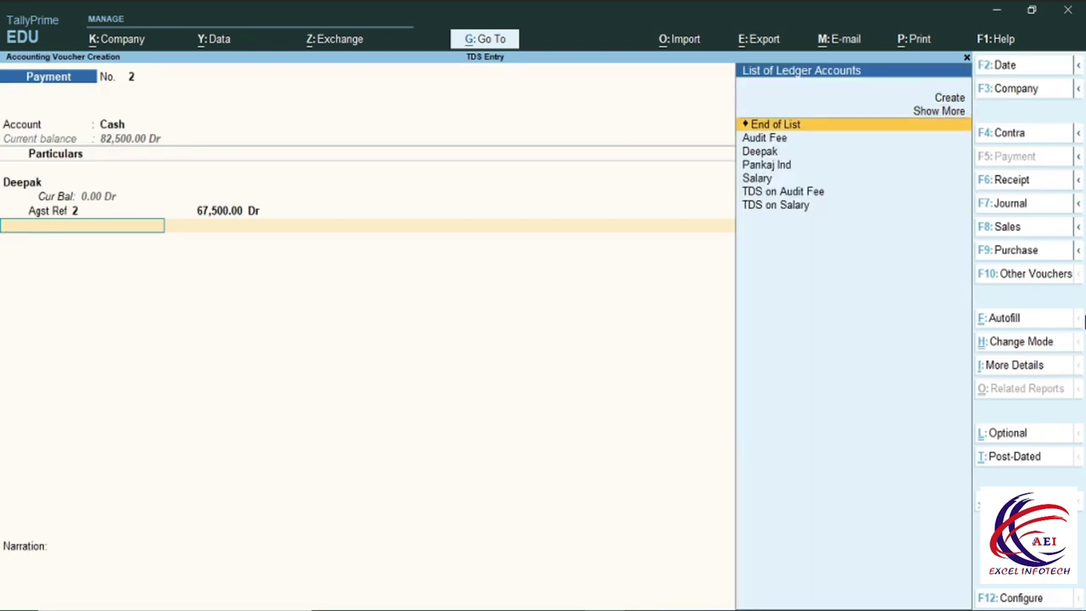
{"action": "key", "text": "Return"}
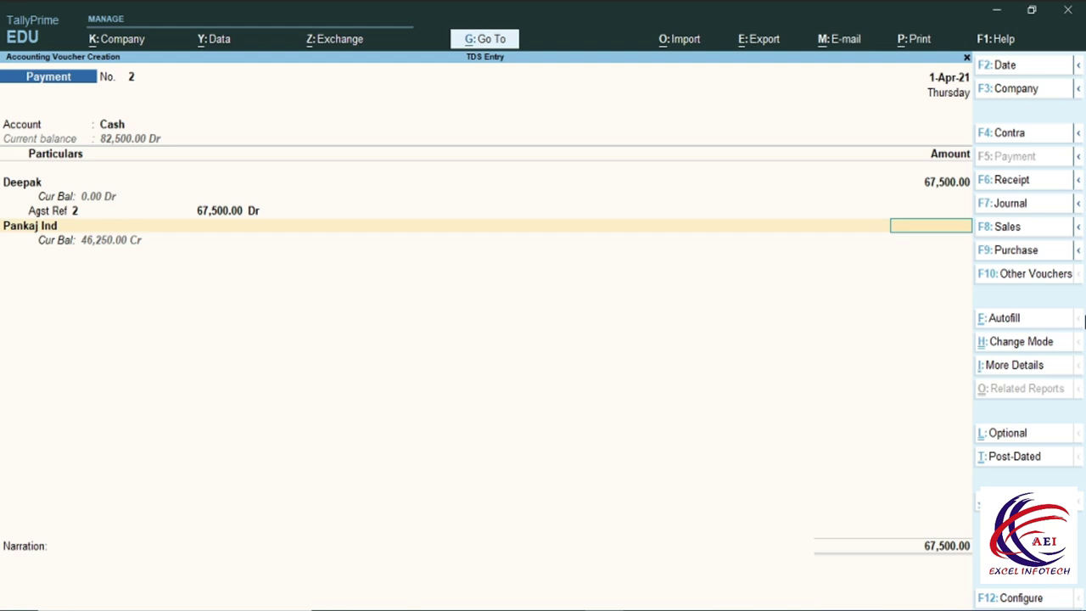
{"action": "type", "text": "46,250"}
{"action": "key", "text": "Return"}
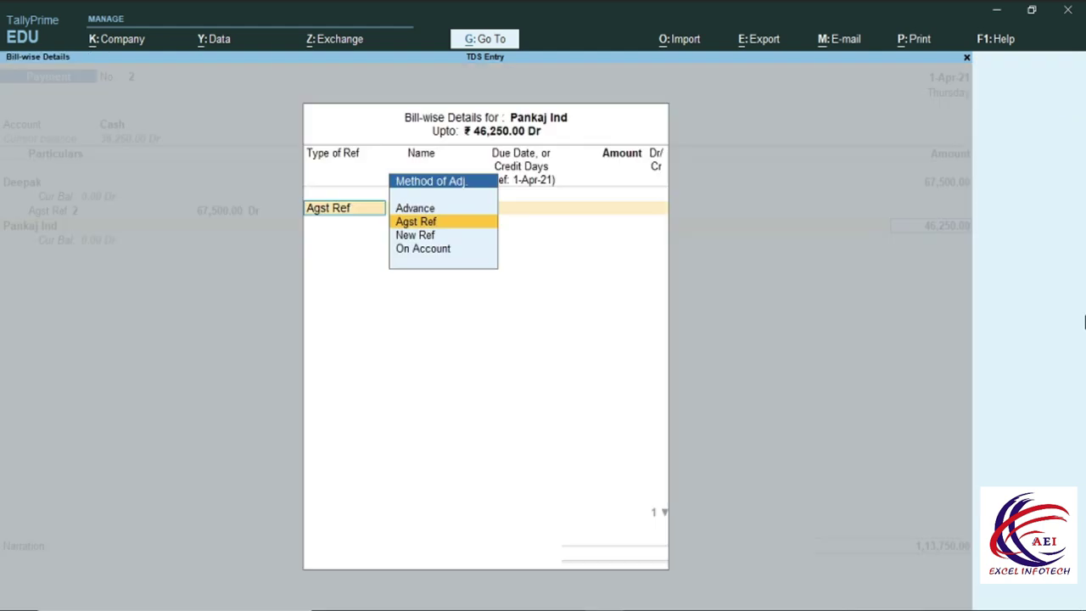
{"action": "key", "text": "Return"}
{"action": "key", "text": "Return"}
{"action": "key", "text": "Return"}
{"action": "key", "text": "Return"}
{"action": "key", "text": "Return"}
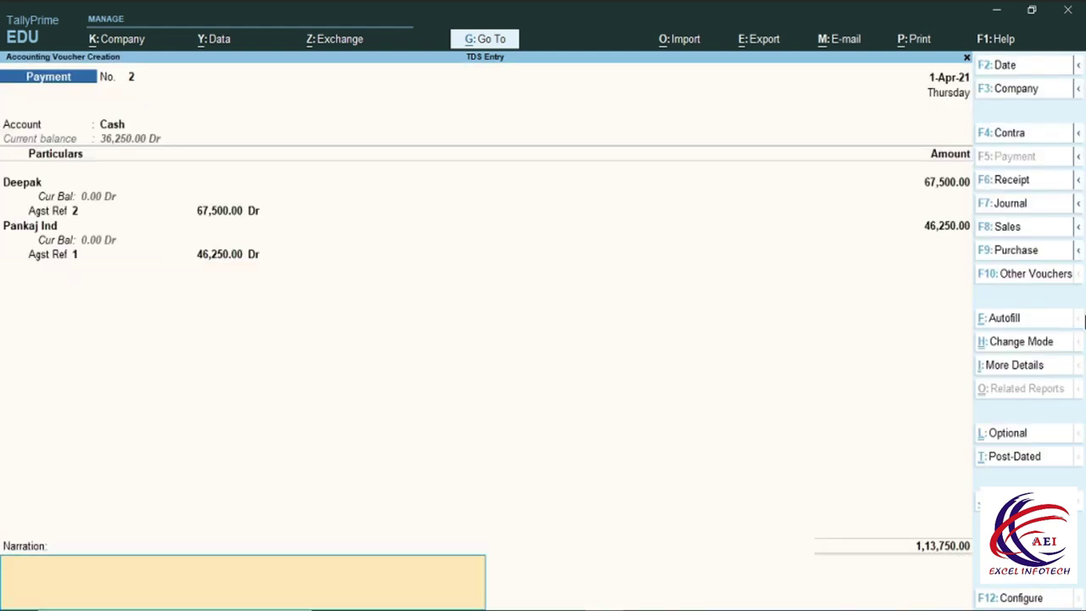
{"action": "key", "text": "Return"}
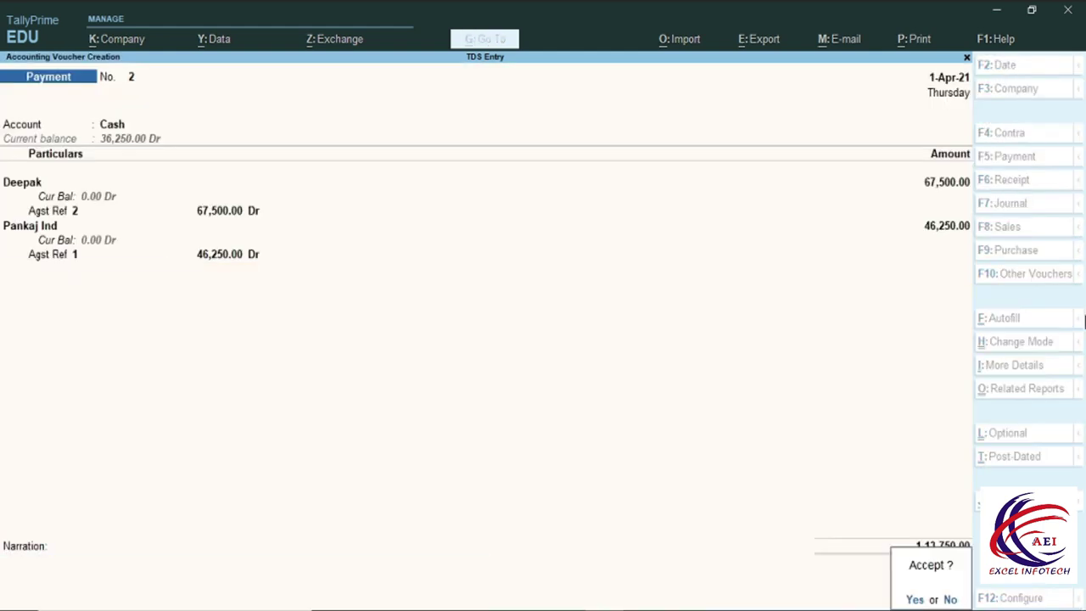
{"action": "key", "text": "Return"}
{"action": "key", "text": "Escape"}
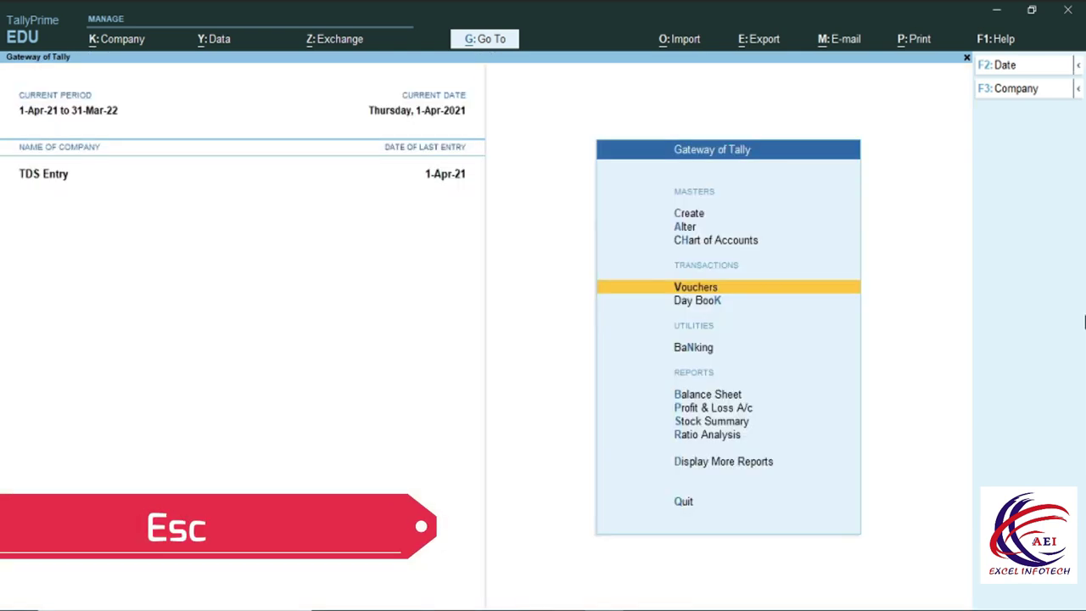
{"action": "key", "text": "b"}
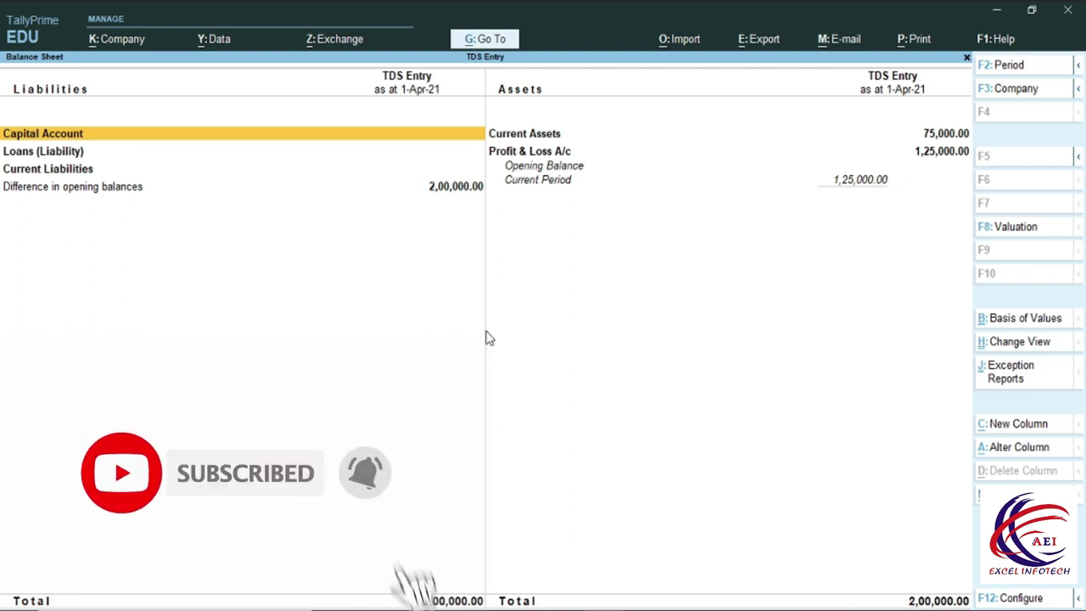
{"action": "key", "text": "Escape"}
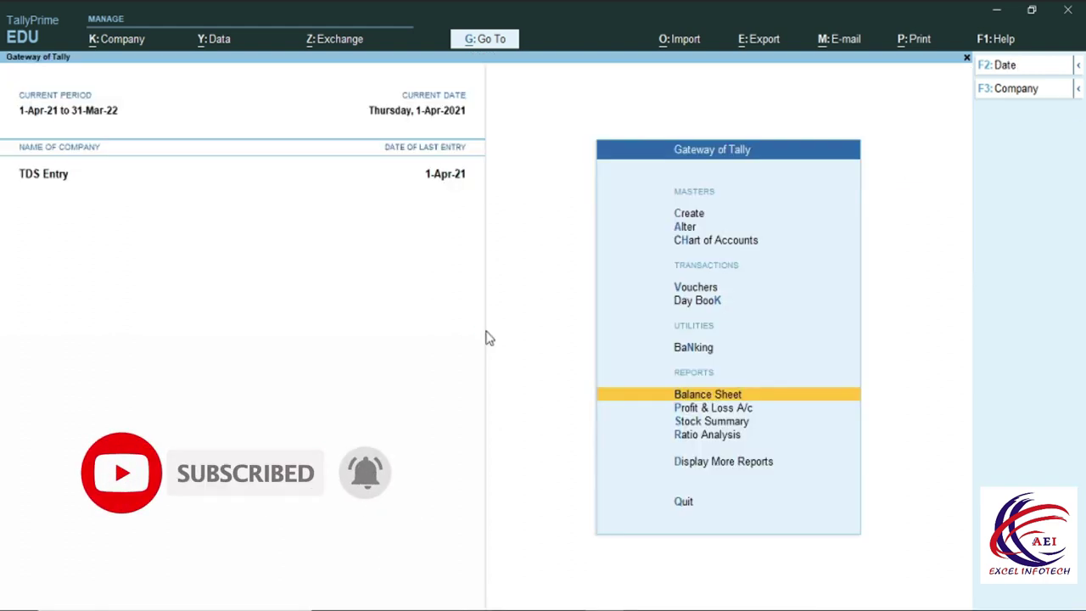
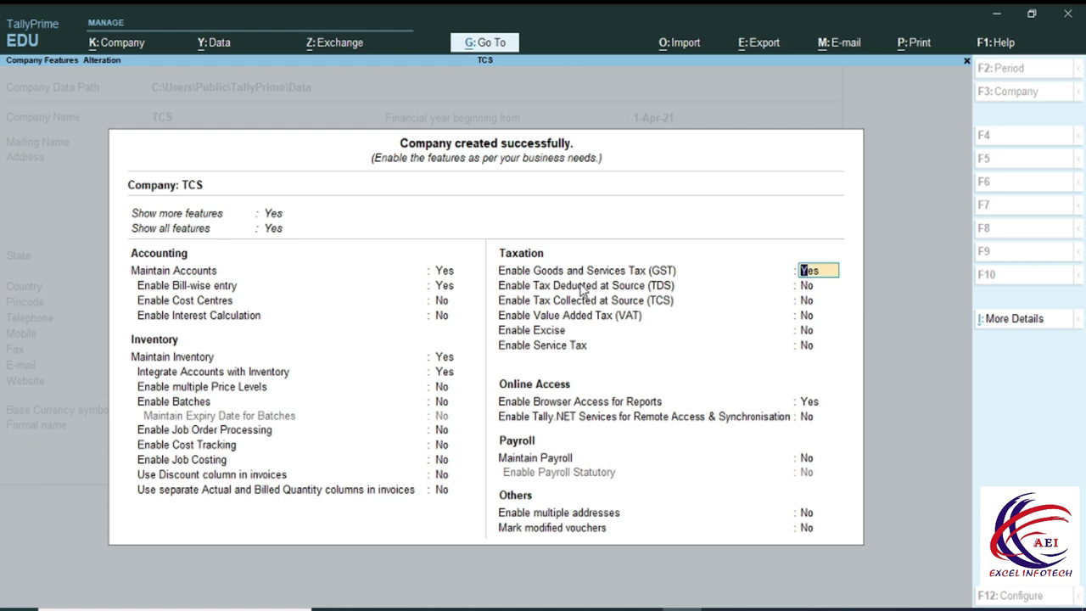
Enter the company's GSTIN in the GST details and accept them
{"action": "key", "text": "Return"}
{"action": "key", "text": "Return"}
{"action": "key", "text": "Return"}
{"action": "key", "text": "Return"}
{"action": "key", "text": "Return"}
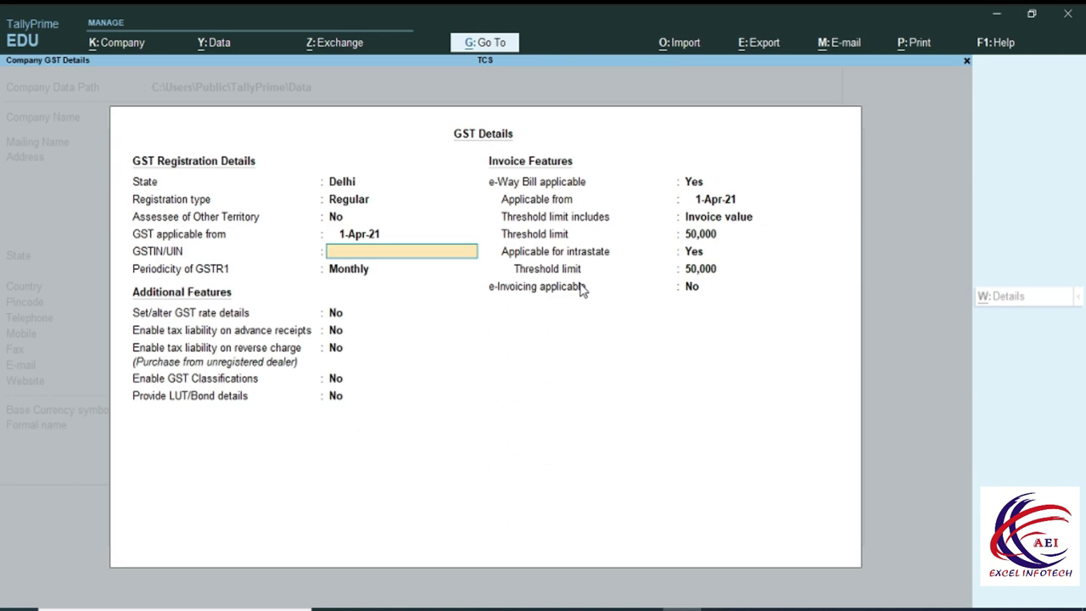
{"action": "type", "text": "07AAAAA1234A1Z5"}
{"action": "key", "text": "Return"}
{"action": "key", "text": "Return"}
{"action": "key", "text": "Return"}
{"action": "key", "text": "Return"}
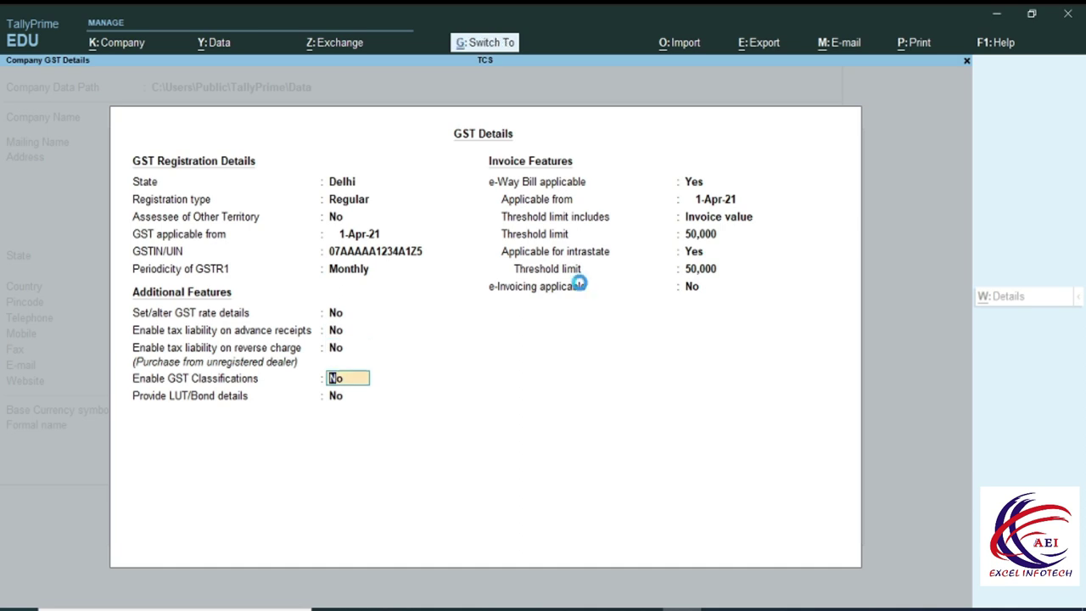
{"action": "key", "text": "ctrl+a"}
Set Enable Tax Collected at Source (TCS) to Yes
{"action": "key", "text": "Return"}
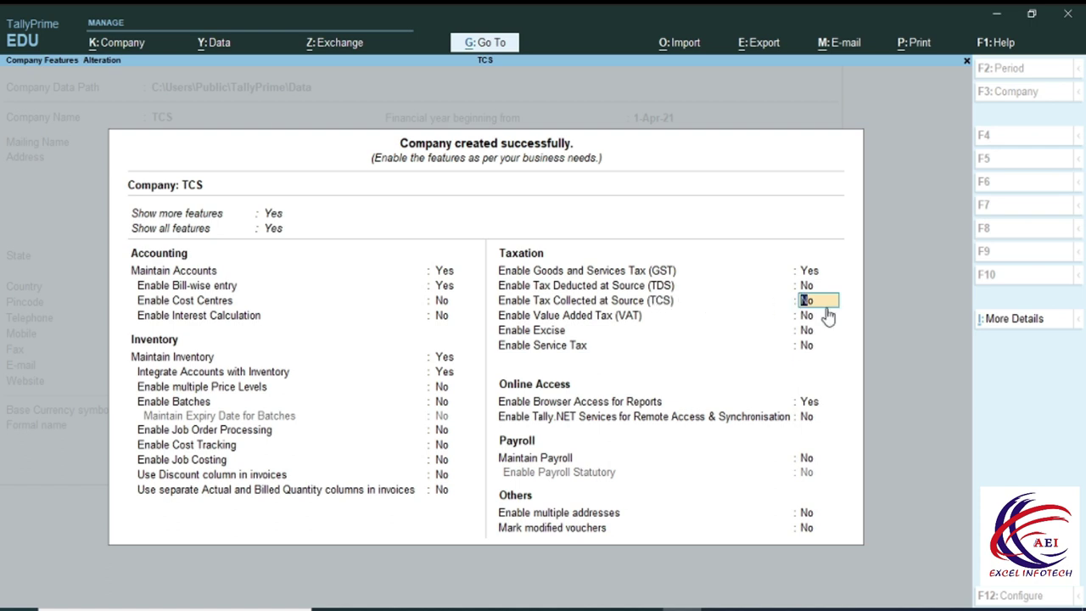
{"action": "type", "text": "y"}
{"action": "key", "text": "Return"}
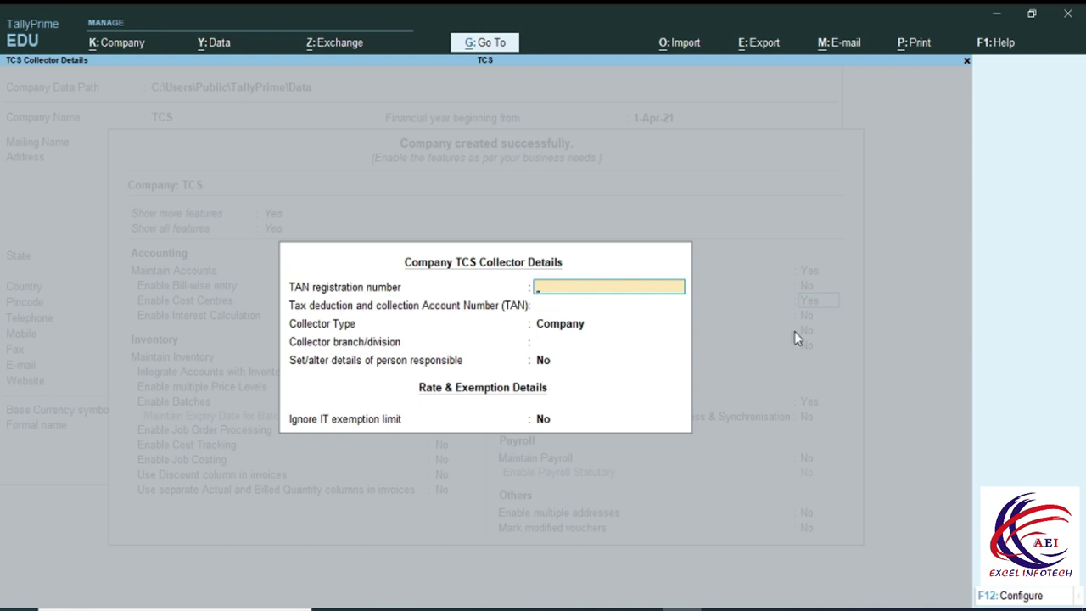
Enter the TAN registration number and the TAN account number
{"action": "type", "text": "AAAA12345A"}
{"action": "key", "text": "Return"}
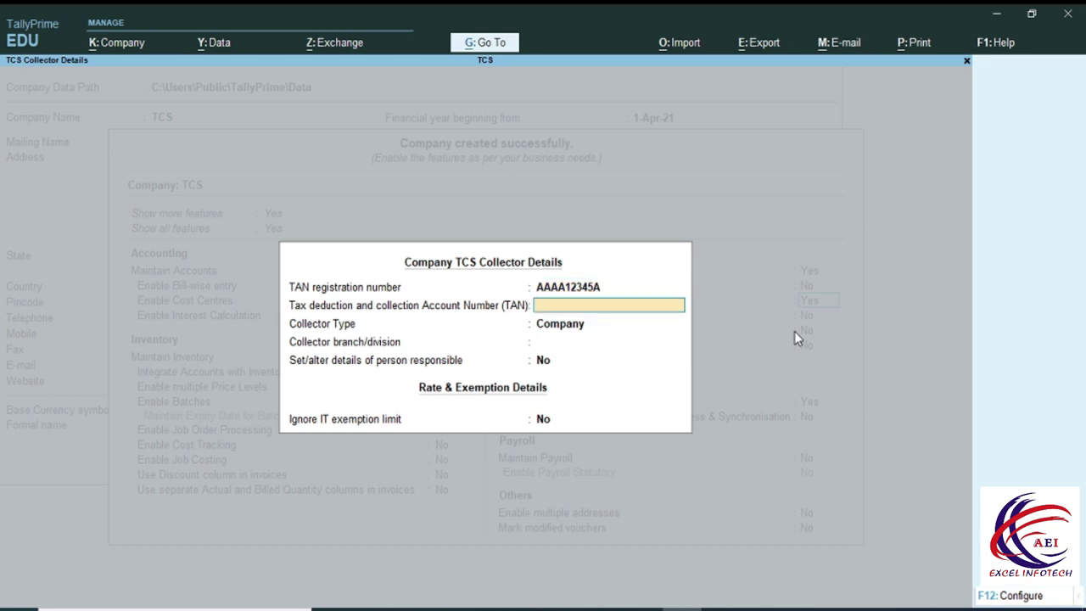
{"action": "type", "text": "AAAA12345A"}
{"action": "key", "text": "Return"}
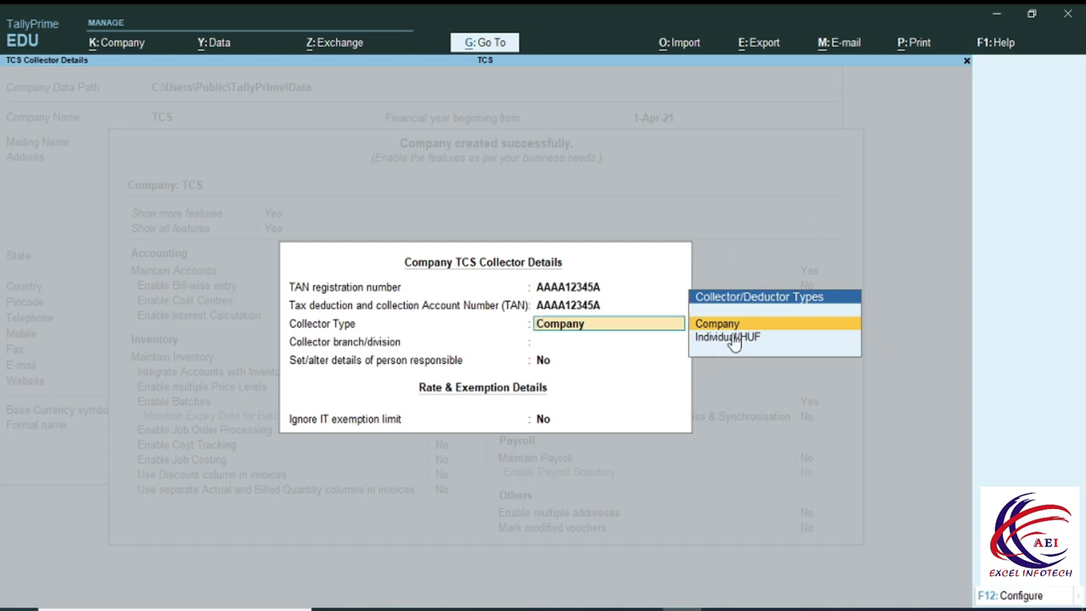
Keep Company as collector type and set person-responsible details to Yes
{"action": "left_click", "coordinate": [829, 324]}
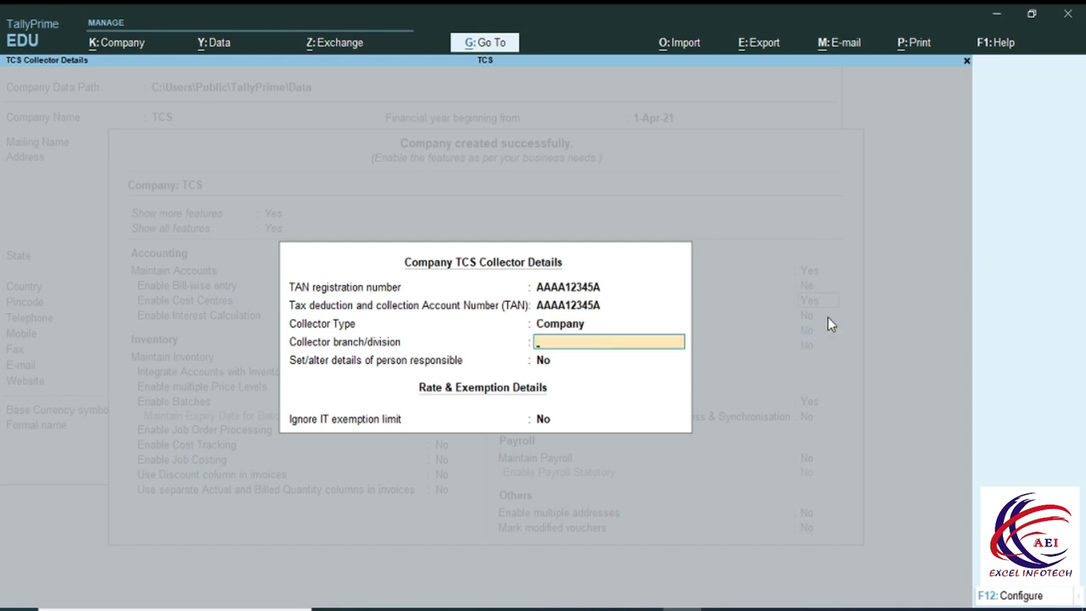
{"action": "key", "text": "Return"}
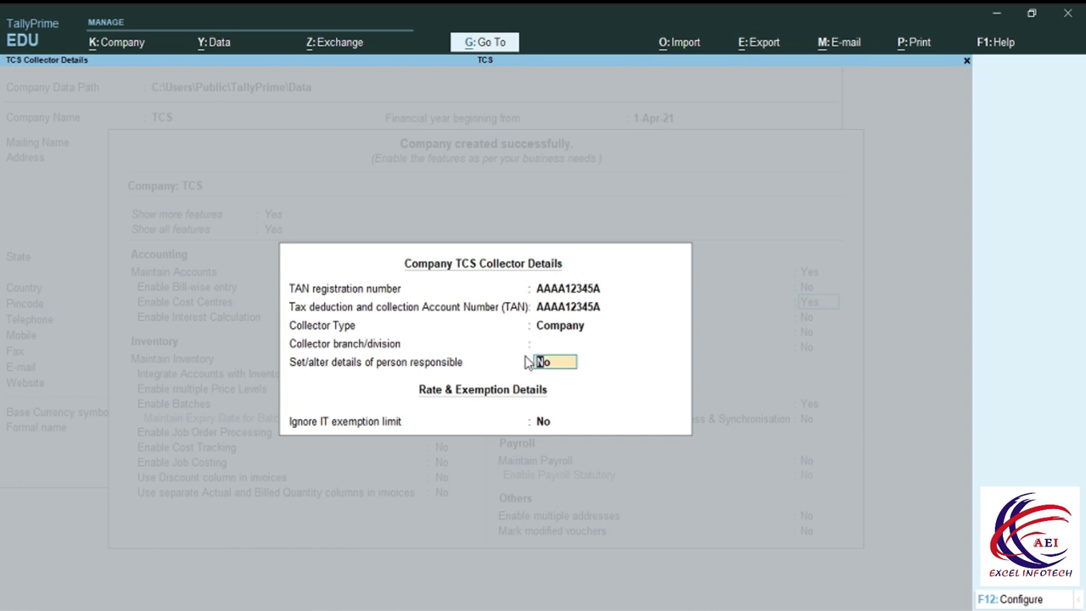
{"action": "type", "text": "y"}
{"action": "key", "text": "Return"}
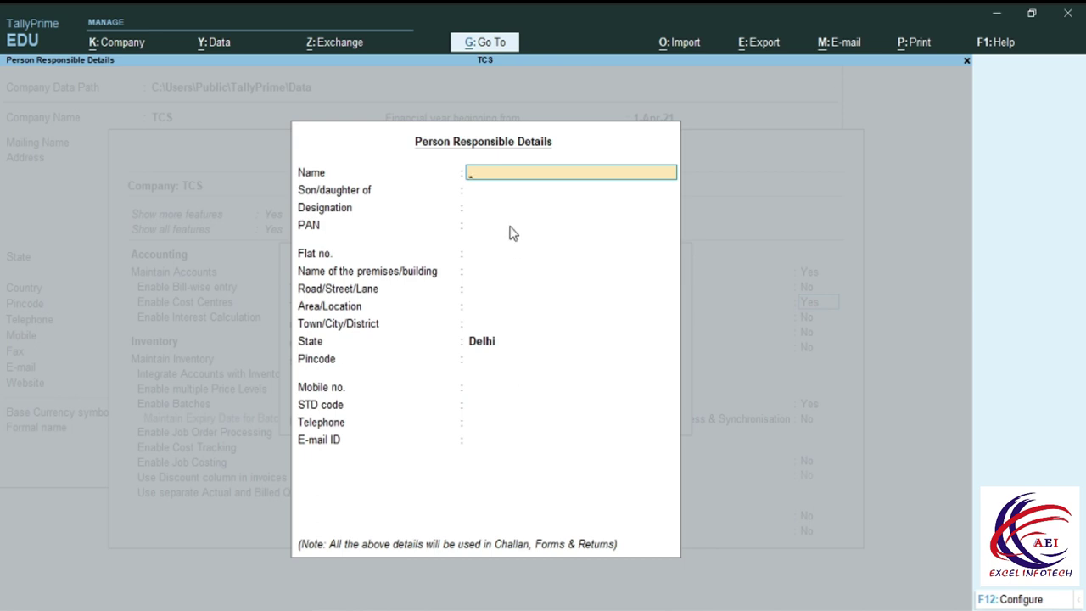
Enter the responsible person's name, parent's name, designation Manager and PAN
{"action": "key", "text": "Return"}
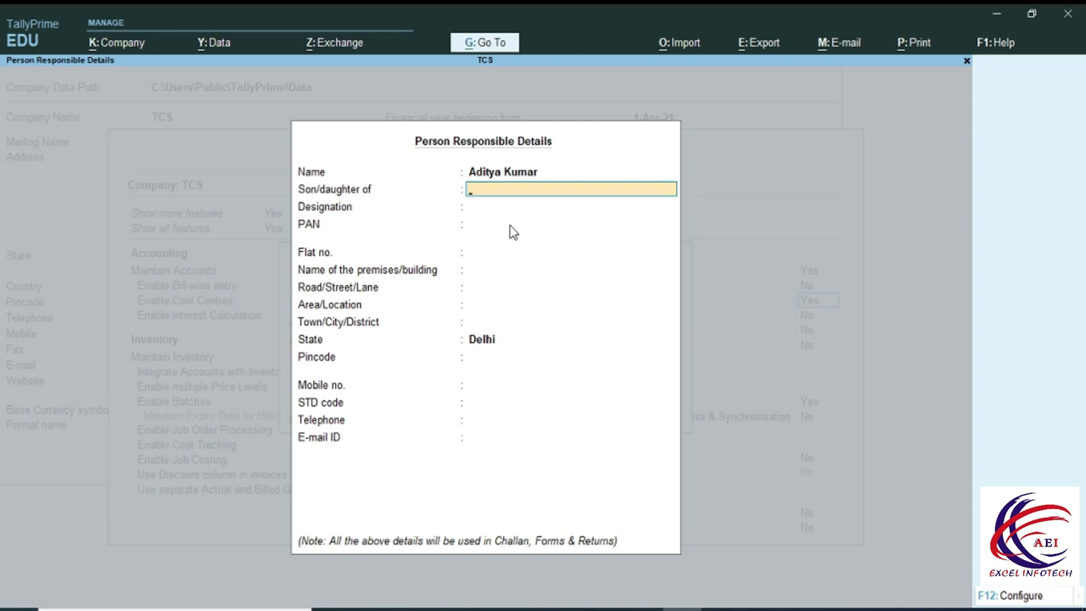
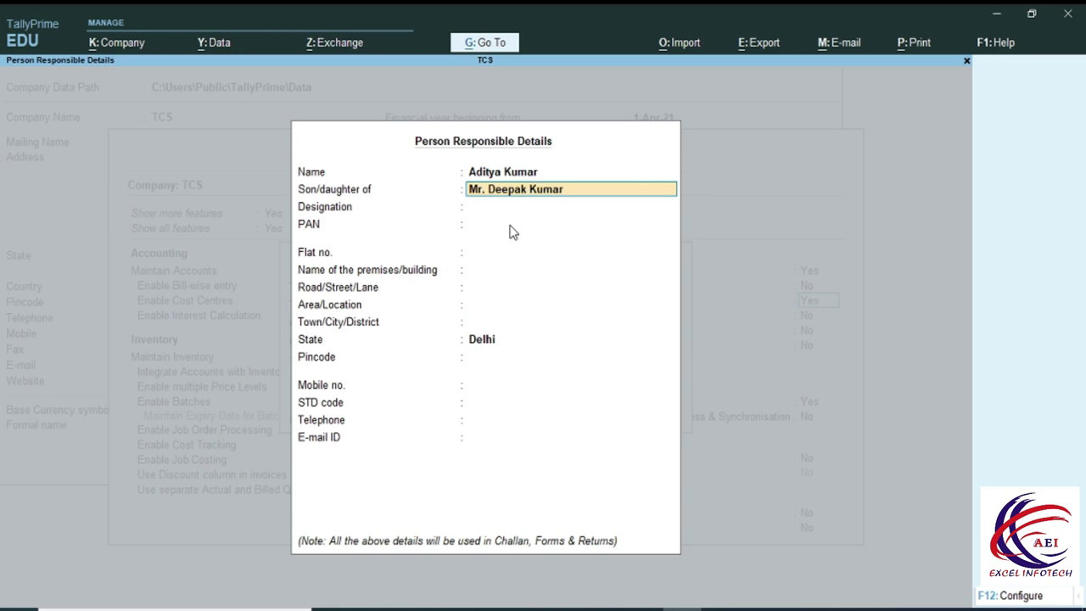
{"action": "key", "text": "Return"}
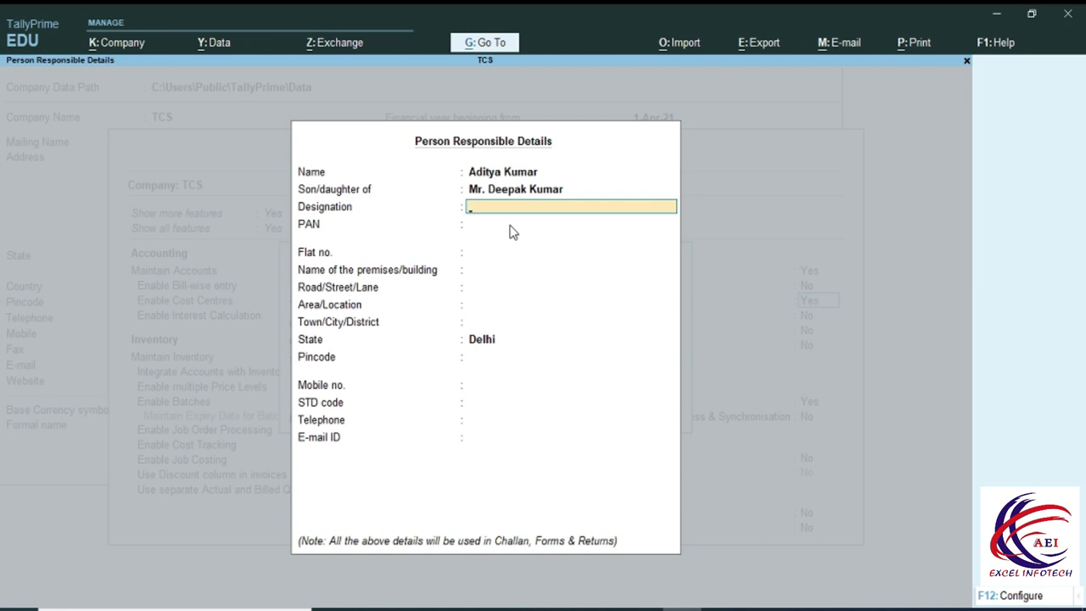
{"action": "type", "text": "Manager"}
{"action": "key", "text": "Return"}
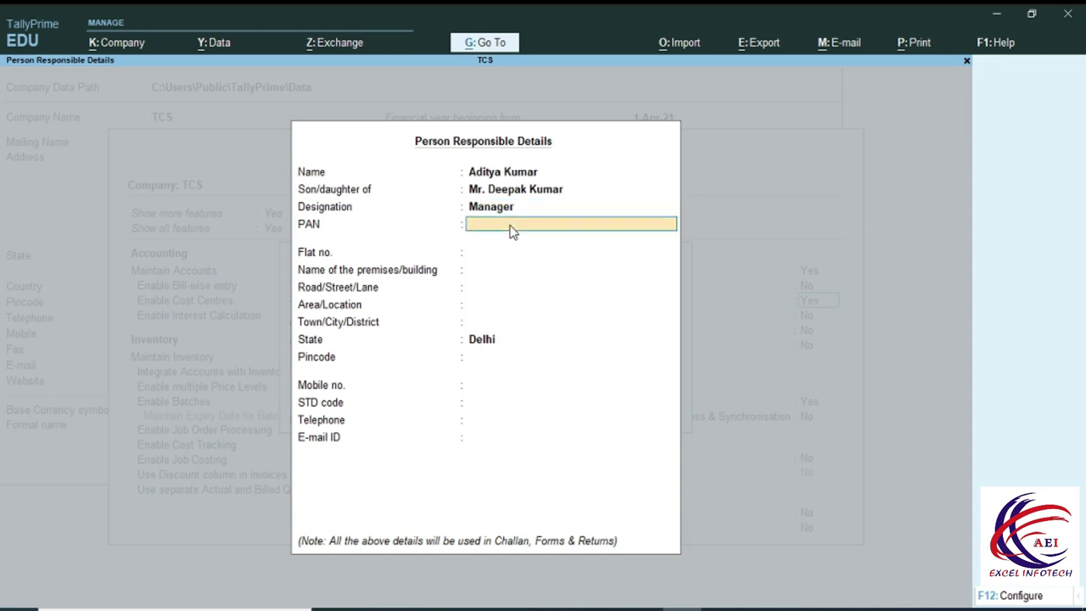
{"action": "type", "text": "AAAA"}
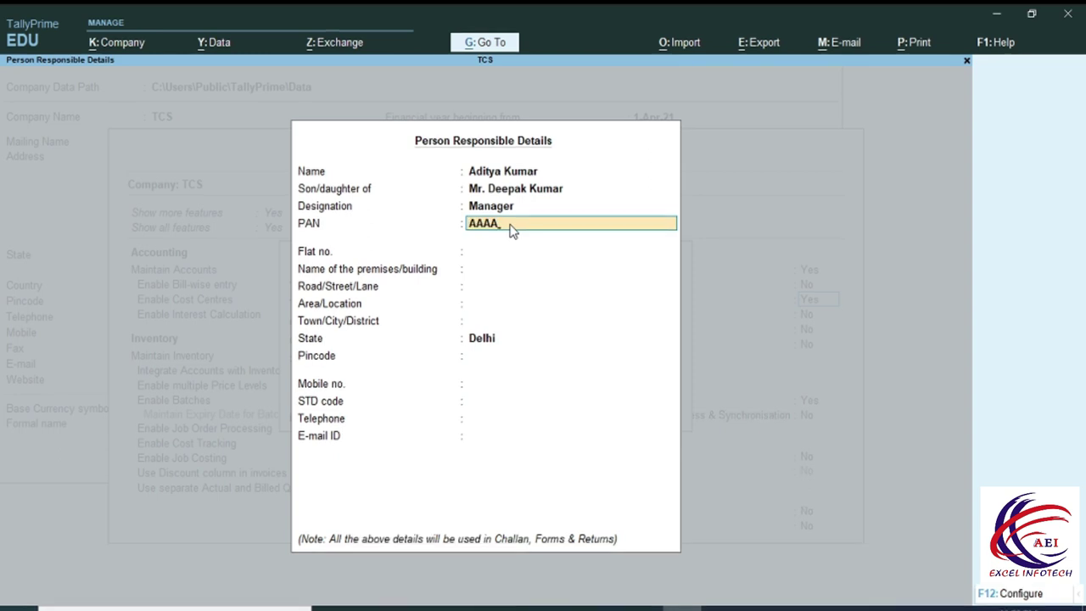
{"action": "type", "text": "P1234B"}
{"action": "key", "text": "Return"}
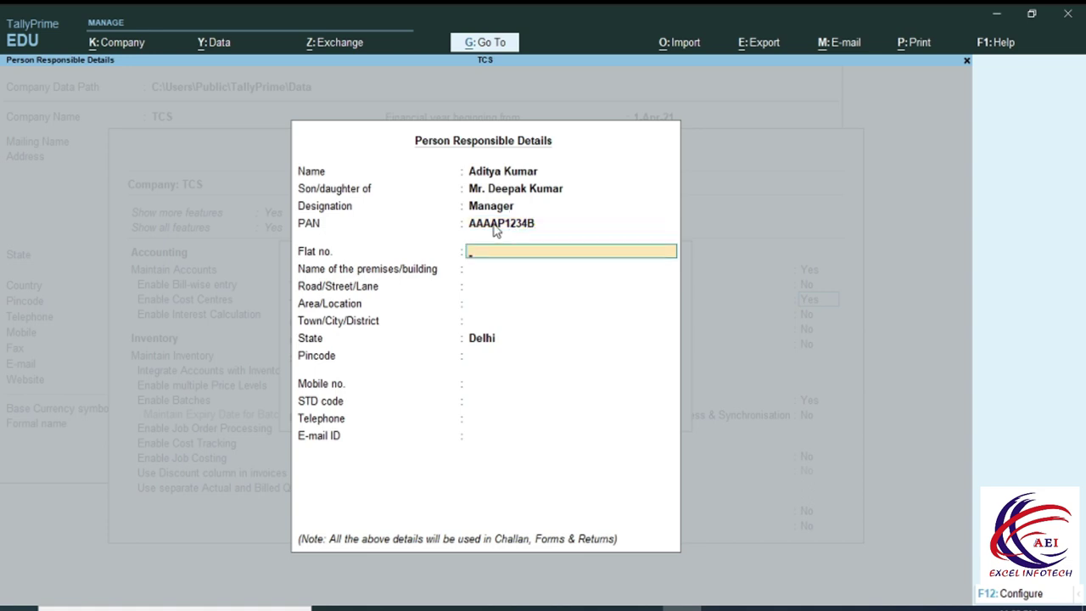
Fill in the responsible person's Delhi address with flat, building, road, area and pincode
{"action": "key", "text": "Return"}
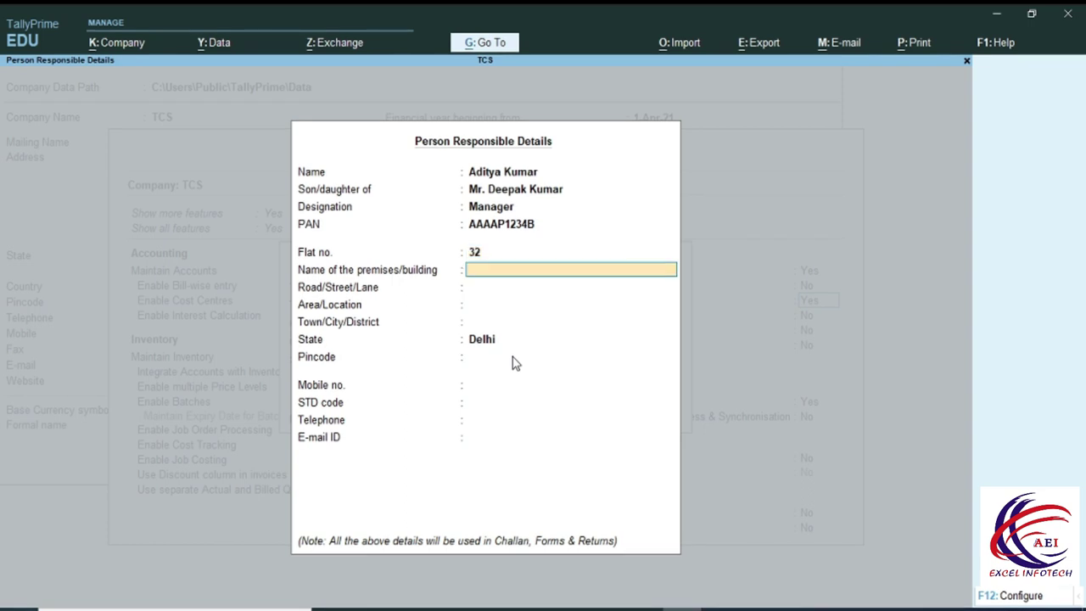
{"action": "key", "text": "Return"}
{"action": "key", "text": "Return"}
{"action": "key", "text": "Return"}
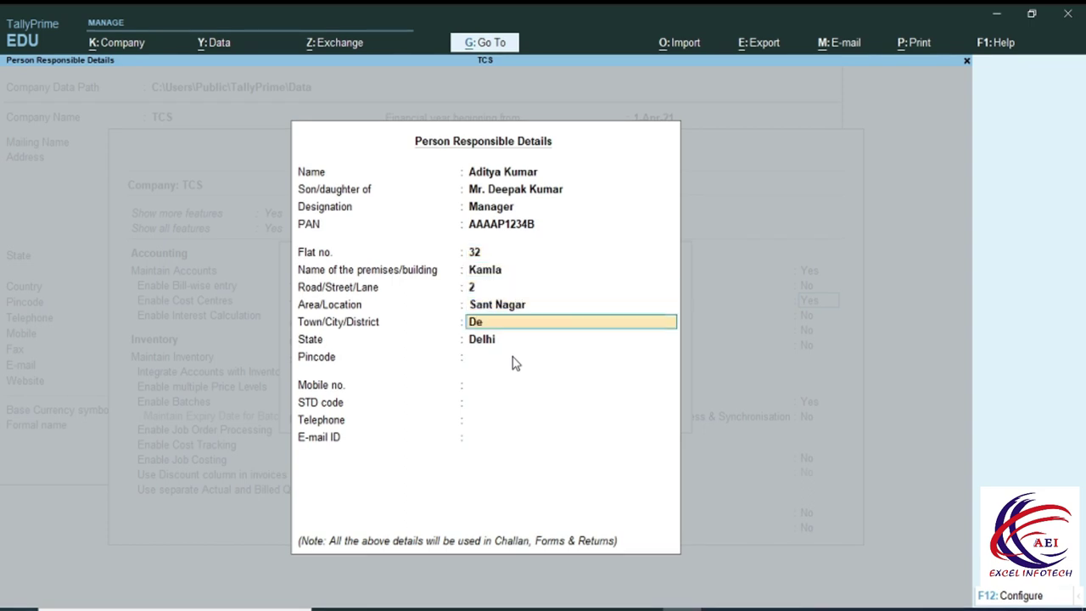
{"action": "key", "text": "Return"}
{"action": "key", "text": "Return"}
Enter the person's mobile number, STD code, telephone number and e-mail address
{"action": "key", "text": "BackSpace"}
{"action": "key", "text": "BackSpace"}
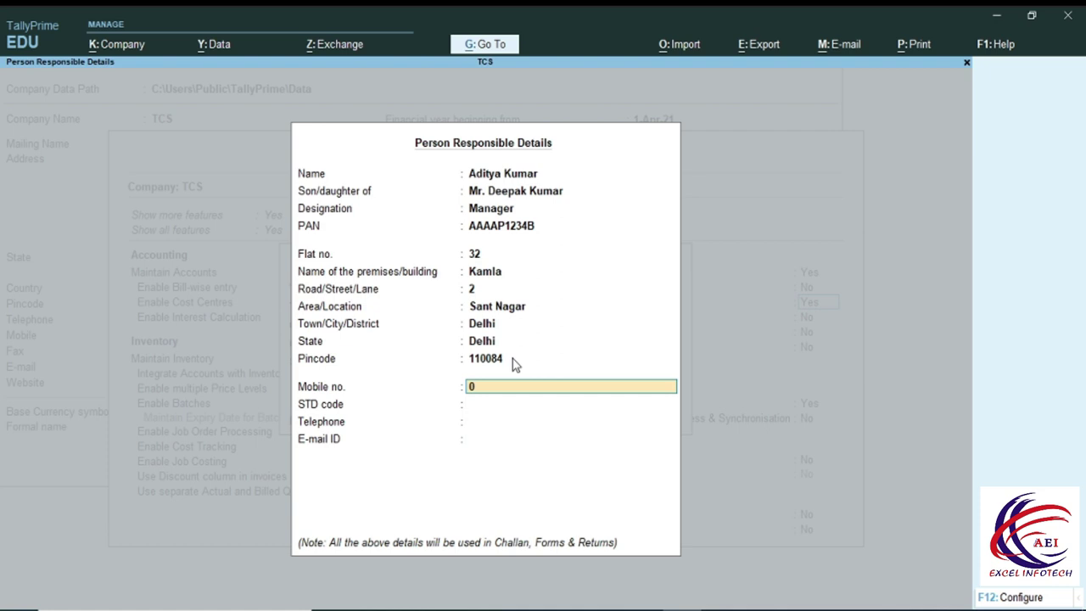
{"action": "key", "text": "Return"}
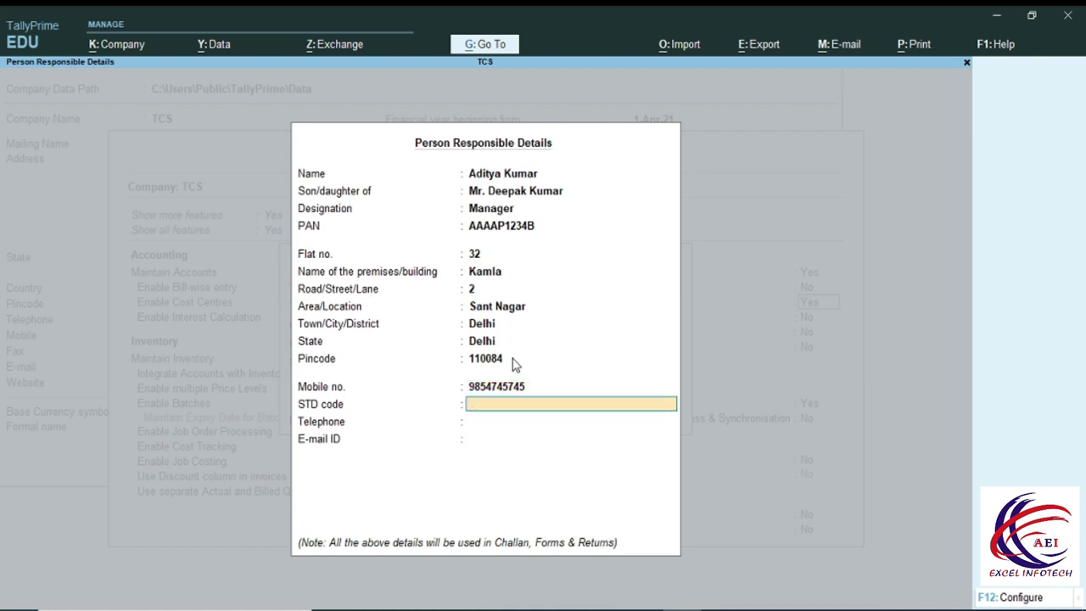
{"action": "key", "text": "Return"}
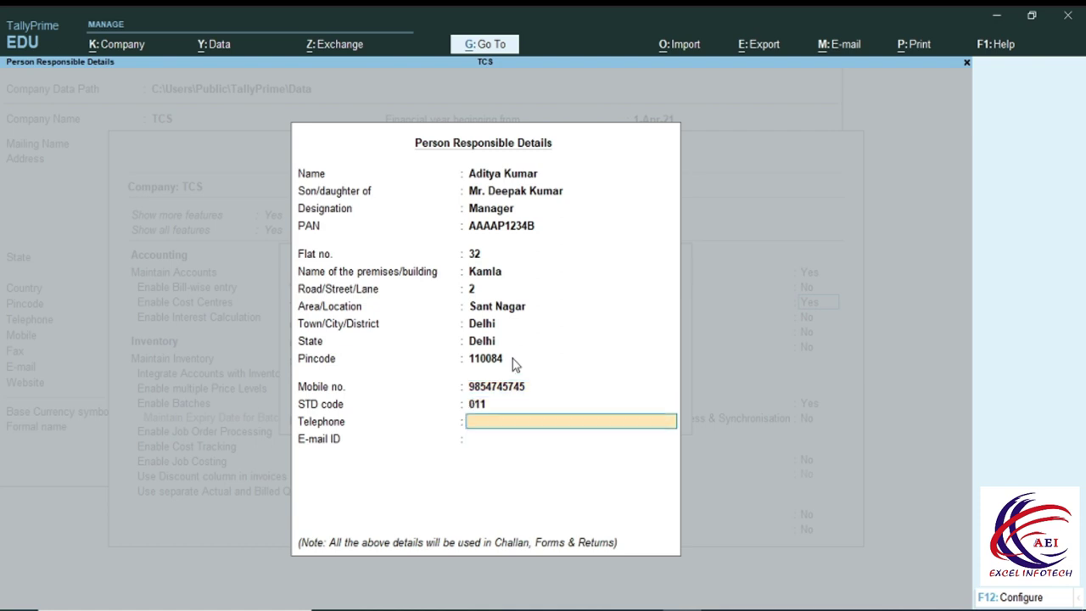
{"action": "key", "text": "Return"}
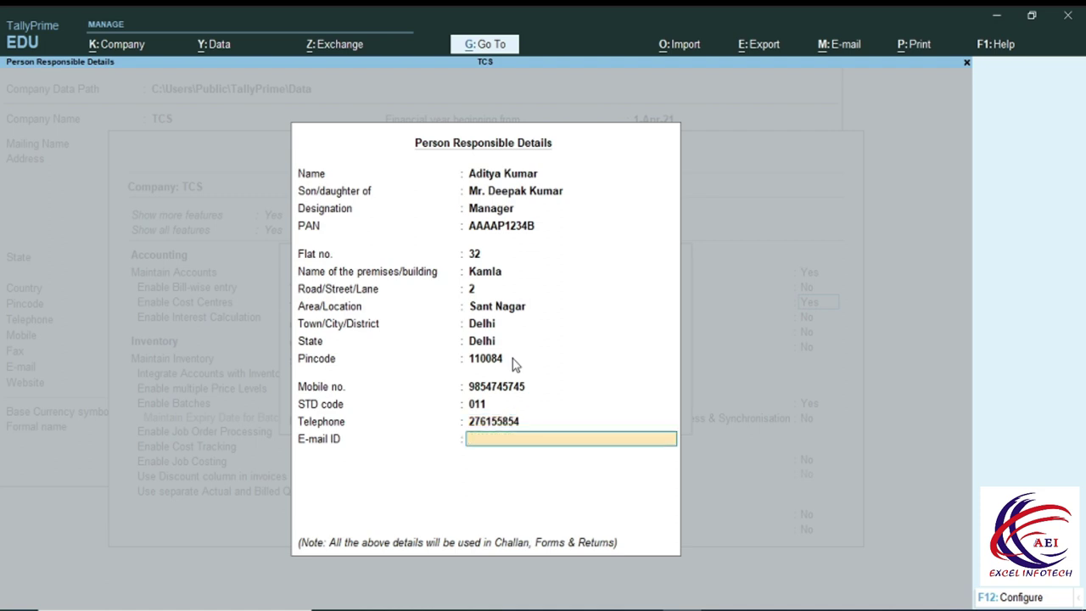
Save the responsible person, TCS collector and company feature settings, then go to Create
{"action": "key", "text": "Return"}
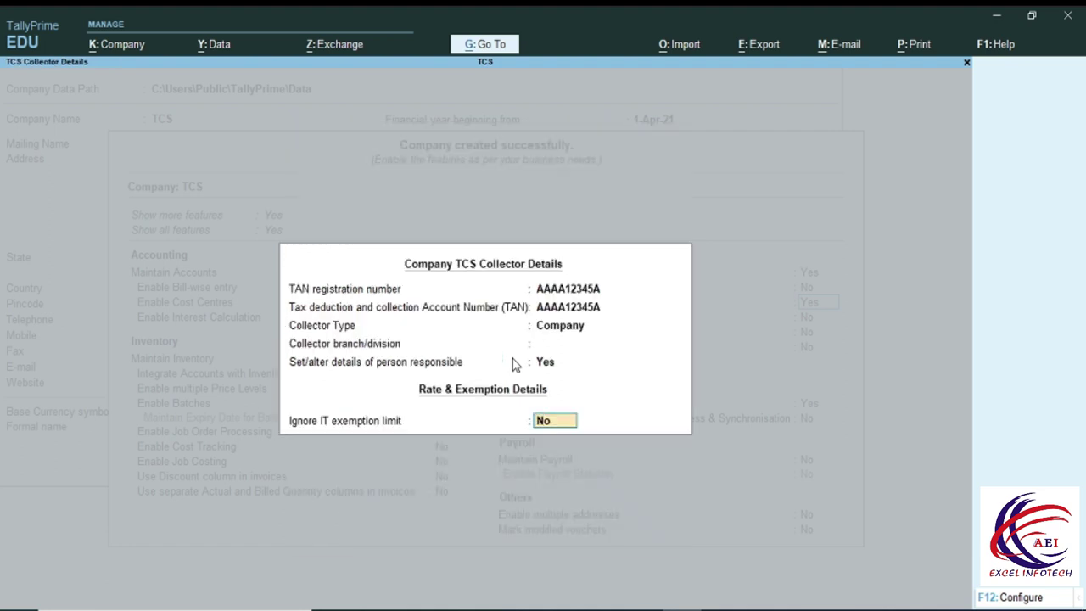
{"action": "key", "text": "Return"}
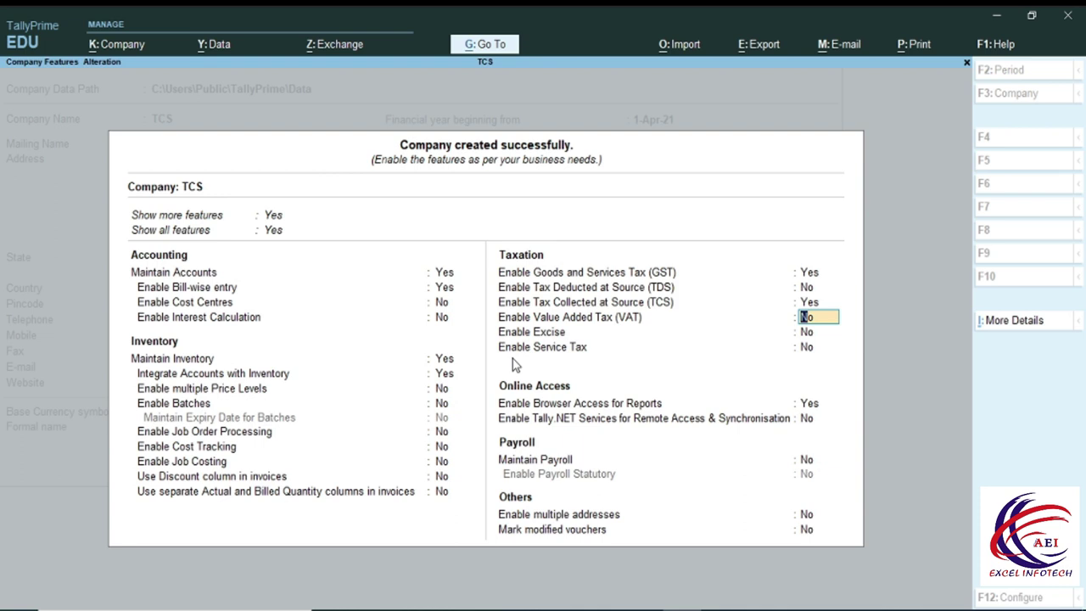
{"action": "key", "text": "Return"}
{"action": "key", "text": "Return"}
{"action": "key", "text": "Return"}
{"action": "key", "text": "Return"}
{"action": "key", "text": "Return"}
{"action": "key", "text": "Return"}
{"action": "key", "text": "Return"}
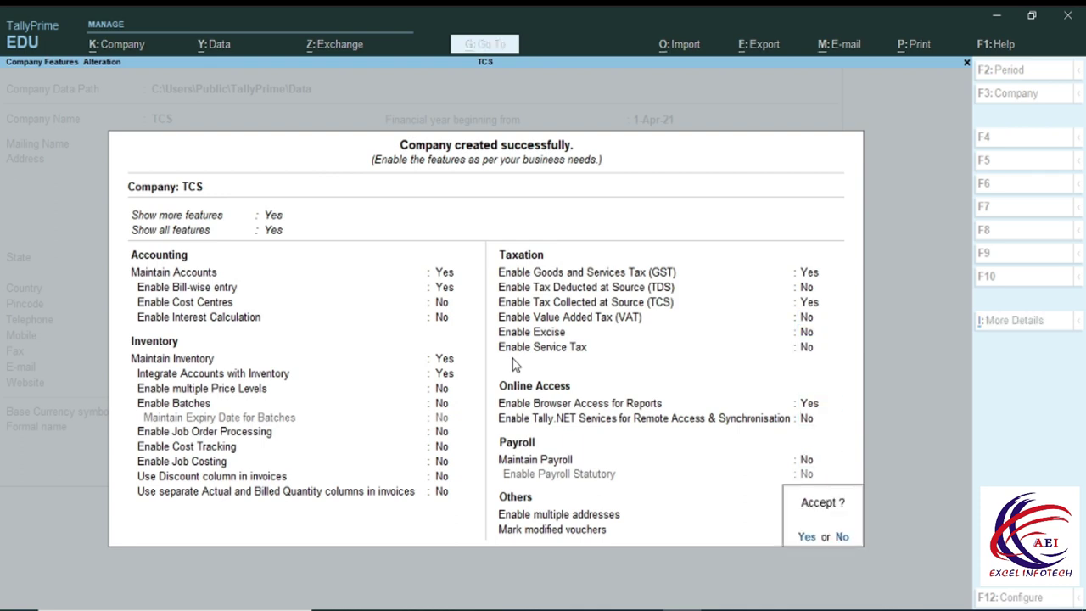
{"action": "key", "text": "Return"}
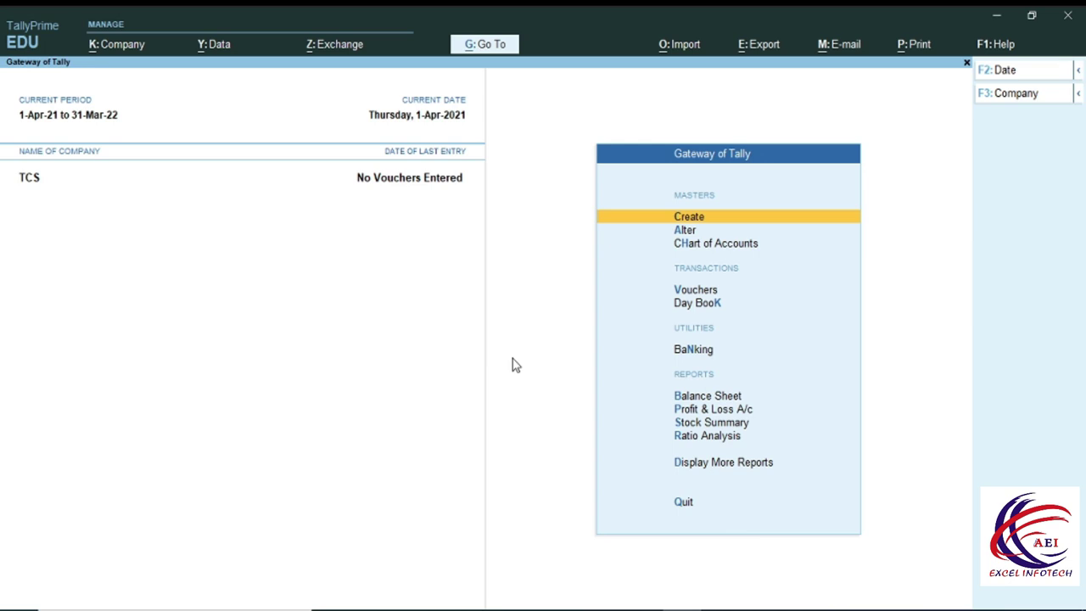
{"action": "left_click", "coordinate": [685, 216]}
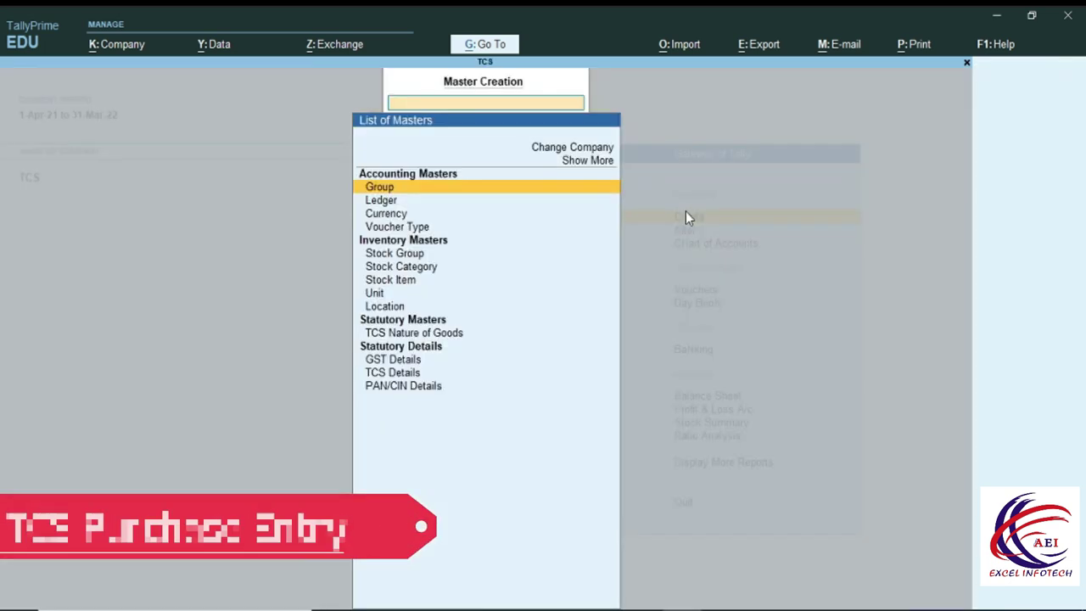
Start a ledger 'Tcs On Purchase' under Current Assets and open that group for alteration
{"action": "left_click", "coordinate": [381, 201]}
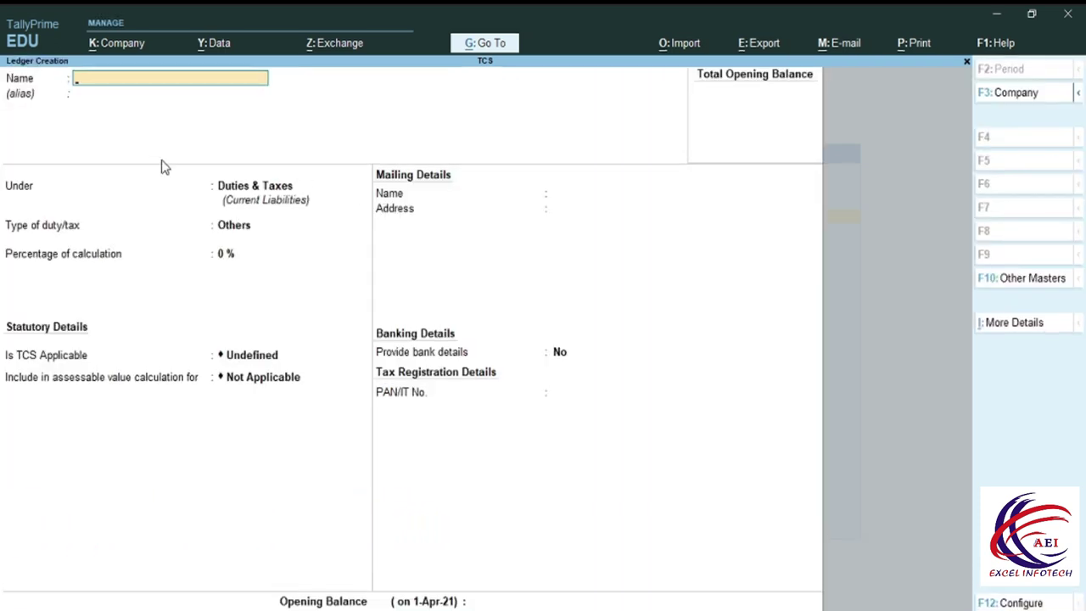
{"action": "type", "text": "Tcs On Purchase"}
{"action": "key", "text": "Return"}
{"action": "key", "text": "Return"}
{"action": "type", "text": "C"}
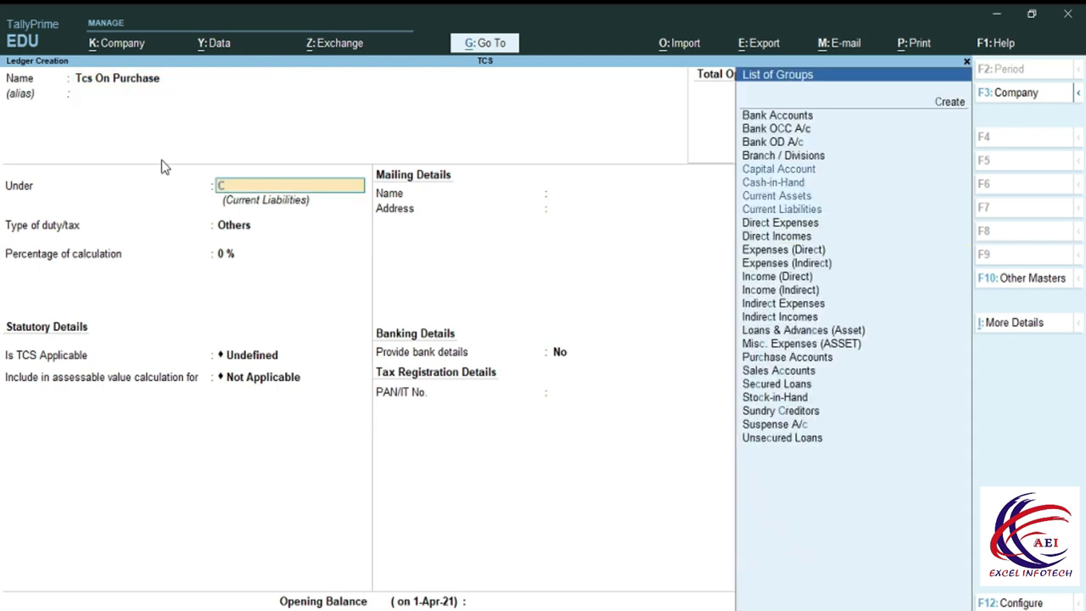
{"action": "key", "text": "Down"}
{"action": "key", "text": "Down"}
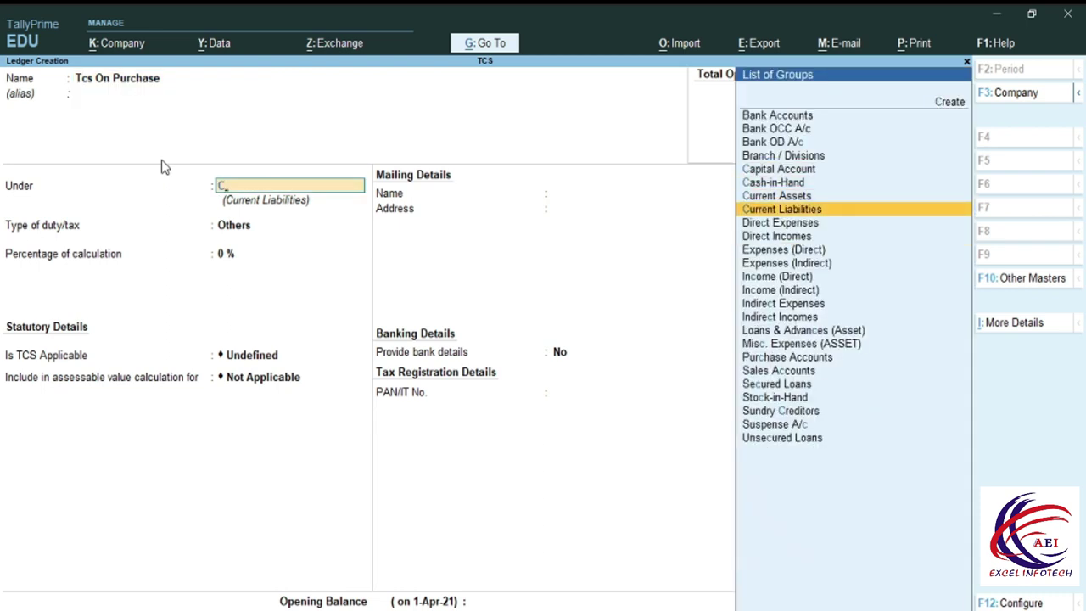
{"action": "key", "text": "Up"}
{"action": "key", "text": "Up"}
{"action": "key", "text": "Up"}
{"action": "key", "text": "Down"}
{"action": "key", "text": "Down"}
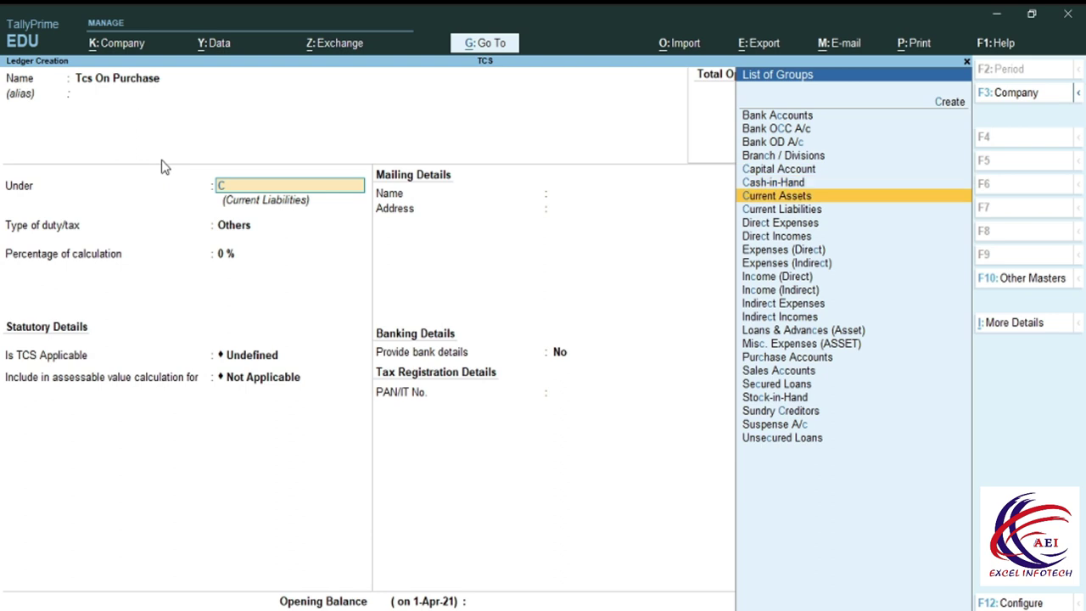
{"action": "key", "text": "Return"}
{"action": "key", "text": "BackSpace"}
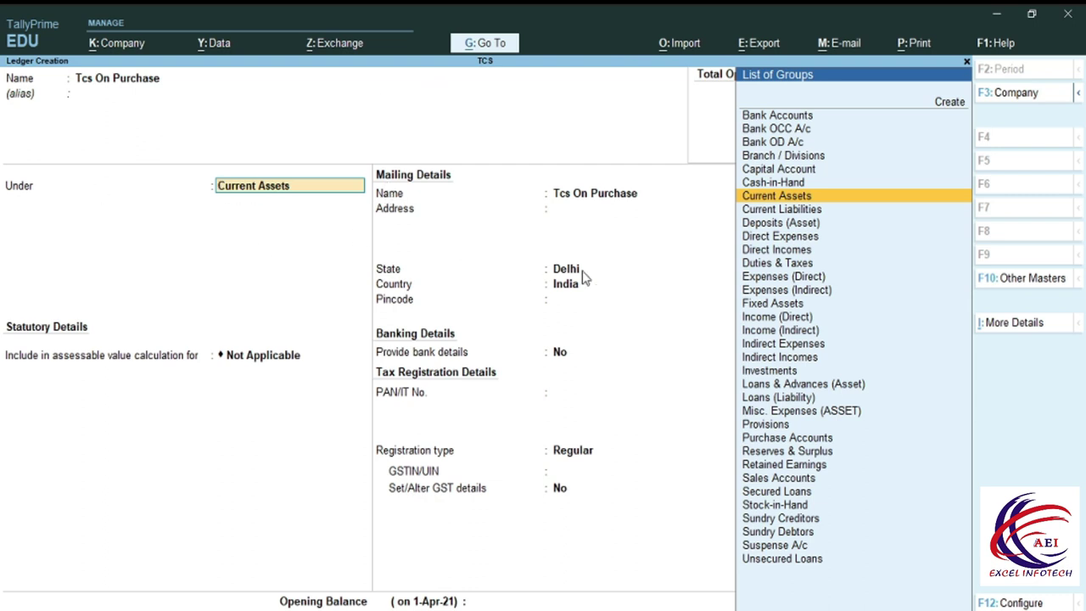
{"action": "key", "text": "ctrl+Return"}
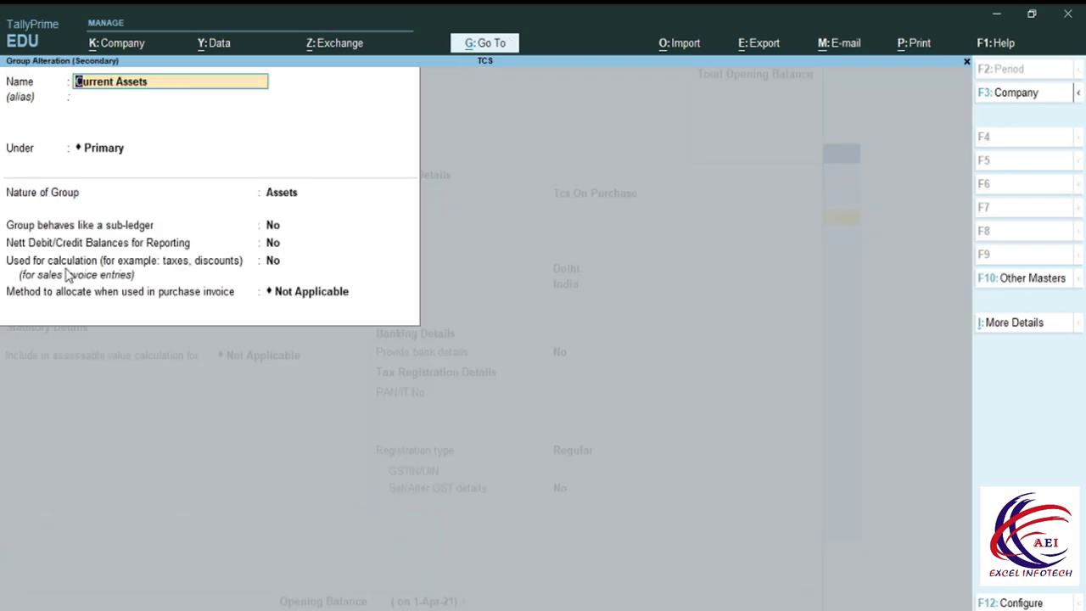
Set Current Assets 'Used for calculation' to Yes, keep Not Applicable allocation, and accept
{"action": "left_click", "coordinate": [263, 262]}
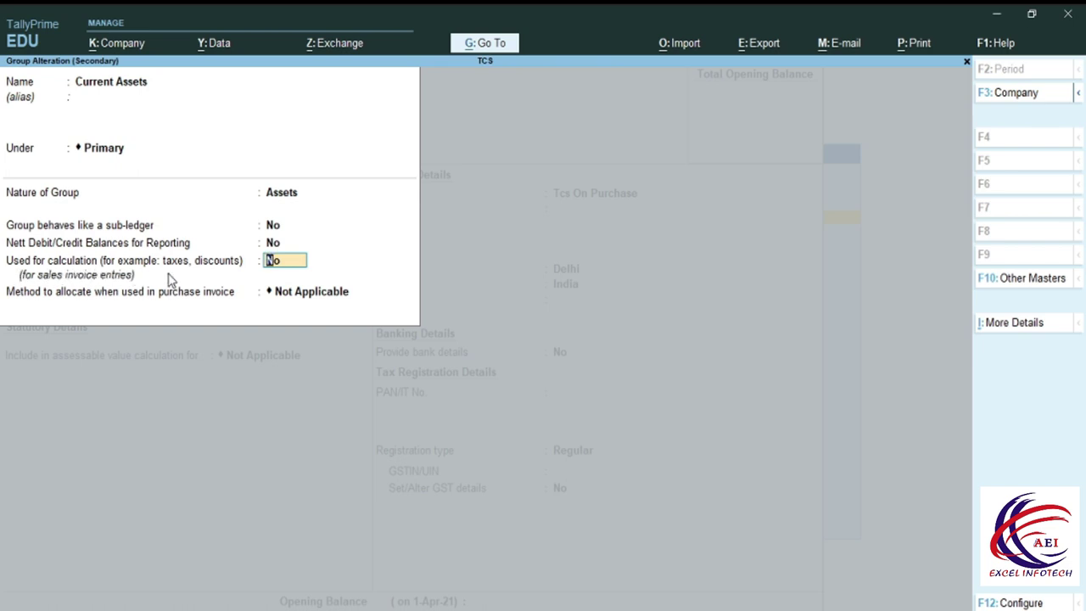
{"action": "type", "text": "y"}
{"action": "key", "text": "Return"}
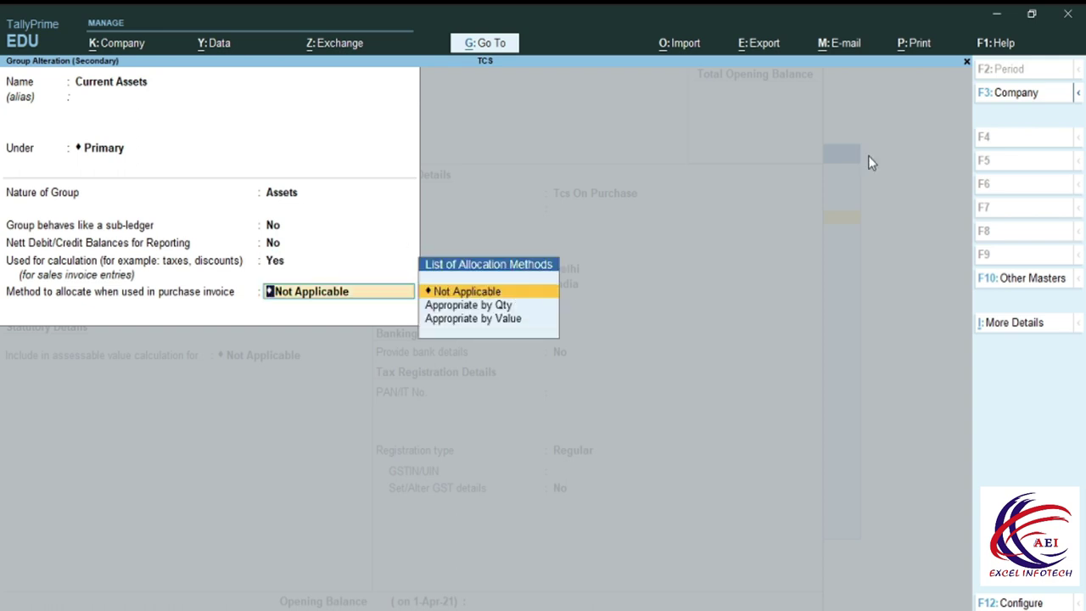
{"action": "key", "text": "Return"}
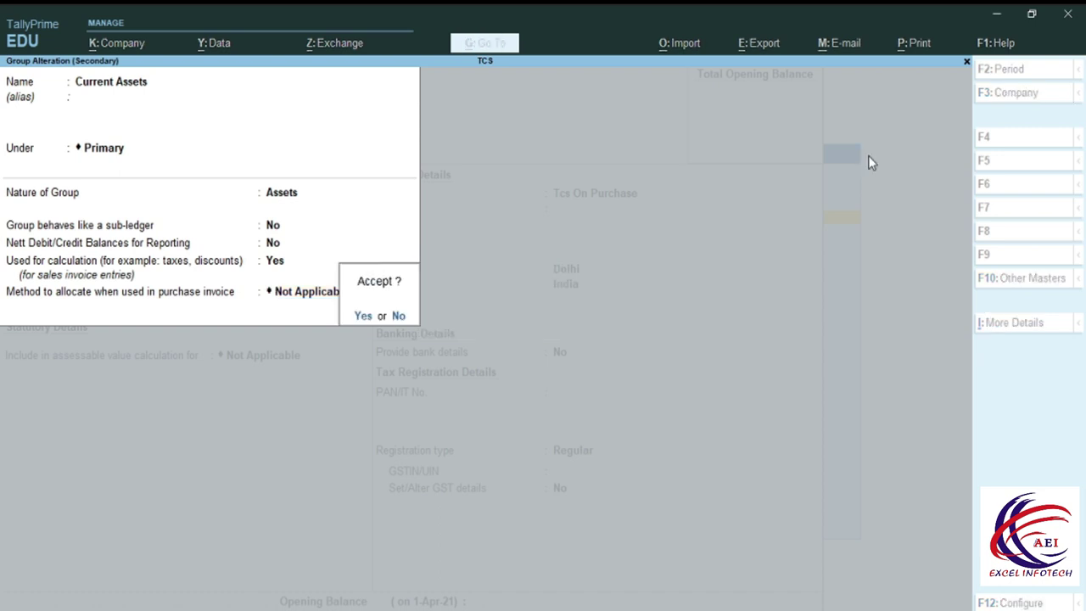
{"action": "key", "text": "Return"}
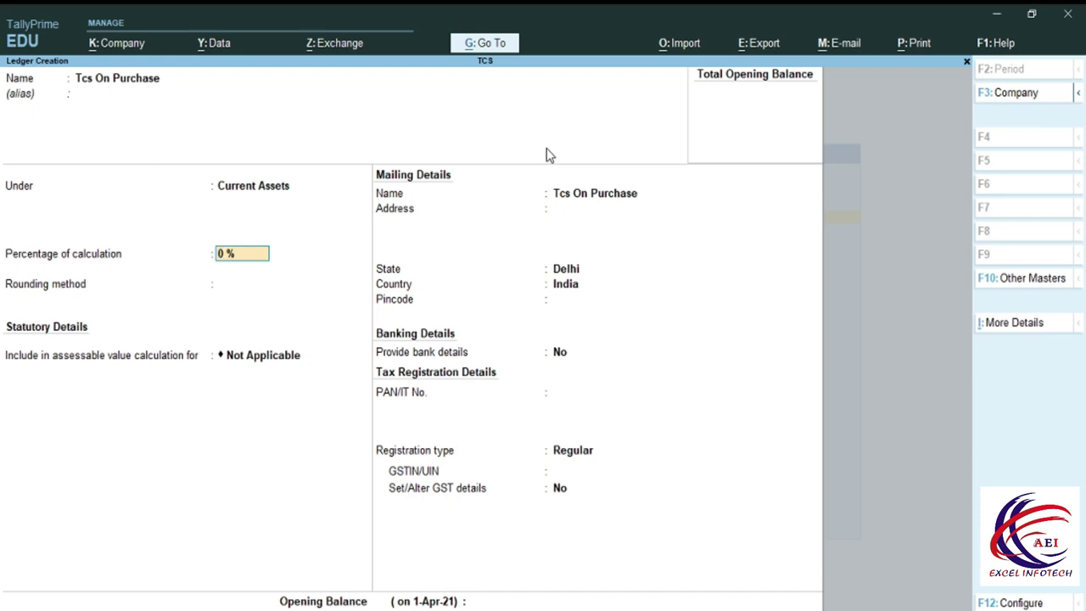
Give Tcs On Purchase 0.10% On Total Sales with Normal Rounding, limit 1, and save it
{"action": "type", "text": "0."}
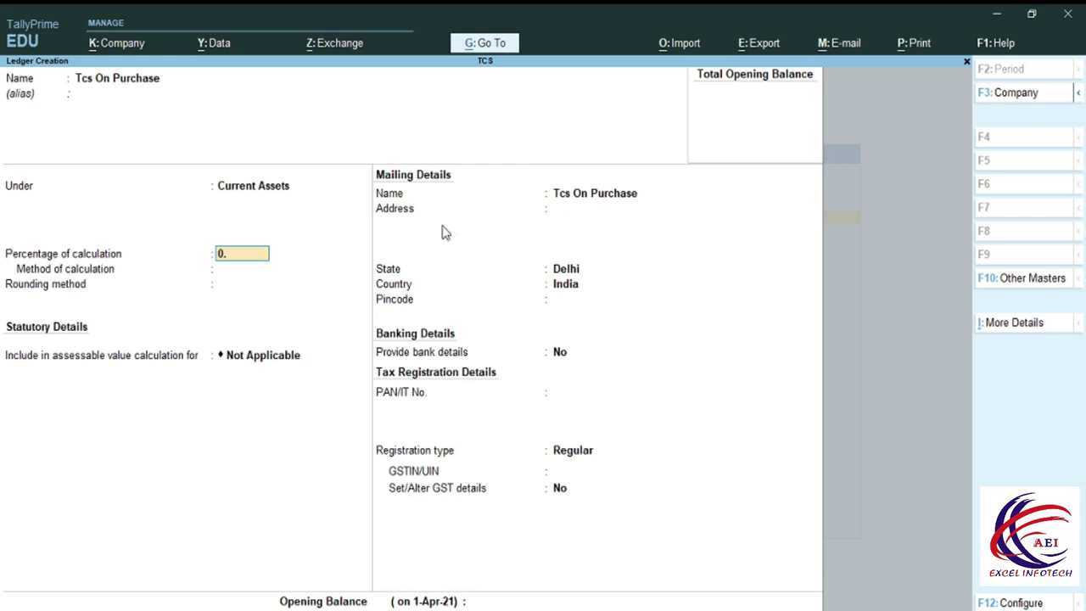
{"action": "key", "text": "Return"}
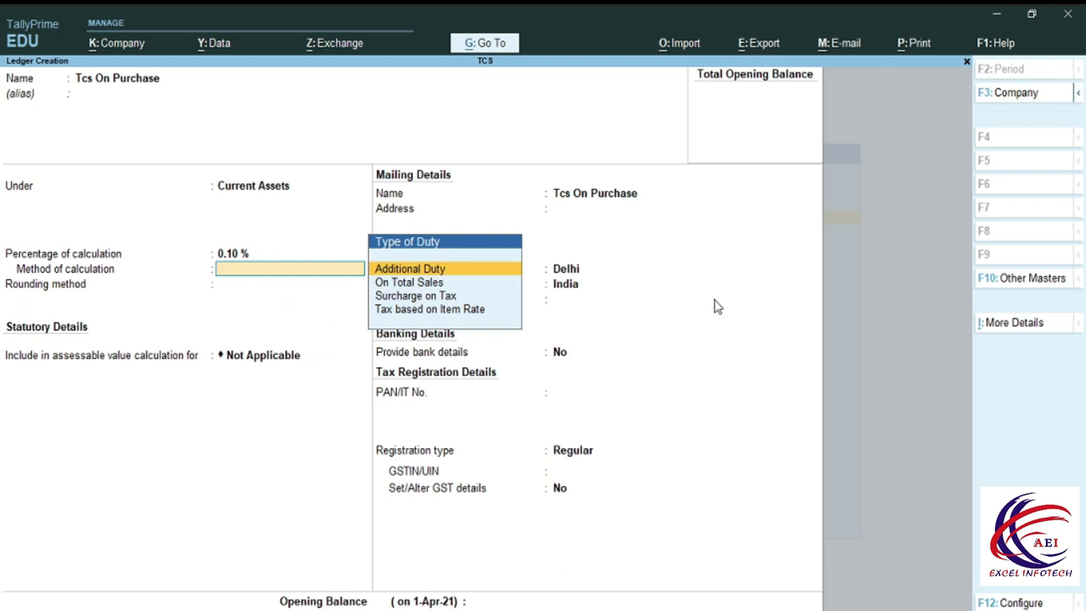
{"action": "key", "text": "Down"}
{"action": "key", "text": "Return"}
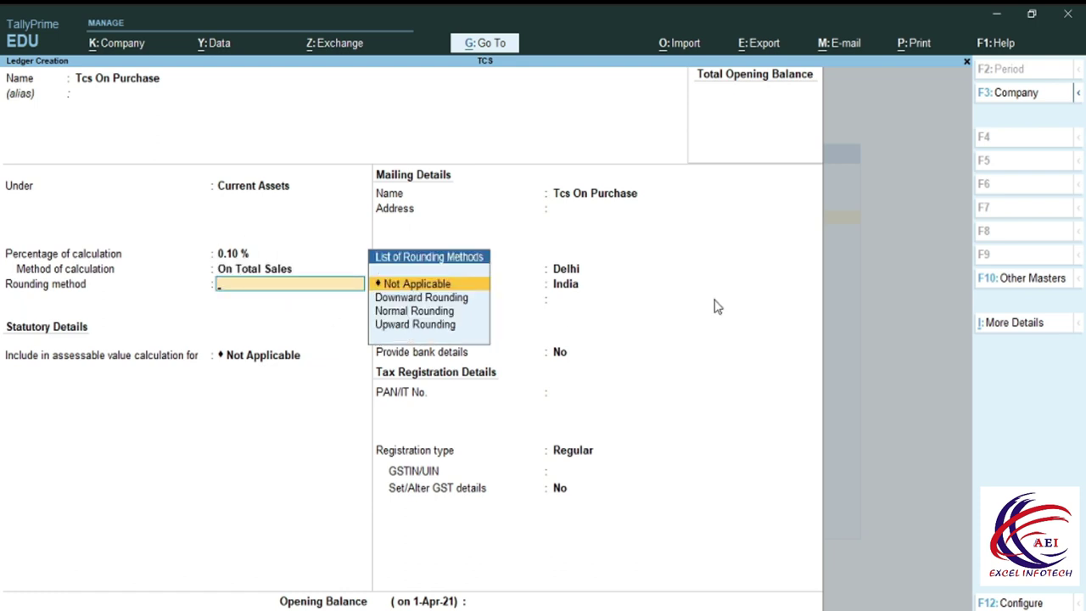
{"action": "key", "text": "Down"}
{"action": "key", "text": "Down"}
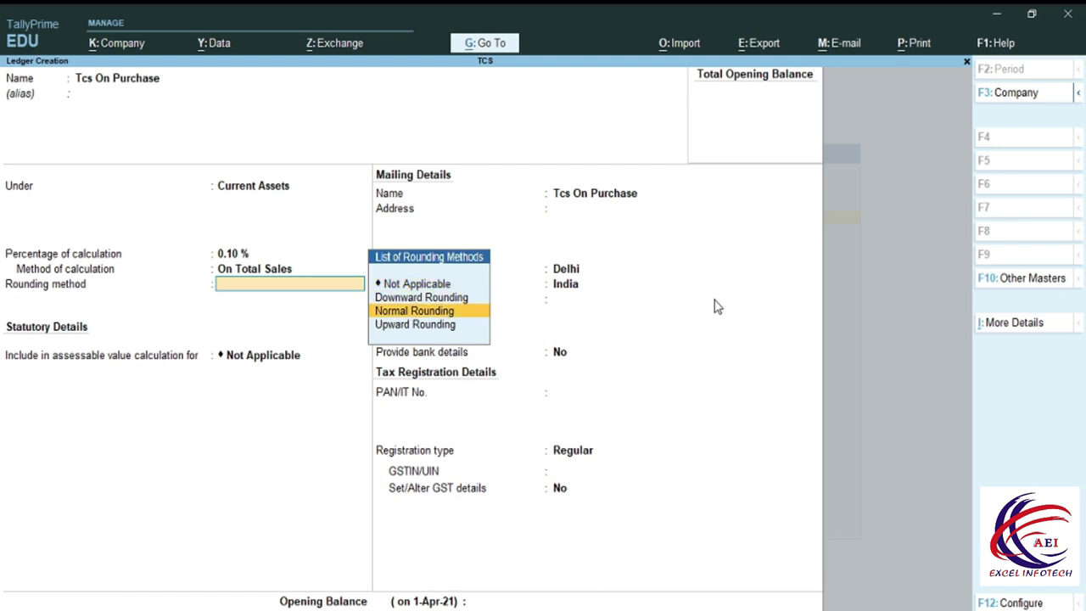
{"action": "key", "text": "Return"}
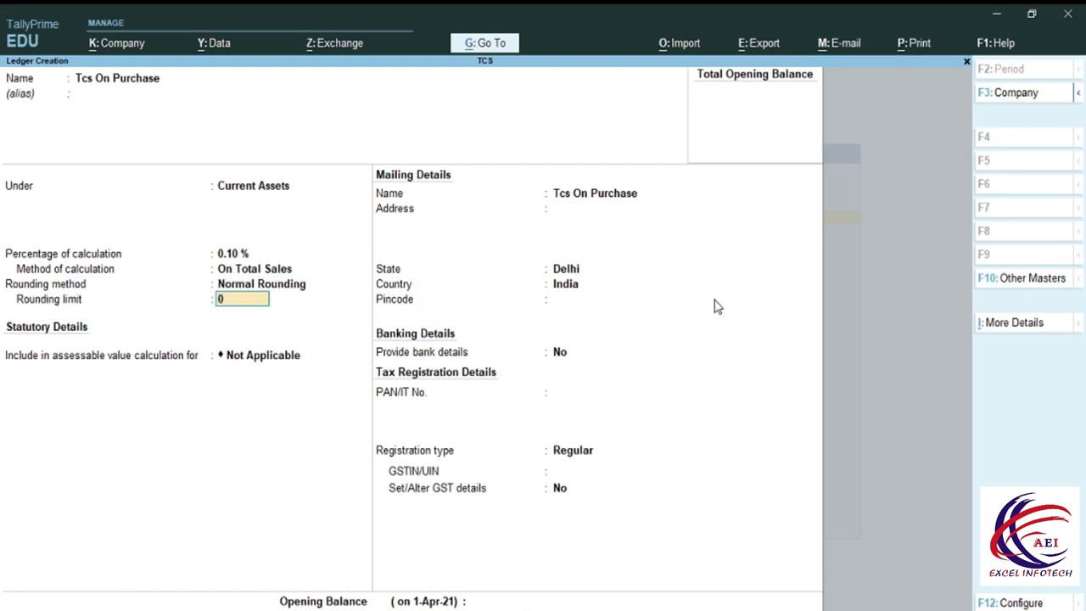
{"action": "type", "text": "1"}
{"action": "key", "text": "Return"}
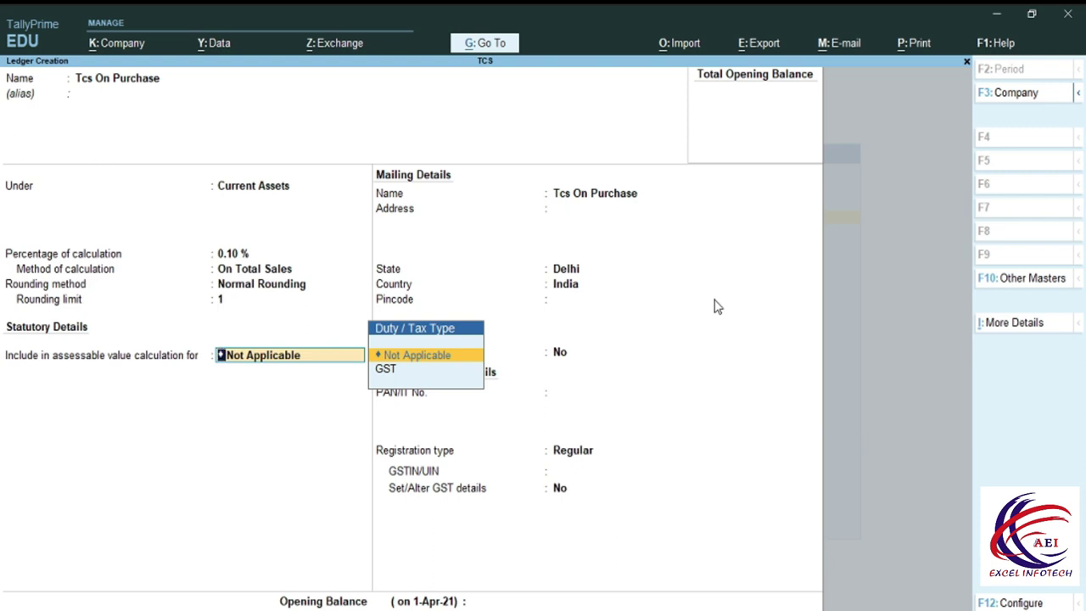
{"action": "key", "text": "Return"}
{"action": "key", "text": "Return"}
{"action": "key", "text": "Return"}
{"action": "key", "text": "Return"}
{"action": "key", "text": "Return"}
{"action": "key", "text": "Return"}
{"action": "key", "text": "Return"}
{"action": "key", "text": "Return"}
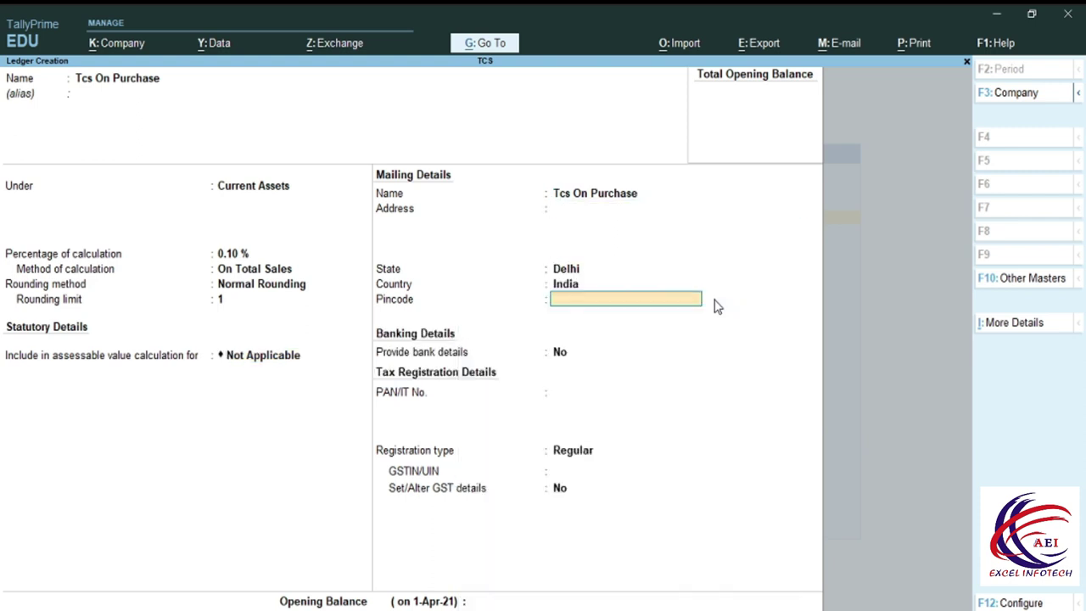
{"action": "key", "text": "Return"}
{"action": "key", "text": "Return"}
{"action": "key", "text": "Return"}
{"action": "key", "text": "Return"}
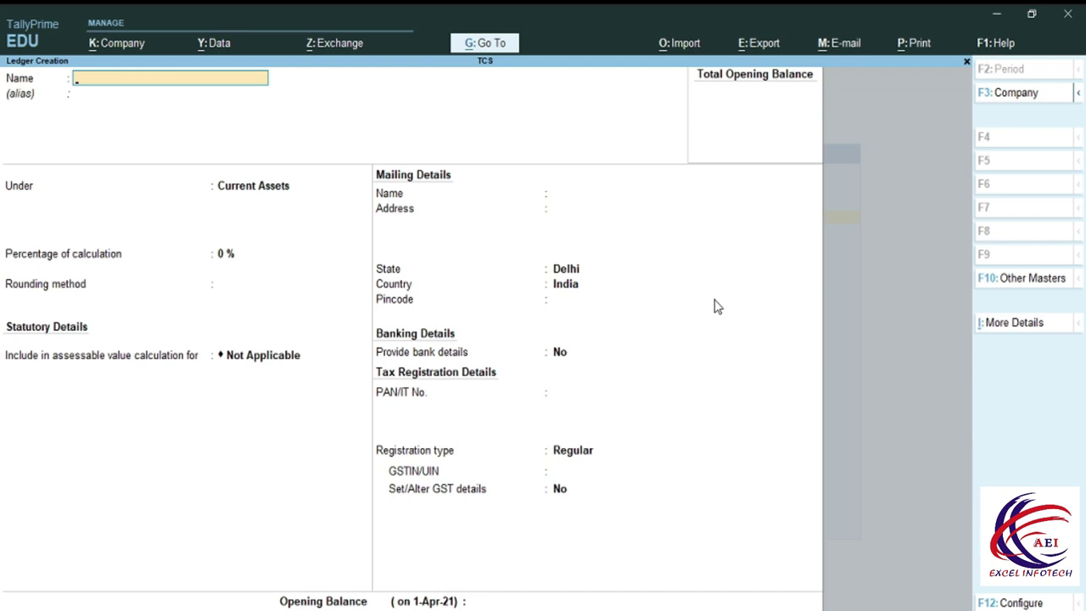
Create ledger 'Mohan Ind' under Sundry Creditors with bill-by-bill balances on
{"action": "type", "text": "Mohan Ind"}
{"action": "key", "text": "Return"}
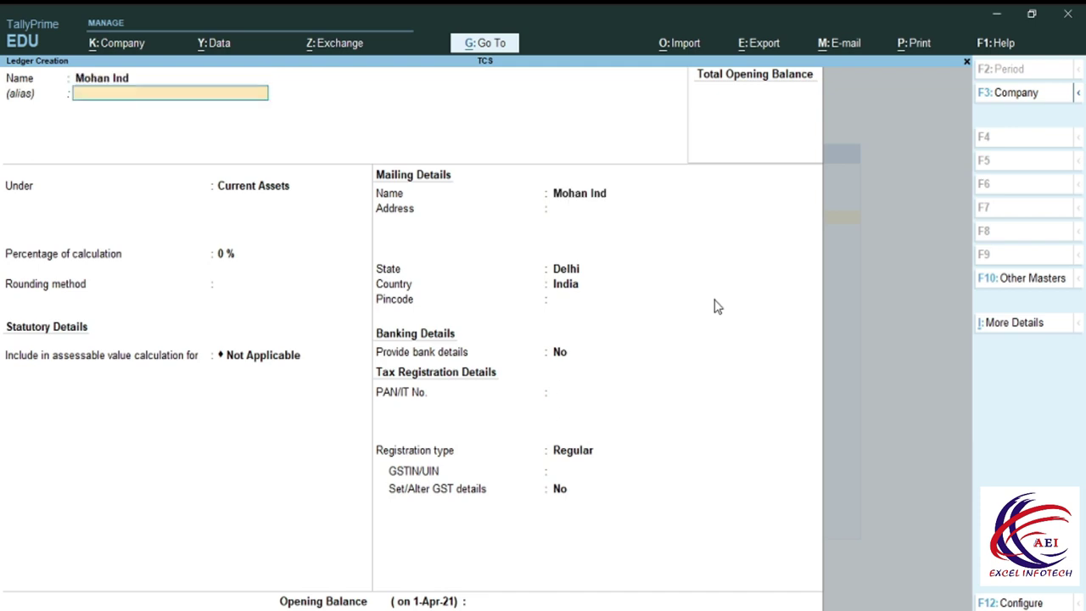
{"action": "key", "text": "Return"}
{"action": "type", "text": "S"}
{"action": "key", "text": "Down"}
{"action": "key", "text": "Down"}
{"action": "key", "text": "Down"}
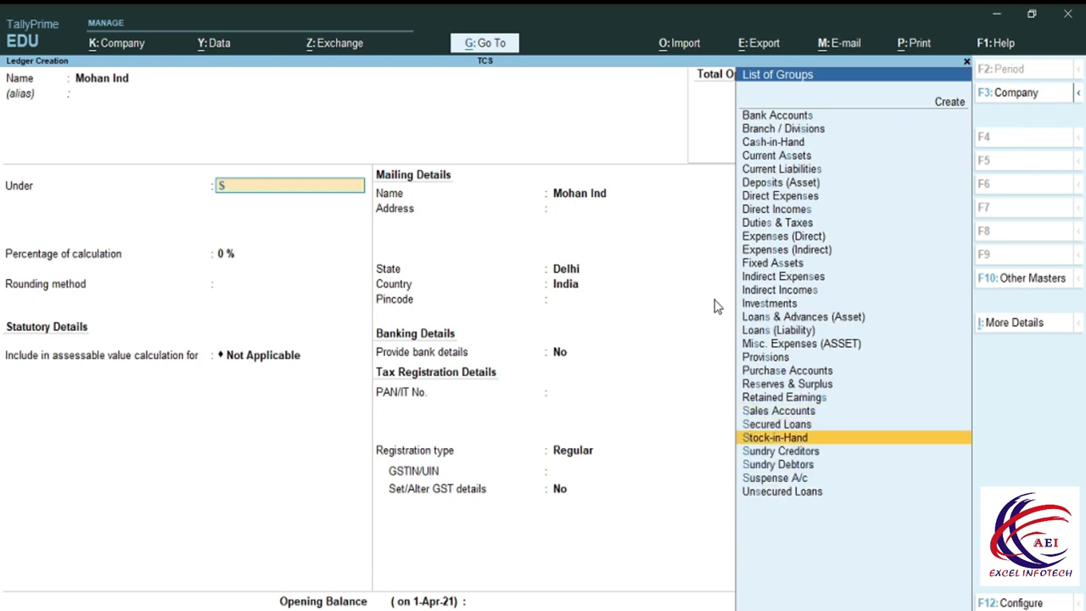
{"action": "key", "text": "Return"}
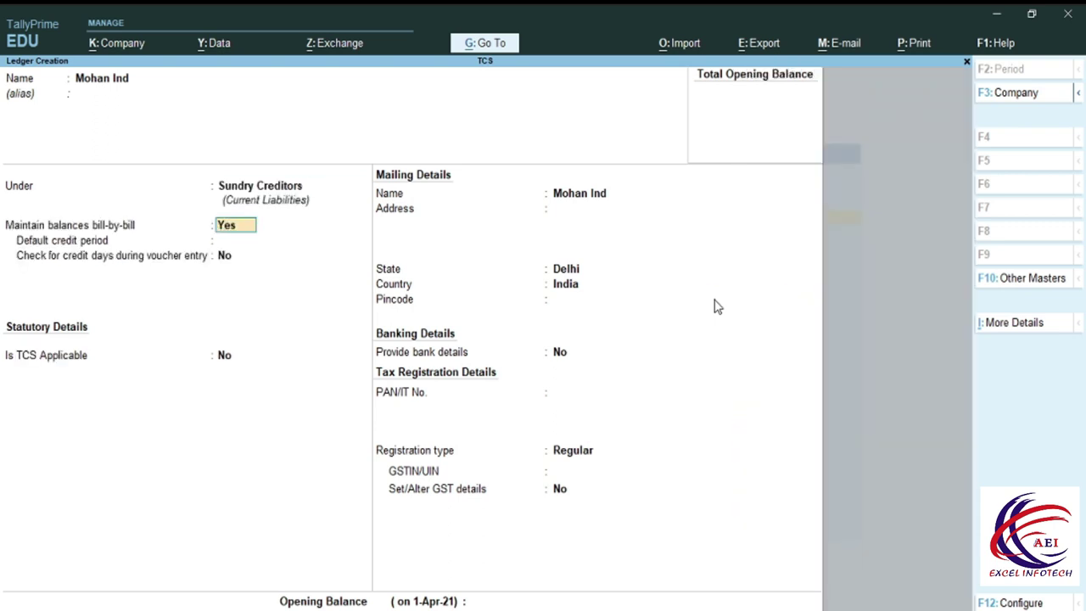
{"action": "key", "text": "Return"}
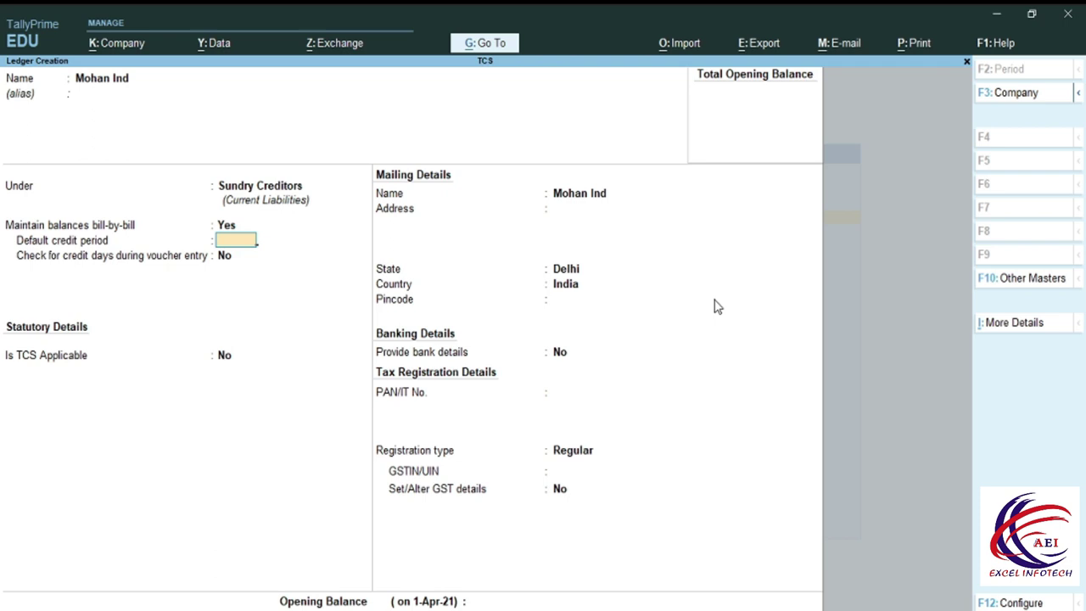
{"action": "key", "text": "Return"}
{"action": "key", "text": "Return"}
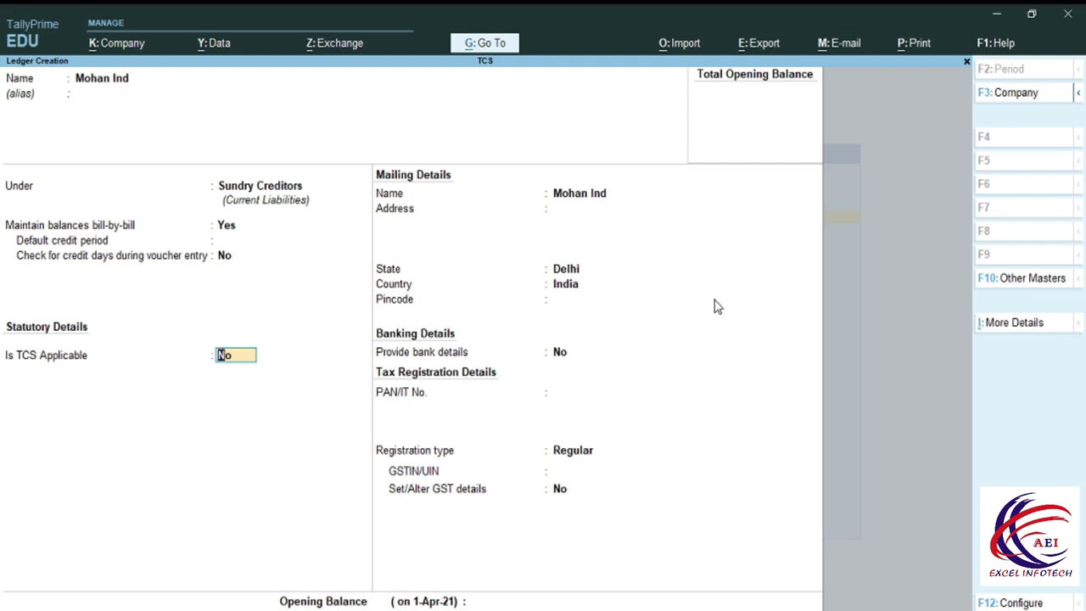
Leave TCS at No, enter the party's GSTIN, dismiss the warning and save
{"action": "key", "text": "Return"}
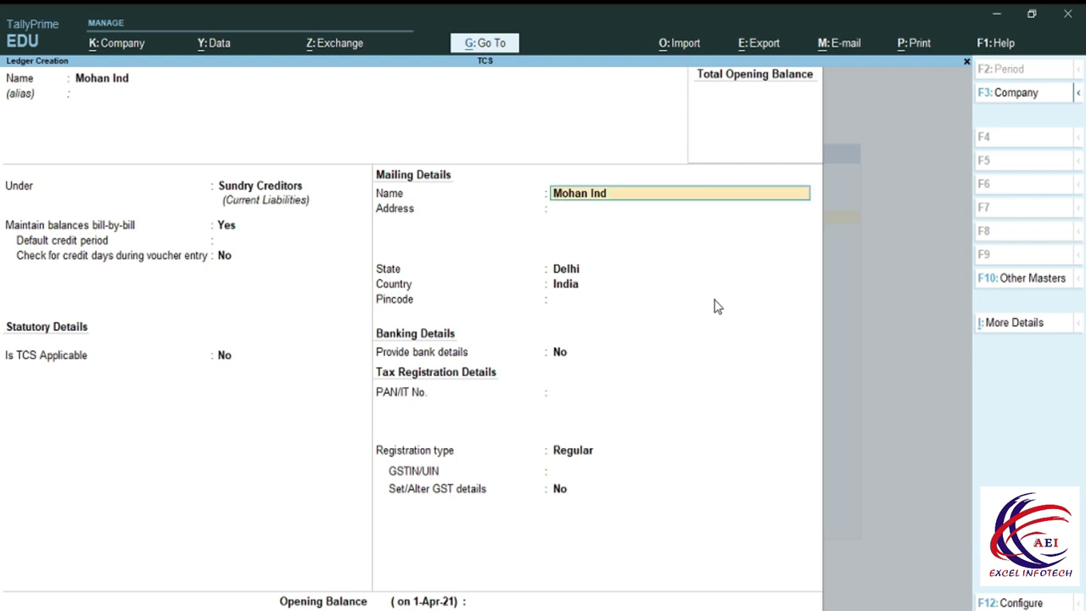
{"action": "key", "text": "Return"}
{"action": "key", "text": "Return"}
{"action": "key", "text": "Return"}
{"action": "key", "text": "Return"}
{"action": "key", "text": "Return"}
{"action": "key", "text": "Return"}
{"action": "key", "text": "Return"}
{"action": "key", "text": "Return"}
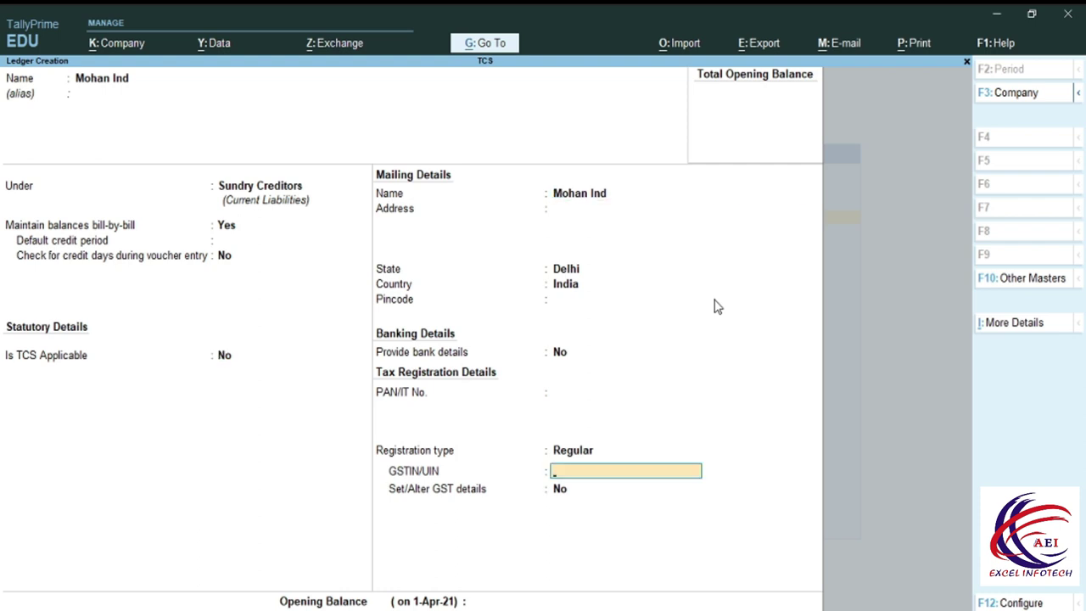
{"action": "type", "text": "07QWERT4585AYV5"}
{"action": "key", "text": "Return"}
{"action": "key", "text": "Return"}
{"action": "key", "text": "Return"}
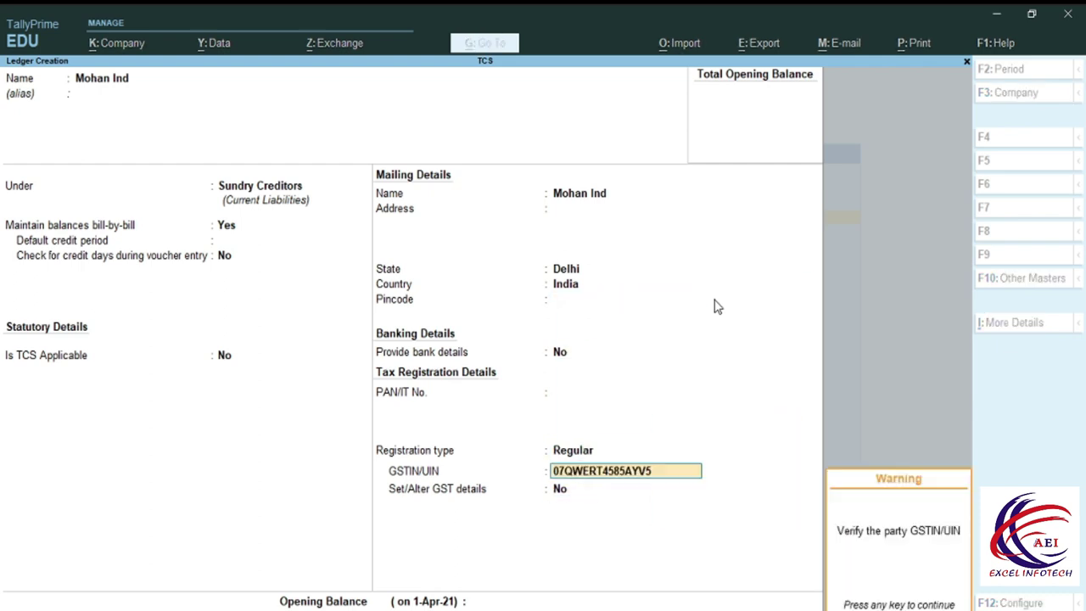
{"action": "key", "text": "Return"}
{"action": "key", "text": "Return"}
{"action": "key", "text": "Return"}
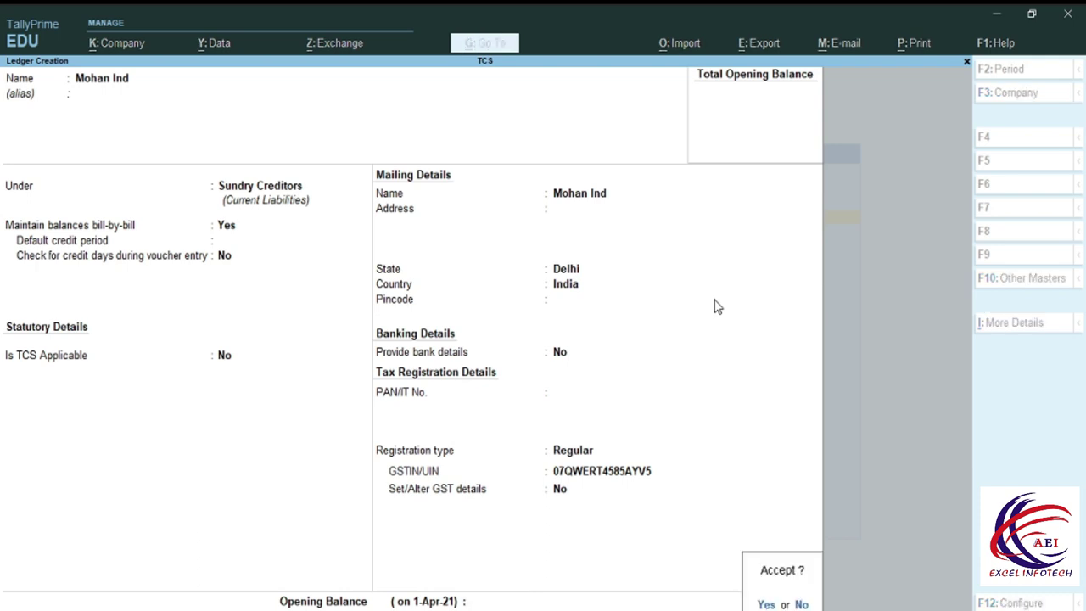
{"action": "key", "text": "Return"}
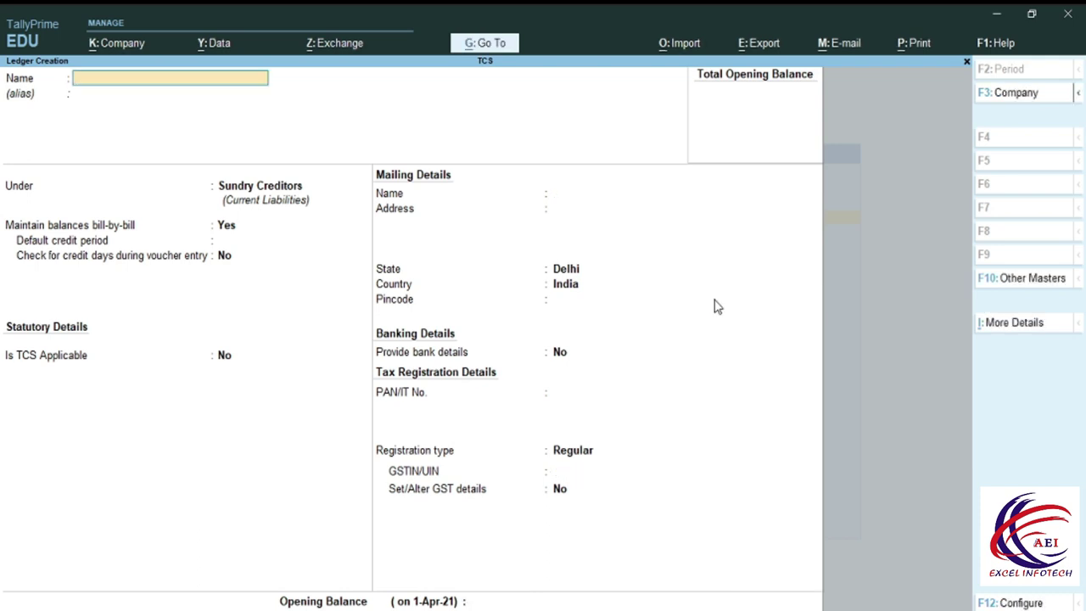
{"action": "type", "text": "Purchase"}
Save a Purchase ledger under Purchase Accounts, GST applicable, supply type Goods, then quit creation
{"action": "key", "text": "Return"}
{"action": "type", "text": "P"}
{"action": "key", "text": "Down"}
{"action": "key", "text": "Down"}
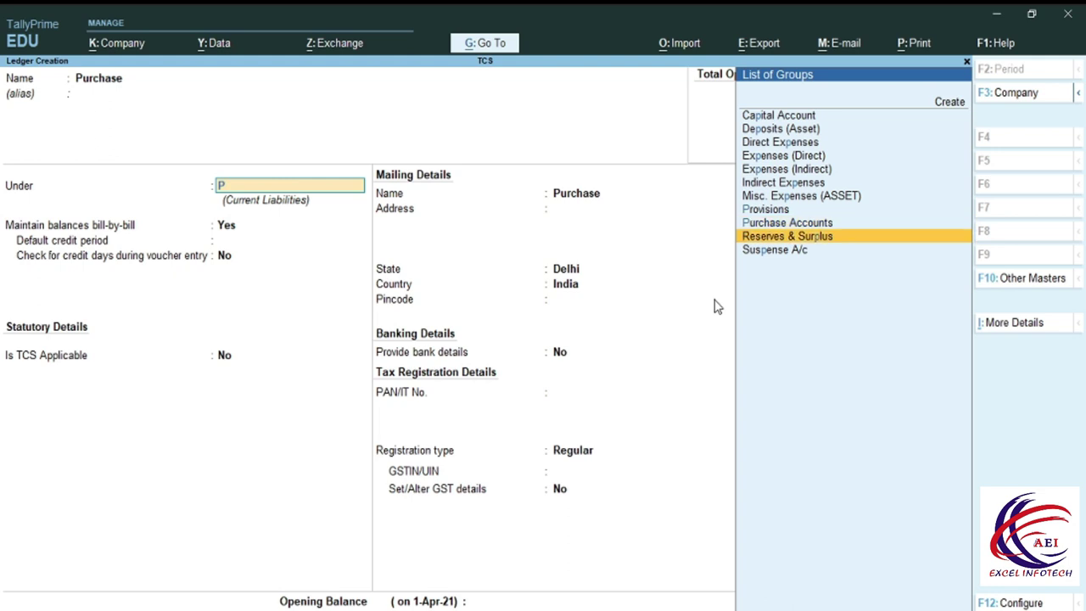
{"action": "key", "text": "Up"}
{"action": "key", "text": "Return"}
{"action": "key", "text": "Return"}
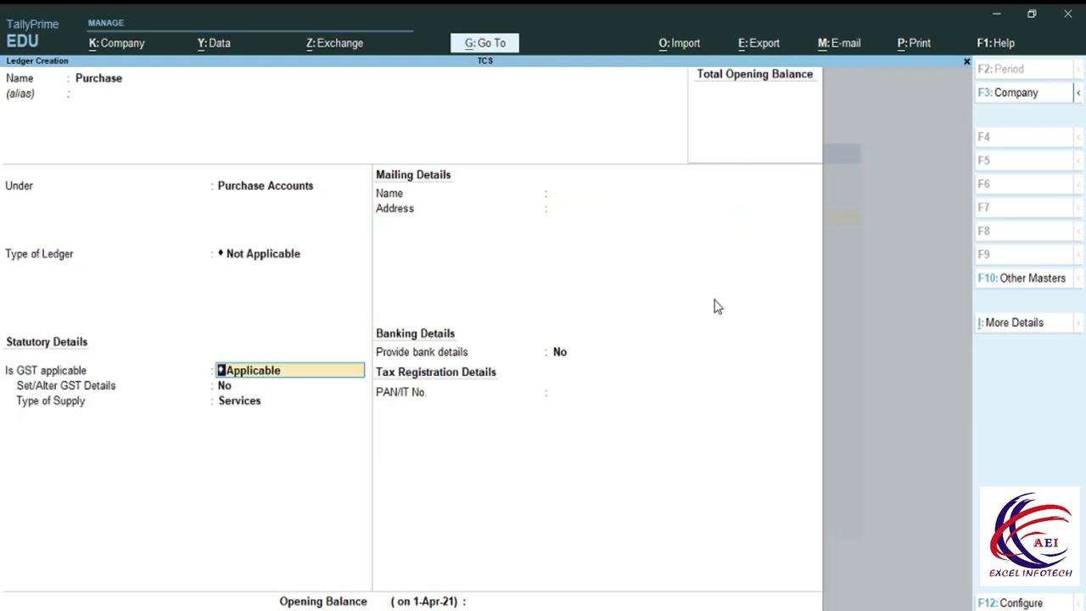
{"action": "key", "text": "Return"}
{"action": "key", "text": "Return"}
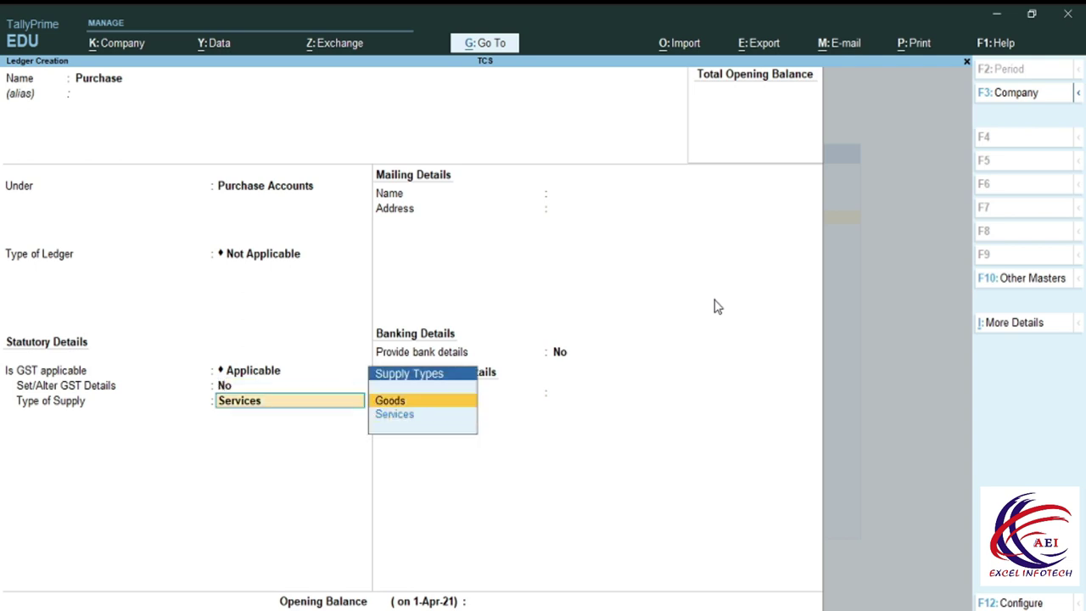
{"action": "key", "text": "Return"}
{"action": "key", "text": "Return"}
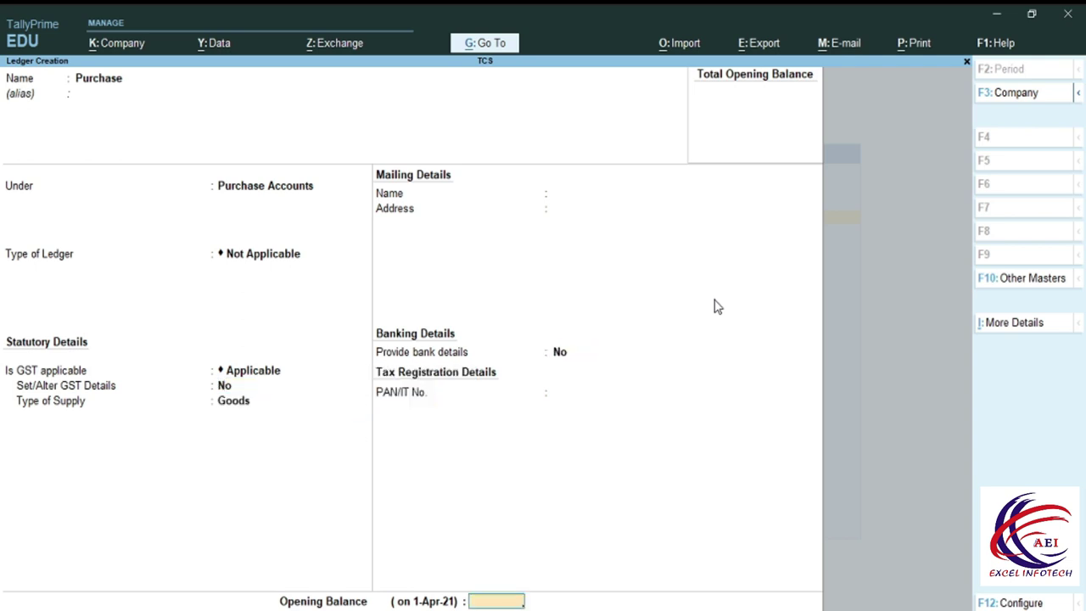
{"action": "key", "text": "Return"}
{"action": "key", "text": "Return"}
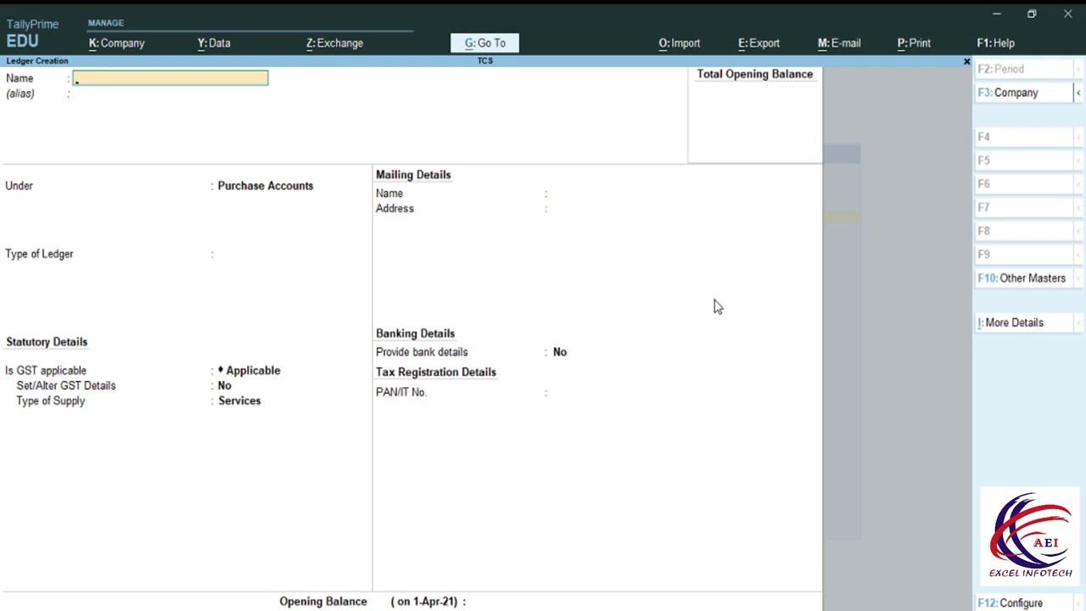
{"action": "key", "text": "Escape"}
{"action": "key", "text": "Return"}
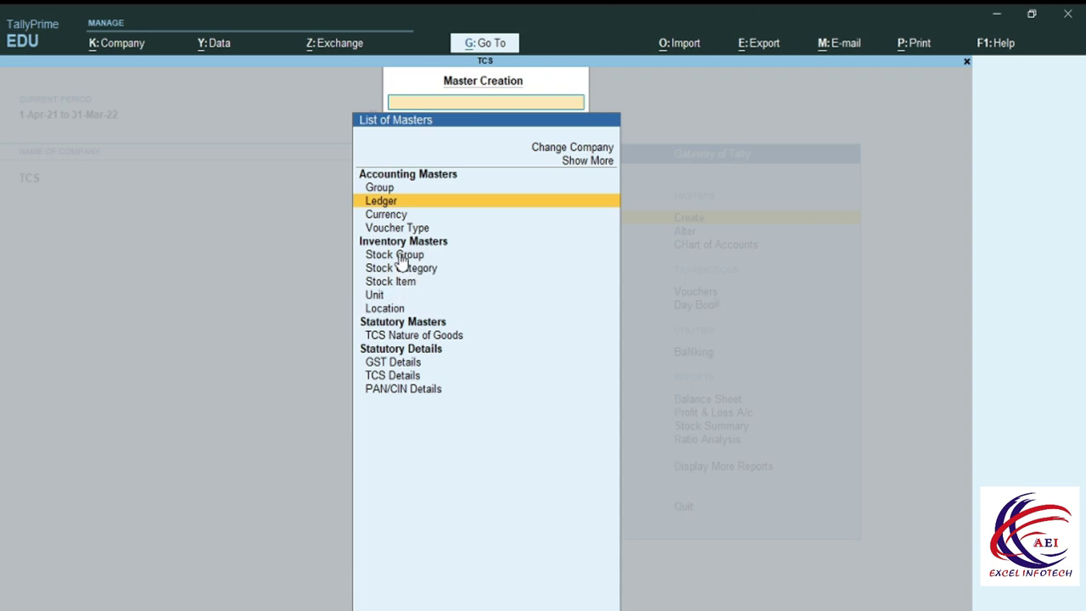
Create stock group Timber under Primary with GST details set to Yes
{"action": "left_click", "coordinate": [399, 254]}
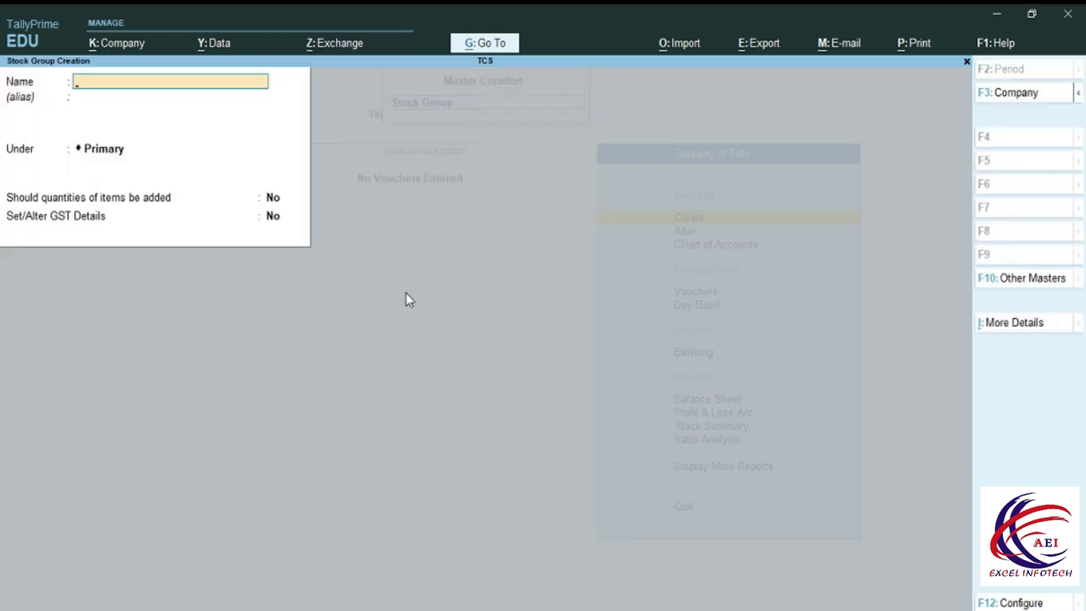
{"action": "type", "text": "Timber"}
{"action": "key", "text": "Return"}
{"action": "key", "text": "Return"}
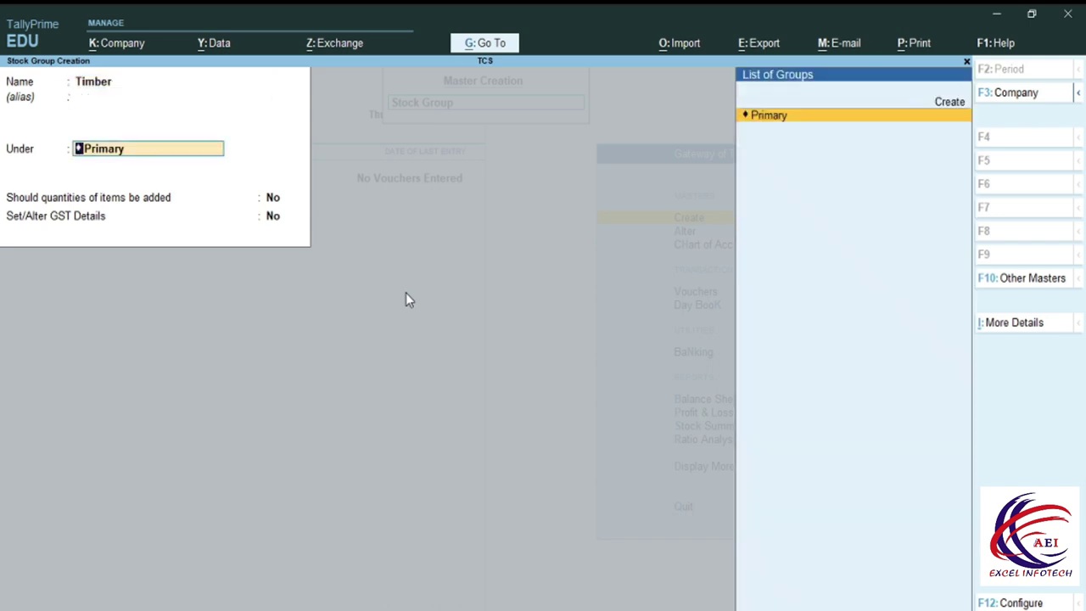
{"action": "key", "text": "Return"}
{"action": "key", "text": "Return"}
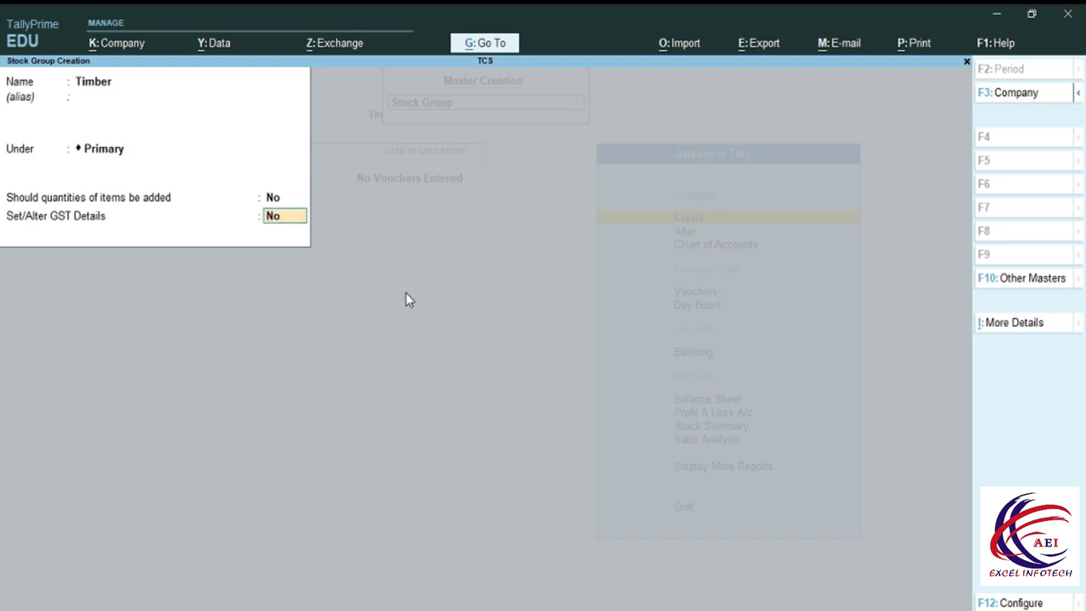
{"action": "key", "text": "y"}
{"action": "key", "text": "Return"}
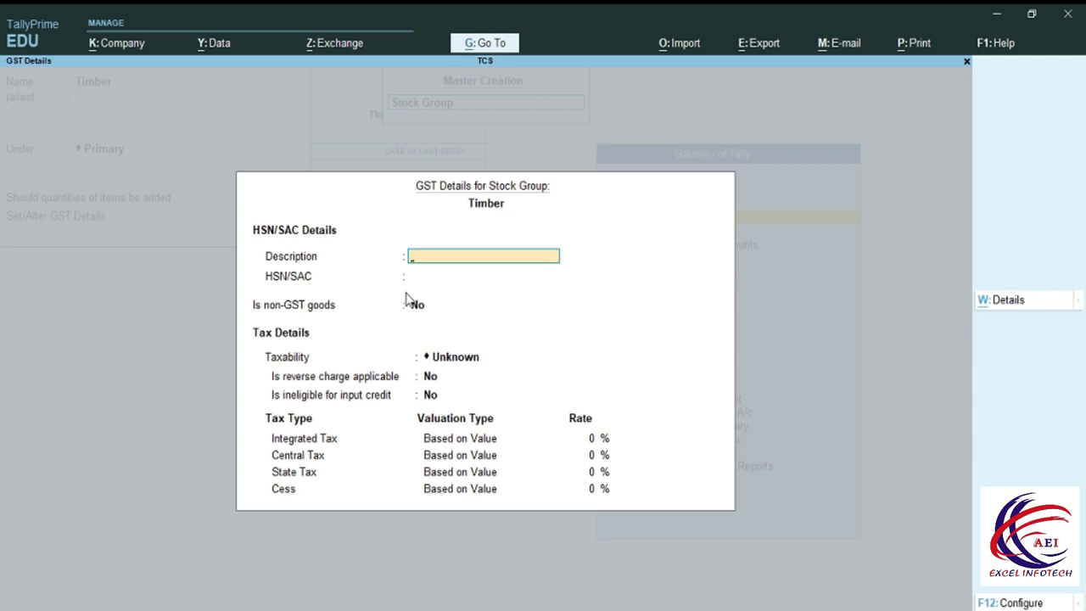
Give Timber description Timber, HSN 1234, Taxable at 12% IGST, and save it
{"action": "type", "text": "Timber"}
{"action": "key", "text": "Return"}
{"action": "type", "text": "1234"}
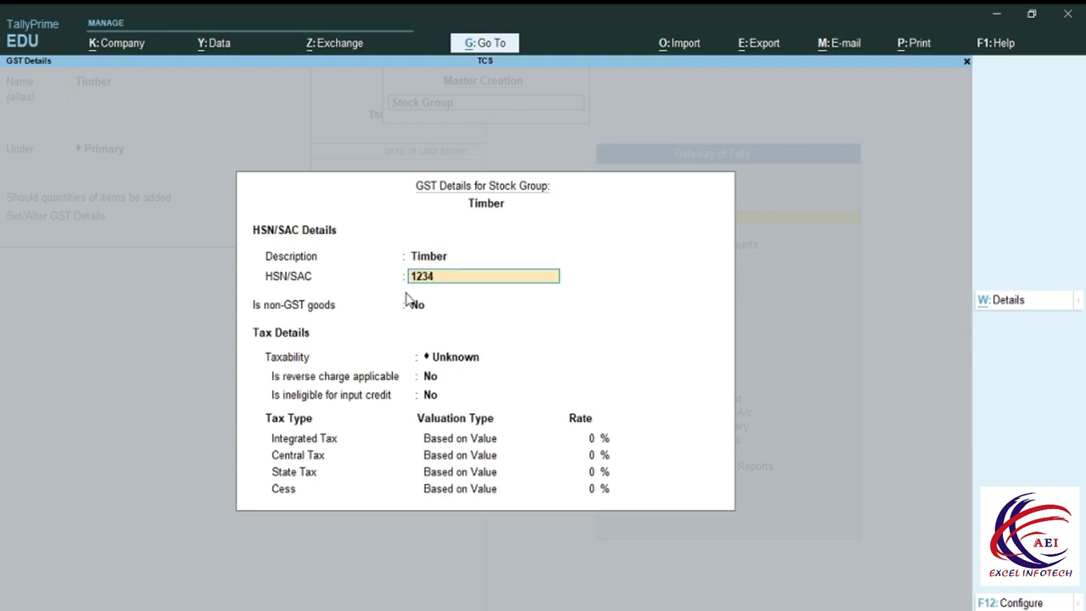
{"action": "key", "text": "Return"}
{"action": "key", "text": "Return"}
{"action": "key", "text": "Down"}
{"action": "key", "text": "Down"}
{"action": "key", "text": "Down"}
{"action": "key", "text": "Return"}
{"action": "key", "text": "Return"}
{"action": "key", "text": "Return"}
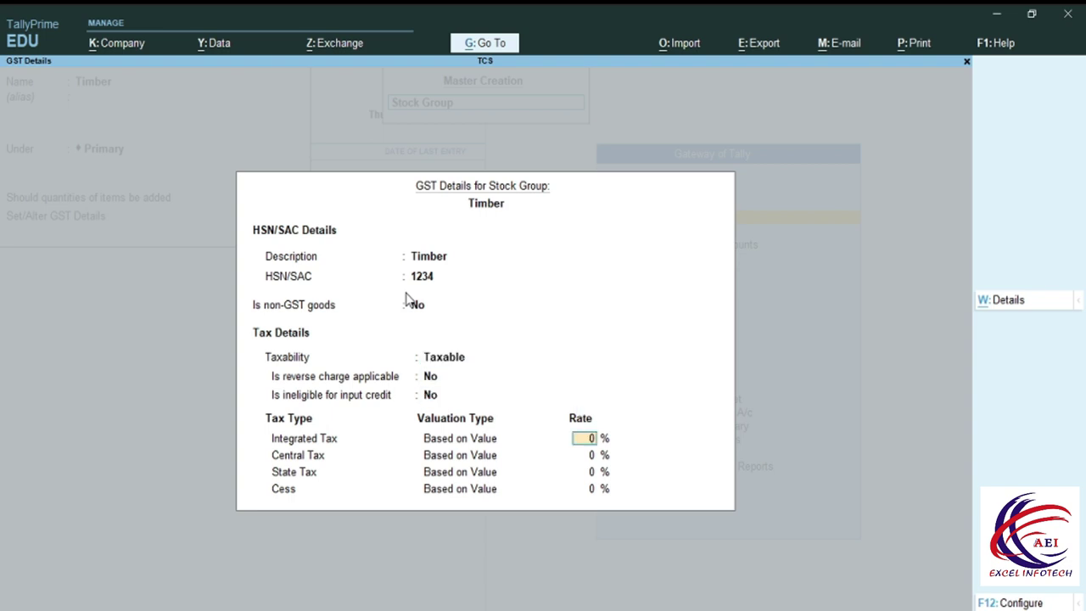
{"action": "type", "text": "12"}
{"action": "key", "text": "Return"}
{"action": "key", "text": "Return"}
{"action": "key", "text": "Return"}
{"action": "key", "text": "y"}
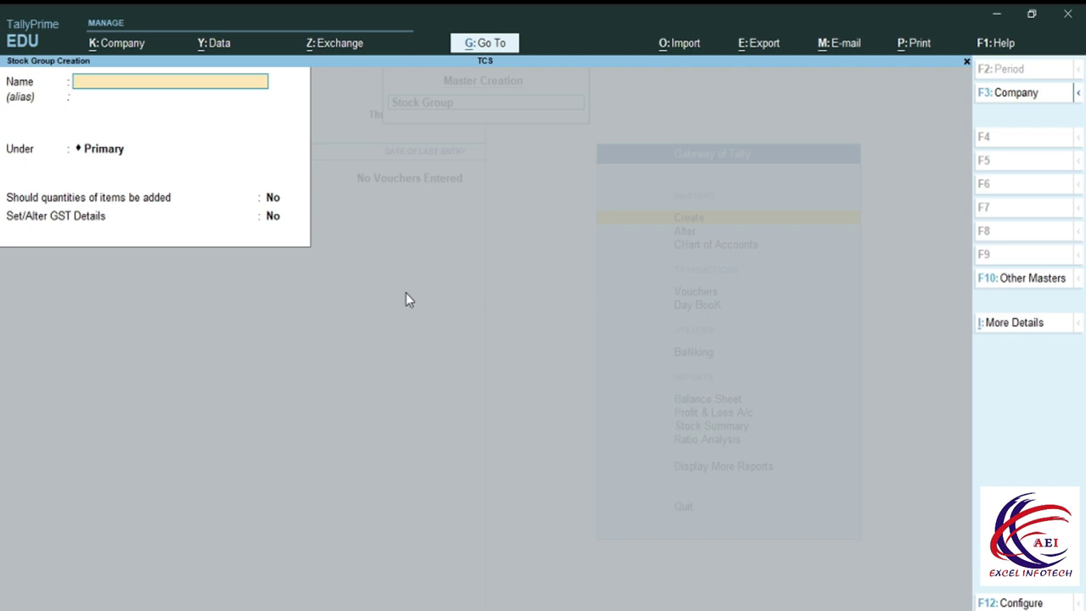
{"action": "key", "text": "Escape"}
{"action": "key", "text": "Up"}
{"action": "key", "text": "Up"}
{"action": "key", "text": "Down"}
{"action": "key", "text": "Down"}
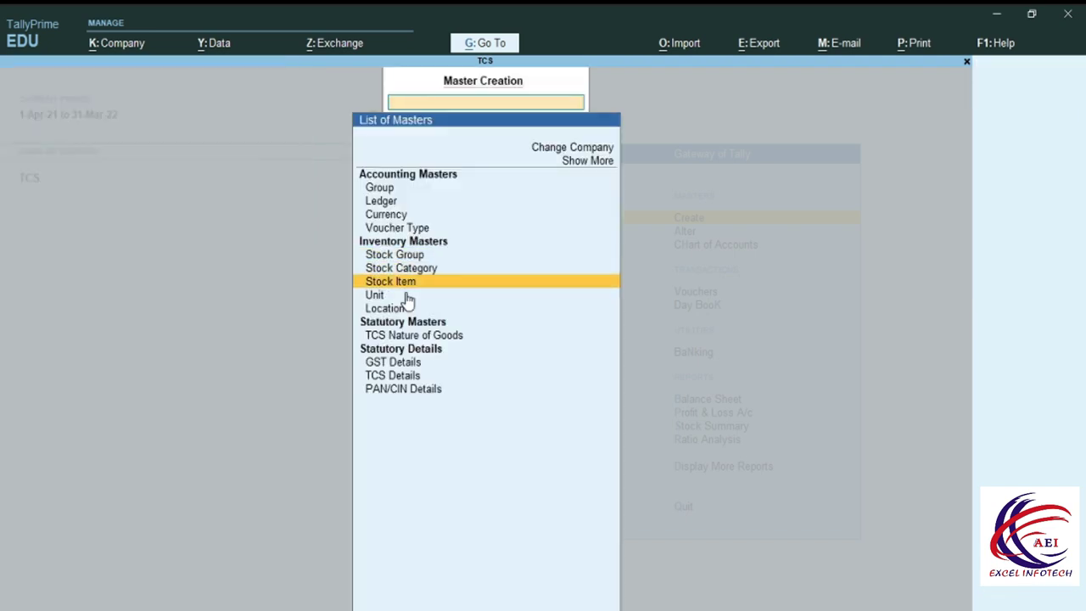
Create unit MT with formal name 'Metrick Ton' and UQC MTS-METRIC TON, and save it
{"action": "left_click", "coordinate": [405, 296]}
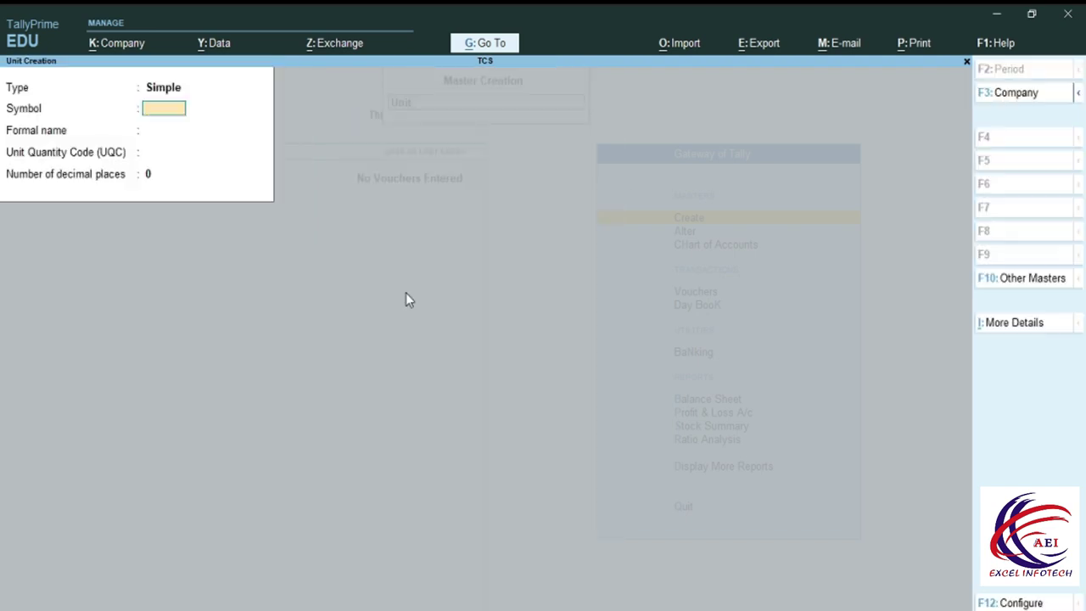
{"action": "type", "text": "MT"}
{"action": "key", "text": "Return"}
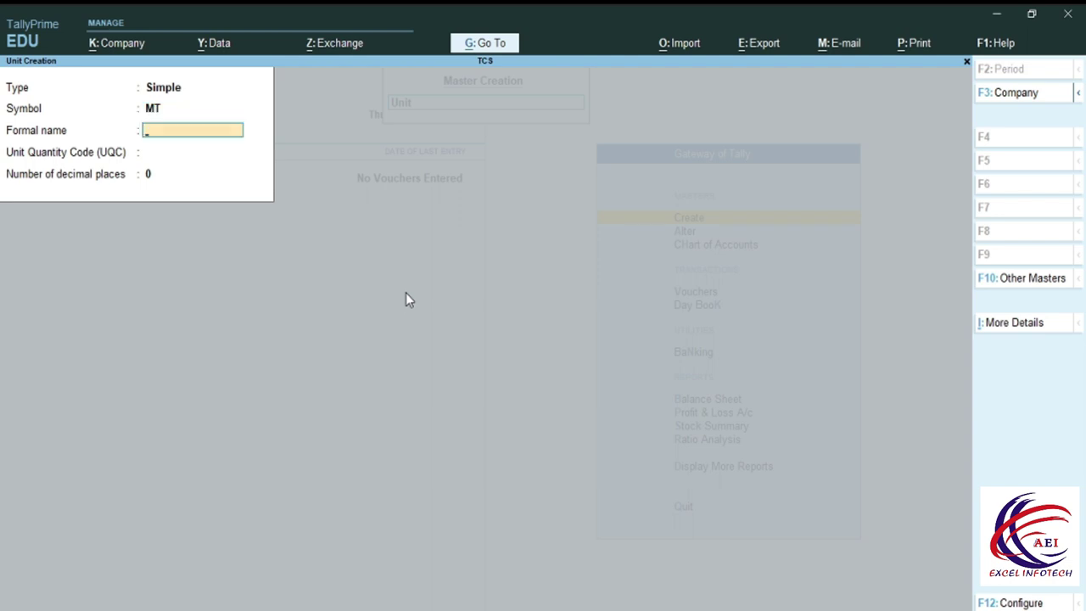
{"action": "type", "text": "M"}
{"action": "type", "text": "e"}
{"action": "type", "text": "tric"}
{"action": "type", "text": "l"}
{"action": "type", "text": "k"}
{"action": "type", "text": " Ton"}
{"action": "key", "text": "Return"}
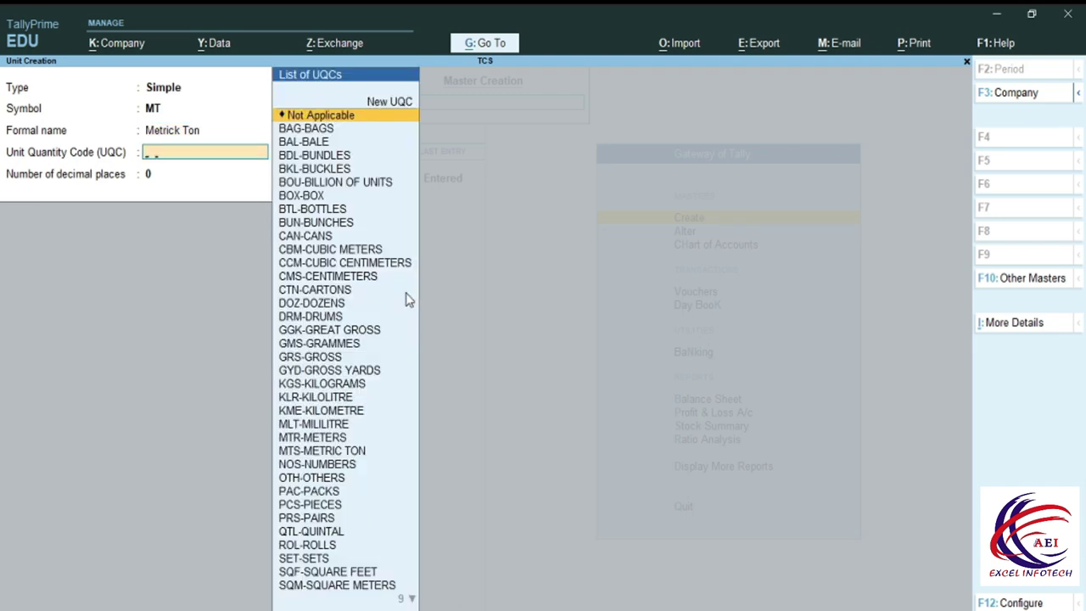
{"action": "type", "text": "m"}
{"action": "left_click", "coordinate": [406, 293]}
{"action": "key", "text": "Return"}
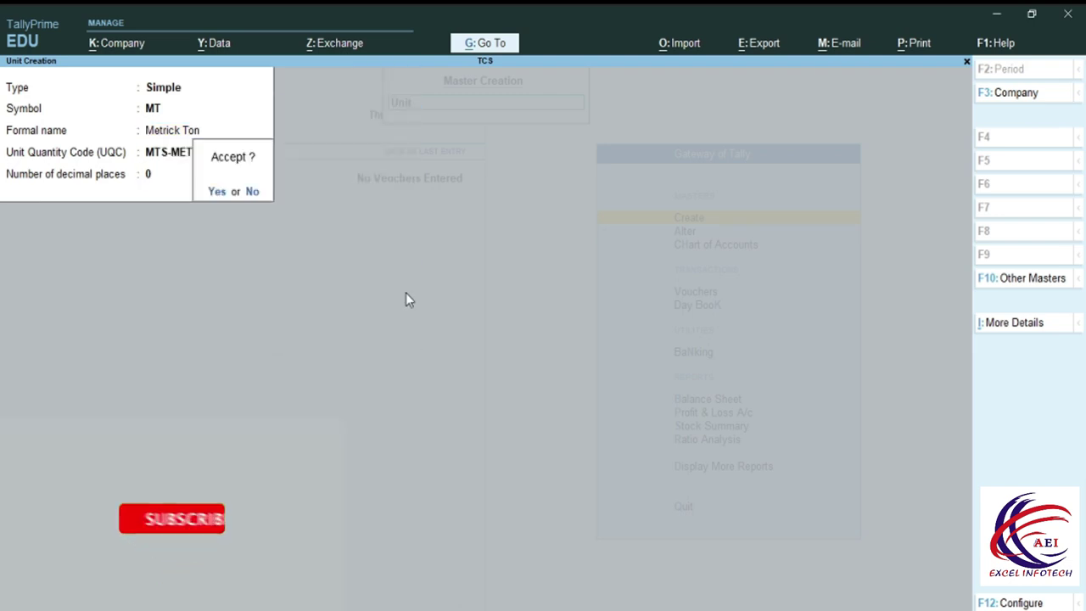
{"action": "key", "text": "Return"}
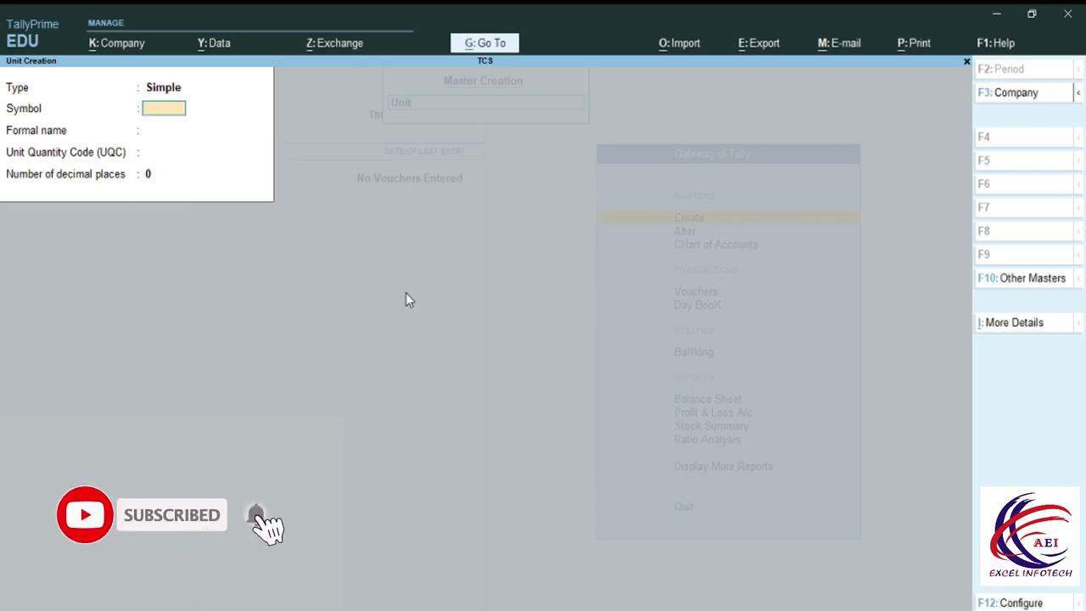
{"action": "key", "text": "Escape"}
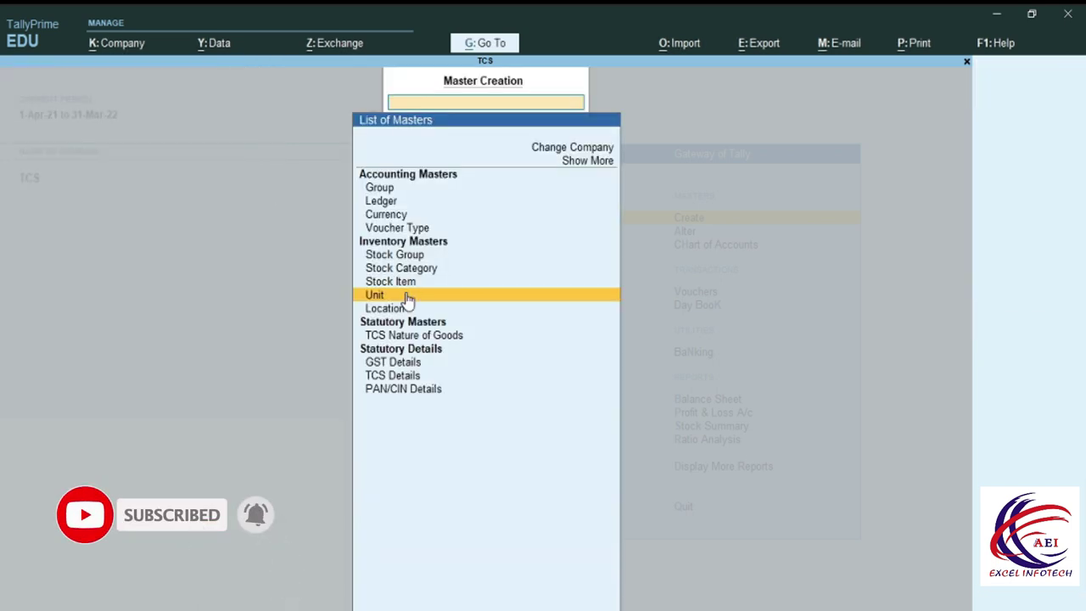
{"action": "key", "text": "Up"}
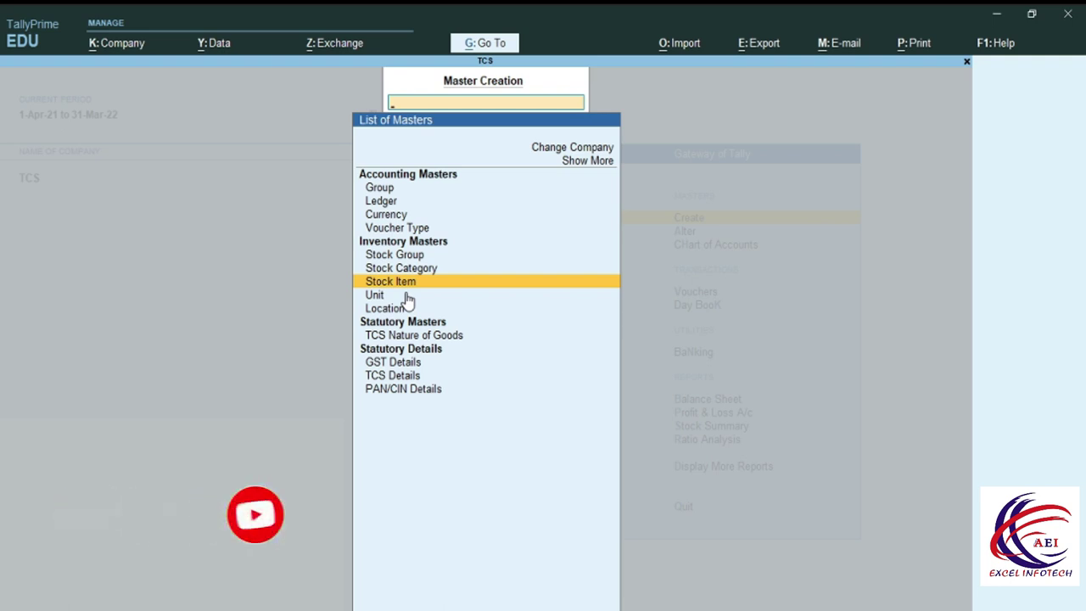
Create stock item 'Timber Item' under the Timber group with units MT, and save it
{"action": "key", "text": "Return"}
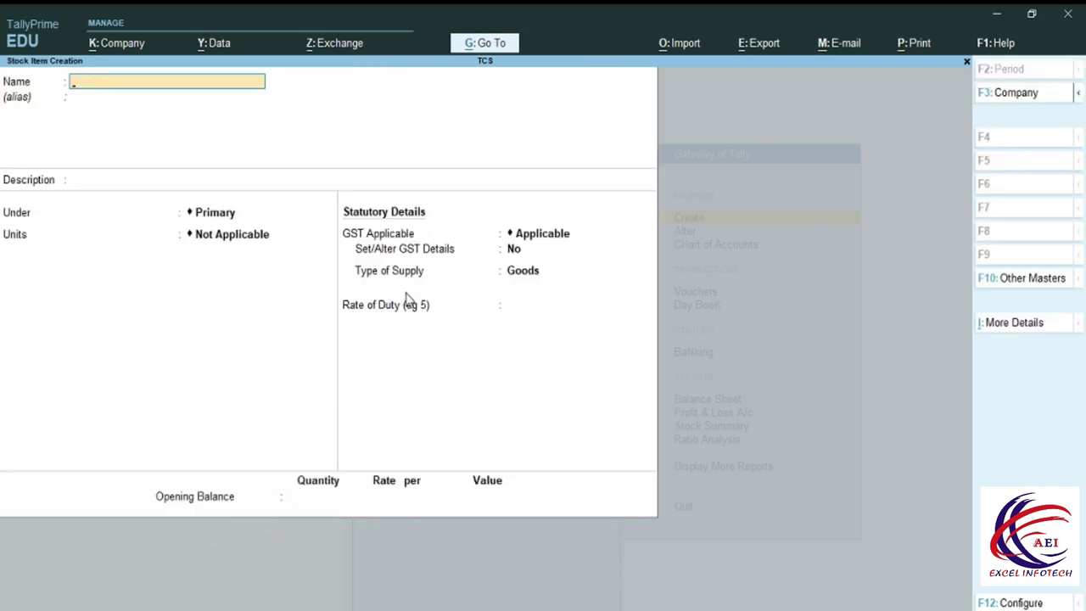
{"action": "type", "text": "Timber Item"}
{"action": "key", "text": "Return"}
{"action": "key", "text": "Return"}
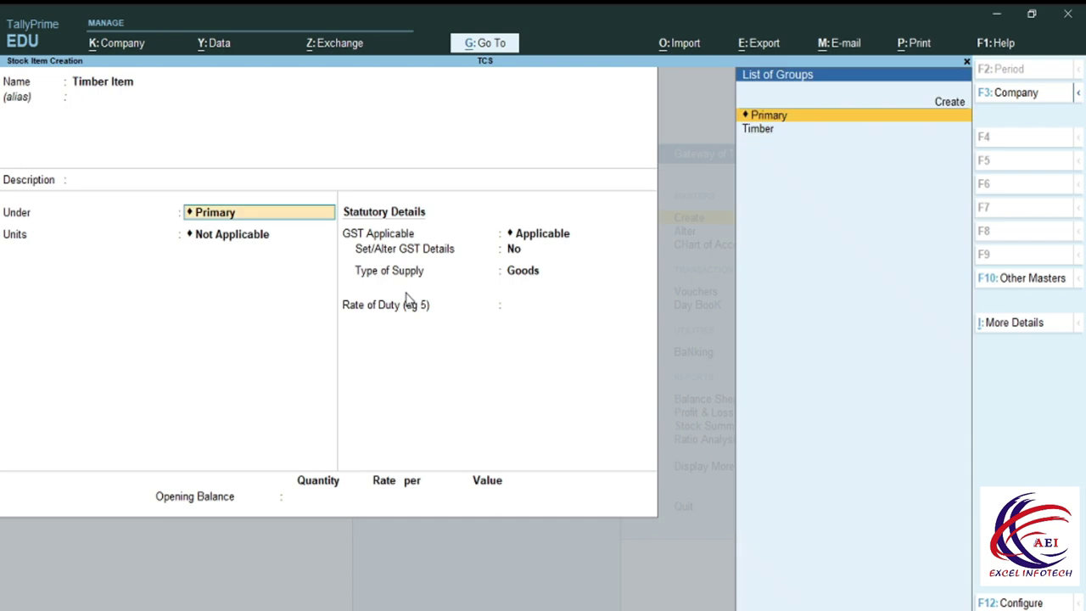
{"action": "key", "text": "Down"}
{"action": "key", "text": "Return"}
{"action": "key", "text": "Down"}
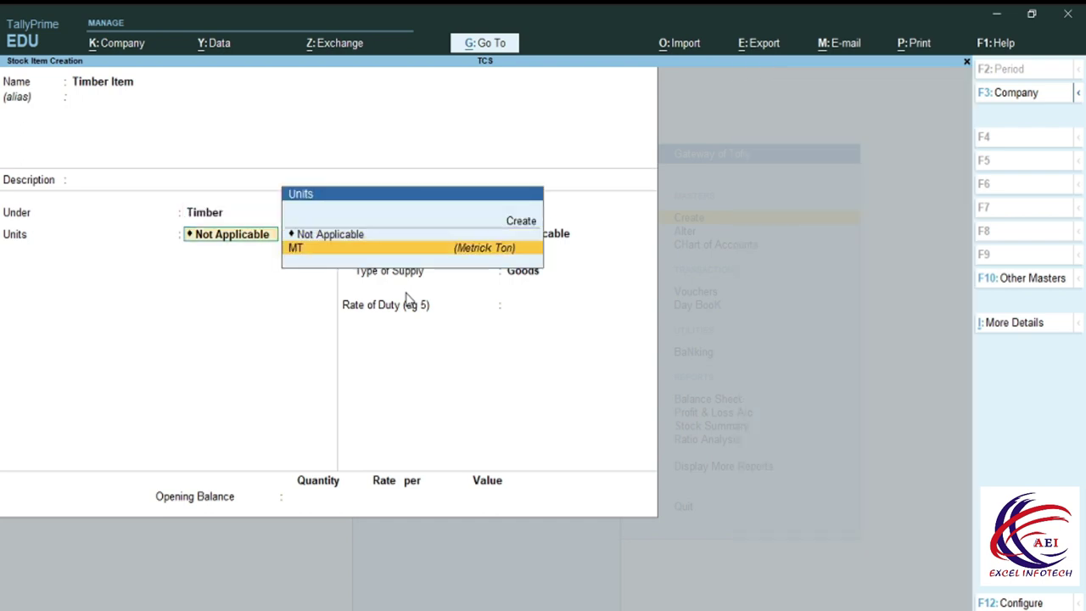
{"action": "key", "text": "Return"}
{"action": "key", "text": "Return"}
{"action": "key", "text": "Return"}
{"action": "key", "text": "Return"}
{"action": "key", "text": "Return"}
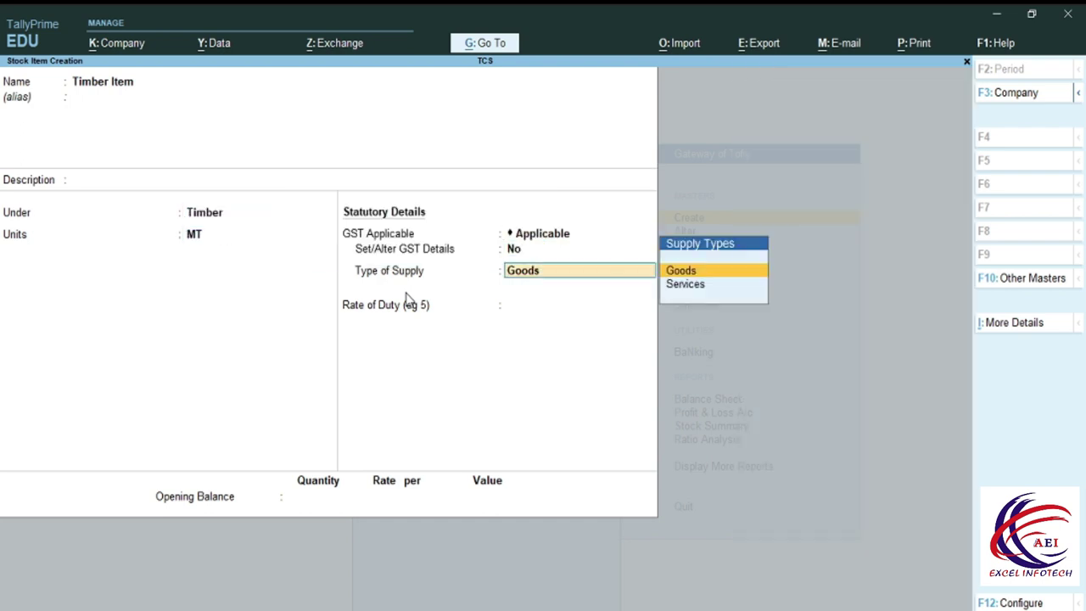
{"action": "key", "text": "n"}
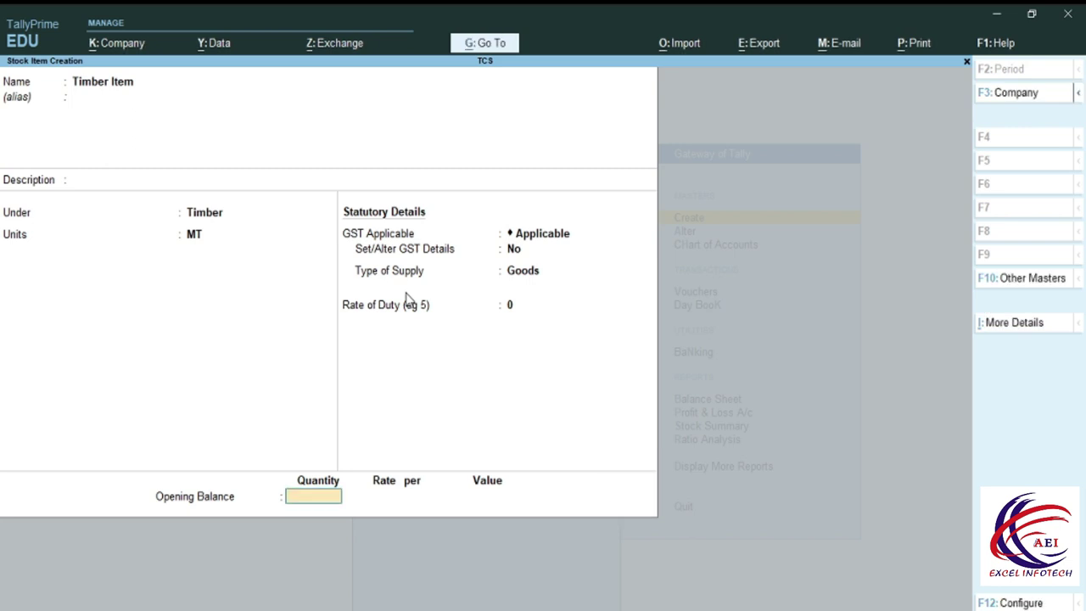
{"action": "key", "text": "Return"}
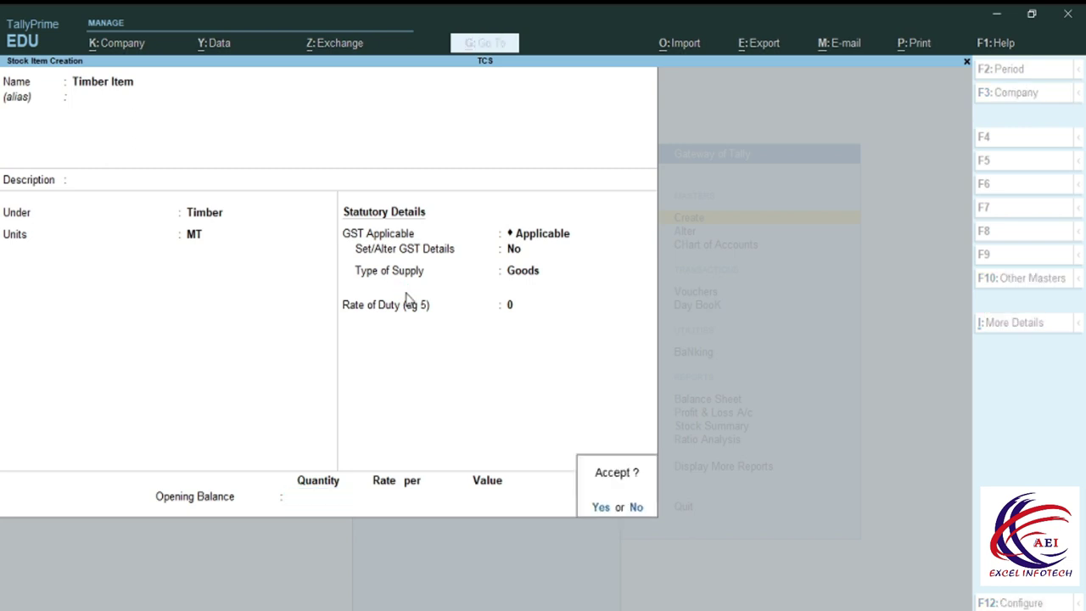
{"action": "key", "text": "y"}
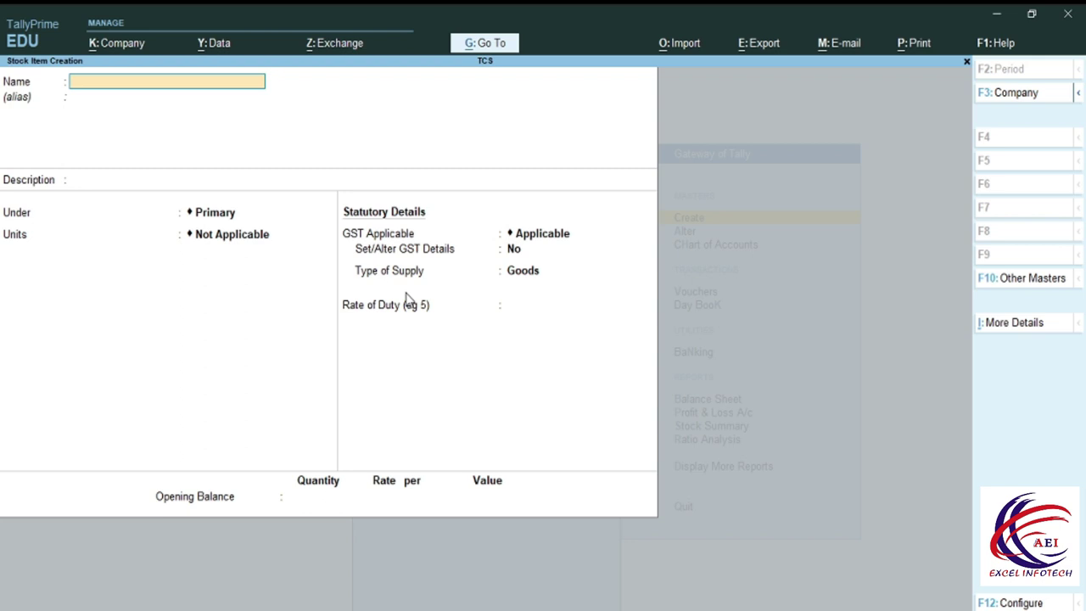
Quit the blank stock item form and return to the Gateway of Tally
{"action": "key", "text": "Escape"}
{"action": "key", "text": "y"}
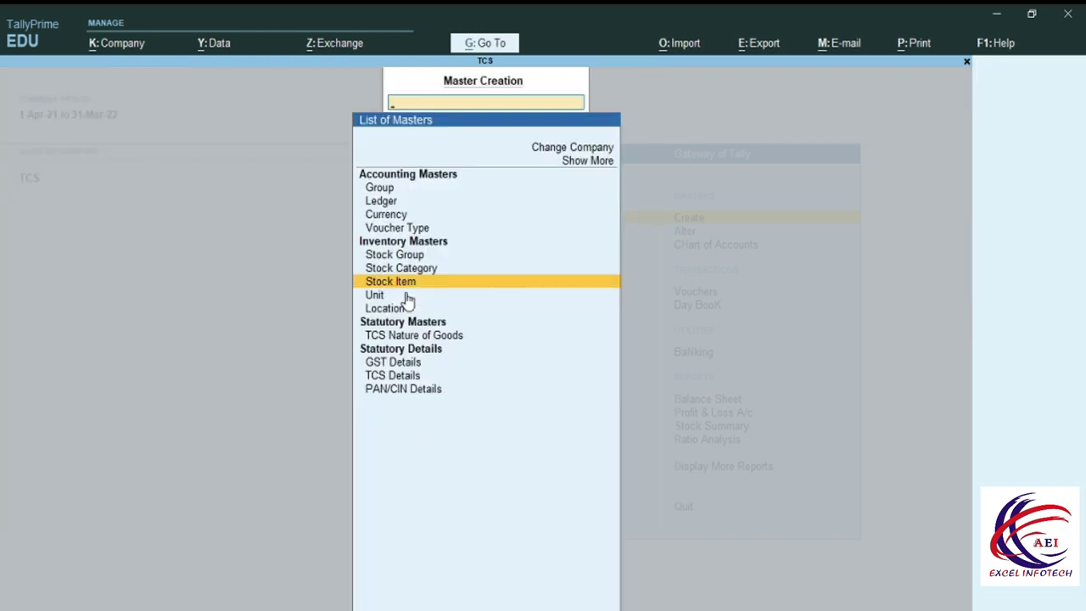
{"action": "key", "text": "Escape"}
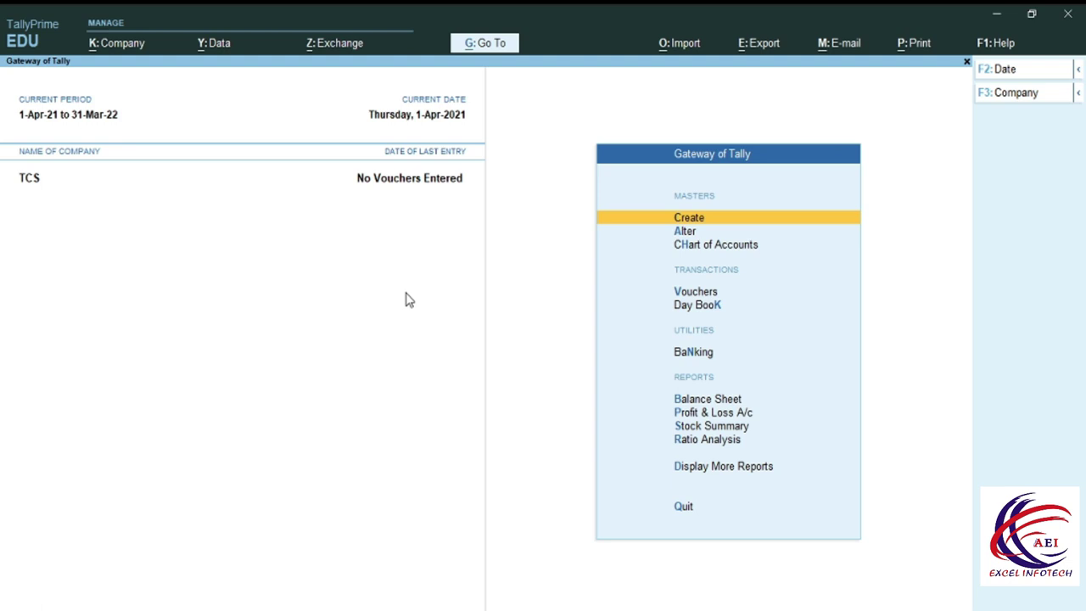
{"action": "key", "text": "Down"}
{"action": "key", "text": "Down"}
{"action": "key", "text": "Down"}
{"action": "key", "text": "Return"}
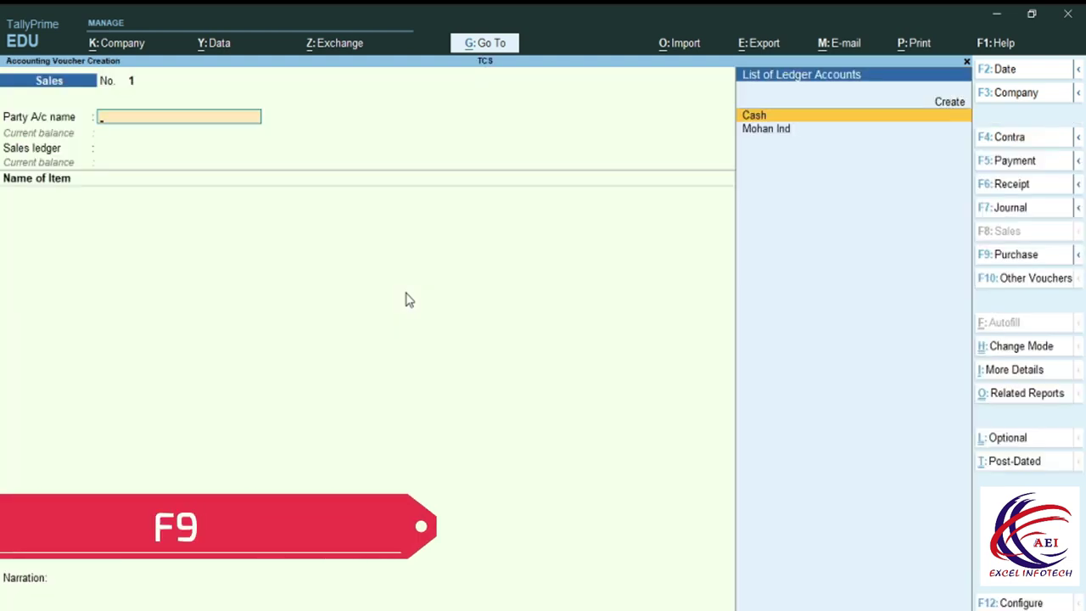
Start a purchase voucher with supplier invoice 12345, party Mohan Ind and the Purchase ledger
{"action": "key", "text": "F9"}
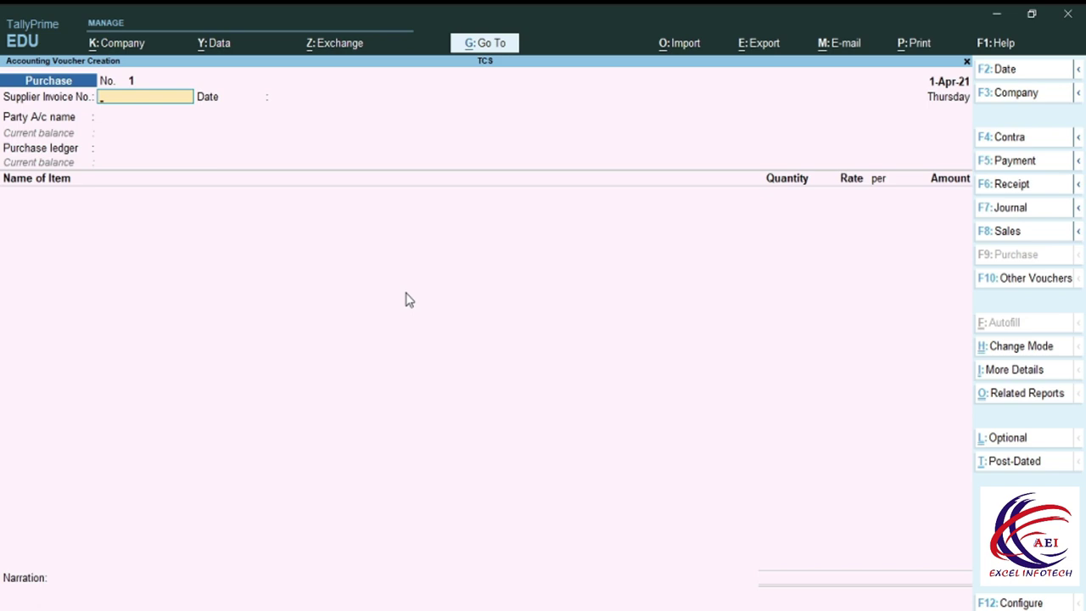
{"action": "type", "text": "12345"}
{"action": "key", "text": "Return"}
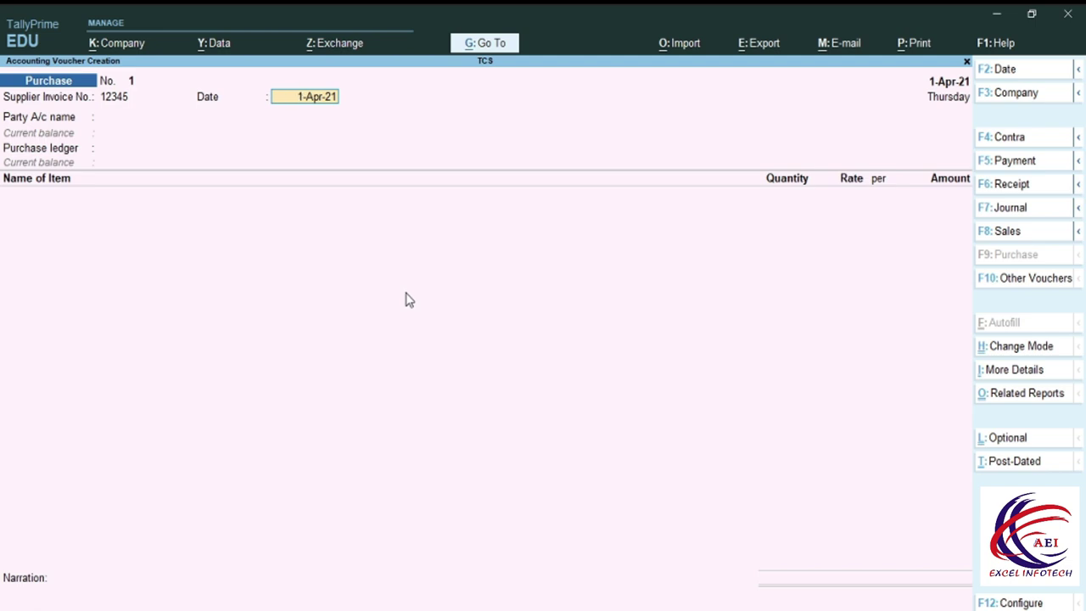
{"action": "key", "text": "Return"}
{"action": "key", "text": "Down"}
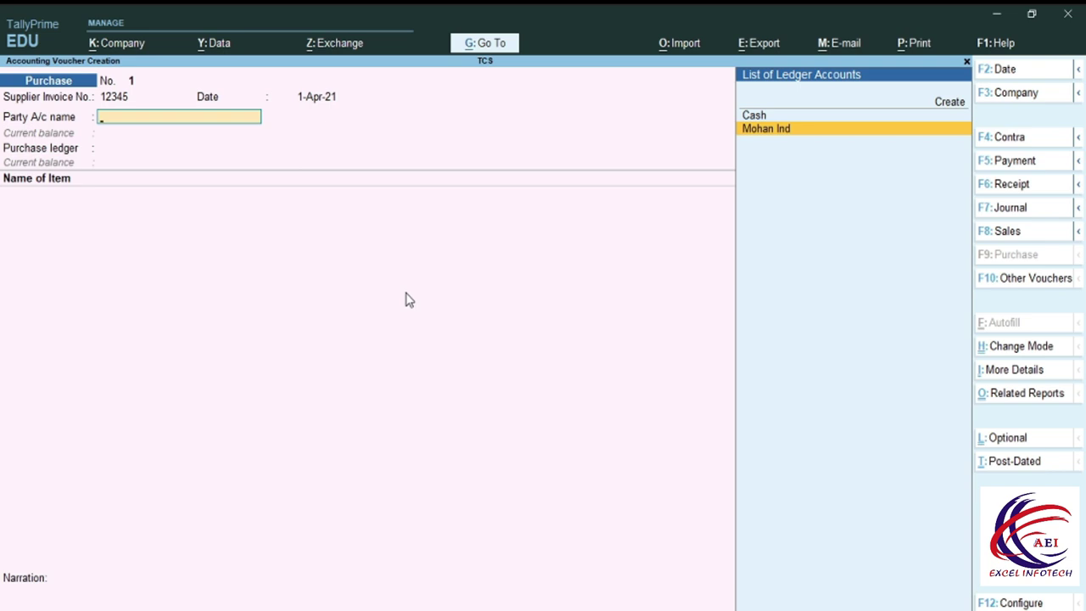
{"action": "key", "text": "Return"}
{"action": "key", "text": "Return"}
{"action": "key", "text": "Return"}
{"action": "key", "text": "Return"}
{"action": "key", "text": "Return"}
{"action": "key", "text": "Return"}
{"action": "key", "text": "Return"}
{"action": "key", "text": "Return"}
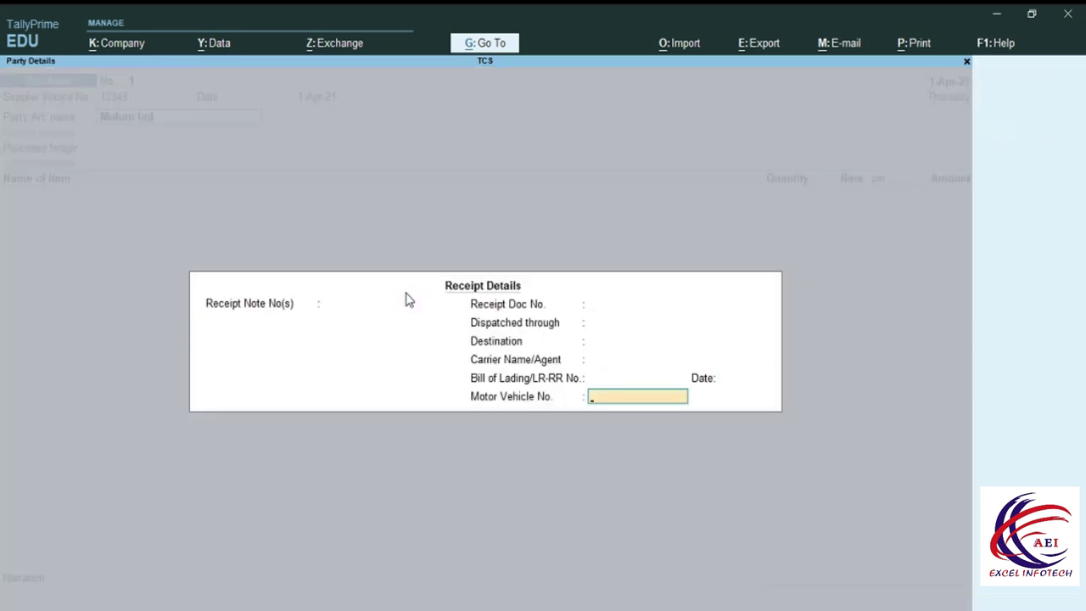
{"action": "key", "text": "Return"}
{"action": "key", "text": "Return"}
{"action": "key", "text": "Return"}
{"action": "key", "text": "Return"}
{"action": "key", "text": "Return"}
{"action": "key", "text": "Return"}
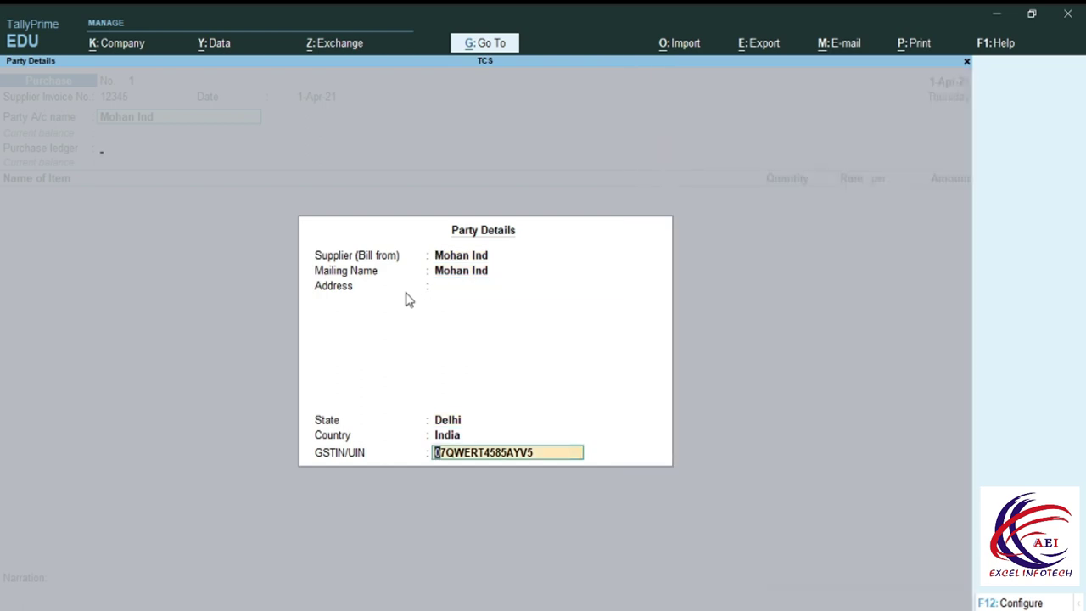
{"action": "key", "text": "Return"}
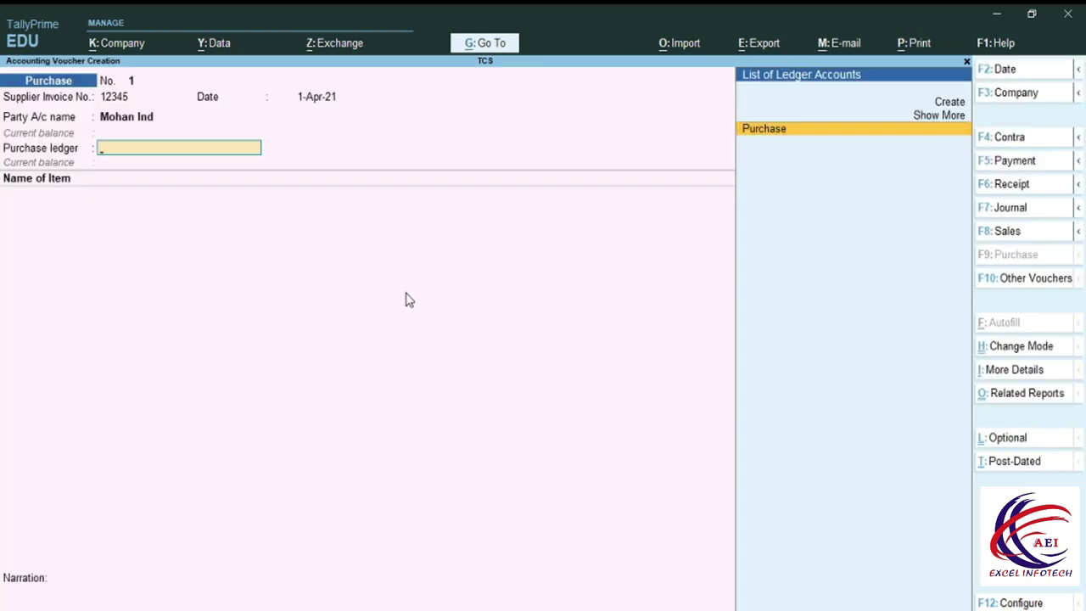
{"action": "key", "text": "Return"}
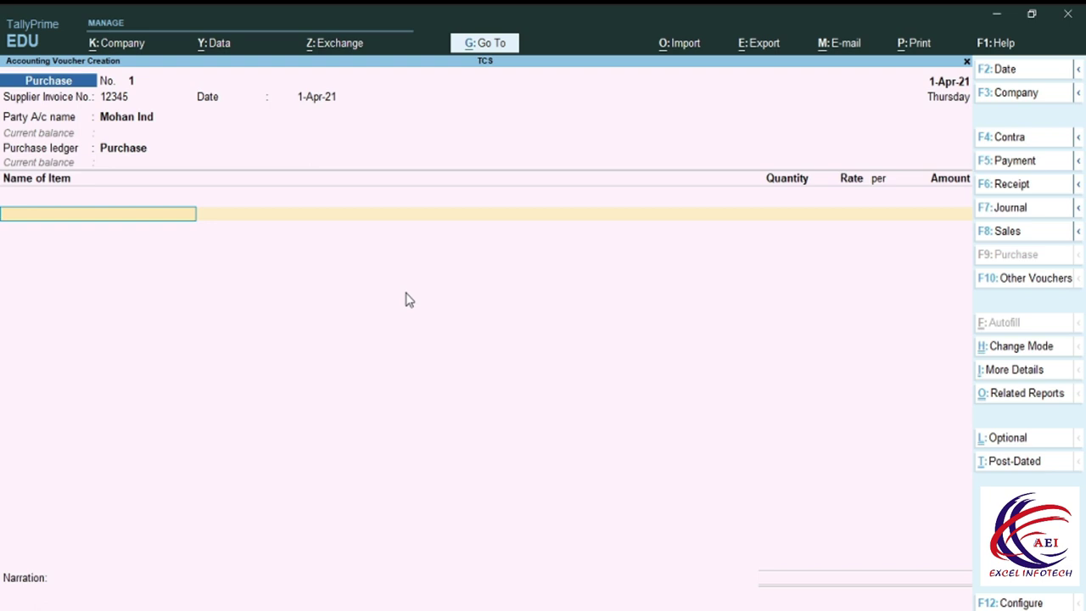
Add Timber Item as 100 MT at 400.00 per MT, amounting to 40,000.00
{"action": "key", "text": "Down"}
{"action": "key", "text": "Return"}
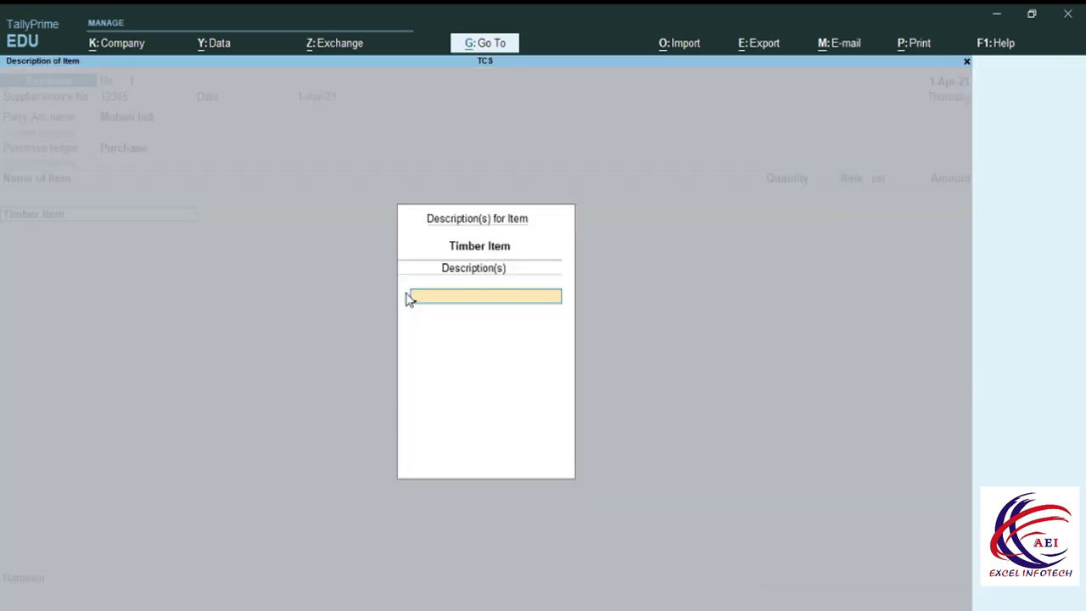
{"action": "key", "text": "Return"}
{"action": "type", "text": "100"}
{"action": "key", "text": "Return"}
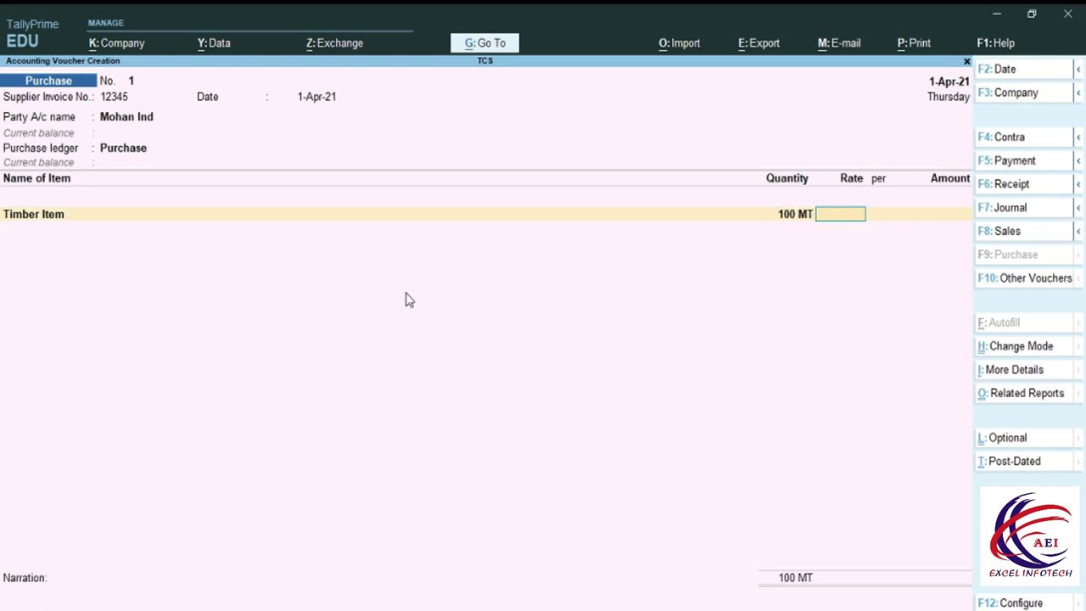
{"action": "type", "text": "400"}
{"action": "key", "text": "Return"}
{"action": "key", "text": "Return"}
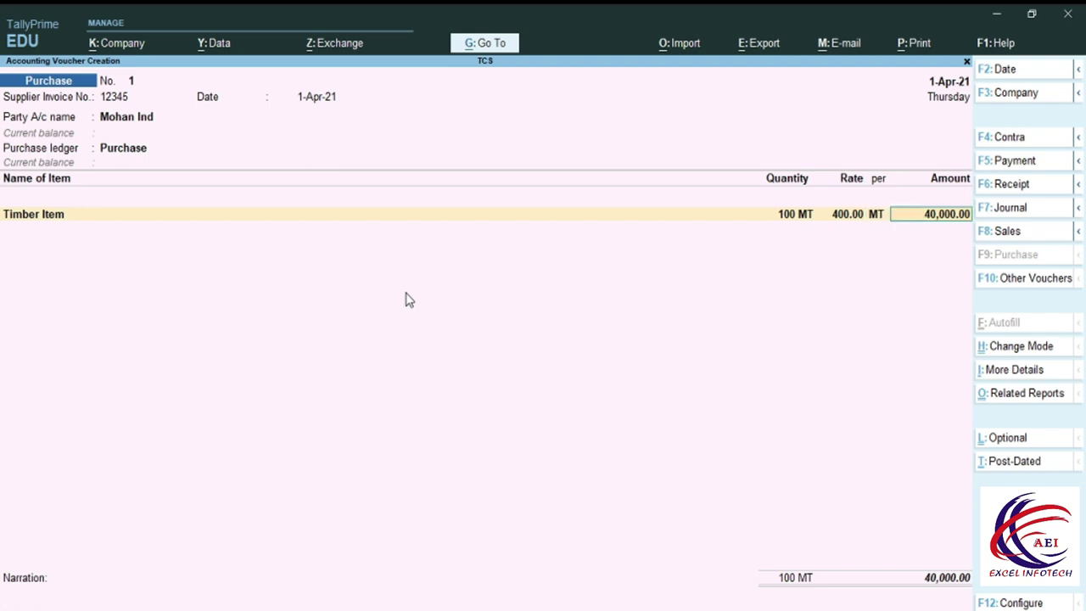
{"action": "key", "text": "Return"}
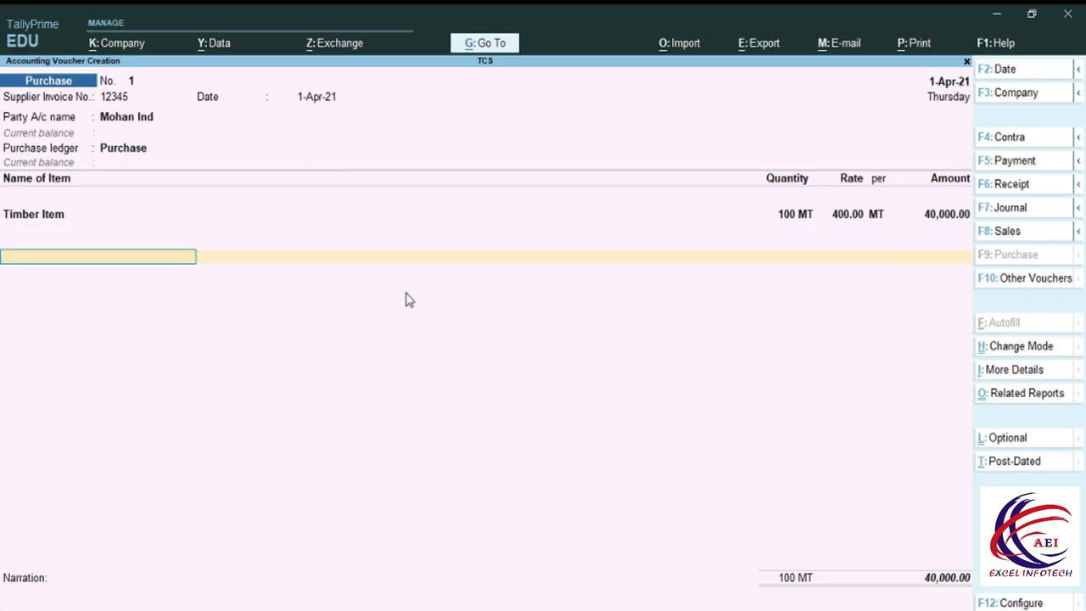
{"action": "key", "text": "alt"}
Create ledger CGST under Duties & Taxes as GST Central Tax and add it at 2,400.00
{"action": "key", "text": "alt+c"}
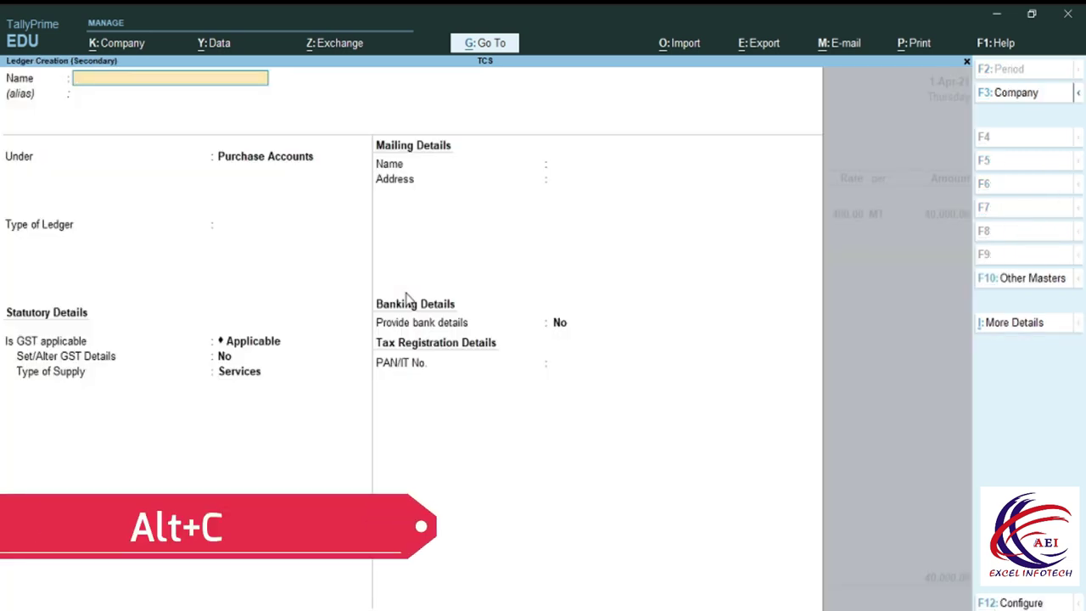
{"action": "type", "text": "C"}
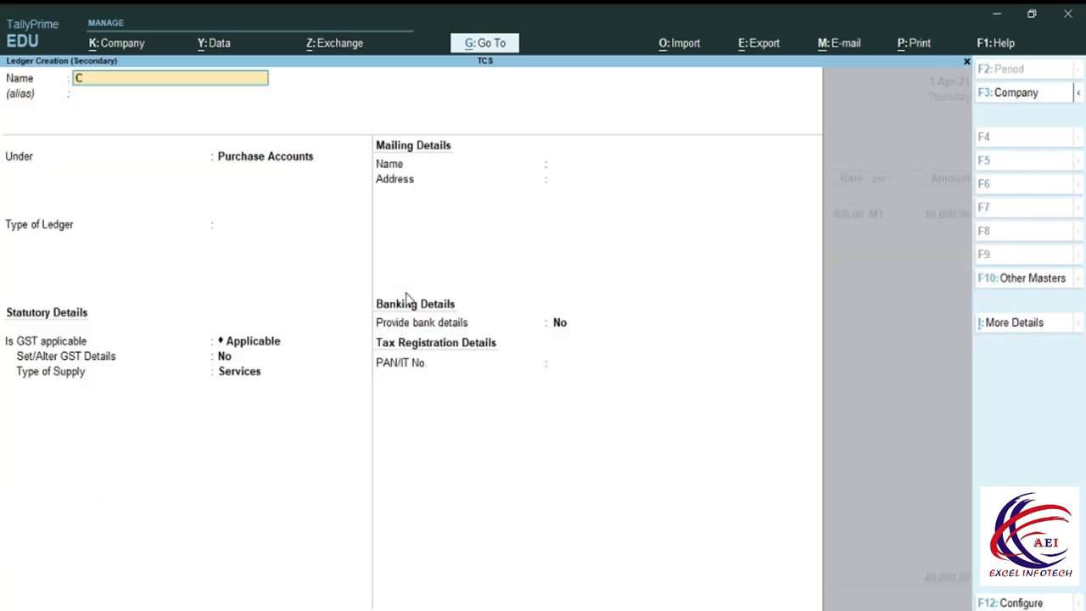
{"action": "type", "text": "GST"}
{"action": "key", "text": "Return"}
{"action": "key", "text": "Return"}
{"action": "type", "text": "D"}
{"action": "key", "text": "Down"}
{"action": "key", "text": "Down"}
{"action": "key", "text": "Down"}
{"action": "key", "text": "Down"}
{"action": "key", "text": "Down"}
{"action": "key", "text": "Up"}
{"action": "key", "text": "Up"}
{"action": "key", "text": "Down"}
{"action": "key", "text": "Return"}
{"action": "key", "text": "Up"}
{"action": "key", "text": "Down"}
{"action": "key", "text": "Up"}
{"action": "key", "text": "Return"}
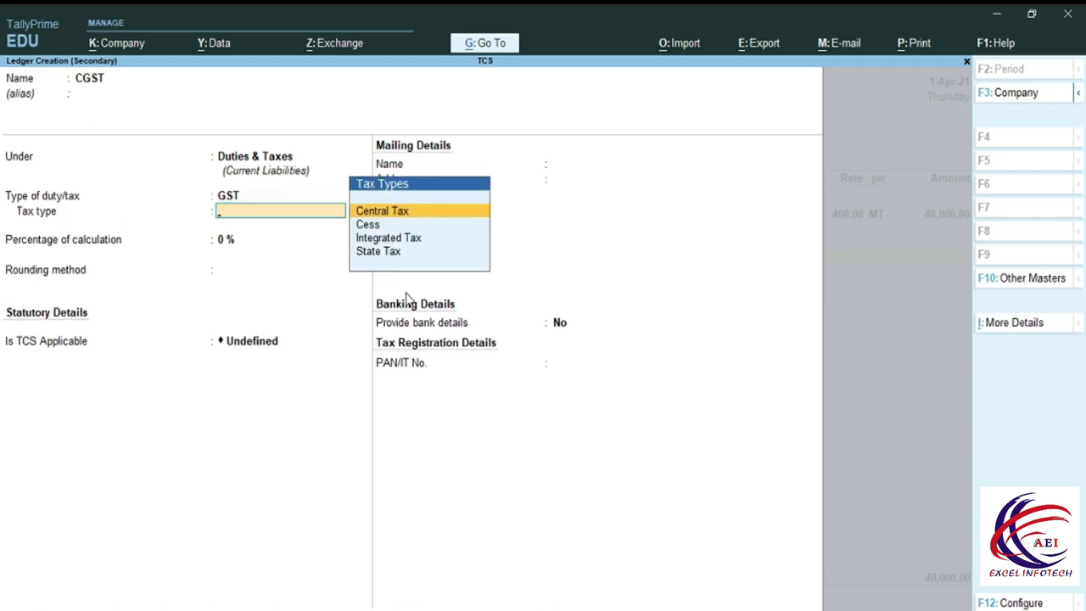
{"action": "key", "text": "Return"}
{"action": "key", "text": "Return"}
{"action": "key", "text": "Return"}
{"action": "key", "text": "Return"}
{"action": "key", "text": "Return"}
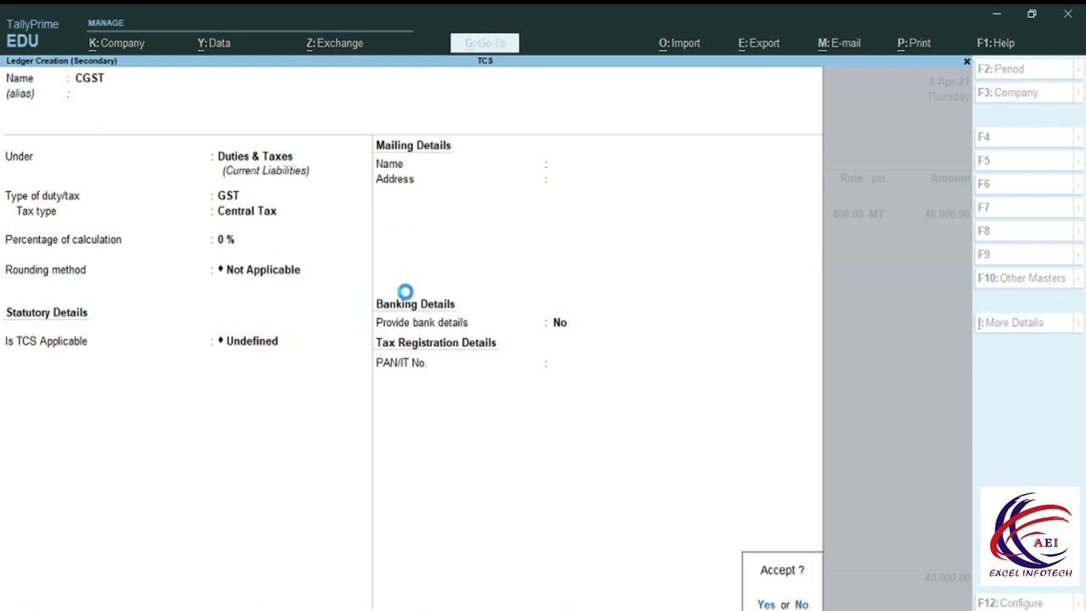
{"action": "key", "text": "Return"}
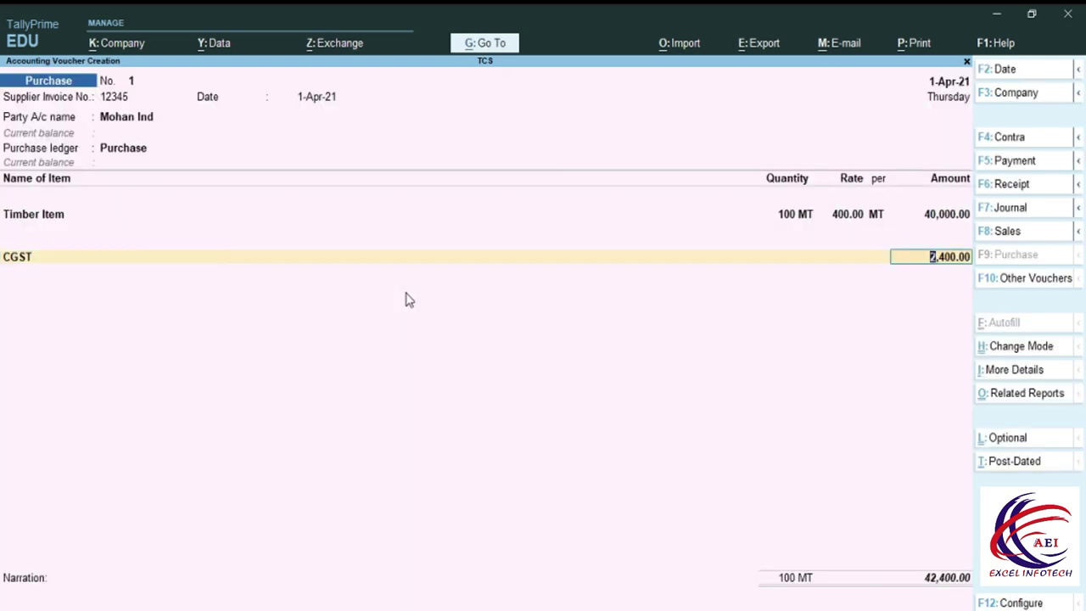
{"action": "key", "text": "Return"}
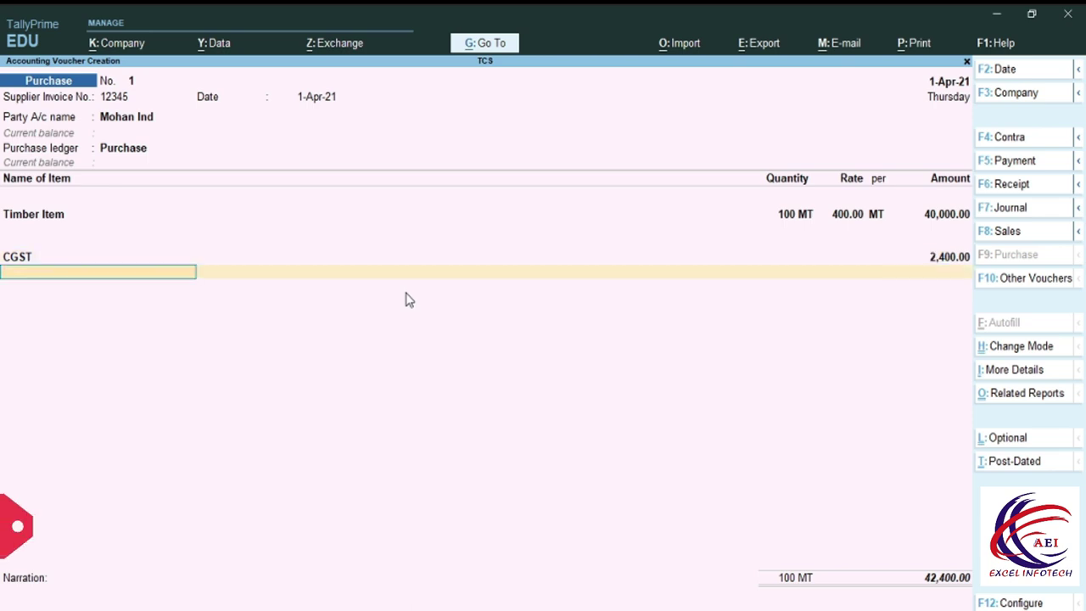
Create ledger SGST under Duties & Taxes as GST State Tax and add it at 2,400.00
{"action": "key", "text": "alt+c"}
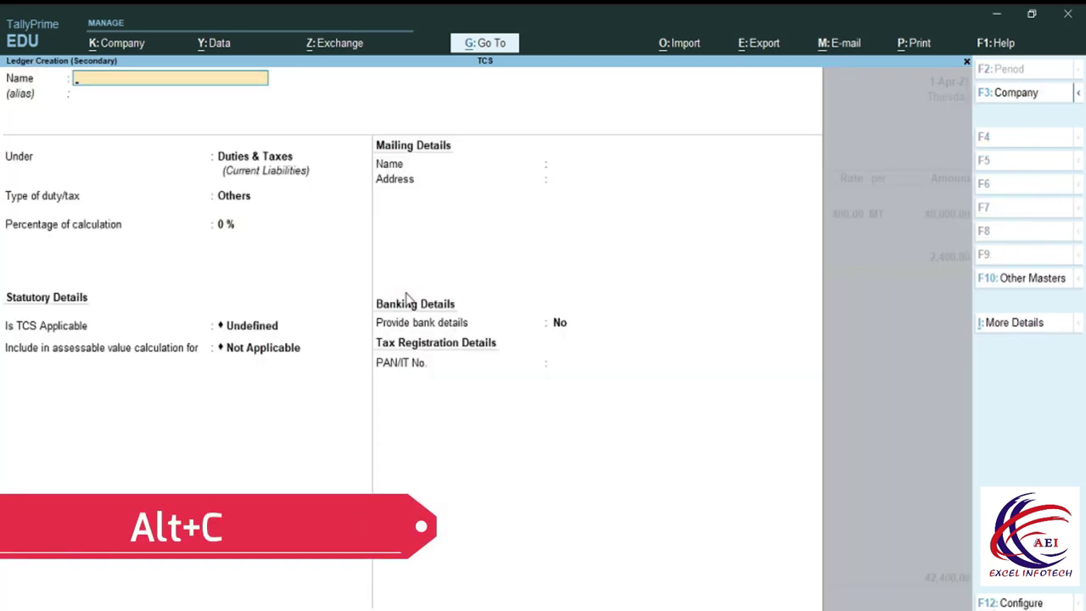
{"action": "type", "text": "SGST"}
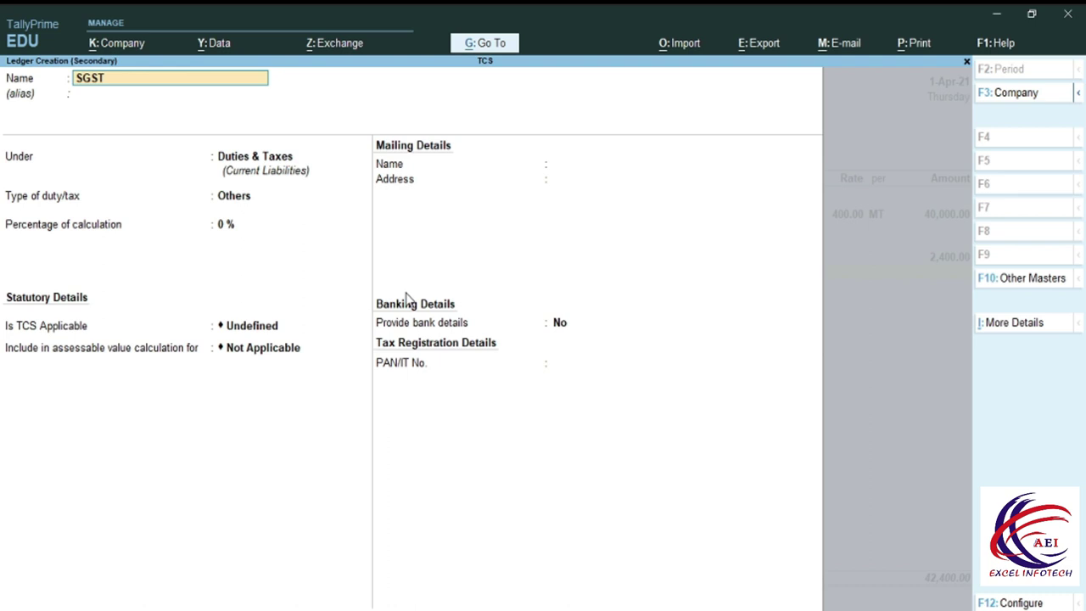
{"action": "key", "text": "Return"}
{"action": "key", "text": "Return"}
{"action": "key", "text": "Return"}
{"action": "key", "text": "Up"}
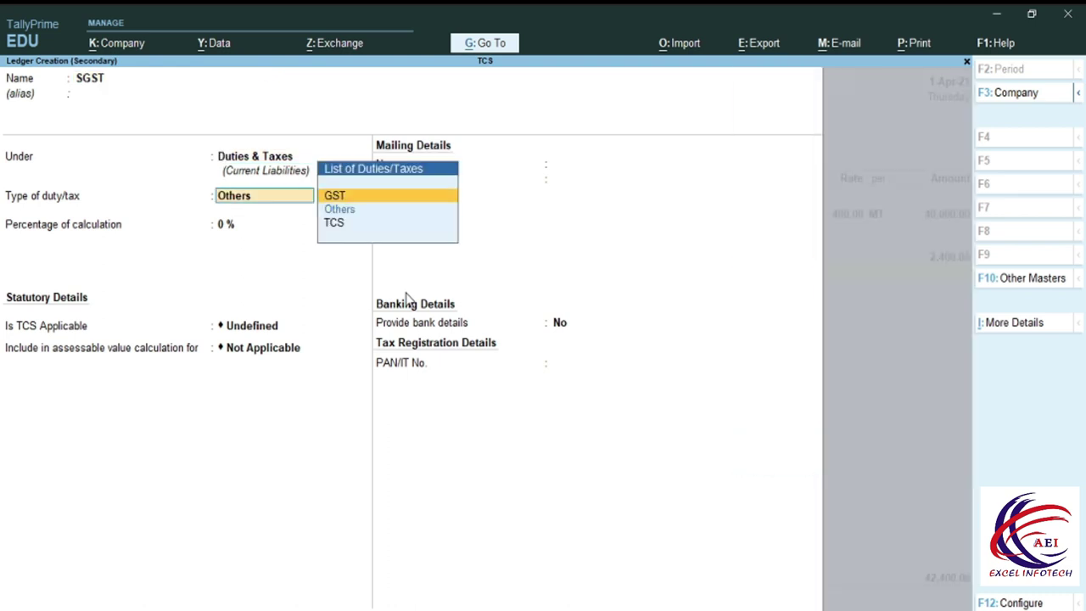
{"action": "key", "text": "Return"}
{"action": "key", "text": "Down"}
{"action": "key", "text": "Down"}
{"action": "key", "text": "Down"}
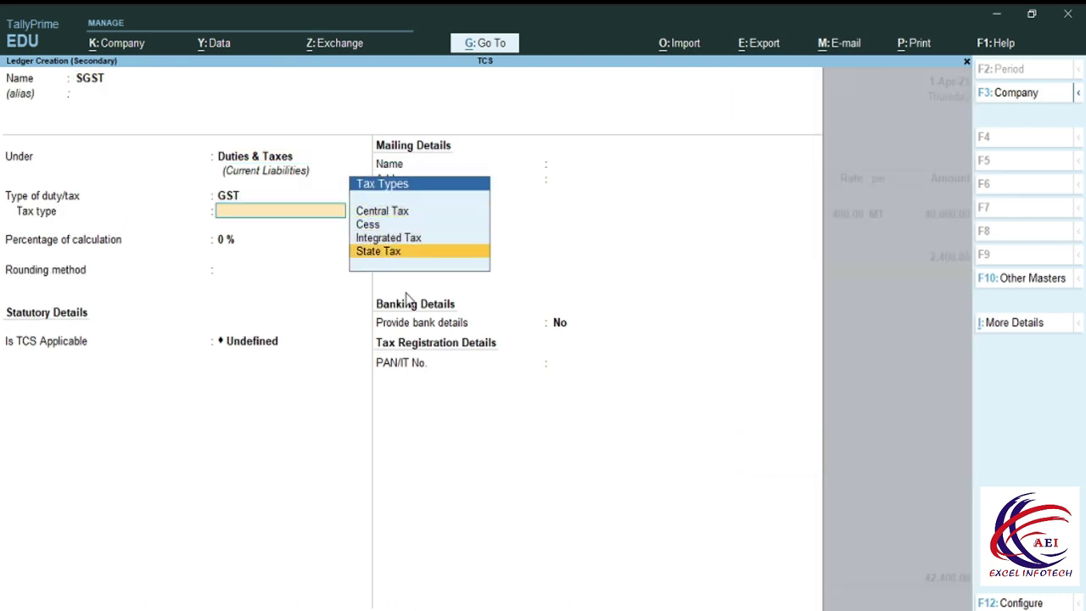
{"action": "key", "text": "Return"}
{"action": "key", "text": "Return"}
{"action": "key", "text": "Return"}
{"action": "key", "text": "Return"}
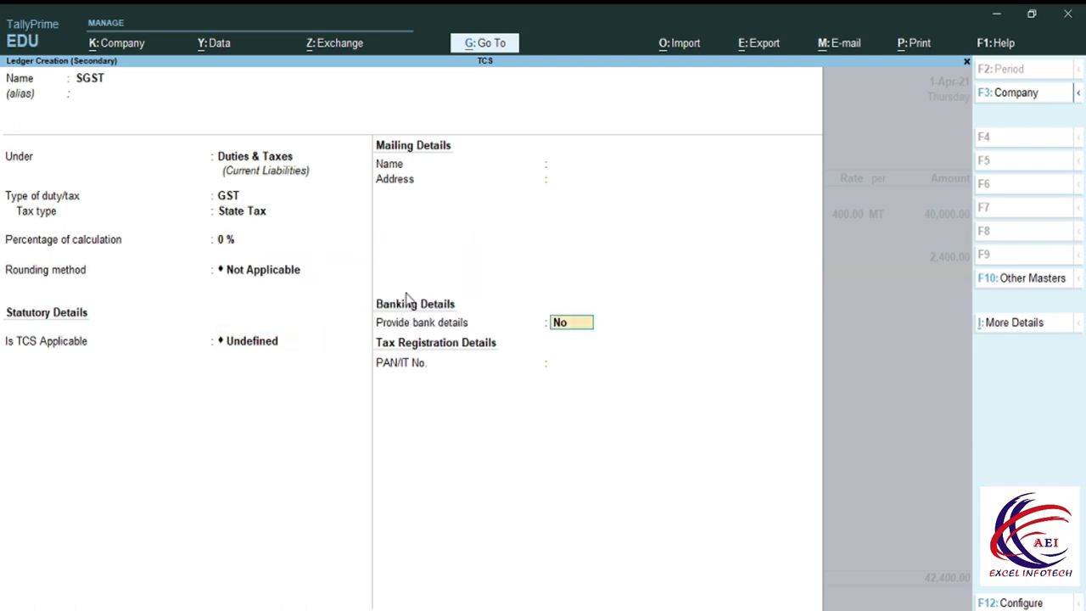
{"action": "key", "text": "Return"}
{"action": "key", "text": "Return"}
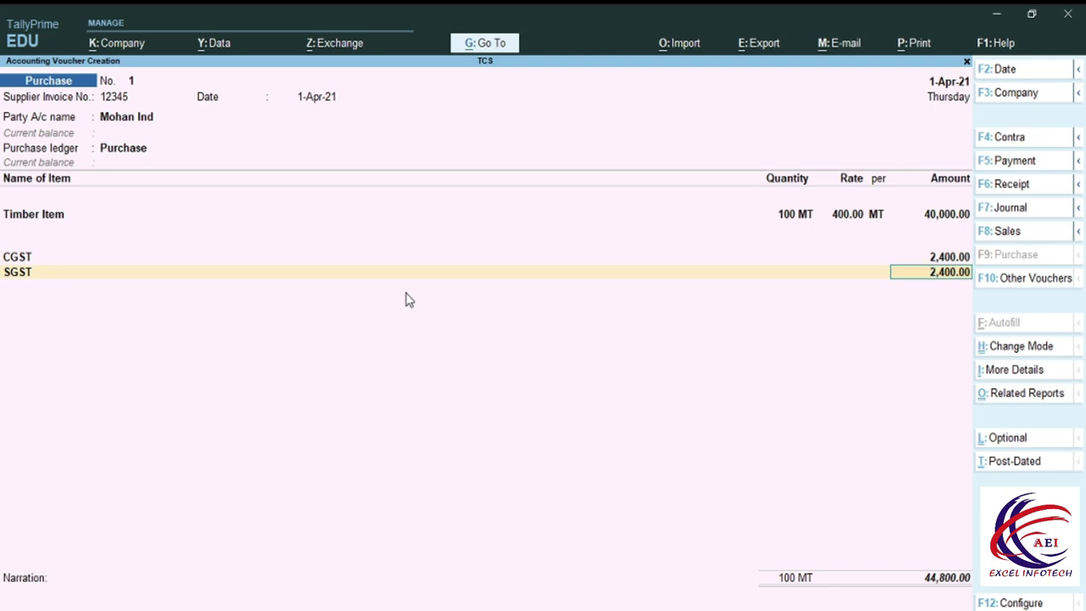
{"action": "key", "text": "Return"}
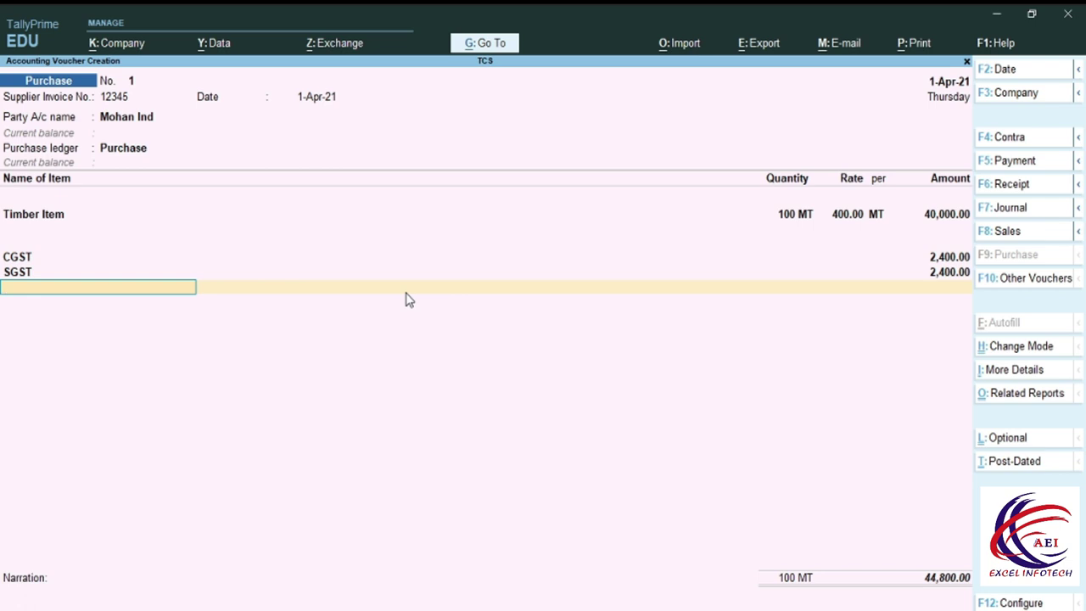
Add a Tcs On Purchase line at 0.10% for 45.00, bringing the total to 44,845.00
{"action": "key", "text": "space"}
{"action": "key", "text": "space"}
{"action": "key", "text": "space"}
{"action": "key", "text": "space"}
{"action": "key", "text": "space"}
{"action": "key", "text": "space"}
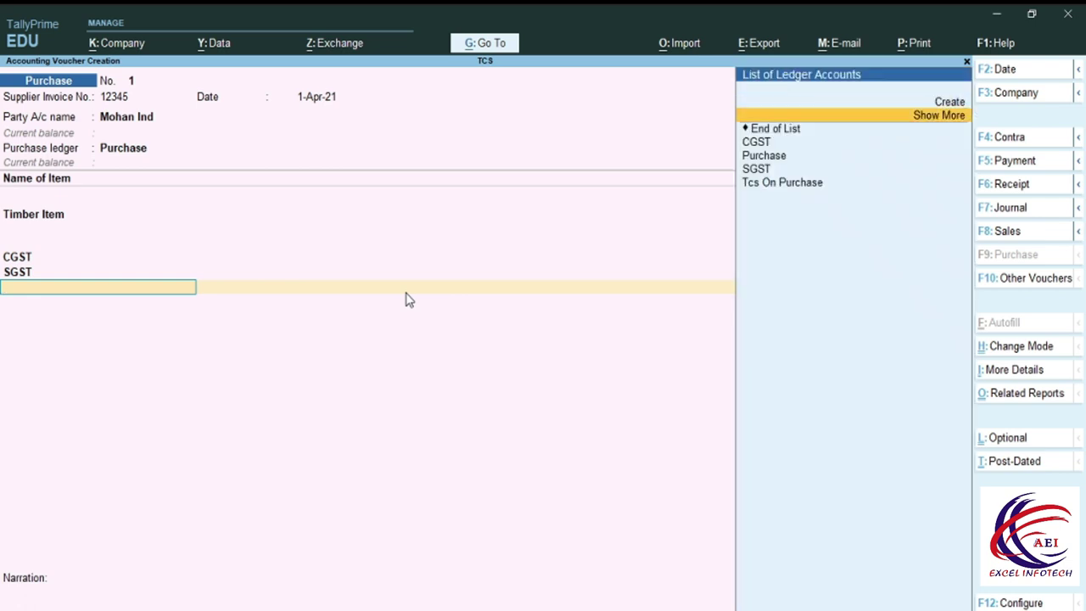
{"action": "key", "text": "space"}
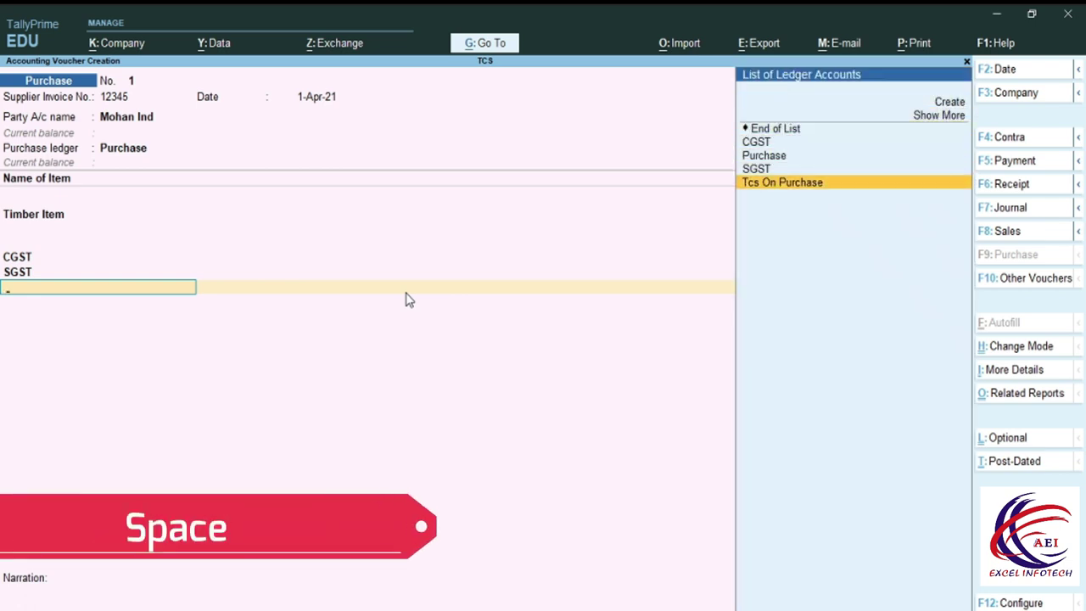
{"action": "key", "text": "Return"}
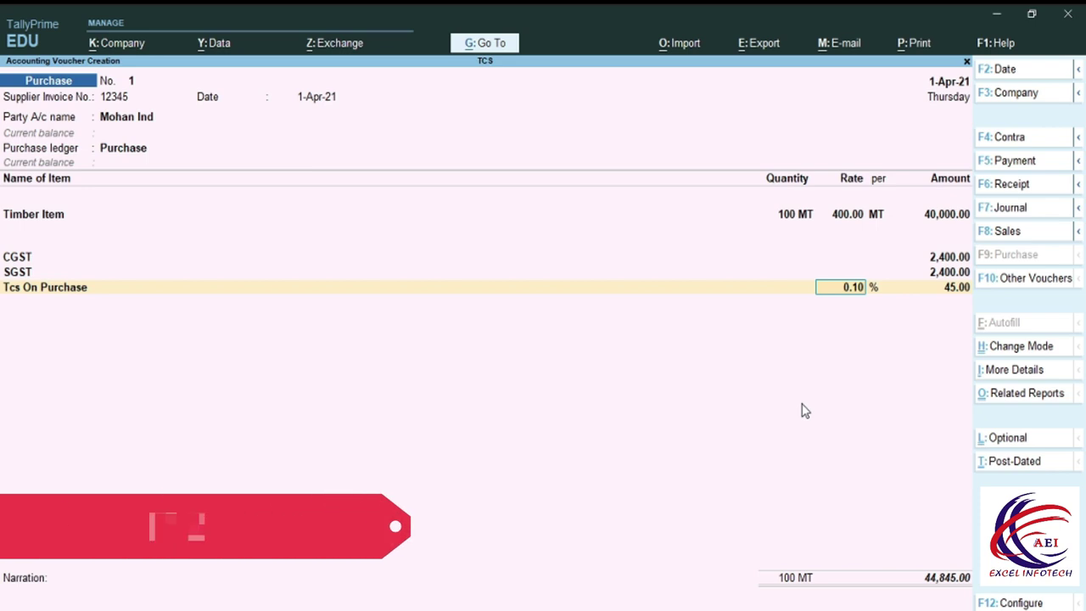
{"action": "key", "text": "F12"}
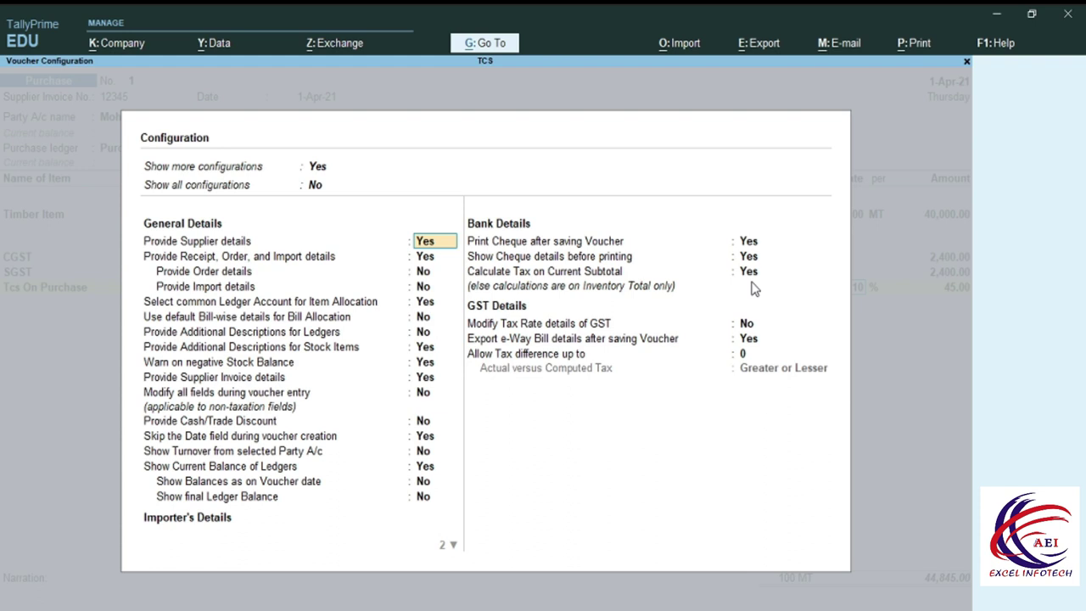
{"action": "key", "text": "ctrl+a"}
{"action": "key", "text": "Return"}
{"action": "key", "text": "Return"}
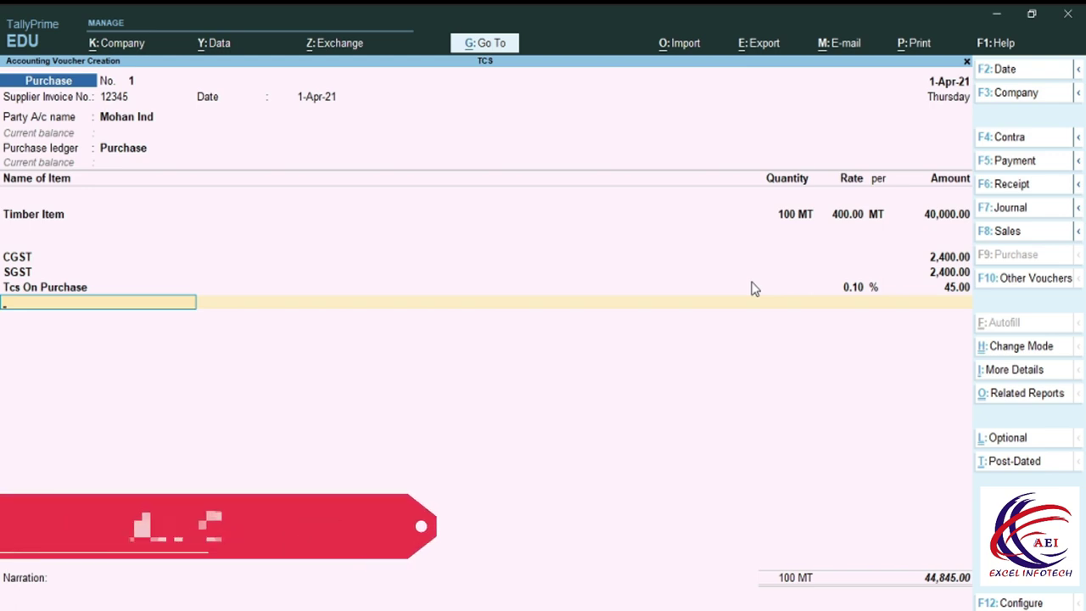
Begin a new ledger named RoundUP under Indirect Expenses
{"action": "key", "text": "alt+c"}
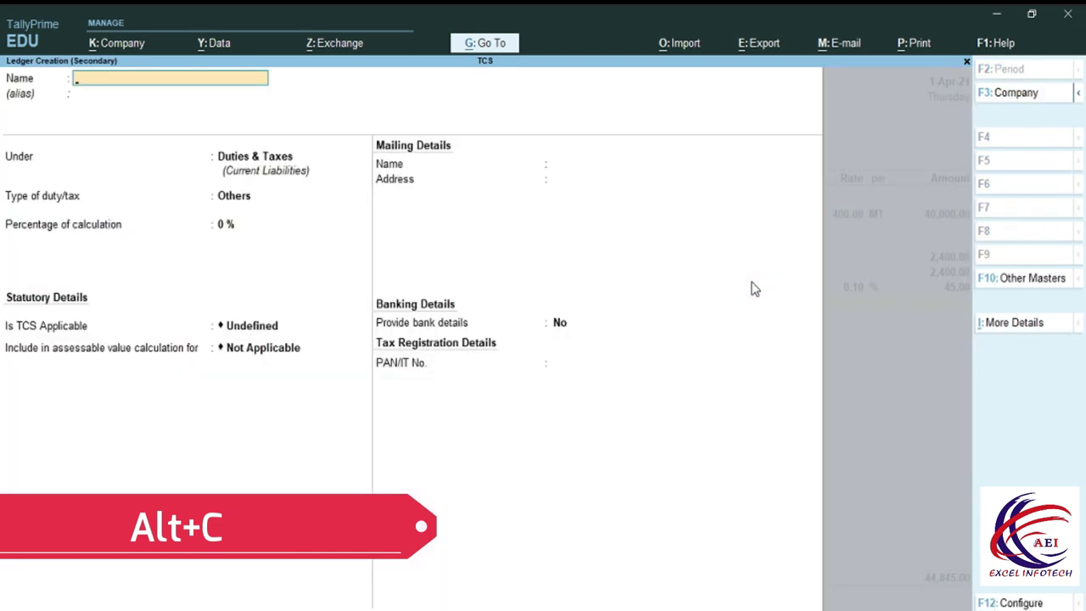
{"action": "type", "text": "R"}
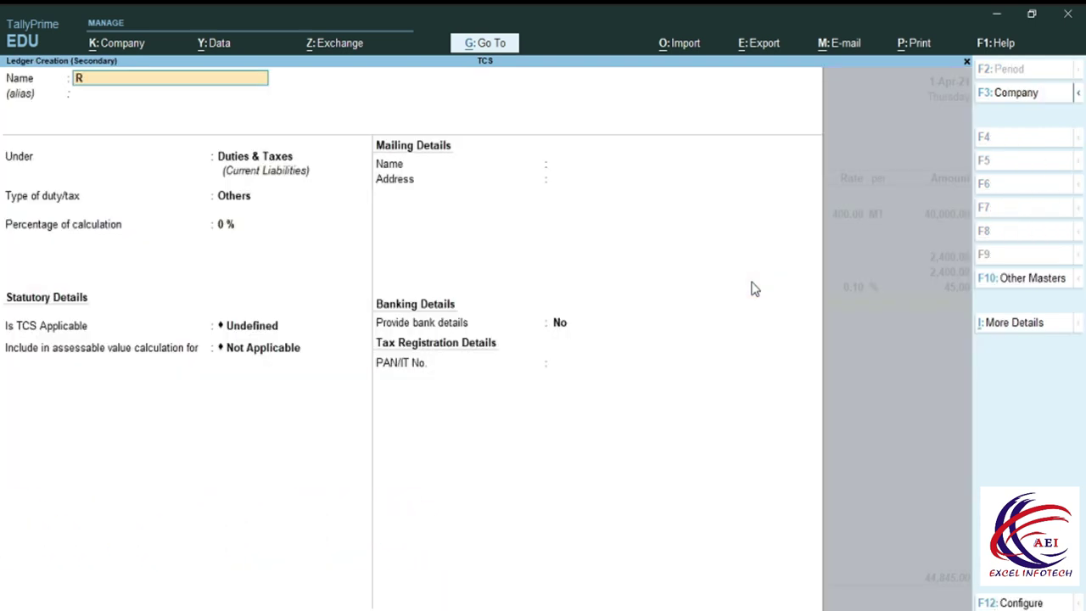
{"action": "type", "text": "oundUP"}
{"action": "key", "text": "Return"}
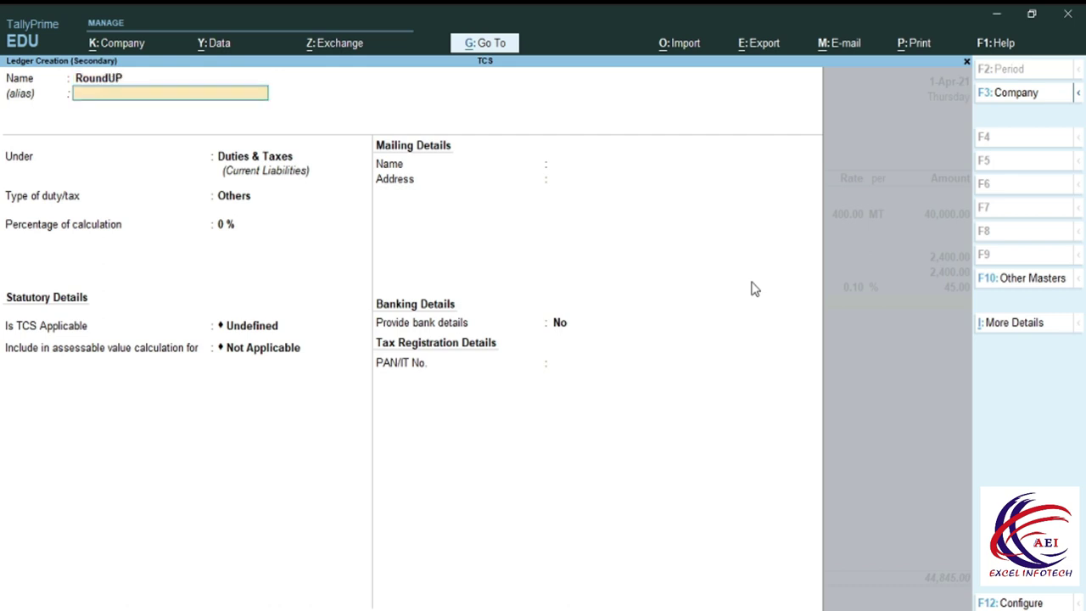
{"action": "key", "text": "Return"}
{"action": "type", "text": "i"}
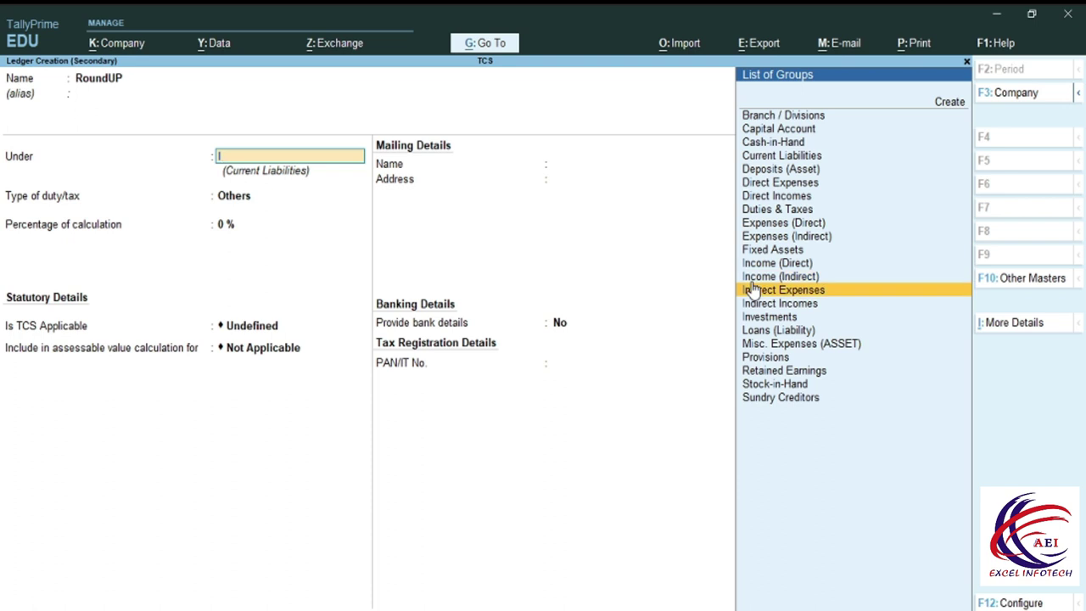
{"action": "left_click", "coordinate": [754, 289]}
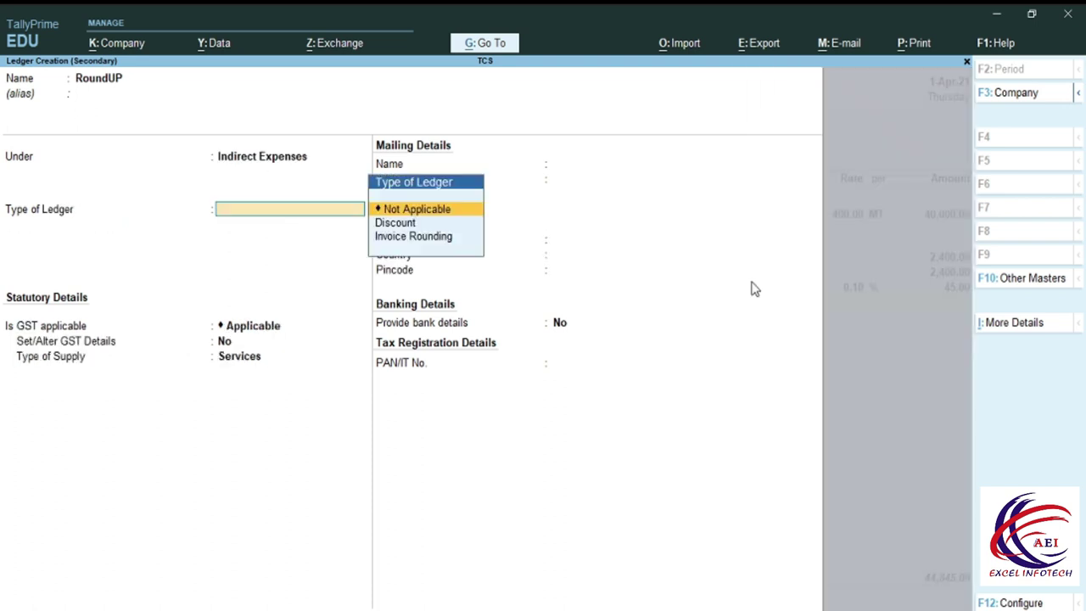
Make RoundUP an Invoice Rounding ledger with Normal Rounding and limit 1, and save it
{"action": "key", "text": "Down"}
{"action": "key", "text": "Down"}
{"action": "key", "text": "Up"}
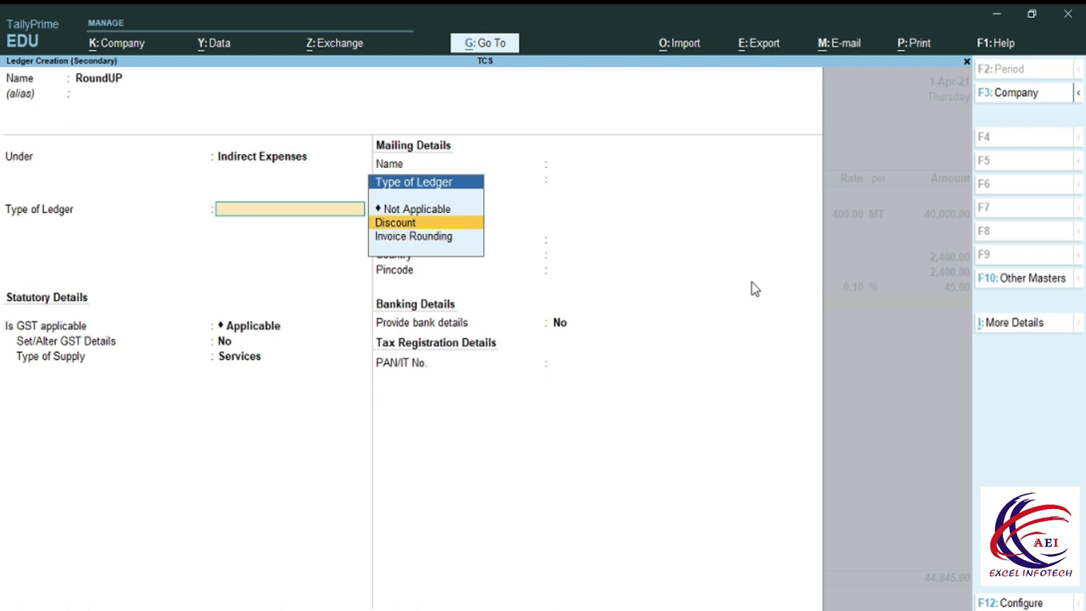
{"action": "key", "text": "Down"}
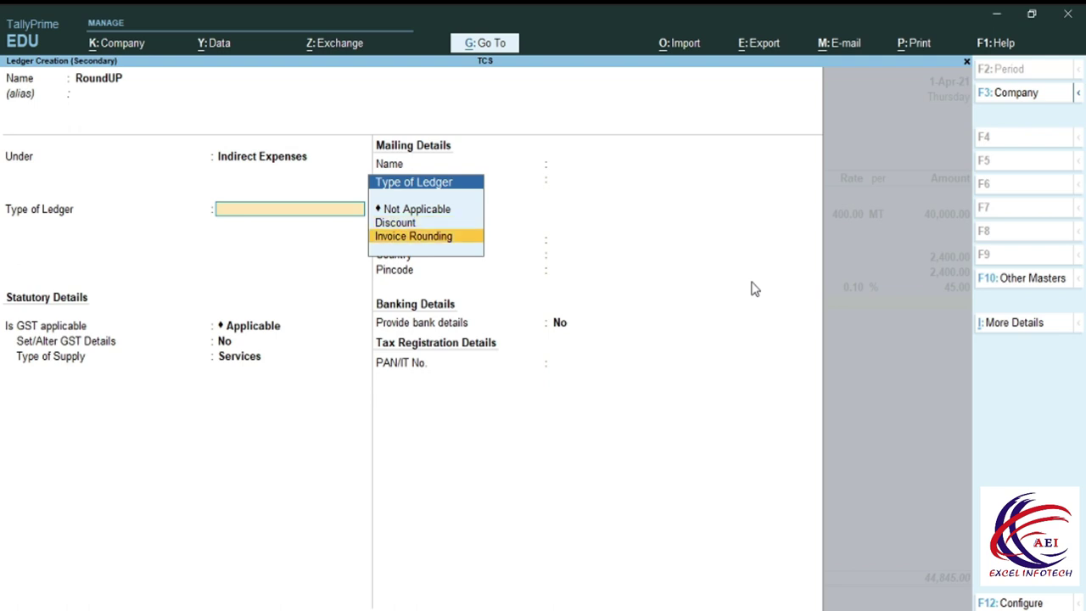
{"action": "key", "text": "Return"}
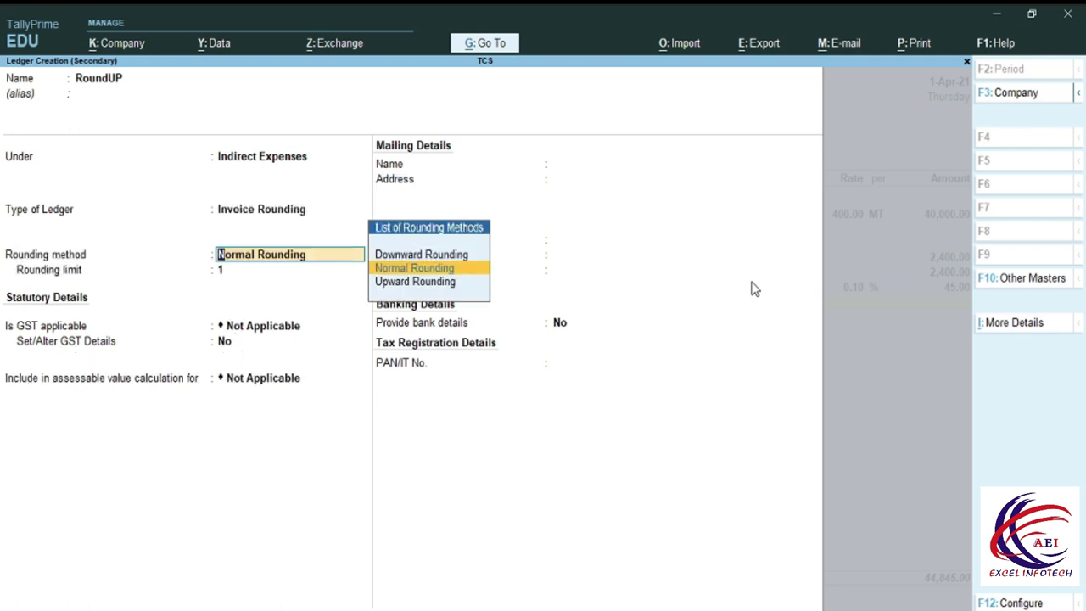
{"action": "key", "text": "Return"}
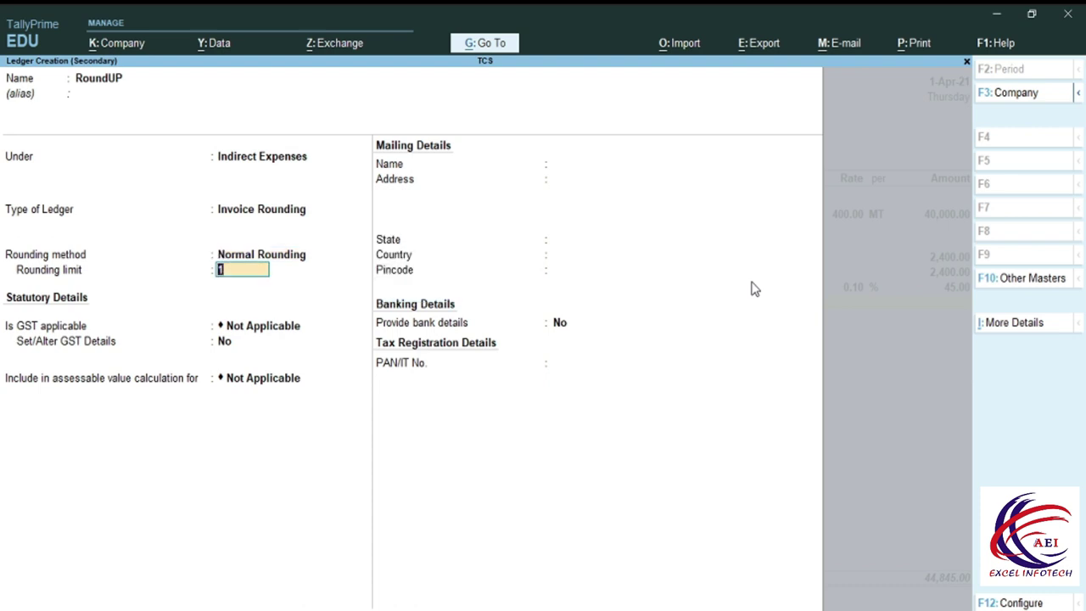
{"action": "key", "text": "Return"}
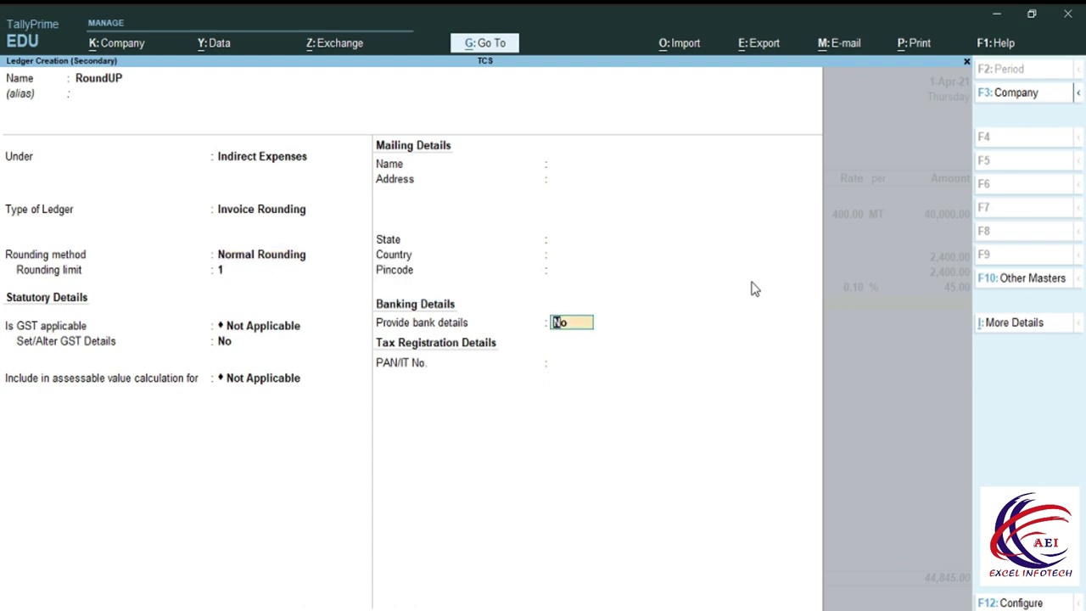
{"action": "key", "text": "Return"}
{"action": "key", "text": "Return"}
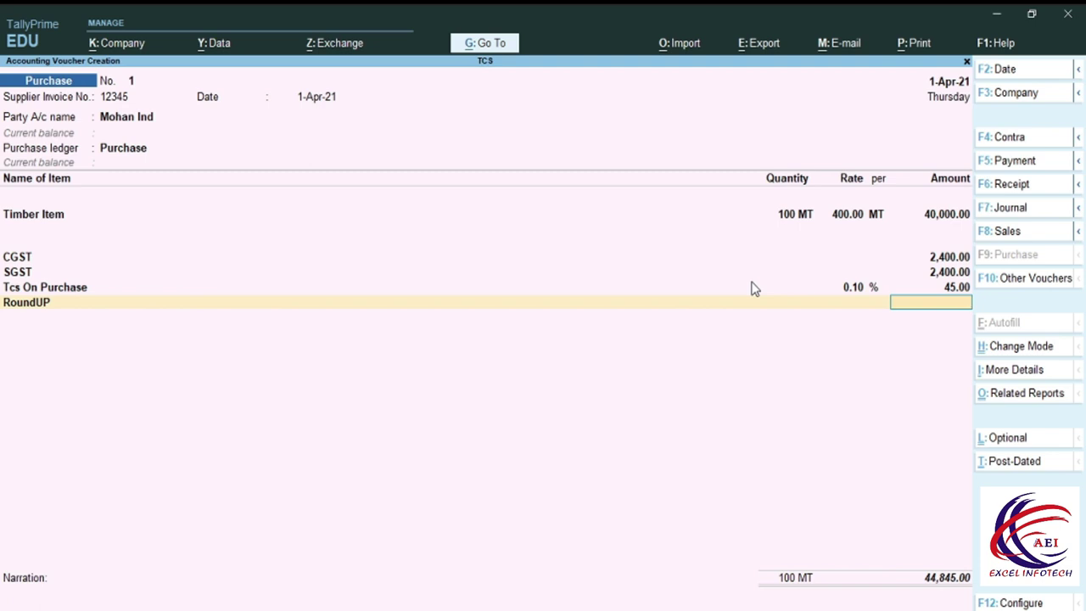
Change the Timber Item rate to 400.30, making RoundUP 0.40 and the total 44,879.00
{"action": "key", "text": "BackSpace"}
{"action": "key", "text": "BackSpace"}
{"action": "key", "text": "BackSpace"}
{"action": "key", "text": "BackSpace"}
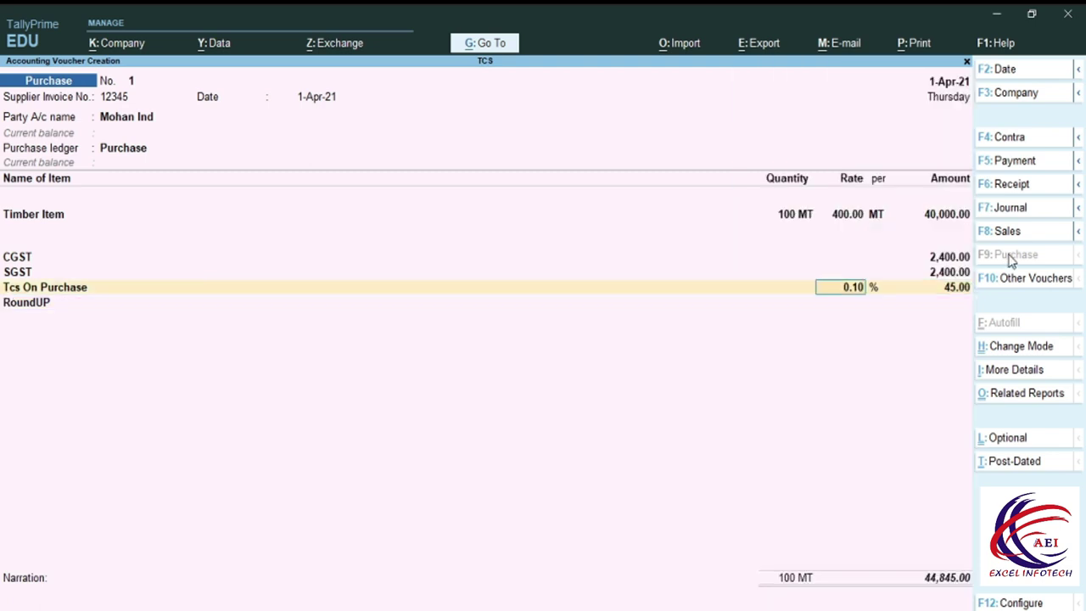
{"action": "key", "text": "BackSpace"}
{"action": "key", "text": "BackSpace"}
{"action": "key", "text": "BackSpace"}
{"action": "key", "text": "BackSpace"}
{"action": "key", "text": "BackSpace"}
{"action": "type", "text": "400"}
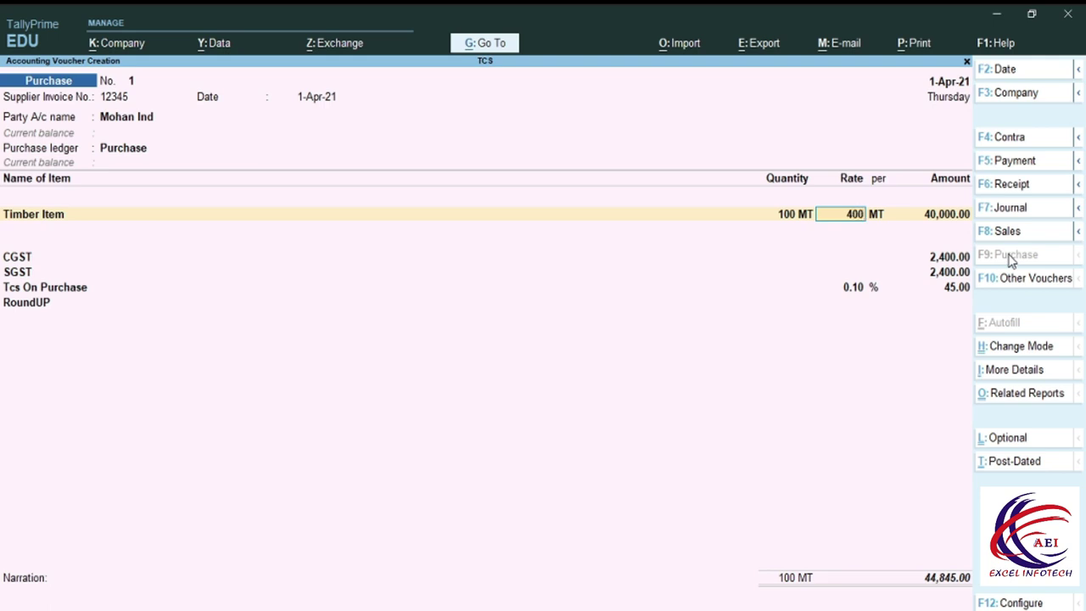
{"action": "type", "text": ".3"}
{"action": "key", "text": "Return"}
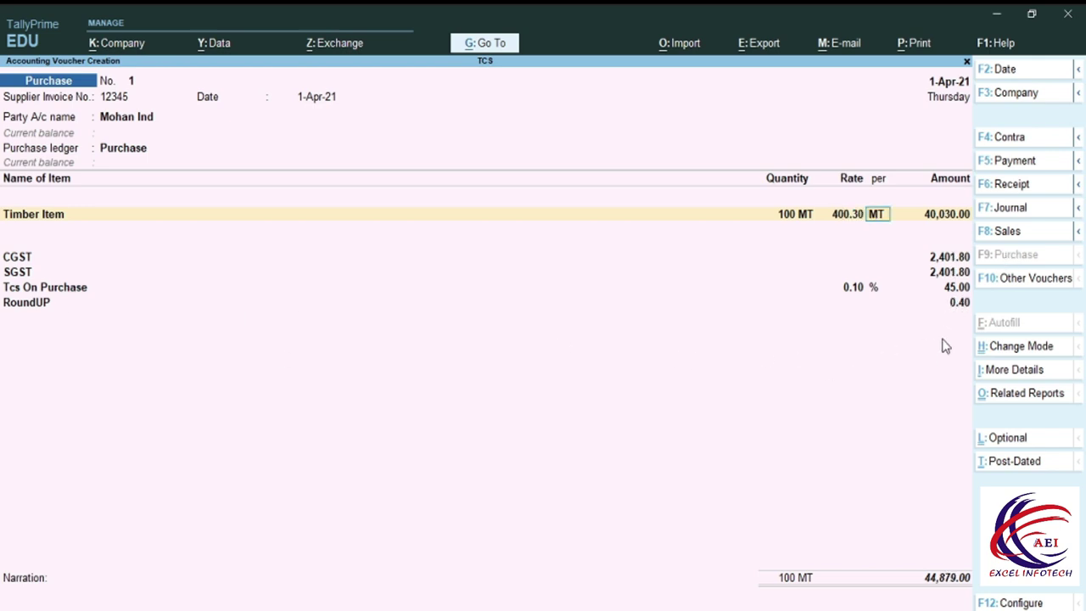
{"action": "key", "text": "Return"}
{"action": "key", "text": "Return"}
{"action": "key", "text": "Return"}
{"action": "key", "text": "Return"}
{"action": "key", "text": "Return"}
{"action": "key", "text": "Return"}
{"action": "key", "text": "Return"}
{"action": "key", "text": "Return"}
{"action": "key", "text": "Return"}
{"action": "key", "text": "Return"}
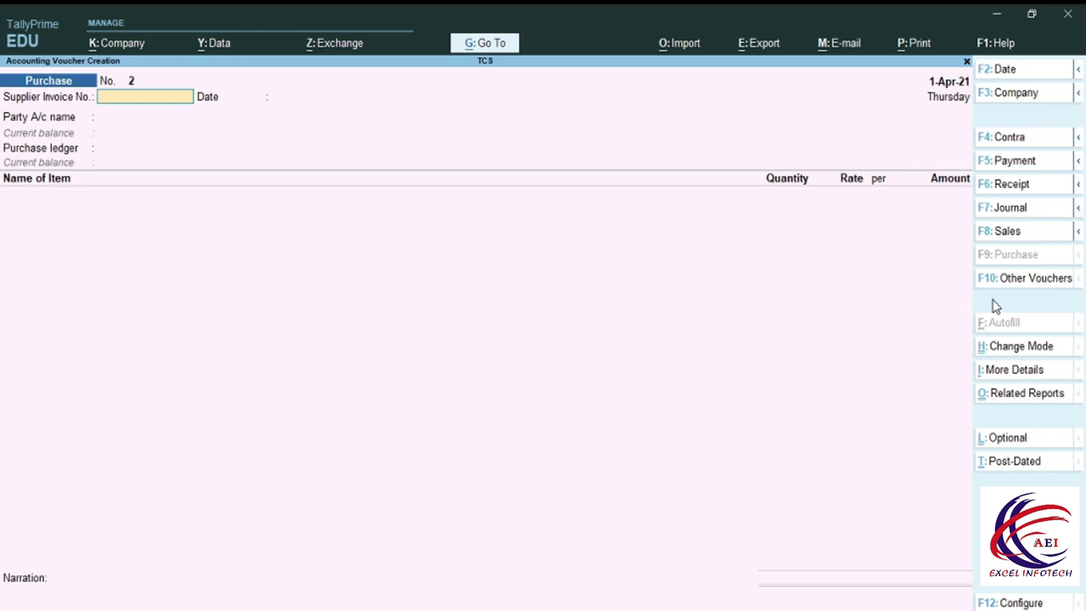
Leave voucher entry and open the Mohan Ind purchase voucher from the Day Book
{"action": "key", "text": "Escape"}
{"action": "key", "text": "Return"}
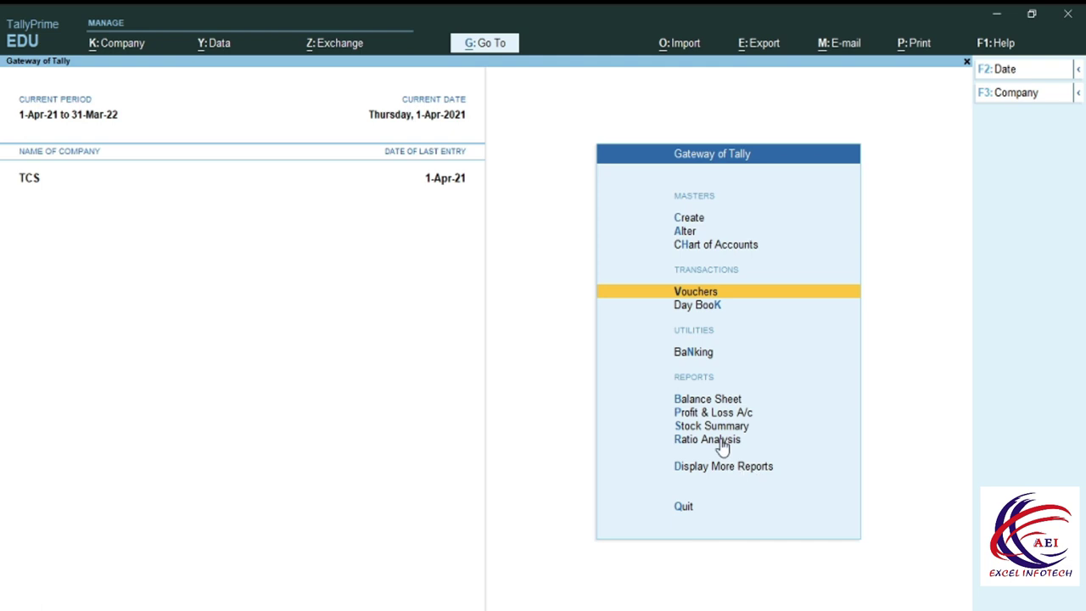
{"action": "key", "text": "d"}
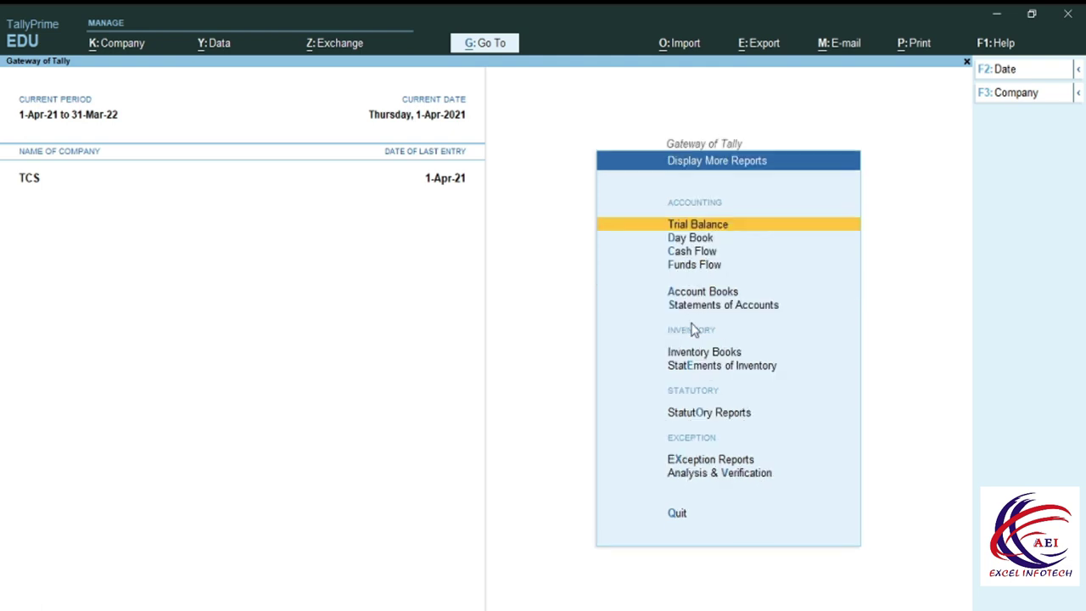
{"action": "key", "text": "y"}
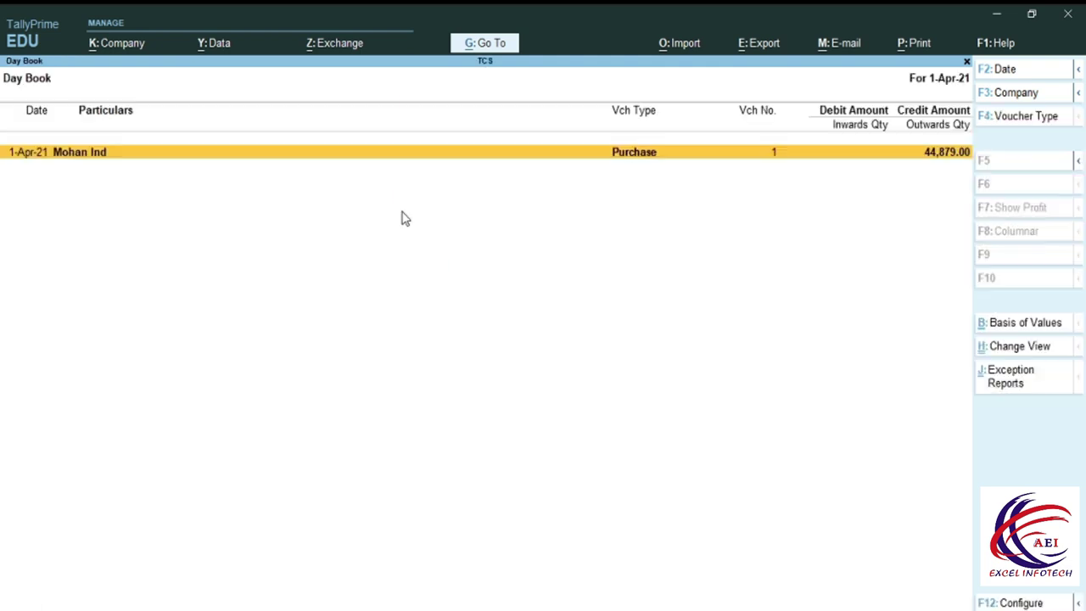
{"action": "key", "text": "Return"}
Preview the current voucher as a ₹44,879.00 invoice, then return to the Gateway
{"action": "key", "text": "alt+p"}
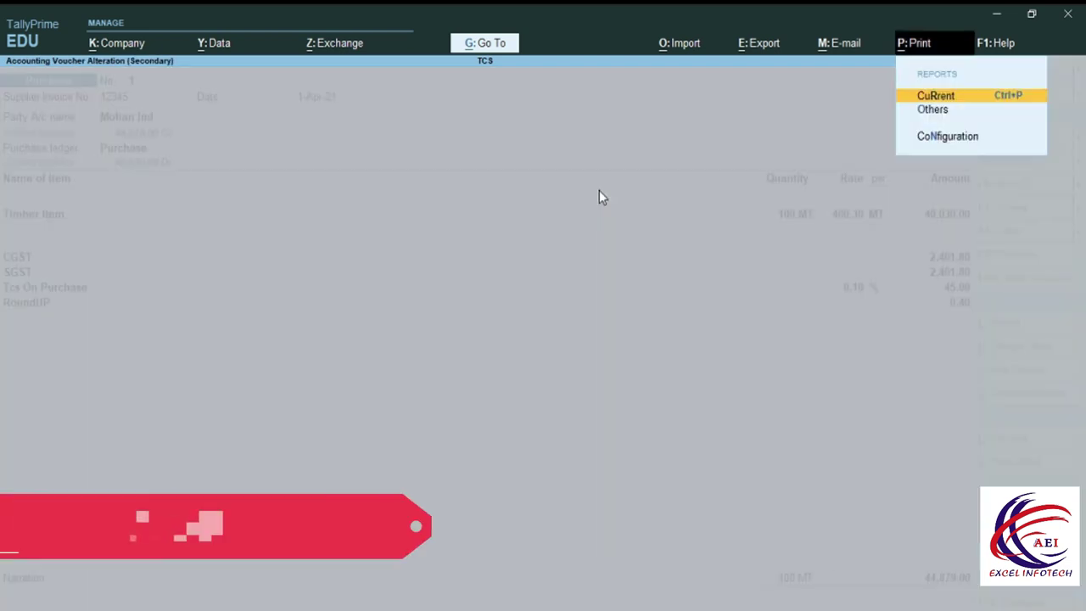
{"action": "left_click", "coordinate": [940, 98]}
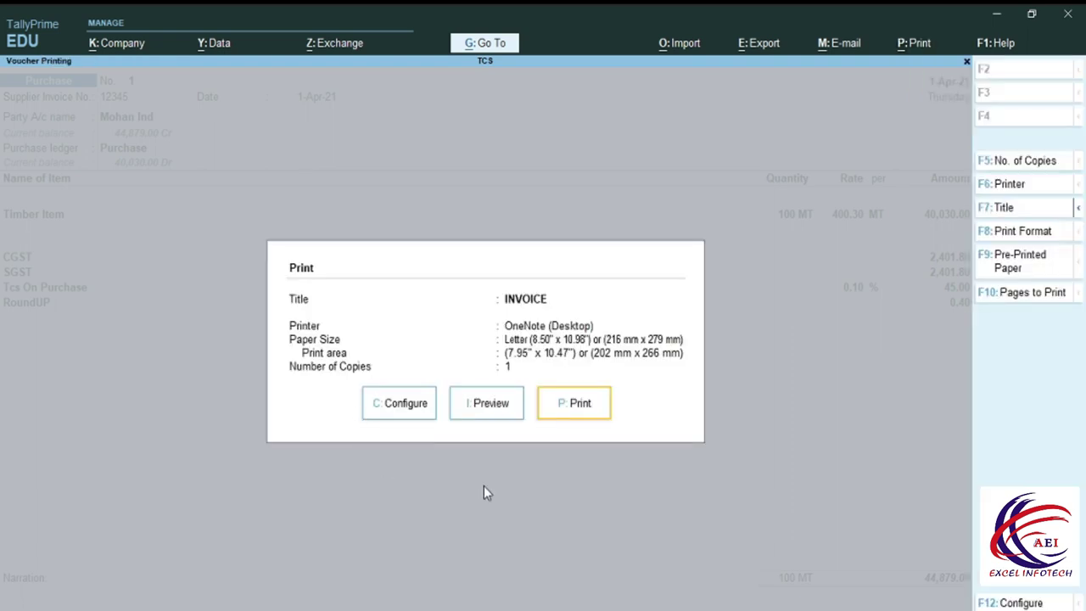
{"action": "left_click", "coordinate": [502, 407]}
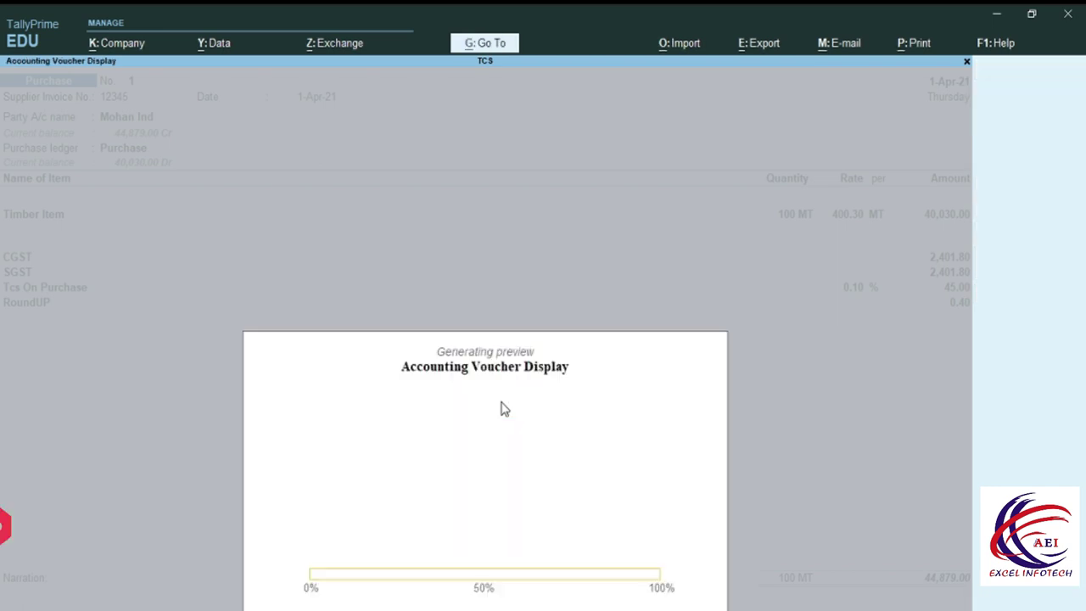
{"action": "key", "text": "alt+z"}
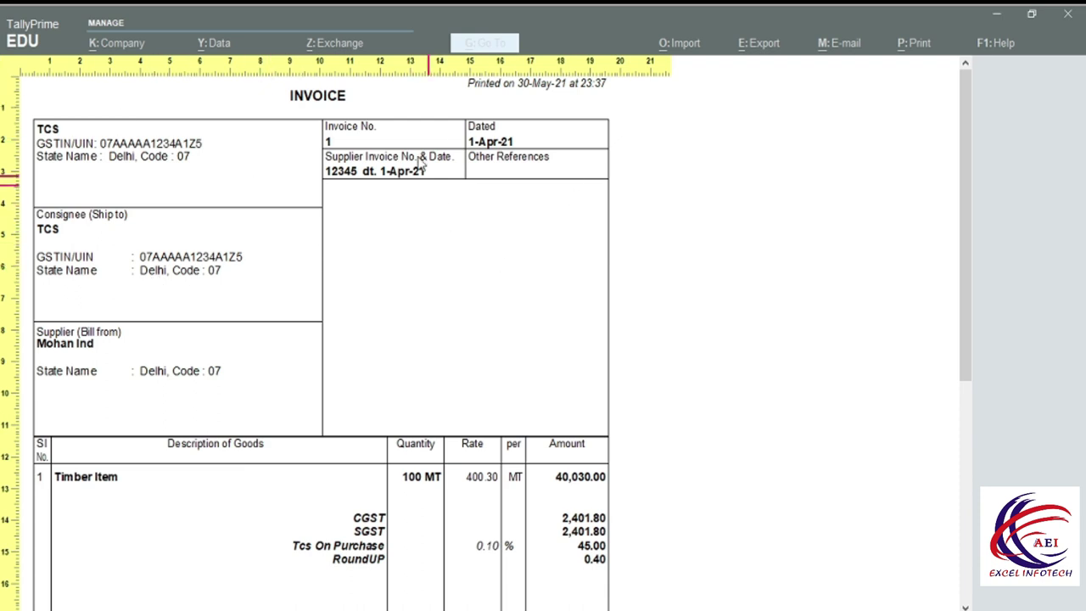
{"action": "scroll", "coordinate": [263, 289], "scroll_direction": "down", "scroll_amount": 3}
{"action": "scroll", "coordinate": [273, 302], "scroll_direction": "down", "scroll_amount": 3}
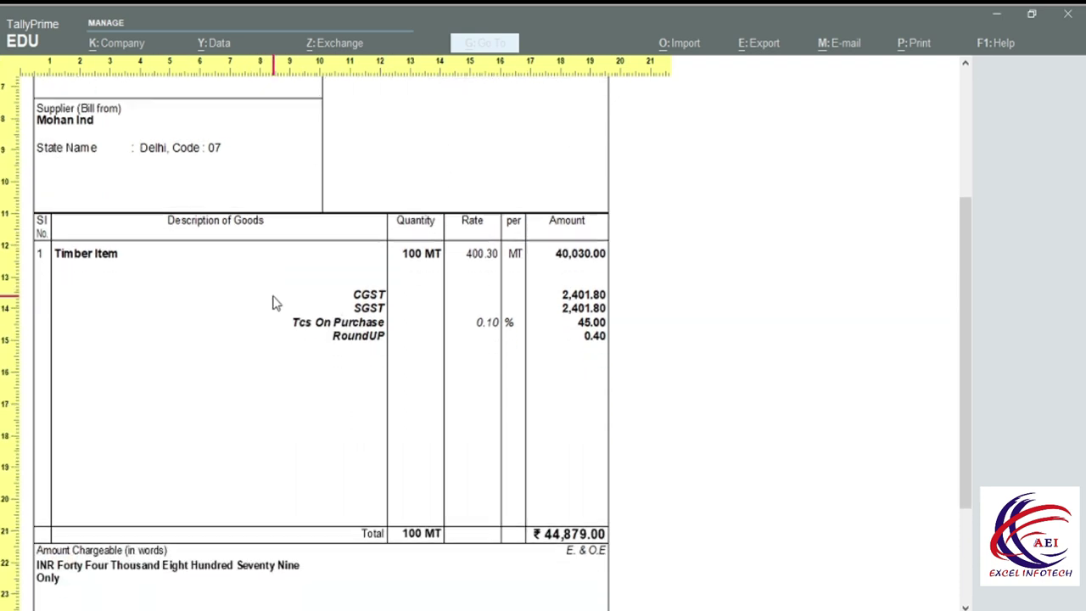
{"action": "key", "text": "Escape"}
{"action": "key", "text": "Escape"}
{"action": "key", "text": "Up"}
{"action": "key", "text": "Up"}
{"action": "key", "text": "Up"}
{"action": "key", "text": "Up"}
{"action": "key", "text": "Up"}
{"action": "key", "text": "Up"}
{"action": "key", "text": "Up"}
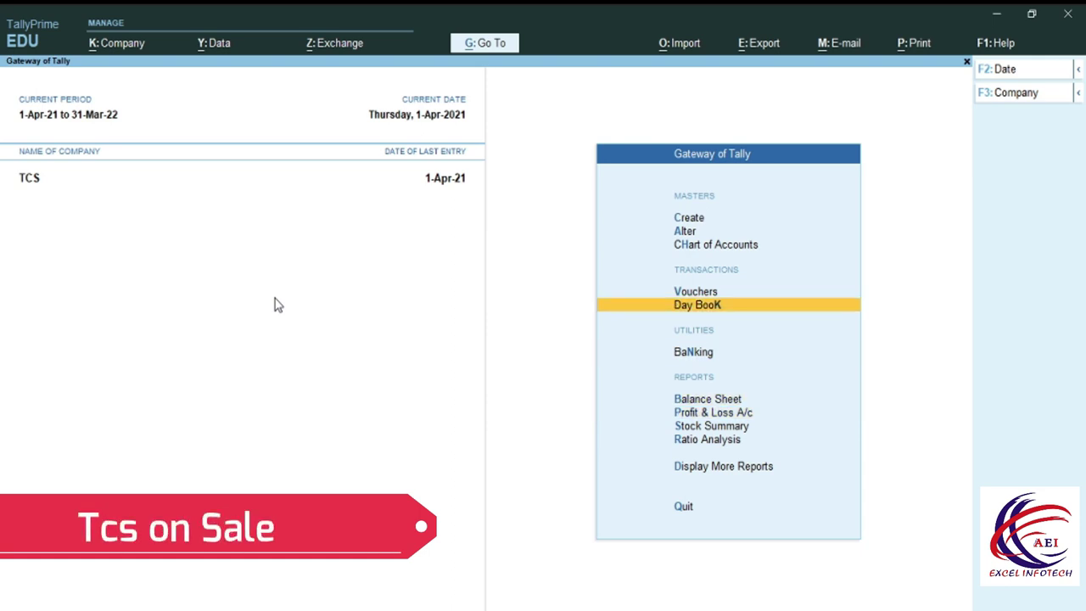
Open a Sales voucher and draft party ledger 'Pankaj Ind' under Sundry Debtors
{"action": "key", "text": "Return"}
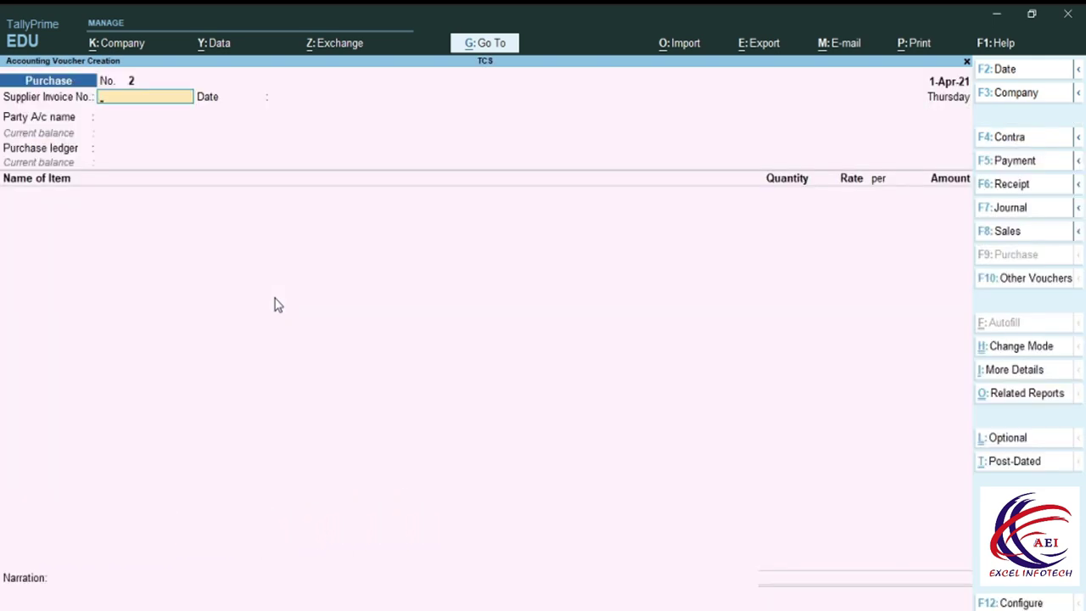
{"action": "key", "text": "F8"}
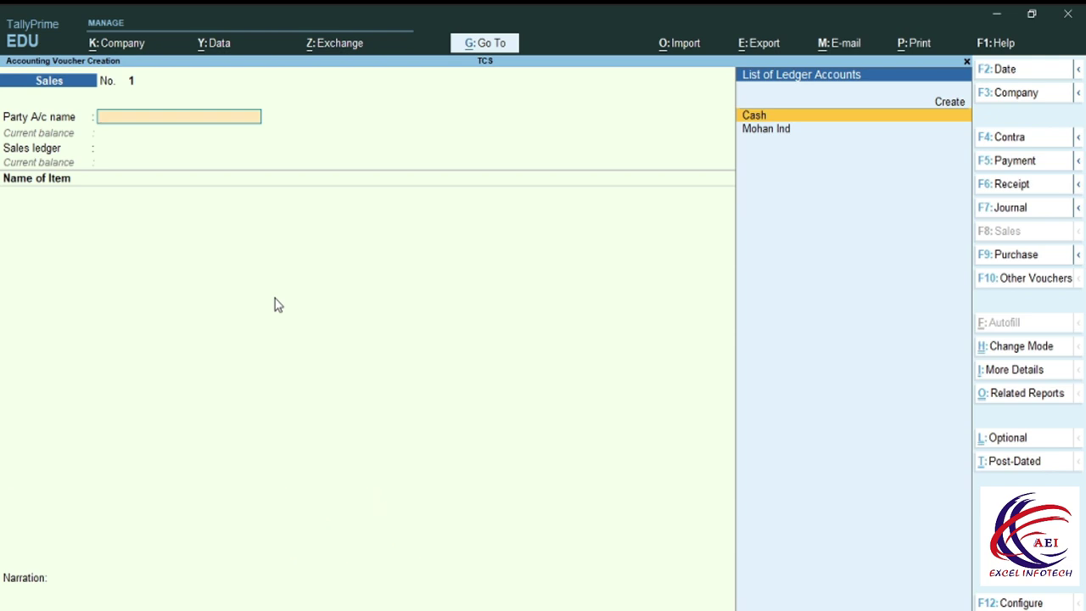
{"action": "key", "text": "alt+c"}
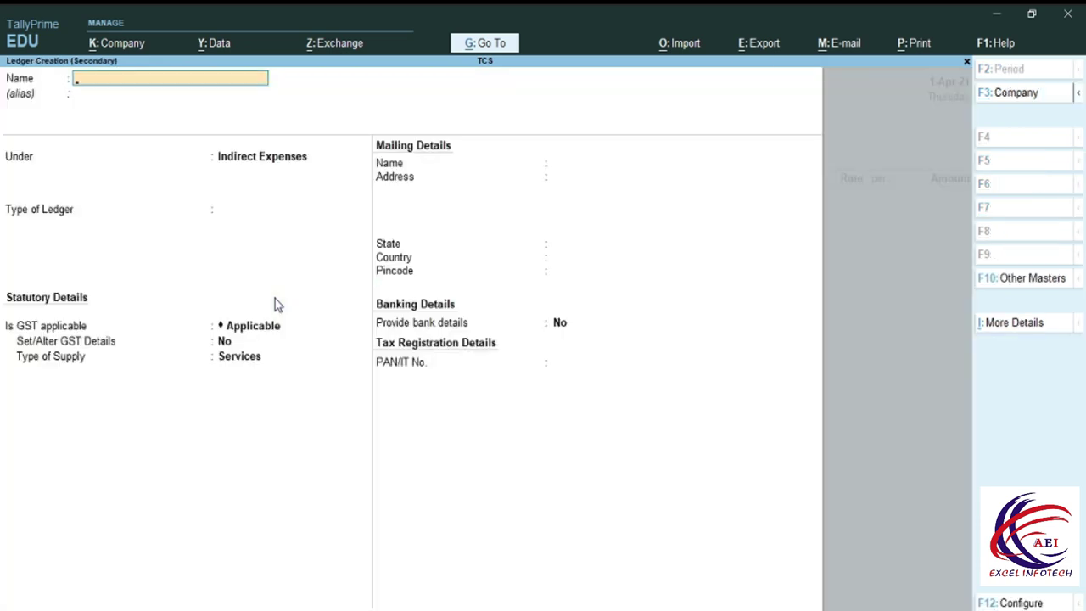
{"action": "type", "text": "Pankaj Ind"}
{"action": "key", "text": "Return"}
{"action": "key", "text": "Return"}
{"action": "type", "text": "S"}
{"action": "key", "text": "Down"}
{"action": "key", "text": "Down"}
{"action": "key", "text": "Down"}
{"action": "key", "text": "Down"}
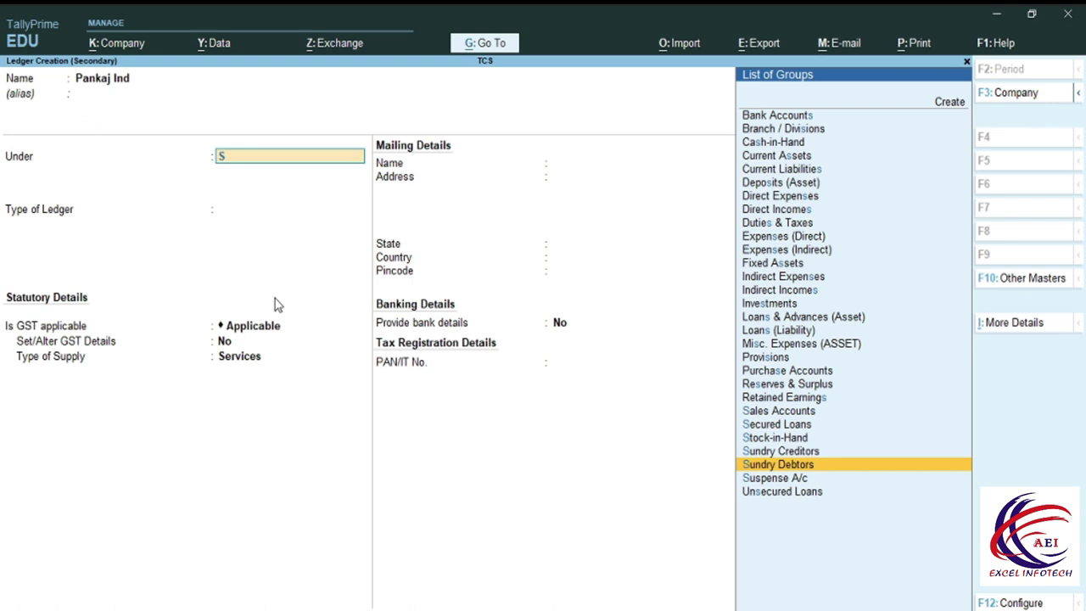
{"action": "key", "text": "Return"}
{"action": "key", "text": "Return"}
{"action": "key", "text": "Return"}
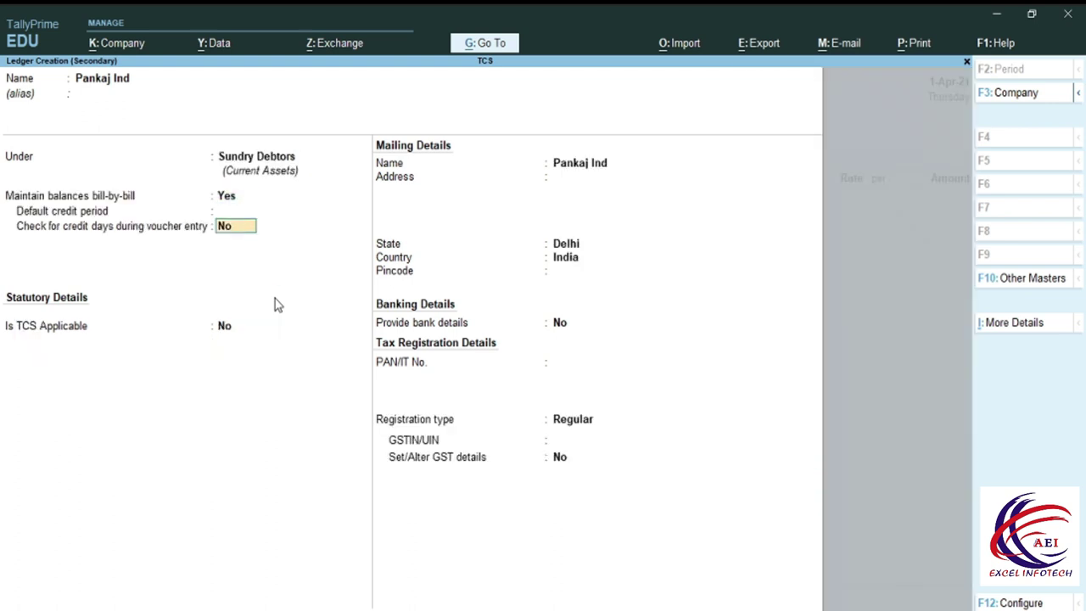
{"action": "key", "text": "Return"}
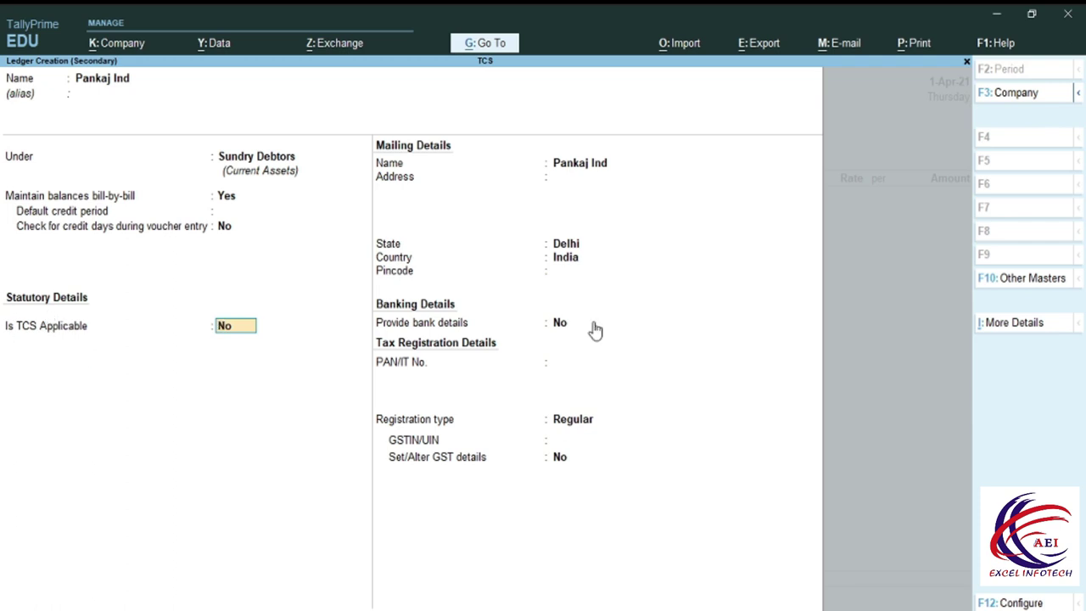
Make TCS applicable with buyer type Company - Resident, keeping Pankaj Ind as mailing name
{"action": "key", "text": "y"}
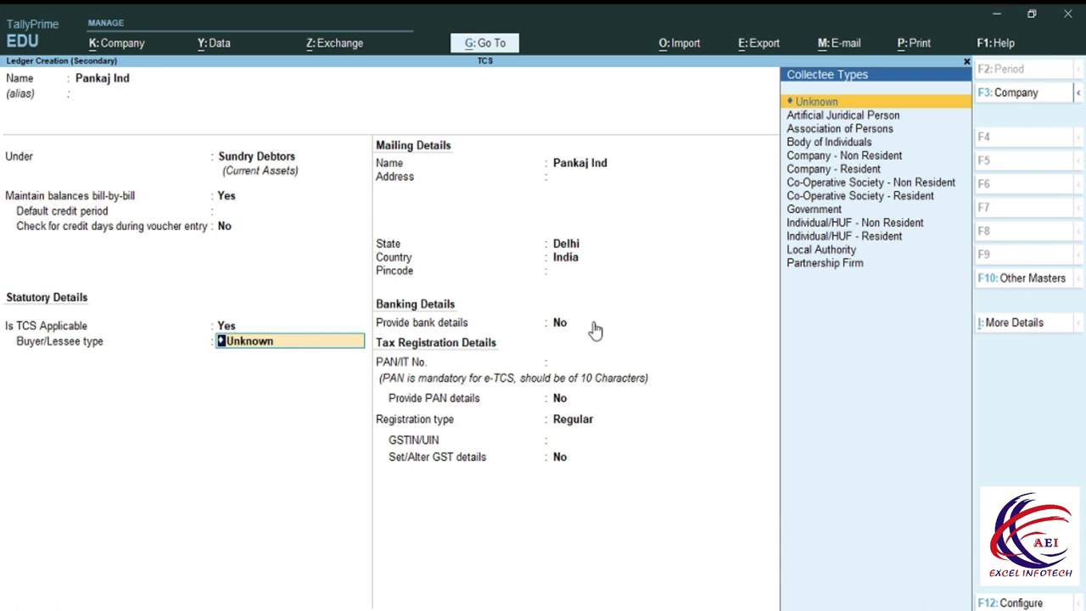
{"action": "key", "text": "Down"}
{"action": "key", "text": "Down"}
{"action": "key", "text": "Down"}
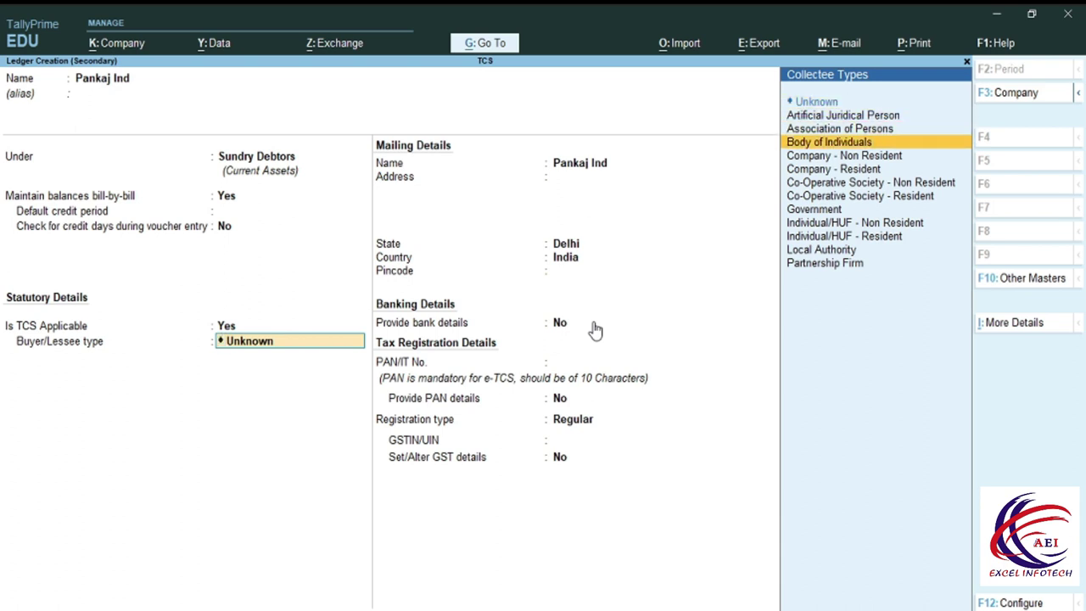
{"action": "key", "text": "Up"}
{"action": "key", "text": "Up"}
{"action": "key", "text": "Down"}
{"action": "key", "text": "Down"}
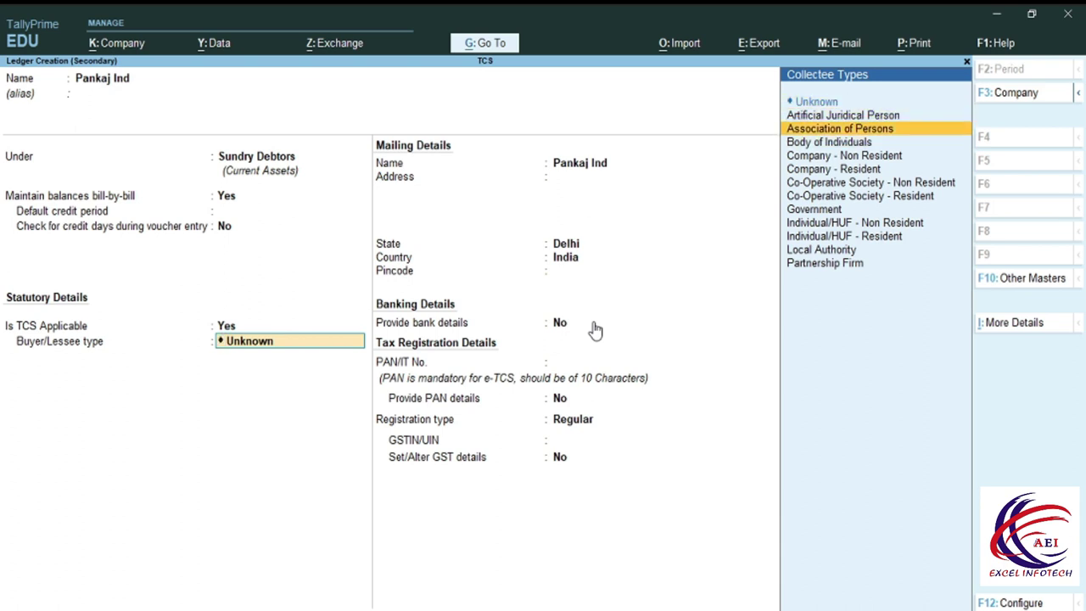
{"action": "key", "text": "Up"}
{"action": "key", "text": "Down"}
{"action": "key", "text": "Down"}
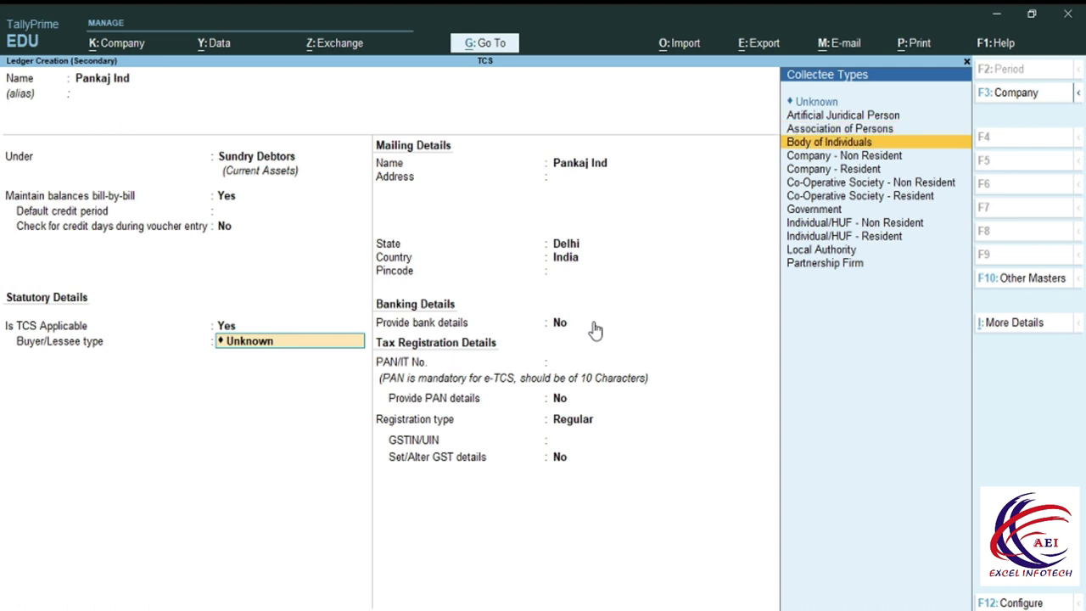
{"action": "key", "text": "Down"}
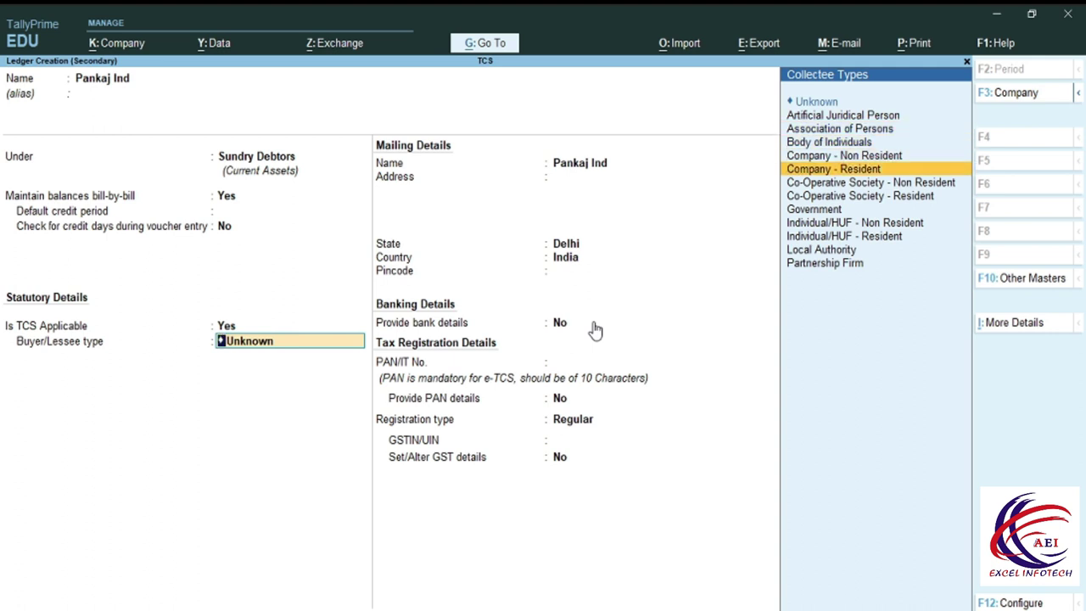
{"action": "key", "text": "Return"}
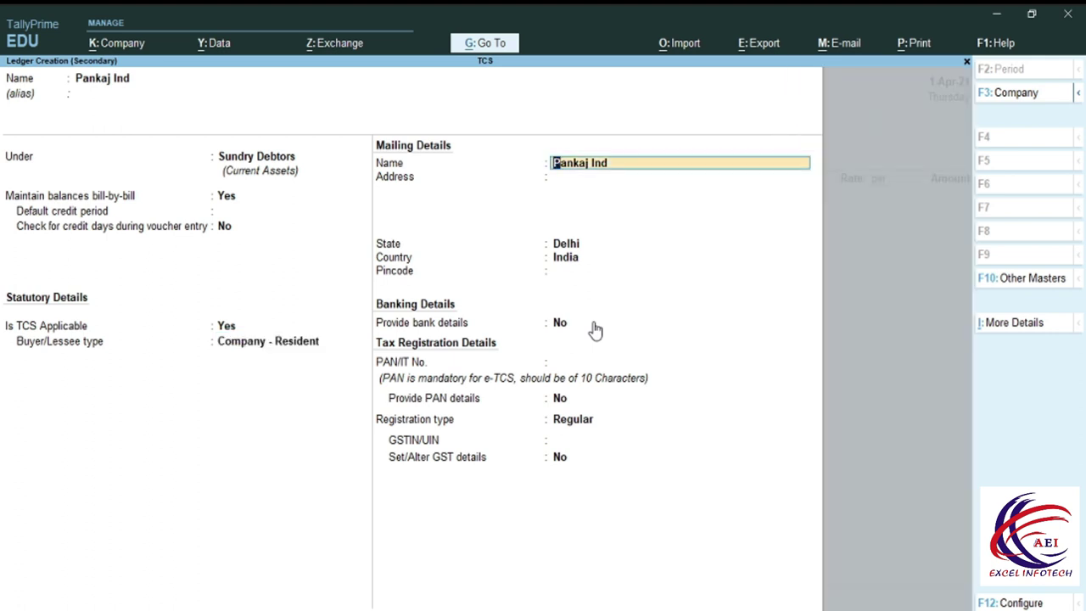
{"action": "key", "text": "Return"}
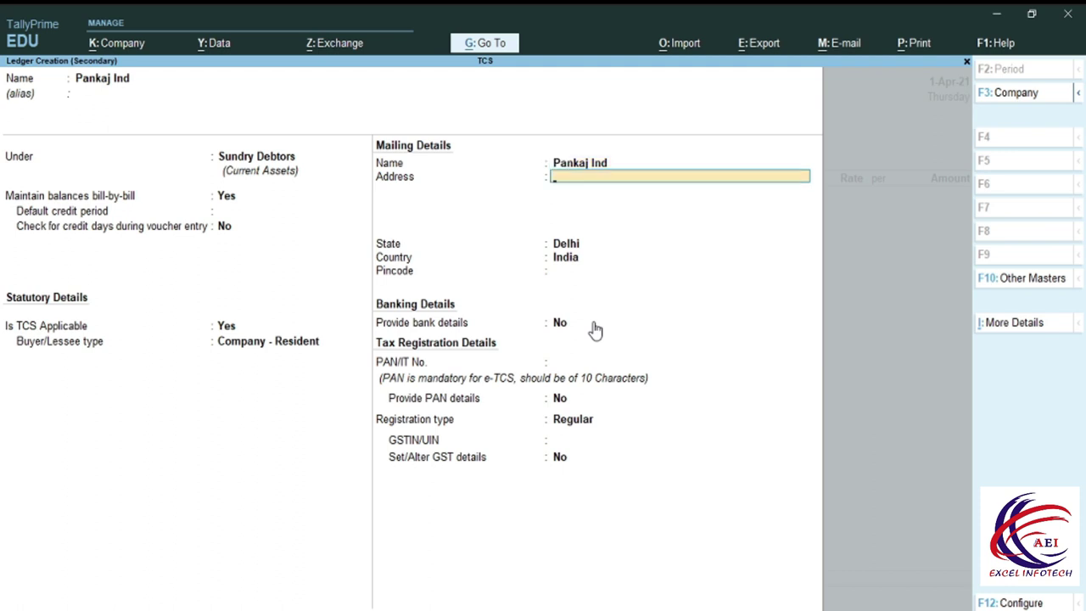
Set state to Goa with Regular registration, enter the customer's GSTIN, and save the ledger
{"action": "key", "text": "Return"}
{"action": "key", "text": "Return"}
{"action": "key", "text": "Return"}
{"action": "key", "text": "Return"}
{"action": "key", "text": "Return"}
{"action": "key", "text": "Return"}
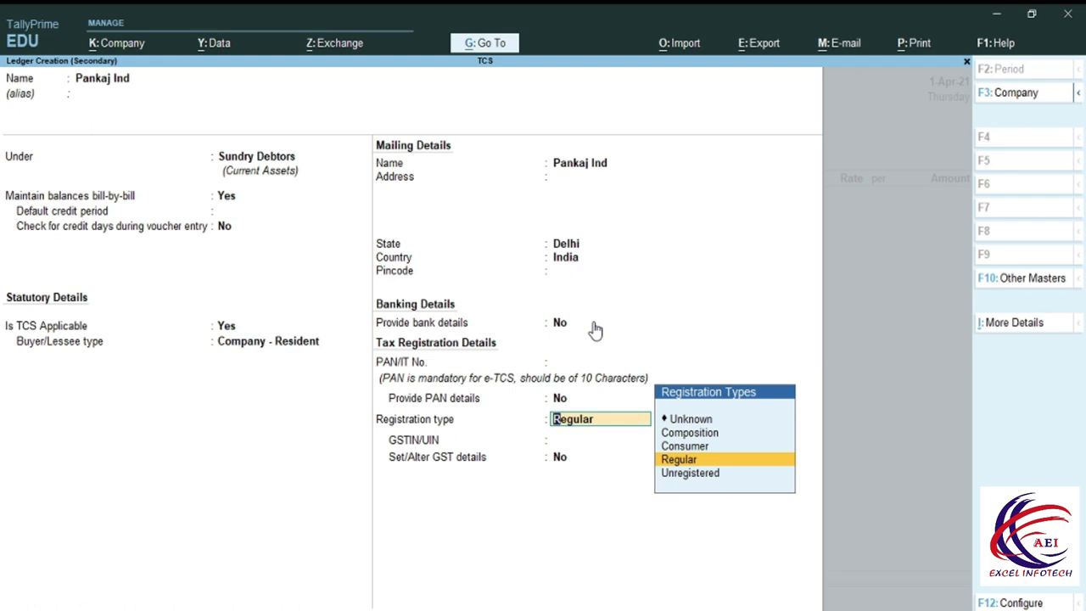
{"action": "key", "text": "Return"}
{"action": "key", "text": "BackSpace"}
{"action": "key", "text": "Return"}
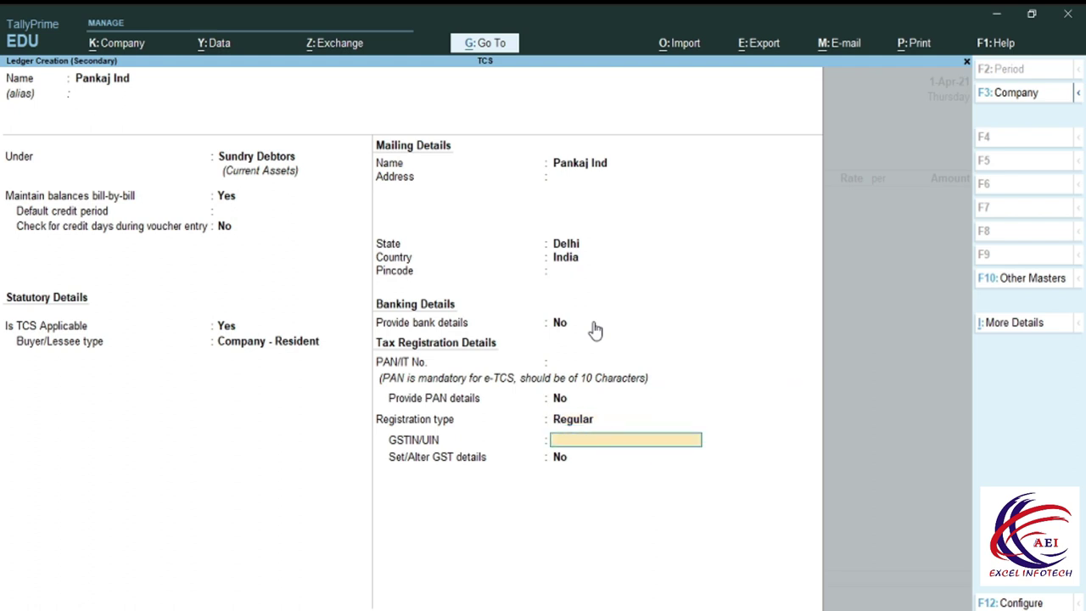
{"action": "key", "text": "BackSpace"}
{"action": "key", "text": "BackSpace"}
{"action": "key", "text": "BackSpace"}
{"action": "key", "text": "BackSpace"}
{"action": "key", "text": "BackSpace"}
{"action": "key", "text": "BackSpace"}
{"action": "key", "text": "BackSpace"}
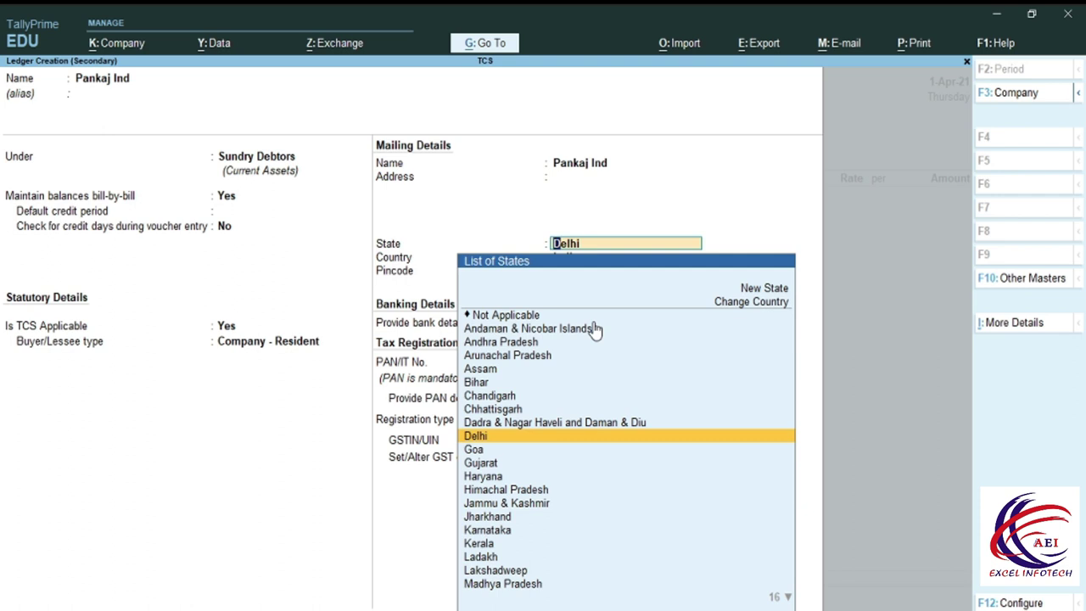
{"action": "key", "text": "Down"}
{"action": "key", "text": "Return"}
{"action": "key", "text": "Return"}
{"action": "key", "text": "Return"}
{"action": "key", "text": "Return"}
{"action": "key", "text": "Return"}
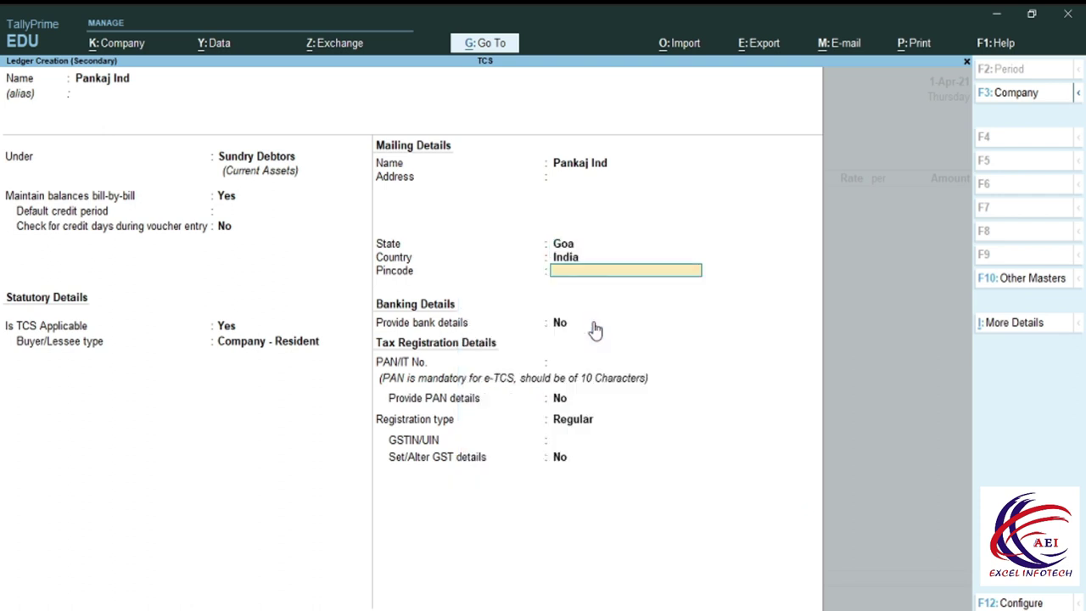
{"action": "key", "text": "Return"}
{"action": "key", "text": "Return"}
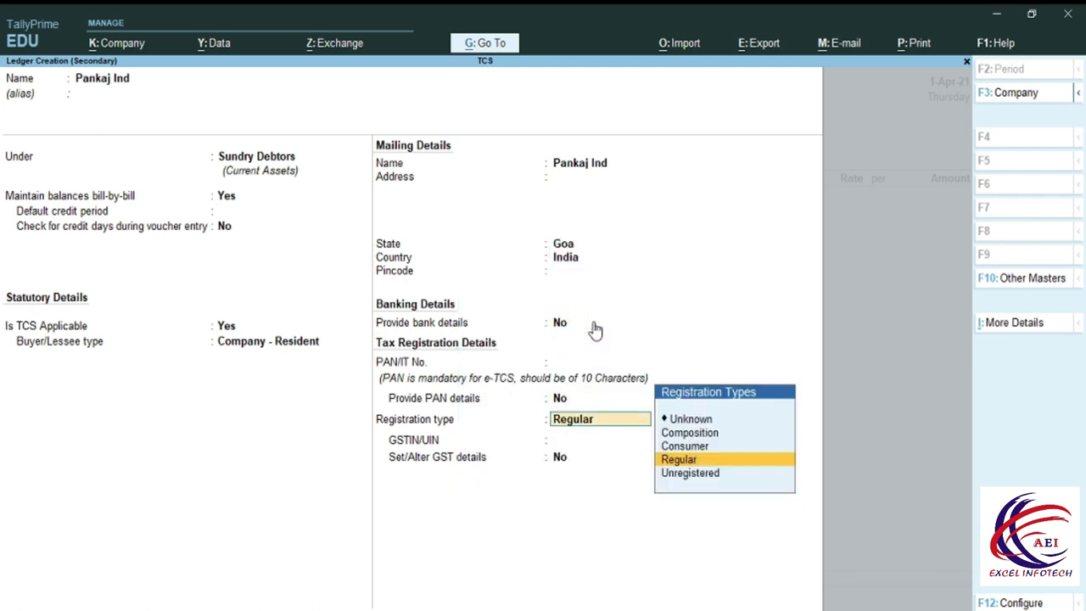
{"action": "type", "text": "30"}
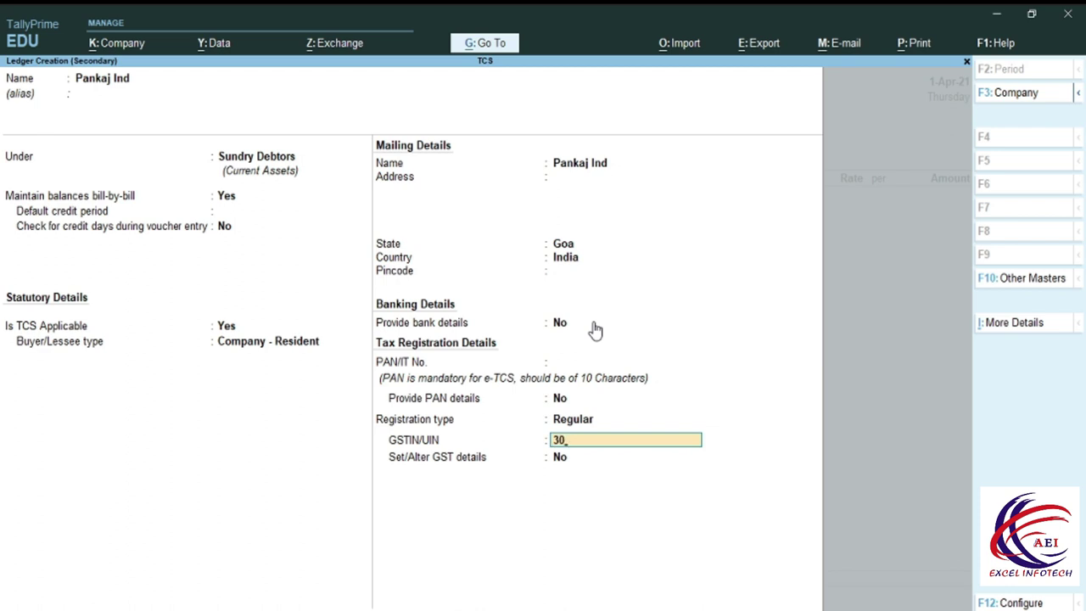
{"action": "type", "text": "AAAAA1234AZ"}
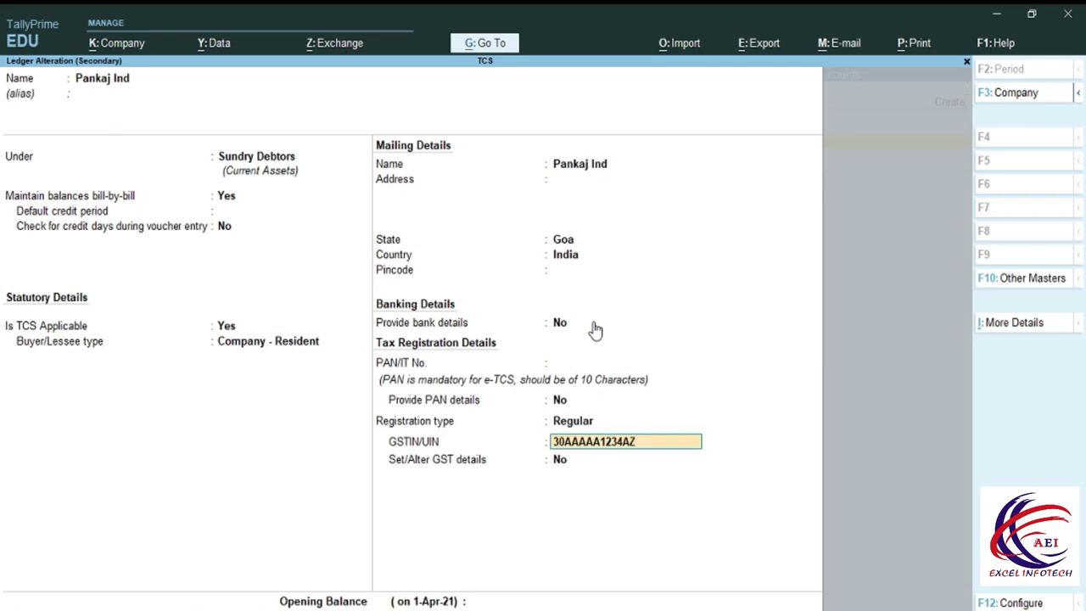
{"action": "key", "text": "Return"}
{"action": "key", "text": "Return"}
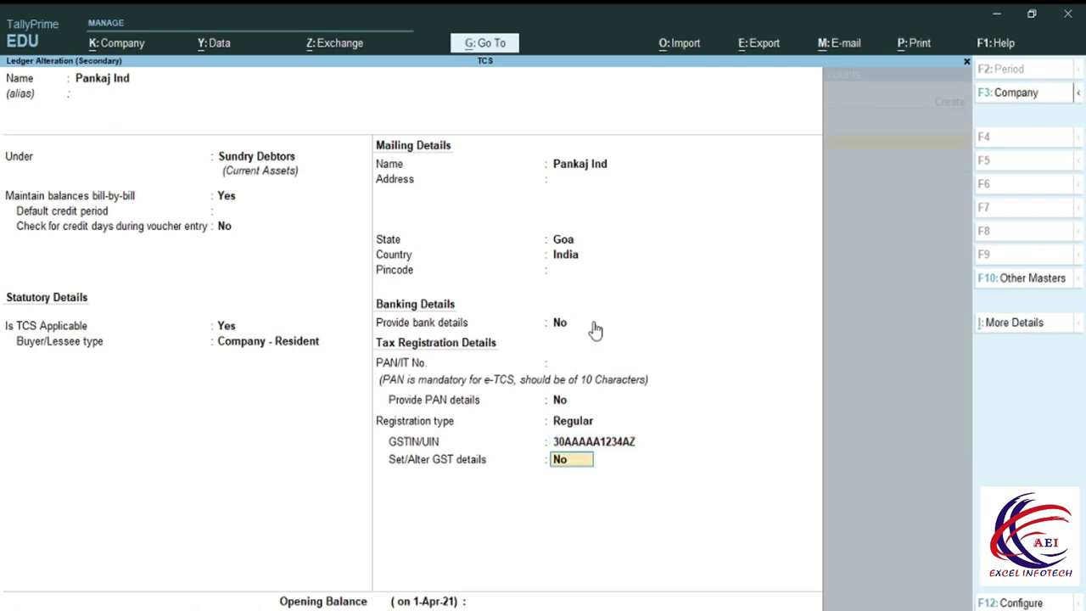
{"action": "key", "text": "Return"}
{"action": "key", "text": "Return"}
{"action": "key", "text": "Return"}
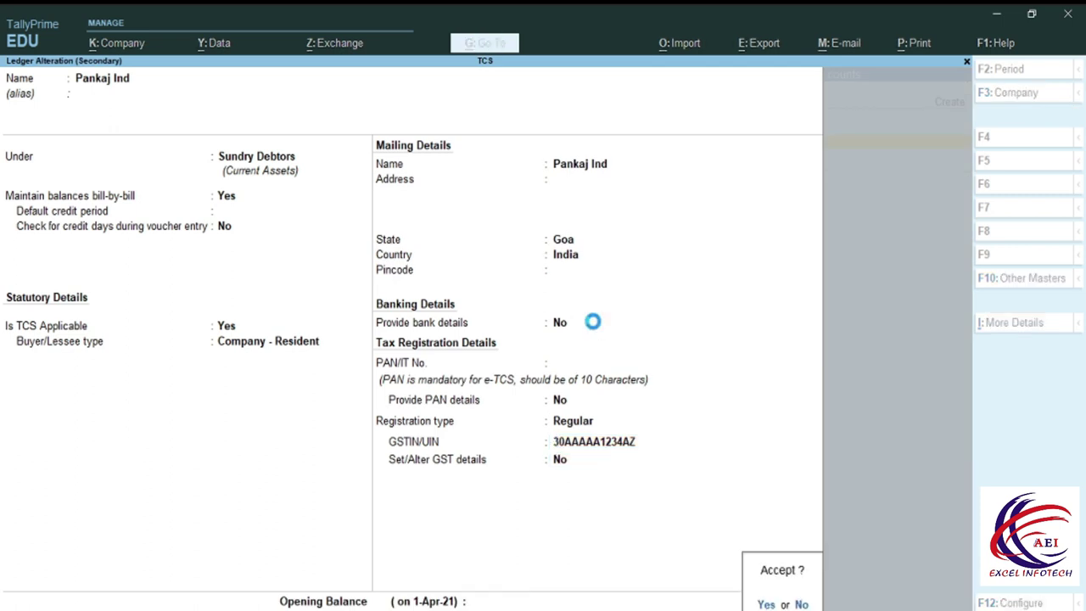
{"action": "key", "text": "Return"}
{"action": "key", "text": "Return"}
{"action": "key", "text": "Return"}
{"action": "key", "text": "Return"}
{"action": "key", "text": "Return"}
{"action": "key", "text": "Return"}
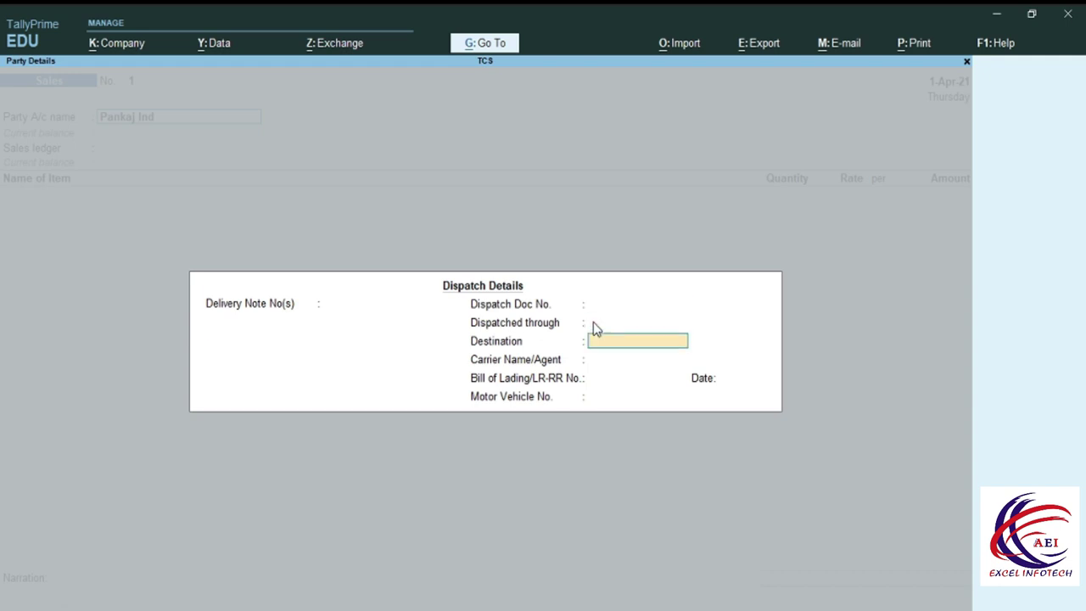
{"action": "key", "text": "Return"}
{"action": "key", "text": "Return"}
{"action": "key", "text": "Return"}
Create a new ledger named 'Sale' under the Sales Accounts group
{"action": "key", "text": "Return"}
{"action": "key", "text": "Return"}
{"action": "key", "text": "Return"}
{"action": "key", "text": "Return"}
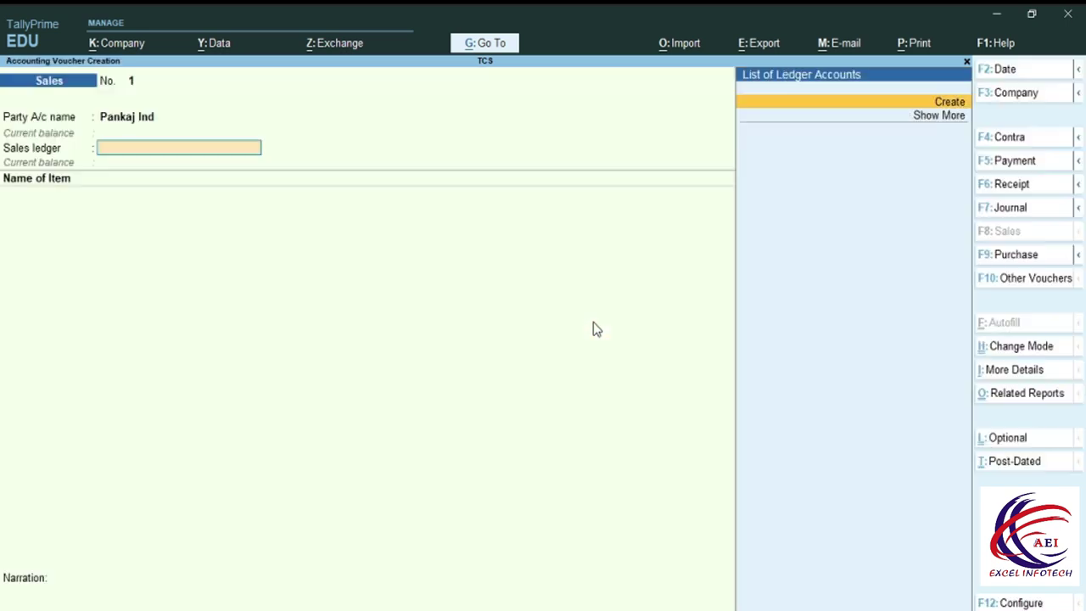
{"action": "key", "text": "Return"}
{"action": "type", "text": "Sale"}
{"action": "key", "text": "Return"}
{"action": "type", "text": "S"}
{"action": "key", "text": "Down"}
{"action": "key", "text": "Up"}
{"action": "key", "text": "Return"}
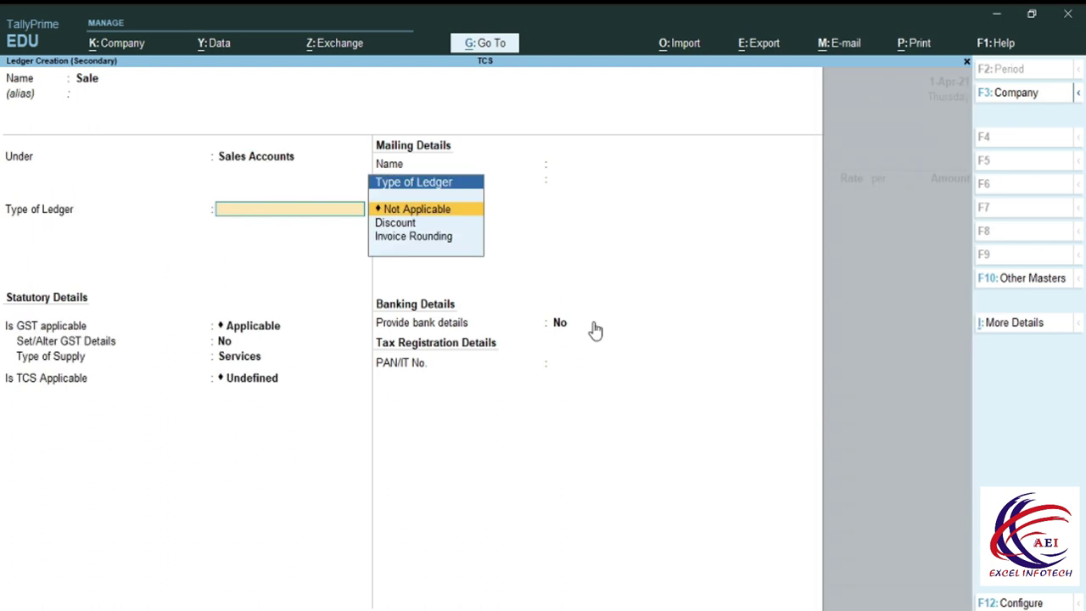
{"action": "key", "text": "Return"}
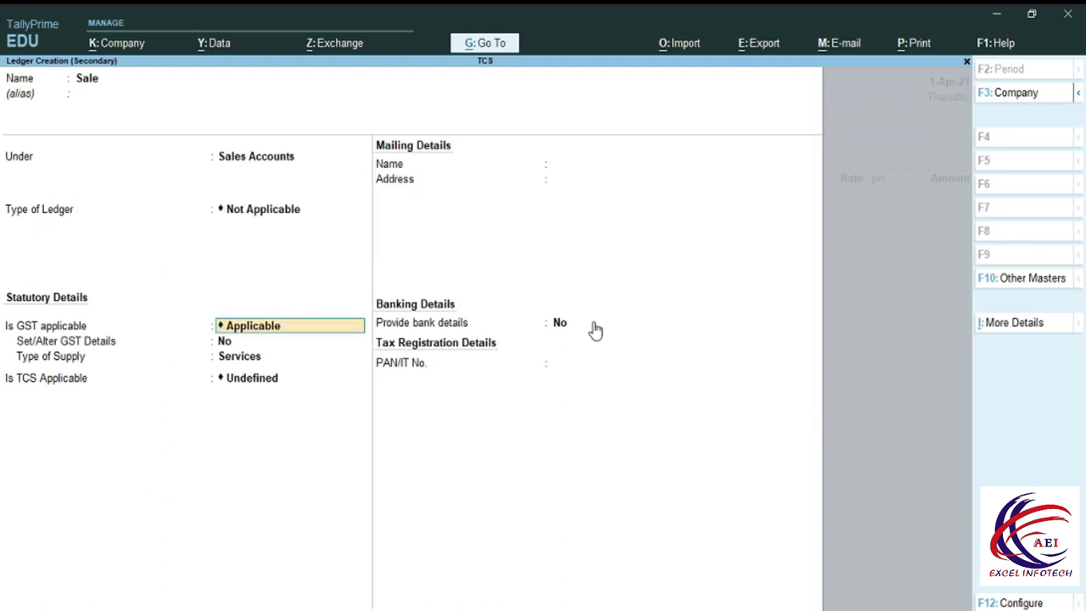
Keep GST applicable, set supply type to Goods, and make TCS applicable with a new nature of goods
{"action": "key", "text": "Return"}
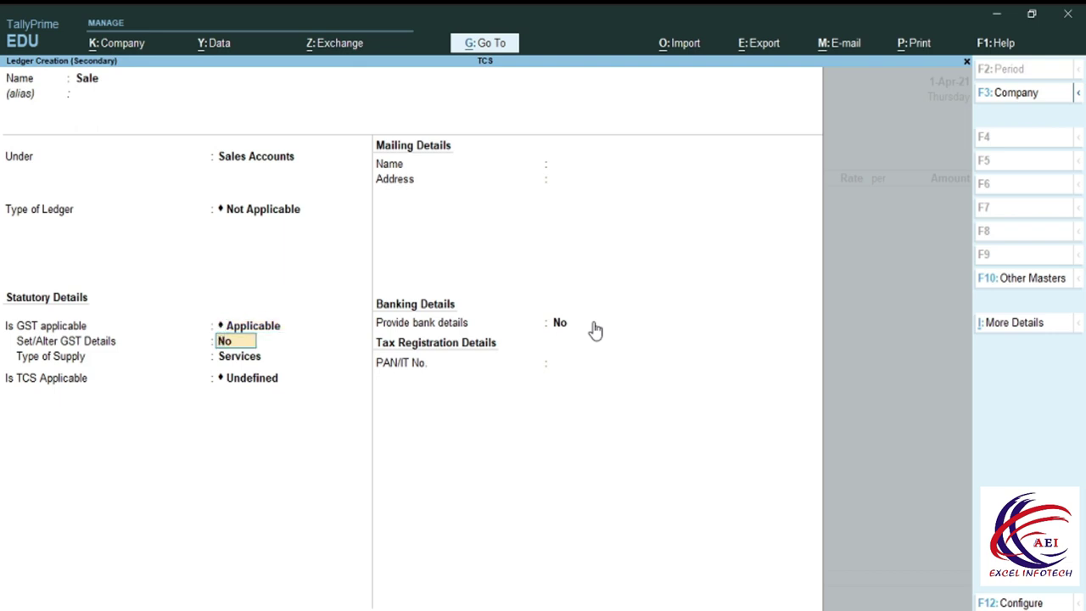
{"action": "key", "text": "Return"}
{"action": "key", "text": "Up"}
{"action": "key", "text": "Return"}
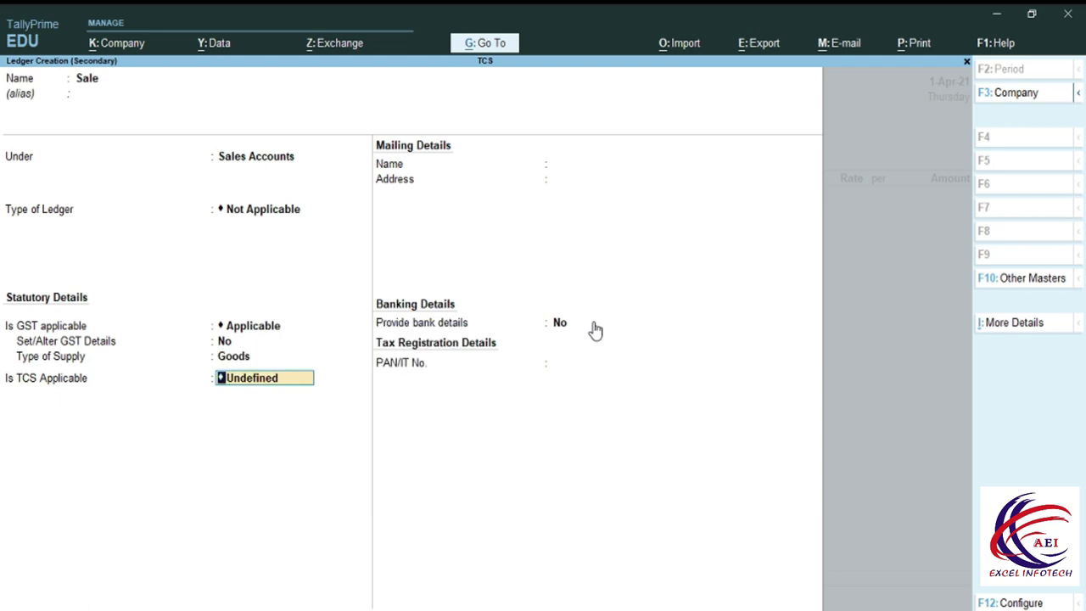
{"action": "key", "text": "BackSpace"}
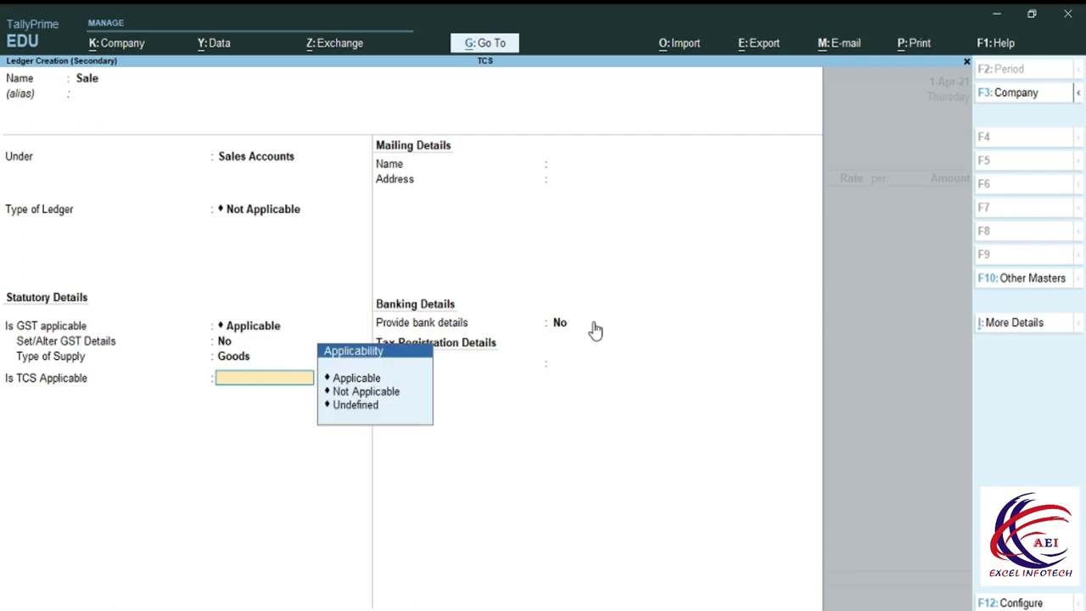
{"action": "key", "text": "Return"}
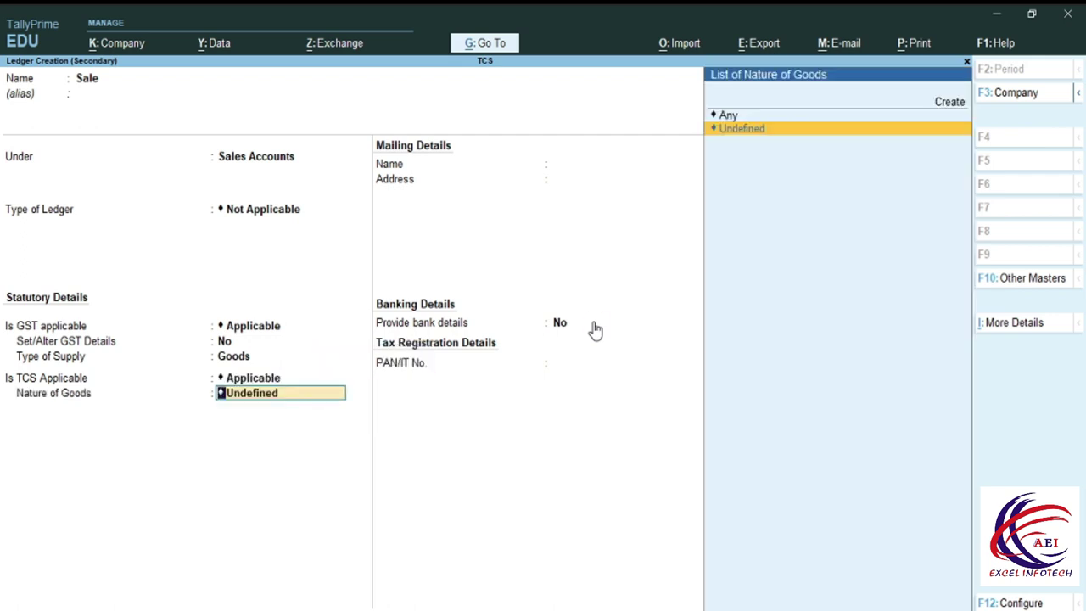
{"action": "key", "text": "Up"}
{"action": "key", "text": "Up"}
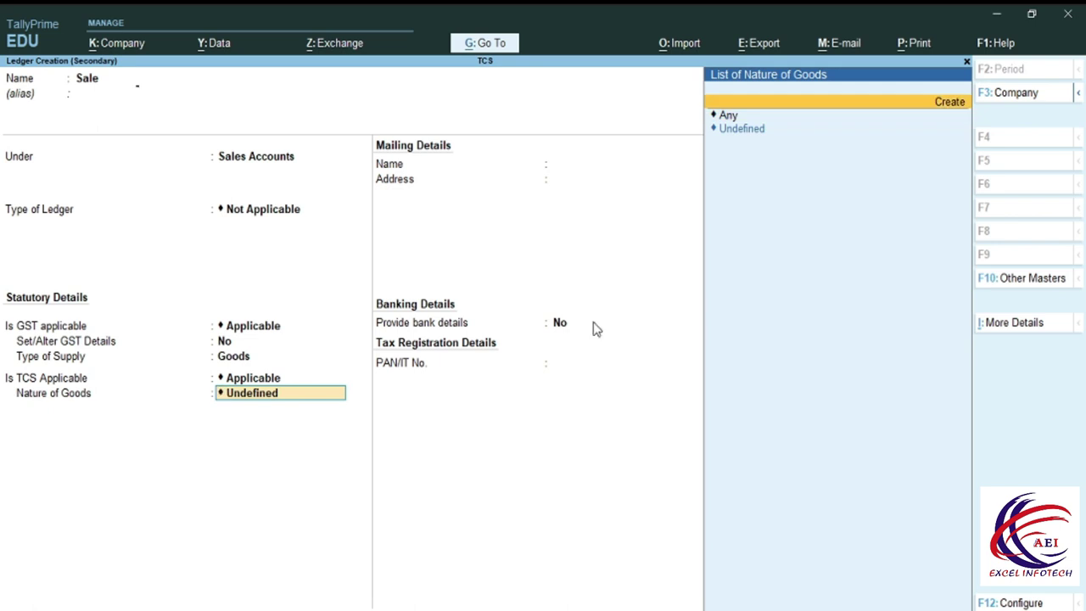
{"action": "key", "text": "Return"}
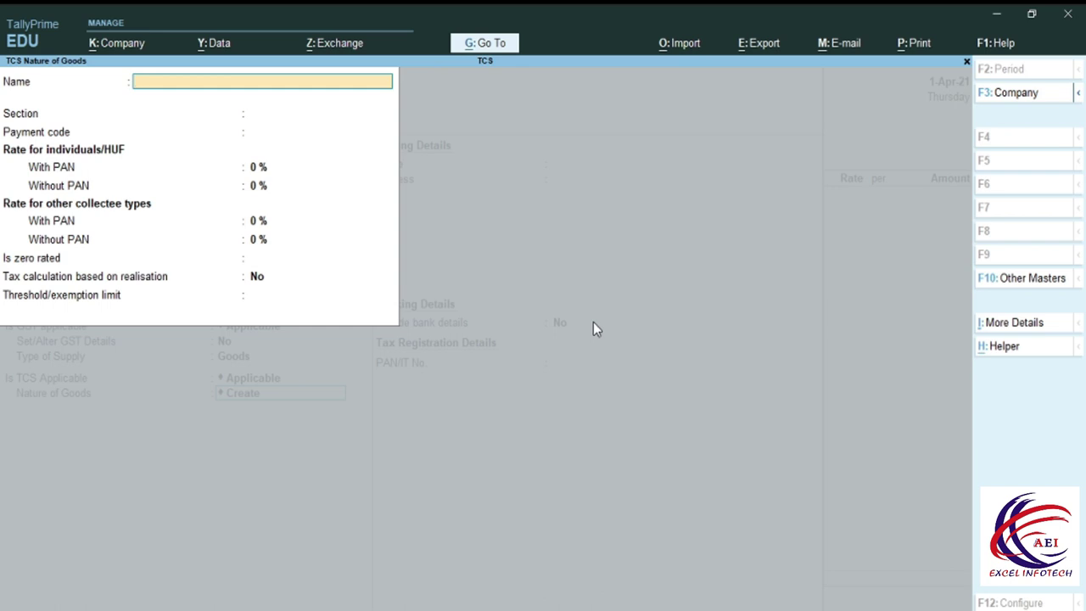
Define nature of goods 'Scrap' under section 206C at 1% with and without PAN, then finish the Sale ledger
{"action": "type", "text": "Scrap"}
{"action": "key", "text": "Return"}
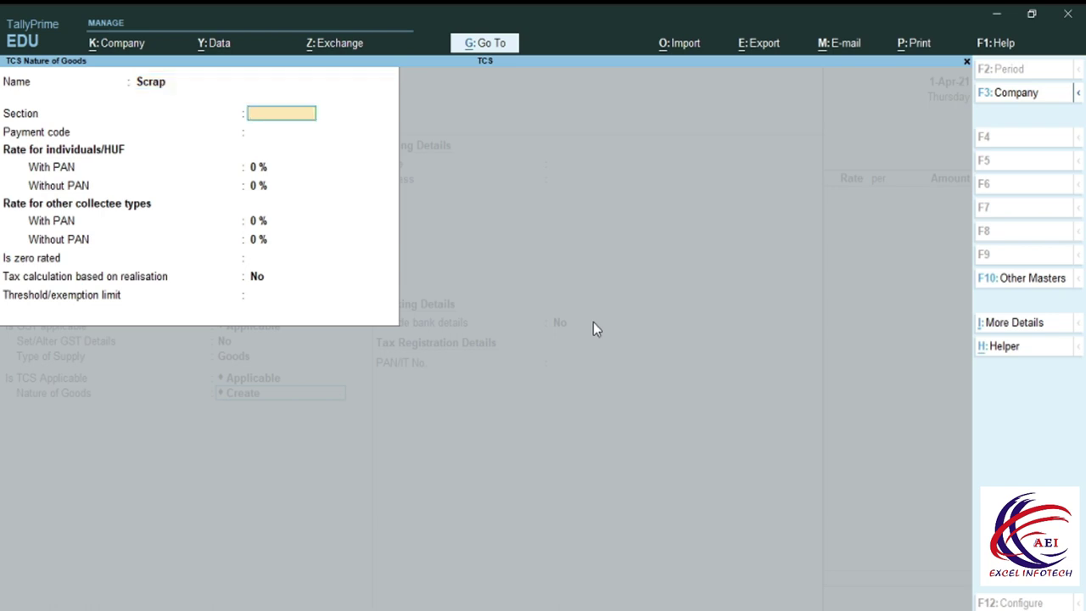
{"action": "type", "text": "206C"}
{"action": "key", "text": "Return"}
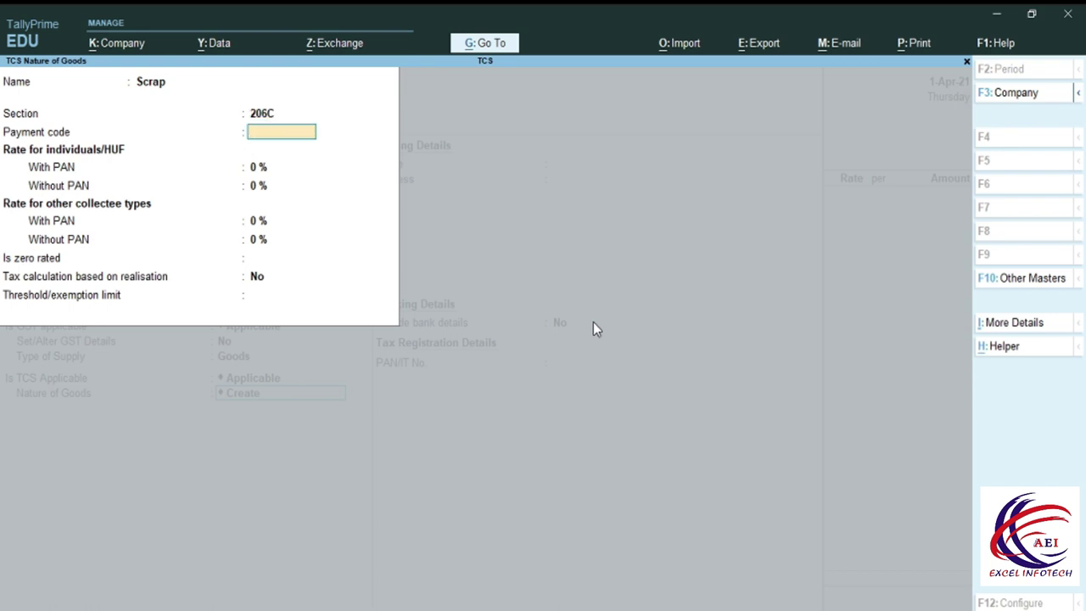
{"action": "key", "text": "Return"}
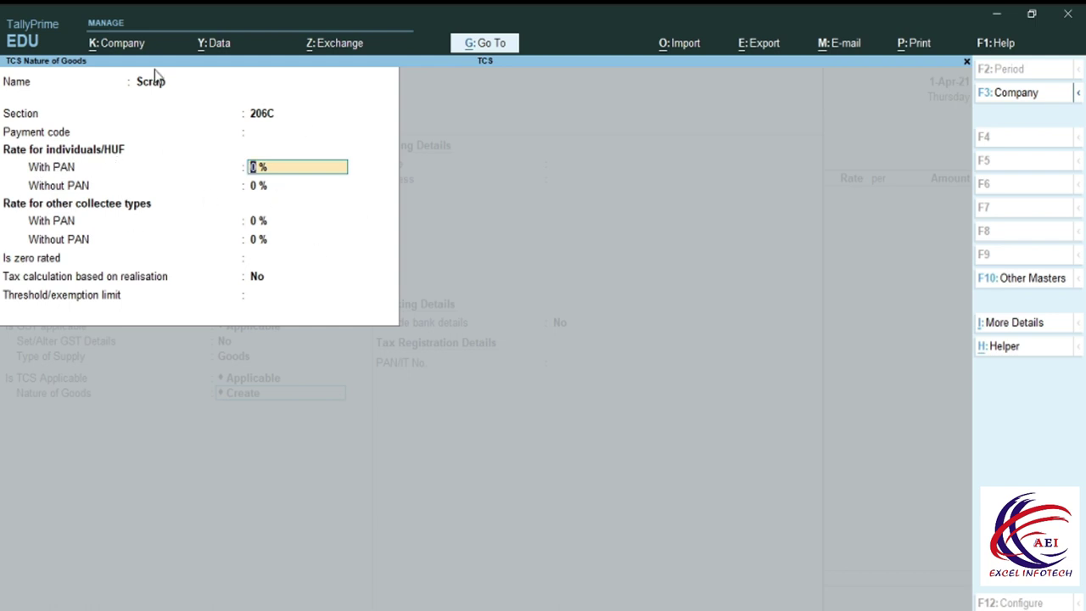
{"action": "type", "text": "1"}
{"action": "key", "text": "Return"}
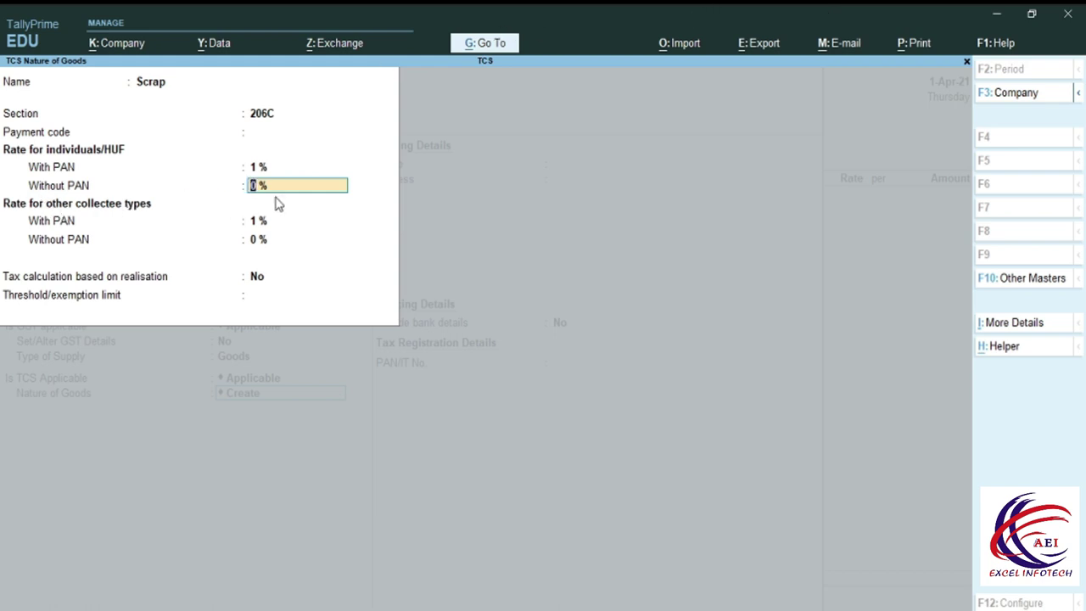
{"action": "type", "text": "1"}
{"action": "key", "text": "Return"}
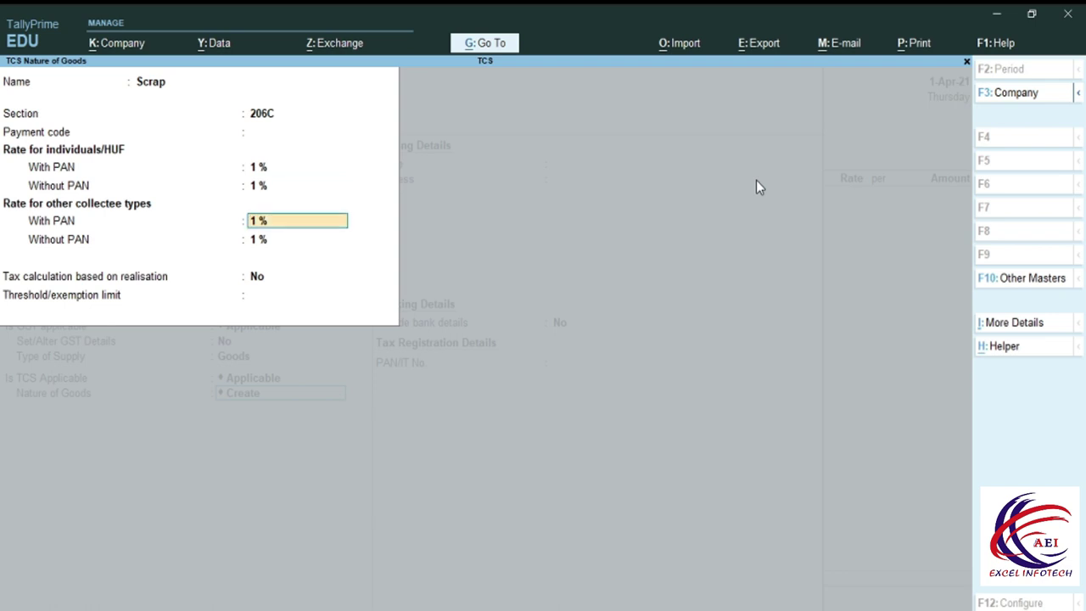
{"action": "key", "text": "Return"}
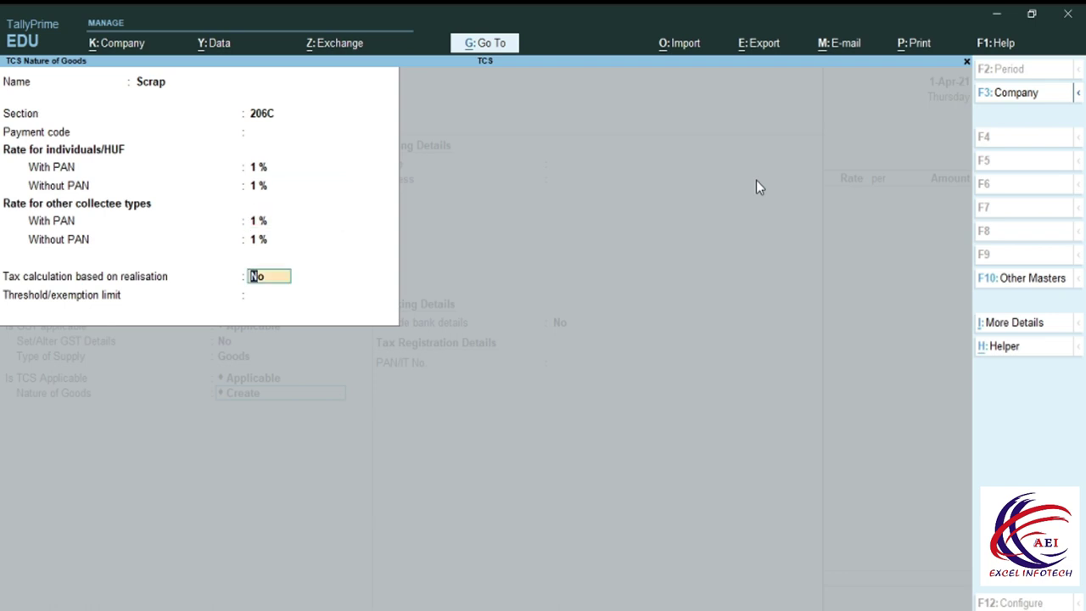
{"action": "key", "text": "Return"}
{"action": "key", "text": "Return"}
{"action": "key", "text": "Return"}
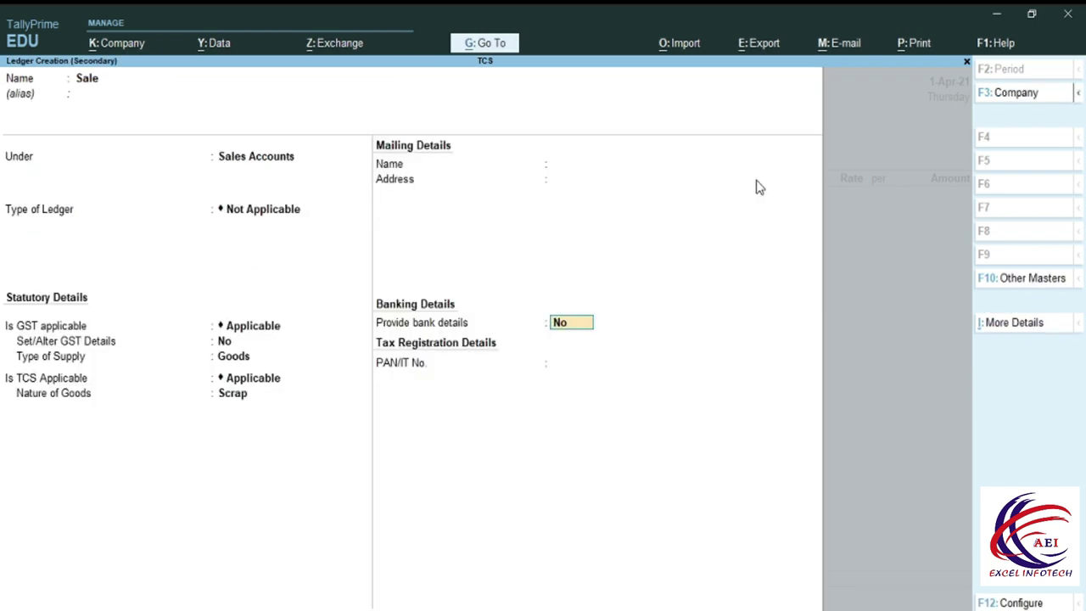
{"action": "key", "text": "Return"}
{"action": "key", "text": "Return"}
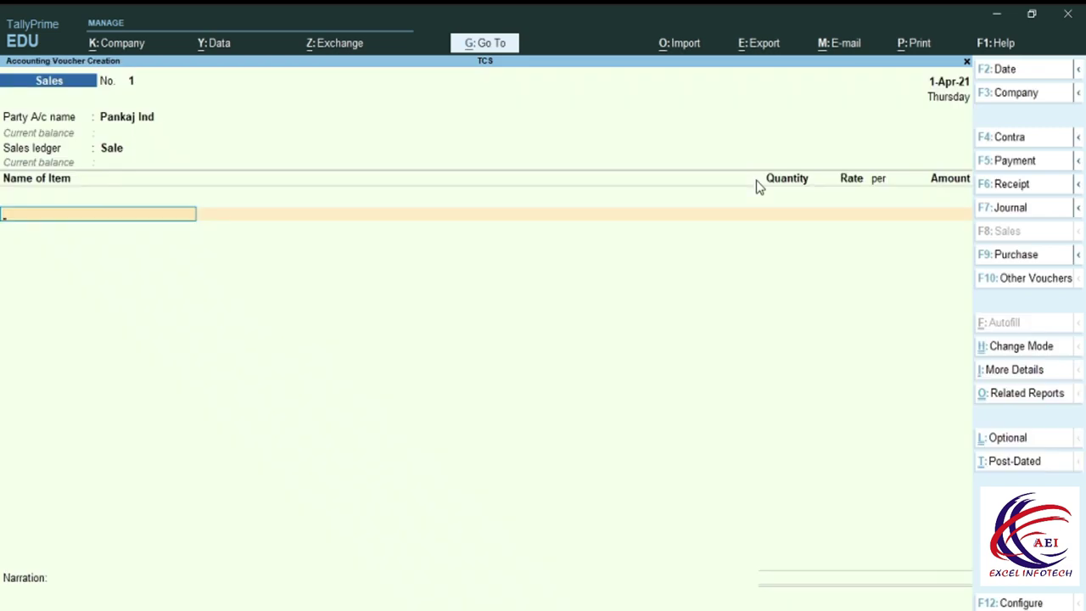
Create a new stock item named 'Scrap Product' and begin a new stock group for it
{"action": "key", "text": "alt+c"}
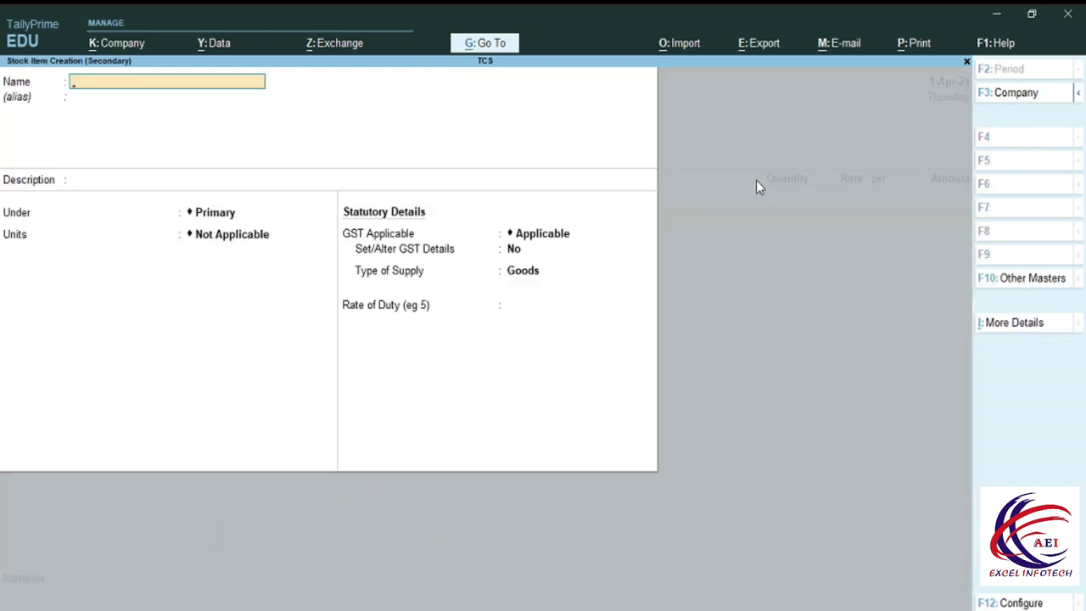
{"action": "type", "text": "Scrap Product"}
{"action": "key", "text": "Return"}
{"action": "key", "text": "Return"}
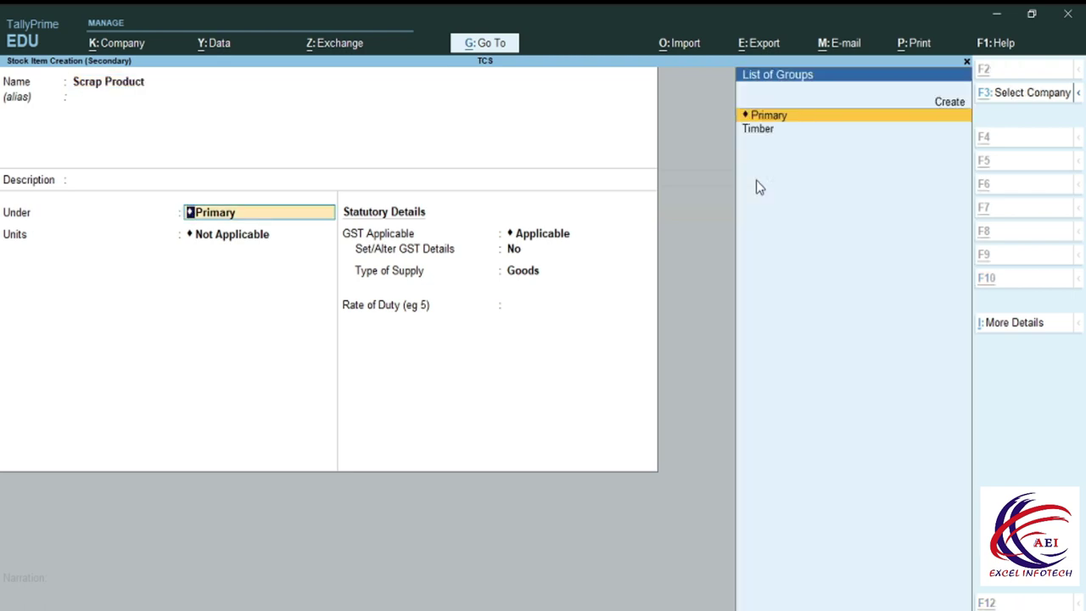
{"action": "key", "text": "alt+c"}
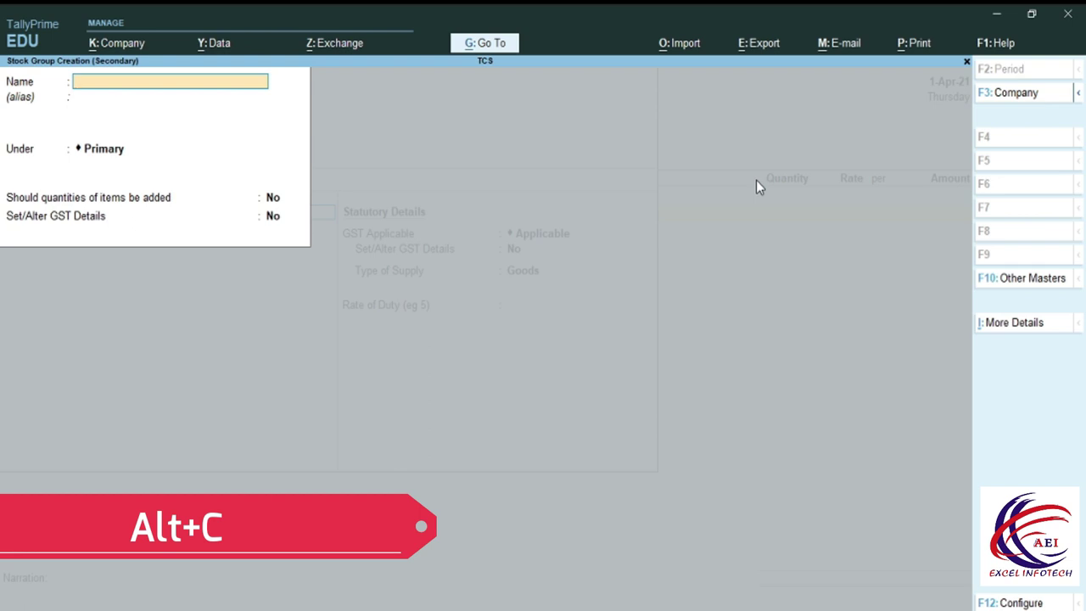
Name the stock group 'Scrap' with GST description Scrap and HSN code 12364
{"action": "type", "text": "S"}
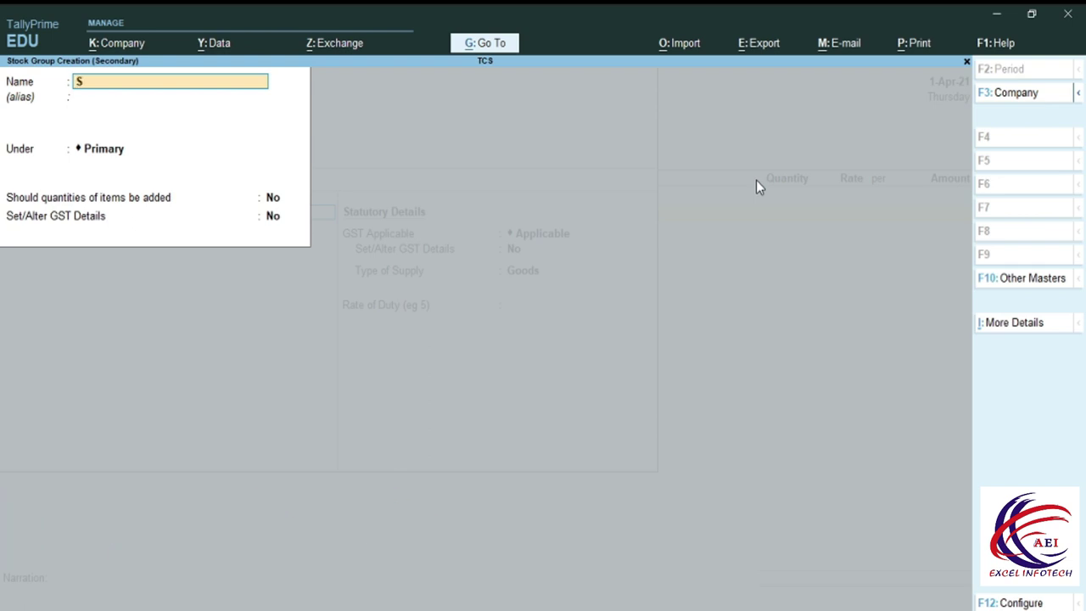
{"action": "type", "text": "crap"}
{"action": "key", "text": "Return"}
{"action": "key", "text": "Return"}
{"action": "key", "text": "Return"}
{"action": "key", "text": "Return"}
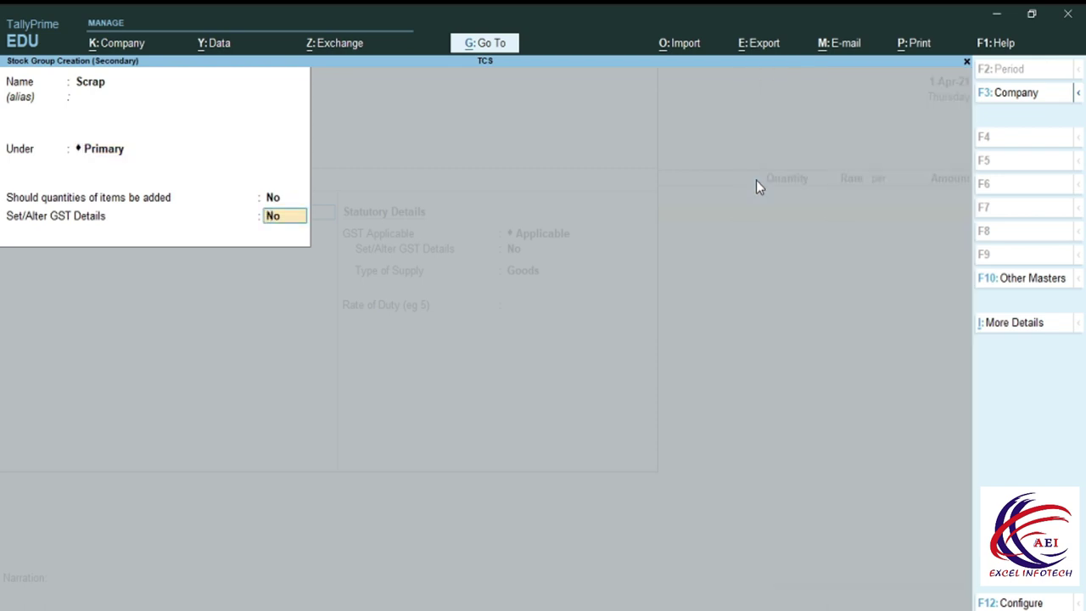
{"action": "key", "text": "y"}
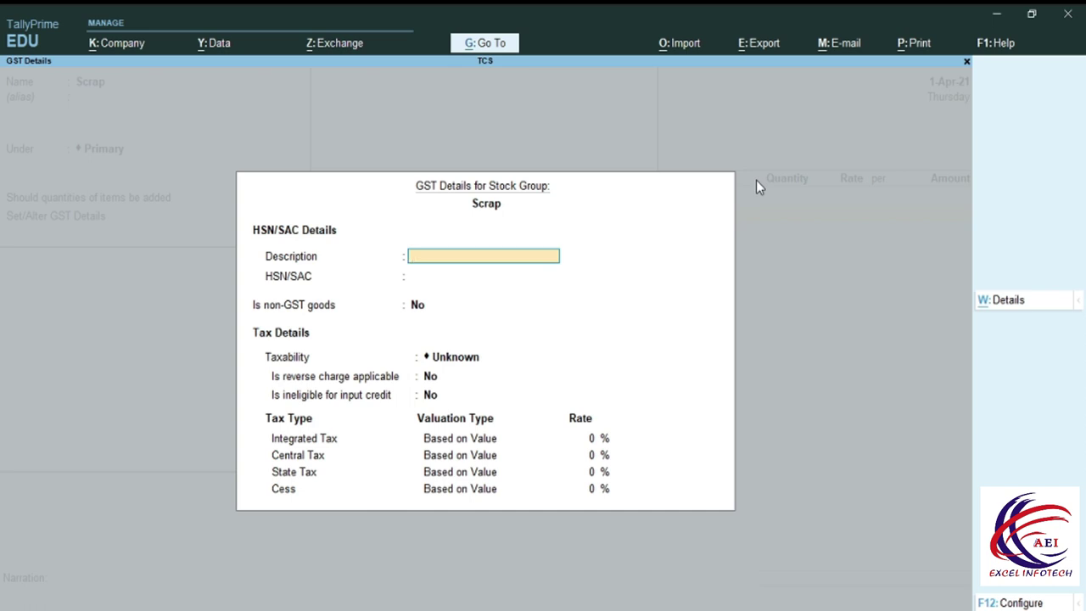
{"action": "type", "text": "Scrap"}
{"action": "key", "text": "Return"}
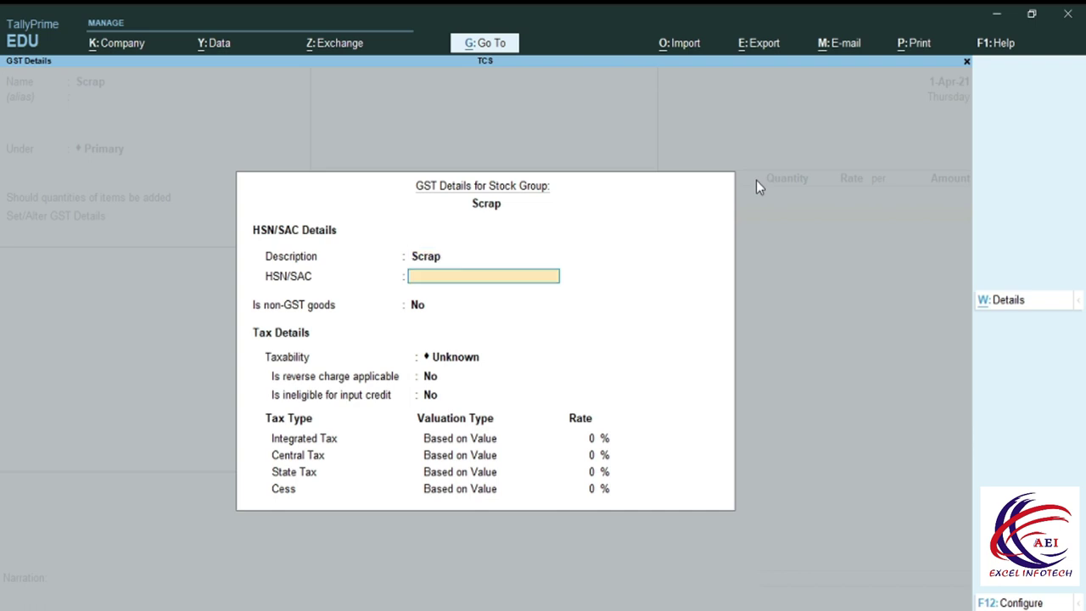
{"action": "type", "text": "12364"}
{"action": "key", "text": "Return"}
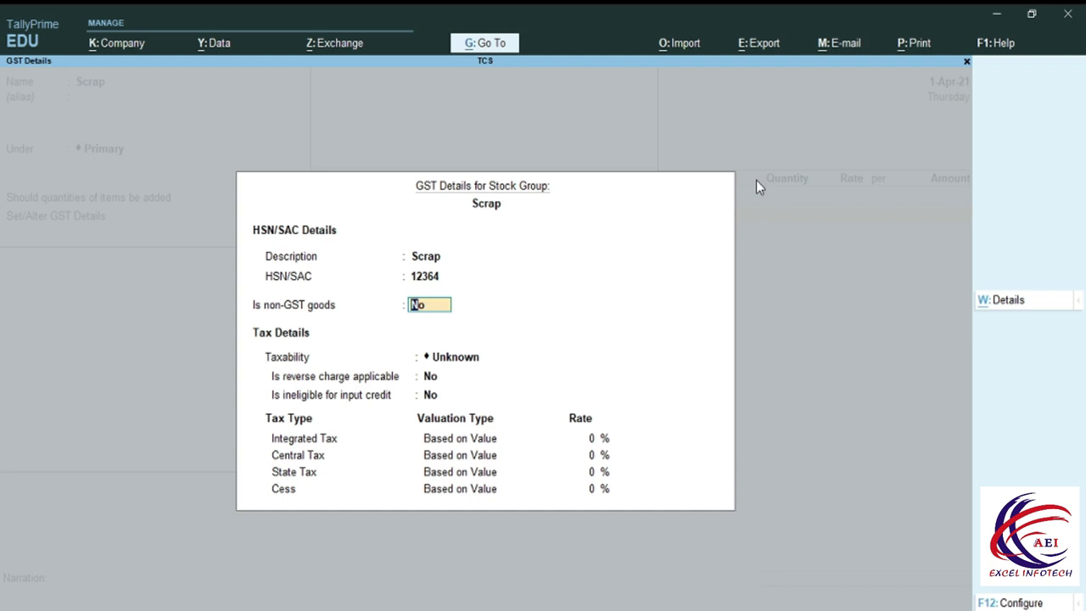
Make the Scrap group Taxable at 18% integrated tax, save it, and highlight MT as the unit
{"action": "key", "text": "Return"}
{"action": "key", "text": "Down"}
{"action": "key", "text": "Down"}
{"action": "key", "text": "Down"}
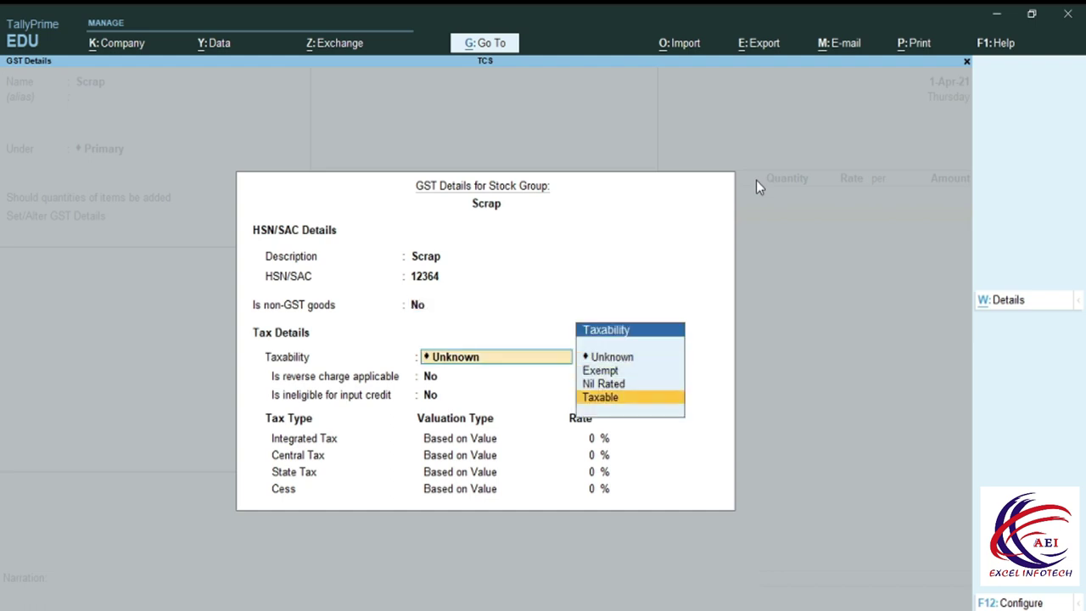
{"action": "key", "text": "Return"}
{"action": "key", "text": "Return"}
{"action": "key", "text": "Return"}
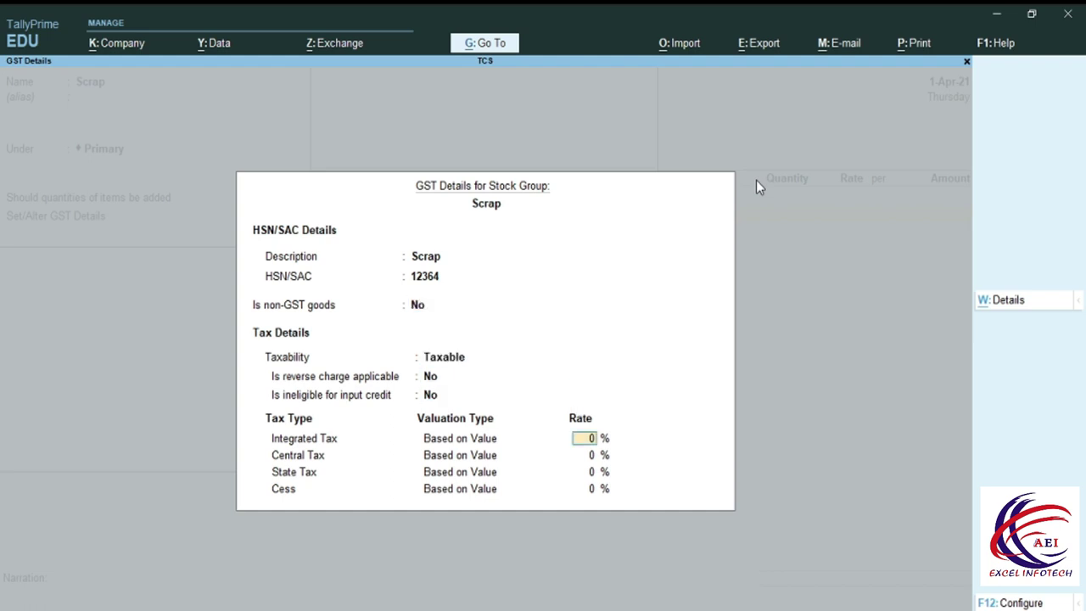
{"action": "type", "text": "18"}
{"action": "key", "text": "Return"}
{"action": "key", "text": "Return"}
{"action": "key", "text": "Return"}
{"action": "key", "text": "Return"}
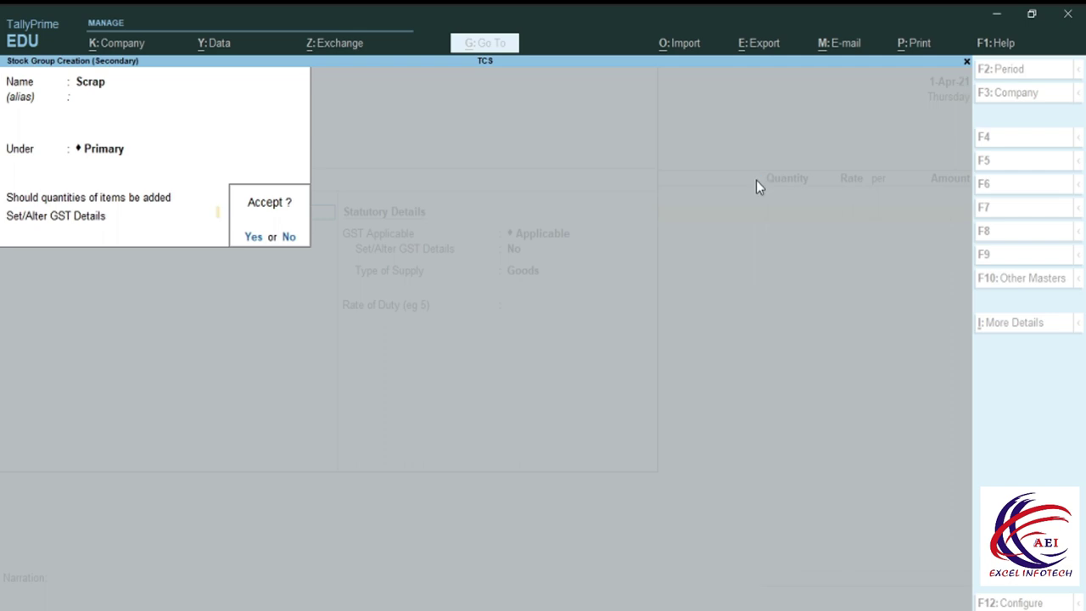
{"action": "key", "text": "Return"}
{"action": "key", "text": "Down"}
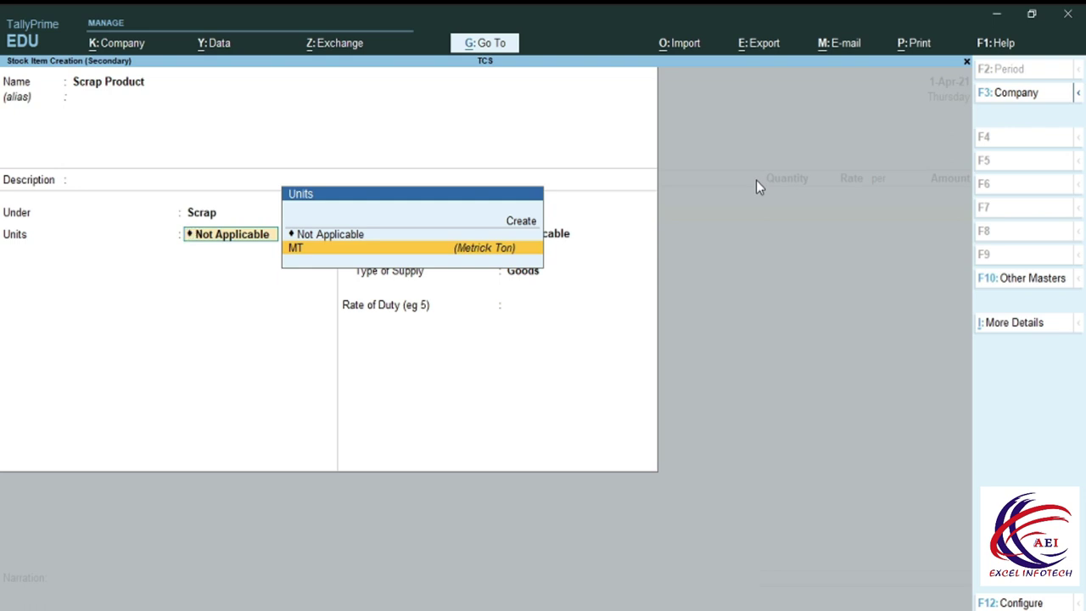
Save Scrap Product in MT as GST-applicable Goods and enter 100 MT on the voucher
{"action": "key", "text": "Return"}
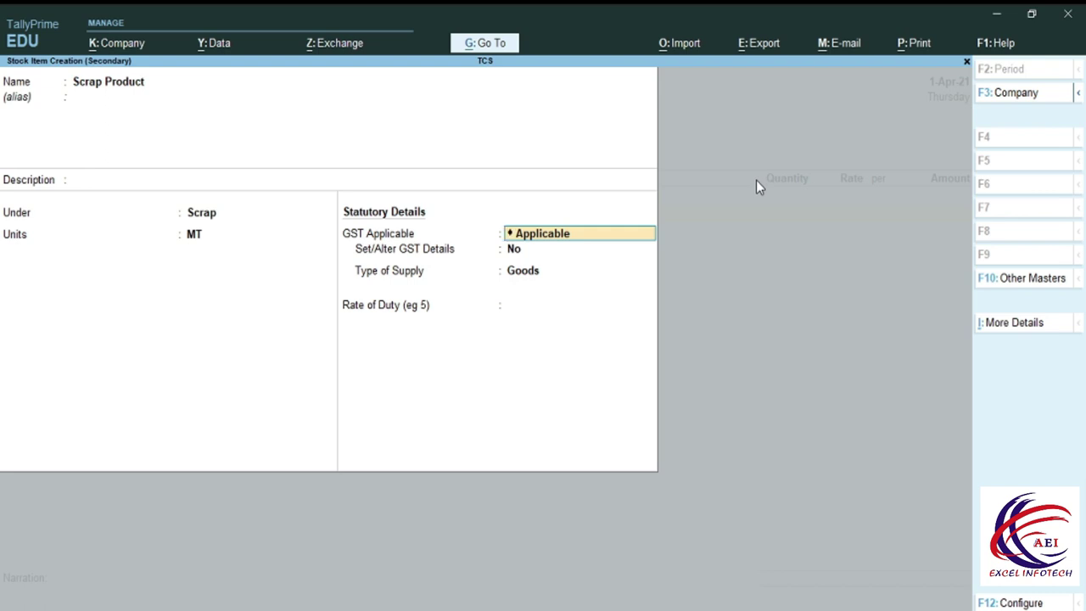
{"action": "key", "text": "Return"}
{"action": "key", "text": "Return"}
{"action": "key", "text": "Return"}
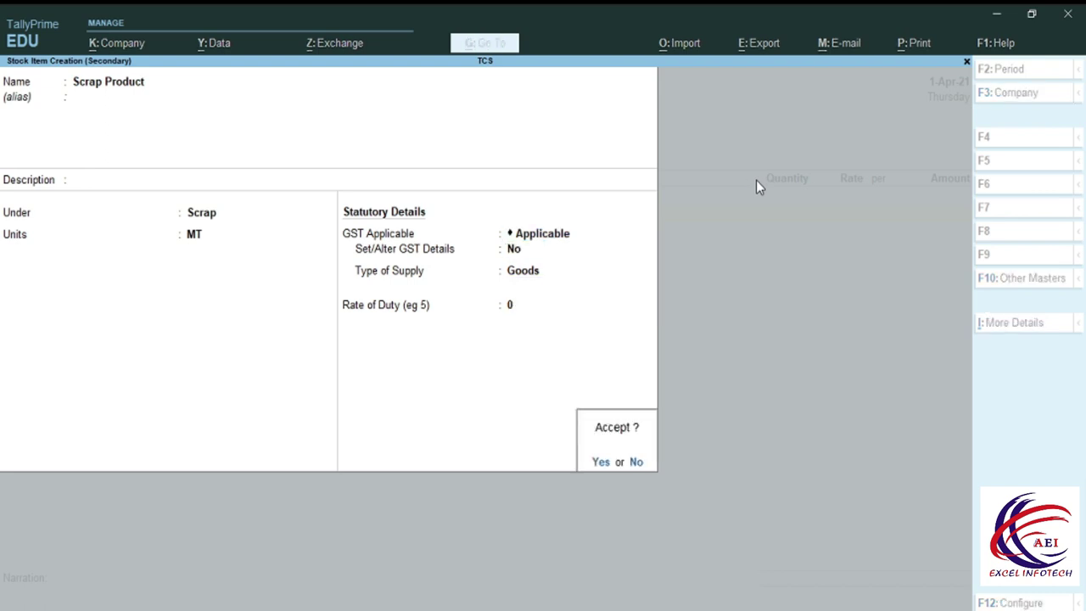
{"action": "key", "text": "Return"}
{"action": "key", "text": "Return"}
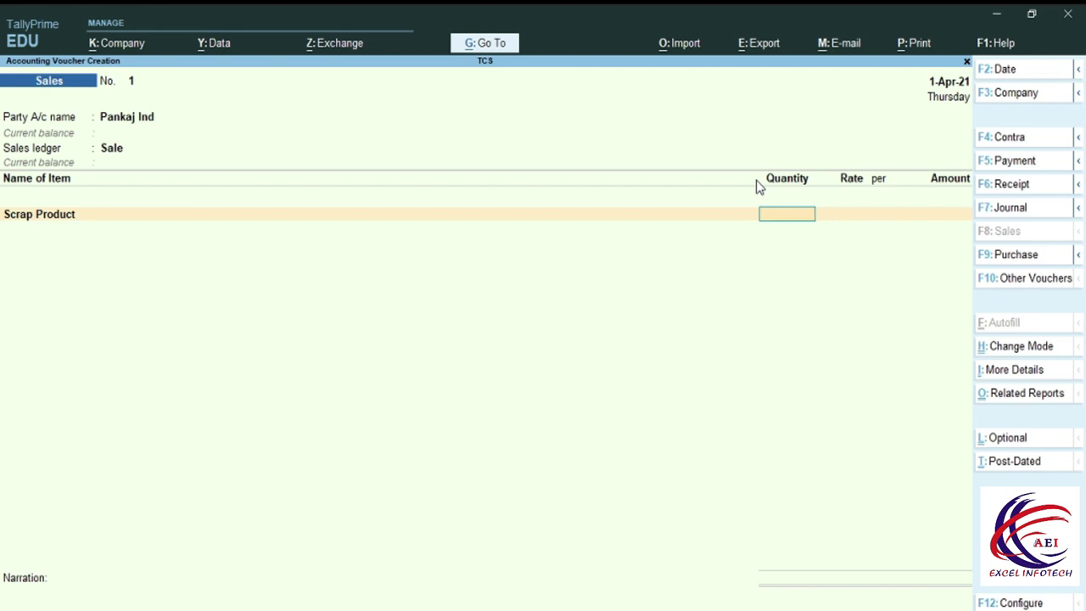
{"action": "type", "text": "100"}
{"action": "key", "text": "Return"}
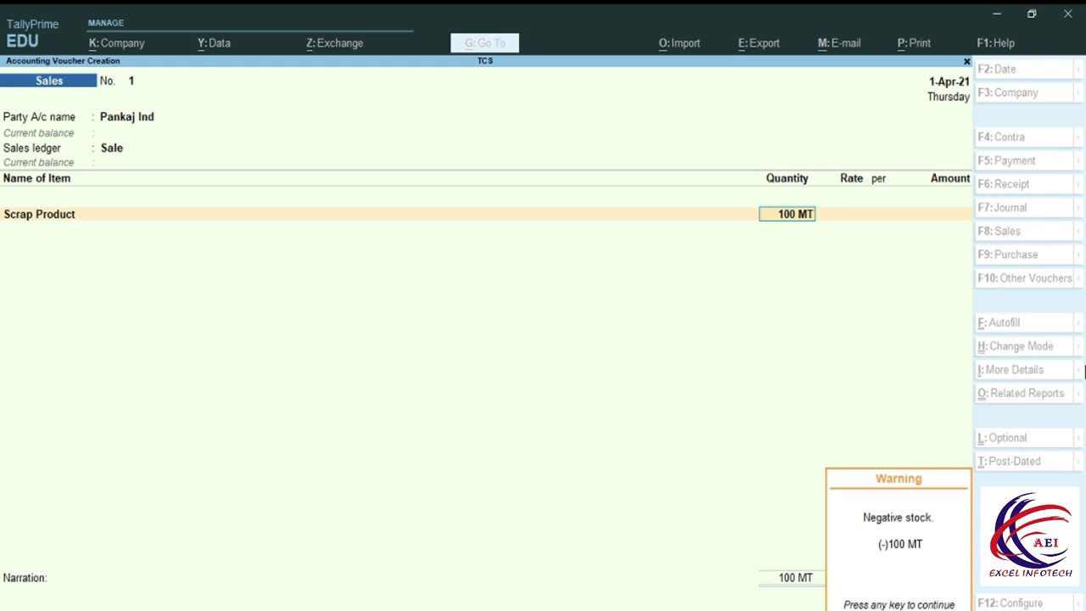
Alter Scrap Product to carry an opening balance of 100 MT at 400.21 (40,021.00)
{"action": "key", "text": "Return"}
{"action": "key", "text": "BackSpace"}
{"action": "key", "text": "BackSpace"}
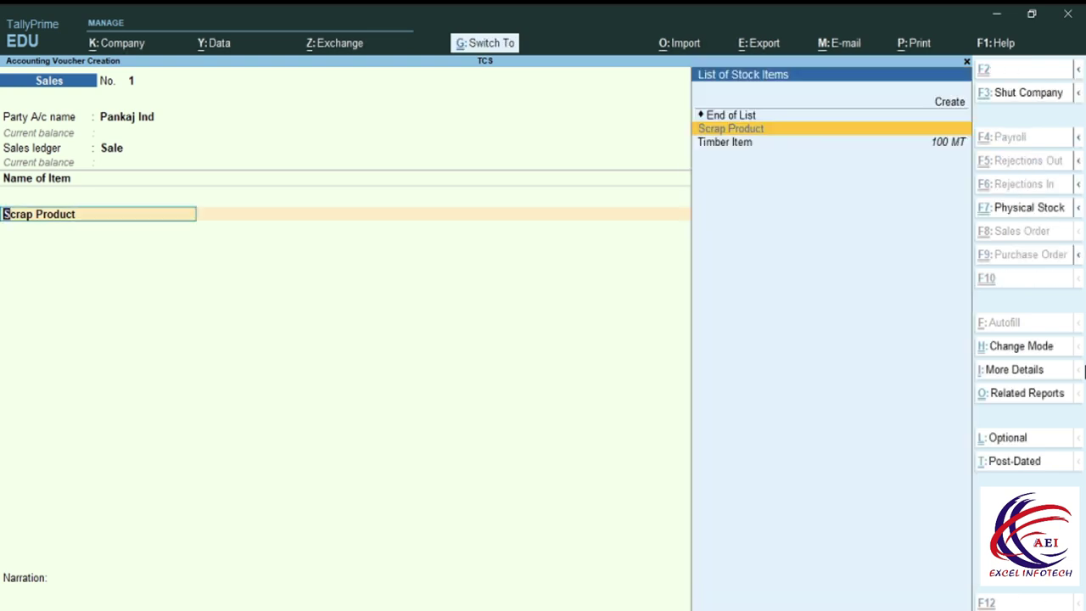
{"action": "key", "text": "ctrl+Return"}
{"action": "key", "text": "Return"}
{"action": "key", "text": "Return"}
{"action": "key", "text": "Return"}
{"action": "key", "text": "Return"}
{"action": "key", "text": "Return"}
{"action": "key", "text": "Return"}
{"action": "key", "text": "Return"}
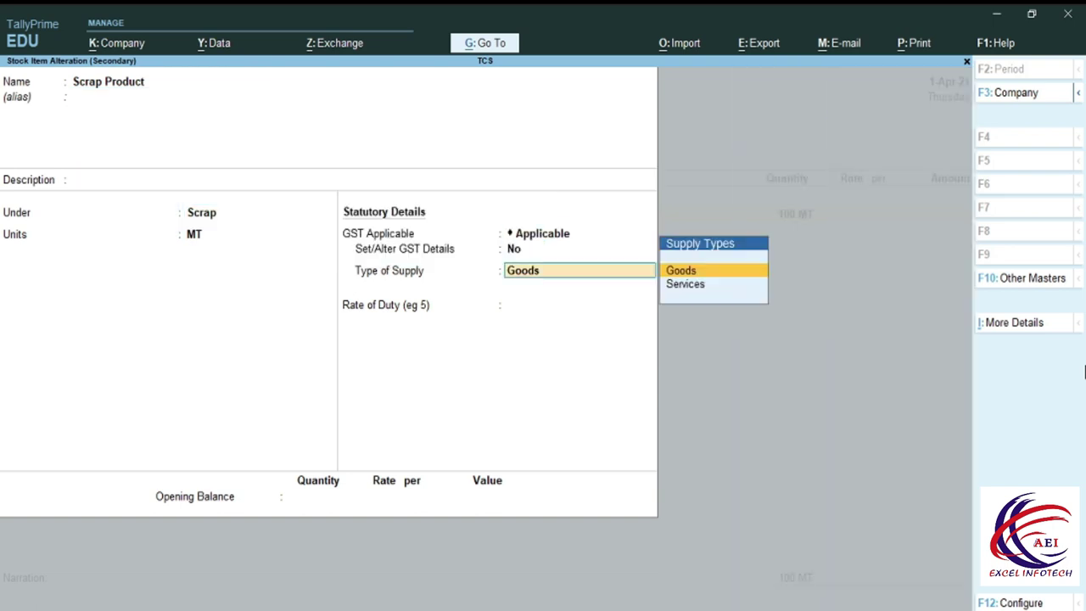
{"action": "key", "text": "Return"}
{"action": "key", "text": "Return"}
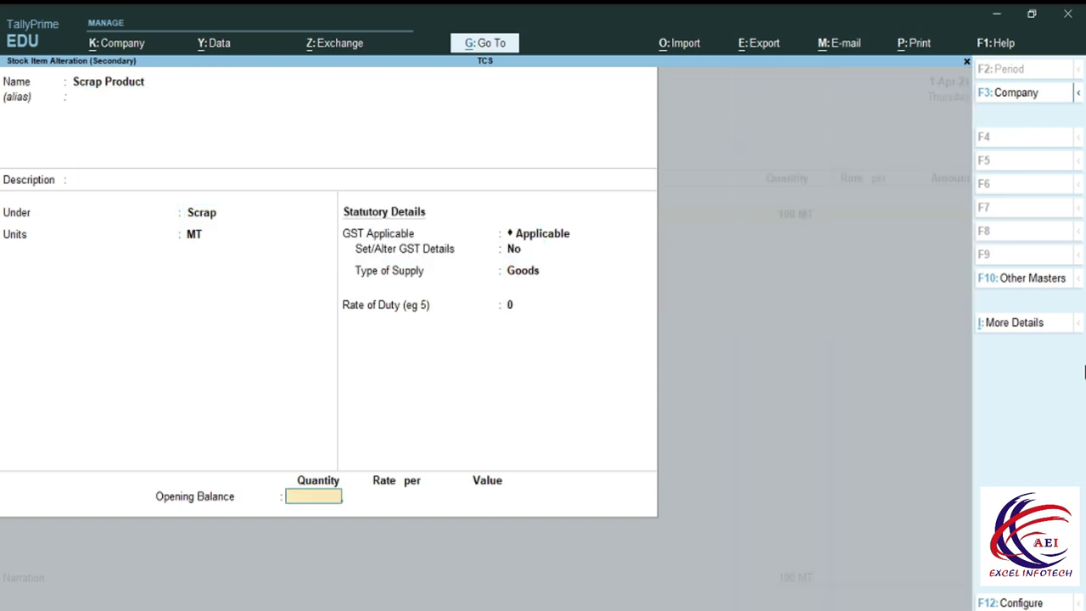
{"action": "type", "text": "100"}
{"action": "key", "text": "Return"}
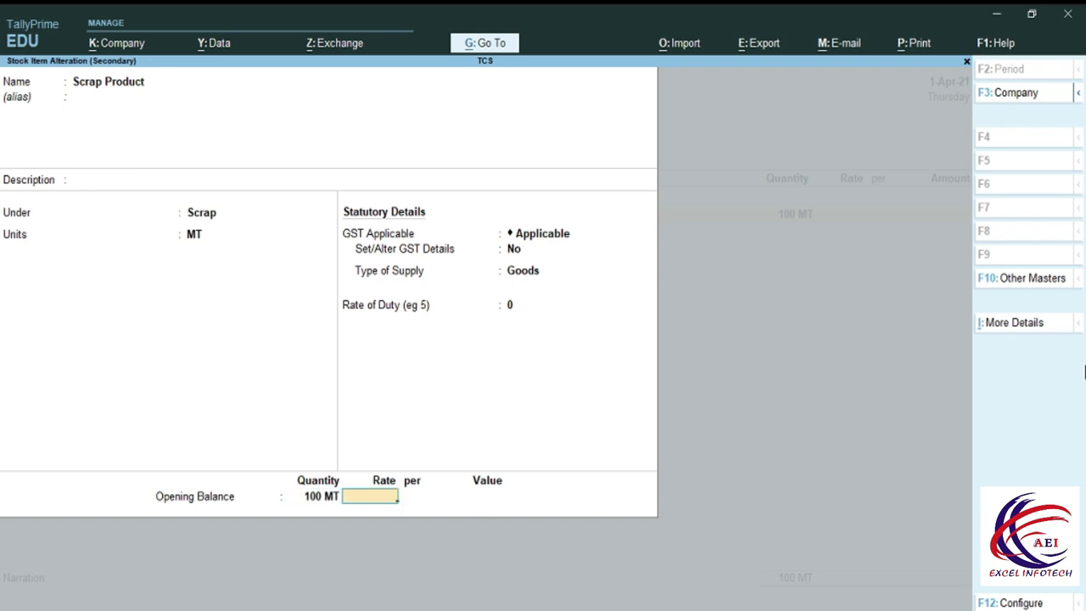
{"action": "type", "text": "400.21"}
{"action": "key", "text": "Return"}
{"action": "key", "text": "Return"}
{"action": "key", "text": "Return"}
{"action": "key", "text": "Return"}
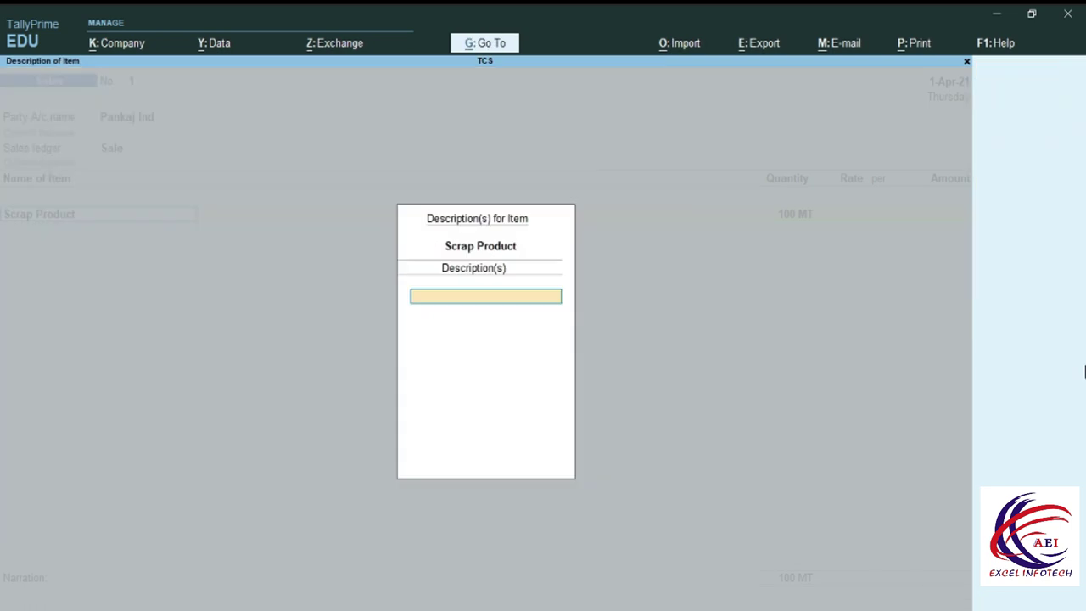
{"action": "key", "text": "Return"}
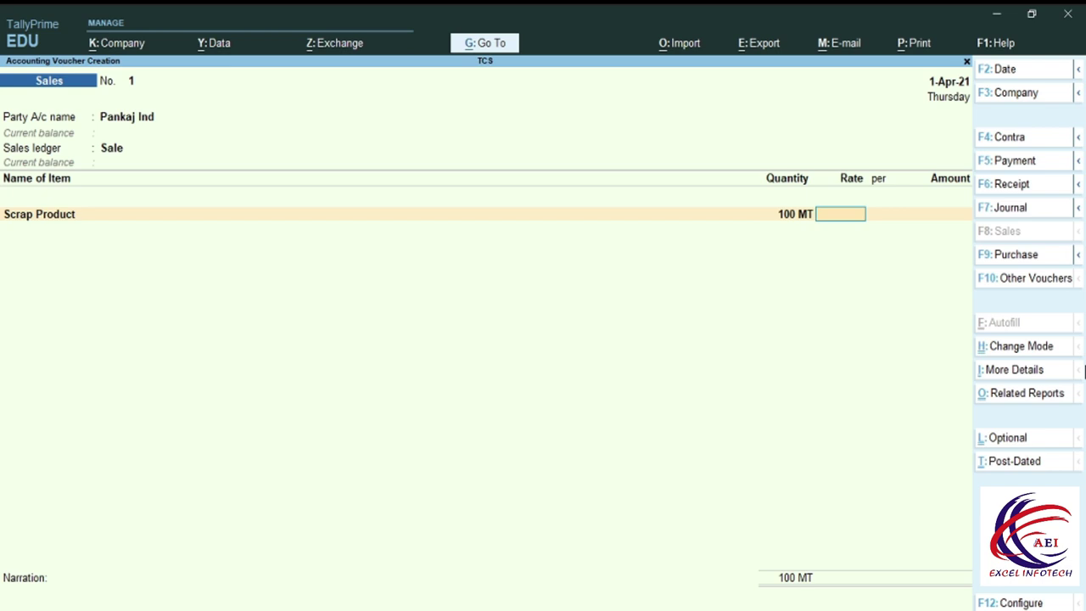
Rate the 100 MT Scrap Product line at 500.21 for 50,021.00 and start a new ledger
{"action": "type", "text": "500.21"}
{"action": "key", "text": "Return"}
{"action": "key", "text": "Return"}
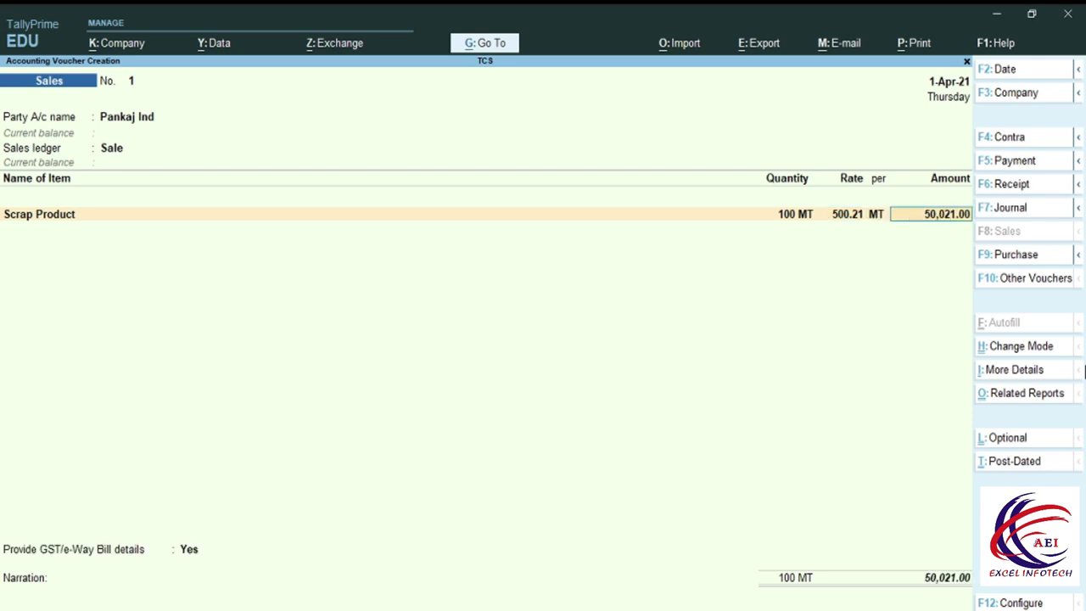
{"action": "key", "text": "Return"}
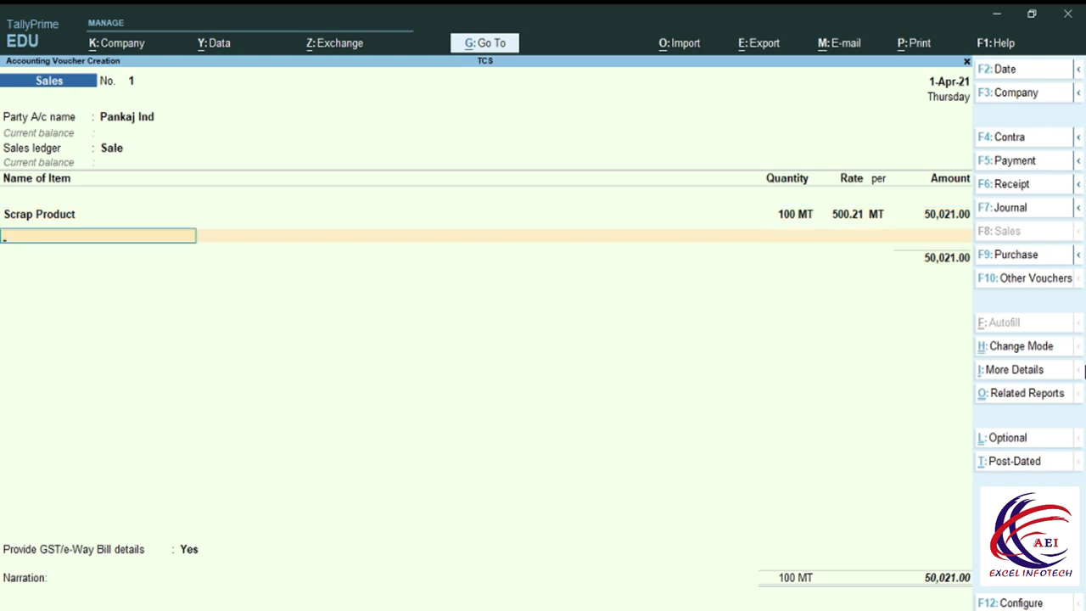
{"action": "key", "text": "Return"}
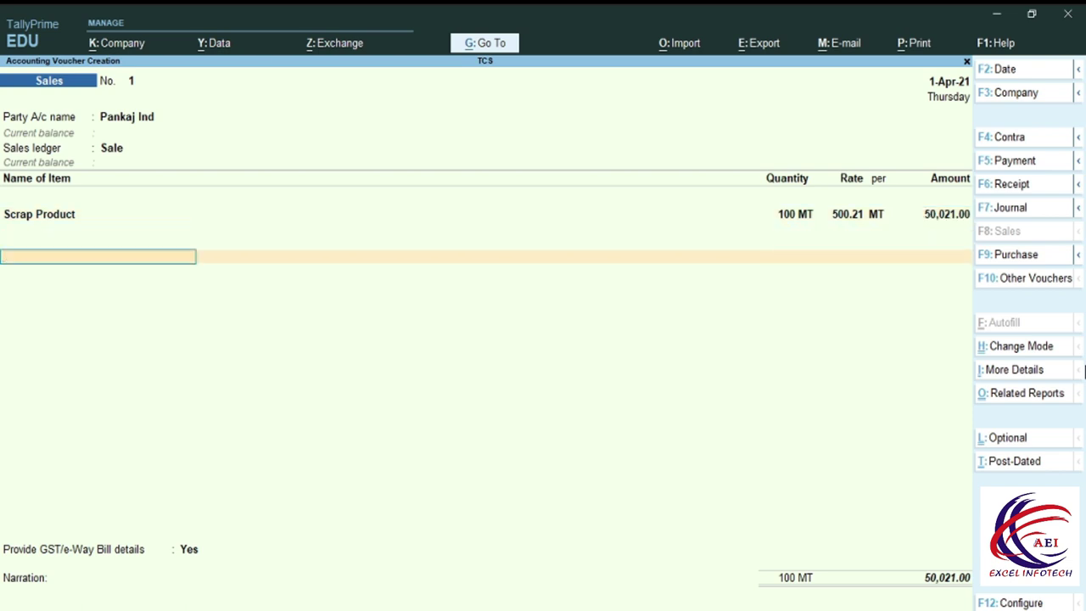
{"action": "key", "text": "alt+c"}
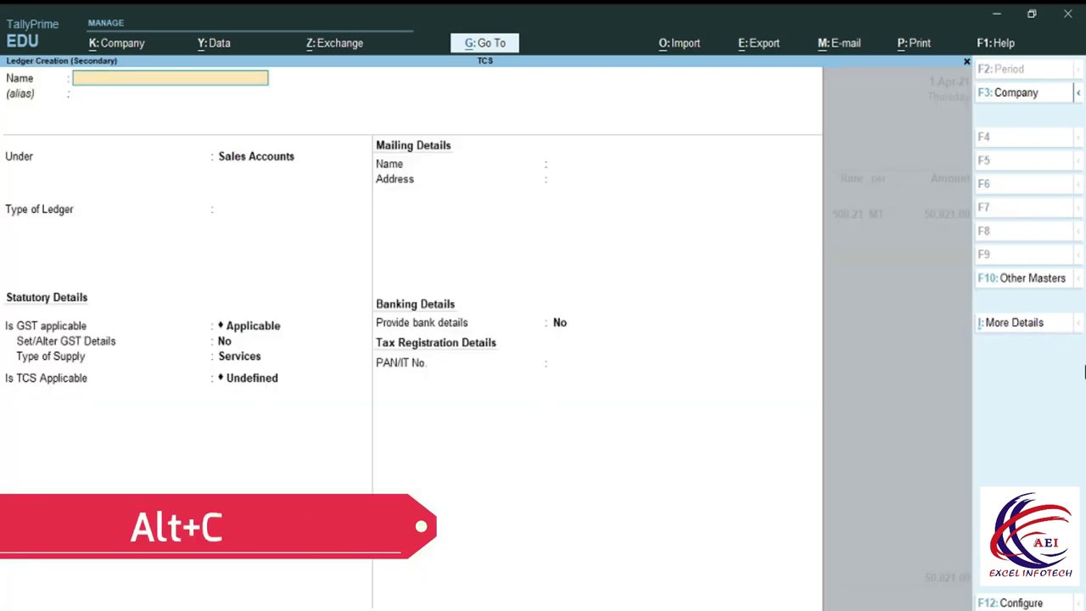
Create ledger 'IGST' under Duties & Taxes with duty type GST and tax type Integrated Tax
{"action": "type", "text": "IGST"}
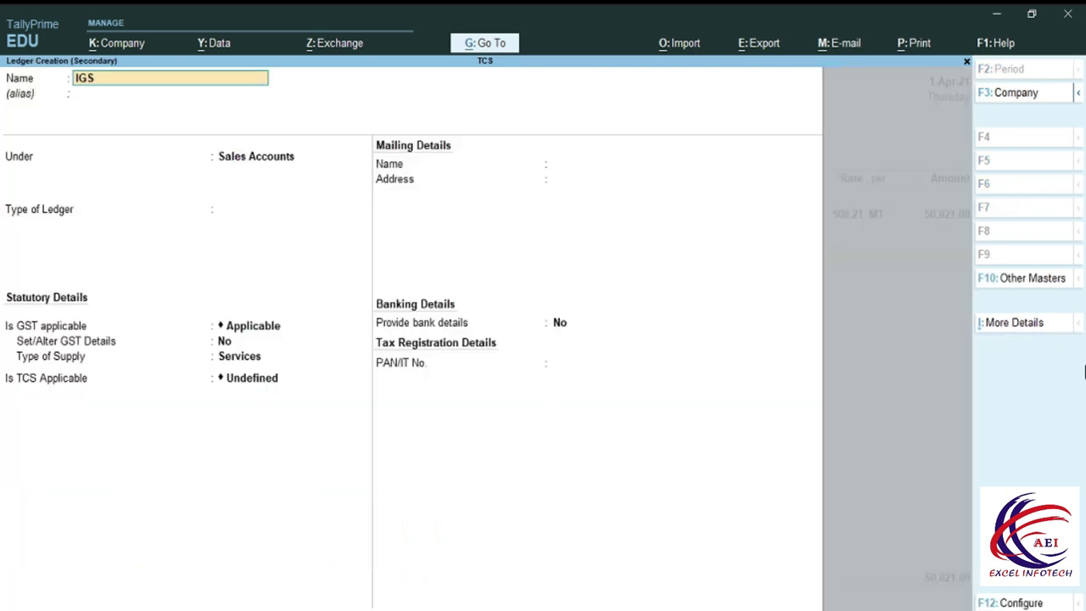
{"action": "key", "text": "Return"}
{"action": "key", "text": "Return"}
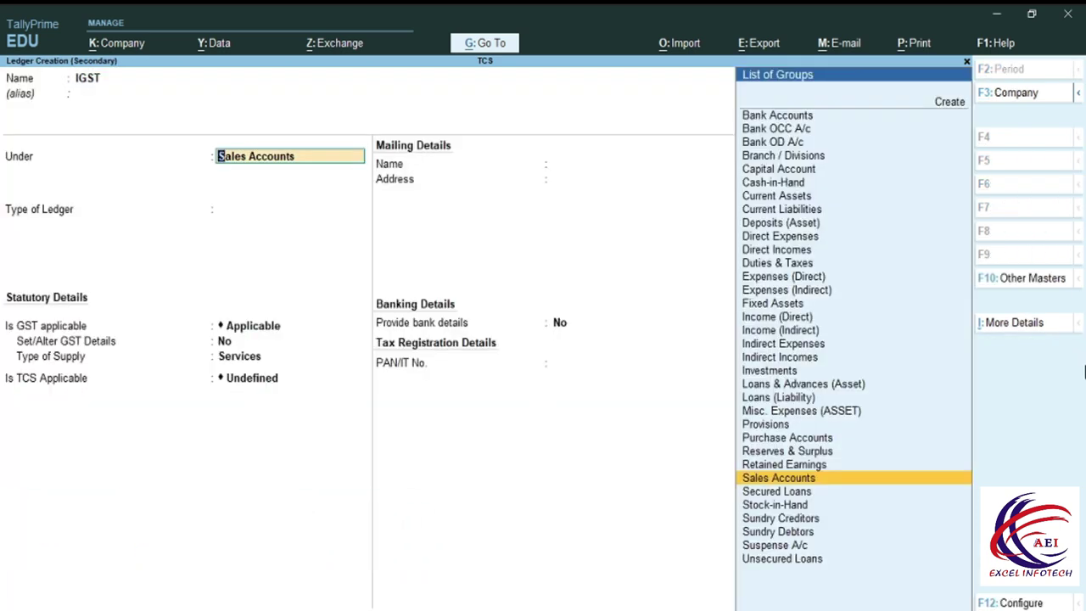
{"action": "type", "text": "D"}
{"action": "key", "text": "Down"}
{"action": "key", "text": "Down"}
{"action": "key", "text": "Down"}
{"action": "key", "text": "Return"}
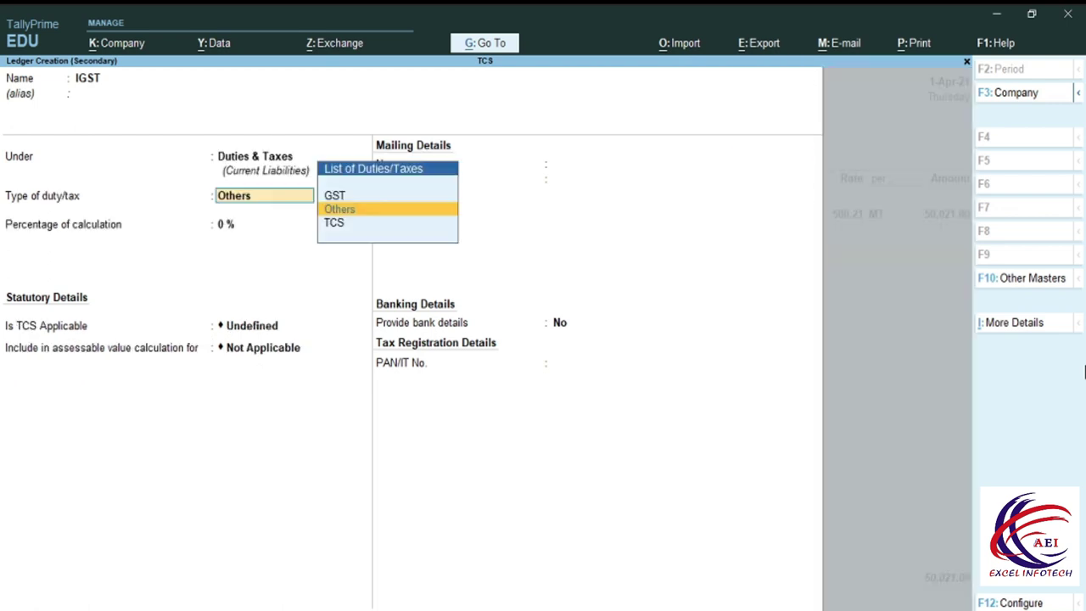
{"action": "key", "text": "Up"}
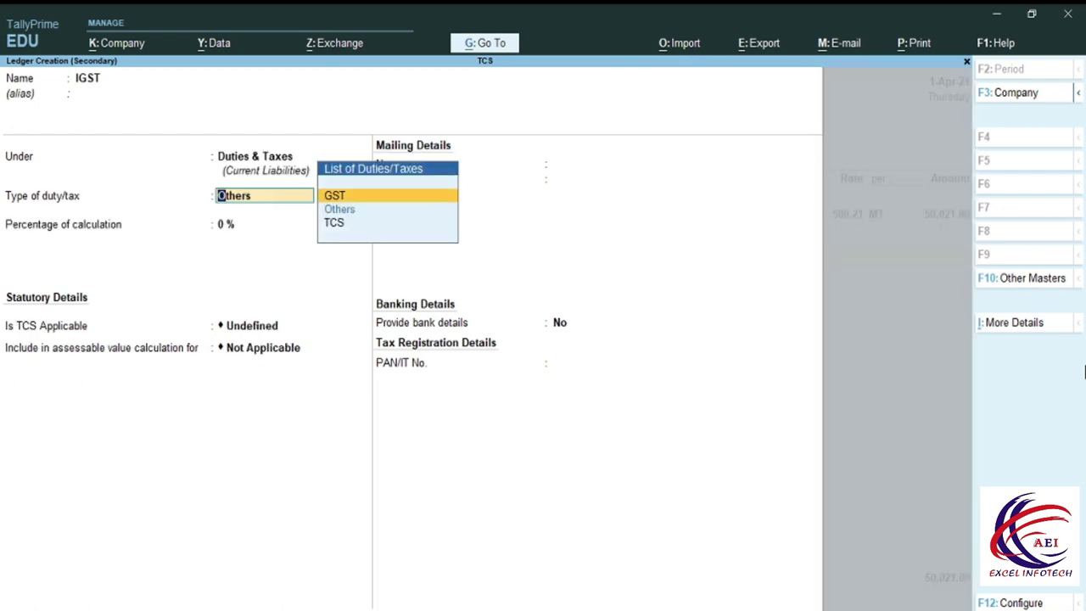
{"action": "key", "text": "Return"}
{"action": "key", "text": "Down"}
{"action": "key", "text": "Down"}
{"action": "key", "text": "Down"}
{"action": "key", "text": "Up"}
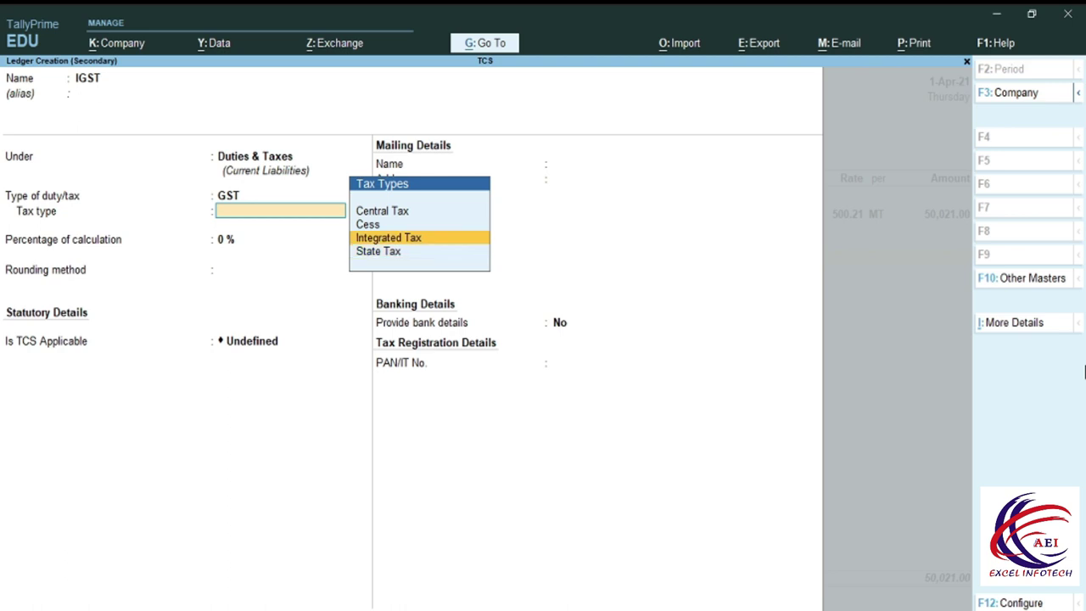
{"action": "key", "text": "Return"}
{"action": "key", "text": "Return"}
{"action": "key", "text": "Return"}
{"action": "key", "text": "Return"}
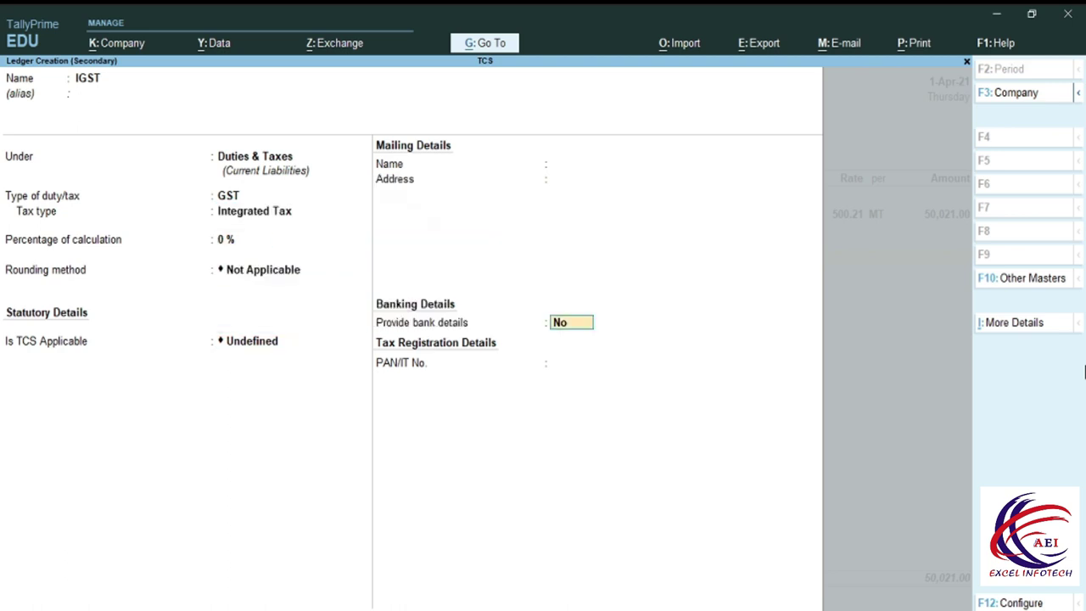
{"action": "key", "text": "Return"}
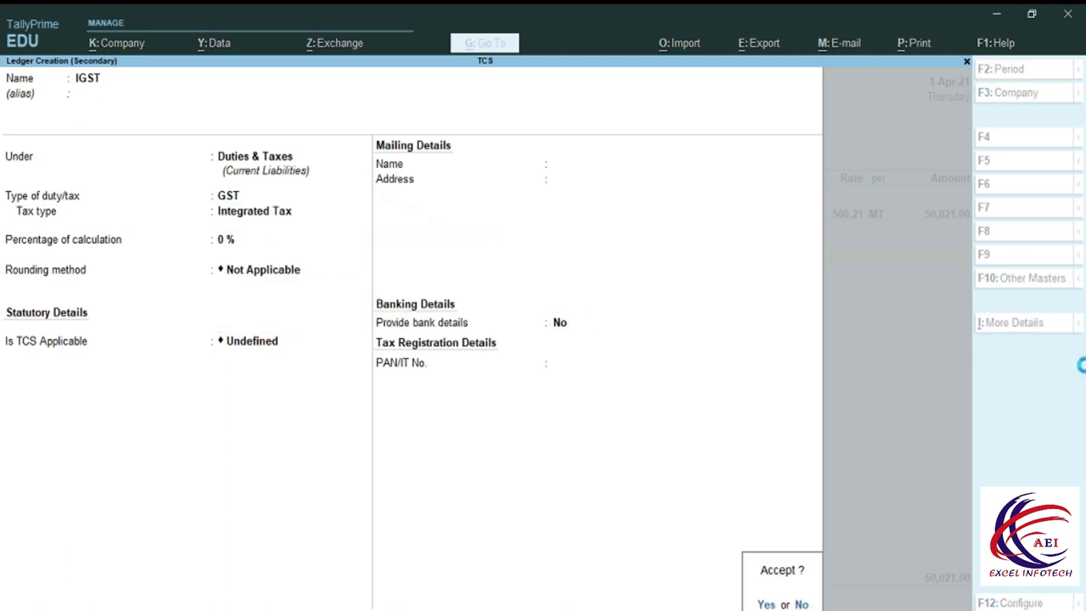
{"action": "key", "text": "Return"}
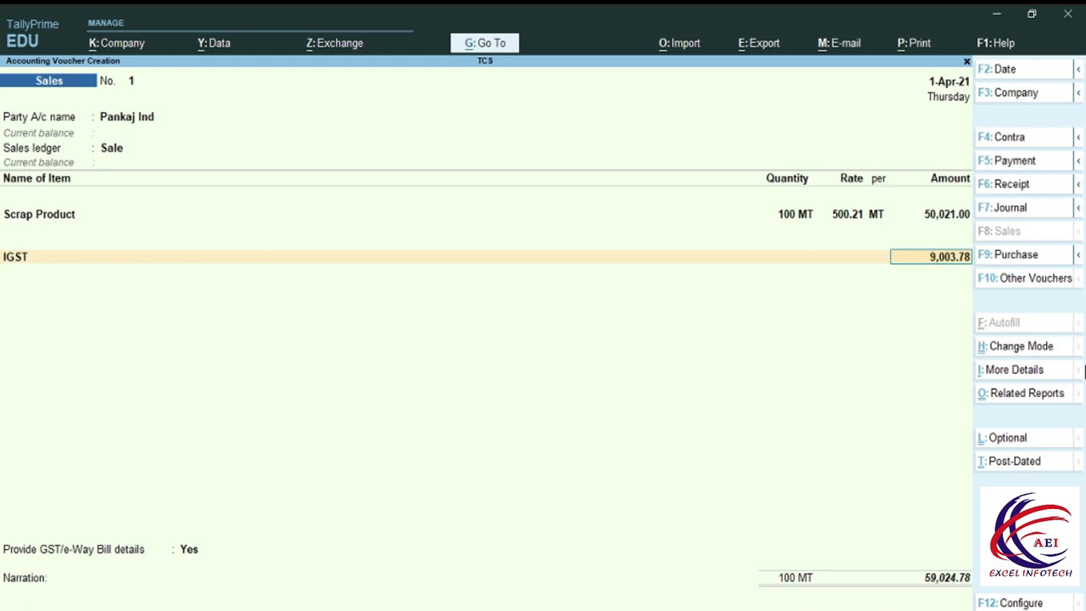
Keep IGST at 9,003.78, then create a Tcs ledger (TCS, nature Scrap) and add it at 500.00
{"action": "key", "text": "Return"}
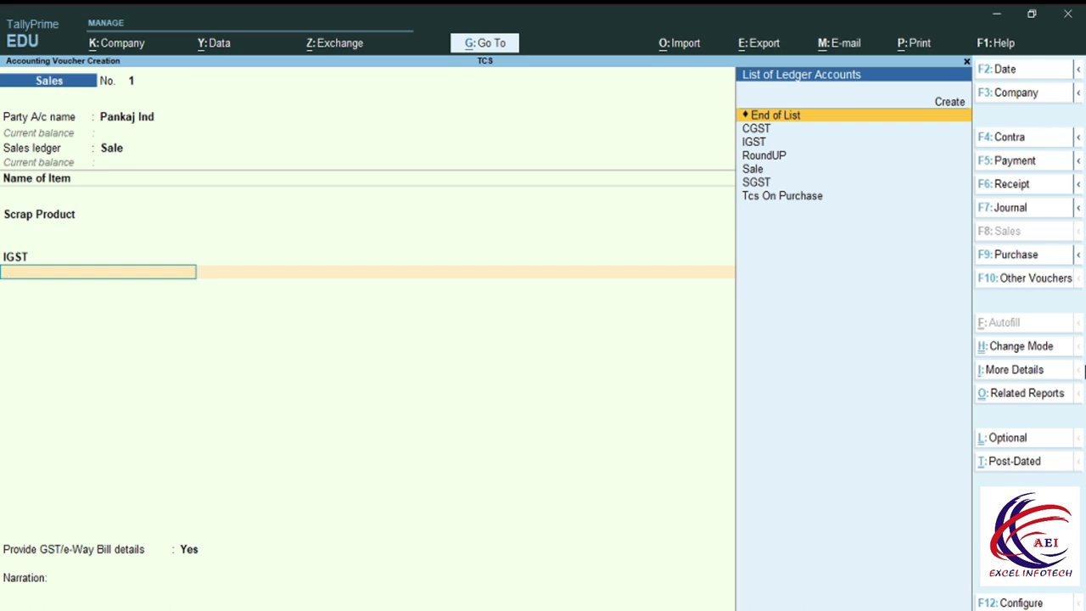
{"action": "key", "text": "alt+c"}
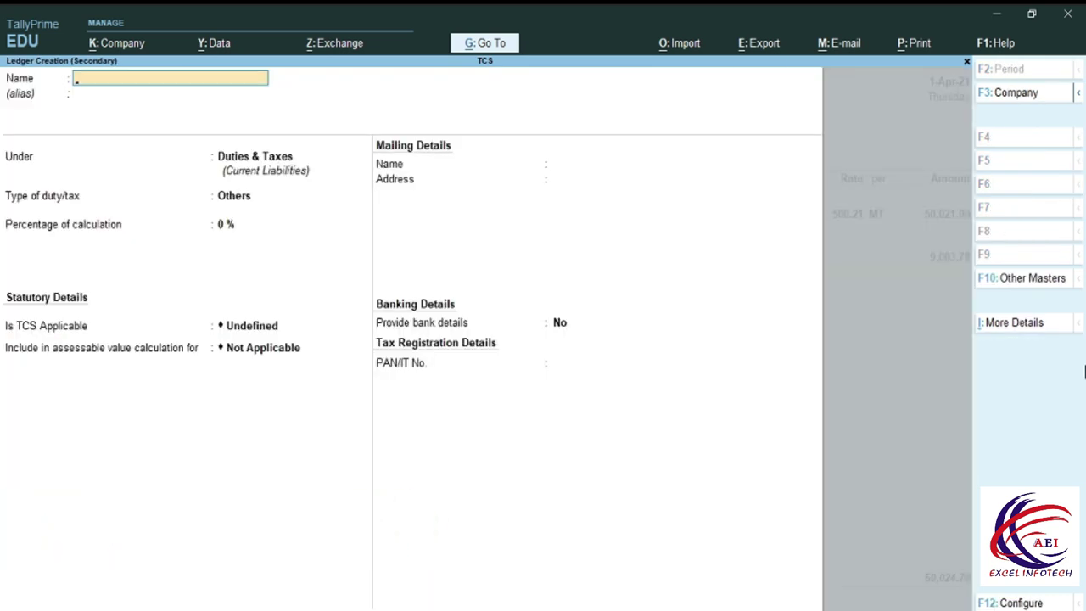
{"action": "type", "text": "Tcs"}
{"action": "key", "text": "Return"}
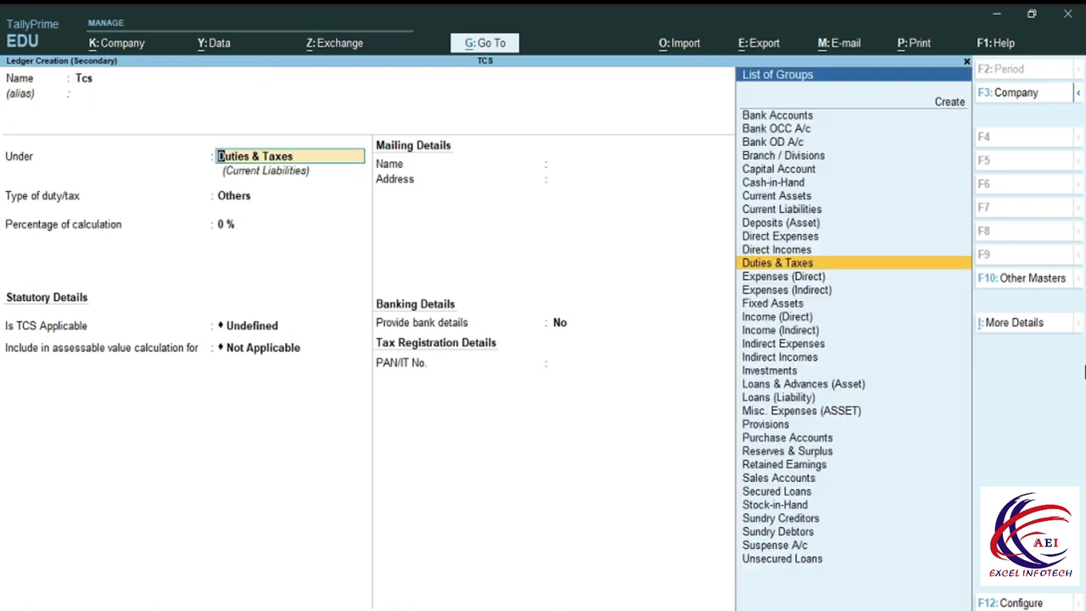
{"action": "key", "text": "Return"}
{"action": "key", "text": "Down"}
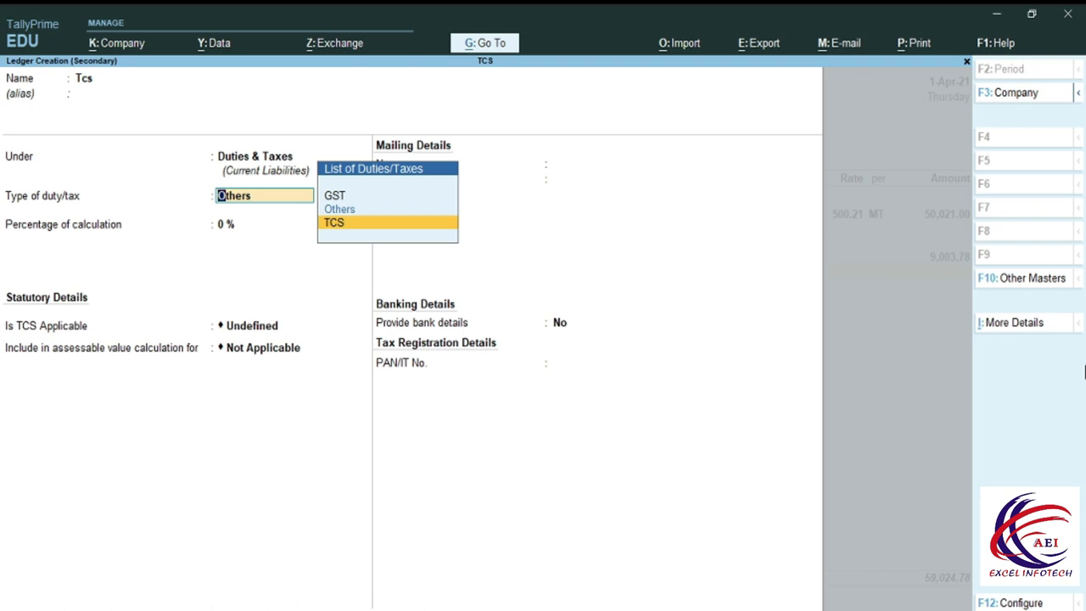
{"action": "key", "text": "Return"}
{"action": "key", "text": "Down"}
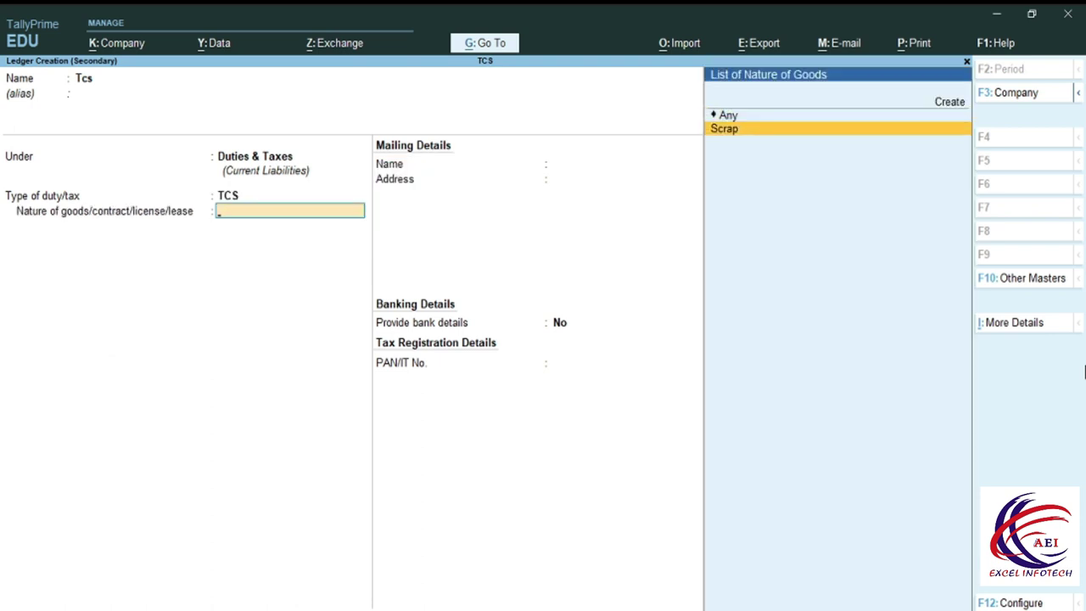
{"action": "key", "text": "Return"}
{"action": "key", "text": "Return"}
{"action": "key", "text": "Return"}
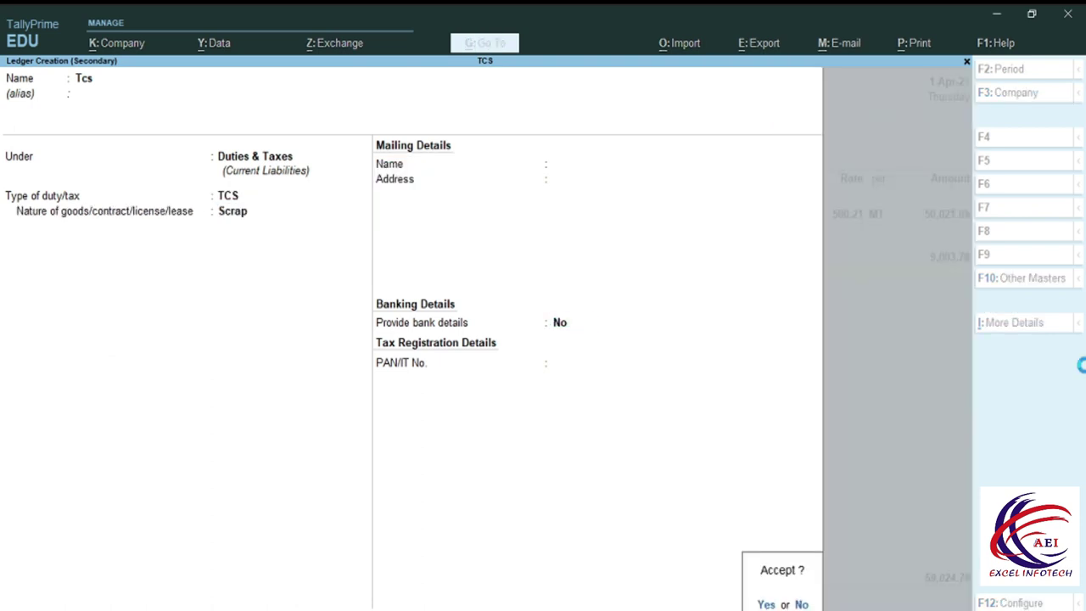
{"action": "key", "text": "Return"}
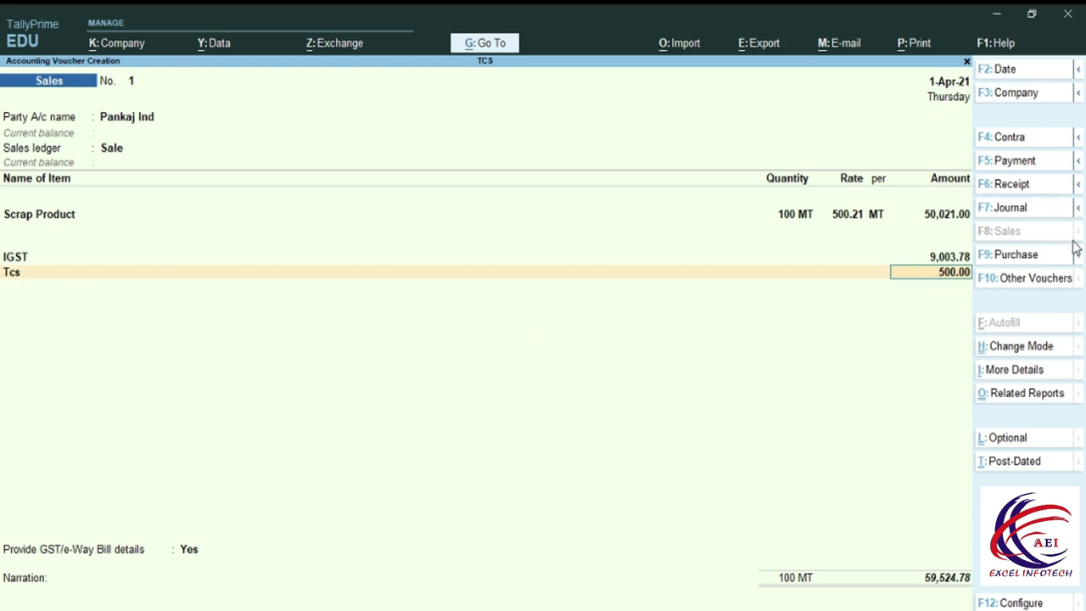
{"action": "key", "text": "Return"}
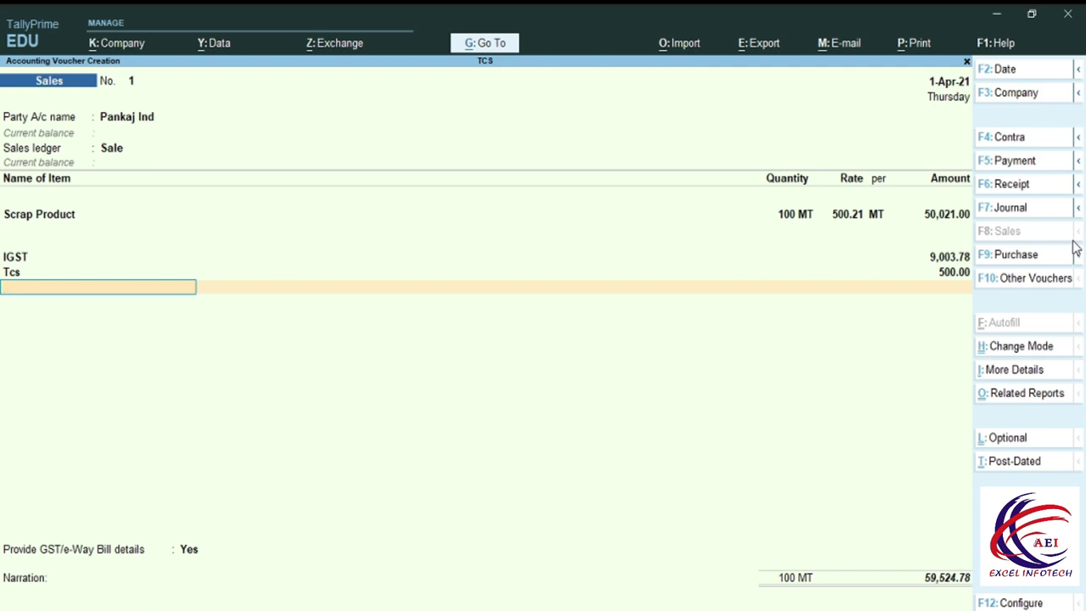
Add a RoundUP line of 0.22 to bring the voucher total to 59,525.00
{"action": "key", "text": "Down"}
{"action": "key", "text": "Down"}
{"action": "key", "text": "Down"}
{"action": "key", "text": "Down"}
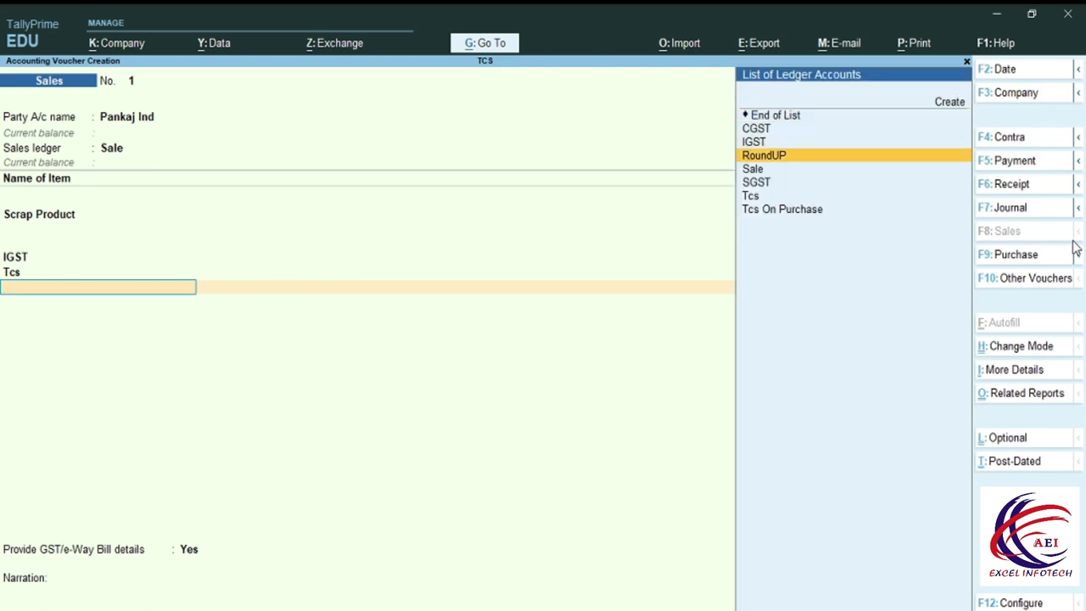
{"action": "key", "text": "Return"}
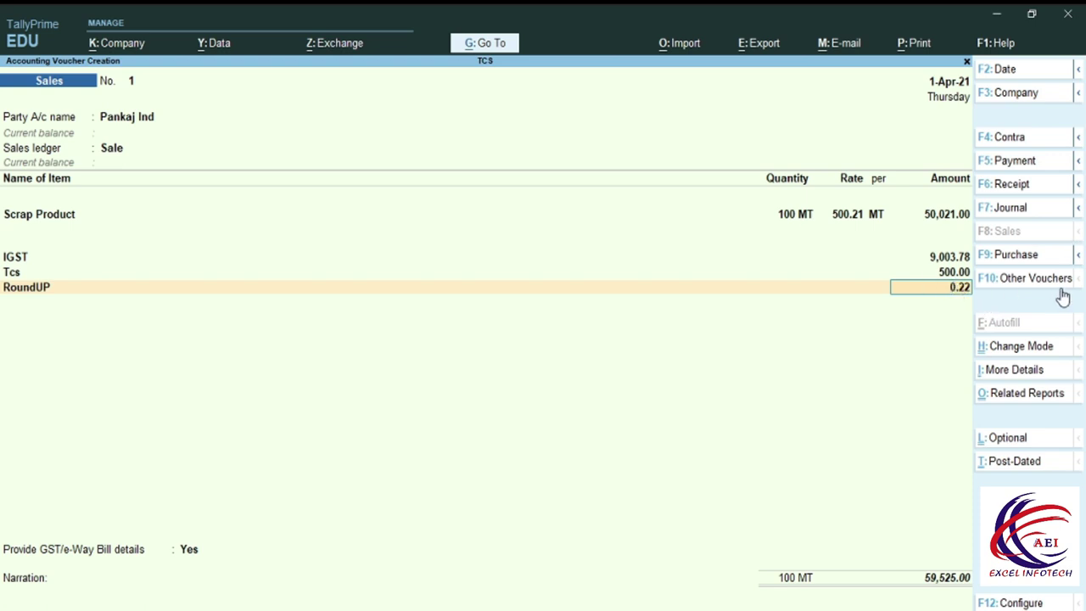
{"action": "key", "text": "Return"}
{"action": "key", "text": "Return"}
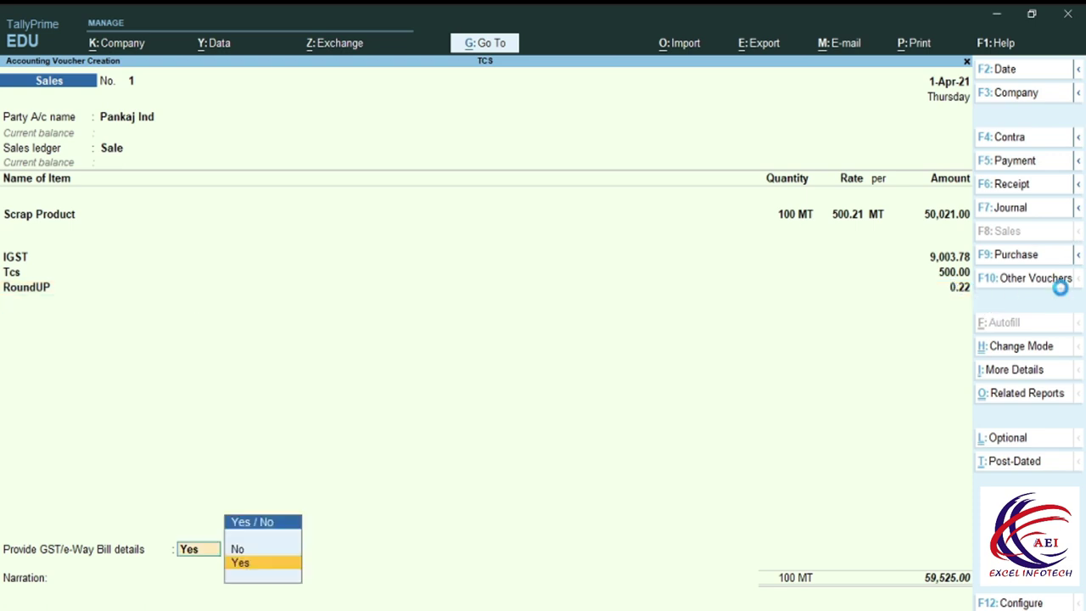
Confirm e-Way Bill transport details, record a new bill reference, and save the voucher
{"action": "key", "text": "Return"}
{"action": "key", "text": "Return"}
{"action": "key", "text": "Return"}
{"action": "key", "text": "Return"}
{"action": "key", "text": "Return"}
{"action": "key", "text": "Return"}
{"action": "key", "text": "Return"}
{"action": "key", "text": "Return"}
{"action": "key", "text": "Return"}
{"action": "key", "text": "Return"}
{"action": "key", "text": "Return"}
{"action": "key", "text": "Return"}
{"action": "key", "text": "Return"}
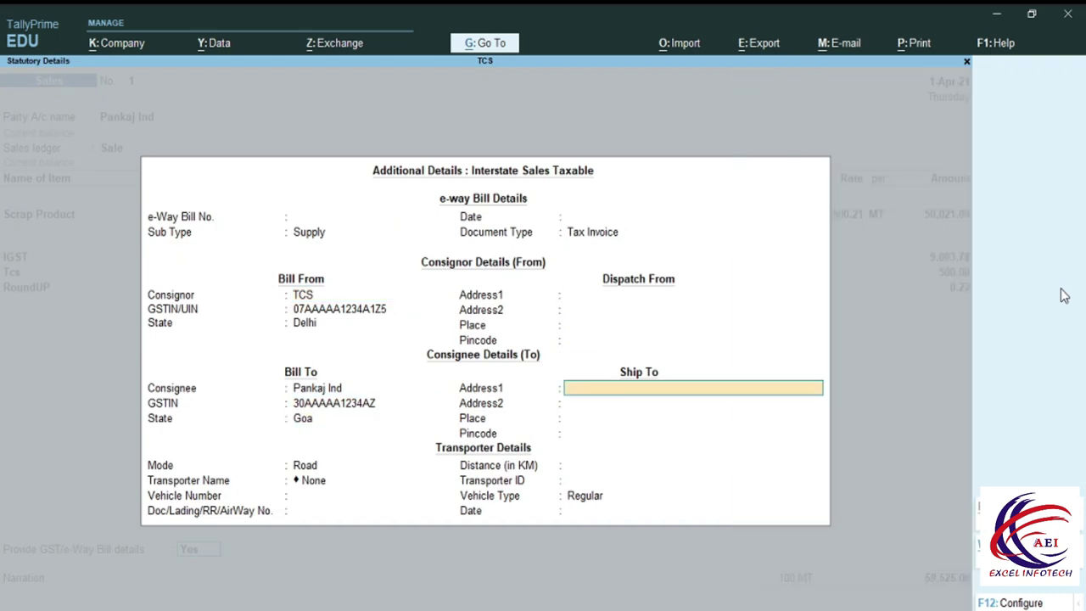
{"action": "key", "text": "Return"}
{"action": "key", "text": "Return"}
{"action": "key", "text": "Return"}
{"action": "key", "text": "Return"}
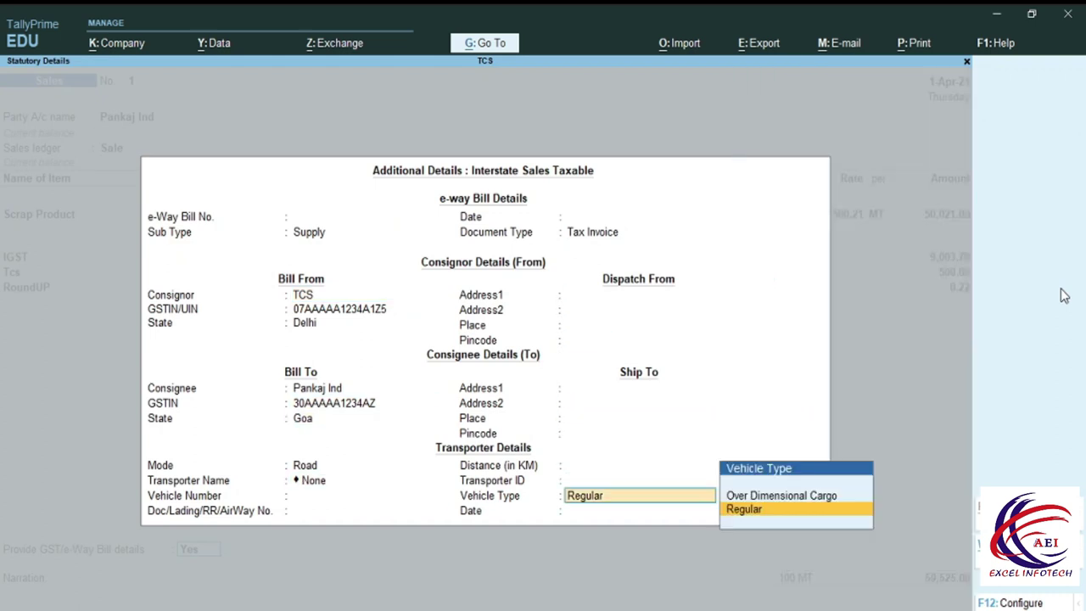
{"action": "key", "text": "Return"}
{"action": "key", "text": "Return"}
{"action": "key", "text": "Return"}
{"action": "key", "text": "Return"}
{"action": "key", "text": "Return"}
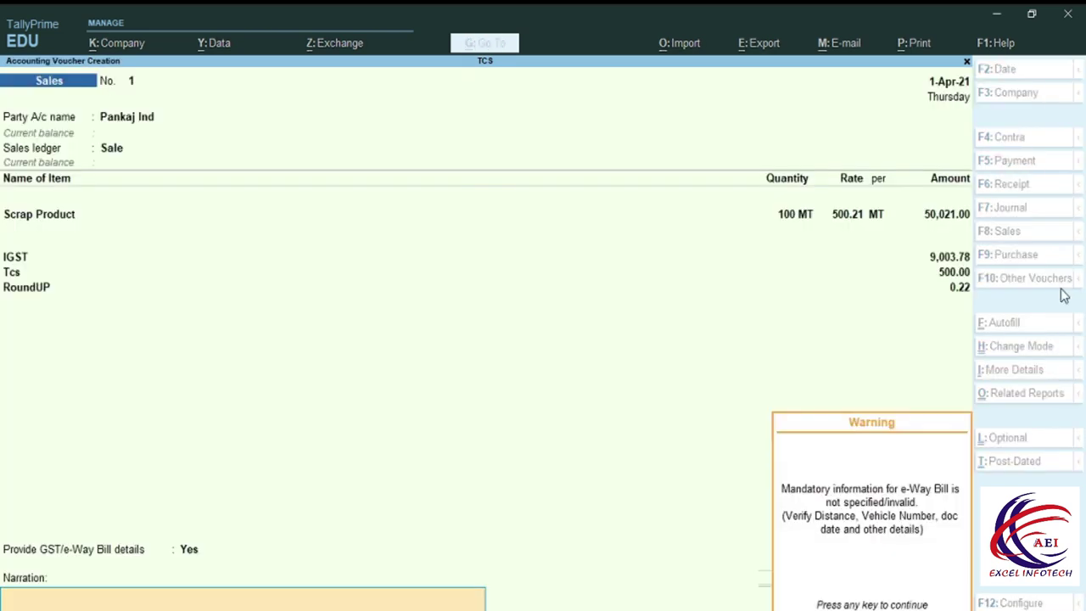
{"action": "key", "text": "Return"}
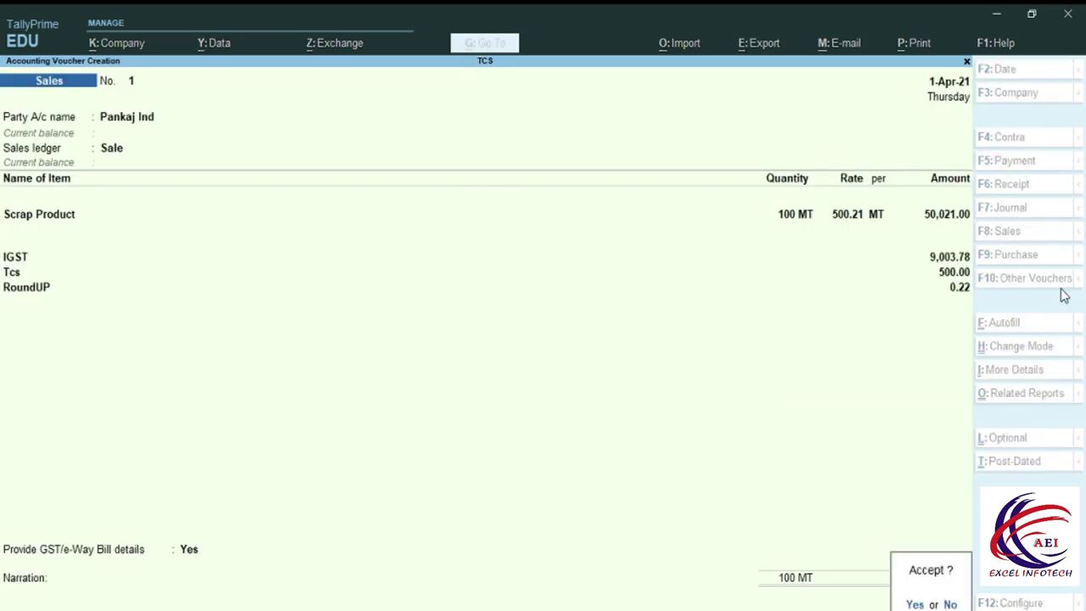
{"action": "key", "text": "Return"}
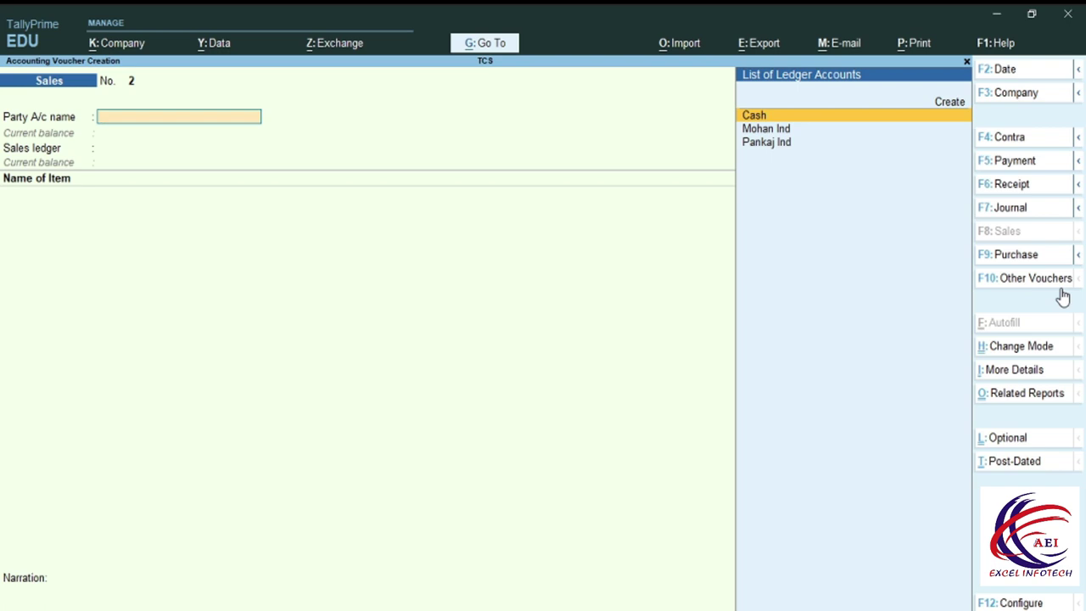
Open the Pankaj Ind sales voucher from the Day Book and preview it as a Tax Invoice
{"action": "key", "text": "Escape"}
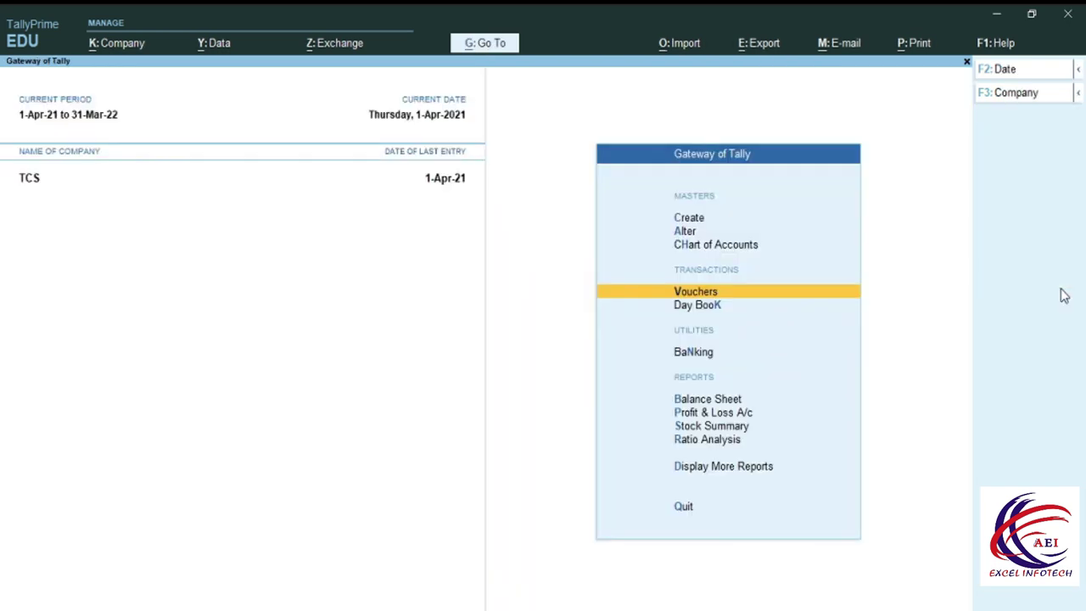
{"action": "key", "text": "k"}
{"action": "key", "text": "Return"}
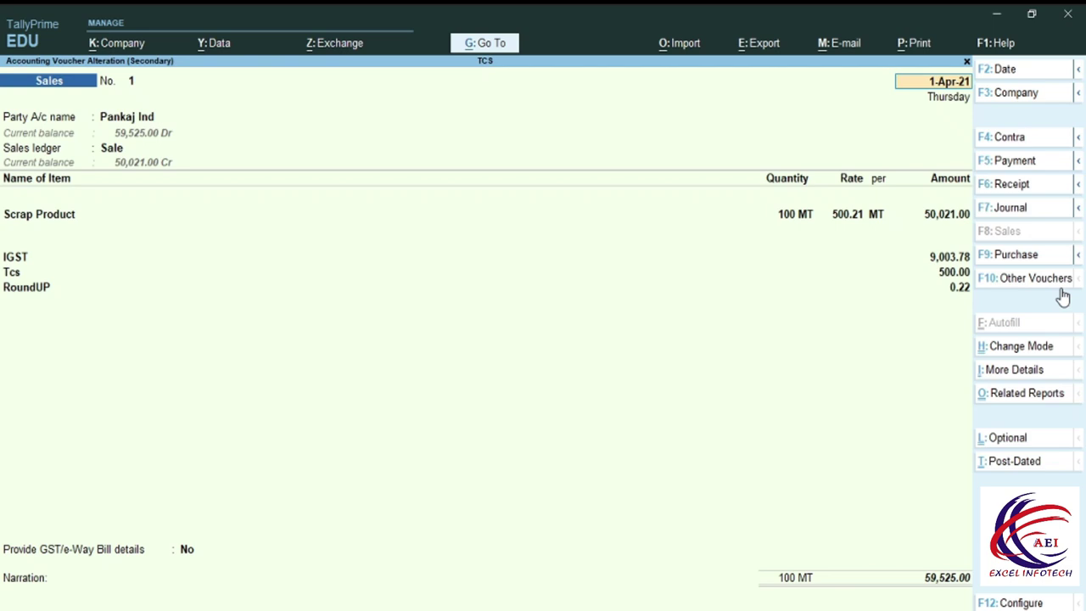
{"action": "key", "text": "alt+p"}
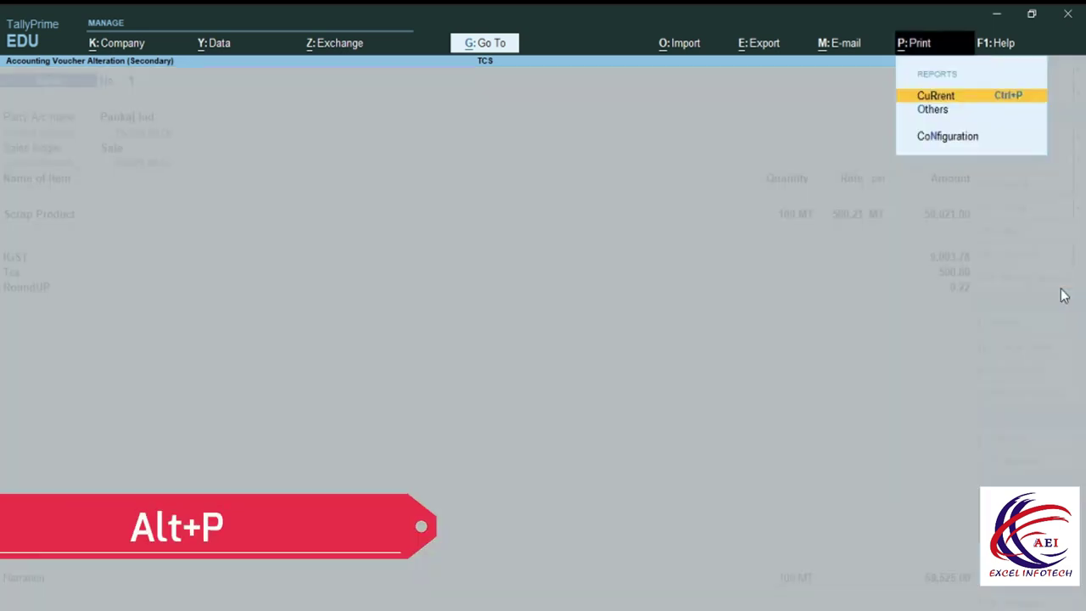
{"action": "key", "text": "Return"}
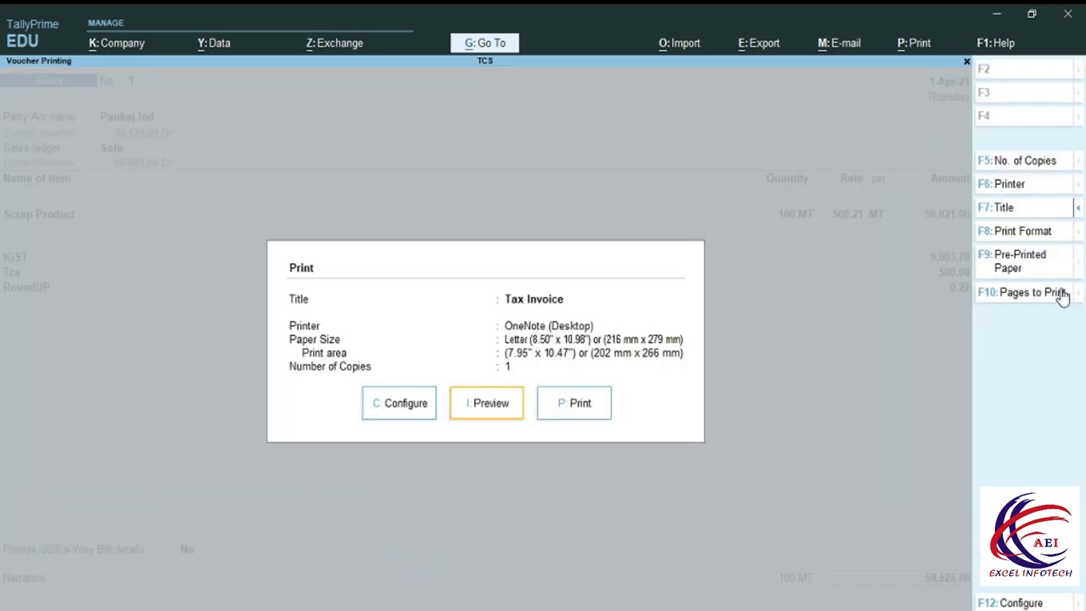
{"action": "key", "text": "Return"}
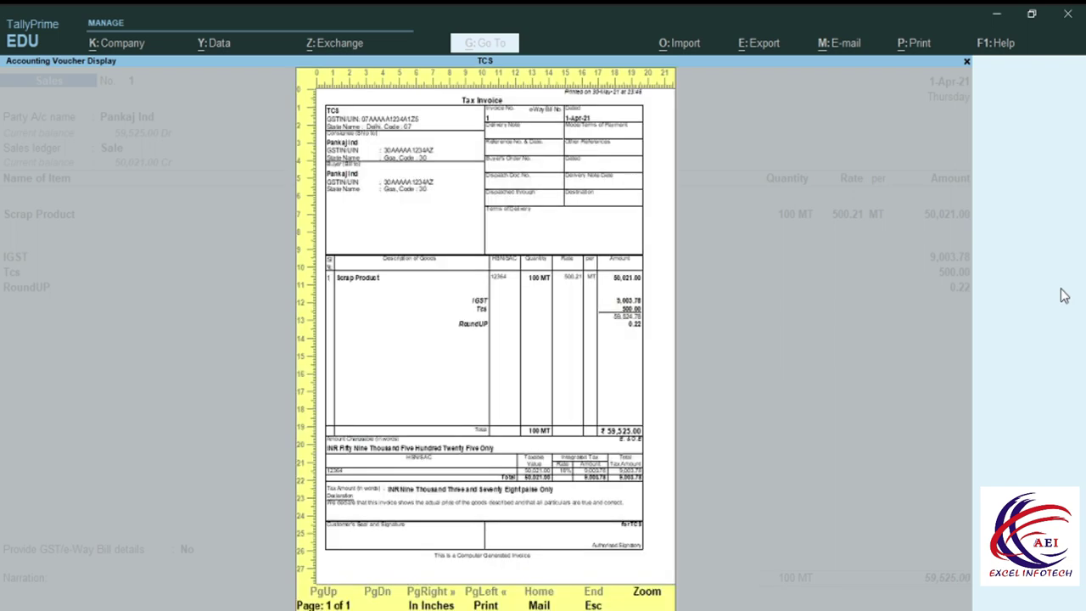
Zoom into the Tax Invoice preview and review it down to the 59,525.00 total
{"action": "key", "text": "alt+z"}
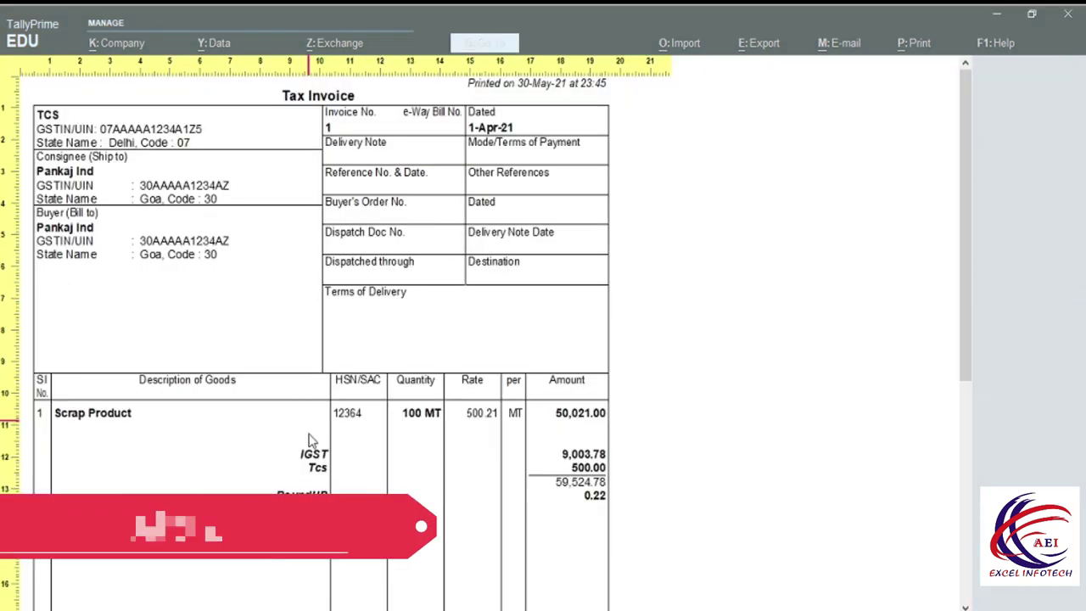
{"action": "scroll", "coordinate": [409, 553], "scroll_direction": "down", "scroll_amount": 4}
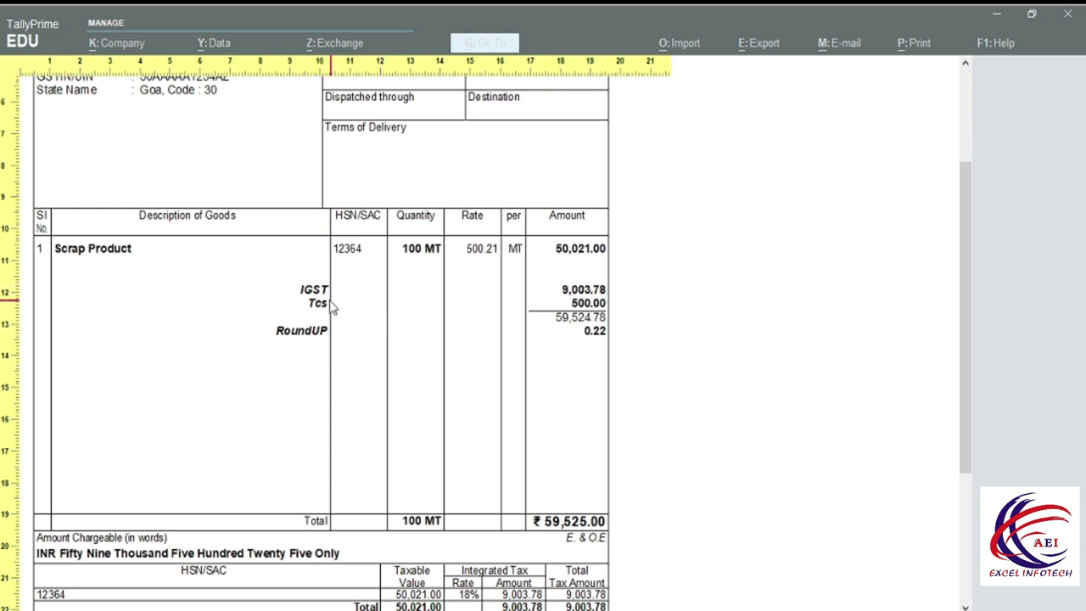
{"action": "scroll", "coordinate": [517, 458], "scroll_direction": "down", "scroll_amount": 3}
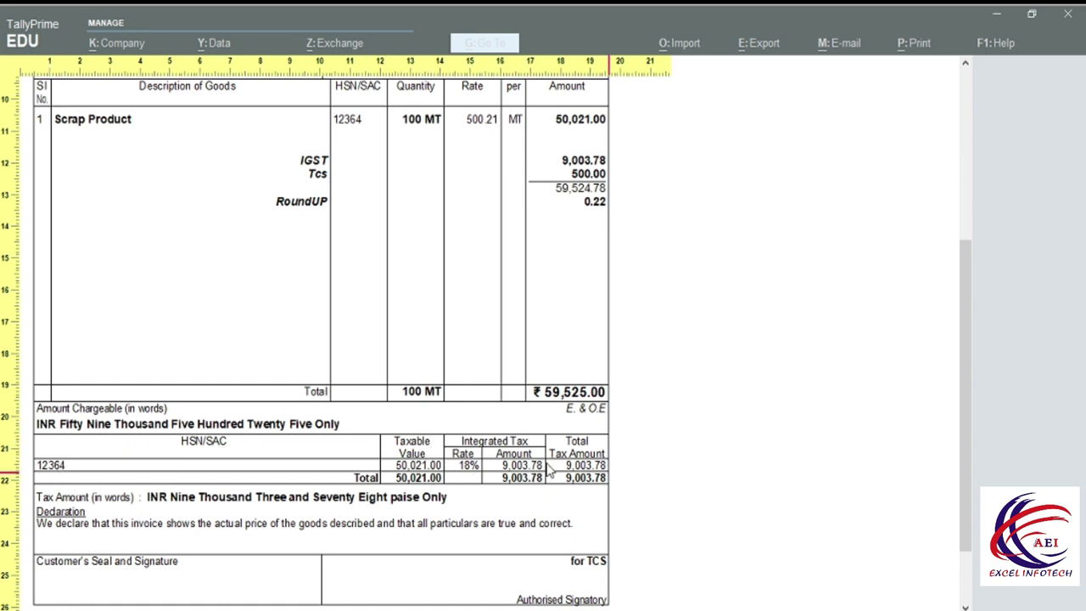
{"action": "scroll", "coordinate": [530, 473], "scroll_direction": "down", "scroll_amount": 2}
{"action": "scroll", "coordinate": [297, 509], "scroll_direction": "up", "scroll_amount": 10}
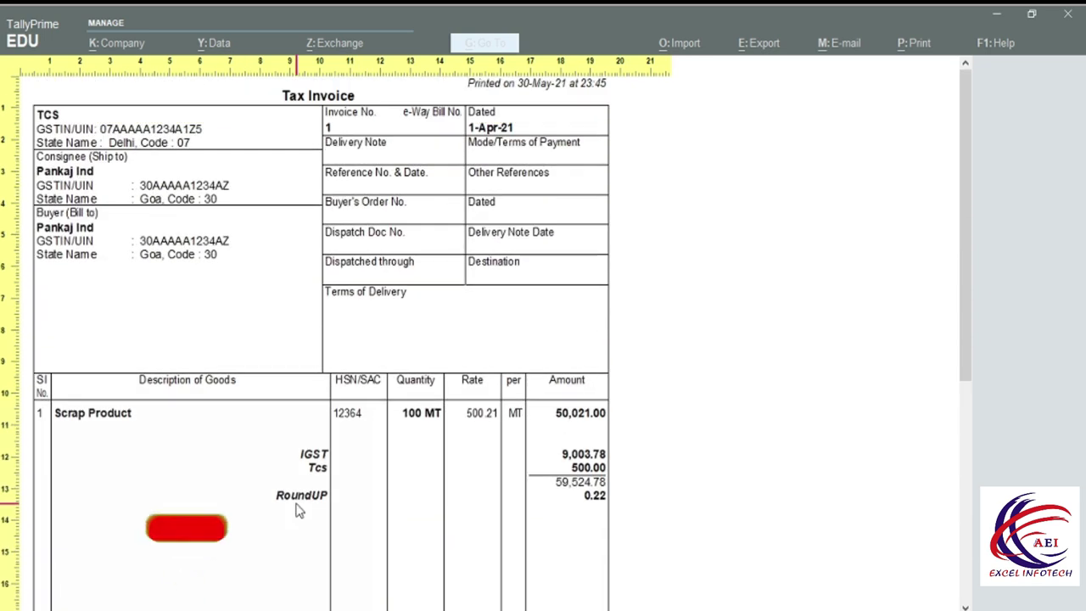
{"action": "left_click", "coordinate": [617, 361]}
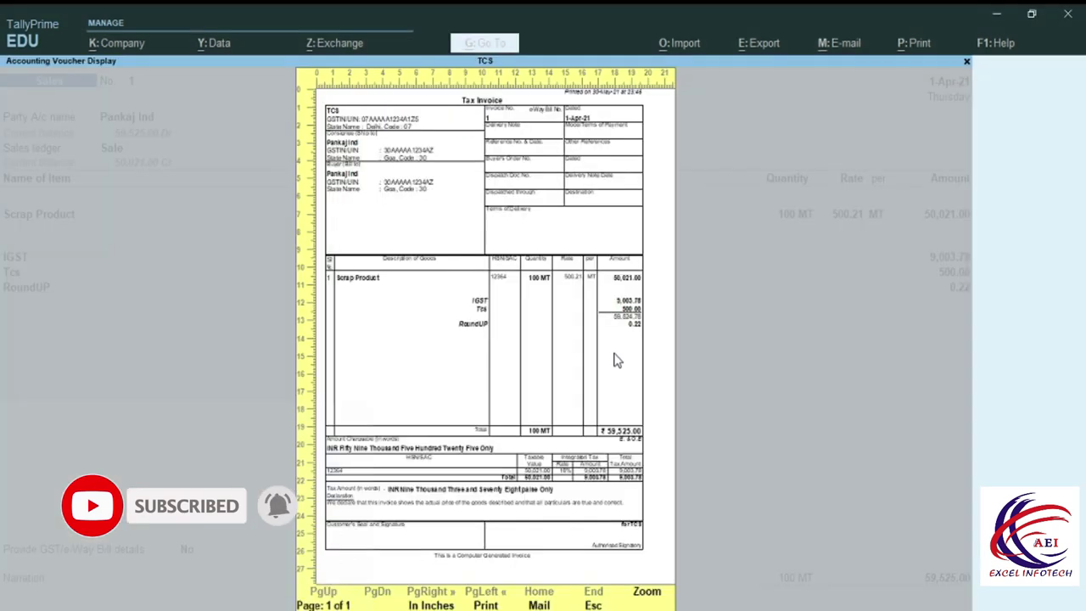
Close the preview and quit the voucher back to the 1-Apr-21 Day Book
{"action": "key", "text": "Escape"}
{"action": "key", "text": "Escape"}
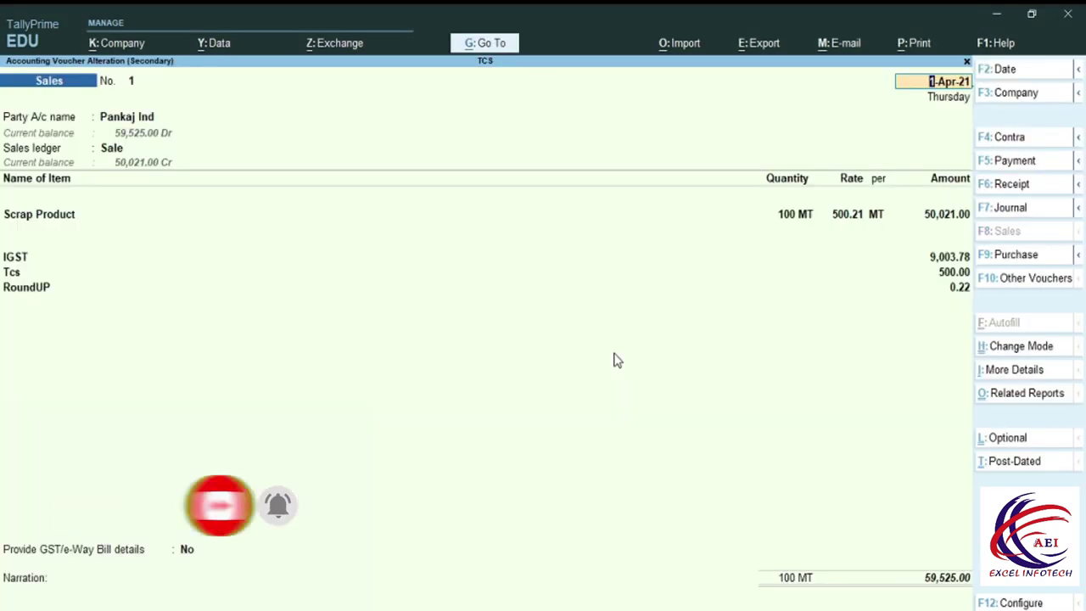
{"action": "key", "text": "Escape"}
{"action": "key", "text": "y"}
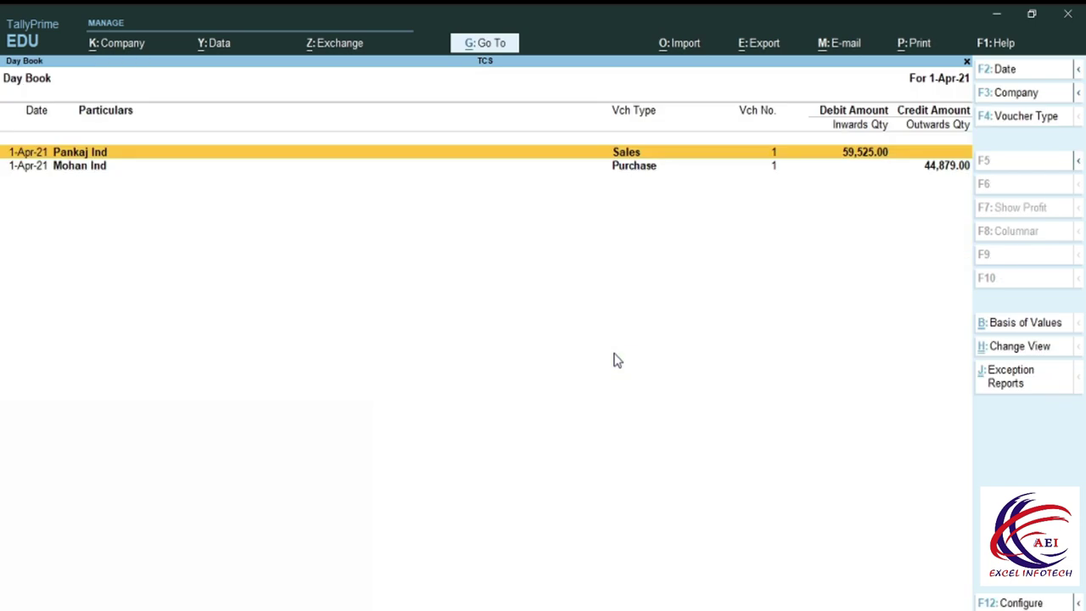
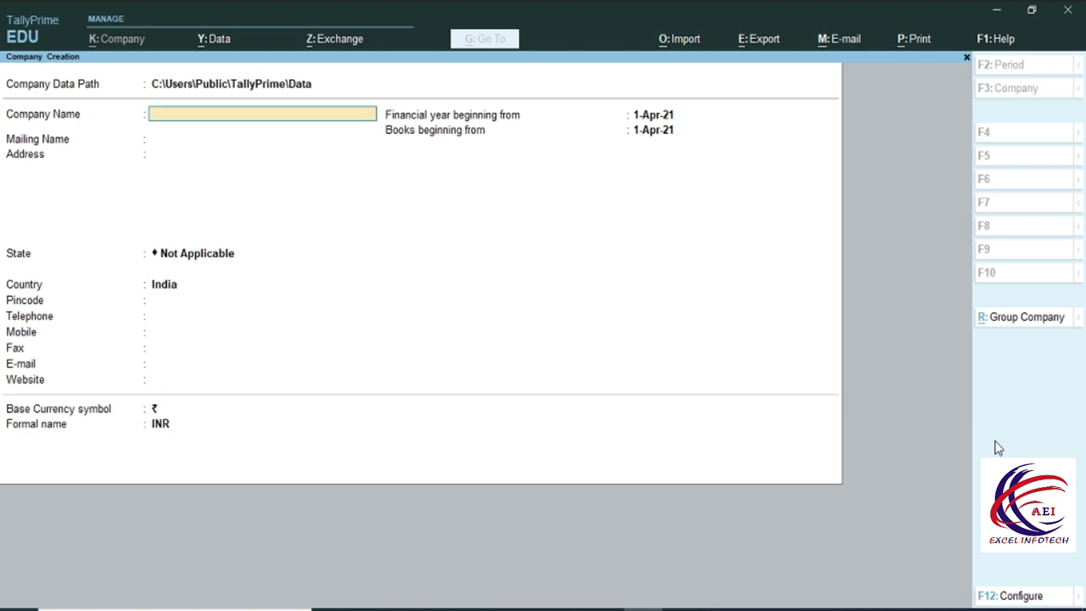
Enter company name Manufacturing and set the state to Delhi
{"action": "type", "text": "Ma"}
{"action": "type", "text": "nufacturing"}
{"action": "key", "text": "Return"}
{"action": "key", "text": "Return"}
{"action": "key", "text": "Return"}
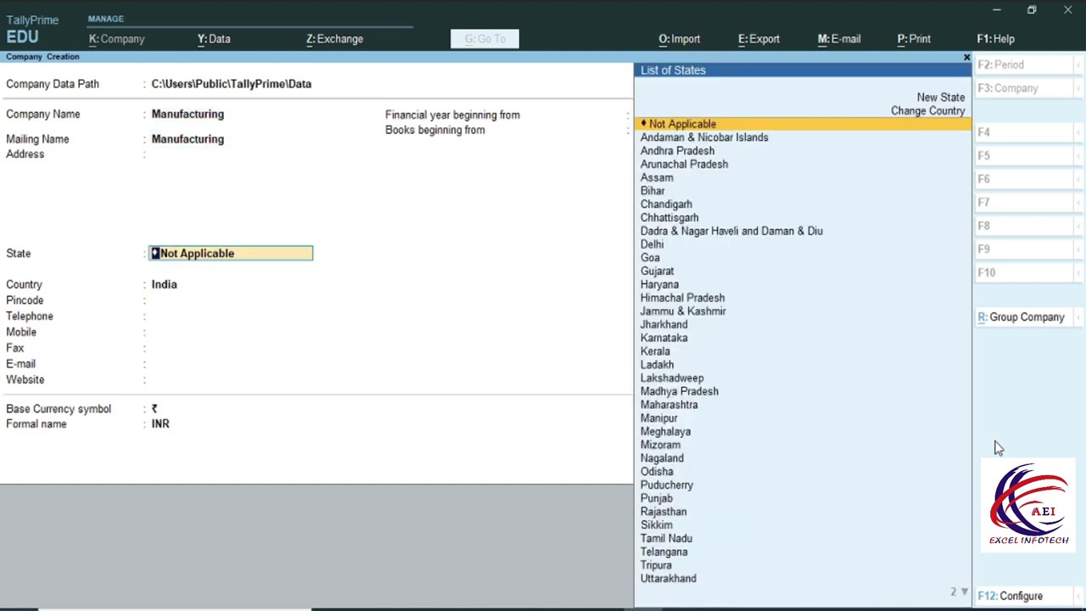
{"action": "type", "text": "D"}
{"action": "key", "text": "Down"}
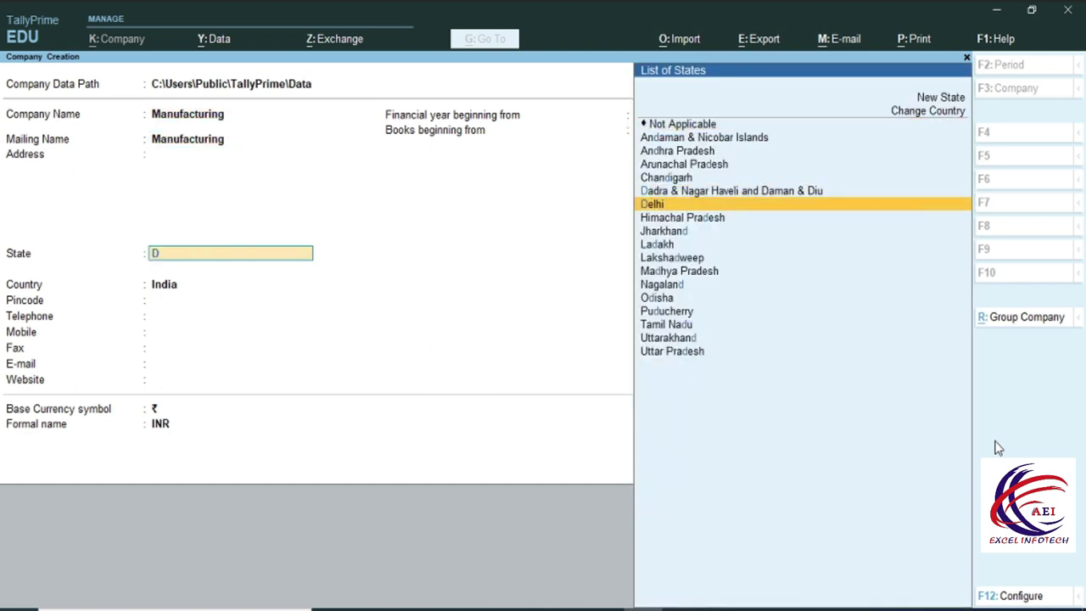
{"action": "key", "text": "Return"}
{"action": "key", "text": "Return"}
{"action": "key", "text": "Return"}
{"action": "key", "text": "Return"}
{"action": "key", "text": "Return"}
{"action": "key", "text": "Return"}
{"action": "key", "text": "Return"}
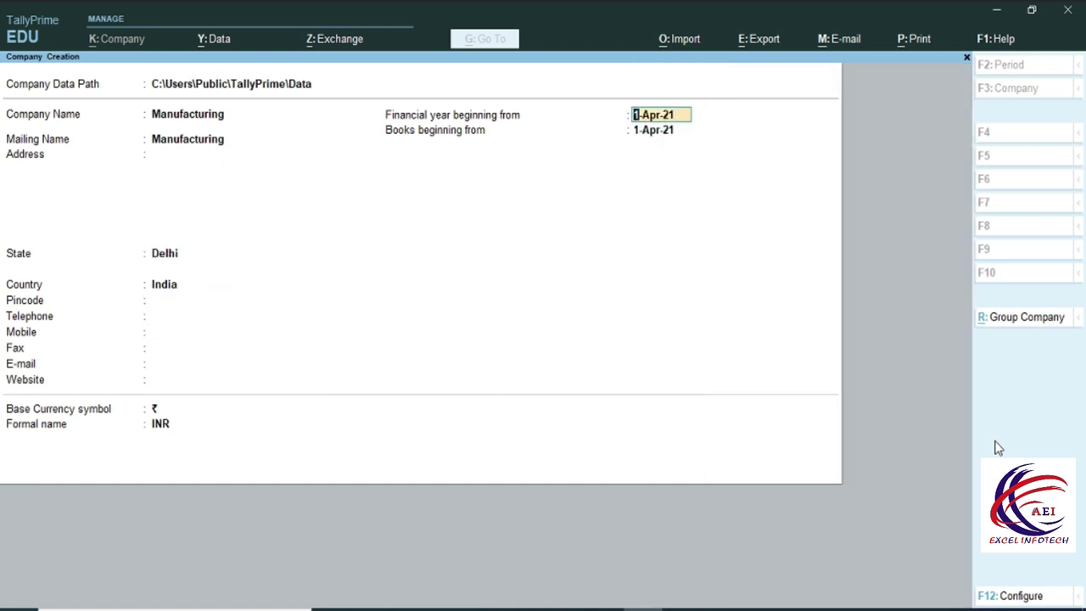
Save the company and accept the default Company Features
{"action": "key", "text": "ctrl"}
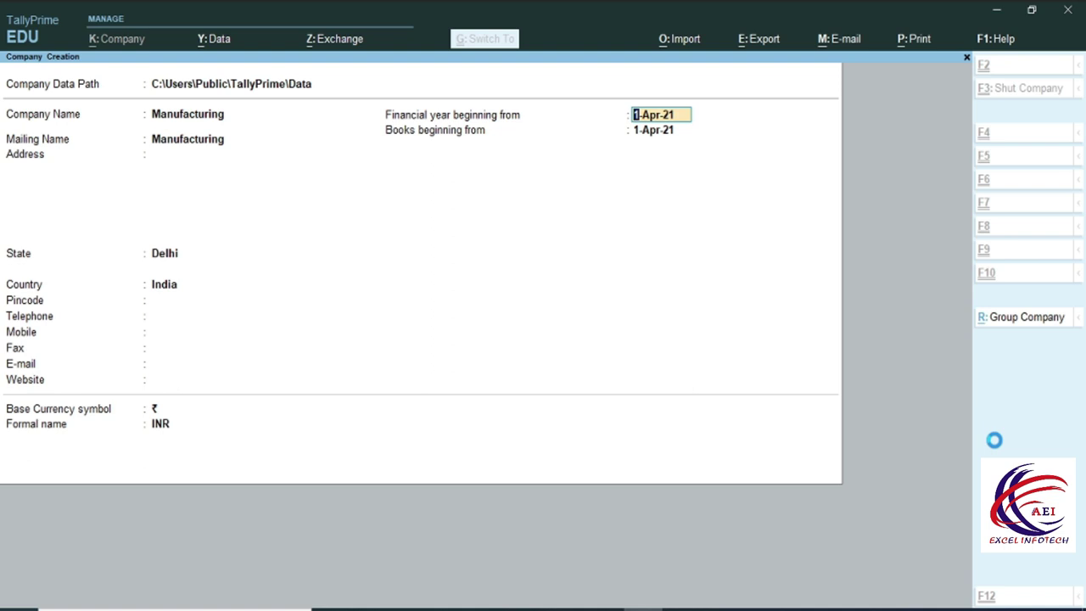
{"action": "key", "text": "ctrl+a"}
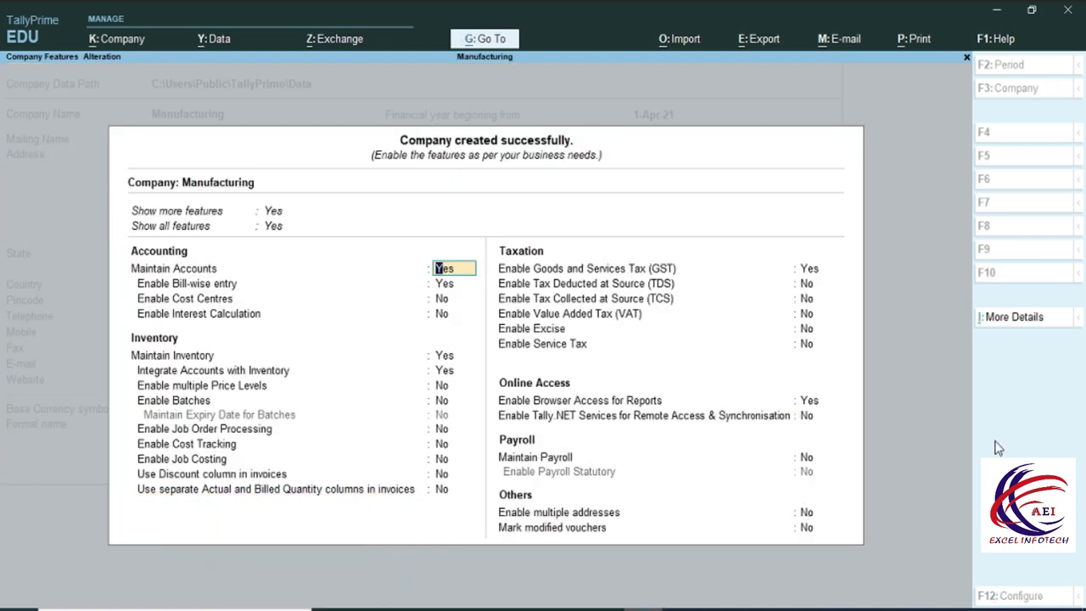
{"action": "key", "text": "ctrl+a"}
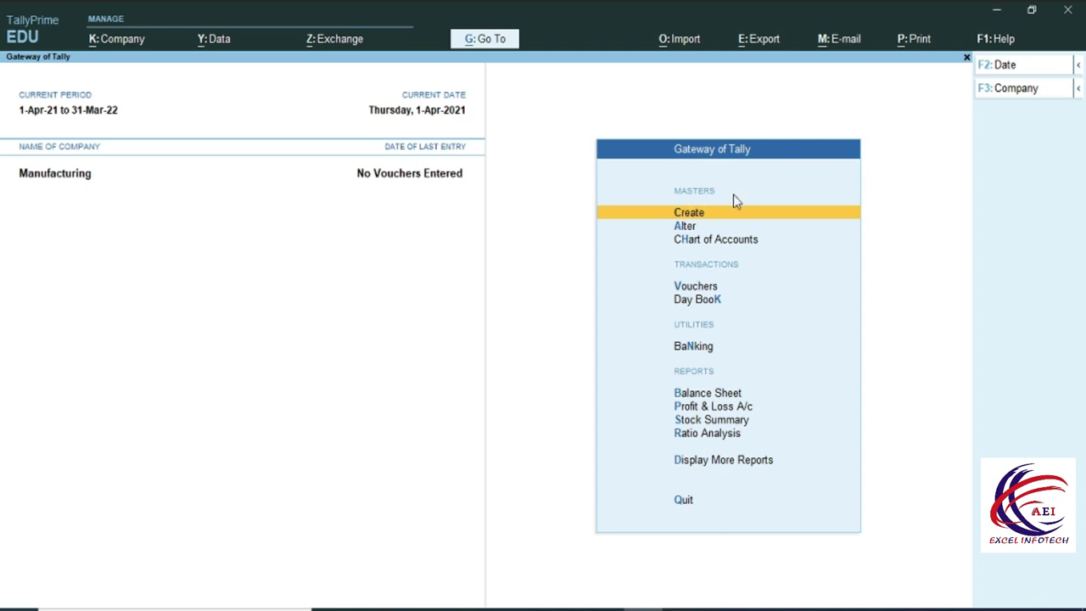
Start Purchase voucher No. 1 with supplier invoice 12514, dated 1-Apr-21
{"action": "left_click", "coordinate": [699, 287]}
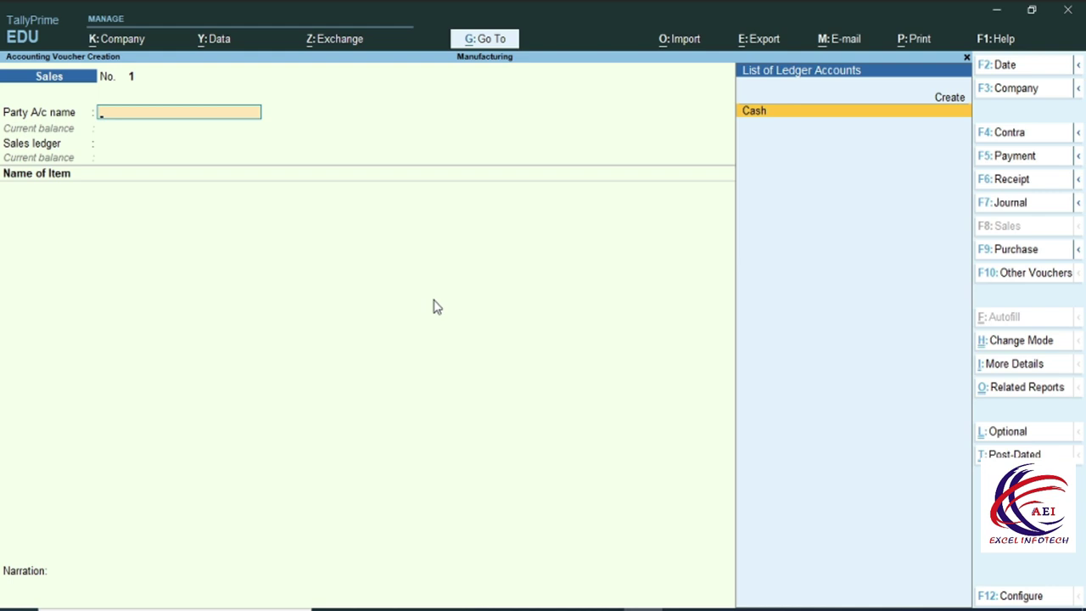
{"action": "key", "text": "F9"}
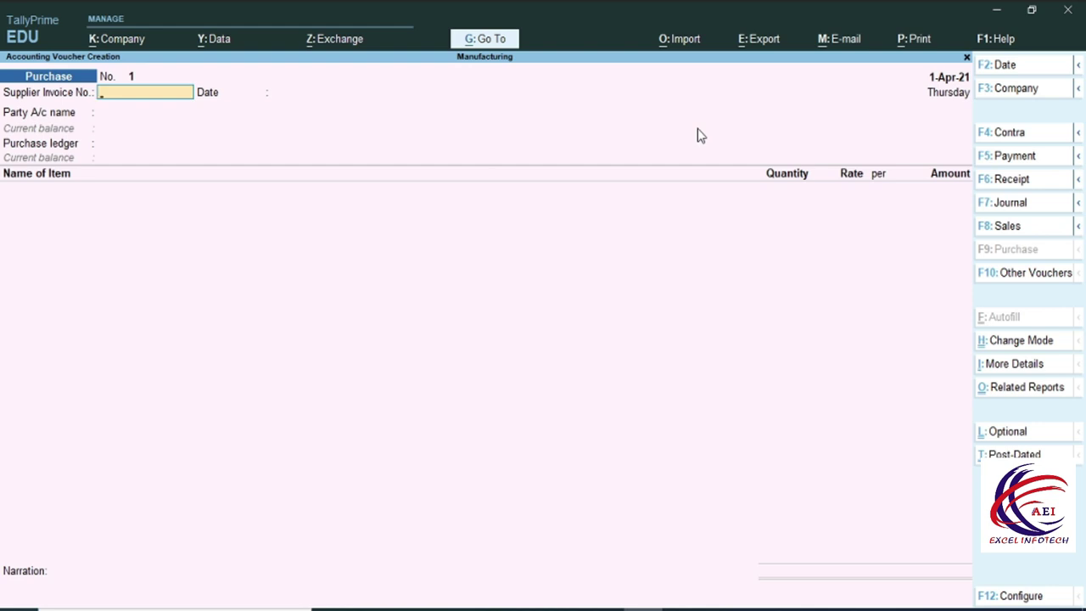
{"action": "type", "text": "12514"}
{"action": "key", "text": "Return"}
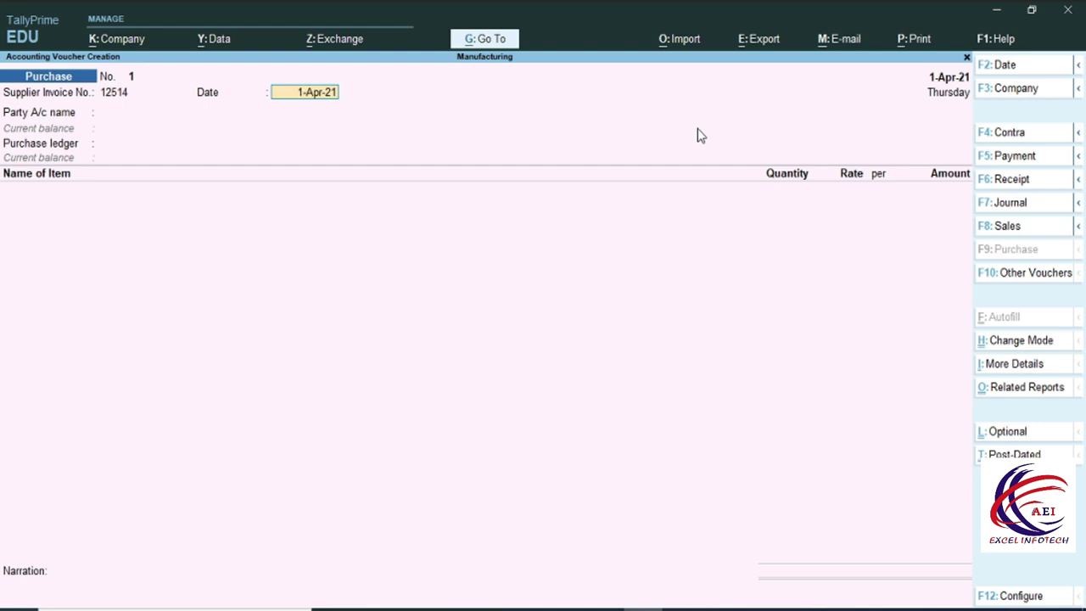
{"action": "key", "text": "Return"}
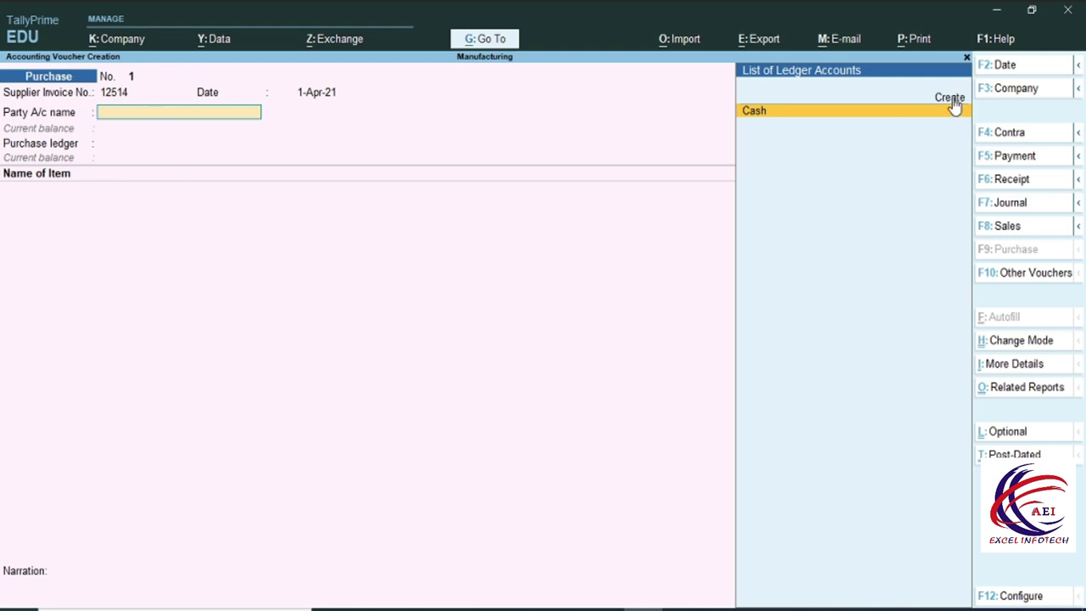
Create ledger Mohan Corp. under Sundry Creditors as the party, skipping receipt and party details
{"action": "key", "text": "alt+c"}
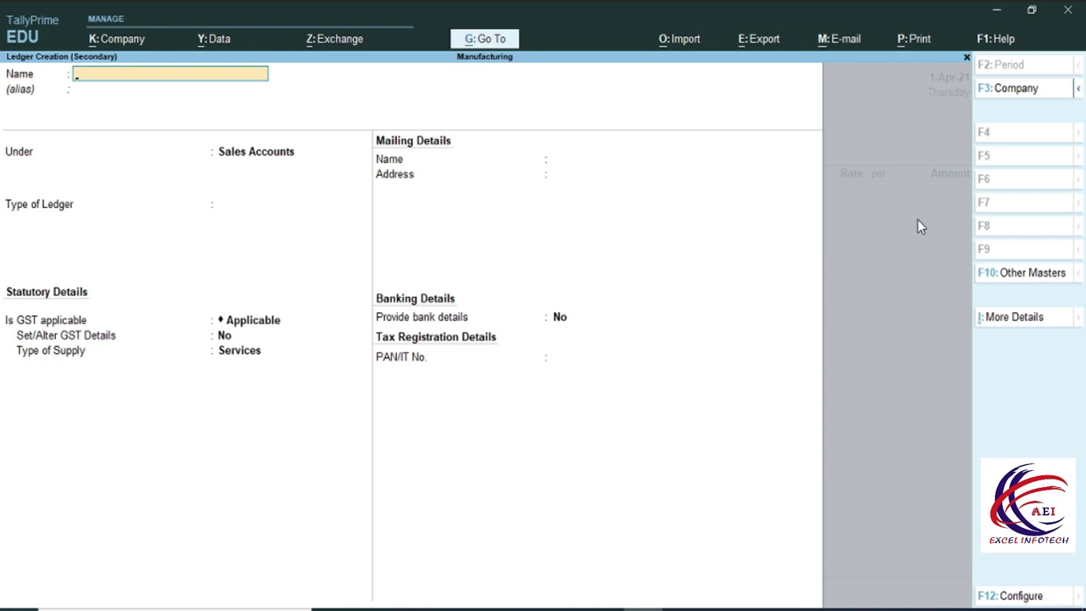
{"action": "type", "text": "Mohan Corp."}
{"action": "key", "text": "Return"}
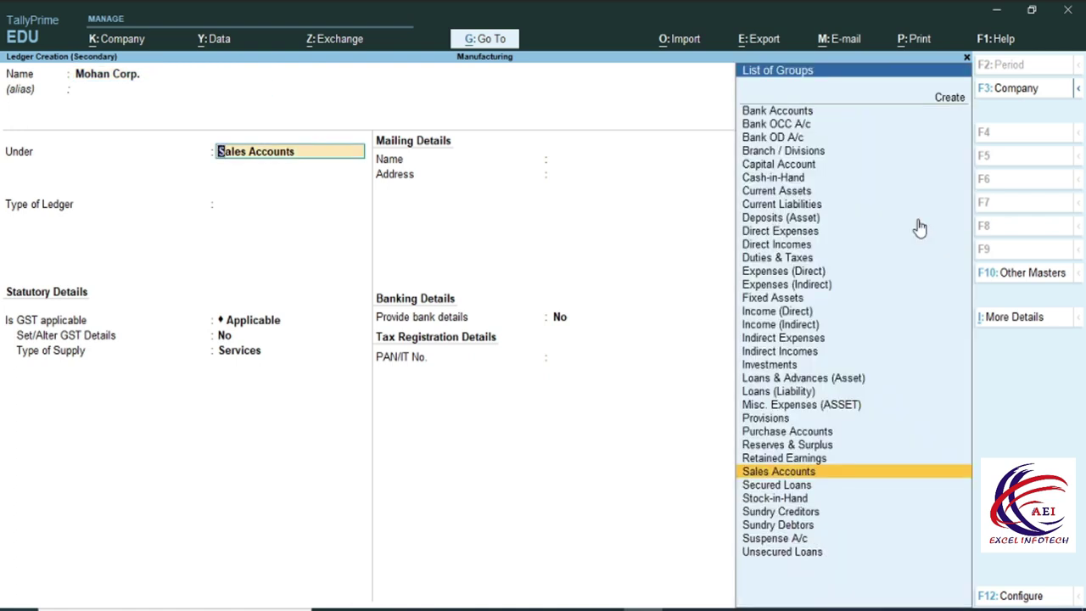
{"action": "type", "text": "S"}
{"action": "key", "text": "Down"}
{"action": "key", "text": "Down"}
{"action": "key", "text": "Down"}
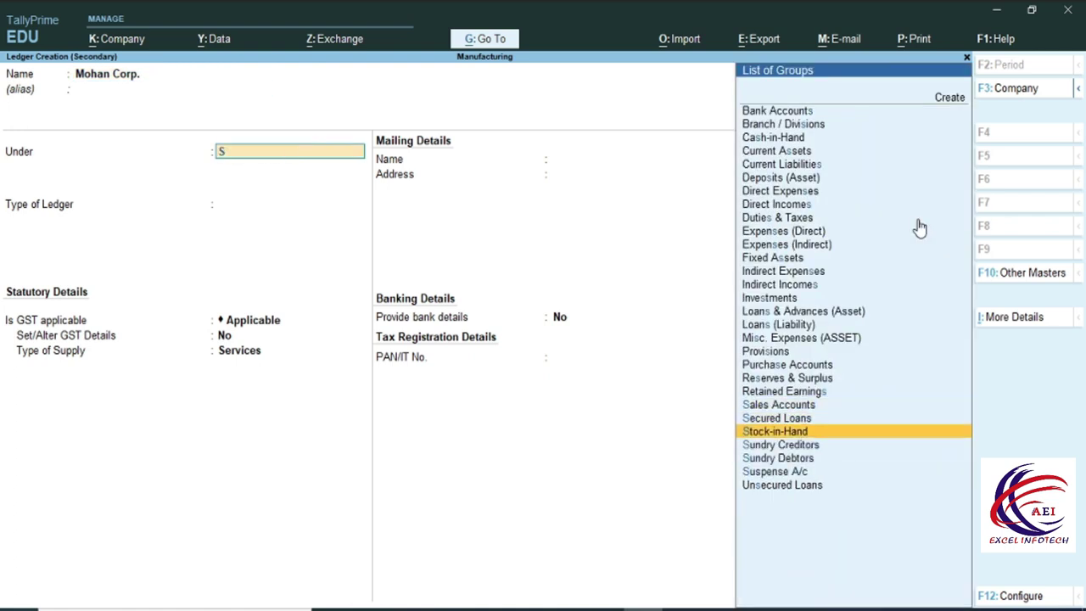
{"action": "key", "text": "Return"}
{"action": "key", "text": "Return"}
{"action": "key", "text": "Return"}
{"action": "key", "text": "Return"}
{"action": "key", "text": "Return"}
{"action": "key", "text": "Return"}
{"action": "key", "text": "Return"}
{"action": "key", "text": "Return"}
{"action": "key", "text": "Return"}
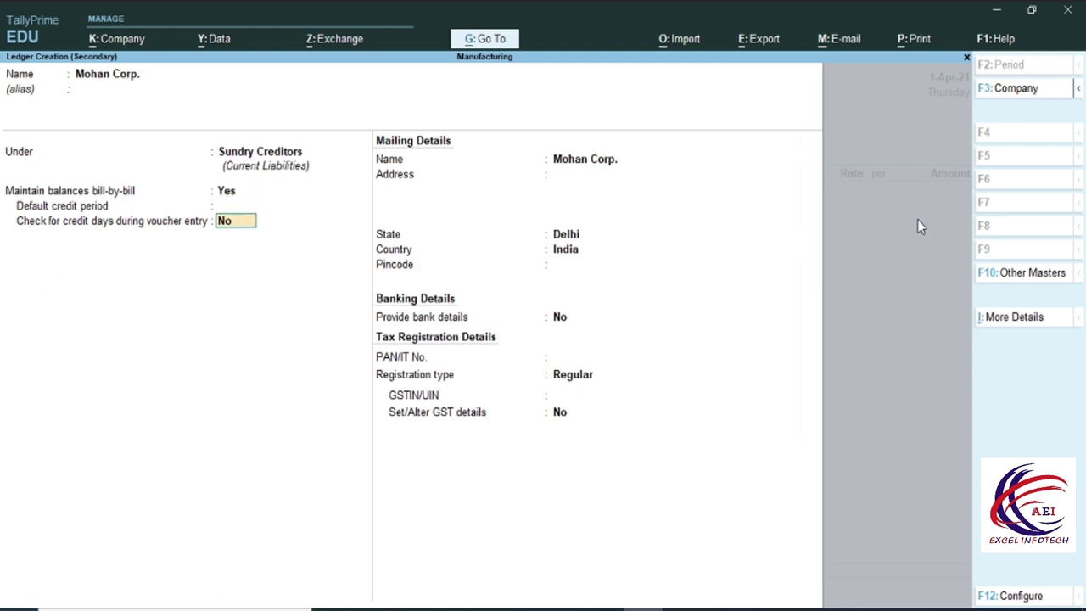
{"action": "key", "text": "Return"}
{"action": "key", "text": "Return"}
{"action": "key", "text": "Return"}
{"action": "key", "text": "Return"}
{"action": "key", "text": "Return"}
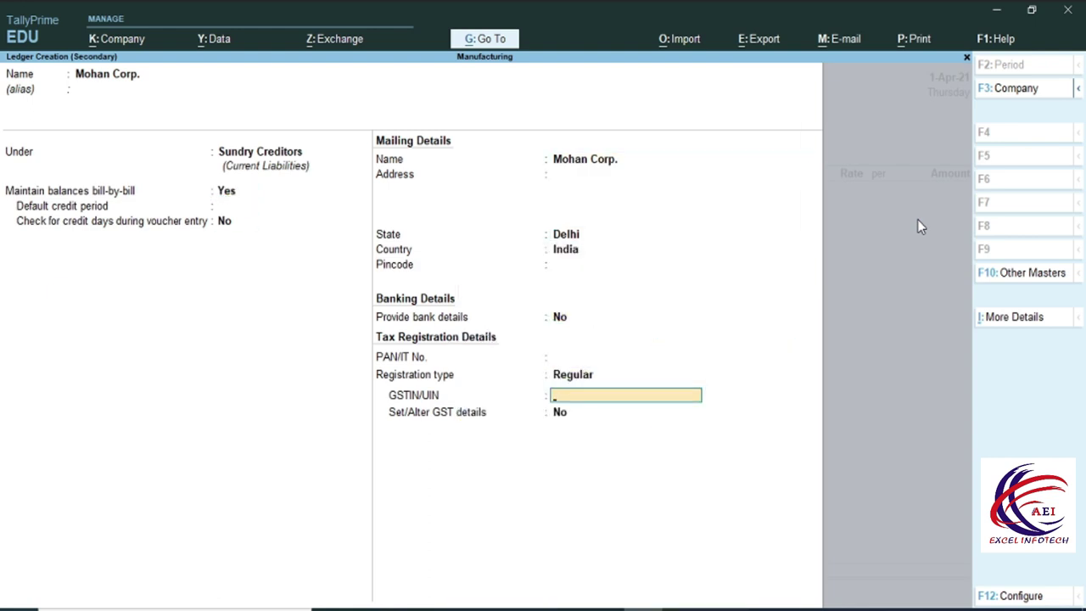
{"action": "key", "text": "Return"}
{"action": "key", "text": "Return"}
{"action": "key", "text": "Return"}
{"action": "key", "text": "Return"}
{"action": "key", "text": "Return"}
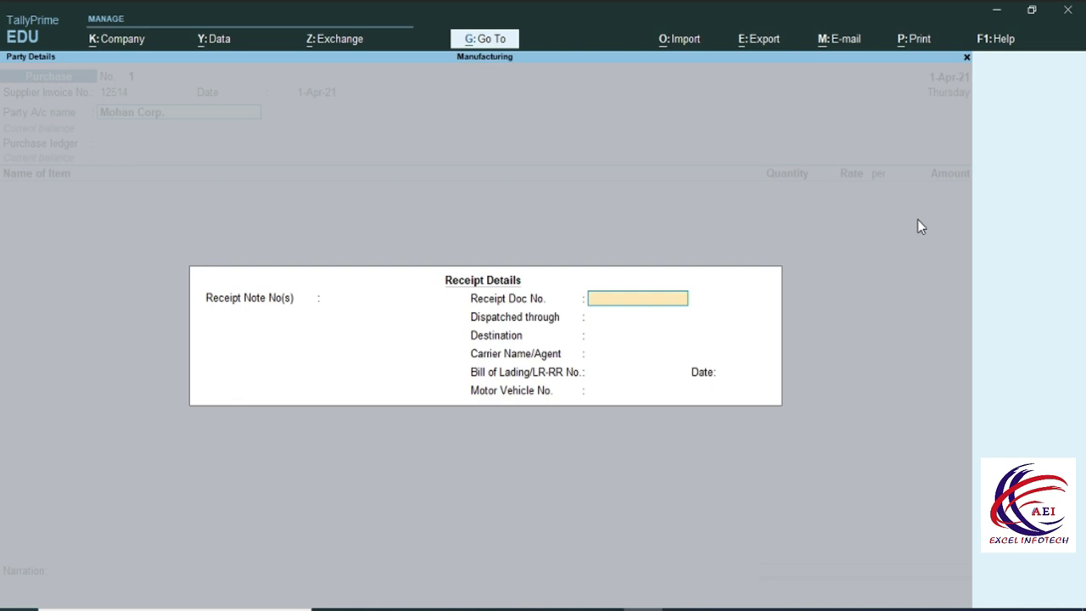
{"action": "key", "text": "Return"}
{"action": "key", "text": "Return"}
{"action": "key", "text": "Return"}
{"action": "key", "text": "Return"}
{"action": "key", "text": "Return"}
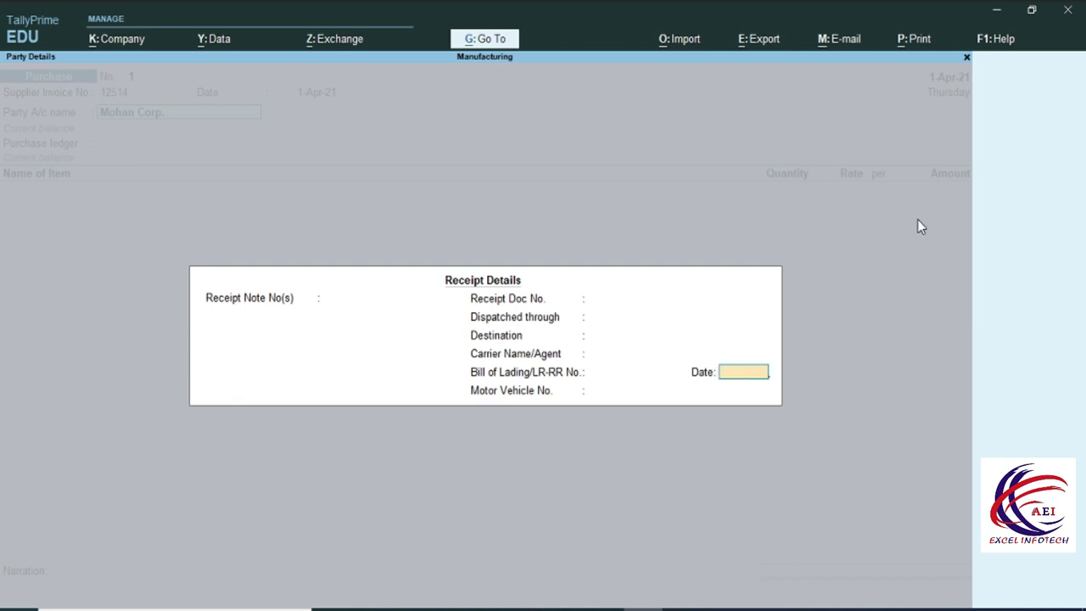
{"action": "key", "text": "Return"}
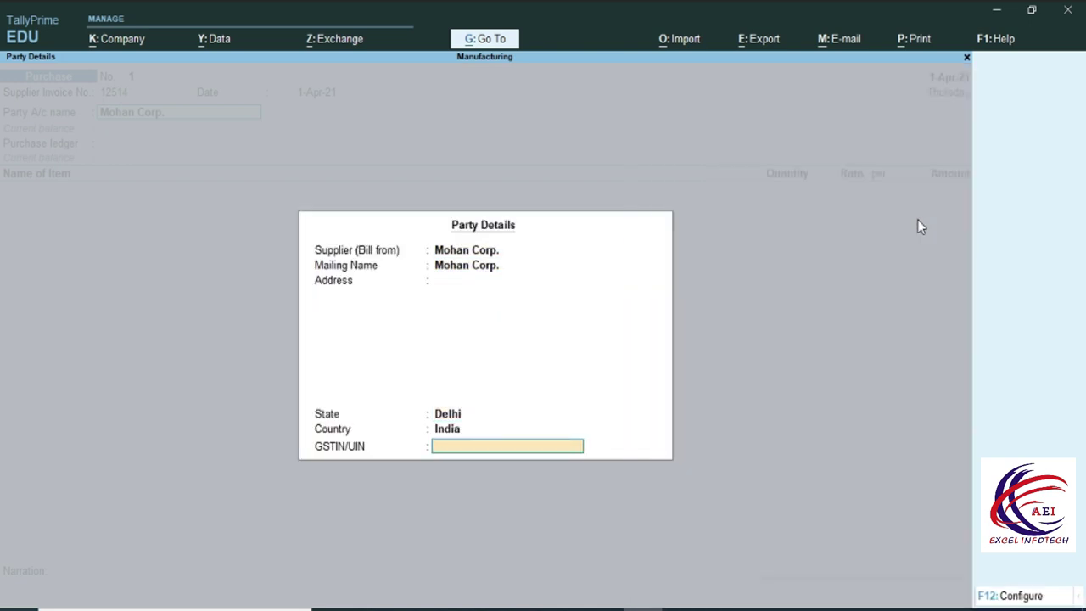
{"action": "key", "text": "Return"}
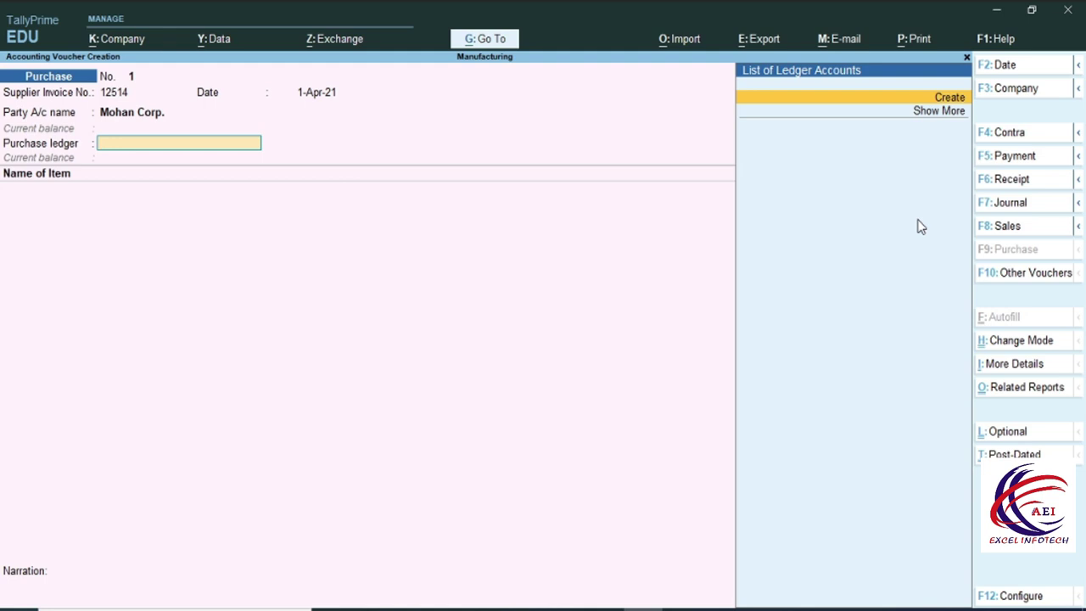
Create the Purchase ledger under Purchase Accounts with type of supply Goods
{"action": "key", "text": "alt+c"}
{"action": "type", "text": "Purchase"}
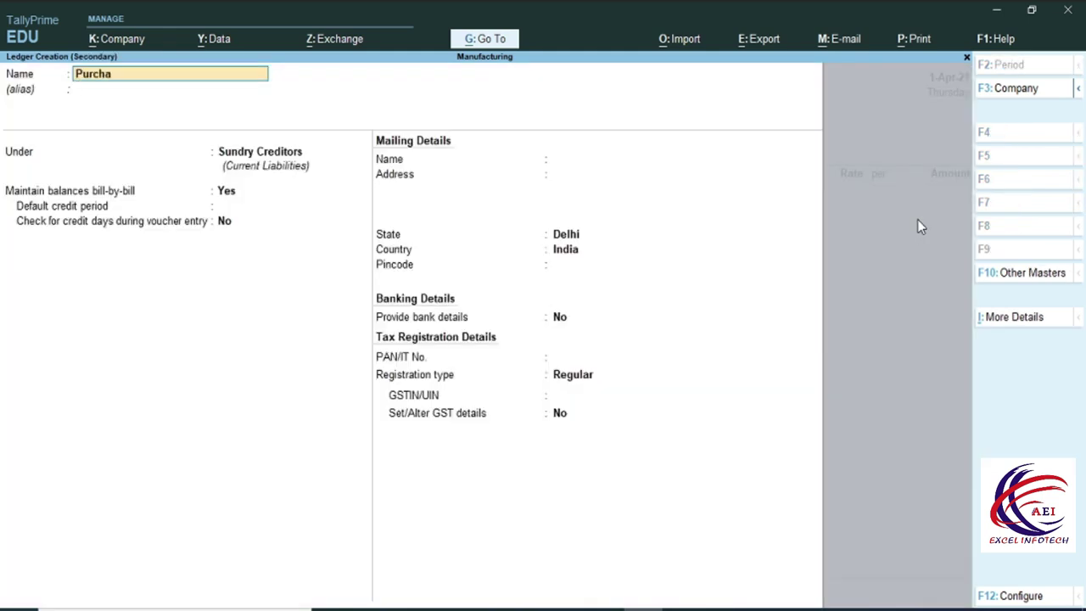
{"action": "key", "text": "Return"}
{"action": "type", "text": "P"}
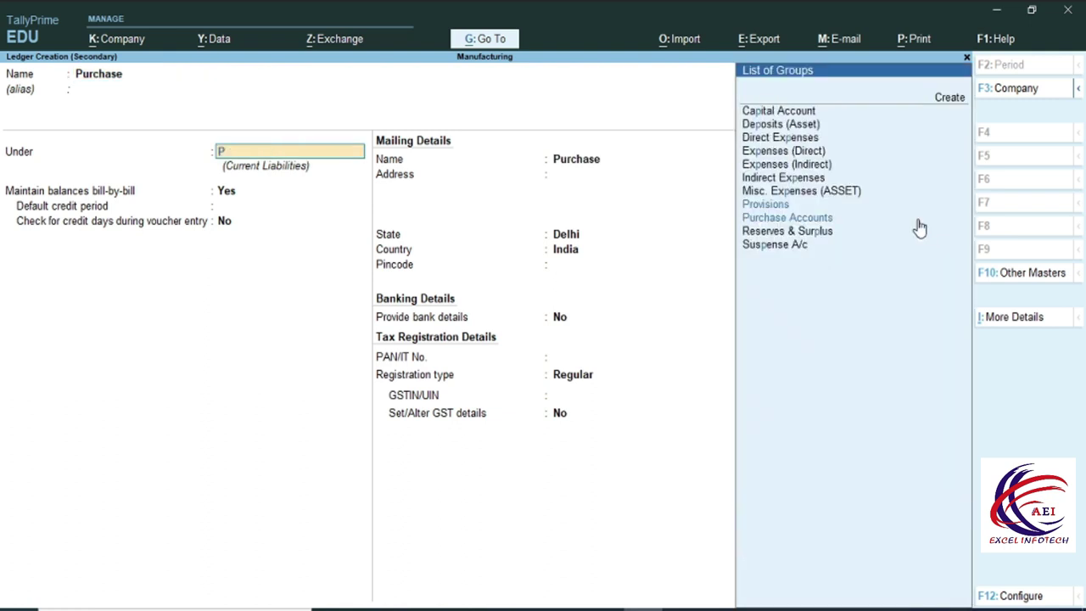
{"action": "key", "text": "Down"}
{"action": "key", "text": "Return"}
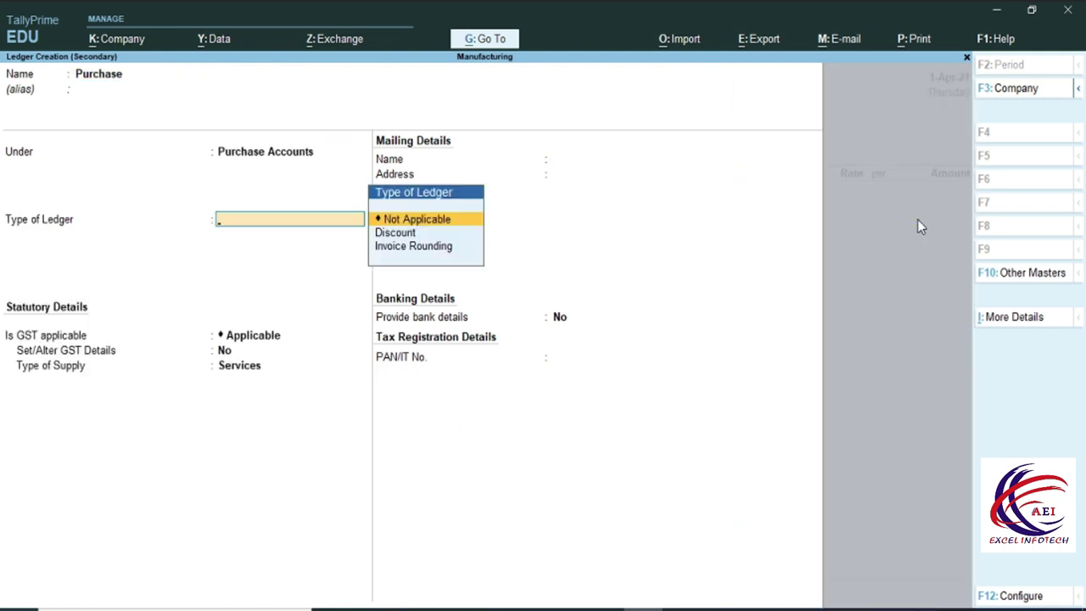
{"action": "key", "text": "Return"}
{"action": "key", "text": "Return"}
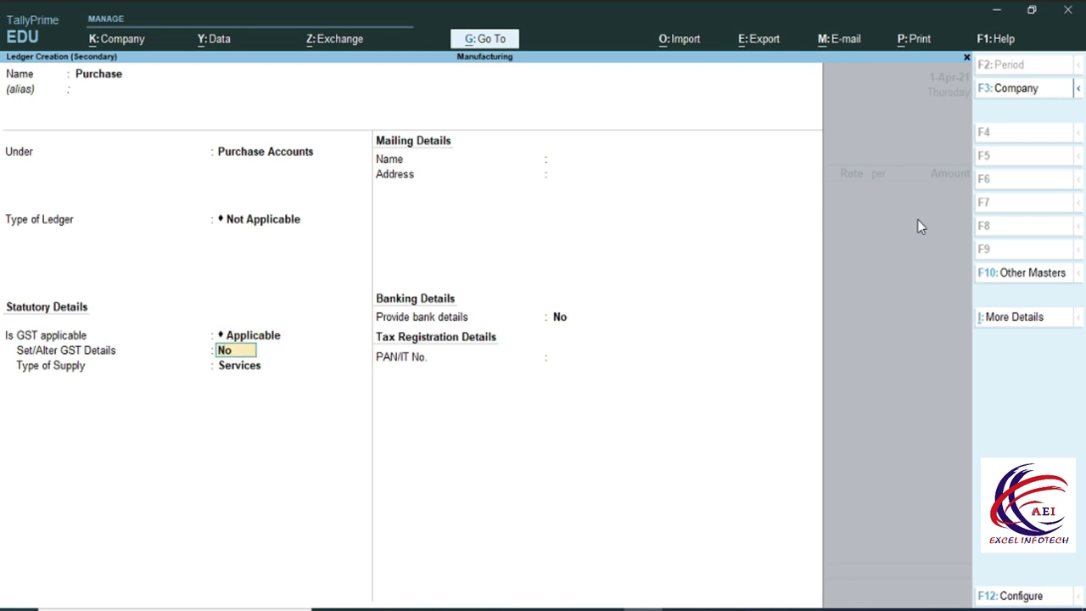
{"action": "key", "text": "Return"}
{"action": "key", "text": "Up"}
{"action": "key", "text": "Return"}
{"action": "key", "text": "Return"}
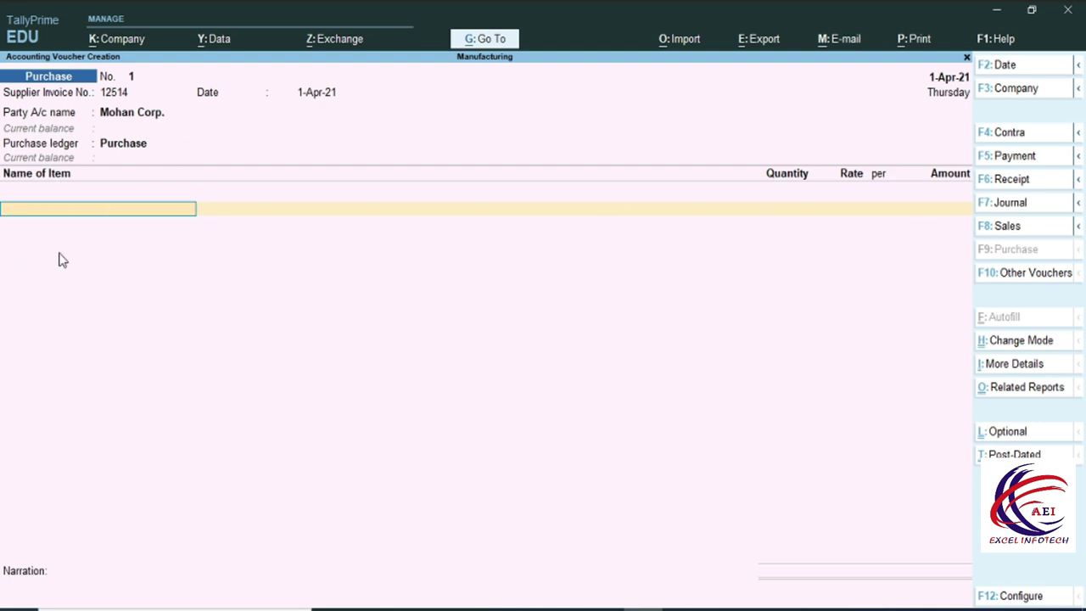
Copy the item name Motherboard from the raw-material document
{"action": "left_click", "coordinate": [682, 609]}
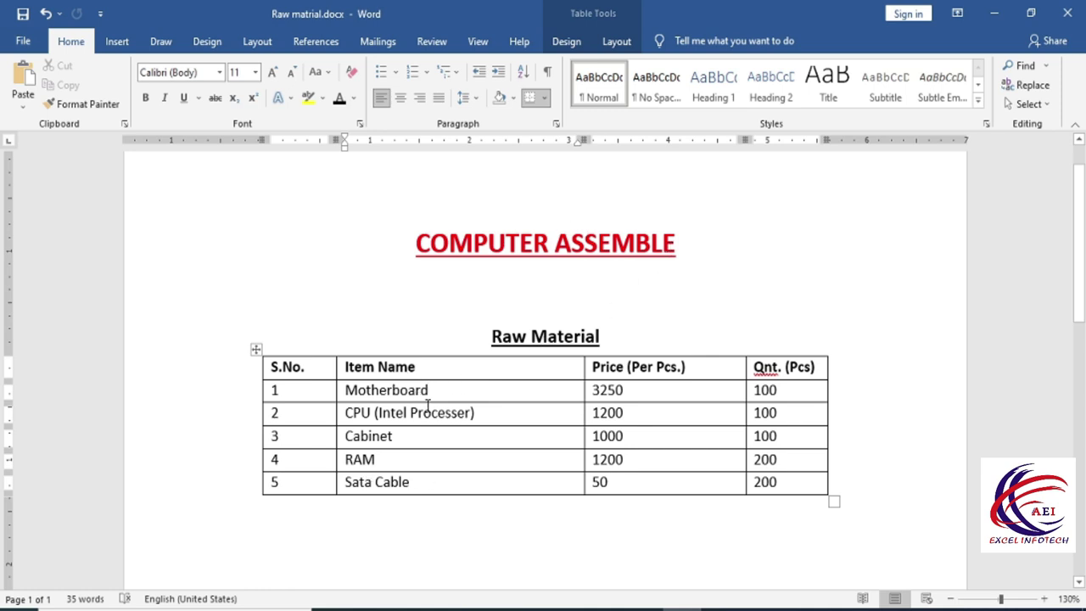
{"action": "left_click_drag", "start_coordinate": [429, 390], "coordinate": [347, 389]}
{"action": "key", "text": "ctrl+c"}
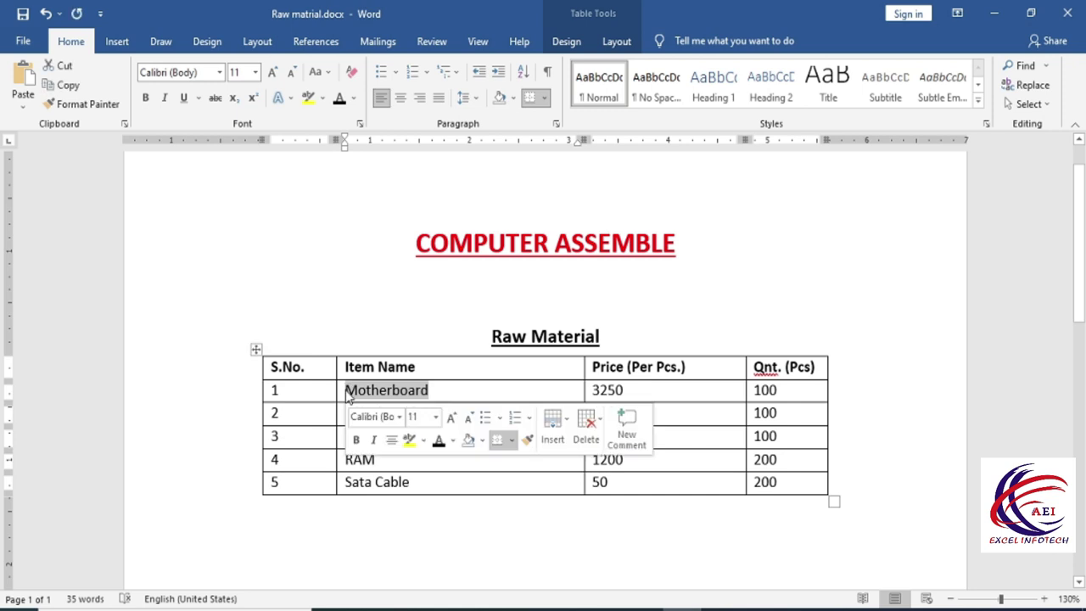
{"action": "key", "text": "alt+Tab"}
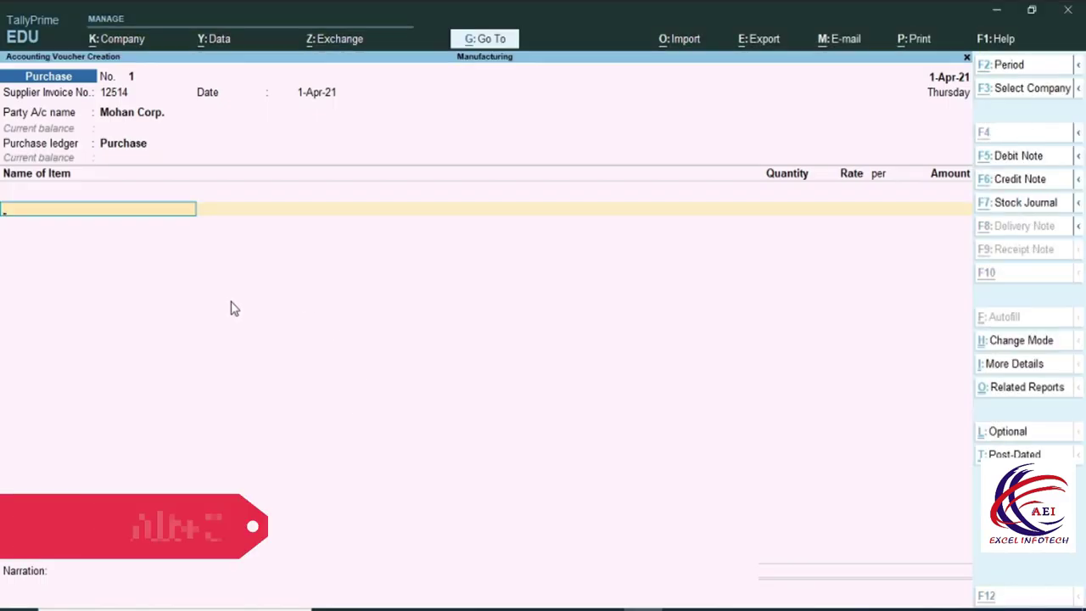
Start a new stock item named Motherboard under Primary
{"action": "key", "text": "alt+c"}
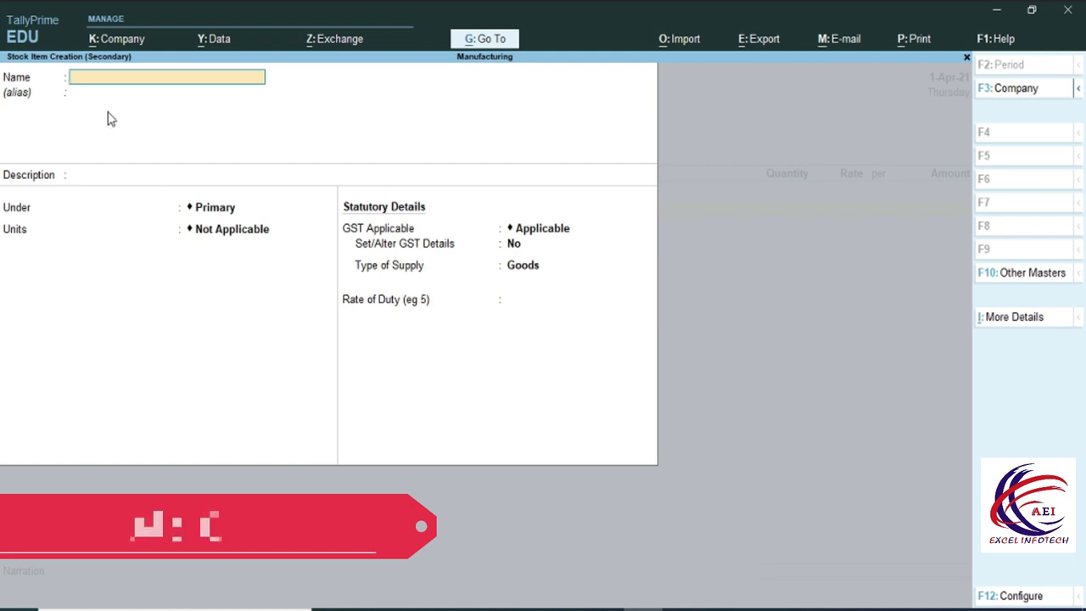
{"action": "key", "text": "ctrl"}
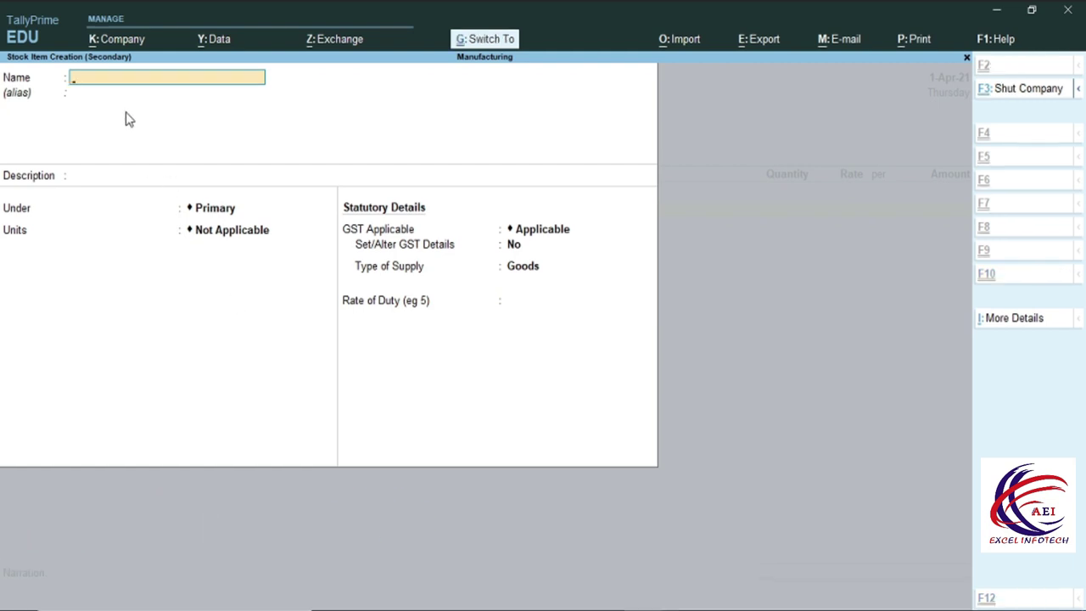
{"action": "key", "text": "ctrl+v"}
{"action": "key", "text": "Return"}
{"action": "key", "text": "Return"}
{"action": "key", "text": "Return"}
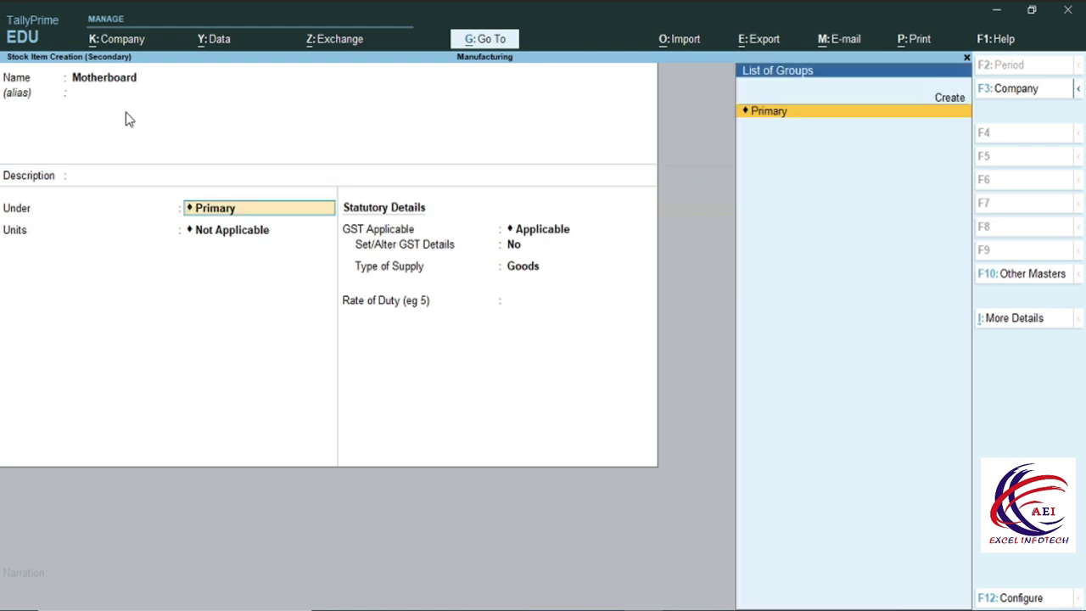
{"action": "key", "text": "Return"}
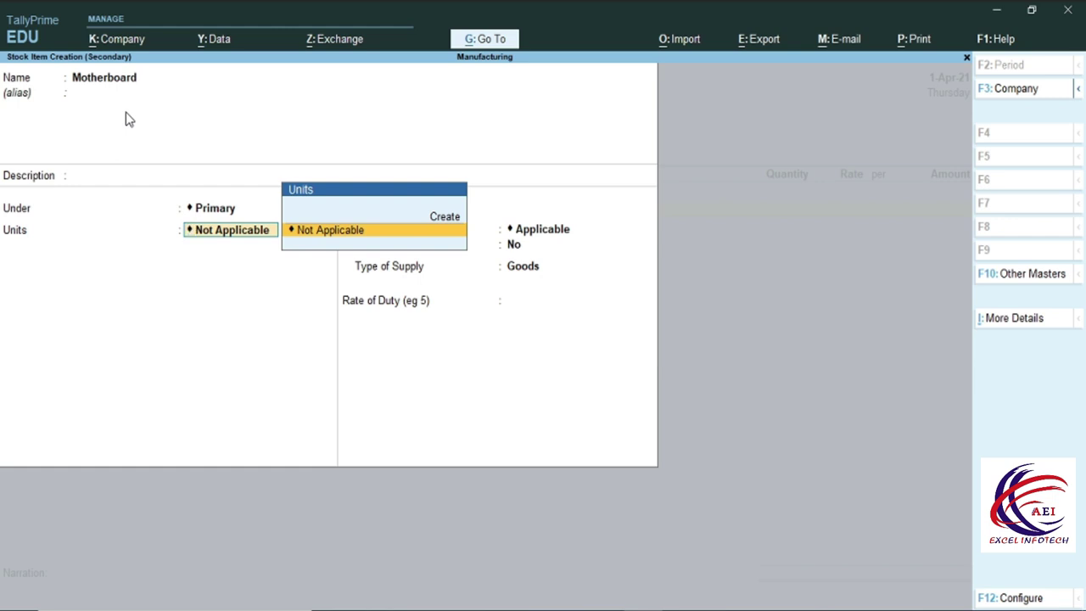
Create unit Pcs. with formal name Pieces and UQC PCS-PIECES
{"action": "key", "text": "alt+c"}
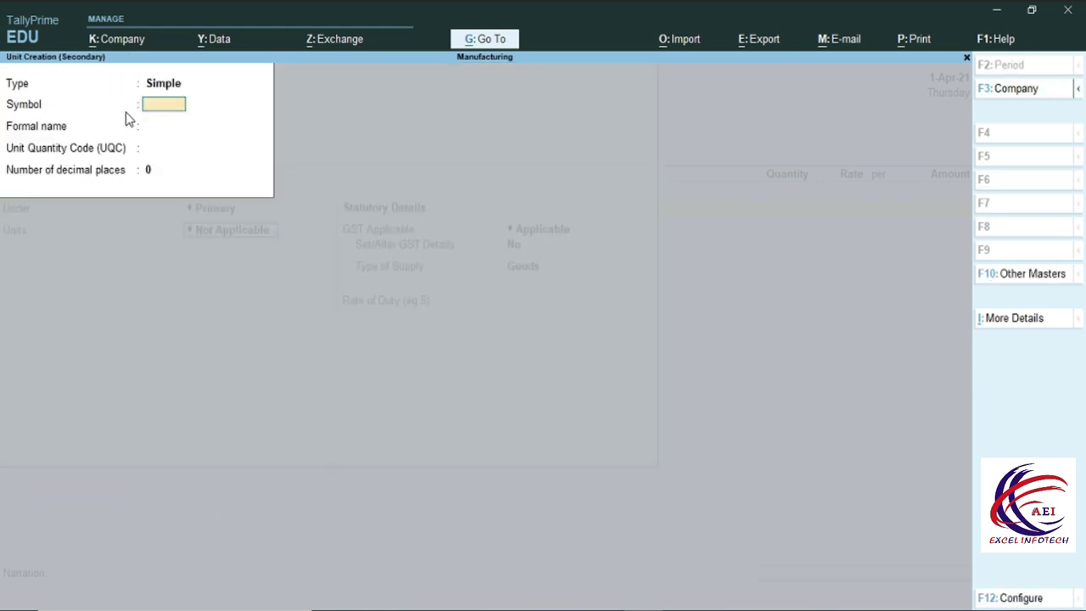
{"action": "type", "text": "Pcs."}
{"action": "key", "text": "Return"}
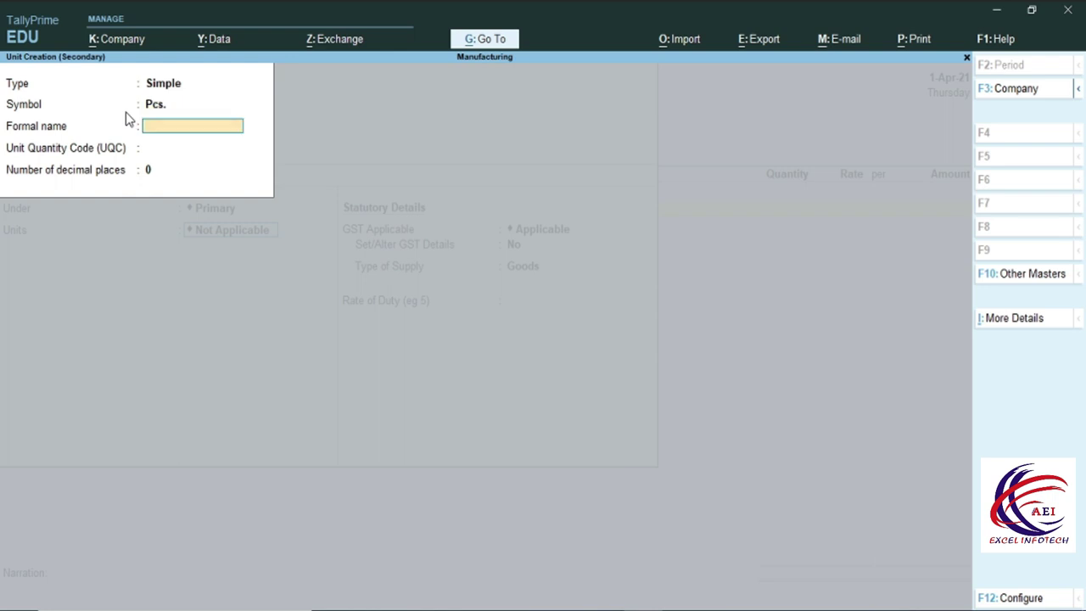
{"action": "type", "text": "Pieces"}
{"action": "key", "text": "Return"}
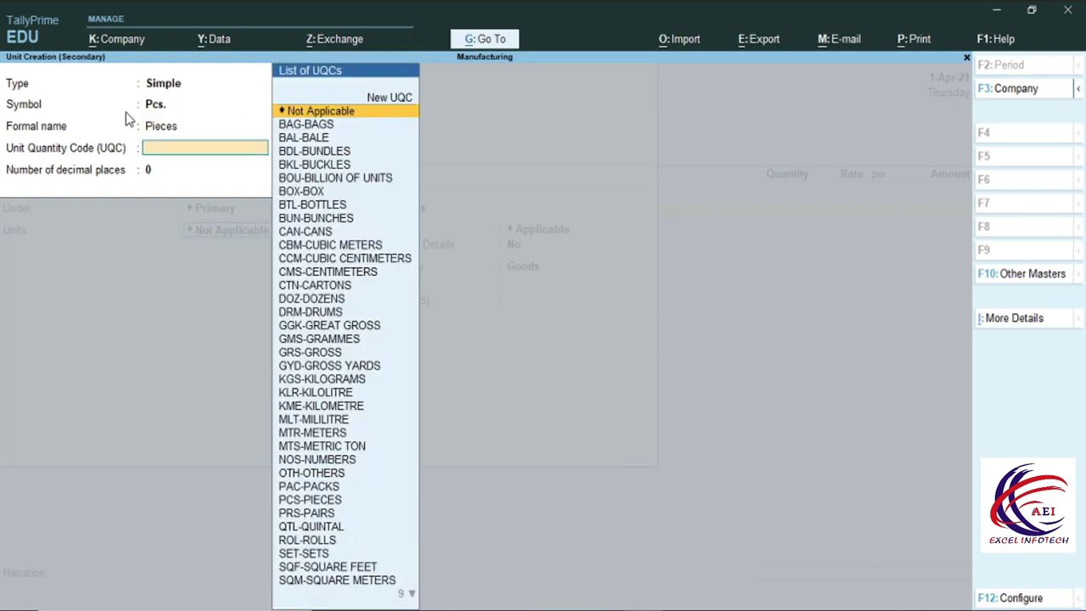
{"action": "type", "text": "p"}
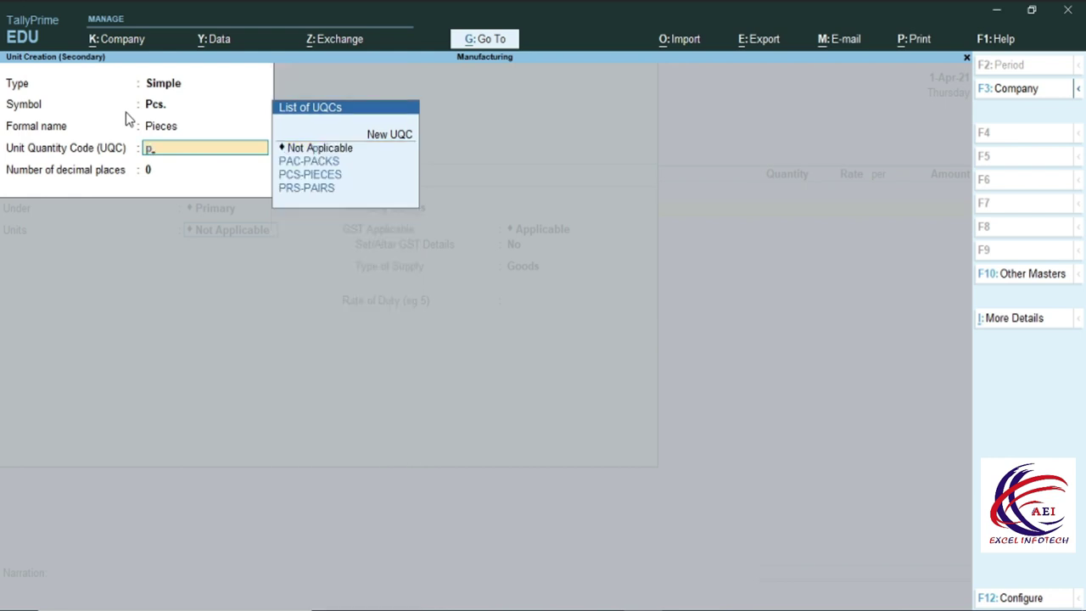
{"action": "key", "text": "Down"}
{"action": "key", "text": "Down"}
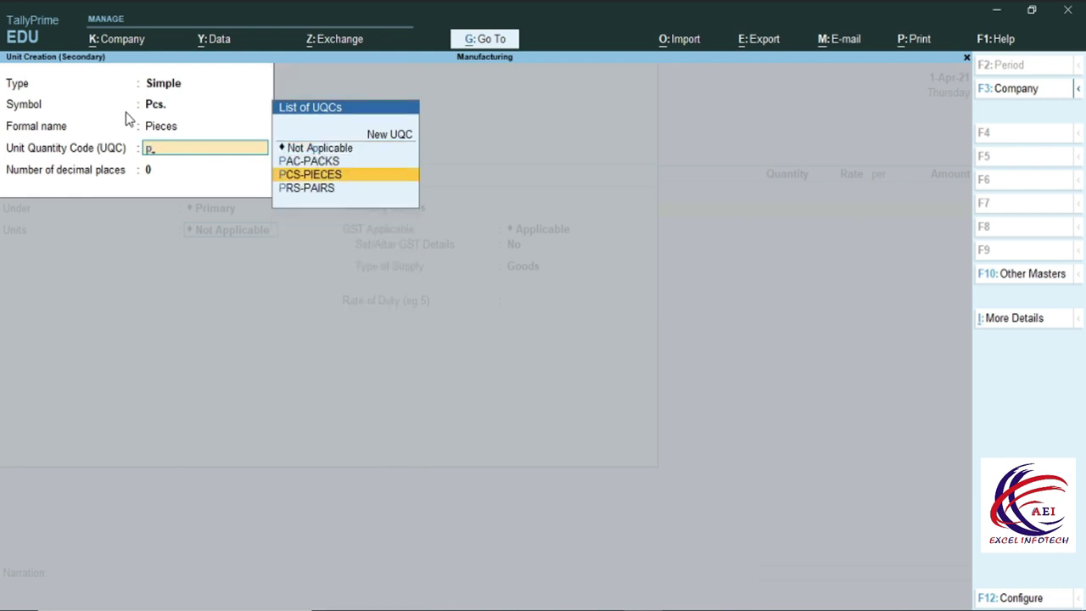
{"action": "key", "text": "Return"}
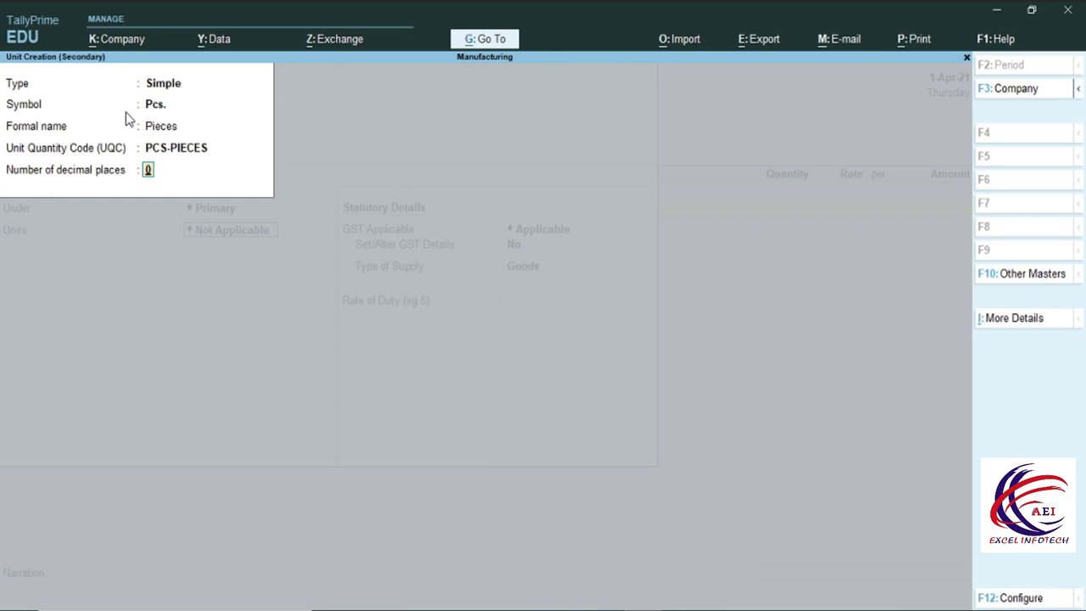
{"action": "key", "text": "Return"}
{"action": "key", "text": "Return"}
{"action": "key", "text": "Return"}
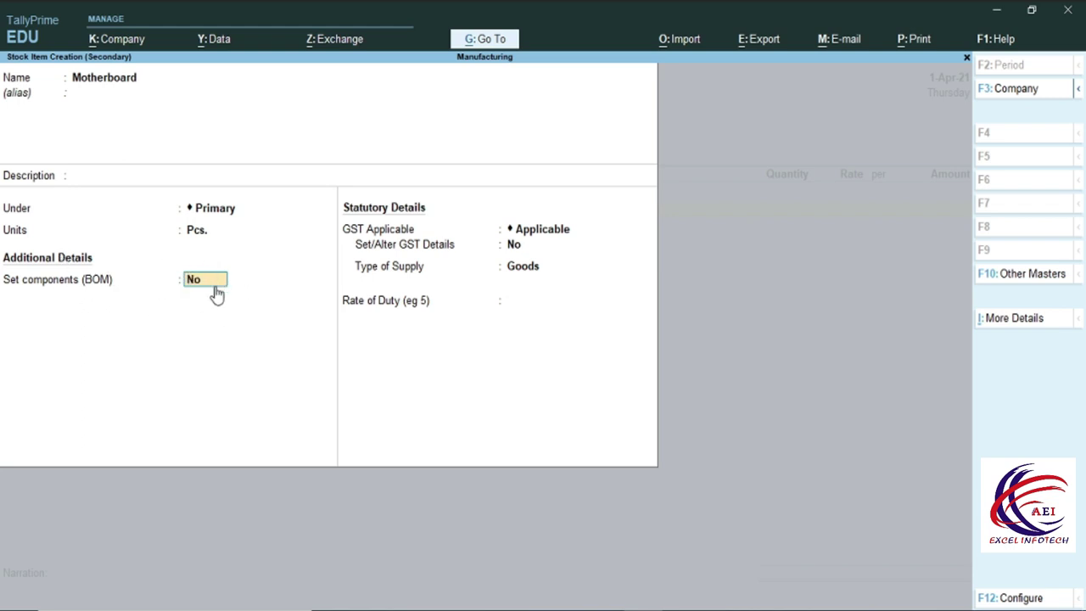
Enable Set Components List (BOM) in configuration, leaving Motherboard's components at No
{"action": "key", "text": "F12"}
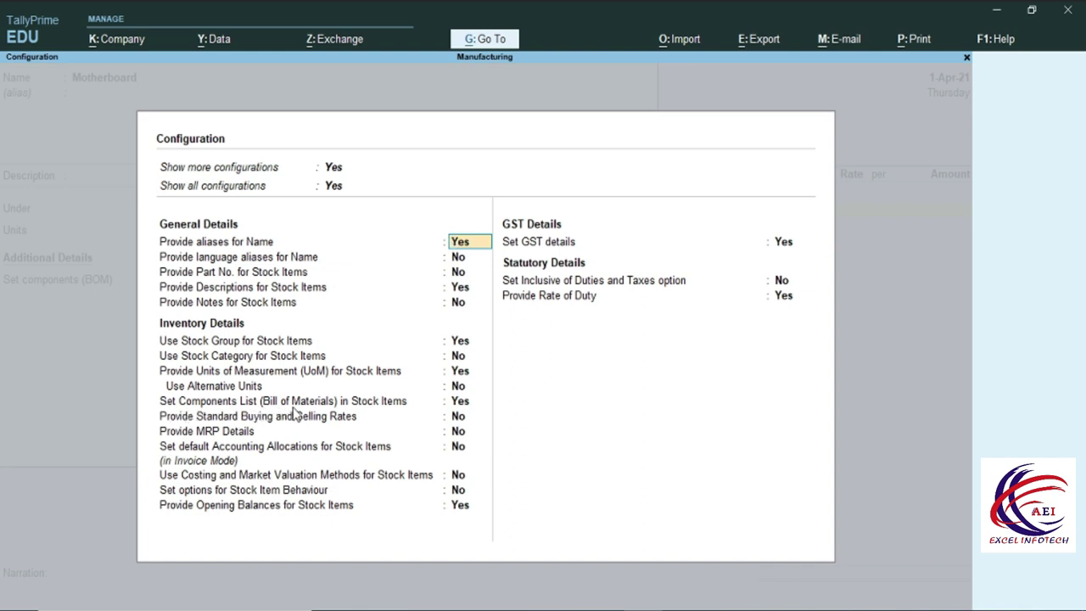
{"action": "left_click", "coordinate": [464, 402]}
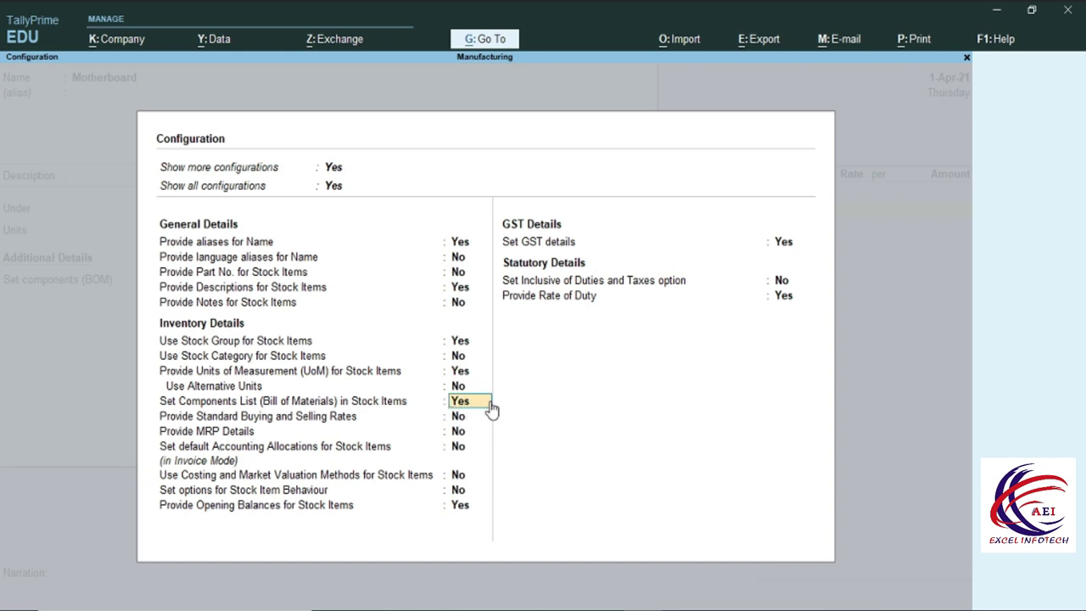
{"action": "key", "text": "ctrl"}
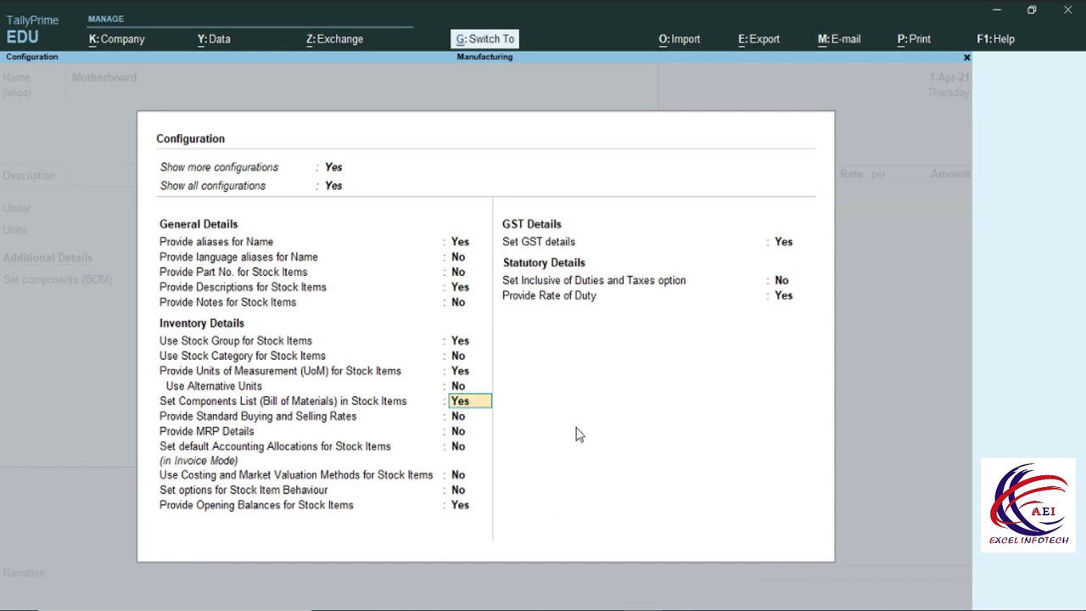
{"action": "key", "text": "ctrl+a"}
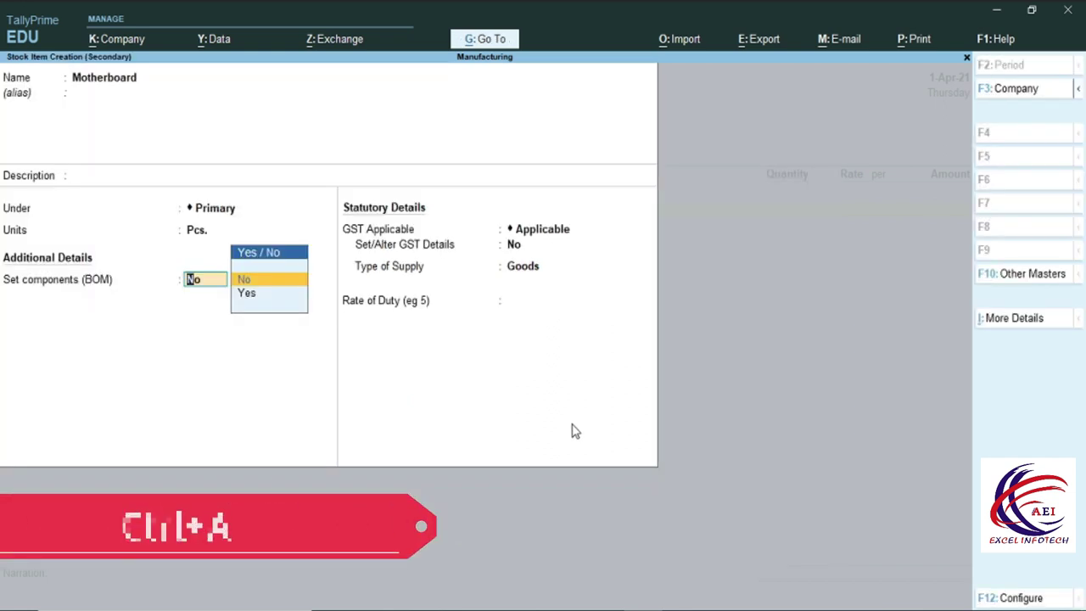
{"action": "key", "text": "Return"}
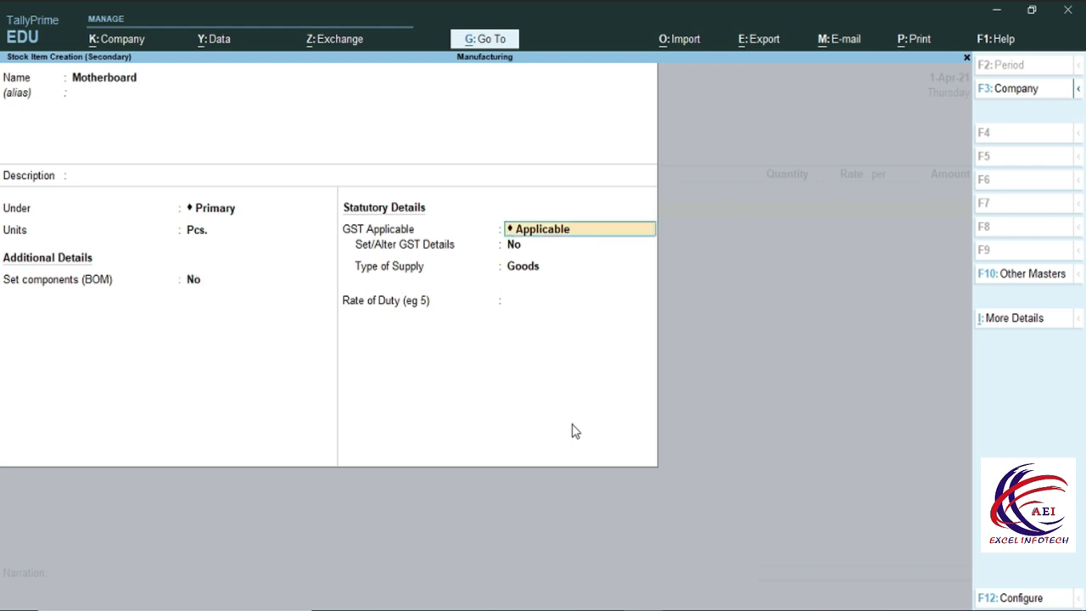
Finish the Motherboard item and enter a quantity of 100 Pcs
{"action": "key", "text": "Return"}
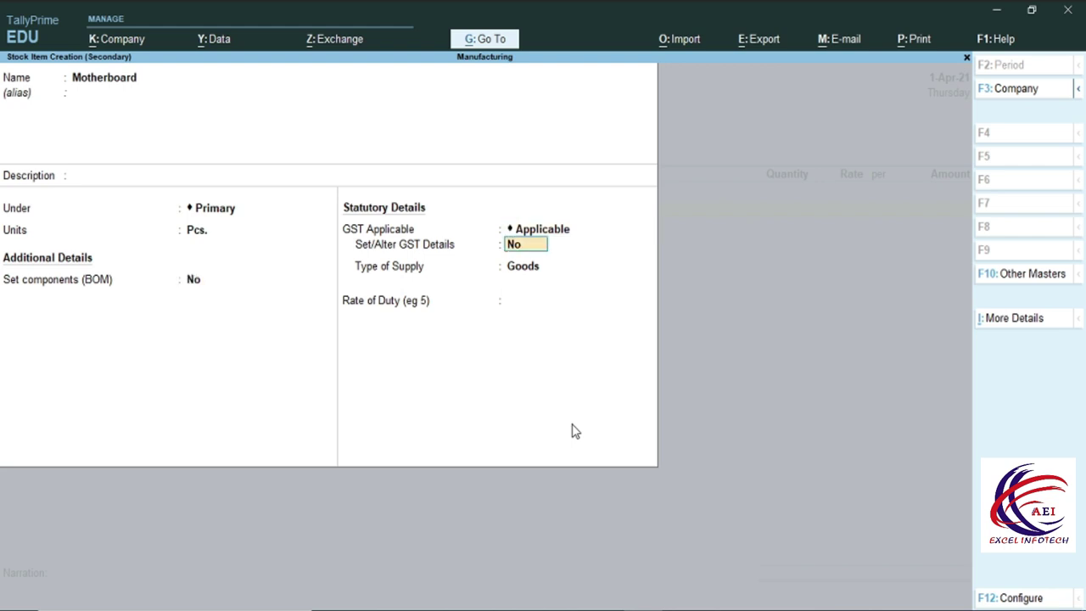
{"action": "key", "text": "Return"}
{"action": "key", "text": "Return"}
{"action": "key", "text": "Return"}
{"action": "key", "text": "Return"}
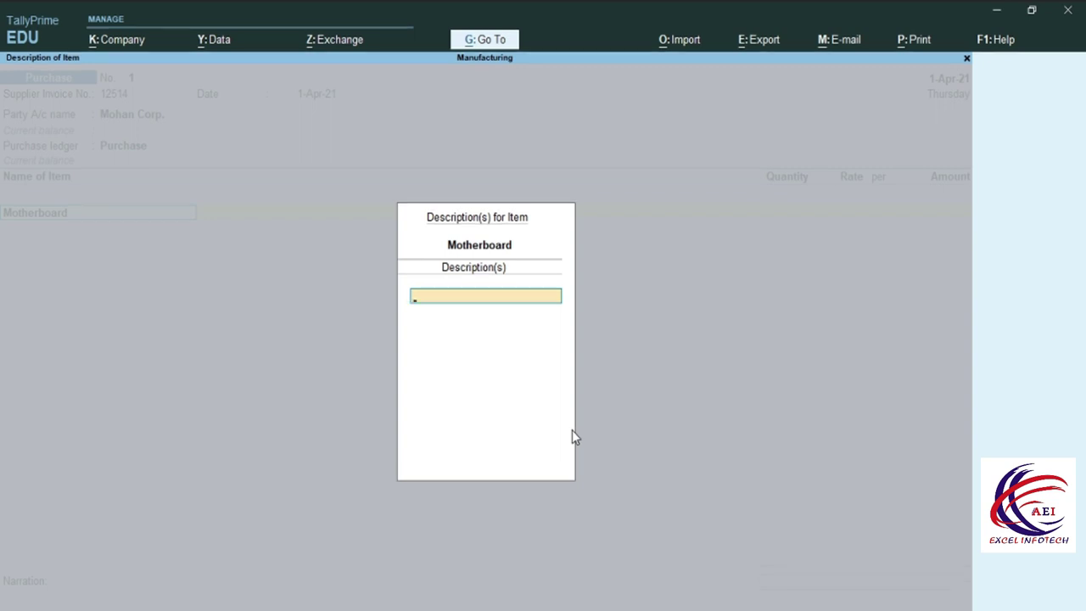
{"action": "key", "text": "Return"}
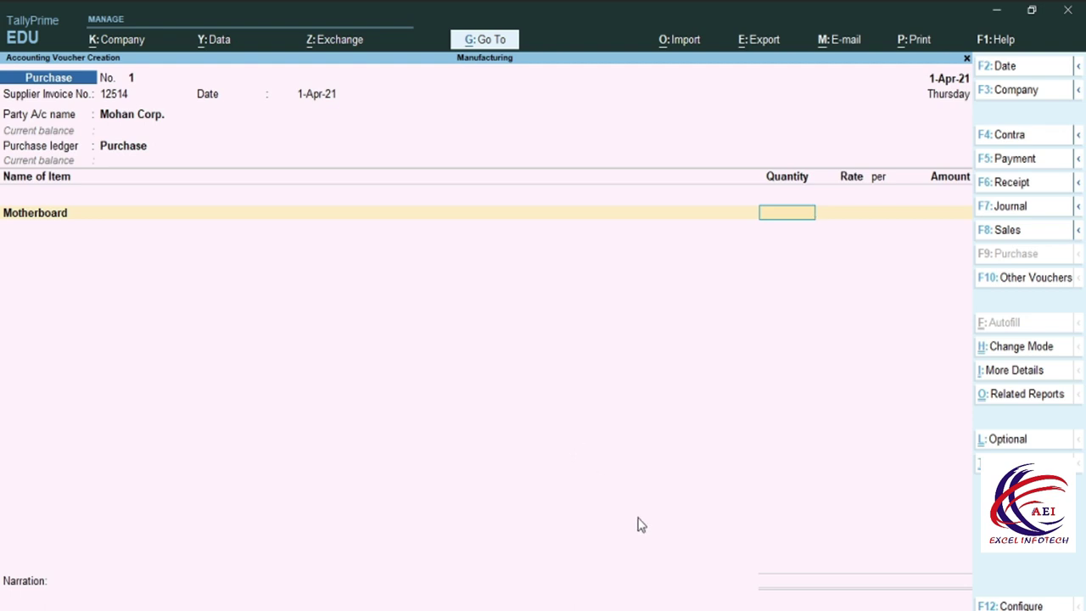
{"action": "key", "text": "alt+Tab"}
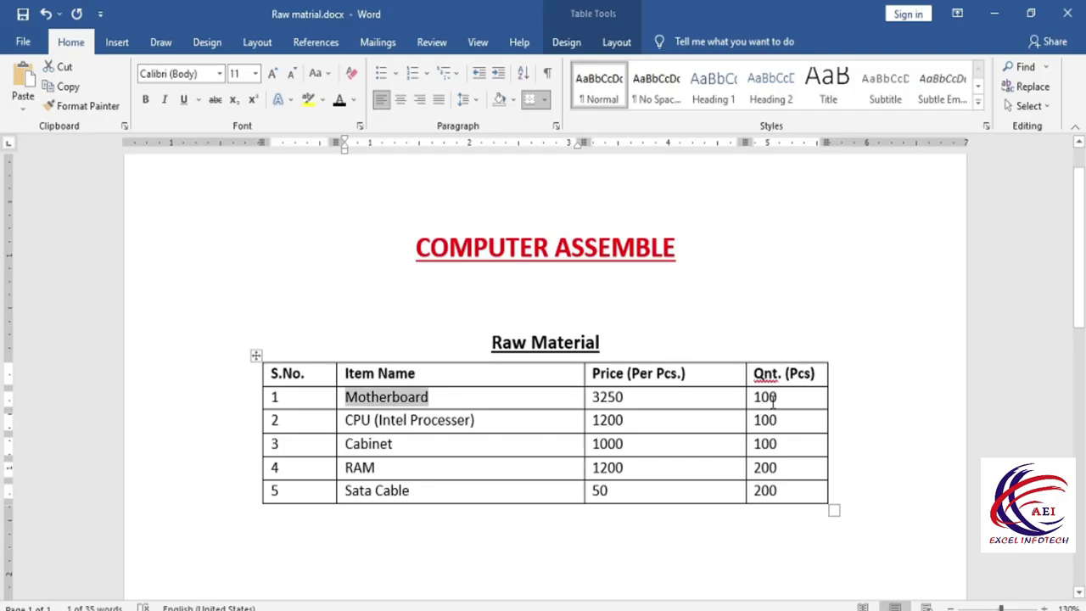
{"action": "double_click", "coordinate": [769, 399]}
{"action": "key", "text": "ctrl+c"}
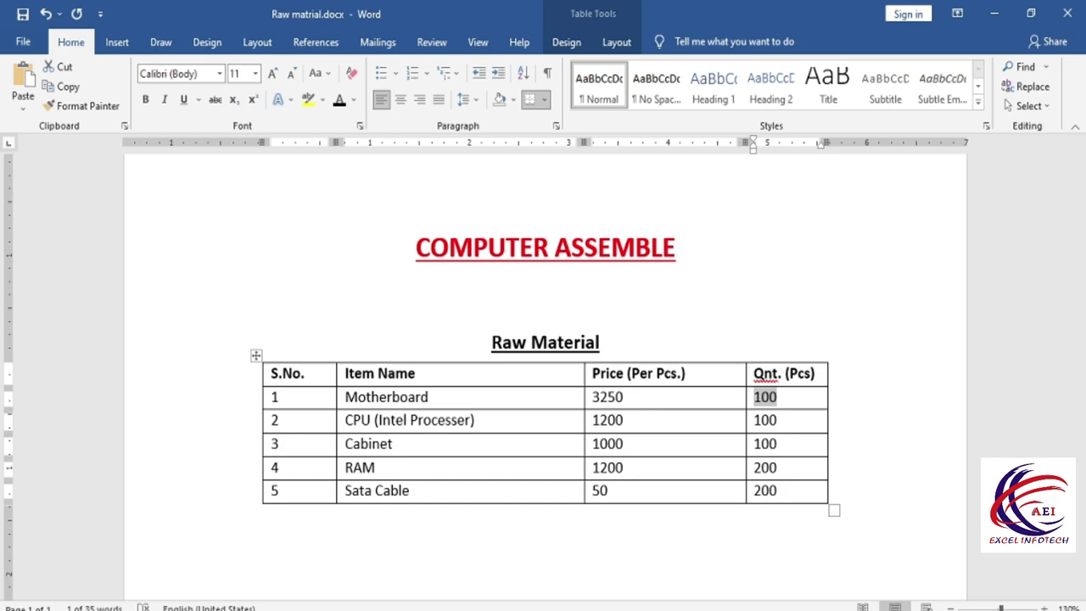
{"action": "key", "text": "alt+Tab"}
{"action": "type", "text": "100"}
{"action": "key", "text": "Return"}
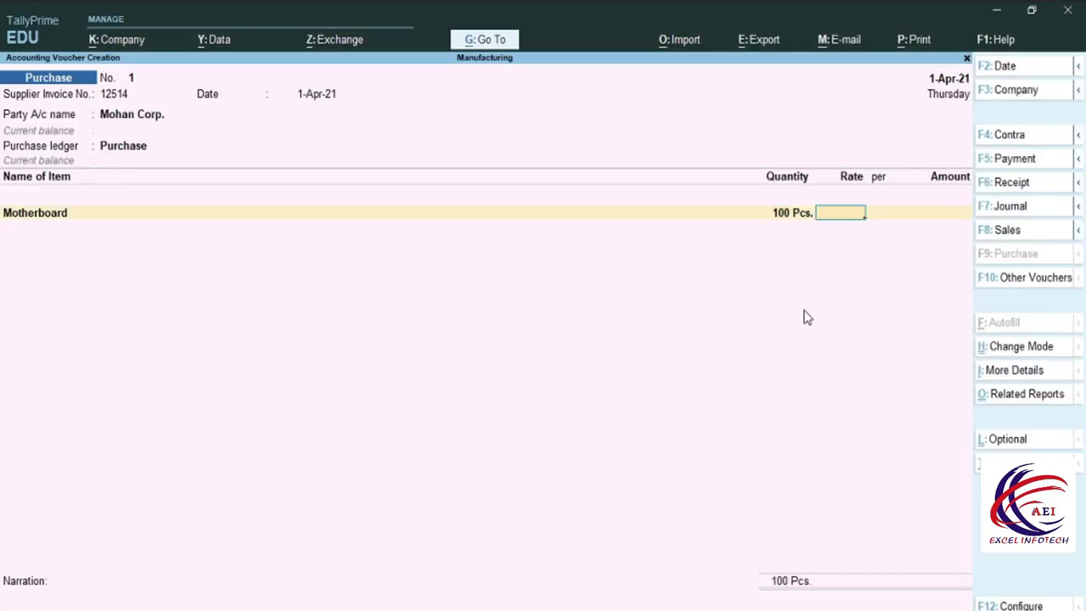
Enter rate 3,250 per Pcs. for 3,25,000.00, then select CPU (Intel Processer) in the document
{"action": "key", "text": "alt+Tab"}
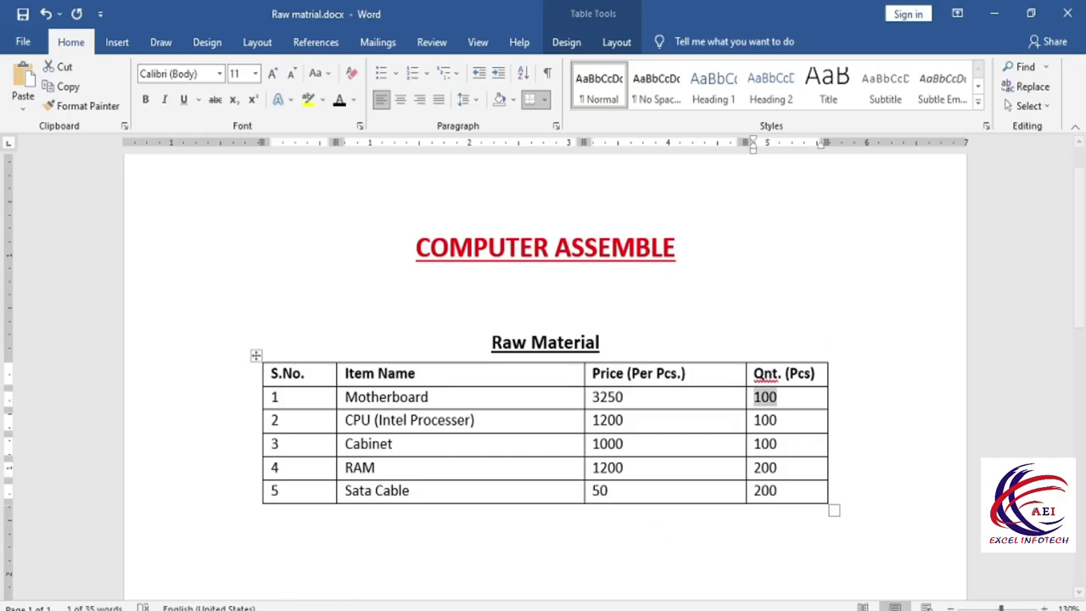
{"action": "key", "text": "alt+Tab"}
{"action": "type", "text": "3250"}
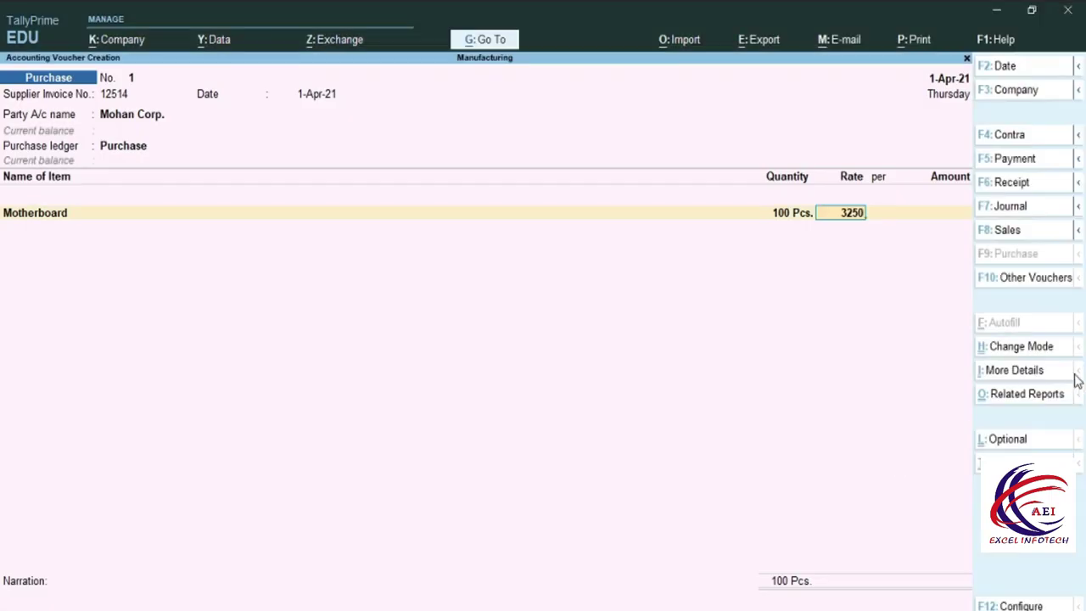
{"action": "key", "text": "Return"}
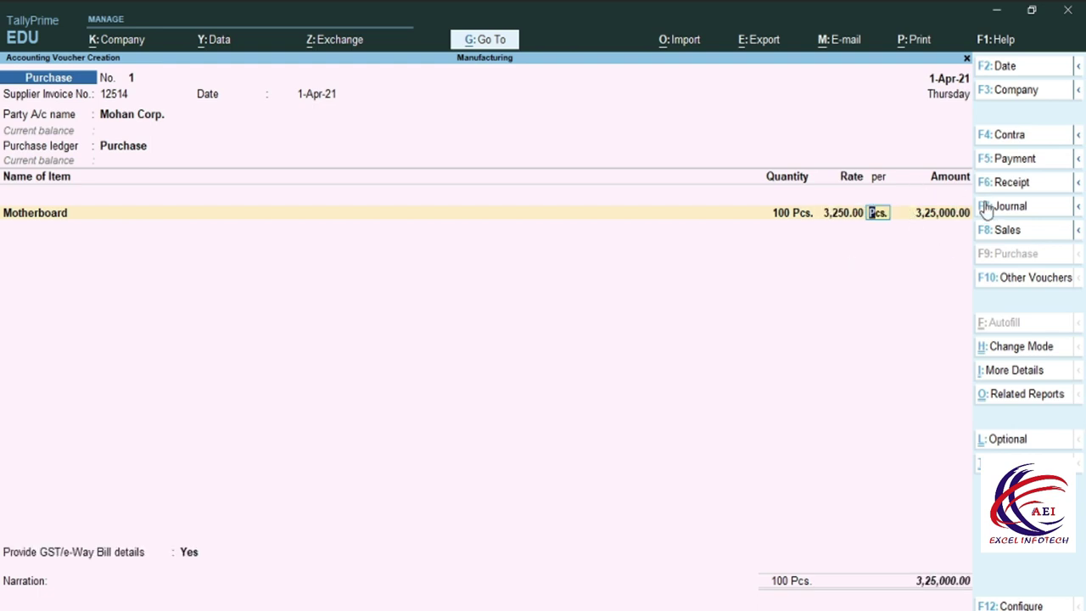
{"action": "key", "text": "Return"}
{"action": "key", "text": "Return"}
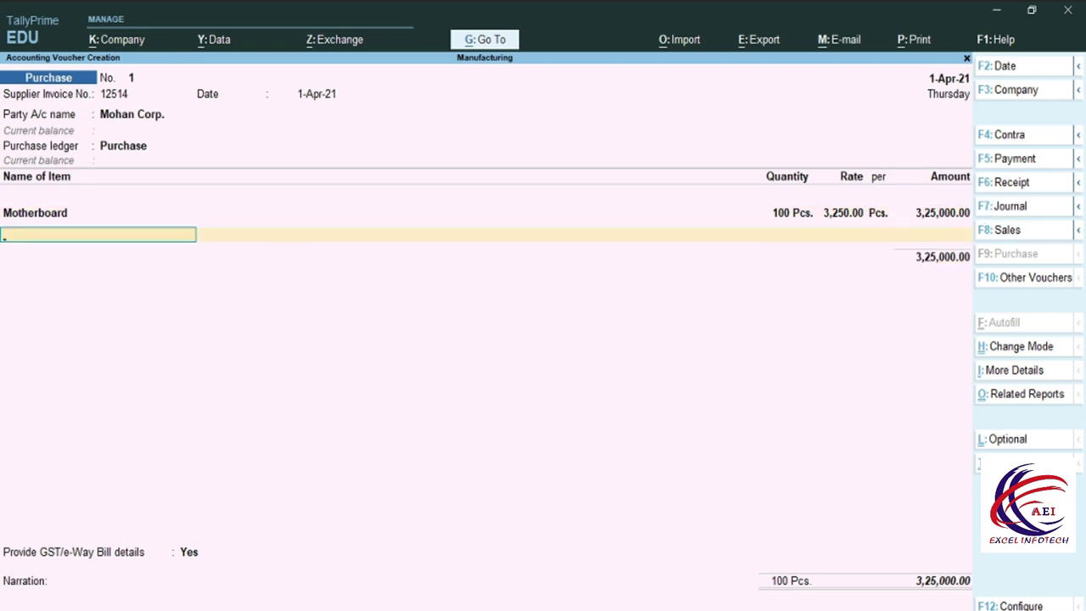
{"action": "key", "text": "alt+Tab"}
{"action": "left_click_drag", "start_coordinate": [347, 419], "coordinate": [478, 424]}
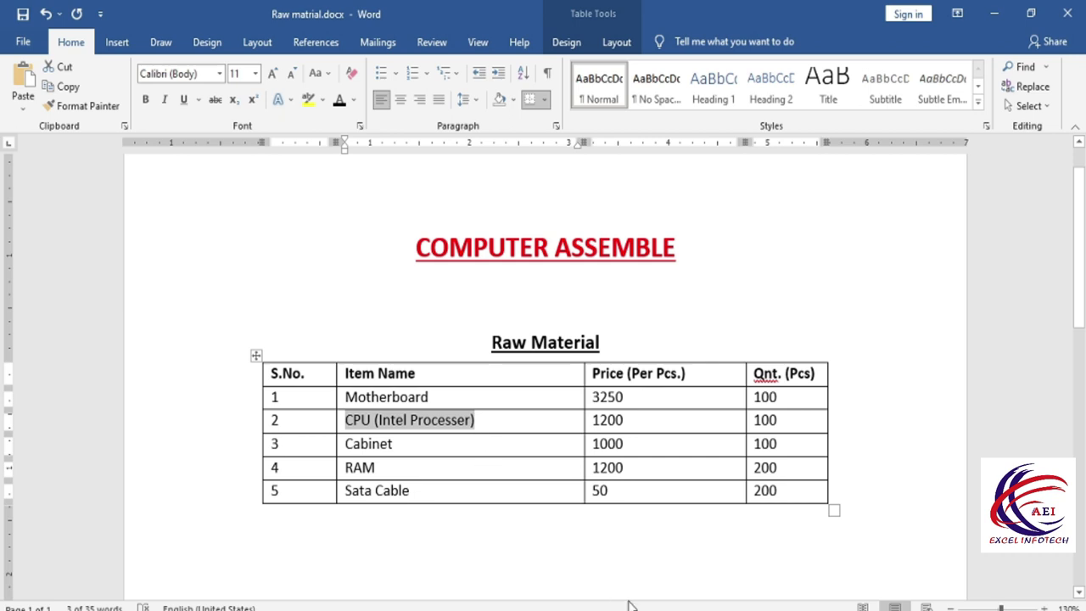
Create stock item CPU (Intel Processer) under Primary with unit Pcs
{"action": "key", "text": "alt+Tab"}
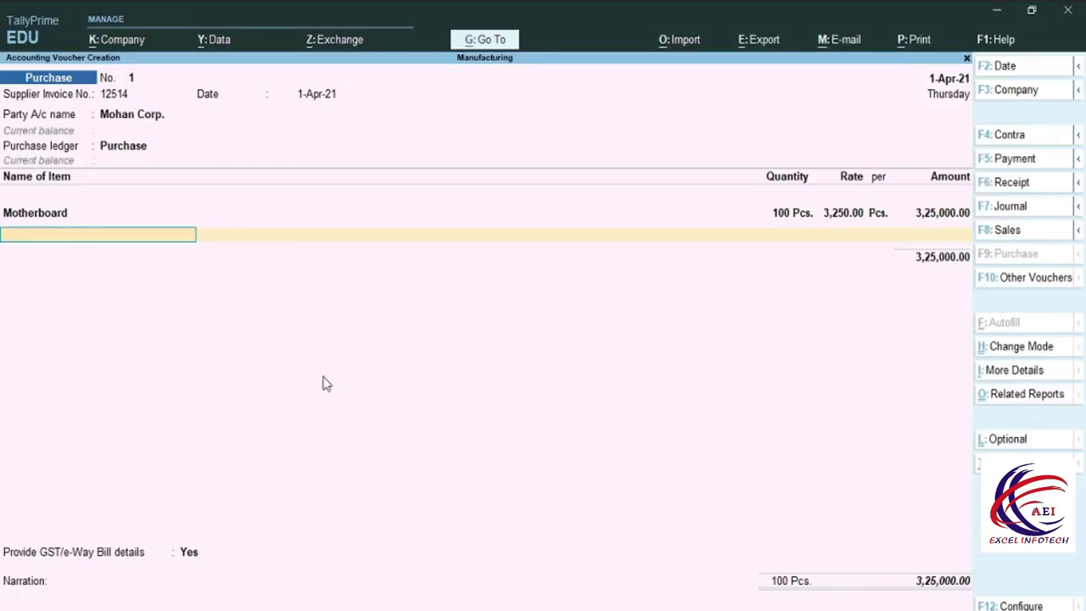
{"action": "key", "text": "ctrl"}
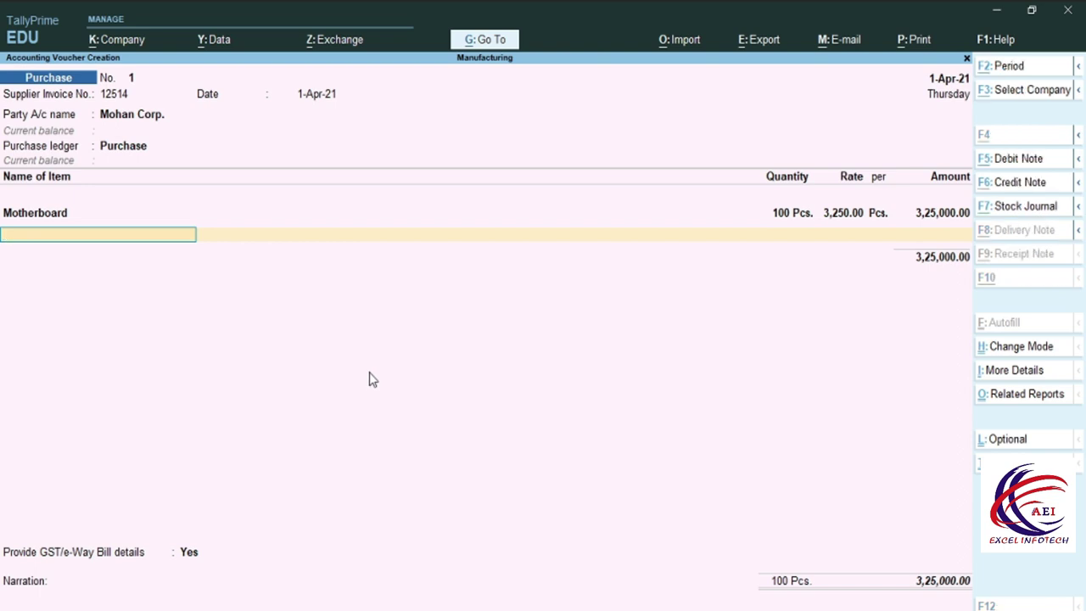
{"action": "key", "text": "alt+c"}
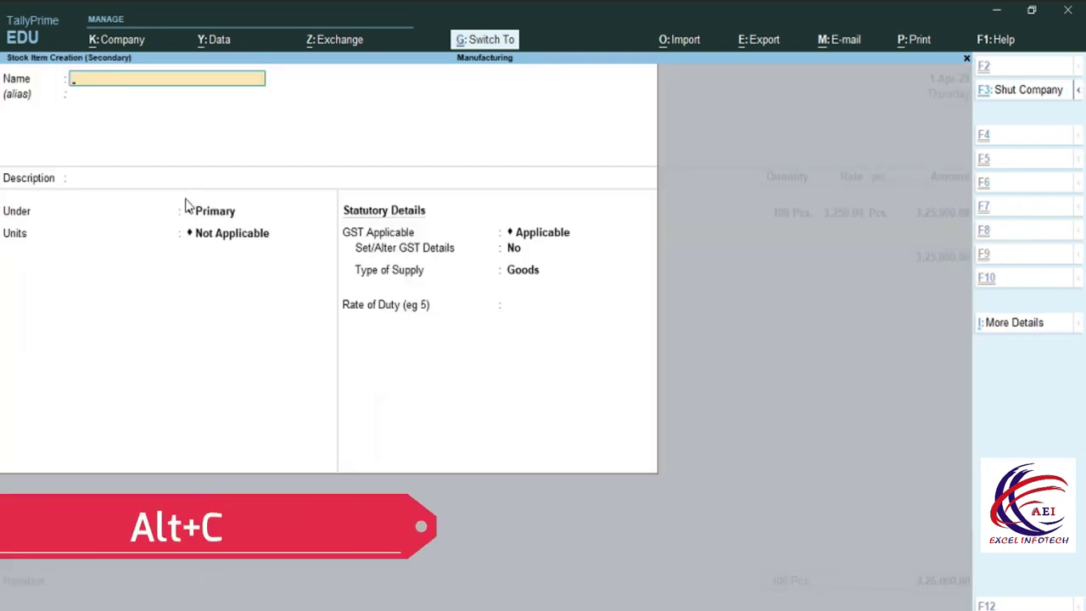
{"action": "key", "text": "ctrl+alt+v"}
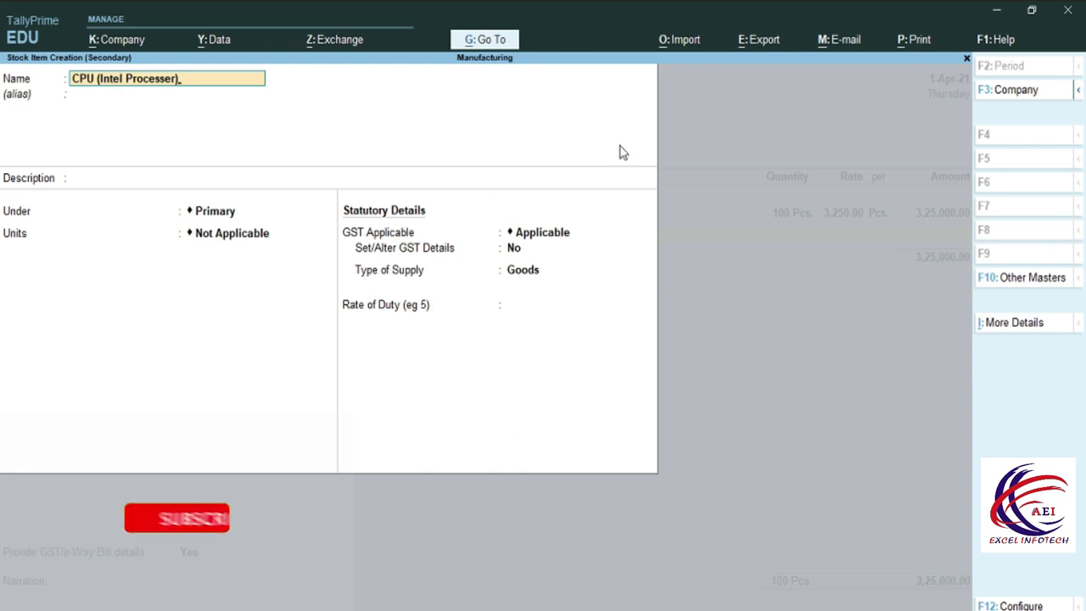
{"action": "key", "text": "Return"}
{"action": "key", "text": "Return"}
{"action": "key", "text": "Return"}
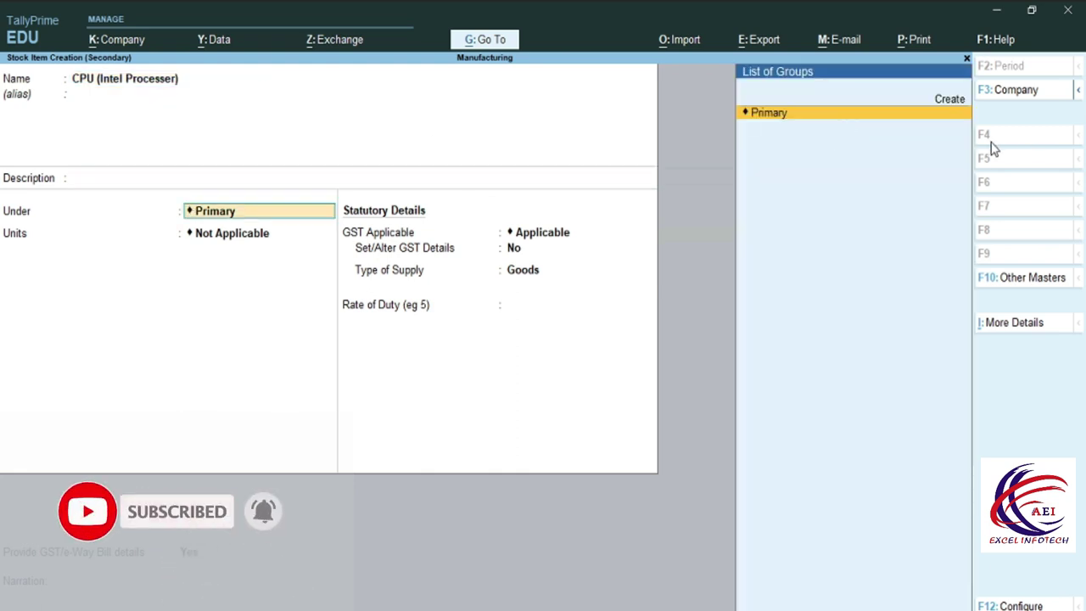
{"action": "key", "text": "Return"}
{"action": "key", "text": "Down"}
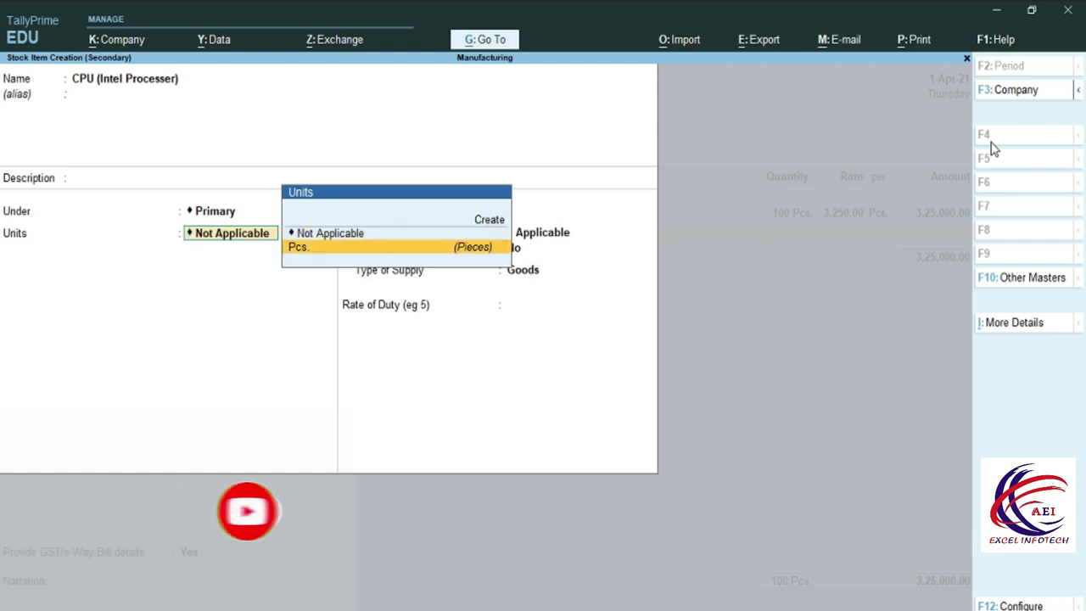
{"action": "key", "text": "Return"}
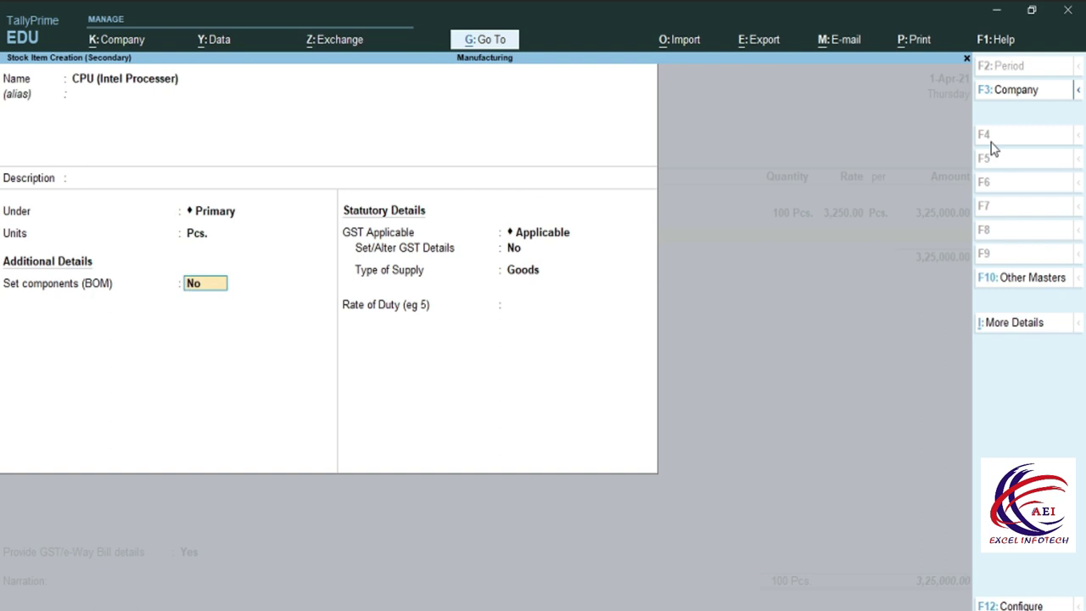
{"action": "key", "text": "Return"}
{"action": "key", "text": "Return"}
{"action": "key", "text": "Return"}
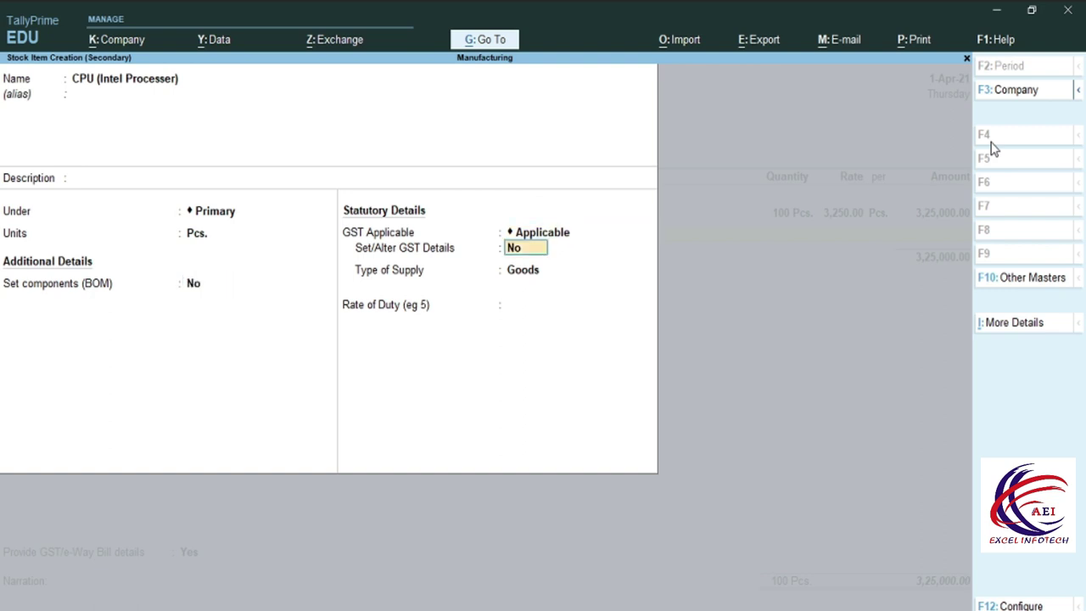
{"action": "key", "text": "Return"}
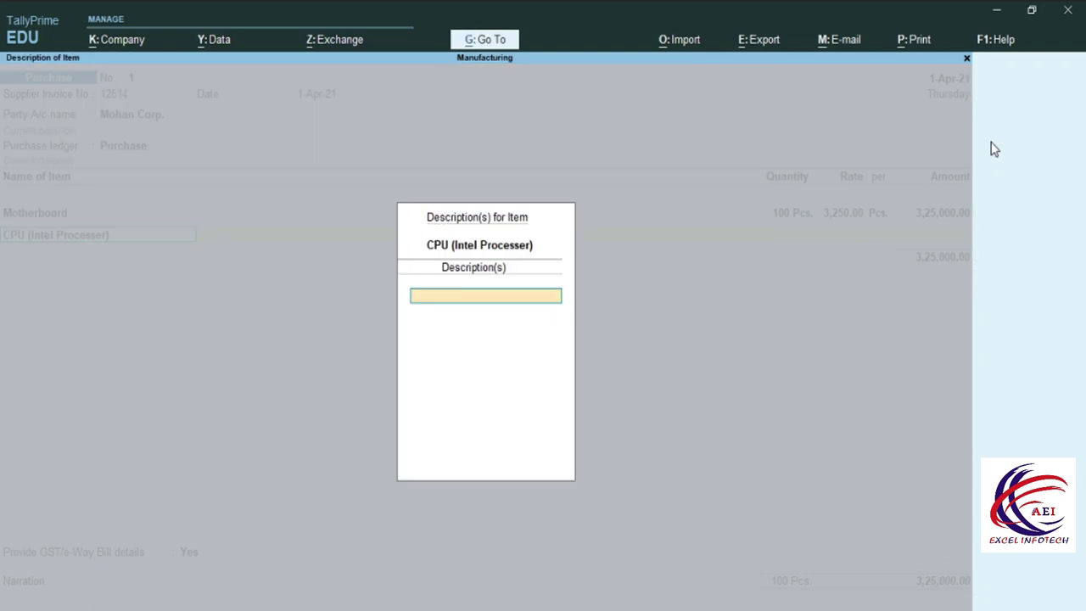
{"action": "key", "text": "Return"}
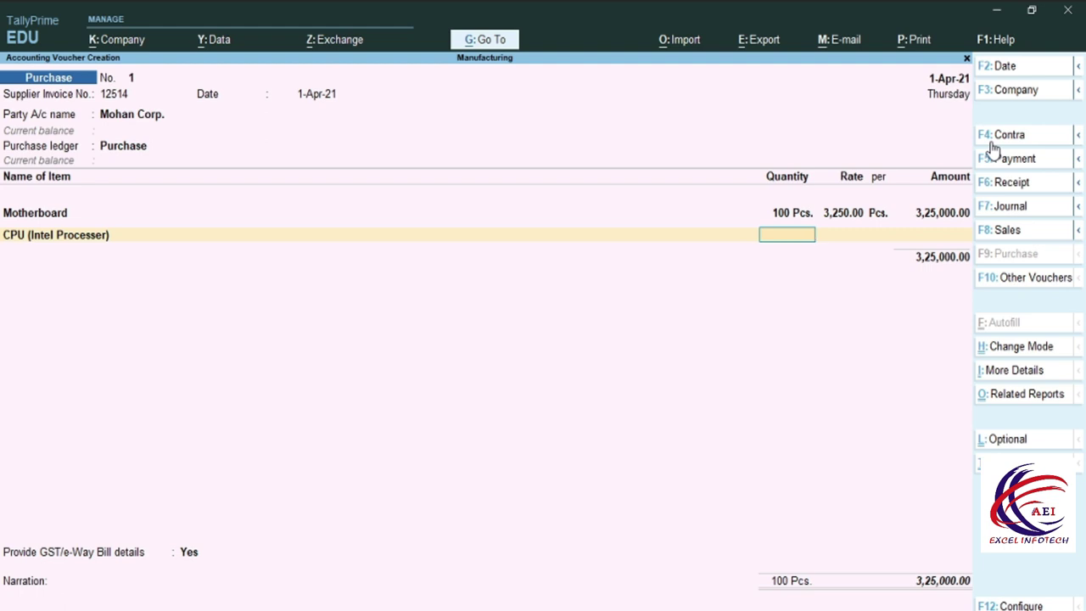
Enter 100 Pcs. of CPU at 1,200, bringing the total to 4,45,000.00
{"action": "type", "text": "100"}
{"action": "key", "text": "Return"}
{"action": "key", "text": "alt+Tab"}
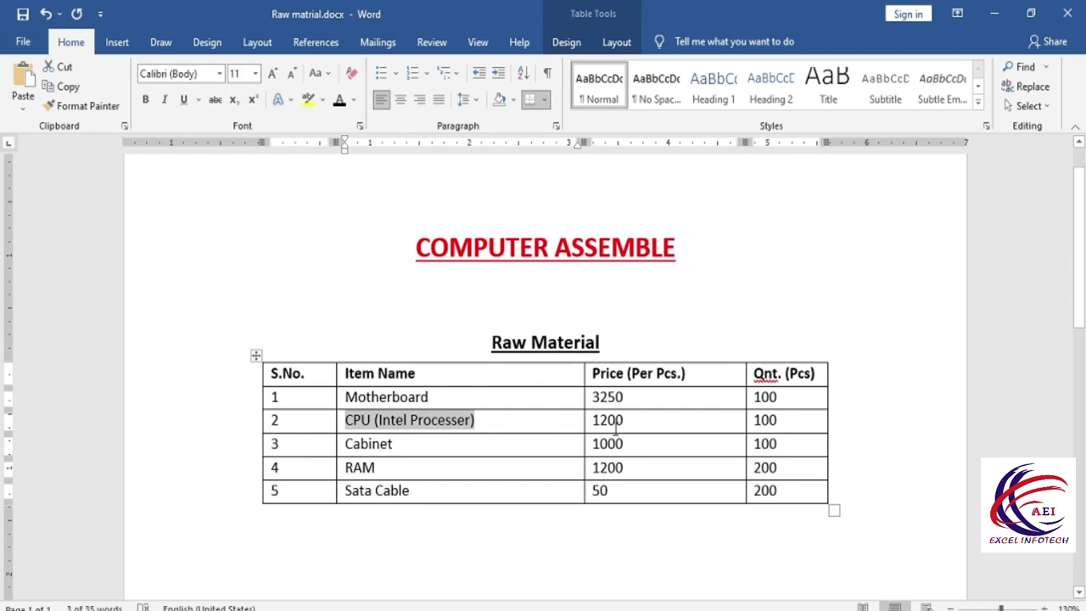
{"action": "key", "text": "alt+Tab"}
{"action": "type", "text": "1,200"}
{"action": "key", "text": "Return"}
{"action": "key", "text": "Return"}
{"action": "key", "text": "Return"}
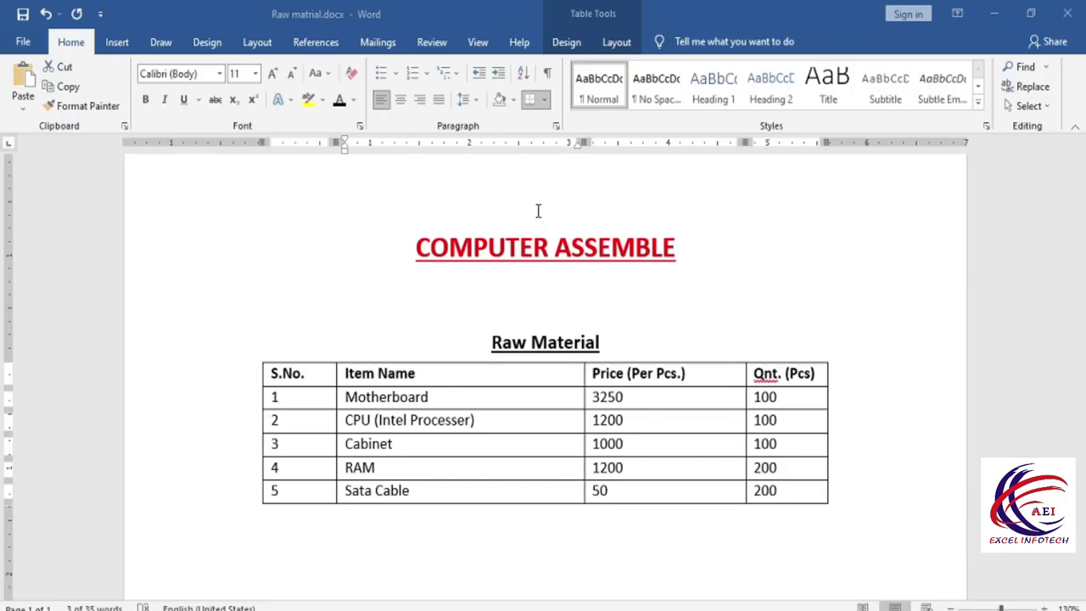
Copy the item name Cabinet from the raw-material list and begin a new stock item
{"action": "key", "text": "alt+Tab"}
{"action": "triple_click", "coordinate": [394, 424]}
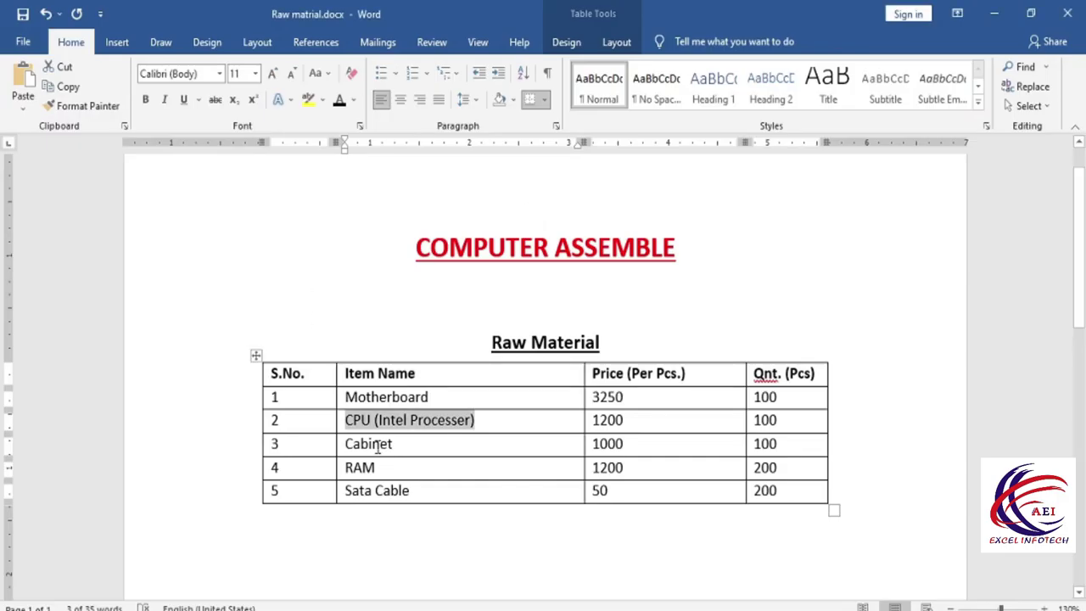
{"action": "double_click", "coordinate": [378, 446]}
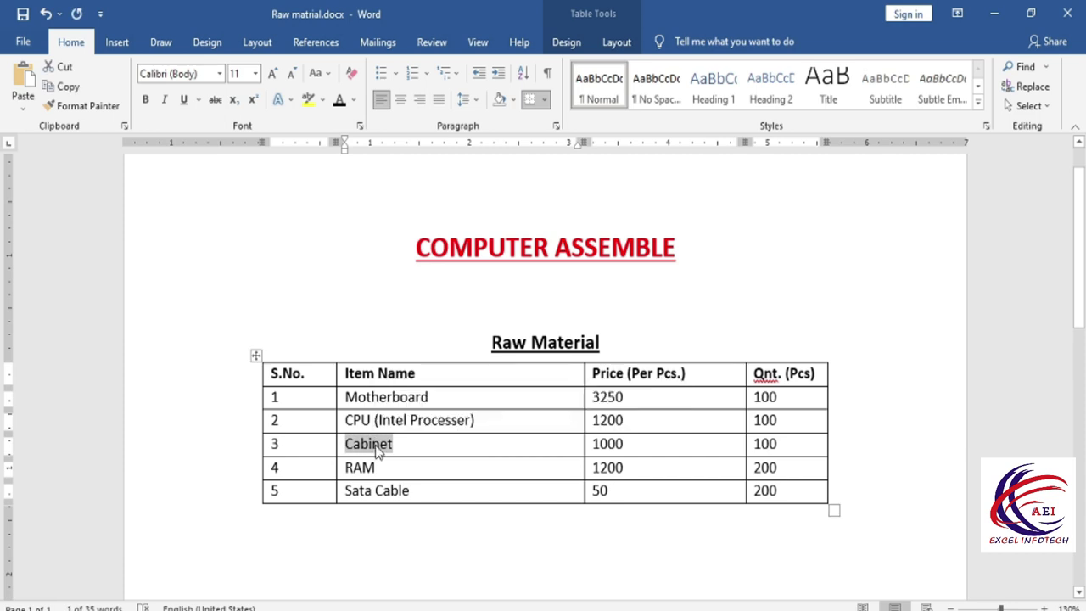
{"action": "key", "text": "alt+Tab"}
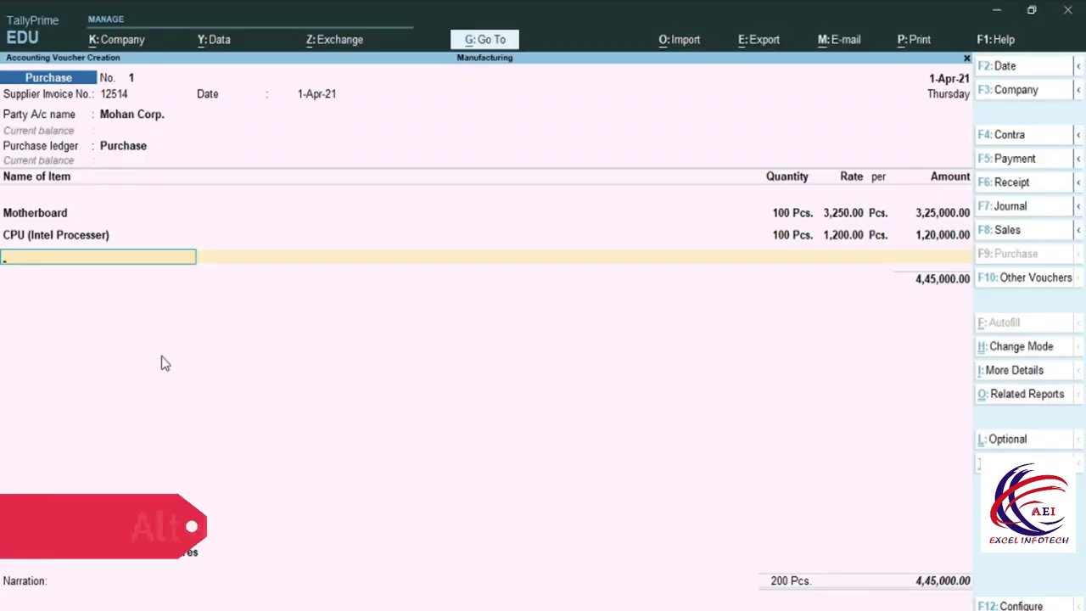
{"action": "key", "text": "alt+c"}
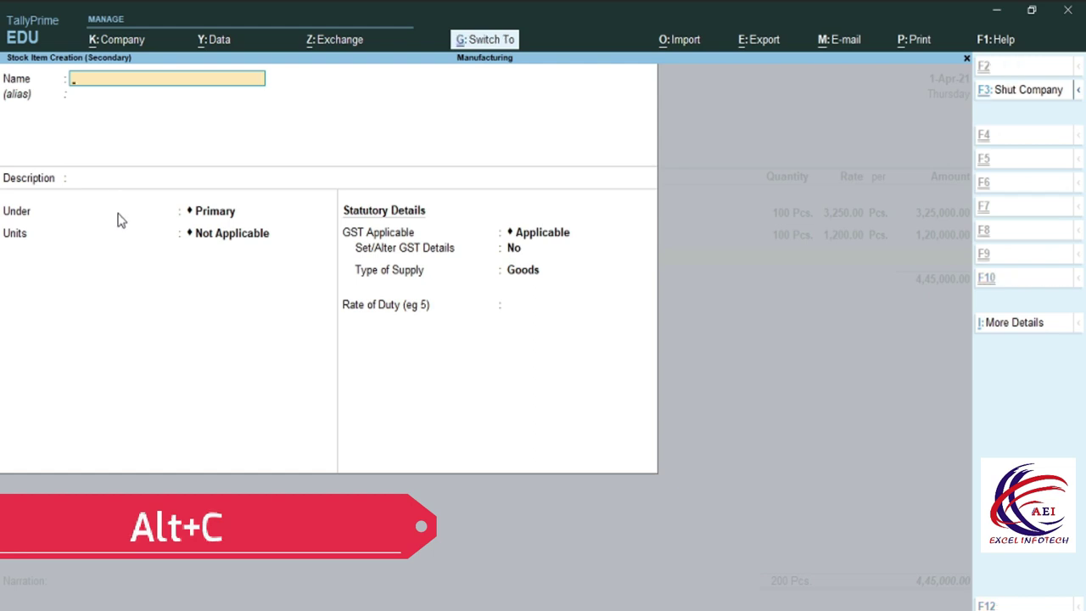
Create stock item Cabinet under Primary with unit Pcs
{"action": "key", "text": "ctrl+alt+v"}
{"action": "key", "text": "Return"}
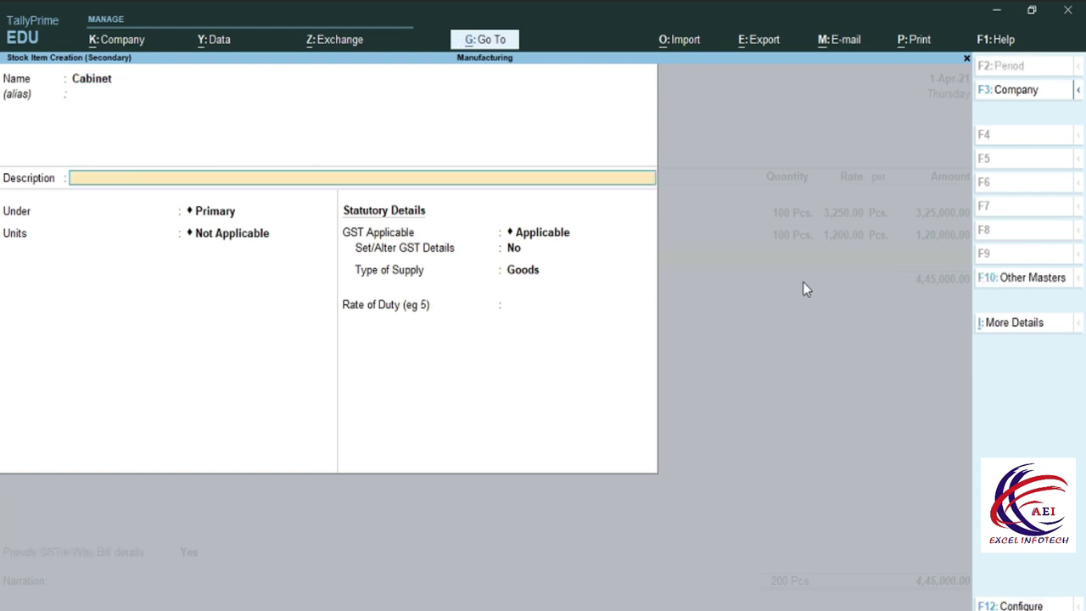
{"action": "key", "text": "Return"}
{"action": "key", "text": "Return"}
{"action": "key", "text": "Down"}
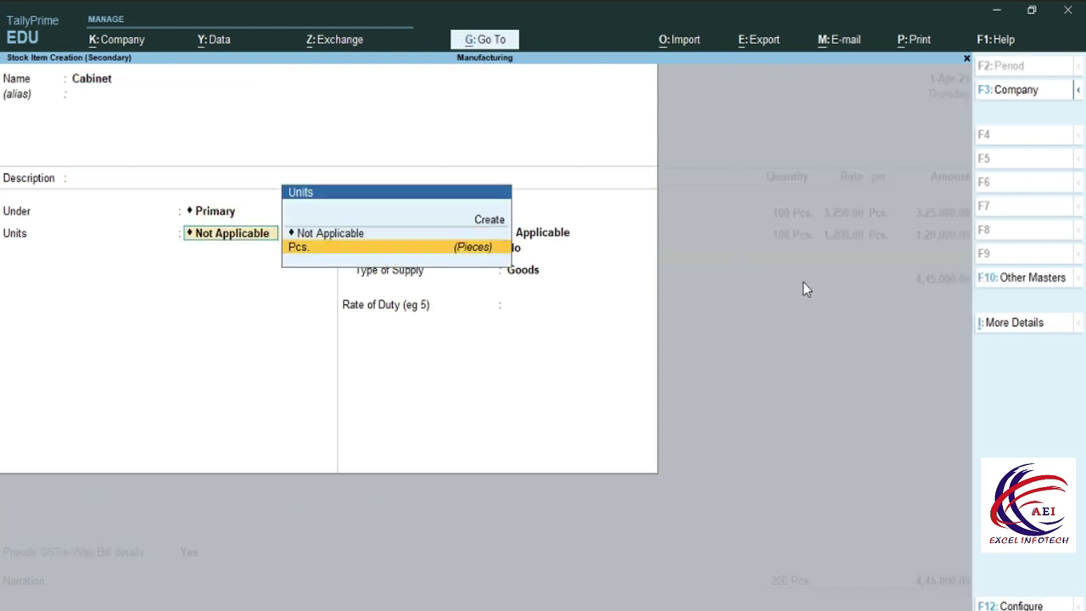
{"action": "key", "text": "Return"}
{"action": "key", "text": "Return"}
{"action": "key", "text": "Return"}
{"action": "key", "text": "Return"}
{"action": "key", "text": "Return"}
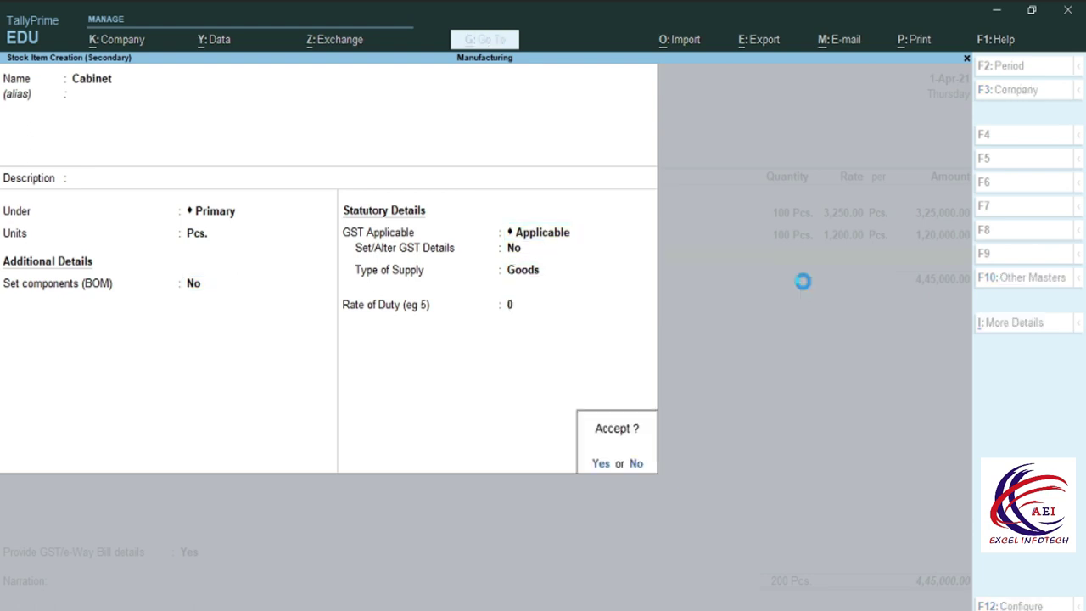
{"action": "key", "text": "Return"}
Enter 100 Pcs. of Cabinet at 1,000 (total 5,45,000.00) and begin another stock item
{"action": "key", "text": "Return"}
{"action": "key", "text": "Return"}
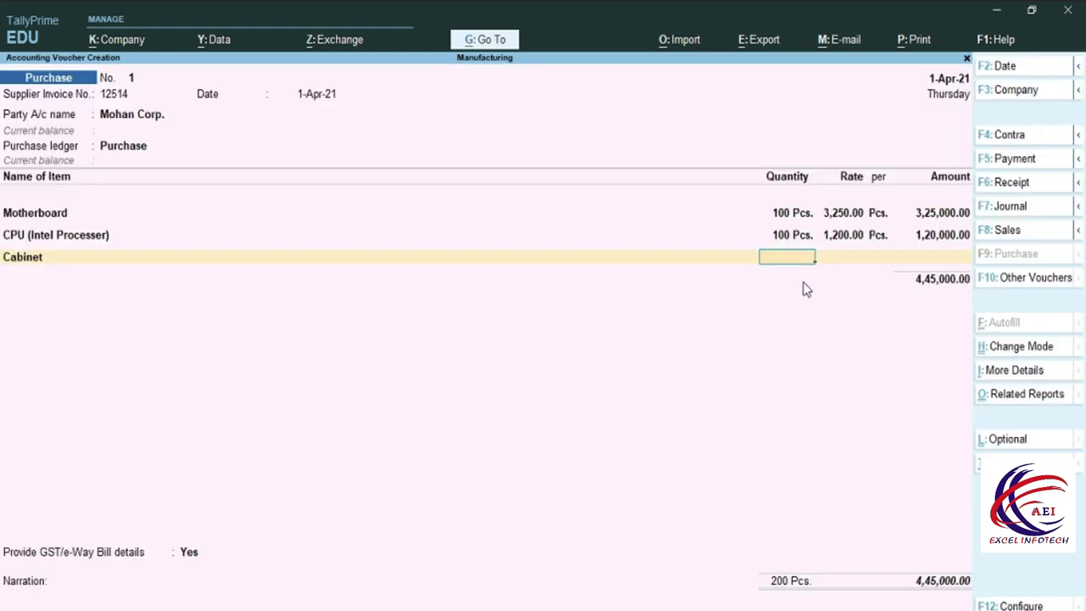
{"action": "type", "text": "100"}
{"action": "key", "text": "Return"}
{"action": "key", "text": "alt+Tab"}
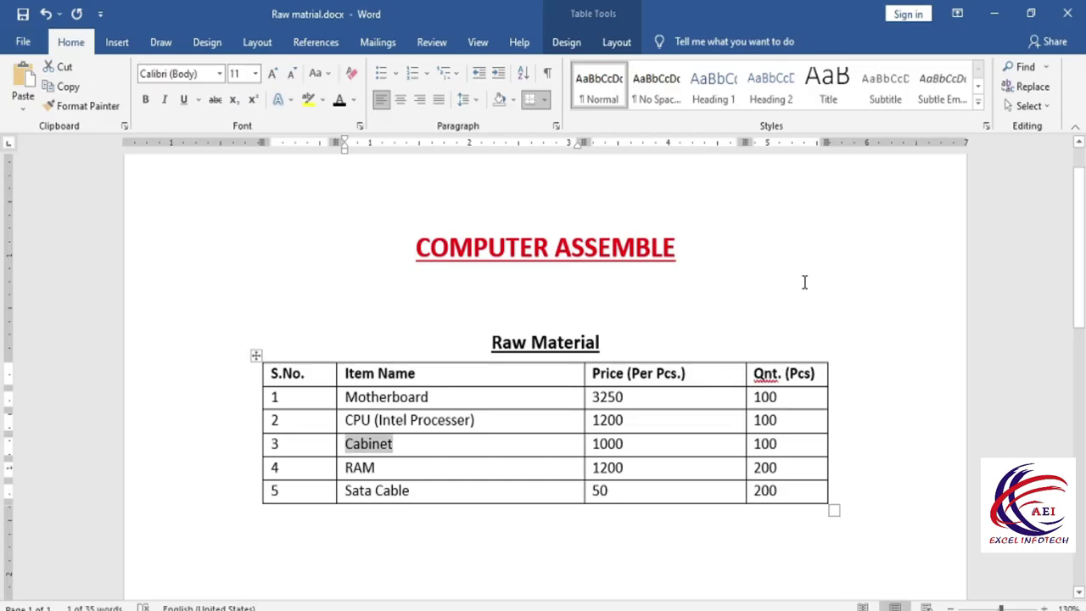
{"action": "key", "text": "alt+Tab"}
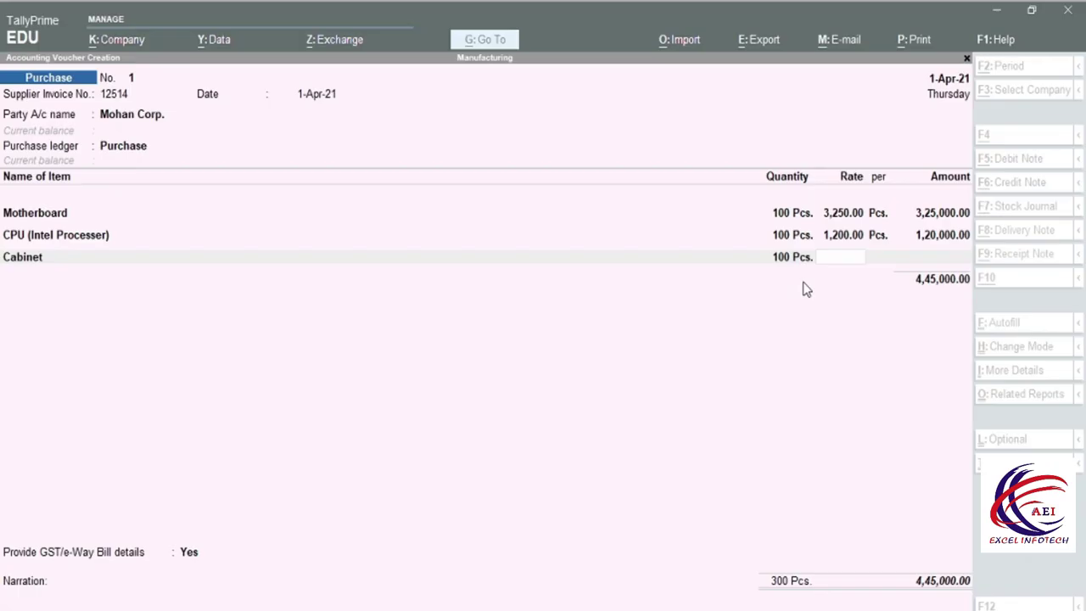
{"action": "type", "text": "1,000"}
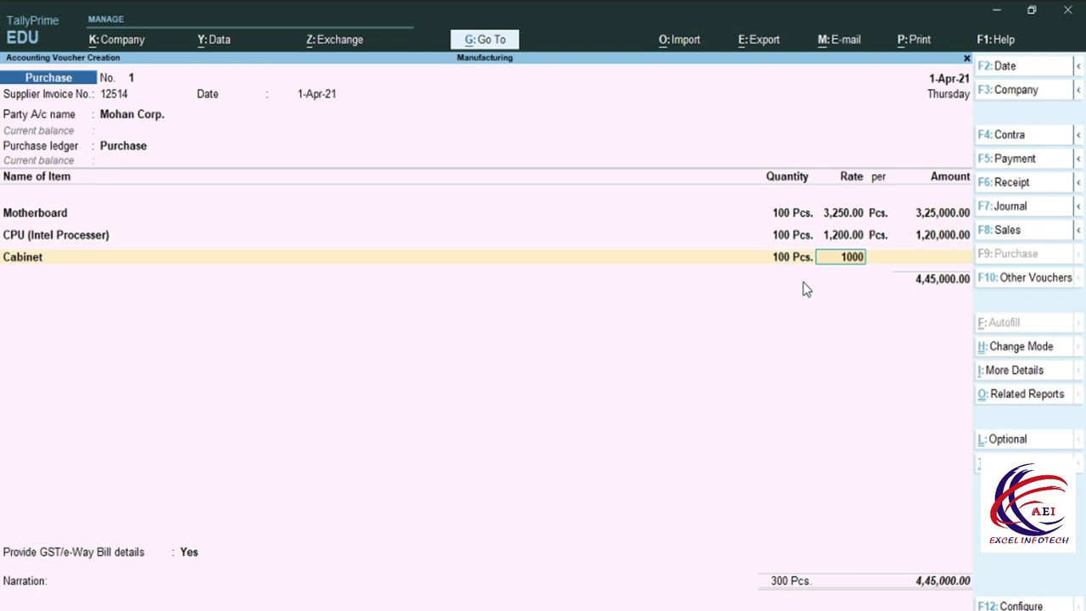
{"action": "key", "text": "Return"}
{"action": "key", "text": "Return"}
{"action": "key", "text": "Return"}
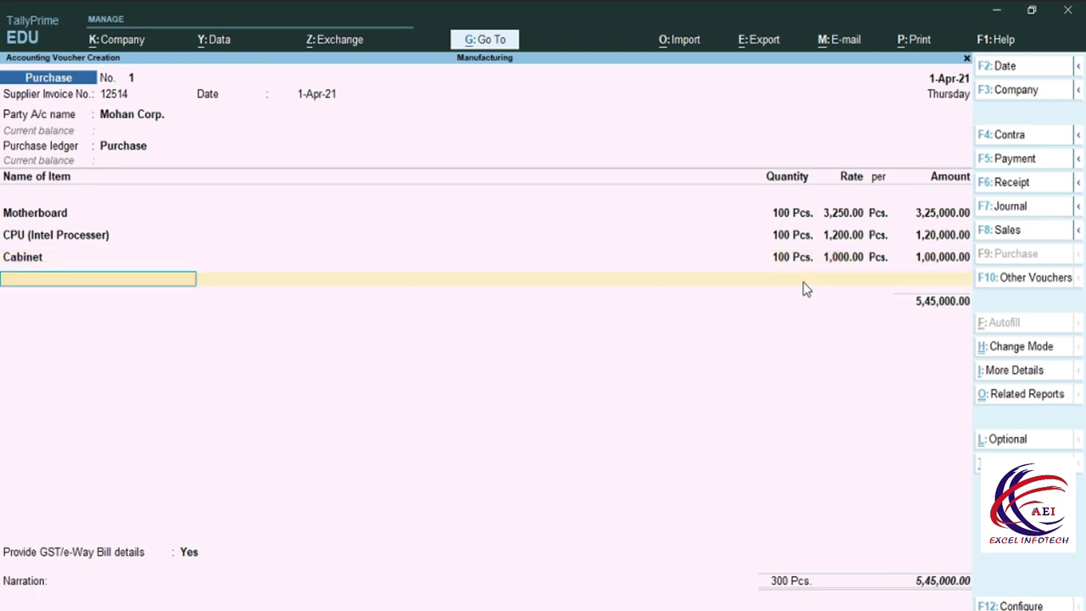
{"action": "key", "text": "alt+c"}
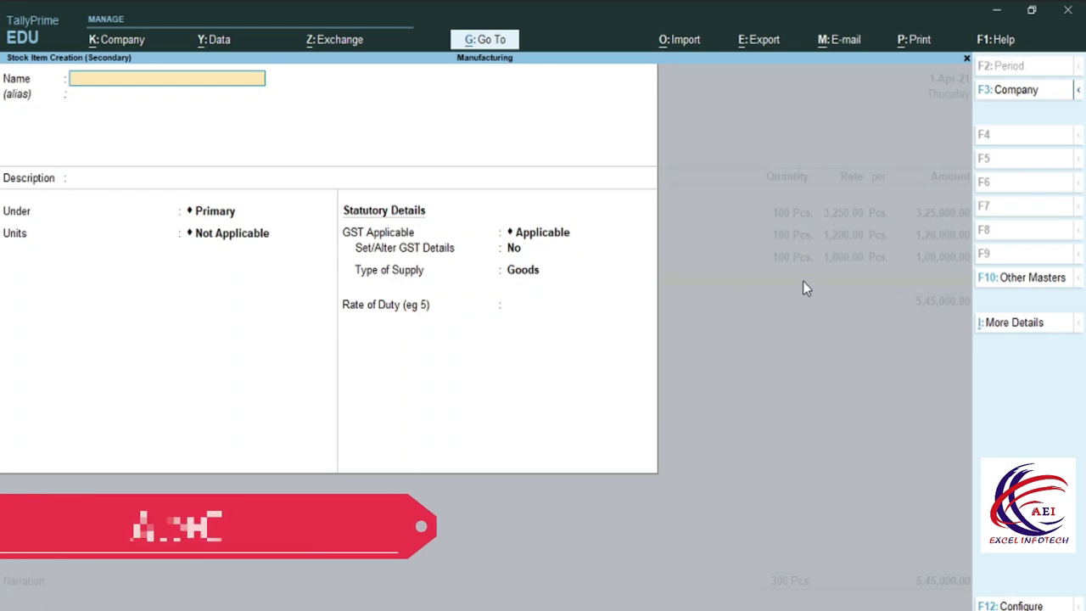
Create stock item RAM, copied from the raw-material list, with unit Pcs
{"action": "key", "text": "alt+Tab"}
{"action": "double_click", "coordinate": [357, 467]}
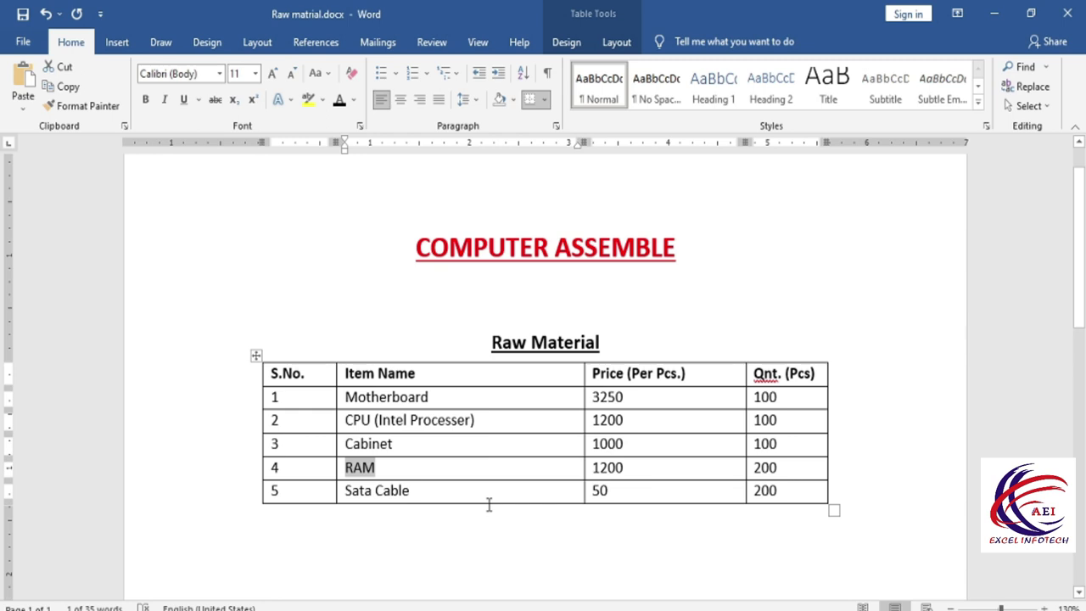
{"action": "key", "text": "alt+Tab"}
{"action": "key", "text": "ctrl+alt+v"}
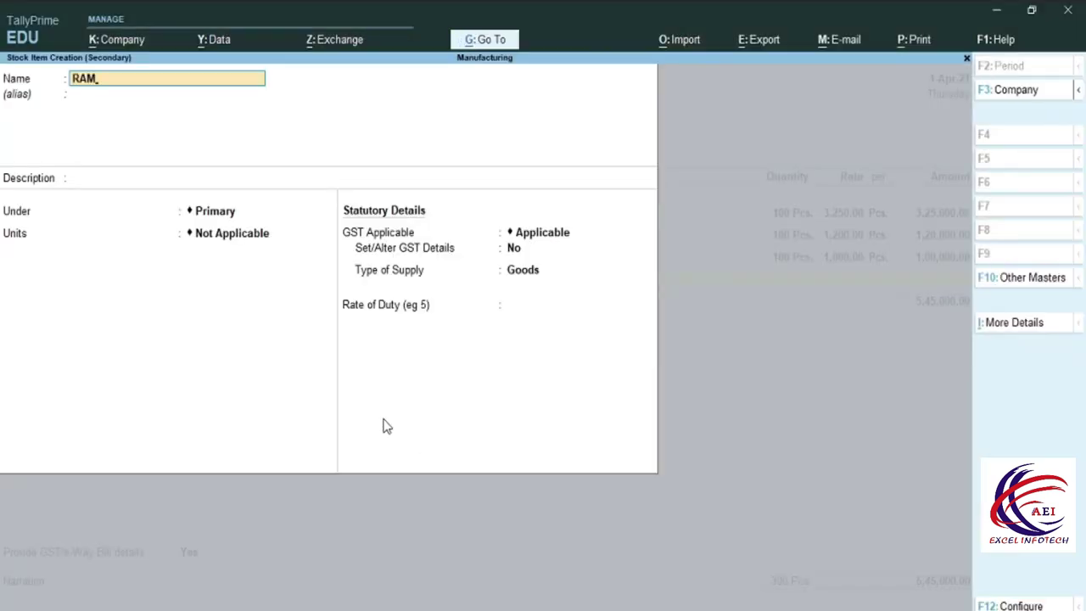
{"action": "key", "text": "Return"}
{"action": "key", "text": "Return"}
{"action": "key", "text": "Return"}
{"action": "key", "text": "Down"}
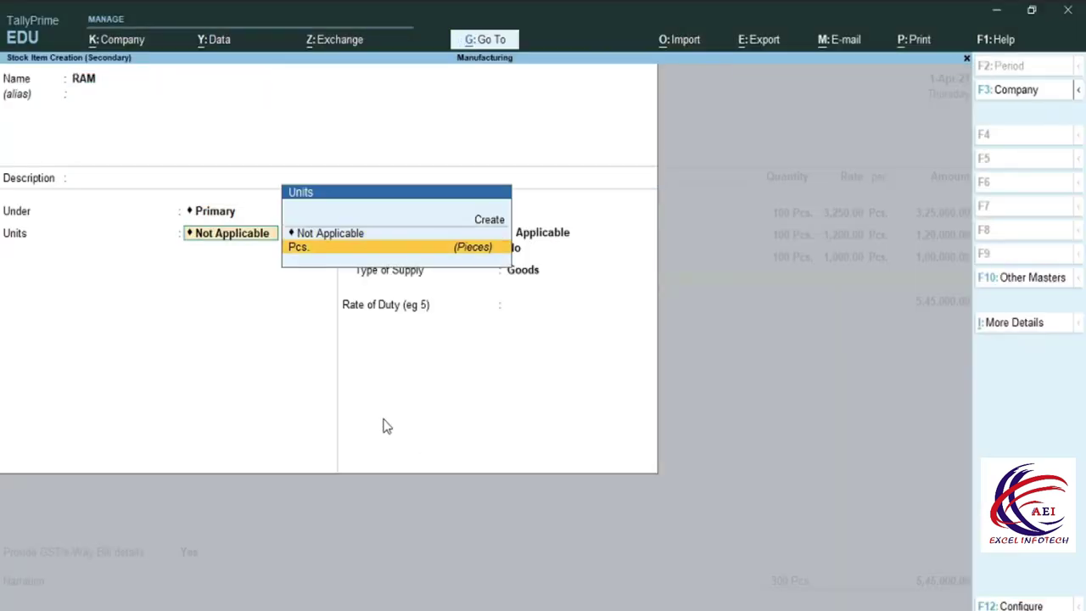
{"action": "key", "text": "Return"}
{"action": "key", "text": "Return"}
{"action": "key", "text": "Return"}
{"action": "key", "text": "Return"}
{"action": "key", "text": "Return"}
{"action": "key", "text": "Return"}
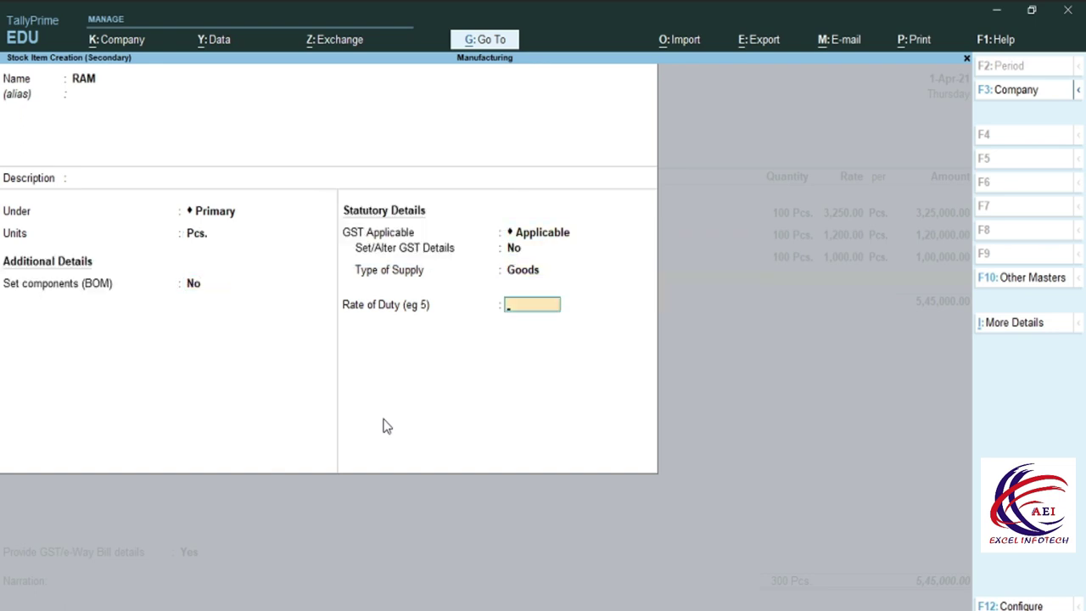
{"action": "key", "text": "Return"}
{"action": "key", "text": "Return"}
{"action": "key", "text": "Return"}
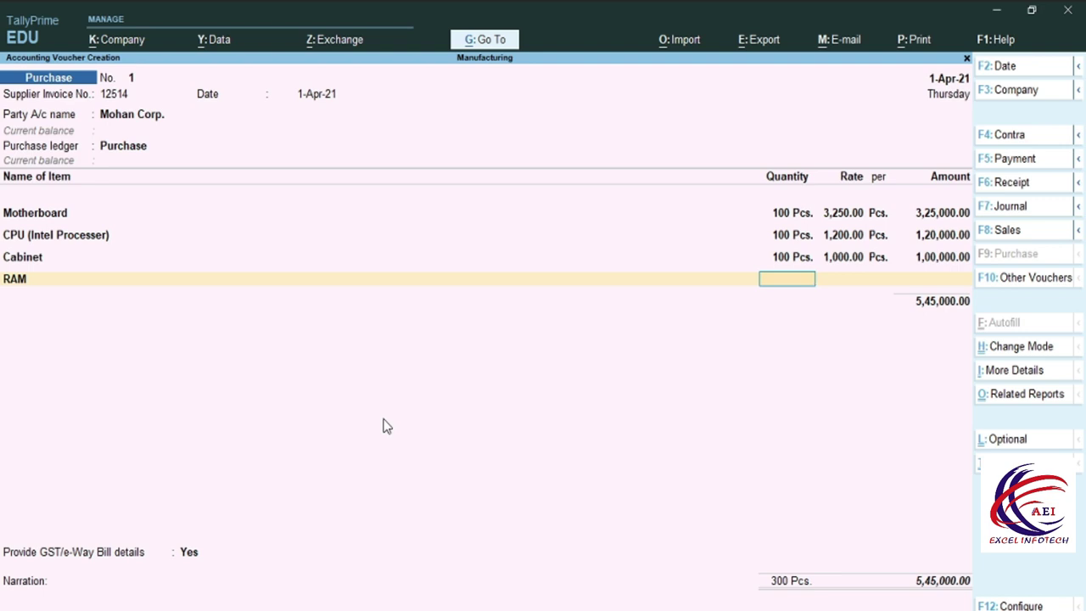
Enter 200 Pcs. of RAM at 1,200, bringing the total to 7,85,000.00
{"action": "type", "text": "200"}
{"action": "key", "text": "Return"}
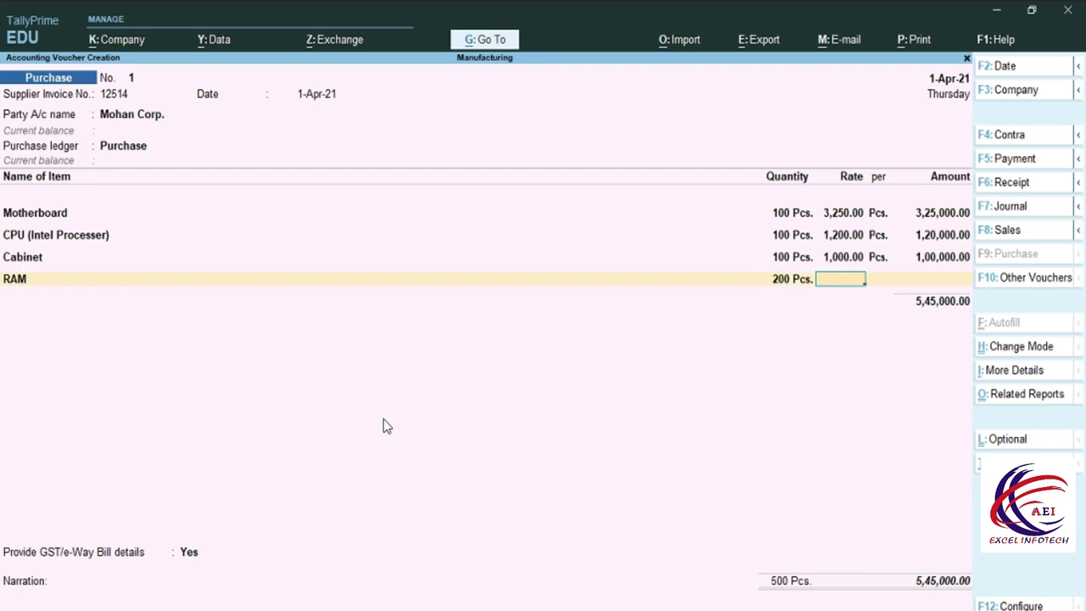
{"action": "key", "text": "alt+Tab"}
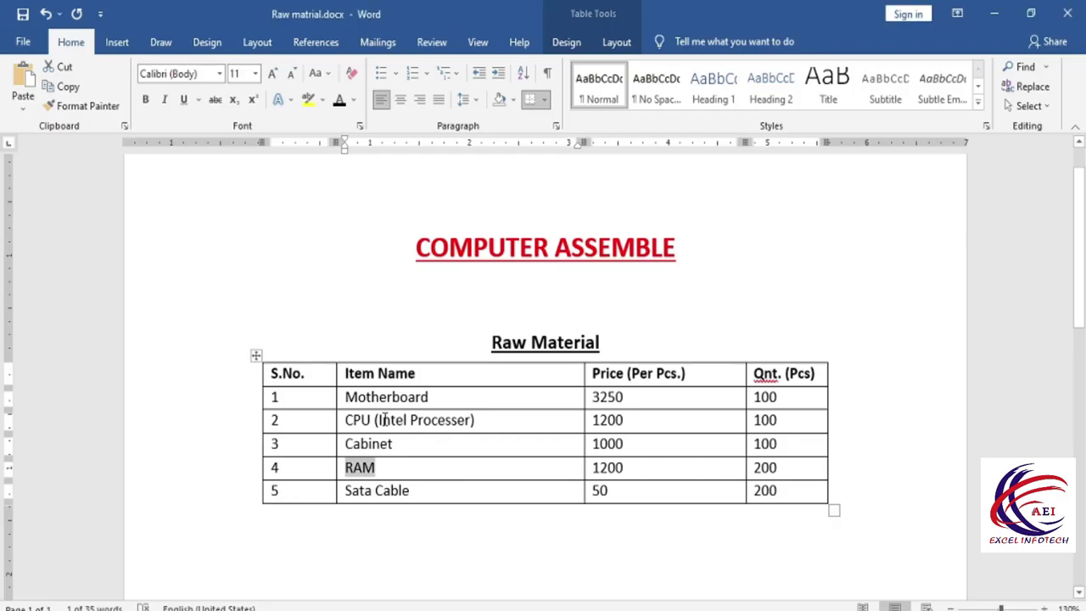
{"action": "key", "text": "alt+Tab"}
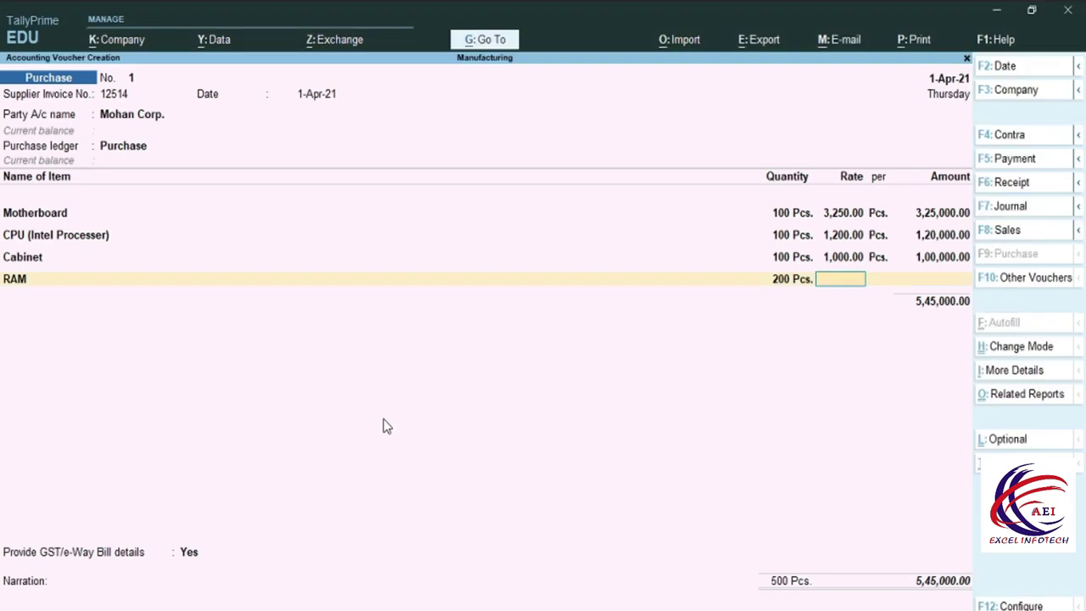
{"action": "type", "text": "1200"}
{"action": "key", "text": "Return"}
{"action": "key", "text": "Return"}
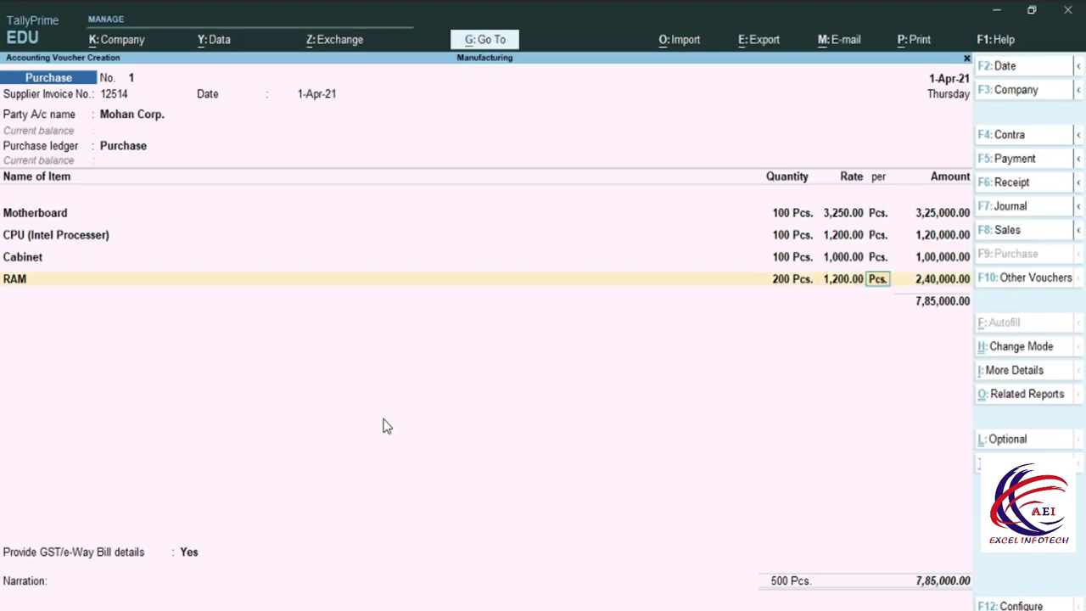
{"action": "key", "text": "Return"}
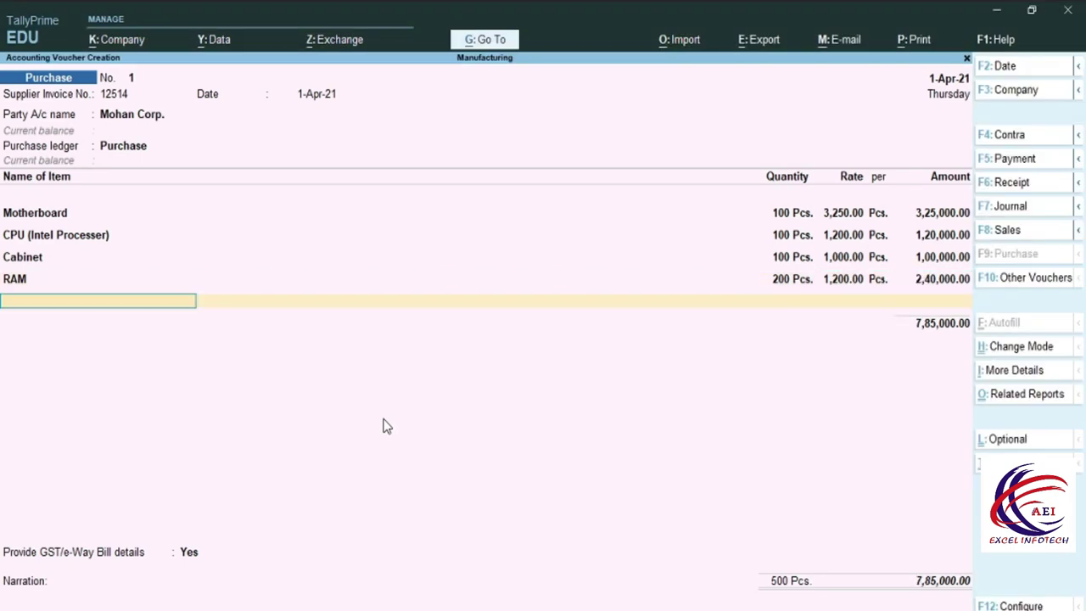
{"action": "key", "text": "alt+Tab"}
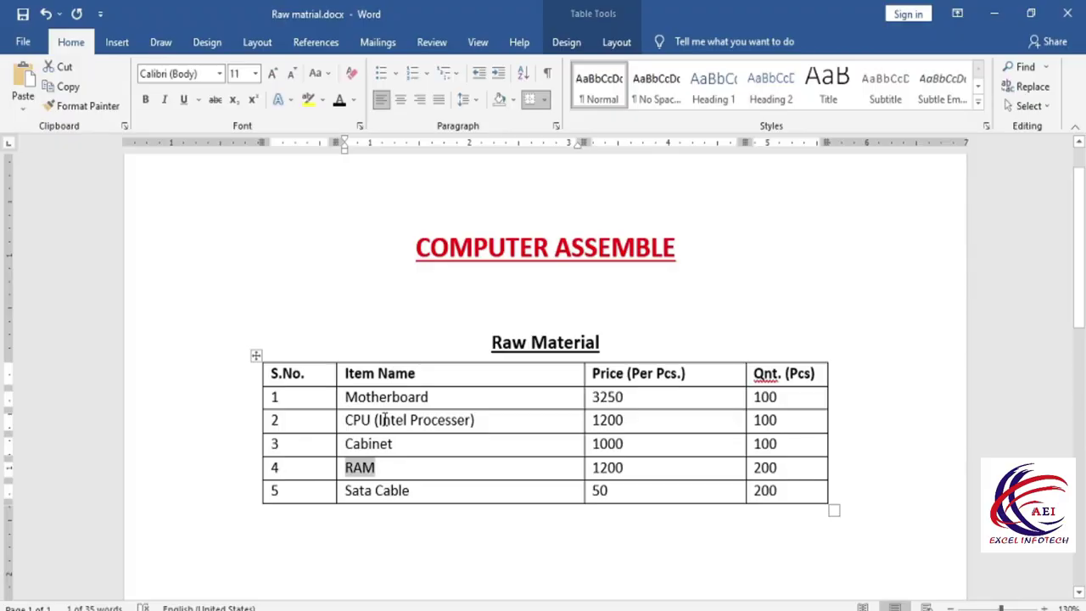
Create a new stock item named Sata Cable with Pcs. as its unit
{"action": "left_click_drag", "start_coordinate": [419, 491], "coordinate": [346, 489]}
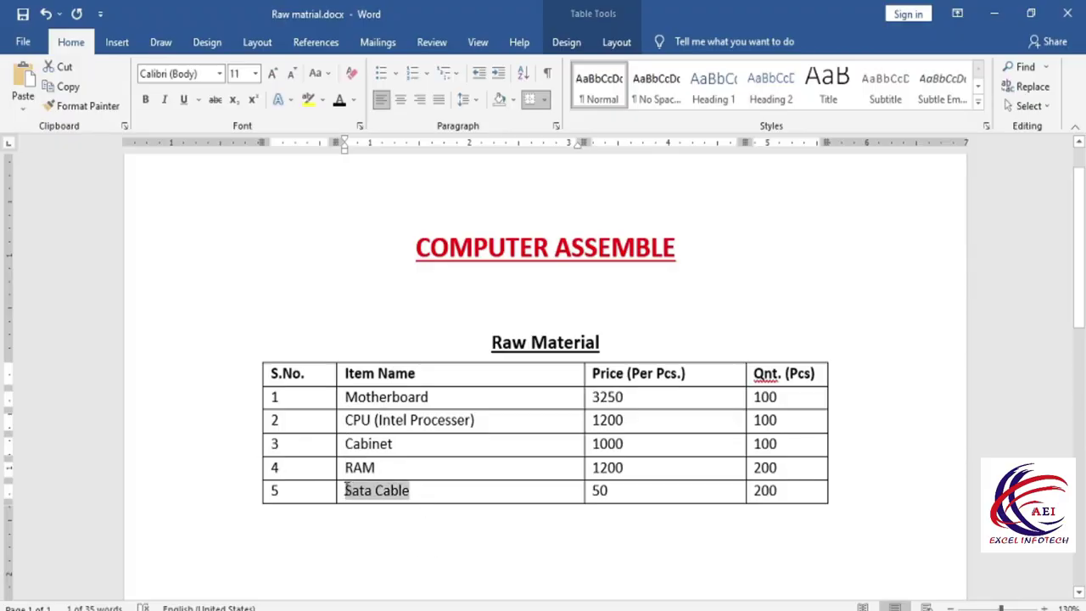
{"action": "key", "text": "ctrl+c"}
{"action": "key", "text": "alt+Tab"}
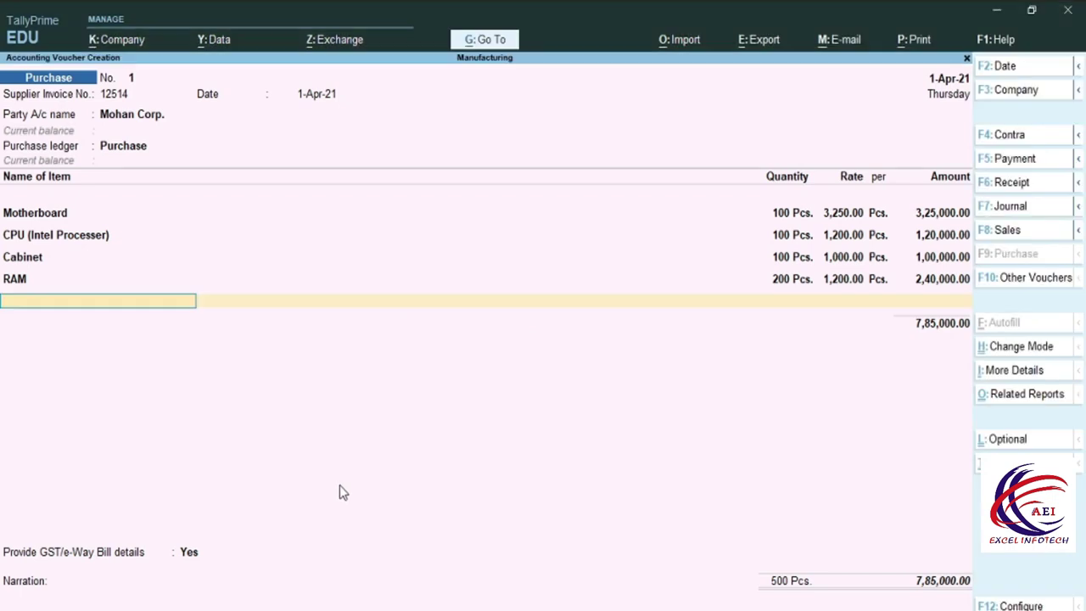
{"action": "key", "text": "alt+c"}
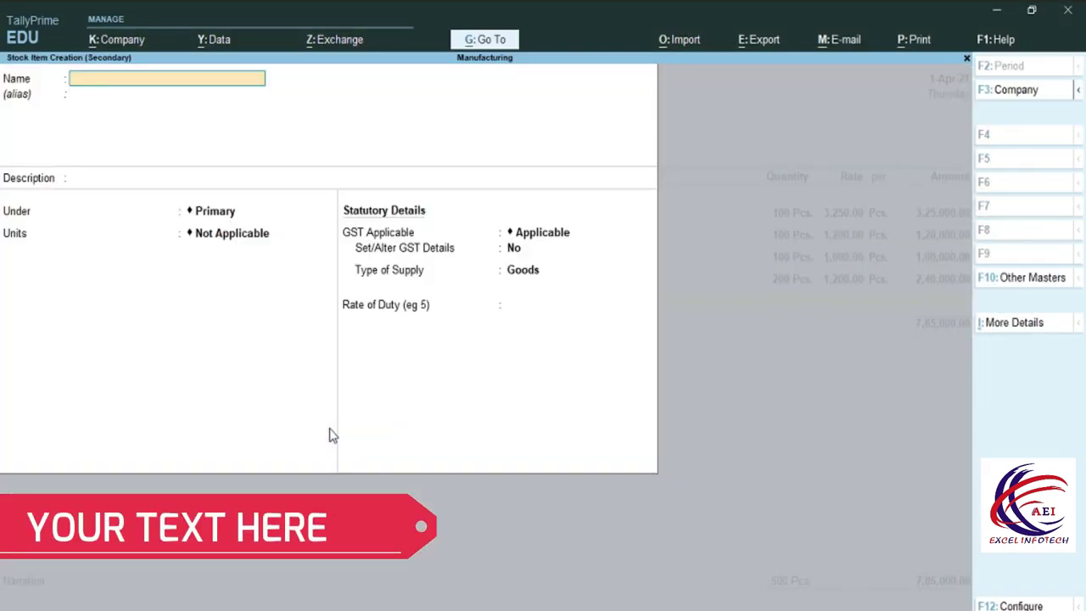
{"action": "key", "text": "ctrl+alt+v"}
{"action": "key", "text": "Return"}
{"action": "key", "text": "Return"}
{"action": "key", "text": "Return"}
{"action": "key", "text": "Down"}
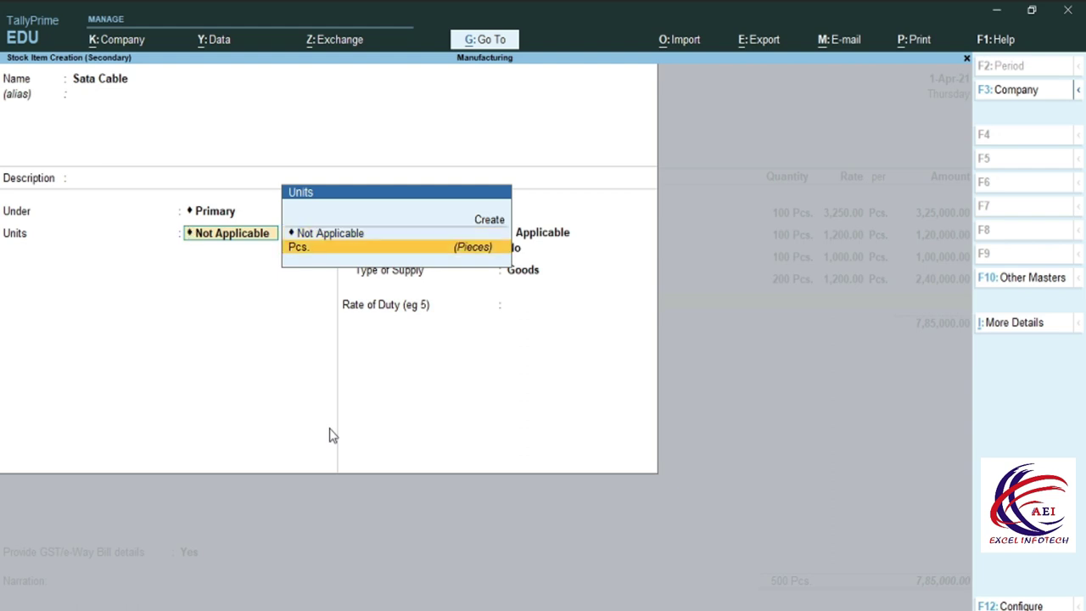
{"action": "key", "text": "Return"}
{"action": "key", "text": "Return"}
{"action": "key", "text": "Return"}
{"action": "key", "text": "Return"}
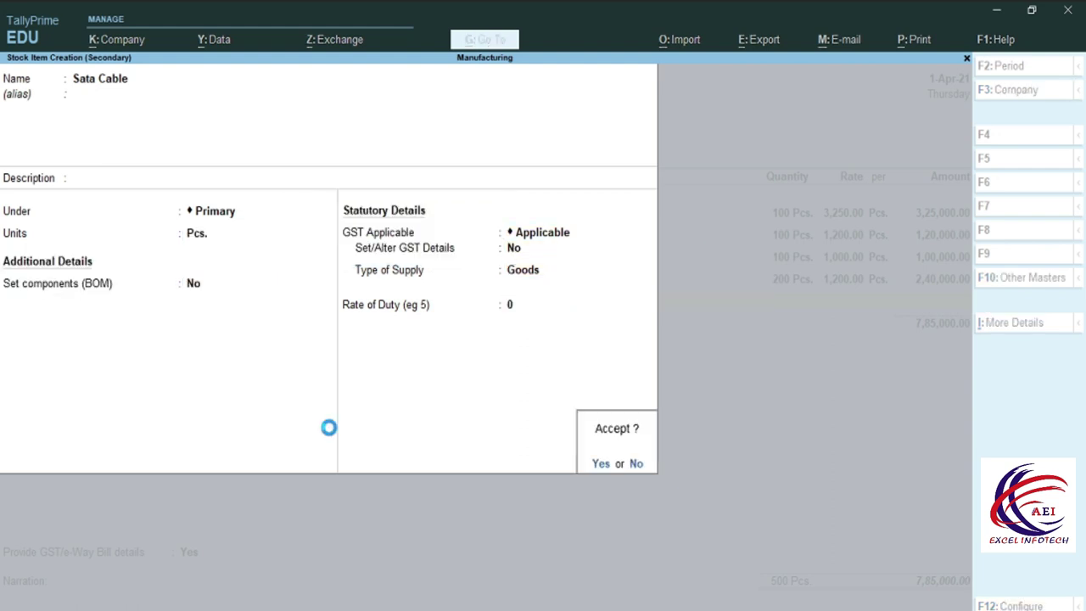
{"action": "key", "text": "Return"}
Enter Sata Cable at 200 Pcs. and rate 50.00, bringing the total to 7,95,000.00
{"action": "key", "text": "Return"}
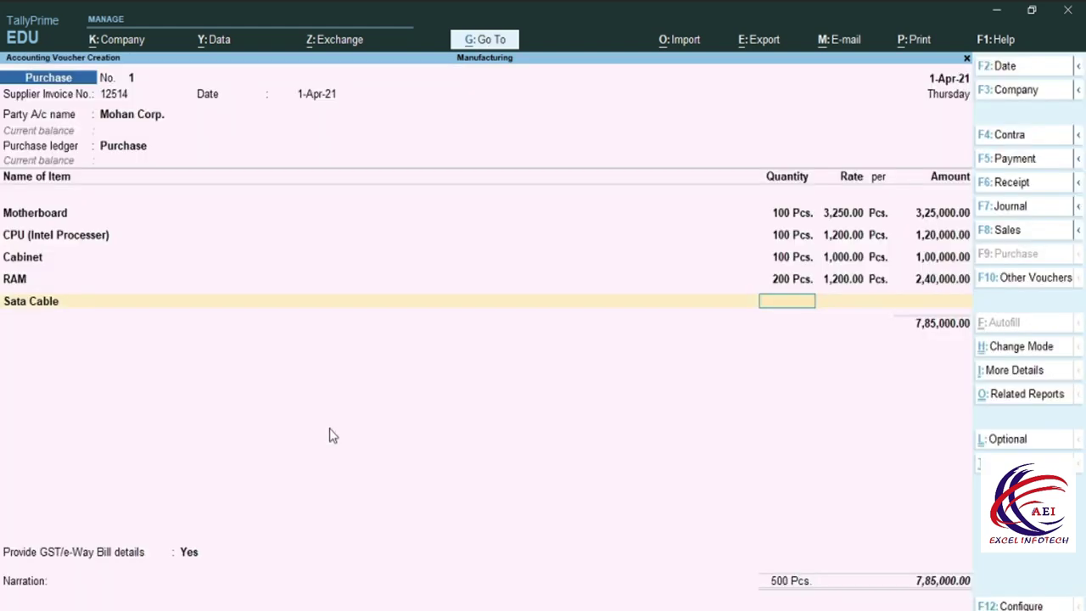
{"action": "type", "text": "200"}
{"action": "key", "text": "Return"}
{"action": "type", "text": "50"}
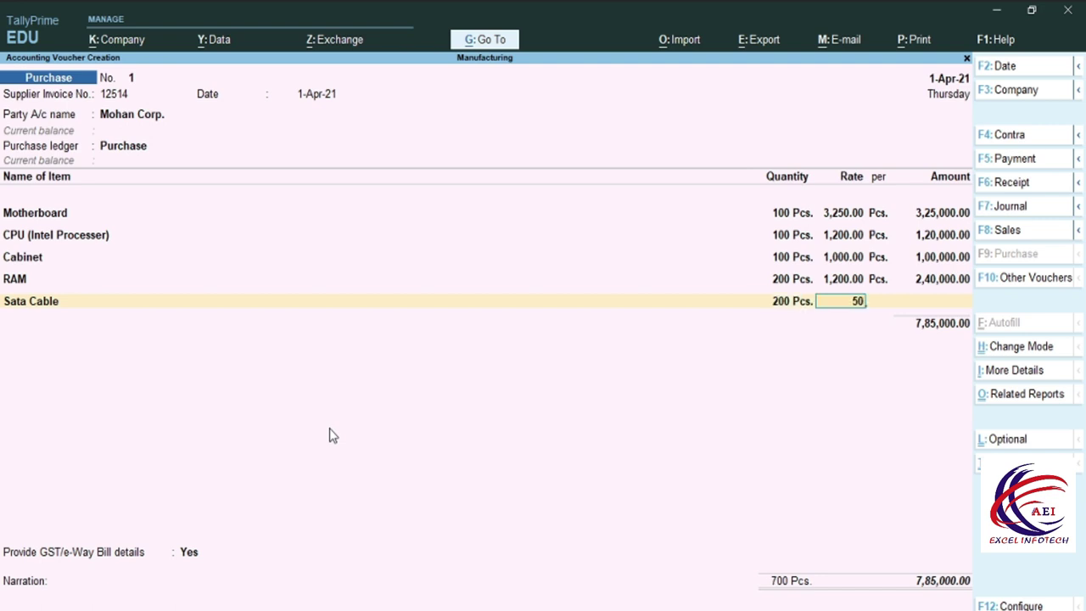
{"action": "key", "text": "Return"}
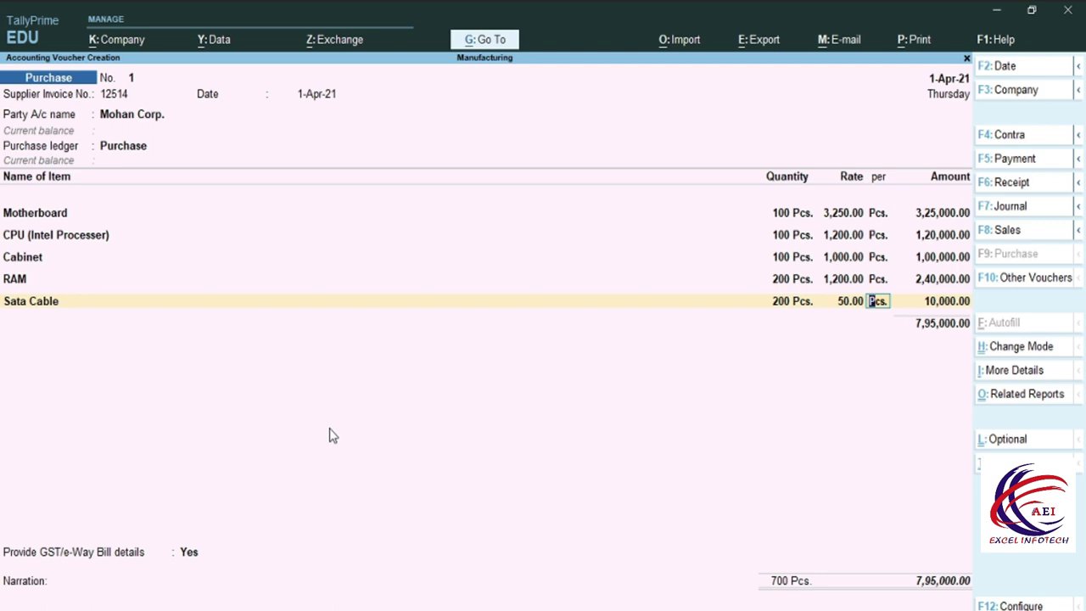
{"action": "key", "text": "Return"}
{"action": "key", "text": "Return"}
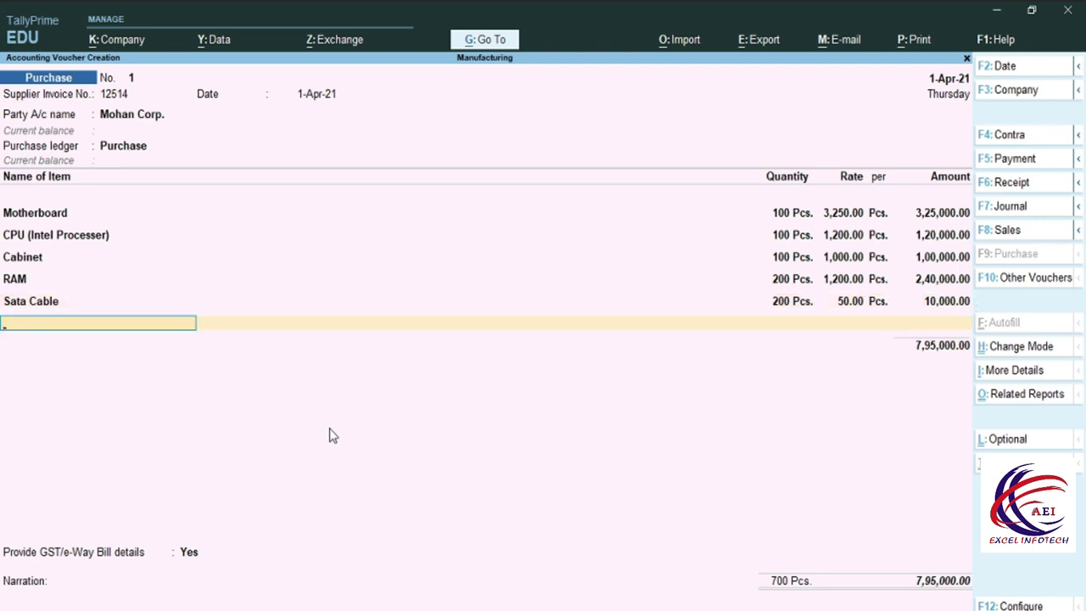
{"action": "key", "text": "Return"}
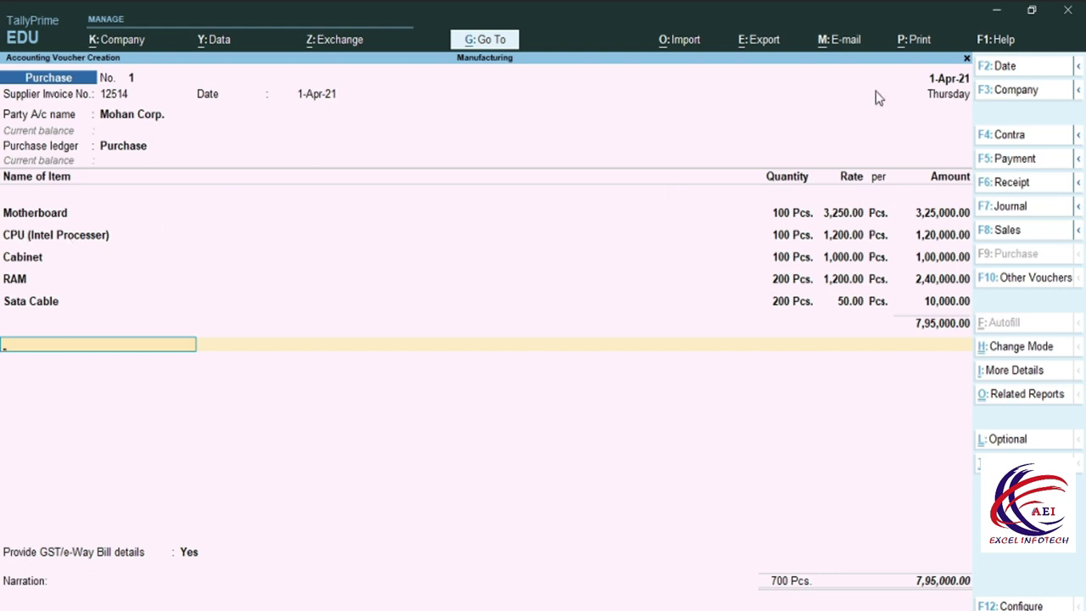
Skip the e-way bill details, set new bill reference 12514, and save the purchase voucher
{"action": "key", "text": "Return"}
{"action": "key", "text": "Return"}
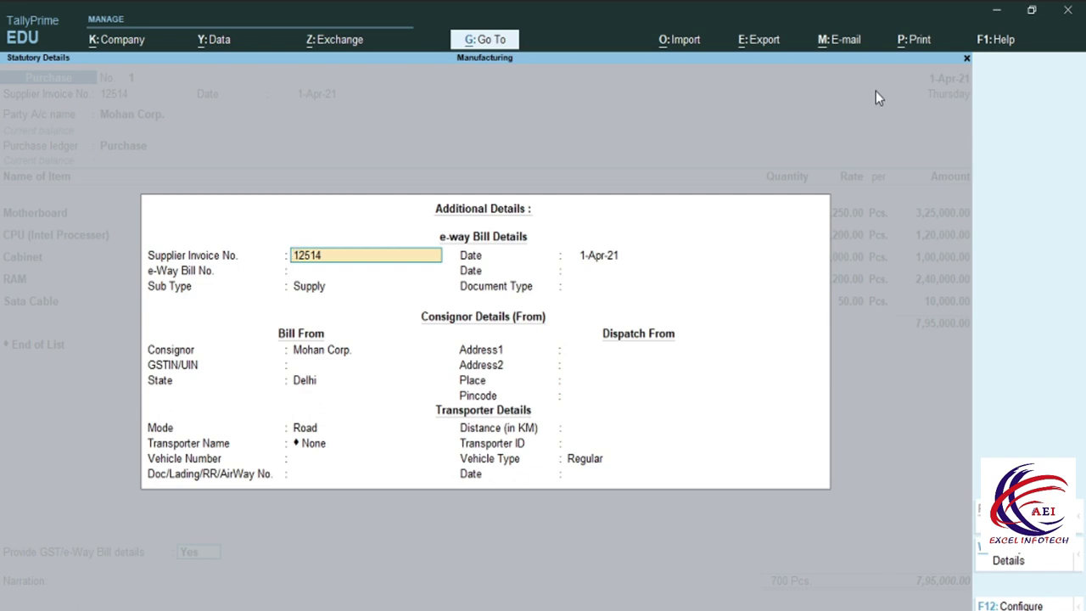
{"action": "key", "text": "Return"}
{"action": "key", "text": "Return"}
{"action": "key", "text": "Return"}
{"action": "key", "text": "Return"}
{"action": "key", "text": "Return"}
{"action": "key", "text": "Return"}
{"action": "key", "text": "Return"}
{"action": "key", "text": "Return"}
{"action": "key", "text": "Return"}
{"action": "key", "text": "Return"}
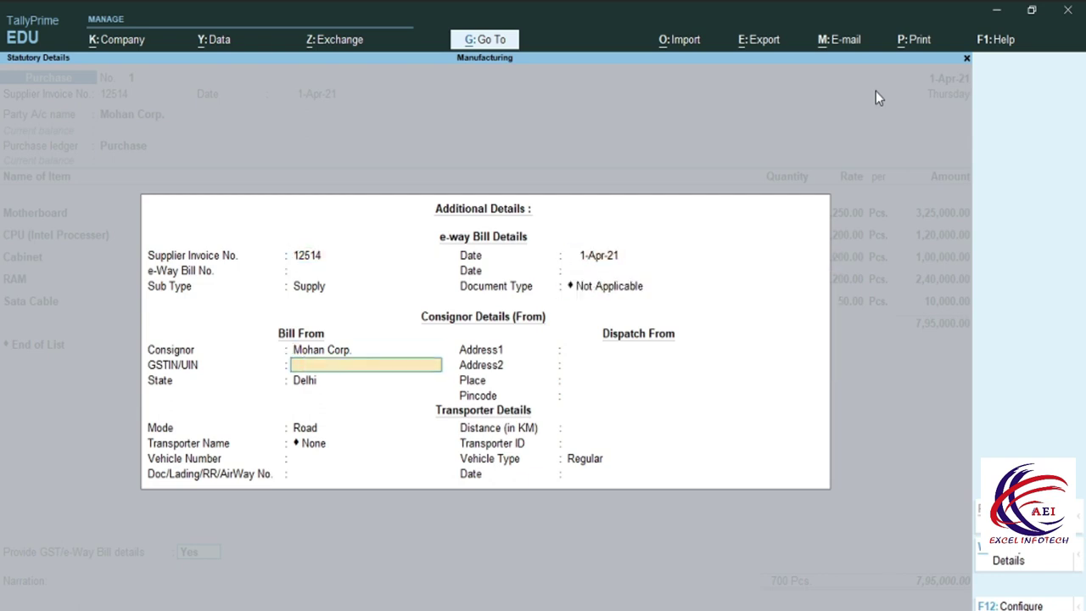
{"action": "key", "text": "Return"}
{"action": "key", "text": "Return"}
{"action": "key", "text": "Return"}
{"action": "key", "text": "Return"}
{"action": "key", "text": "Return"}
{"action": "key", "text": "Return"}
{"action": "key", "text": "Return"}
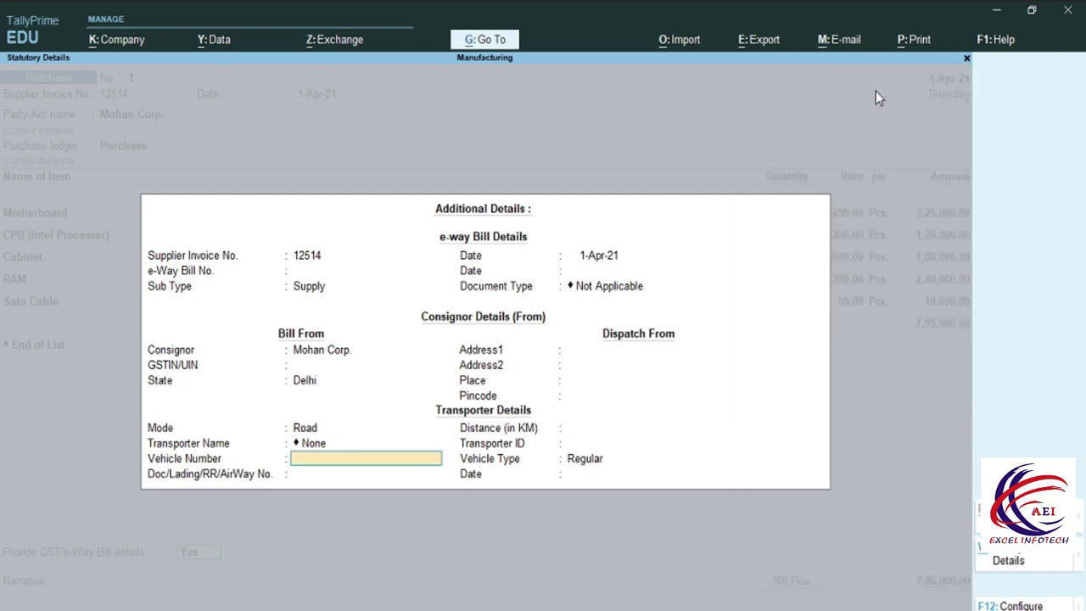
{"action": "key", "text": "Return"}
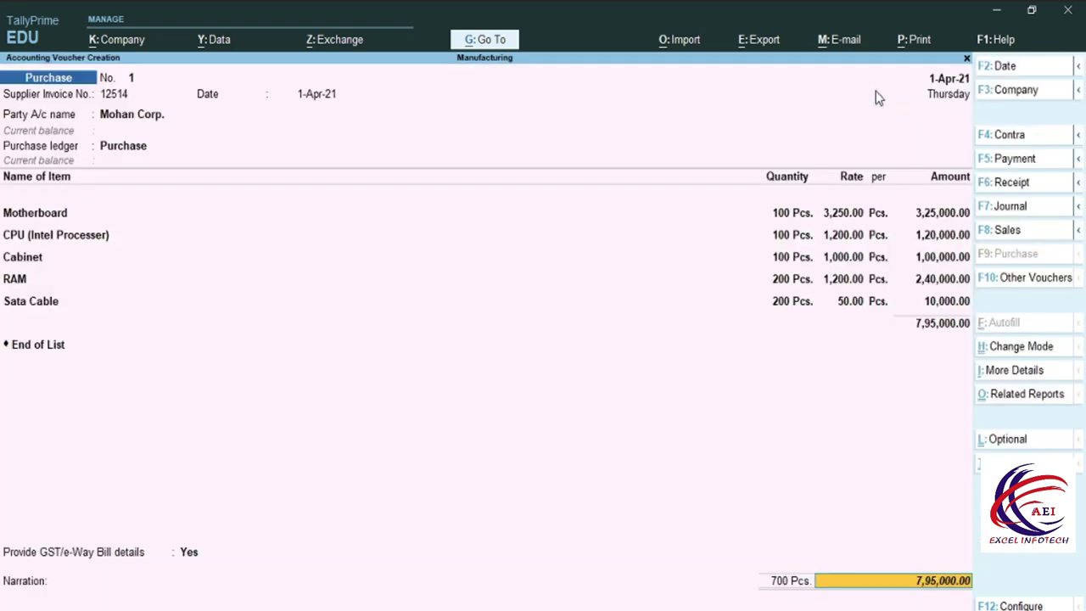
{"action": "key", "text": "Return"}
{"action": "key", "text": "Return"}
{"action": "key", "text": "Return"}
{"action": "key", "text": "Return"}
{"action": "key", "text": "Return"}
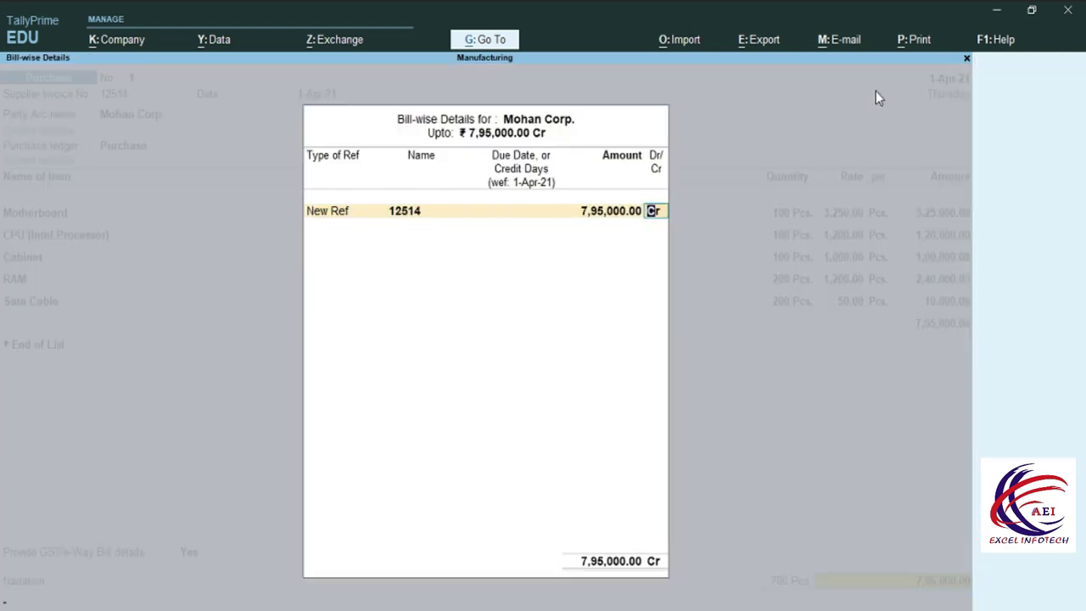
{"action": "key", "text": "Return"}
{"action": "key", "text": "Return"}
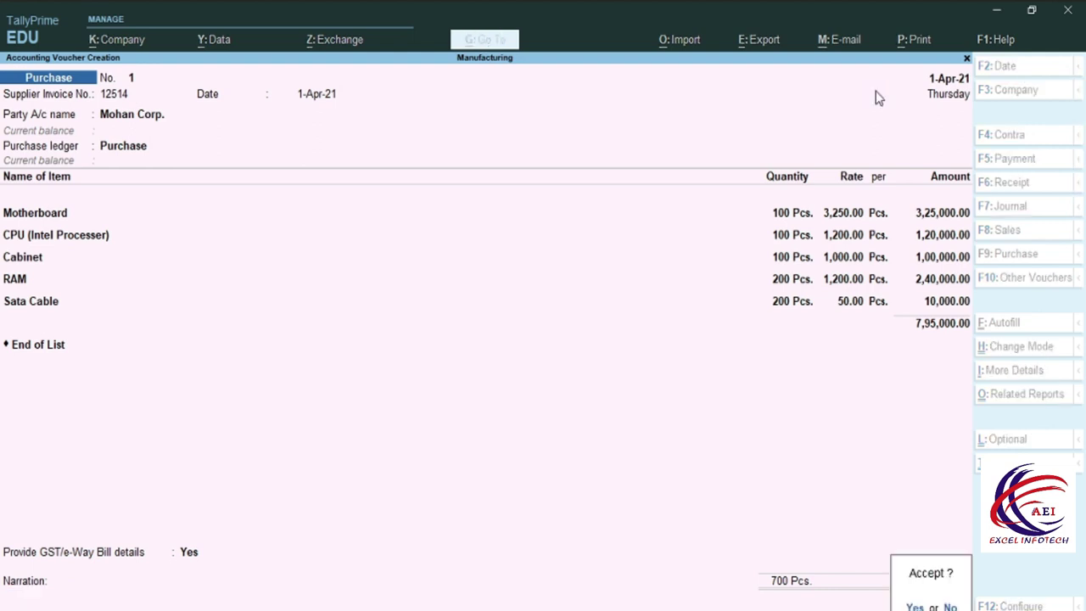
{"action": "key", "text": "Return"}
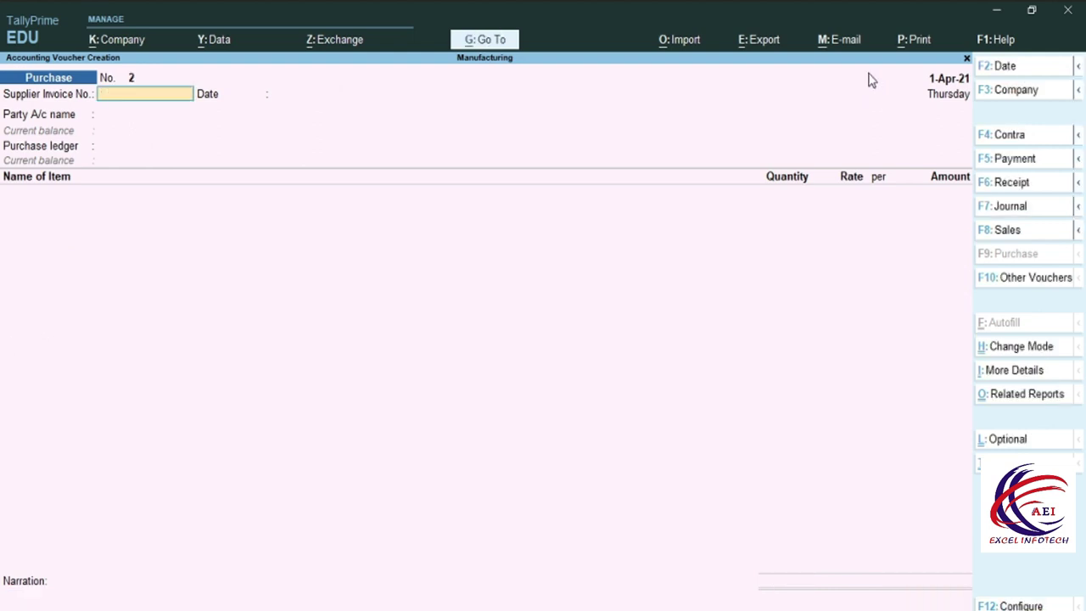
{"action": "key", "text": "Escape"}
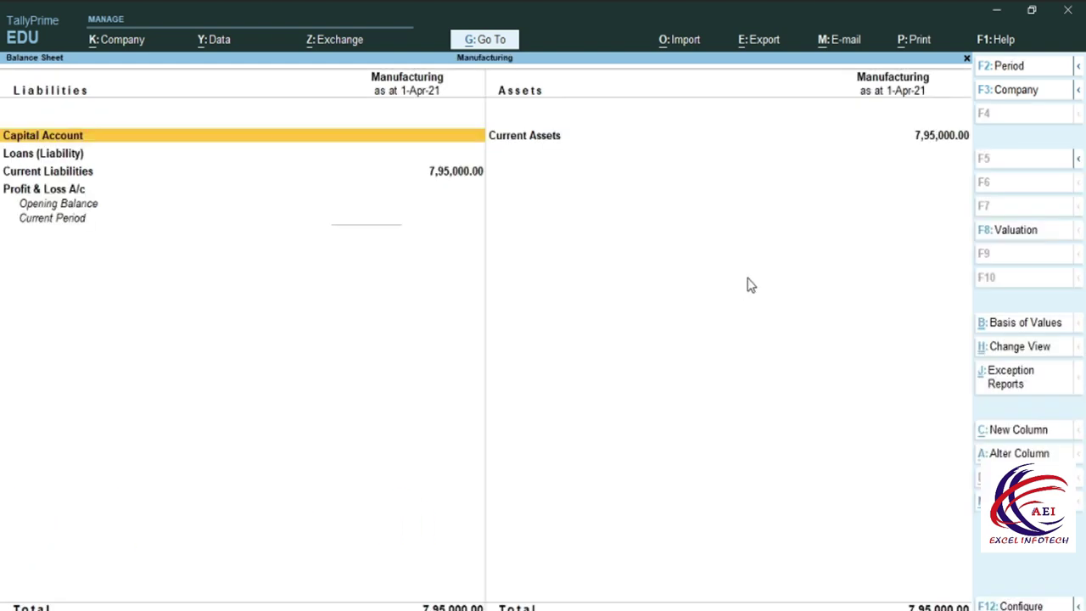
Drill into Current Assets and Closing Stock to check the 7,95,000.00 stock summary, then return to Gateway
{"action": "left_click", "coordinate": [561, 142]}
{"action": "left_click", "coordinate": [53, 179]}
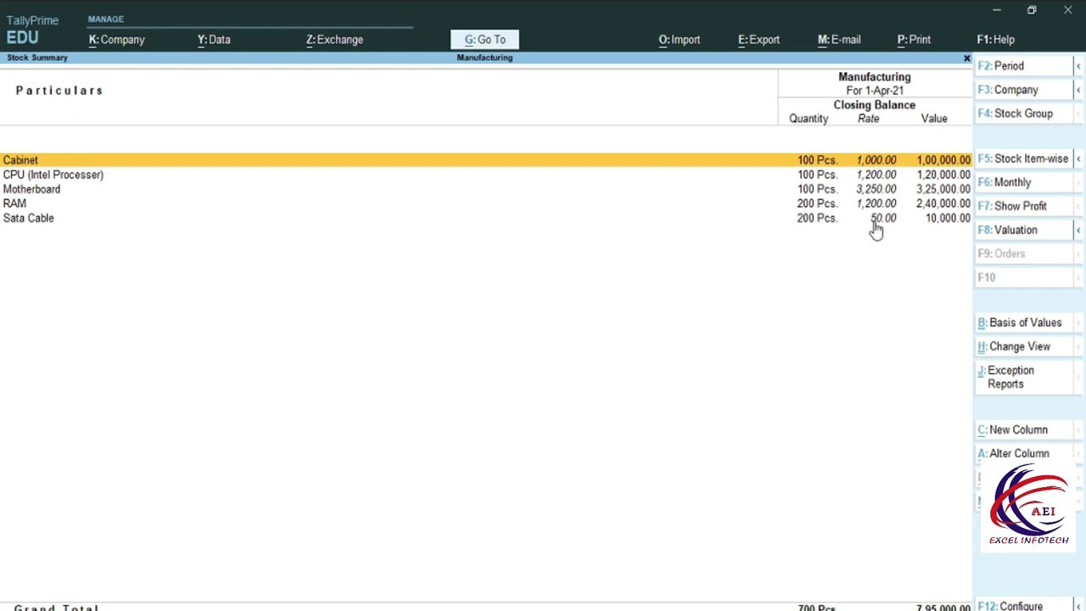
{"action": "key", "text": "Escape"}
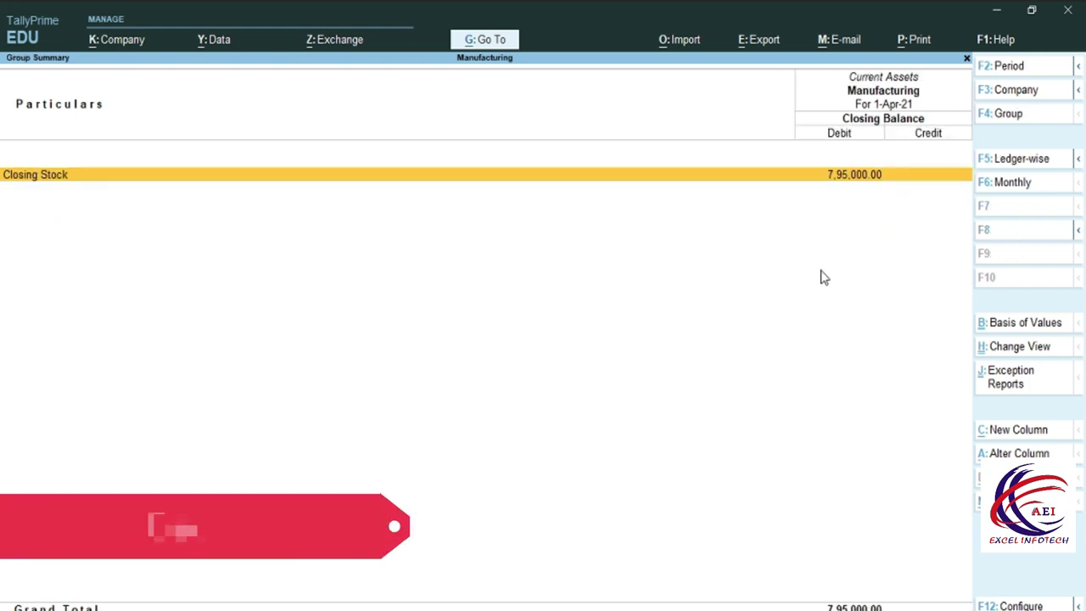
{"action": "key", "text": "Escape"}
{"action": "key", "text": "Escape"}
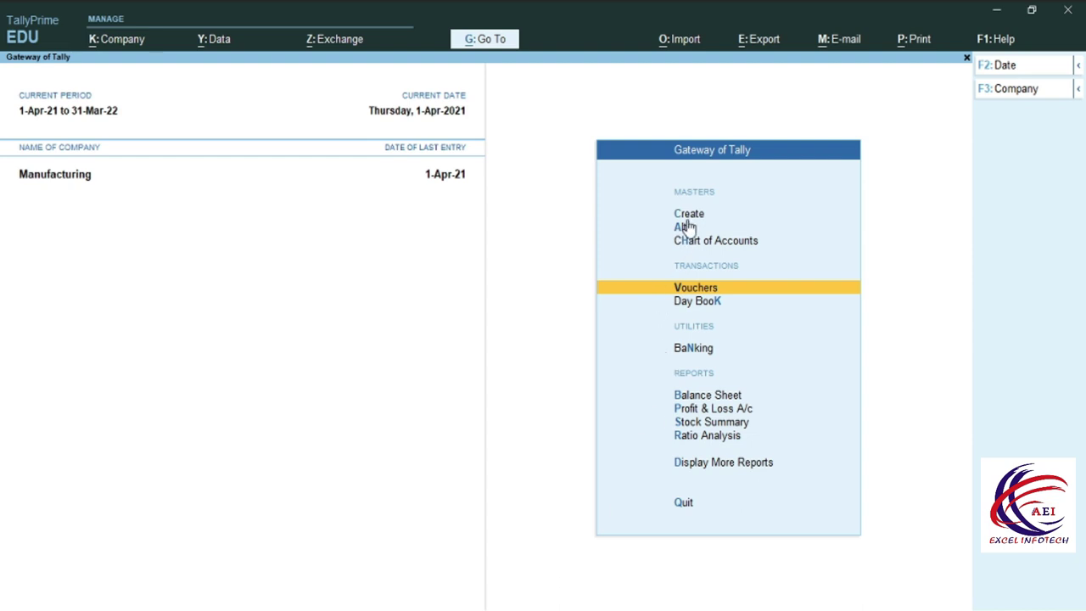
Create voucher type 'Manufacturing' based on Stock Journal, with Use as a Manufacturing Journal set to Yes
{"action": "left_click", "coordinate": [687, 214]}
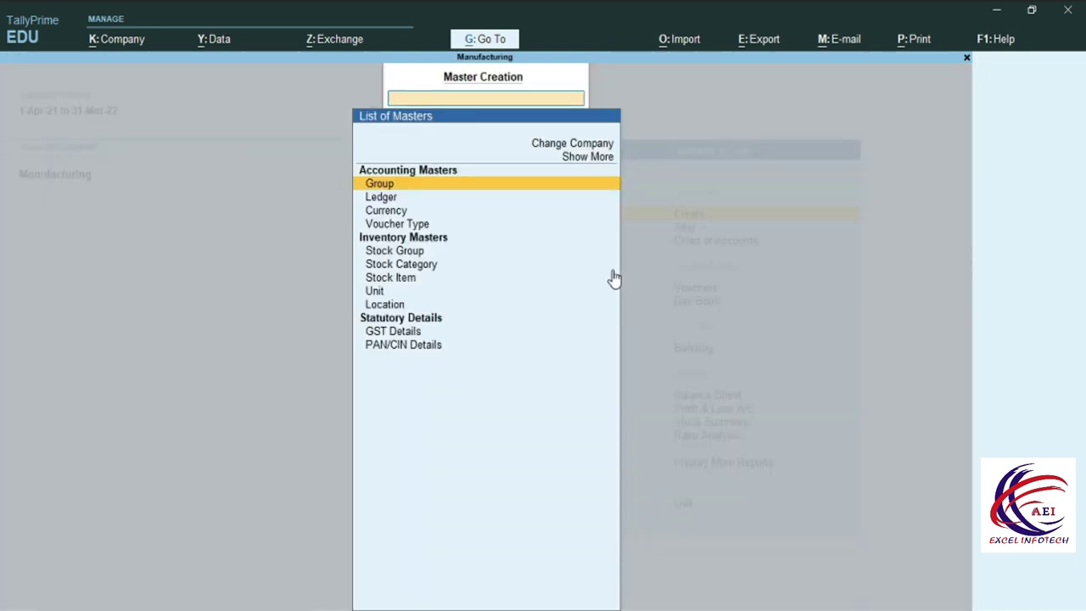
{"action": "left_click", "coordinate": [392, 226]}
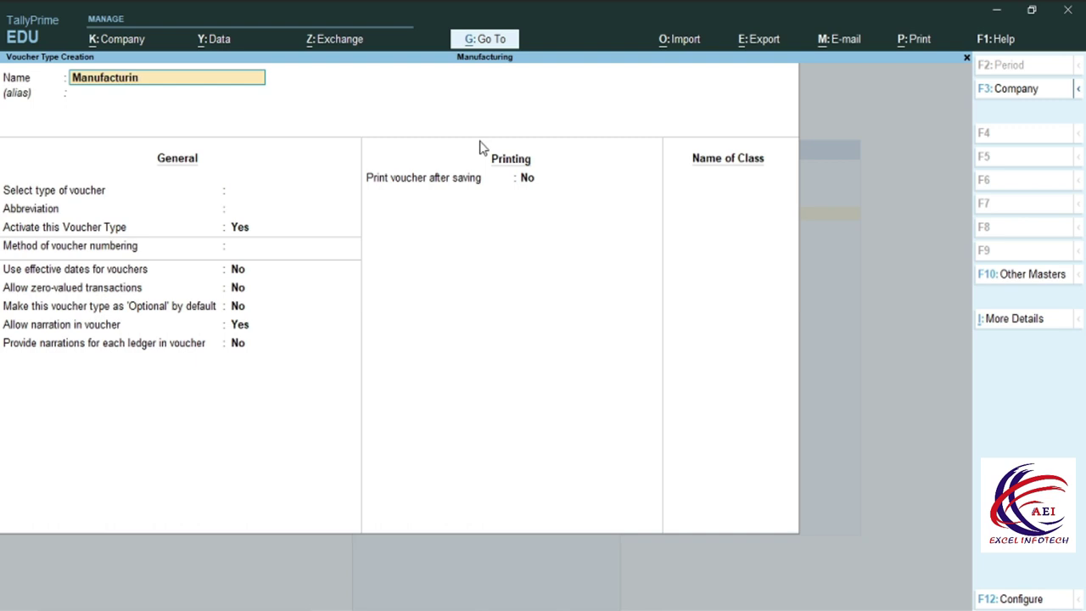
{"action": "key", "text": "Return"}
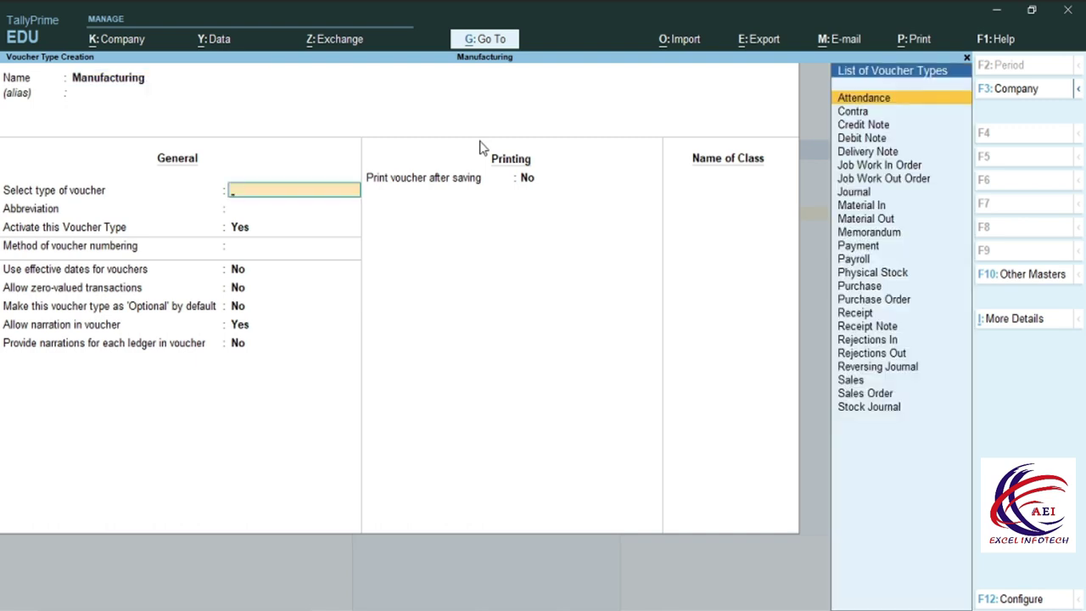
{"action": "type", "text": "S"}
{"action": "key", "text": "Down"}
{"action": "key", "text": "Down"}
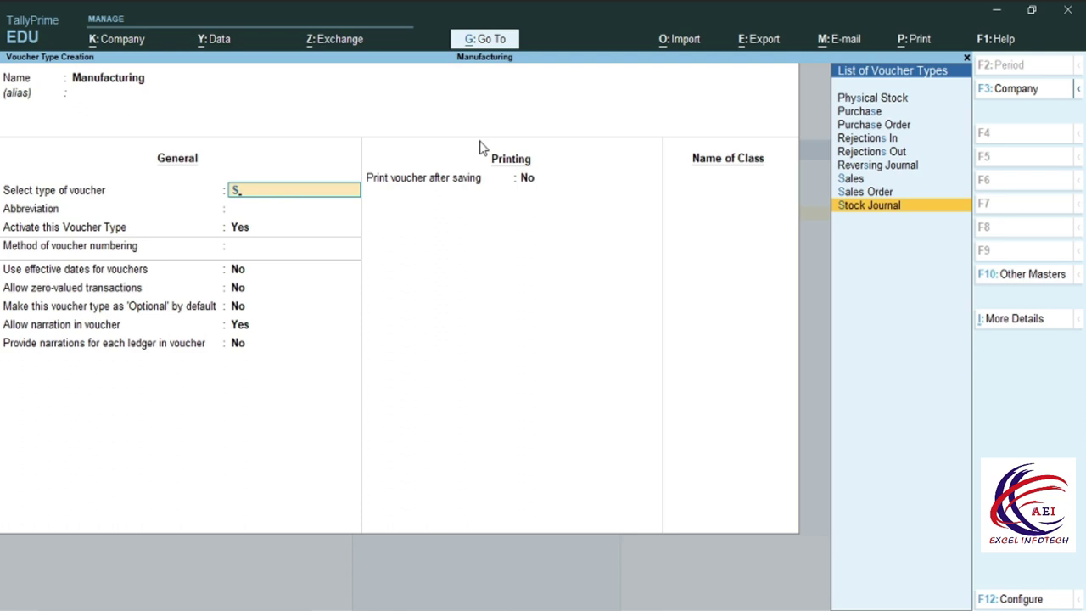
{"action": "key", "text": "Return"}
{"action": "key", "text": "Return"}
{"action": "key", "text": "Return"}
{"action": "key", "text": "Return"}
{"action": "key", "text": "Return"}
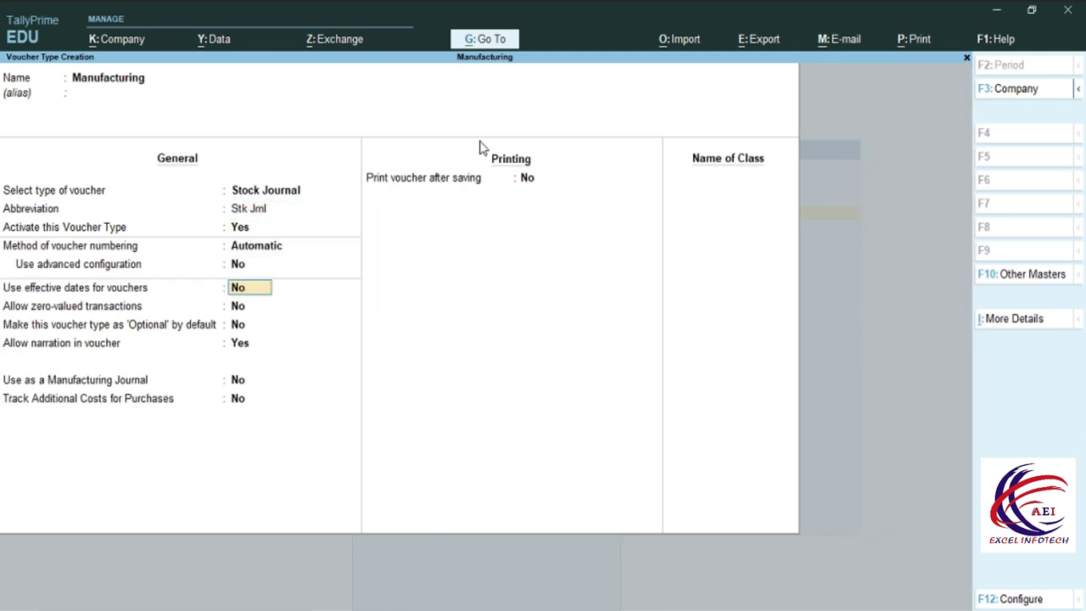
{"action": "key", "text": "Return"}
{"action": "key", "text": "Return"}
{"action": "key", "text": "Return"}
{"action": "key", "text": "Return"}
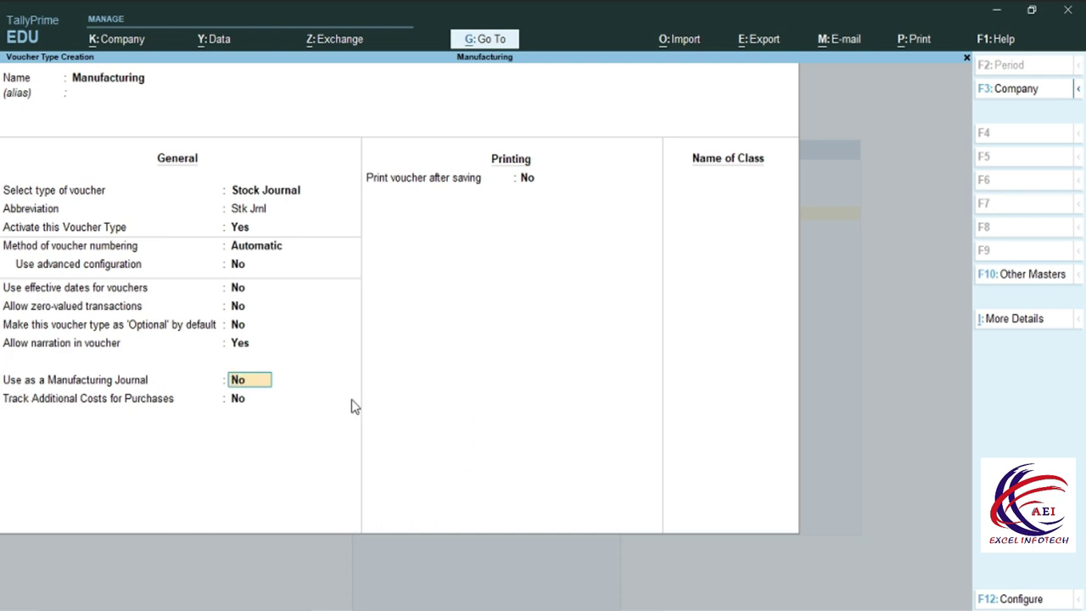
{"action": "key", "text": "y"}
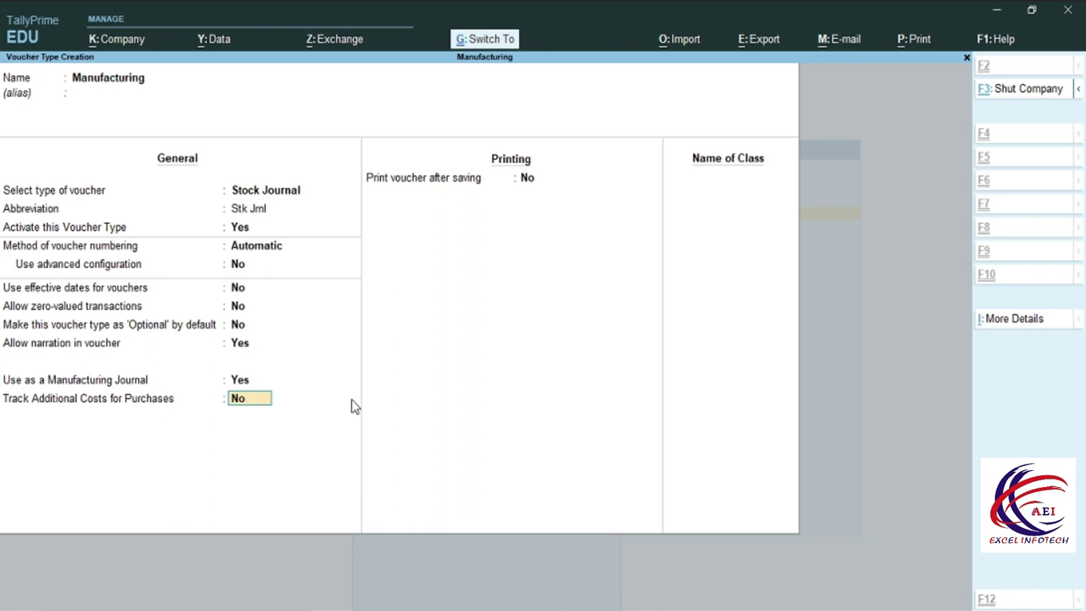
{"action": "key", "text": "ctrl+a"}
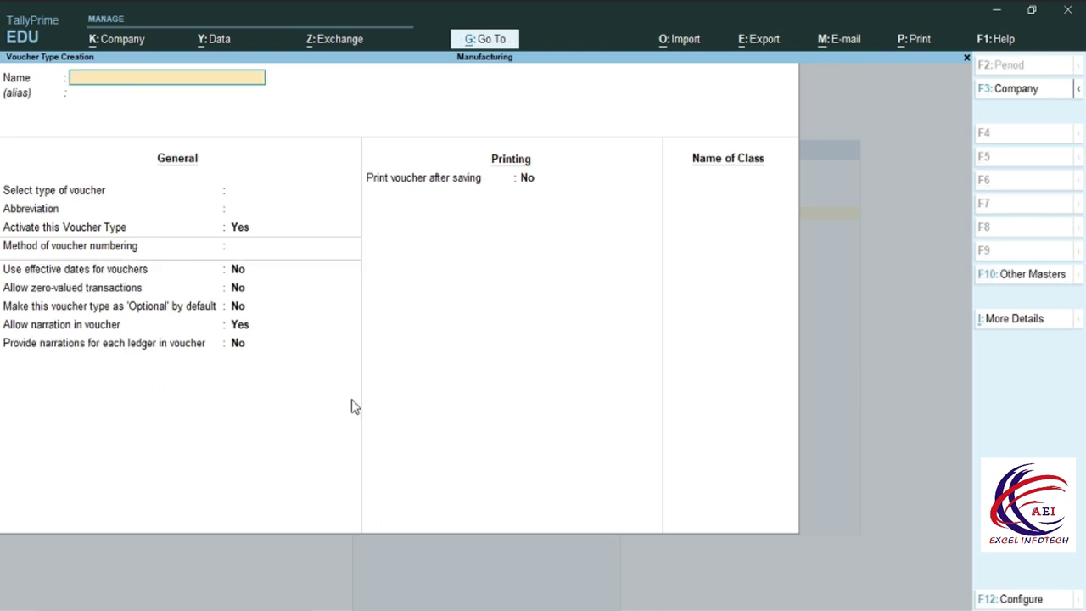
{"action": "key", "text": "Escape"}
Start a new stock item named COMPUTER ASSEMBLE, copying the name from the Raw matrial document
{"action": "key", "text": "y"}
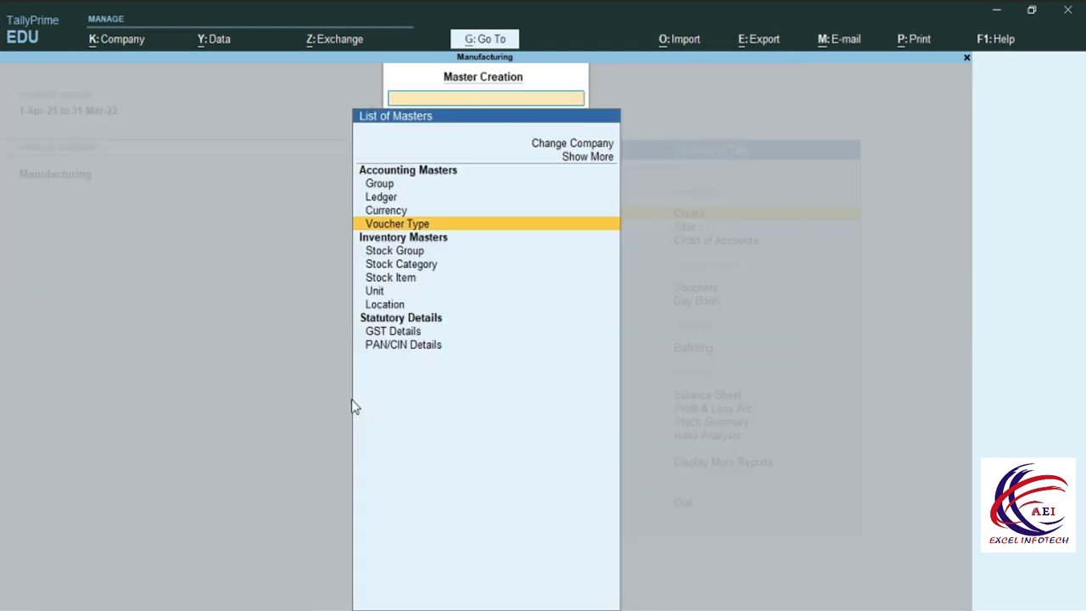
{"action": "key", "text": "Escape"}
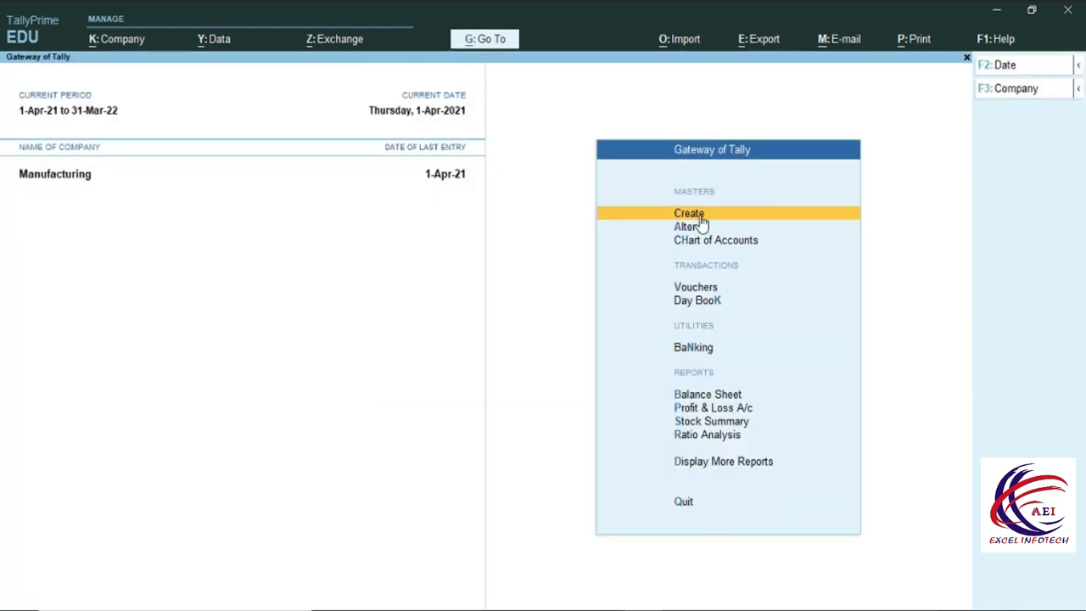
{"action": "left_click", "coordinate": [699, 216]}
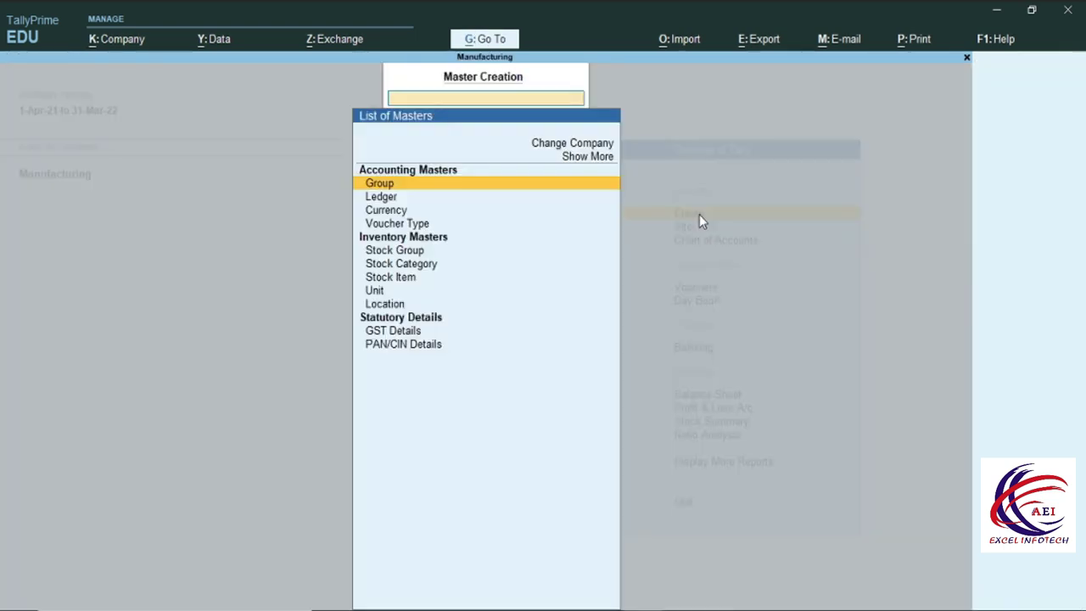
{"action": "left_click", "coordinate": [402, 280]}
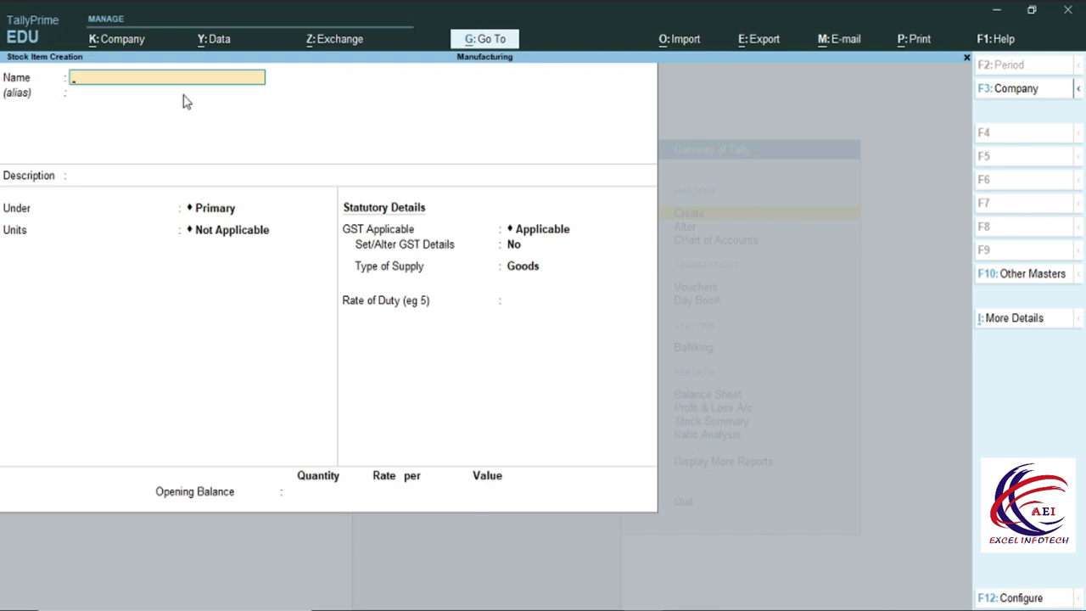
{"action": "key", "text": "alt+Tab"}
{"action": "left_click_drag", "start_coordinate": [687, 245], "coordinate": [406, 253]}
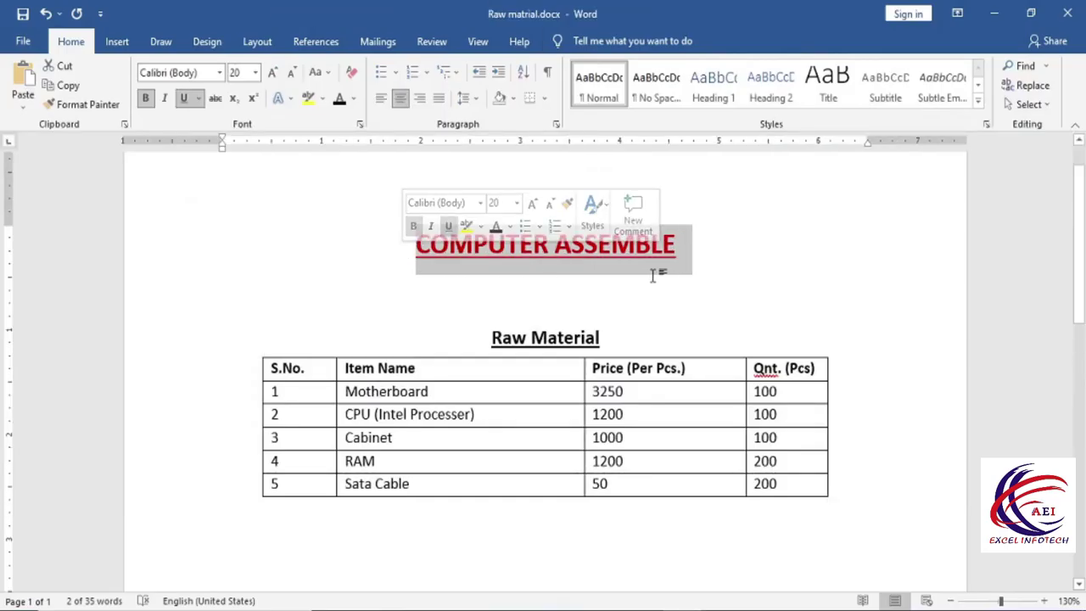
{"action": "key", "text": "ctrl+c"}
{"action": "key", "text": "alt+Tab"}
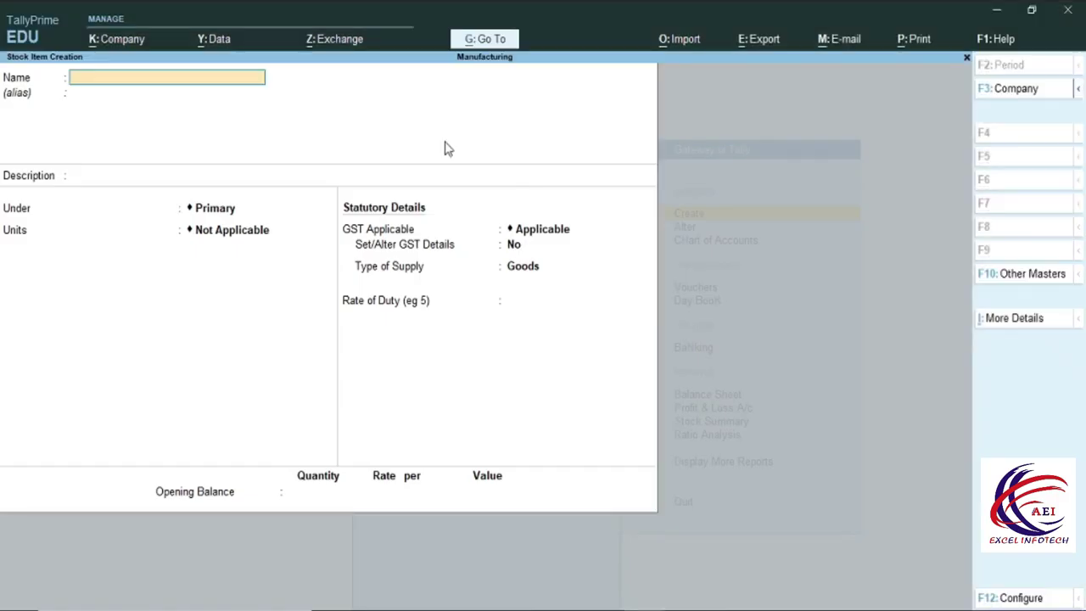
{"action": "key", "text": "ctrl+v"}
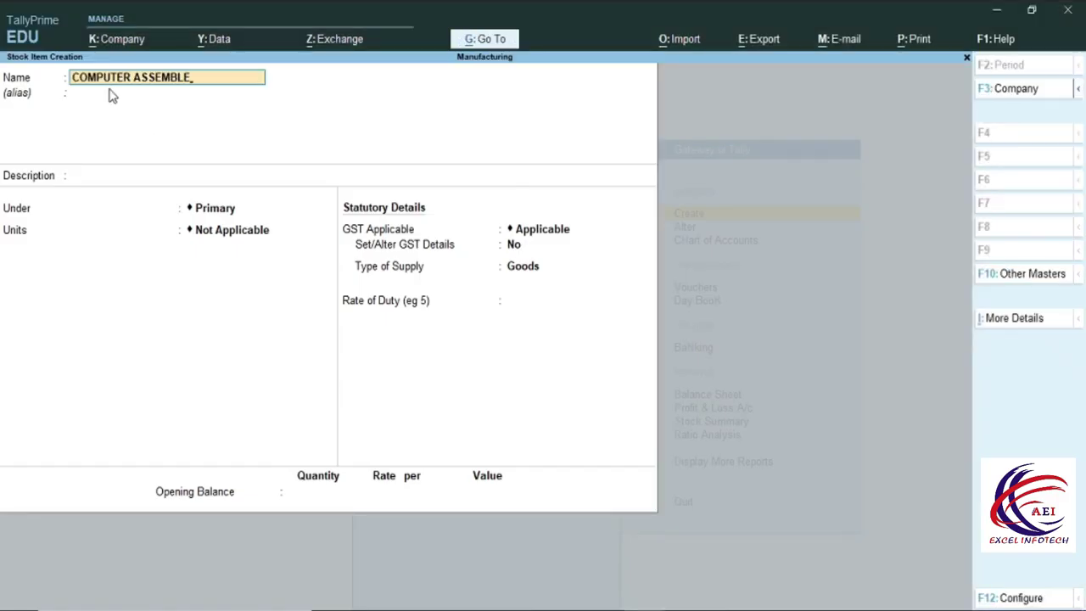
Keep it under Primary with Pcs. as the unit and enable a bill of materials named Computer
{"action": "key", "text": "Return"}
{"action": "key", "text": "Return"}
{"action": "key", "text": "Return"}
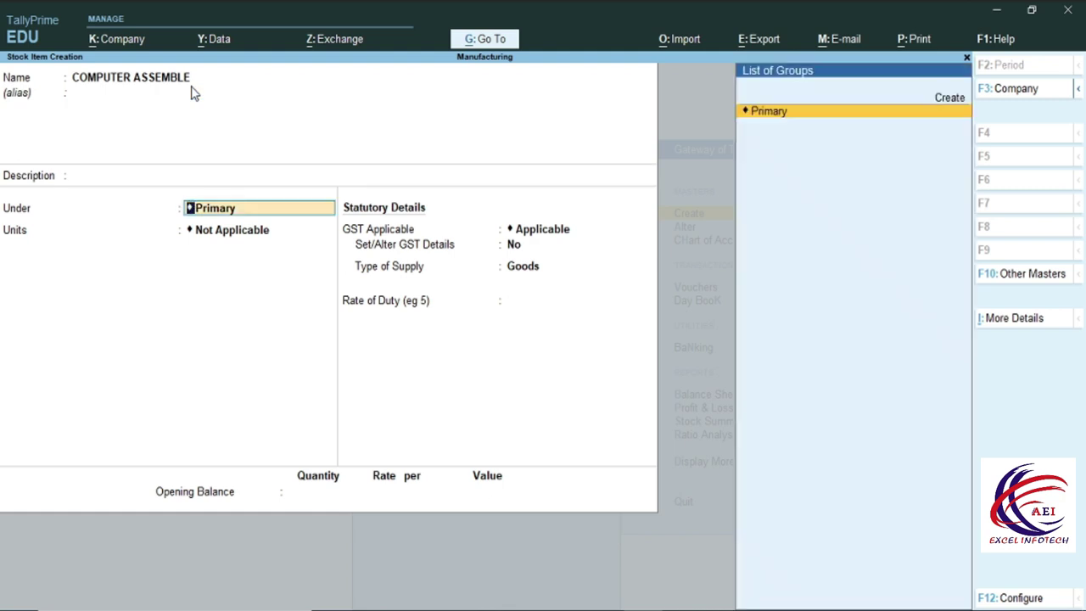
{"action": "key", "text": "Return"}
{"action": "key", "text": "Down"}
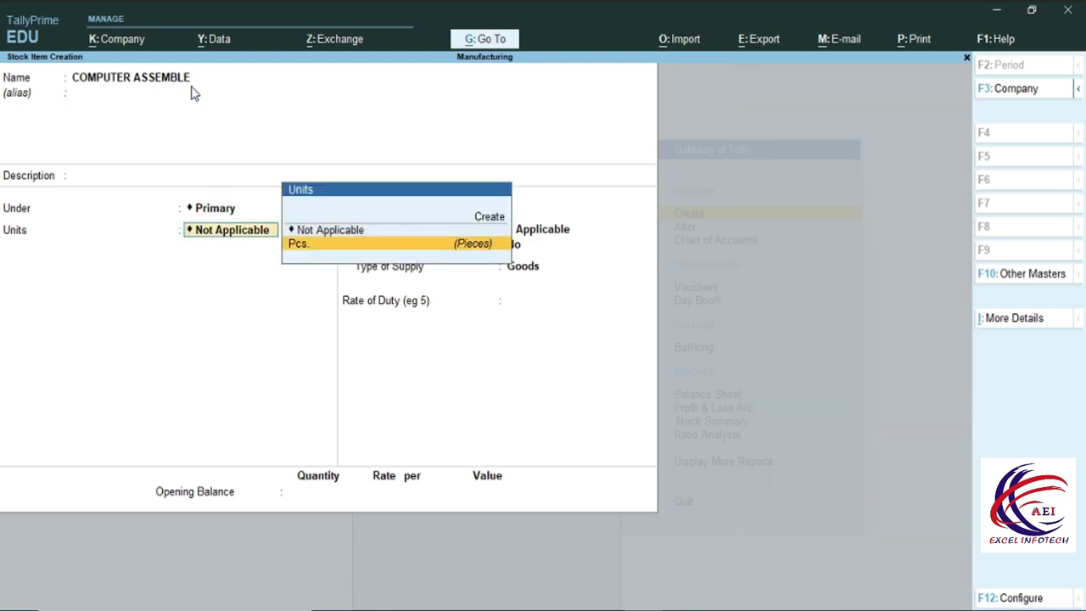
{"action": "key", "text": "Return"}
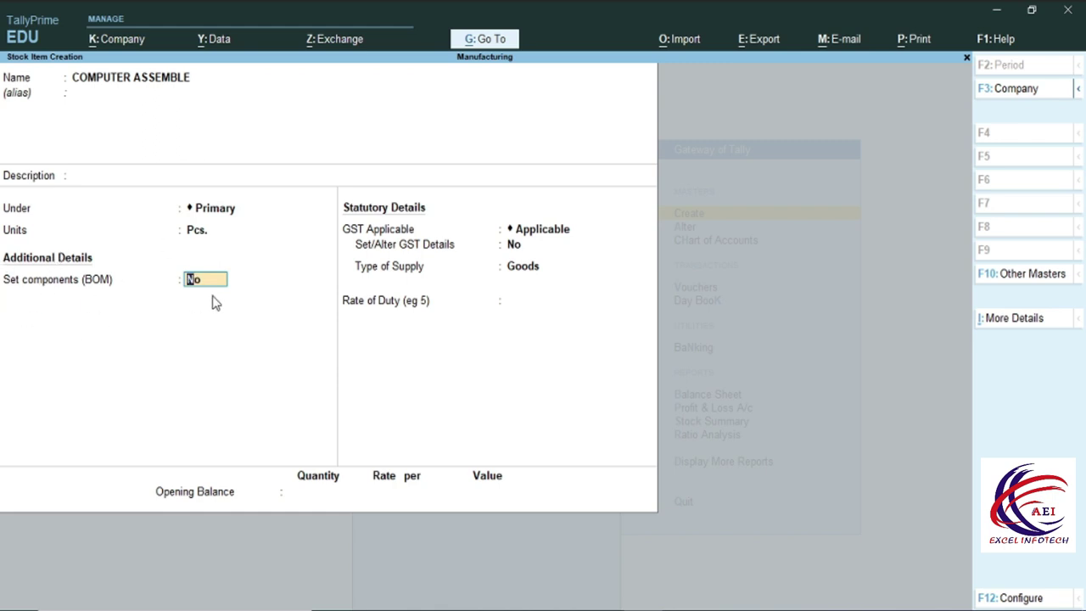
{"action": "key", "text": "Return"}
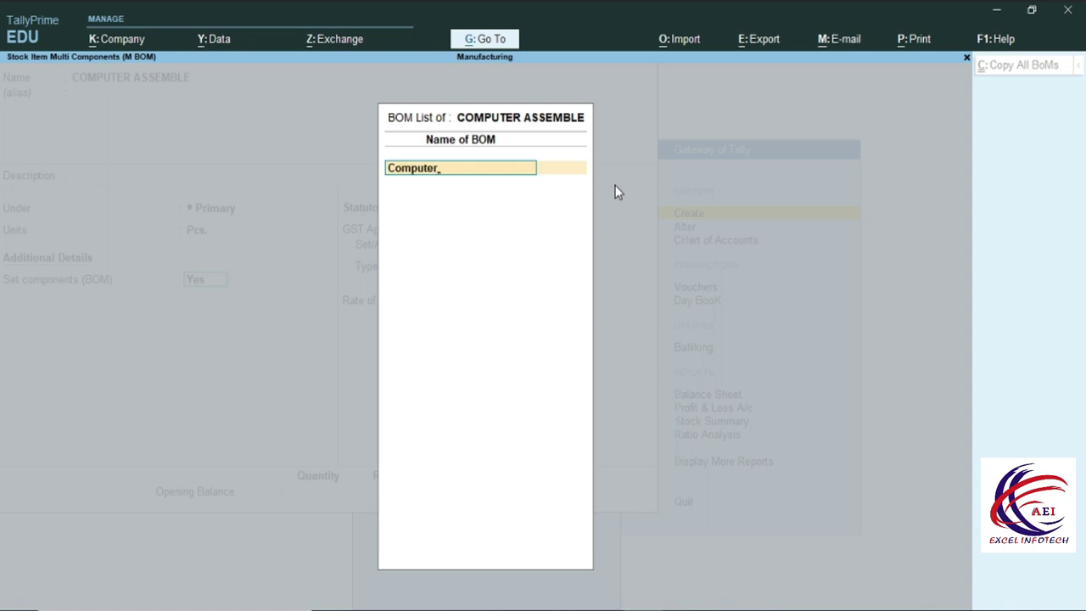
Set the unit of manufacture to 1 and add Cabinet, CPU and Motherboard at 1 Pcs. each
{"action": "key", "text": "Return"}
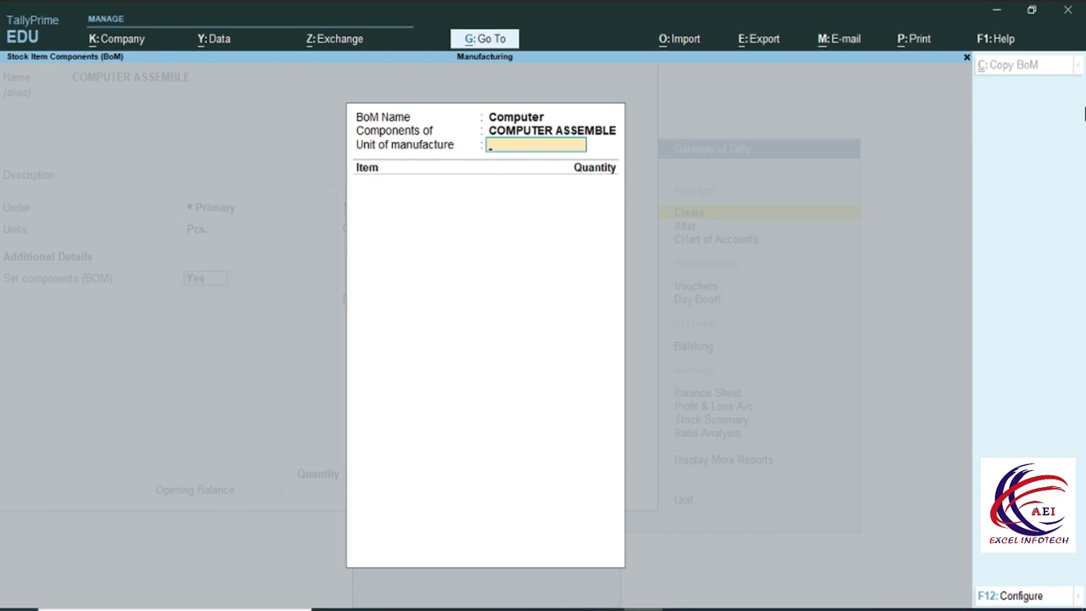
{"action": "key", "text": "Return"}
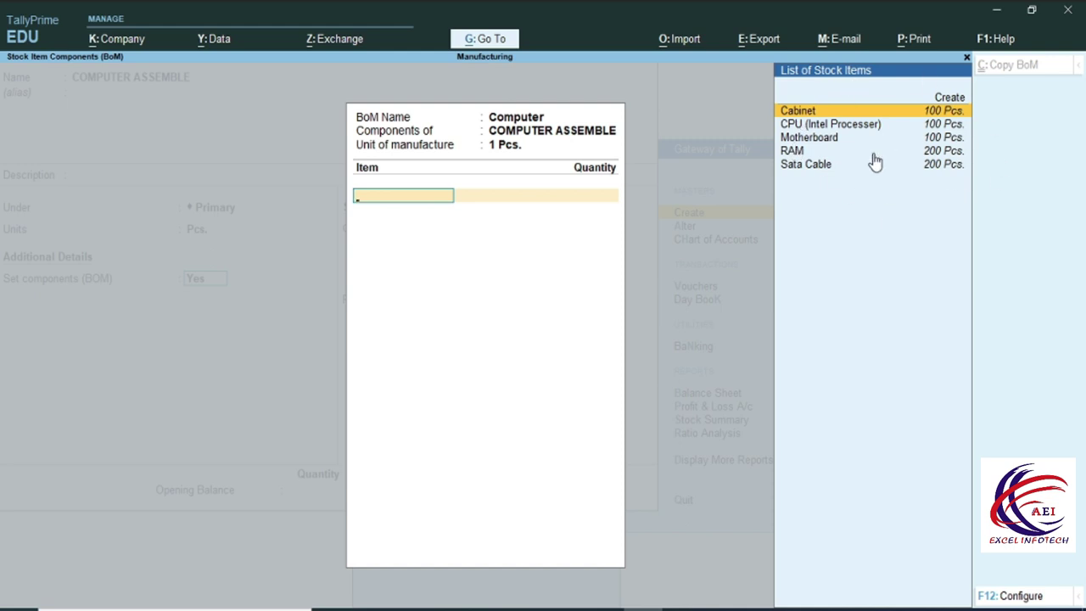
{"action": "left_click", "coordinate": [806, 113]}
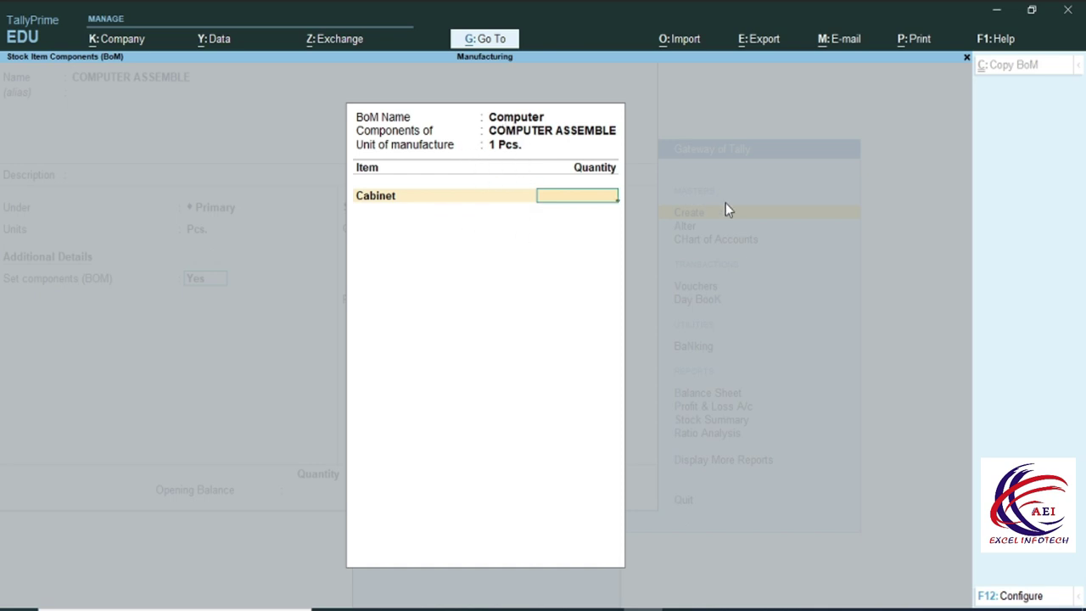
{"action": "type", "text": "1"}
{"action": "key", "text": "Return"}
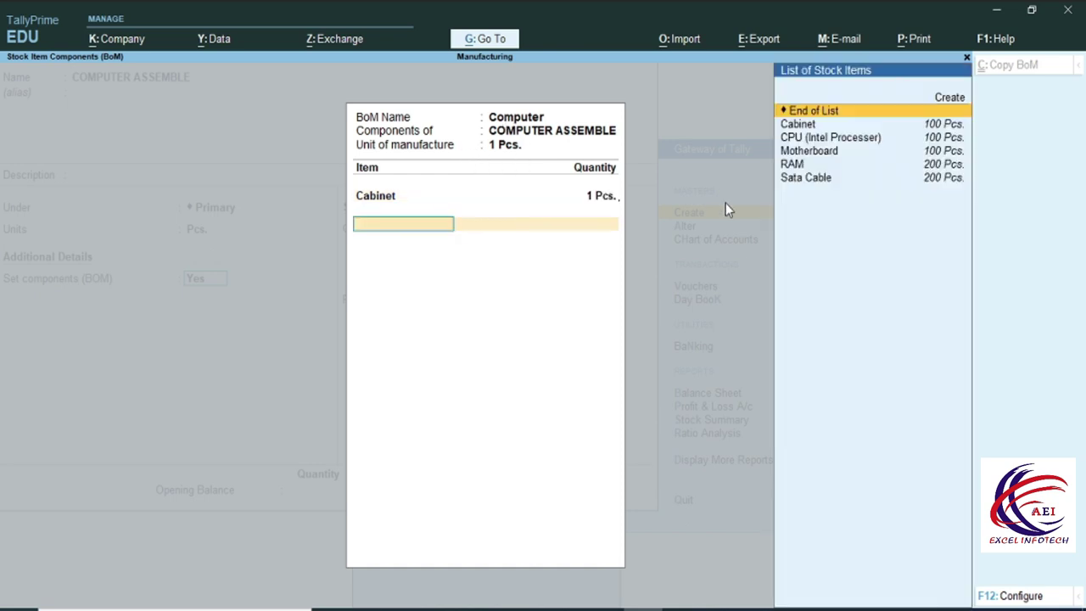
{"action": "key", "text": "Down"}
{"action": "key", "text": "Down"}
{"action": "key", "text": "Down"}
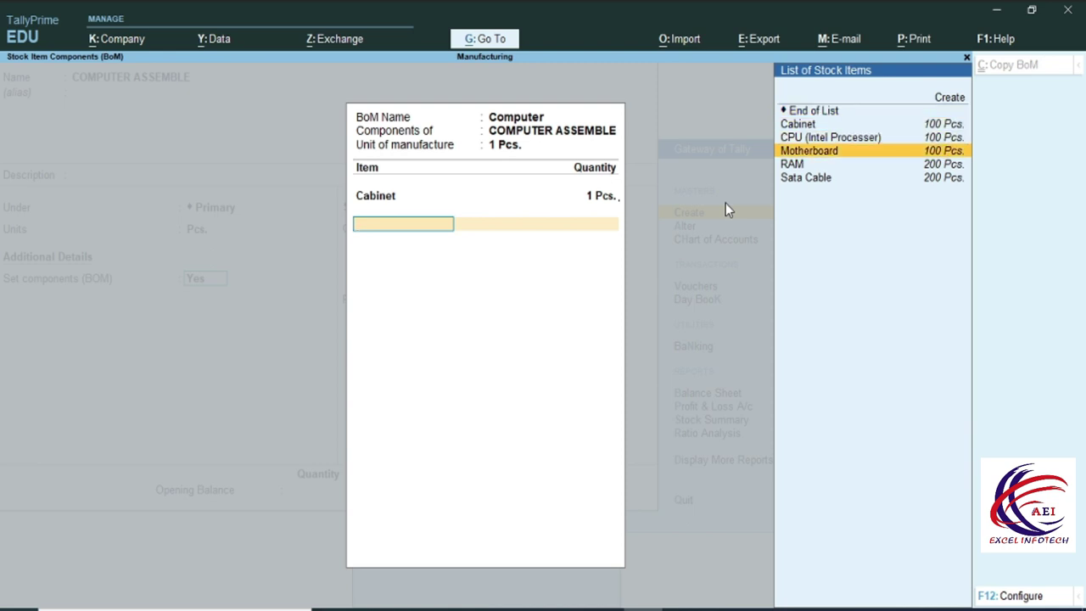
{"action": "key", "text": "Up"}
{"action": "key", "text": "Return"}
{"action": "type", "text": "1"}
{"action": "key", "text": "Return"}
{"action": "key", "text": "Down"}
{"action": "key", "text": "Down"}
{"action": "key", "text": "Down"}
{"action": "key", "text": "Return"}
{"action": "type", "text": "1"}
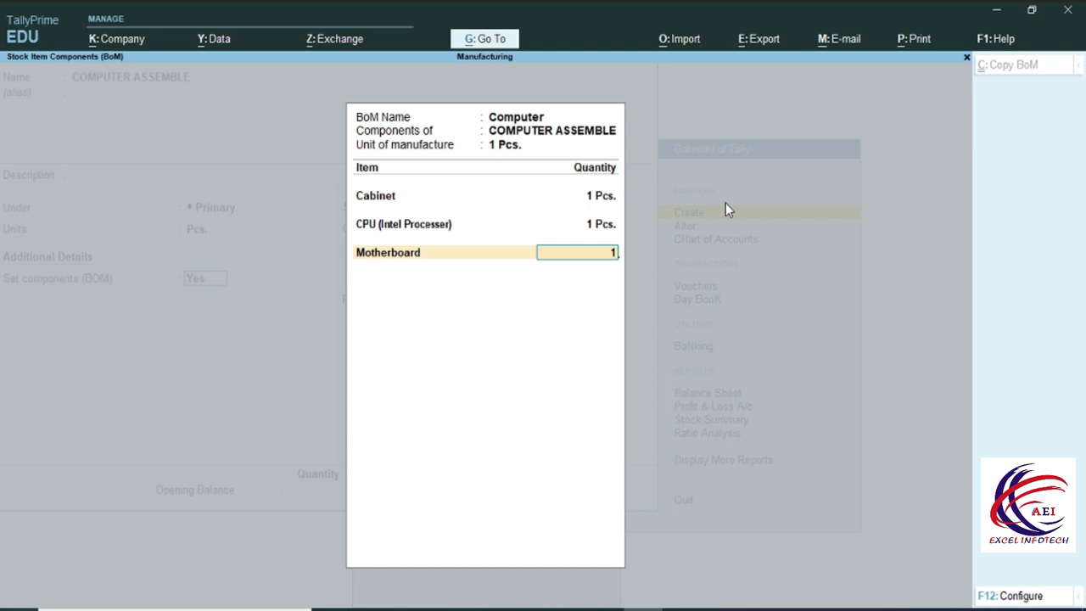
{"action": "key", "text": "Return"}
Add RAM and Sata Cable at 2 Pcs. each and close the Computer BOM
{"action": "key", "text": "Down"}
{"action": "key", "text": "Down"}
{"action": "key", "text": "Down"}
{"action": "key", "text": "Down"}
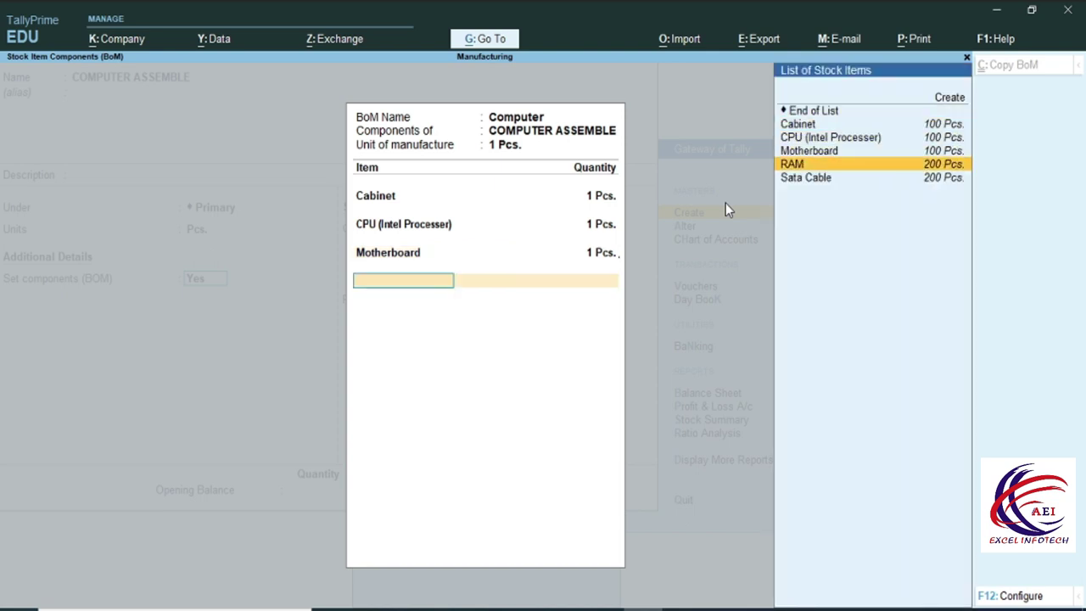
{"action": "key", "text": "Return"}
{"action": "type", "text": "2"}
{"action": "key", "text": "Return"}
{"action": "key", "text": "Down"}
{"action": "key", "text": "Down"}
{"action": "key", "text": "Down"}
{"action": "key", "text": "Down"}
{"action": "key", "text": "Down"}
{"action": "key", "text": "Return"}
{"action": "type", "text": "2"}
{"action": "key", "text": "Return"}
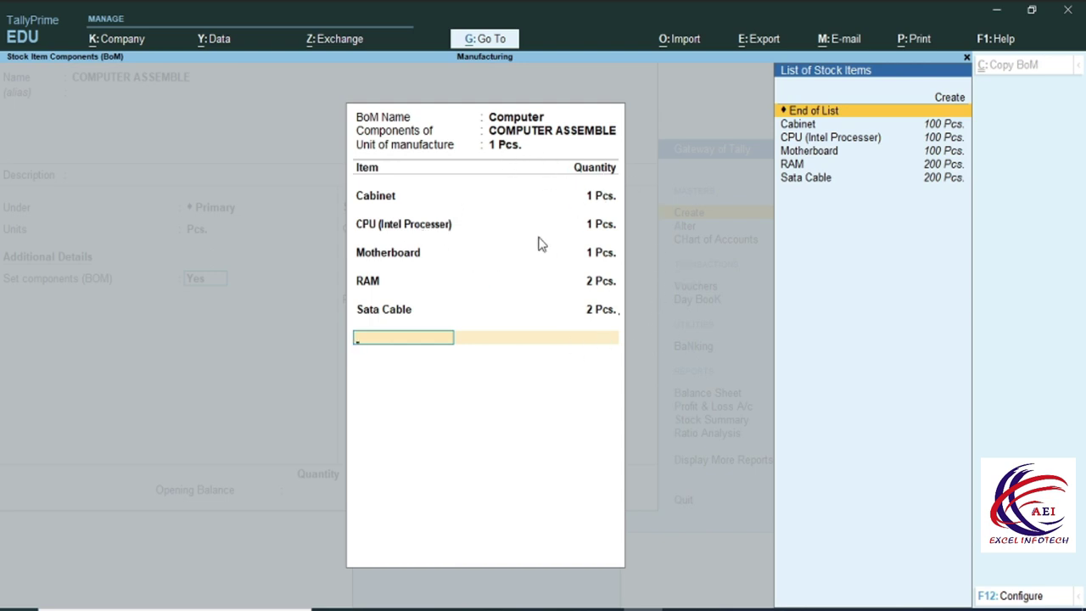
{"action": "key", "text": "Return"}
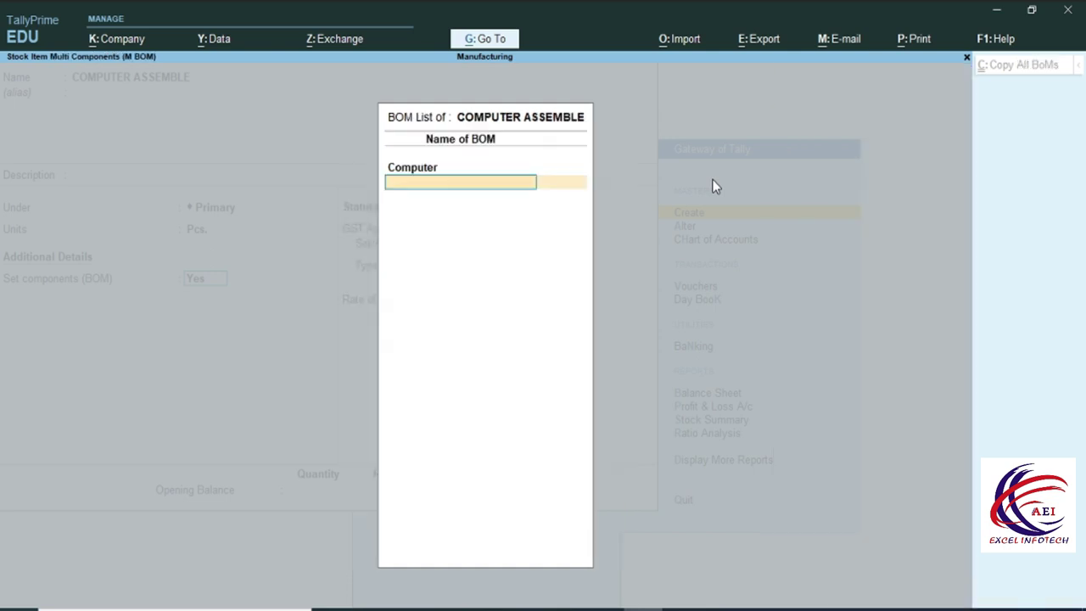
{"action": "key", "text": "Return"}
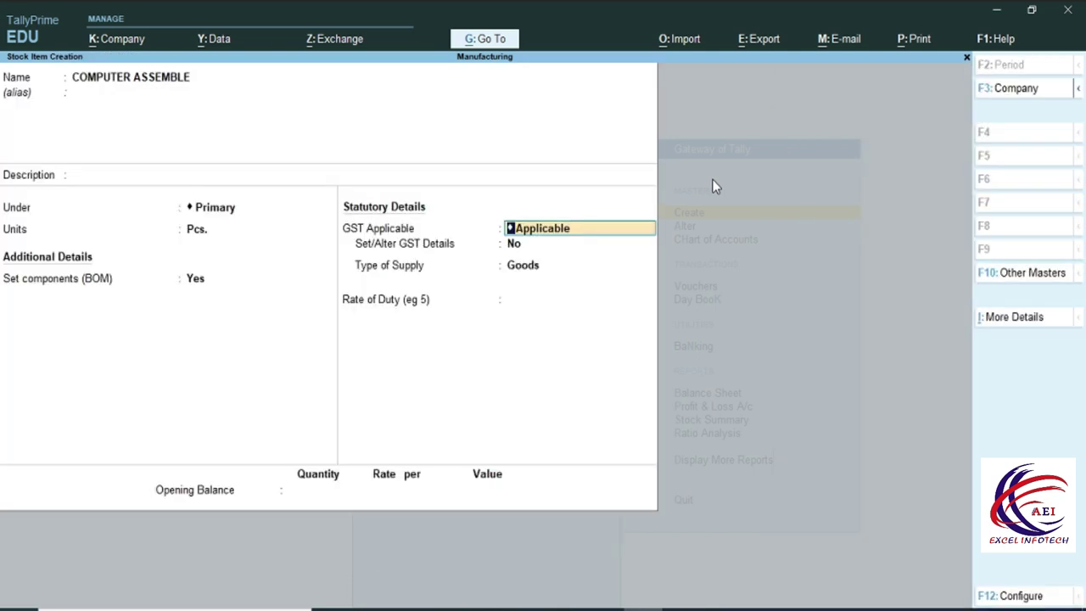
Save the COMPUTER ASSEMBLE stock item, then bring up the alternate voucher types in voucher entry (Alt+F7)
{"action": "key", "text": "Return"}
{"action": "key", "text": "Return"}
{"action": "key", "text": "Return"}
{"action": "key", "text": "Return"}
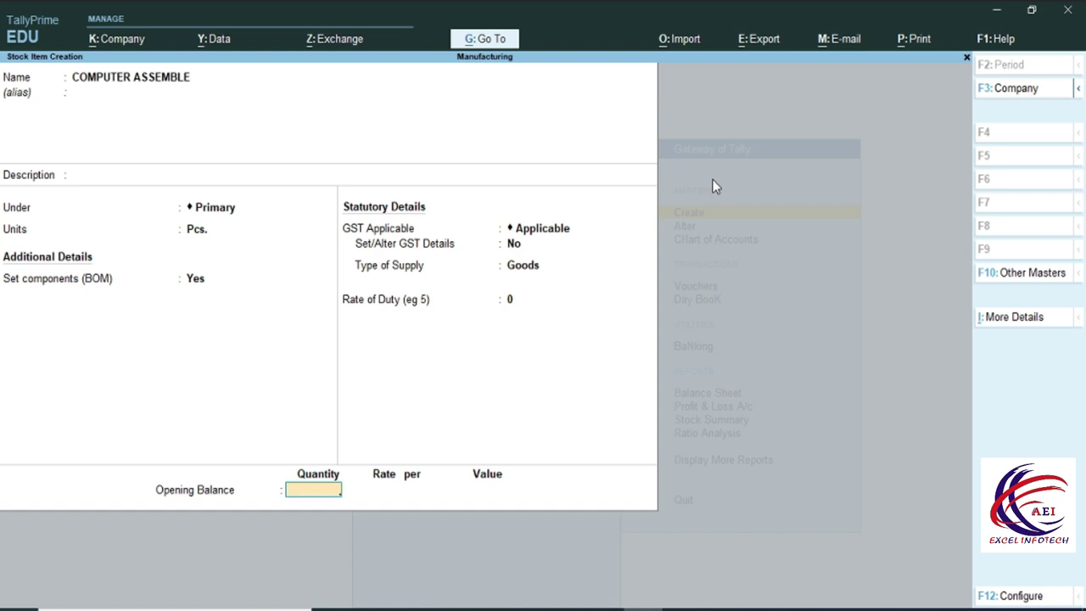
{"action": "key", "text": "Return"}
{"action": "key", "text": "Return"}
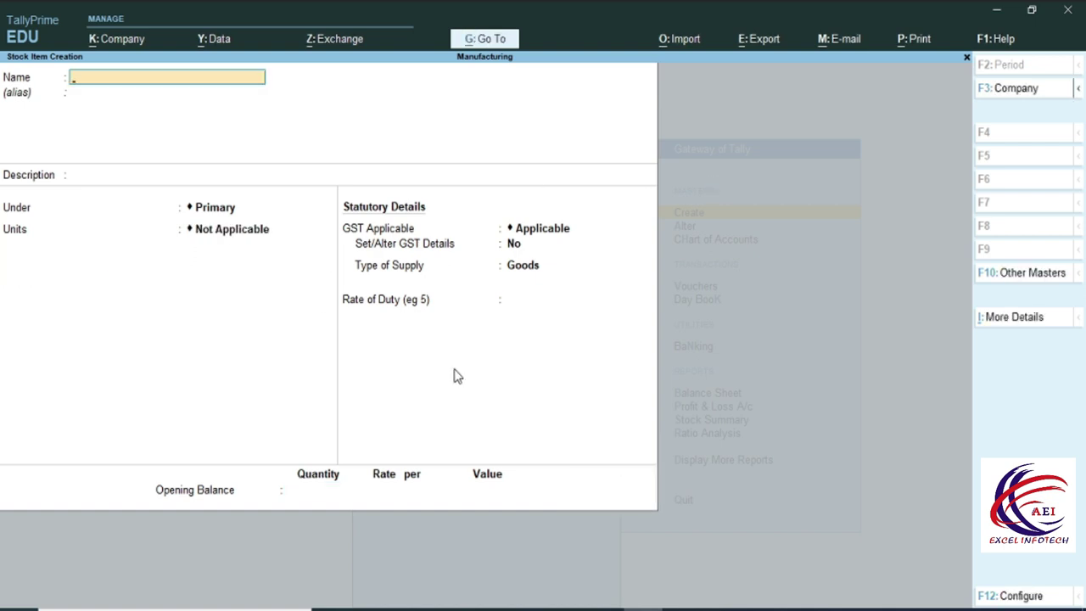
{"action": "key", "text": "Escape"}
{"action": "key", "text": "Escape"}
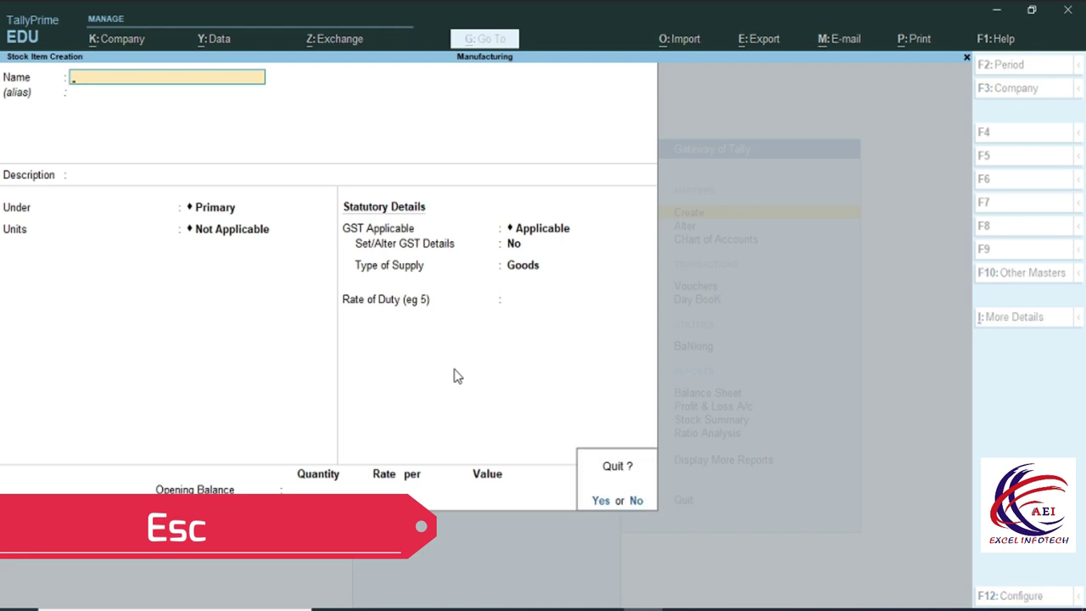
{"action": "key", "text": "Return"}
{"action": "key", "text": "Escape"}
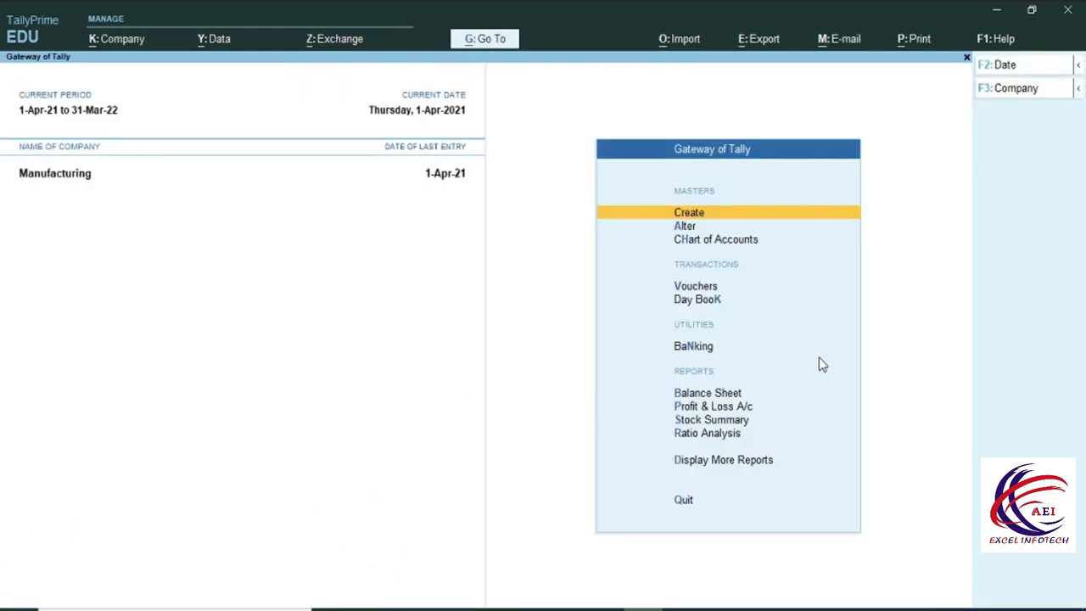
{"action": "left_click", "coordinate": [695, 286]}
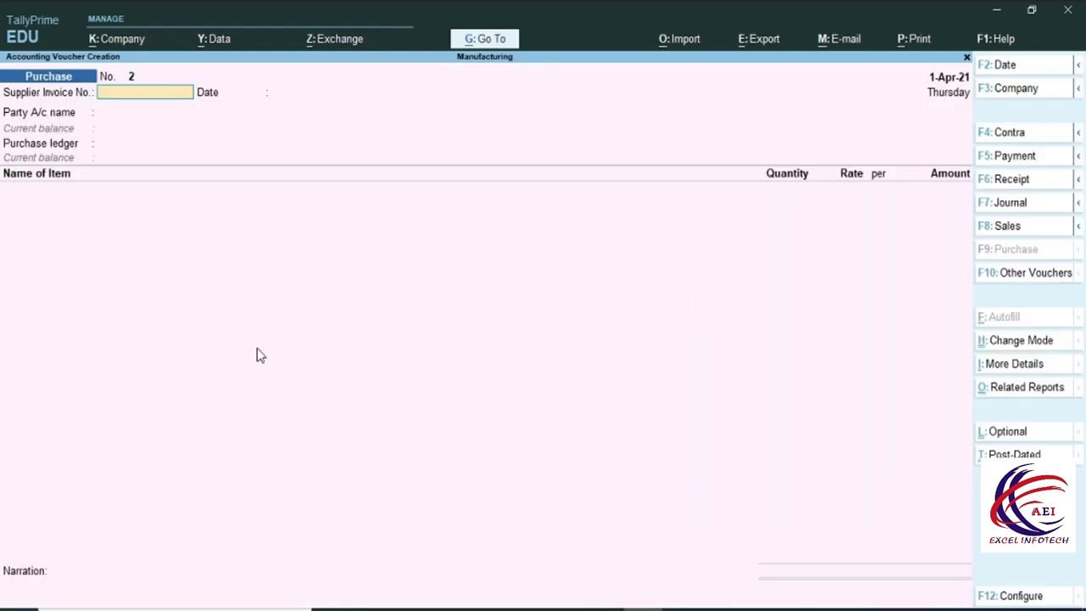
{"action": "key", "text": "alt+F7"}
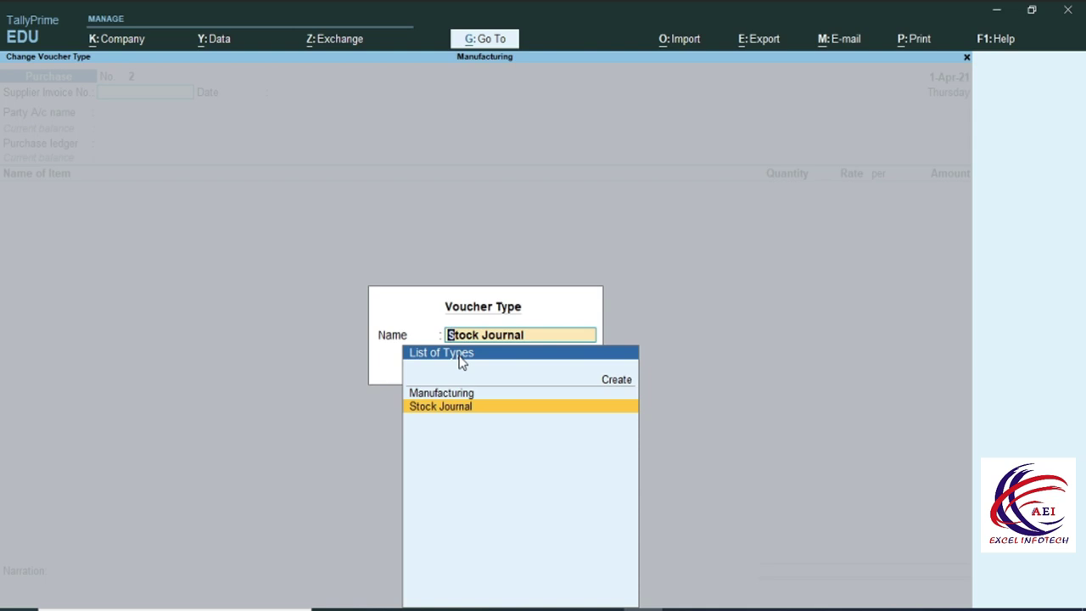
Open a Manufacturing voucher and pick COMPUTER ASSEMBLE as the product
{"action": "left_click", "coordinate": [440, 394]}
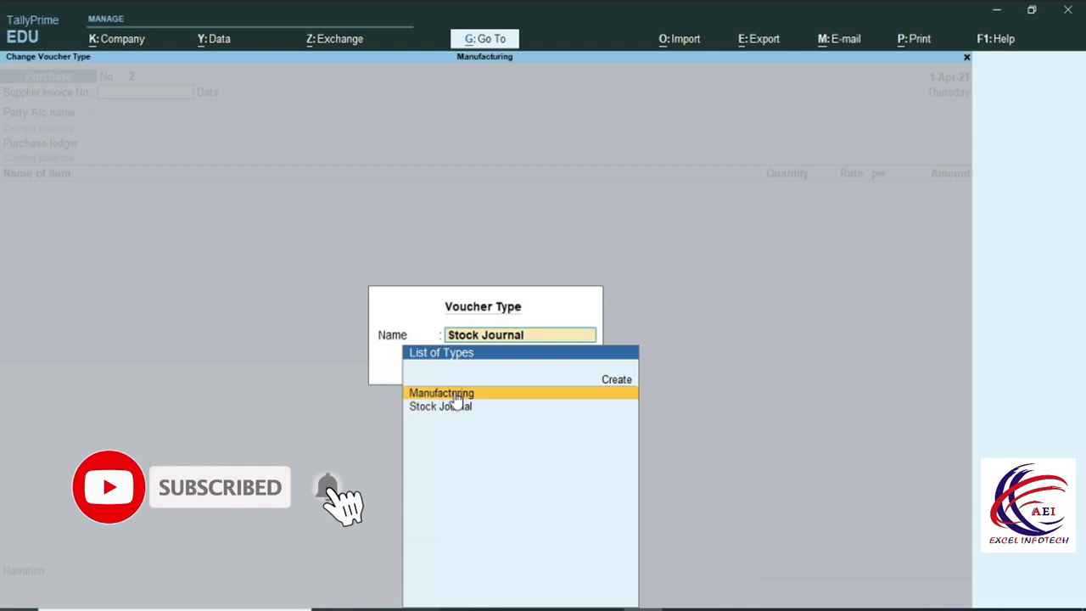
{"action": "key", "text": "Return"}
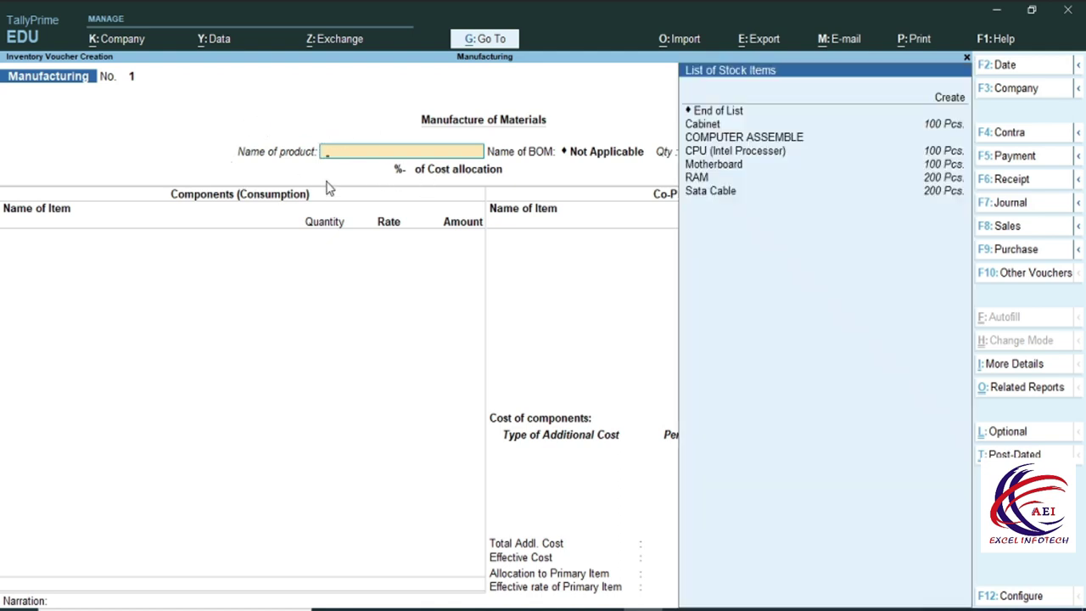
{"action": "left_click", "coordinate": [721, 138]}
Produce 50 Pcs. of COMPUTER ASSEMBLE, with components filled from the Computer BOM totalling 3,97,500.00
{"action": "key", "text": "Return"}
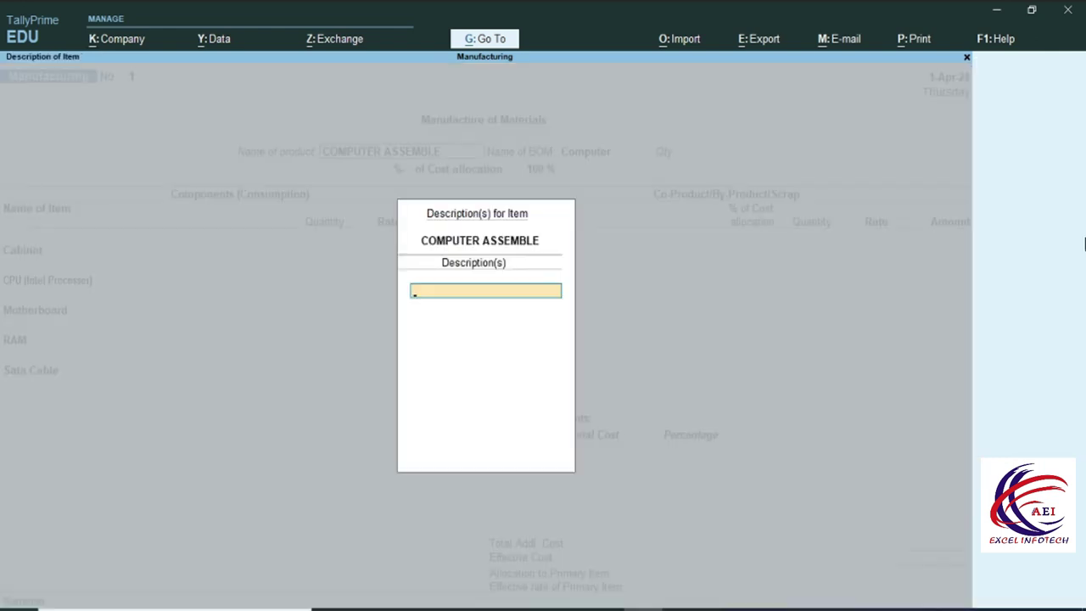
{"action": "key", "text": "Return"}
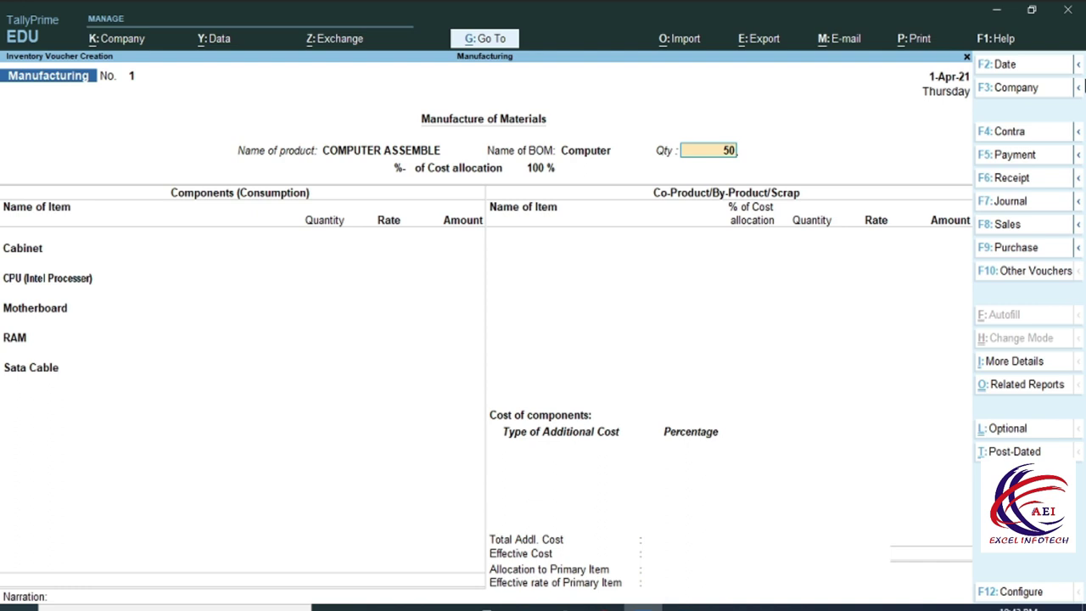
{"action": "key", "text": "Return"}
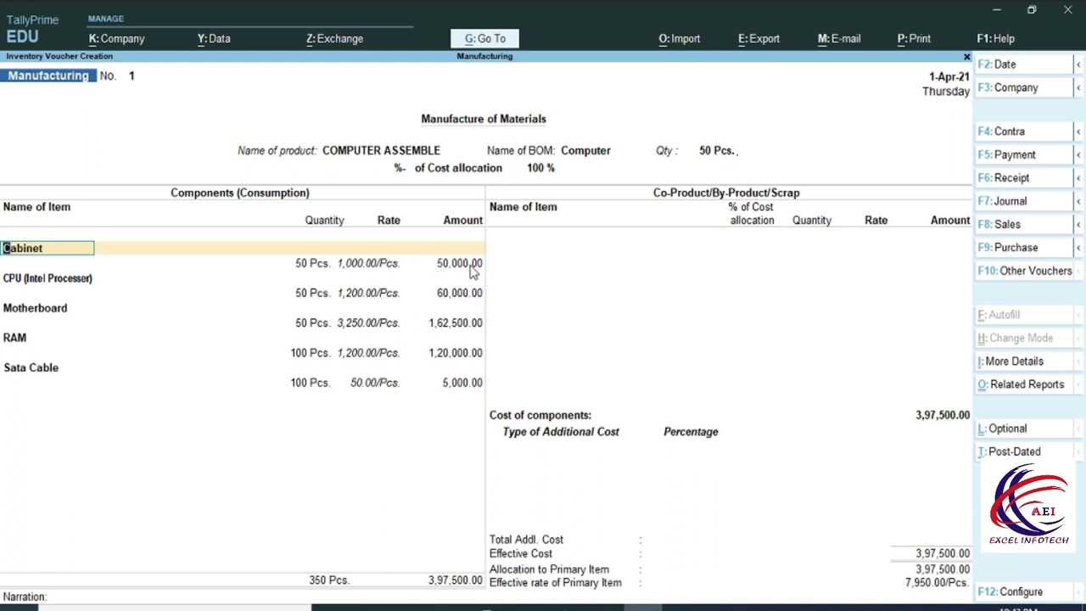
{"action": "left_click", "coordinate": [25, 280]}
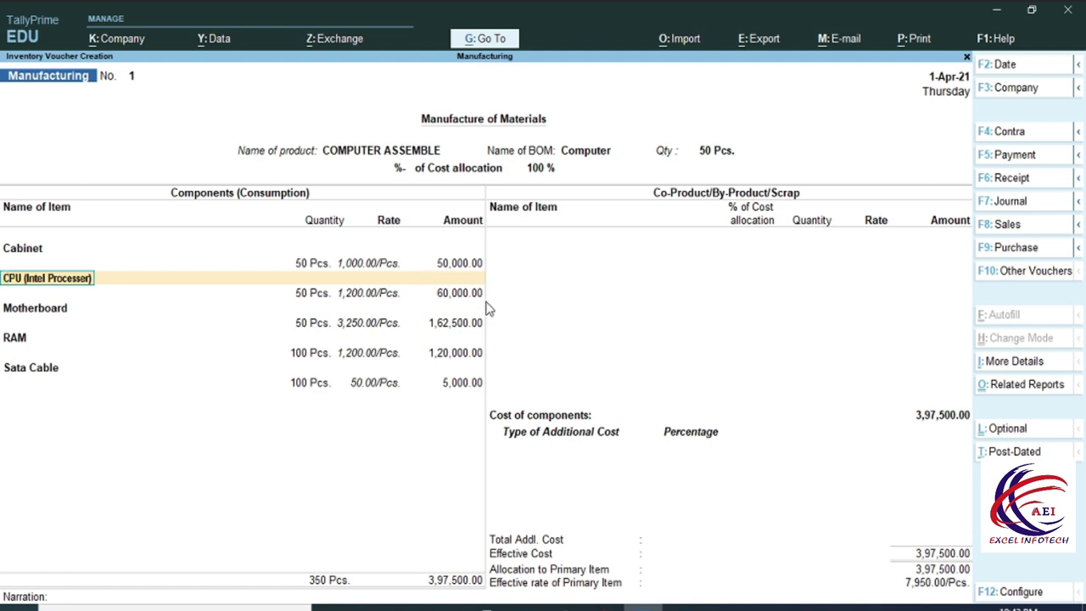
Go through the Motherboard, RAM and Sata Cable (100 Pcs. at 50.00) rows to reach the co-product field
{"action": "left_click", "coordinate": [47, 316]}
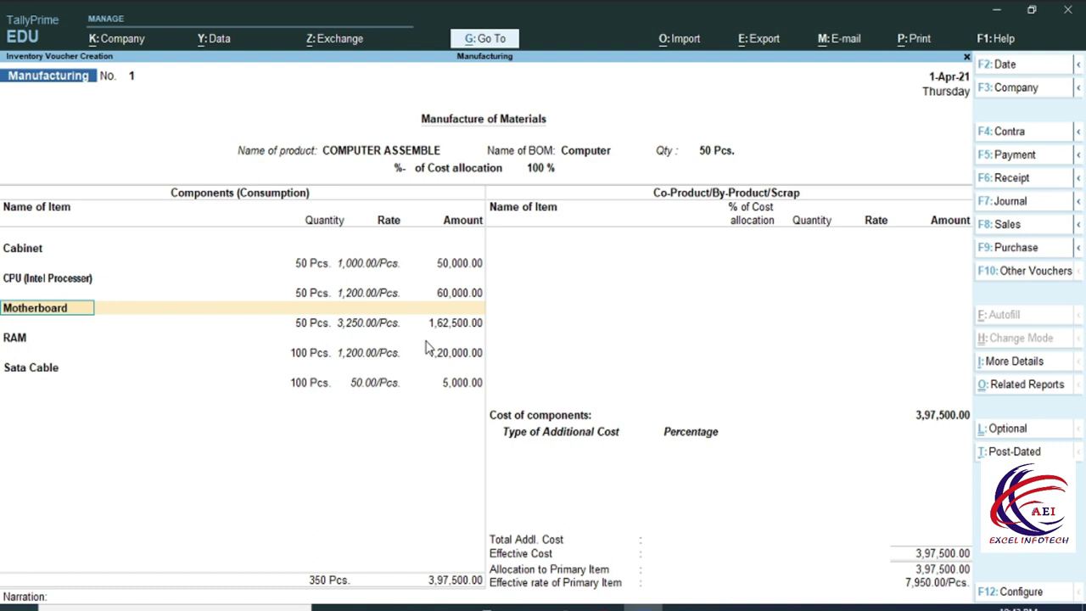
{"action": "left_click", "coordinate": [300, 359]}
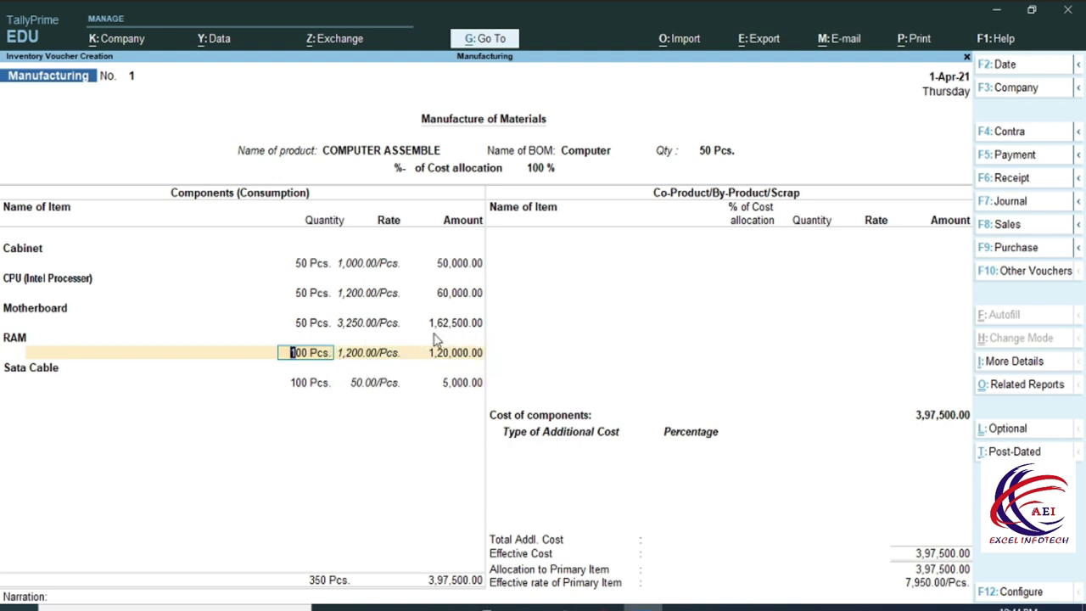
{"action": "left_click", "coordinate": [54, 372]}
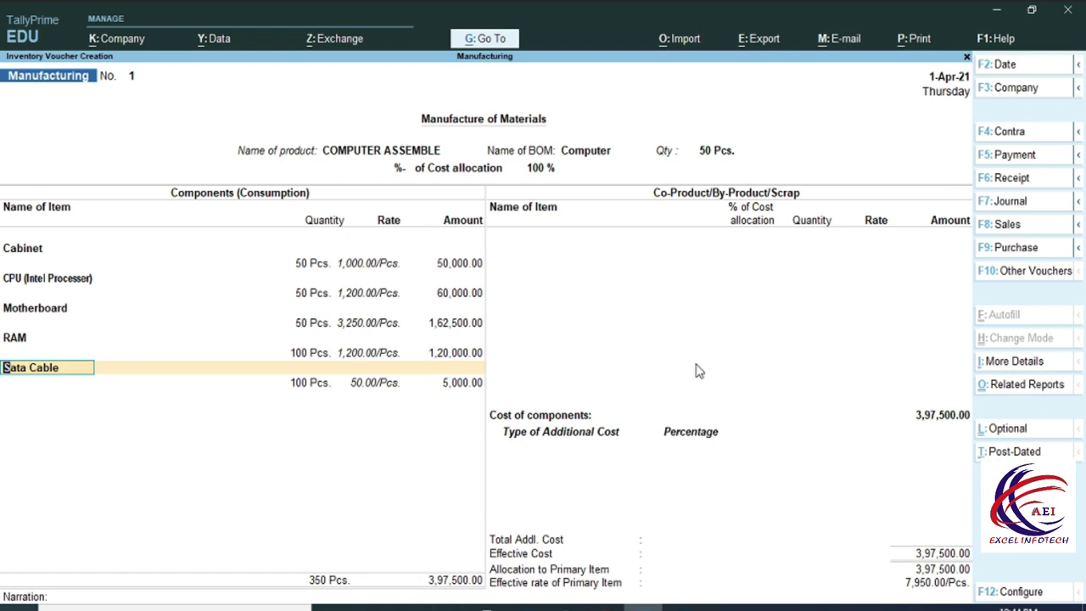
{"action": "key", "text": "Return"}
{"action": "key", "text": "Return"}
{"action": "key", "text": "Return"}
{"action": "key", "text": "Return"}
{"action": "key", "text": "Return"}
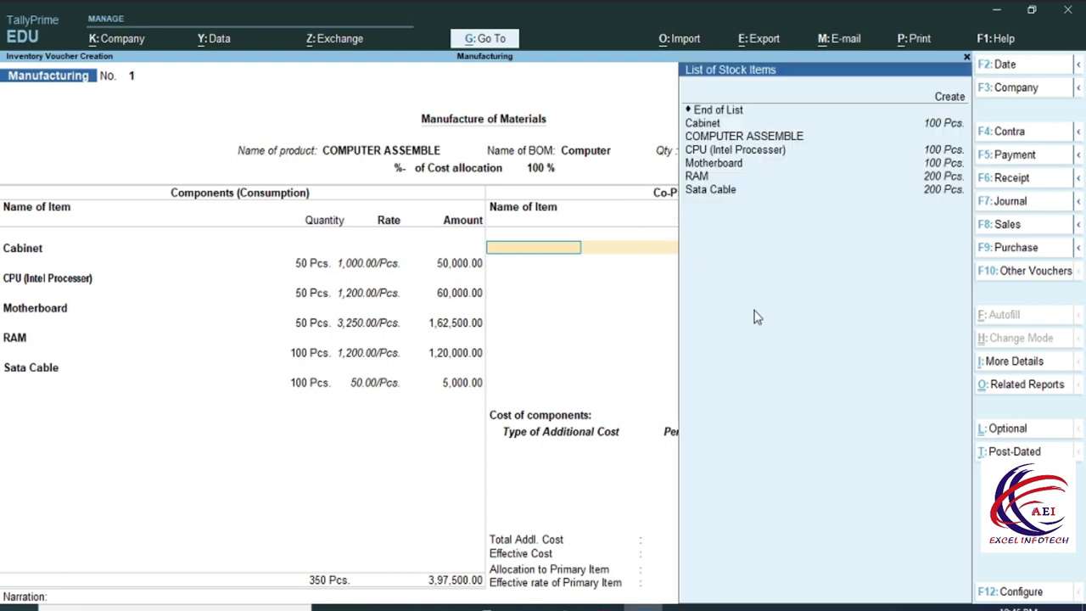
Leave the co-products list empty with End of List and begin a new additional-cost ledger
{"action": "left_click", "coordinate": [691, 109]}
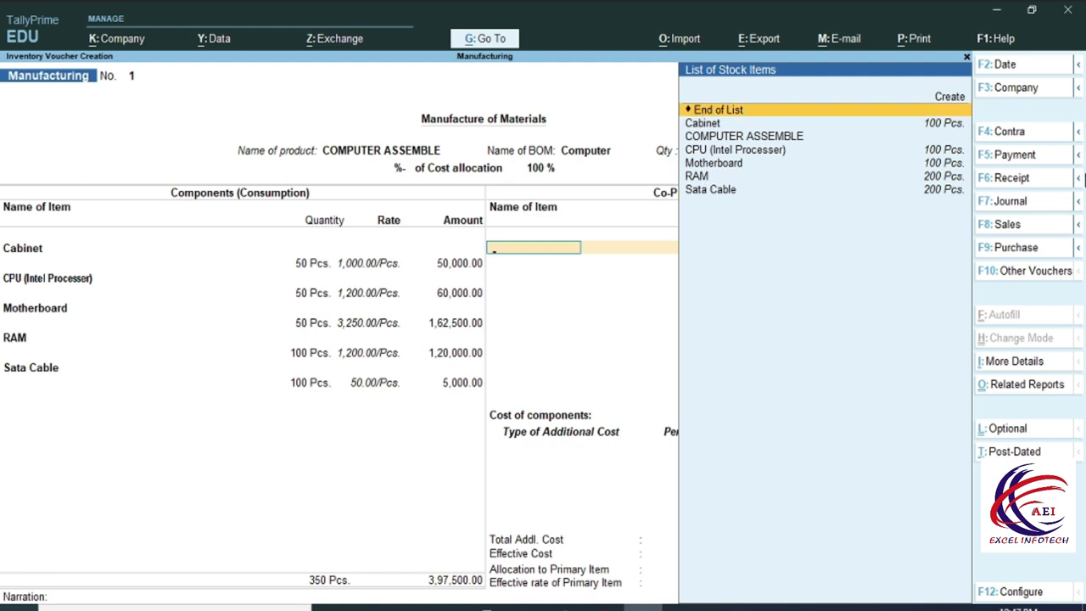
{"action": "key", "text": "Return"}
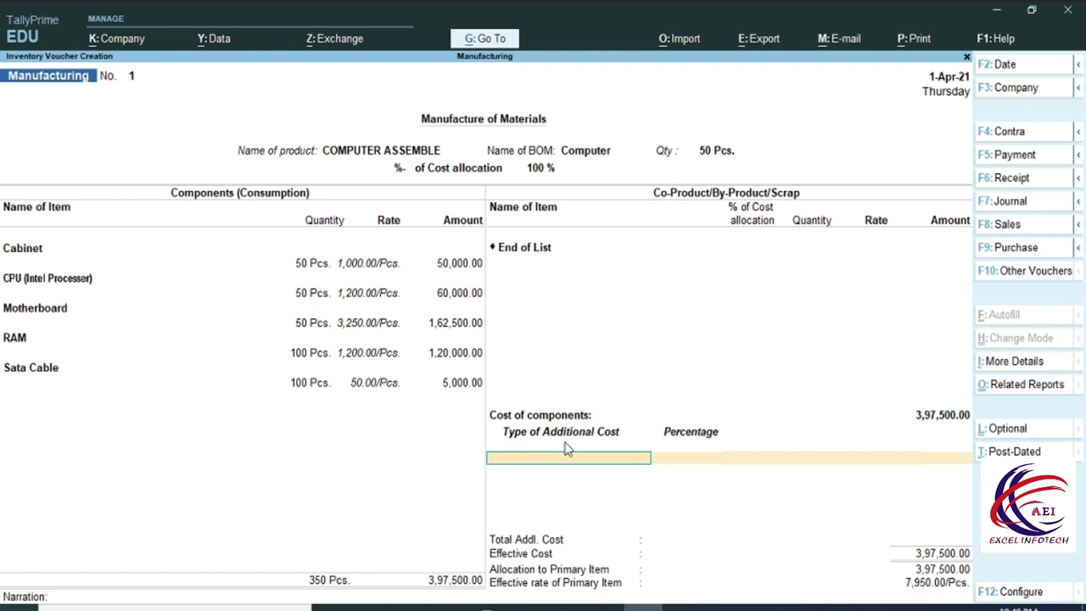
{"action": "key", "text": "alt+c"}
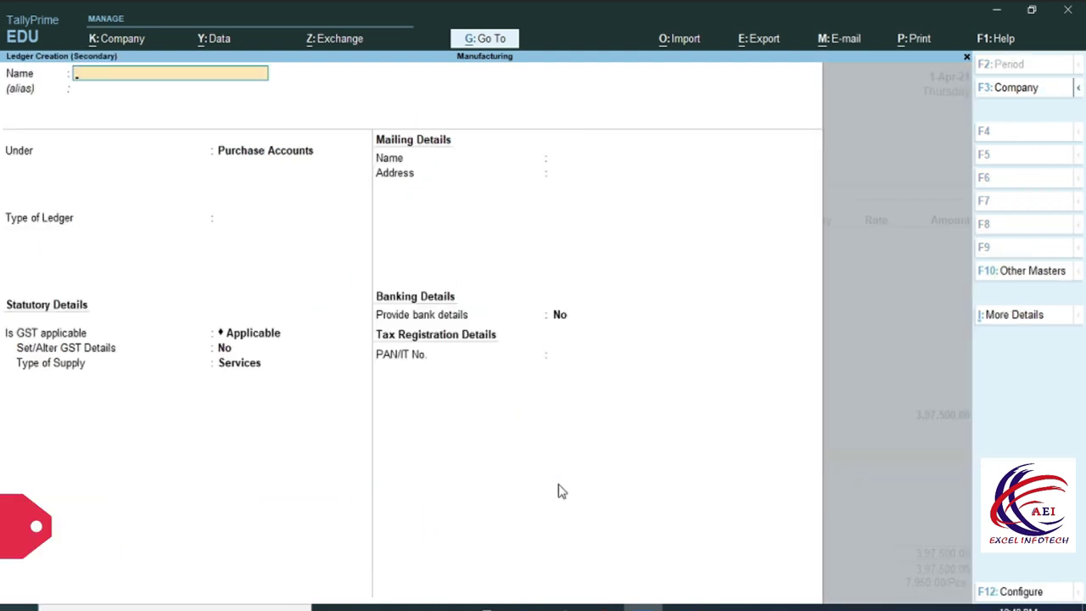
Create a Labour Exp ledger under Indirect Expenses and add it as a 5% additional cost
{"action": "type", "text": "Labour Exp"}
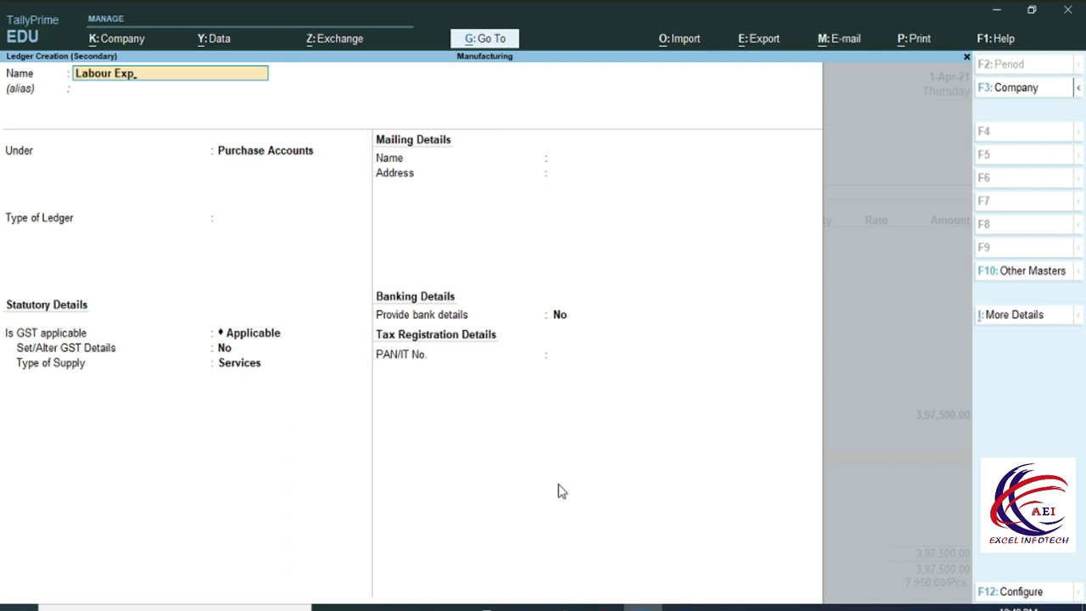
{"action": "key", "text": "Return"}
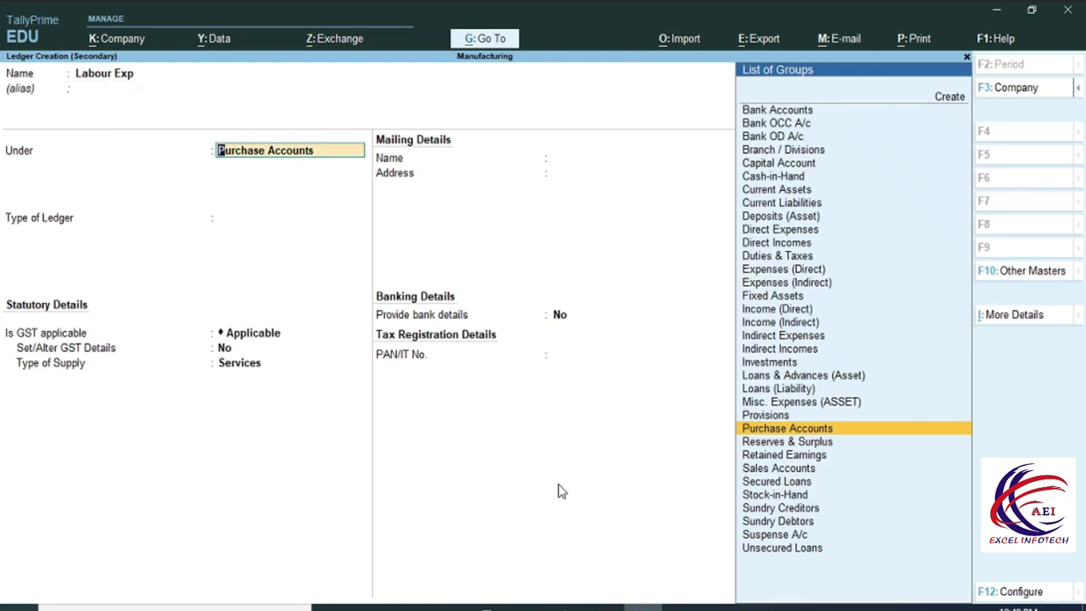
{"action": "type", "text": "ind"}
{"action": "key", "text": "Return"}
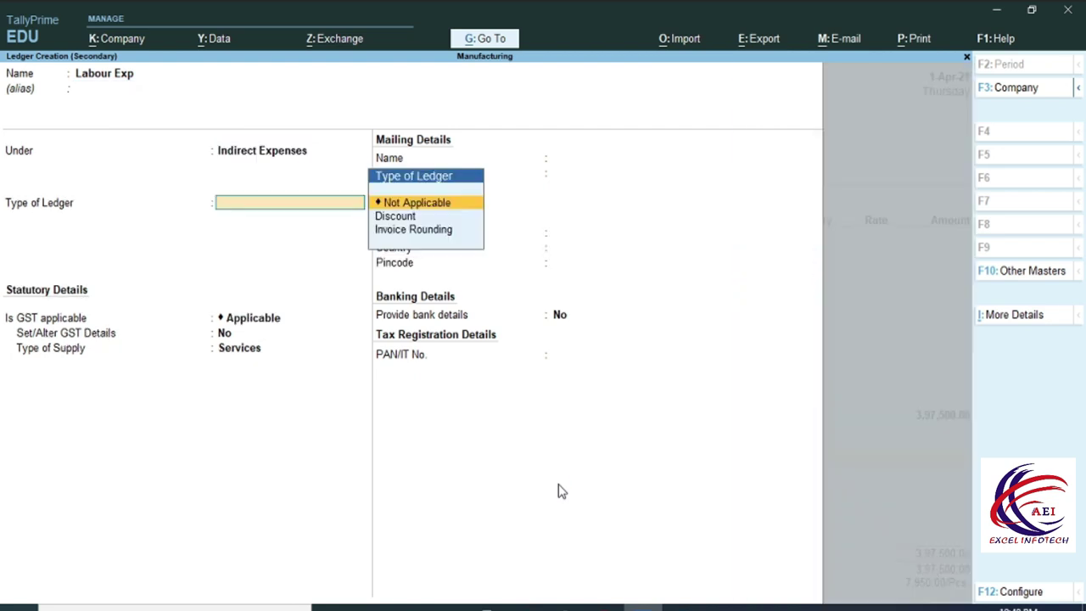
{"action": "key", "text": "ctrl+a"}
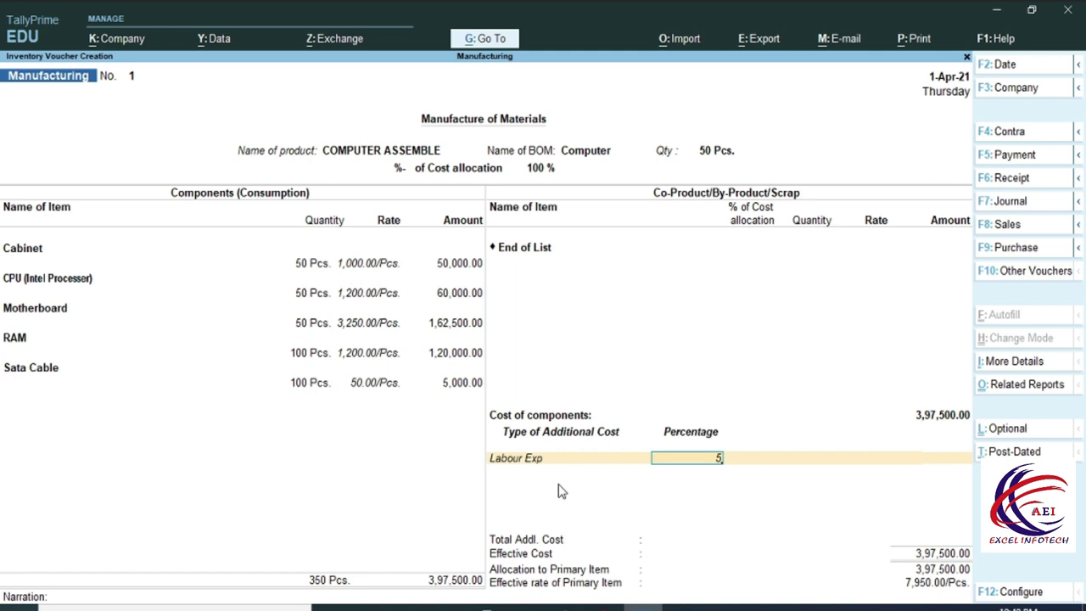
{"action": "key", "text": "Return"}
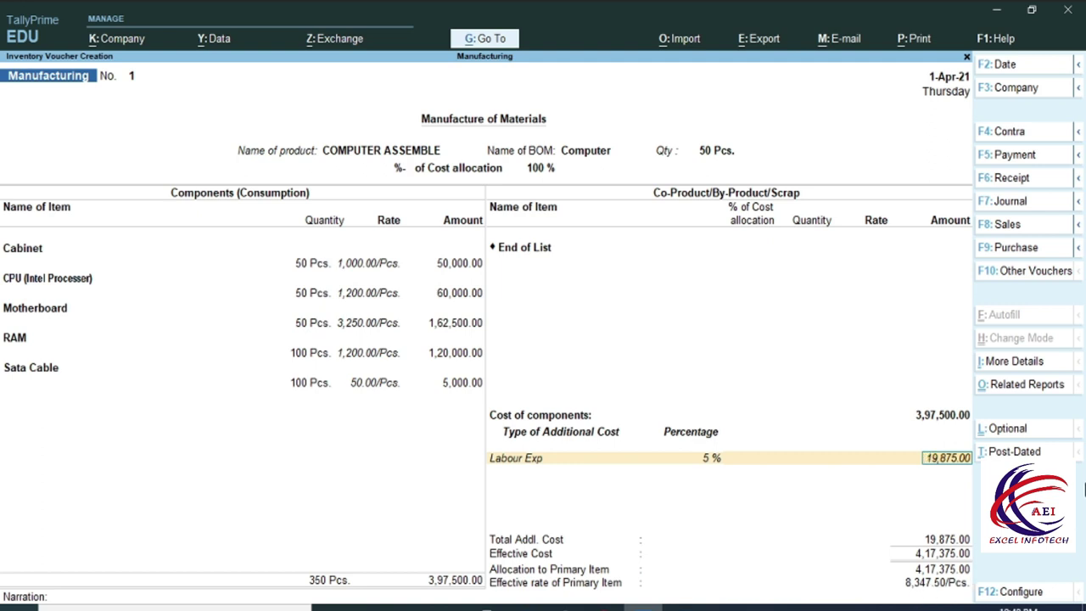
Accept Labour Exp at 5% (19,875.00), raising effective cost to 4,17,375.00
{"action": "key", "text": "Return"}
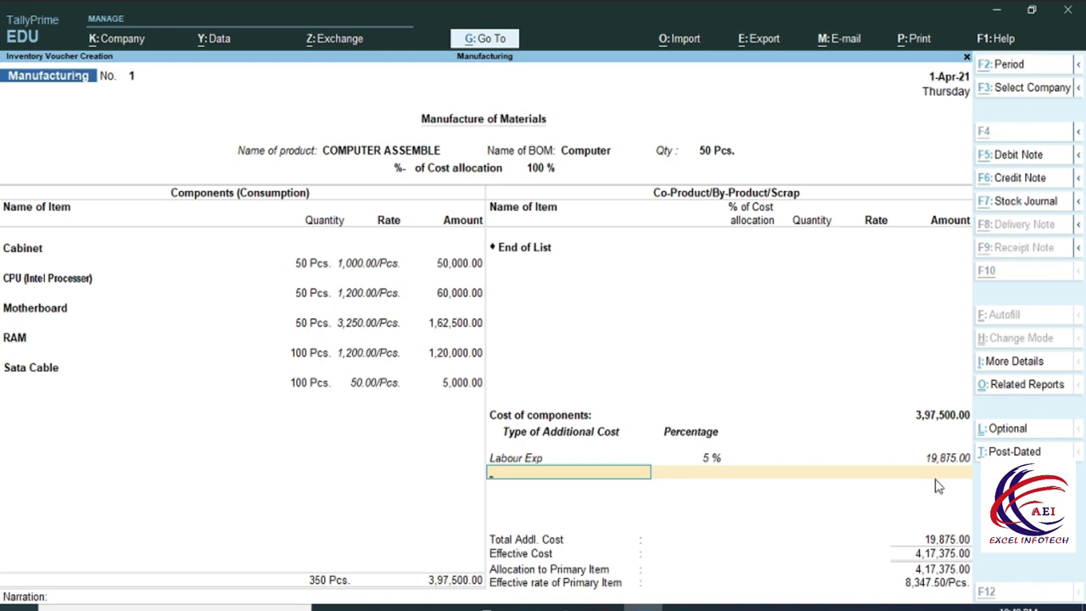
{"action": "key", "text": "alt+c"}
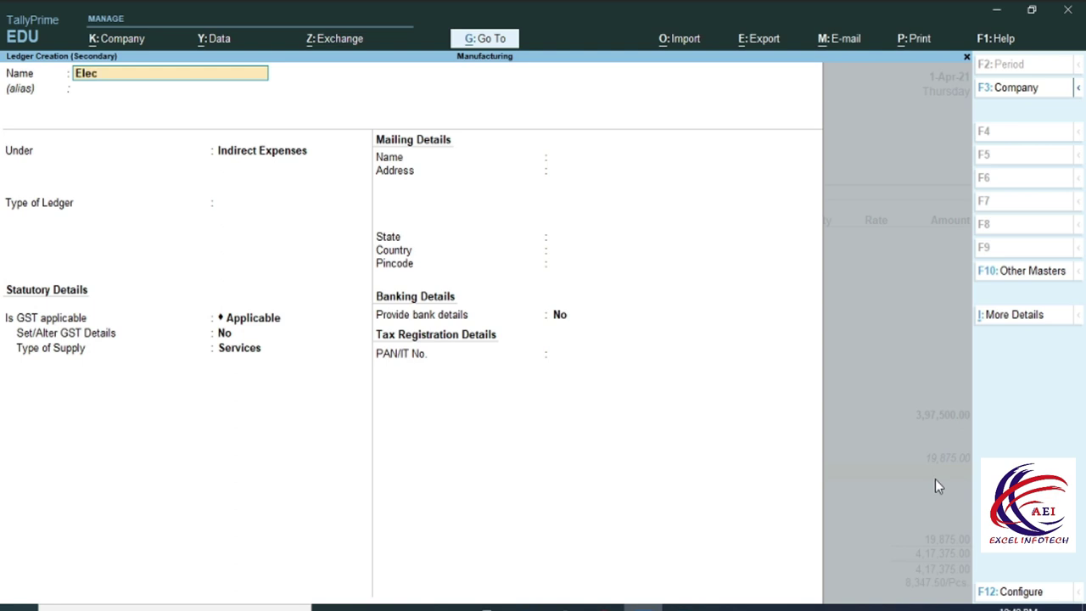
Create an Elect Bill ledger and add it as a fixed additional cost of 1,200.00
{"action": "type", "text": "Elect Bill"}
{"action": "key", "text": "Return"}
{"action": "key", "text": "Return"}
{"action": "key", "text": "Return"}
{"action": "key", "text": "ctrl+a"}
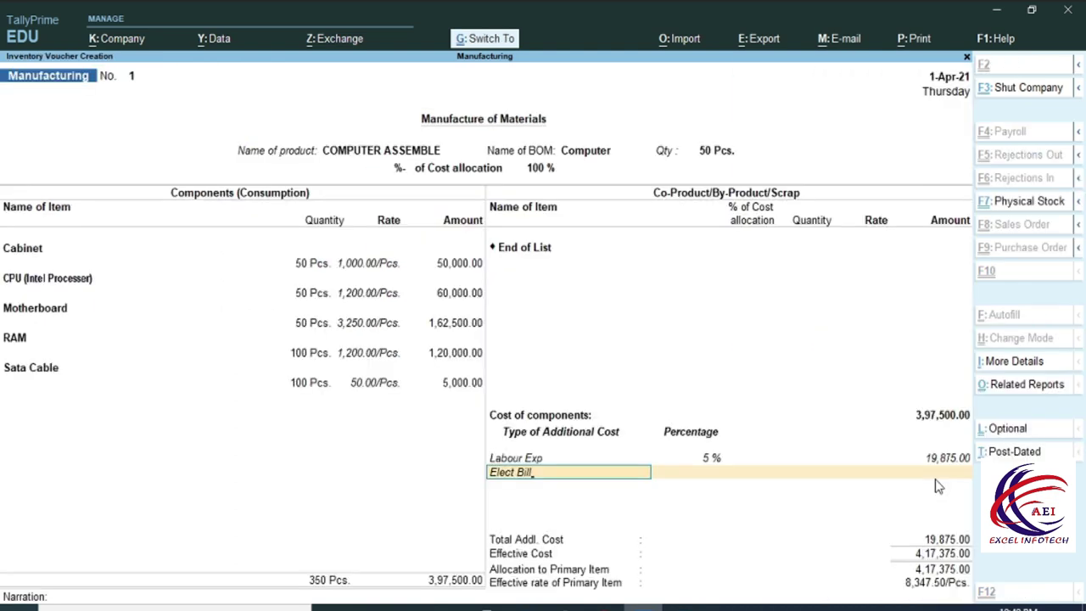
{"action": "key", "text": "Return"}
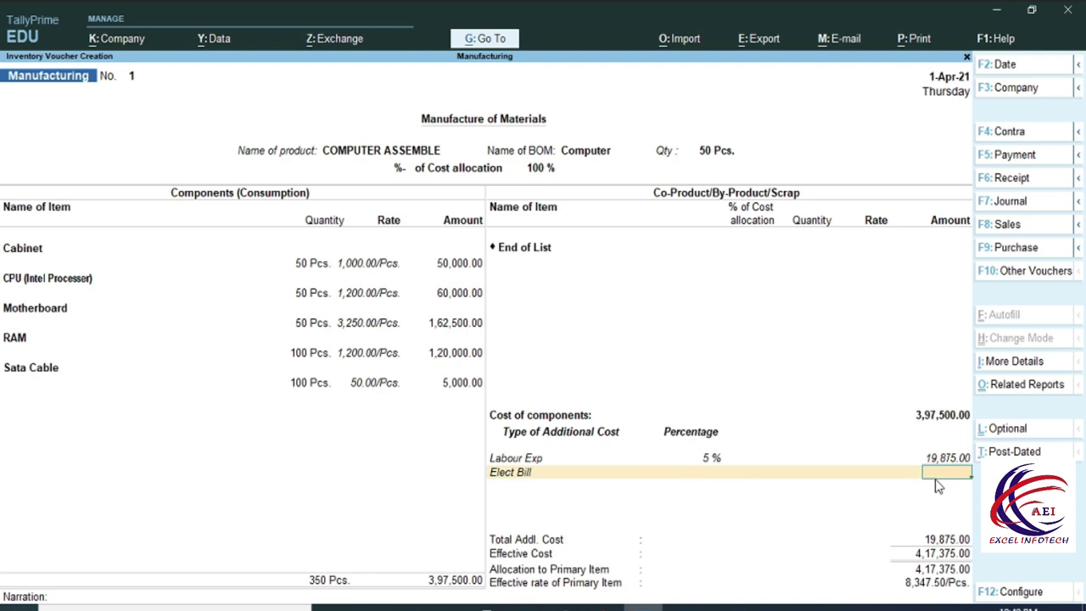
{"action": "key", "text": "BackSpace"}
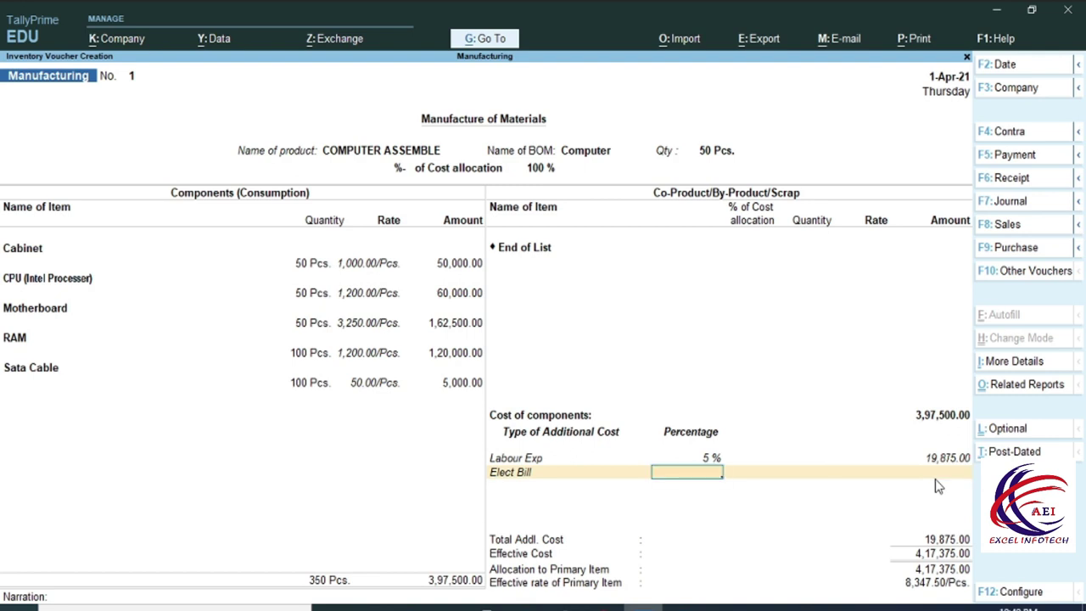
{"action": "key", "text": "Return"}
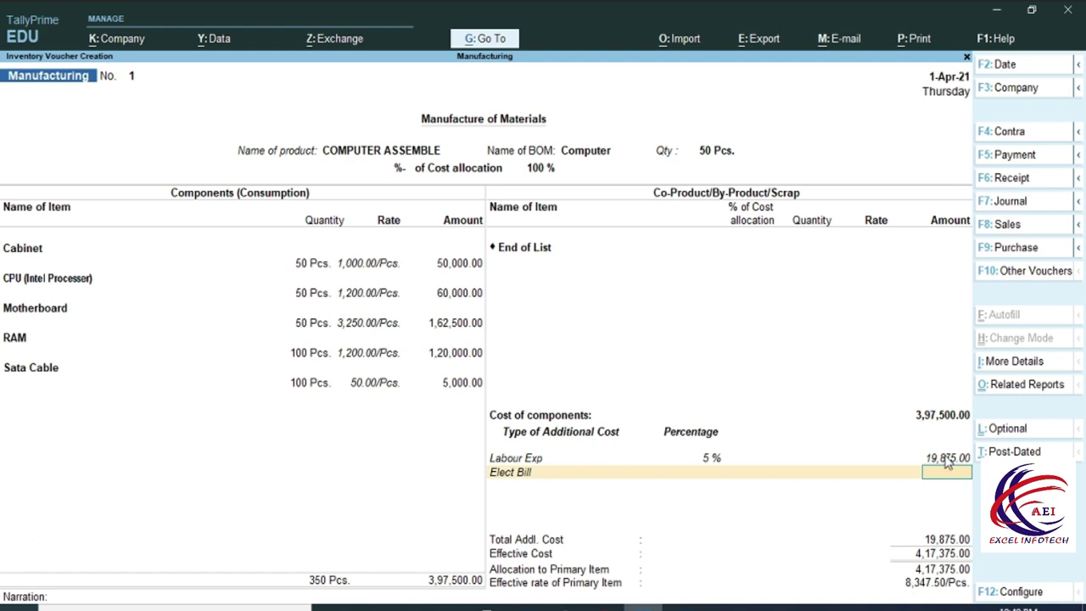
{"action": "key", "text": "BackSpace"}
{"action": "key", "text": "Return"}
{"action": "type", "text": "1200"}
{"action": "key", "text": "Return"}
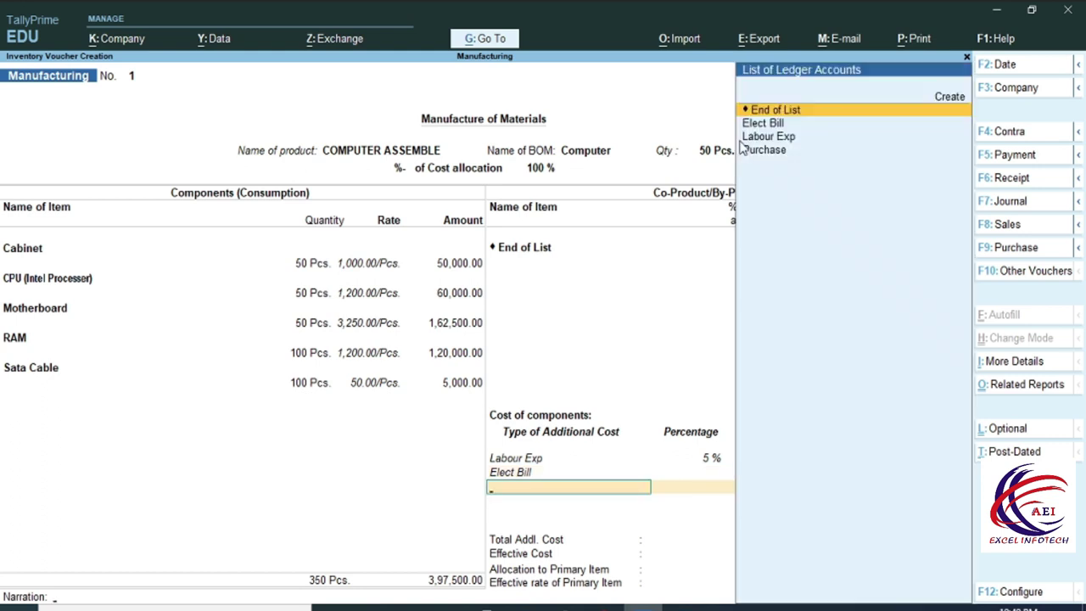
End the additional costs list, save Manufacturing voucher No. 1, and return to Gateway of Tally
{"action": "key", "text": "Return"}
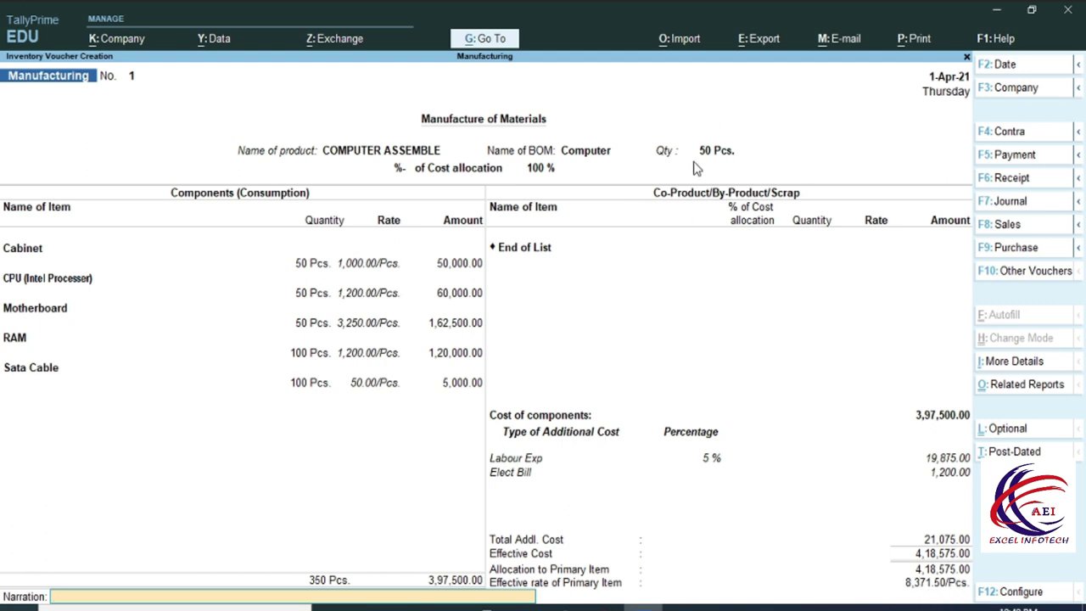
{"action": "left_click", "coordinate": [65, 595]}
{"action": "key", "text": "Return"}
{"action": "key", "text": "Return"}
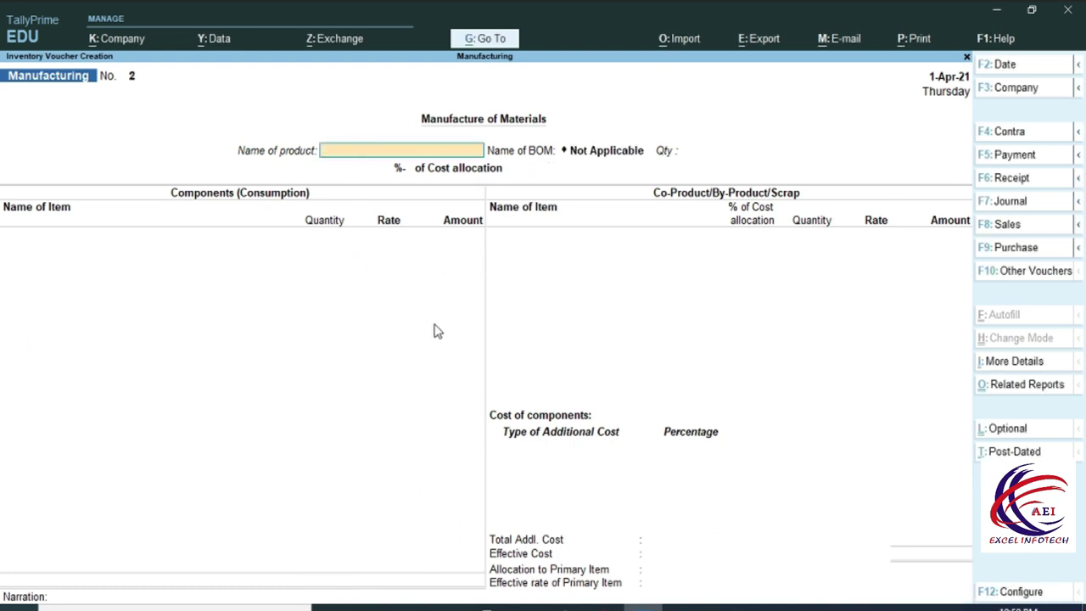
{"action": "key", "text": "Escape"}
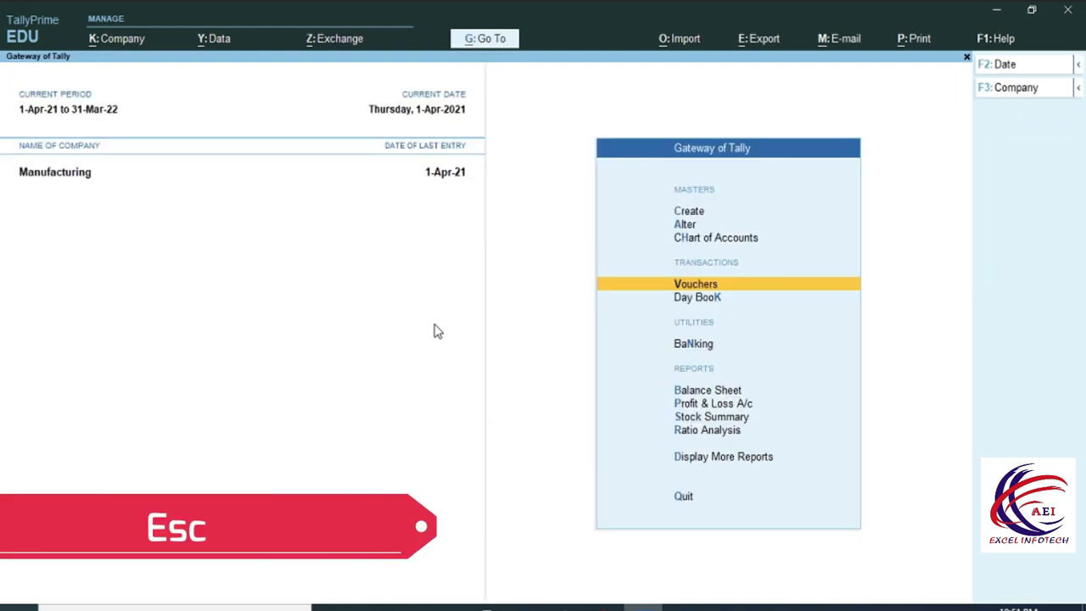
{"action": "left_click", "coordinate": [704, 392]}
{"action": "key", "text": "alt+F1"}
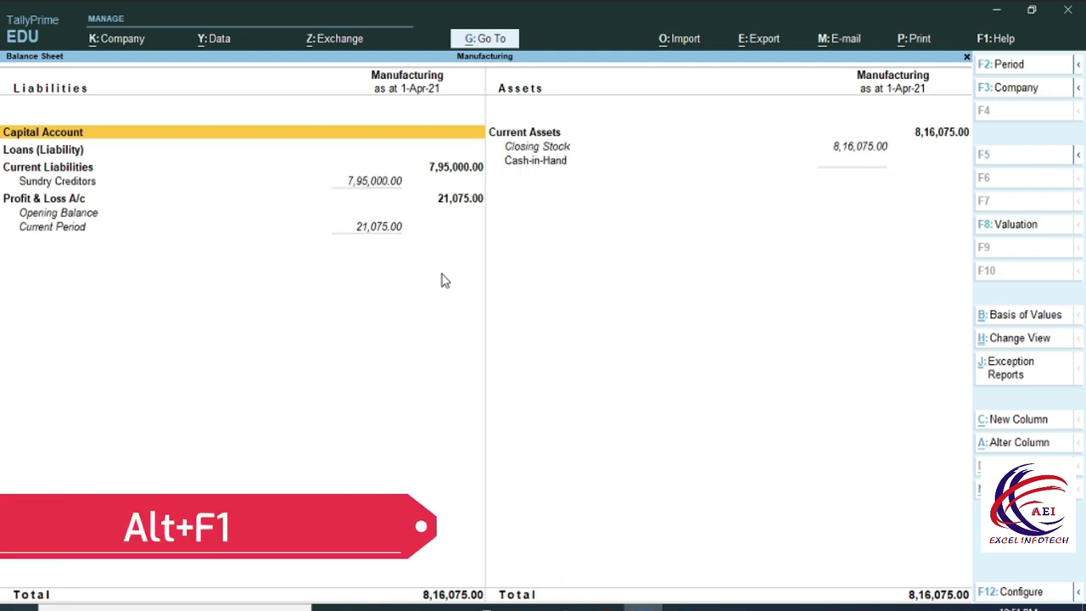
{"action": "left_click", "coordinate": [36, 174]}
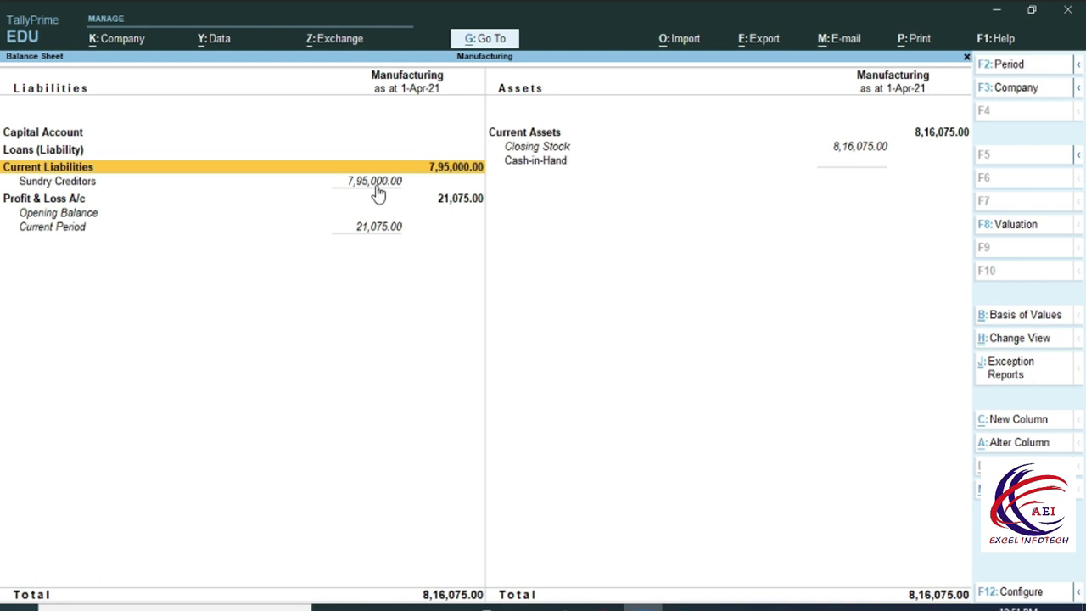
{"action": "left_click", "coordinate": [527, 136]}
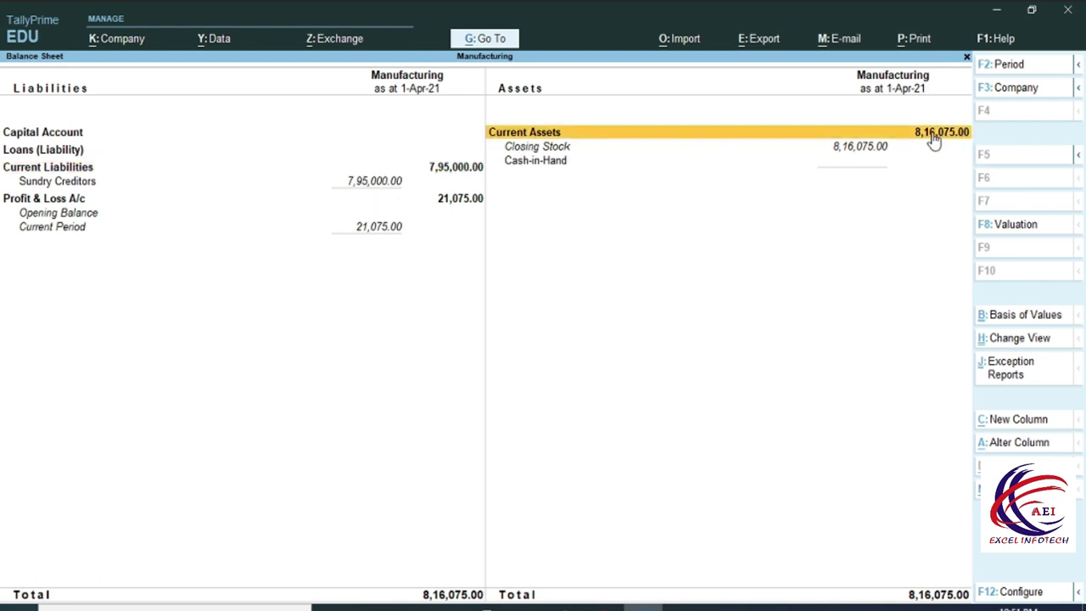
{"action": "left_click", "coordinate": [918, 136]}
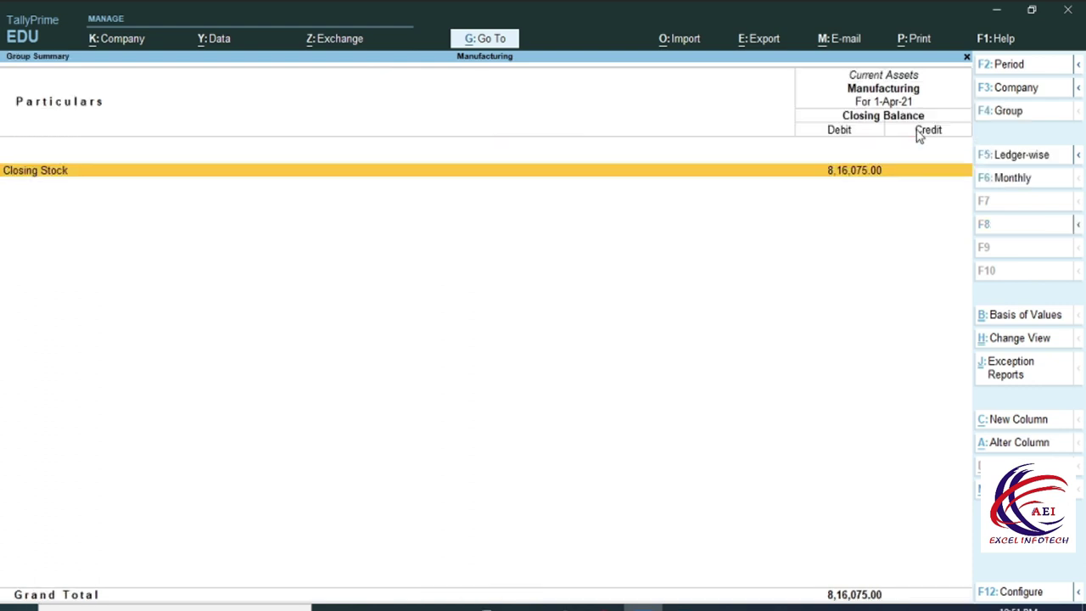
{"action": "left_click", "coordinate": [363, 174]}
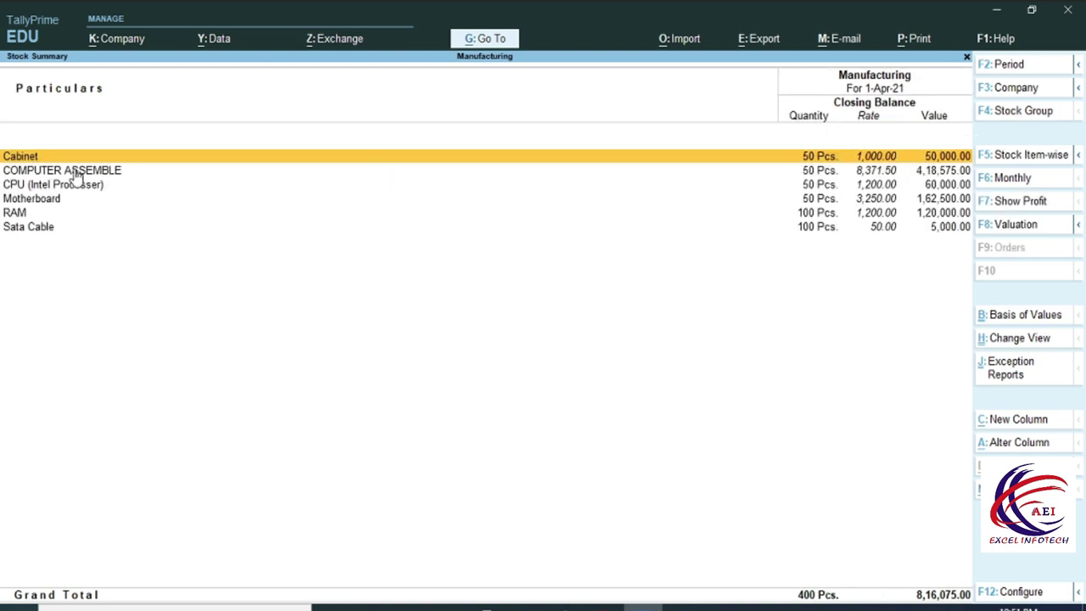
{"action": "left_click", "coordinate": [114, 173]}
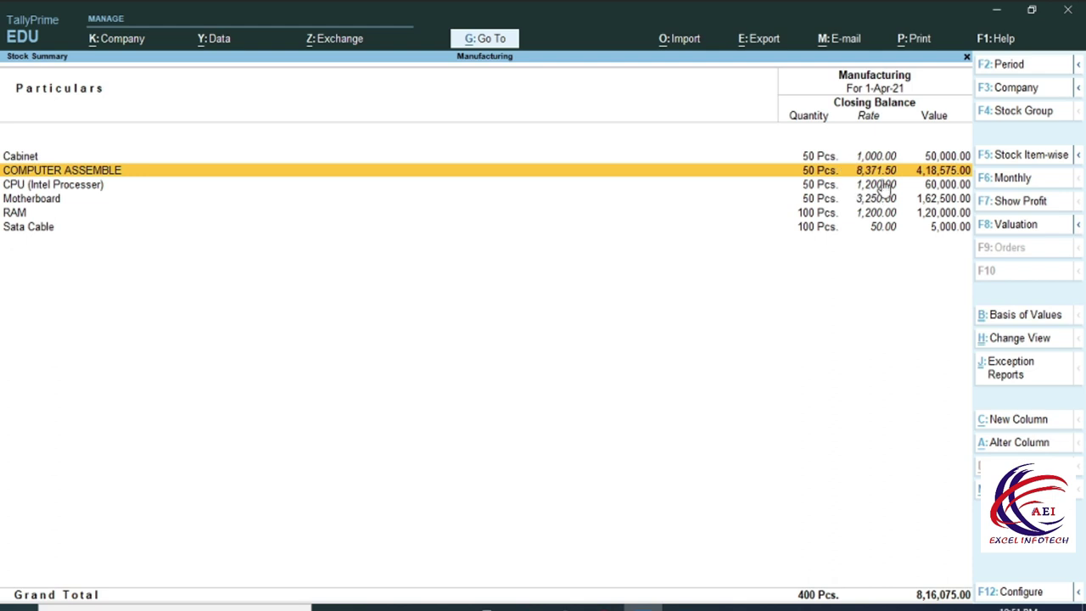
{"action": "key", "text": "Escape"}
{"action": "key", "text": "Escape"}
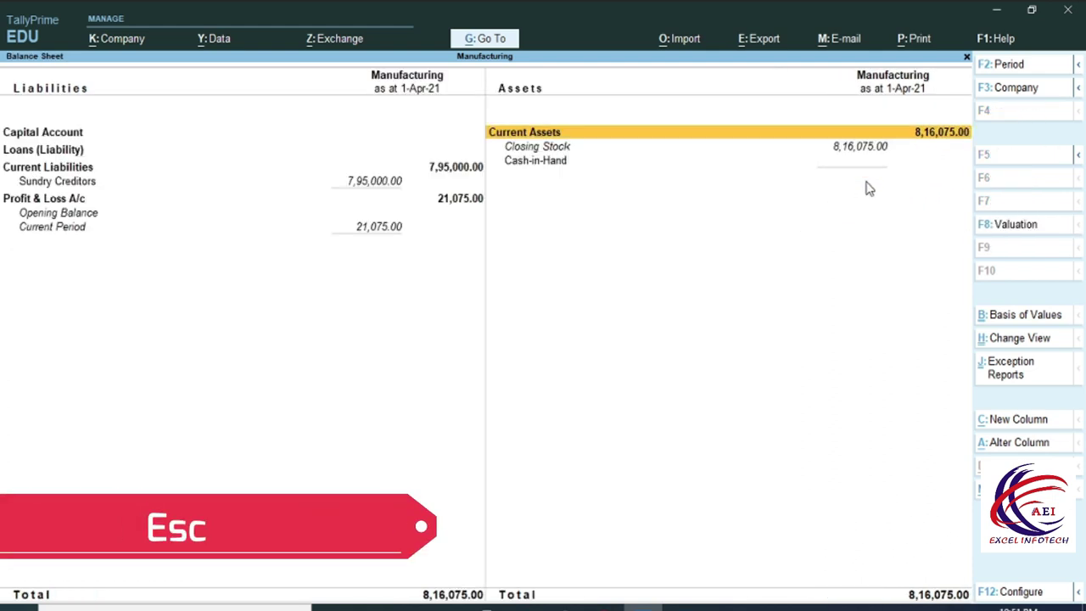
{"action": "key", "text": "Escape"}
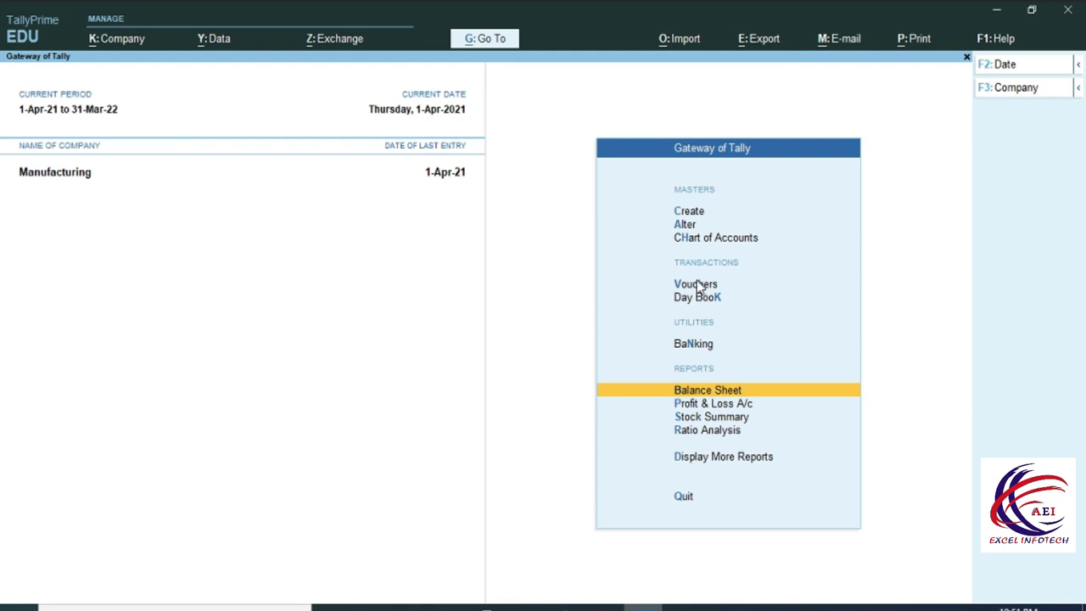
{"action": "left_click", "coordinate": [696, 288]}
Switch to a Sales voucher and create party ledger Aditya Corp. under Sundry Debtors
{"action": "key", "text": "F8"}
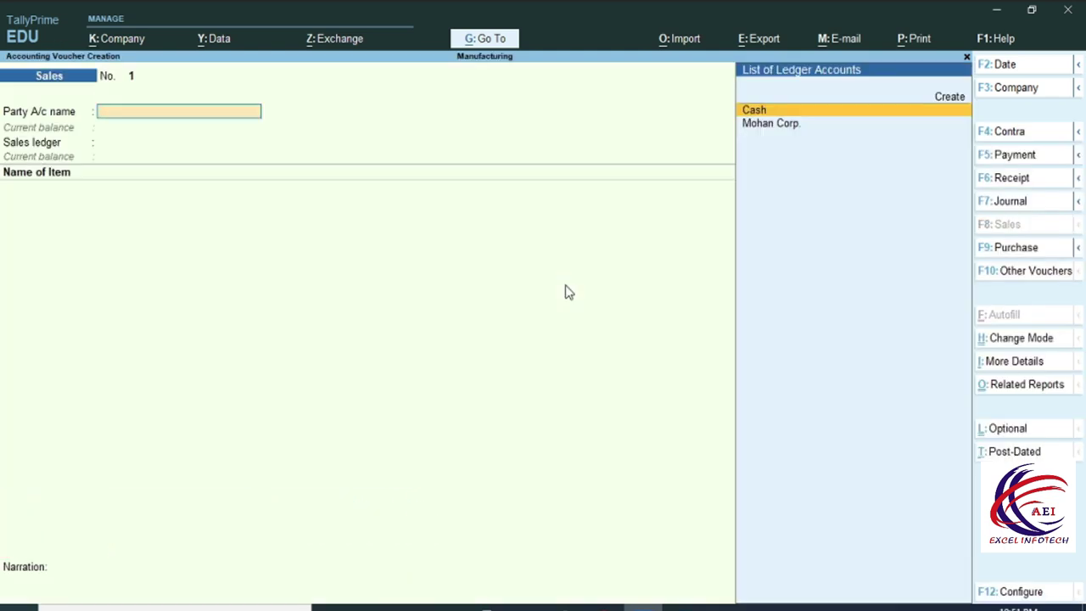
{"action": "key", "text": "alt+c"}
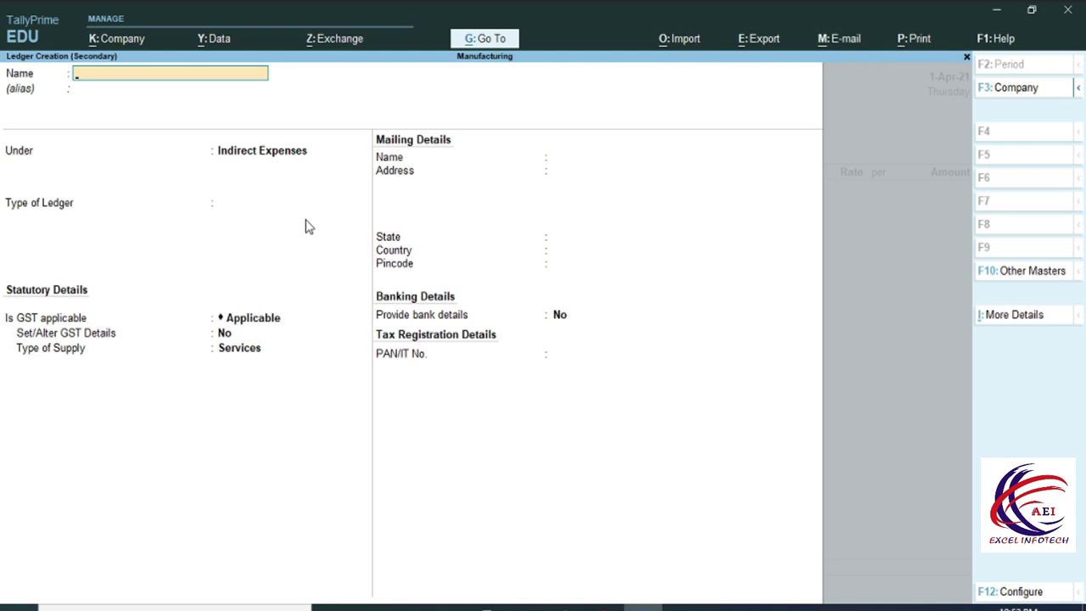
{"action": "type", "text": "Aditya Corp."}
{"action": "key", "text": "Return"}
{"action": "key", "text": "Return"}
{"action": "type", "text": "S"}
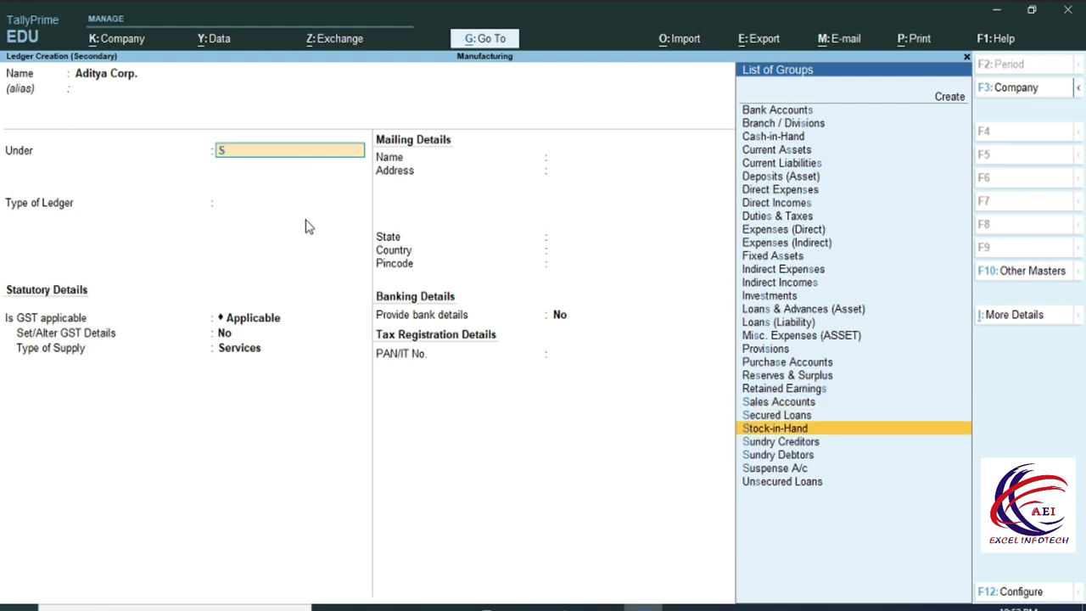
{"action": "key", "text": "Down"}
{"action": "key", "text": "Down"}
{"action": "key", "text": "Return"}
{"action": "key", "text": "Return"}
{"action": "key", "text": "Return"}
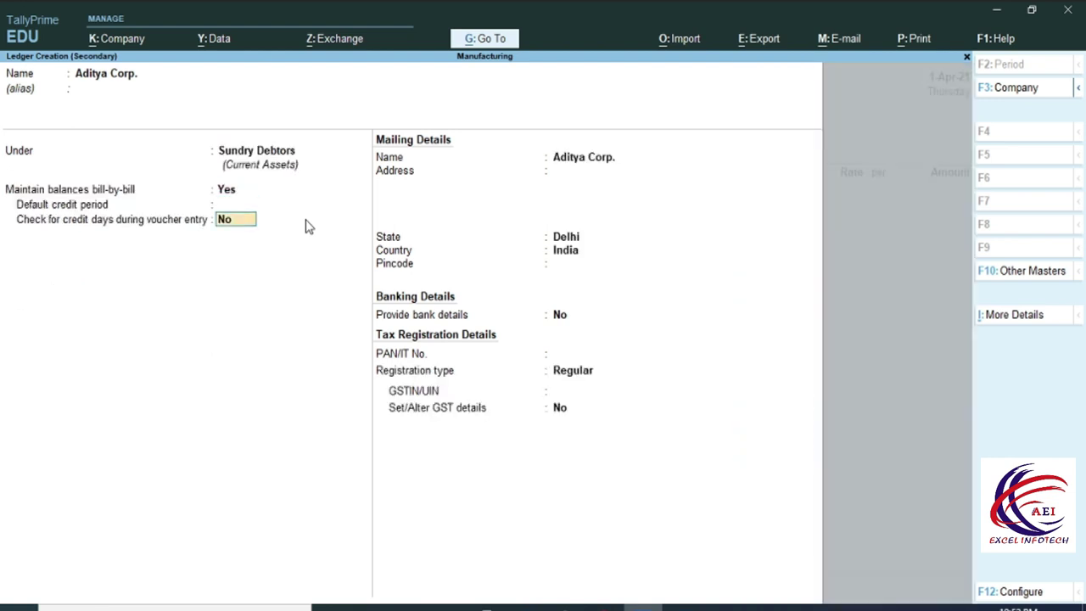
{"action": "key", "text": "Return"}
{"action": "key", "text": "ctrl+a"}
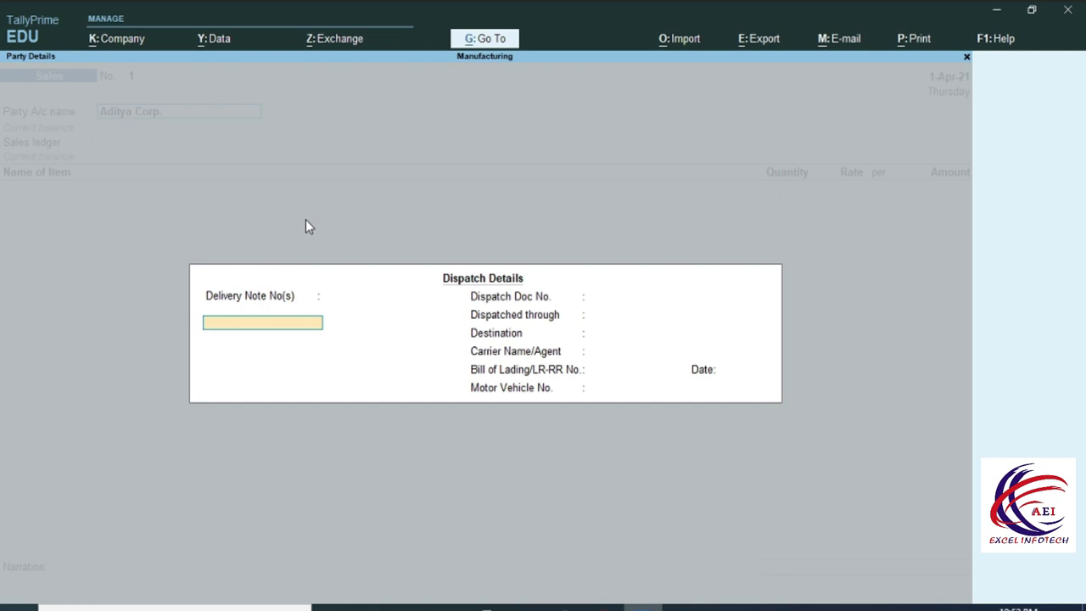
{"action": "key", "text": "ctrl"}
{"action": "key", "text": "Escape"}
{"action": "key", "text": "ctrl"}
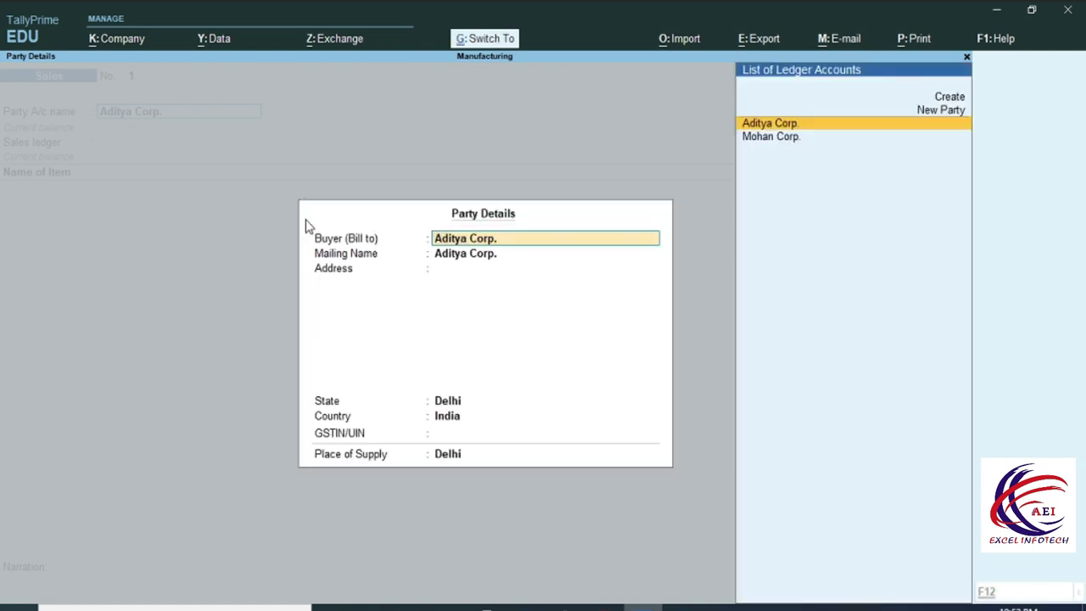
{"action": "key", "text": "ctrl+a"}
Create a Sale ledger under Sales Accounts and set it as the sales ledger
{"action": "key", "text": "Return"}
{"action": "key", "text": "alt"}
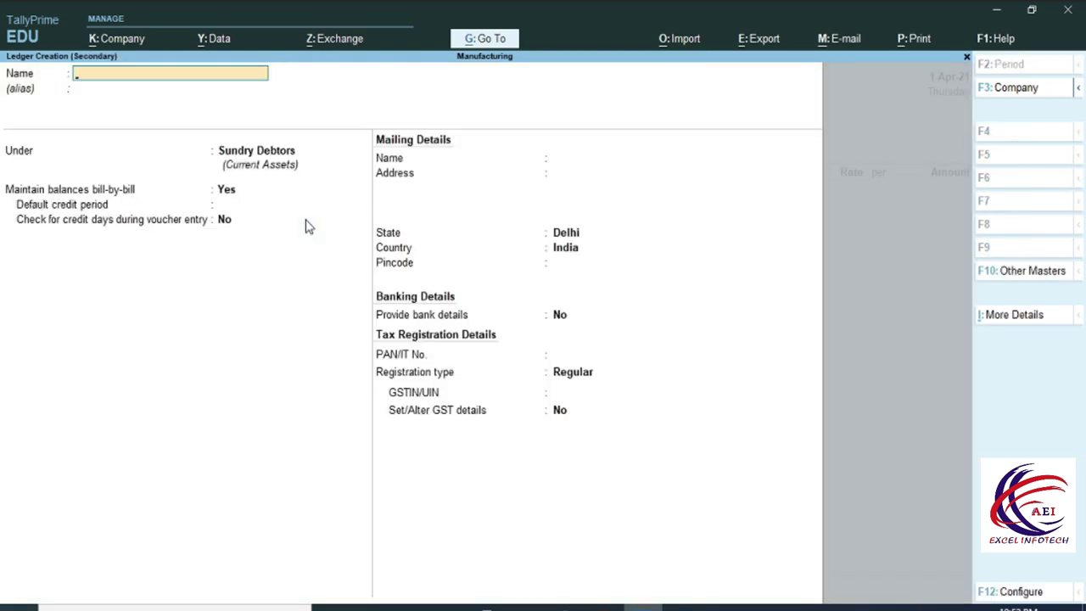
{"action": "type", "text": "Sale"}
{"action": "key", "text": "Return"}
{"action": "type", "text": "S"}
{"action": "key", "text": "Down"}
{"action": "key", "text": "Up"}
{"action": "key", "text": "Return"}
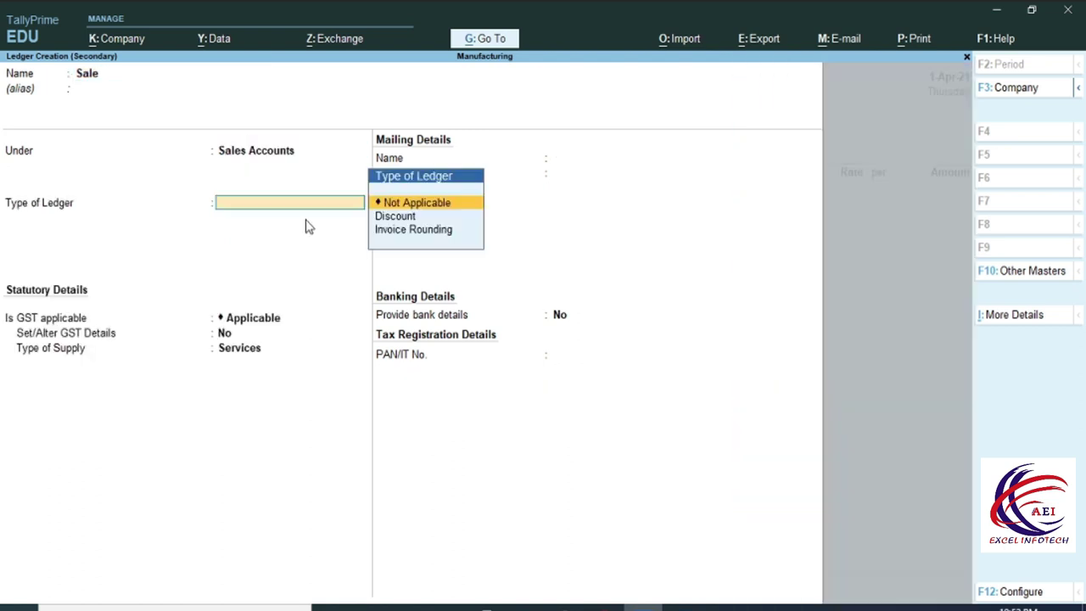
{"action": "key", "text": "ctrl+a"}
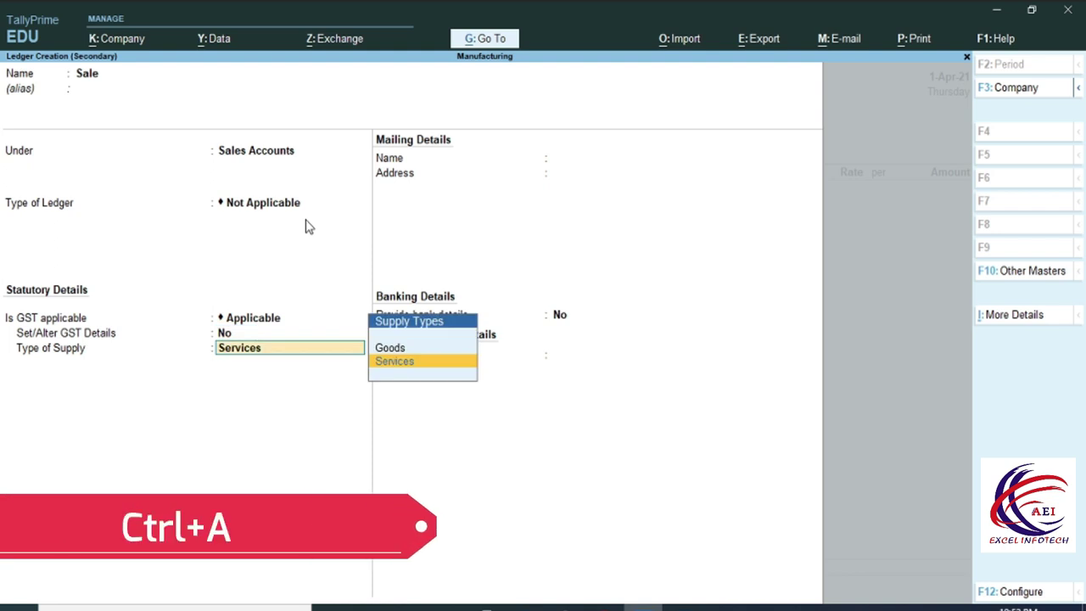
{"action": "key", "text": "ctrl+a"}
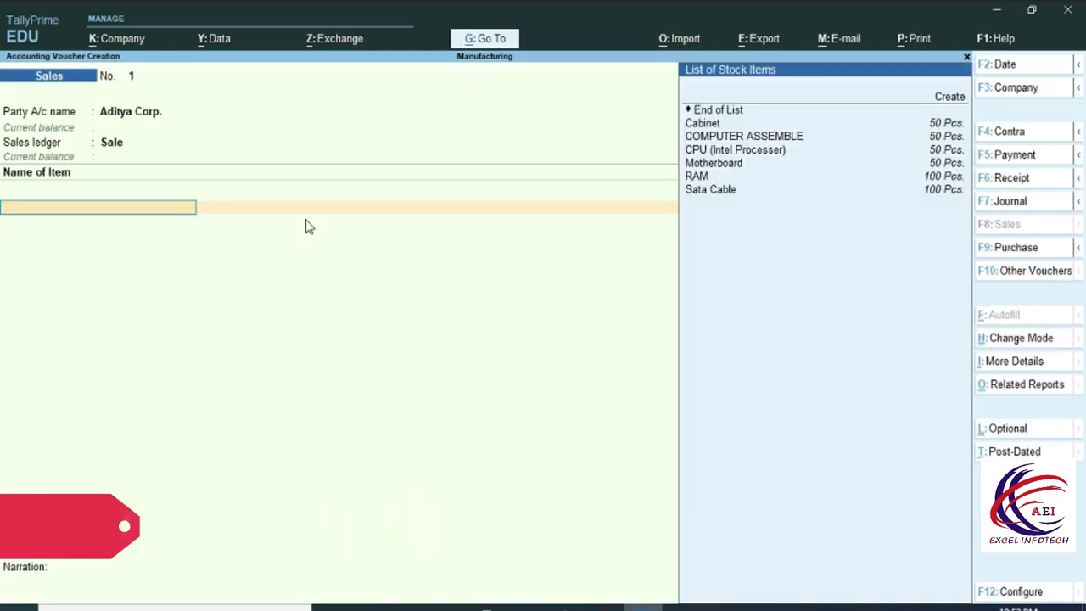
Enter 50 Pcs. of COMPUTER ASSEMBLE at 10,000.00 each, totalling 5,00,000.00
{"action": "key", "text": "Down"}
{"action": "key", "text": "Down"}
{"action": "key", "text": "Up"}
{"action": "key", "text": "Return"}
{"action": "key", "text": "Return"}
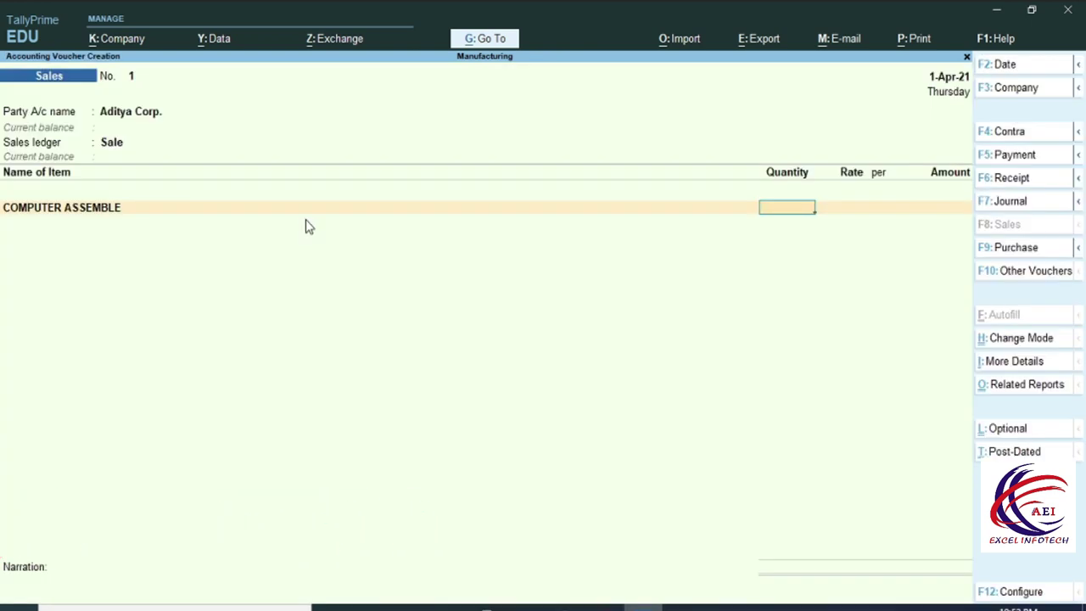
{"action": "type", "text": "50"}
{"action": "key", "text": "Return"}
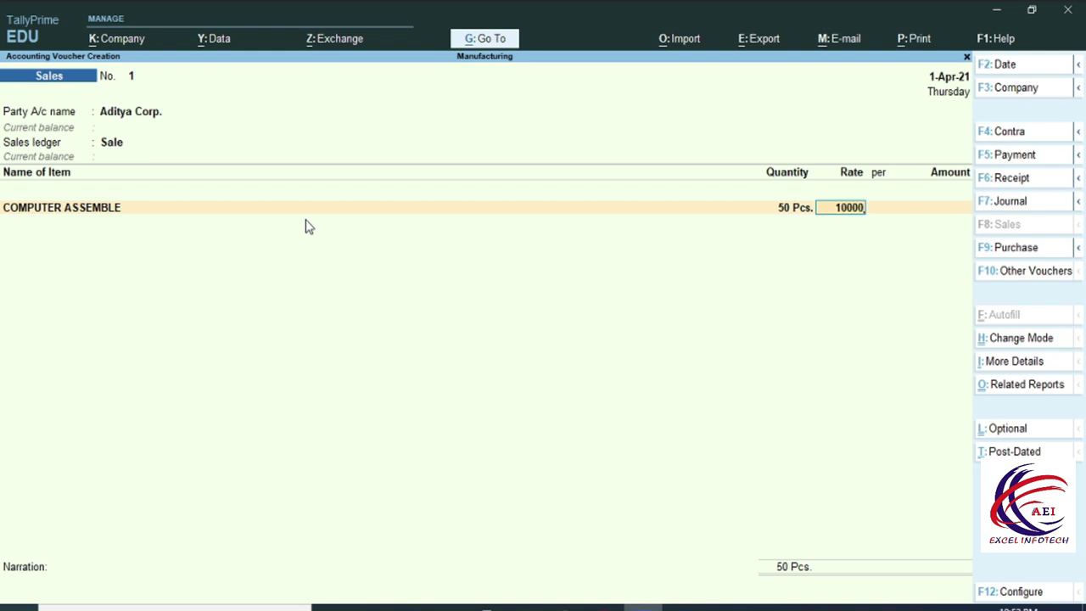
{"action": "key", "text": "Return"}
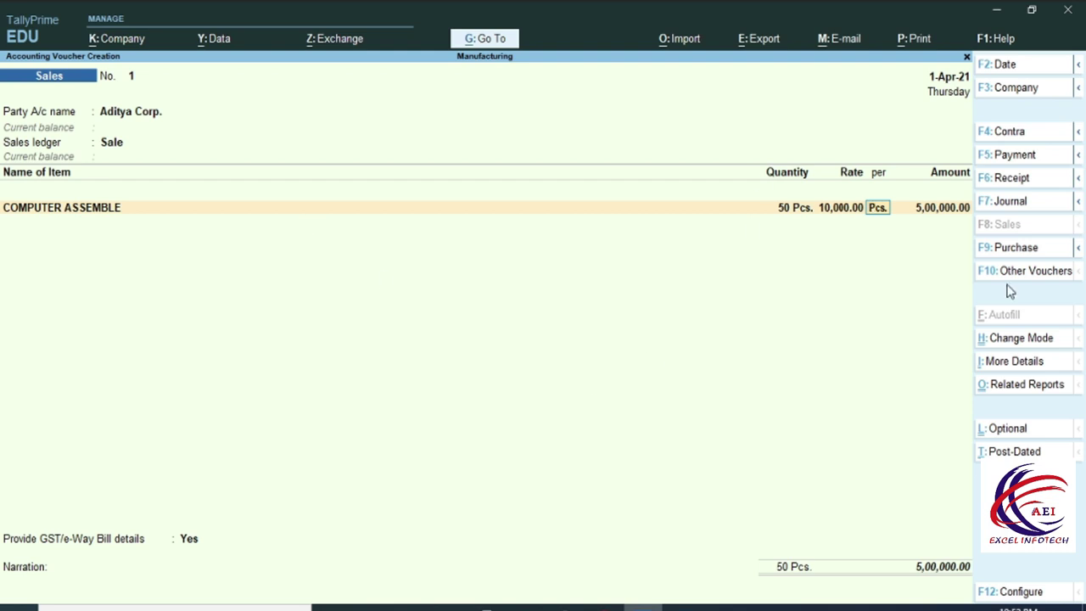
{"action": "key", "text": "Return"}
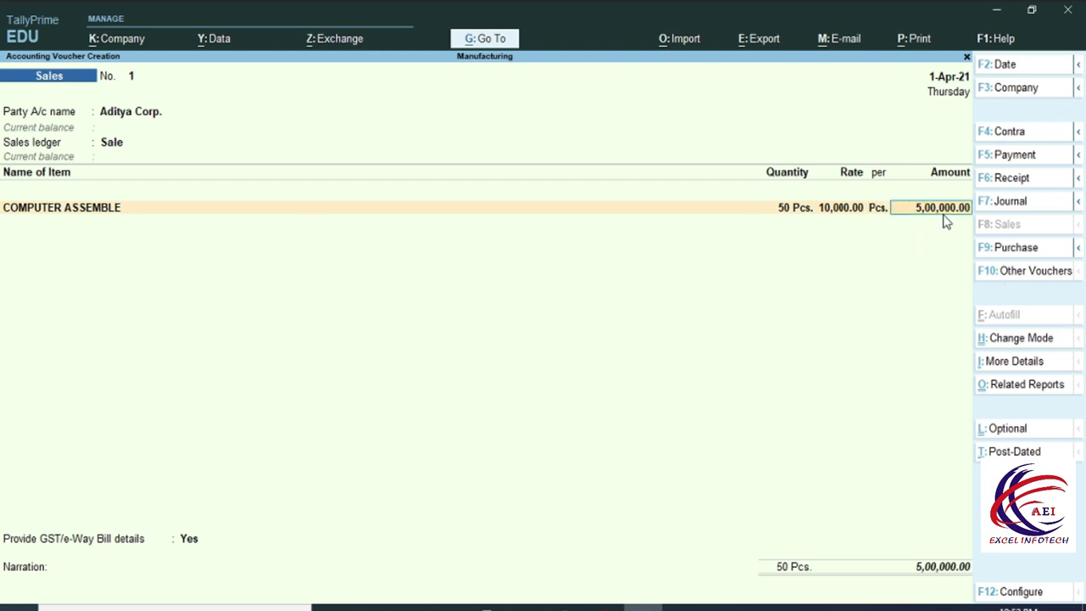
{"action": "key", "text": "Return"}
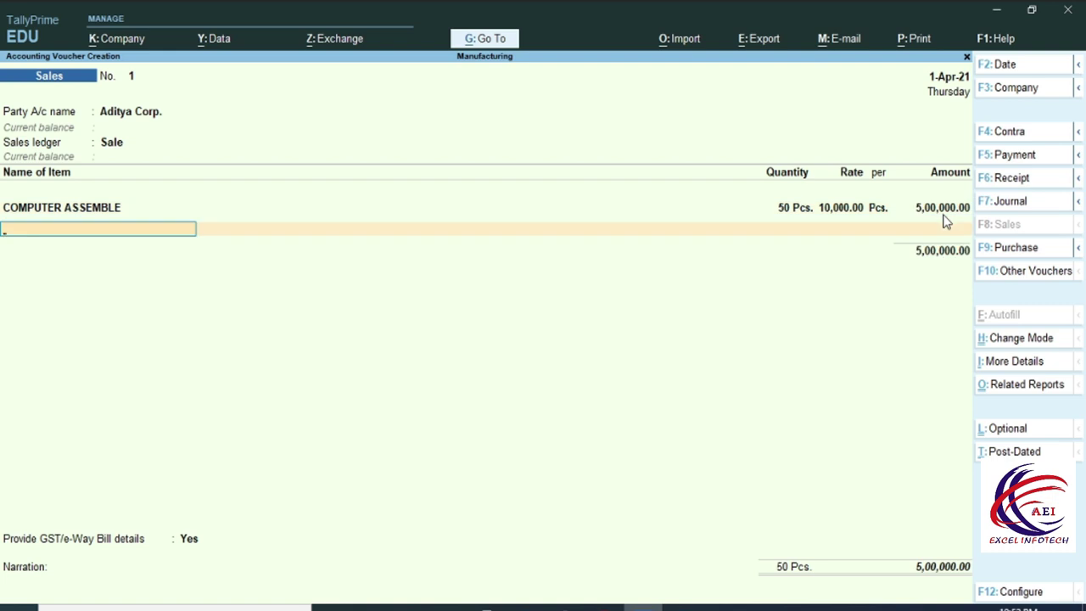
{"action": "key", "text": "Return"}
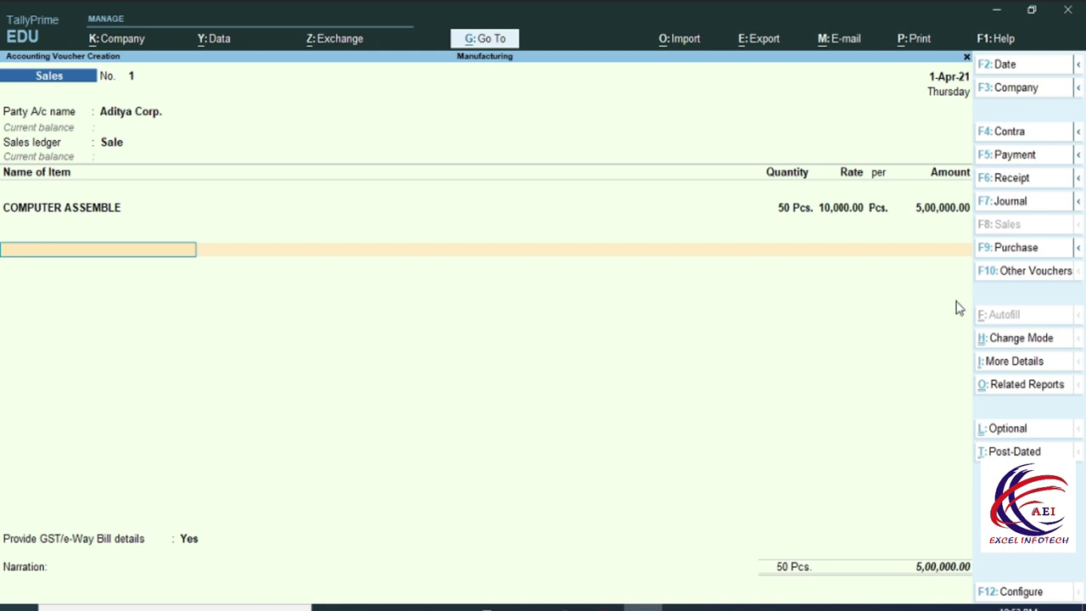
Set GST/e-Way Bill details to No, save Sales voucher No. 1, and exit to Gateway
{"action": "key", "text": "Return"}
{"action": "key", "text": "Up"}
{"action": "key", "text": "Return"}
{"action": "key", "text": "Return"}
{"action": "key", "text": "Return"}
{"action": "key", "text": "Return"}
{"action": "key", "text": "Return"}
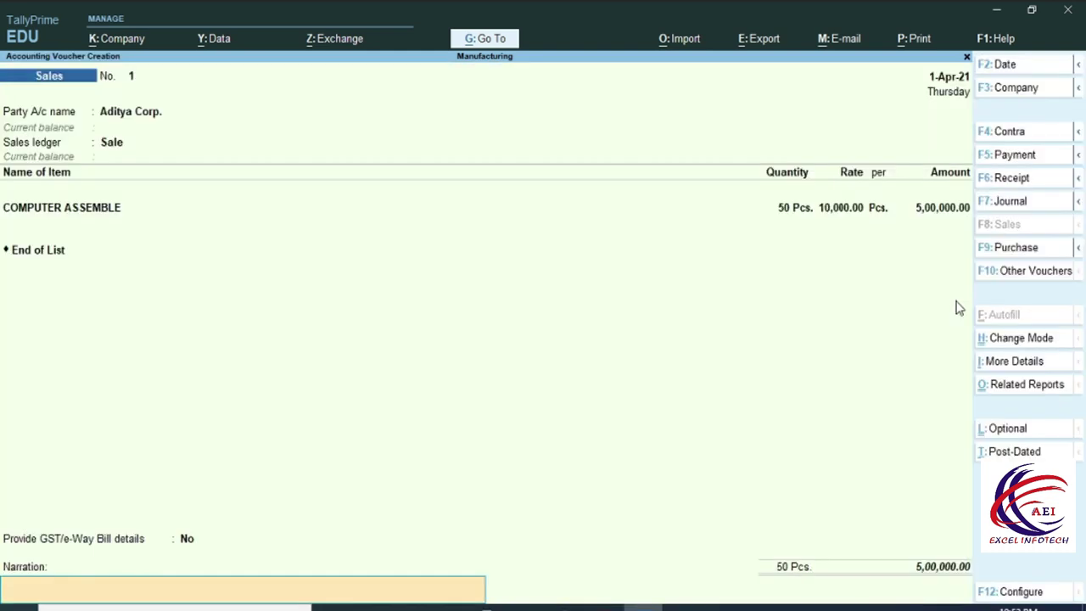
{"action": "key", "text": "Return"}
{"action": "key", "text": "Return"}
{"action": "key", "text": "Return"}
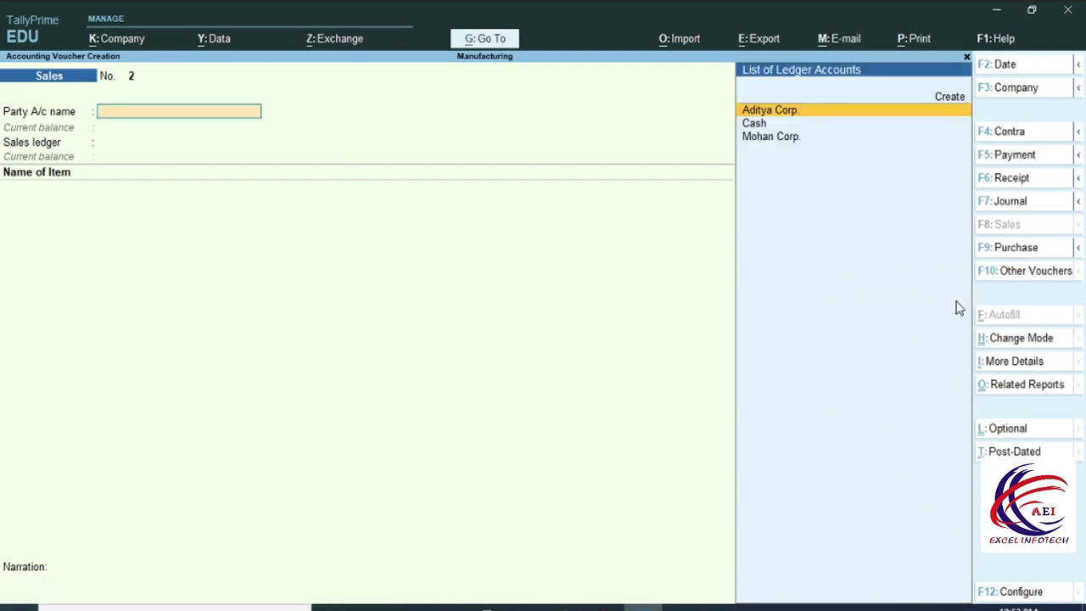
{"action": "key", "text": "Escape"}
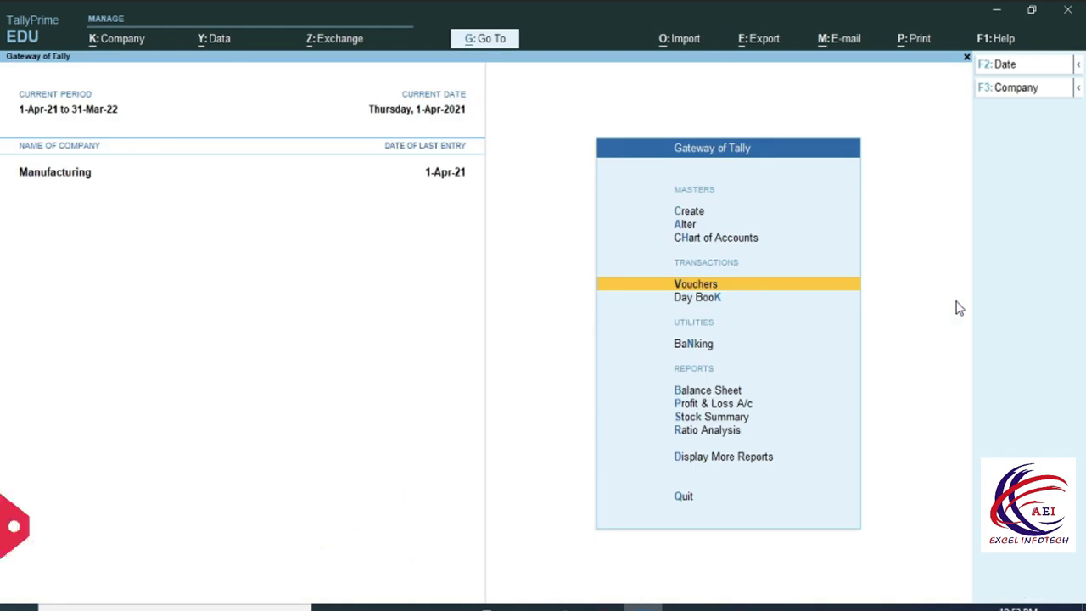
{"action": "key", "text": "b"}
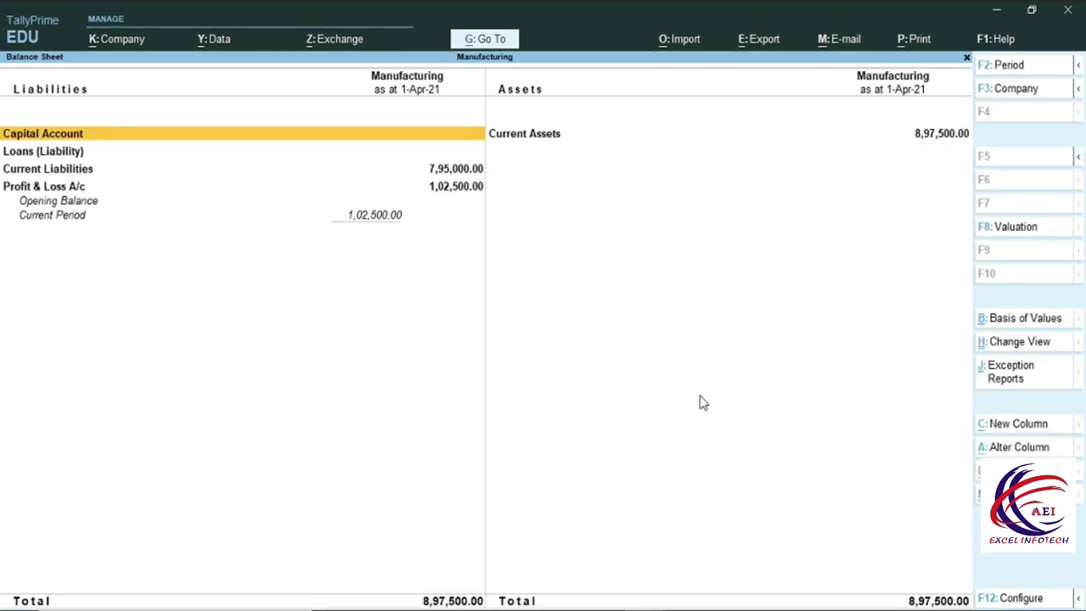
{"action": "left_click", "coordinate": [555, 140]}
{"action": "left_click", "coordinate": [555, 140]}
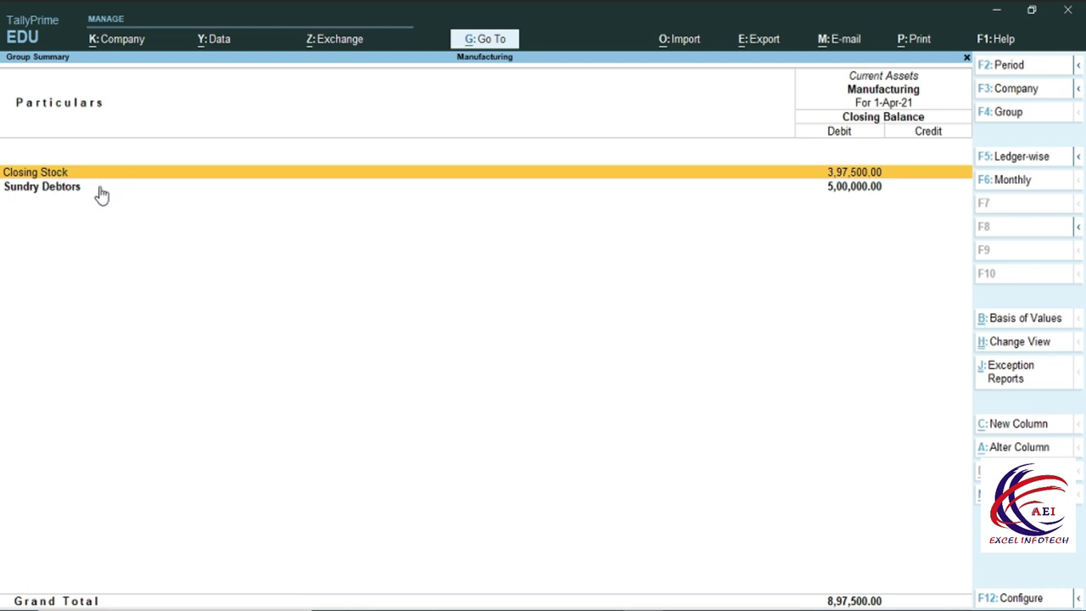
{"action": "key", "text": "Return"}
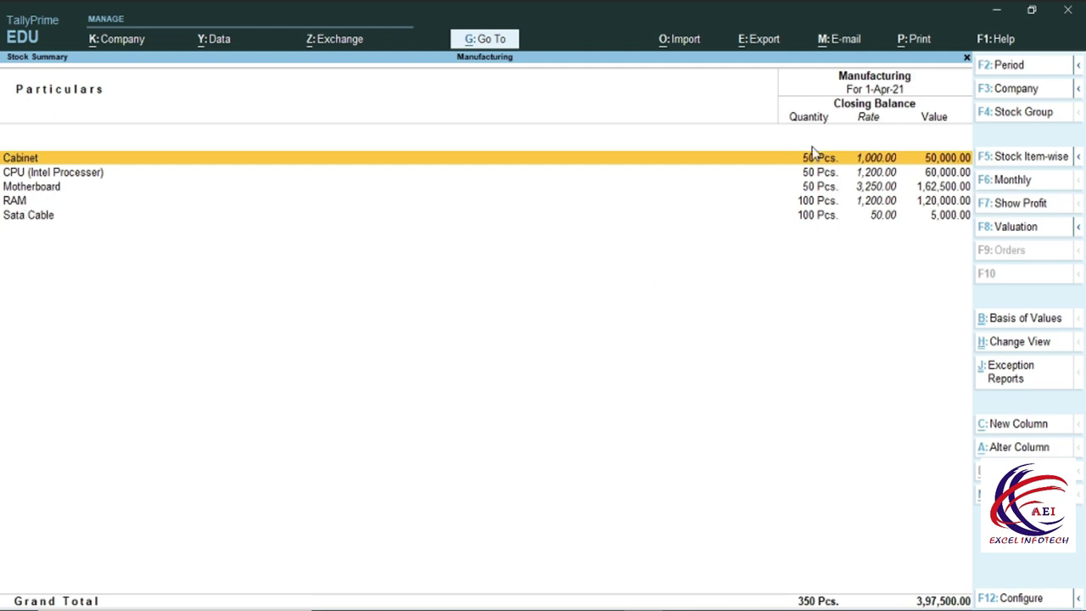
{"action": "key", "text": "Escape"}
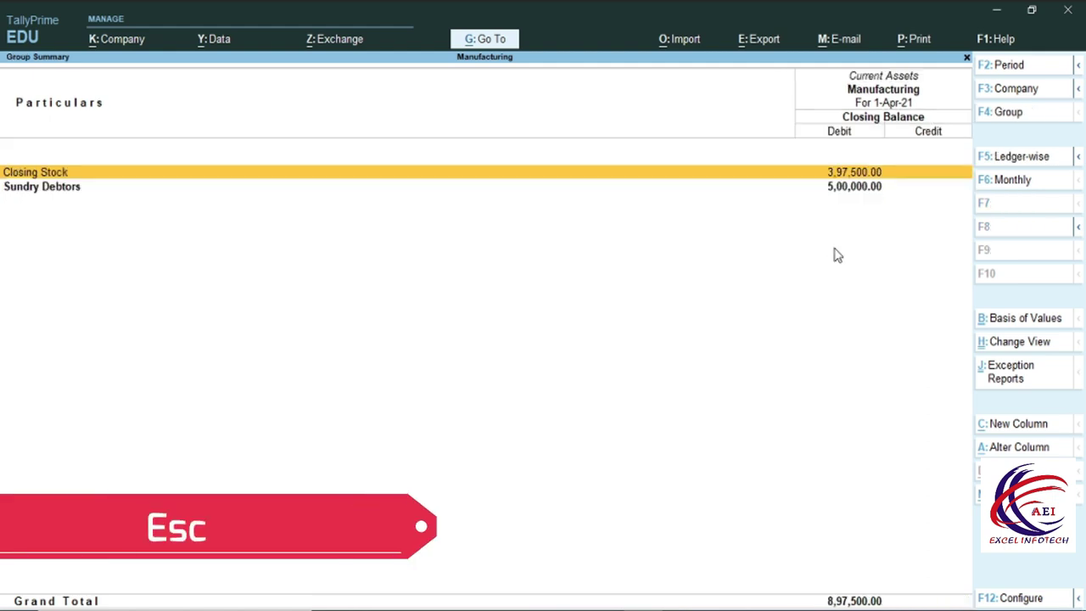
{"action": "left_click", "coordinate": [305, 187]}
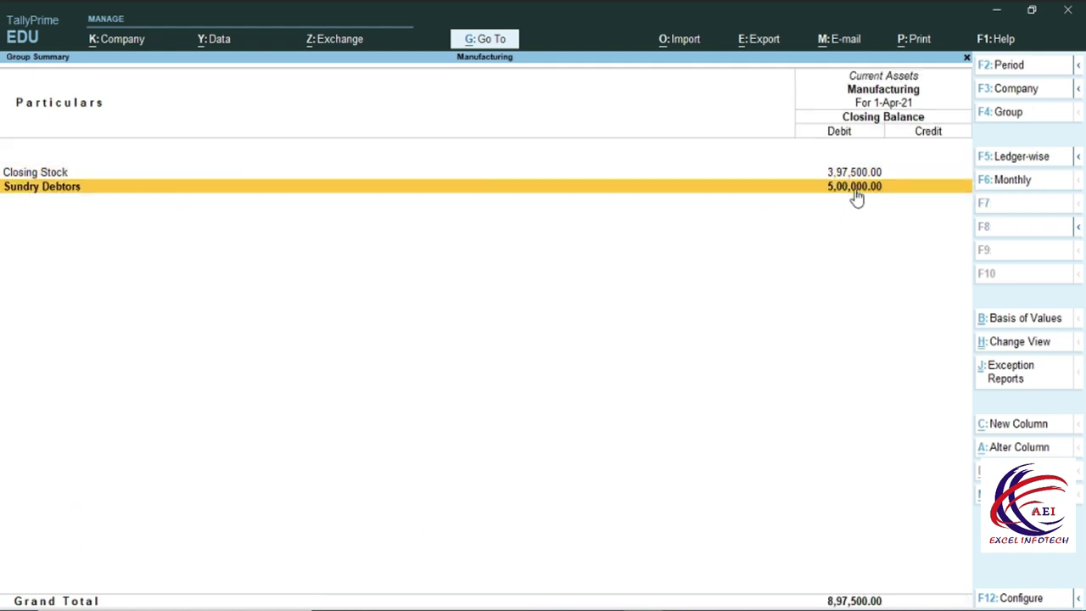
{"action": "key", "text": "Escape"}
{"action": "key", "text": "Escape"}
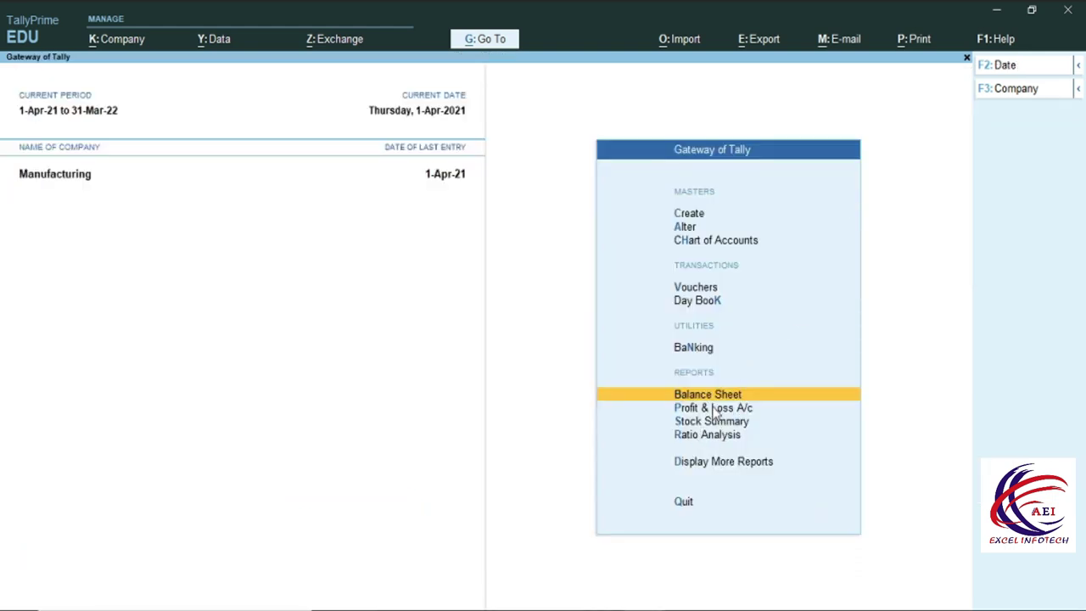
{"action": "left_click", "coordinate": [712, 408]}
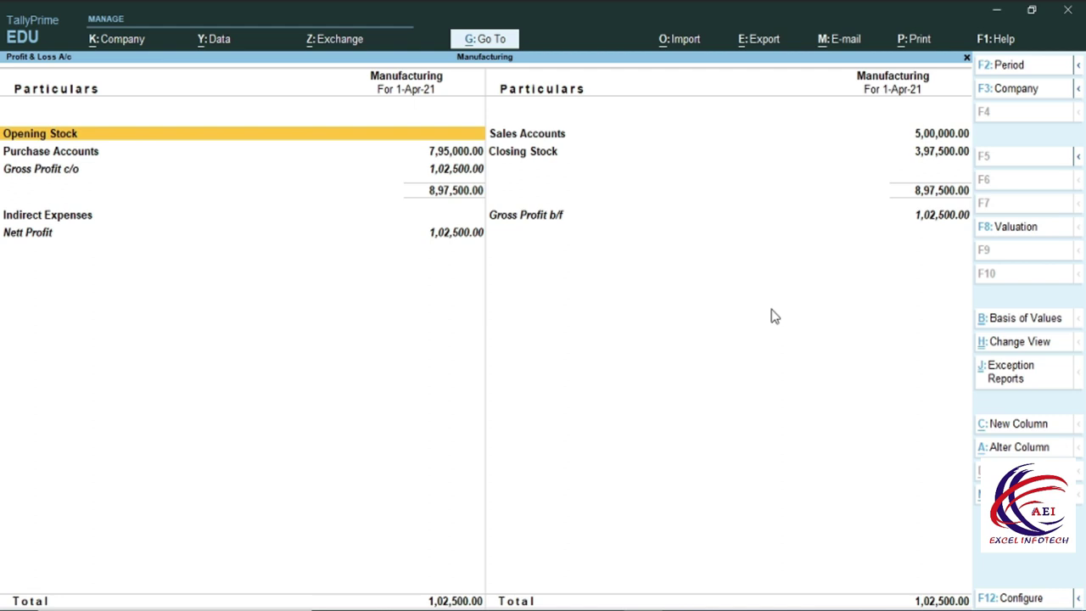
{"action": "key", "text": "alt+F1"}
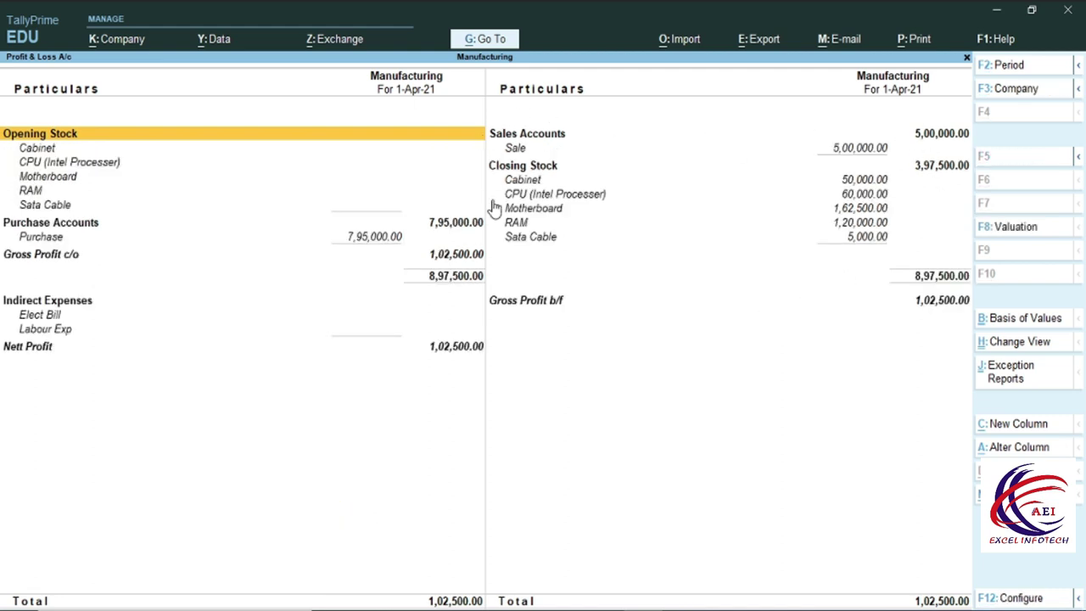
{"action": "left_click", "coordinate": [552, 135]}
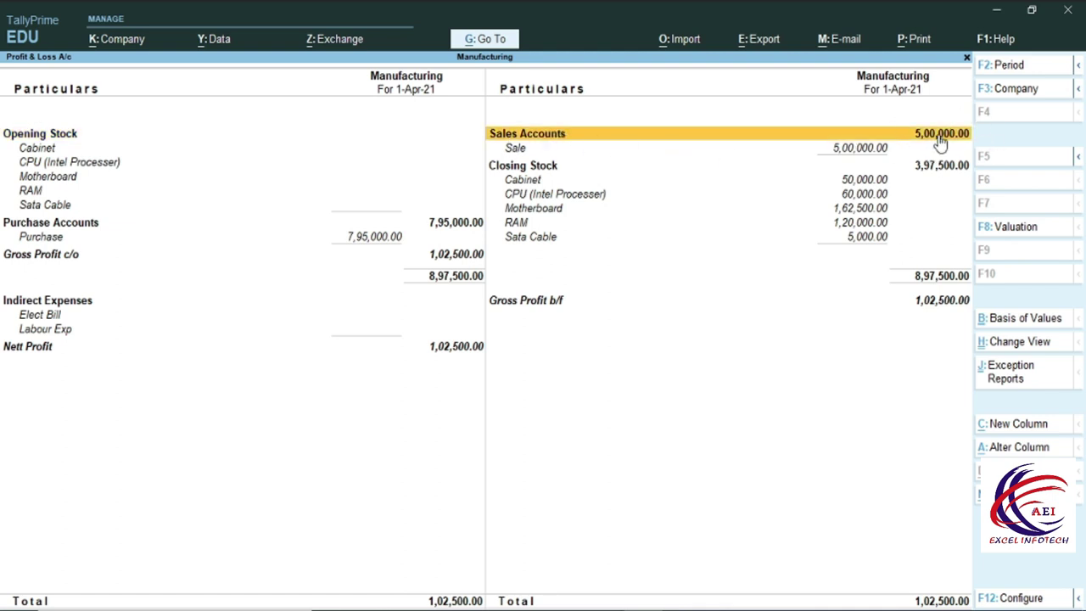
{"action": "left_click", "coordinate": [530, 168]}
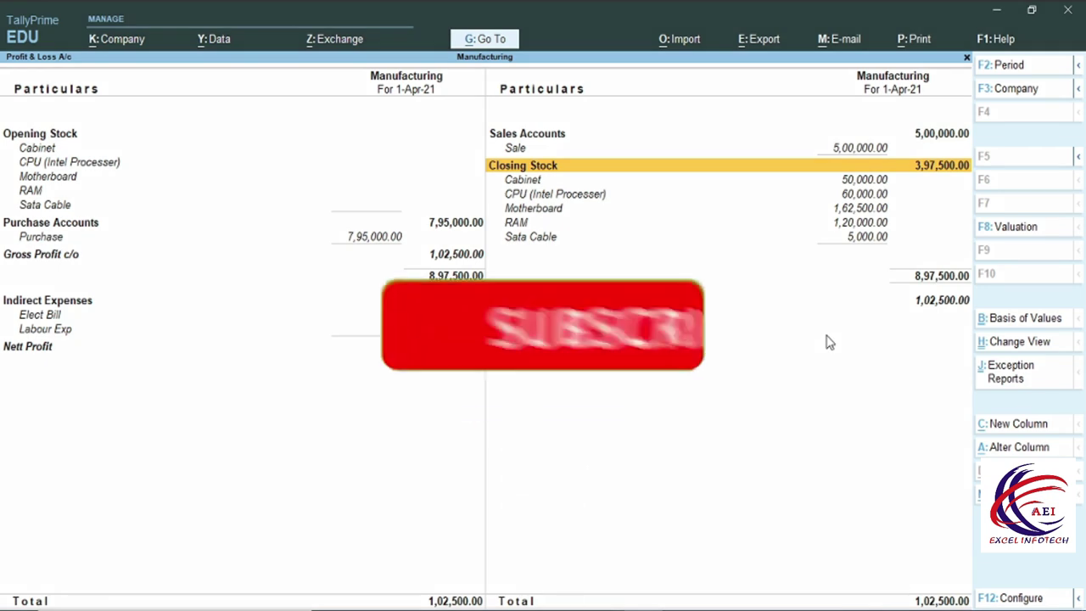
{"action": "key", "text": "Escape"}
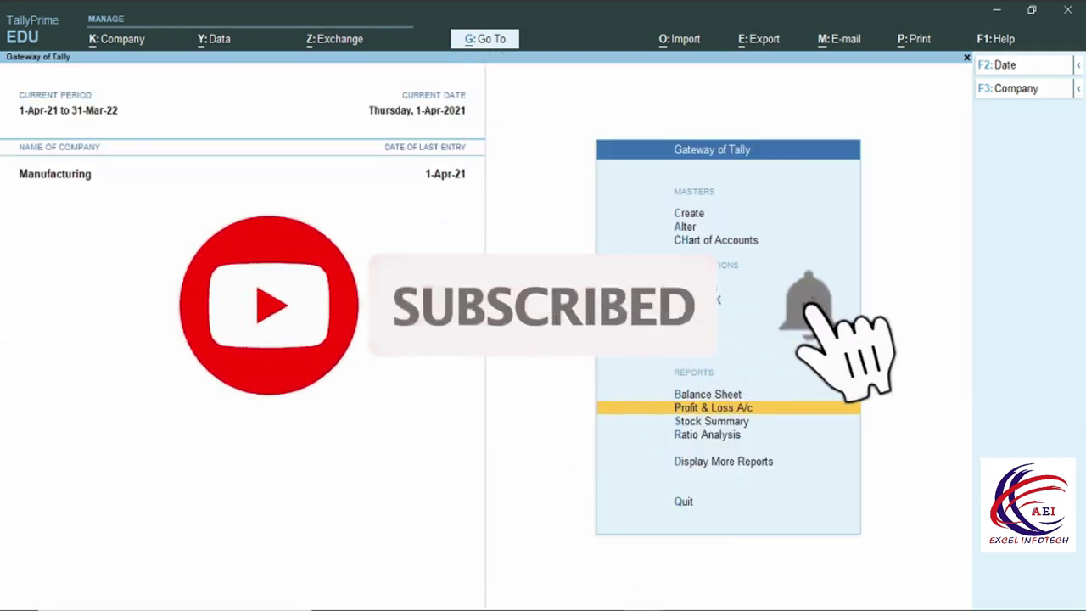
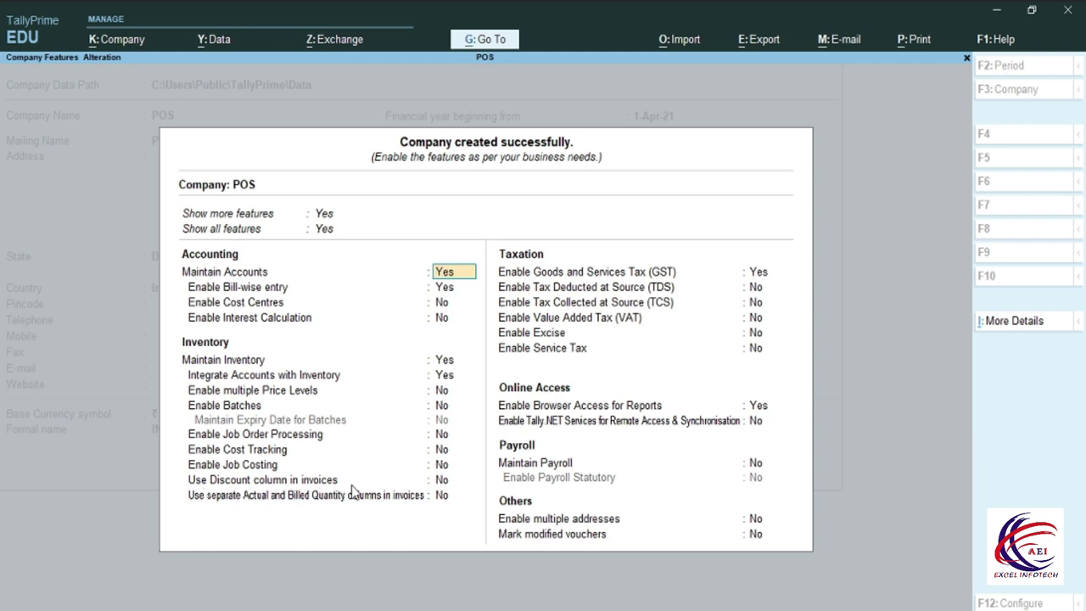
Set 'Use Discount column in invoices' to Yes and save the company features
{"action": "left_click", "coordinate": [442, 482]}
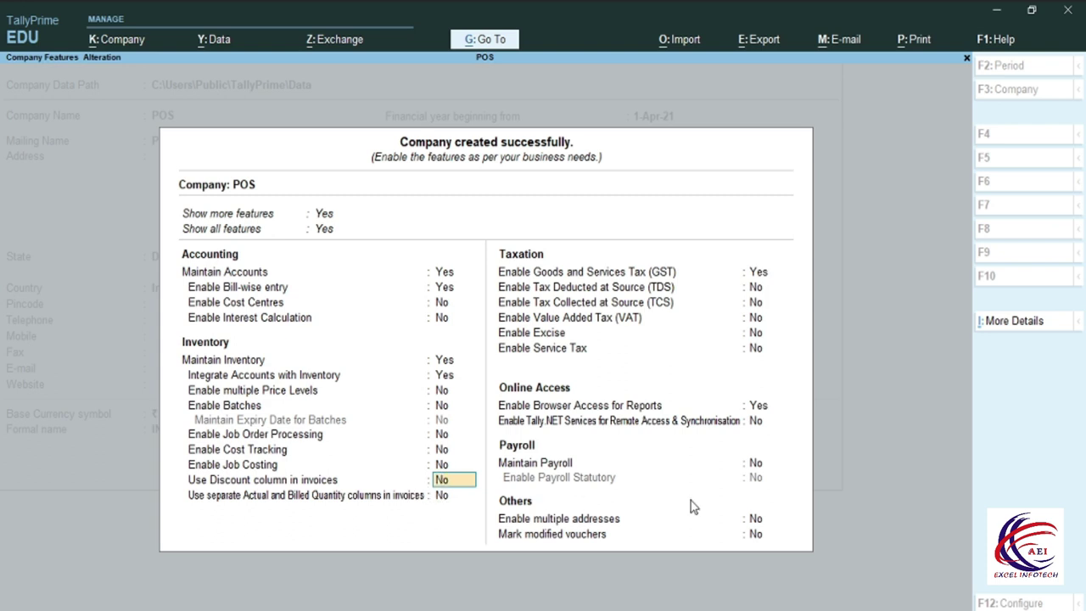
{"action": "key", "text": "y"}
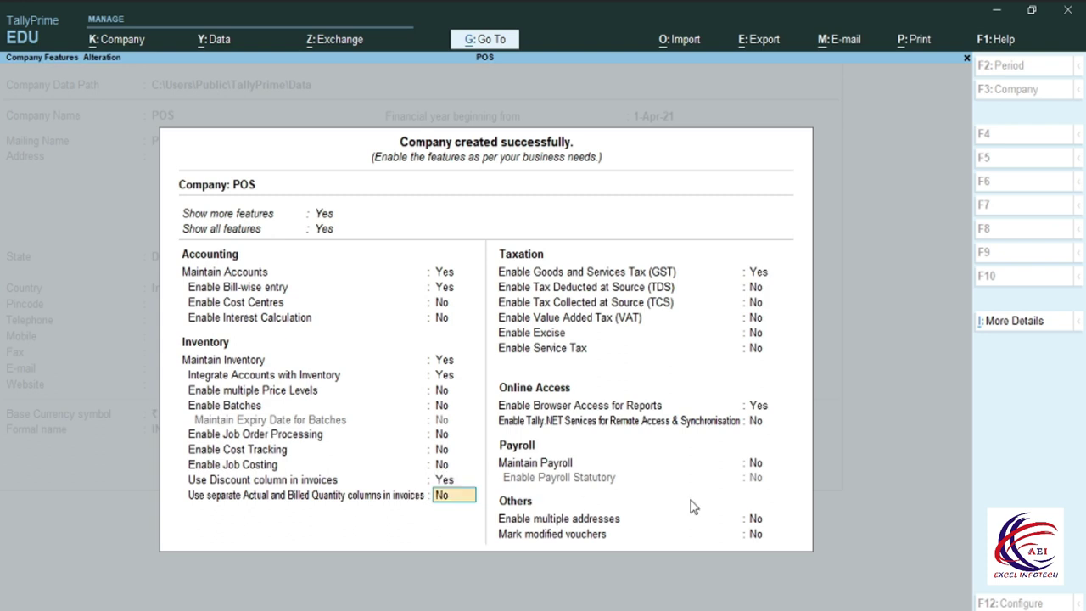
{"action": "key", "text": "ctrl"}
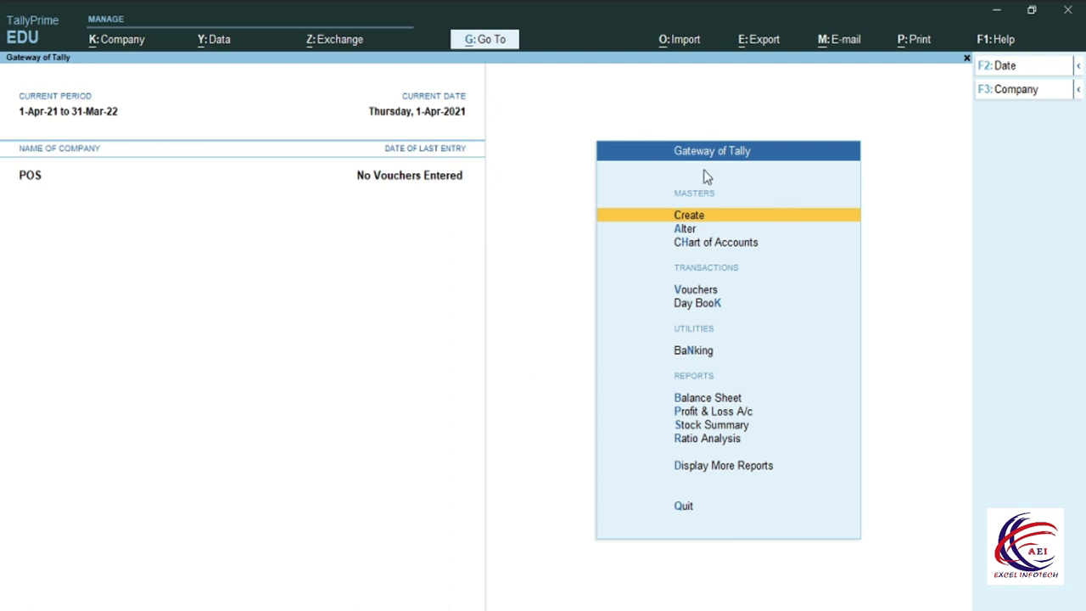
Create a voucher type named 'POS Invoice' of type Sales with automatic numbering
{"action": "left_click", "coordinate": [685, 214]}
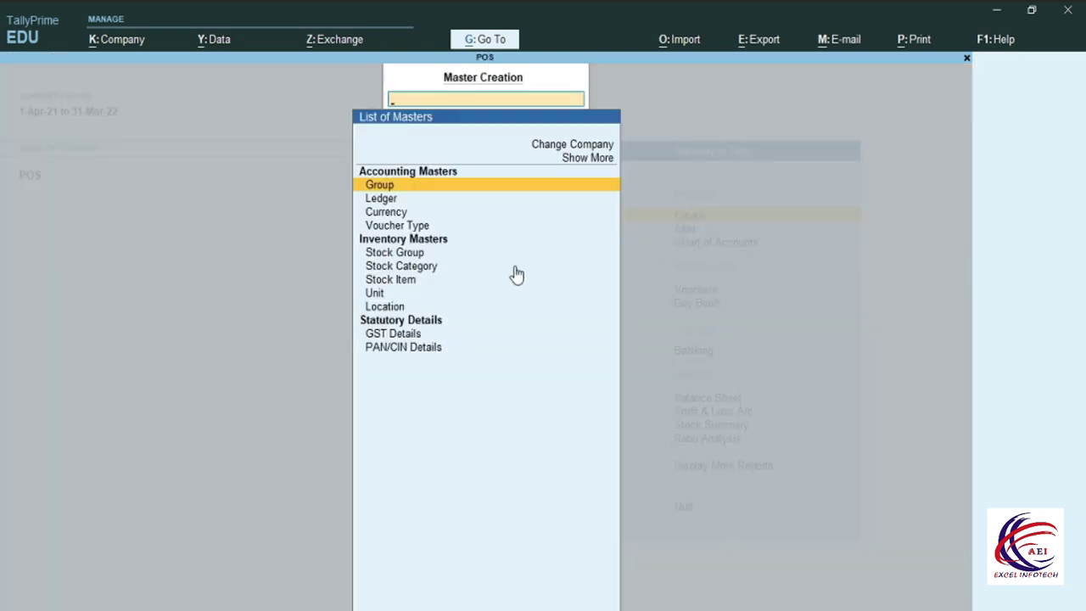
{"action": "left_click", "coordinate": [402, 227]}
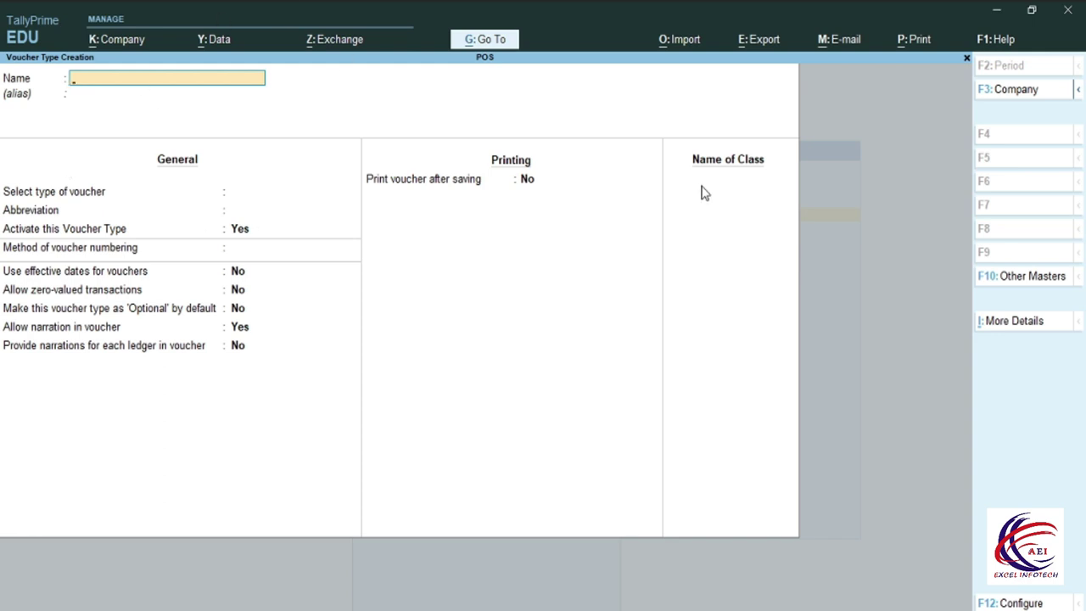
{"action": "type", "text": "POS Invoice"}
{"action": "key", "text": "Return"}
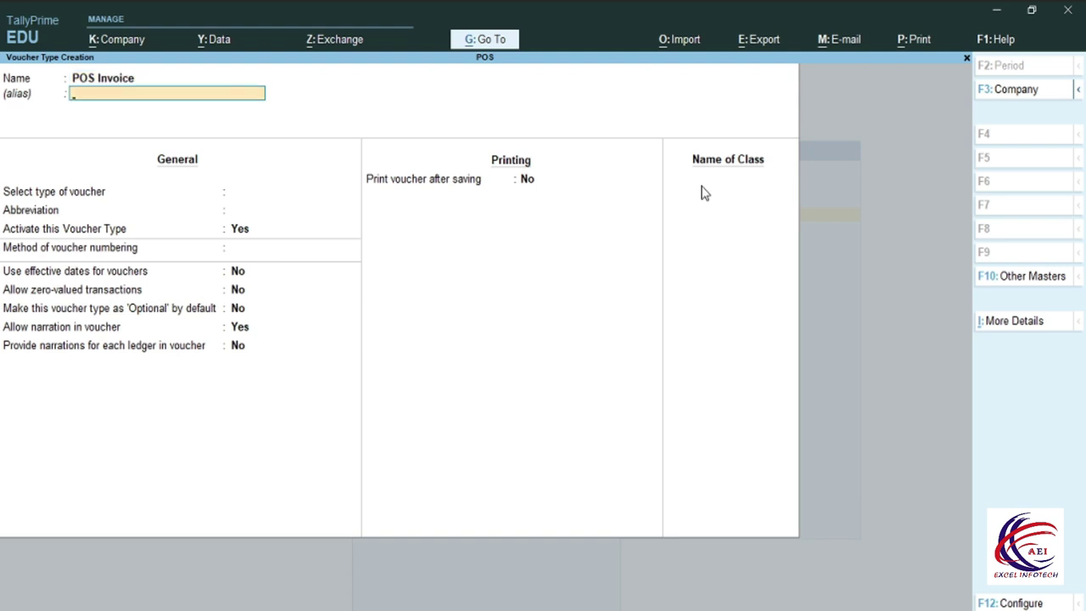
{"action": "key", "text": "Return"}
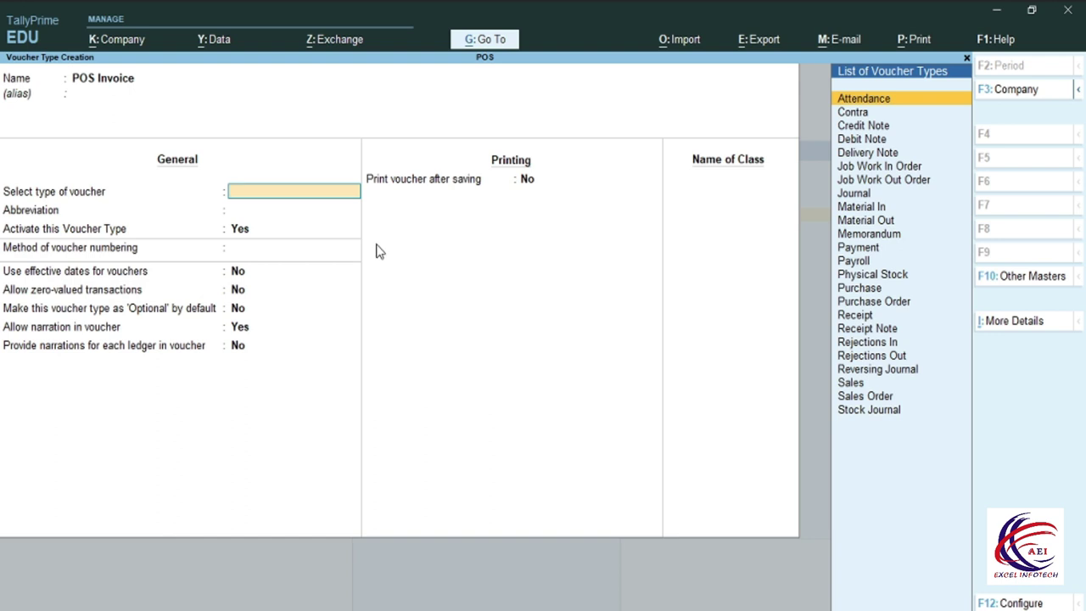
{"action": "type", "text": "S"}
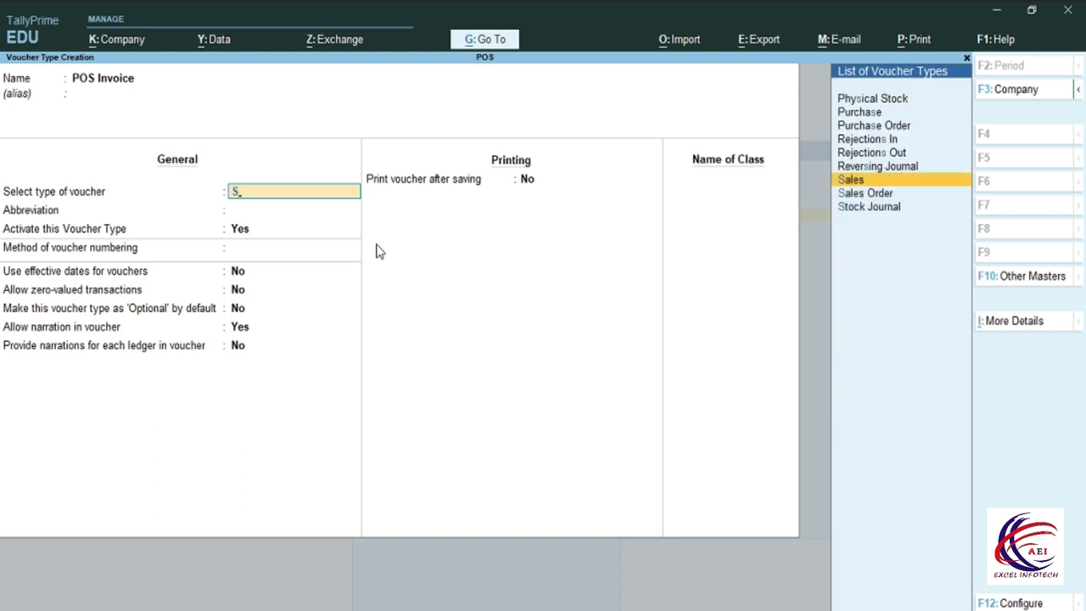
{"action": "key", "text": "Return"}
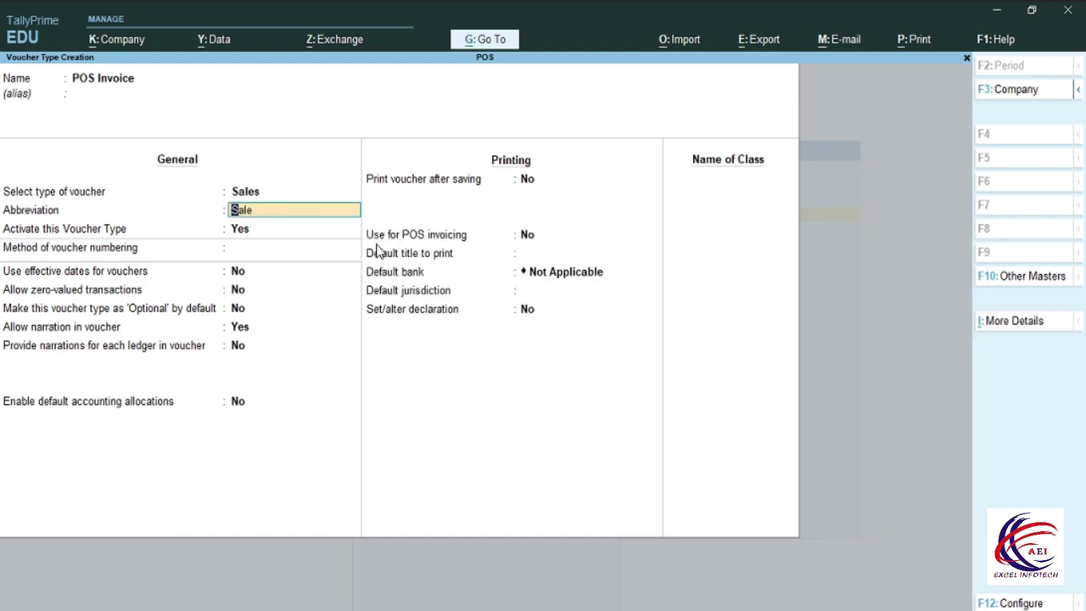
{"action": "key", "text": "Return"}
{"action": "key", "text": "Return"}
{"action": "key", "text": "Return"}
{"action": "key", "text": "Return"}
{"action": "key", "text": "Return"}
{"action": "key", "text": "Return"}
{"action": "key", "text": "Return"}
{"action": "key", "text": "Return"}
{"action": "key", "text": "Return"}
{"action": "key", "text": "Return"}
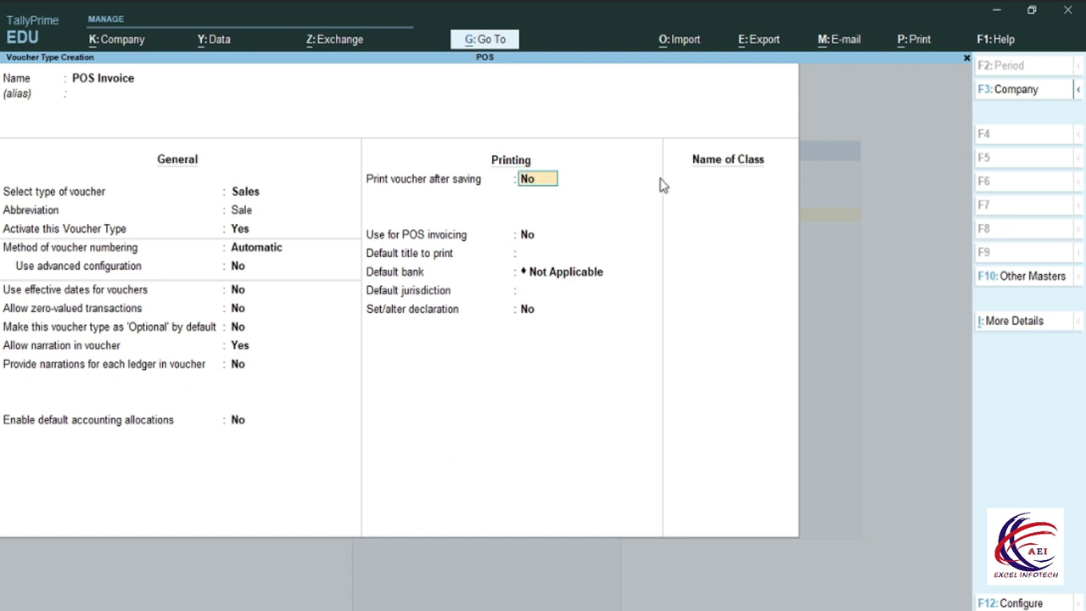
Set 'Print voucher after saving' and 'Use for POS invoicing' to Yes
{"action": "type", "text": "y"}
{"action": "key", "text": "Return"}
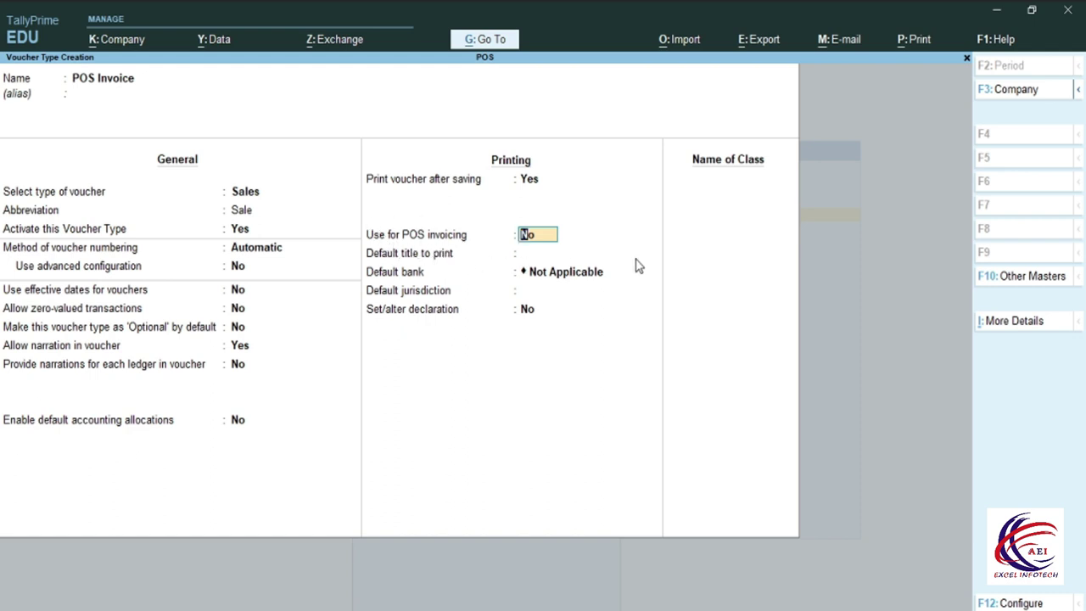
{"action": "type", "text": "y"}
{"action": "key", "text": "Return"}
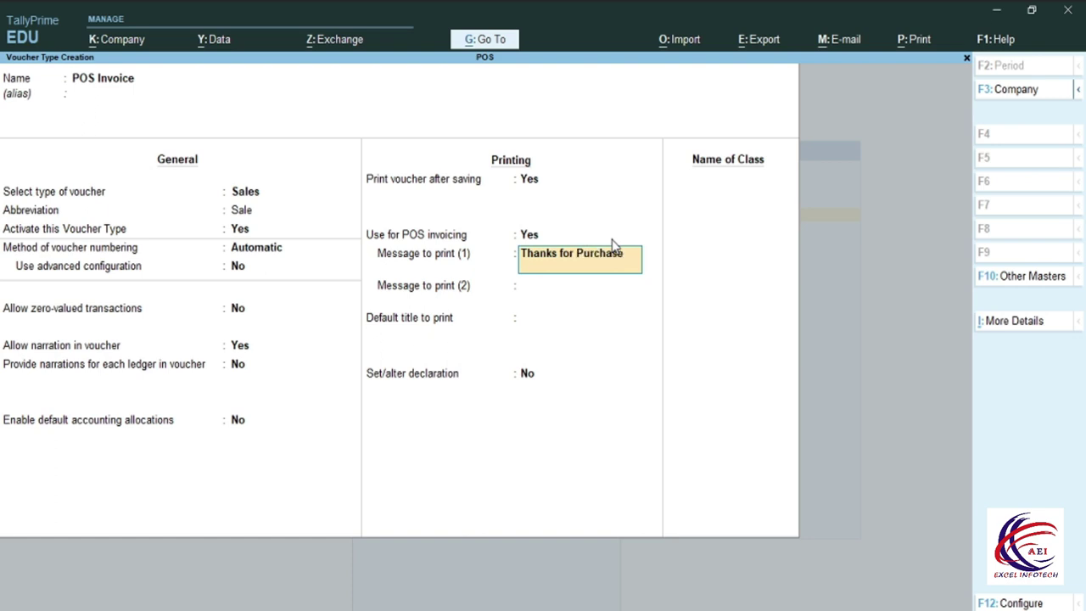
Keep 'Thanks for Purchase', add 'Visit Again.' as message 2, keep title Excel Store, enable declaration
{"action": "key", "text": "Return"}
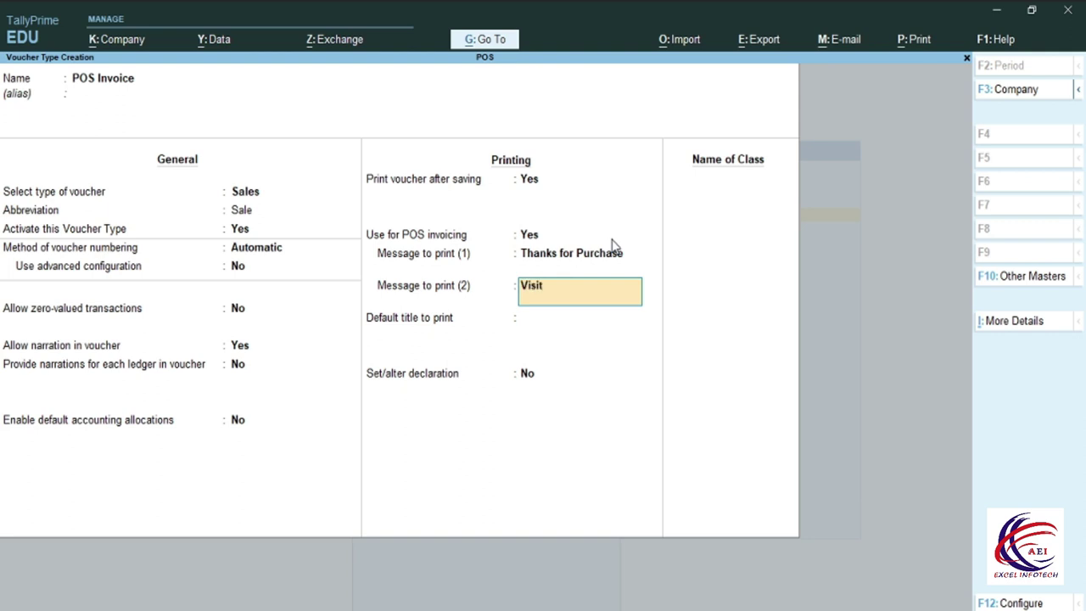
{"action": "type", "text": "Visit Again"}
{"action": "type", "text": "."}
{"action": "key", "text": "Return"}
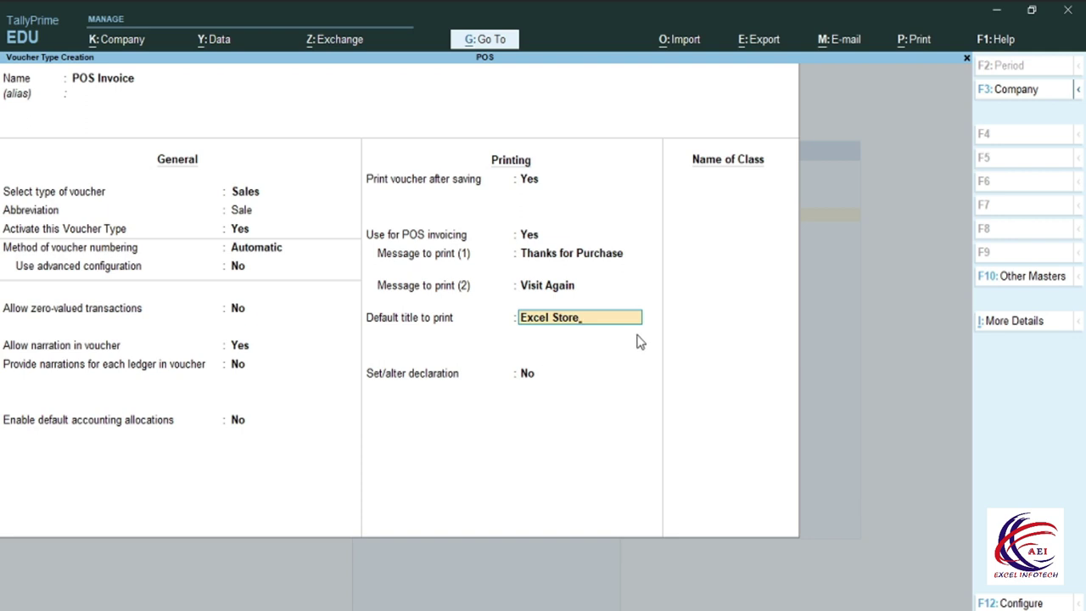
{"action": "key", "text": "Return"}
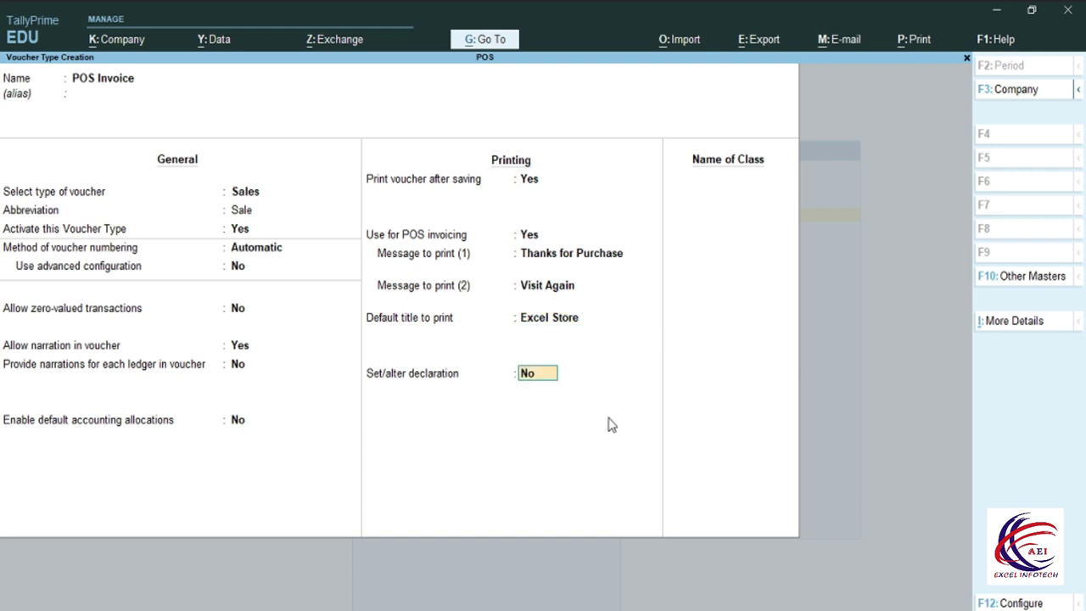
{"action": "key", "text": "Return"}
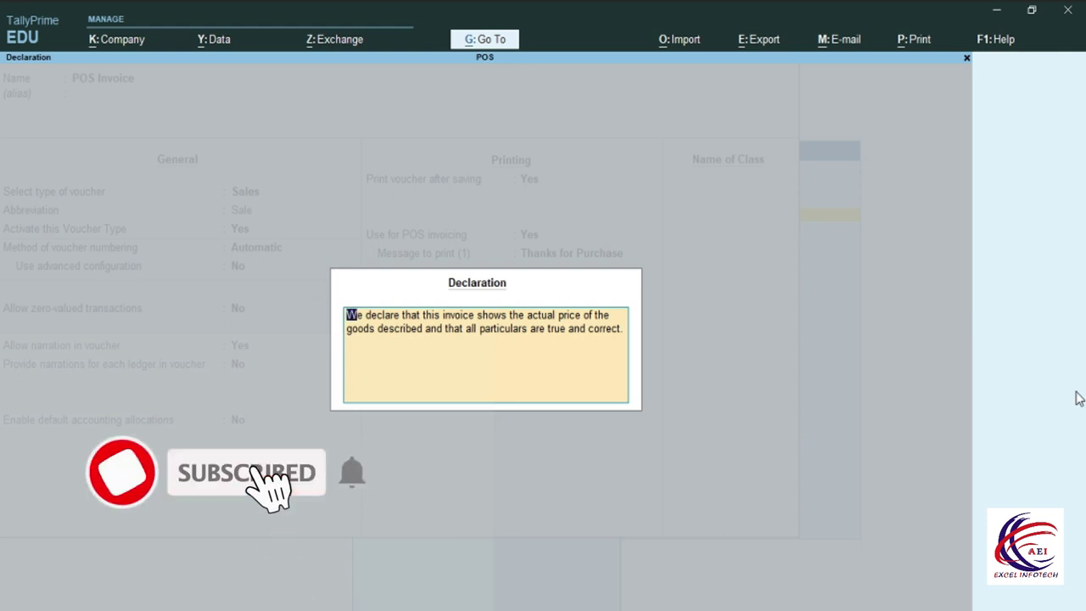
Accept the default declaration, save the POS Invoice voucher type, and quit the blank form
{"action": "key", "text": "ctrl+a"}
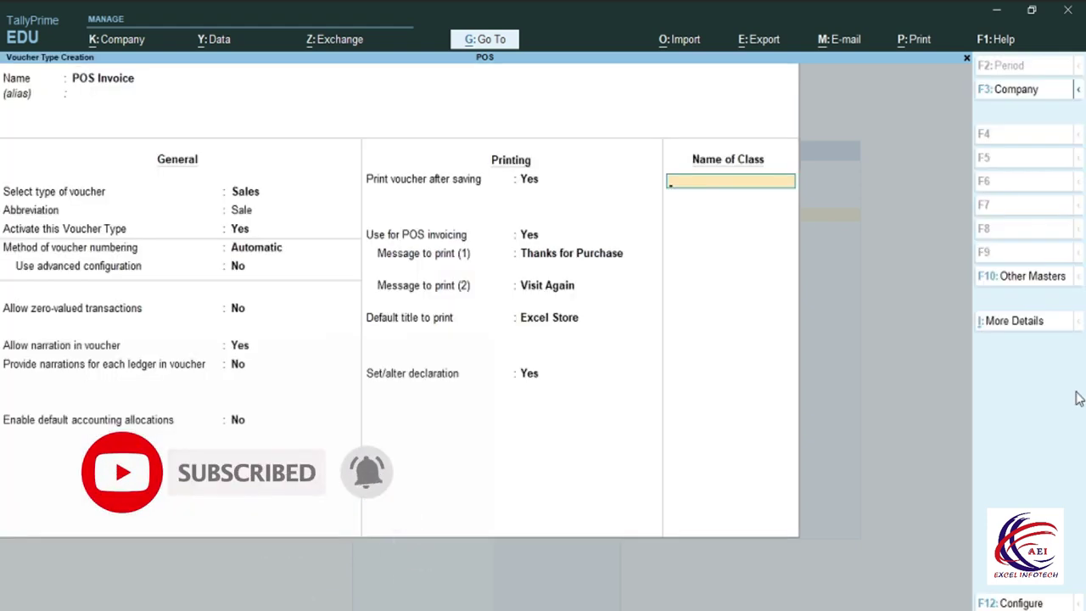
{"action": "key", "text": "Return"}
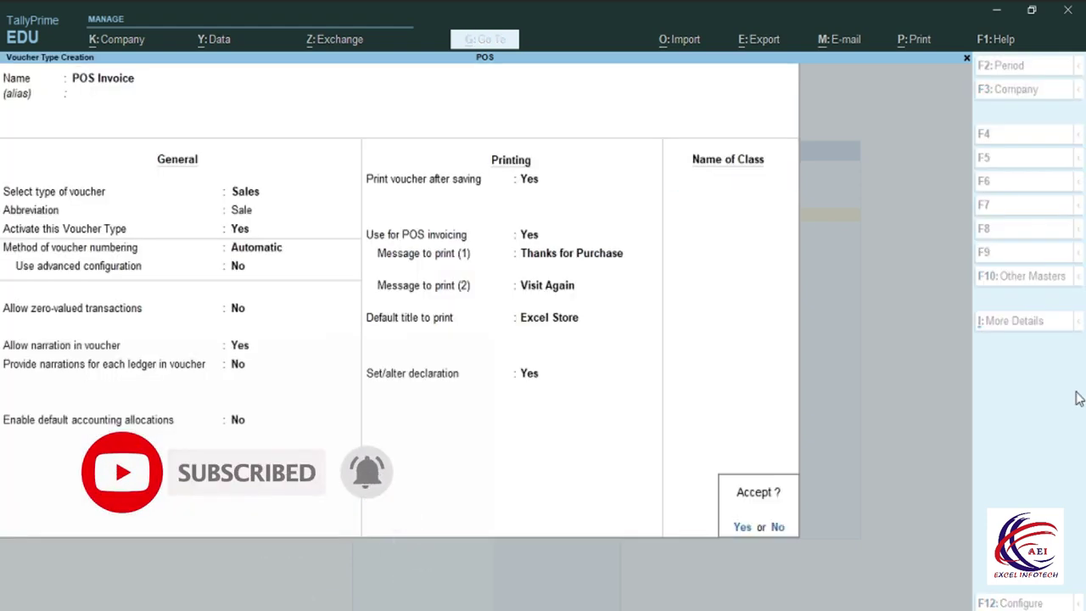
{"action": "key", "text": "y"}
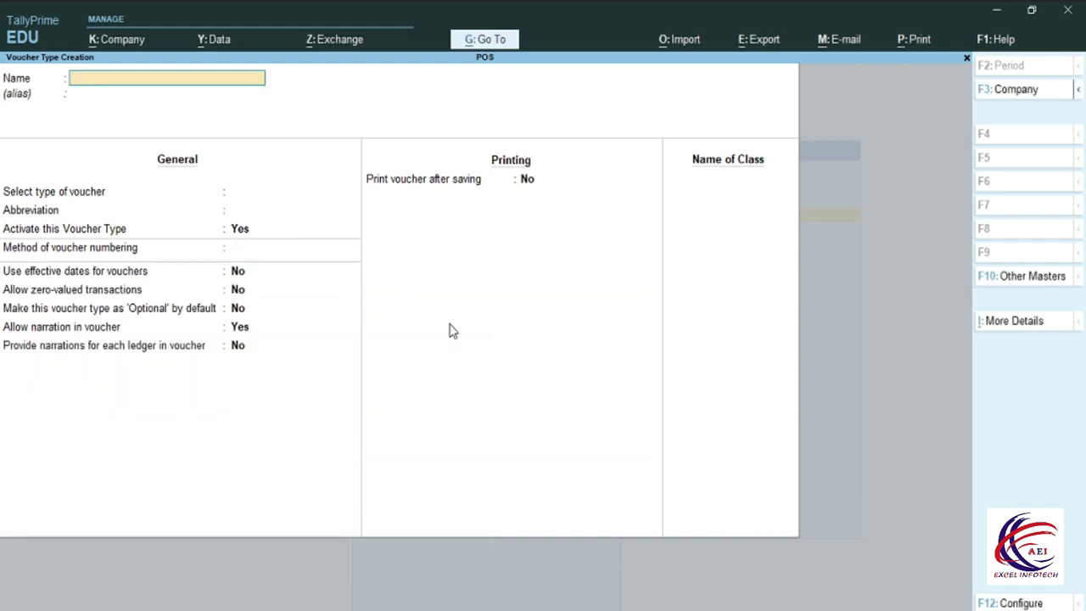
{"action": "key", "text": "Escape"}
{"action": "key", "text": "y"}
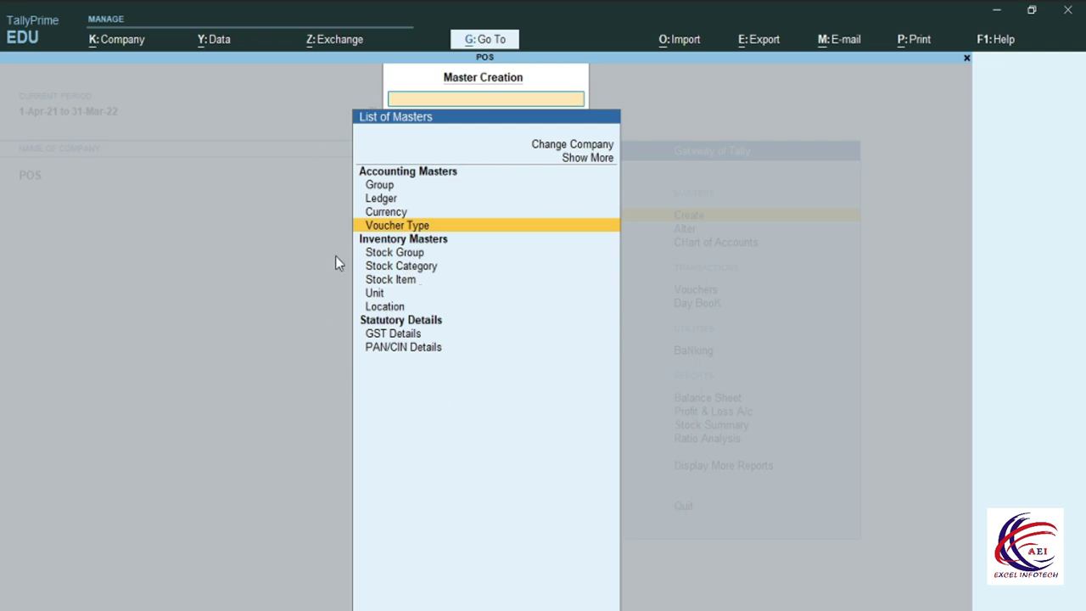
Return to the Gateway of Tally and start a new POS Invoice voucher
{"action": "key", "text": "Escape"}
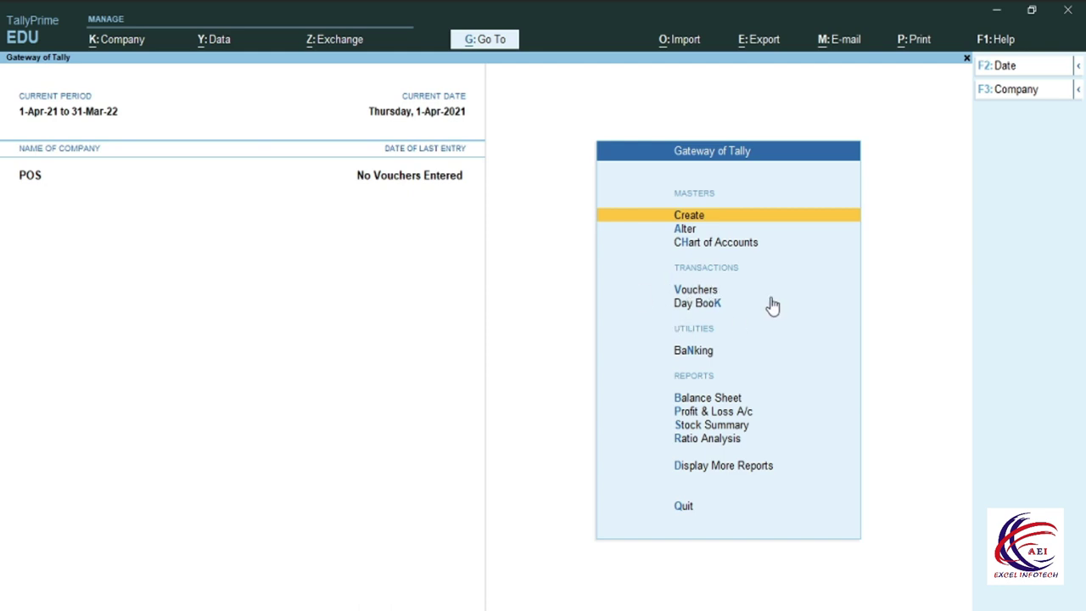
{"action": "left_click", "coordinate": [692, 291]}
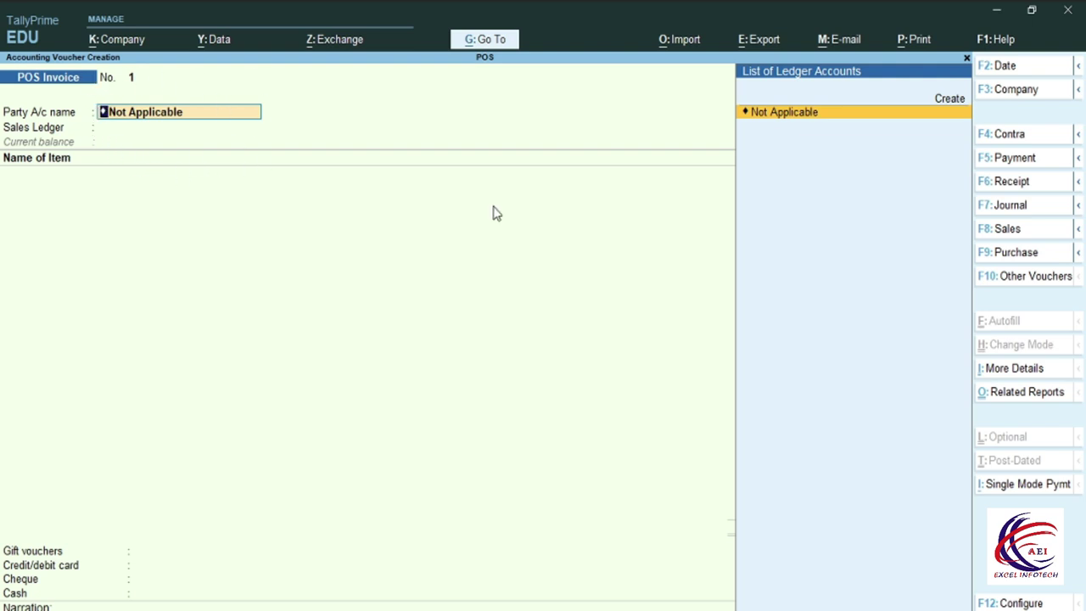
Create a new Sundry Debtors party ledger for the buyer and accept the party details
{"action": "key", "text": "alt"}
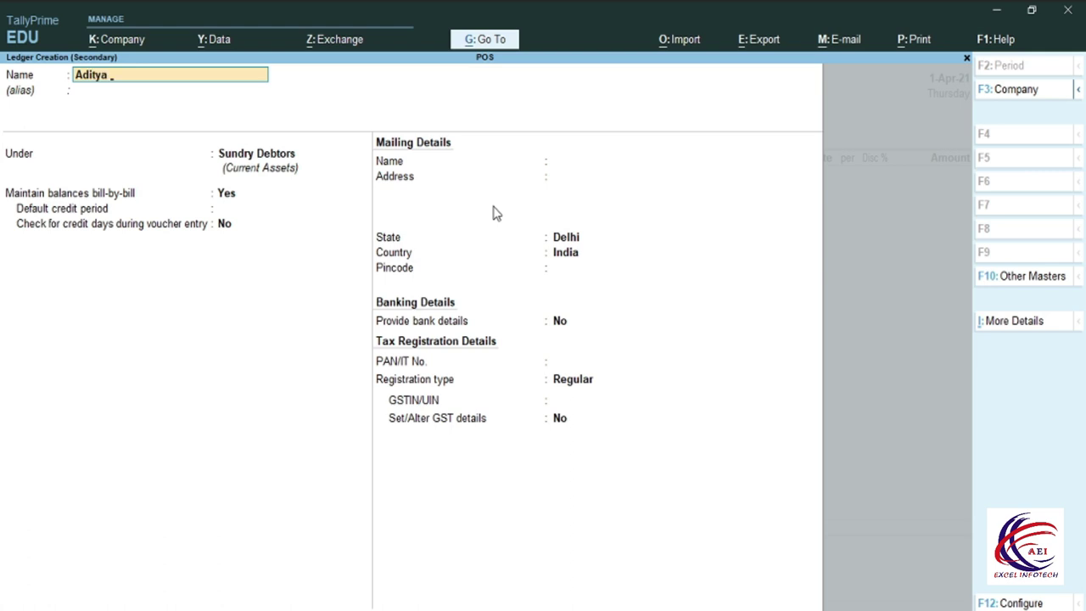
{"action": "key", "text": "Return"}
{"action": "key", "text": "Return"}
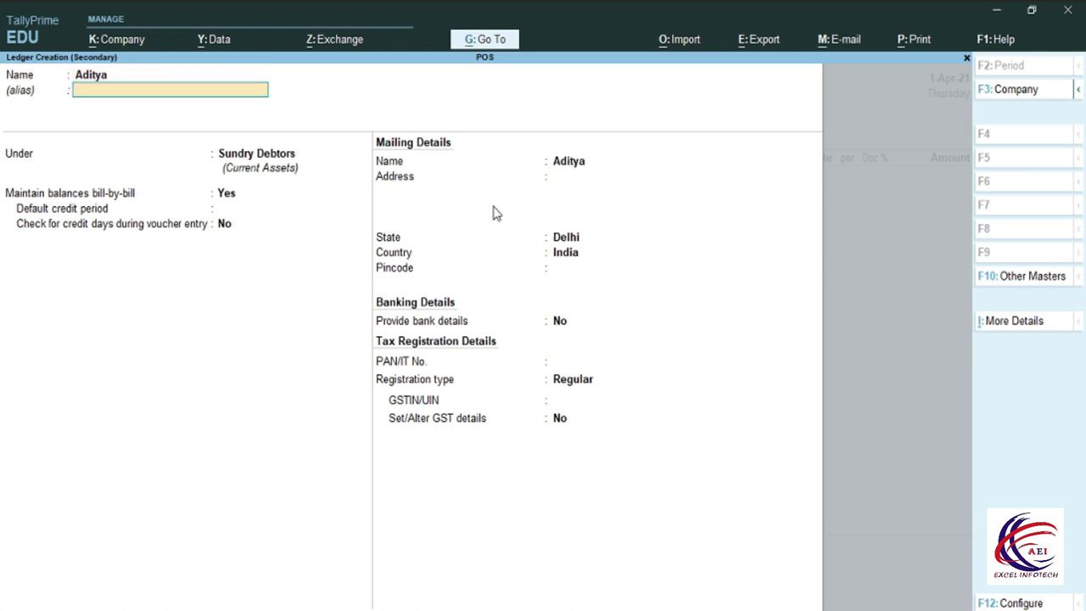
{"action": "type", "text": "S"}
{"action": "key", "text": "Down"}
{"action": "key", "text": "Down"}
{"action": "key", "text": "Down"}
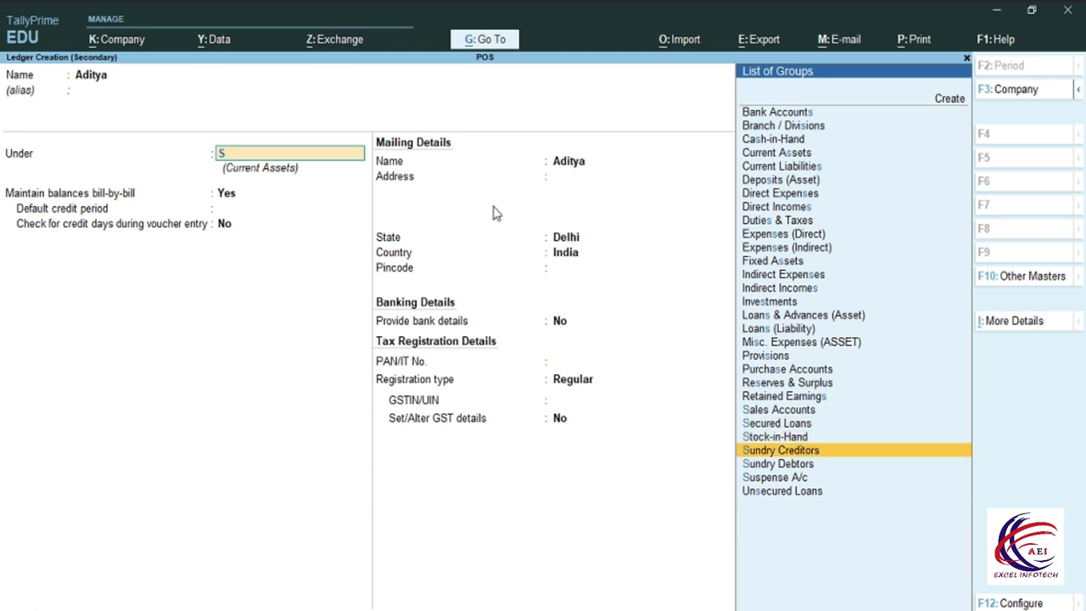
{"action": "key", "text": "Return"}
{"action": "key", "text": "Return"}
{"action": "key", "text": "Return"}
{"action": "key", "text": "Return"}
{"action": "key", "text": "Return"}
{"action": "key", "text": "Return"}
{"action": "key", "text": "Return"}
{"action": "key", "text": "Return"}
{"action": "key", "text": "Return"}
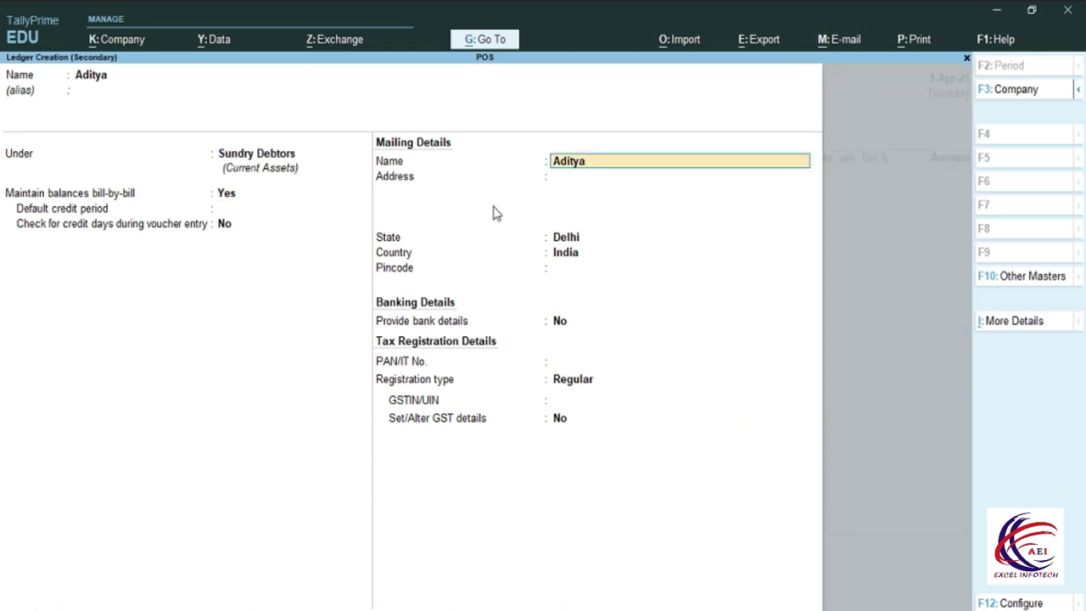
{"action": "key", "text": "ctrl+a"}
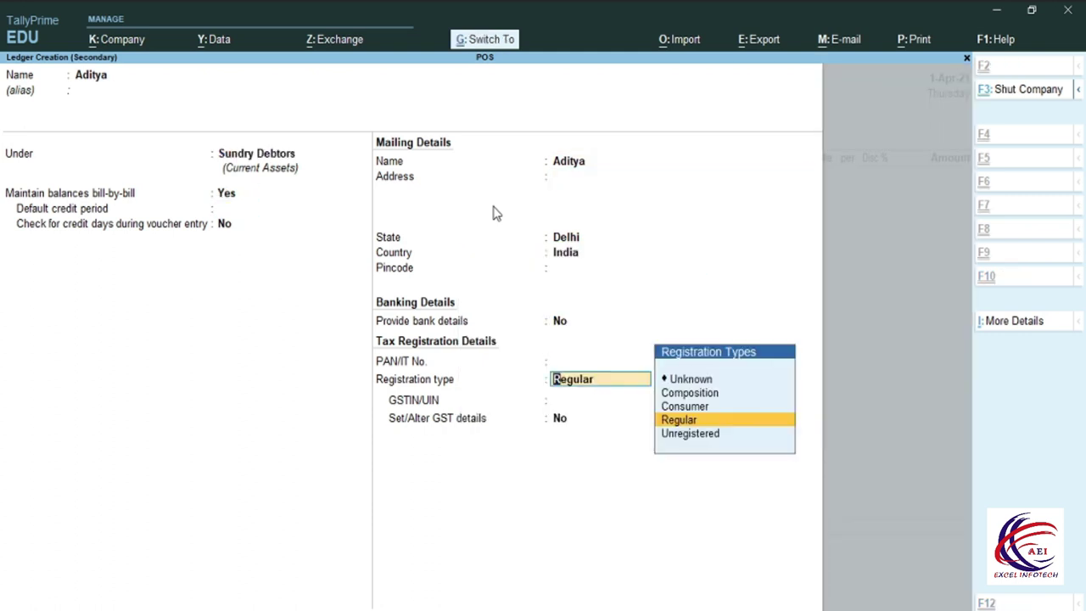
{"action": "key", "text": "Return"}
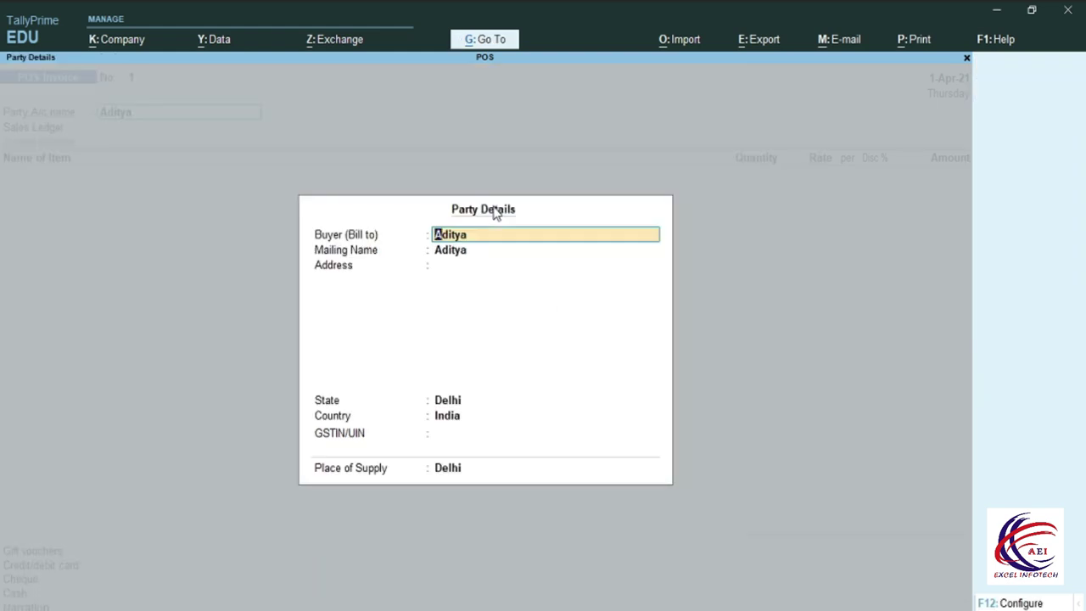
{"action": "key", "text": "ctrl"}
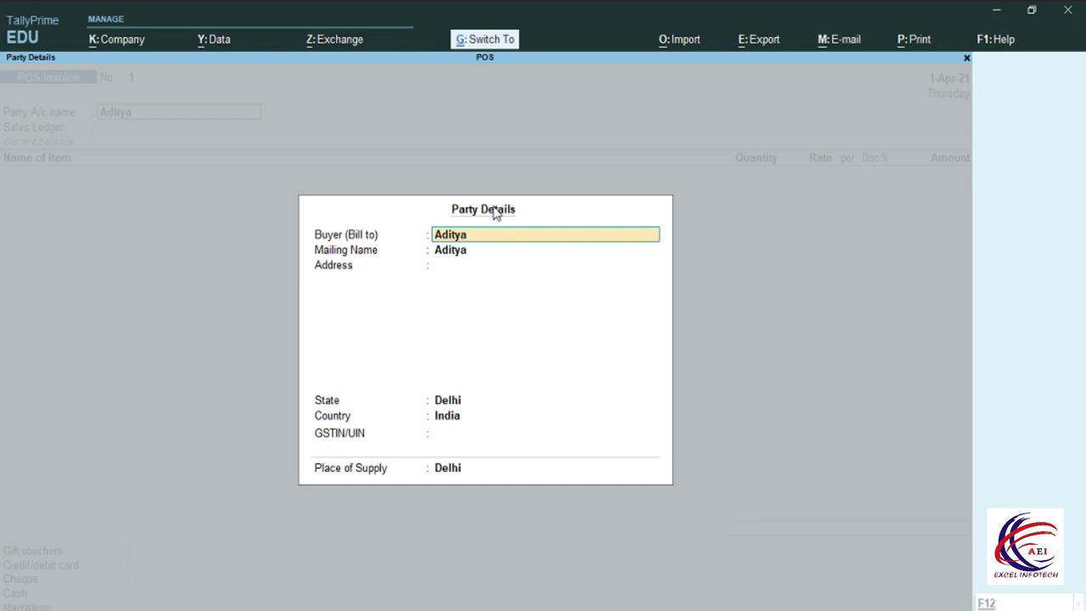
{"action": "key", "text": "ctrl+a"}
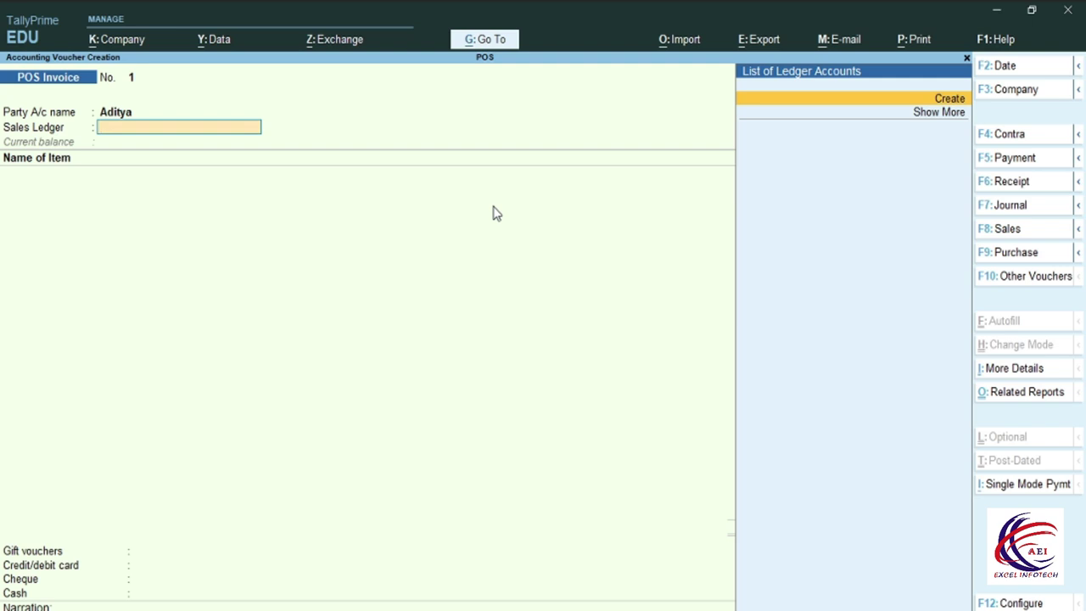
Create the Sale ledger under Sales Accounts with Goods supply type, then start a stock item
{"action": "key", "text": "Return"}
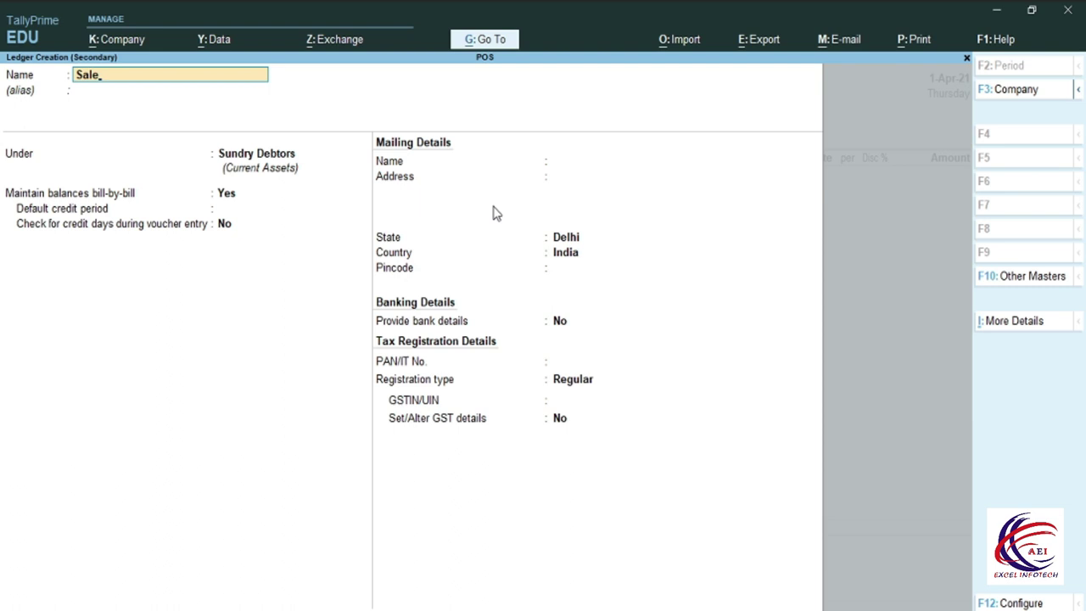
{"action": "key", "text": "Return"}
{"action": "type", "text": "S"}
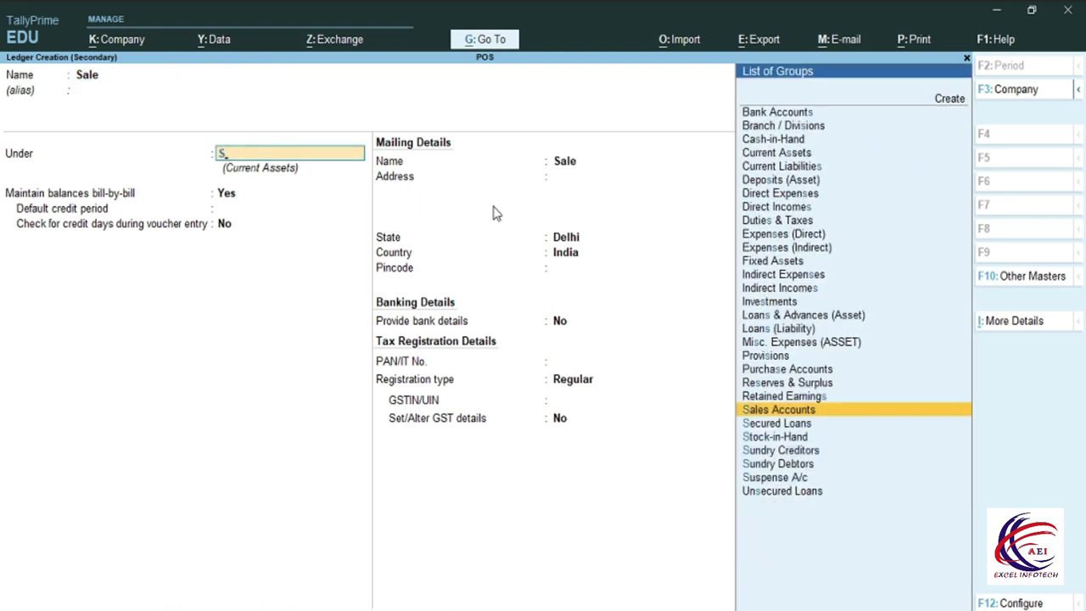
{"action": "key", "text": "Return"}
{"action": "key", "text": "Return"}
{"action": "key", "text": "Return"}
{"action": "key", "text": "Return"}
{"action": "key", "text": "Up"}
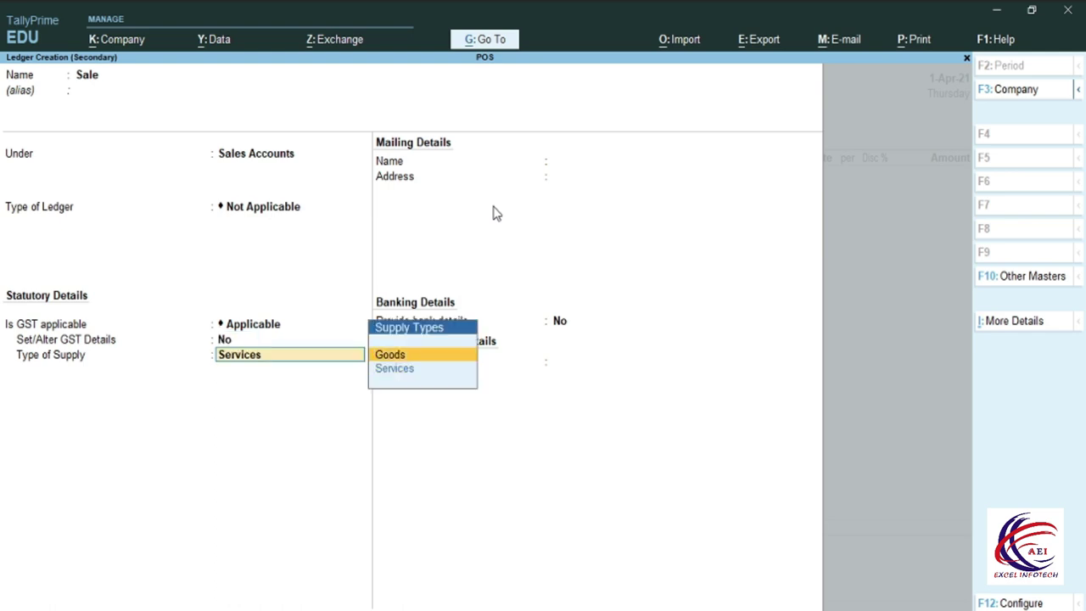
{"action": "key", "text": "Return"}
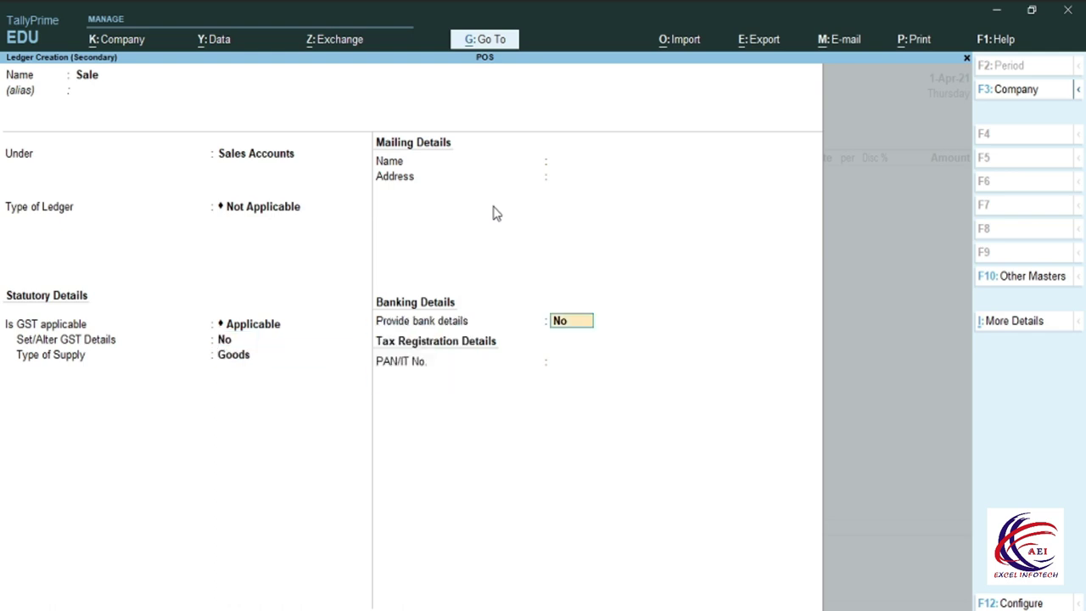
{"action": "key", "text": "ctrl+a"}
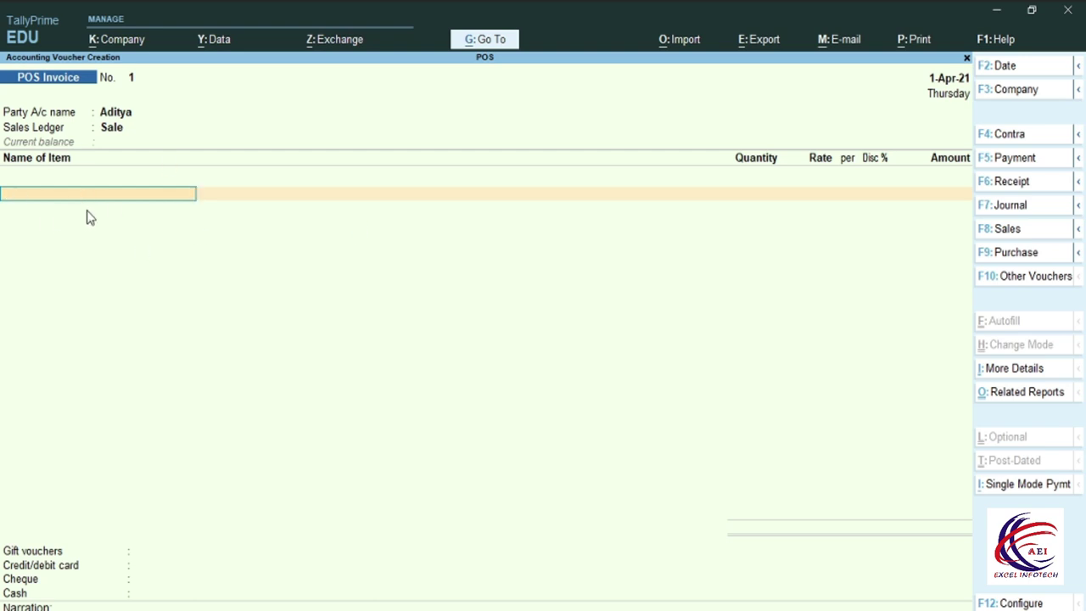
{"action": "key", "text": "alt+c"}
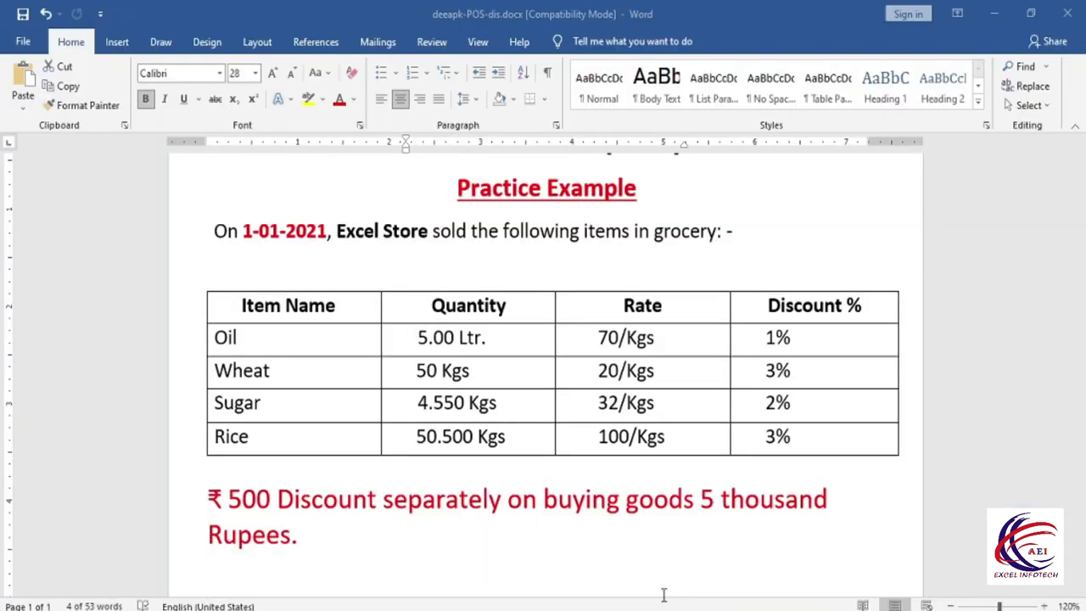
Copy 'Oil' from the Word practice table and paste it as the stock item name
{"action": "left_click", "coordinate": [666, 607]}
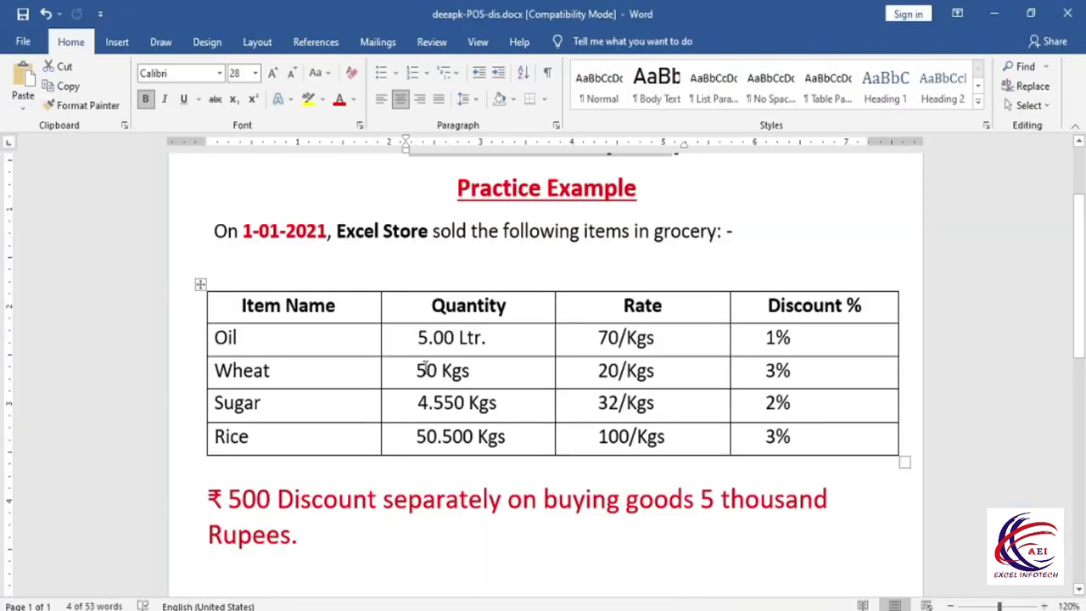
{"action": "left_click", "coordinate": [252, 332]}
{"action": "double_click", "coordinate": [226, 338]}
{"action": "key", "text": "ctrl+c"}
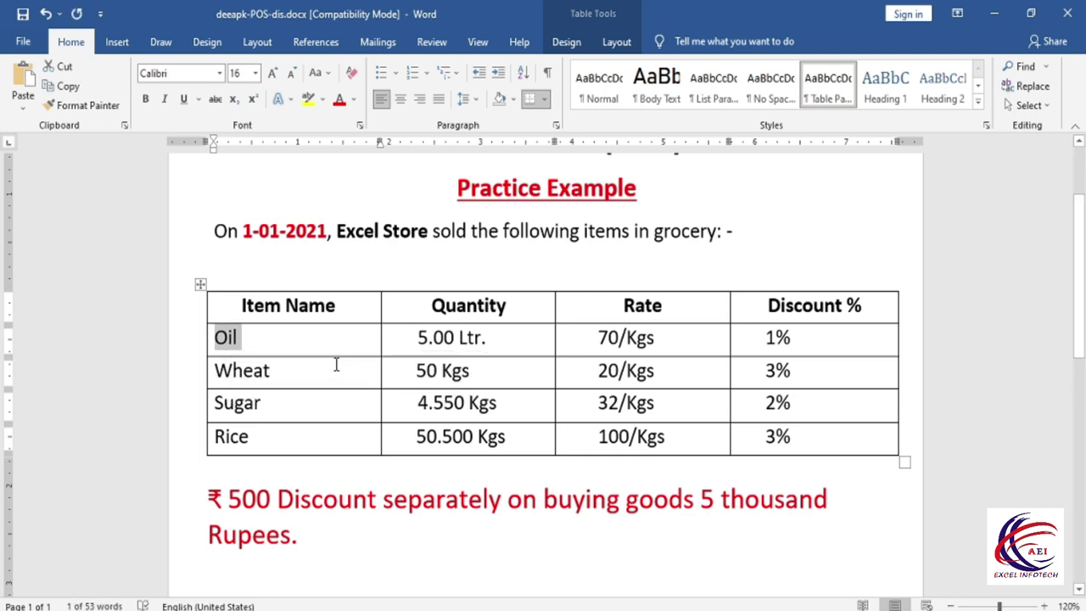
{"action": "key", "text": "alt+Tab"}
{"action": "key", "text": "ctrl+v"}
Confirm the name Oil, skip the alias, and start a new stock group from the Under field
{"action": "key", "text": "Return"}
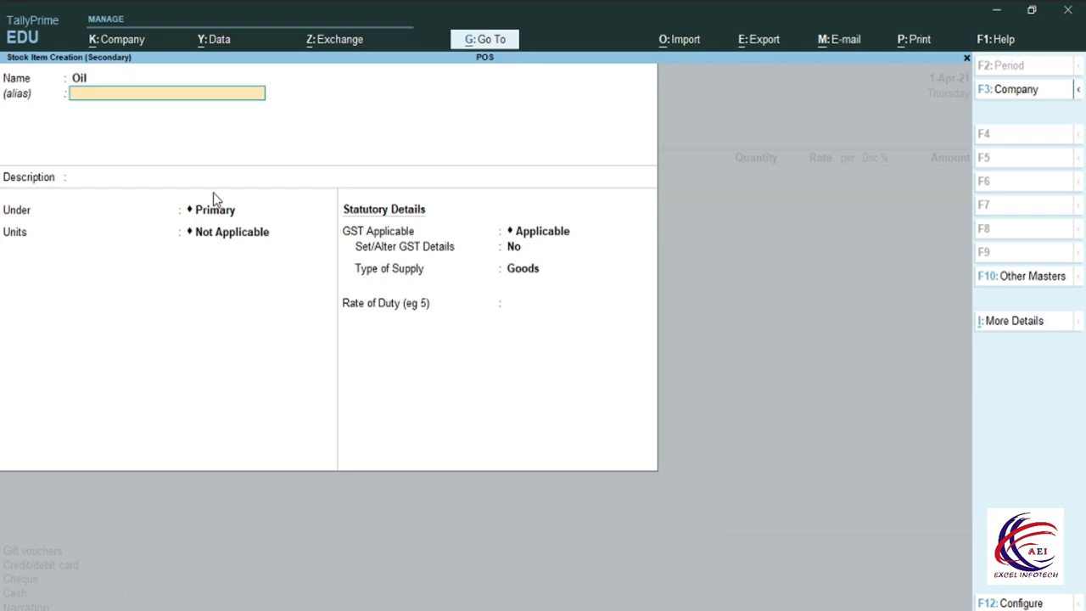
{"action": "key", "text": "Return"}
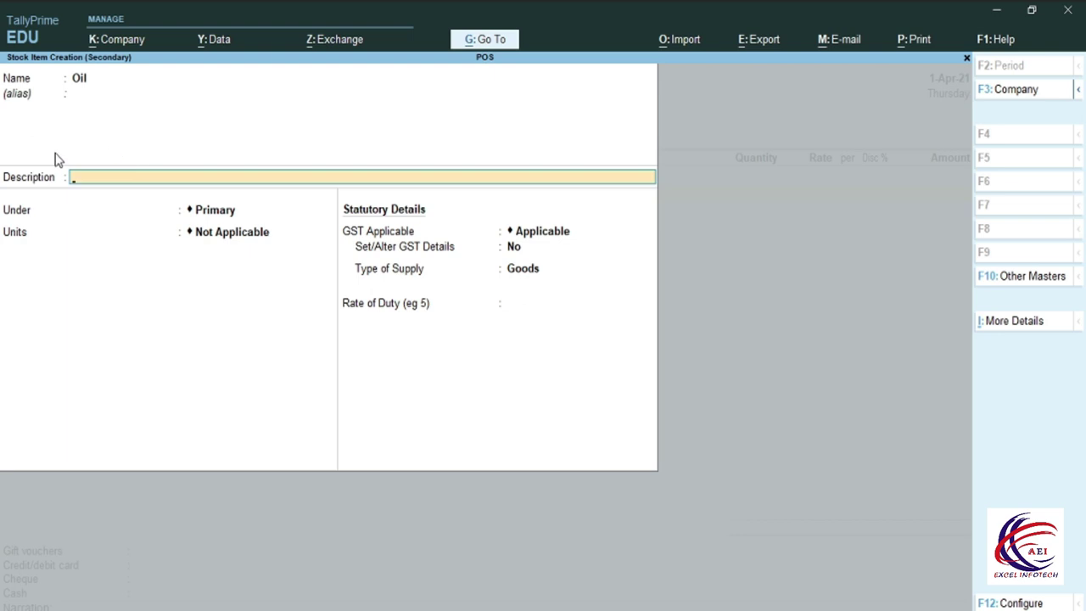
{"action": "left_click", "coordinate": [195, 208]}
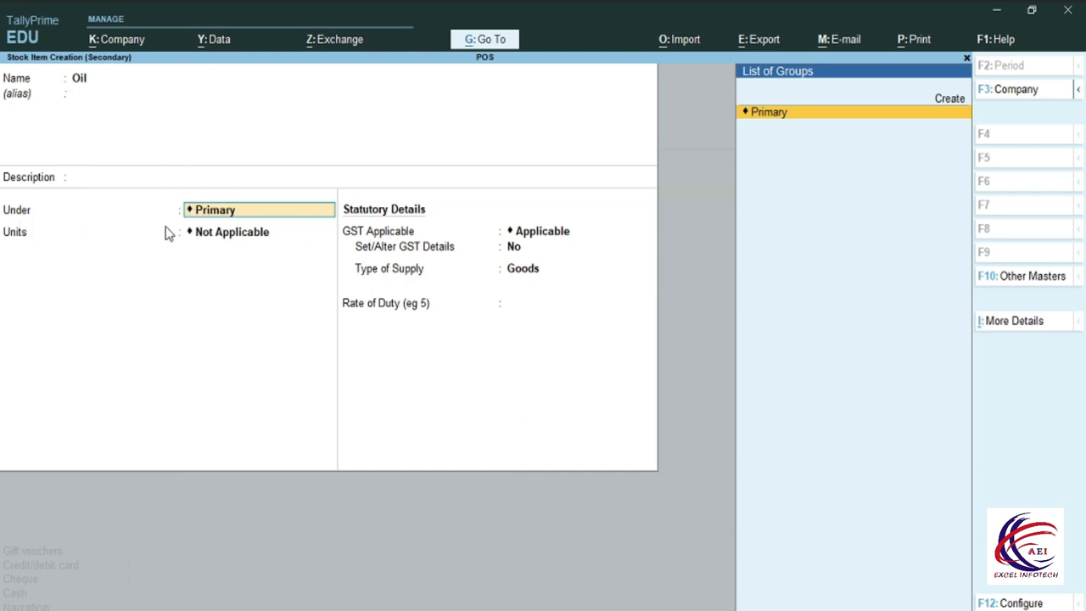
{"action": "key", "text": "alt"}
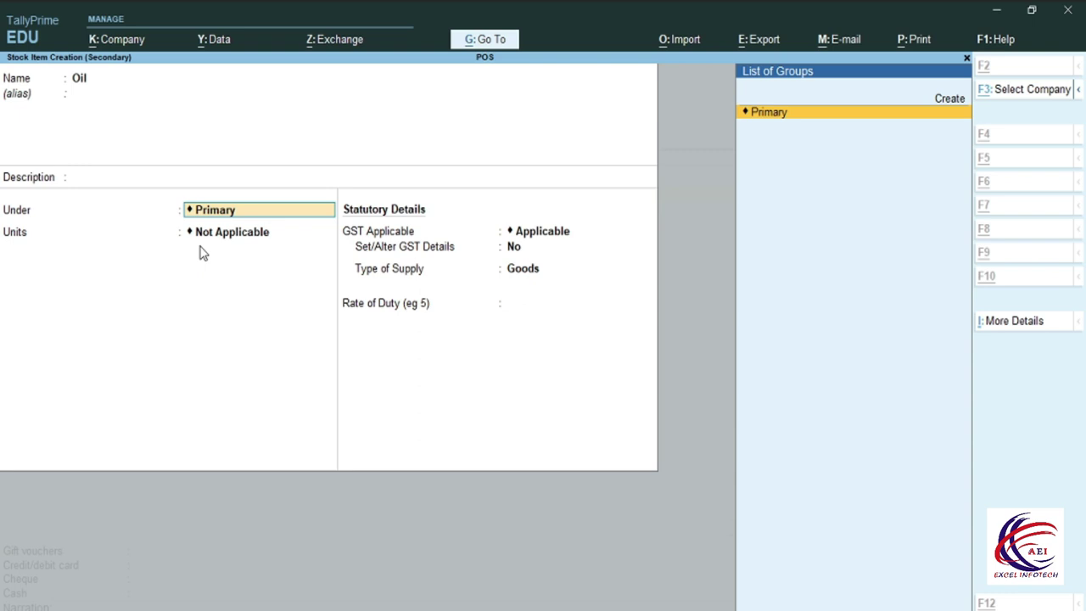
{"action": "key", "text": "alt+c"}
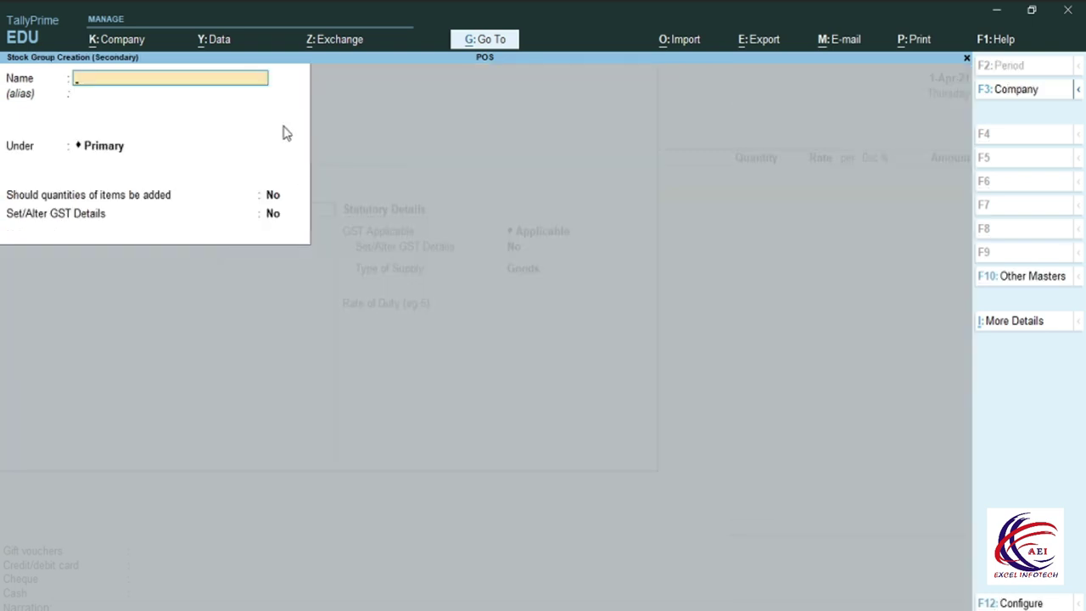
Save a stock group named Grocery under Primary with quantities not added together
{"action": "type", "text": "Grocery"}
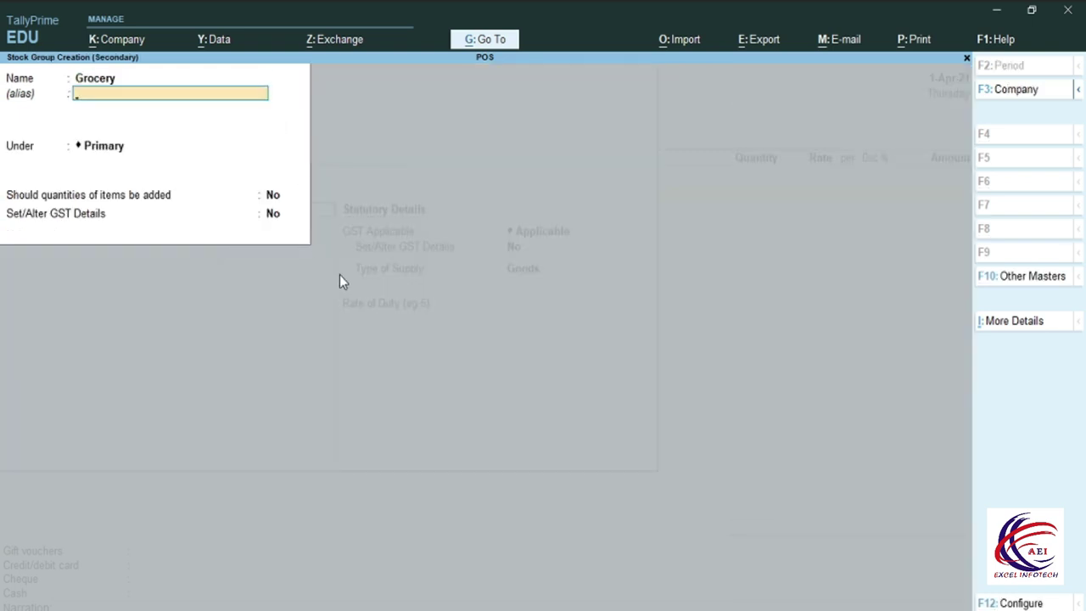
{"action": "key", "text": "Return"}
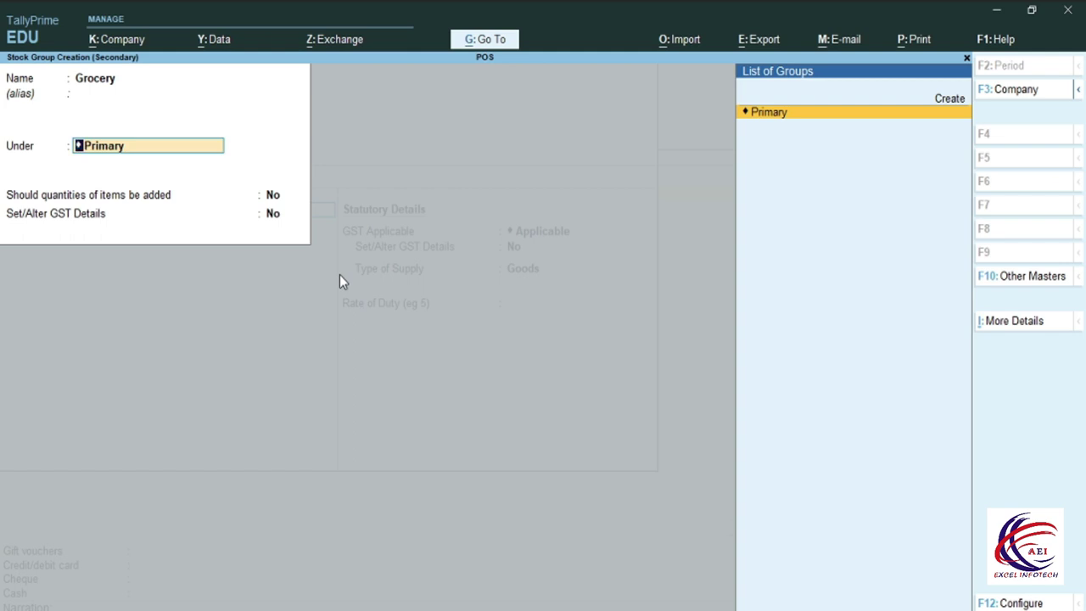
{"action": "key", "text": "Return"}
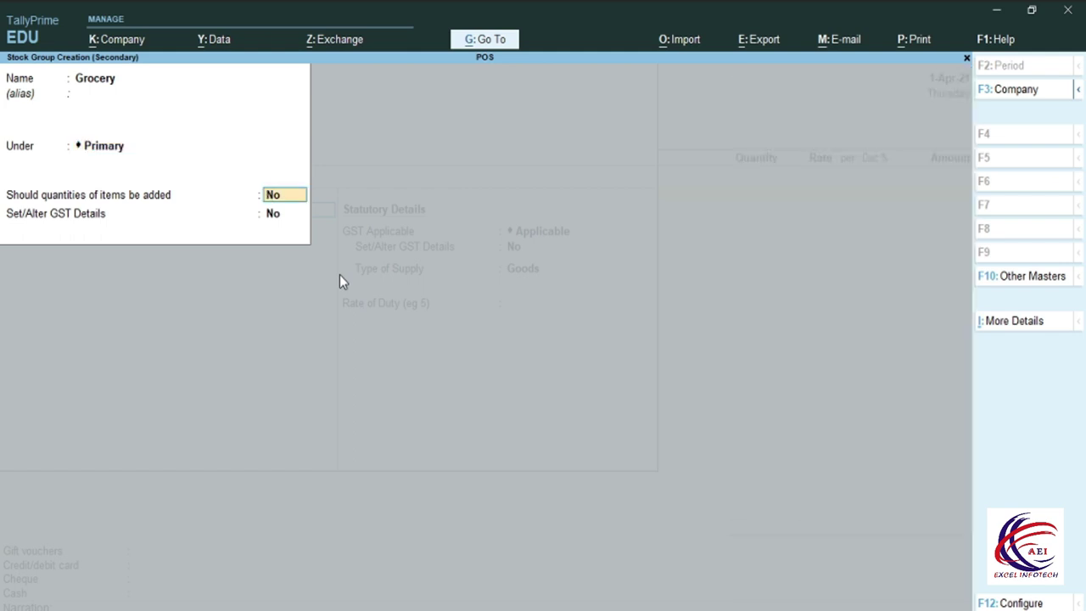
{"action": "key", "text": "Return"}
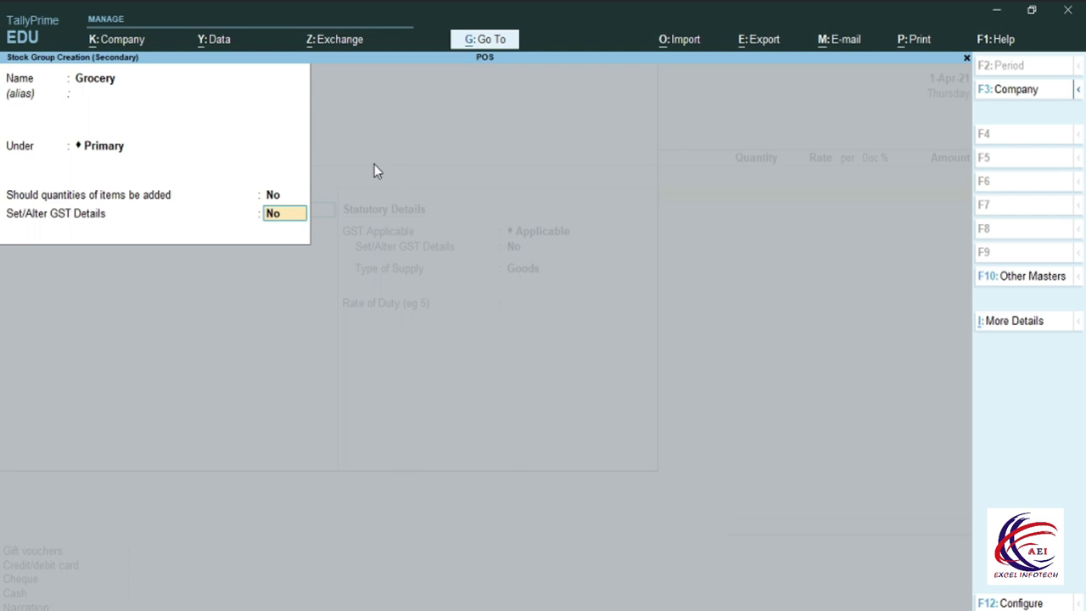
{"action": "key", "text": "Return"}
{"action": "key", "text": "Return"}
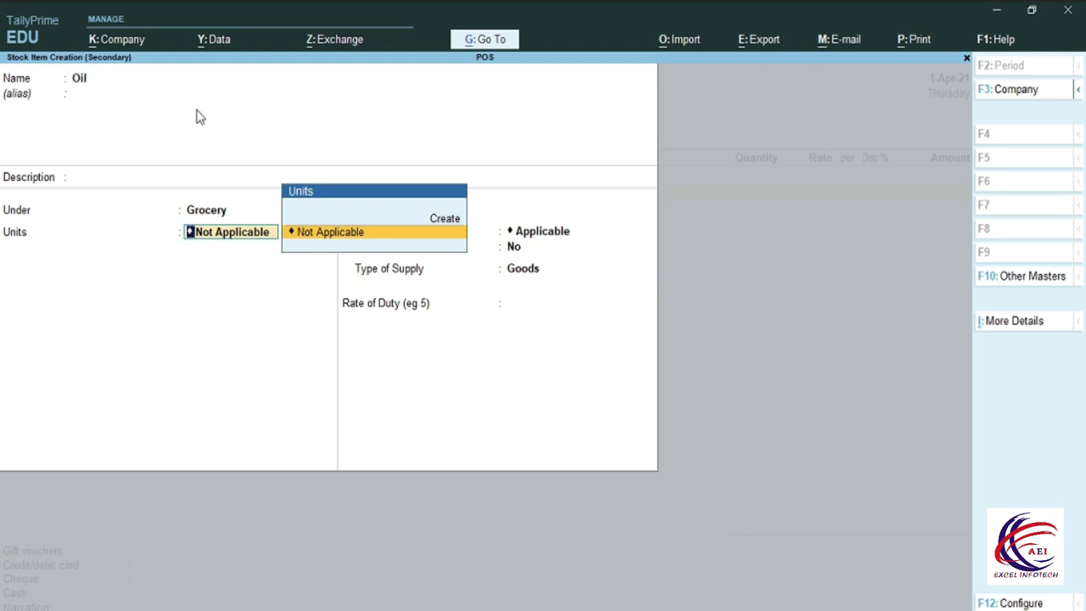
Start a new unit with symbol KLR and formal name KiloLiter
{"action": "key", "text": "ctrl"}
{"action": "key", "text": "alt+c"}
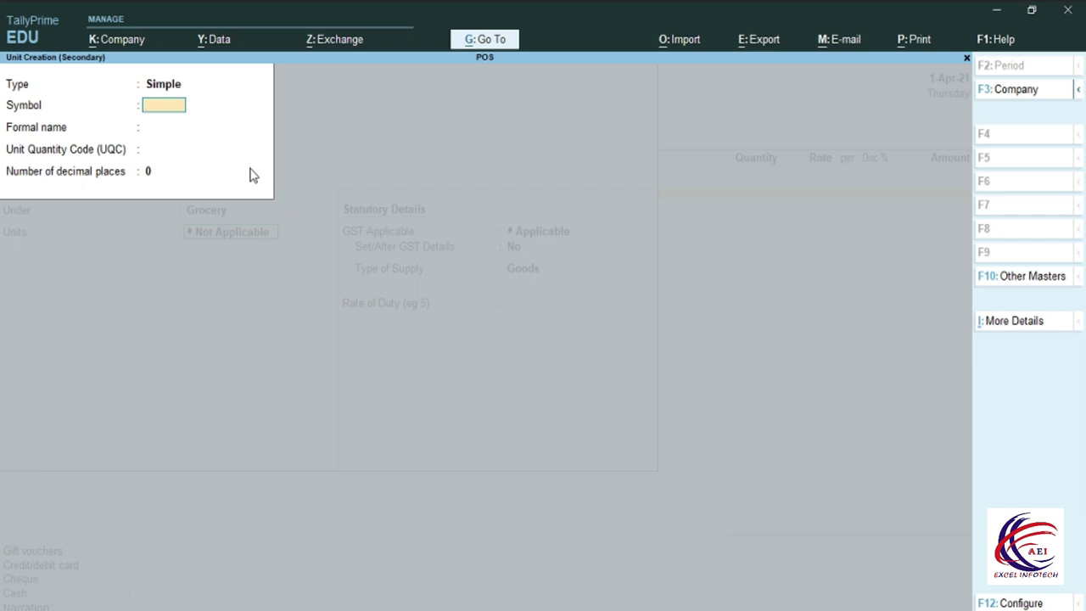
{"action": "type", "text": "Klr"}
{"action": "key", "text": "Return"}
{"action": "key", "text": "BackSpace"}
{"action": "type", "text": "KLR"}
{"action": "key", "text": "Return"}
{"action": "type", "text": "KiloLiter"}
{"action": "key", "text": "Return"}
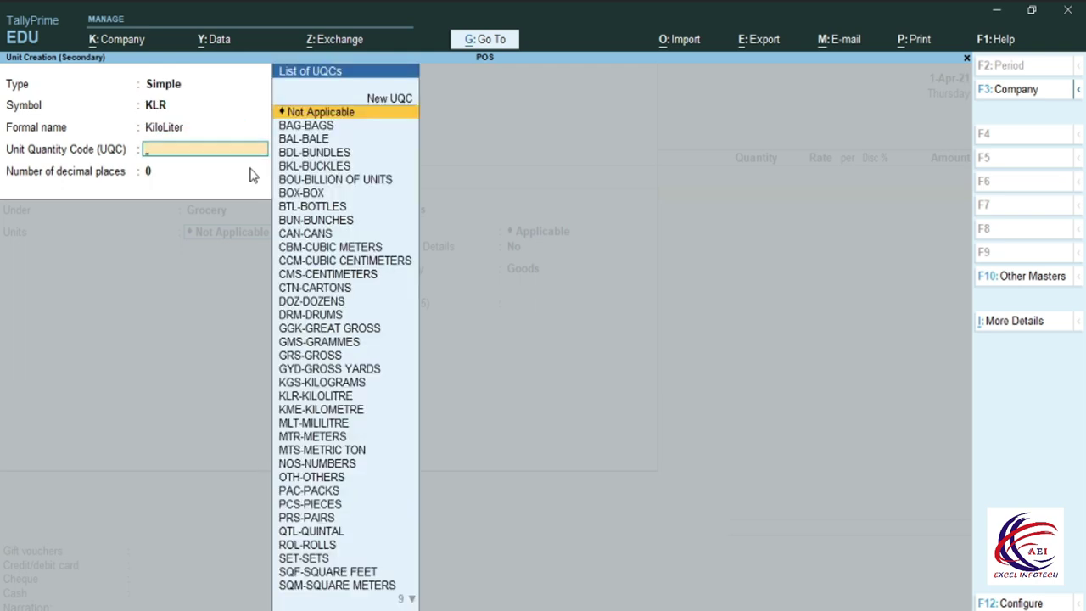
Give KLR the code KLR-KILOLITRE with 3 decimal places, save it, and assign it to Oil
{"action": "type", "text": "k"}
{"action": "key", "text": "Down"}
{"action": "key", "text": "Down"}
{"action": "key", "text": "Return"}
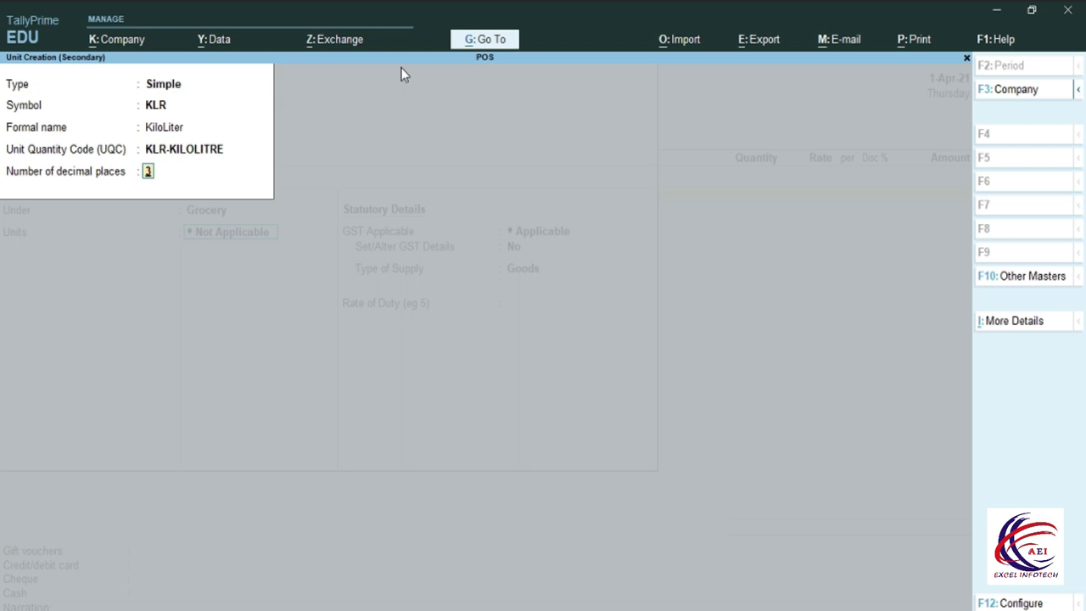
{"action": "key", "text": "Return"}
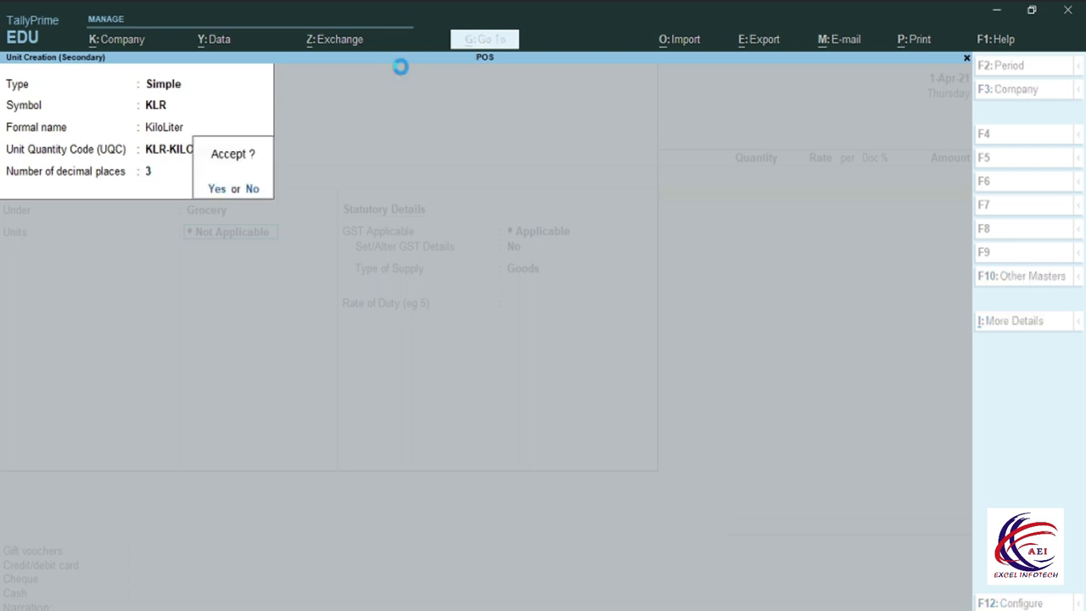
{"action": "key", "text": "y"}
{"action": "key", "text": "Return"}
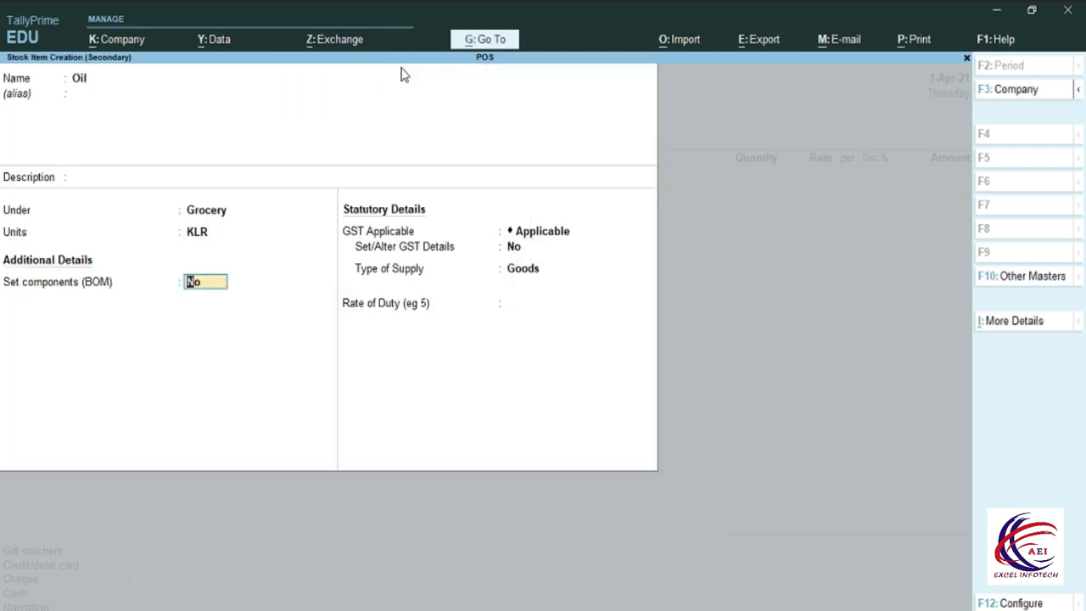
{"action": "key", "text": "Return"}
Save the Oil stock item and skip its empty description
{"action": "key", "text": "Return"}
{"action": "key", "text": "Return"}
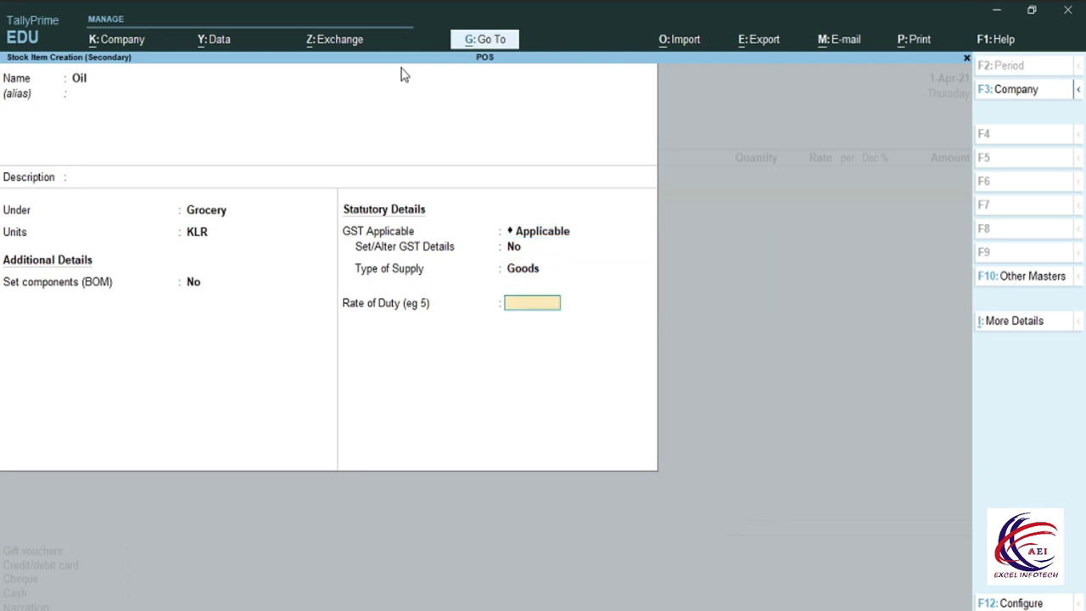
{"action": "key", "text": "Return"}
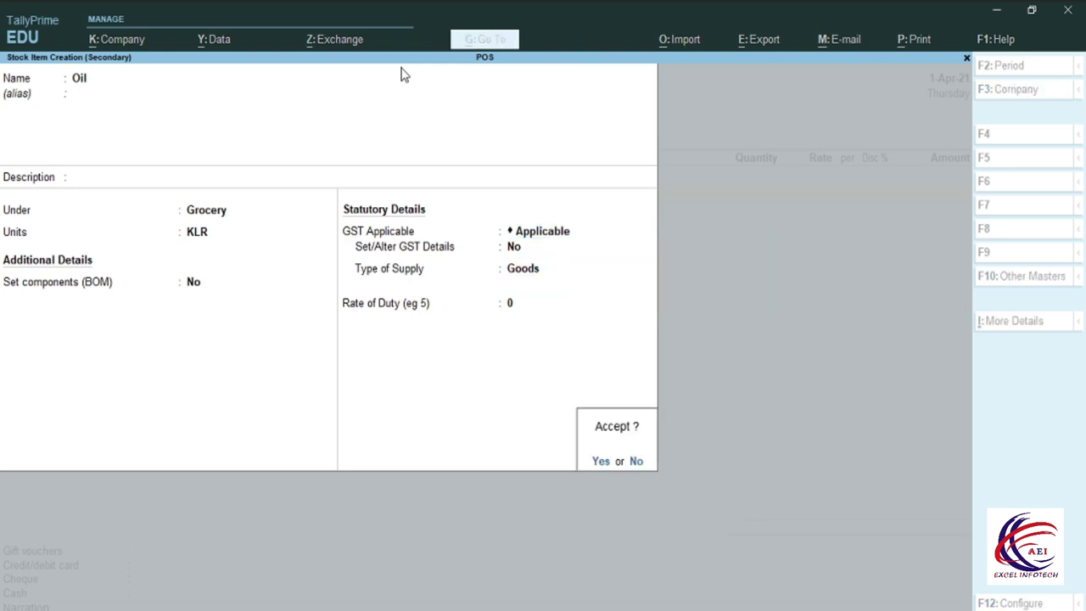
{"action": "key", "text": "y"}
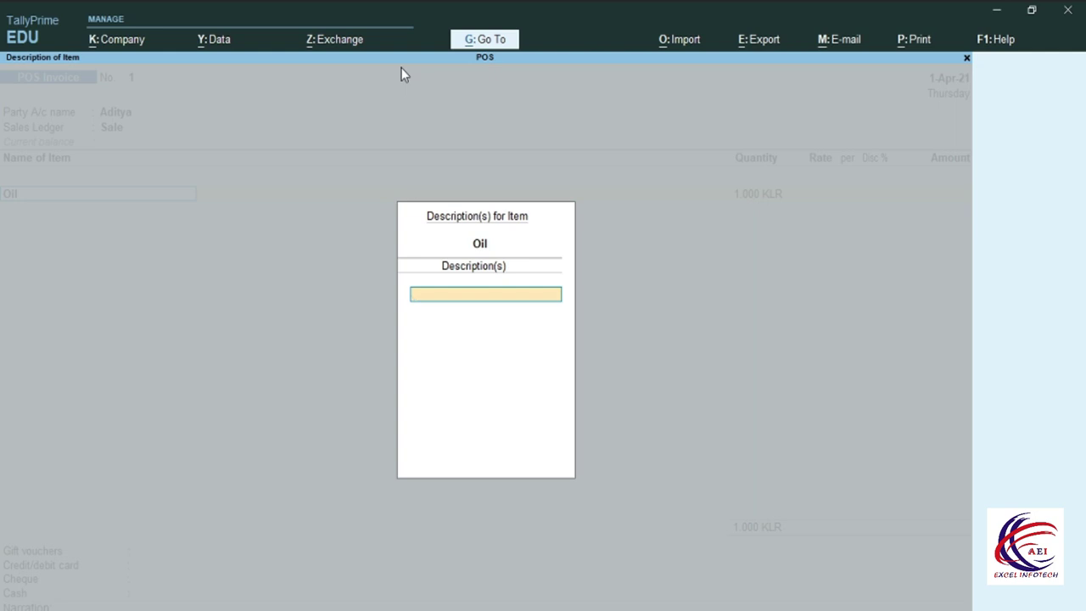
{"action": "key", "text": "Return"}
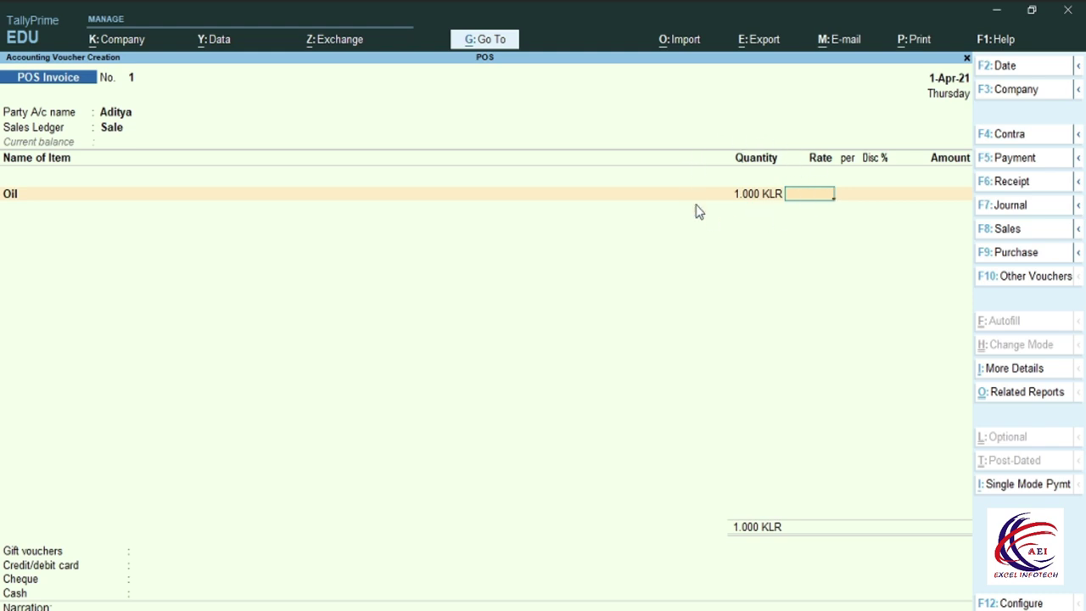
Enter Oil's quantity as 5 KLR, taken from the practice table
{"action": "key", "text": "BackSpace"}
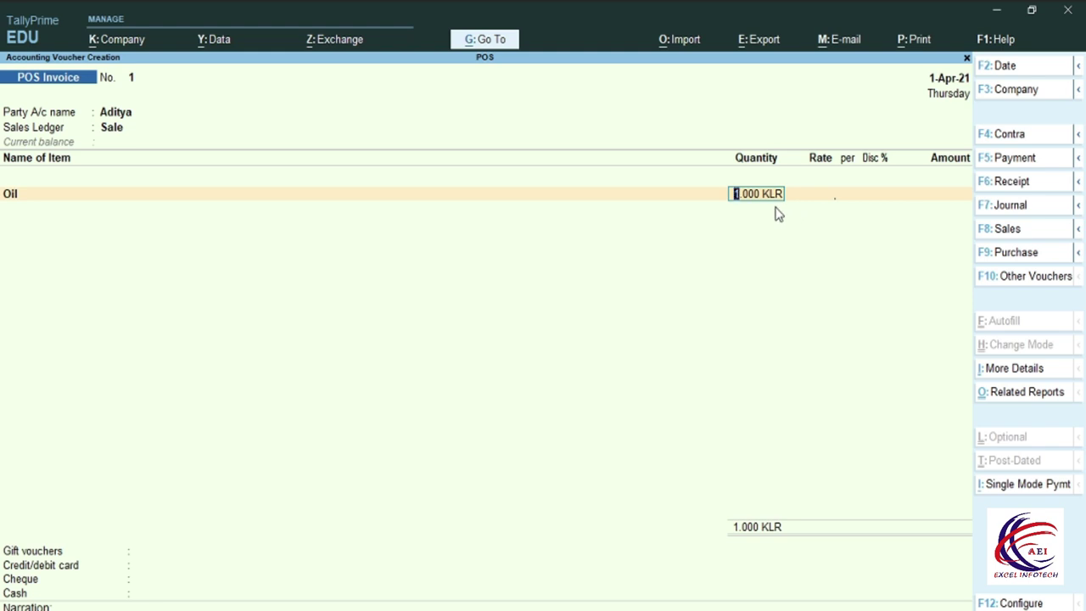
{"action": "key", "text": "alt+Tab"}
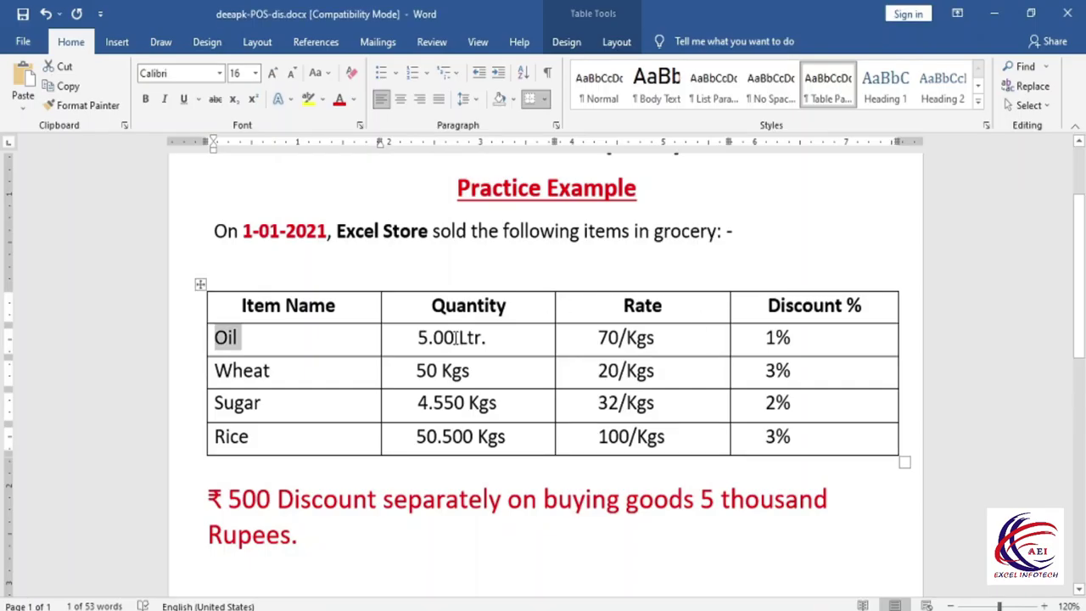
{"action": "key", "text": "alt+Tab"}
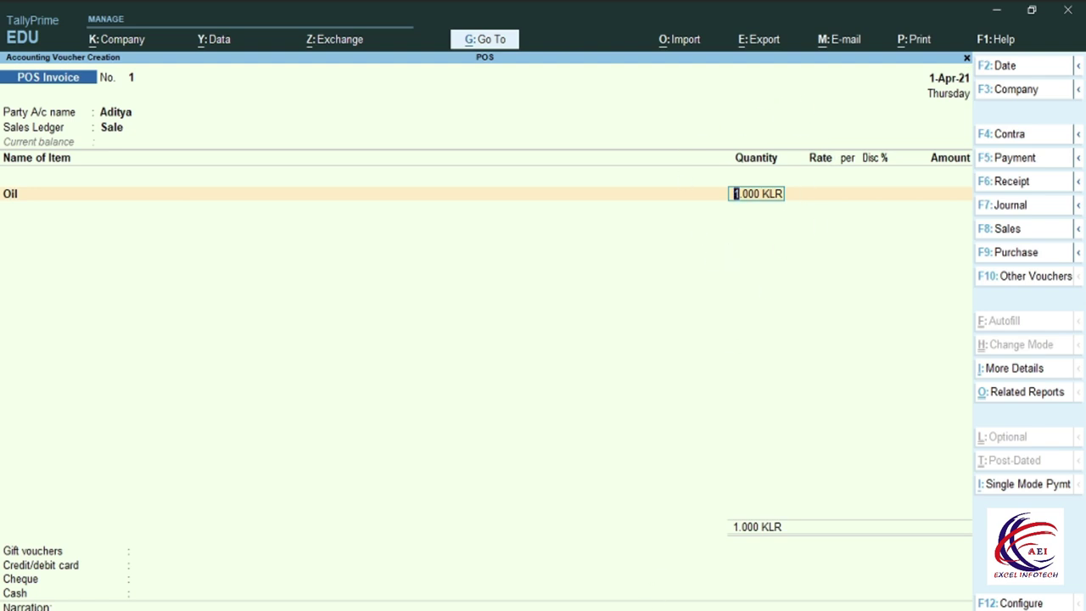
{"action": "key", "text": "alt+Tab"}
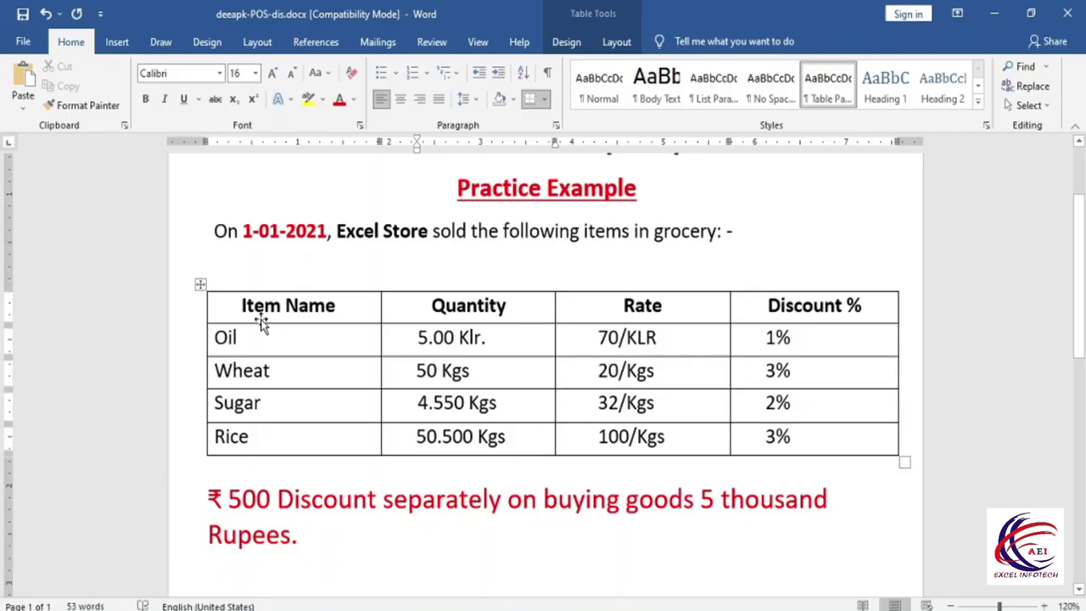
{"action": "left_click", "coordinate": [429, 338]}
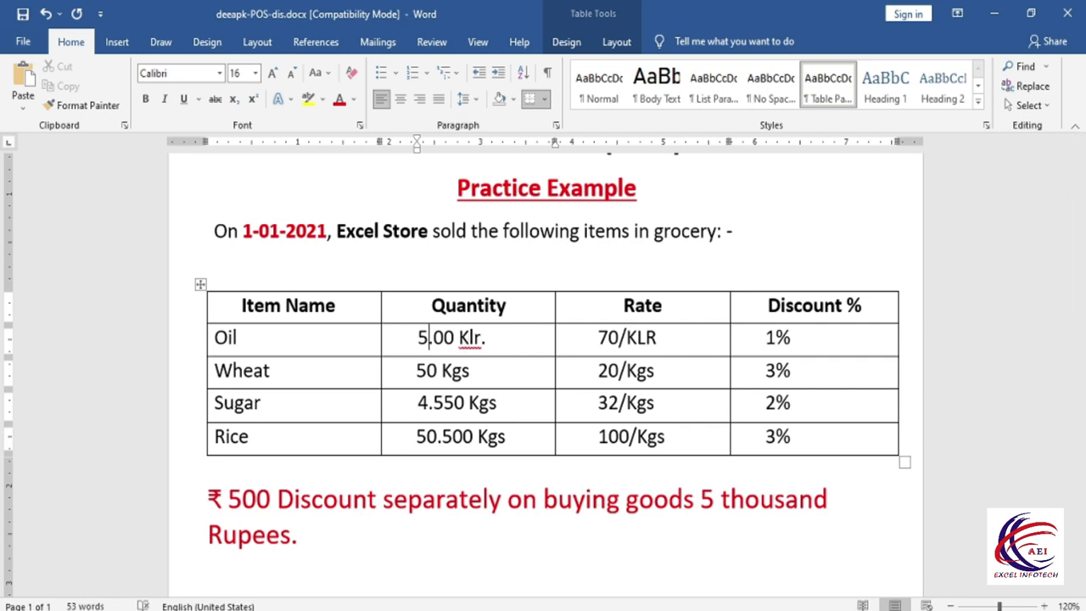
{"action": "key", "text": "alt+Tab"}
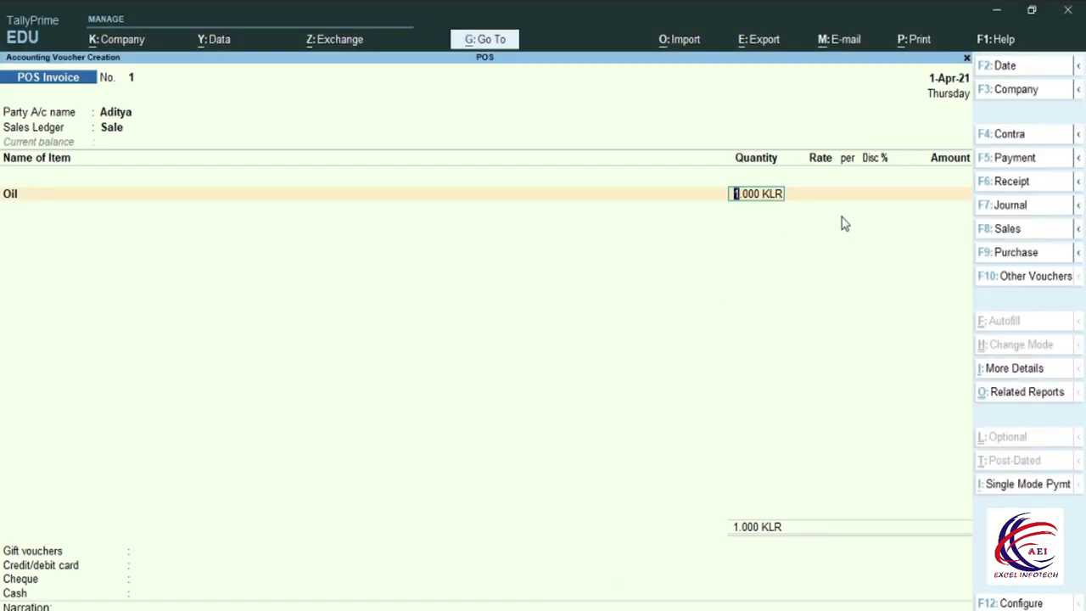
{"action": "type", "text": "5"}
{"action": "key", "text": "Return"}
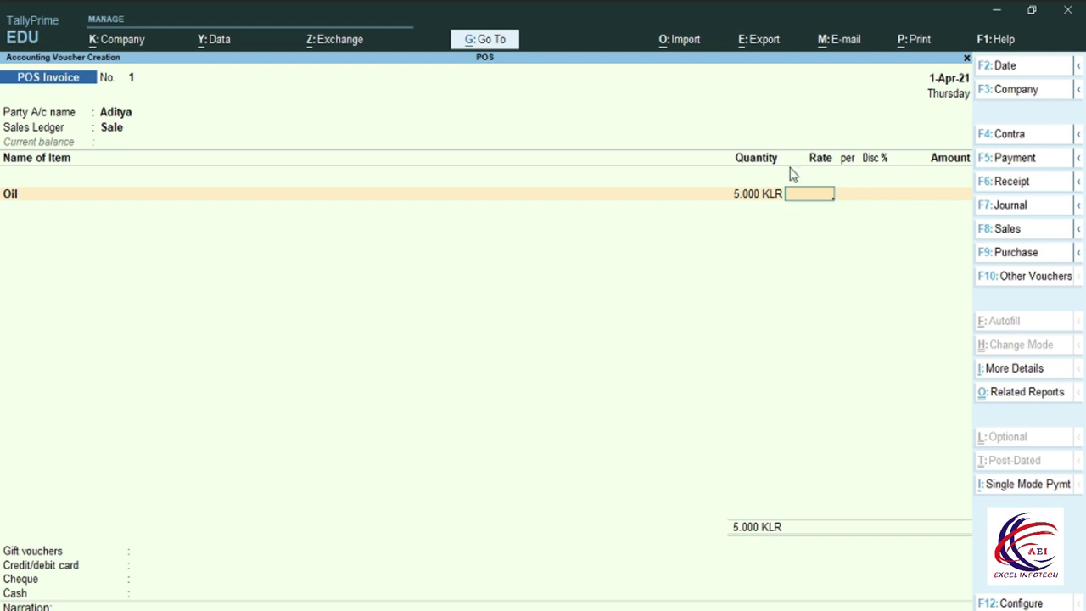
Enter Oil's rate of 70 per KLR, check its discount, and accept the line
{"action": "key", "text": "alt+Tab"}
{"action": "key", "text": "Return"}
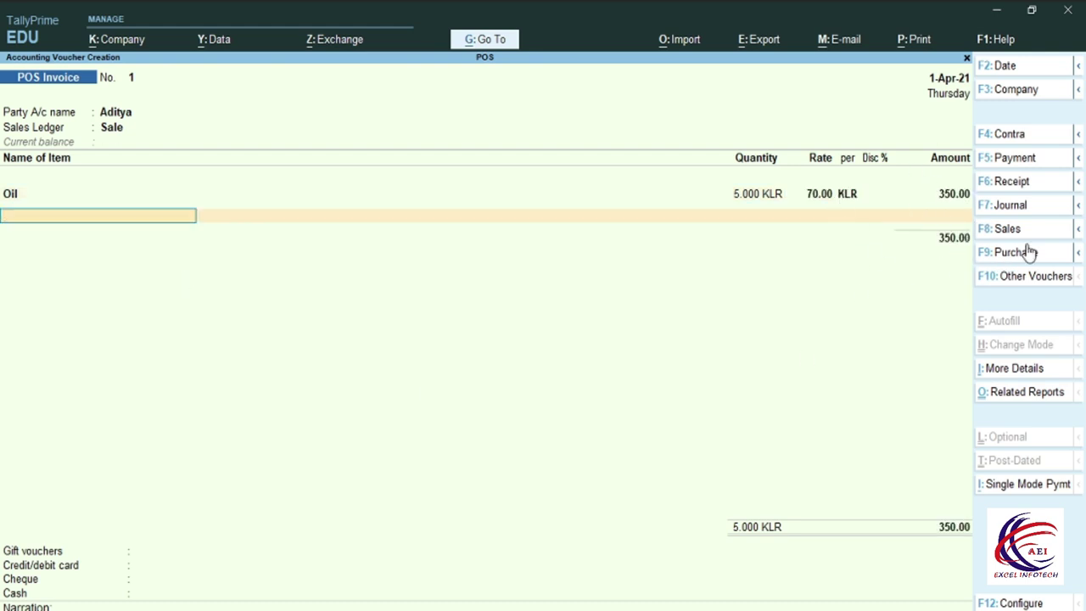
{"action": "key", "text": "BackSpace"}
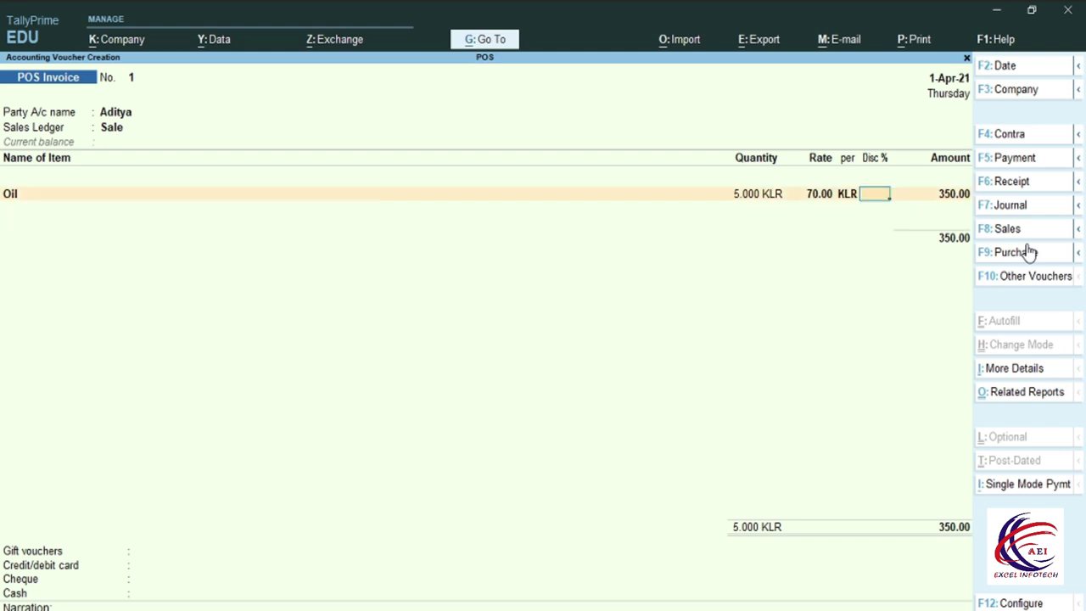
{"action": "key", "text": "alt+Tab"}
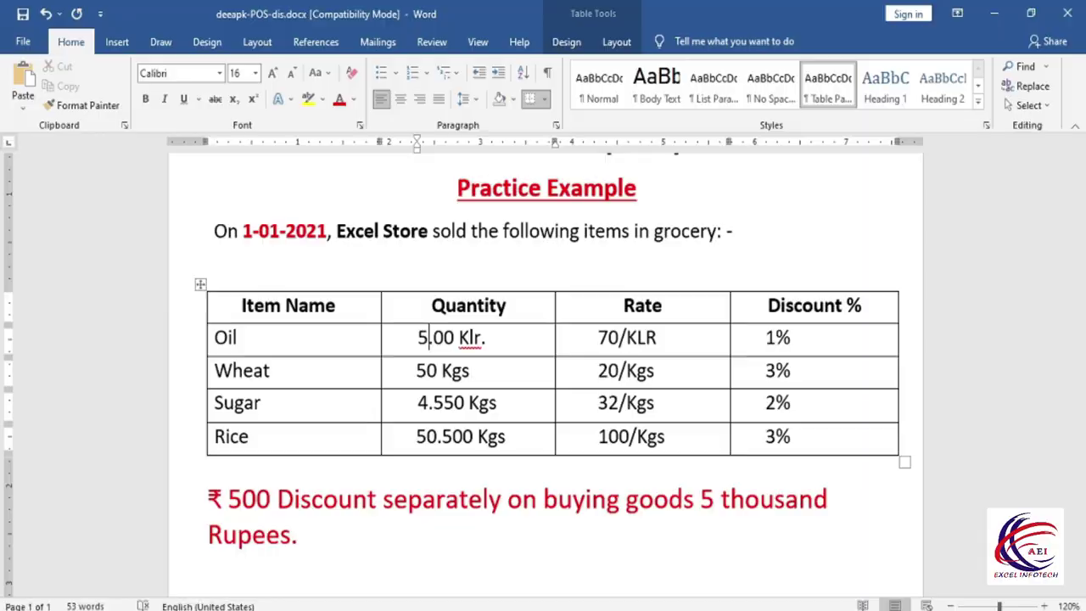
{"action": "key", "text": "alt+Tab"}
{"action": "key", "text": "Return"}
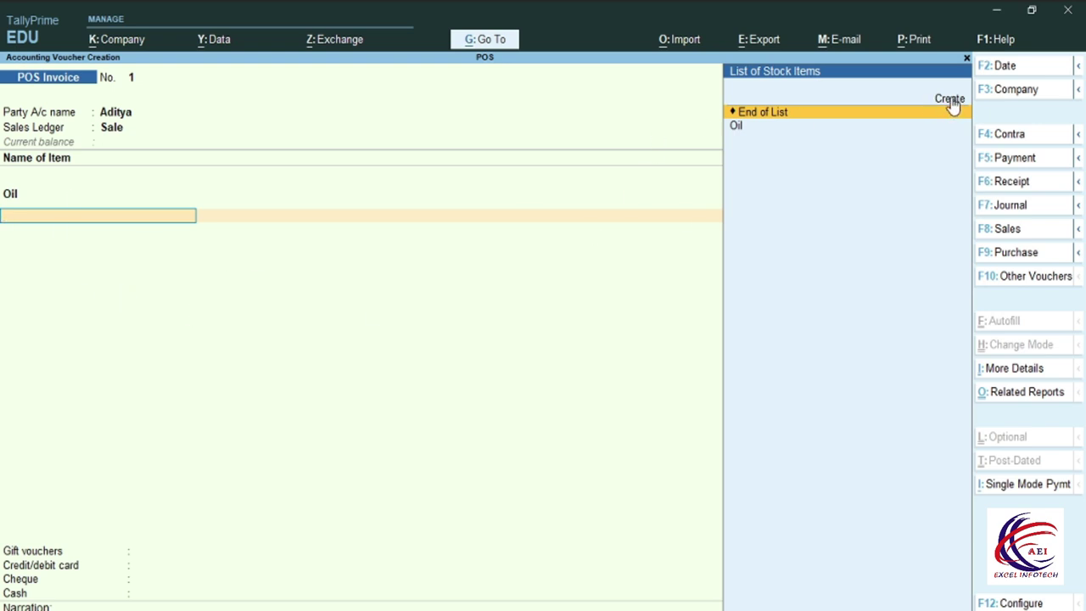
Create a stock item named Wheat under the Grocery group
{"action": "key", "text": "alt+c"}
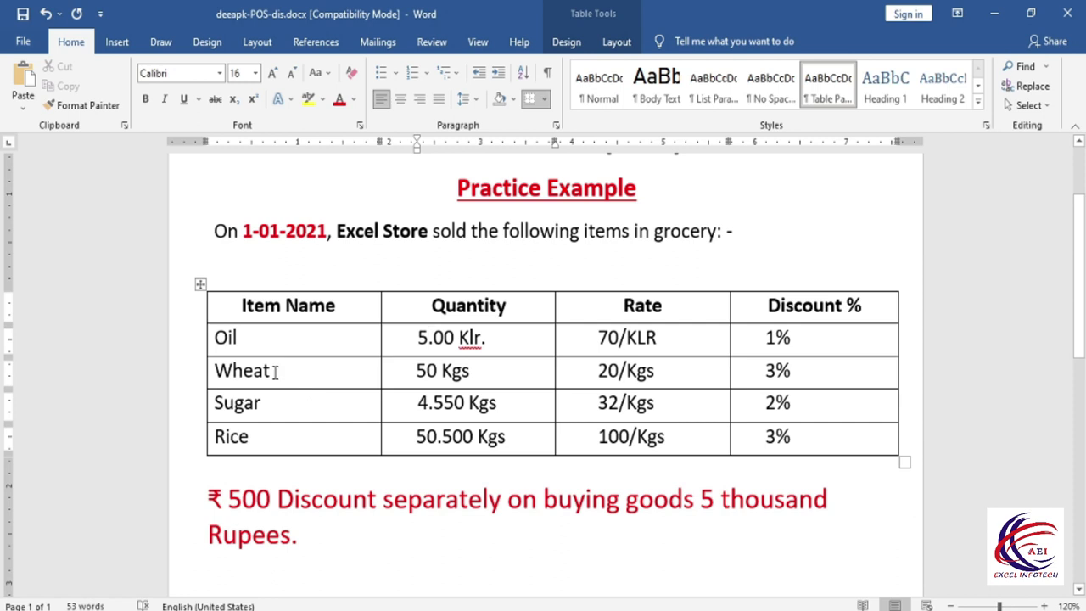
{"action": "left_click_drag", "start_coordinate": [273, 370], "coordinate": [215, 373]}
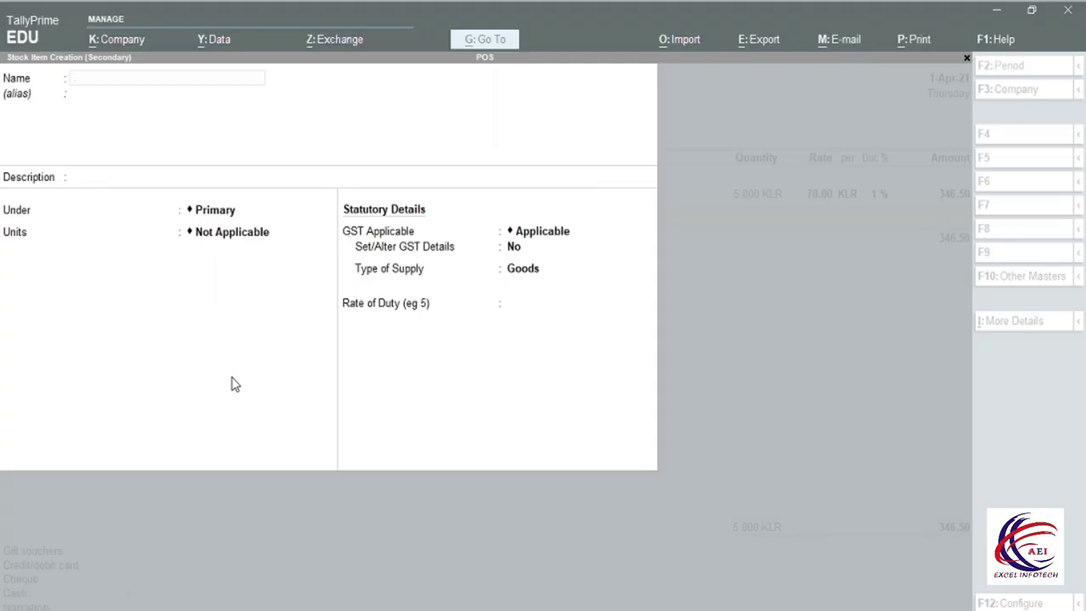
{"action": "type", "text": "Wheat"}
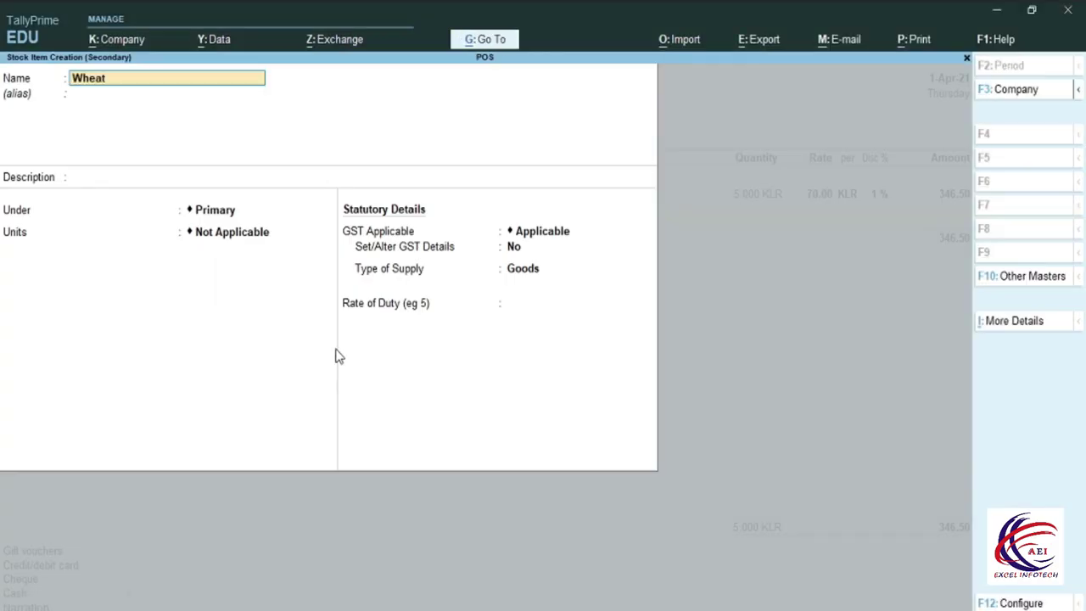
{"action": "key", "text": "Return"}
{"action": "key", "text": "Return"}
{"action": "key", "text": "Return"}
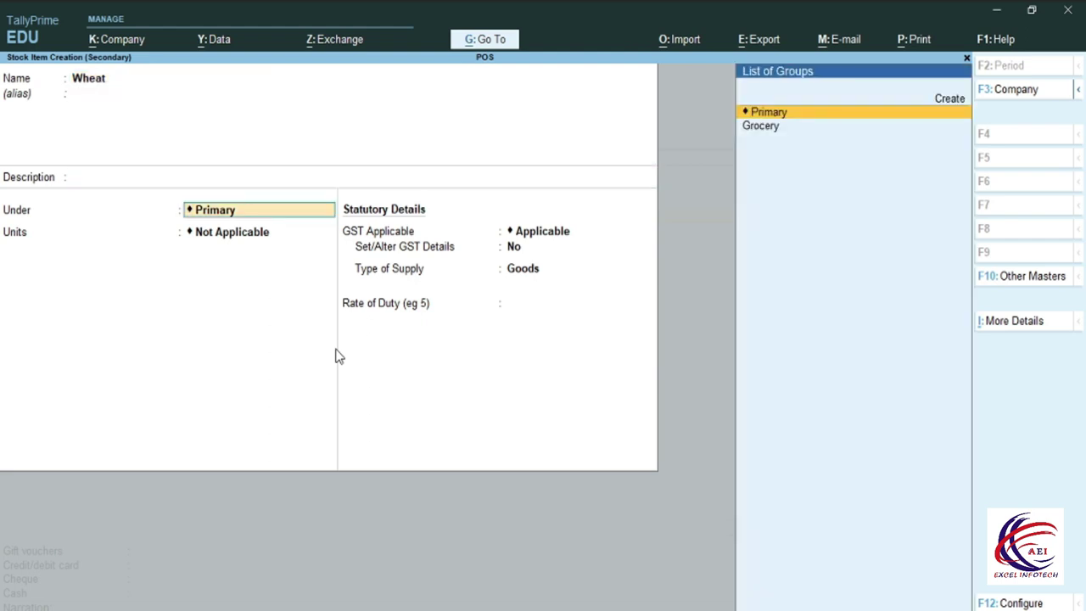
{"action": "key", "text": "Down"}
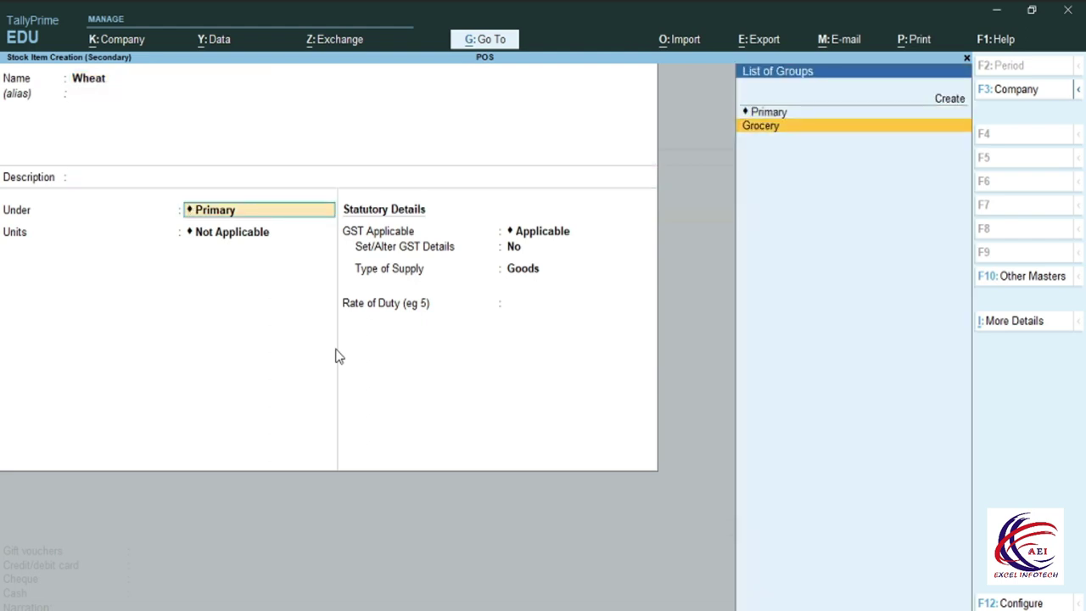
{"action": "key", "text": "Return"}
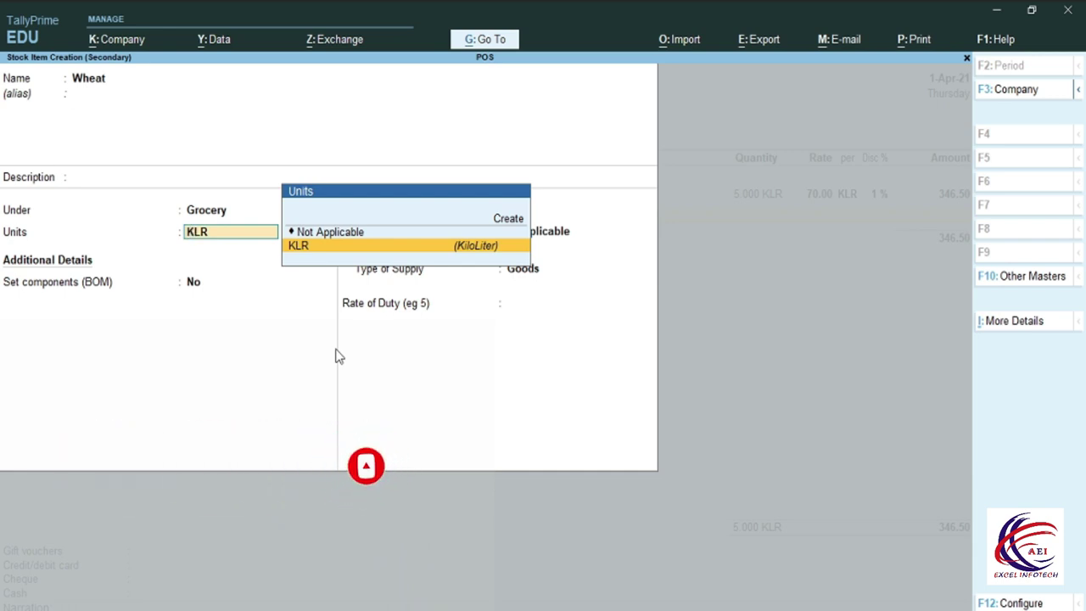
Create the unit KGS, formal name KiloGrams, with quantity code KGS-KILOGRAMS
{"action": "key", "text": "Up"}
{"action": "key", "text": "Up"}
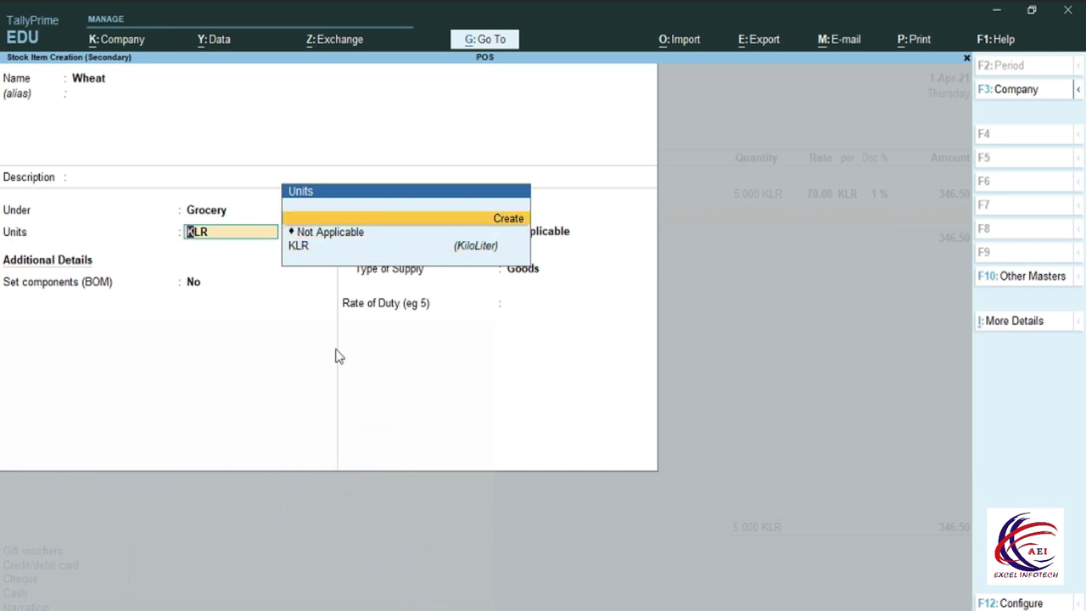
{"action": "key", "text": "Return"}
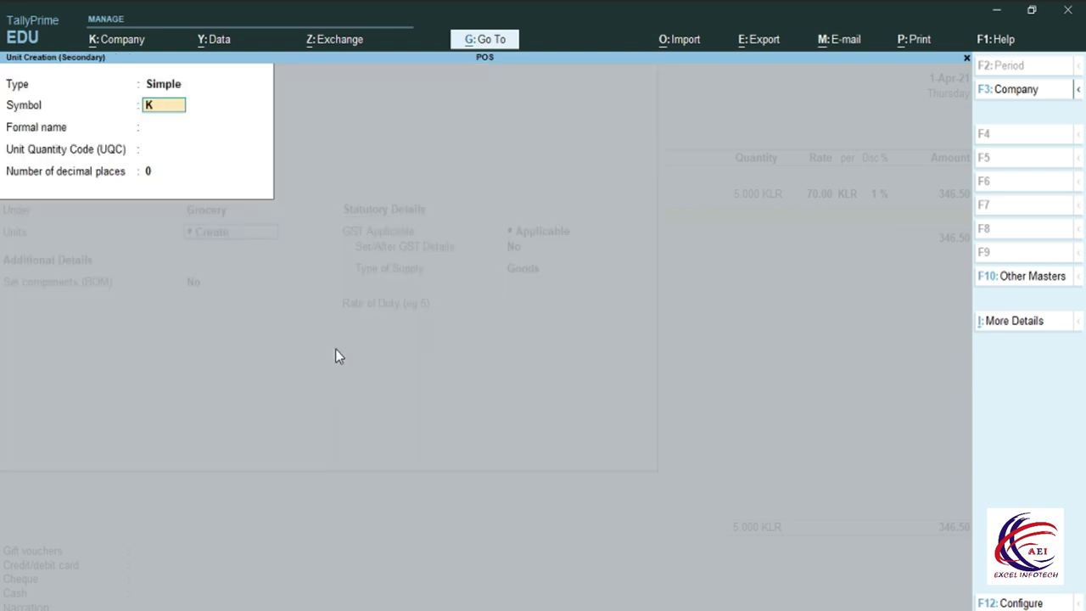
{"action": "key", "text": "Return"}
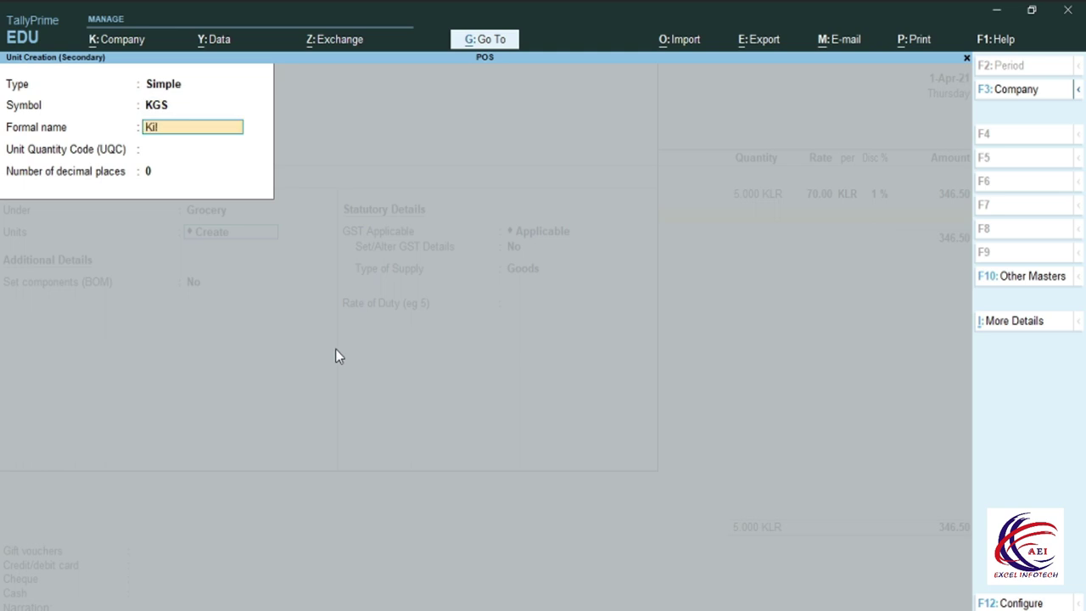
{"action": "type", "text": "KiloGrams"}
{"action": "key", "text": "Return"}
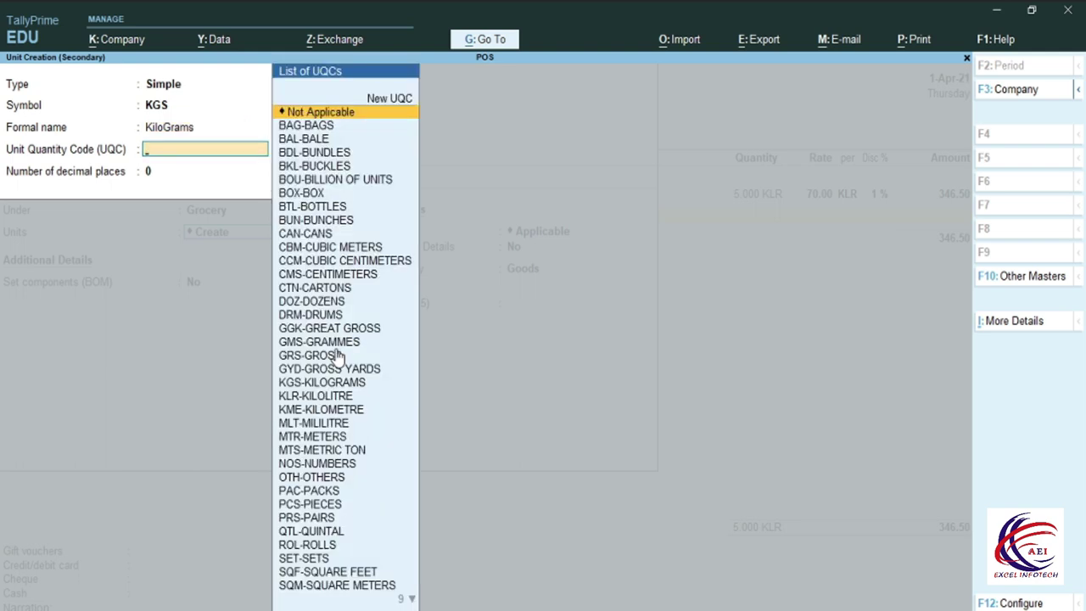
{"action": "type", "text": "k"}
{"action": "key", "text": "Down"}
{"action": "key", "text": "Down"}
{"action": "key", "text": "Down"}
{"action": "key", "text": "Down"}
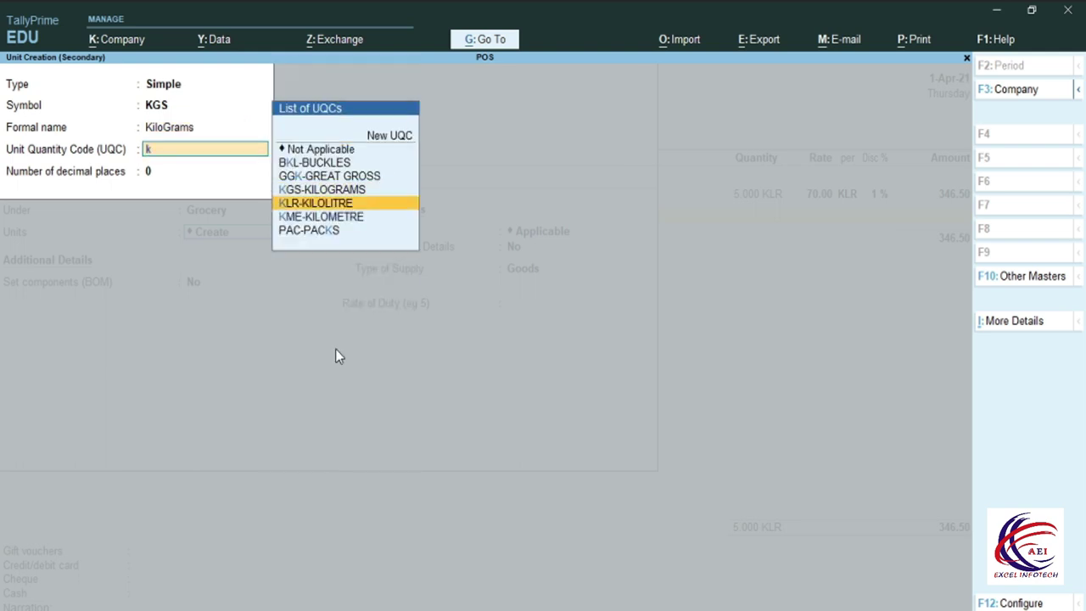
{"action": "key", "text": "Up"}
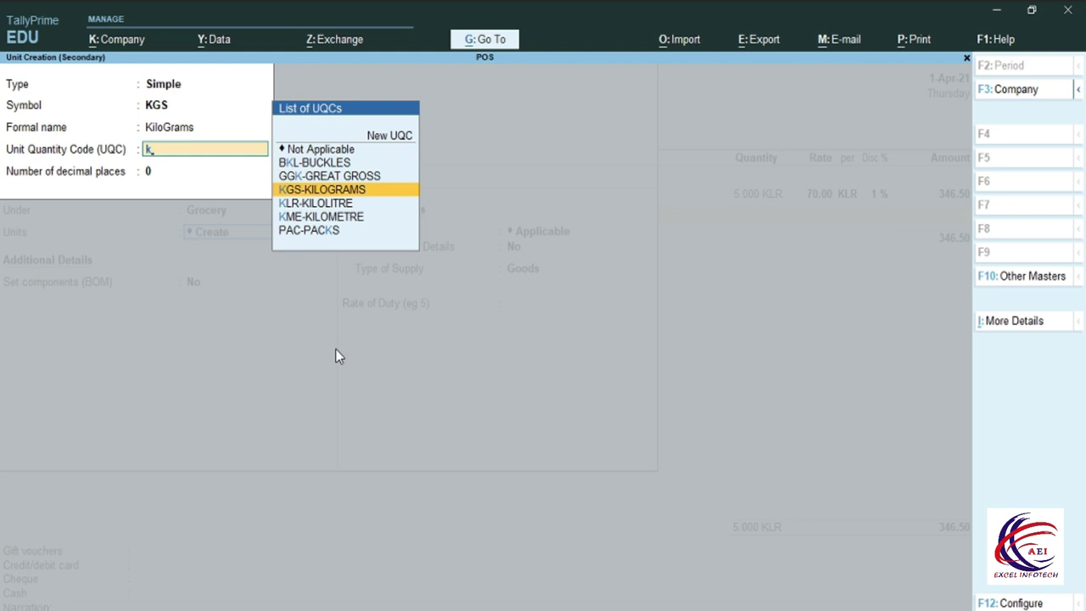
{"action": "key", "text": "Return"}
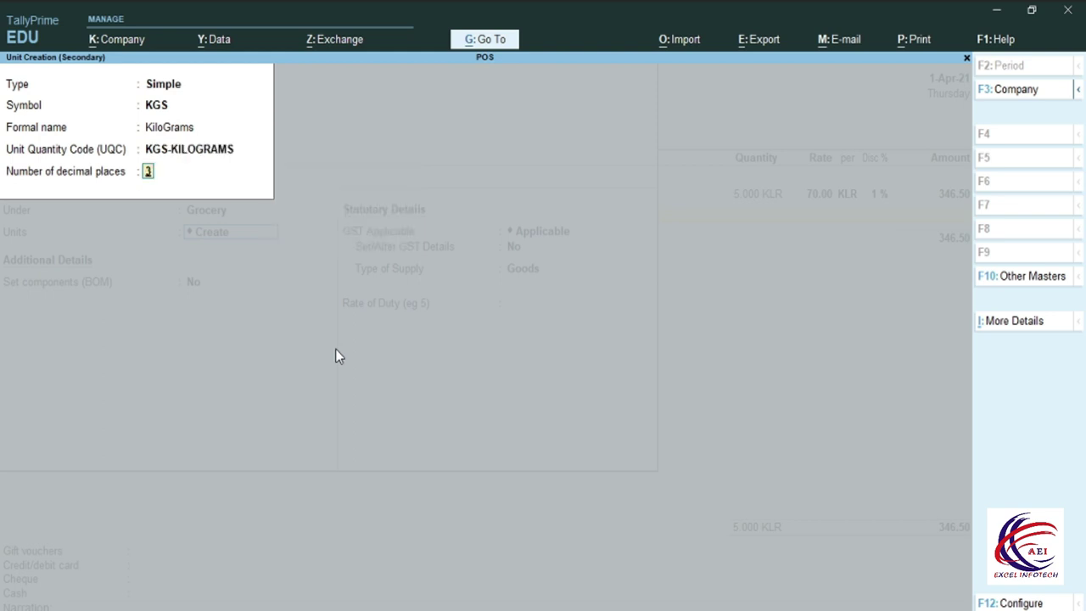
{"action": "key", "text": "Return"}
{"action": "key", "text": "Return"}
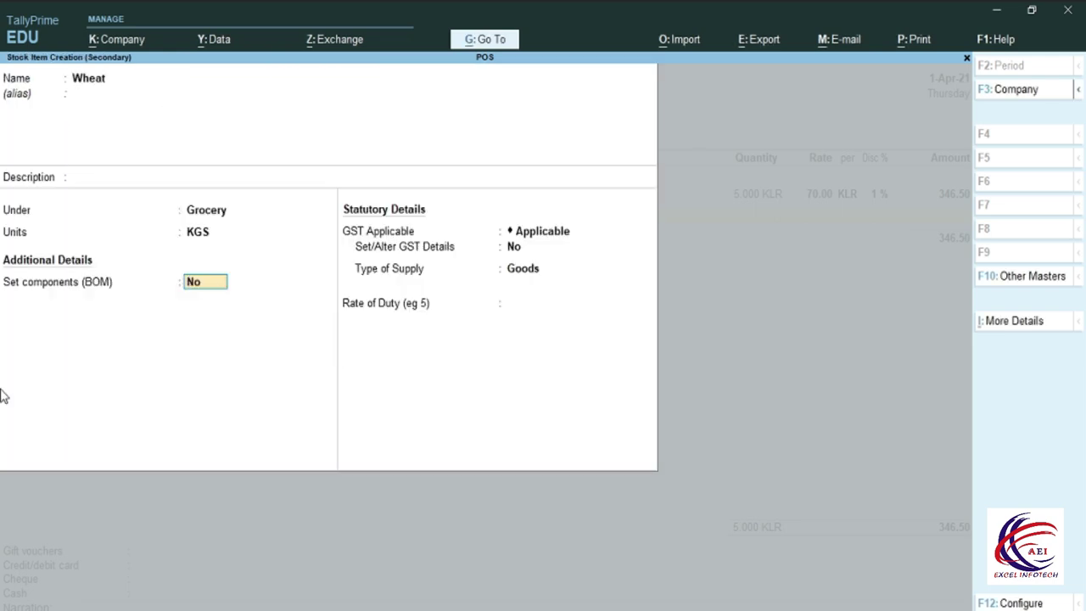
Save the Wheat item with Ctrl+A and skip its description
{"action": "key", "text": "ctrl"}
{"action": "key", "text": "ctrl+a"}
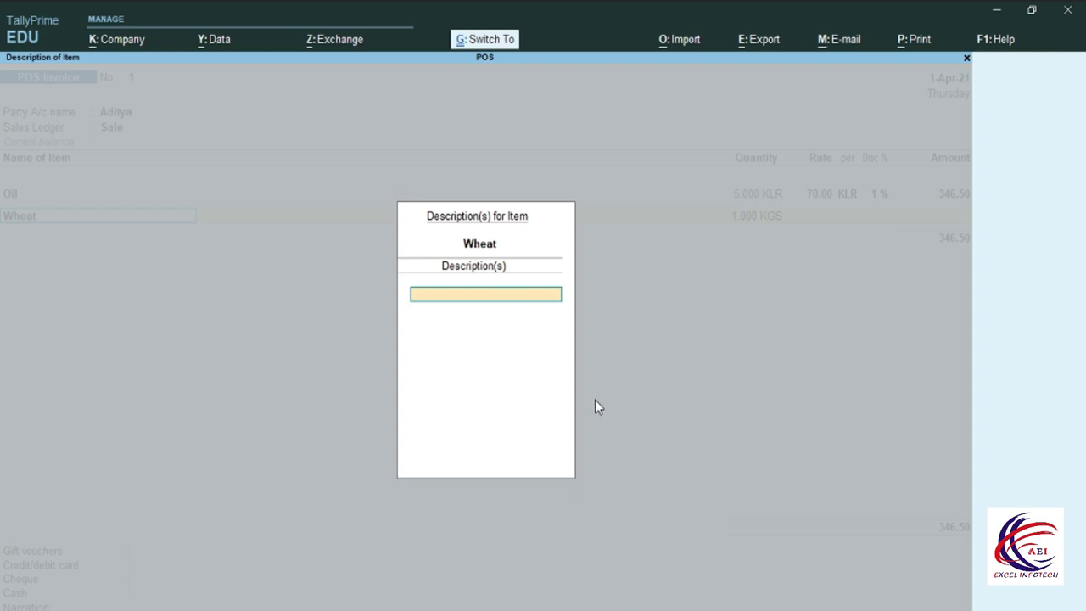
{"action": "key", "text": "Return"}
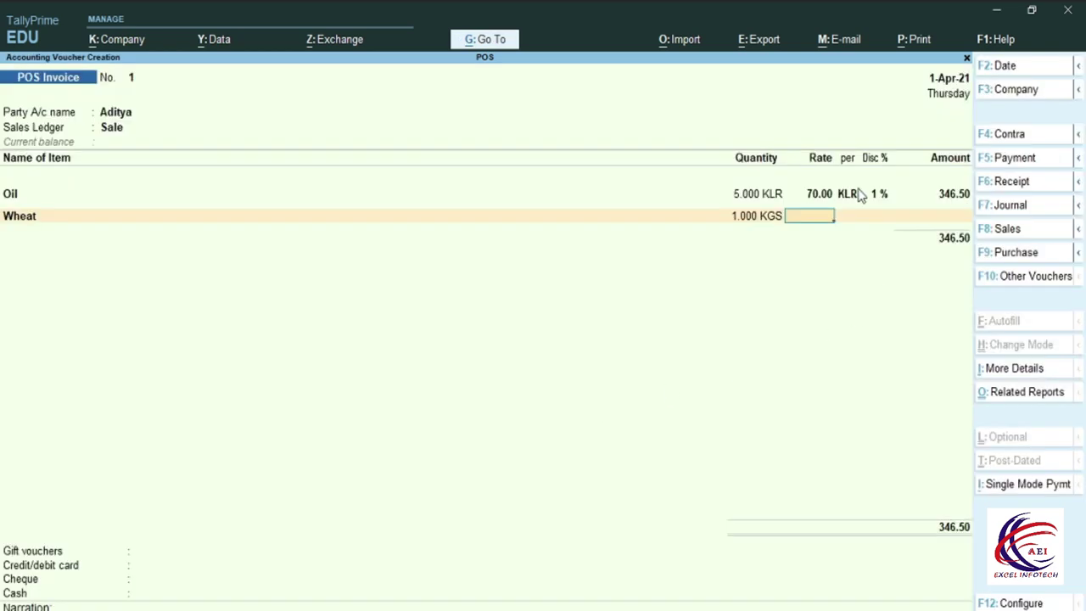
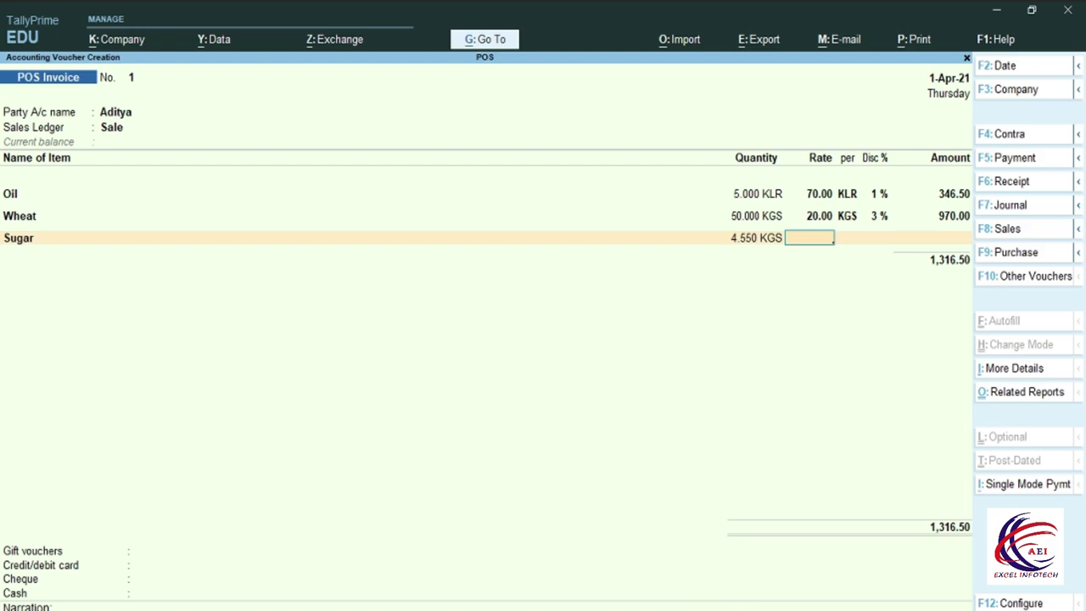
Check Sugar's details in the practice example document
{"action": "key", "text": "alt+Tab"}
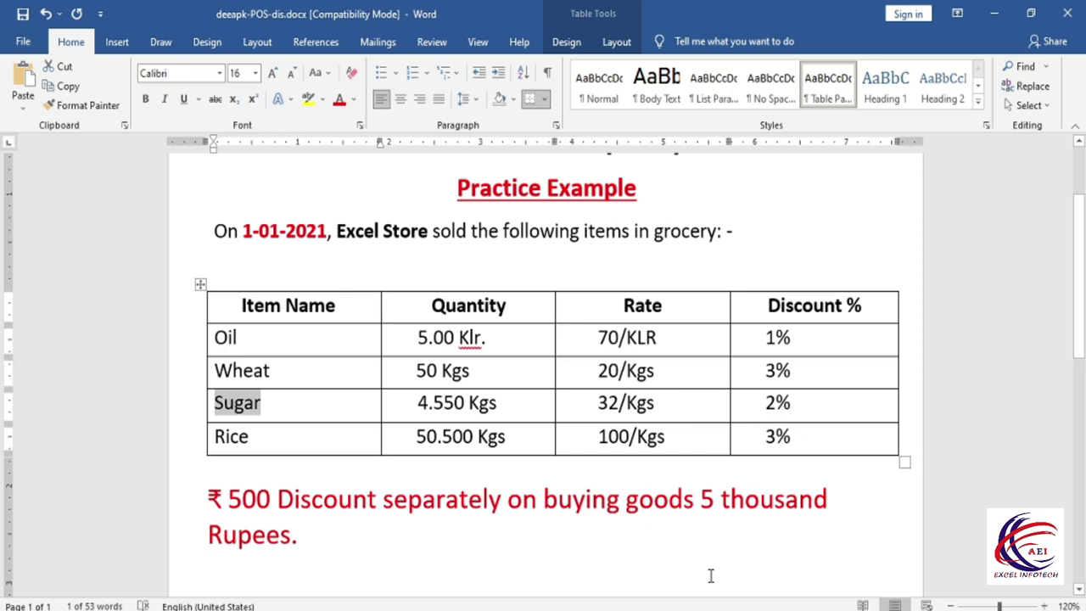
Price Sugar at 32.00 per KGS with a 2% discount
{"action": "key", "text": "alt+Tab"}
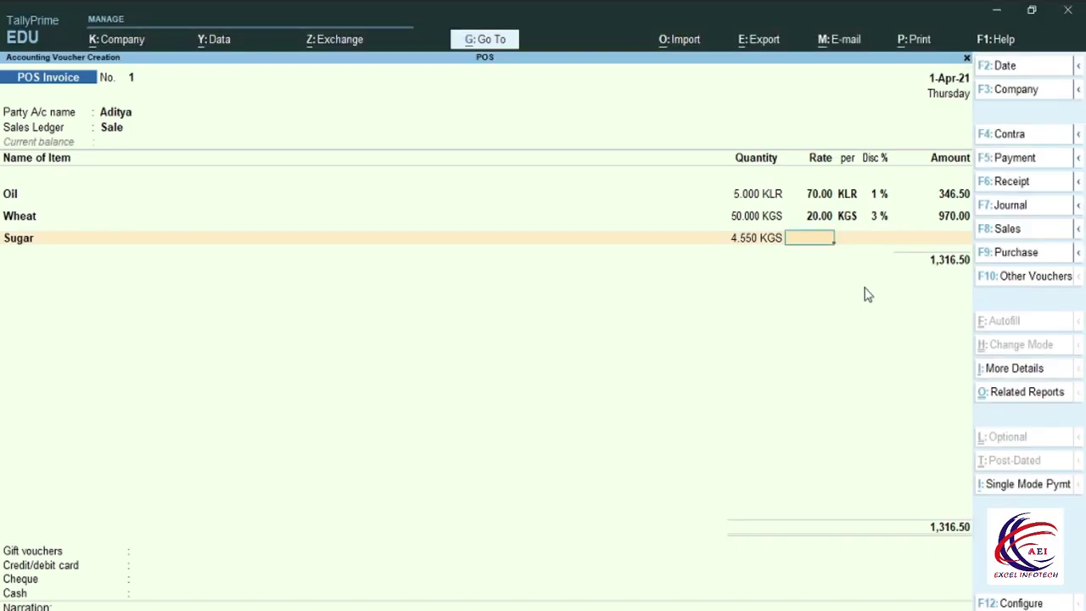
{"action": "key", "text": "Return"}
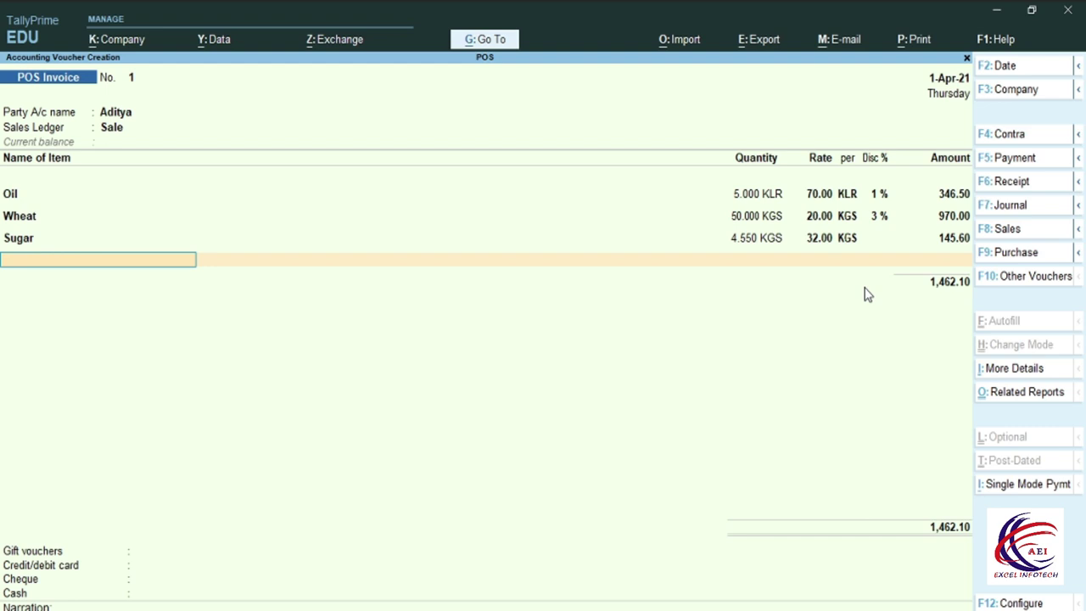
{"action": "key", "text": "BackSpace"}
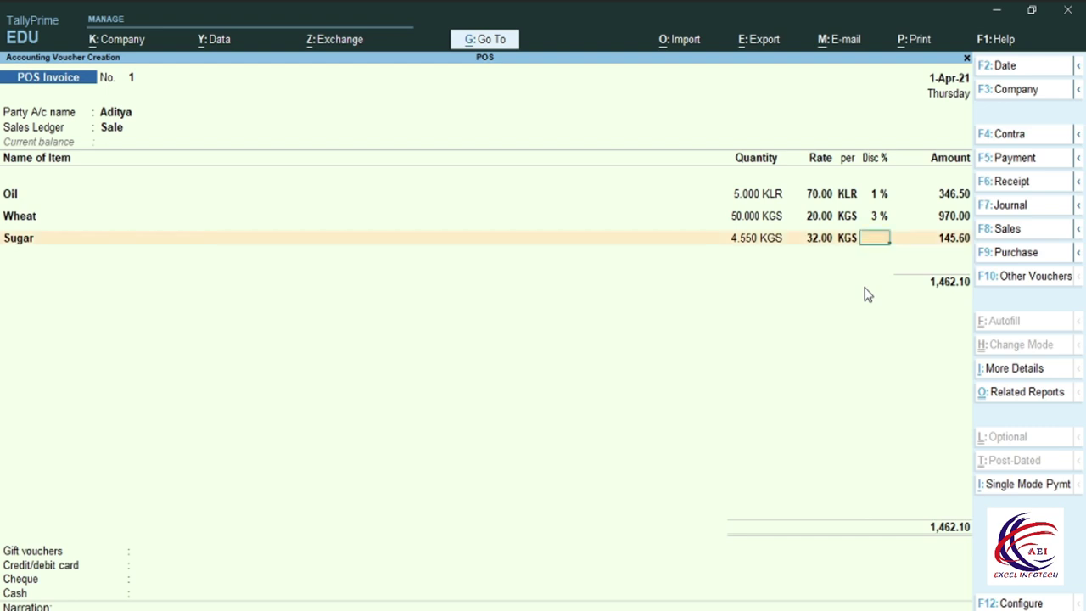
{"action": "key", "text": "alt+Tab"}
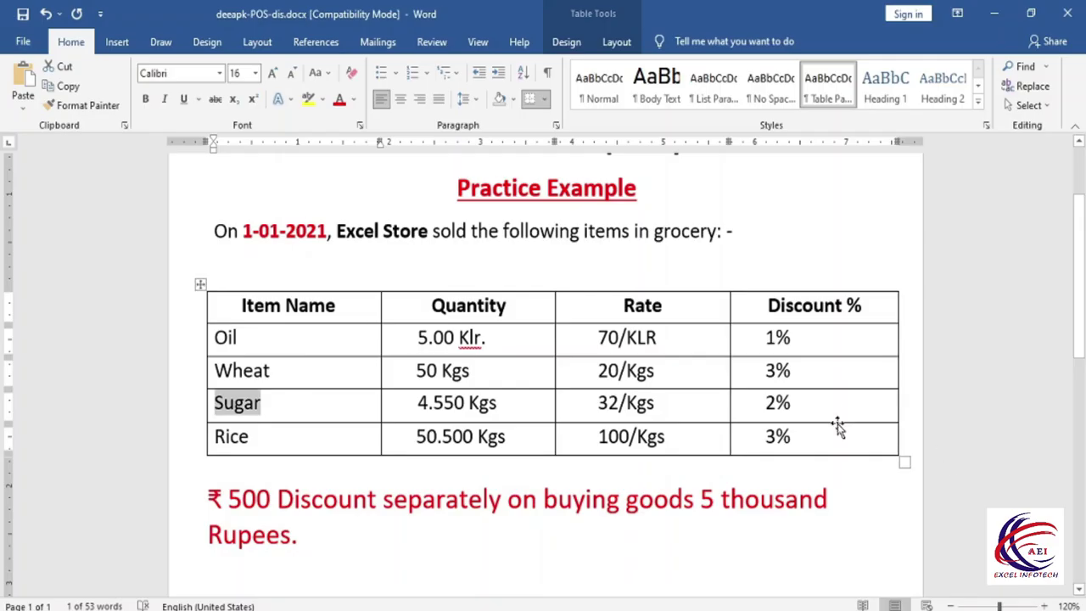
{"action": "key", "text": "alt+Tab"}
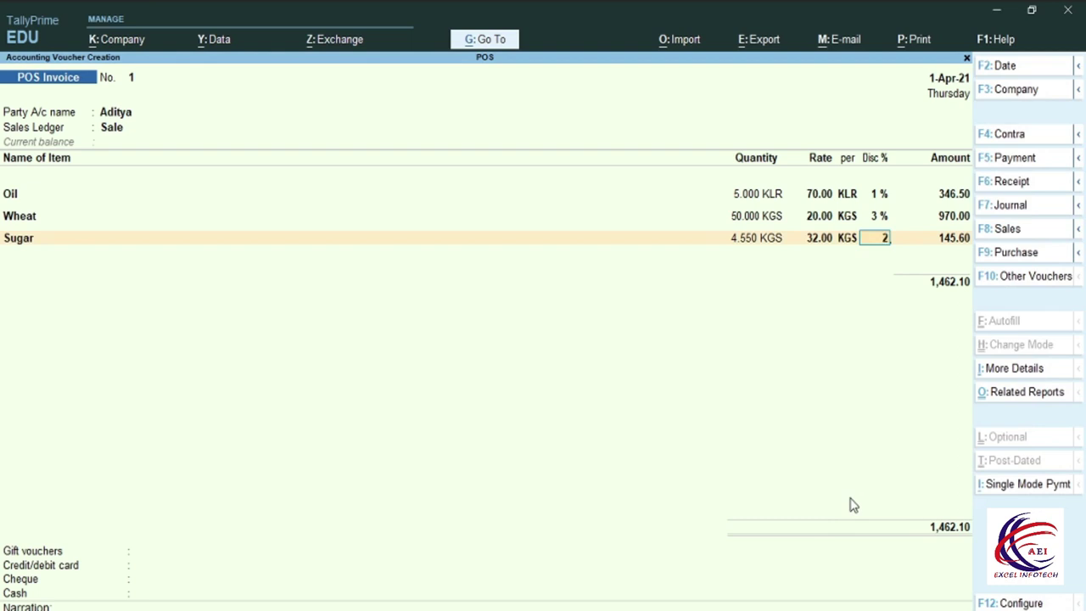
{"action": "type", "text": "2"}
{"action": "key", "text": "Return"}
{"action": "key", "text": "Up"}
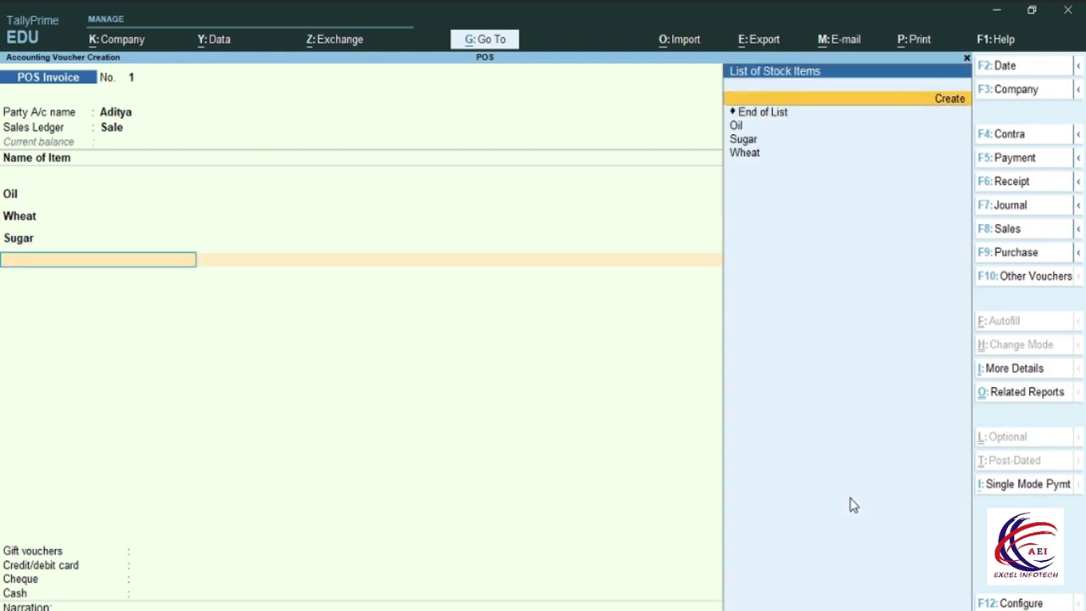
Start a new stock item named Rice, copied from the practice table
{"action": "key", "text": "Return"}
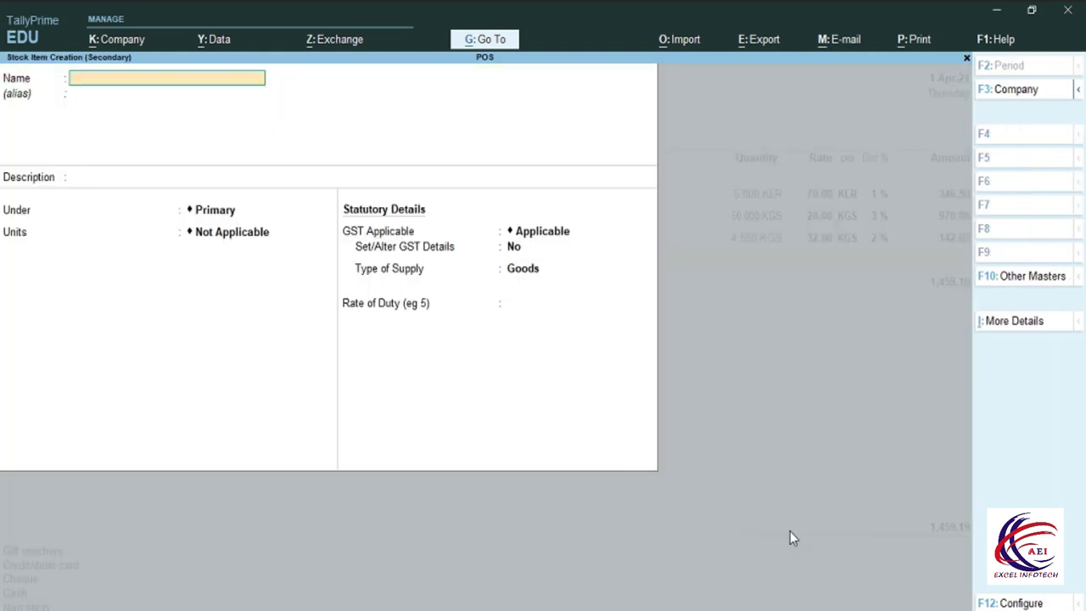
{"action": "key", "text": "alt+Tab"}
{"action": "left_click_drag", "start_coordinate": [255, 436], "coordinate": [218, 449]}
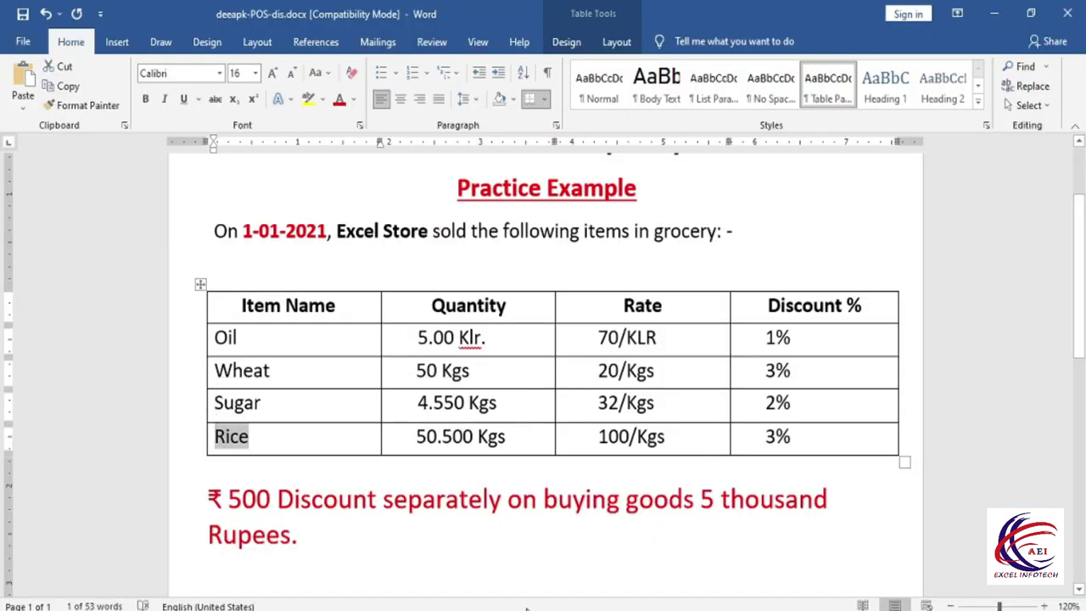
{"action": "key", "text": "alt+Tab"}
{"action": "key", "text": "ctrl+alt+v"}
{"action": "key", "text": "Return"}
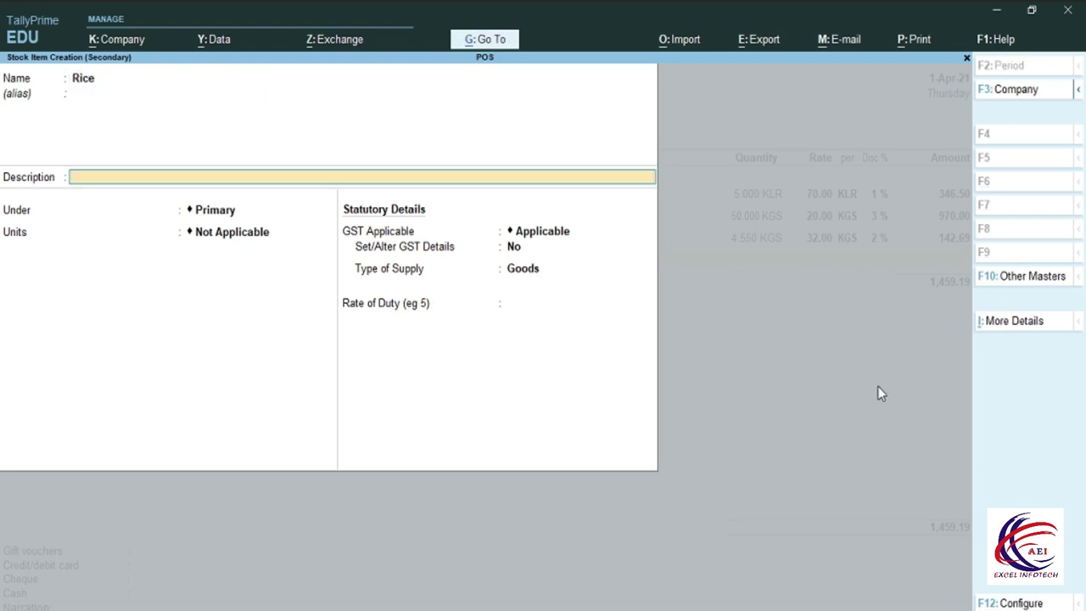
Place Rice under the Grocery group with KGS as its unit
{"action": "key", "text": "Return"}
{"action": "key", "text": "Down"}
{"action": "key", "text": "Return"}
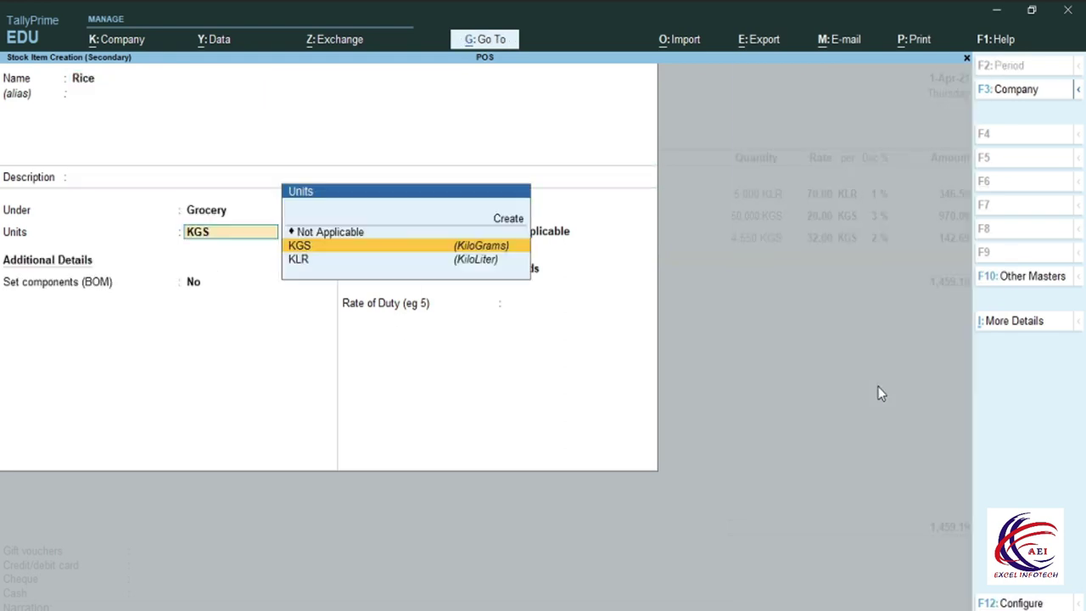
{"action": "key", "text": "Down"}
{"action": "key", "text": "Up"}
{"action": "key", "text": "Return"}
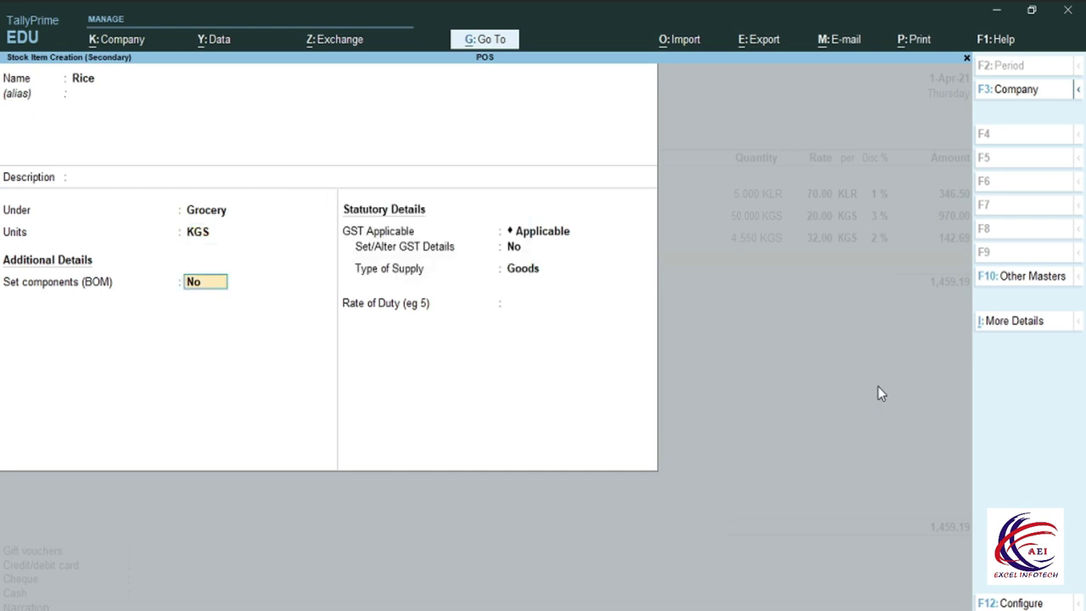
{"action": "key", "text": "Return"}
{"action": "key", "text": "Return"}
{"action": "key", "text": "Return"}
{"action": "key", "text": "Return"}
{"action": "key", "text": "Return"}
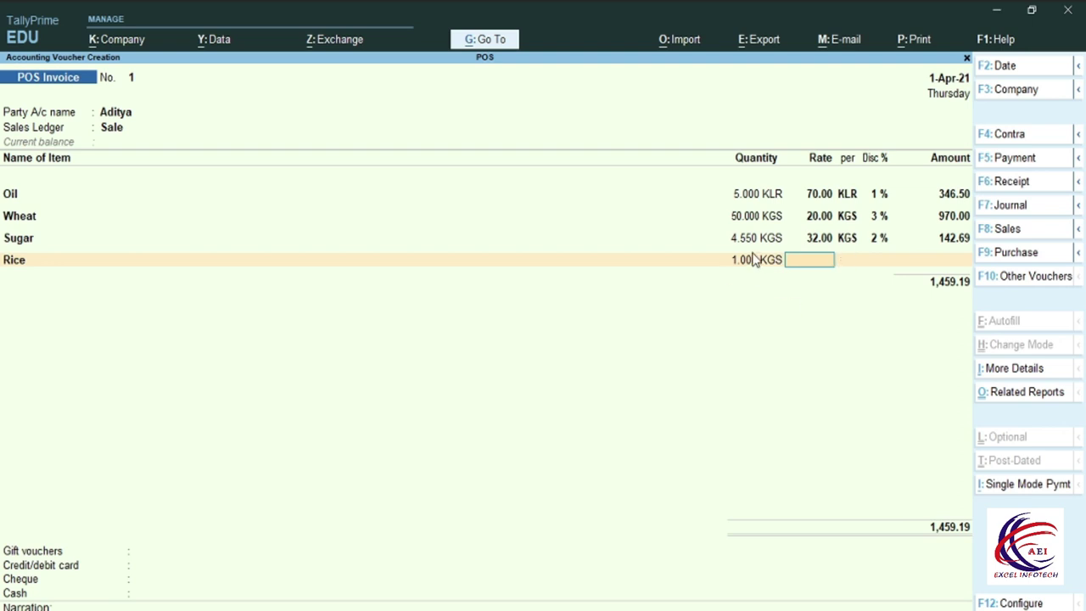
Enter Rice at 50.500 KGS, rate 100.00, 3% discount, for a 6,357.69 total
{"action": "key", "text": "BackSpace"}
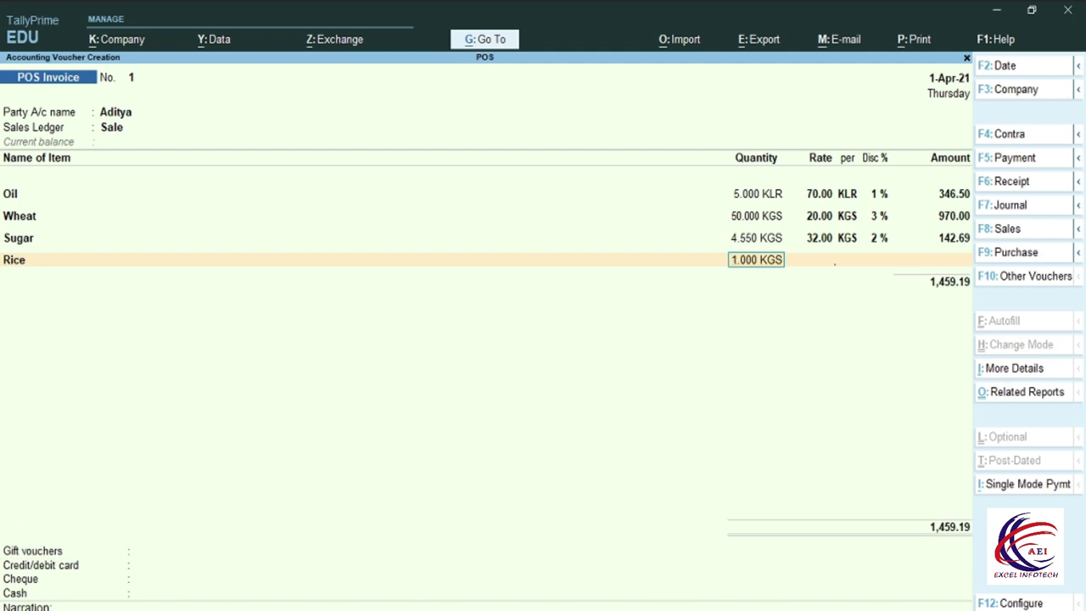
{"action": "left_click", "coordinate": [674, 607]}
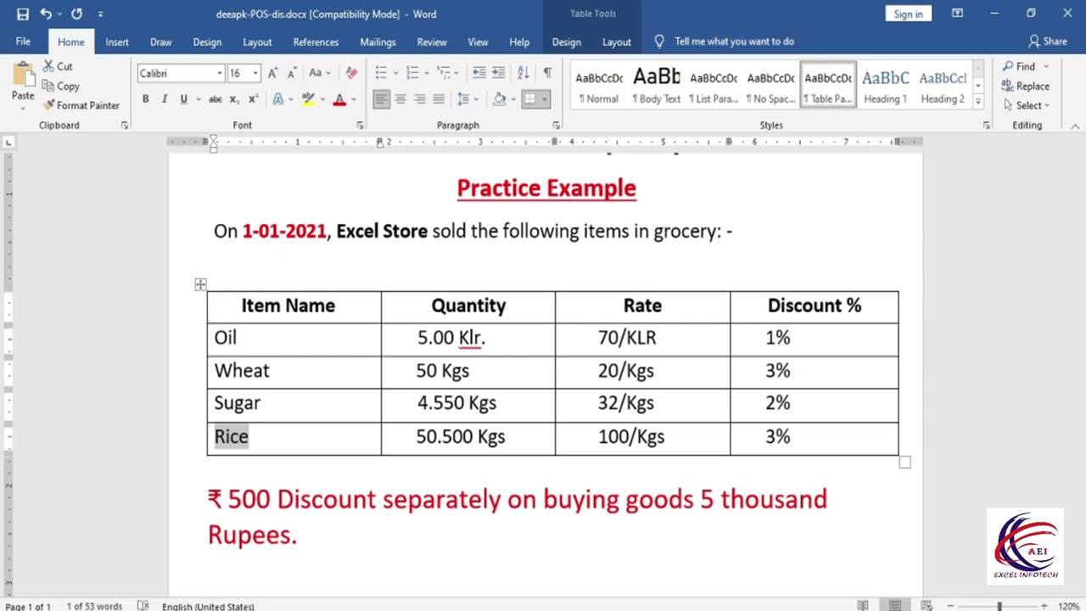
{"action": "key", "text": "alt+Tab"}
{"action": "type", "text": "50.500"}
{"action": "key", "text": "Return"}
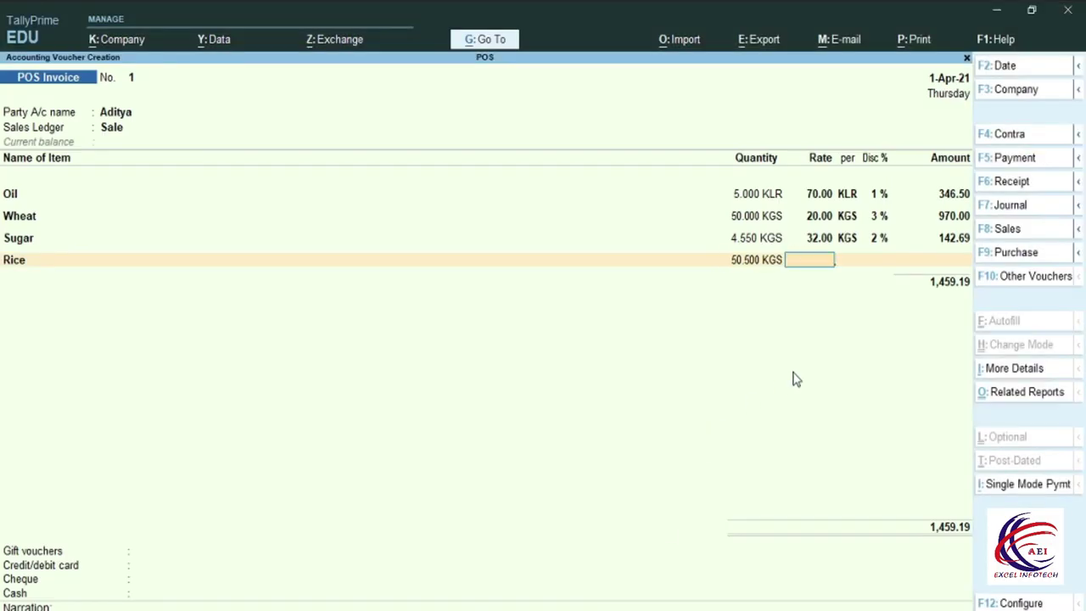
{"action": "key", "text": "Return"}
{"action": "left_click", "coordinate": [867, 251]}
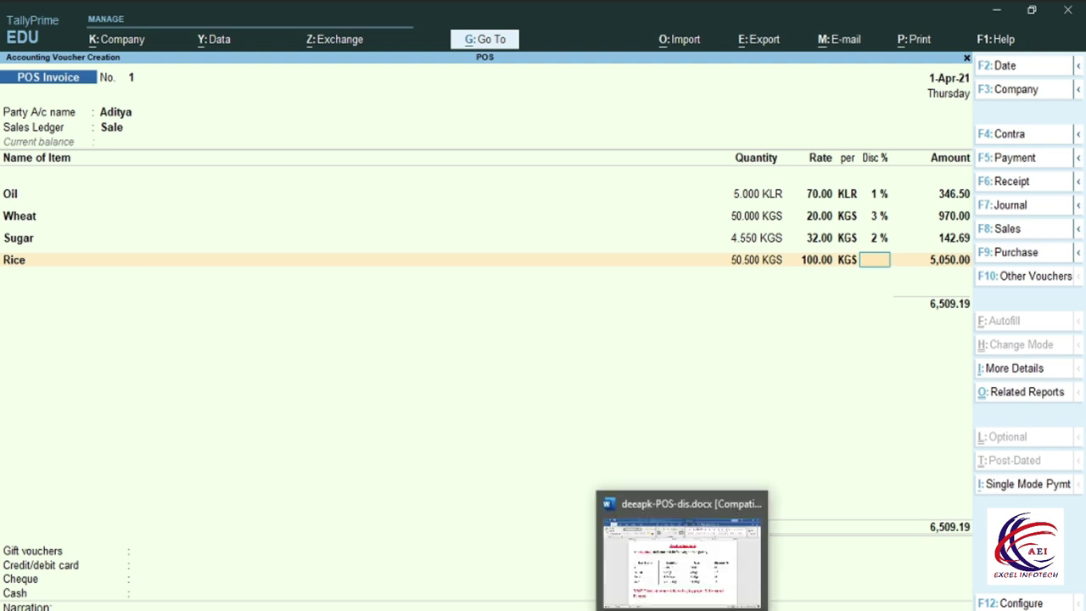
{"action": "left_click", "coordinate": [683, 547]}
{"action": "left_click", "coordinate": [673, 601]}
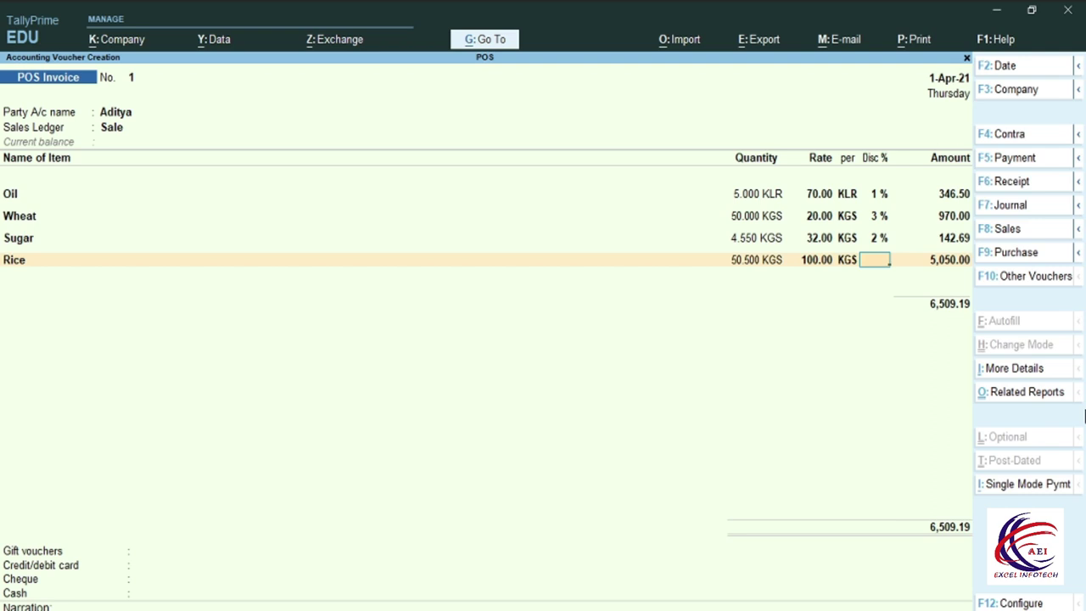
{"action": "key", "text": "Return"}
{"action": "key", "text": "Return"}
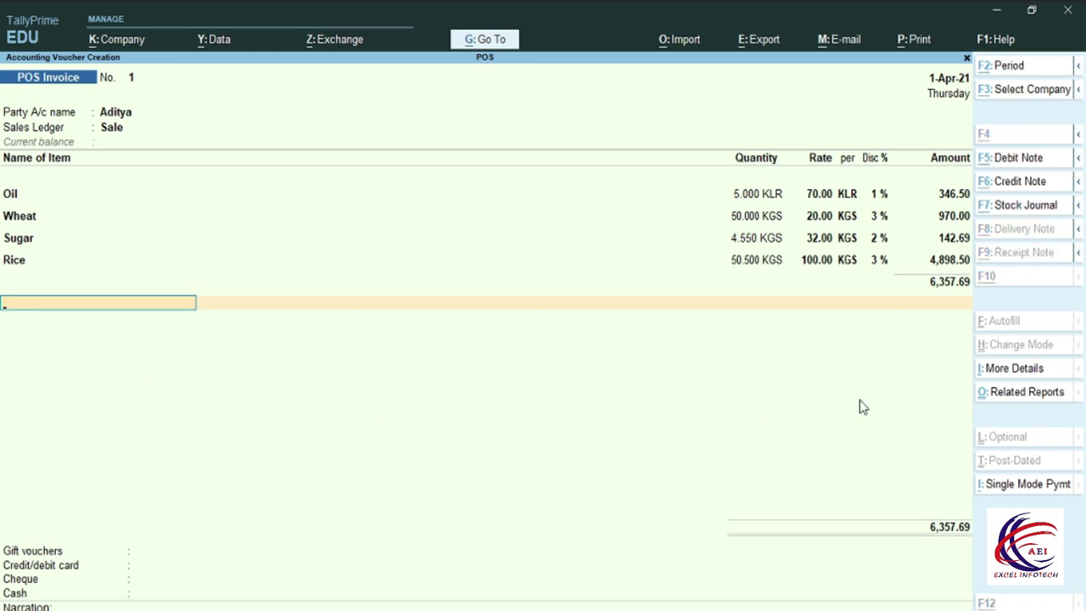
{"action": "key", "text": "alt+c"}
Make Round UP an Indirect Expenses Invoice Rounding ledger with Normal Rounding, limit 1
{"action": "type", "text": "Round UP"}
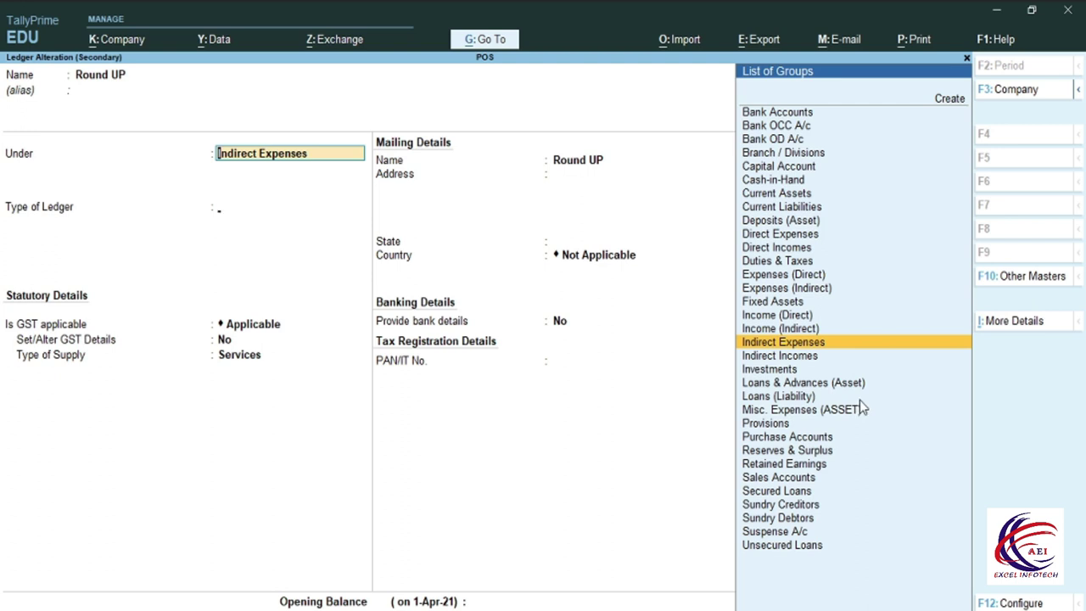
{"action": "key", "text": "Return"}
{"action": "key", "text": "Down"}
{"action": "key", "text": "Down"}
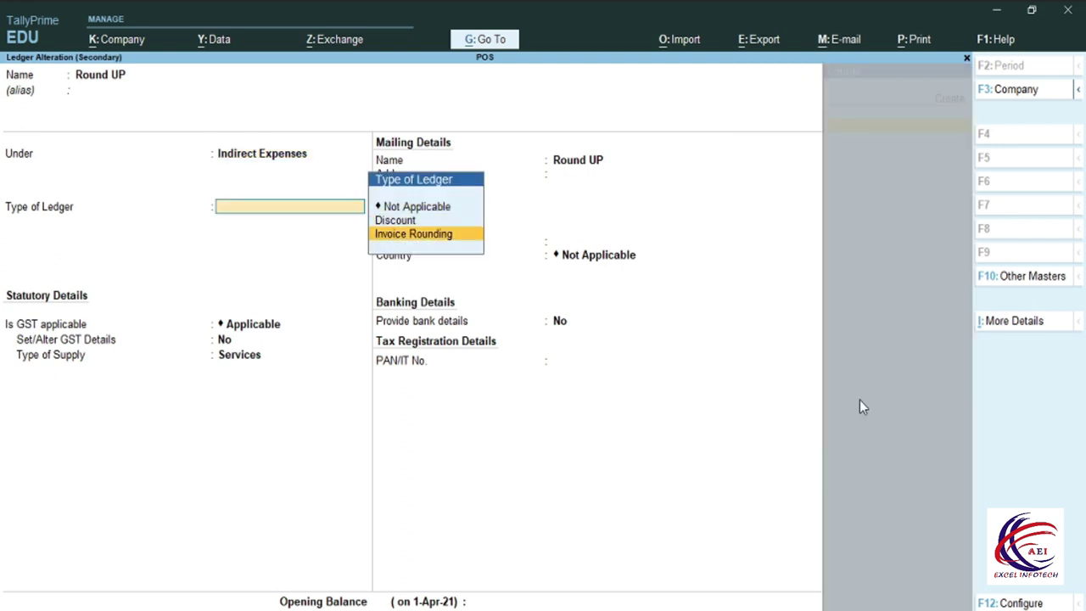
{"action": "key", "text": "Return"}
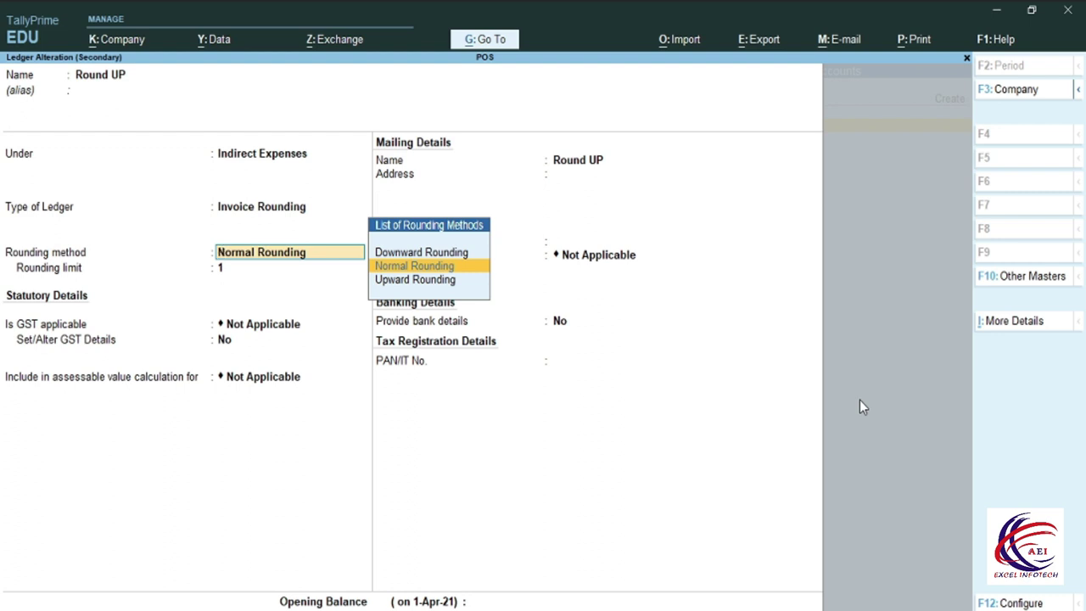
{"action": "key", "text": "Return"}
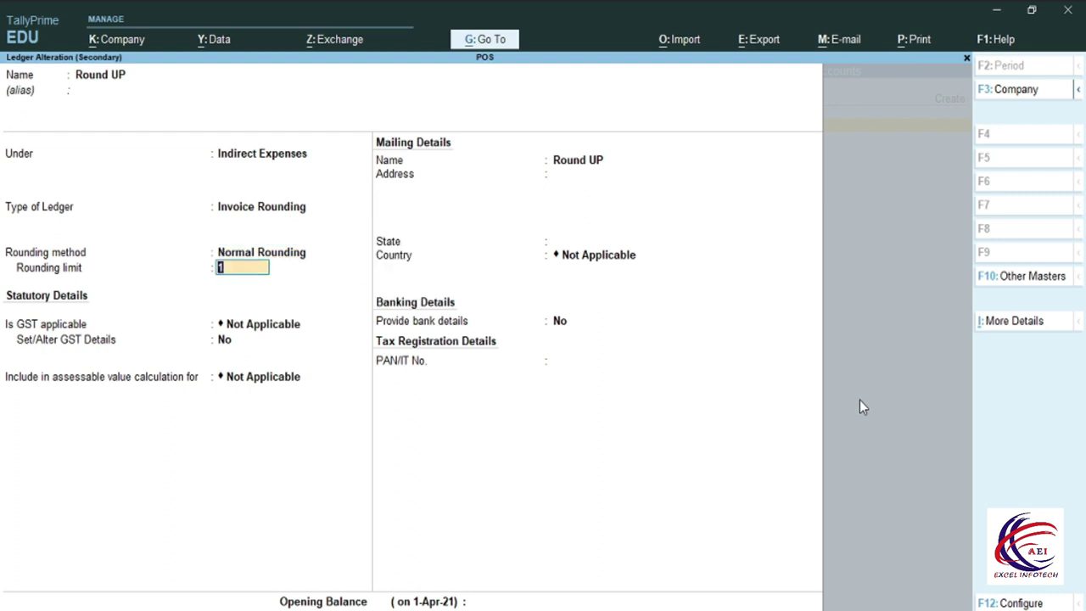
{"action": "key", "text": "Return"}
{"action": "key", "text": "Return"}
{"action": "key", "text": "Return"}
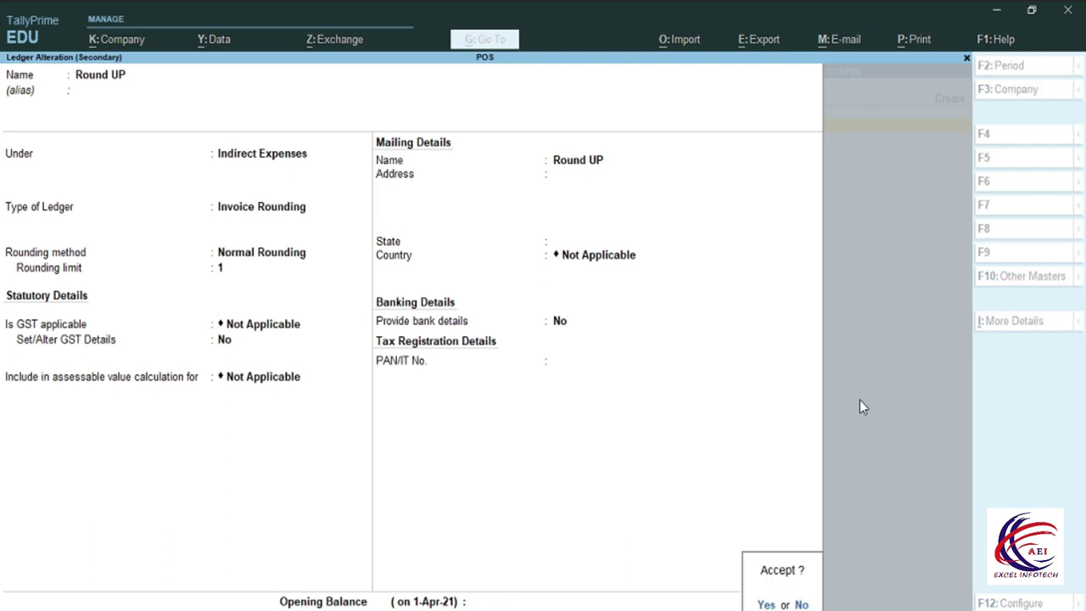
{"action": "key", "text": "Return"}
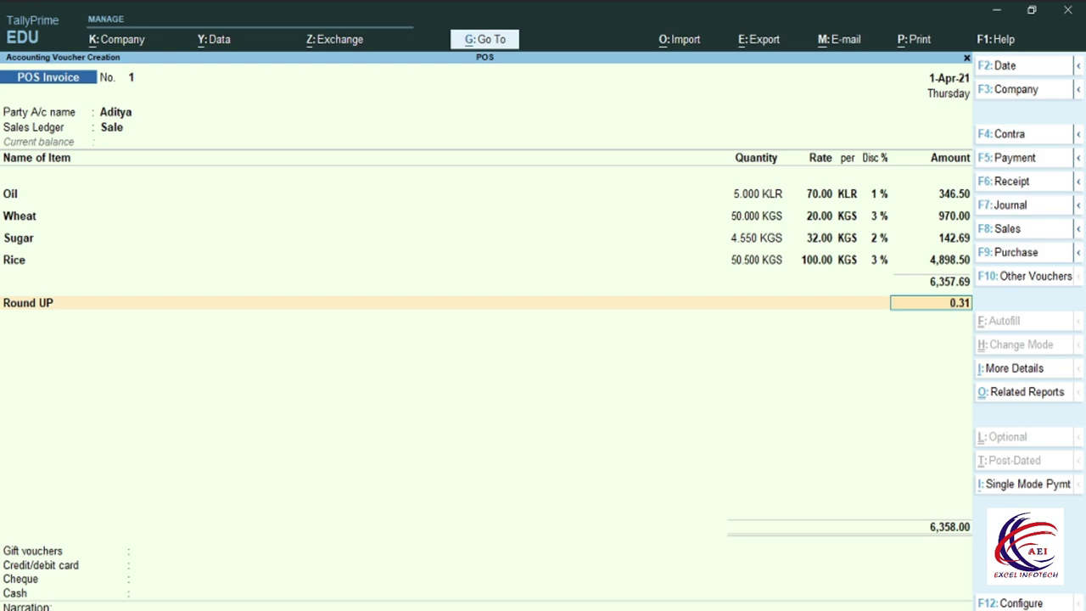
{"action": "key", "text": "alt+Tab"}
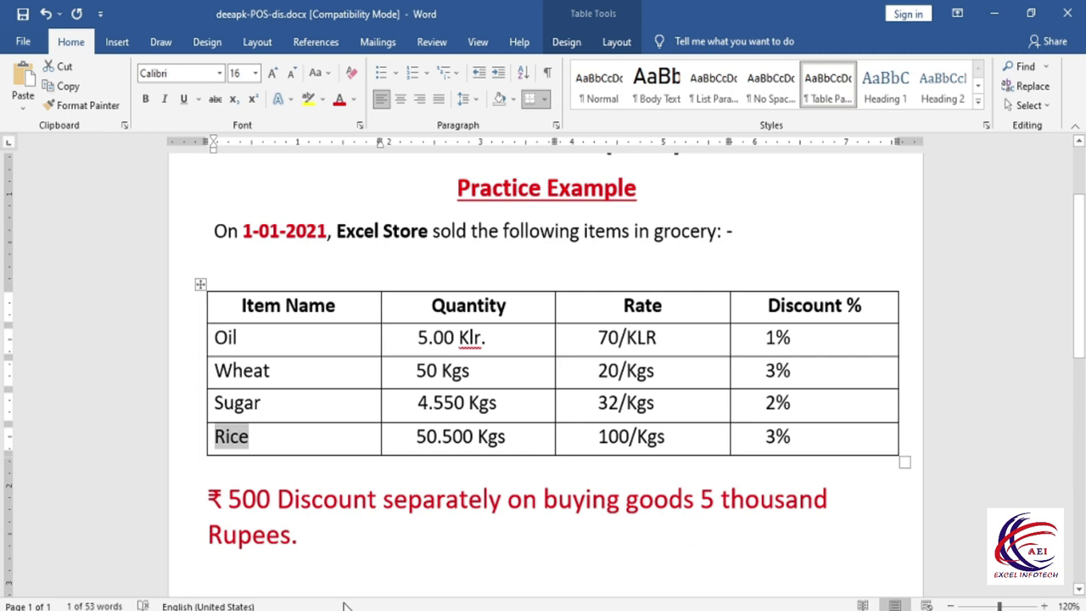
Note the 500 discount in the practice document and accept the 0.31 Round UP amount
{"action": "double_click", "coordinate": [242, 500]}
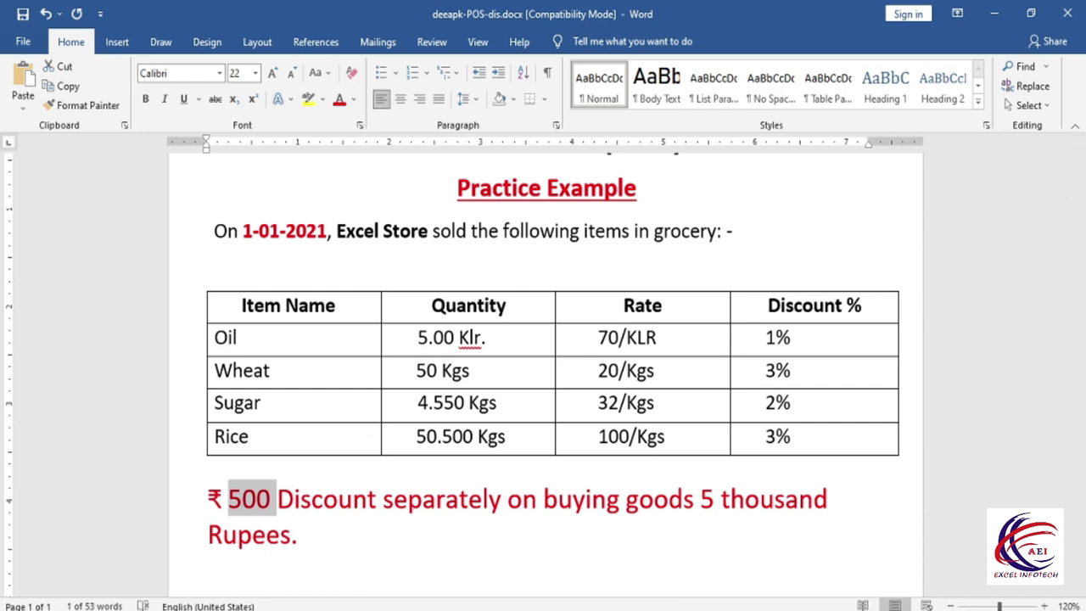
{"action": "key", "text": "alt+Tab"}
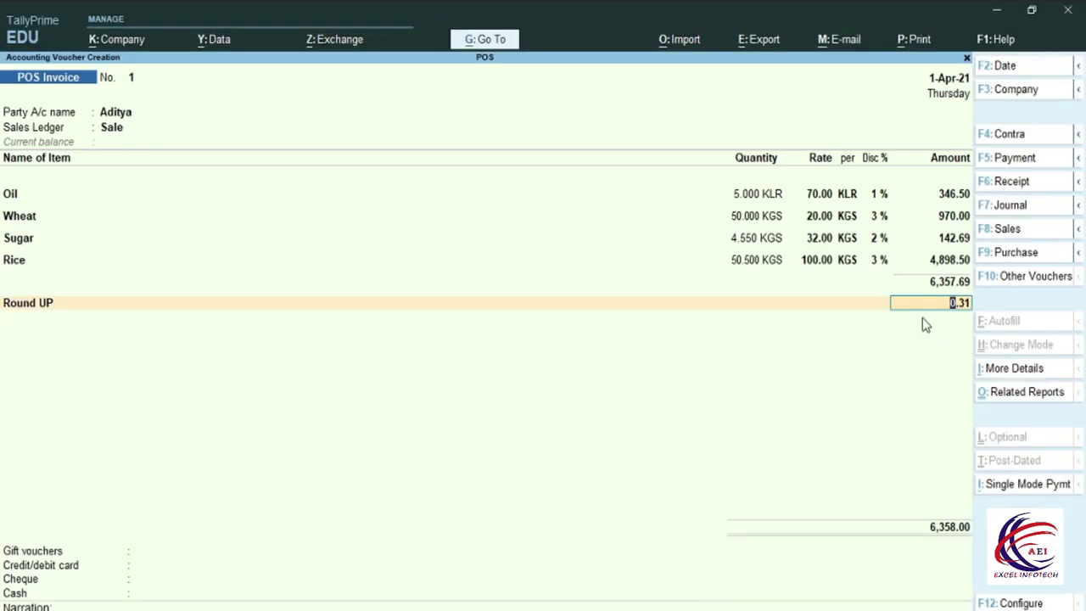
{"action": "key", "text": "Return"}
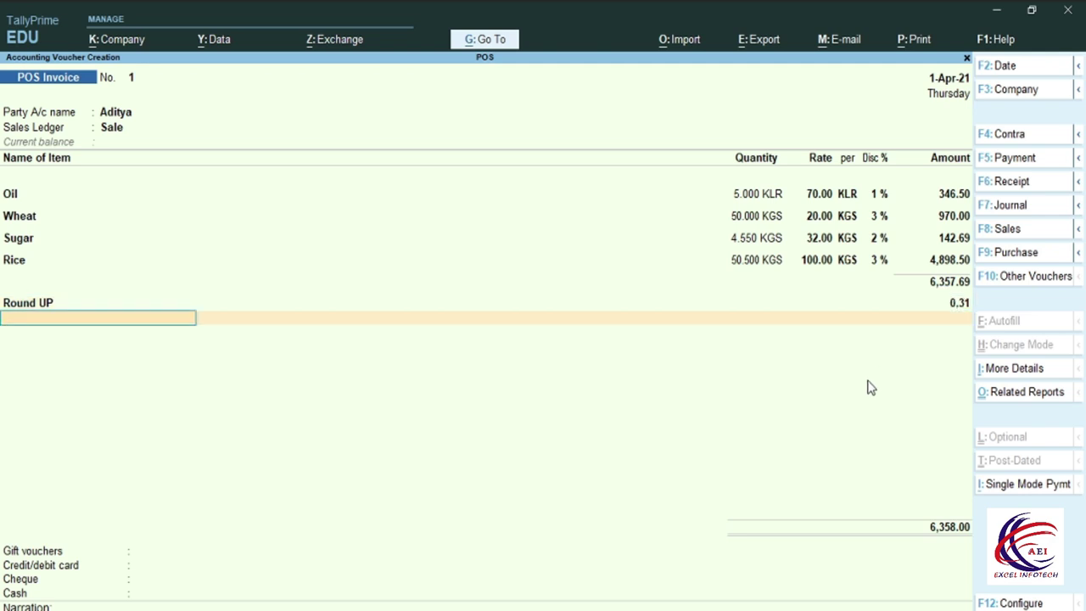
{"action": "key", "text": "alt+c"}
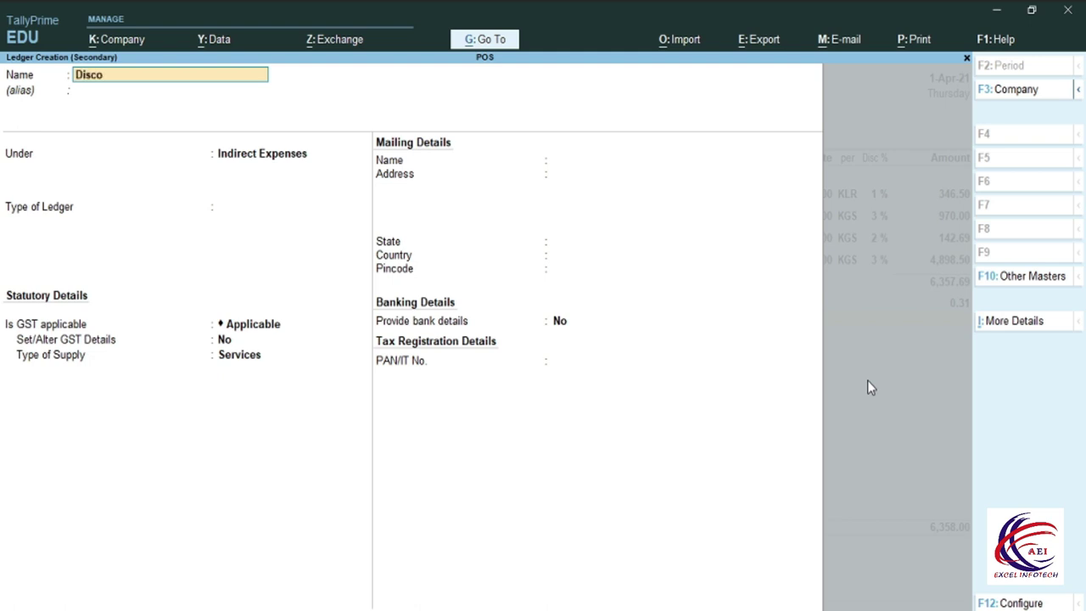
Save the Discount ledger under Indirect Expenses with ledger type Not Applicable
{"action": "key", "text": "Return"}
{"action": "key", "text": "Return"}
{"action": "key", "text": "Return"}
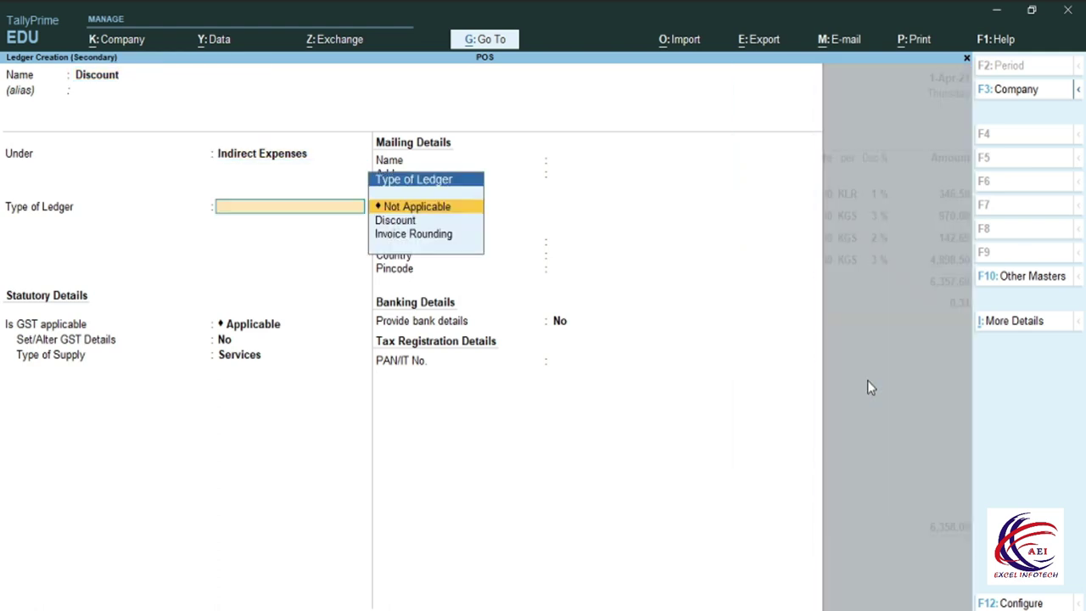
{"action": "key", "text": "Return"}
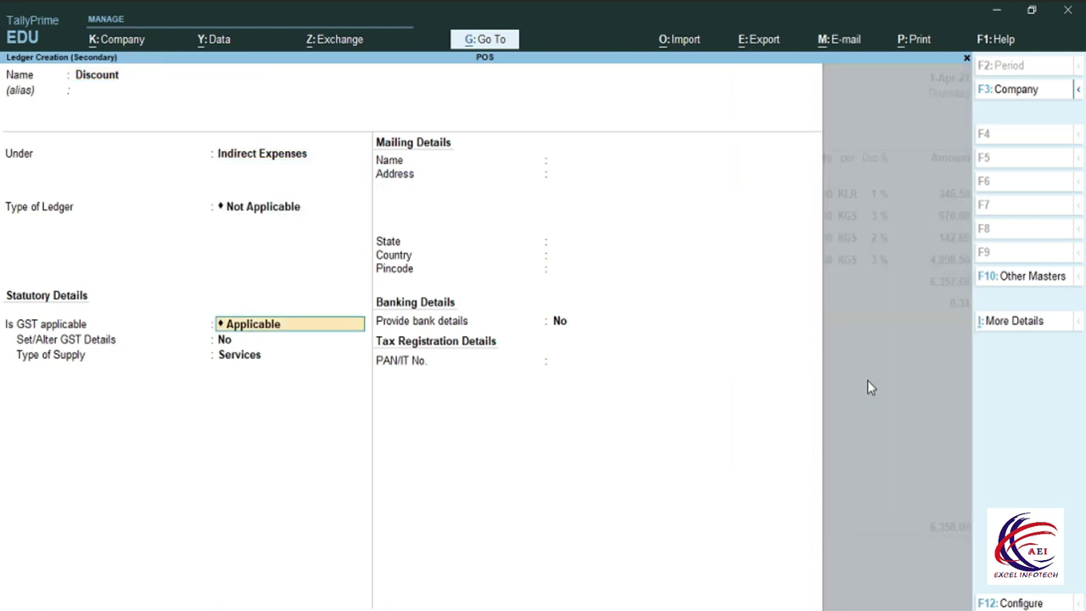
{"action": "key", "text": "ctrl"}
{"action": "key", "text": "ctrl+a"}
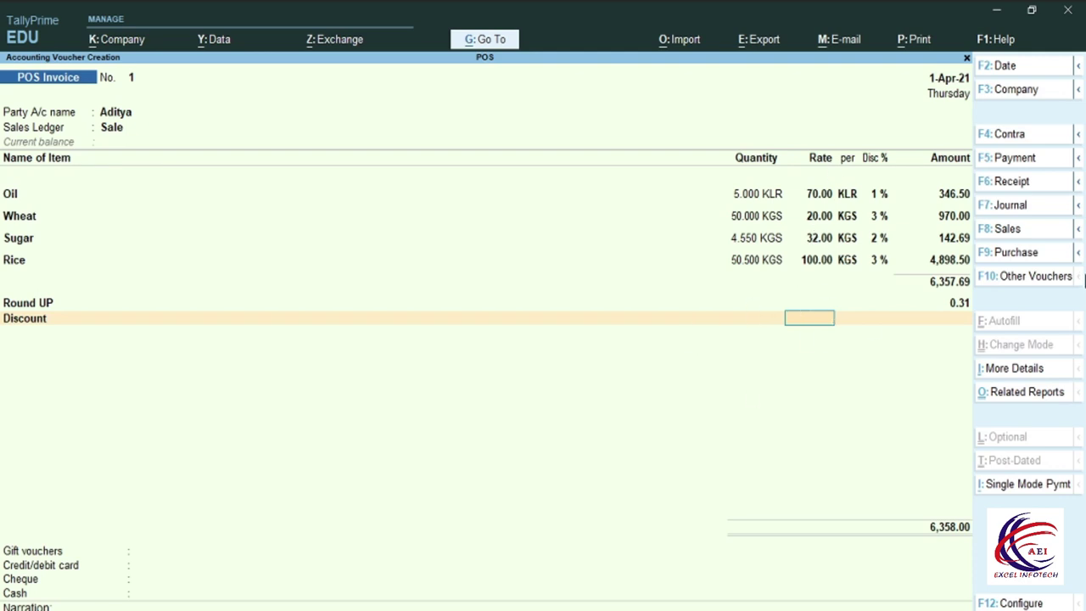
Enter (-)500 on the Discount line, bringing the total to 5,858.00
{"action": "key", "text": "Return"}
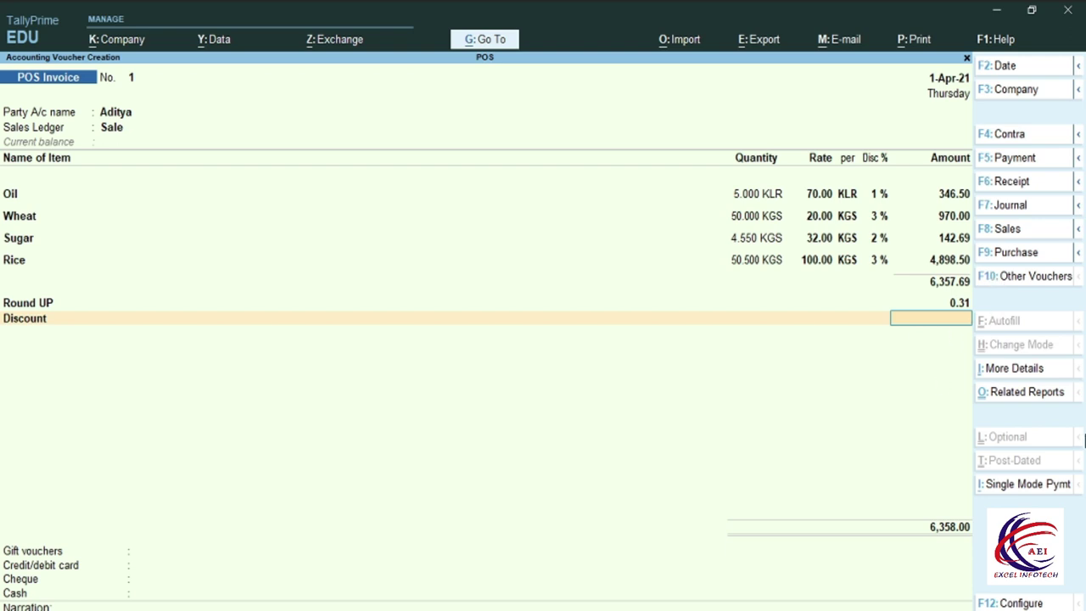
{"action": "type", "text": "00"}
{"action": "key", "text": "Return"}
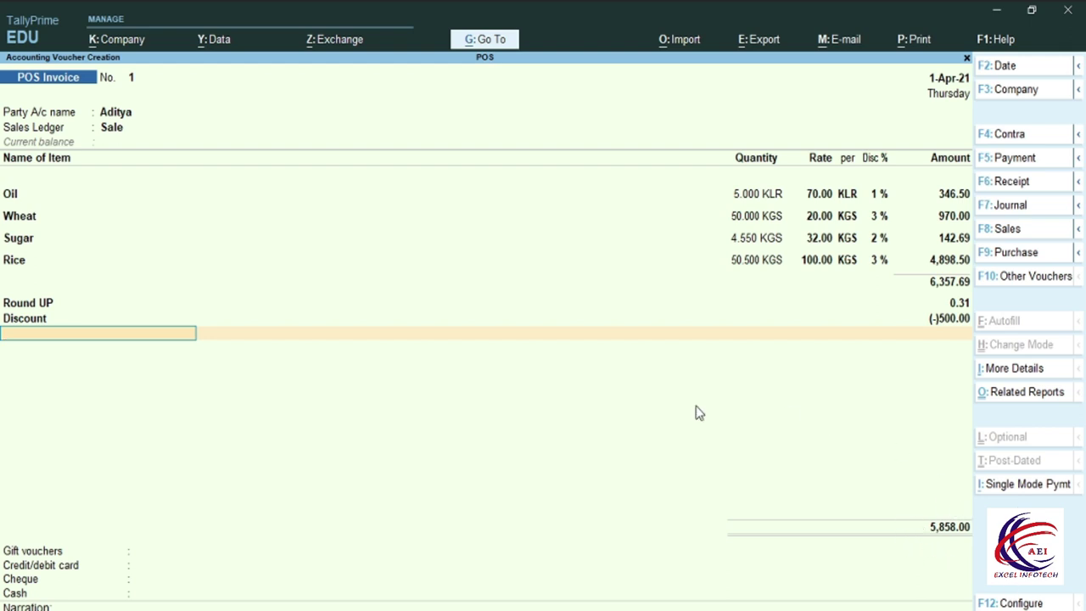
{"action": "key", "text": "Return"}
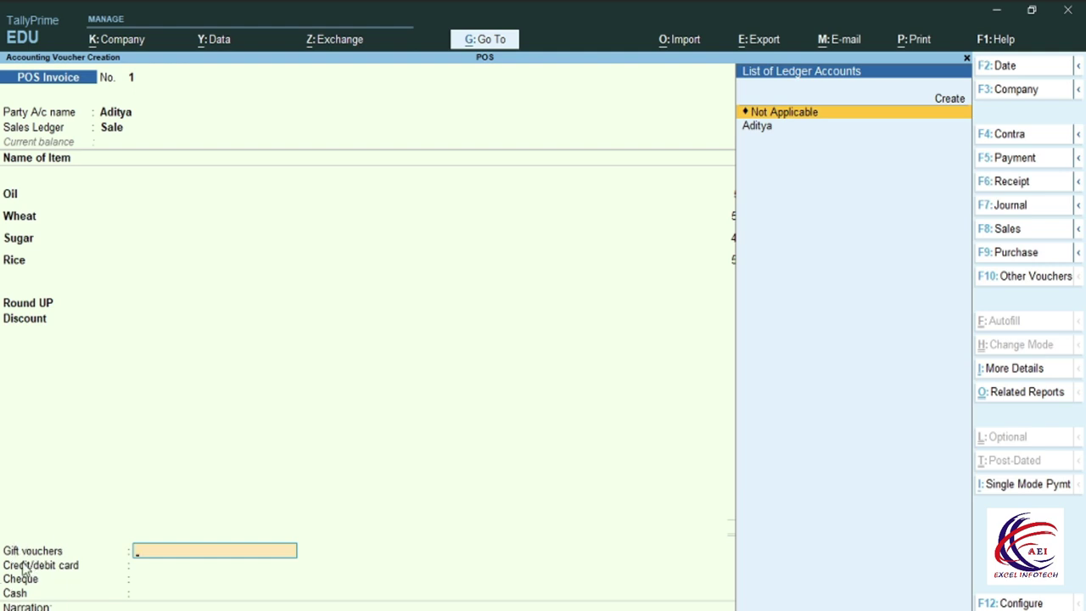
Switch the payment mode to single and back to multiple payment methods
{"action": "left_click", "coordinate": [1017, 492]}
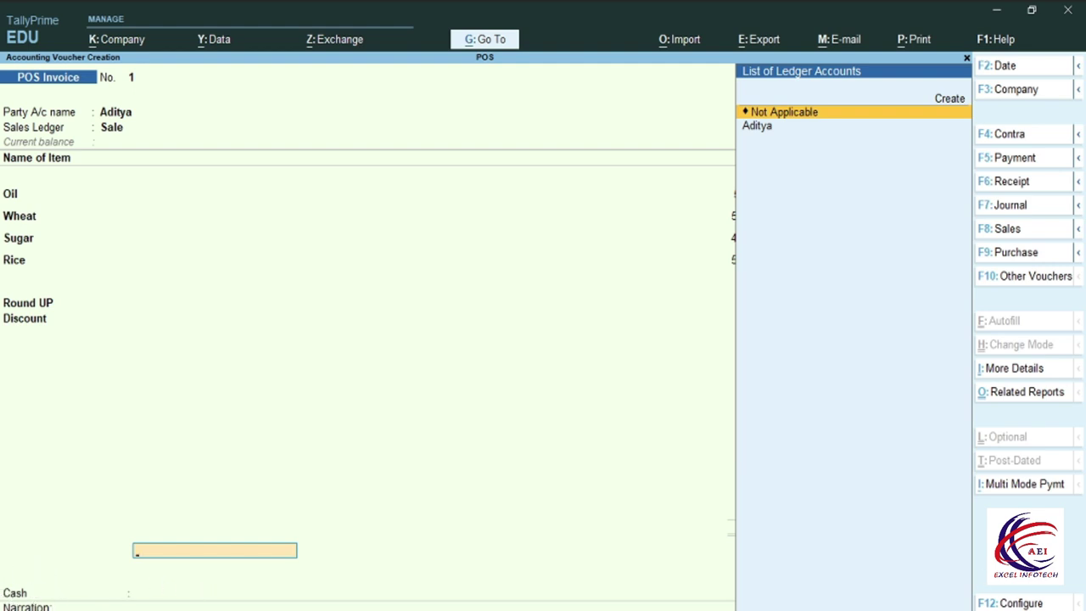
{"action": "left_click", "coordinate": [1022, 488]}
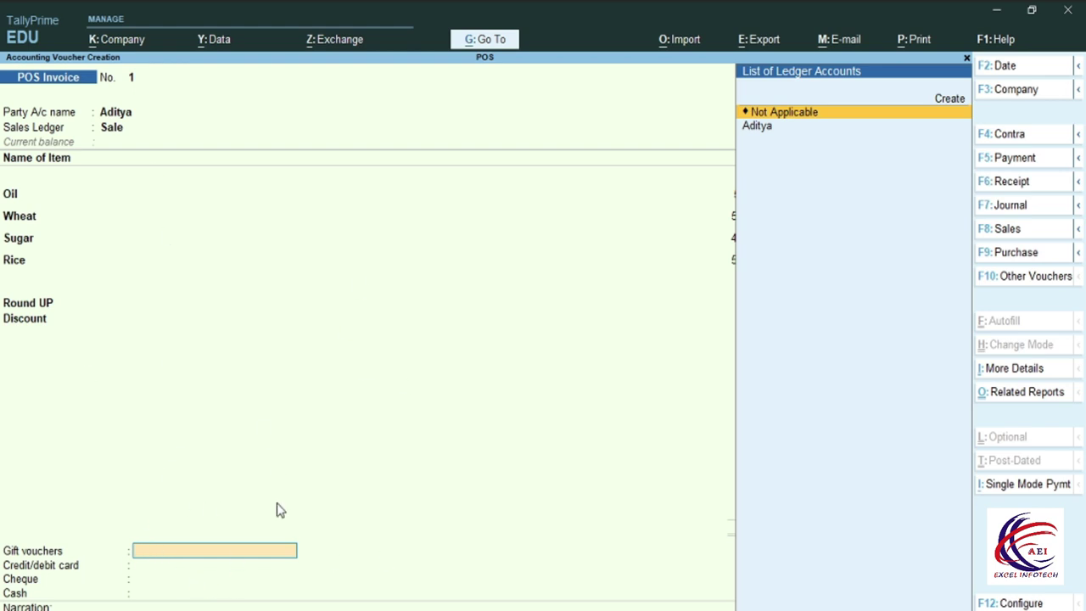
{"action": "key", "text": "alt+c"}
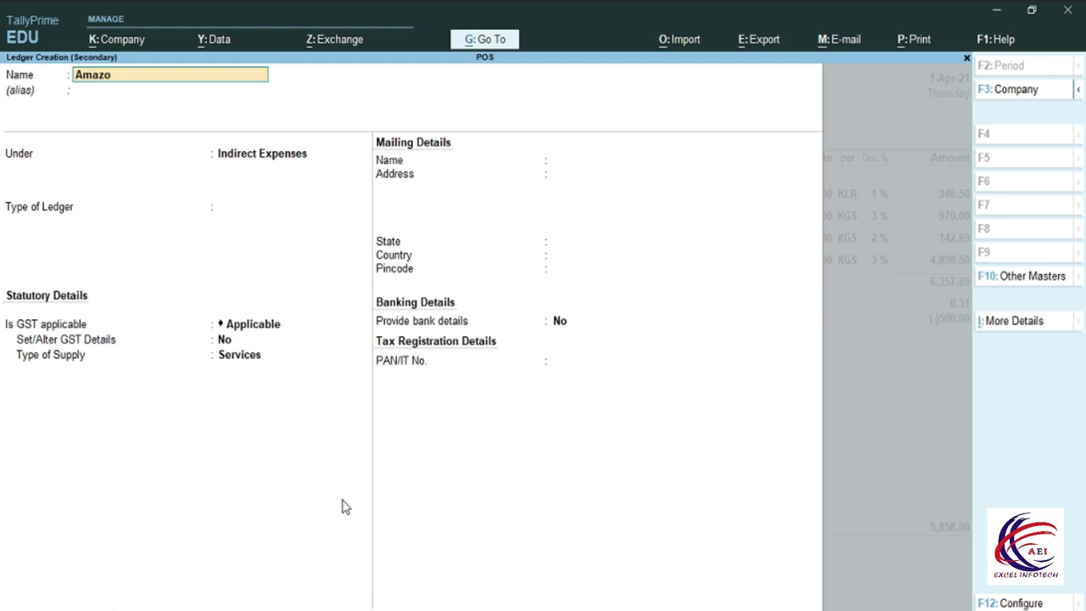
Save the Amazone ledger under Sundry Debtors
{"action": "key", "text": "Return"}
{"action": "key", "text": "Return"}
{"action": "type", "text": "S"}
{"action": "key", "text": "Down"}
{"action": "key", "text": "Down"}
{"action": "key", "text": "Down"}
{"action": "key", "text": "Down"}
{"action": "key", "text": "Return"}
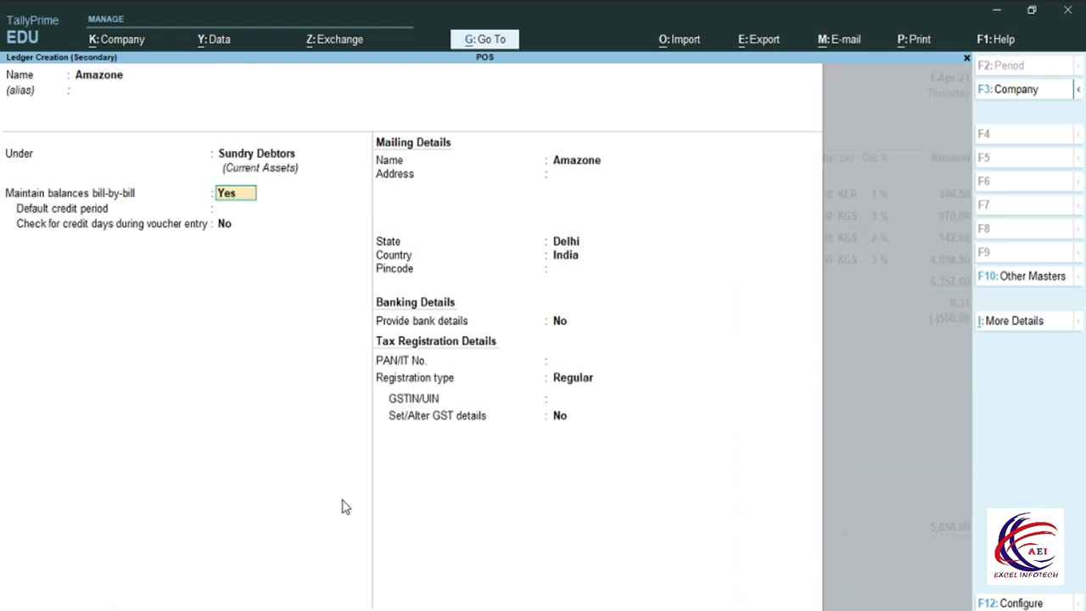
{"action": "key", "text": "ctrl+a"}
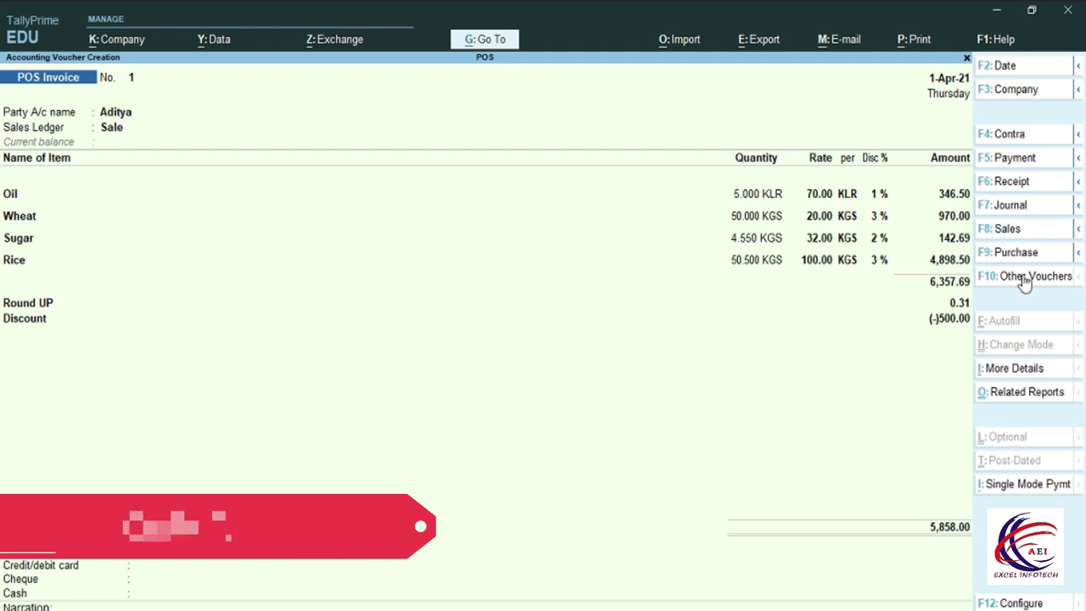
Record 300.00 as the Amazone gift voucher payment
{"action": "type", "text": "300"}
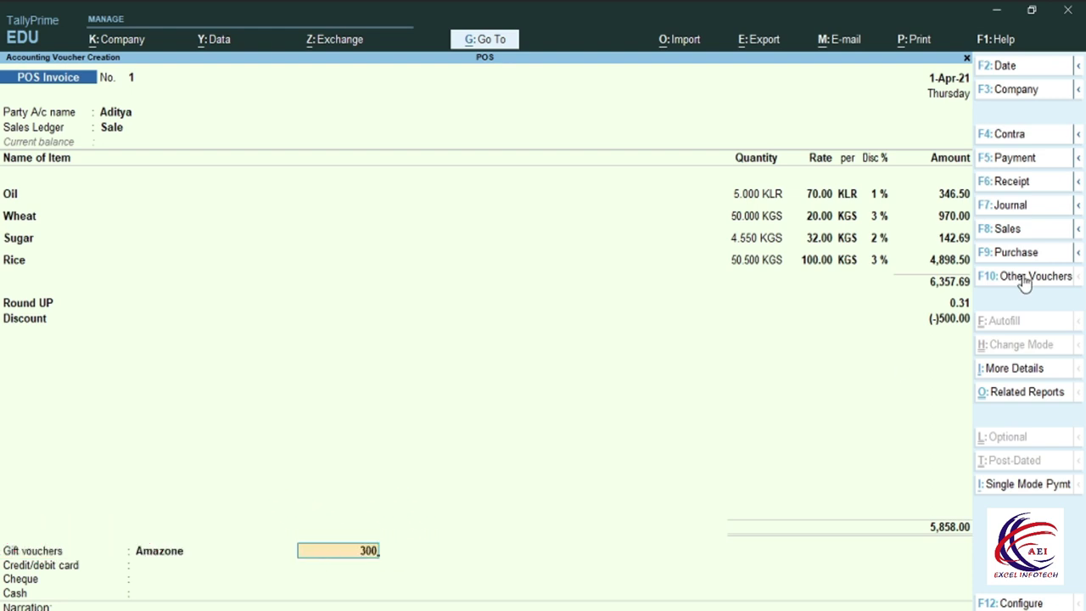
{"action": "key", "text": "Return"}
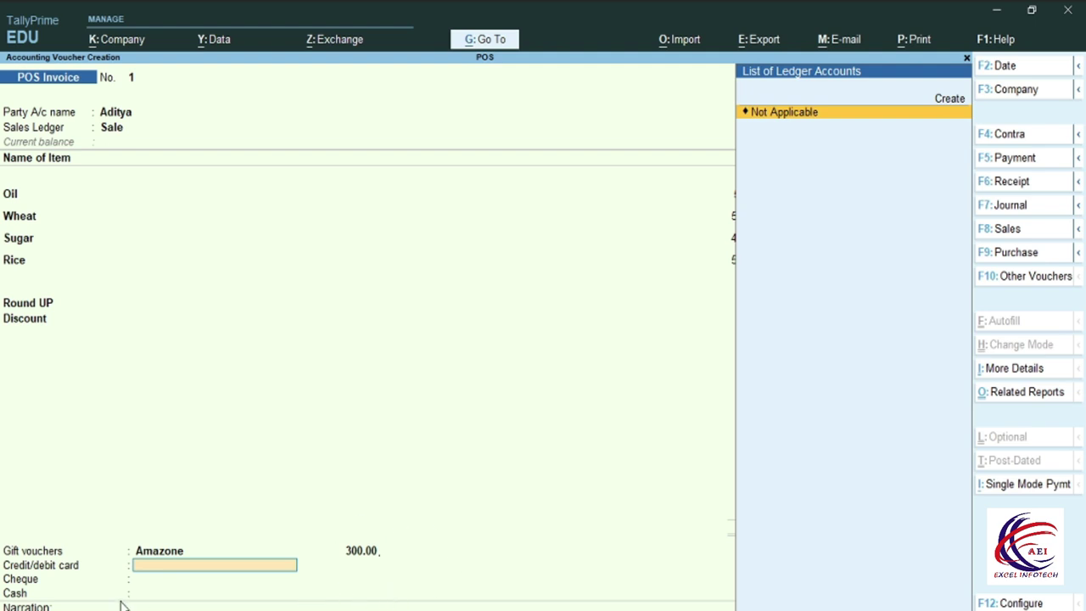
{"action": "key", "text": "alt+c"}
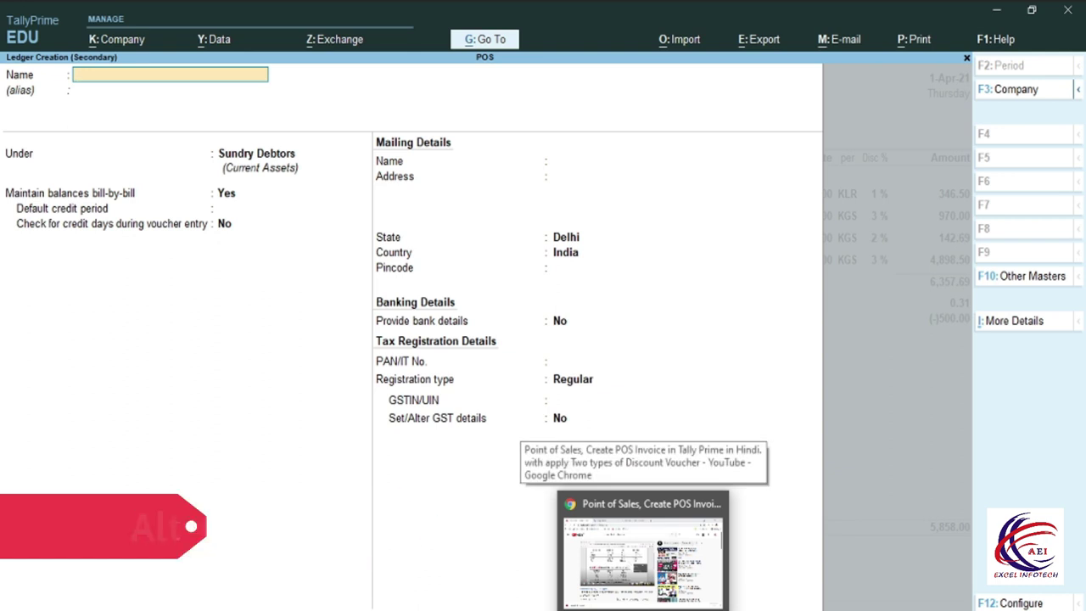
{"action": "type", "text": "SBI"}
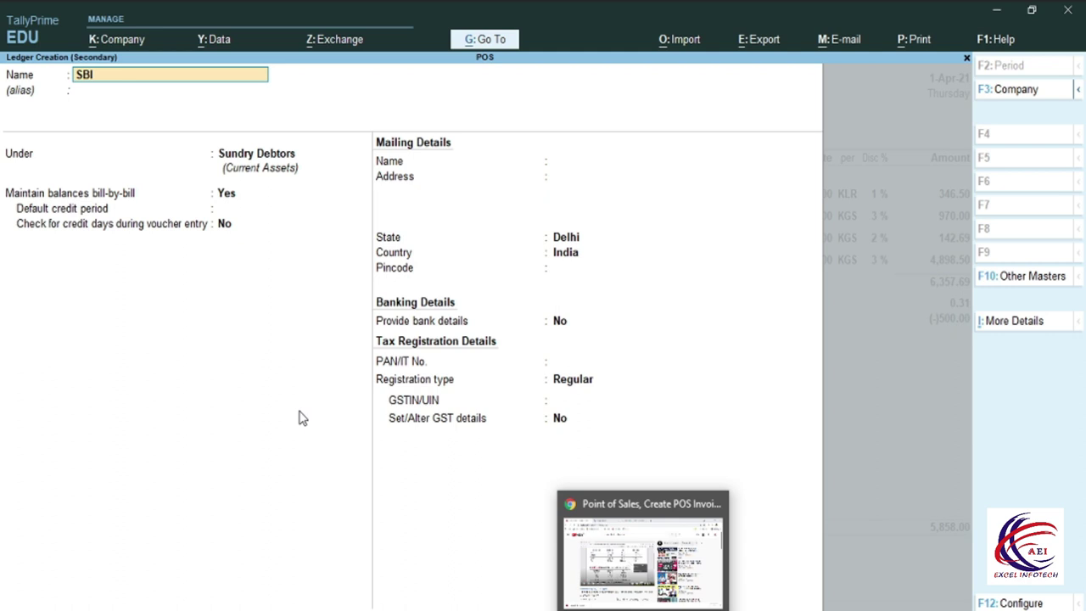
Save SBI under Bank Accounts as the card ledger, paying the 5,558.00 balance
{"action": "key", "text": "Return"}
{"action": "key", "text": "Return"}
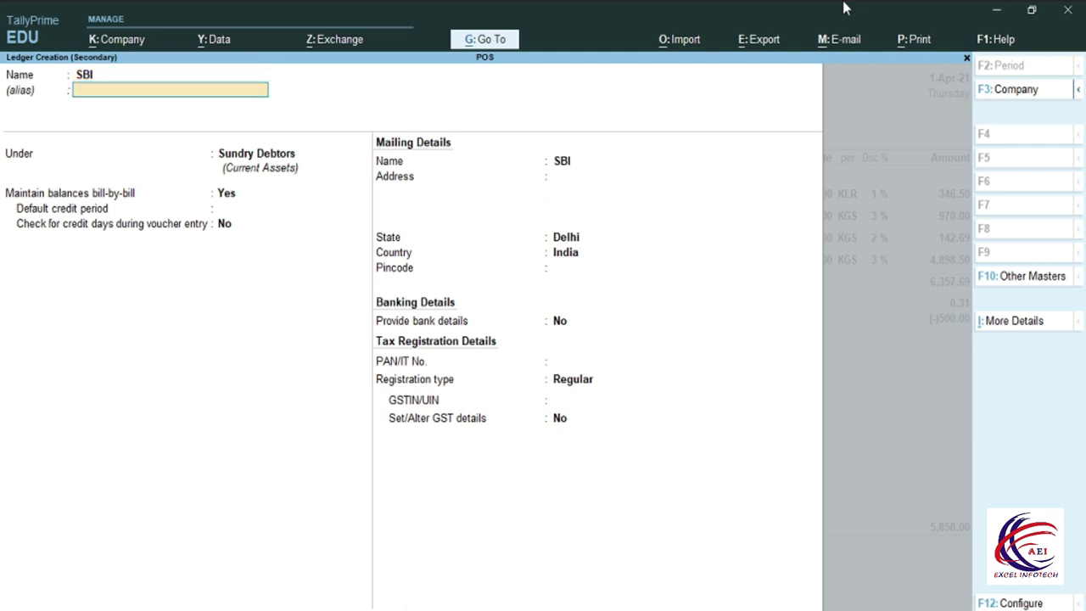
{"action": "type", "text": "B"}
{"action": "key", "text": "Return"}
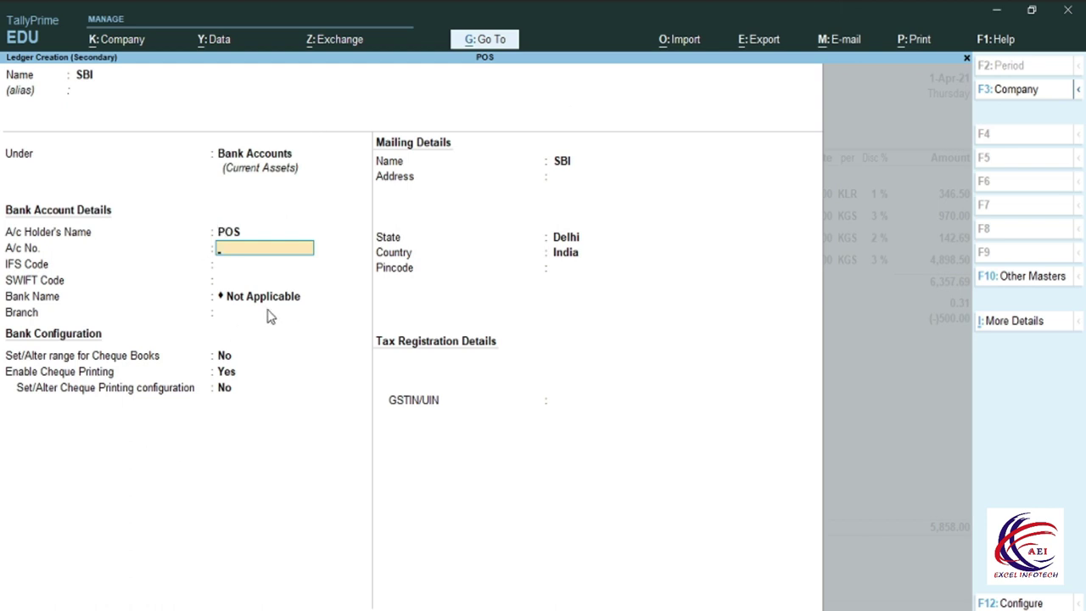
{"action": "key", "text": "ctrl"}
{"action": "key", "text": "ctrl+a"}
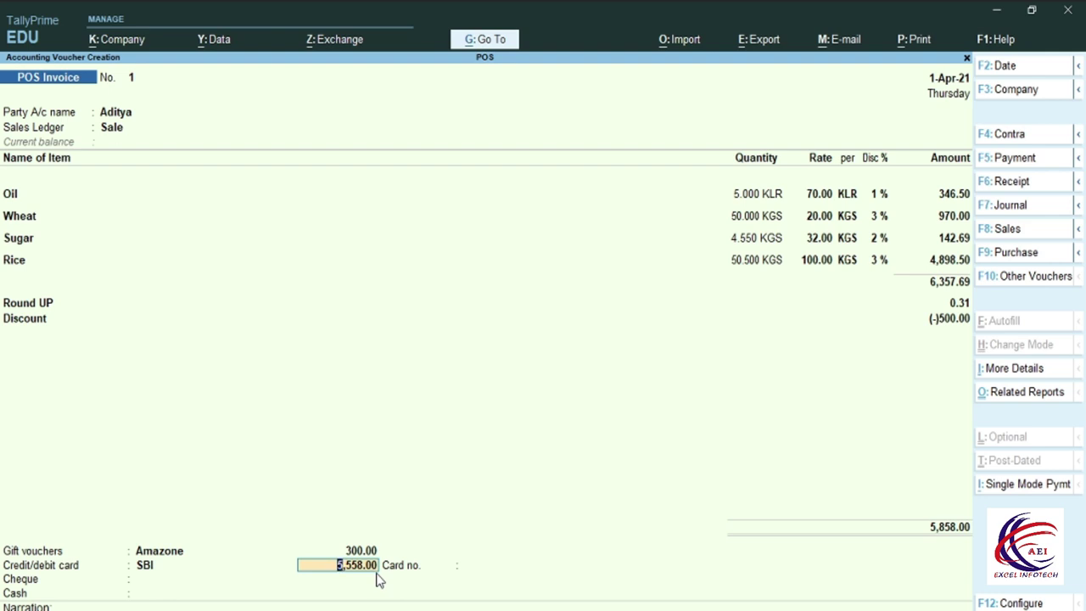
Enter 5,000 as the card payment with its card number, and mark cheque as not applicable
{"action": "type", "text": "5"}
{"action": "key", "text": "Return"}
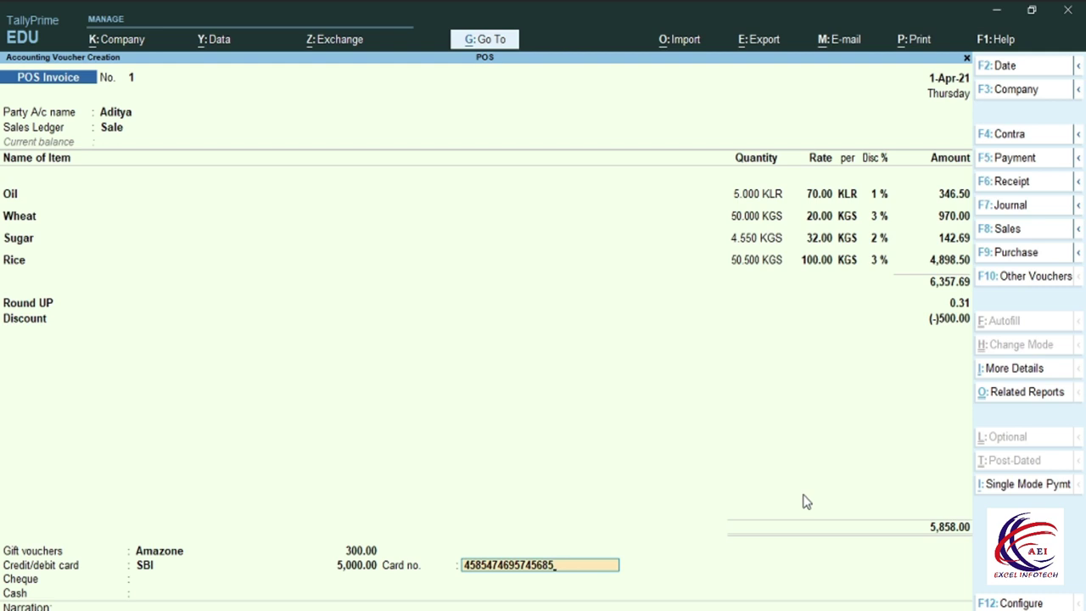
{"action": "key", "text": "Return"}
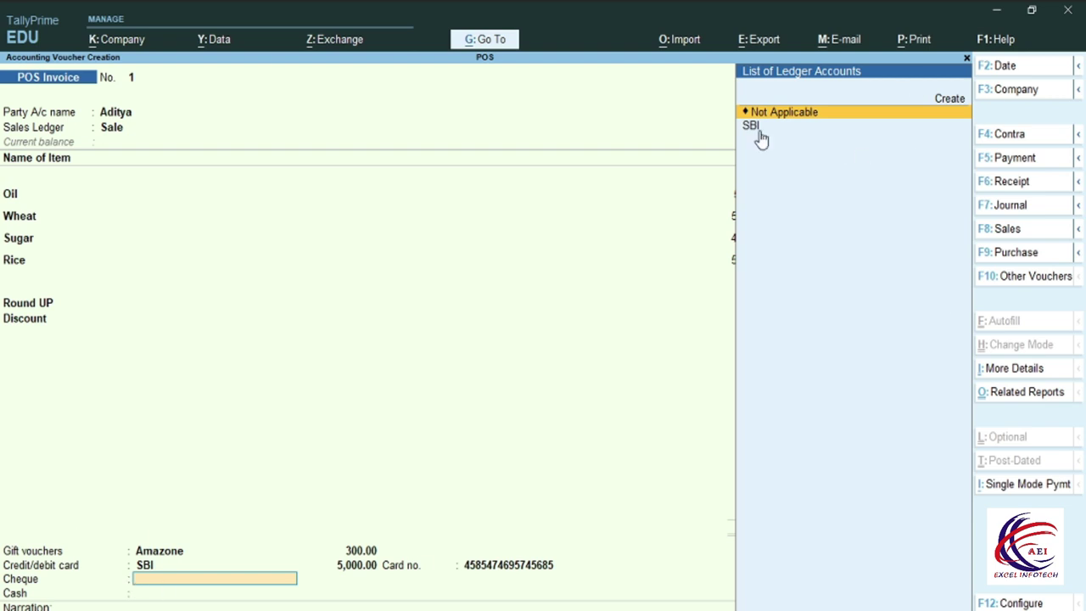
{"action": "key", "text": "Return"}
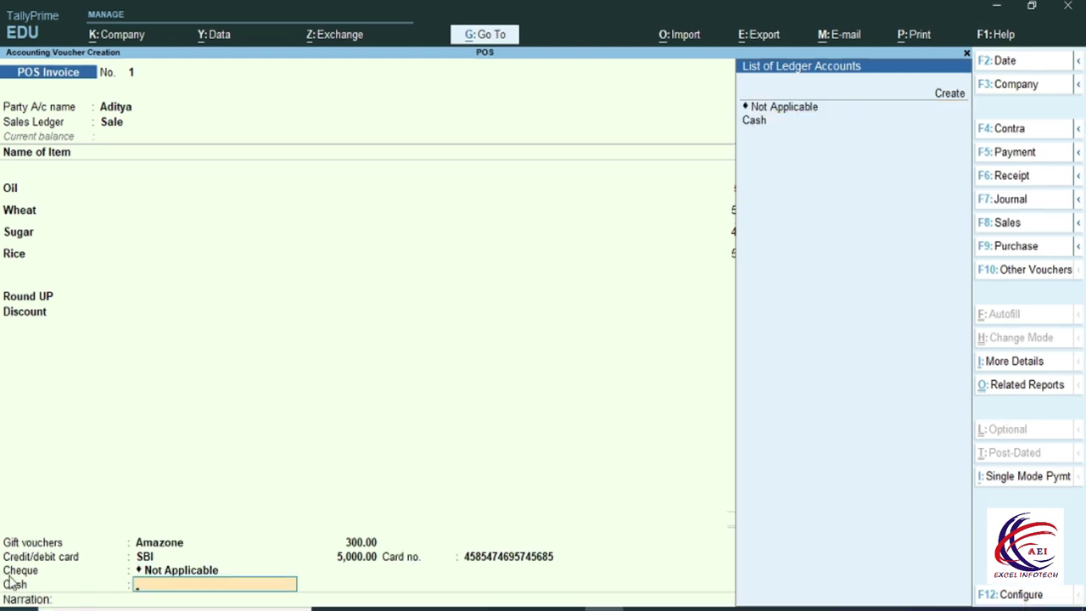
Pay the remaining 558 from the Cash ledger with 600 tendered, leaving 42 balance
{"action": "left_click", "coordinate": [754, 121]}
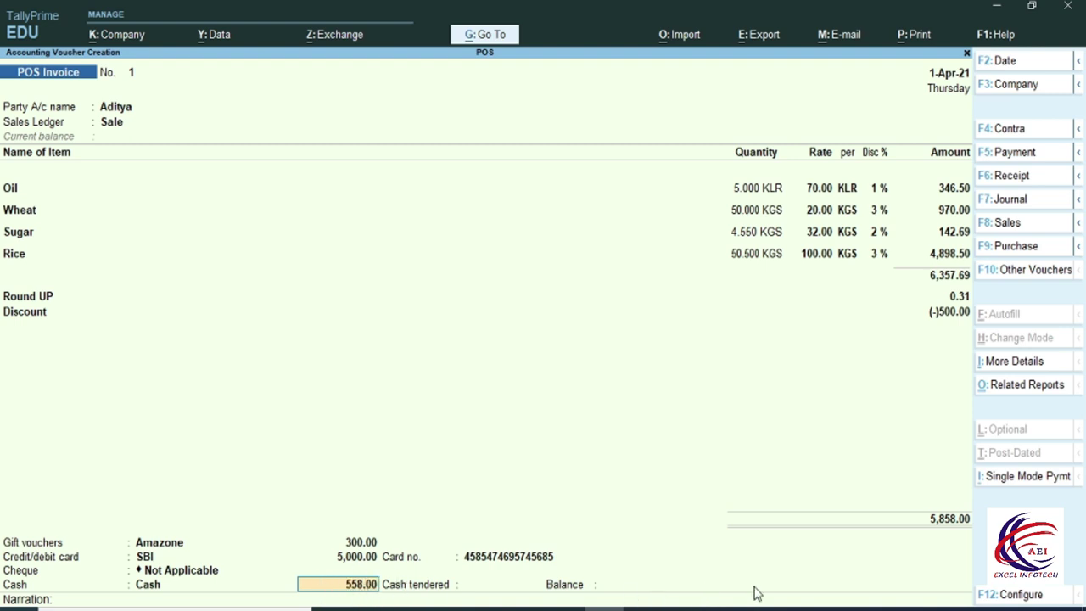
{"action": "key", "text": "Return"}
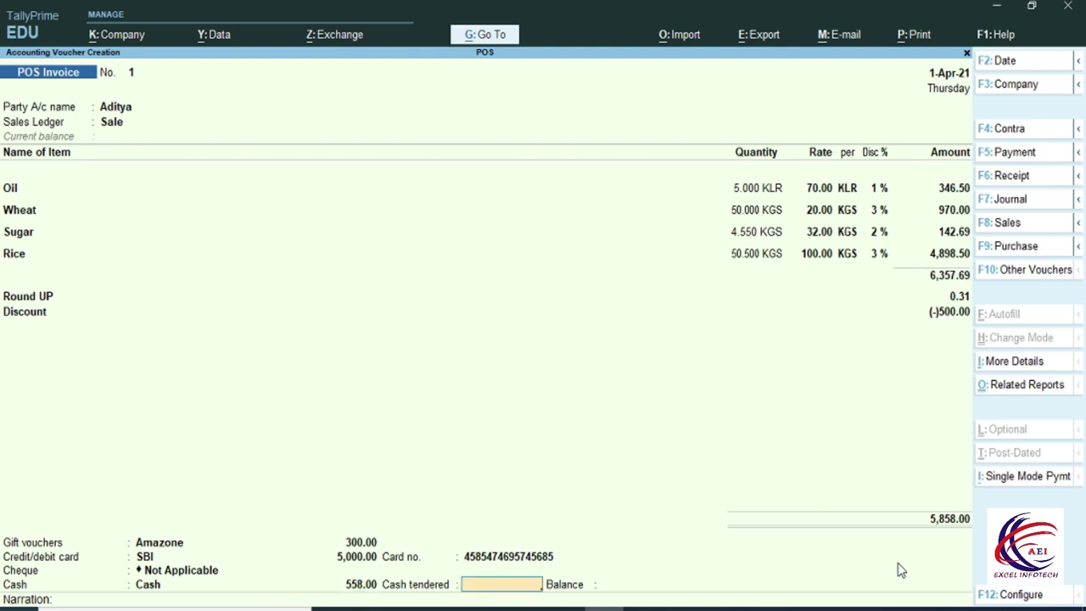
{"action": "key", "text": "Return"}
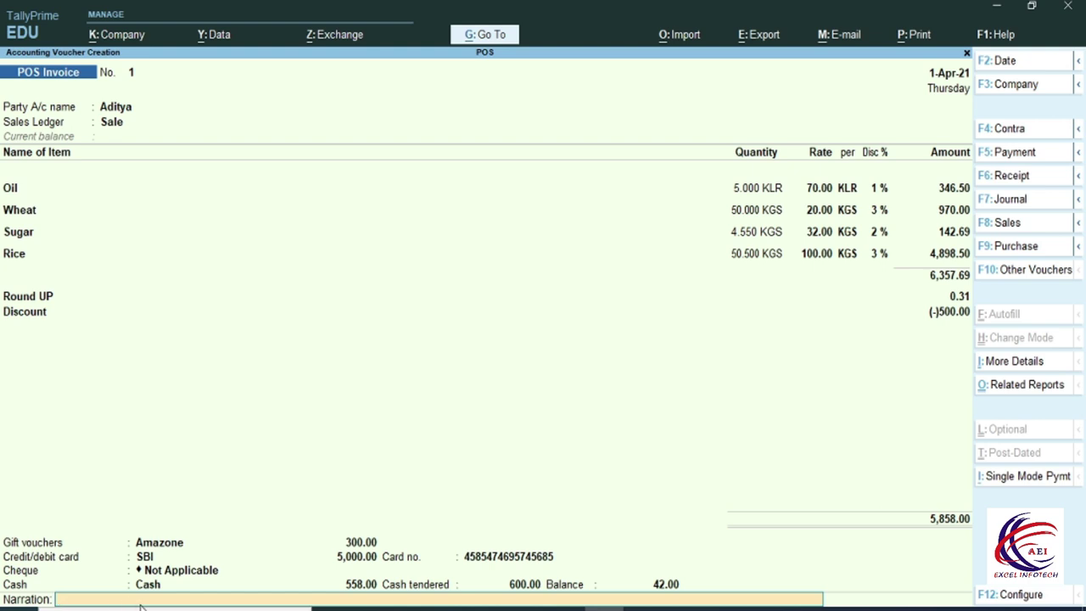
{"action": "key", "text": "Return"}
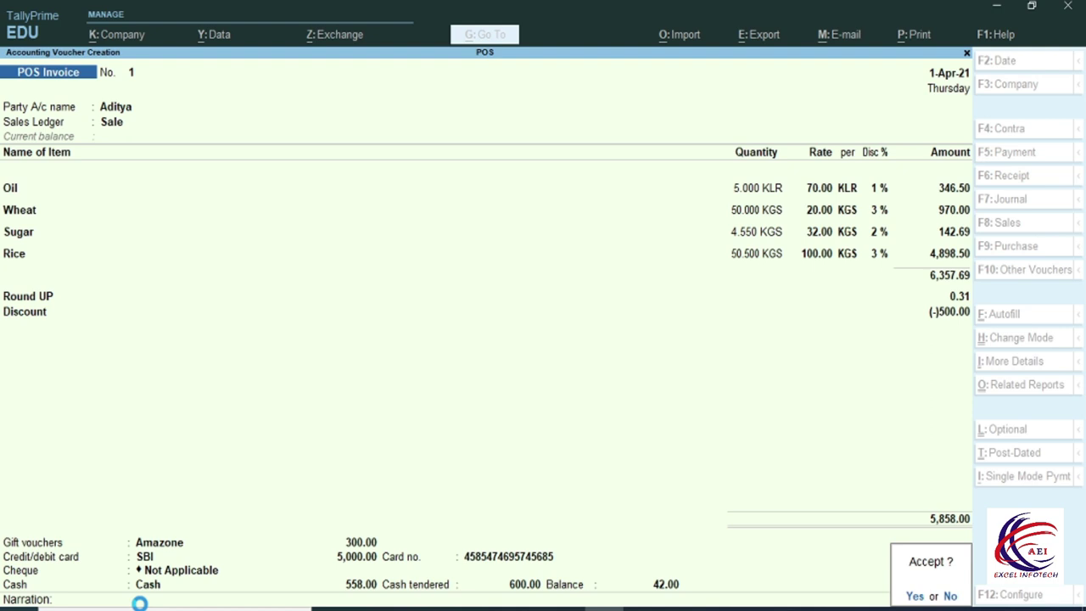
Accept the 5,858.00 Excel Store POS bill and show its one-page print preview
{"action": "key", "text": "Return"}
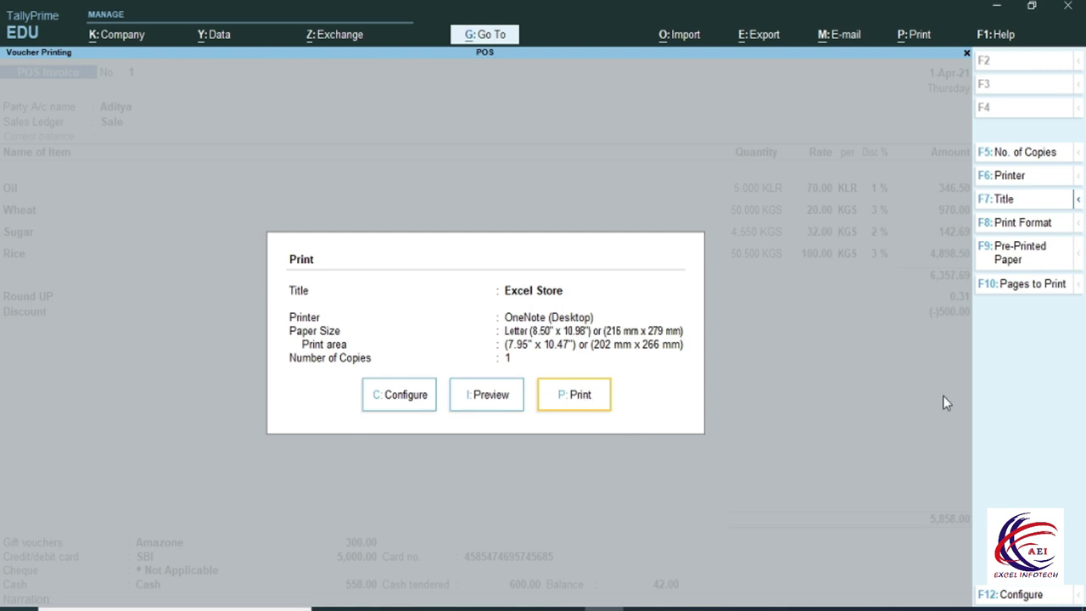
{"action": "left_click", "coordinate": [487, 399]}
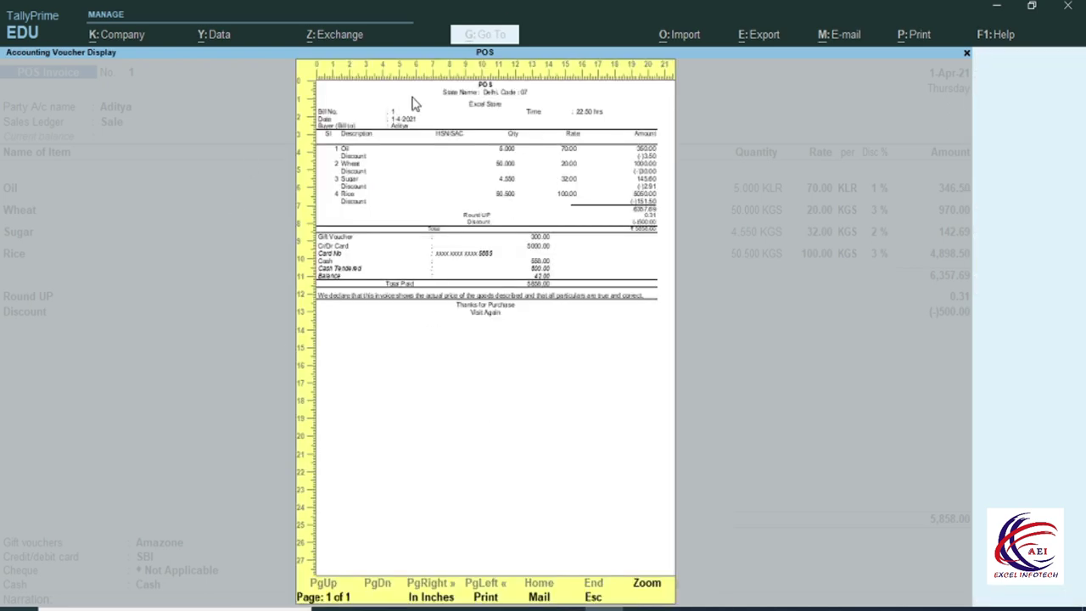
Zoom the invoice preview to full width, then advance the slideshow to the New Reference slide
{"action": "key", "text": "alt+z"}
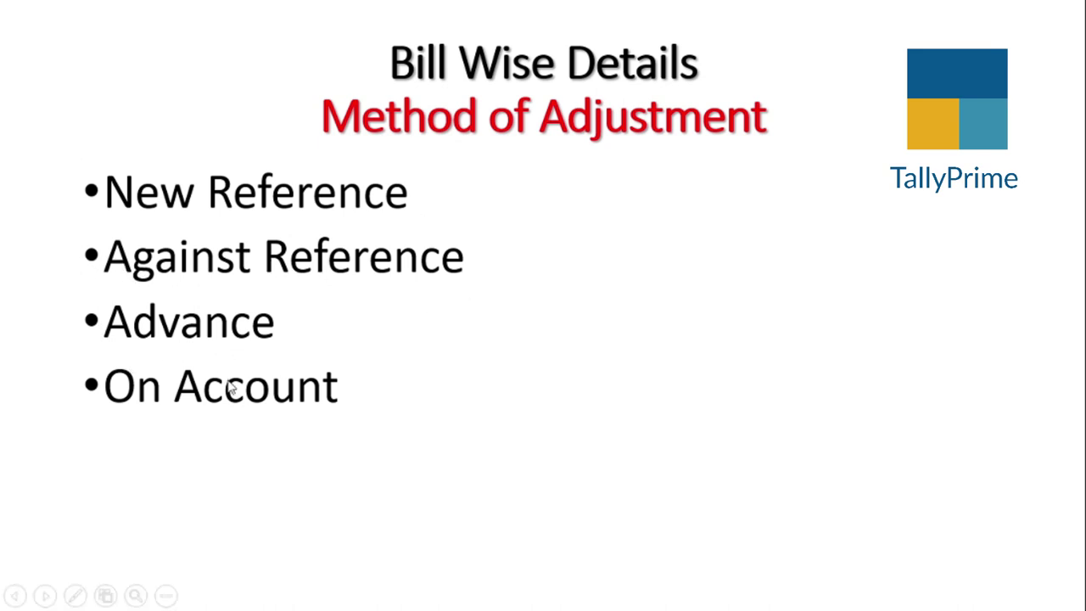
{"action": "left_click", "coordinate": [280, 415]}
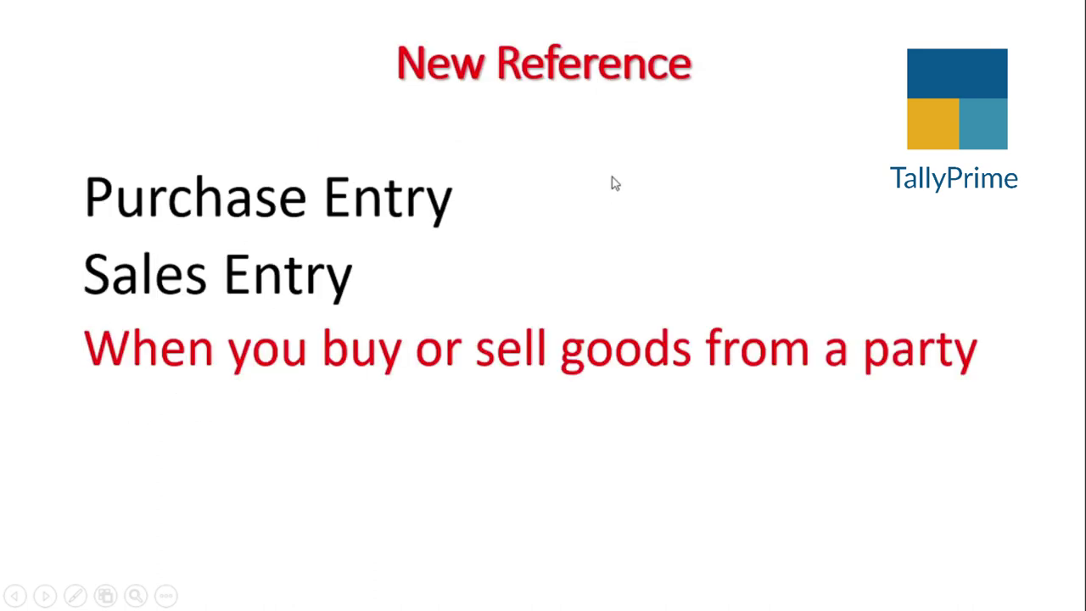
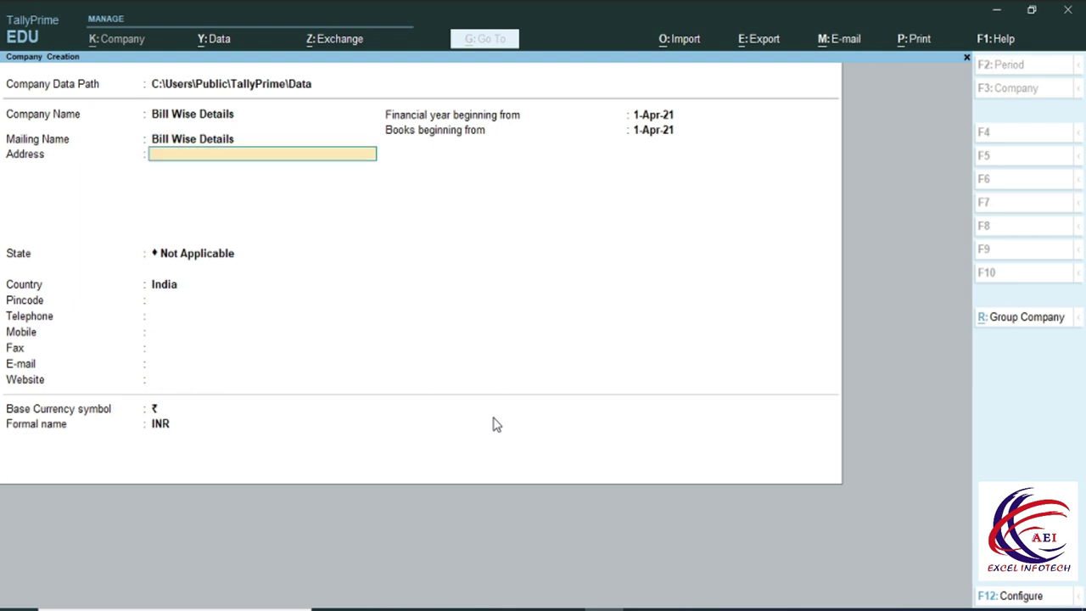
Set the company's state to Delhi and save the Bill Wise Details company
{"action": "key", "text": "Return"}
{"action": "type", "text": "del"}
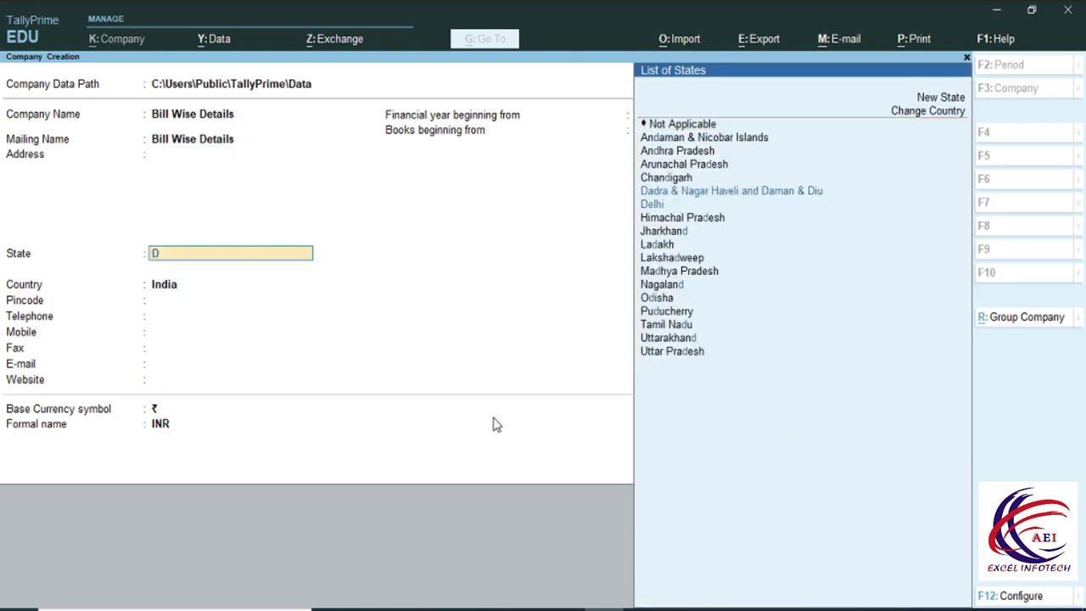
{"action": "key", "text": "Return"}
{"action": "key", "text": "Return"}
{"action": "key", "text": "Return"}
{"action": "key", "text": "Return"}
{"action": "key", "text": "Return"}
{"action": "key", "text": "Return"}
{"action": "key", "text": "Return"}
{"action": "key", "text": "Return"}
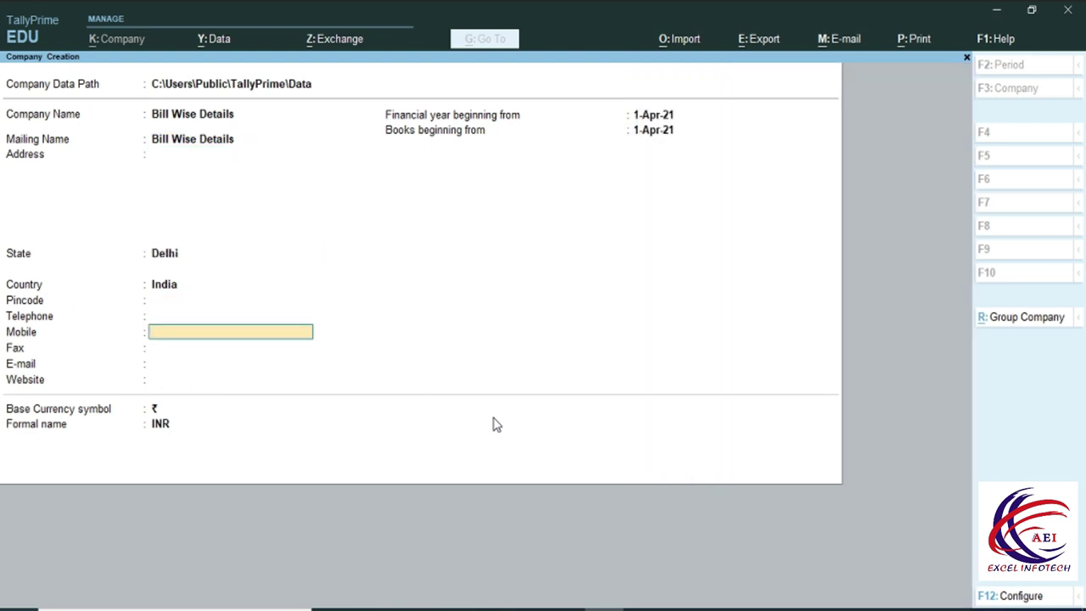
{"action": "key", "text": "Return"}
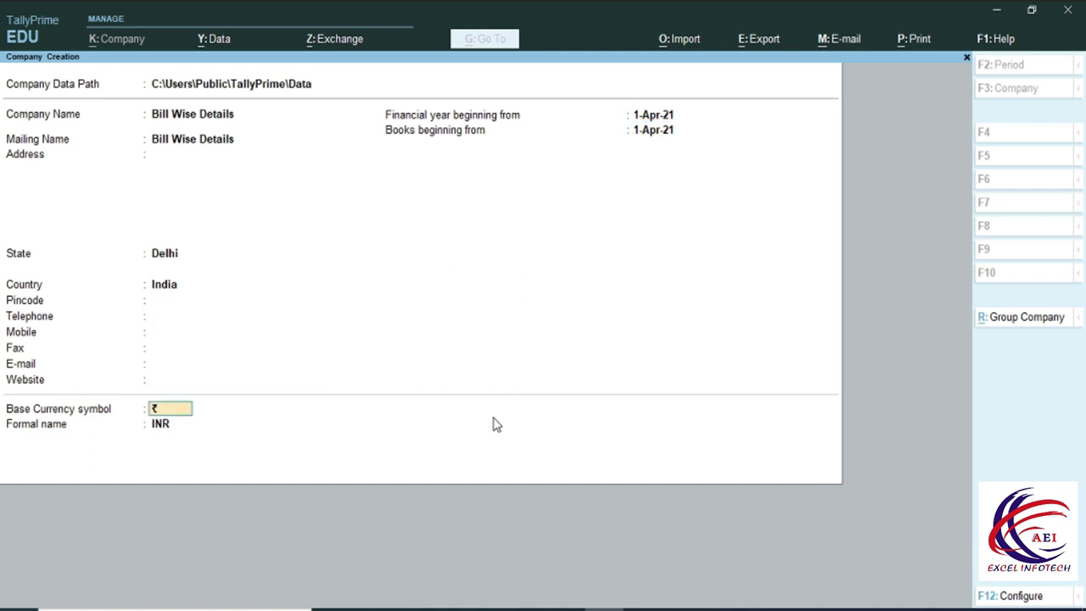
{"action": "key", "text": "ctrl+a"}
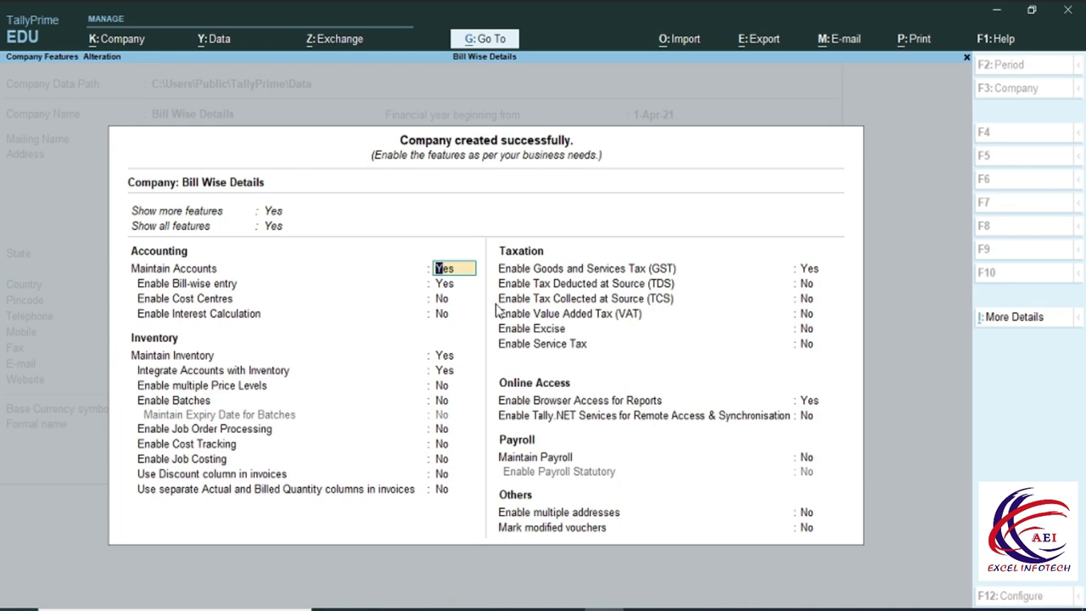
Accept the company features with bill-wise entry kept at Yes
{"action": "key", "text": "Return"}
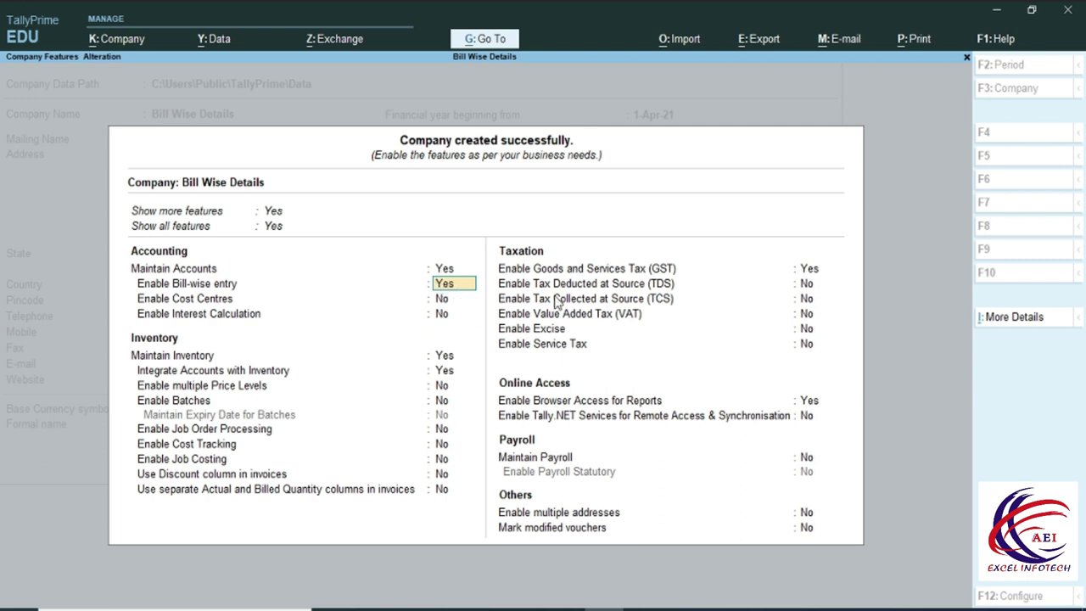
{"action": "key", "text": "Return"}
{"action": "key", "text": "Return"}
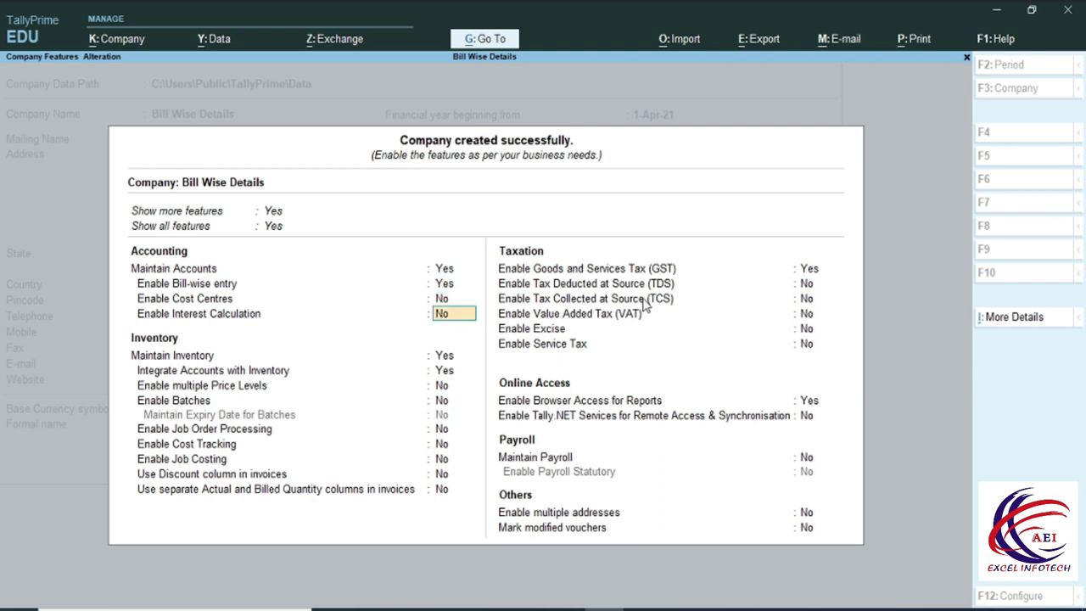
{"action": "key", "text": "ctrl+a"}
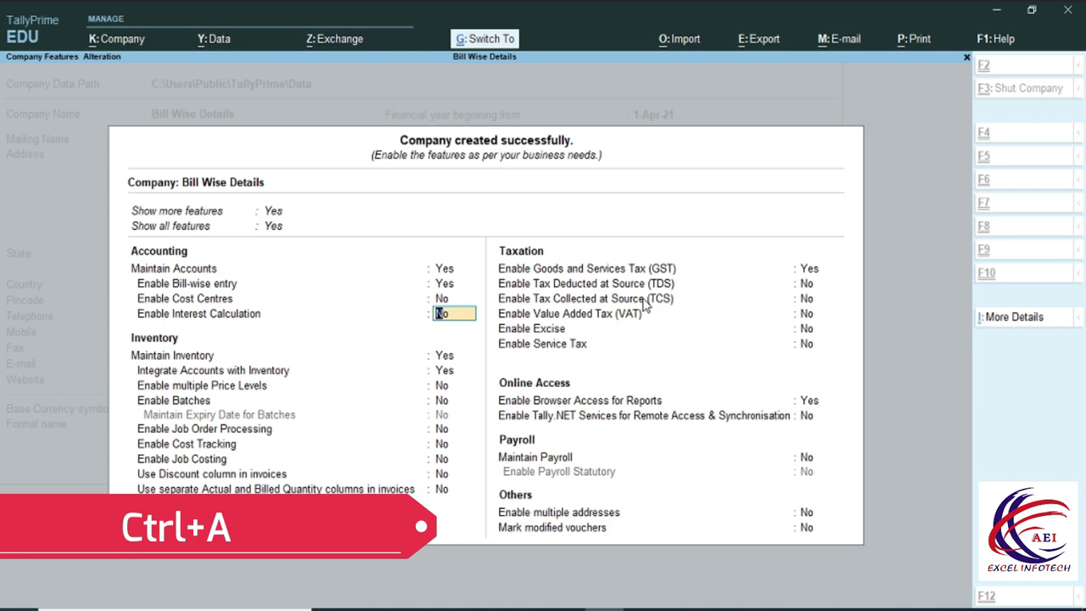
{"action": "left_click", "coordinate": [642, 298]}
{"action": "key", "text": "ctrl+a"}
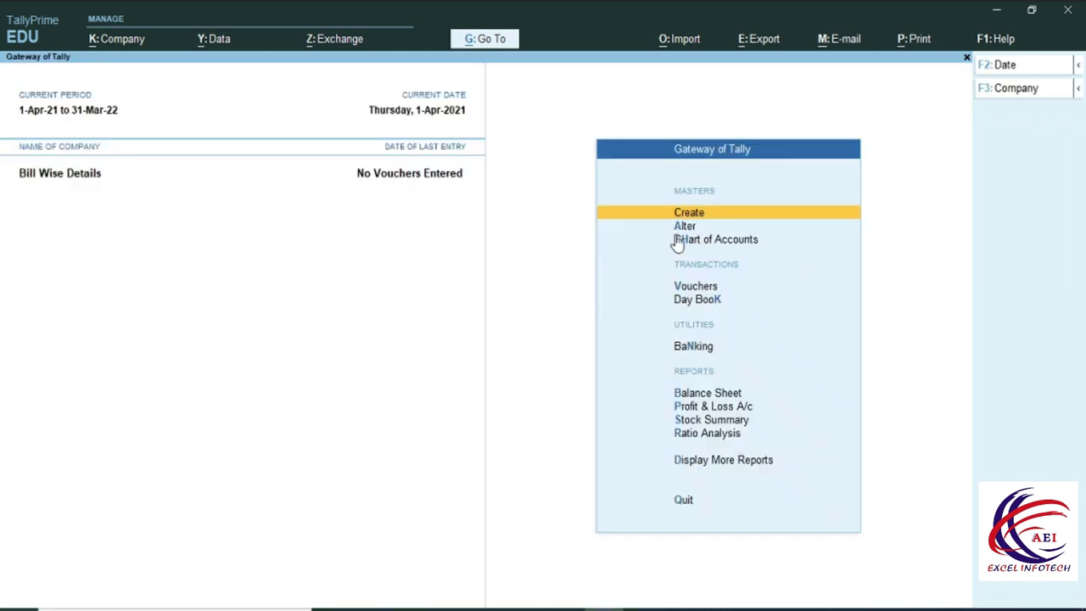
Start a purchase voucher with supplier invoice number 01 dated 1-Apr-21
{"action": "left_click", "coordinate": [702, 290]}
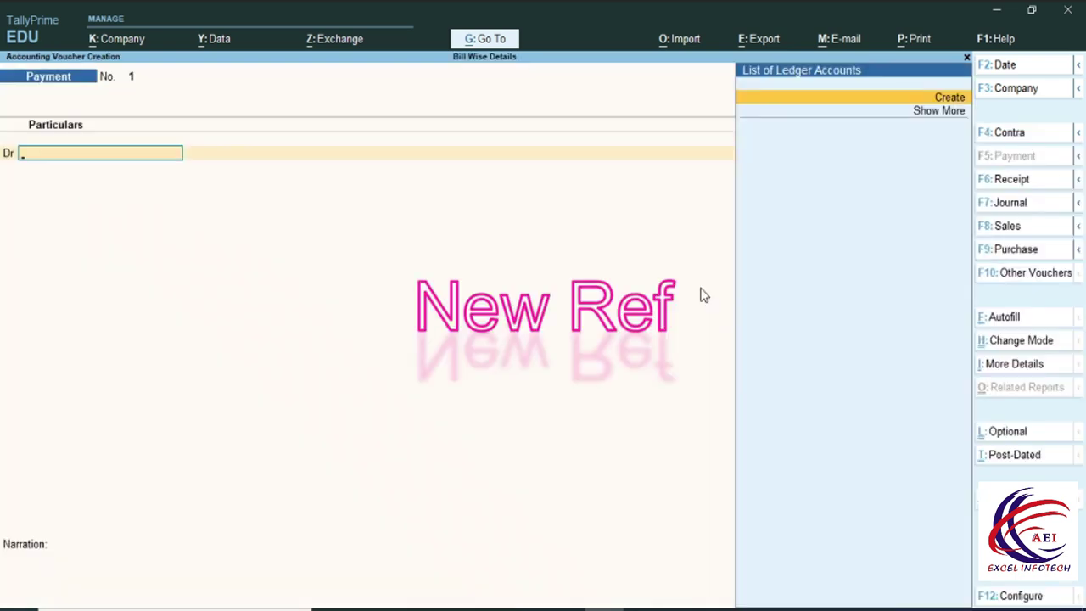
{"action": "key", "text": "F9"}
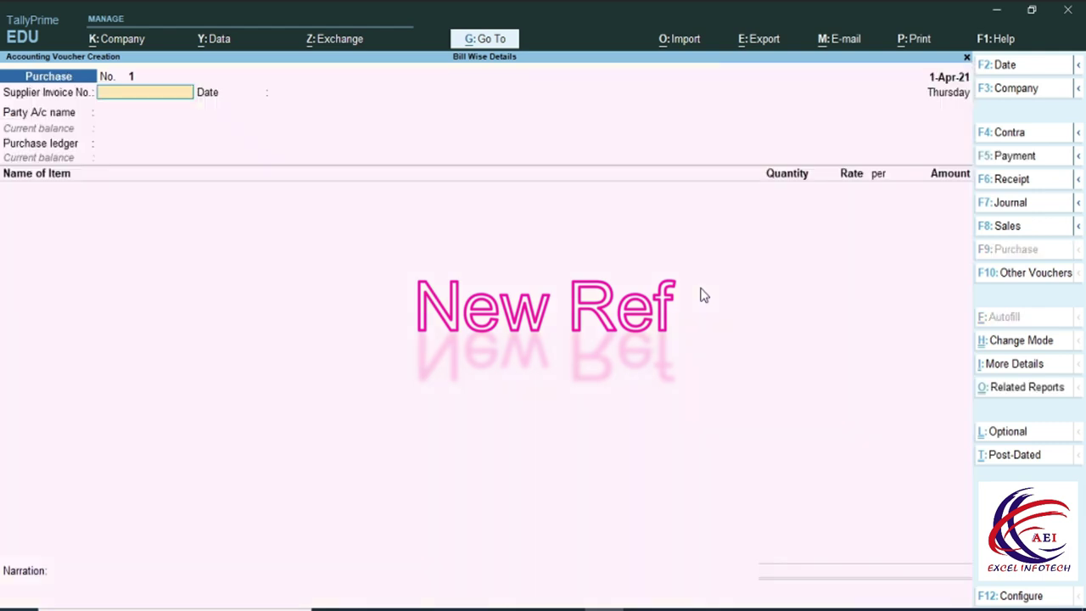
{"action": "key", "text": "Return"}
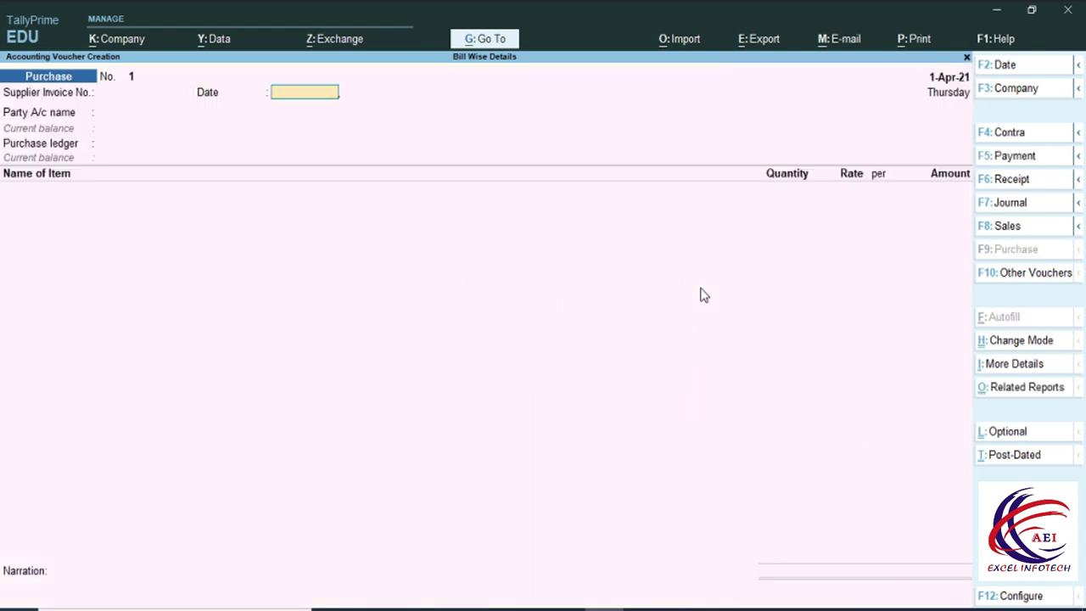
{"action": "key", "text": "BackSpace"}
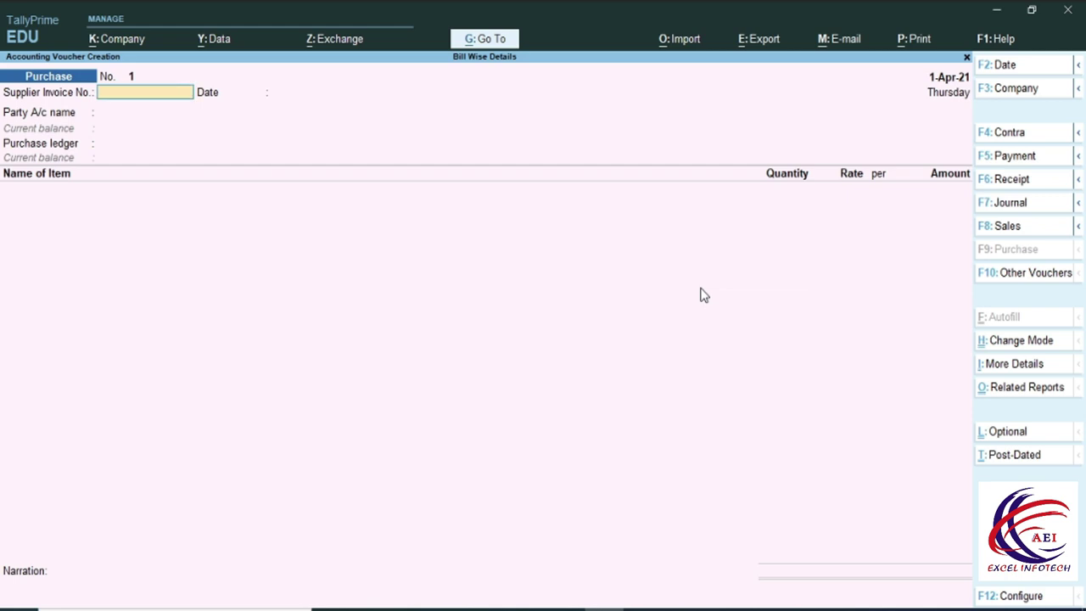
{"action": "type", "text": "01"}
{"action": "key", "text": "Return"}
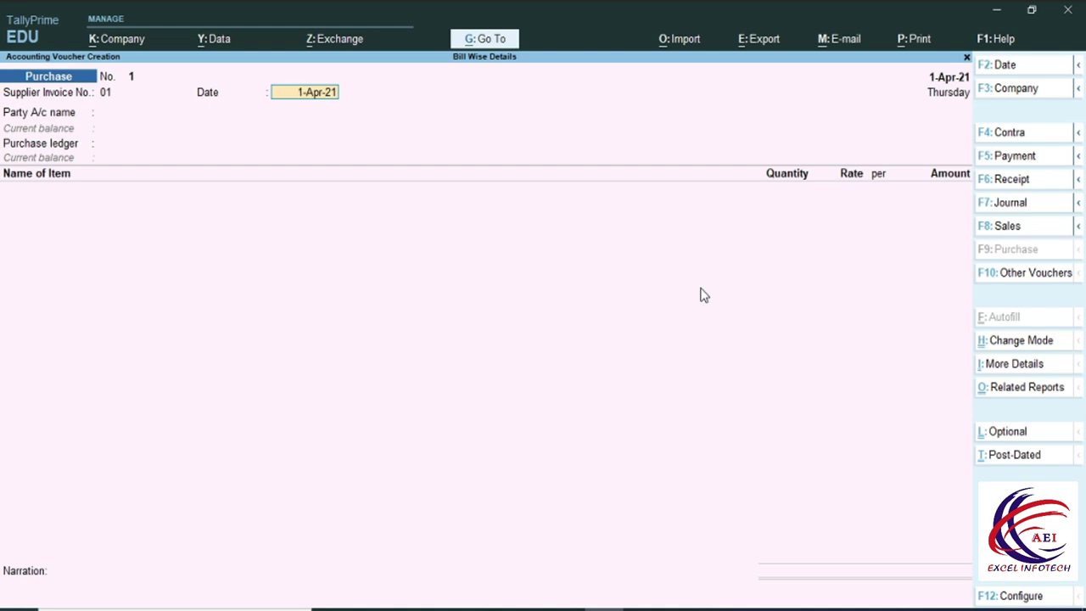
{"action": "key", "text": "Return"}
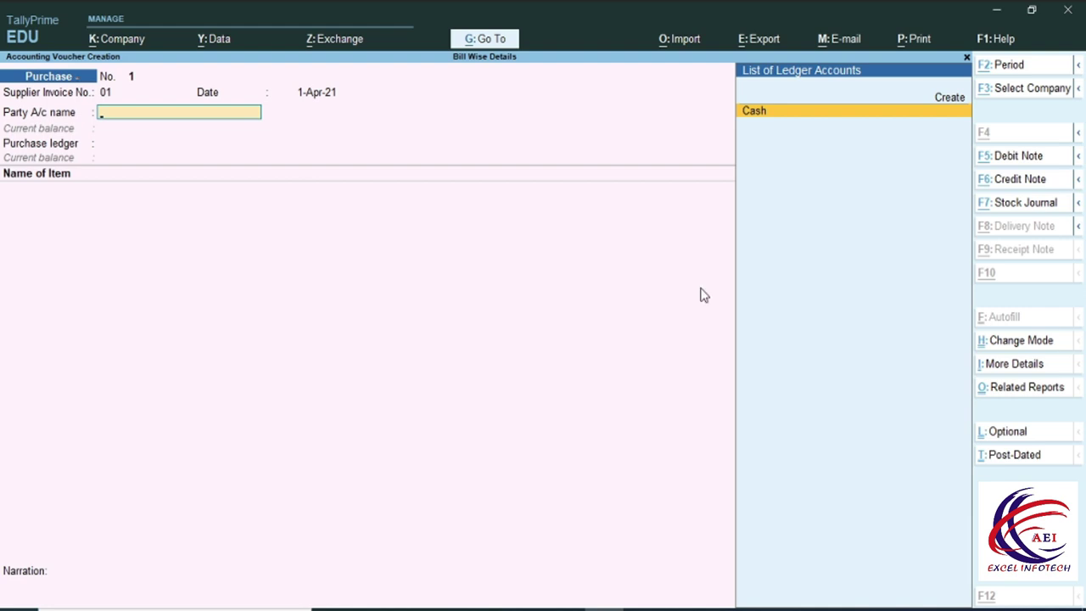
Create the Aditya Corp ledger under Sundry Creditors and set it as the supplier
{"action": "key", "text": "alt+c"}
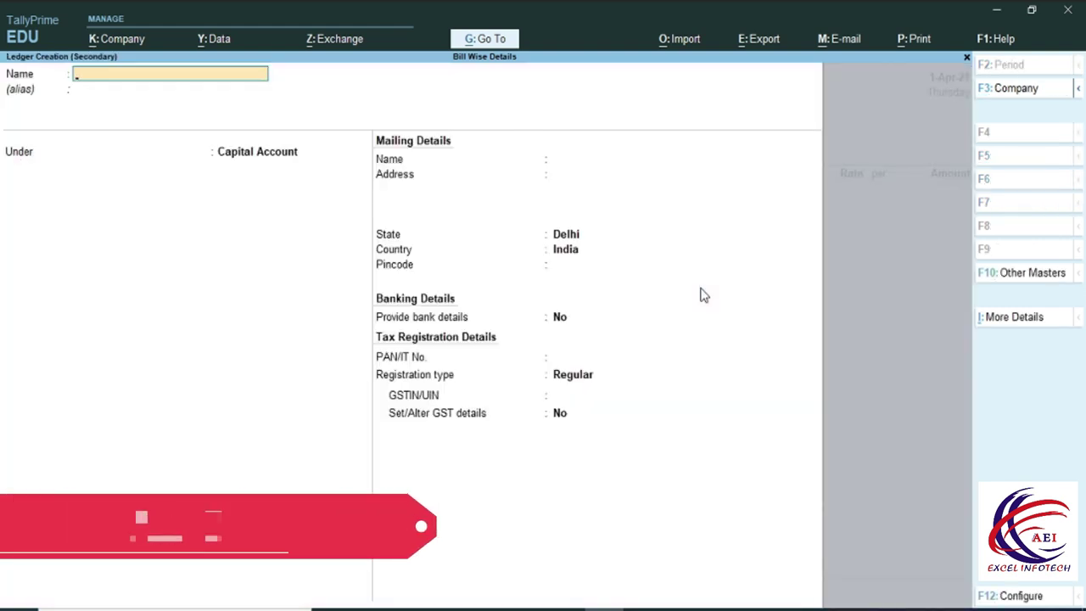
{"action": "type", "text": "Aditya Corp"}
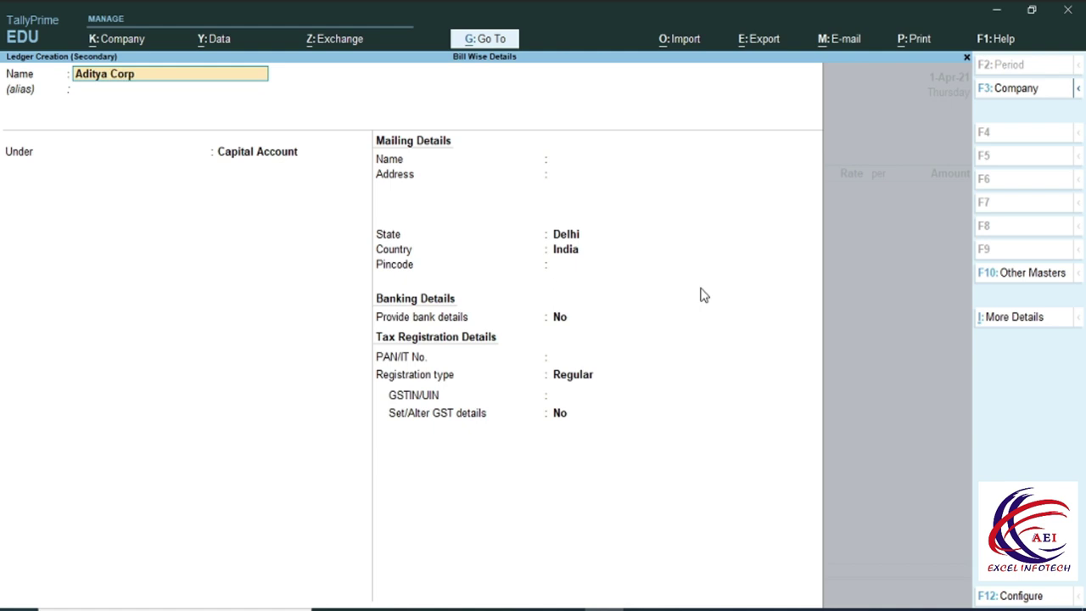
{"action": "key", "text": "Return"}
{"action": "type", "text": "S"}
{"action": "key", "text": "Down"}
{"action": "key", "text": "Down"}
{"action": "key", "text": "Down"}
{"action": "key", "text": "Return"}
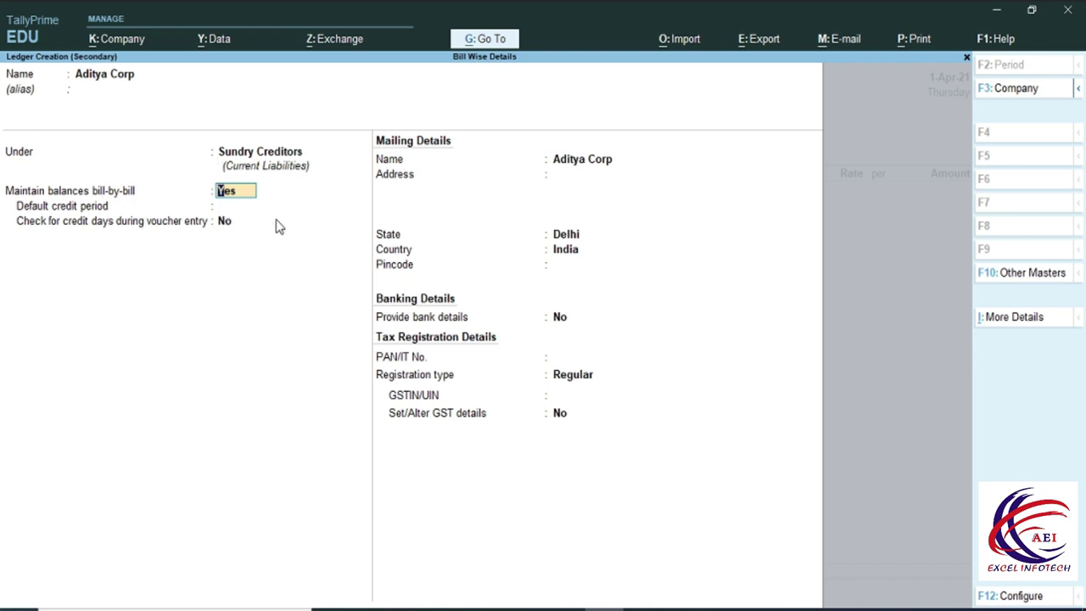
{"action": "key", "text": "Return"}
{"action": "key", "text": "Return"}
{"action": "key", "text": "Return"}
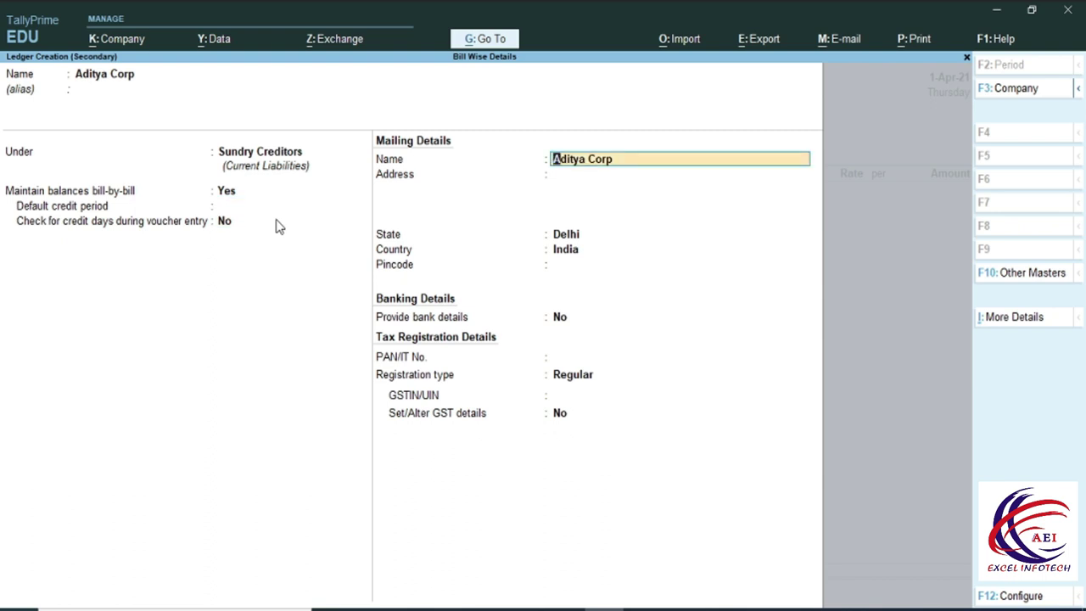
{"action": "key", "text": "ctrl+a"}
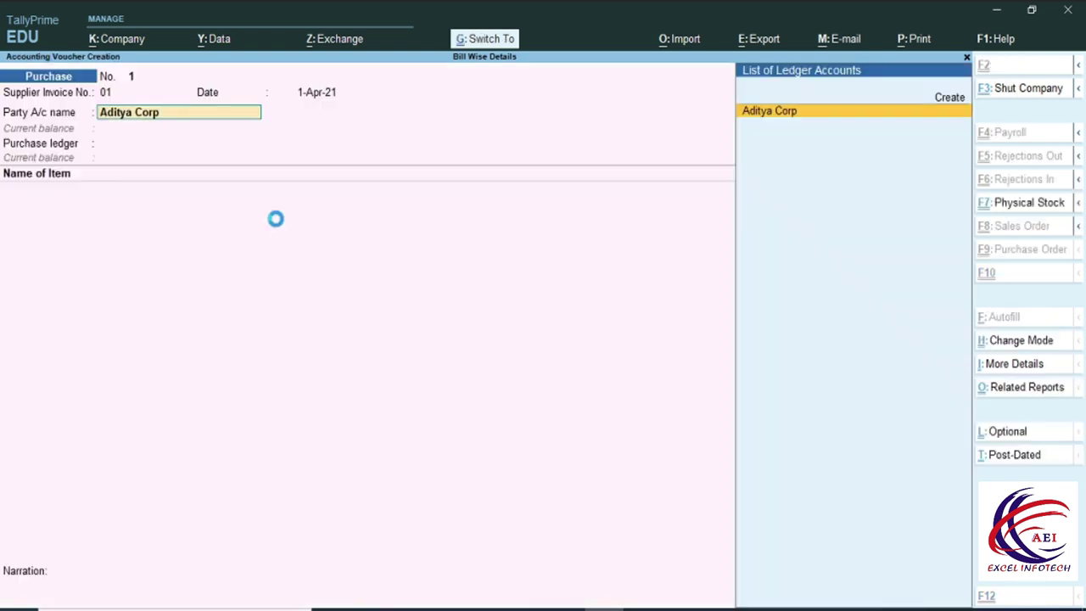
{"action": "key", "text": "Escape"}
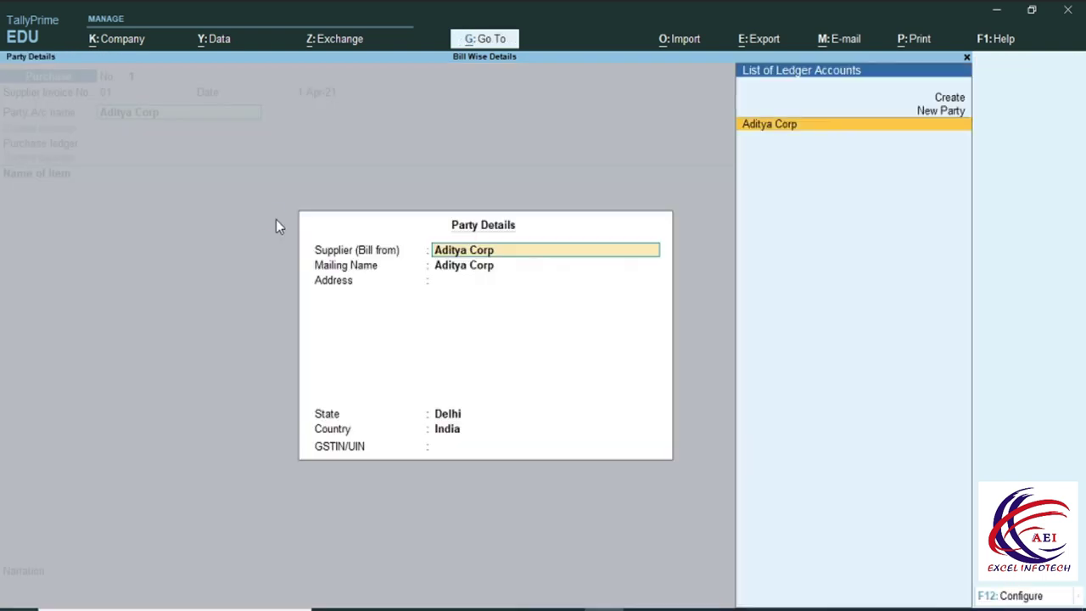
{"action": "key", "text": "ctrl+a"}
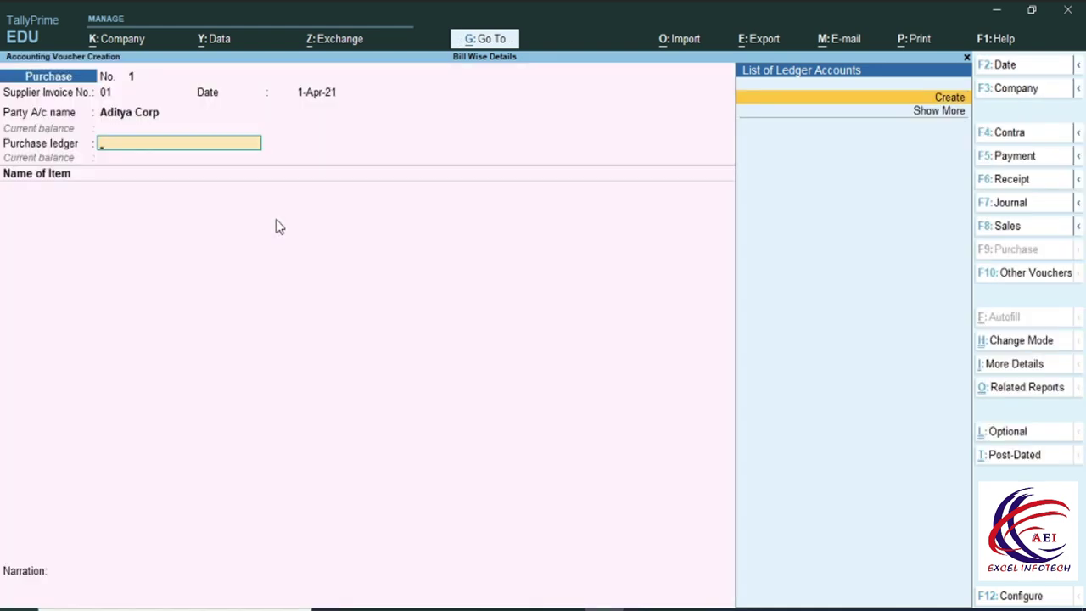
Create a Purchase ledger under Purchase Accounts as the voucher's purchase ledger
{"action": "key", "text": "alt+c"}
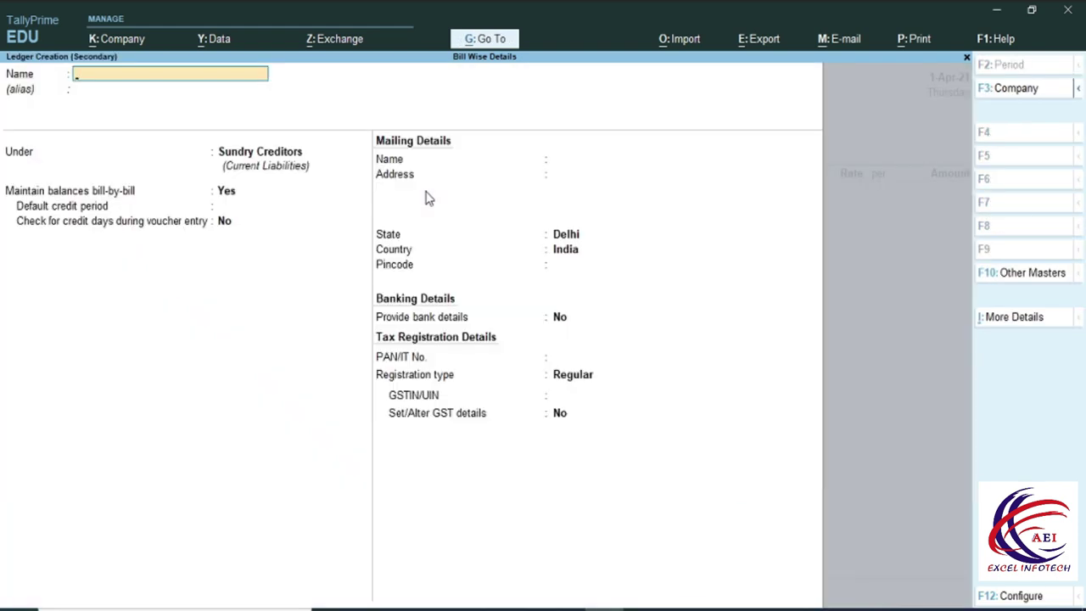
{"action": "type", "text": "Purchase"}
{"action": "key", "text": "Return"}
{"action": "type", "text": "P"}
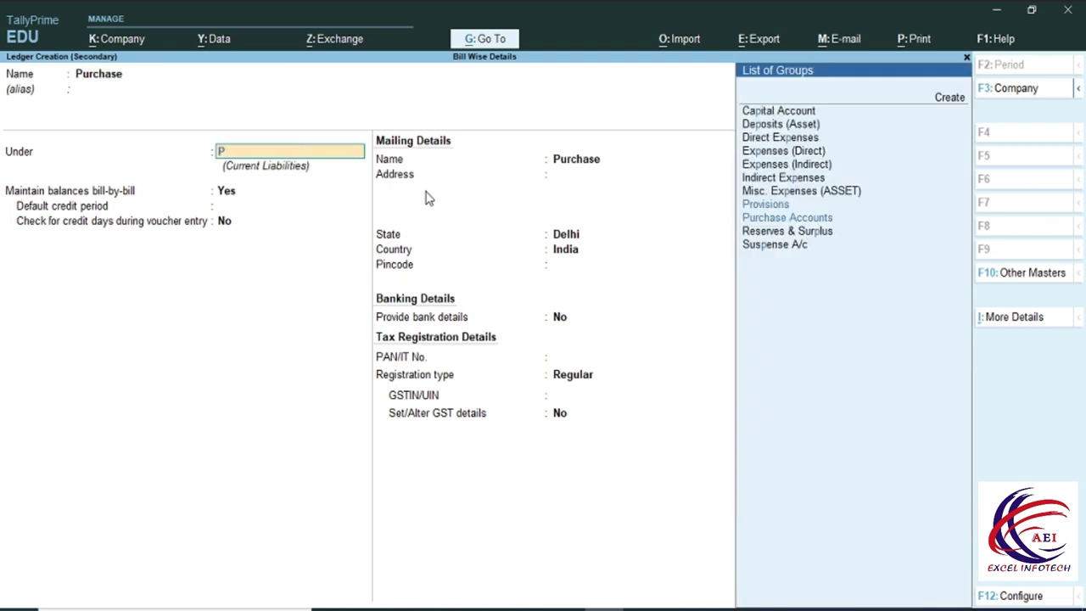
{"action": "type", "text": "u"}
{"action": "key", "text": "Return"}
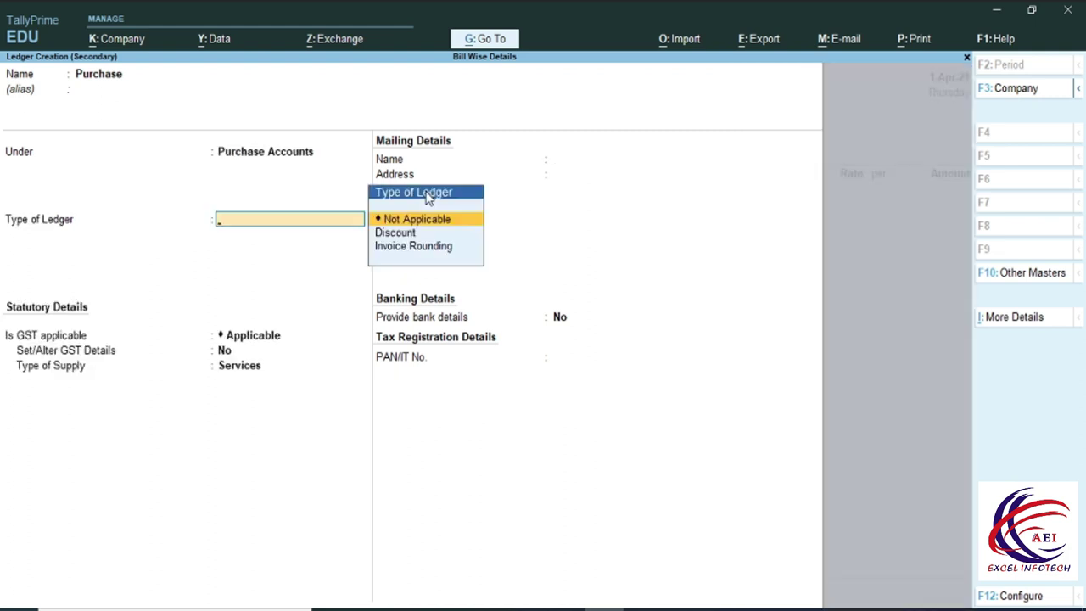
{"action": "key", "text": "Return"}
{"action": "key", "text": "ctrl+a"}
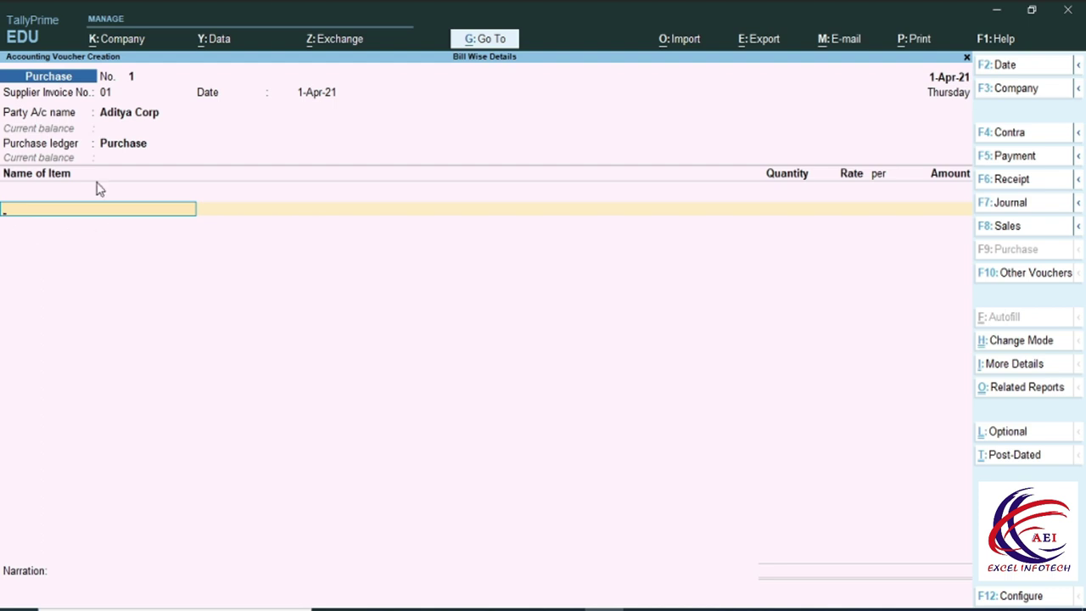
Start stock item J7 and create a new Samsung stock group for it
{"action": "key", "text": "alt+c"}
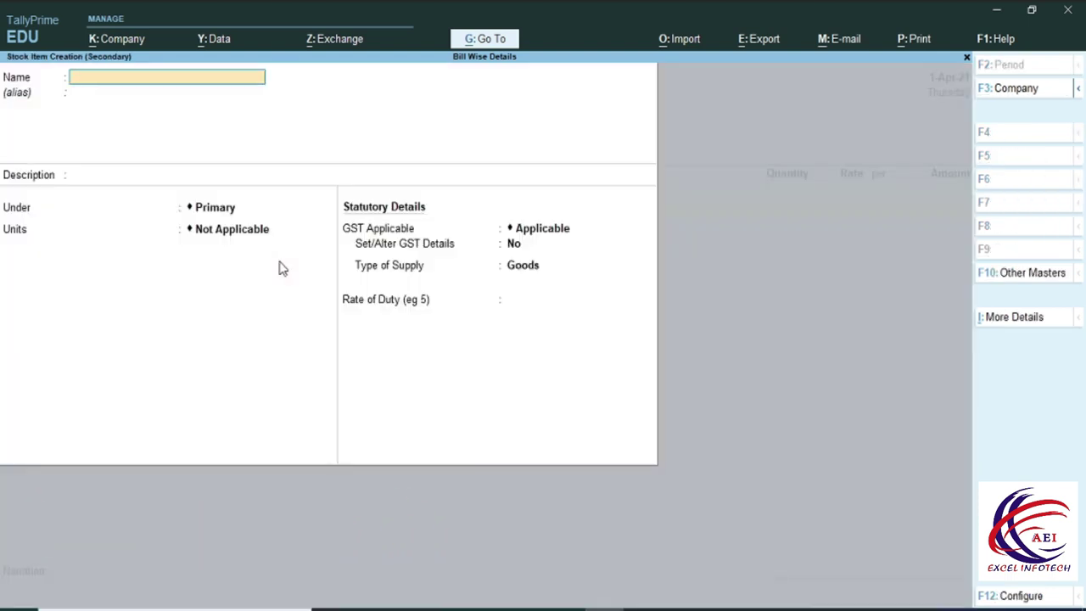
{"action": "type", "text": "J7"}
{"action": "key", "text": "Return"}
{"action": "key", "text": "Return"}
{"action": "key", "text": "Return"}
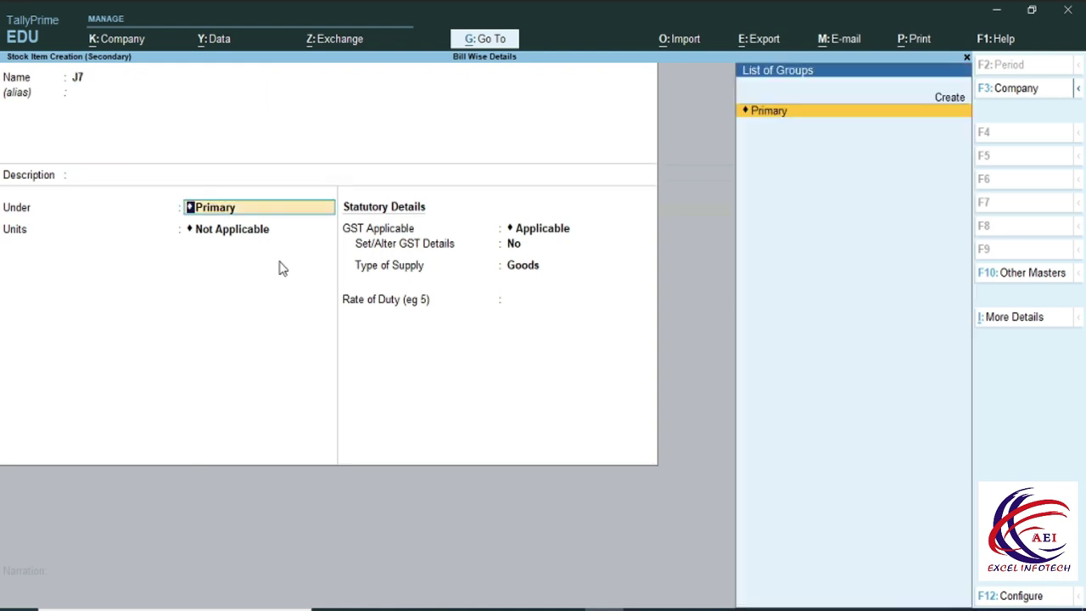
{"action": "key", "text": "BackSpace"}
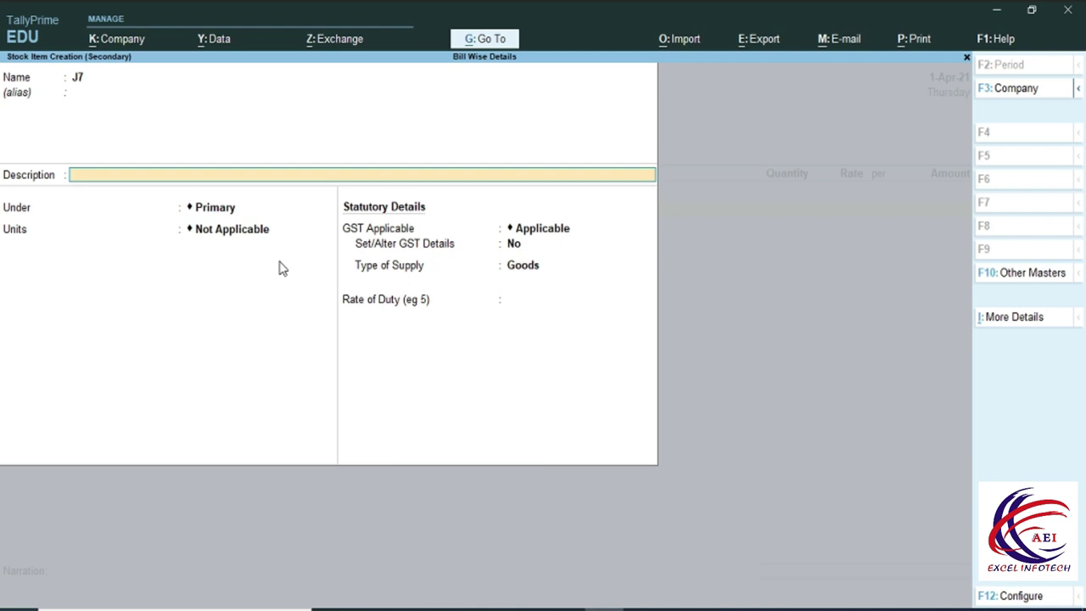
{"action": "key", "text": "Return"}
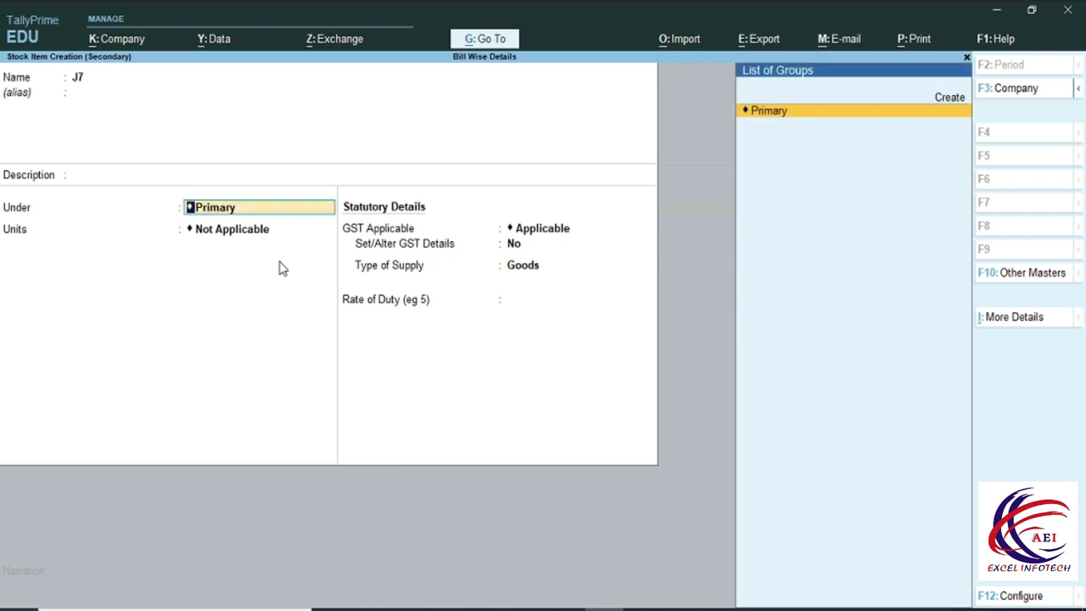
{"action": "key", "text": "alt+c"}
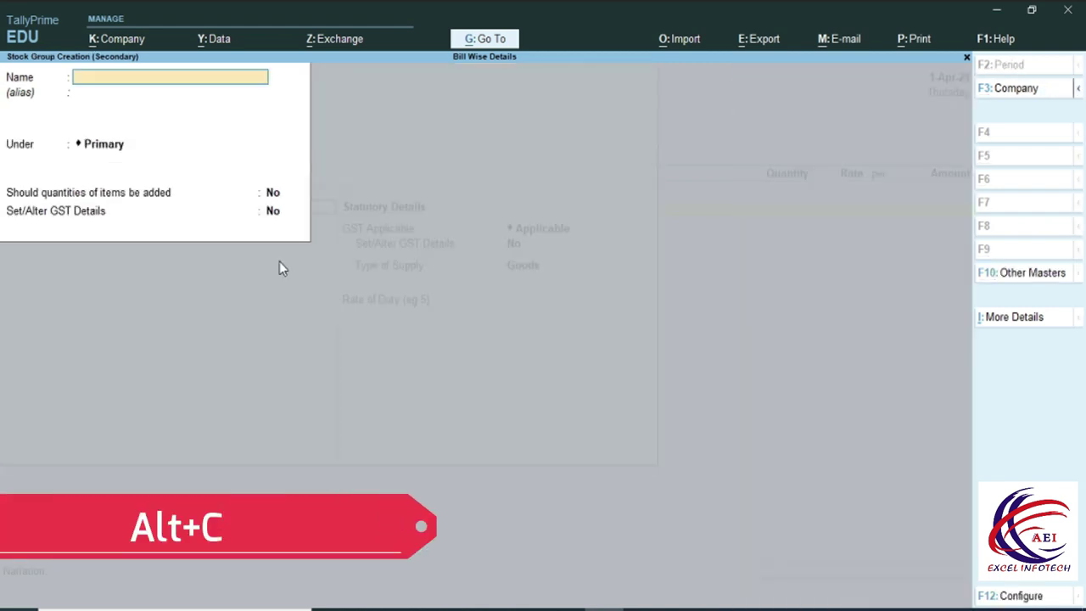
{"action": "type", "text": "Sam"}
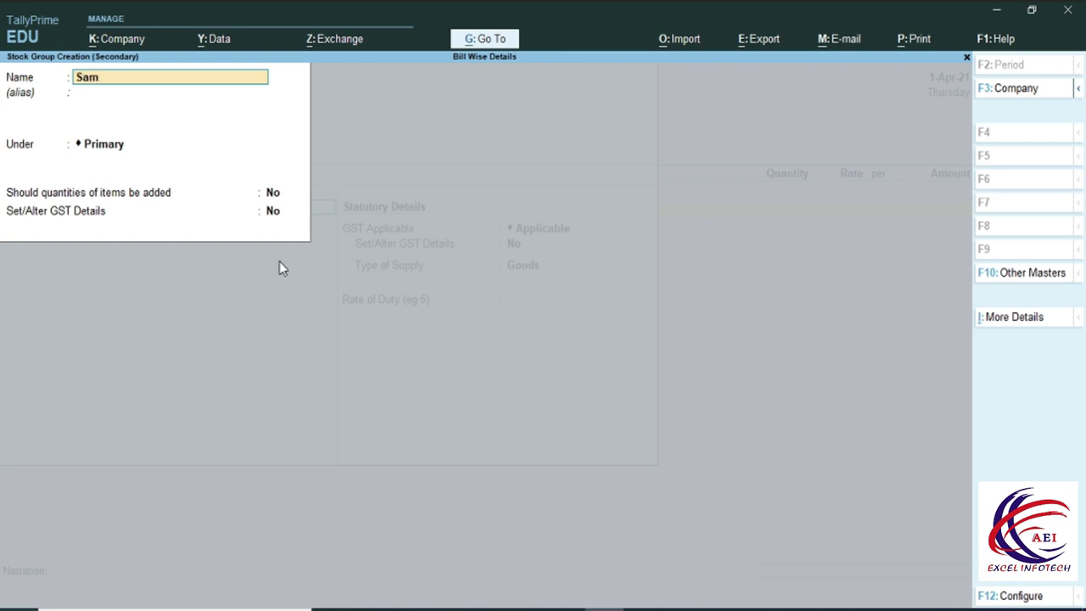
{"action": "type", "text": "sung"}
{"action": "key", "text": "Return"}
{"action": "key", "text": "Return"}
{"action": "key", "text": "Return"}
{"action": "key", "text": "Return"}
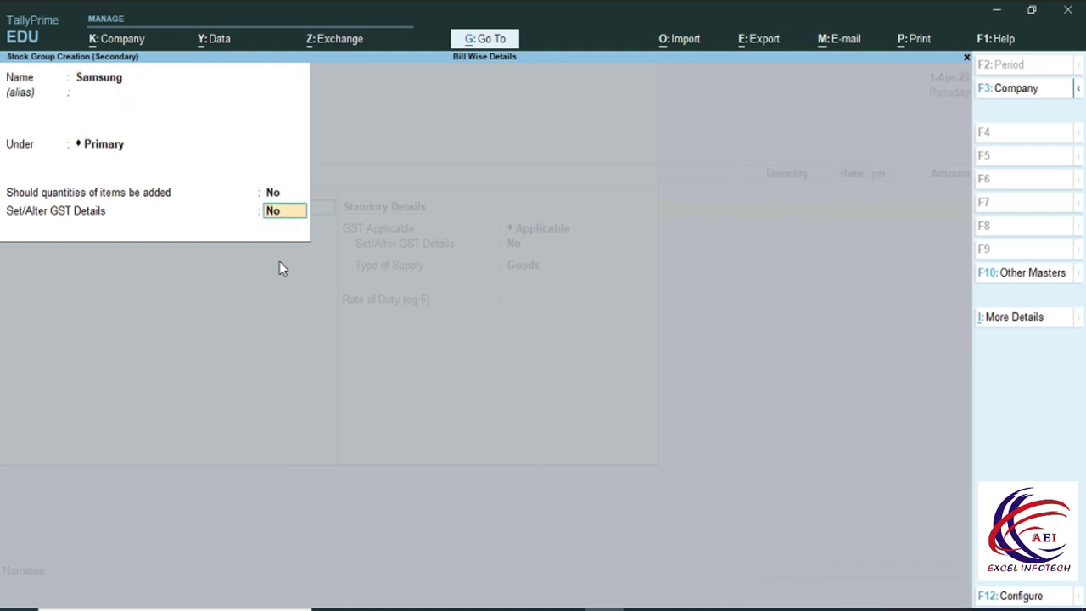
{"action": "key", "text": "Return"}
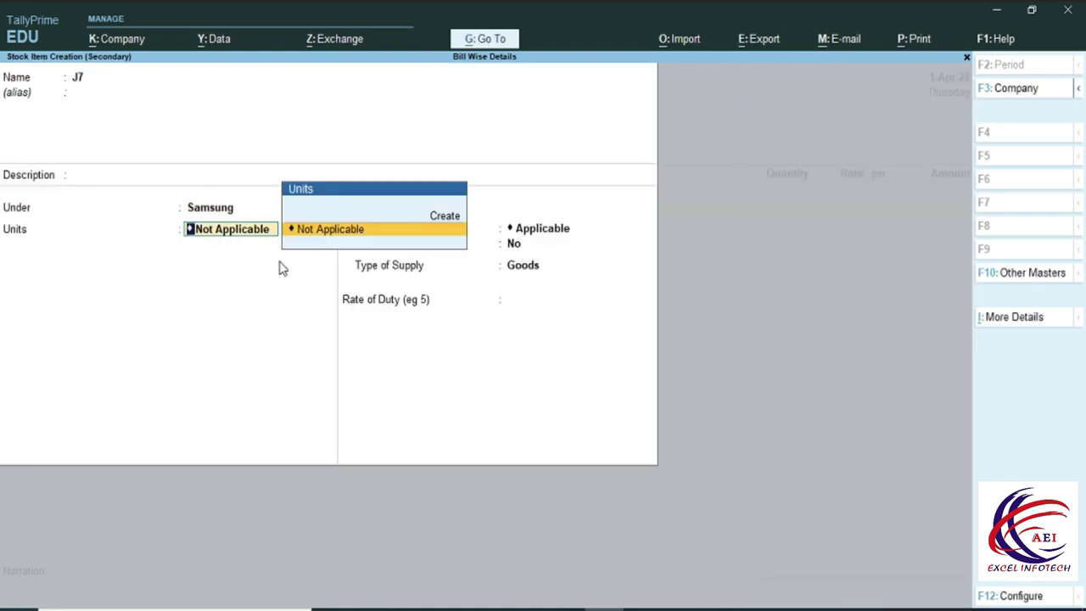
Create the Pcs. unit with quantity code PCS-PIECES and save item J7
{"action": "key", "text": "alt+c"}
{"action": "type", "text": "Pc"}
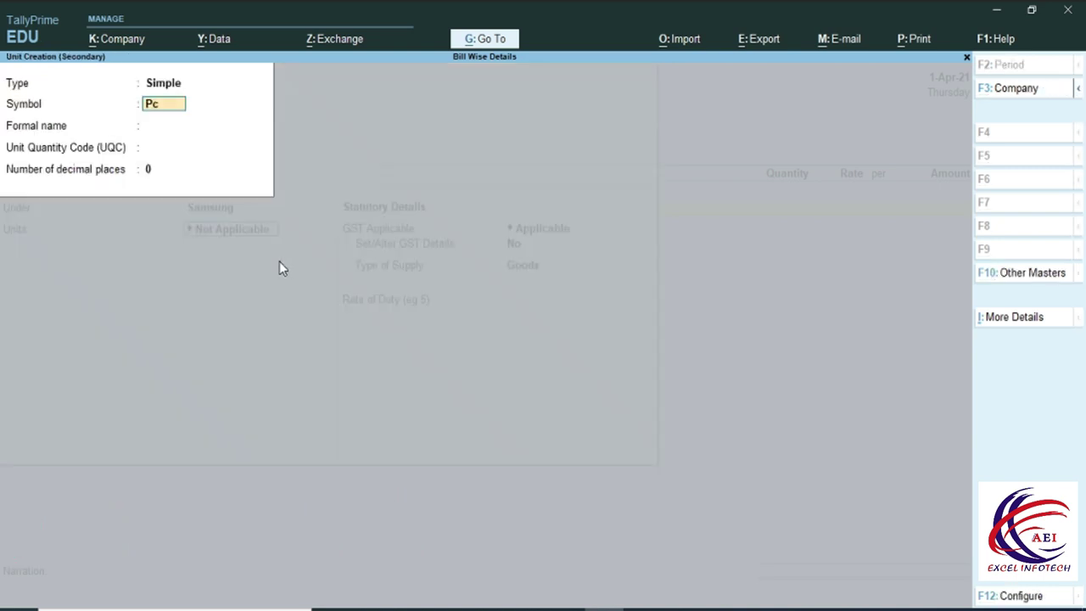
{"action": "type", "text": "s."}
{"action": "key", "text": "Return"}
{"action": "key", "text": "Return"}
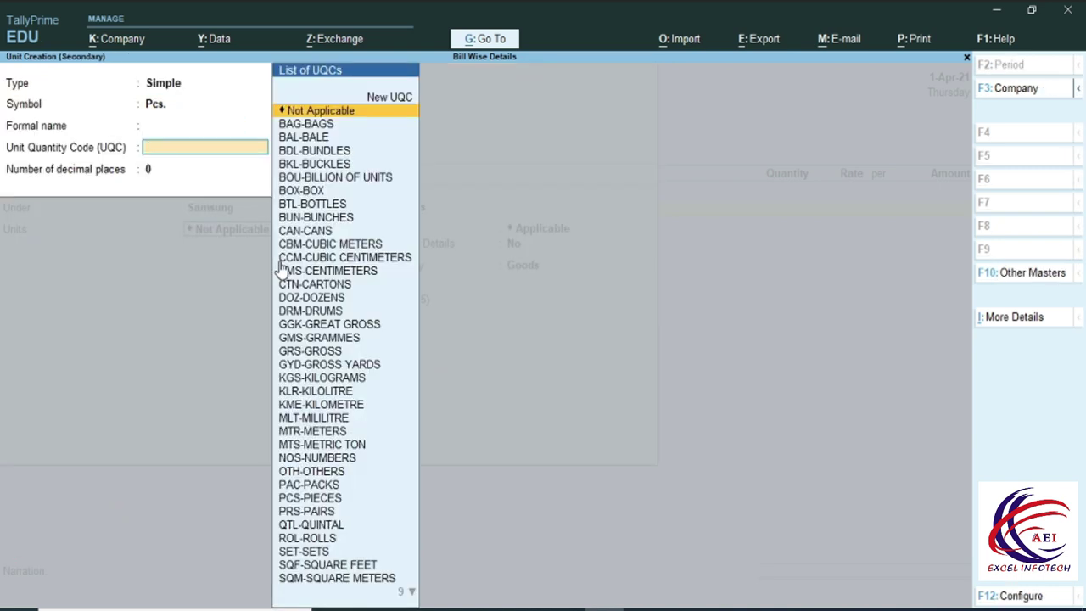
{"action": "type", "text": "p"}
{"action": "key", "text": "Down"}
{"action": "key", "text": "Down"}
{"action": "key", "text": "Return"}
{"action": "key", "text": "Return"}
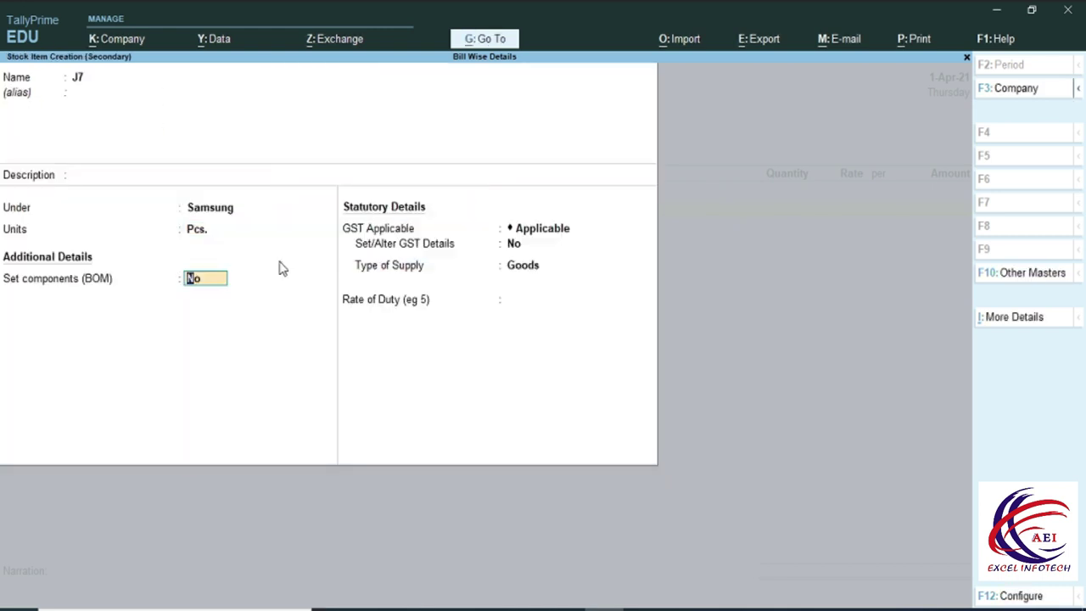
{"action": "key", "text": "Return"}
{"action": "key", "text": "Return"}
{"action": "key", "text": "Return"}
{"action": "key", "text": "Return"}
{"action": "key", "text": "Return"}
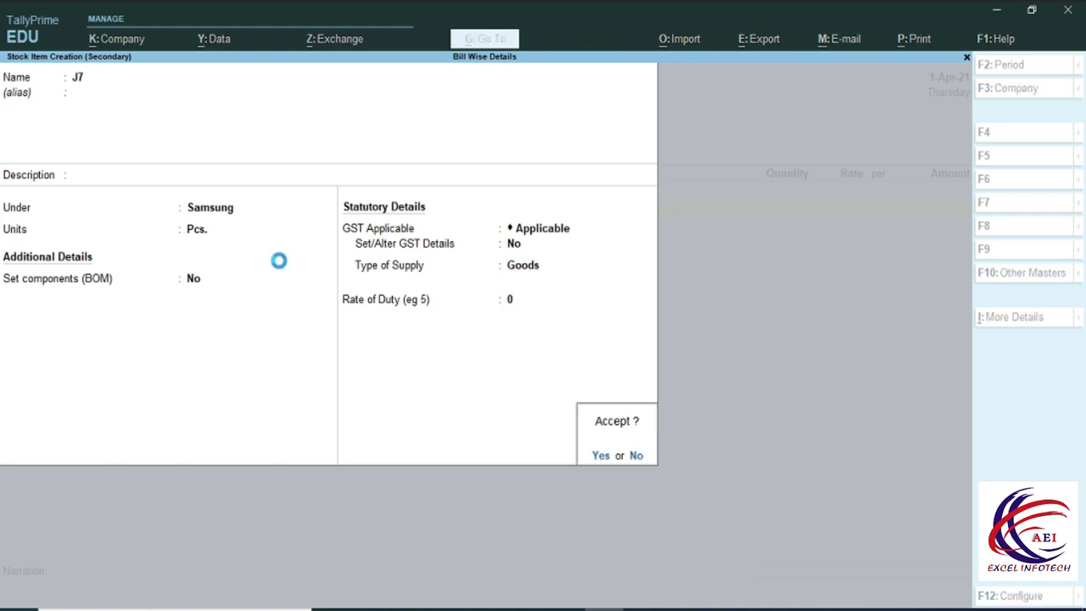
{"action": "key", "text": "Return"}
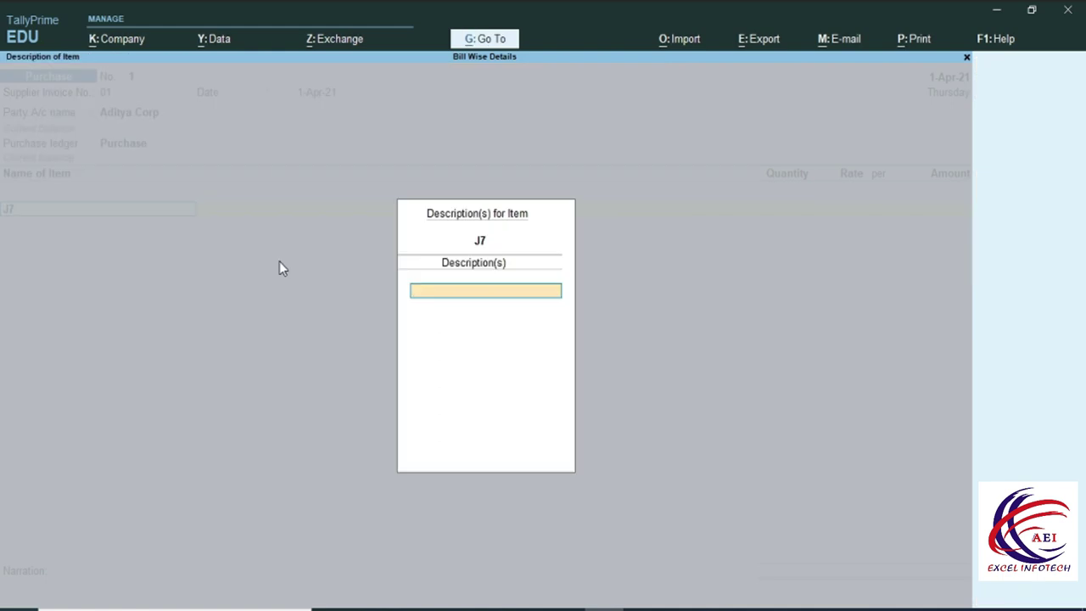
Enter 10 Pcs. of J7 at a rate of 12,000 per Pcs
{"action": "key", "text": "Return"}
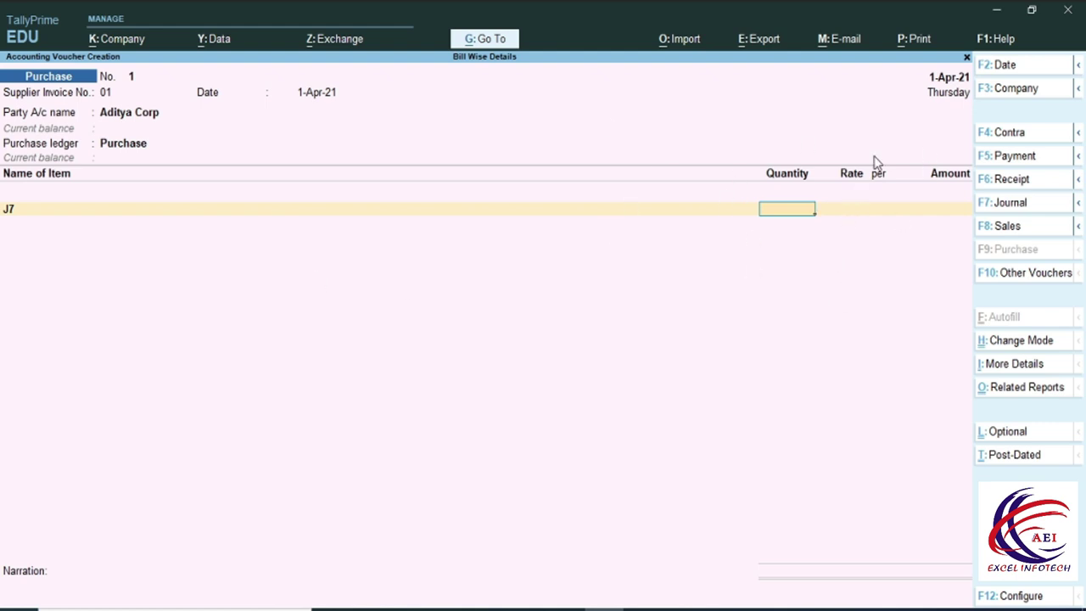
{"action": "type", "text": "10"}
{"action": "key", "text": "Return"}
{"action": "type", "text": "12000"}
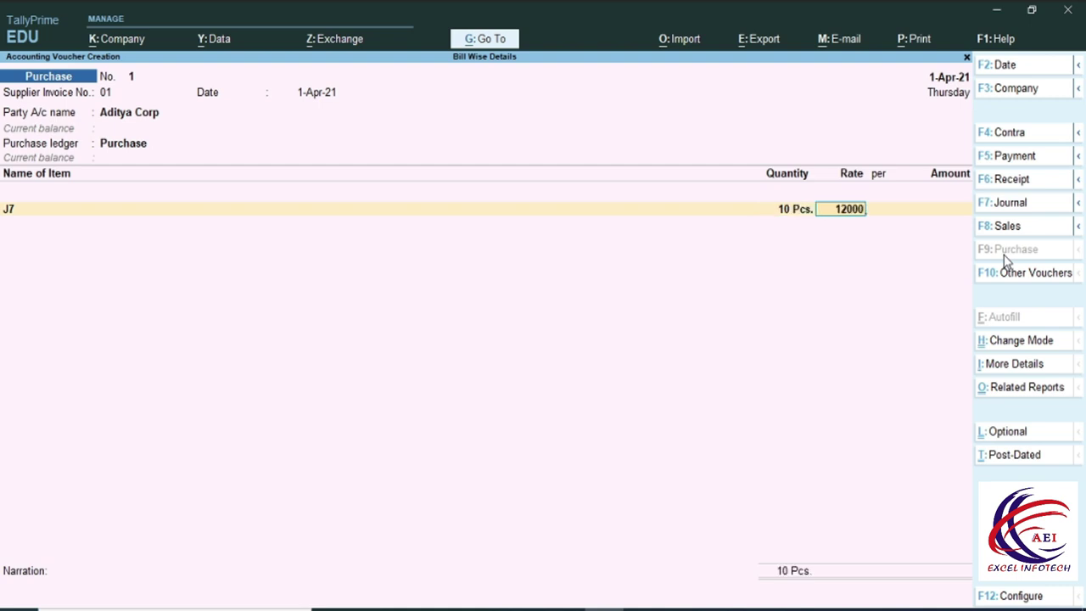
{"action": "key", "text": "Return"}
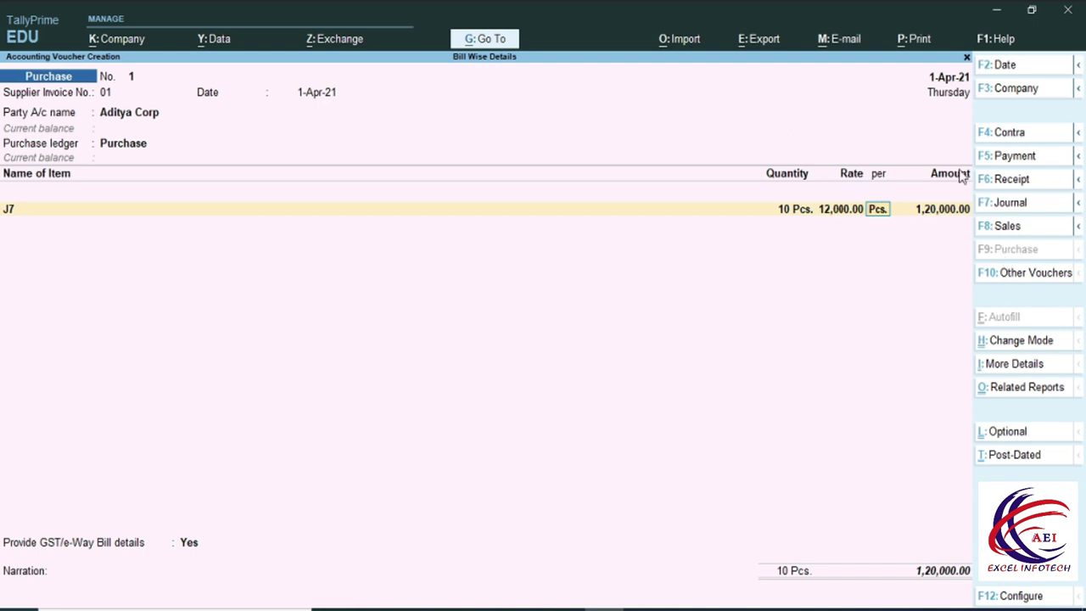
{"action": "key", "text": "Return"}
{"action": "key", "text": "Return"}
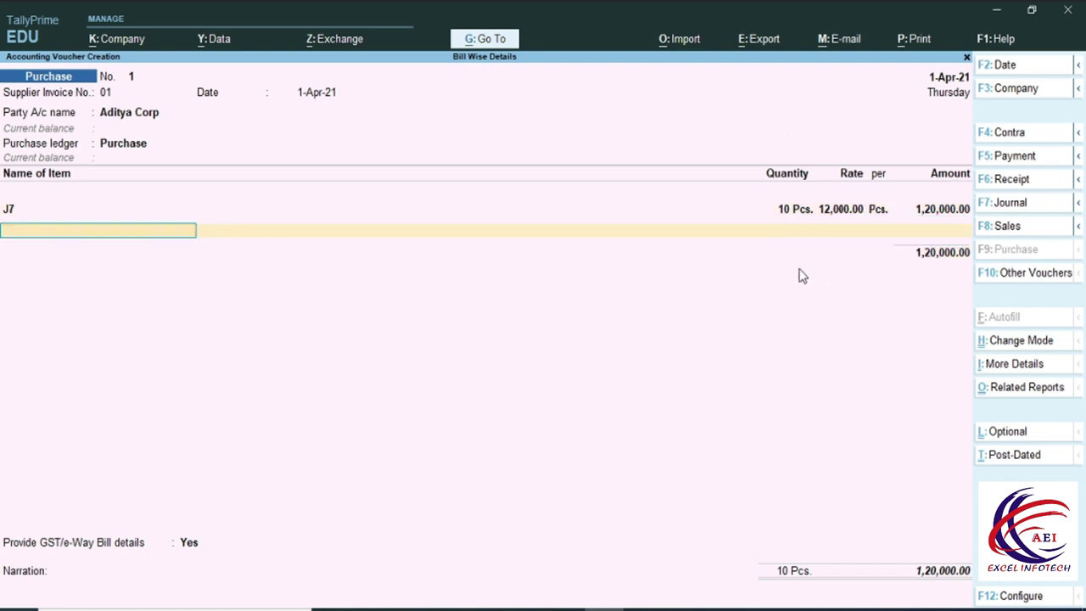
{"action": "key", "text": "Return"}
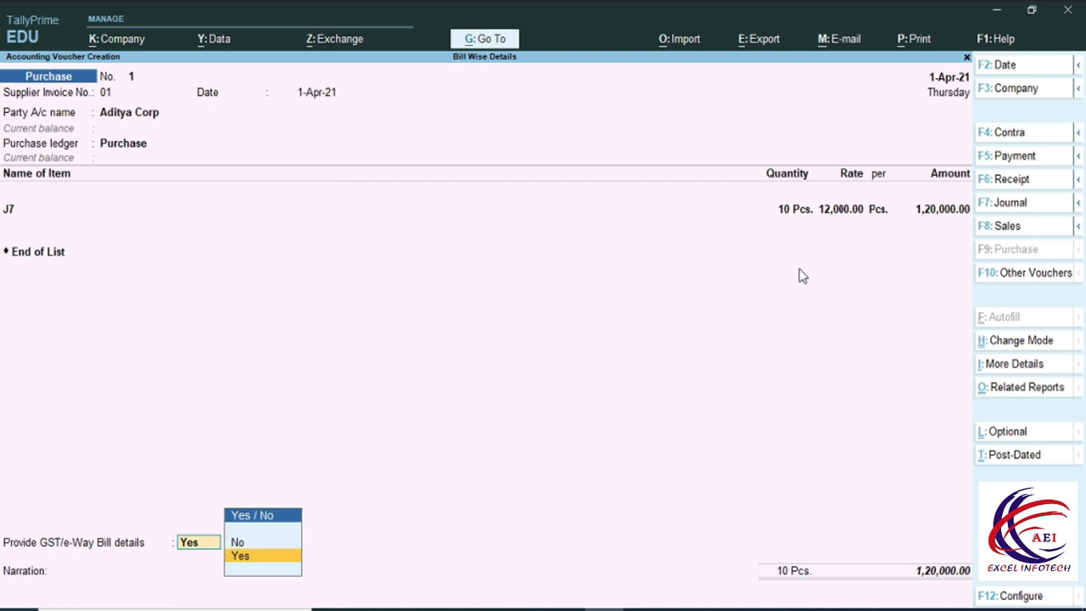
Skip GST/e-Way Bill details and allocate the amount to New Ref bill 01
{"action": "key", "text": "Up"}
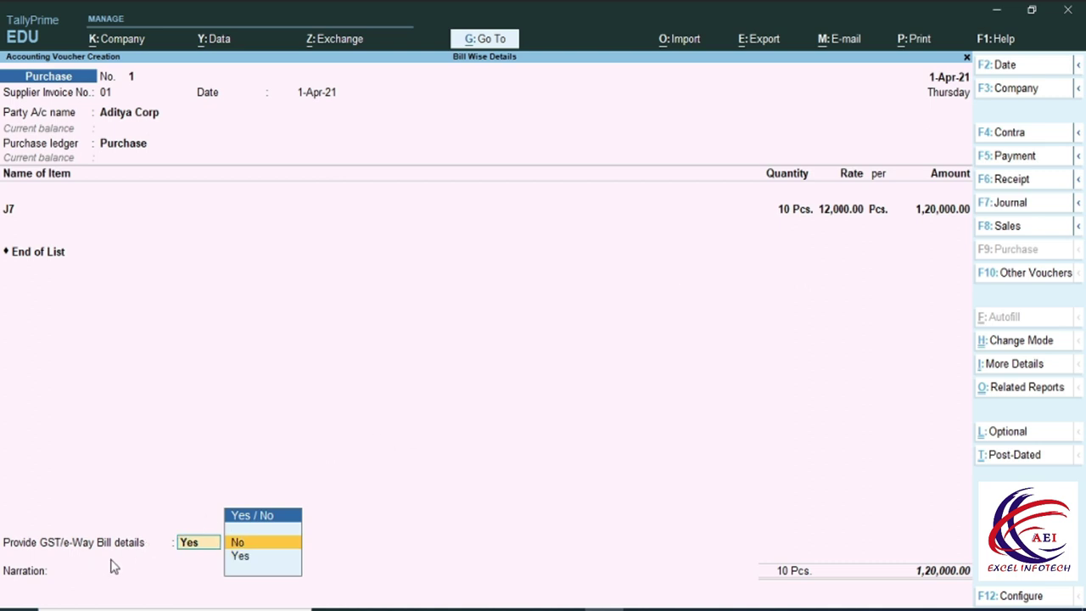
{"action": "key", "text": "Return"}
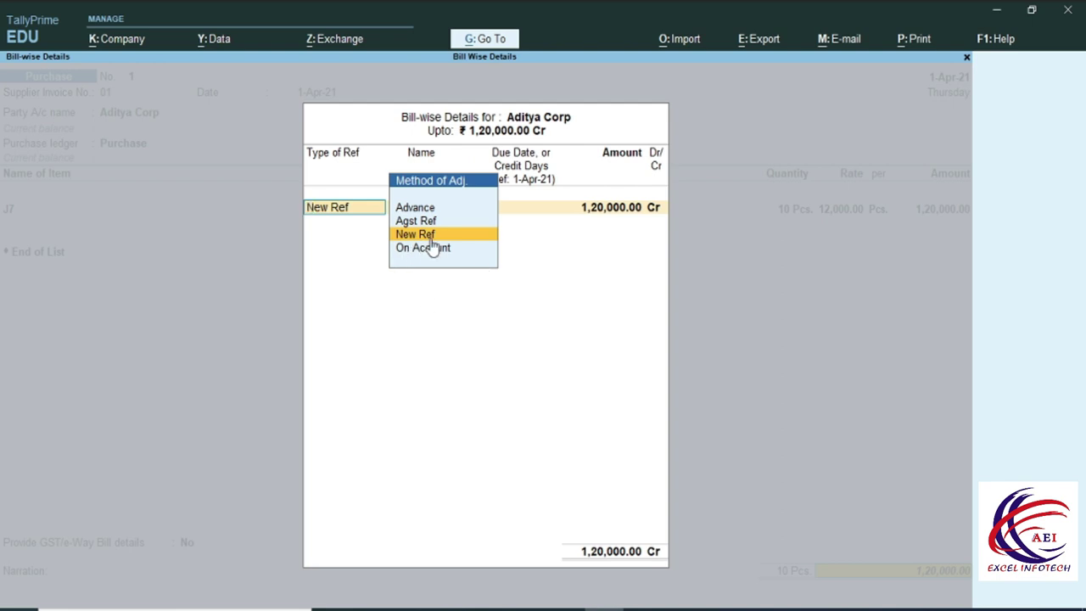
{"action": "key", "text": "Return"}
{"action": "key", "text": "Return"}
{"action": "key", "text": "BackSpace"}
{"action": "left_click", "coordinate": [636, 214]}
{"action": "key", "text": "Return"}
{"action": "key", "text": "Return"}
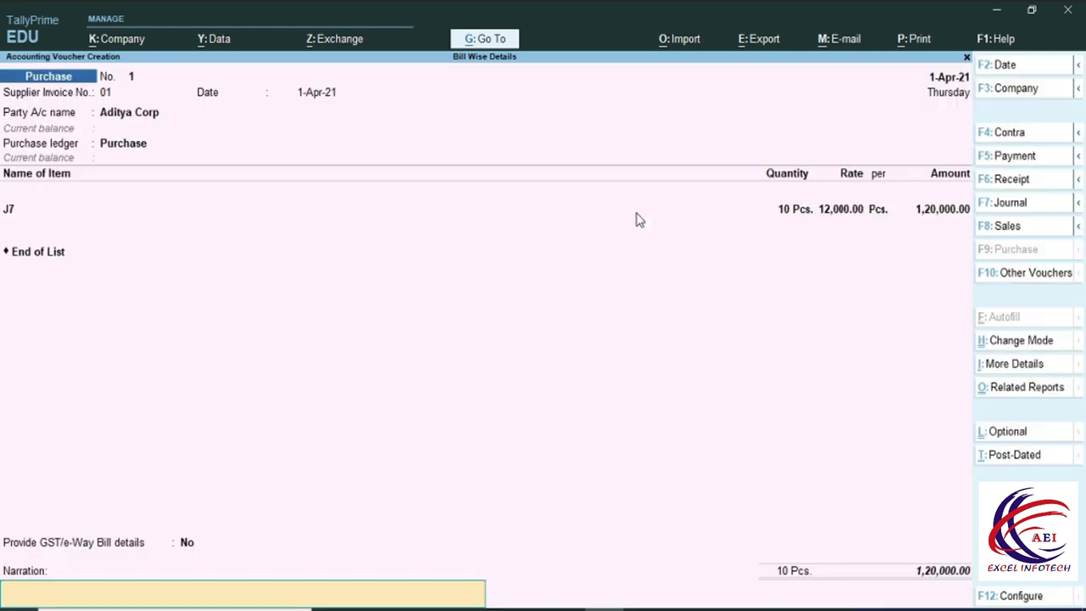
{"action": "key", "text": "Return"}
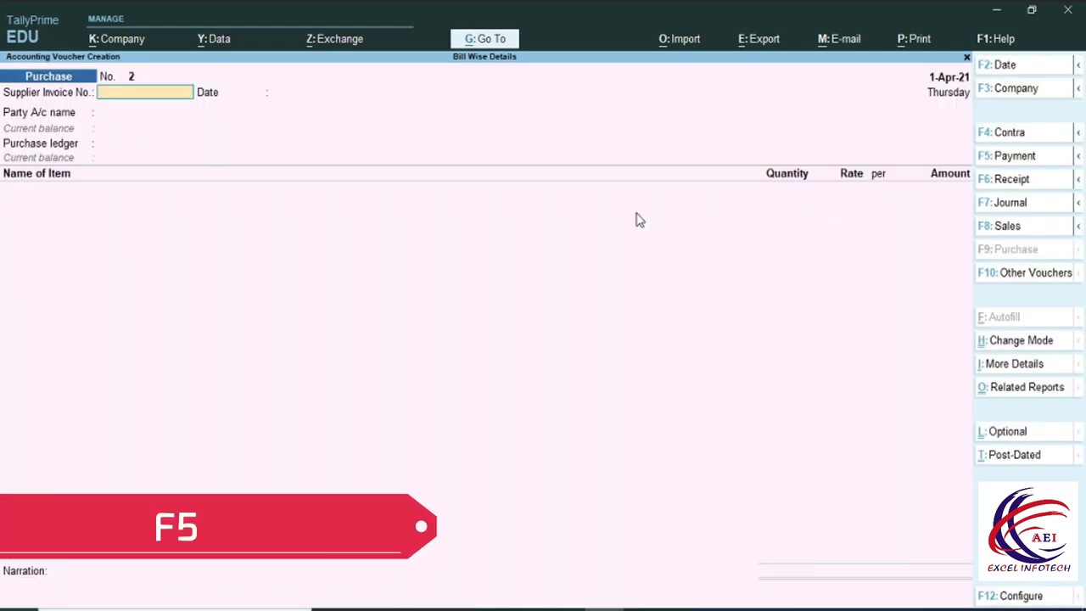
Quit the voucher and check the 1,20,000.00 J7 stock under Balance Sheet Current Assets
{"action": "key", "text": "F5"}
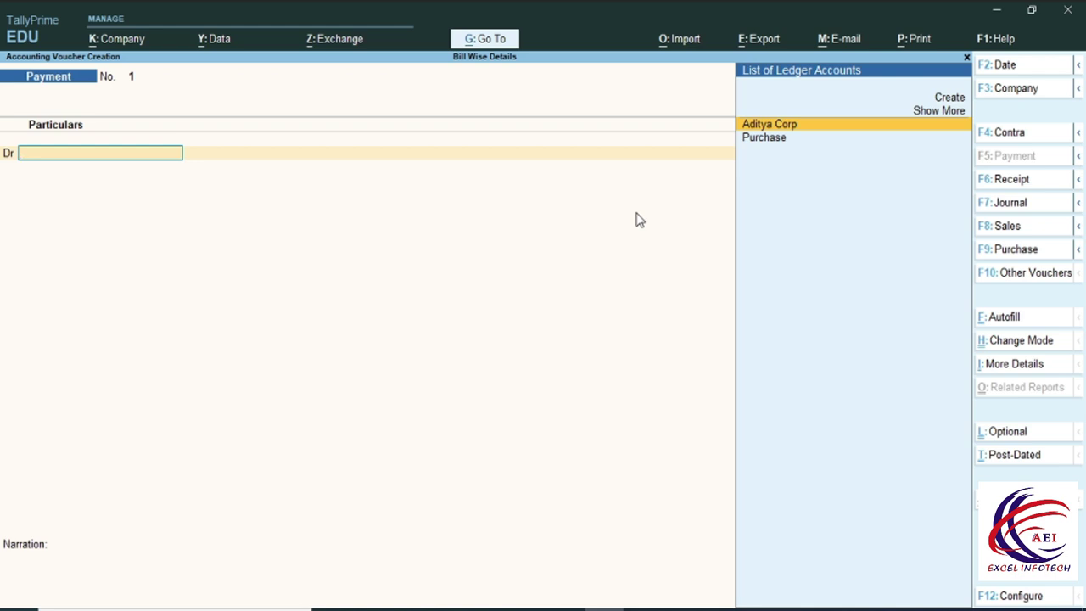
{"action": "key", "text": "Escape"}
{"action": "key", "text": "Escape"}
{"action": "key", "text": "Return"}
{"action": "key", "text": "Down"}
{"action": "key", "text": "Down"}
{"action": "key", "text": "Down"}
{"action": "key", "text": "Down"}
{"action": "key", "text": "b"}
{"action": "key", "text": "Right"}
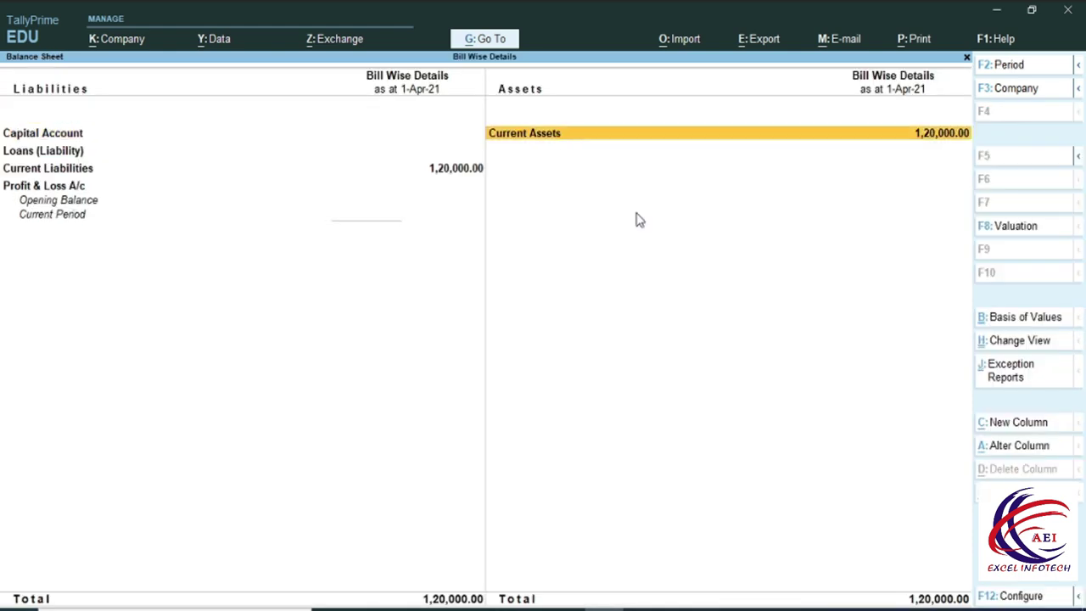
{"action": "key", "text": "Return"}
{"action": "key", "text": "Return"}
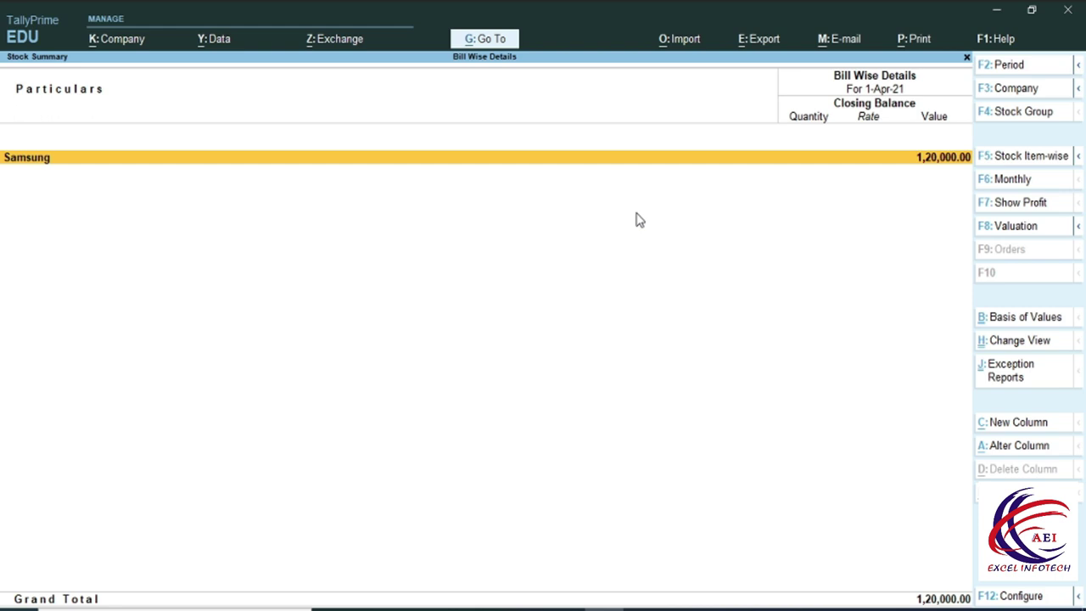
{"action": "key", "text": "Escape"}
{"action": "key", "text": "Escape"}
Check Aditya Corp's 1,20,000.00 balance under Sundry Creditors, then start a Payment voucher
{"action": "key", "text": "Left"}
{"action": "key", "text": "Down"}
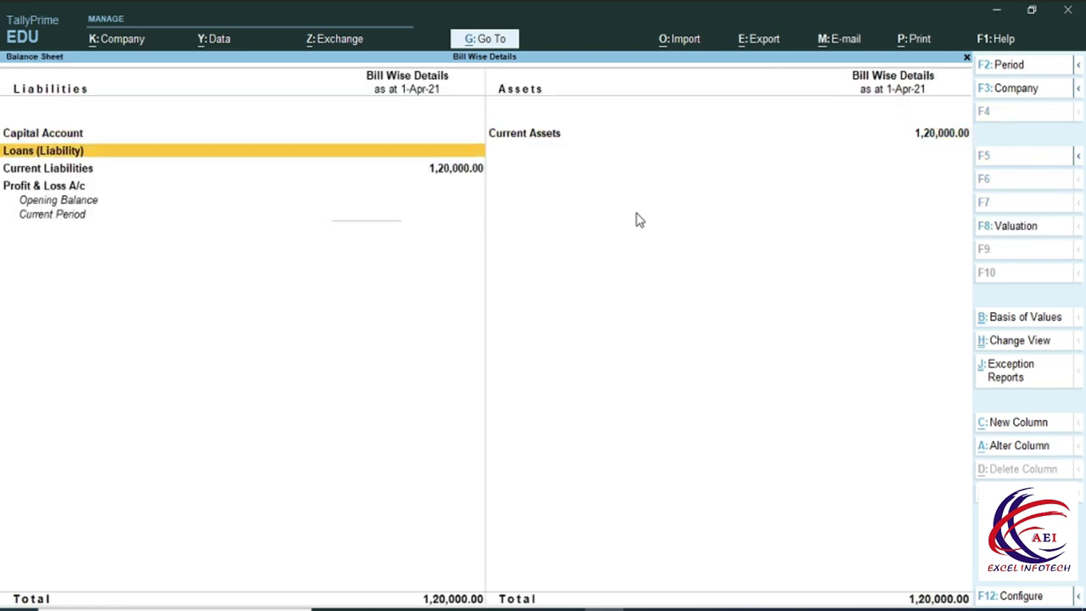
{"action": "key", "text": "Down"}
{"action": "key", "text": "Return"}
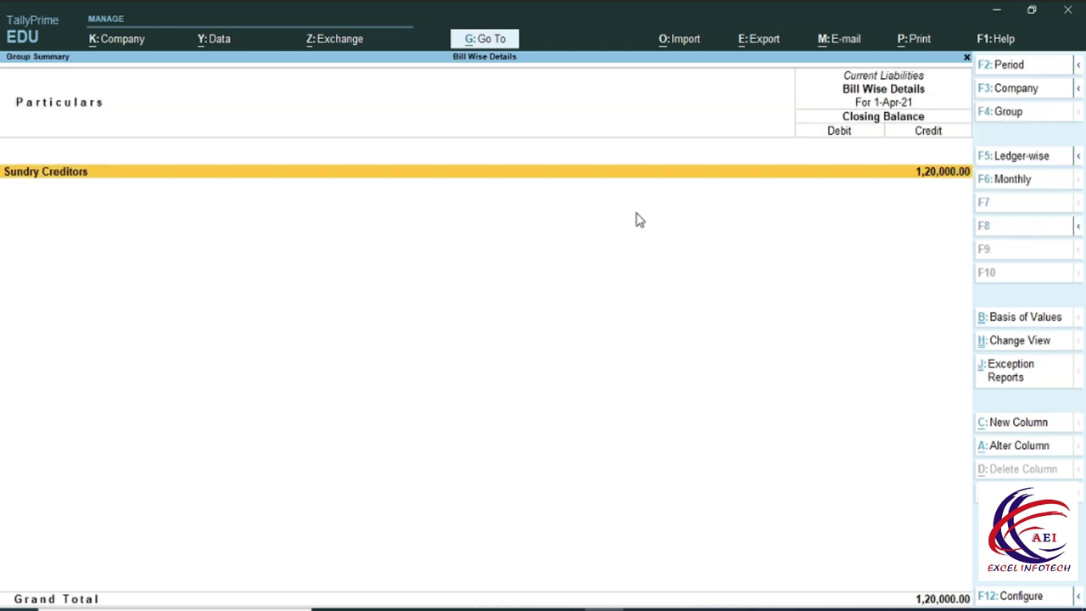
{"action": "key", "text": "Return"}
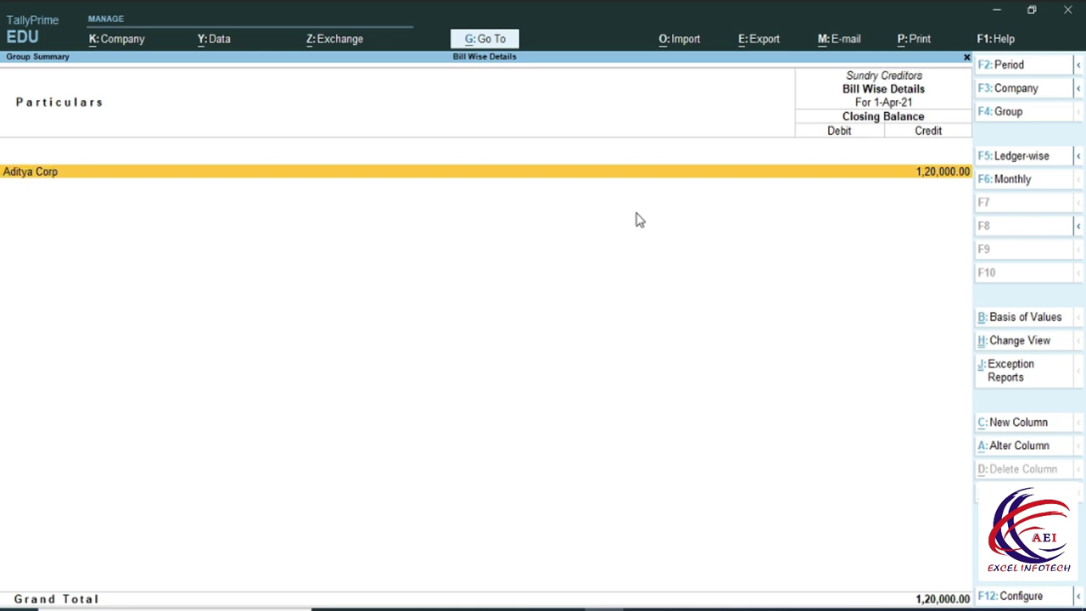
{"action": "key", "text": "Escape"}
{"action": "key", "text": "Escape"}
{"action": "key", "text": "Escape"}
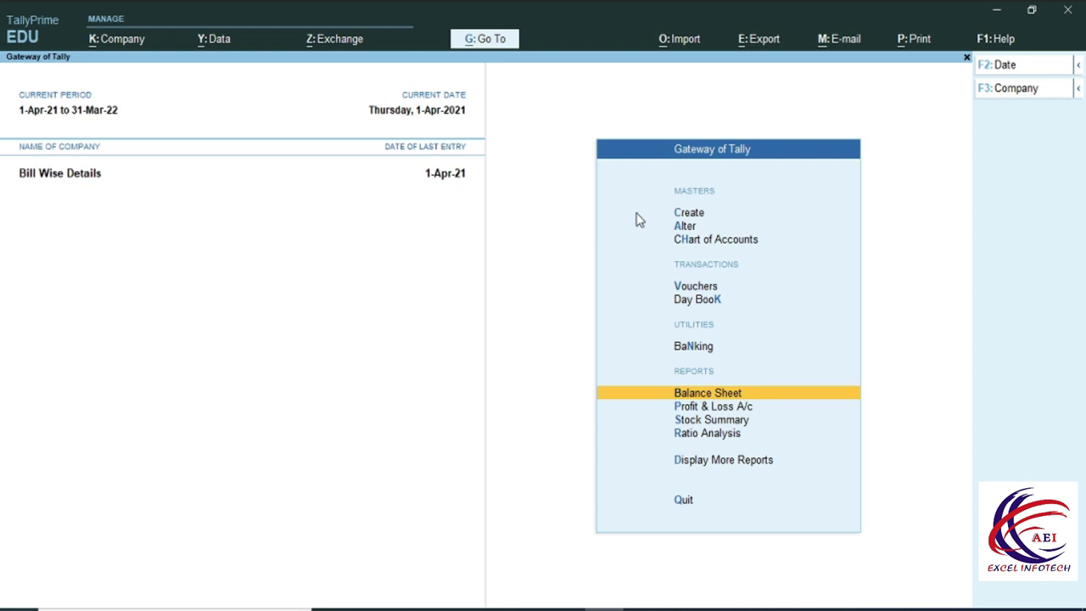
{"action": "key", "text": "Up"}
{"action": "key", "text": "Up"}
{"action": "key", "text": "Up"}
{"action": "key", "text": "Return"}
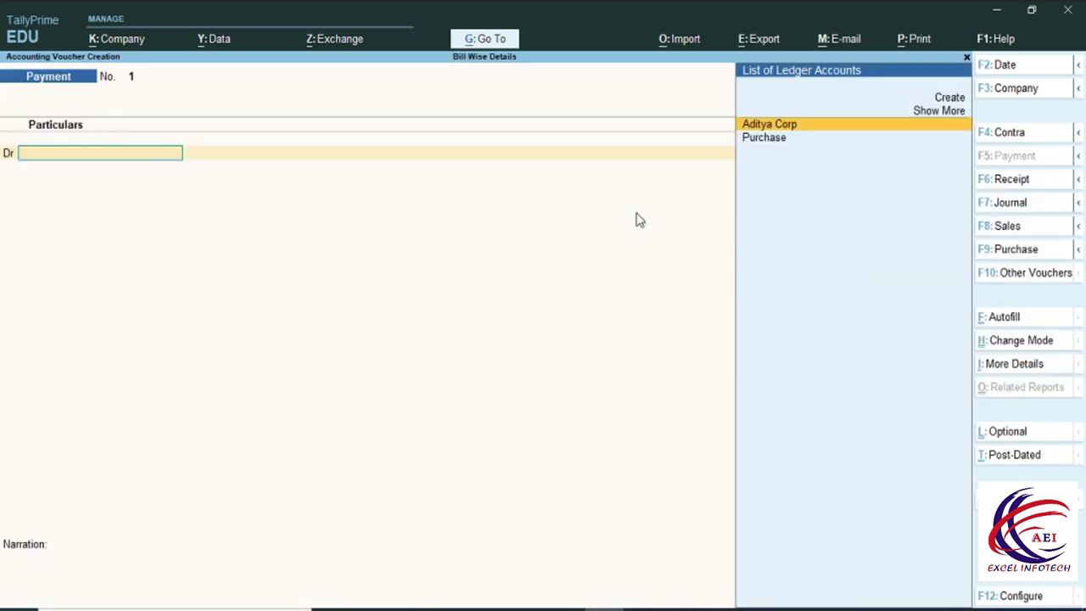
Debit Aditya Corp 20,000 and adjust it Agst Ref against pending bill 01
{"action": "key", "text": "Return"}
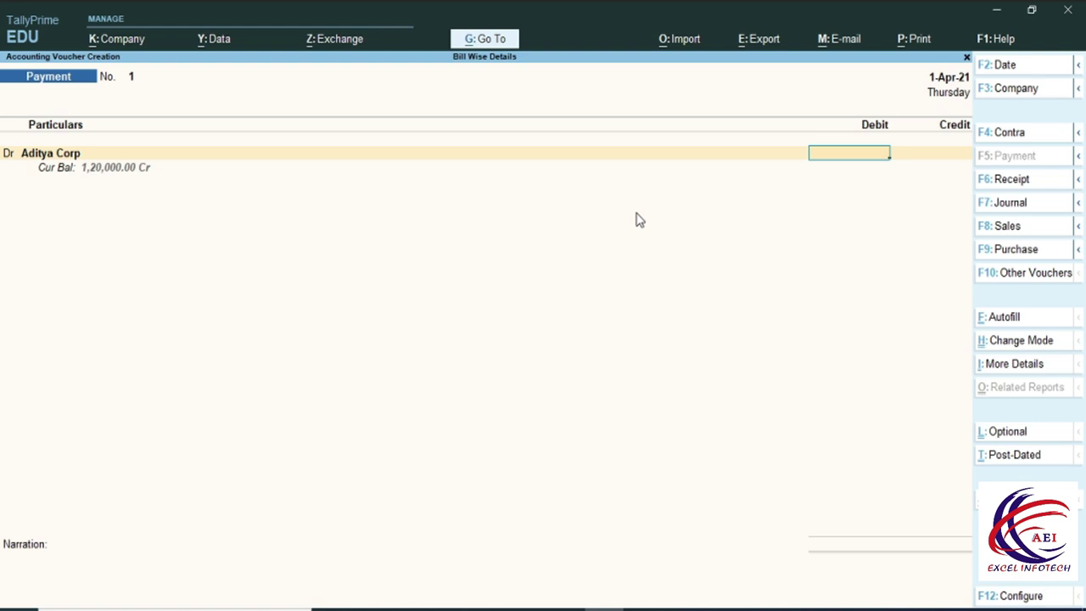
{"action": "type", "text": "2"}
{"action": "type", "text": "0000"}
{"action": "key", "text": "Return"}
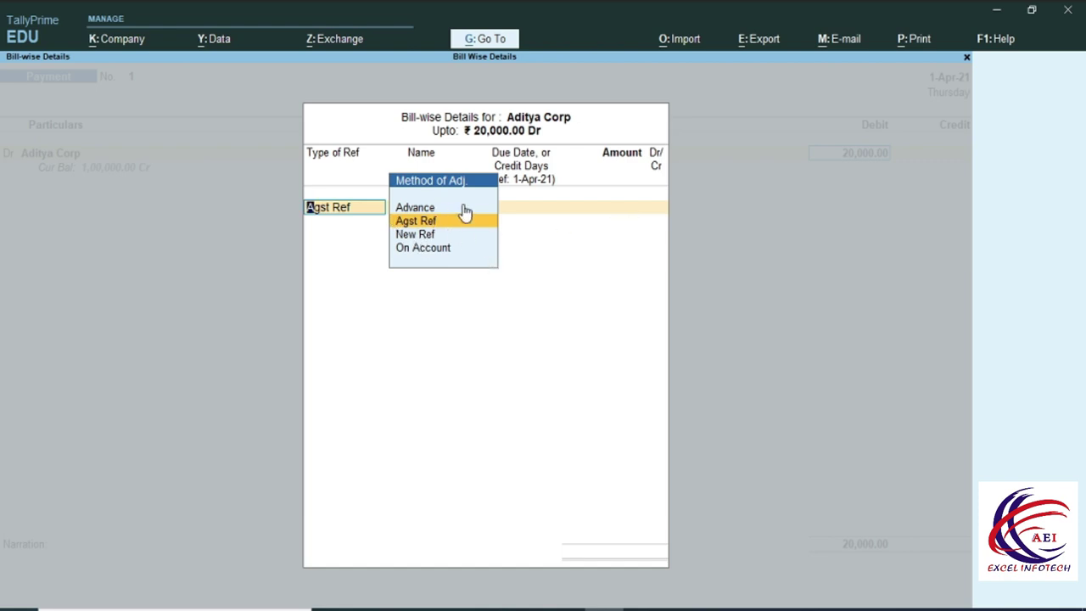
{"action": "key", "text": "Return"}
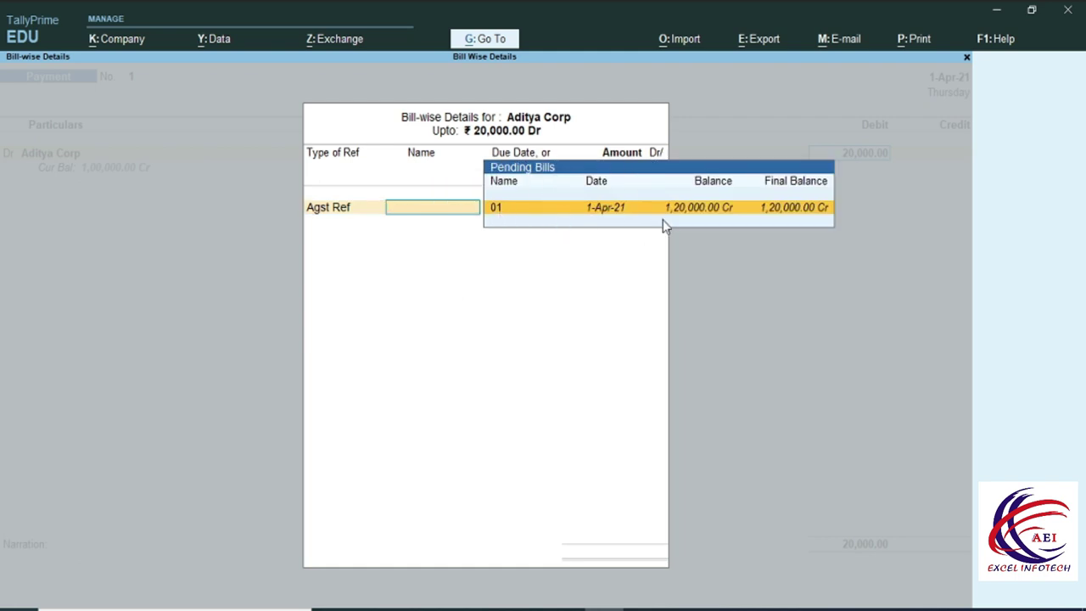
{"action": "left_click", "coordinate": [732, 218]}
{"action": "key", "text": "Return"}
{"action": "key", "text": "Return"}
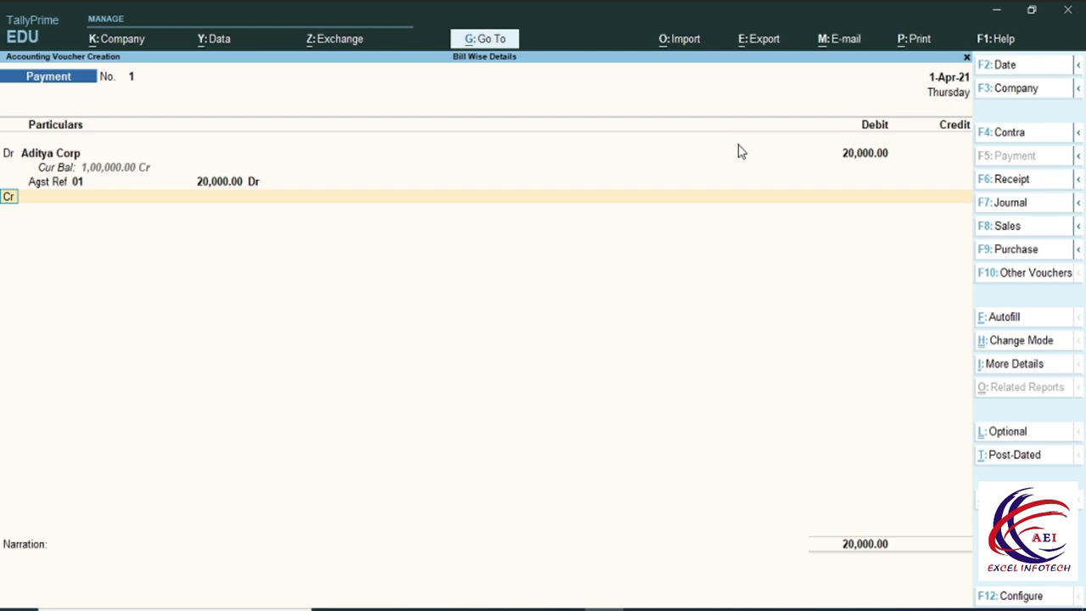
Credit Cash 20,000.00, dismiss the negative cash warning, and save Payment No. 1
{"action": "key", "text": "Return"}
{"action": "key", "text": "Up"}
{"action": "key", "text": "Up"}
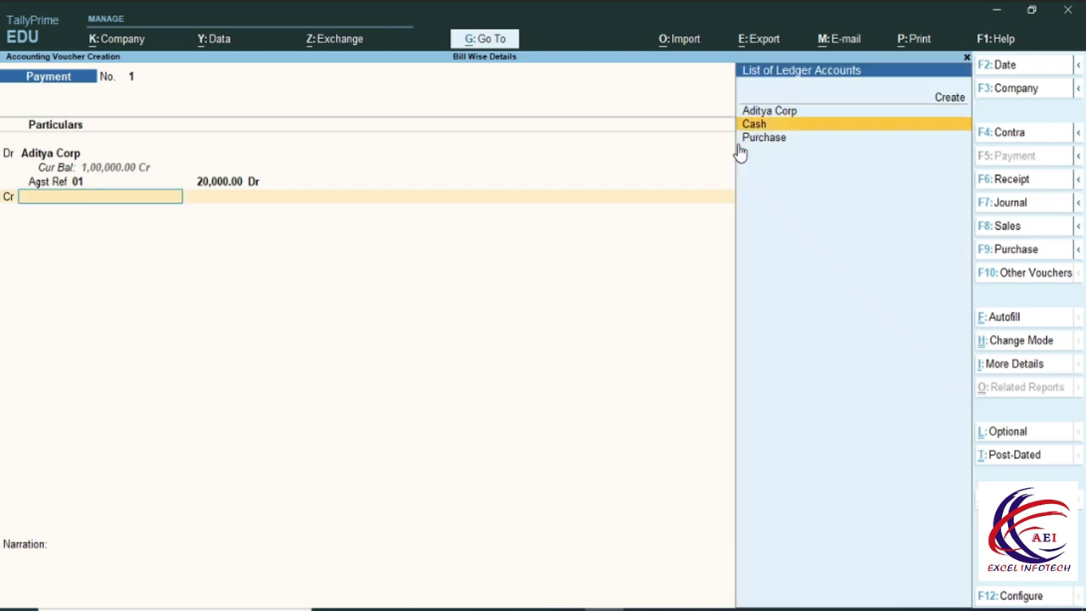
{"action": "key", "text": "Return"}
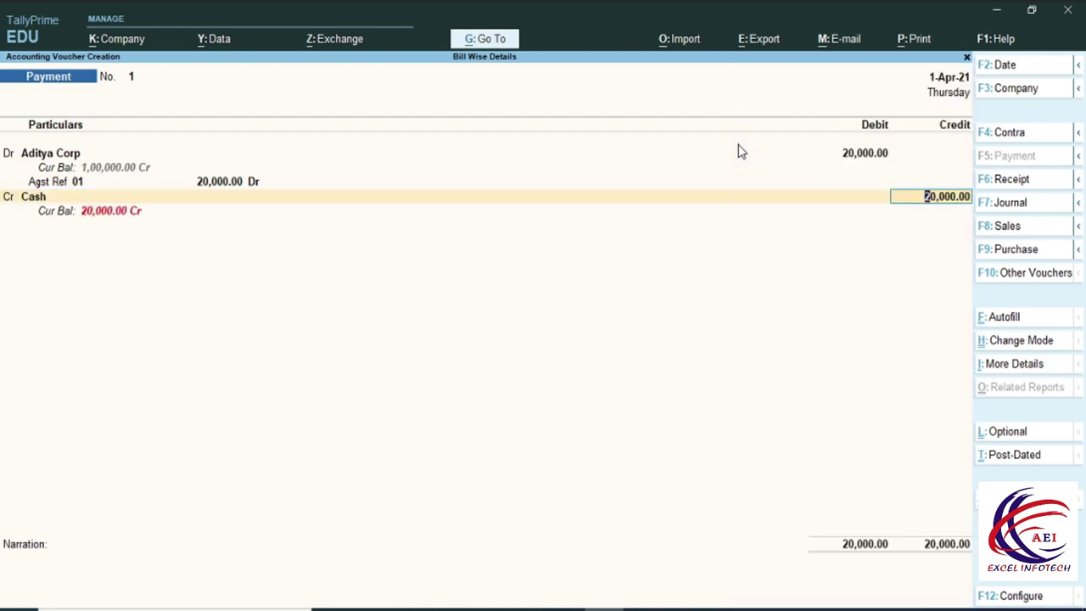
{"action": "key", "text": "Return"}
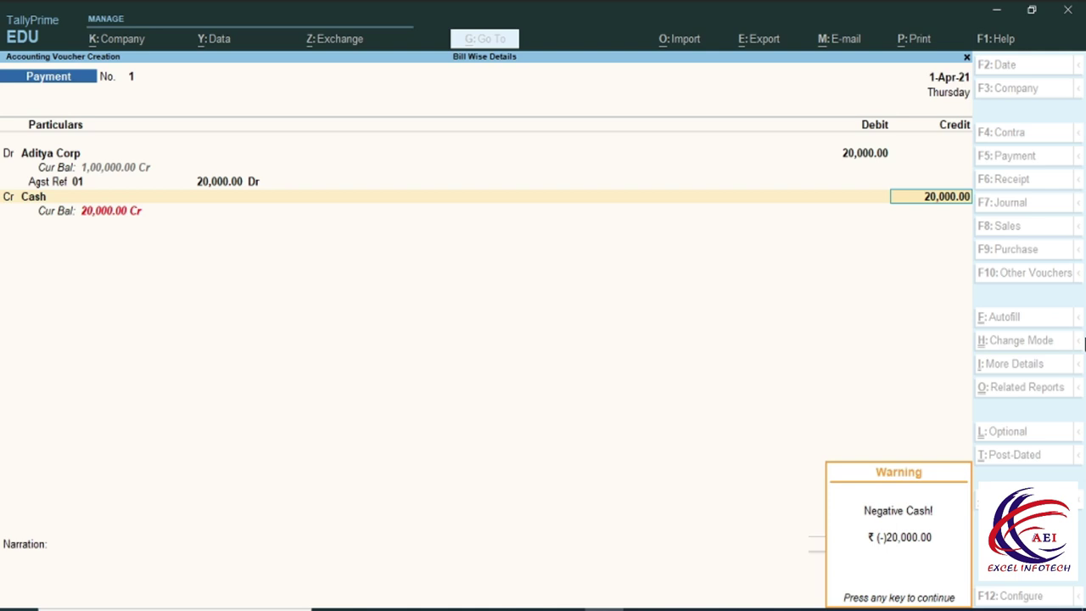
{"action": "key", "text": "Return"}
{"action": "key", "text": "Return"}
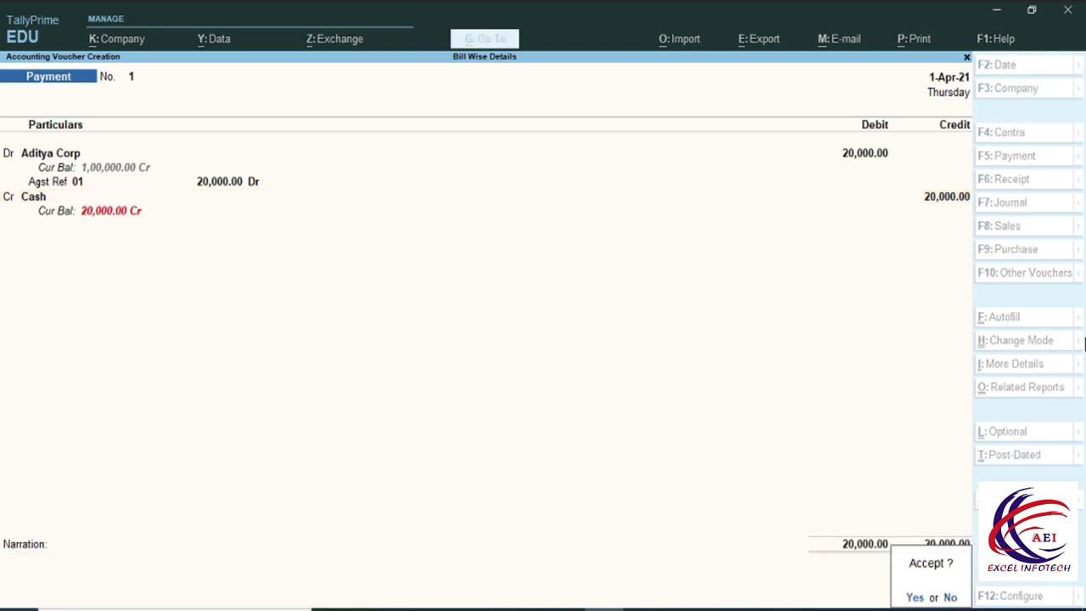
{"action": "key", "text": "Return"}
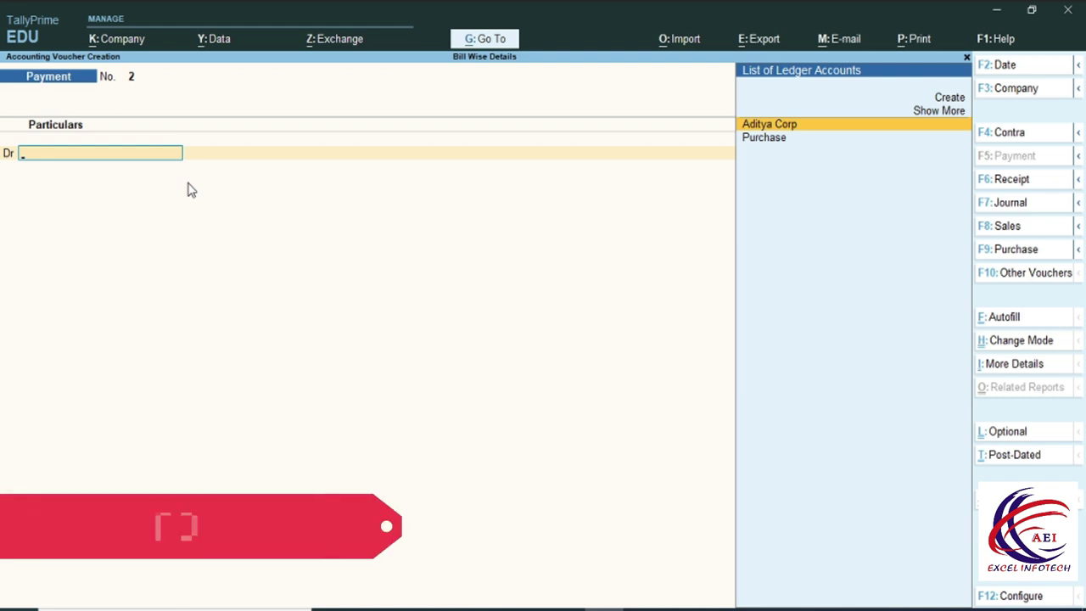
Begin a Sales voucher with a newly created Sundry Debtors customer as party, skipping dispatch details
{"action": "key", "text": "F8"}
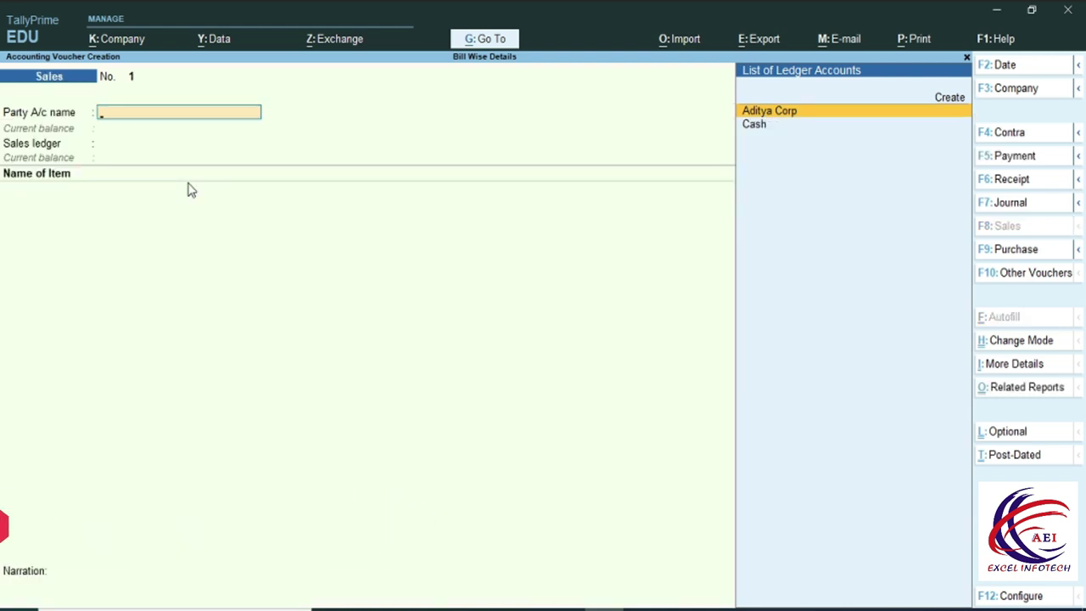
{"action": "key", "text": "alt+c"}
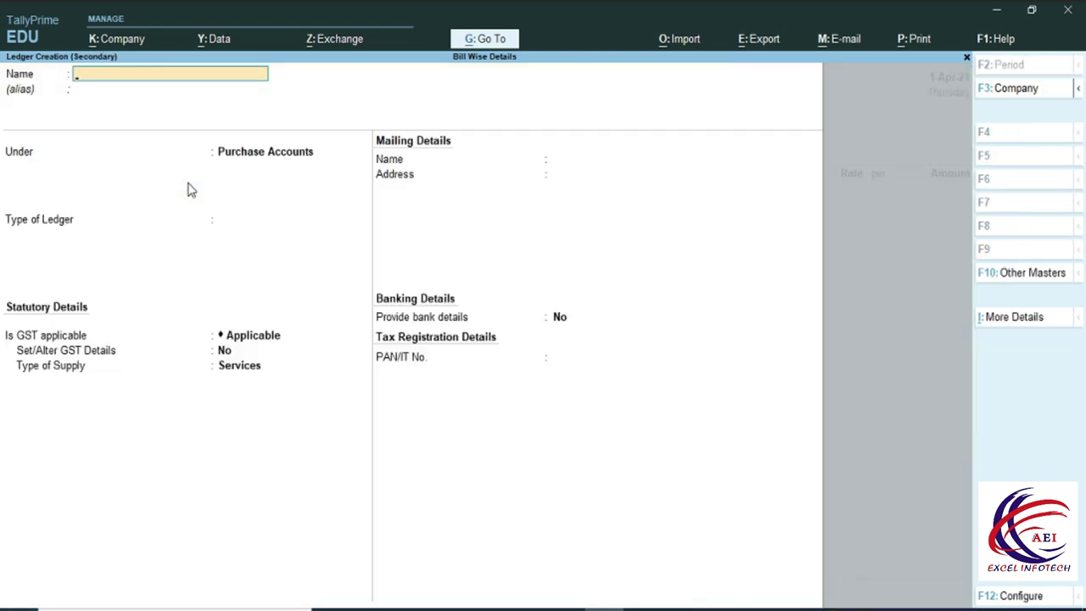
{"action": "type", "text": "Deepak"}
{"action": "key", "text": "Return"}
{"action": "key", "text": "Return"}
{"action": "type", "text": "S"}
{"action": "key", "text": "Down"}
{"action": "key", "text": "Down"}
{"action": "key", "text": "Down"}
{"action": "key", "text": "Down"}
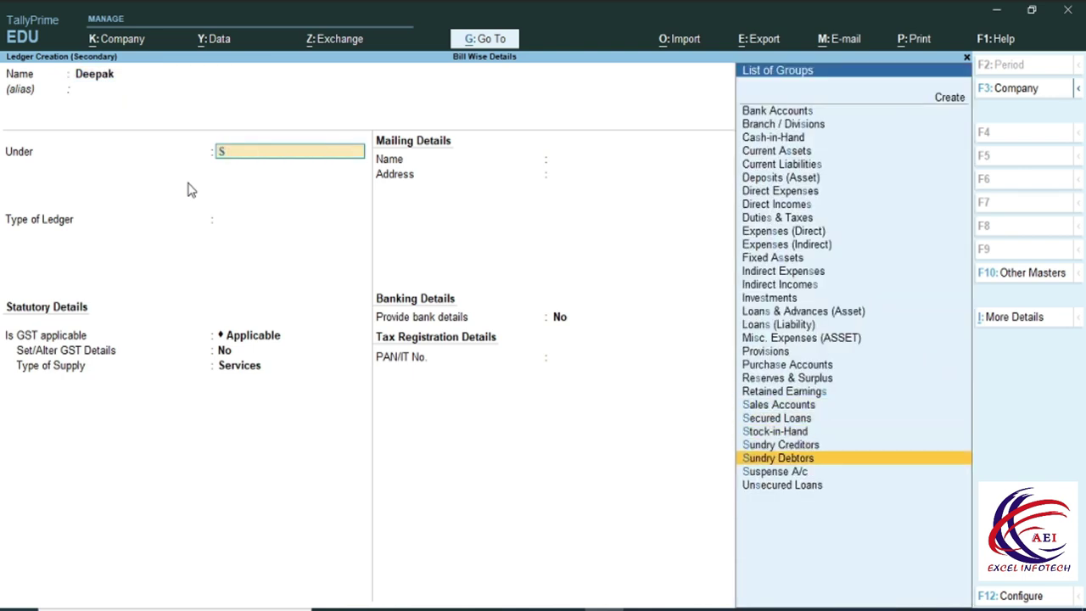
{"action": "key", "text": "Return"}
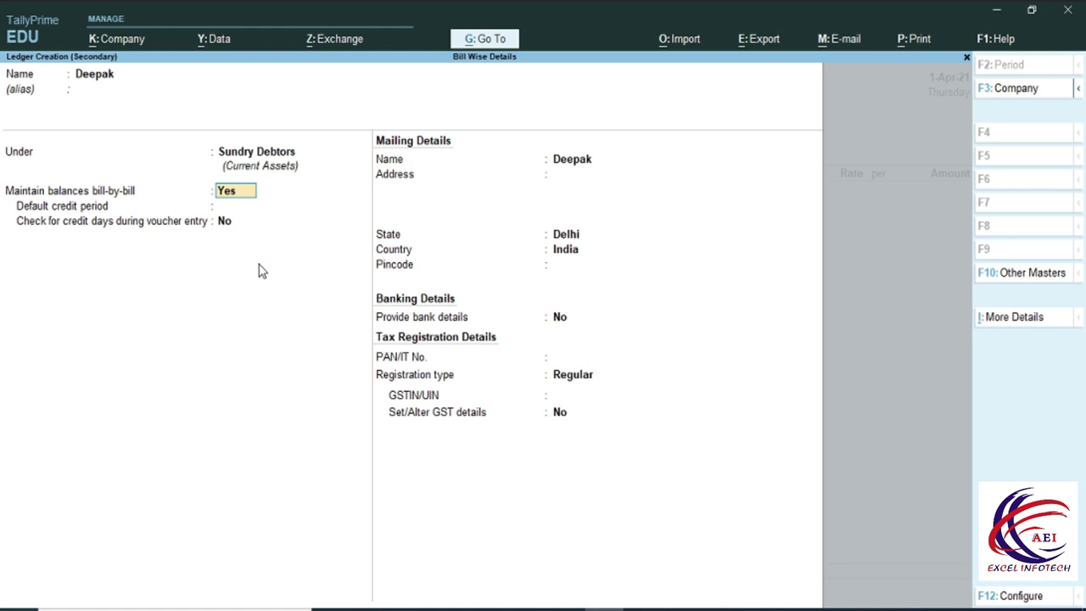
{"action": "key", "text": "Return"}
{"action": "key", "text": "Return"}
{"action": "key", "text": "Return"}
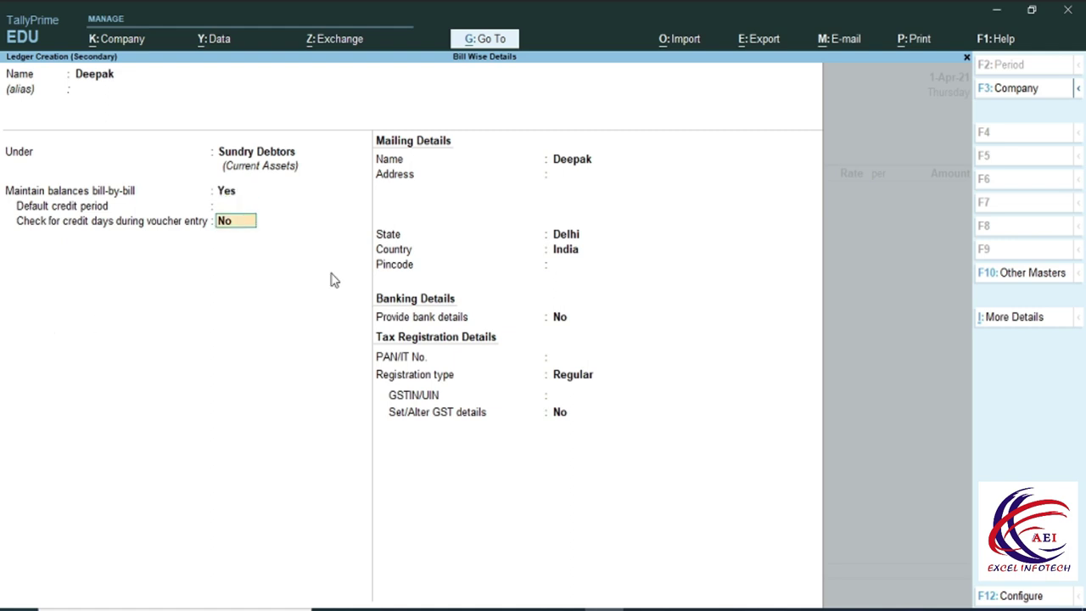
{"action": "key", "text": "Return"}
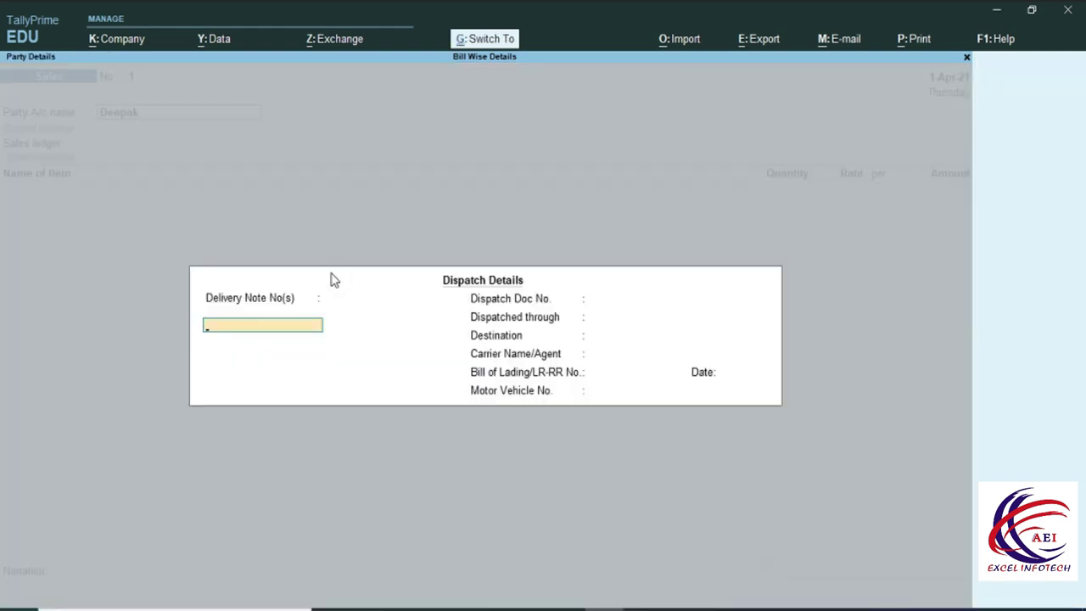
{"action": "key", "text": "ctrl+a"}
{"action": "key", "text": "ctrl+a"}
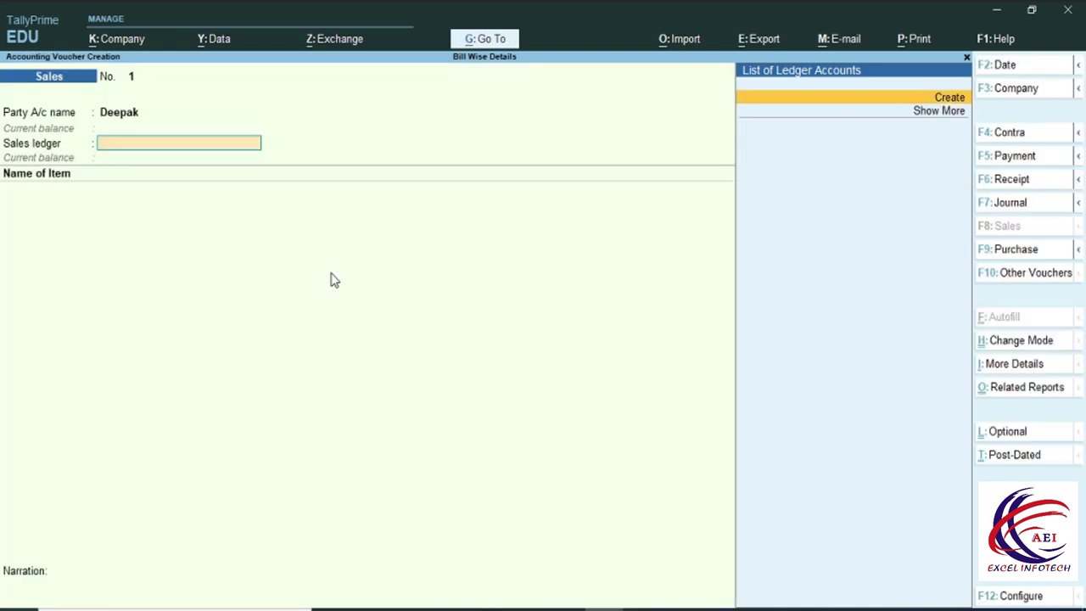
Create the Sale ledger under Sales Accounts with type Not Applicable and supply type Goods
{"action": "key", "text": "alt+c"}
{"action": "type", "text": "Sale"}
{"action": "key", "text": "Return"}
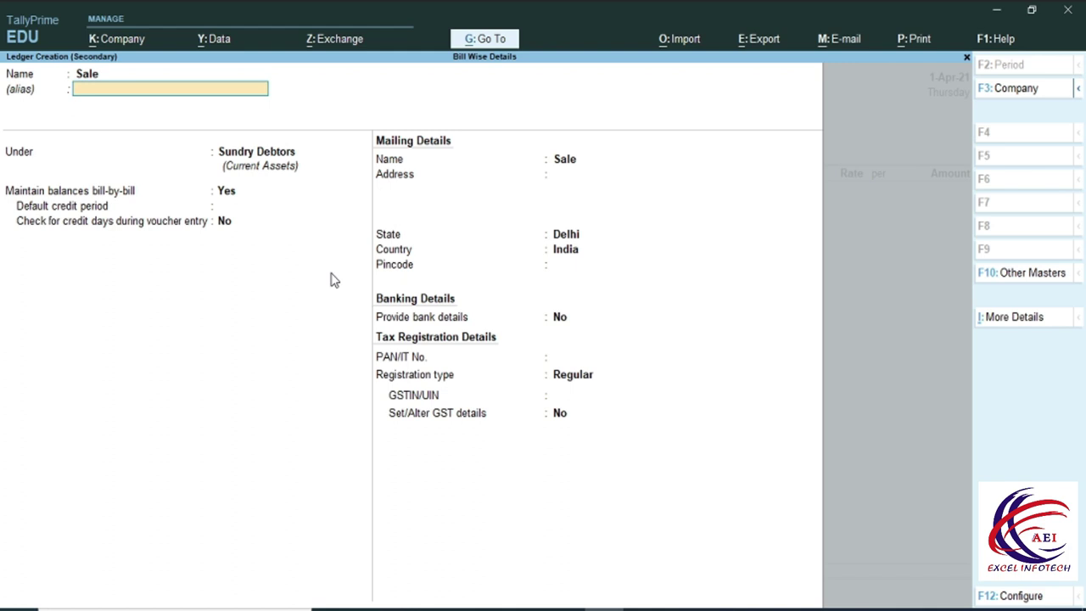
{"action": "key", "text": "Return"}
{"action": "type", "text": "S"}
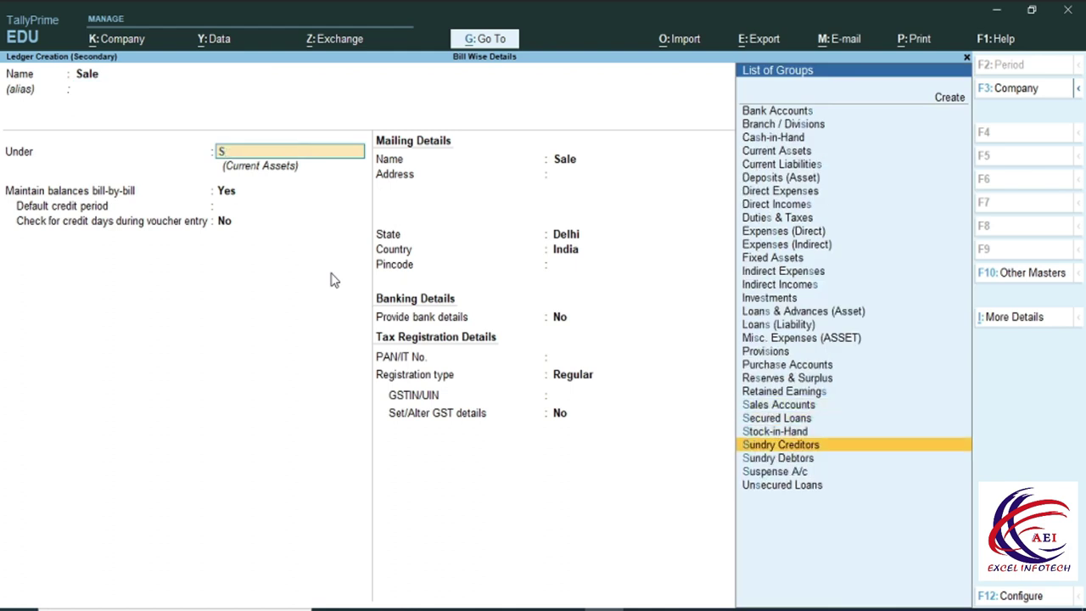
{"action": "key", "text": "Down"}
{"action": "key", "text": "Up"}
{"action": "key", "text": "Up"}
{"action": "key", "text": "Up"}
{"action": "key", "text": "Up"}
{"action": "key", "text": "Up"}
{"action": "type", "text": "a"}
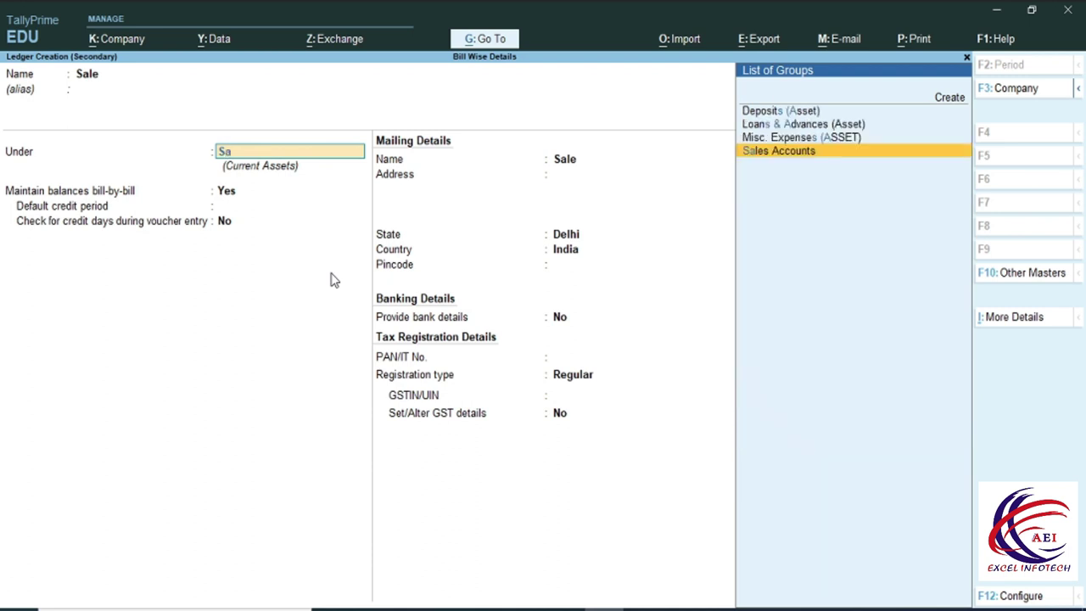
{"action": "key", "text": "Return"}
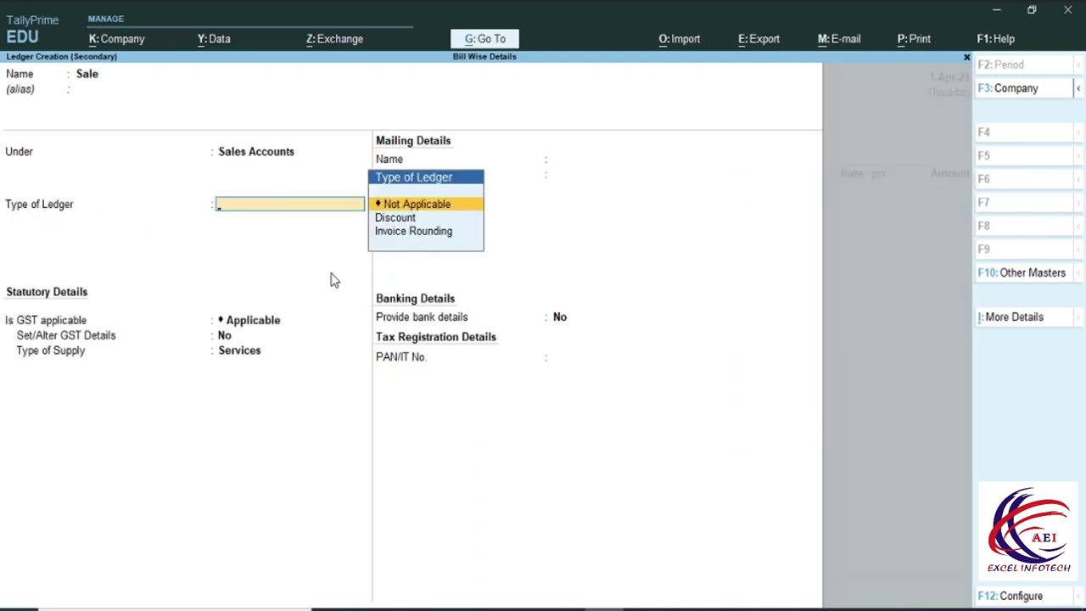
{"action": "key", "text": "Return"}
{"action": "key", "text": "Return"}
{"action": "key", "text": "Return"}
{"action": "key", "text": "Up"}
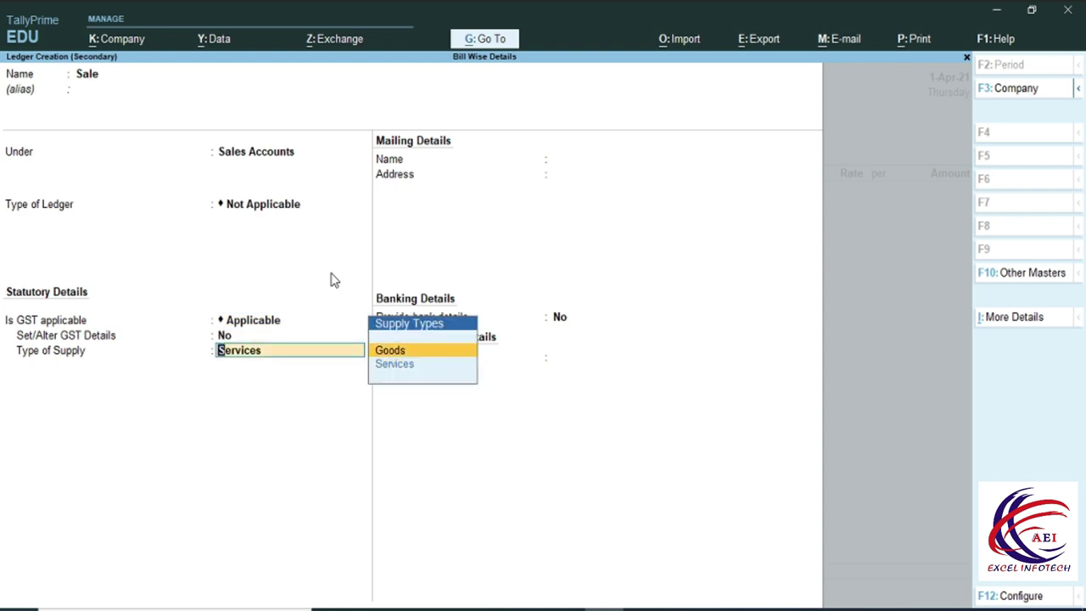
{"action": "key", "text": "Return"}
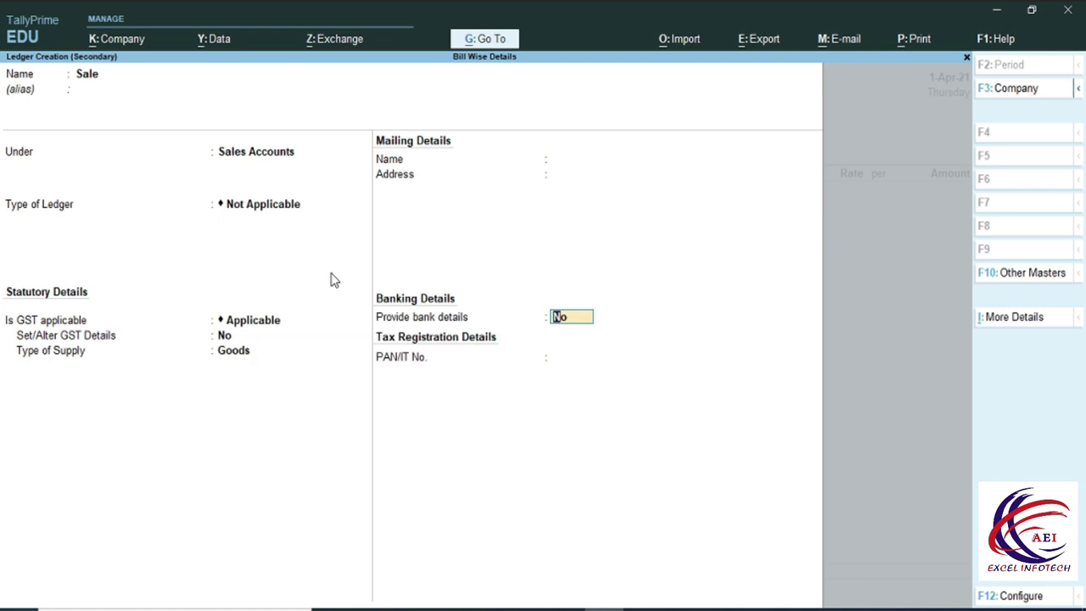
{"action": "key", "text": "Return"}
{"action": "key", "text": "Return"}
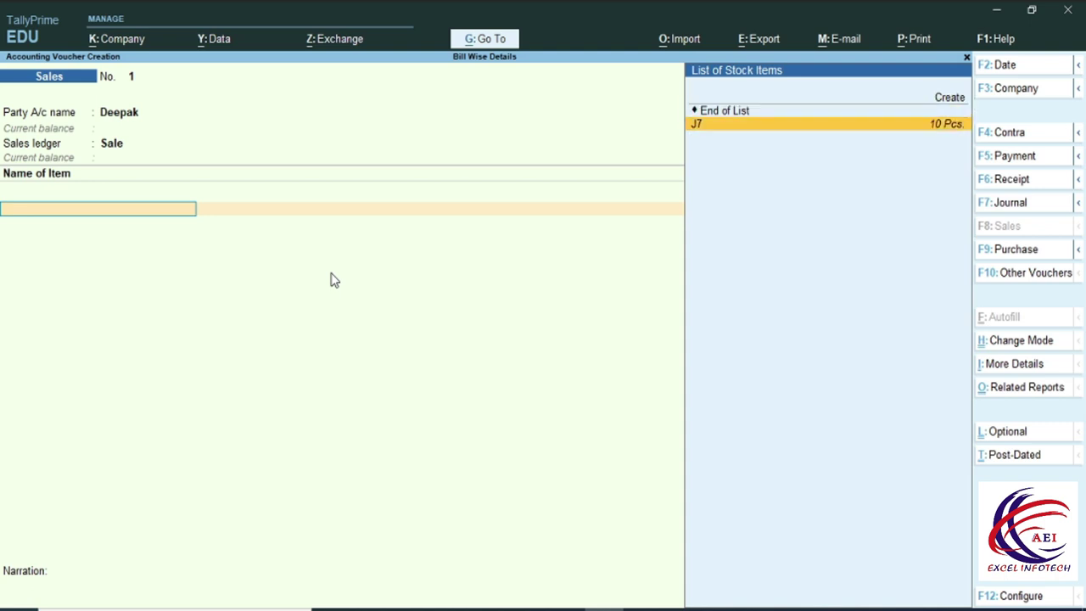
Add J7 to the sale and open its Samsung stock group for alteration
{"action": "key", "text": "Return"}
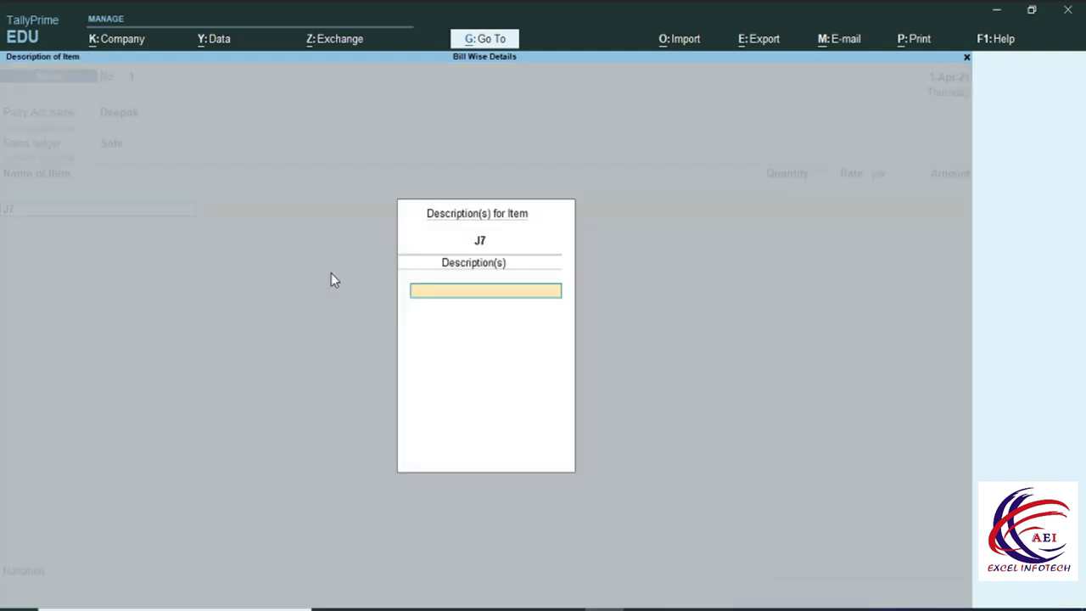
{"action": "key", "text": "Return"}
{"action": "key", "text": "BackSpace"}
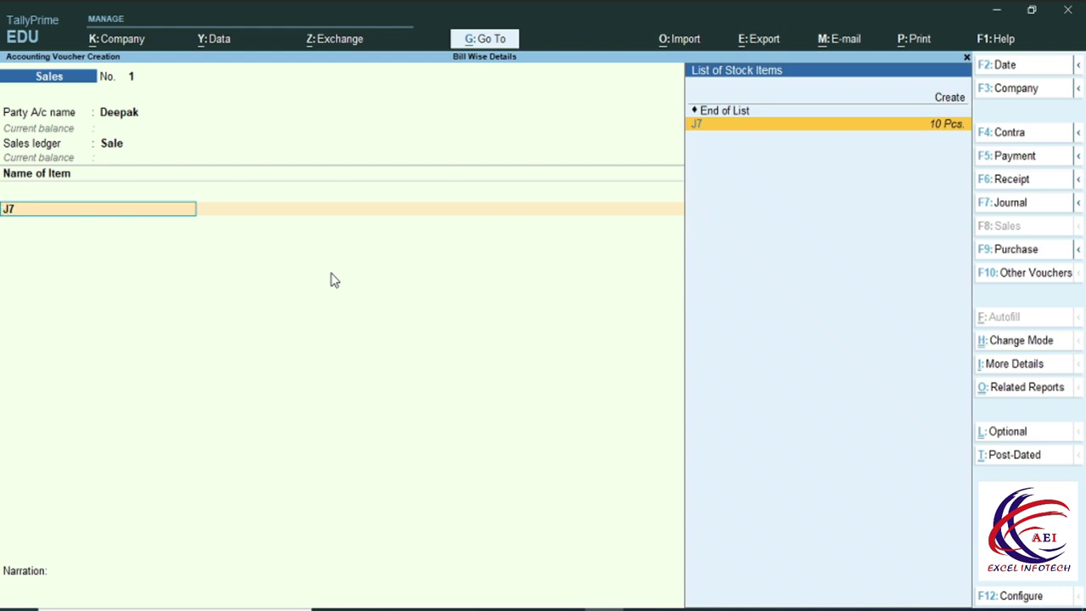
{"action": "key", "text": "ctrl"}
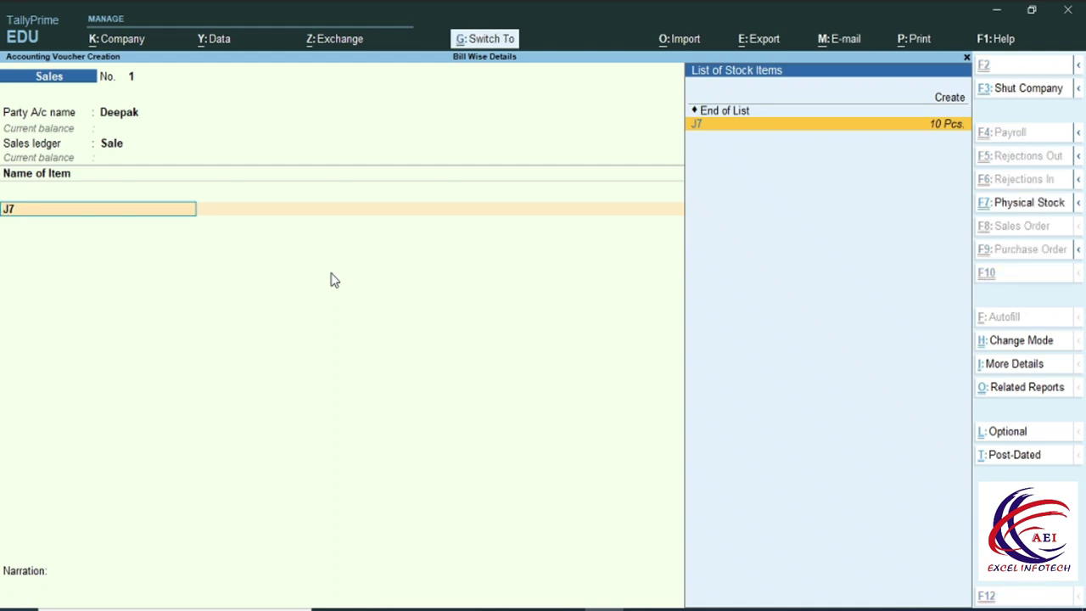
{"action": "key", "text": "ctrl+Return"}
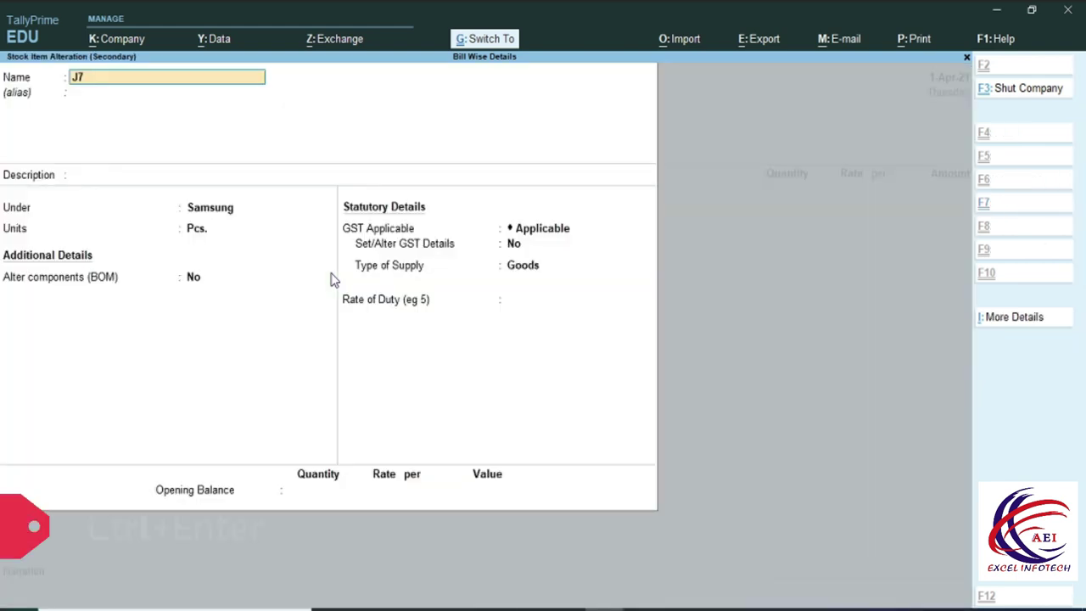
{"action": "key", "text": "Return"}
{"action": "key", "text": "Return"}
{"action": "key", "text": "Return"}
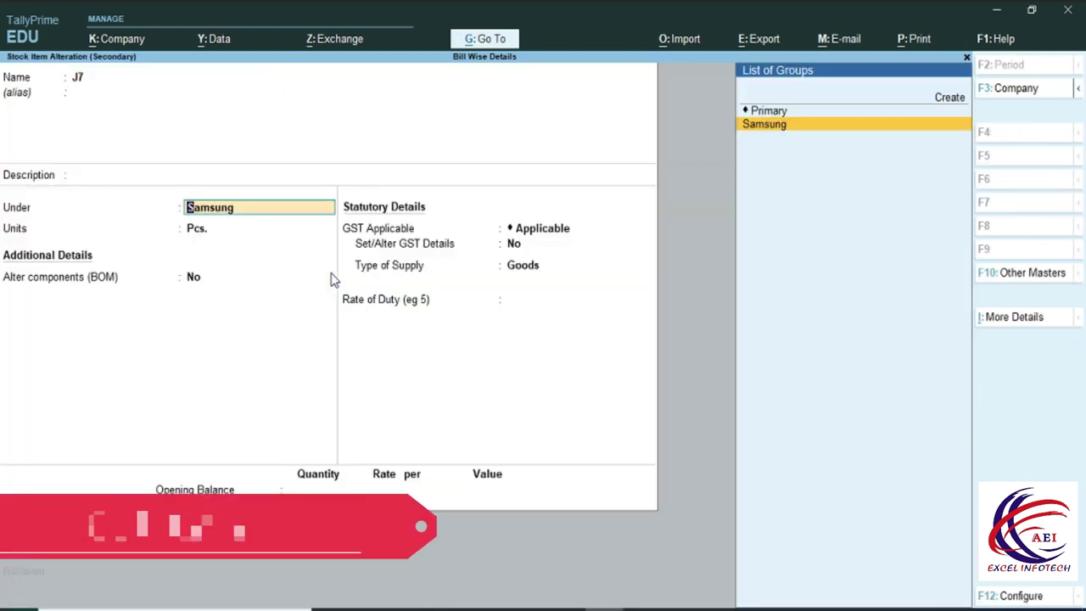
{"action": "key", "text": "ctrl"}
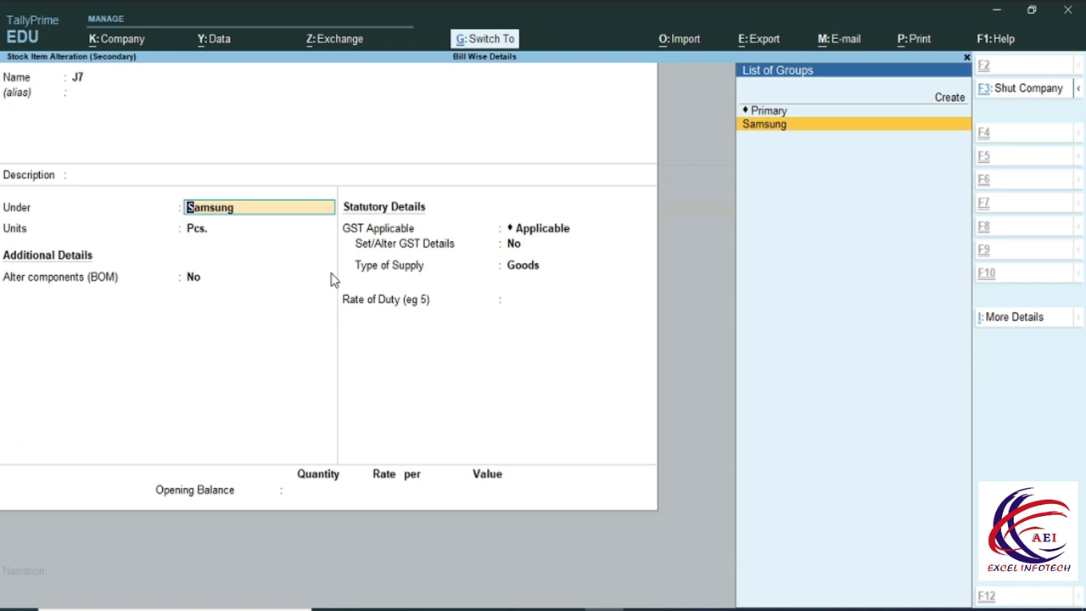
{"action": "key", "text": "ctrl+Return"}
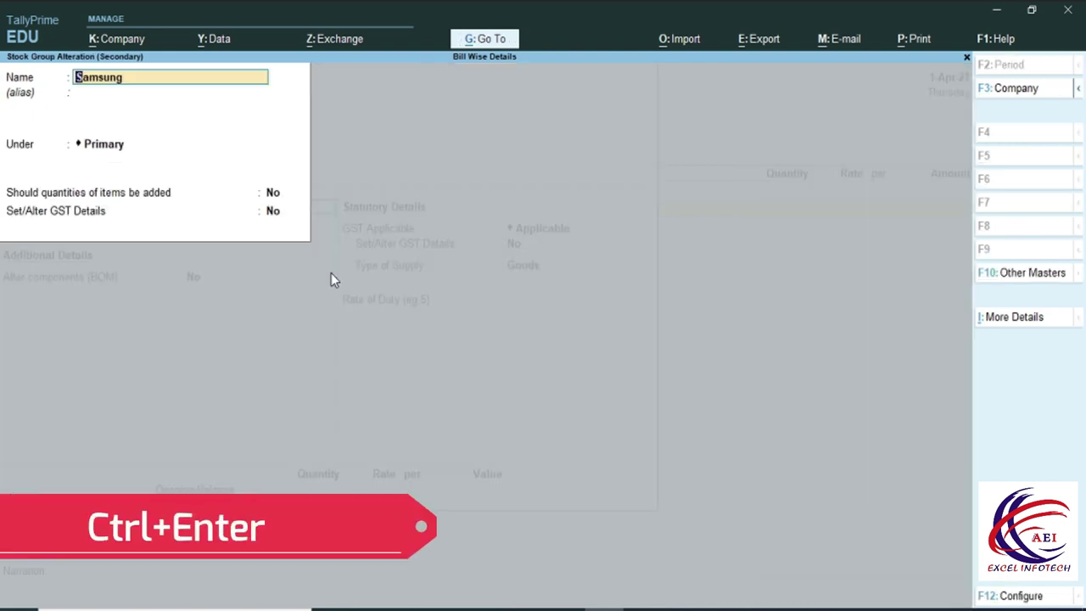
Give Samsung GST details: description Mobile, HSN 45885, Taxable, 18% integrated tax, then save
{"action": "key", "text": "Return"}
{"action": "key", "text": "Return"}
{"action": "key", "text": "Return"}
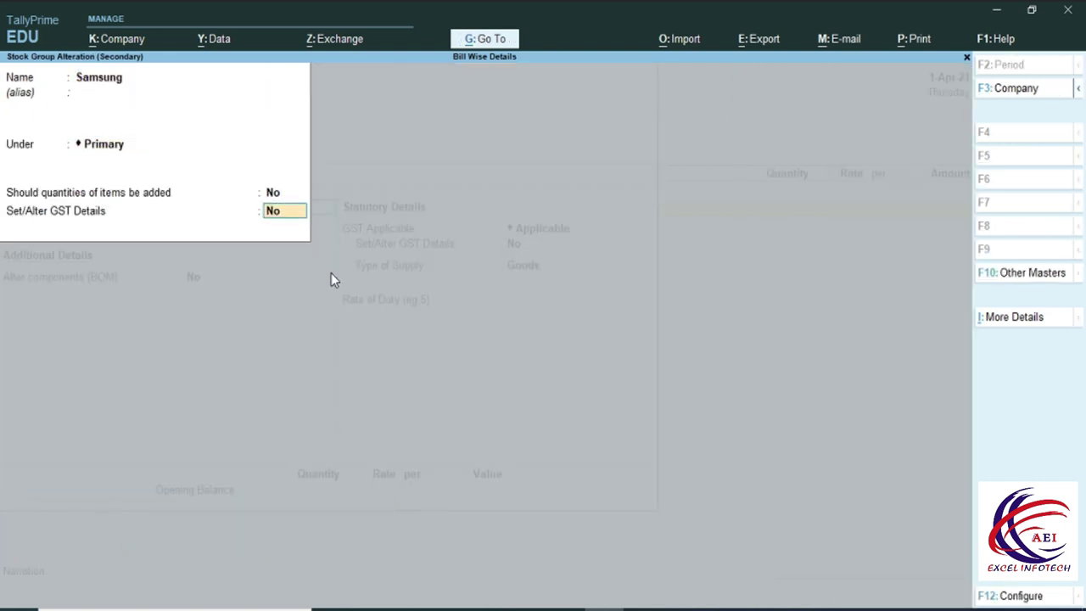
{"action": "type", "text": "y"}
{"action": "key", "text": "Return"}
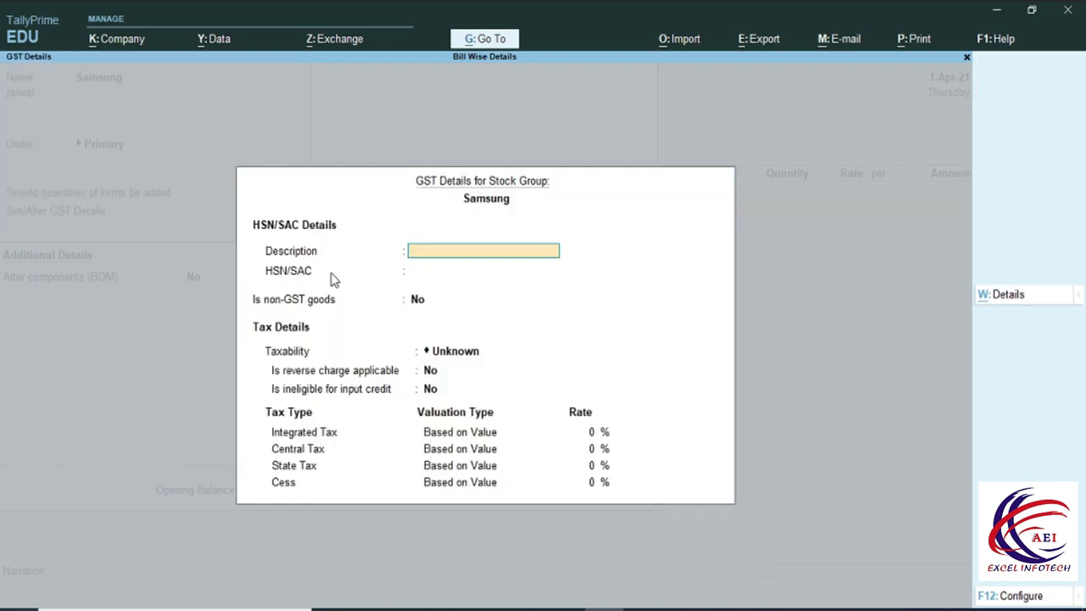
{"action": "type", "text": "Mobile"}
{"action": "key", "text": "Return"}
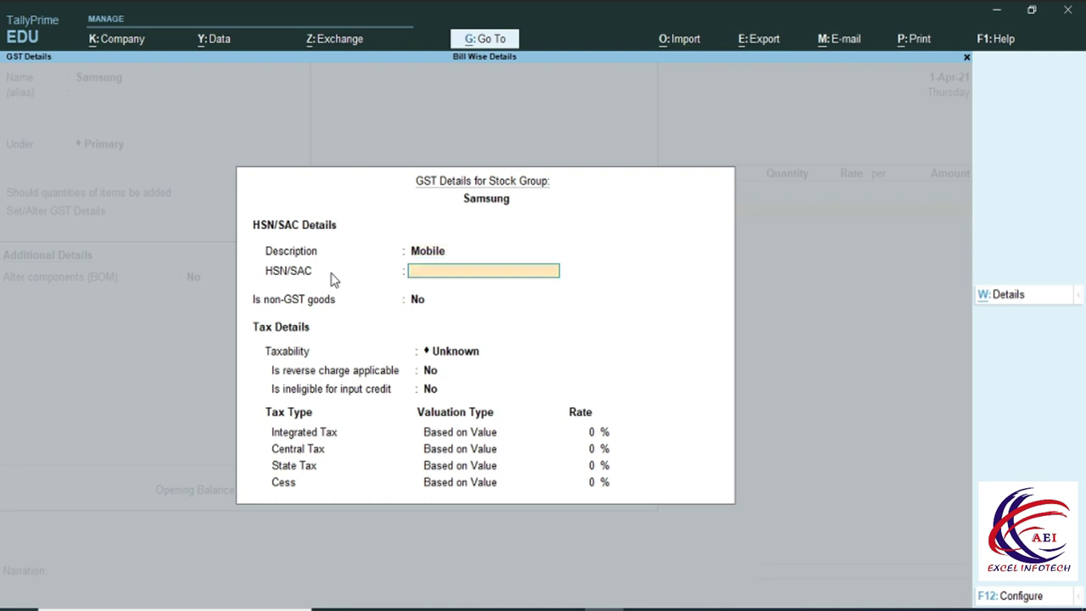
{"action": "type", "text": "45885"}
{"action": "key", "text": "Return"}
{"action": "key", "text": "Return"}
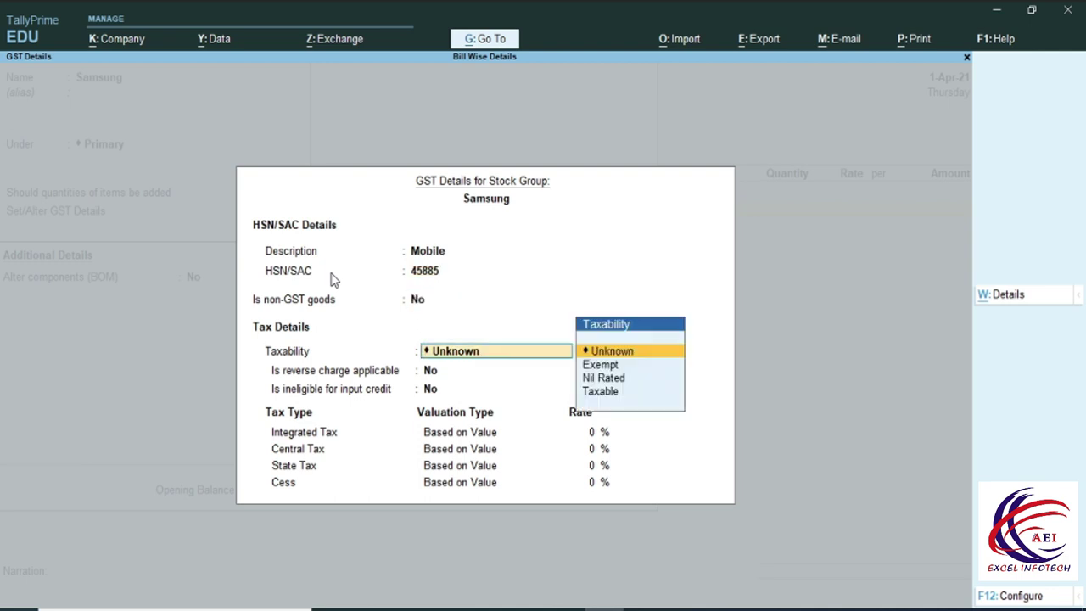
{"action": "key", "text": "Down"}
{"action": "key", "text": "Down"}
{"action": "key", "text": "Down"}
{"action": "key", "text": "Return"}
{"action": "key", "text": "Return"}
{"action": "key", "text": "Return"}
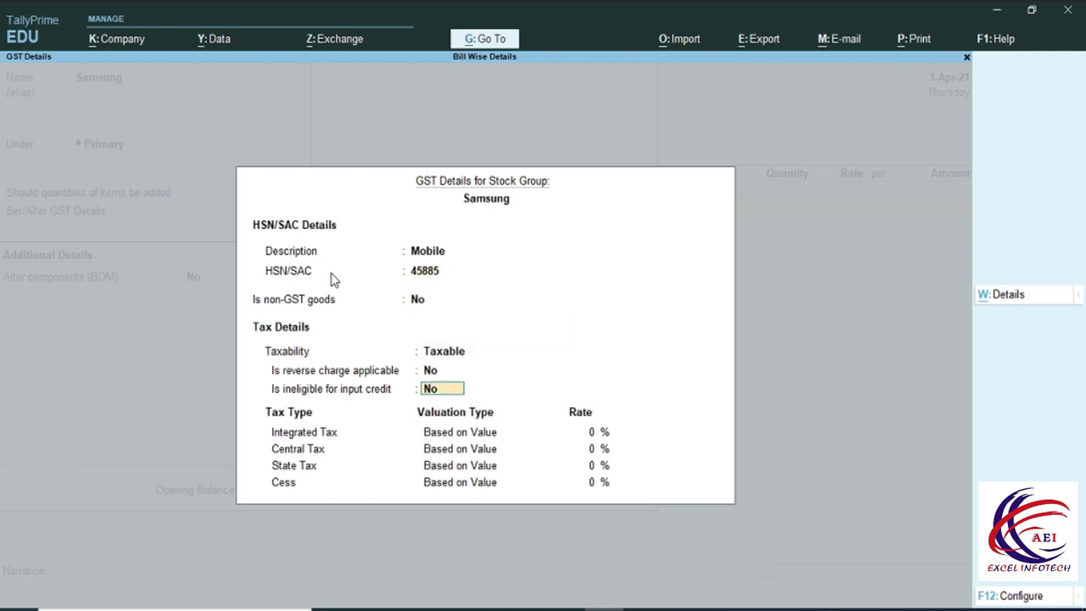
{"action": "type", "text": "18"}
{"action": "key", "text": "Return"}
{"action": "key", "text": "Return"}
{"action": "key", "text": "Return"}
{"action": "key", "text": "Return"}
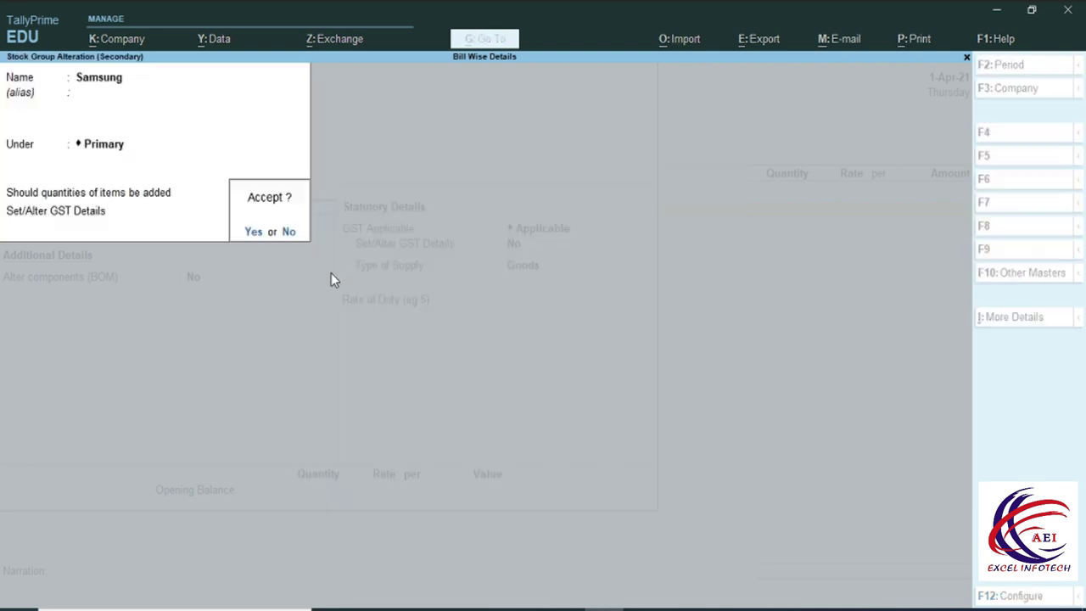
{"action": "key", "text": "Return"}
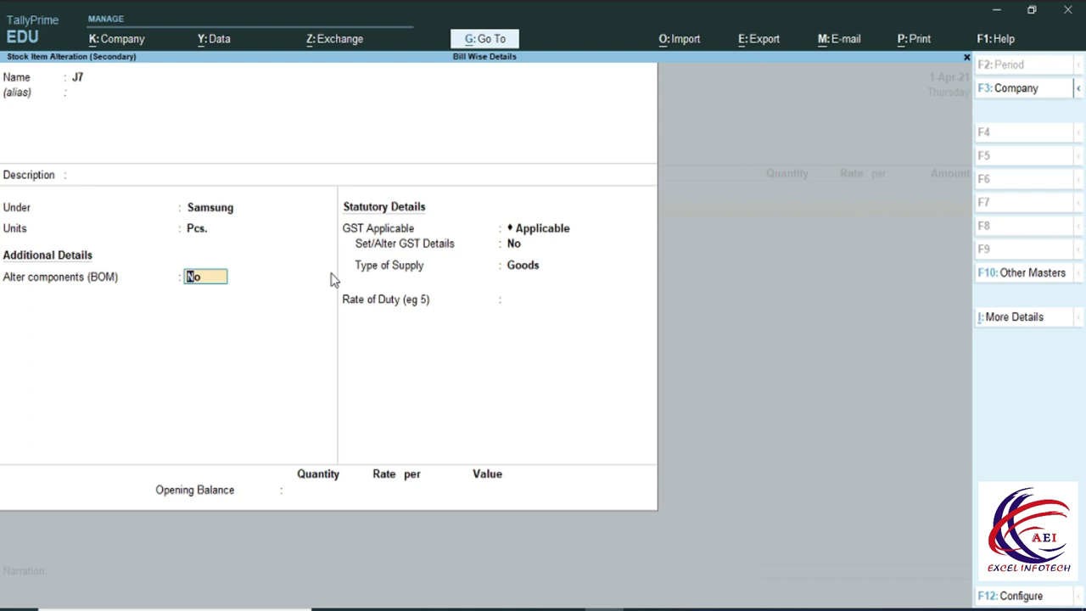
{"action": "key", "text": "Return"}
Save the J7 item and bill 5 Pcs at 15,000.00 on the sales voucher
{"action": "key", "text": "ctrl+a"}
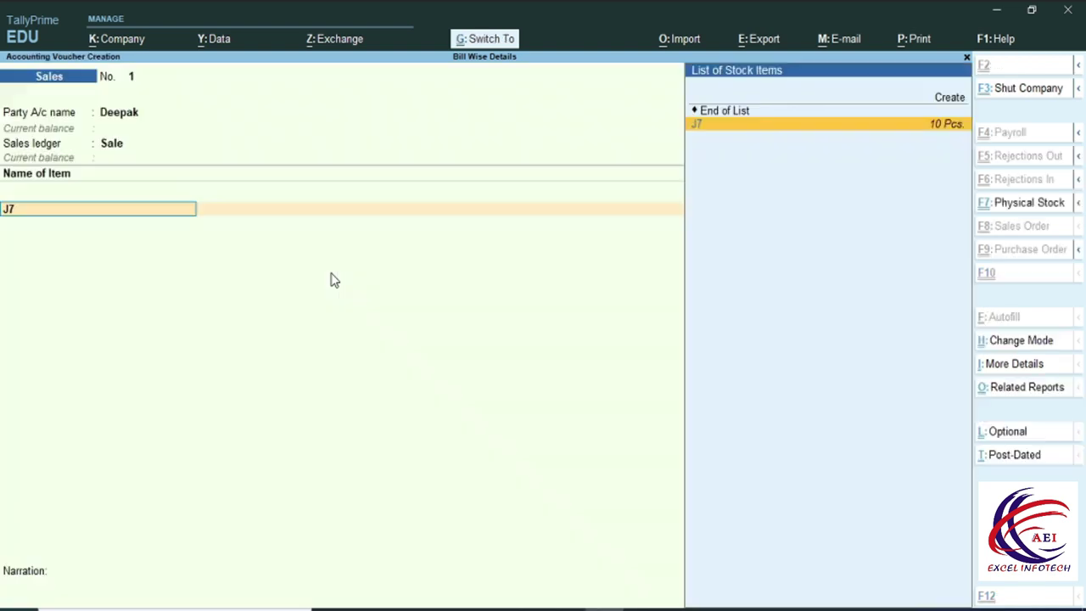
{"action": "key", "text": "Return"}
{"action": "key", "text": "Return"}
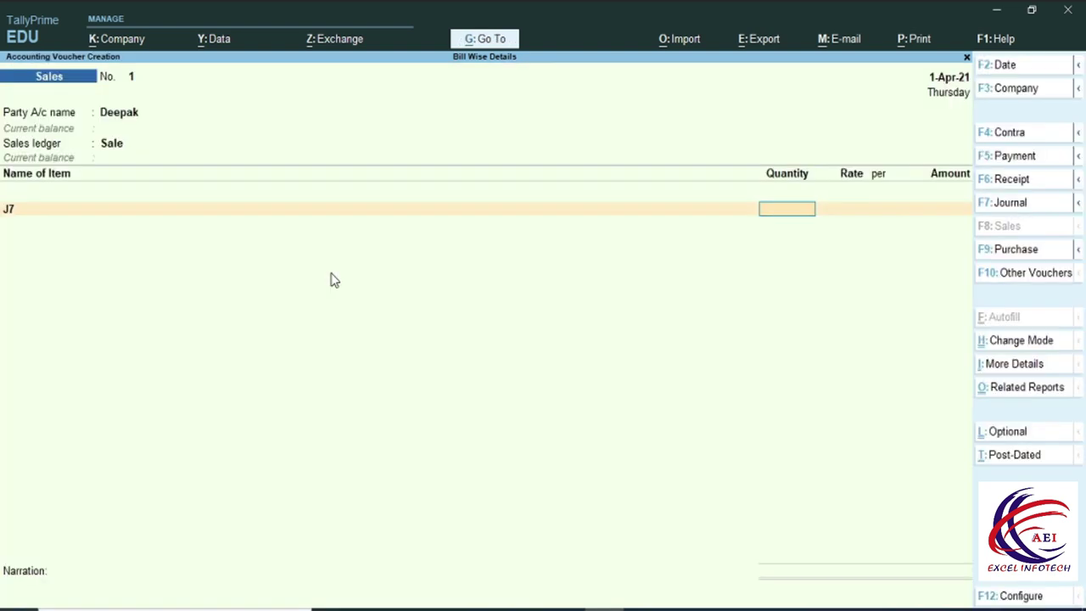
{"action": "type", "text": "5"}
{"action": "key", "text": "Return"}
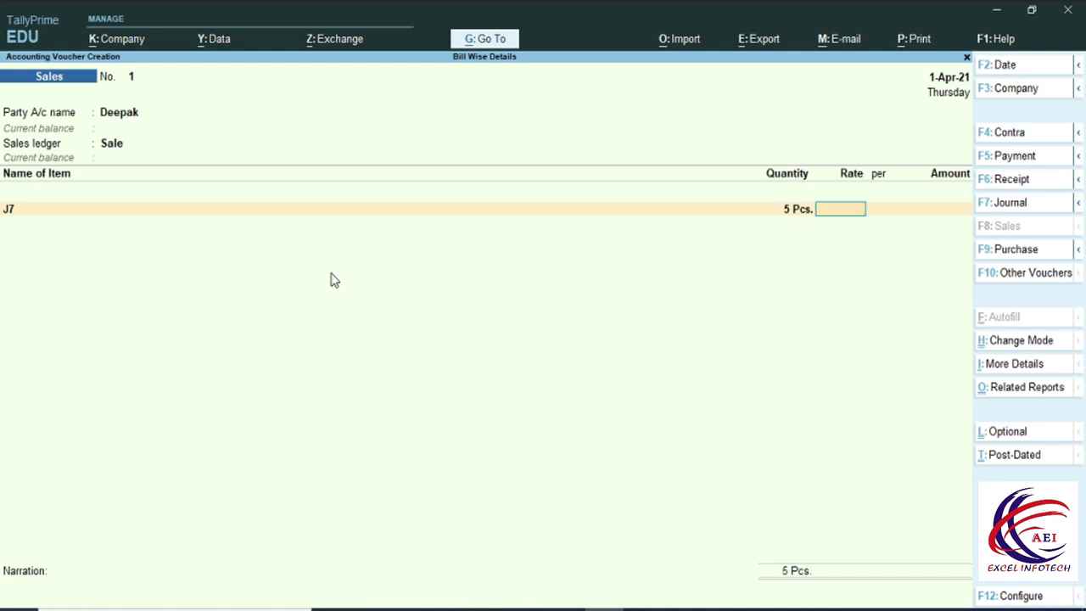
{"action": "type", "text": "15000"}
{"action": "key", "text": "Return"}
{"action": "key", "text": "Return"}
{"action": "key", "text": "Return"}
{"action": "key", "text": "Return"}
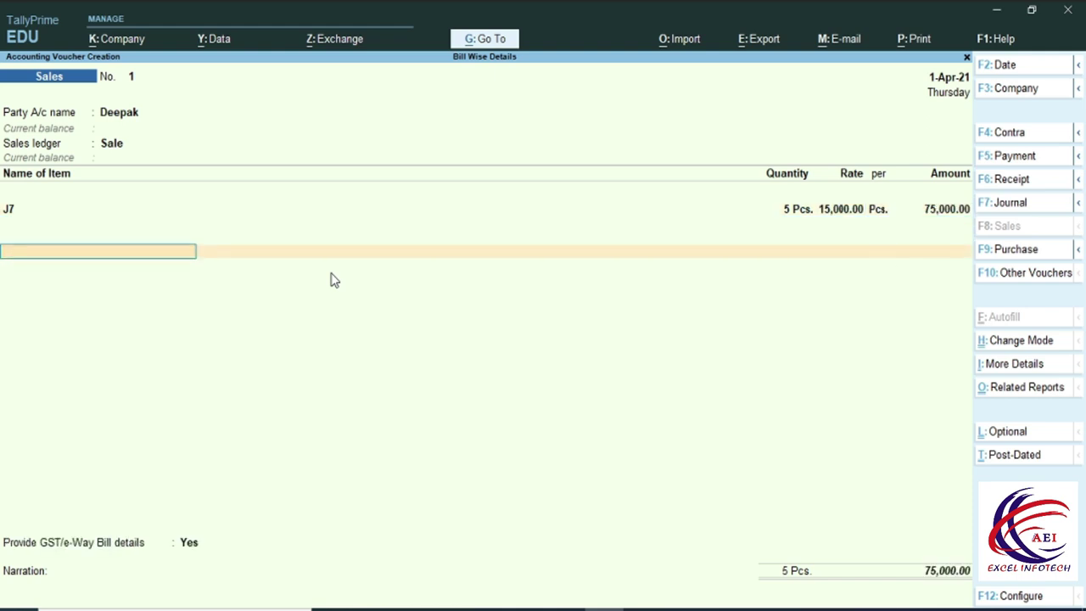
{"action": "key", "text": "BackSpace"}
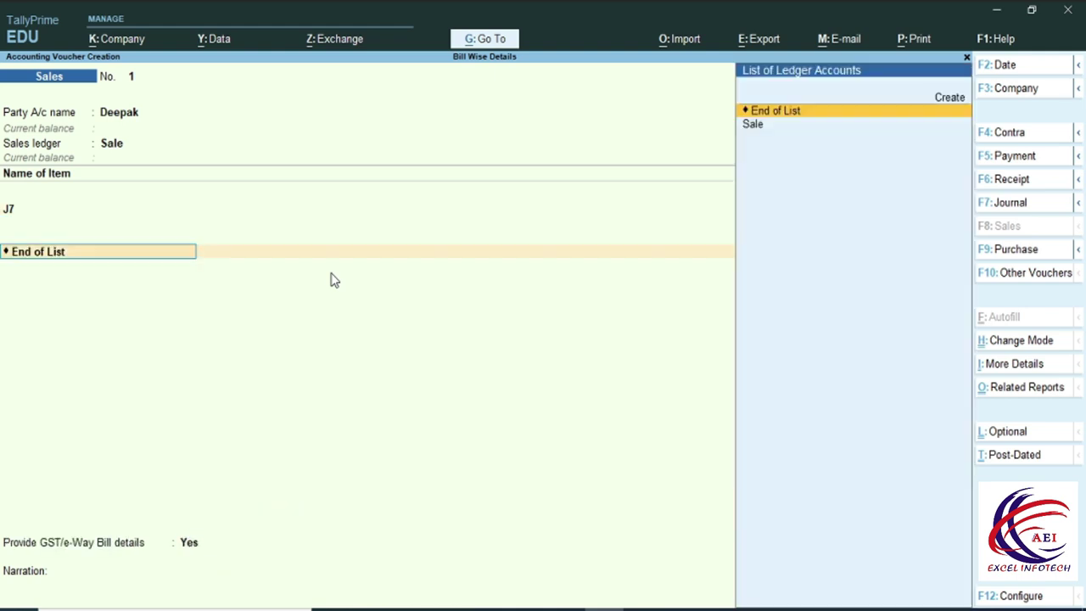
Create an Sgst ledger under Duties & Taxes (GST) and add 6,750.00 to the voucher
{"action": "key", "text": "alt+c"}
{"action": "type", "text": "S"}
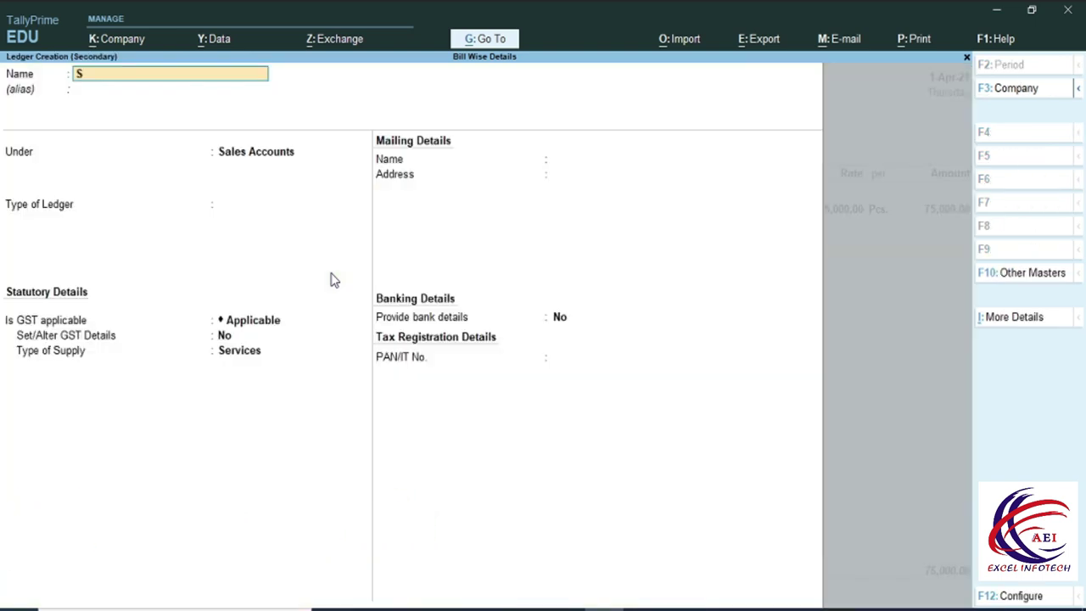
{"action": "type", "text": "gst"}
{"action": "key", "text": "Return"}
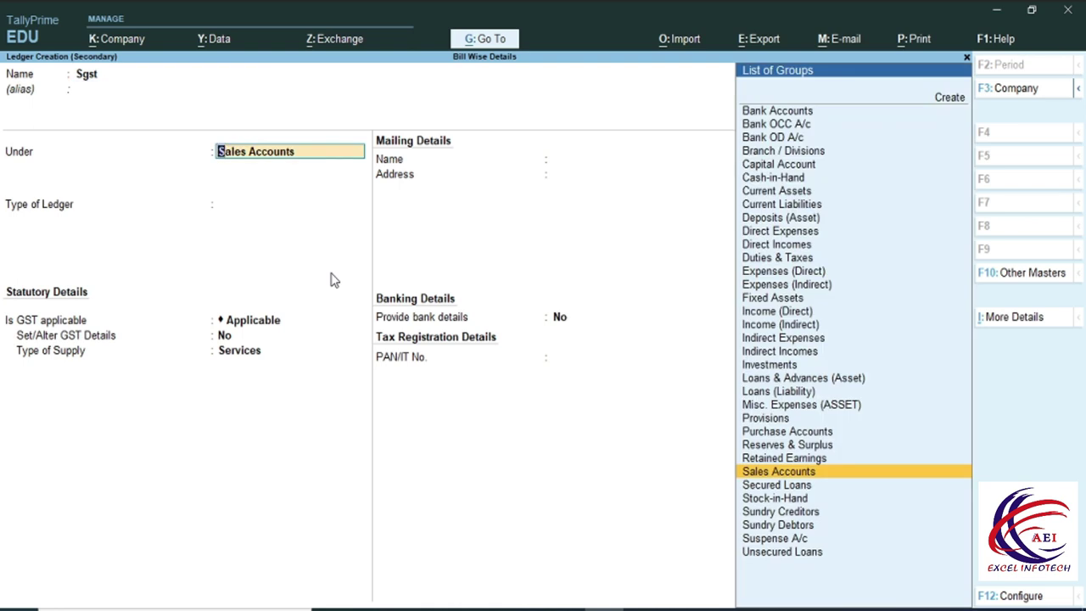
{"action": "type", "text": "D"}
{"action": "key", "text": "Down"}
{"action": "key", "text": "Down"}
{"action": "key", "text": "Down"}
{"action": "key", "text": "Return"}
{"action": "key", "text": "Up"}
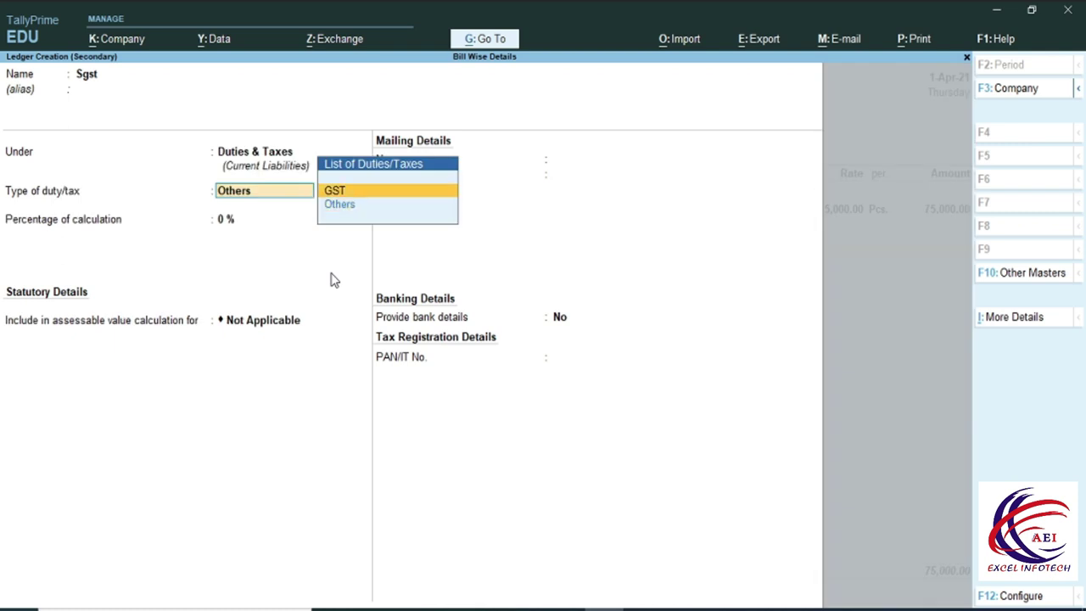
{"action": "key", "text": "Return"}
{"action": "key", "text": "Return"}
{"action": "key", "text": "Return"}
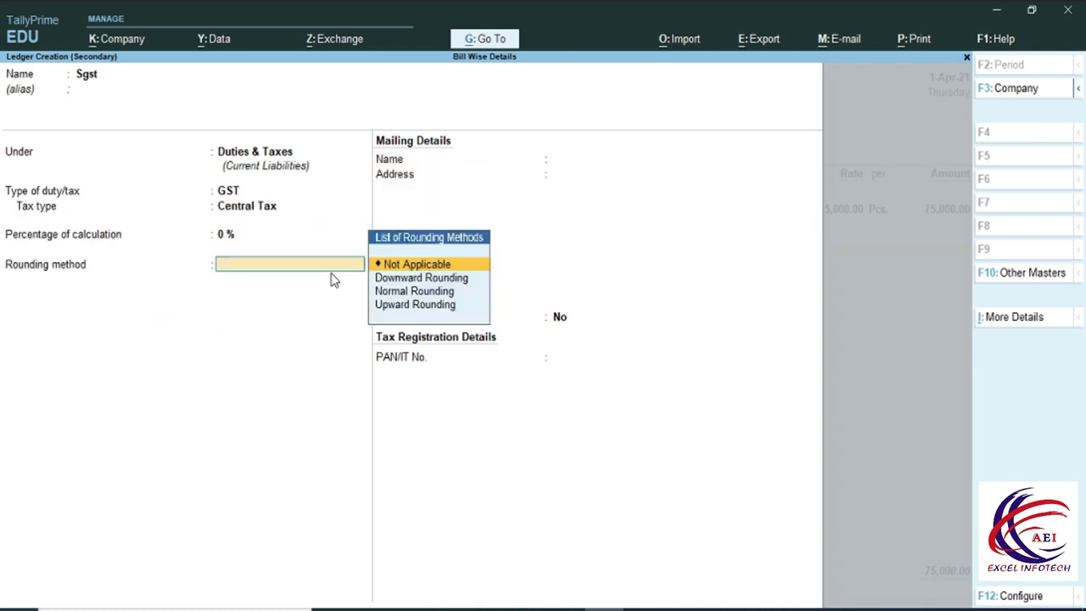
{"action": "key", "text": "Return"}
{"action": "key", "text": "Return"}
{"action": "key", "text": "Return"}
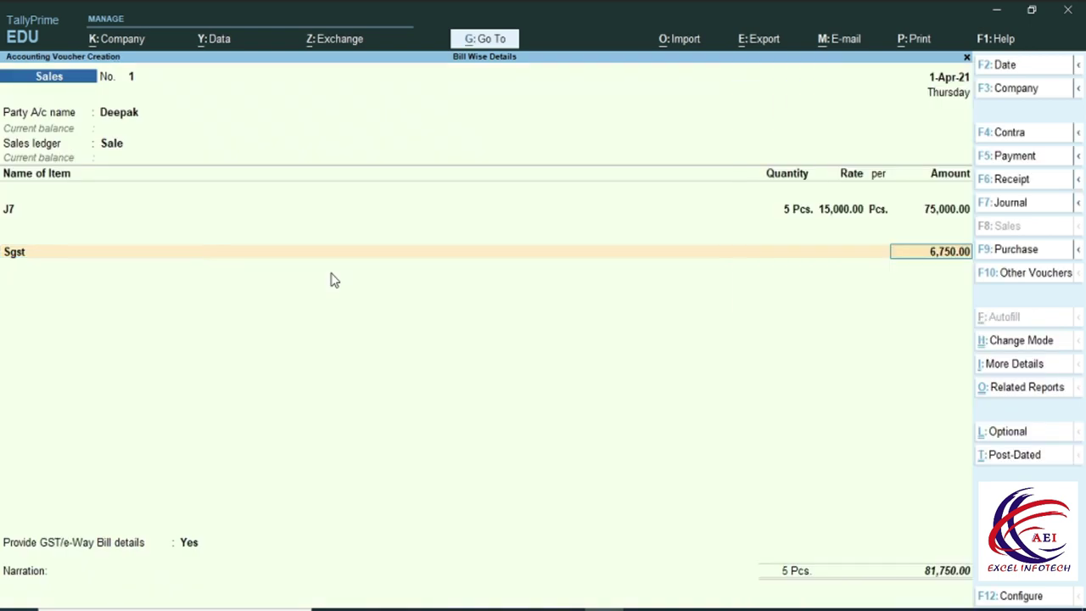
{"action": "key", "text": "Return"}
Create a Cgst Central Tax ledger under Duties & Taxes, bringing the total to 88,500.00
{"action": "key", "text": "alt+c"}
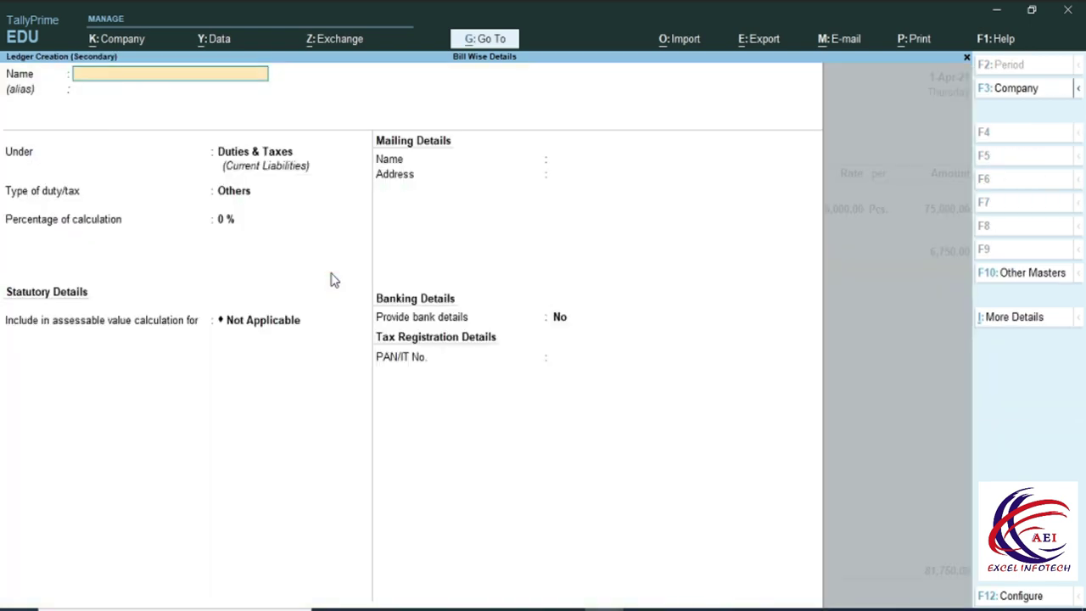
{"action": "type", "text": "Cgst"}
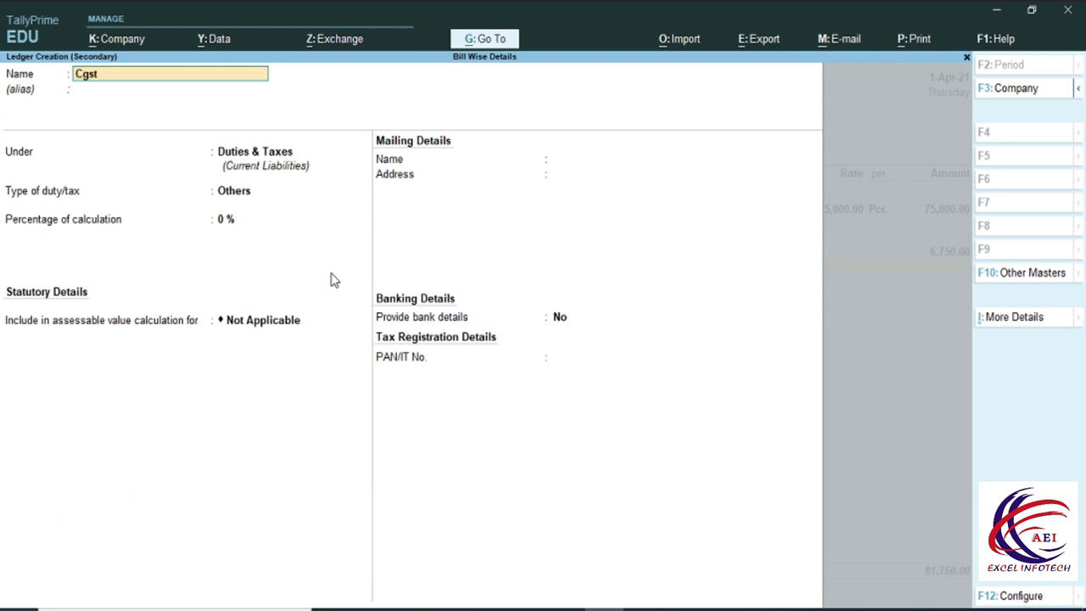
{"action": "key", "text": "Return"}
{"action": "key", "text": "Return"}
{"action": "key", "text": "Up"}
{"action": "key", "text": "Return"}
{"action": "key", "text": "Down"}
{"action": "key", "text": "Up"}
{"action": "key", "text": "Return"}
{"action": "key", "text": "Return"}
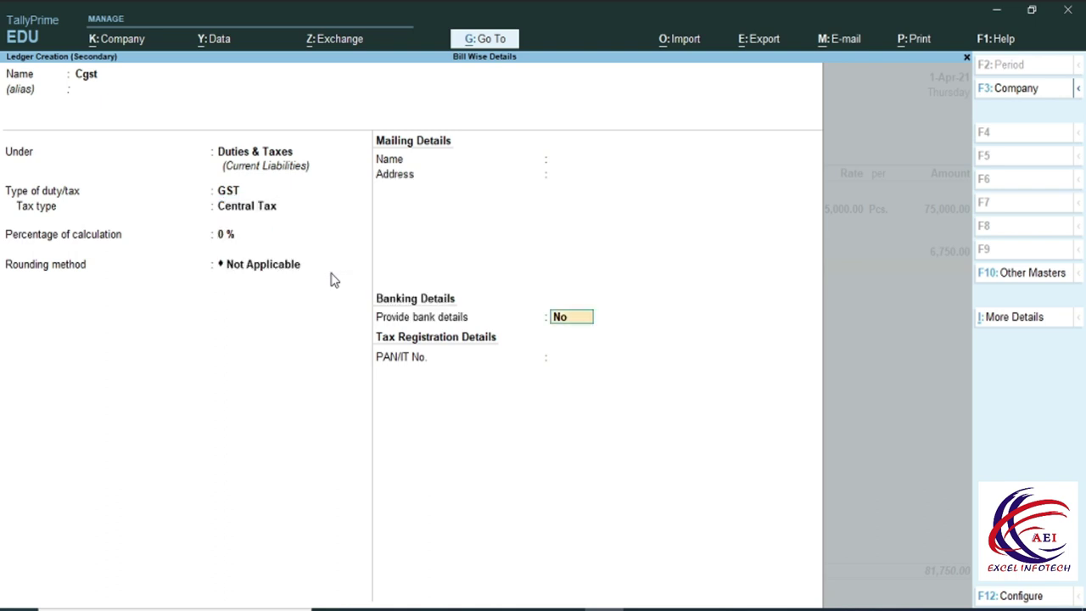
{"action": "key", "text": "Return"}
{"action": "key", "text": "Return"}
{"action": "key", "text": "Return"}
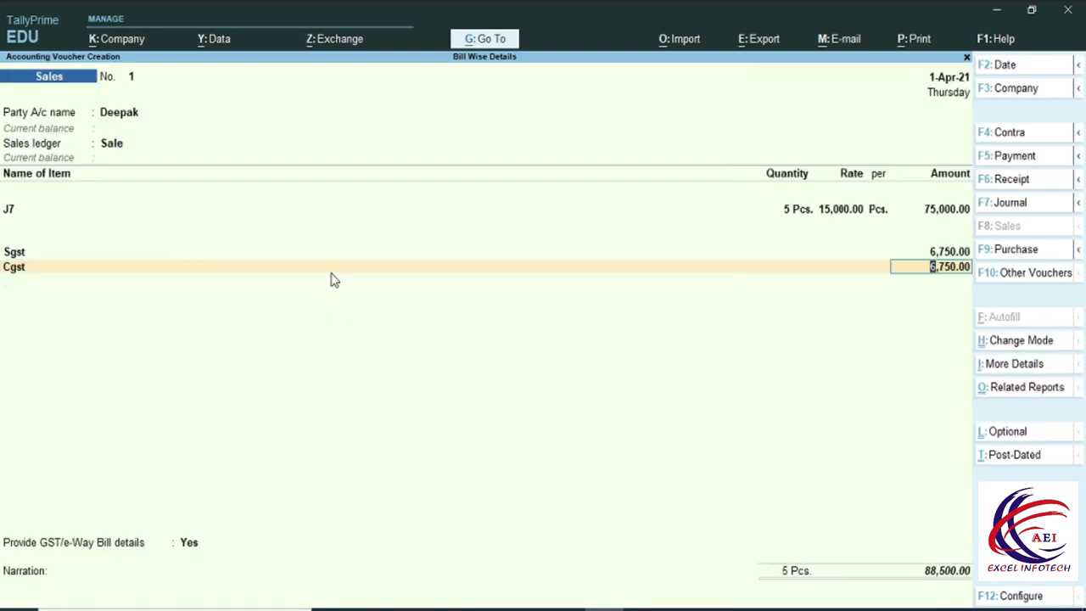
{"action": "key", "text": "Return"}
{"action": "key", "text": "Return"}
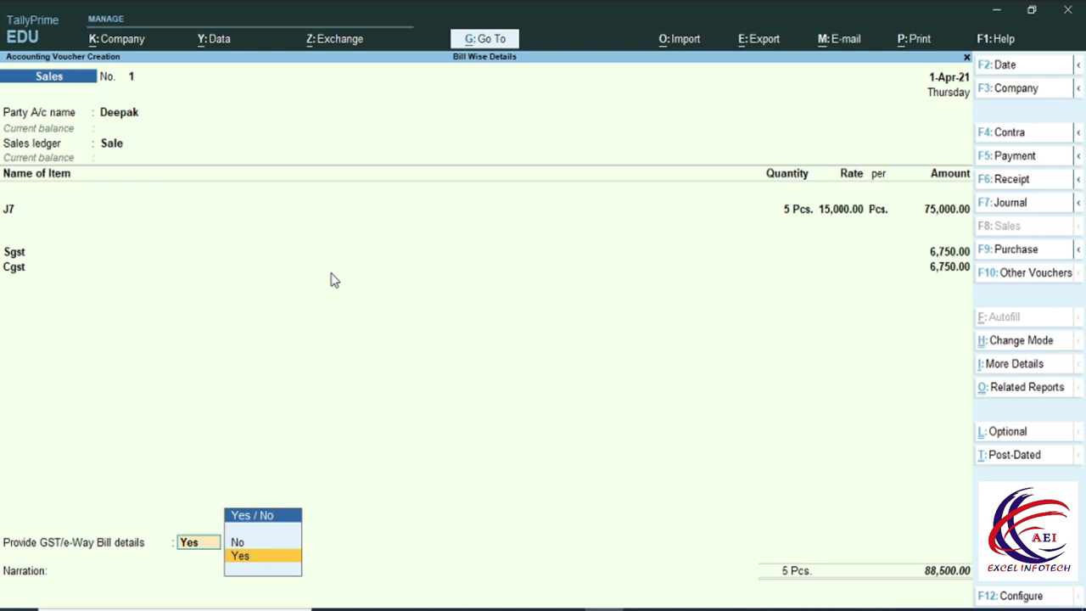
Skip e-Way bill details, add New Ref bill 1 for 88,500.00 Dr, and accept the invoice
{"action": "key", "text": "Up"}
{"action": "key", "text": "Return"}
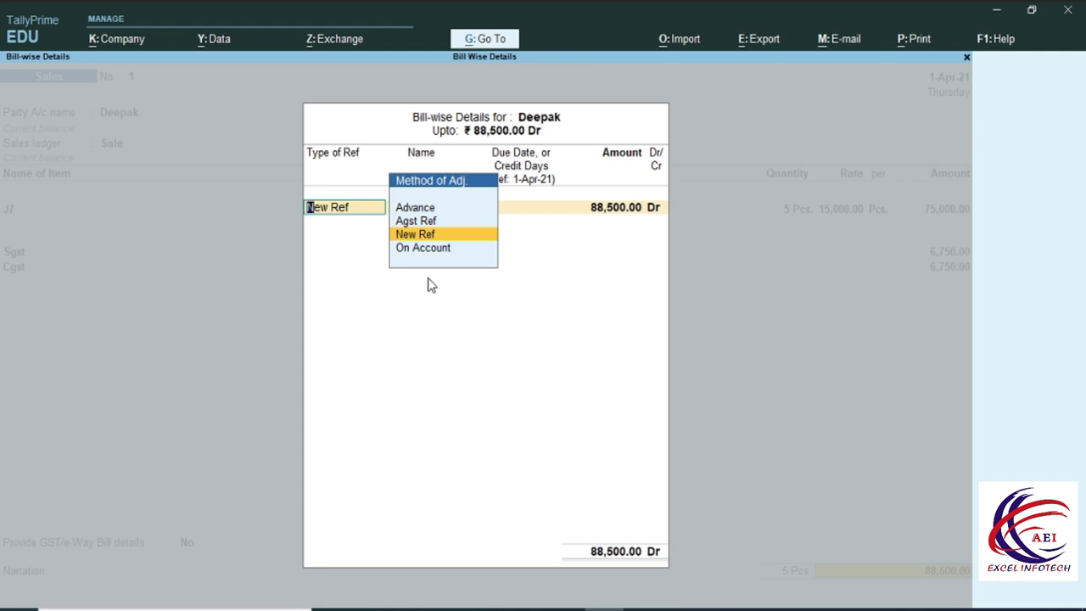
{"action": "key", "text": "Return"}
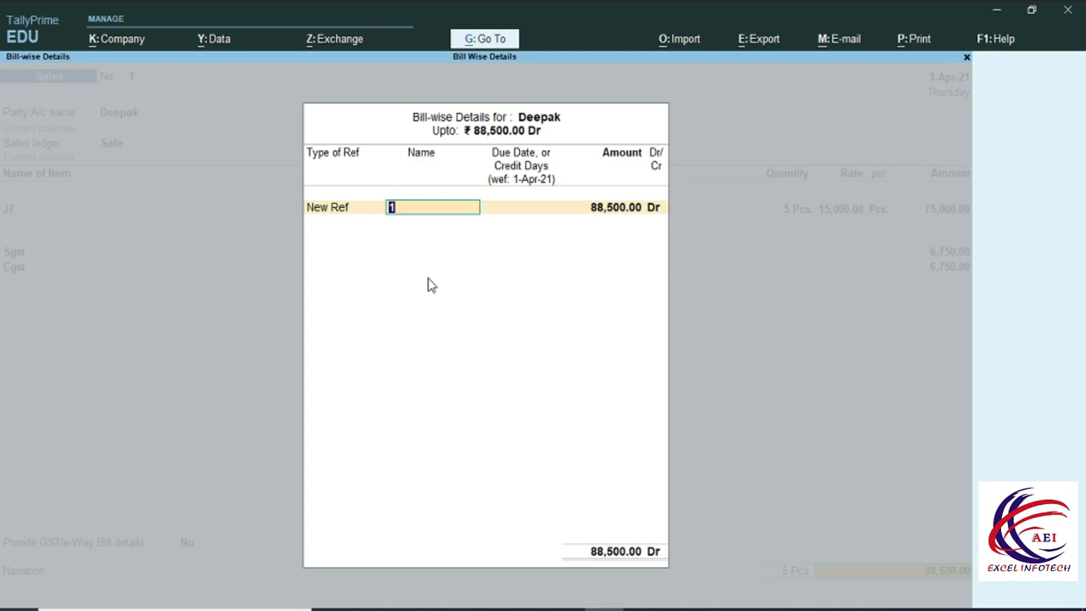
{"action": "key", "text": "Return"}
{"action": "key", "text": "Return"}
{"action": "key", "text": "Return"}
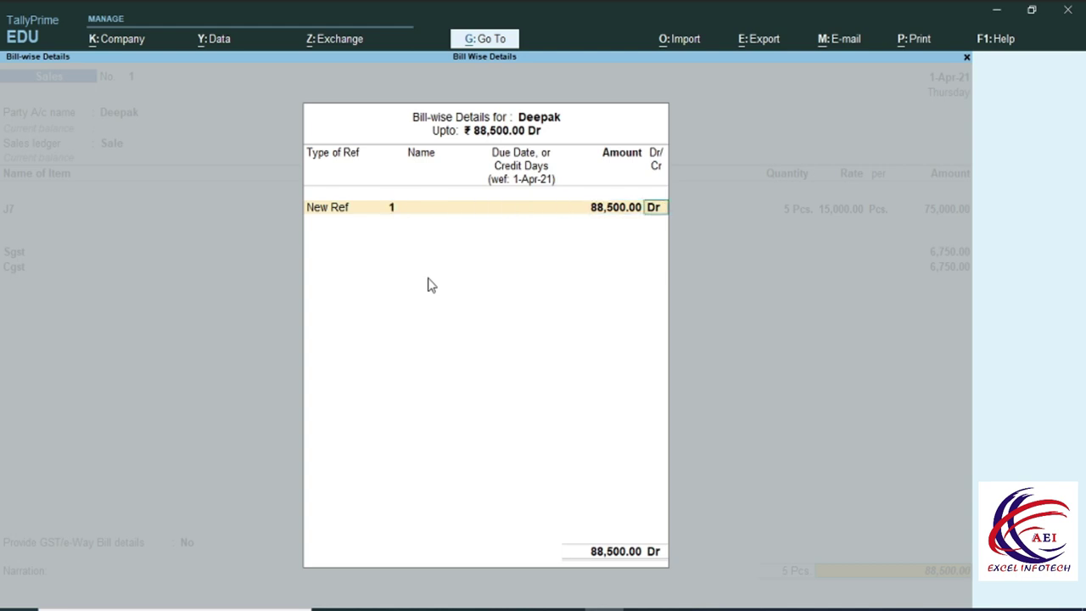
{"action": "key", "text": "Return"}
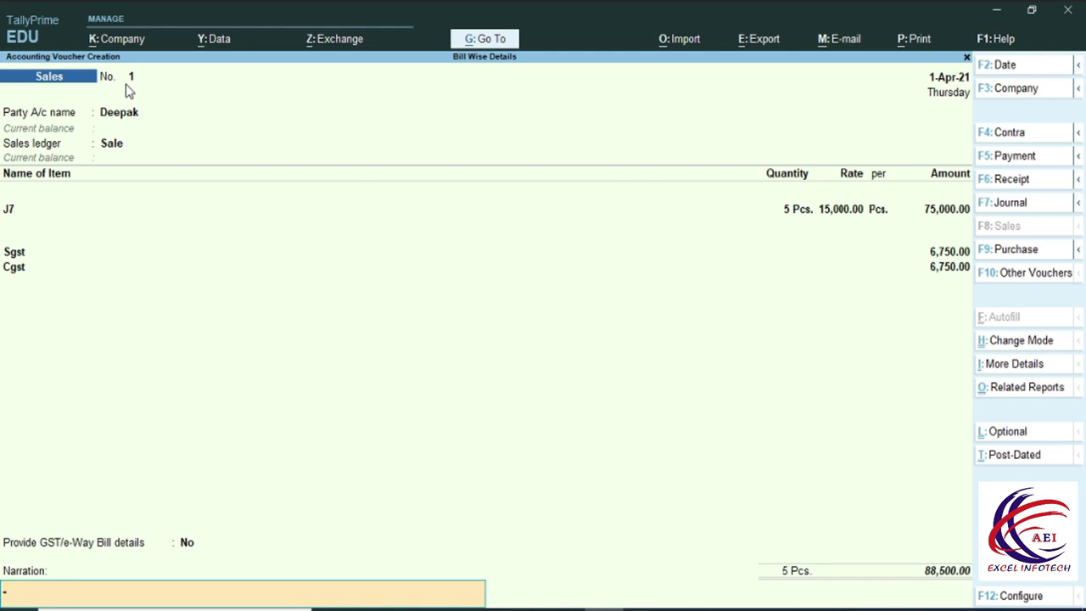
{"action": "key", "text": "Return"}
{"action": "key", "text": "Return"}
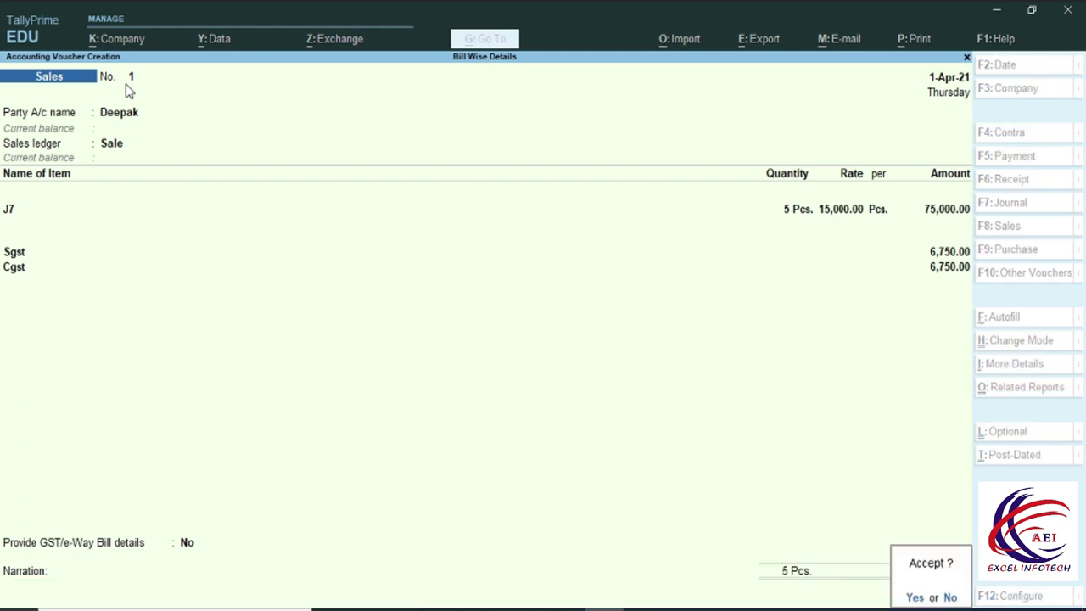
{"action": "key", "text": "Return"}
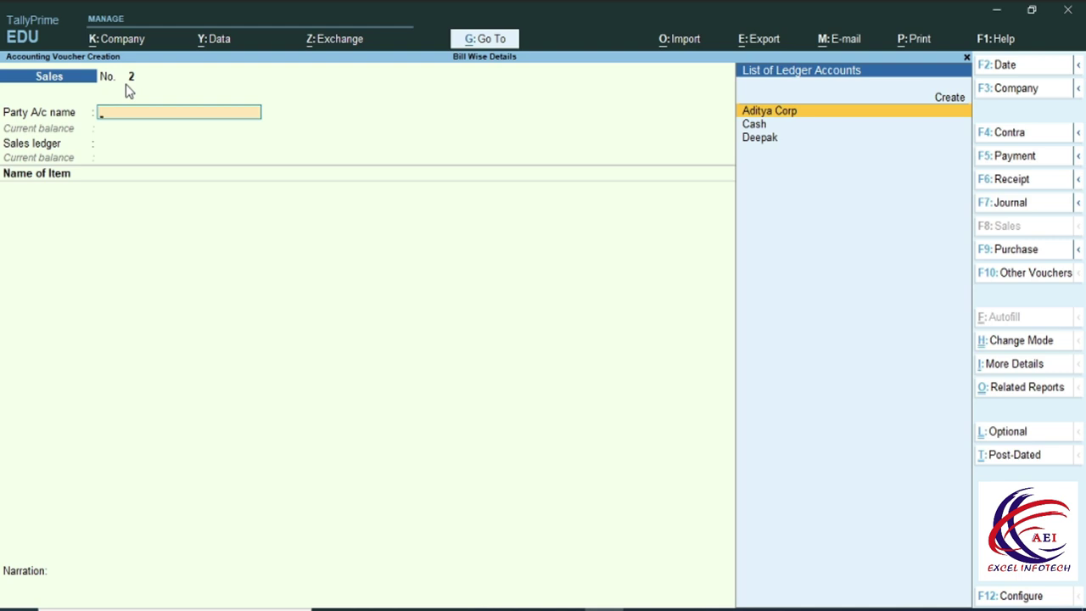
On a receipt voucher, credit the customer 50,000 against pending bill 1
{"action": "key", "text": "F6"}
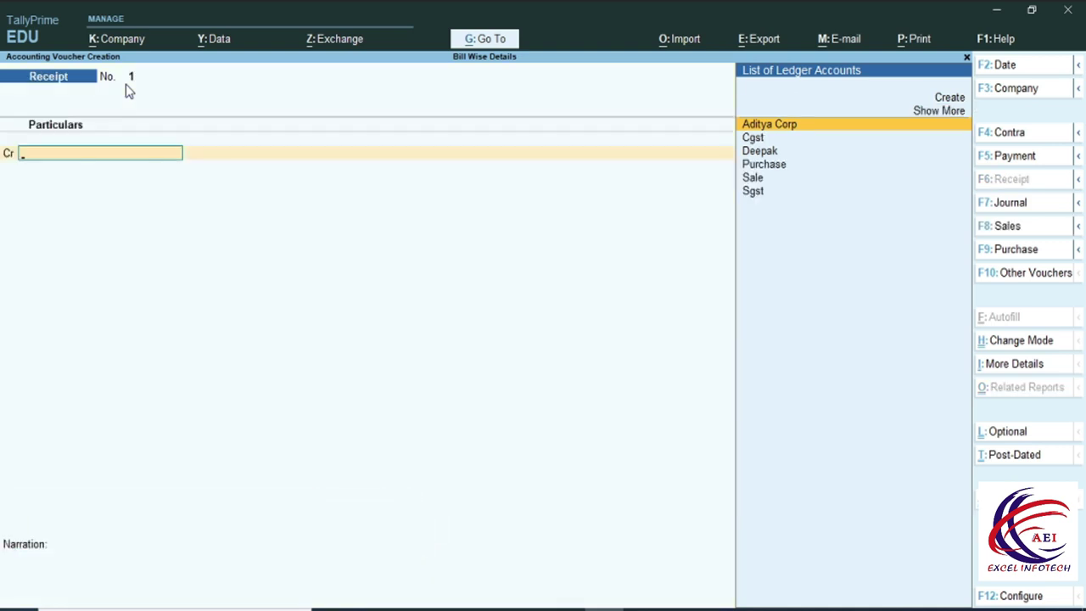
{"action": "key", "text": "Down"}
{"action": "key", "text": "Down"}
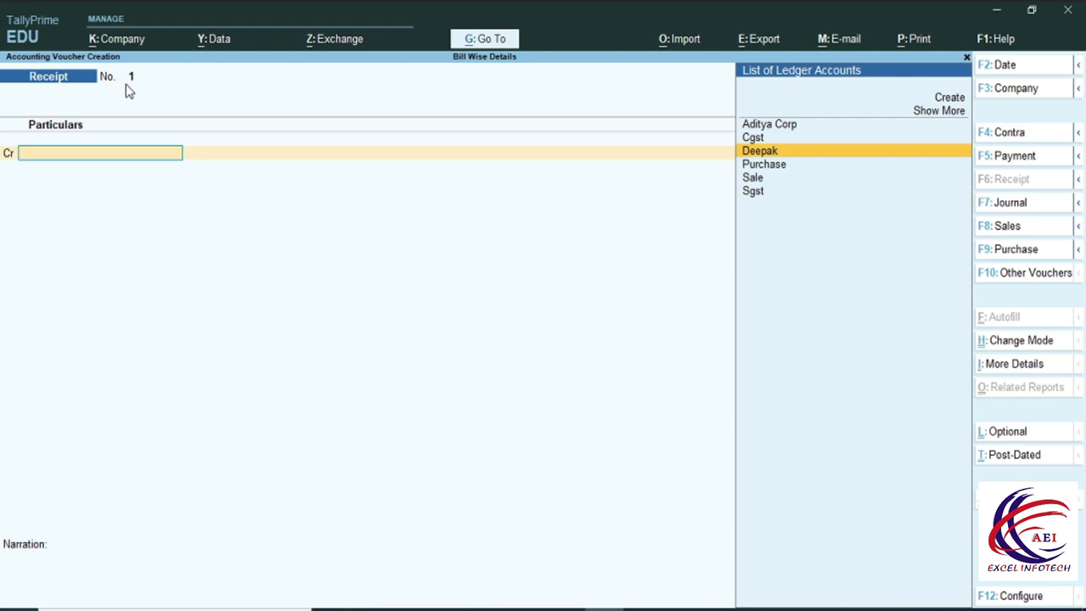
{"action": "key", "text": "Return"}
{"action": "key", "text": "BackSpace"}
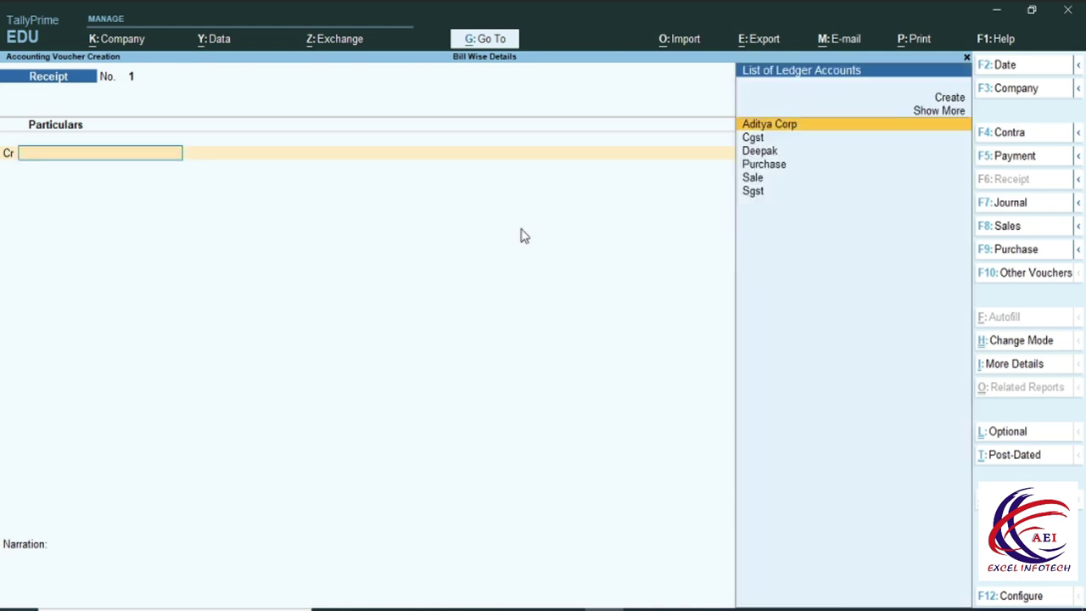
{"action": "key", "text": "Return"}
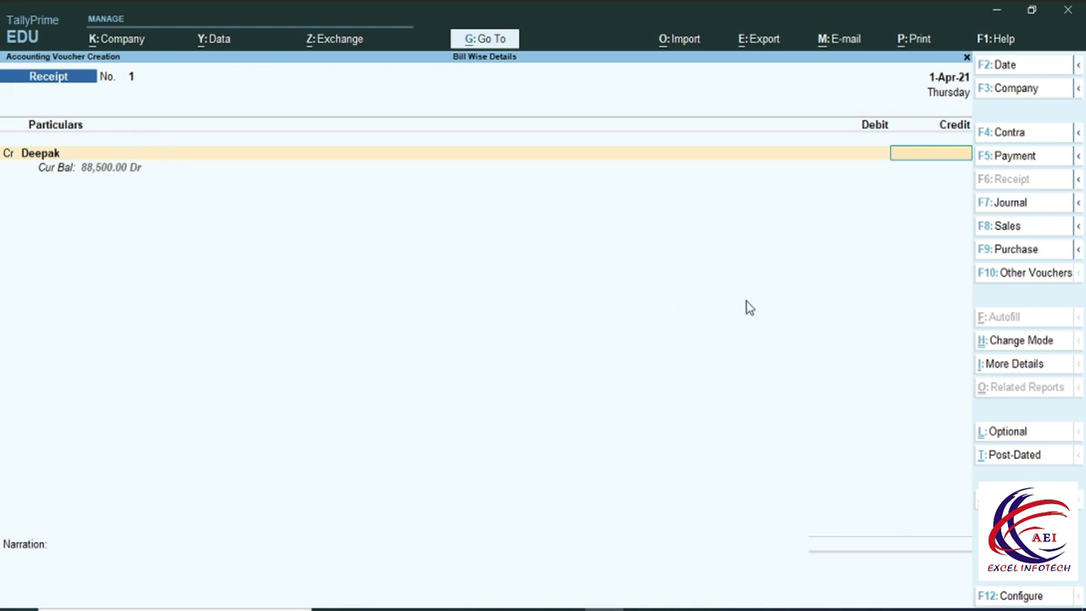
{"action": "type", "text": "50,"}
{"action": "type", "text": "00"}
{"action": "type", "text": "00"}
{"action": "key", "text": "Return"}
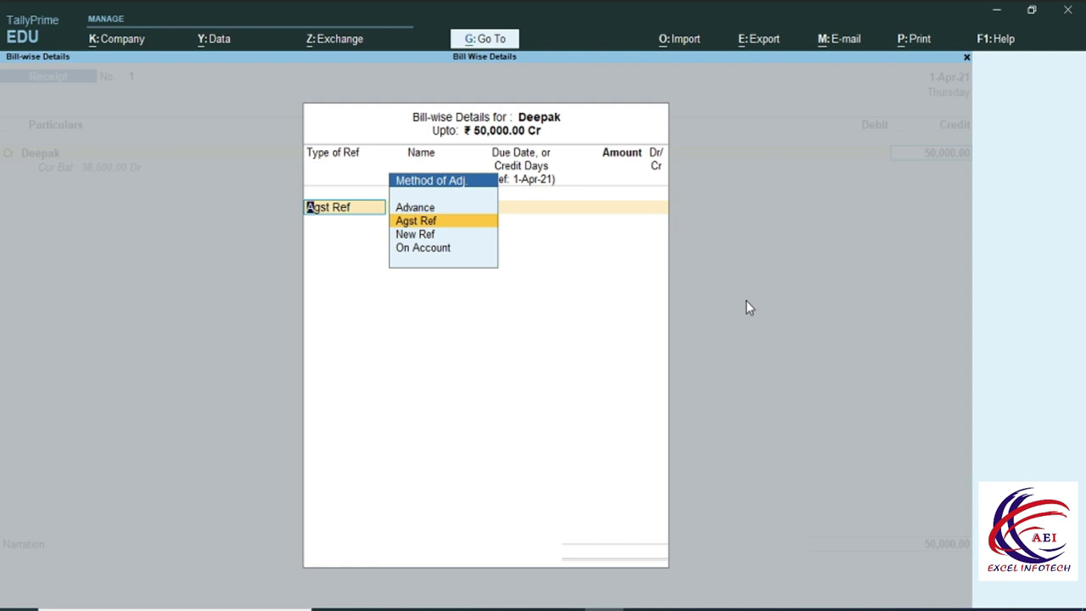
{"action": "left_click", "coordinate": [460, 226]}
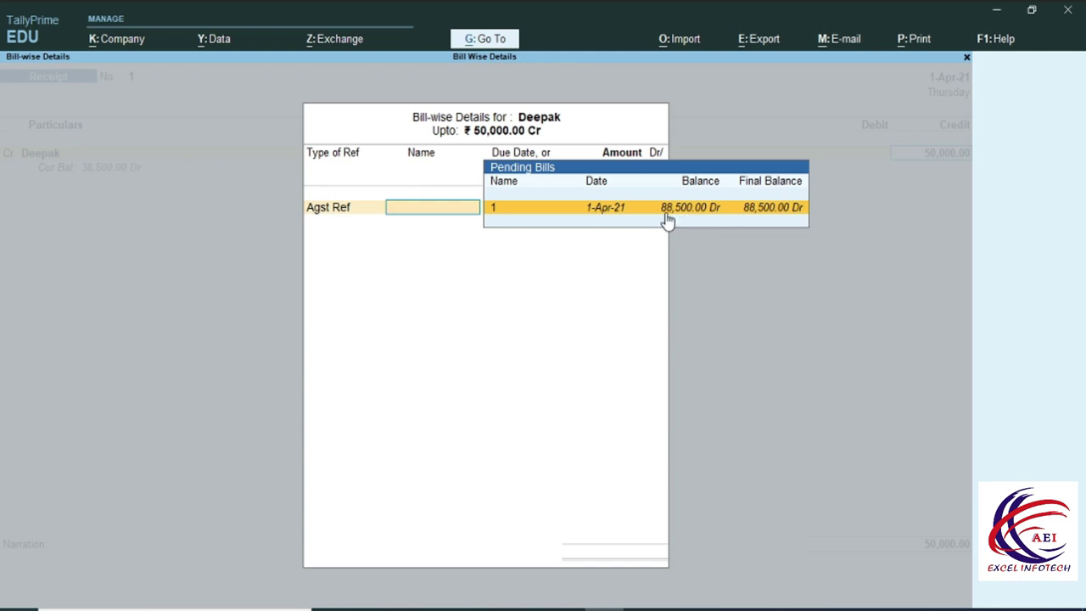
{"action": "left_click", "coordinate": [771, 206]}
{"action": "key", "text": "Return"}
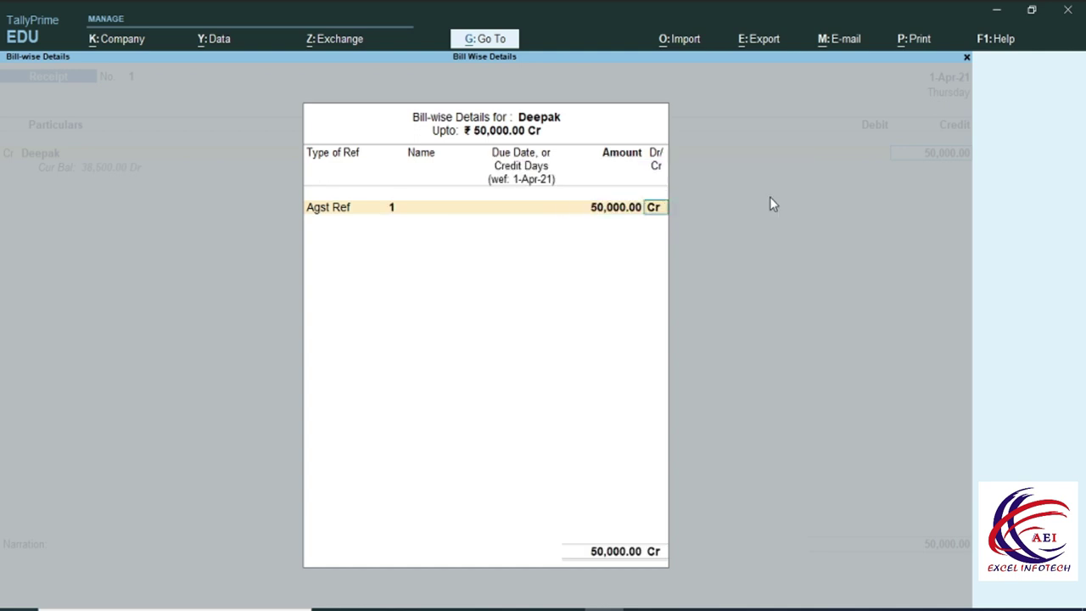
{"action": "key", "text": "Return"}
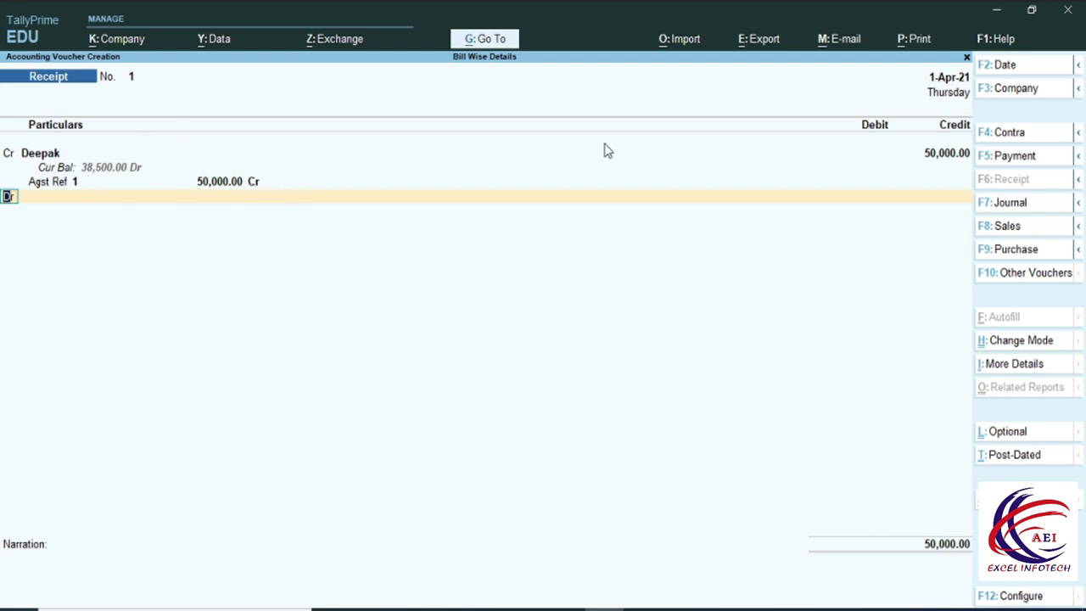
Debit Cash 50,000.00 and finish the receipt for saving
{"action": "key", "text": "Return"}
{"action": "type", "text": "C"}
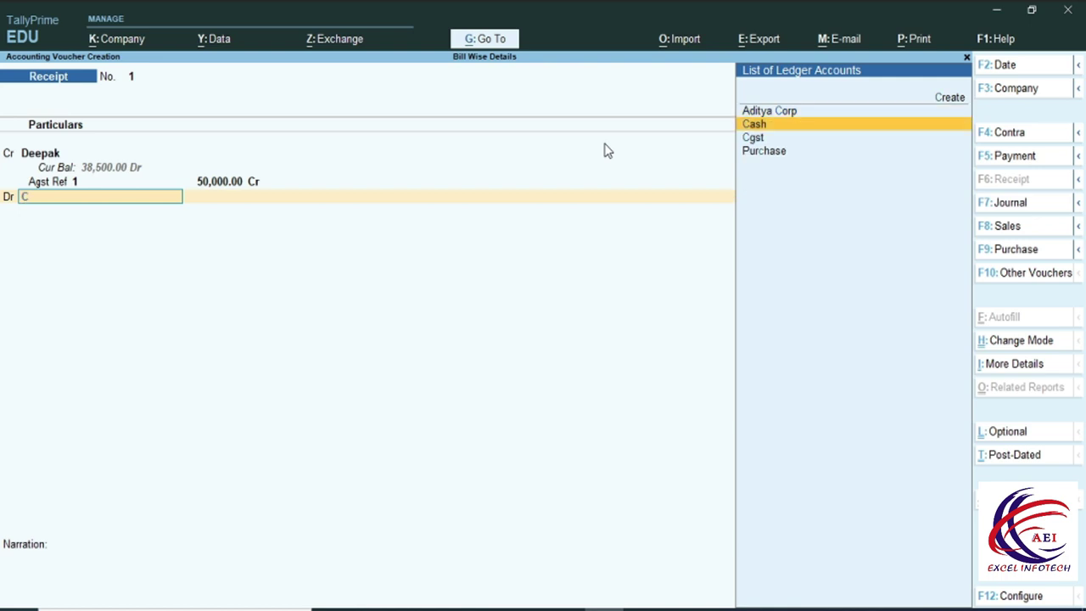
{"action": "key", "text": "Return"}
{"action": "key", "text": "Return"}
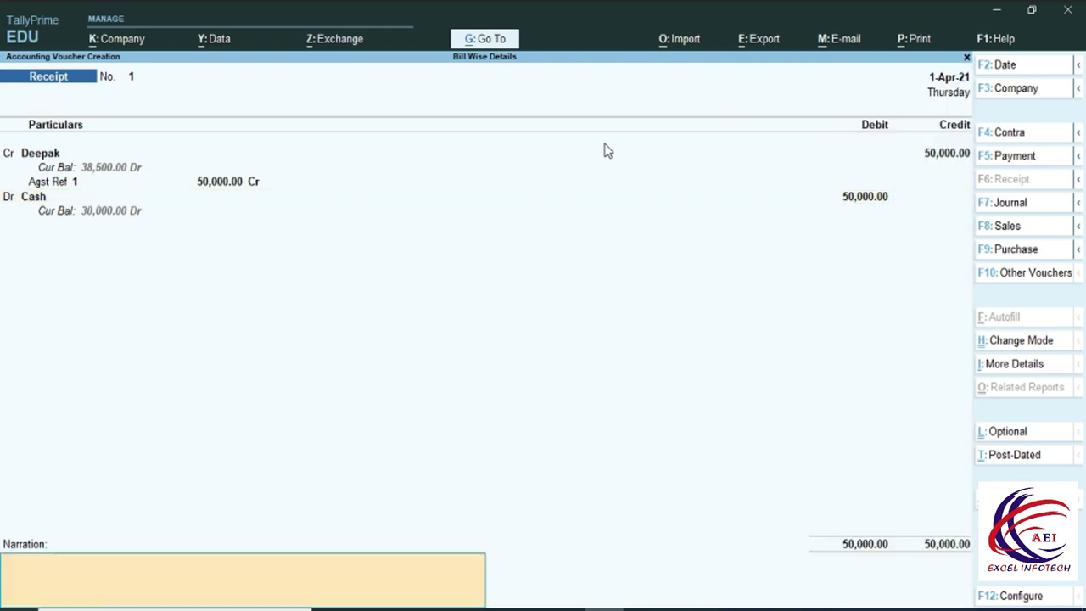
{"action": "key", "text": "BackSpace"}
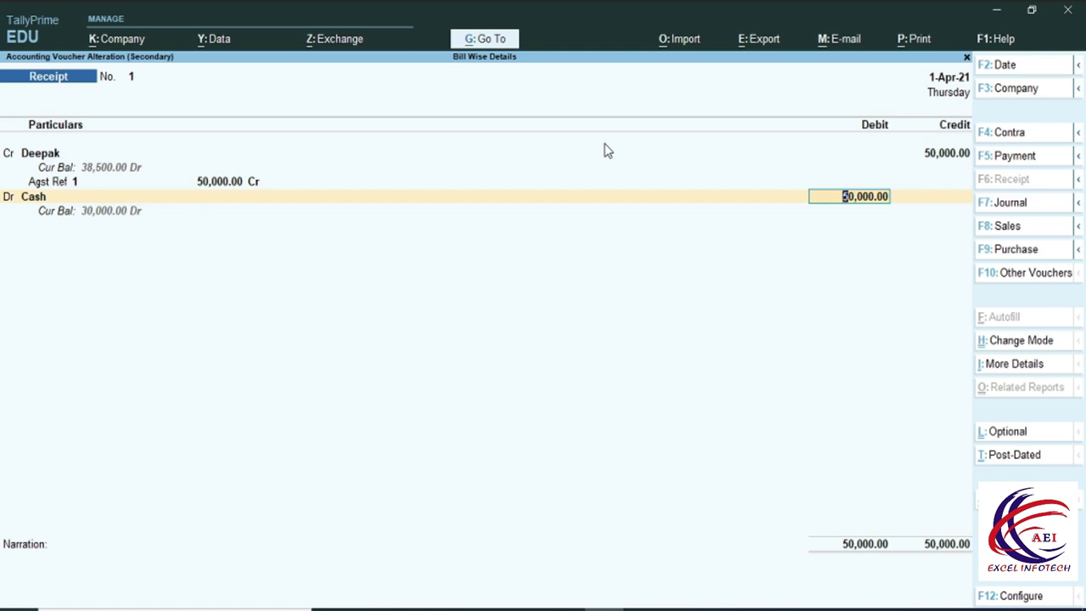
{"action": "key", "text": "Return"}
{"action": "key", "text": "Return"}
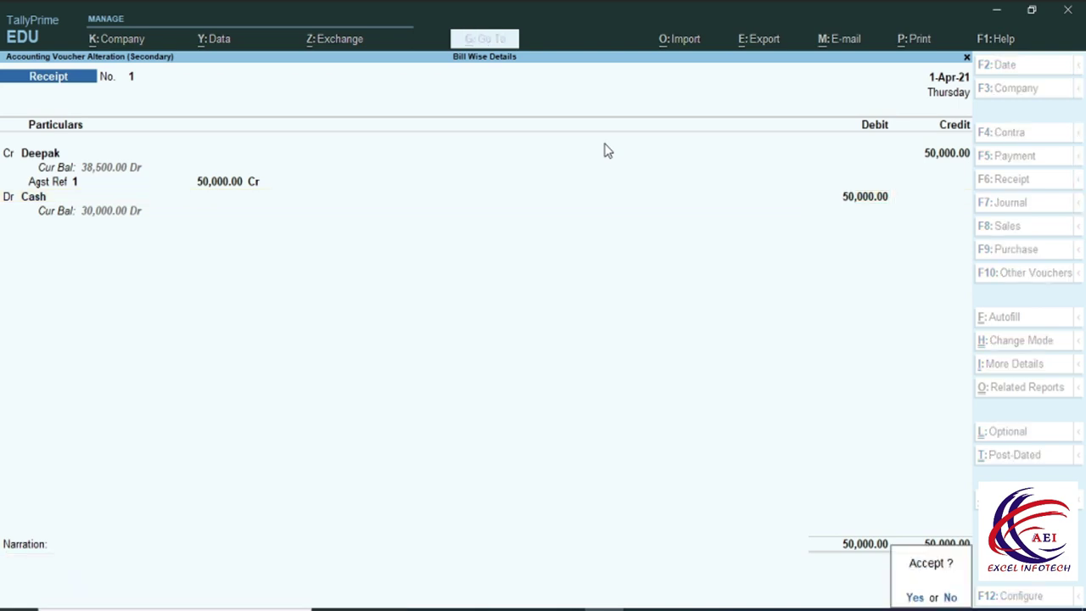
{"action": "key", "text": "Return"}
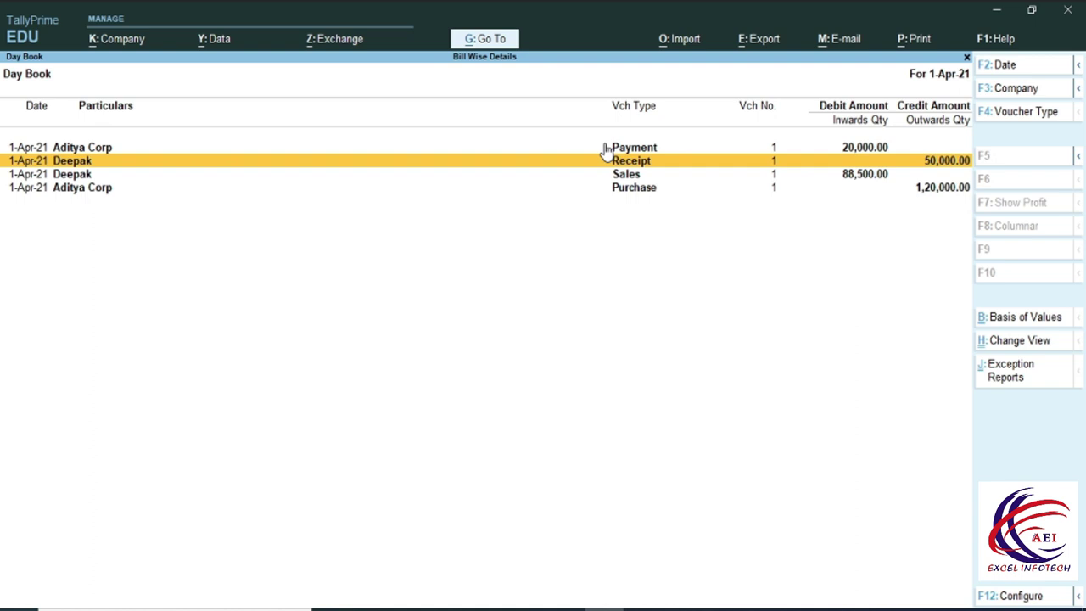
Begin receipt voucher No. 2 from the Day Book
{"action": "key", "text": "alt+c"}
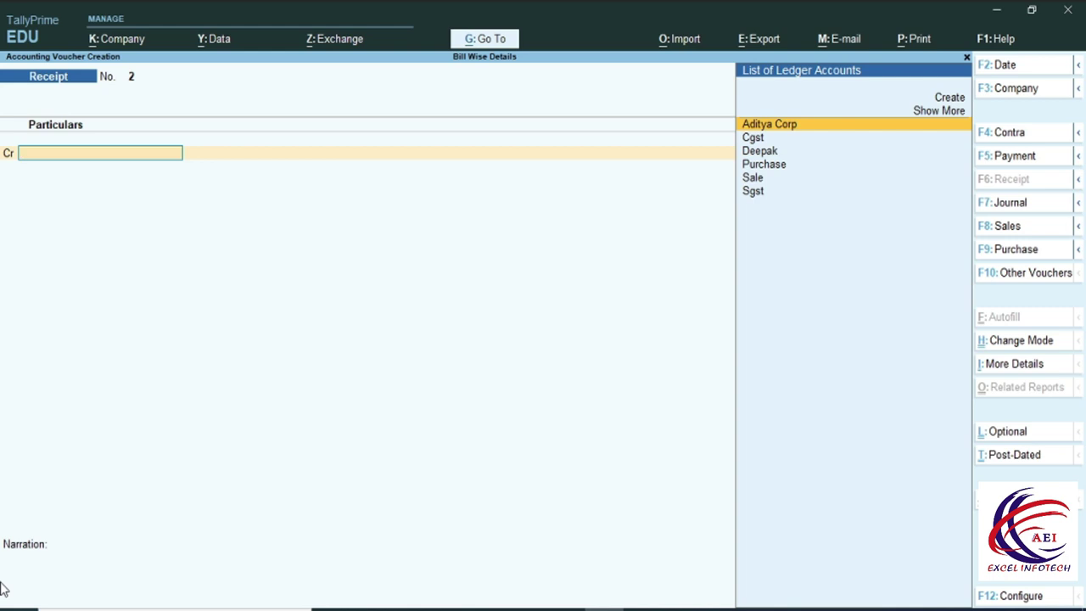
Create a new customer ledger under Sundry Debtors
{"action": "key", "text": "ctrl"}
{"action": "key", "text": "alt+c"}
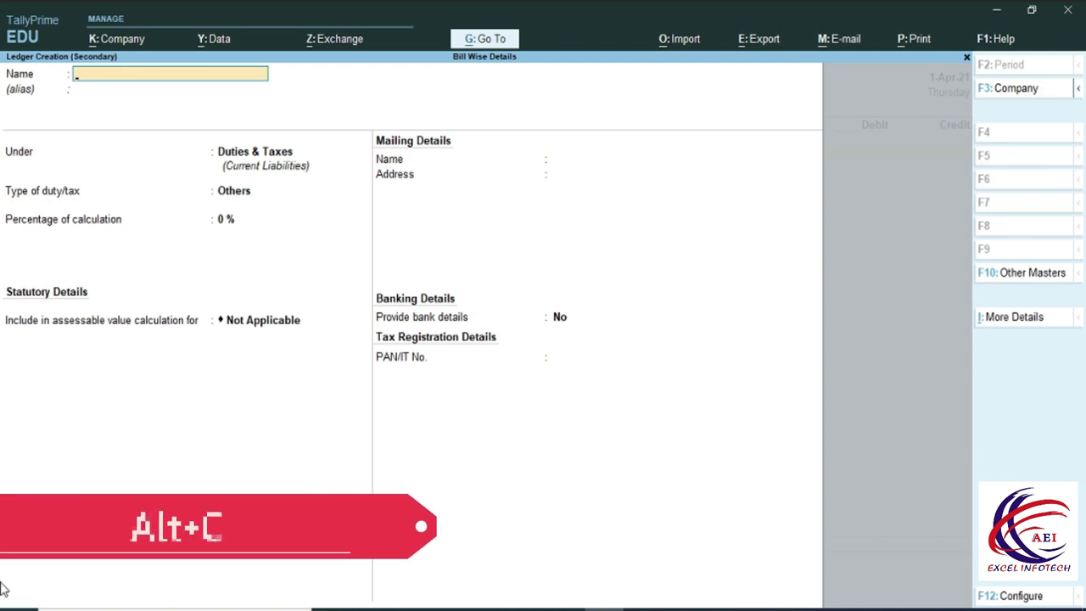
{"action": "type", "text": "Aman"}
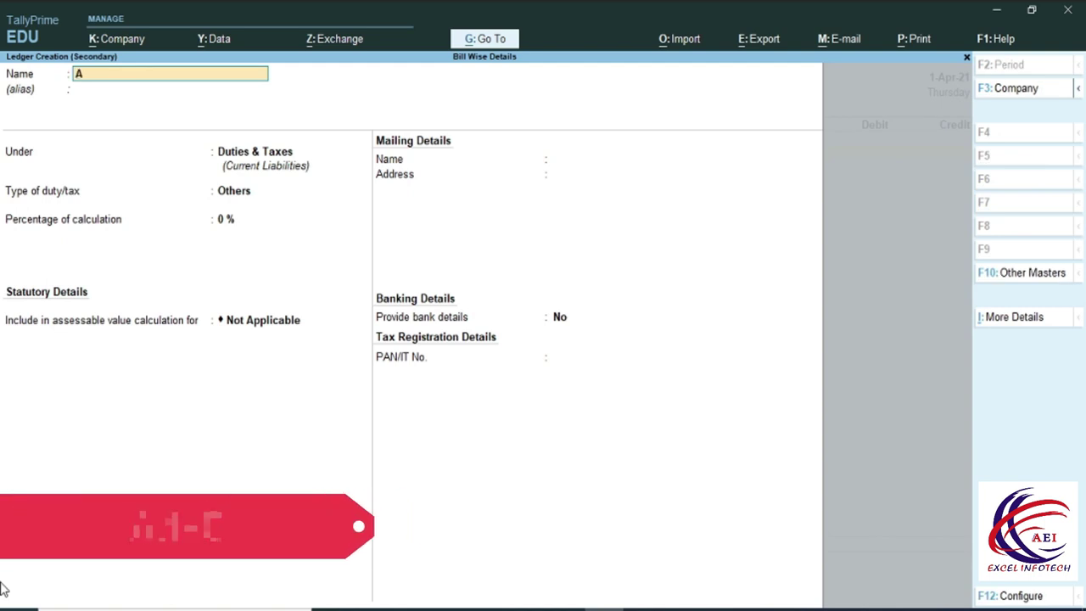
{"action": "key", "text": "Return"}
{"action": "key", "text": "Return"}
{"action": "type", "text": "S"}
{"action": "key", "text": "Down"}
{"action": "key", "text": "Down"}
{"action": "key", "text": "Down"}
{"action": "key", "text": "Down"}
{"action": "key", "text": "Return"}
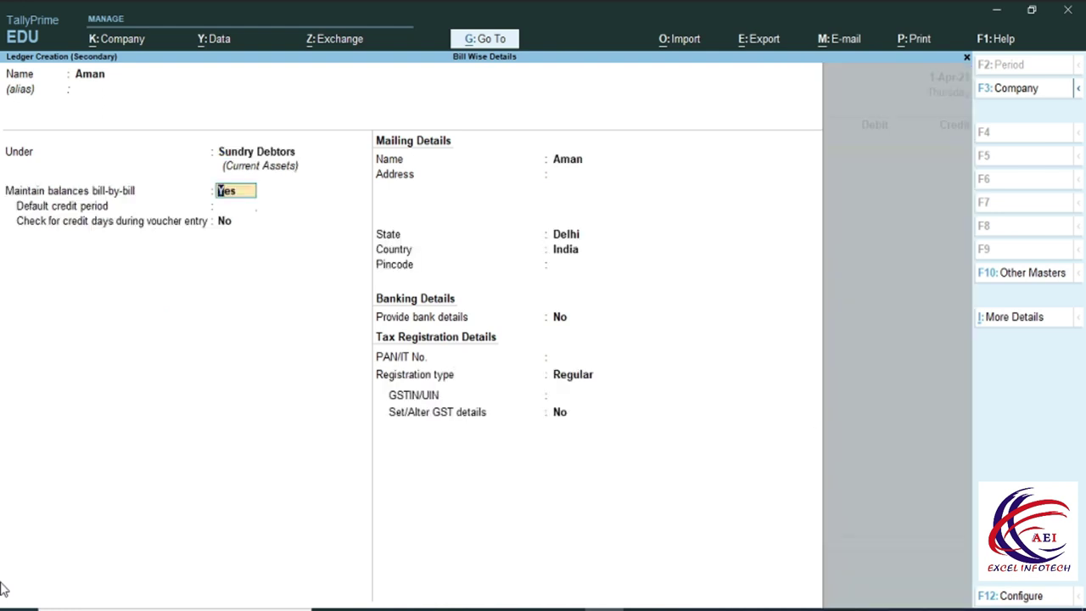
{"action": "key", "text": "Return"}
{"action": "key", "text": "Return"}
{"action": "key", "text": "Return"}
{"action": "key", "text": "Return"}
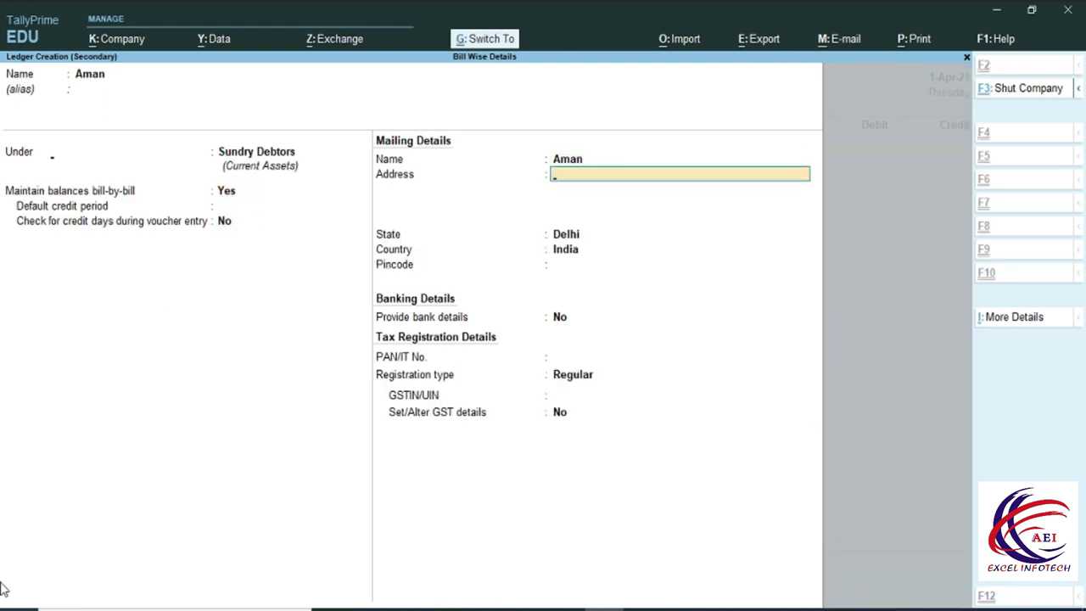
{"action": "key", "text": "ctrl+a"}
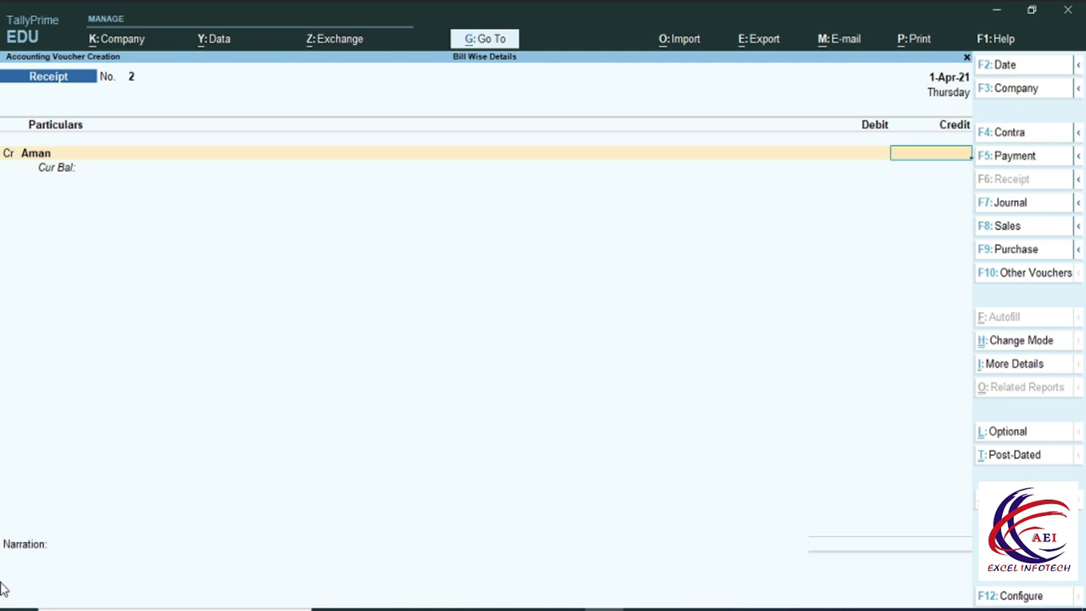
Credit the new customer 50,000 as an Advance reference named 2
{"action": "type", "text": "5,0"}
{"action": "type", "text": "0,"}
{"action": "type", "text": "00000"}
{"action": "key", "text": "Return"}
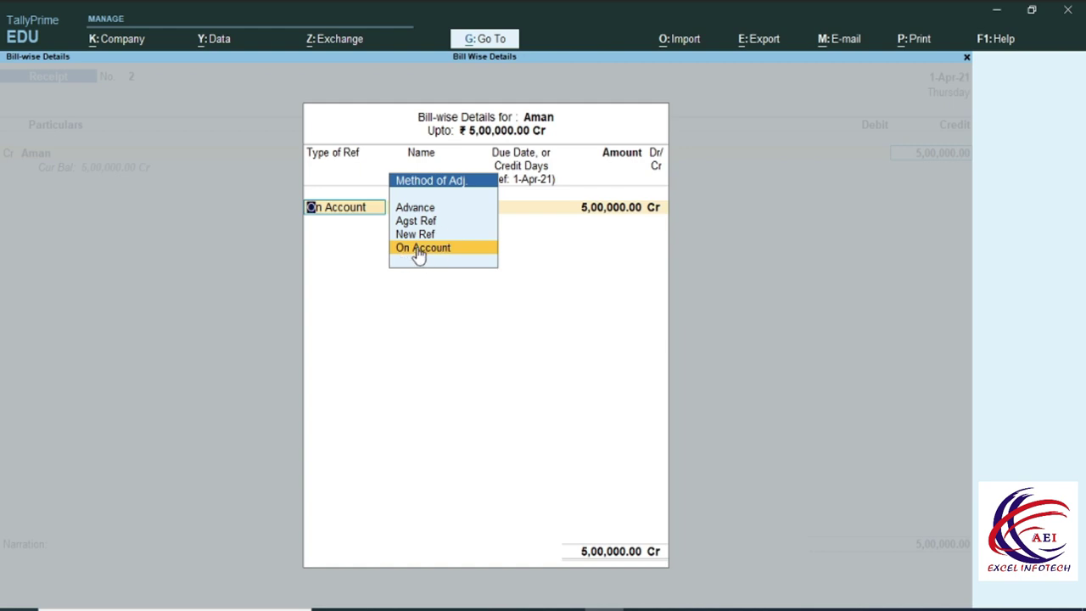
{"action": "key", "text": "Home"}
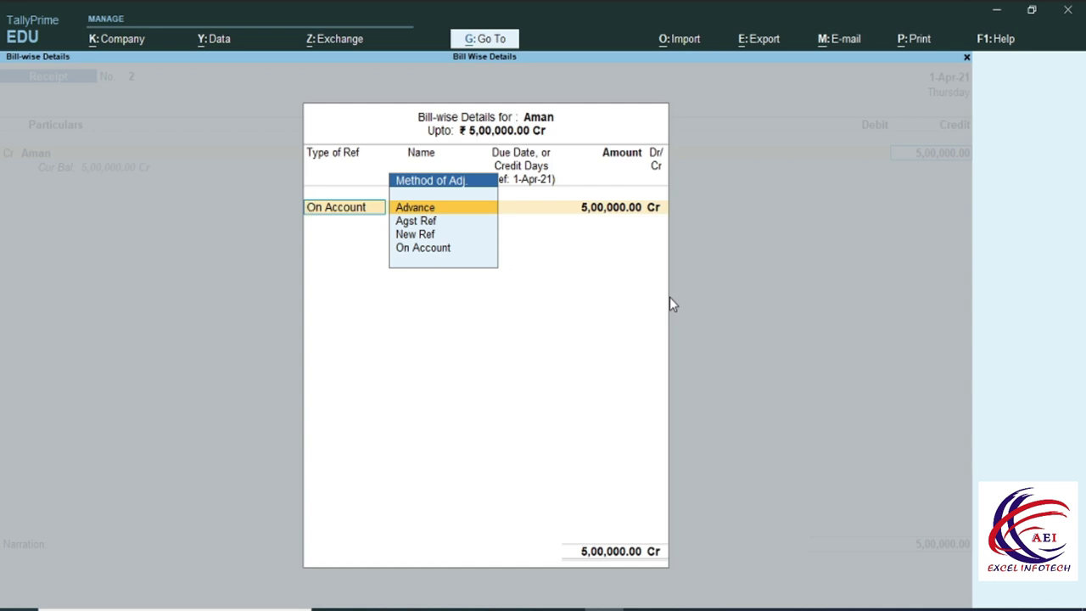
{"action": "left_click", "coordinate": [426, 209]}
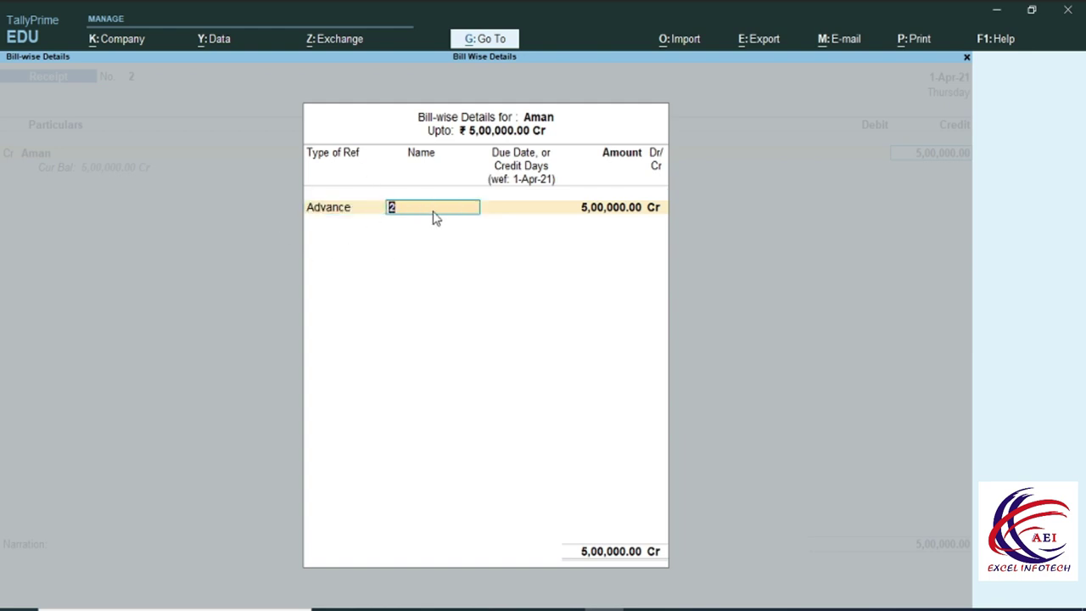
{"action": "left_click", "coordinate": [511, 205]}
{"action": "key", "text": "Return"}
{"action": "key", "text": "Return"}
{"action": "key", "text": "Return"}
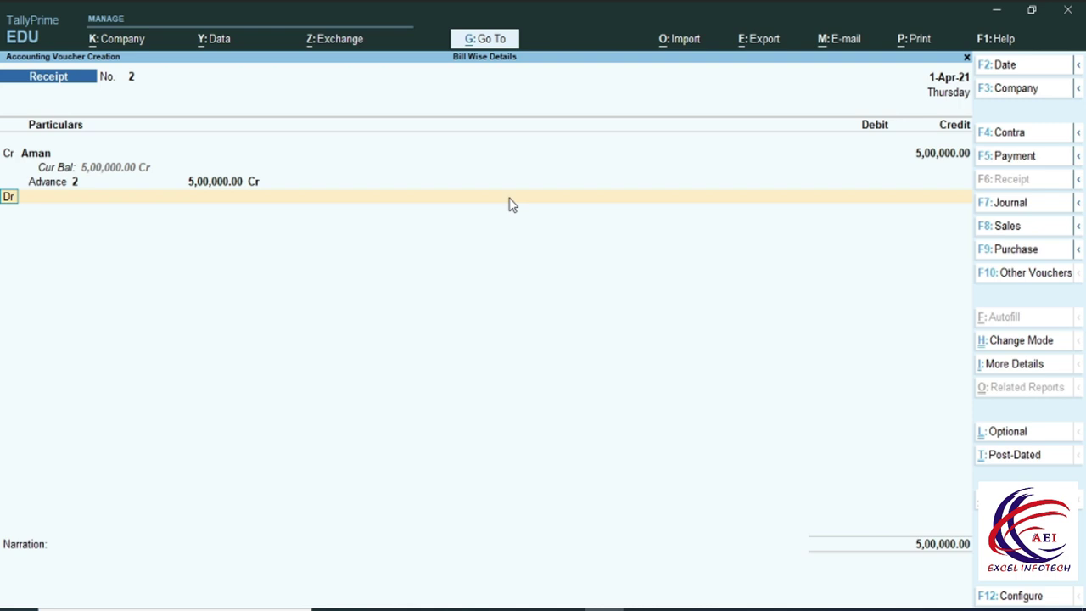
Debit Cash 50,000.00, save Receipt No. 2, and start a sales voucher
{"action": "key", "text": "Return"}
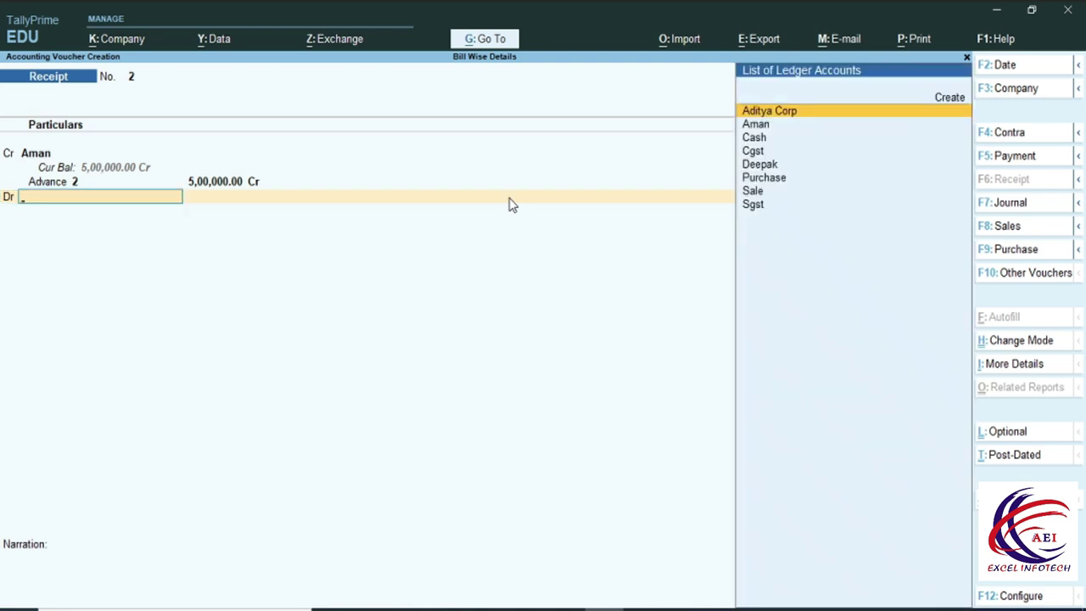
{"action": "type", "text": "C"}
{"action": "key", "text": "Return"}
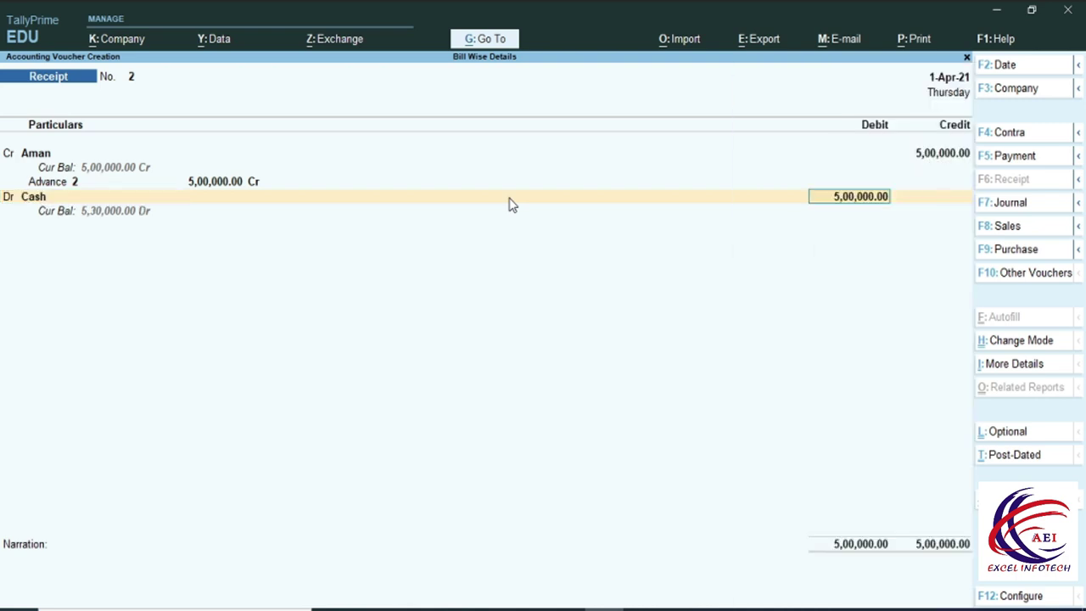
{"action": "key", "text": "Return"}
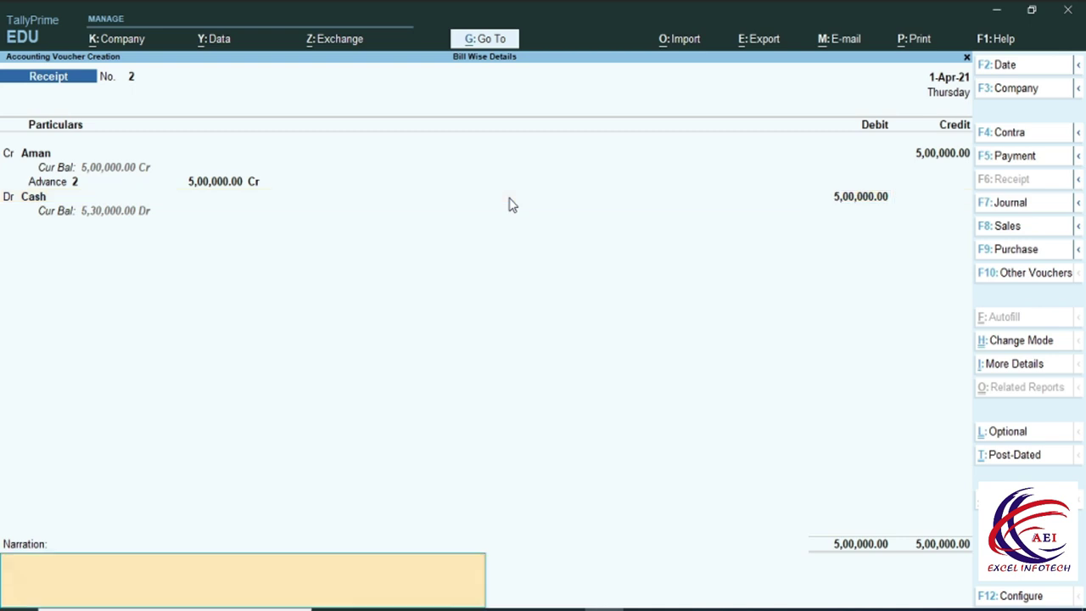
{"action": "key", "text": "BackSpace"}
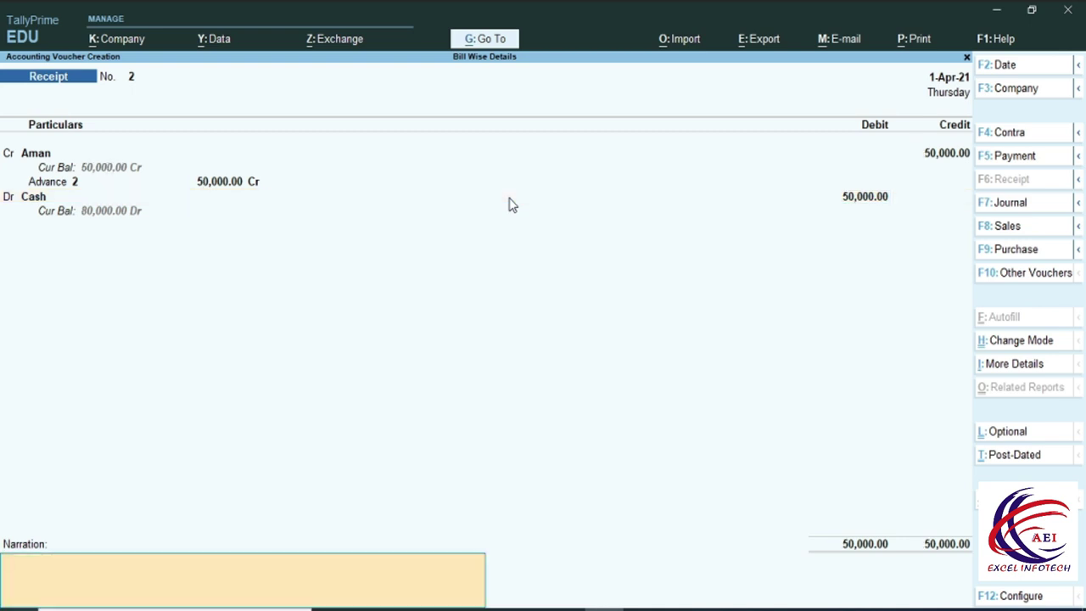
{"action": "key", "text": "Return"}
{"action": "key", "text": "Return"}
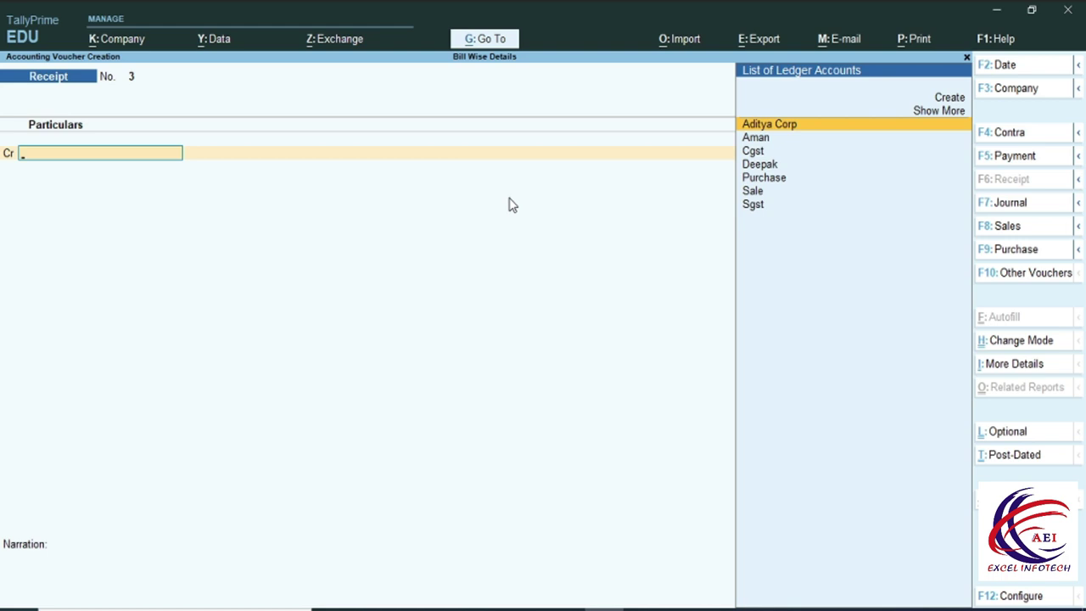
{"action": "key", "text": "F8"}
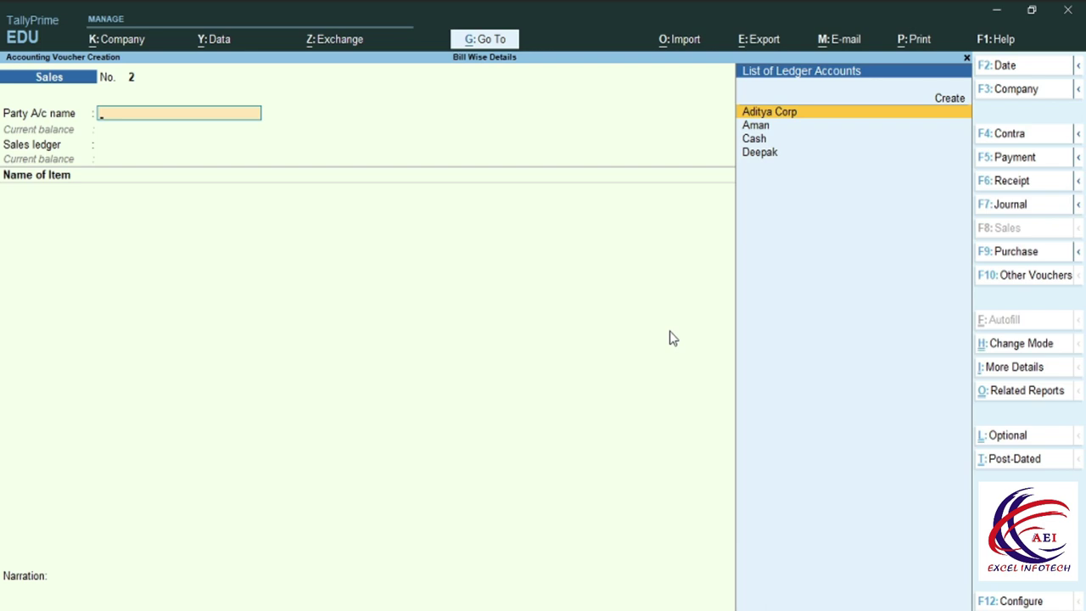
Select the customer as party with Delhi as place of supply and Sale ledger
{"action": "key", "text": "Down"}
{"action": "key", "text": "Return"}
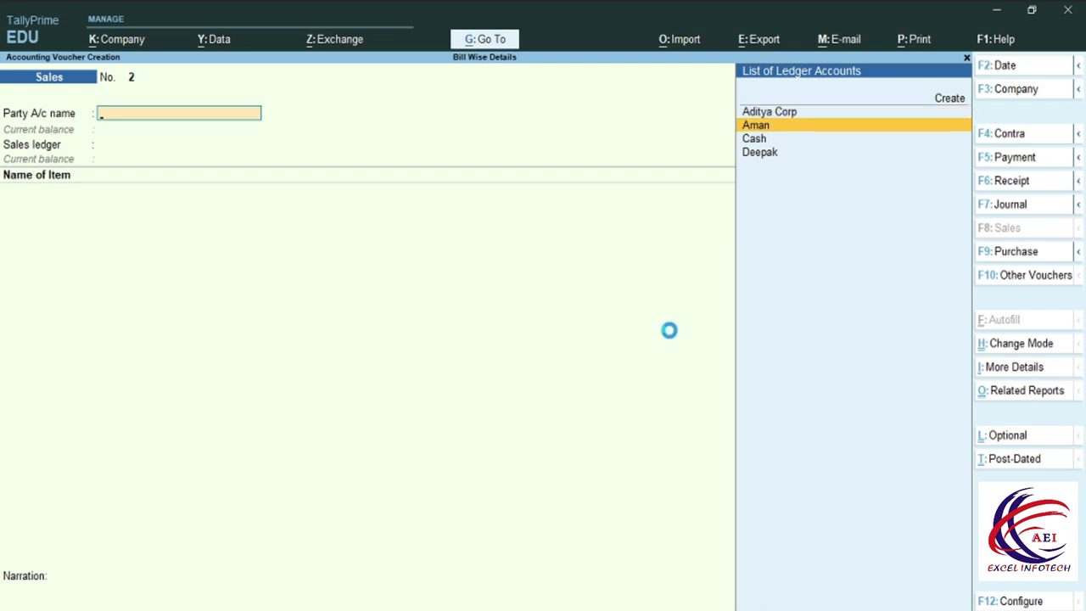
{"action": "key", "text": "Return"}
{"action": "key", "text": "Return"}
{"action": "key", "text": "Return"}
{"action": "key", "text": "Return"}
{"action": "key", "text": "Return"}
{"action": "key", "text": "Return"}
{"action": "key", "text": "Return"}
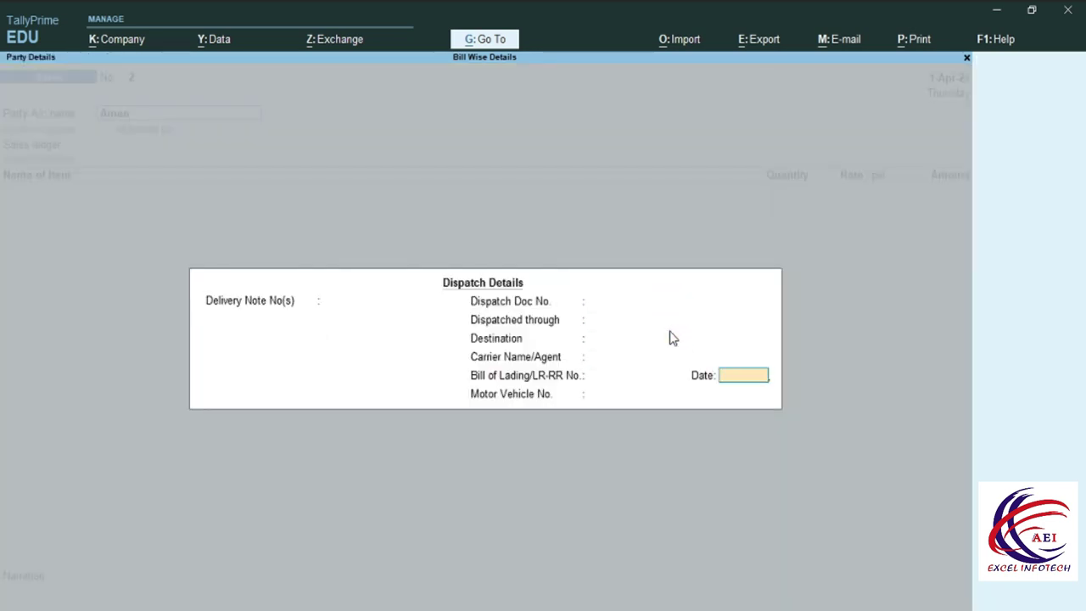
{"action": "key", "text": "Return"}
{"action": "key", "text": "Return"}
{"action": "key", "text": "Return"}
{"action": "key", "text": "Return"}
{"action": "key", "text": "Return"}
{"action": "key", "text": "Return"}
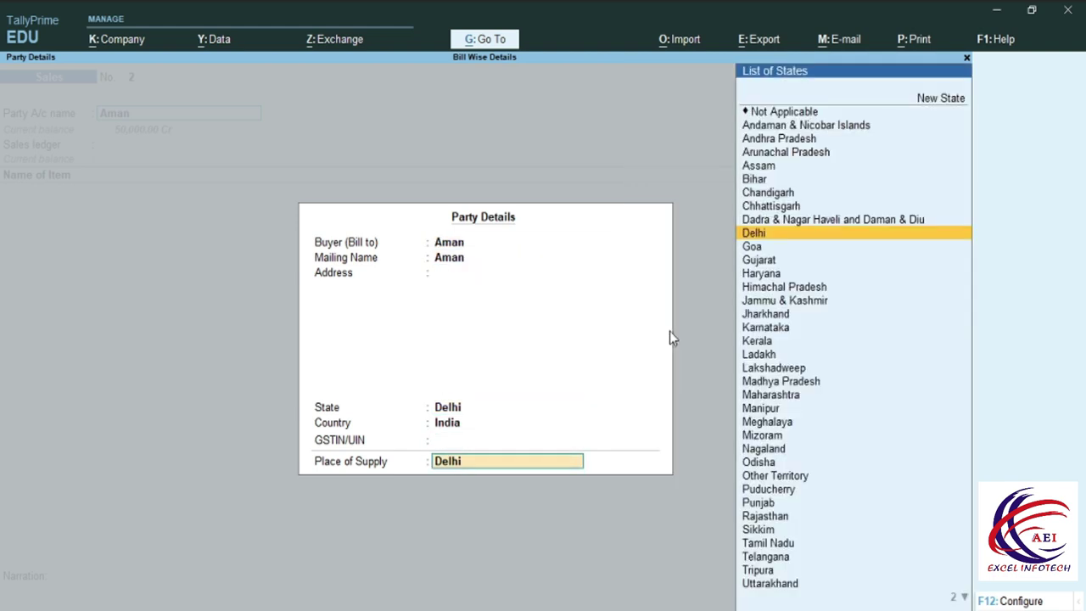
{"action": "key", "text": "Return"}
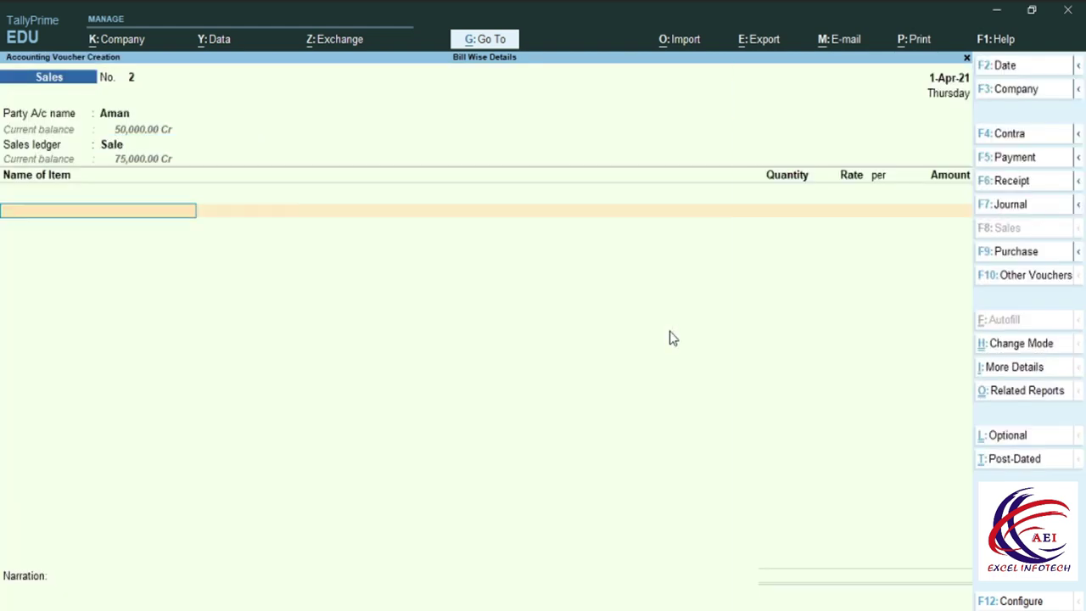
{"action": "key", "text": "Down"}
Bill 3 Pcs of J7 with Cgst and Sgst, skipping e-Way bill details
{"action": "key", "text": "Return"}
{"action": "key", "text": "Return"}
{"action": "type", "text": "3"}
{"action": "key", "text": "Return"}
{"action": "key", "text": "Return"}
{"action": "key", "text": "Return"}
{"action": "key", "text": "Return"}
{"action": "key", "text": "Return"}
{"action": "key", "text": "Down"}
{"action": "key", "text": "Return"}
{"action": "key", "text": "Return"}
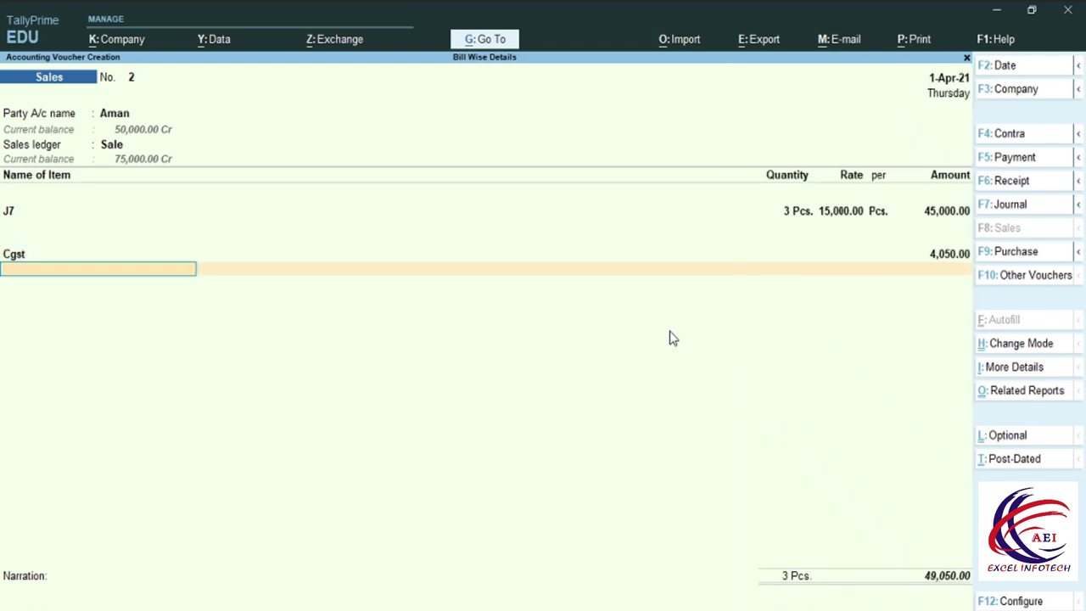
{"action": "key", "text": "Down"}
{"action": "key", "text": "Down"}
{"action": "key", "text": "Down"}
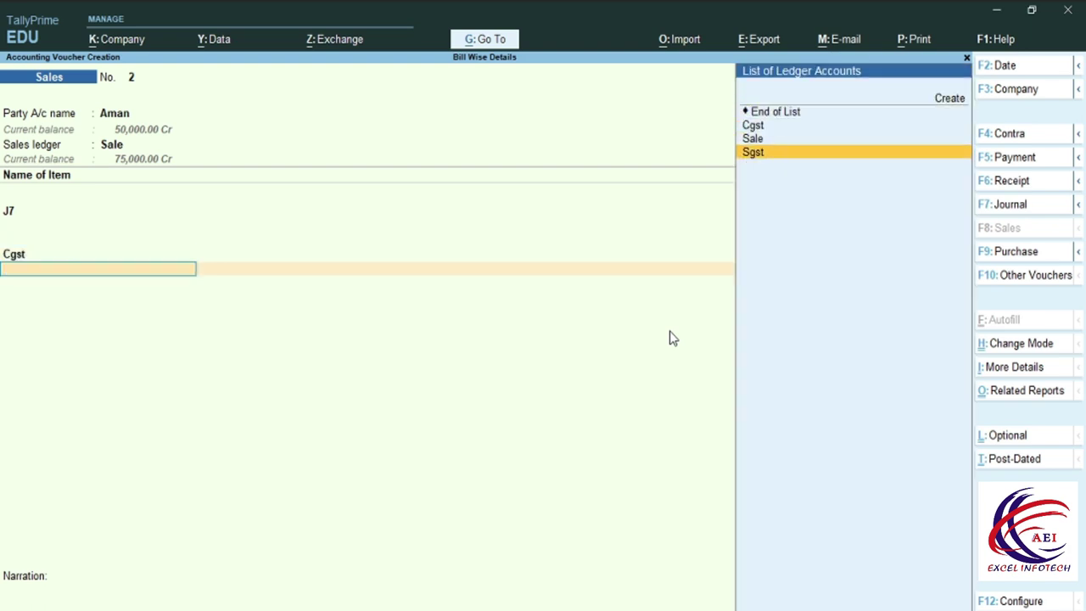
{"action": "key", "text": "Return"}
{"action": "key", "text": "Return"}
{"action": "key", "text": "Return"}
{"action": "key", "text": "n"}
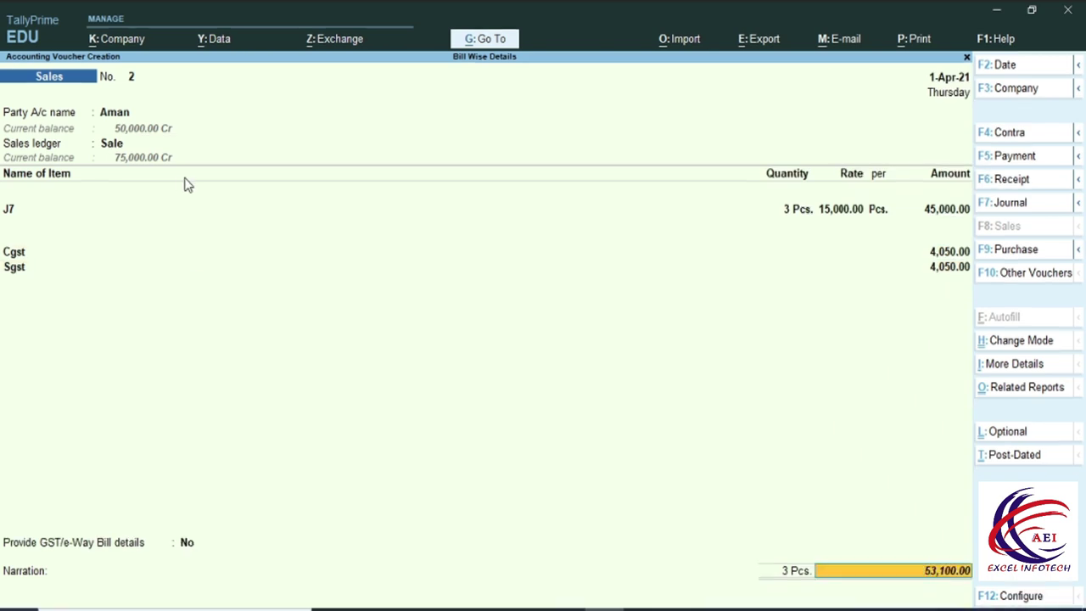
{"action": "left_click", "coordinate": [933, 575]}
{"action": "key", "text": "Return"}
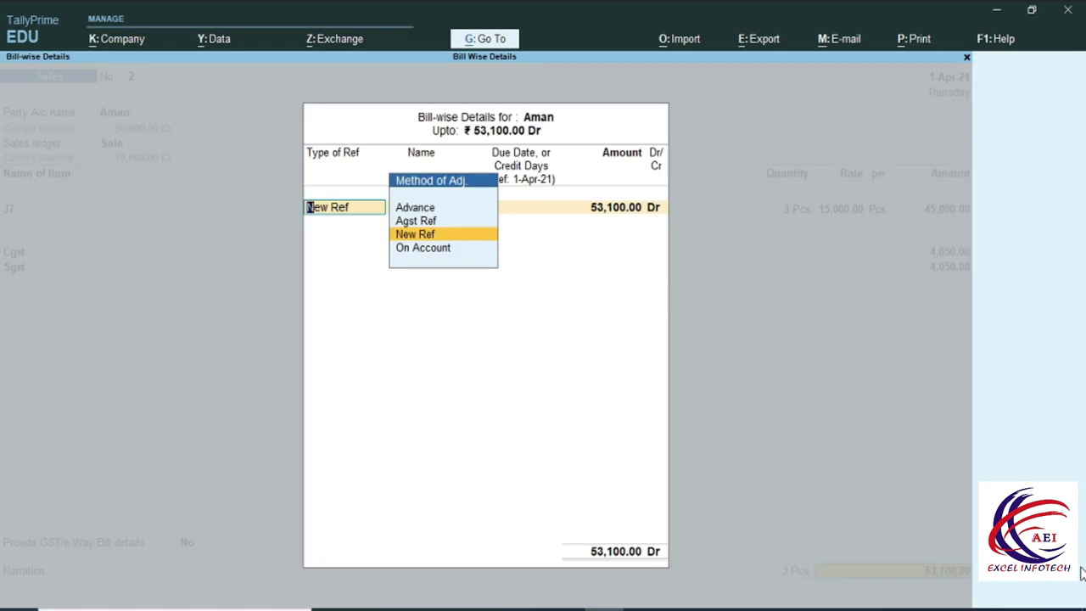
Add New Ref bill 2 for 53,100.00, save Sales No. 2, and exit to Gateway of Tally
{"action": "key", "text": "Return"}
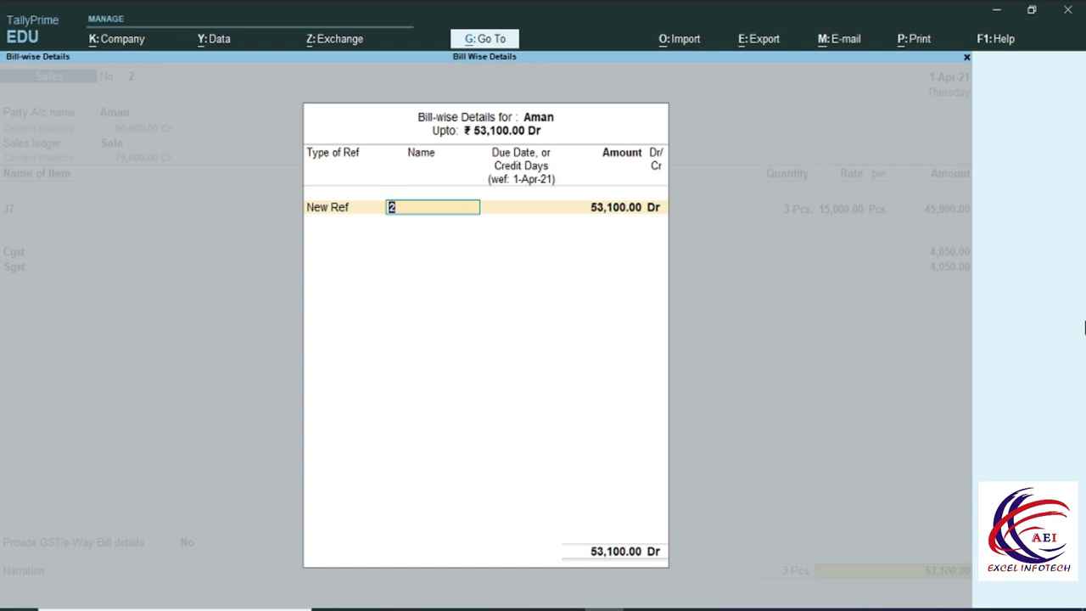
{"action": "key", "text": "Return"}
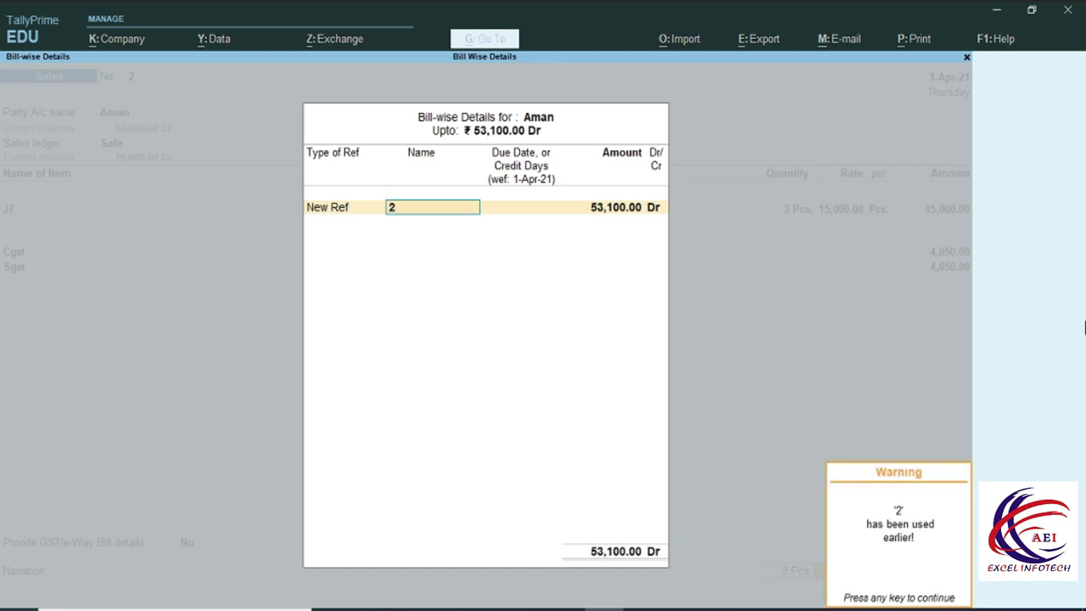
{"action": "key", "text": "Return"}
{"action": "key", "text": "Return"}
{"action": "key", "text": "Return"}
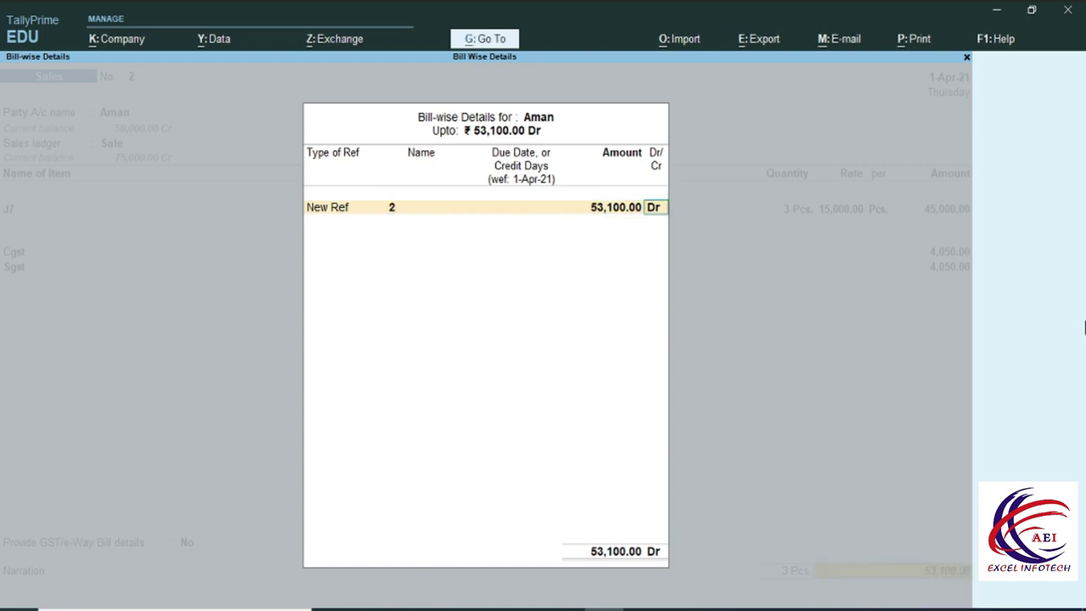
{"action": "key", "text": "Return"}
{"action": "key", "text": "Return"}
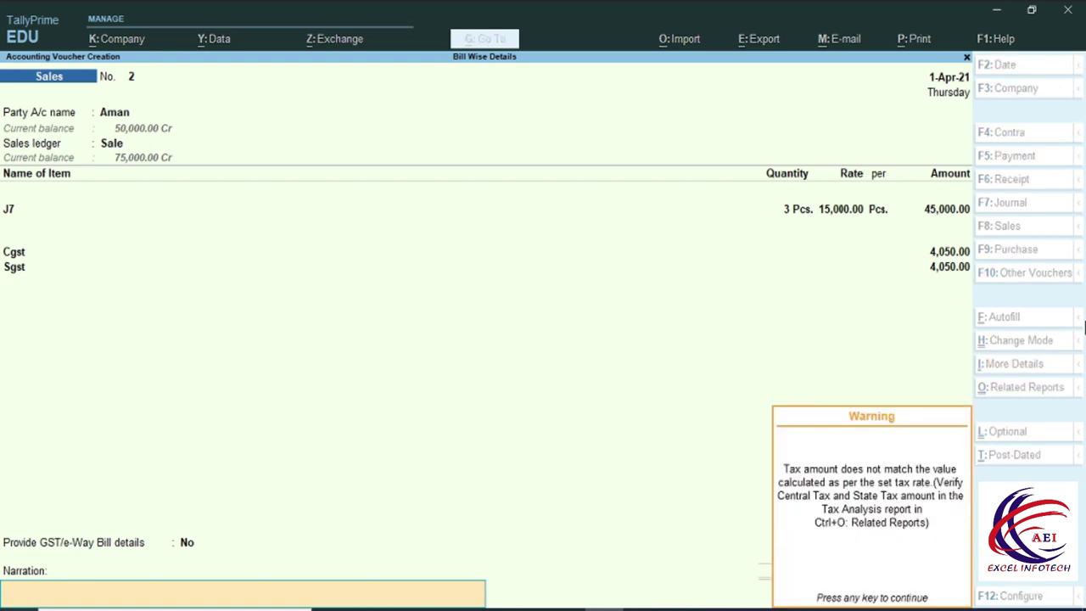
{"action": "key", "text": "Return"}
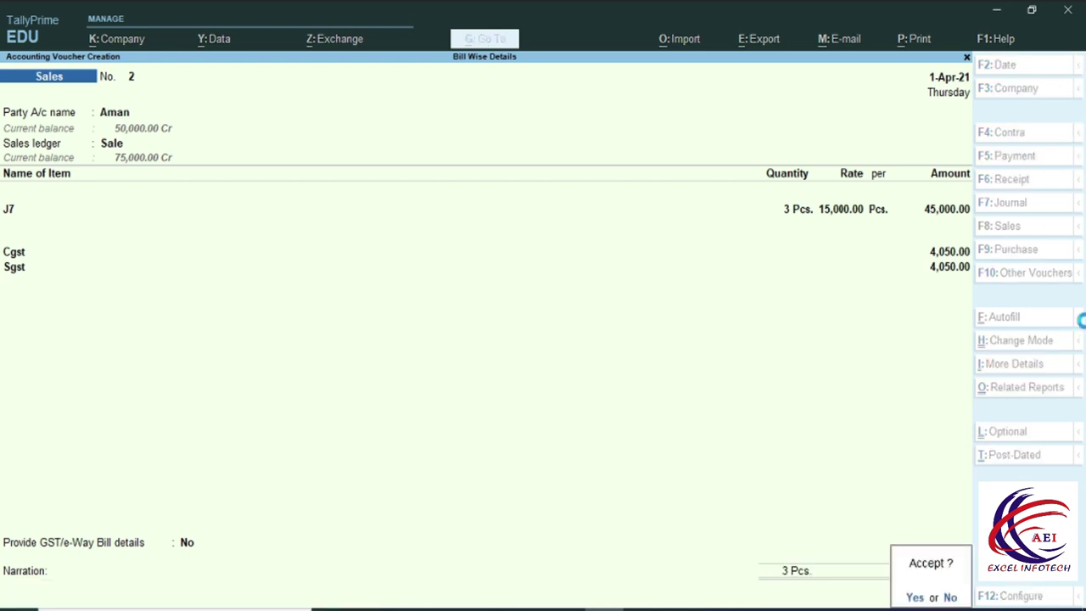
{"action": "key", "text": "Return"}
{"action": "key", "text": "Escape"}
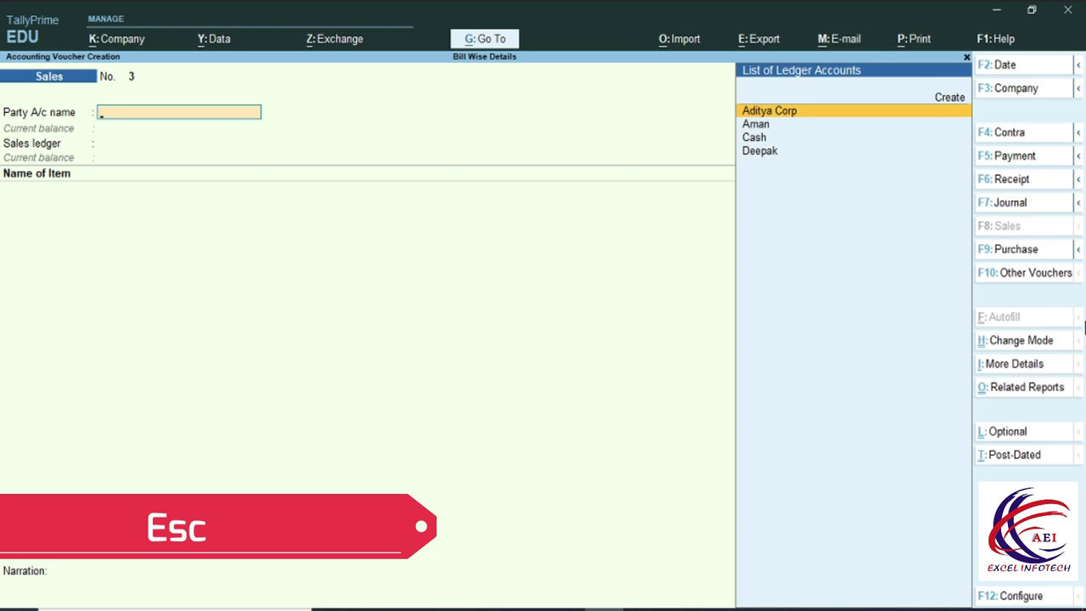
{"action": "key", "text": "Return"}
{"action": "key", "text": "Down"}
{"action": "key", "text": "Down"}
{"action": "key", "text": "Down"}
{"action": "key", "text": "Down"}
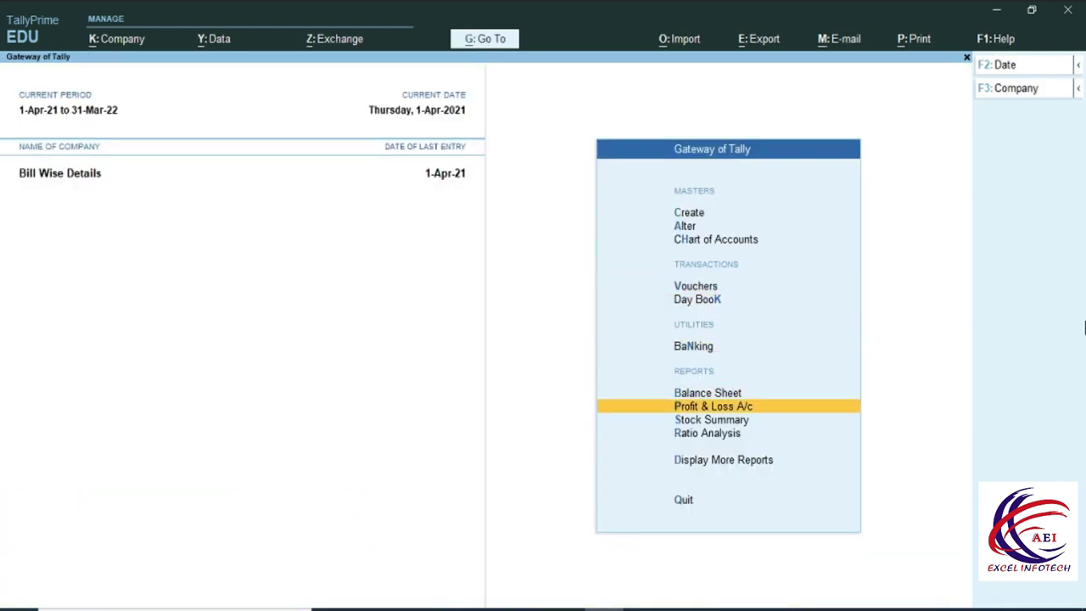
{"action": "key", "text": "Up"}
{"action": "key", "text": "Return"}
{"action": "key", "text": "Right"}
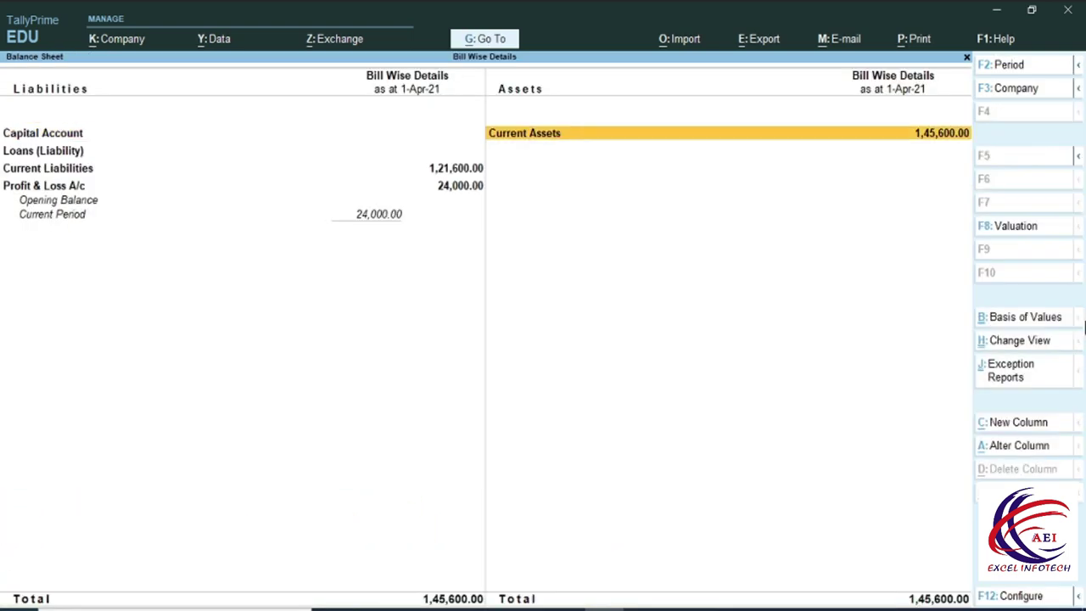
{"action": "key", "text": "Return"}
{"action": "key", "text": "Down"}
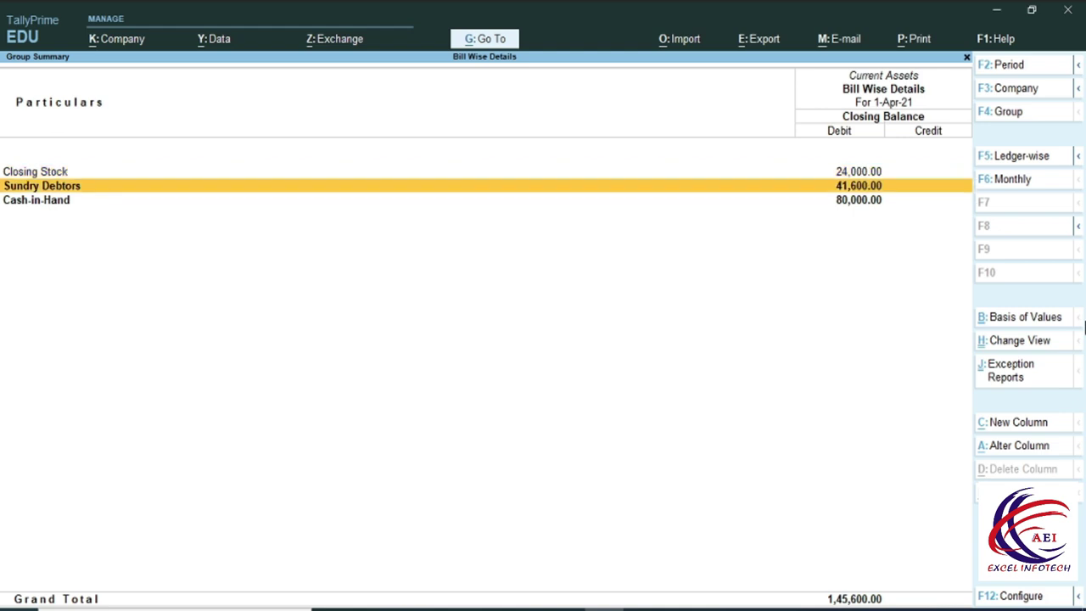
{"action": "key", "text": "Return"}
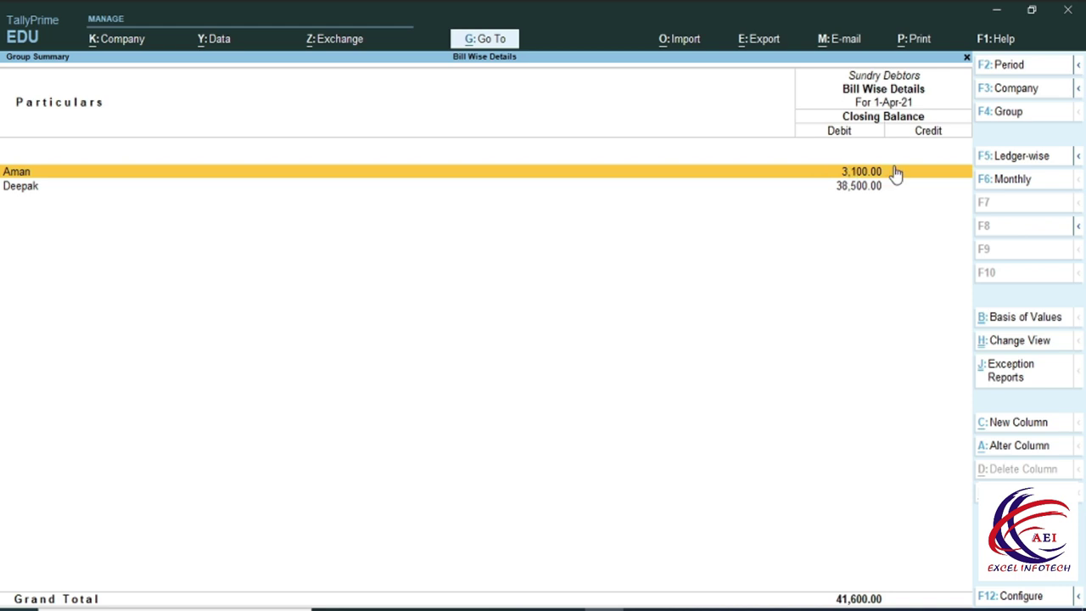
{"action": "key", "text": "Escape"}
{"action": "key", "text": "Escape"}
{"action": "key", "text": "Escape"}
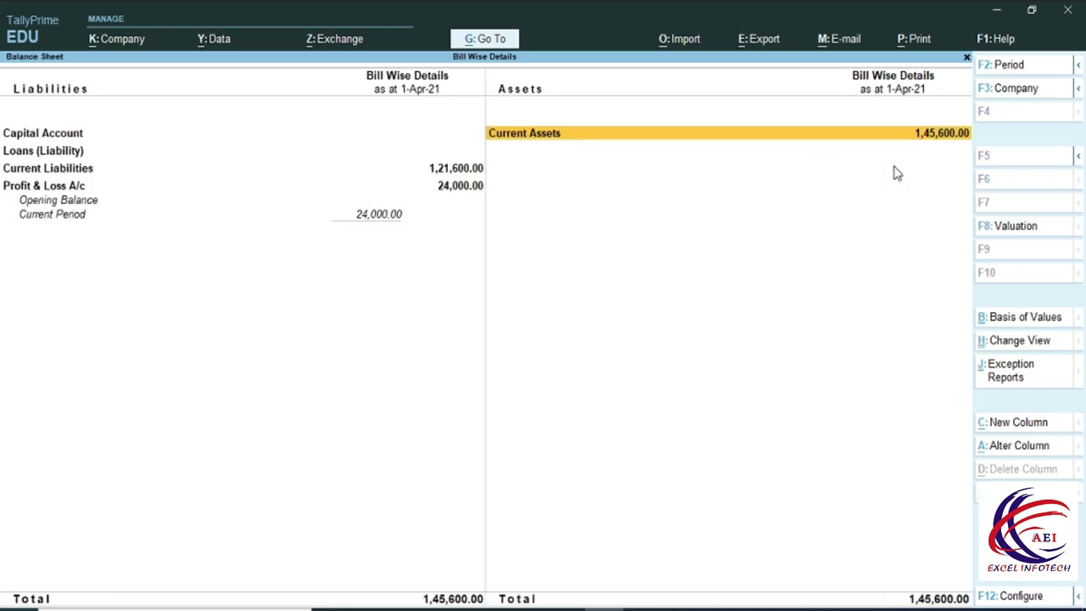
{"action": "key", "text": "Up"}
{"action": "key", "text": "Up"}
{"action": "key", "text": "Up"}
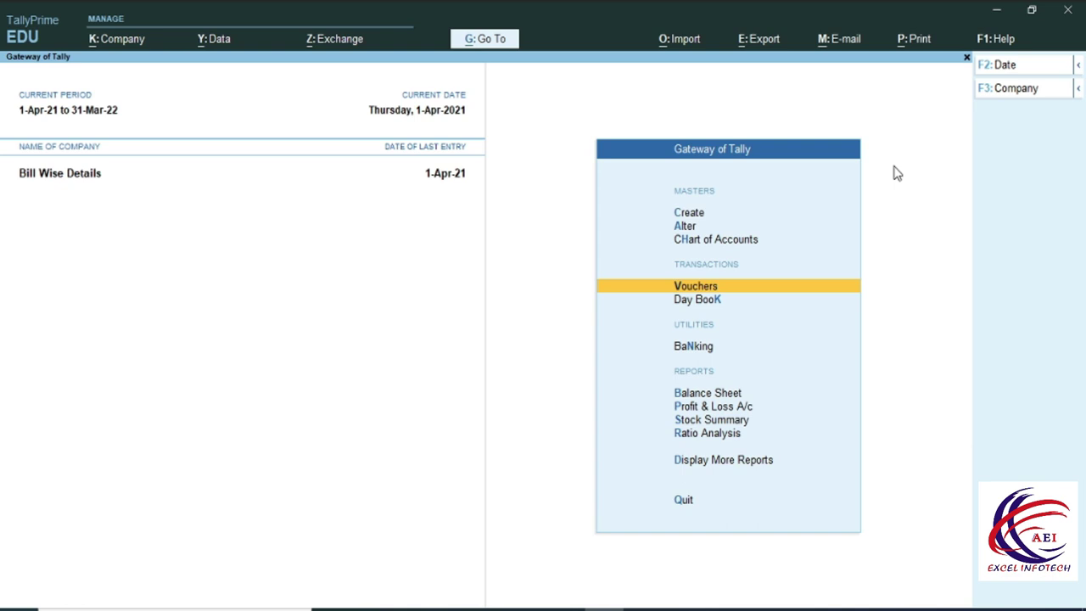
On receipt No. 3, credit the customer 38,500.00 against pending bill 1
{"action": "key", "text": "Return"}
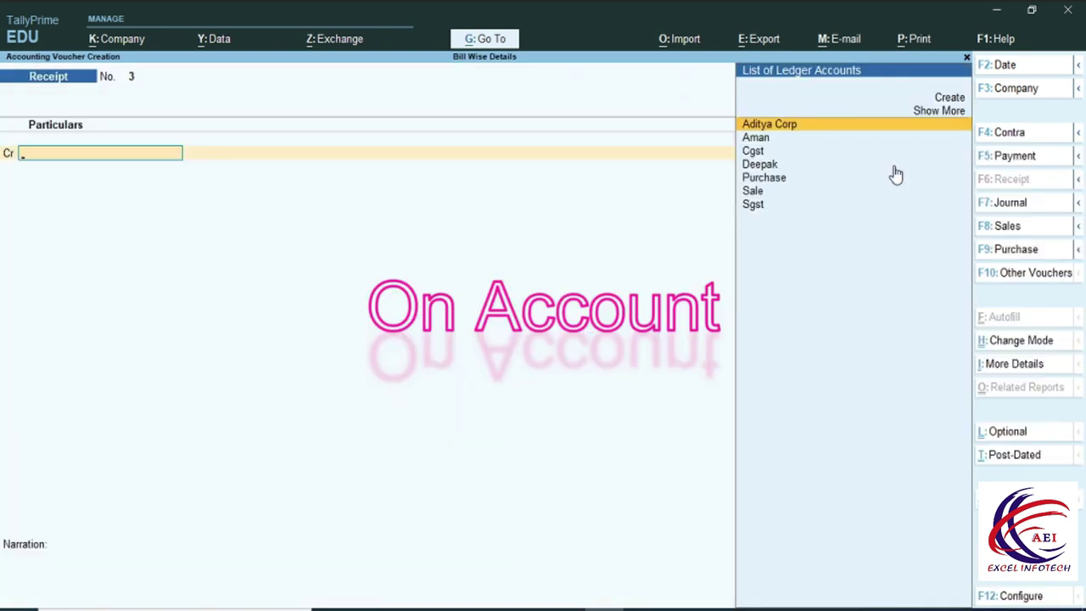
{"action": "key", "text": "Down"}
{"action": "key", "text": "Down"}
{"action": "key", "text": "Down"}
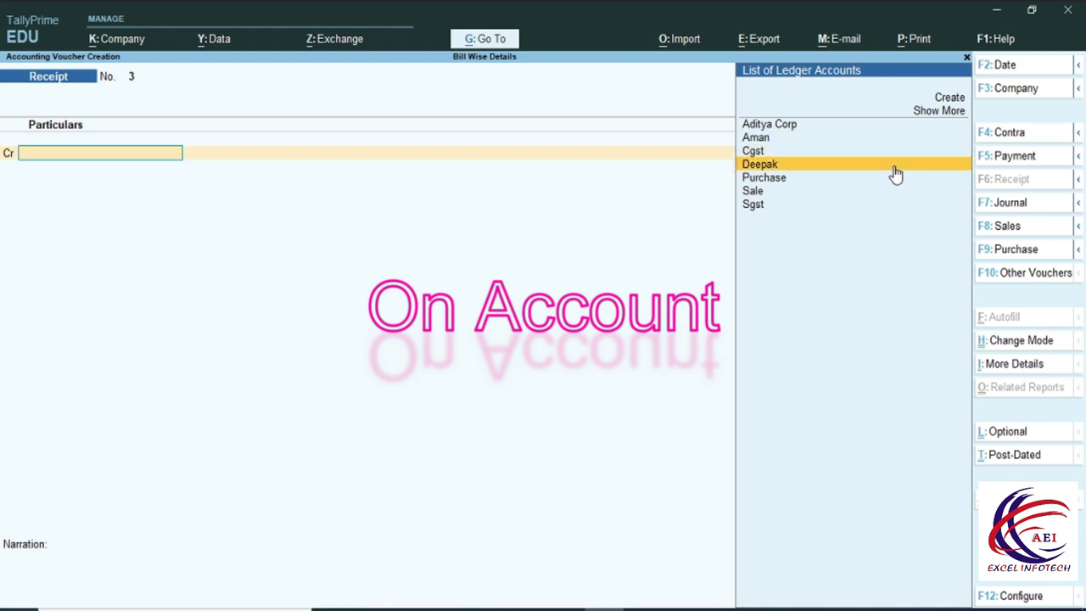
{"action": "key", "text": "Return"}
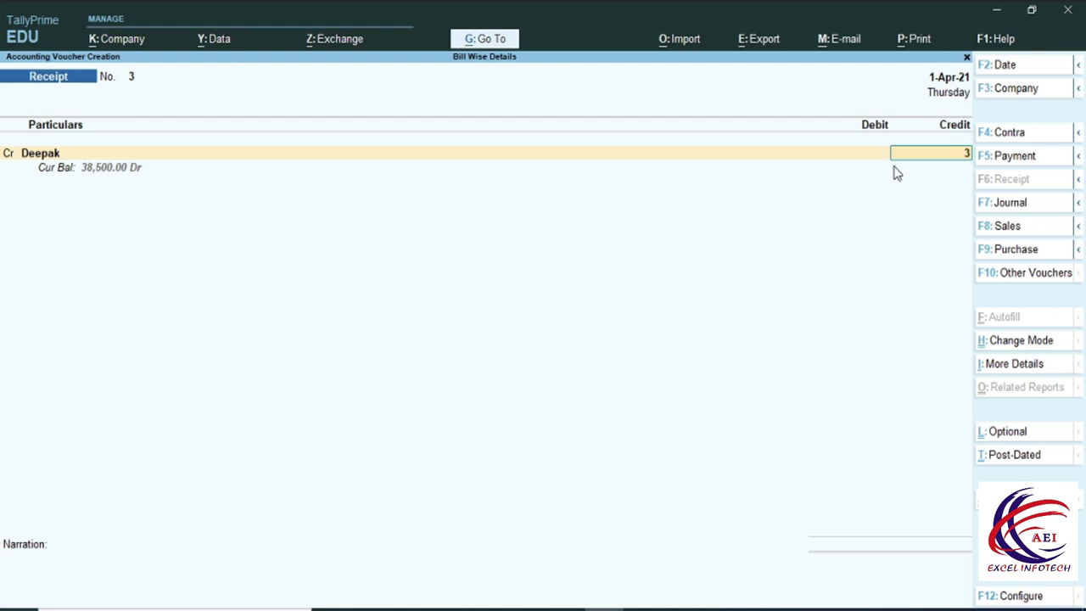
{"action": "type", "text": "500"}
{"action": "key", "text": "Return"}
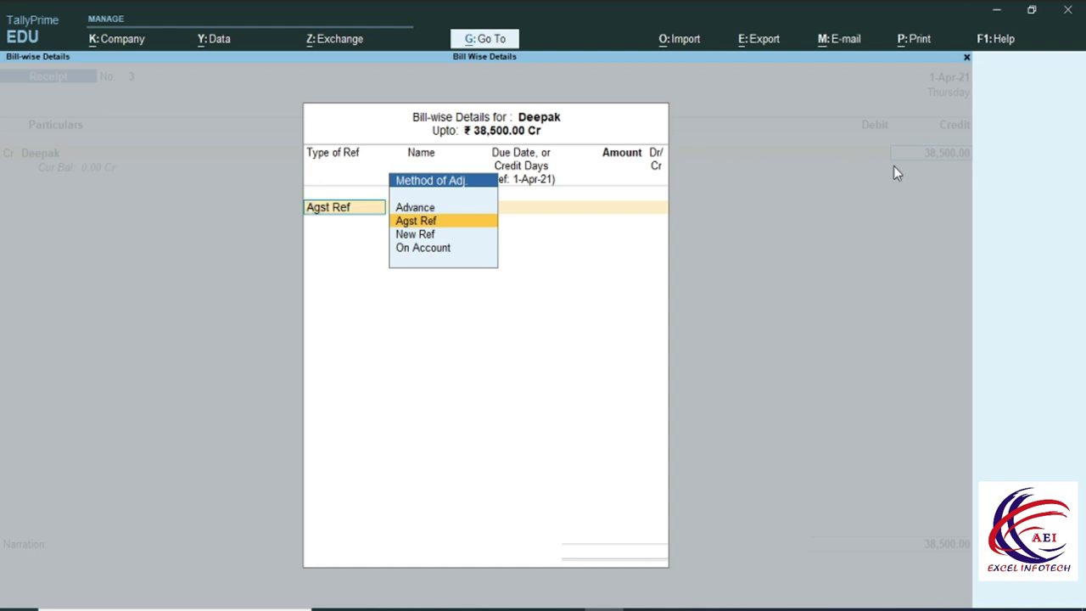
{"action": "key", "text": "Return"}
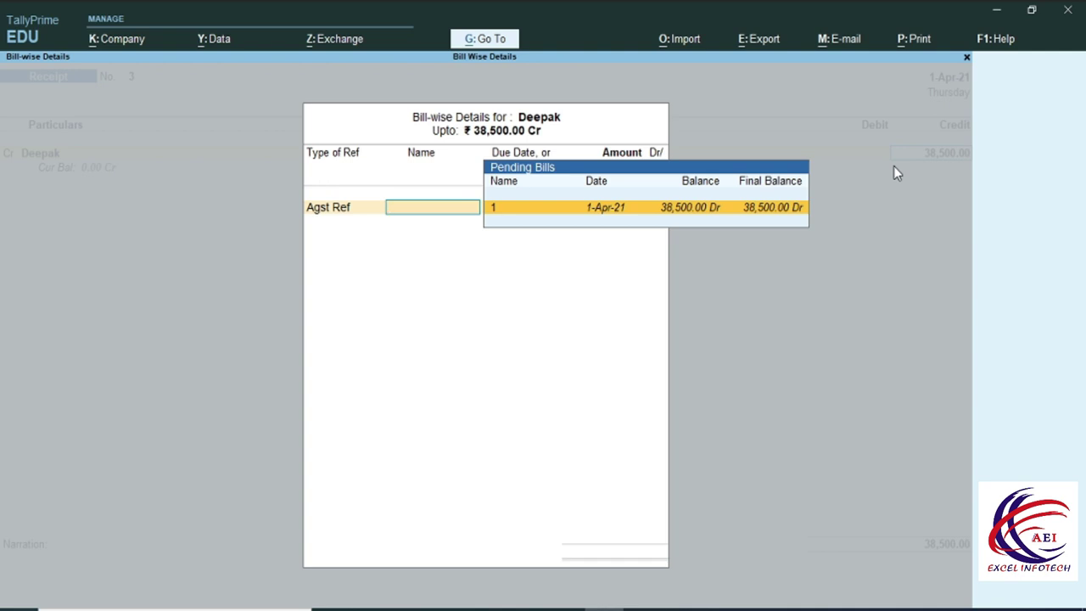
{"action": "key", "text": "Return"}
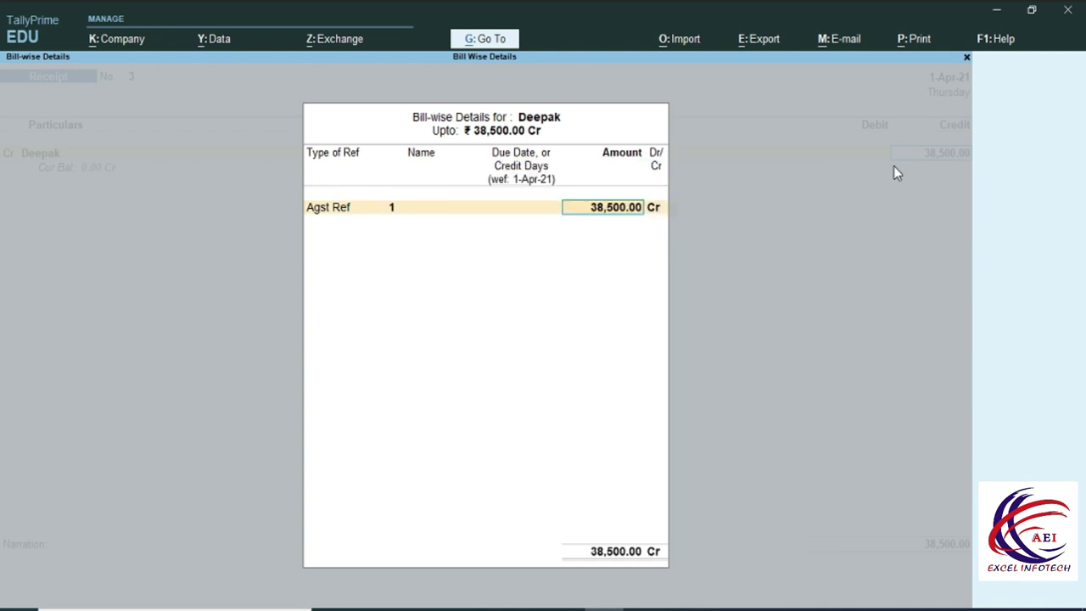
{"action": "key", "text": "Return"}
{"action": "key", "text": "Return"}
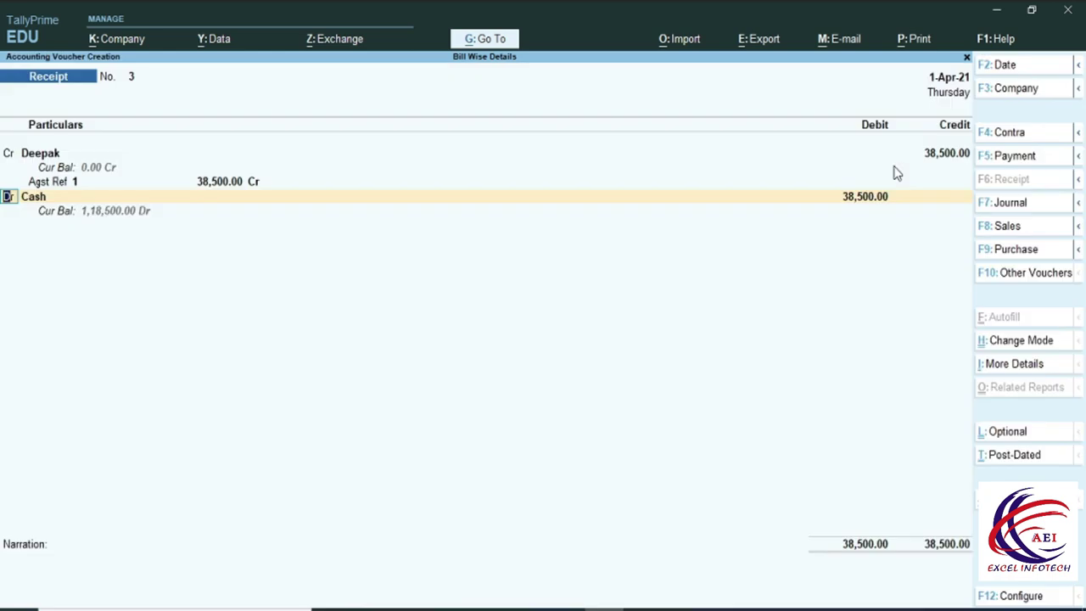
{"action": "key", "text": "Return"}
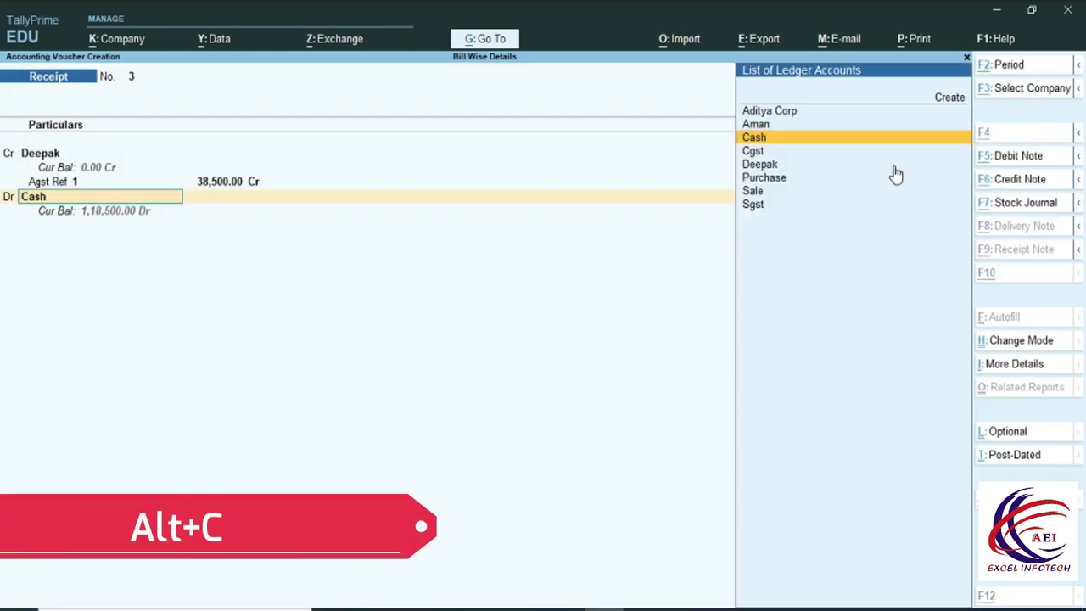
Create an HDFC Bank ledger under Bank Accounts from the debit ledger field
{"action": "key", "text": "alt+c"}
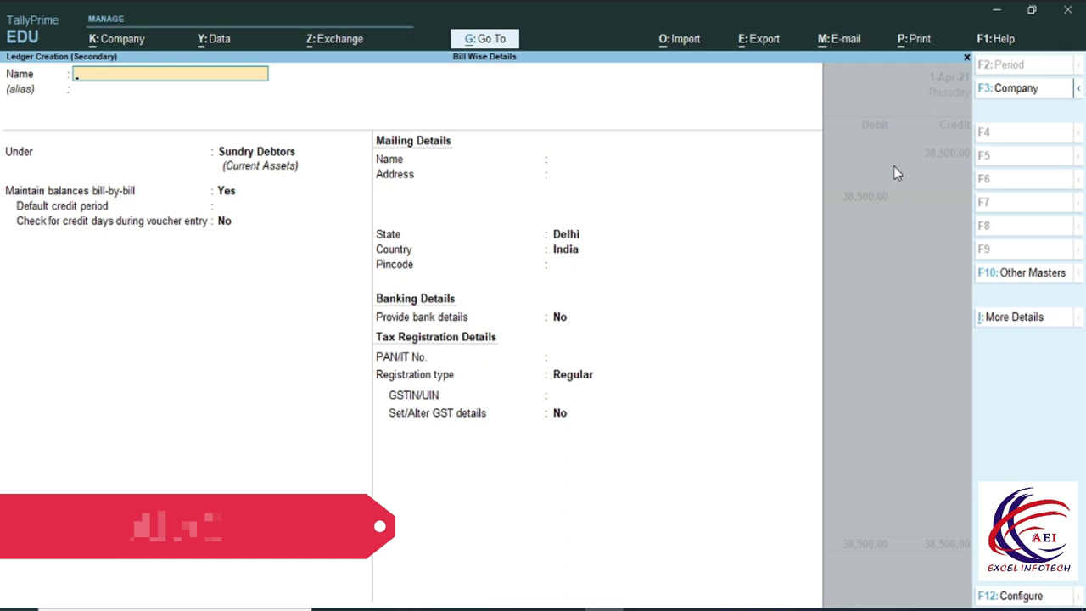
{"action": "type", "text": "HDFC Bank"}
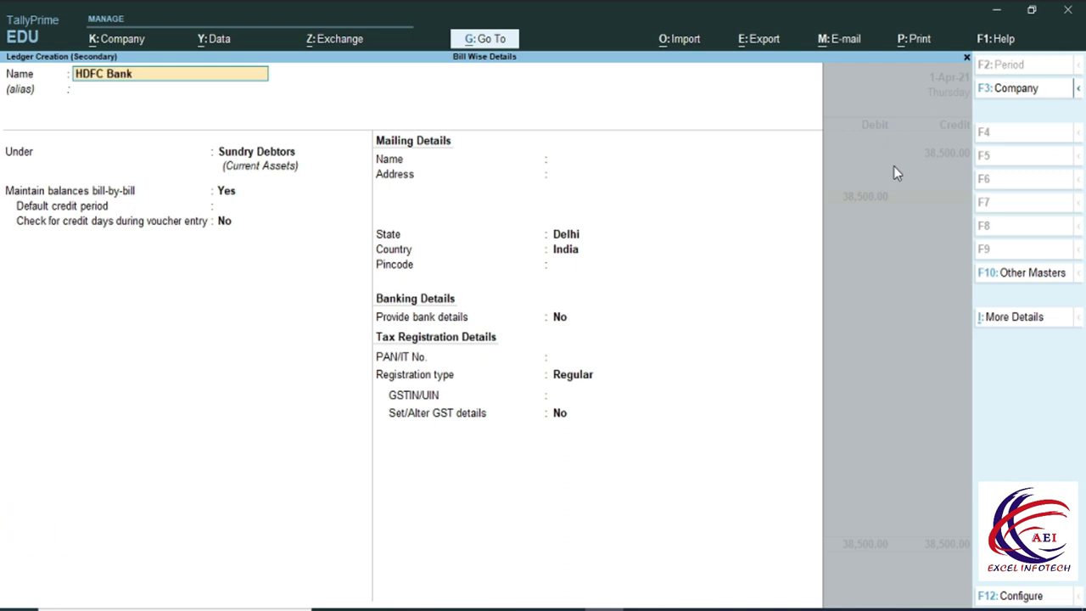
{"action": "key", "text": "Return"}
{"action": "key", "text": "Return"}
{"action": "type", "text": "B"}
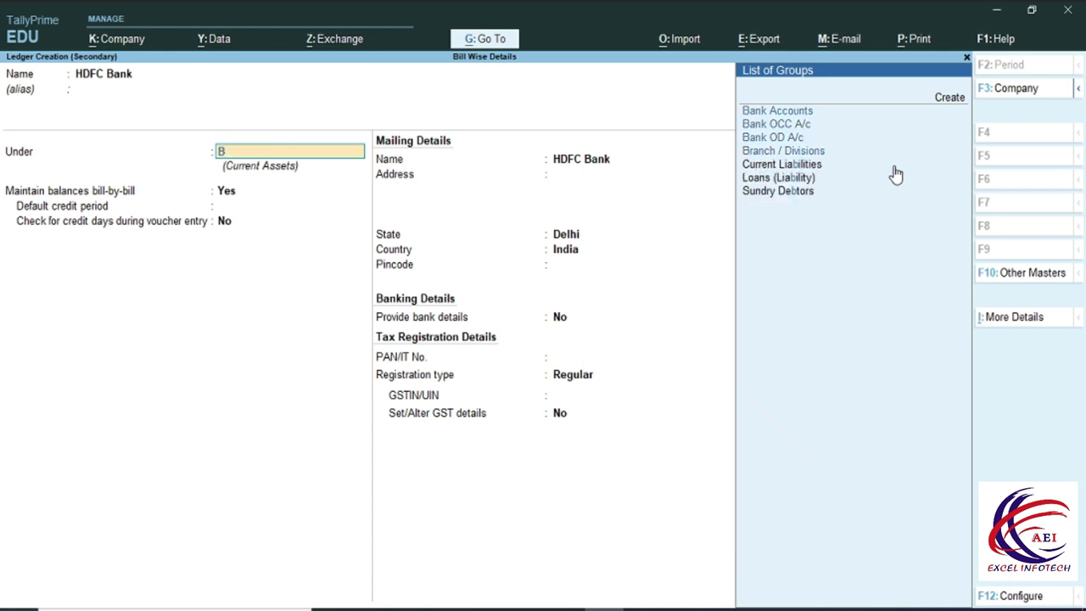
{"action": "key", "text": "Return"}
{"action": "key", "text": "Return"}
{"action": "key", "text": "Return"}
{"action": "key", "text": "Return"}
{"action": "key", "text": "Return"}
{"action": "key", "text": "Return"}
{"action": "key", "text": "Return"}
{"action": "key", "text": "Return"}
{"action": "key", "text": "ctrl"}
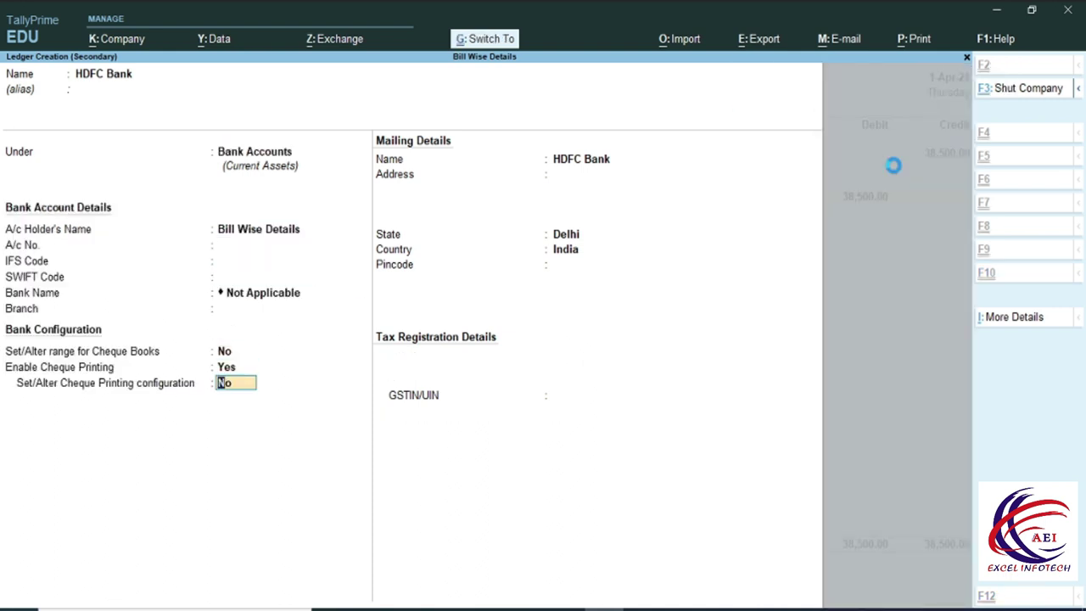
{"action": "key", "text": "ctrl+a"}
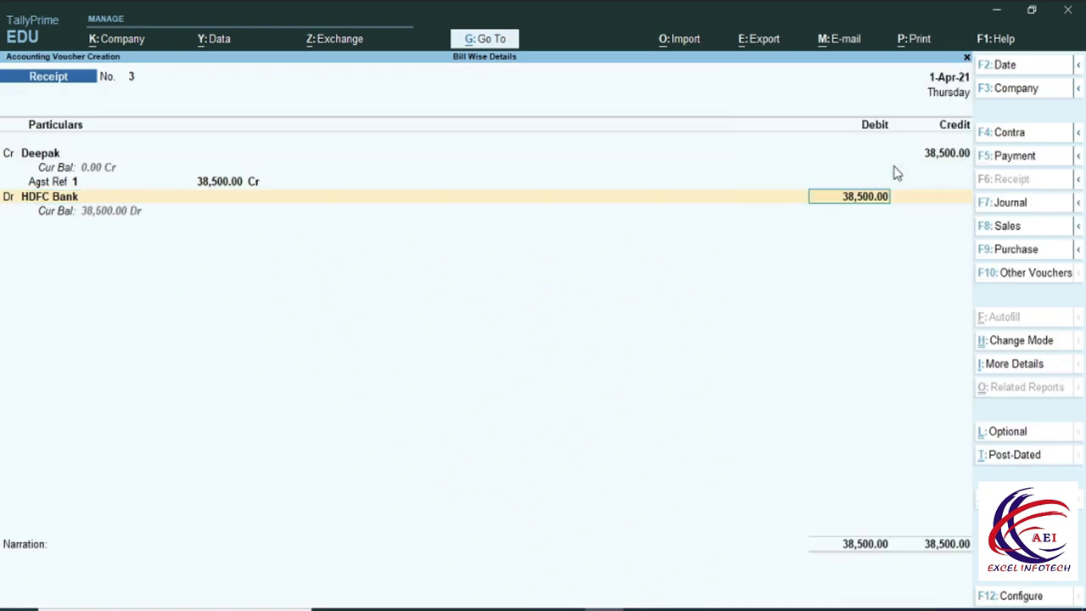
Keep Cheque/DD bank allocation, save the 38,500.00 receipt, and start a payment voucher
{"action": "key", "text": "Return"}
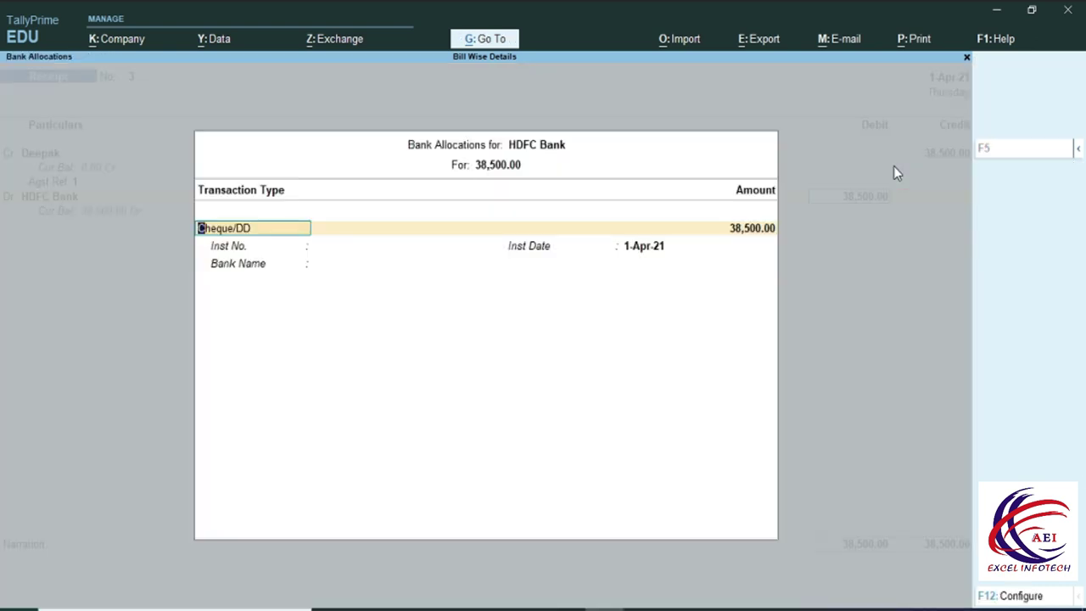
{"action": "key", "text": "Return"}
{"action": "key", "text": "Return"}
{"action": "key", "text": "Return"}
{"action": "key", "text": "Return"}
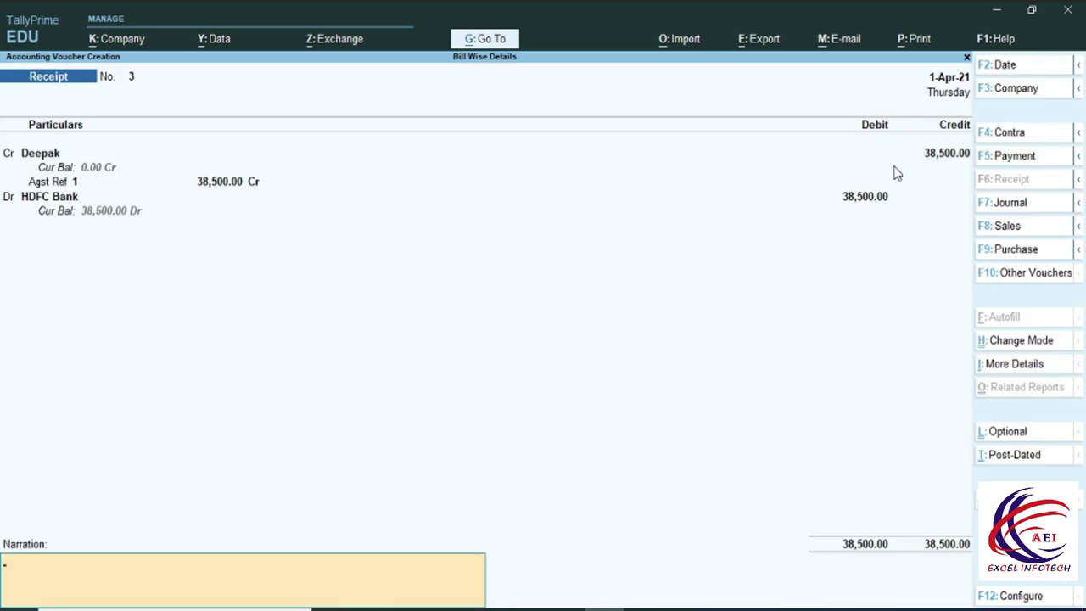
{"action": "key", "text": "Return"}
{"action": "key", "text": "Return"}
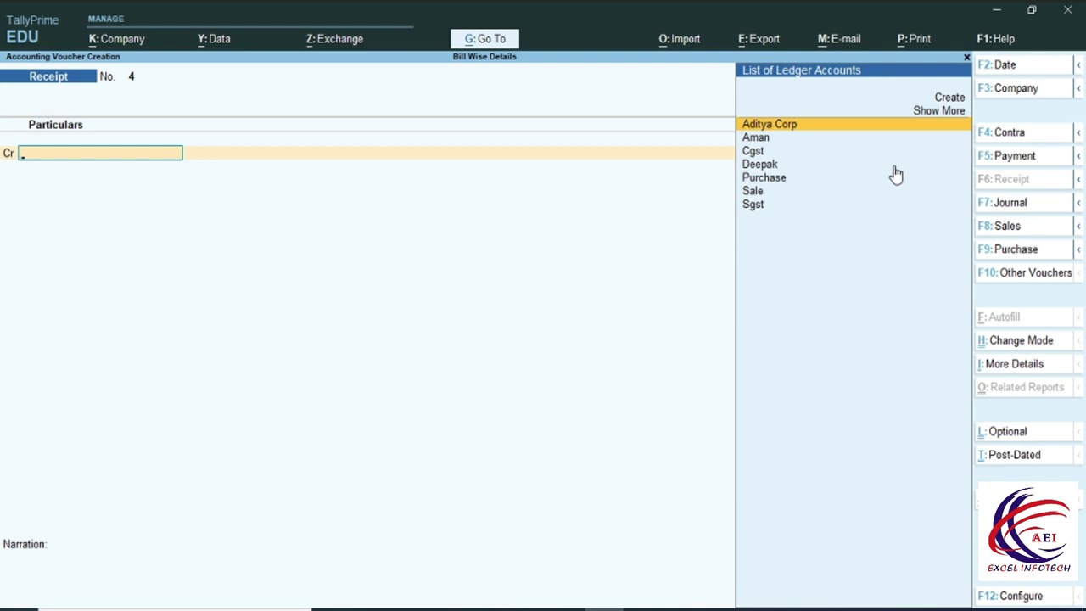
{"action": "key", "text": "F5"}
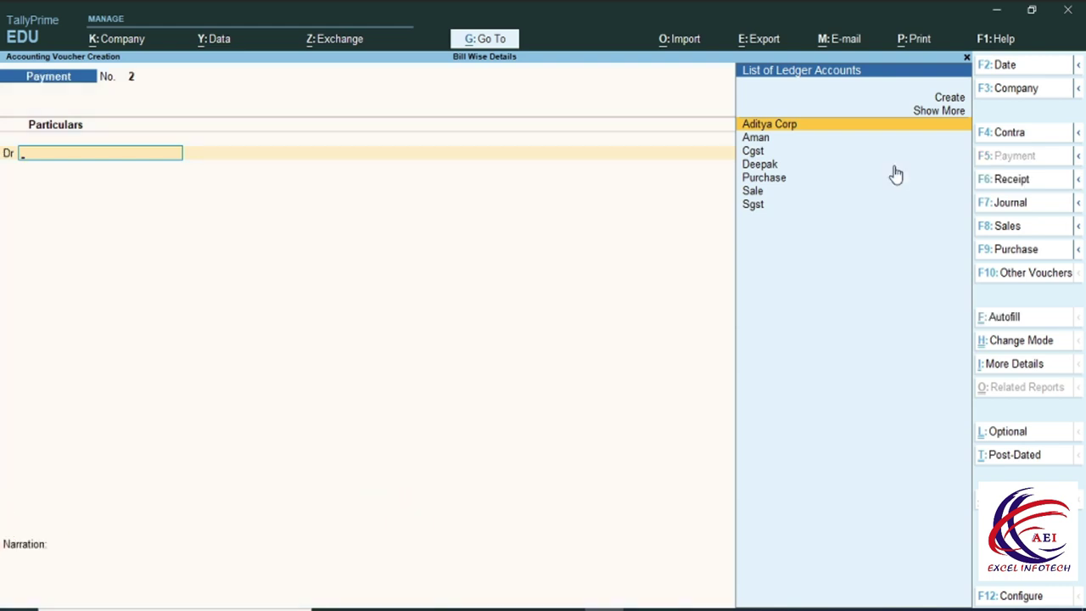
Debit the customer 38,500 On Account and credit HDFC Bank with cheque bank allocations
{"action": "key", "text": "Down"}
{"action": "key", "text": "Down"}
{"action": "key", "text": "Down"}
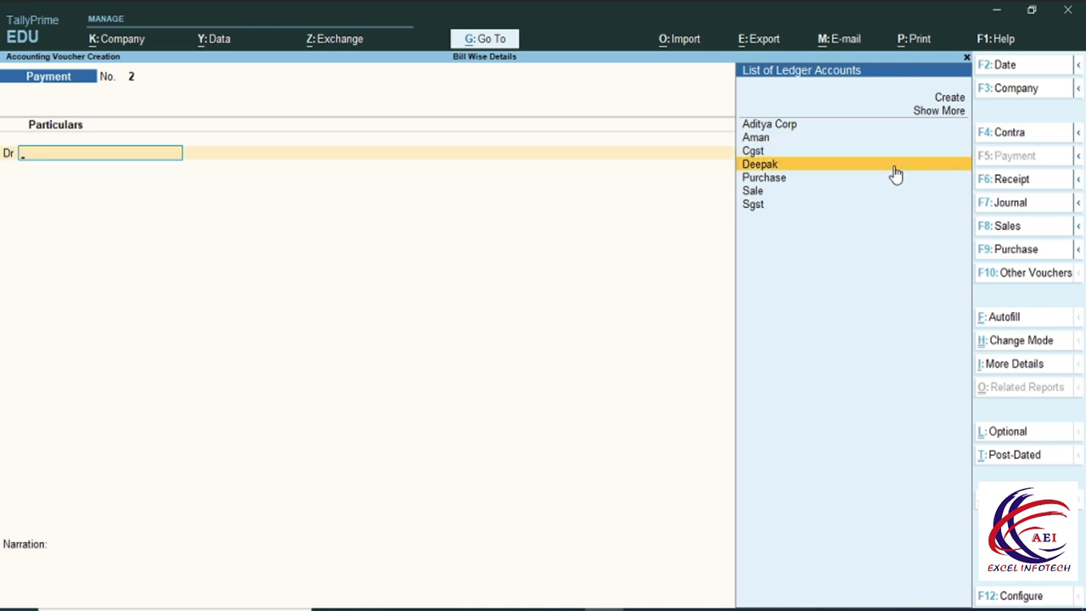
{"action": "key", "text": "Return"}
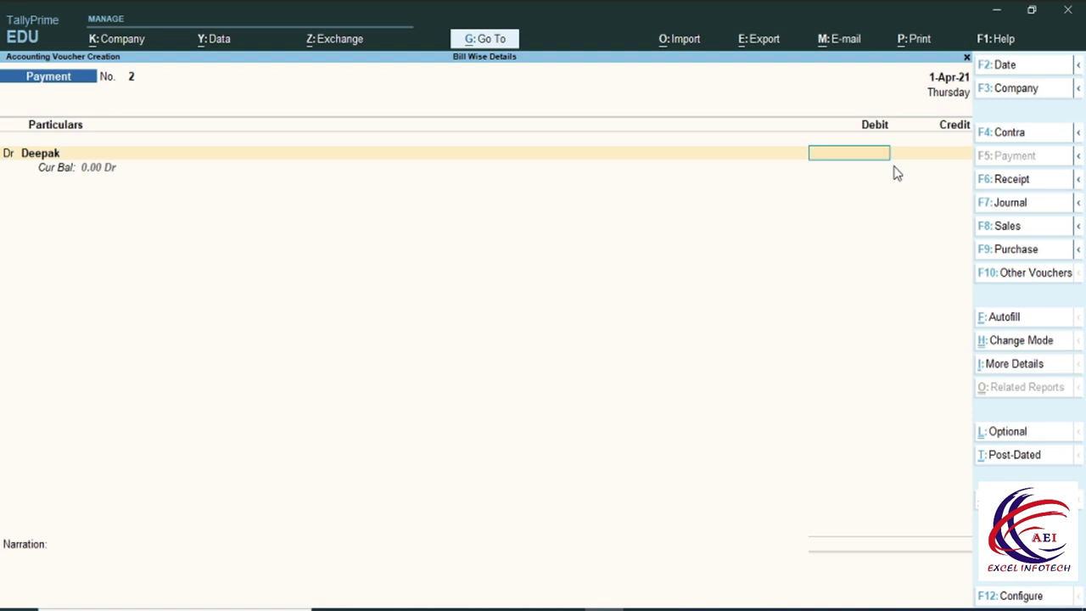
{"action": "type", "text": "38,500"}
{"action": "key", "text": "Return"}
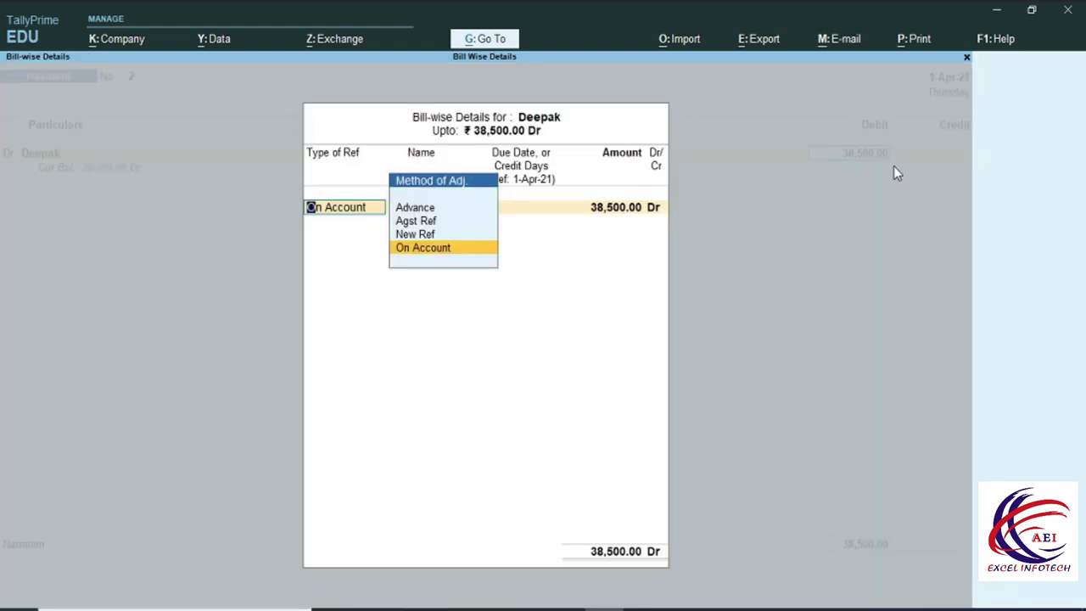
{"action": "key", "text": "Return"}
{"action": "key", "text": "Return"}
{"action": "key", "text": "Return"}
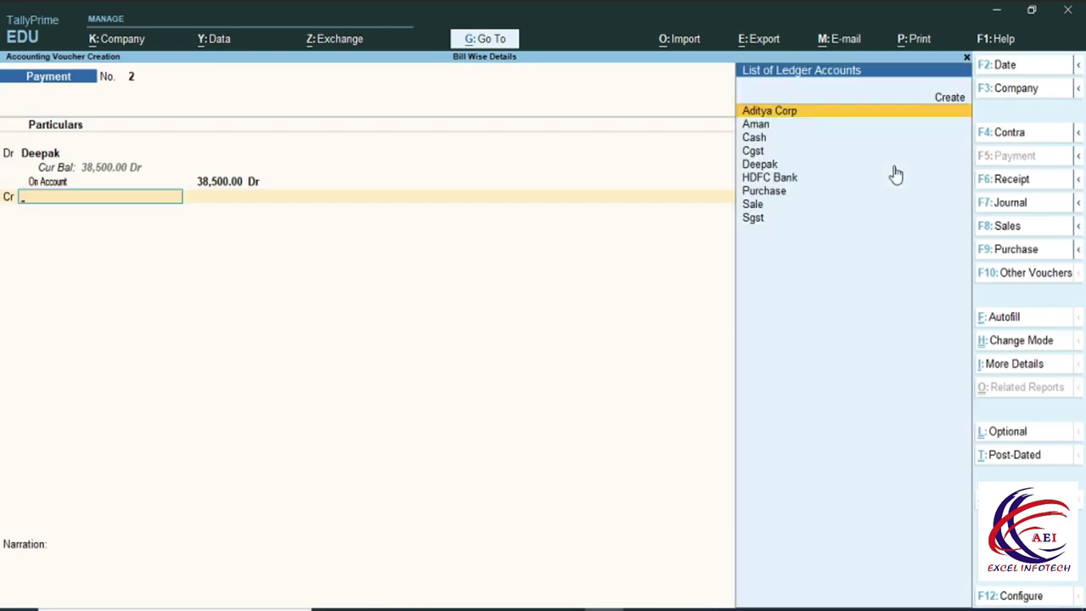
{"action": "type", "text": "B"}
{"action": "key", "text": "Return"}
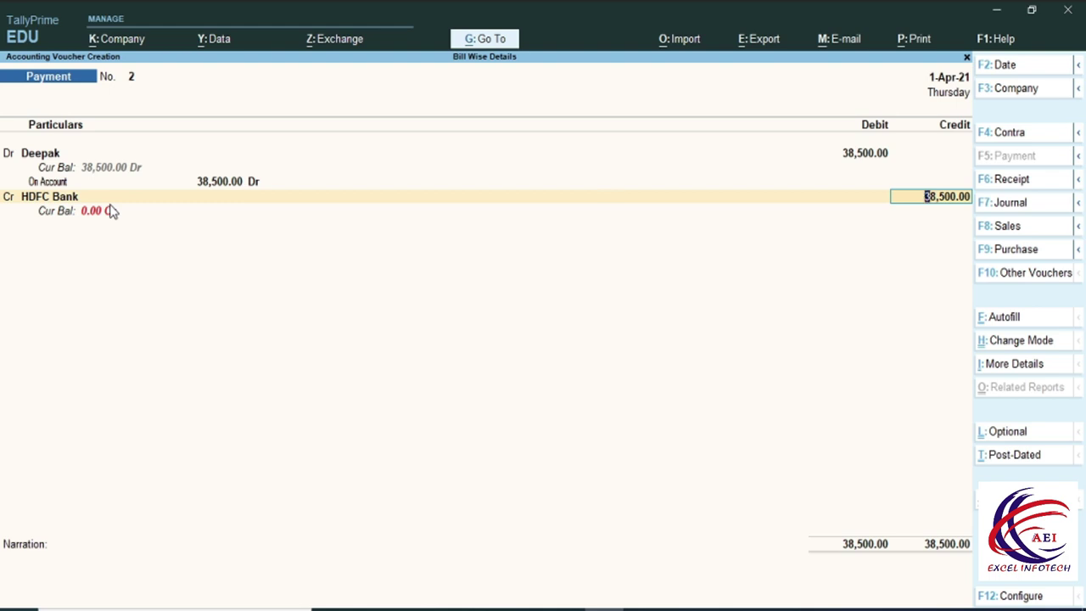
{"action": "key", "text": "Return"}
{"action": "key", "text": "Return"}
{"action": "key", "text": "Return"}
{"action": "key", "text": "Return"}
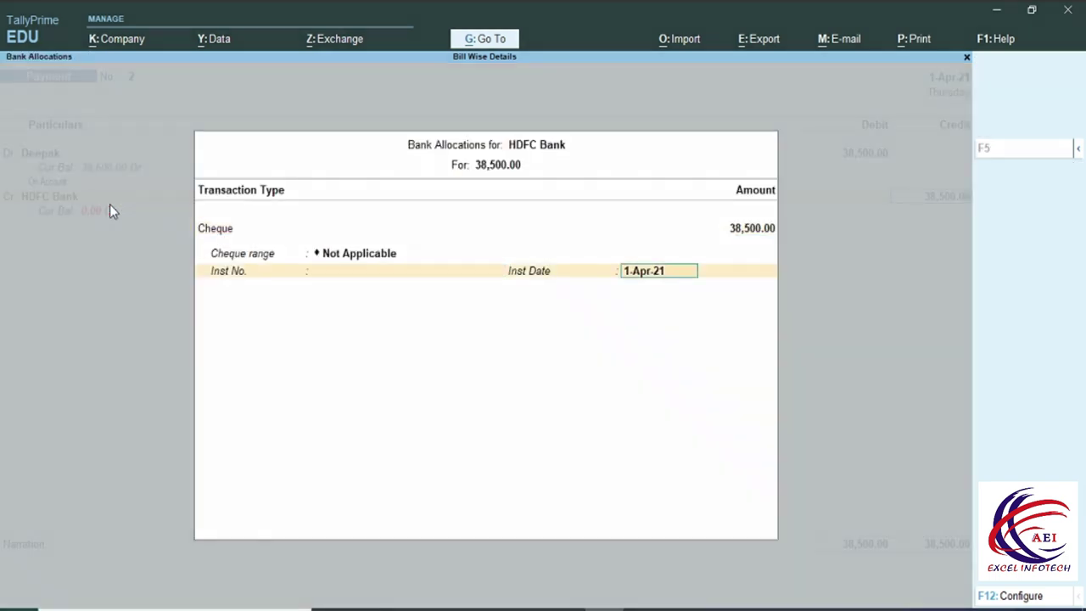
{"action": "key", "text": "Return"}
{"action": "key", "text": "Return"}
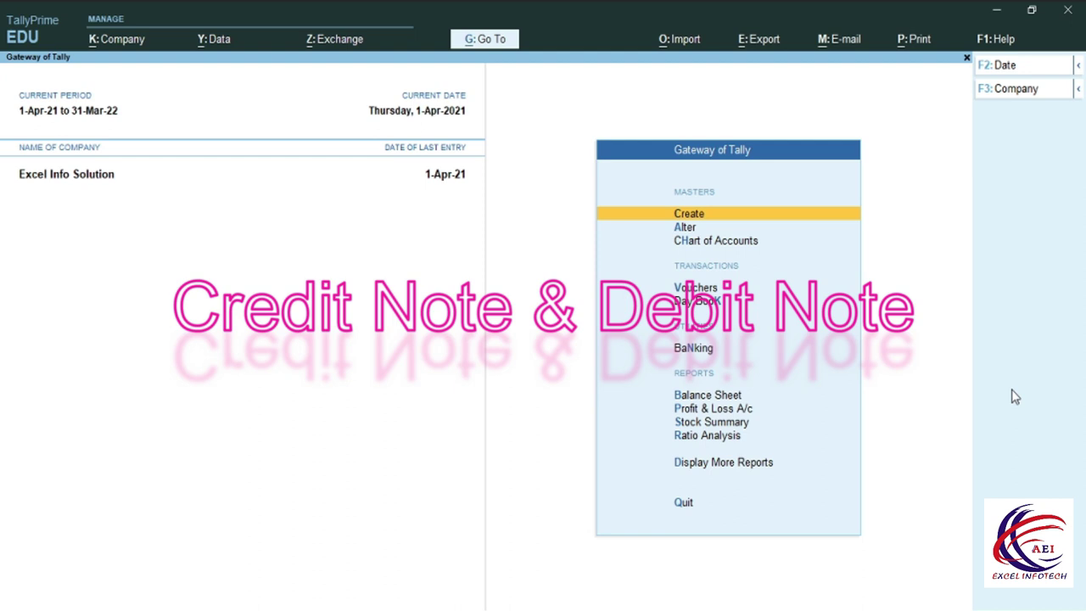
In the Day Book, review the Aditya Corp purchase voucher, then open Kamal Ind's Sales voucher No. 1
{"action": "key", "text": "k"}
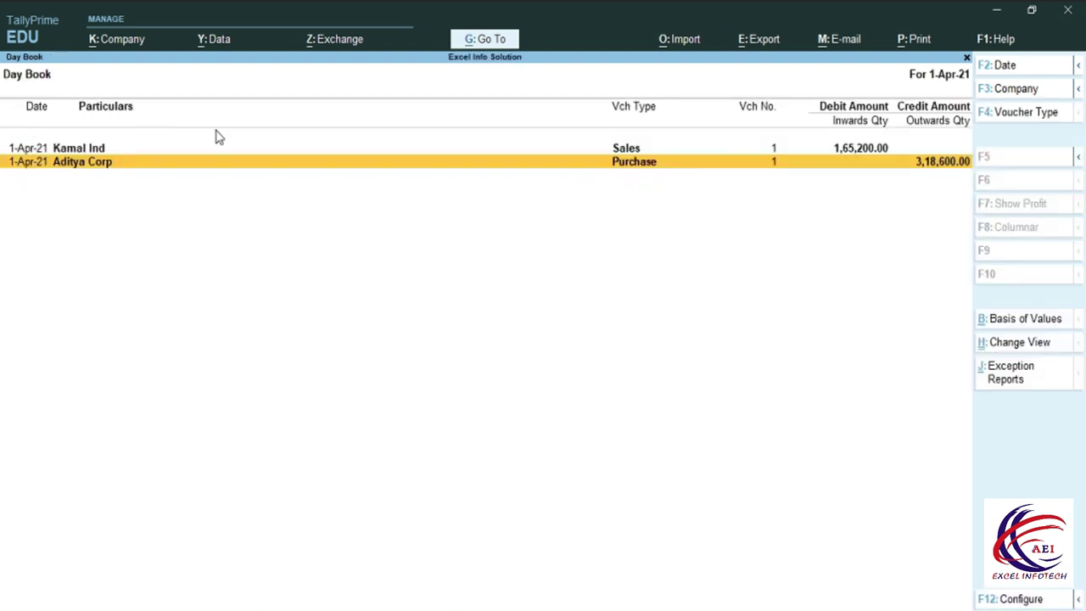
{"action": "left_click", "coordinate": [106, 163]}
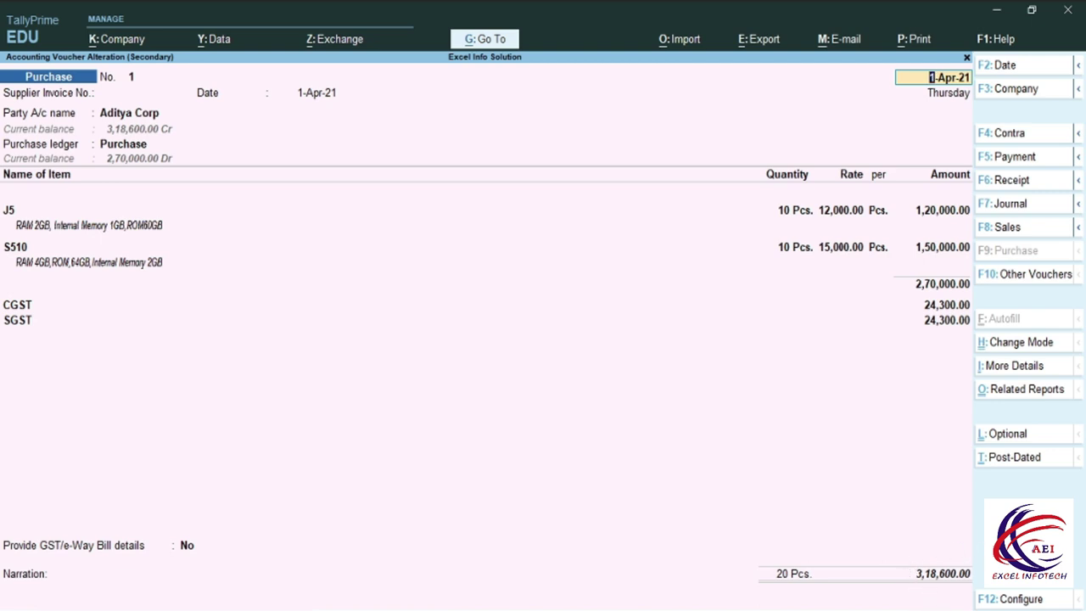
{"action": "key", "text": "BackSpace"}
{"action": "key", "text": "Escape"}
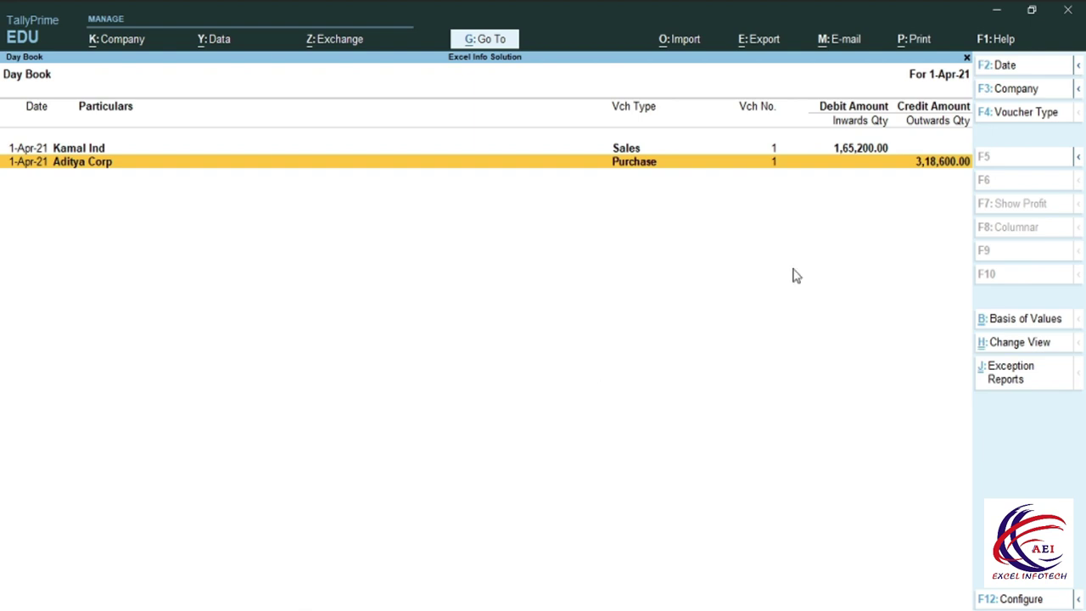
{"action": "double_click", "coordinate": [625, 152]}
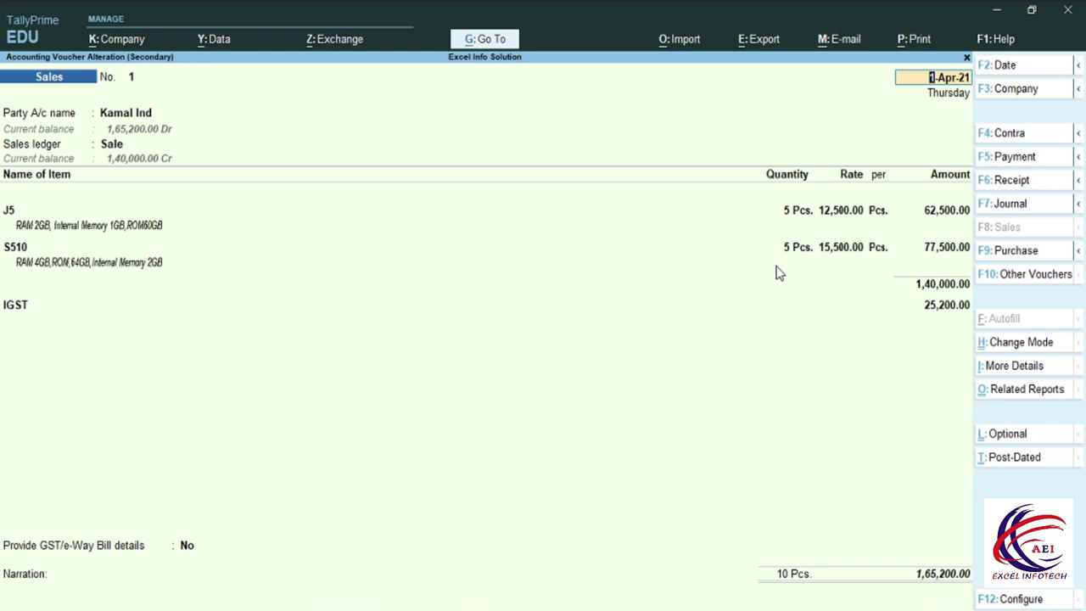
Preview the Kamal Ind tax invoice for the current voucher, then close it unchanged to the Day Book
{"action": "key", "text": "alt+p"}
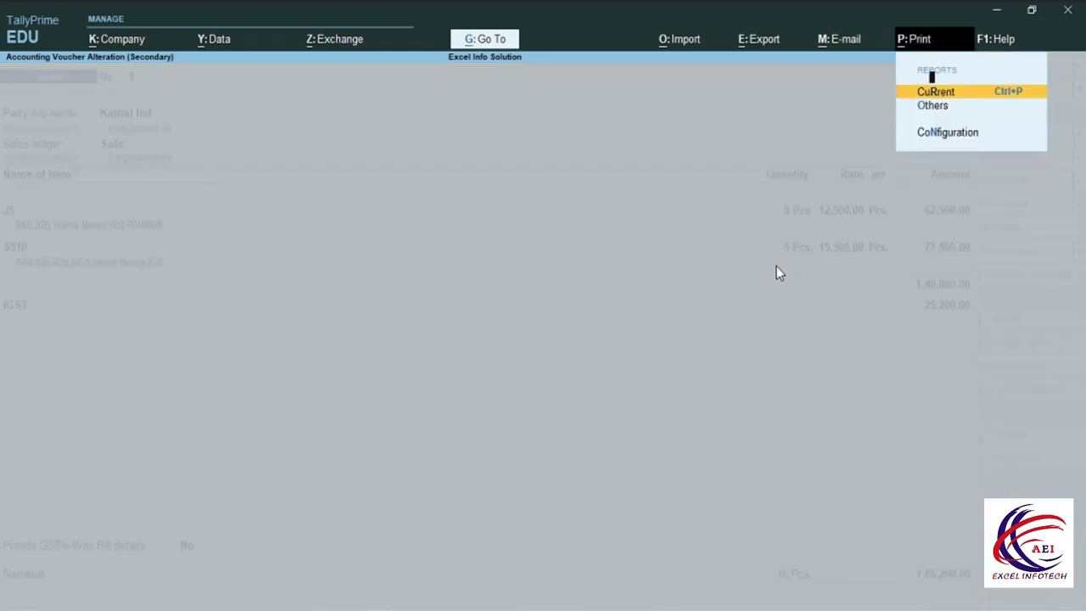
{"action": "key", "text": "Return"}
{"action": "key", "text": "i"}
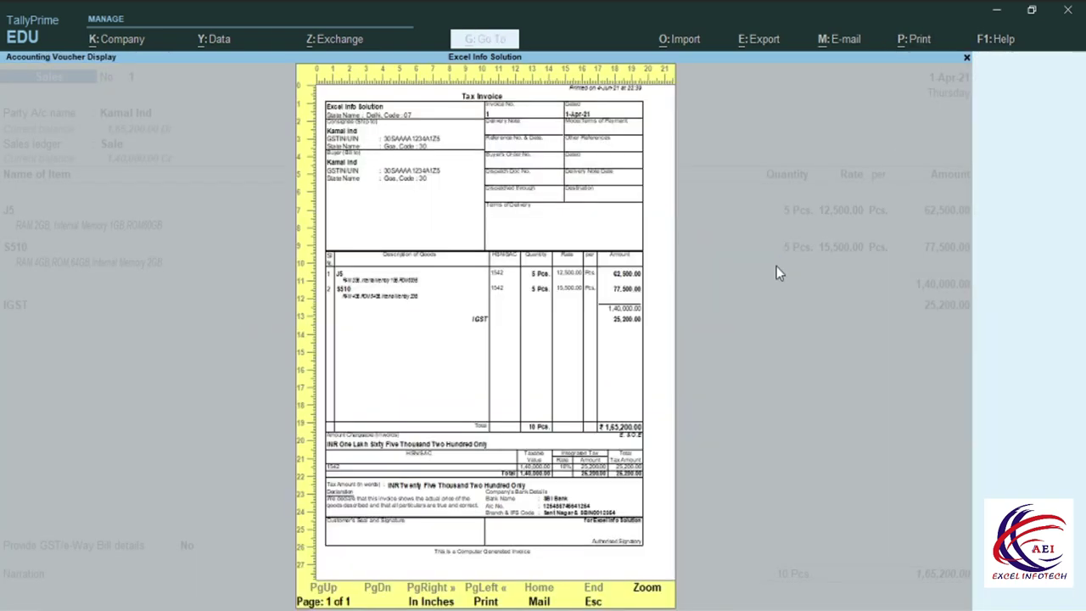
{"action": "key", "text": "Return"}
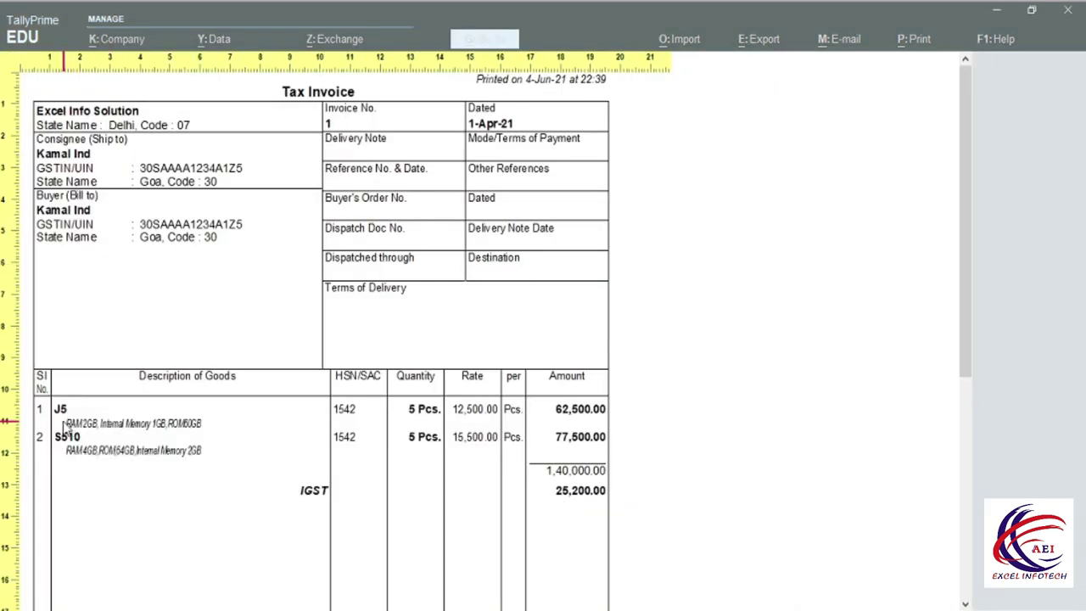
{"action": "scroll", "coordinate": [458, 441], "scroll_direction": "down", "scroll_amount": 3}
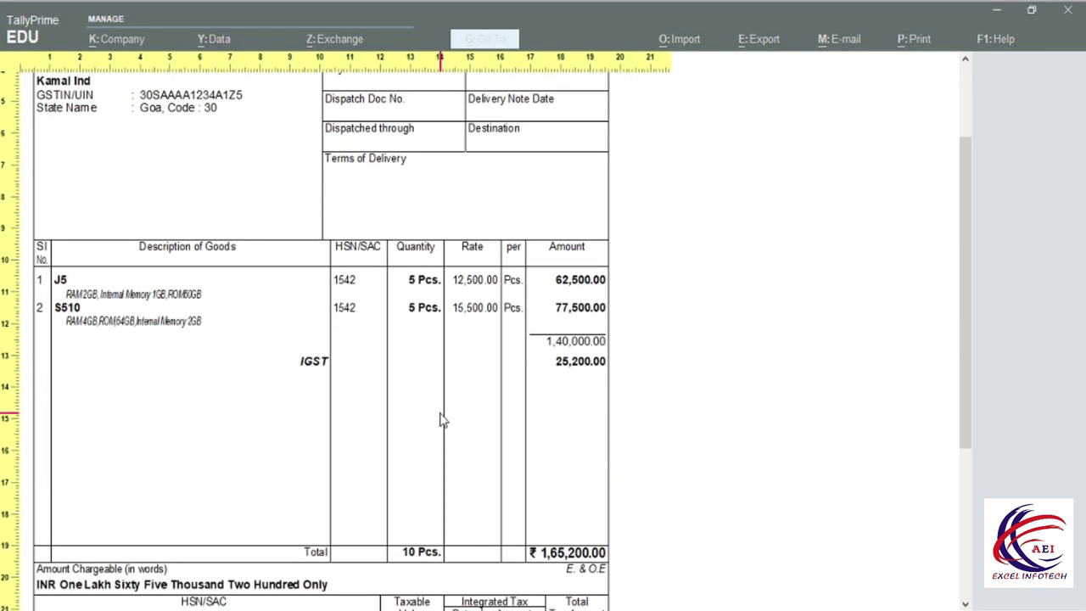
{"action": "scroll", "coordinate": [441, 420], "scroll_direction": "up", "scroll_amount": 3}
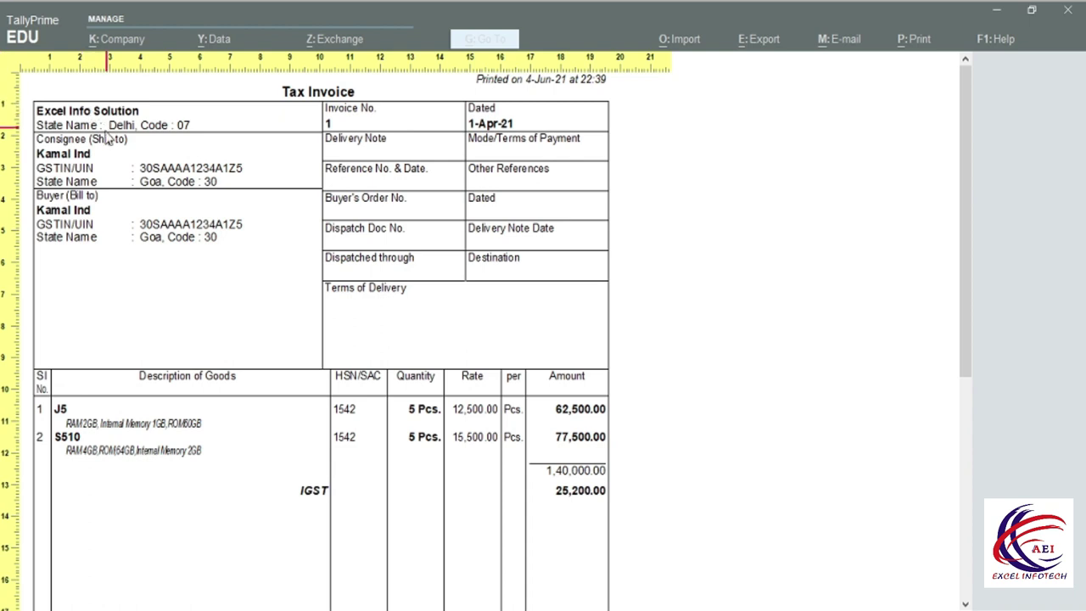
{"action": "key", "text": "Escape"}
{"action": "key", "text": "Escape"}
{"action": "key", "text": "Escape"}
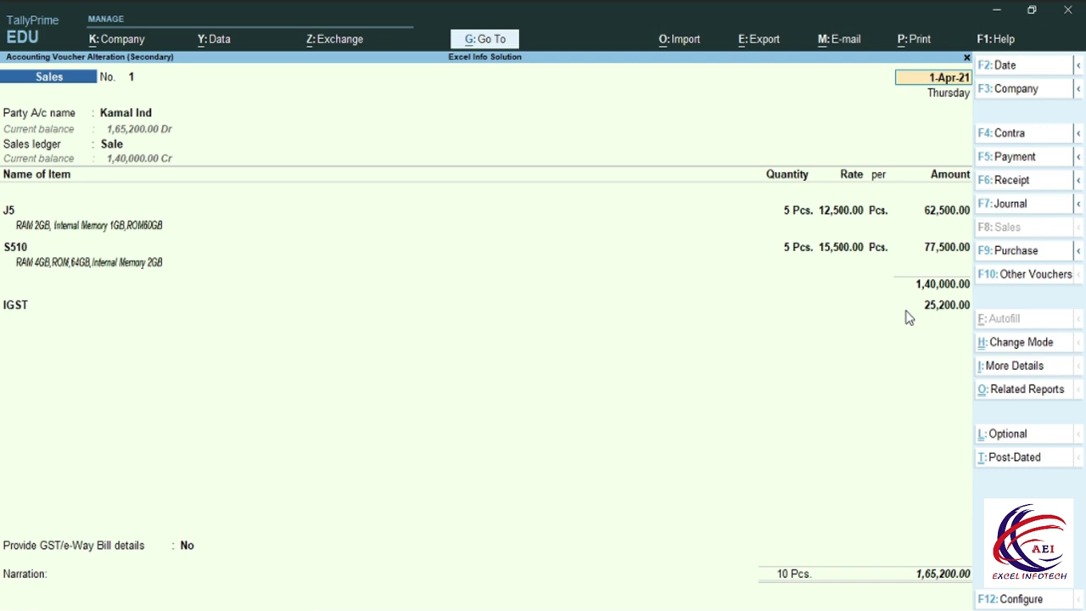
{"action": "key", "text": "BackSpace"}
{"action": "key", "text": "Escape"}
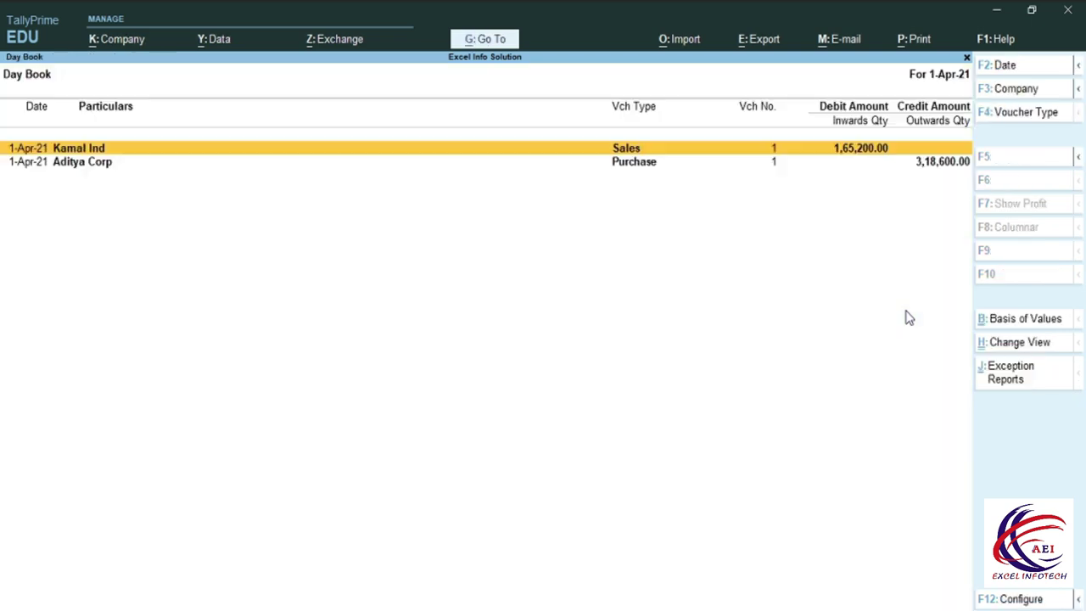
Begin a Credit Note voucher with Kamal Ind as Party A/c, accepting receipt and party details
{"action": "key", "text": "Escape"}
{"action": "key", "text": "Escape"}
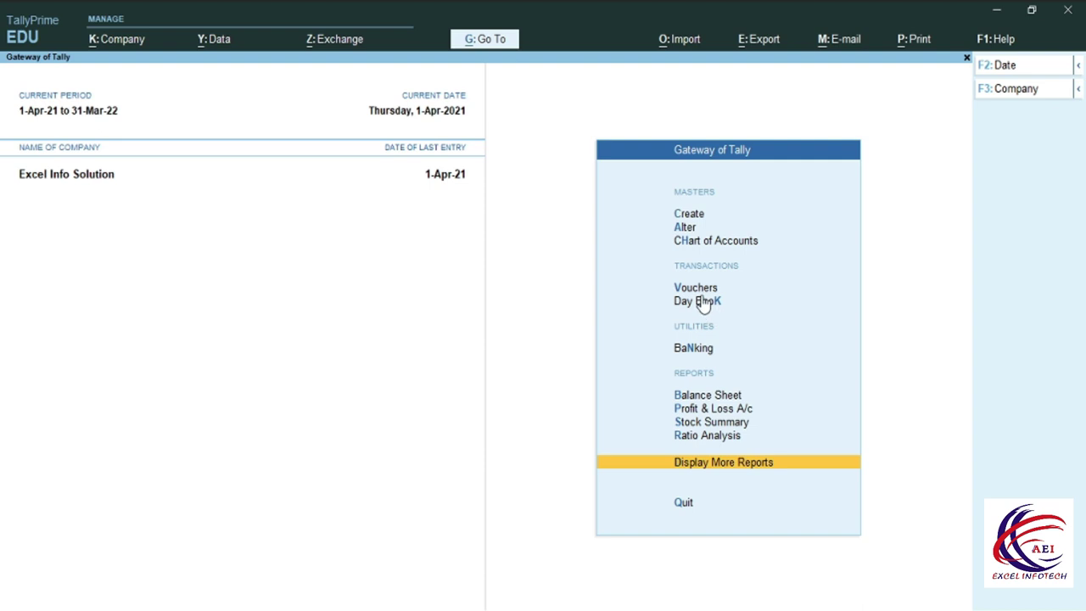
{"action": "left_click", "coordinate": [697, 289]}
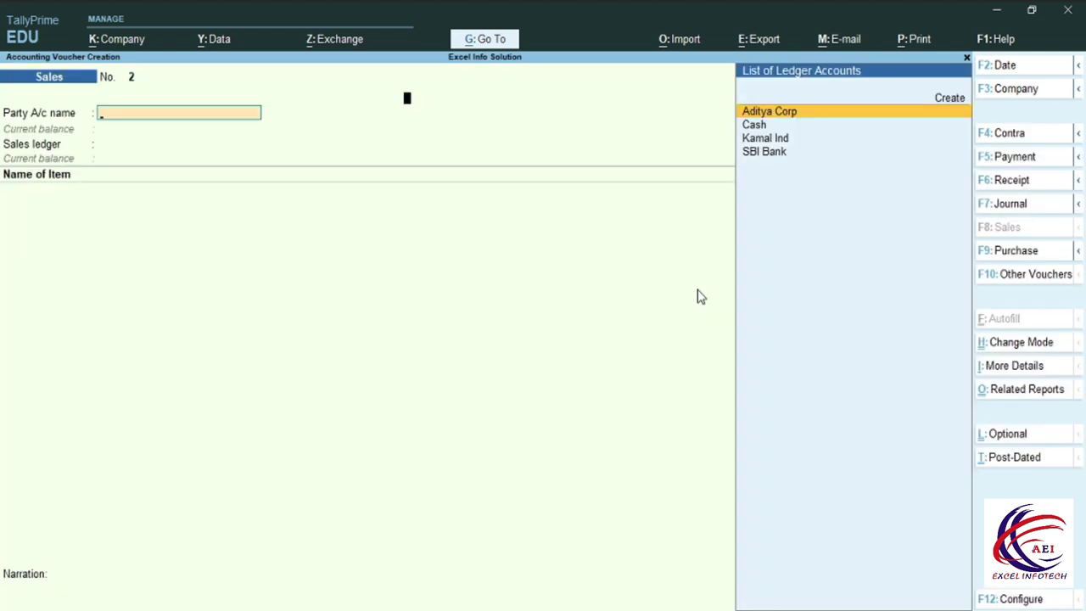
{"action": "key", "text": "F10"}
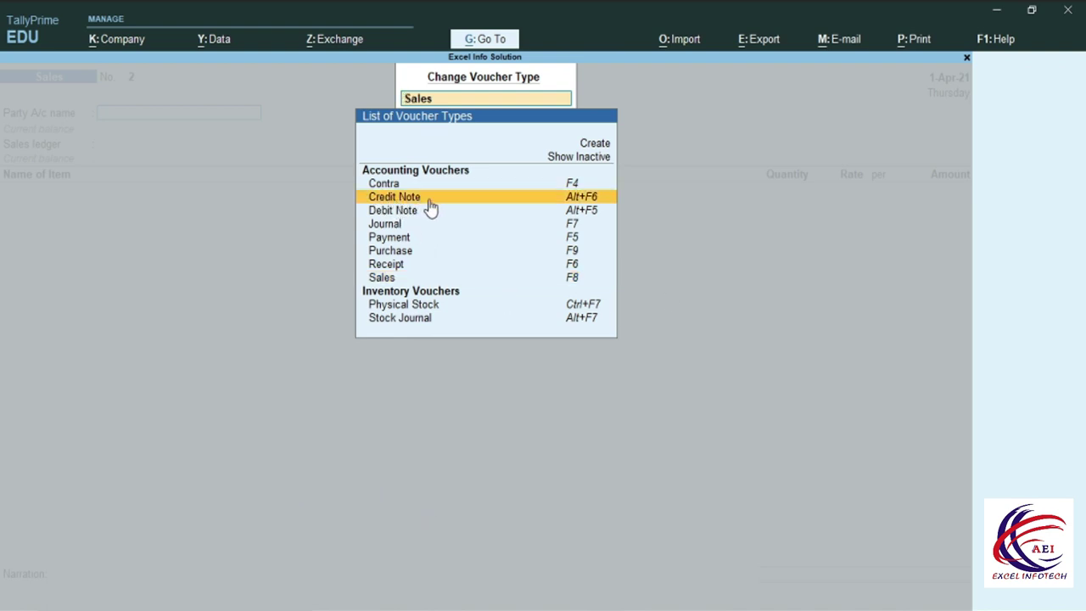
{"action": "left_click", "coordinate": [578, 197]}
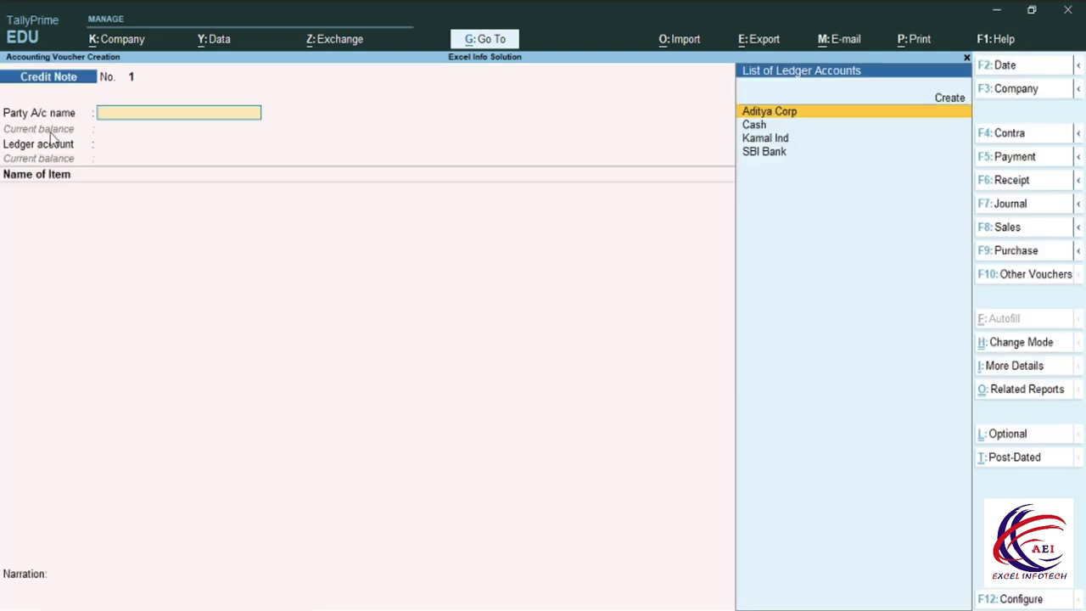
{"action": "left_click", "coordinate": [759, 140]}
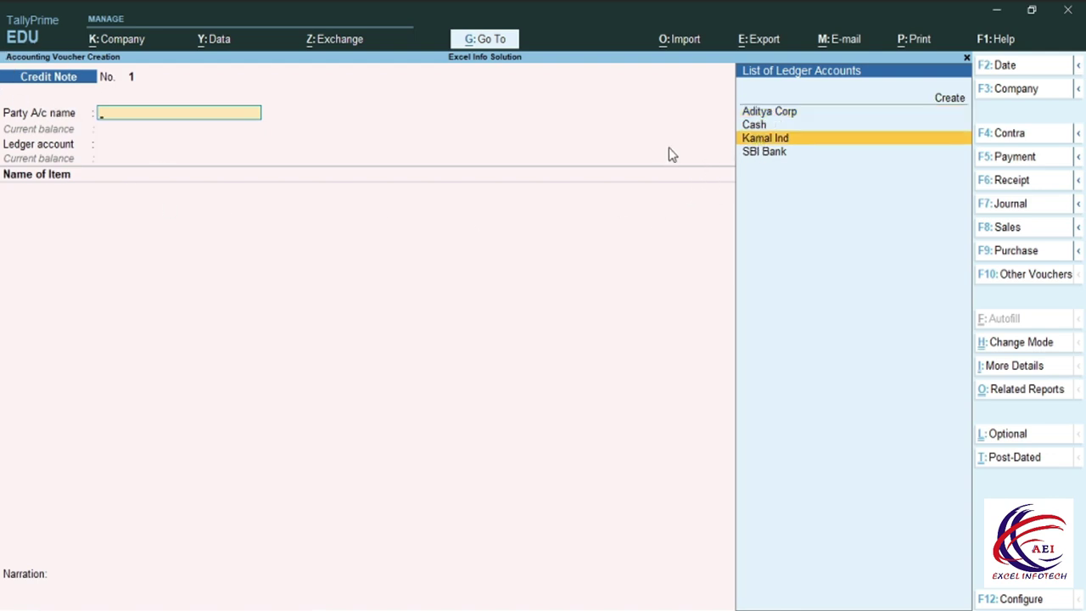
{"action": "left_click", "coordinate": [768, 138]}
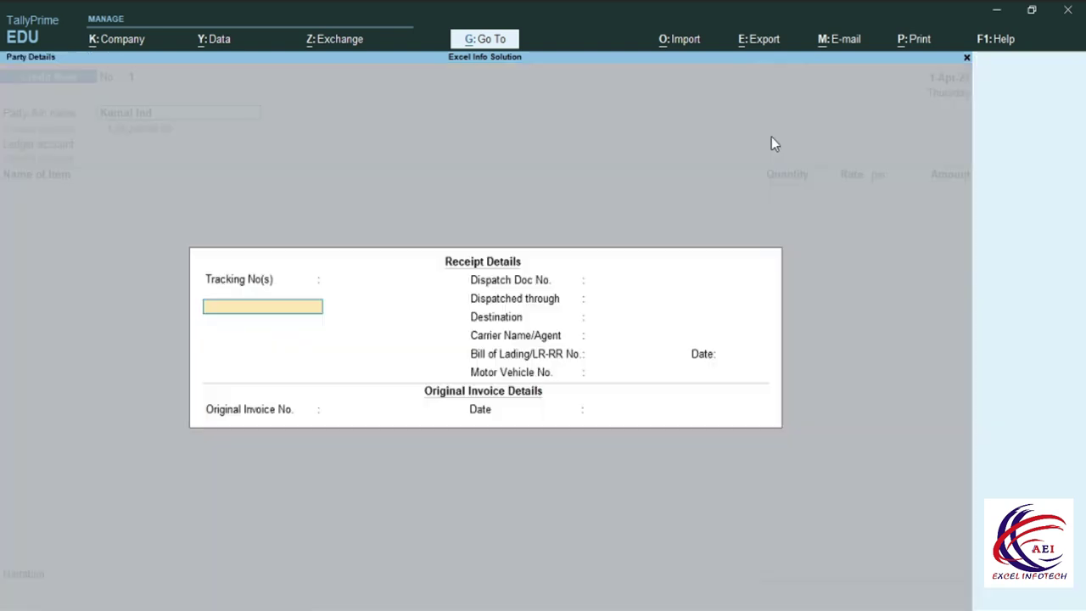
{"action": "key", "text": "Return"}
{"action": "key", "text": "Return"}
{"action": "key", "text": "Return"}
{"action": "key", "text": "Return"}
{"action": "key", "text": "Return"}
{"action": "key", "text": "Return"}
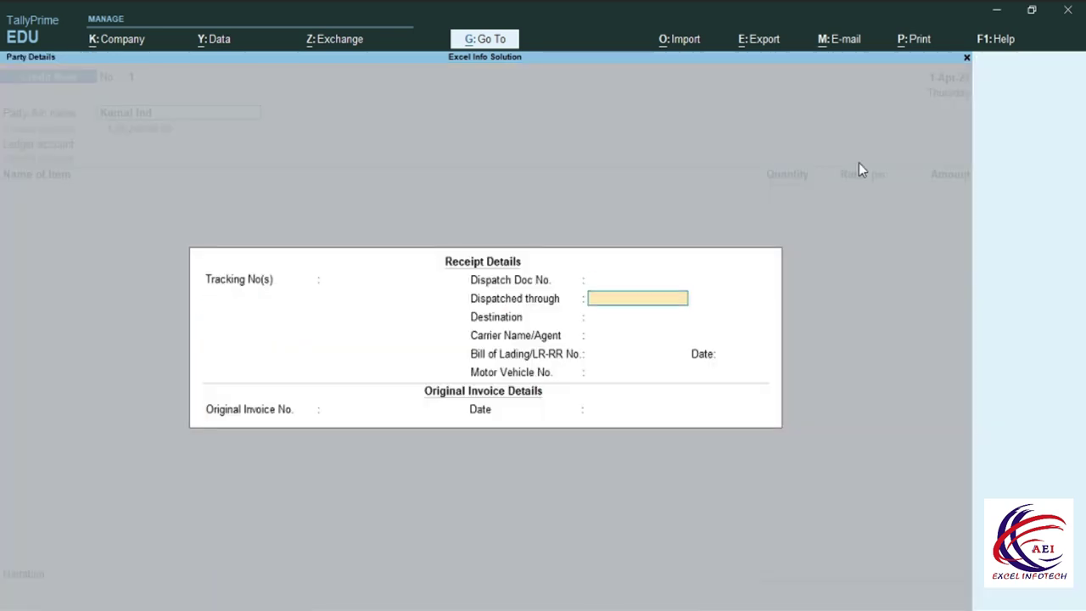
{"action": "key", "text": "Return"}
{"action": "key", "text": "Return"}
{"action": "key", "text": "Return"}
{"action": "key", "text": "Return"}
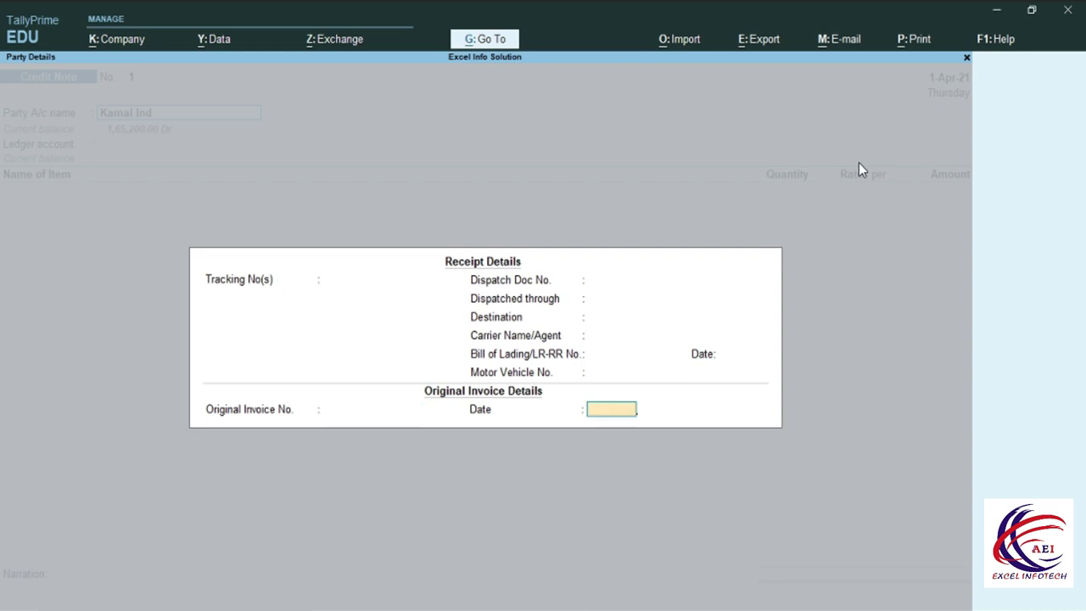
{"action": "key", "text": "Return"}
{"action": "key", "text": "Return"}
{"action": "key", "text": "Return"}
{"action": "key", "text": "Return"}
{"action": "key", "text": "Return"}
{"action": "key", "text": "Return"}
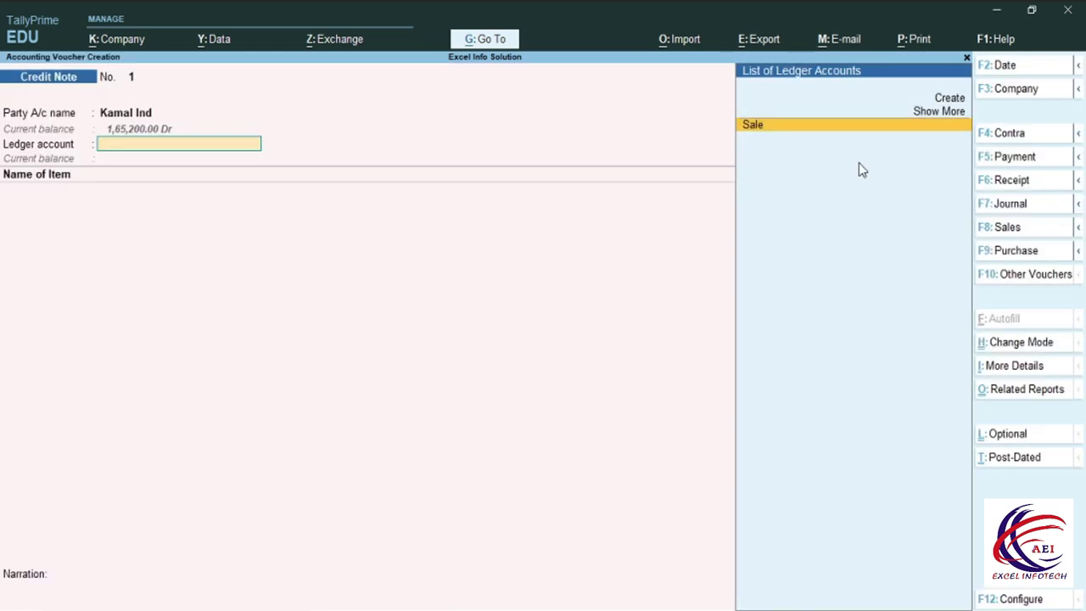
Use the Sale ledger and return J5 at 12,500.00 and S510 at 15,500.00, one piece each
{"action": "key", "text": "Return"}
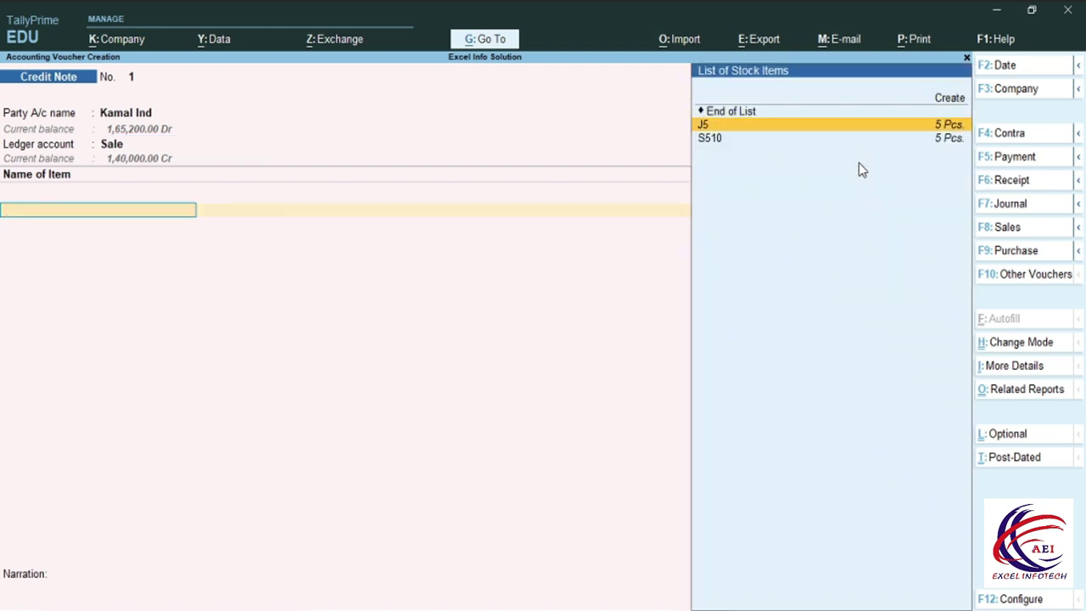
{"action": "key", "text": "Return"}
{"action": "key", "text": "Return"}
{"action": "key", "text": "Return"}
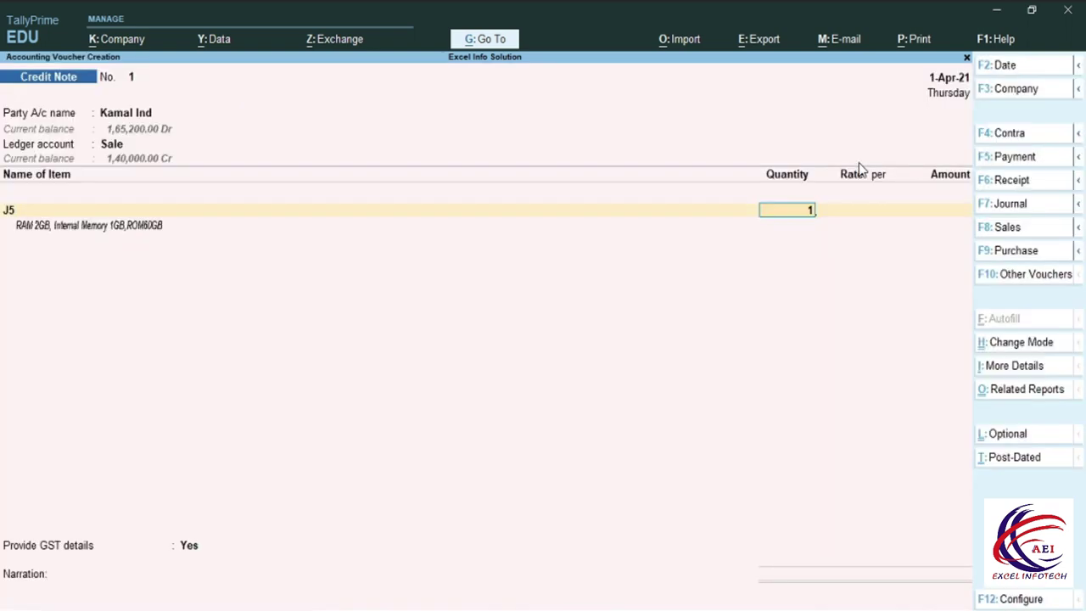
{"action": "key", "text": "Return"}
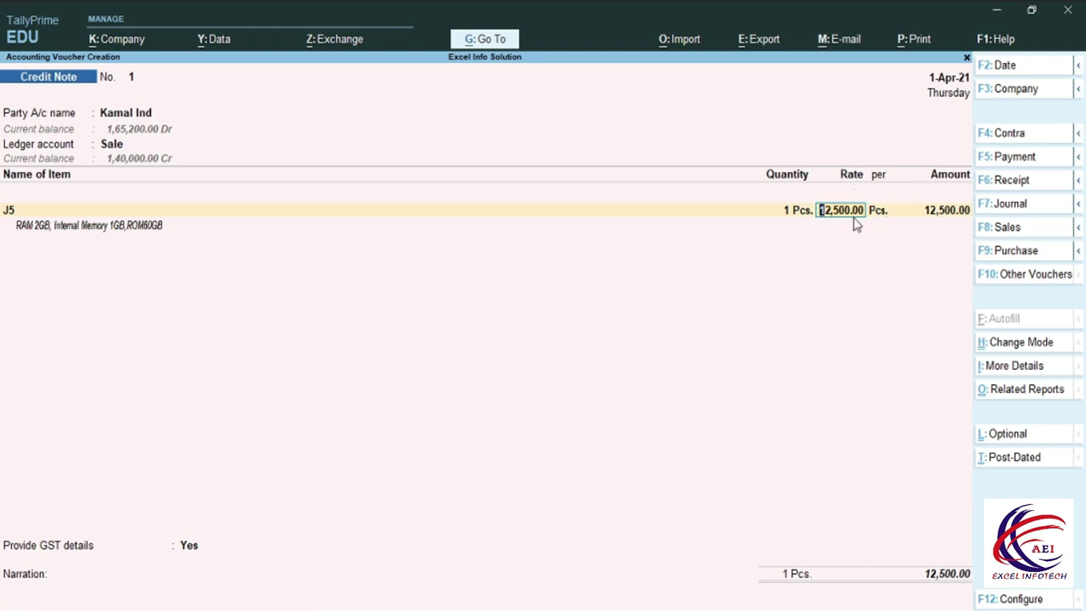
{"action": "key", "text": "Return"}
{"action": "key", "text": "Return"}
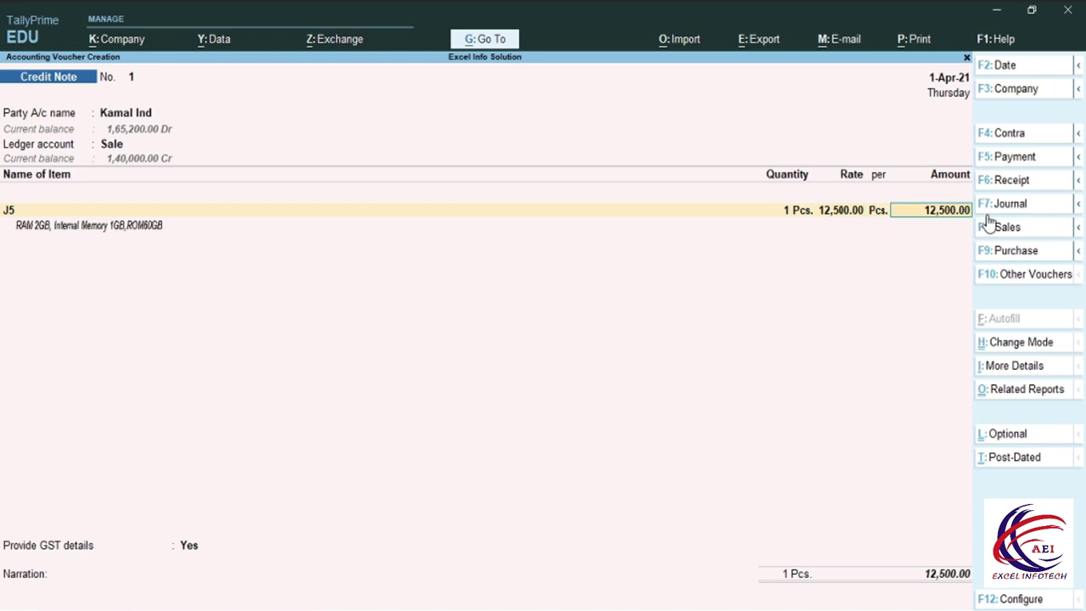
{"action": "key", "text": "Return"}
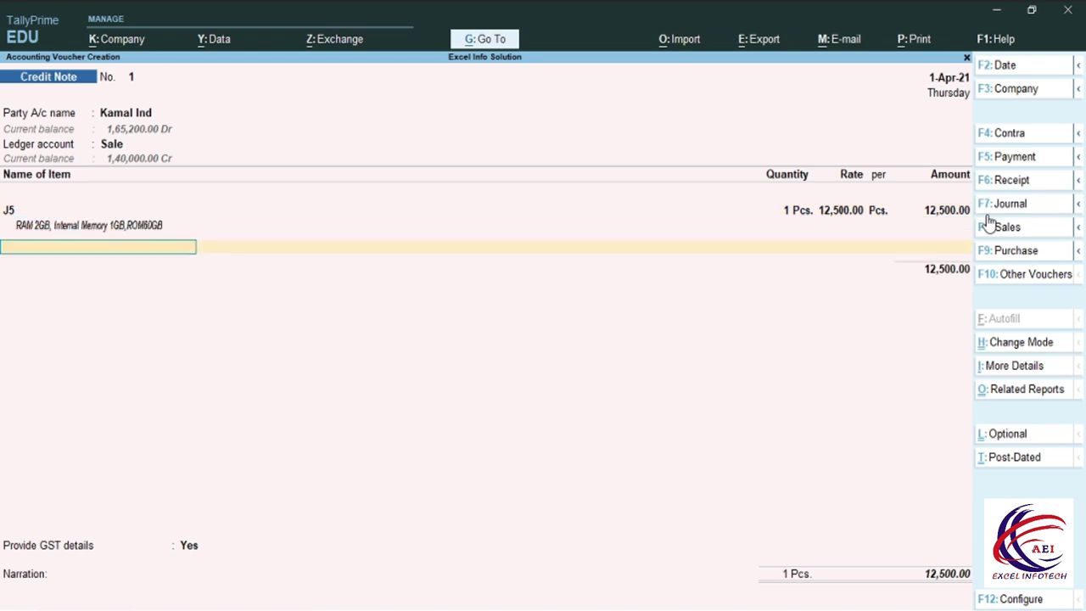
{"action": "key", "text": "Down"}
{"action": "key", "text": "Down"}
{"action": "key", "text": "Down"}
{"action": "key", "text": "Return"}
{"action": "key", "text": "Return"}
{"action": "key", "text": "Return"}
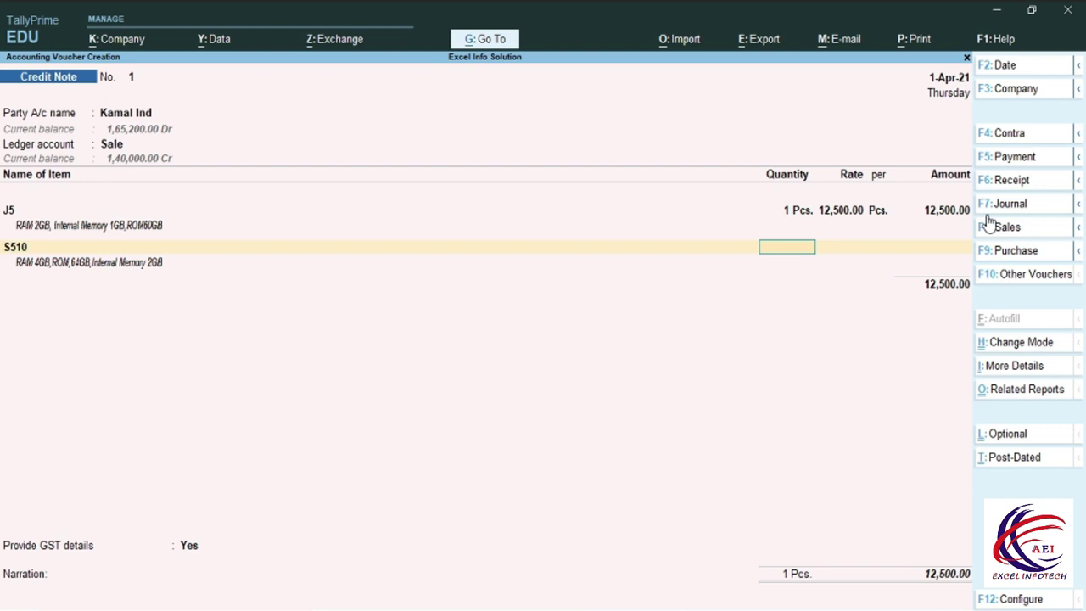
{"action": "key", "text": "Return"}
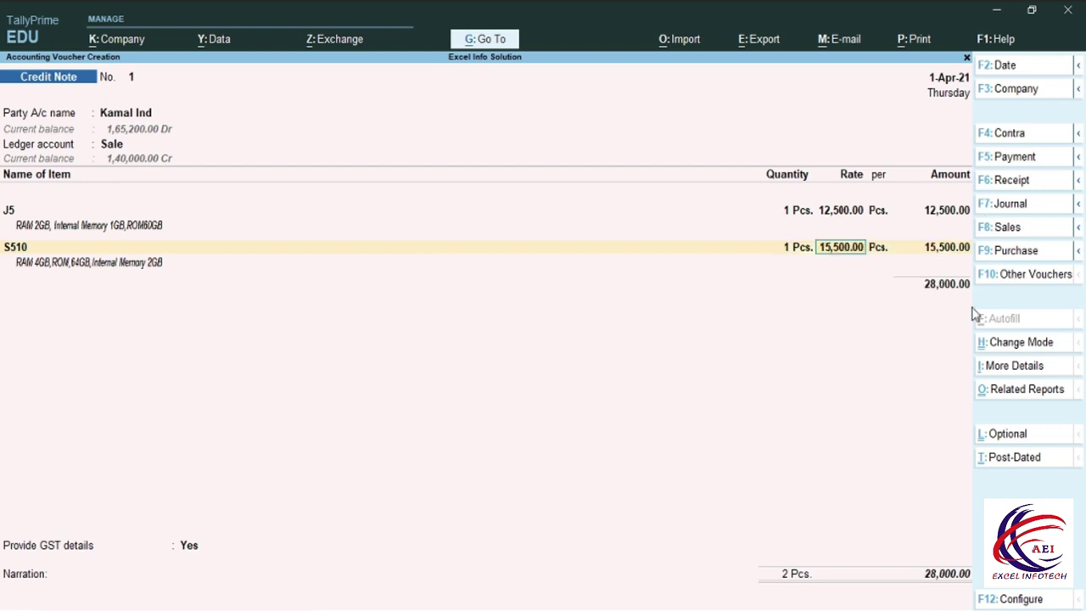
{"action": "key", "text": "Return"}
{"action": "key", "text": "Return"}
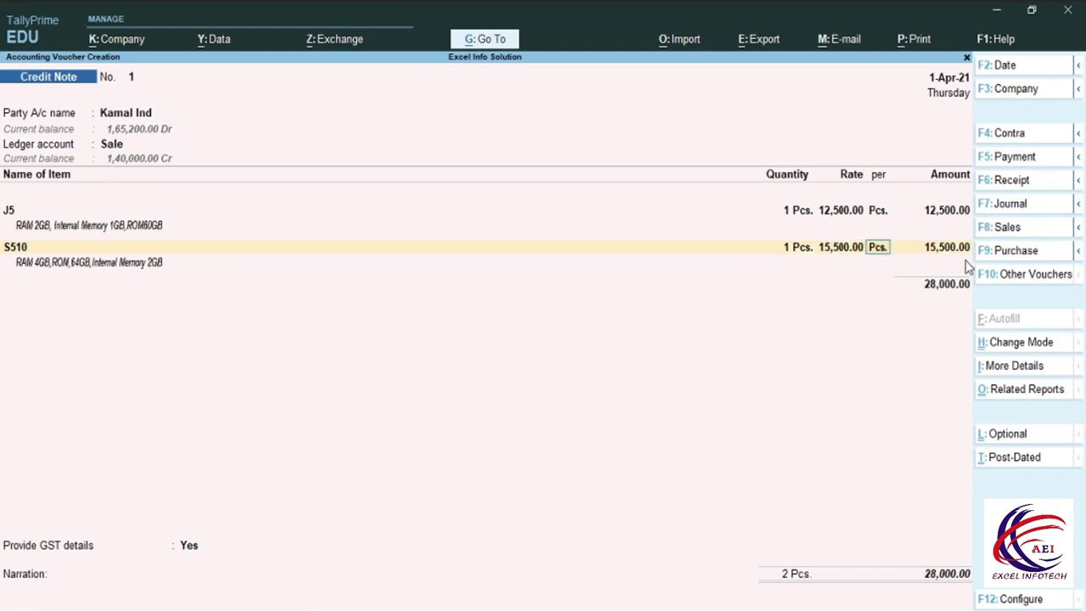
{"action": "key", "text": "Return"}
{"action": "key", "text": "Return"}
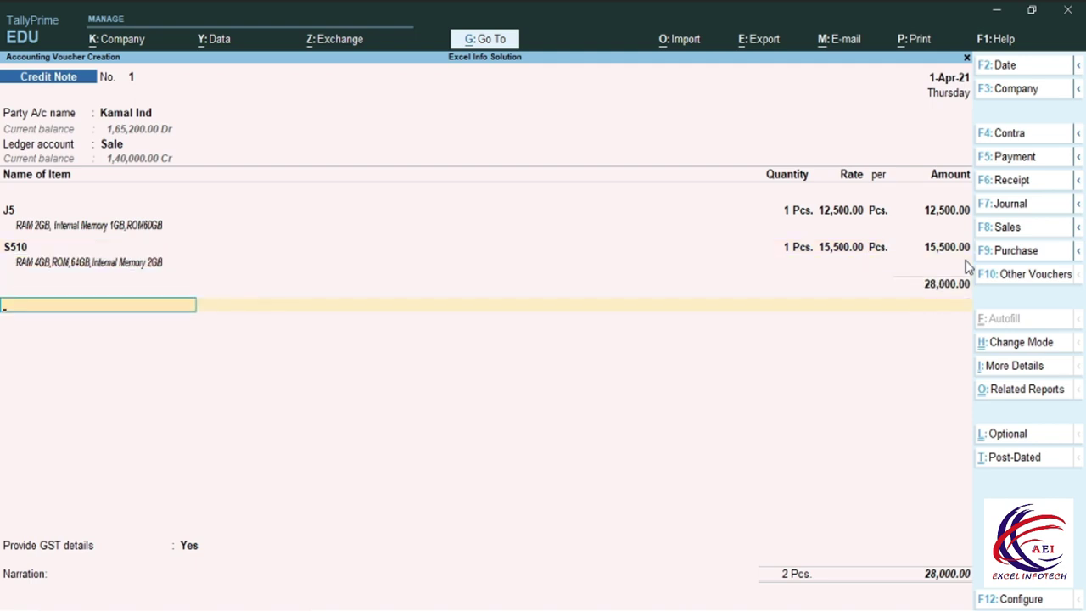
Add IGST of 5,040.00 and set Provide GST details to No, for a 33,040.00 total
{"action": "key", "text": "Return"}
{"action": "key", "text": "Down"}
{"action": "key", "text": "Down"}
{"action": "key", "text": "Down"}
{"action": "key", "text": "Down"}
{"action": "key", "text": "Down"}
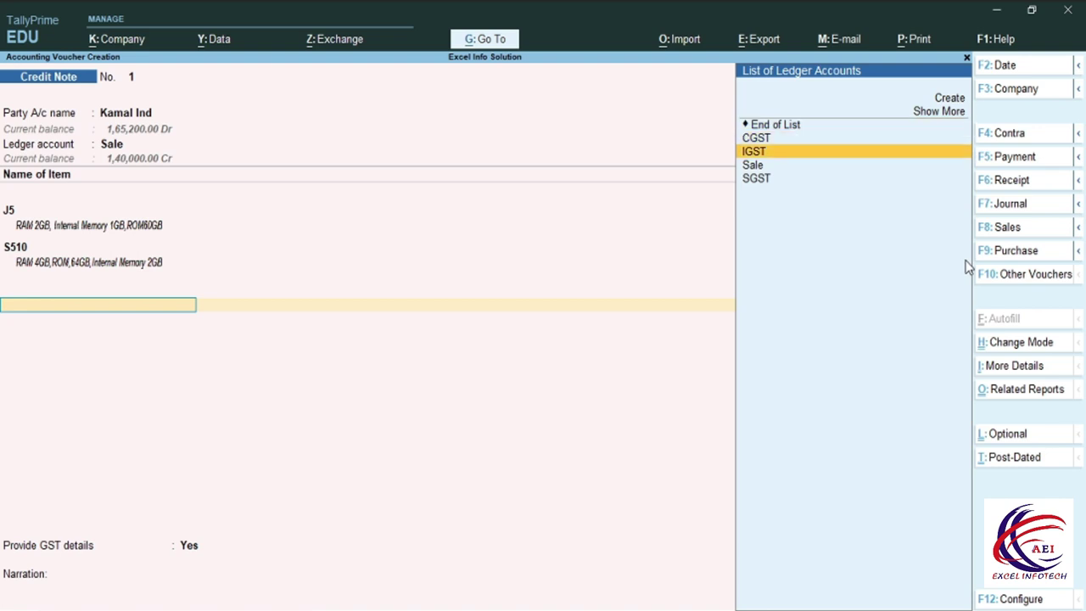
{"action": "key", "text": "Return"}
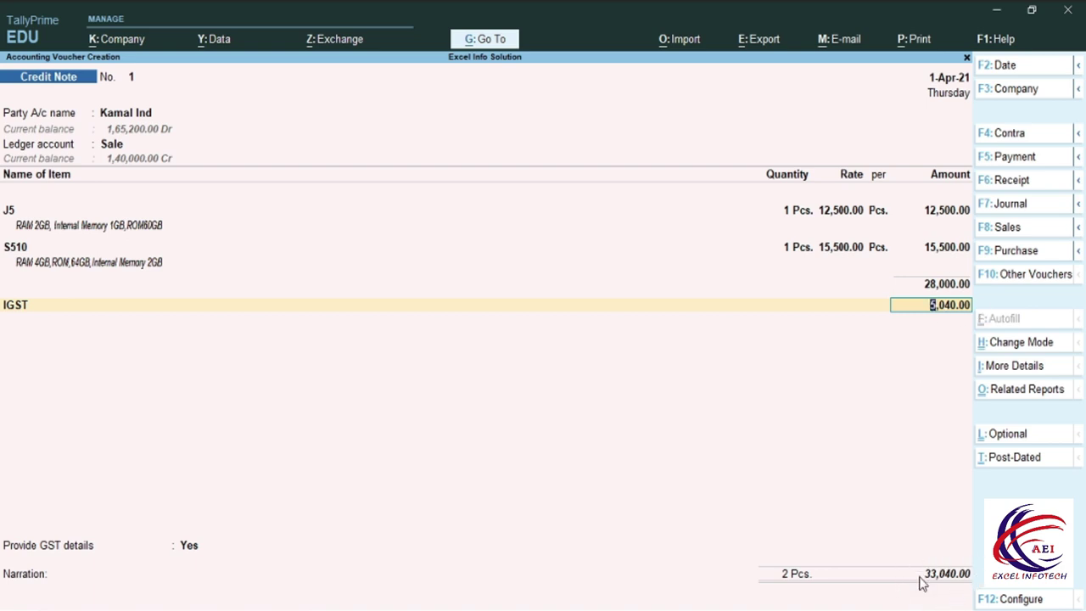
{"action": "key", "text": "Return"}
{"action": "key", "text": "Return"}
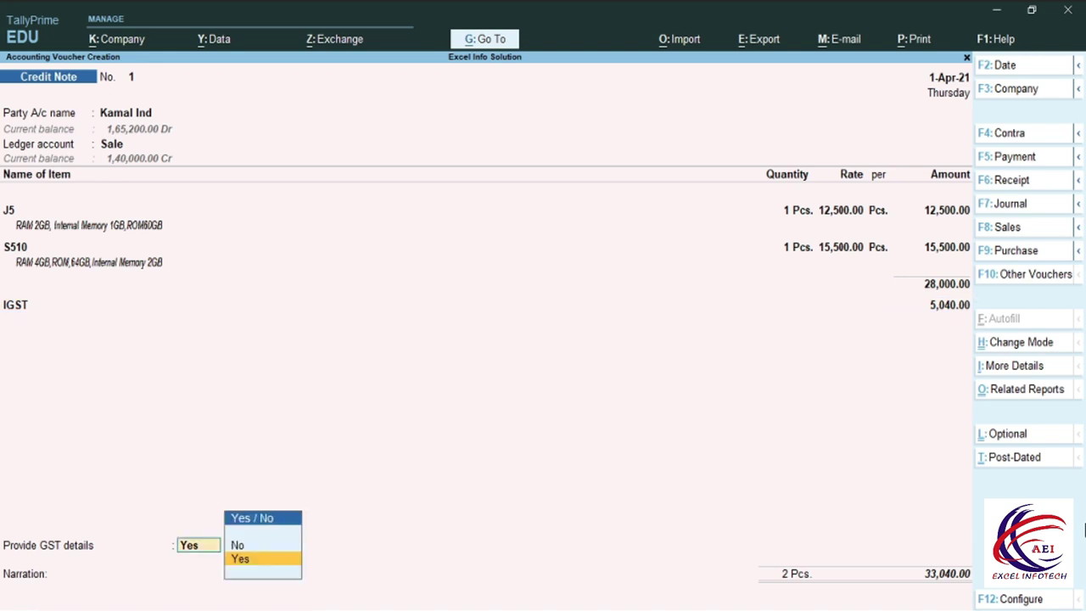
{"action": "key", "text": "Up"}
{"action": "key", "text": "Return"}
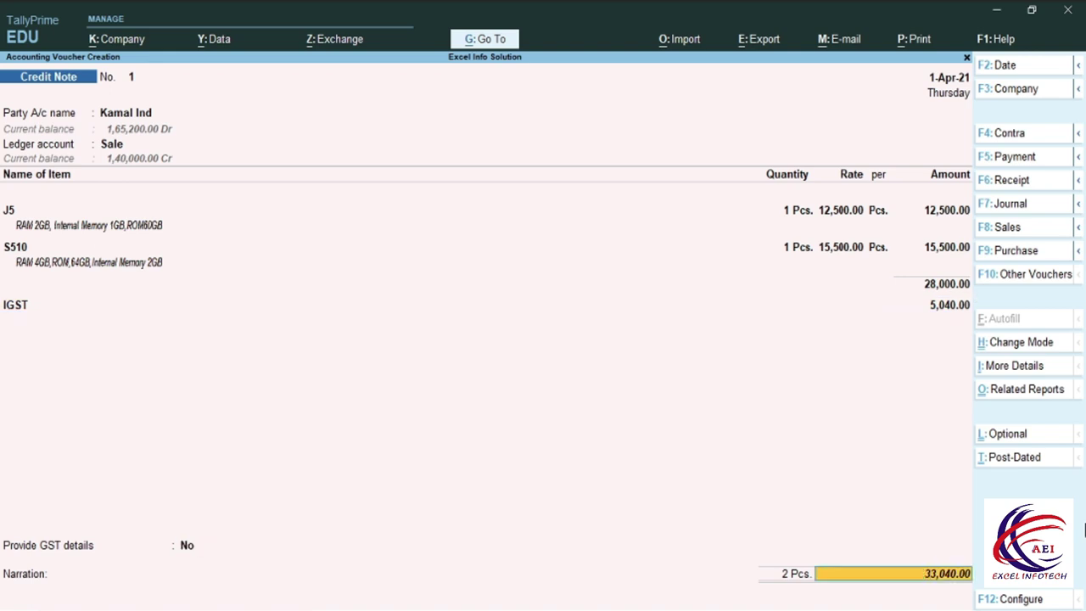
{"action": "key", "text": "Return"}
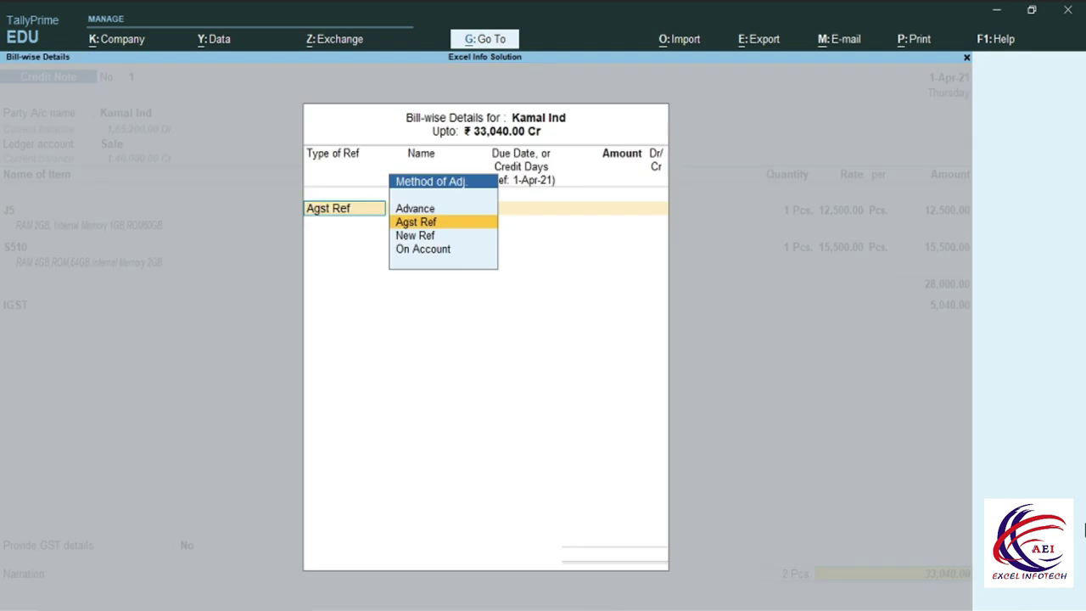
Settle the credit note against bill 1, save it, and quit to the Gateway of Tally
{"action": "key", "text": "Return"}
{"action": "key", "text": "Return"}
{"action": "key", "text": "Return"}
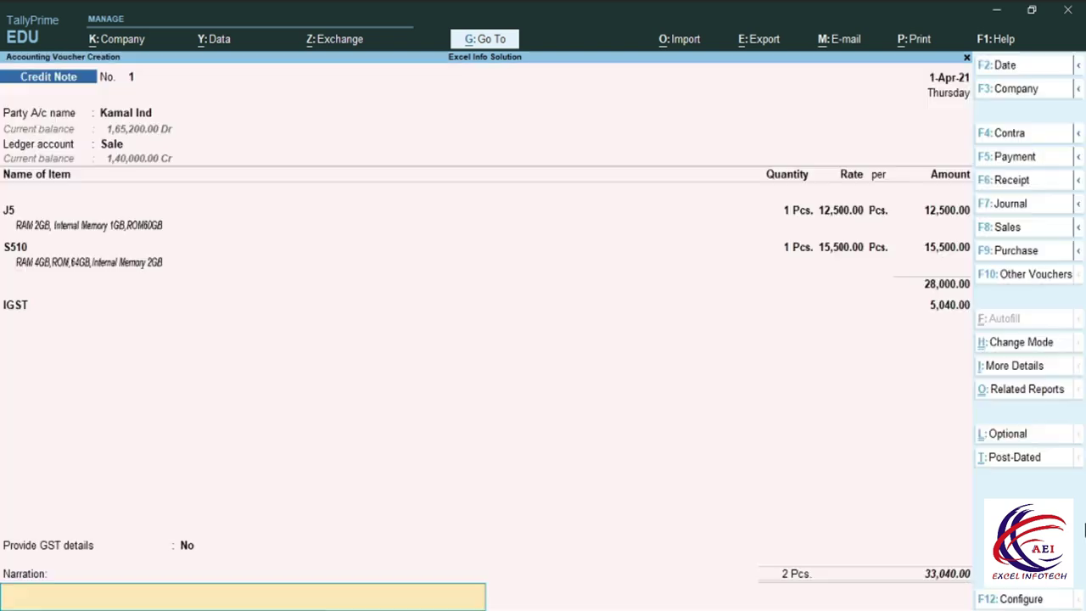
{"action": "key", "text": "Return"}
{"action": "key", "text": "Return"}
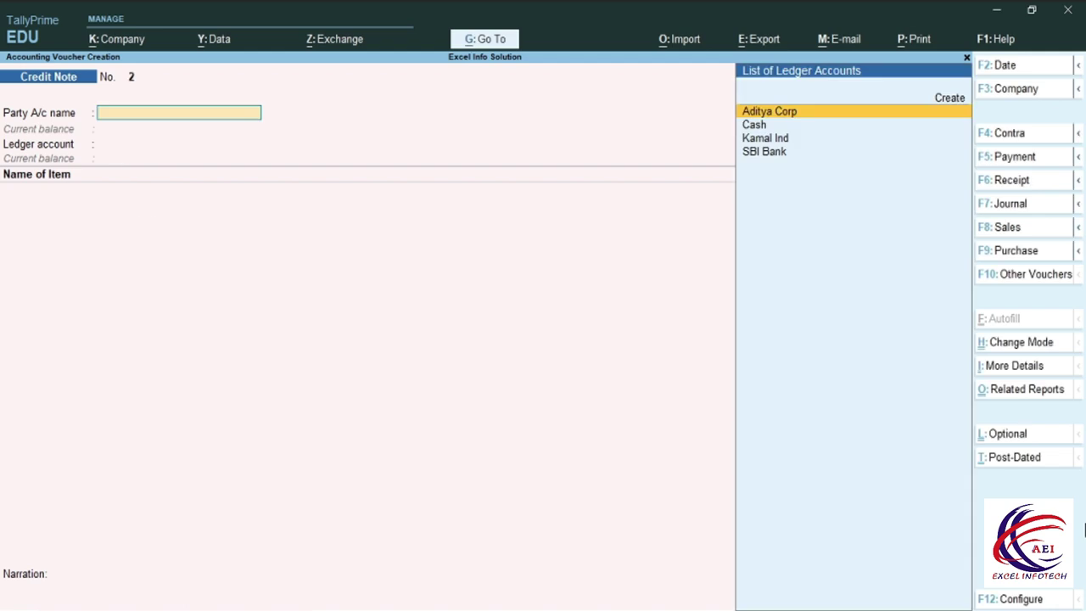
{"action": "key", "text": "Escape"}
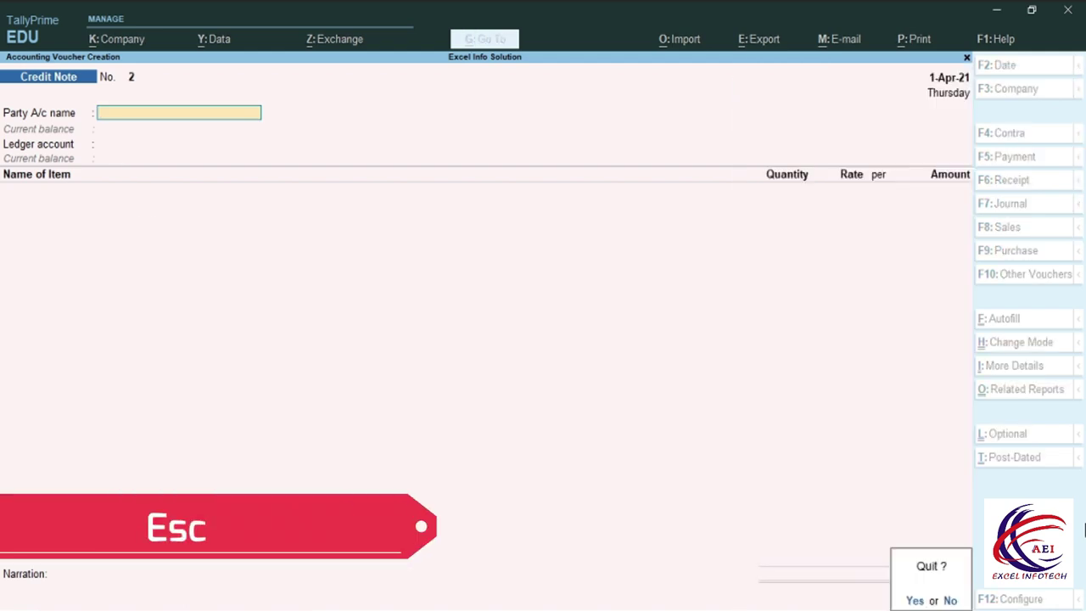
{"action": "key", "text": "Escape"}
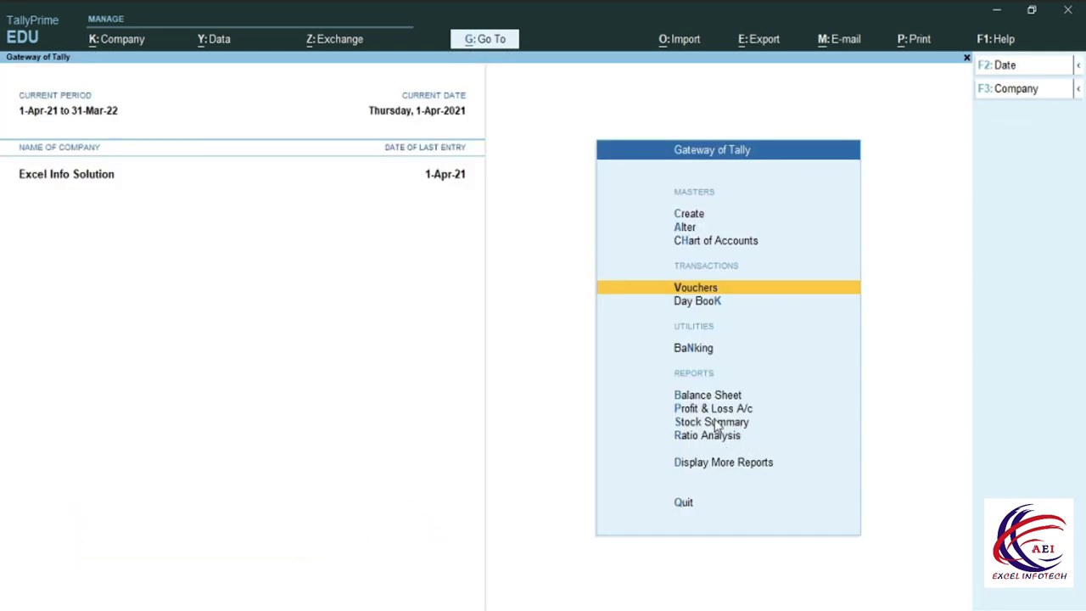
{"action": "left_click", "coordinate": [715, 424]}
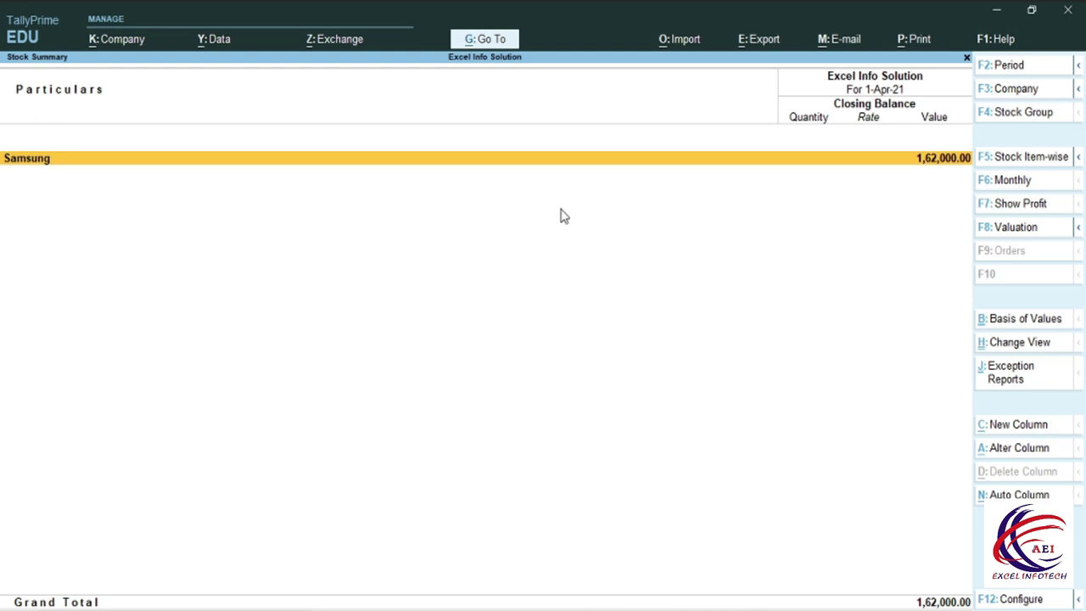
{"action": "key", "text": "alt+F1"}
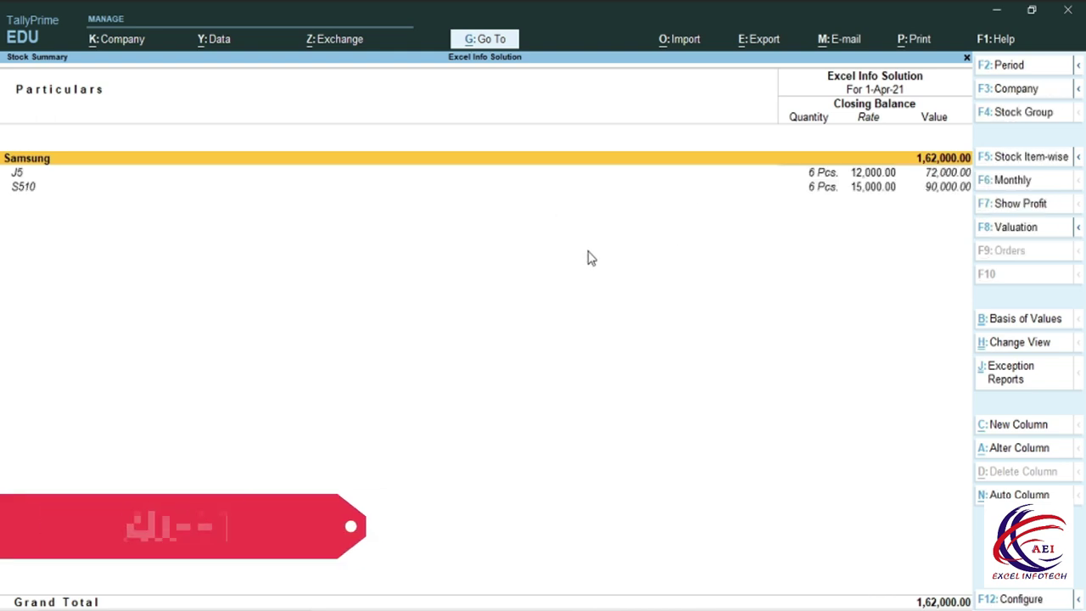
{"action": "left_click", "coordinate": [23, 174]}
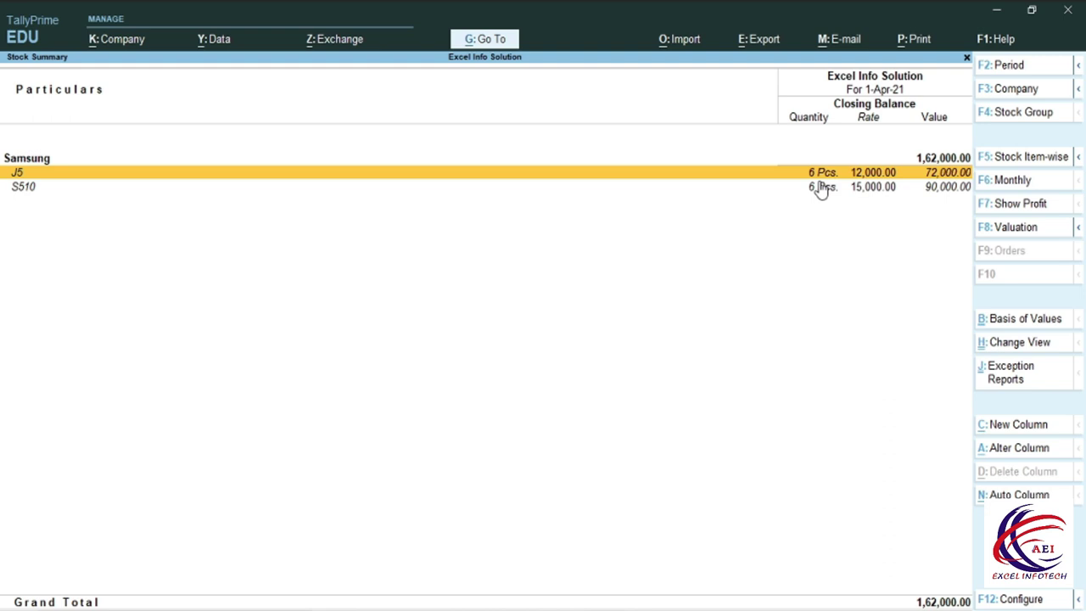
{"action": "left_click", "coordinate": [31, 190]}
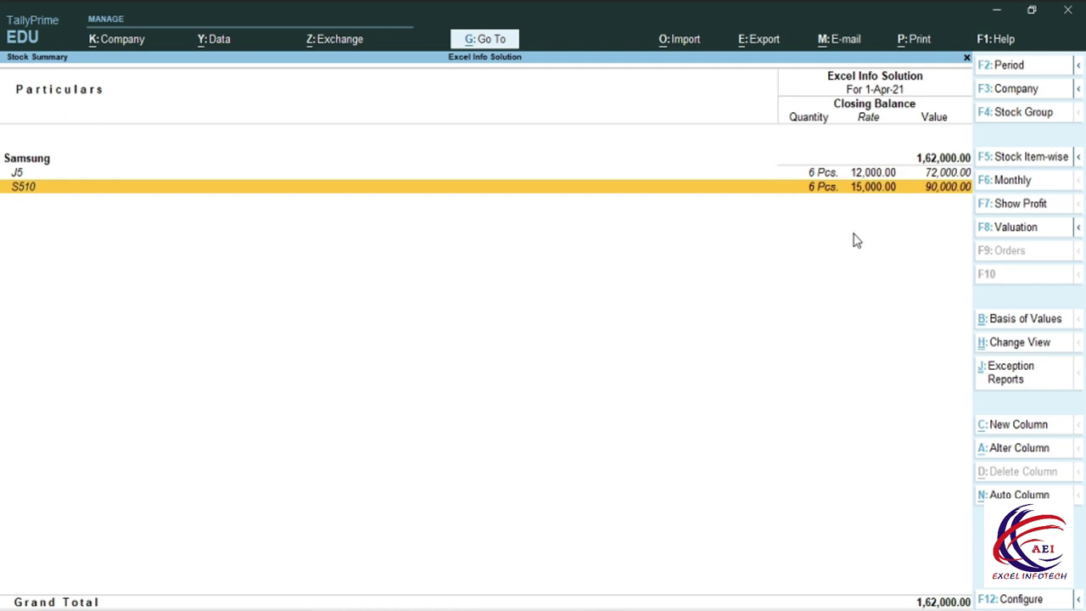
{"action": "key", "text": "Escape"}
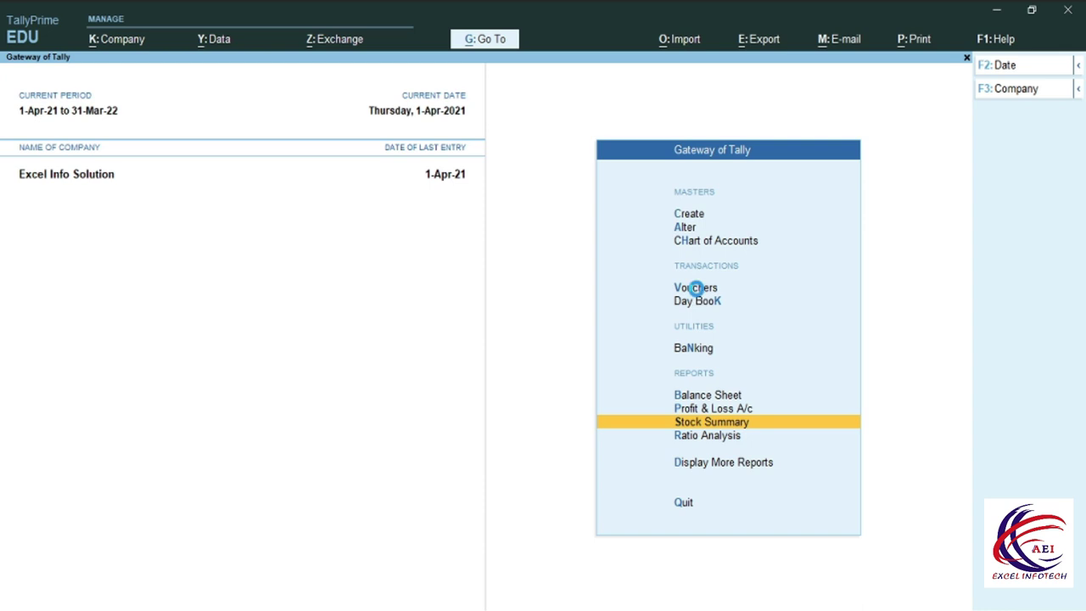
Create Debit Note No. 1 with Aditya Corp as party and Purchase as the ledger account
{"action": "left_click", "coordinate": [695, 288]}
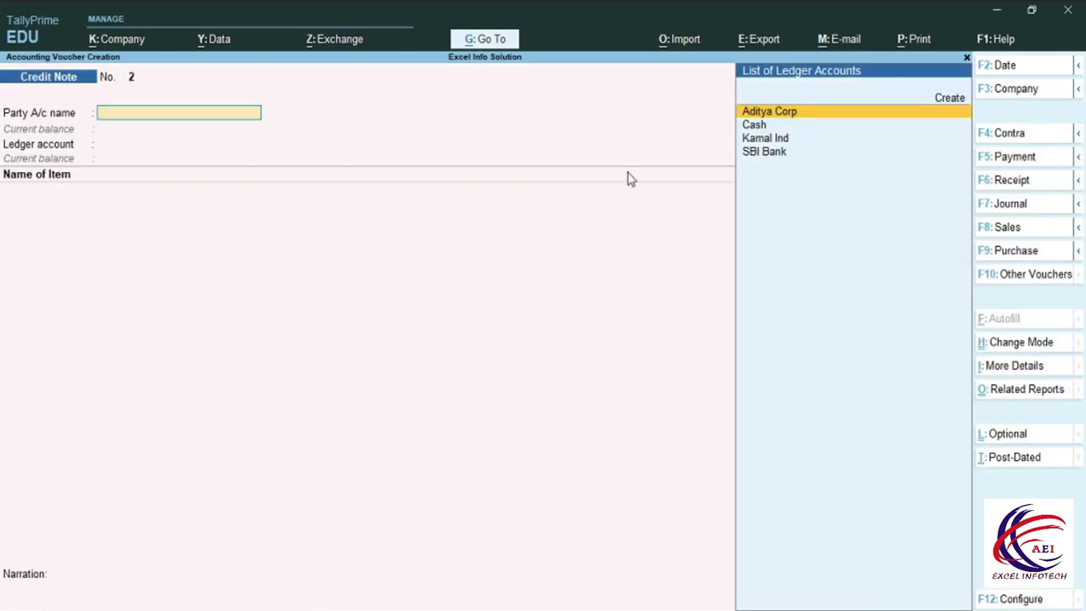
{"action": "key", "text": "F10"}
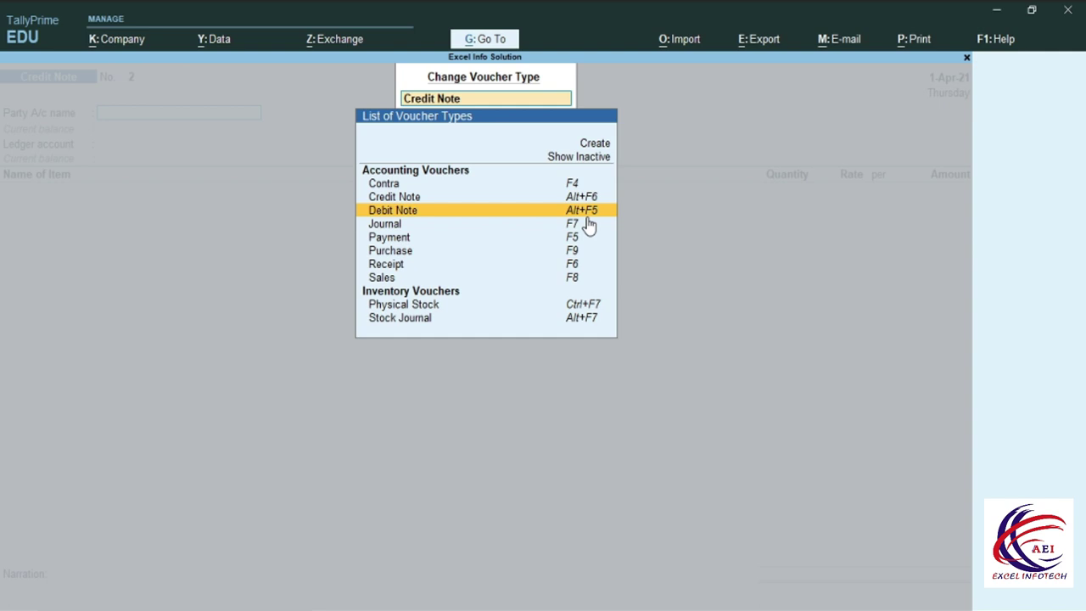
{"action": "left_click", "coordinate": [410, 212]}
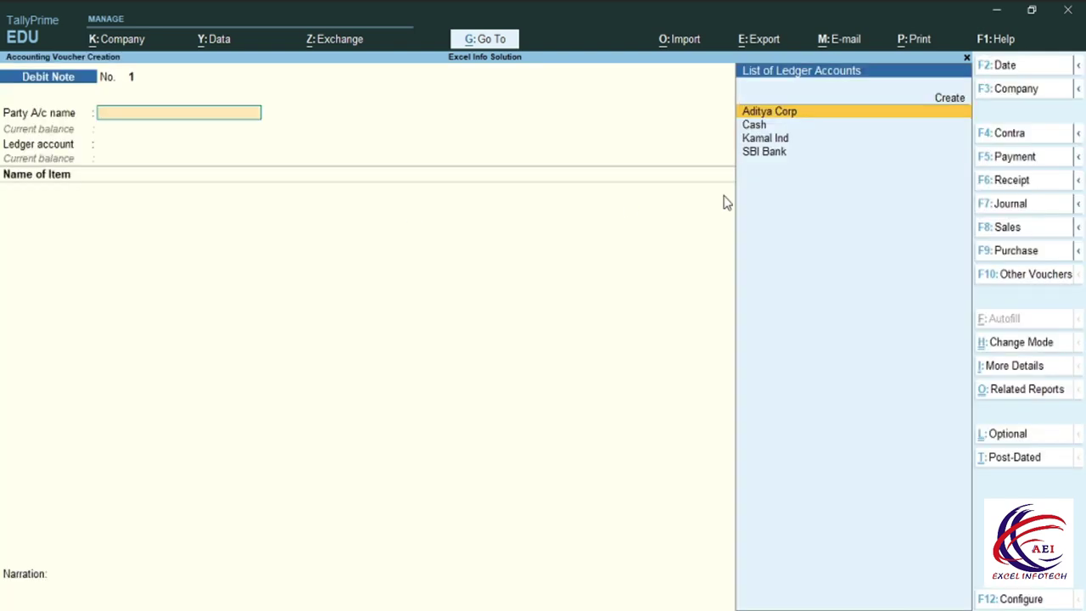
{"action": "left_click", "coordinate": [797, 113]}
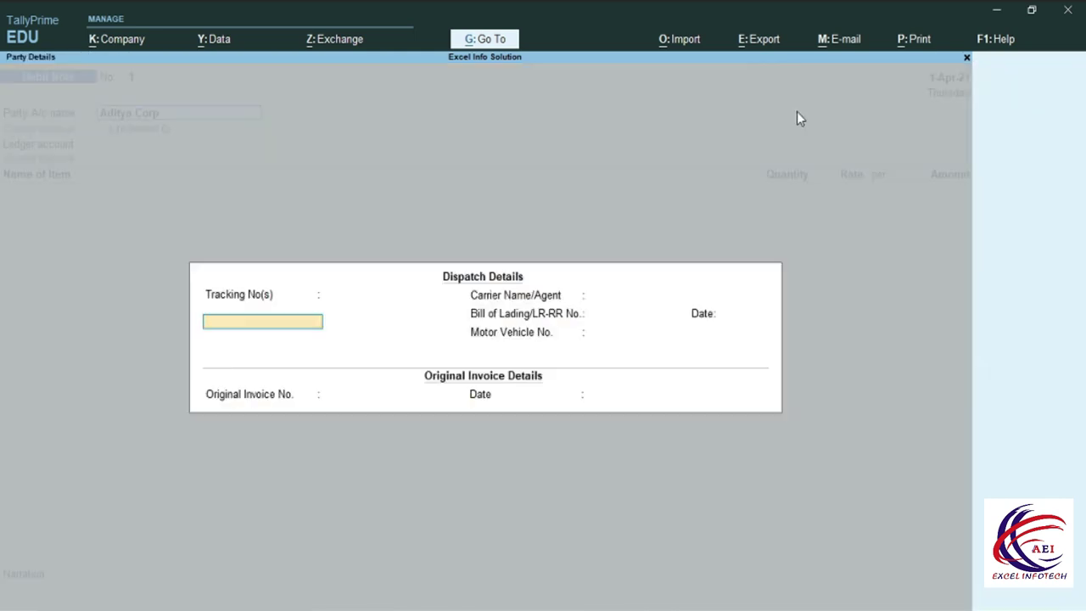
{"action": "key", "text": "ctrl+a"}
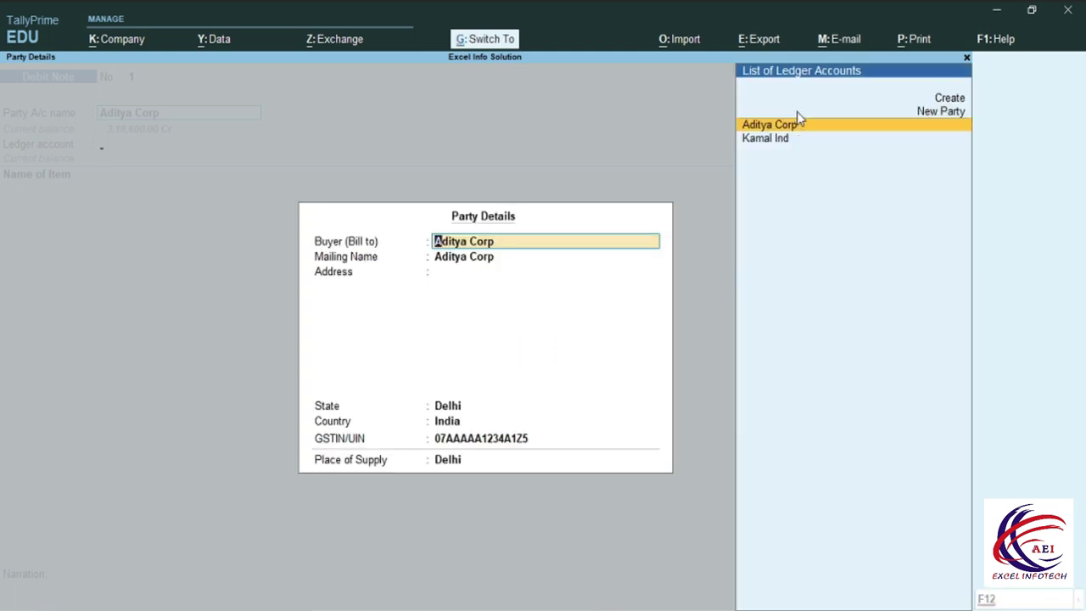
{"action": "key", "text": "ctrl+a"}
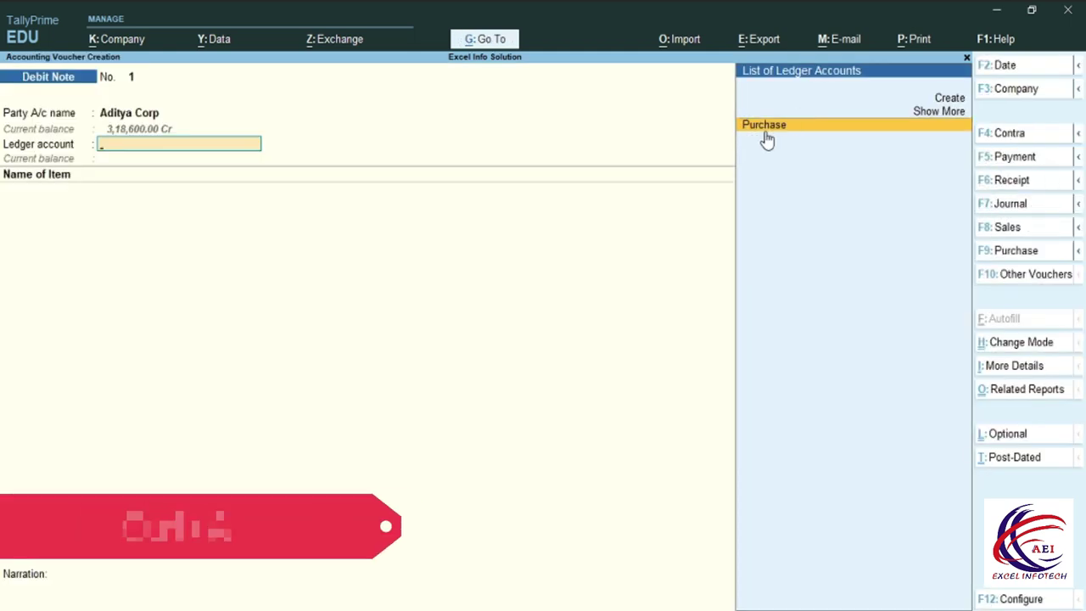
{"action": "left_click", "coordinate": [765, 134]}
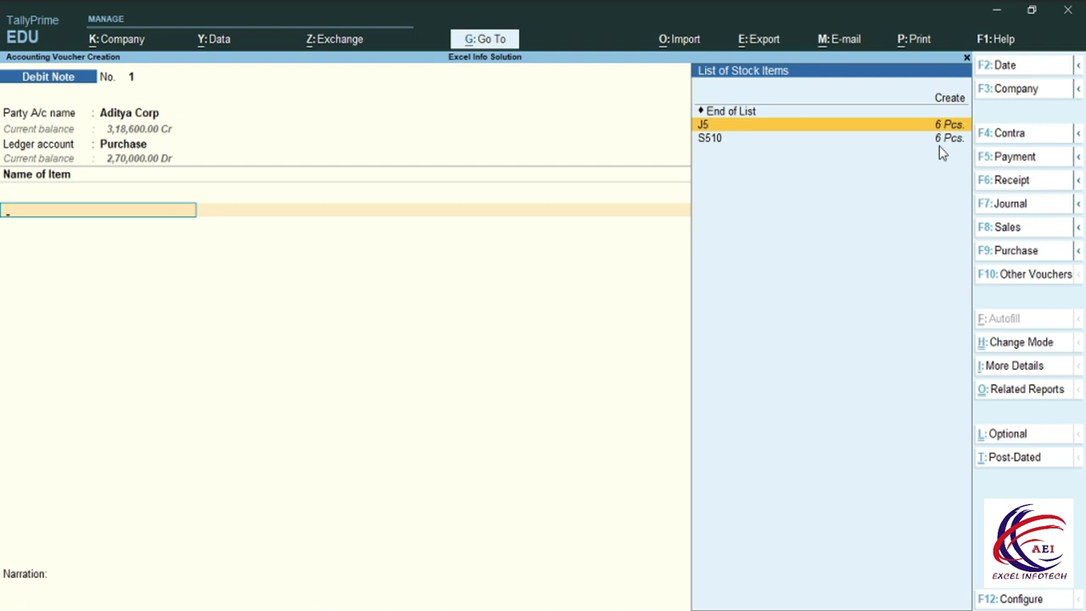
Enter J5 and S510 as returned items, quantity 1 each
{"action": "key", "text": "Return"}
{"action": "key", "text": "Return"}
{"action": "key", "text": "Return"}
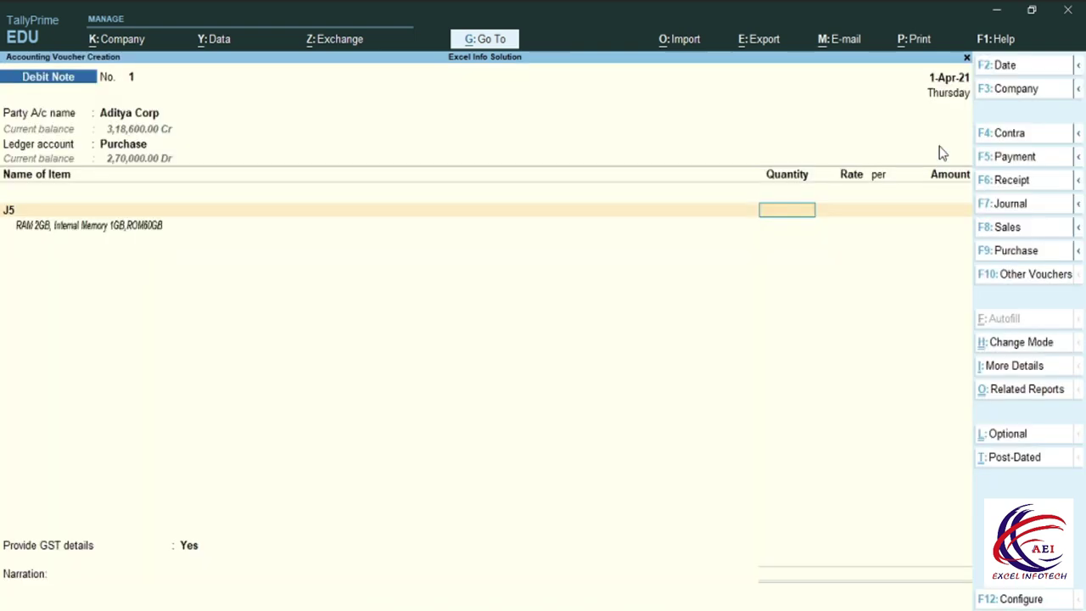
{"action": "type", "text": "1"}
{"action": "key", "text": "Return"}
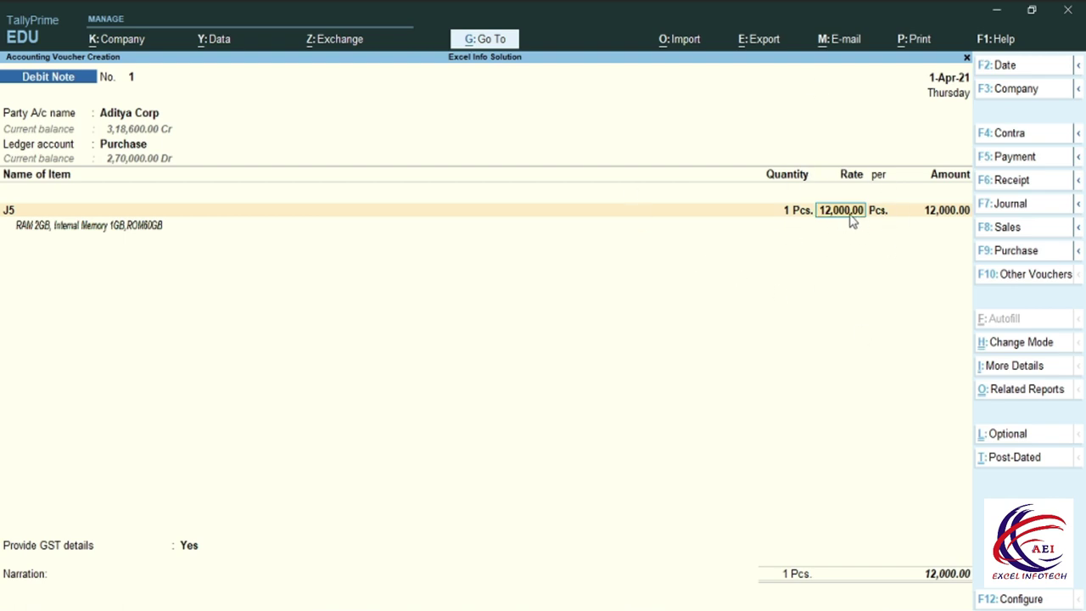
{"action": "key", "text": "Return"}
{"action": "key", "text": "Return"}
{"action": "key", "text": "Return"}
{"action": "key", "text": "Return"}
{"action": "key", "text": "Return"}
{"action": "key", "text": "Down"}
{"action": "key", "text": "Down"}
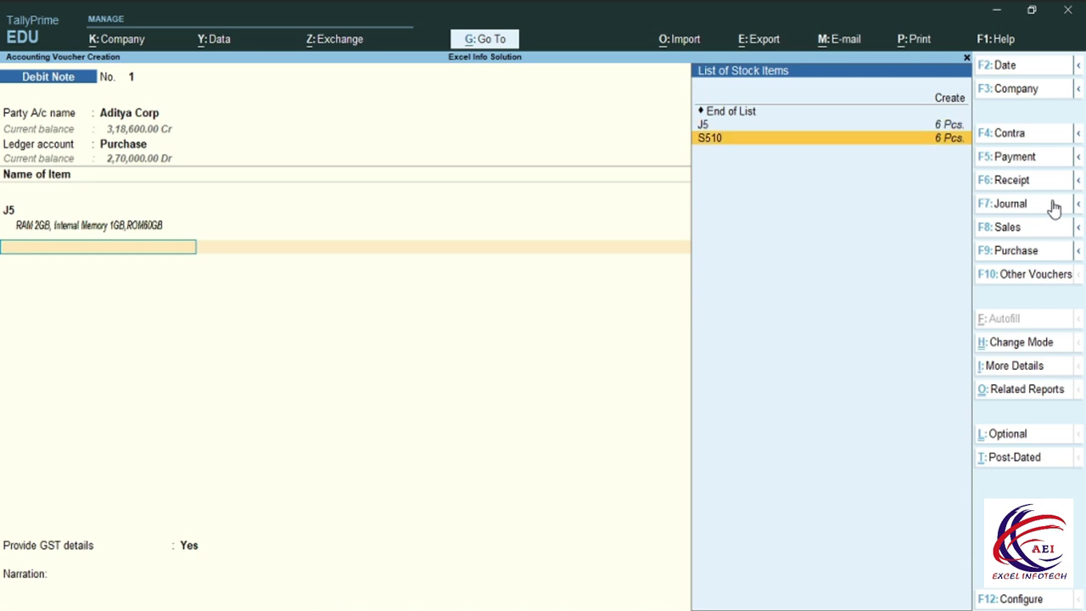
{"action": "key", "text": "Return"}
{"action": "key", "text": "Return"}
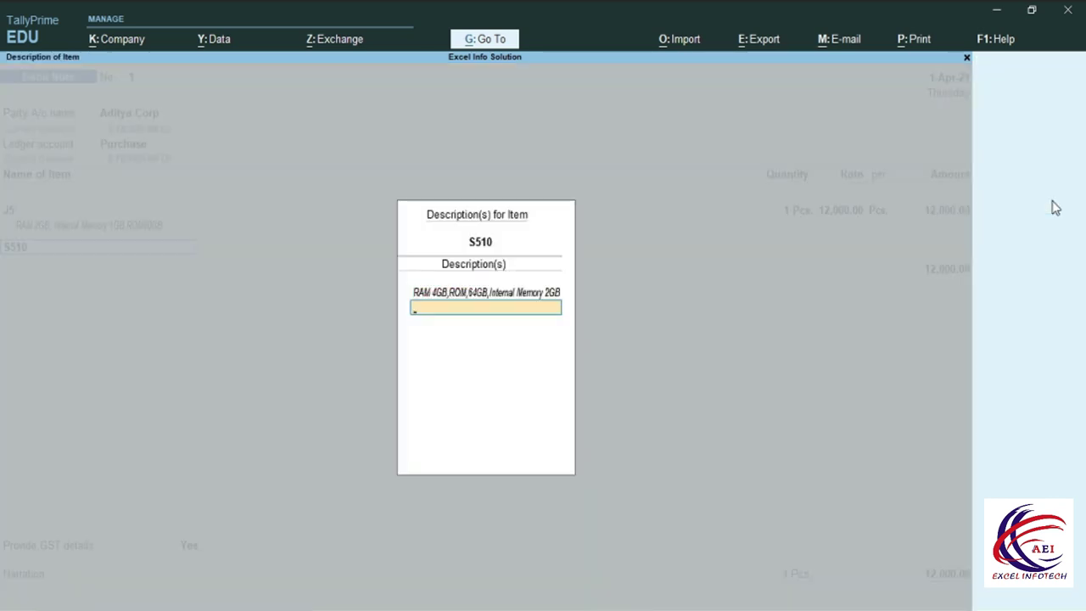
{"action": "key", "text": "Return"}
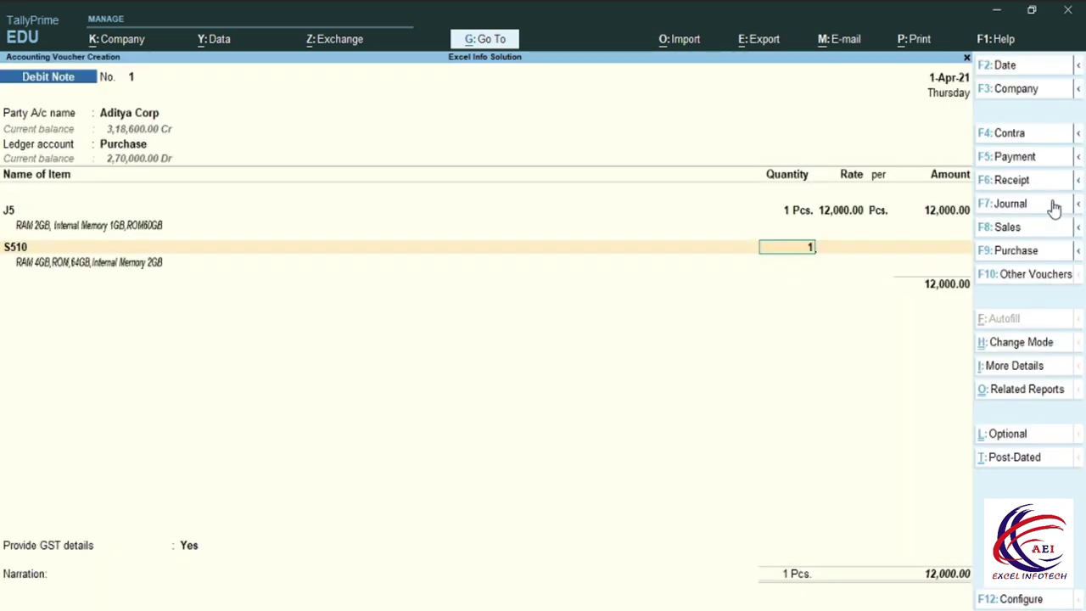
{"action": "type", "text": "1"}
{"action": "key", "text": "Return"}
{"action": "key", "text": "Return"}
{"action": "key", "text": "Return"}
{"action": "key", "text": "Return"}
{"action": "key", "text": "Return"}
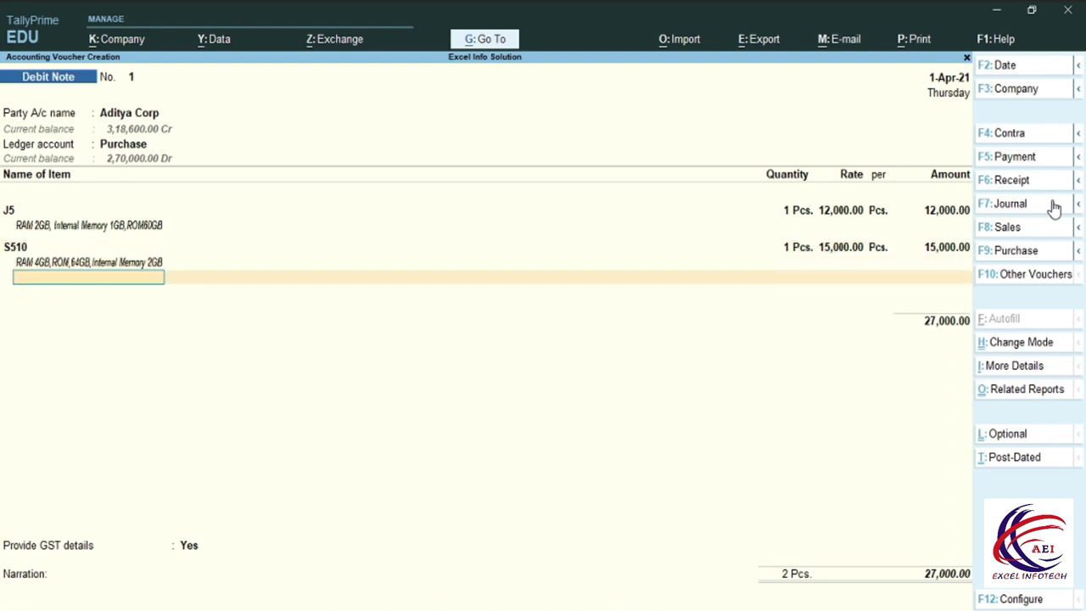
{"action": "key", "text": "Return"}
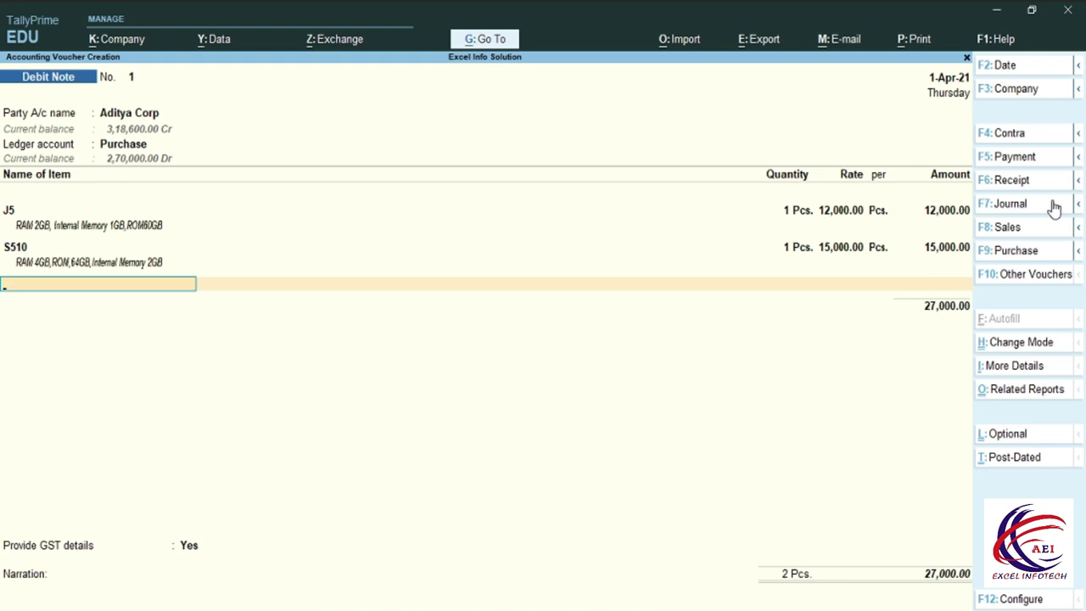
Add the CGST and SGST tax ledgers to the debit note
{"action": "key", "text": "Return"}
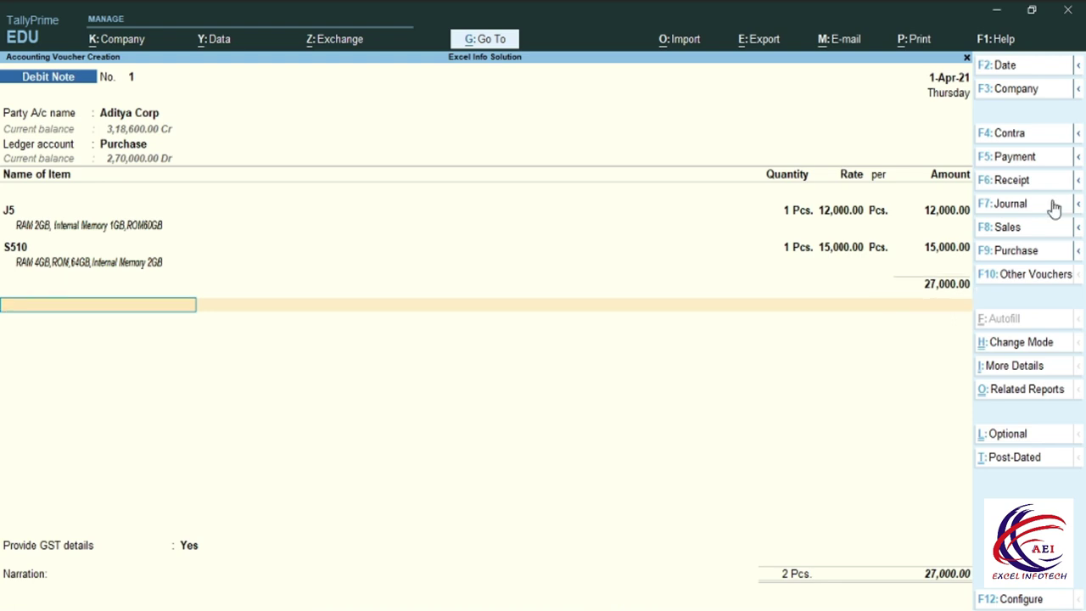
{"action": "type", "text": "cgst"}
{"action": "key", "text": "Return"}
{"action": "key", "text": "Return"}
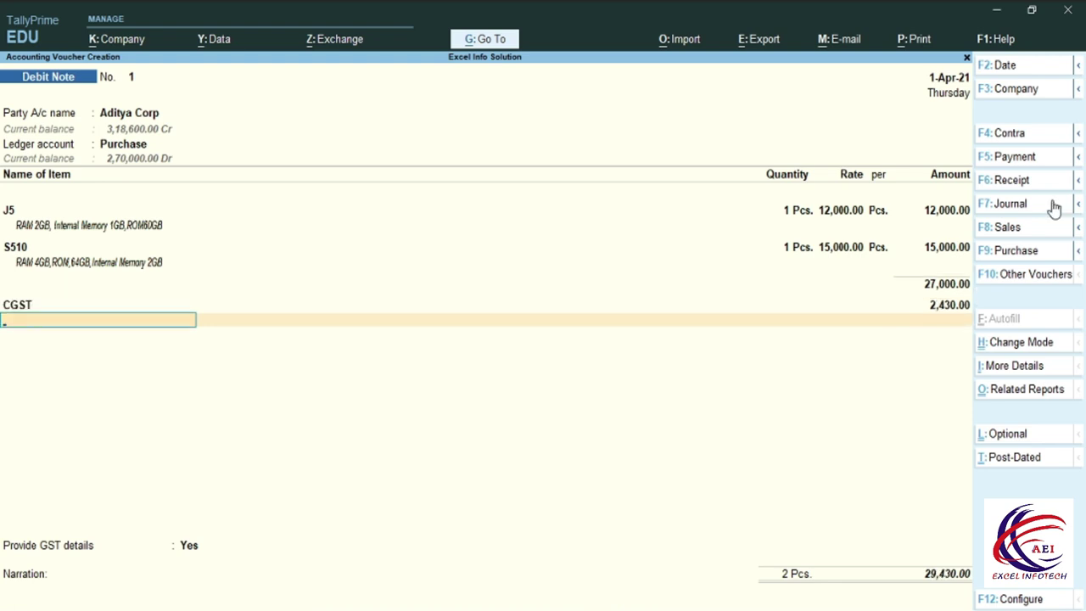
{"action": "key", "text": "Down"}
{"action": "key", "text": "Down"}
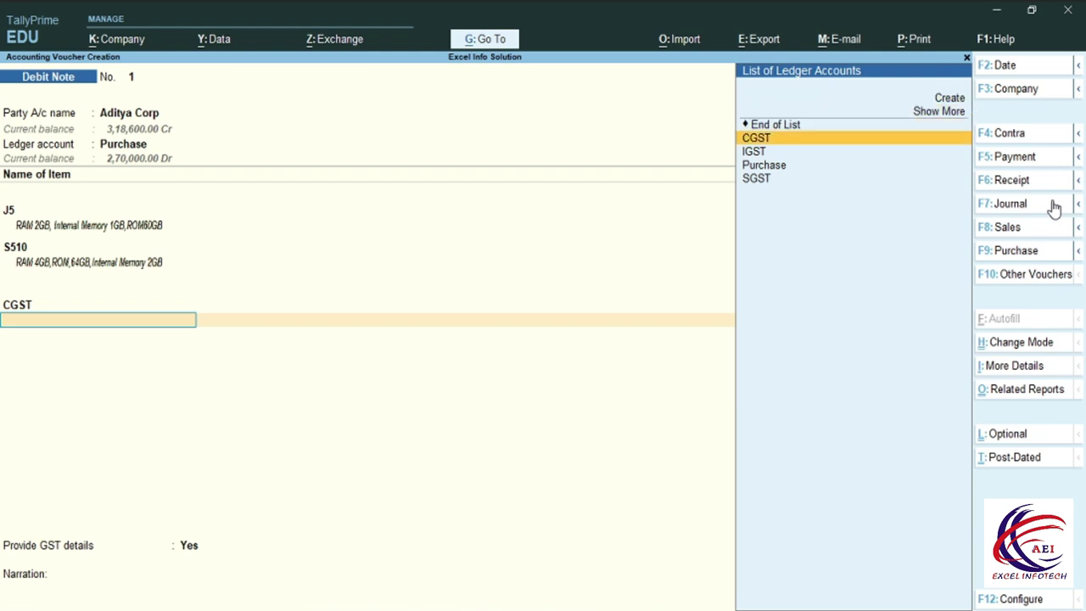
{"action": "key", "text": "Down"}
{"action": "key", "text": "Down"}
{"action": "key", "text": "Down"}
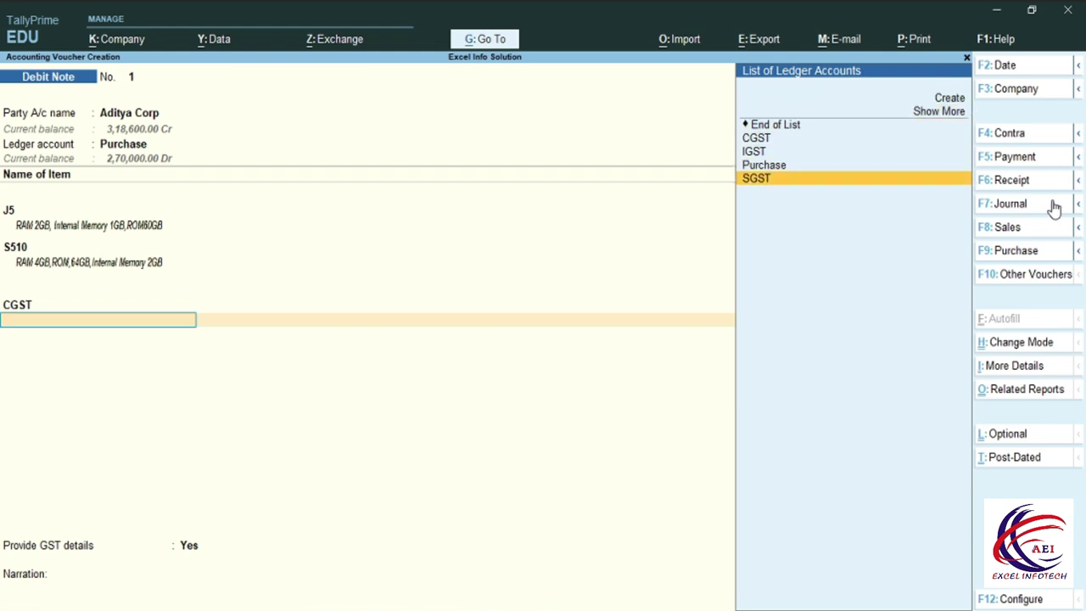
{"action": "key", "text": "Return"}
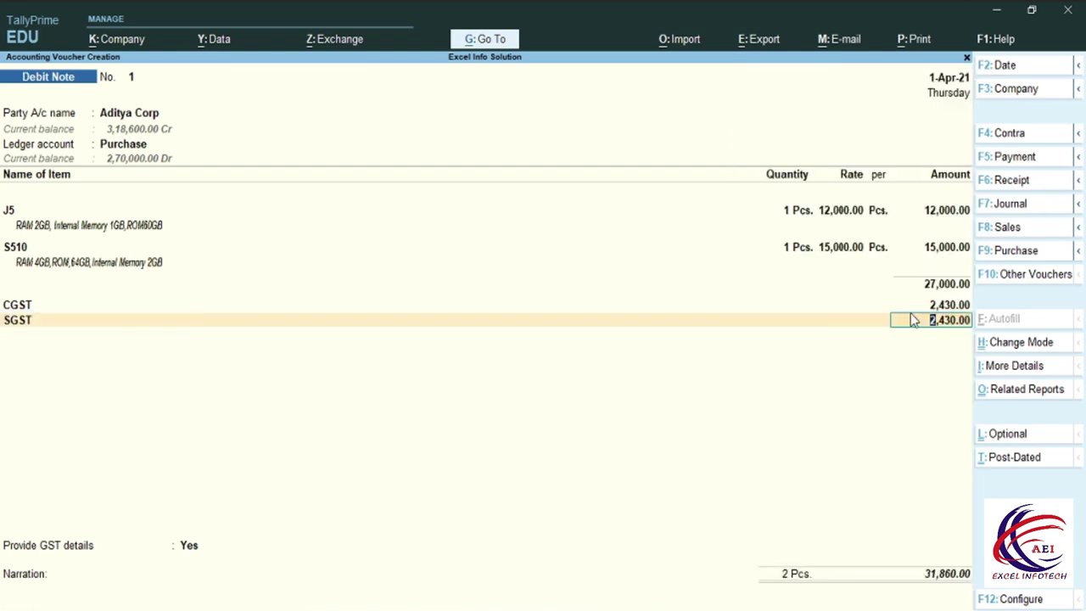
{"action": "key", "text": "Return"}
{"action": "key", "text": "Return"}
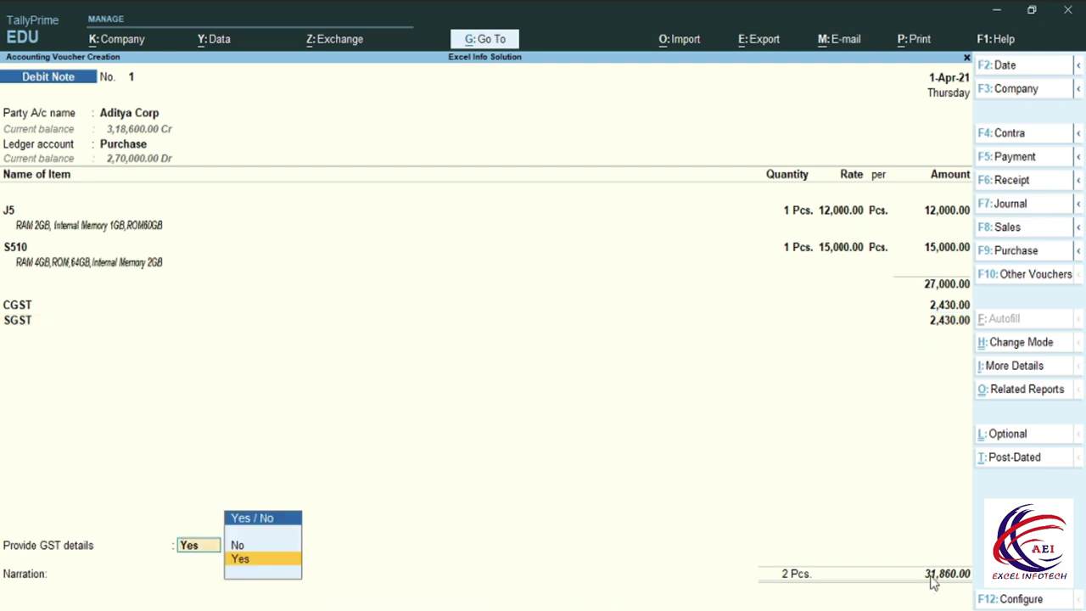
Set Provide GST details to No, adjust against the existing bill, and save the 31,860.00 note
{"action": "key", "text": "Up"}
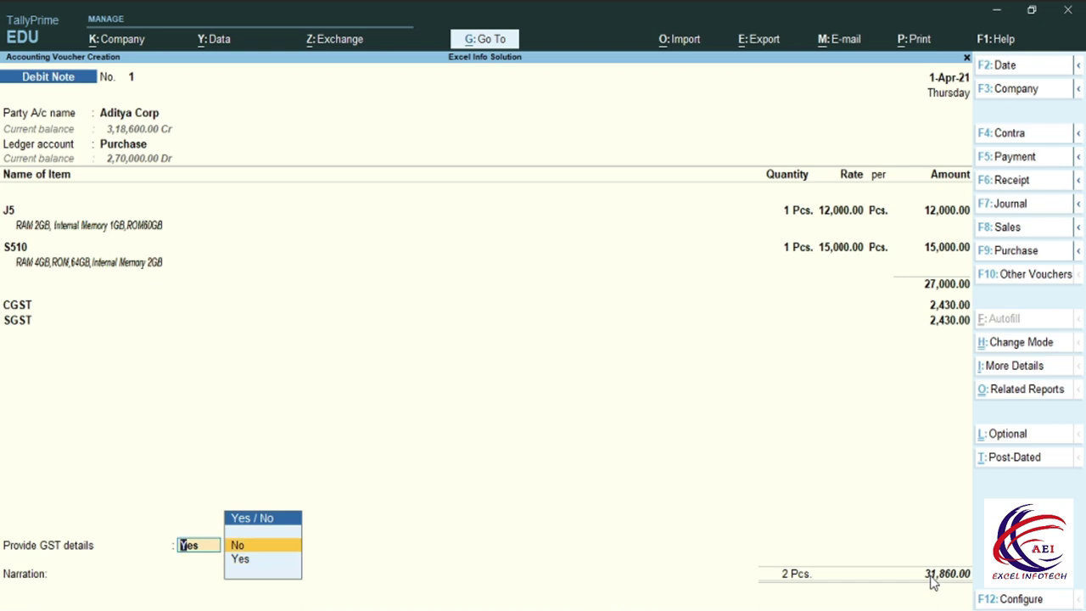
{"action": "key", "text": "Return"}
{"action": "key", "text": "Return"}
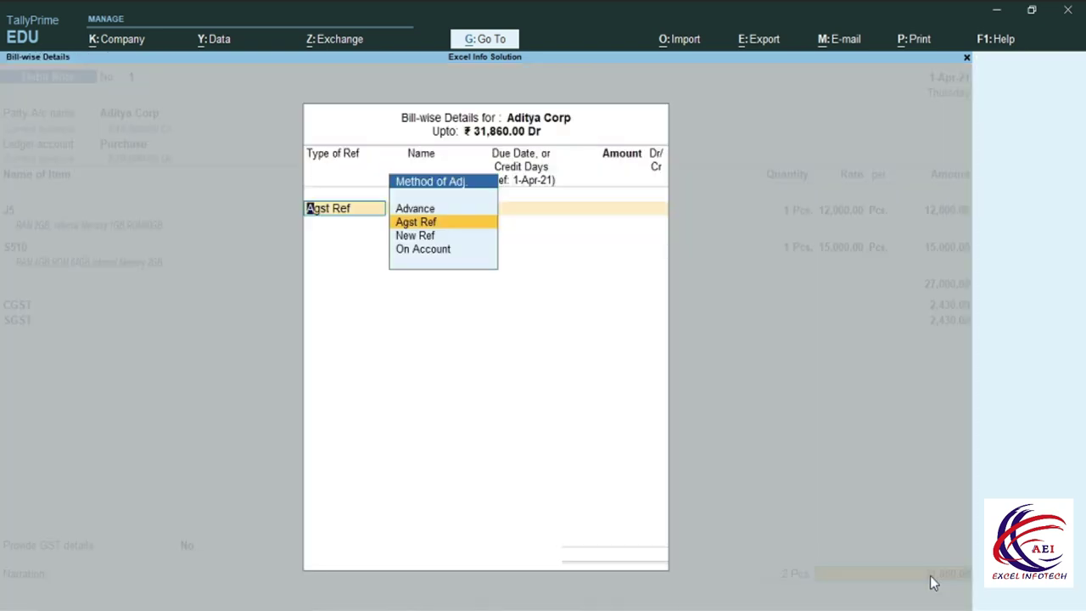
{"action": "key", "text": "Return"}
{"action": "key", "text": "Return"}
{"action": "key", "text": "Return"}
{"action": "key", "text": "Return"}
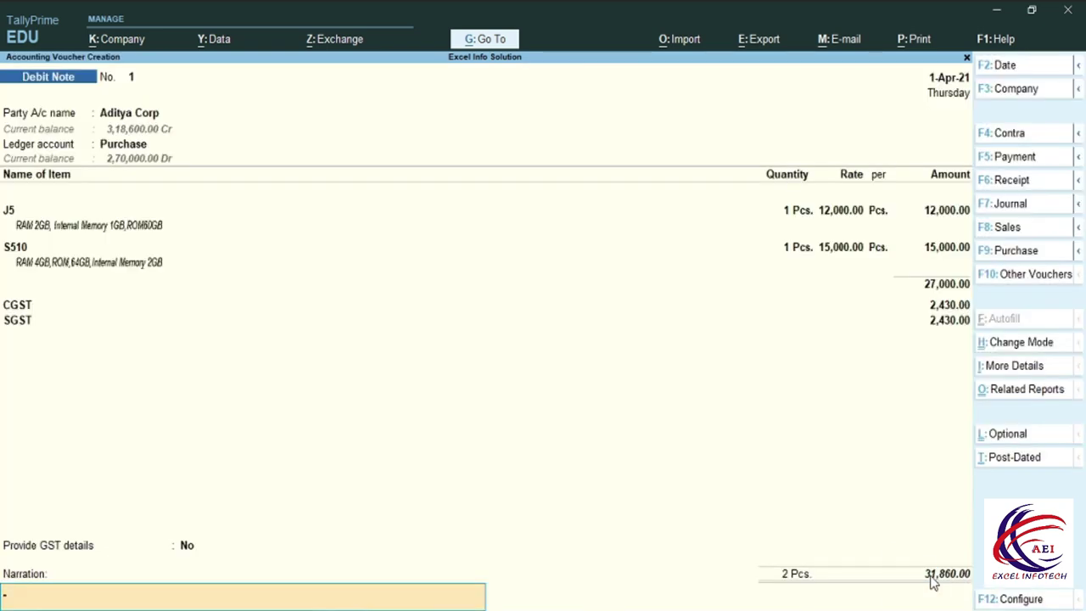
{"action": "key", "text": "Return"}
{"action": "key", "text": "Return"}
{"action": "key", "text": "Escape"}
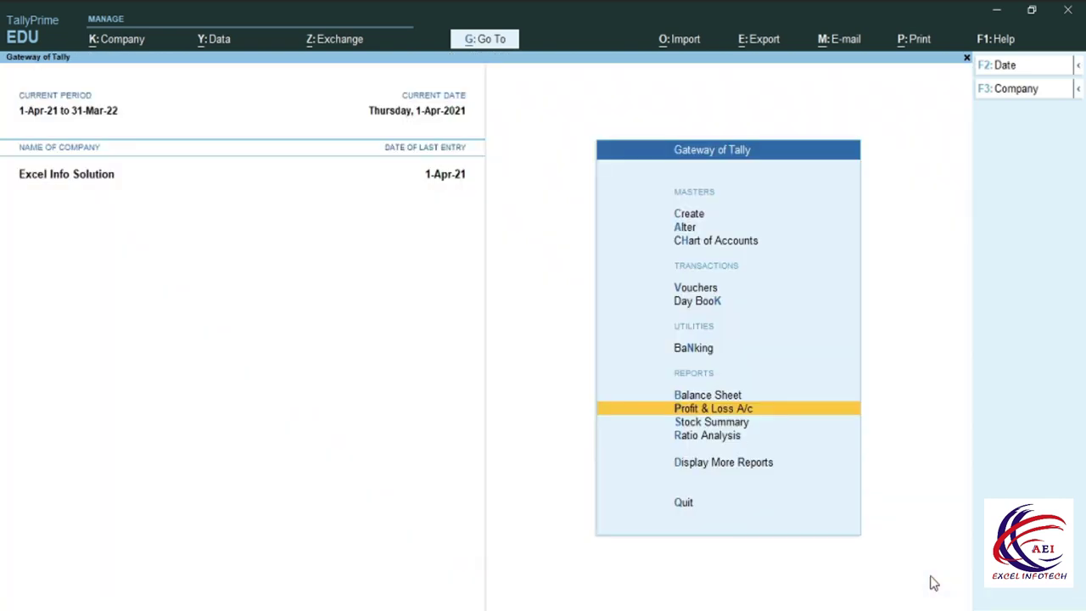
Open the Stock Summary in detailed view and select the J5 and S510 rows, 5 Pcs each
{"action": "key", "text": "Down"}
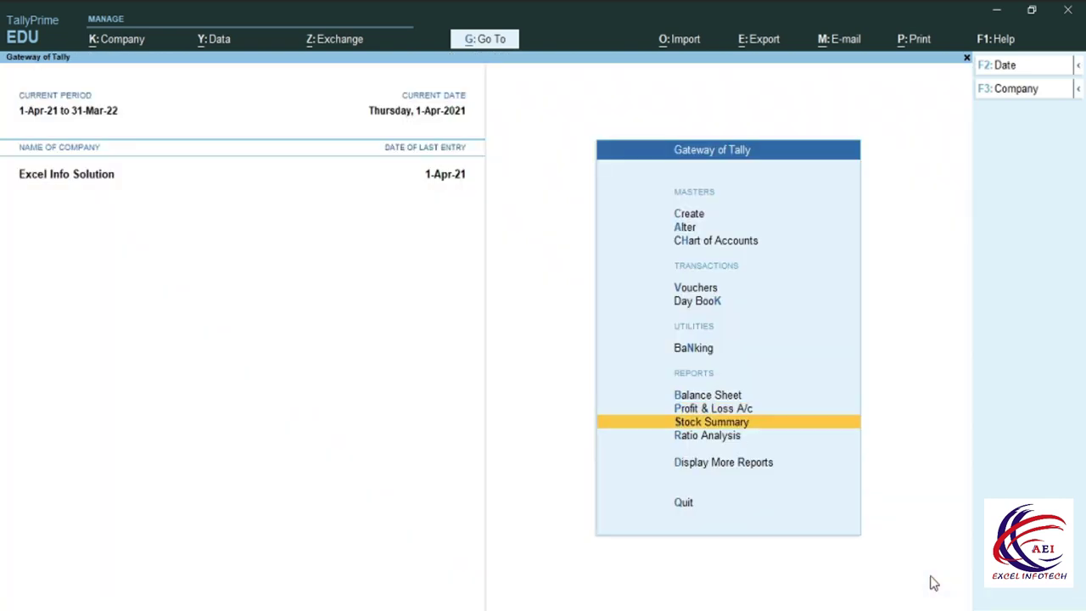
{"action": "key", "text": "Return"}
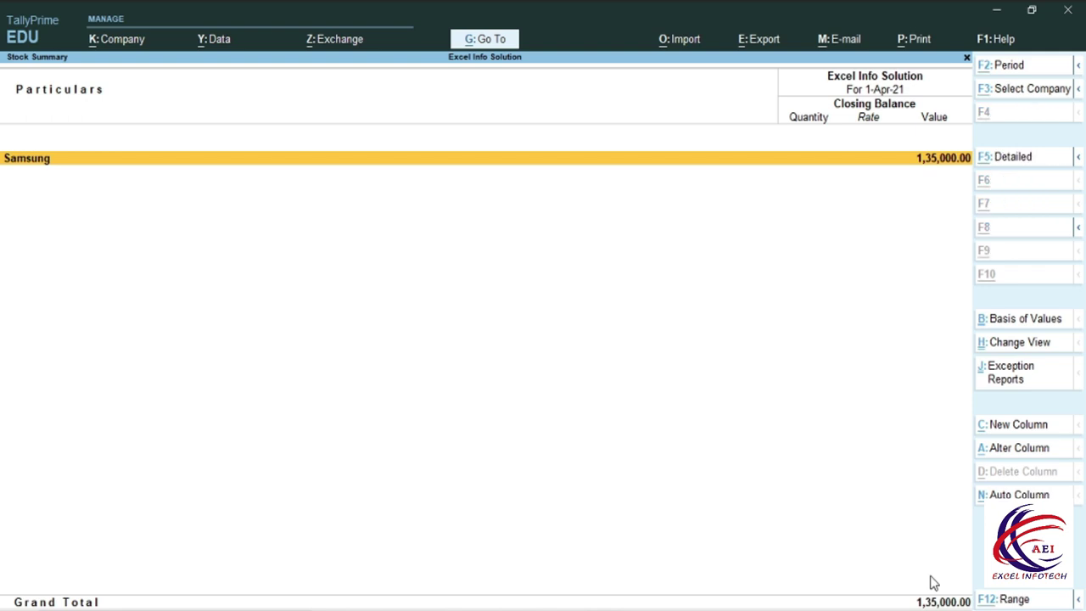
{"action": "key", "text": "alt+F1"}
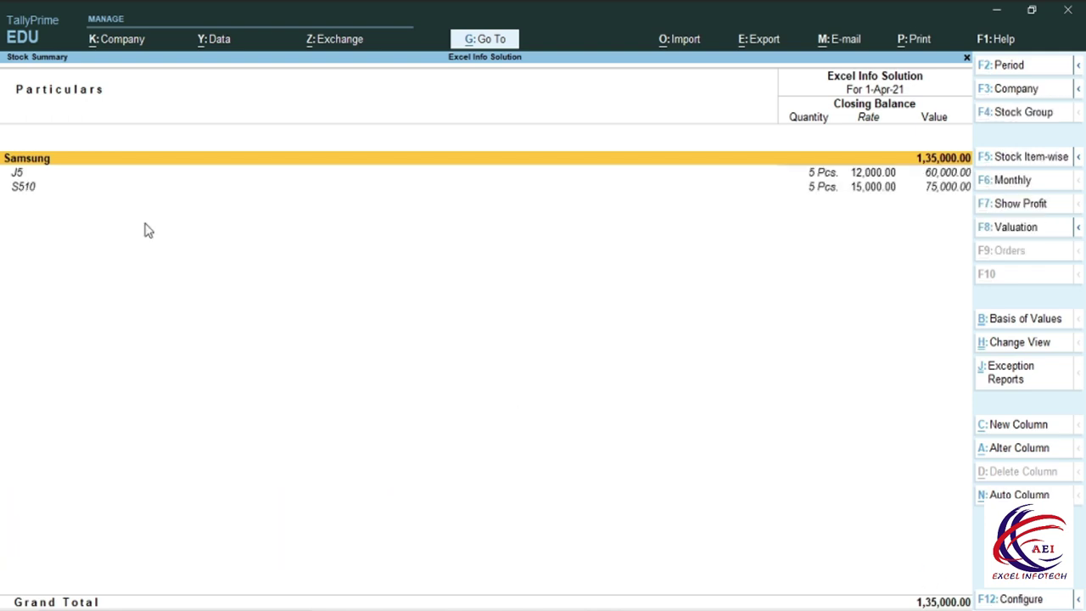
{"action": "left_click", "coordinate": [18, 174]}
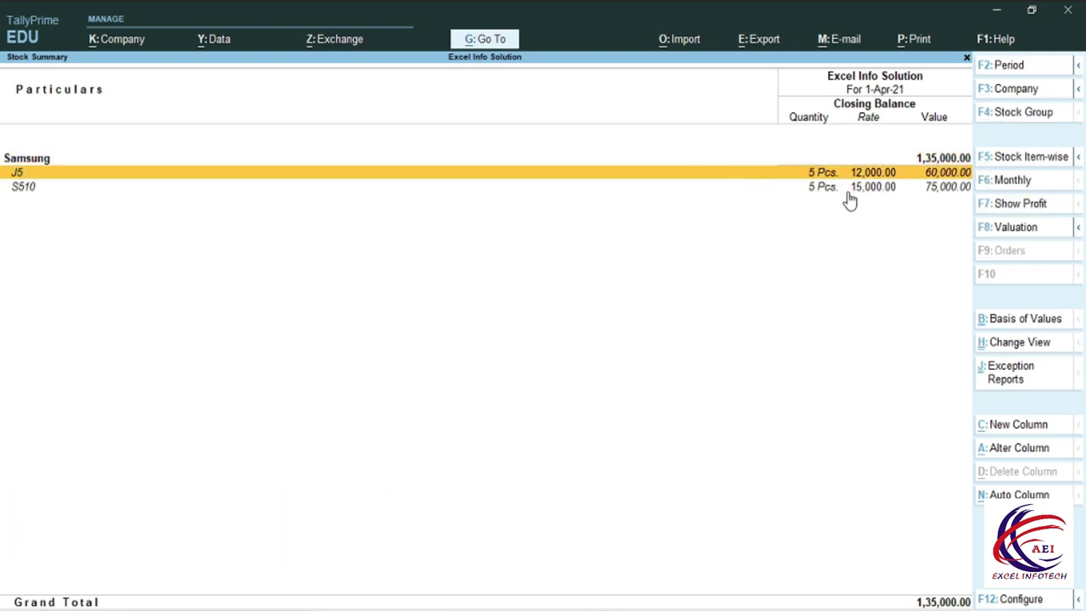
{"action": "left_click", "coordinate": [15, 190]}
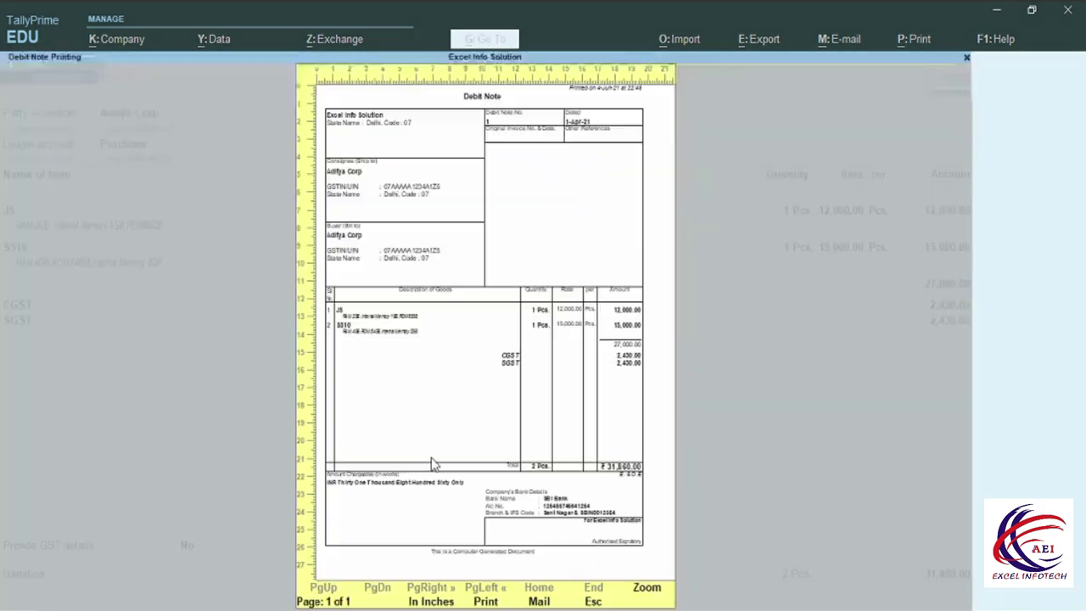
Close the debit note print preview and quit the Debit Note No. 1 alteration without changes
{"action": "key", "text": "Escape"}
{"action": "key", "text": "Escape"}
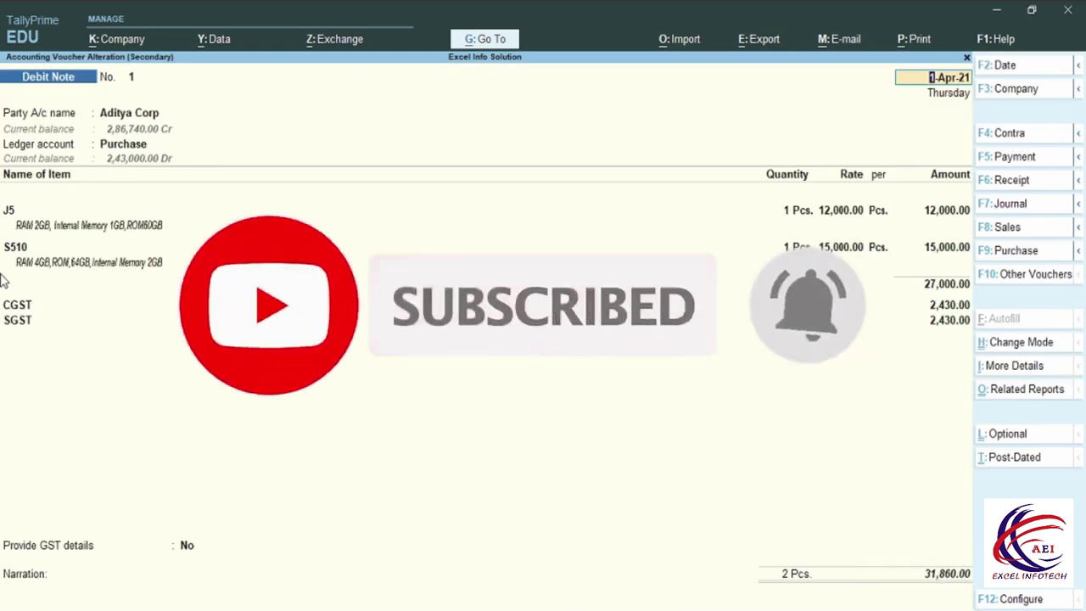
{"action": "key", "text": "BackSpace"}
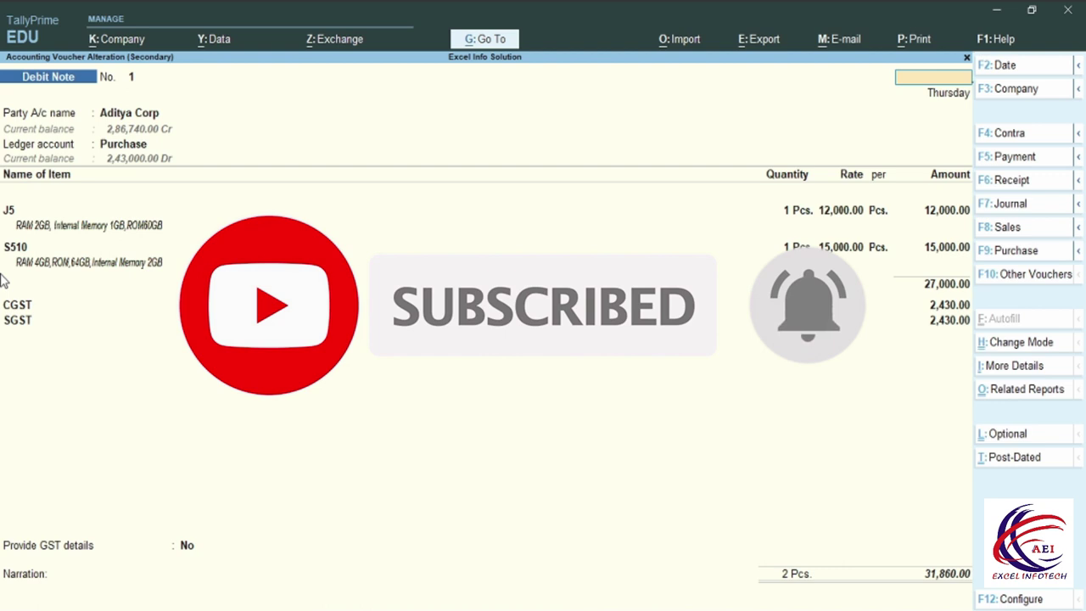
{"action": "key", "text": "Escape"}
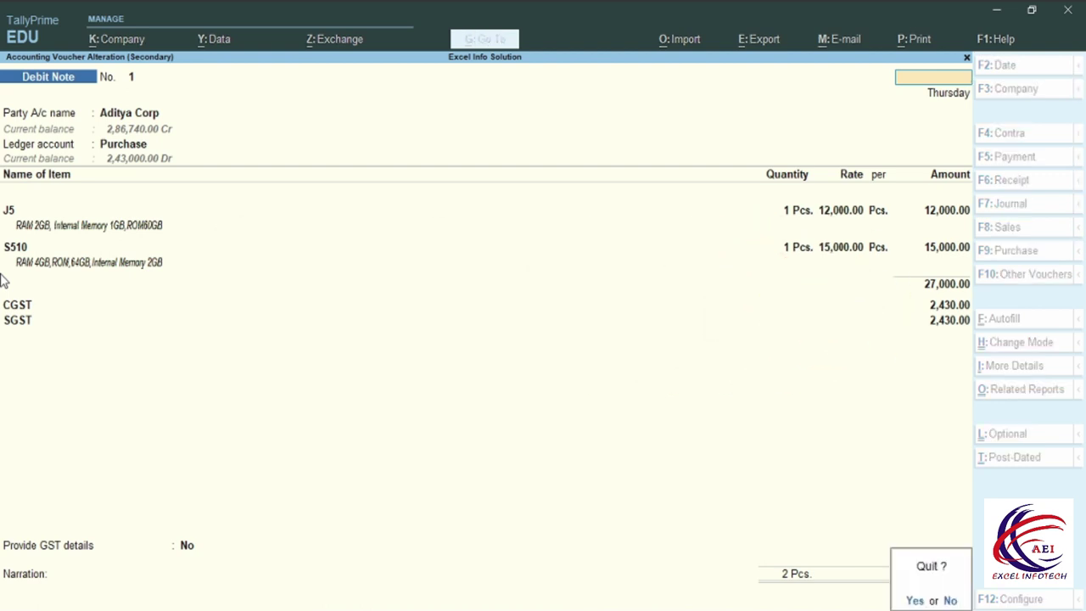
{"action": "key", "text": "y"}
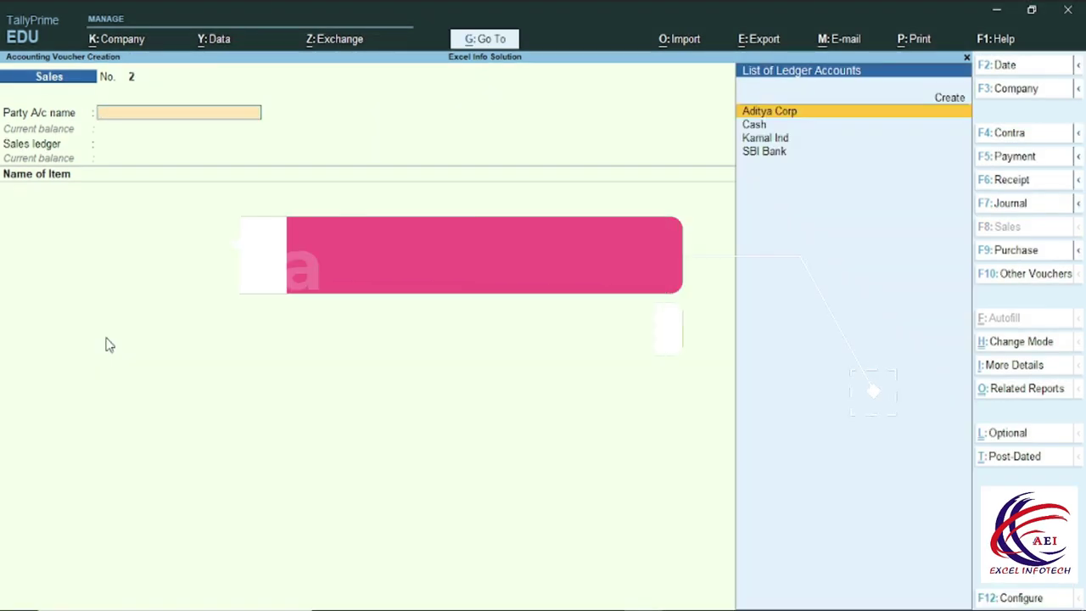
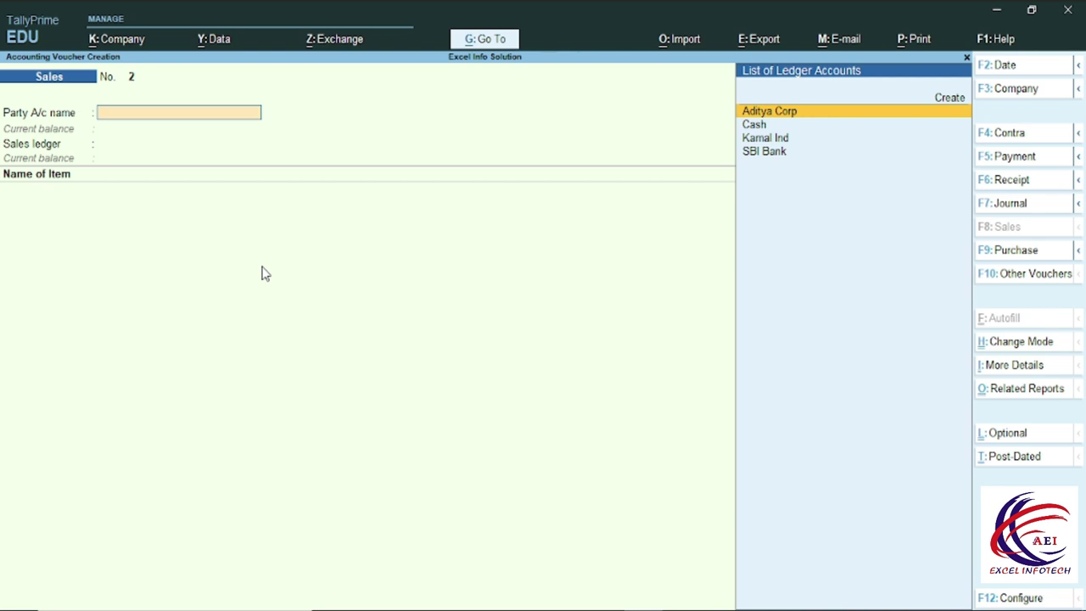
Drop the unsaved voucher and switch the Sales voucher type to Manual numbering, saving it
{"action": "key", "text": "Escape"}
{"action": "key", "text": "Escape"}
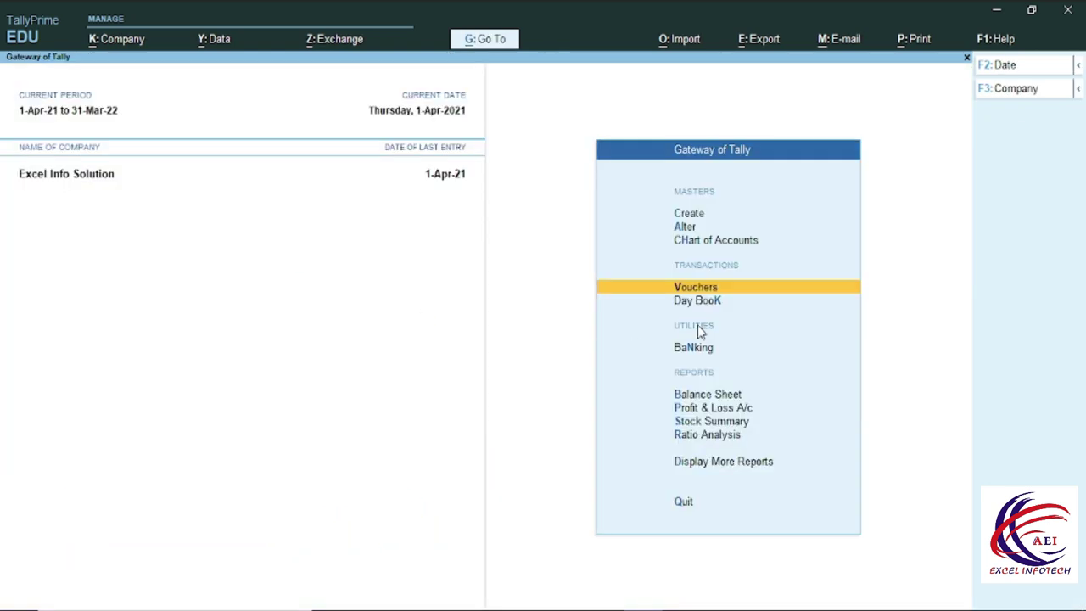
{"action": "left_click", "coordinate": [703, 241]}
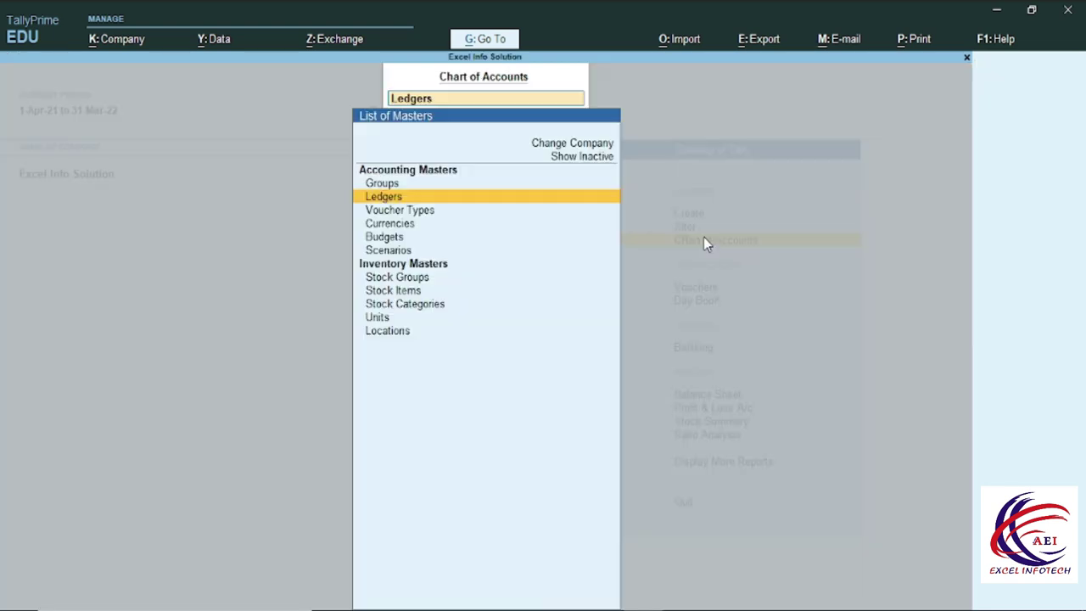
{"action": "left_click", "coordinate": [428, 213]}
{"action": "key", "text": "s"}
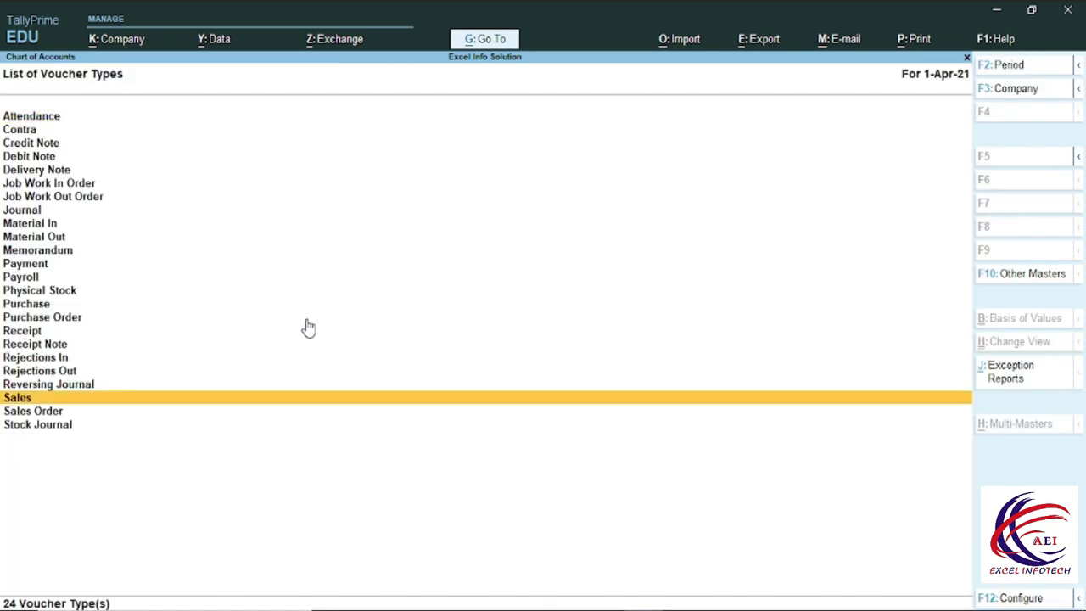
{"action": "left_click", "coordinate": [25, 399]}
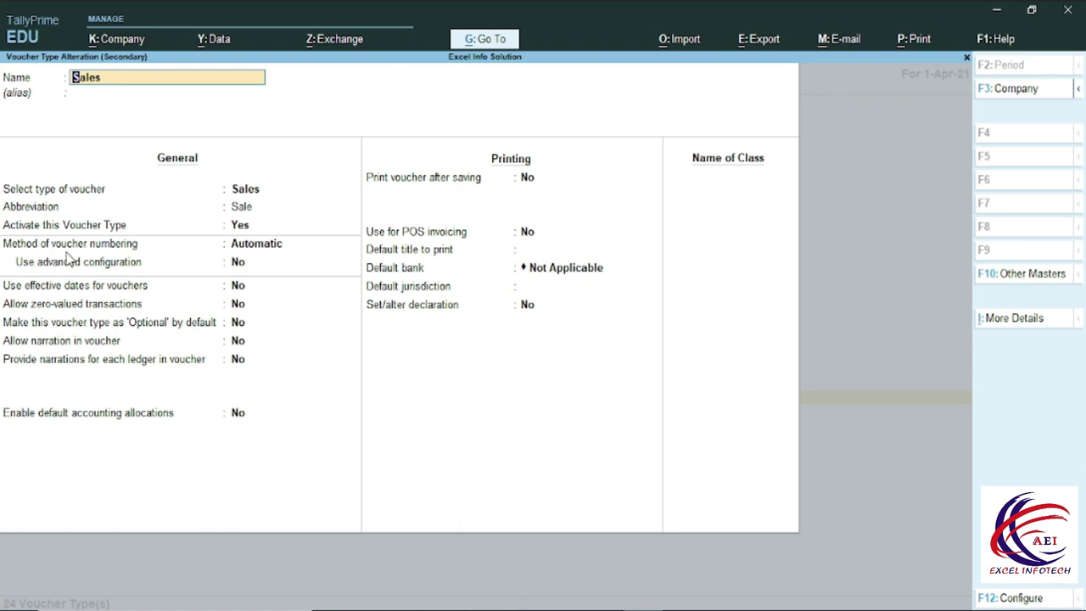
{"action": "left_click", "coordinate": [263, 245]}
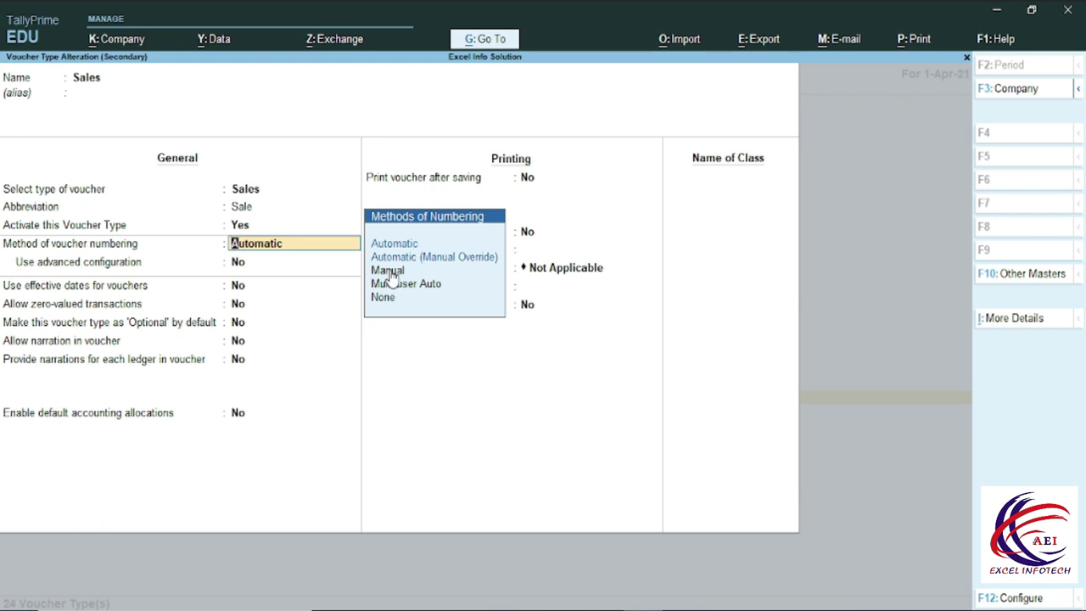
{"action": "left_click", "coordinate": [394, 271]}
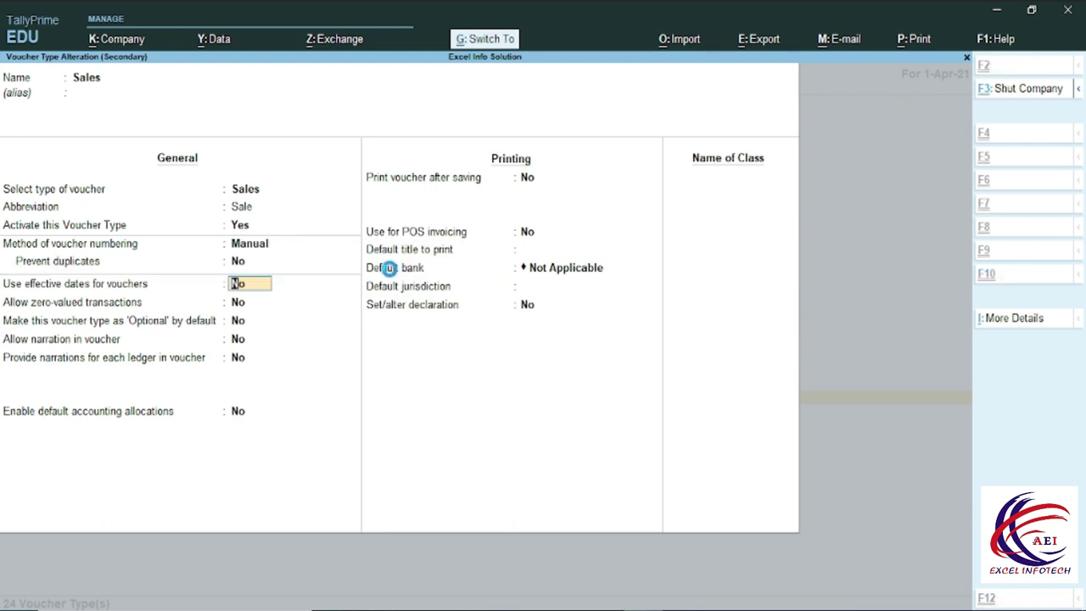
{"action": "key", "text": "ctrl+a"}
Return to the Gateway of Tally and start a new Sales voucher
{"action": "key", "text": "Escape"}
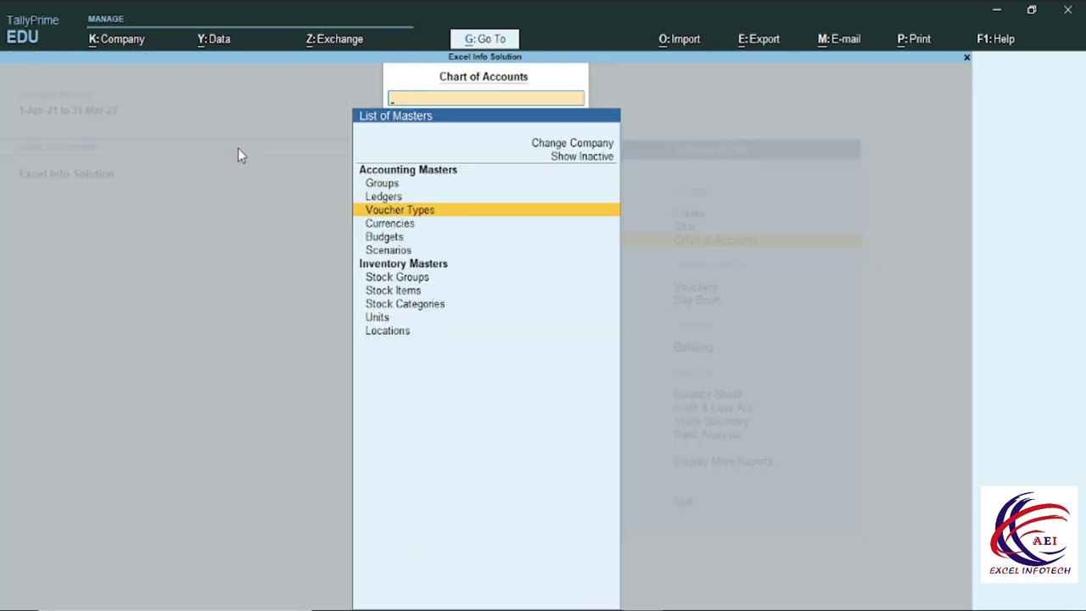
{"action": "key", "text": "Escape"}
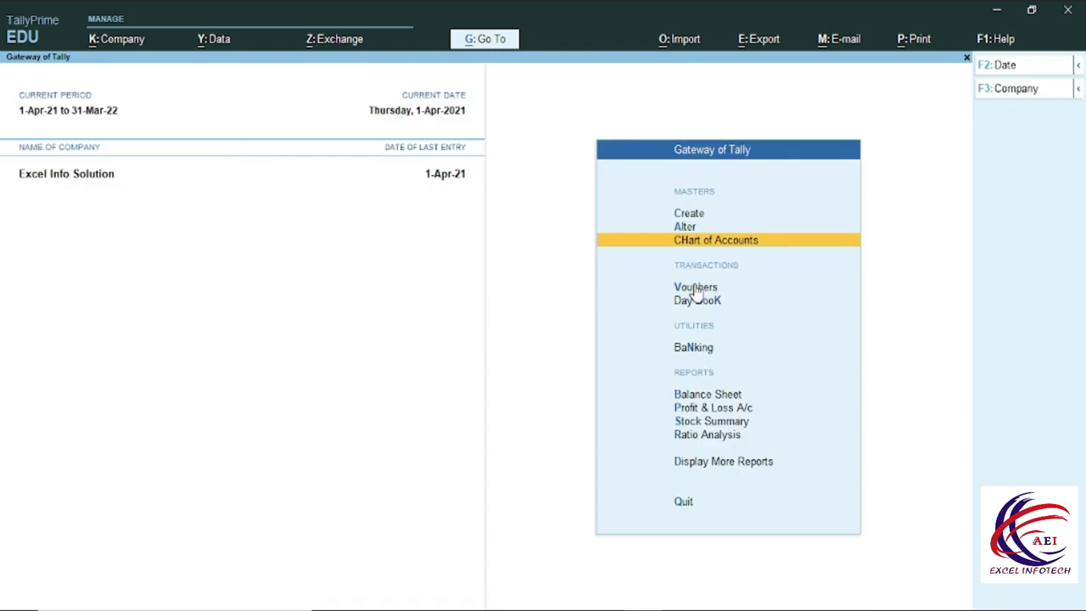
{"action": "left_click", "coordinate": [695, 290]}
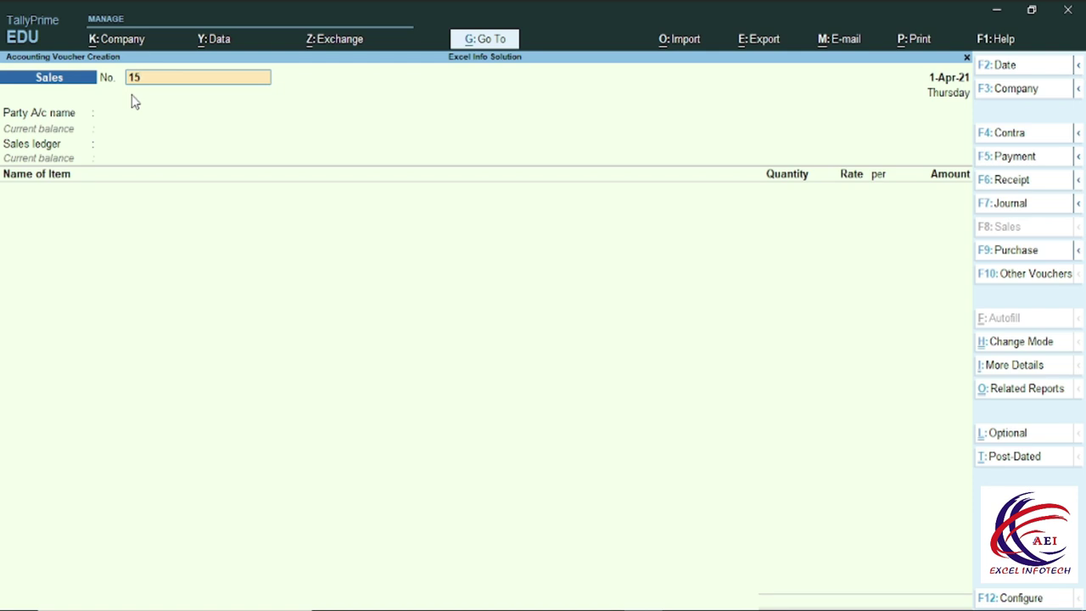
Change the Sales voucher number from 15 to 1, then quit the voucher without saving
{"action": "key", "text": "Return"}
{"action": "key", "text": "BackSpace"}
{"action": "type", "text": "1"}
{"action": "key", "text": "Return"}
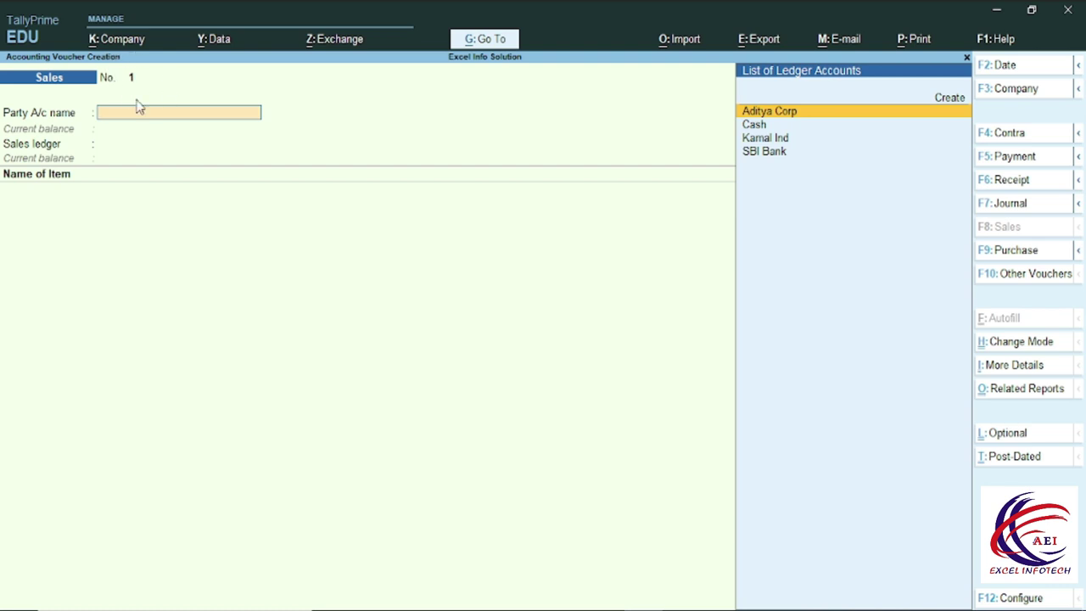
{"action": "key", "text": "Escape"}
{"action": "key", "text": "Up"}
{"action": "key", "text": "Up"}
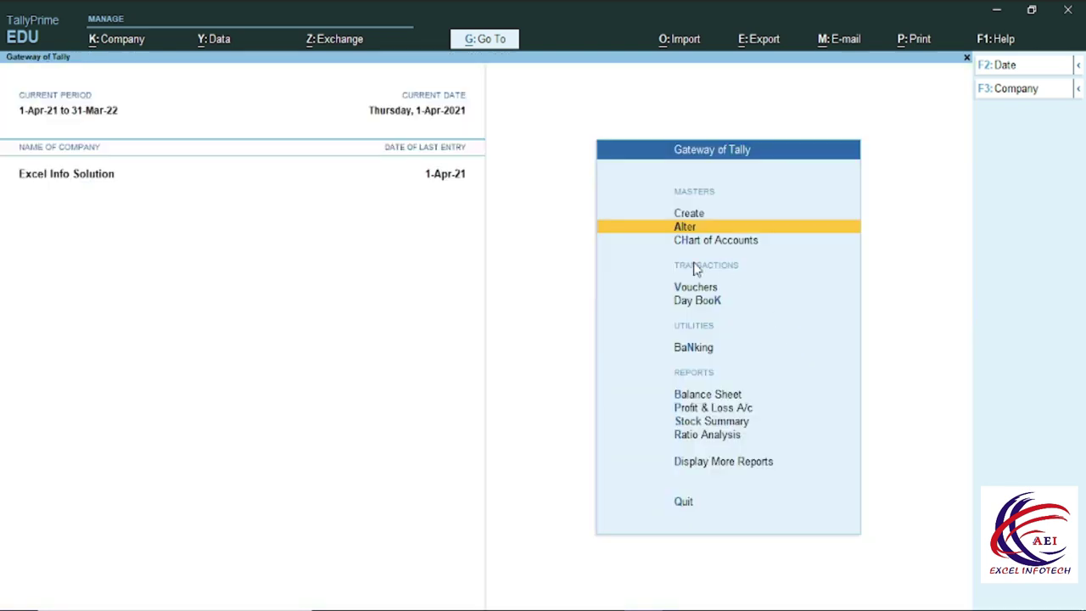
Set Sales numbering back to Automatic with advanced configuration on, keeping starting number 2
{"action": "left_click", "coordinate": [698, 243]}
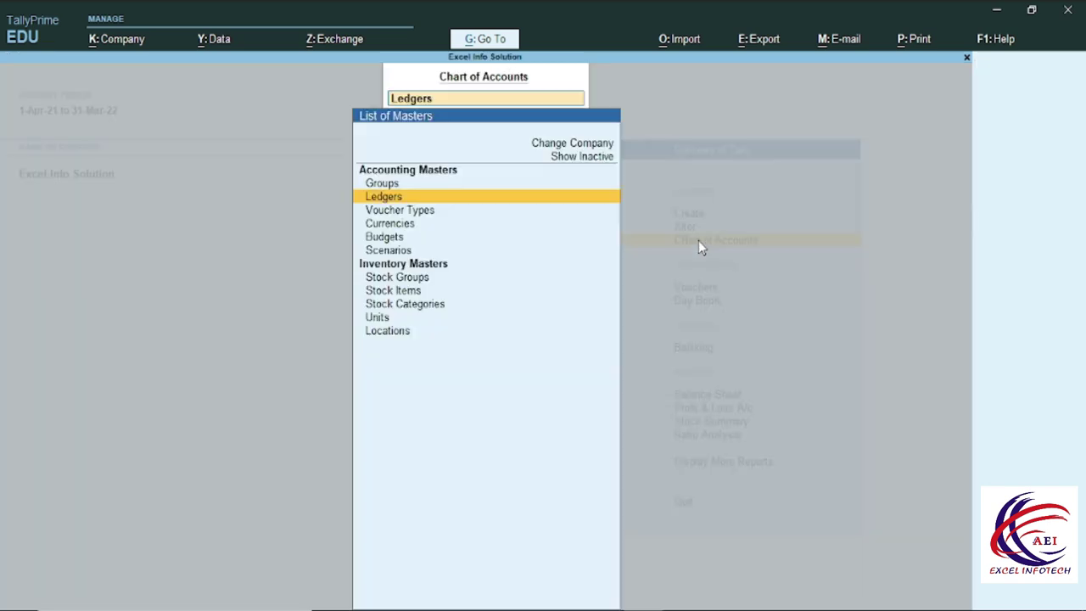
{"action": "left_click", "coordinate": [410, 212]}
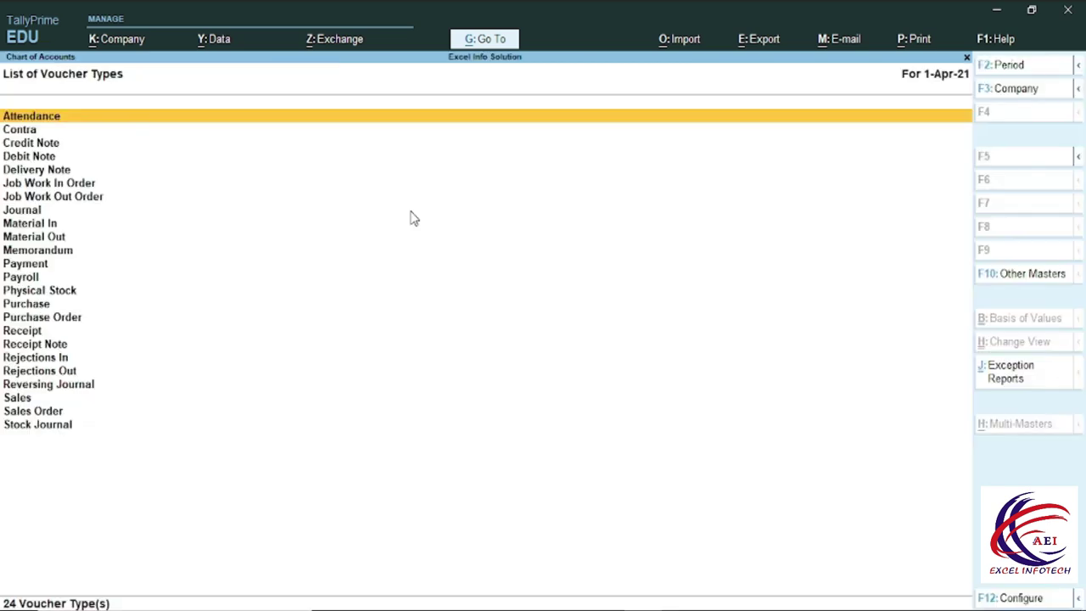
{"action": "key", "text": "s"}
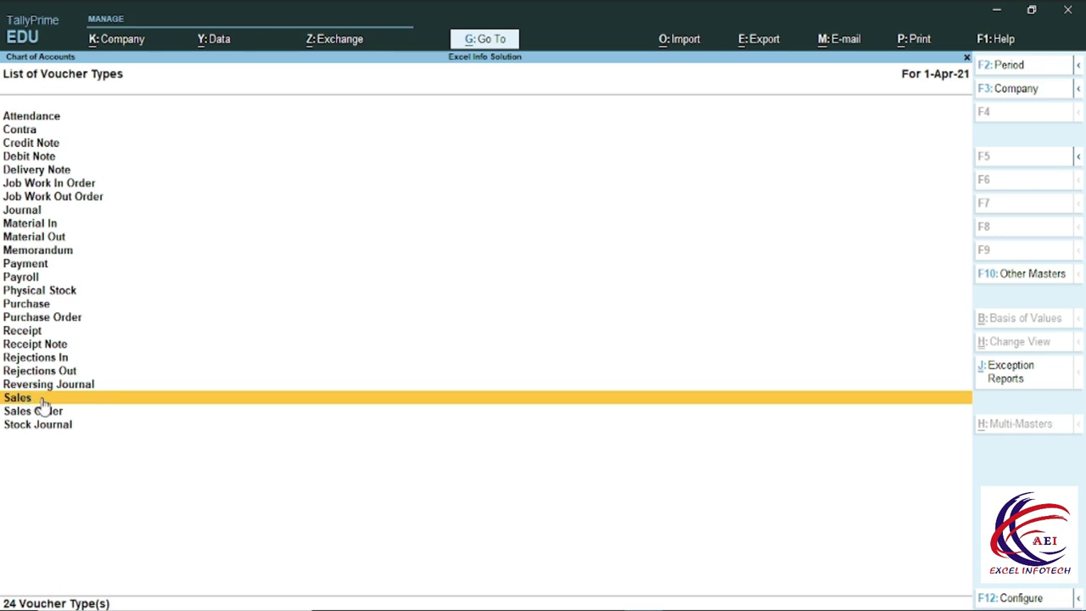
{"action": "left_click", "coordinate": [43, 405]}
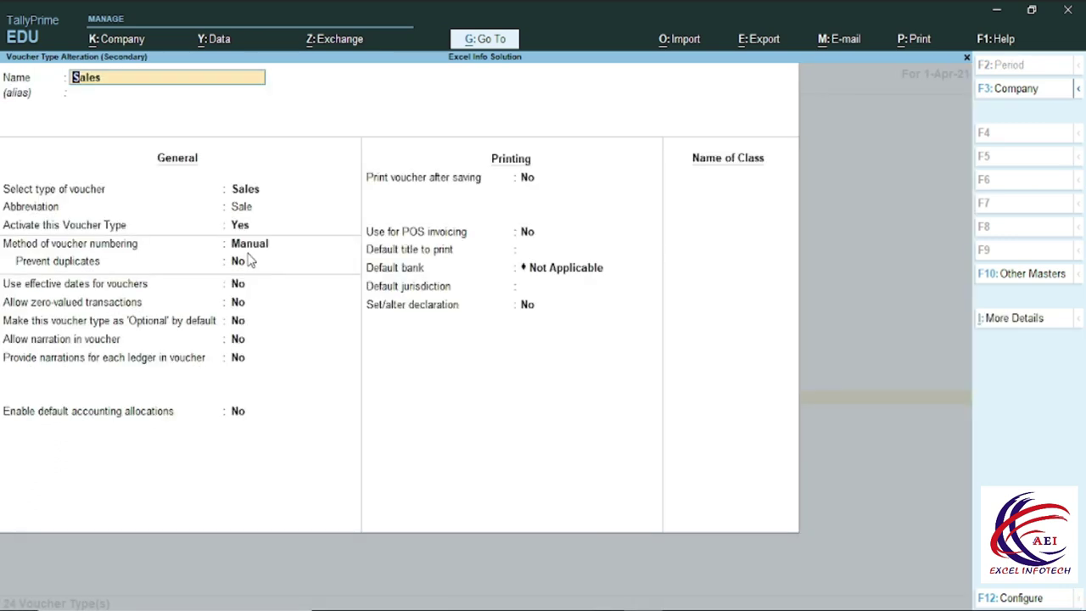
{"action": "left_click", "coordinate": [261, 246]}
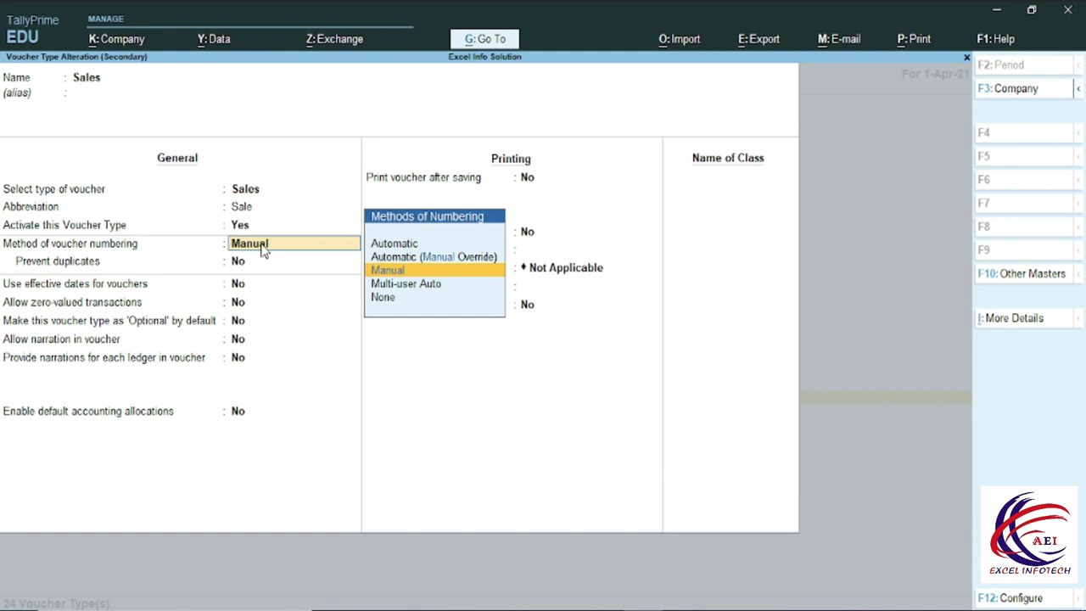
{"action": "left_click", "coordinate": [397, 244]}
{"action": "left_click", "coordinate": [397, 244]}
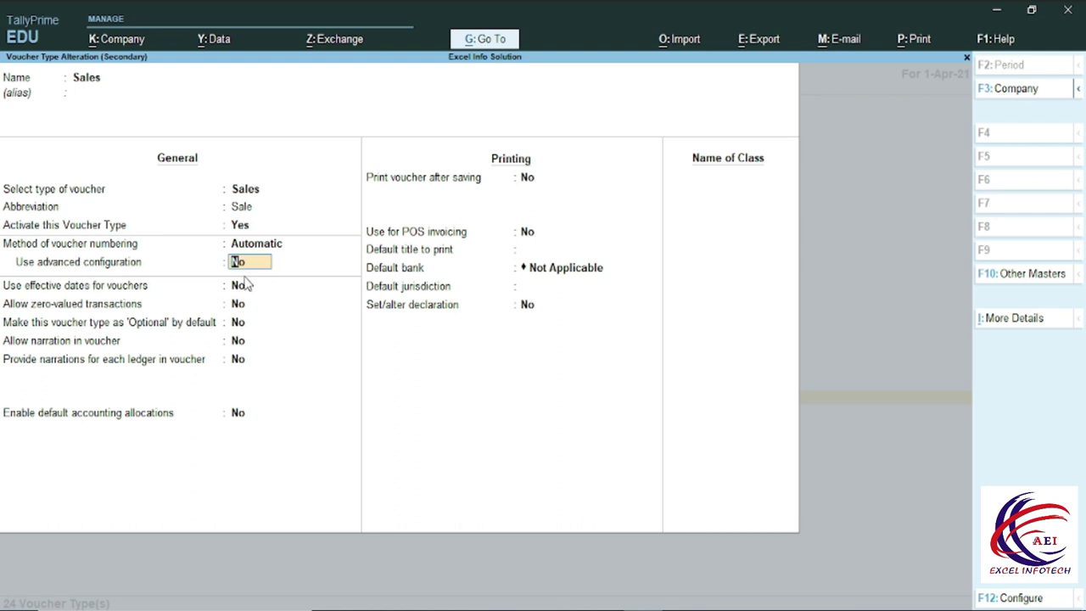
{"action": "type", "text": "y"}
{"action": "key", "text": "Return"}
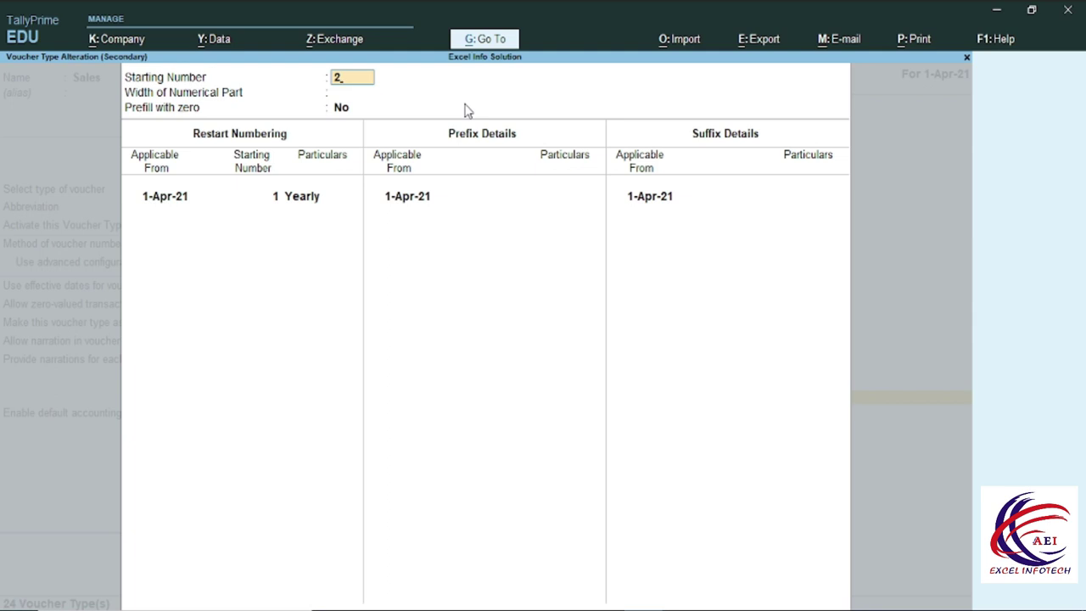
{"action": "key", "text": "Return"}
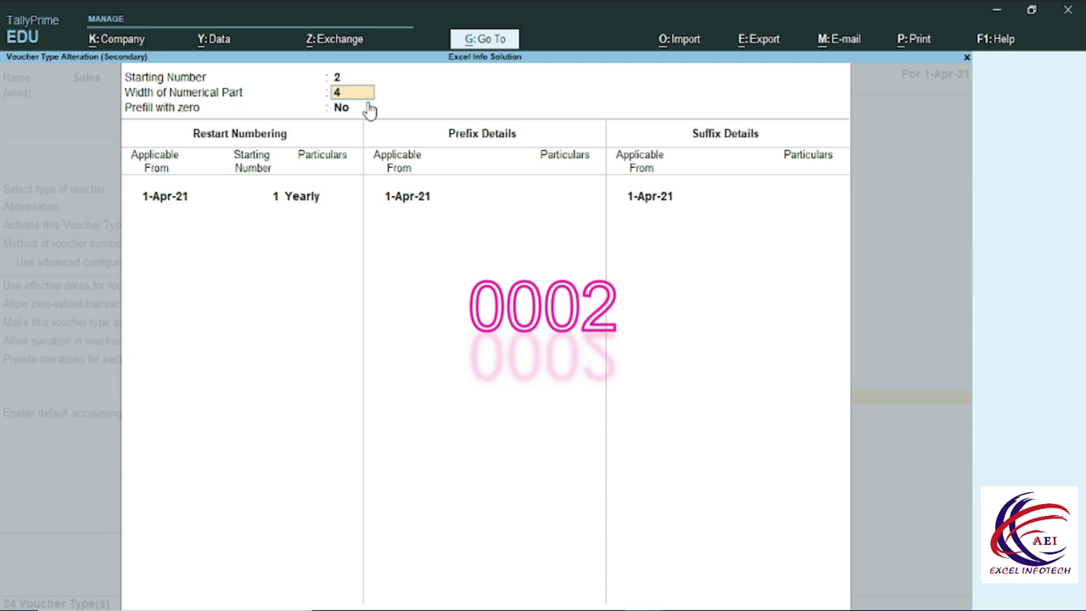
Use a numeric width of 4 with zero prefill, restarting yearly at 1 from 1-Apr-21
{"action": "left_click", "coordinate": [368, 108]}
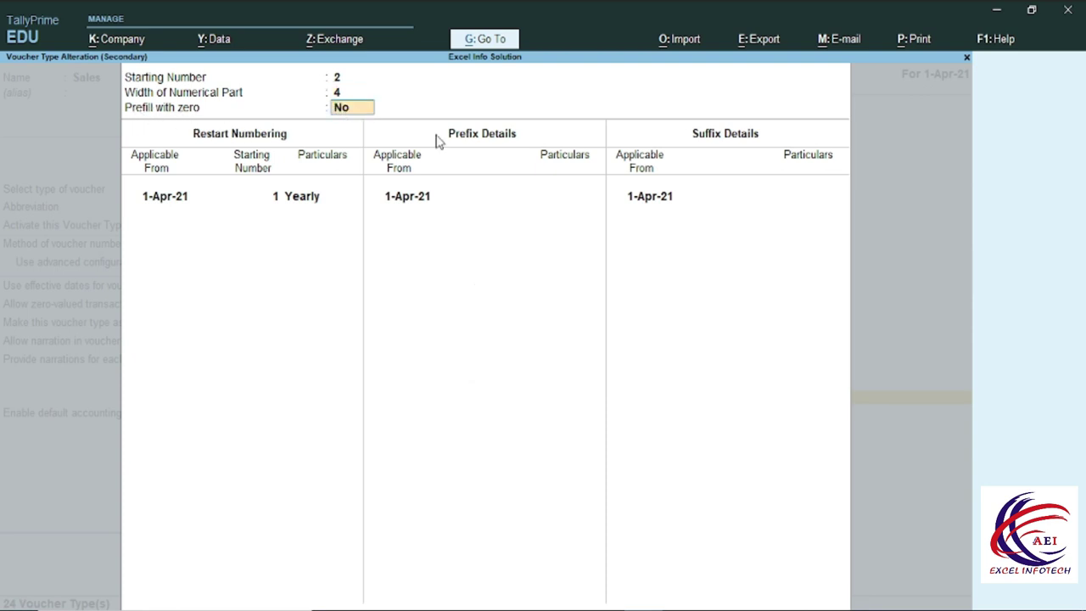
{"action": "type", "text": "y"}
{"action": "key", "text": "Return"}
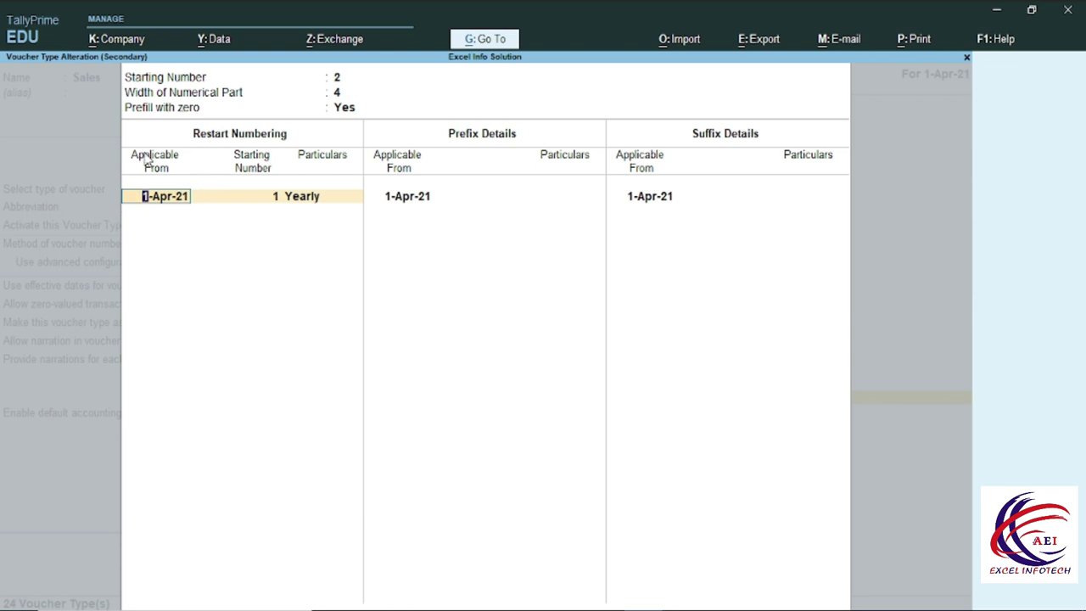
{"action": "key", "text": "Return"}
{"action": "key", "text": "Return"}
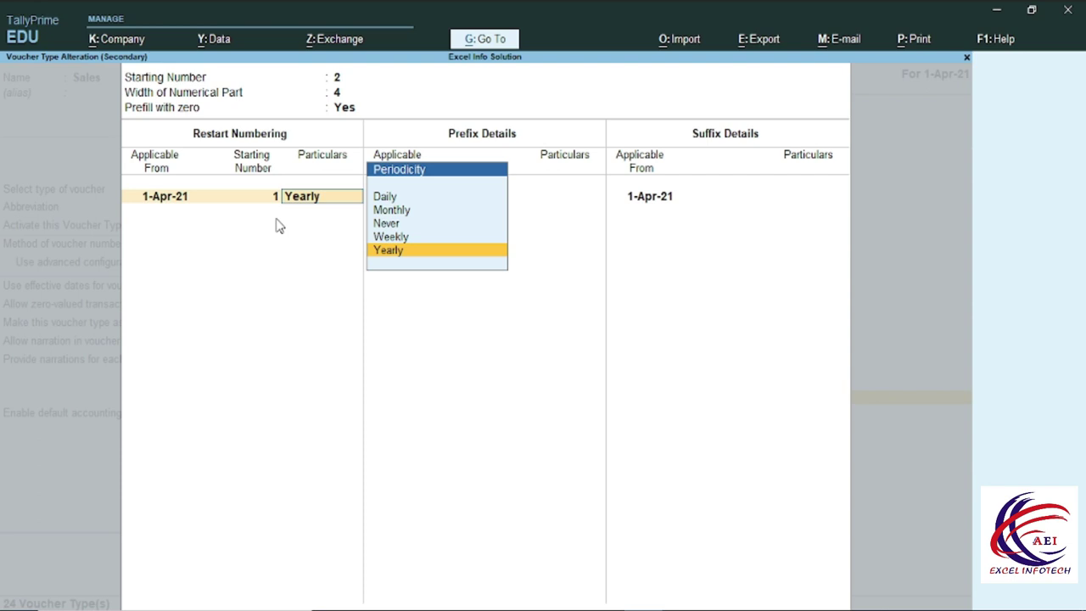
{"action": "left_click", "coordinate": [383, 202]}
{"action": "left_click", "coordinate": [392, 252]}
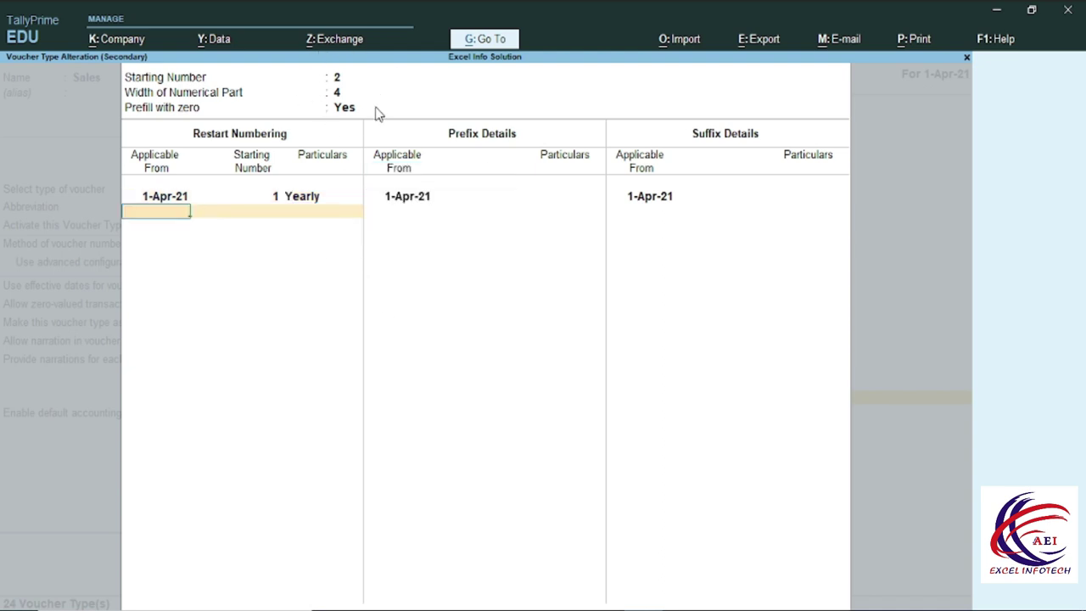
Keep the XL/ prefix and /2021-22 suffix and close the advanced numbering details
{"action": "key", "text": "Return"}
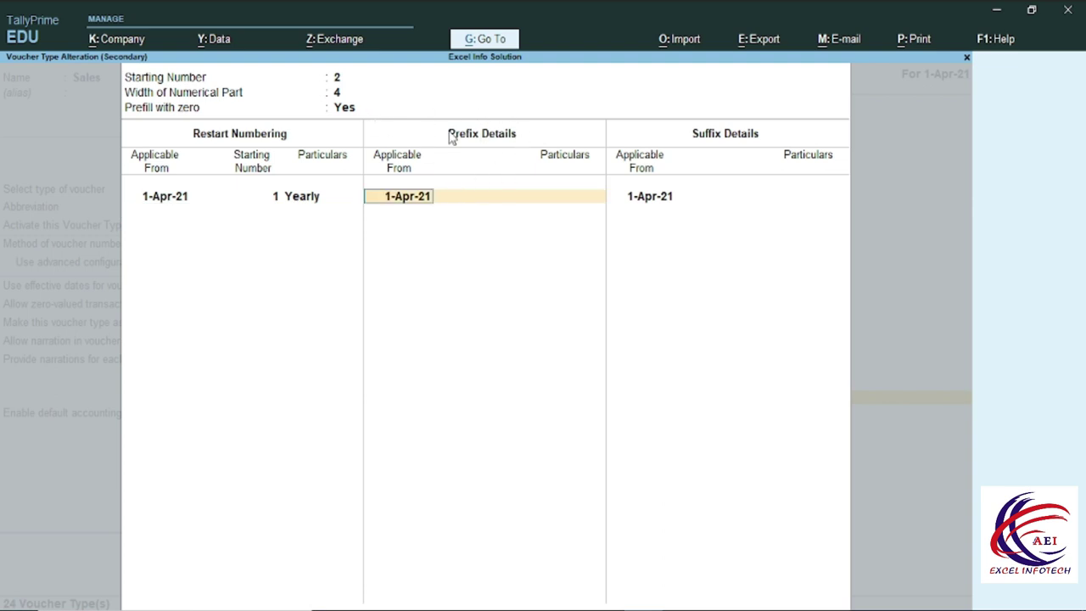
{"action": "key", "text": "Return"}
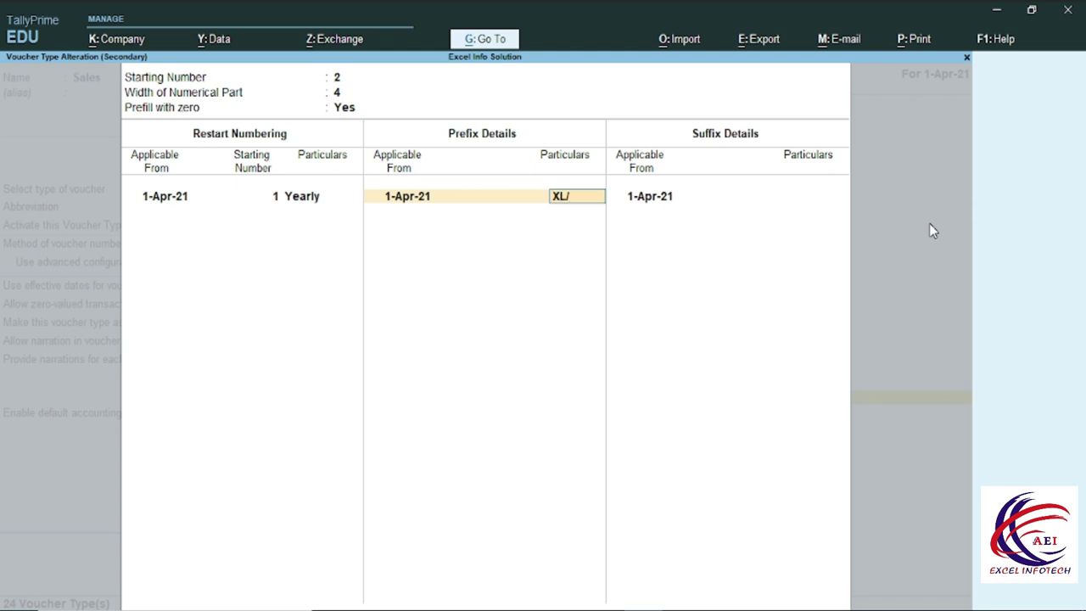
{"action": "key", "text": "Return"}
{"action": "key", "text": "Return"}
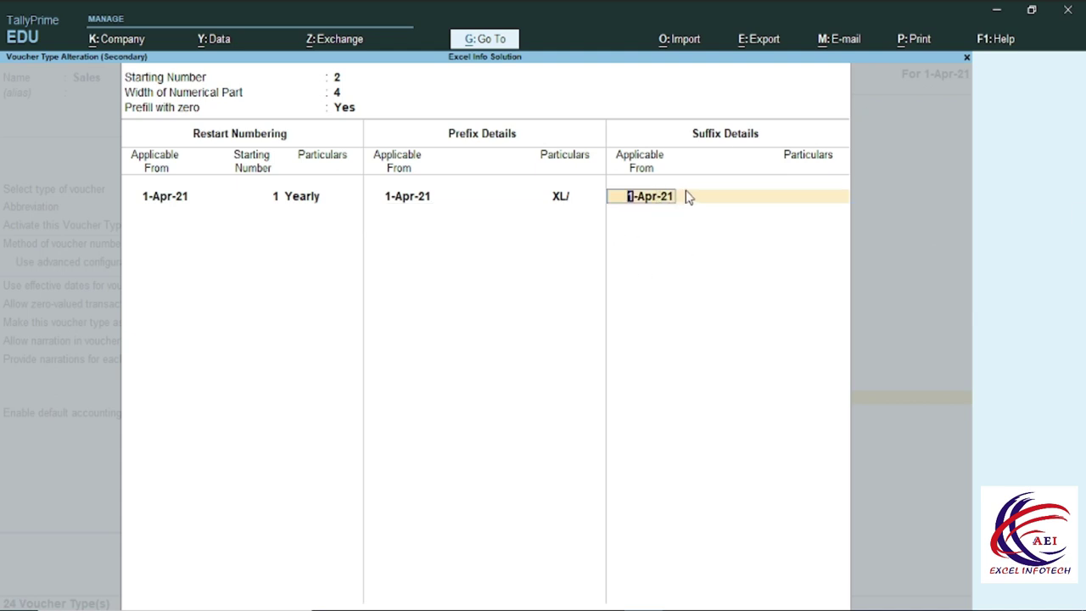
{"action": "key", "text": "Return"}
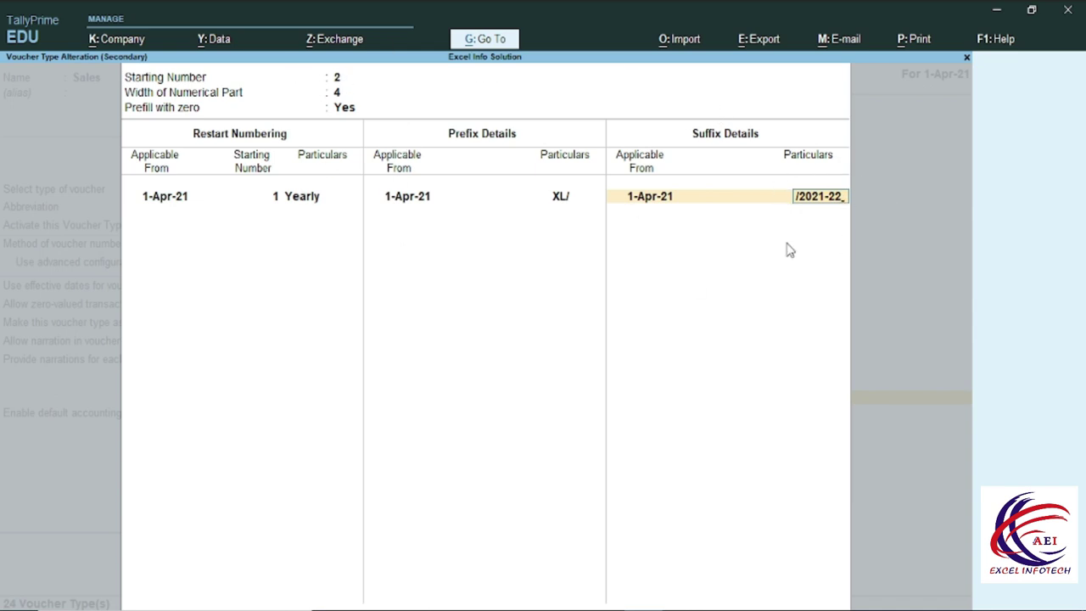
{"action": "key", "text": "Return"}
{"action": "key", "text": "Return"}
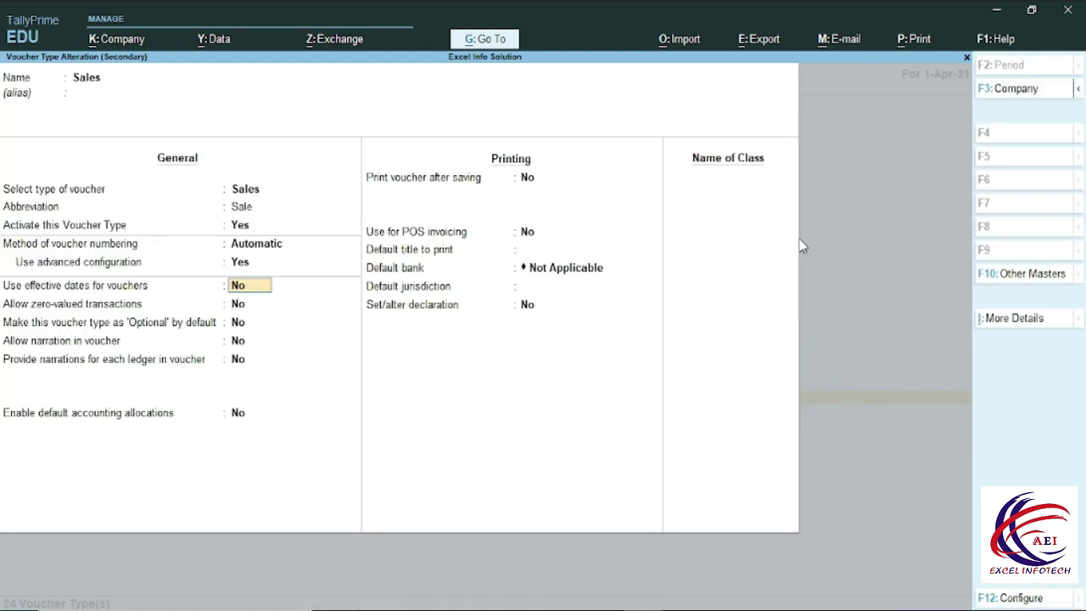
Accept the Sales voucher type and start a new Sales voucher from the Gateway
{"action": "key", "text": "Return"}
{"action": "key", "text": "Return"}
{"action": "key", "text": "Return"}
{"action": "key", "text": "Return"}
{"action": "key", "text": "Return"}
{"action": "key", "text": "Return"}
{"action": "key", "text": "Return"}
{"action": "key", "text": "Return"}
{"action": "key", "text": "Return"}
{"action": "key", "text": "Return"}
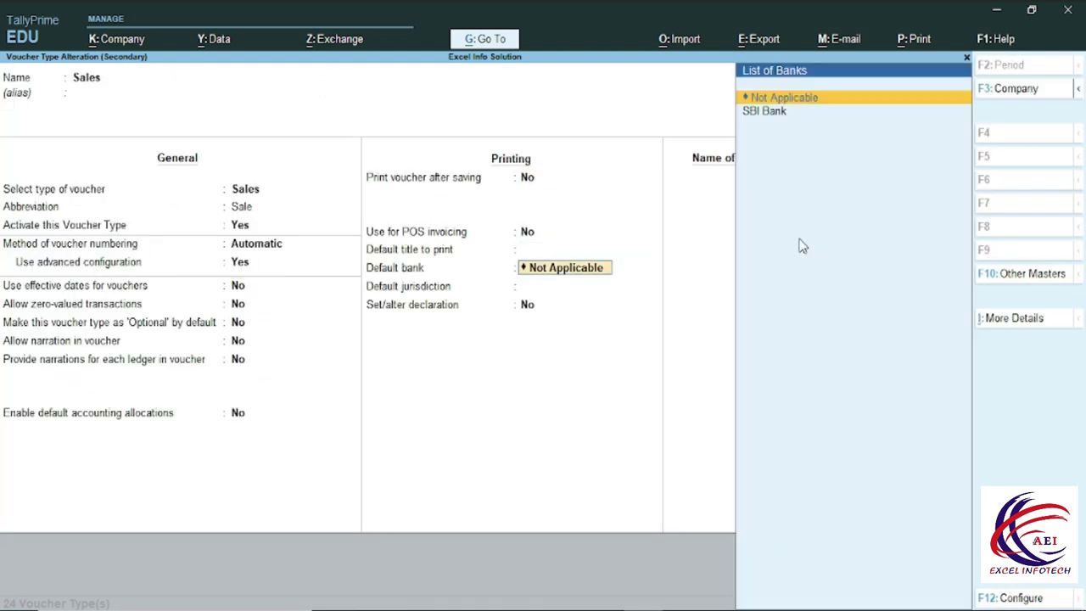
{"action": "key", "text": "Return"}
{"action": "key", "text": "Return"}
{"action": "key", "text": "Return"}
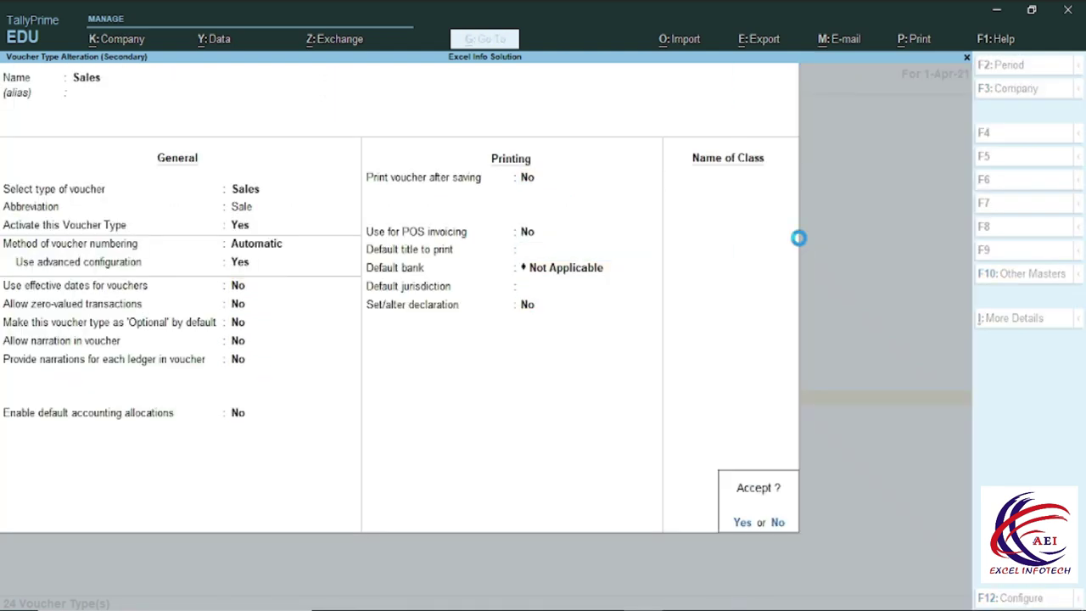
{"action": "key", "text": "Return"}
{"action": "key", "text": "Escape"}
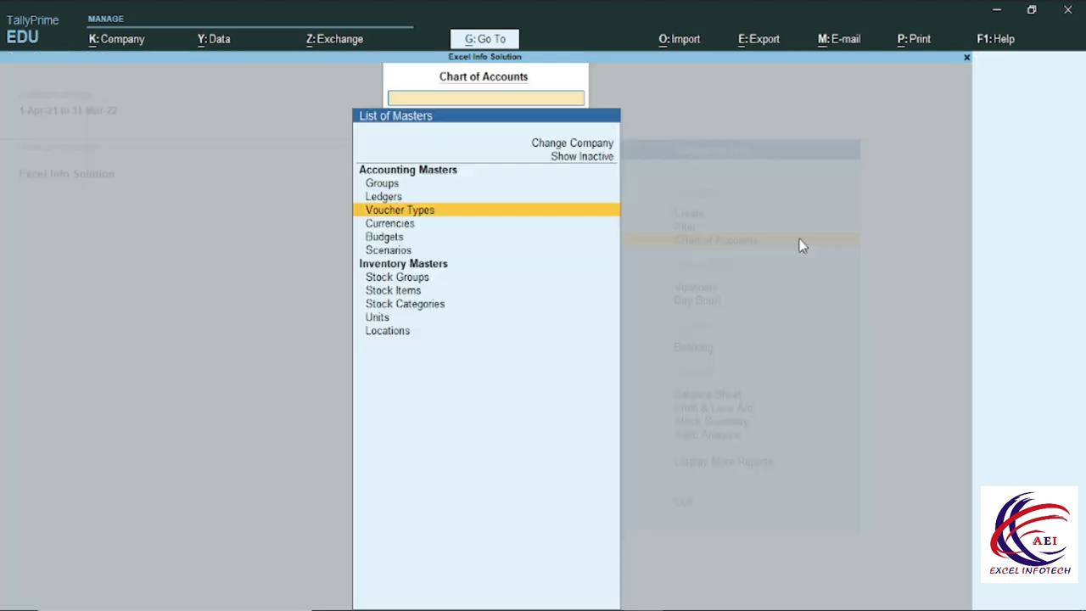
{"action": "key", "text": "Escape"}
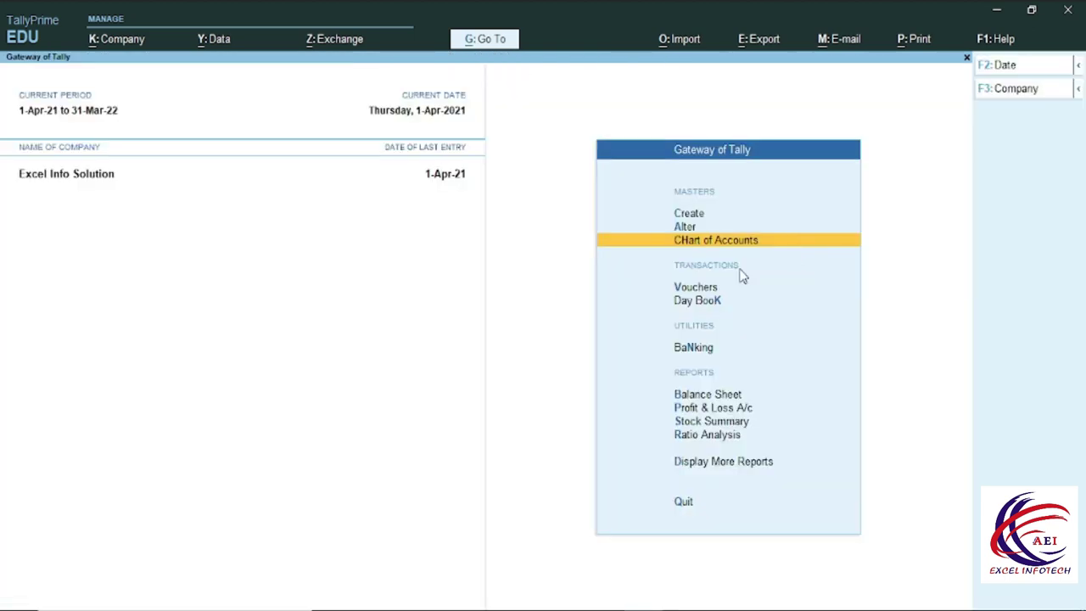
{"action": "left_click", "coordinate": [679, 287]}
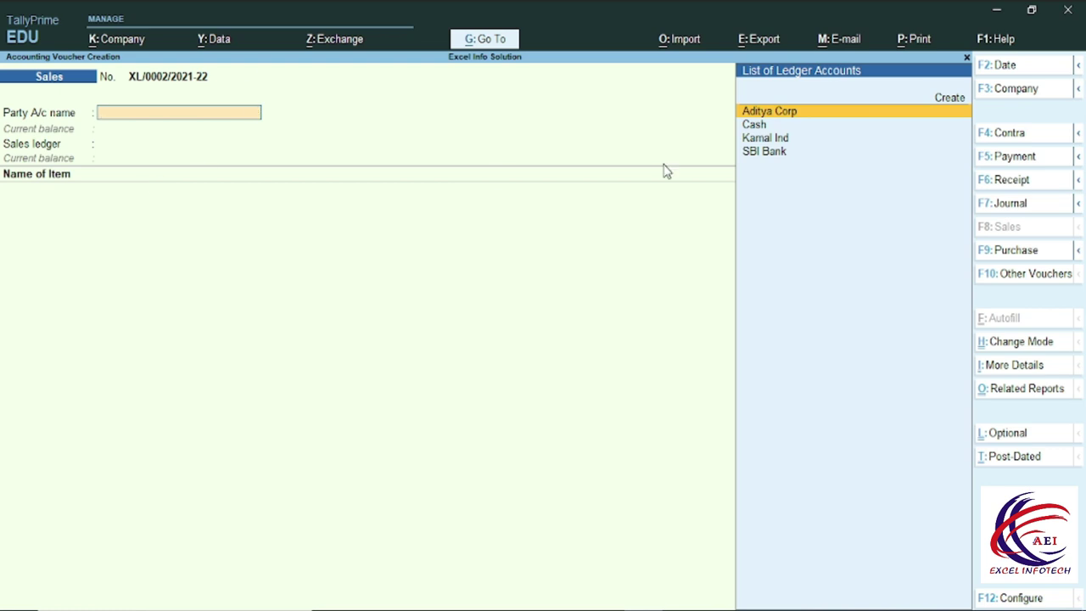
Bill Kamal Ind through the Sale ledger for 1 J5 at 12,500.00
{"action": "key", "text": "Down"}
{"action": "key", "text": "Down"}
{"action": "key", "text": "Return"}
{"action": "key", "text": "Return"}
{"action": "key", "text": "Return"}
{"action": "key", "text": "Return"}
{"action": "key", "text": "Return"}
{"action": "key", "text": "Return"}
{"action": "key", "text": "Return"}
{"action": "key", "text": "Return"}
{"action": "key", "text": "Return"}
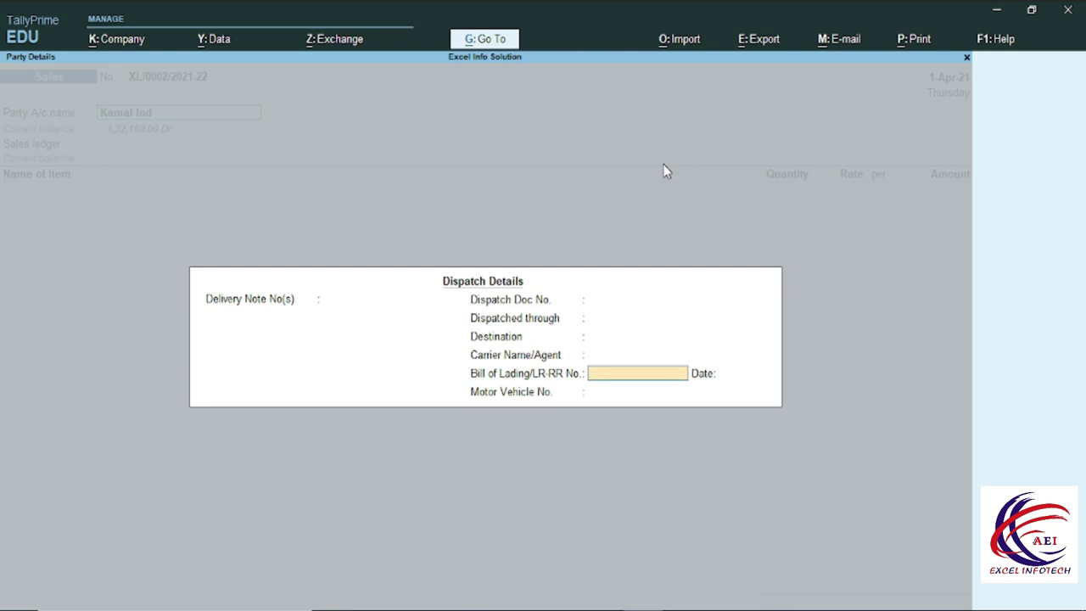
{"action": "key", "text": "Return"}
{"action": "key", "text": "Return"}
{"action": "key", "text": "Return"}
{"action": "key", "text": "Return"}
{"action": "key", "text": "Return"}
{"action": "key", "text": "Return"}
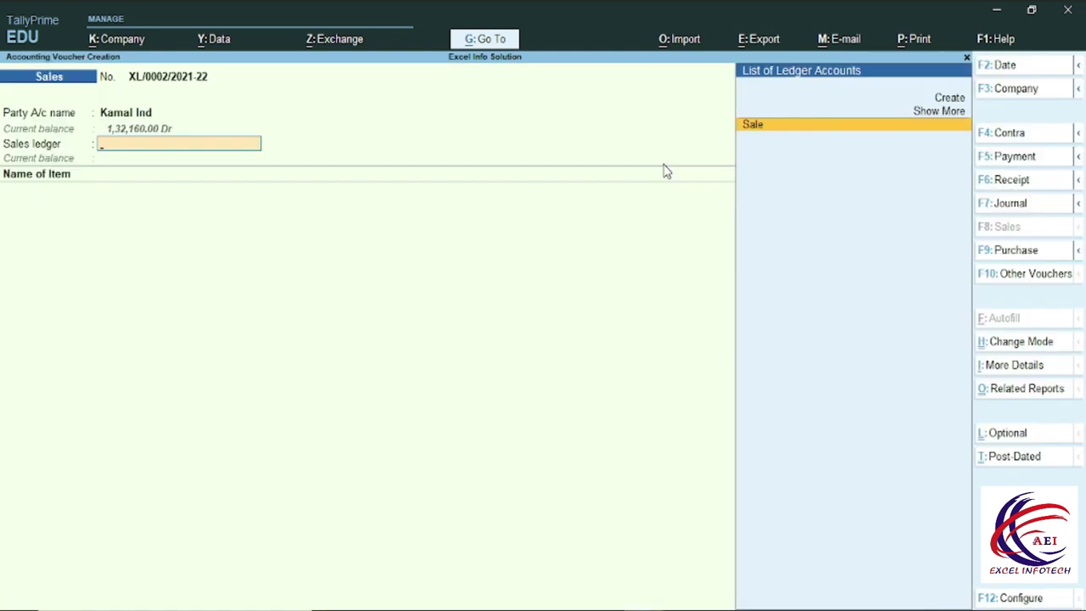
{"action": "key", "text": "Return"}
{"action": "key", "text": "Down"}
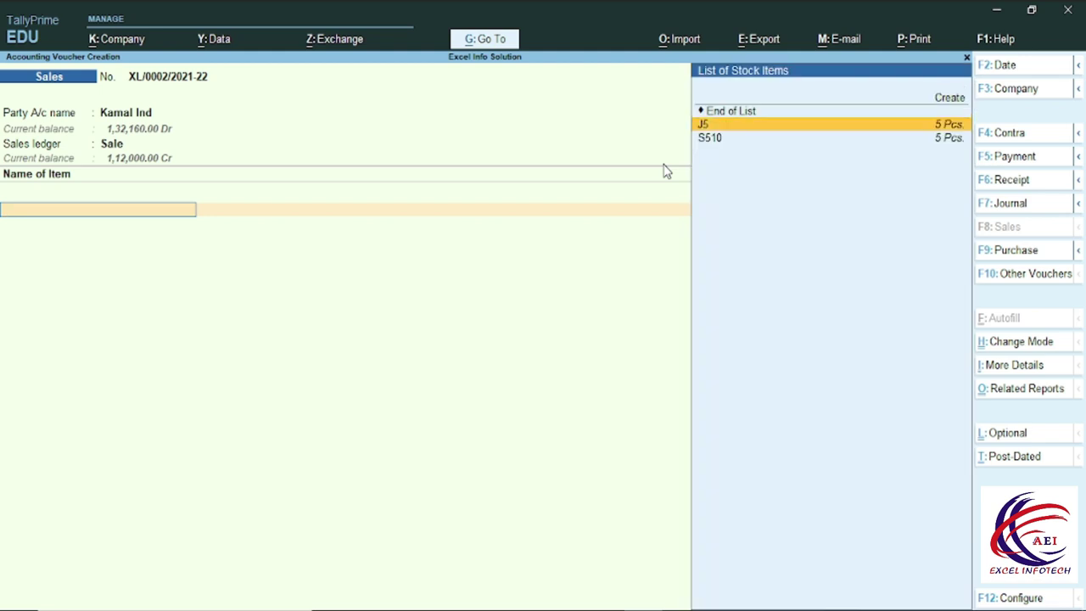
{"action": "key", "text": "Return"}
{"action": "key", "text": "Return"}
{"action": "key", "text": "Return"}
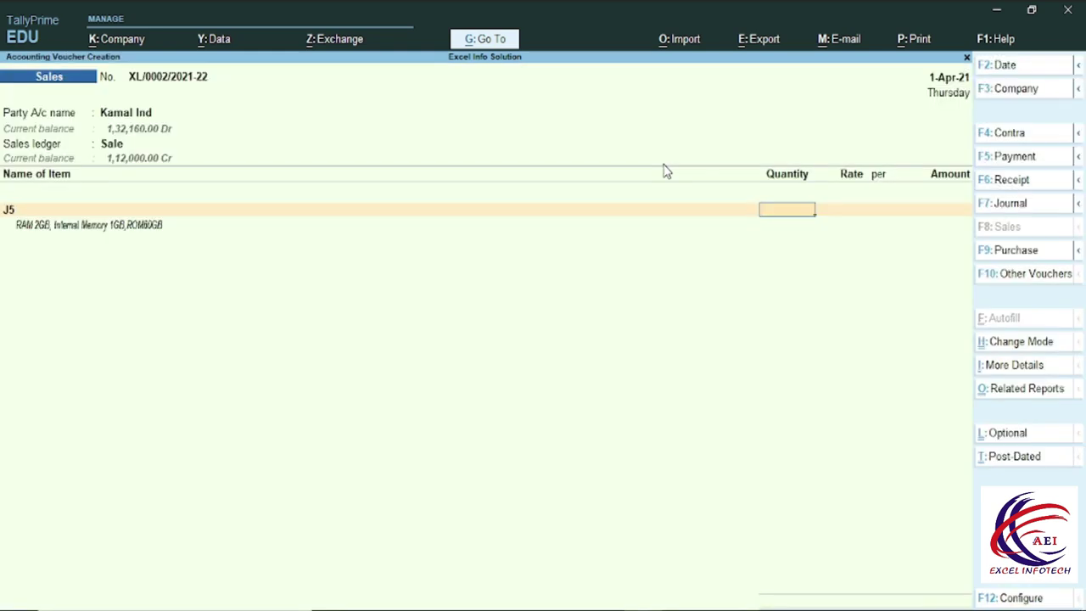
{"action": "key", "text": "Return"}
{"action": "key", "text": "Return"}
{"action": "key", "text": "Return"}
{"action": "key", "text": "Return"}
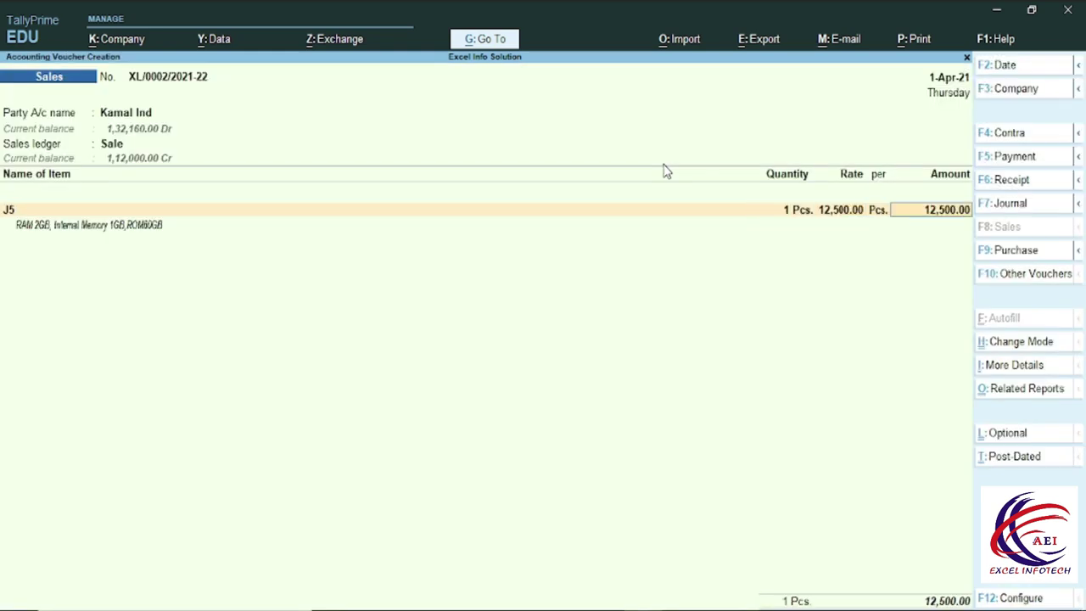
Add IGST of 2,250.00, accept the bill reference and save, then exit to the Gateway
{"action": "key", "text": "Return"}
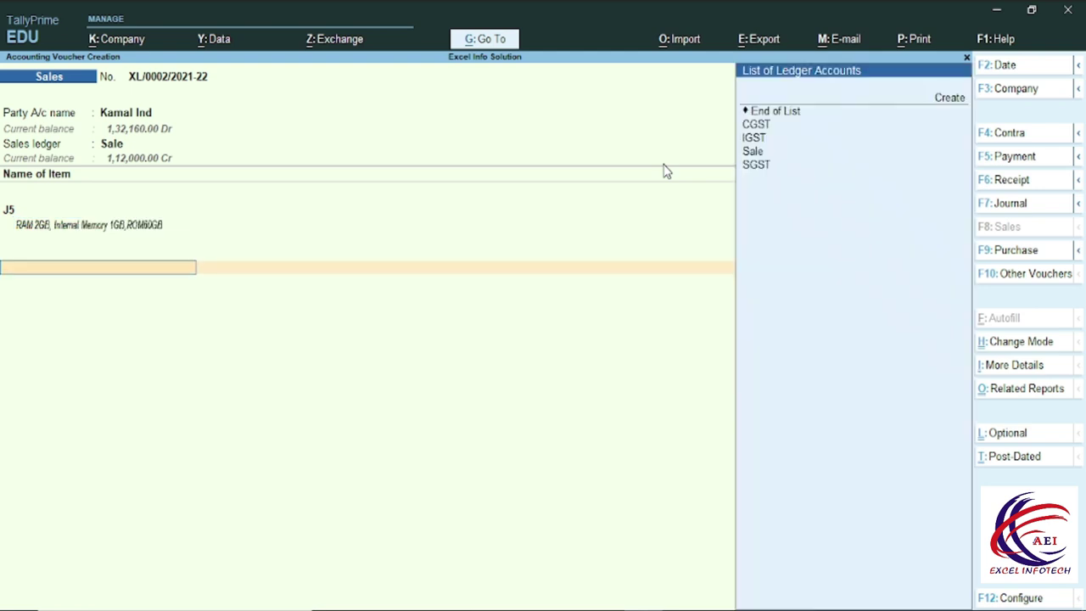
{"action": "key", "text": "Down"}
{"action": "key", "text": "Down"}
{"action": "key", "text": "Return"}
{"action": "key", "text": "Return"}
{"action": "key", "text": "Return"}
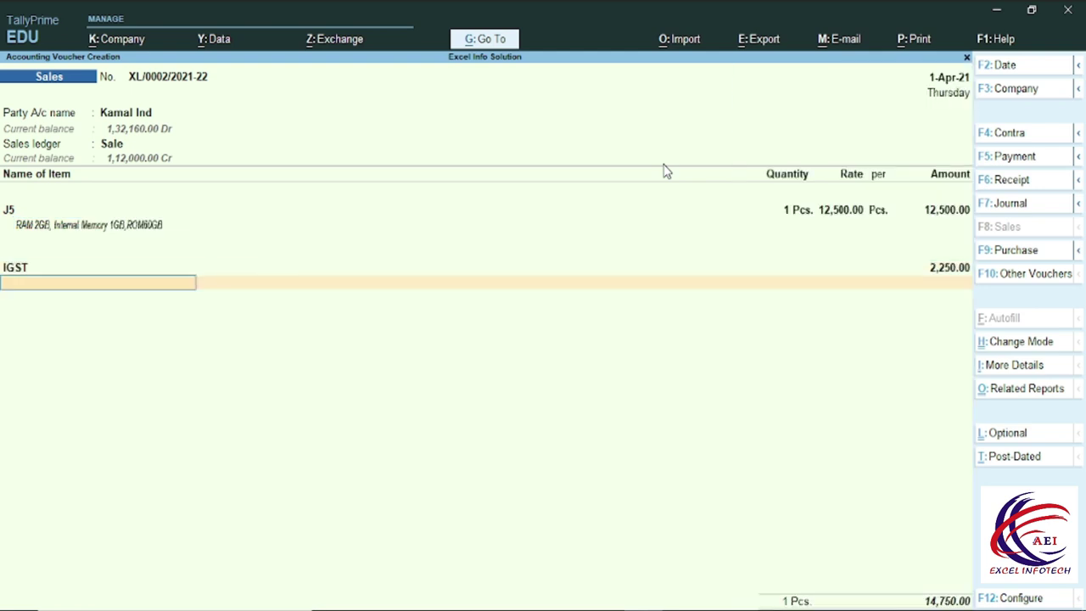
{"action": "key", "text": "Return"}
{"action": "key", "text": "Return"}
{"action": "key", "text": "Return"}
{"action": "key", "text": "Return"}
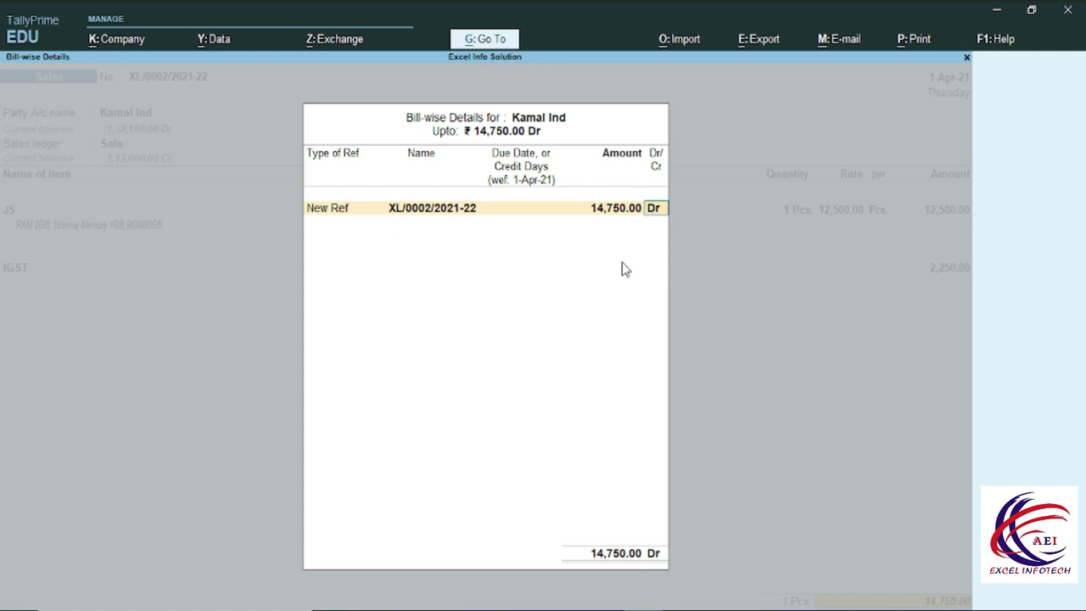
{"action": "key", "text": "Return"}
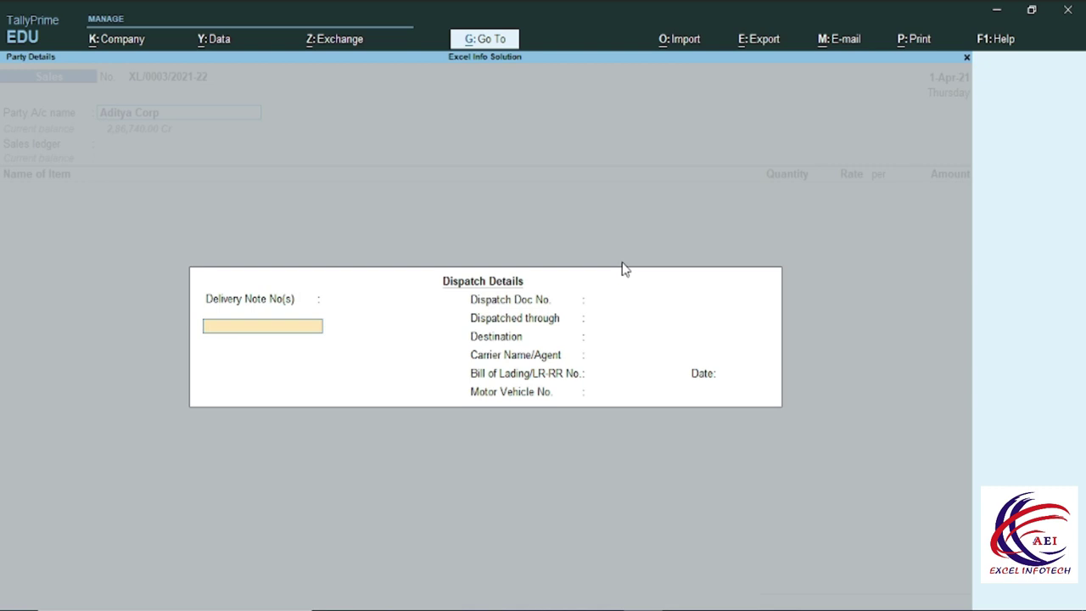
{"action": "key", "text": "Return"}
{"action": "key", "text": "Return"}
{"action": "key", "text": "Return"}
{"action": "key", "text": "Return"}
{"action": "key", "text": "Return"}
{"action": "key", "text": "Return"}
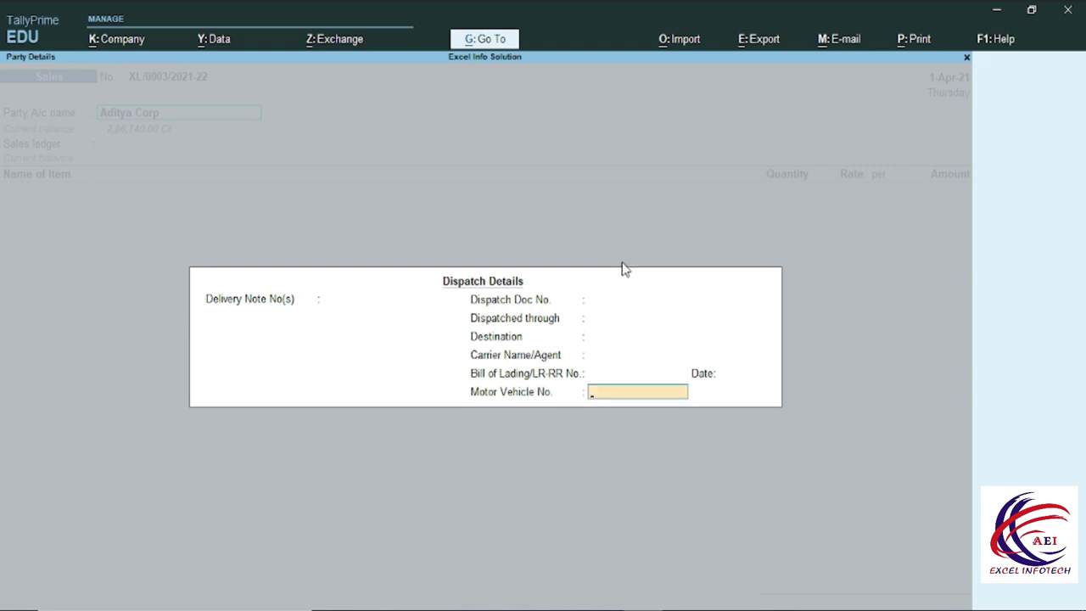
{"action": "key", "text": "Return"}
{"action": "key", "text": "Return"}
{"action": "key", "text": "Return"}
{"action": "key", "text": "Return"}
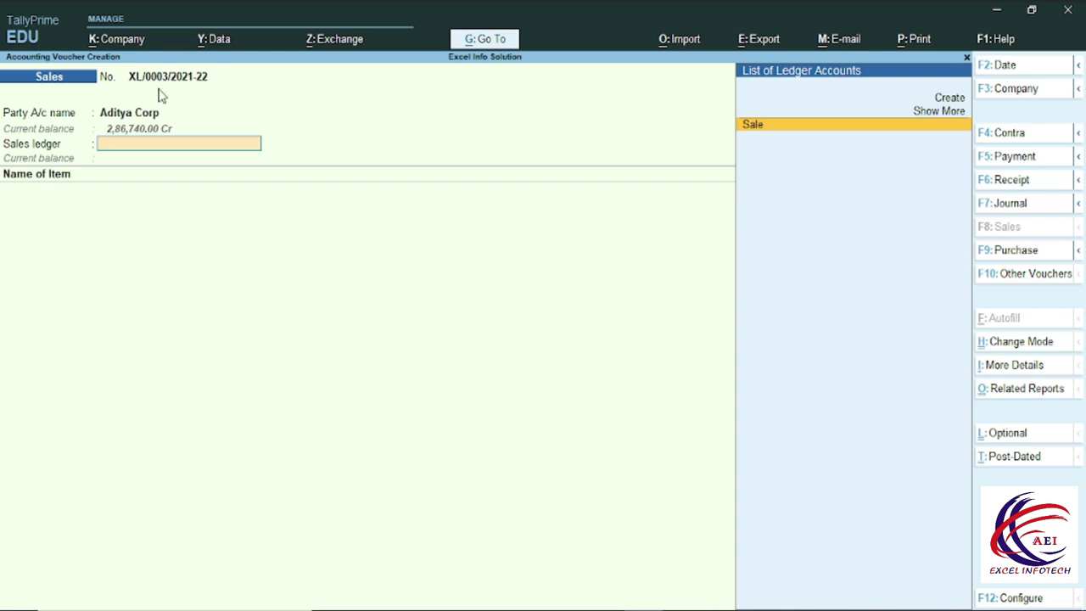
{"action": "key", "text": "Escape"}
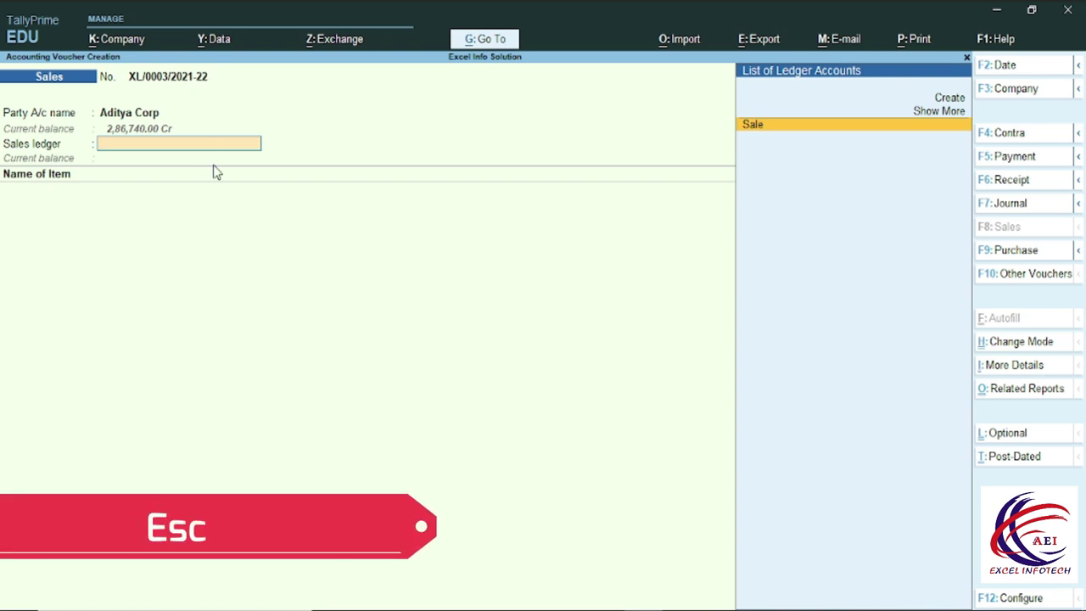
{"action": "key", "text": "Escape"}
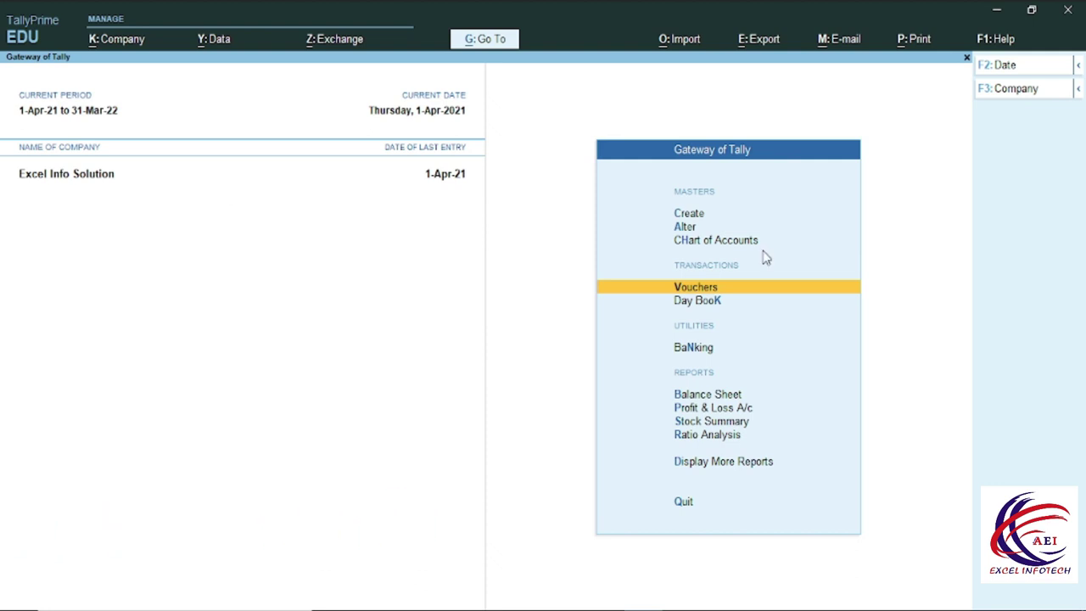
Set 'Use effective dates for vouchers' to Yes in the Sales voucher type and save it
{"action": "left_click", "coordinate": [702, 241]}
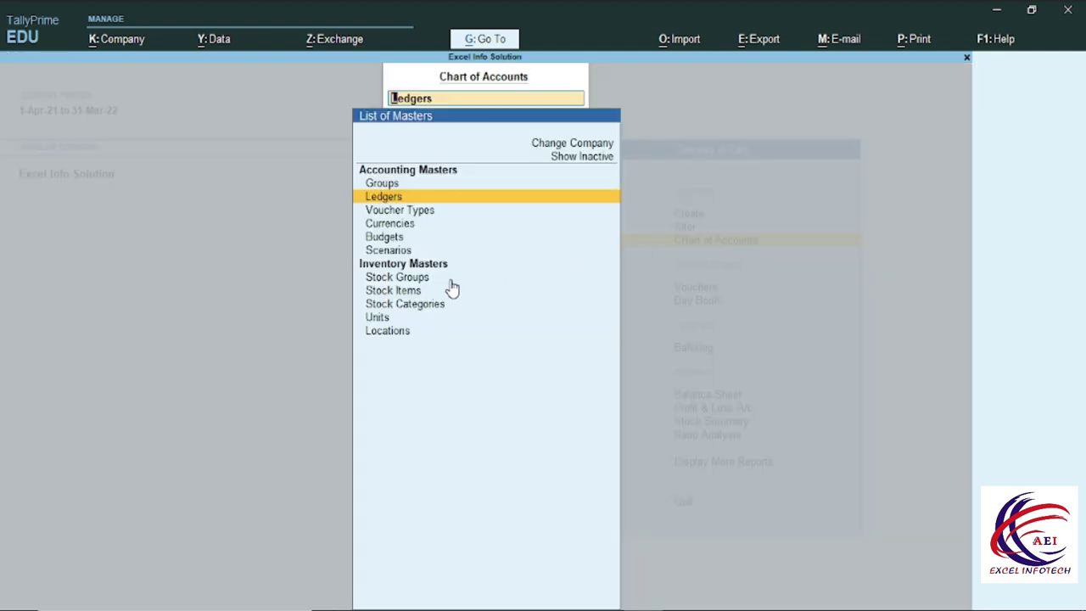
{"action": "left_click", "coordinate": [404, 212]}
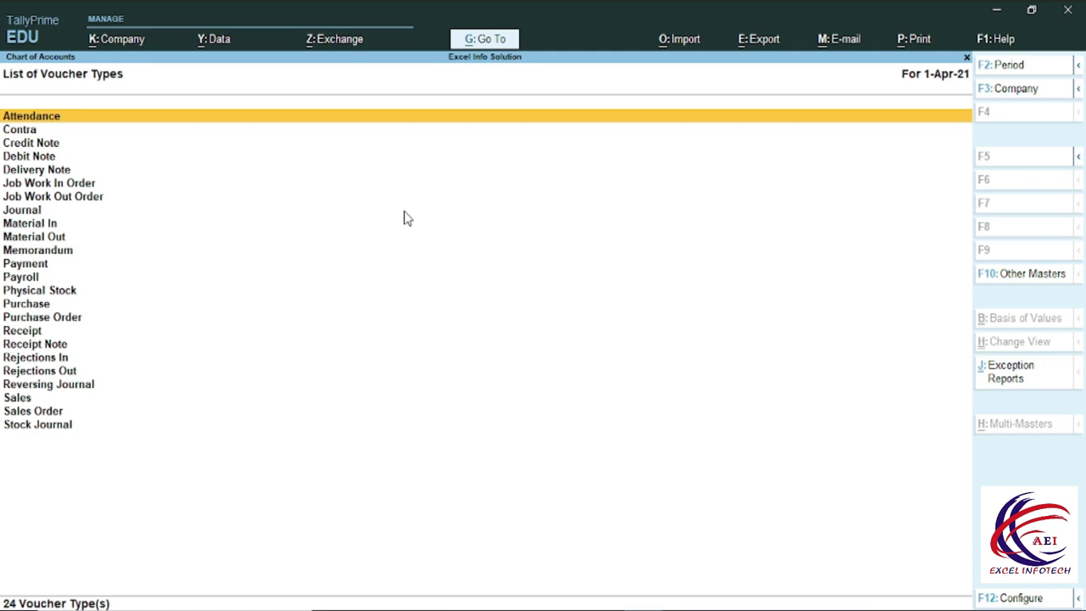
{"action": "left_click", "coordinate": [24, 398]}
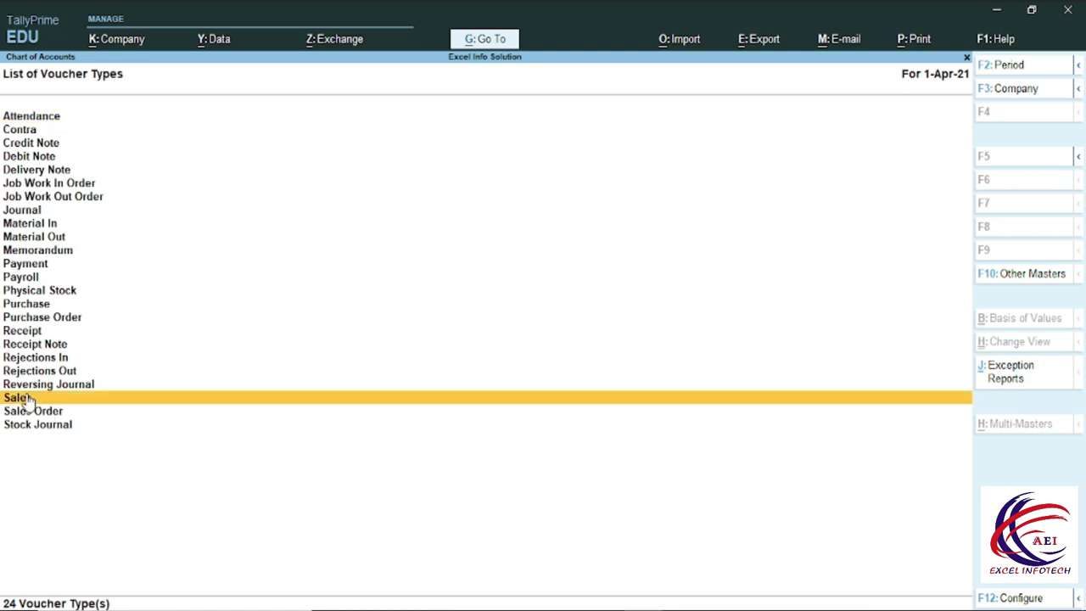
{"action": "left_click", "coordinate": [26, 399]}
{"action": "key", "text": "Return"}
{"action": "key", "text": "Return"}
{"action": "key", "text": "Return"}
{"action": "key", "text": "Return"}
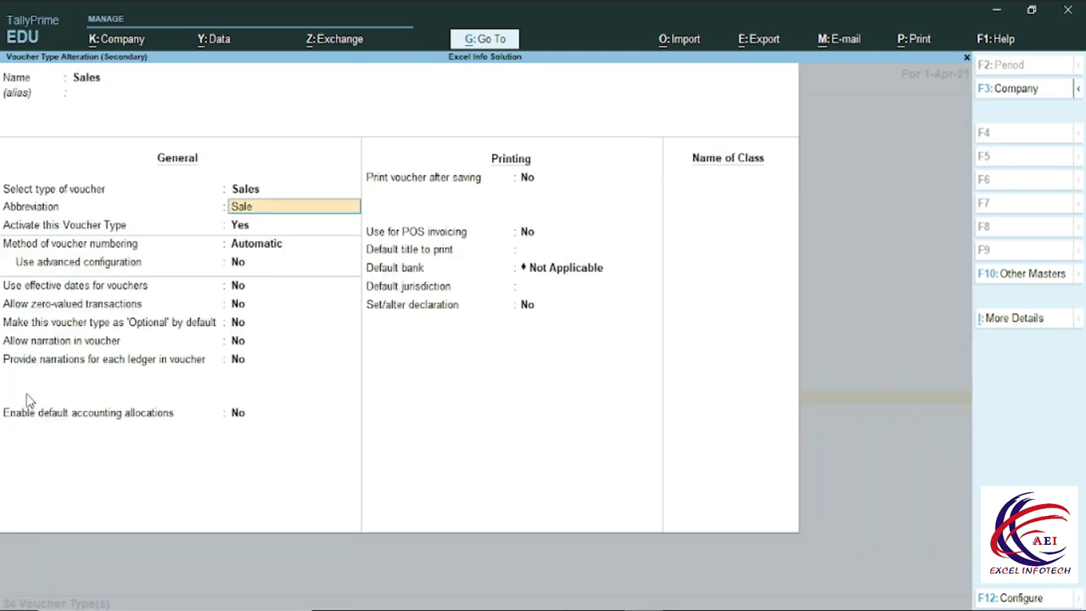
{"action": "key", "text": "Return"}
{"action": "key", "text": "Return"}
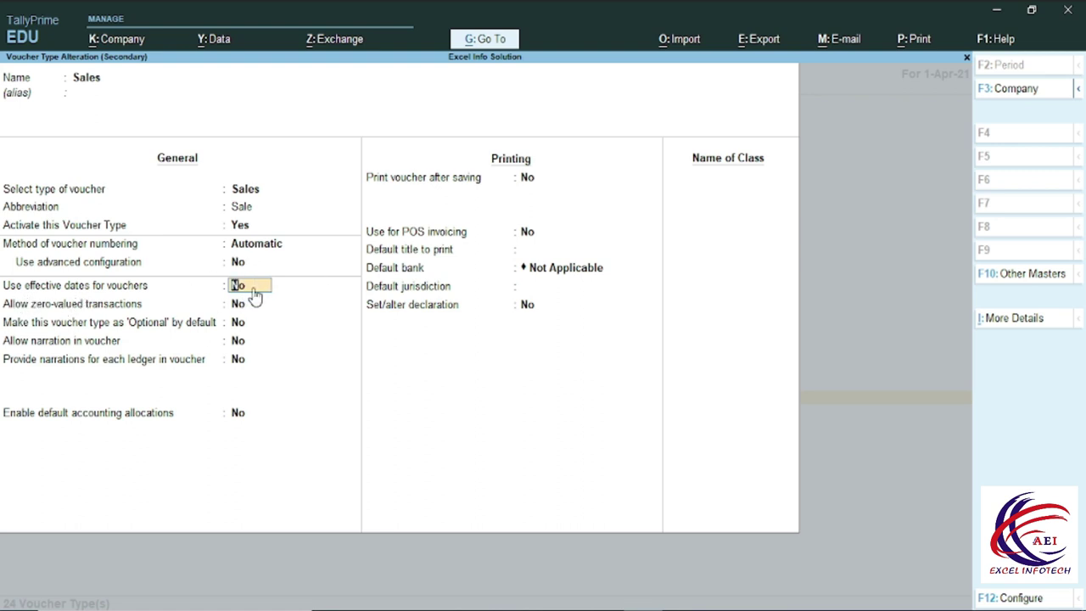
{"action": "type", "text": "y"}
{"action": "key", "text": "Return"}
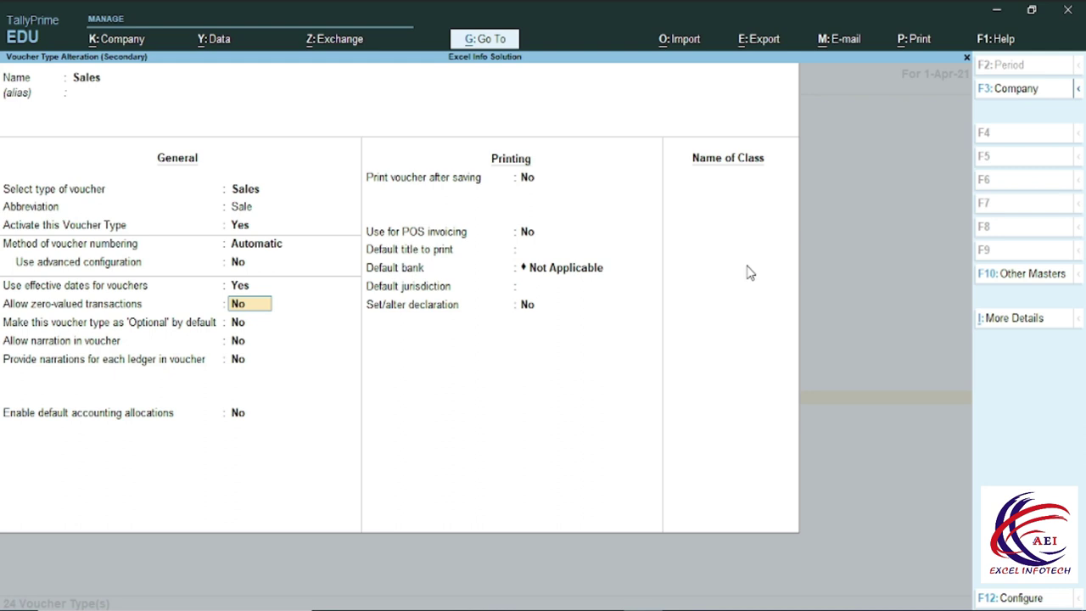
{"action": "key", "text": "ctrl+q"}
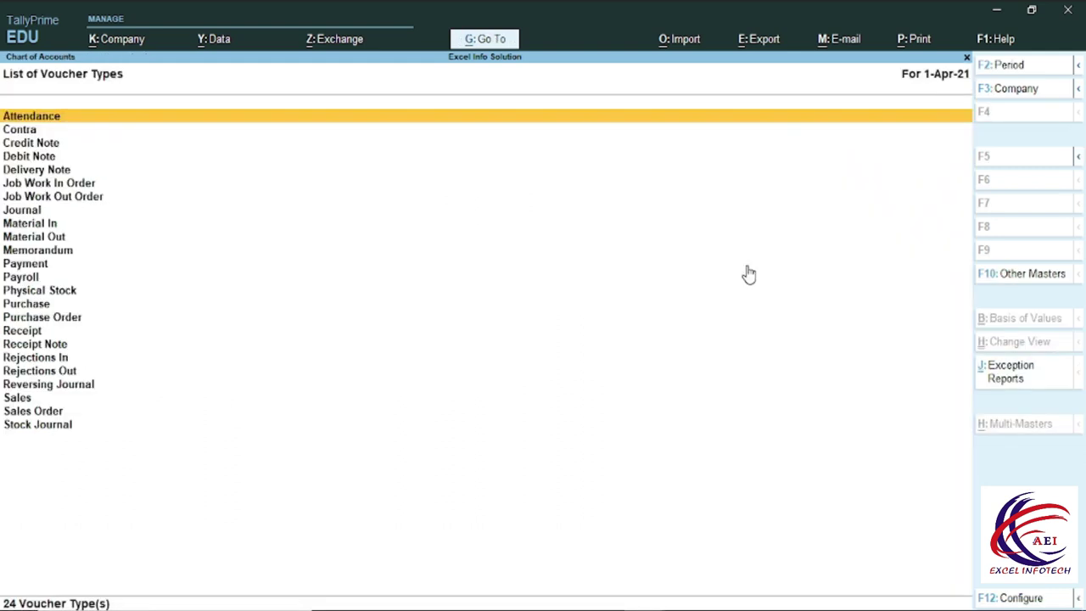
{"action": "key", "text": "Escape"}
{"action": "key", "text": "Escape"}
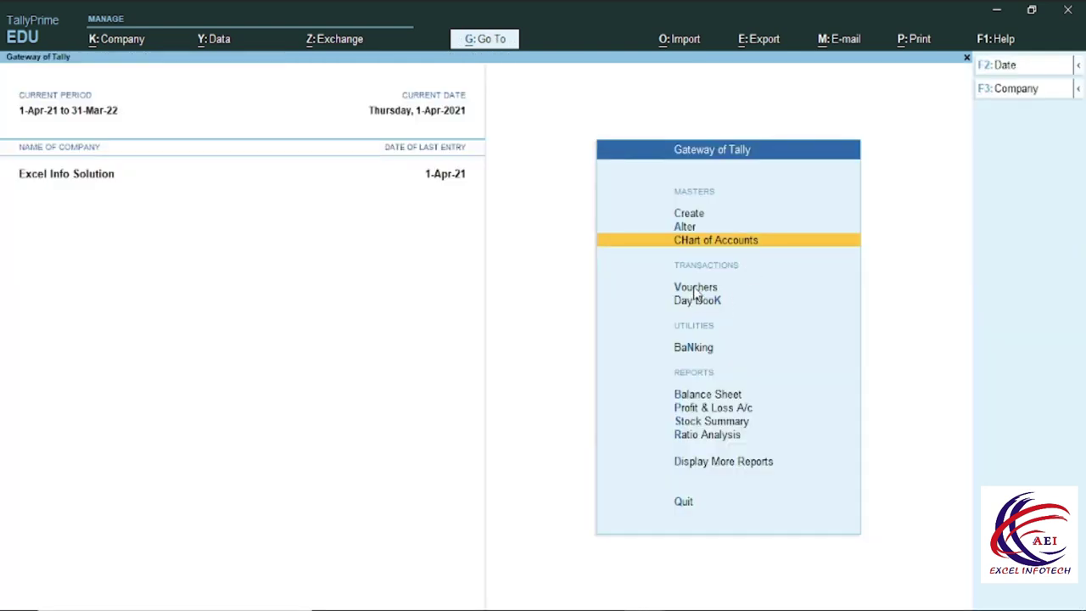
Start a Sales voucher for Kamal Ind using the Sale ledger
{"action": "left_click", "coordinate": [694, 288]}
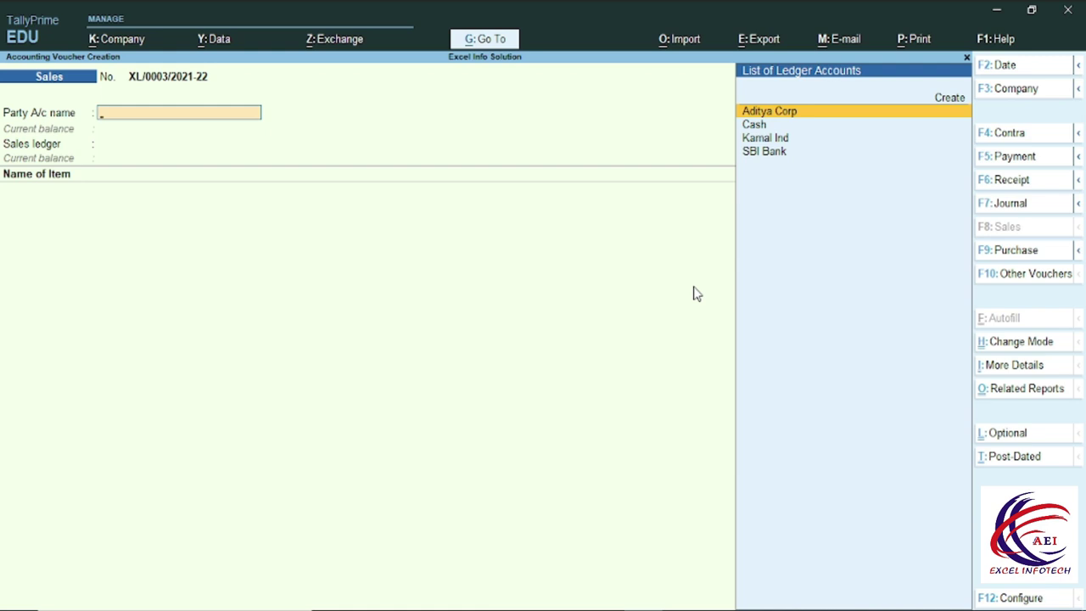
{"action": "key", "text": "Down"}
{"action": "key", "text": "Down"}
{"action": "key", "text": "Return"}
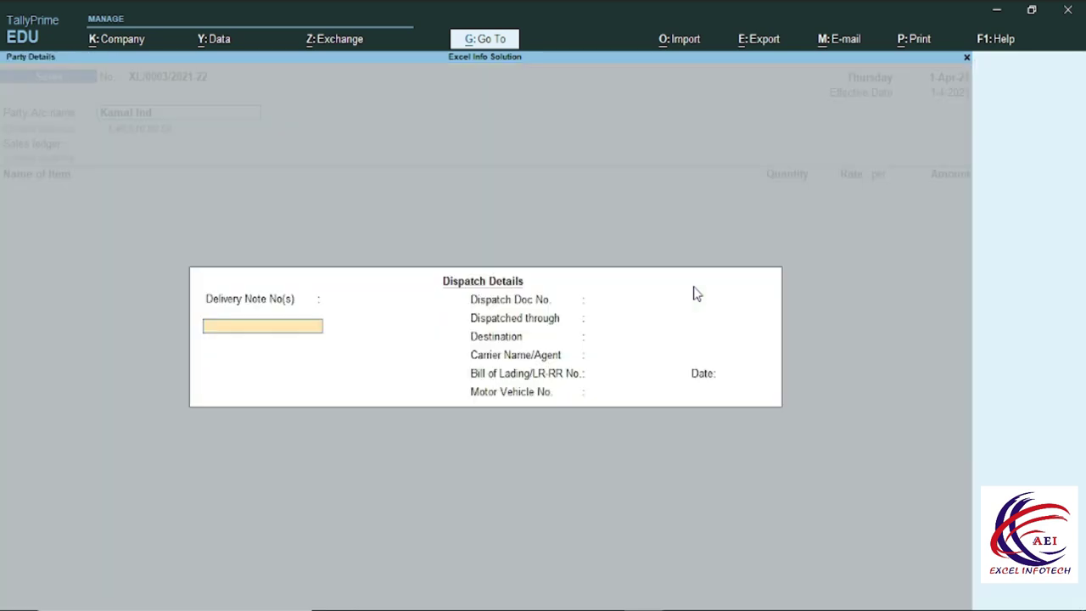
{"action": "key", "text": "ctrl+a"}
{"action": "key", "text": "ctrl+a"}
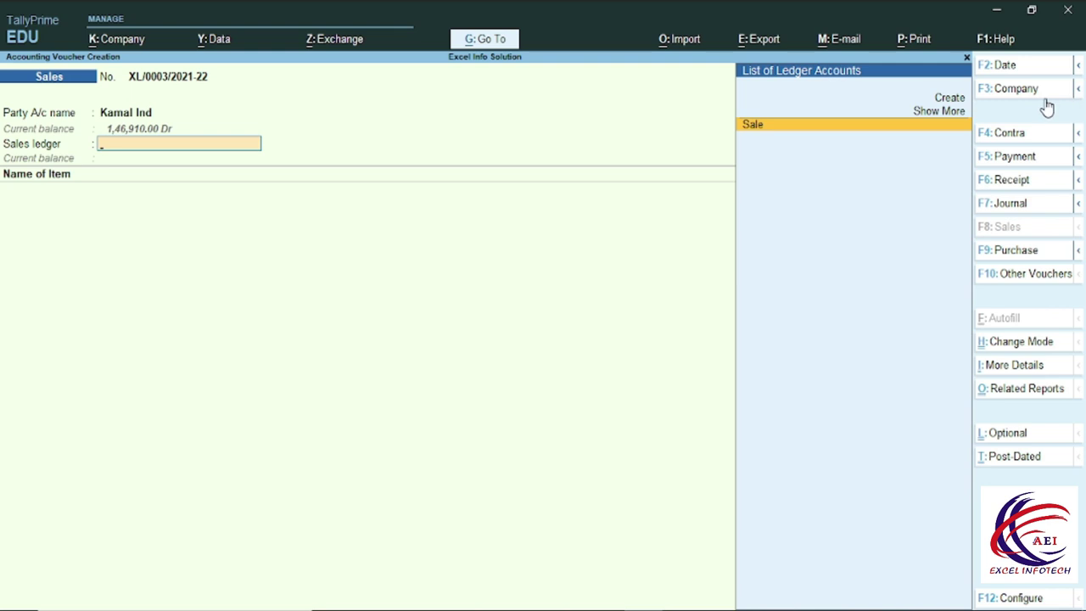
{"action": "key", "text": "Return"}
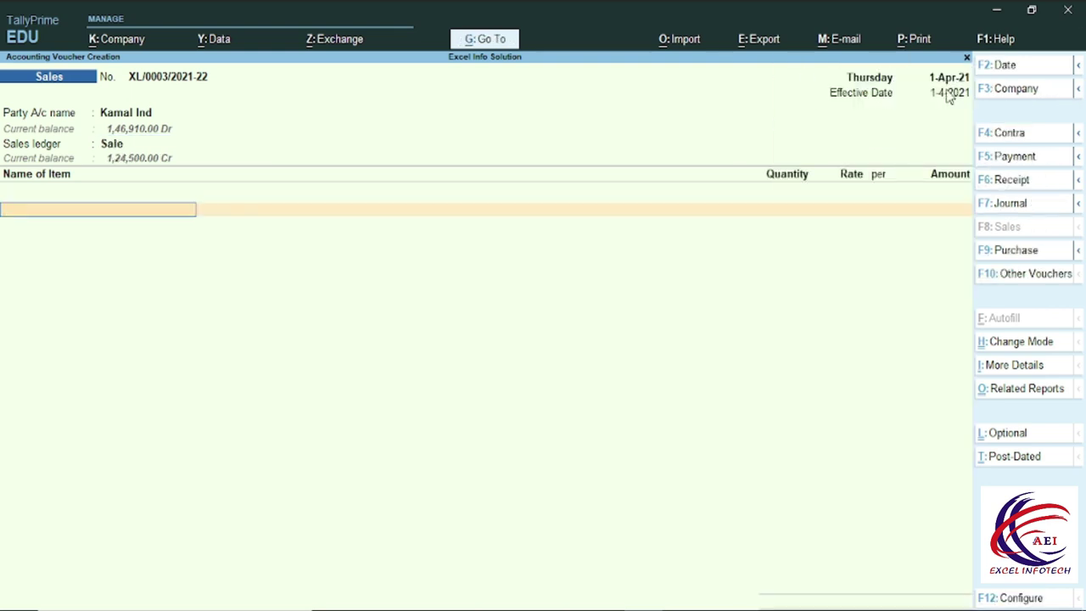
Keep voucher date 1-4-2021, set effective date 2-4-2021, then leave to the Gateway
{"action": "key", "text": "F2"}
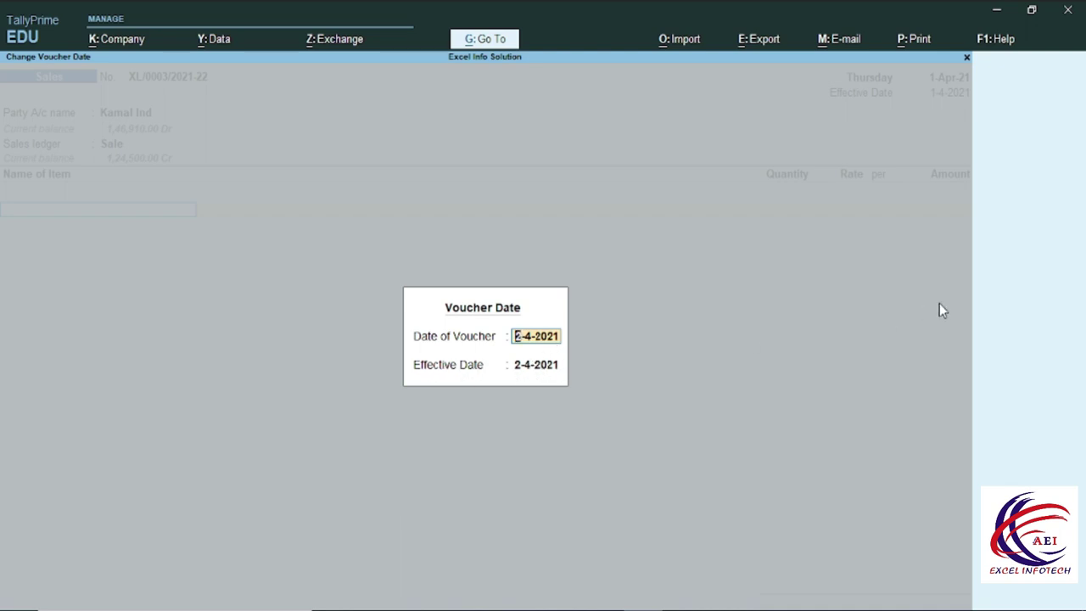
{"action": "type", "text": "1"}
{"action": "key", "text": "Return"}
{"action": "type", "text": "2"}
{"action": "key", "text": "Return"}
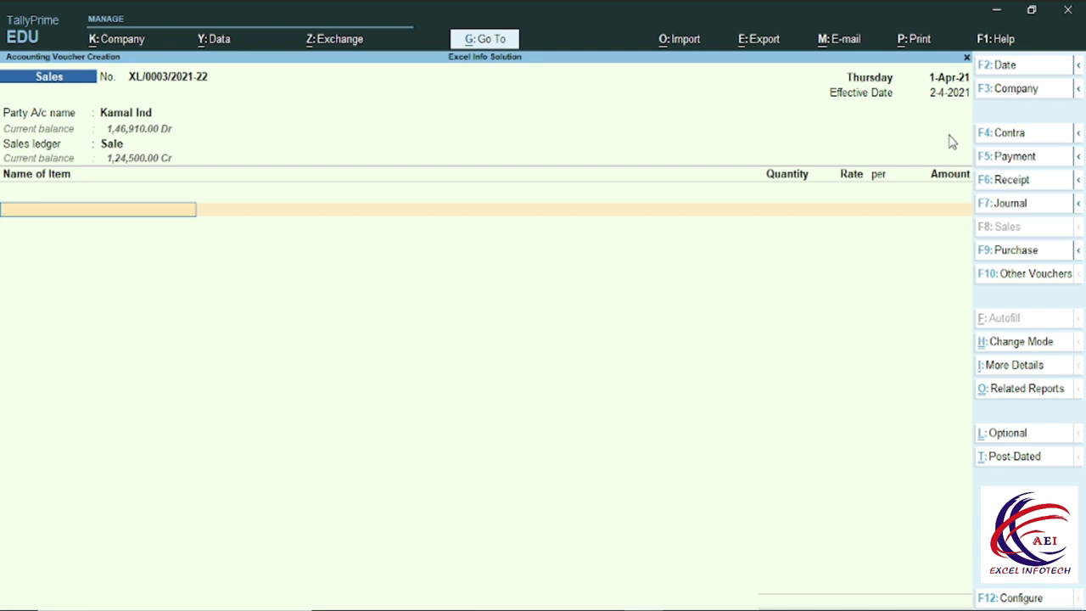
{"action": "key", "text": "Escape"}
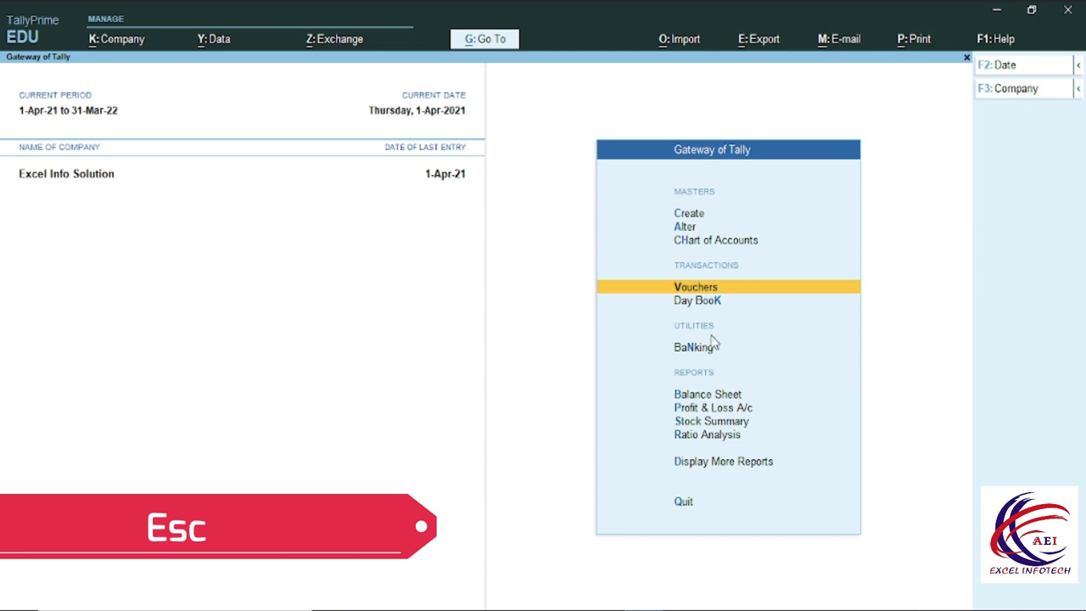
Set 'Allow zero-valued transactions' to Yes in the Sales voucher type and save it
{"action": "left_click", "coordinate": [692, 241]}
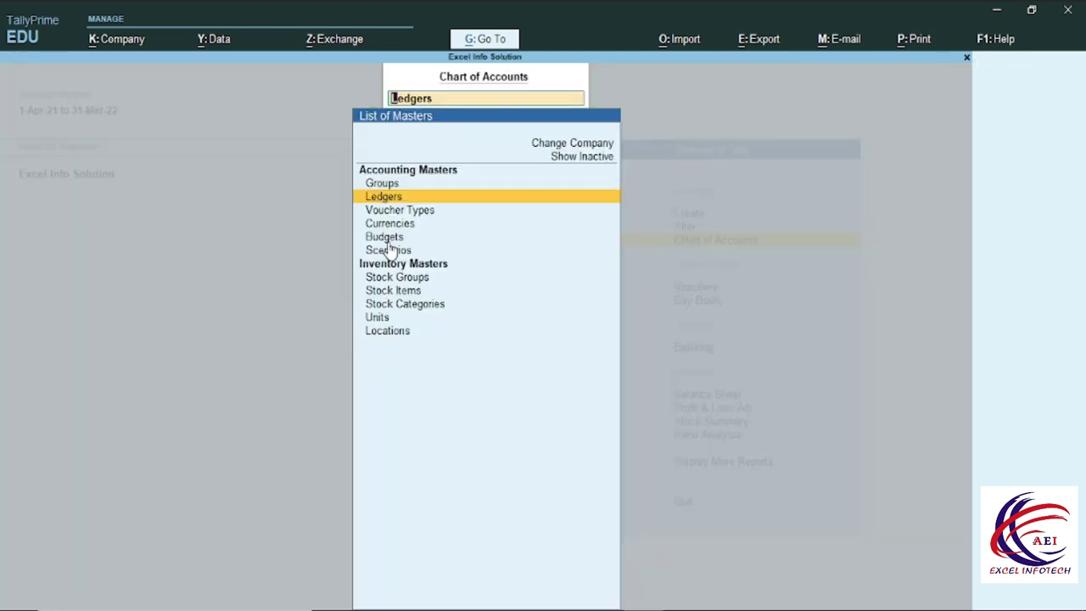
{"action": "left_click", "coordinate": [400, 212]}
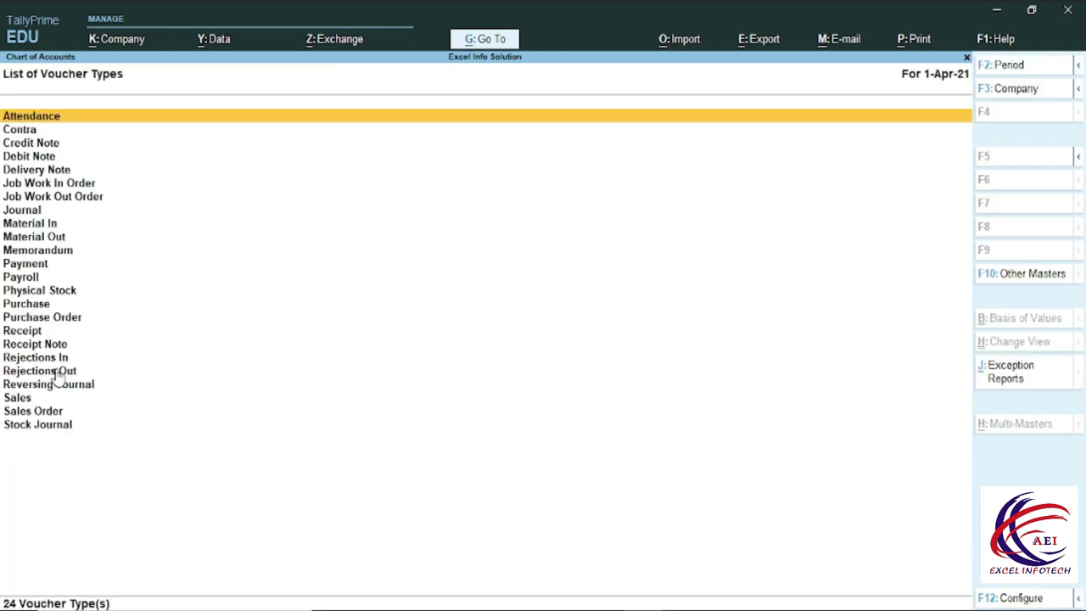
{"action": "left_click", "coordinate": [13, 403]}
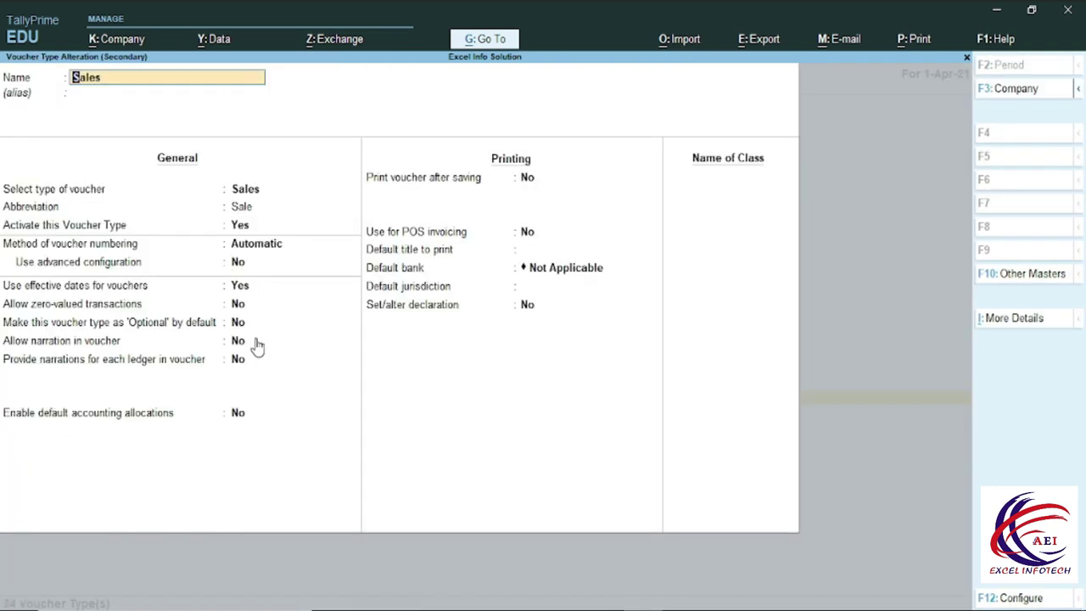
{"action": "left_click", "coordinate": [32, 307]}
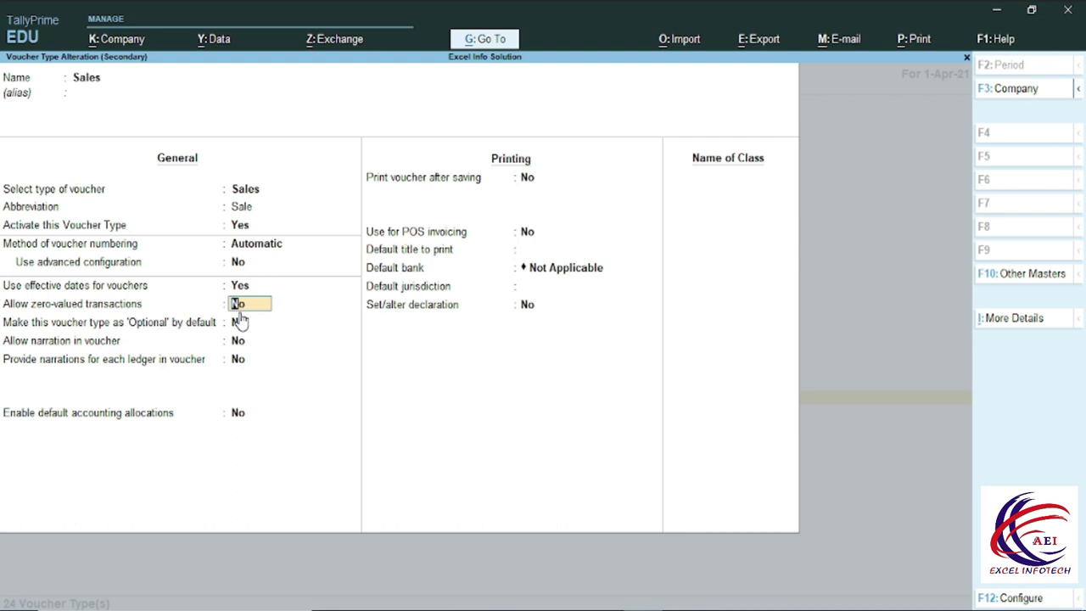
{"action": "type", "text": "y"}
{"action": "key", "text": "Return"}
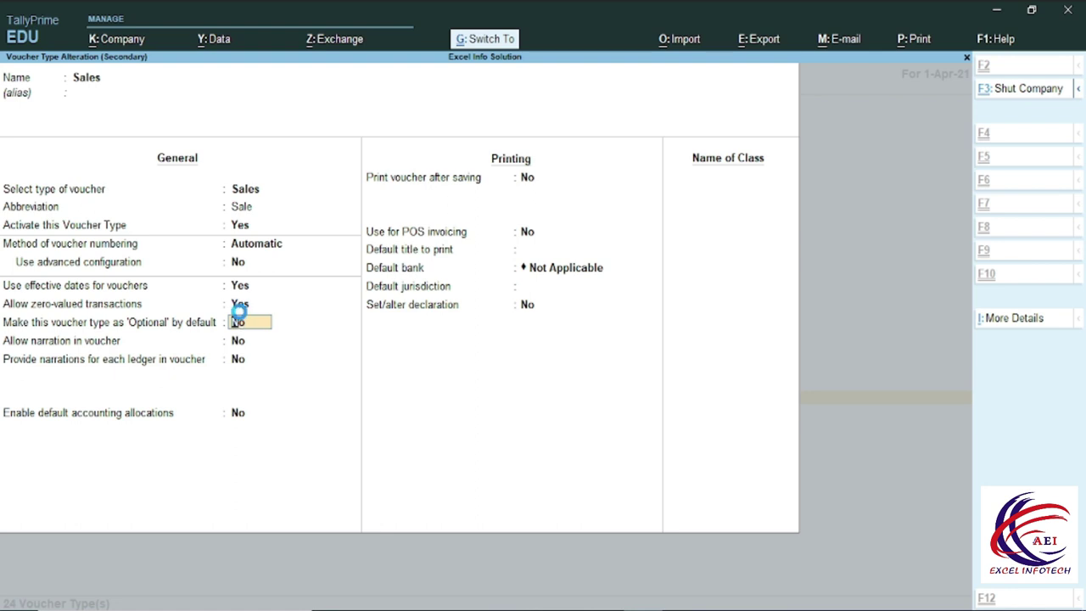
{"action": "key", "text": "ctrl+a"}
{"action": "key", "text": "Escape"}
{"action": "key", "text": "Escape"}
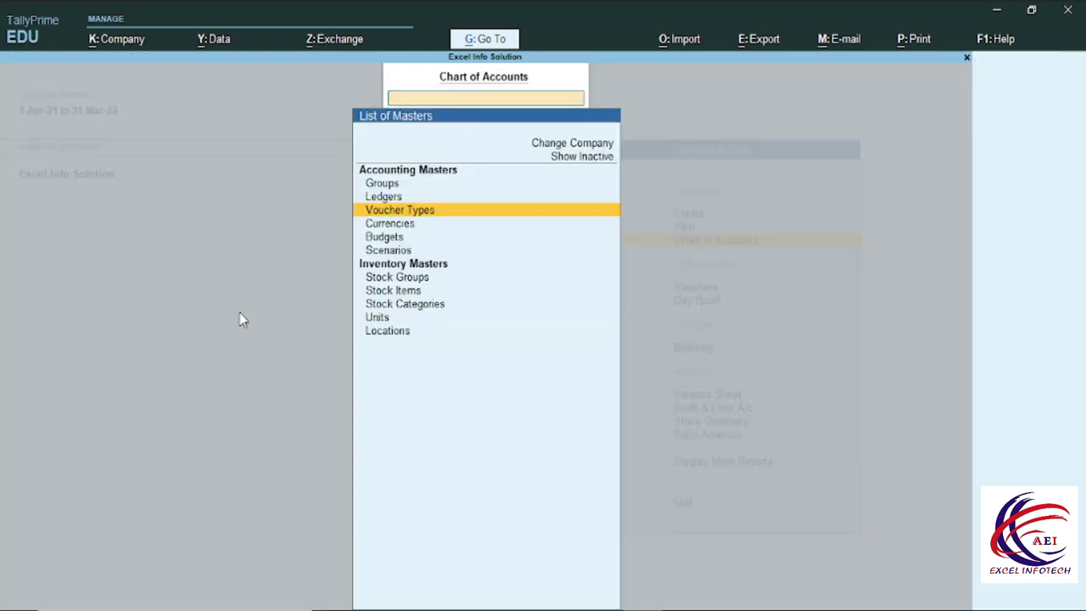
Start a Sales voucher for Kamal Ind with the Sale ledger and 1 Pcs of S510
{"action": "left_click", "coordinate": [699, 290]}
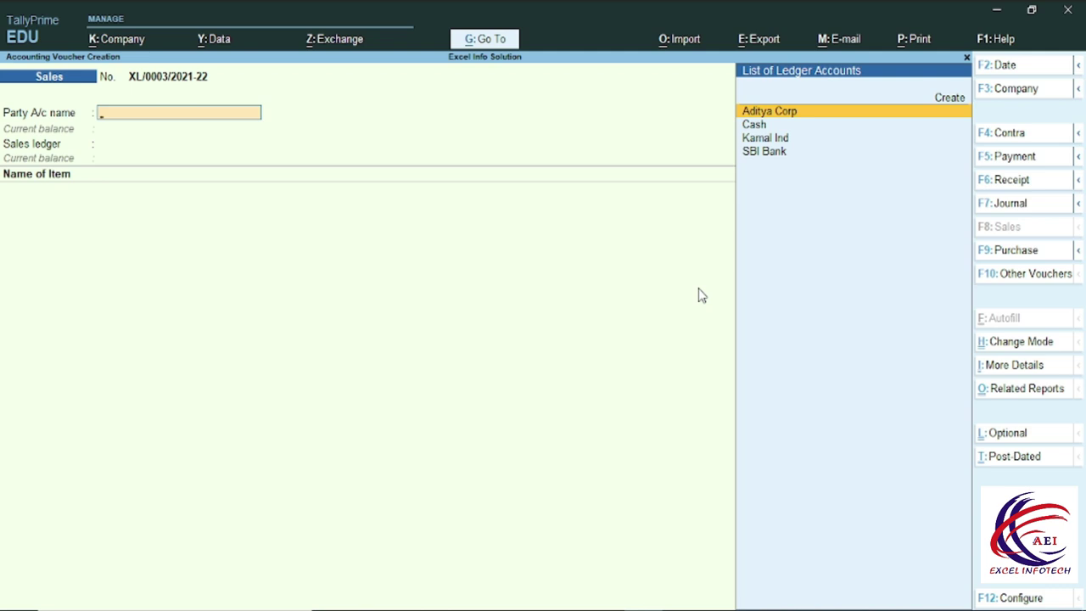
{"action": "key", "text": "Down"}
{"action": "key", "text": "Down"}
{"action": "key", "text": "Down"}
{"action": "key", "text": "Up"}
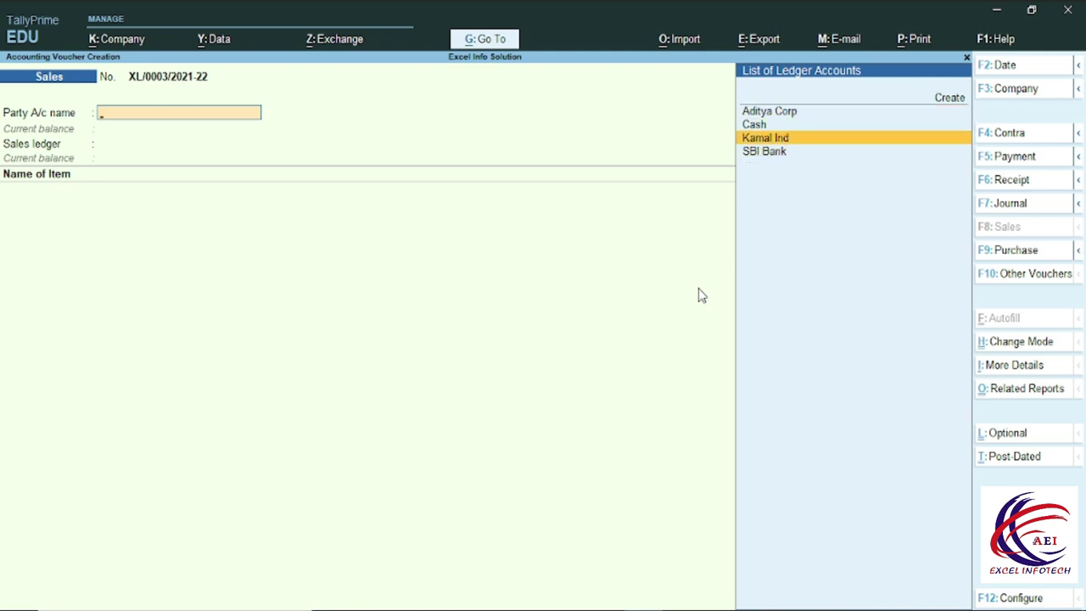
{"action": "key", "text": "Return"}
{"action": "key", "text": "Return"}
{"action": "key", "text": "Return"}
{"action": "key", "text": "Return"}
{"action": "key", "text": "Return"}
{"action": "key", "text": "Return"}
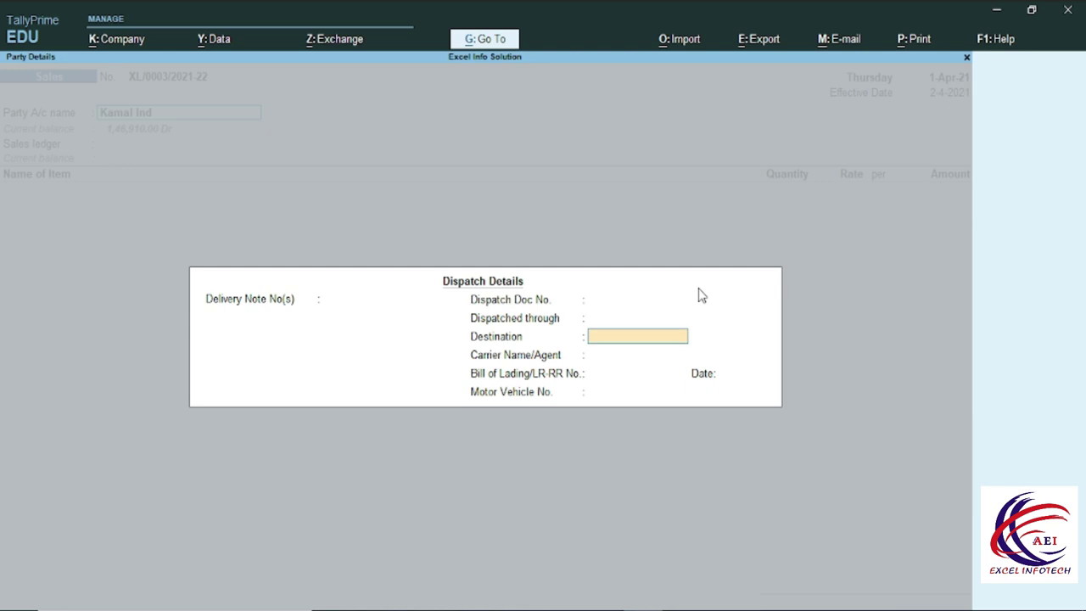
{"action": "key", "text": "Return"}
{"action": "key", "text": "Return"}
{"action": "key", "text": "Return"}
{"action": "key", "text": "Return"}
{"action": "key", "text": "Return"}
{"action": "key", "text": "Return"}
{"action": "key", "text": "Return"}
{"action": "key", "text": "Return"}
{"action": "key", "text": "Return"}
{"action": "key", "text": "Return"}
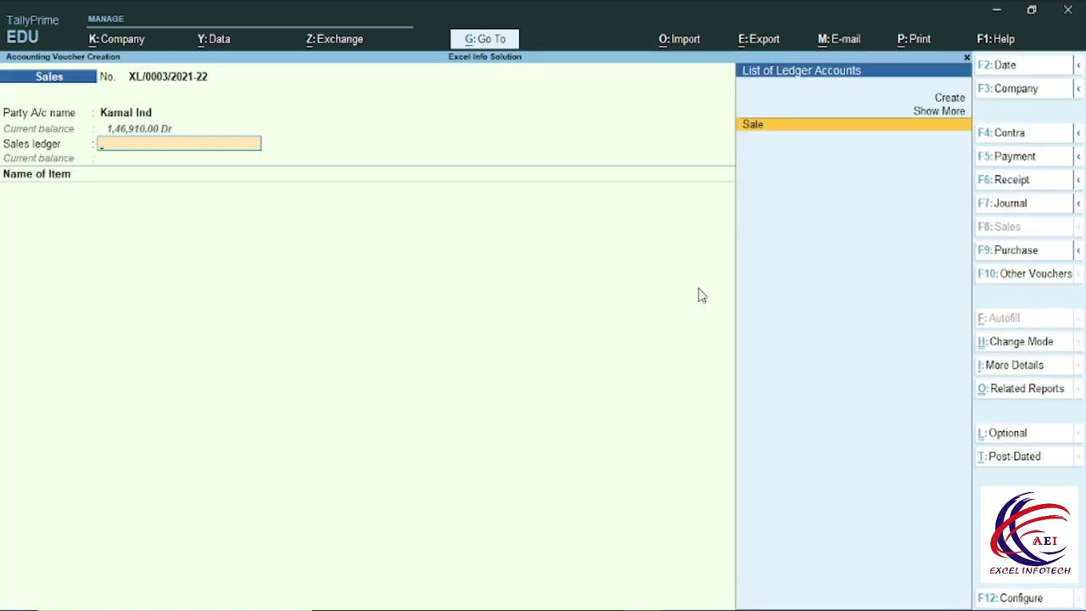
{"action": "key", "text": "Return"}
{"action": "key", "text": "Down"}
{"action": "key", "text": "Down"}
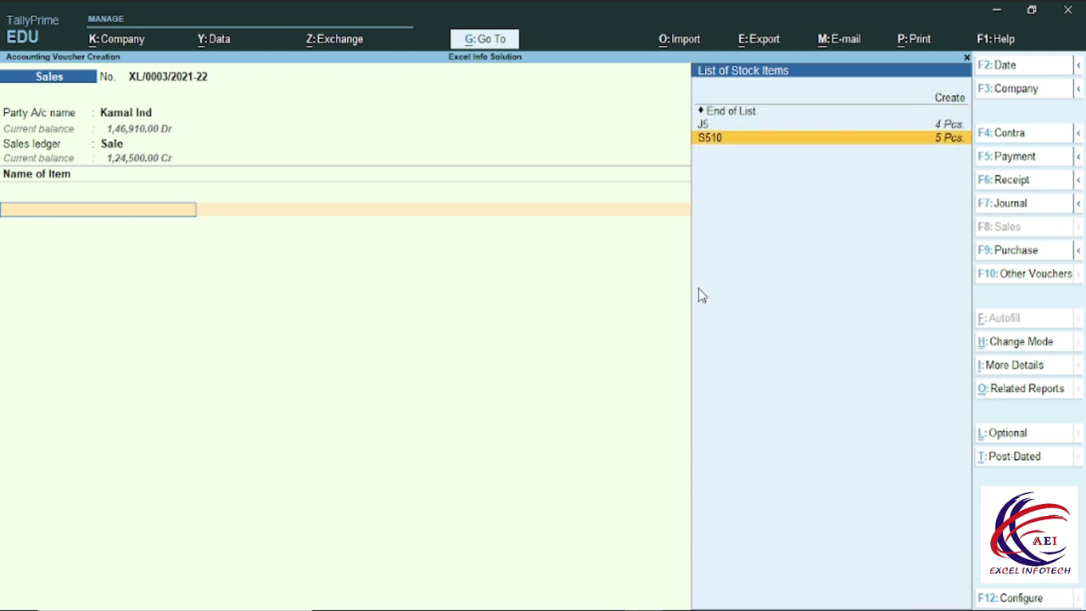
{"action": "key", "text": "Return"}
{"action": "key", "text": "Return"}
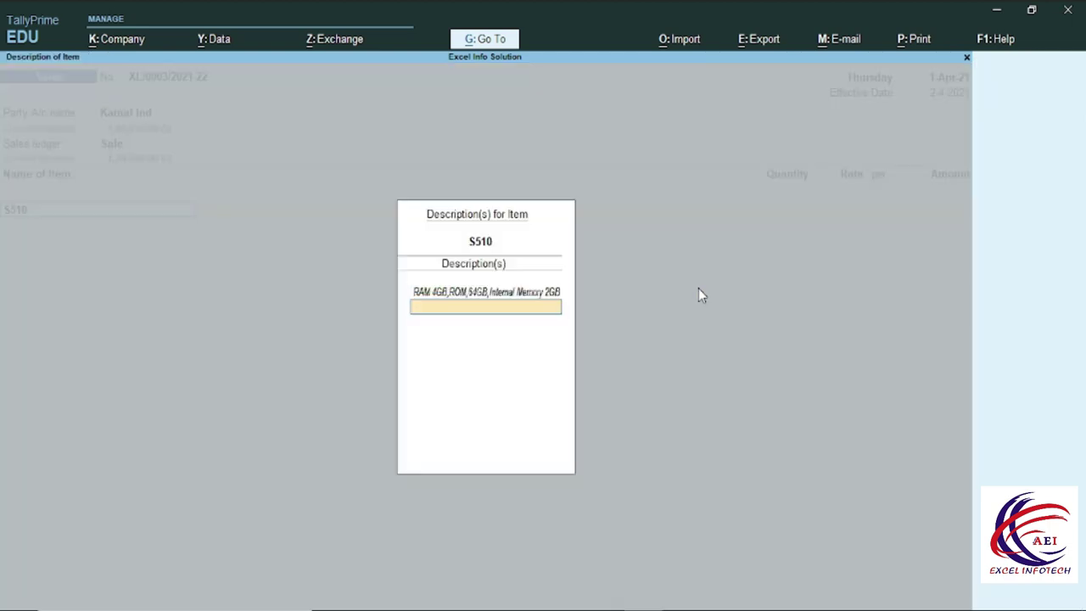
{"action": "key", "text": "Return"}
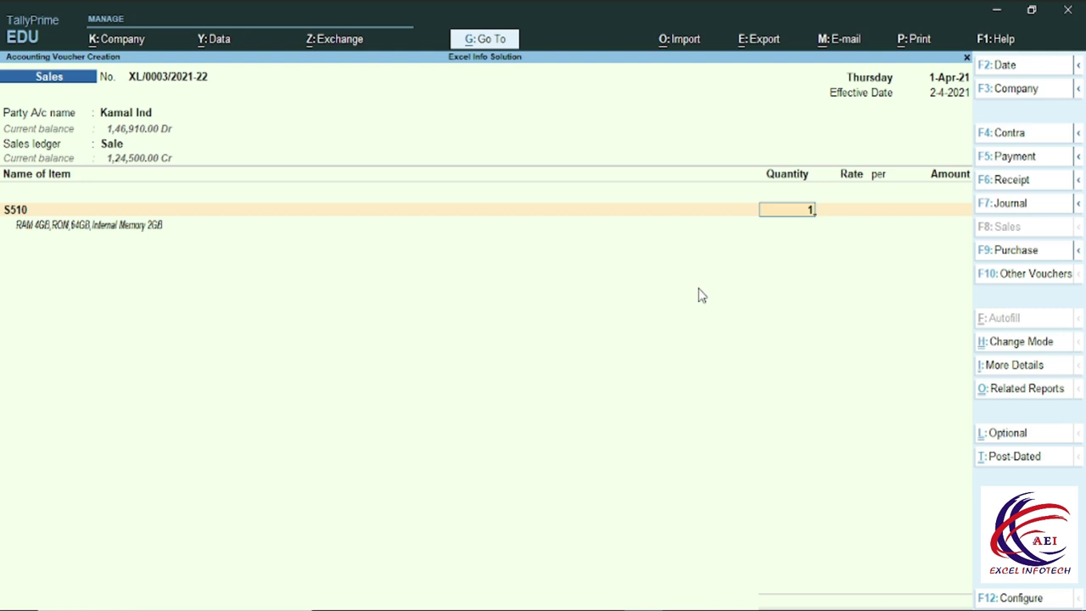
{"action": "key", "text": "Return"}
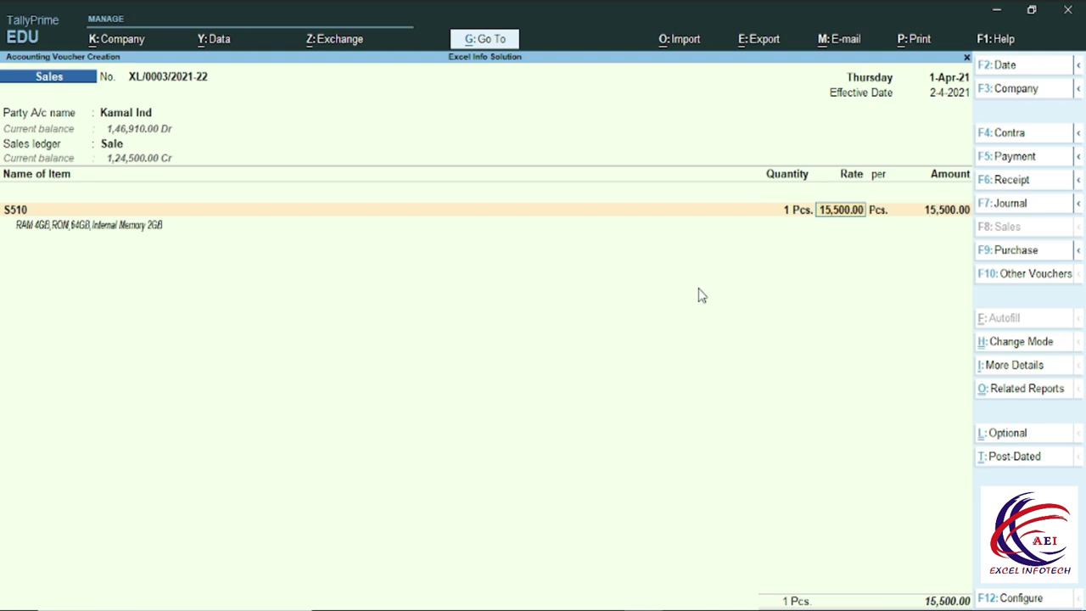
Clear the 15,500.00 rate to zero, save the voucher, and exit to the Gateway
{"action": "key", "text": "BackSpace"}
{"action": "key", "text": "Return"}
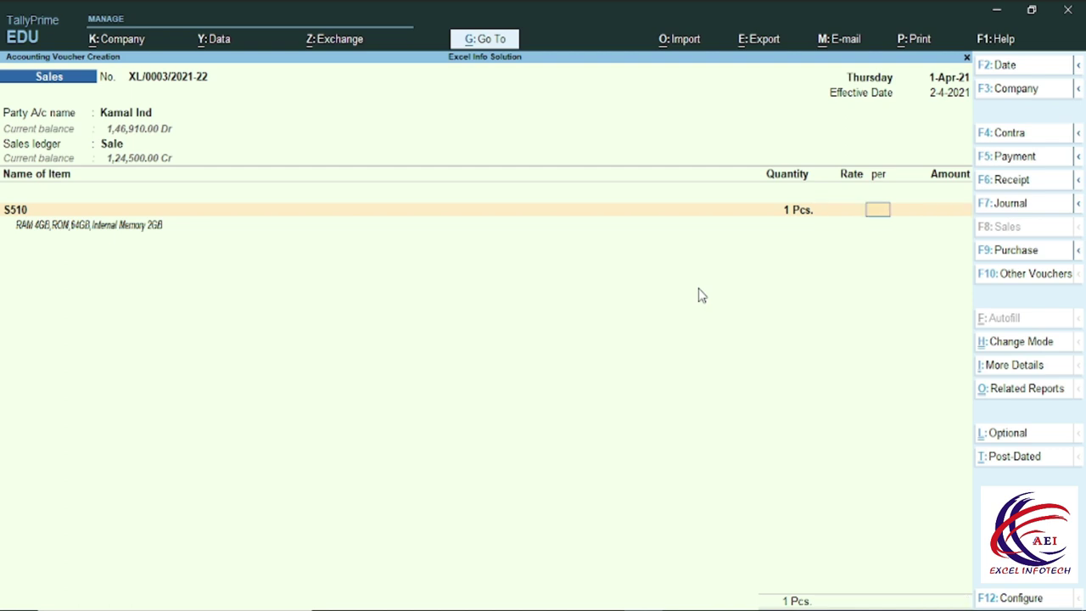
{"action": "key", "text": "Return"}
{"action": "key", "text": "Return"}
{"action": "key", "text": "Return"}
{"action": "key", "text": "Return"}
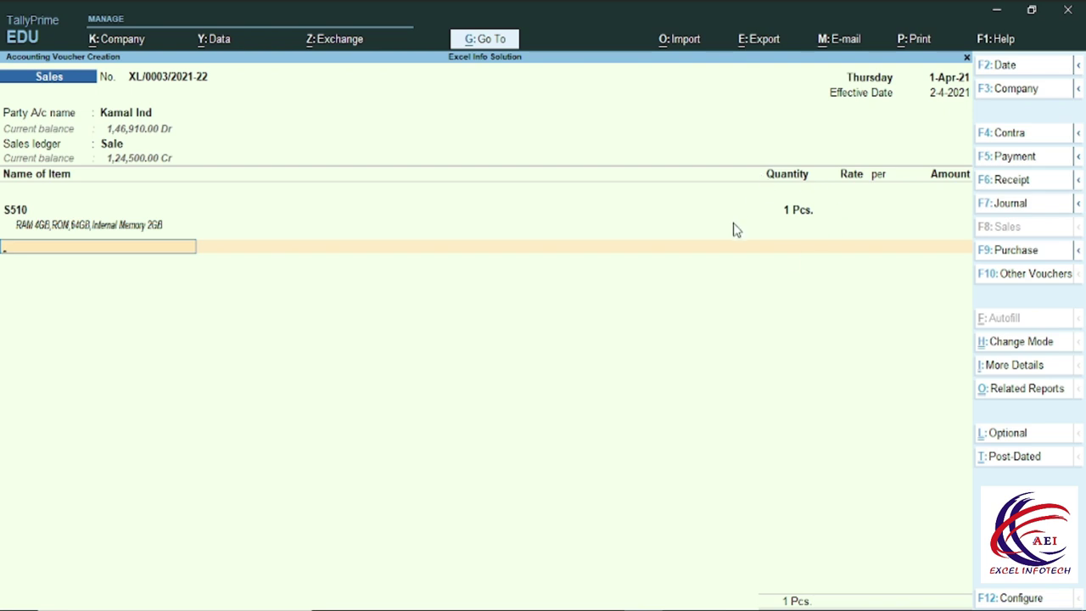
{"action": "key", "text": "Return"}
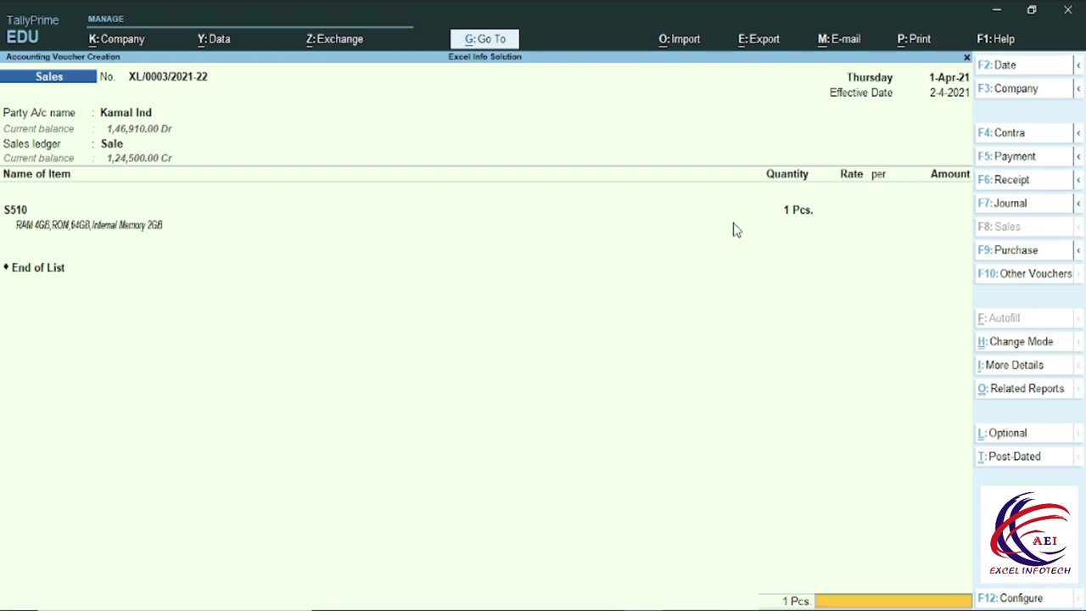
{"action": "key", "text": "Return"}
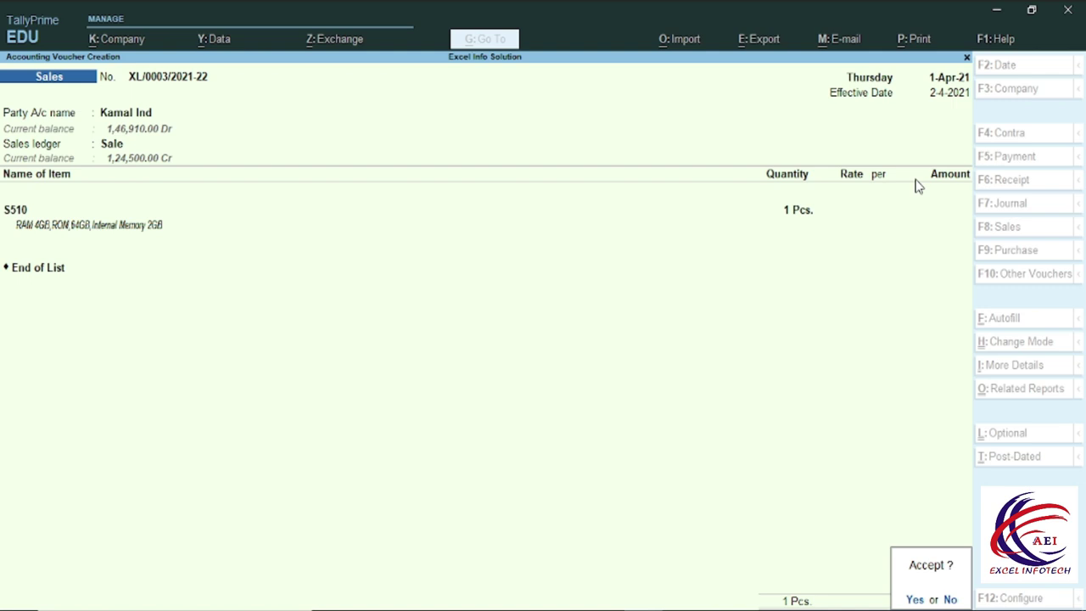
{"action": "key", "text": "y"}
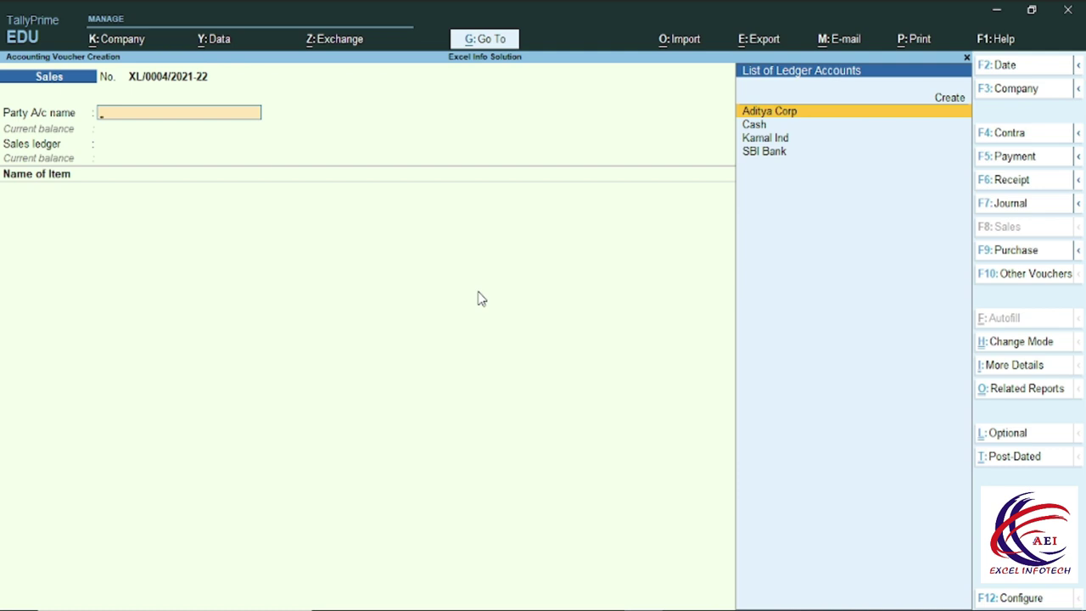
{"action": "key", "text": "Escape"}
{"action": "key", "text": "Escape"}
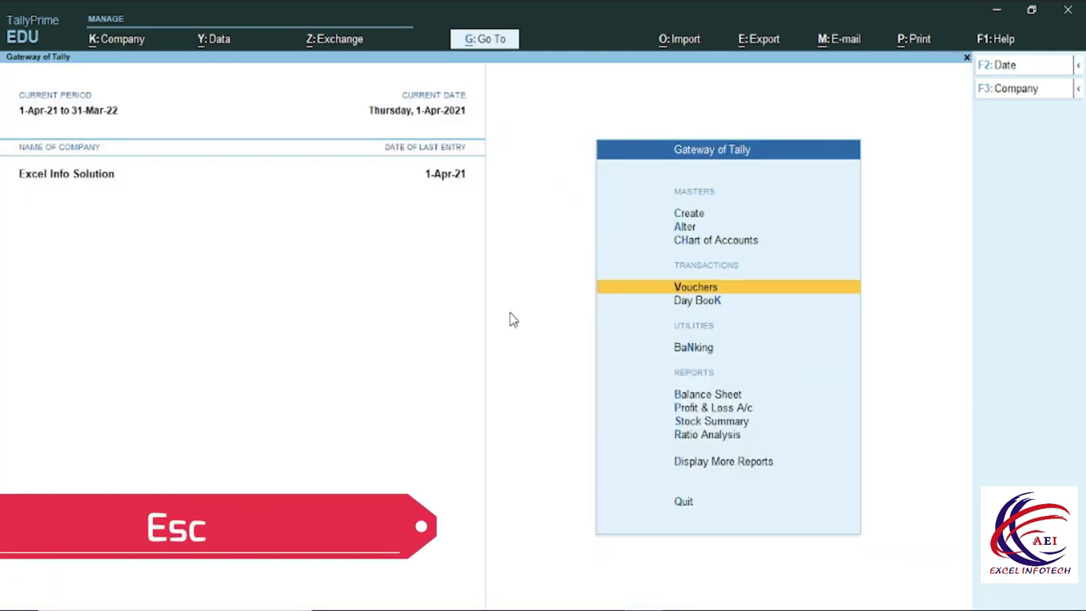
Set the Sales voucher type's narrations-for-each-ledger option to Yes, save it, and return to Gateway
{"action": "left_click", "coordinate": [703, 250]}
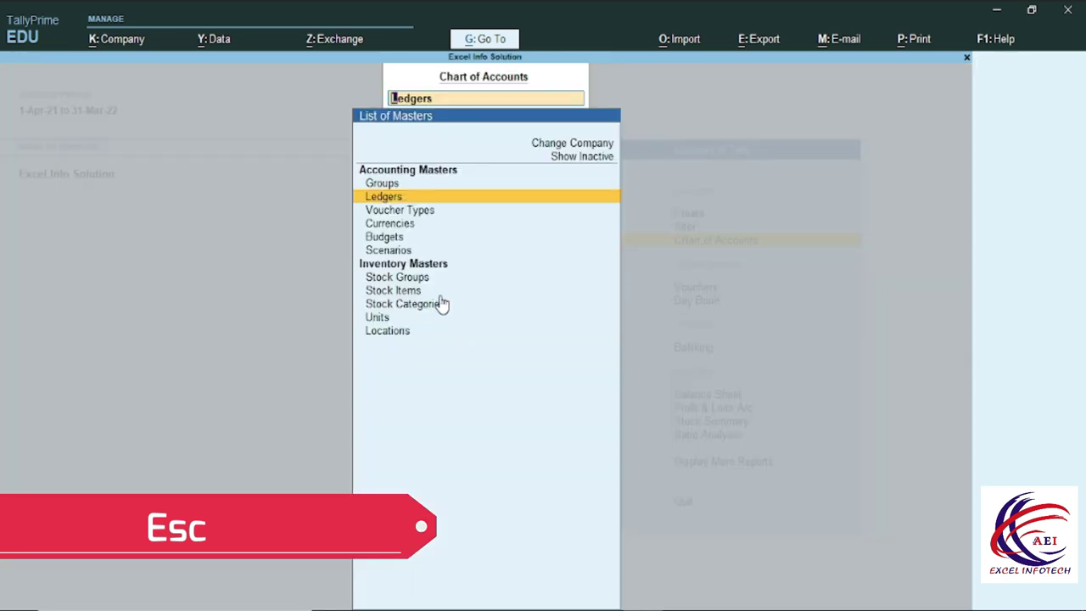
{"action": "left_click", "coordinate": [405, 211]}
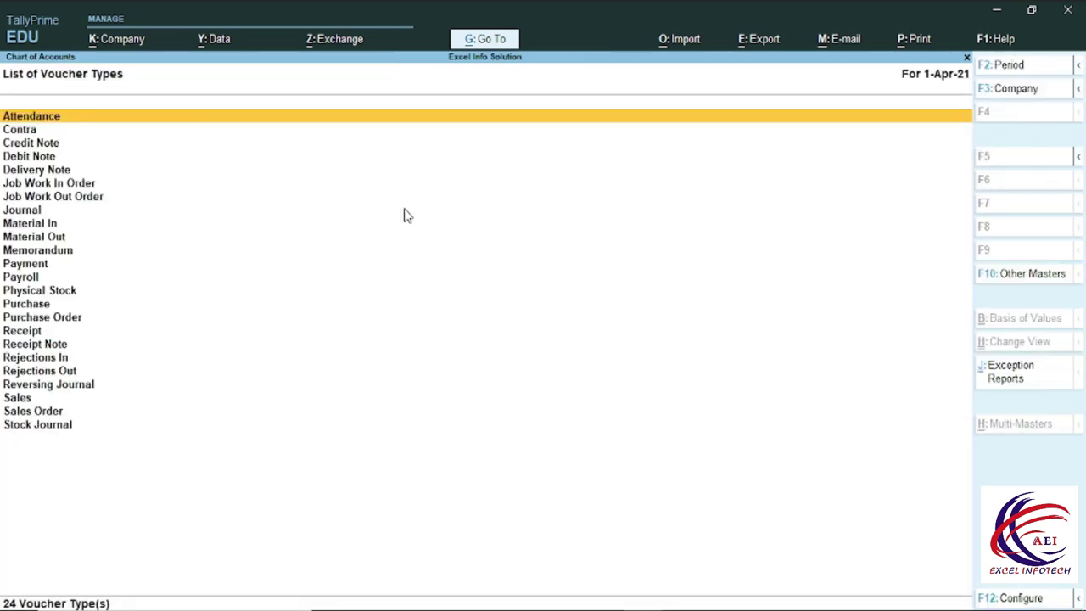
{"action": "type", "text": "s"}
{"action": "key", "text": "Return"}
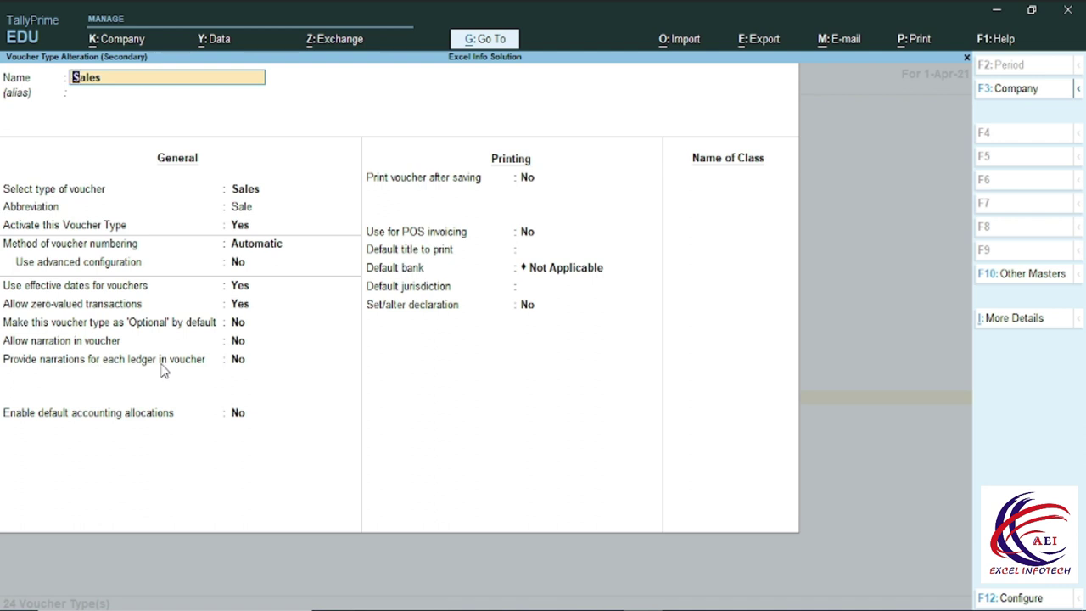
{"action": "left_click", "coordinate": [239, 360]}
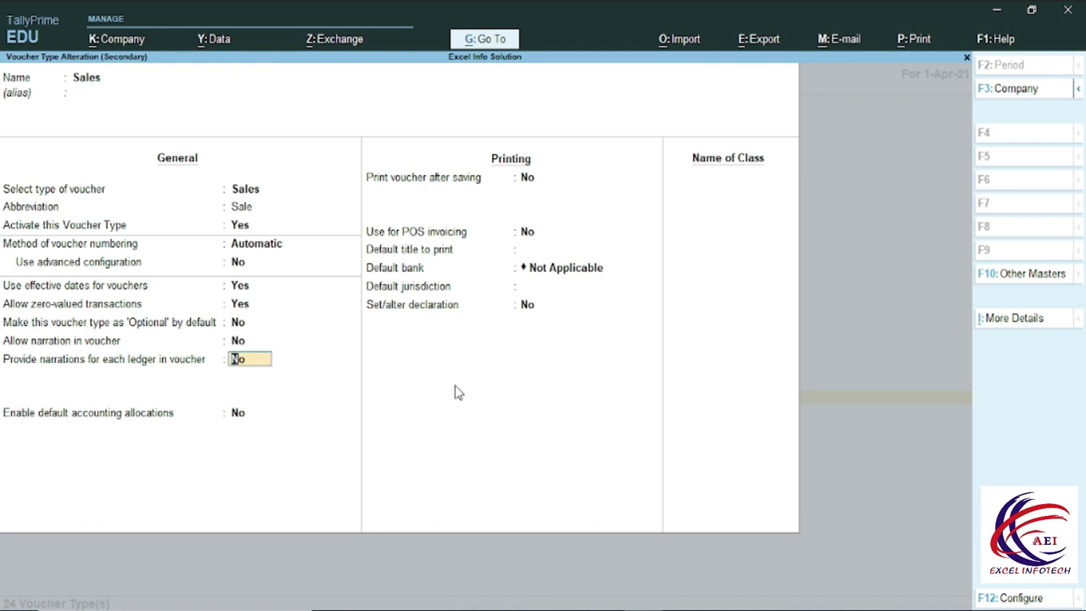
{"action": "key", "text": "Return"}
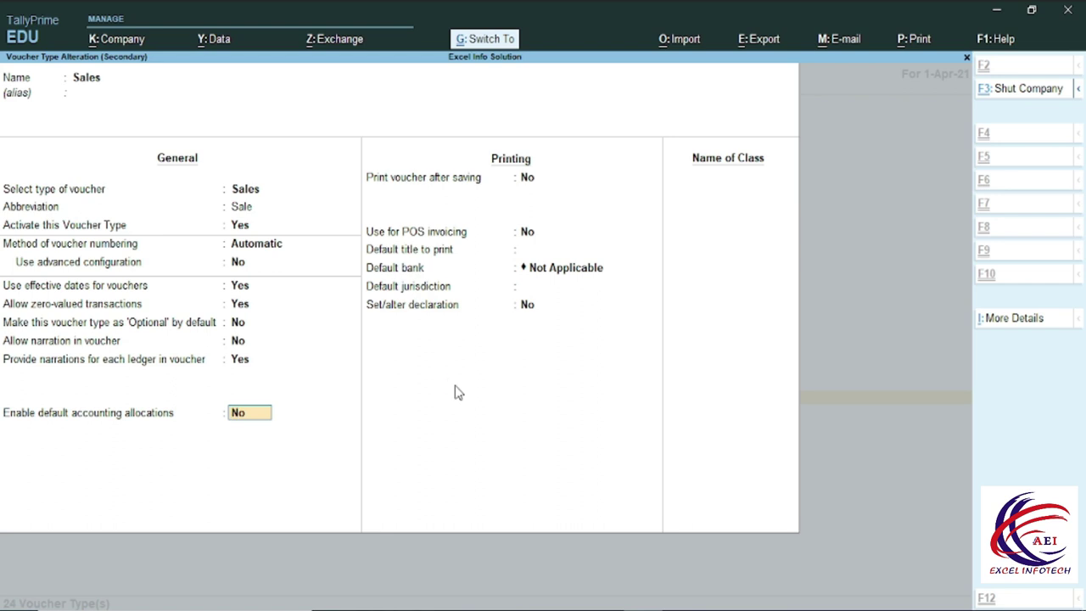
{"action": "key", "text": "Return"}
{"action": "key", "text": "Escape"}
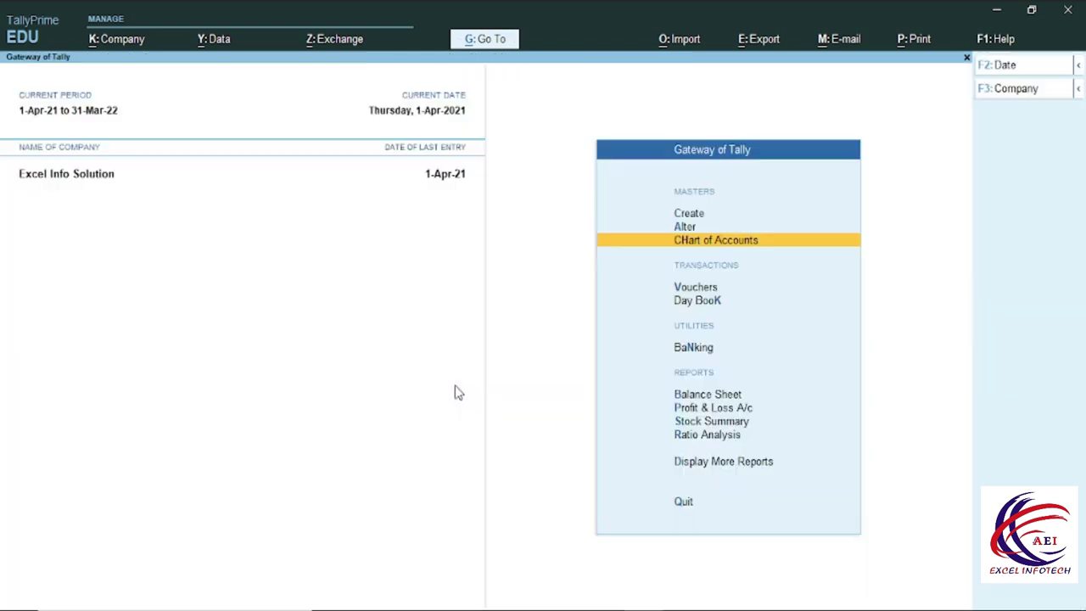
Start a Sales voucher for party Kamal Ind with sales ledger Sale and stock item J5
{"action": "key", "text": "v"}
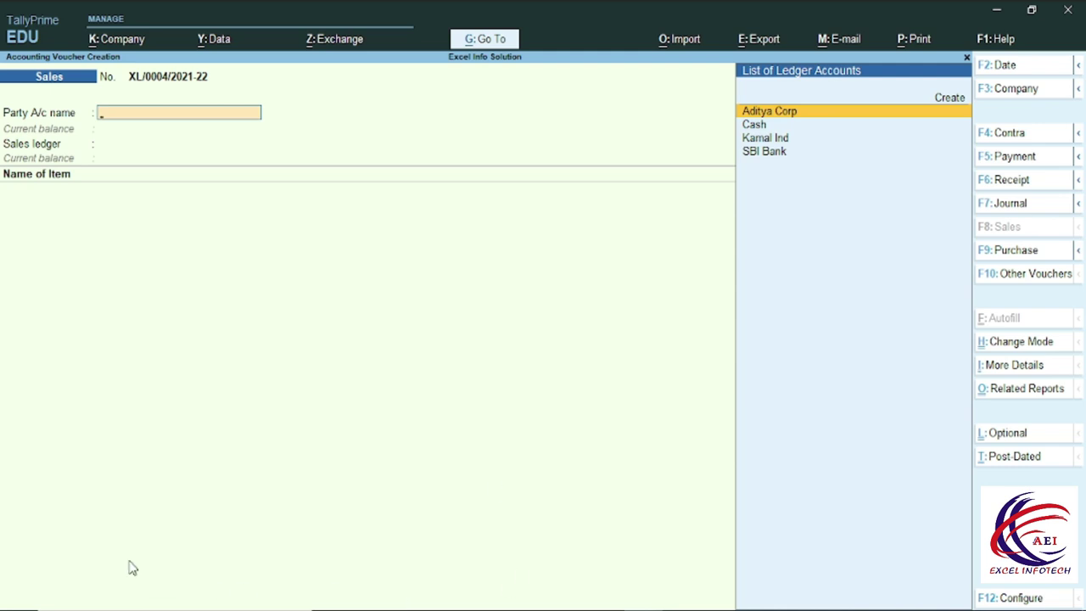
{"action": "key", "text": "Down"}
{"action": "key", "text": "Down"}
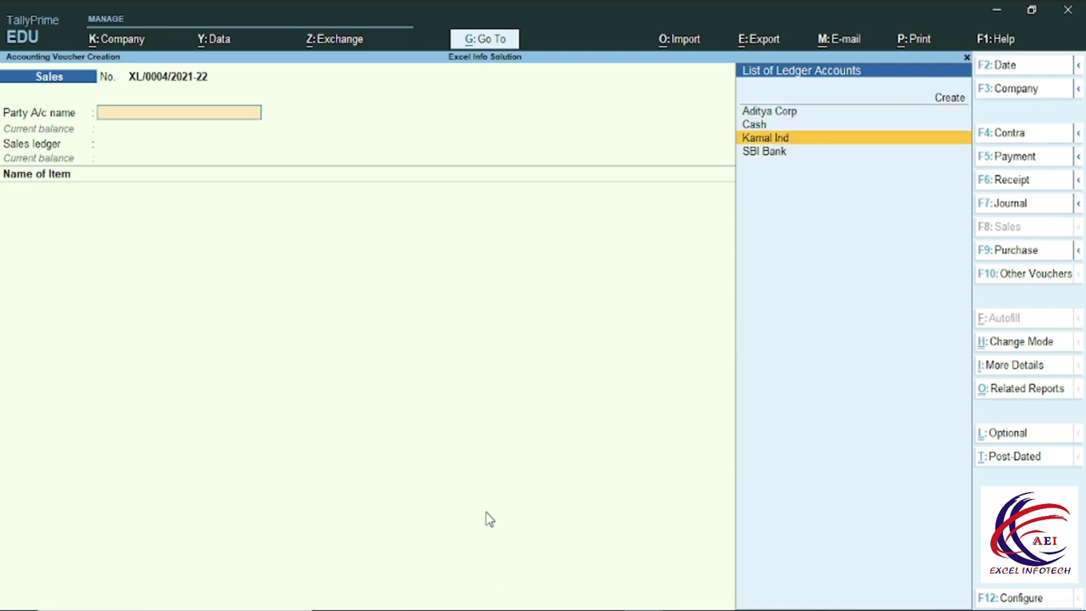
{"action": "key", "text": "Return"}
{"action": "key", "text": "ctrl+a"}
{"action": "key", "text": "Return"}
{"action": "key", "text": "ctrl+a"}
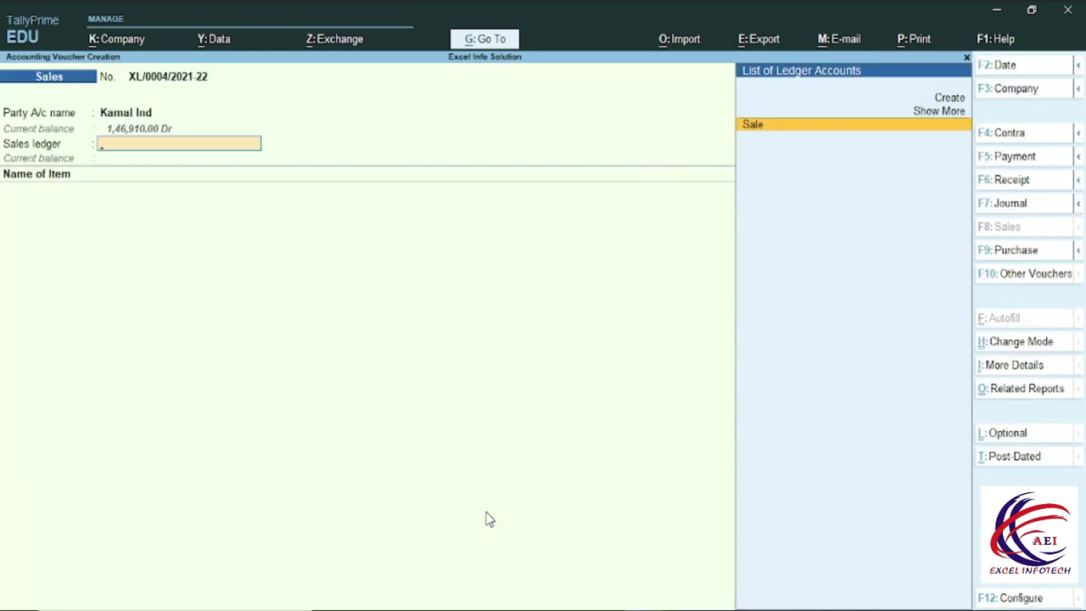
{"action": "key", "text": "Return"}
{"action": "key", "text": "Down"}
{"action": "key", "text": "Return"}
{"action": "key", "text": "Return"}
{"action": "key", "text": "Return"}
{"action": "key", "text": "Return"}
Enter quantity 1 for J5 at 12,500.00, accept the voucher, and quit to Gateway of Tally
{"action": "key", "text": "BackSpace"}
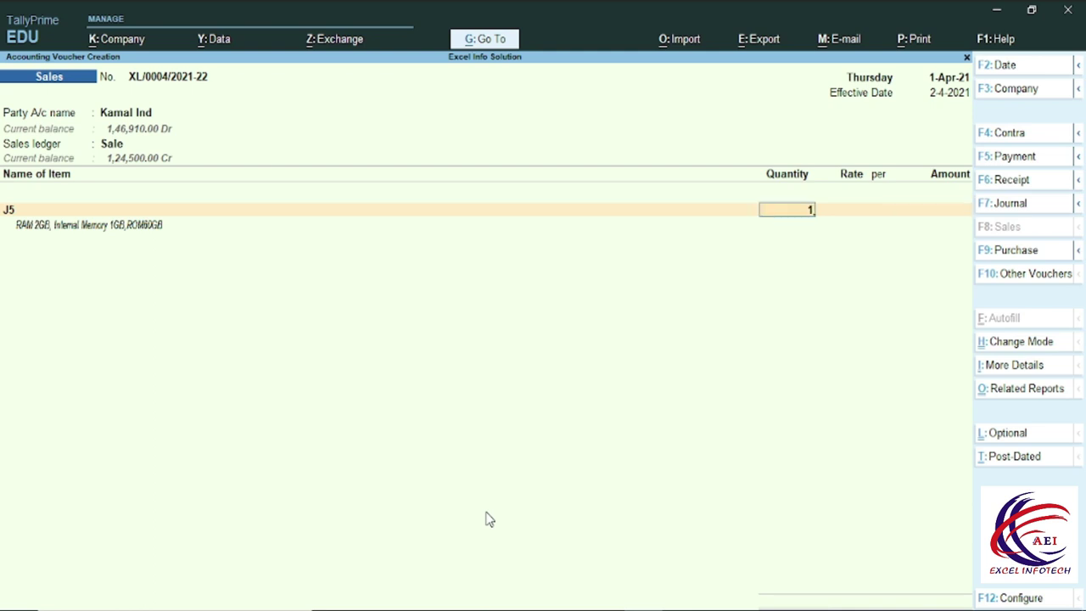
{"action": "type", "text": "1"}
{"action": "key", "text": "Return"}
{"action": "key", "text": "BackSpace"}
{"action": "key", "text": "BackSpace"}
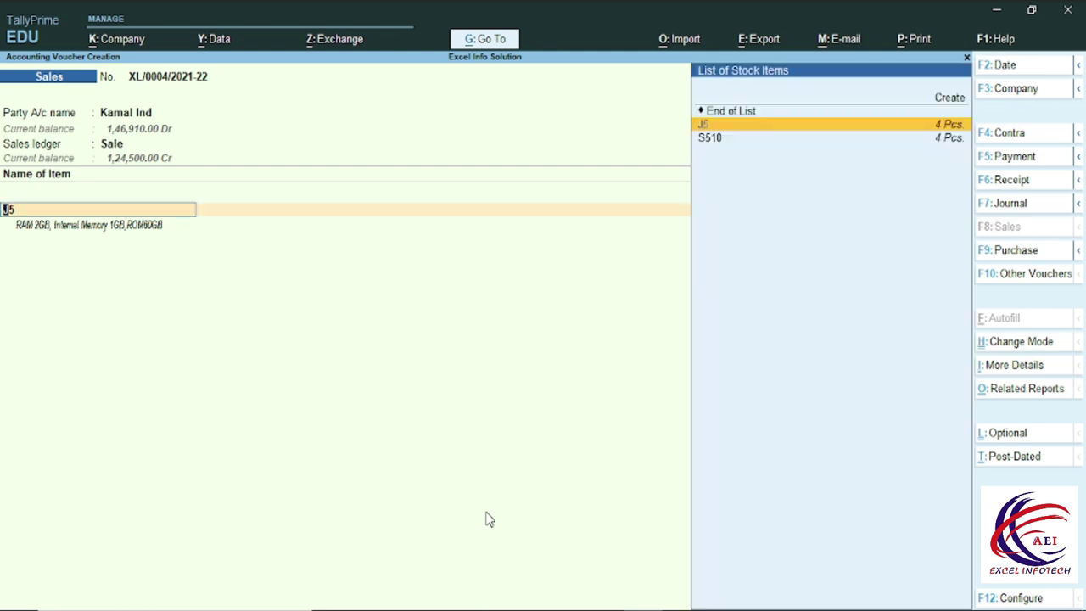
{"action": "key", "text": "Return"}
{"action": "key", "text": "Return"}
{"action": "key", "text": "Return"}
{"action": "key", "text": "Return"}
{"action": "key", "text": "Return"}
{"action": "key", "text": "Return"}
{"action": "key", "text": "Return"}
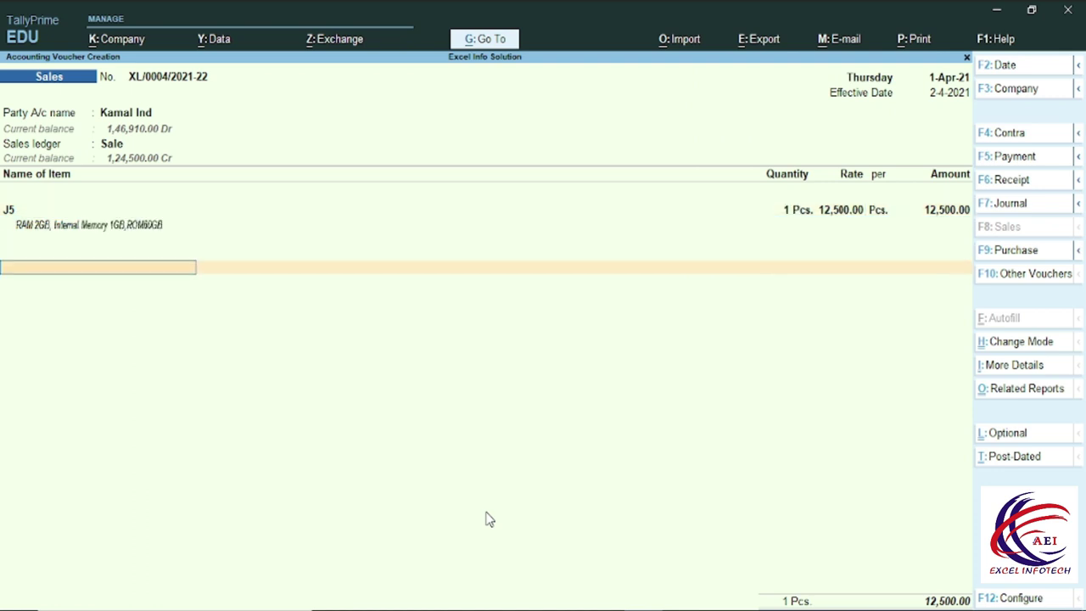
{"action": "key", "text": "Return"}
{"action": "key", "text": "Return"}
{"action": "key", "text": "Return"}
{"action": "key", "text": "Return"}
{"action": "key", "text": "Return"}
{"action": "key", "text": "Return"}
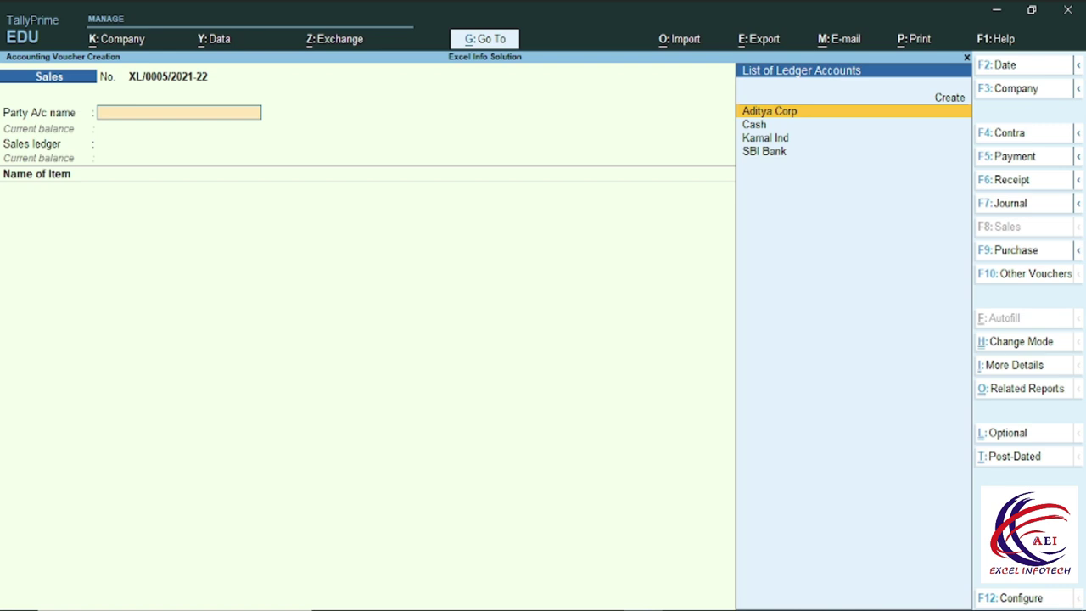
{"action": "key", "text": "Escape"}
{"action": "key", "text": "Return"}
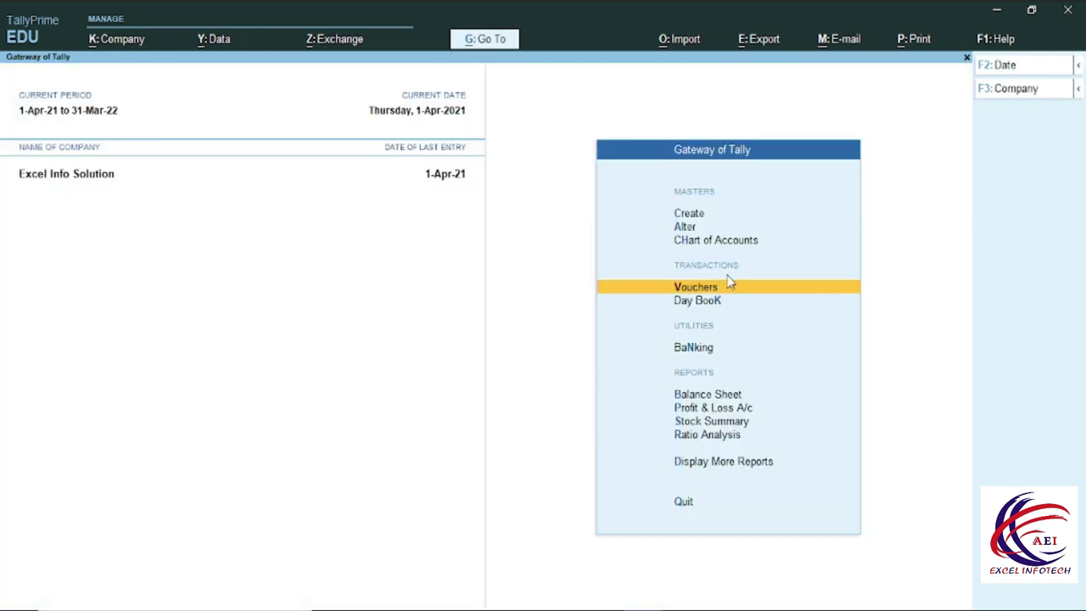
Change the Sales voucher type's 'Provide narrations for each ledger' option to No and exit
{"action": "left_click", "coordinate": [697, 241]}
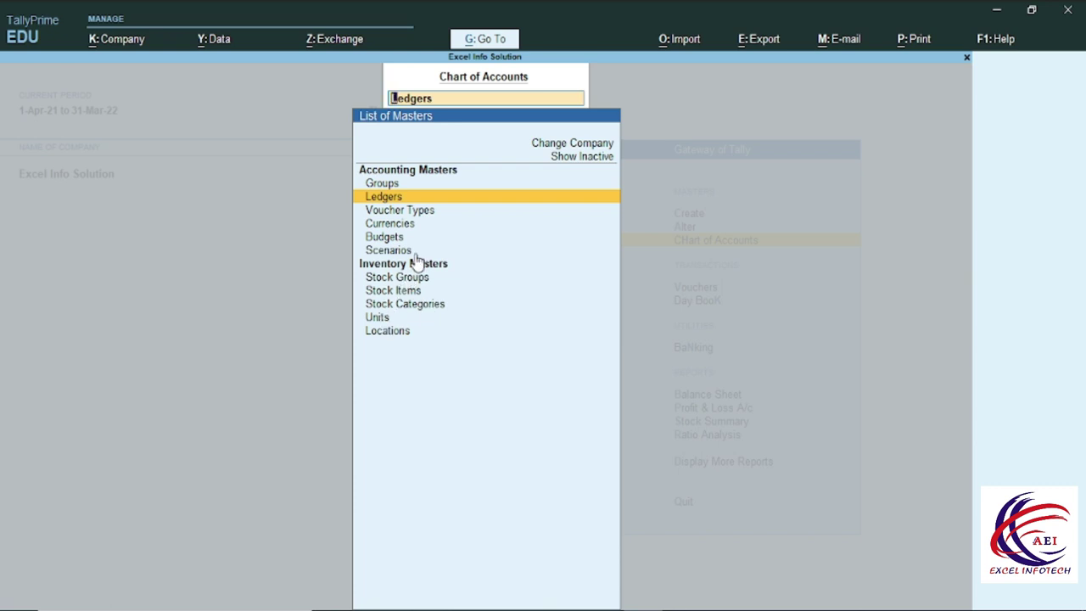
{"action": "left_click", "coordinate": [399, 212]}
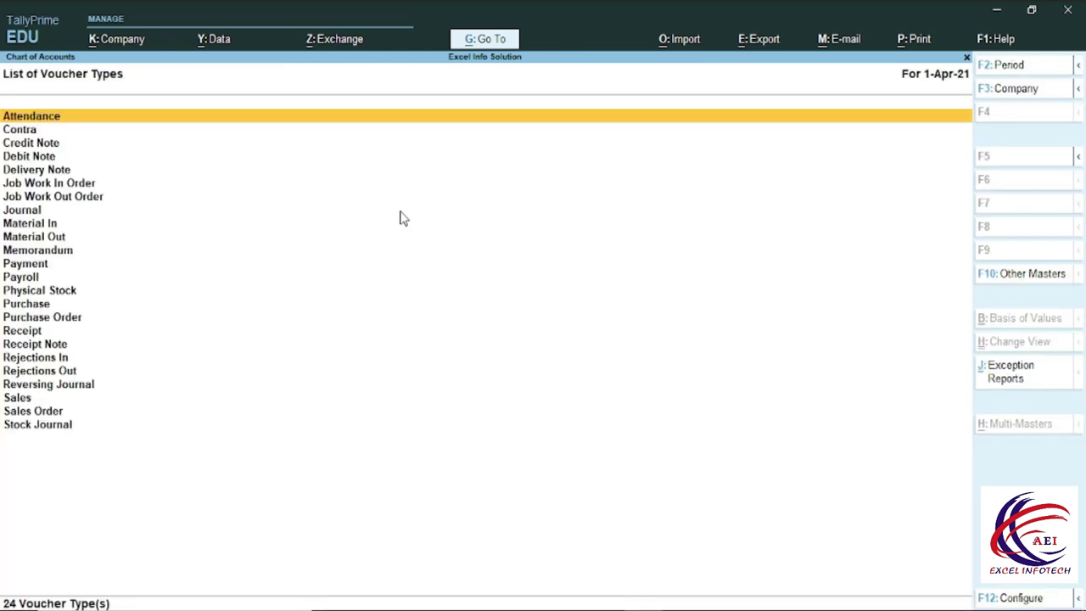
{"action": "left_click", "coordinate": [19, 397]}
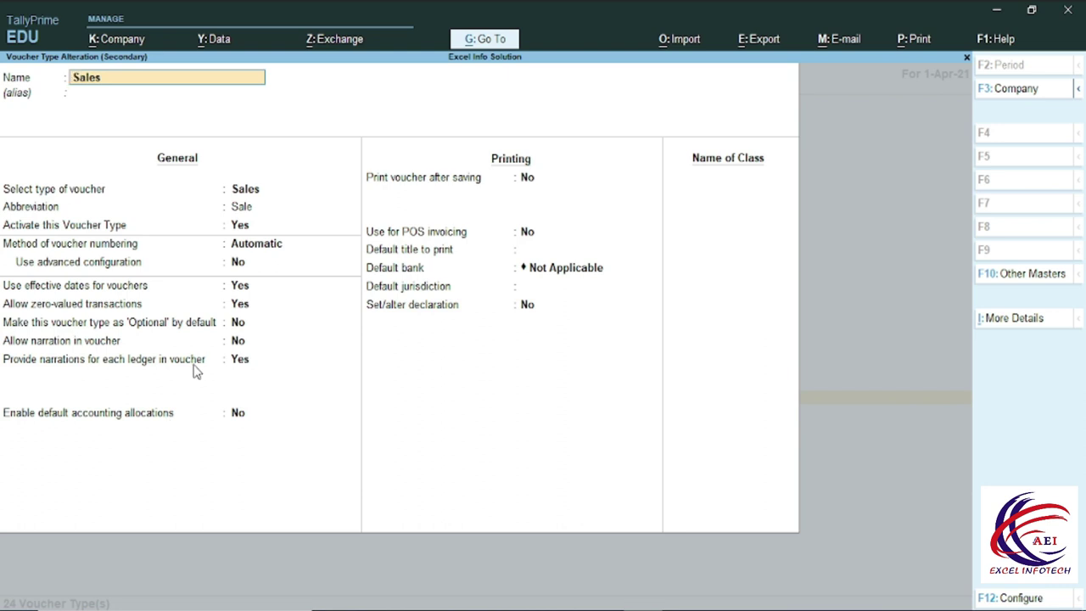
{"action": "left_click", "coordinate": [237, 363]}
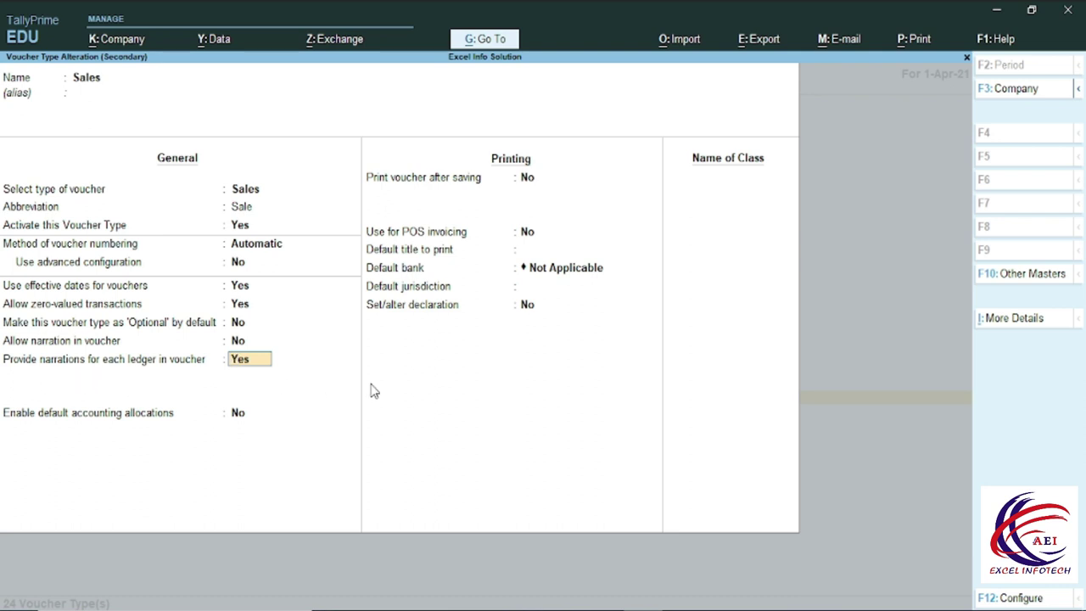
{"action": "type", "text": "n"}
{"action": "key", "text": "Return"}
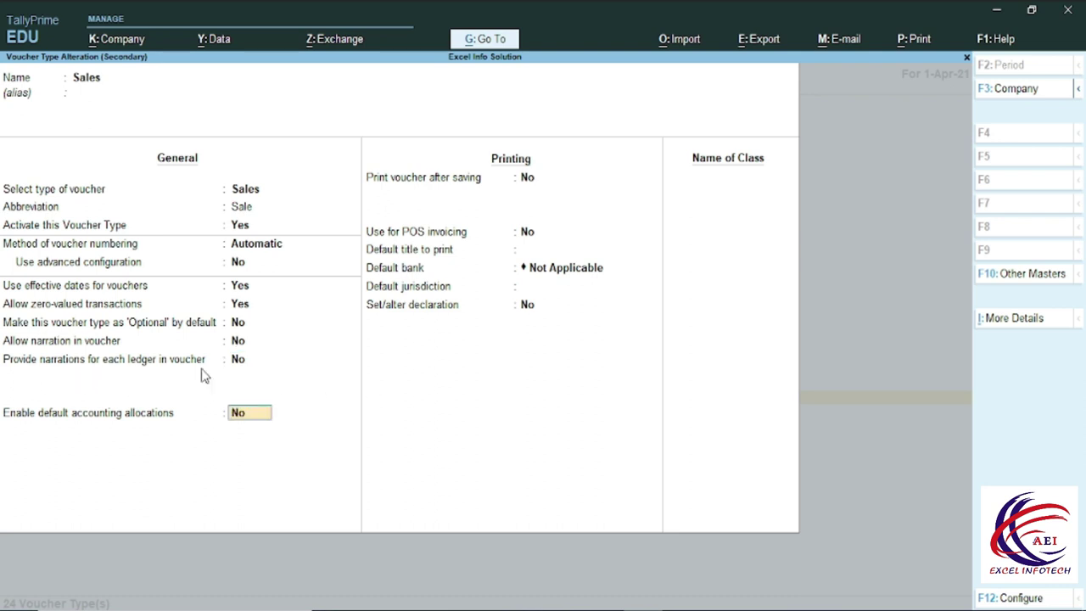
{"action": "key", "text": "Escape"}
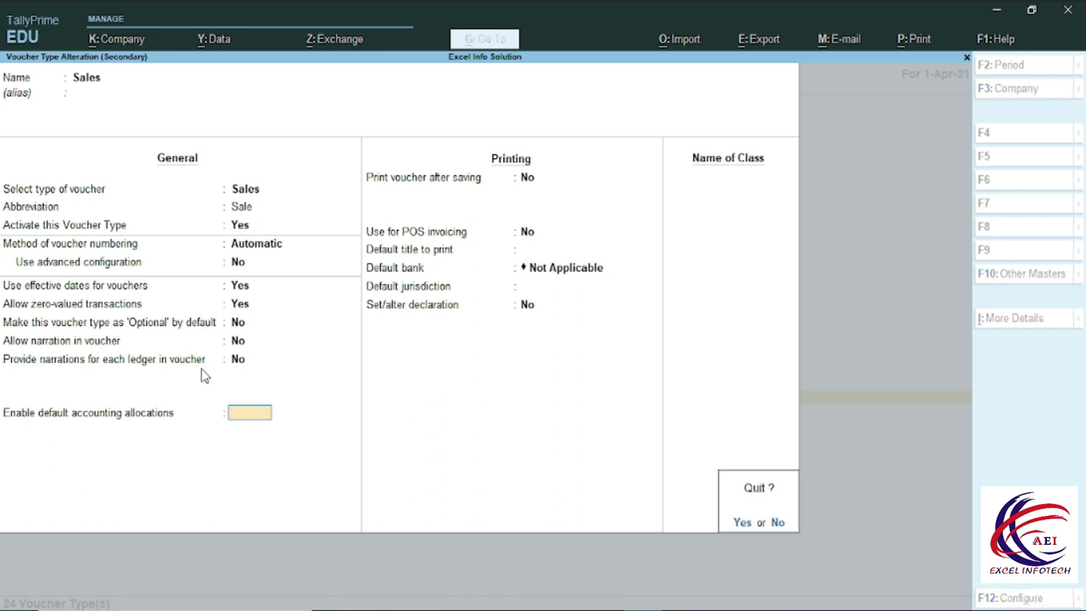
{"action": "key", "text": "y"}
{"action": "key", "text": "Escape"}
{"action": "key", "text": "Escape"}
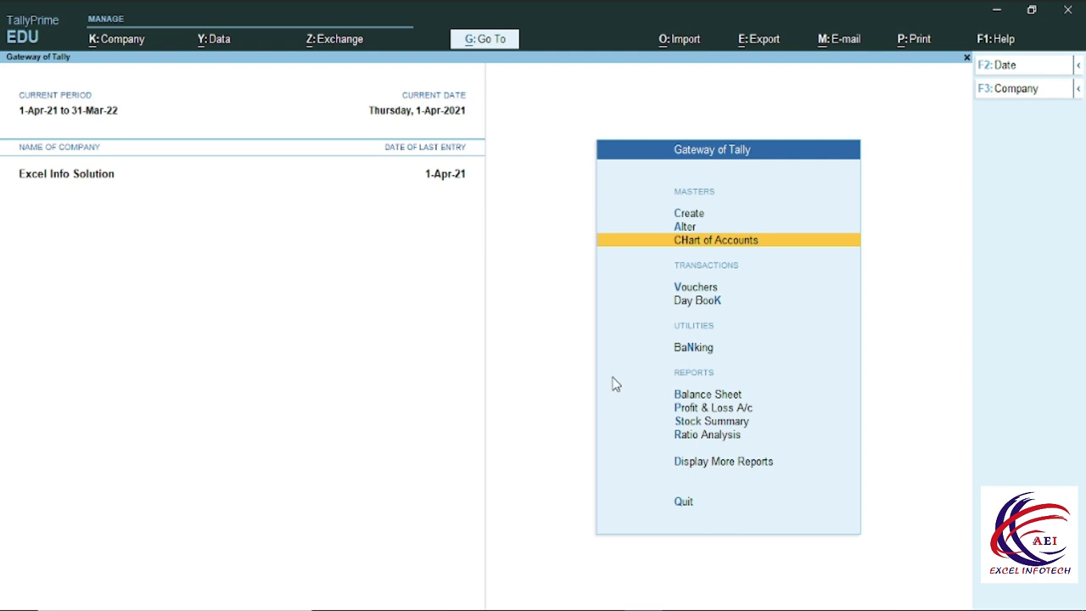
{"action": "key", "text": "k"}
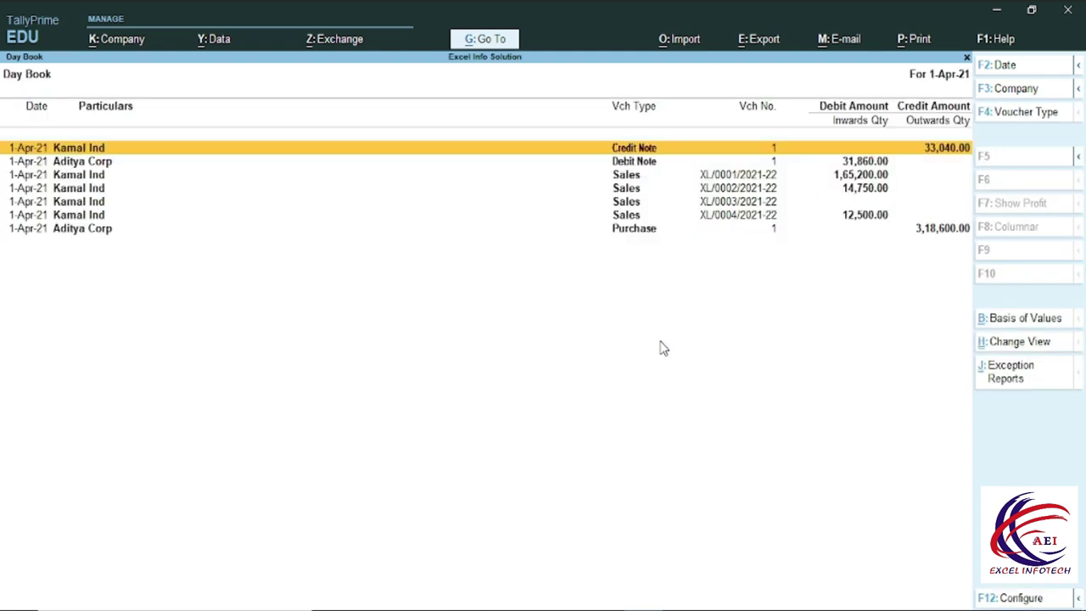
Open Kamal Ind's sales voucher XL/0002/2021-22 (14,750.00) from the Day Book and bring up Print options
{"action": "left_click", "coordinate": [734, 176]}
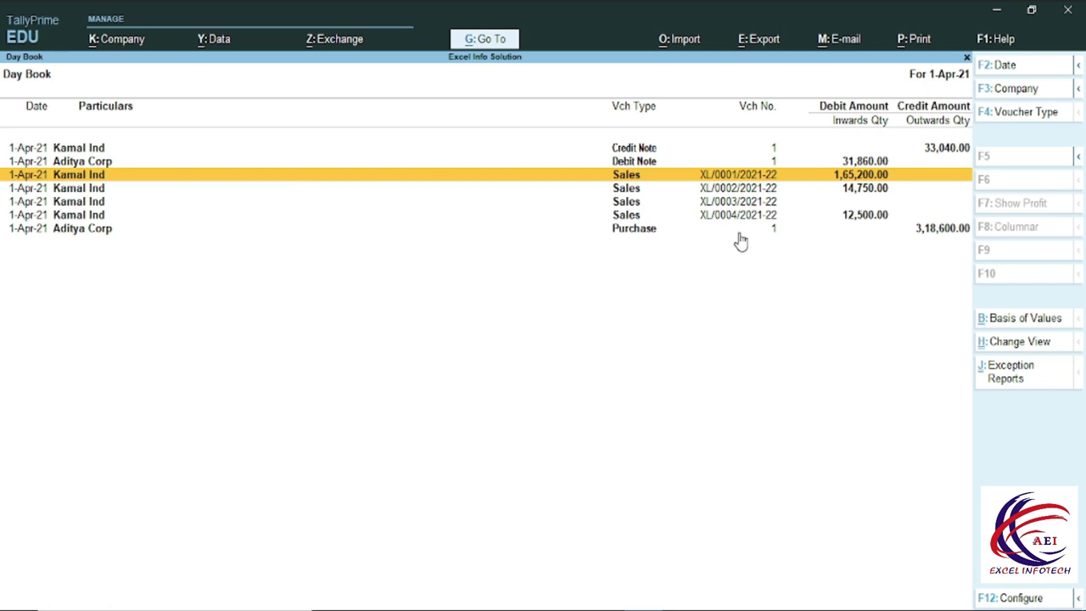
{"action": "left_click", "coordinate": [734, 190]}
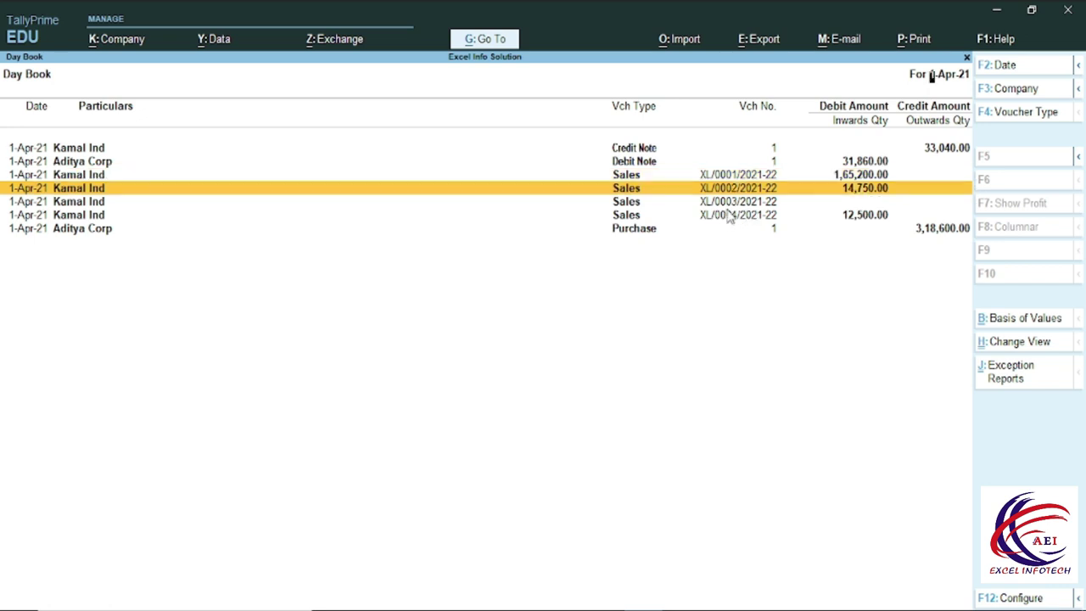
{"action": "key", "text": "Return"}
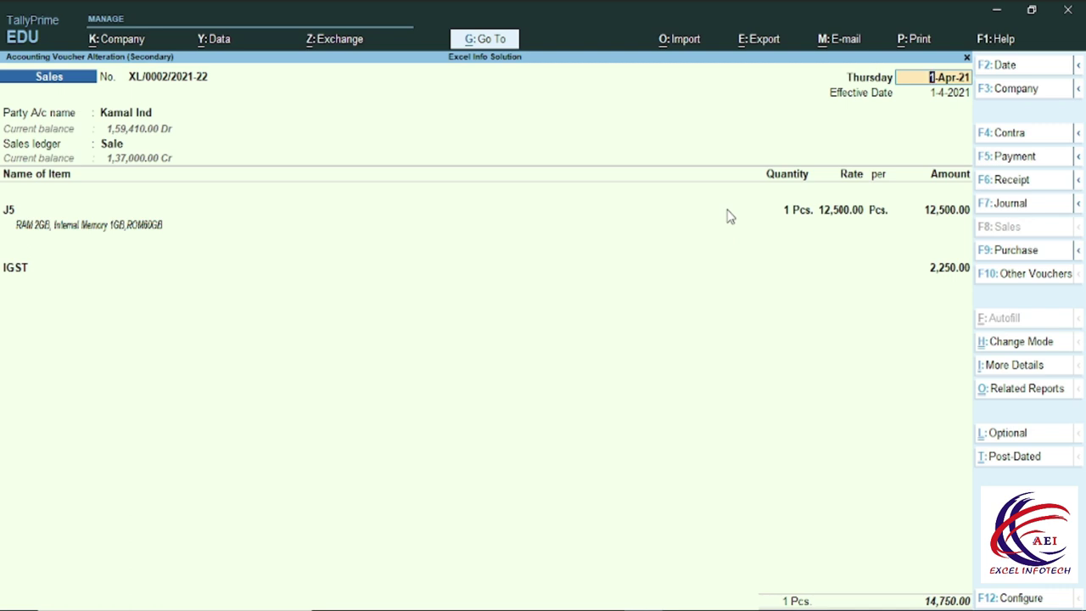
{"action": "key", "text": "ctrl"}
{"action": "key", "text": "alt+p"}
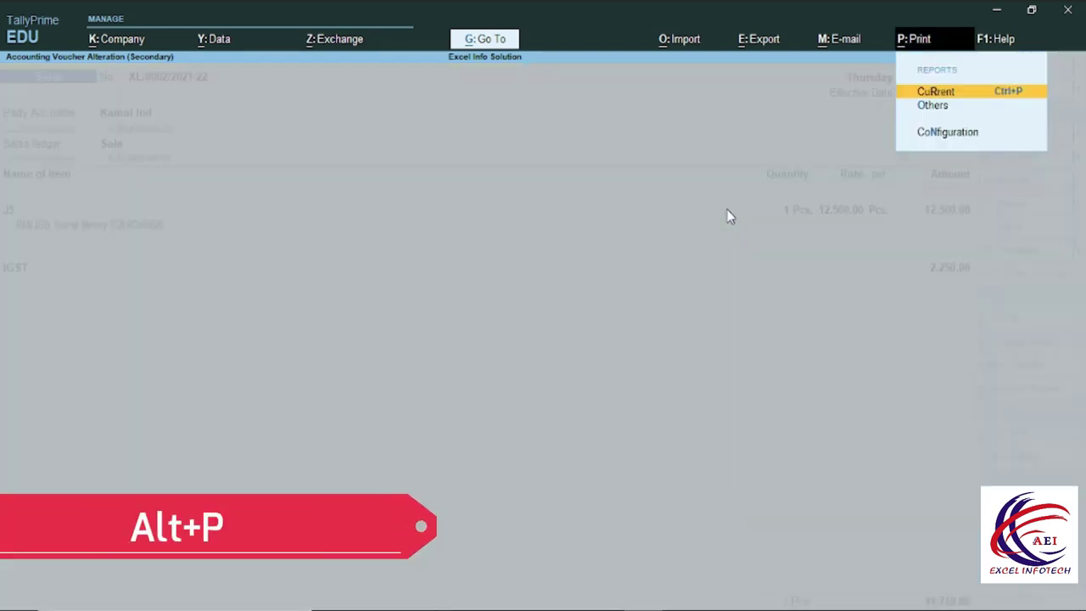
Preview invoice XL/0002/2021-22 enlarged and scroll through it, checking the 14,750.00 total and 18% IGST
{"action": "left_click", "coordinate": [949, 95]}
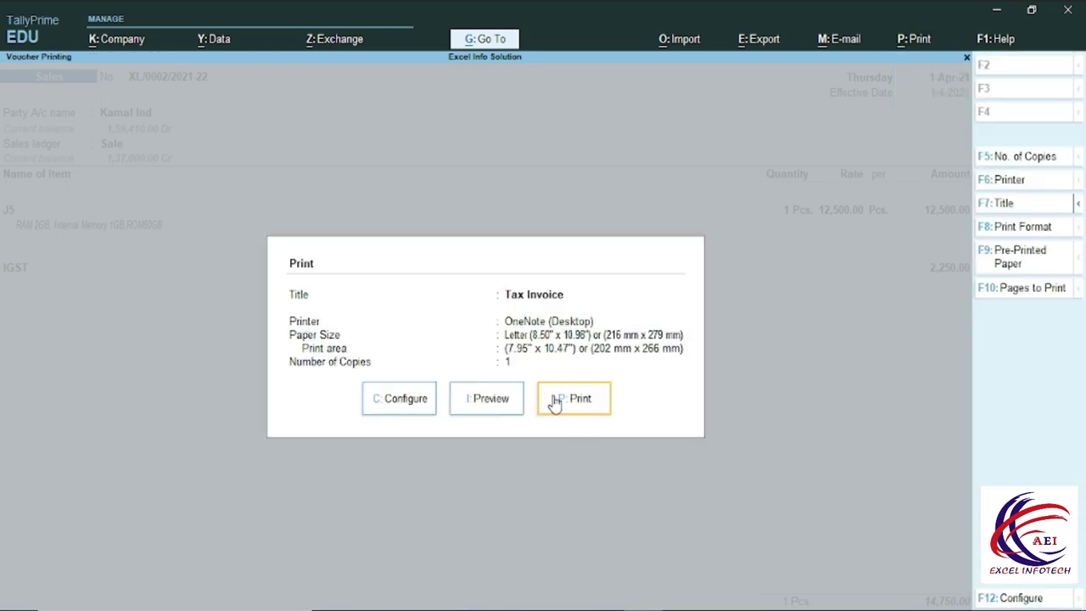
{"action": "left_click", "coordinate": [480, 407]}
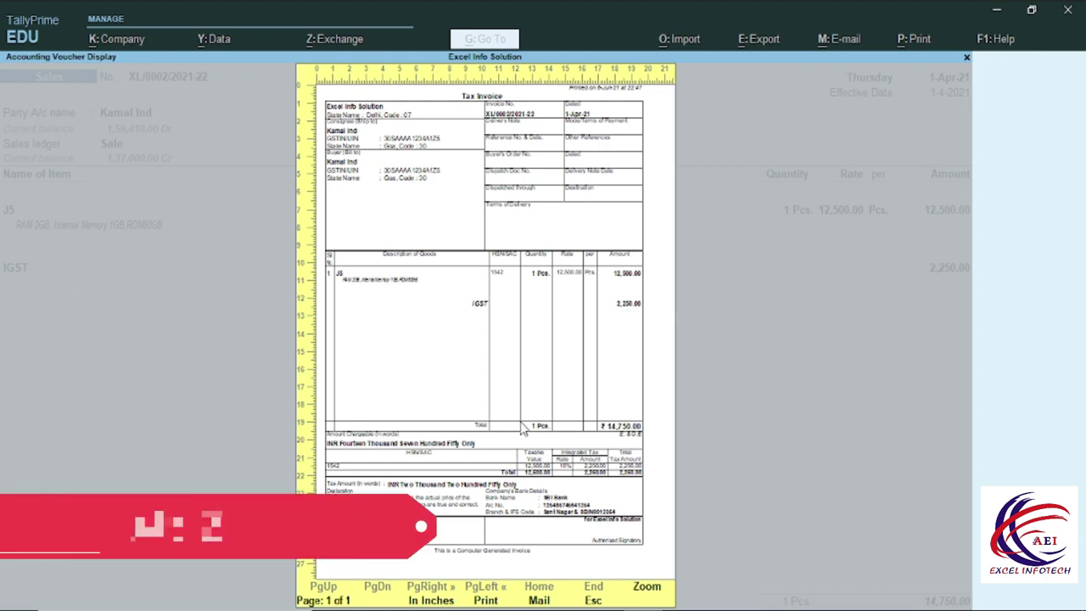
{"action": "key", "text": "alt+z"}
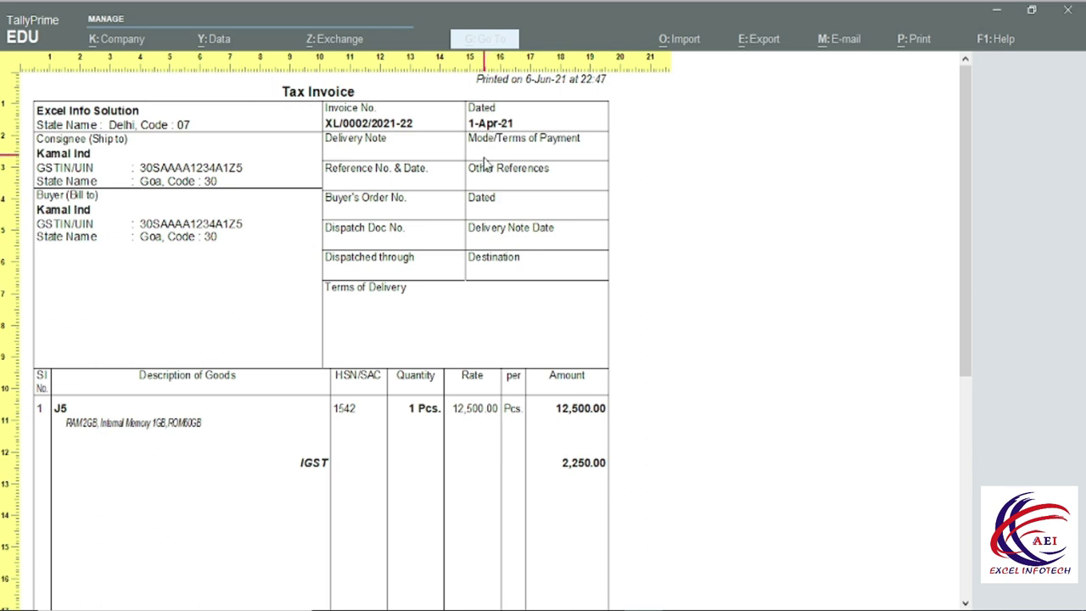
{"action": "scroll", "coordinate": [480, 319], "scroll_direction": "down", "scroll_amount": 3}
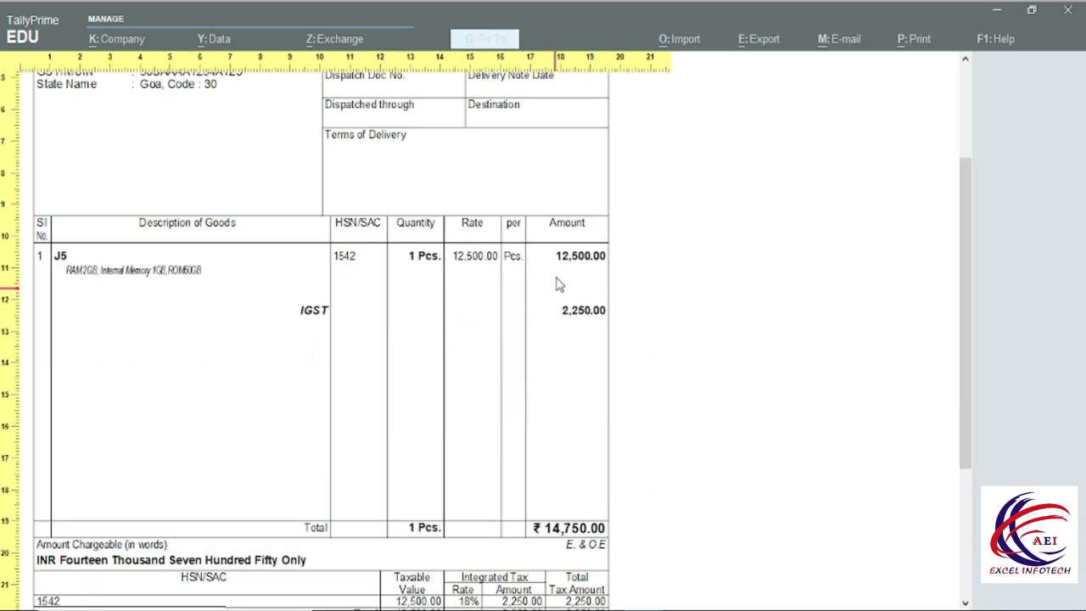
{"action": "scroll", "coordinate": [337, 315], "scroll_direction": "down", "scroll_amount": 3}
{"action": "scroll", "coordinate": [345, 369], "scroll_direction": "down", "scroll_amount": 1}
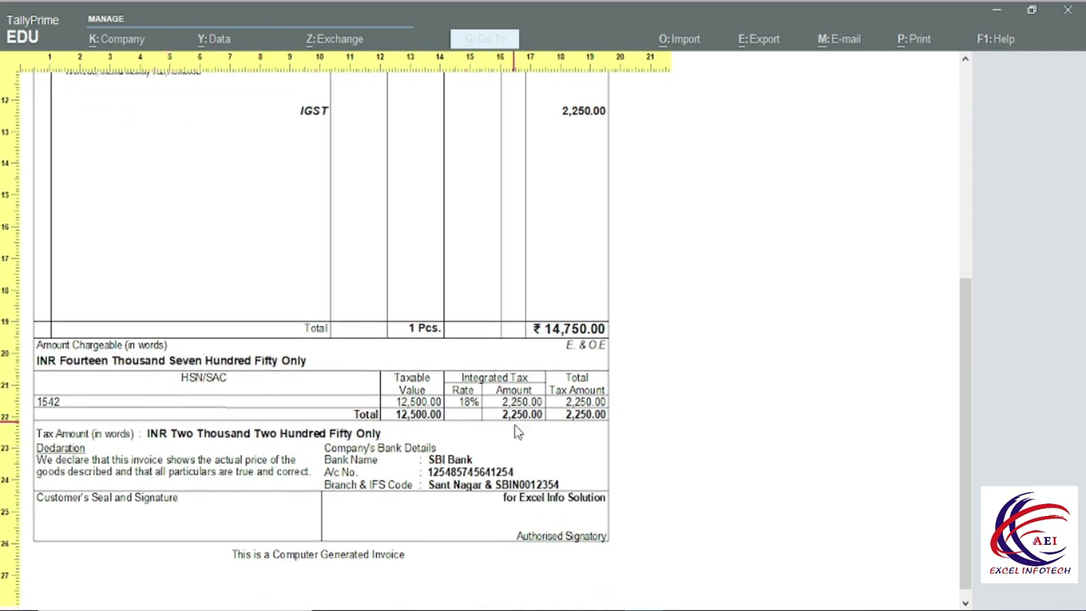
{"action": "scroll", "coordinate": [424, 522], "scroll_direction": "down", "scroll_amount": 1}
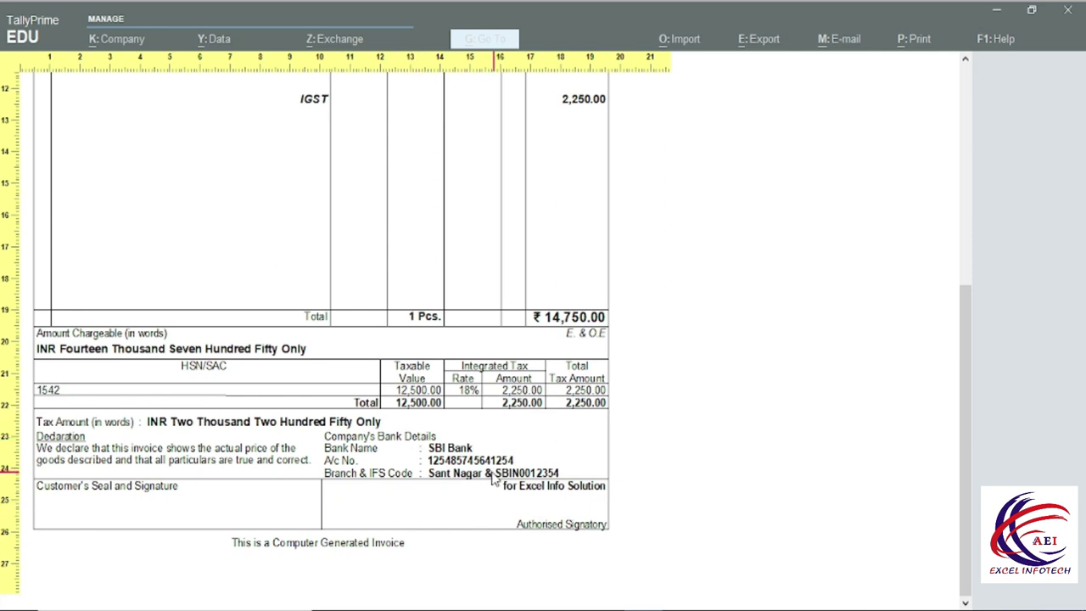
{"action": "scroll", "coordinate": [509, 458], "scroll_direction": "up", "scroll_amount": 5}
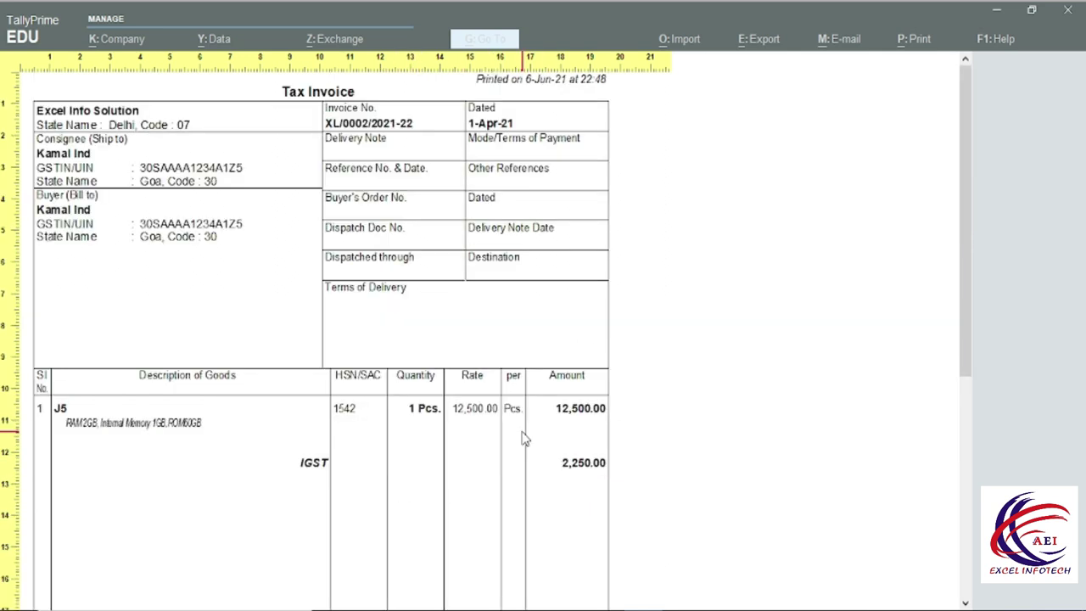
{"action": "scroll", "coordinate": [524, 438], "scroll_direction": "down", "scroll_amount": 2}
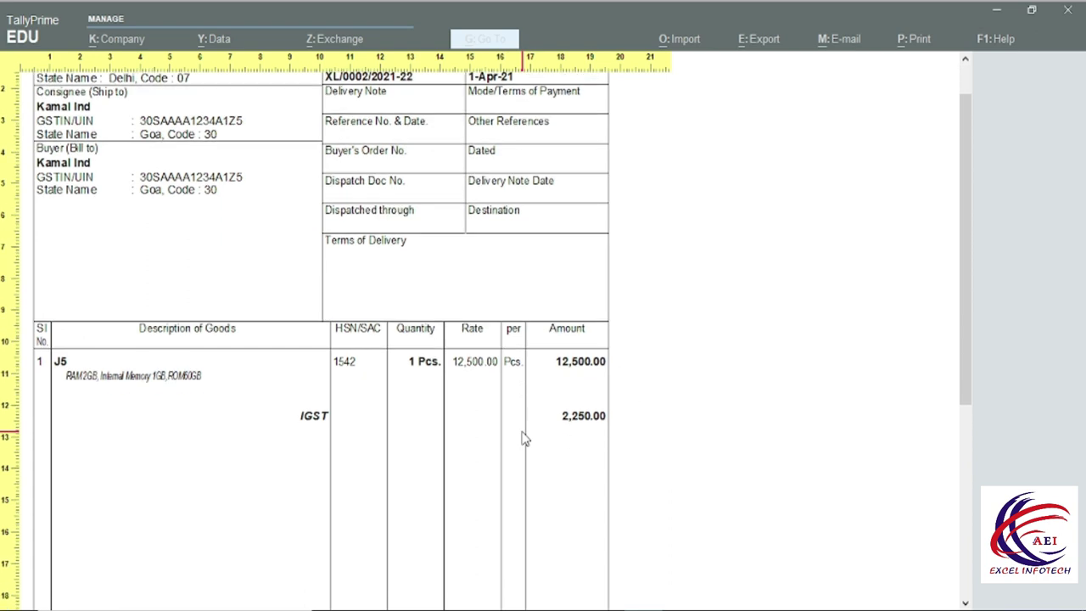
{"action": "scroll", "coordinate": [524, 439], "scroll_direction": "down", "scroll_amount": 3}
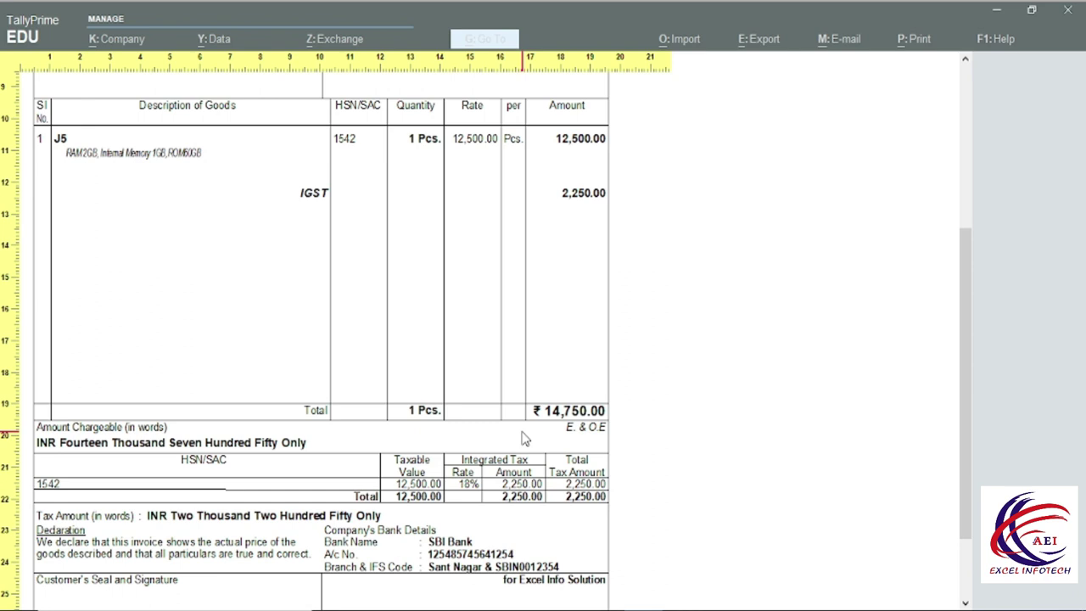
{"action": "scroll", "coordinate": [523, 439], "scroll_direction": "up", "scroll_amount": 5}
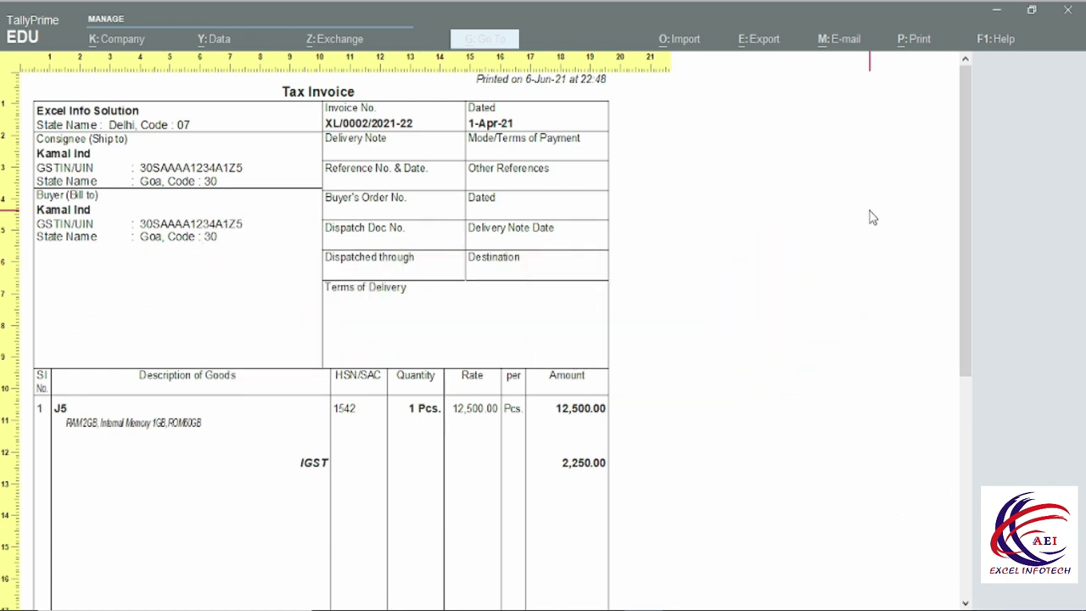
Close the Tax Invoice preview for XL/0002/2021-22
{"action": "key", "text": "Escape"}
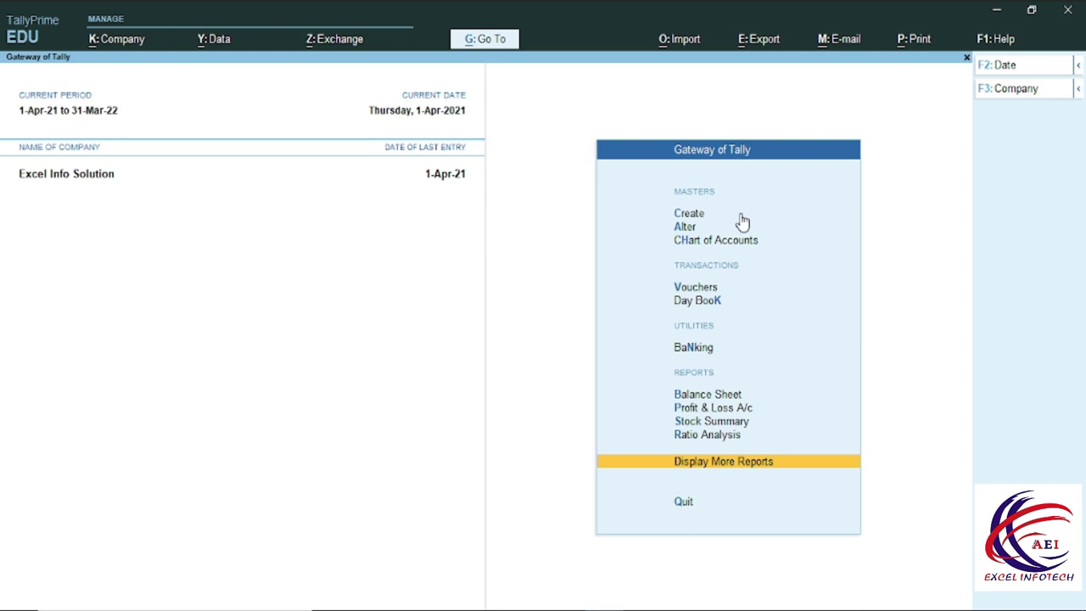
Check the empty Day Book, then begin a new Sales voucher numbered 1 dated 1-Apr-21
{"action": "left_click", "coordinate": [735, 463]}
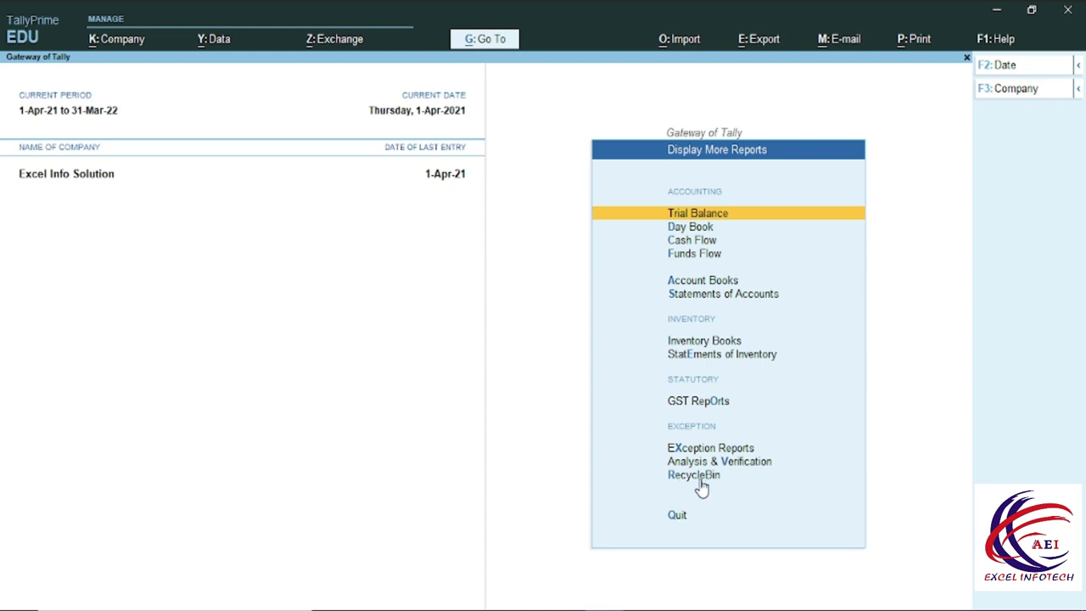
{"action": "key", "text": "d"}
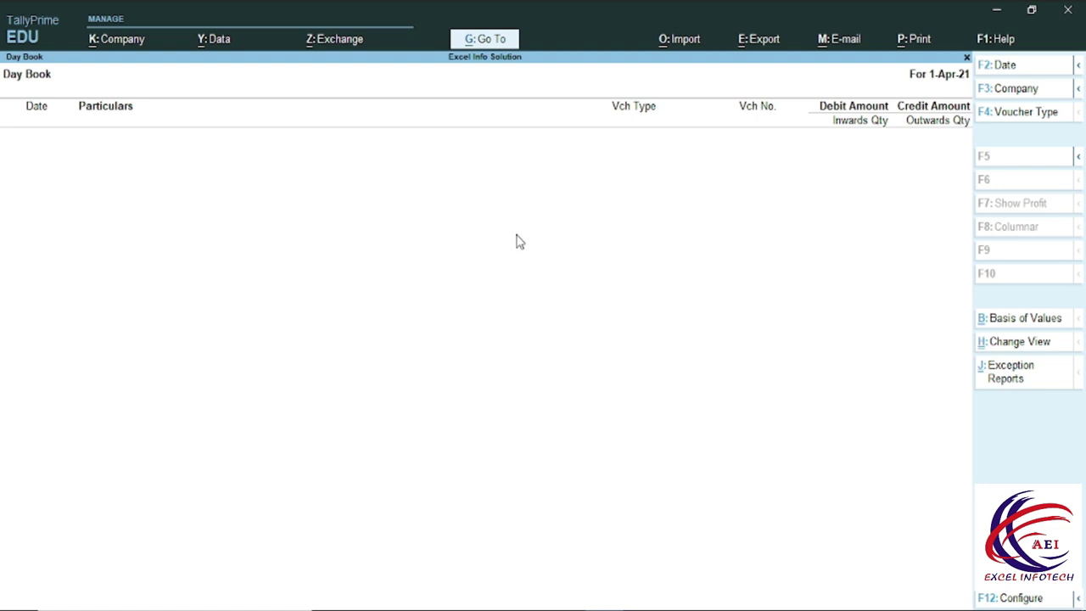
{"action": "key", "text": "Escape"}
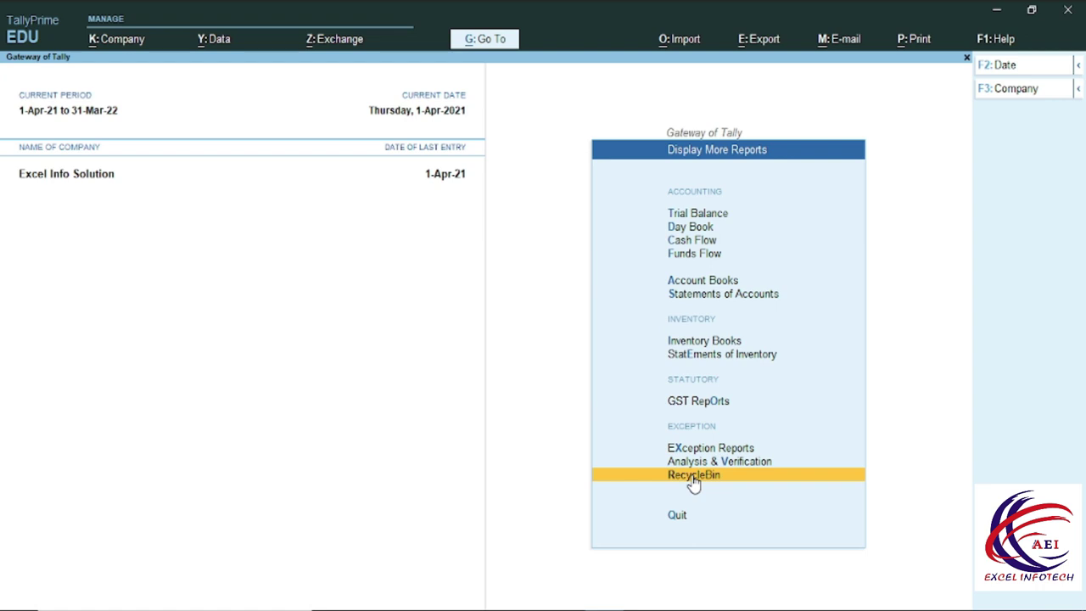
{"action": "key", "text": "Escape"}
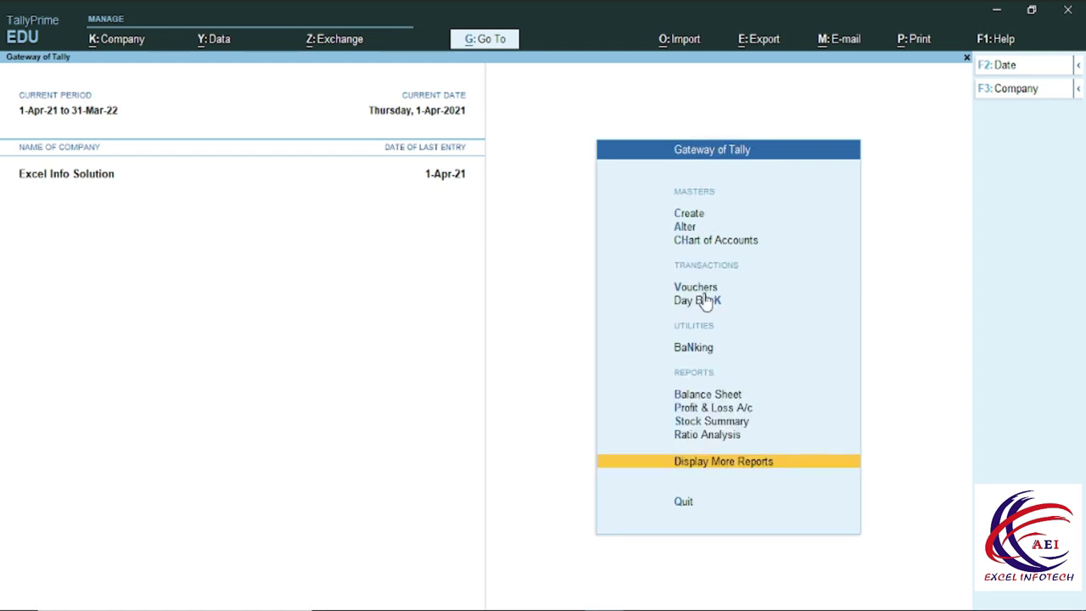
{"action": "left_click", "coordinate": [702, 294]}
{"action": "key", "text": "F8"}
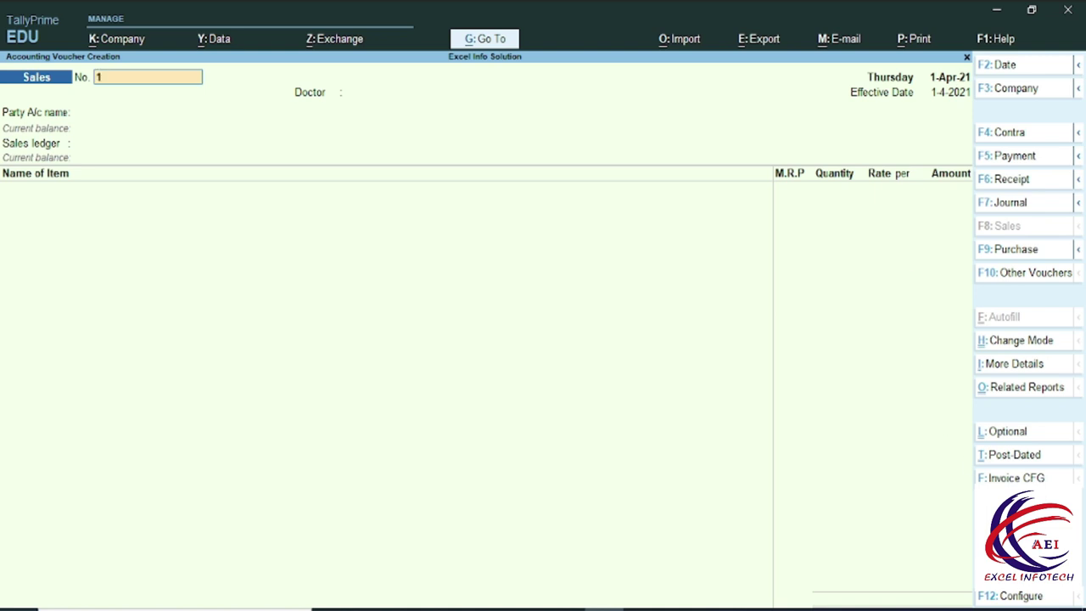
{"action": "left_click", "coordinate": [1016, 478]}
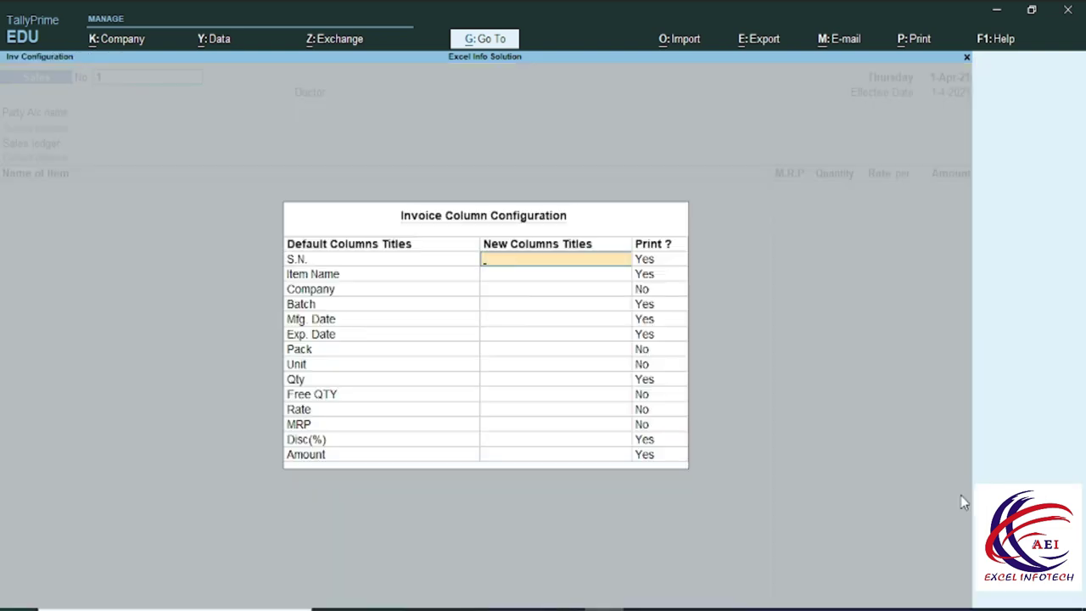
{"action": "key", "text": "Escape"}
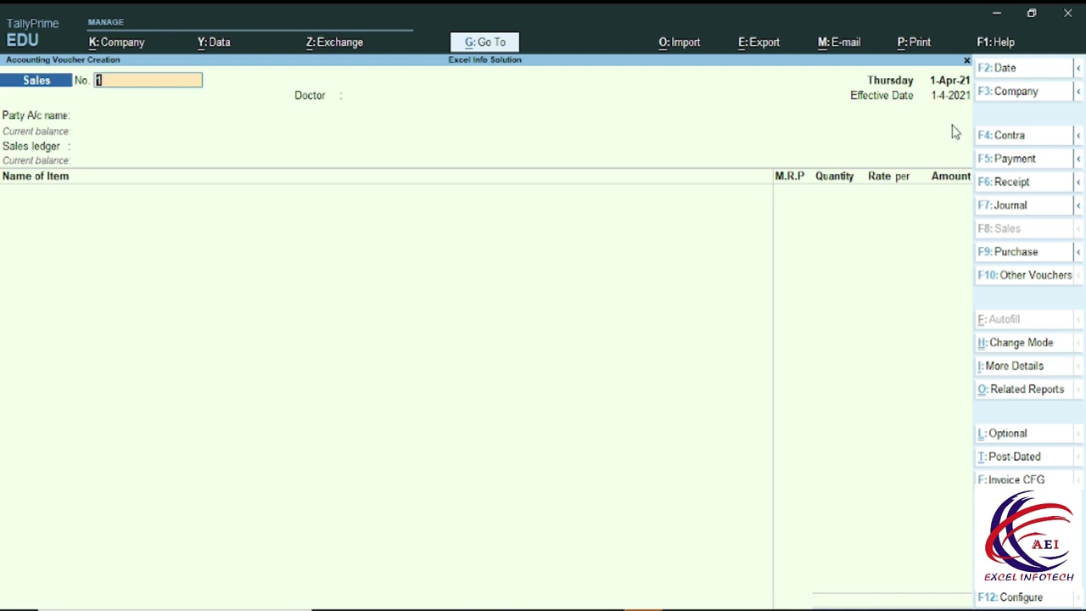
Enter party Kamal Ind, ledger Sale, and item Ceptron 10 STRIP at 120.00
{"action": "key", "text": "Return"}
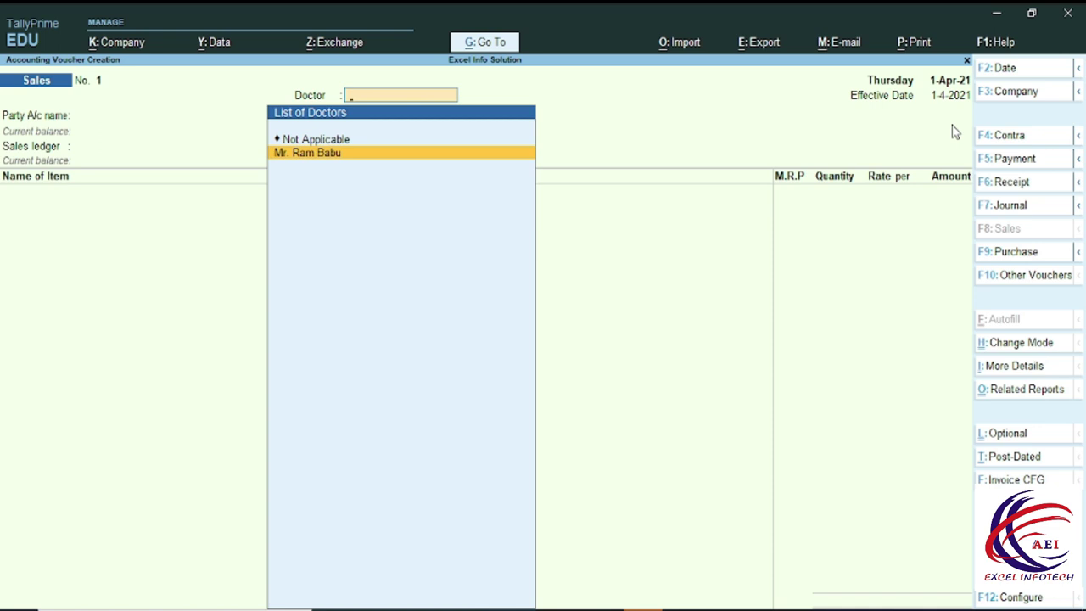
{"action": "key", "text": "Return"}
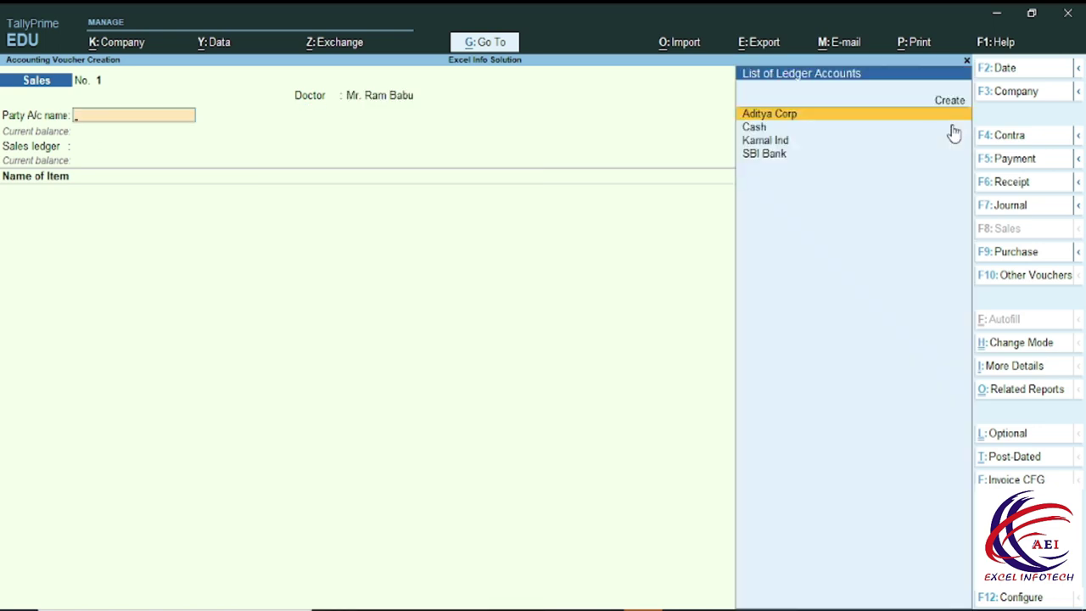
{"action": "key", "text": "Down"}
{"action": "key", "text": "Down"}
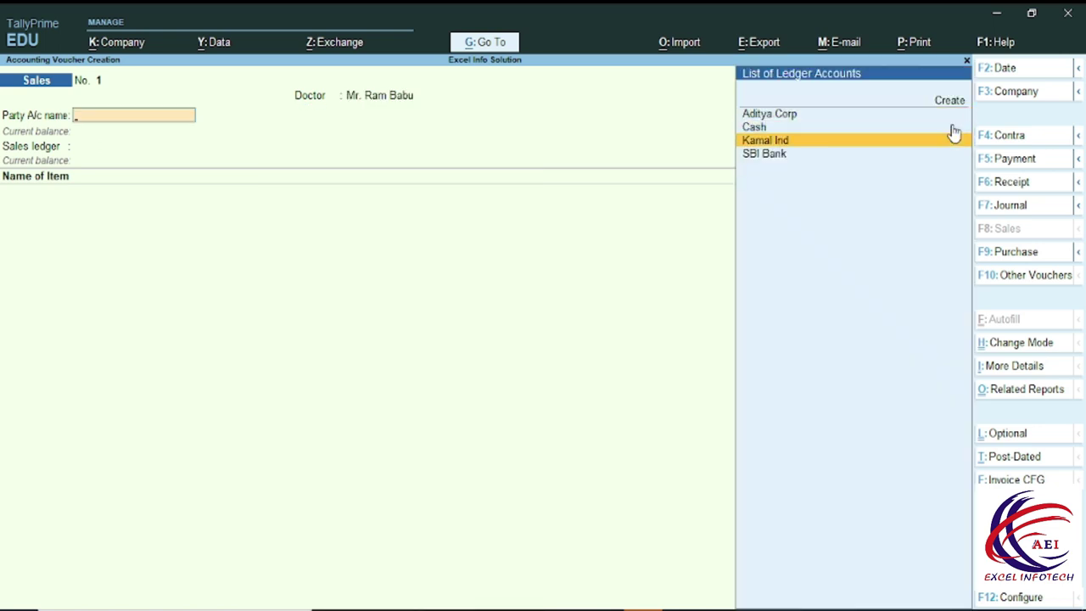
{"action": "key", "text": "Return"}
{"action": "key", "text": "Return"}
{"action": "key", "text": "Return"}
{"action": "key", "text": "Return"}
{"action": "key", "text": "Return"}
{"action": "key", "text": "Return"}
{"action": "key", "text": "Return"}
{"action": "key", "text": "Return"}
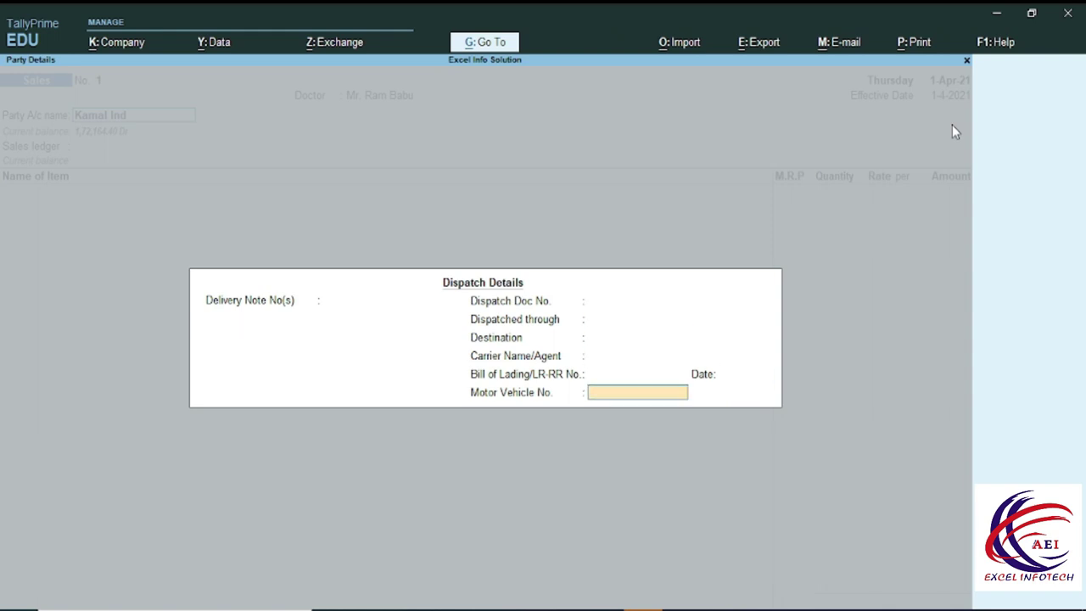
{"action": "key", "text": "Return"}
{"action": "key", "text": "Return"}
{"action": "key", "text": "Return"}
{"action": "key", "text": "Return"}
{"action": "key", "text": "Return"}
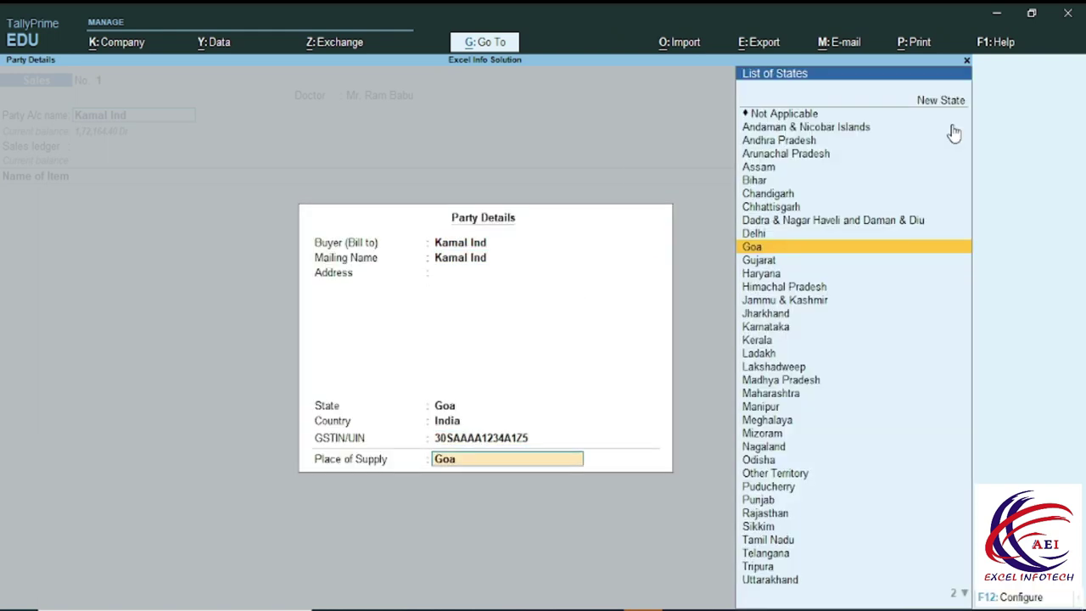
{"action": "key", "text": "Return"}
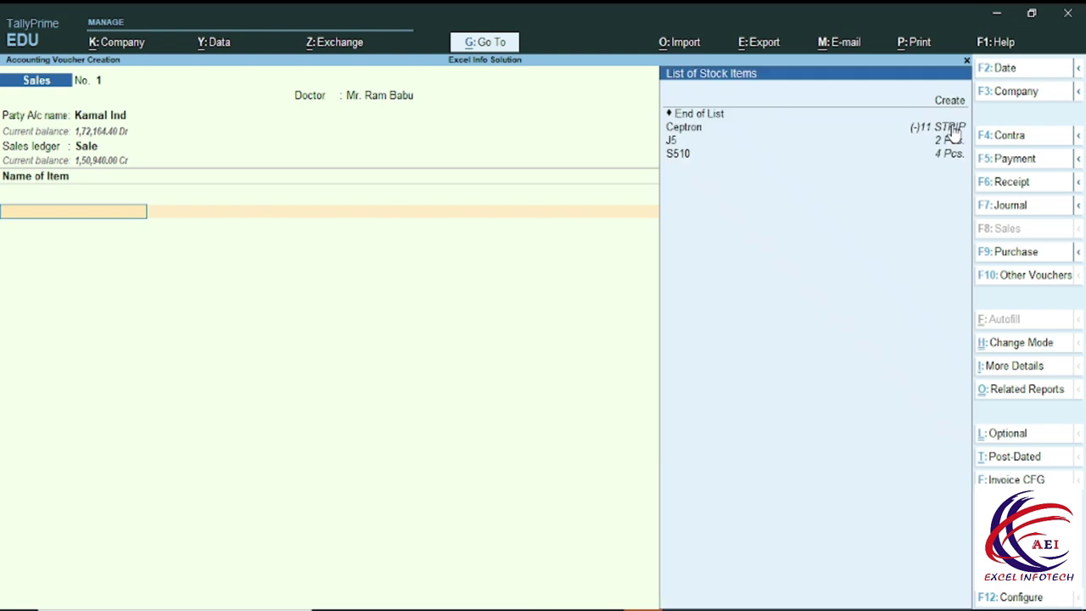
{"action": "key", "text": "Down"}
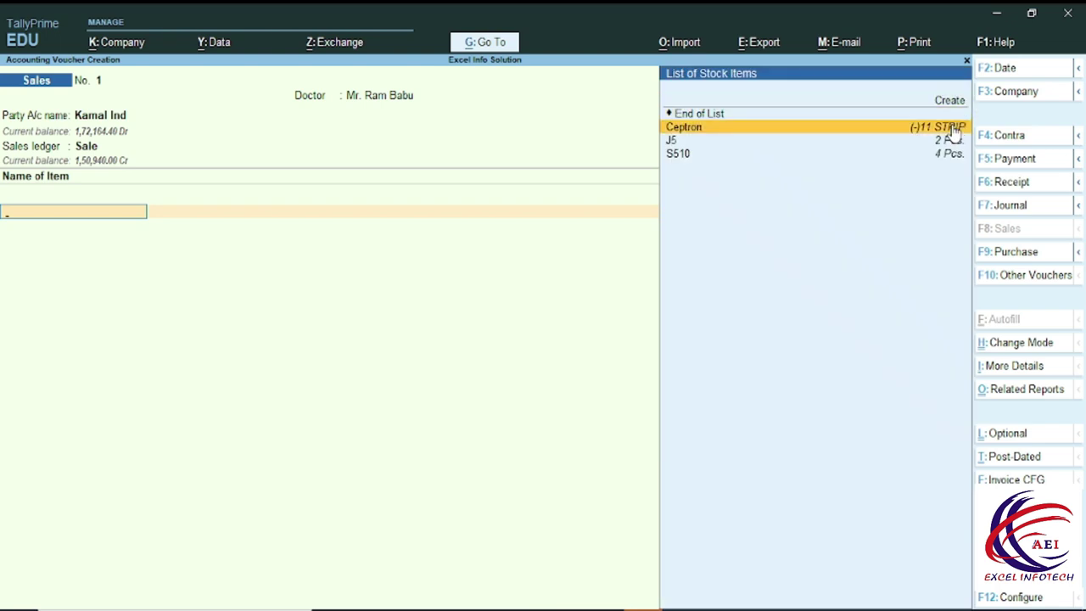
{"action": "key", "text": "Return"}
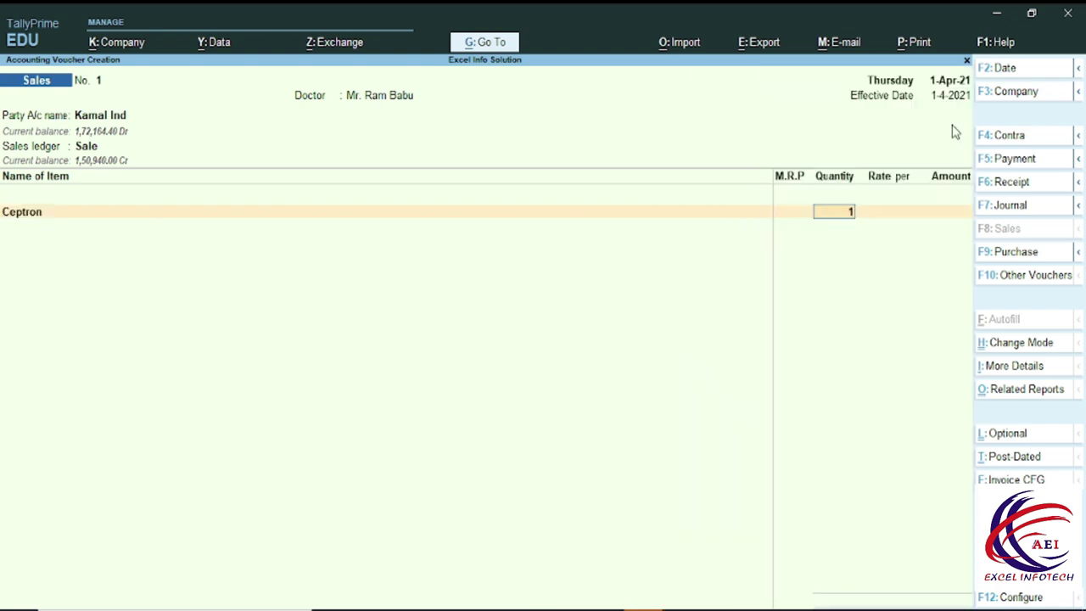
{"action": "key", "text": "Return"}
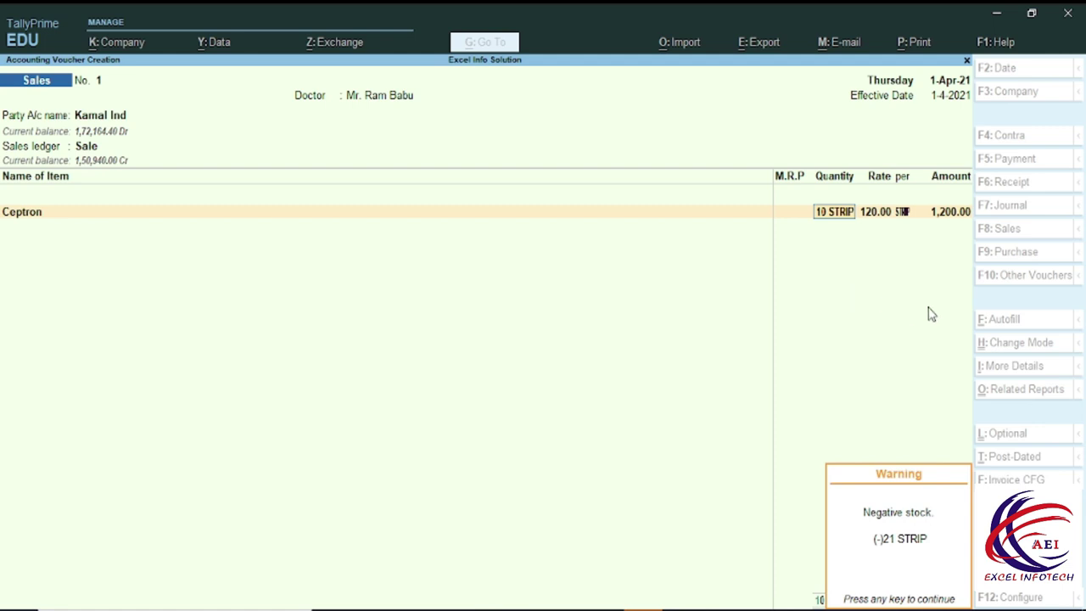
{"action": "key", "text": "Return"}
{"action": "key", "text": "Return"}
{"action": "key", "text": "Return"}
{"action": "key", "text": "Return"}
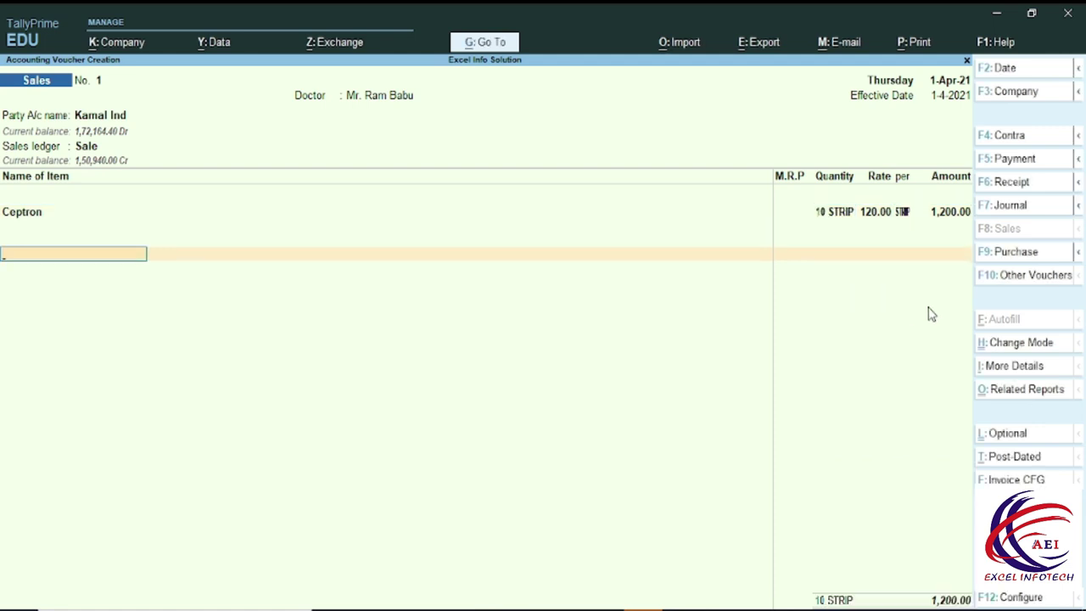
Add a 144.00 IGST line and accept the New Ref bill-wise entry for 1,344.00
{"action": "key", "text": "Return"}
{"action": "key", "text": "Down"}
{"action": "key", "text": "Down"}
{"action": "key", "text": "Down"}
{"action": "key", "text": "Down"}
{"action": "key", "text": "Up"}
{"action": "key", "text": "Return"}
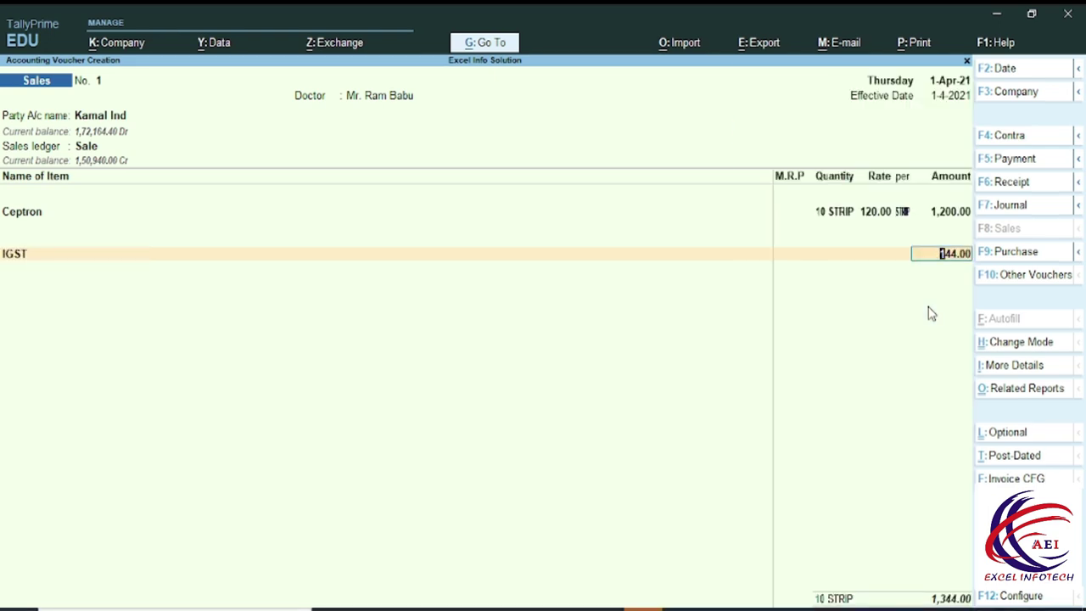
{"action": "key", "text": "Return"}
{"action": "key", "text": "Return"}
{"action": "key", "text": "Return"}
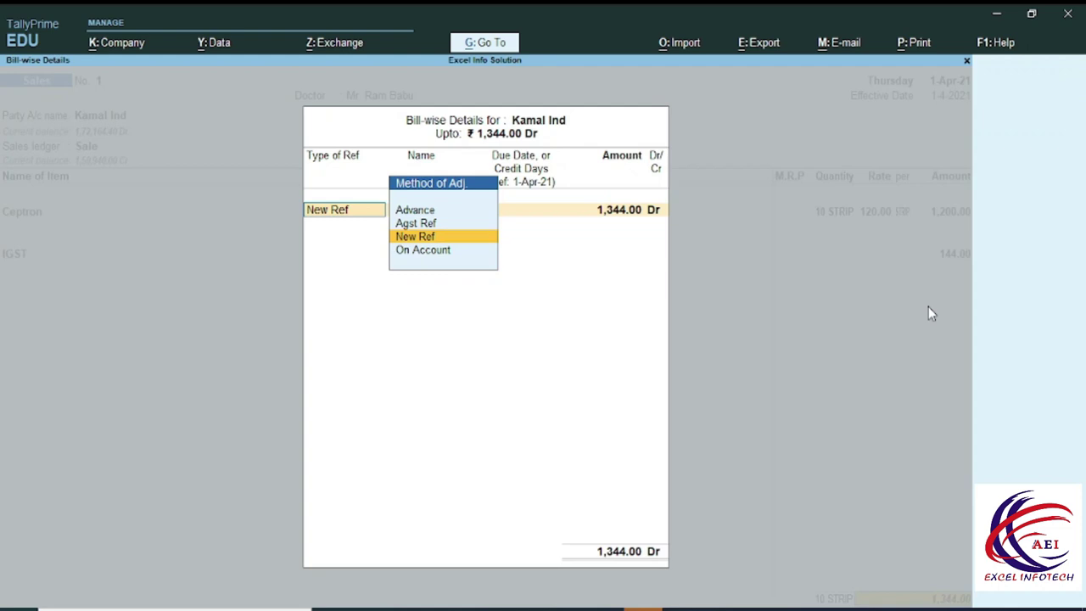
{"action": "key", "text": "Return"}
{"action": "key", "text": "Return"}
{"action": "key", "text": "Return"}
{"action": "key", "text": "Return"}
{"action": "key", "text": "Return"}
{"action": "key", "text": "Return"}
{"action": "key", "text": "Return"}
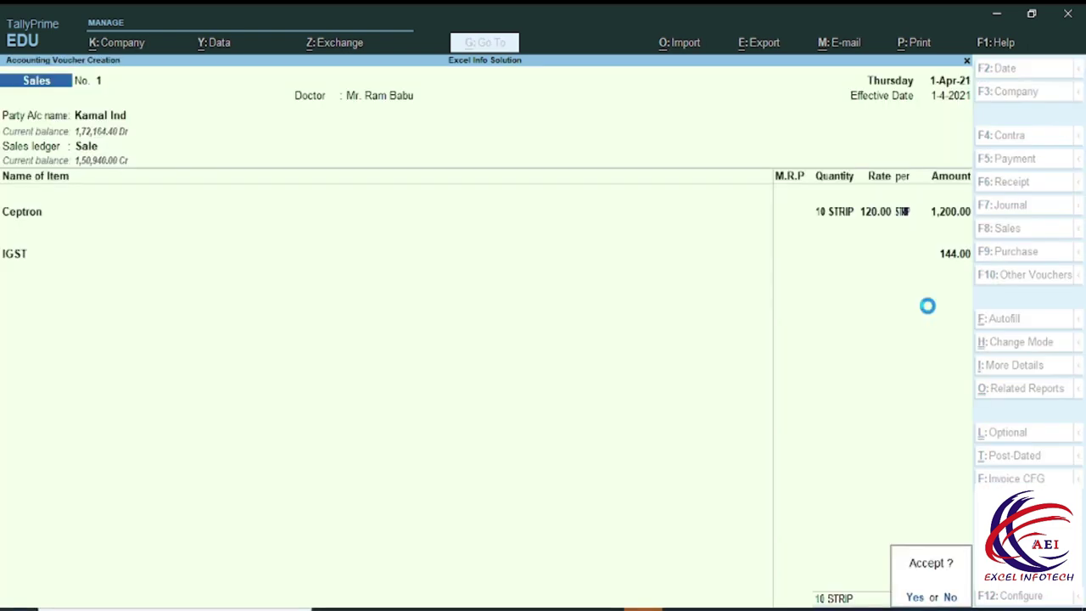
Save the voucher and reopen Kamal Ind's 1,344.00 sales voucher from the Day Book
{"action": "key", "text": "Escape"}
{"action": "key", "text": "Return"}
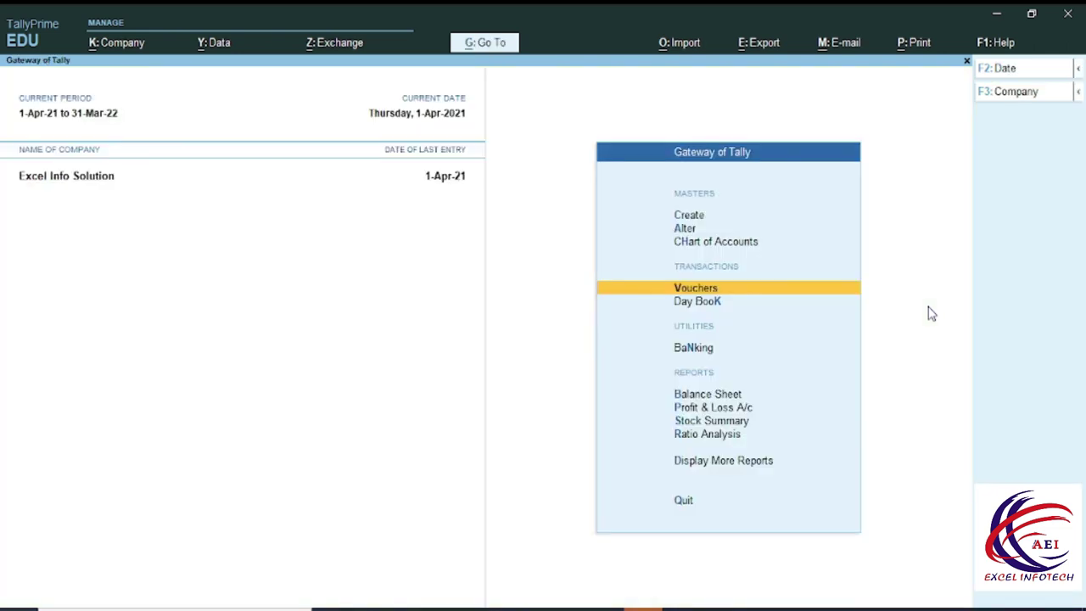
{"action": "key", "text": "k"}
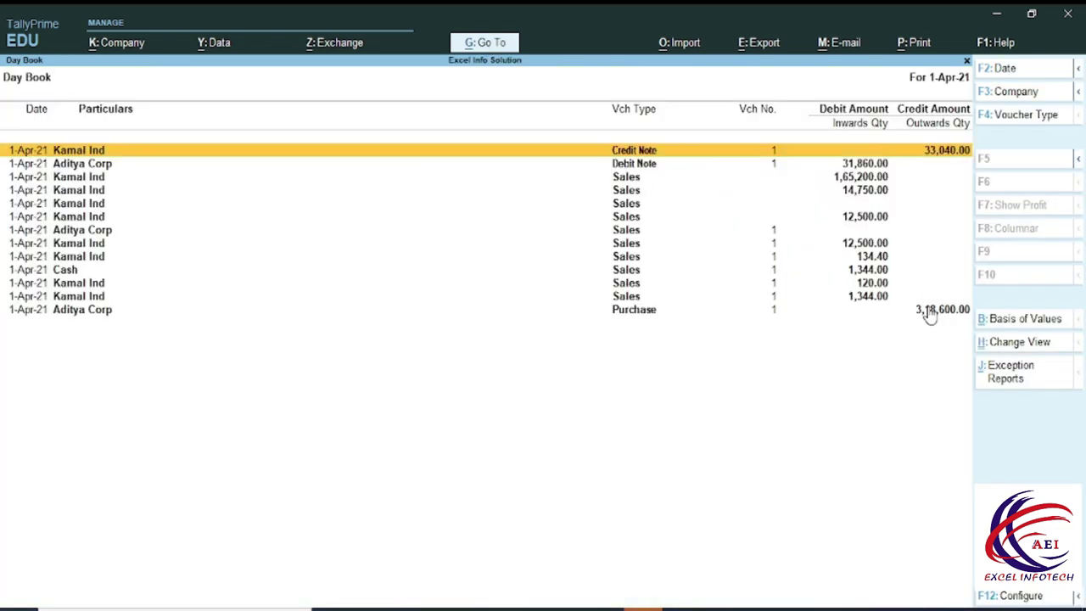
{"action": "key", "text": "Down"}
{"action": "key", "text": "Down"}
{"action": "key", "text": "Down"}
{"action": "key", "text": "Down"}
{"action": "key", "text": "Down"}
{"action": "key", "text": "Down"}
{"action": "key", "text": "Down"}
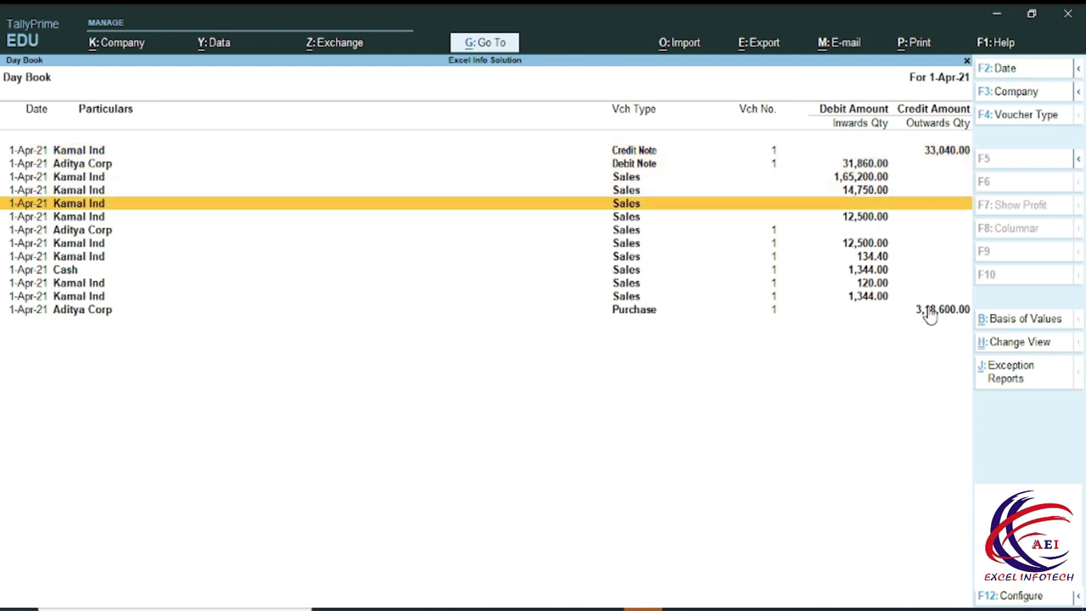
{"action": "key", "text": "Down"}
{"action": "key", "text": "Down"}
{"action": "key", "text": "Up"}
{"action": "key", "text": "Up"}
{"action": "key", "text": "Up"}
{"action": "key", "text": "Up"}
{"action": "key", "text": "Up"}
{"action": "key", "text": "Down"}
{"action": "key", "text": "Down"}
{"action": "key", "text": "Down"}
{"action": "key", "text": "Down"}
{"action": "key", "text": "Down"}
{"action": "key", "text": "Down"}
{"action": "key", "text": "Down"}
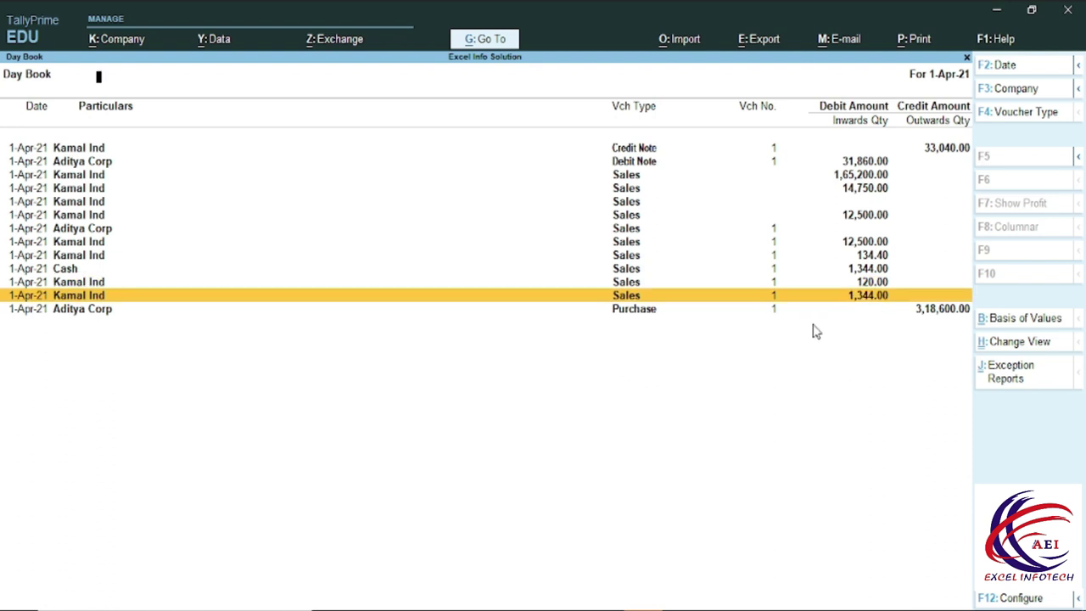
{"action": "key", "text": "Return"}
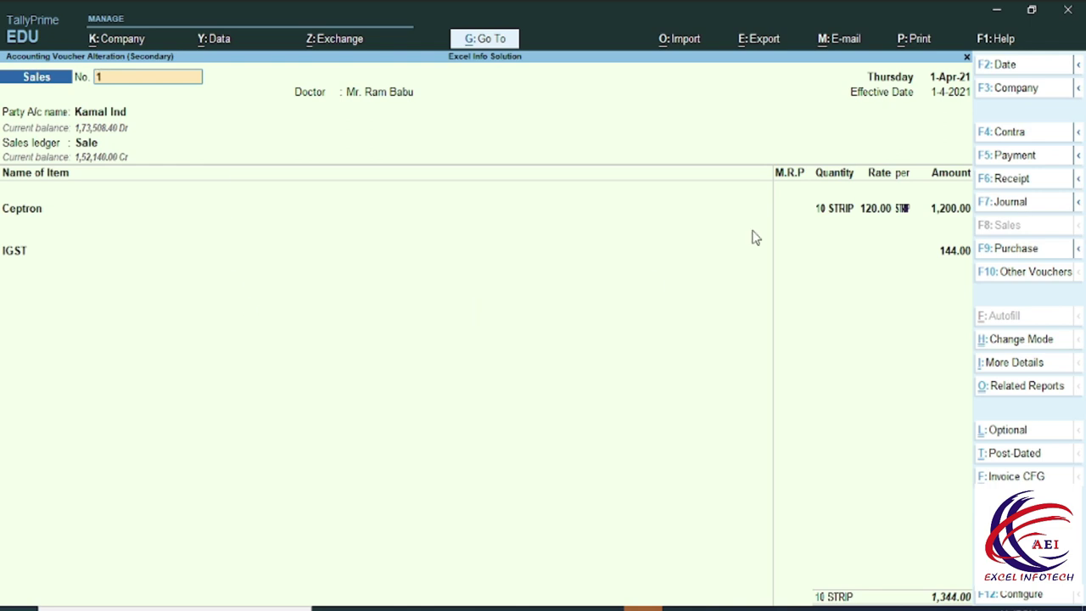
Preview the tax invoice for voucher No. 1, enlarged, and scroll through it
{"action": "key", "text": "alt+p"}
{"action": "key", "text": "Return"}
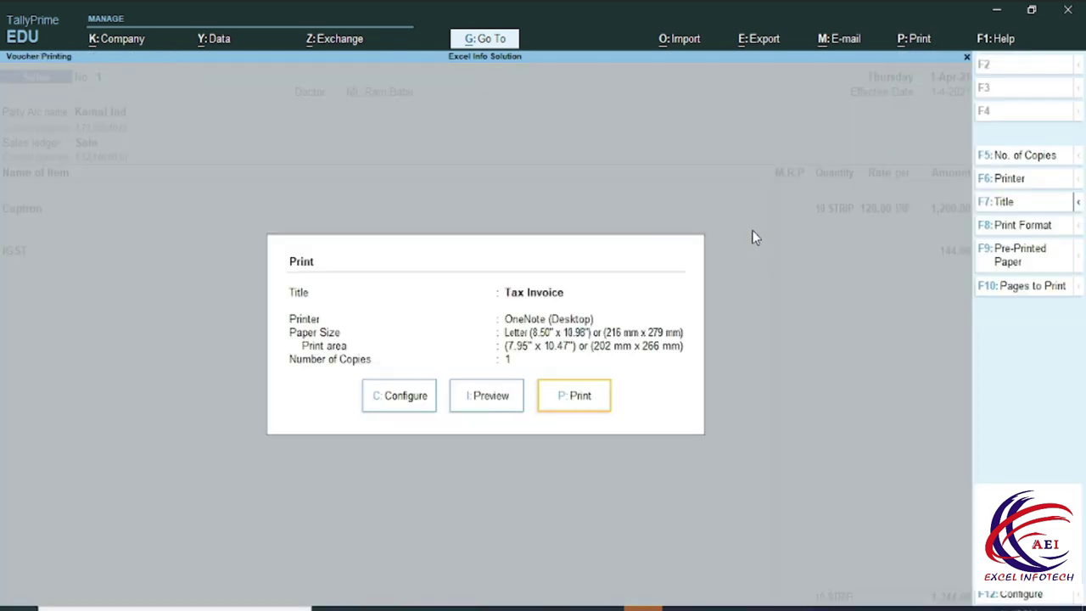
{"action": "key", "text": "Left"}
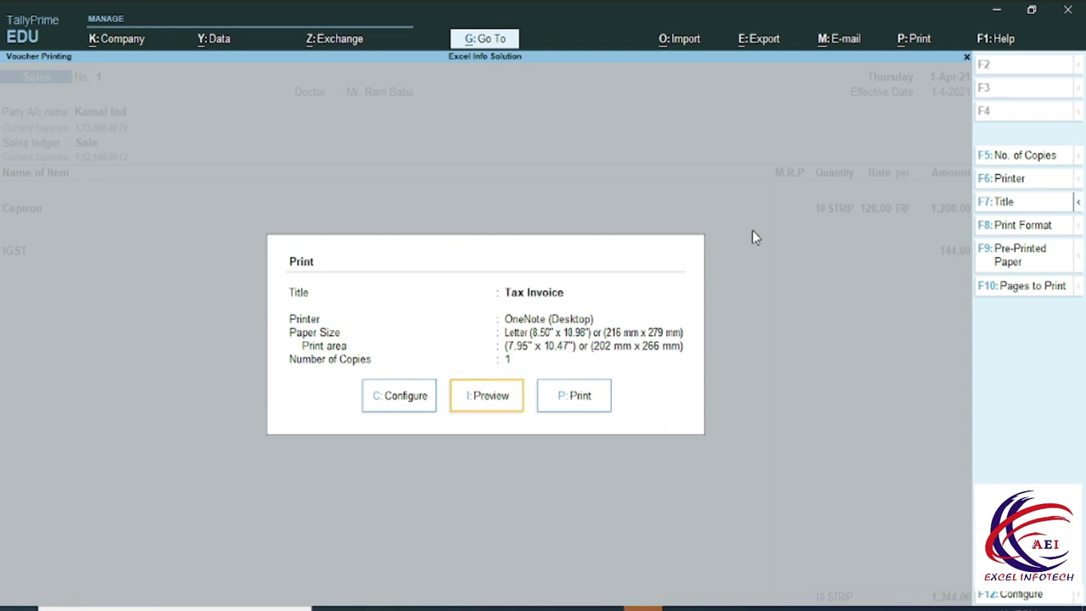
{"action": "key", "text": "Return"}
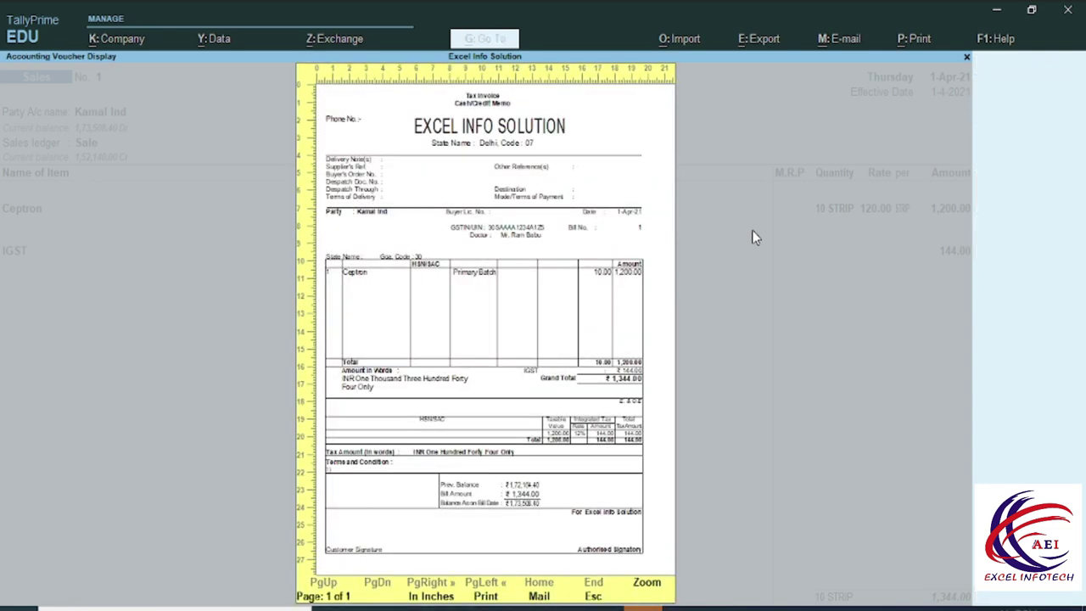
{"action": "key", "text": "alt+z"}
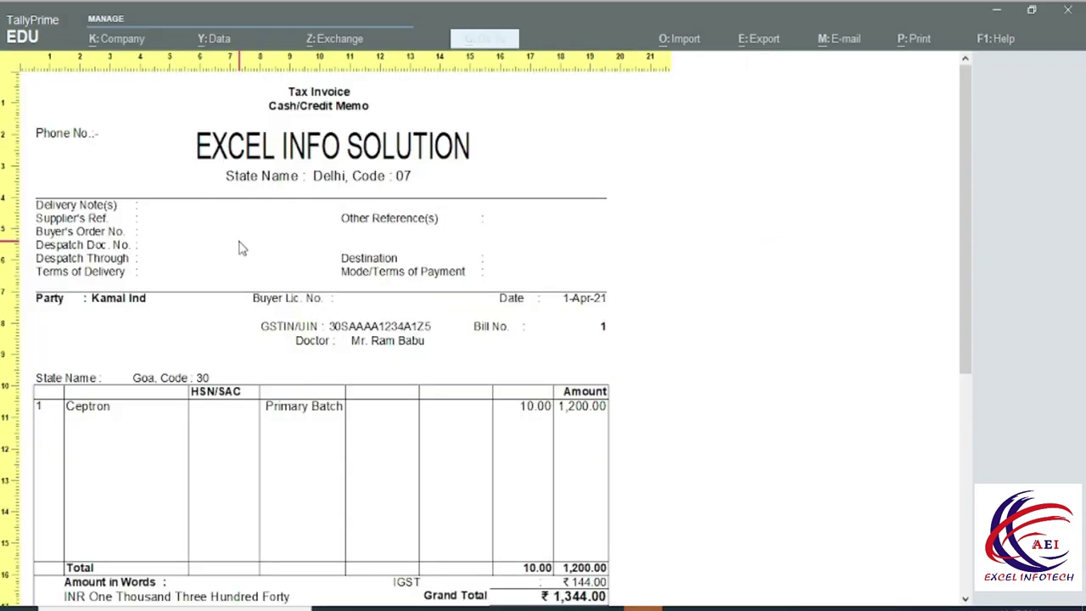
{"action": "scroll", "coordinate": [246, 247], "scroll_direction": "down", "scroll_amount": 1}
{"action": "scroll", "coordinate": [255, 254], "scroll_direction": "down", "scroll_amount": 2}
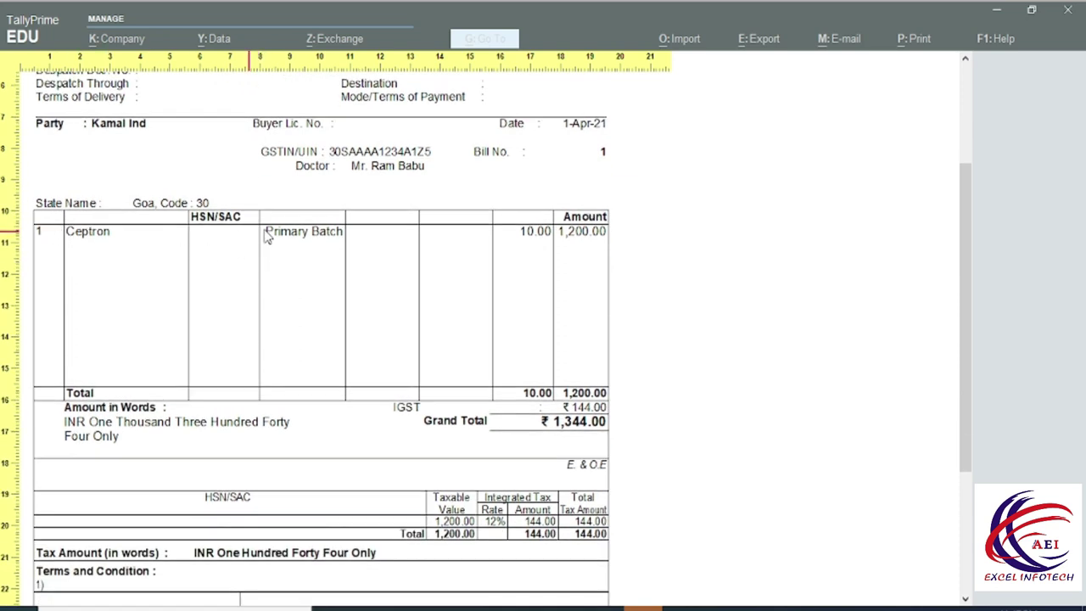
{"action": "scroll", "coordinate": [312, 373], "scroll_direction": "down", "scroll_amount": 2}
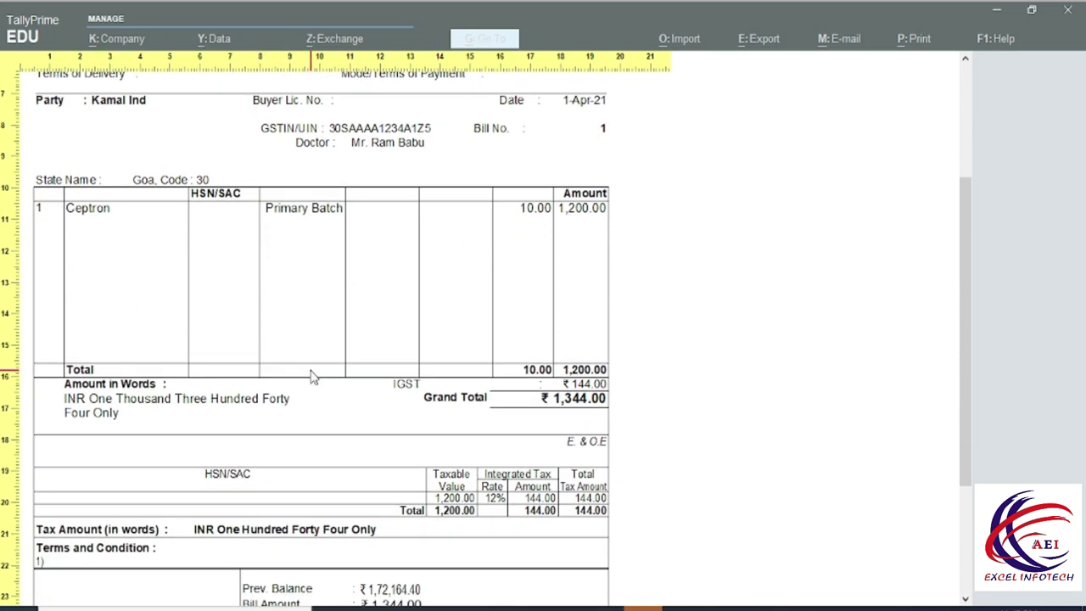
{"action": "scroll", "coordinate": [312, 379], "scroll_direction": "down", "scroll_amount": 2}
{"action": "key", "text": "alt+z"}
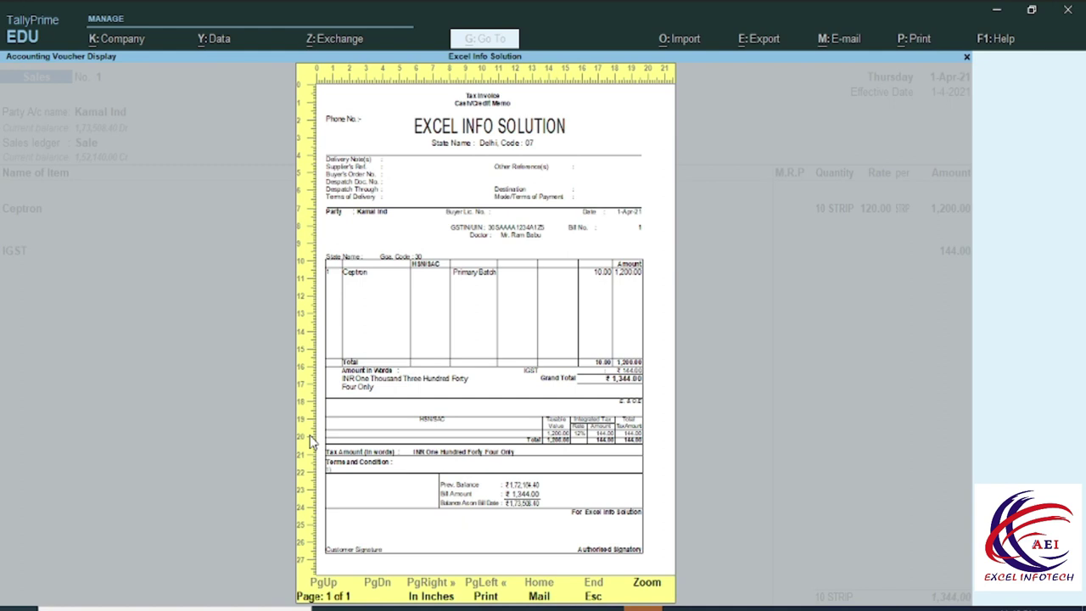
Preview the invoice header again enlarged, then close the preview and Print options
{"action": "key", "text": "Escape"}
{"action": "left_click", "coordinate": [494, 395]}
{"action": "key", "text": "alt+z"}
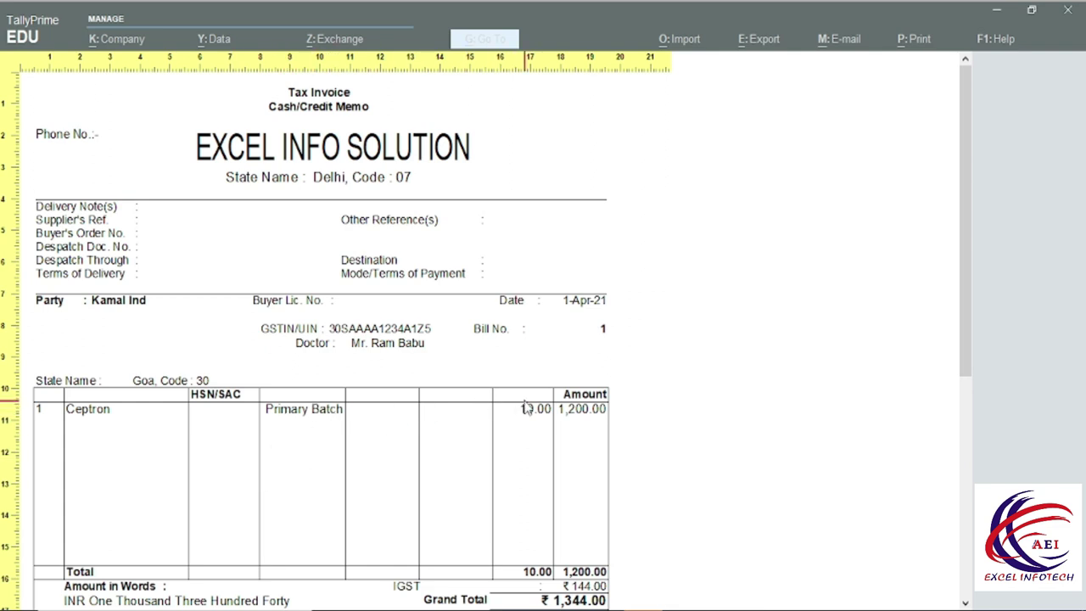
{"action": "key", "text": "alt+z"}
{"action": "key", "text": "Escape"}
{"action": "key", "text": "Escape"}
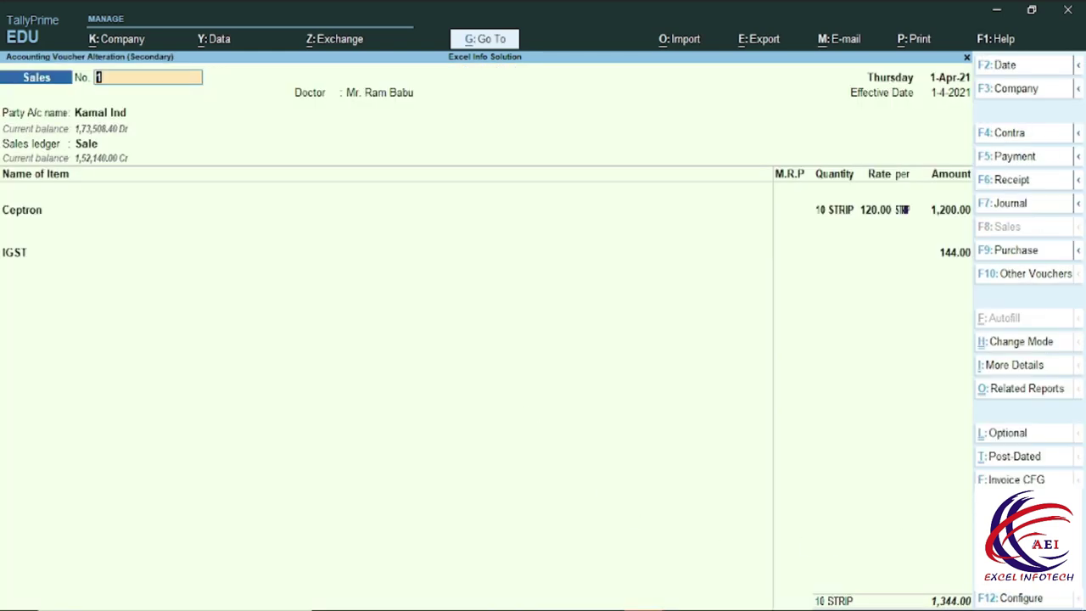
Inspect the Invoice CFG column settings, then quit the voucher unchanged back to the 1-Apr-21 Day Book
{"action": "left_click", "coordinate": [1009, 480]}
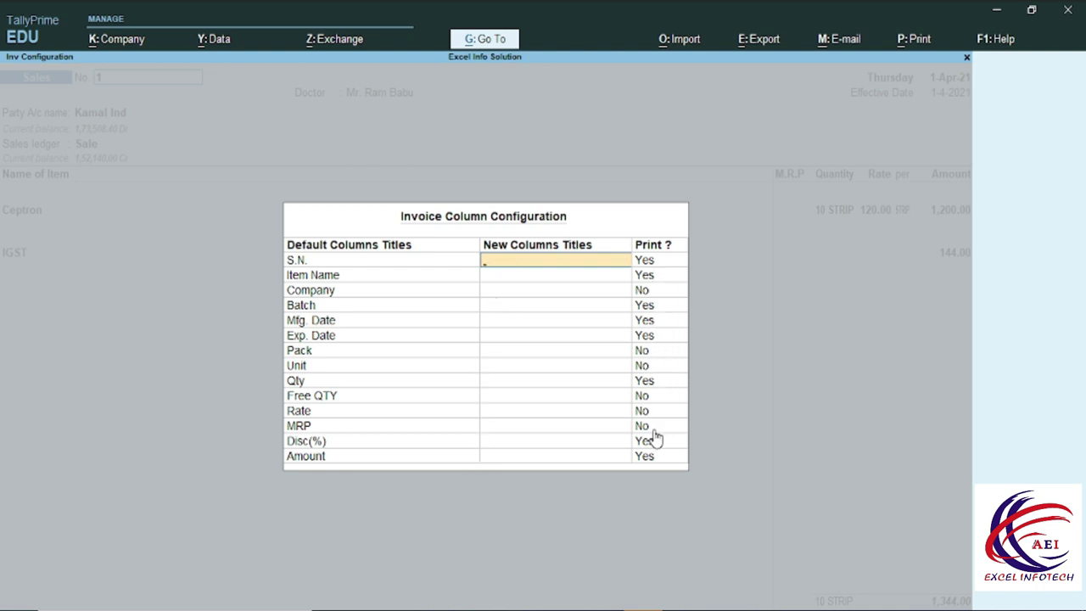
{"action": "key", "text": "Escape"}
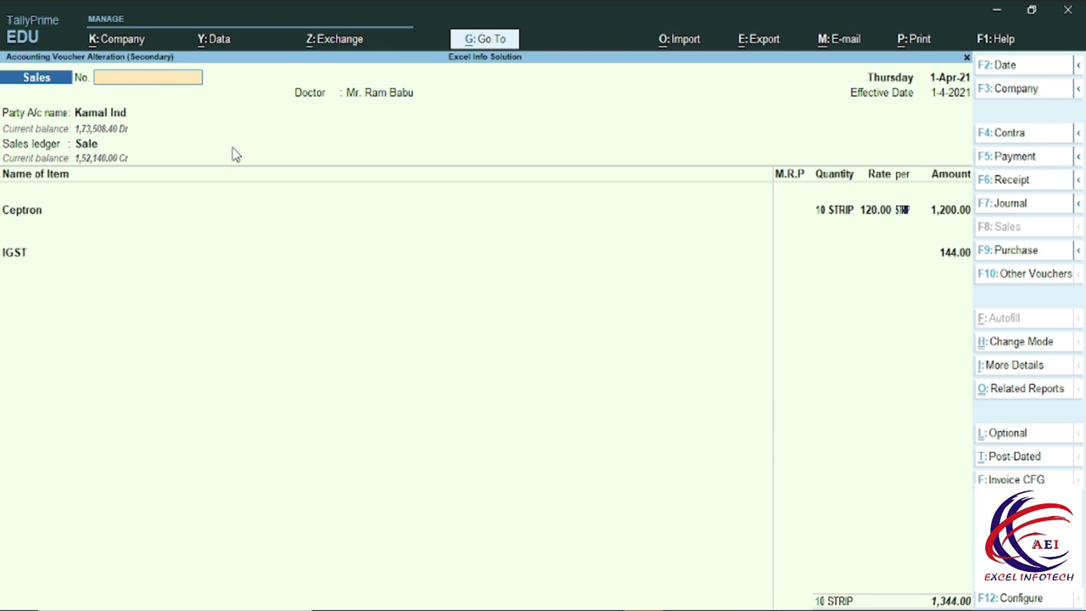
{"action": "key", "text": "Return"}
{"action": "key", "text": "Return"}
{"action": "key", "text": "Return"}
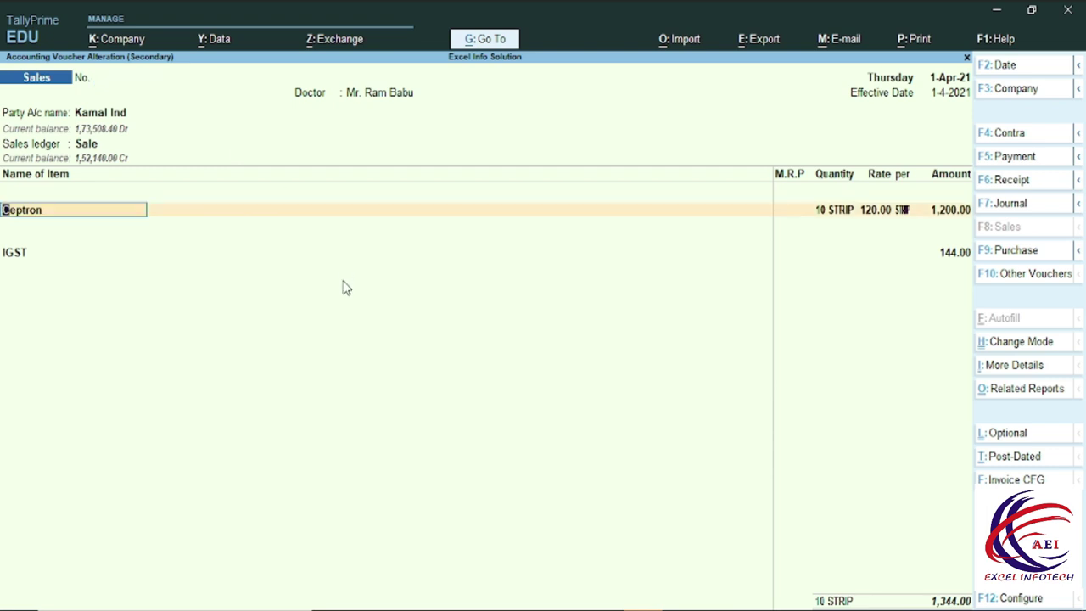
{"action": "key", "text": "Escape"}
Delete Kamal Ind's 33,040.00 Credit Note from the 1-Apr-21 Day Book into the Recycle Bin
{"action": "key", "text": "y"}
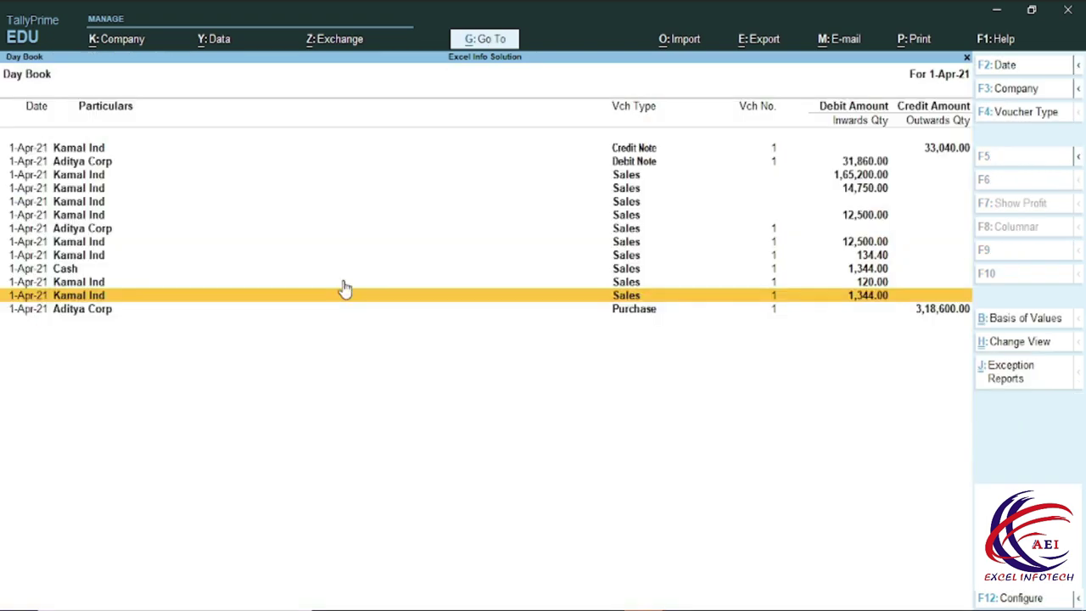
{"action": "key", "text": "Escape"}
{"action": "key", "text": "Escape"}
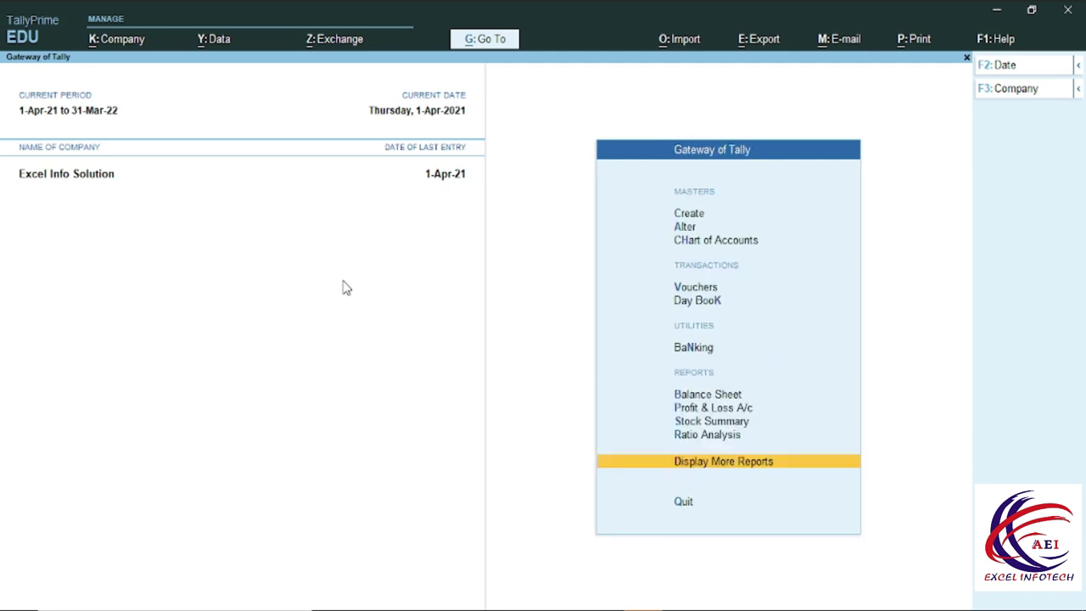
{"action": "left_click", "coordinate": [694, 301]}
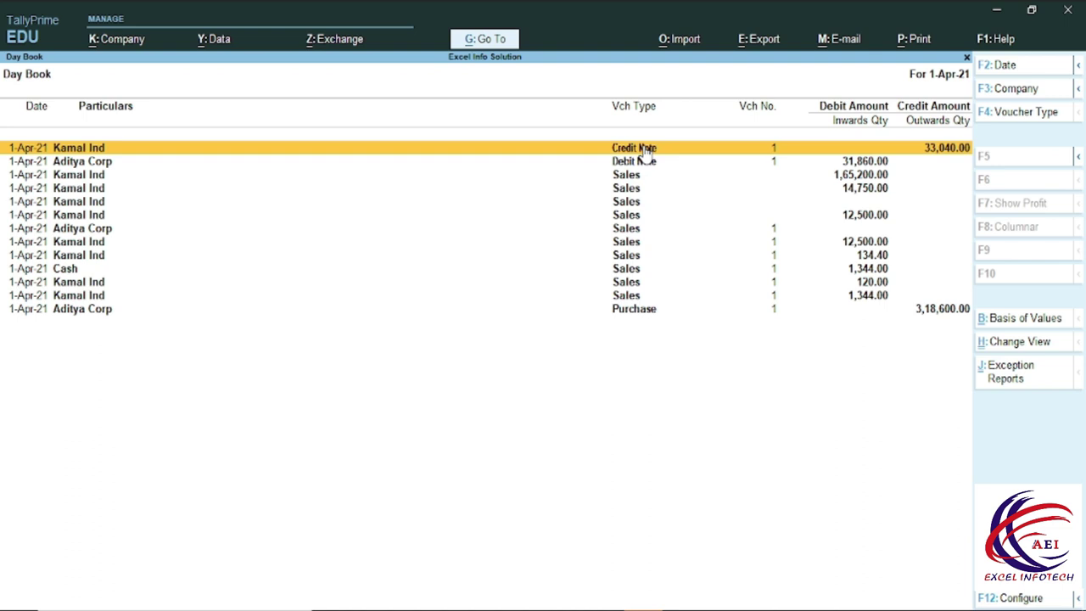
{"action": "key", "text": "alt"}
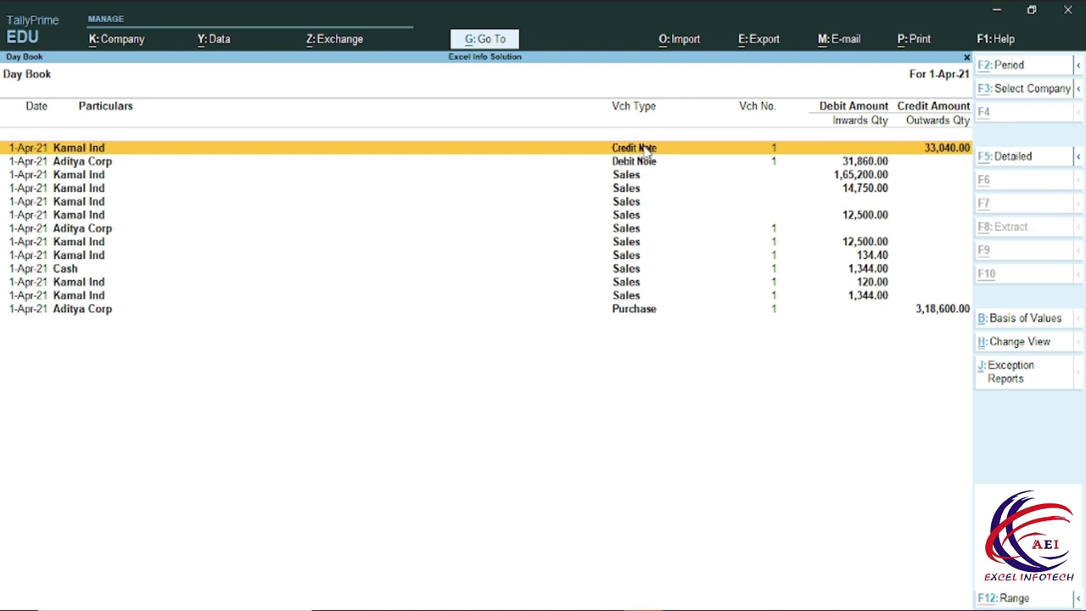
{"action": "key", "text": "alt+d"}
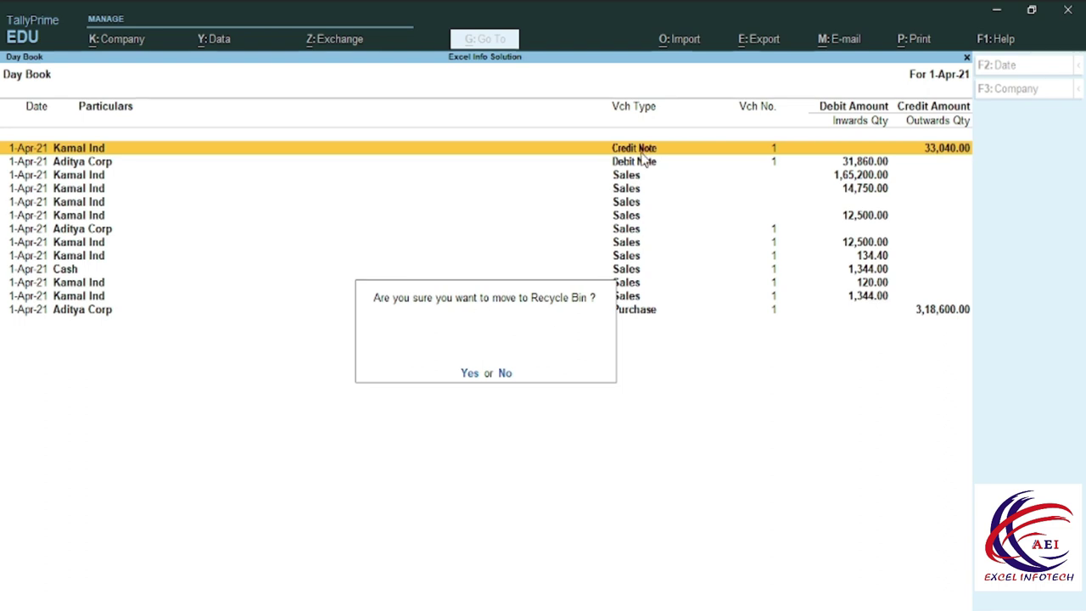
{"action": "key", "text": "y"}
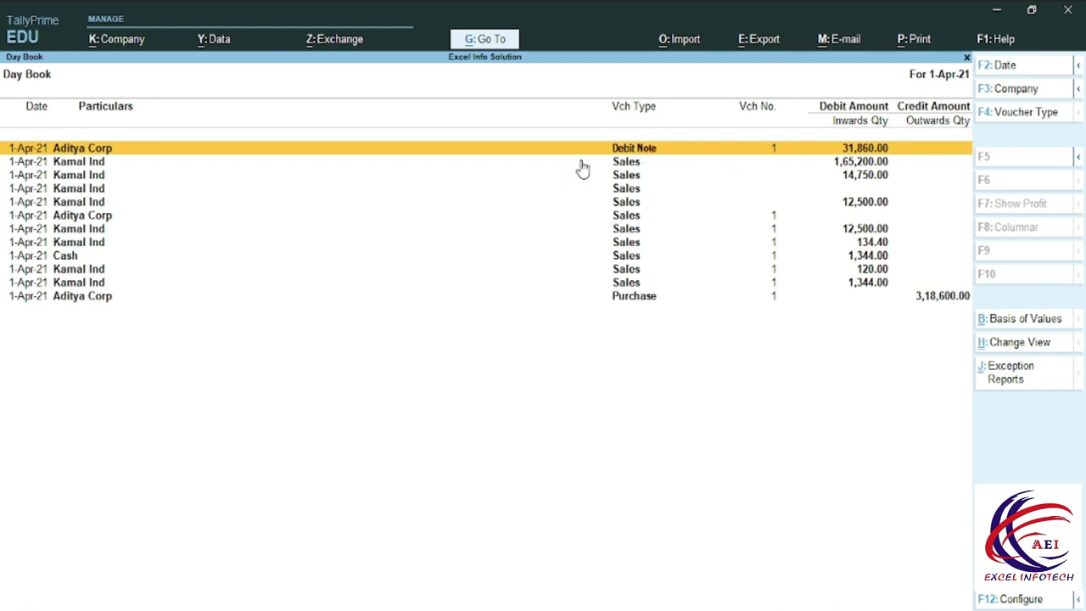
{"action": "key", "text": "Escape"}
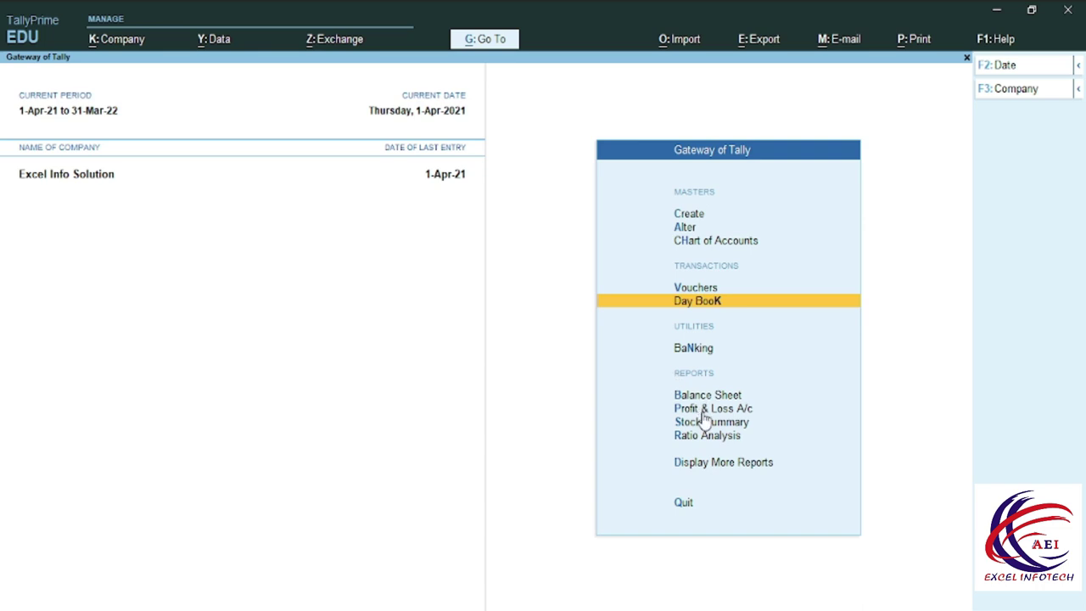
Open the RecycleBin report from Display More Reports to list the recycled Credit Note
{"action": "left_click", "coordinate": [728, 471]}
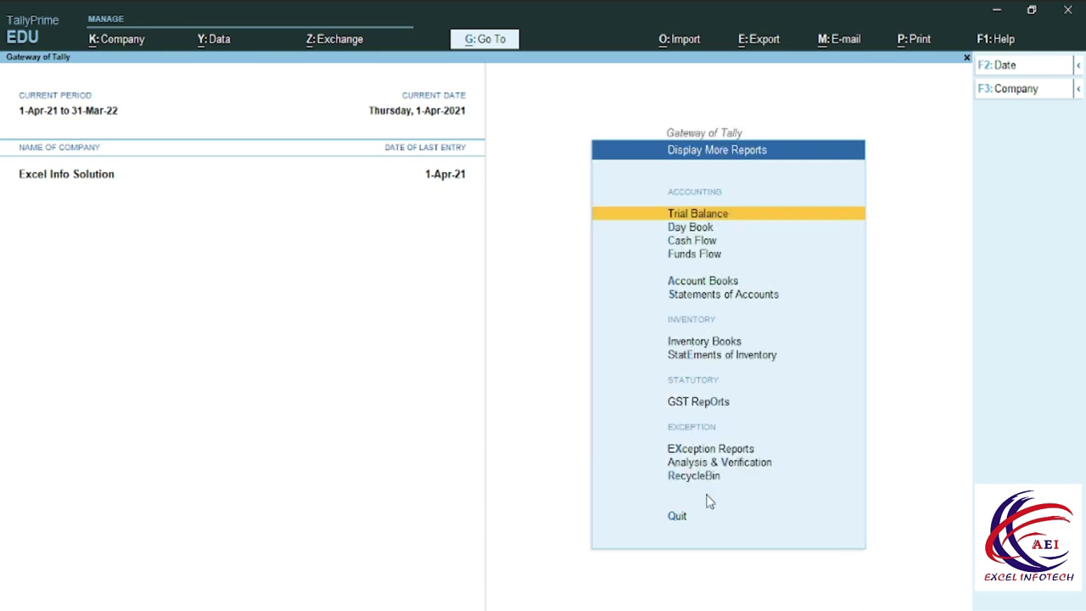
{"action": "left_click", "coordinate": [707, 477]}
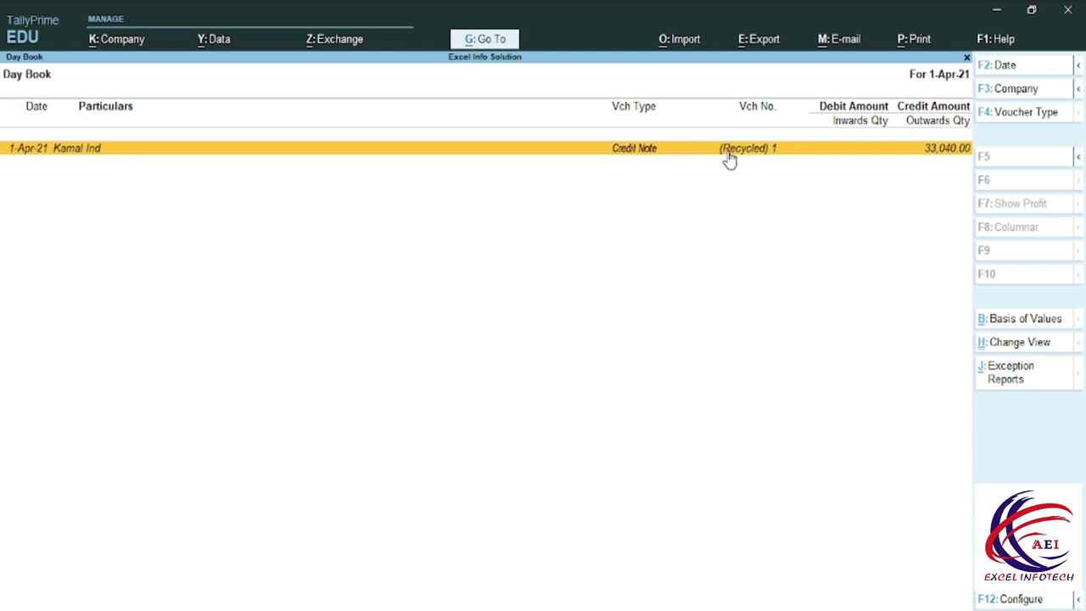
Open the recycled Kamal Ind 33,040.00 Credit Note and restore it from the bin
{"action": "left_click", "coordinate": [616, 149]}
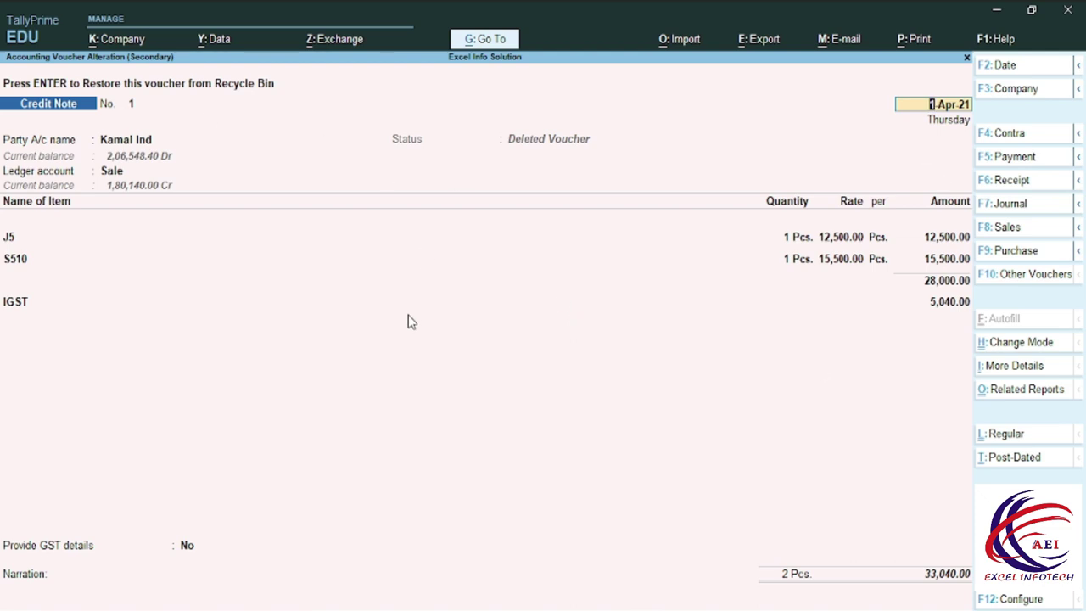
{"action": "key", "text": "Return"}
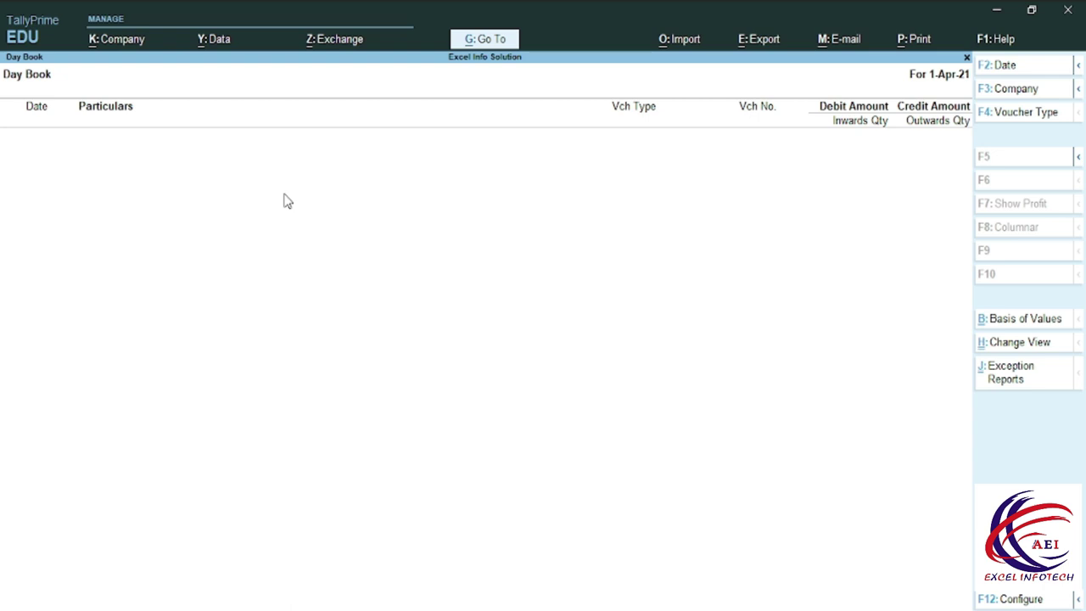
Reopen Kamal Ind's restored Credit Note from the Day Book, mark it Regular, and save
{"action": "key", "text": "Escape"}
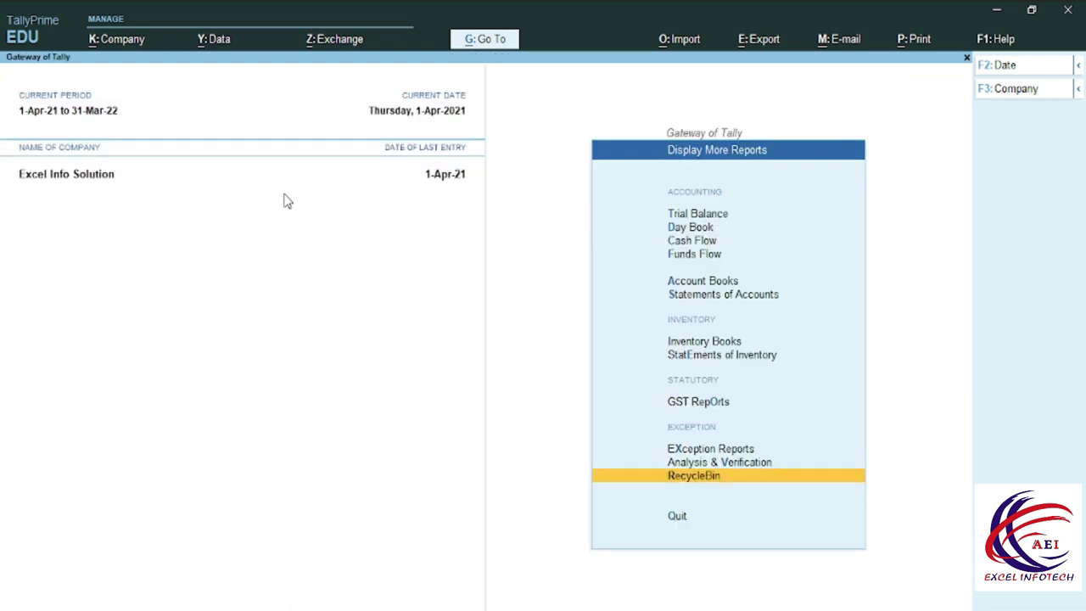
{"action": "key", "text": "Escape"}
{"action": "left_click", "coordinate": [688, 304]}
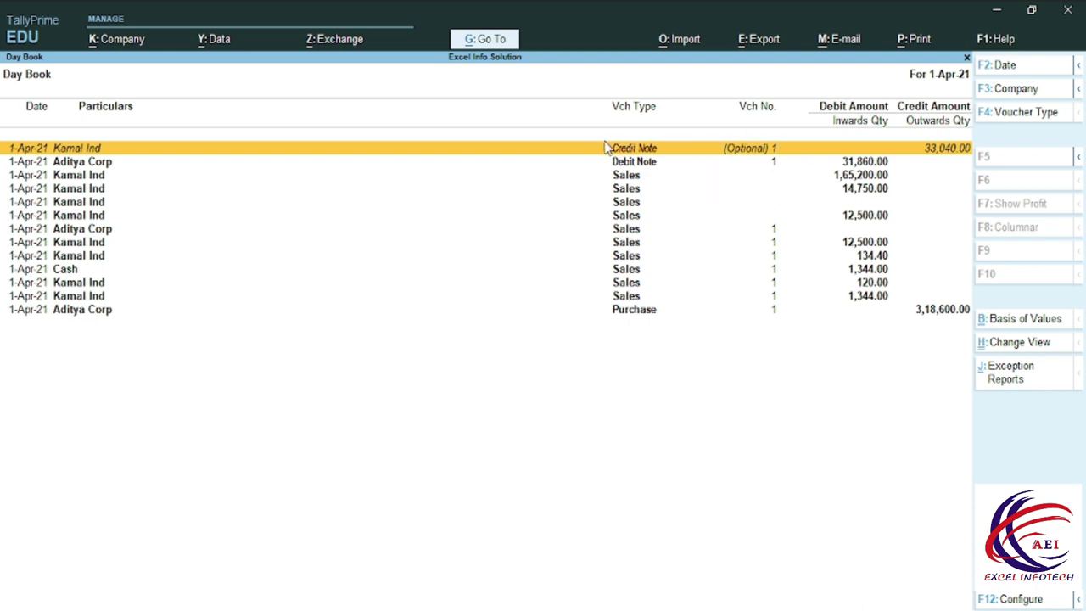
{"action": "left_click", "coordinate": [501, 149]}
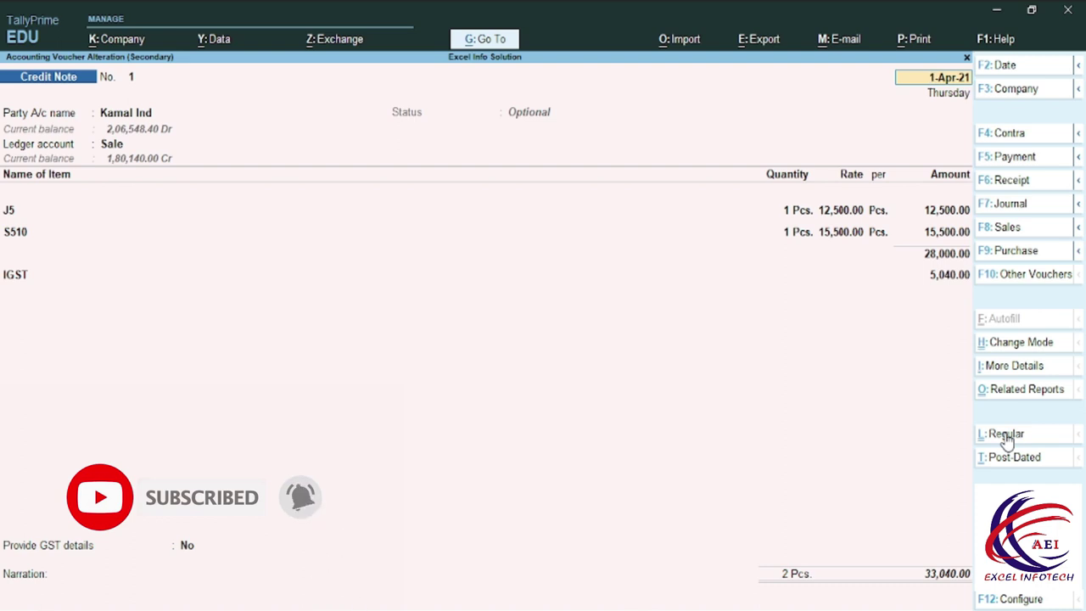
{"action": "left_click", "coordinate": [1006, 437]}
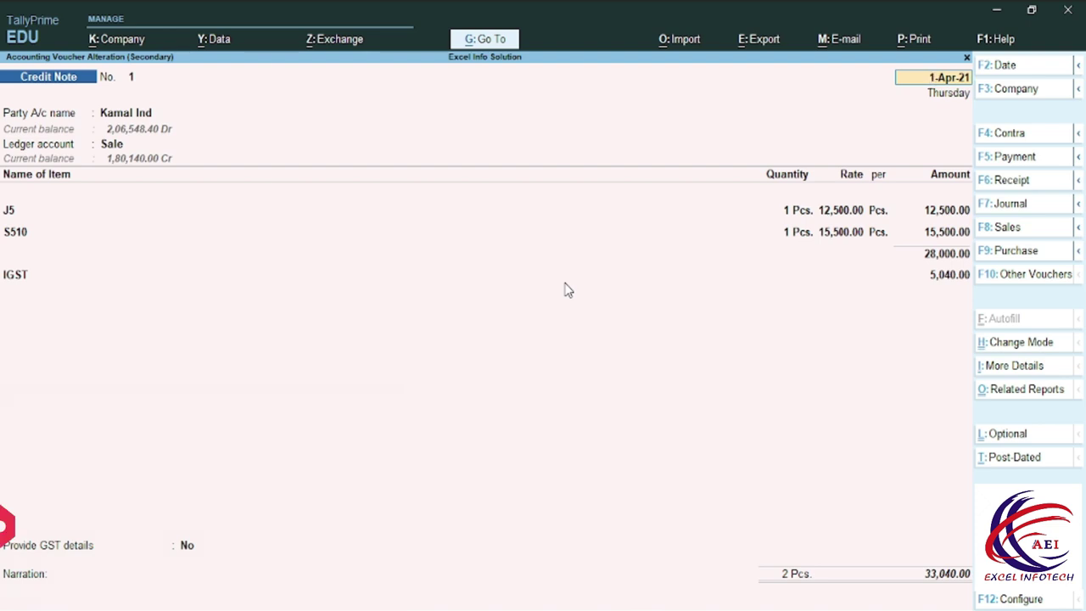
{"action": "key", "text": "ctrl+a"}
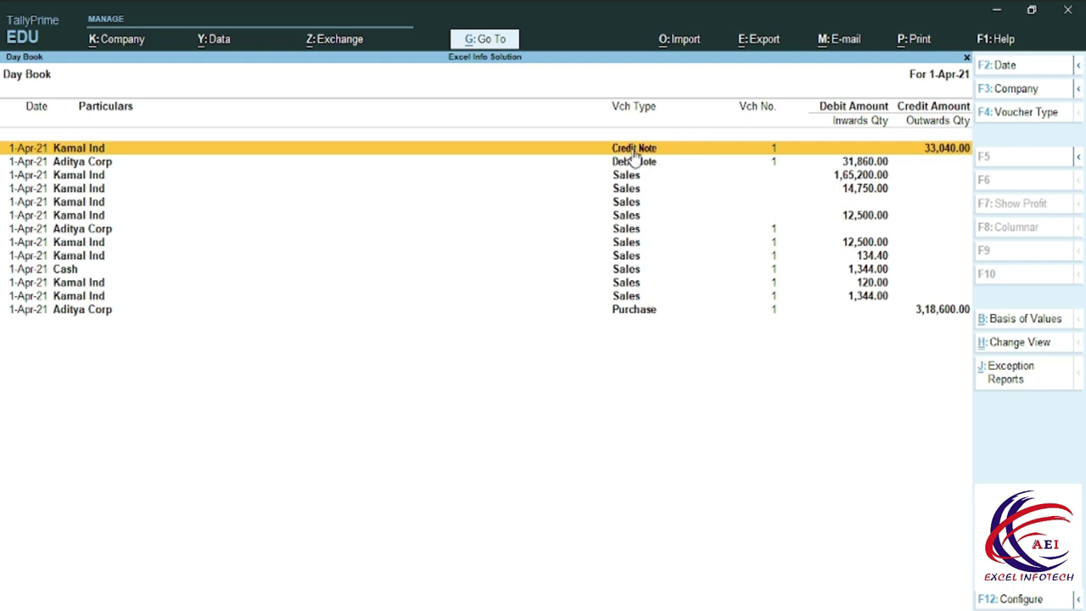
{"action": "key", "text": "Escape"}
{"action": "key", "text": "Escape"}
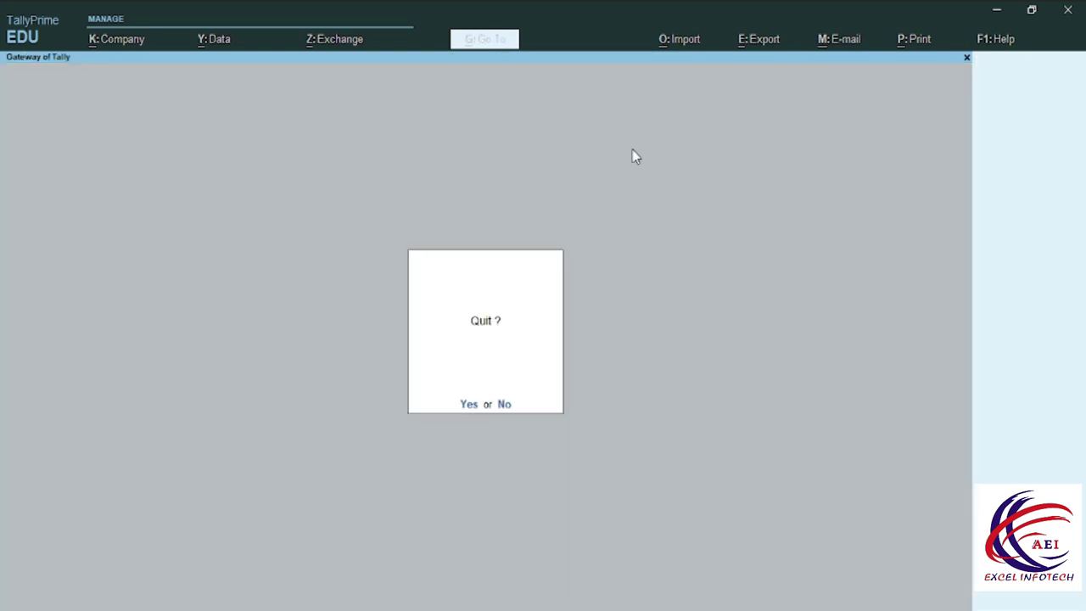
{"action": "key", "text": "n"}
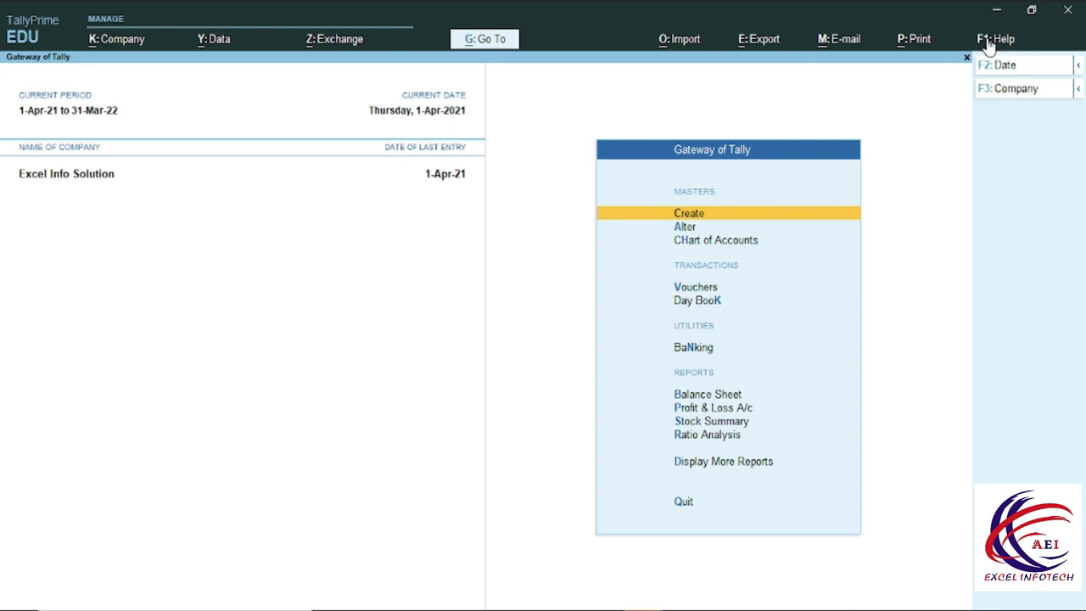
Set Enable Recycle Bin and Activate Invoice for Chemist to No under TDLs & AddOns Add-On Features
{"action": "key", "text": "F1"}
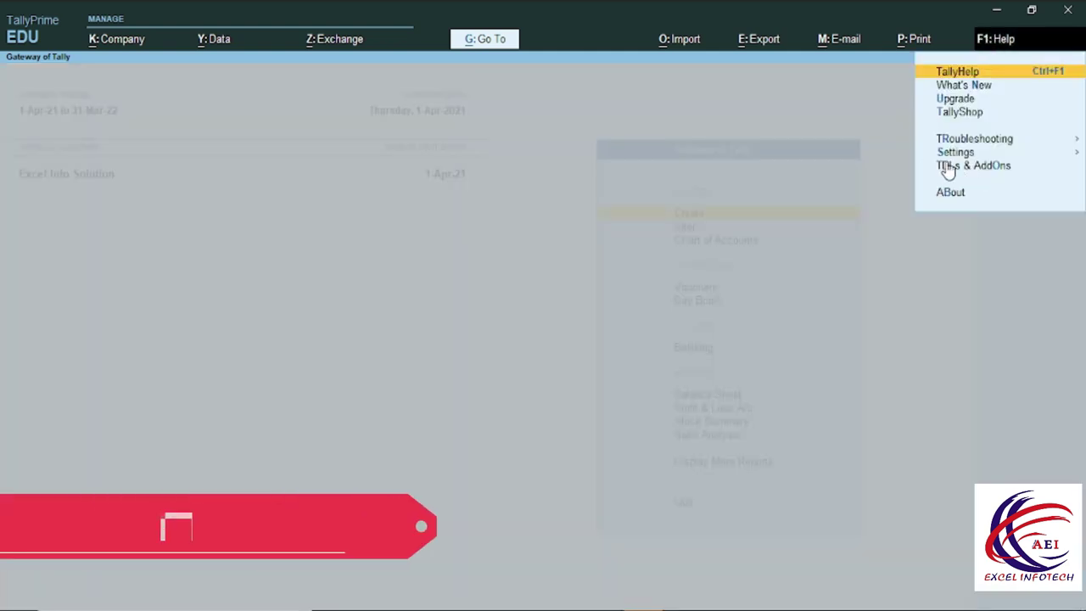
{"action": "left_click", "coordinate": [998, 168]}
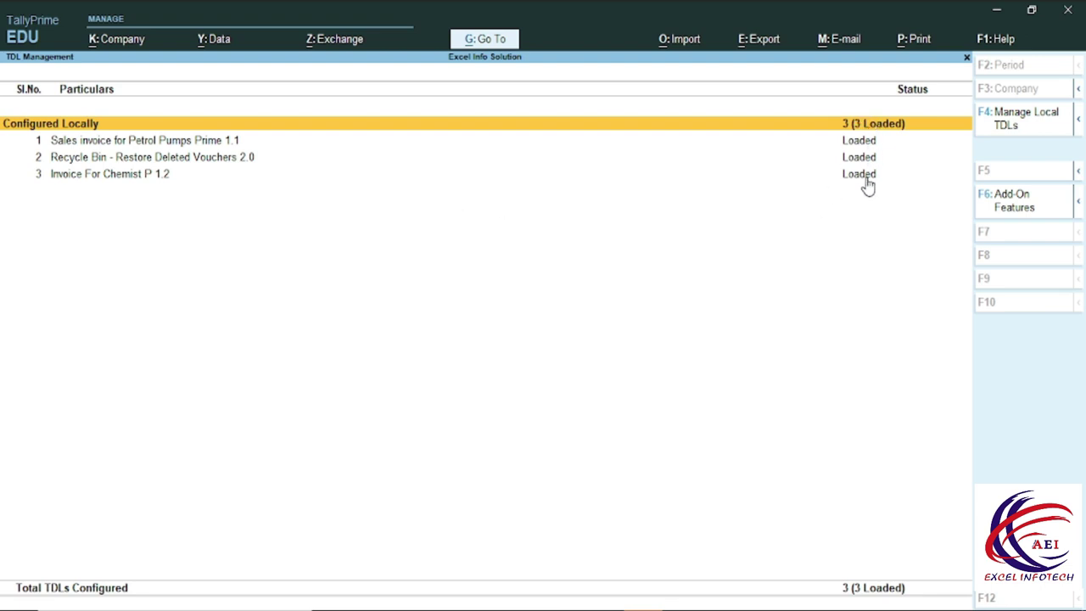
{"action": "key", "text": "Down"}
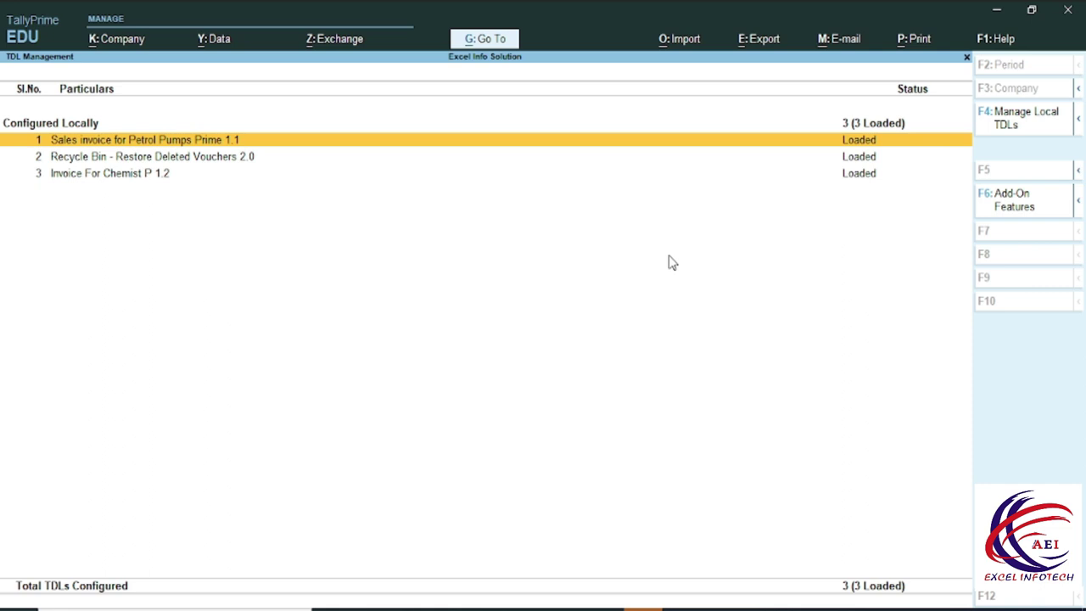
{"action": "left_click", "coordinate": [1014, 202]}
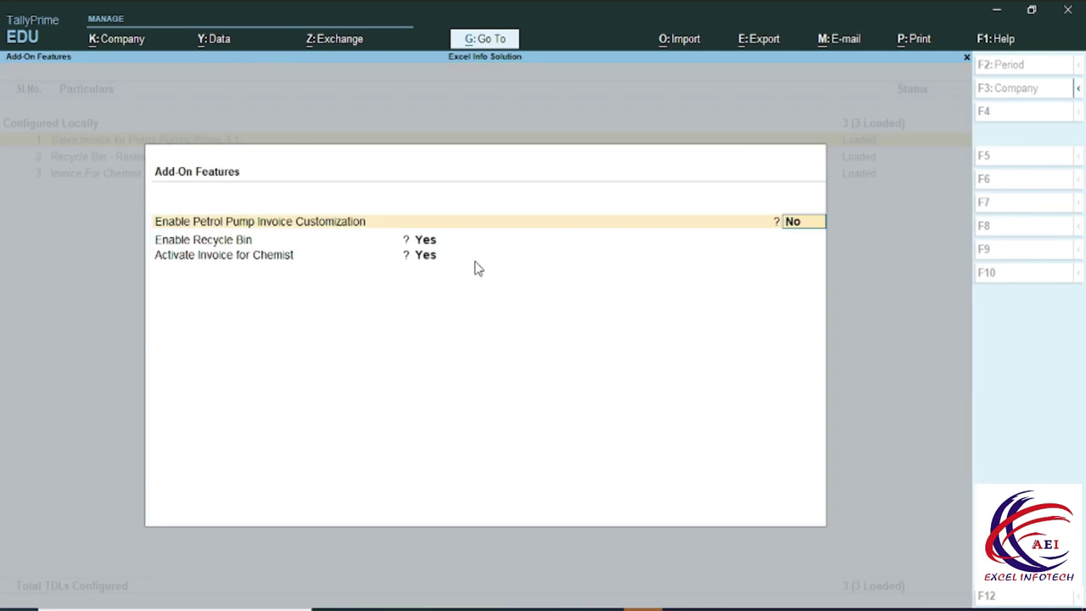
{"action": "key", "text": "Return"}
{"action": "type", "text": "n"}
{"action": "key", "text": "Return"}
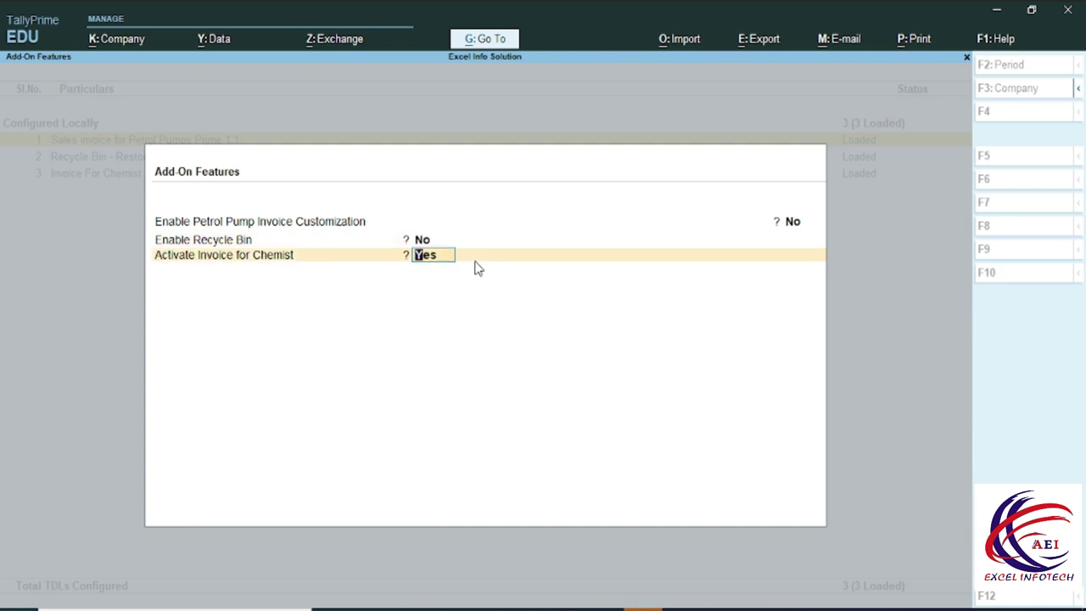
{"action": "type", "text": "n"}
{"action": "key", "text": "Return"}
{"action": "key", "text": "Return"}
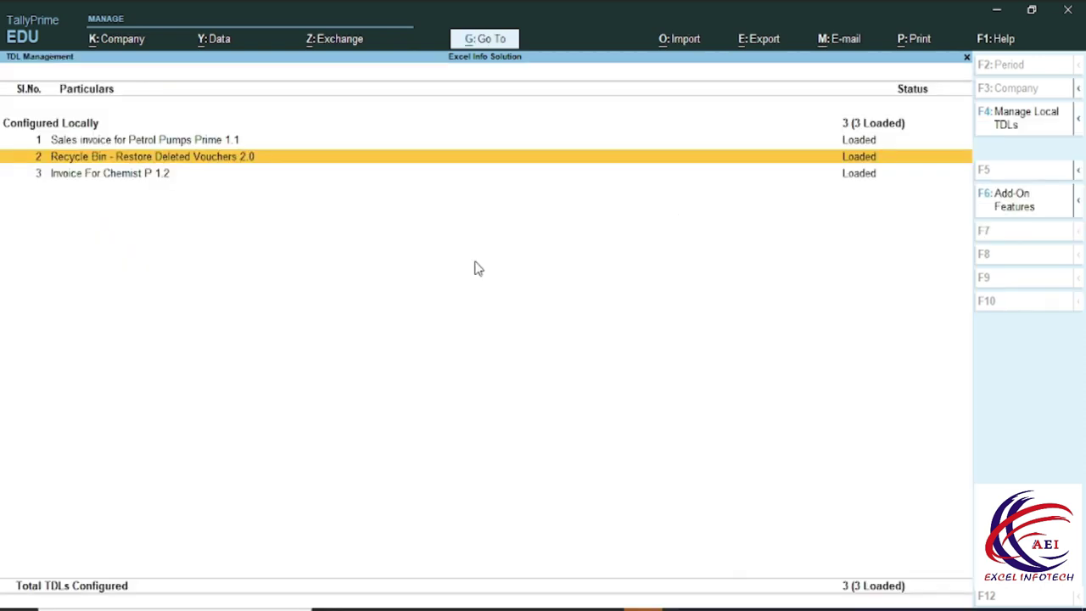
{"action": "key", "text": "Escape"}
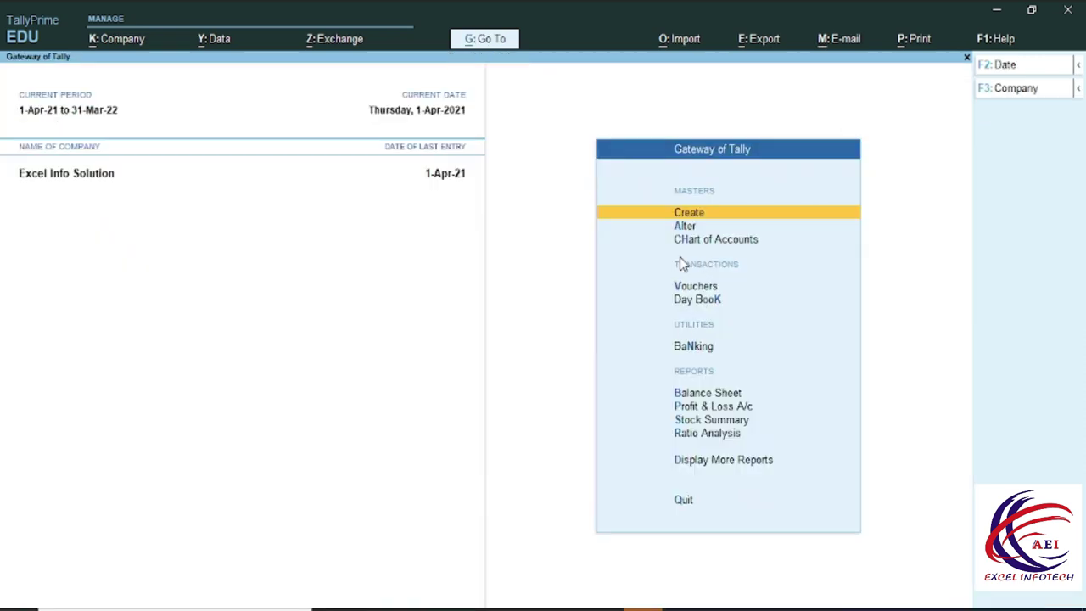
Confirm RecycleBin is greyed out in Display More Reports, then reopen the TDLs & AddOns list
{"action": "left_click", "coordinate": [715, 465]}
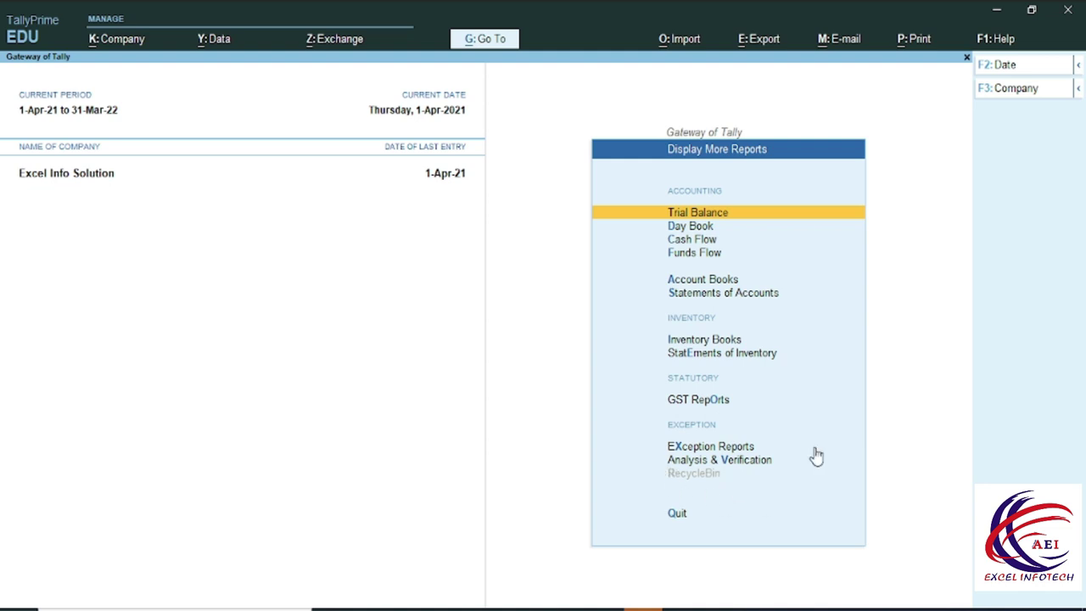
{"action": "key", "text": "Escape"}
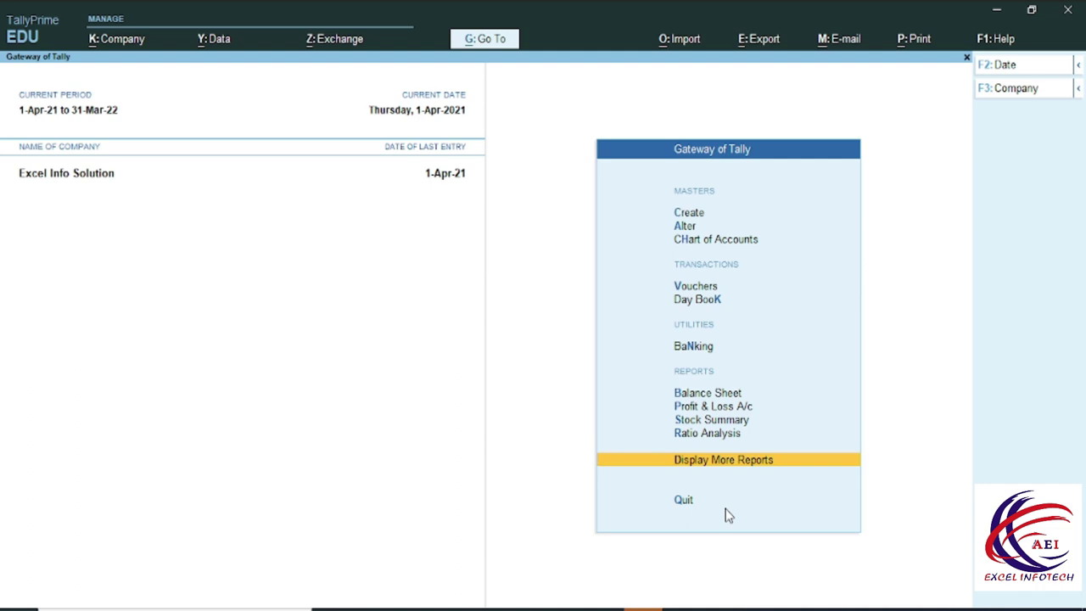
{"action": "left_click", "coordinate": [985, 44]}
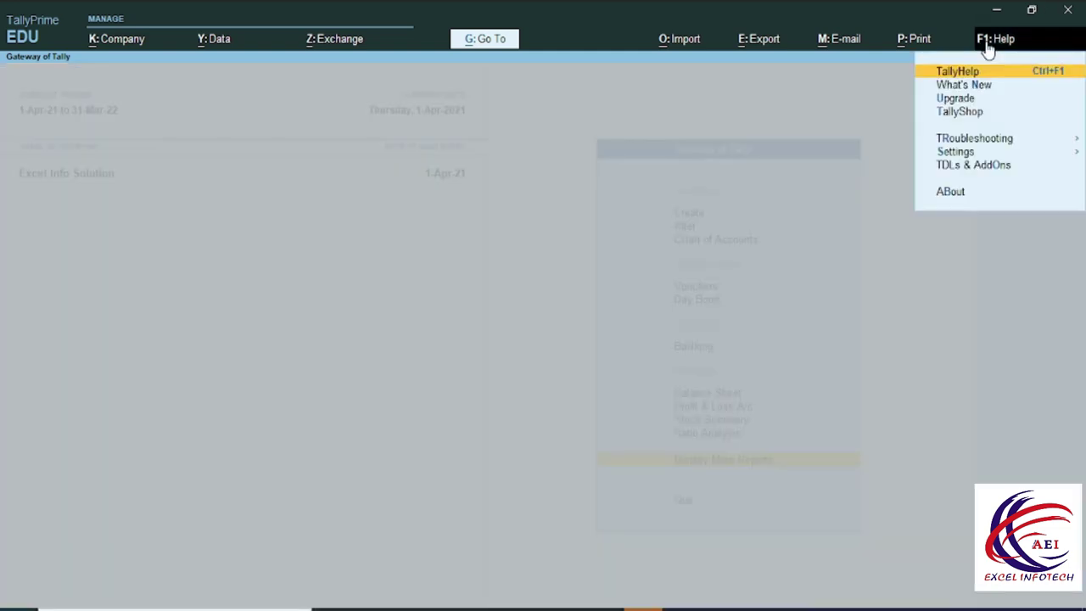
{"action": "left_click", "coordinate": [980, 169]}
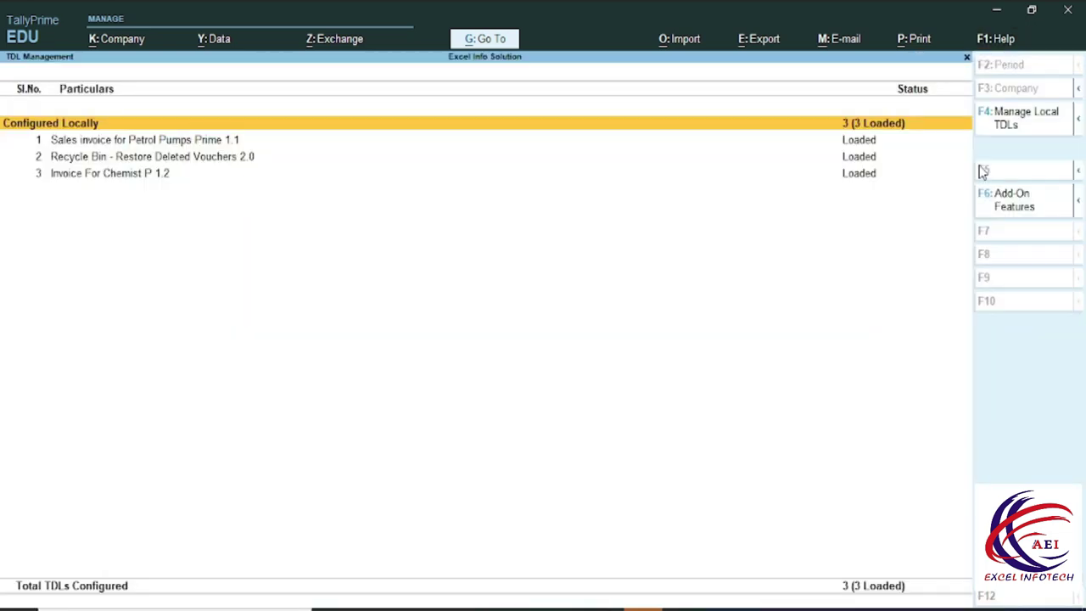
Remove Sales_invoice_for_Petrol_Pumps.tcp, RecycleBin.tcp and Invoice_For_Chemist.tcp from the local TDLs and save
{"action": "left_click", "coordinate": [1016, 124]}
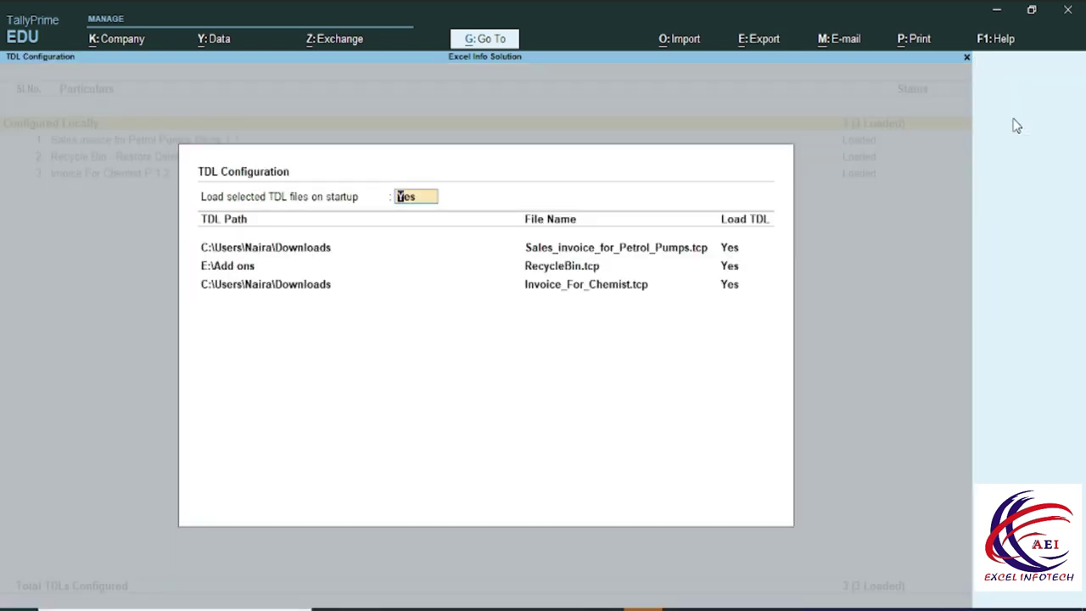
{"action": "key", "text": "Return"}
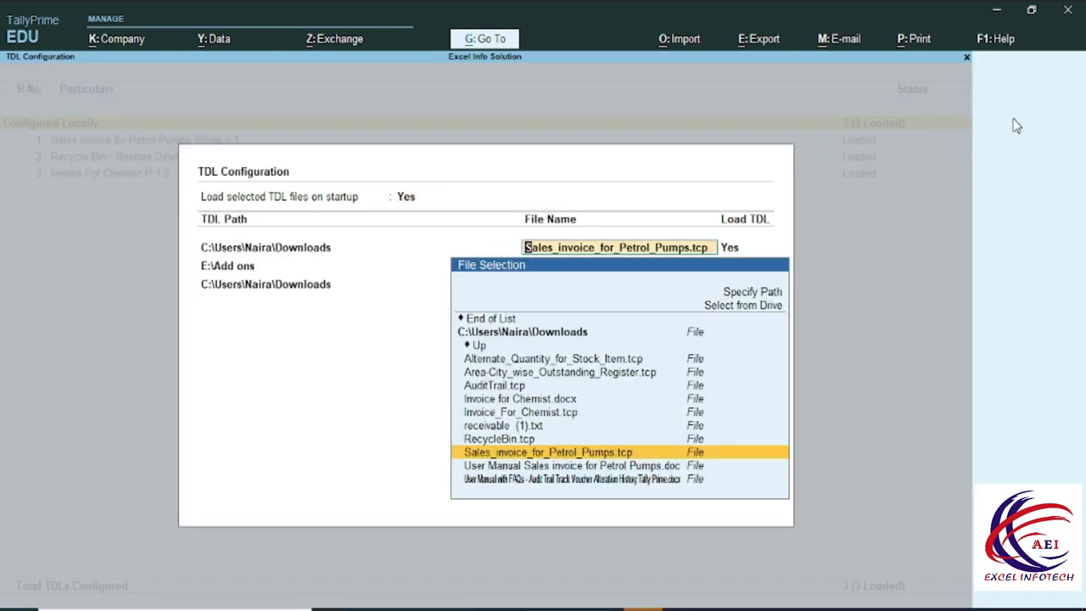
{"action": "key", "text": "Up"}
{"action": "key", "text": "Up"}
{"action": "key", "text": "Up"}
{"action": "key", "text": "Up"}
{"action": "key", "text": "Up"}
{"action": "key", "text": "Up"}
{"action": "key", "text": "Up"}
{"action": "key", "text": "Up"}
{"action": "key", "text": "Up"}
{"action": "key", "text": "Up"}
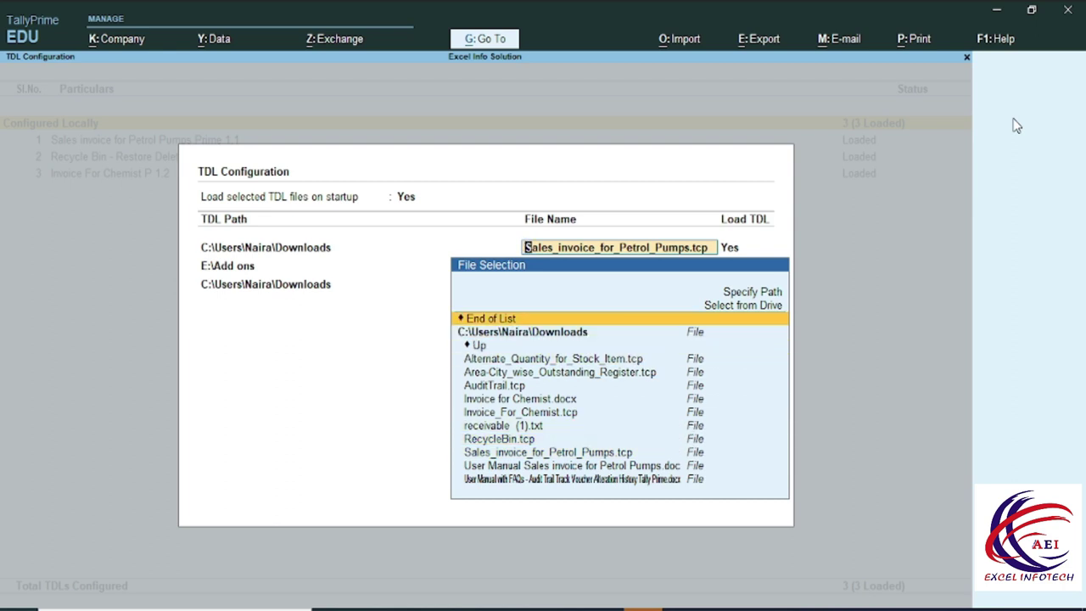
{"action": "key", "text": "alt+r"}
{"action": "key", "text": "Up"}
{"action": "key", "text": "Up"}
{"action": "key", "text": "Up"}
{"action": "key", "text": "Up"}
{"action": "key", "text": "Up"}
{"action": "key", "text": "Up"}
{"action": "key", "text": "Up"}
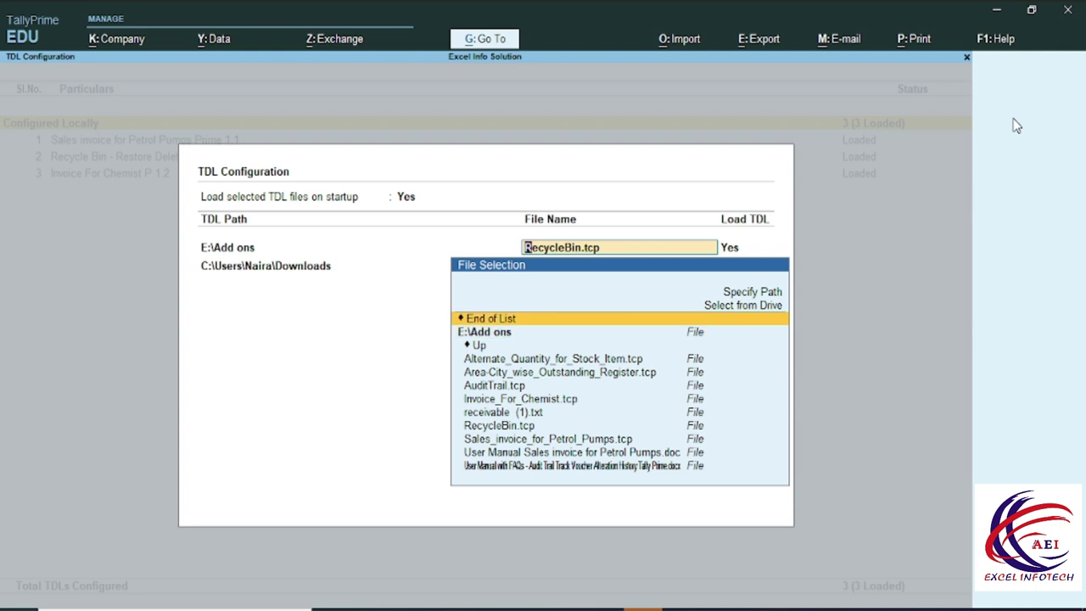
{"action": "key", "text": "alt+r"}
{"action": "key", "text": "Up"}
{"action": "key", "text": "Up"}
{"action": "key", "text": "Up"}
{"action": "key", "text": "Up"}
{"action": "key", "text": "Up"}
{"action": "key", "text": "Up"}
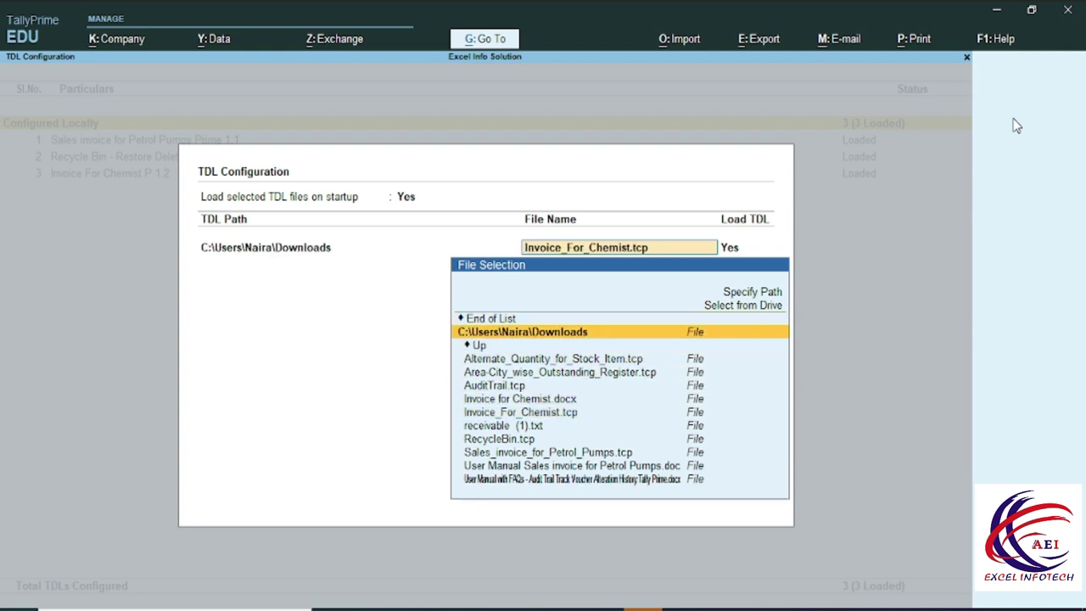
{"action": "key", "text": "Up"}
{"action": "key", "text": "Return"}
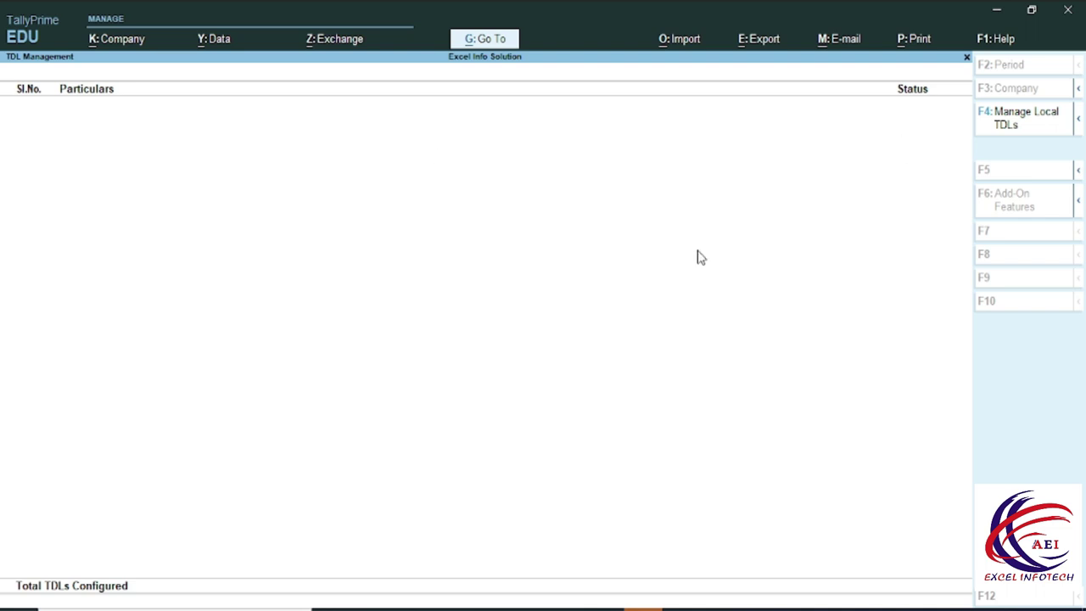
{"action": "key", "text": "Escape"}
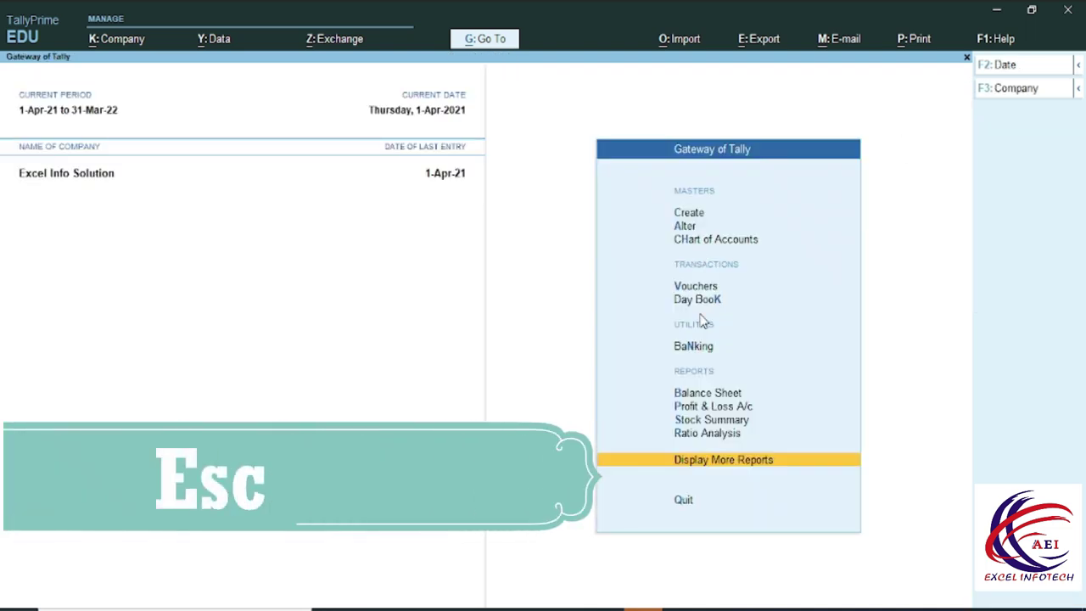
Verify RecycleBin is gone from More Reports, start a new Sales voucher, and open Help
{"action": "left_click", "coordinate": [700, 463]}
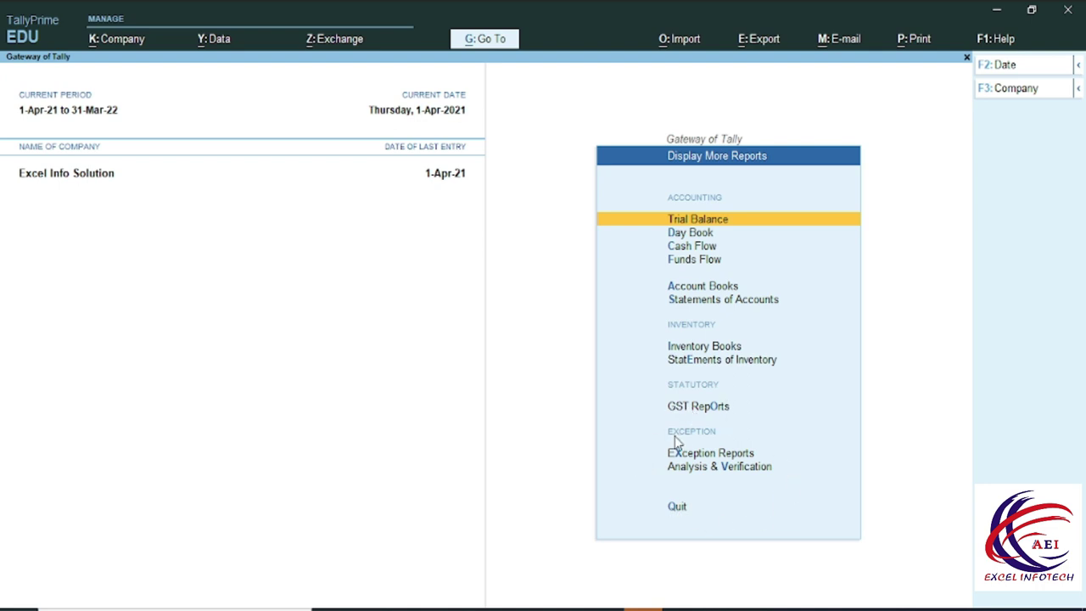
{"action": "key", "text": "Escape"}
{"action": "key", "text": "alt+F6"}
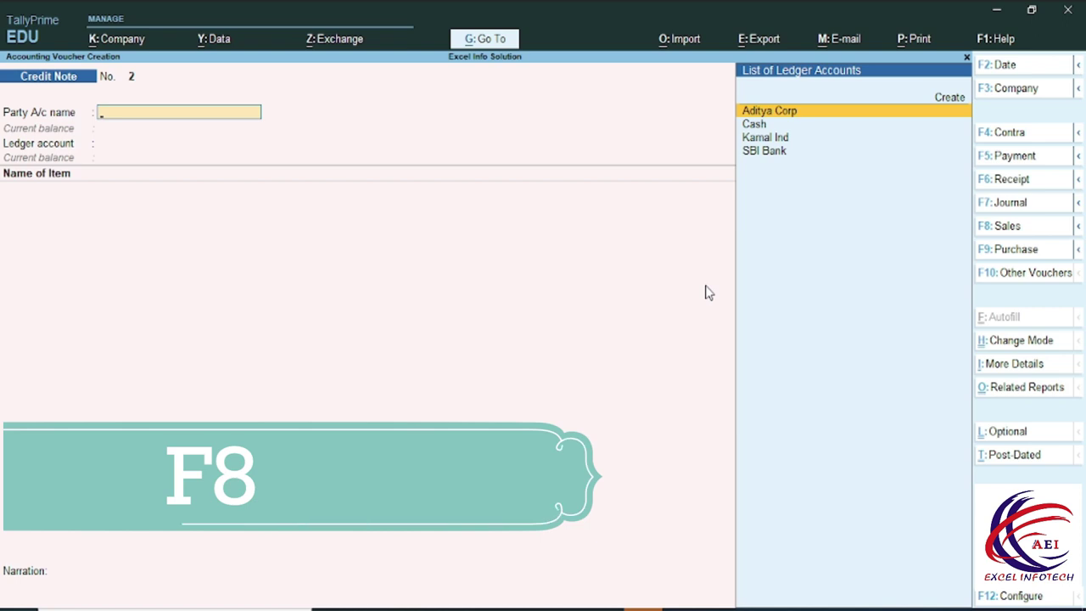
{"action": "key", "text": "F8"}
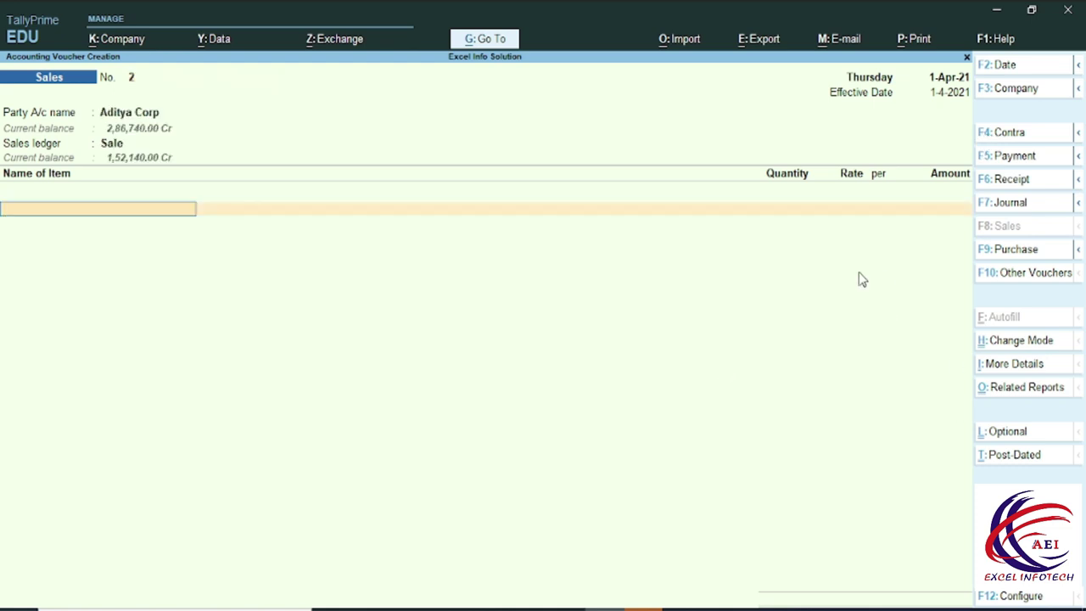
{"action": "left_click", "coordinate": [991, 41]}
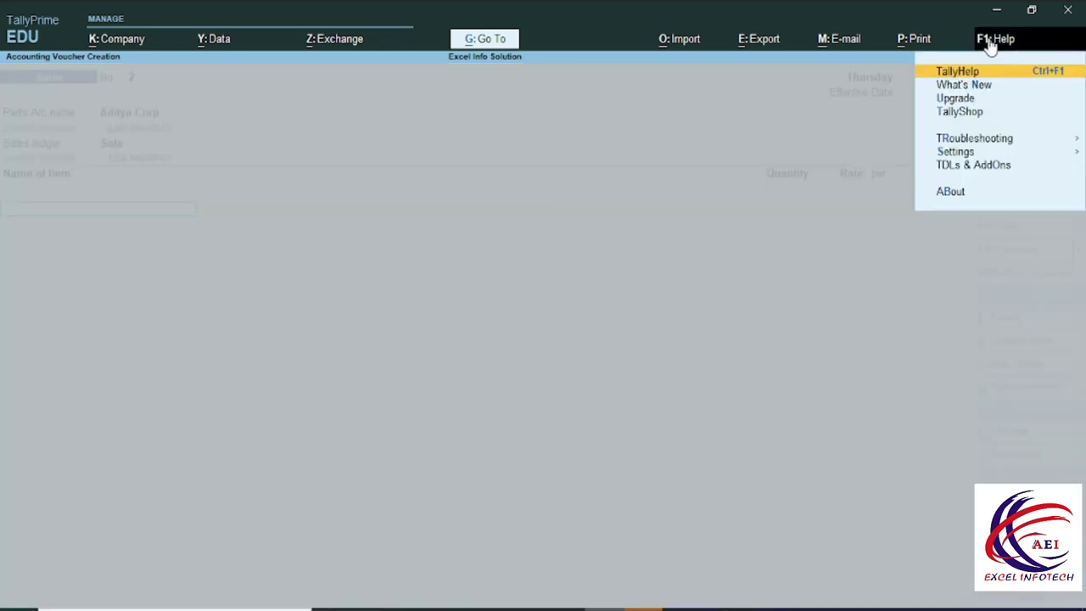
Search TallyShop for 'recycle bin' and open the Recycle Bin - Restore Deleted Vouchers 2.0 page
{"action": "left_click", "coordinate": [974, 114]}
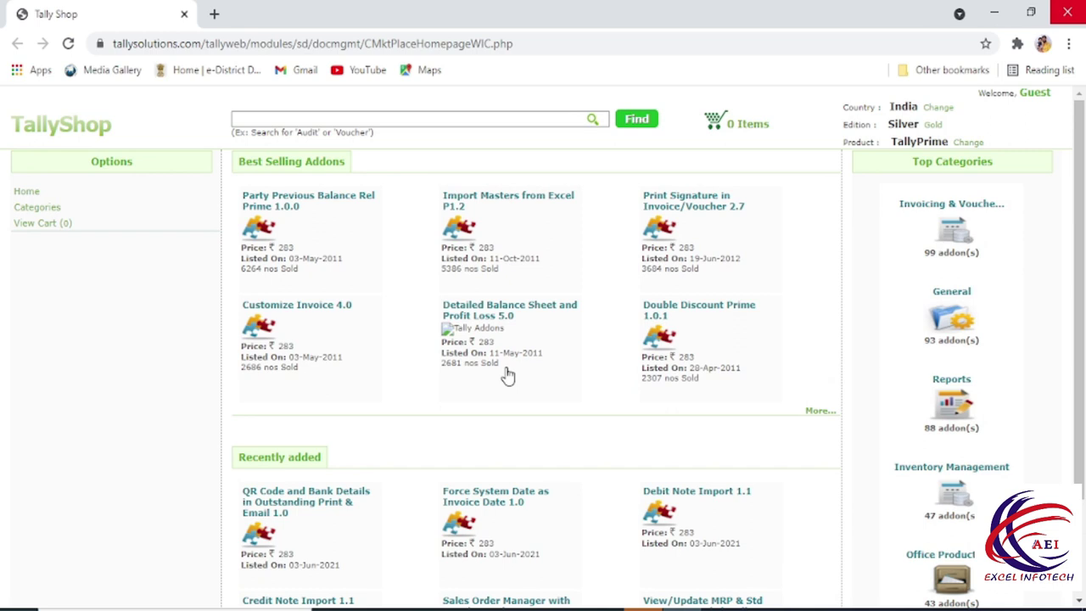
{"action": "left_click", "coordinate": [296, 261]}
{"action": "left_click", "coordinate": [290, 123]}
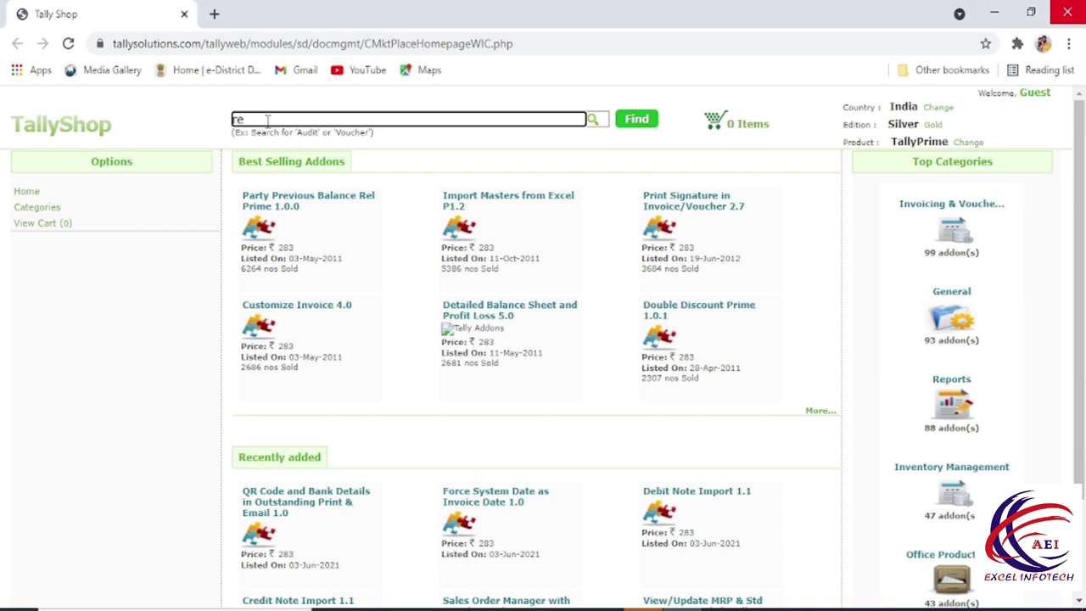
{"action": "type", "text": "recycle bin"}
{"action": "key", "text": "Return"}
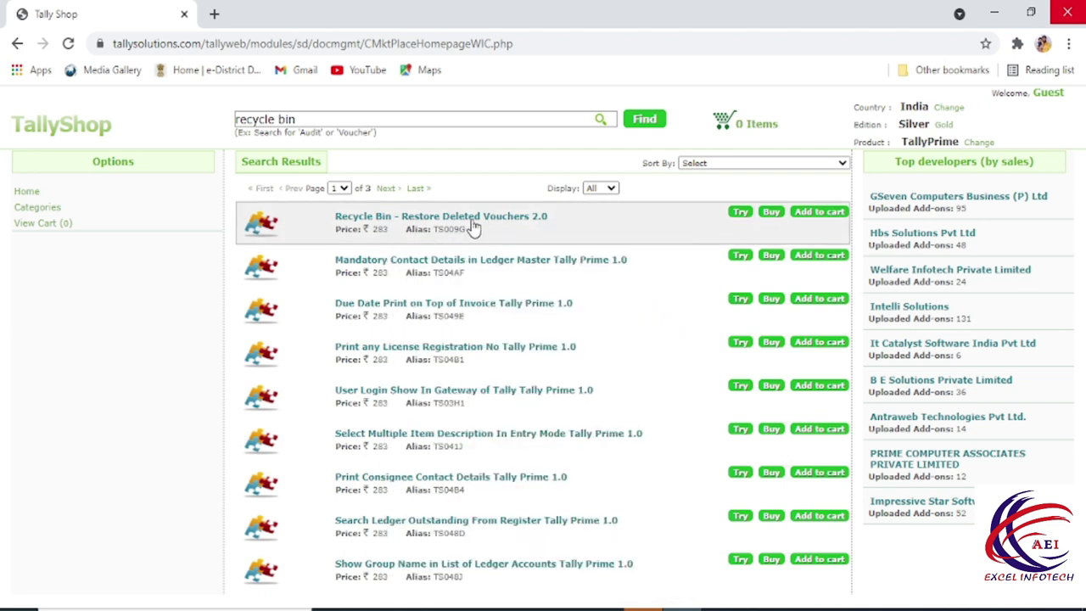
{"action": "left_click", "coordinate": [459, 223]}
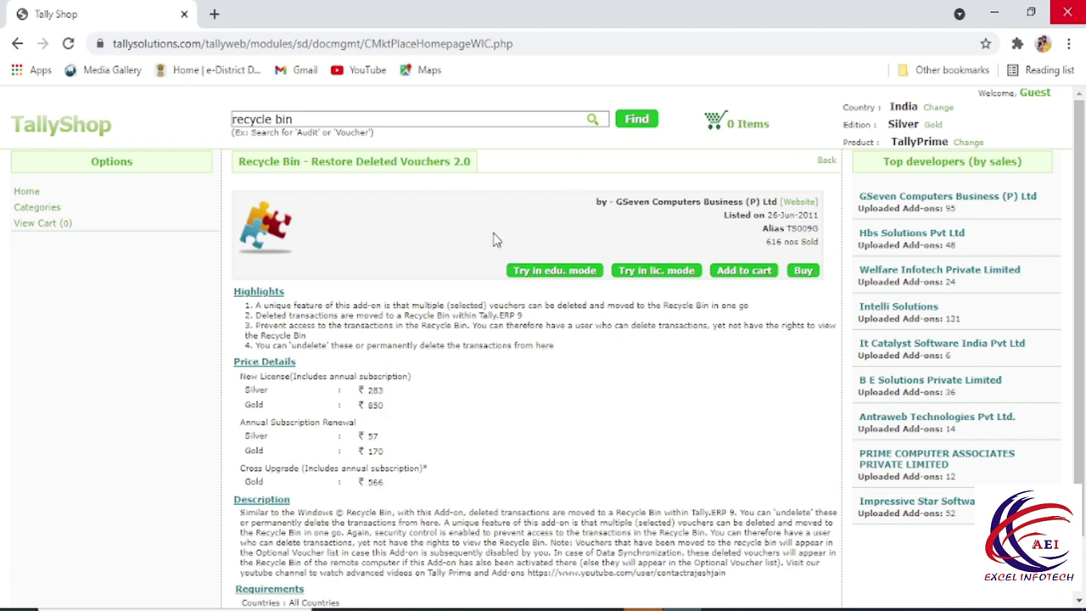
{"action": "scroll", "coordinate": [337, 412], "scroll_direction": "down", "scroll_amount": 1}
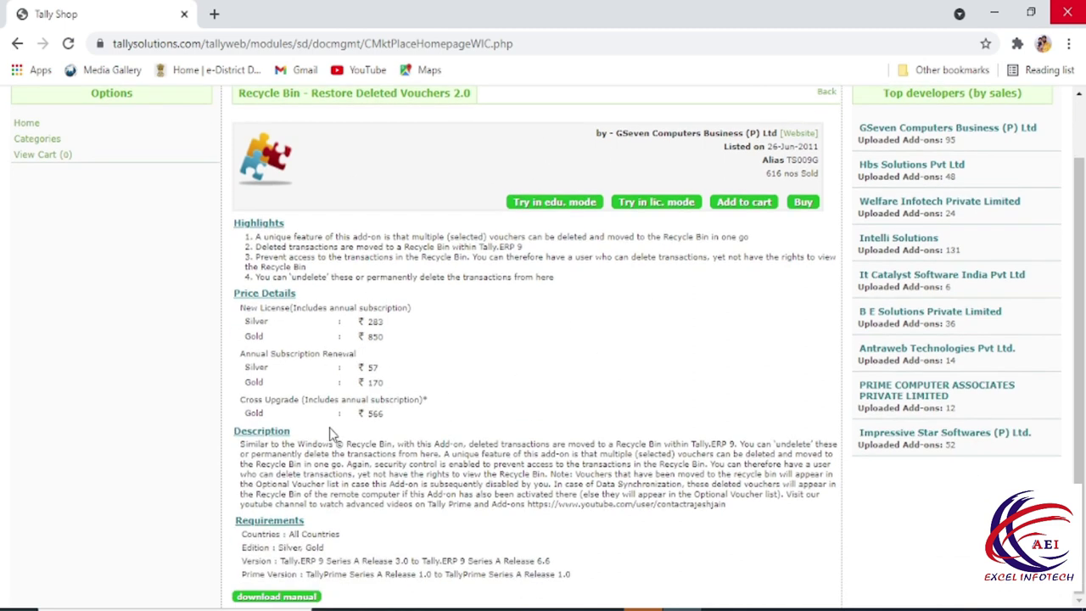
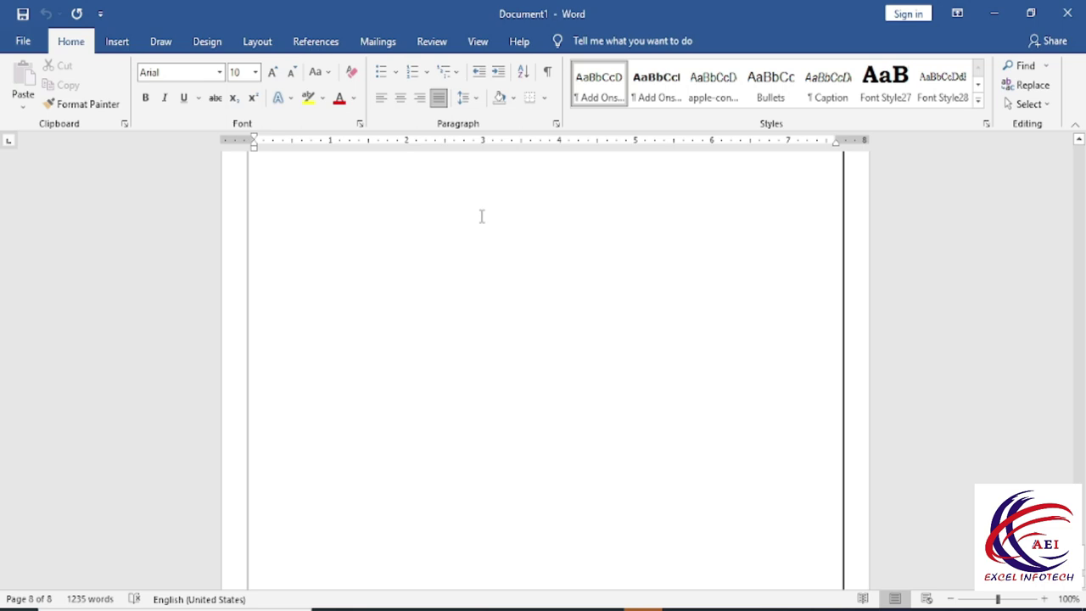
Close Word without saving and download the Recycle Bin add-on's educational-mode TCP file
{"action": "left_click", "coordinate": [1074, 12]}
{"action": "left_click", "coordinate": [542, 345]}
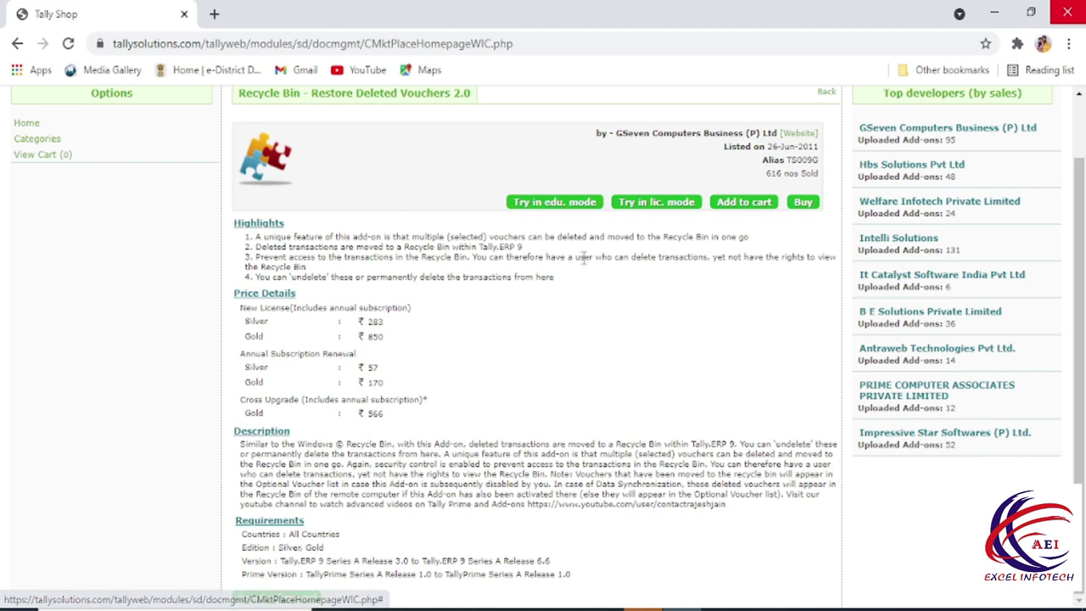
{"action": "scroll", "coordinate": [384, 354], "scroll_direction": "up", "scroll_amount": 1}
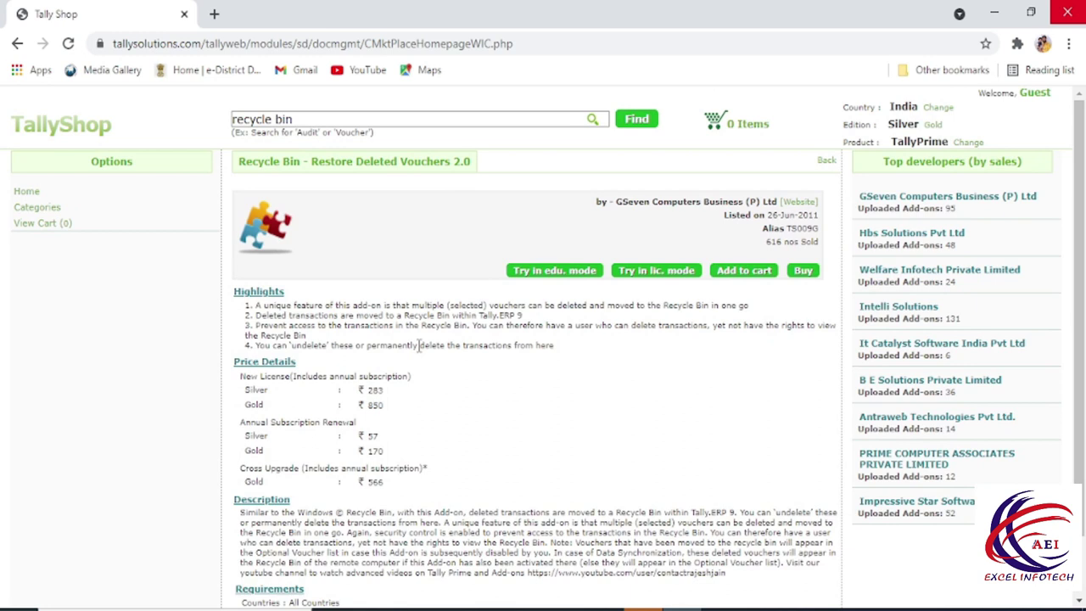
{"action": "left_click", "coordinate": [544, 273]}
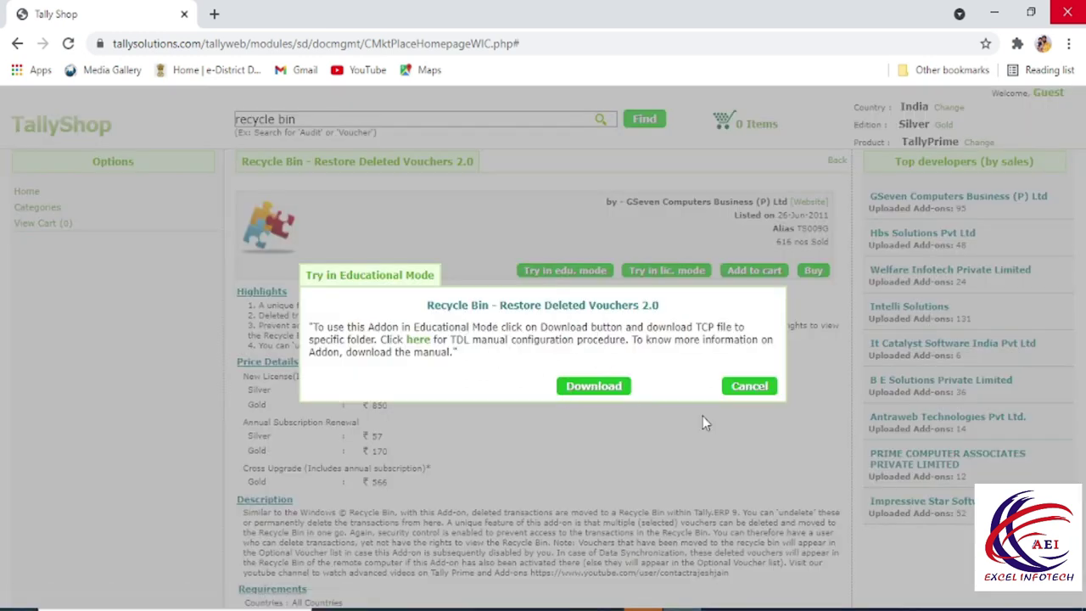
{"action": "left_click", "coordinate": [594, 387]}
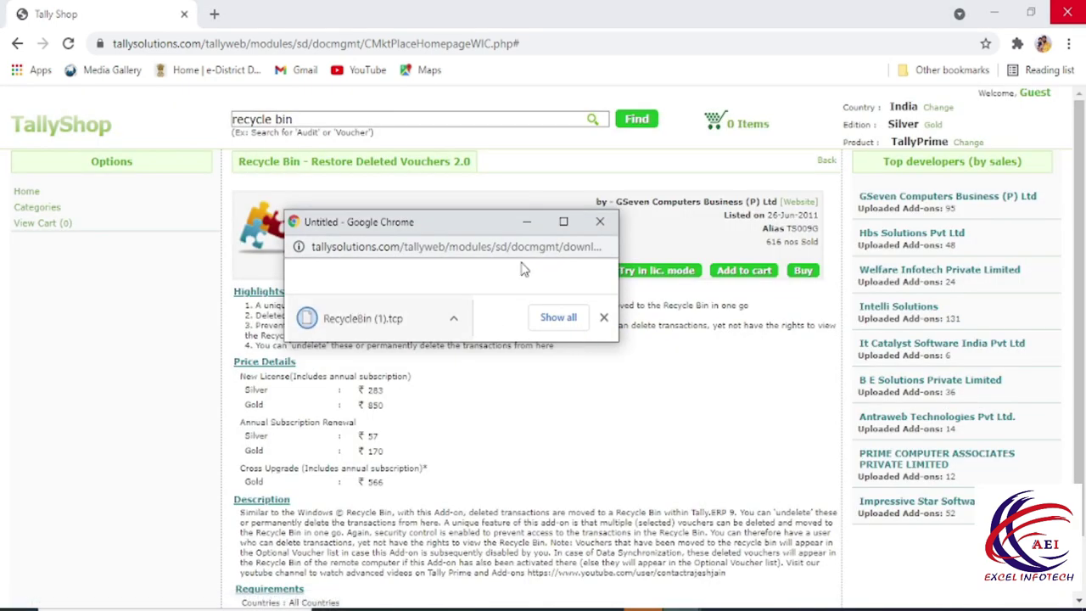
Move and enlarge the download popup window to a better position
{"action": "left_click_drag", "start_coordinate": [479, 231], "coordinate": [479, 196]}
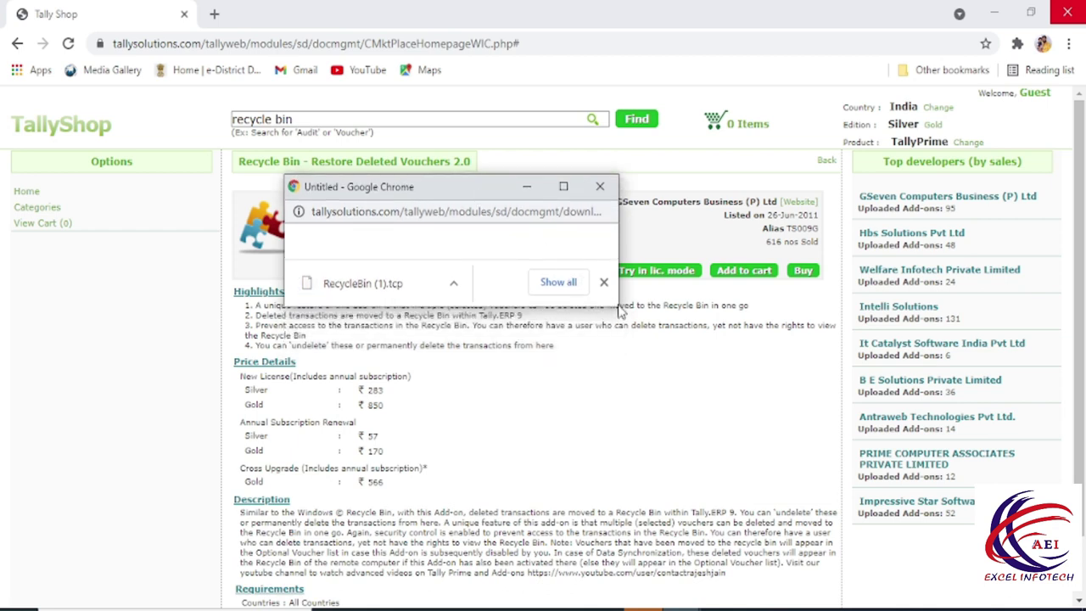
{"action": "left_click_drag", "start_coordinate": [612, 307], "coordinate": [750, 477]}
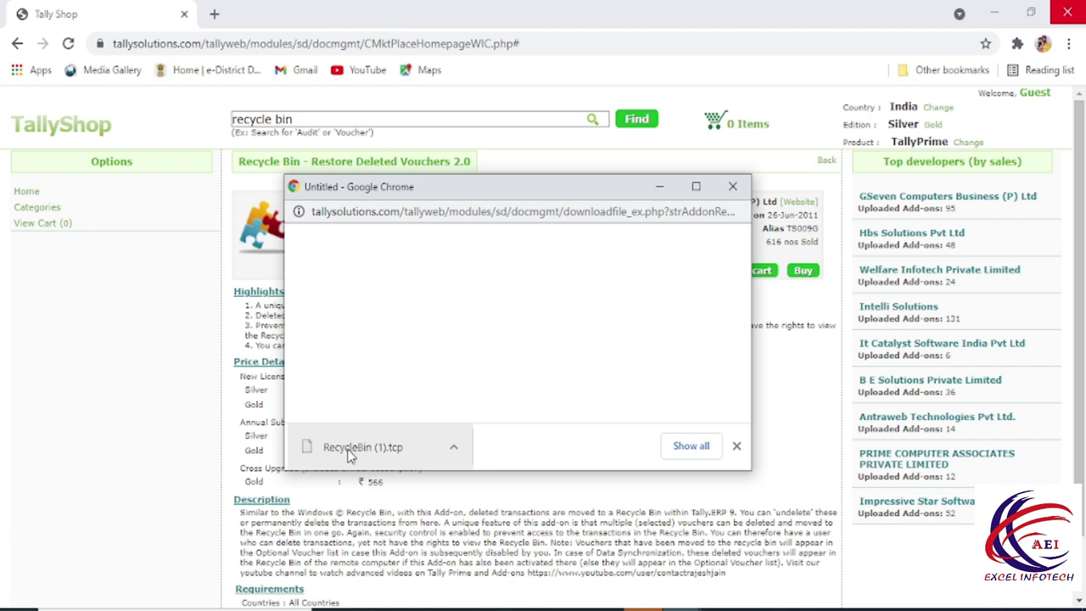
{"action": "left_click_drag", "start_coordinate": [553, 194], "coordinate": [553, 167]}
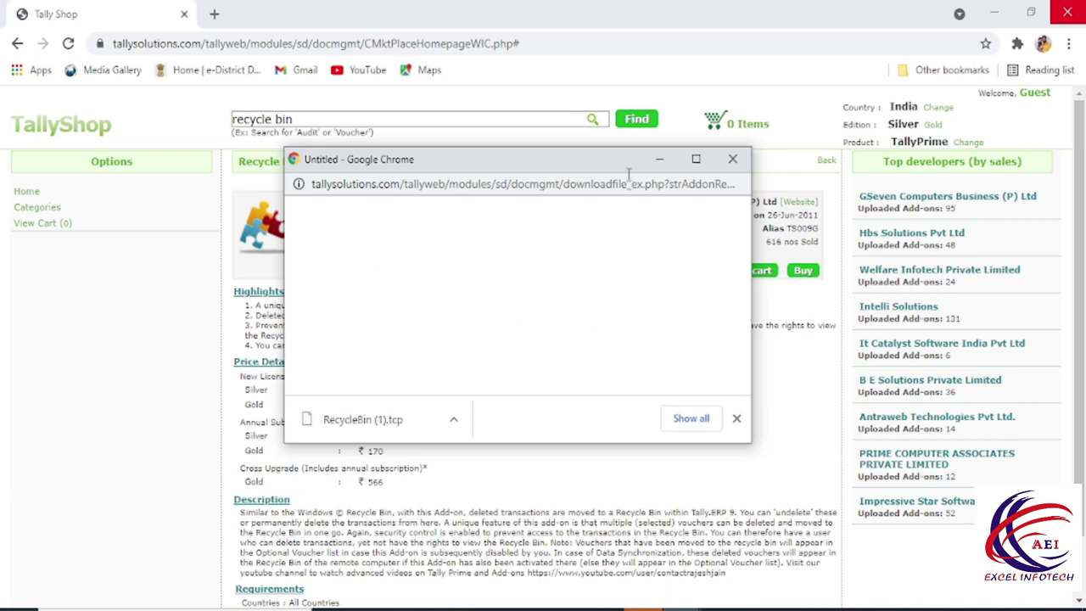
{"action": "mouse_move", "coordinate": [567, 165]}
{"action": "left_mouse_down"}
{"action": "mouse_move", "coordinate": [658, 395]}
{"action": "mouse_move", "coordinate": [620, 213]}
{"action": "mouse_move", "coordinate": [620, 143]}
{"action": "mouse_move", "coordinate": [573, 148]}
{"action": "left_mouse_up"}
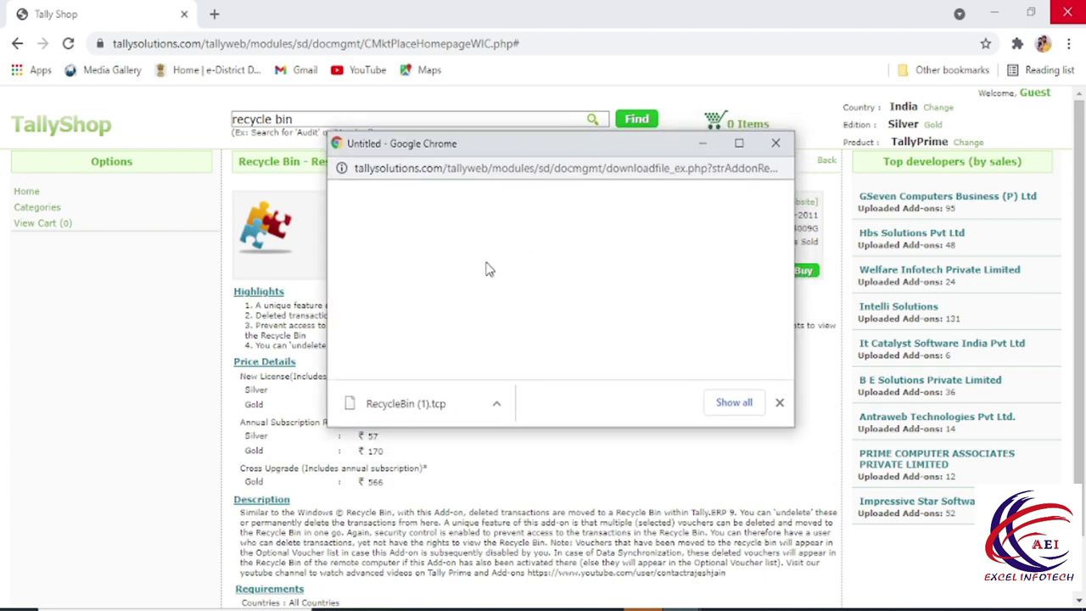
{"action": "left_click_drag", "start_coordinate": [572, 152], "coordinate": [584, 195]}
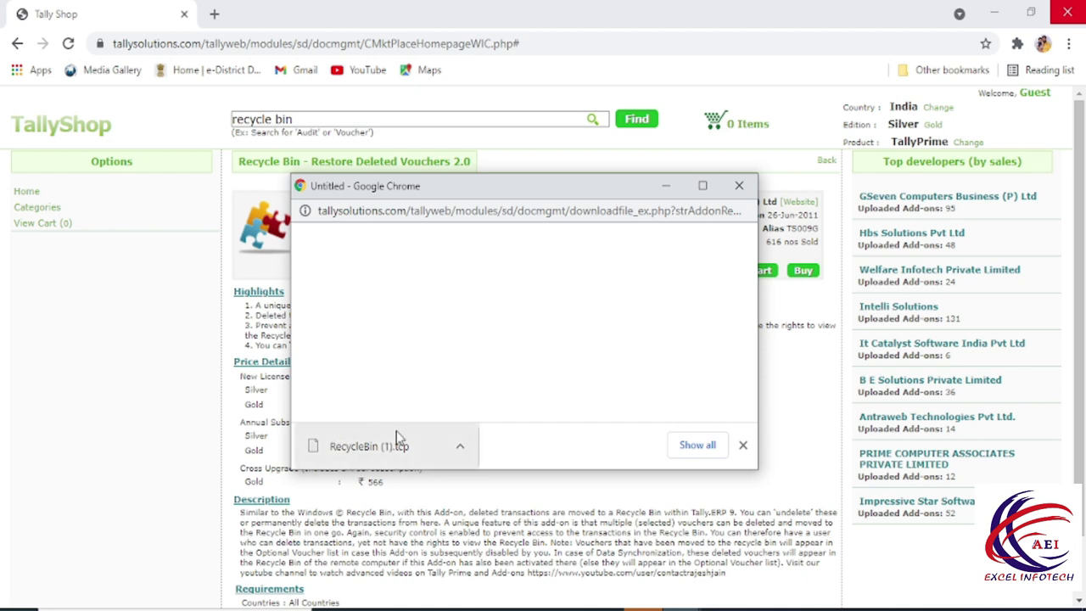
Minimize Chrome and TallyPrime, then open Downloads from This PC
{"action": "left_click", "coordinate": [1001, 13]}
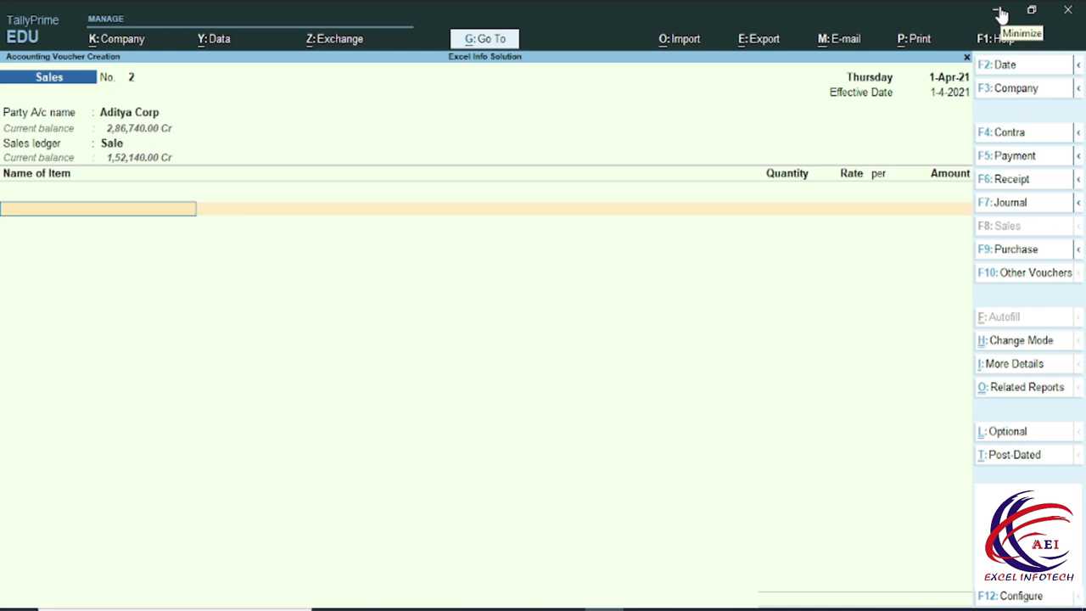
{"action": "left_click", "coordinate": [1001, 14]}
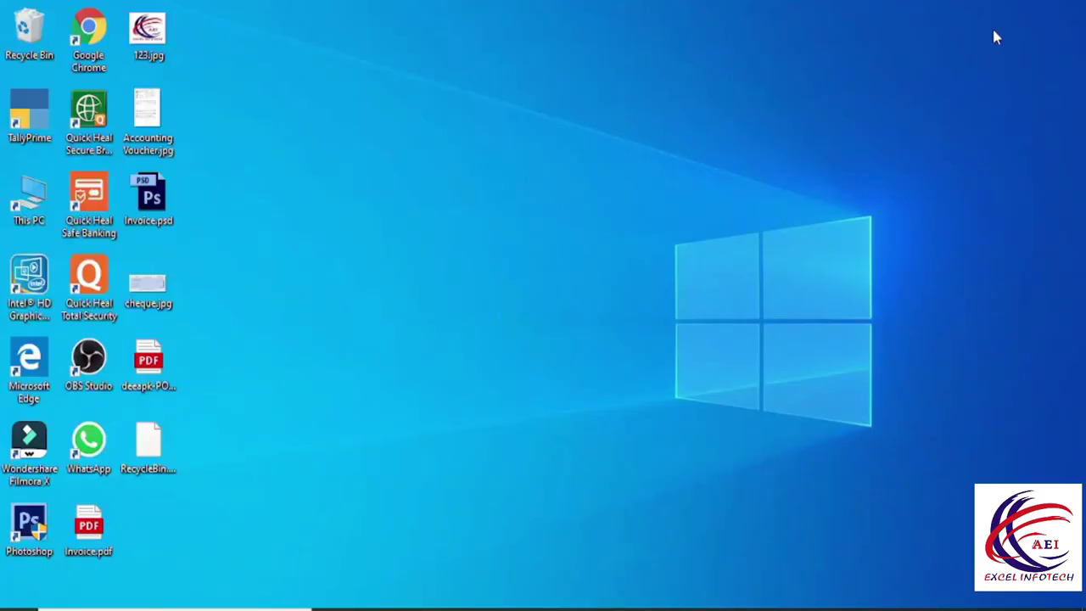
{"action": "double_click", "coordinate": [28, 218]}
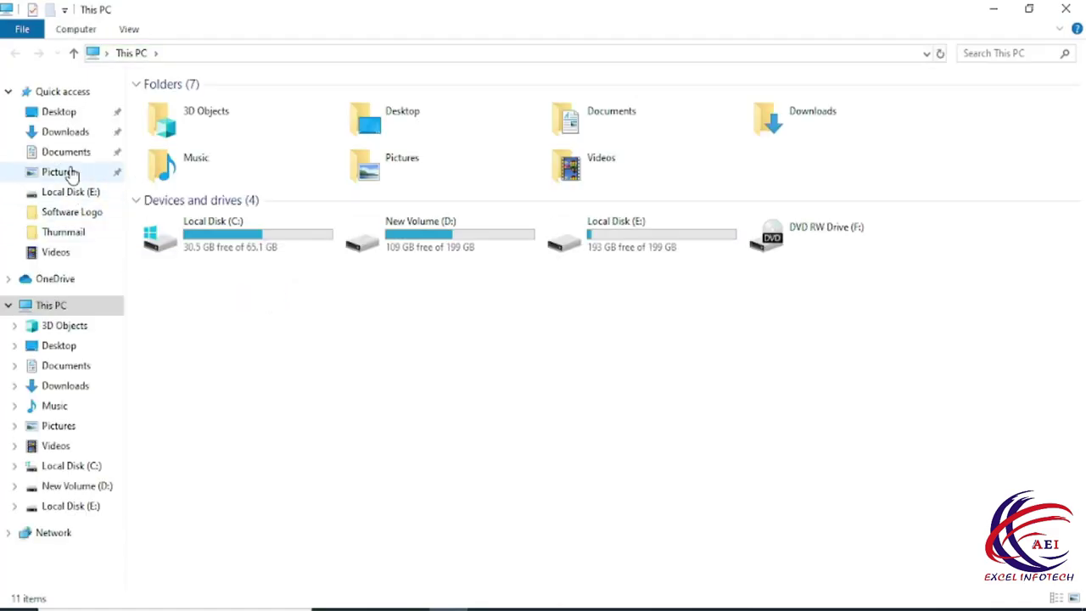
{"action": "left_click", "coordinate": [68, 132]}
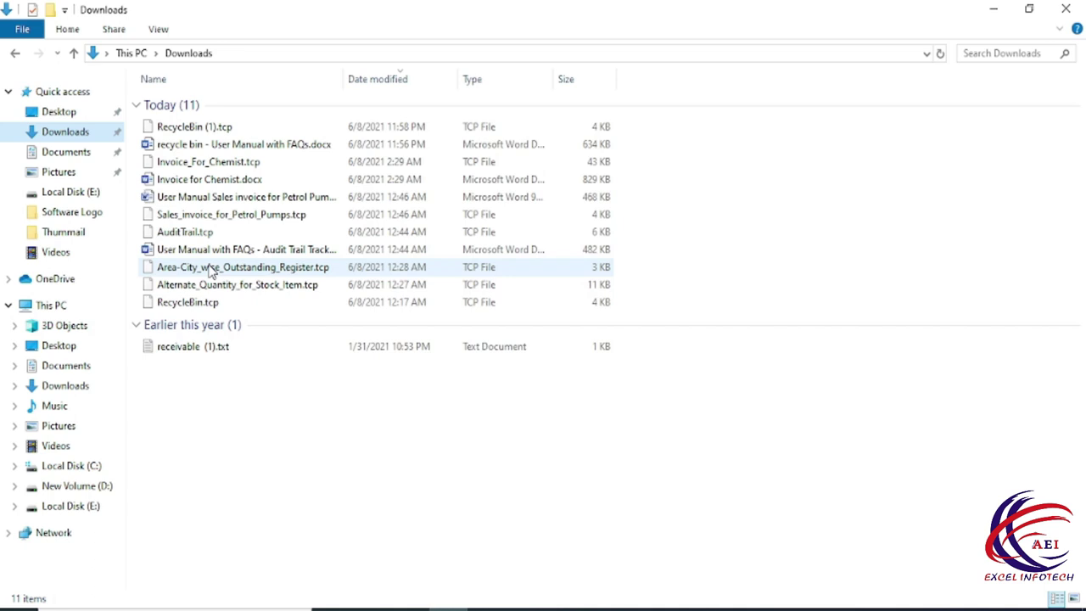
Select RecycleBin (1).tcp in Downloads and bring up its context menu
{"action": "left_click", "coordinate": [226, 130]}
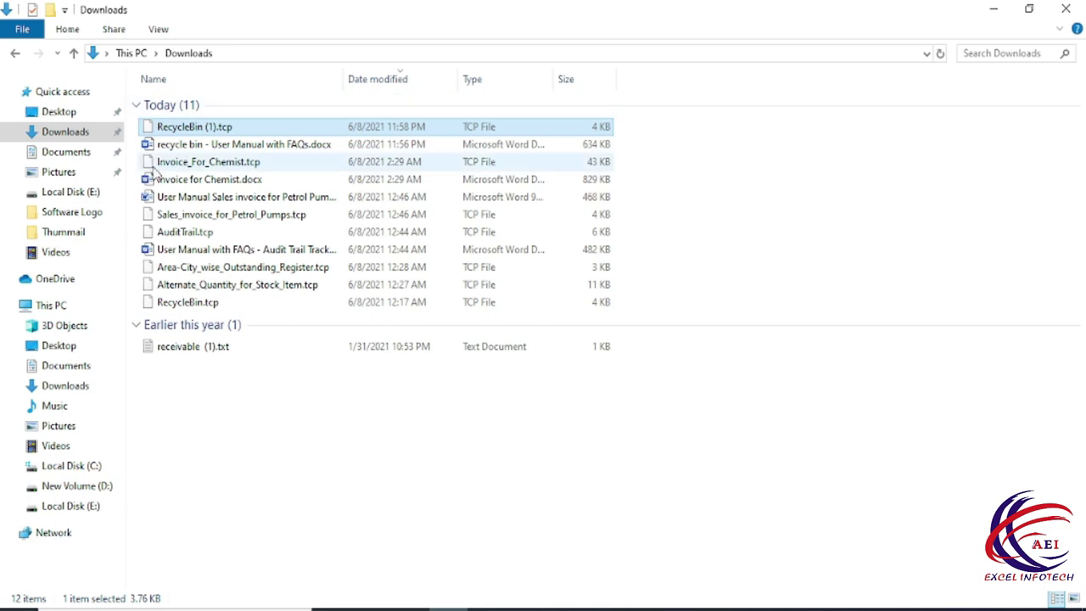
{"action": "left_click", "coordinate": [177, 148]}
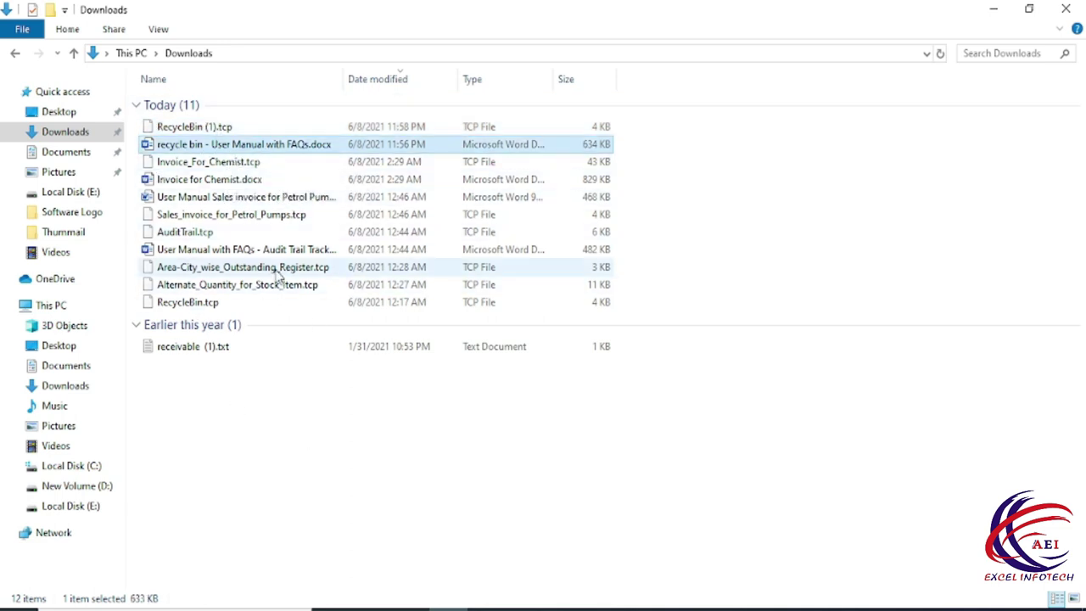
{"action": "left_click", "coordinate": [189, 129]}
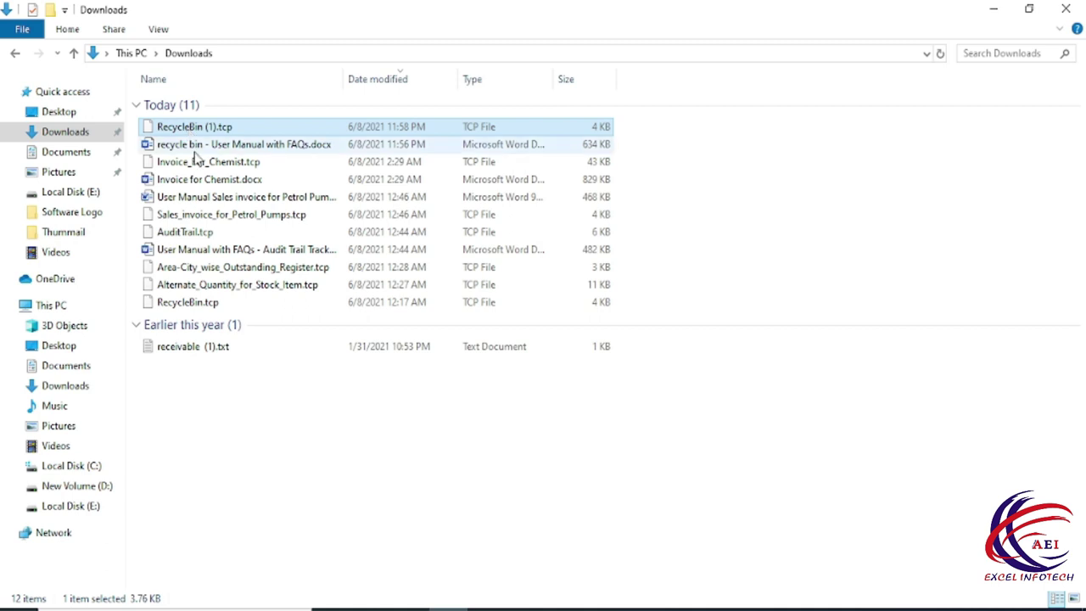
{"action": "double_click", "coordinate": [172, 126]}
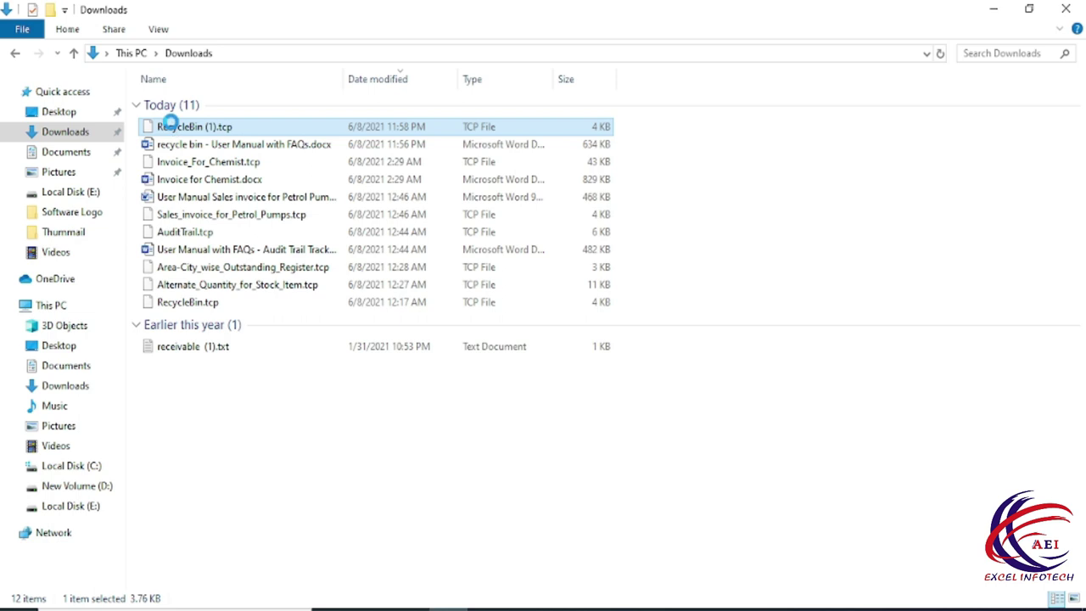
{"action": "right_click", "coordinate": [170, 125]}
Copy RecycleBin (1).tcp's full path from its Security properties and return to TallyPrime
{"action": "left_click", "coordinate": [202, 465]}
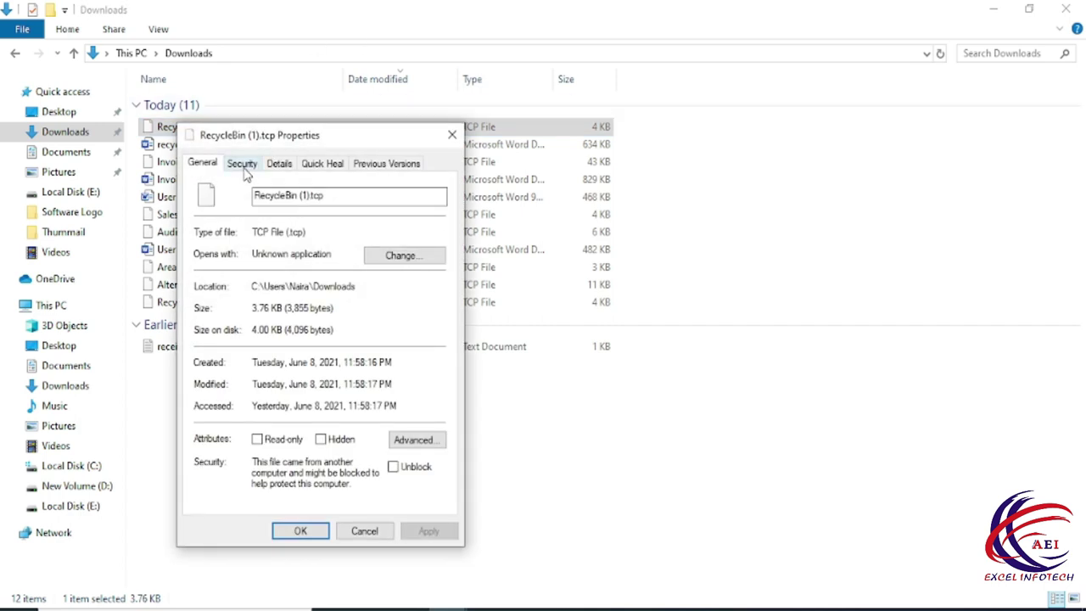
{"action": "left_click", "coordinate": [242, 164]}
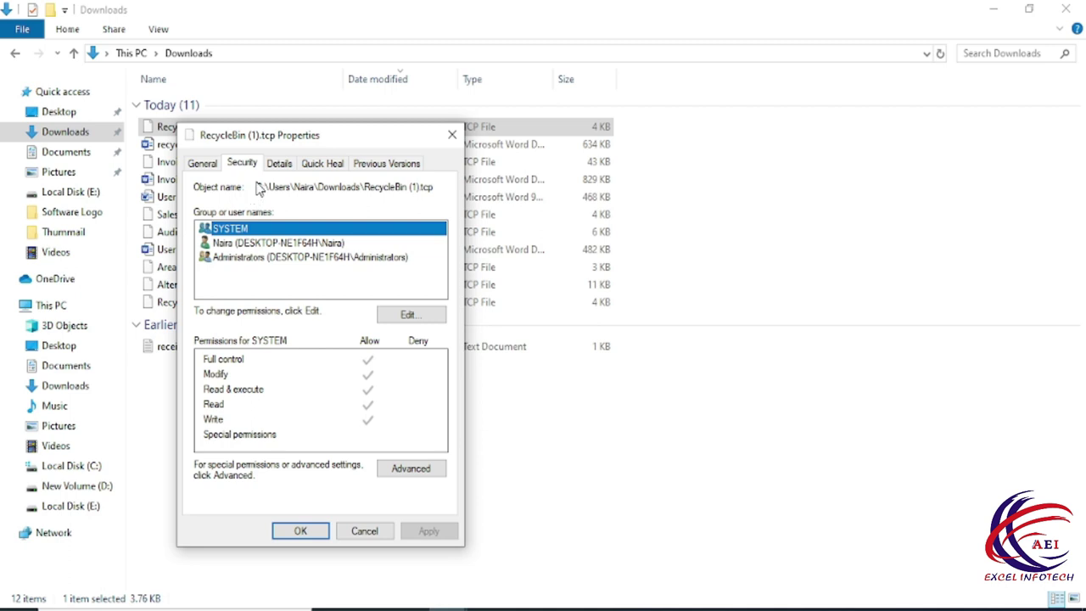
{"action": "left_click", "coordinate": [258, 188]}
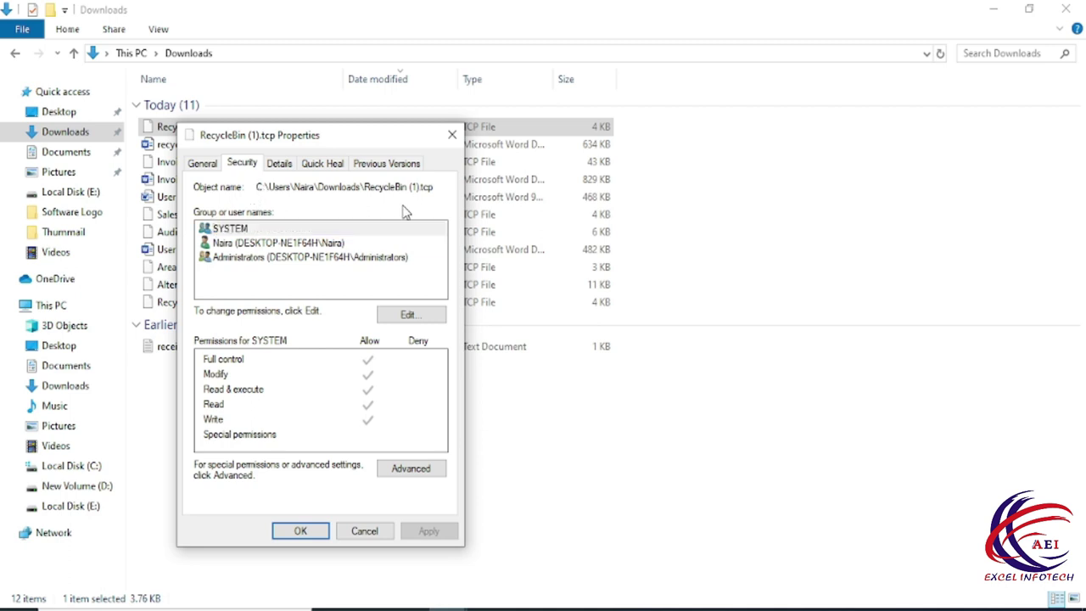
{"action": "key", "text": "ctrl+a"}
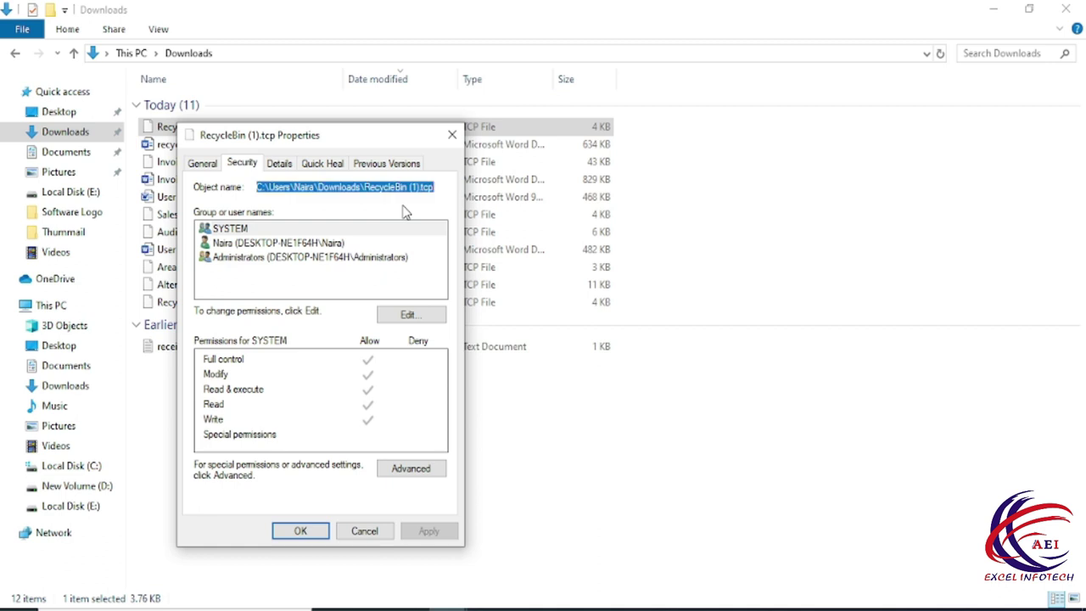
{"action": "right_click", "coordinate": [381, 192]}
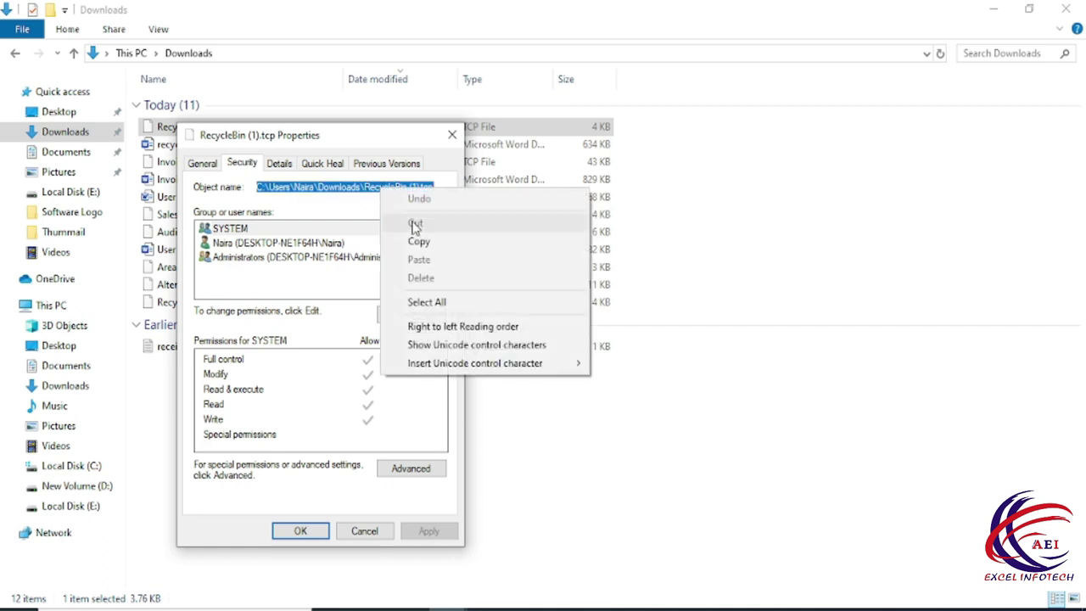
{"action": "left_click", "coordinate": [419, 242]}
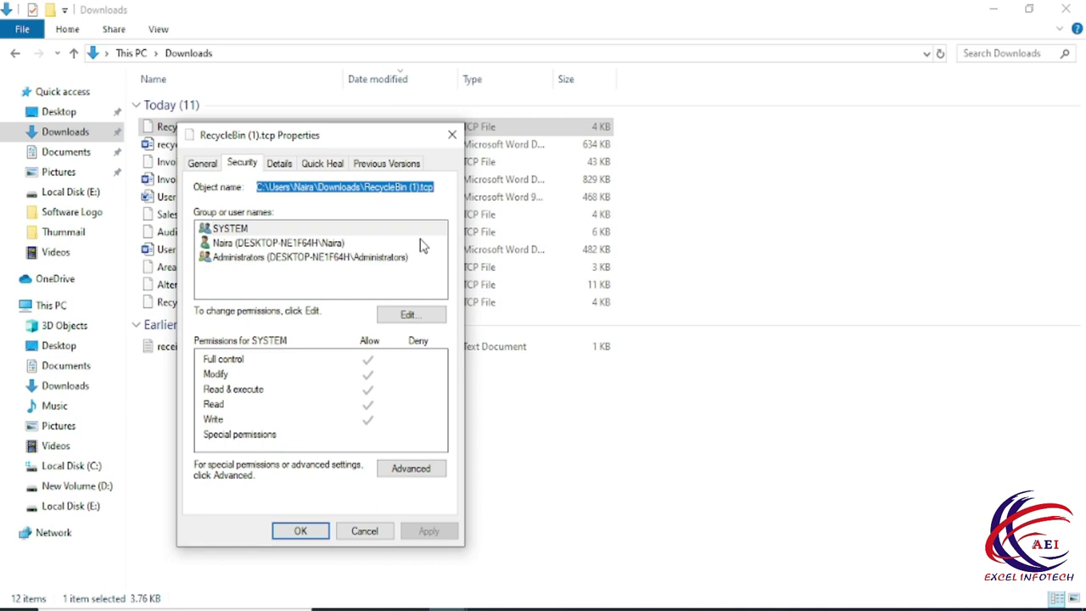
{"action": "left_click", "coordinate": [298, 529]}
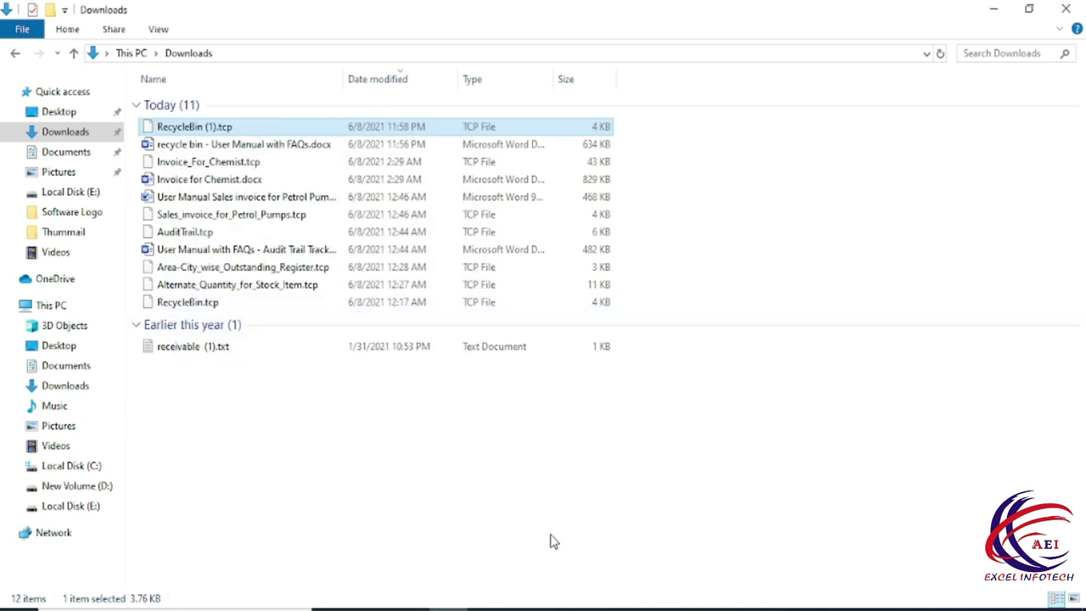
{"action": "left_click", "coordinate": [598, 607]}
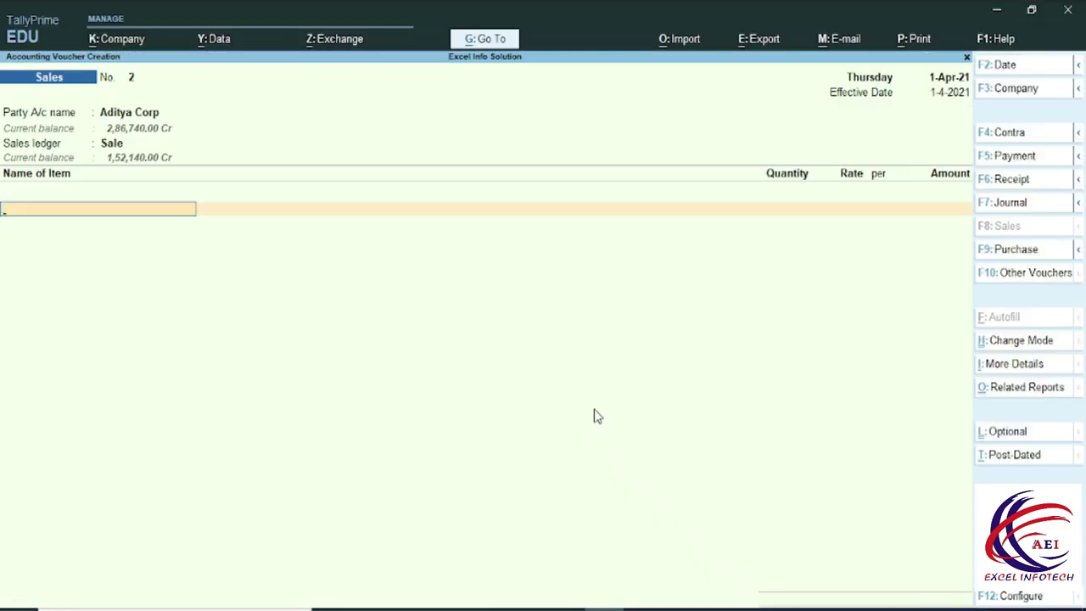
Open Help > TDLs & AddOns and go to Manage Local TDLs
{"action": "left_click", "coordinate": [999, 43]}
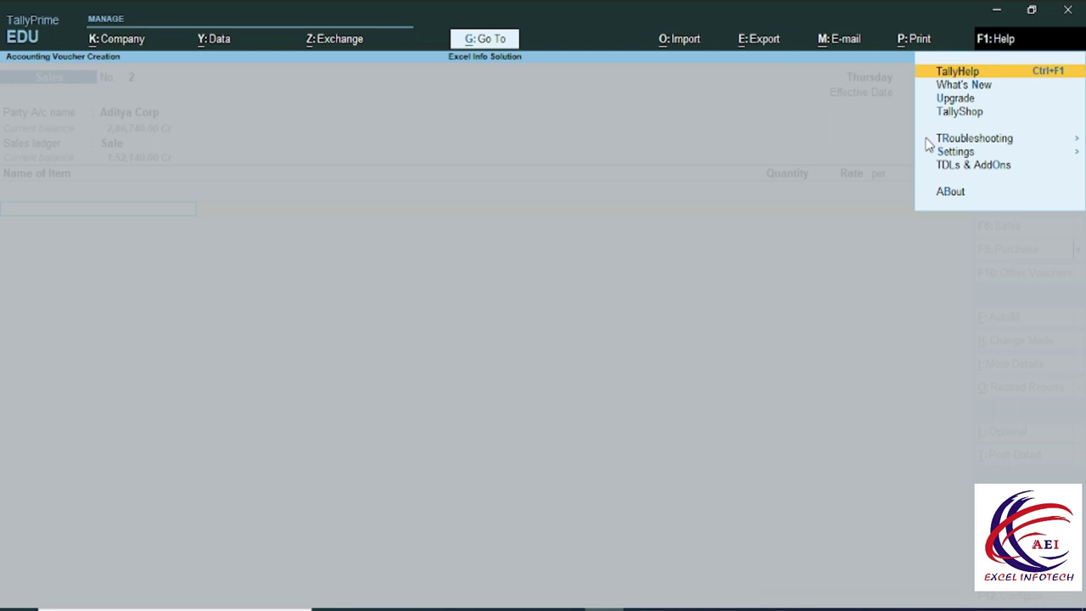
{"action": "left_click", "coordinate": [981, 168]}
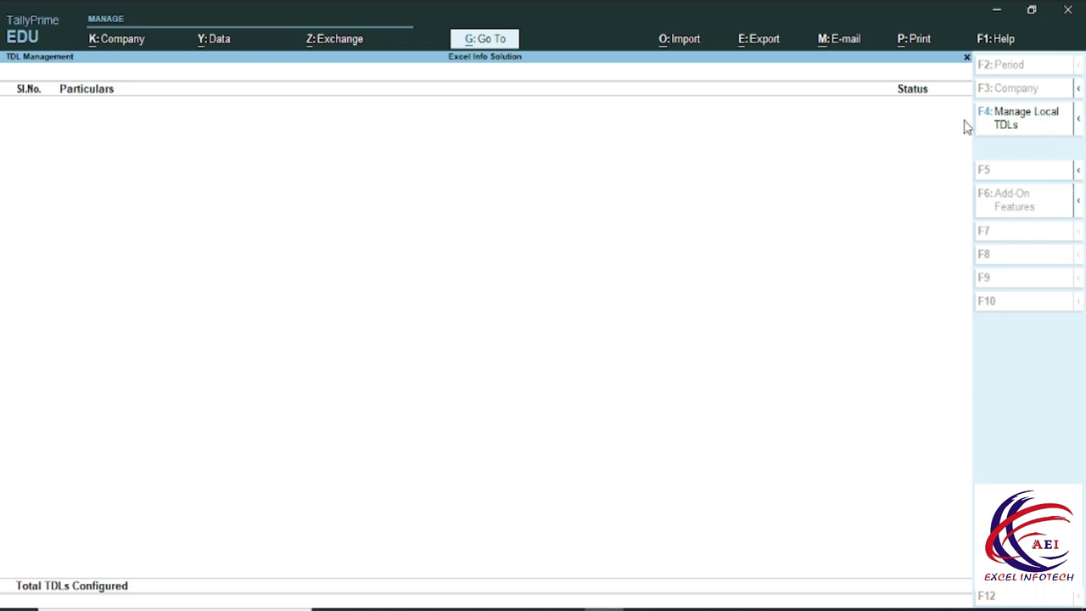
{"action": "left_click", "coordinate": [1021, 126]}
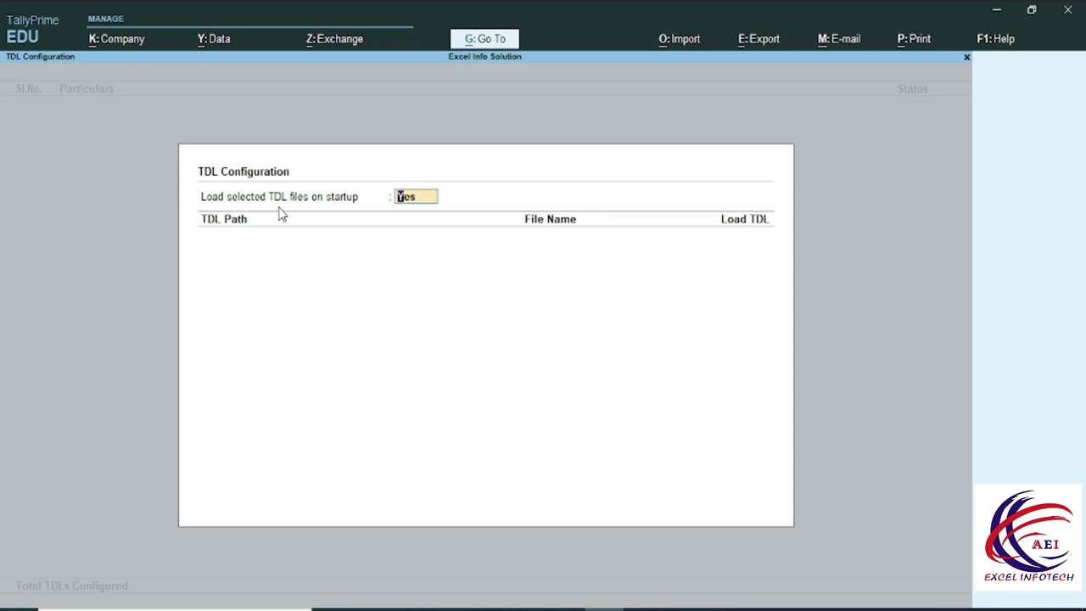
Specify the pasted RecycleBin (1).tcp path and set Load TDL to Yes
{"action": "key", "text": "Return"}
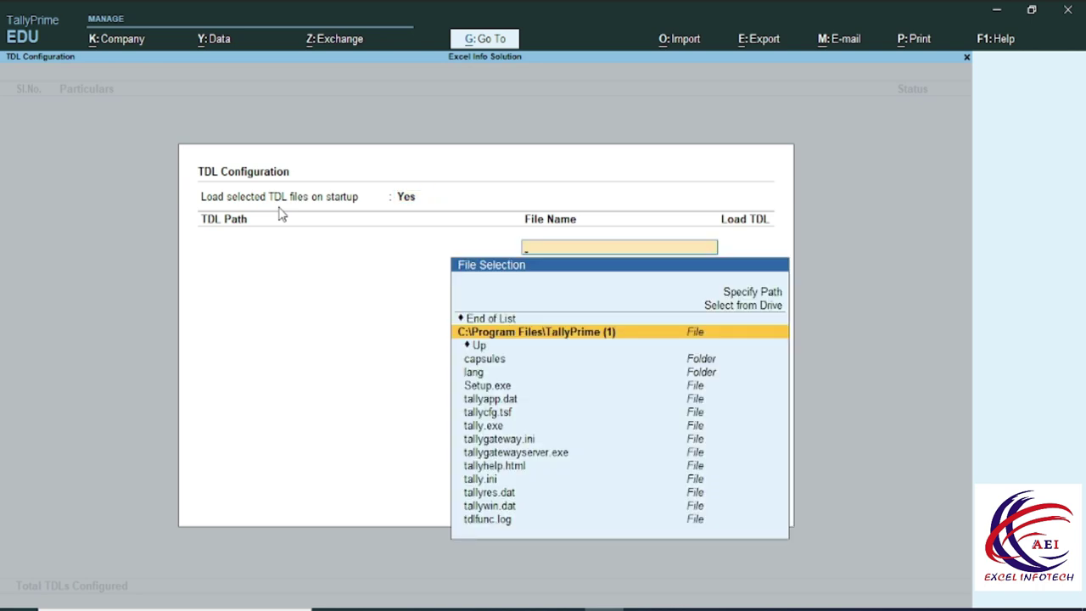
{"action": "key", "text": "Up"}
{"action": "key", "text": "Up"}
{"action": "key", "text": "Up"}
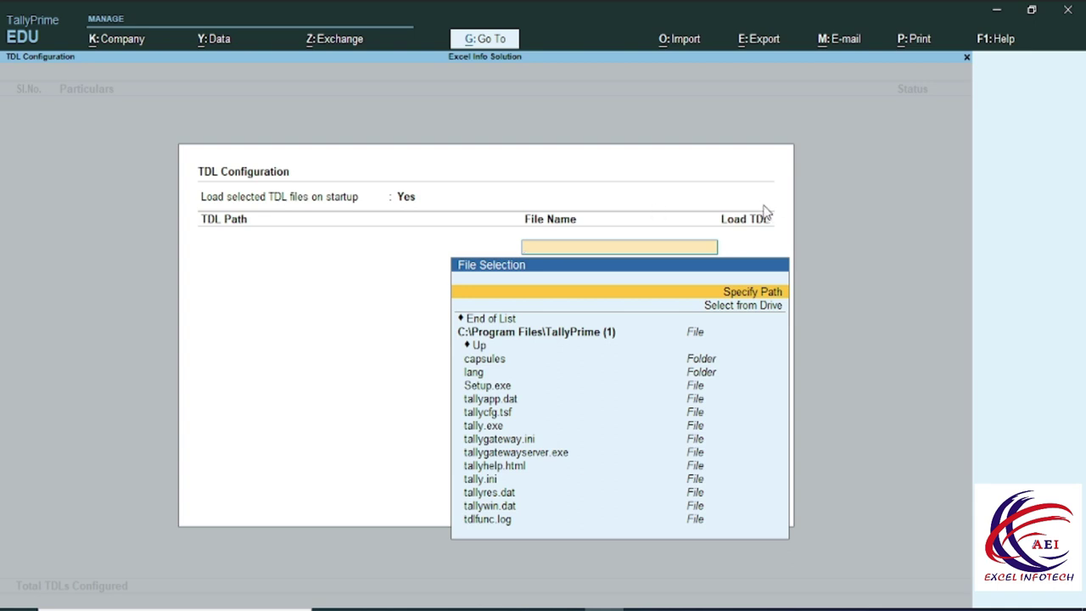
{"action": "left_click", "coordinate": [749, 294]}
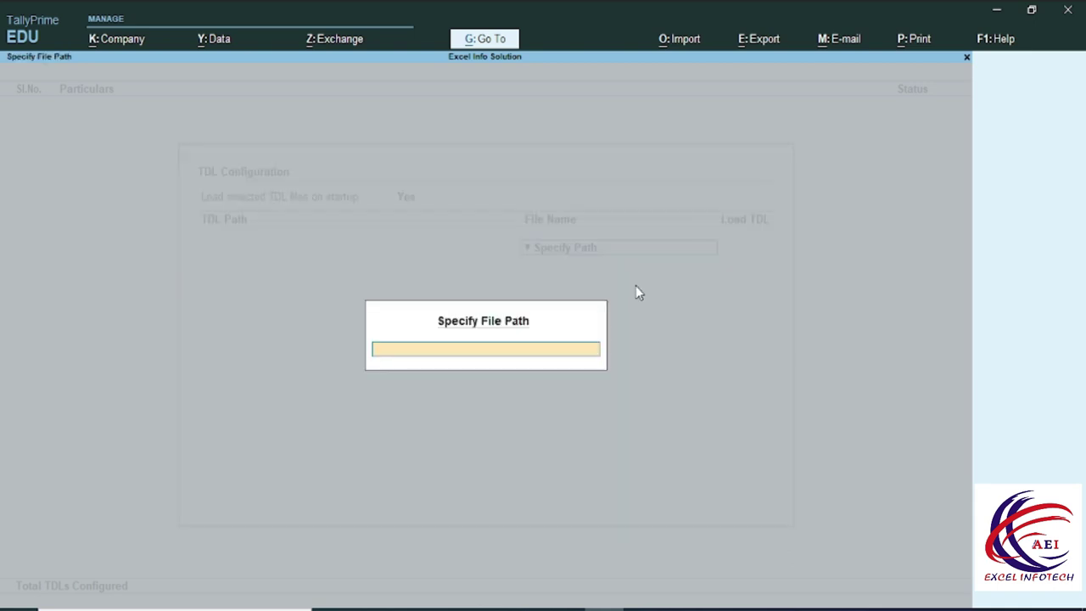
{"action": "key", "text": "ctrl+alt+v"}
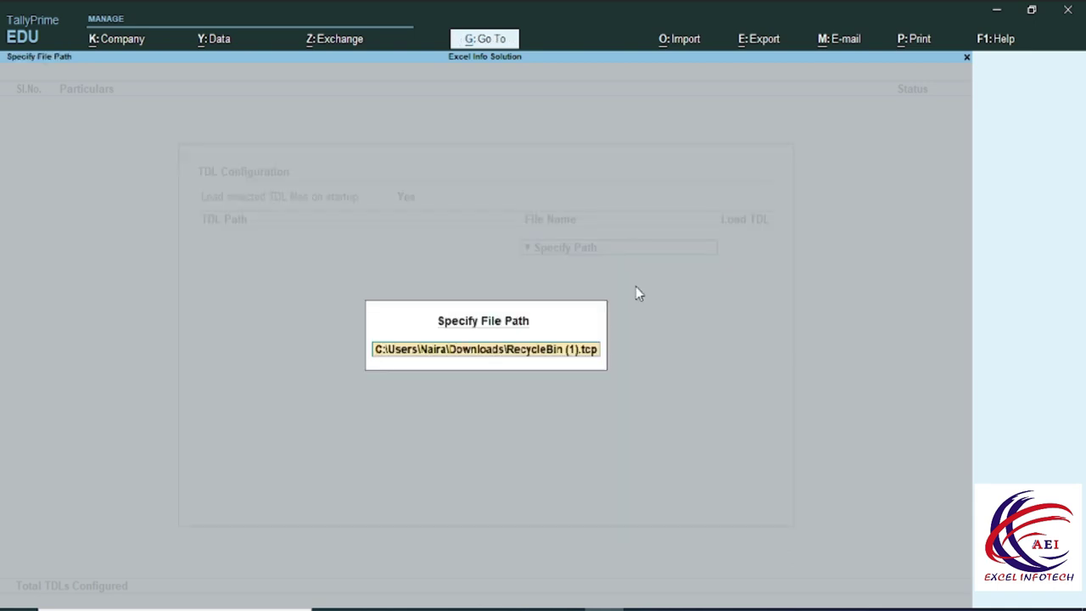
{"action": "key", "text": "Return"}
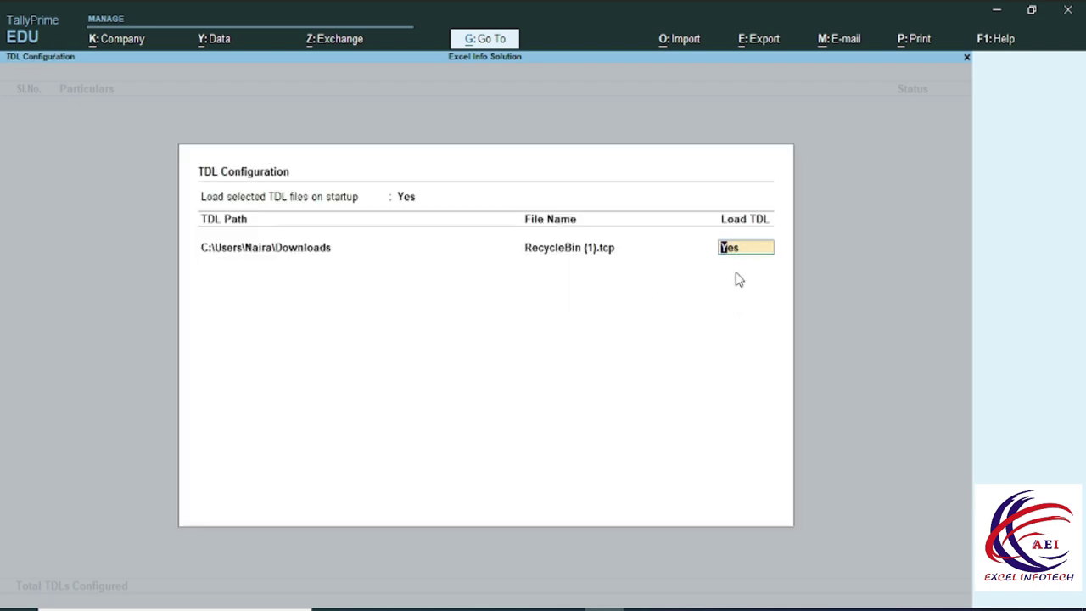
{"action": "key", "text": "Return"}
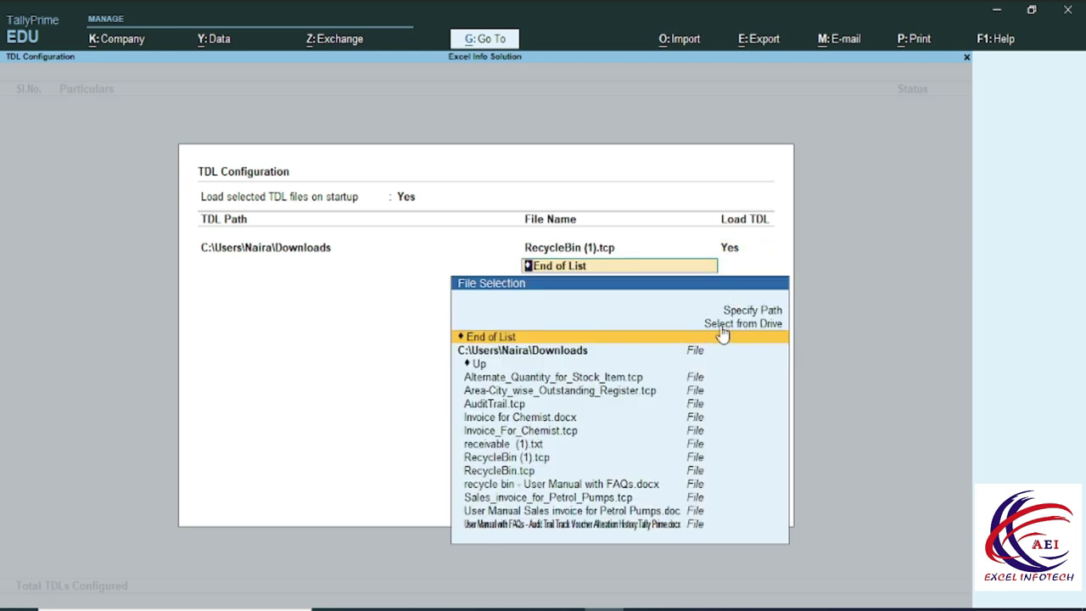
Choose End of List to save the TDL configuration
{"action": "left_click", "coordinate": [774, 329]}
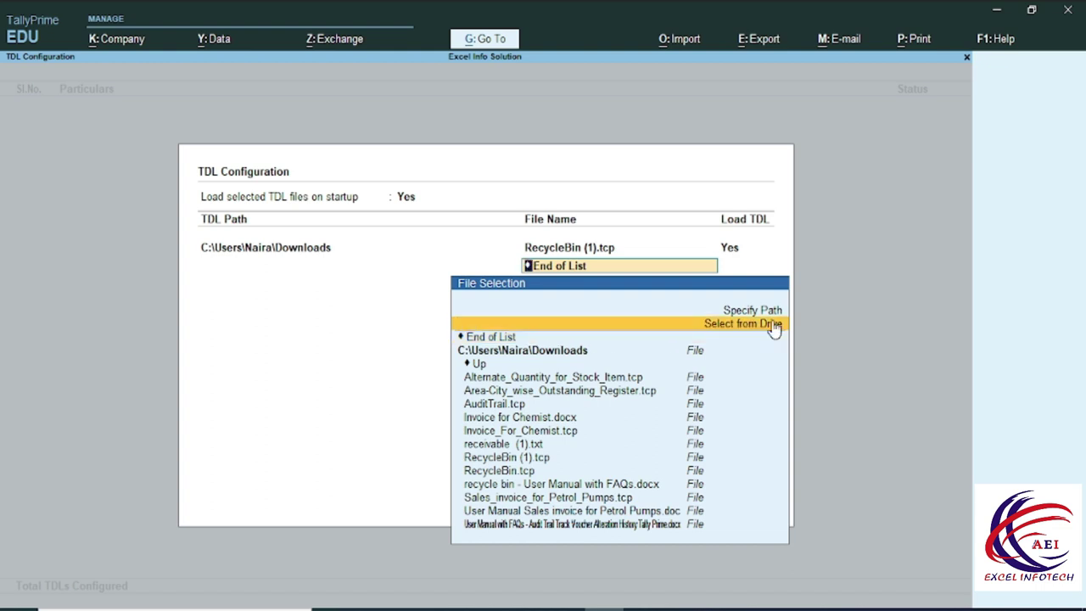
{"action": "left_click", "coordinate": [774, 329]}
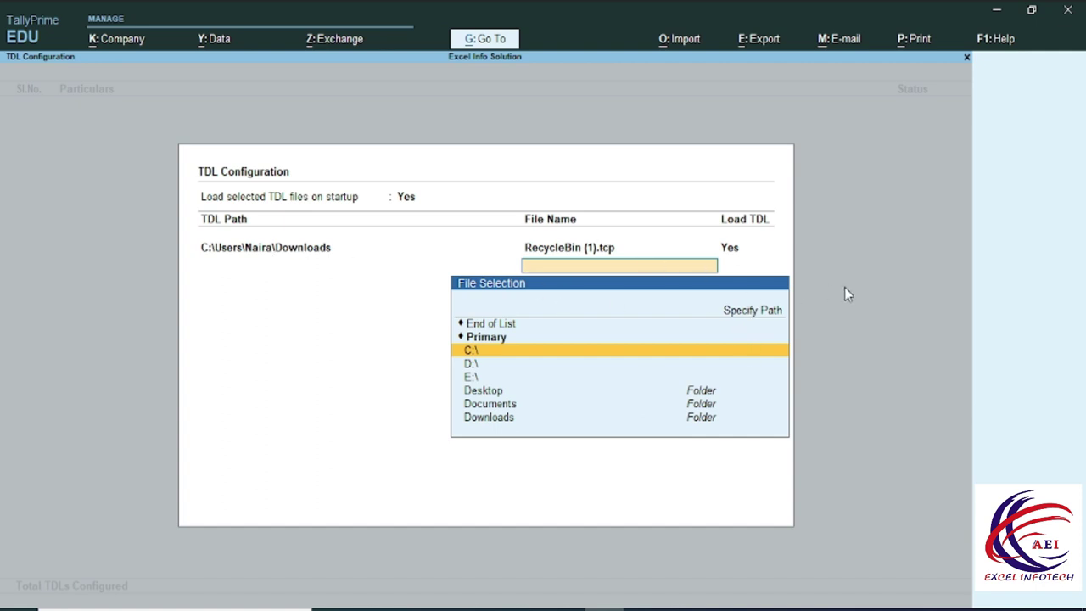
{"action": "left_click", "coordinate": [490, 326]}
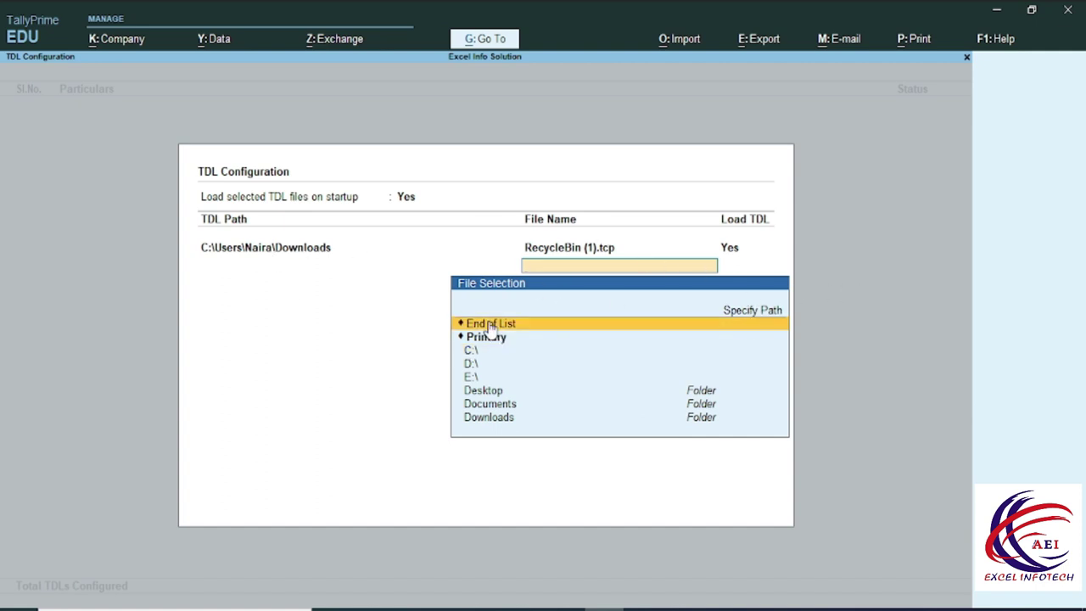
{"action": "left_click", "coordinate": [490, 327]}
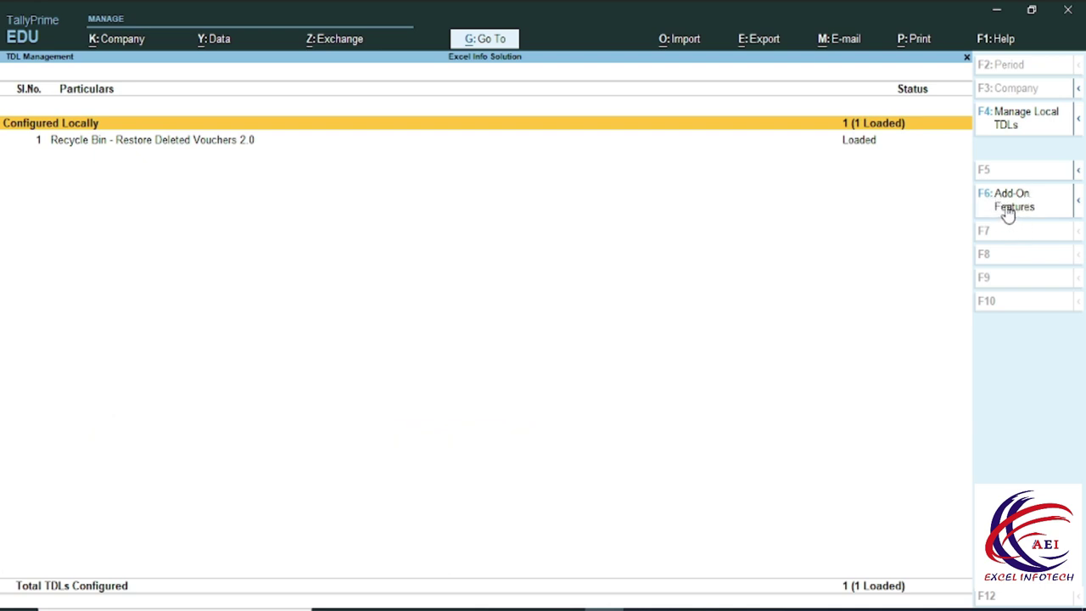
Set Enable Recycle Bin to Yes in Add-On Features, accept, and exit TDL Management
{"action": "left_click", "coordinate": [1018, 210]}
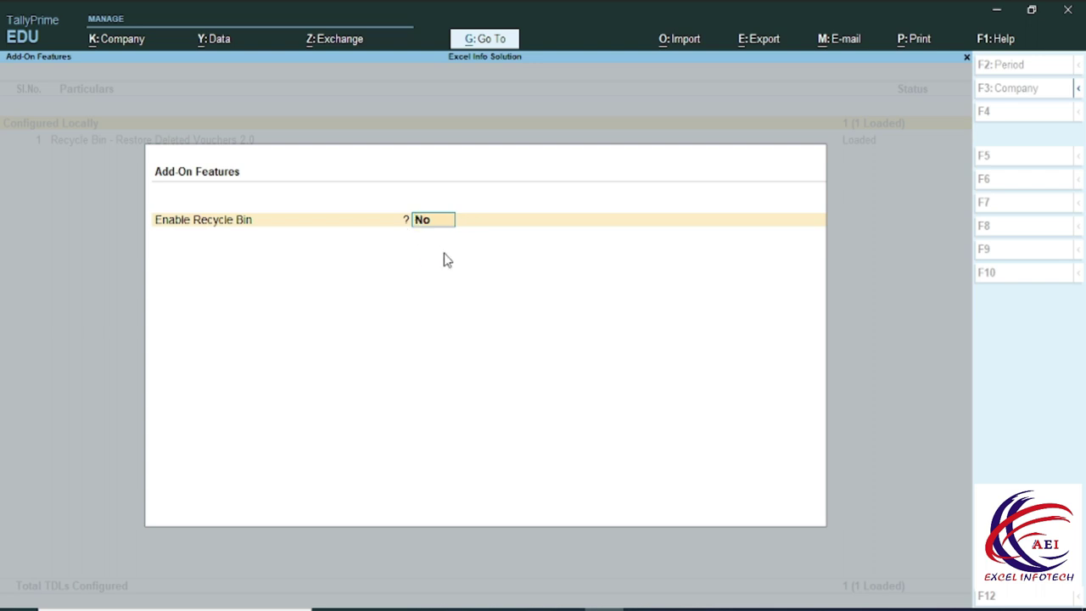
{"action": "type", "text": "y"}
{"action": "key", "text": "Return"}
{"action": "key", "text": "y"}
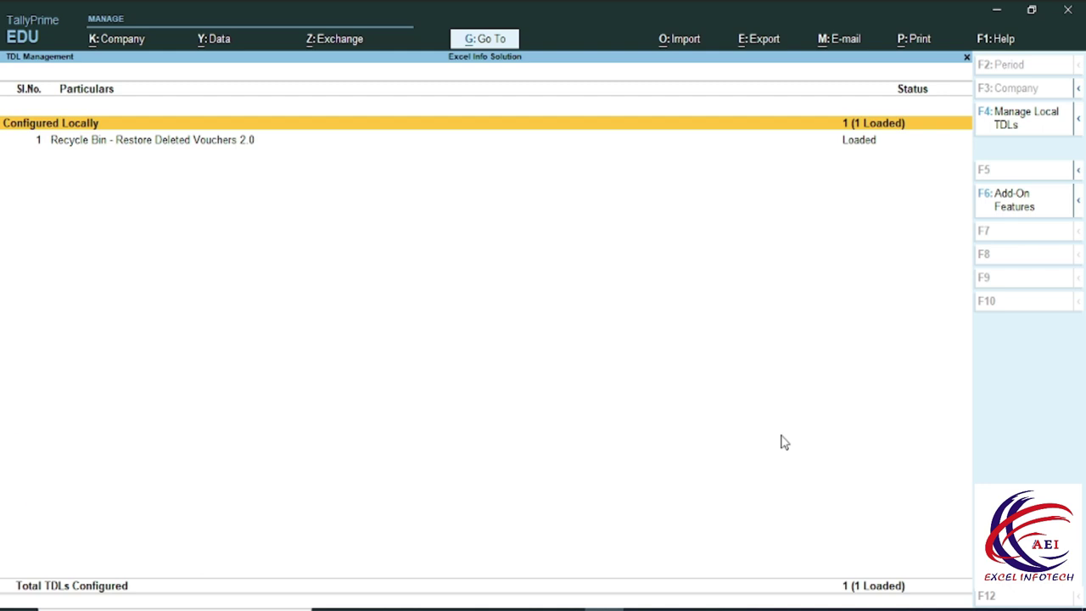
{"action": "key", "text": "Escape"}
{"action": "key", "text": "Escape"}
{"action": "key", "text": "y"}
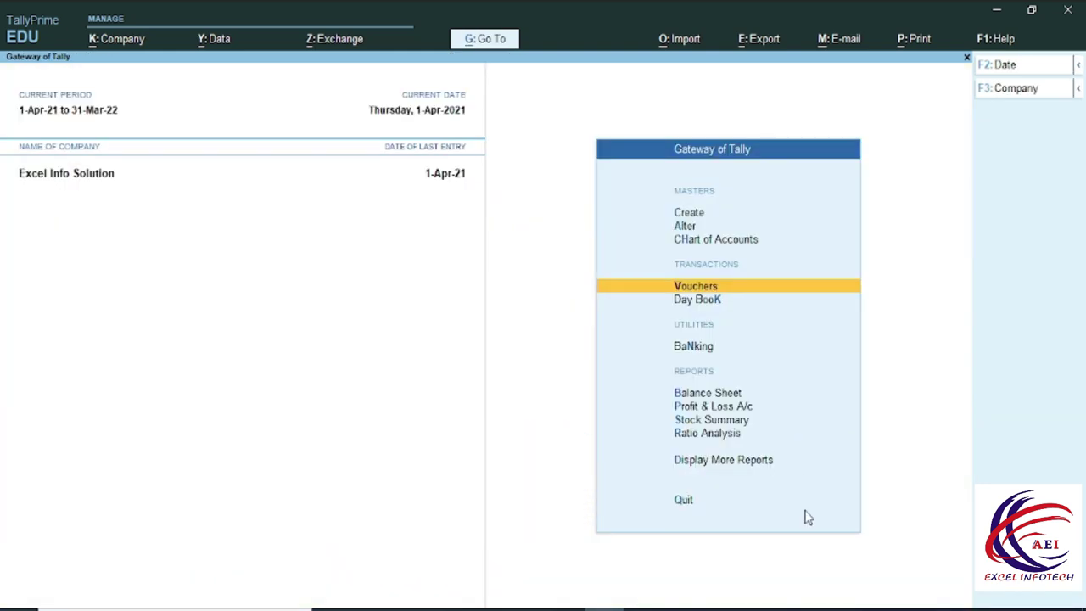
Open the Day Book from Display More Reports, then close it
{"action": "left_click", "coordinate": [698, 466]}
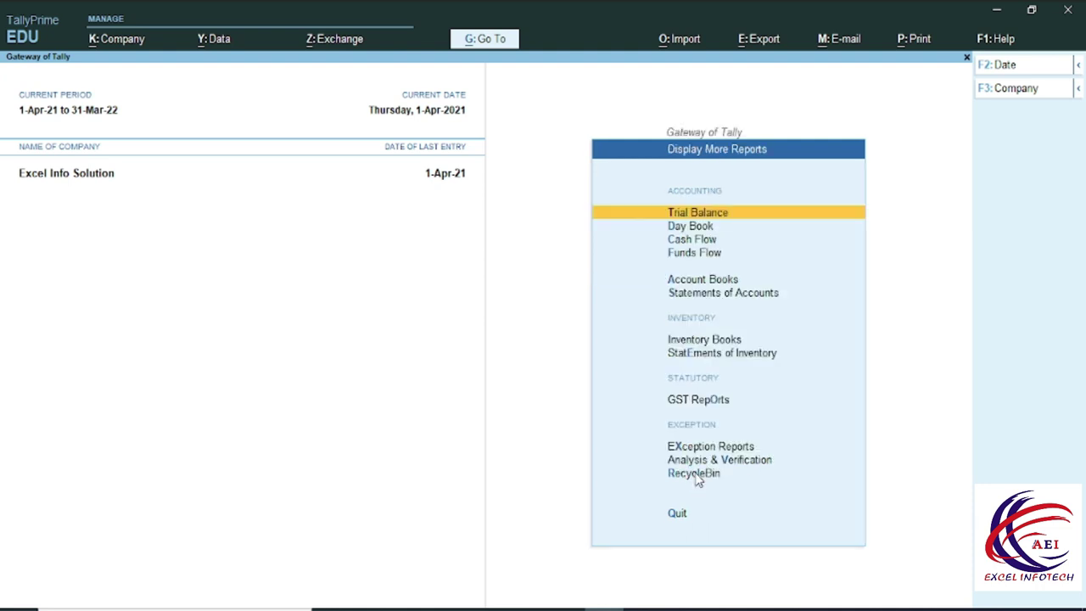
{"action": "key", "text": "d"}
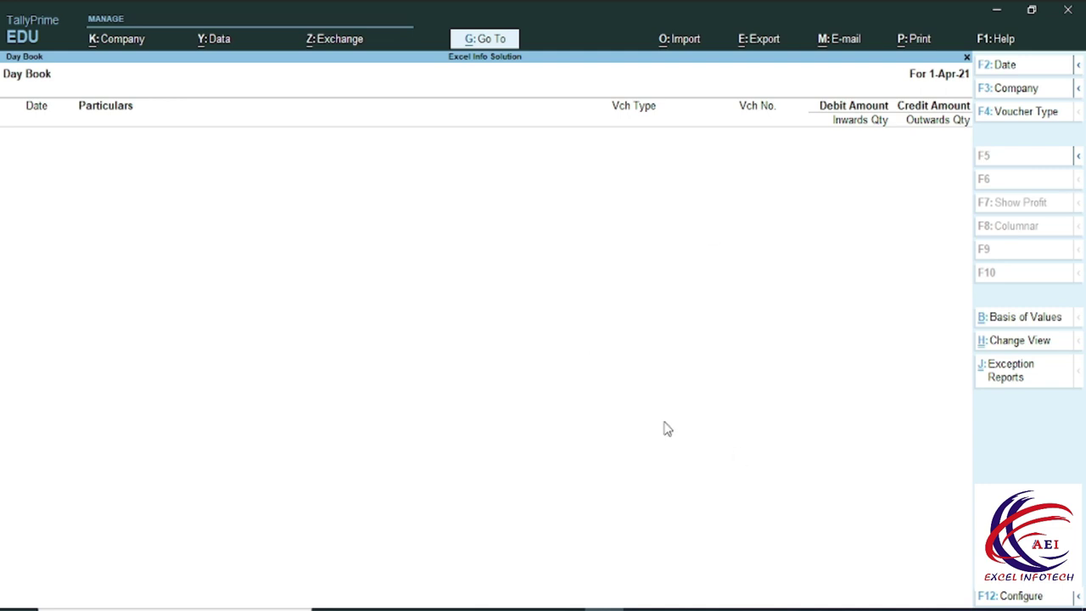
{"action": "key", "text": "Escape"}
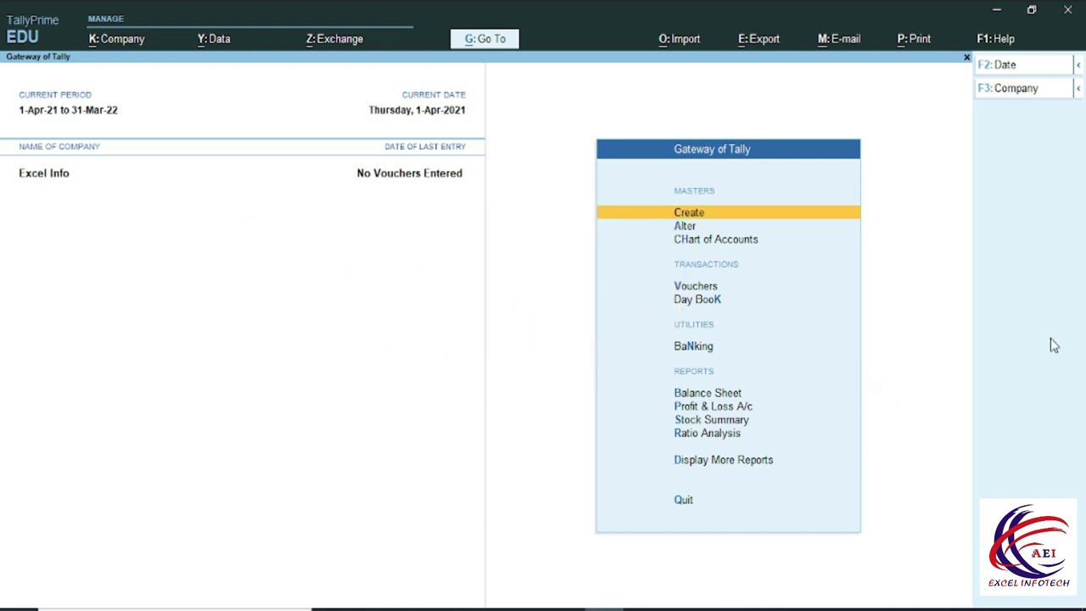
Choose Create in the List of Currencies under Alter > Currency
{"action": "left_click", "coordinate": [685, 227]}
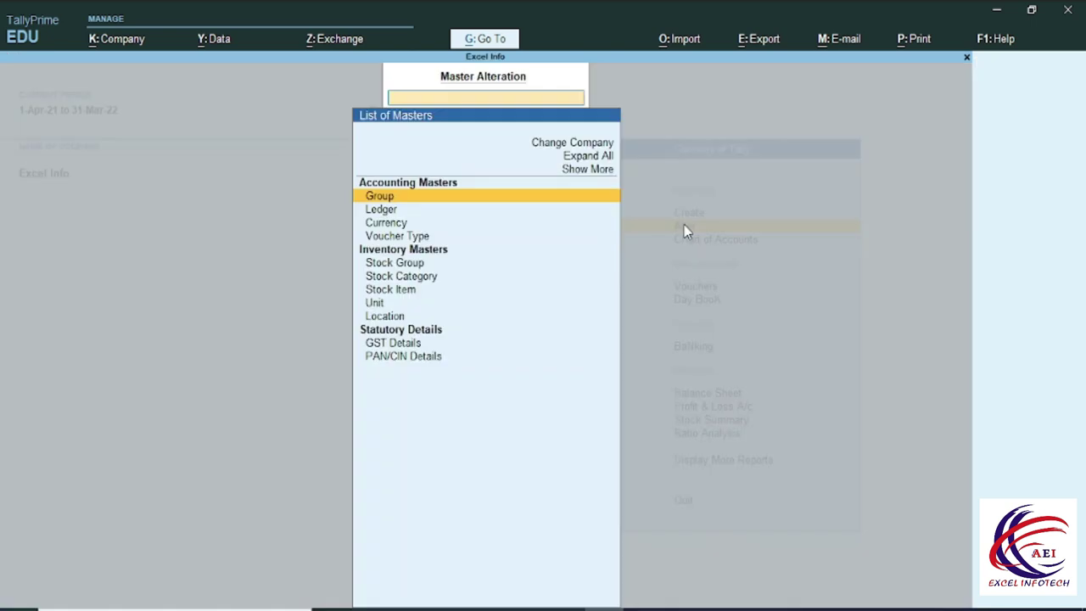
{"action": "left_click", "coordinate": [405, 224]}
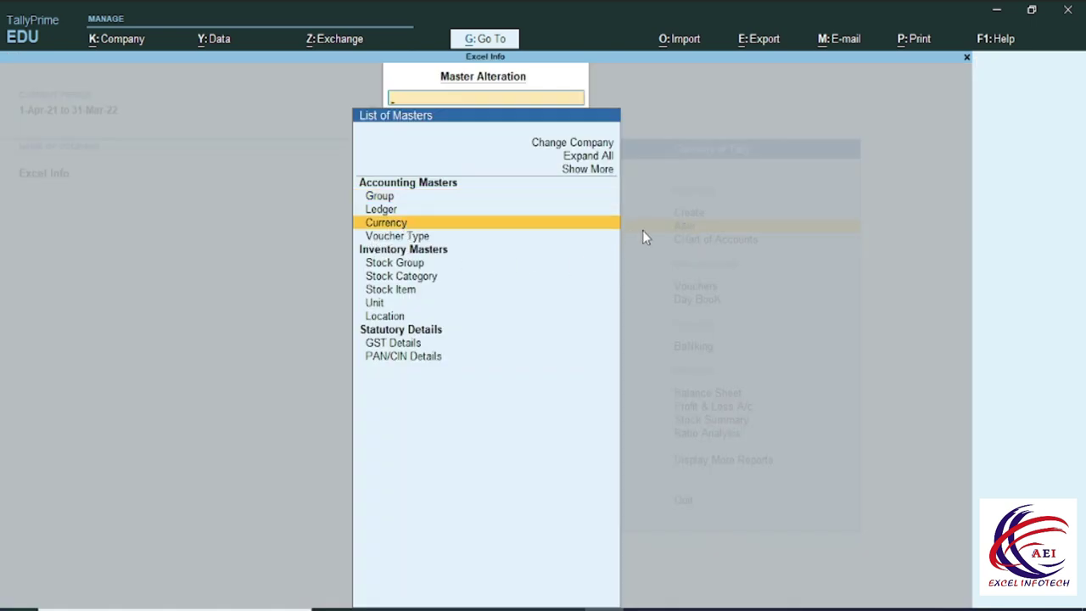
{"action": "key", "text": "Return"}
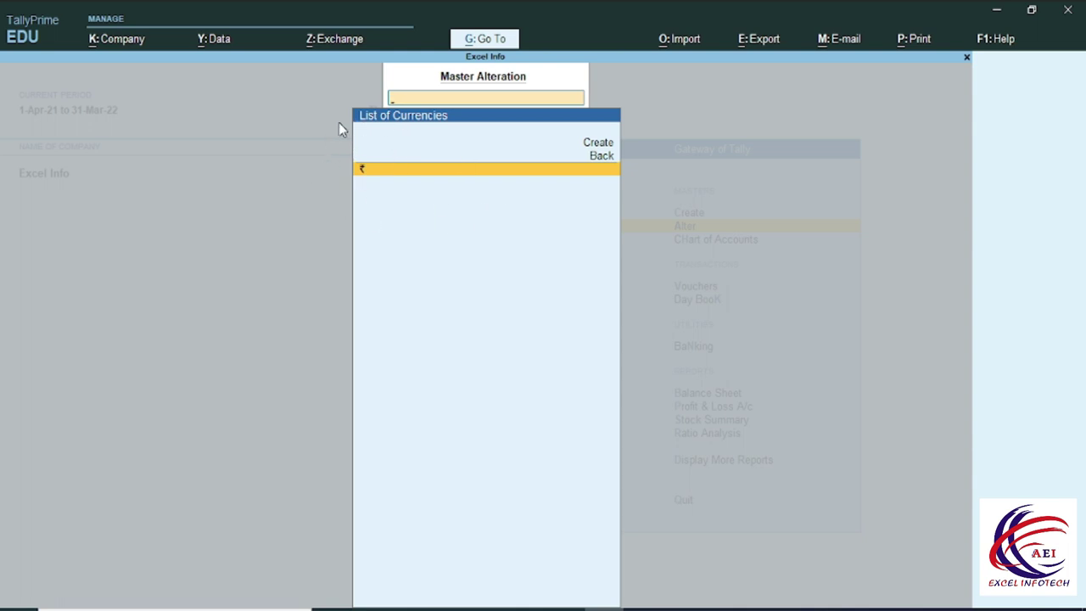
{"action": "key", "text": "Up"}
{"action": "key", "text": "Up"}
{"action": "key", "text": "Return"}
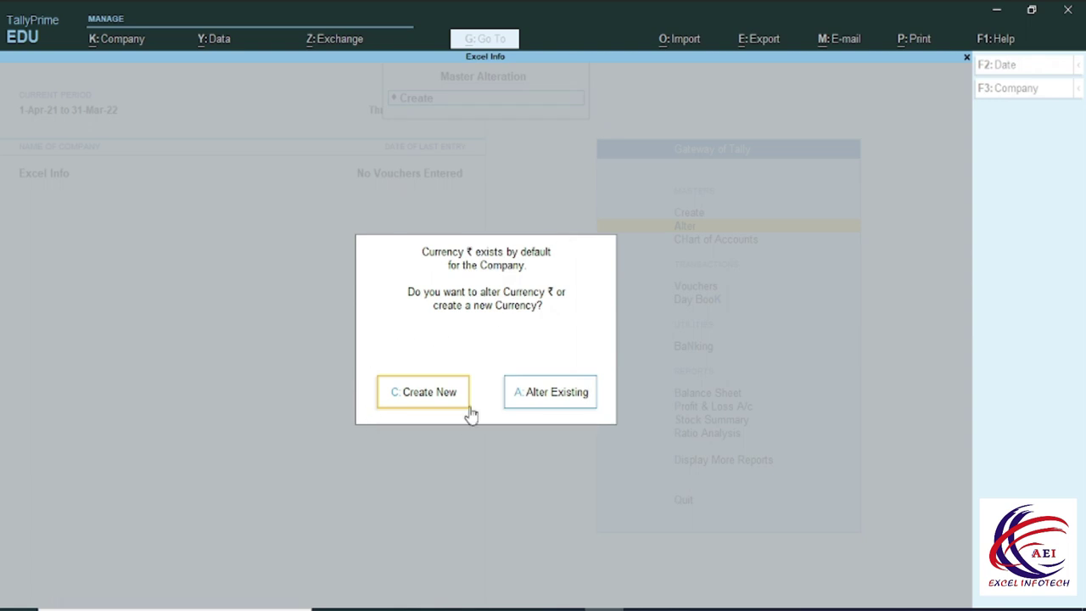
Create the $ currency 'Us Doller' with 2 decimal places and 'Cents' after the decimal
{"action": "left_click", "coordinate": [439, 392]}
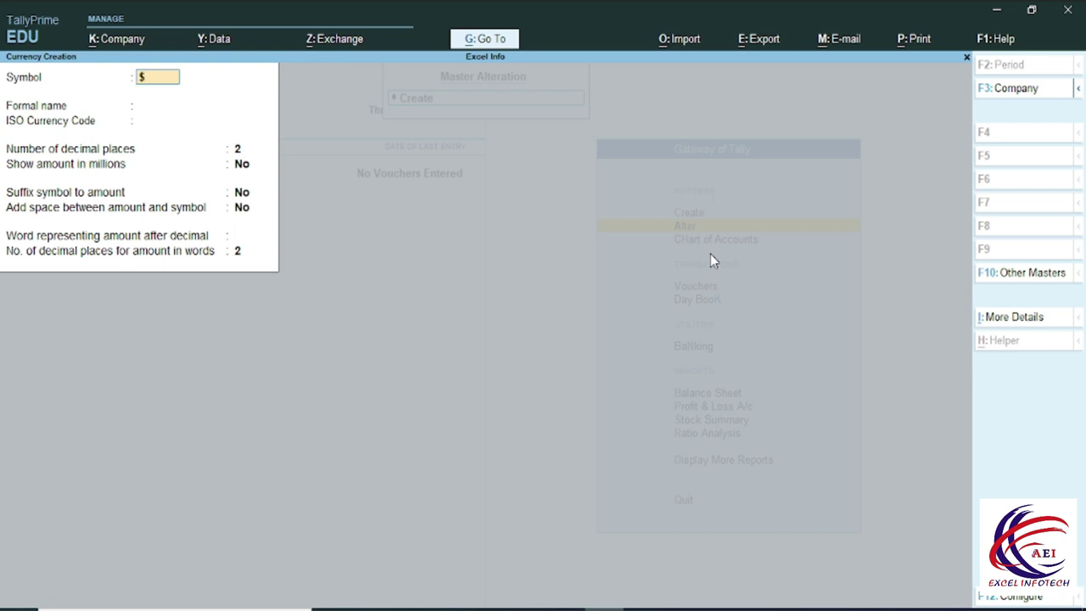
{"action": "key", "text": "Return"}
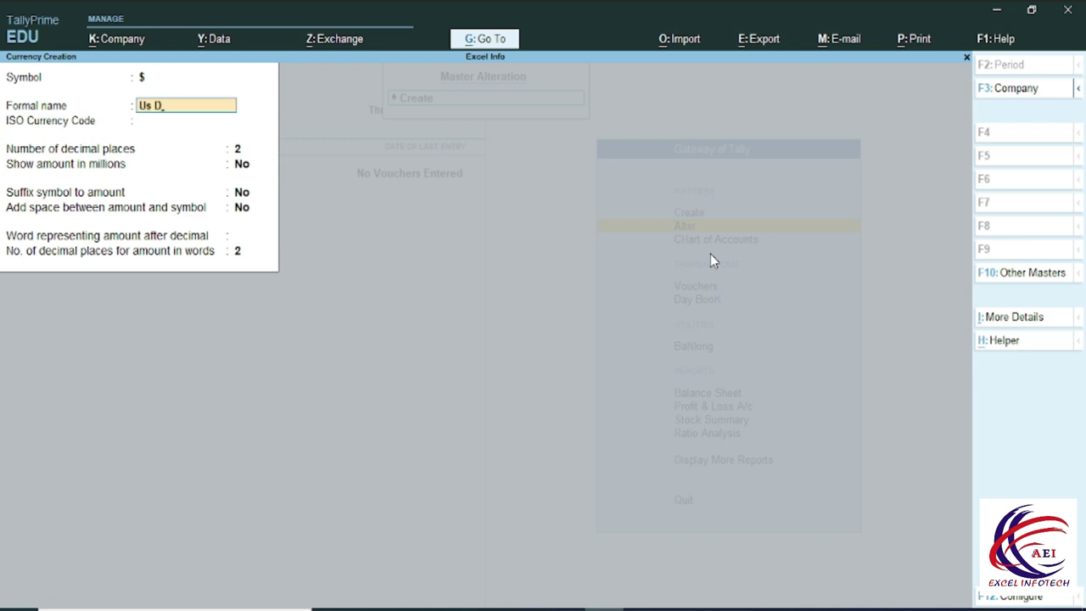
{"action": "key", "text": "Return"}
{"action": "key", "text": "Return"}
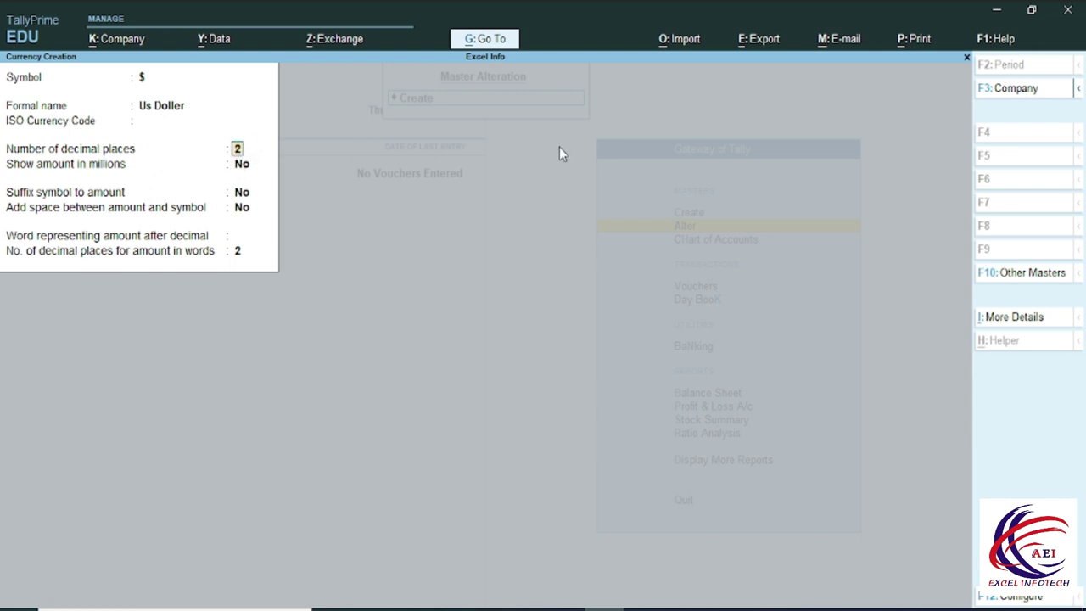
{"action": "key", "text": "Return"}
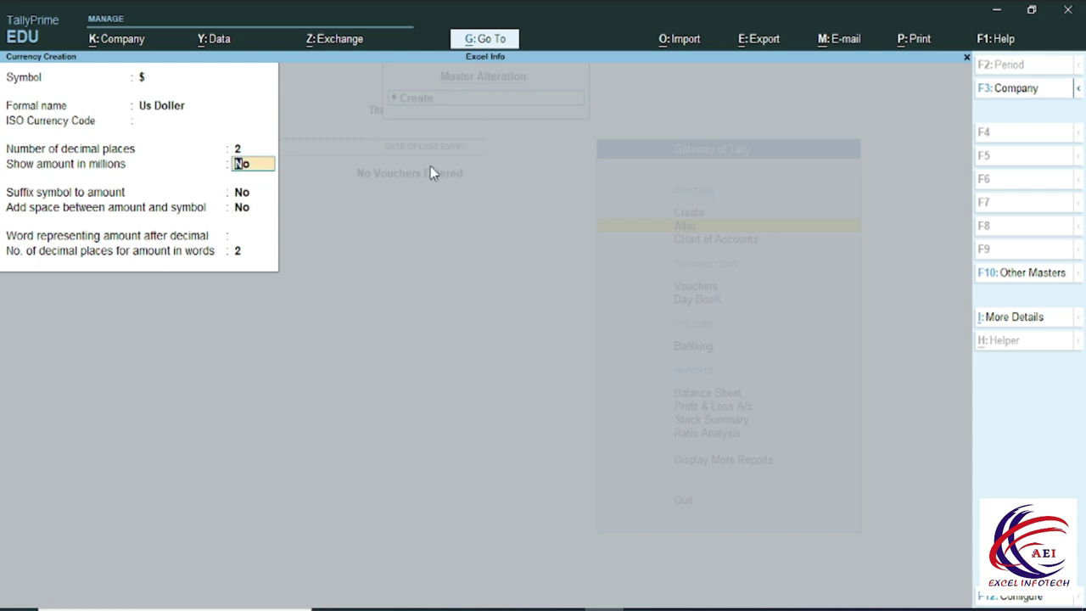
{"action": "key", "text": "Return"}
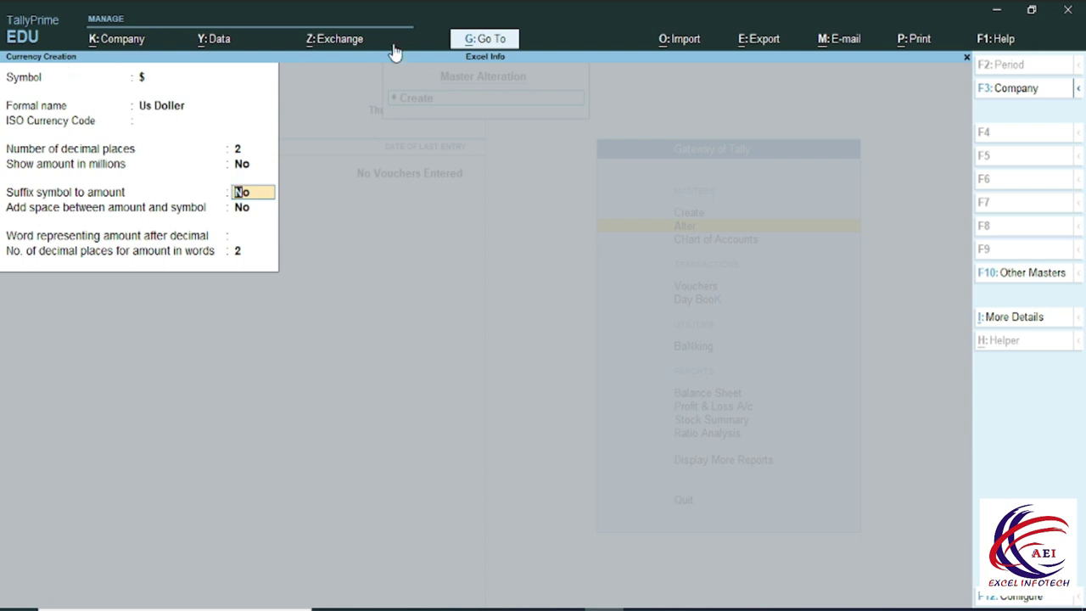
{"action": "key", "text": "Return"}
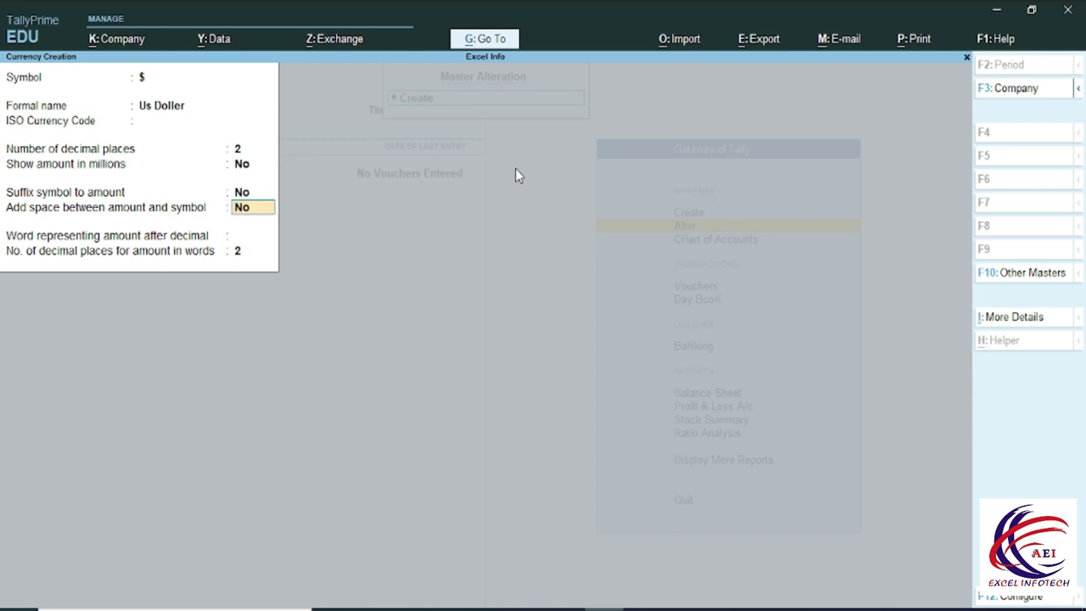
{"action": "key", "text": "Return"}
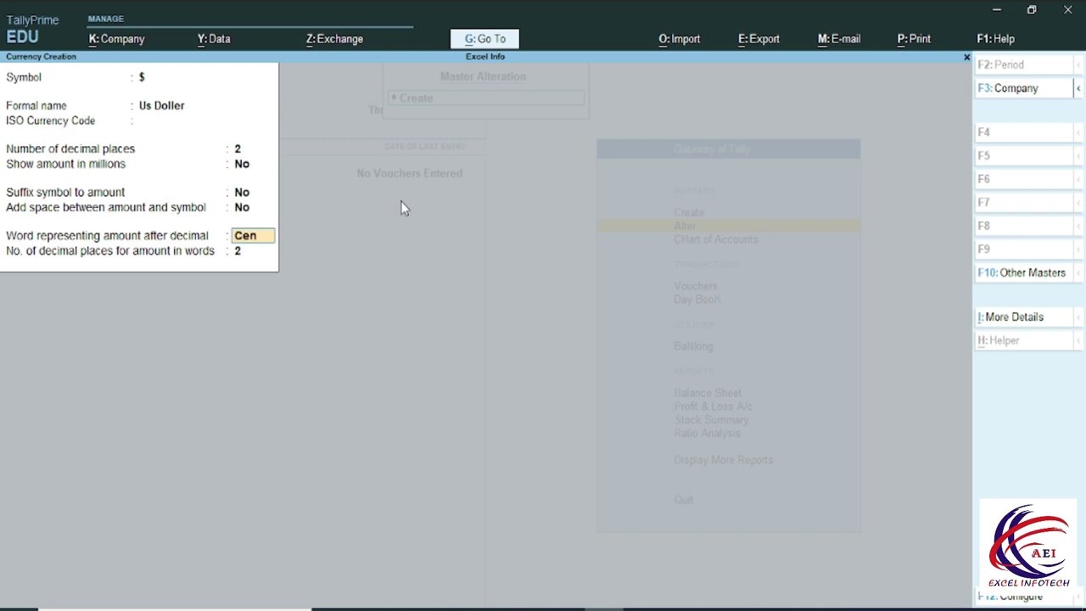
{"action": "key", "text": "Return"}
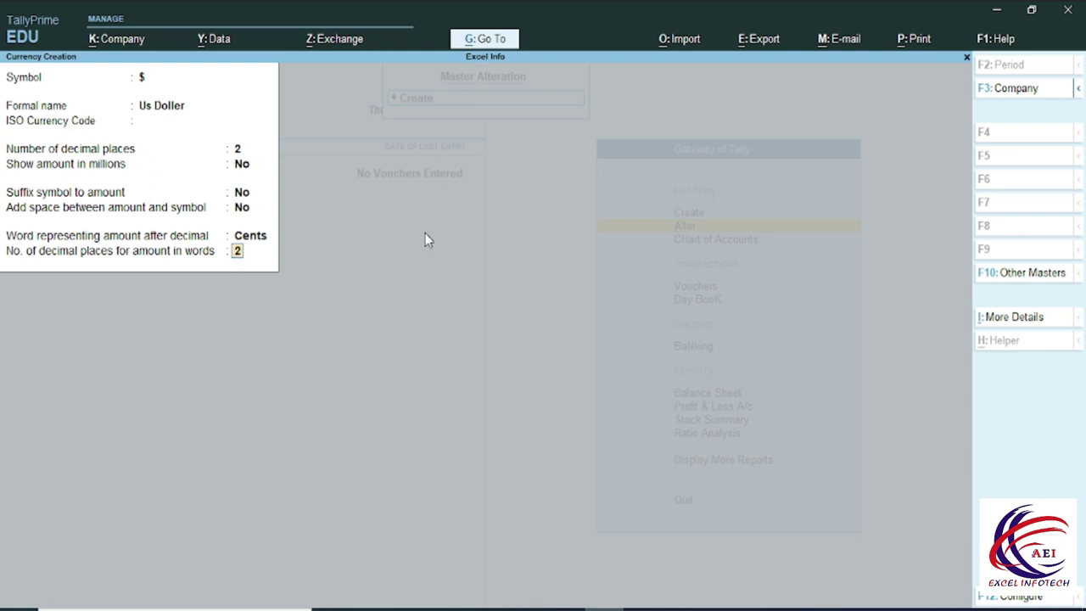
{"action": "key", "text": "Return"}
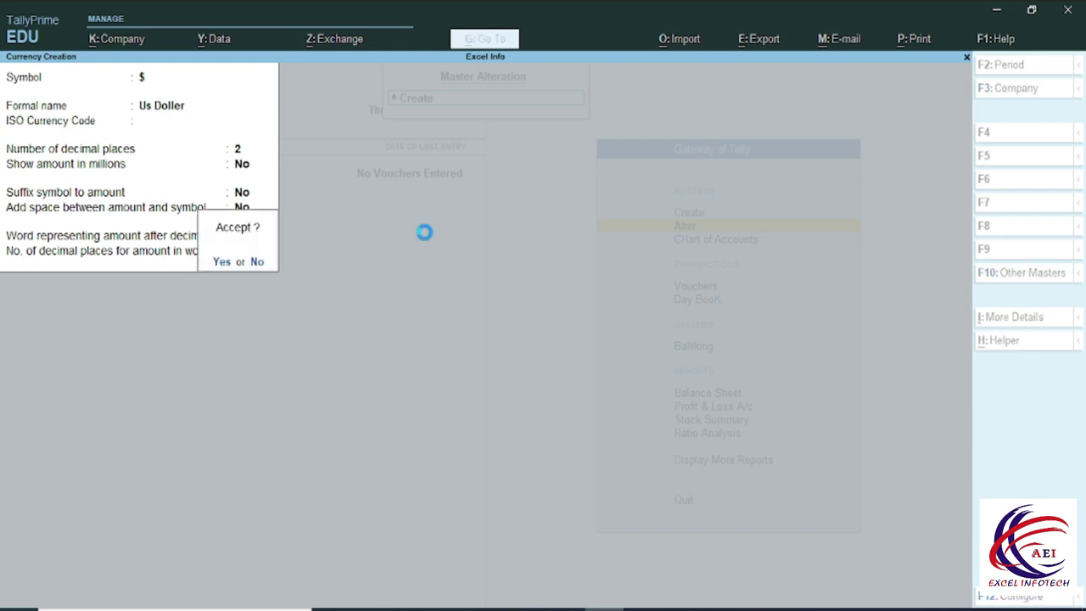
{"action": "key", "text": "Return"}
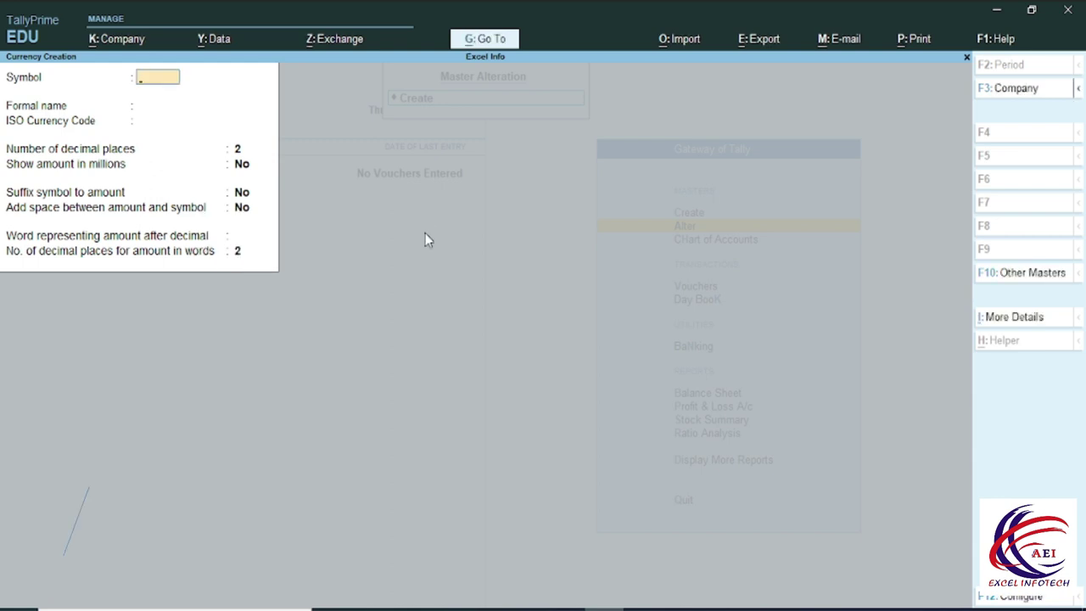
{"action": "key", "text": "Escape"}
{"action": "key", "text": "Escape"}
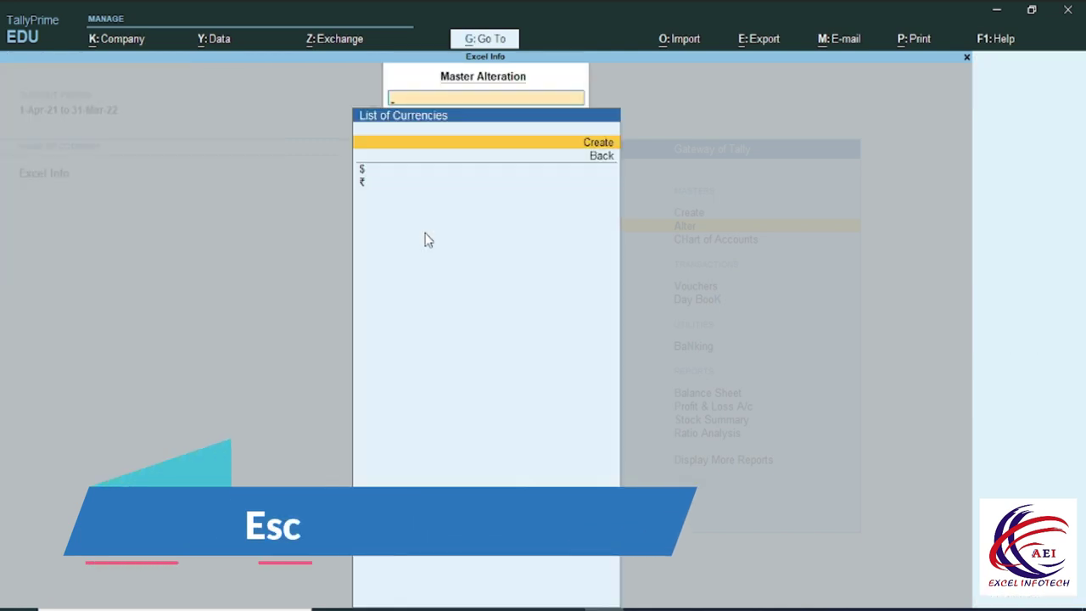
{"action": "key", "text": "Escape"}
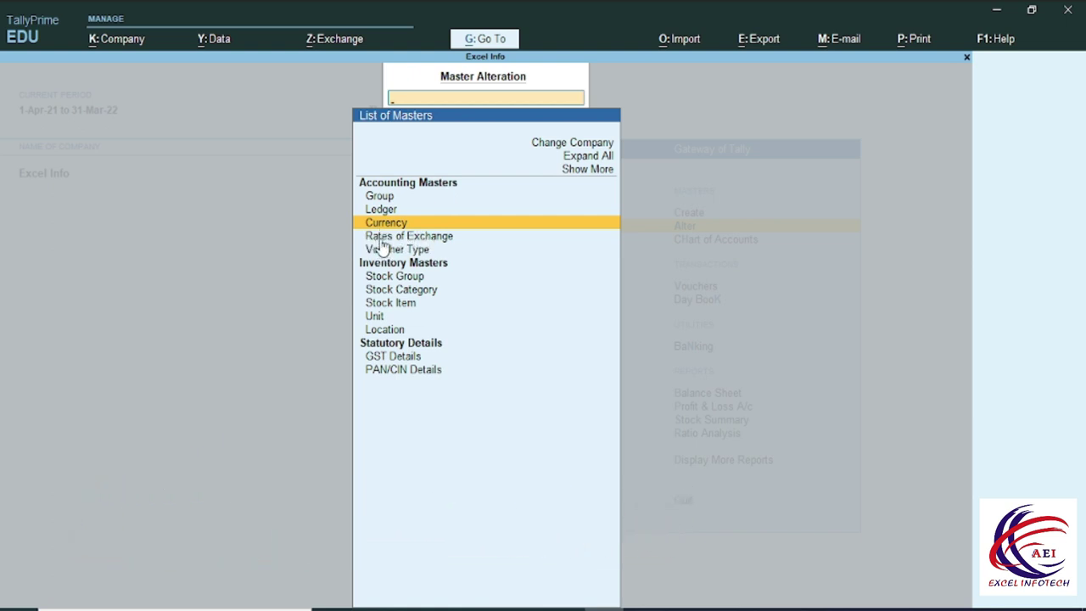
Open Rates of Exchange for 1-Apr-21 and check the rates in the Word notes
{"action": "left_click", "coordinate": [449, 244]}
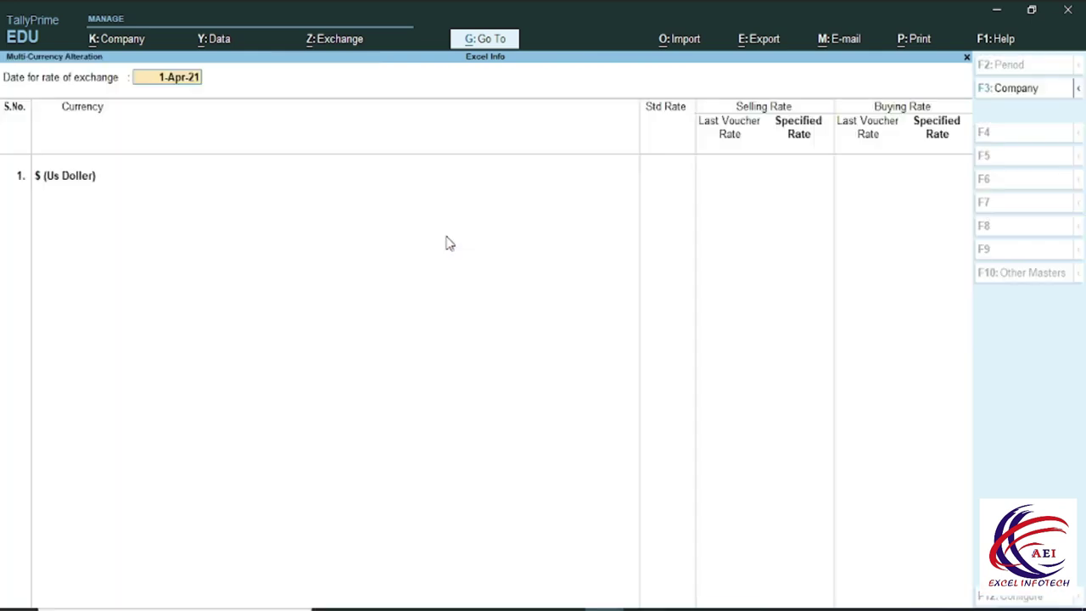
{"action": "key", "text": "Return"}
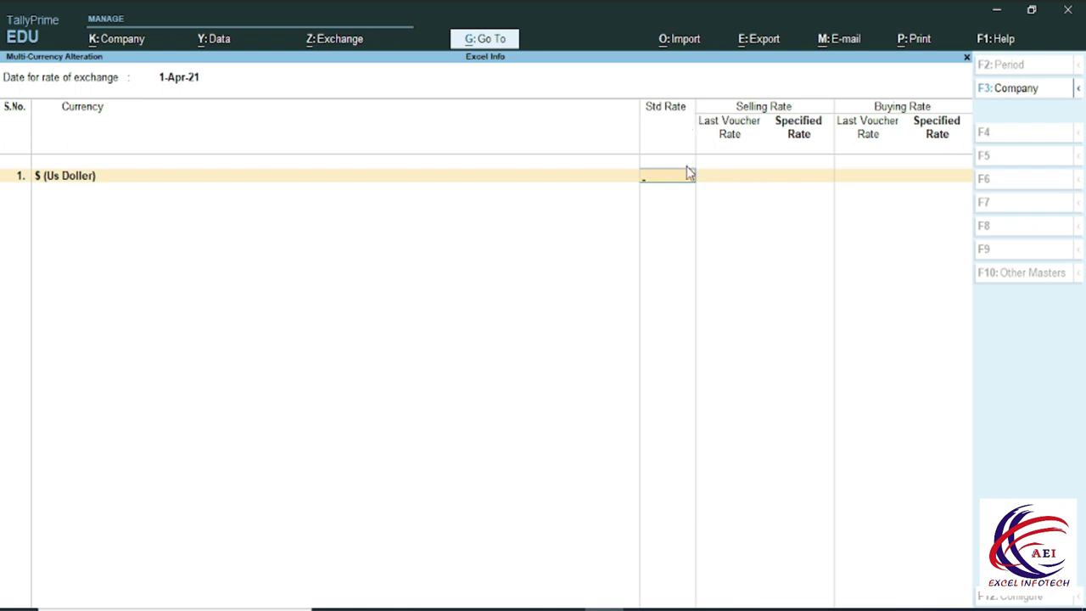
{"action": "left_click", "coordinate": [628, 608]}
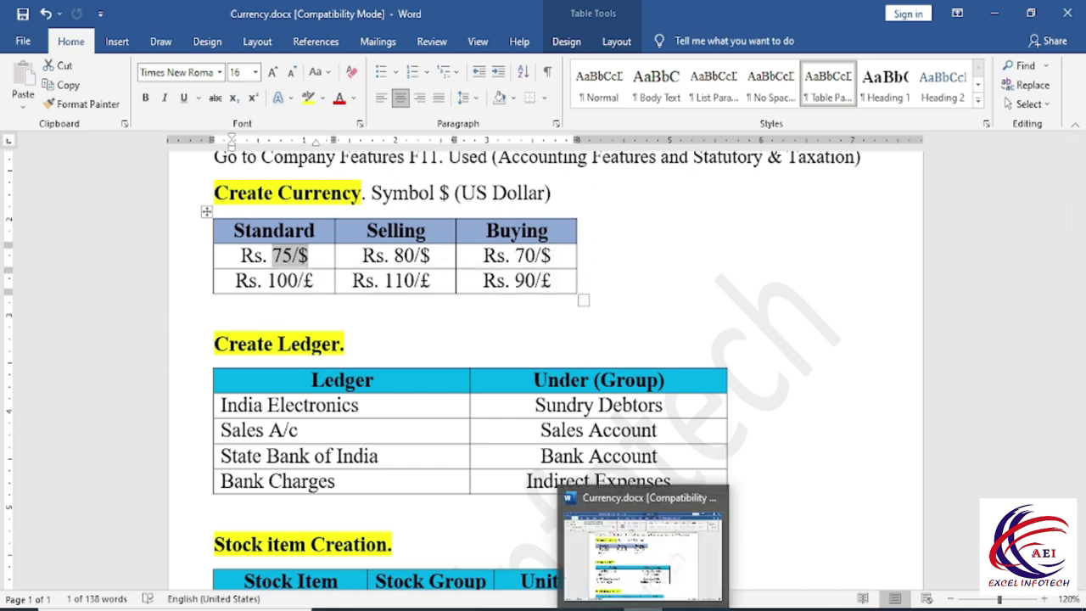
{"action": "left_click", "coordinate": [616, 607]}
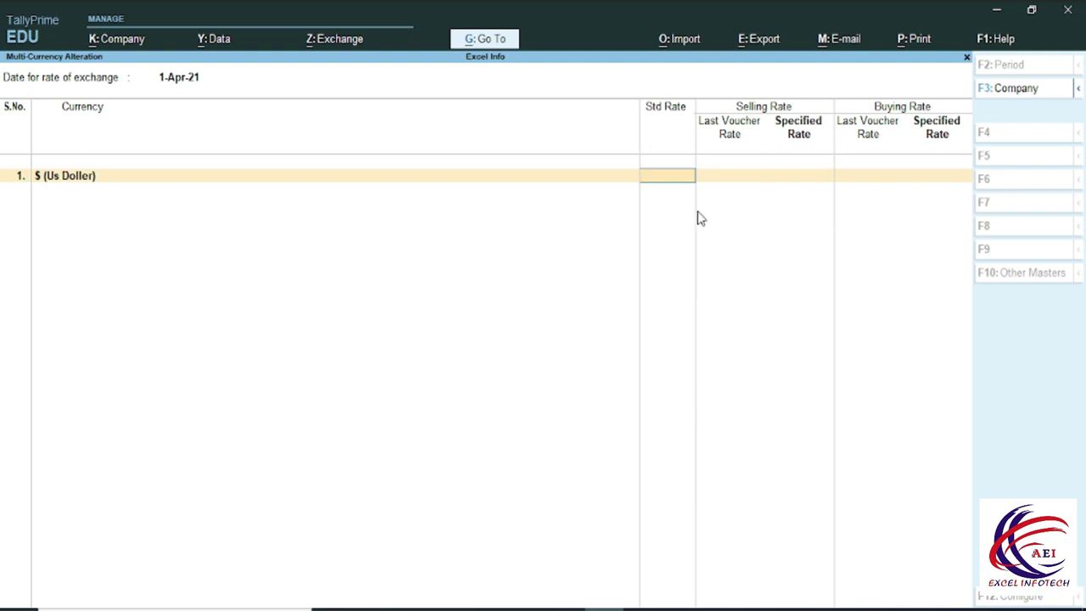
Enter $ rates of standard 75, selling 80 and buying 70, and save
{"action": "left_click", "coordinate": [806, 170]}
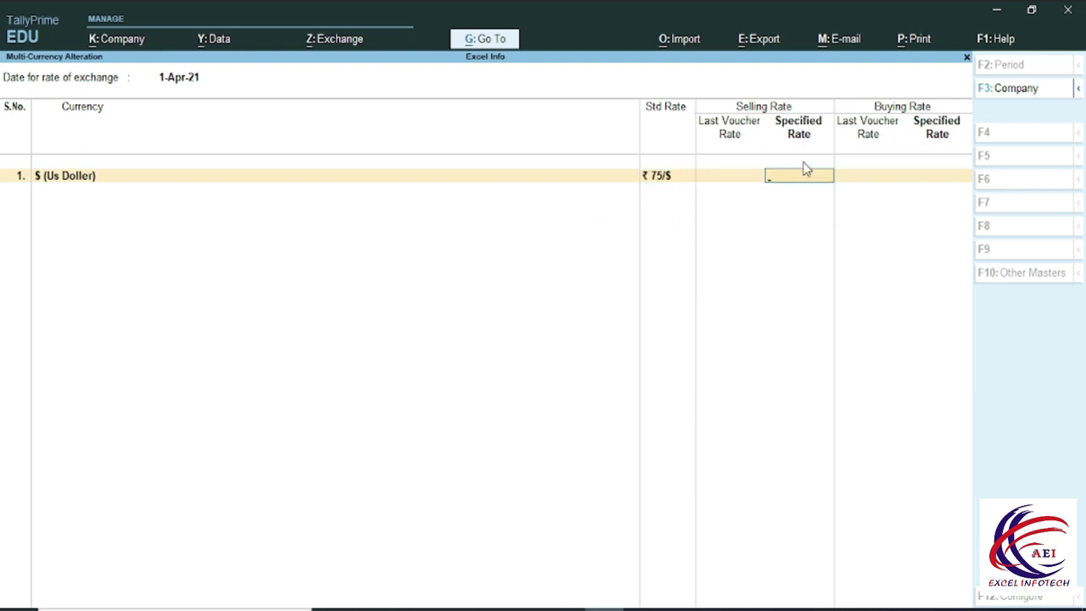
{"action": "type", "text": "80"}
{"action": "key", "text": "Return"}
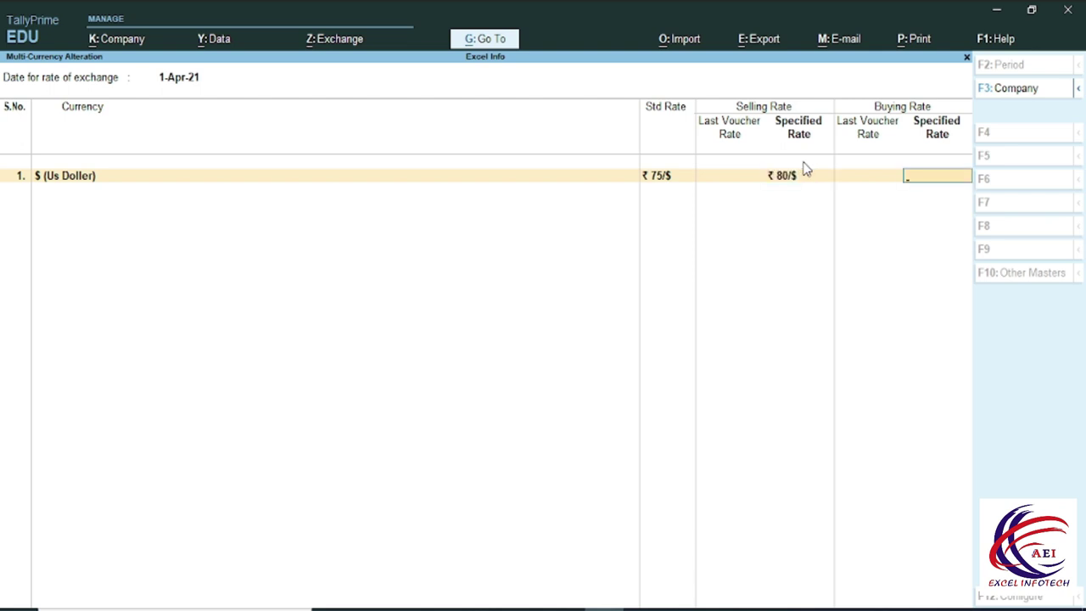
{"action": "key", "text": "Return"}
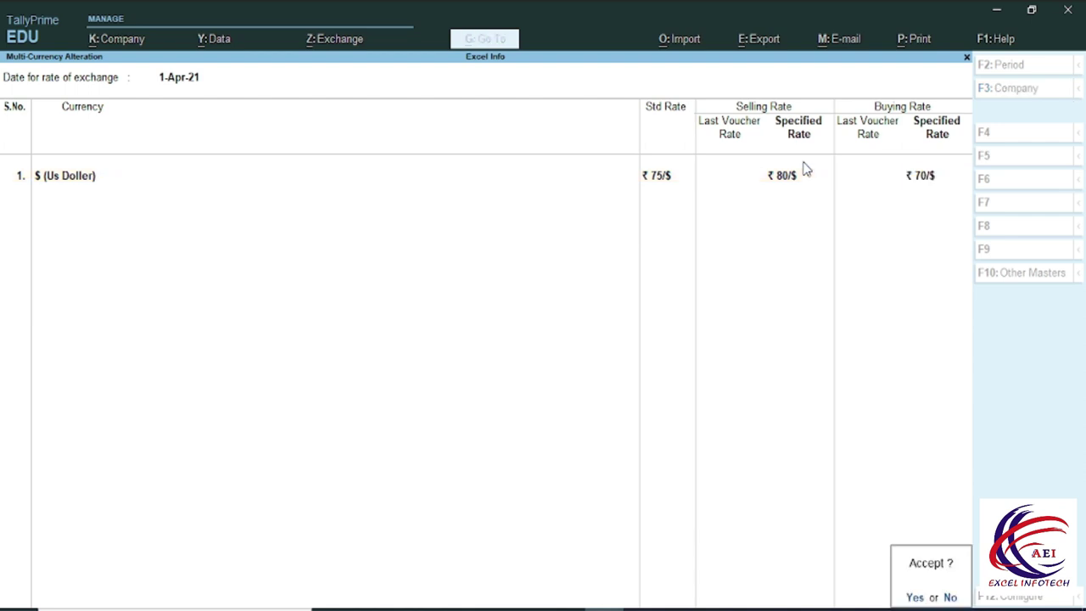
{"action": "key", "text": "Return"}
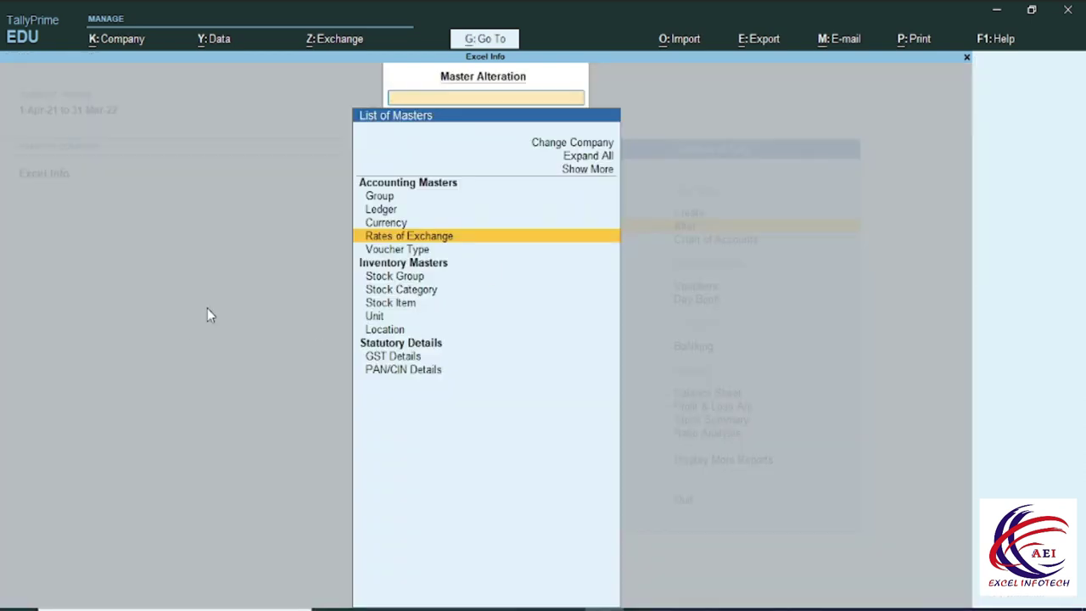
{"action": "key", "text": "Escape"}
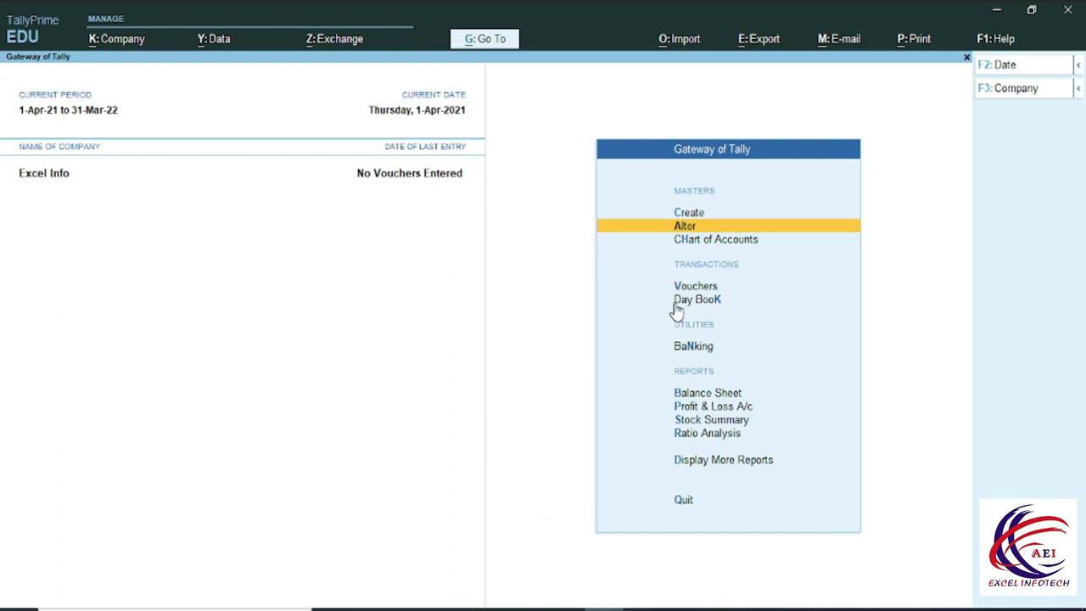
{"action": "key", "text": "alt+Tab"}
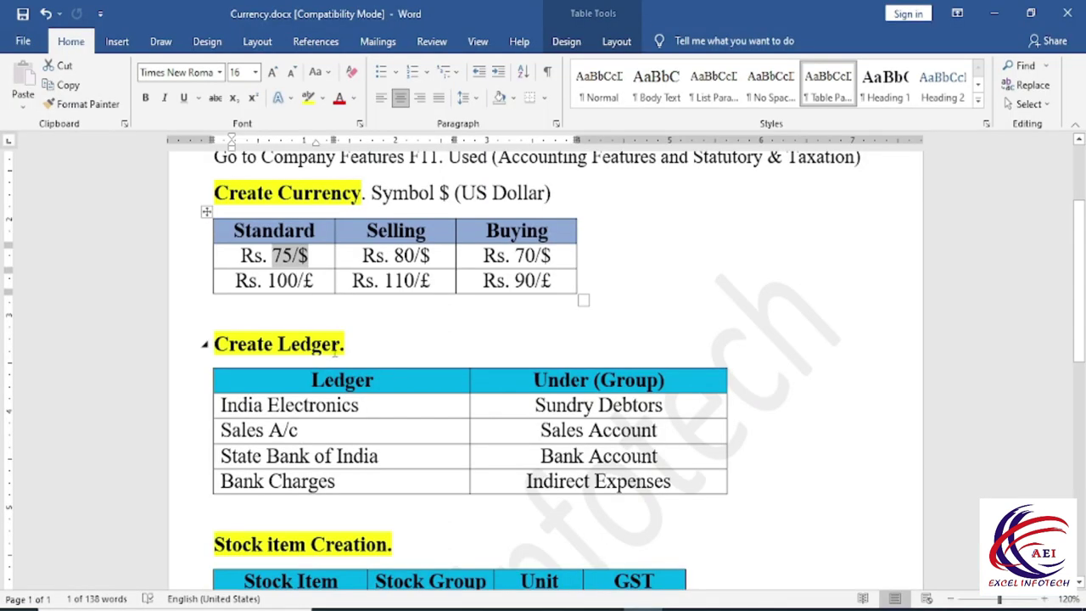
{"action": "scroll", "coordinate": [335, 349], "scroll_direction": "down", "scroll_amount": 3}
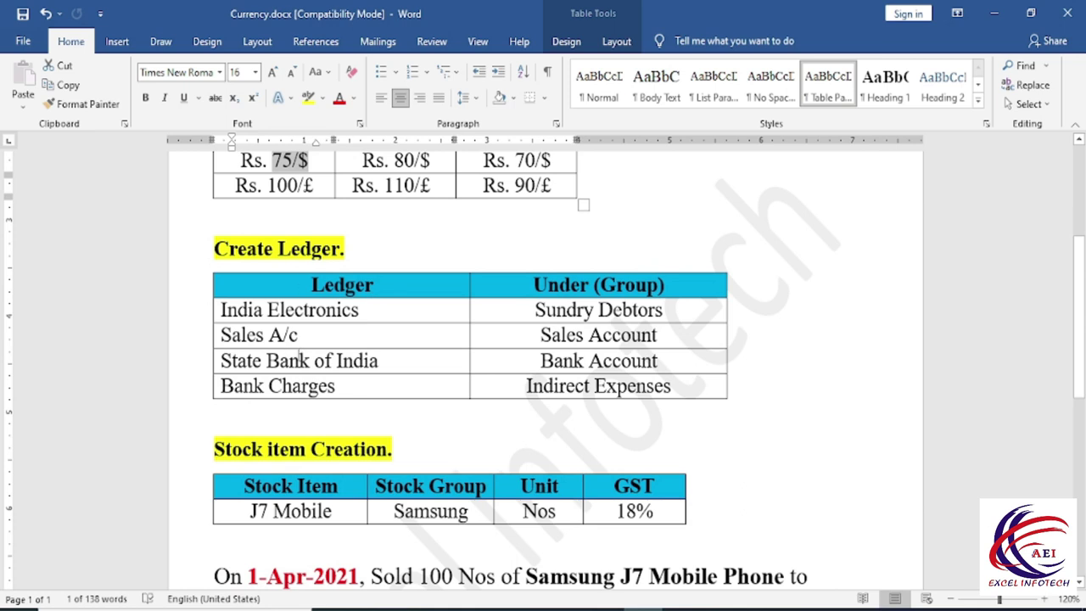
{"action": "scroll", "coordinate": [312, 373], "scroll_direction": "down", "scroll_amount": 4}
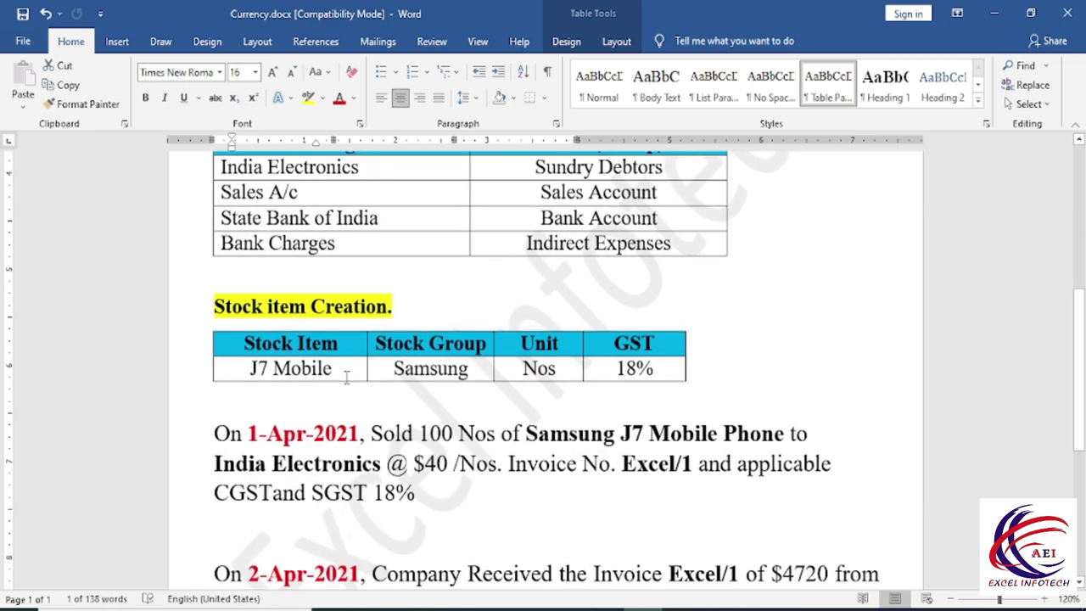
{"action": "scroll", "coordinate": [346, 377], "scroll_direction": "down", "scroll_amount": 1}
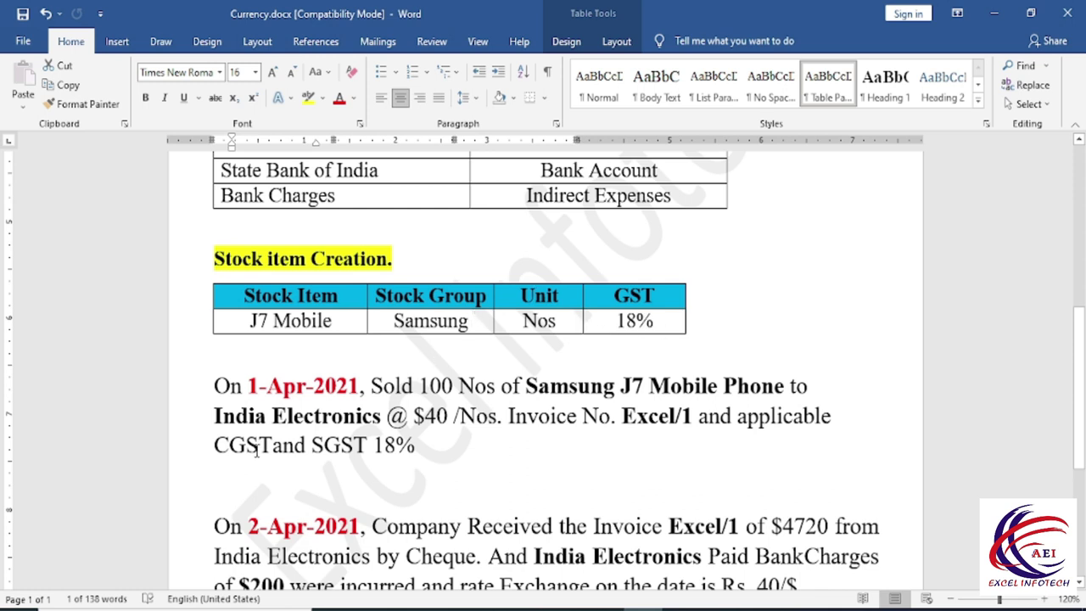
{"action": "scroll", "coordinate": [257, 450], "scroll_direction": "down", "scroll_amount": 2}
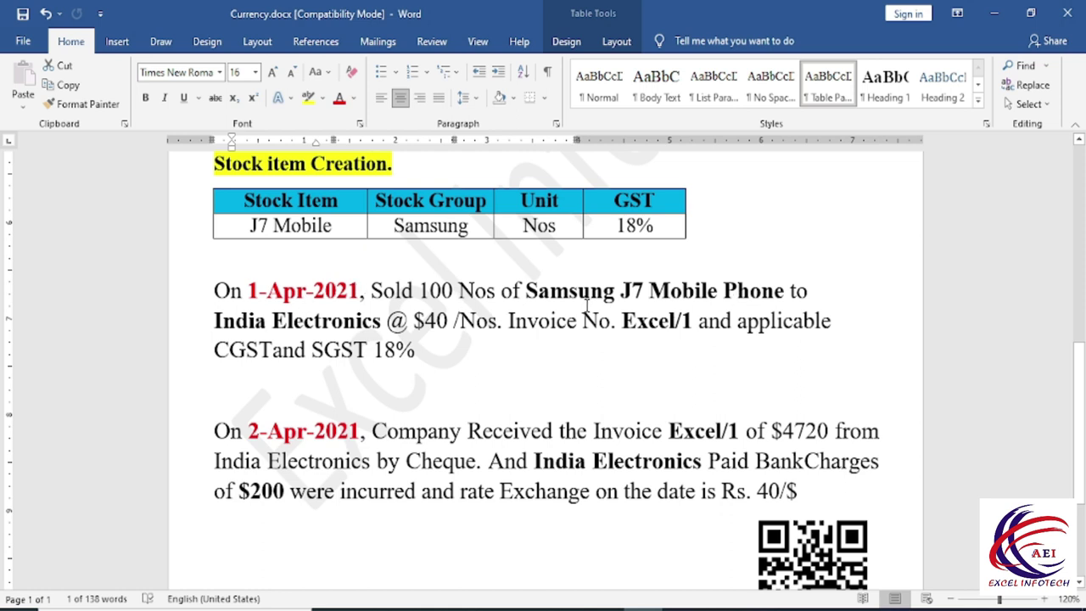
{"action": "left_click_drag", "start_coordinate": [622, 320], "coordinate": [698, 322]}
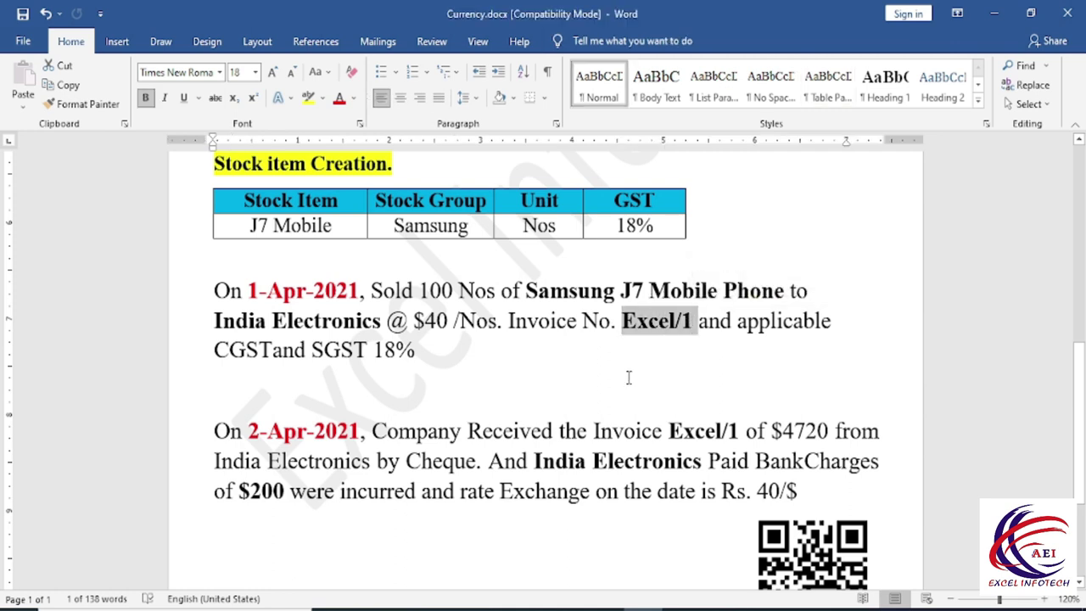
{"action": "left_click_drag", "start_coordinate": [415, 351], "coordinate": [373, 350]}
{"action": "left_click_drag", "start_coordinate": [216, 321], "coordinate": [384, 322]}
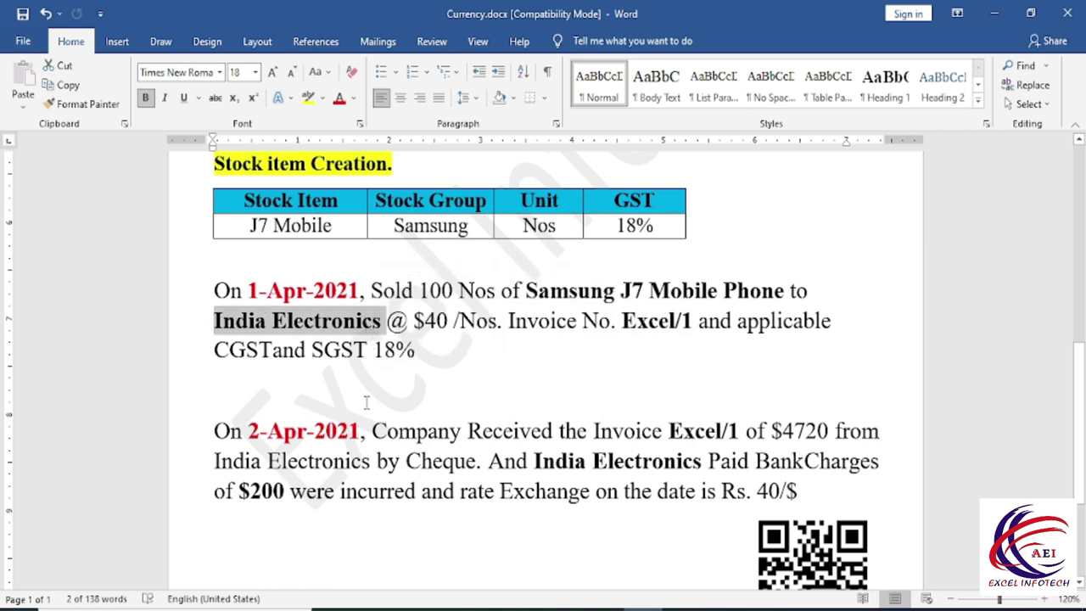
{"action": "scroll", "coordinate": [367, 402], "scroll_direction": "down", "scroll_amount": 1}
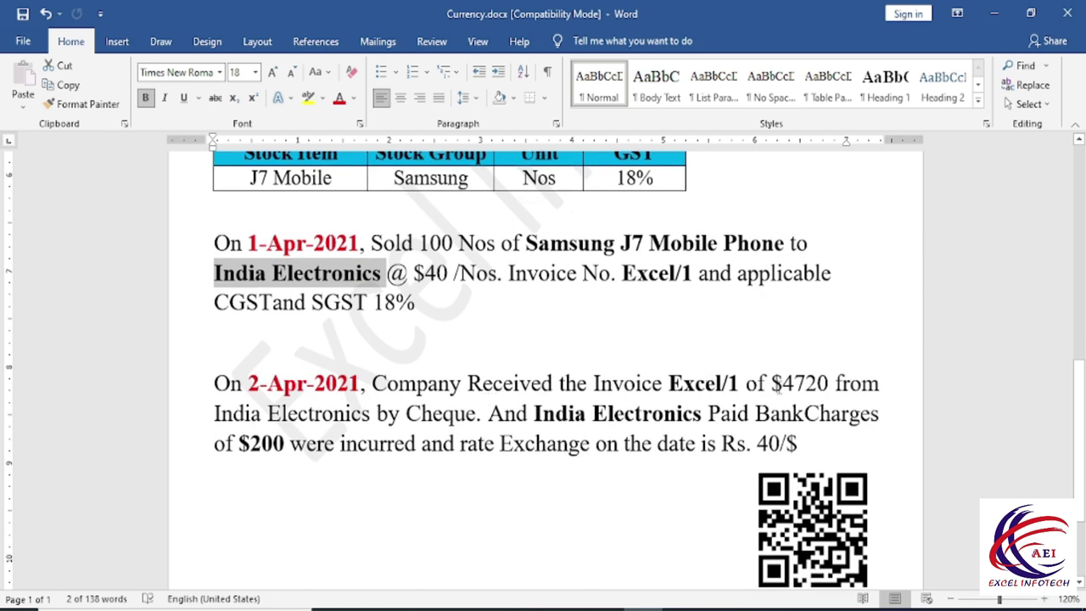
{"action": "left_click_drag", "start_coordinate": [774, 384], "coordinate": [812, 383]}
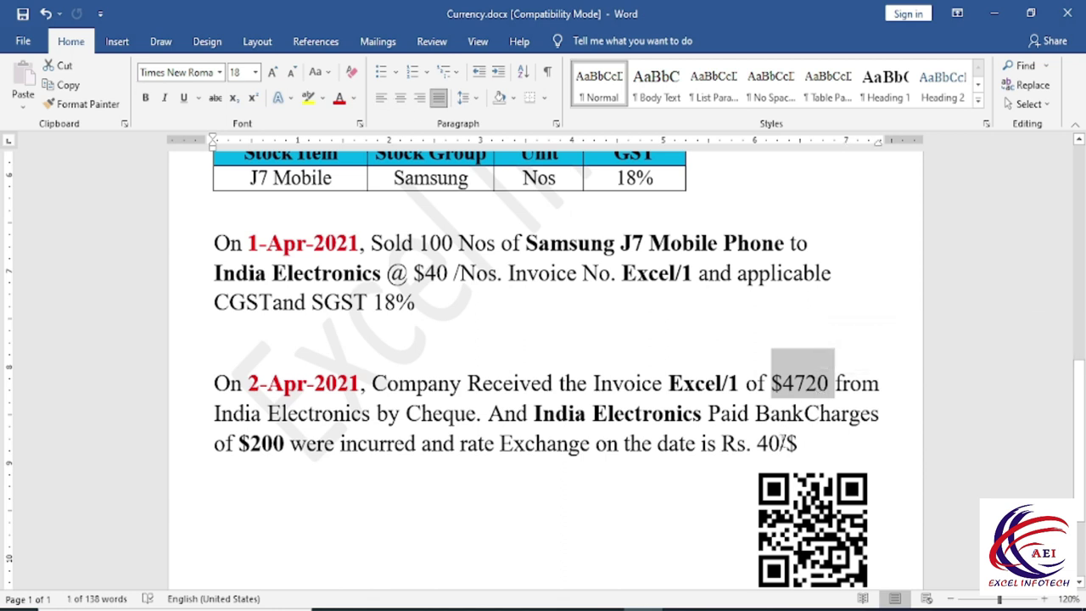
{"action": "left_click_drag", "start_coordinate": [281, 449], "coordinate": [238, 446]}
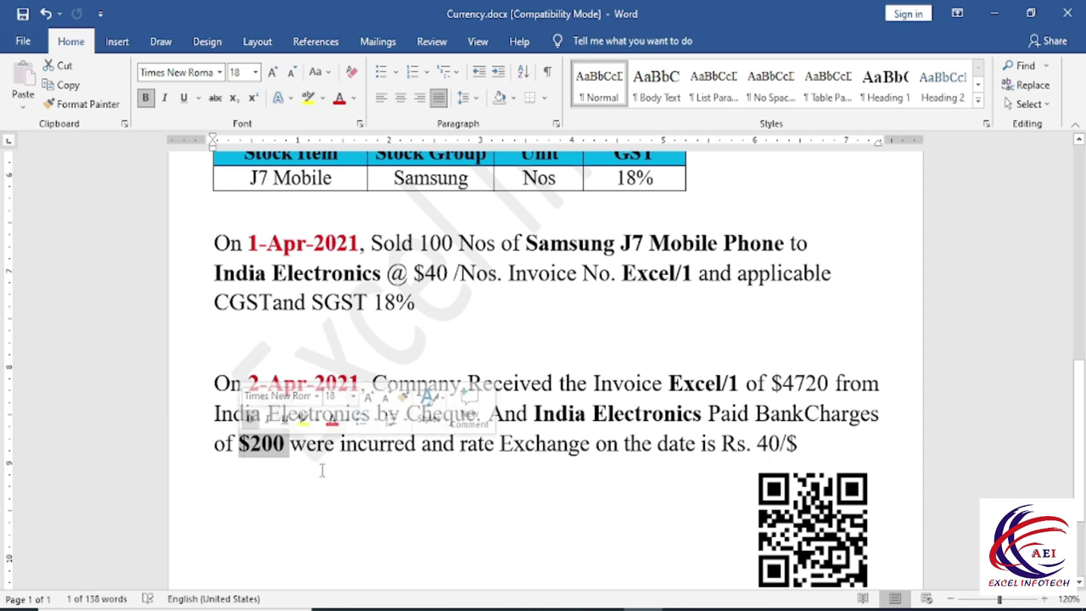
{"action": "scroll", "coordinate": [594, 424], "scroll_direction": "up", "scroll_amount": 3}
{"action": "scroll", "coordinate": [442, 428], "scroll_direction": "up", "scroll_amount": 2}
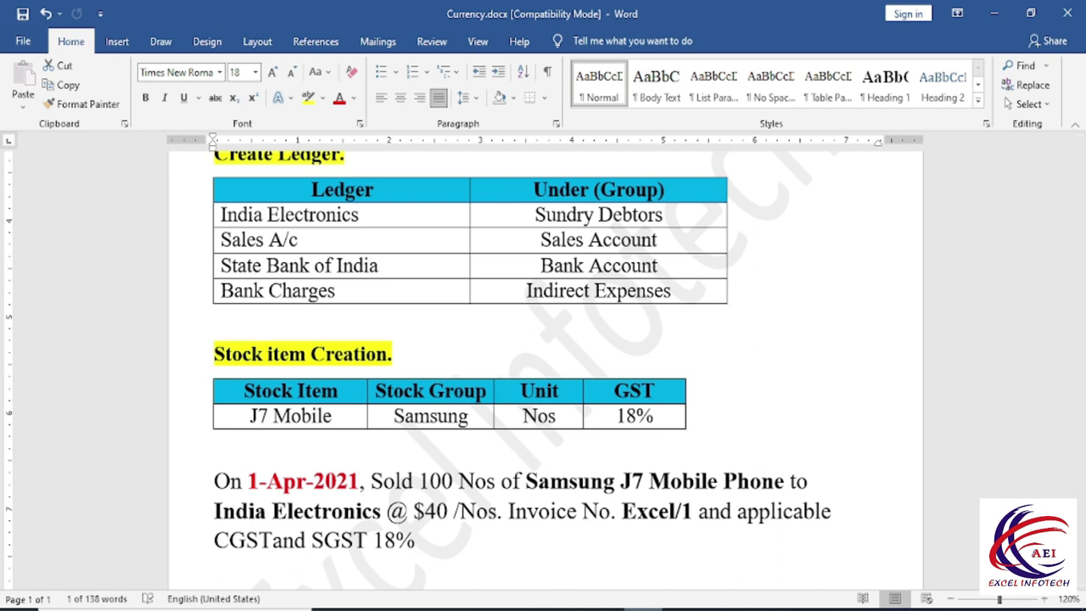
{"action": "left_click", "coordinate": [604, 608]}
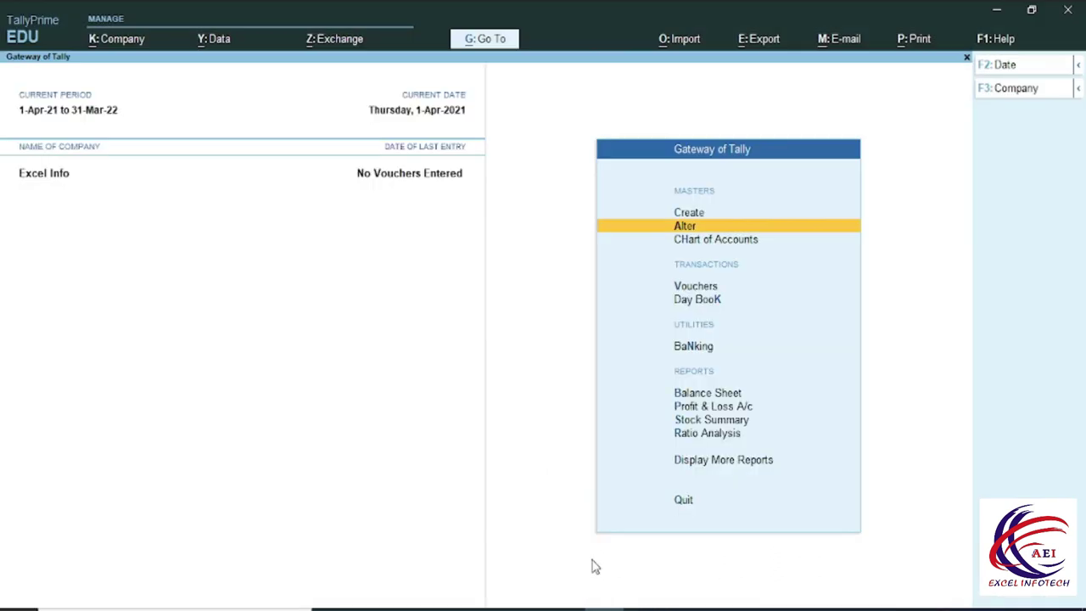
{"action": "left_click", "coordinate": [696, 286]}
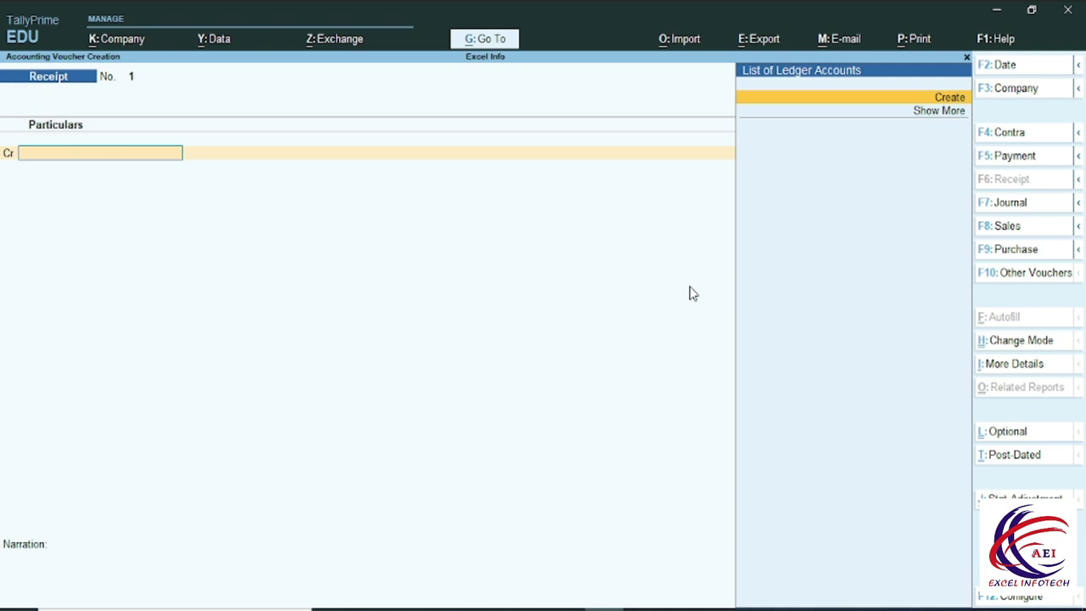
Start a sales voucher and create party ledger India Elect under Sundry Debtors
{"action": "key", "text": "F8"}
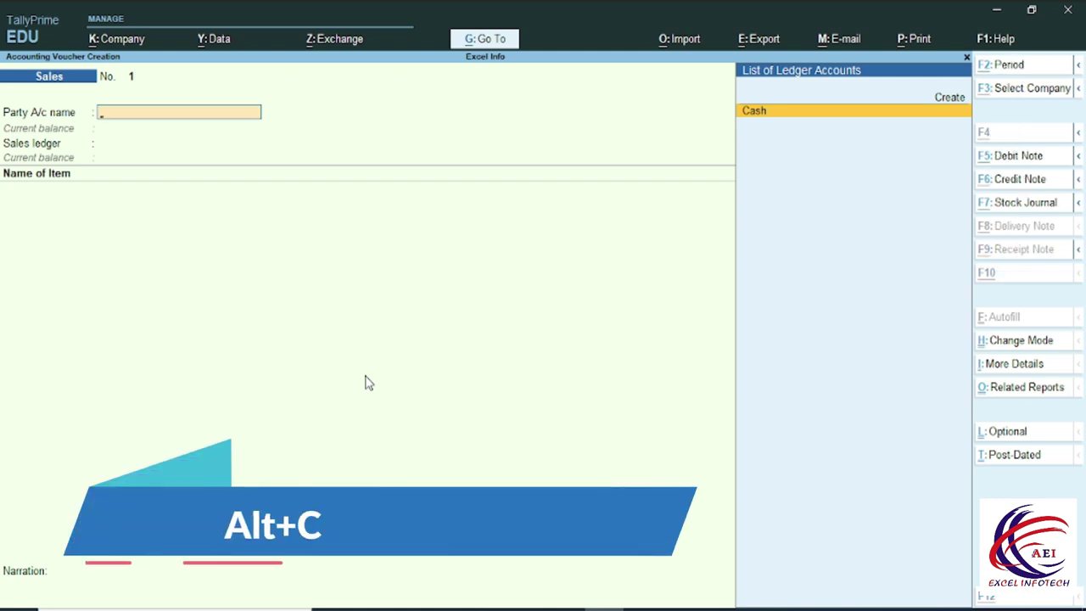
{"action": "key", "text": "alt+c"}
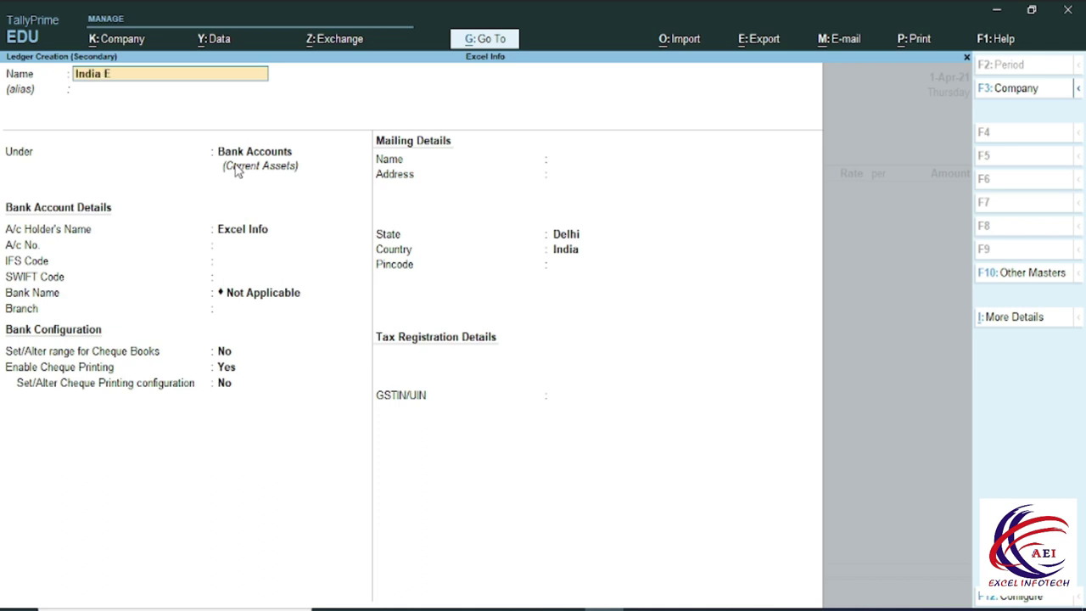
{"action": "key", "text": "Return"}
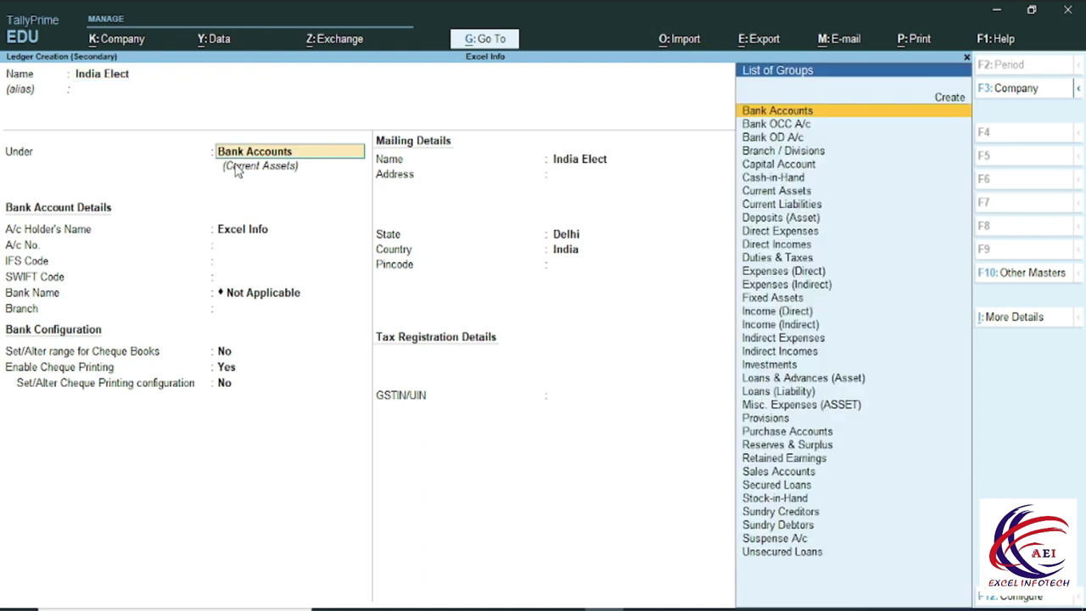
{"action": "type", "text": "S"}
{"action": "key", "text": "Down"}
{"action": "key", "text": "Down"}
{"action": "key", "text": "Down"}
{"action": "key", "text": "Down"}
{"action": "key", "text": "Return"}
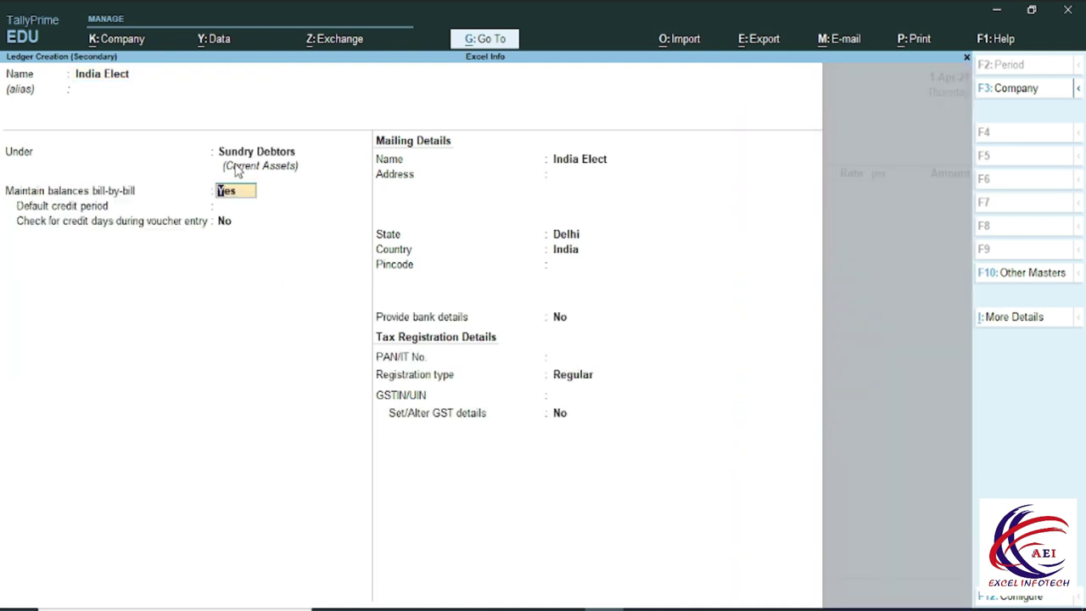
Save India Elect as Regular with no GSTIN, then pass through dispatch and party details
{"action": "key", "text": "Return"}
{"action": "key", "text": "Return"}
{"action": "key", "text": "Return"}
{"action": "key", "text": "Return"}
{"action": "key", "text": "Return"}
{"action": "key", "text": "Return"}
{"action": "key", "text": "Return"}
{"action": "key", "text": "Return"}
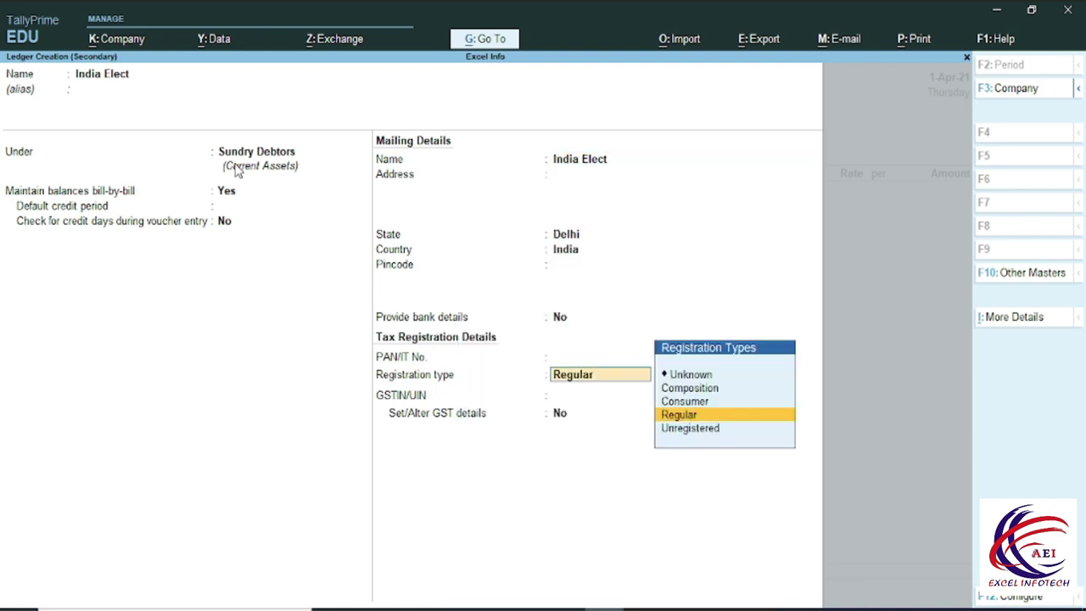
{"action": "key", "text": "Return"}
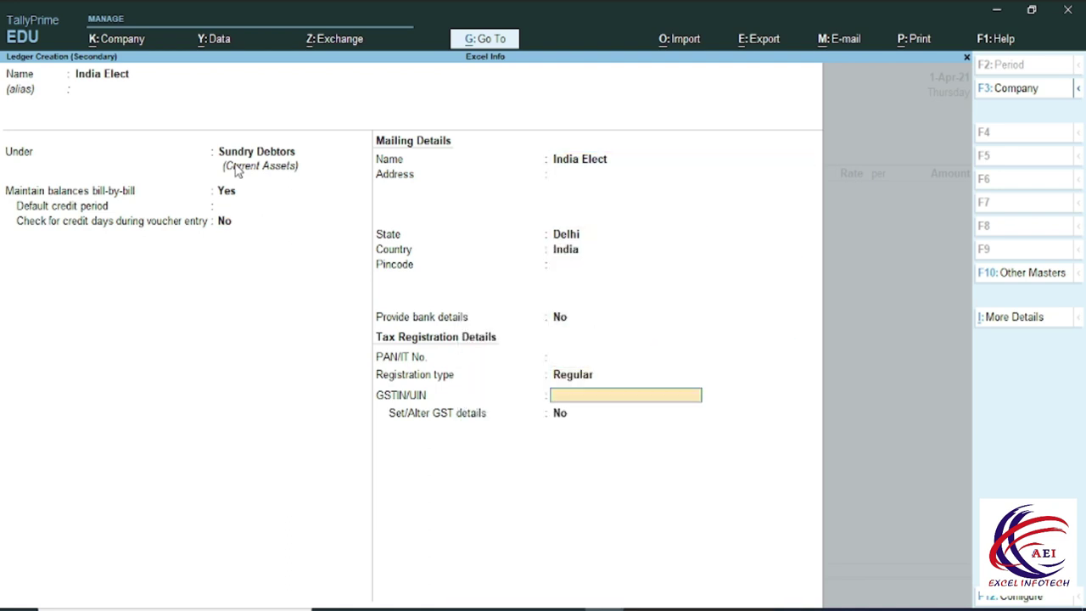
{"action": "key", "text": "Return"}
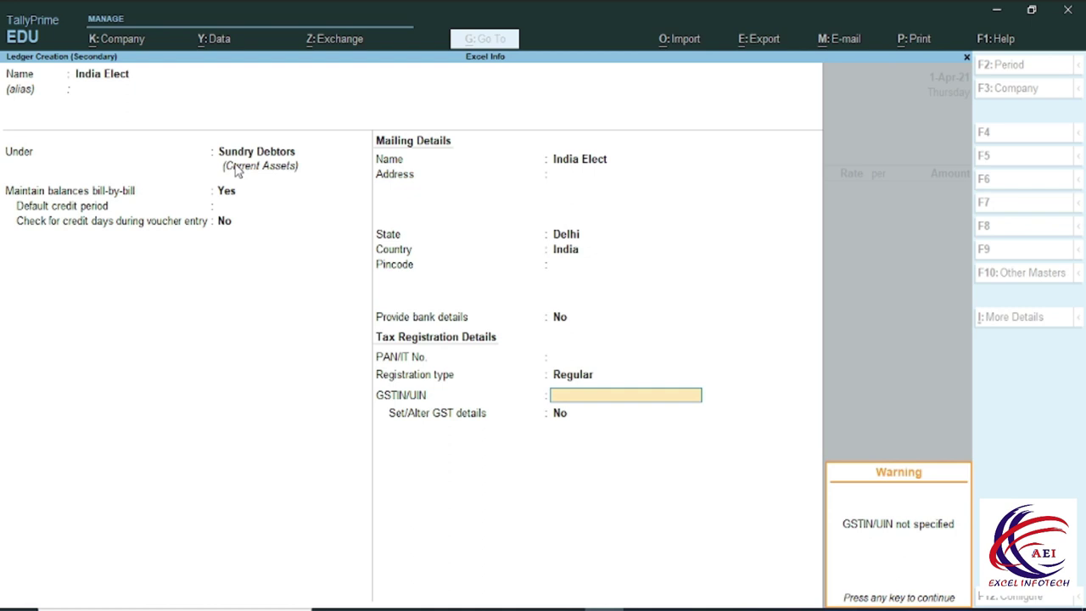
{"action": "key", "text": "Return"}
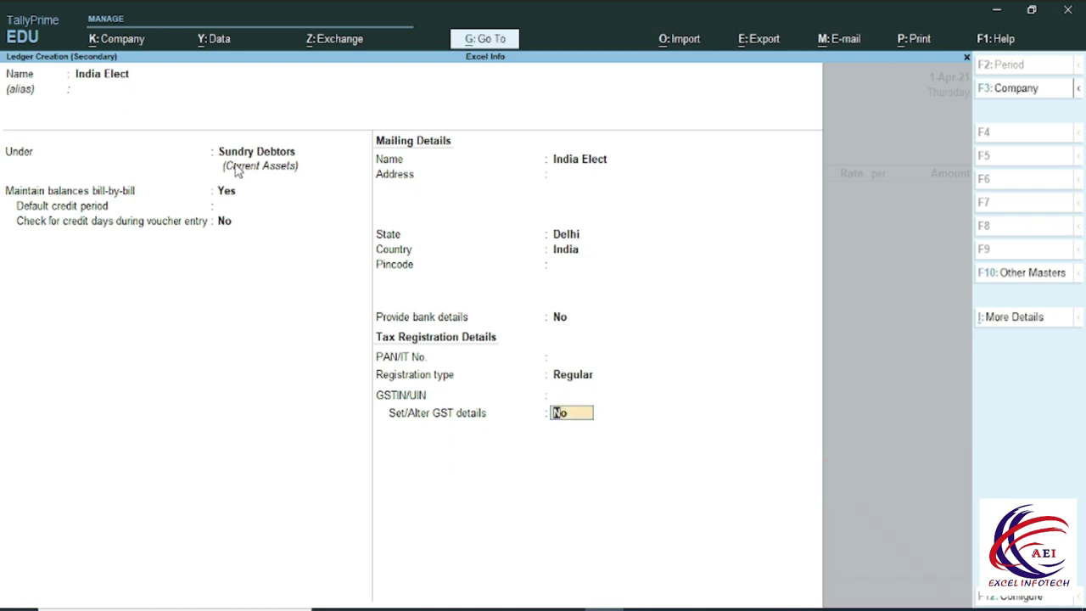
{"action": "key", "text": "Return"}
{"action": "key", "text": "Return"}
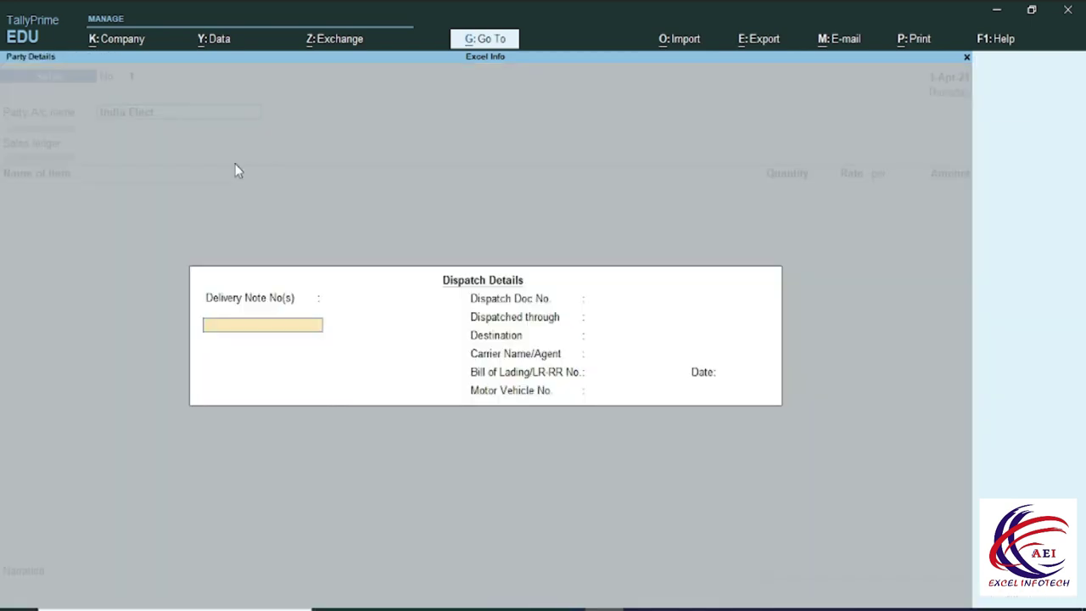
{"action": "key", "text": "Return"}
{"action": "key", "text": "Return"}
{"action": "key", "text": "Return"}
{"action": "key", "text": "Return"}
{"action": "key", "text": "Return"}
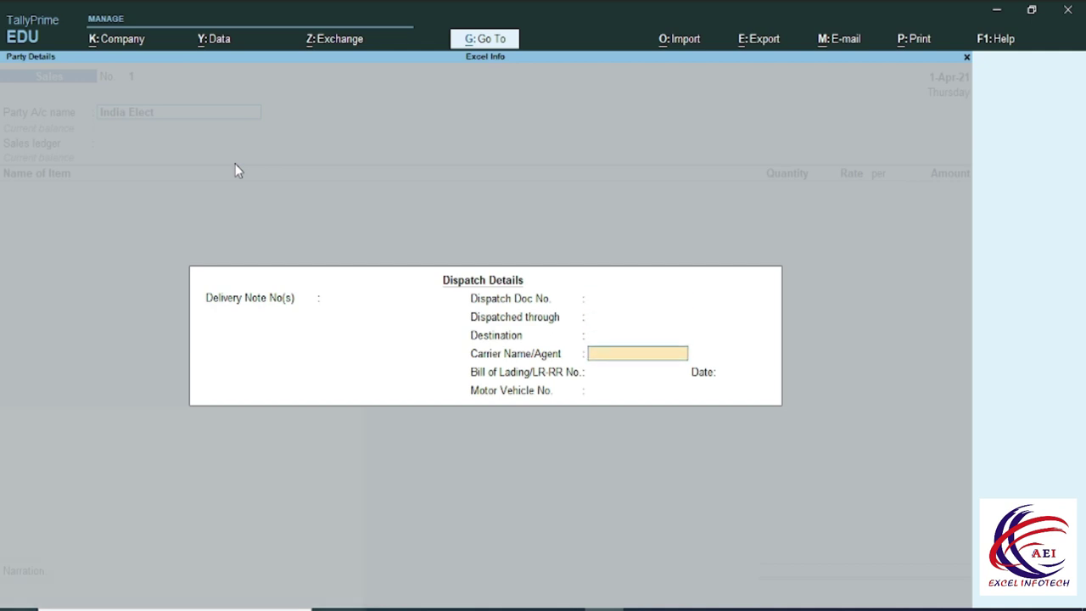
{"action": "key", "text": "Return"}
{"action": "key", "text": "Return"}
{"action": "key", "text": "Return"}
{"action": "key", "text": "Return"}
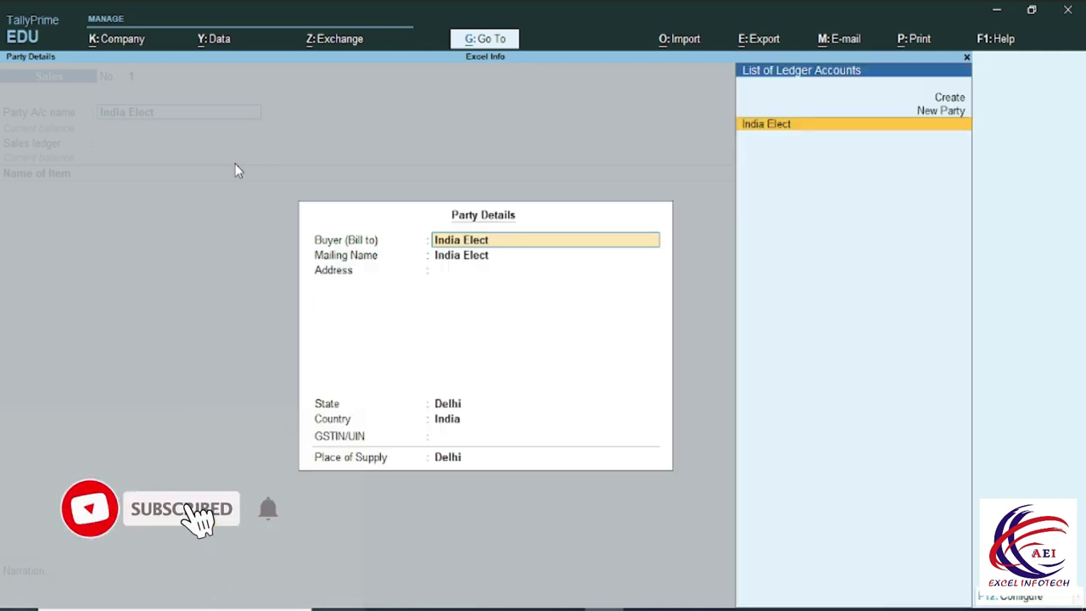
{"action": "key", "text": "Return"}
{"action": "key", "text": "Return"}
{"action": "key", "text": "Return"}
{"action": "key", "text": "Return"}
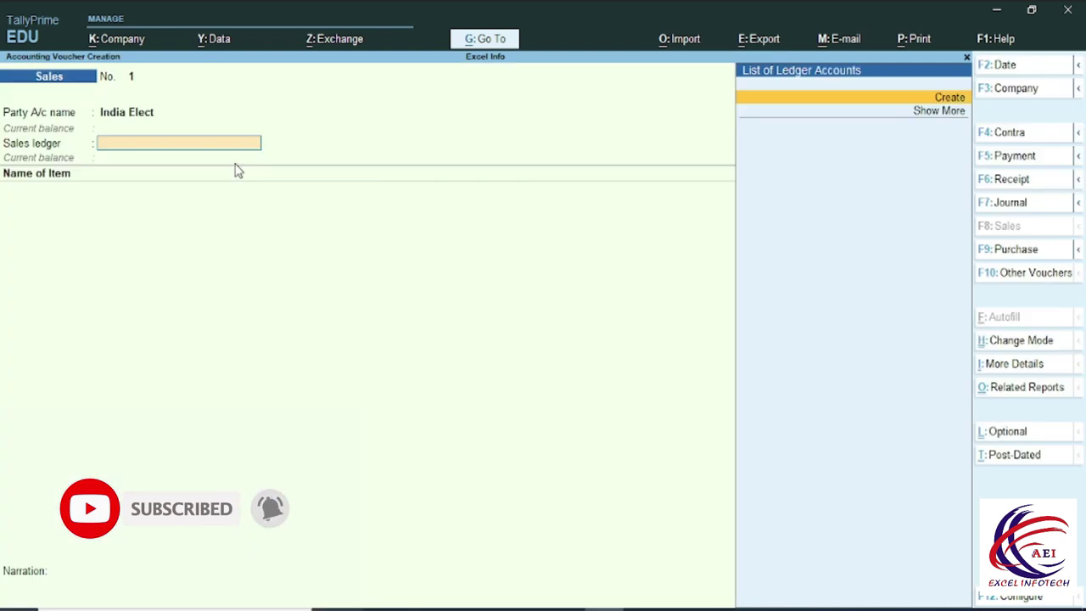
Create ledger 'Sale' under Sales Accounts with Goods supply, then begin a new stock item
{"action": "key", "text": "alt+c"}
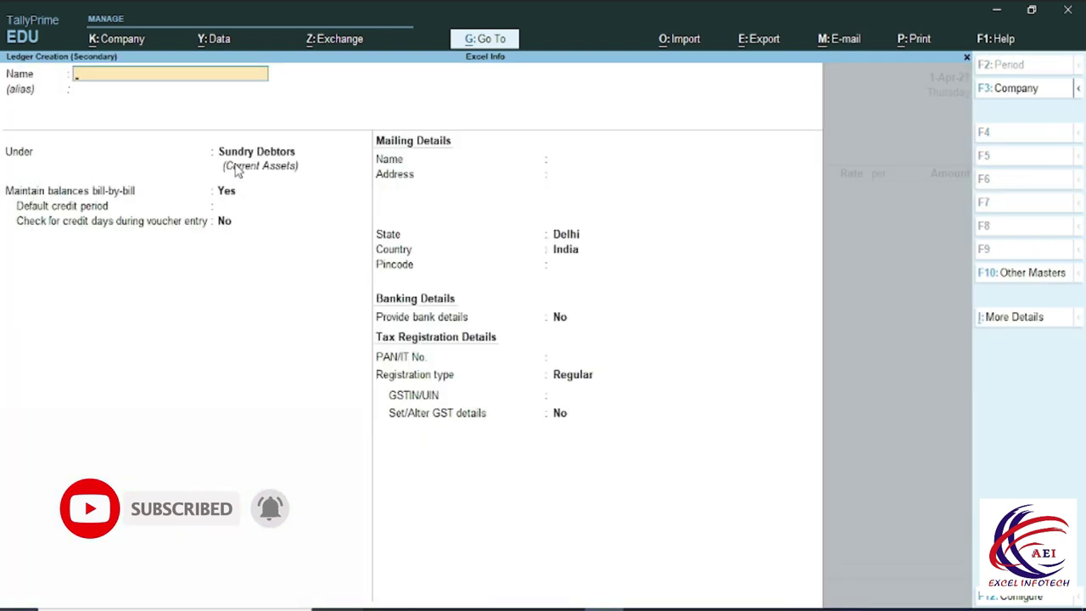
{"action": "type", "text": "Sale"}
{"action": "key", "text": "Return"}
{"action": "type", "text": "S"}
{"action": "key", "text": "Return"}
{"action": "key", "text": "Return"}
{"action": "key", "text": "Return"}
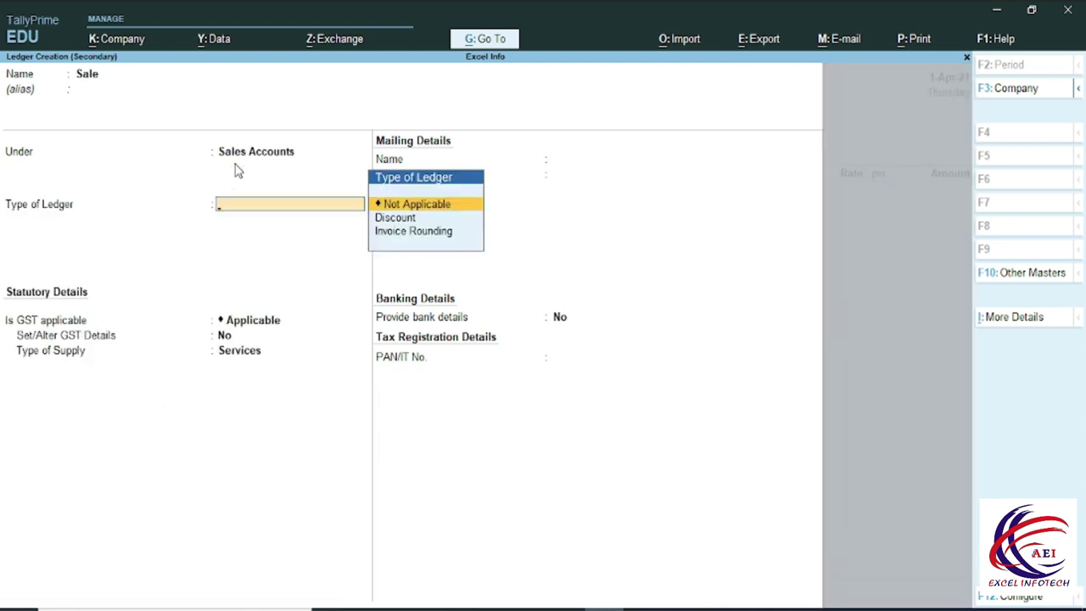
{"action": "key", "text": "Return"}
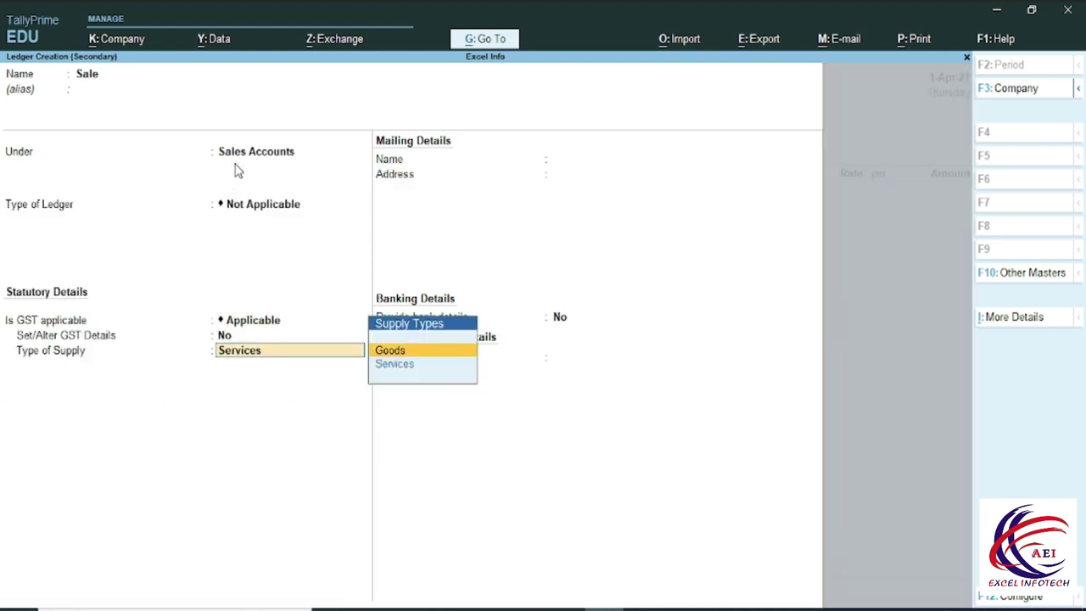
{"action": "key", "text": "Return"}
{"action": "key", "text": "Return"}
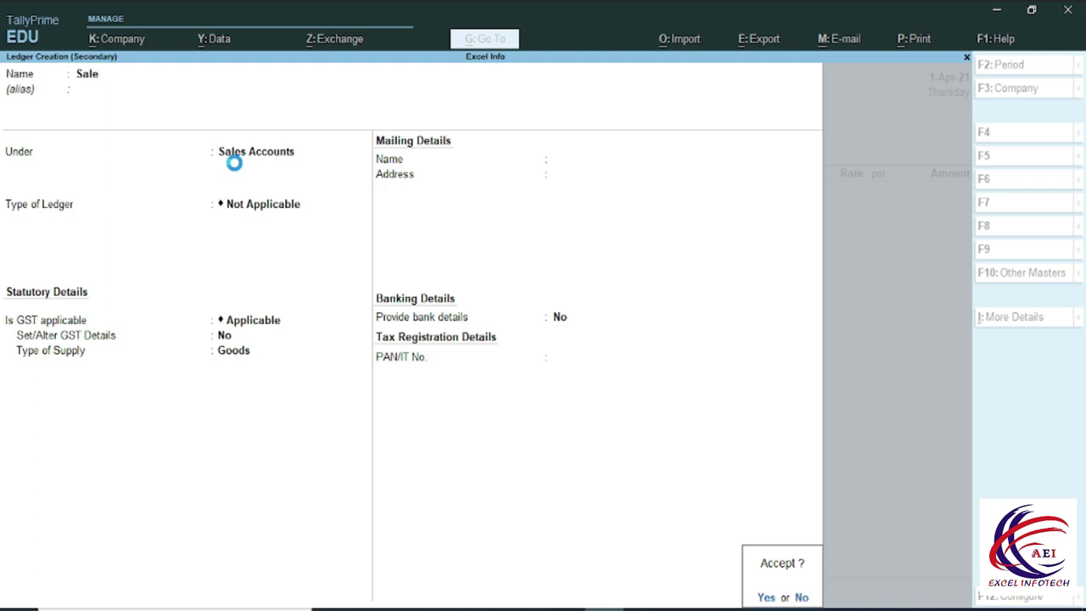
{"action": "key", "text": "Return"}
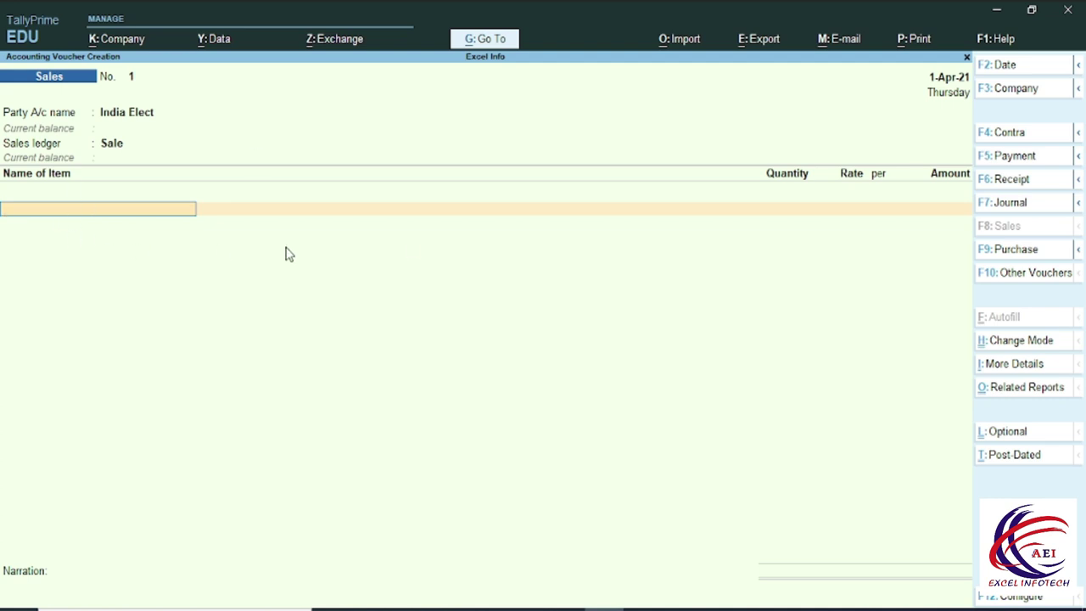
{"action": "key", "text": "alt+c"}
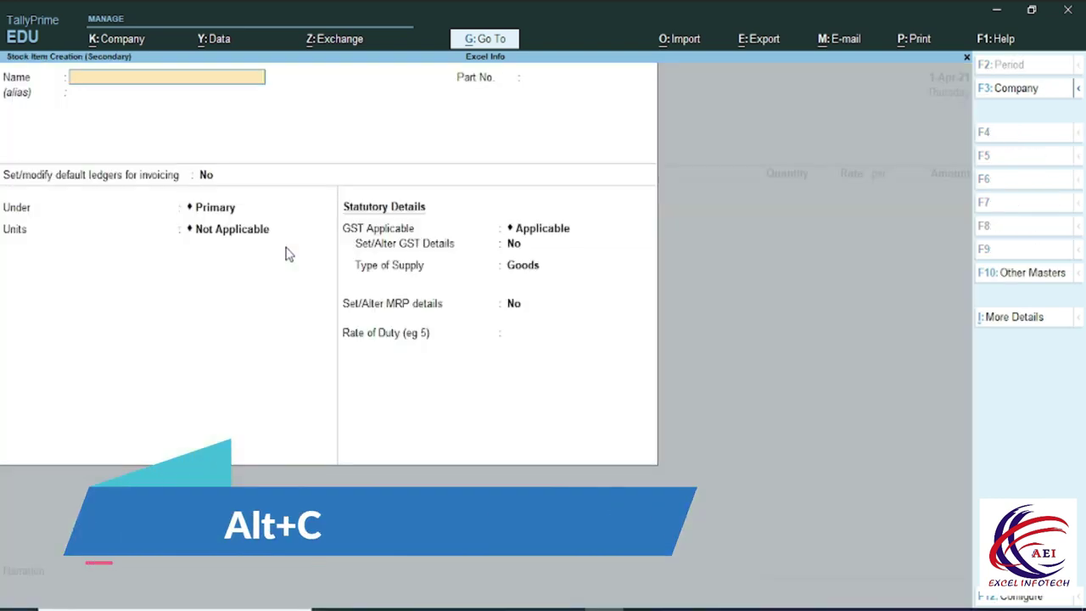
Copy 'J7 Mobile' from the Stock Item table in the Word notes
{"action": "key", "text": "alt+Tab"}
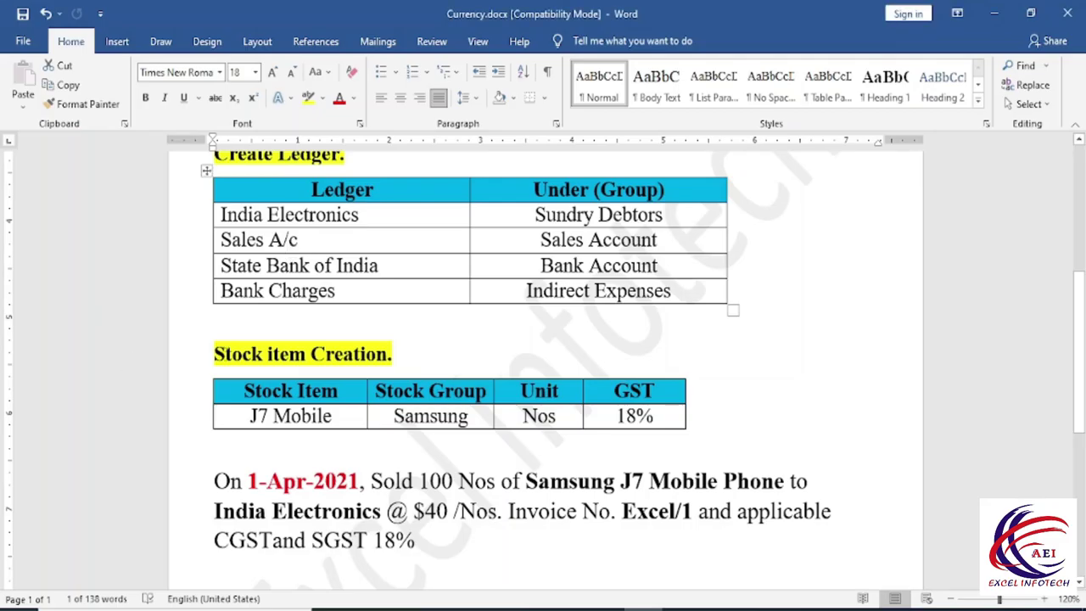
{"action": "scroll", "coordinate": [462, 382], "scroll_direction": "up", "scroll_amount": 4}
{"action": "scroll", "coordinate": [463, 381], "scroll_direction": "down", "scroll_amount": 5}
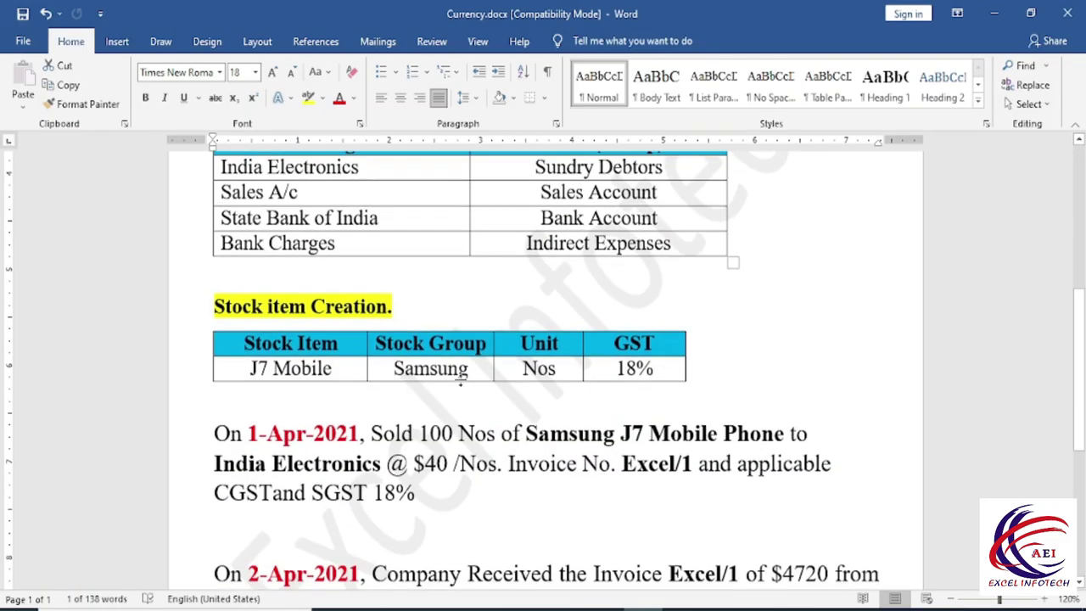
{"action": "left_click_drag", "start_coordinate": [332, 370], "coordinate": [249, 371]}
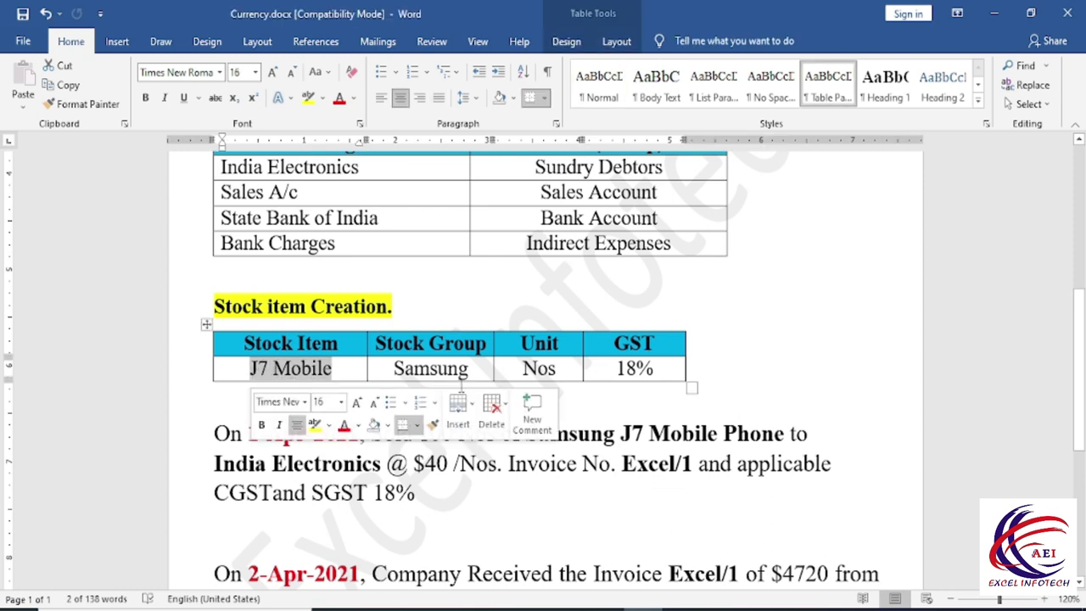
{"action": "key", "text": "ctrl+c"}
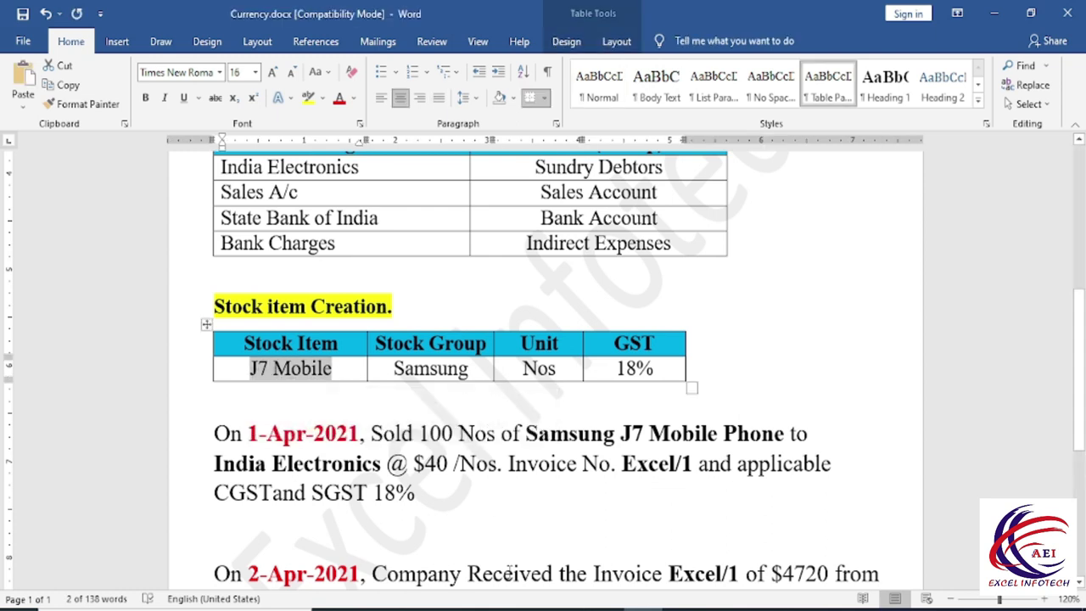
{"action": "key", "text": "alt+Tab"}
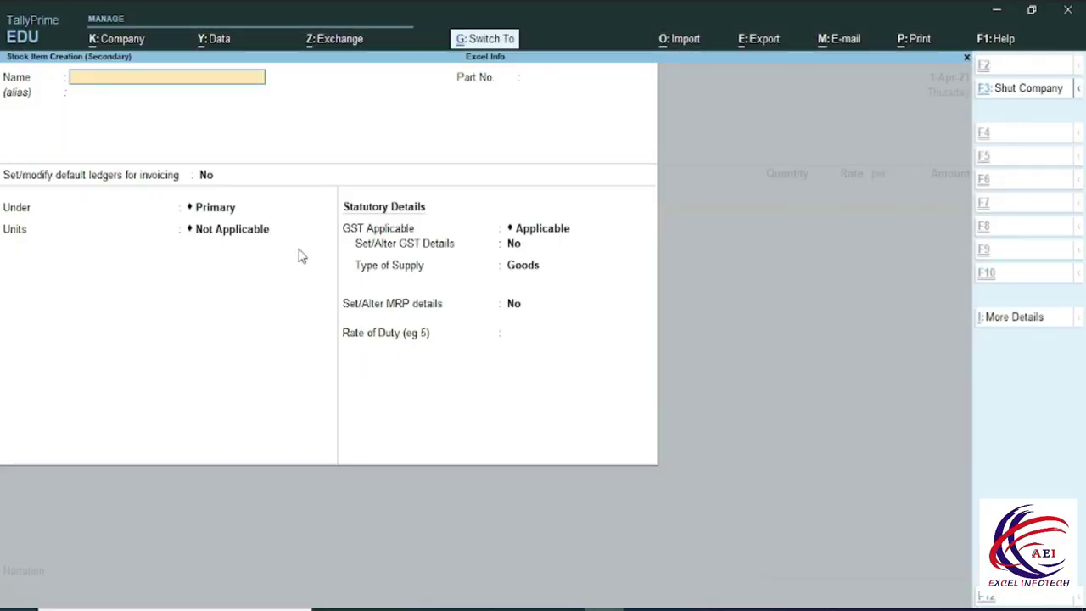
Name the item J7 Mobile and create stock group Samsung, GST Taxable at 18%
{"action": "key", "text": "ctrl+v"}
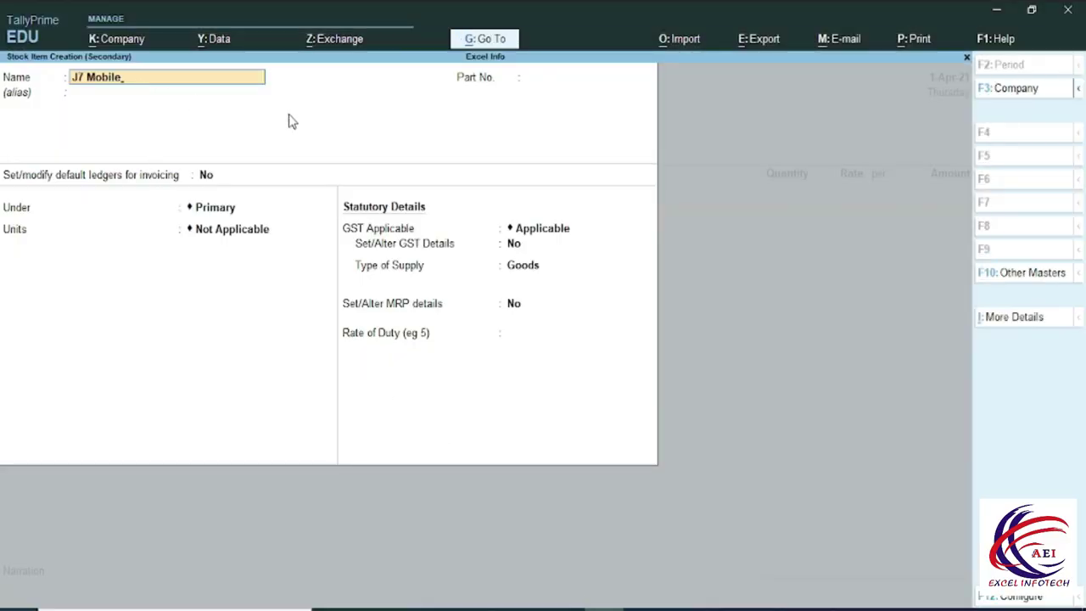
{"action": "key", "text": "Return"}
{"action": "key", "text": "Return"}
{"action": "key", "text": "Return"}
{"action": "key", "text": "Return"}
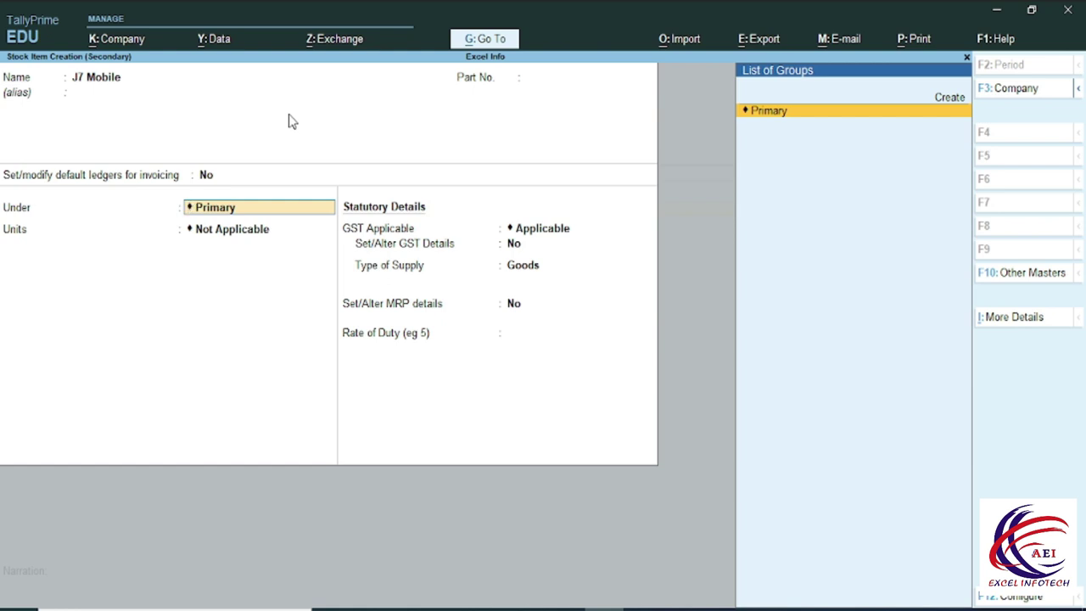
{"action": "key", "text": "alt"}
{"action": "key", "text": "alt+c"}
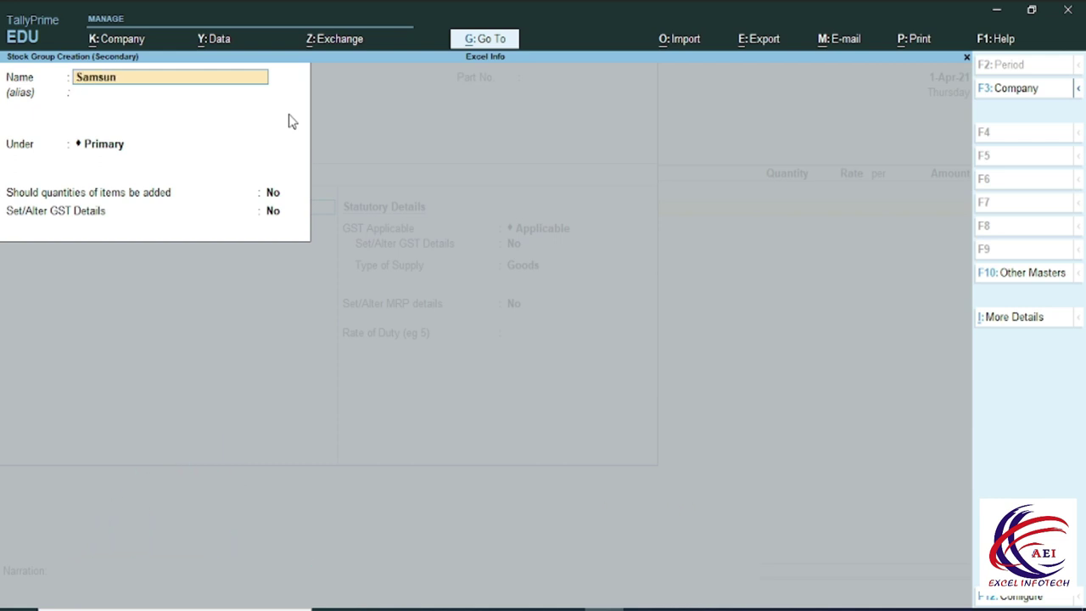
{"action": "key", "text": "Return"}
{"action": "key", "text": "Return"}
{"action": "key", "text": "Return"}
{"action": "key", "text": "Return"}
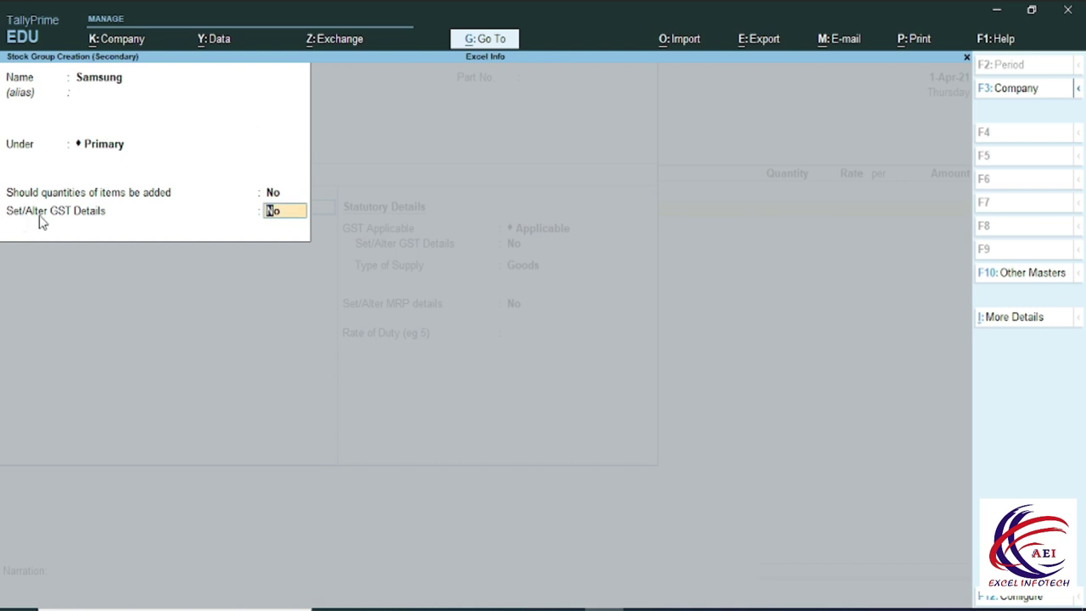
{"action": "key", "text": "y"}
{"action": "key", "text": "Return"}
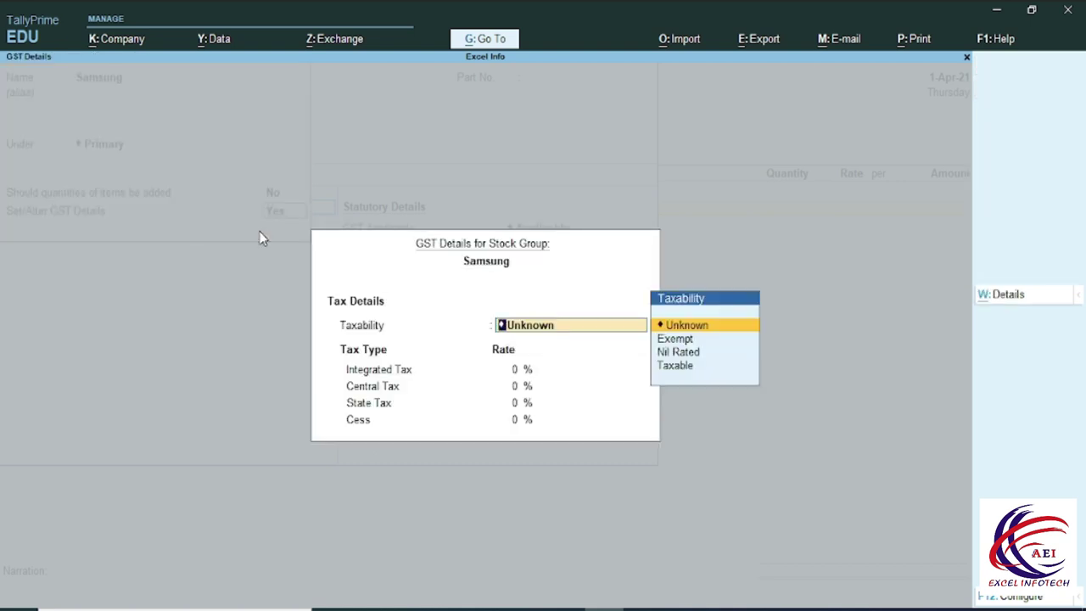
{"action": "key", "text": "Down"}
{"action": "key", "text": "Down"}
{"action": "key", "text": "Down"}
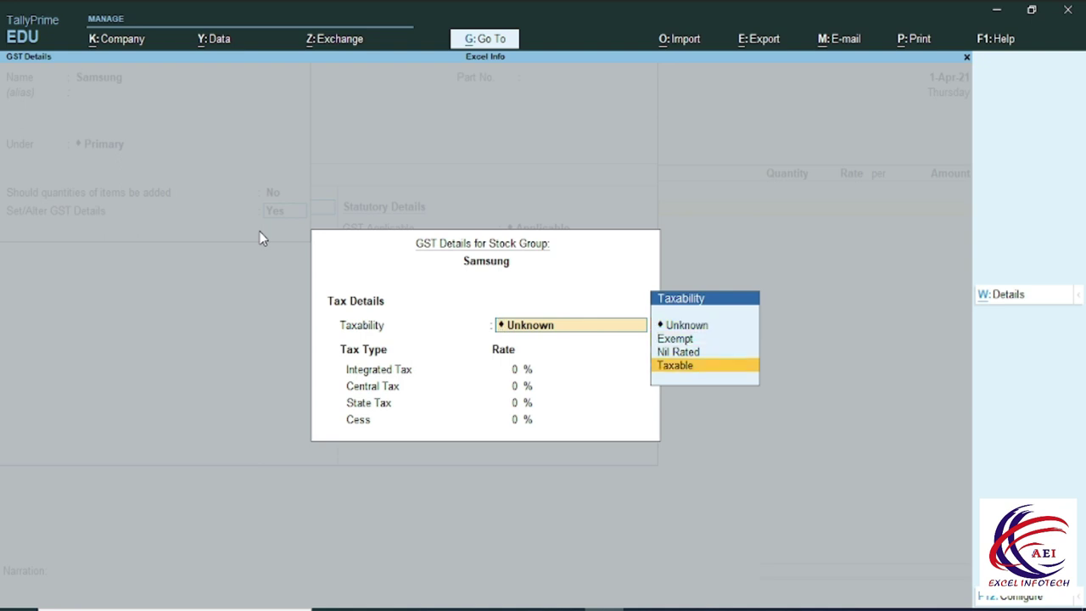
{"action": "key", "text": "Return"}
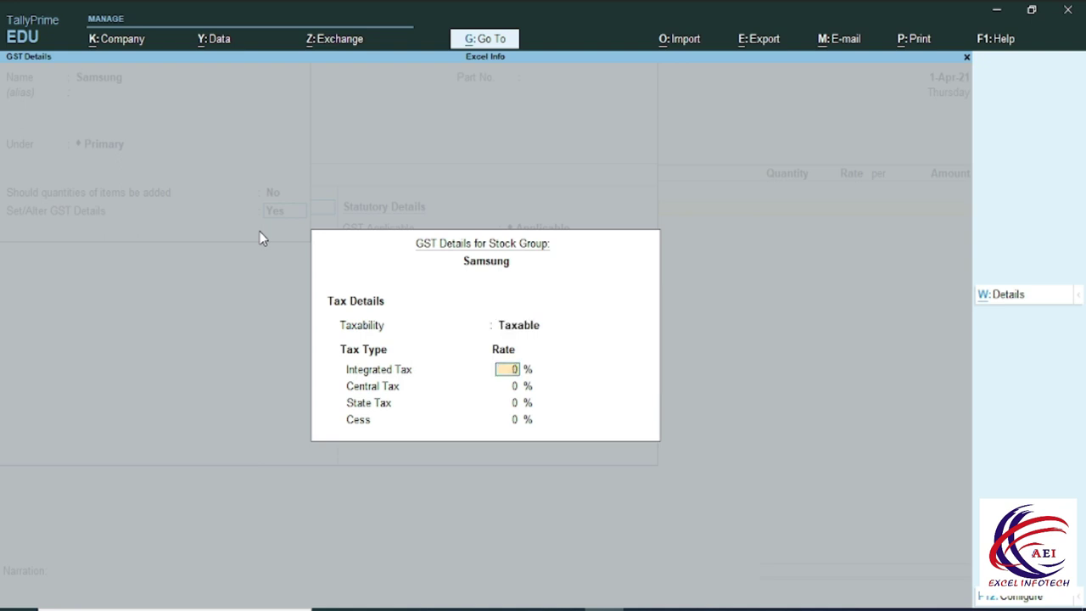
{"action": "key", "text": "Return"}
{"action": "key", "text": "Return"}
{"action": "key", "text": "Return"}
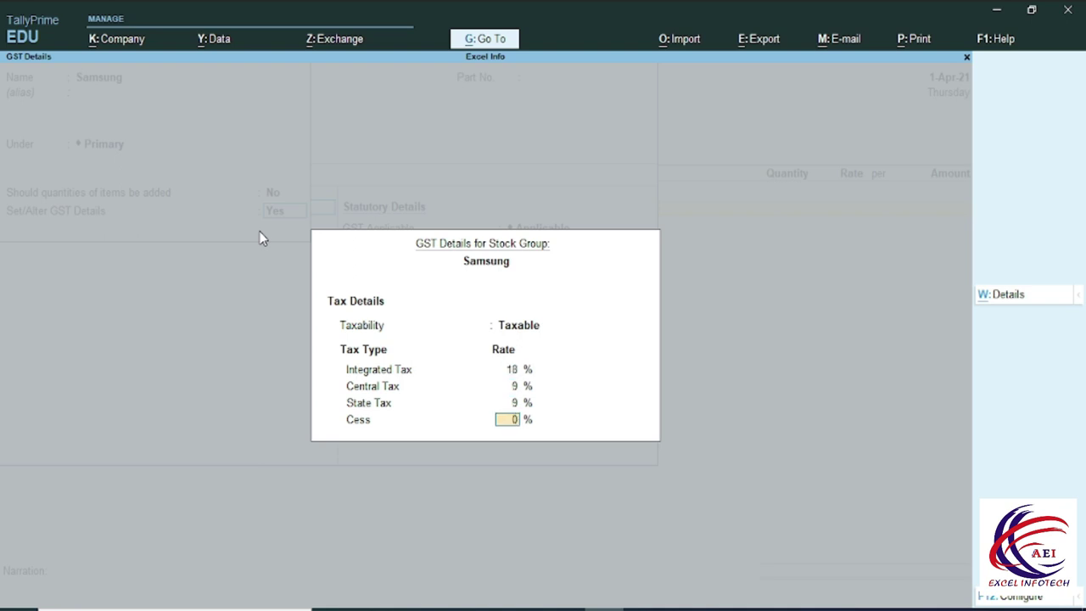
{"action": "key", "text": "Return"}
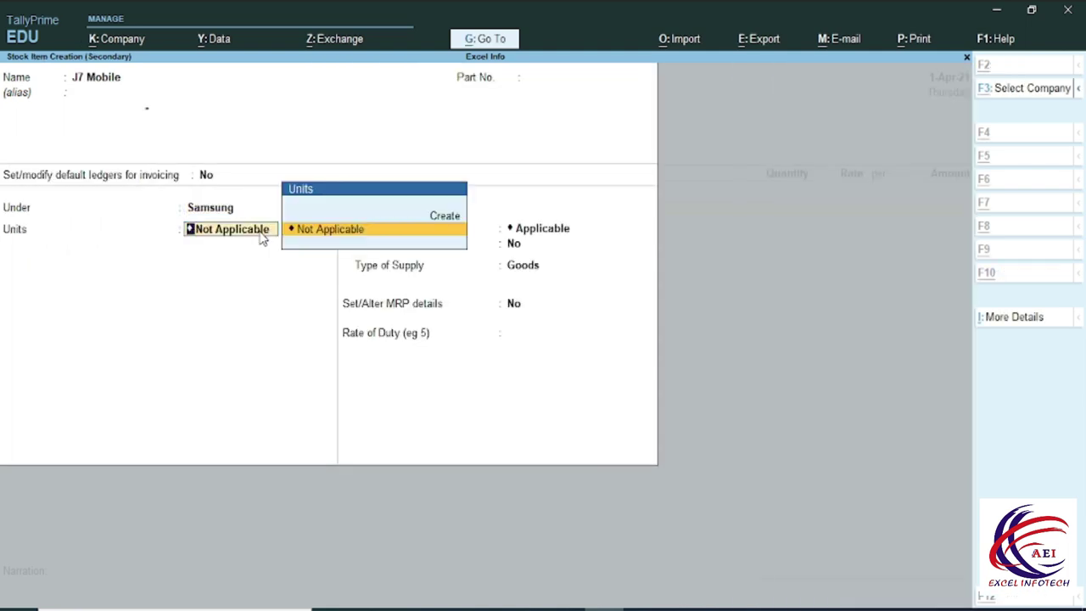
Create unit Nos. (Number, NOS-NUMBERS, 0 decimals) and accept the J7 Mobile stock item
{"action": "key", "text": "alt+c"}
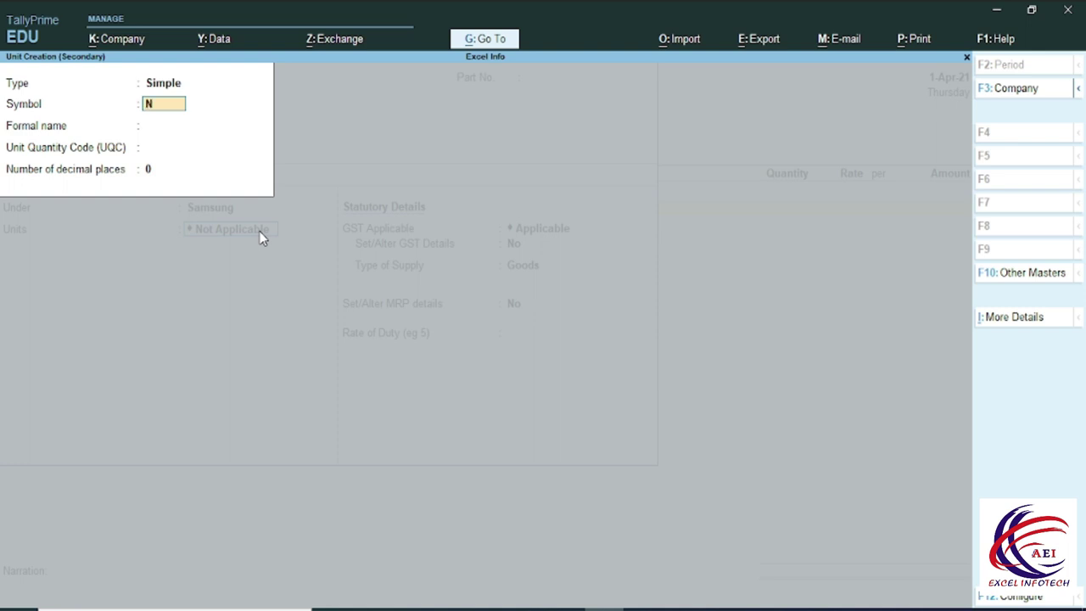
{"action": "key", "text": "Return"}
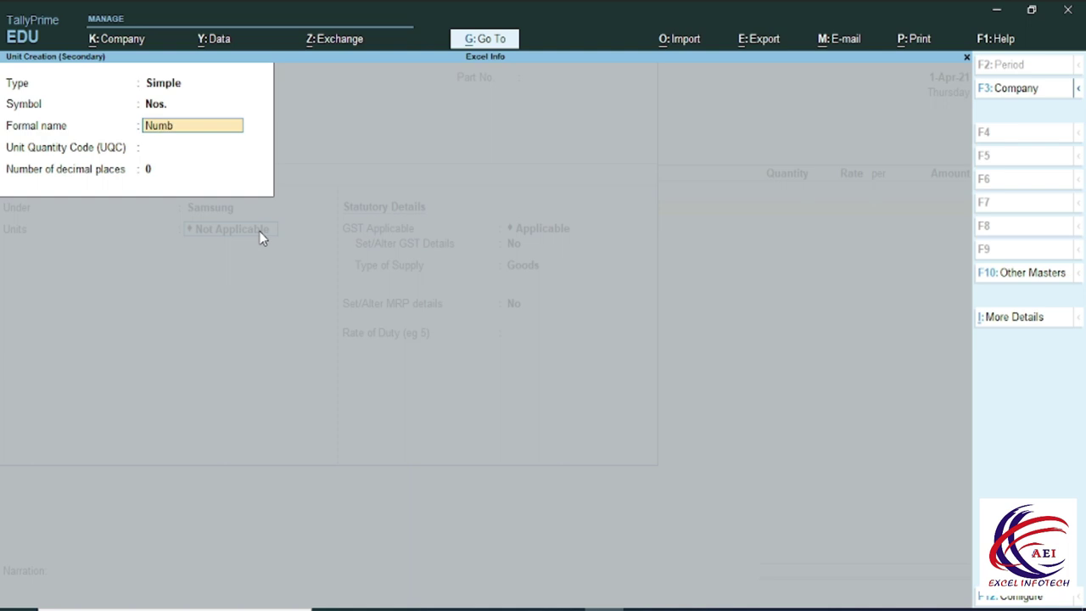
{"action": "key", "text": "Return"}
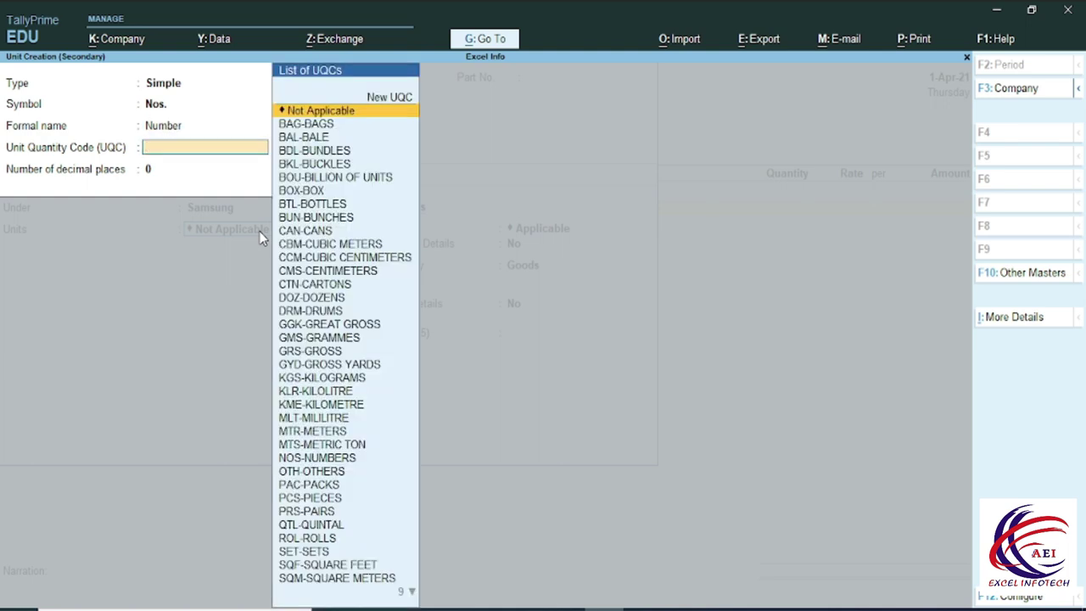
{"action": "type", "text": "n"}
{"action": "key", "text": "Return"}
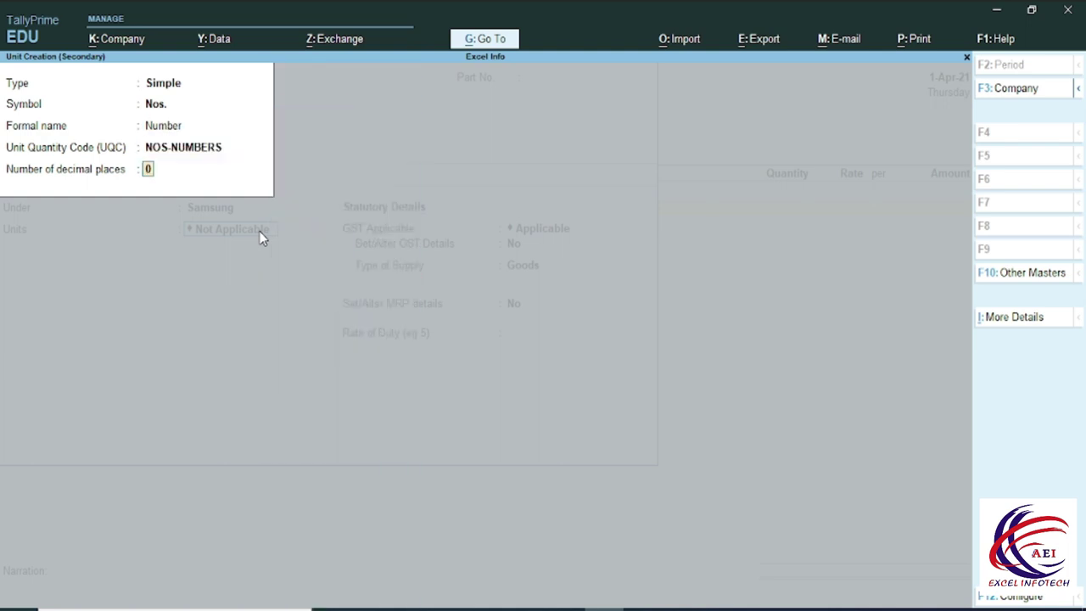
{"action": "key", "text": "Return"}
{"action": "key", "text": "Return"}
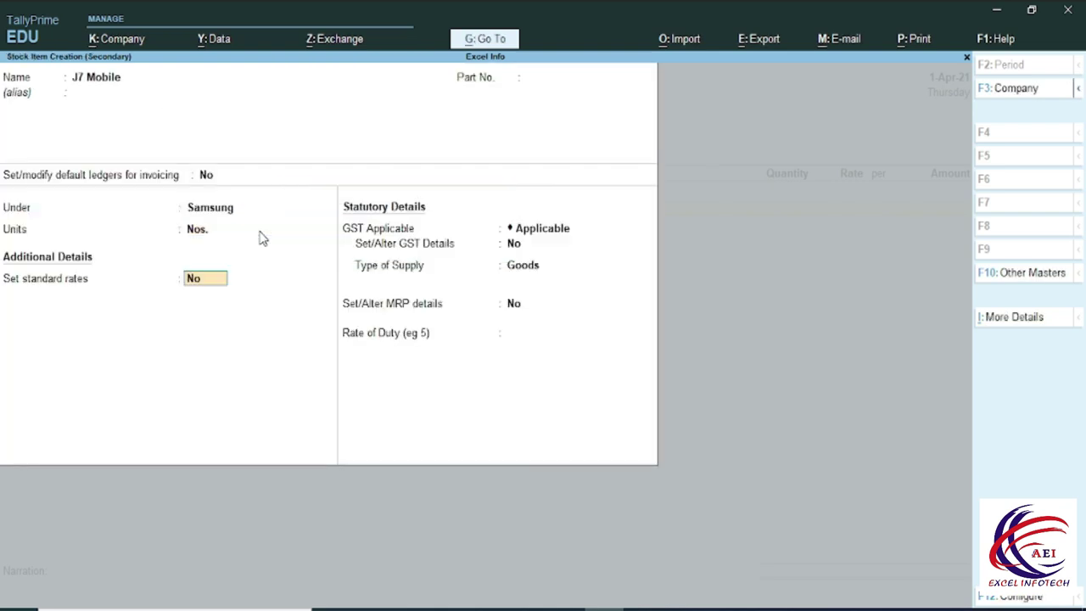
{"action": "key", "text": "Return"}
{"action": "key", "text": "Return"}
{"action": "key", "text": "Return"}
{"action": "key", "text": "Return"}
{"action": "key", "text": "Return"}
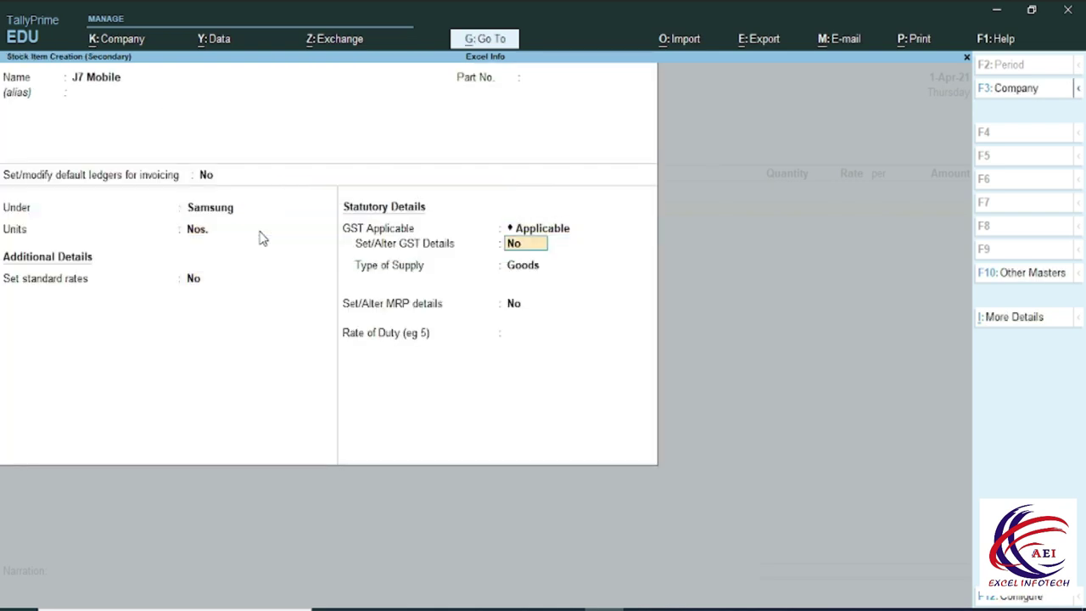
{"action": "key", "text": "Return"}
{"action": "key", "text": "Return"}
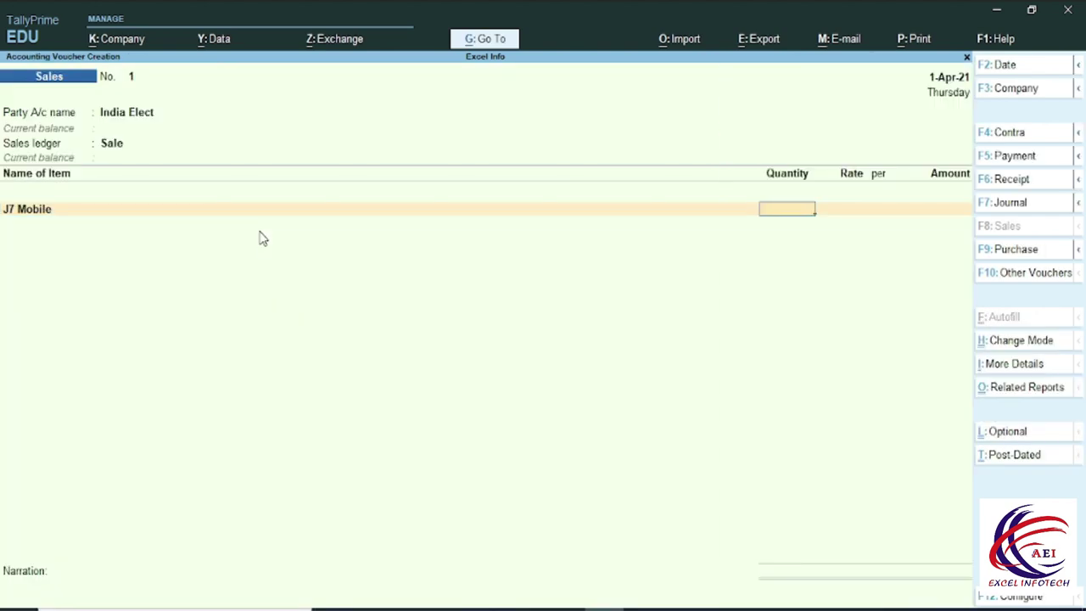
{"action": "key", "text": "alt+Tab"}
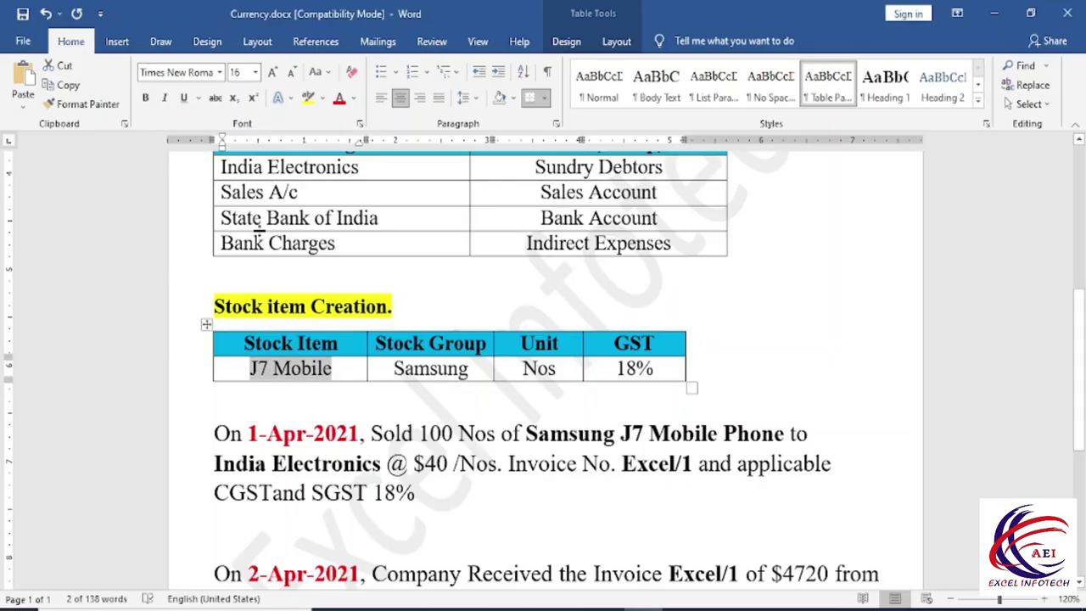
Enter J7 Mobile at 100 Nos × $40 = $4,000.00, converted at ₹80/$
{"action": "left_click", "coordinate": [456, 433]}
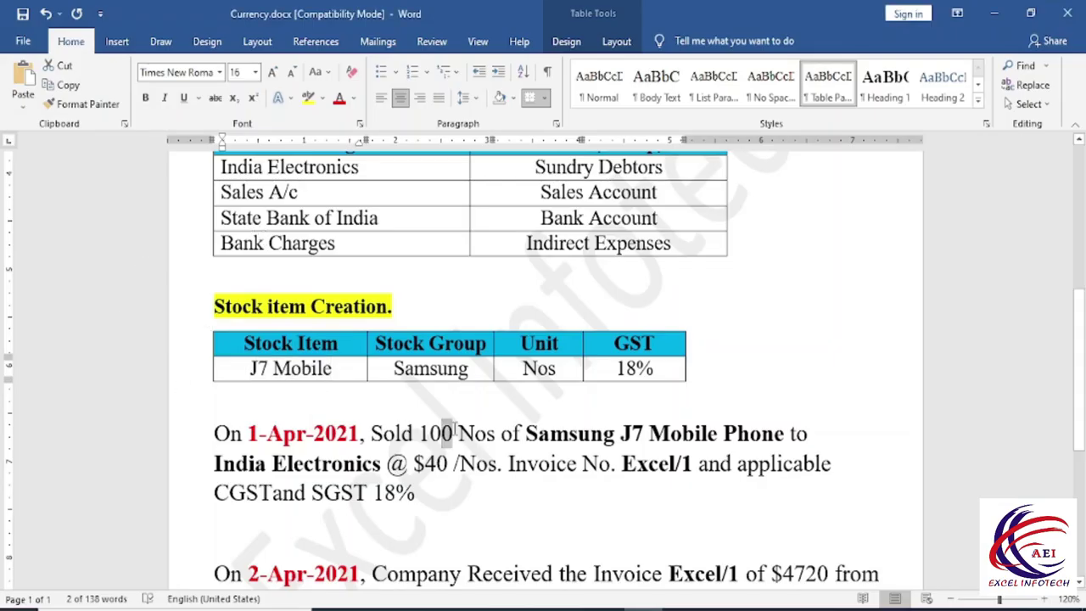
{"action": "key", "text": "alt+Tab"}
{"action": "type", "text": "100"}
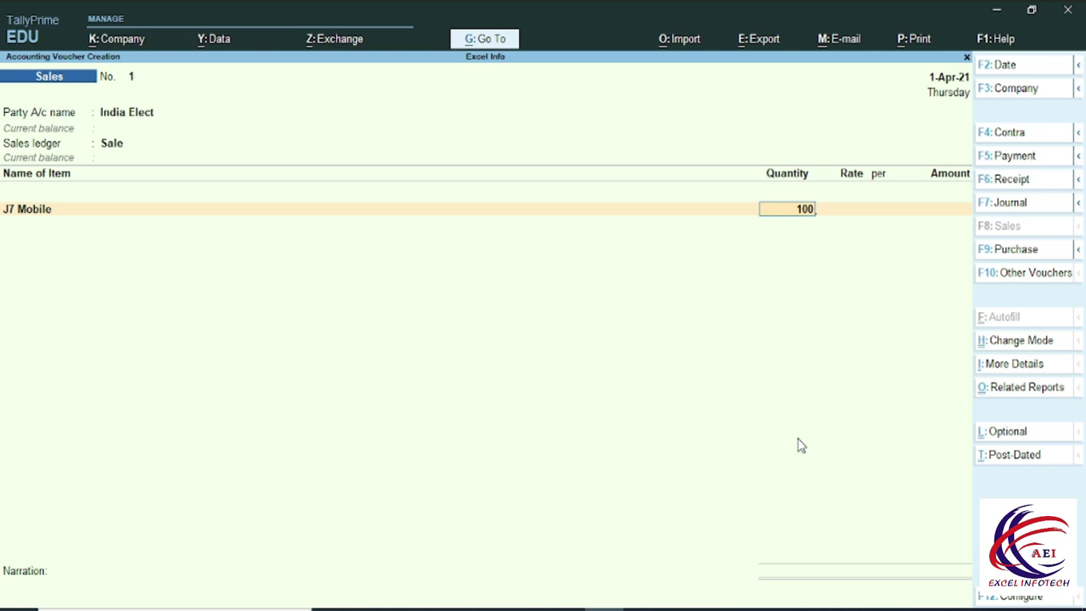
{"action": "key", "text": "Return"}
{"action": "key", "text": "Return"}
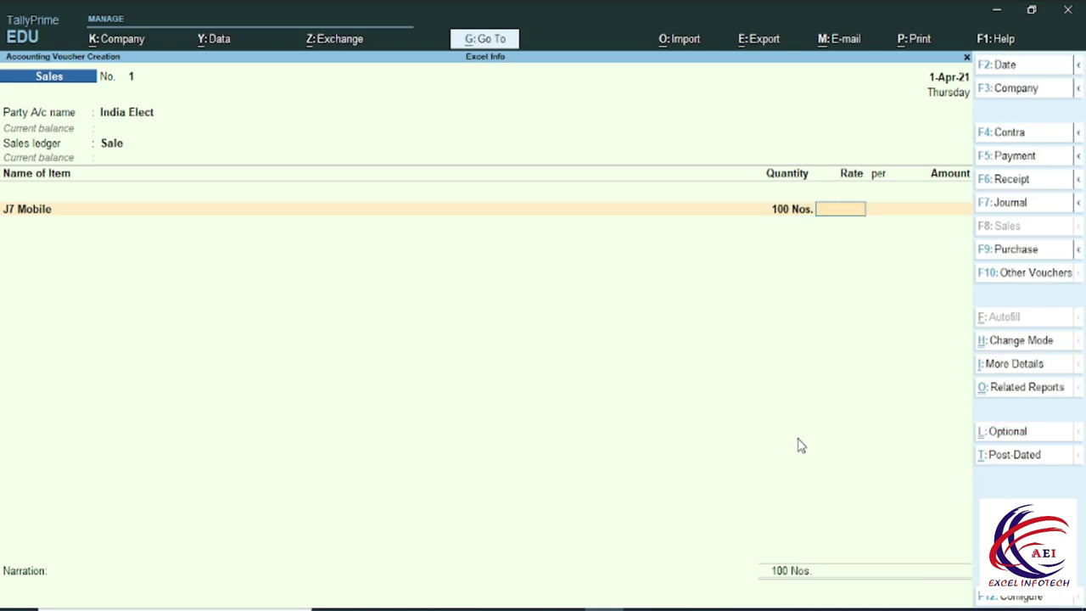
{"action": "type", "text": "40"}
{"action": "type", "text": "0"}
{"action": "key", "text": "Return"}
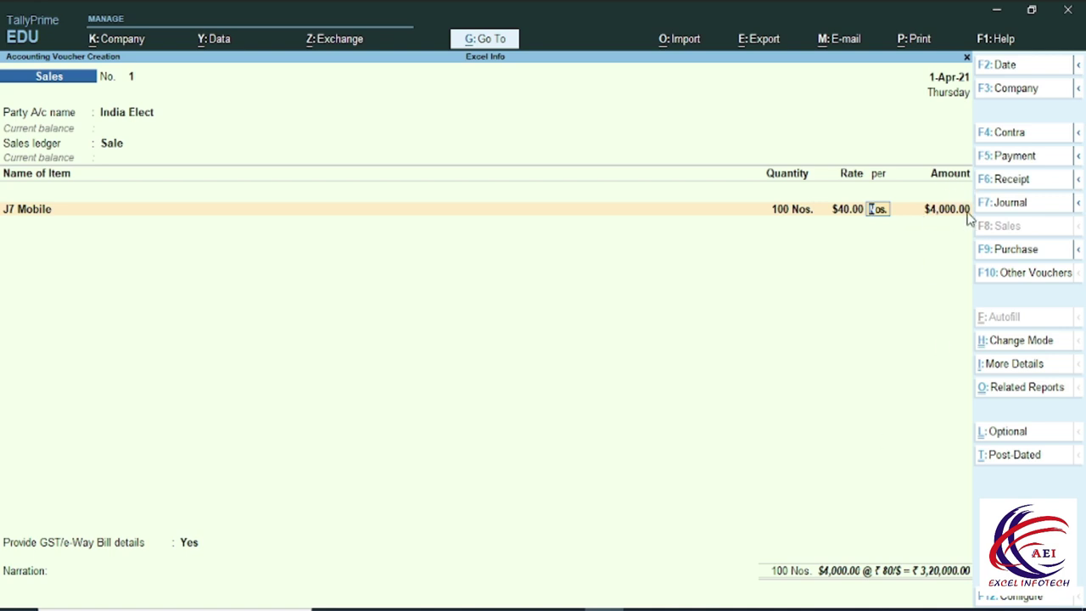
{"action": "key", "text": "Return"}
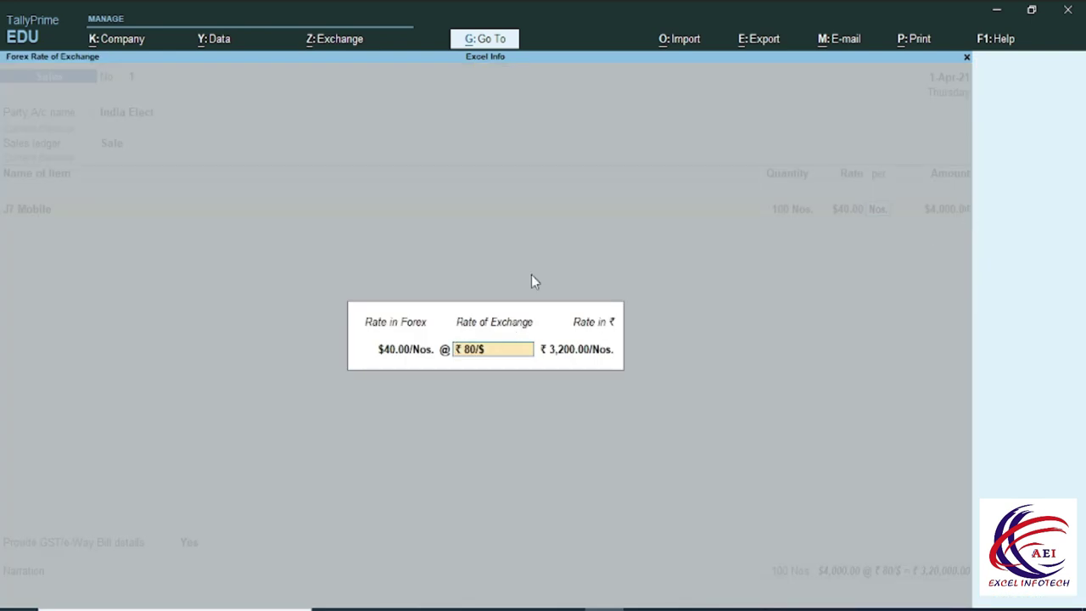
{"action": "key", "text": "Return"}
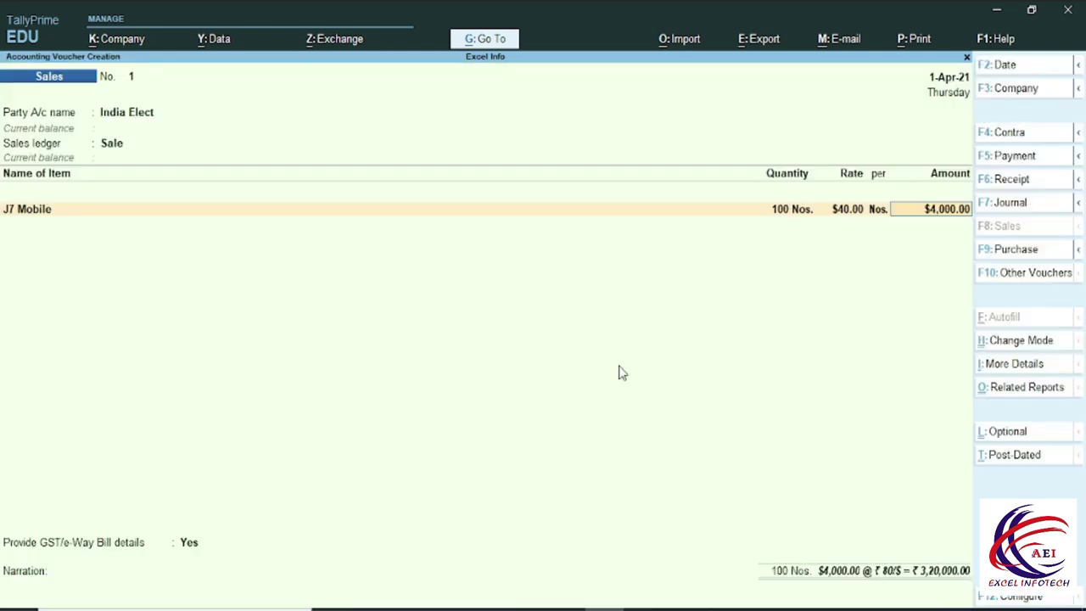
{"action": "key", "text": "Return"}
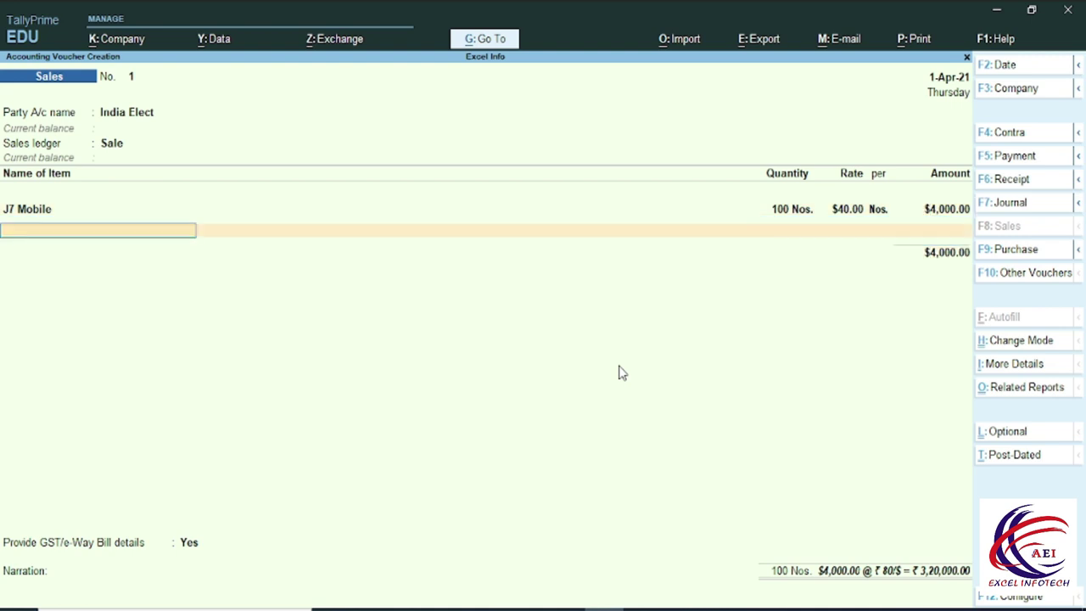
{"action": "key", "text": "Return"}
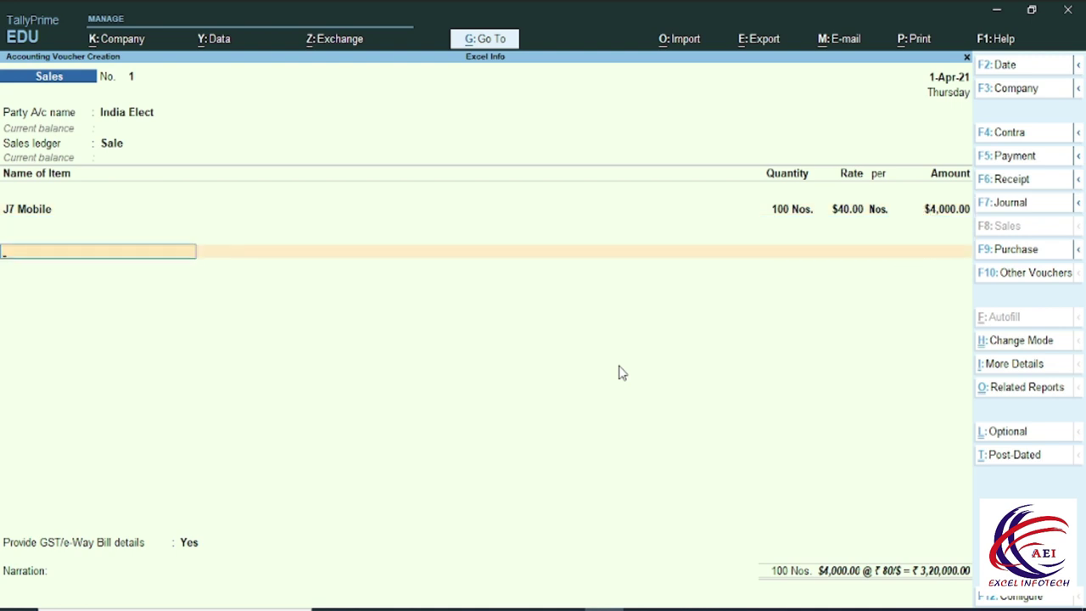
Create CGST ledger under Duties & Taxes (GST, Central Tax) and add $360.00 at ₹80/$
{"action": "key", "text": "alt+c"}
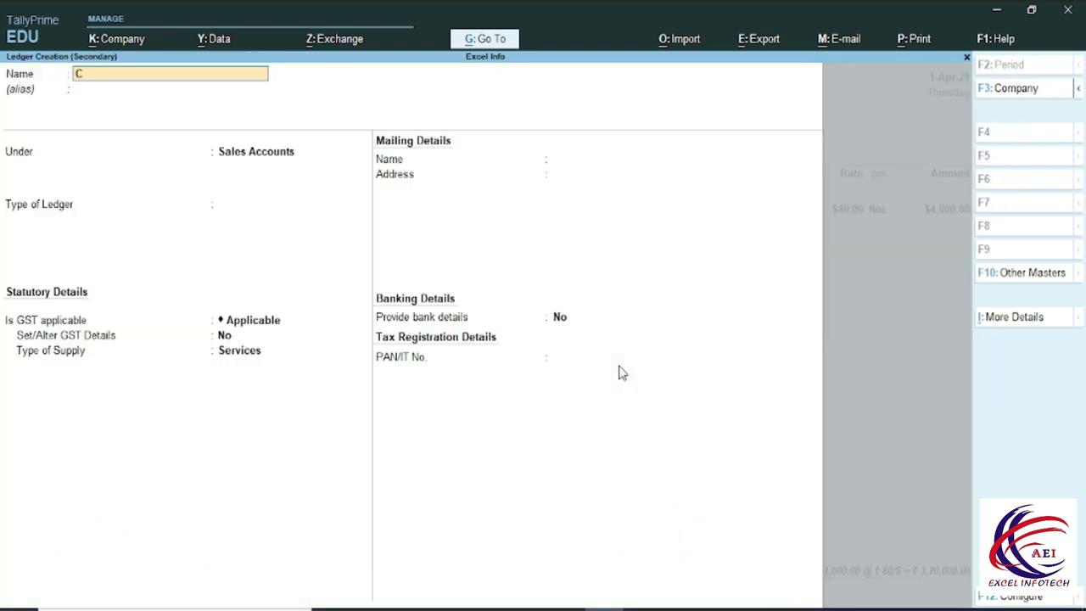
{"action": "type", "text": "CGST"}
{"action": "key", "text": "Return"}
{"action": "key", "text": "Return"}
{"action": "type", "text": "D"}
{"action": "key", "text": "Down"}
{"action": "key", "text": "Down"}
{"action": "key", "text": "Down"}
{"action": "key", "text": "Return"}
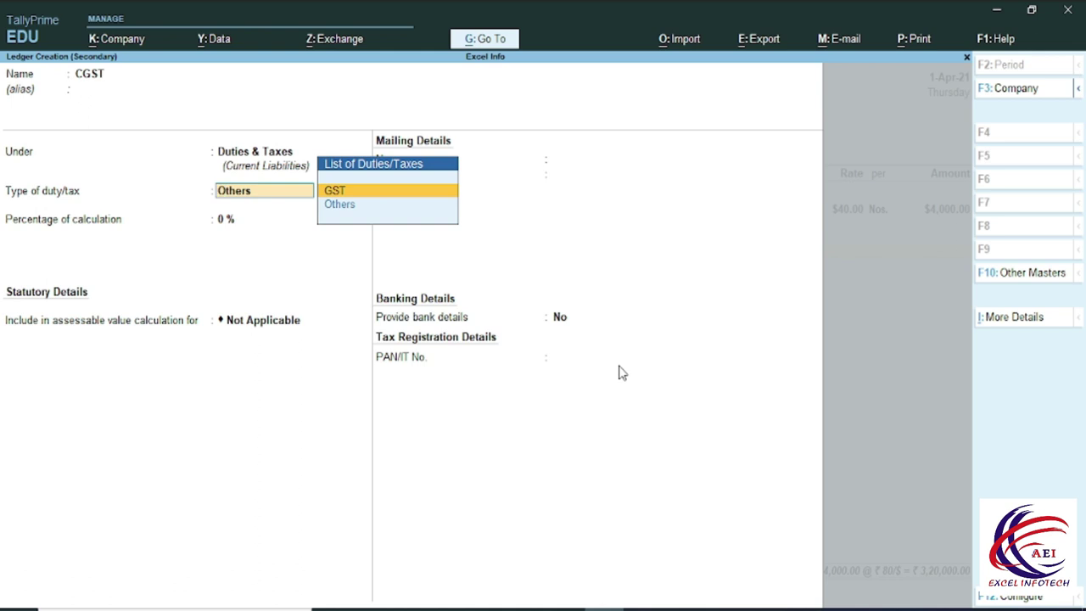
{"action": "key", "text": "Return"}
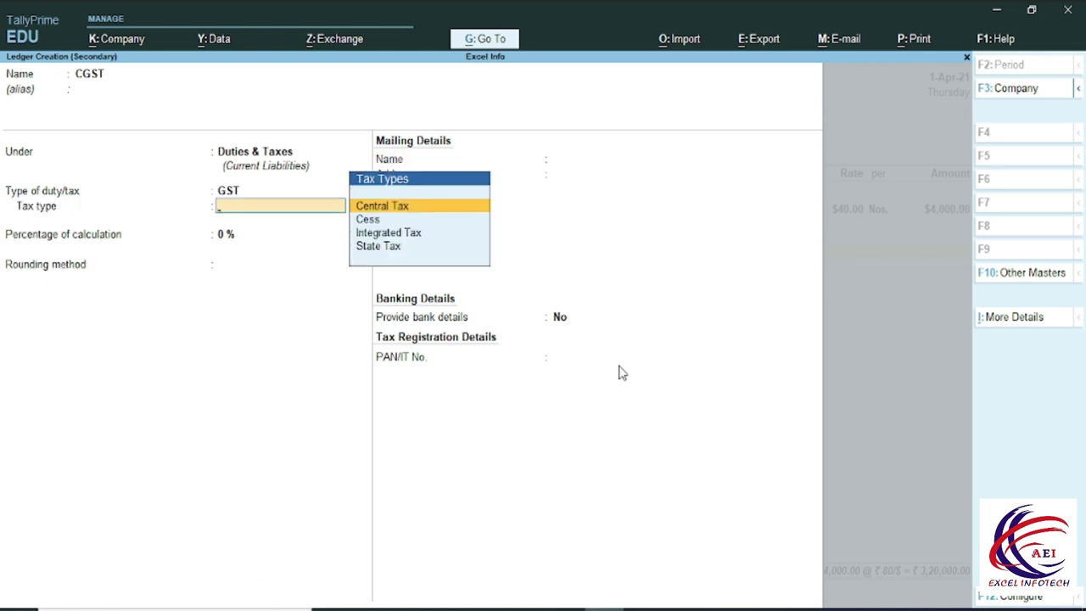
{"action": "key", "text": "Return"}
{"action": "key", "text": "Return"}
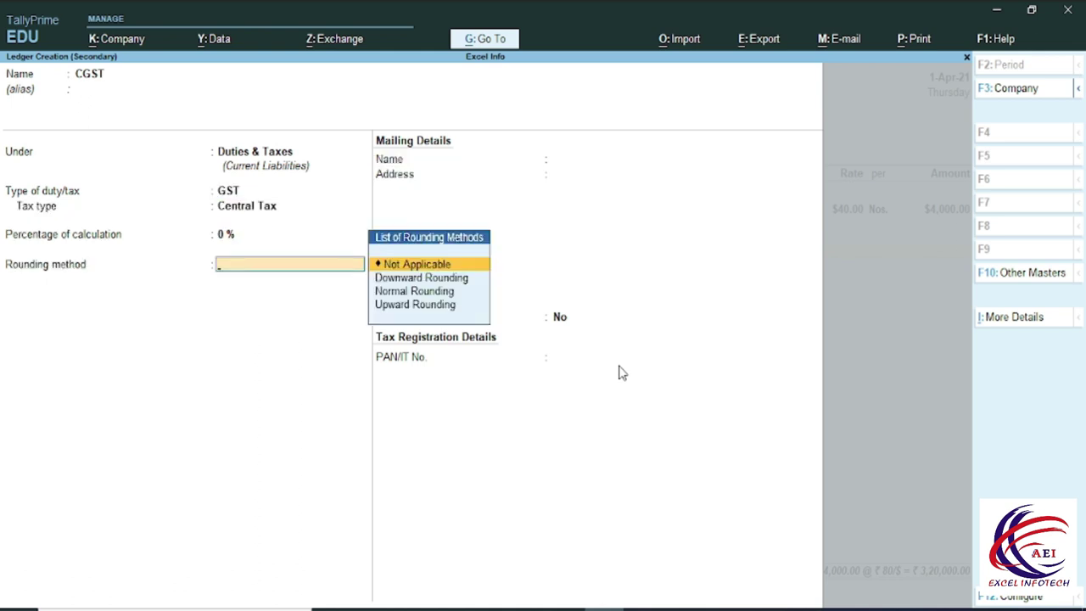
{"action": "key", "text": "Return"}
{"action": "key", "text": "Return"}
{"action": "key", "text": "Return"}
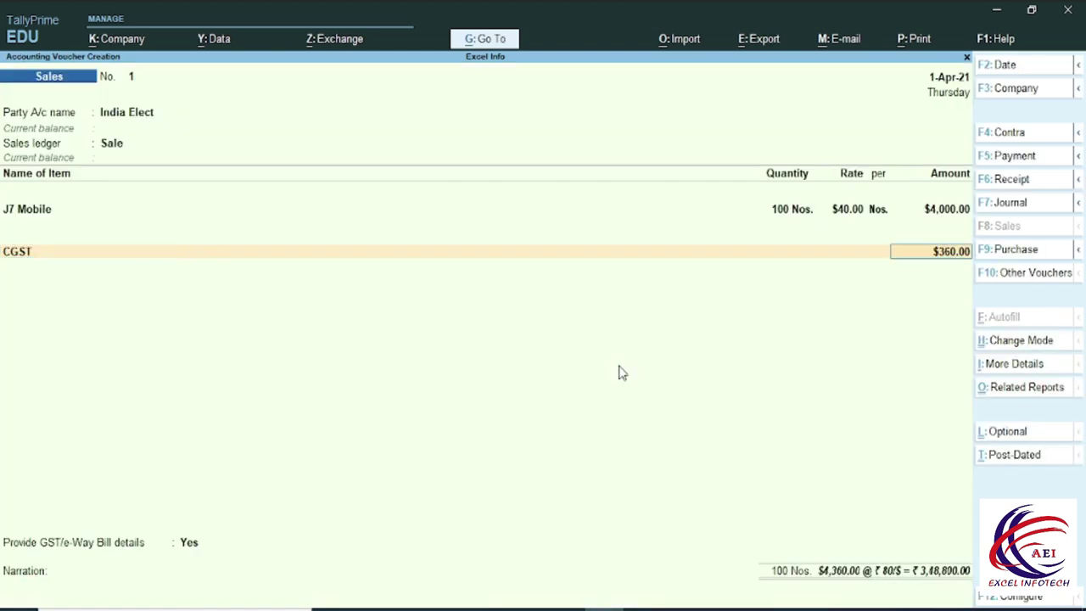
{"action": "key", "text": "Return"}
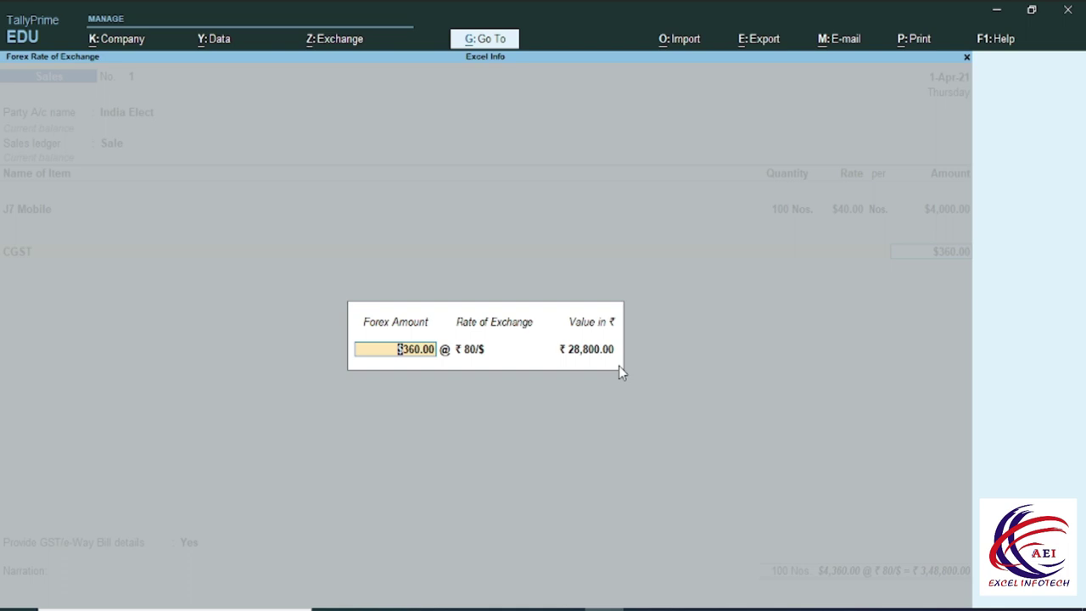
{"action": "key", "text": "Return"}
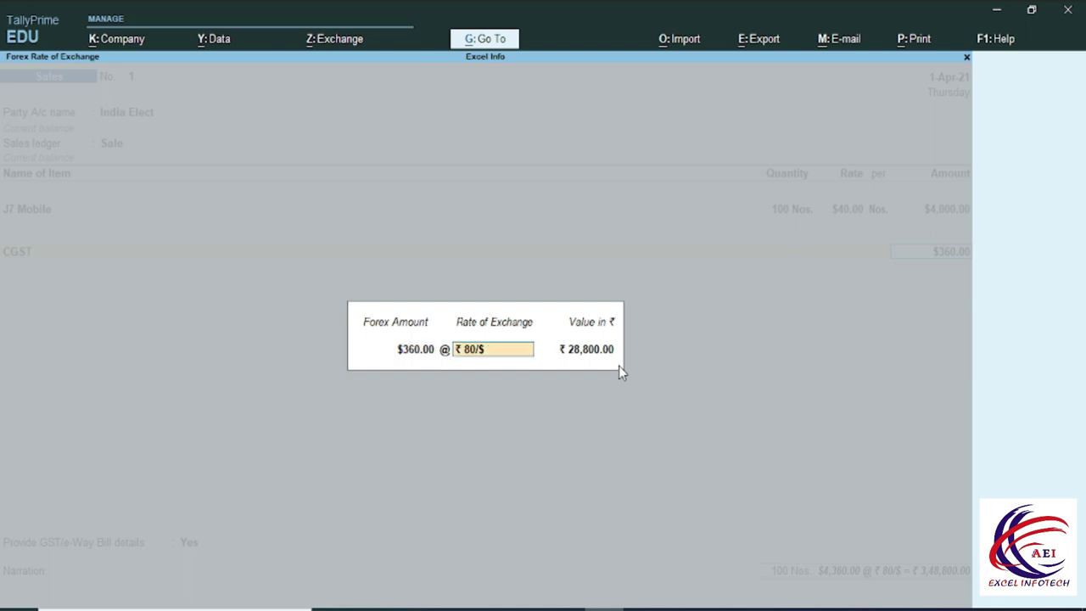
{"action": "key", "text": "Return"}
{"action": "key", "text": "Return"}
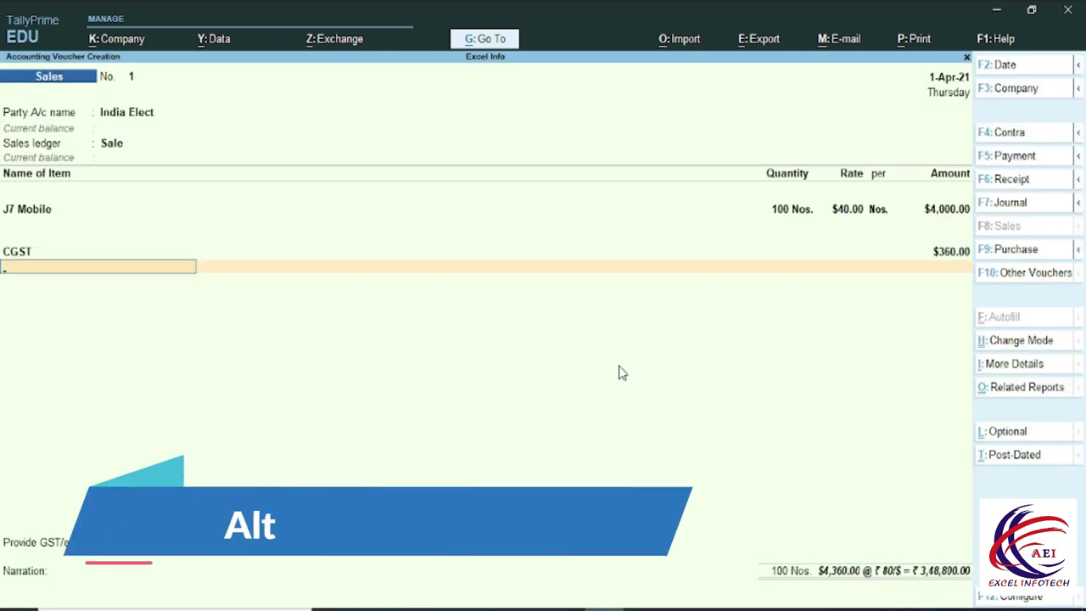
Create SGST ledger (GST, State Tax) for $360.00 and set GST/e-Way Bill details to No
{"action": "key", "text": "alt+c"}
{"action": "type", "text": "S"}
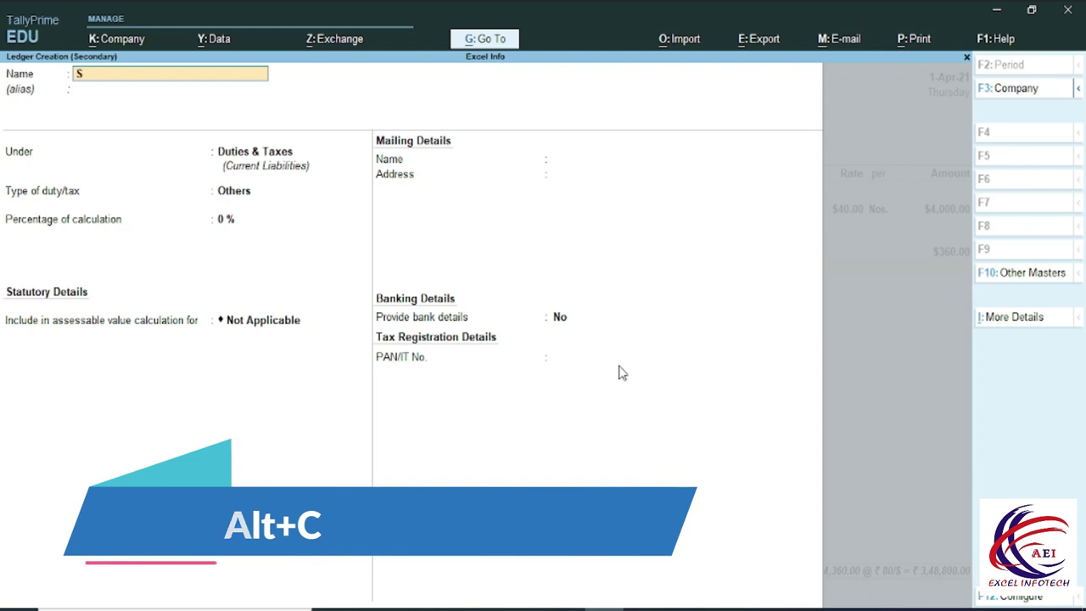
{"action": "type", "text": "gST"}
{"action": "key", "text": "Return"}
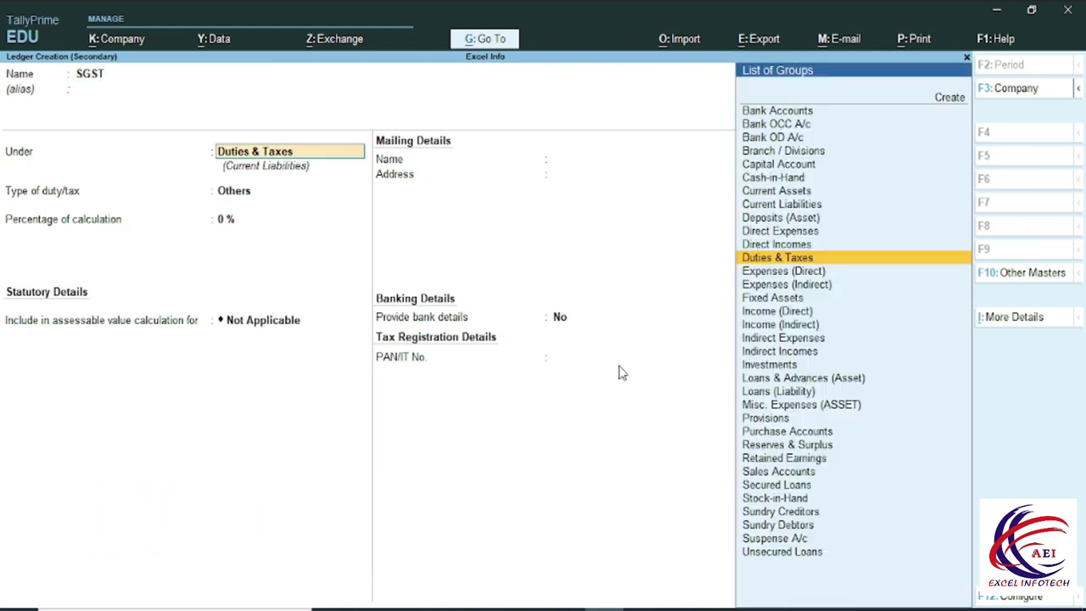
{"action": "key", "text": "Return"}
{"action": "key", "text": "Up"}
{"action": "key", "text": "Return"}
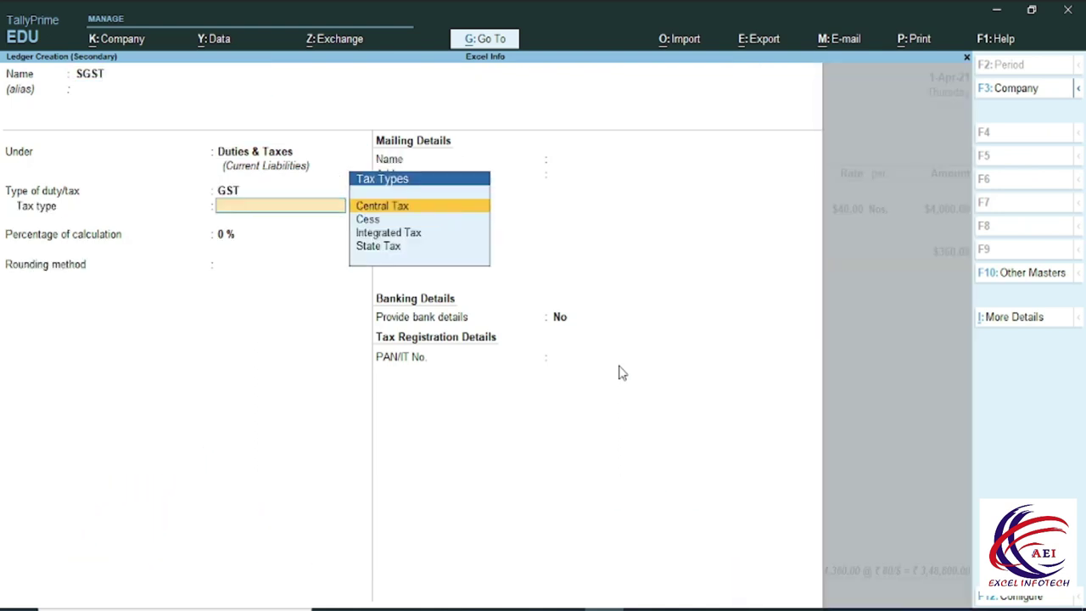
{"action": "key", "text": "Down"}
{"action": "key", "text": "Down"}
{"action": "key", "text": "Down"}
{"action": "key", "text": "Return"}
{"action": "key", "text": "Return"}
{"action": "key", "text": "Return"}
{"action": "key", "text": "Return"}
{"action": "key", "text": "Return"}
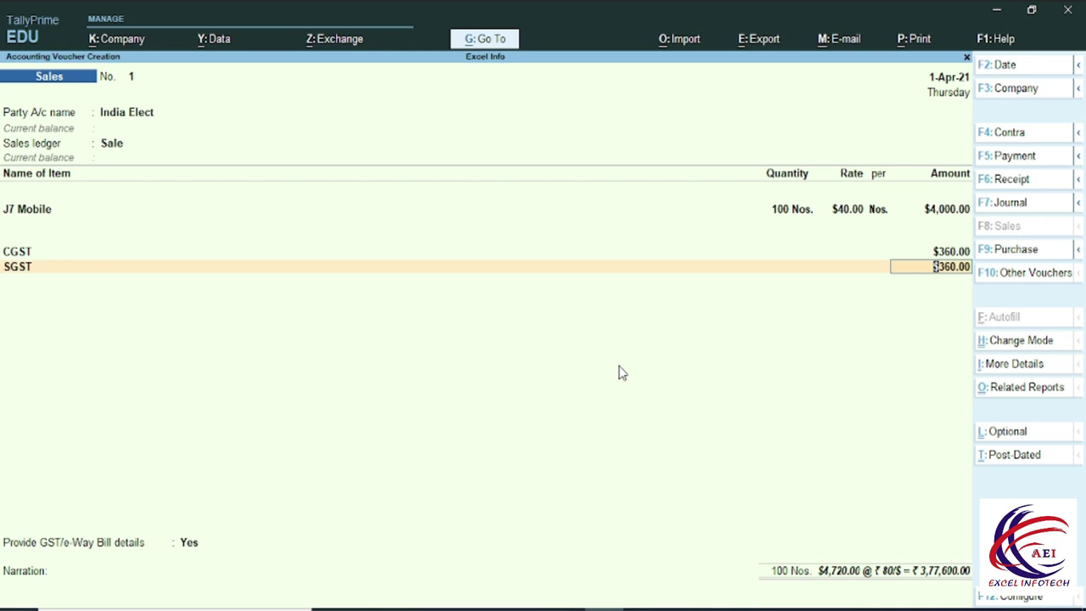
{"action": "key", "text": "Return"}
{"action": "key", "text": "Return"}
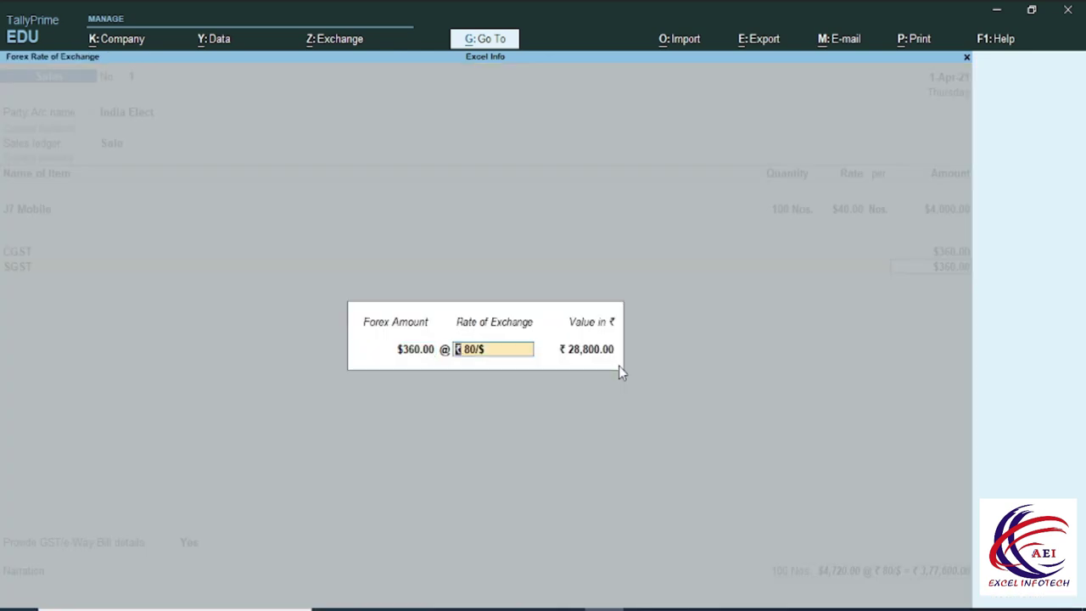
{"action": "key", "text": "Return"}
{"action": "key", "text": "Return"}
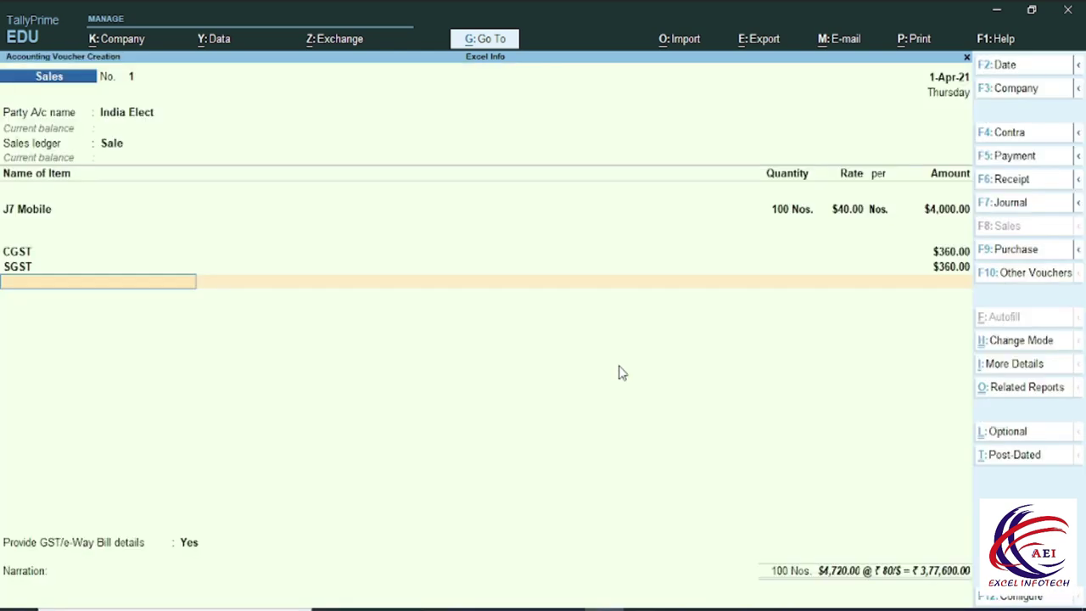
{"action": "key", "text": "Return"}
{"action": "key", "text": "Down"}
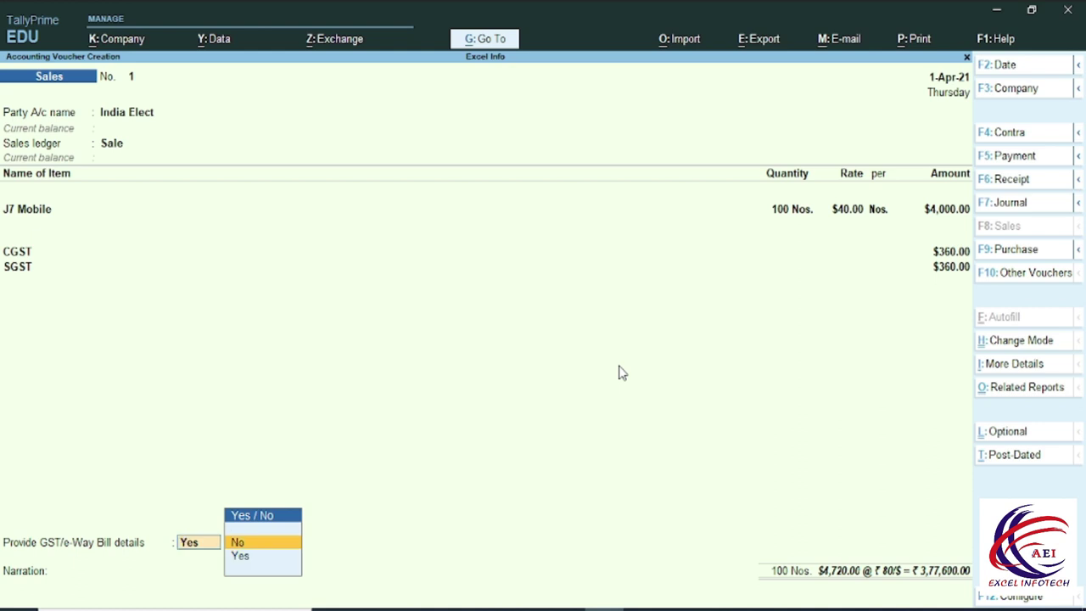
{"action": "key", "text": "Return"}
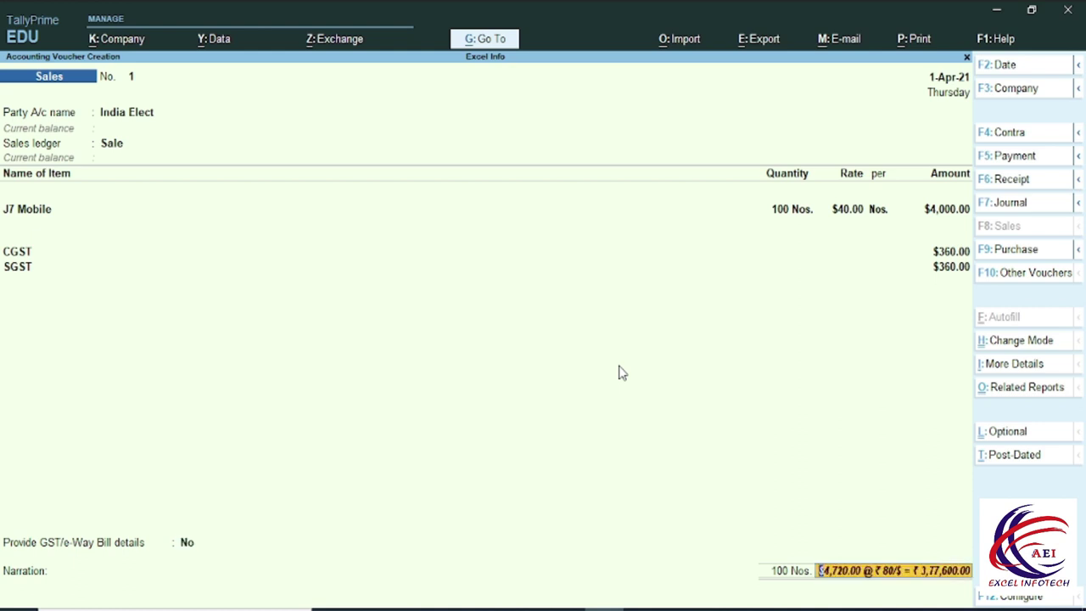
{"action": "key", "text": "Return"}
{"action": "key", "text": "Return"}
{"action": "key", "text": "Return"}
Record new bill reference Excel/1 for $4,720.00 and save the sales voucher
{"action": "key", "text": "alt+Tab"}
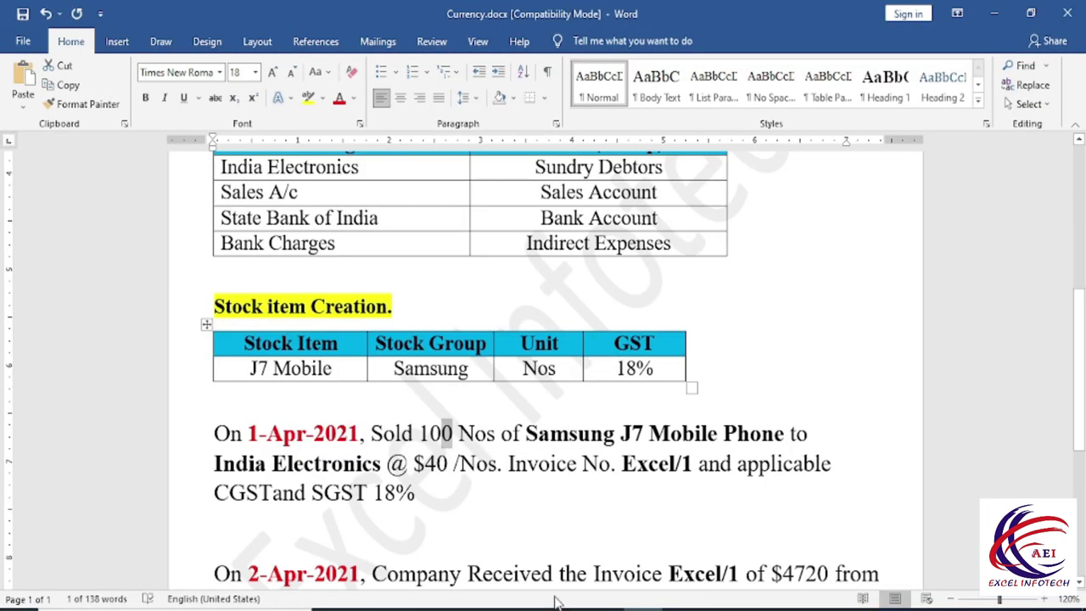
{"action": "key", "text": "alt+Tab"}
{"action": "key", "text": "BackSpace"}
{"action": "type", "text": "Excel/"}
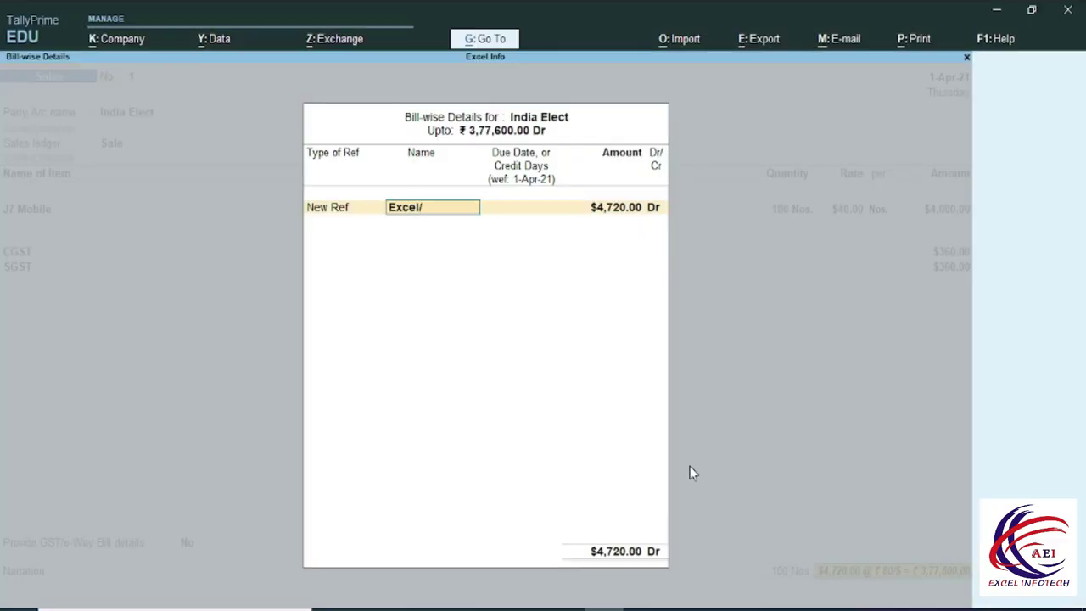
{"action": "key", "text": "Return"}
{"action": "key", "text": "Return"}
{"action": "key", "text": "Return"}
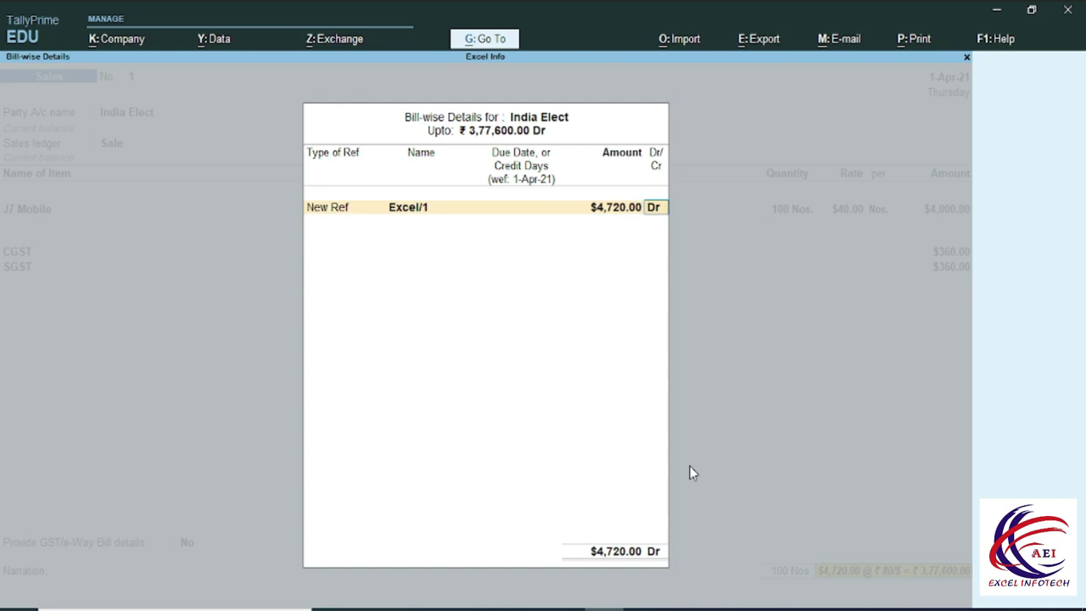
{"action": "key", "text": "Return"}
{"action": "key", "text": "ctrl+a"}
Select the $4720 amount in the Word brief
{"action": "key", "text": "alt+Tab"}
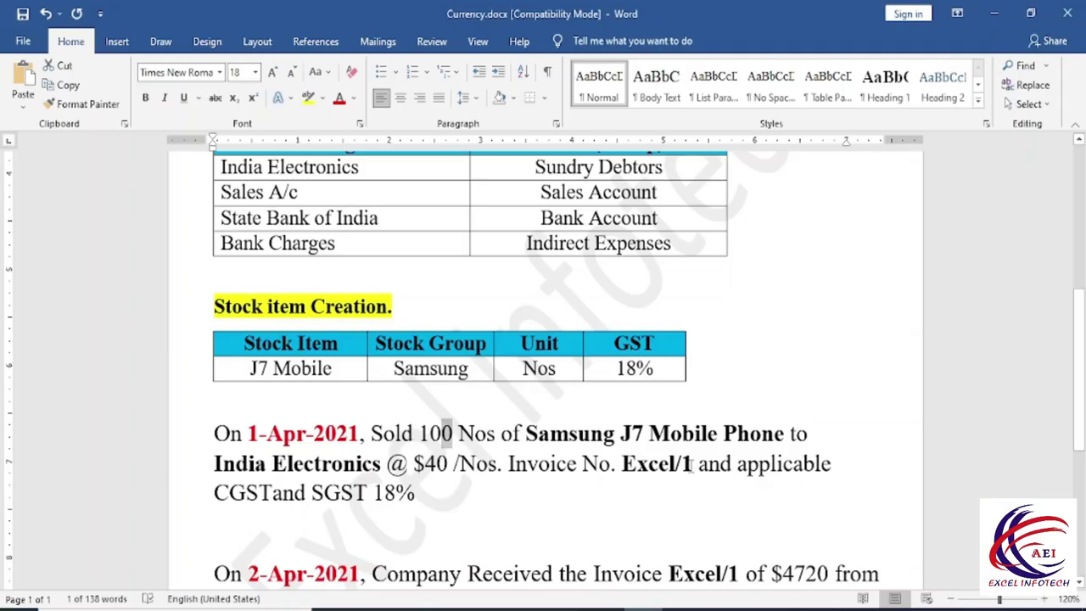
{"action": "scroll", "coordinate": [597, 527], "scroll_direction": "down", "scroll_amount": 3}
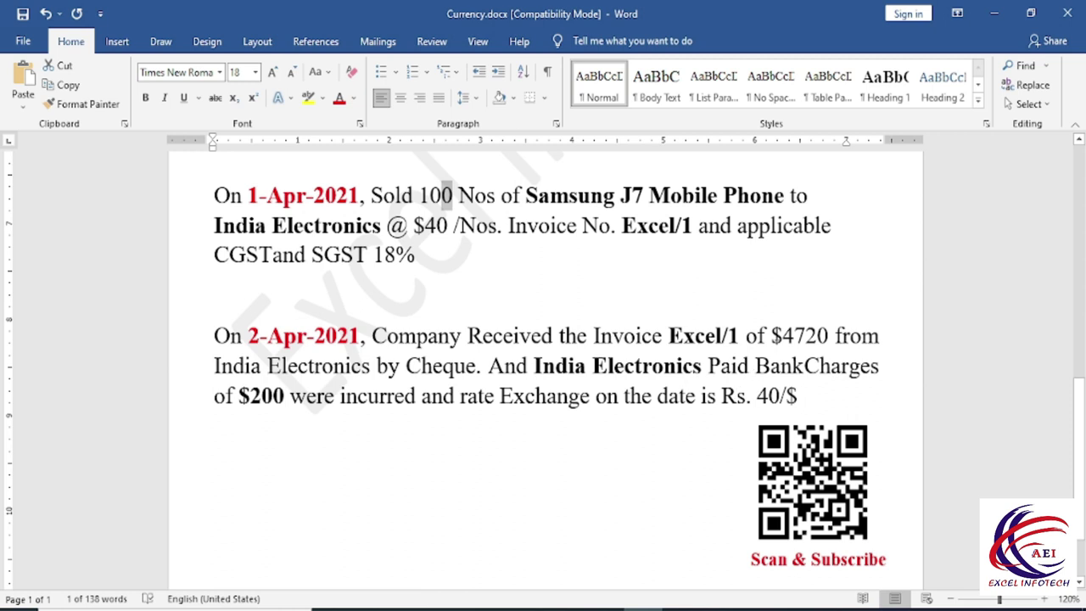
{"action": "double_click", "coordinate": [778, 335]}
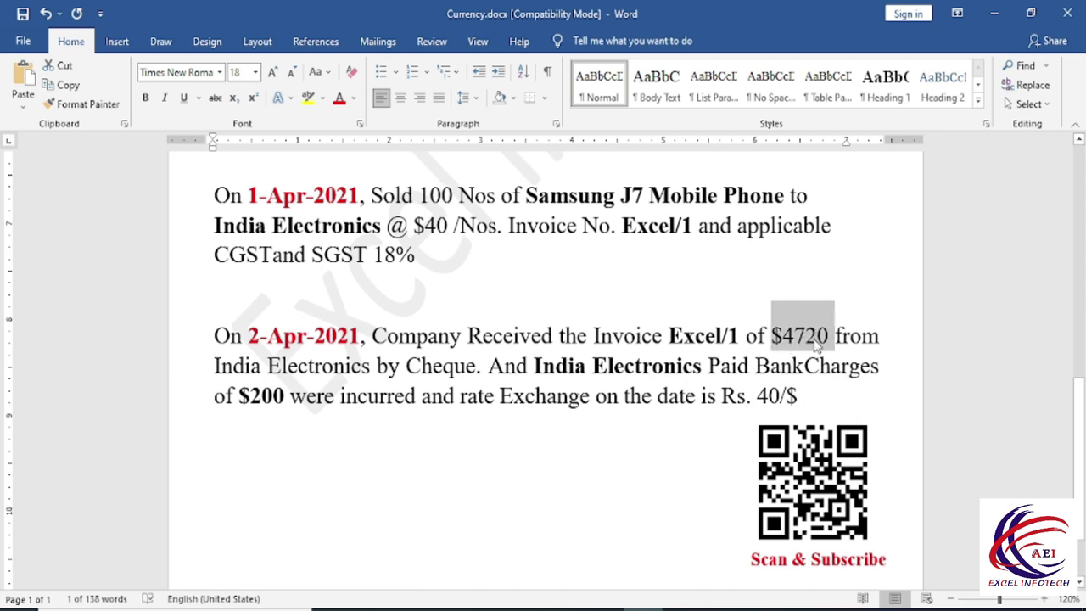
{"action": "key", "text": "ctrl+j"}
{"action": "key", "text": "alt+Tab"}
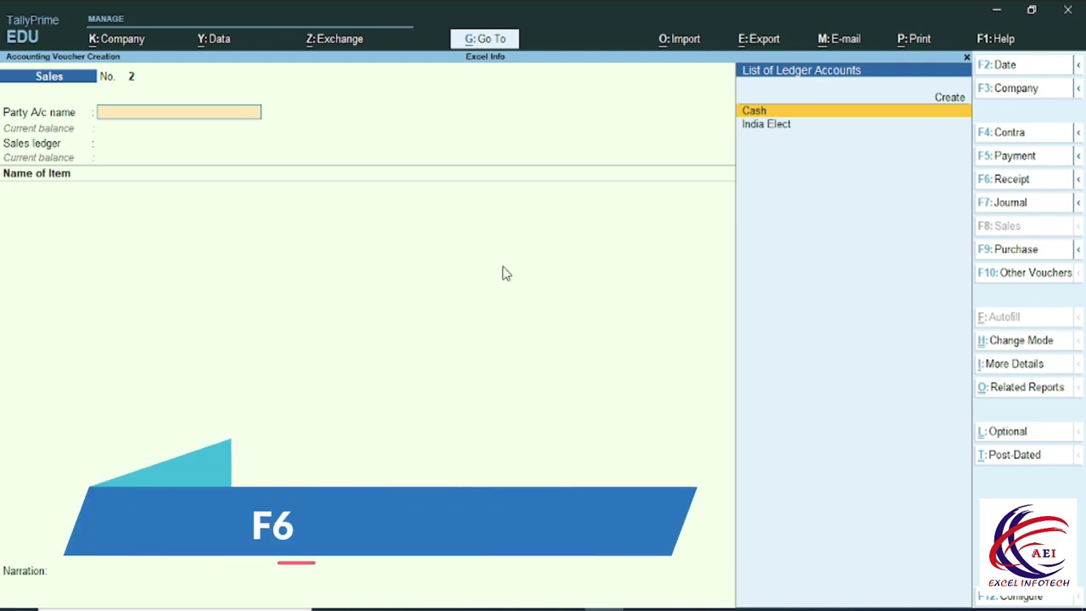
Open a receipt voucher and review its F12 configuration settings without changes
{"action": "key", "text": "F6"}
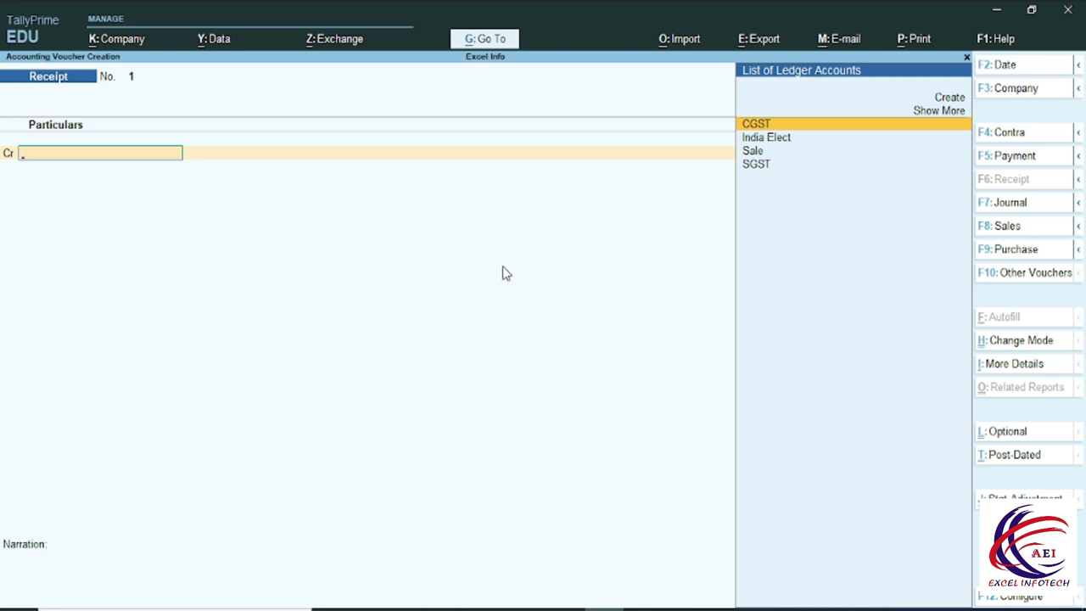
{"action": "key", "text": "F12"}
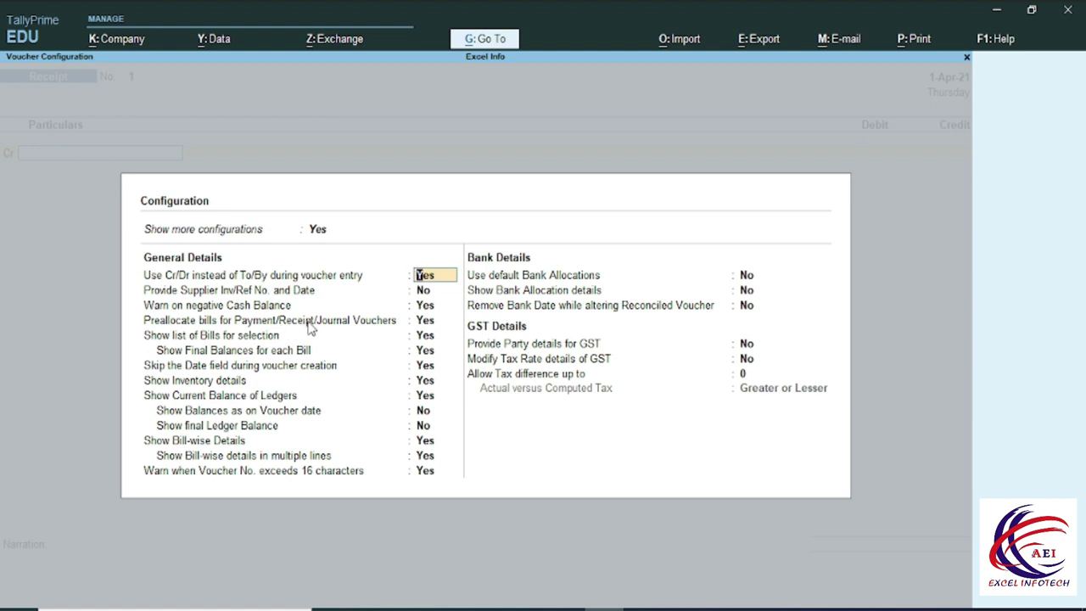
{"action": "key", "text": "Down"}
{"action": "key", "text": "Down"}
{"action": "key", "text": "Down"}
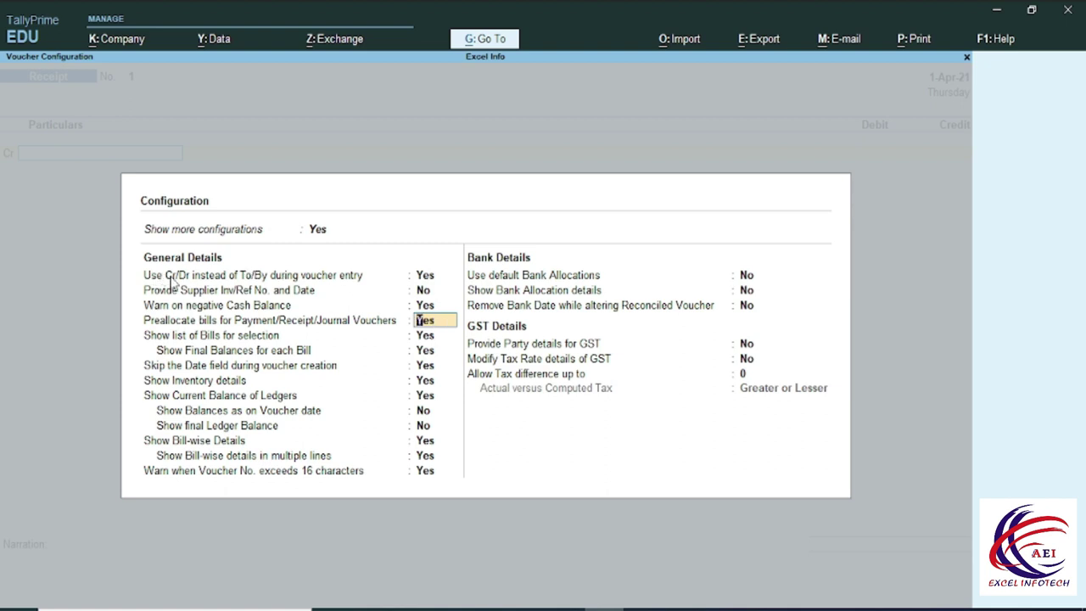
{"action": "left_click", "coordinate": [424, 276]}
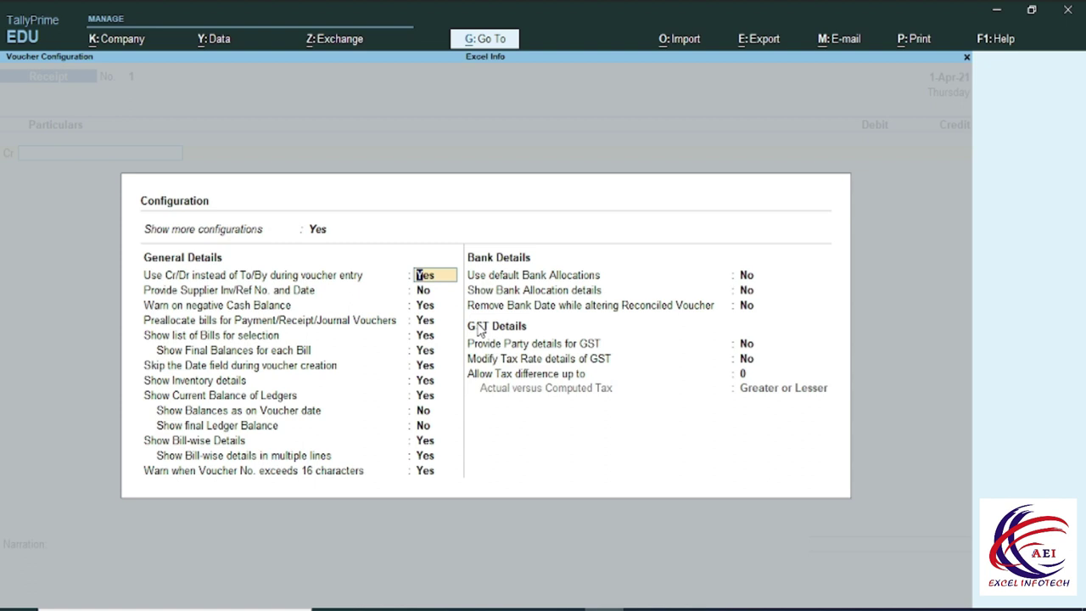
{"action": "key", "text": "ctrl+a"}
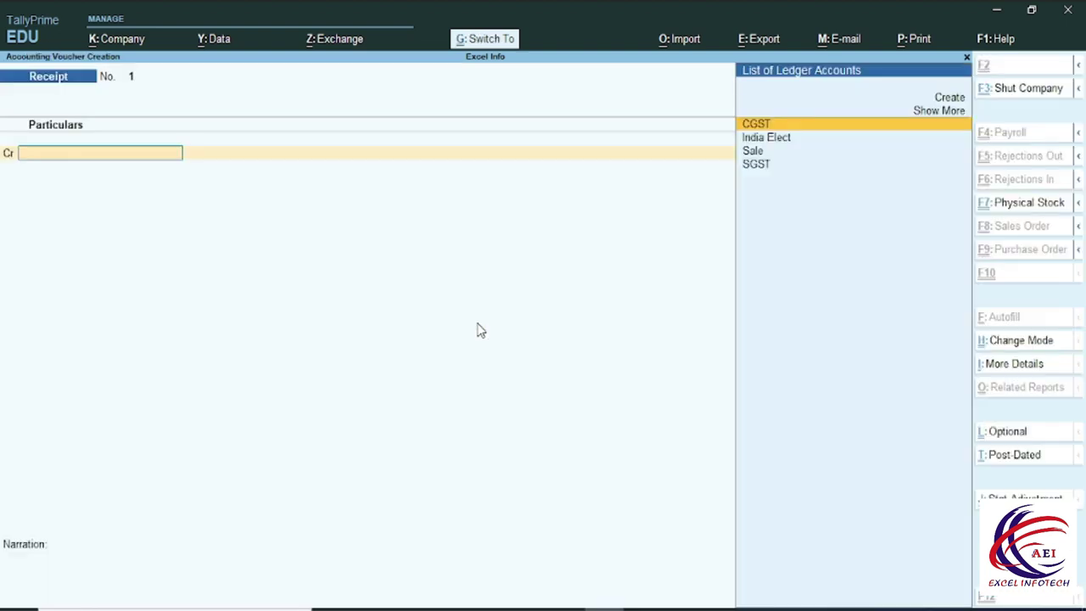
{"action": "key", "text": "F12"}
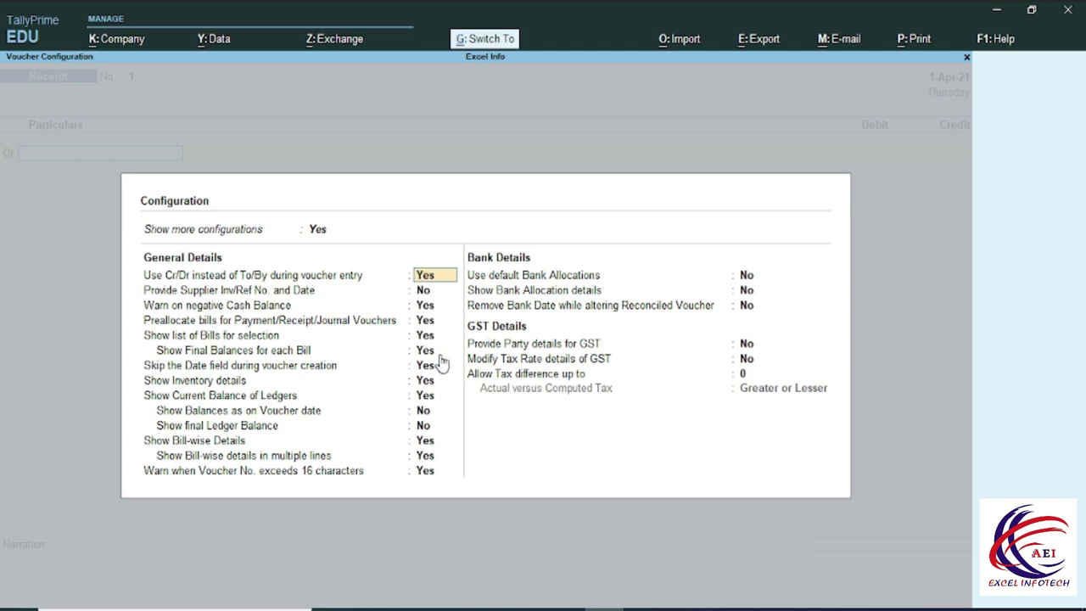
{"action": "key", "text": "ctrl+a"}
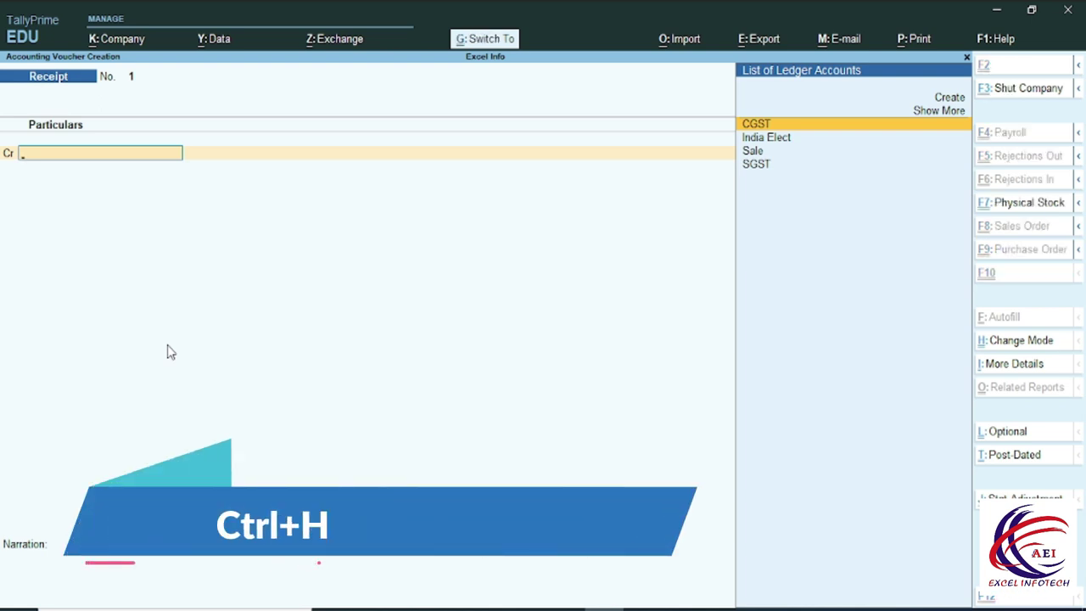
Keep Double Entry mode and credit India Elect, adjusting against an existing bill
{"action": "key", "text": "ctrl+h"}
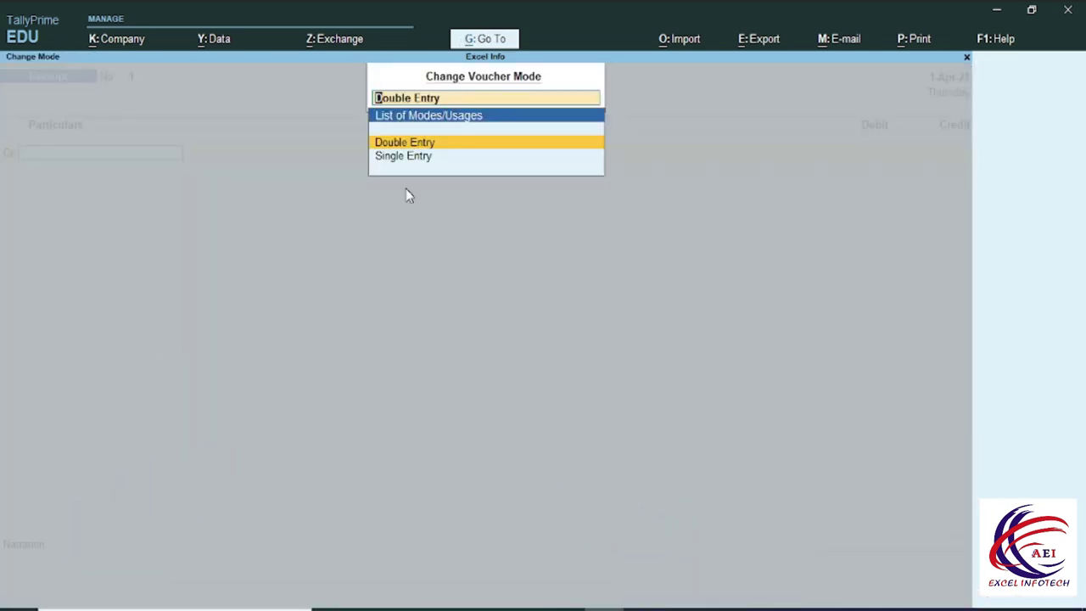
{"action": "left_click", "coordinate": [405, 144]}
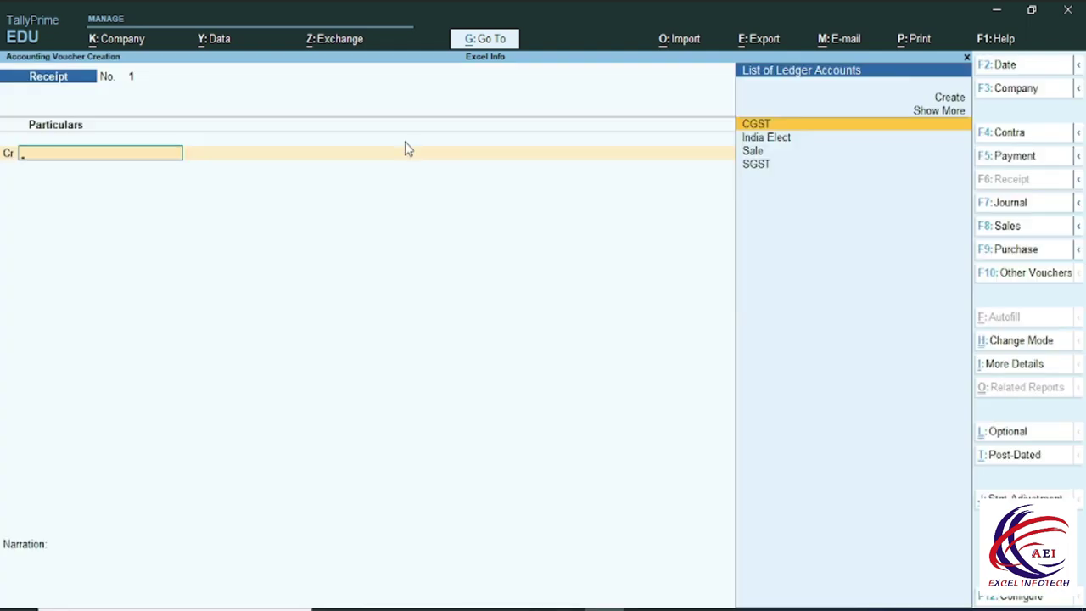
{"action": "left_click", "coordinate": [782, 144]}
{"action": "left_click", "coordinate": [782, 144]}
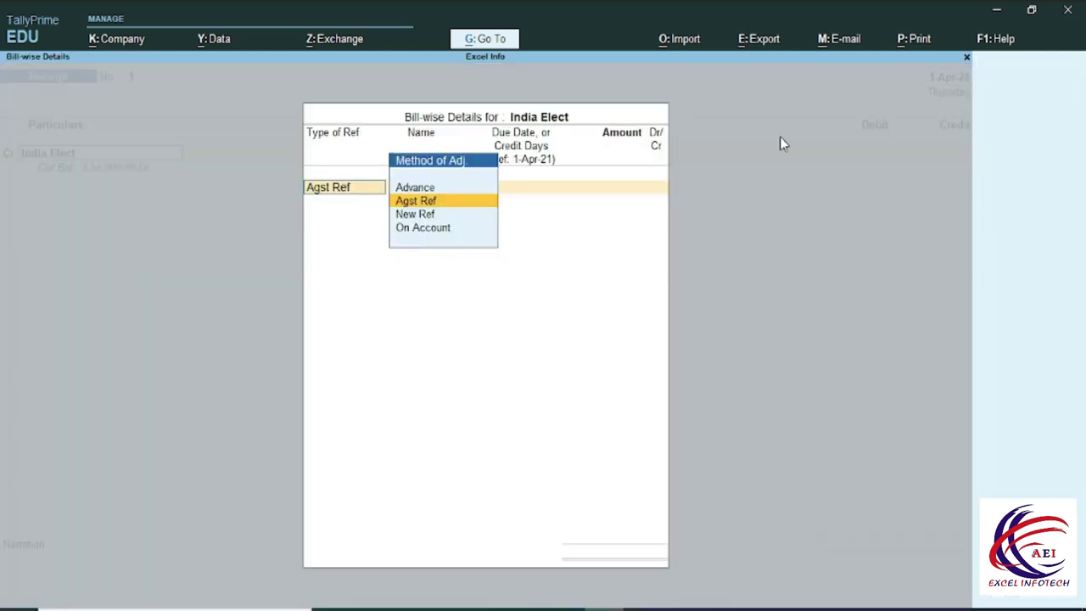
{"action": "key", "text": "Return"}
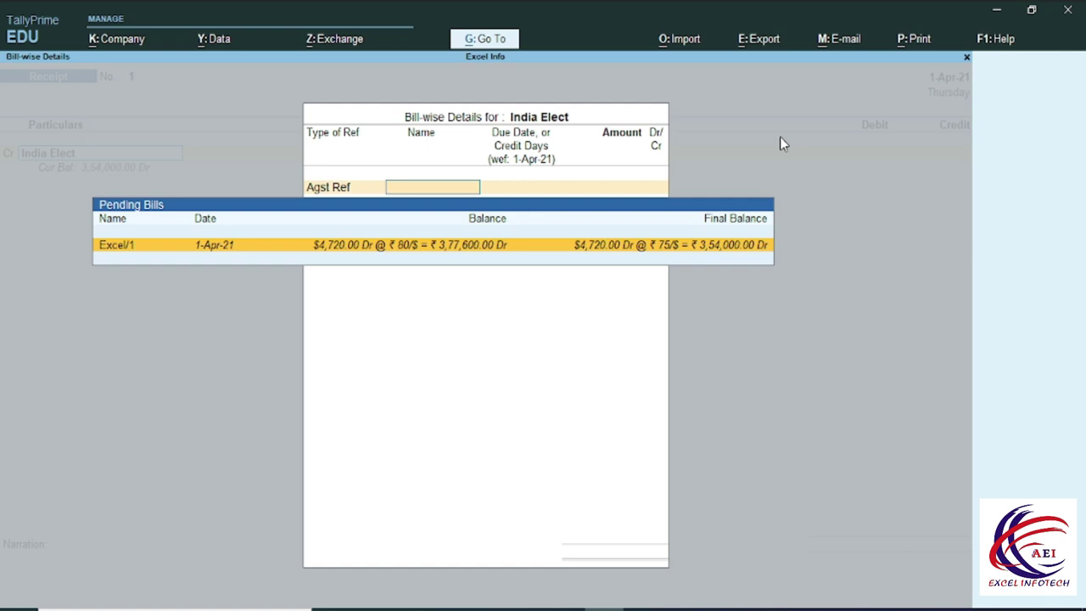
Settle India Elect against bill Excel/1 for $4,720.00 at ₹80/$ and move to the debit line
{"action": "key", "text": "Return"}
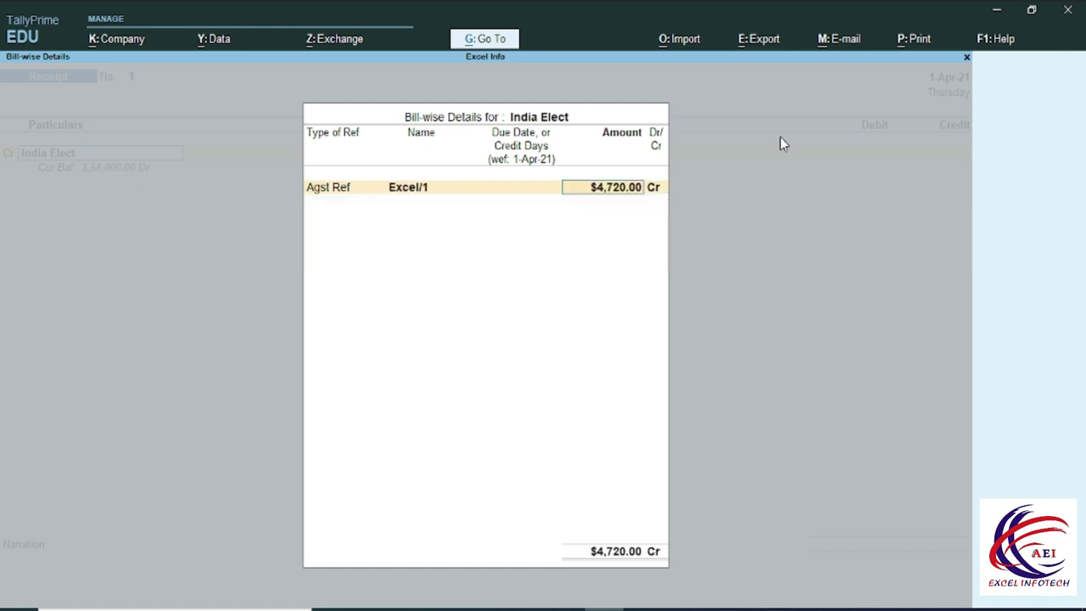
{"action": "key", "text": "Return"}
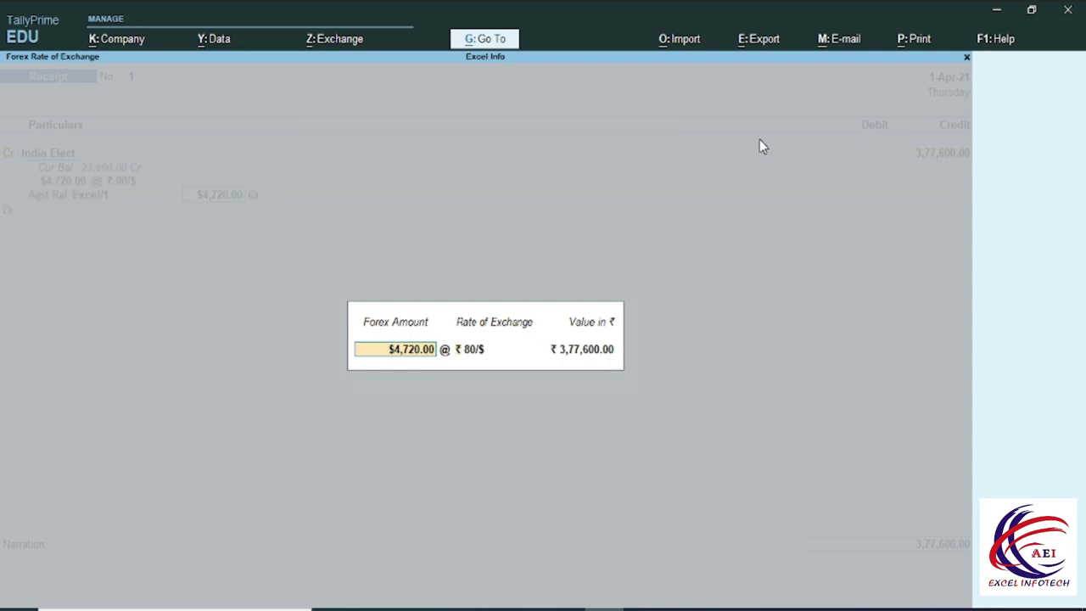
{"action": "key", "text": "Return"}
{"action": "key", "text": "Return"}
{"action": "key", "text": "Return"}
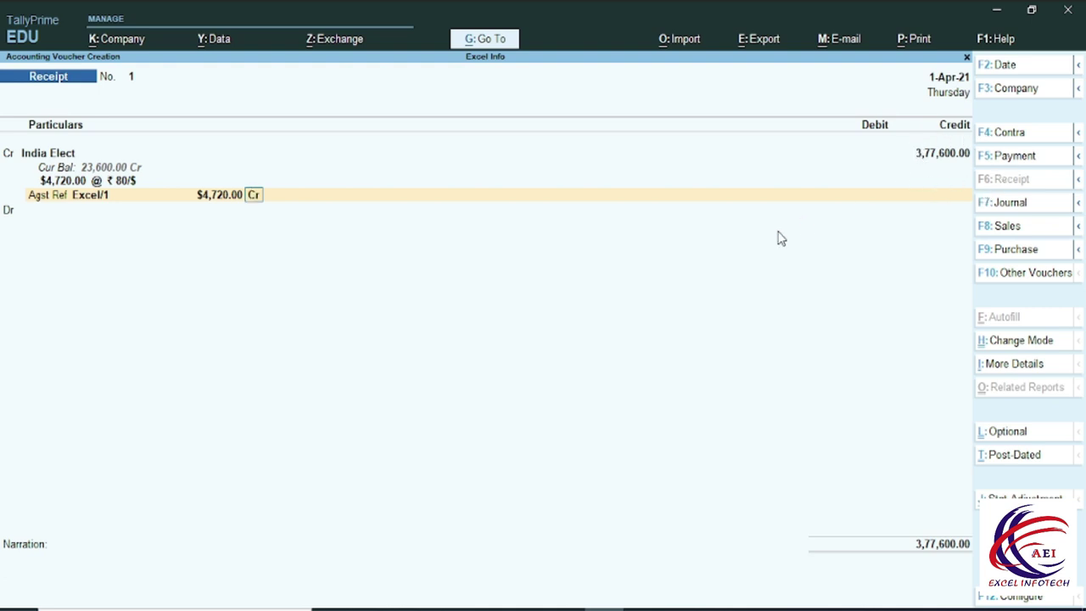
{"action": "key", "text": "Return"}
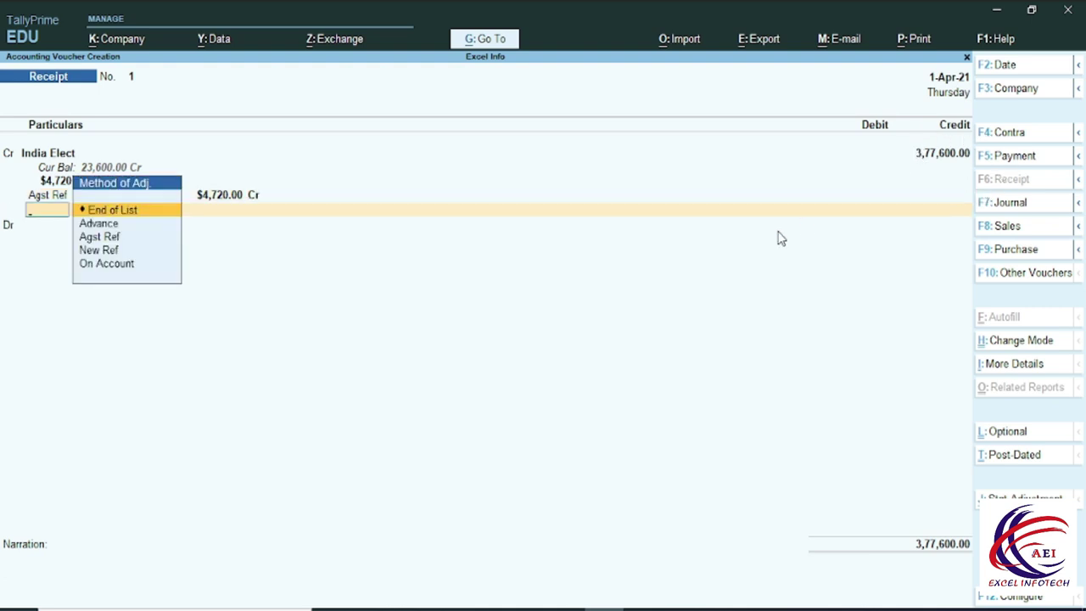
{"action": "key", "text": "Return"}
{"action": "key", "text": "Return"}
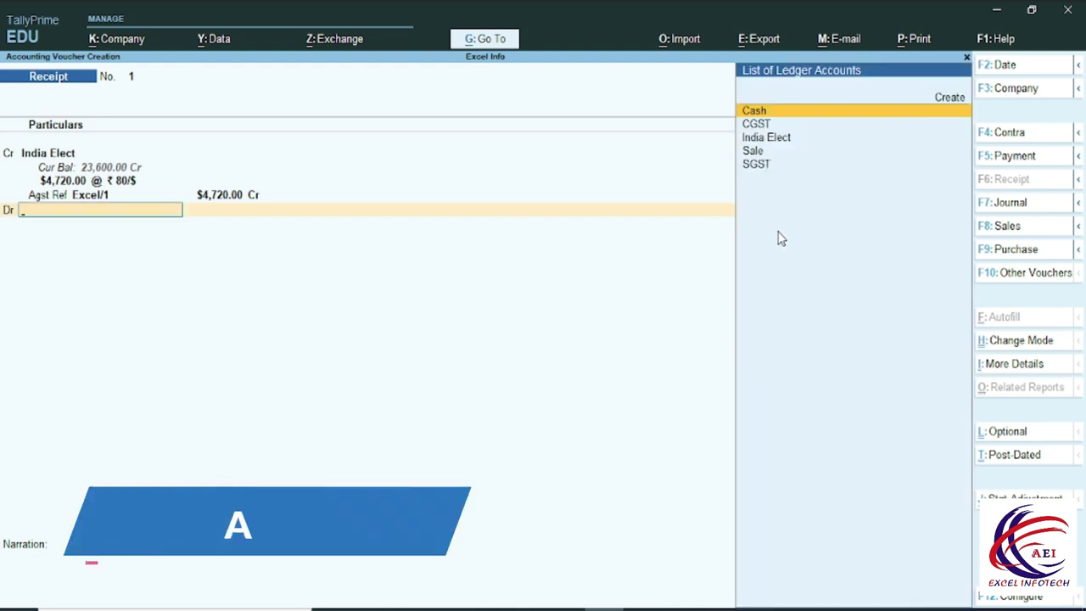
Create ledger 'Bank Charges' under Indirect Expenses, type Not Applicable, as the debit line
{"action": "key", "text": "alt+c"}
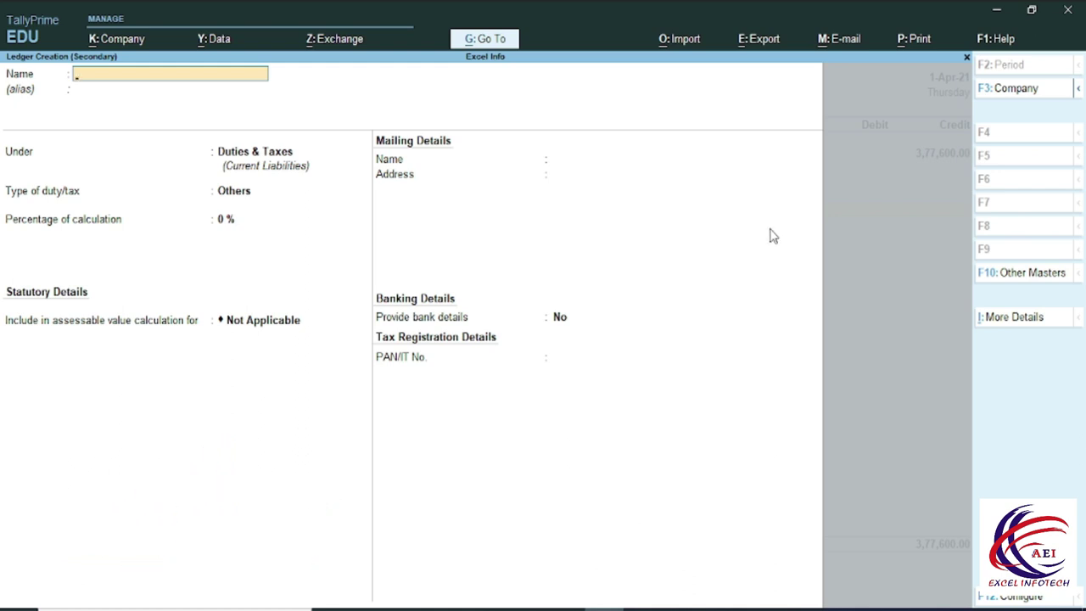
{"action": "type", "text": "Bank Charges"}
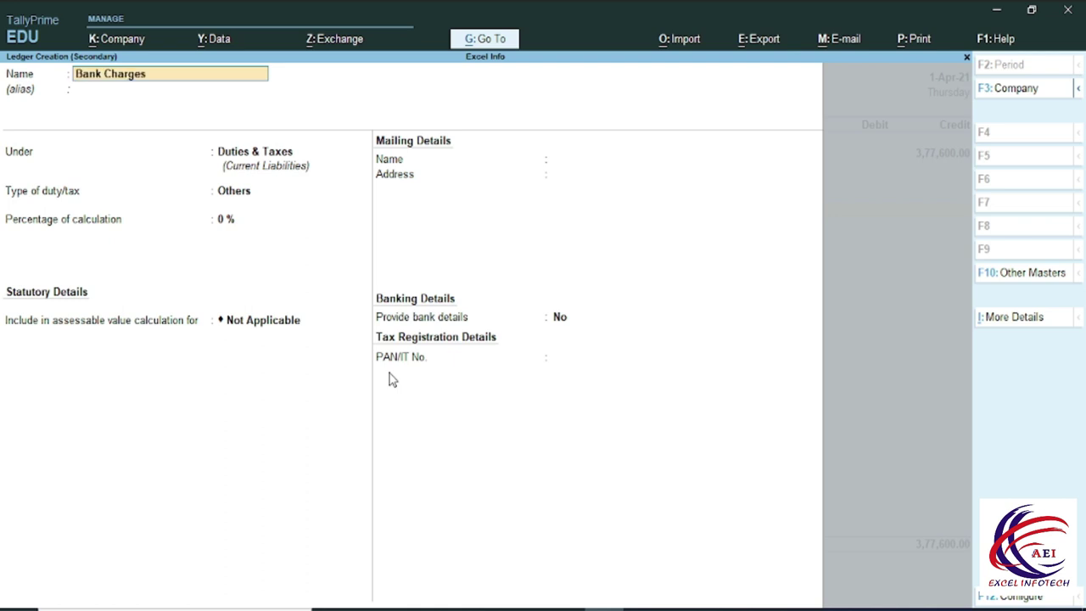
{"action": "key", "text": "Return"}
{"action": "type", "text": "I"}
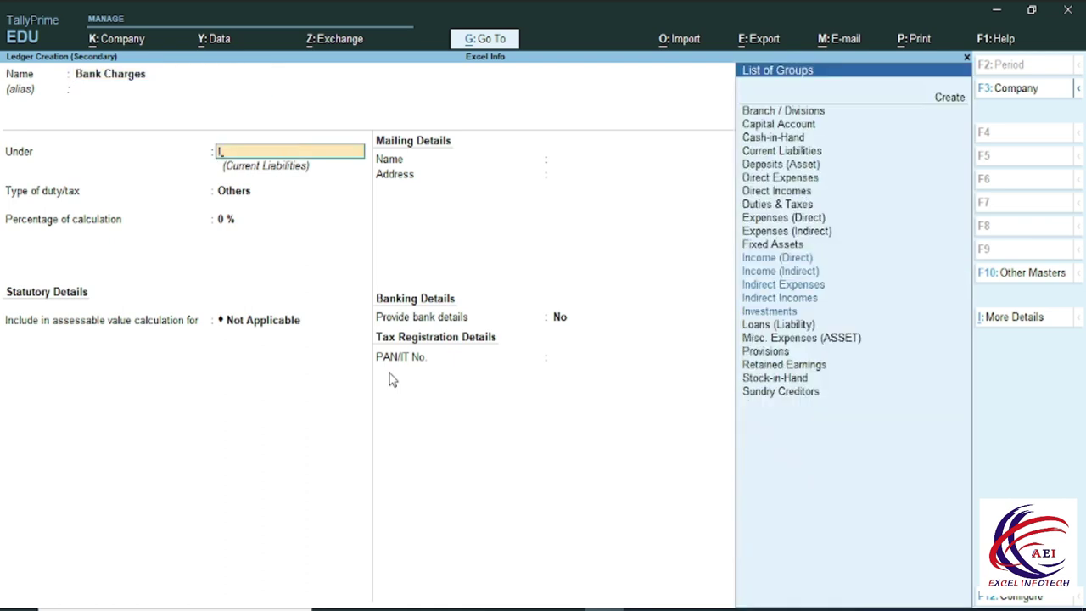
{"action": "key", "text": "Return"}
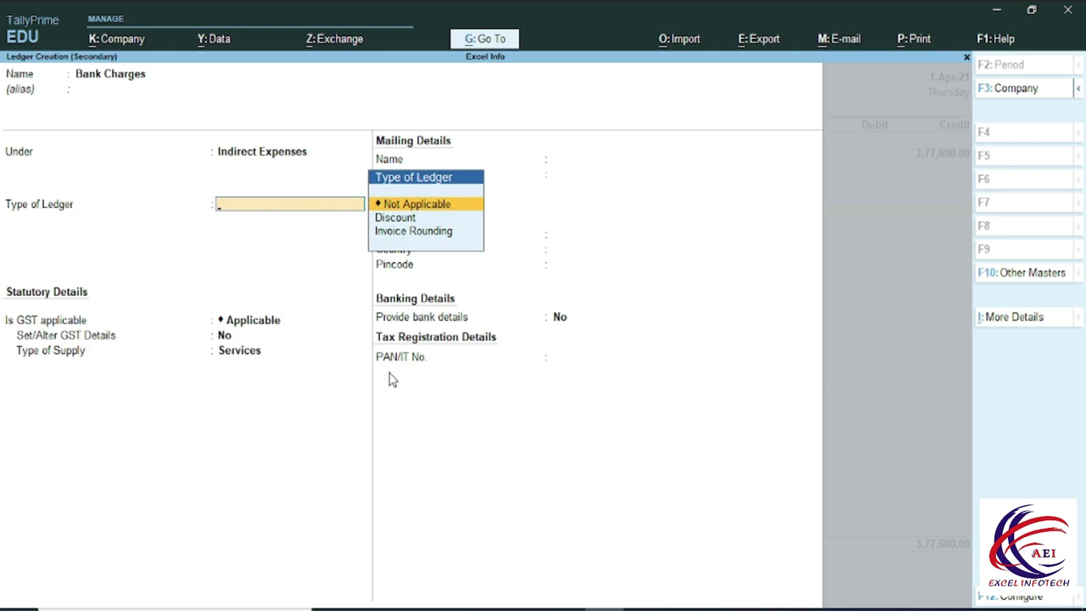
{"action": "key", "text": "Return"}
{"action": "key", "text": "Return"}
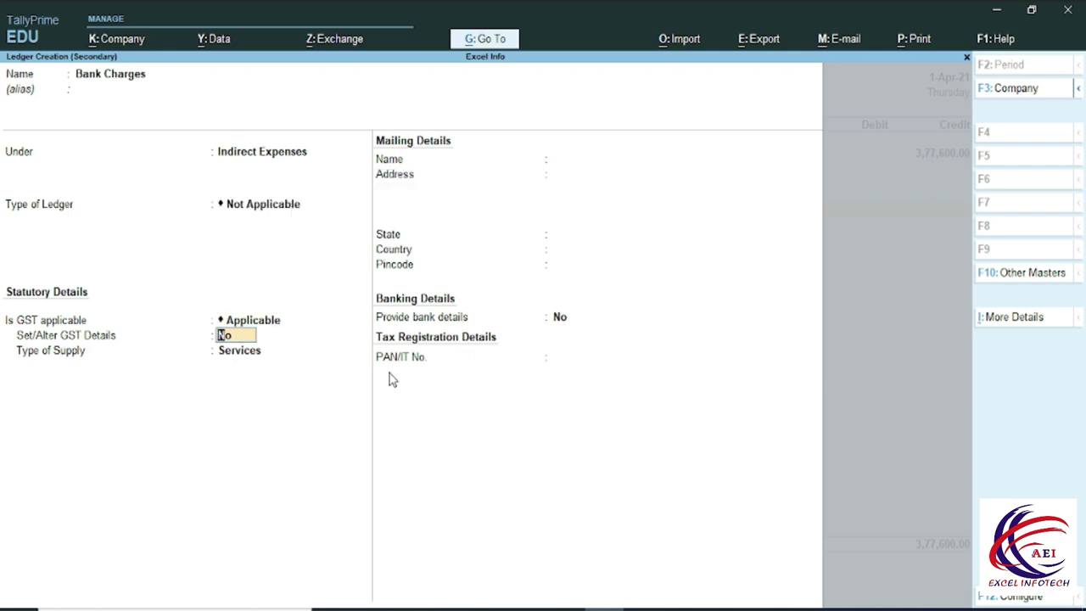
{"action": "key", "text": "Return"}
{"action": "key", "text": "ctrl+a"}
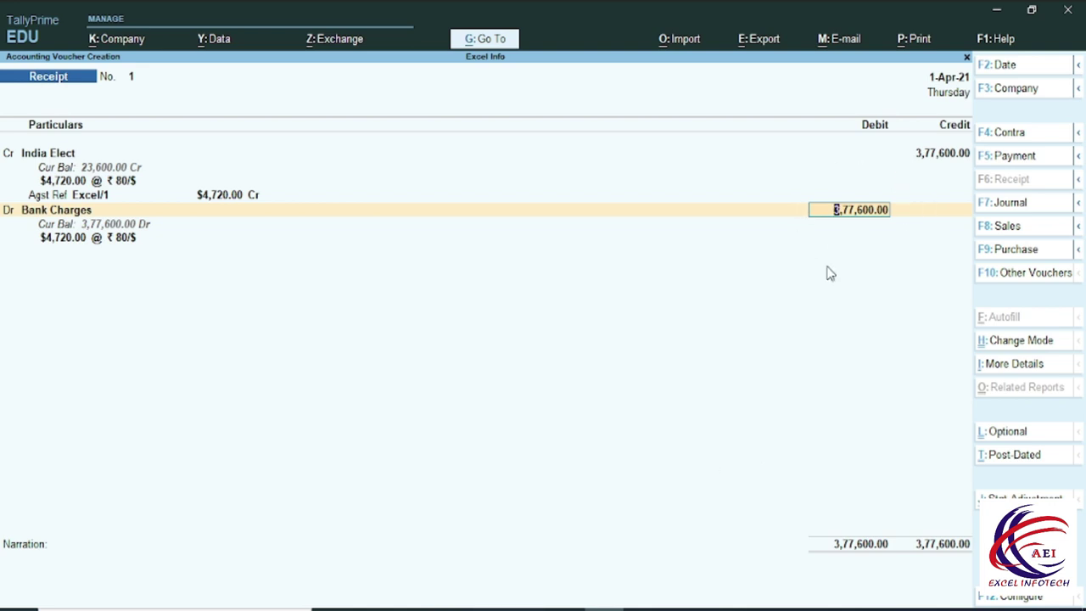
{"action": "key", "text": "alt+Tab"}
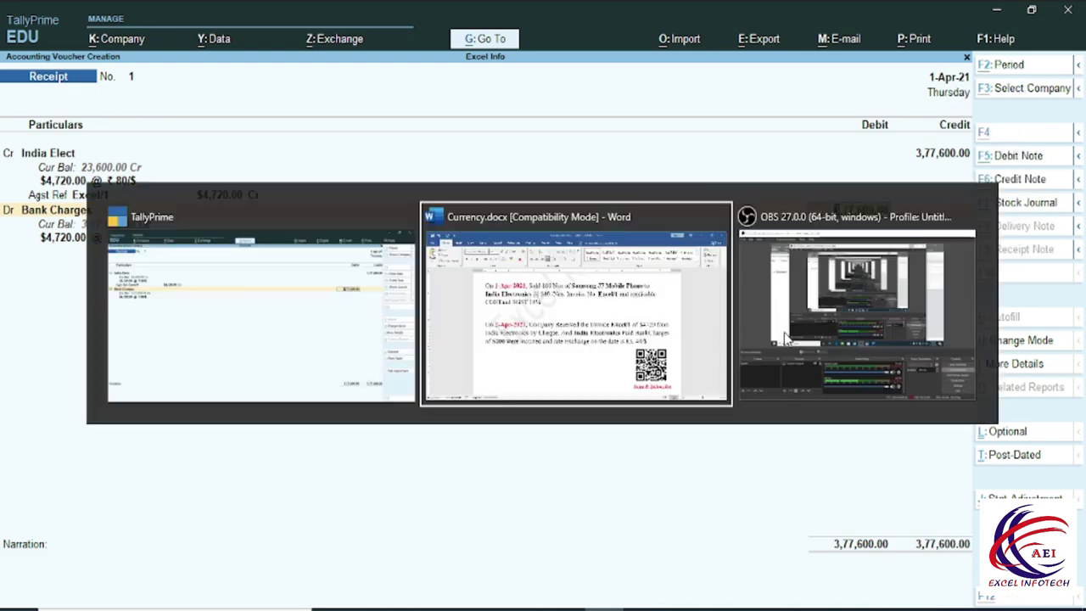
{"action": "left_click_drag", "start_coordinate": [287, 399], "coordinate": [239, 397]}
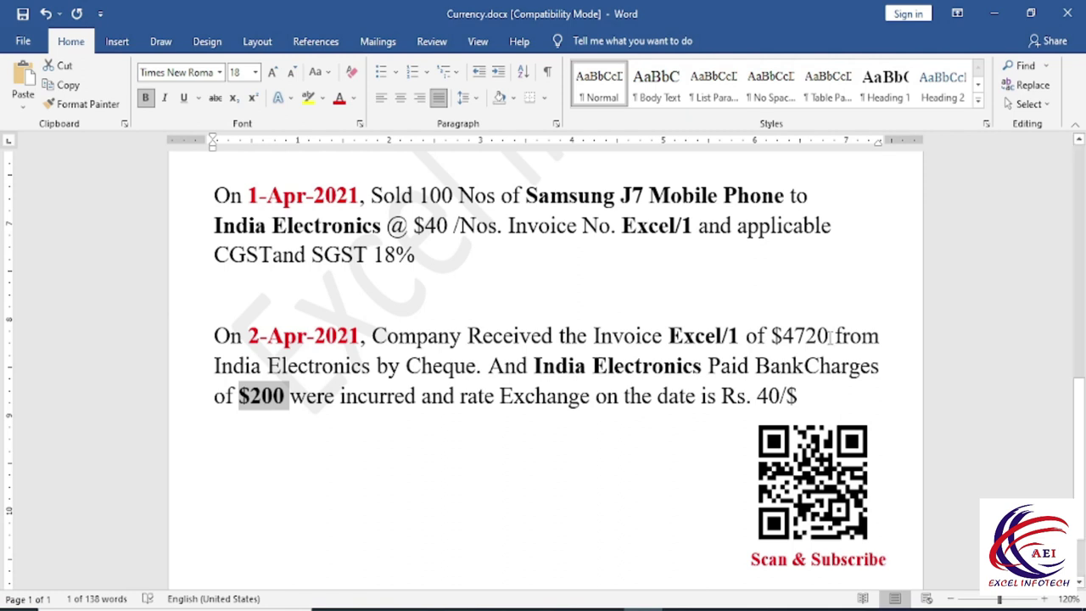
{"action": "left_click_drag", "start_coordinate": [828, 337], "coordinate": [787, 330]}
{"action": "left_click_drag", "start_coordinate": [250, 397], "coordinate": [289, 397]}
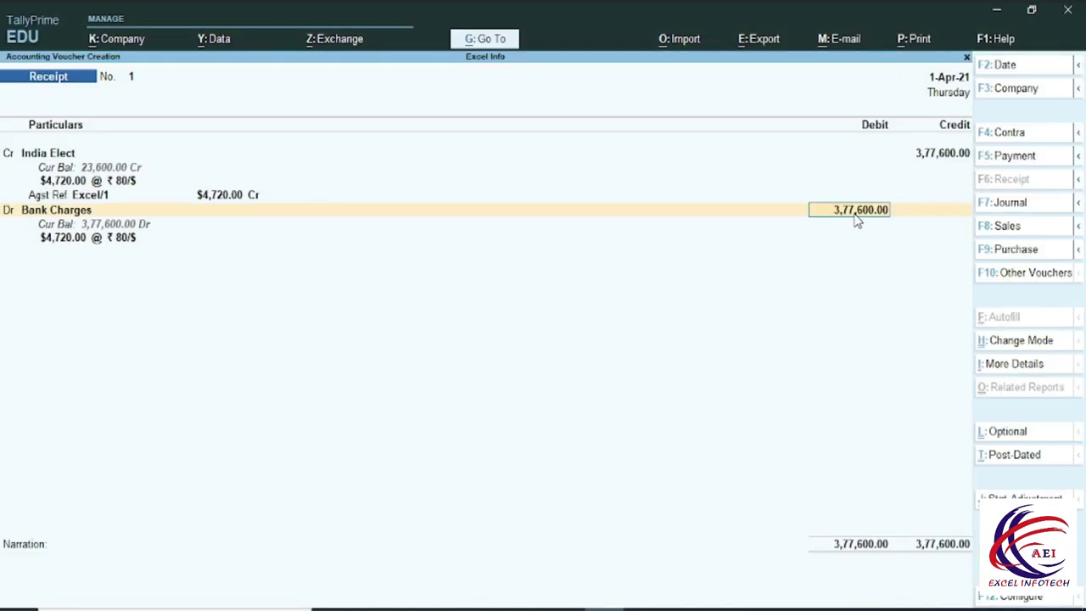
Enter $200 at ₹80/$ for Bank Charges and set its debit amount to ₹16,000
{"action": "key", "text": "Return"}
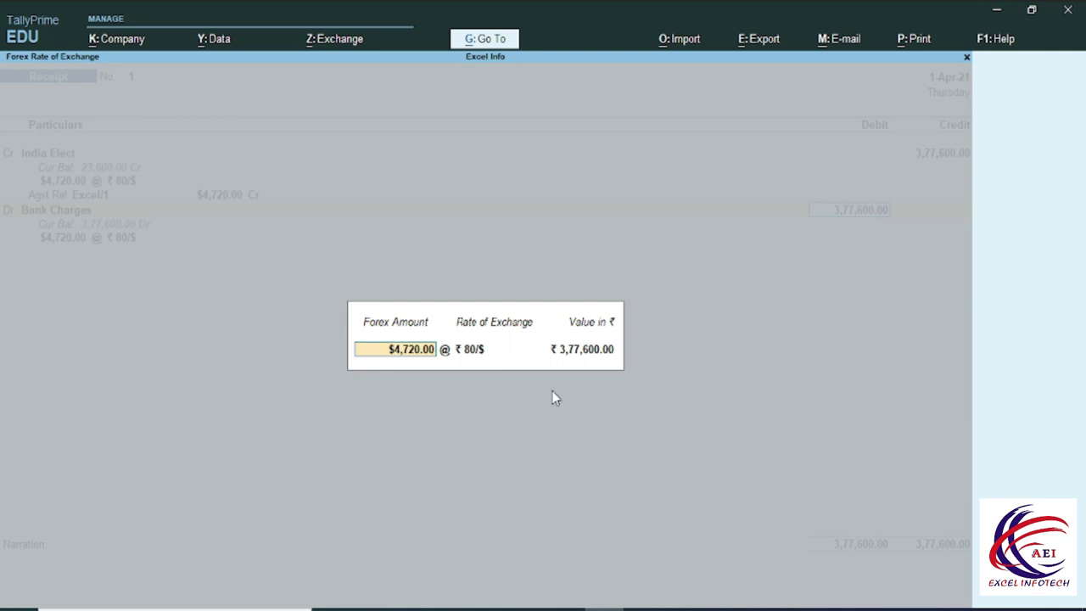
{"action": "key", "text": "BackSpace"}
{"action": "type", "text": "200"}
{"action": "key", "text": "Return"}
{"action": "type", "text": "80/"}
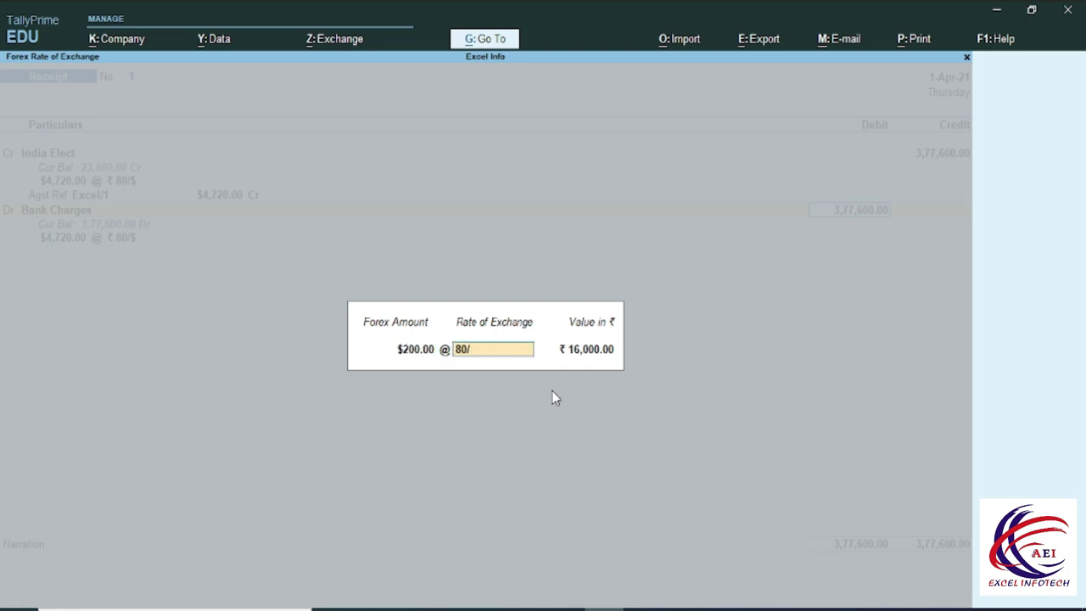
{"action": "type", "text": "$"}
{"action": "key", "text": "Return"}
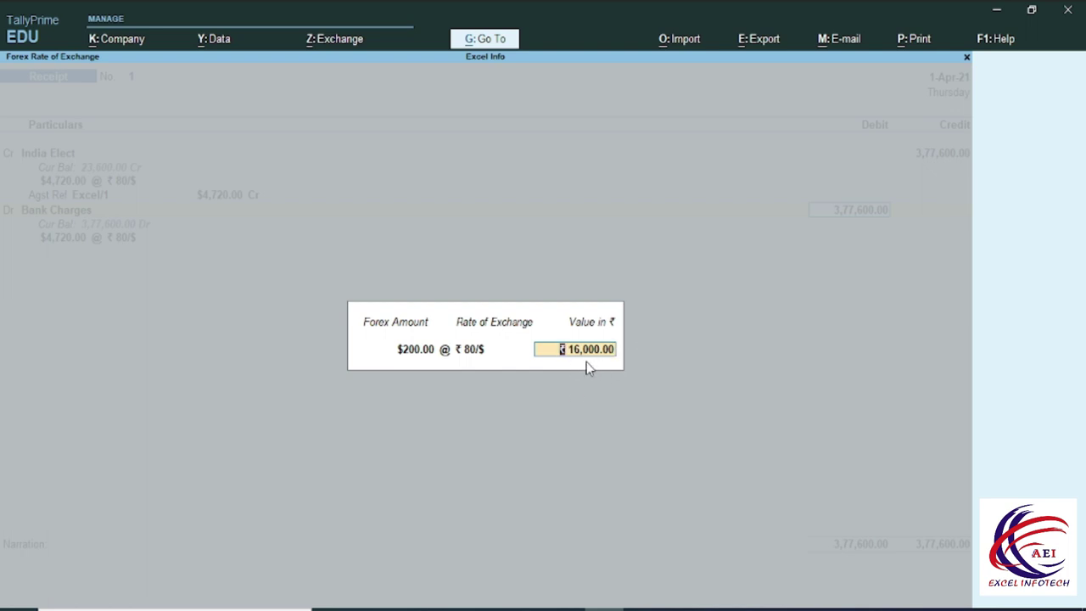
{"action": "key", "text": "Return"}
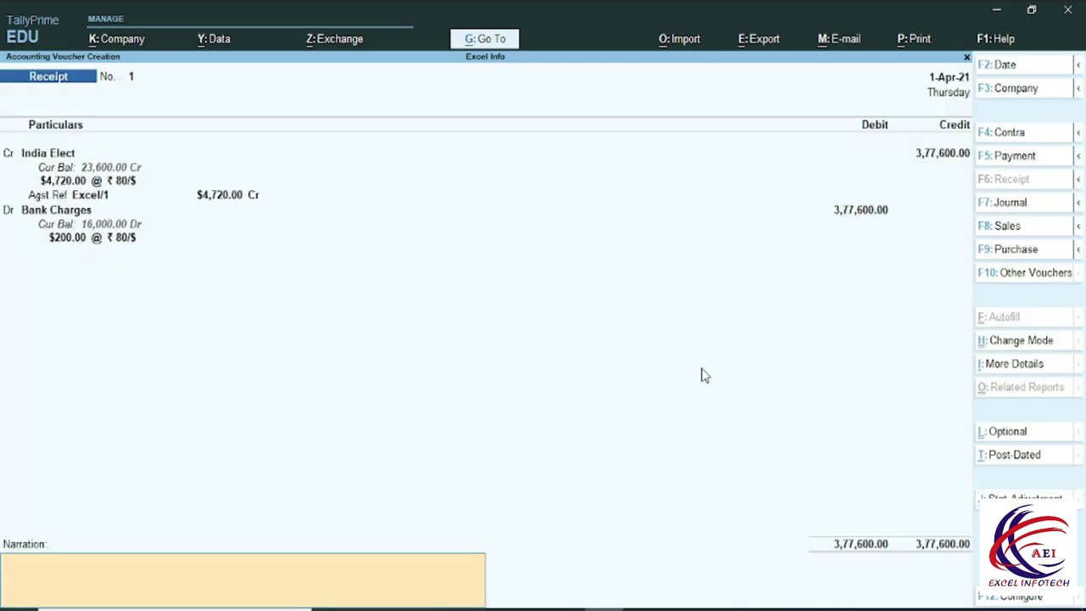
{"action": "key", "text": "BackSpace"}
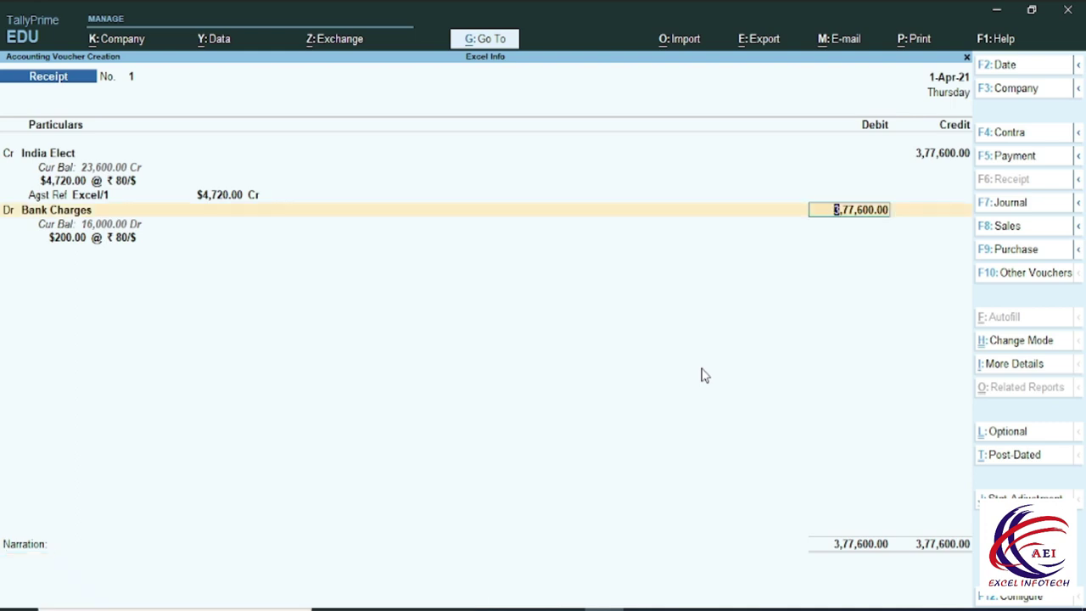
{"action": "type", "text": "16000"}
{"action": "key", "text": "Return"}
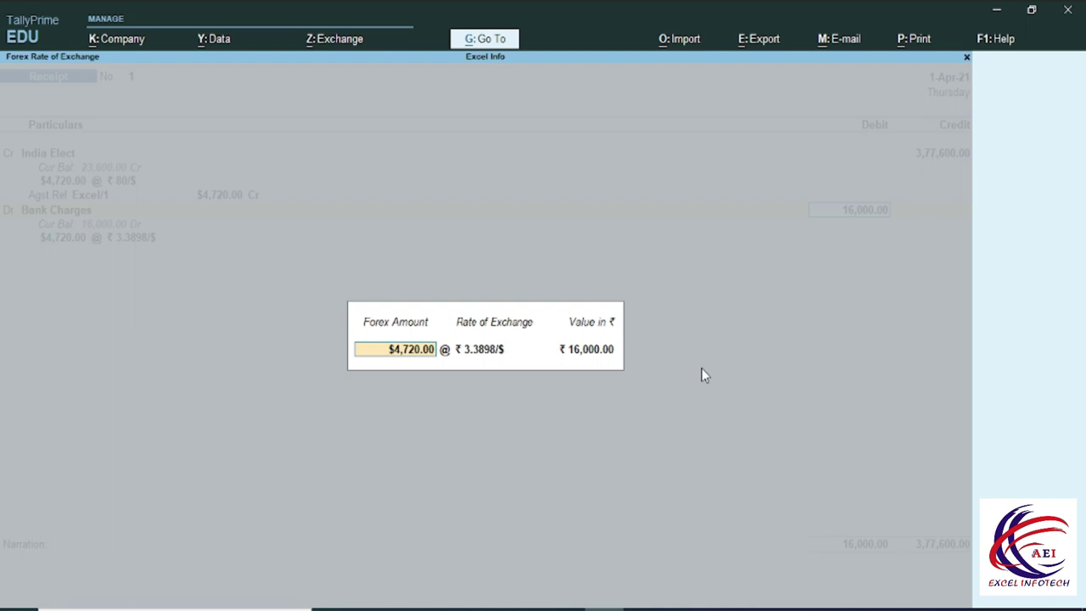
Re-enter $200 at ₹80/$ to confirm ₹16,000 for Bank Charges, then start a new debit line
{"action": "key", "text": "BackSpace"}
{"action": "type", "text": "200"}
{"action": "key", "text": "Return"}
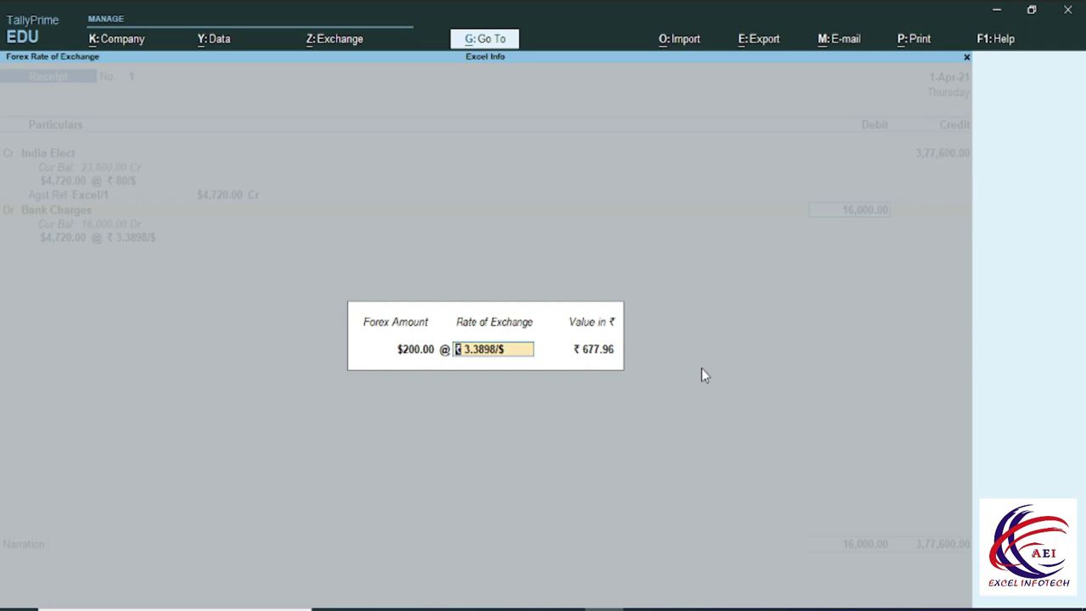
{"action": "type", "text": "80/$"}
{"action": "key", "text": "Return"}
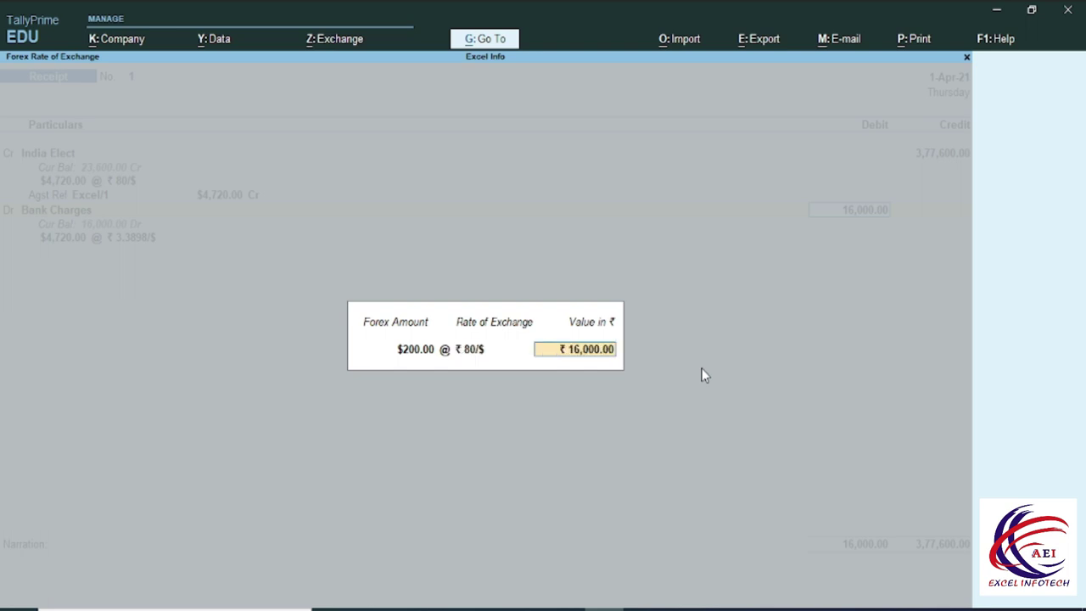
{"action": "key", "text": "Return"}
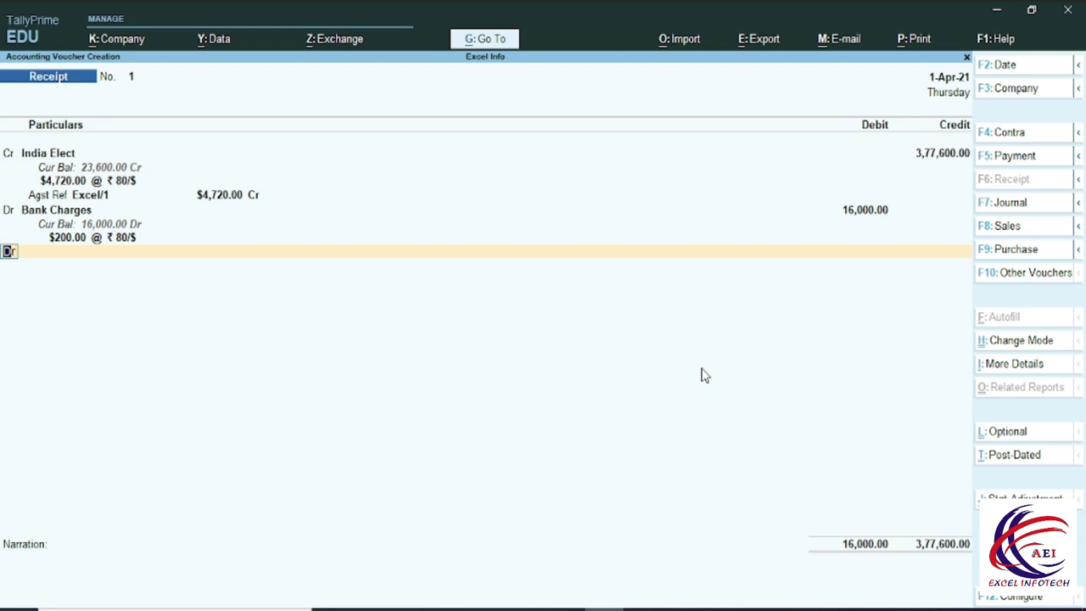
{"action": "key", "text": "Return"}
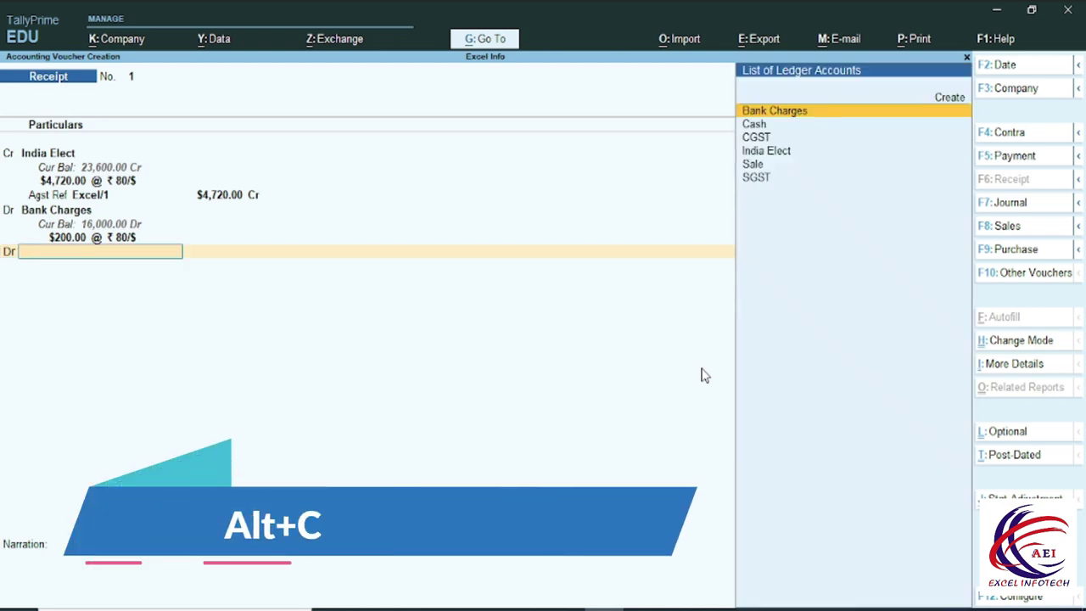
Create the ledger SBI Bank under Bank Accounts from within the receipt voucher and save it
{"action": "key", "text": "alt+c"}
{"action": "type", "text": "S"}
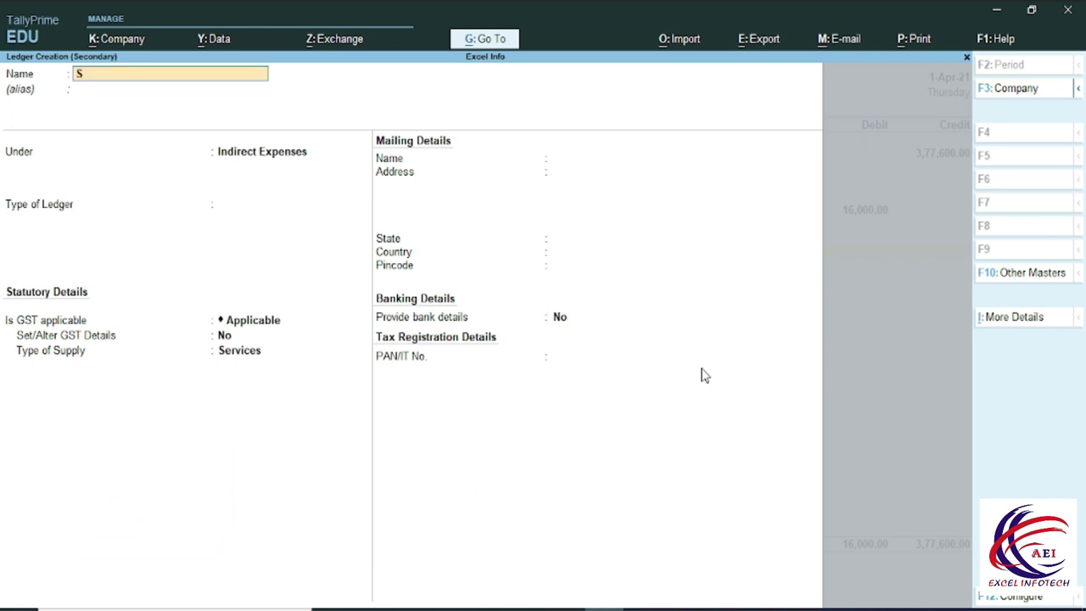
{"action": "type", "text": "BI Bank"}
{"action": "key", "text": "Return"}
{"action": "type", "text": "Bank Accounts"}
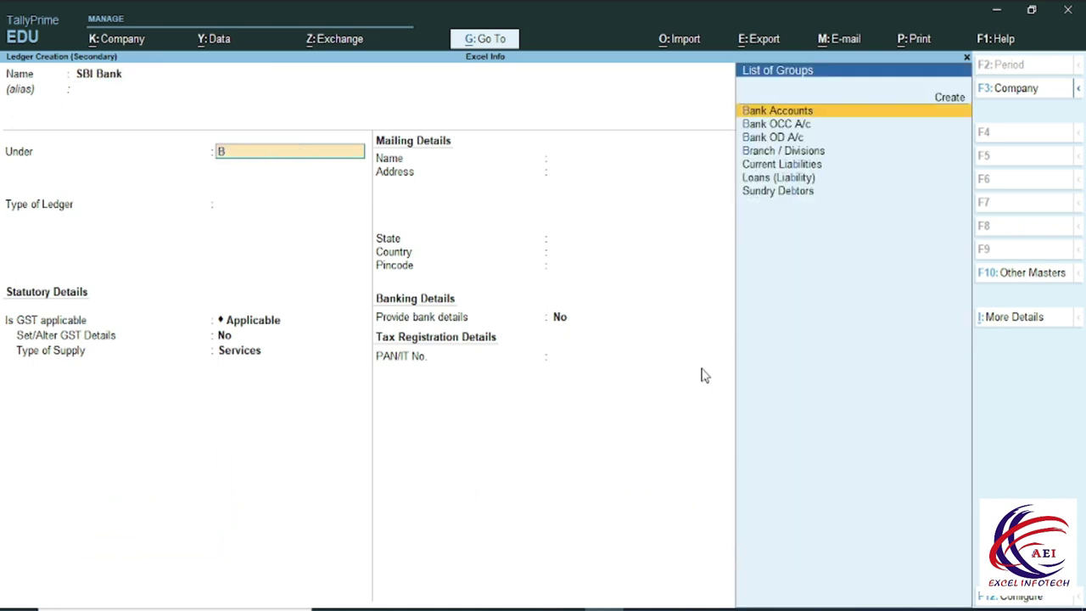
{"action": "key", "text": "Return"}
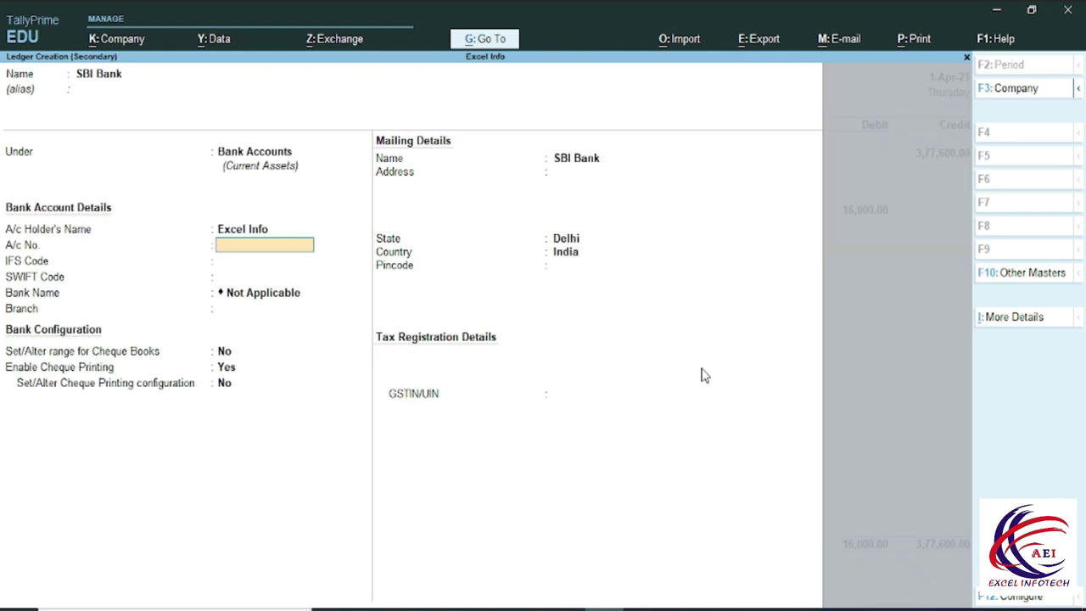
{"action": "key", "text": "Return"}
{"action": "key", "text": "Return"}
{"action": "key", "text": "Return"}
{"action": "key", "text": "Return"}
{"action": "key", "text": "Return"}
{"action": "key", "text": "Return"}
{"action": "key", "text": "Return"}
{"action": "key", "text": "Return"}
{"action": "key", "text": "Return"}
{"action": "key", "text": "Return"}
{"action": "key", "text": "Return"}
{"action": "key", "text": "Return"}
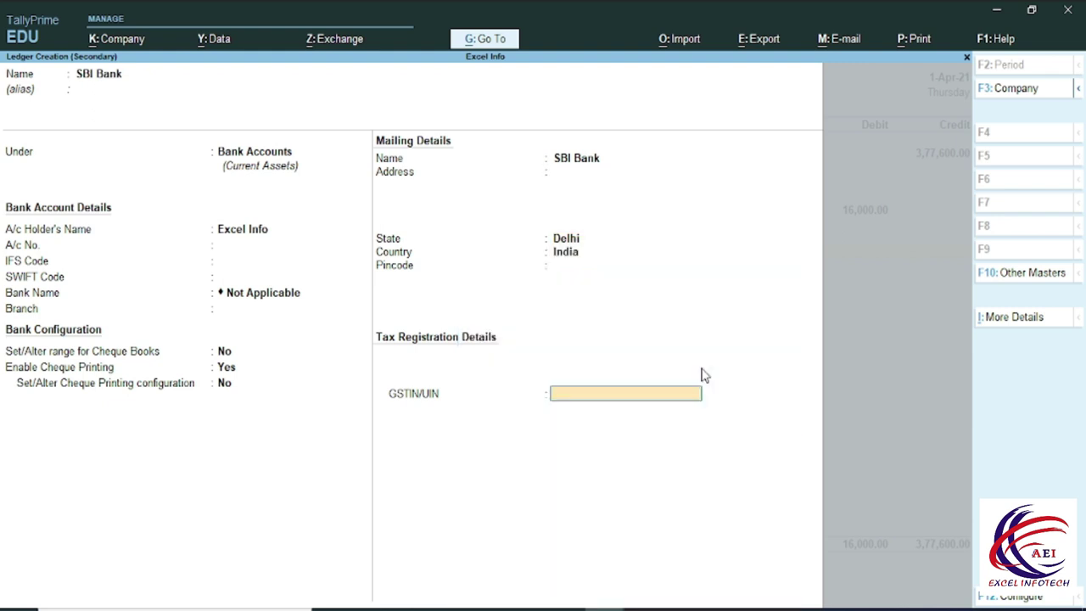
{"action": "key", "text": "ctrl+a"}
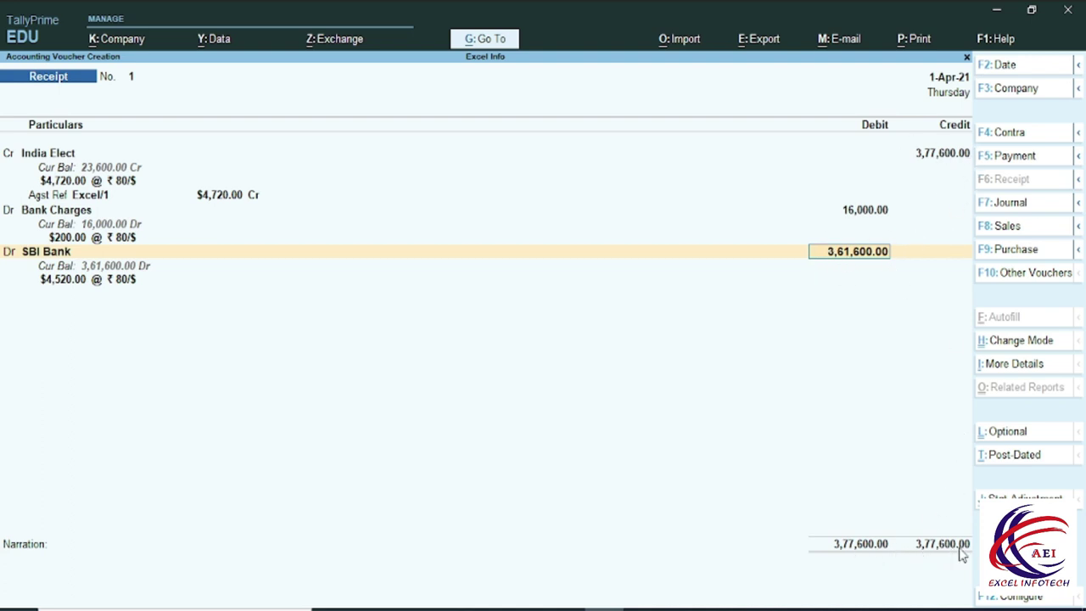
Accept SBI Bank's $4,520 at ₹80/$ conversion, save the receipt, and exit voucher entry
{"action": "key", "text": "Return"}
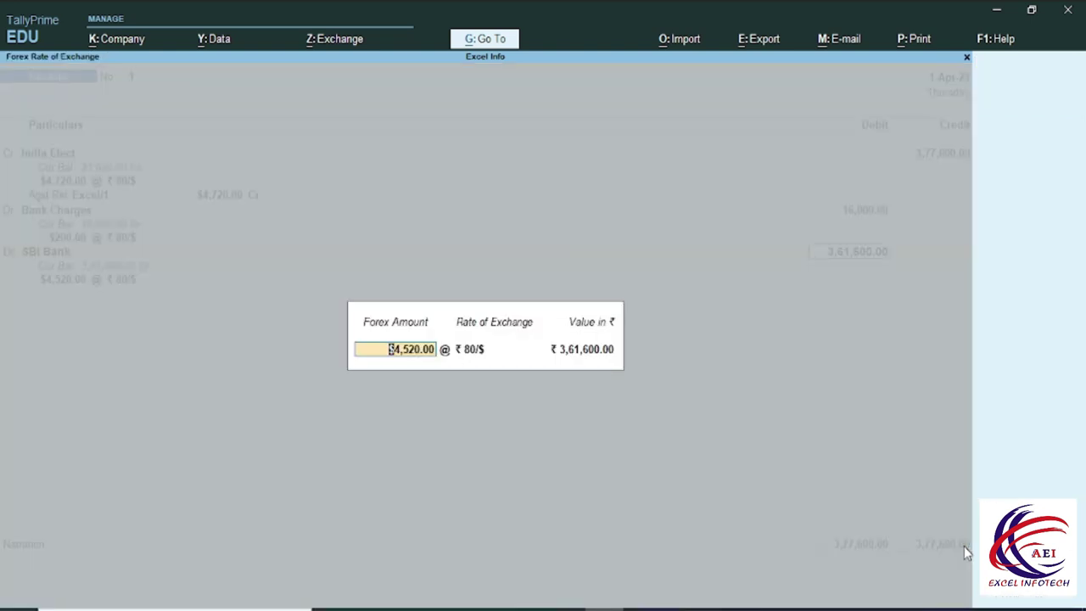
{"action": "key", "text": "Return"}
{"action": "key", "text": "Return"}
{"action": "key", "text": "Return"}
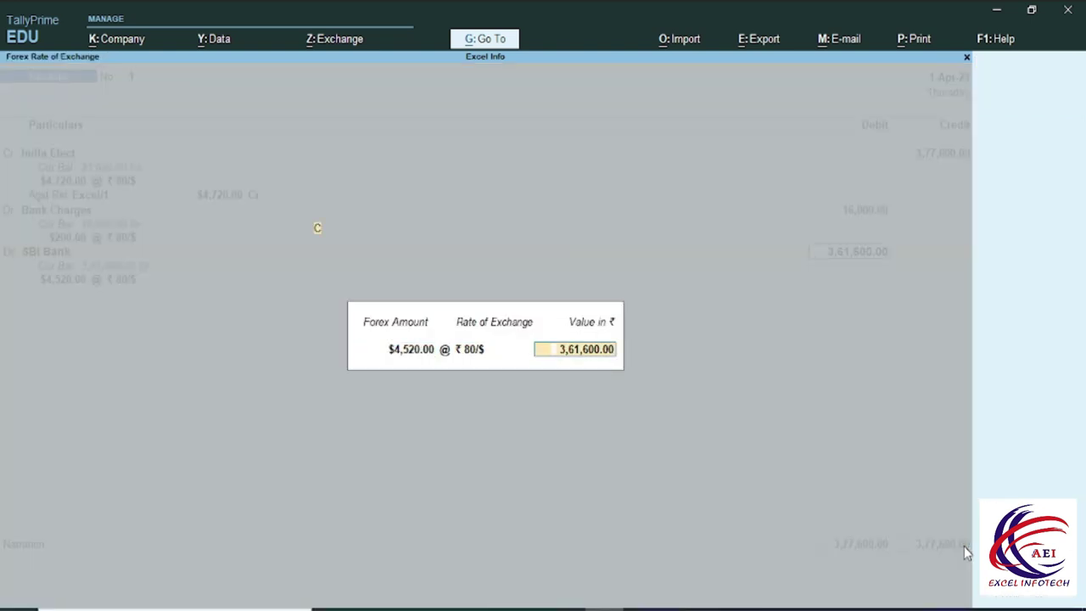
{"action": "key", "text": "Return"}
{"action": "key", "text": "Return"}
{"action": "key", "text": "Return"}
{"action": "key", "text": "Return"}
{"action": "key", "text": "Return"}
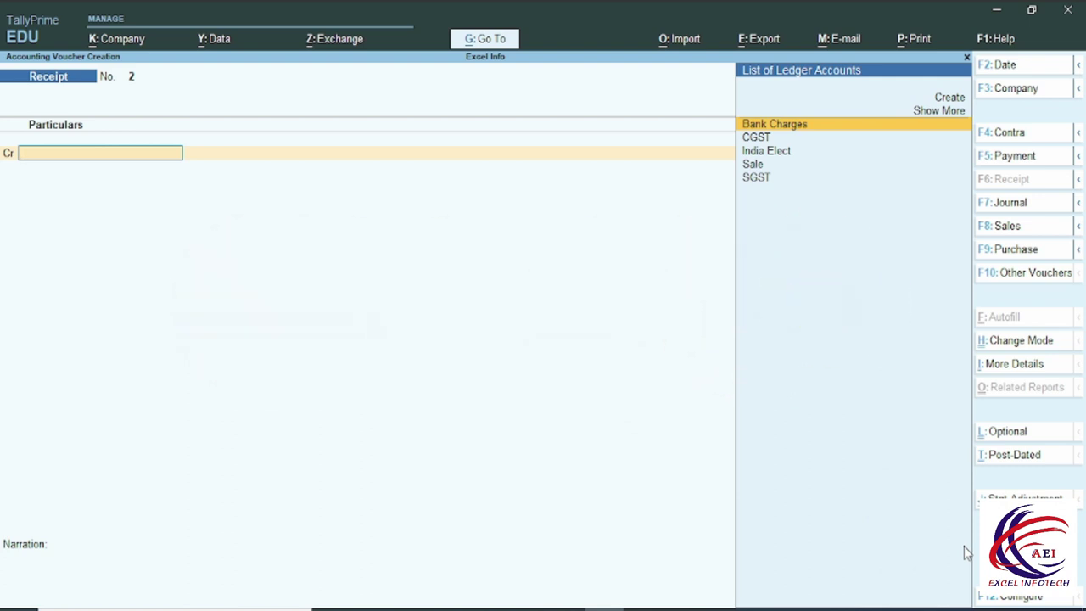
{"action": "key", "text": "Escape"}
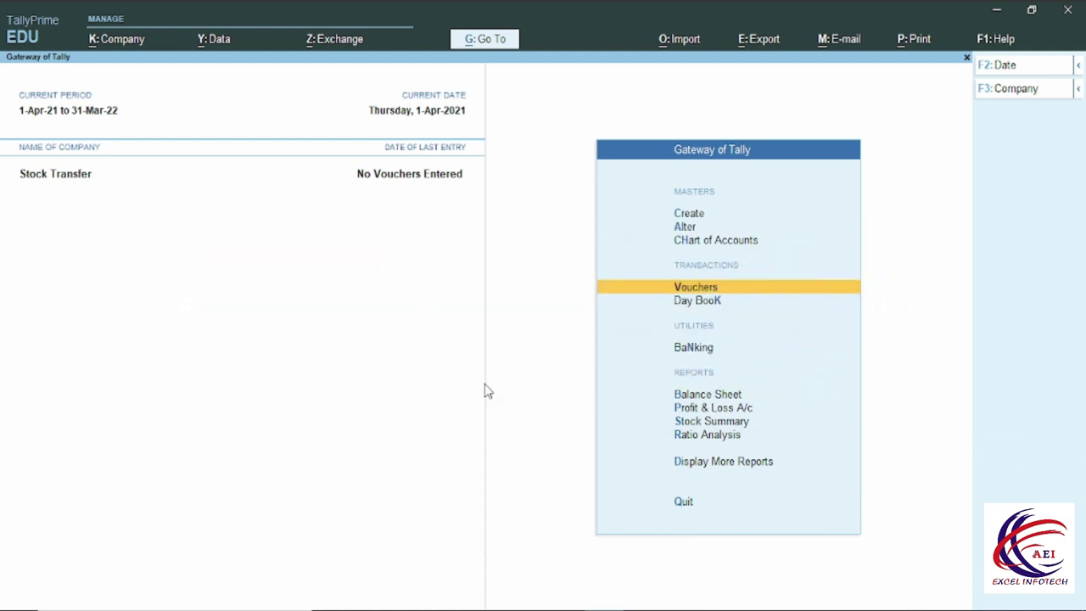
Create a new location named Sant Nagar under Primary
{"action": "left_click", "coordinate": [688, 214]}
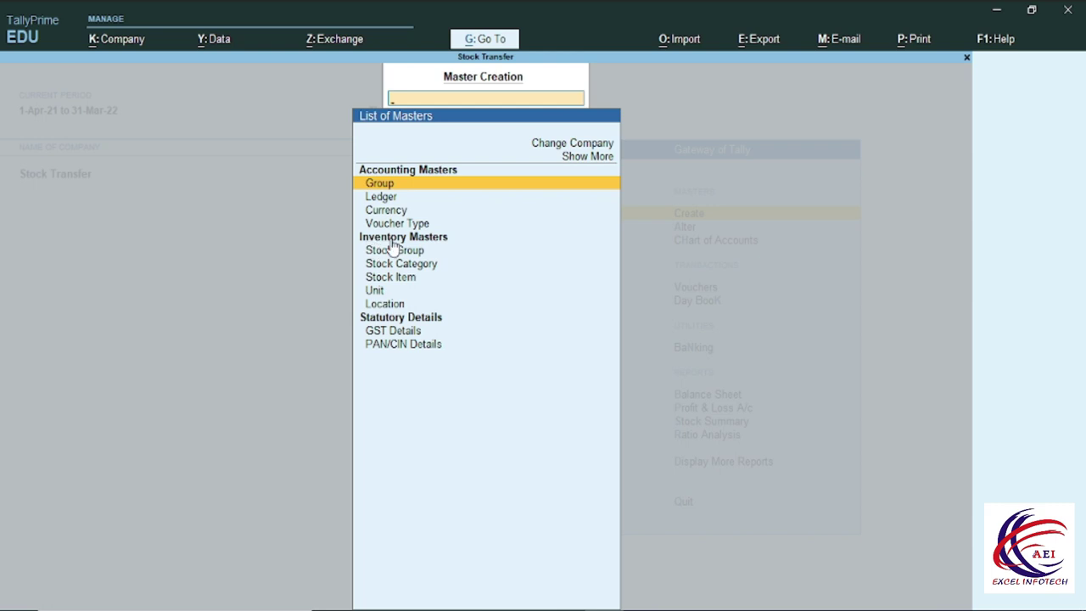
{"action": "left_click", "coordinate": [440, 240]}
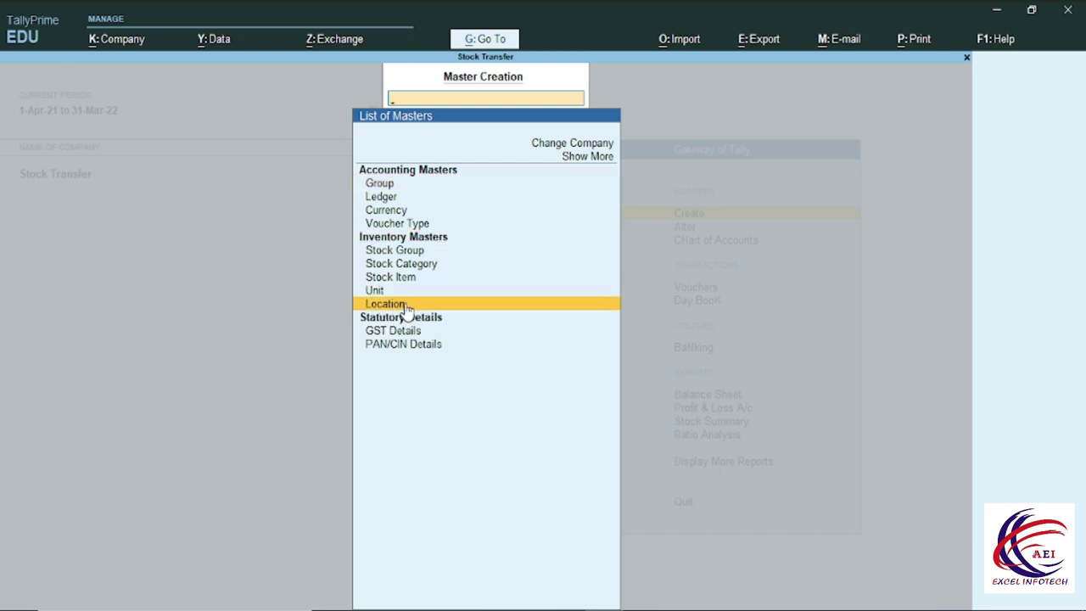
{"action": "left_click", "coordinate": [404, 307]}
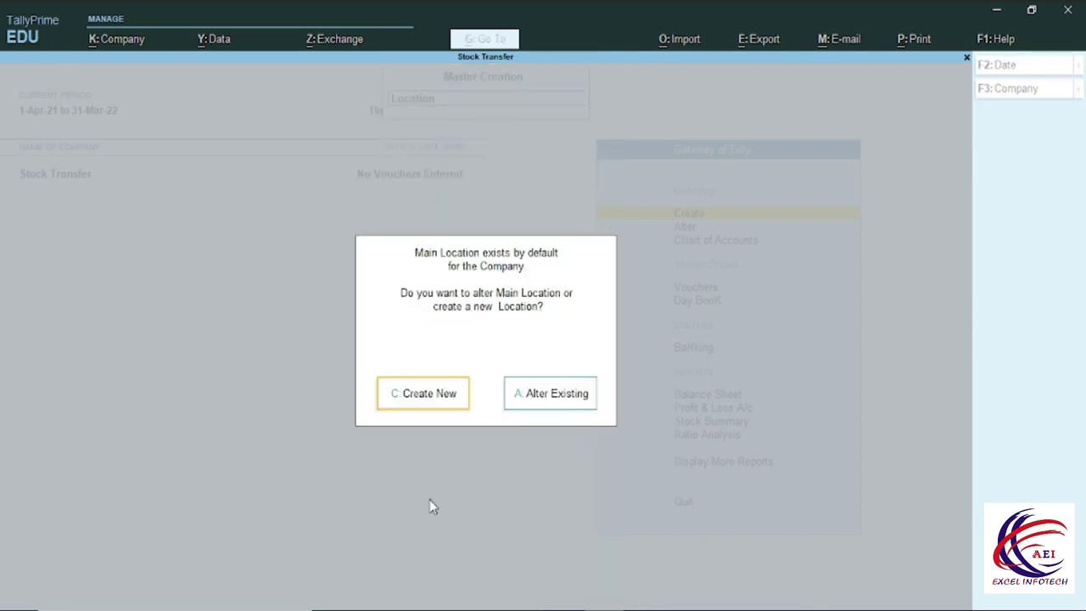
{"action": "left_click", "coordinate": [433, 394]}
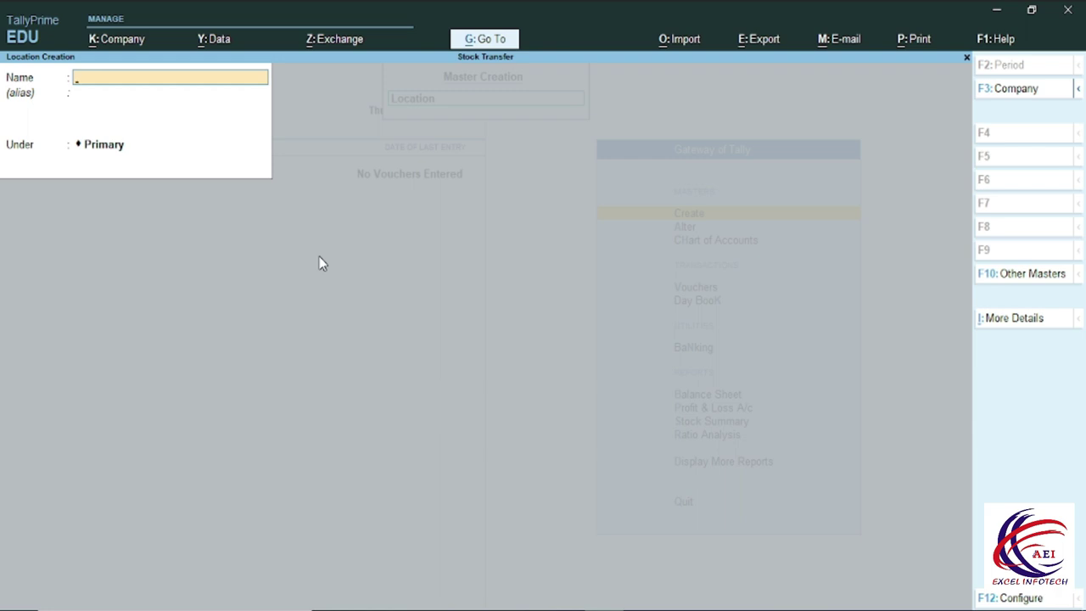
{"action": "type", "text": "Sant Nagar"}
{"action": "key", "text": "Return"}
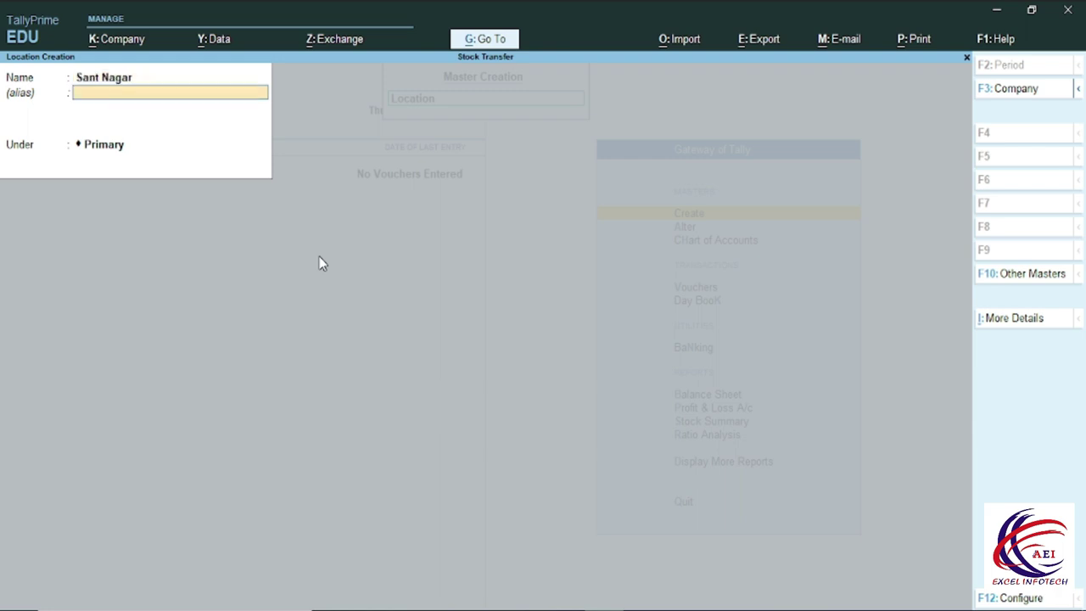
{"action": "key", "text": "Return"}
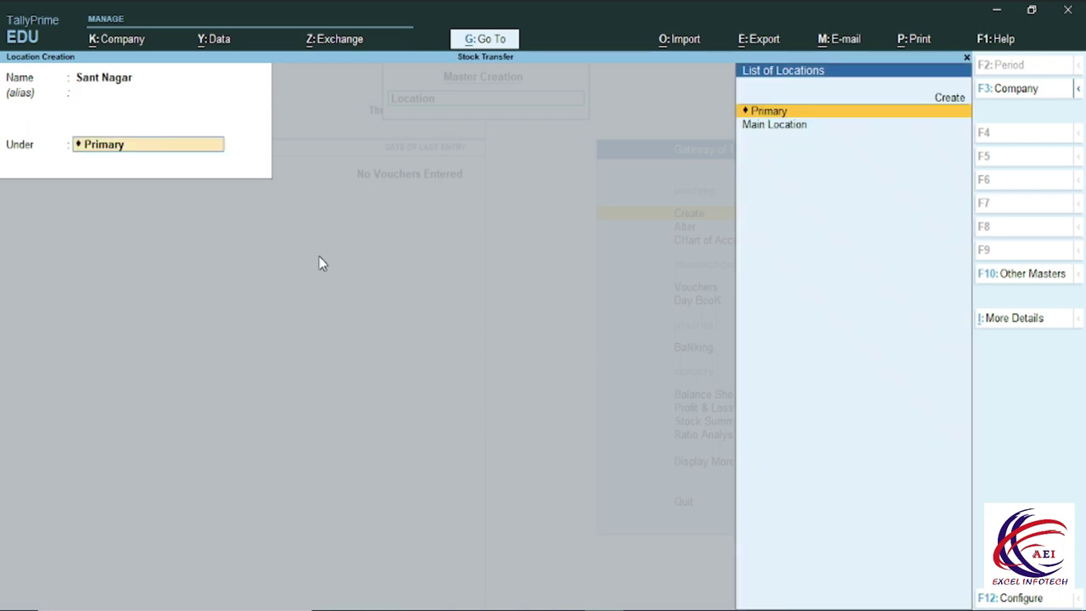
{"action": "key", "text": "Return"}
{"action": "key", "text": "Return"}
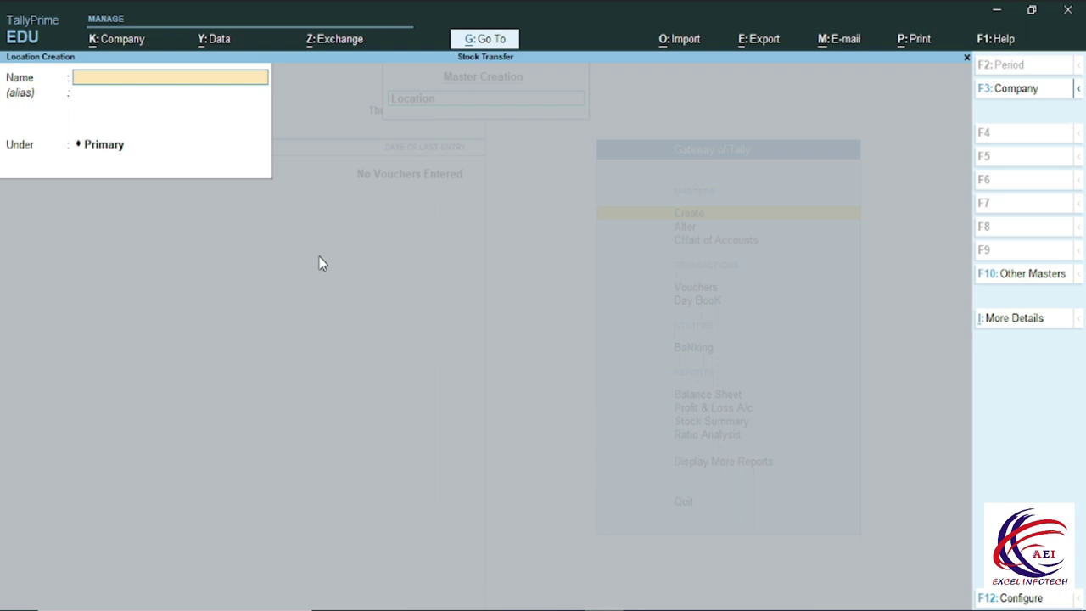
Add Jharoda under Primary and In Location under Main Location, then return to the main menu
{"action": "type", "text": "Jharoda"}
{"action": "key", "text": "Return"}
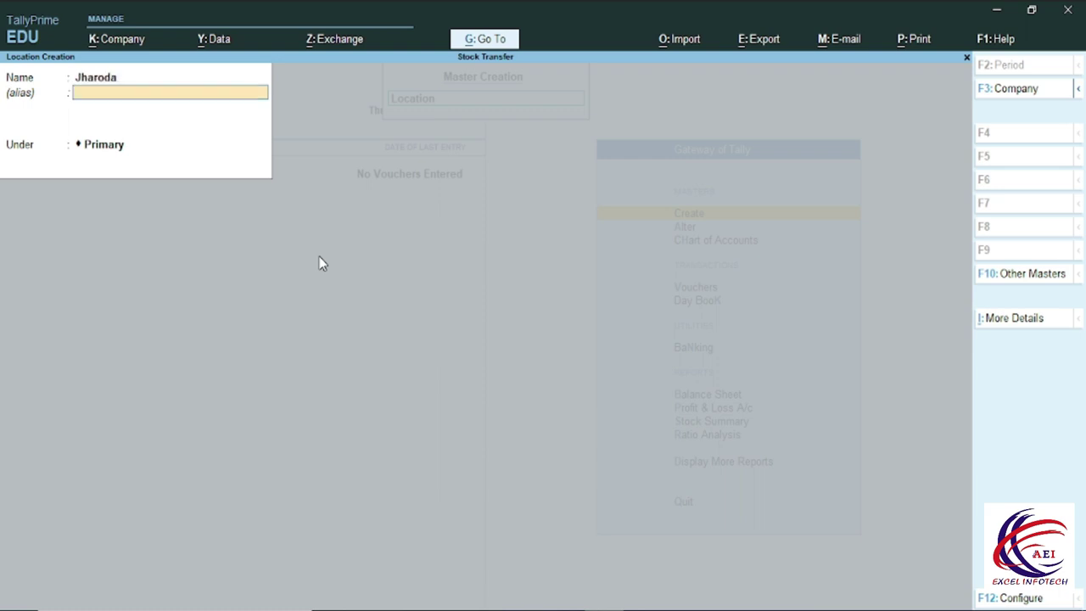
{"action": "key", "text": "Return"}
{"action": "key", "text": "Return"}
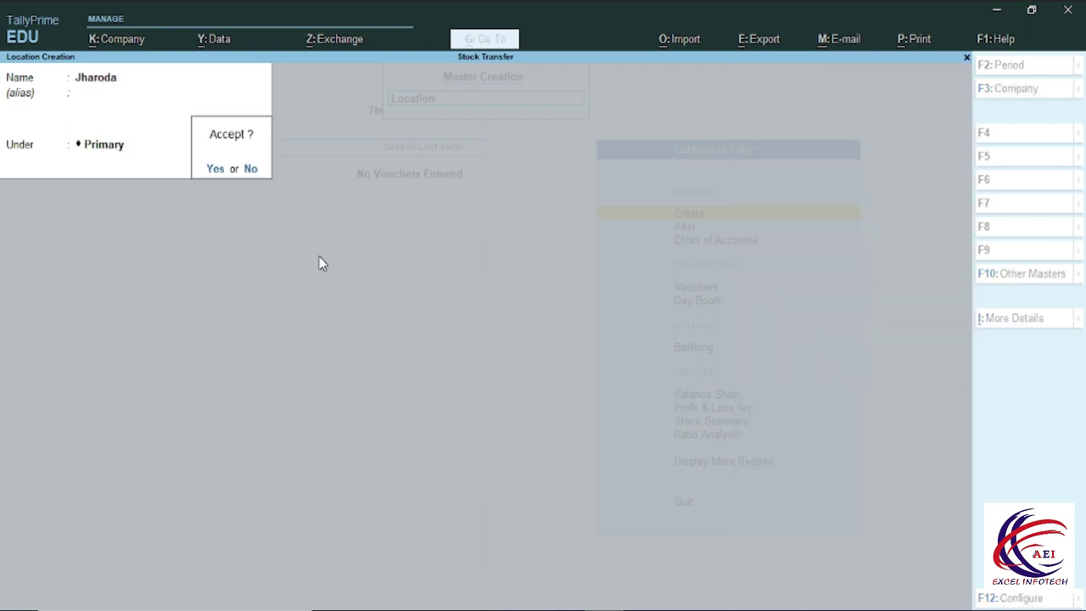
{"action": "key", "text": "Return"}
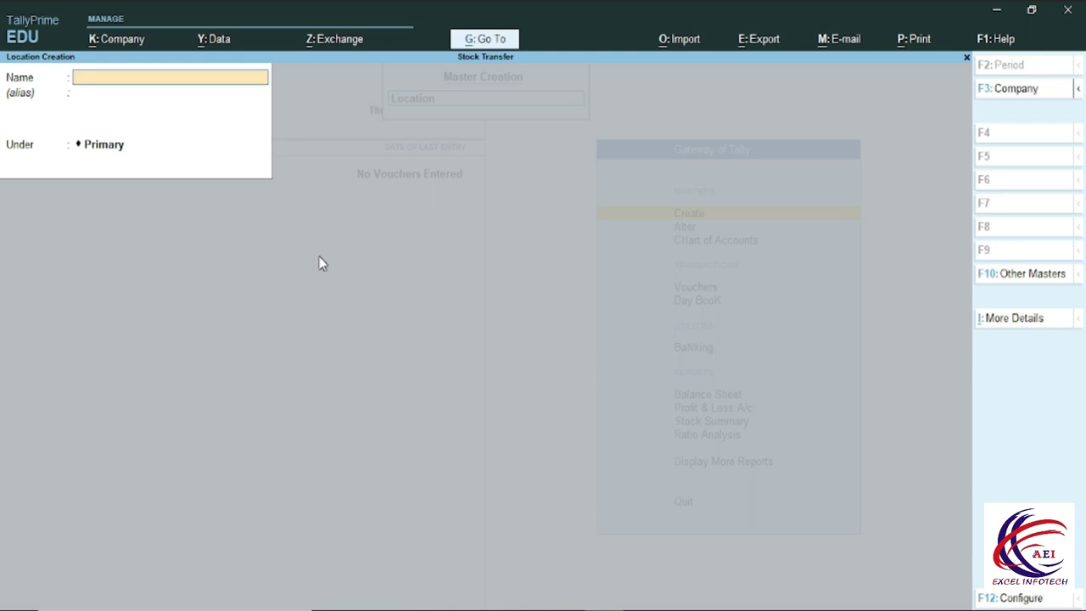
{"action": "type", "text": "In Location"}
{"action": "key", "text": "Return"}
{"action": "key", "text": "Down"}
{"action": "key", "text": "Down"}
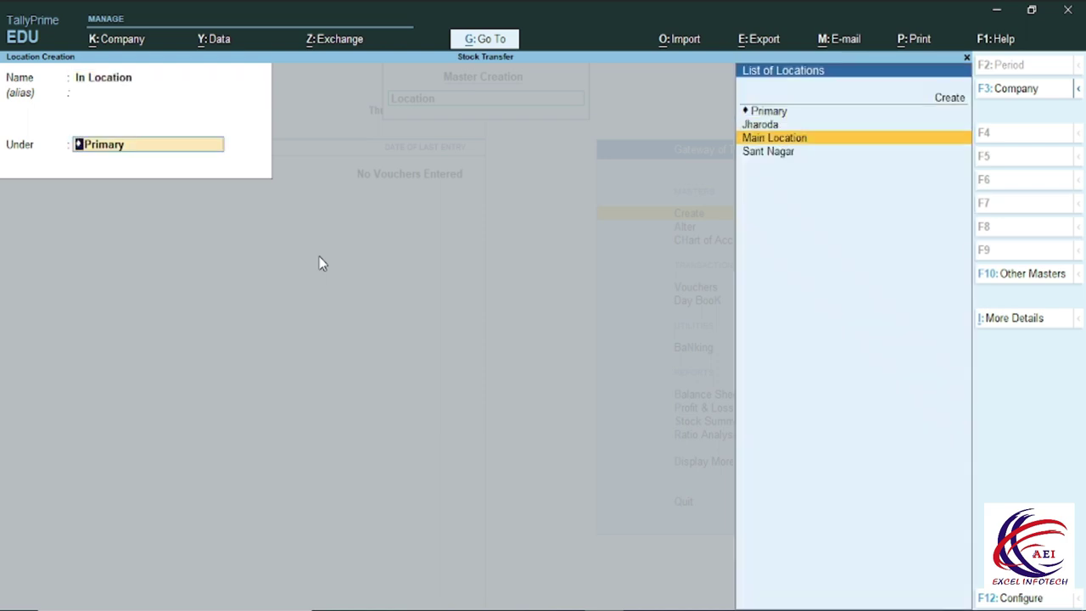
{"action": "key", "text": "Return"}
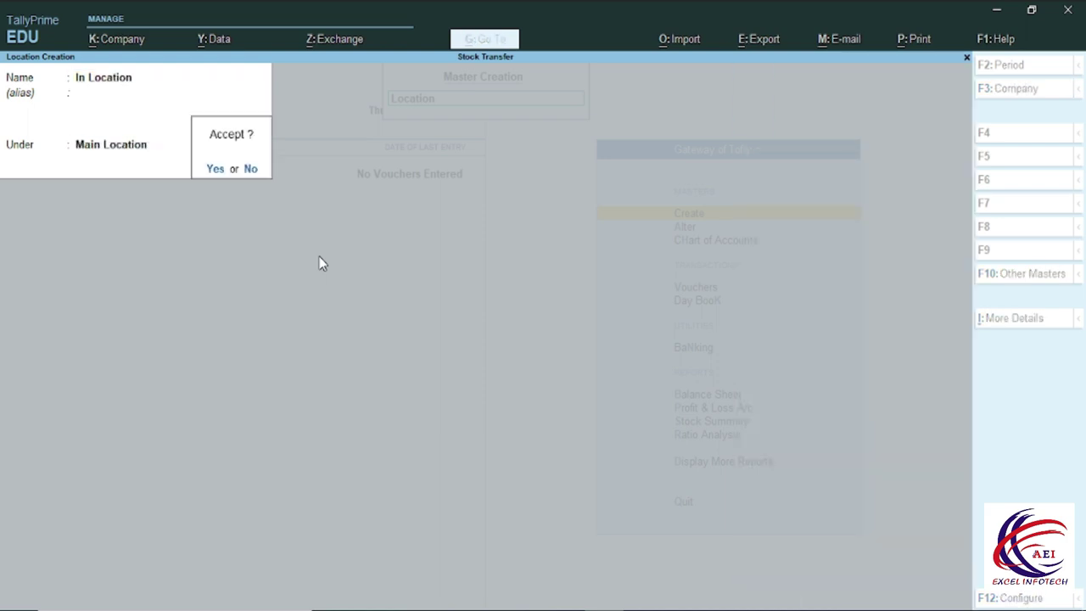
{"action": "key", "text": "Return"}
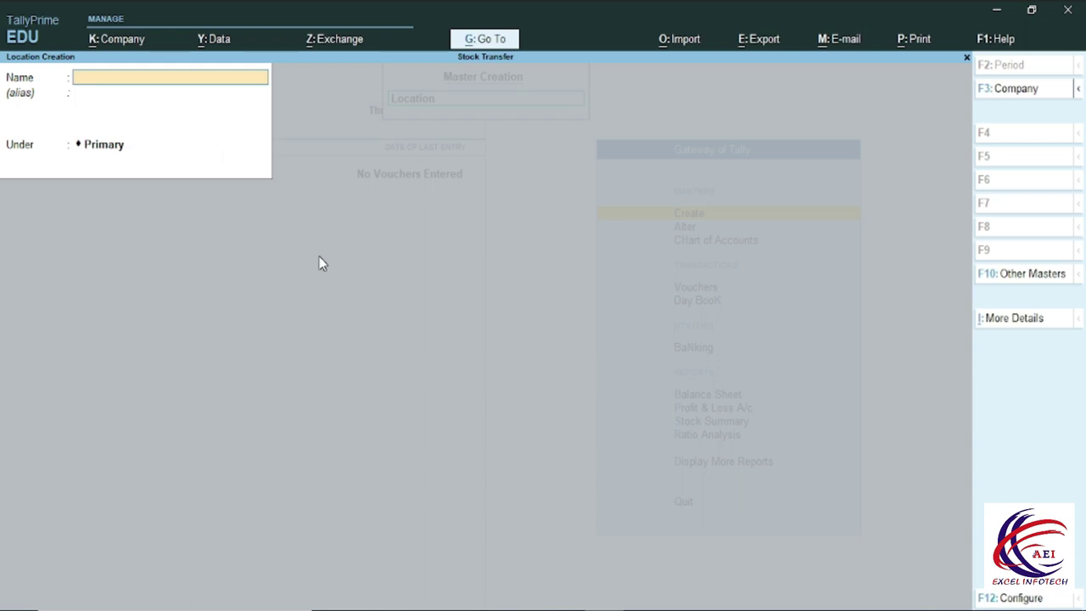
{"action": "key", "text": "Escape"}
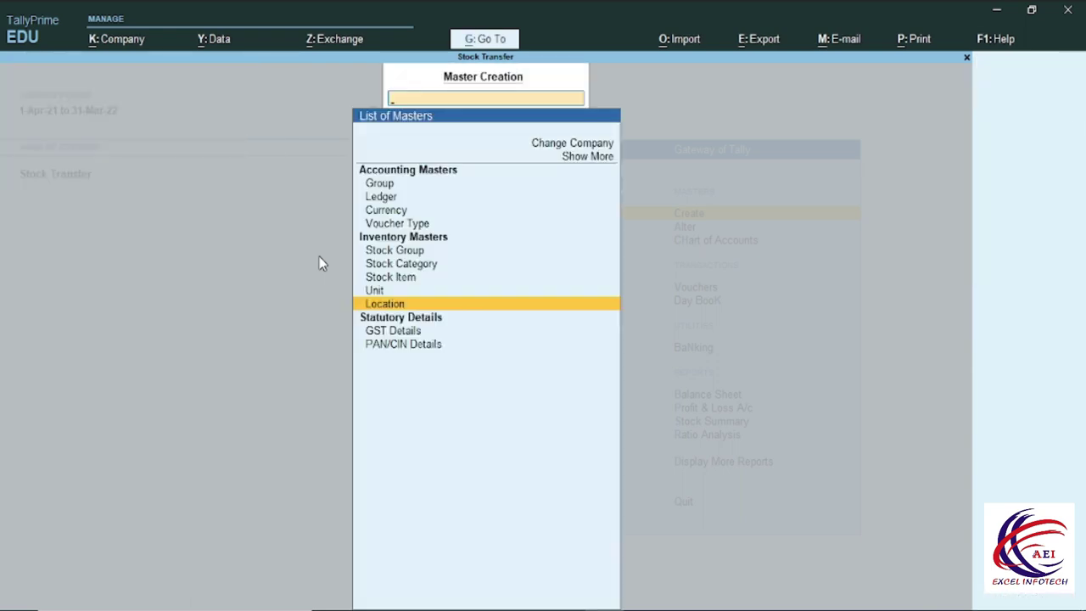
{"action": "key", "text": "Escape"}
{"action": "key", "text": "Down"}
{"action": "key", "text": "Down"}
{"action": "key", "text": "Down"}
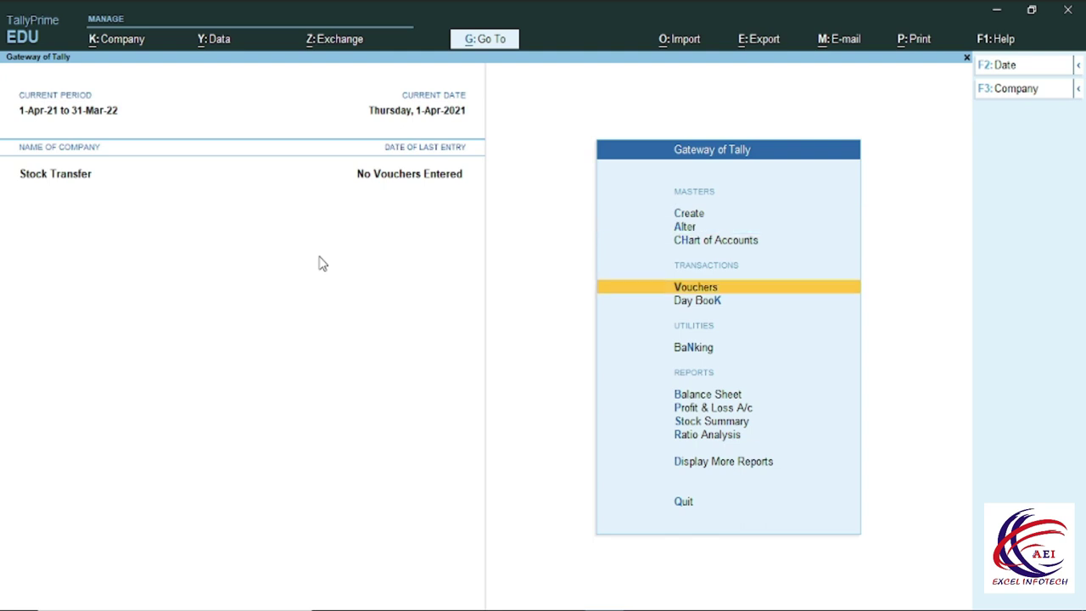
Start a new Purchase voucher and move to the supplier account field
{"action": "key", "text": "Return"}
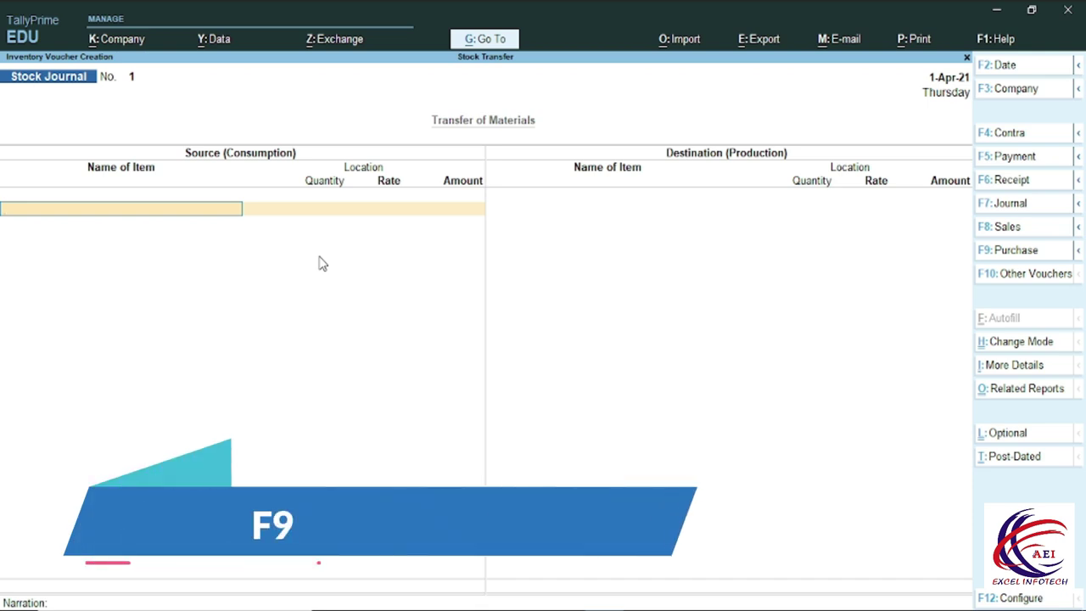
{"action": "key", "text": "F9"}
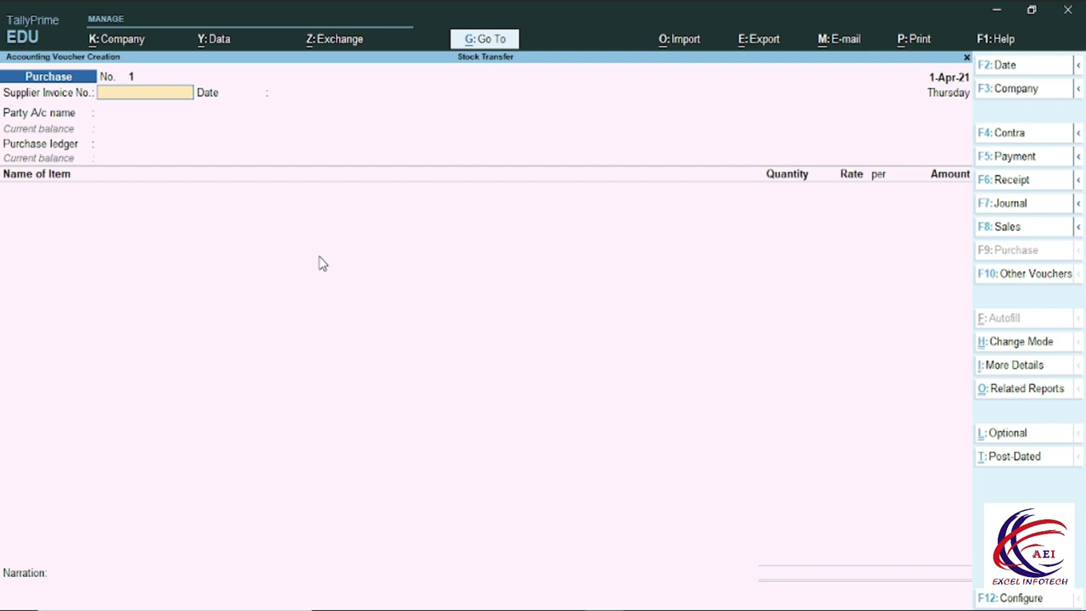
{"action": "key", "text": "Return"}
{"action": "key", "text": "Return"}
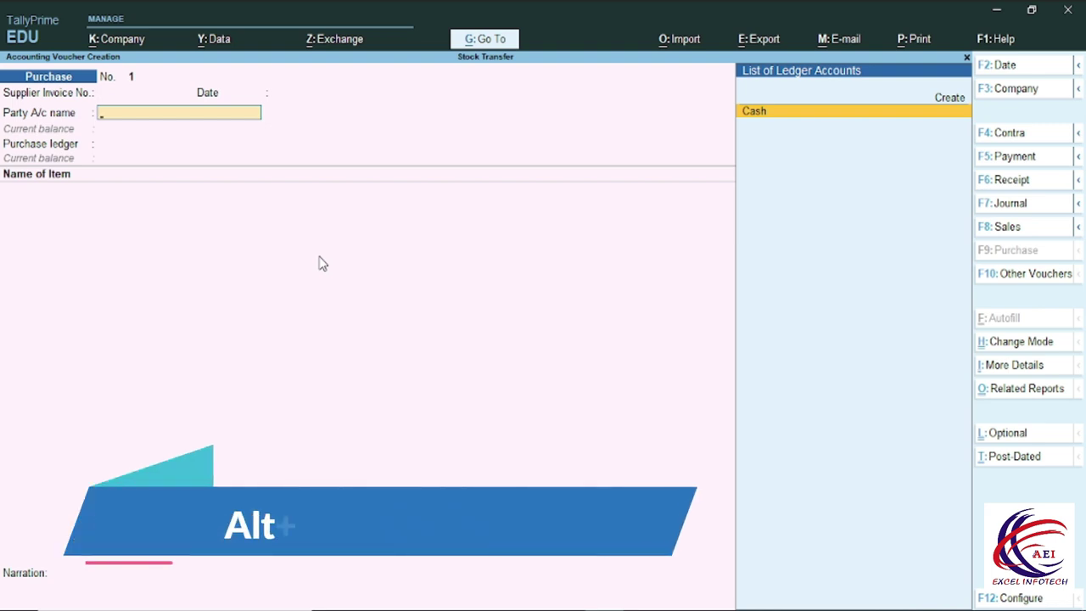
Create supplier ledger Aditya Corp. under Sundry Creditors (Delhi) and confirm it as the party
{"action": "key", "text": "alt+c"}
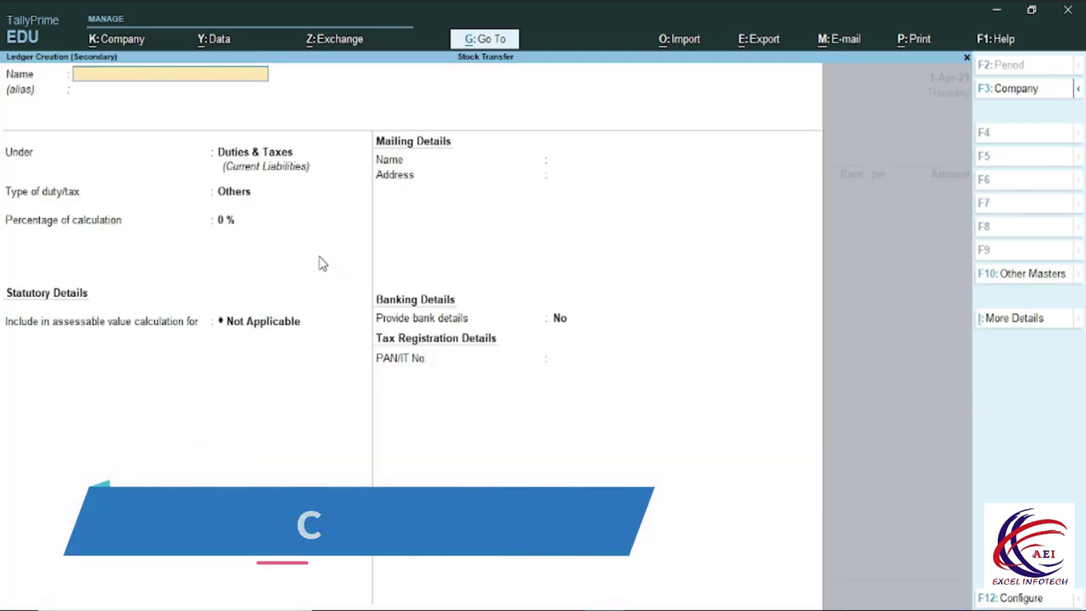
{"action": "type", "text": "A"}
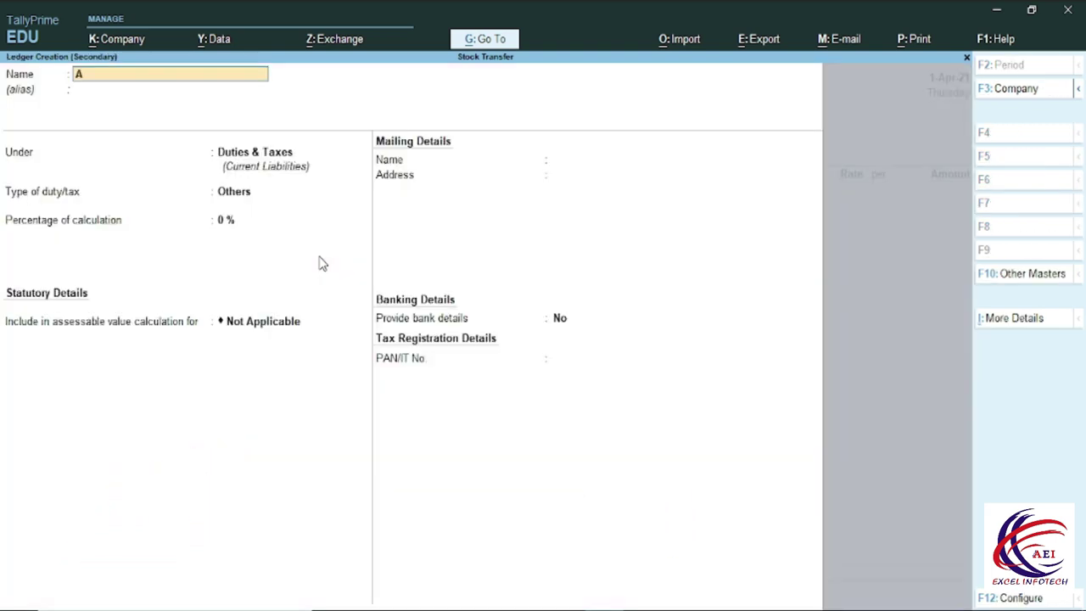
{"action": "type", "text": "ditya Corp"}
{"action": "key", "text": "Return"}
{"action": "key", "text": "Return"}
{"action": "type", "text": "S"}
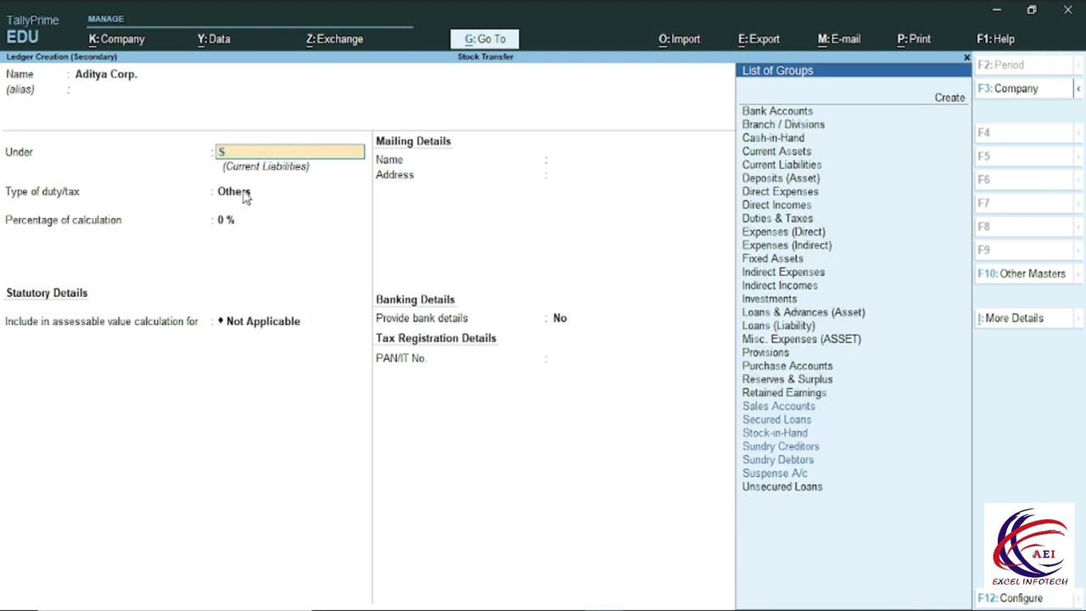
{"action": "type", "text": "u"}
{"action": "key", "text": "Down"}
{"action": "key", "text": "Up"}
{"action": "key", "text": "Return"}
{"action": "key", "text": "Return"}
{"action": "key", "text": "Return"}
{"action": "key", "text": "Return"}
{"action": "key", "text": "Return"}
{"action": "key", "text": "Return"}
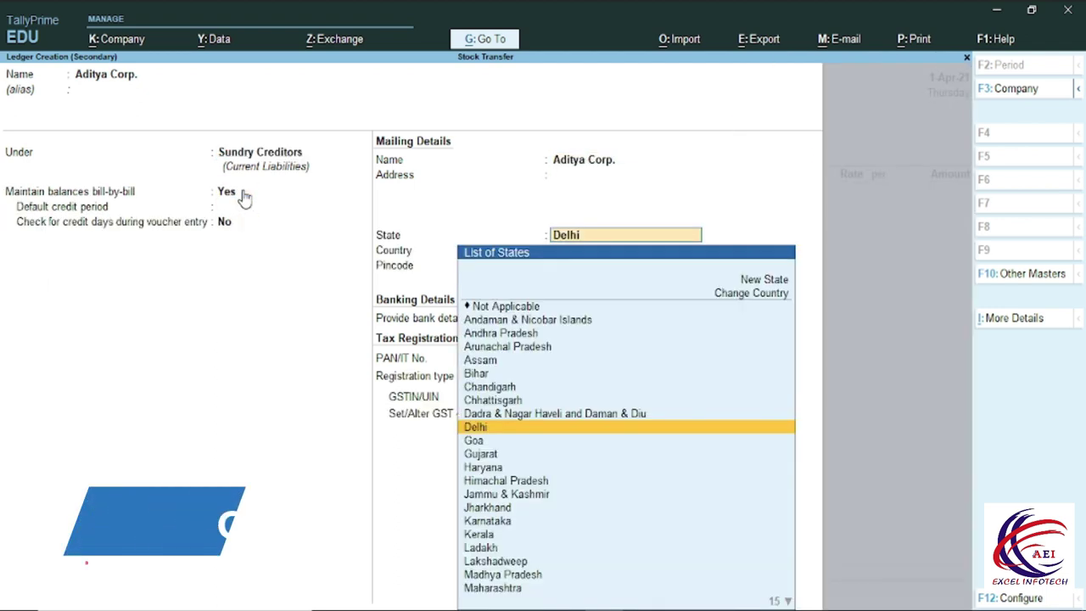
{"action": "key", "text": "ctrl+a"}
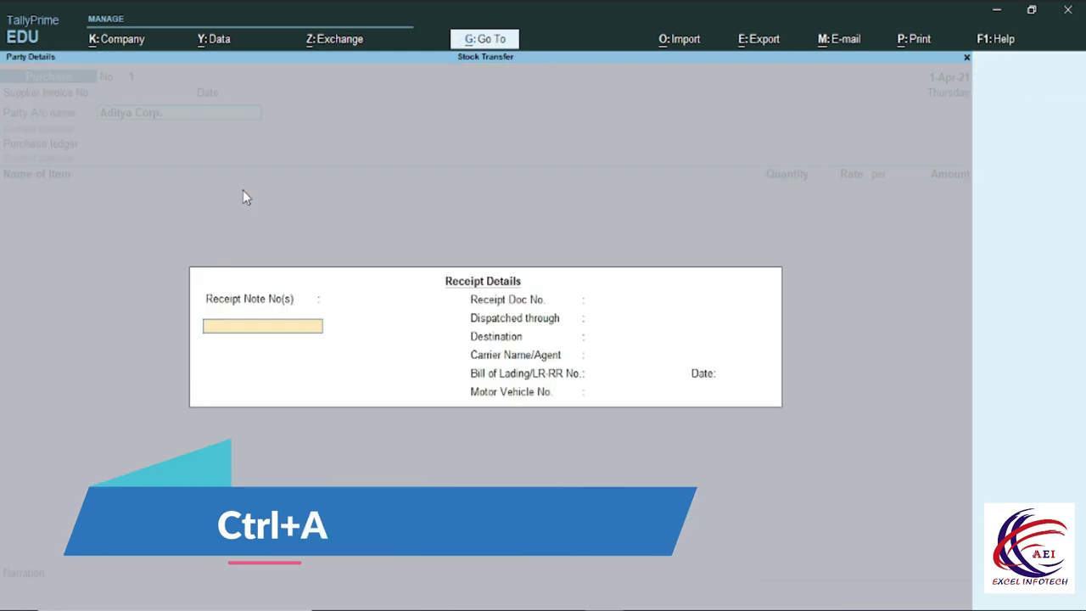
{"action": "key", "text": "ctrl+a"}
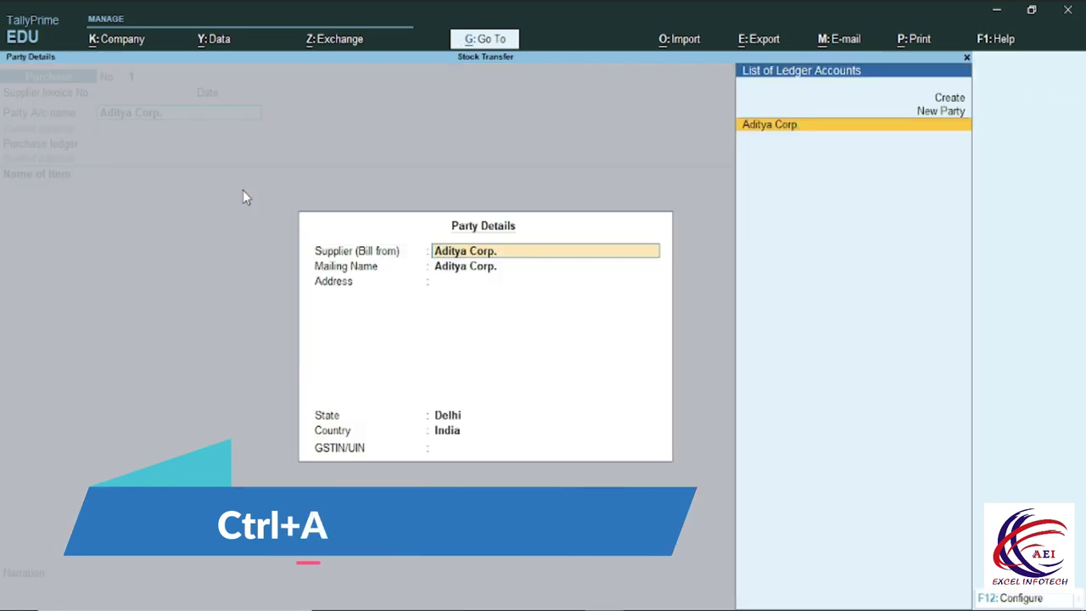
{"action": "key", "text": "ctrl+a"}
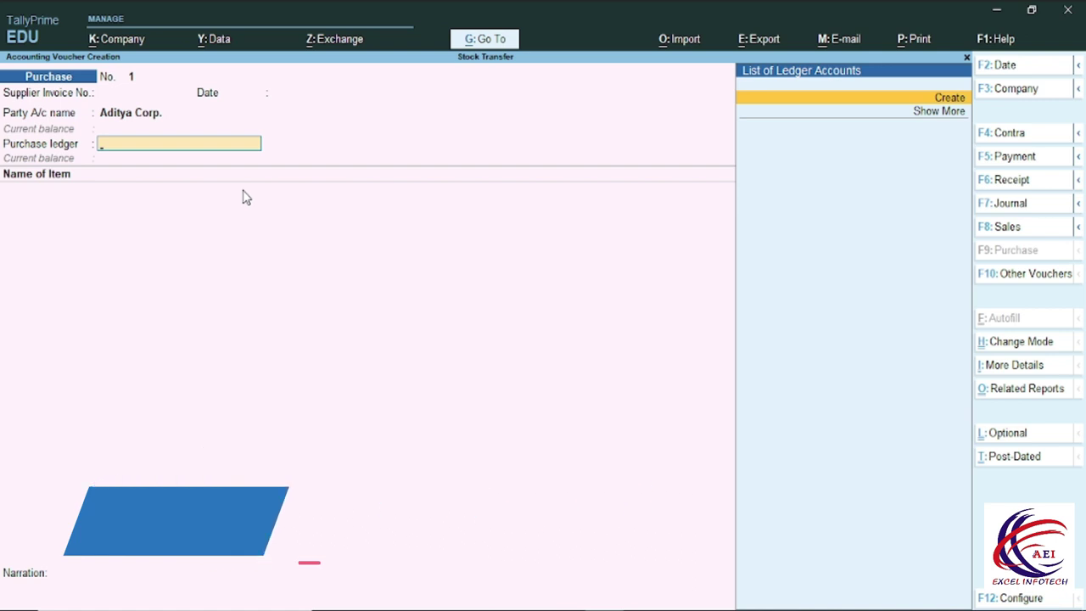
Create the ledger 'Purchase' under Purchase Accounts with Goods as type of supply
{"action": "key", "text": "alt+c"}
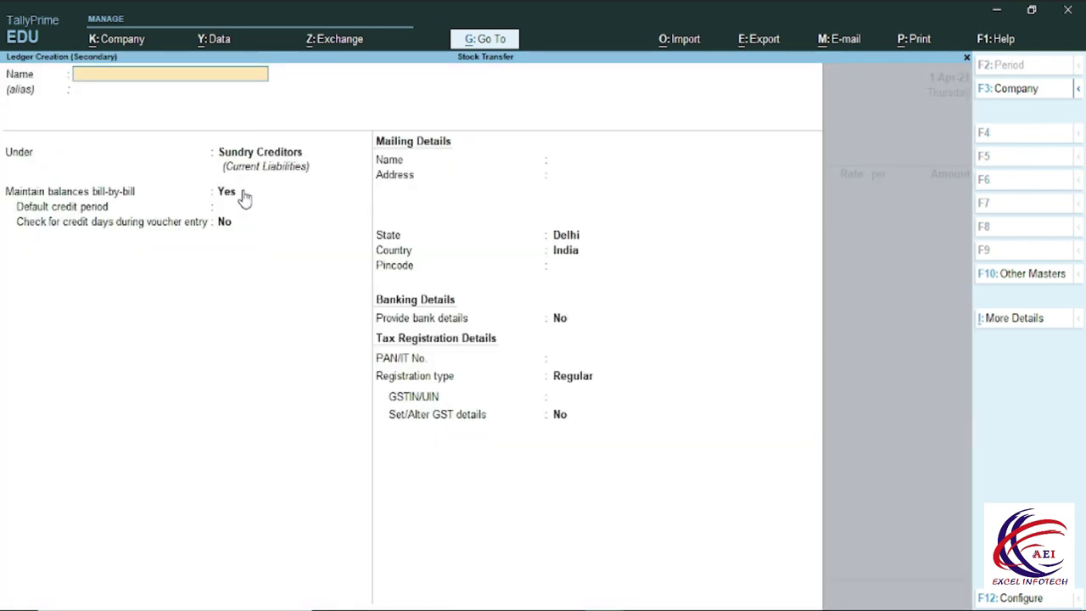
{"action": "type", "text": "Purchase"}
{"action": "key", "text": "Return"}
{"action": "key", "text": "Return"}
{"action": "type", "text": "P"}
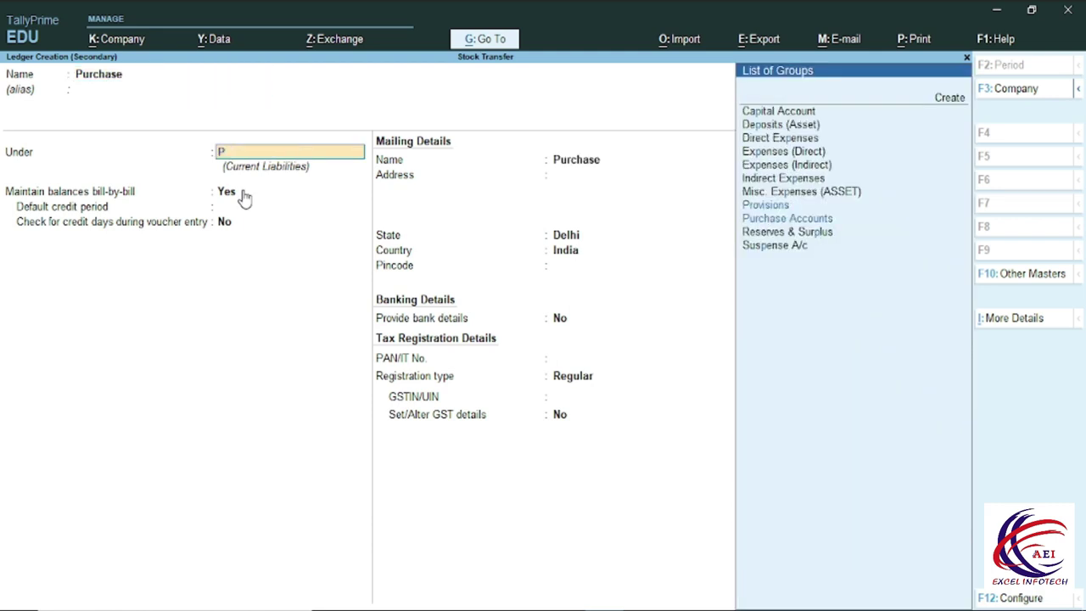
{"action": "key", "text": "Down"}
{"action": "key", "text": "Return"}
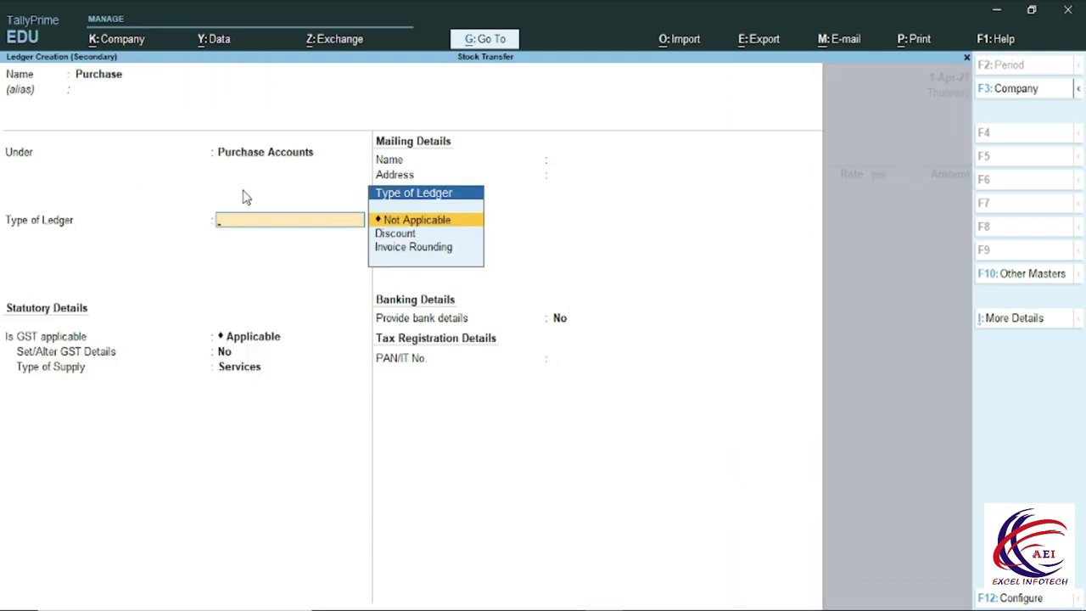
{"action": "key", "text": "Return"}
{"action": "key", "text": "Return"}
{"action": "key", "text": "Return"}
{"action": "key", "text": "Up"}
{"action": "key", "text": "Return"}
{"action": "key", "text": "ctrl+a"}
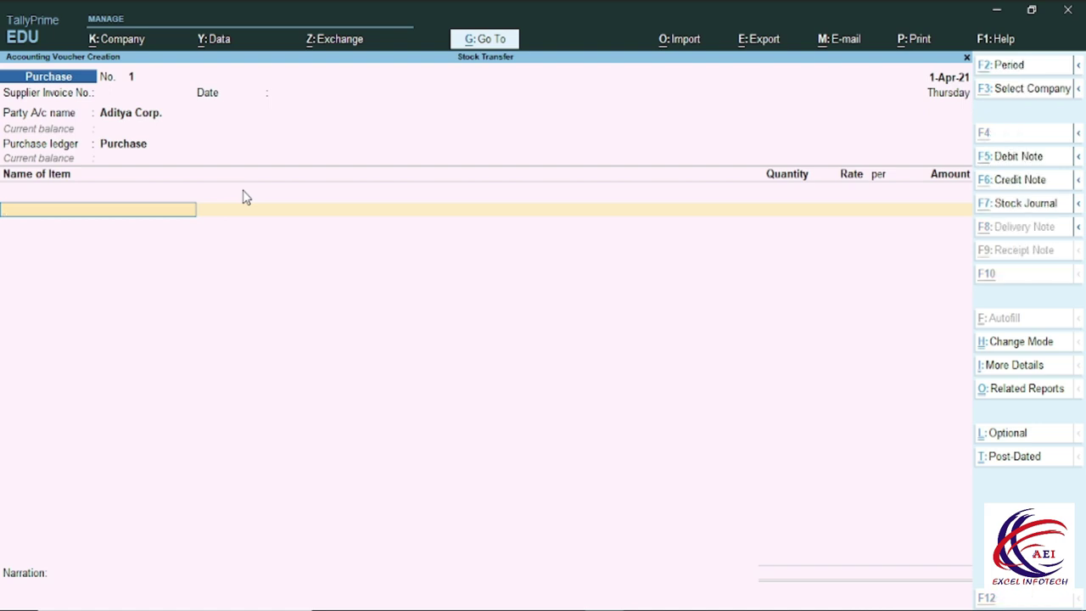
Start stock item Mouse and create its group Dell under Primary, taxable at 18% GST
{"action": "key", "text": "alt+c"}
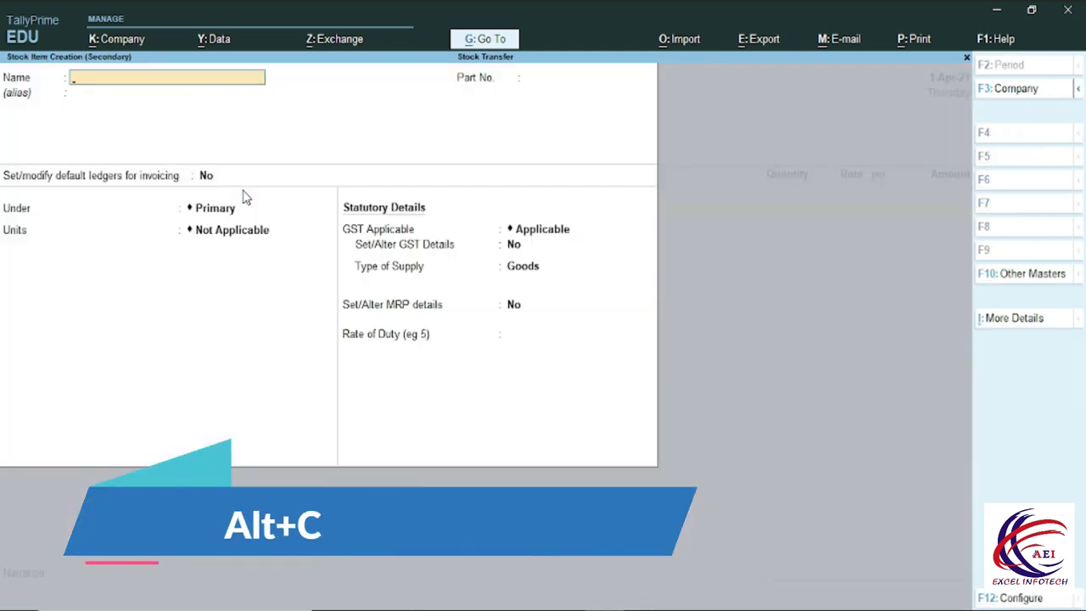
{"action": "type", "text": "M"}
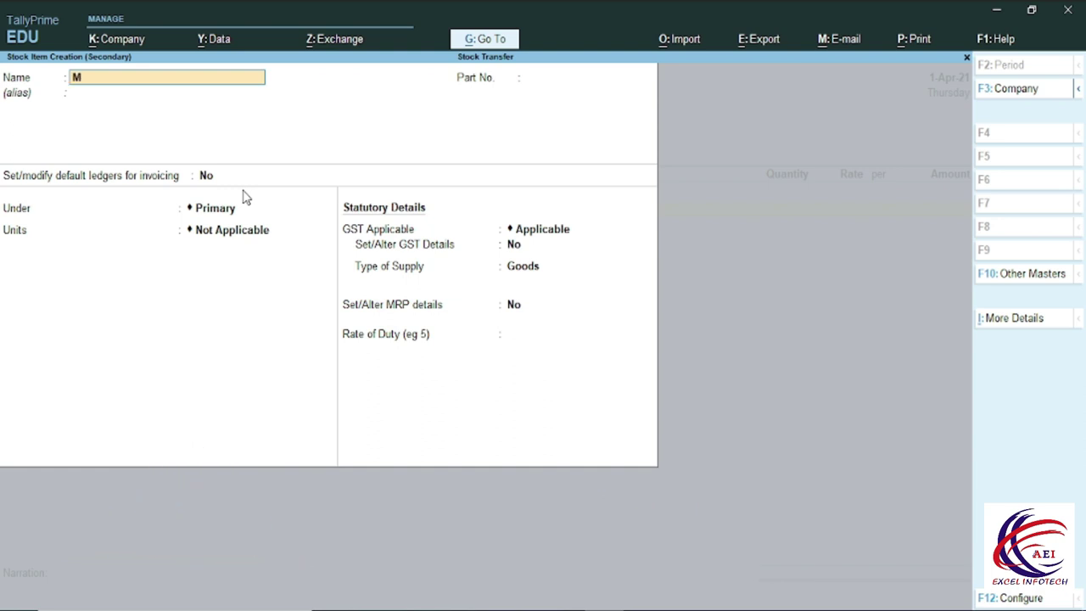
{"action": "type", "text": "ouse"}
{"action": "key", "text": "Return"}
{"action": "key", "text": "Return"}
{"action": "key", "text": "Return"}
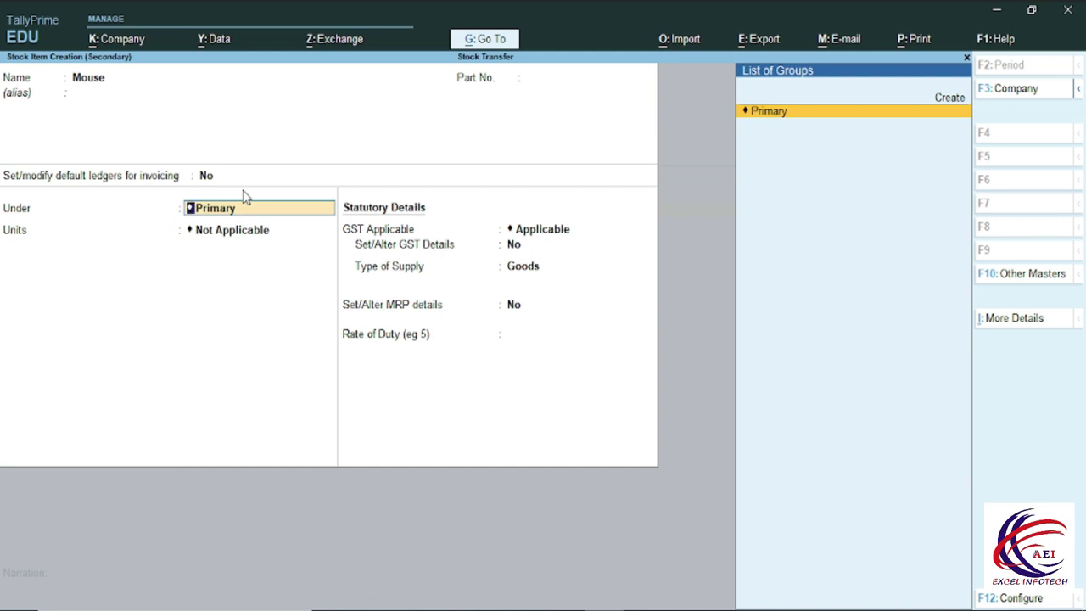
{"action": "key", "text": "alt"}
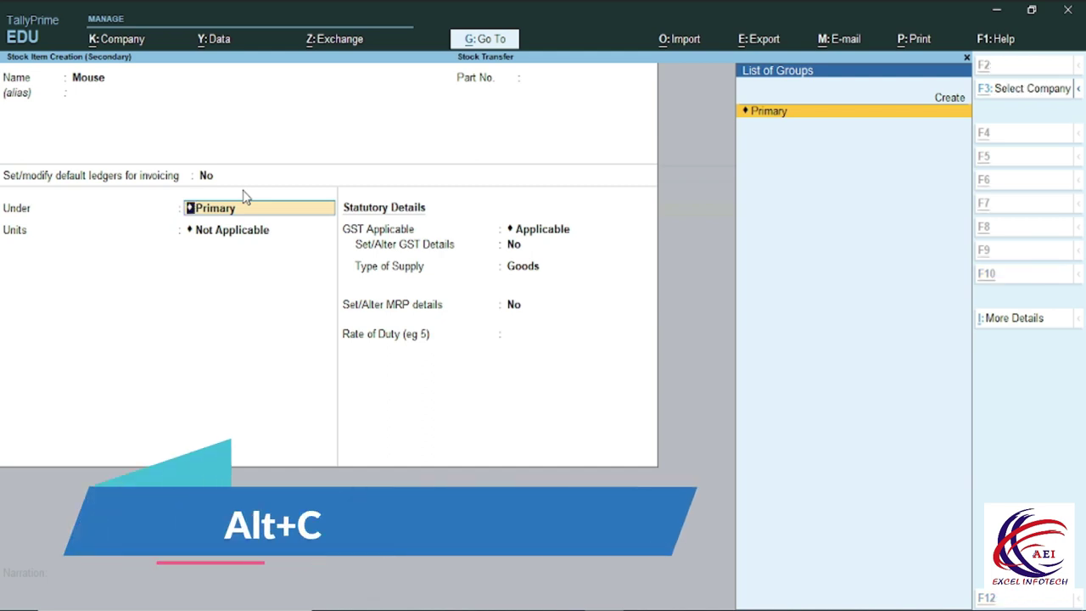
{"action": "key", "text": "alt+c"}
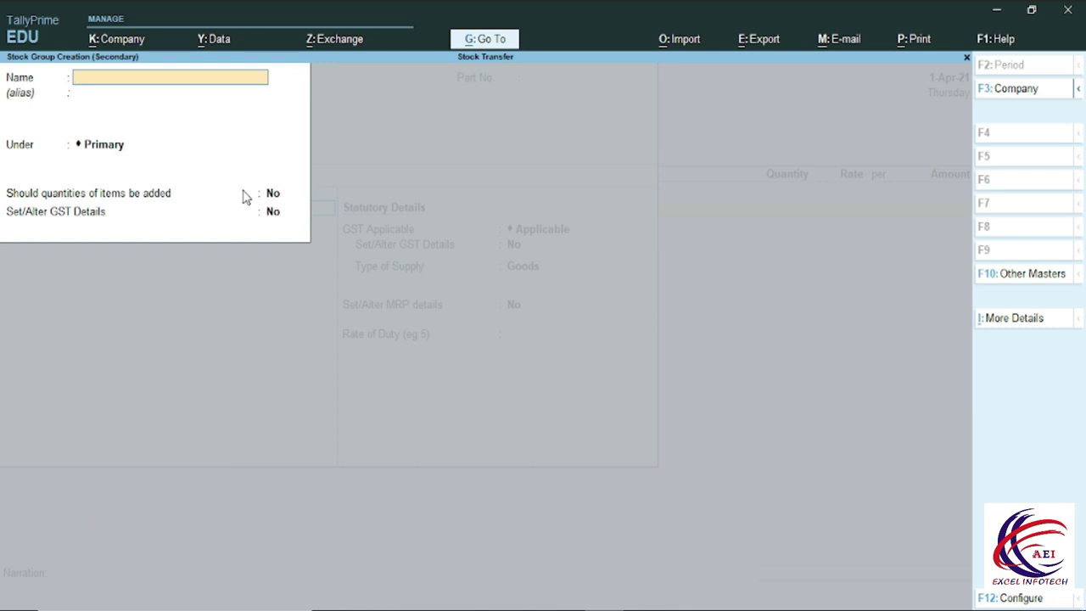
{"action": "type", "text": "Dell"}
{"action": "key", "text": "Return"}
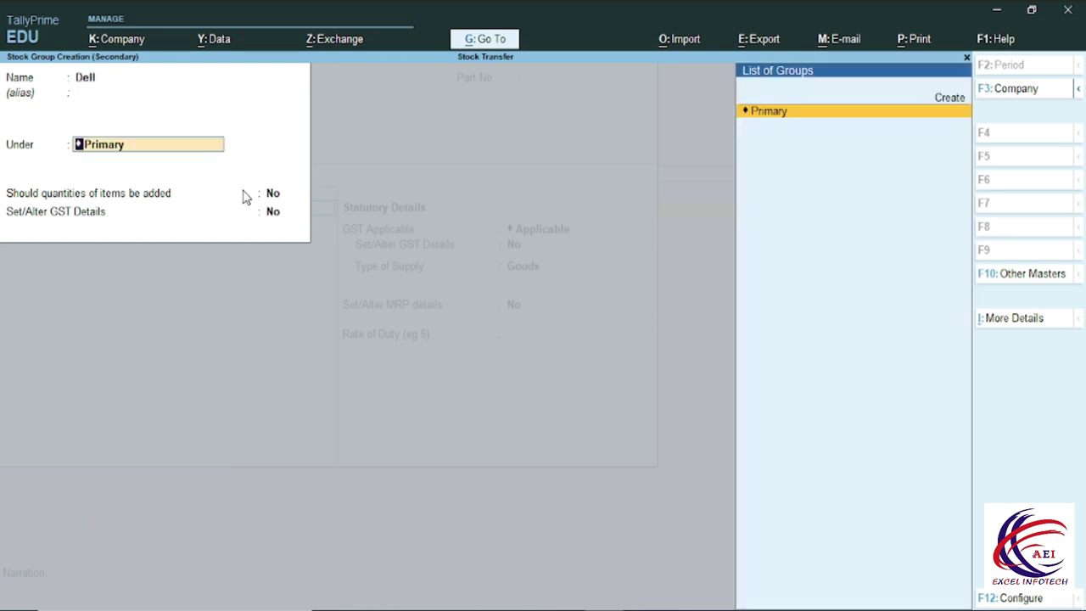
{"action": "key", "text": "Return"}
{"action": "key", "text": "Return"}
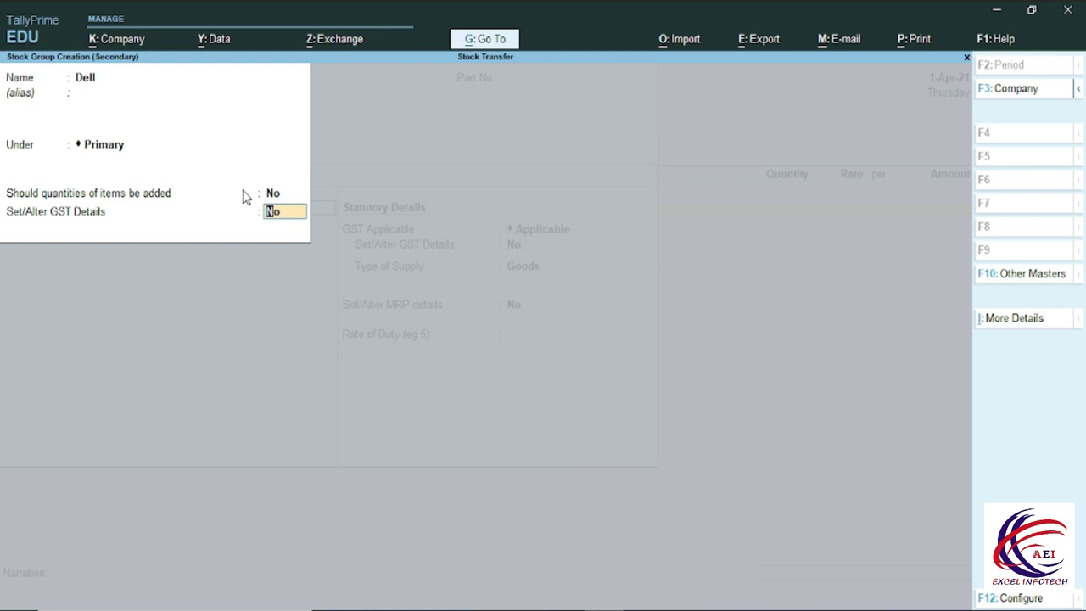
{"action": "type", "text": "y"}
{"action": "key", "text": "Down"}
{"action": "key", "text": "Down"}
{"action": "key", "text": "Down"}
{"action": "key", "text": "Return"}
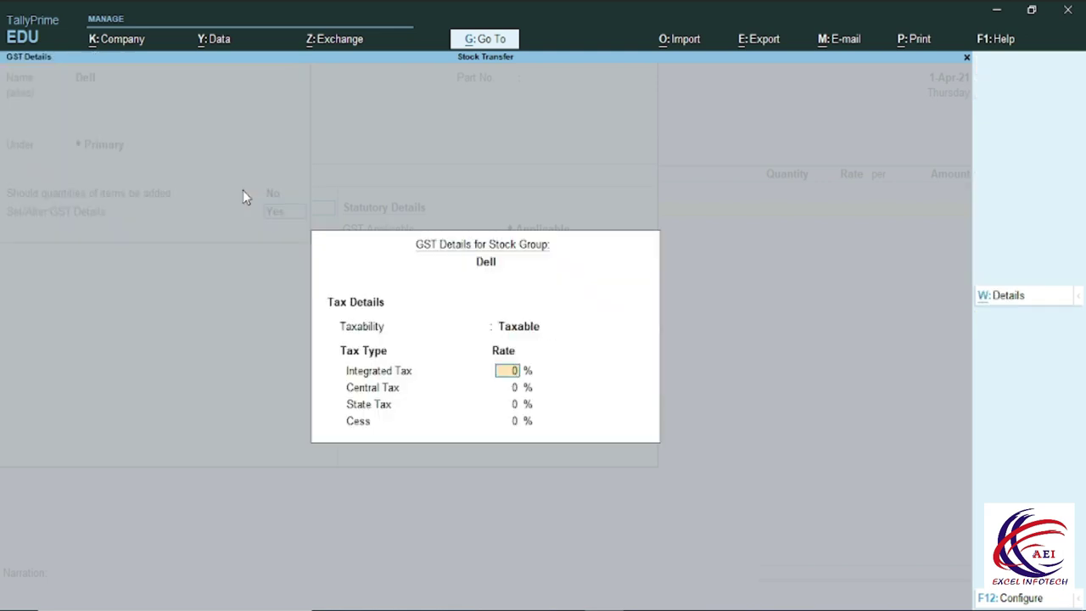
{"action": "type", "text": "180"}
{"action": "key", "text": "Return"}
{"action": "key", "text": "Return"}
{"action": "key", "text": "Return"}
{"action": "key", "text": "Return"}
{"action": "key", "text": "Return"}
{"action": "key", "text": "Return"}
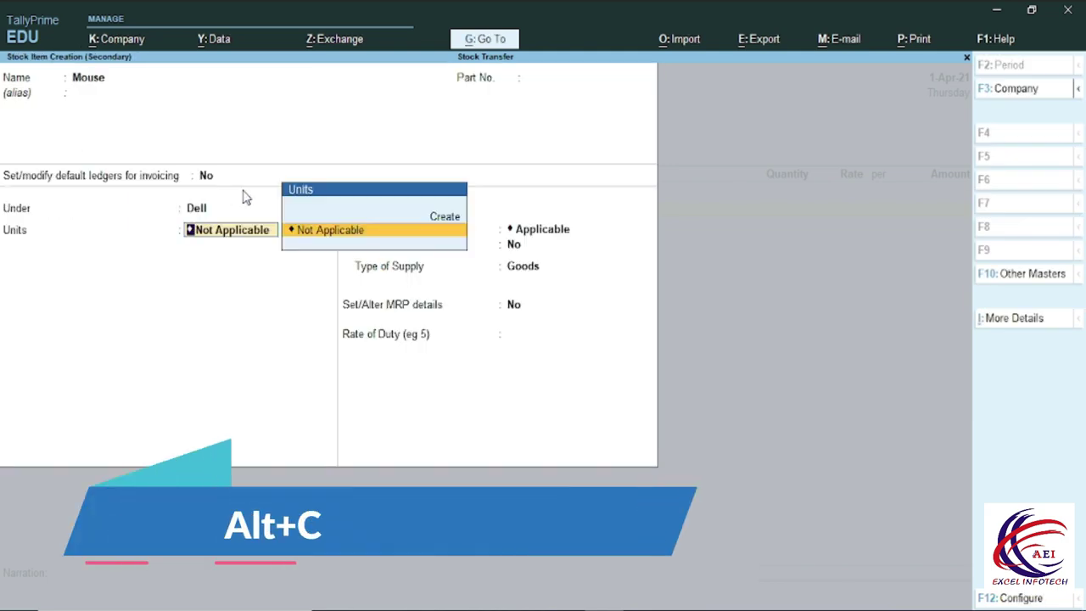
Create unit Nos. (Numbers, NOS-NUMBERS) for Mouse and save the item to the voucher
{"action": "key", "text": "alt+c"}
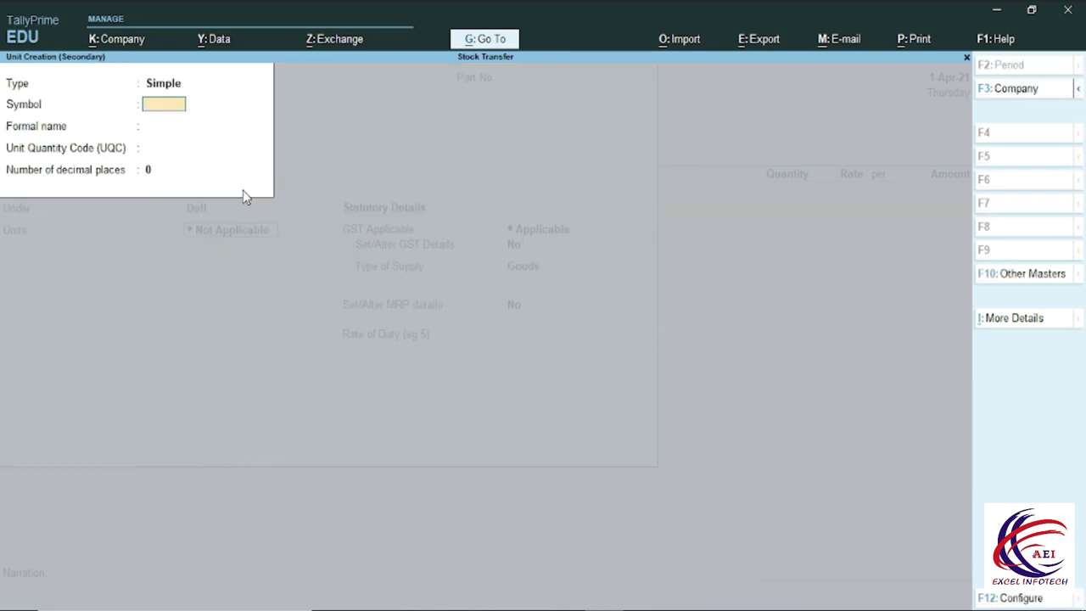
{"action": "type", "text": "Nos."}
{"action": "key", "text": "Return"}
{"action": "type", "text": "Numbers"}
{"action": "key", "text": "Return"}
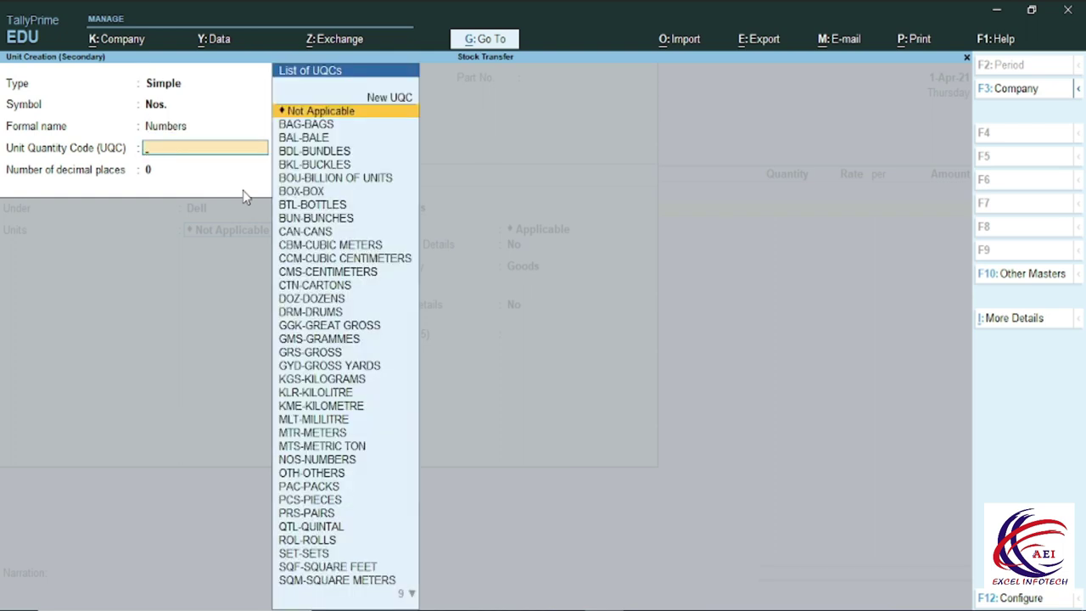
{"action": "type", "text": "N"}
{"action": "key", "text": "Return"}
{"action": "key", "text": "Return"}
{"action": "key", "text": "Return"}
{"action": "key", "text": "Return"}
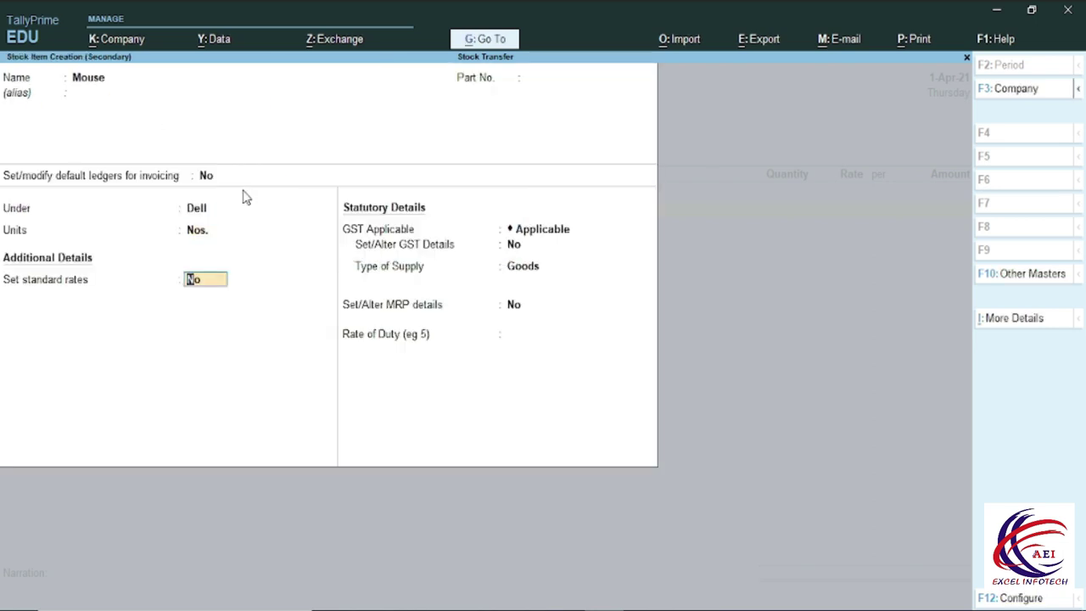
{"action": "key", "text": "Return"}
{"action": "key", "text": "Return"}
{"action": "key", "text": "Return"}
{"action": "key", "text": "Return"}
{"action": "key", "text": "Return"}
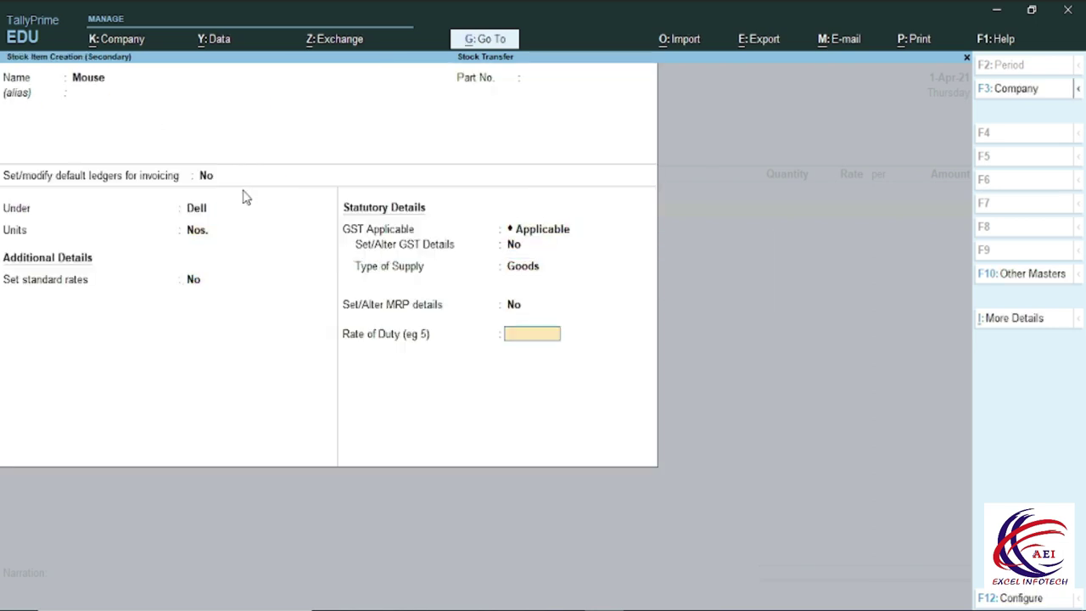
{"action": "key", "text": "Return"}
{"action": "key", "text": "Return"}
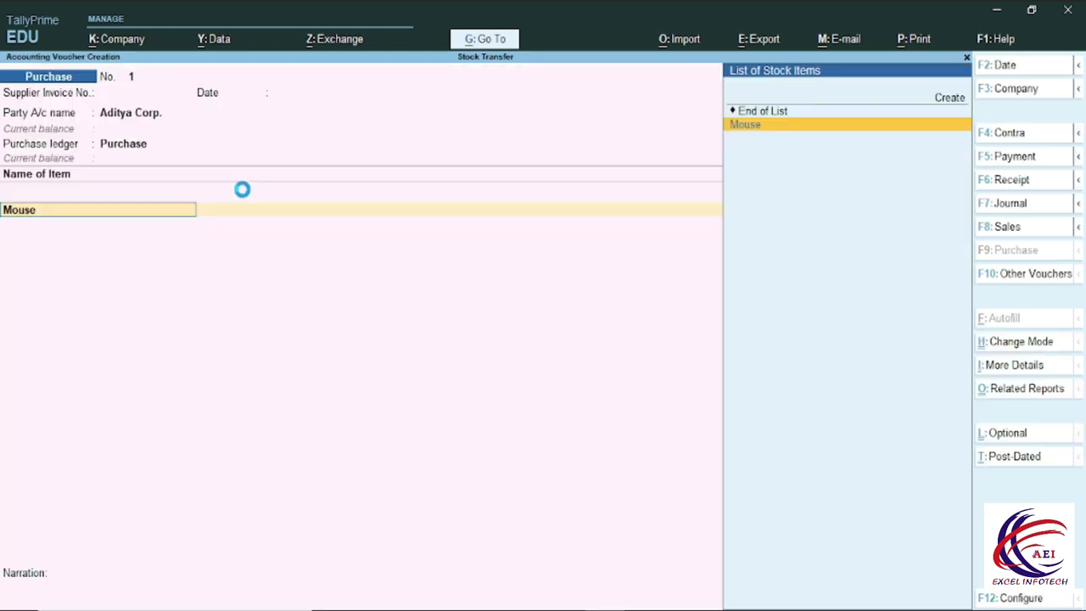
{"action": "key", "text": "Return"}
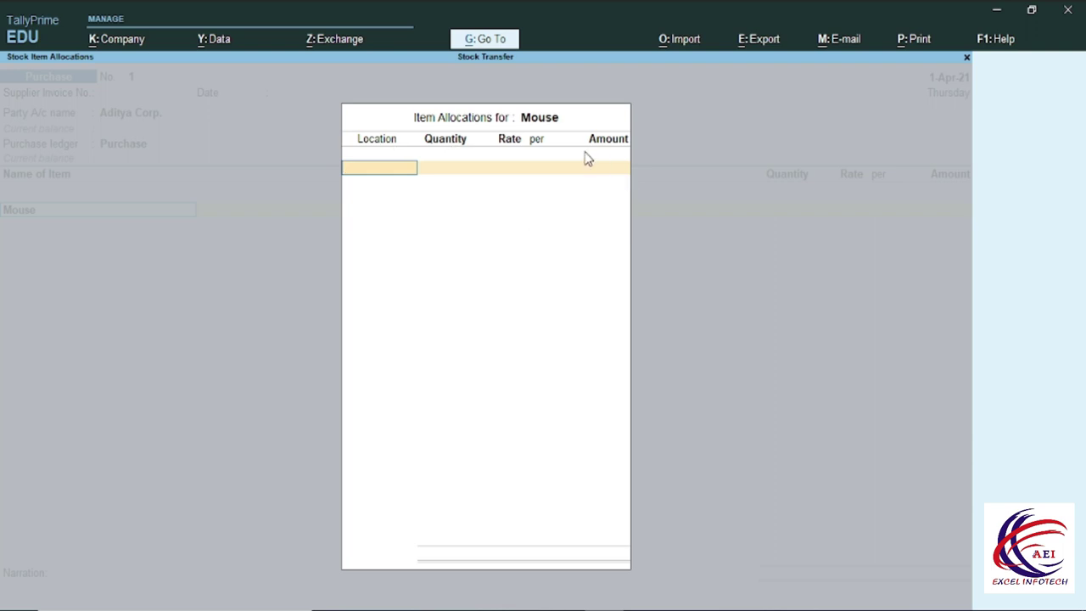
Allocate 100 Nos. of Mouse from Jharoda at rate 350, giving a 35,000.00 line
{"action": "key", "text": "space"}
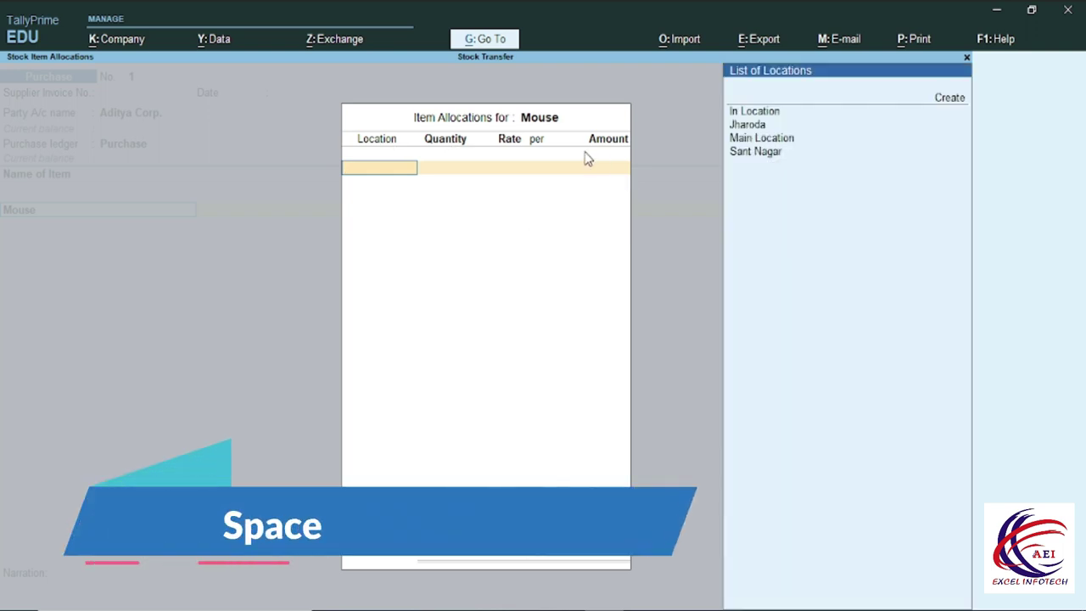
{"action": "key", "text": "Down"}
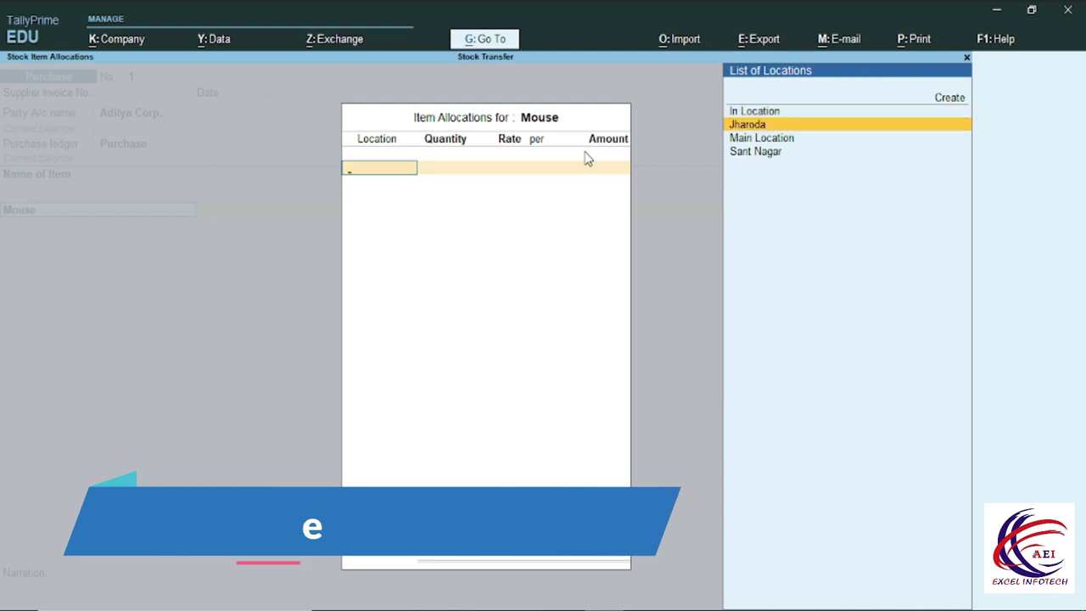
{"action": "key", "text": "Return"}
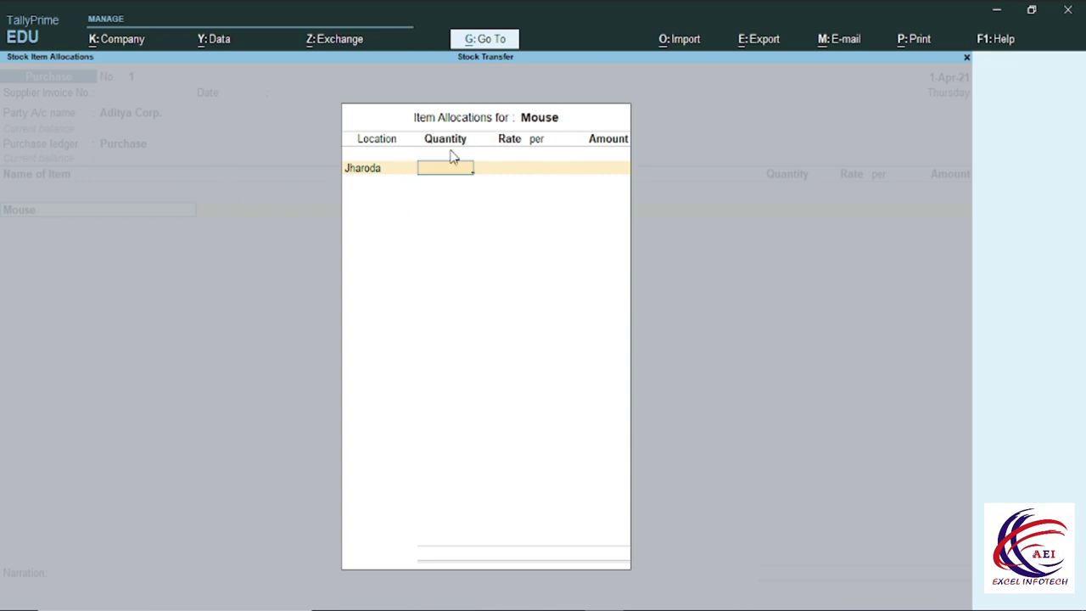
{"action": "type", "text": "100"}
{"action": "key", "text": "Return"}
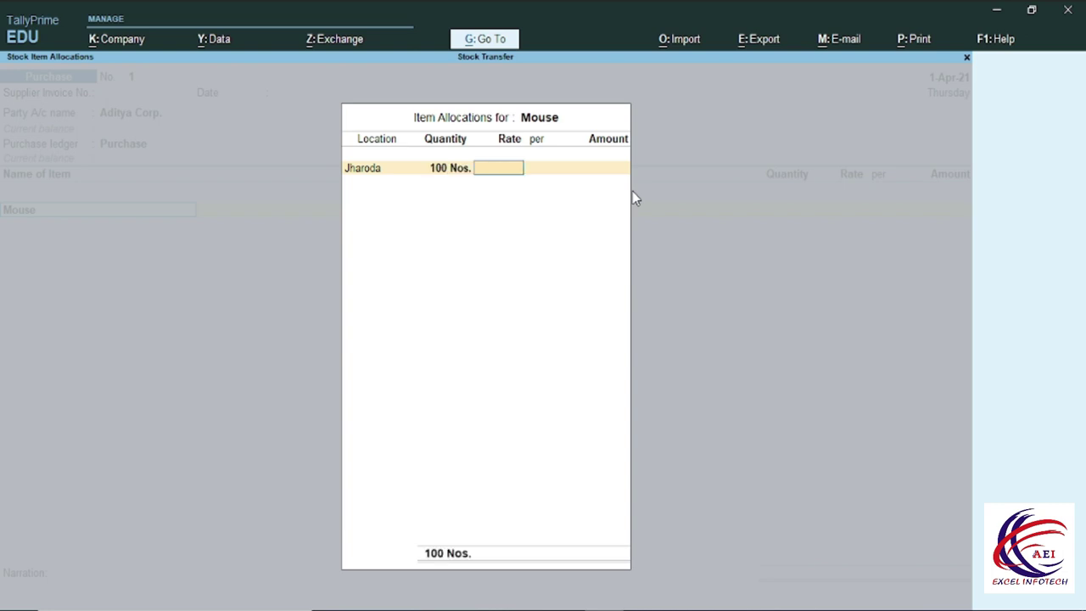
{"action": "type", "text": "350"}
{"action": "key", "text": "Return"}
{"action": "key", "text": "Return"}
{"action": "key", "text": "Return"}
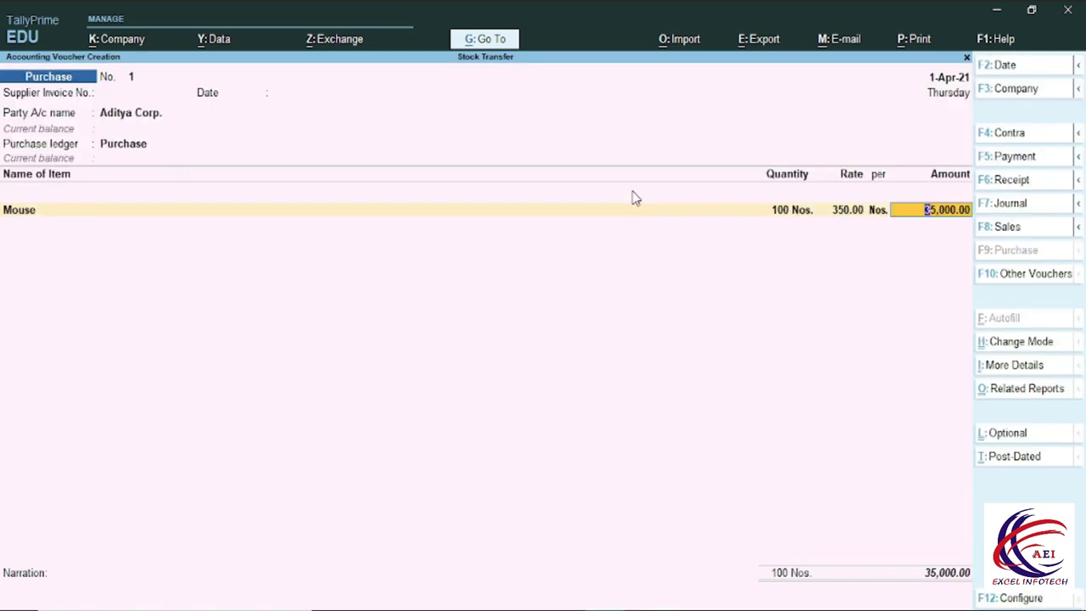
{"action": "key", "text": "Return"}
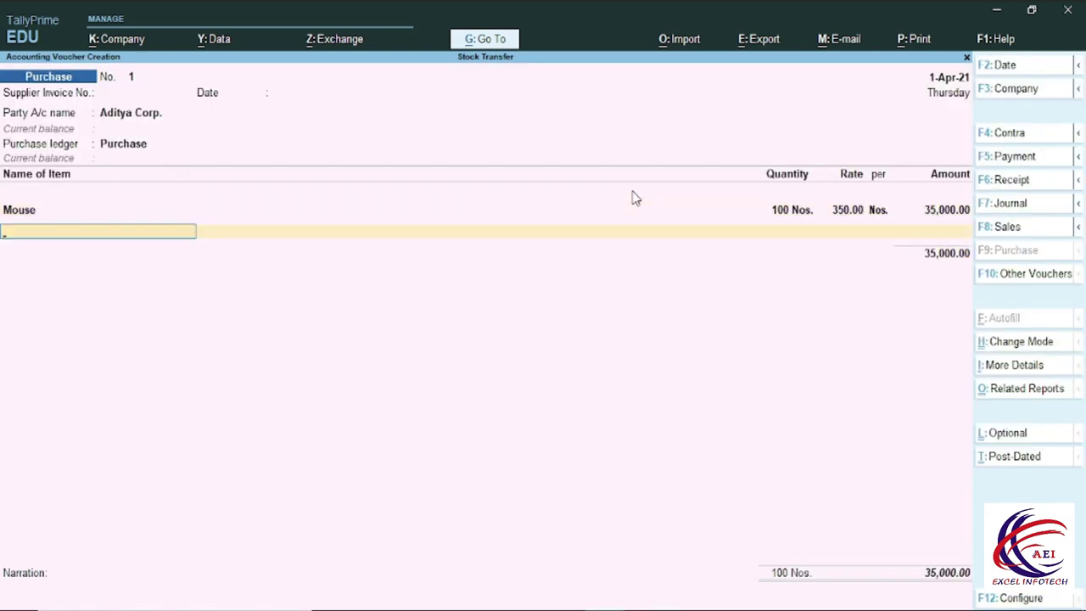
Create a Keyboard stock item under Dell with unit Nos
{"action": "key", "text": "alt+c"}
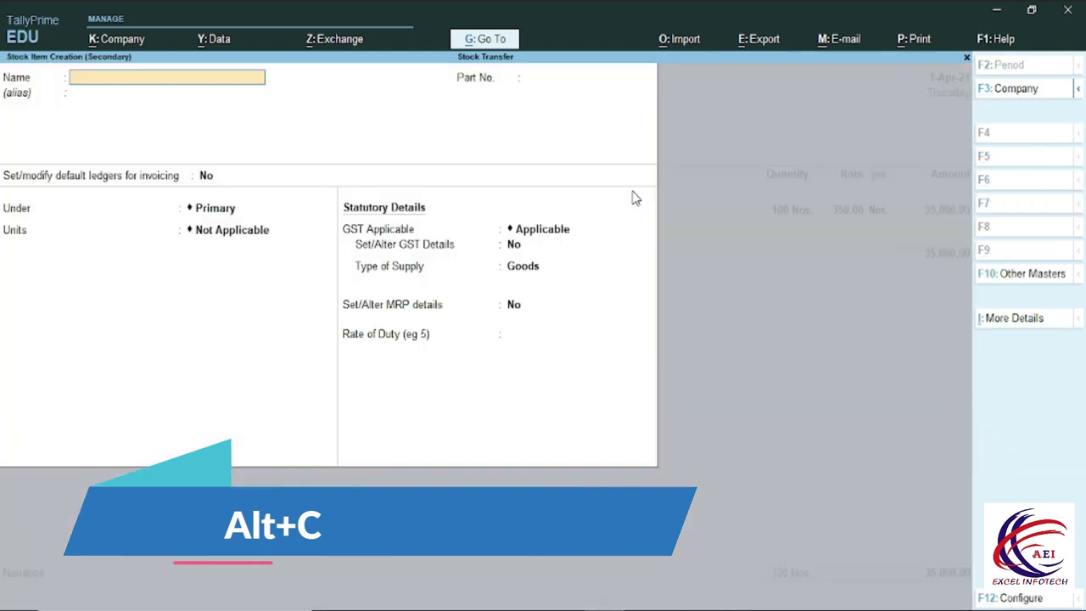
{"action": "type", "text": "Keyboard"}
{"action": "key", "text": "Return"}
{"action": "key", "text": "Return"}
{"action": "key", "text": "Return"}
{"action": "key", "text": "Down"}
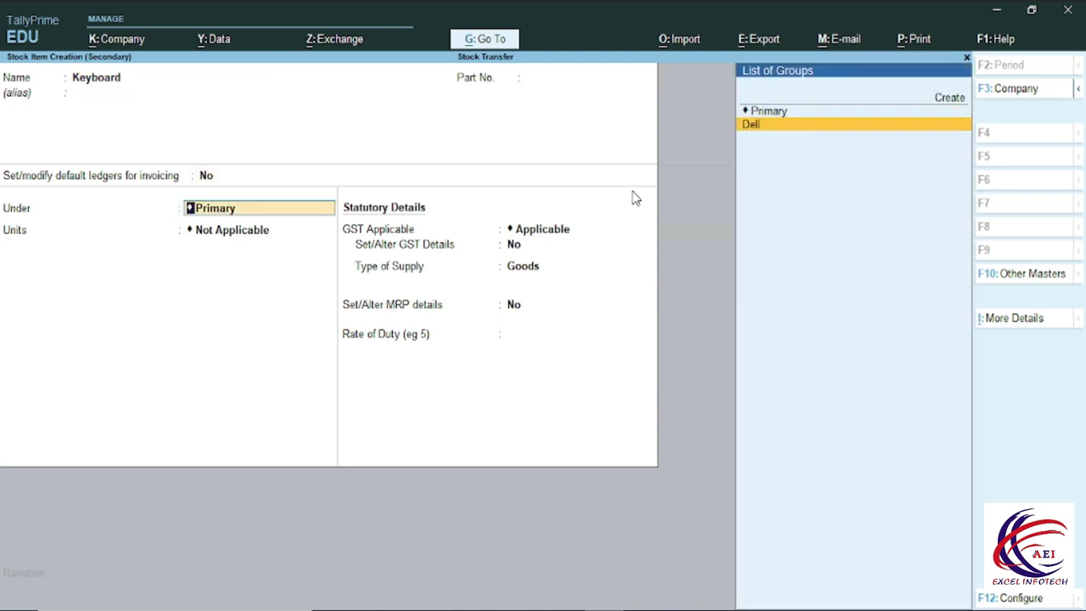
{"action": "key", "text": "Return"}
{"action": "key", "text": "Down"}
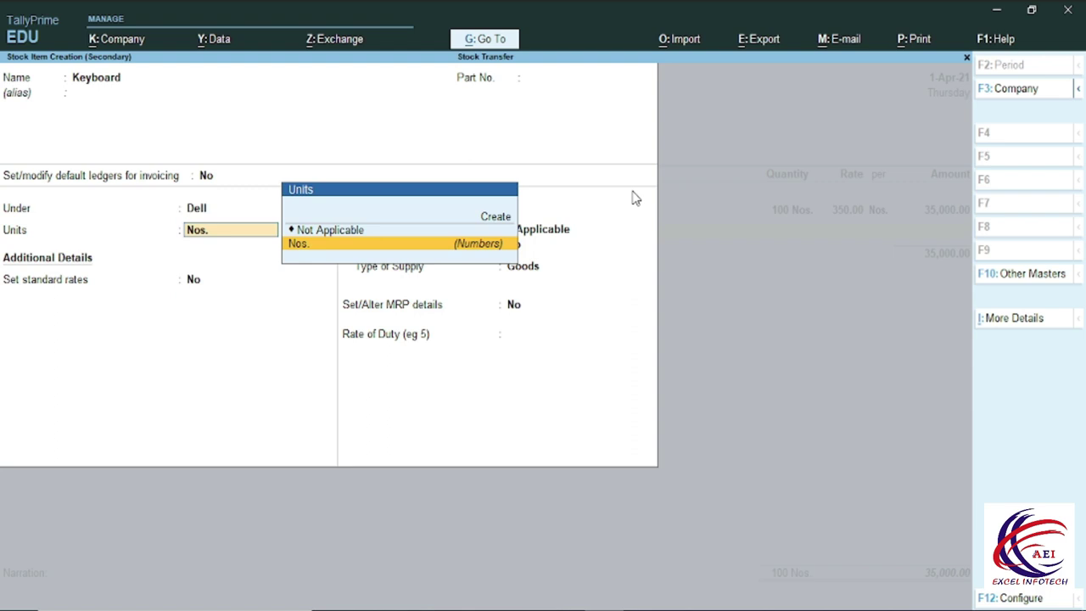
{"action": "key", "text": "Return"}
{"action": "key", "text": "Return"}
{"action": "key", "text": "Return"}
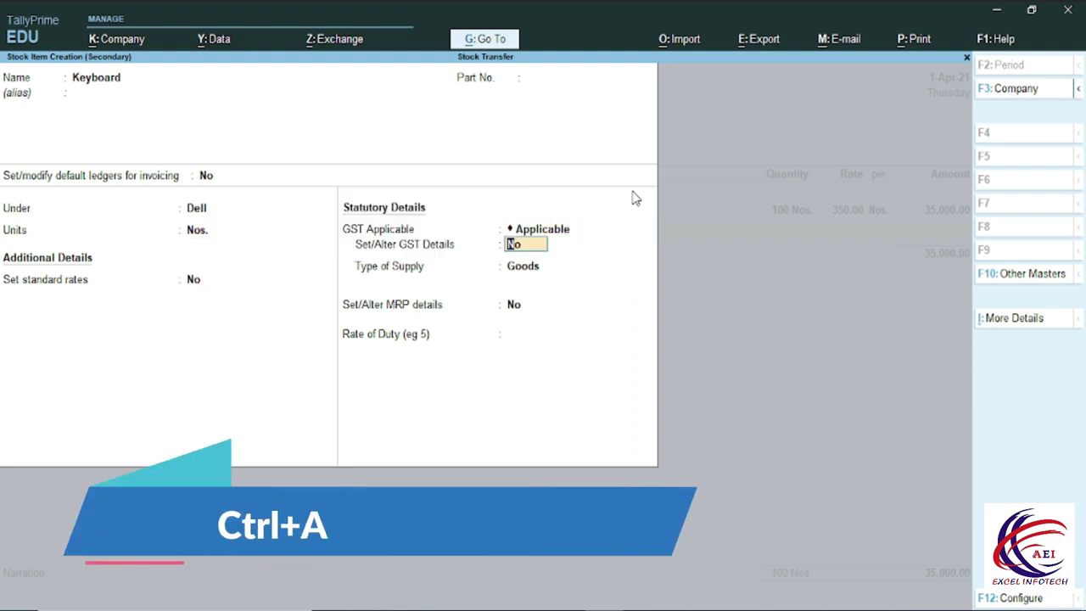
{"action": "key", "text": "ctrl+a"}
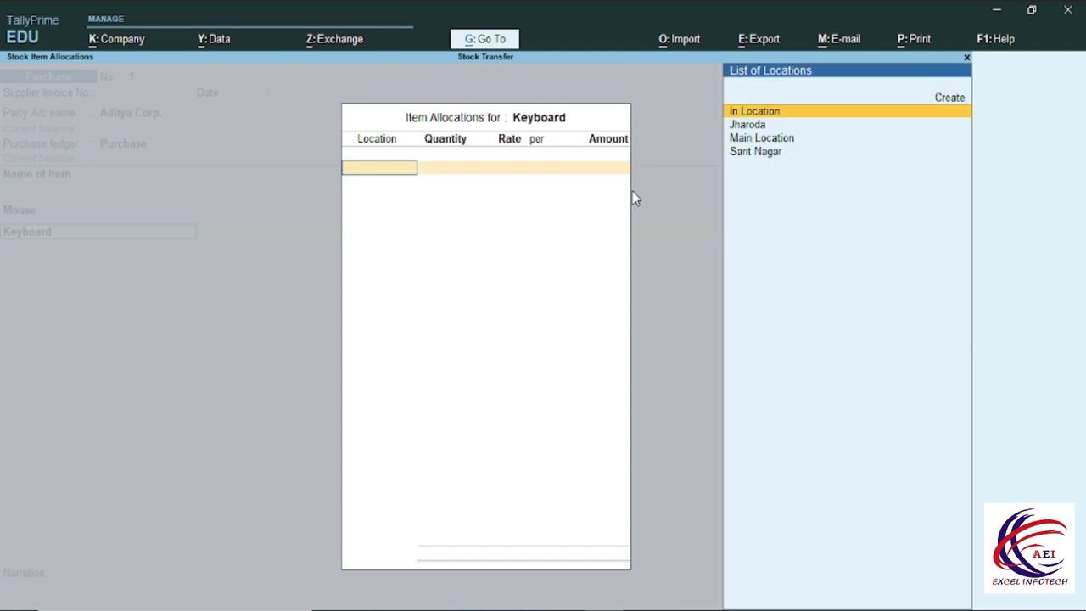
Allocate 100 Nos. of Keyboard from Jharoda at rate 550 to the purchase
{"action": "key", "text": "Down"}
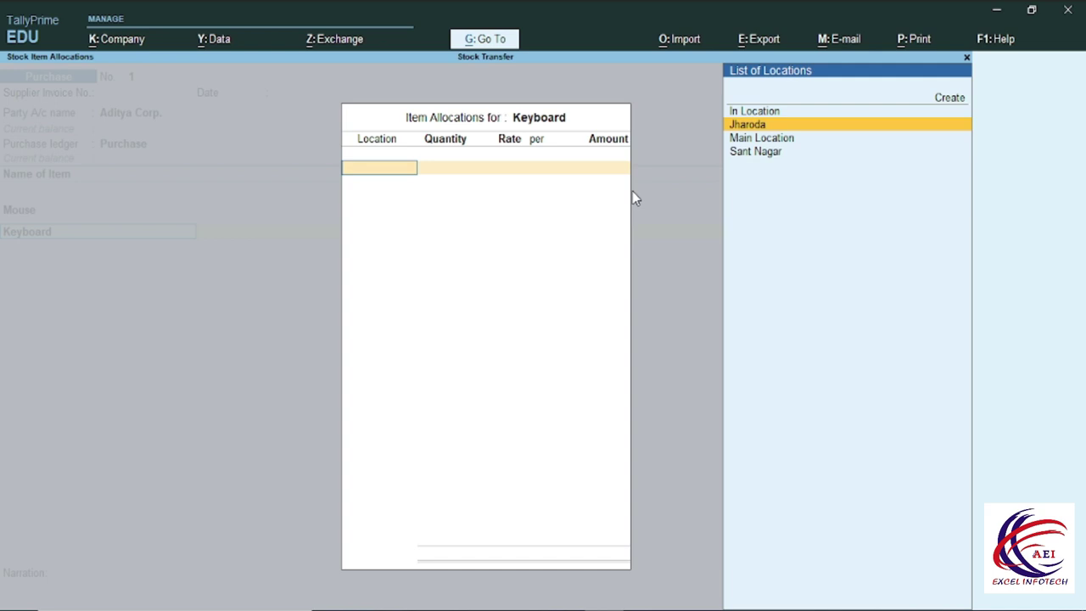
{"action": "key", "text": "Return"}
{"action": "type", "text": "100"}
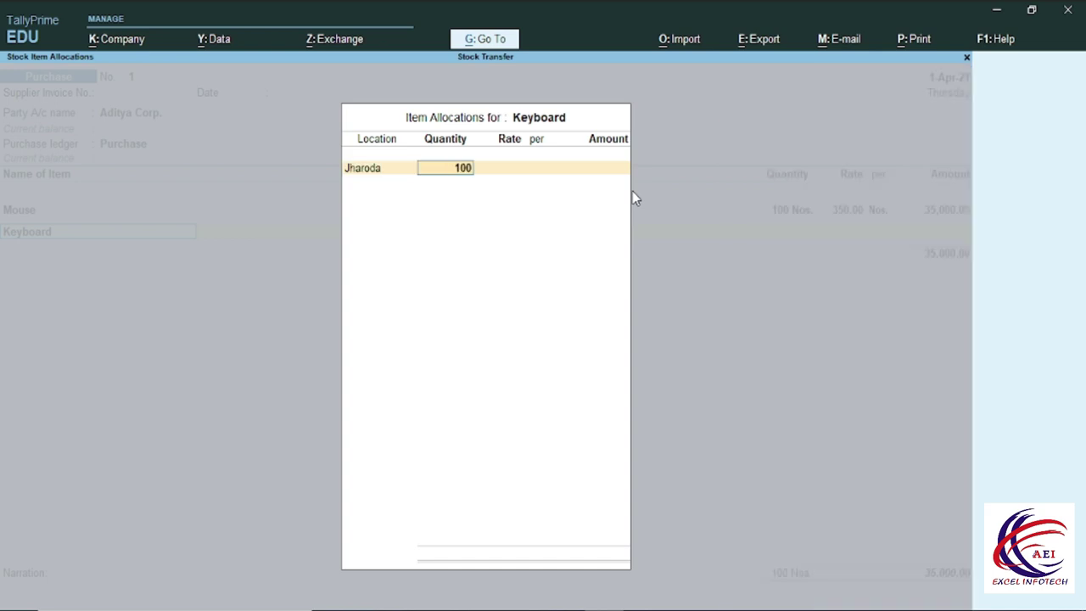
{"action": "key", "text": "Return"}
{"action": "type", "text": "550"}
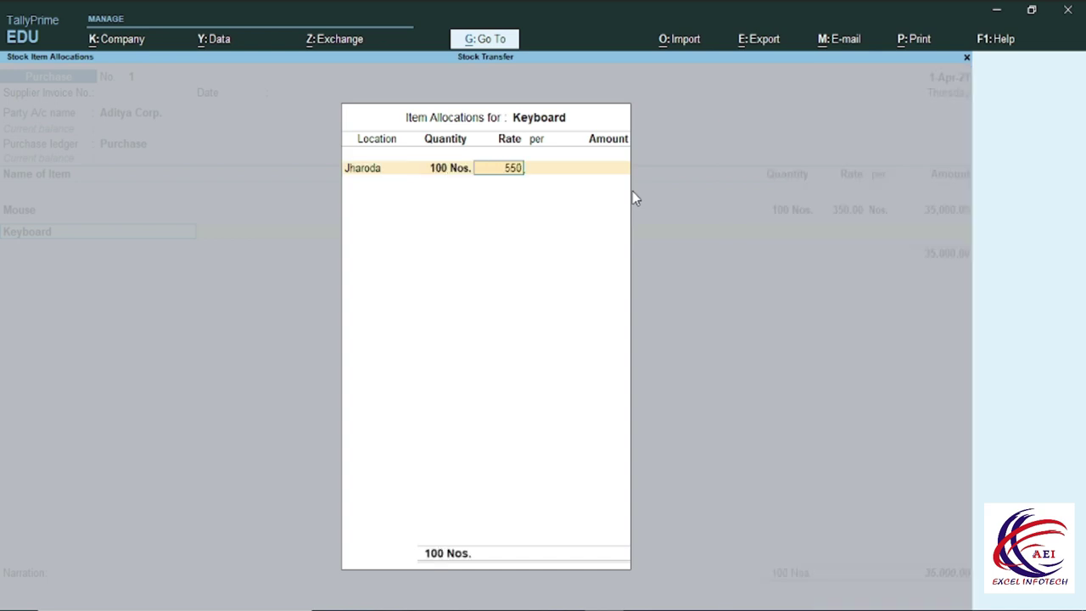
{"action": "key", "text": "Return"}
{"action": "key", "text": "Return"}
{"action": "key", "text": "Return"}
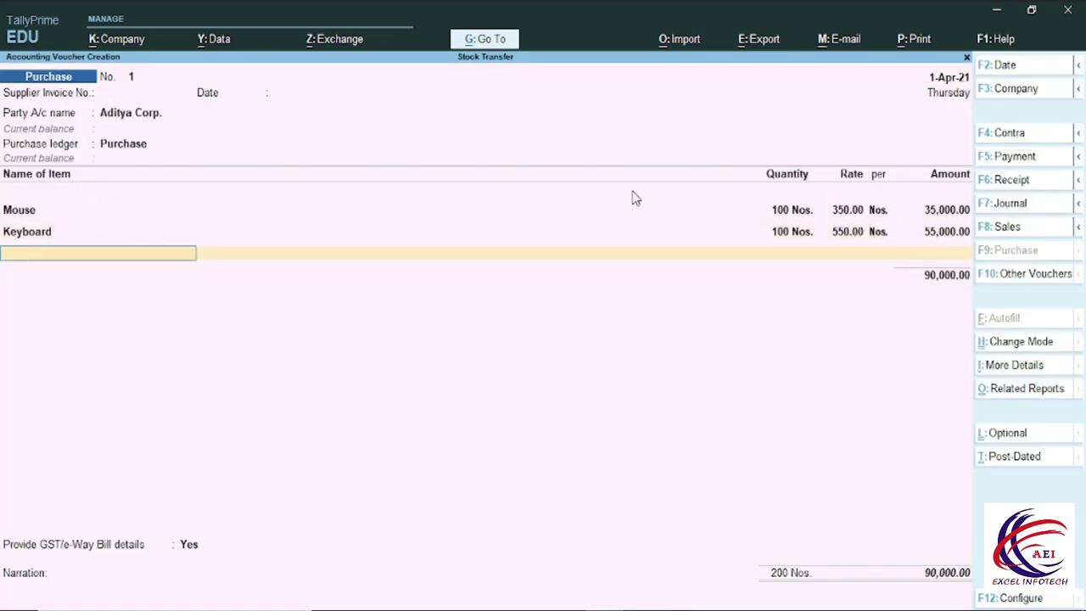
{"action": "key", "text": "Return"}
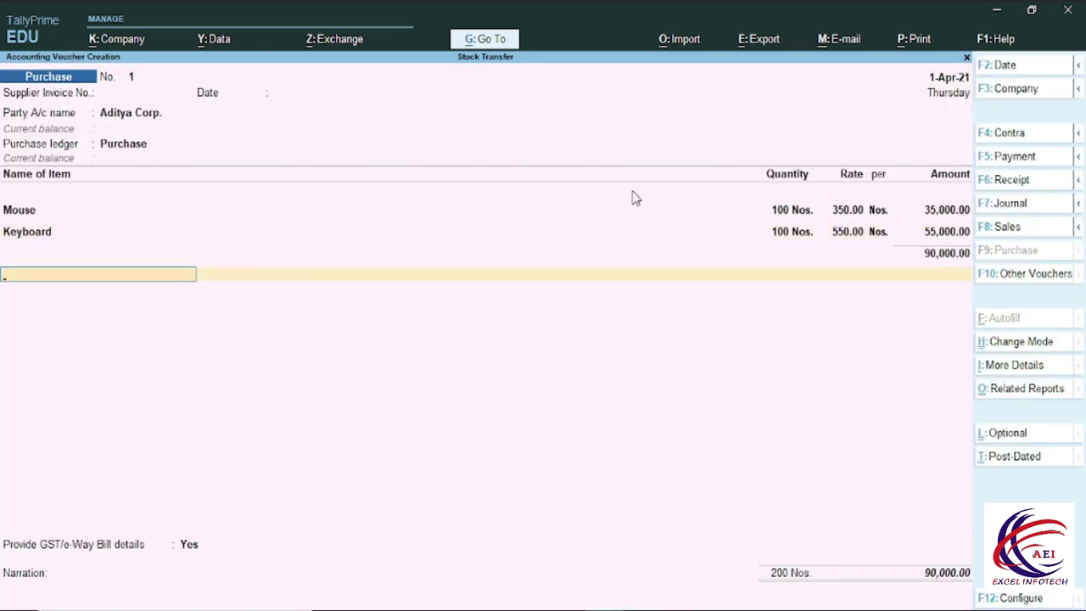
Create a CGST ledger under Duties & Taxes (GST, Central Tax) and accept its 8,100.00 amount
{"action": "key", "text": "alt+c"}
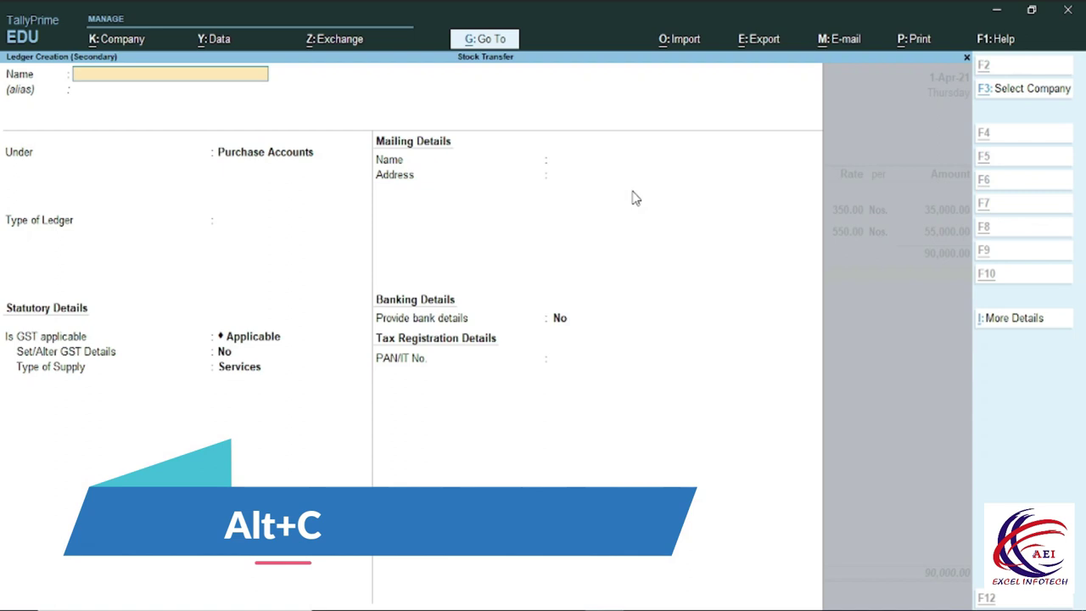
{"action": "type", "text": "C"}
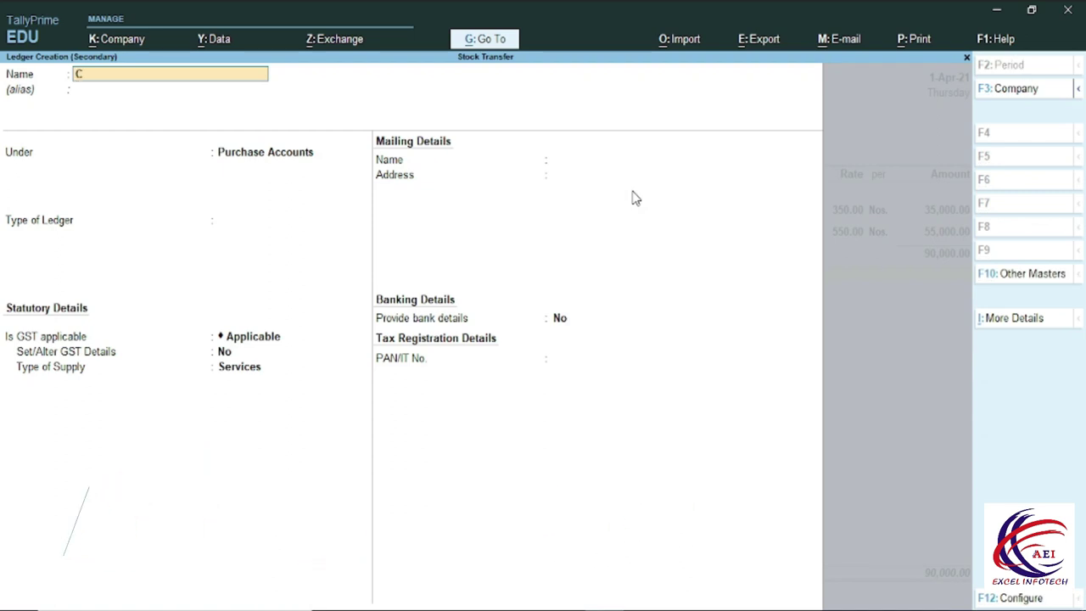
{"action": "type", "text": "GST"}
{"action": "key", "text": "Return"}
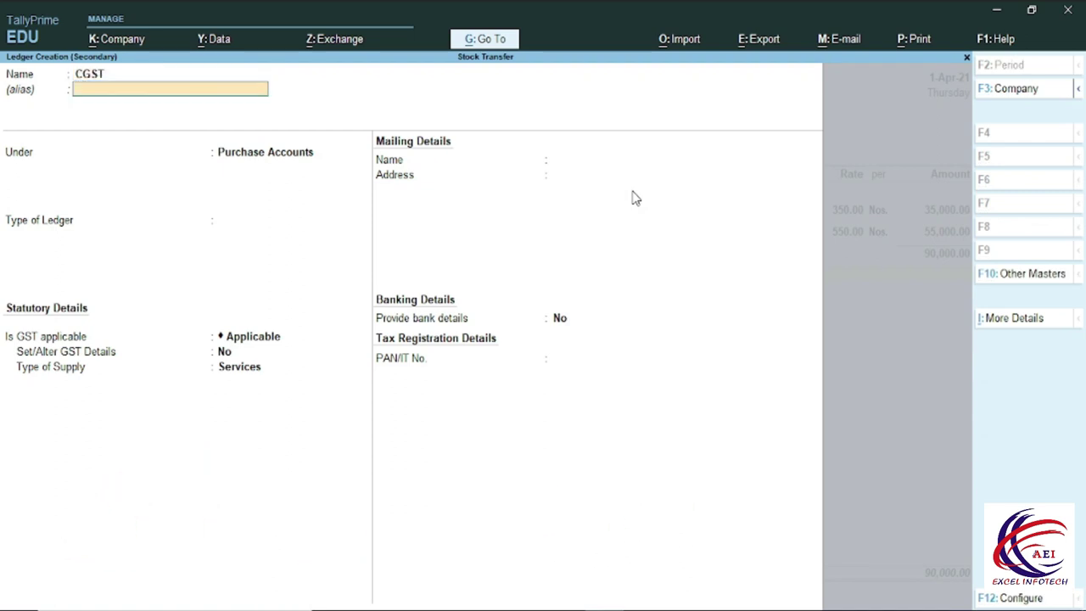
{"action": "key", "text": "Return"}
{"action": "type", "text": "D"}
{"action": "key", "text": "Down"}
{"action": "key", "text": "Down"}
{"action": "key", "text": "Down"}
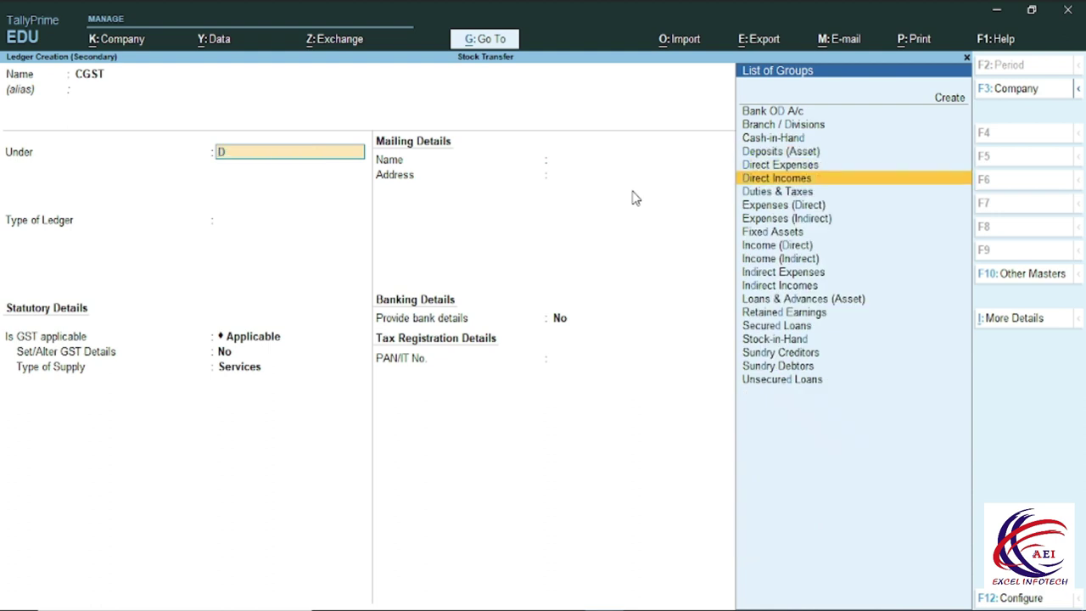
{"action": "key", "text": "Return"}
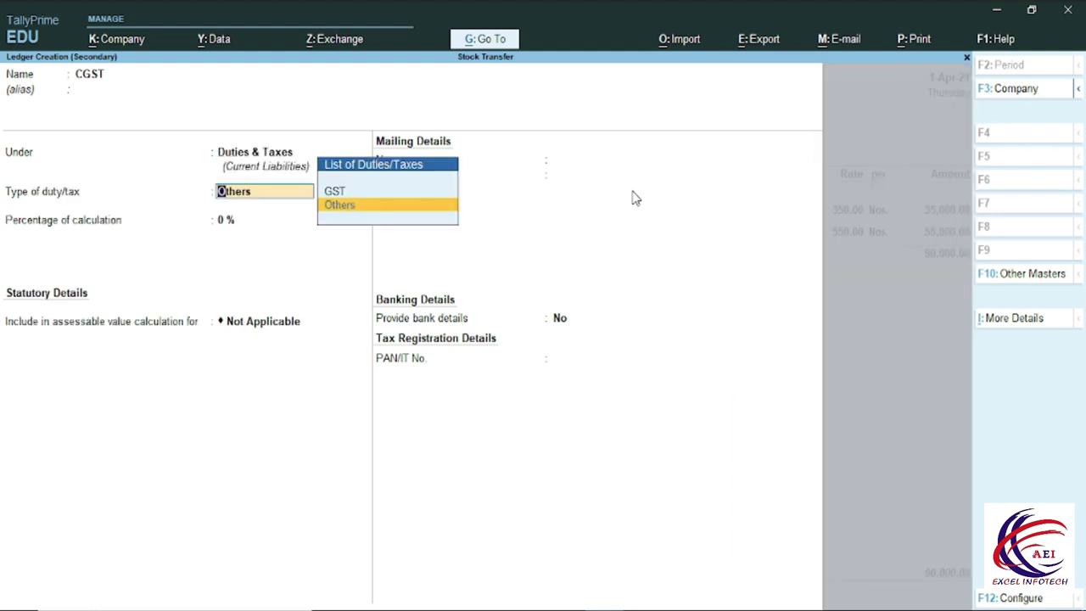
{"action": "key", "text": "Up"}
{"action": "key", "text": "Return"}
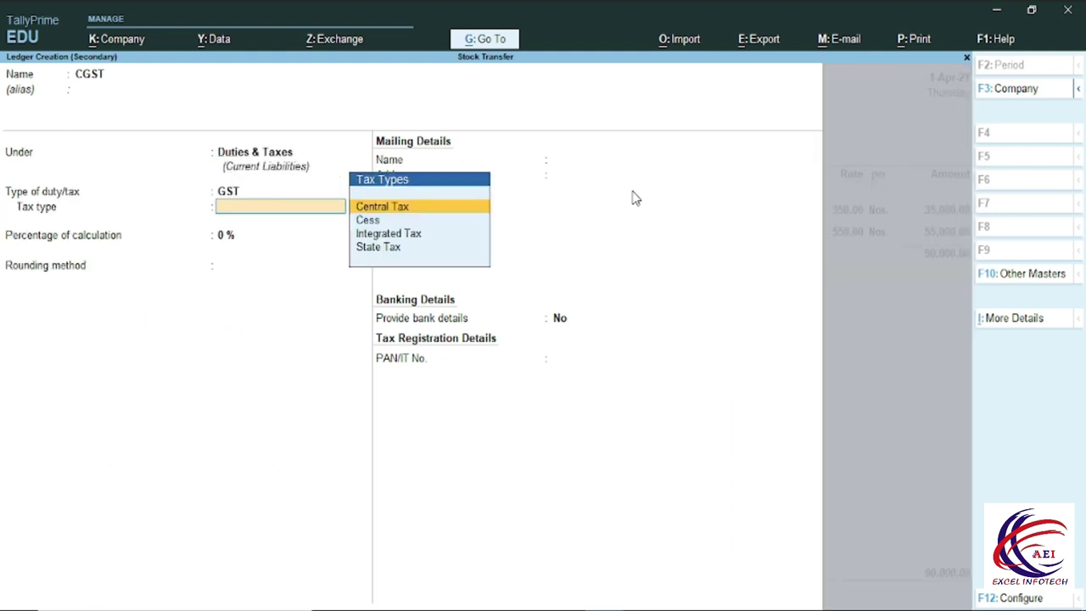
{"action": "key", "text": "Return"}
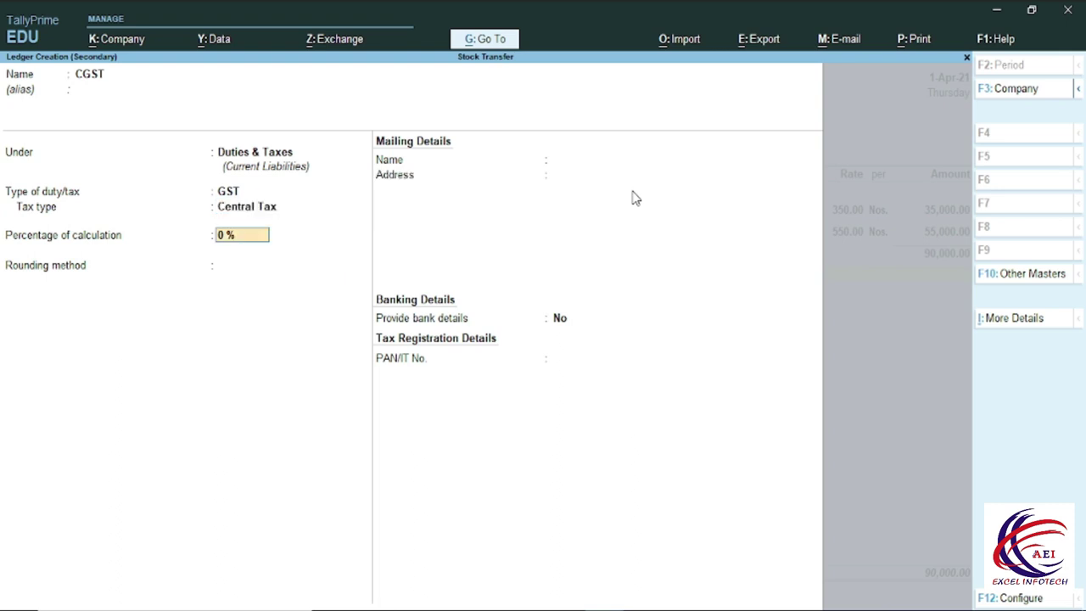
{"action": "key", "text": "ctrl+a"}
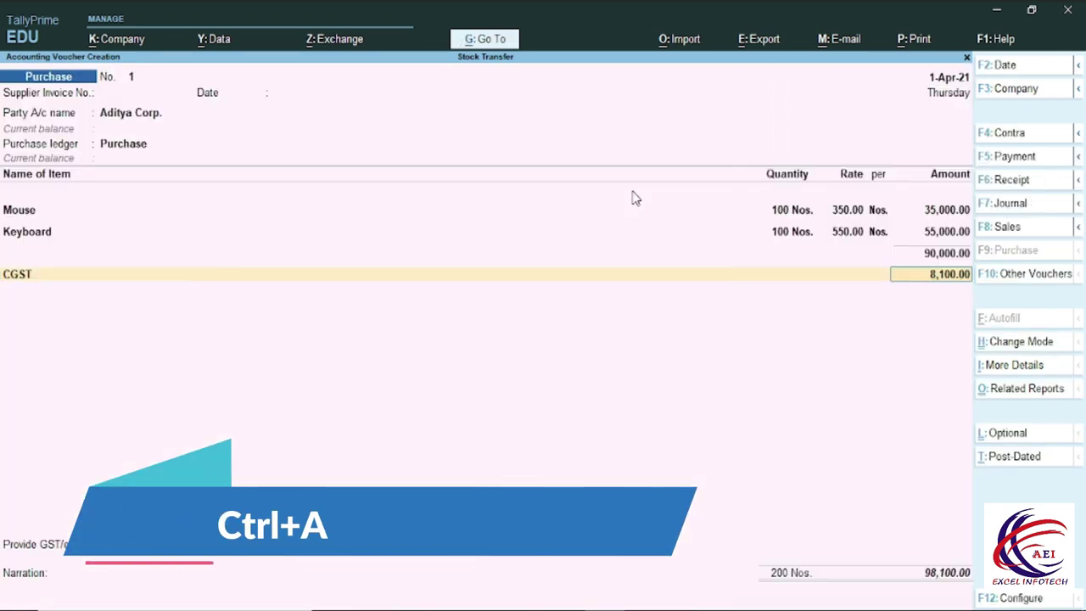
{"action": "key", "text": "Return"}
Create an SGST ledger under Duties & Taxes (GST, State Tax) and accept its 8,100.00 amount
{"action": "key", "text": "alt"}
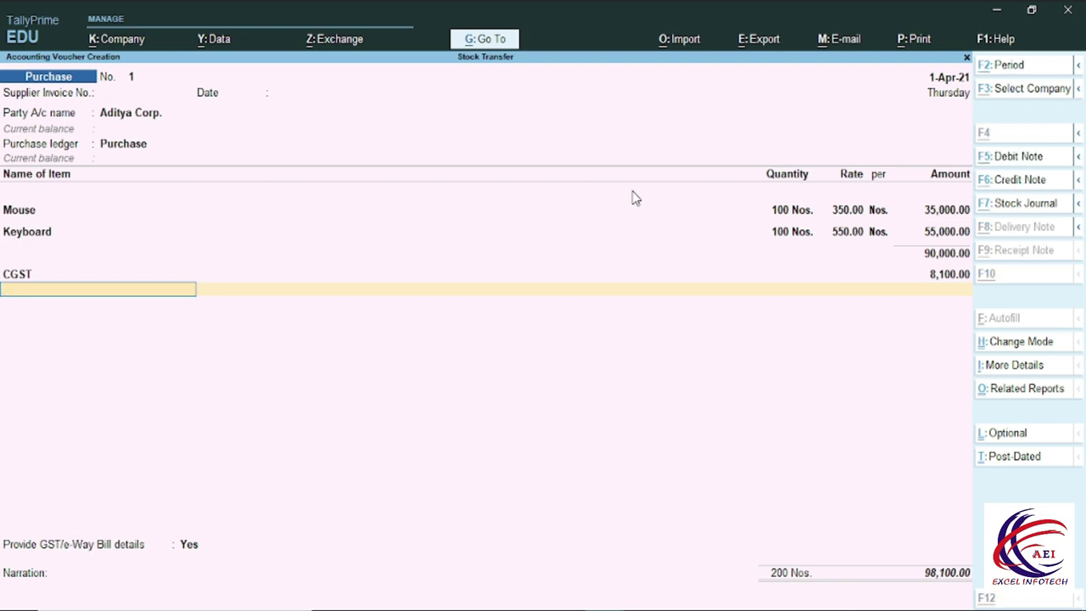
{"action": "key", "text": "alt+c"}
{"action": "type", "text": "SG"}
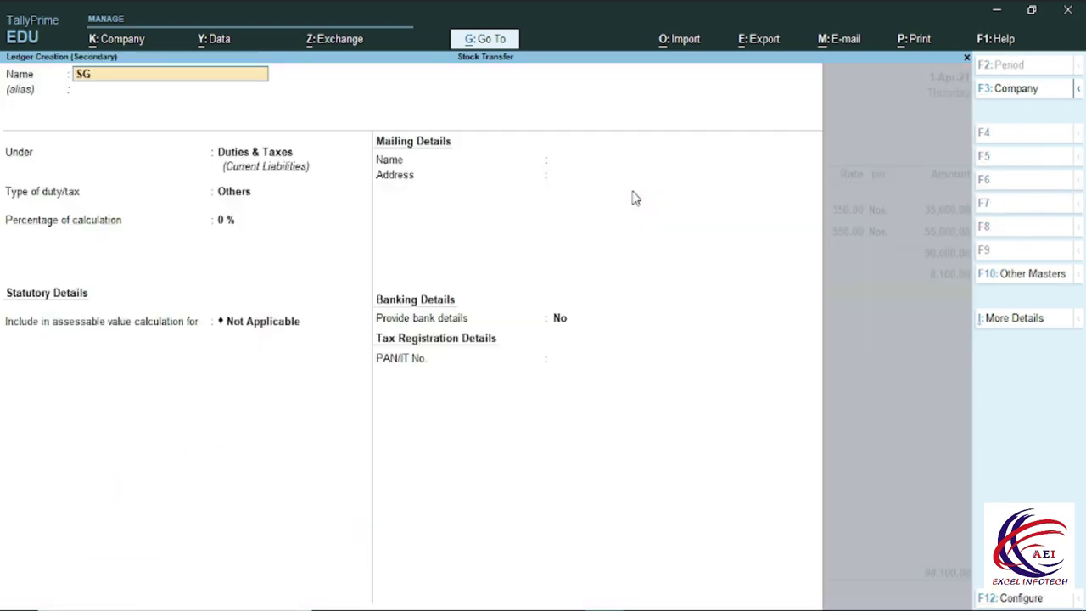
{"action": "type", "text": "ST"}
{"action": "key", "text": "Return"}
{"action": "key", "text": "Return"}
{"action": "key", "text": "Up"}
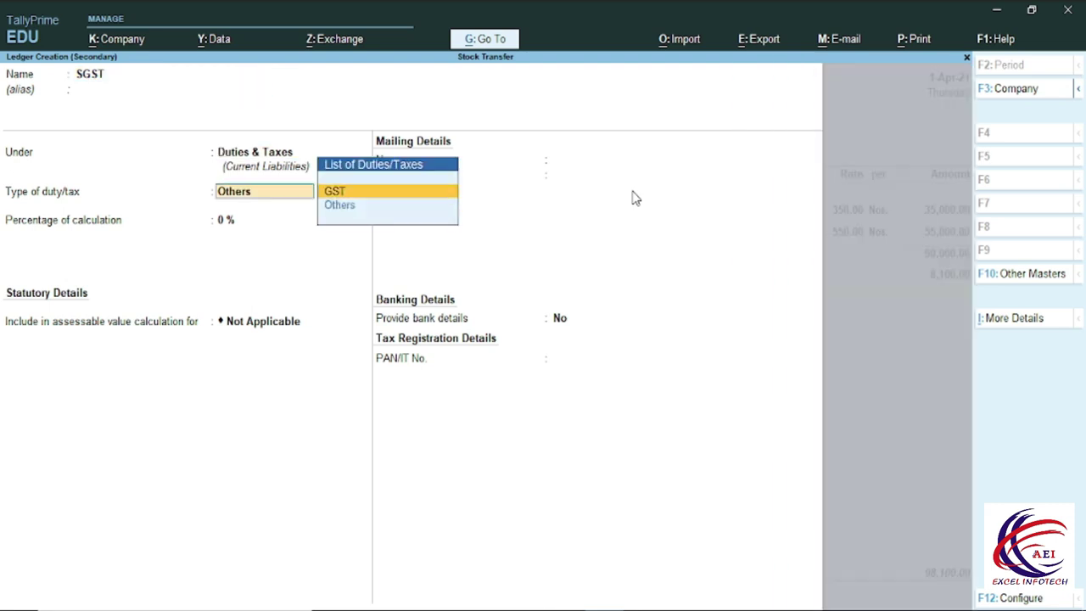
{"action": "key", "text": "Return"}
{"action": "key", "text": "Down"}
{"action": "key", "text": "Down"}
{"action": "key", "text": "Down"}
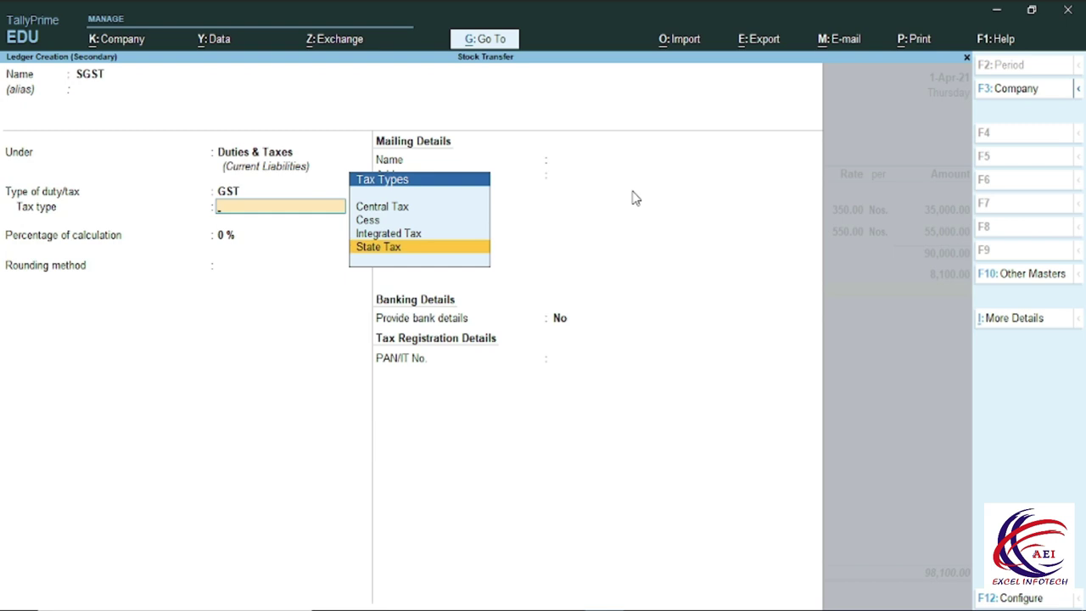
{"action": "key", "text": "Return"}
{"action": "key", "text": "Return"}
{"action": "key", "text": "Return"}
{"action": "key", "text": "Return"}
{"action": "key", "text": "Return"}
{"action": "key", "text": "Return"}
Save purchase voucher No. 1 for 1,06,200.00 with a new bill reference, then quit to Gateway of Tally
{"action": "key", "text": "Up"}
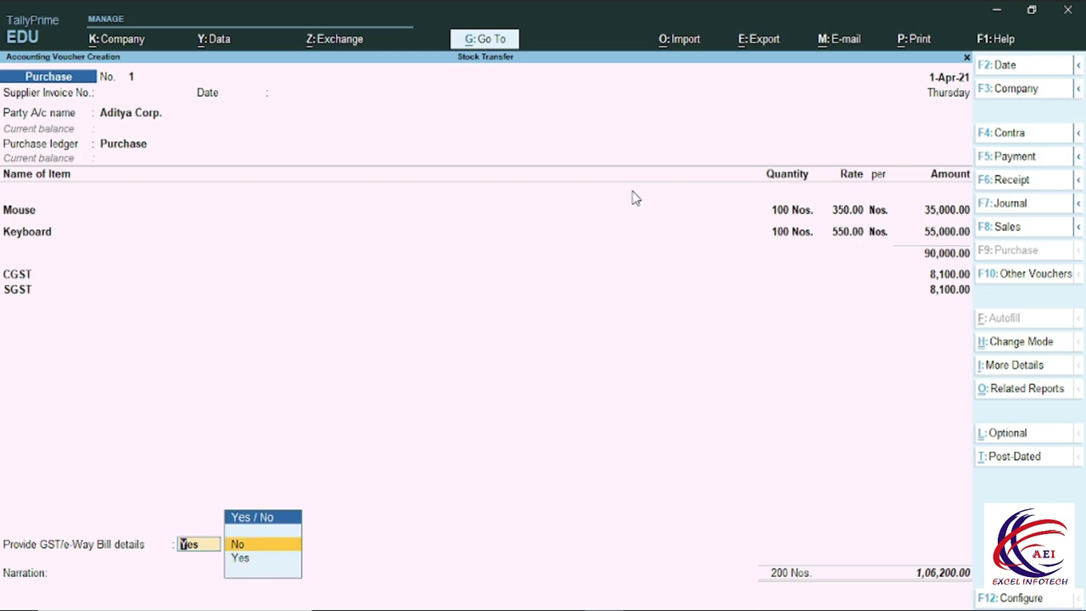
{"action": "key", "text": "Return"}
{"action": "key", "text": "Return"}
{"action": "key", "text": "Return"}
{"action": "key", "text": "Return"}
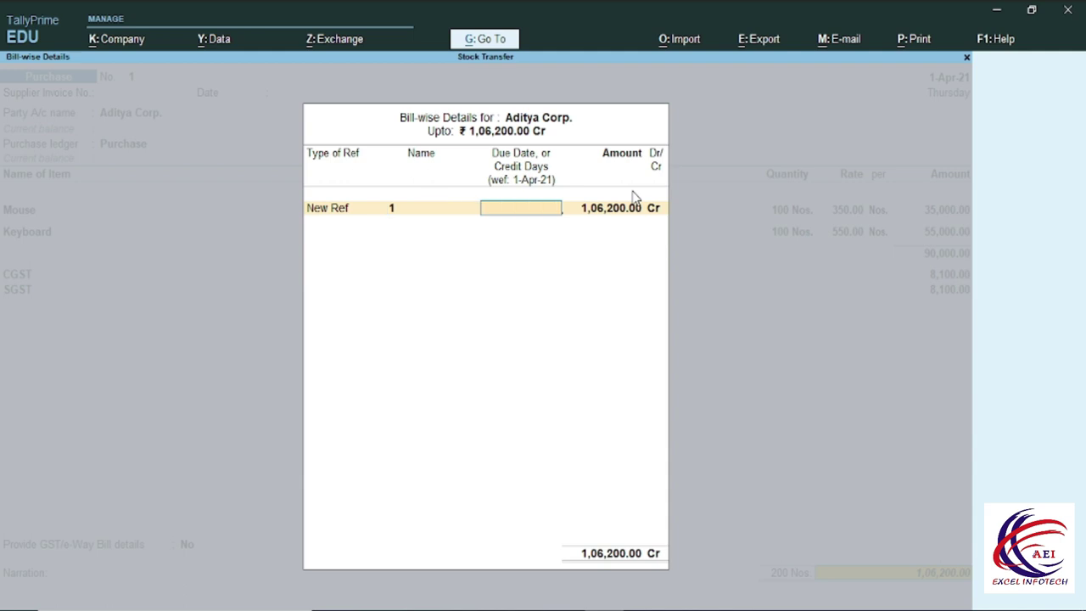
{"action": "key", "text": "Return"}
{"action": "key", "text": "Return"}
{"action": "key", "text": "Return"}
{"action": "key", "text": "Return"}
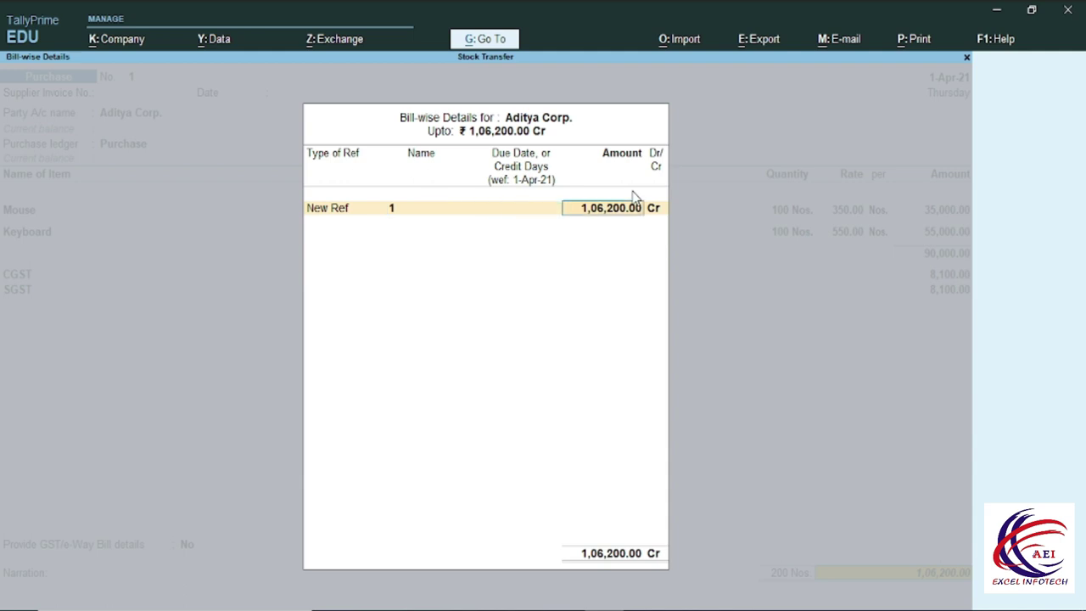
{"action": "key", "text": "Return"}
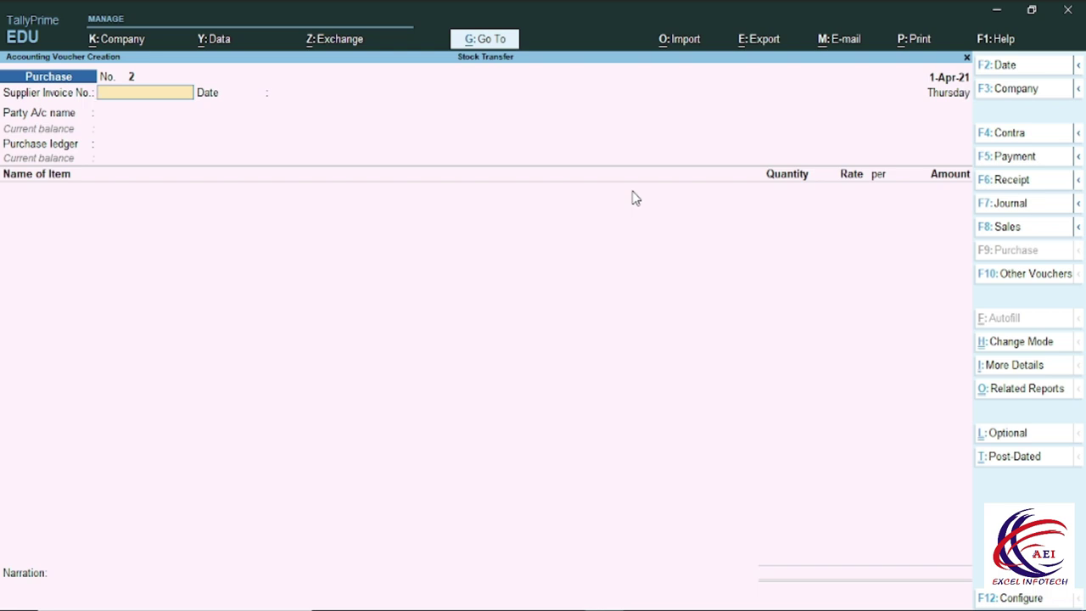
{"action": "key", "text": "Escape"}
{"action": "key", "text": "Return"}
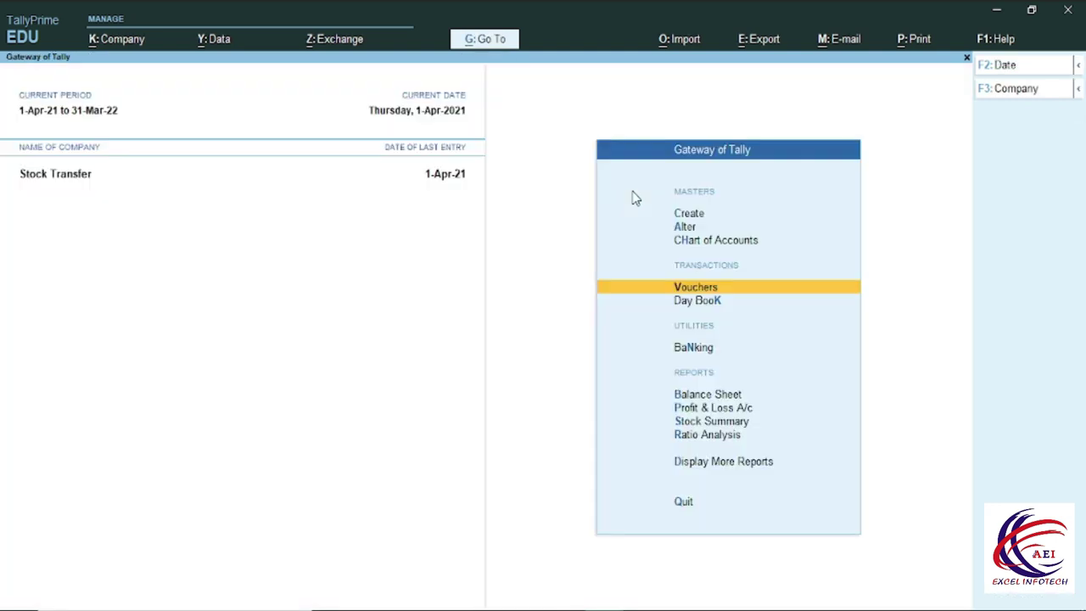
{"action": "key", "text": "alt"}
{"action": "key", "text": "alt+g"}
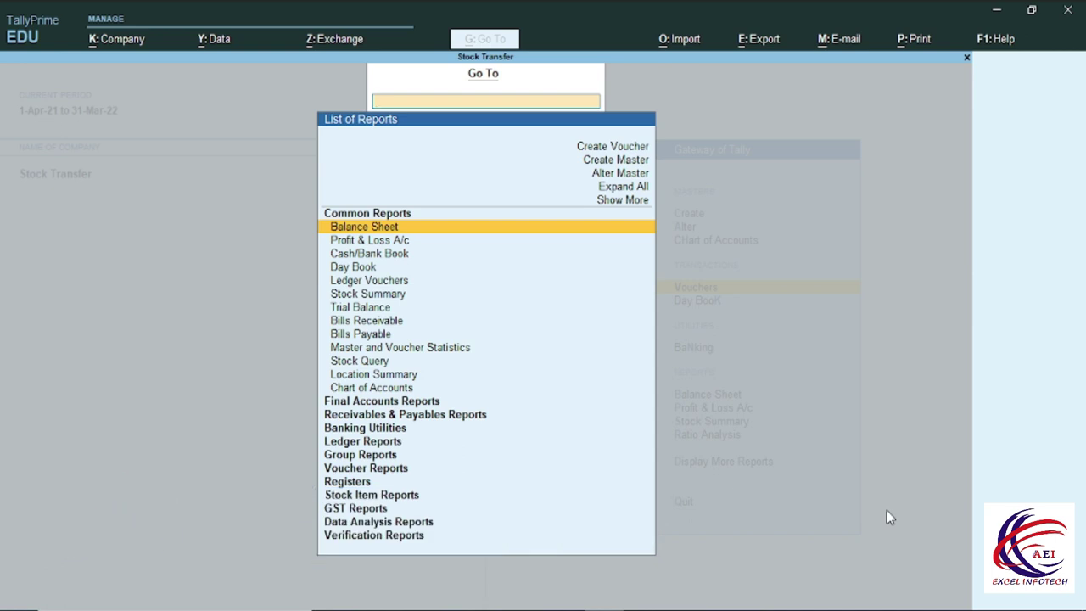
{"action": "type", "text": "Go"}
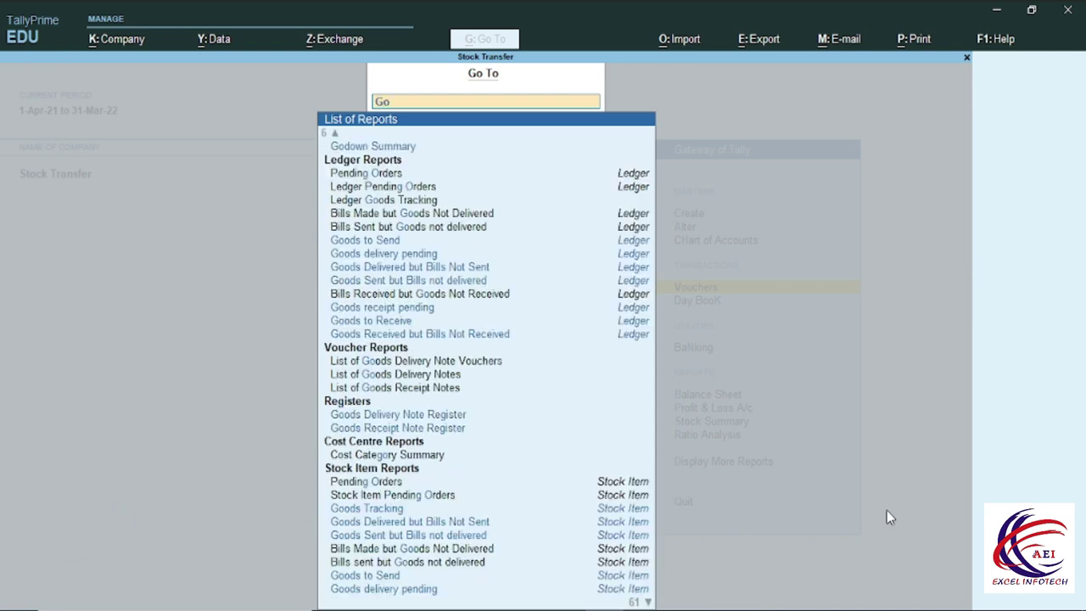
{"action": "key", "text": "Return"}
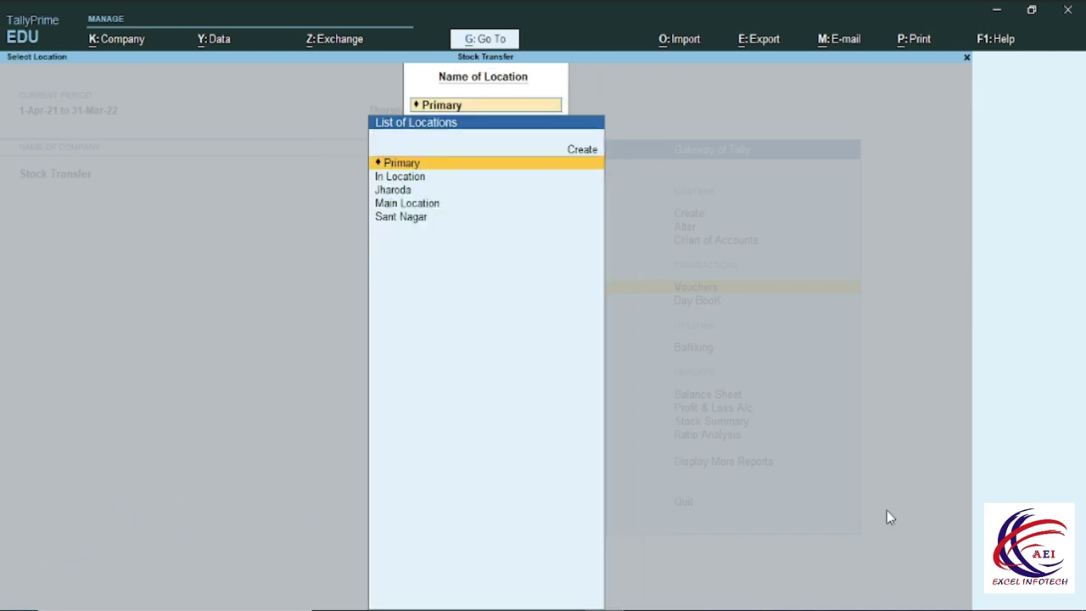
{"action": "key", "text": "Down"}
{"action": "key", "text": "Down"}
{"action": "key", "text": "Return"}
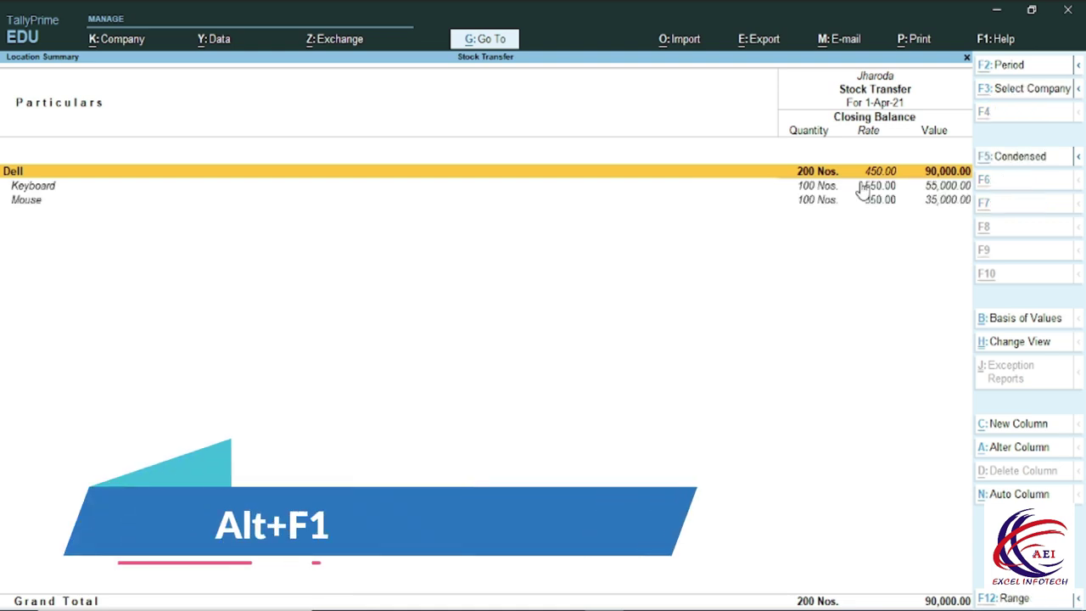
{"action": "key", "text": "alt+F1"}
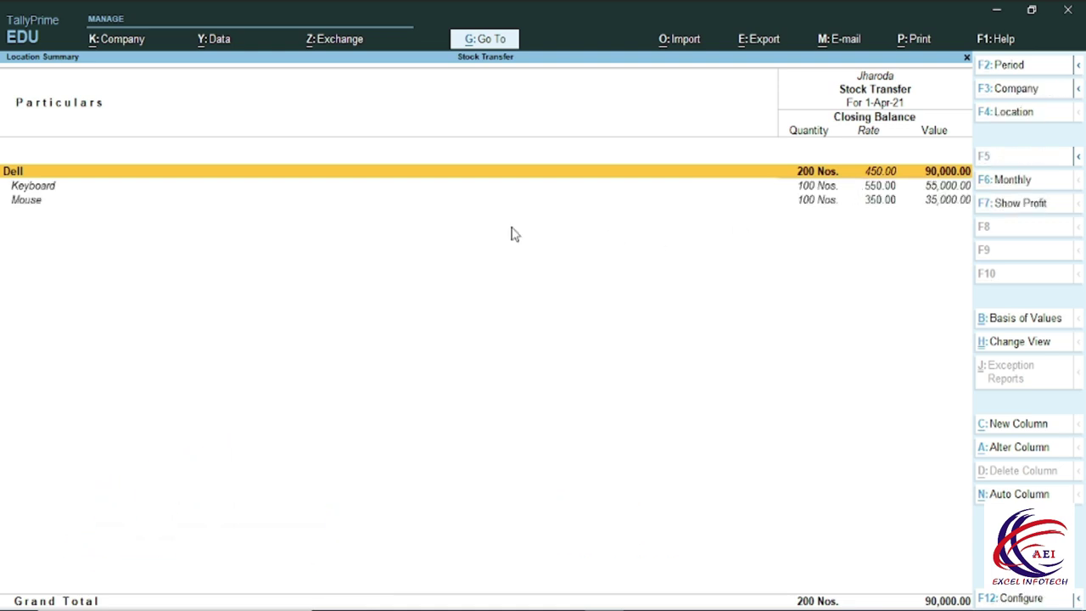
{"action": "left_click", "coordinate": [45, 186]}
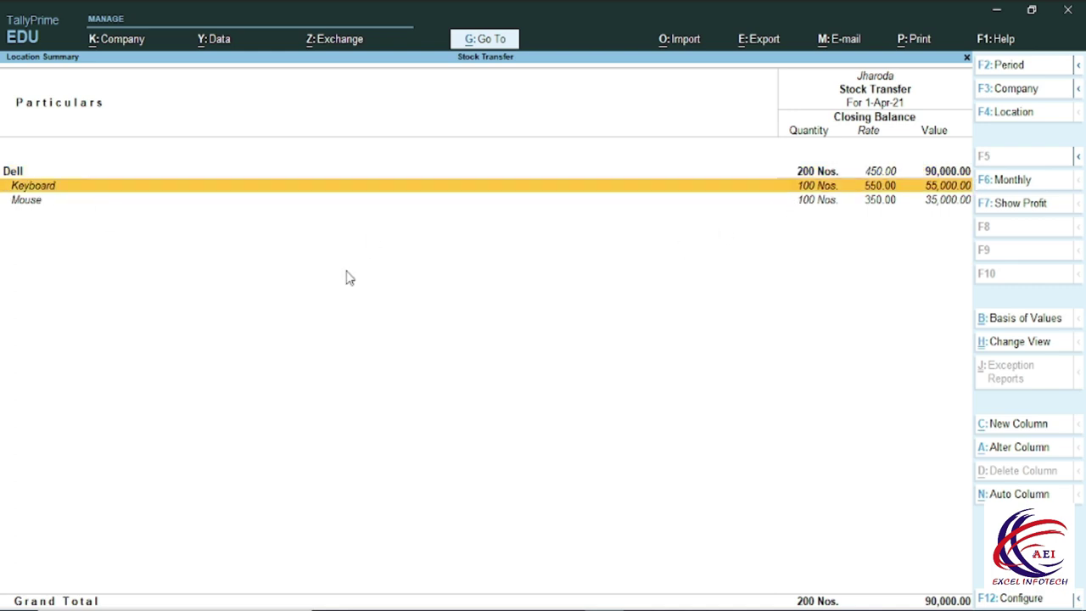
{"action": "left_click", "coordinate": [31, 202]}
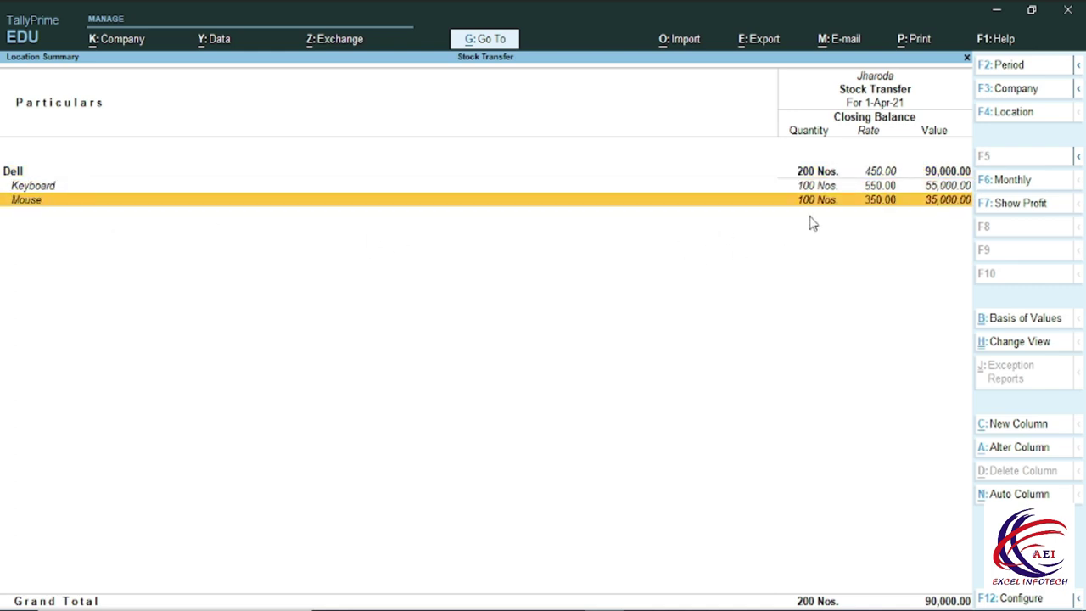
{"action": "key", "text": "Escape"}
{"action": "key", "text": "BackSpace"}
{"action": "key", "text": "Down"}
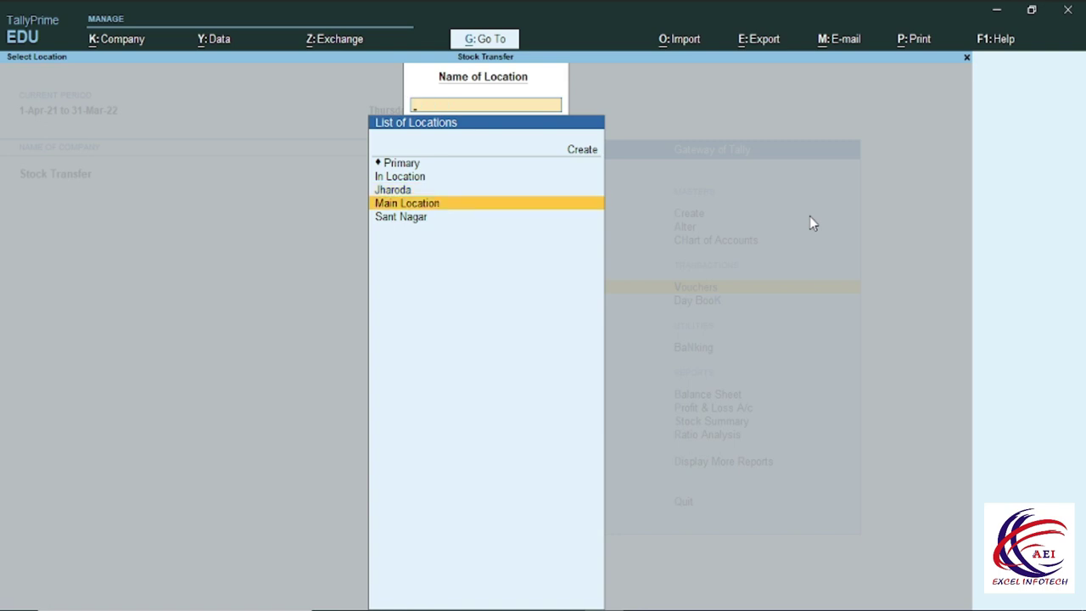
{"action": "key", "text": "Return"}
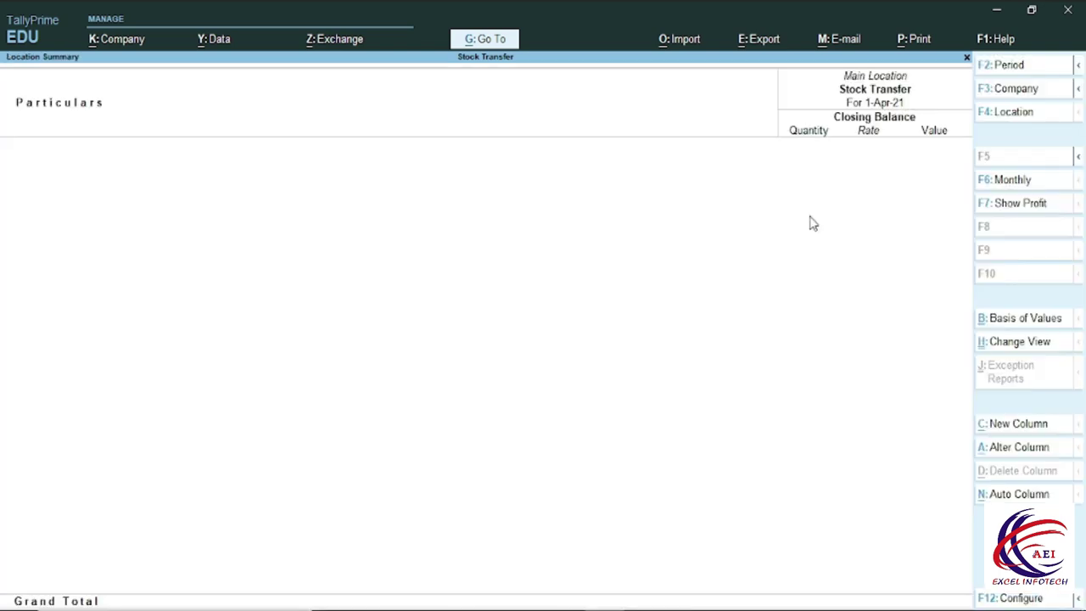
{"action": "key", "text": "F4"}
{"action": "key", "text": "Down"}
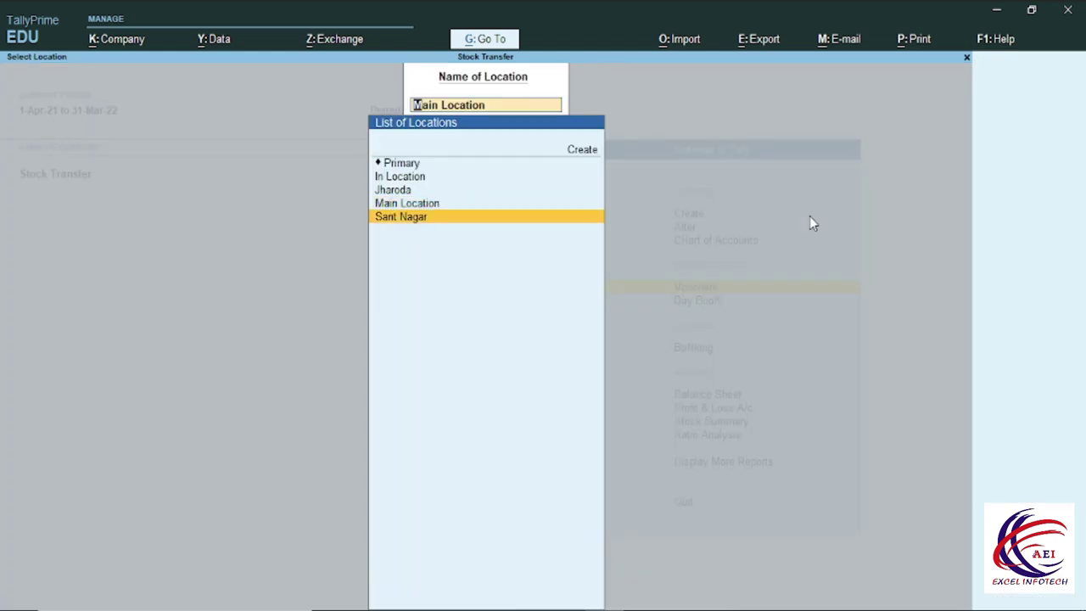
{"action": "key", "text": "Return"}
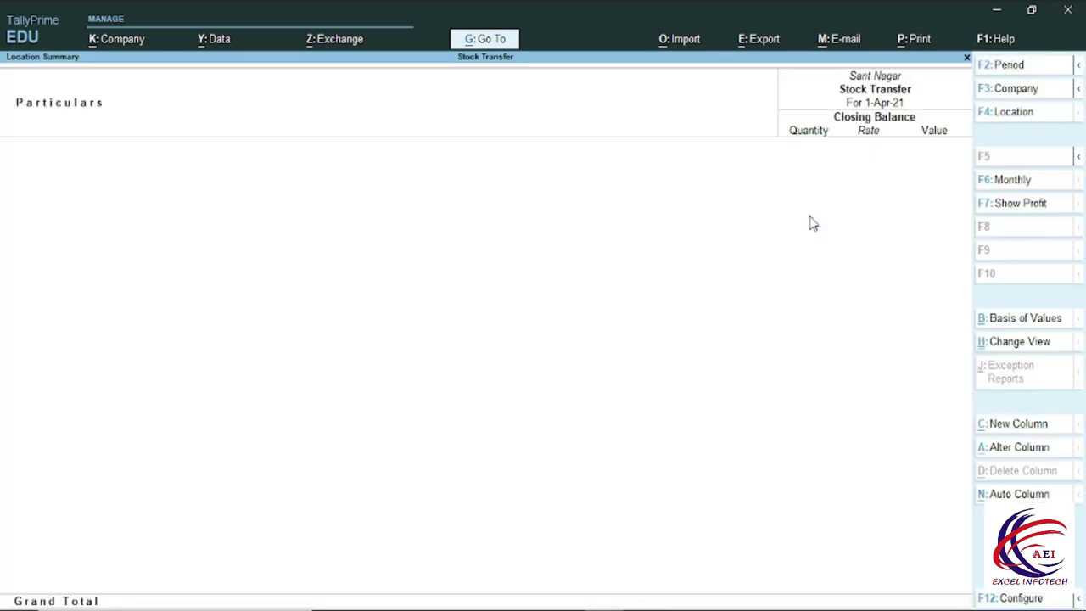
{"action": "key", "text": "F4"}
{"action": "key", "text": "Escape"}
{"action": "key", "text": "Escape"}
{"action": "key", "text": "Escape"}
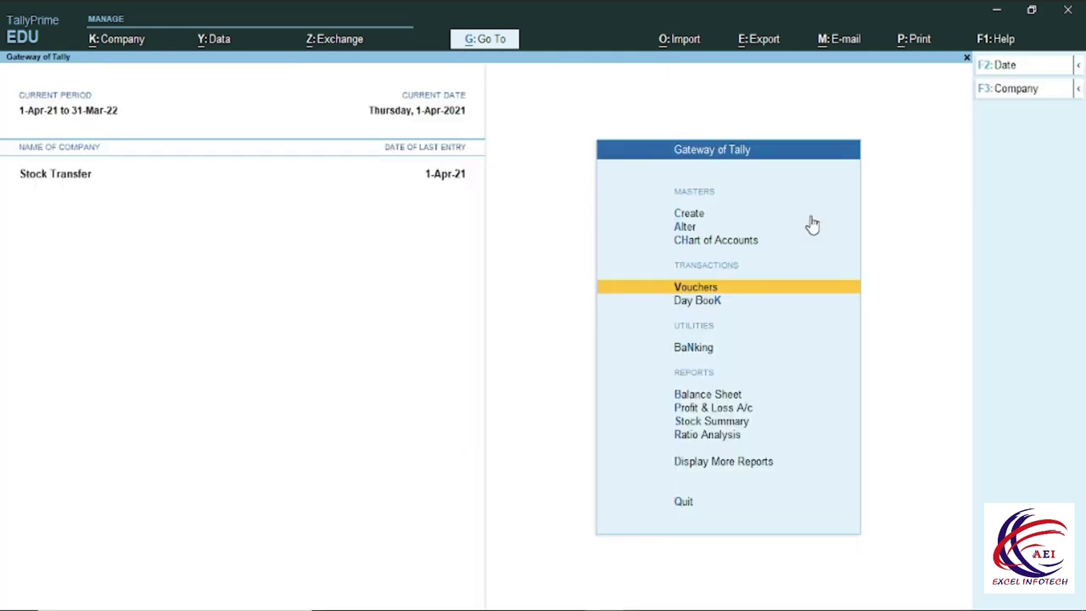
{"action": "left_click", "coordinate": [731, 425]}
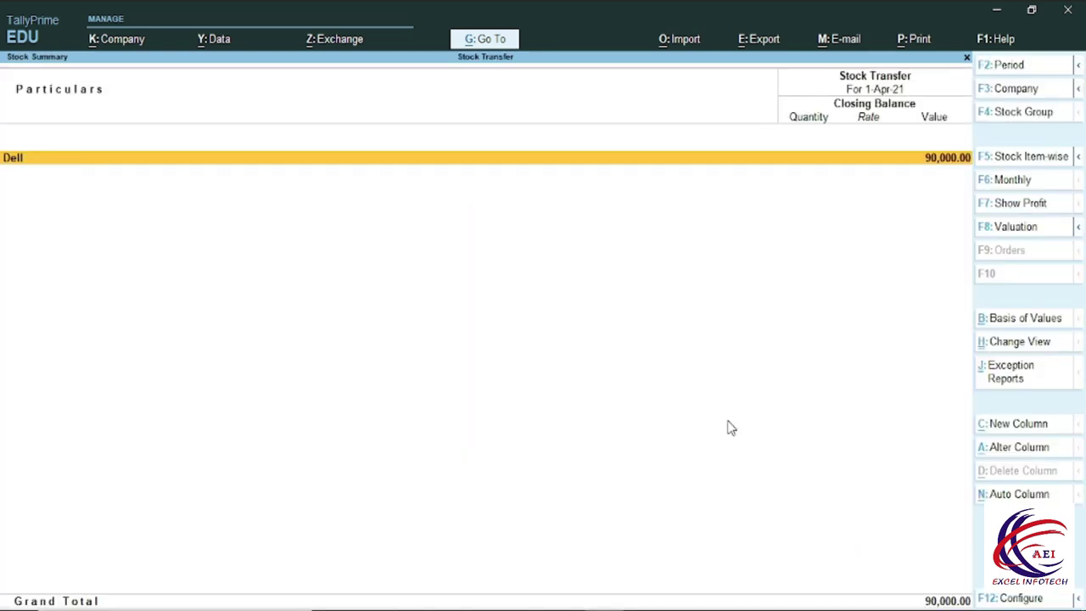
{"action": "key", "text": "alt+F1"}
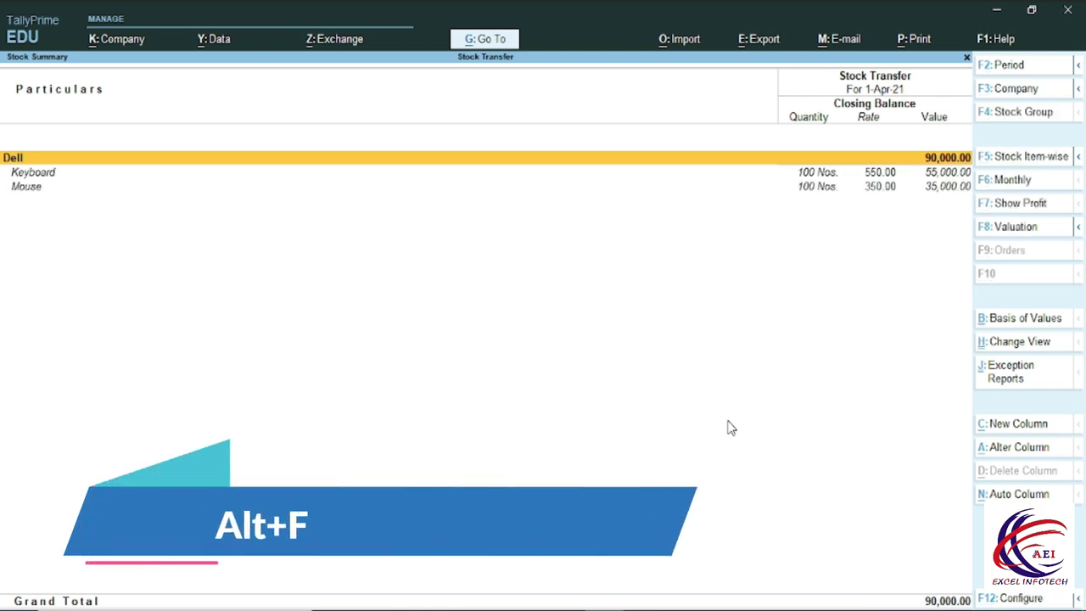
{"action": "key", "text": "Down"}
{"action": "key", "text": "Down"}
{"action": "key", "text": "Up"}
{"action": "key", "text": "Down"}
{"action": "key", "text": "Up"}
{"action": "key", "text": "Down"}
{"action": "key", "text": "Up"}
{"action": "key", "text": "Down"}
{"action": "key", "text": "Up"}
{"action": "key", "text": "Down"}
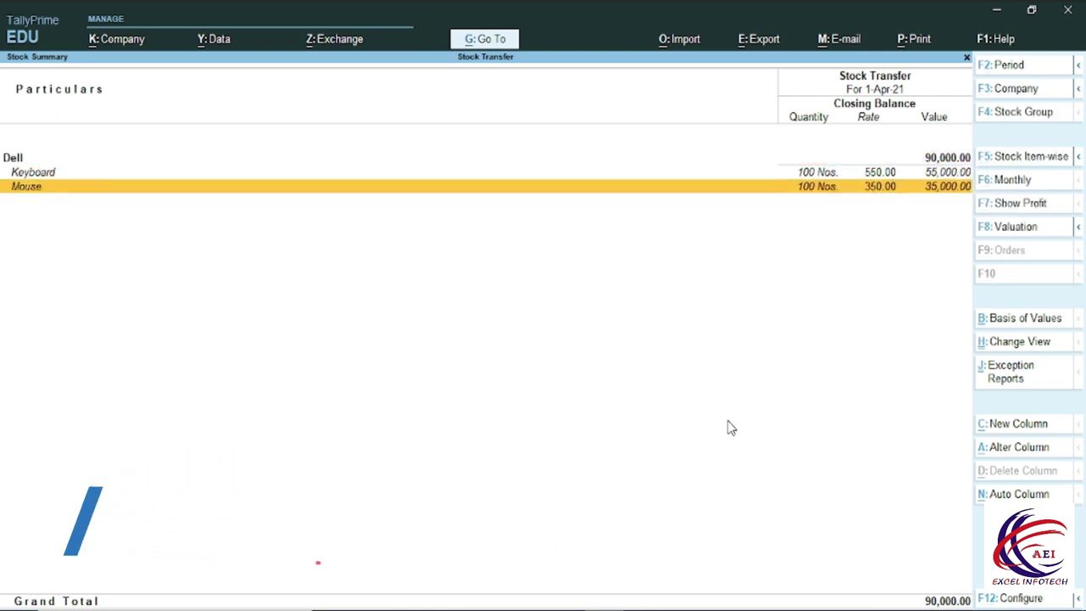
{"action": "key", "text": "Up"}
{"action": "key", "text": "Down"}
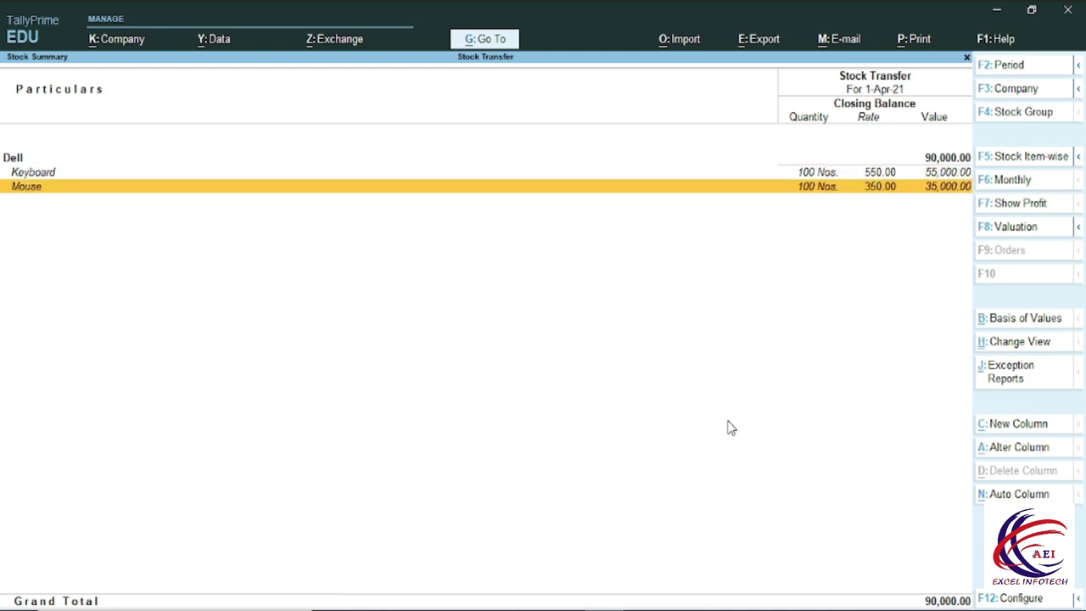
{"action": "key", "text": "Escape"}
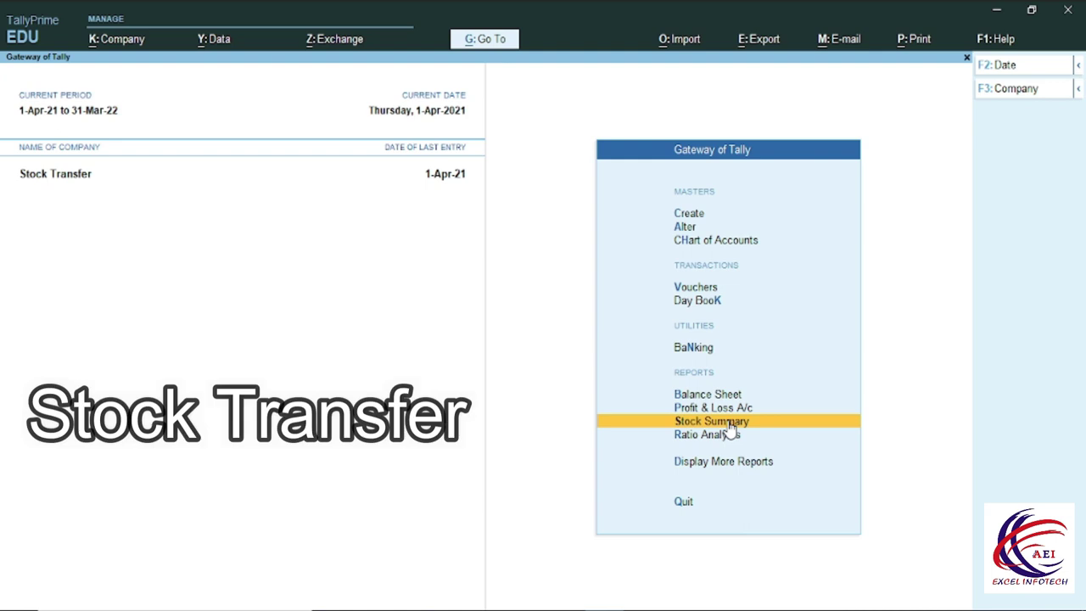
Open a blank Stock Journal voucher via Alt+F7 from voucher entry, keeping Stock Journal as the type
{"action": "key", "text": "Up"}
{"action": "key", "text": "Up"}
{"action": "key", "text": "Up"}
{"action": "key", "text": "Up"}
{"action": "key", "text": "Up"}
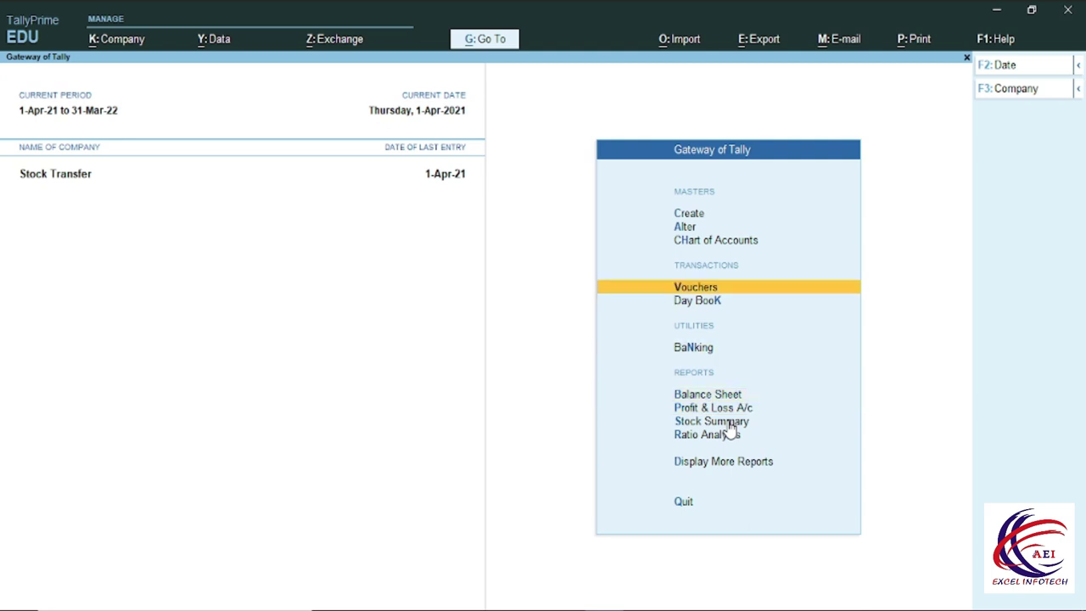
{"action": "key", "text": "Return"}
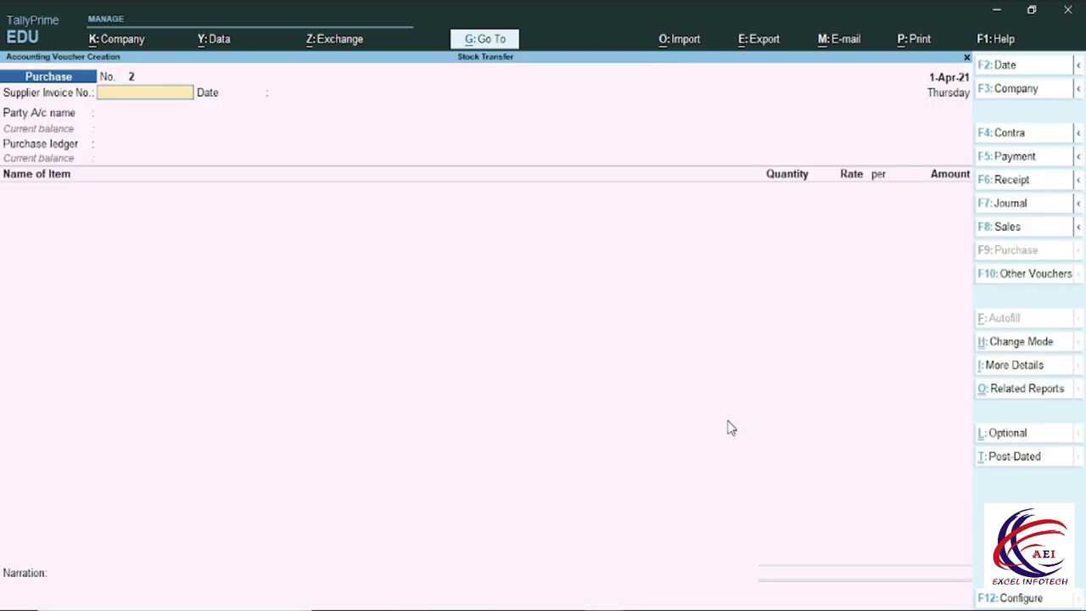
{"action": "key", "text": "alt"}
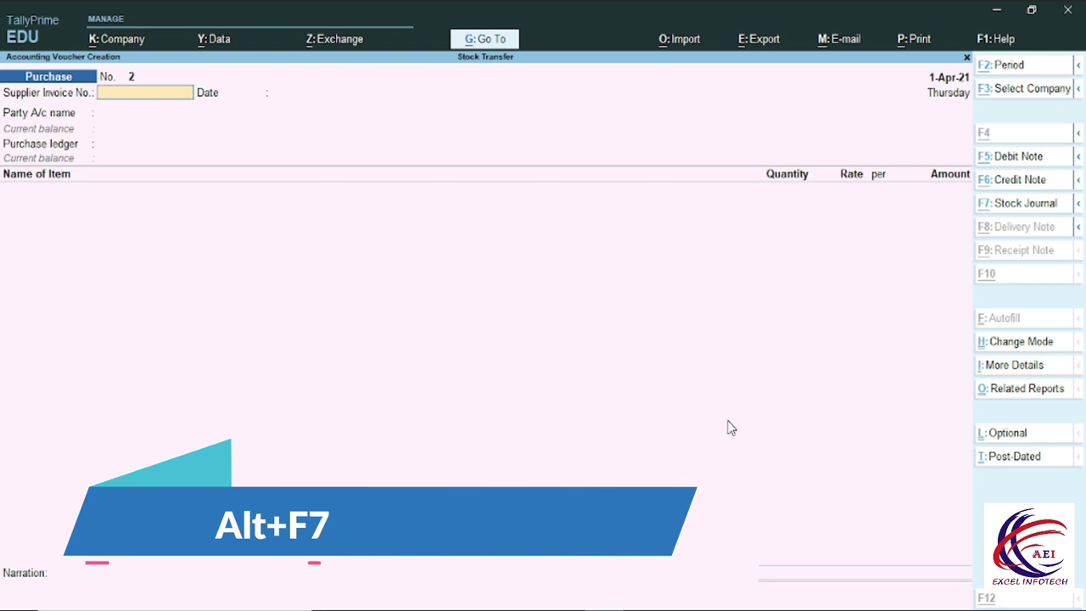
{"action": "key", "text": "alt+F7"}
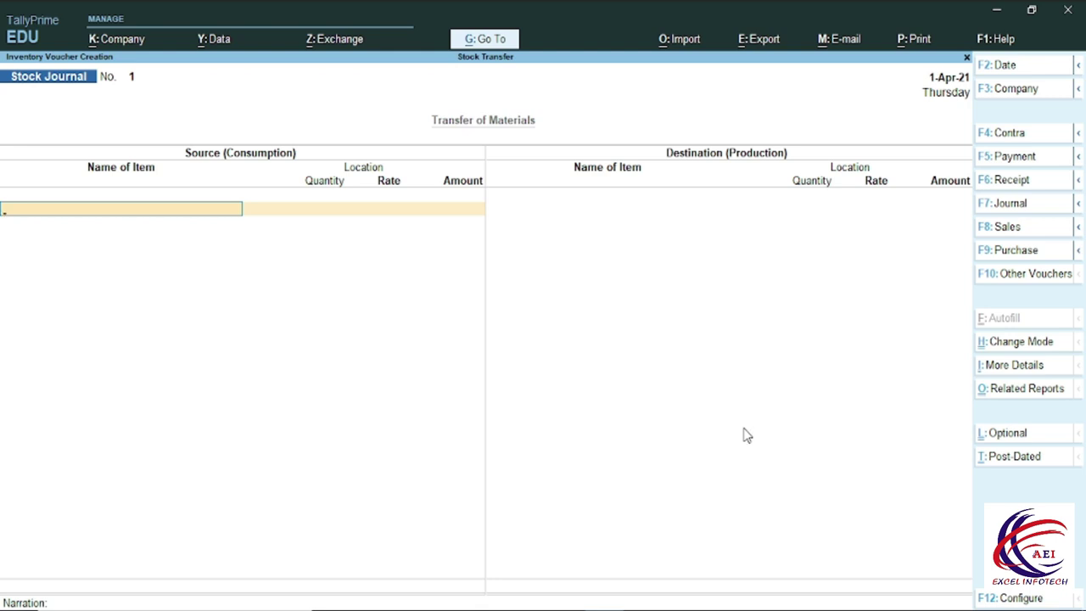
{"action": "left_click", "coordinate": [1026, 280]}
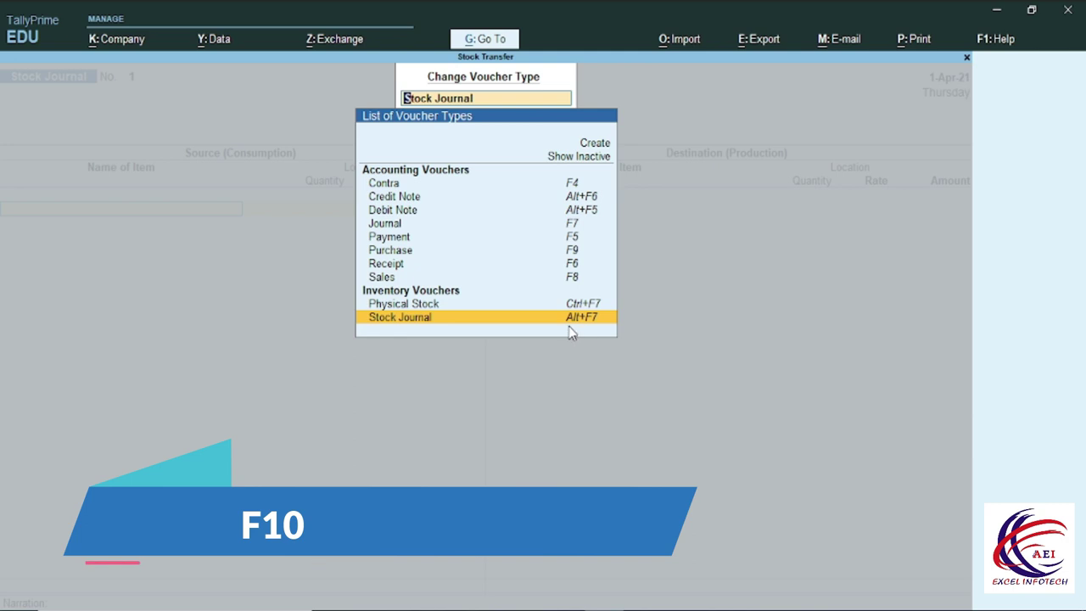
{"action": "key", "text": "BackSpace"}
{"action": "key", "text": "Escape"}
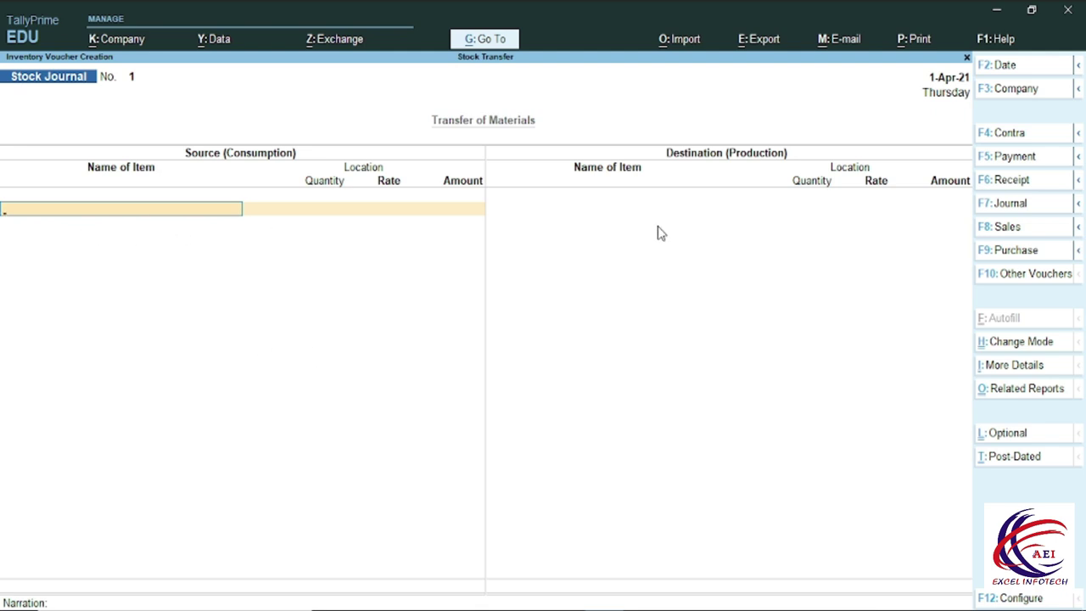
Add Keyboard as a source item, consuming 50 Nos. from Jharoda
{"action": "key", "text": "space"}
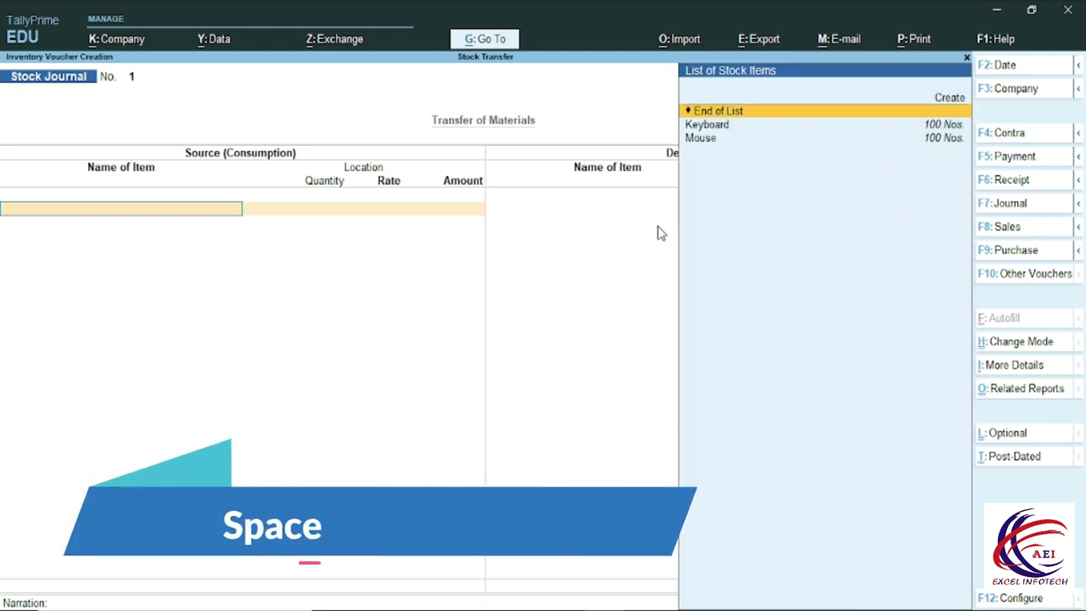
{"action": "key", "text": "Down"}
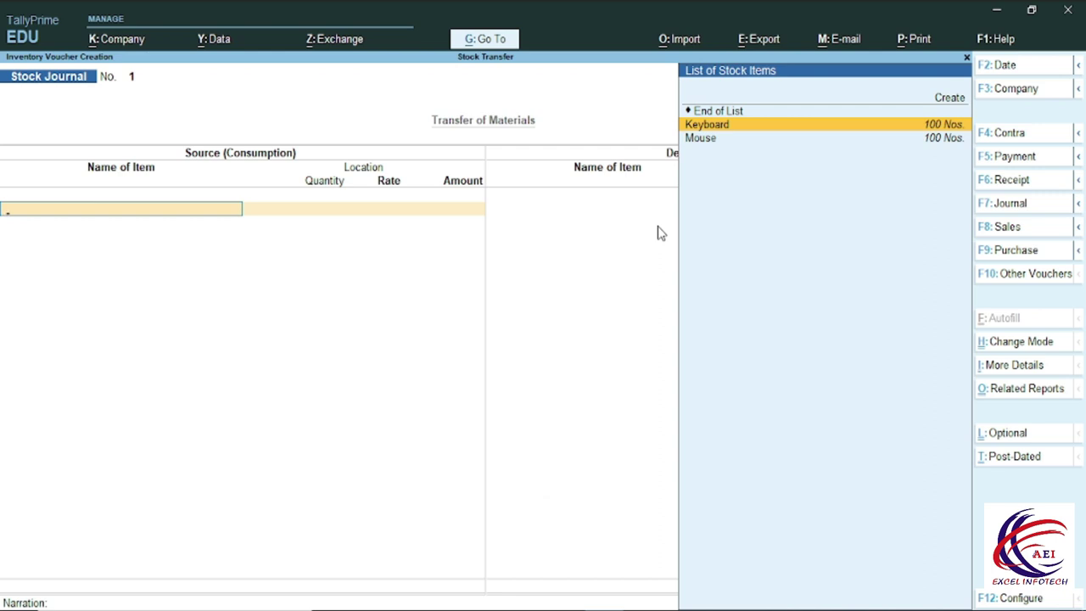
{"action": "key", "text": "Return"}
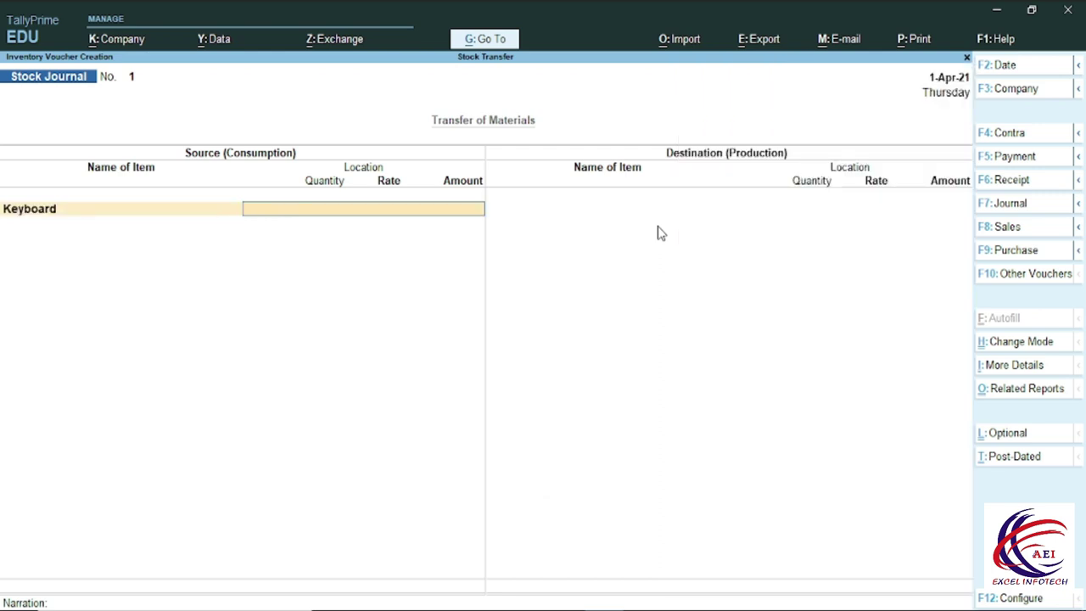
{"action": "key", "text": "space"}
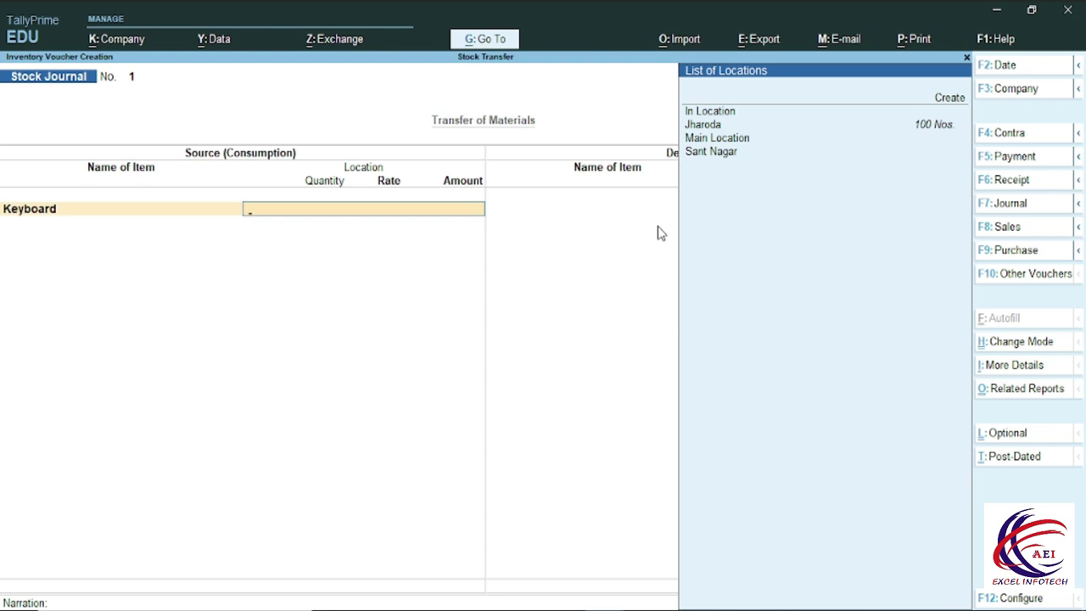
{"action": "key", "text": "Down"}
{"action": "key", "text": "Down"}
{"action": "key", "text": "Down"}
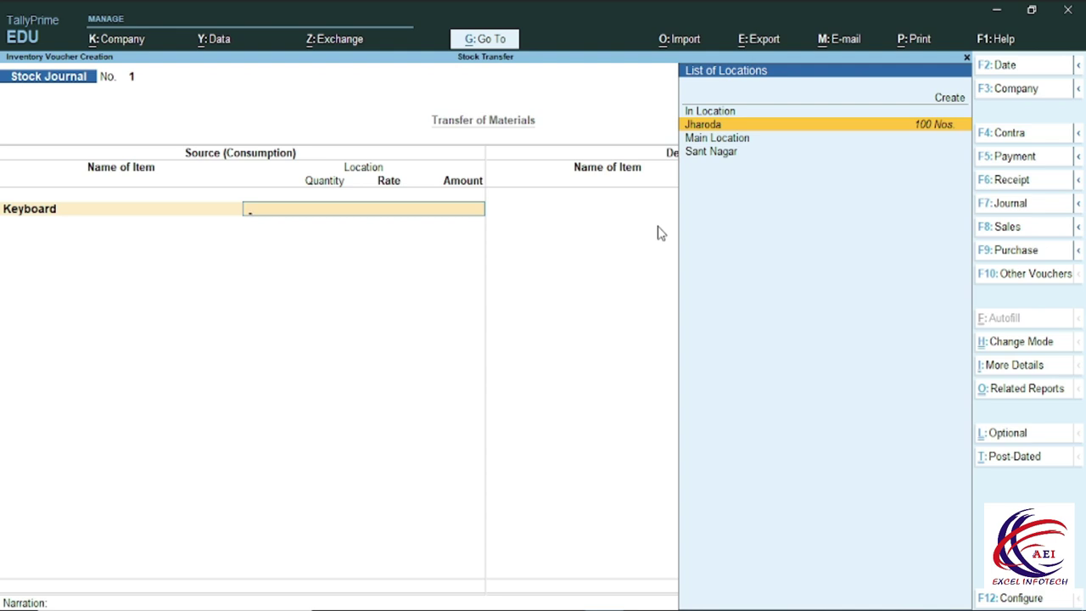
{"action": "key", "text": "Return"}
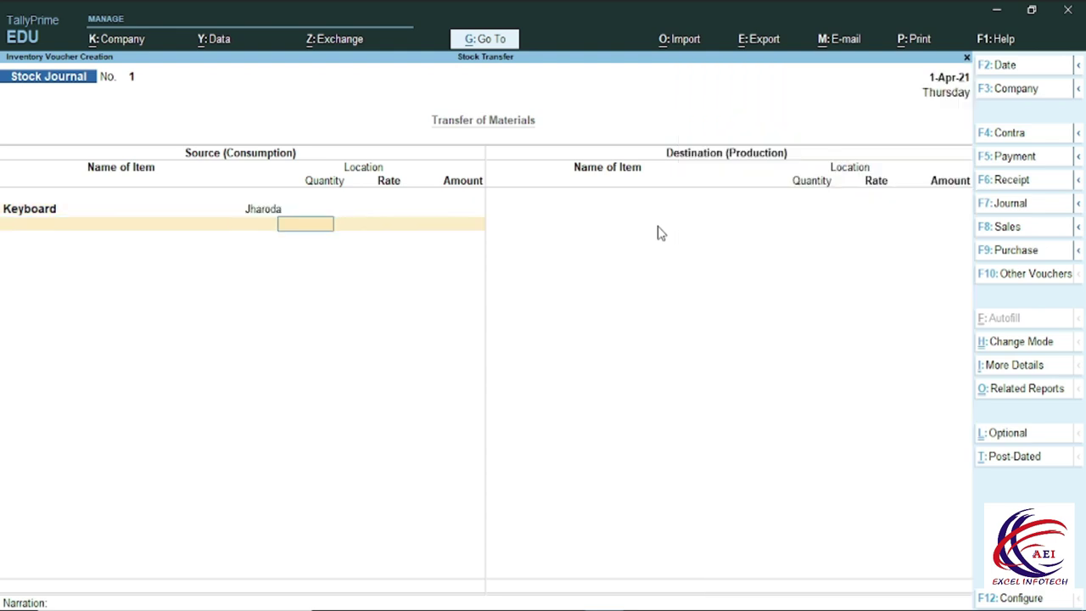
{"action": "type", "text": "50"}
{"action": "key", "text": "Return"}
{"action": "key", "text": "Return"}
{"action": "key", "text": "Return"}
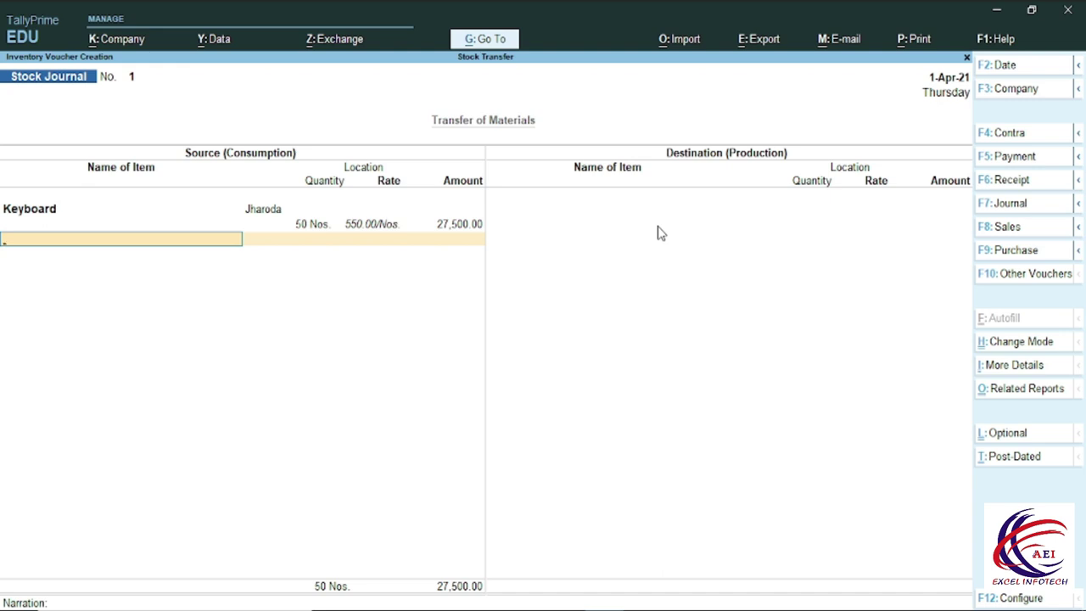
Add Mouse as a second source item, consuming 50 Nos. from Jharoda
{"action": "key", "text": "space"}
{"action": "key", "text": "Down"}
{"action": "key", "text": "Return"}
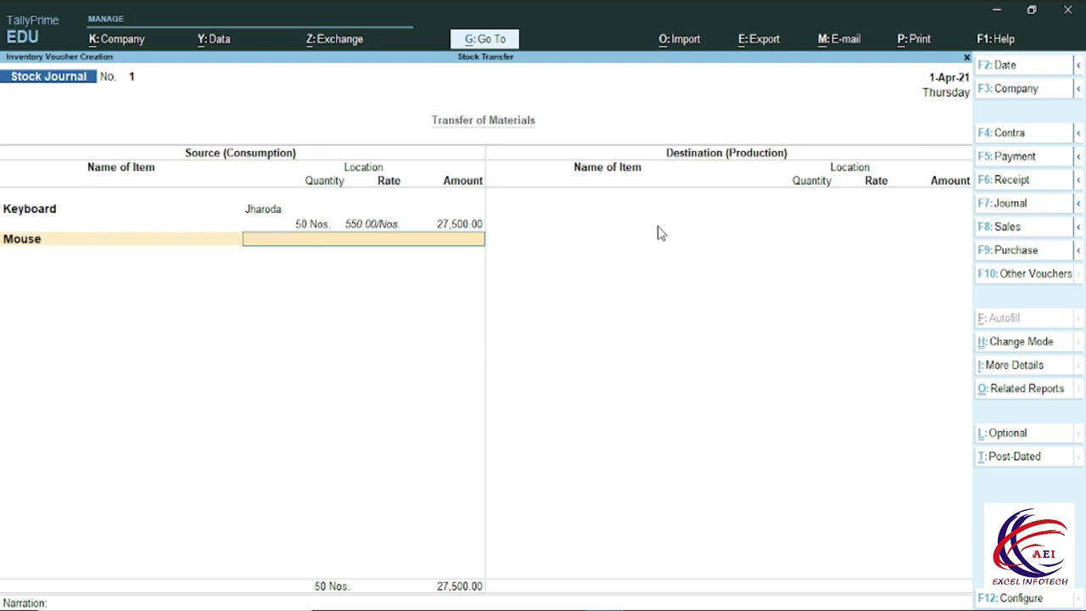
{"action": "key", "text": "space"}
{"action": "key", "text": "Down"}
{"action": "key", "text": "Down"}
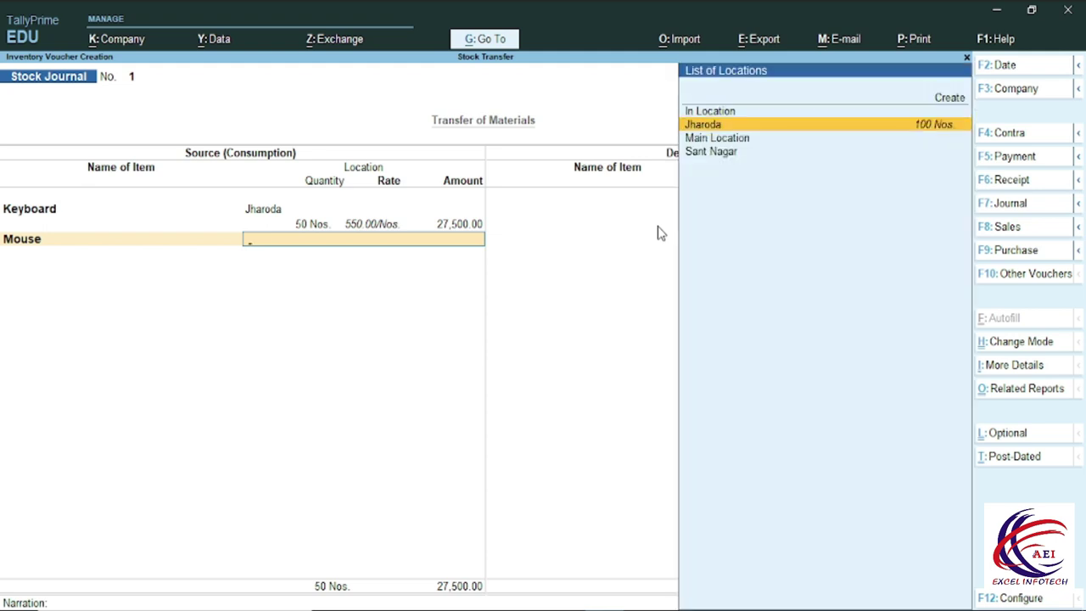
{"action": "key", "text": "Return"}
{"action": "type", "text": "50"}
{"action": "key", "text": "Return"}
{"action": "key", "text": "Return"}
{"action": "key", "text": "Return"}
{"action": "key", "text": "Return"}
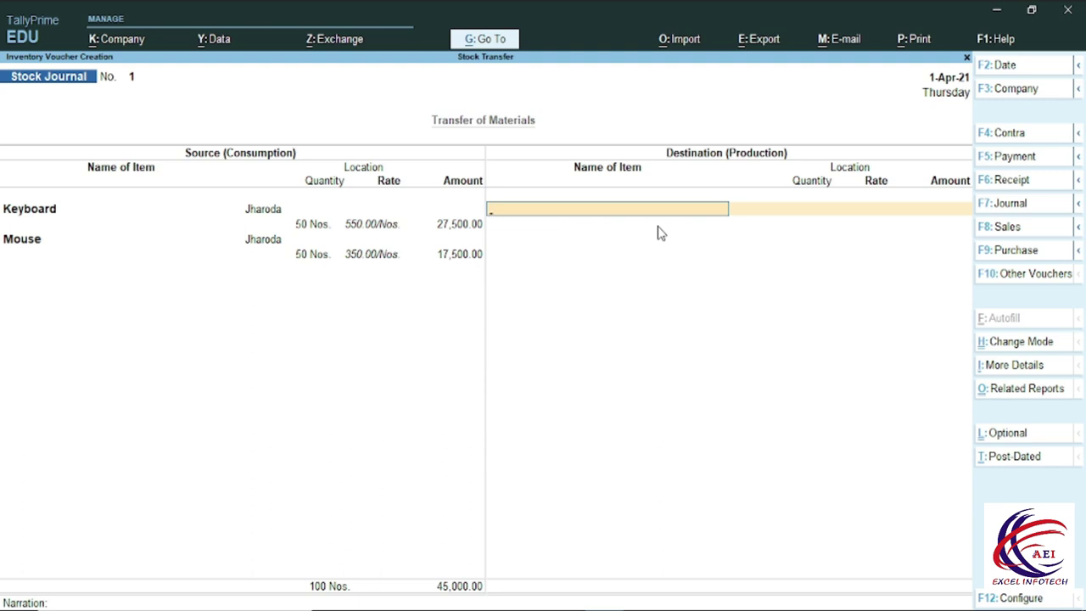
Add Keyboard as a destination item, sending 25 Nos. to Sant Nagar
{"action": "key", "text": "space"}
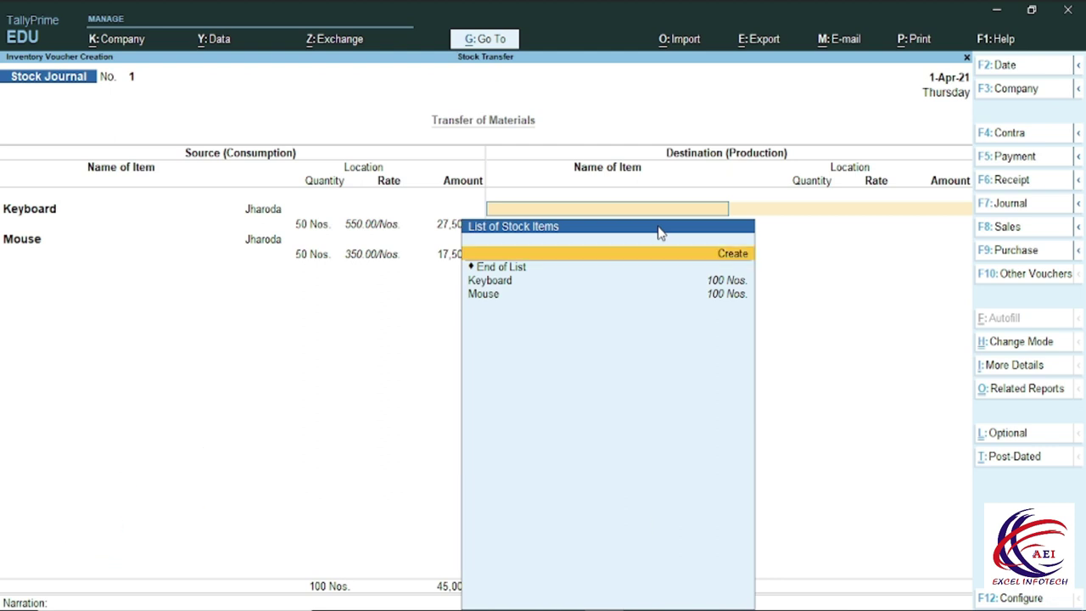
{"action": "key", "text": "Down"}
{"action": "key", "text": "Down"}
{"action": "key", "text": "Down"}
{"action": "key", "text": "Up"}
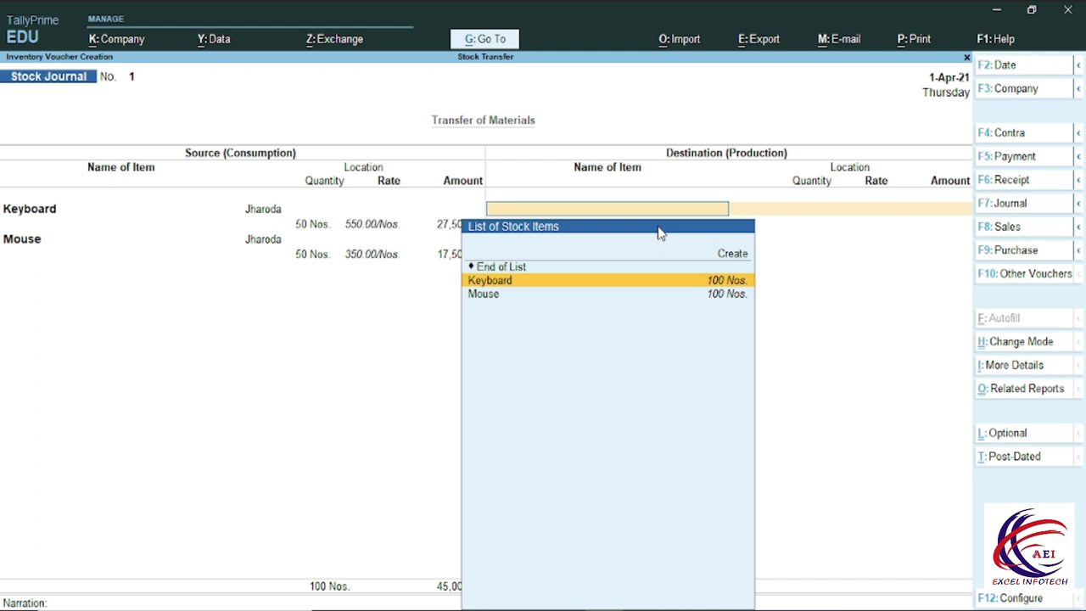
{"action": "key", "text": "Return"}
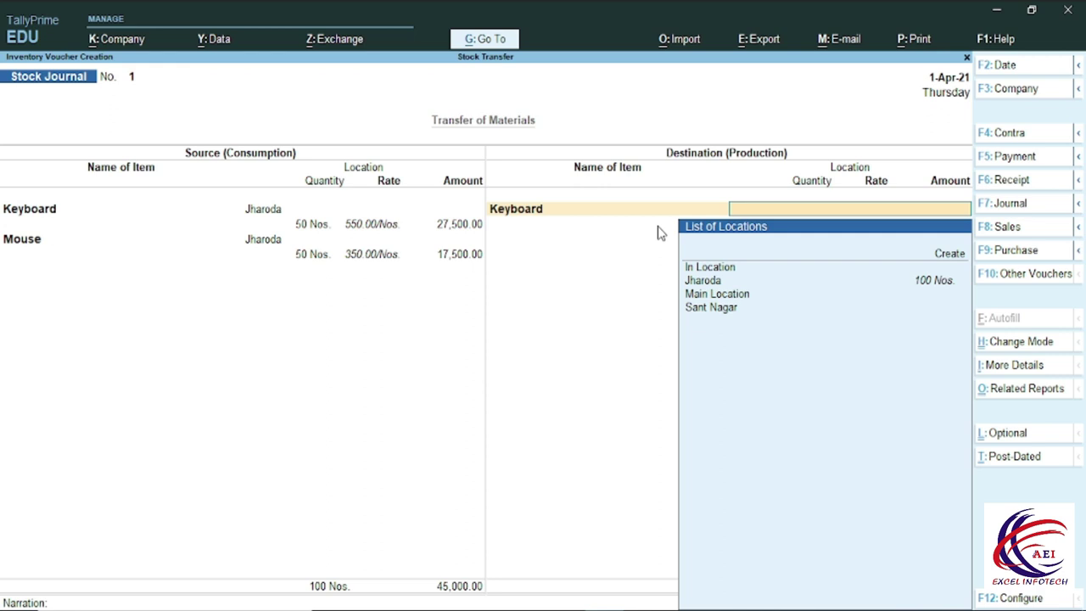
{"action": "key", "text": "Down"}
{"action": "key", "text": "Down"}
{"action": "key", "text": "Down"}
{"action": "key", "text": "Down"}
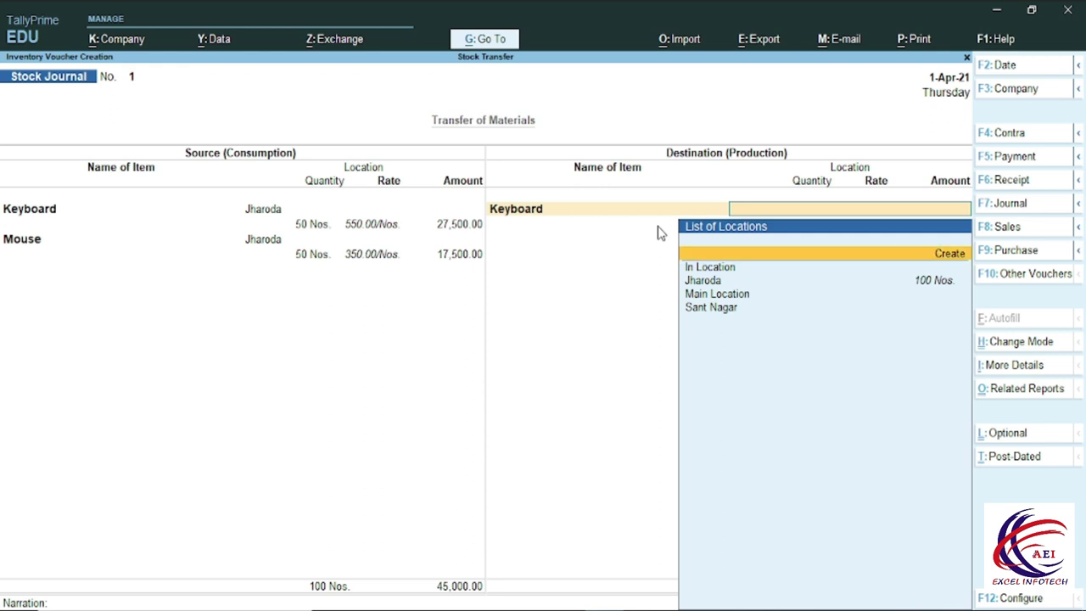
{"action": "key", "text": "Down"}
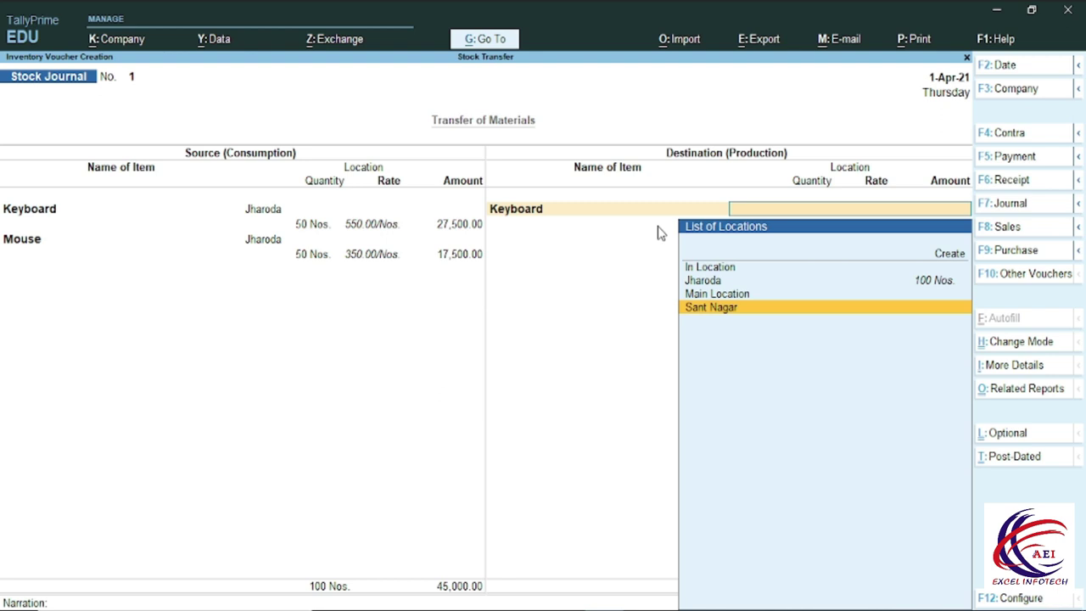
{"action": "key", "text": "Return"}
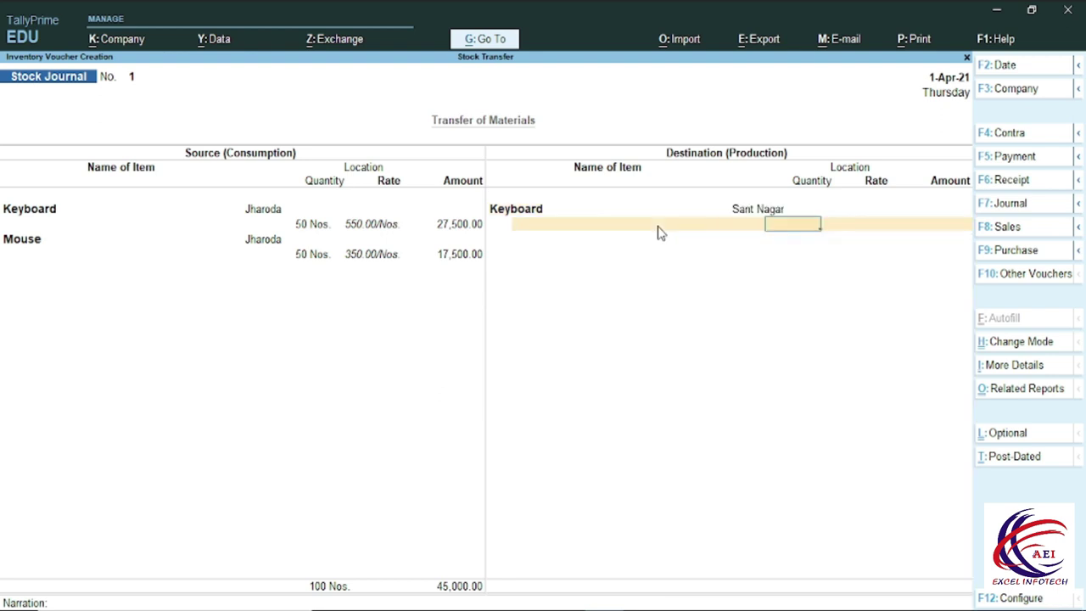
{"action": "type", "text": "25"}
{"action": "key", "text": "Return"}
{"action": "key", "text": "Return"}
{"action": "key", "text": "Return"}
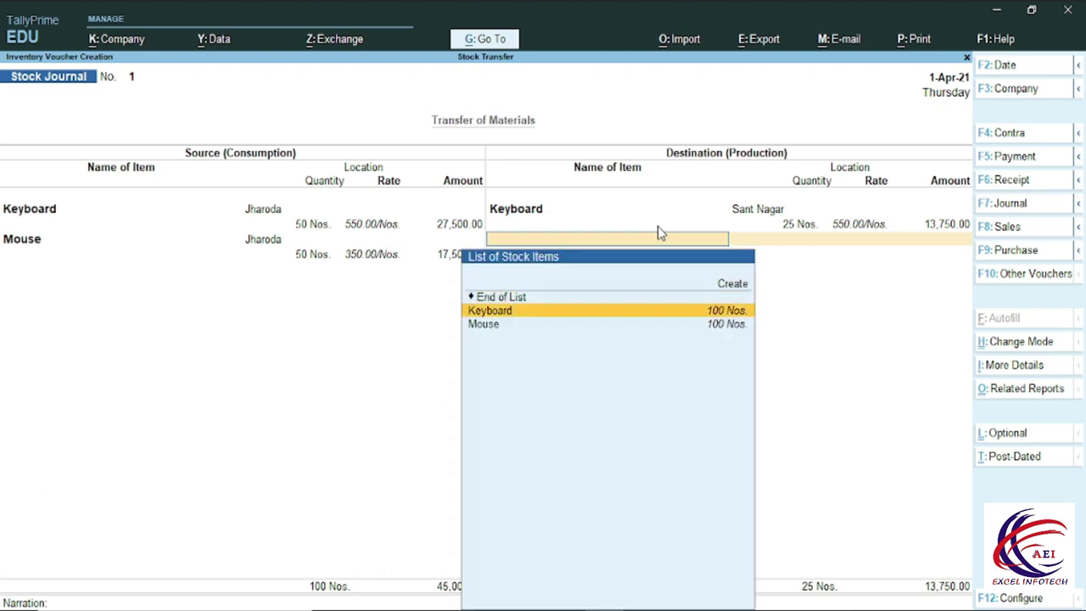
Add a second Keyboard destination row sending 25 Nos. to In Location
{"action": "key", "text": "Return"}
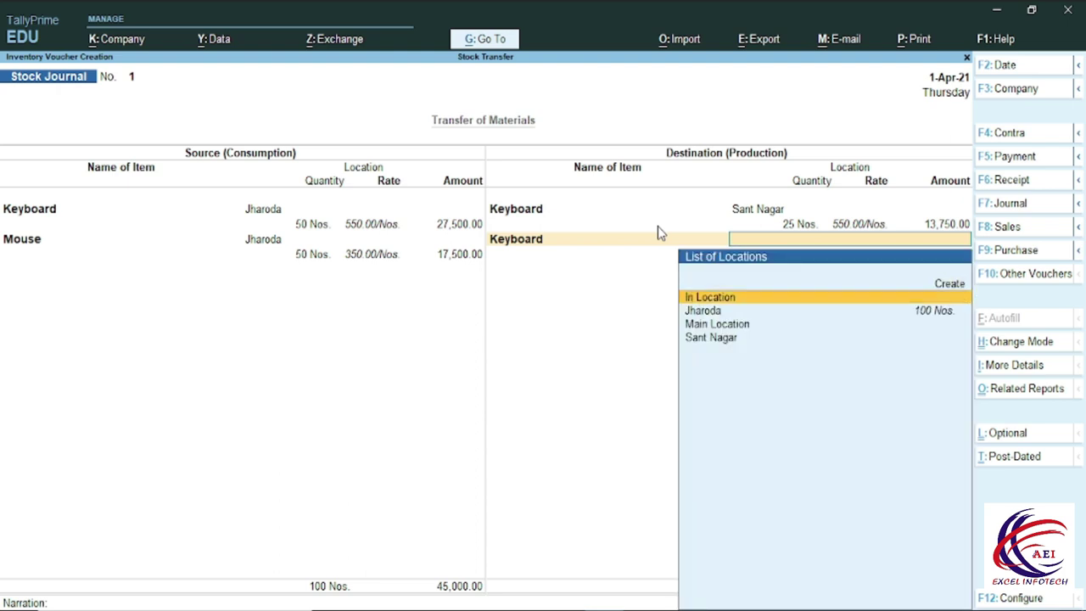
{"action": "key", "text": "Return"}
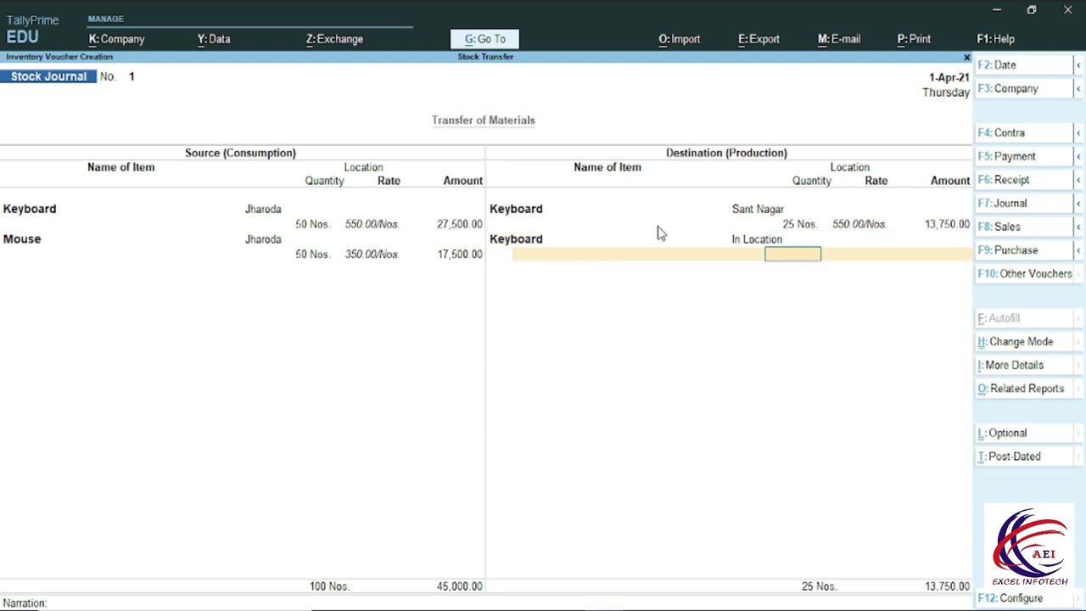
{"action": "type", "text": "25"}
{"action": "key", "text": "Return"}
{"action": "key", "text": "Return"}
{"action": "key", "text": "Return"}
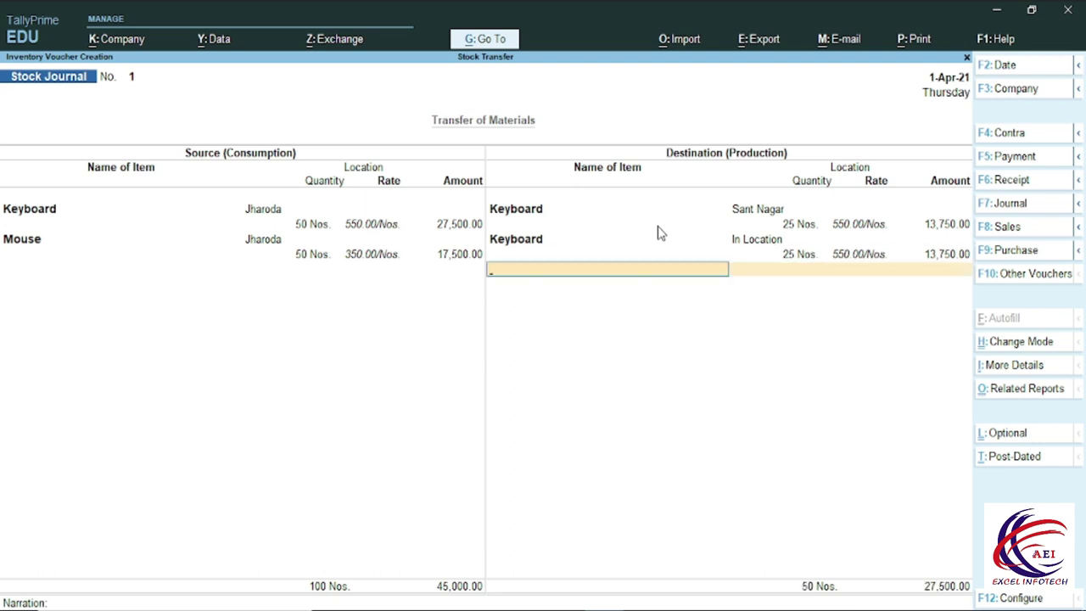
Add Mouse as a destination item, sending 25 Nos. to Sant Nagar
{"action": "key", "text": "Down"}
{"action": "key", "text": "Down"}
{"action": "key", "text": "Return"}
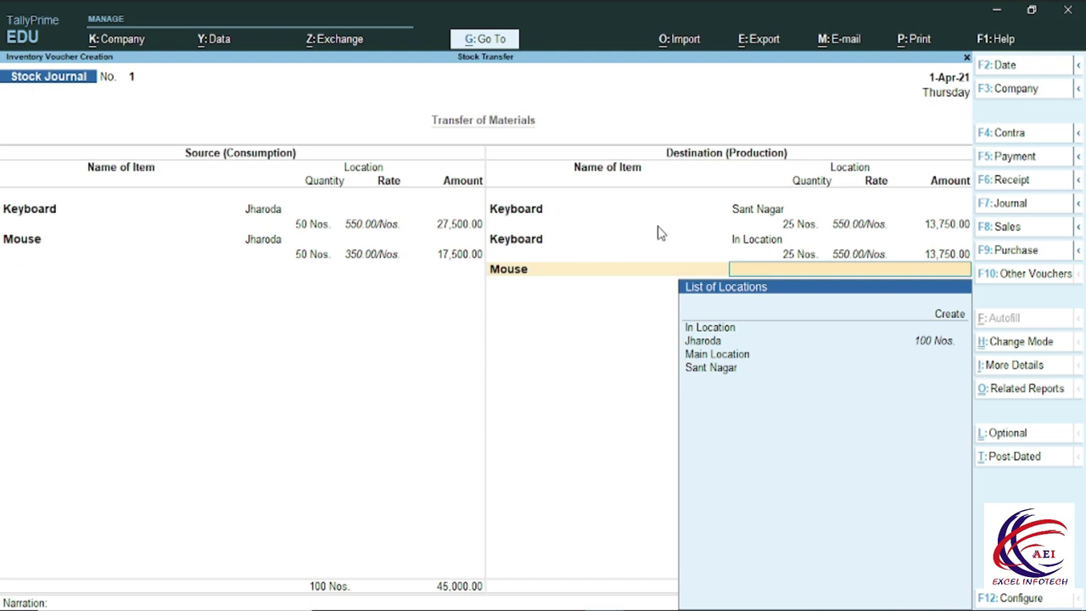
{"action": "key", "text": "Down"}
{"action": "key", "text": "Down"}
{"action": "key", "text": "Down"}
{"action": "key", "text": "Down"}
{"action": "key", "text": "Down"}
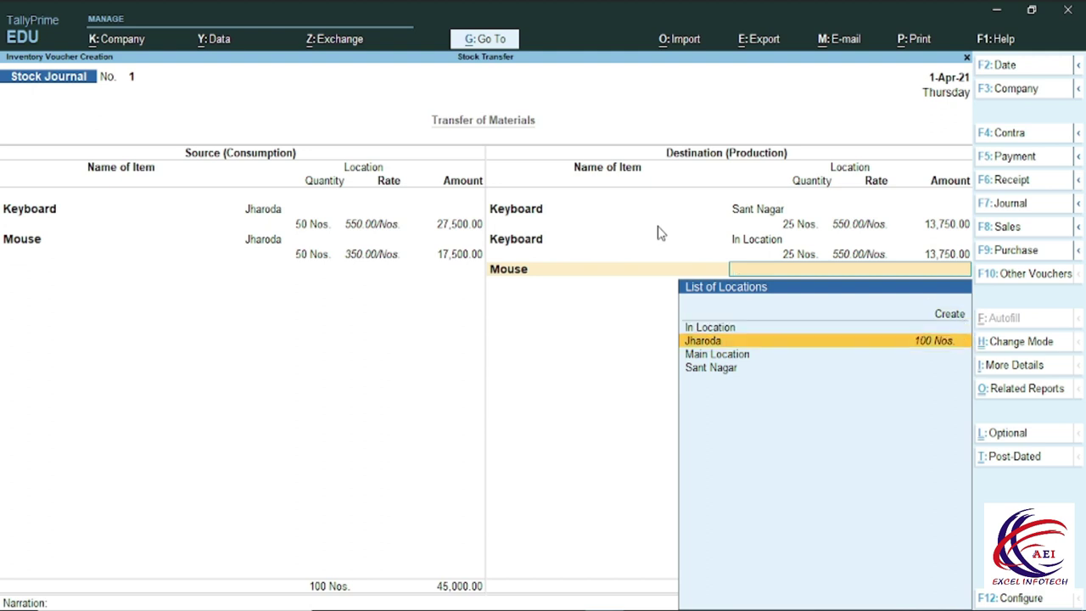
{"action": "key", "text": "Return"}
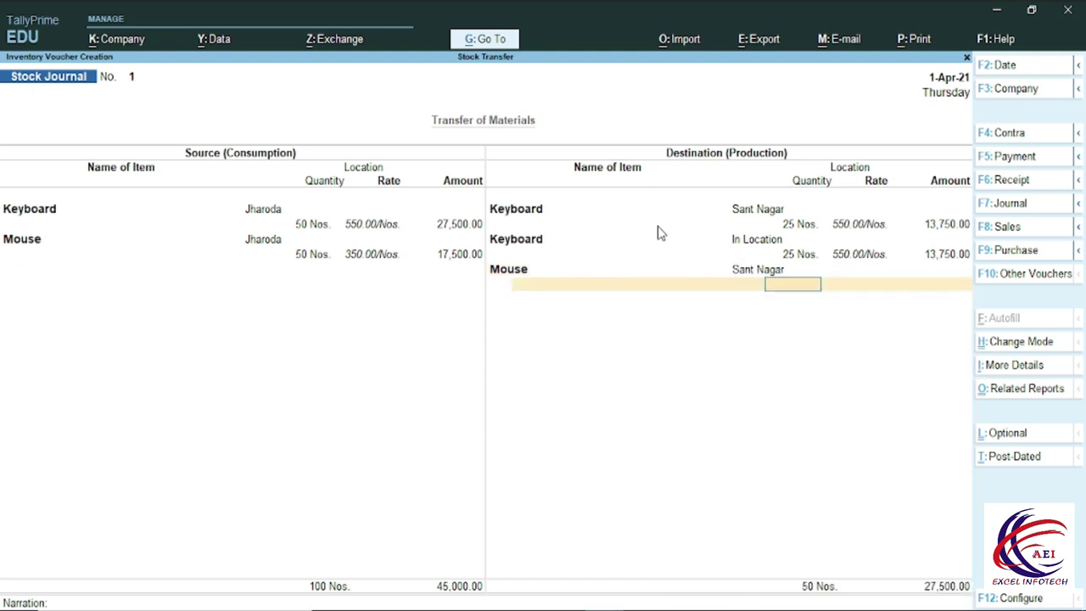
{"action": "type", "text": "25"}
{"action": "key", "text": "Return"}
{"action": "key", "text": "Return"}
{"action": "key", "text": "Return"}
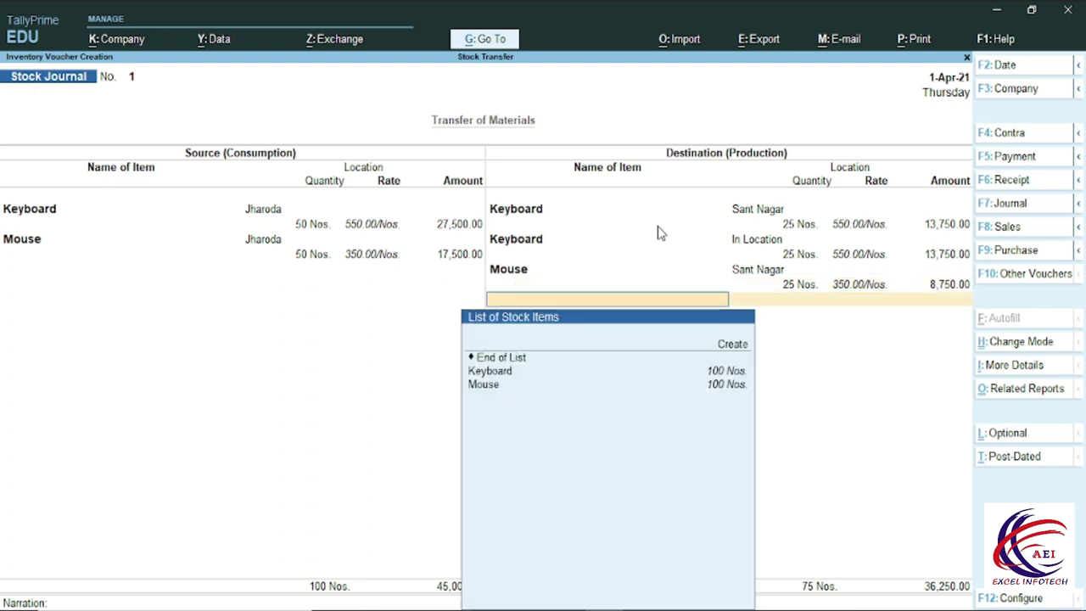
Add a final Mouse row sending 25 Nos. to In Location, saving Stock Journal No. 1
{"action": "key", "text": "Down"}
{"action": "key", "text": "Down"}
{"action": "key", "text": "Return"}
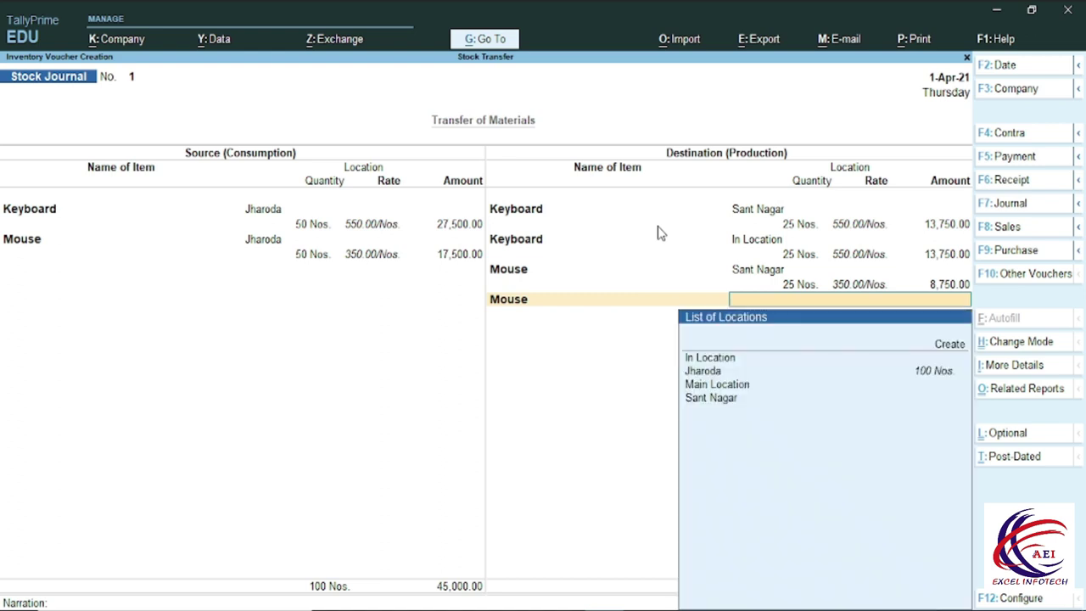
{"action": "key", "text": "Return"}
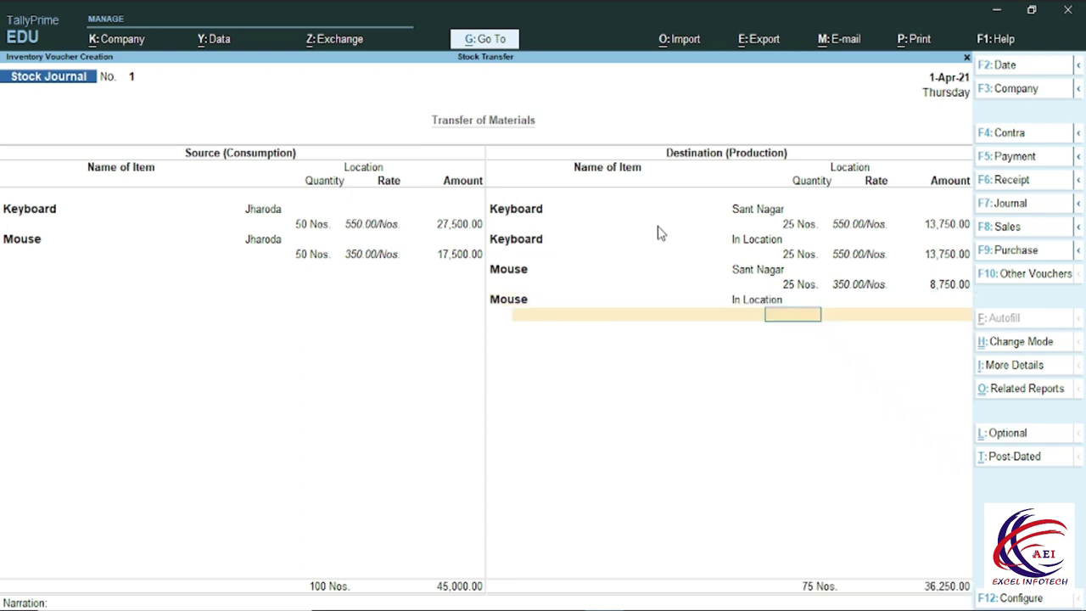
{"action": "type", "text": "25"}
{"action": "key", "text": "Return"}
{"action": "key", "text": "Return"}
{"action": "key", "text": "Return"}
{"action": "key", "text": "Return"}
{"action": "key", "text": "Return"}
{"action": "key", "text": "Return"}
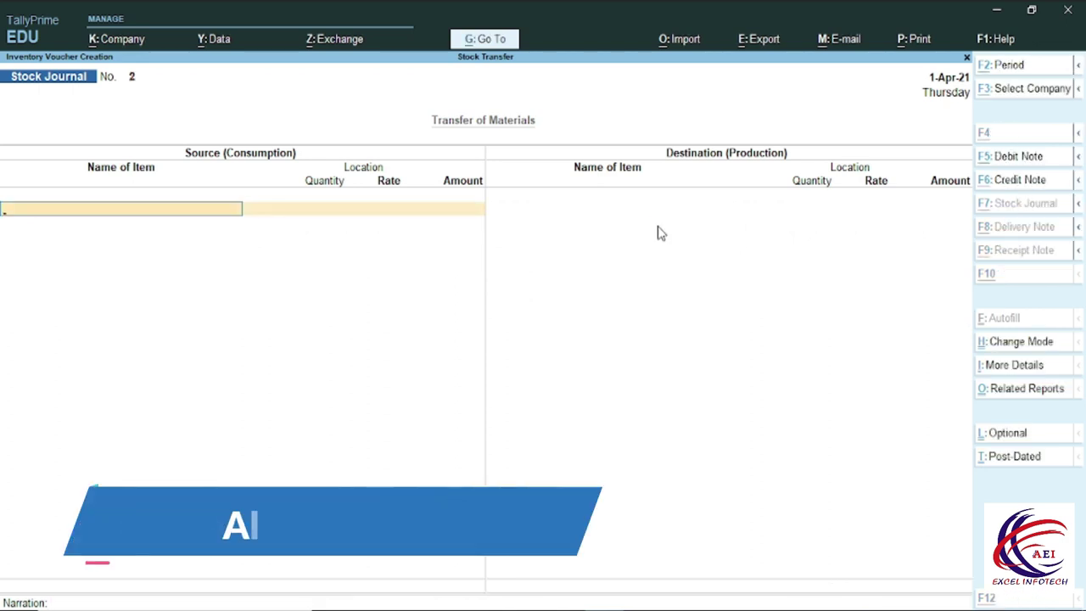
View the In Location Godown Summary in detail: Keyboard 13,750.00, Mouse 8,750.00, total 22,500.00
{"action": "key", "text": "alt+g"}
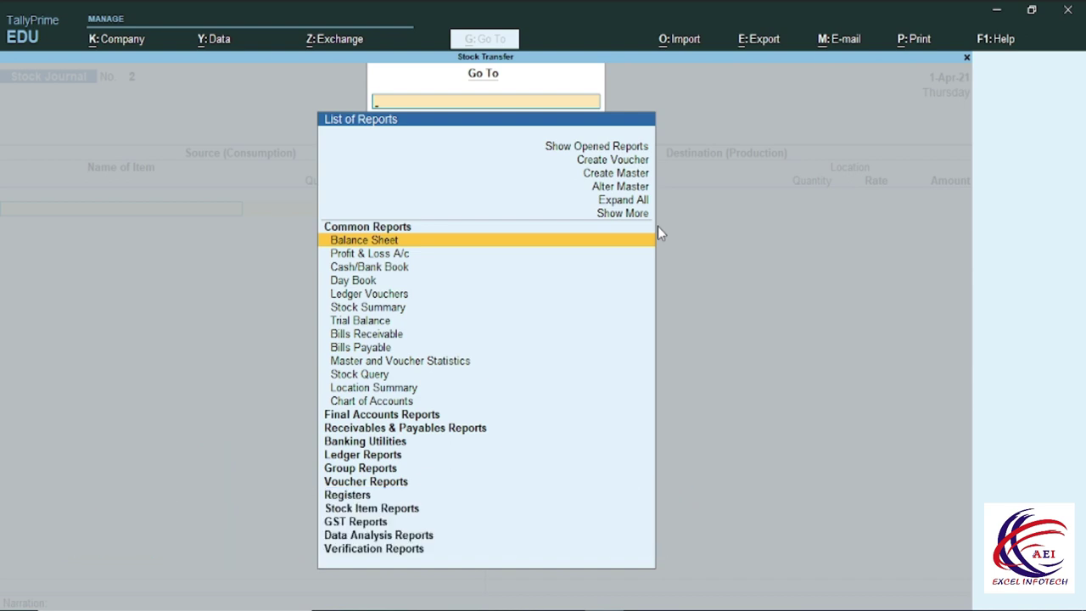
{"action": "type", "text": "God"}
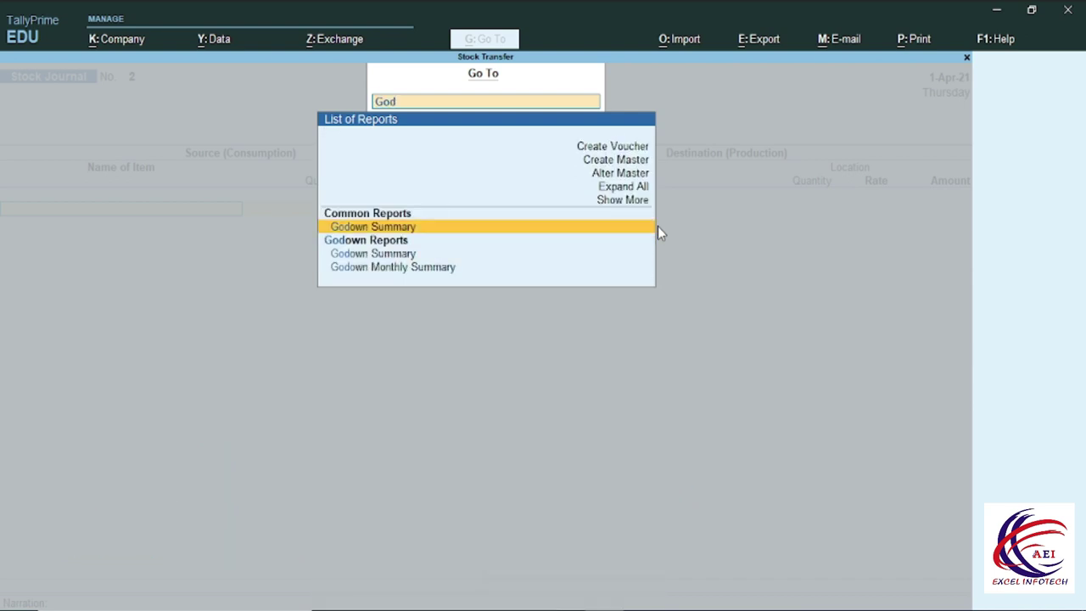
{"action": "key", "text": "Return"}
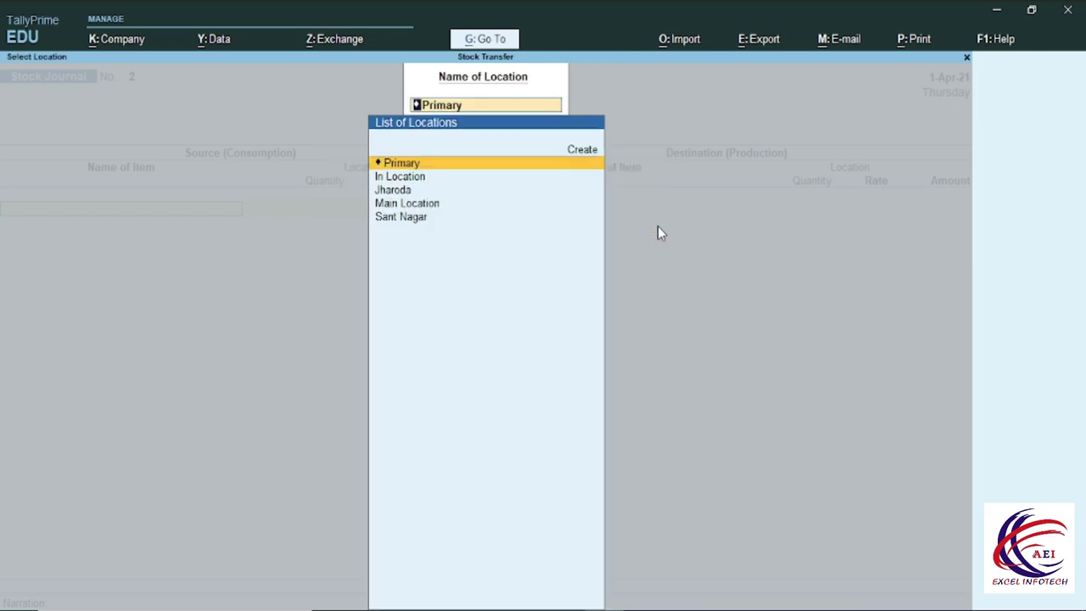
{"action": "key", "text": "Down"}
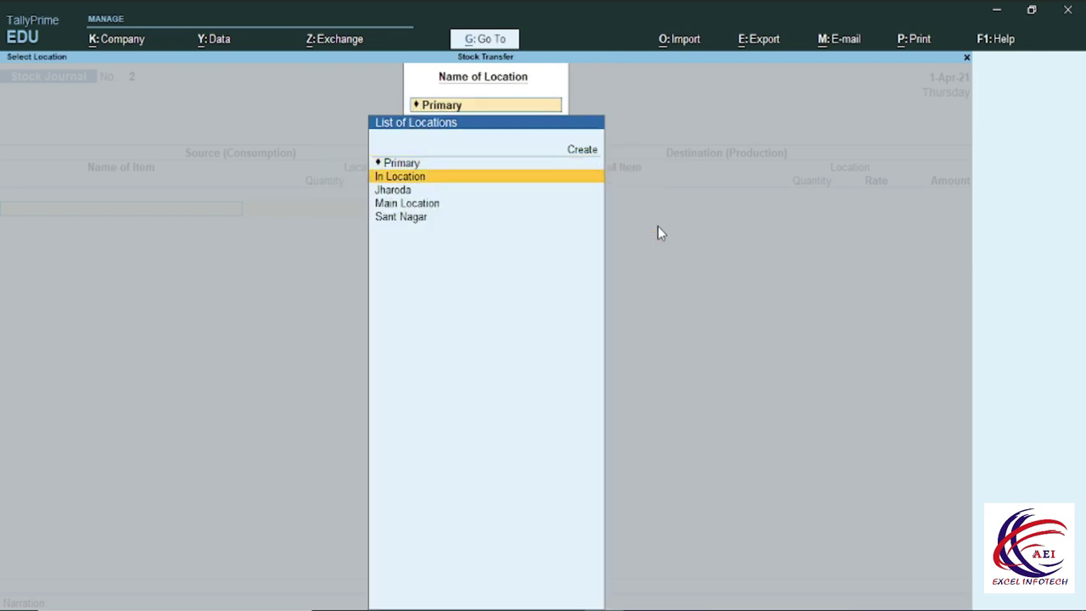
{"action": "key", "text": "Return"}
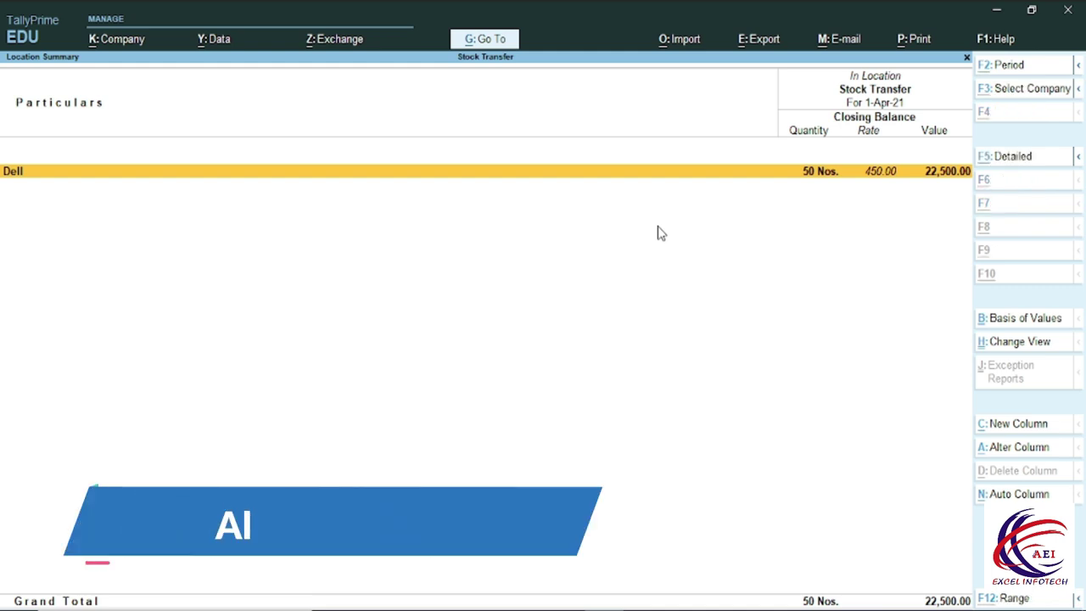
{"action": "key", "text": "alt+F1"}
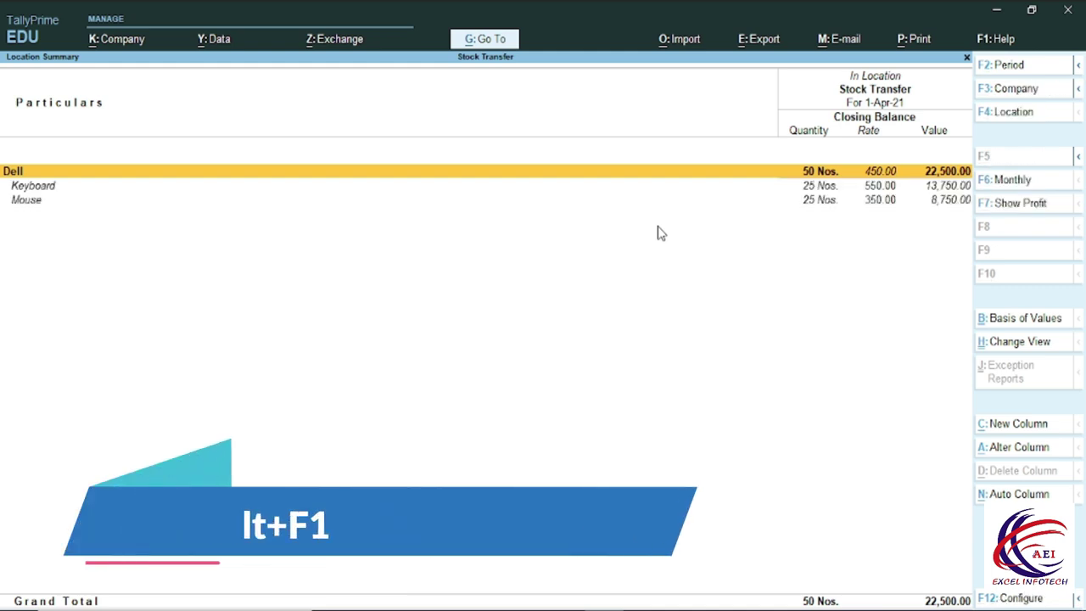
{"action": "key", "text": "Down"}
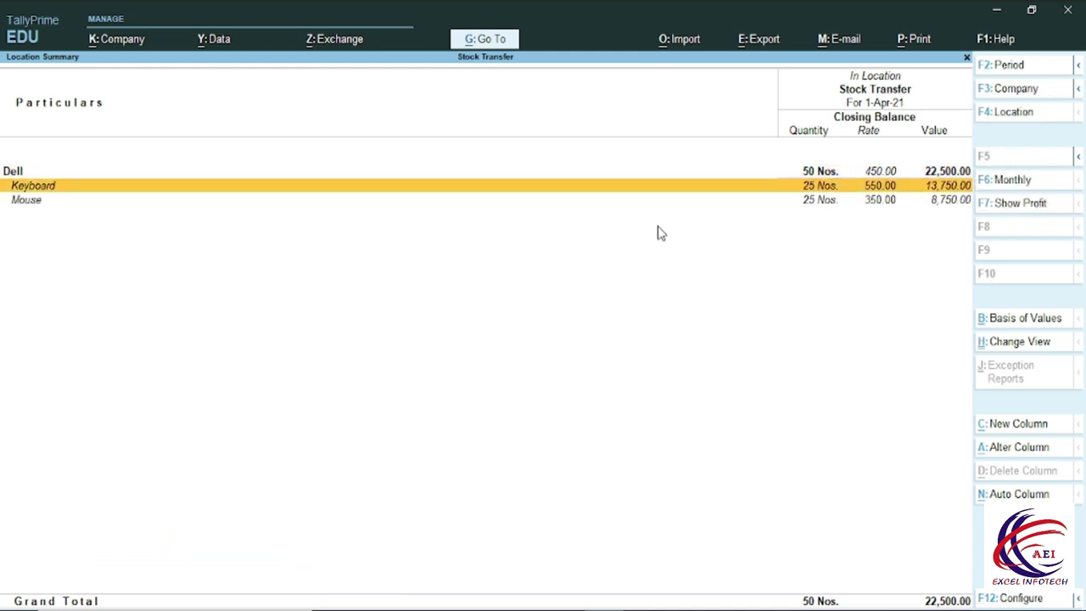
{"action": "key", "text": "Down"}
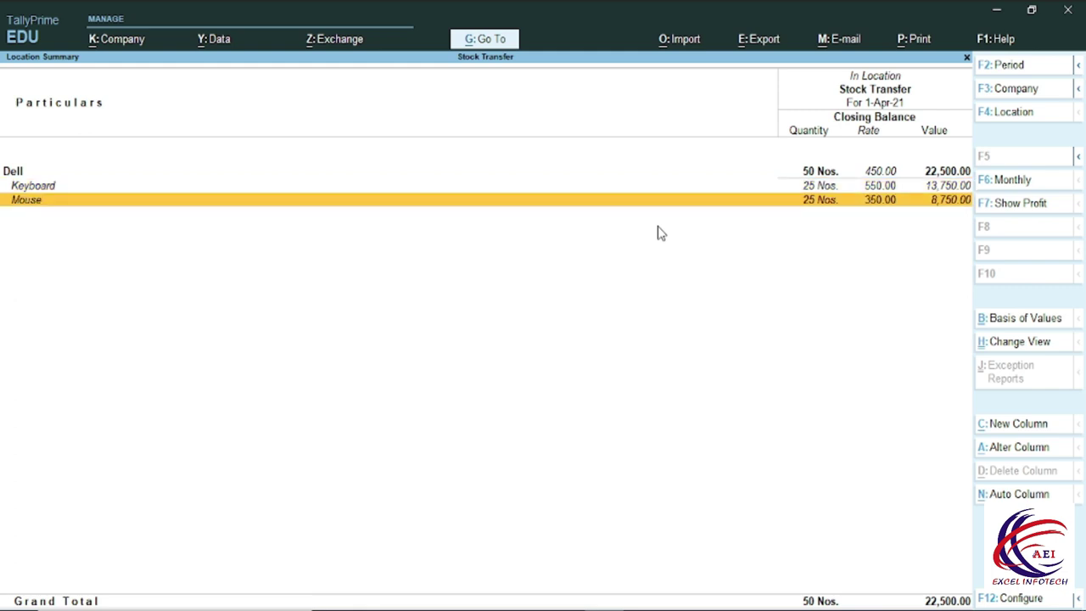
{"action": "key", "text": "alt+F7"}
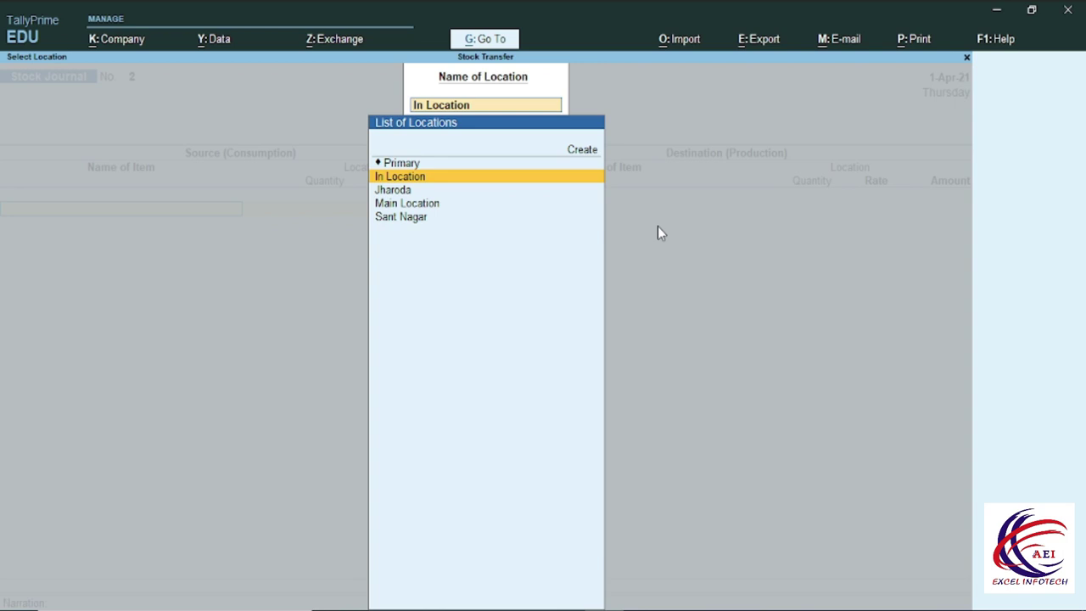
Review Sant Nagar's item-wise stock summary for Keyboard and Mouse
{"action": "key", "text": "Down"}
{"action": "key", "text": "Down"}
{"action": "key", "text": "Down"}
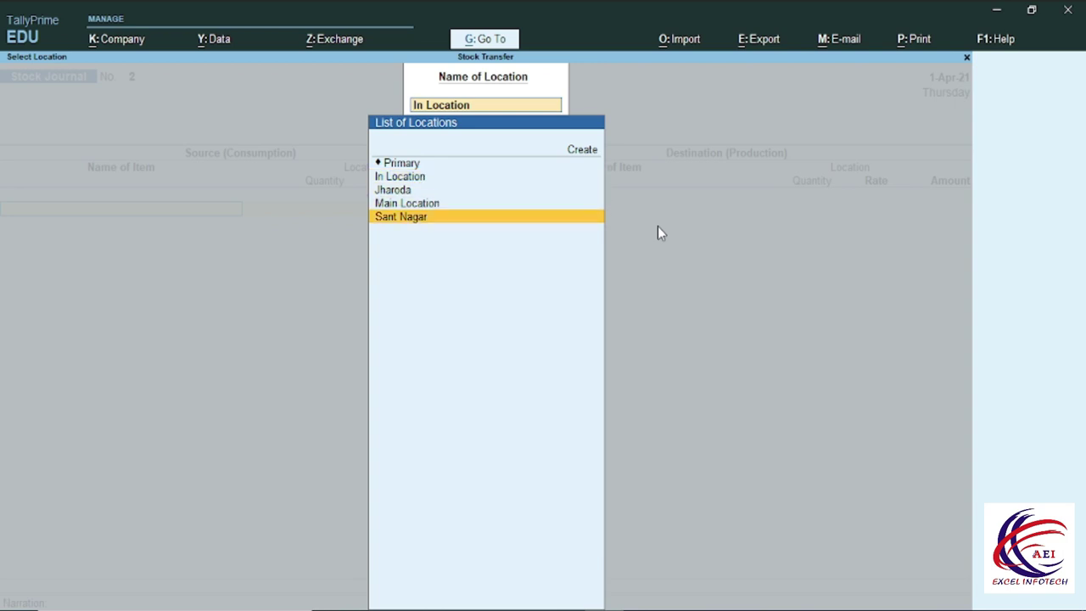
{"action": "key", "text": "Return"}
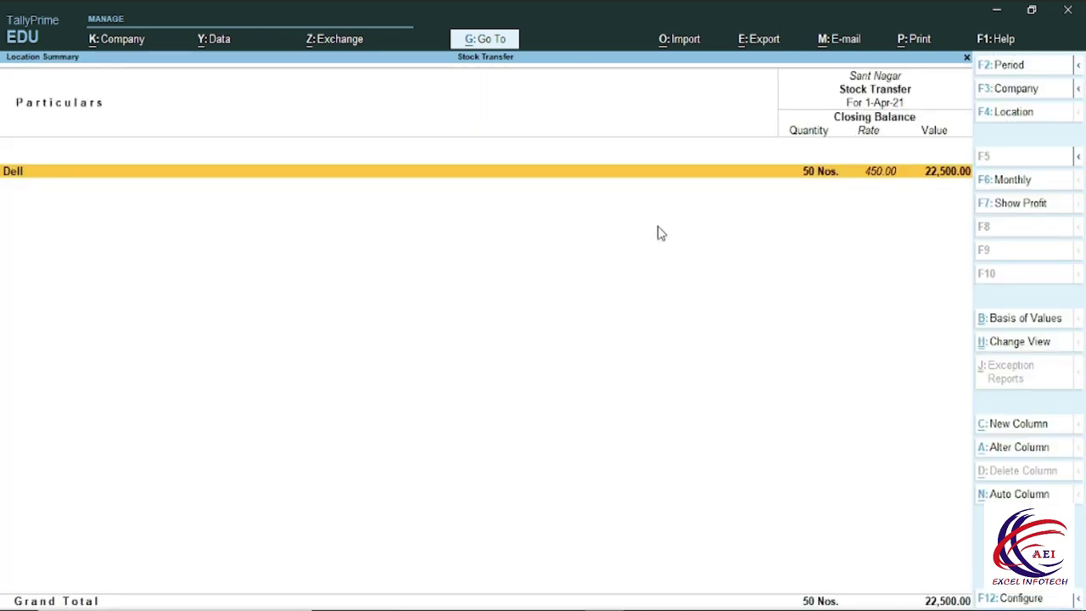
{"action": "key", "text": "alt+F1"}
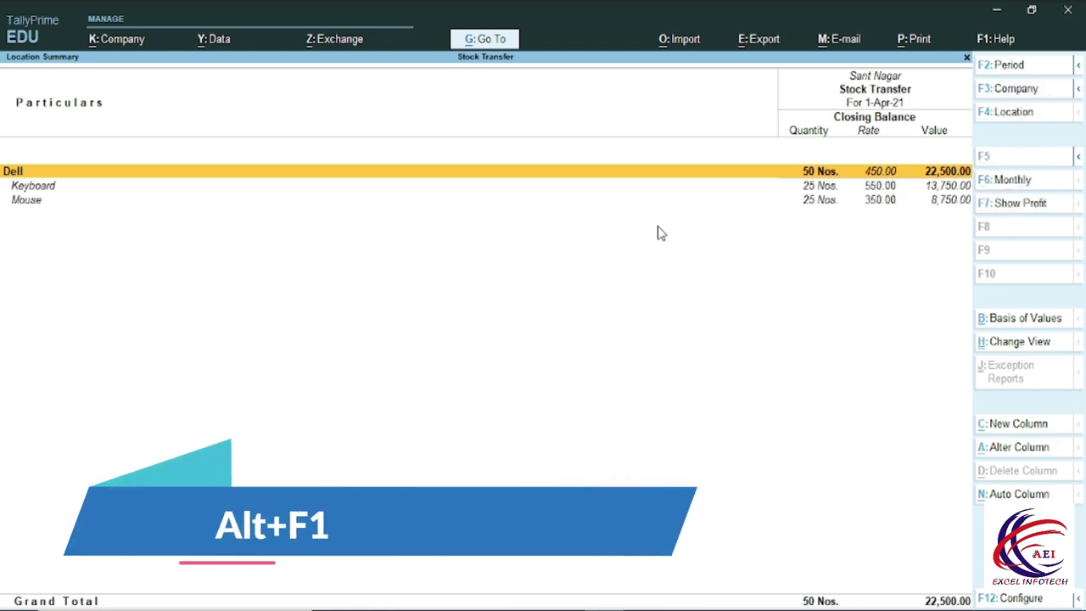
{"action": "key", "text": "Down"}
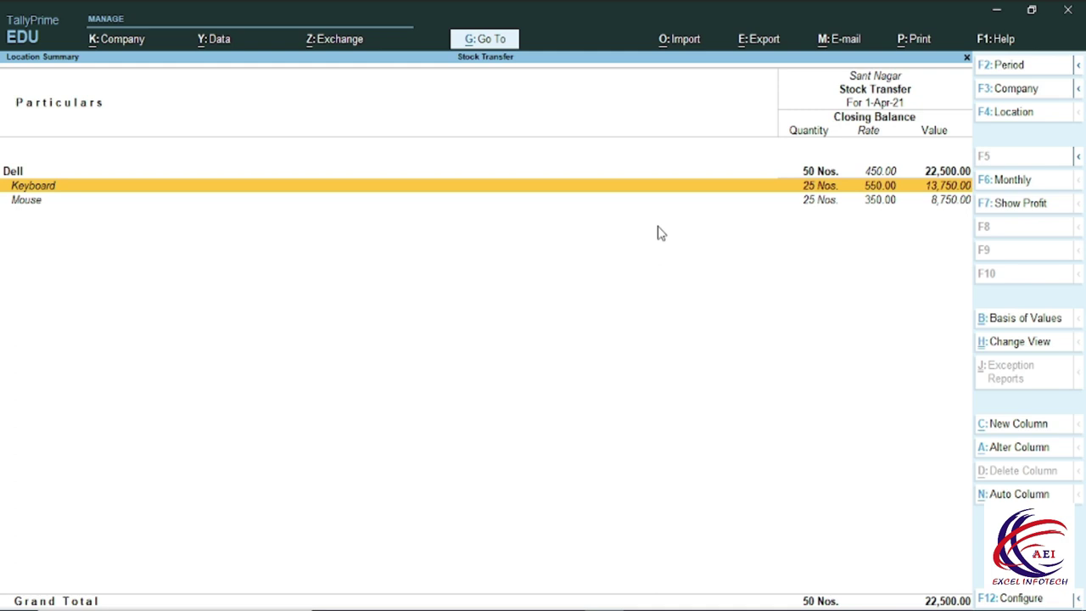
{"action": "key", "text": "Down"}
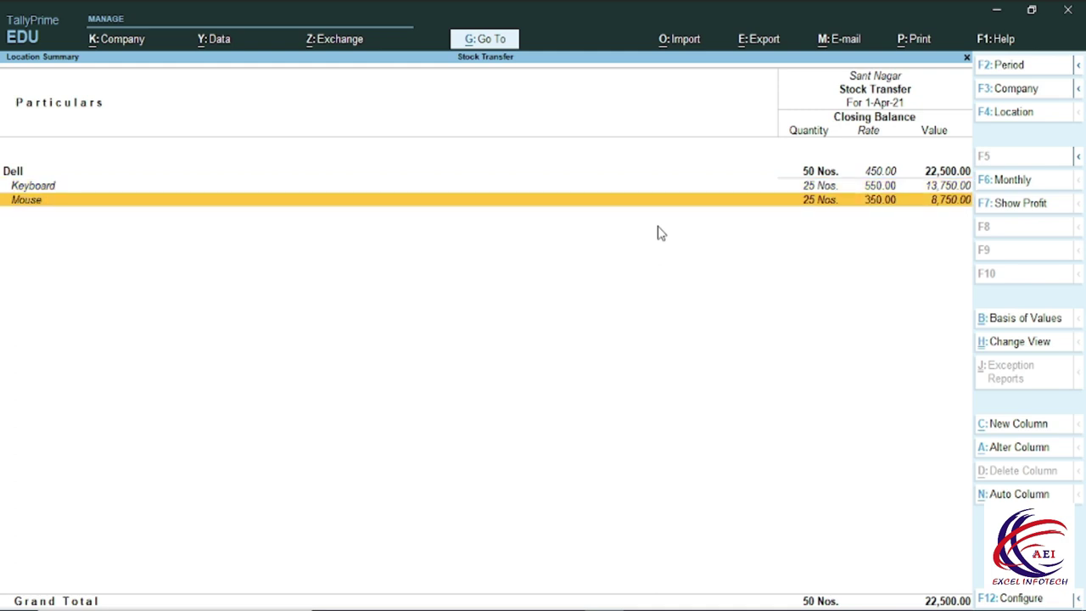
{"action": "key", "text": "Return"}
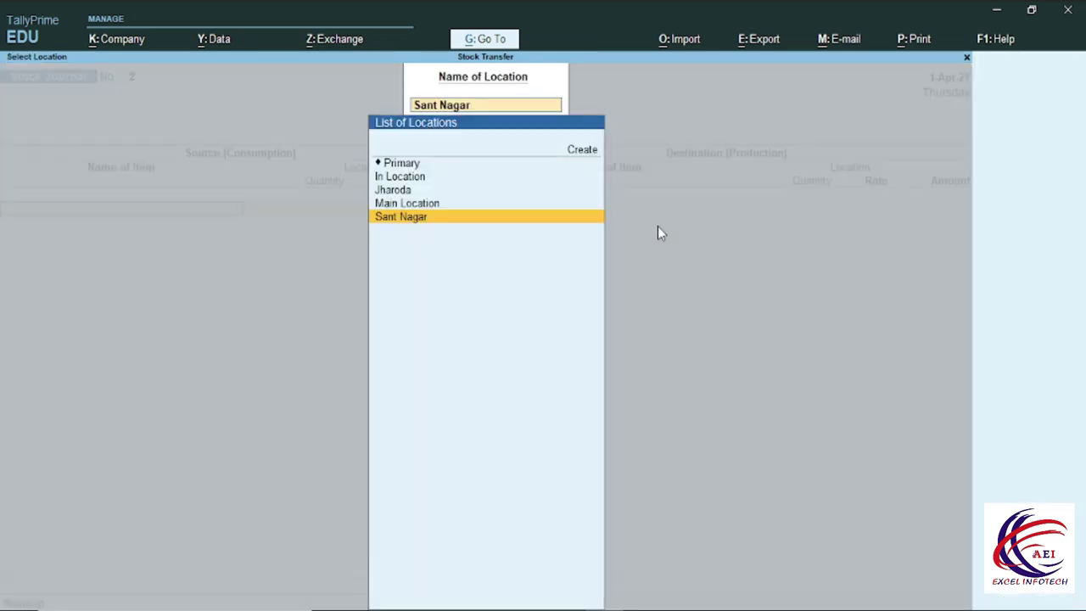
Review Jharoda's detailed stock (100 Nos., 45,000.00), then return to blank Stock Journal No. 2
{"action": "key", "text": "Up"}
{"action": "key", "text": "Up"}
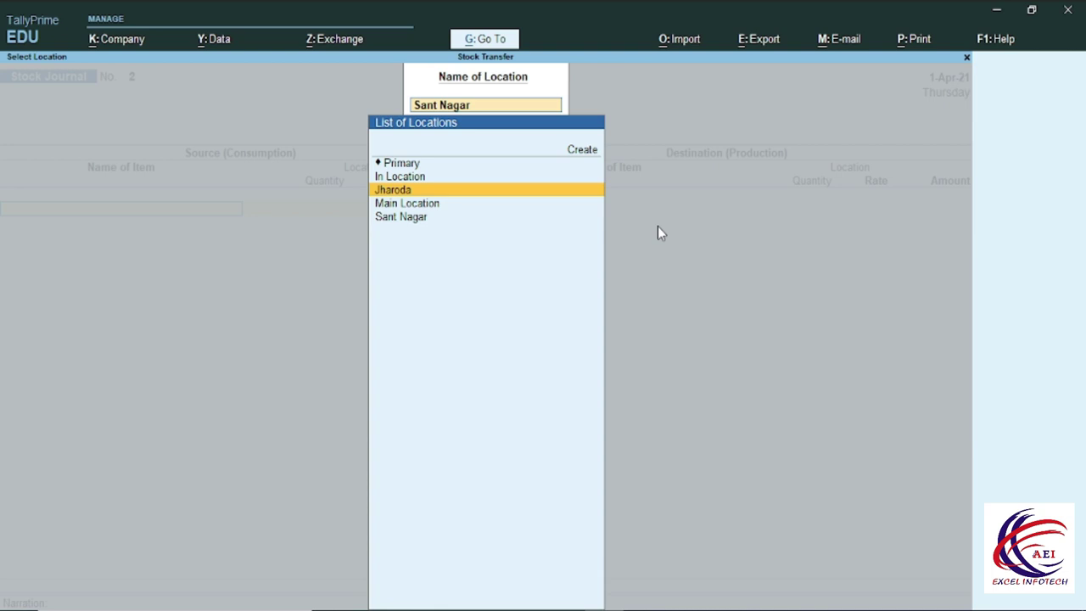
{"action": "key", "text": "Return"}
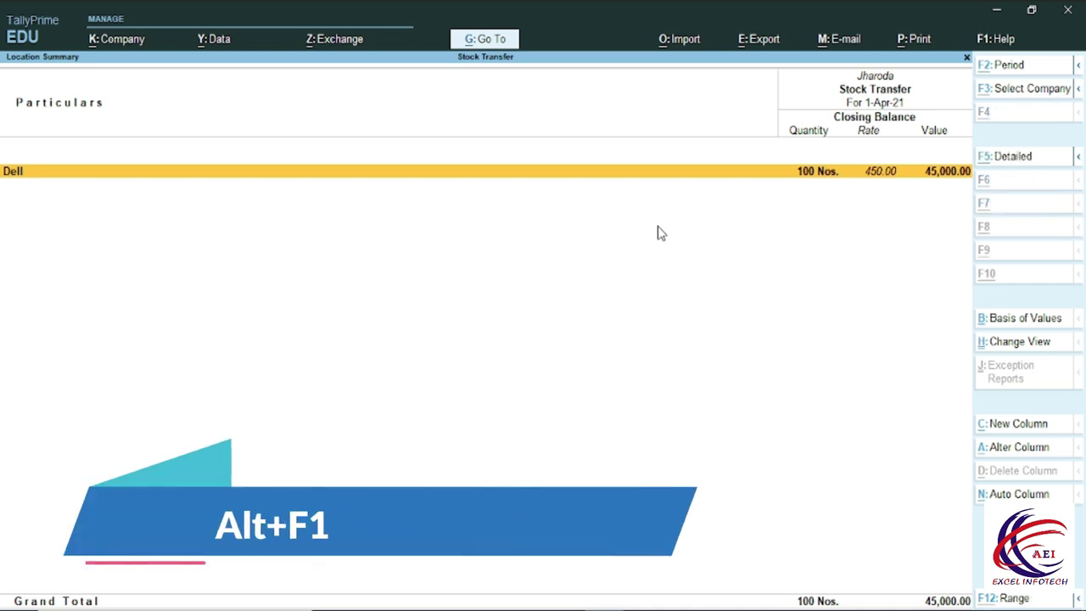
{"action": "key", "text": "alt+F1"}
{"action": "key", "text": "Down"}
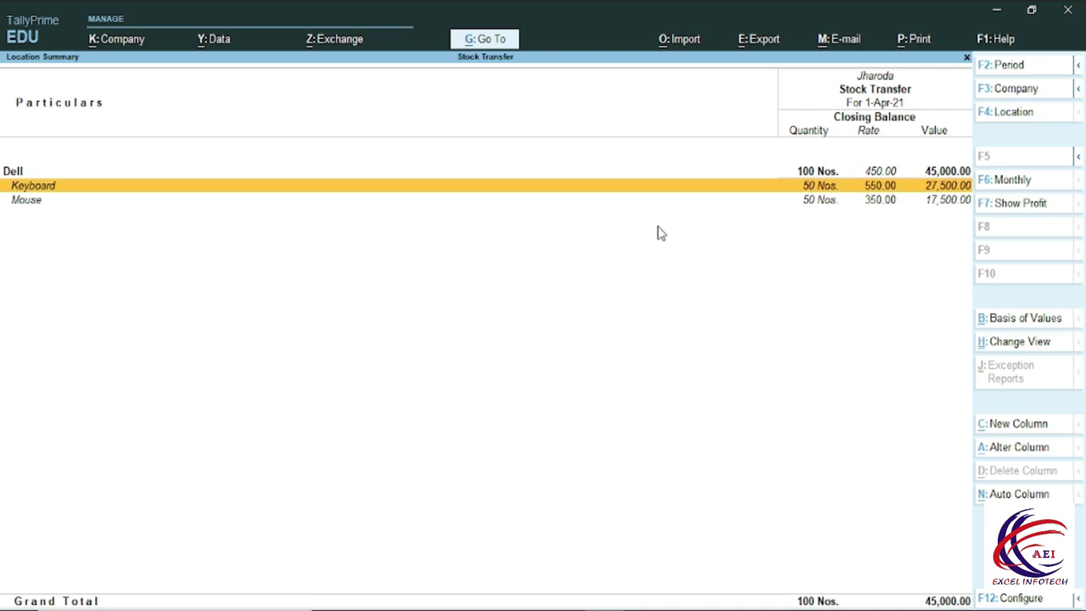
{"action": "key", "text": "Down"}
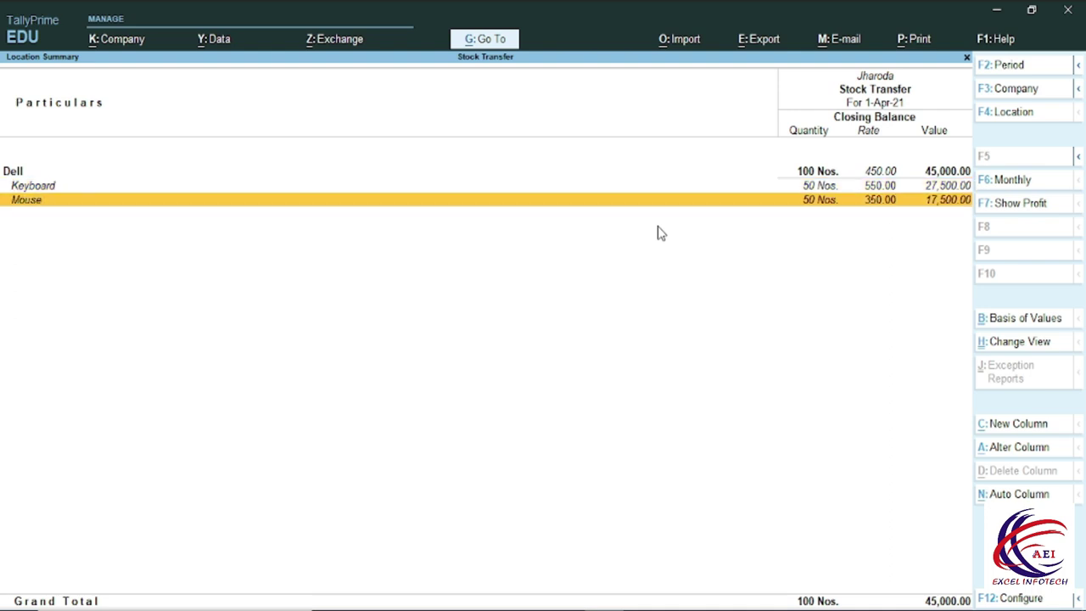
{"action": "key", "text": "Escape"}
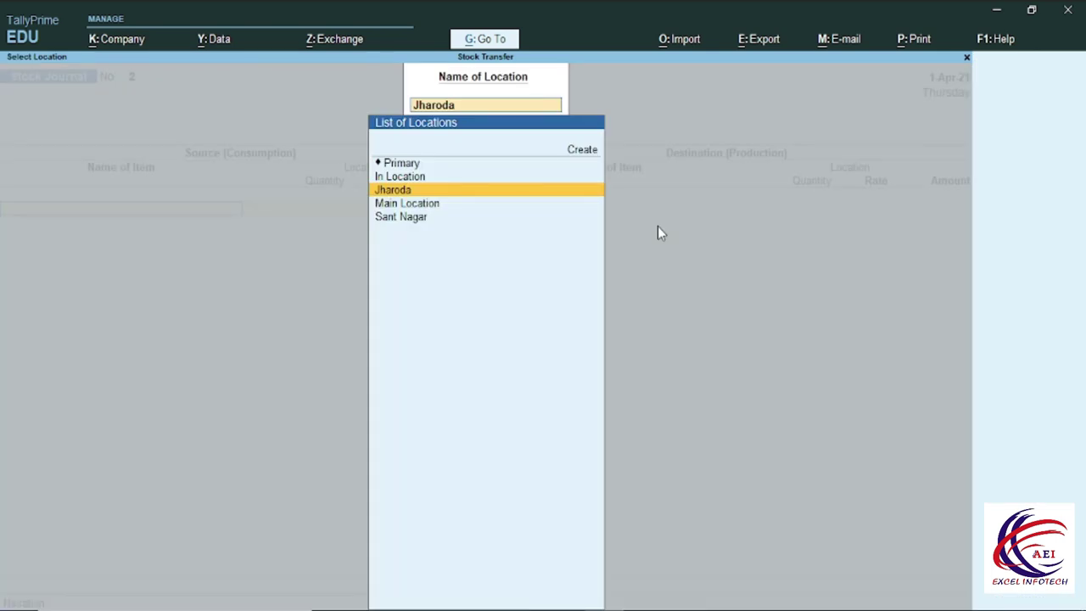
{"action": "key", "text": "BackSpace"}
{"action": "key", "text": "Escape"}
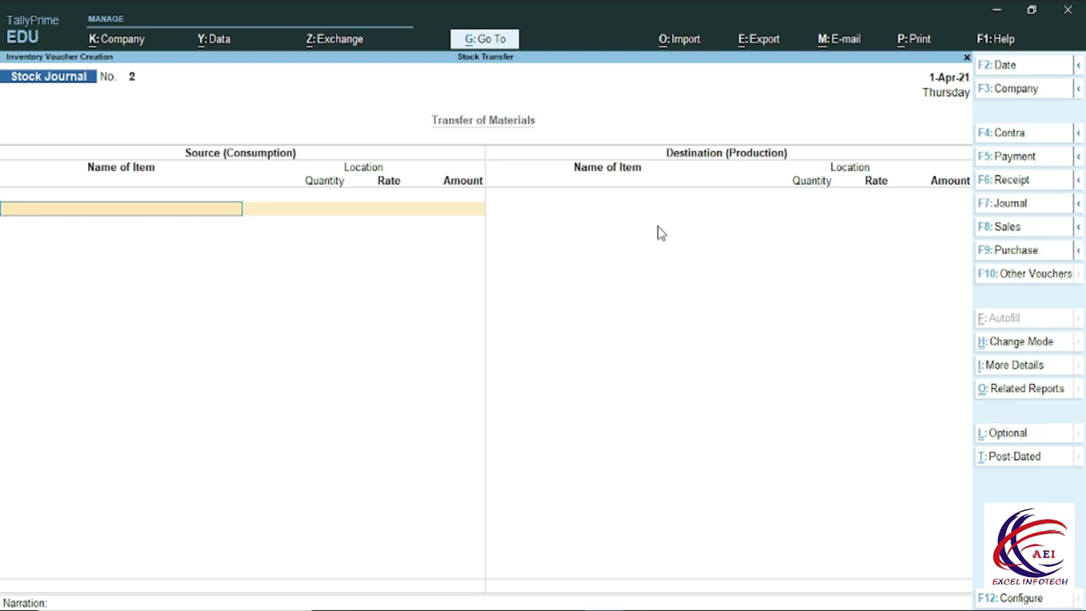
Change Stock Journal No. 2's voucher mode to Use for Inter-Location Transfers
{"action": "key", "text": "ctrl+h"}
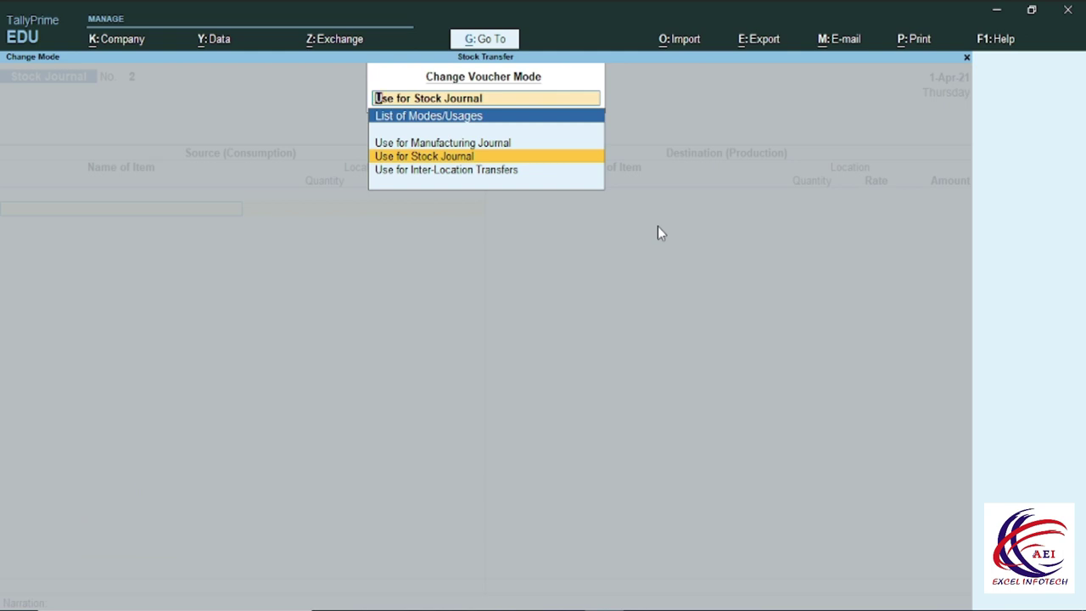
{"action": "key", "text": "Up"}
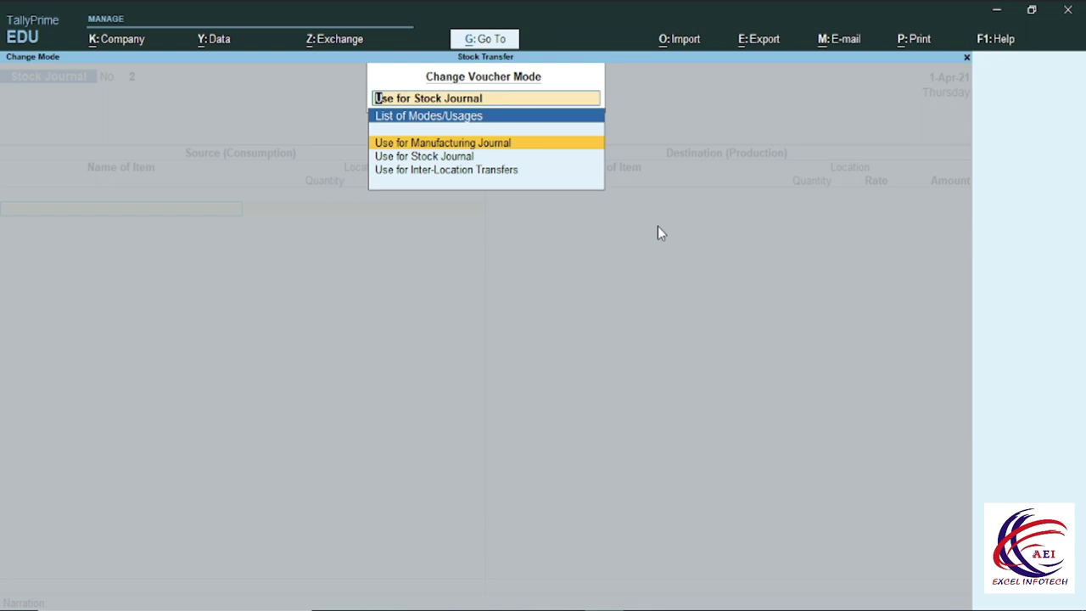
{"action": "key", "text": "Down"}
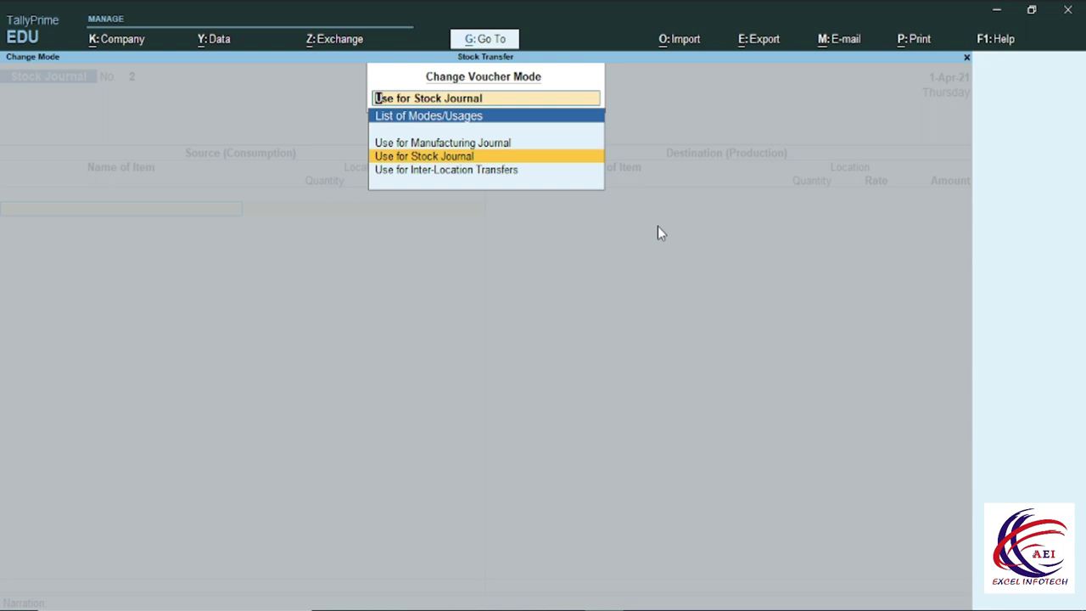
{"action": "key", "text": "Down"}
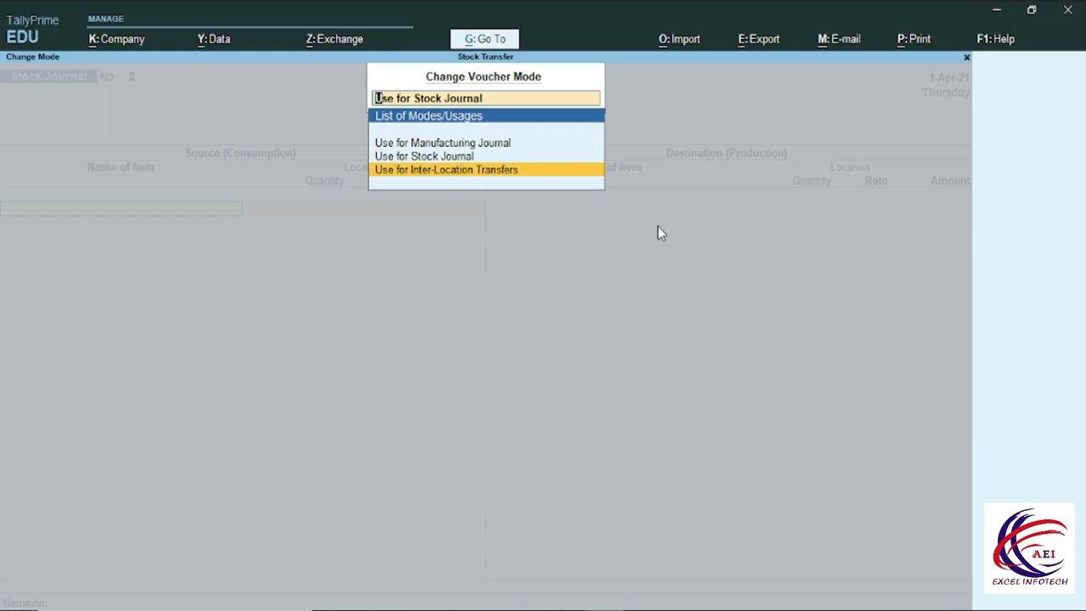
{"action": "key", "text": "Return"}
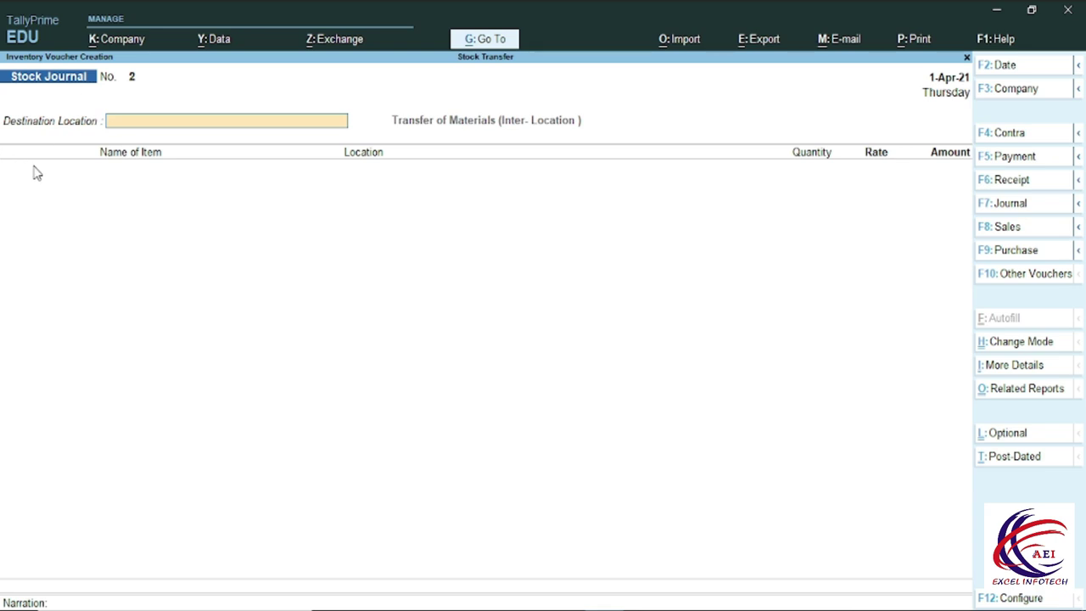
Set In Location as destination and add 5 Keyboards from Jharoda at 550.00
{"action": "left_click", "coordinate": [313, 128]}
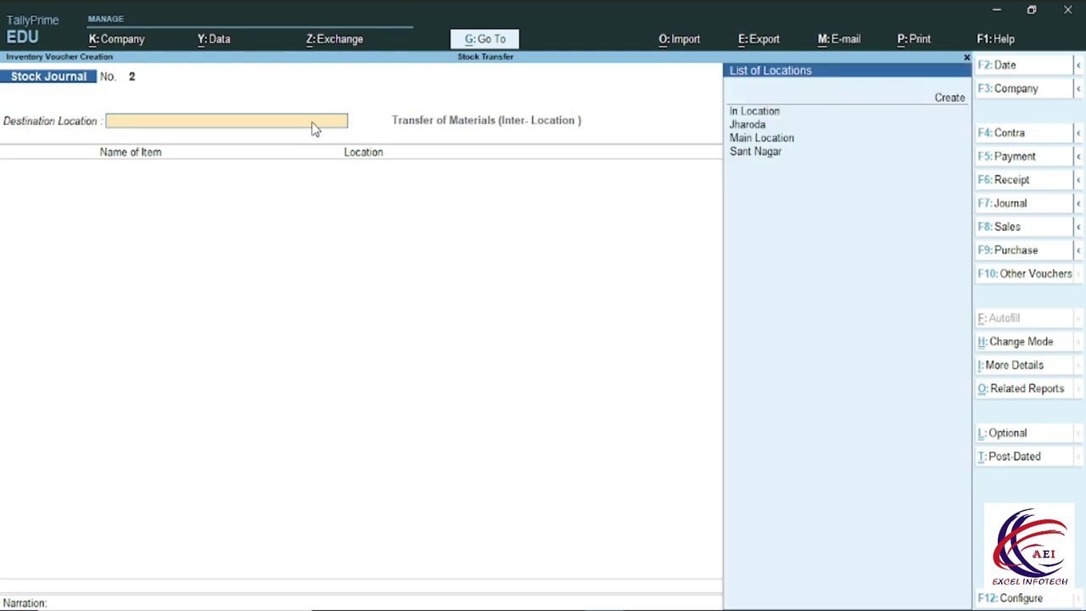
{"action": "key", "text": "Return"}
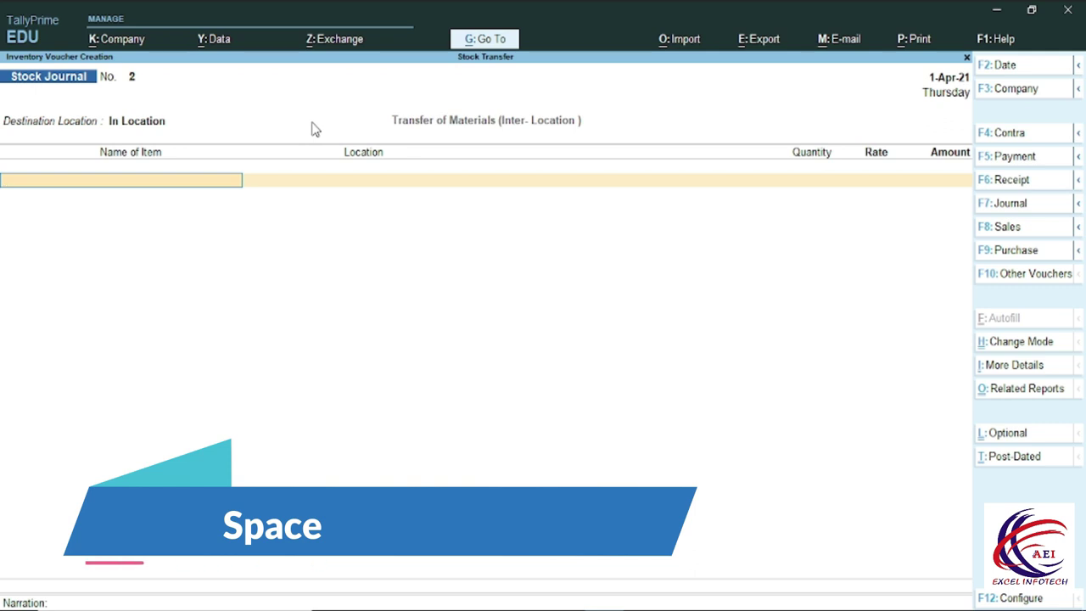
{"action": "key", "text": "space"}
{"action": "key", "text": "Down"}
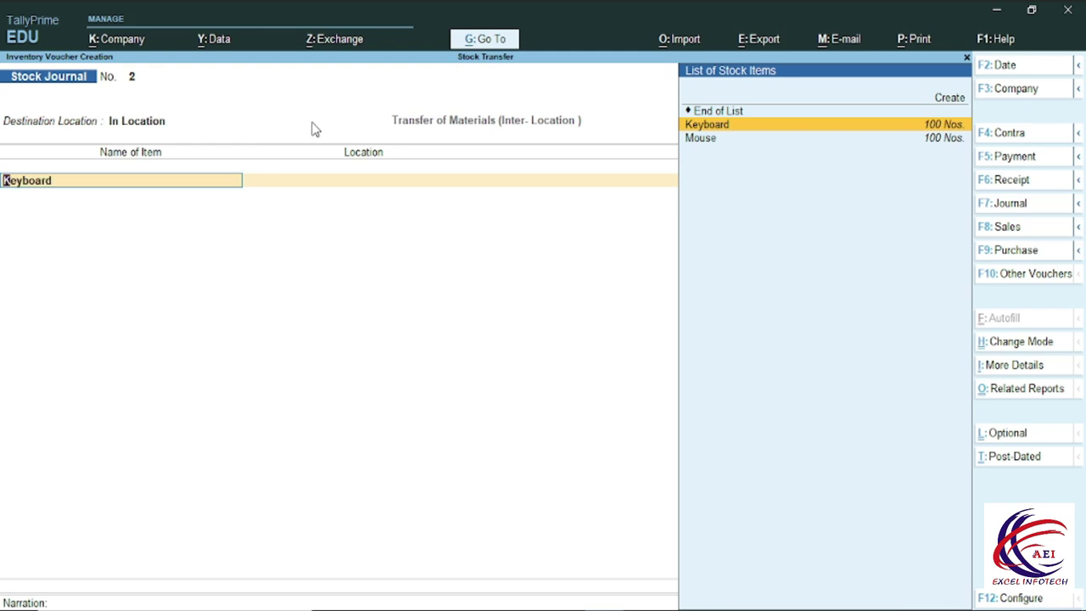
{"action": "key", "text": "Return"}
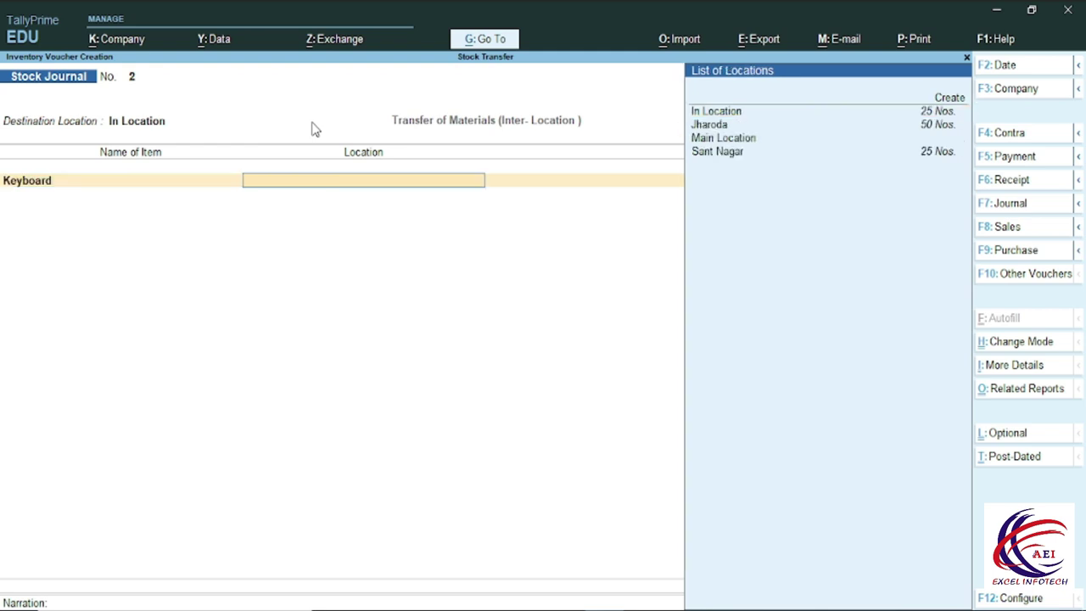
{"action": "key", "text": "Up"}
{"action": "key", "text": "Down"}
{"action": "key", "text": "Down"}
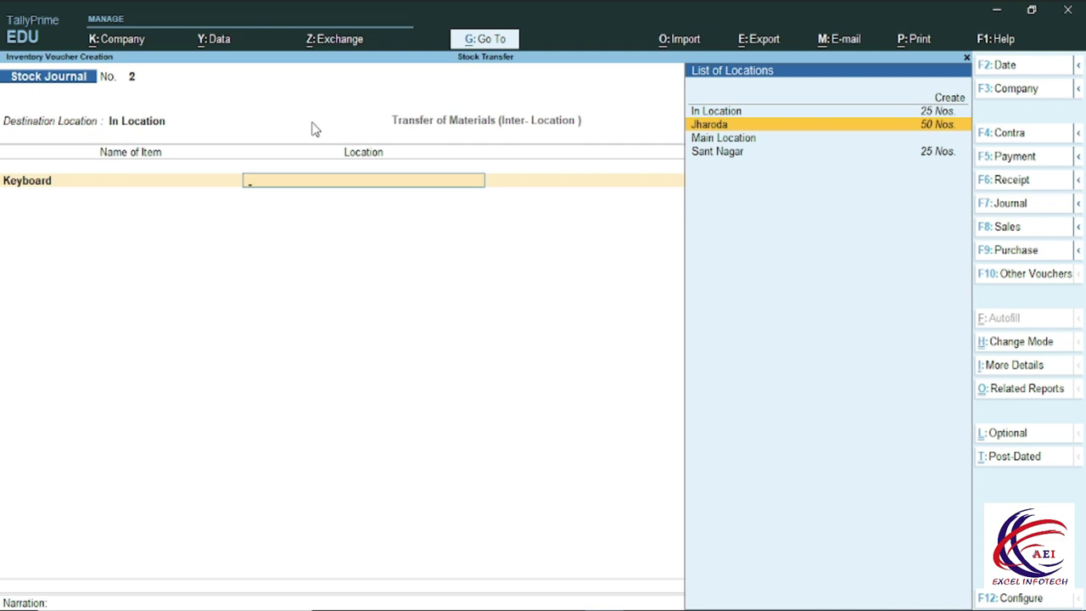
{"action": "key", "text": "Return"}
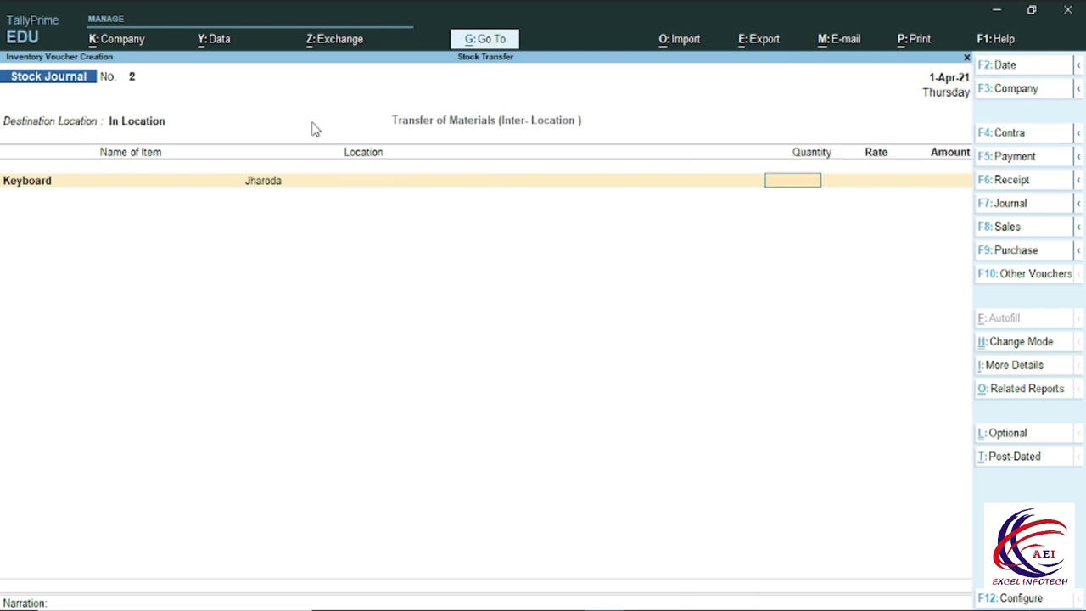
{"action": "type", "text": "5"}
{"action": "key", "text": "Return"}
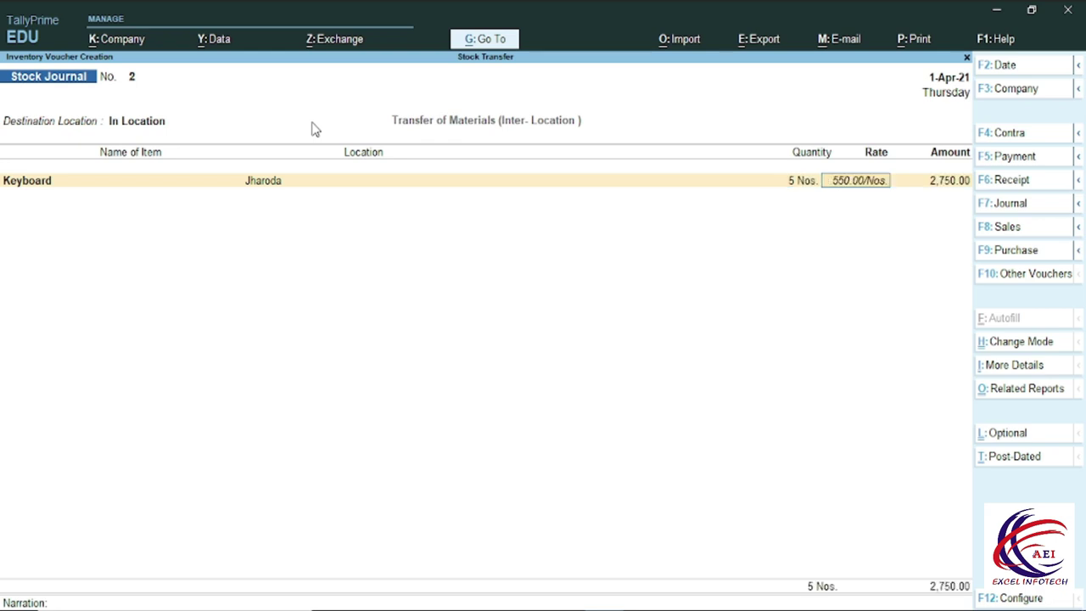
{"action": "key", "text": "Return"}
Add 5 Mice from Jharoda and save the 4,500.00 transfer voucher
{"action": "key", "text": "Return"}
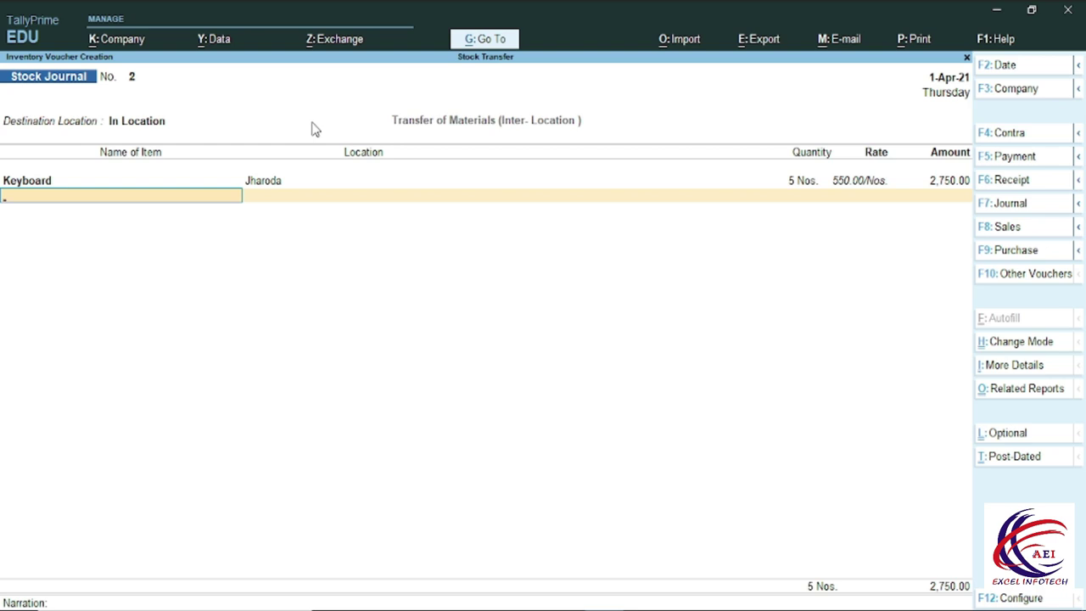
{"action": "key", "text": "Down"}
{"action": "key", "text": "Down"}
{"action": "key", "text": "Return"}
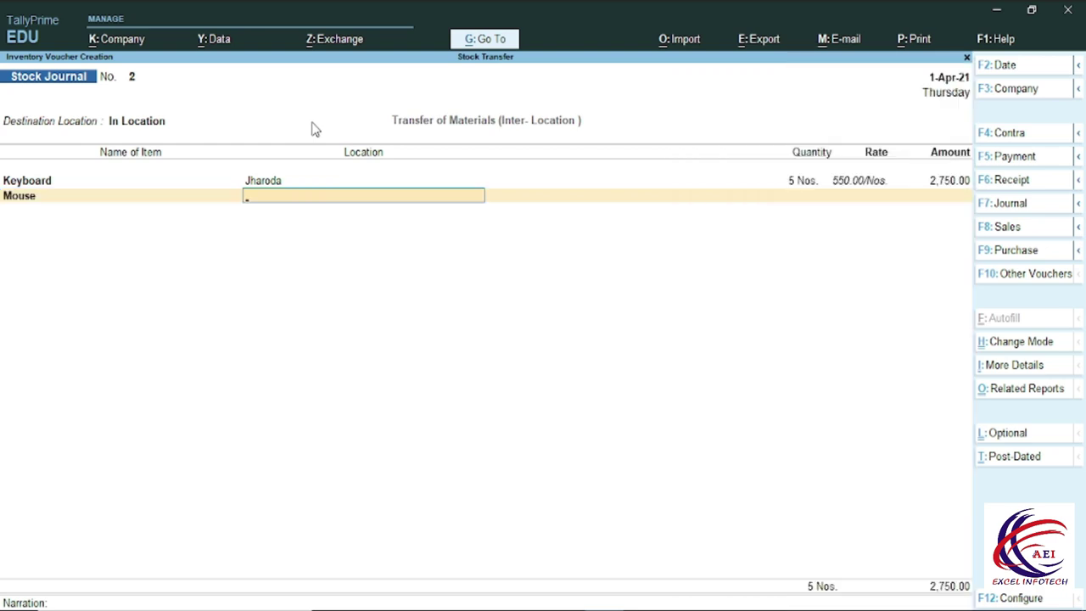
{"action": "key", "text": "Down"}
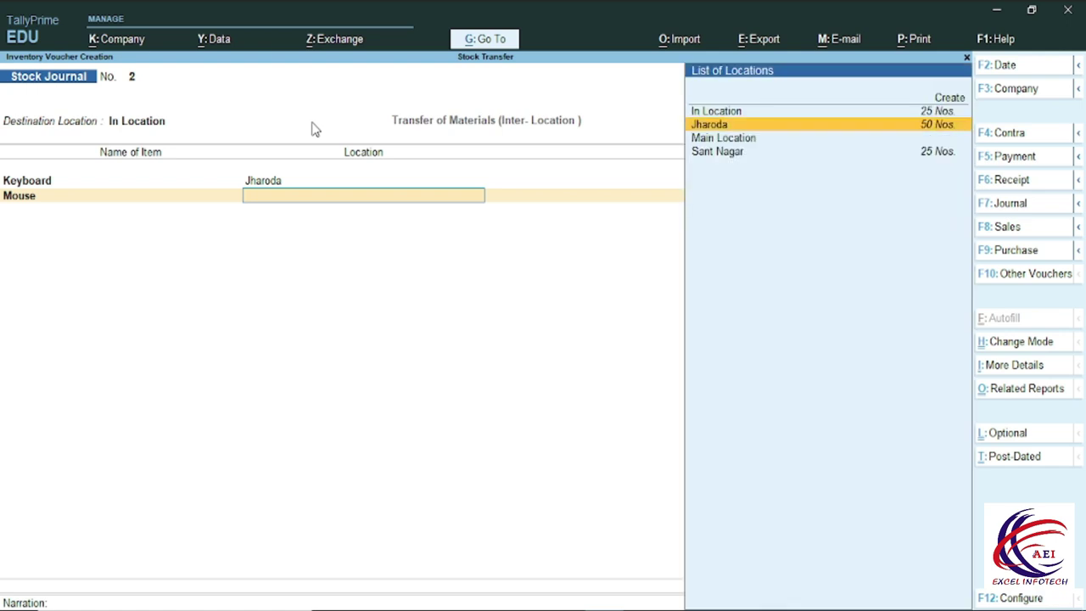
{"action": "key", "text": "Return"}
{"action": "type", "text": "5"}
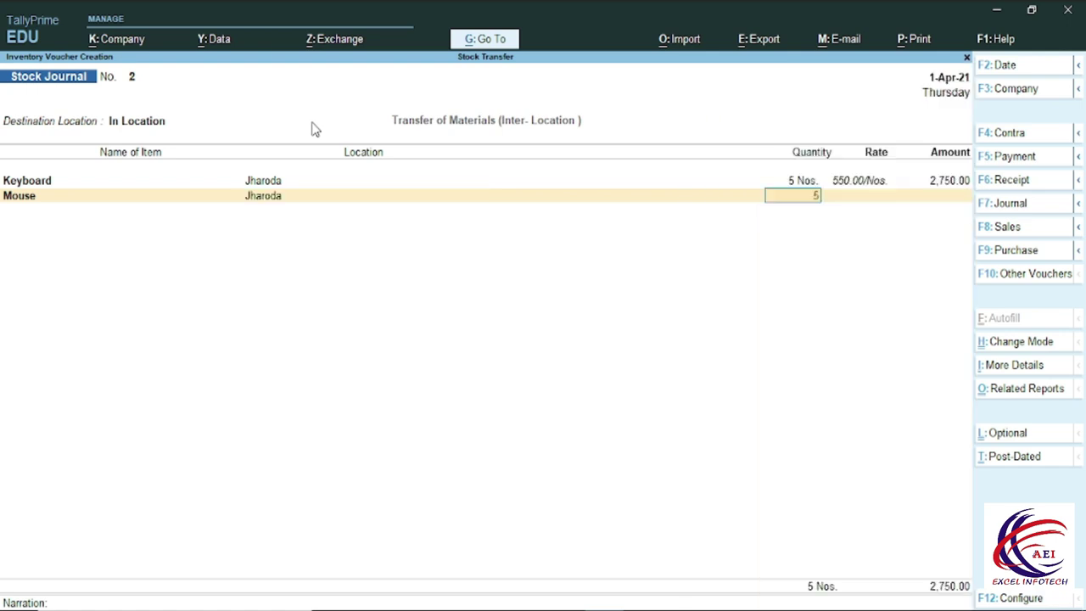
{"action": "key", "text": "Return"}
{"action": "key", "text": "Return"}
{"action": "key", "text": "Return"}
{"action": "key", "text": "Return"}
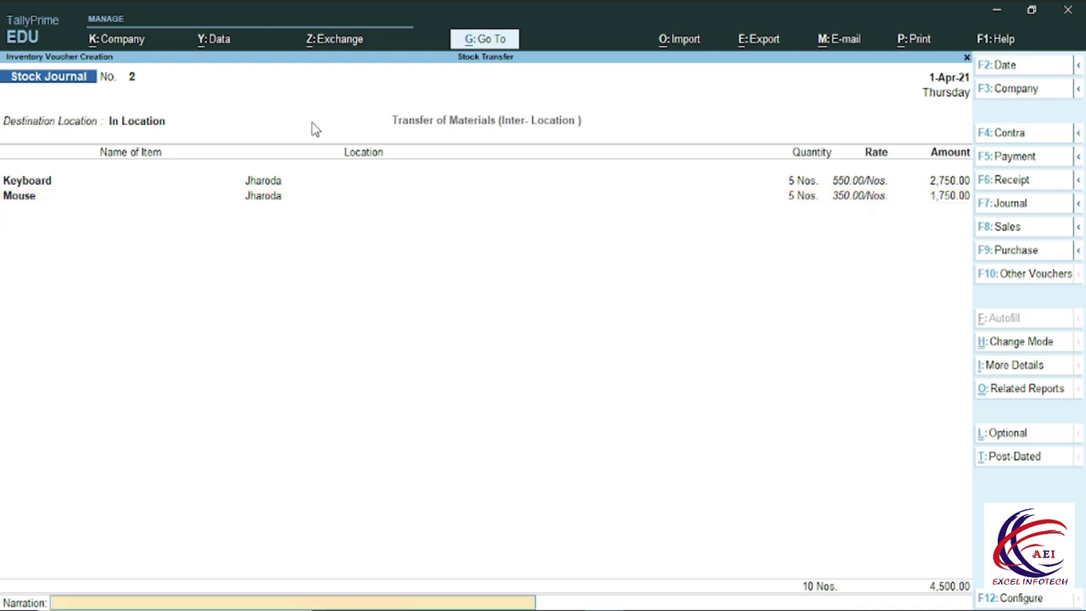
{"action": "key", "text": "Return"}
{"action": "key", "text": "Return"}
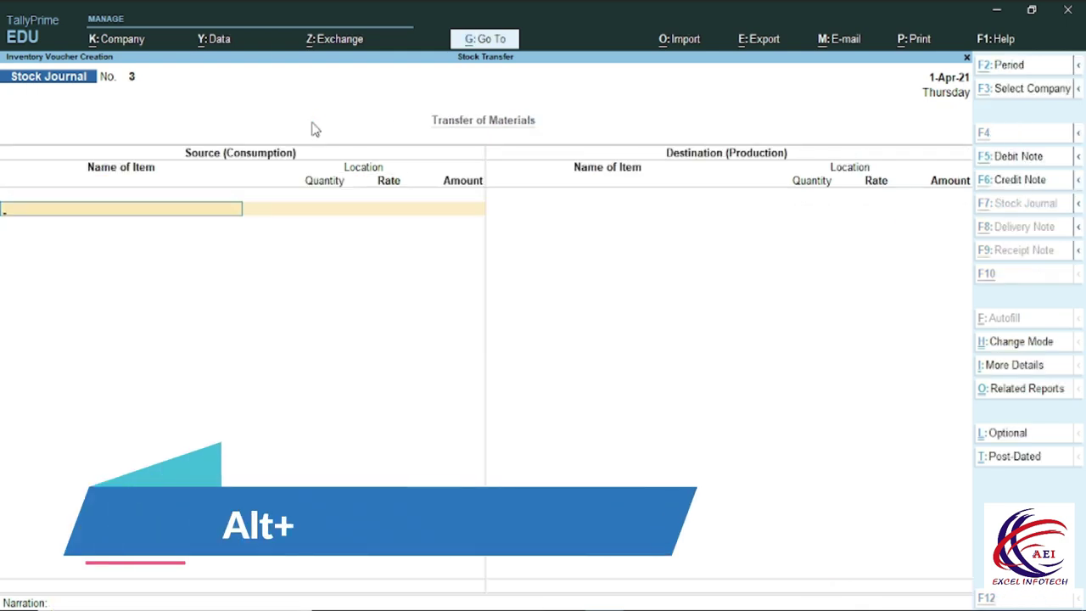
{"action": "key", "text": "alt+g"}
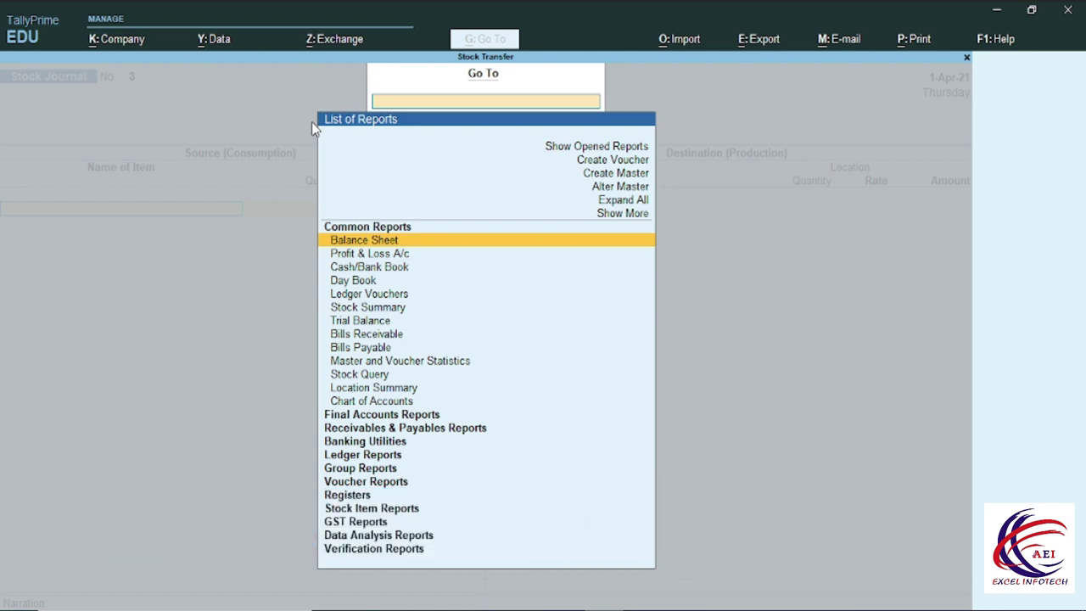
{"action": "type", "text": "Go"}
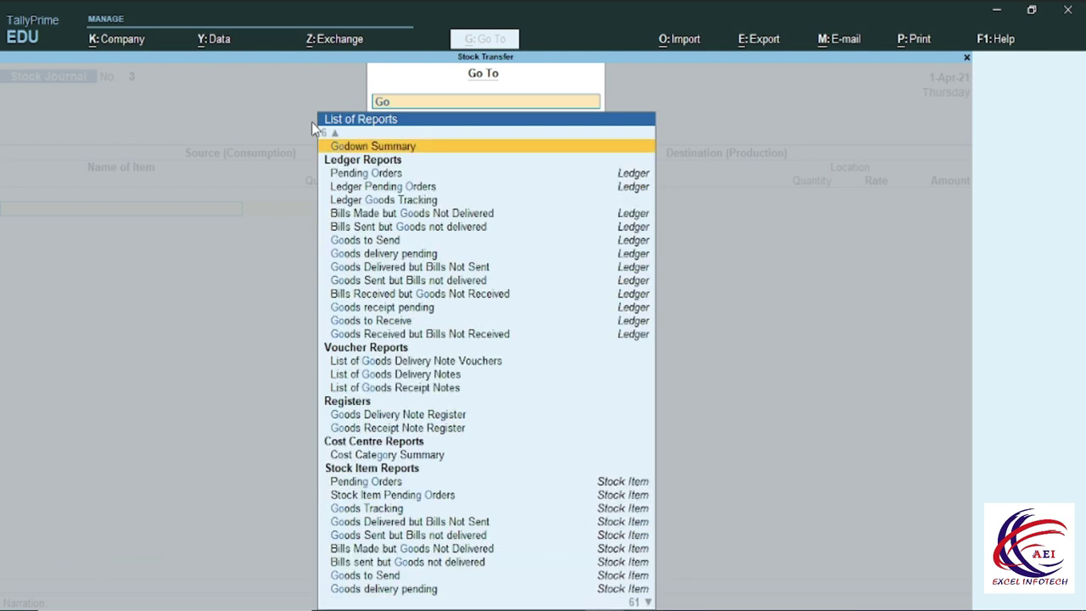
{"action": "key", "text": "Return"}
{"action": "key", "text": "Down"}
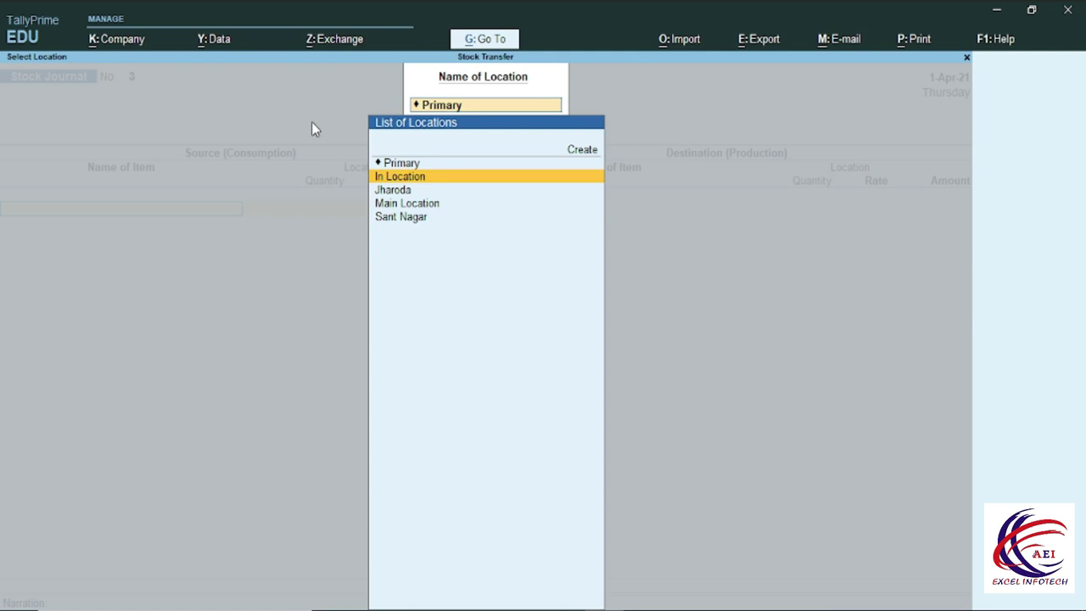
{"action": "key", "text": "Return"}
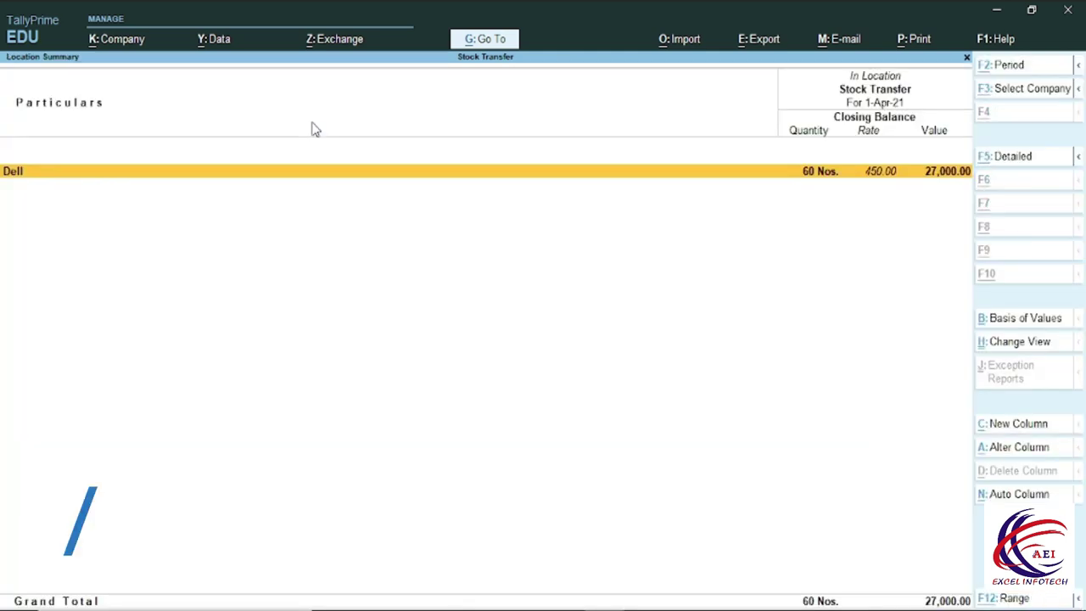
{"action": "key", "text": "alt+F1"}
{"action": "key", "text": "Down"}
{"action": "key", "text": "Down"}
{"action": "key", "text": "Up"}
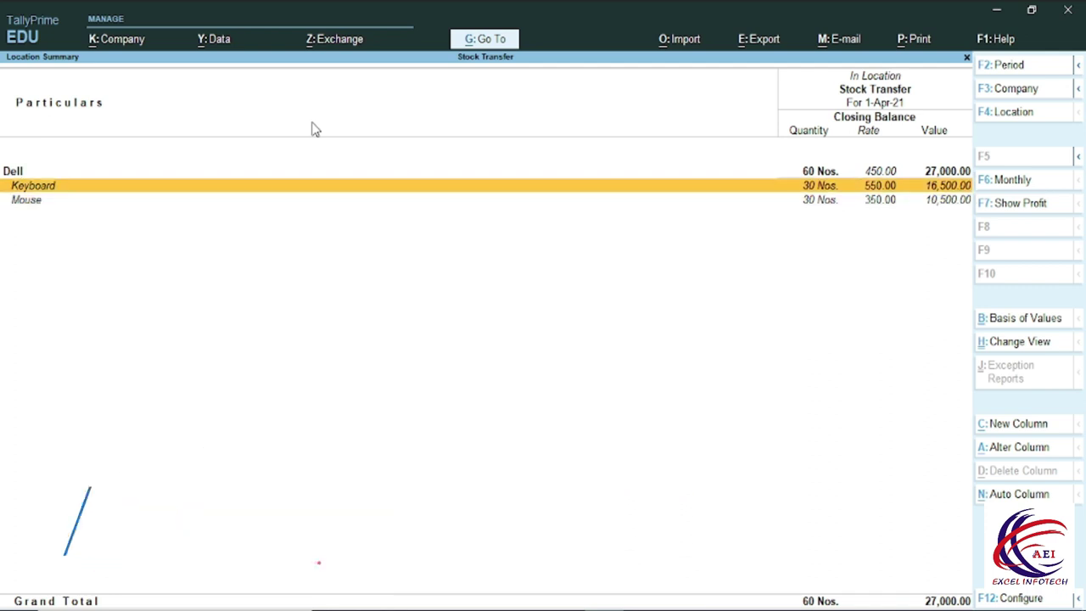
{"action": "key", "text": "Down"}
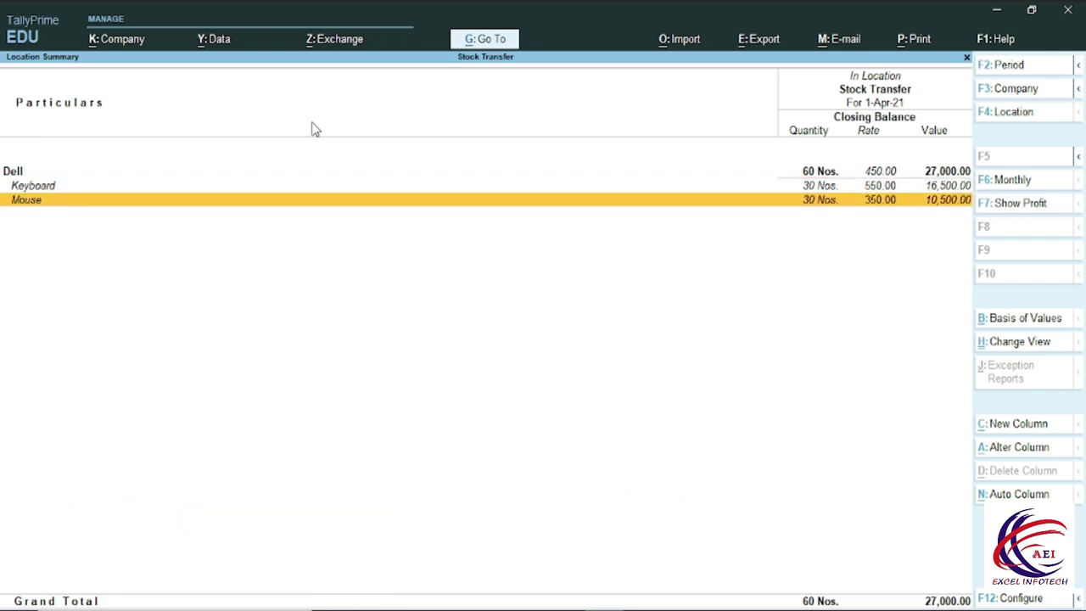
{"action": "key", "text": "Escape"}
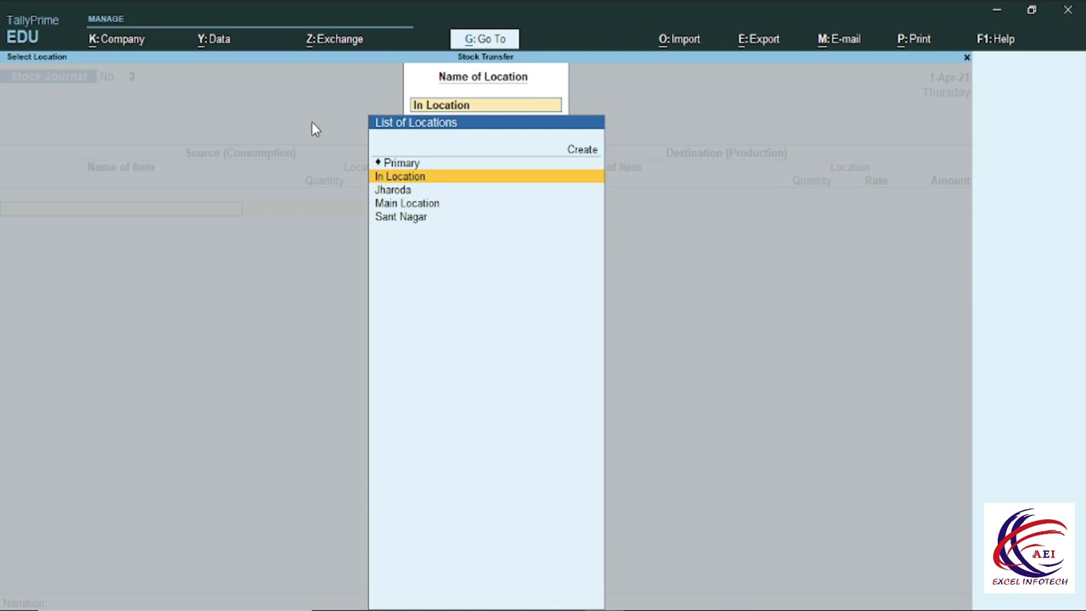
{"action": "key", "text": "Down"}
{"action": "key", "text": "Return"}
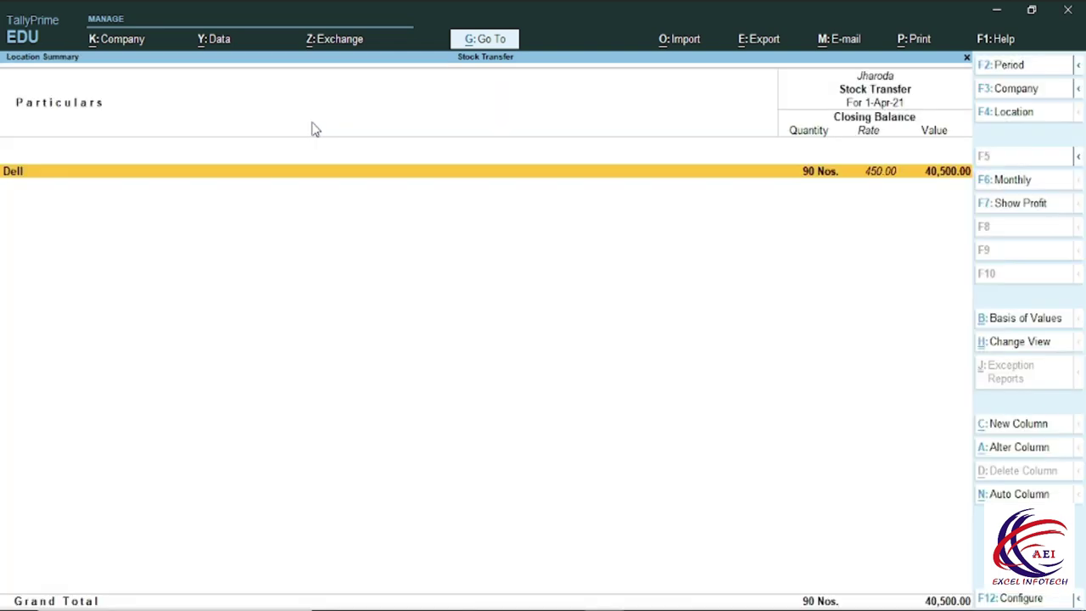
{"action": "key", "text": "alt+F1"}
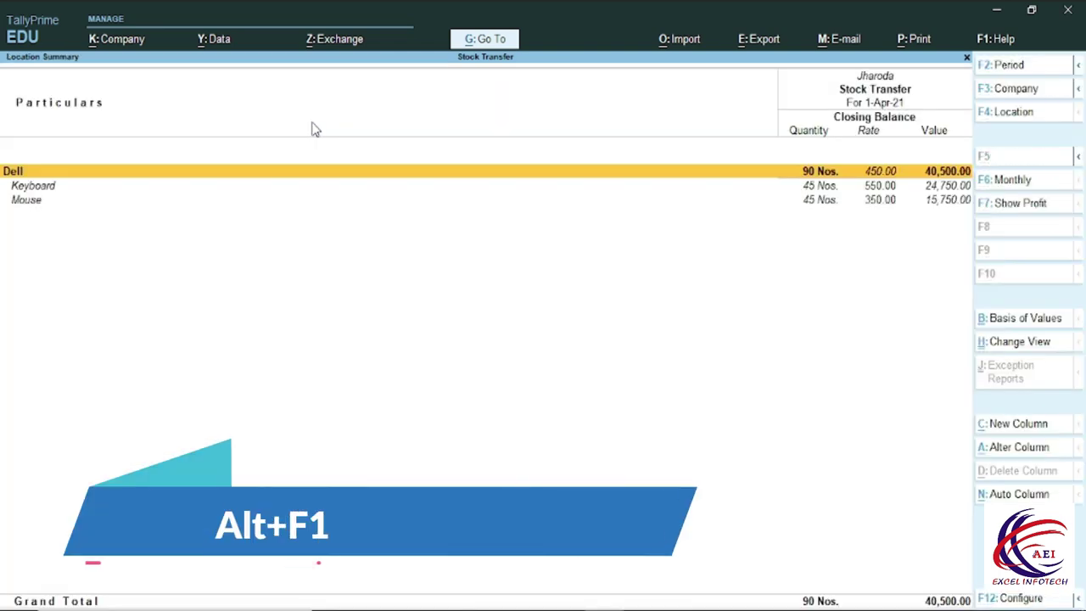
{"action": "key", "text": "Down"}
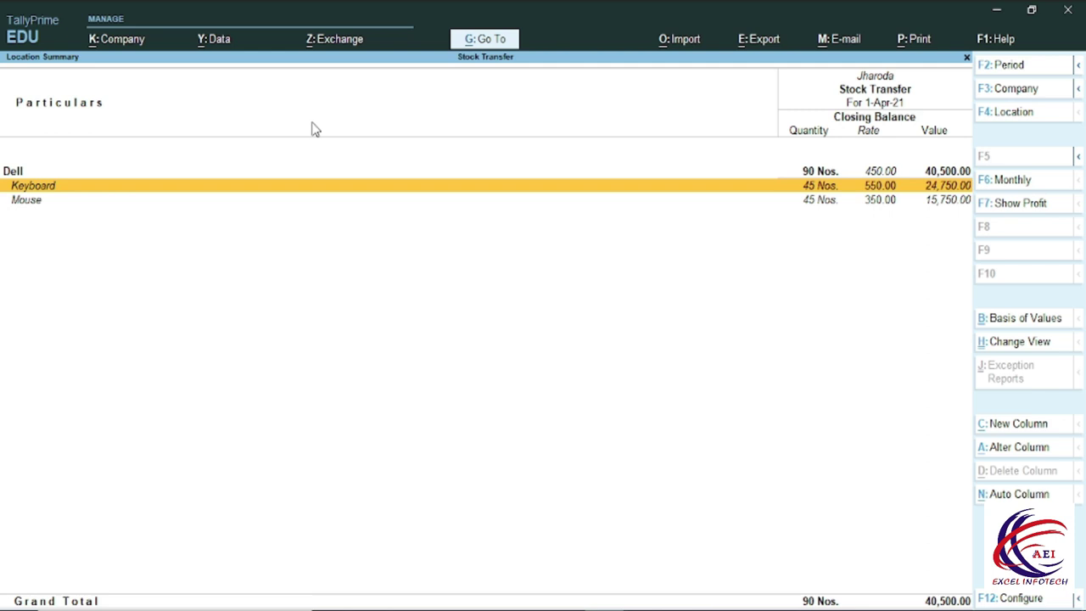
{"action": "key", "text": "Down"}
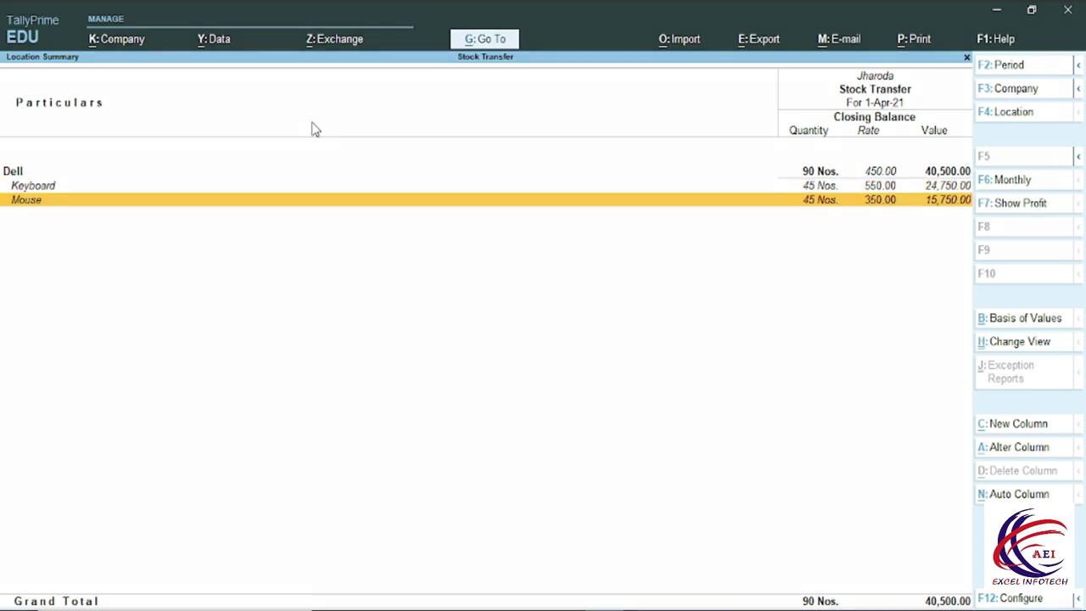
{"action": "key", "text": "Return"}
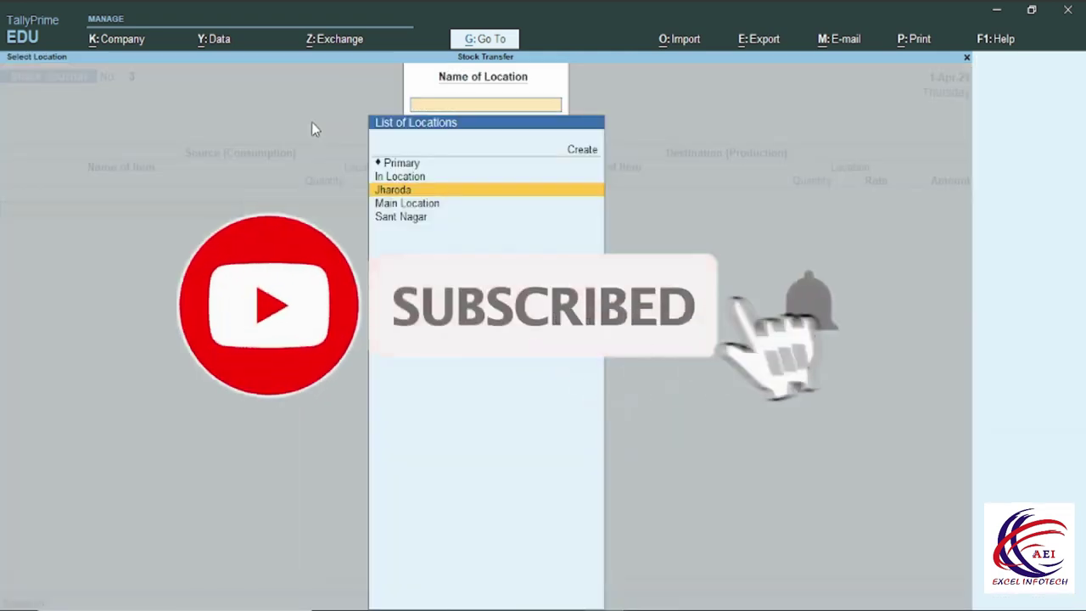
{"action": "key", "text": "Escape"}
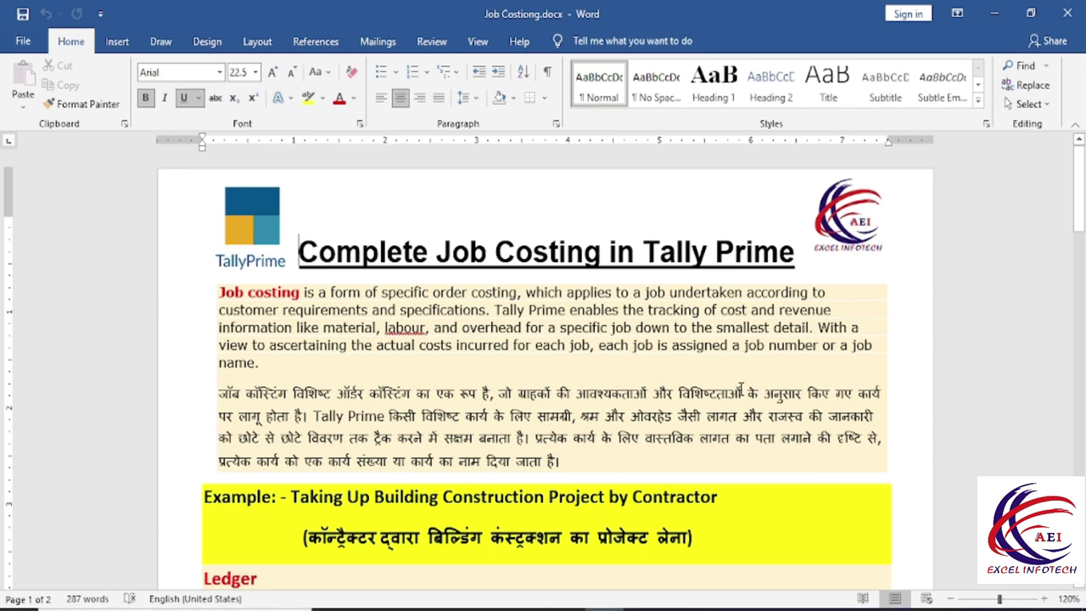
Highlight the Hindi construction and contractor phrases and 'Construction Project by' in the Word example
{"action": "scroll", "coordinate": [424, 420], "scroll_direction": "down", "scroll_amount": 2}
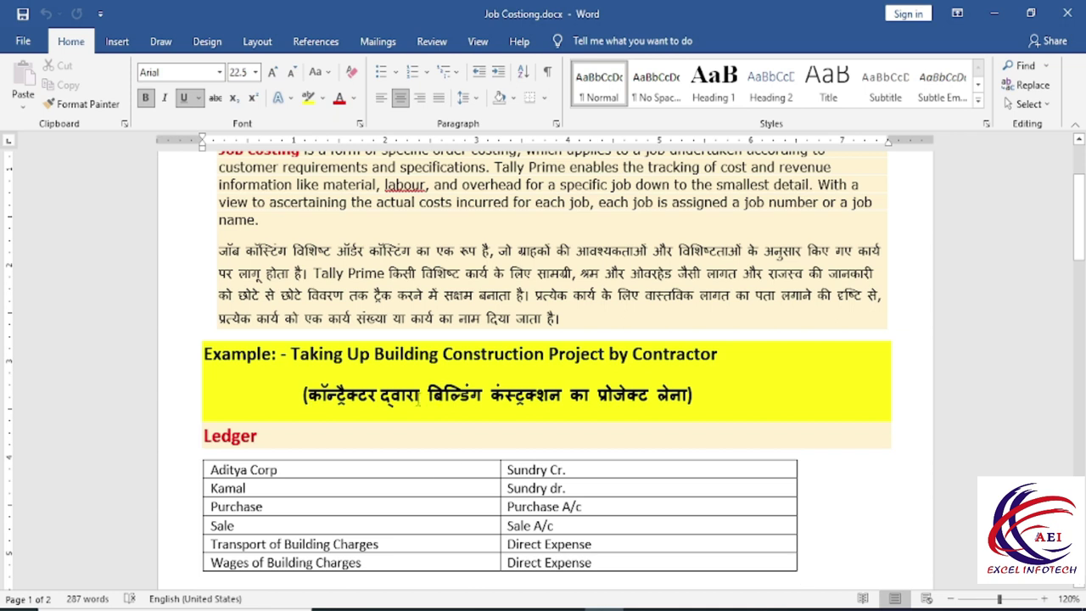
{"action": "left_click_drag", "start_coordinate": [428, 394], "coordinate": [594, 390]}
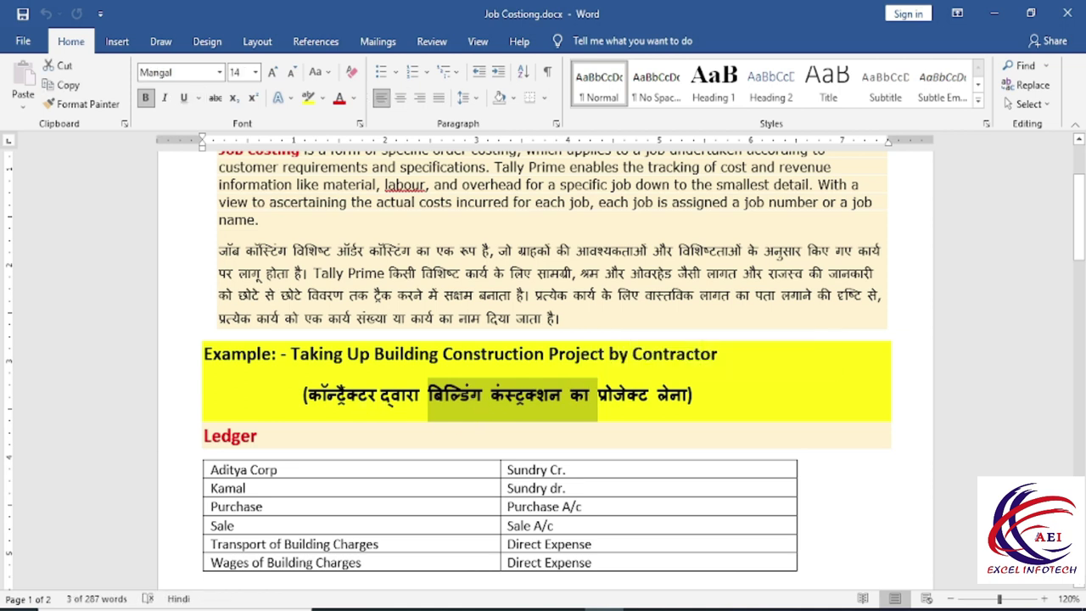
{"action": "double_click", "coordinate": [369, 404]}
{"action": "left_click", "coordinate": [364, 403]}
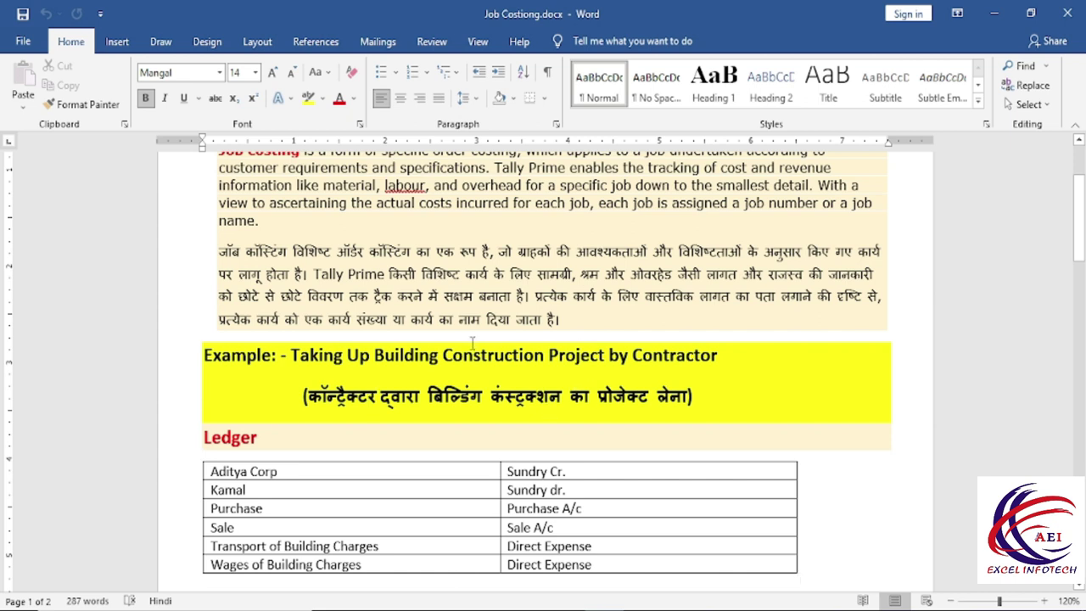
{"action": "left_click_drag", "start_coordinate": [443, 356], "coordinate": [626, 360]}
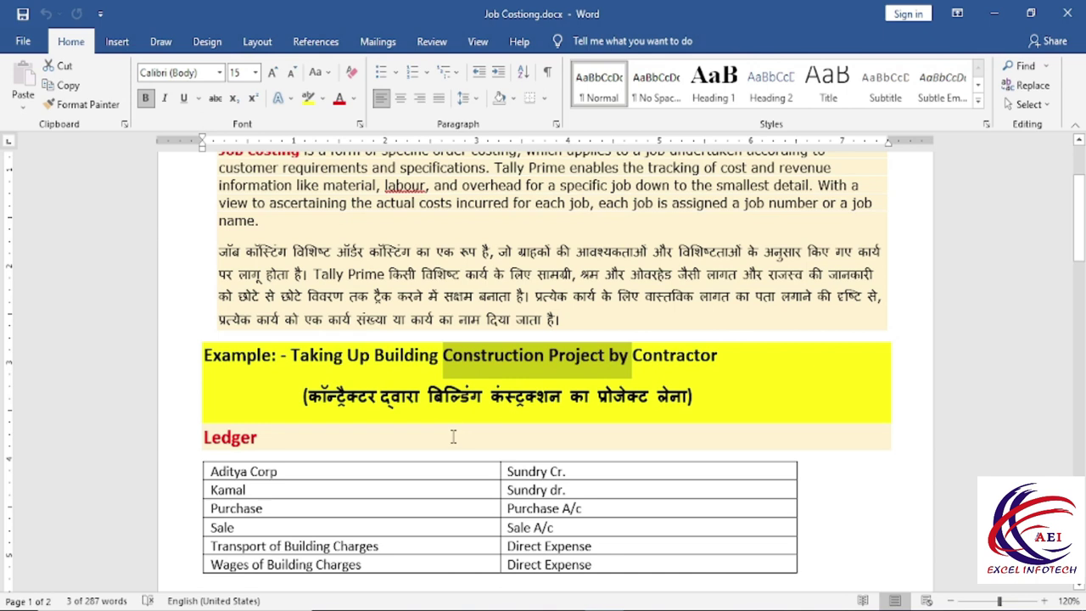
Scroll through the ledgers, materials and cost centre notes, then return to TallyPrime's Company Creation
{"action": "scroll", "coordinate": [453, 436], "scroll_direction": "down", "scroll_amount": 3}
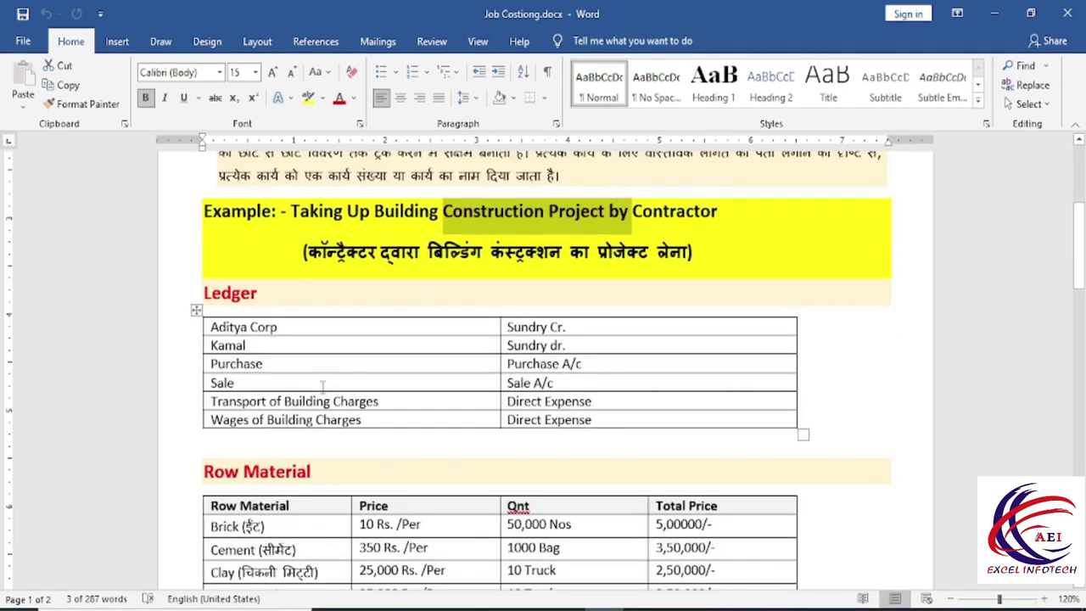
{"action": "scroll", "coordinate": [257, 469], "scroll_direction": "down", "scroll_amount": 6}
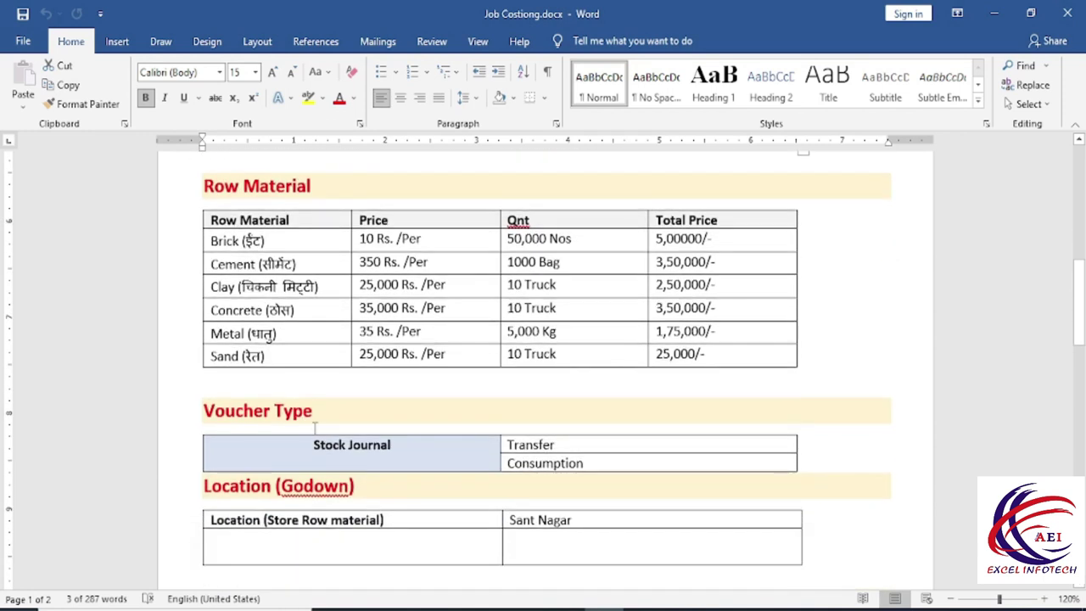
{"action": "scroll", "coordinate": [314, 426], "scroll_direction": "down", "scroll_amount": 2}
{"action": "scroll", "coordinate": [337, 413], "scroll_direction": "down", "scroll_amount": 6}
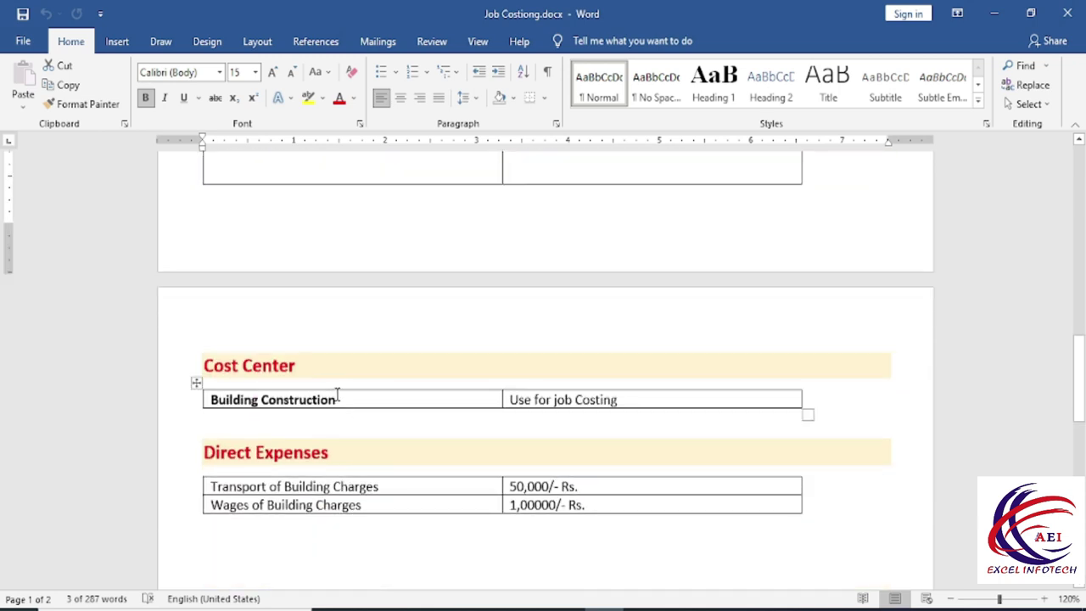
{"action": "scroll", "coordinate": [337, 395], "scroll_direction": "down", "scroll_amount": 2}
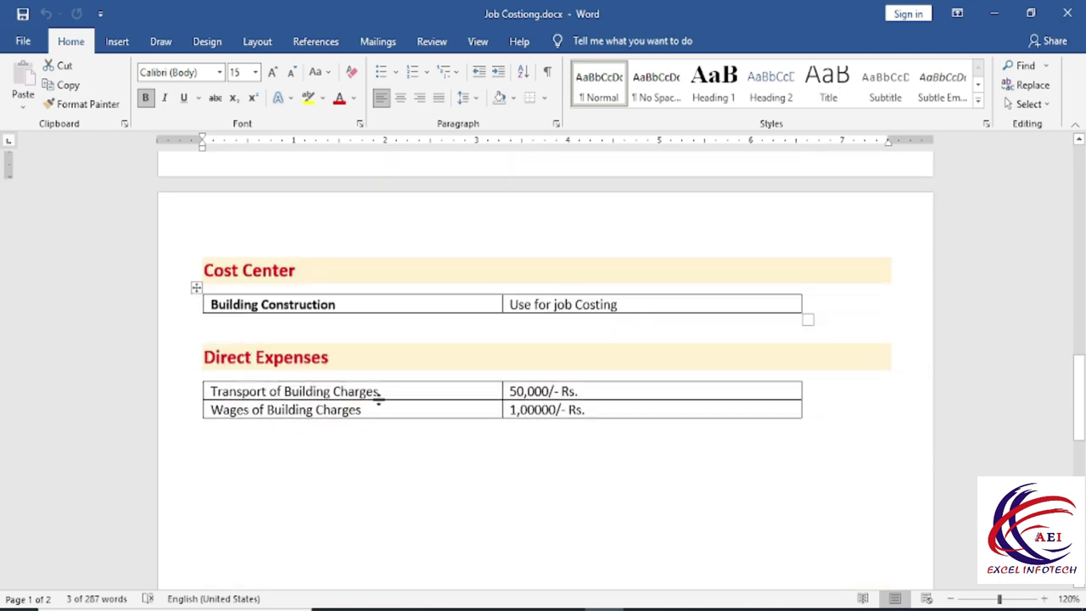
{"action": "scroll", "coordinate": [411, 408], "scroll_direction": "up", "scroll_amount": 19}
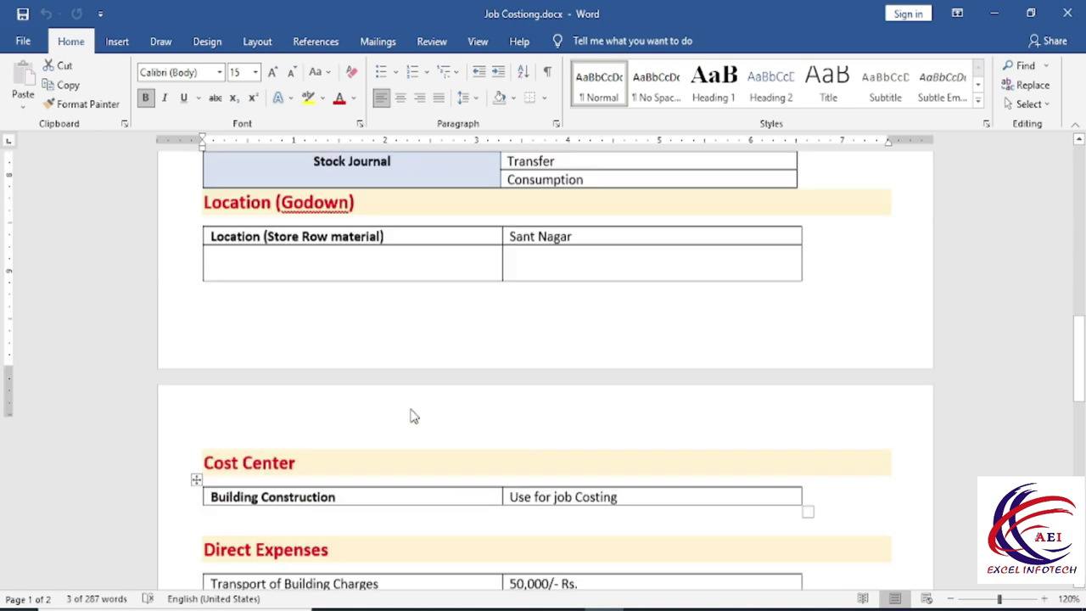
{"action": "scroll", "coordinate": [411, 409], "scroll_direction": "up", "scroll_amount": 4}
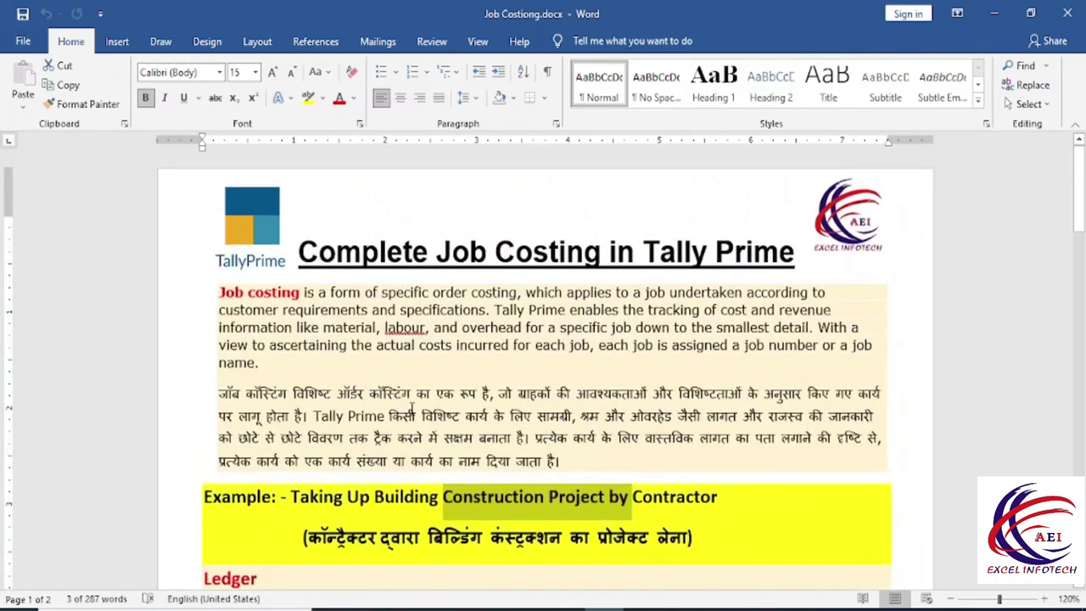
{"action": "left_click", "coordinate": [552, 607]}
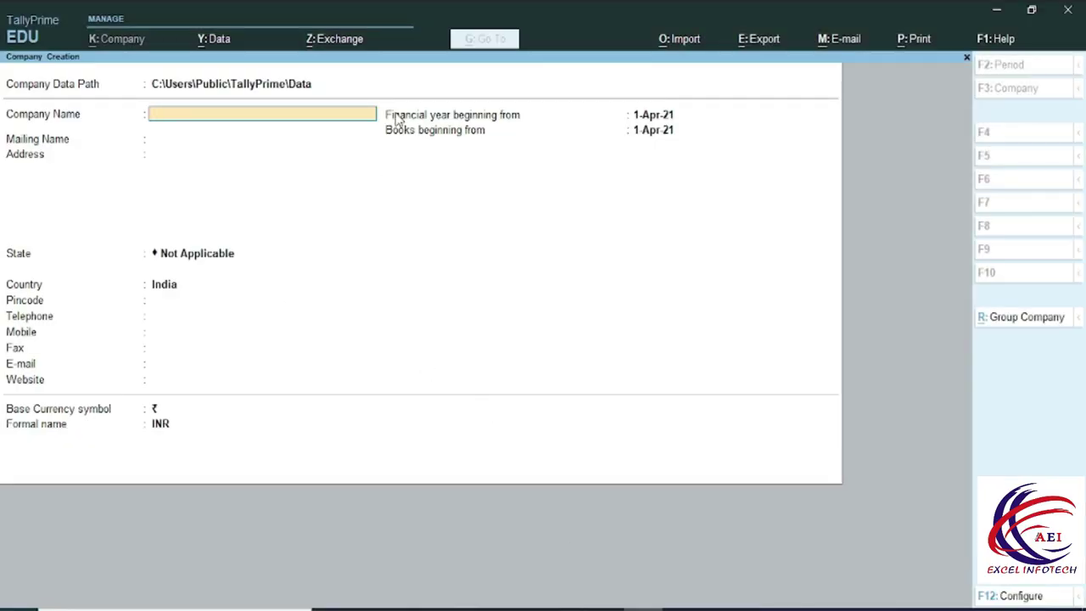
Name the new company 'Job Costing', set state to Delhi, and save it
{"action": "type", "text": "Job Costing"}
{"action": "key", "text": "Return"}
{"action": "key", "text": "Return"}
{"action": "key", "text": "Return"}
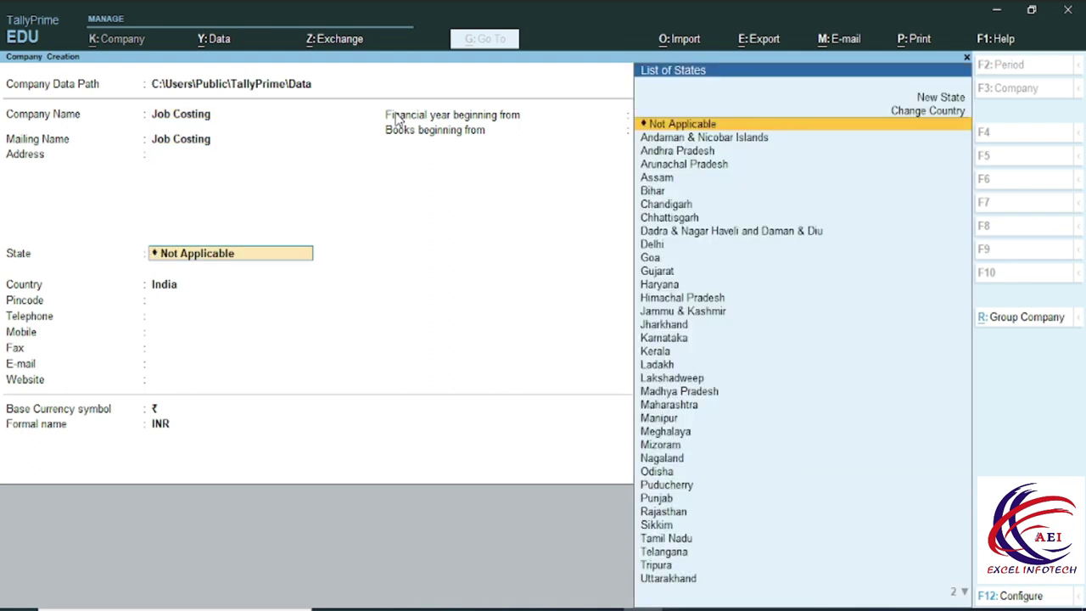
{"action": "type", "text": "De"}
{"action": "key", "text": "Return"}
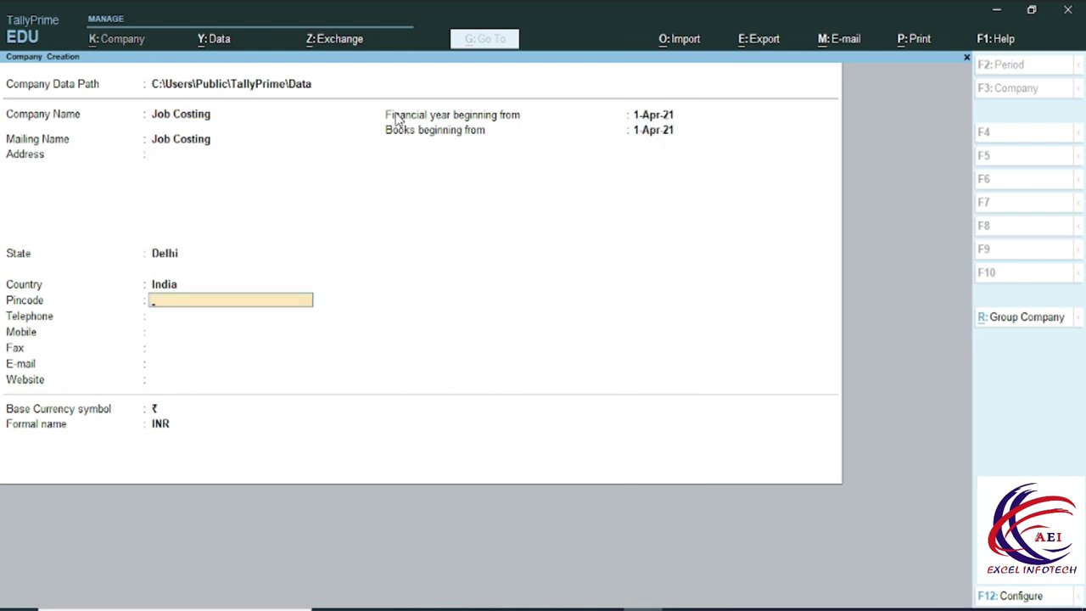
{"action": "key", "text": "ctrl+a"}
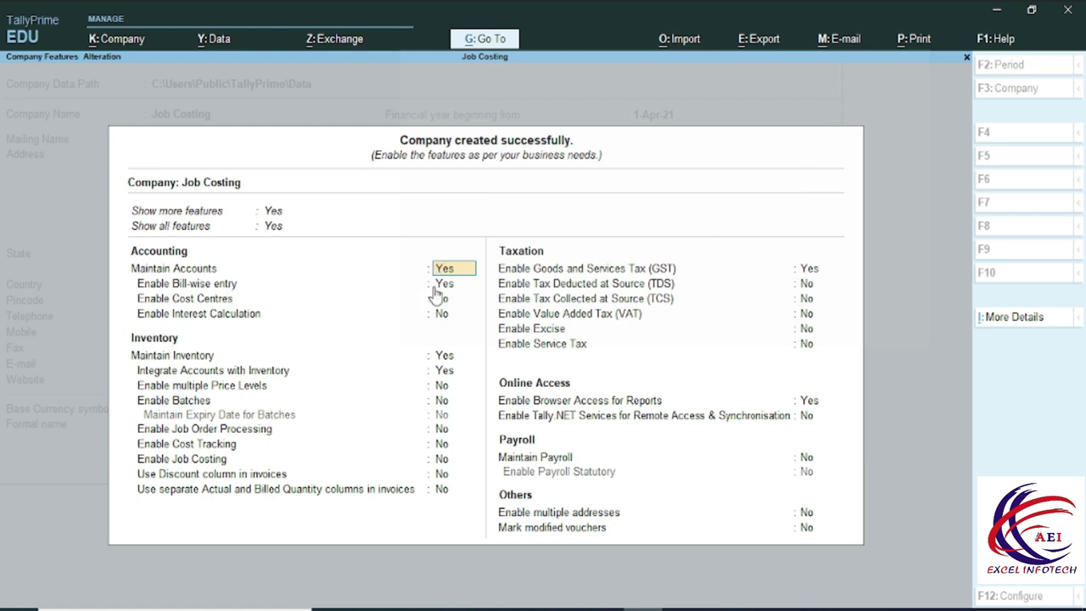
Set Enable Cost Centres and Enable Job Costing to Yes, then save the company features
{"action": "key", "text": "Return"}
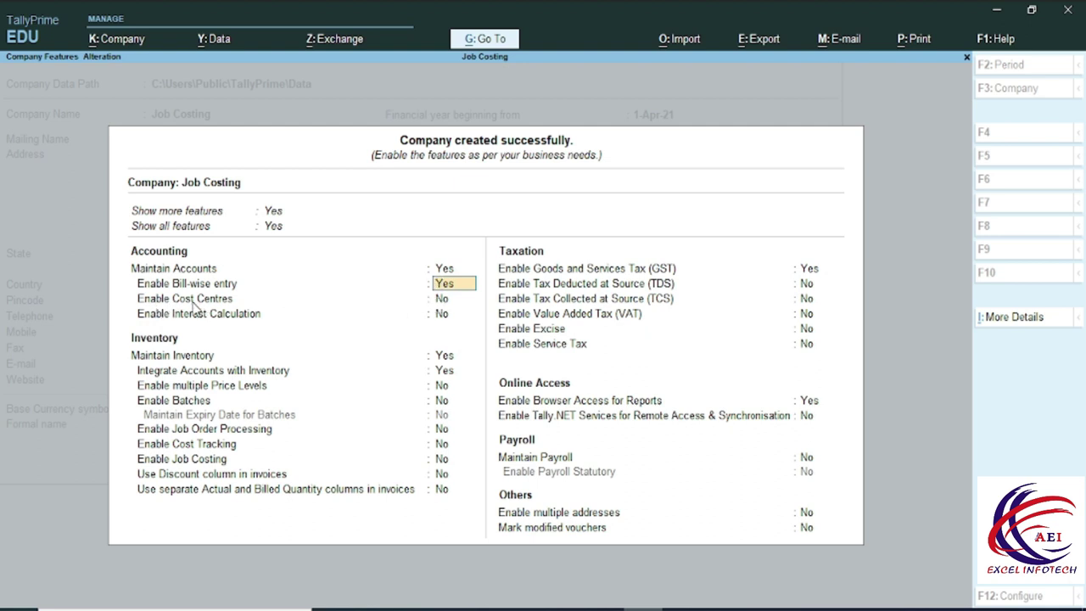
{"action": "left_click", "coordinate": [442, 307]}
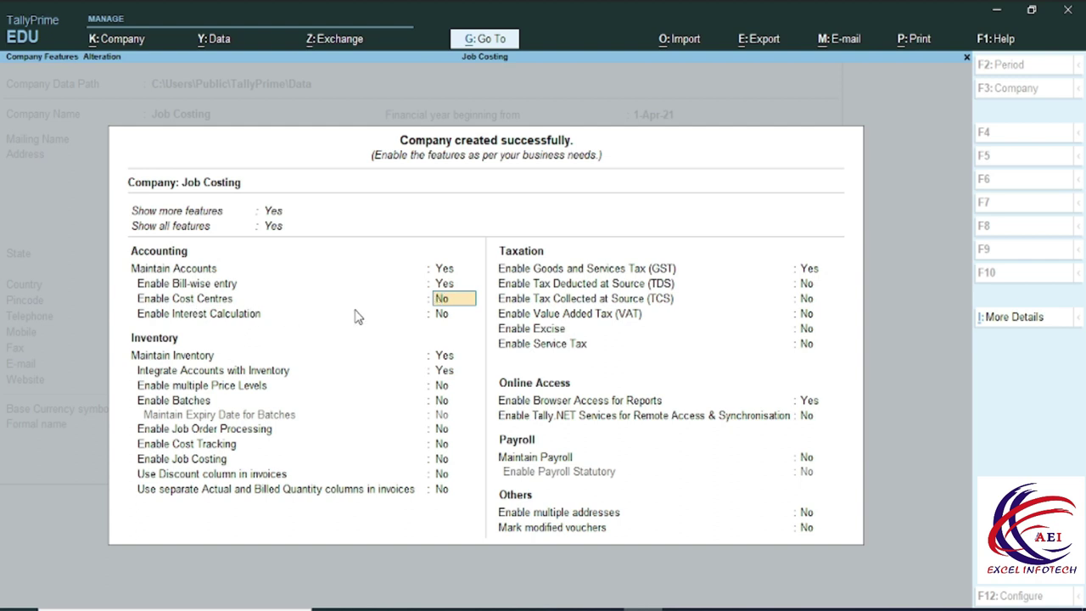
{"action": "key", "text": "y"}
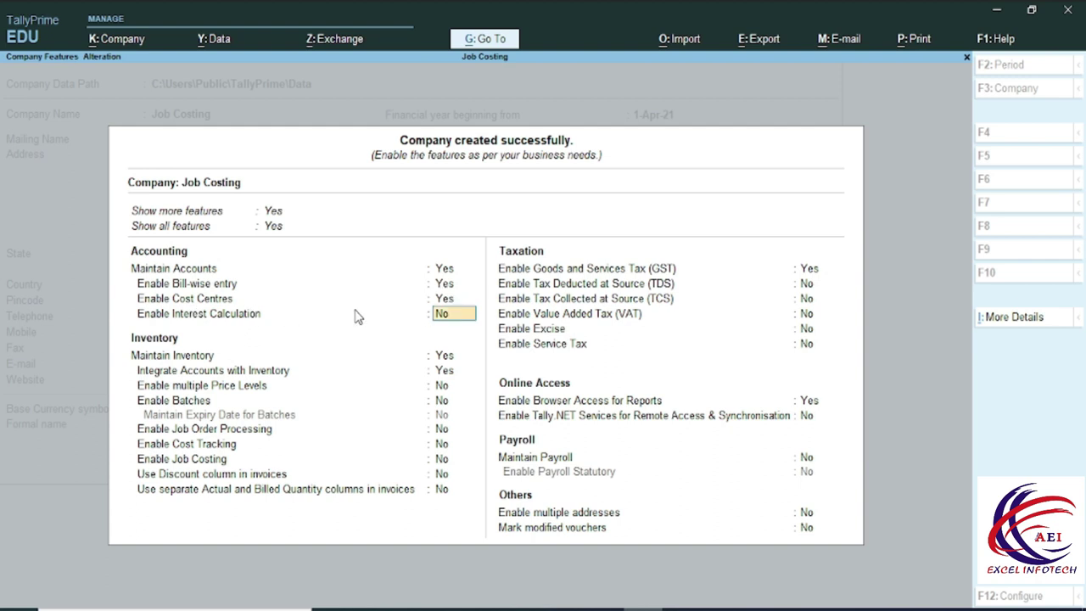
{"action": "key", "text": "Return"}
{"action": "key", "text": "Return"}
{"action": "key", "text": "Return"}
{"action": "key", "text": "Return"}
{"action": "key", "text": "Return"}
{"action": "key", "text": "Return"}
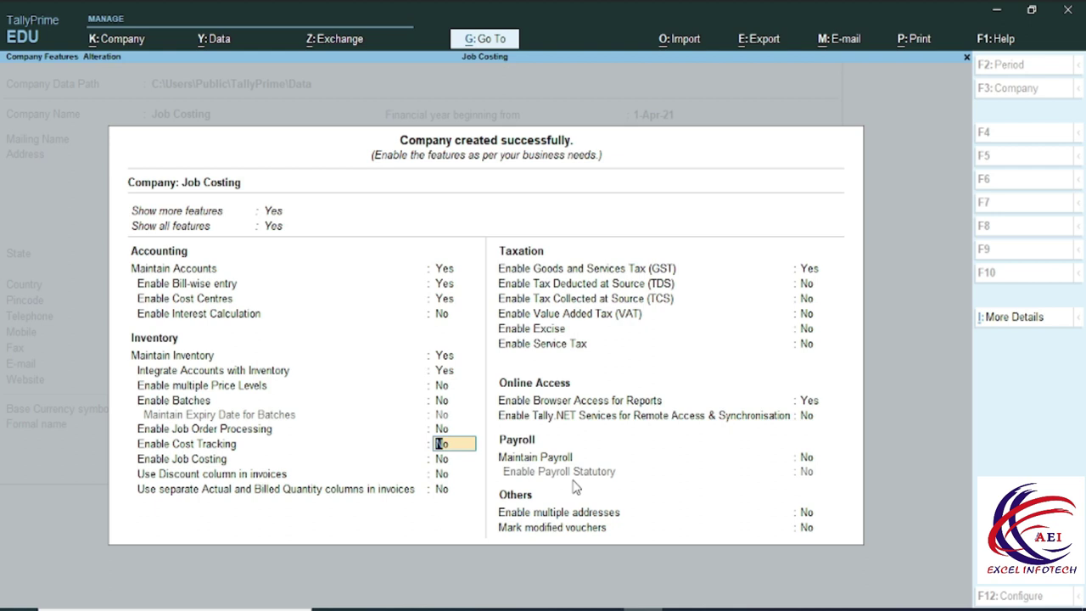
{"action": "key", "text": "Return"}
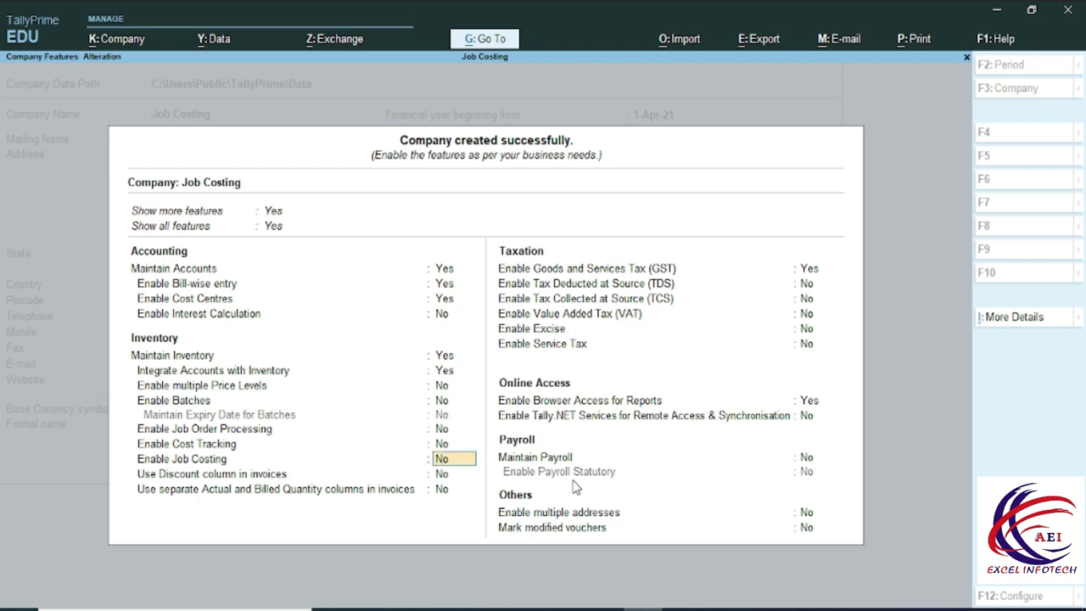
{"action": "key", "text": "y"}
{"action": "key", "text": "ctrl+a"}
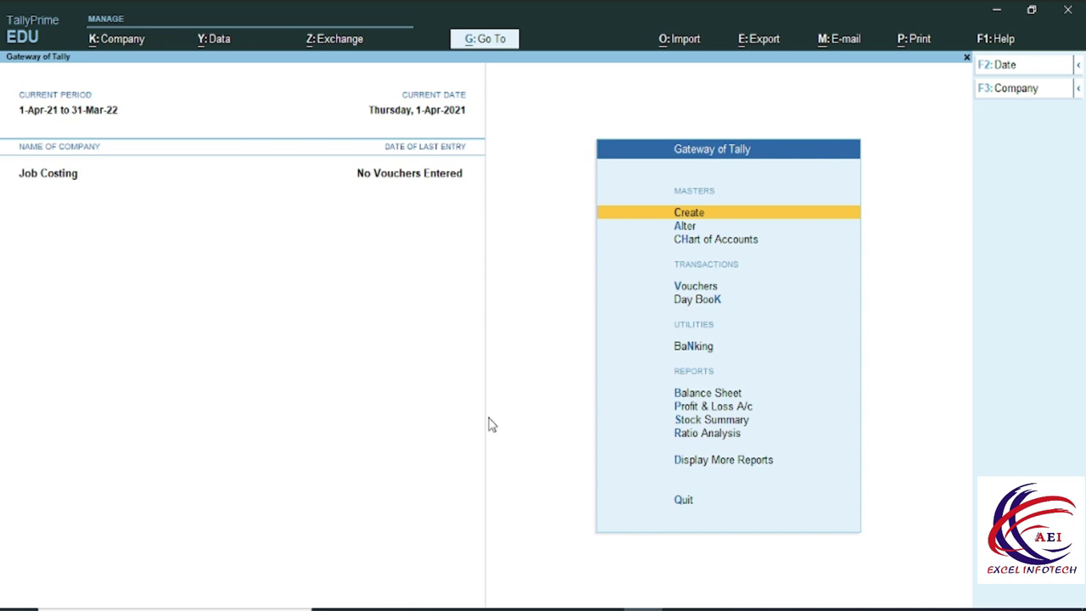
Create the Aditya Corp ledger under Sundry Creditors, copying its name from the Word notes
{"action": "left_click", "coordinate": [688, 217]}
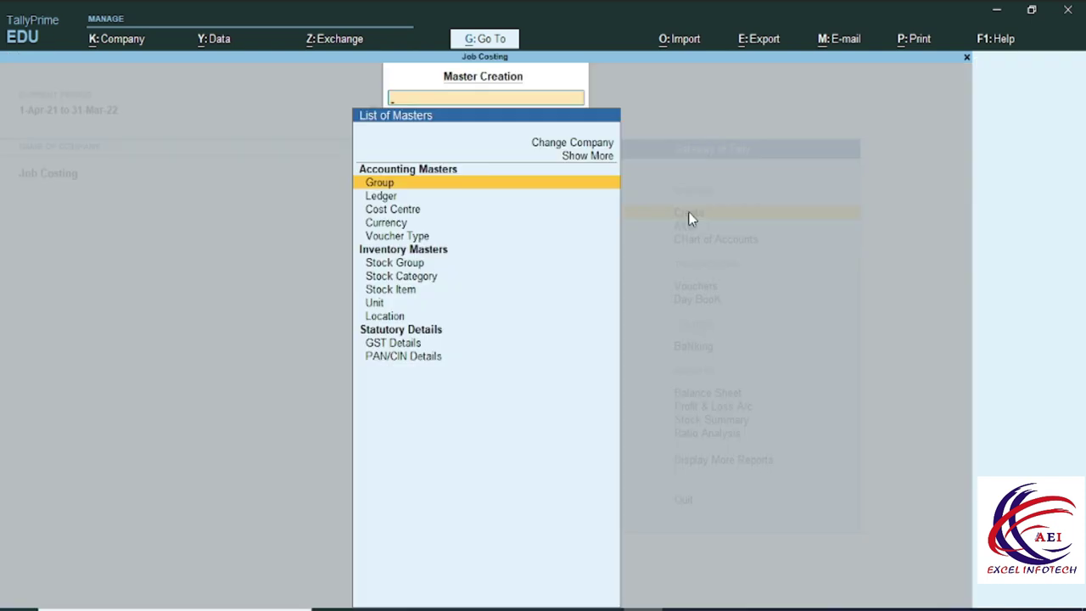
{"action": "left_click", "coordinate": [386, 200]}
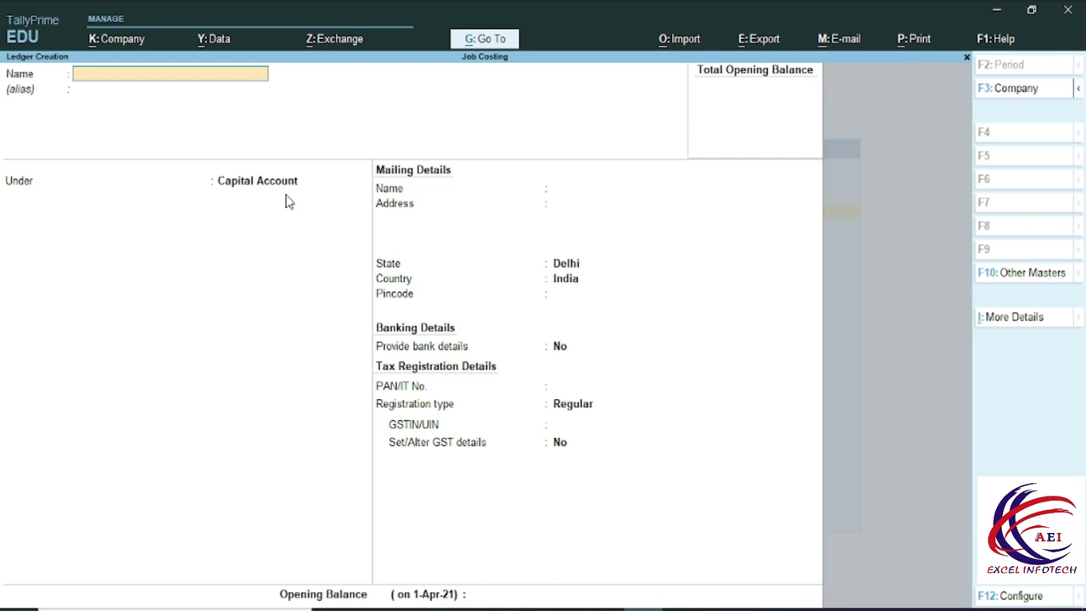
{"action": "key", "text": "alt+Tab"}
{"action": "scroll", "coordinate": [286, 203], "scroll_direction": "down", "scroll_amount": 6}
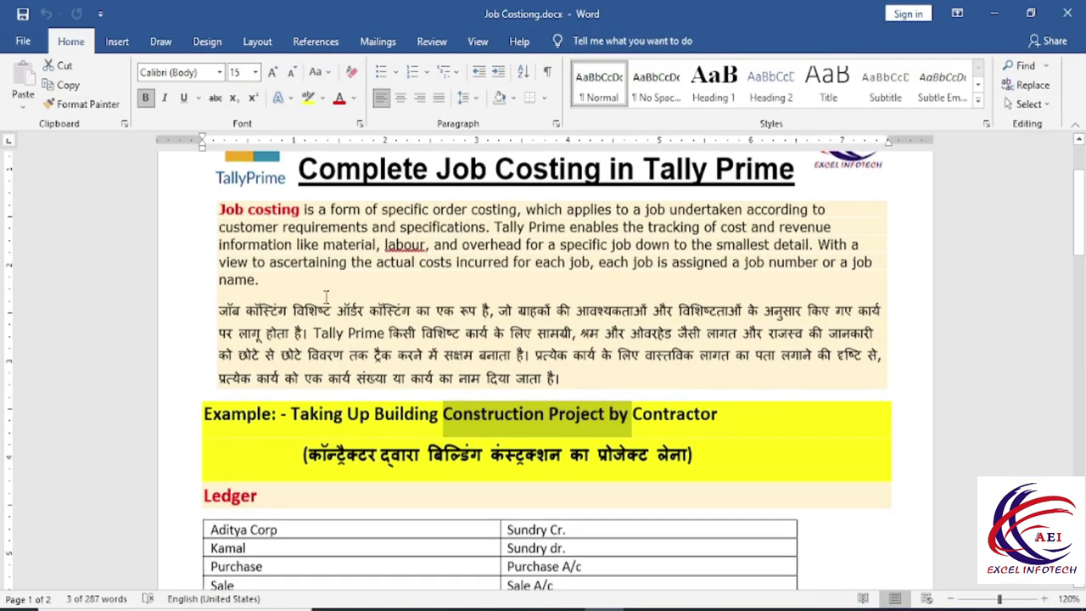
{"action": "left_click_drag", "start_coordinate": [280, 281], "coordinate": [210, 280]}
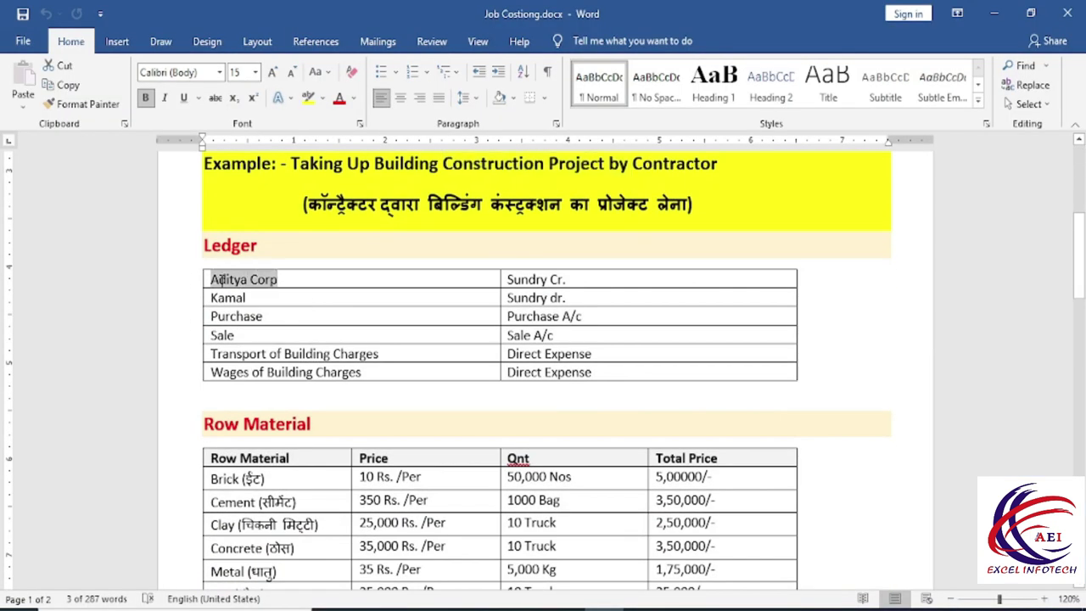
{"action": "key", "text": "ctrl+c"}
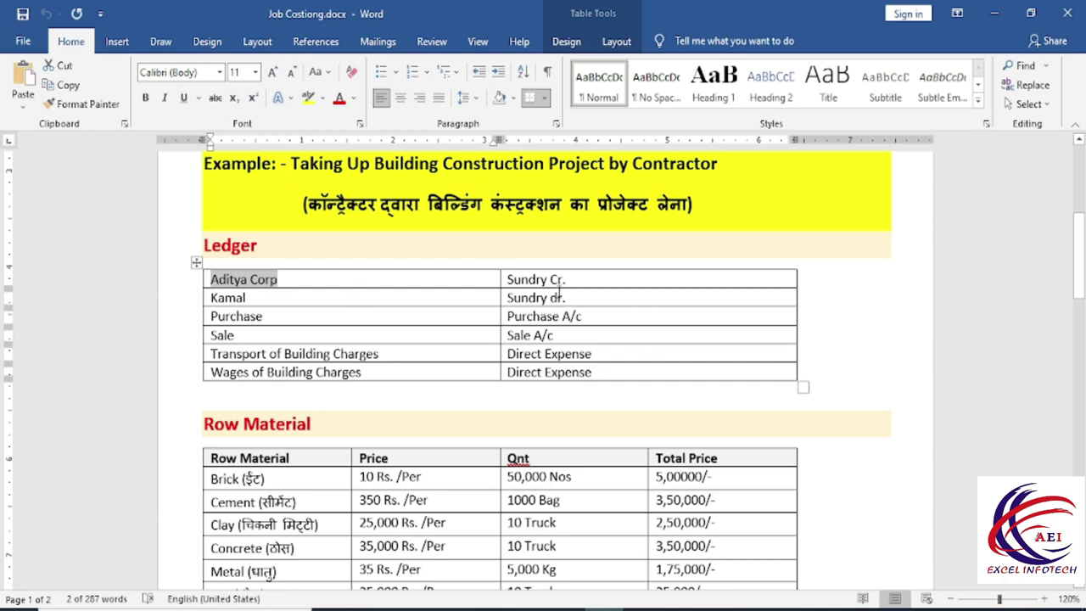
{"action": "key", "text": "alt+Tab"}
{"action": "key", "text": "ctrl+alt+v"}
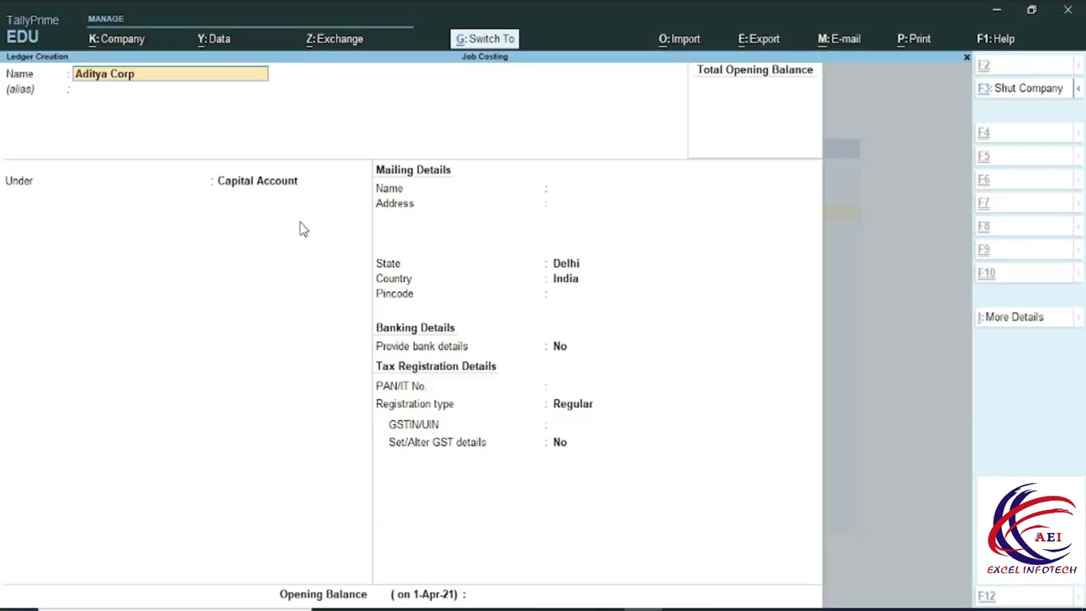
{"action": "key", "text": "Return"}
{"action": "key", "text": "Return"}
{"action": "type", "text": "S"}
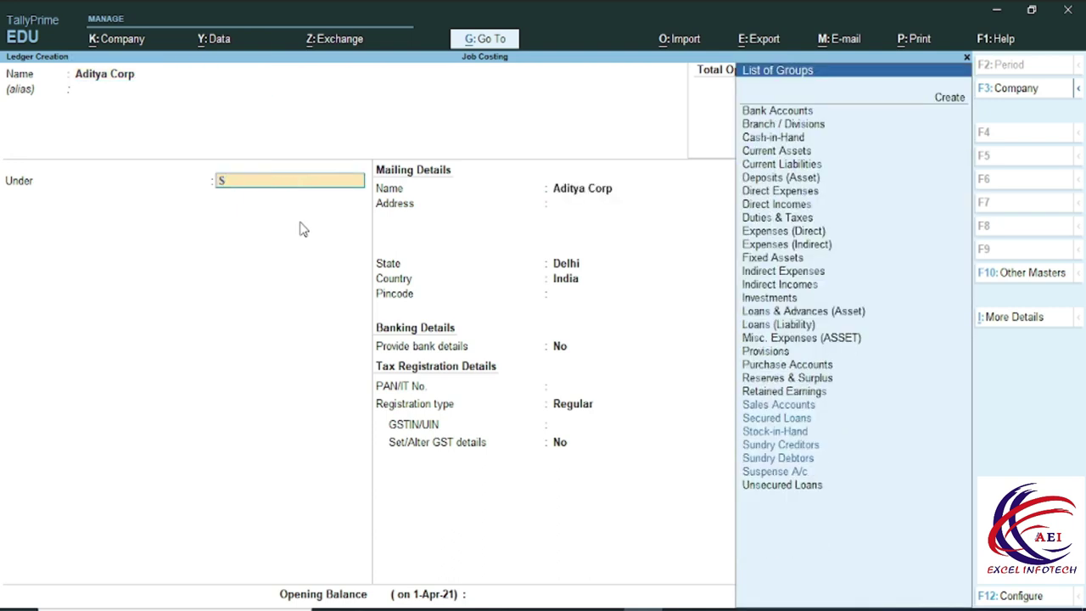
{"action": "key", "text": "Down"}
{"action": "key", "text": "Down"}
{"action": "key", "text": "Down"}
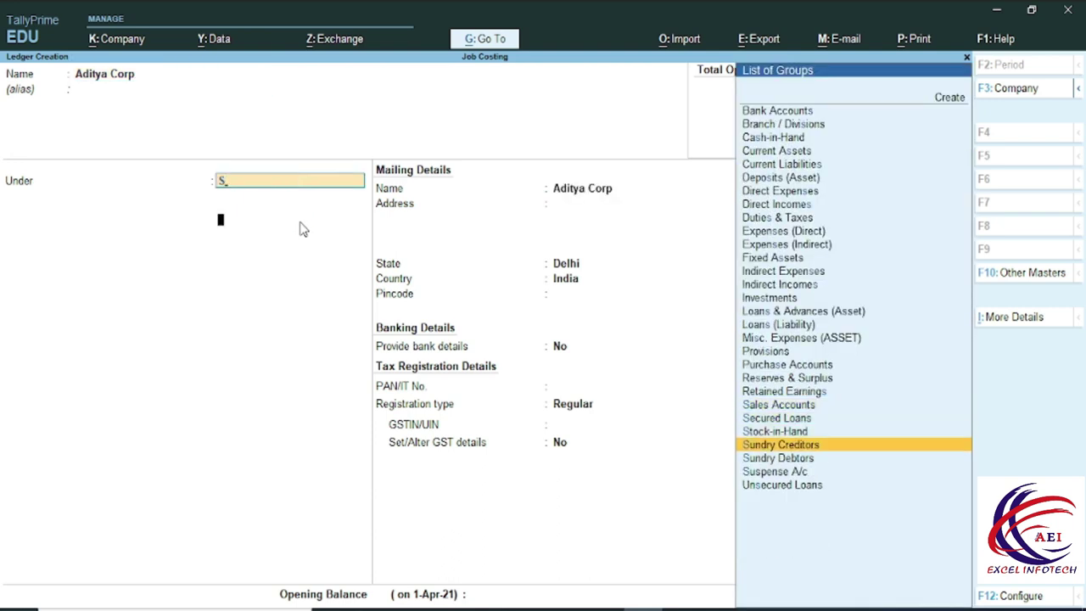
{"action": "key", "text": "Return"}
{"action": "key", "text": "ctrl+a"}
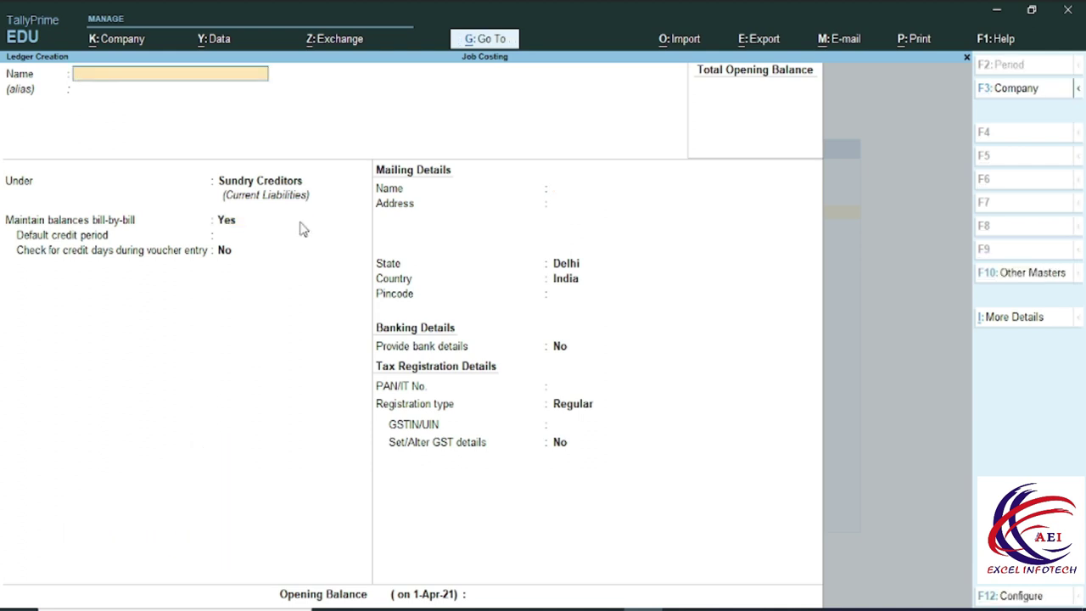
Create the customer's ledger, named after a person, under Sundry Debtors
{"action": "type", "text": "Kamal"}
{"action": "key", "text": "Return"}
{"action": "key", "text": "Return"}
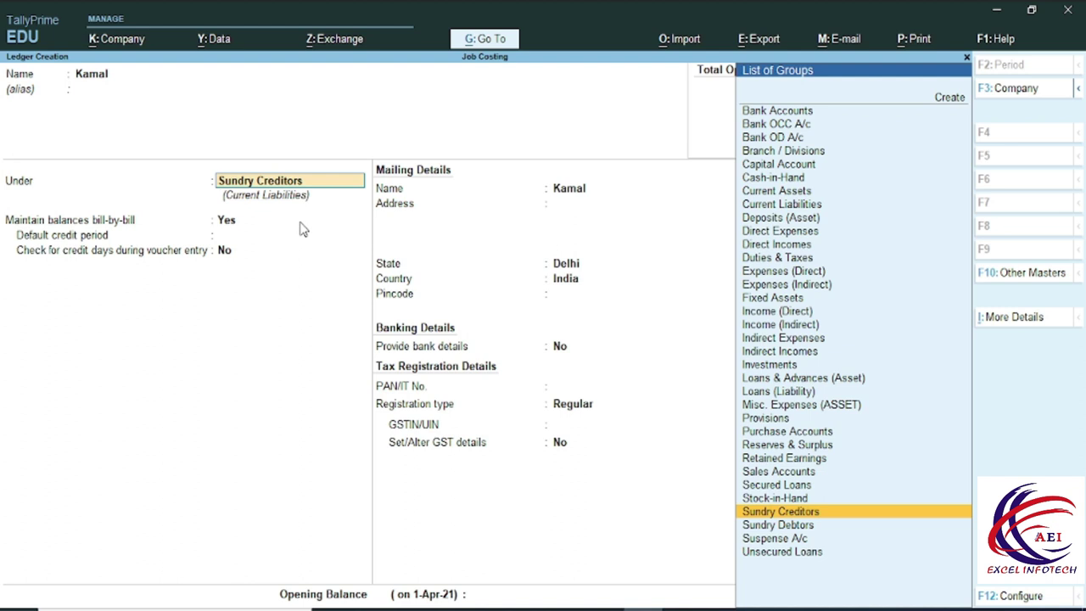
{"action": "type", "text": "S"}
{"action": "key", "text": "Down"}
{"action": "key", "text": "Down"}
{"action": "key", "text": "Down"}
{"action": "key", "text": "Down"}
{"action": "key", "text": "Return"}
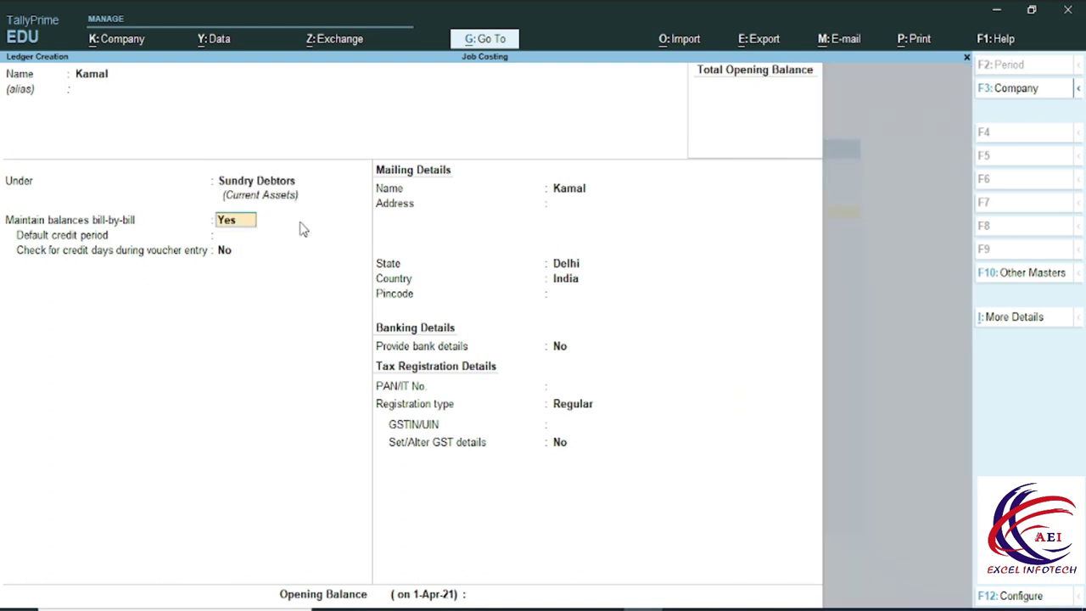
{"action": "key", "text": "ctrl+a"}
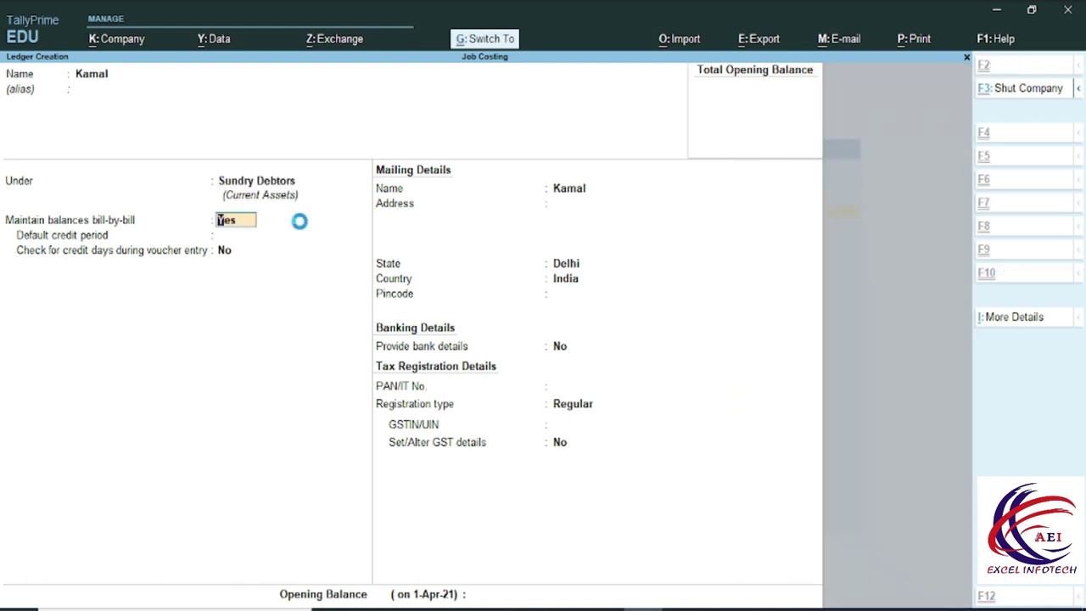
{"action": "key", "text": "alt+Tab"}
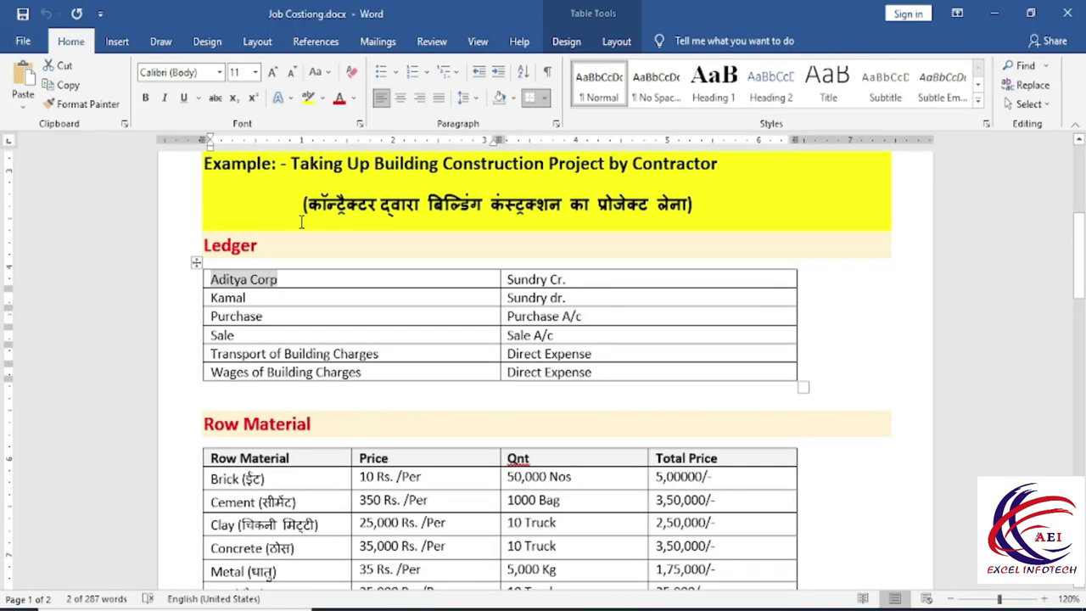
{"action": "left_click", "coordinate": [261, 334]}
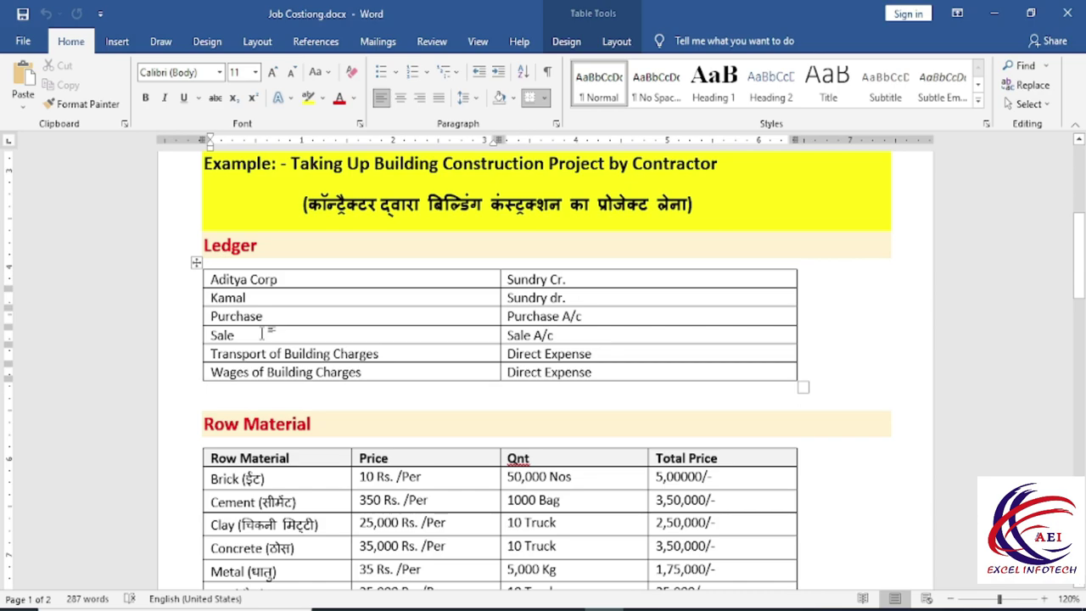
{"action": "key", "text": "alt+Tab"}
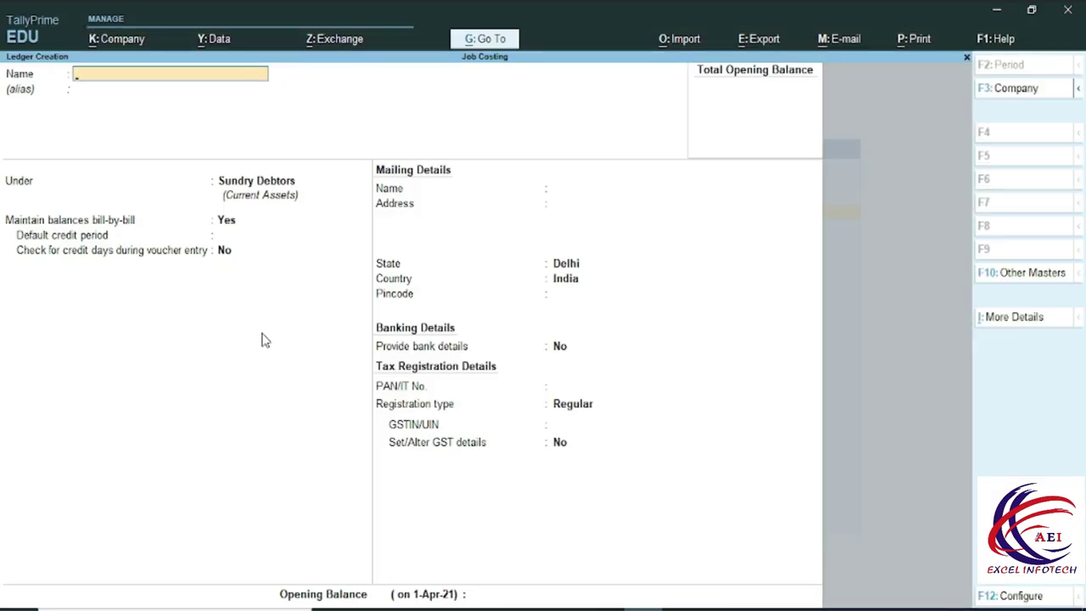
Create the Purchase ledger under Purchase Accounts and the Sale ledger under Sales Accounts
{"action": "type", "text": "Purchase"}
{"action": "key", "text": "Return"}
{"action": "type", "text": "P"}
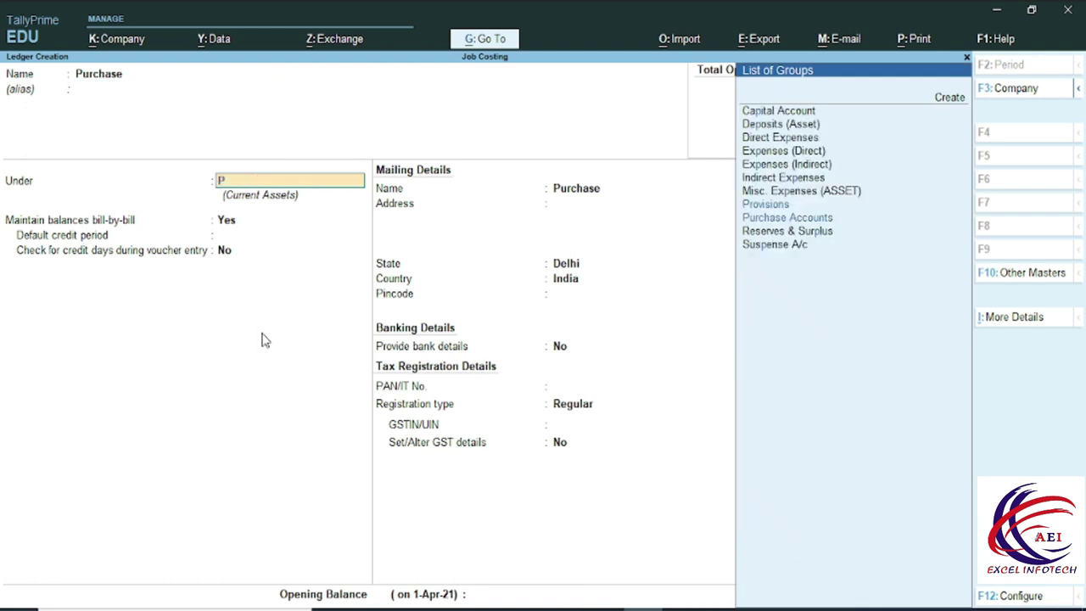
{"action": "key", "text": "Down"}
{"action": "key", "text": "Return"}
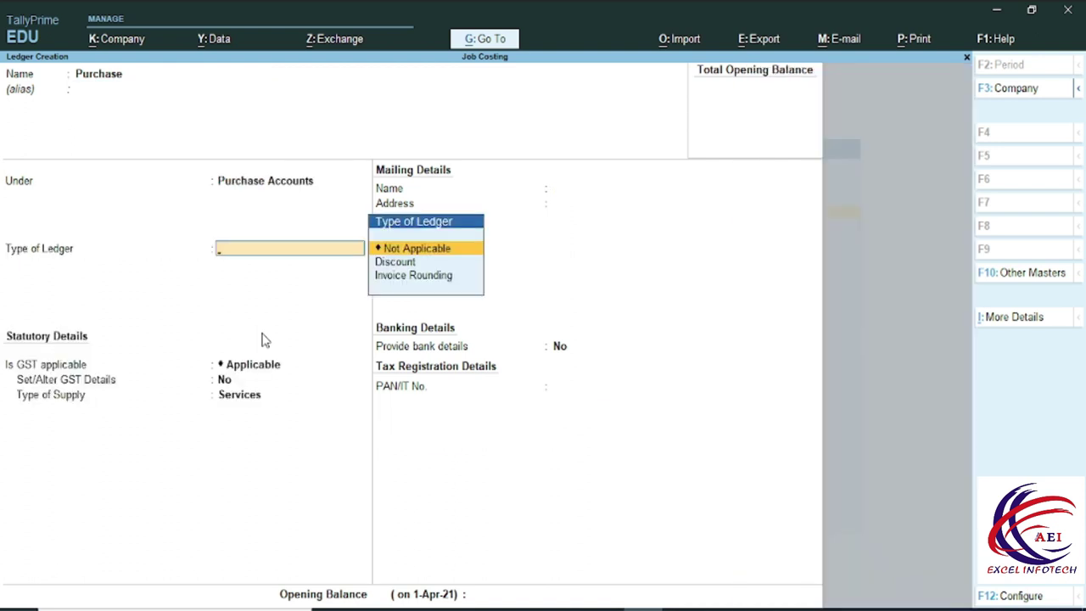
{"action": "key", "text": "Return"}
{"action": "key", "text": "Return"}
{"action": "key", "text": "Return"}
{"action": "key", "text": "Up"}
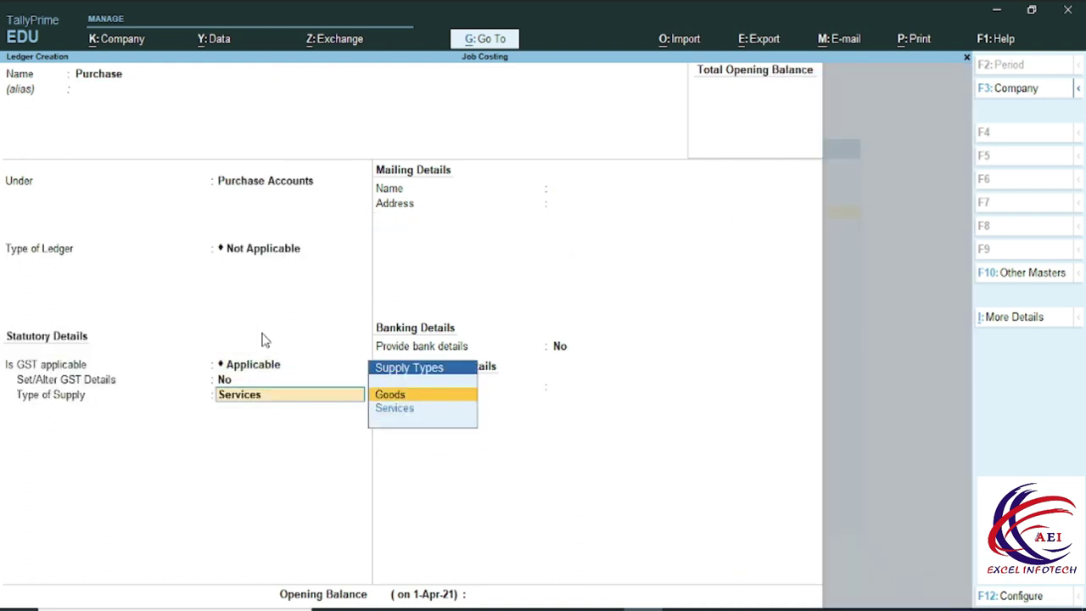
{"action": "key", "text": "Return"}
{"action": "key", "text": "Return"}
{"action": "key", "text": "Return"}
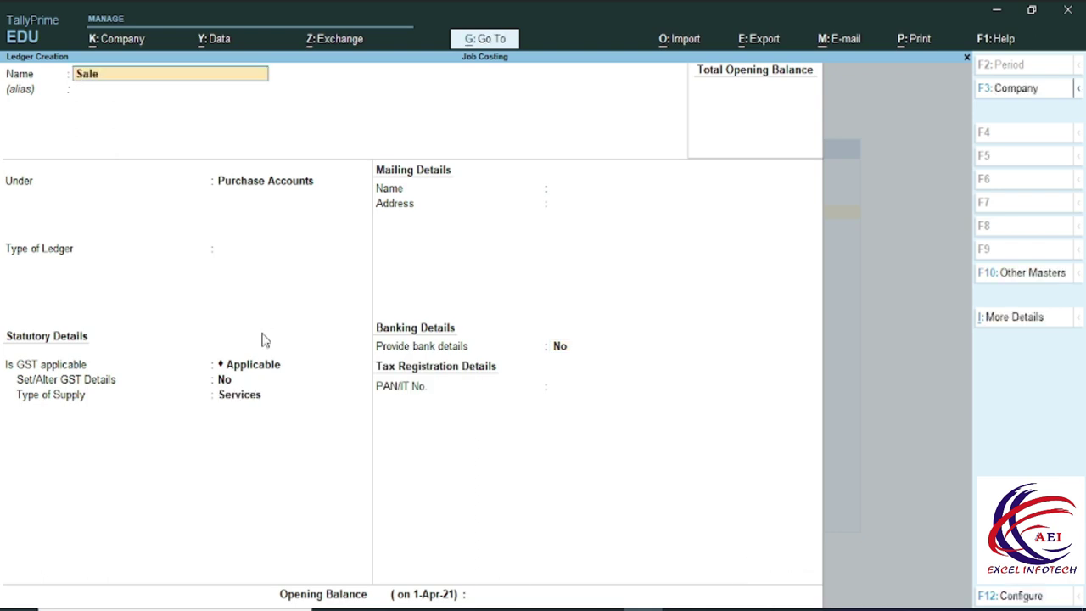
{"action": "key", "text": "Return"}
{"action": "type", "text": "S"}
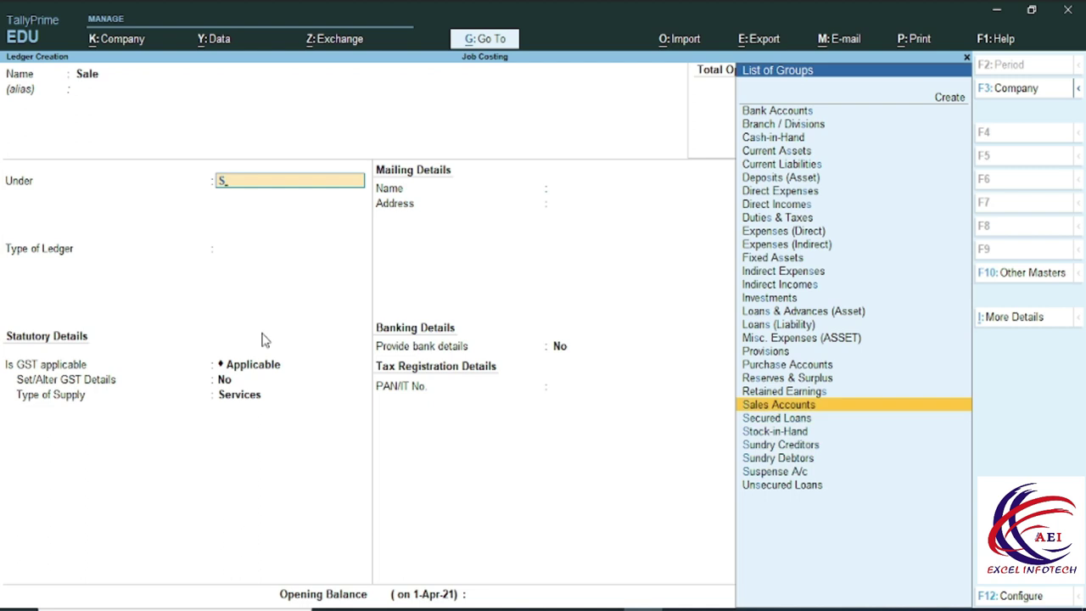
{"action": "key", "text": "Return"}
{"action": "key", "text": "Return"}
{"action": "key", "text": "Return"}
{"action": "key", "text": "Return"}
{"action": "key", "text": "Return"}
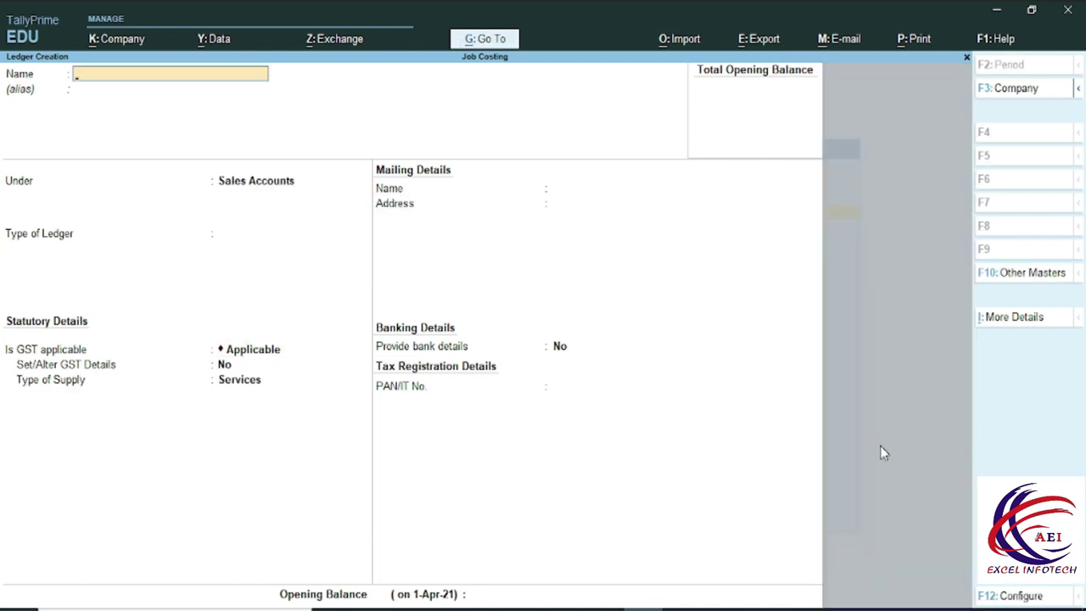
Create the Transport of Building Charges ledger under Direct Expenses, copying its name from Word
{"action": "key", "text": "alt+Tab"}
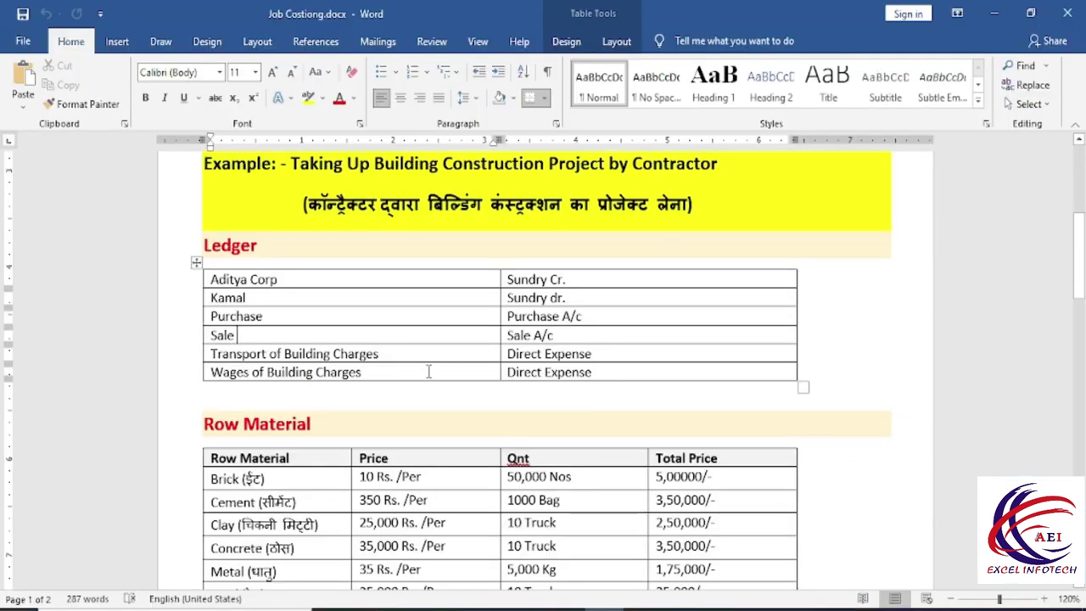
{"action": "left_click_drag", "start_coordinate": [394, 354], "coordinate": [211, 354]}
{"action": "left_click", "coordinate": [267, 354]}
{"action": "left_click_drag", "start_coordinate": [381, 354], "coordinate": [245, 355]}
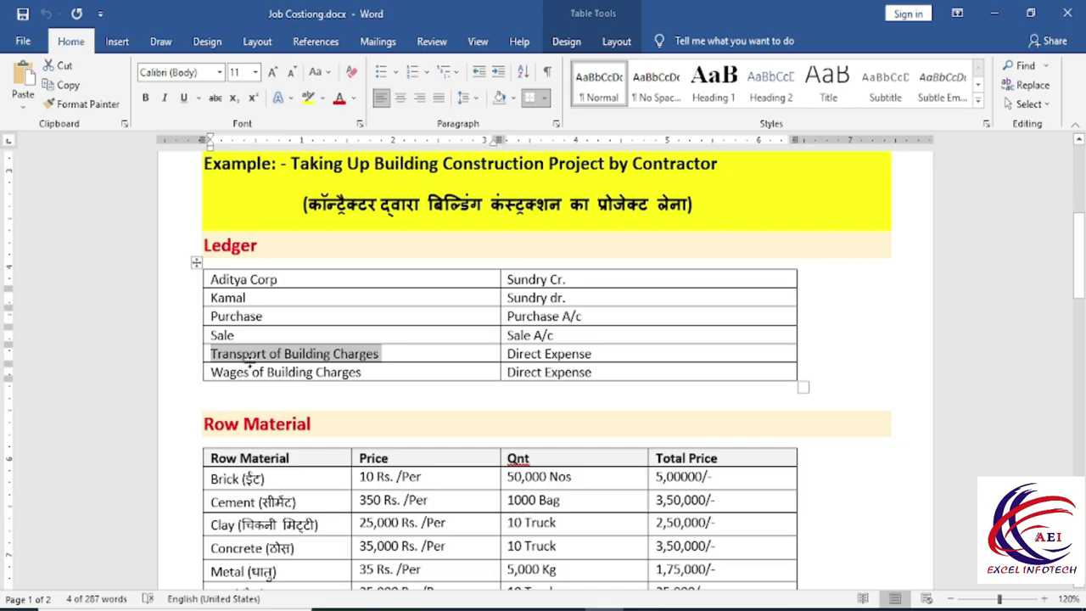
{"action": "key", "text": "ctrl+c"}
{"action": "key", "text": "alt+Tab"}
{"action": "key", "text": "ctrl+v"}
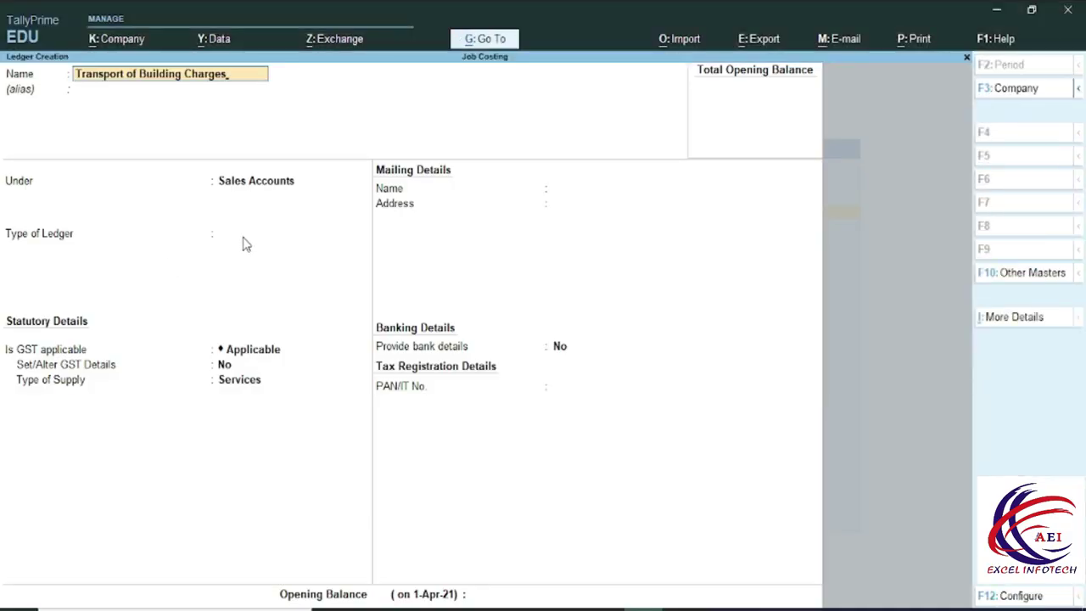
{"action": "key", "text": "Return"}
{"action": "key", "text": "Return"}
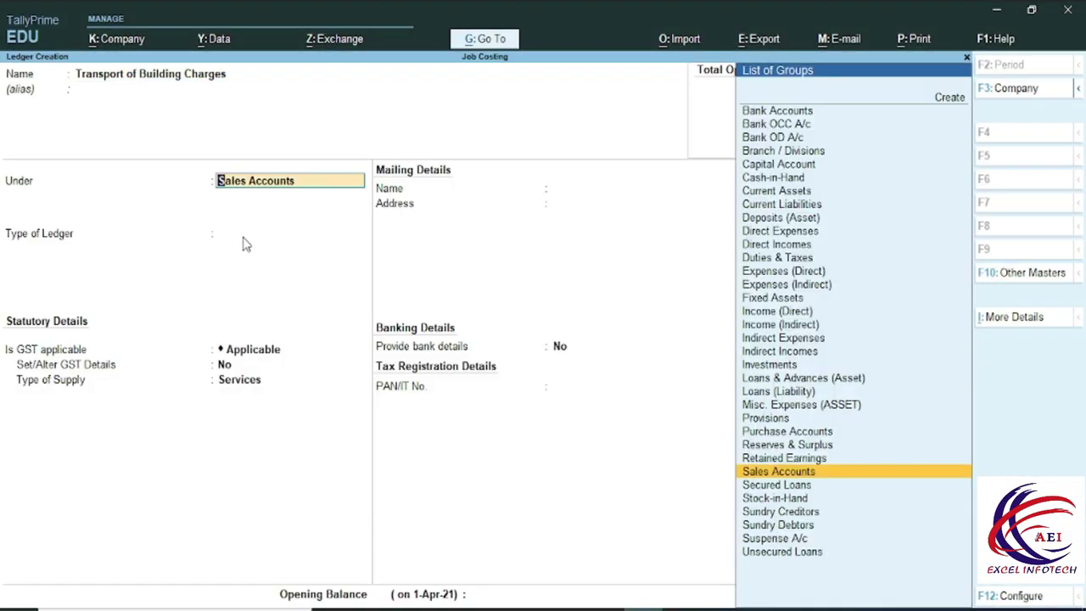
{"action": "type", "text": "D"}
{"action": "key", "text": "Down"}
{"action": "key", "text": "Down"}
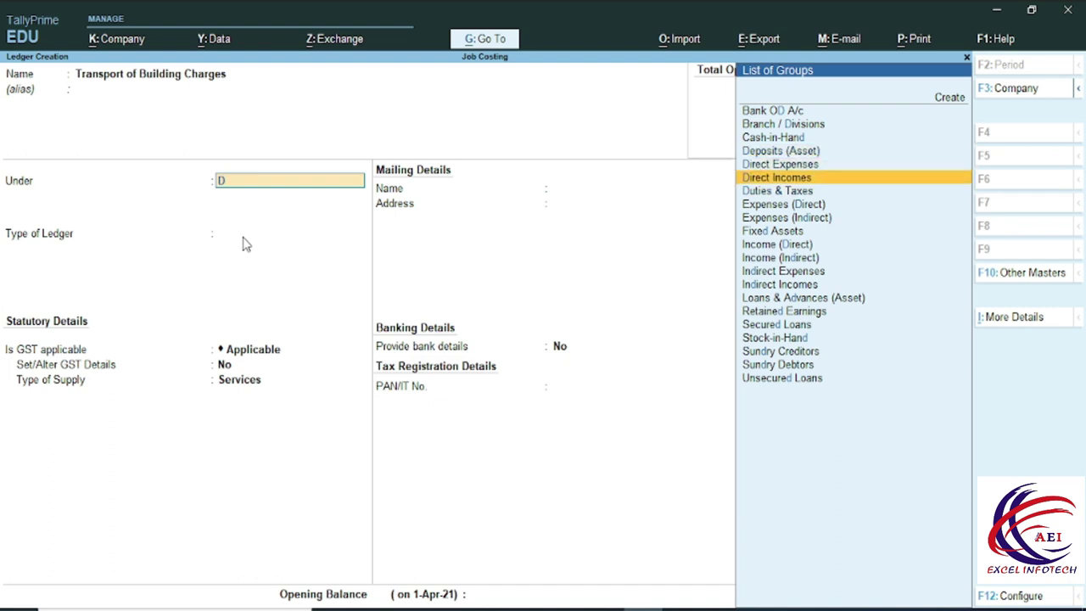
{"action": "key", "text": "Up"}
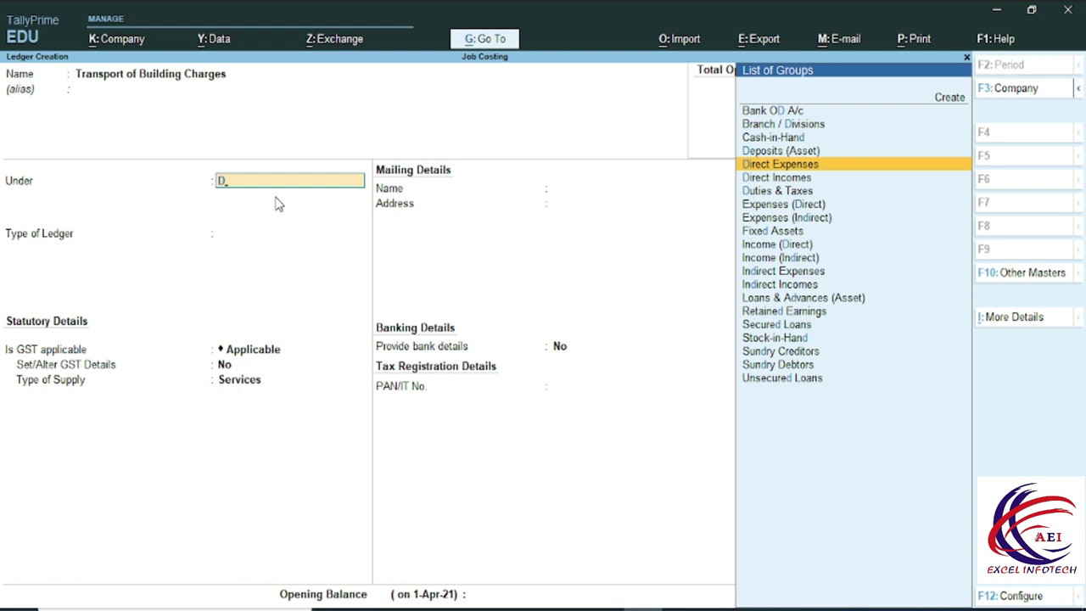
{"action": "key", "text": "Return"}
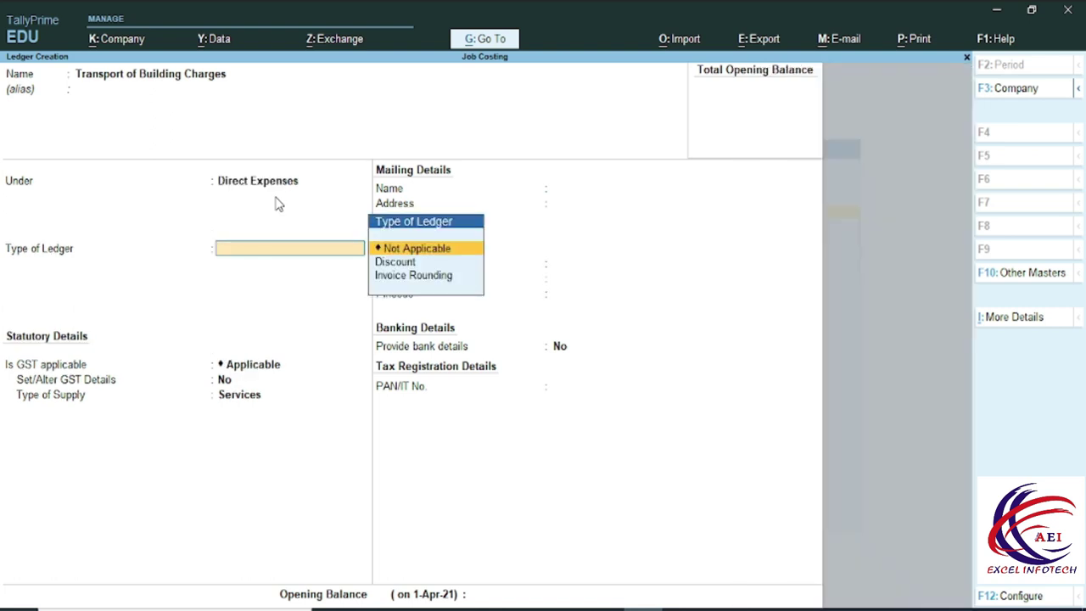
{"action": "key", "text": "Return"}
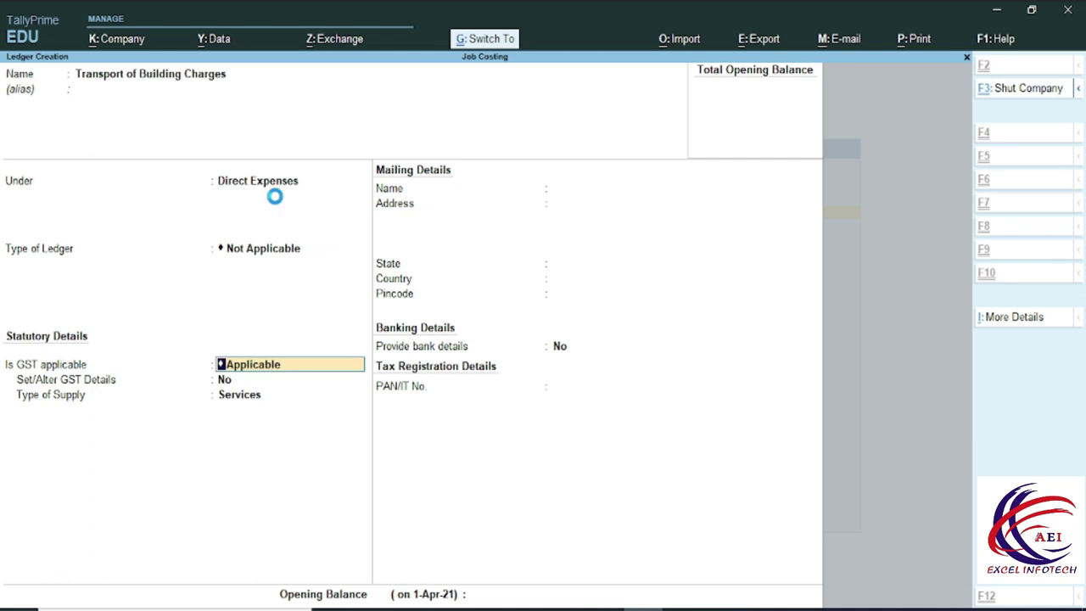
{"action": "key", "text": "ctrl+a"}
Paste Wages of Building Charges as a Direct Expenses ledger, save, and return to Word
{"action": "key", "text": "alt+Tab"}
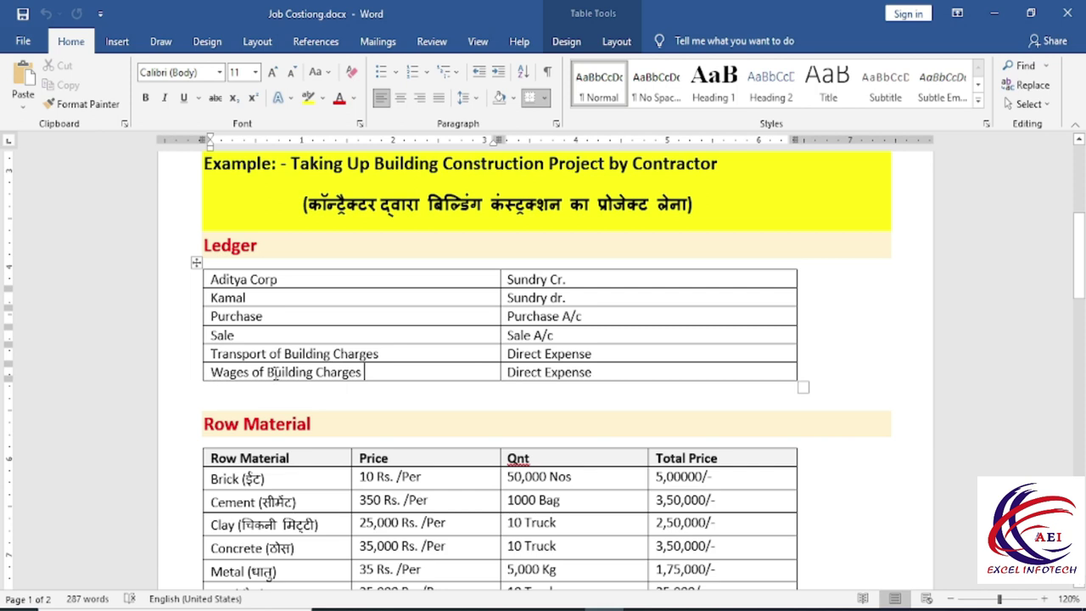
{"action": "left_click_drag", "start_coordinate": [381, 372], "coordinate": [233, 376]}
{"action": "key", "text": "ctrl+c"}
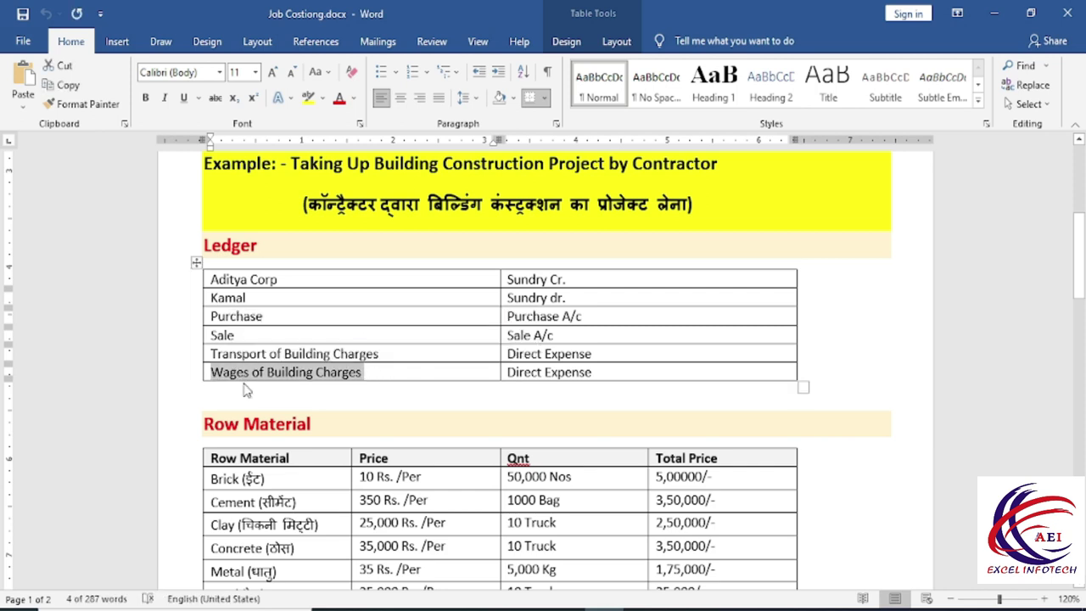
{"action": "key", "text": "alt+Tab"}
{"action": "key", "text": "ctrl+v"}
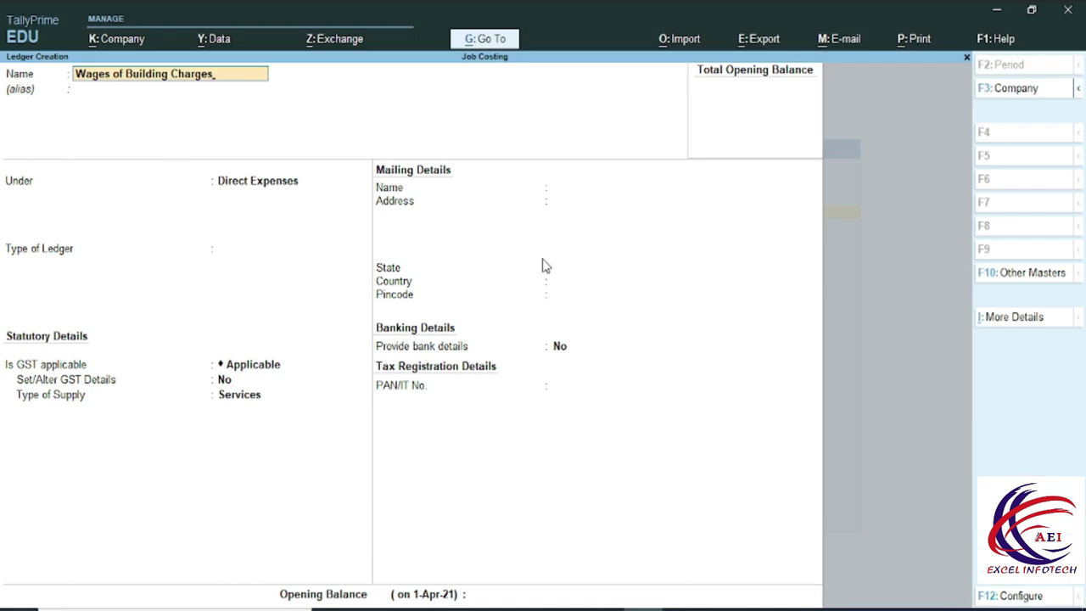
{"action": "key", "text": "Return"}
{"action": "key", "text": "Return"}
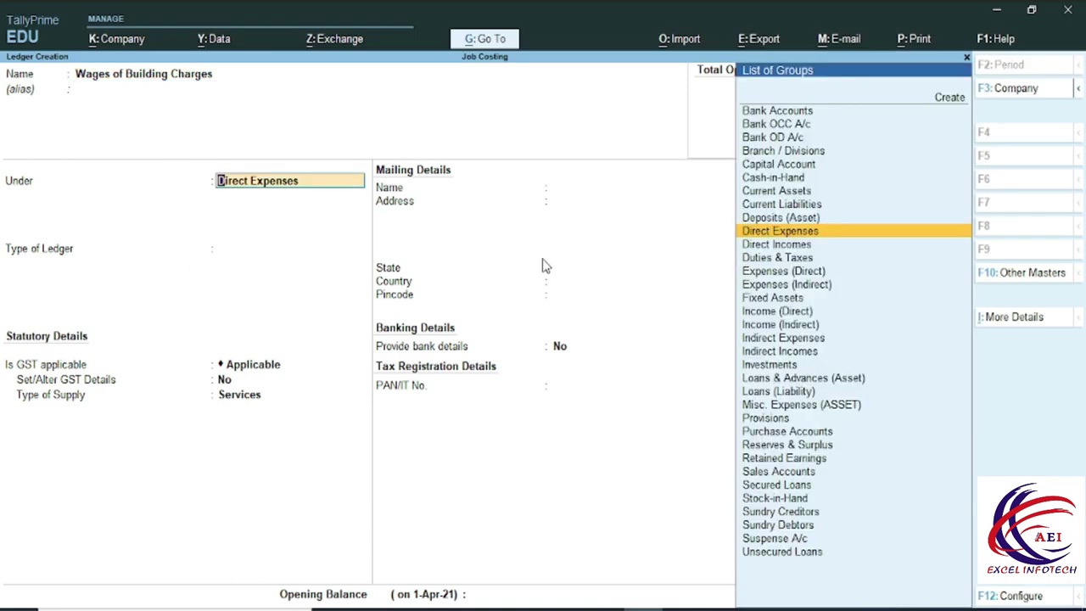
{"action": "key", "text": "Return"}
{"action": "key", "text": "Return"}
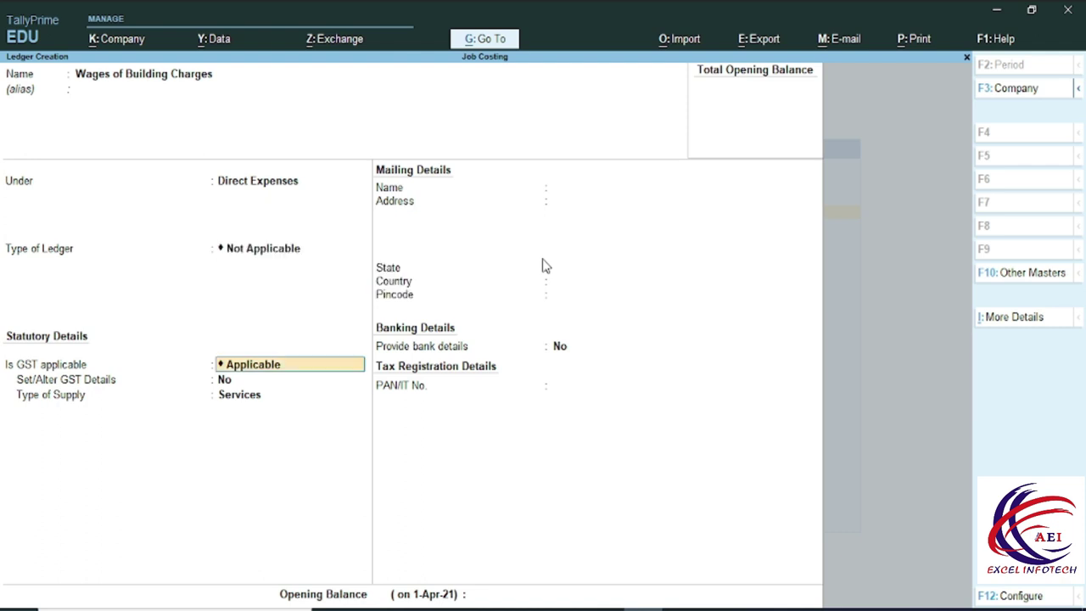
{"action": "key", "text": "Return"}
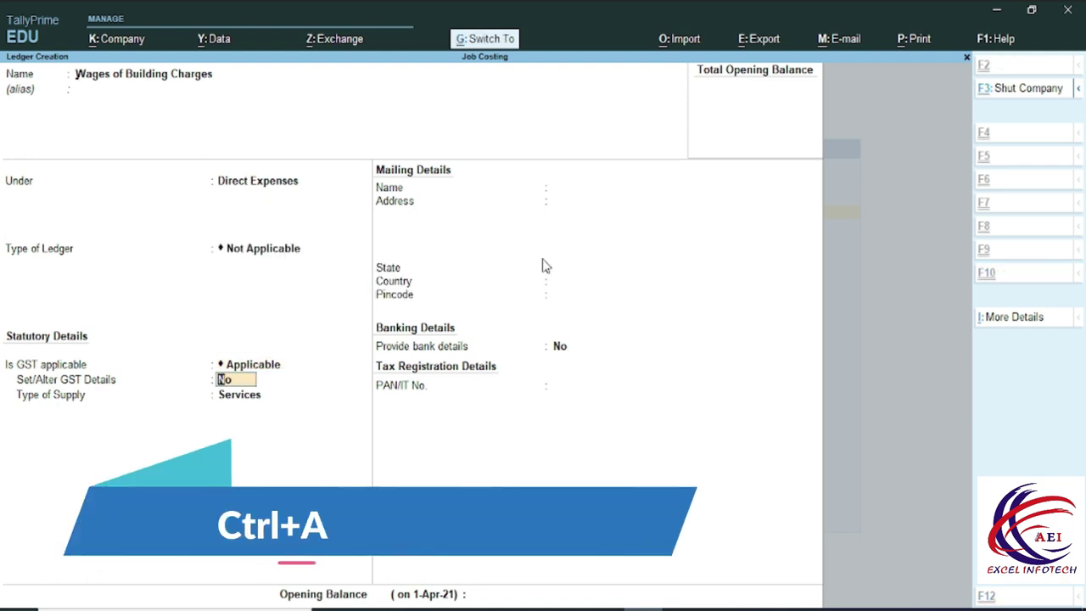
{"action": "key", "text": "ctrl+a"}
{"action": "key", "text": "alt+Tab"}
{"action": "scroll", "coordinate": [379, 407], "scroll_direction": "down", "scroll_amount": 1}
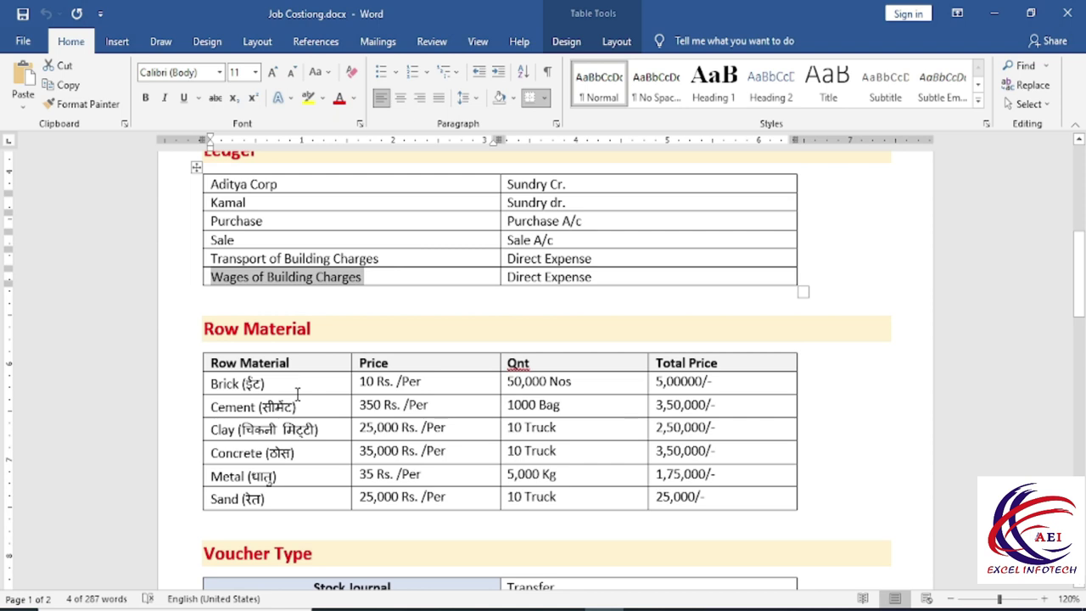
Copy 'Building Construction Project' from Word and enter it as a new cost centre under Primary
{"action": "key", "text": "alt"}
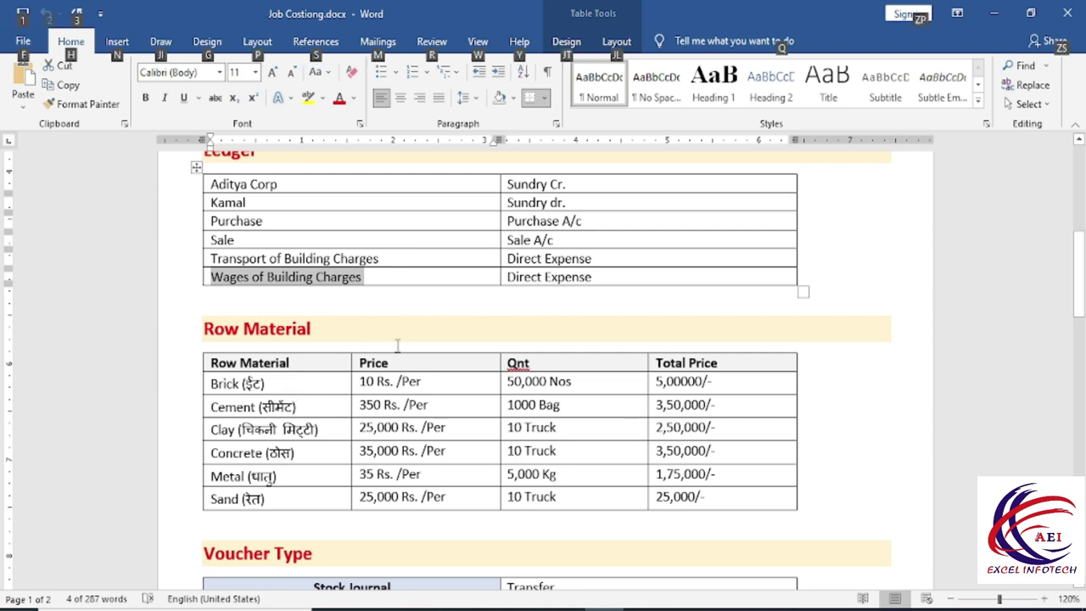
{"action": "scroll", "coordinate": [395, 346], "scroll_direction": "up", "scroll_amount": 3}
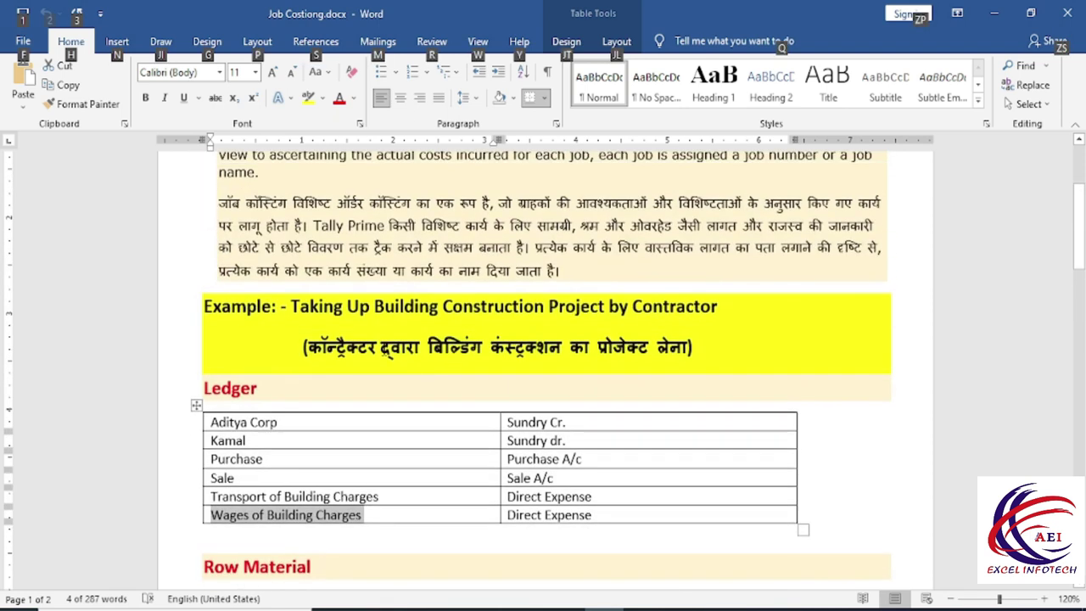
{"action": "left_click_drag", "start_coordinate": [374, 305], "coordinate": [504, 302]}
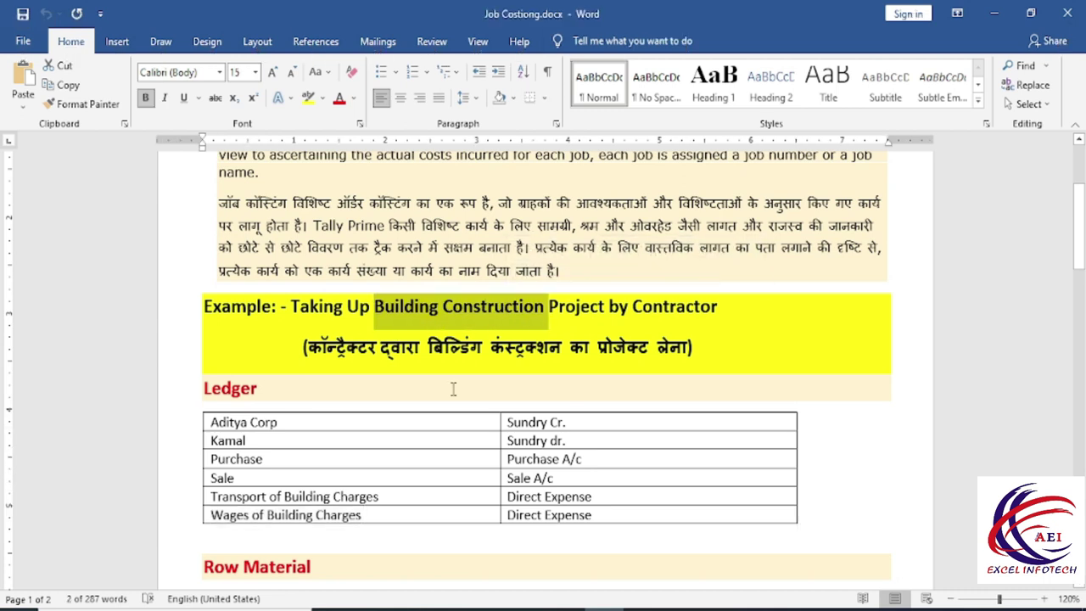
{"action": "left_click", "coordinate": [378, 308]}
{"action": "left_click_drag", "start_coordinate": [374, 312], "coordinate": [568, 315]}
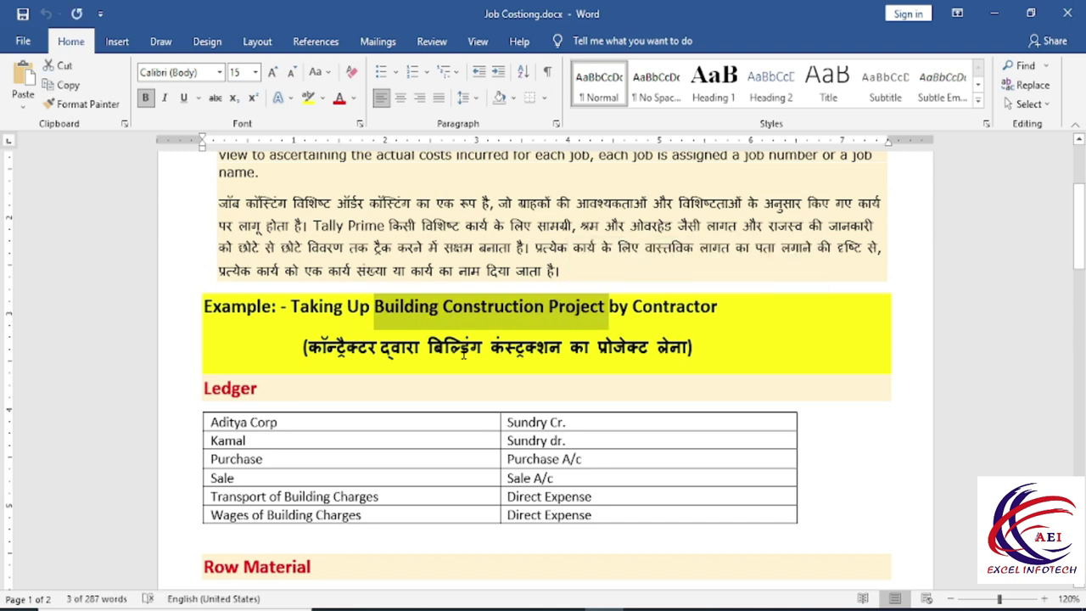
{"action": "key", "text": "alt+Tab"}
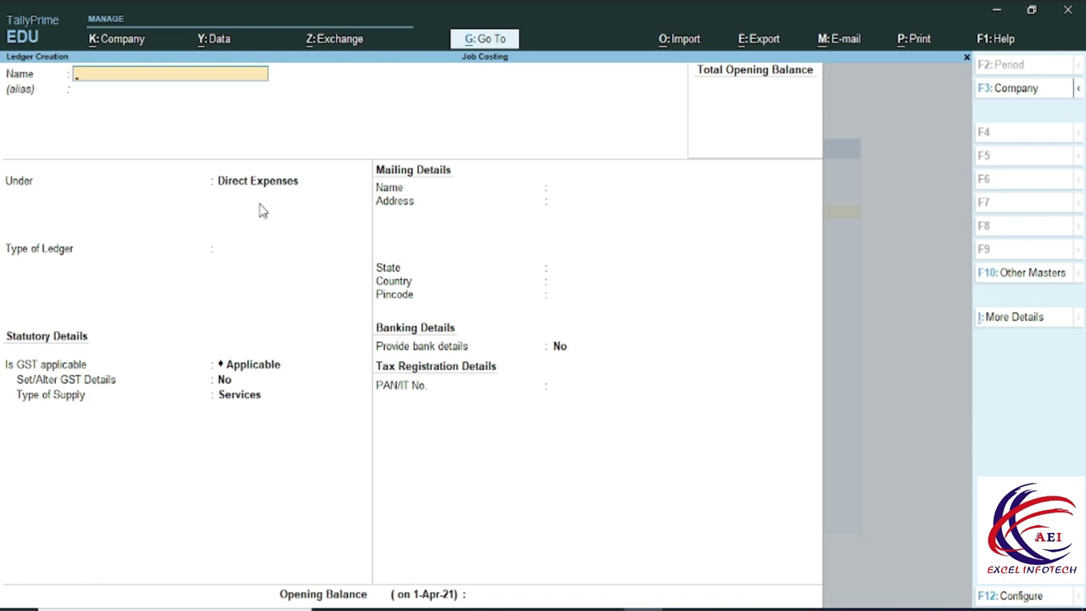
{"action": "key", "text": "Escape"}
{"action": "key", "text": "Return"}
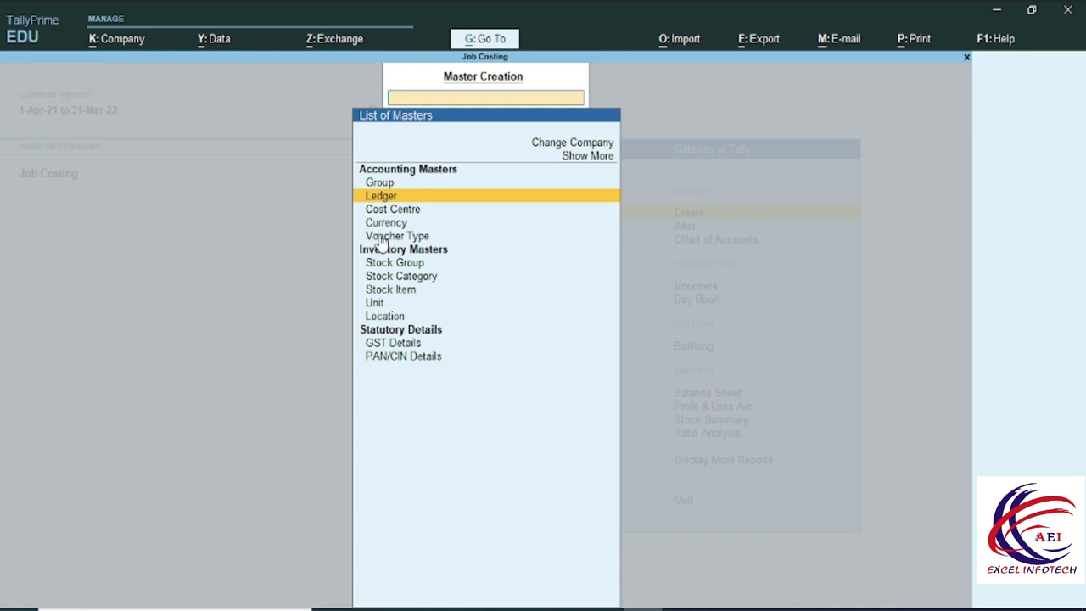
{"action": "left_click", "coordinate": [392, 210]}
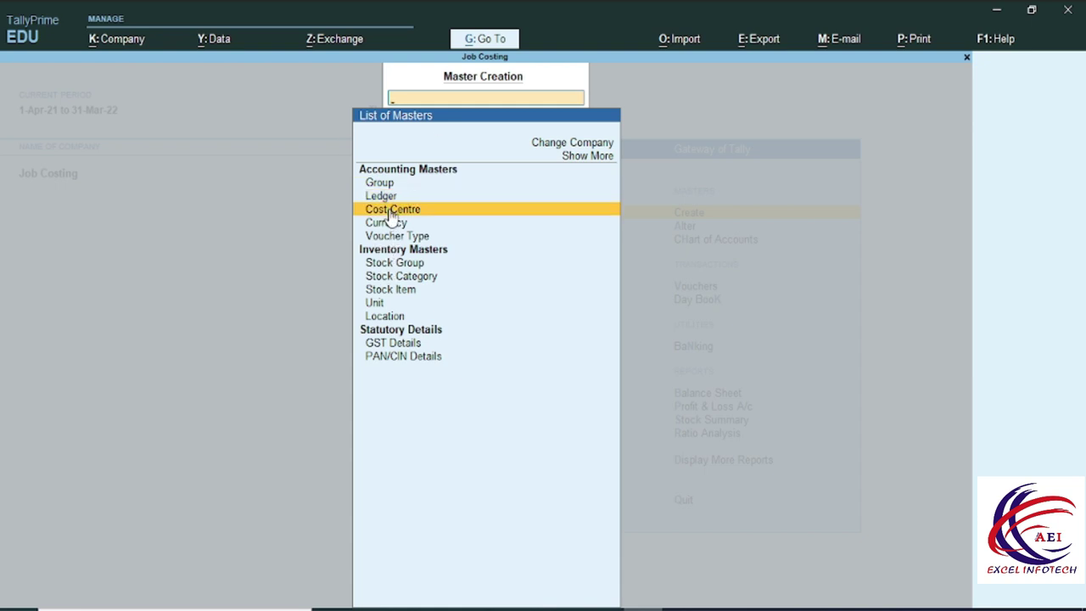
{"action": "key", "text": "Return"}
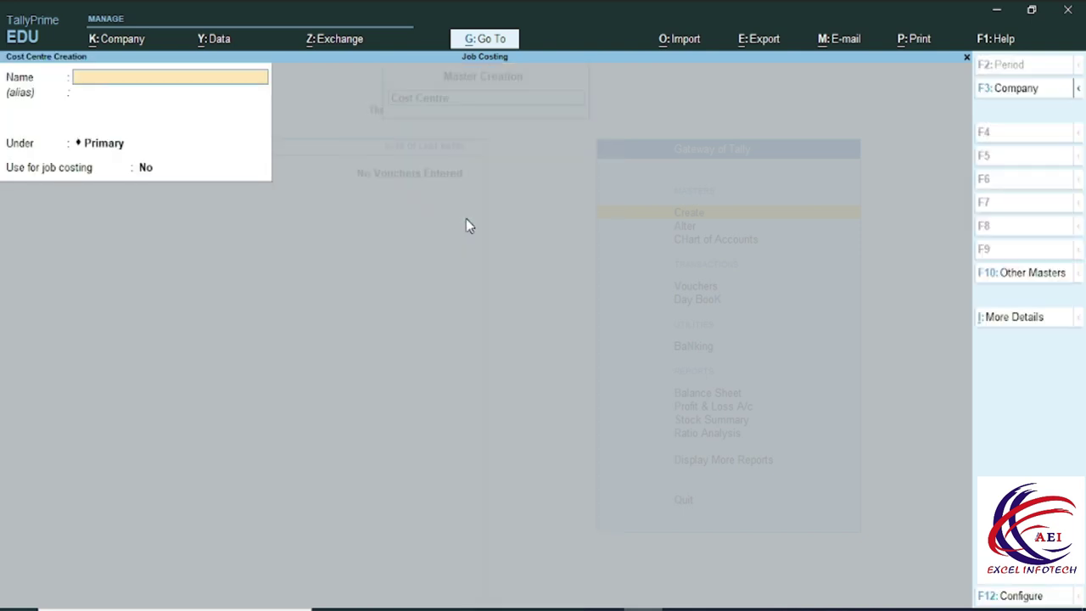
{"action": "key", "text": "ctrl+v"}
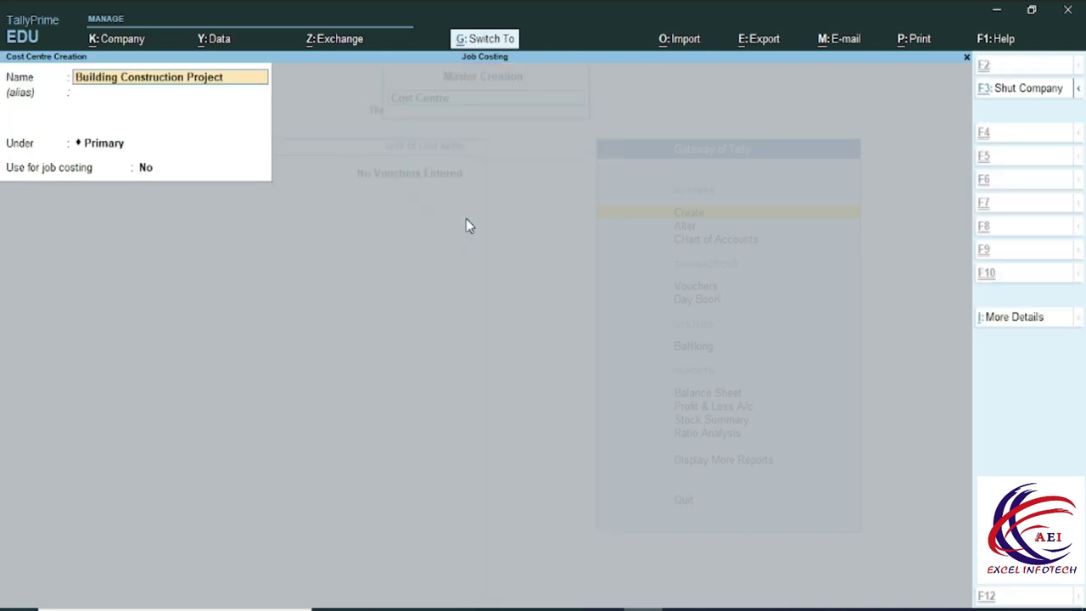
{"action": "key", "text": "Return"}
{"action": "key", "text": "Return"}
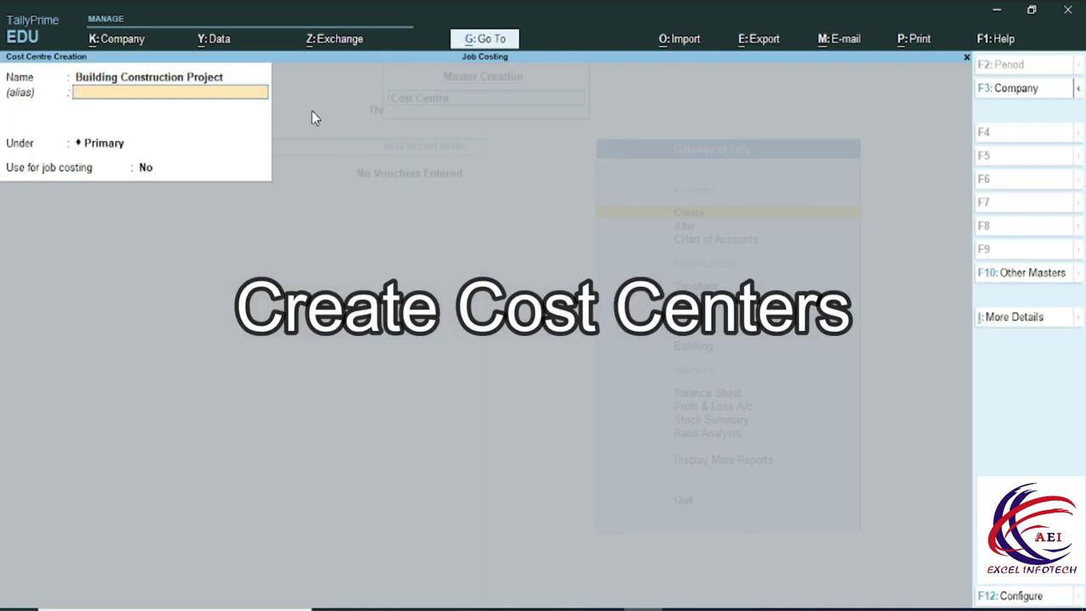
{"action": "key", "text": "Return"}
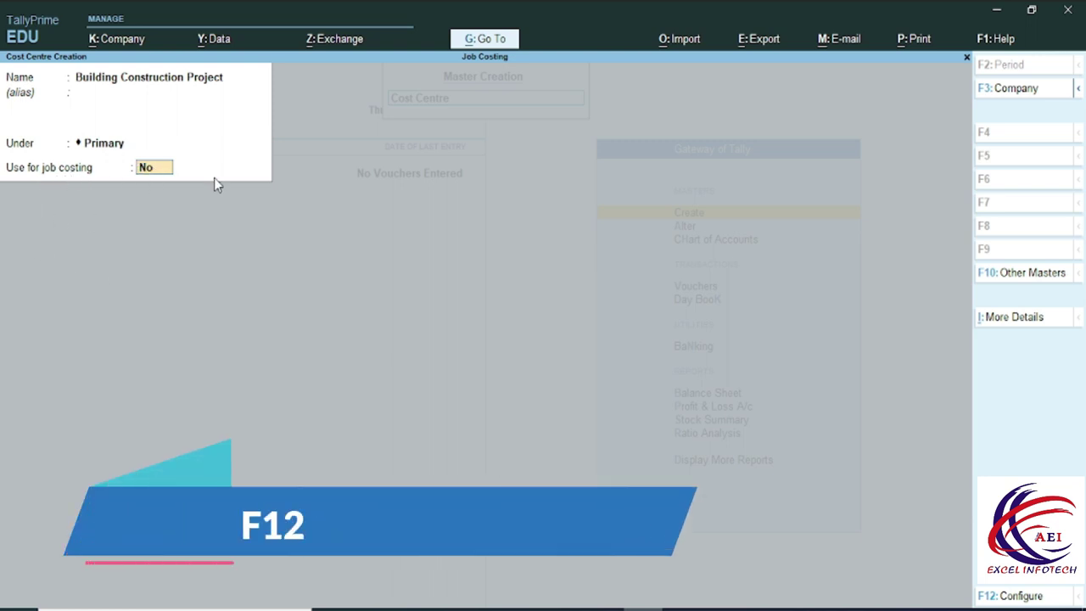
Enable job costing in the F12 configuration, set Use for job costing to Yes, and save
{"action": "key", "text": "F12"}
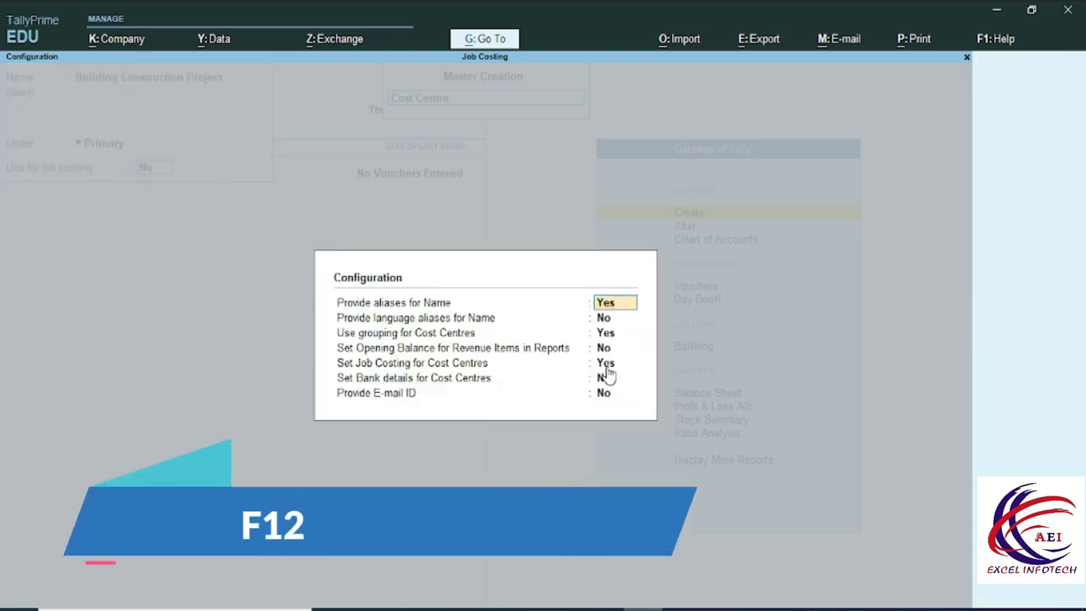
{"action": "left_click", "coordinate": [607, 363]}
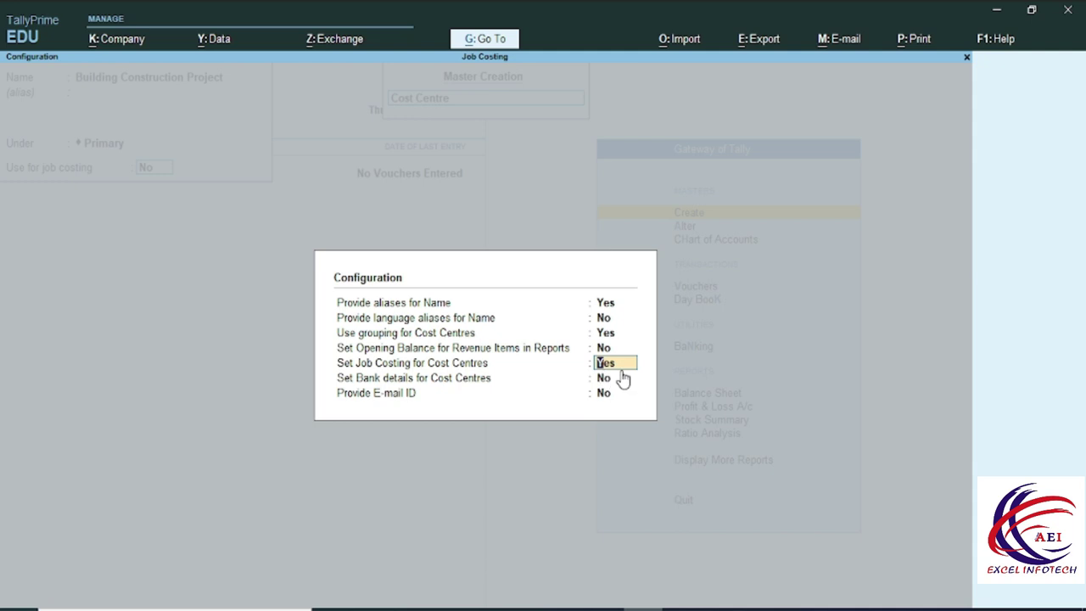
{"action": "key", "text": "ctrl"}
{"action": "key", "text": "ctrl+a"}
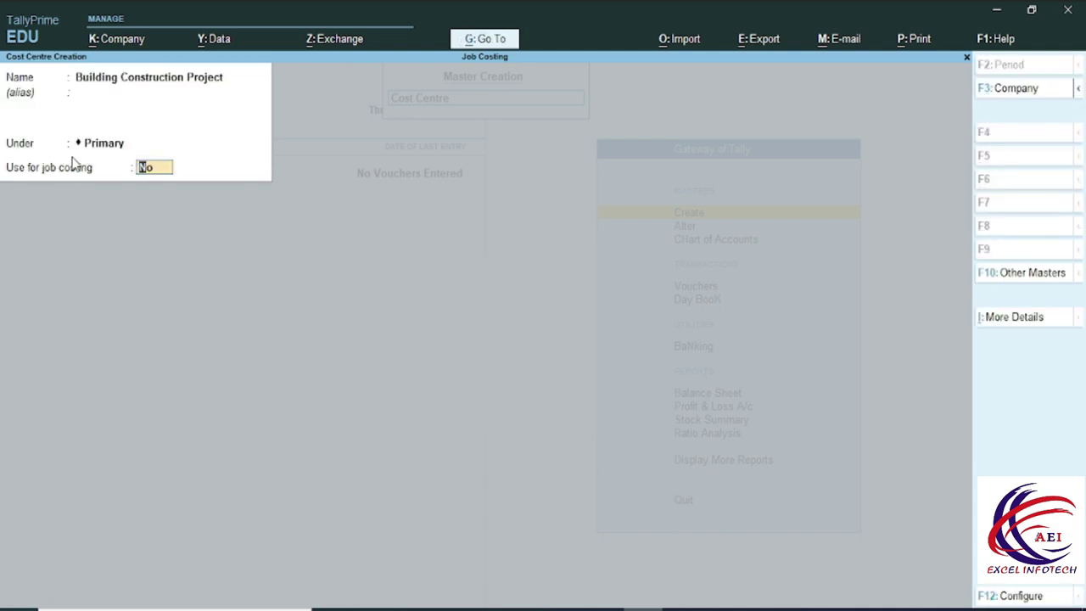
{"action": "key", "text": "y"}
{"action": "key", "text": "Return"}
{"action": "key", "text": "y"}
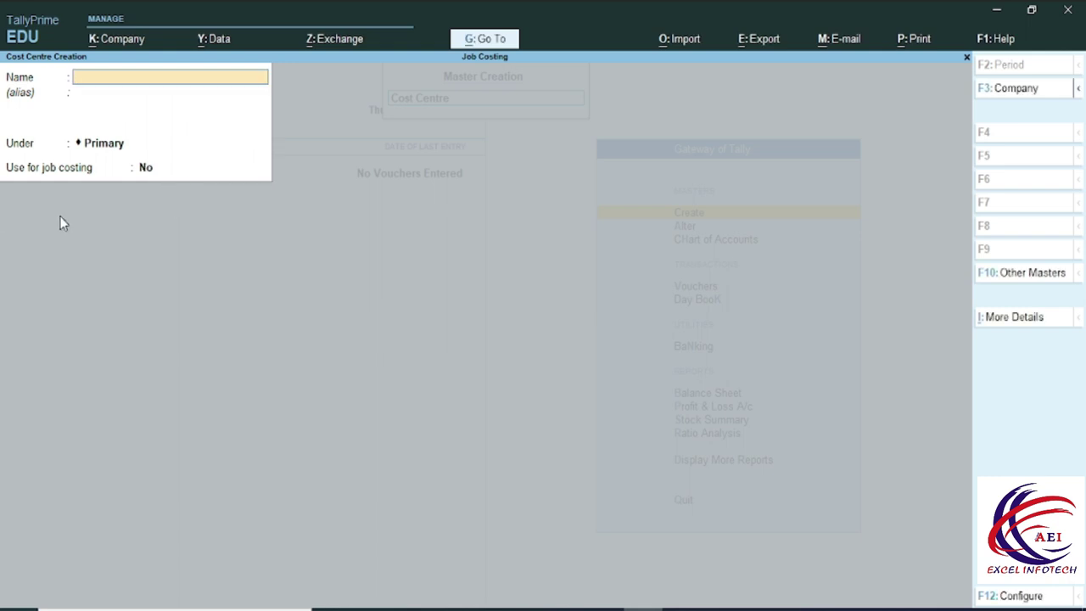
{"action": "key", "text": "Escape"}
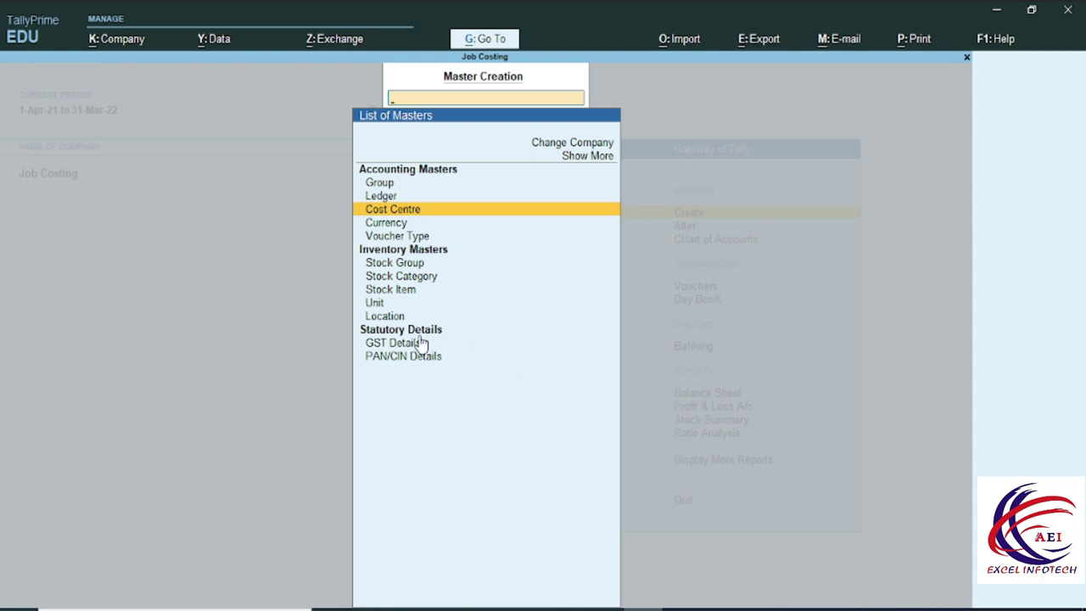
Choose Location from the List of Masters and create a new one rather than altering Main Location
{"action": "left_click", "coordinate": [384, 316]}
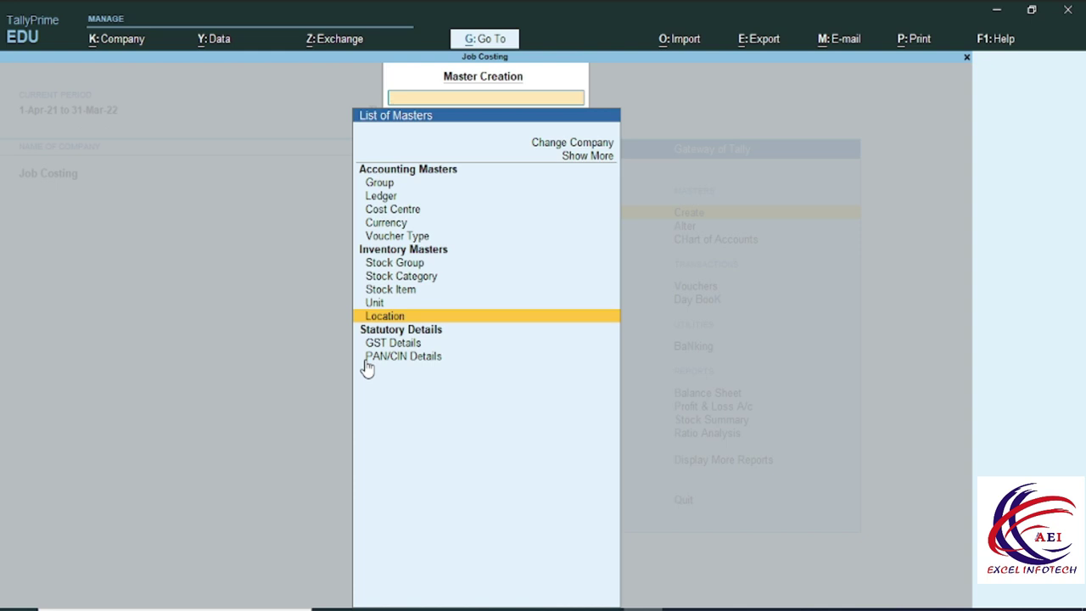
{"action": "left_click", "coordinate": [394, 319]}
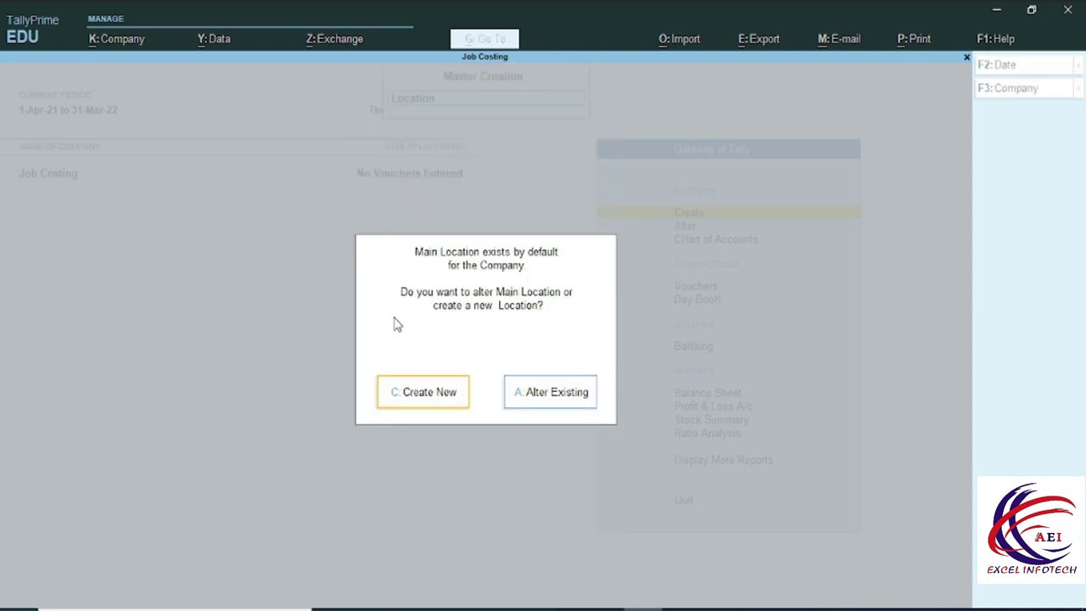
{"action": "left_click", "coordinate": [425, 399]}
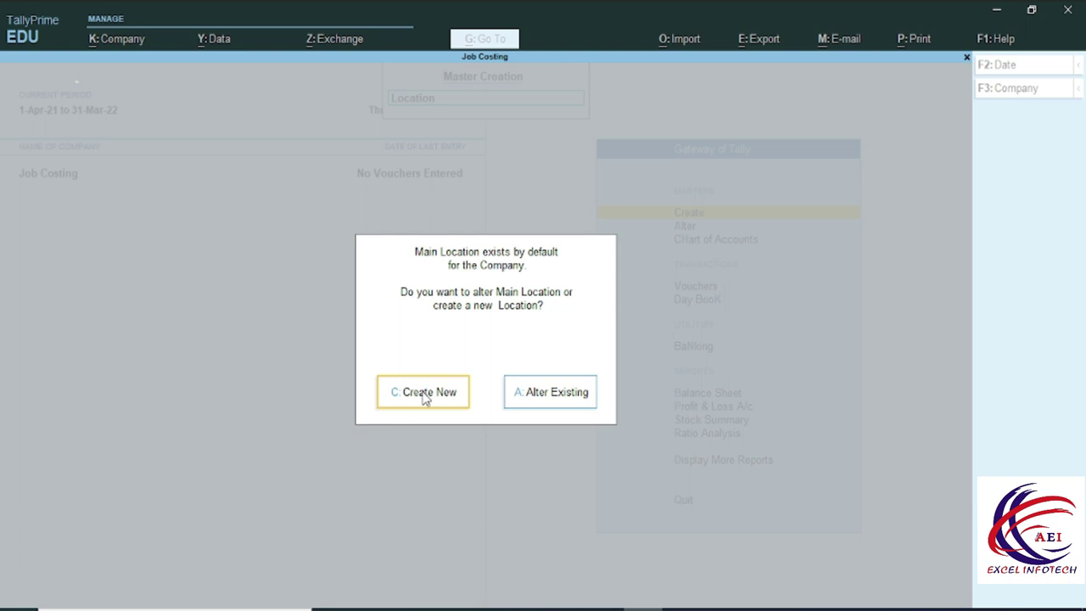
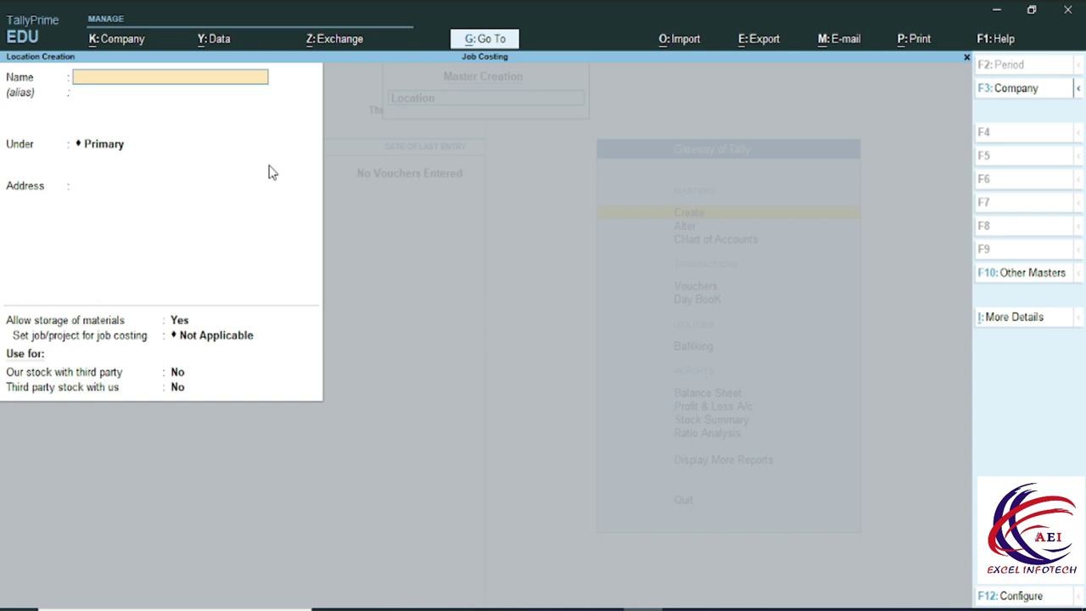
Save the Sant Nagar location under Primary, assigned to the Building Construction Project job
{"action": "key", "text": "Return"}
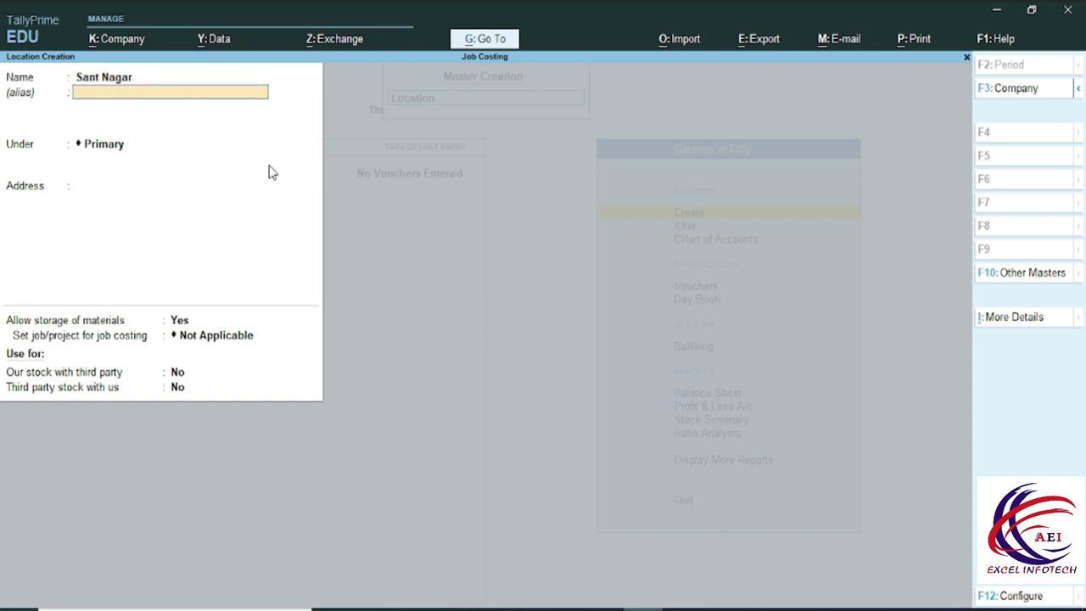
{"action": "key", "text": "Return"}
{"action": "key", "text": "Return"}
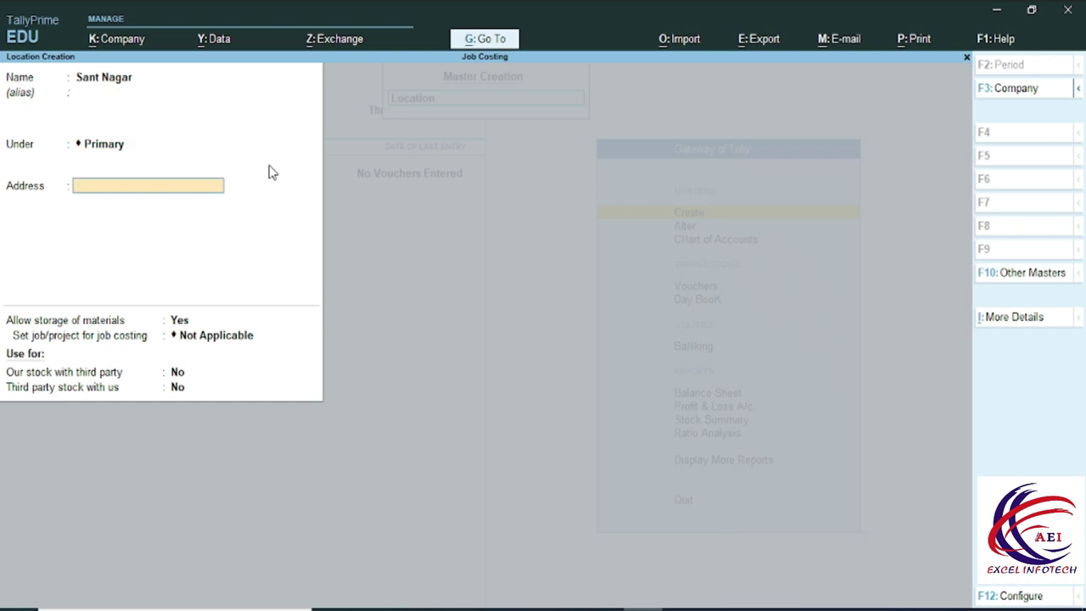
{"action": "key", "text": "Return"}
{"action": "key", "text": "Return"}
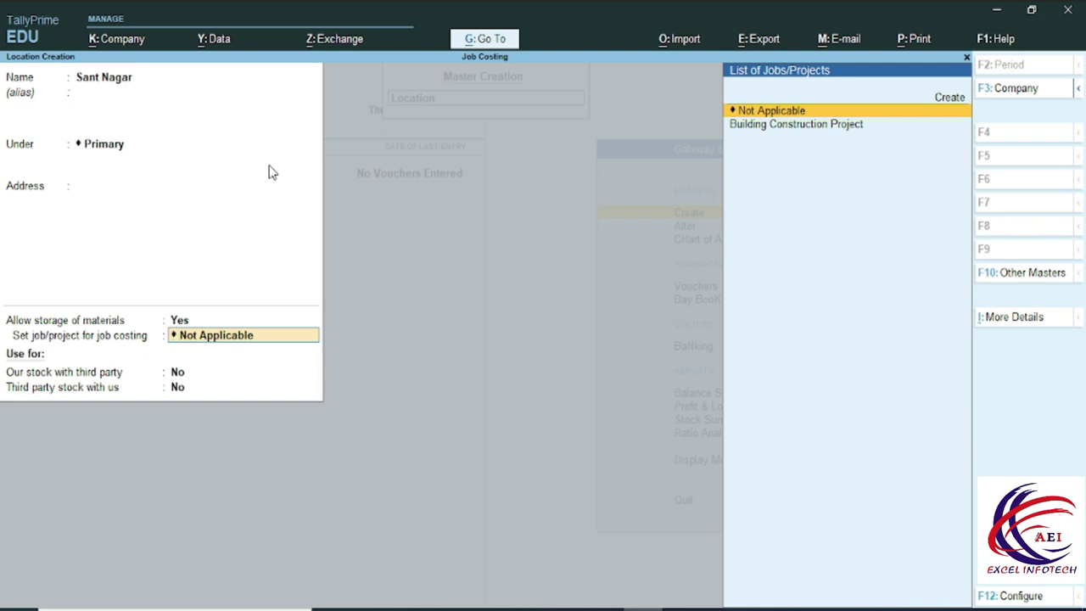
{"action": "key", "text": "Down"}
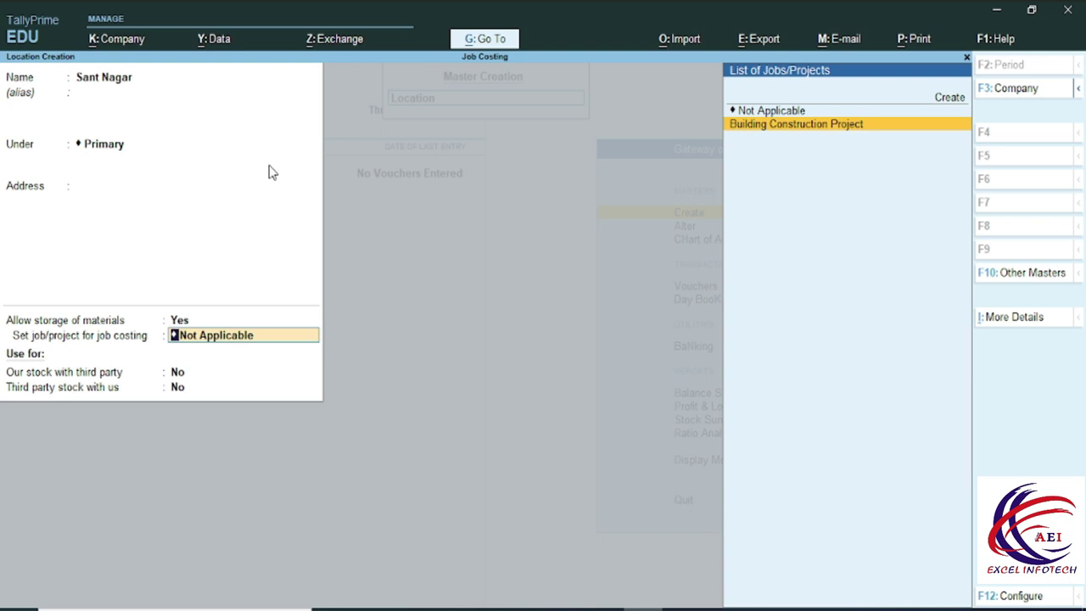
{"action": "key", "text": "Return"}
{"action": "key", "text": "Return"}
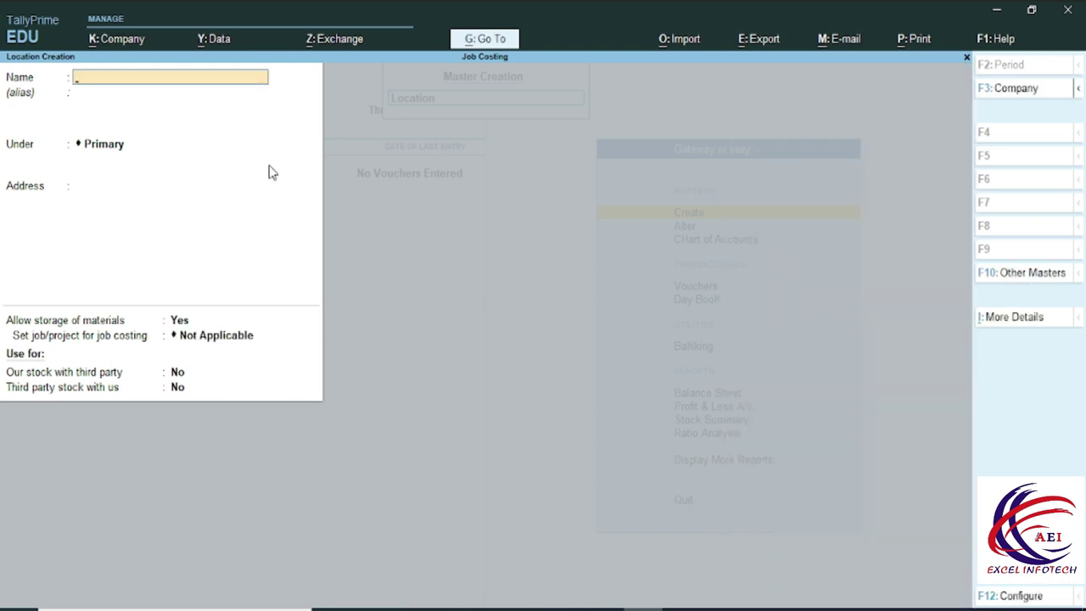
{"action": "key", "text": "Escape"}
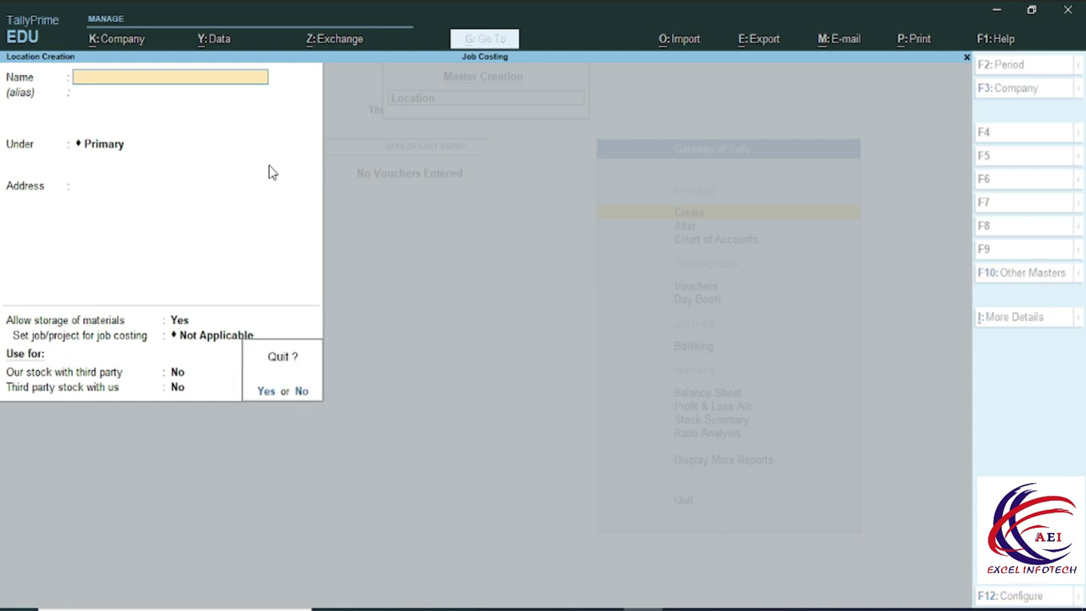
{"action": "key", "text": "Return"}
{"action": "key", "text": "Up"}
{"action": "key", "text": "Up"}
{"action": "key", "text": "Up"}
{"action": "key", "text": "Up"}
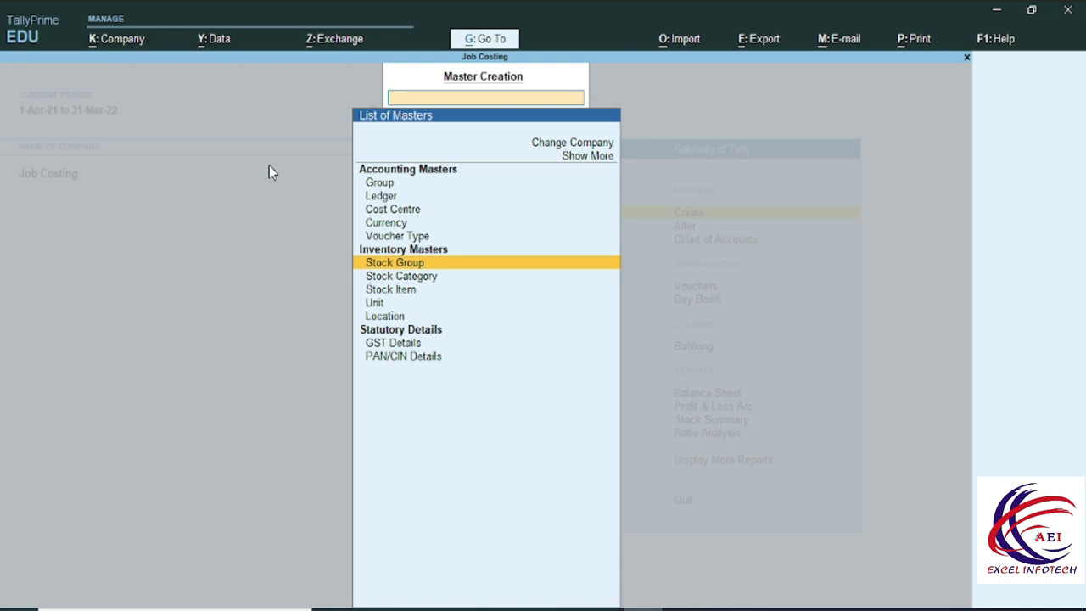
Create the Row Matrial stock group under Primary
{"action": "left_click", "coordinate": [415, 264]}
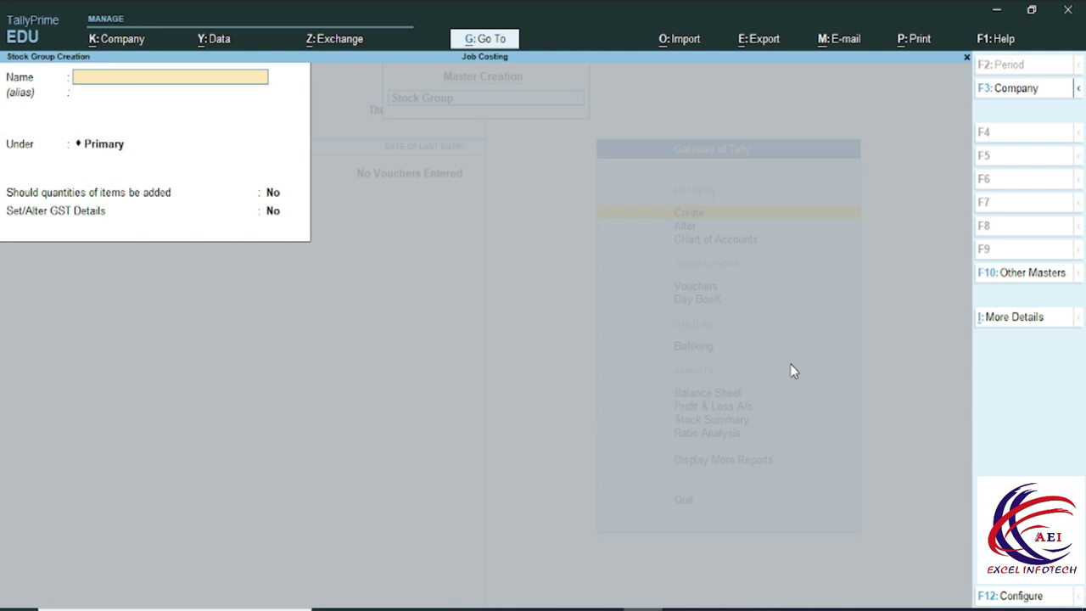
{"action": "type", "text": "Row Matrial"}
{"action": "key", "text": "Return"}
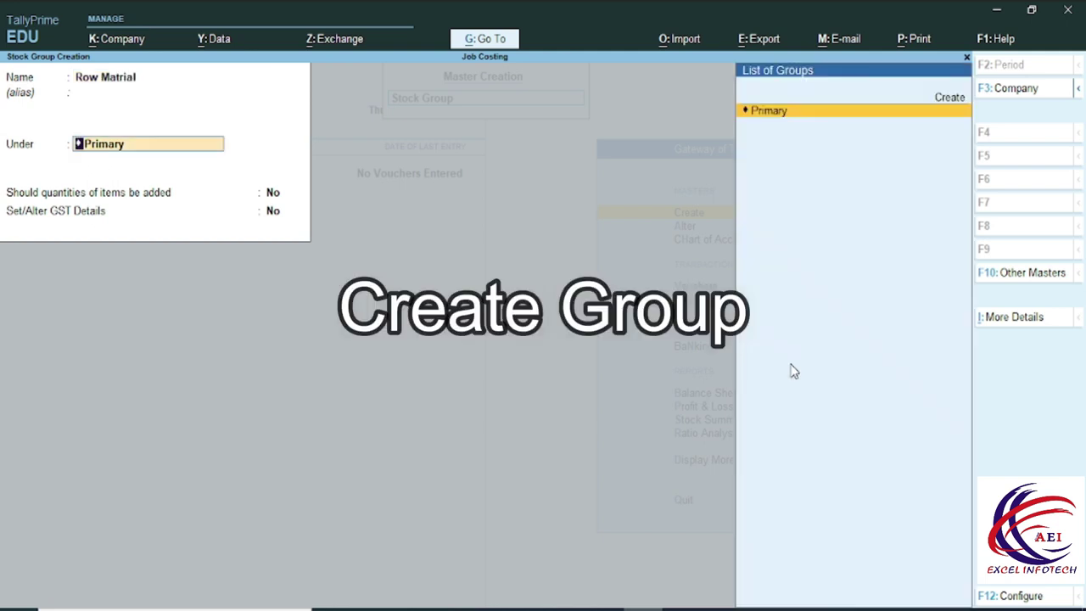
{"action": "key", "text": "Return"}
{"action": "key", "text": "Return"}
{"action": "key", "text": "Return"}
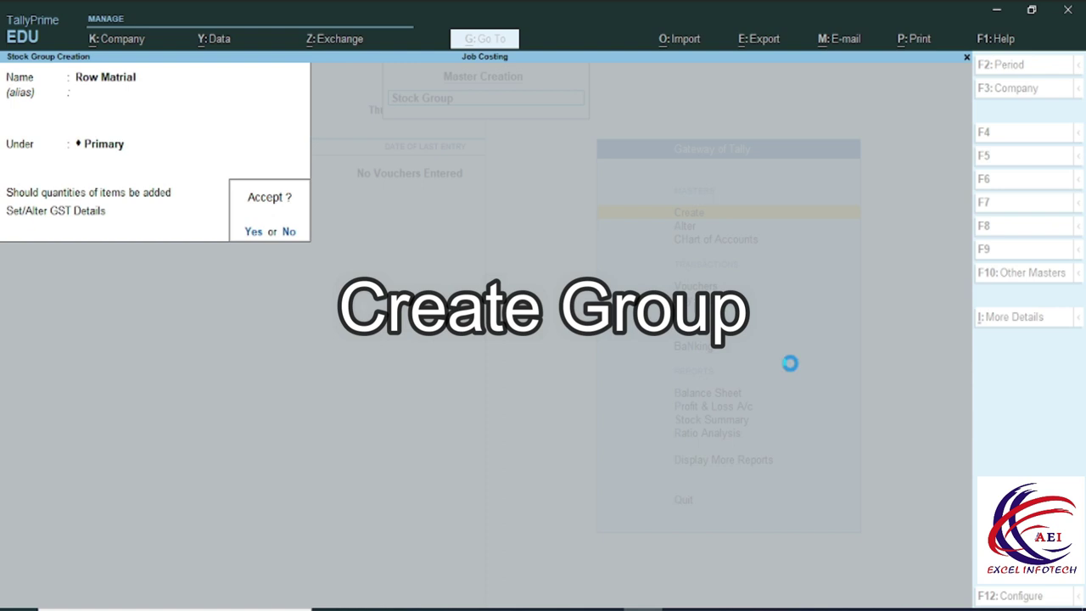
{"action": "key", "text": "Return"}
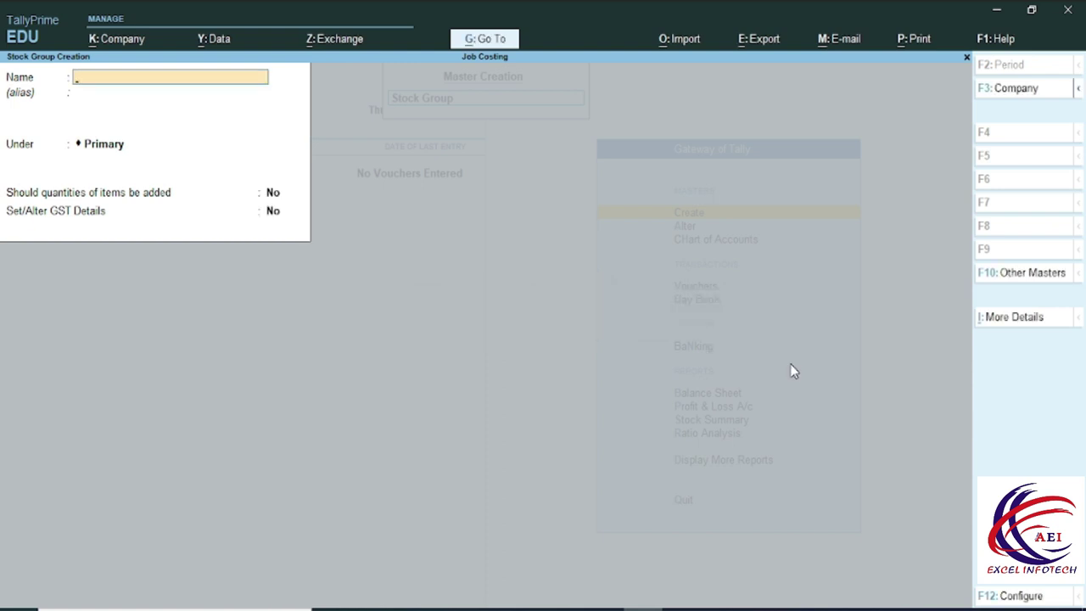
{"action": "key", "text": "Escape"}
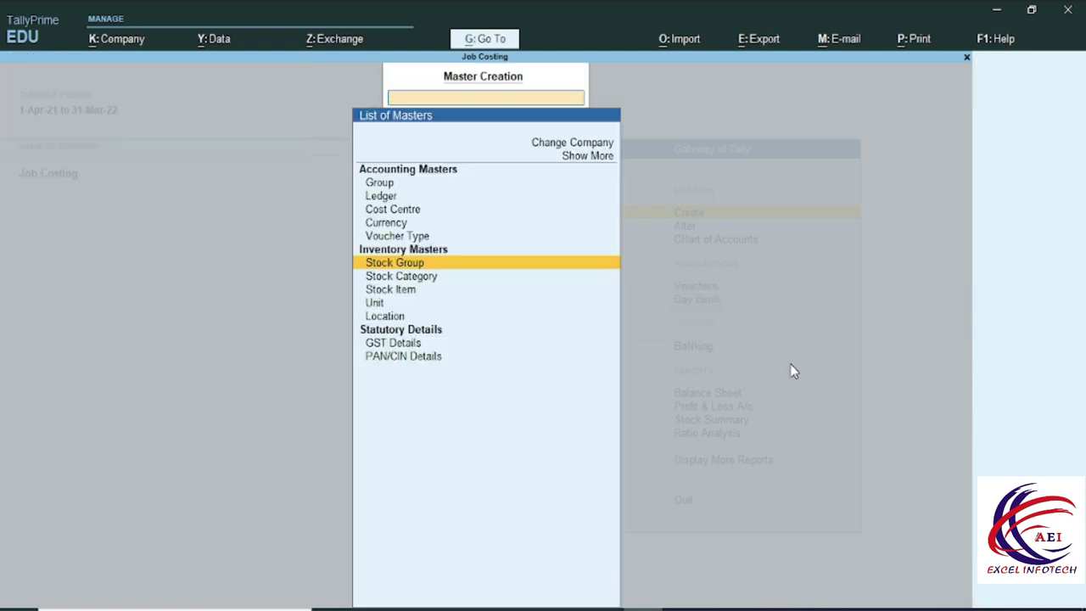
Start a new Unit from the list of masters
{"action": "key", "text": "Down"}
{"action": "key", "text": "Down"}
{"action": "key", "text": "Down"}
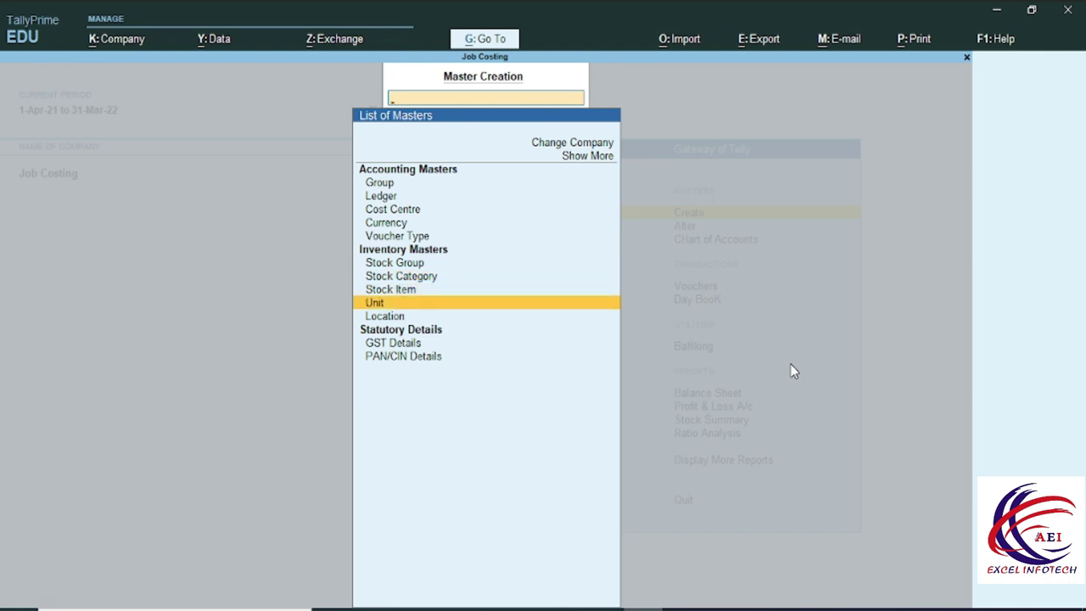
{"action": "key", "text": "Return"}
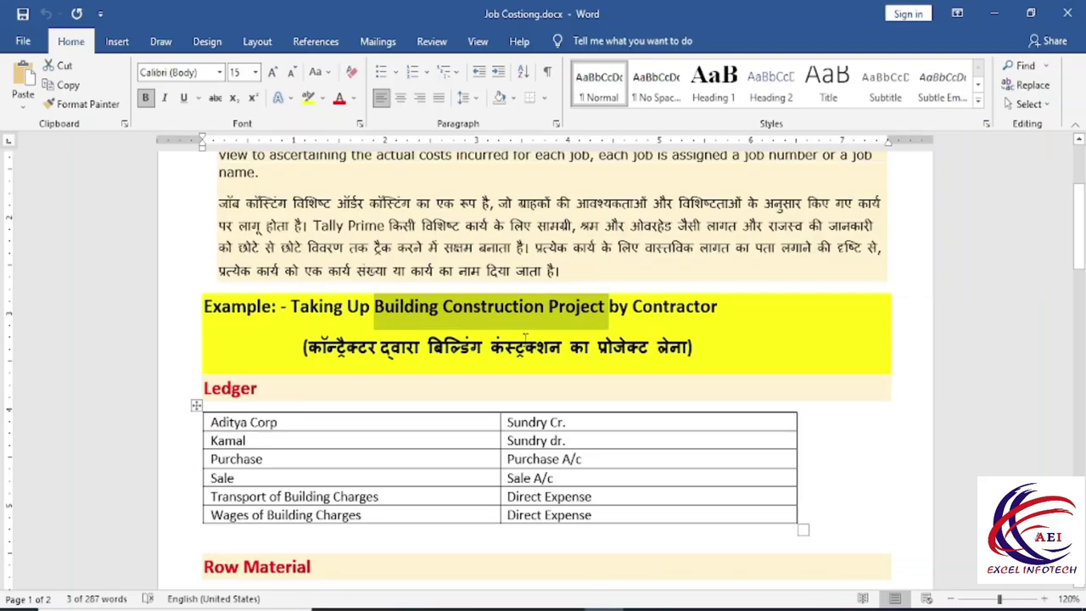
{"action": "scroll", "coordinate": [543, 442], "scroll_direction": "down", "scroll_amount": 1}
{"action": "scroll", "coordinate": [543, 442], "scroll_direction": "down", "scroll_amount": 5}
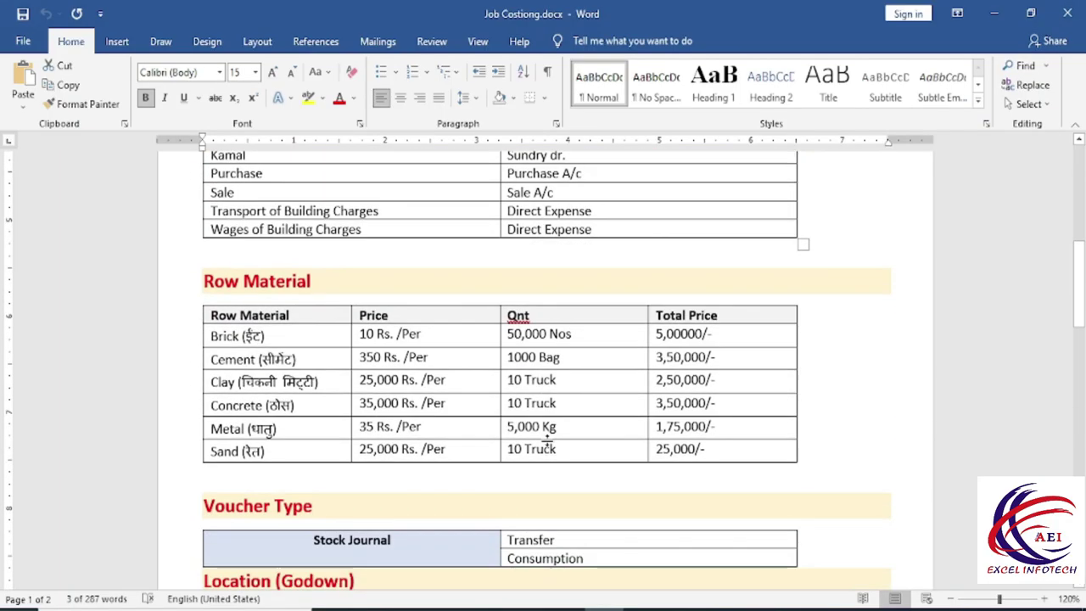
Change Metal's quantity in the Word Row Material table from 5,000 Kg to 5,000 Kgs
{"action": "double_click", "coordinate": [562, 336]}
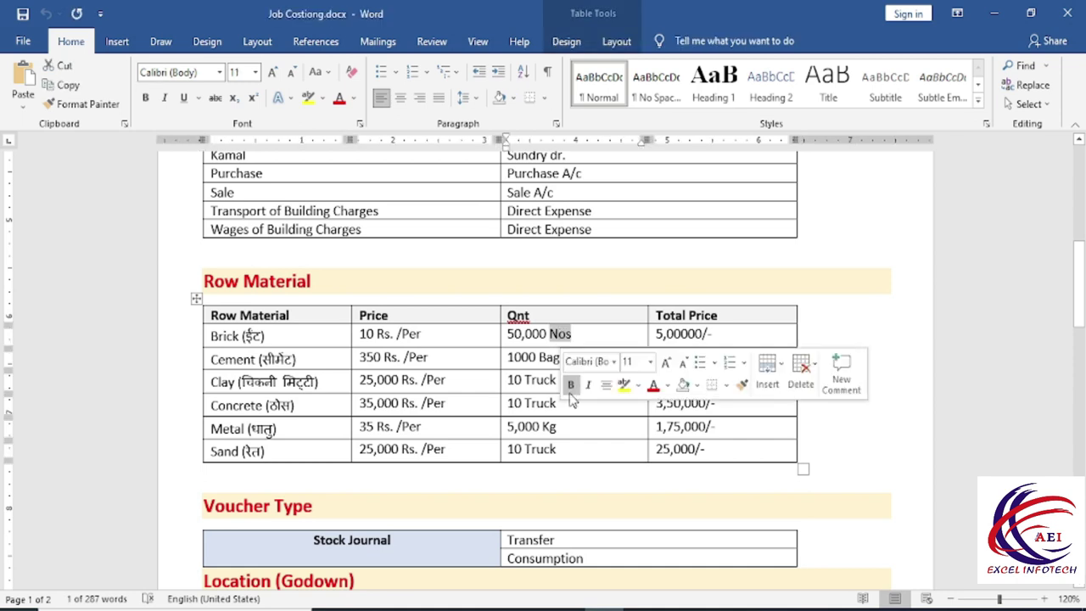
{"action": "left_click", "coordinate": [551, 427]}
{"action": "left_click", "coordinate": [576, 431]}
{"action": "type", "text": "s"}
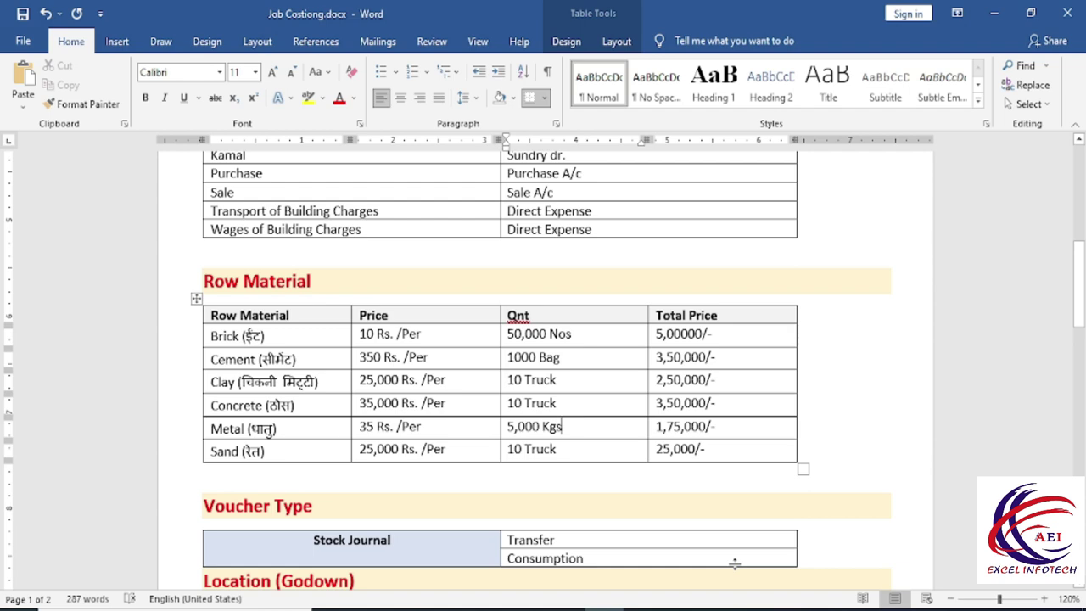
{"action": "key", "text": "alt+Tab"}
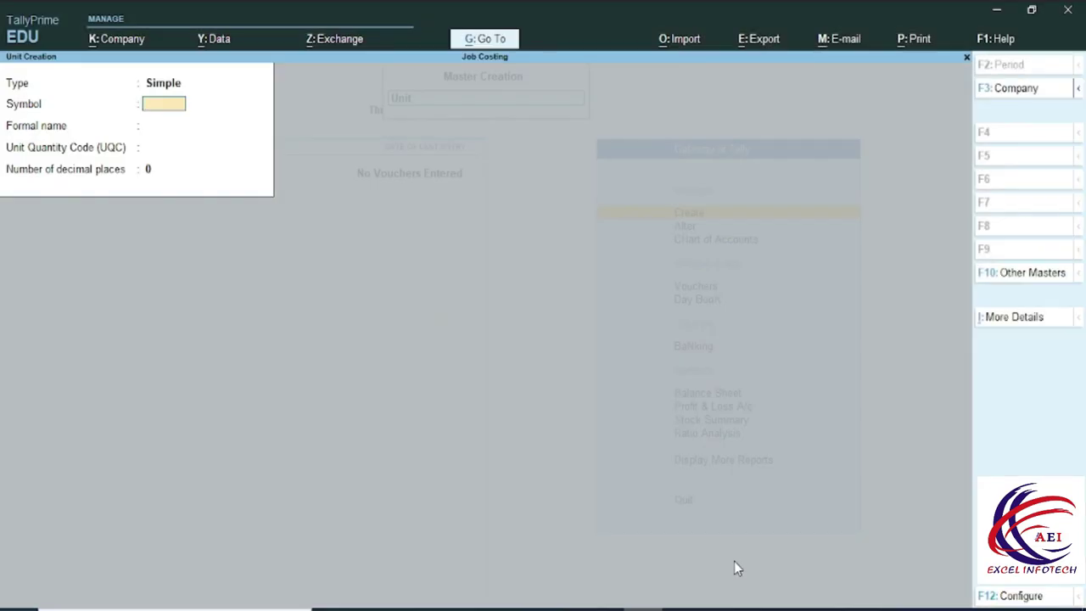
Create the Kgs unit, formal name KeloGrams, with quantity code KGS-KILOGRAMS
{"action": "type", "text": "Kgs."}
{"action": "key", "text": "Return"}
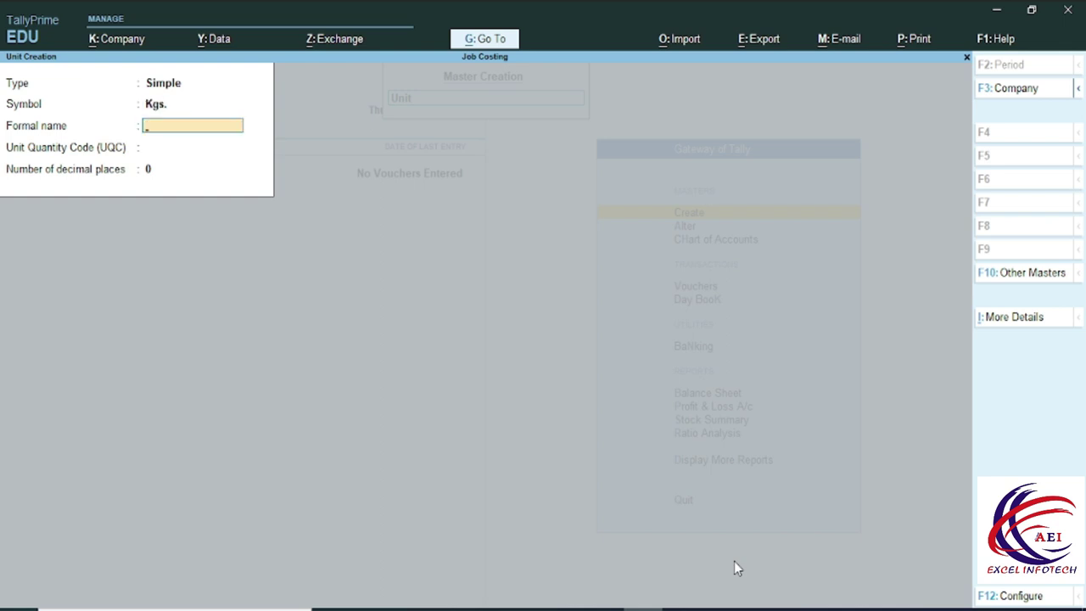
{"action": "type", "text": "KeloGrams"}
{"action": "key", "text": "Return"}
{"action": "type", "text": "k"}
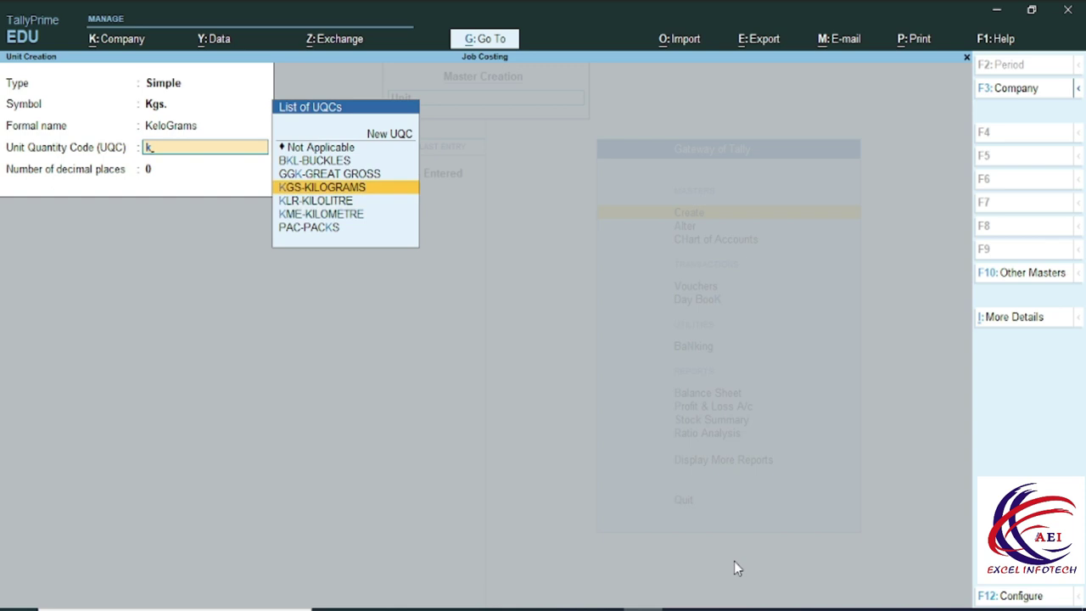
{"action": "key", "text": "Return"}
{"action": "key", "text": "ctrl"}
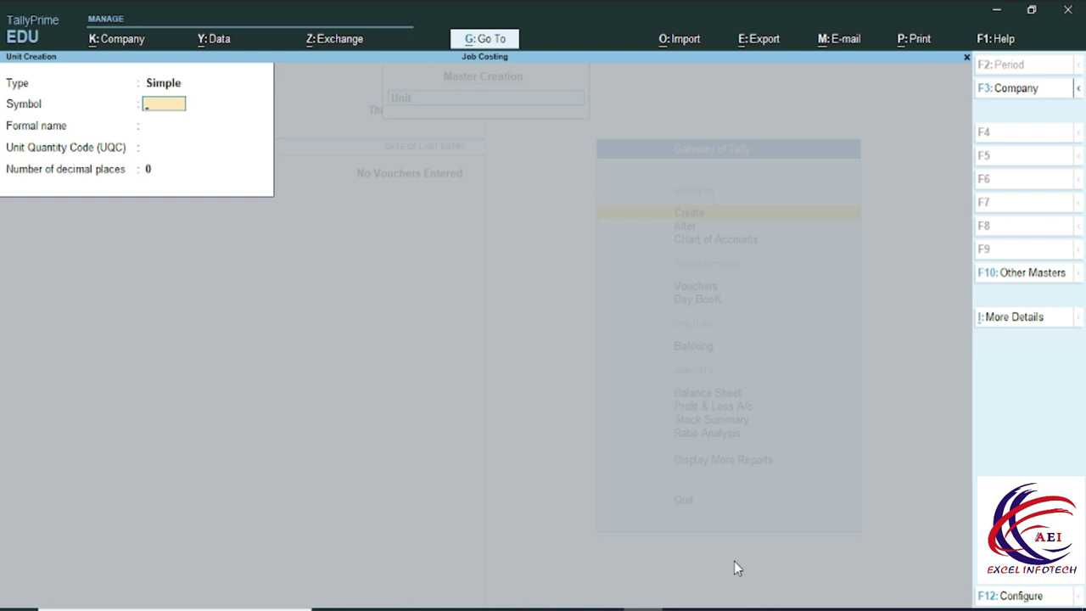
Create the Bag unit, formal name Bags, with quantity code BAG-BAGS
{"action": "type", "text": "Bag"}
{"action": "key", "text": "Return"}
{"action": "type", "text": "Ba"}
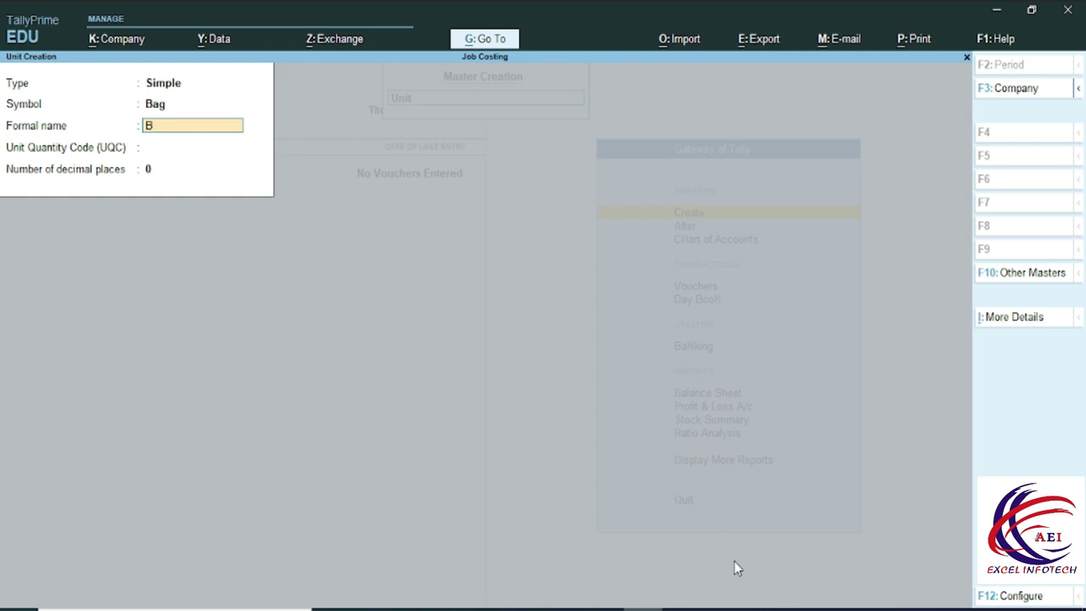
{"action": "type", "text": "gs"}
{"action": "key", "text": "Return"}
{"action": "type", "text": "b"}
{"action": "key", "text": "Down"}
{"action": "key", "text": "Down"}
{"action": "key", "text": "Up"}
{"action": "key", "text": "Return"}
{"action": "key", "text": "Return"}
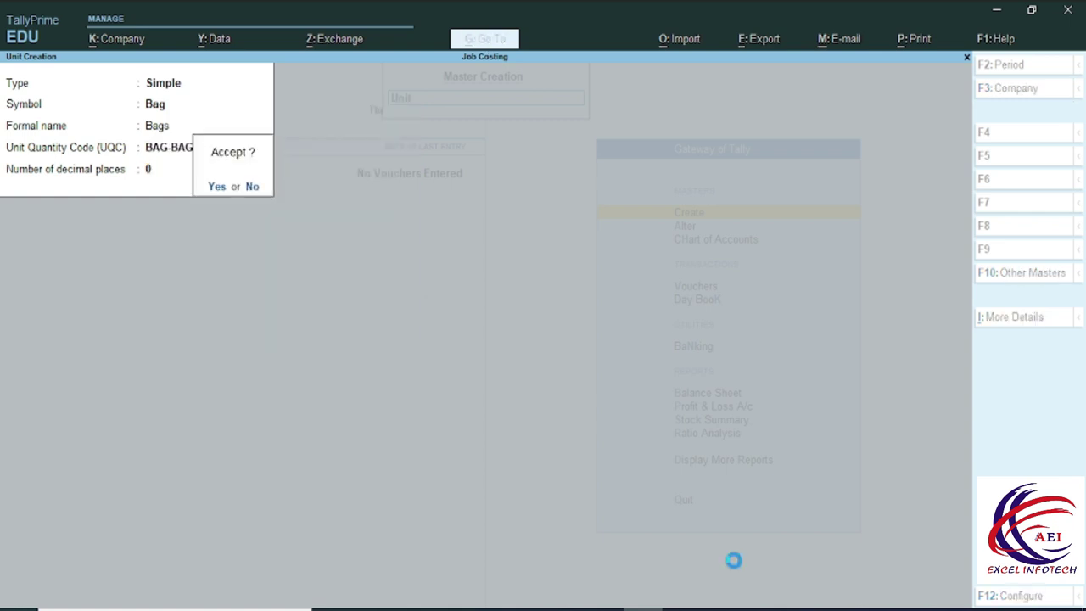
{"action": "key", "text": "Return"}
Create the Nos. unit, formal name Numbers, with quantity code NOS-NUMBERS and 0 decimals
{"action": "type", "text": "Nos"}
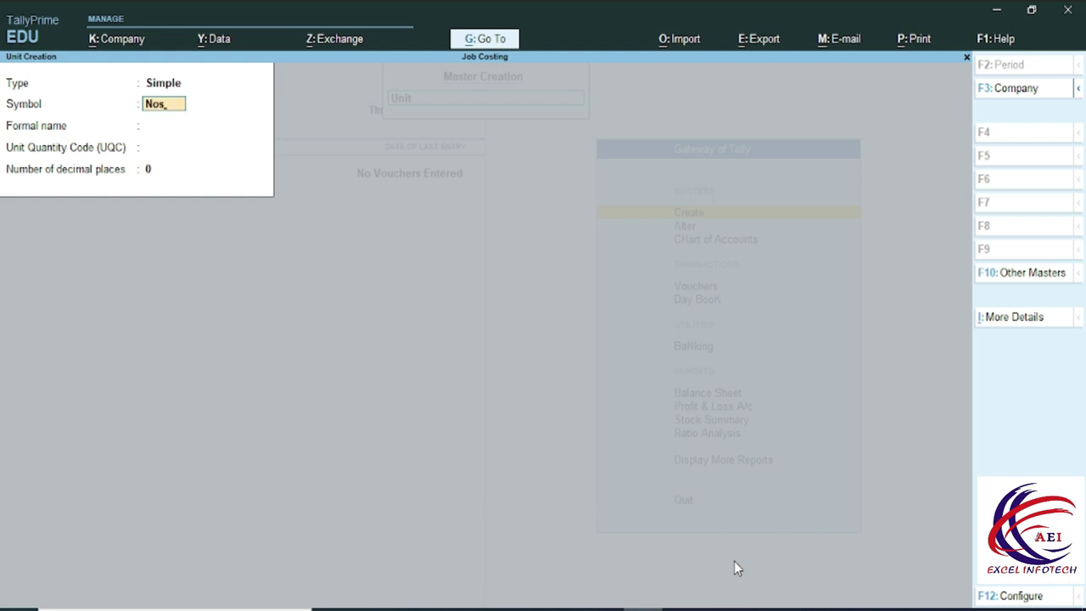
{"action": "type", "text": "."}
{"action": "key", "text": "Return"}
{"action": "type", "text": "Numbers"}
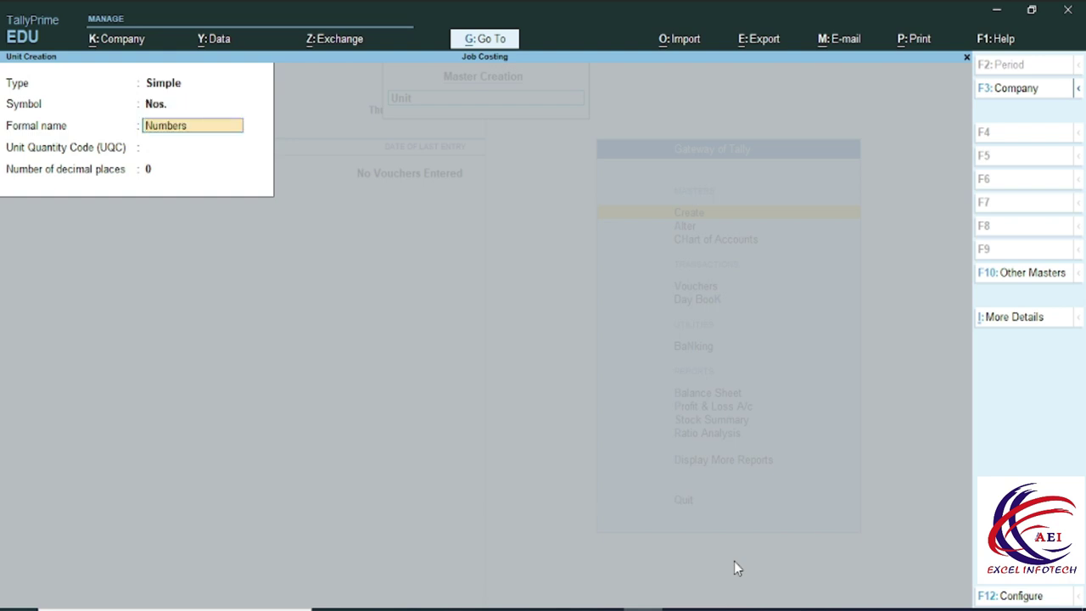
{"action": "key", "text": "Return"}
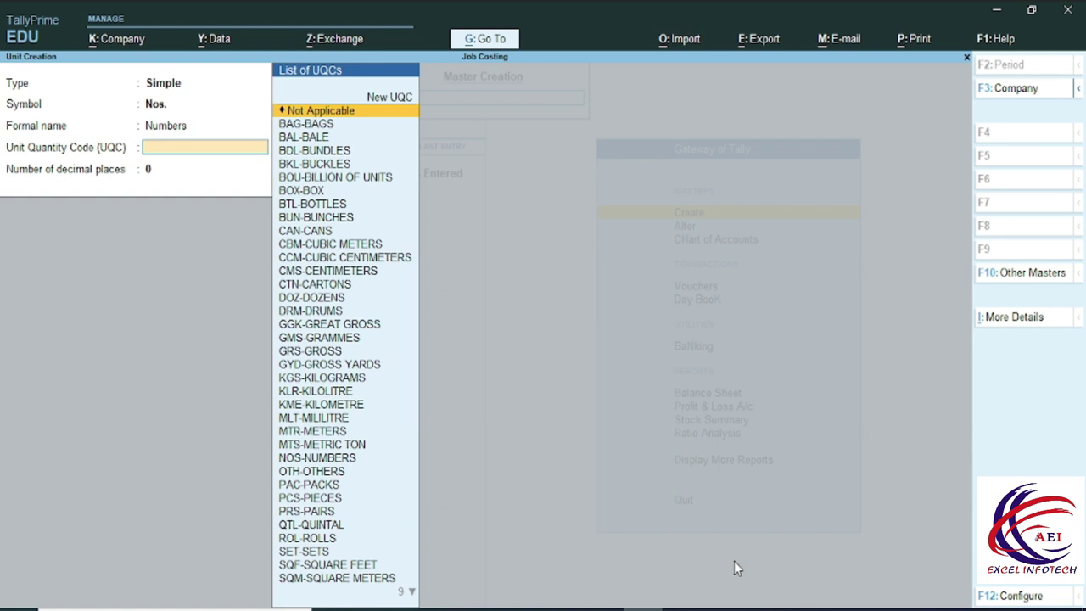
{"action": "type", "text": "n"}
{"action": "key", "text": "Return"}
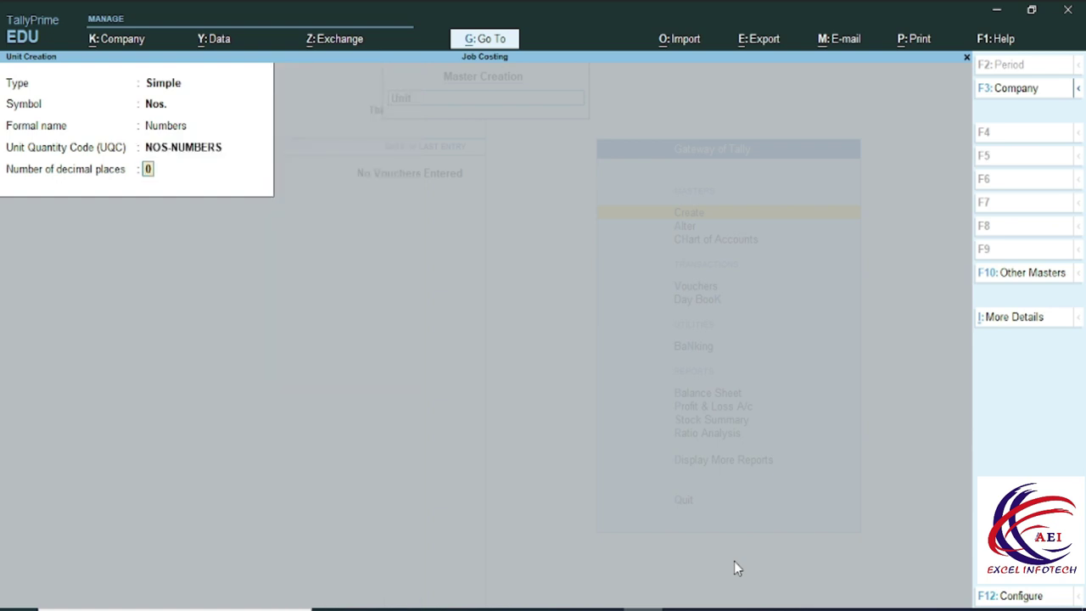
{"action": "key", "text": "Return"}
Create the Truck unit with UQC Not Applicable and 0 decimal places
{"action": "key", "text": "Return"}
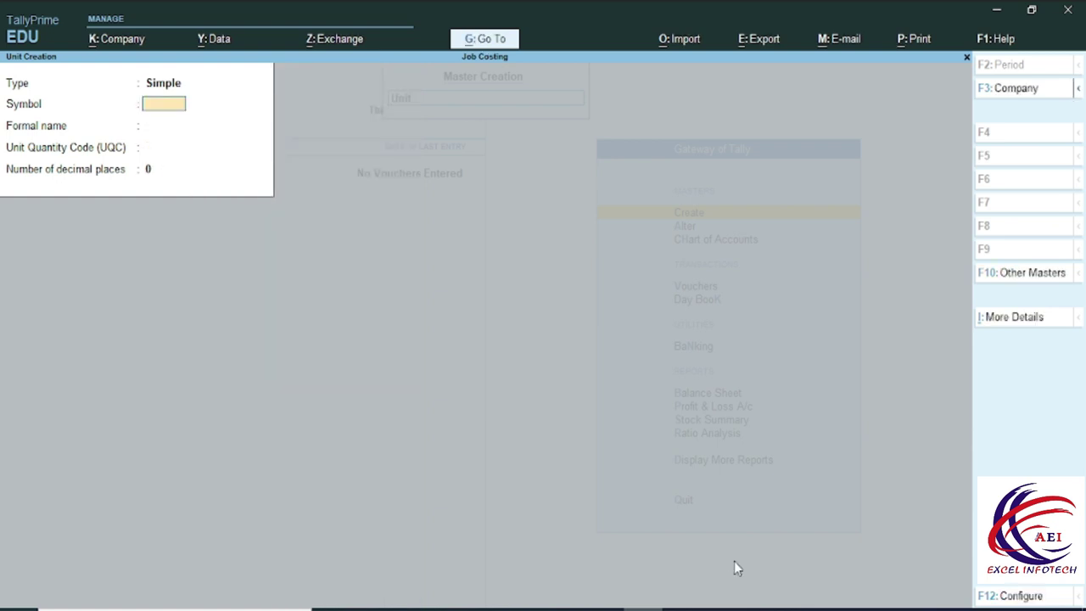
{"action": "type", "text": "Truck"}
{"action": "key", "text": "Return"}
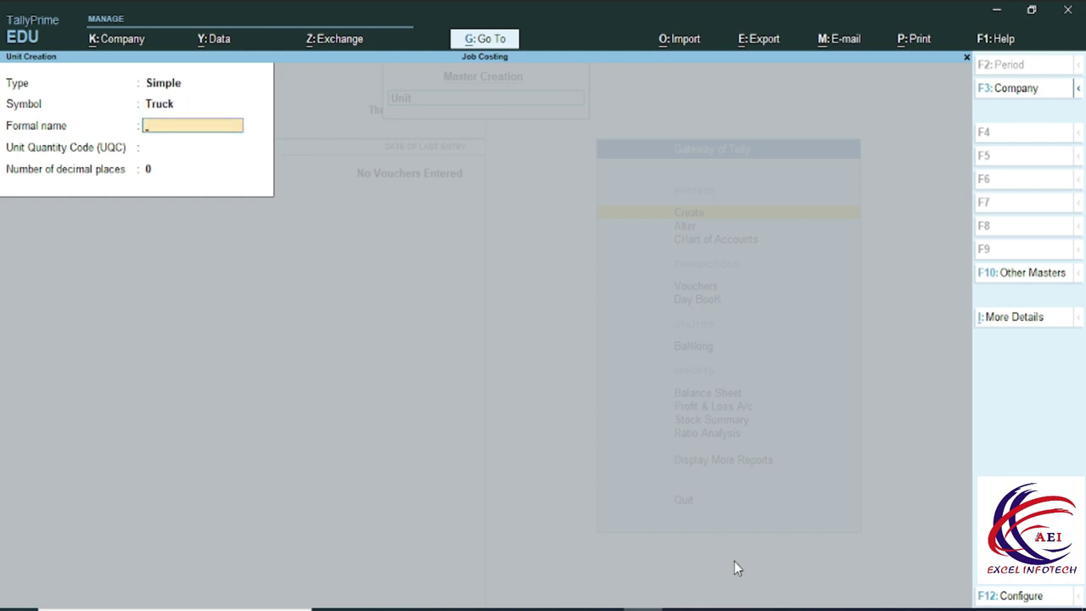
{"action": "key", "text": "Return"}
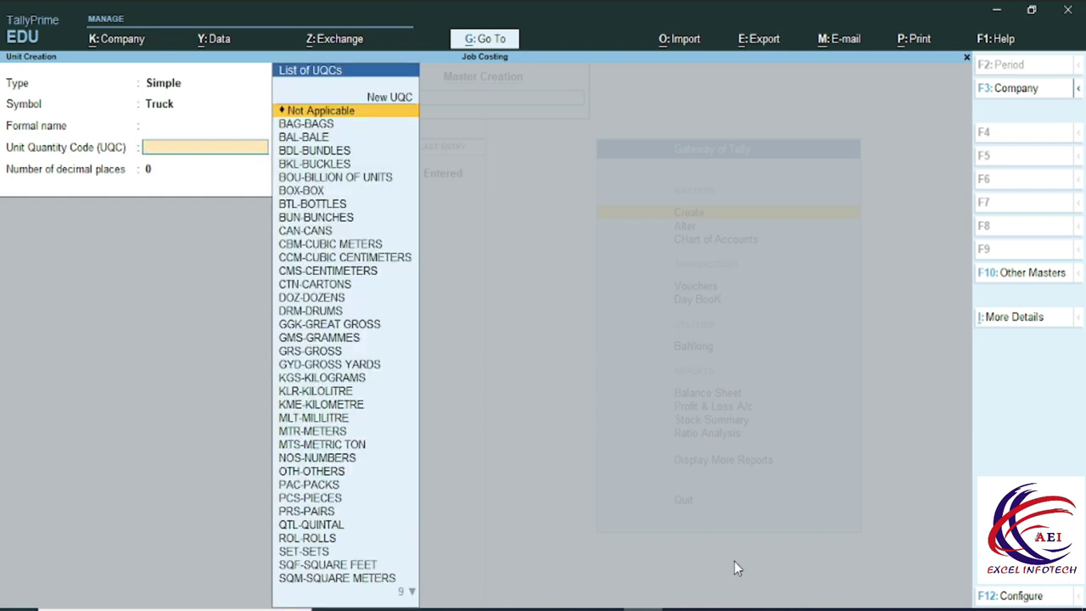
{"action": "key", "text": "Return"}
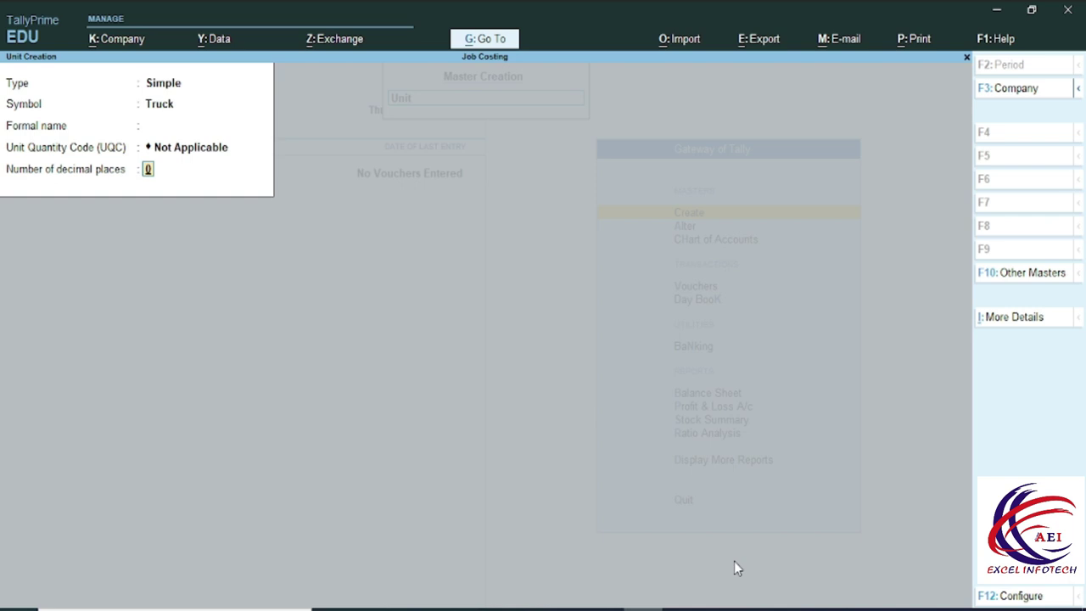
{"action": "key", "text": "Return"}
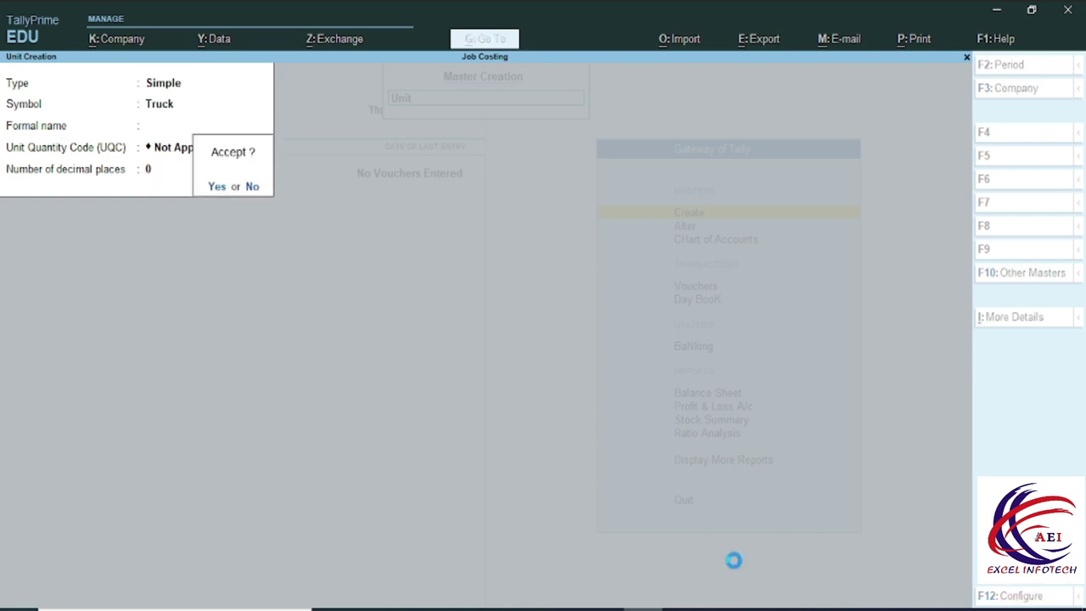
{"action": "key", "text": "Return"}
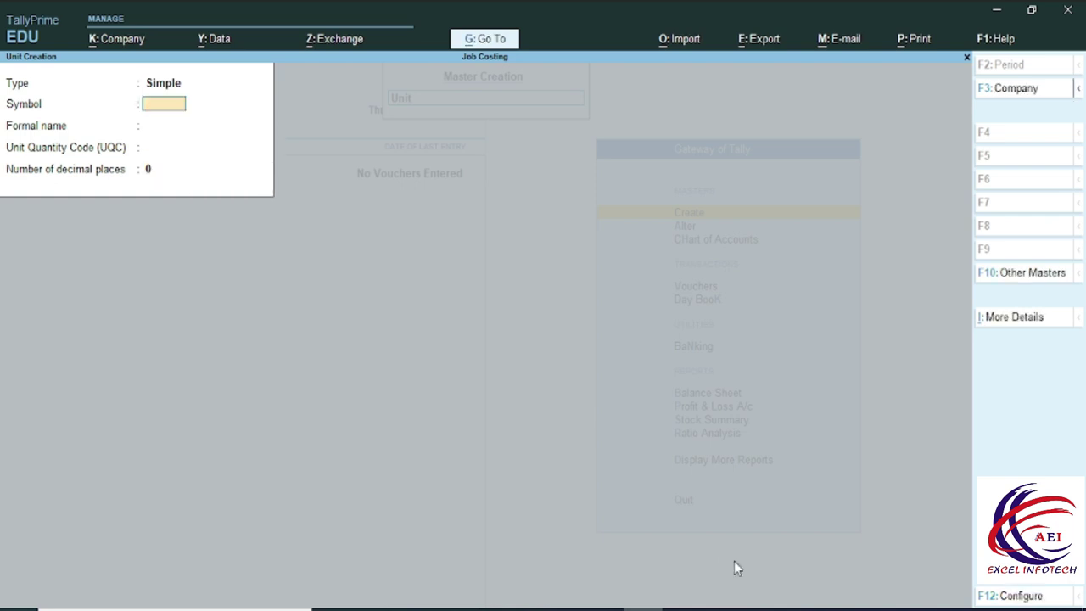
{"action": "key", "text": "Escape"}
Quit the unit form and start a new stock item from the list of masters
{"action": "key", "text": "y"}
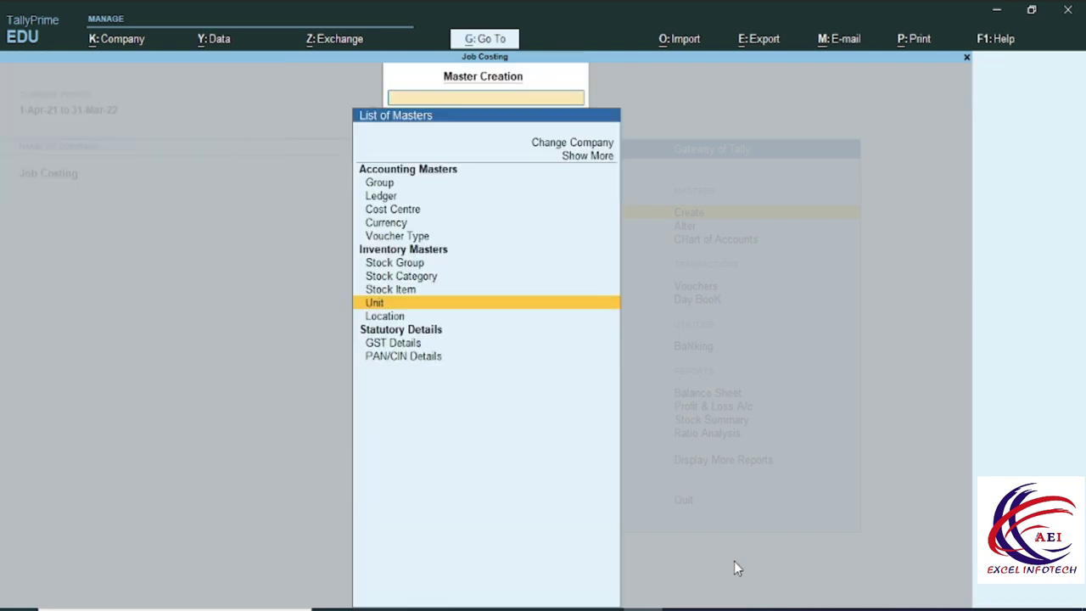
{"action": "key", "text": "Up"}
{"action": "key", "text": "Up"}
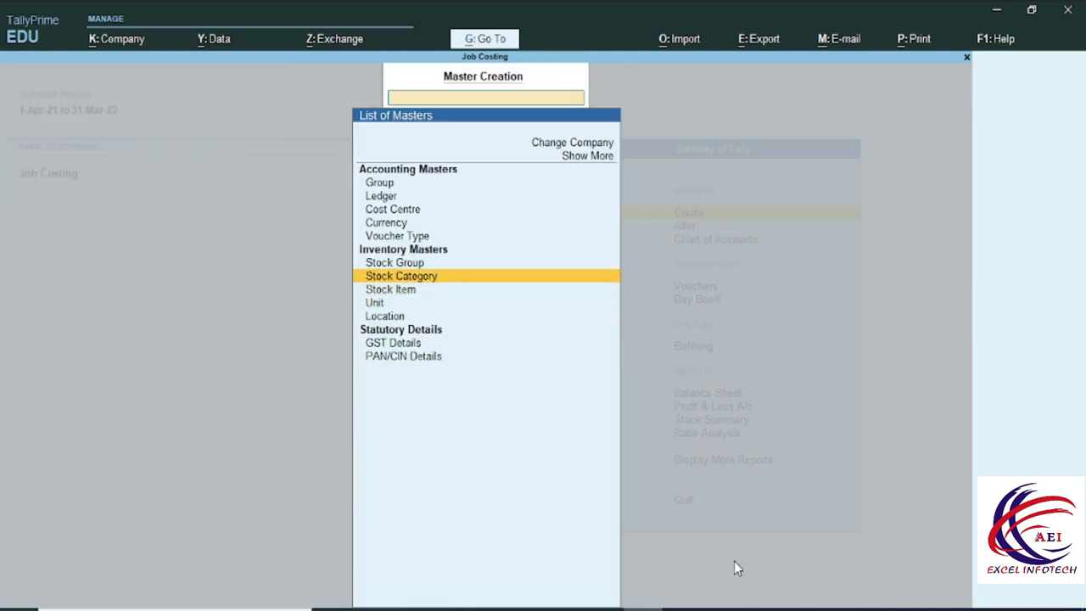
{"action": "key", "text": "Down"}
{"action": "key", "text": "Return"}
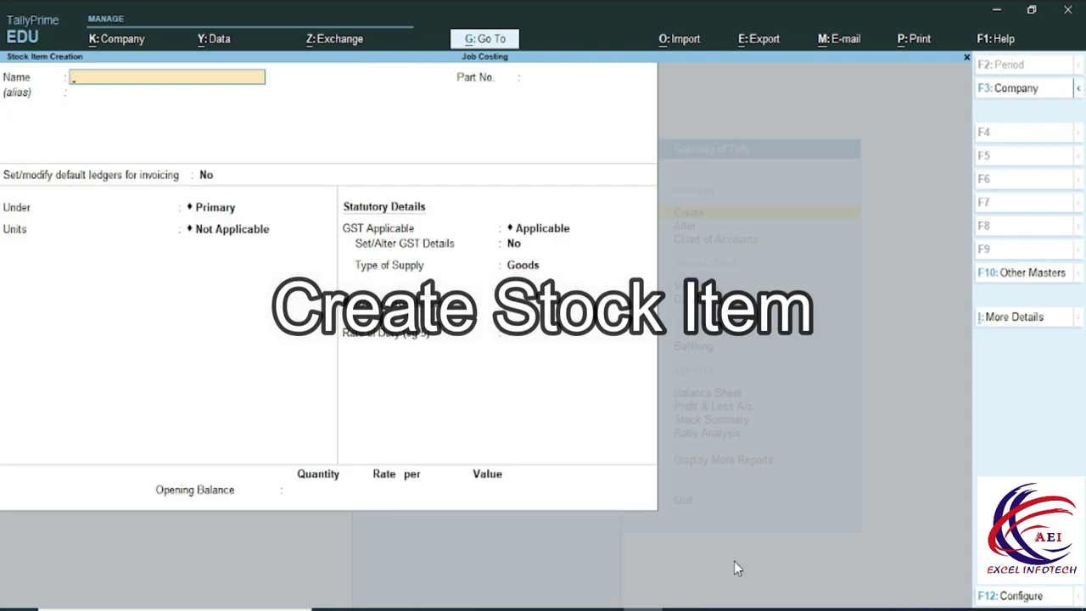
Copy Brick (ईंट) from Word's Row Material table into the stock item name
{"action": "mouse_move", "coordinate": [643, 609]}
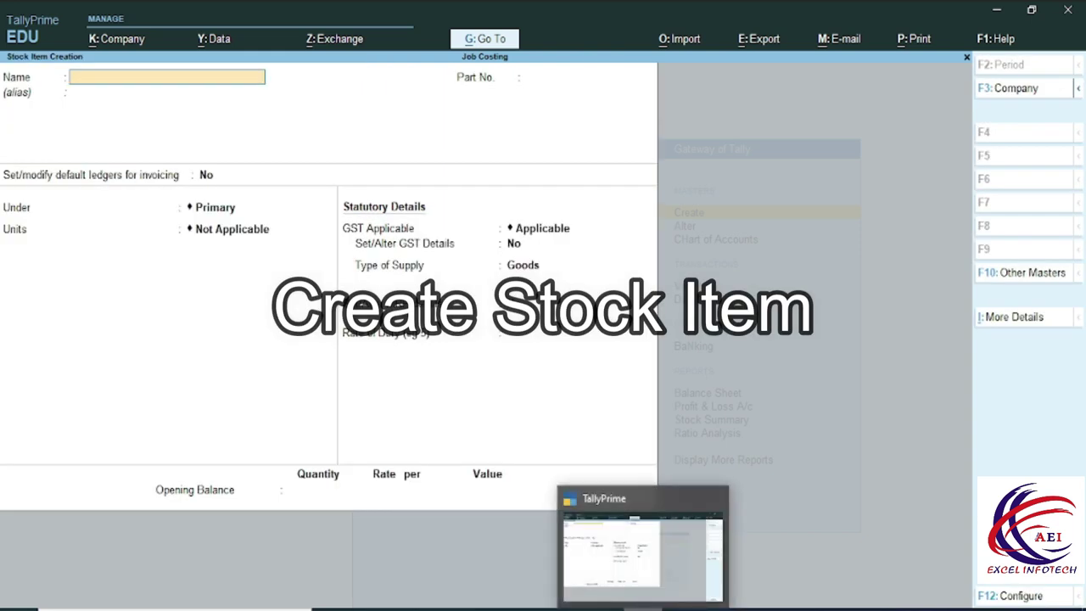
{"action": "left_click", "coordinate": [593, 609]}
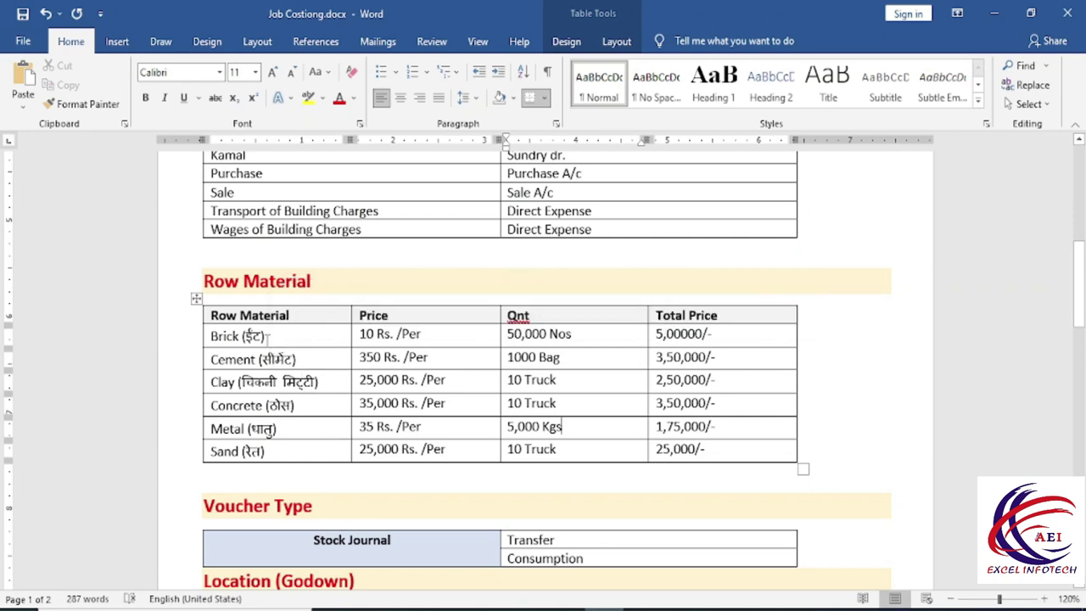
{"action": "left_click_drag", "start_coordinate": [268, 338], "coordinate": [212, 336]}
{"action": "key", "text": "ctrl+c"}
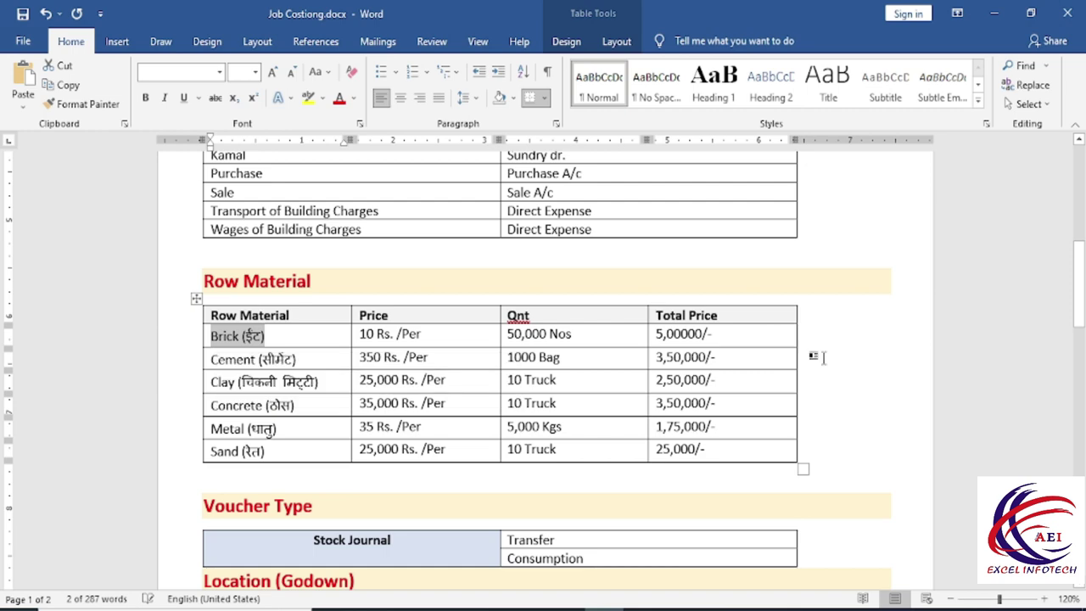
{"action": "key", "text": "alt+Tab"}
{"action": "key", "text": "ctrl+v"}
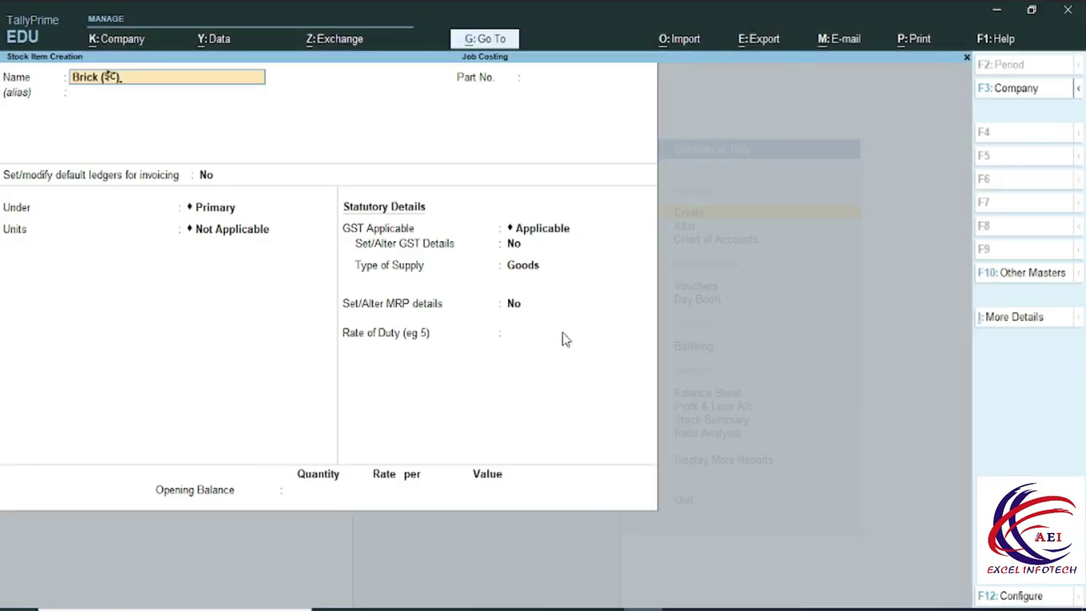
Save Brick (ईंट) under the Row Matrial group with Nos. as its unit
{"action": "key", "text": "Return"}
{"action": "key", "text": "Return"}
{"action": "key", "text": "Return"}
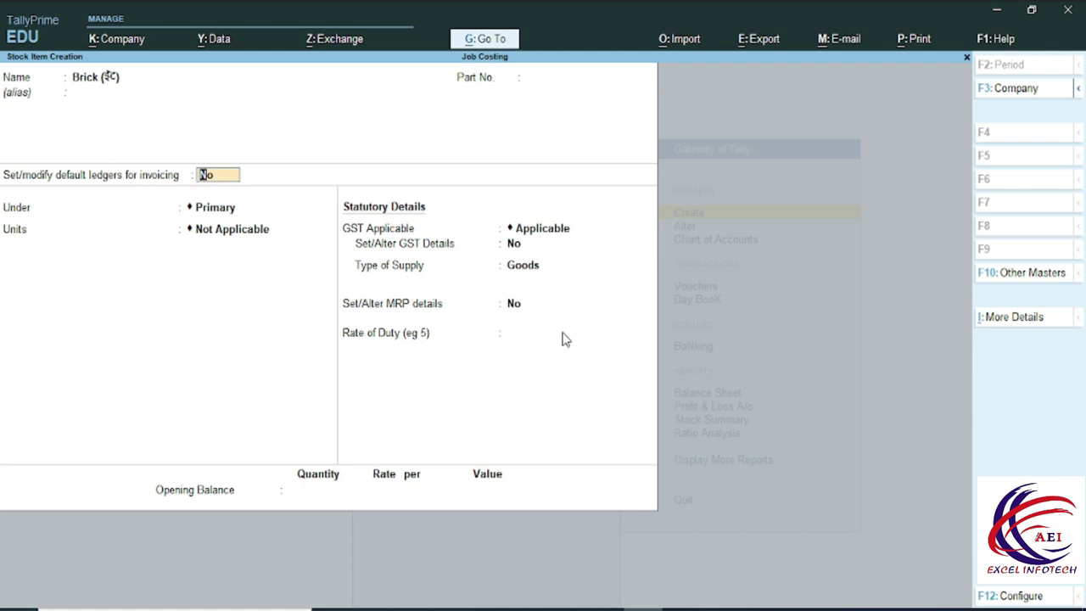
{"action": "key", "text": "Return"}
{"action": "key", "text": "Down"}
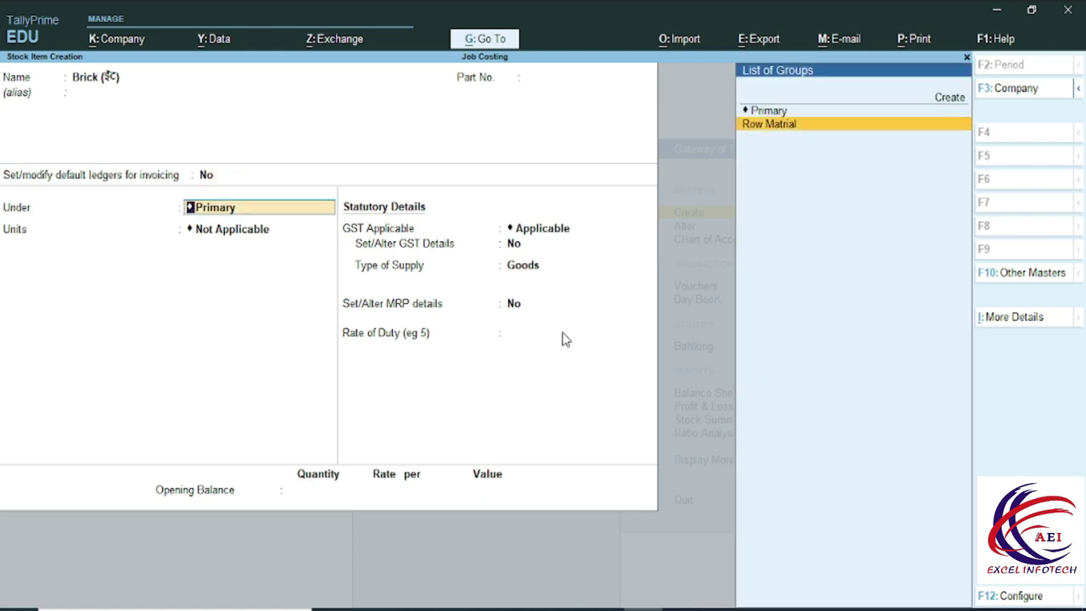
{"action": "key", "text": "Return"}
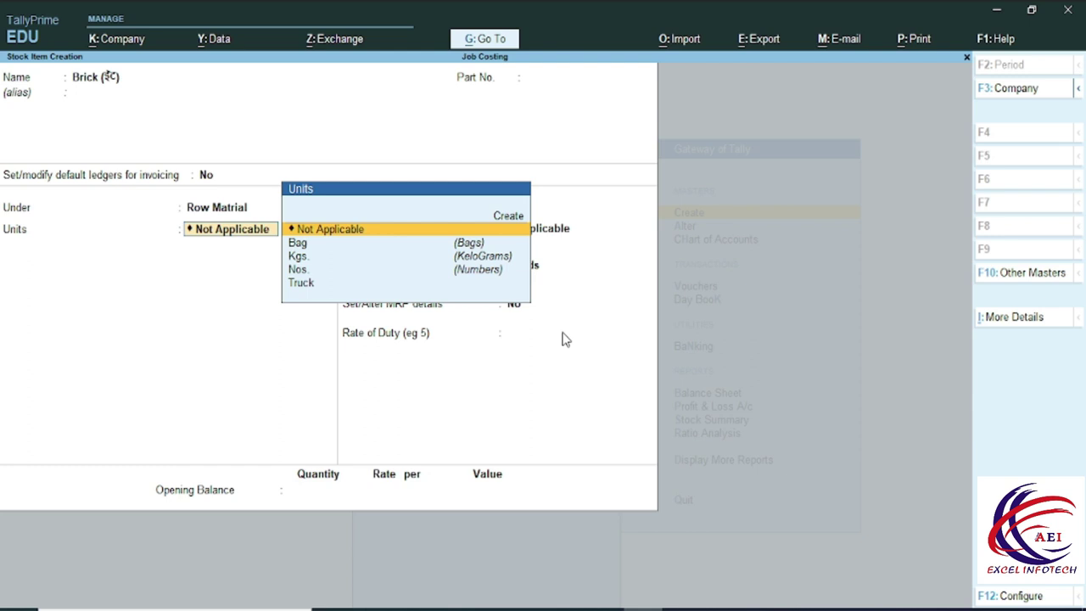
{"action": "key", "text": "Down"}
{"action": "key", "text": "Down"}
{"action": "key", "text": "Down"}
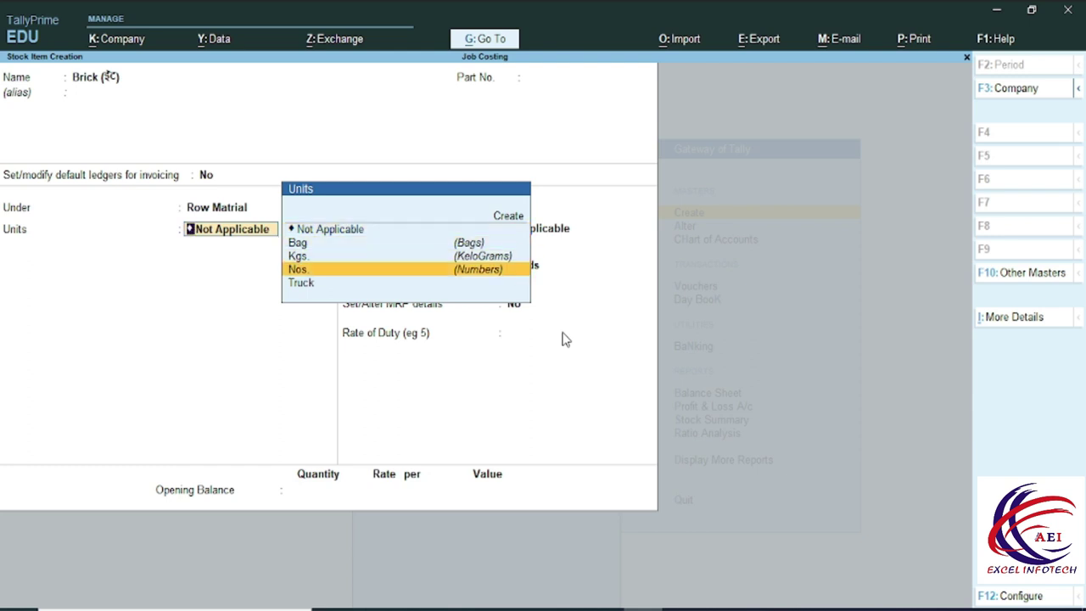
{"action": "key", "text": "Return"}
{"action": "key", "text": "Return"}
{"action": "key", "text": "Return"}
{"action": "key", "text": "ctrl+a"}
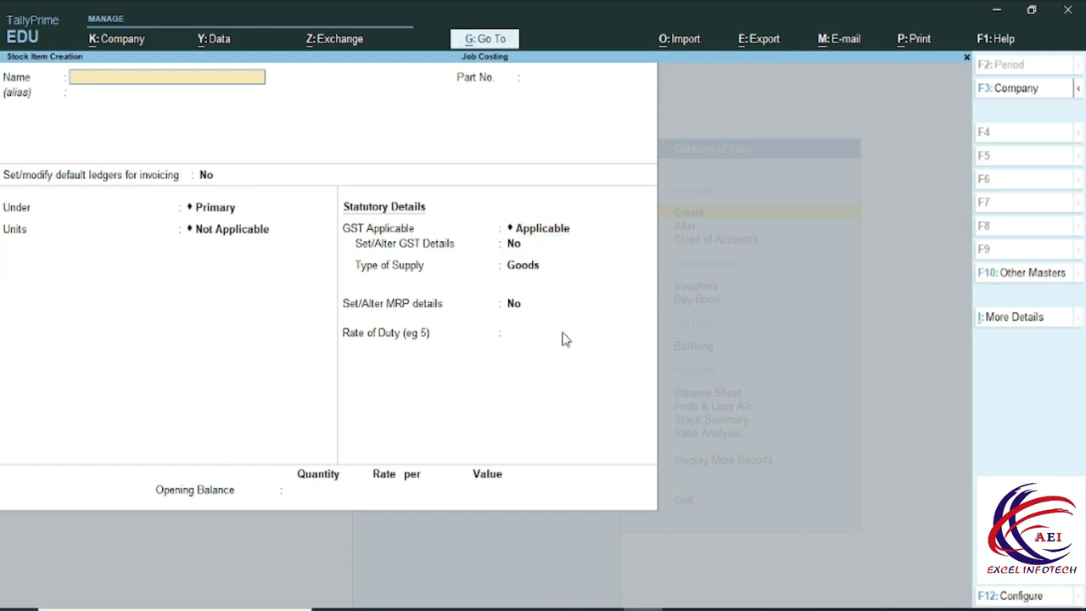
{"action": "key", "text": "alt+Tab"}
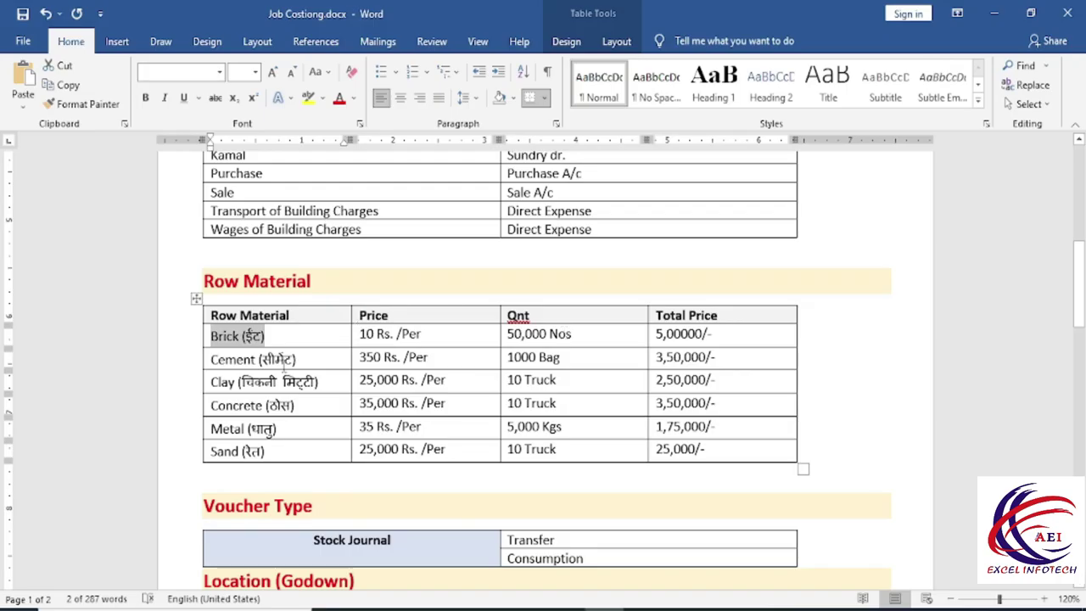
Create stock item Cement (सीमेंट) under Row Matrial with Bag units, name copied from Word
{"action": "left_click_drag", "start_coordinate": [300, 362], "coordinate": [210, 359]}
{"action": "key", "text": "ctrl+c"}
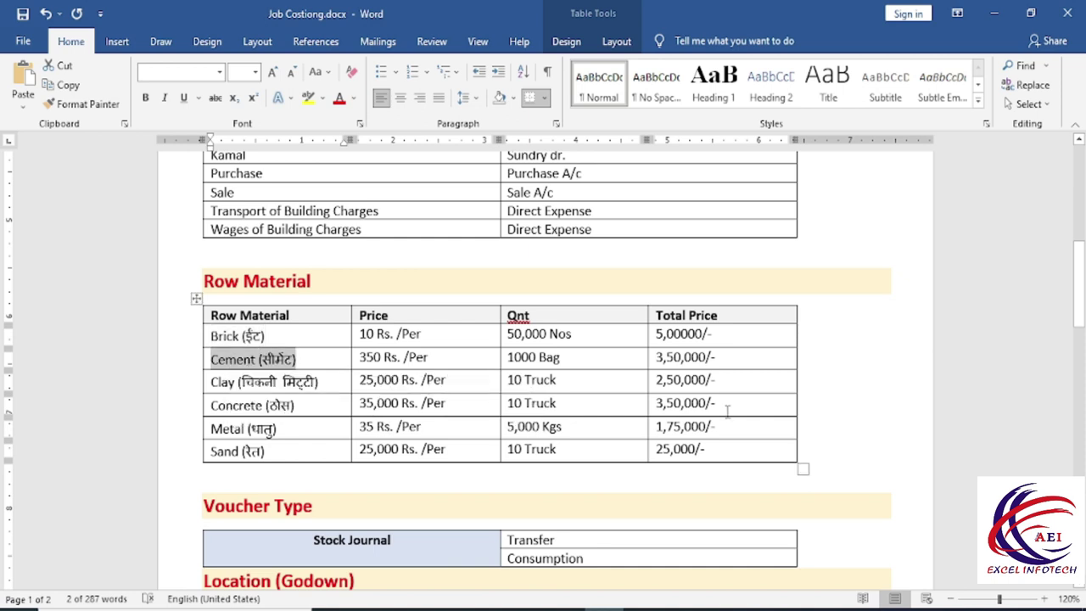
{"action": "key", "text": "alt+Tab"}
{"action": "key", "text": "ctrl+v"}
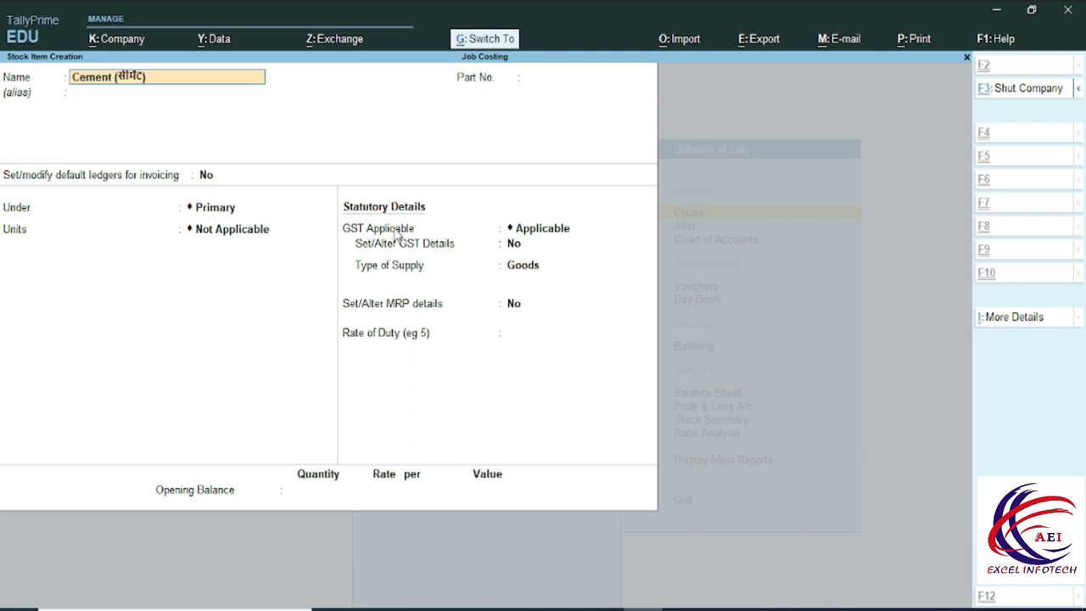
{"action": "key", "text": "Return"}
{"action": "key", "text": "Return"}
{"action": "key", "text": "Down"}
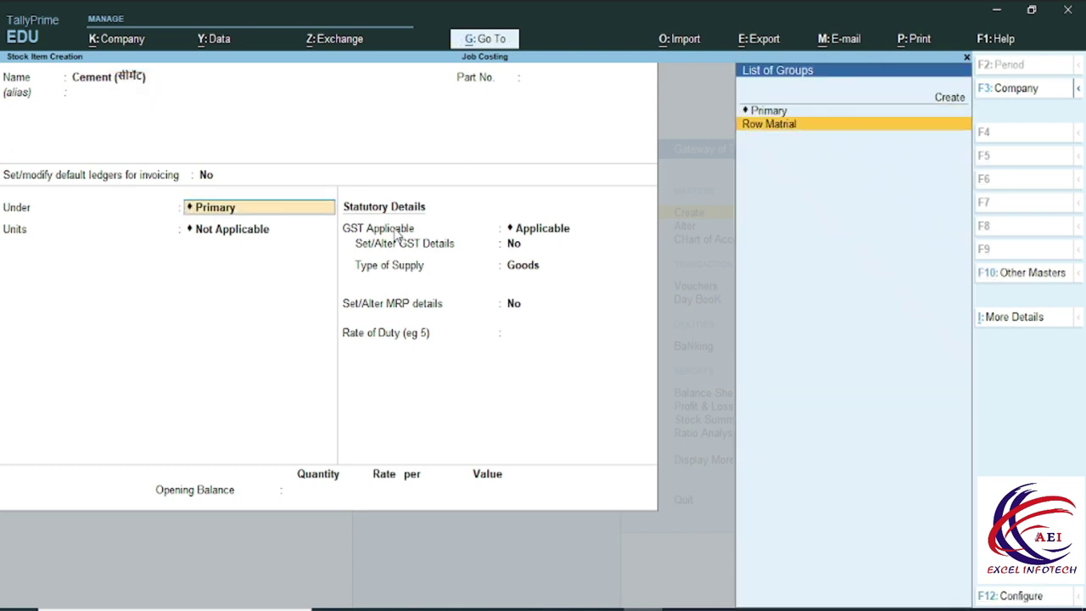
{"action": "key", "text": "Return"}
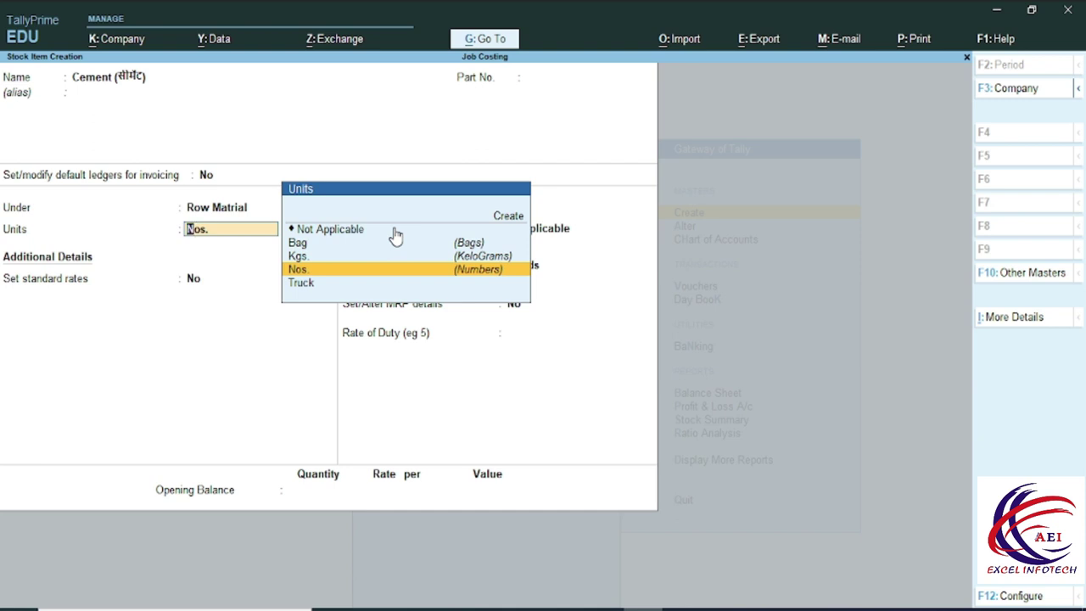
{"action": "key", "text": "Up"}
{"action": "key", "text": "Up"}
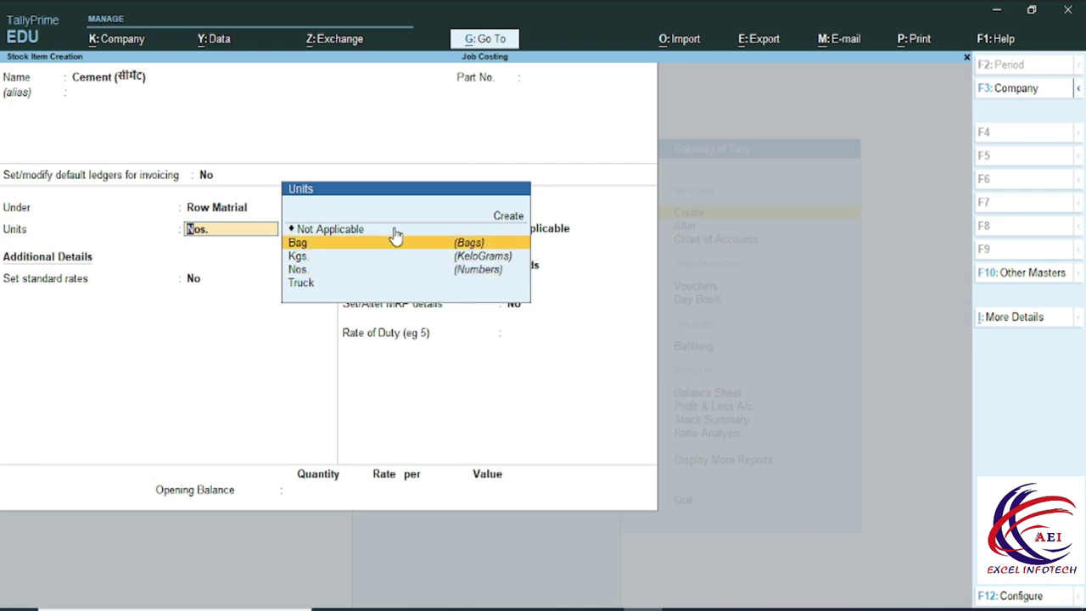
{"action": "key", "text": "Return"}
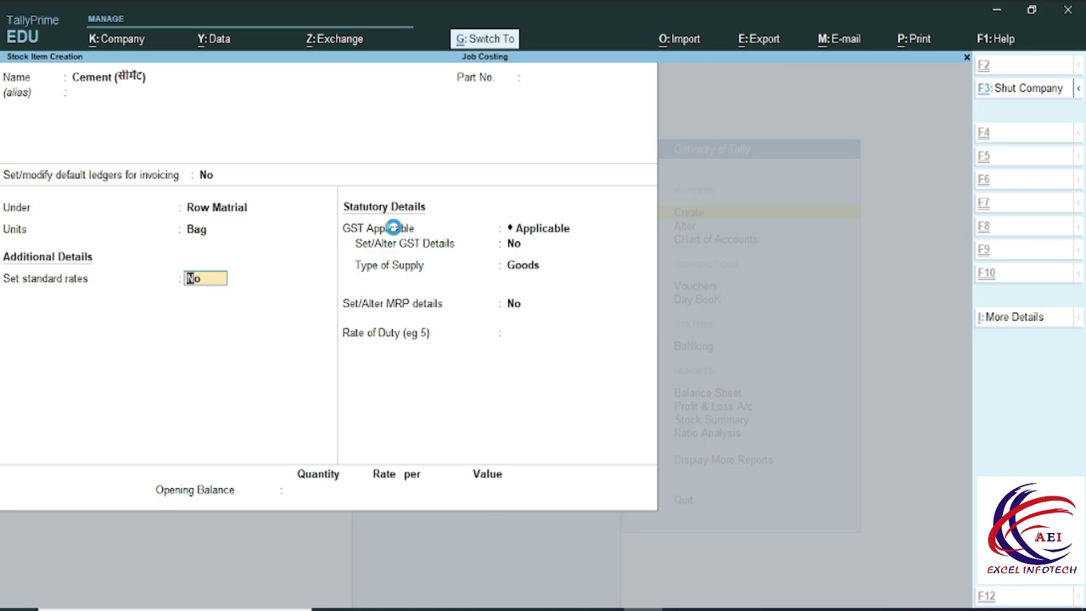
{"action": "key", "text": "ctrl+a"}
{"action": "key", "text": "alt+Tab"}
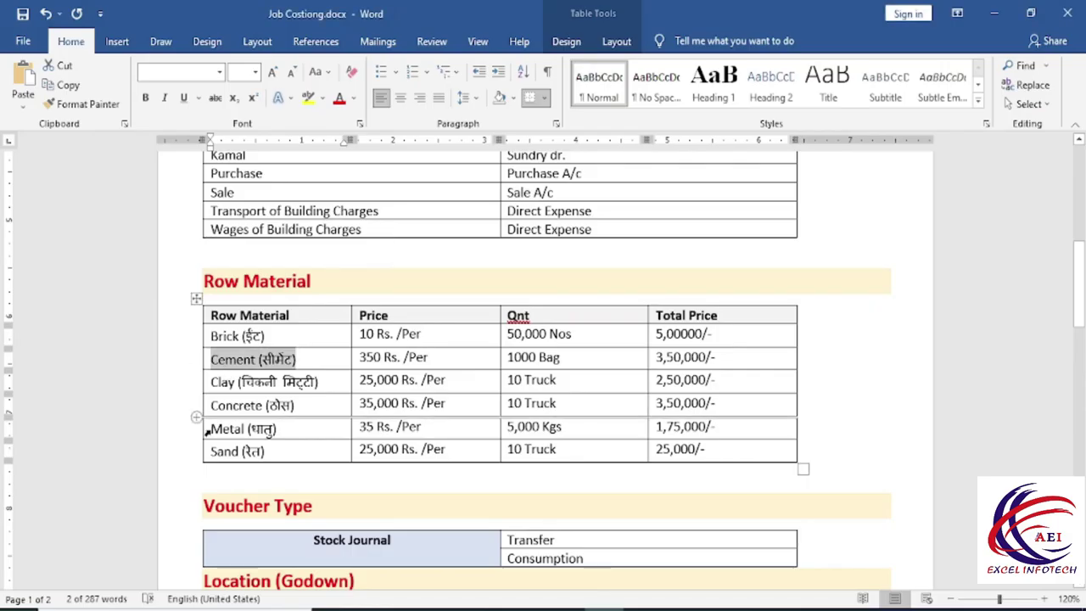
Create stock item Clay (चिकनी मिट्टी) under Row Matrial in Truck units, then select Concrete (ठोस) in Word
{"action": "left_click", "coordinate": [318, 381]}
{"action": "left_click_drag", "start_coordinate": [318, 382], "coordinate": [212, 382]}
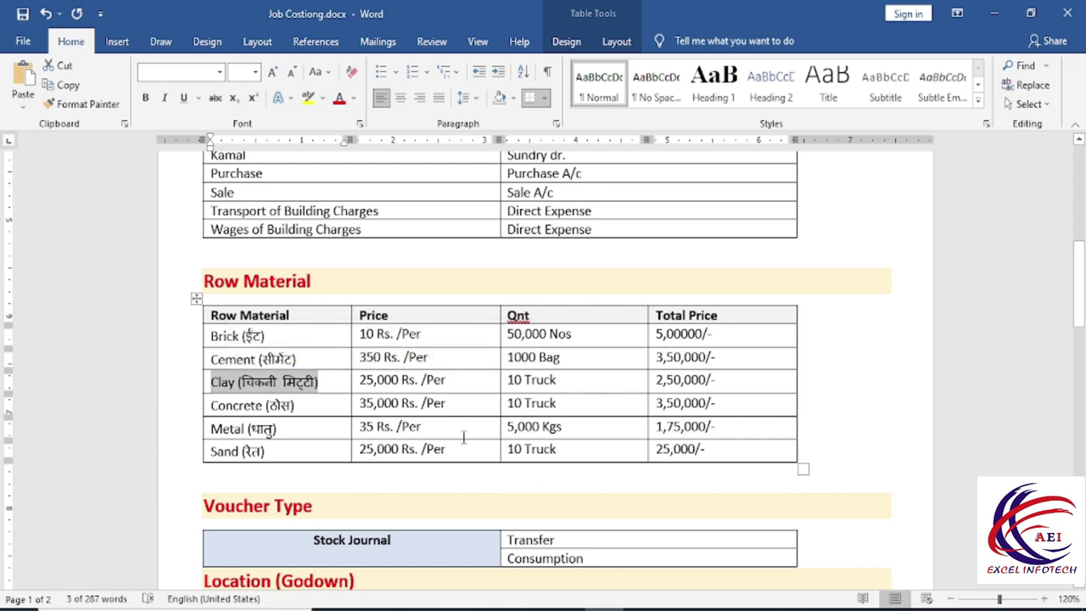
{"action": "key", "text": "alt+Tab"}
{"action": "key", "text": "ctrl+alt+v"}
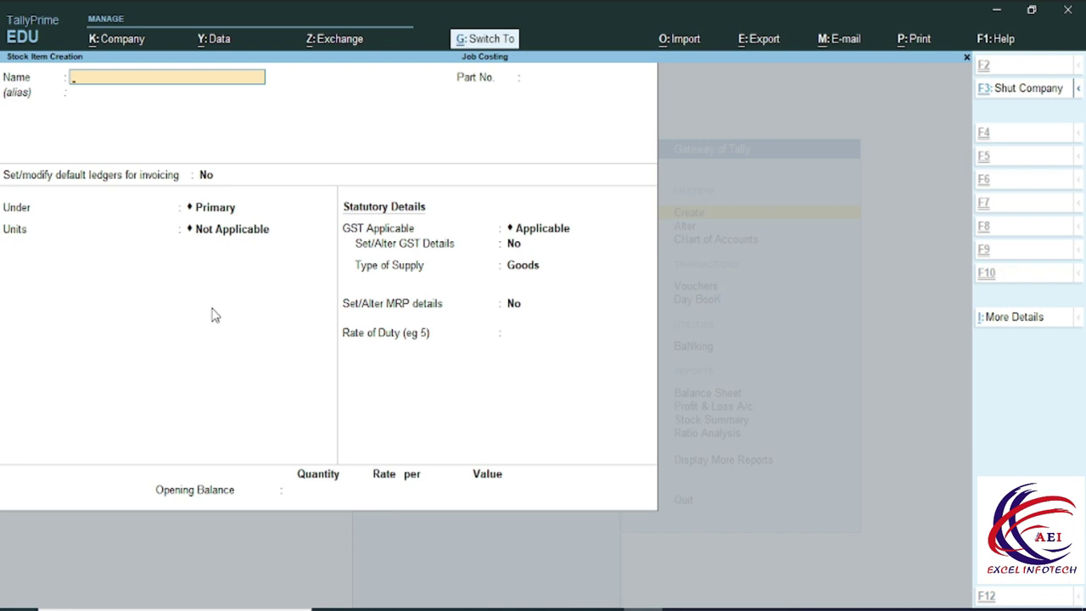
{"action": "key", "text": "Return"}
{"action": "key", "text": "Return"}
{"action": "key", "text": "Return"}
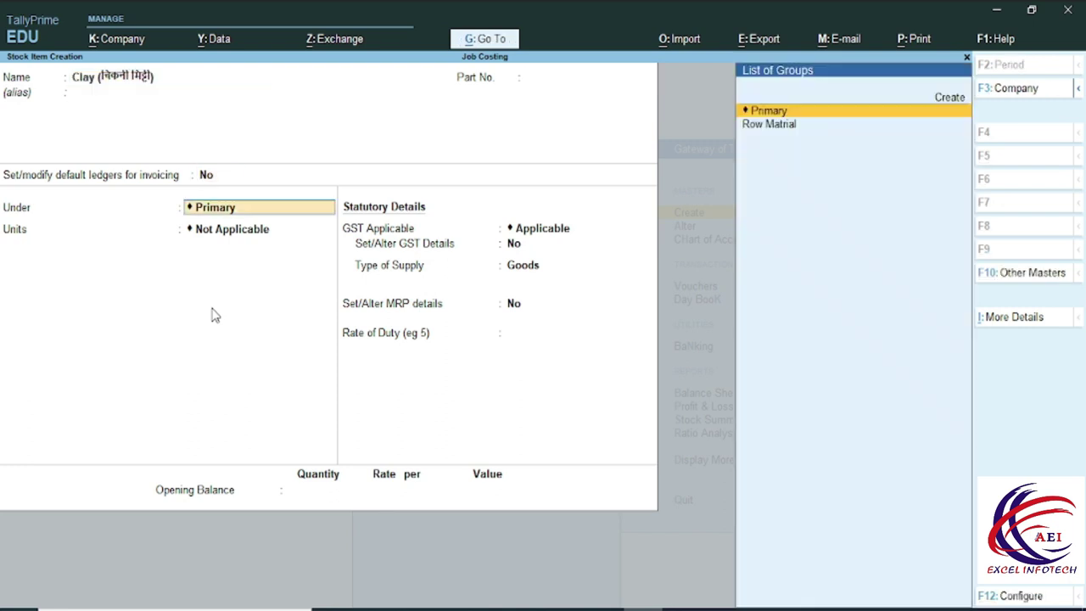
{"action": "key", "text": "Down"}
{"action": "key", "text": "Return"}
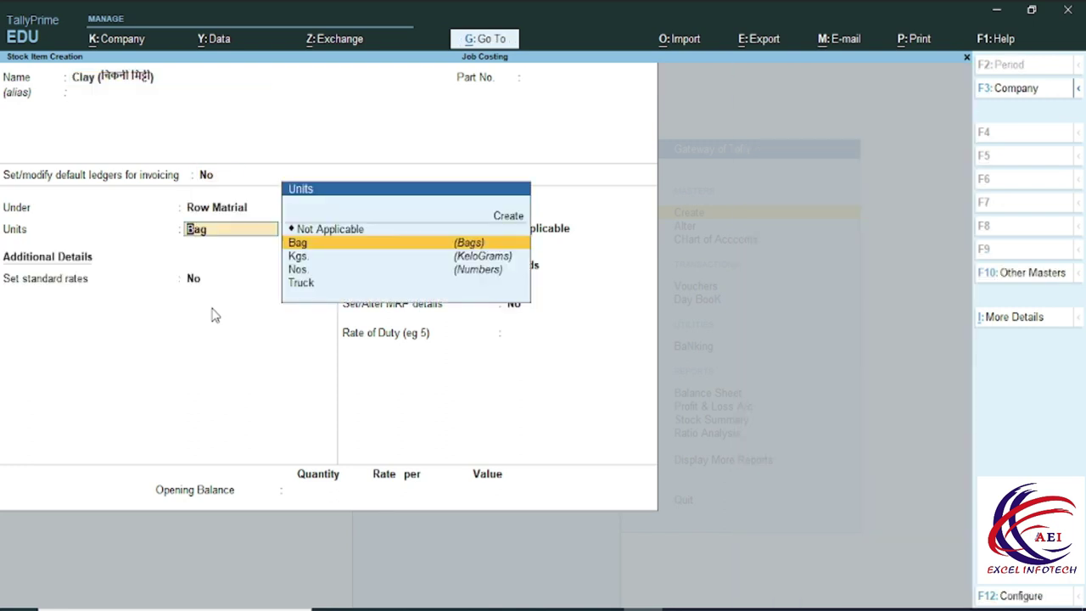
{"action": "key", "text": "Down"}
{"action": "key", "text": "Down"}
{"action": "key", "text": "Down"}
{"action": "key", "text": "Return"}
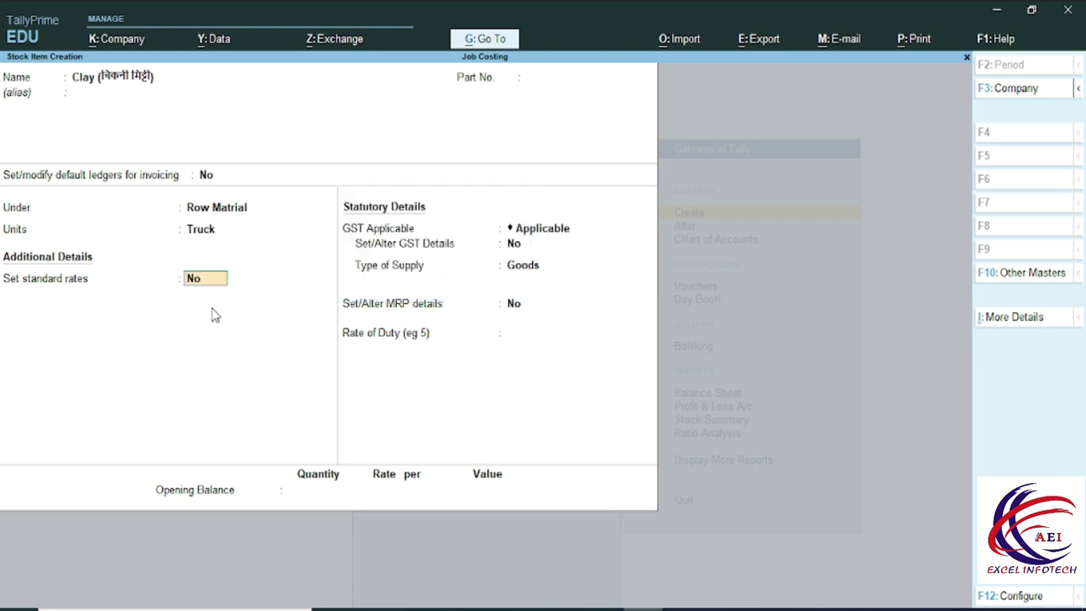
{"action": "key", "text": "ctrl+a"}
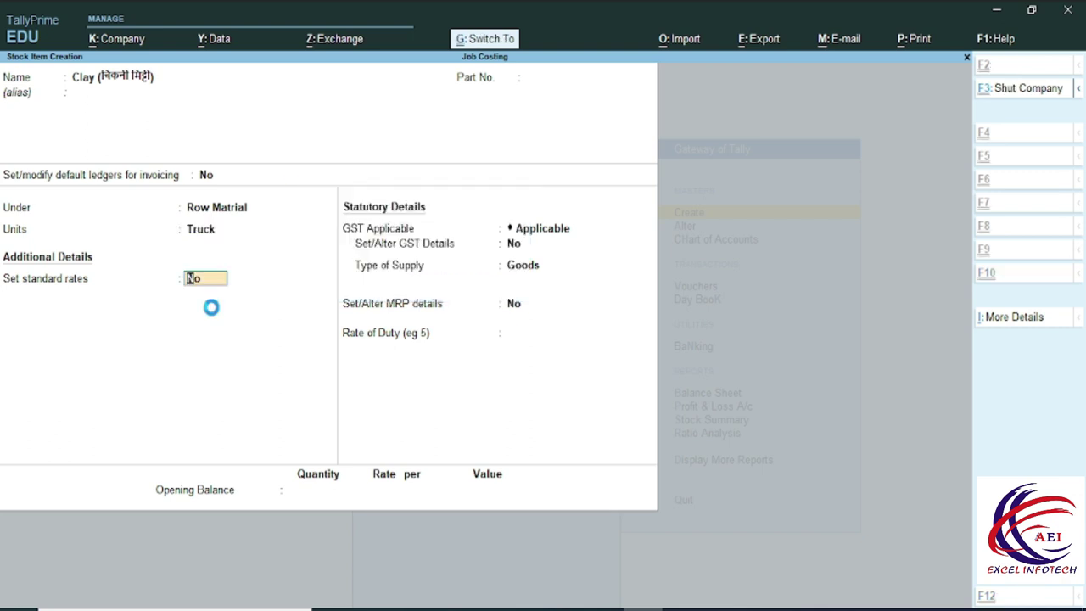
{"action": "key", "text": "alt+Tab"}
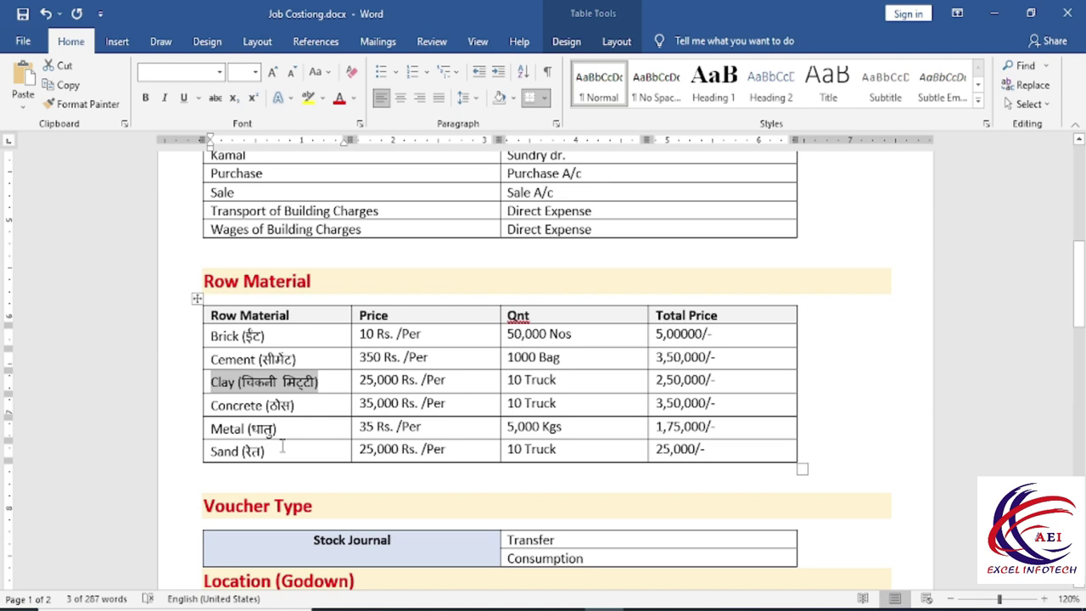
{"action": "left_click_drag", "start_coordinate": [299, 405], "coordinate": [212, 405]}
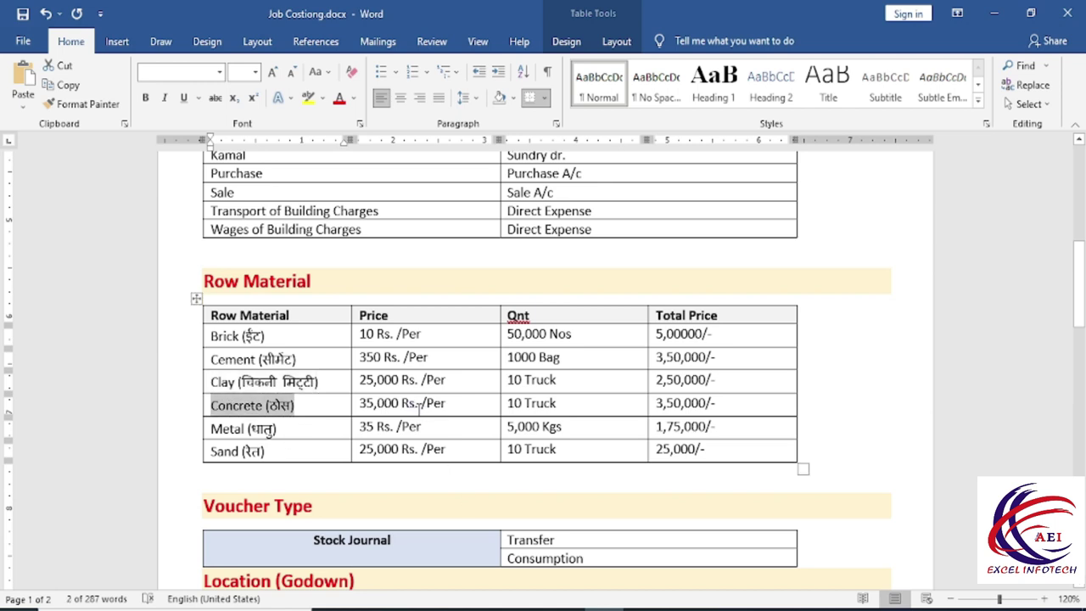
Save Concrete (ठोस) as a Row Matrial stock item in Truck units
{"action": "key", "text": "alt+Tab"}
{"action": "key", "text": "ctrl+alt+v"}
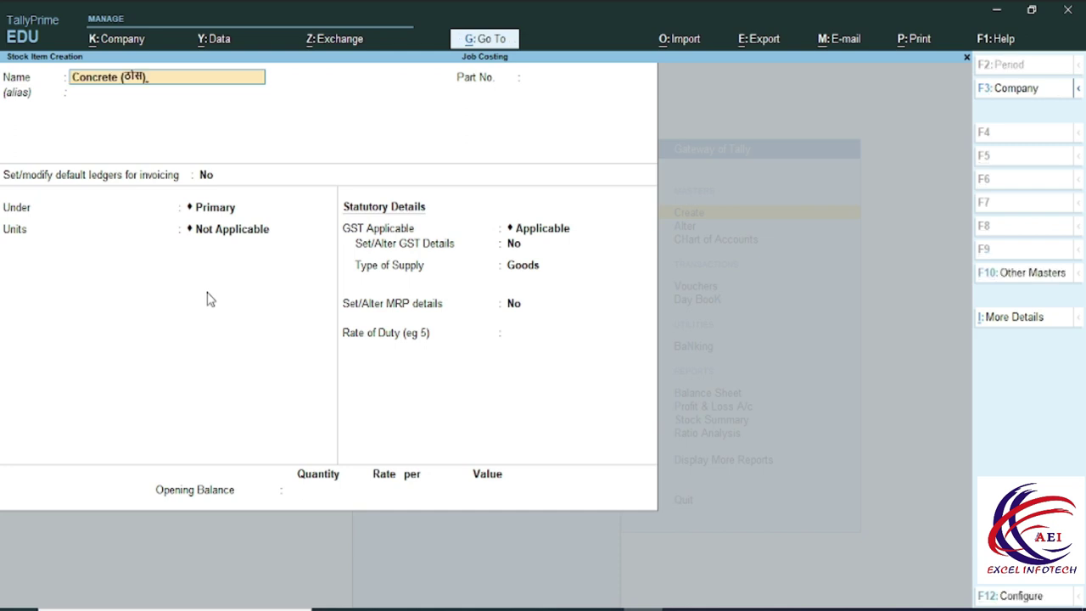
{"action": "key", "text": "Return"}
{"action": "key", "text": "Return"}
{"action": "key", "text": "Return"}
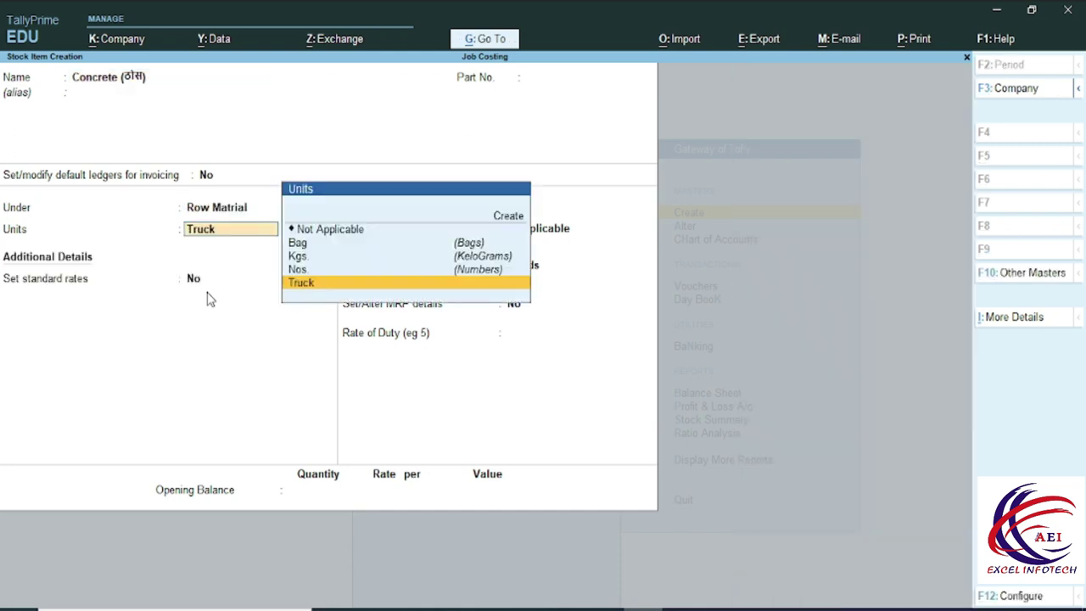
{"action": "key", "text": "Return"}
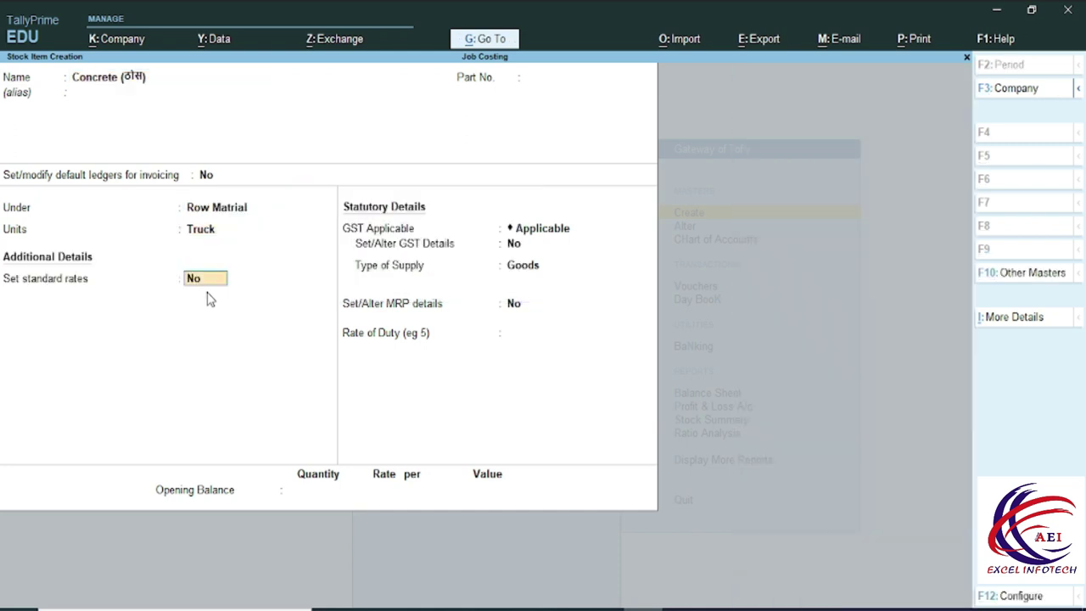
{"action": "key", "text": "Return"}
{"action": "key", "text": "ctrl+a"}
Copy Metal (धातु) from Word and save it under Row Matrial in Kgs
{"action": "key", "text": "alt+Tab"}
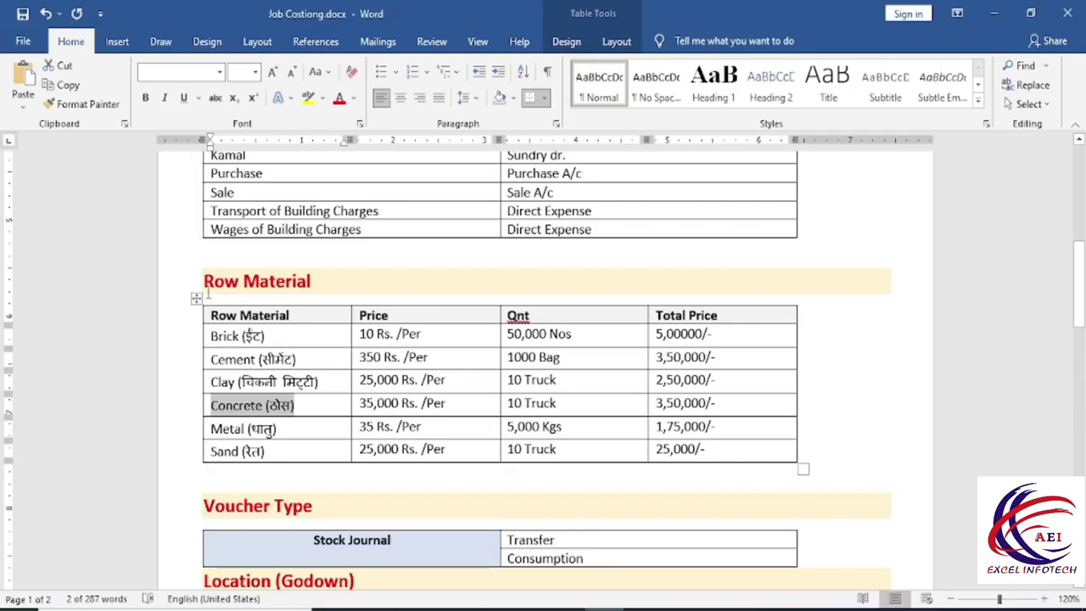
{"action": "left_click_drag", "start_coordinate": [278, 429], "coordinate": [212, 429]}
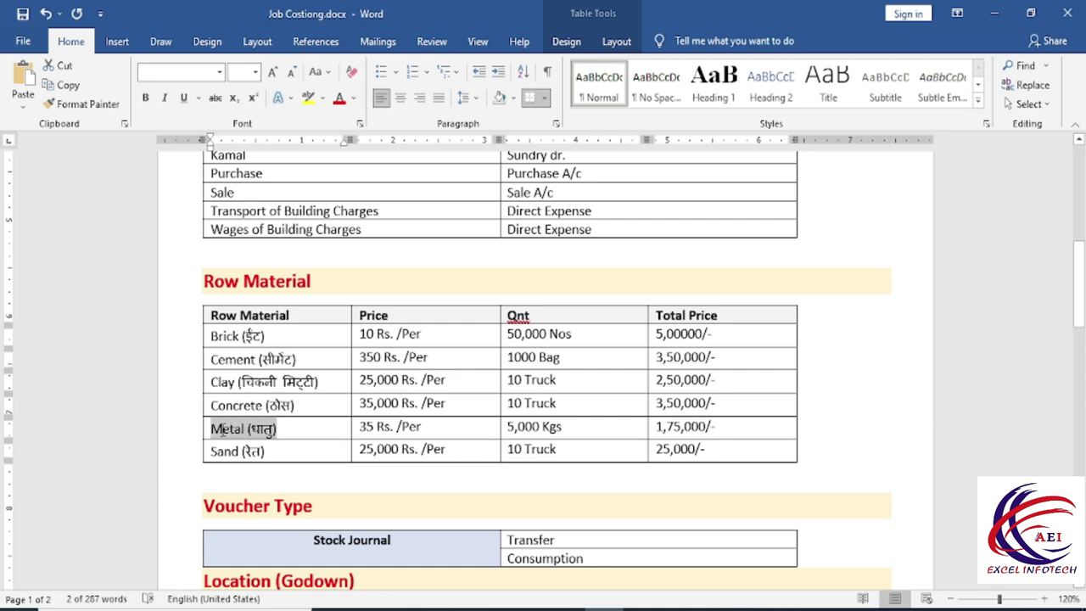
{"action": "key", "text": "ctrl+c"}
{"action": "key", "text": "alt+Tab"}
{"action": "key", "text": "ctrl+alt+v"}
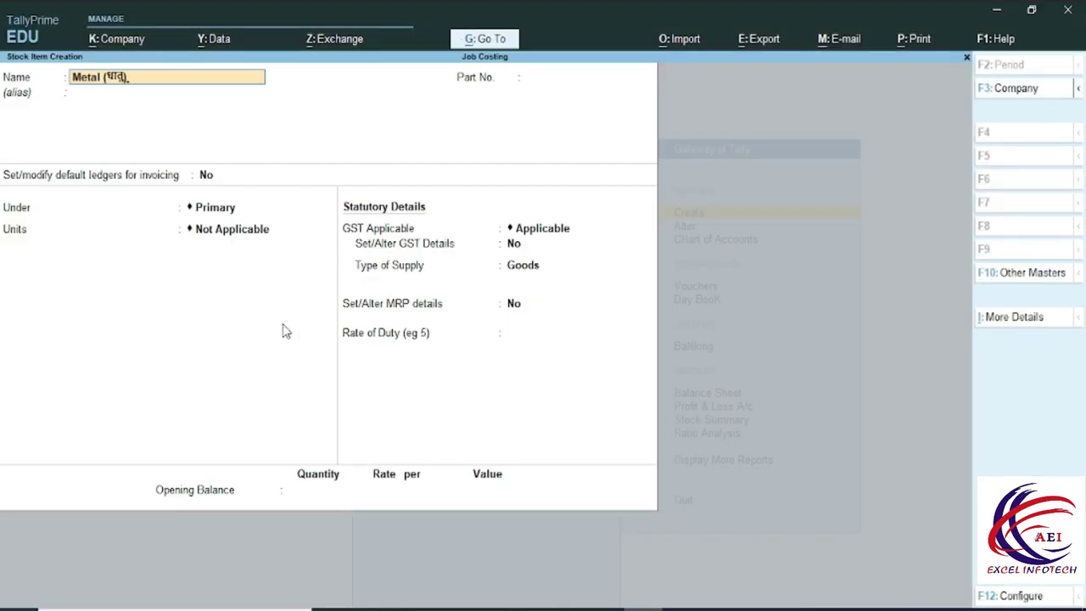
{"action": "key", "text": "Return"}
{"action": "key", "text": "Return"}
{"action": "key", "text": "Return"}
{"action": "key", "text": "Down"}
{"action": "key", "text": "Return"}
{"action": "key", "text": "Down"}
{"action": "key", "text": "Down"}
{"action": "key", "text": "Down"}
{"action": "key", "text": "Down"}
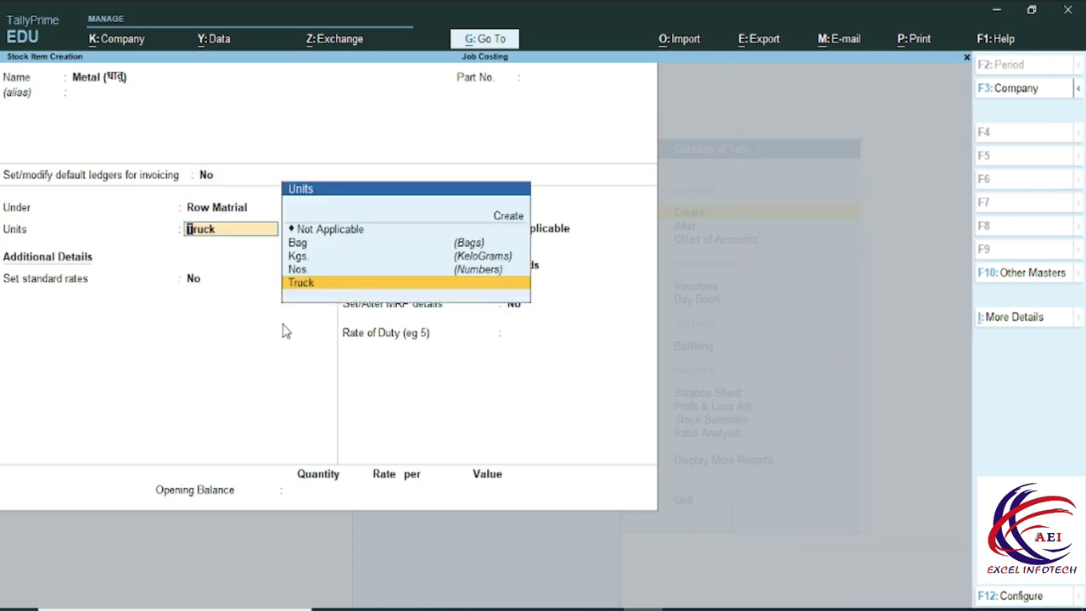
{"action": "key", "text": "Up"}
{"action": "key", "text": "Up"}
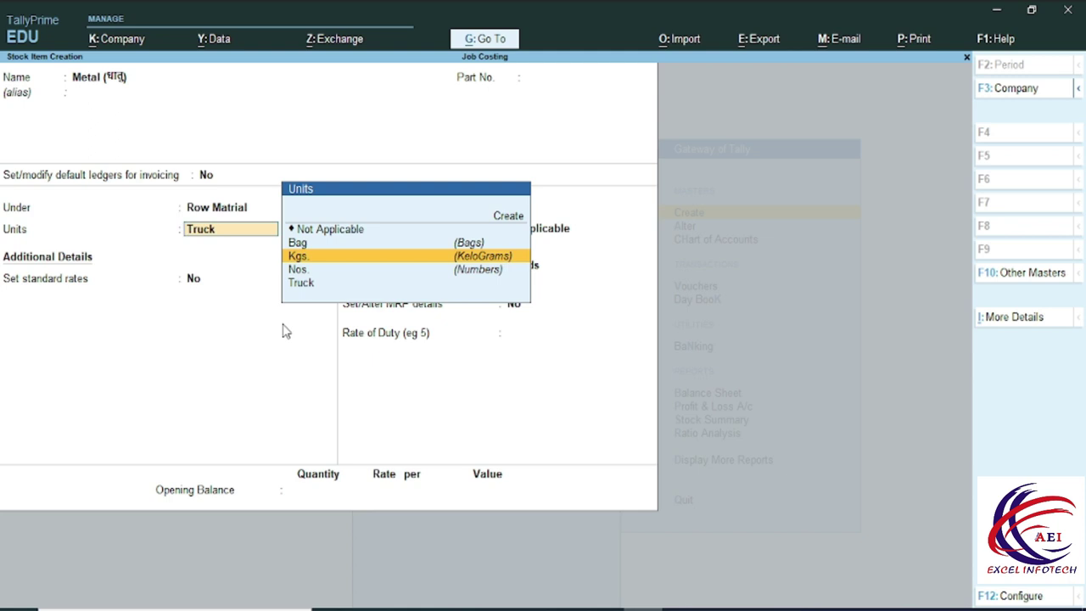
{"action": "key", "text": "Return"}
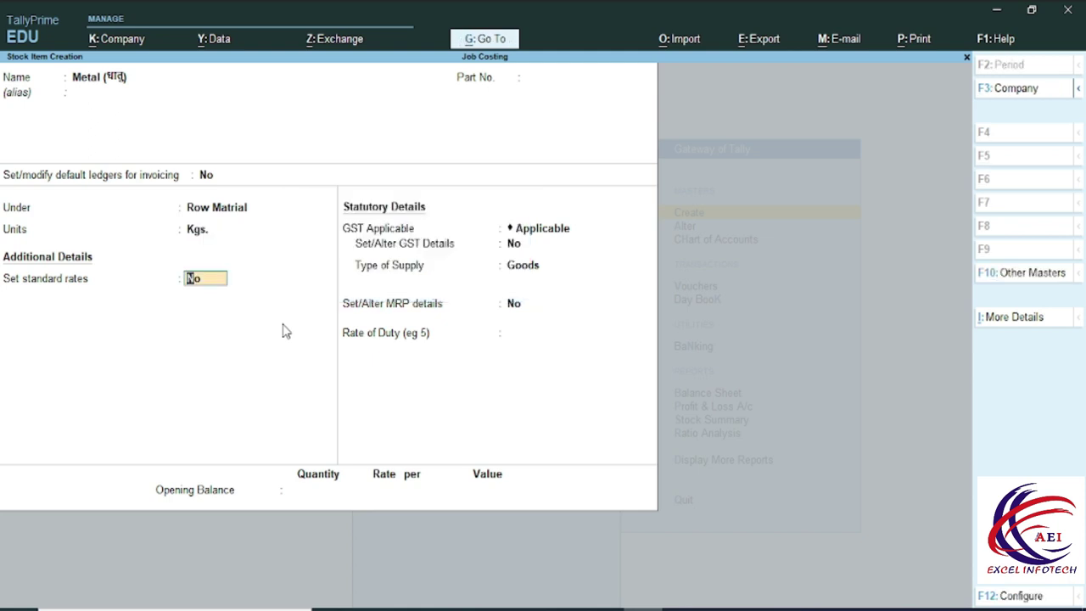
{"action": "key", "text": "ctrl+a"}
Add Sand (रेत) under Row Matrial in Truck units, then close the stock item form
{"action": "key", "text": "alt+Tab"}
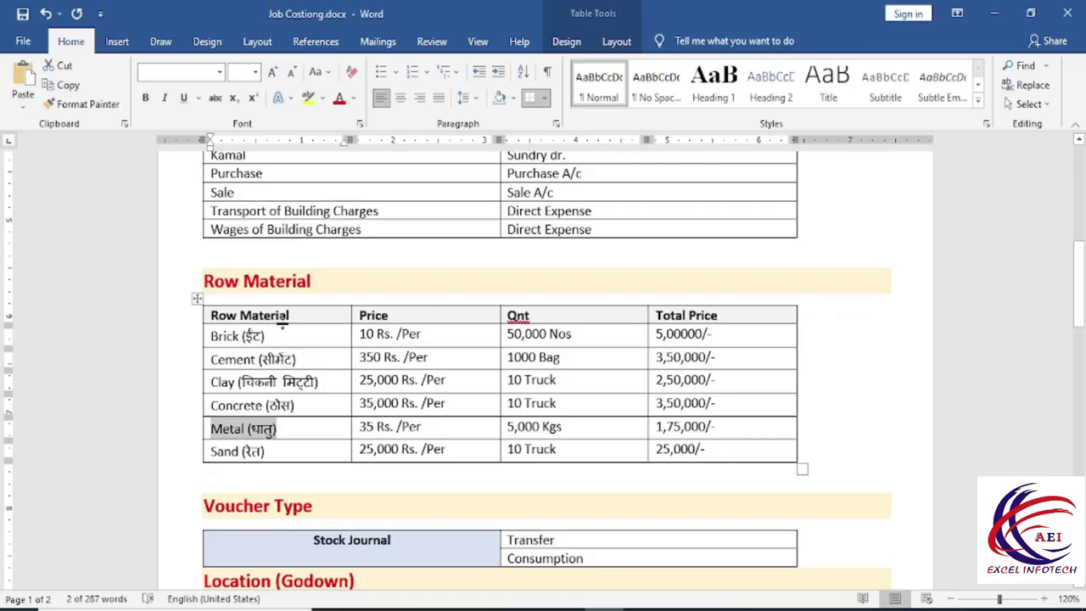
{"action": "left_click_drag", "start_coordinate": [267, 450], "coordinate": [212, 451]}
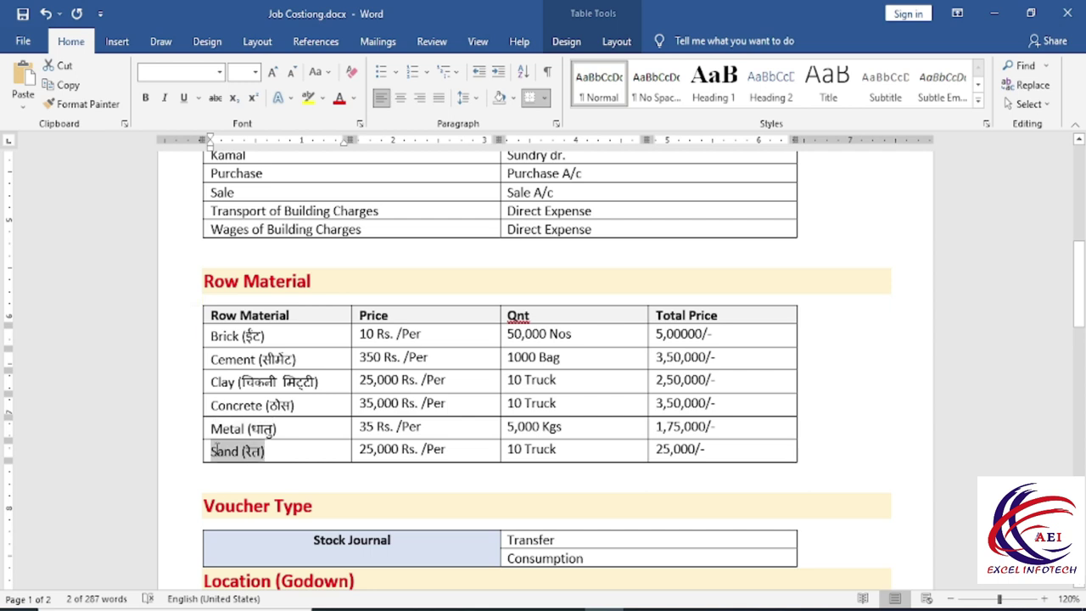
{"action": "key", "text": "ctrl+c"}
{"action": "key", "text": "alt+Tab"}
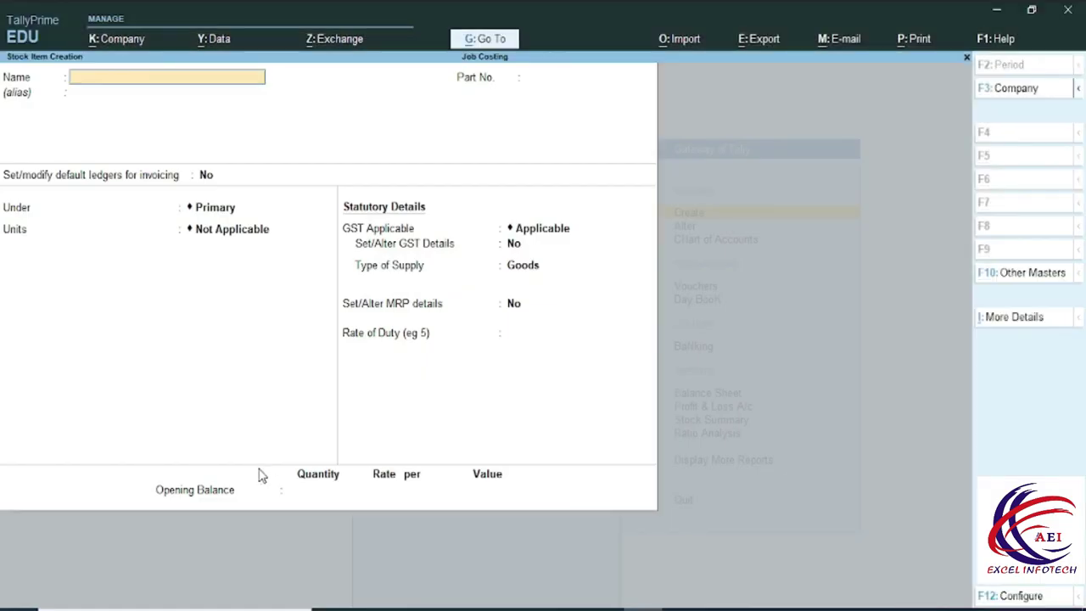
{"action": "key", "text": "ctrl+v"}
{"action": "key", "text": "Return"}
{"action": "key", "text": "Return"}
{"action": "key", "text": "Return"}
{"action": "key", "text": "Down"}
{"action": "key", "text": "Return"}
{"action": "key", "text": "Down"}
{"action": "key", "text": "Down"}
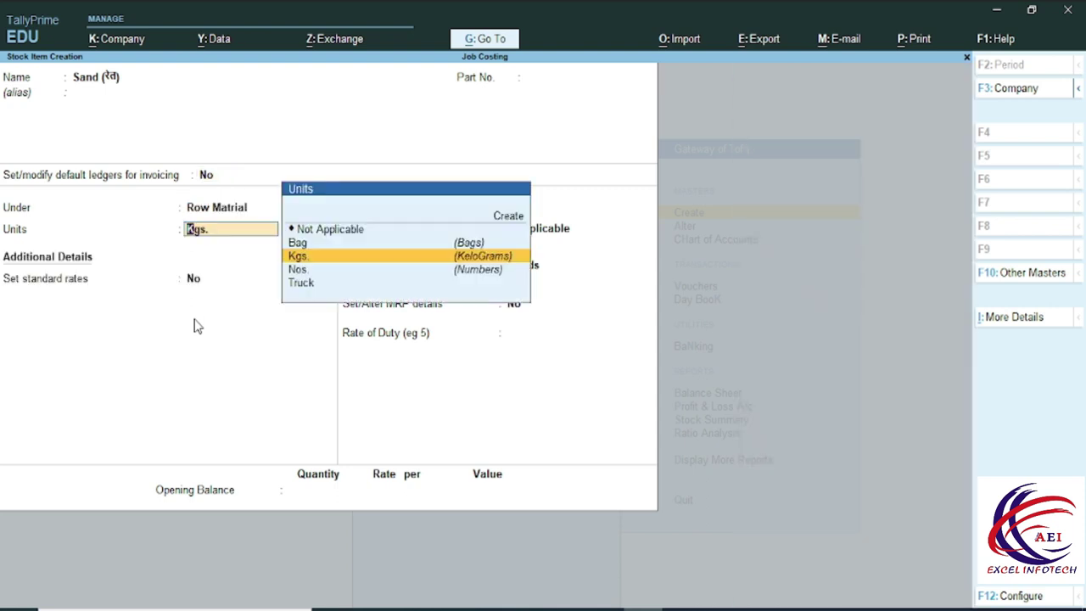
{"action": "key", "text": "Down"}
{"action": "key", "text": "Down"}
{"action": "key", "text": "Return"}
{"action": "key", "text": "ctrl+a"}
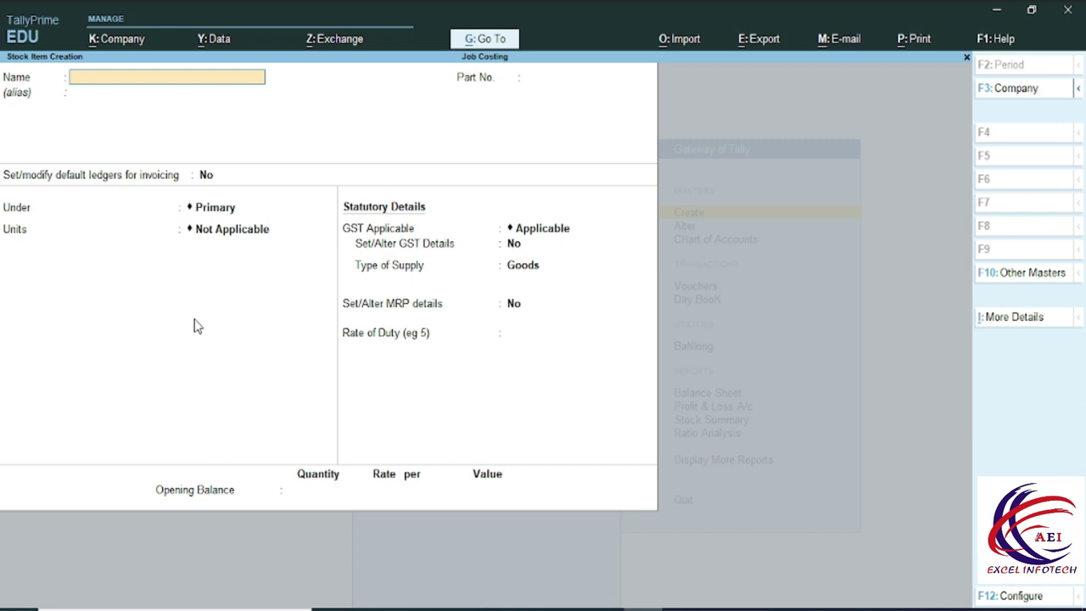
{"action": "key", "text": "Escape"}
{"action": "key", "text": "y"}
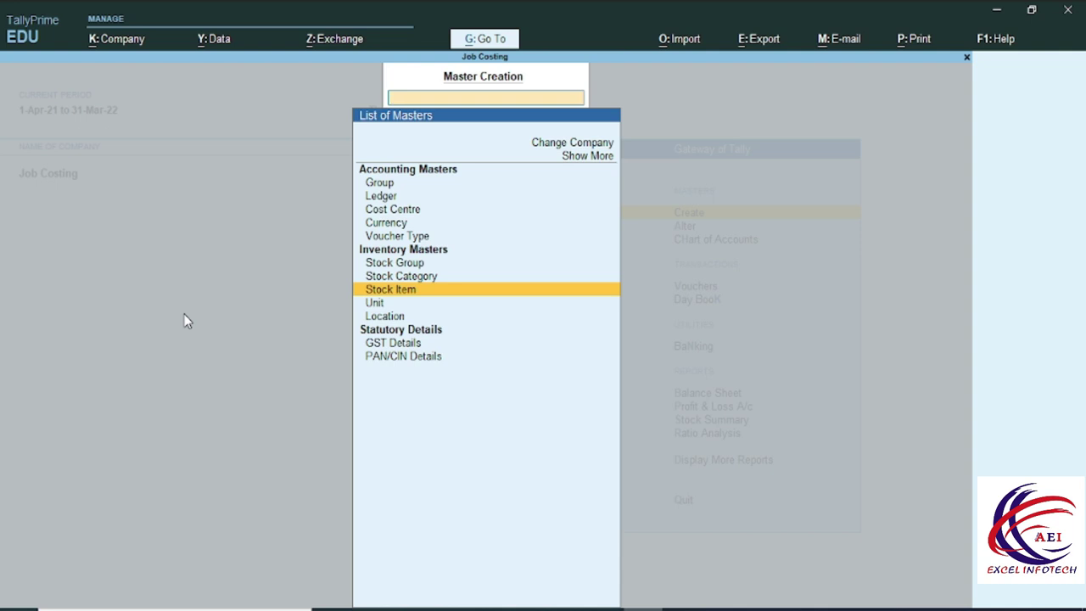
Open the Stock Journal voucher type for alteration from the Gateway of Tally
{"action": "key", "text": "Escape"}
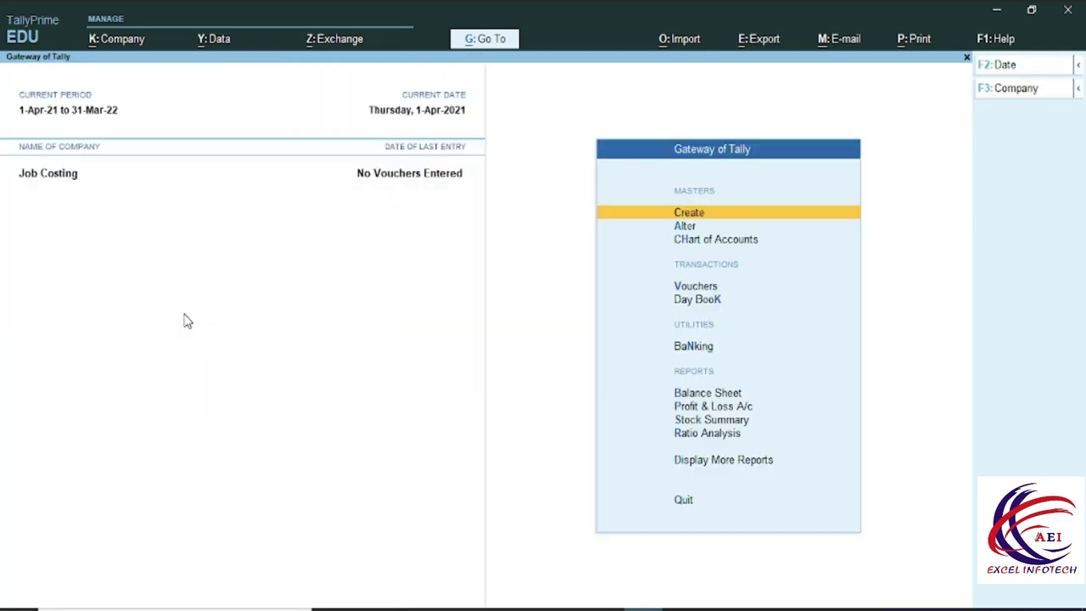
{"action": "key", "text": "Down"}
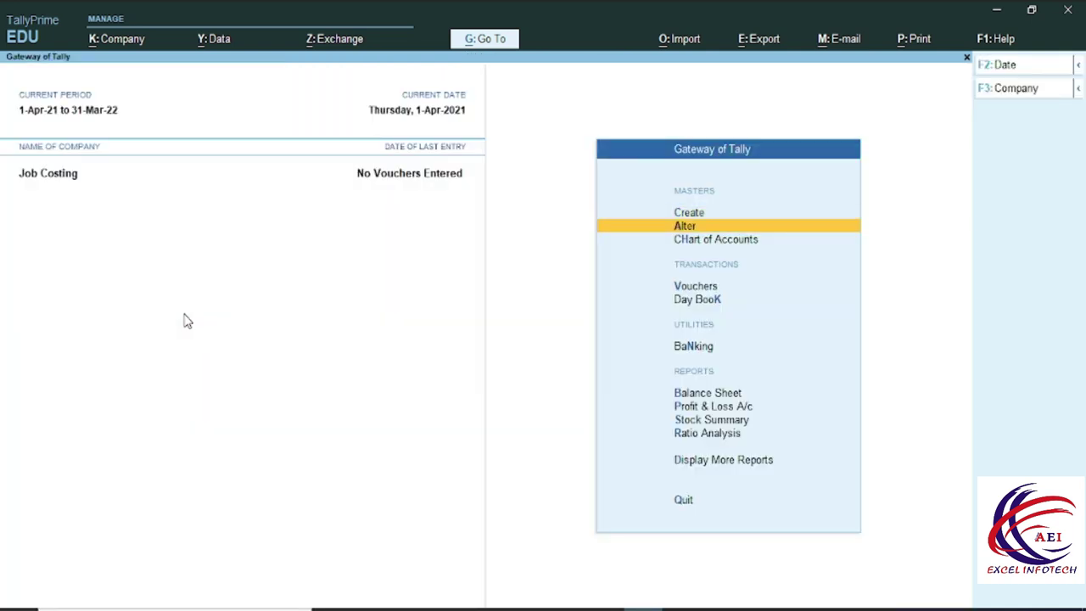
{"action": "key", "text": "Return"}
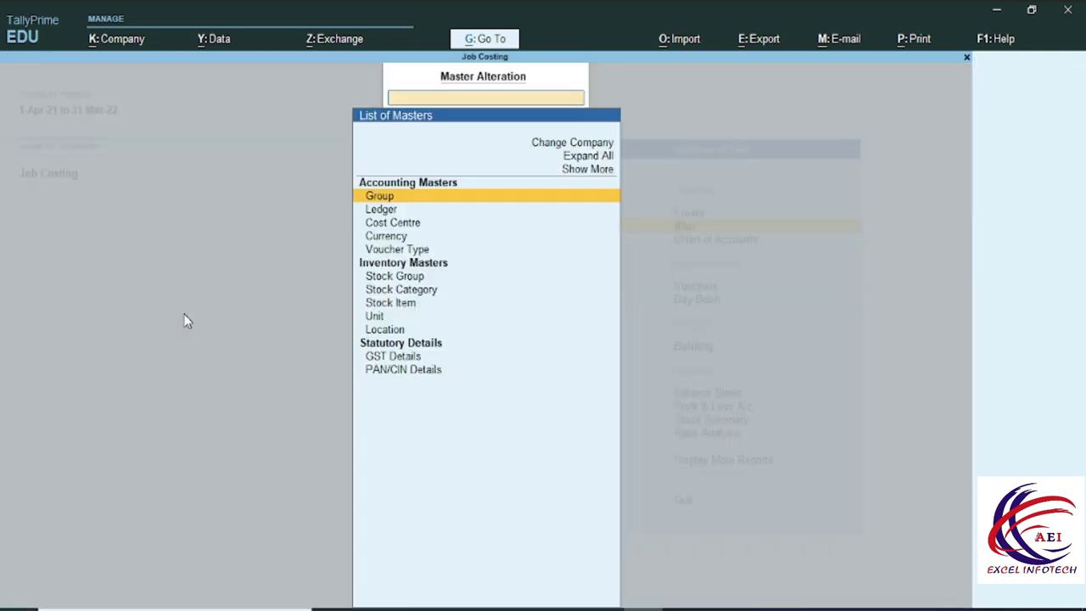
{"action": "key", "text": "Down"}
{"action": "key", "text": "Down"}
{"action": "key", "text": "Down"}
{"action": "key", "text": "Down"}
{"action": "key", "text": "Return"}
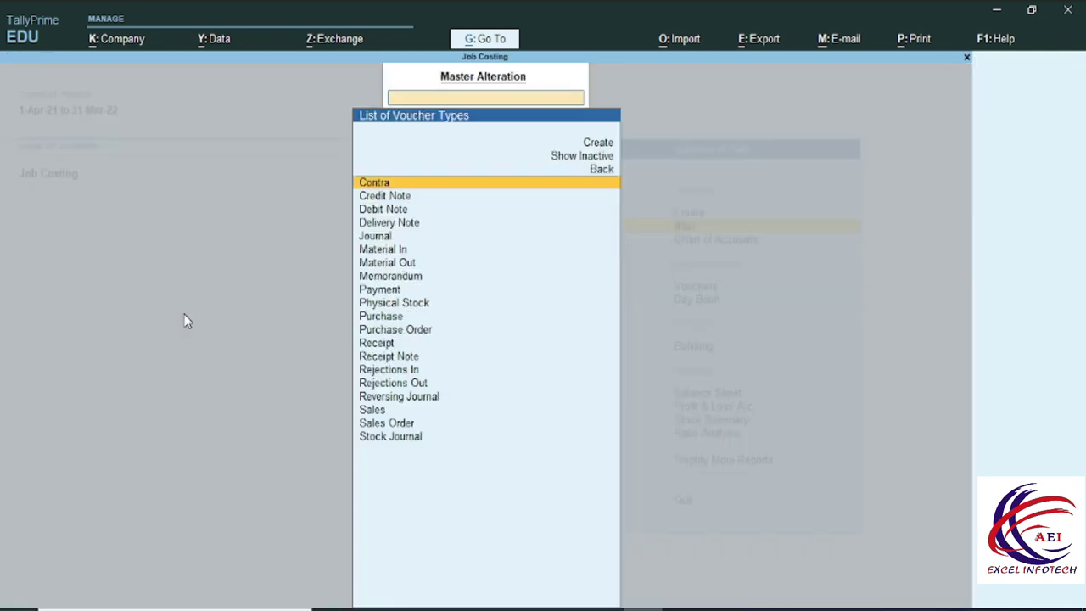
{"action": "type", "text": "J"}
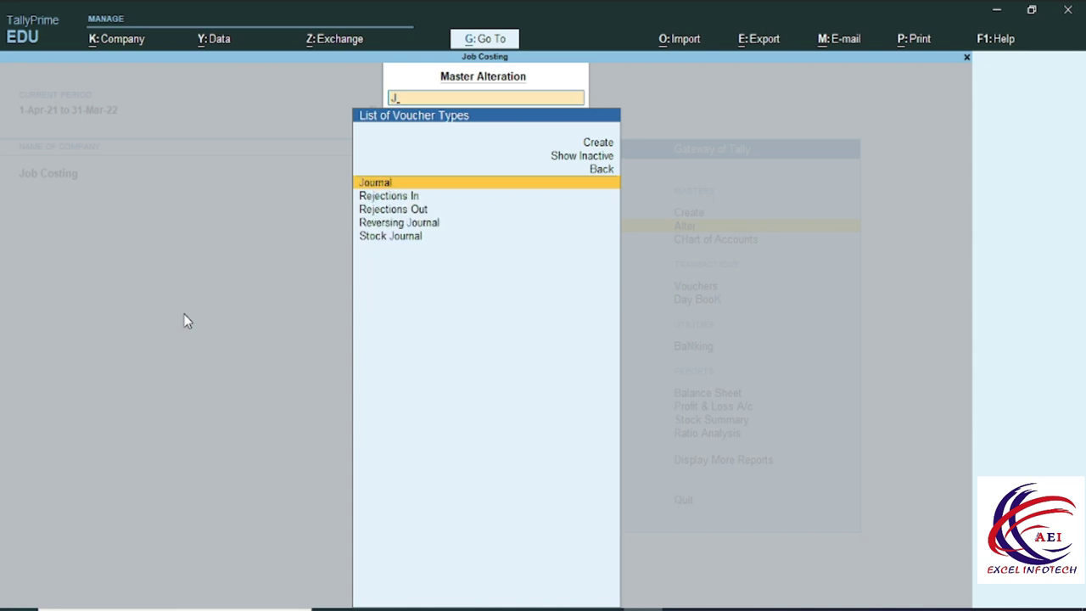
{"action": "key", "text": "Down"}
{"action": "key", "text": "Down"}
{"action": "key", "text": "Down"}
{"action": "key", "text": "Down"}
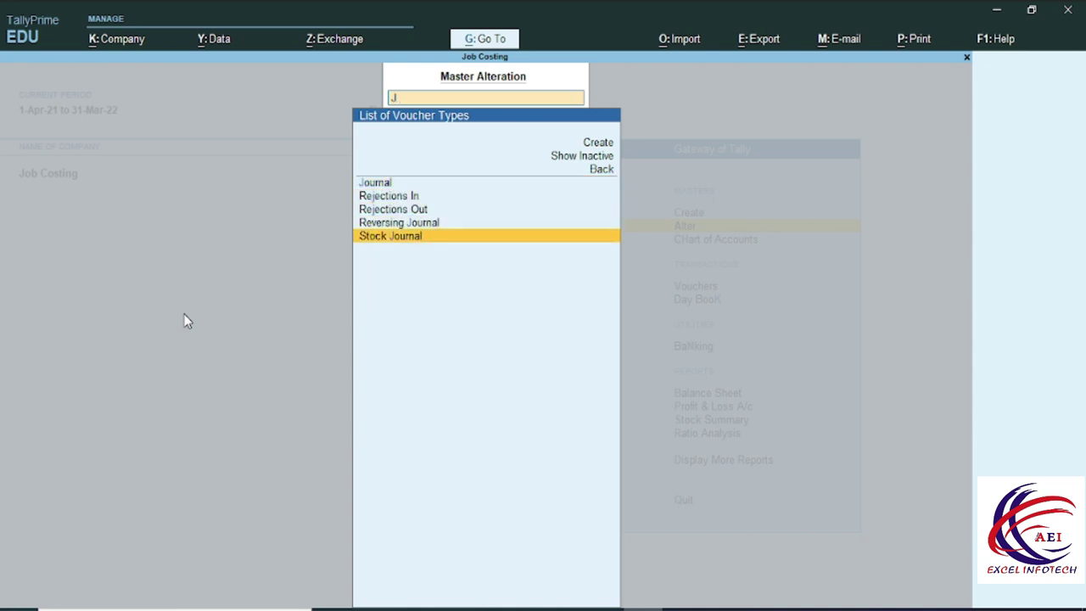
{"action": "key", "text": "Return"}
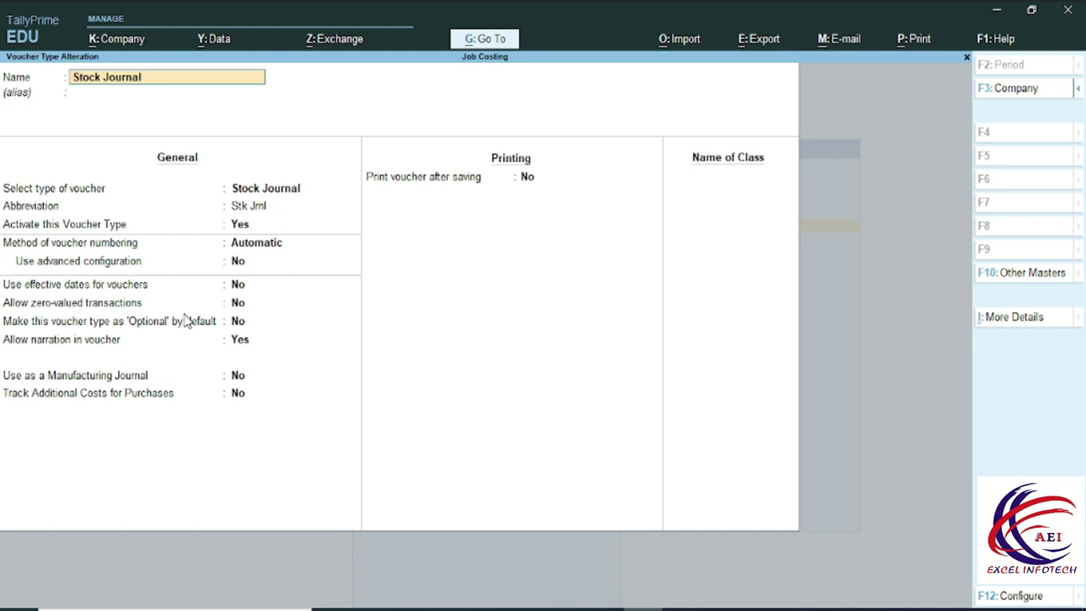
{"action": "key", "text": "Return"}
{"action": "key", "text": "Return"}
{"action": "key", "text": "Return"}
{"action": "key", "text": "Return"}
{"action": "key", "text": "Return"}
{"action": "key", "text": "Return"}
{"action": "key", "text": "Return"}
{"action": "key", "text": "Return"}
{"action": "key", "text": "Return"}
{"action": "key", "text": "Return"}
{"action": "key", "text": "Return"}
{"action": "key", "text": "Return"}
{"action": "key", "text": "Return"}
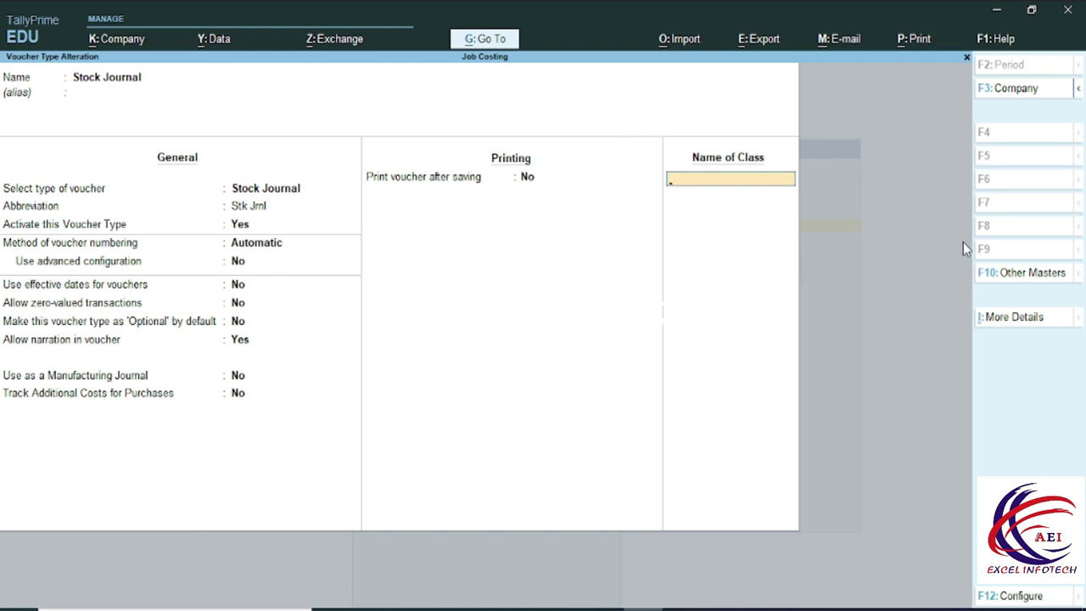
Add a Transfer class with inter-location transfers set to Yes and a Consumption class, then save
{"action": "type", "text": "Transfer"}
{"action": "key", "text": "Return"}
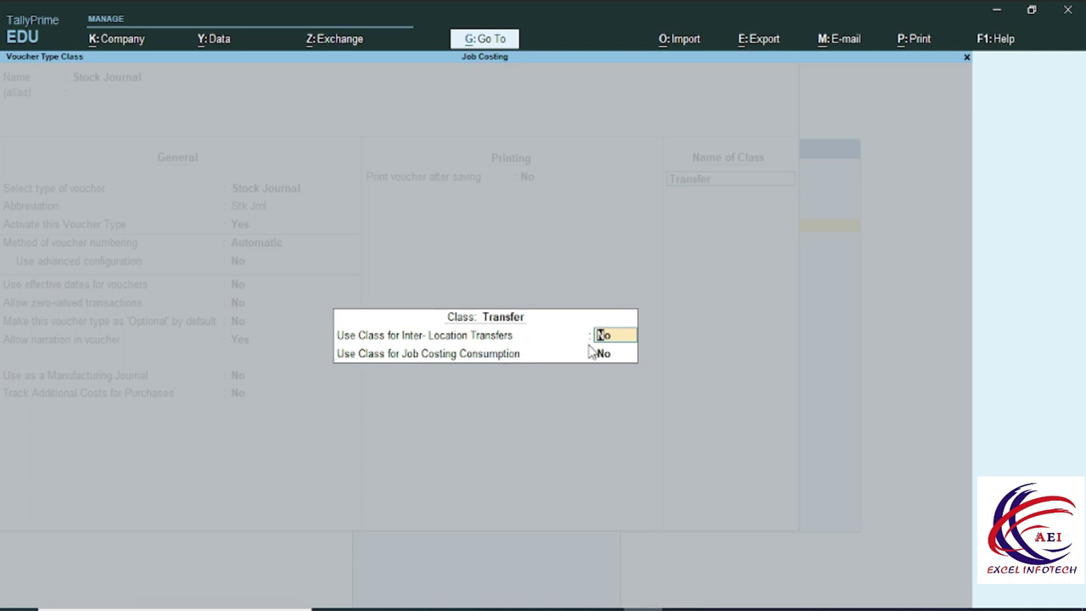
{"action": "type", "text": "y"}
{"action": "key", "text": "Return"}
{"action": "key", "text": "Return"}
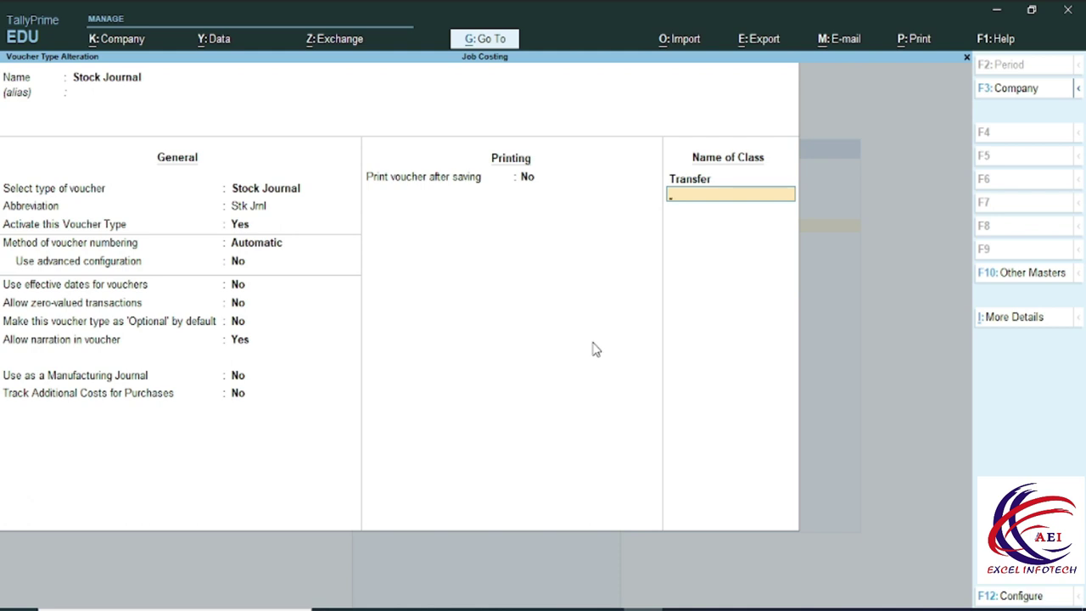
{"action": "type", "text": "Consumption"}
{"action": "key", "text": "Return"}
{"action": "key", "text": "Return"}
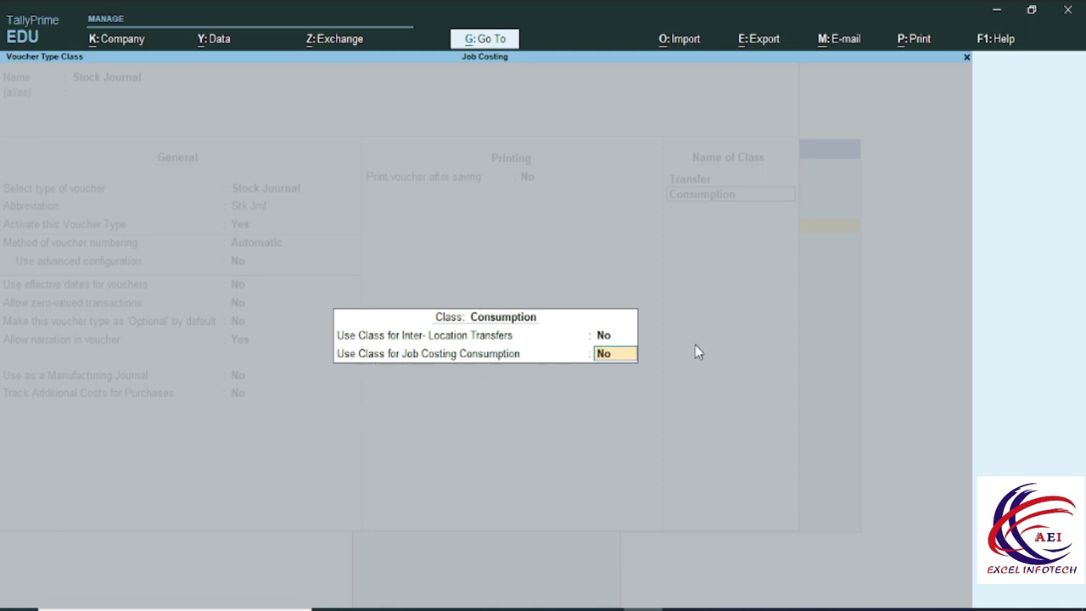
{"action": "key", "text": "Return"}
{"action": "key", "text": "Return"}
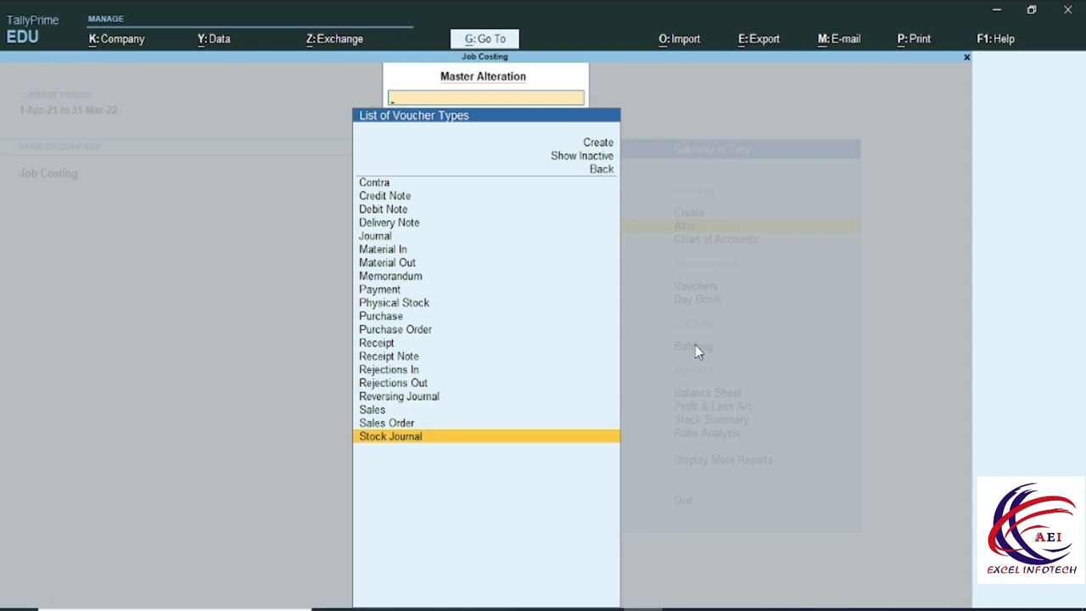
{"action": "key", "text": "Escape"}
{"action": "key", "text": "Escape"}
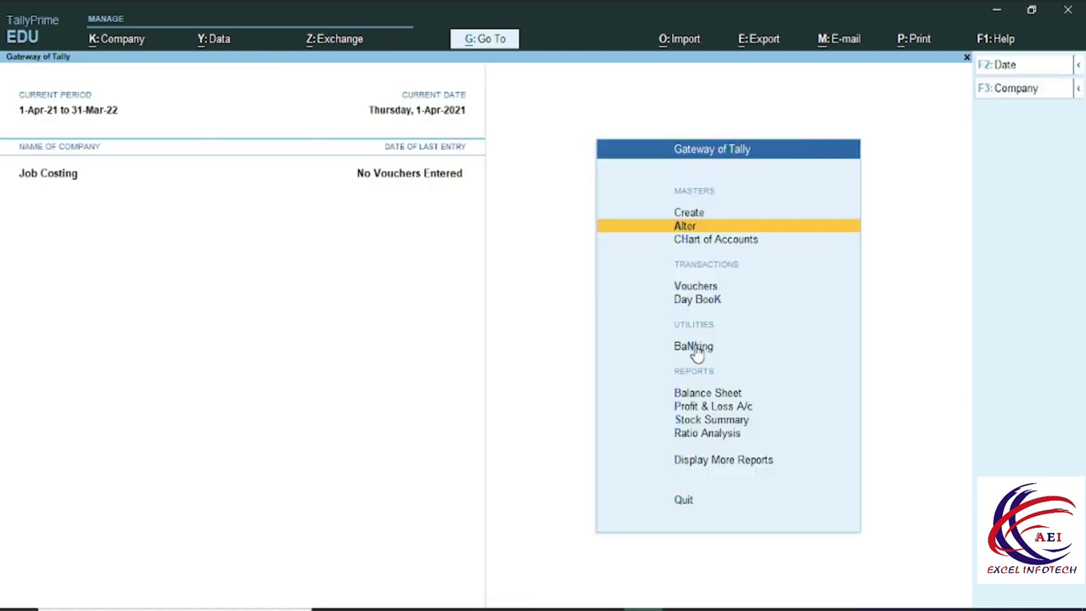
Start a purchase voucher with supplier invoice 101, the supplier party and the Purchase ledger
{"action": "left_click", "coordinate": [693, 289]}
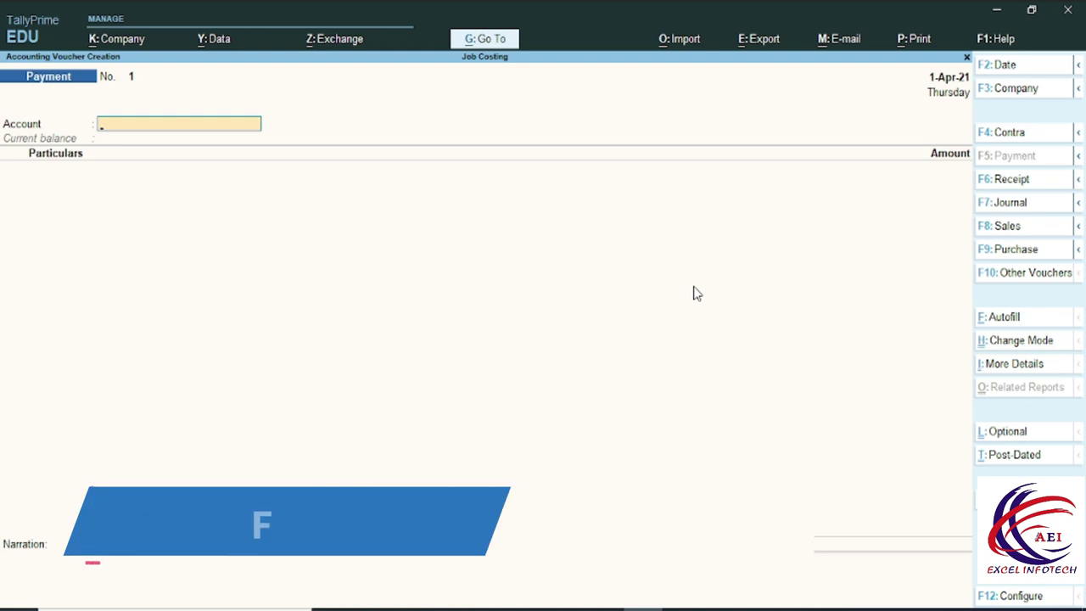
{"action": "key", "text": "F9"}
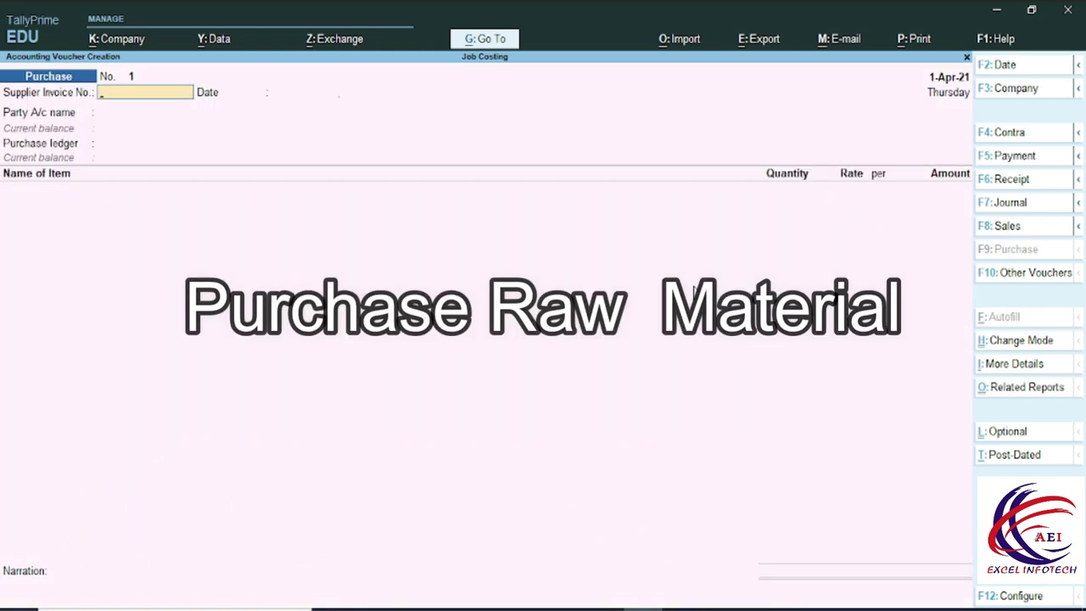
{"action": "type", "text": "10101"}
{"action": "key", "text": "BackSpace"}
{"action": "key", "text": "BackSpace"}
{"action": "key", "text": "BackSpace"}
{"action": "key", "text": "BackSpace"}
{"action": "type", "text": "01"}
{"action": "key", "text": "Return"}
{"action": "key", "text": "Return"}
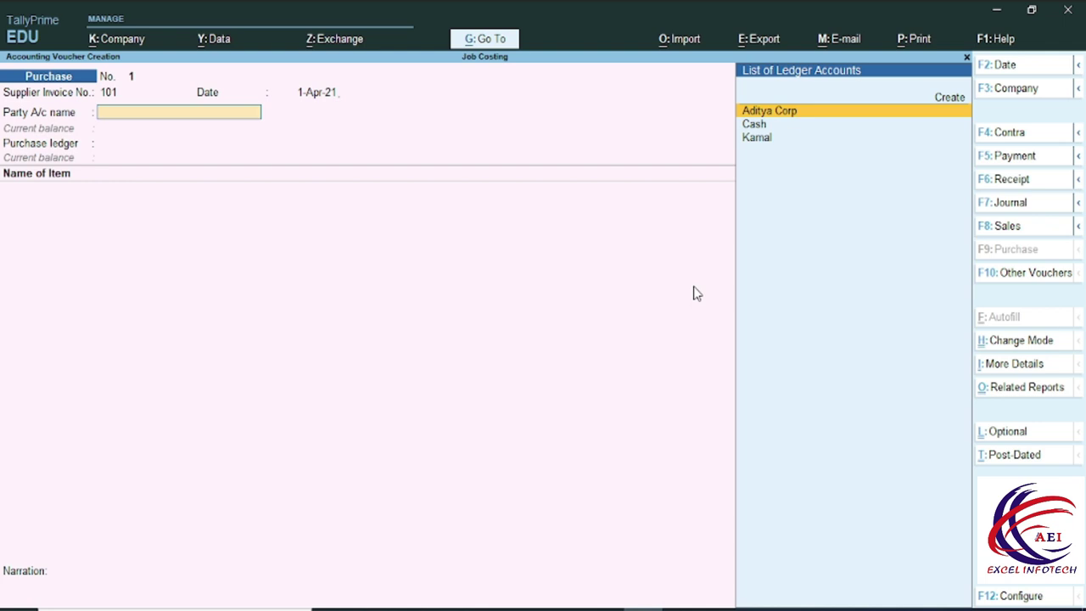
{"action": "key", "text": "Return"}
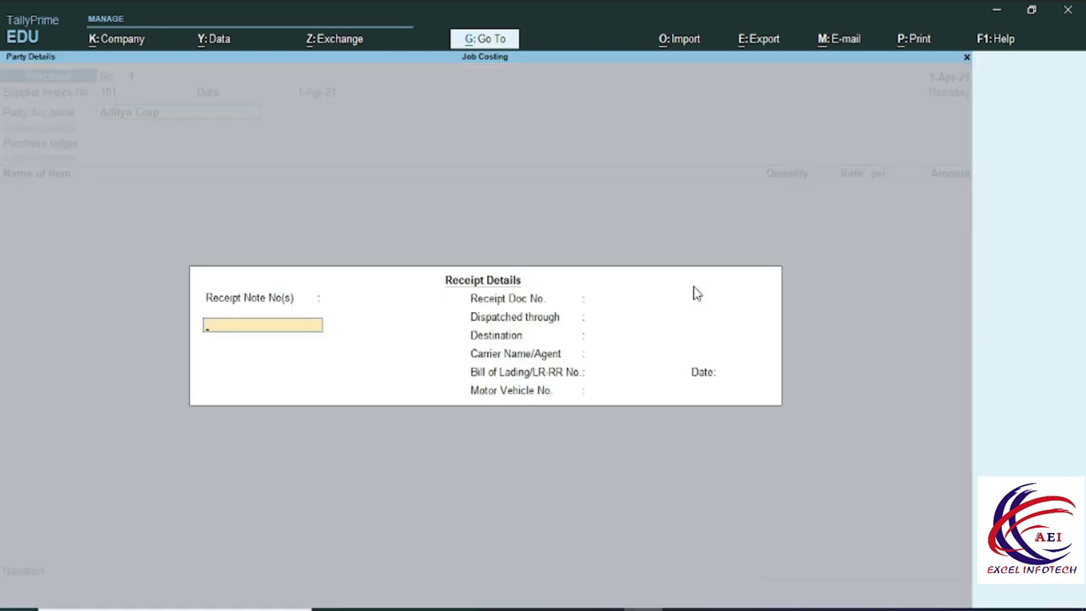
{"action": "key", "text": "Return"}
{"action": "key", "text": "Return"}
{"action": "key", "text": "Return"}
{"action": "key", "text": "Return"}
{"action": "key", "text": "Return"}
{"action": "key", "text": "Return"}
{"action": "key", "text": "Return"}
{"action": "key", "text": "Return"}
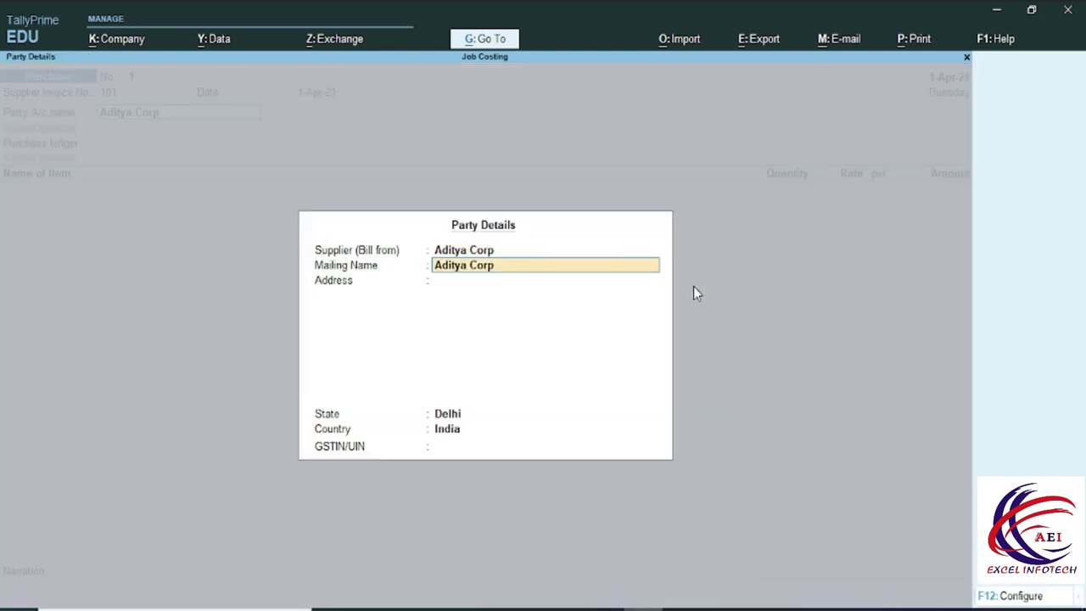
{"action": "key", "text": "Return"}
{"action": "key", "text": "Return"}
{"action": "key", "text": "Return"}
{"action": "key", "text": "Return"}
{"action": "key", "text": "Return"}
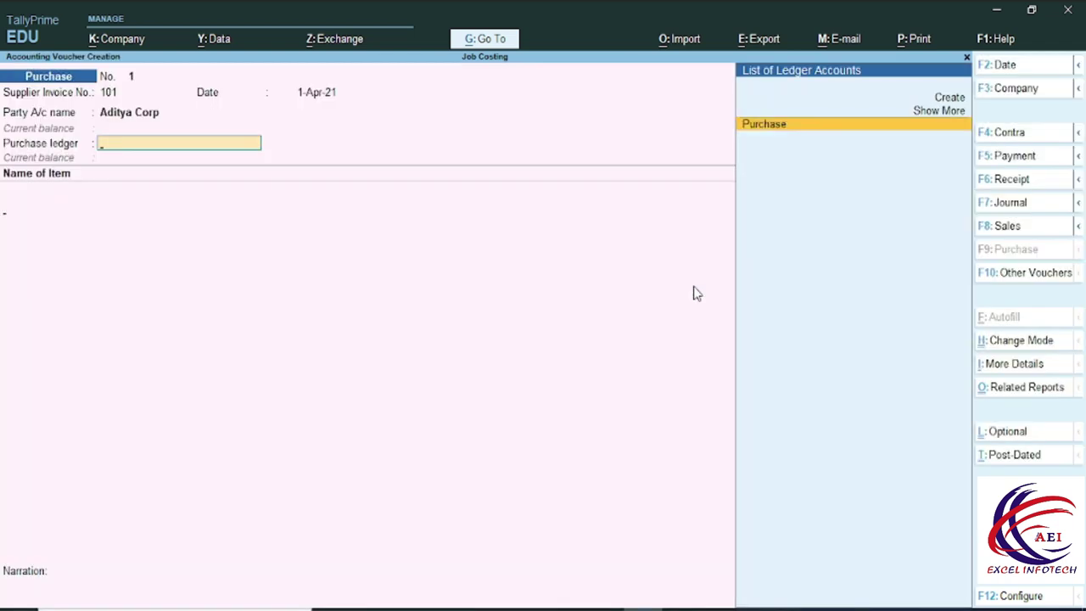
{"action": "key", "text": "Return"}
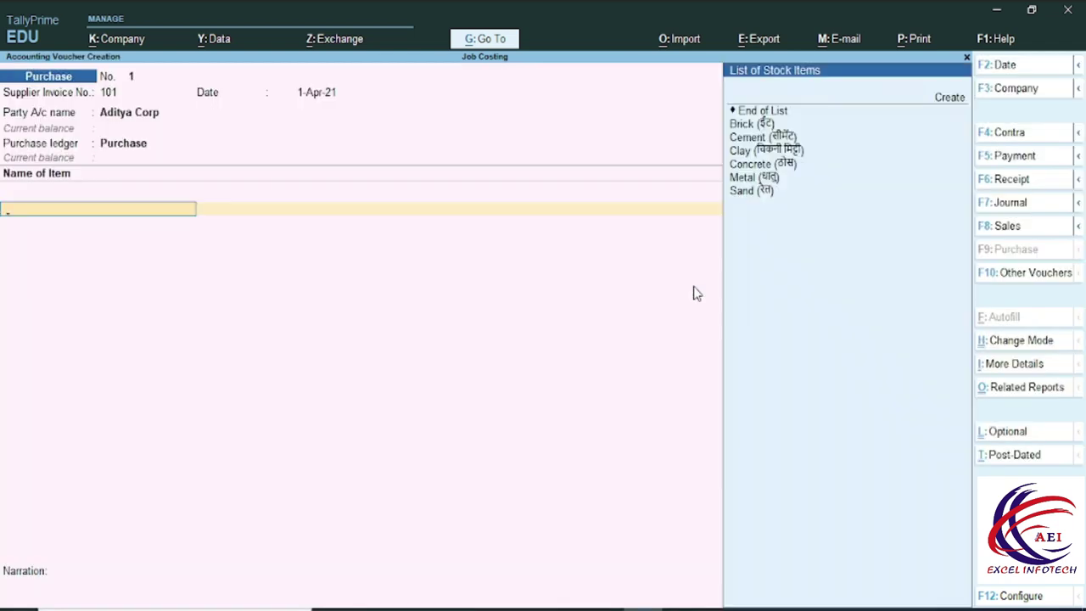
Add Brick, 50,000 Nos at rate 10, allocated to Main Location
{"action": "key", "text": "Down"}
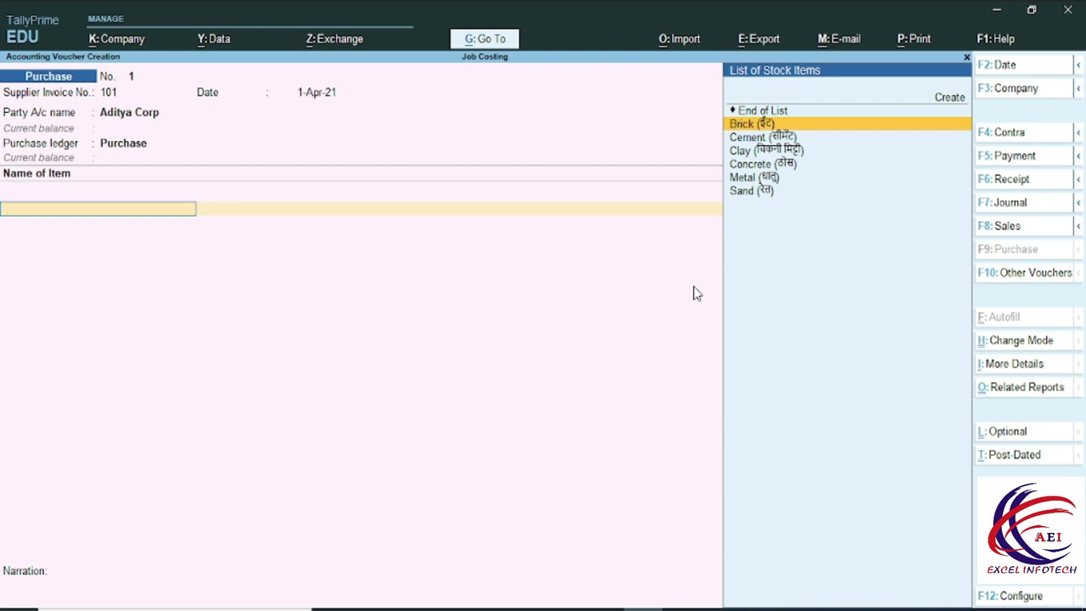
{"action": "key", "text": "Return"}
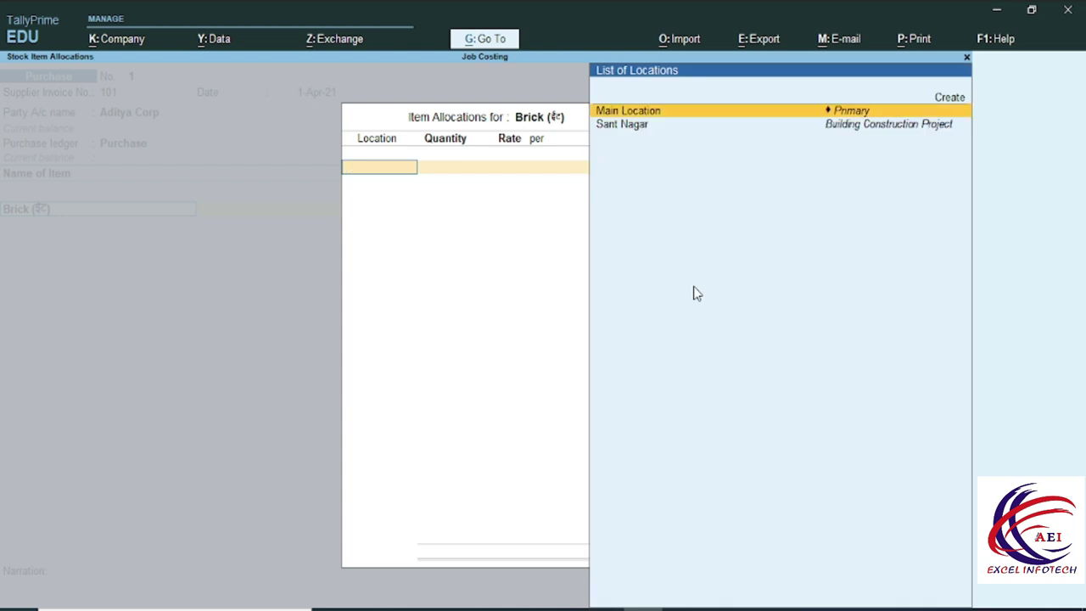
{"action": "key", "text": "Return"}
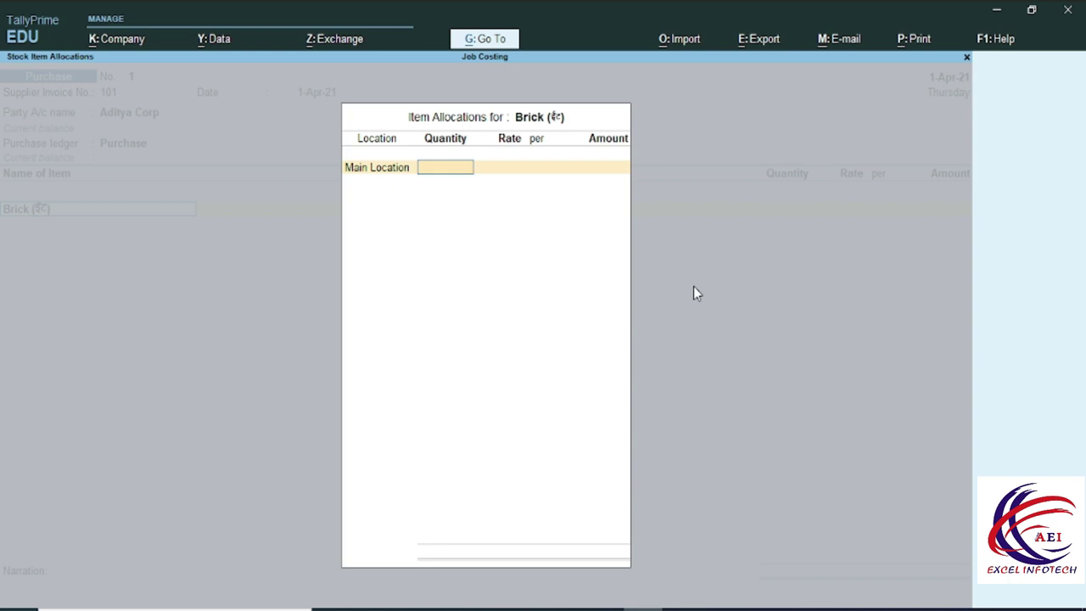
{"action": "key", "text": "alt+Tab"}
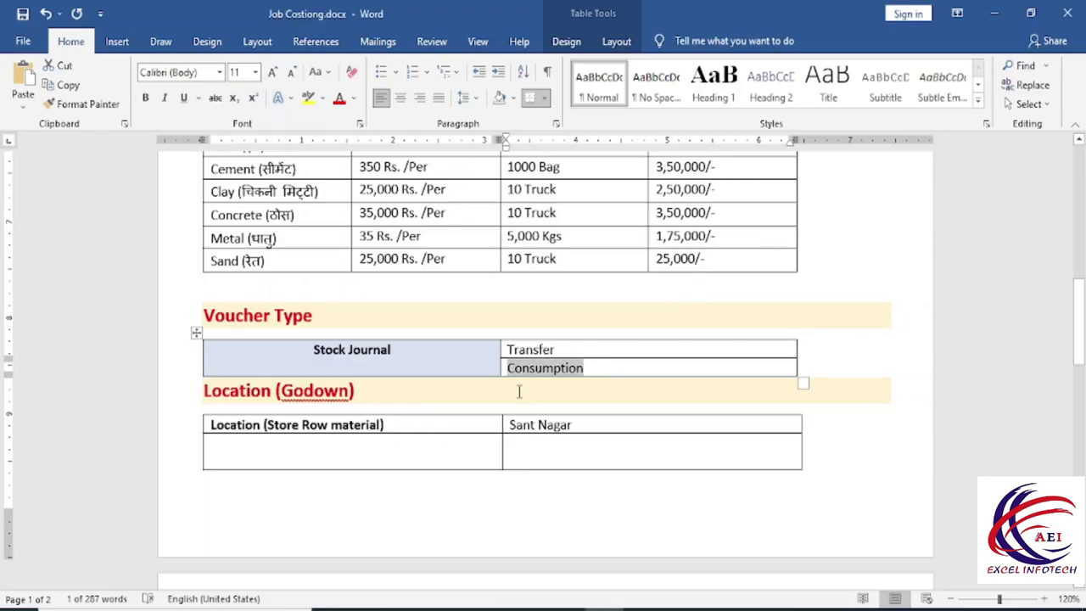
{"action": "scroll", "coordinate": [519, 391], "scroll_direction": "up", "scroll_amount": 2}
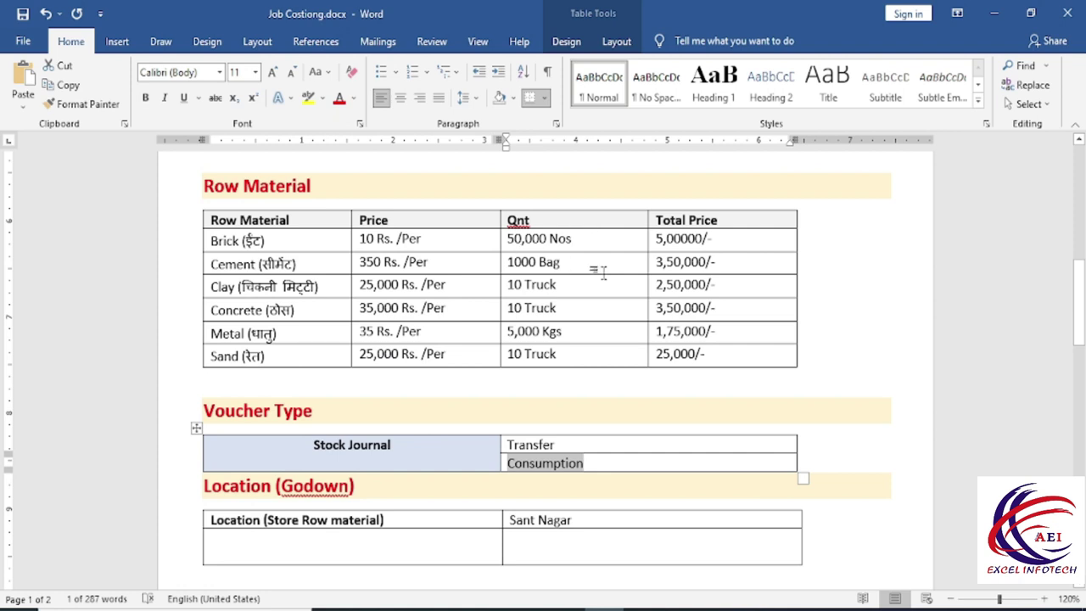
{"action": "key", "text": "alt+Tab"}
{"action": "type", "text": "50,0000"}
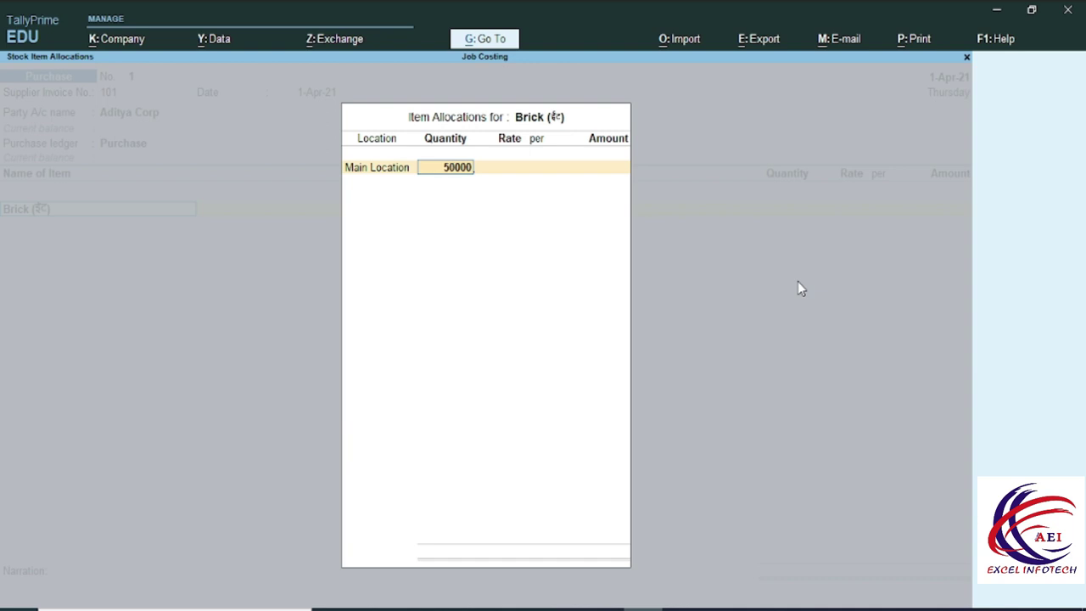
{"action": "key", "text": "Return"}
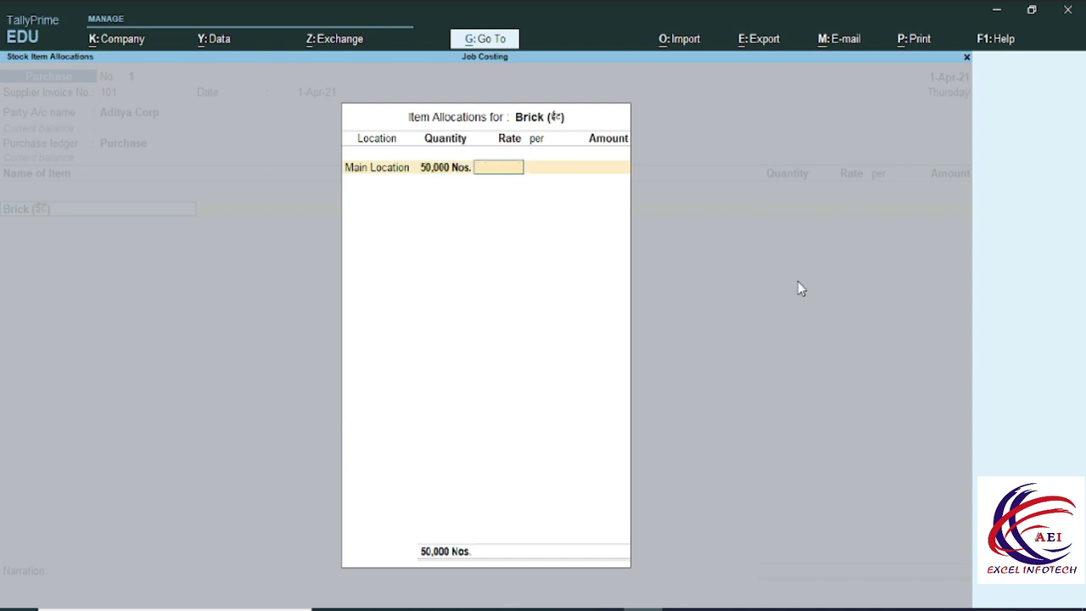
{"action": "type", "text": "10"}
{"action": "key", "text": "Return"}
{"action": "key", "text": "Return"}
{"action": "key", "text": "Return"}
{"action": "key", "text": "Return"}
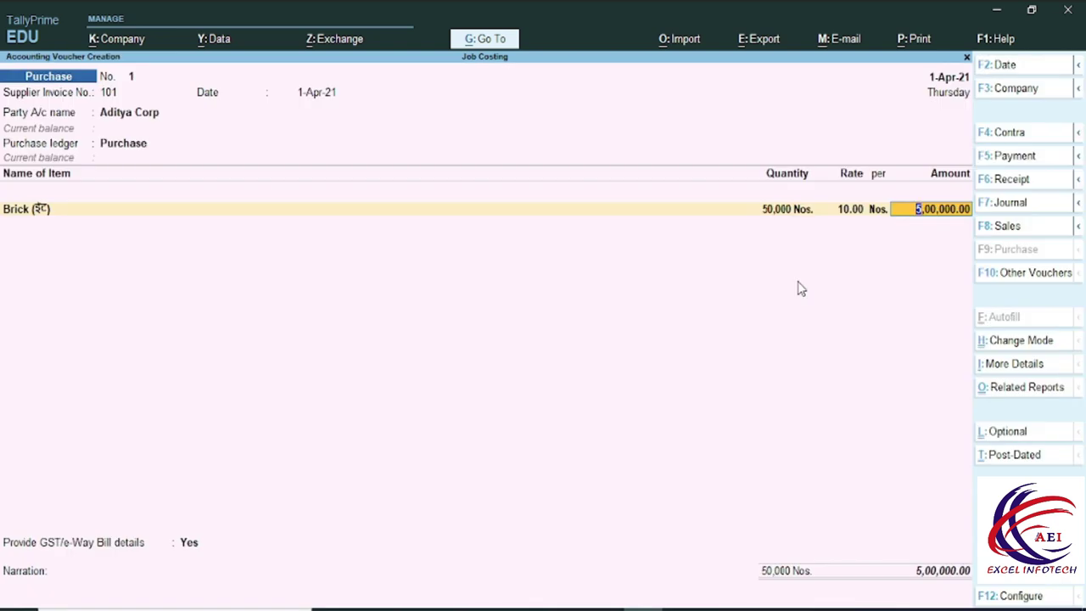
{"action": "key", "text": "Return"}
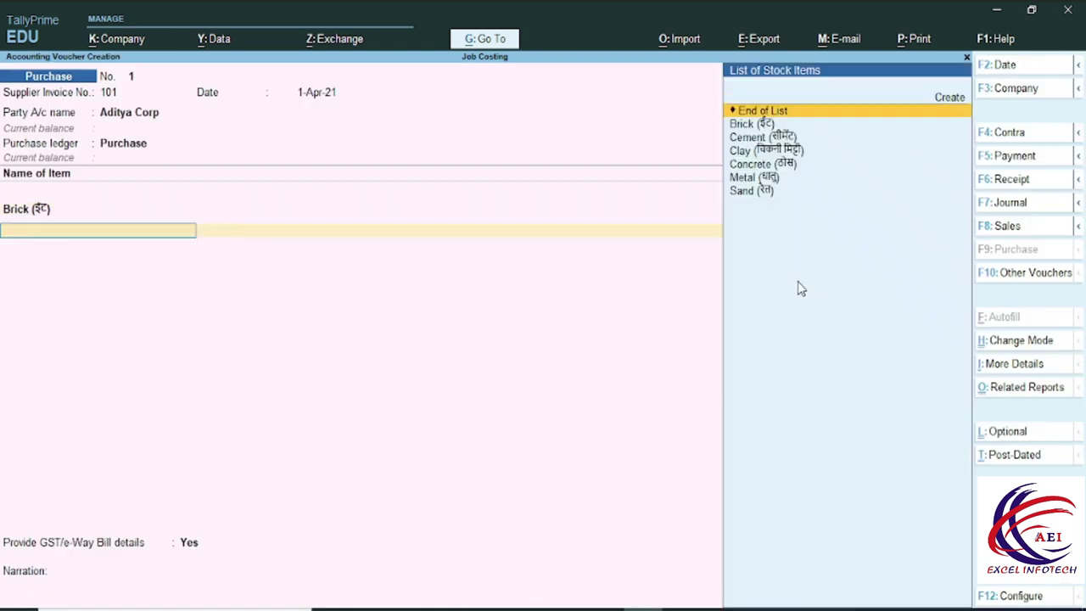
Add Cement, 1,000 Bag at rate 350 at Main Location, and begin a Clay line
{"action": "key", "text": "Down"}
{"action": "key", "text": "Down"}
{"action": "key", "text": "Return"}
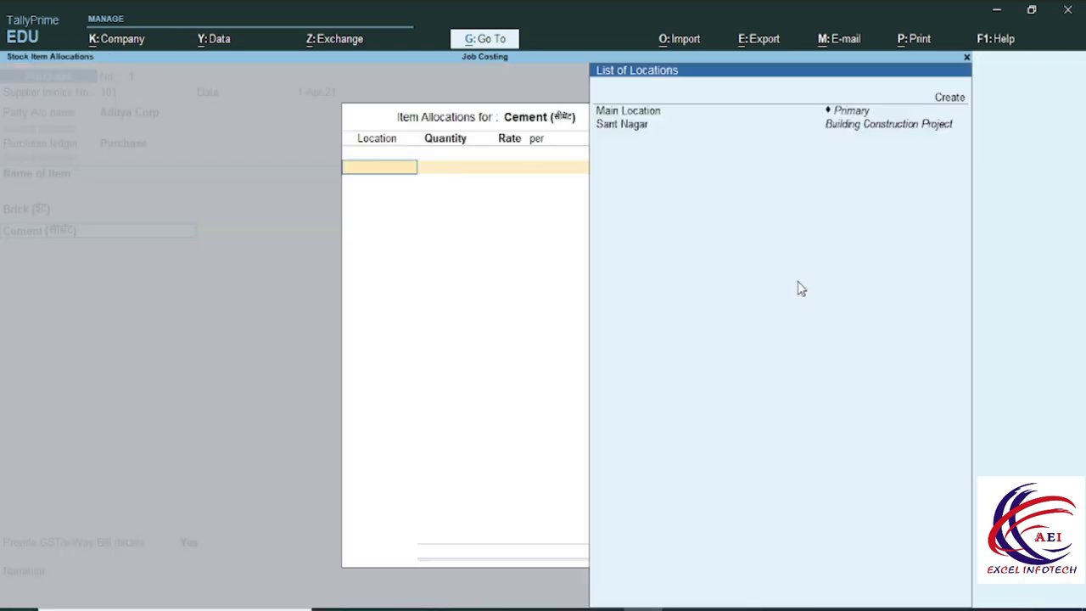
{"action": "key", "text": "Return"}
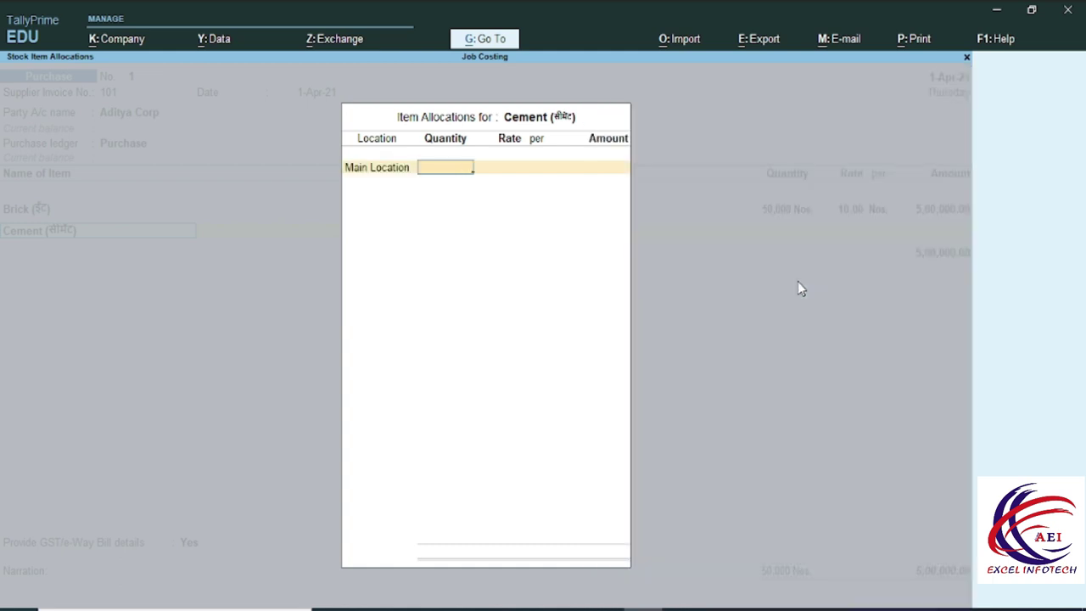
{"action": "type", "text": "1,"}
{"action": "type", "text": "000"}
{"action": "key", "text": "Return"}
{"action": "type", "text": "350"}
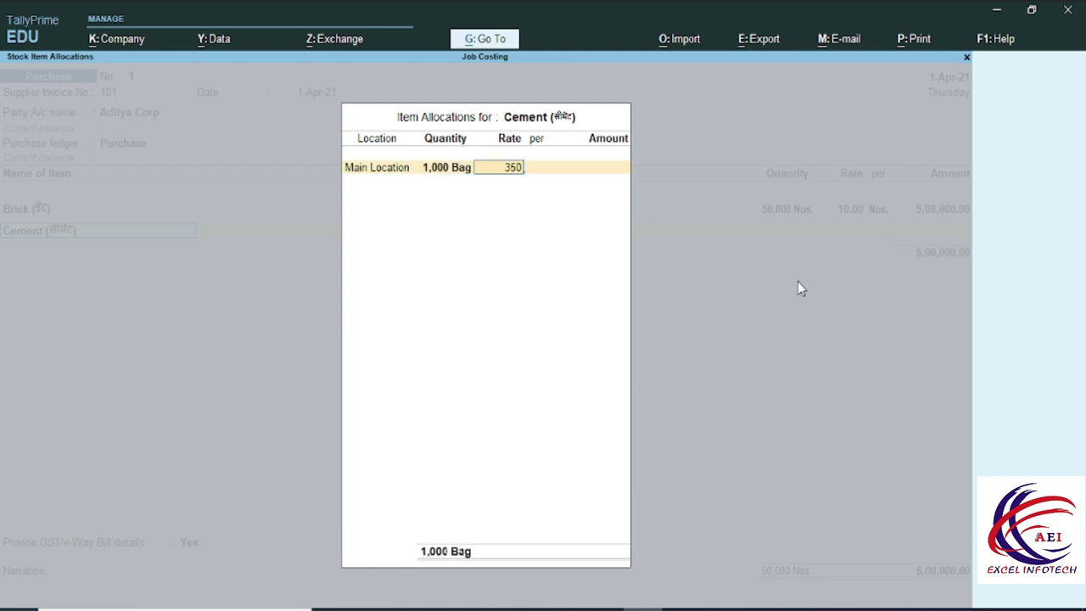
{"action": "key", "text": "Return"}
{"action": "key", "text": "Return"}
{"action": "key", "text": "Return"}
{"action": "key", "text": "Return"}
{"action": "key", "text": "Return"}
{"action": "type", "text": "cl"}
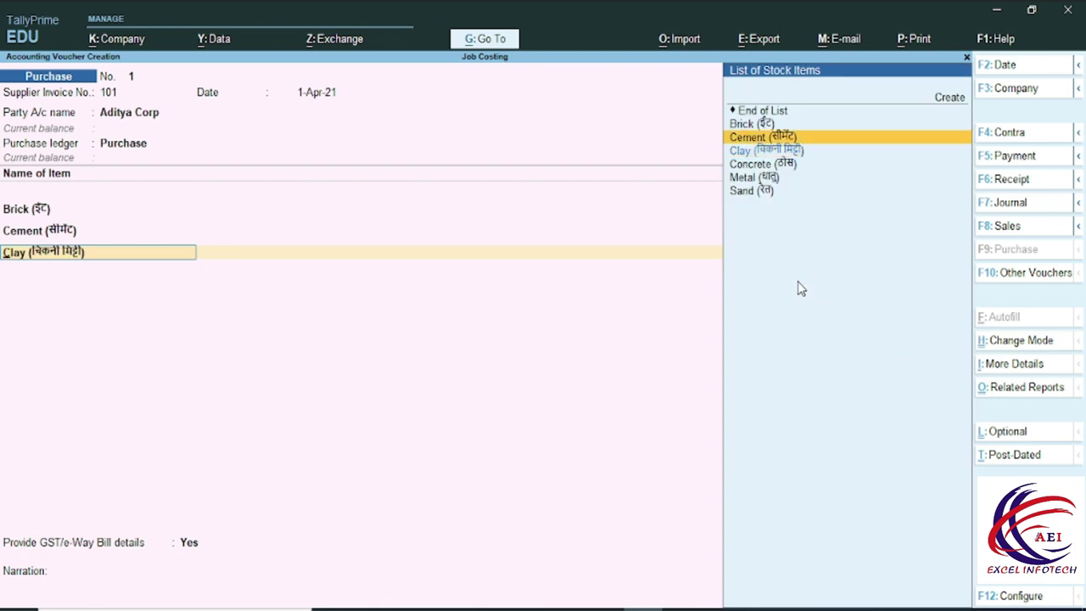
Add Clay, 10 Truck at rate 25,000, allocated to Main Location
{"action": "key", "text": "Return"}
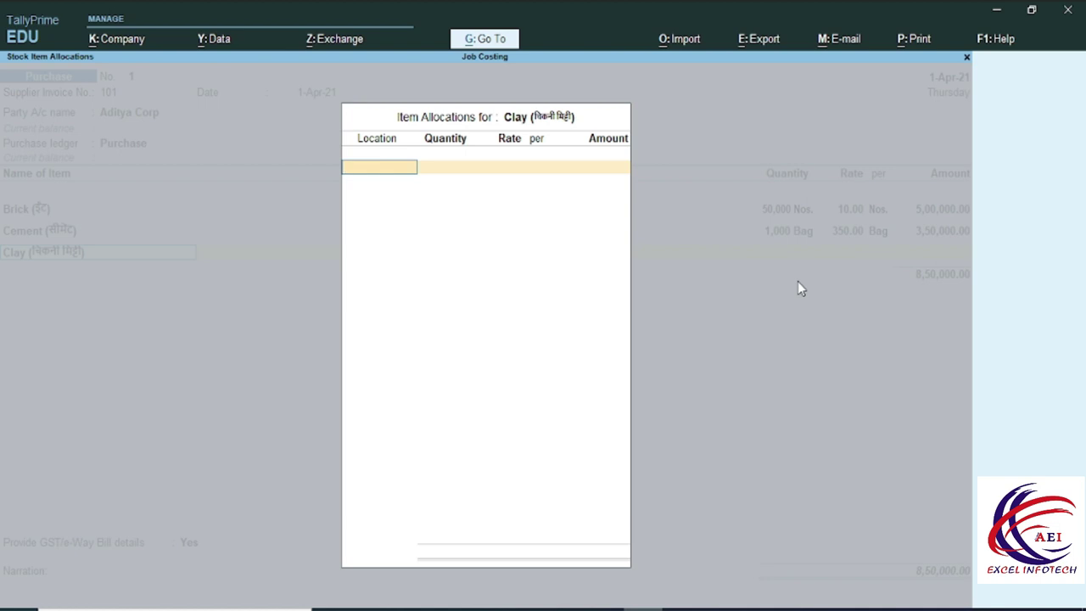
{"action": "key", "text": "Return"}
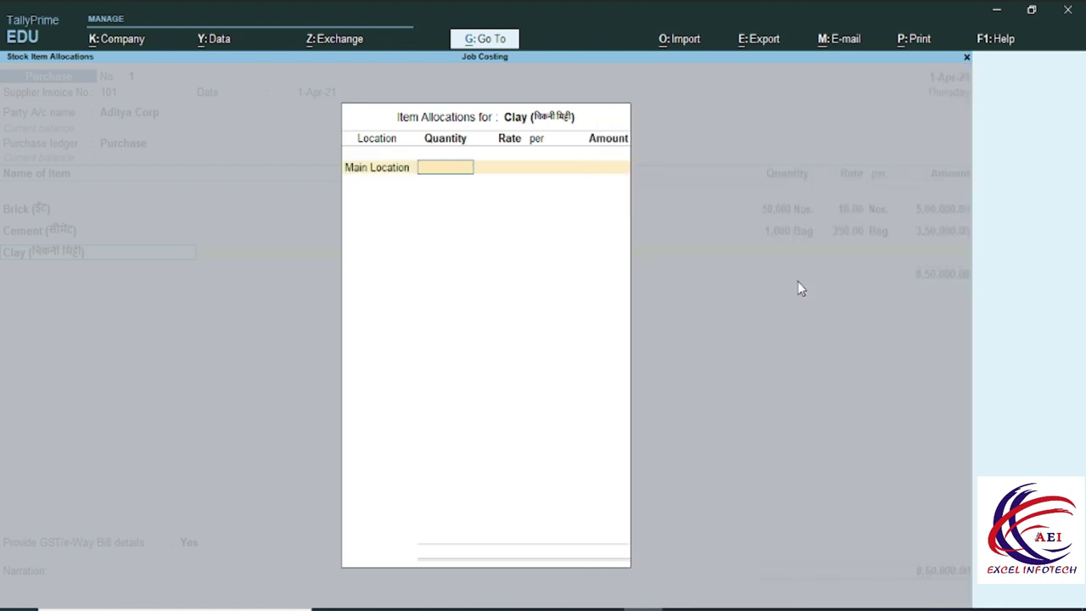
{"action": "key", "text": "alt+Tab"}
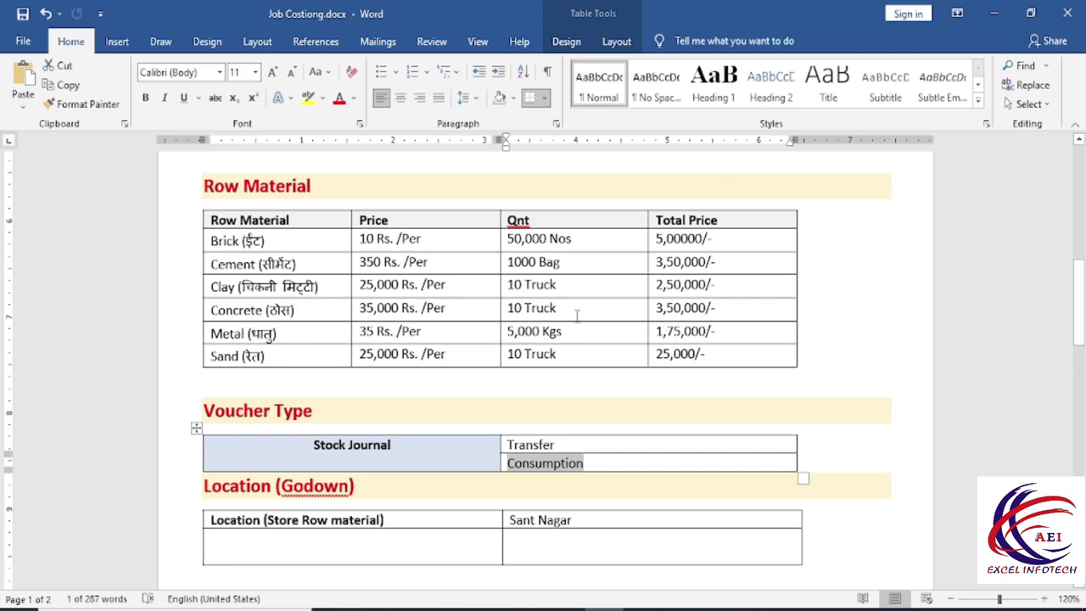
{"action": "key", "text": "alt+Tab"}
{"action": "type", "text": "10"}
{"action": "key", "text": "Return"}
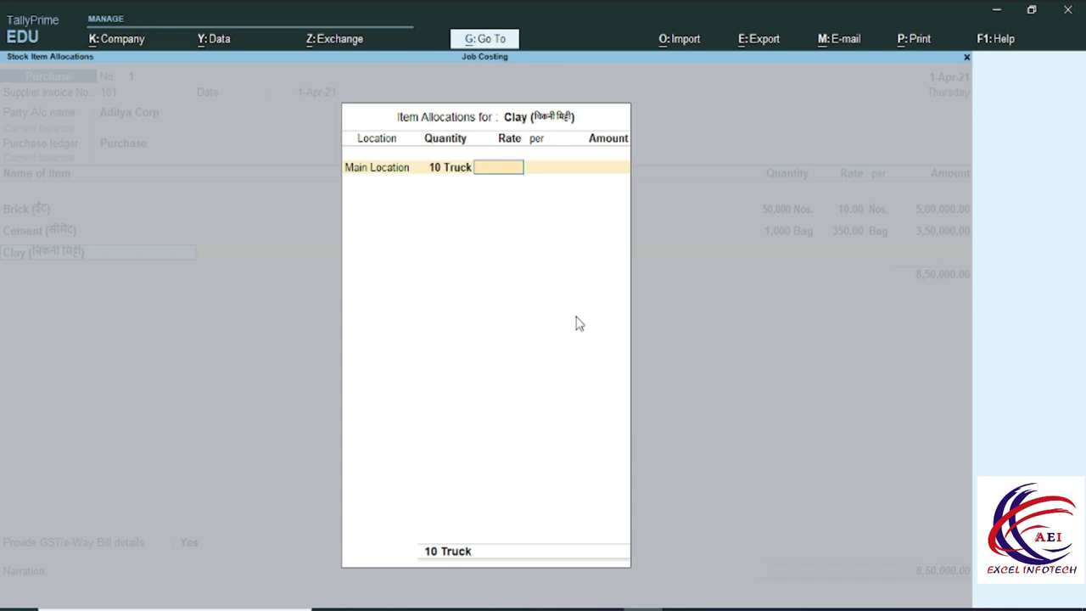
{"action": "key", "text": "alt+Tab"}
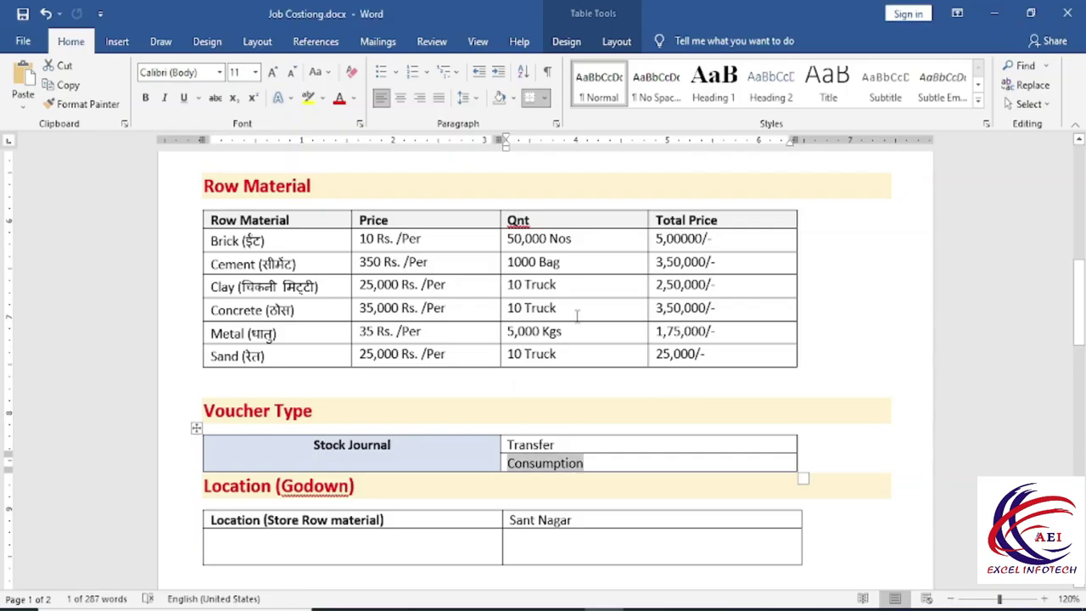
{"action": "left_click", "coordinate": [477, 295]}
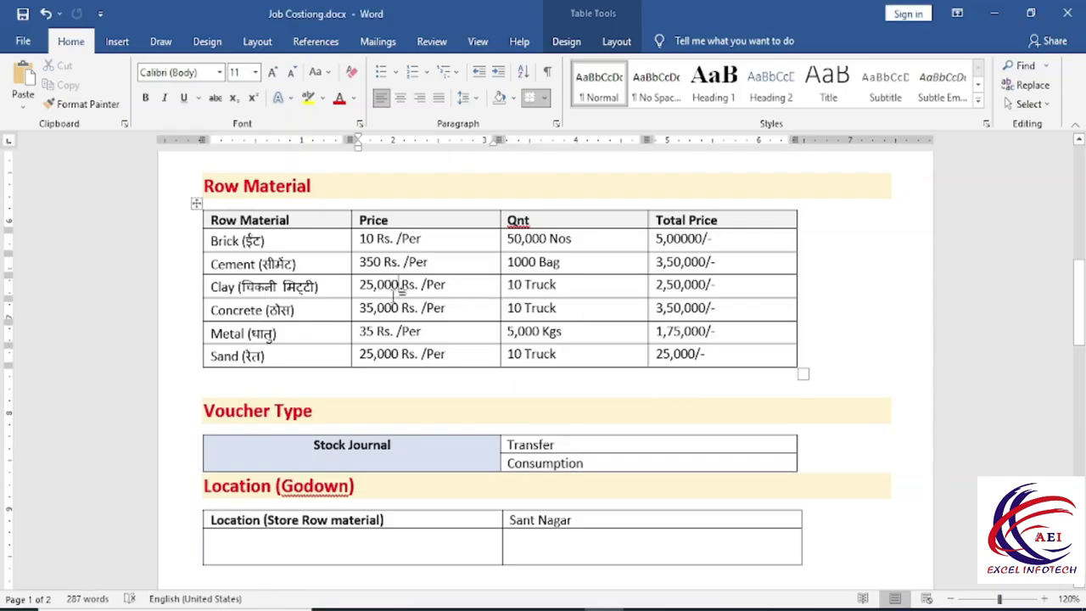
{"action": "key", "text": "alt+Tab"}
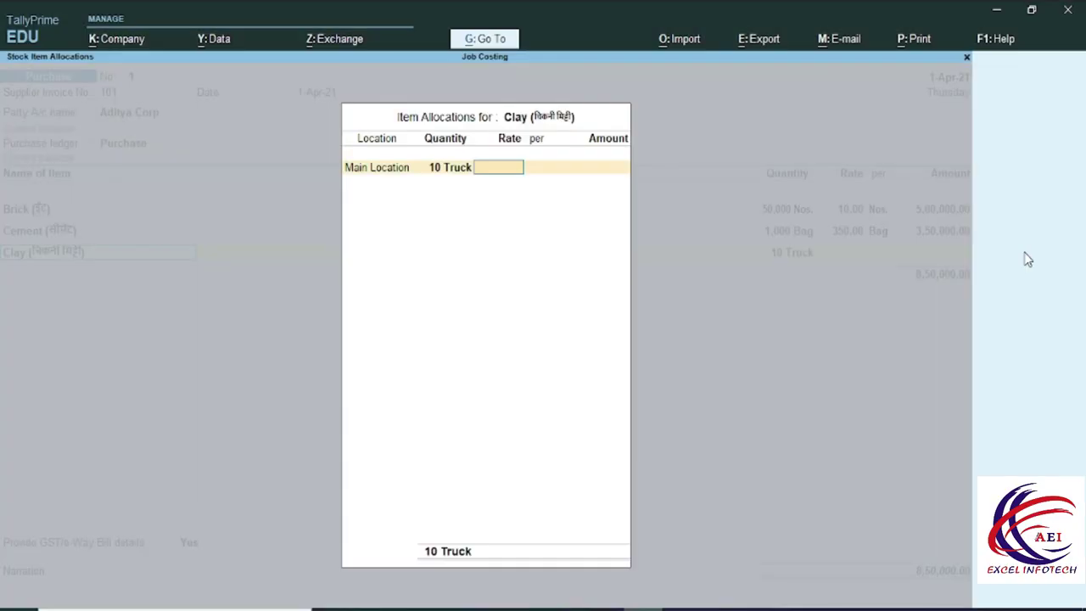
{"action": "type", "text": "25000"}
{"action": "key", "text": "Return"}
{"action": "key", "text": "Return"}
{"action": "key", "text": "Return"}
{"action": "key", "text": "Return"}
{"action": "key", "text": "Return"}
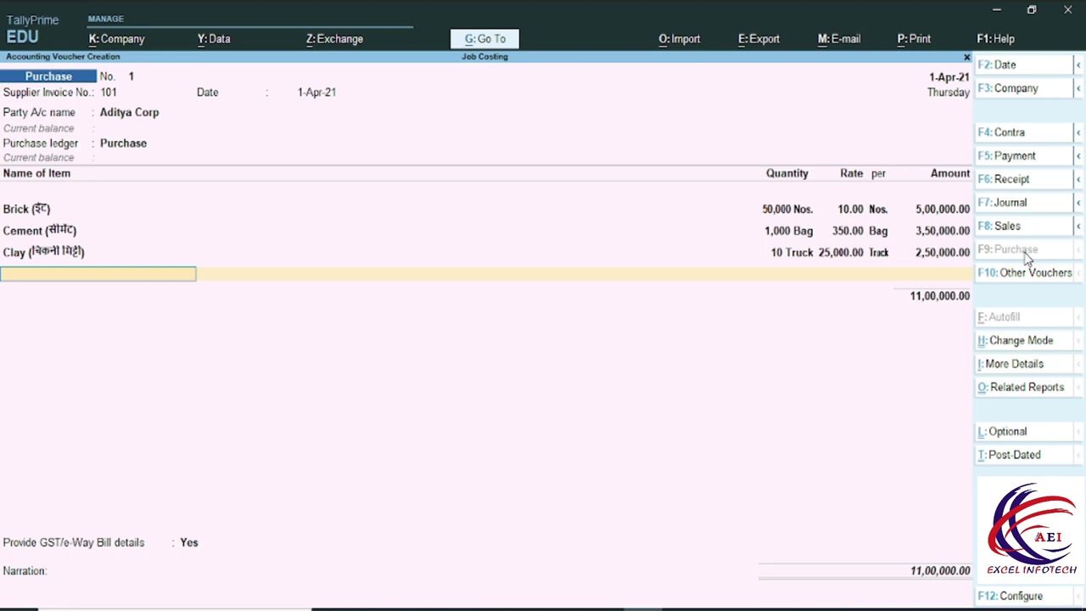
Add Concrete, 10 Truck at 35,000 per truck at Main Location, then start a Metal line
{"action": "key", "text": "Down"}
{"action": "key", "text": "Down"}
{"action": "key", "text": "Down"}
{"action": "key", "text": "Down"}
{"action": "key", "text": "Down"}
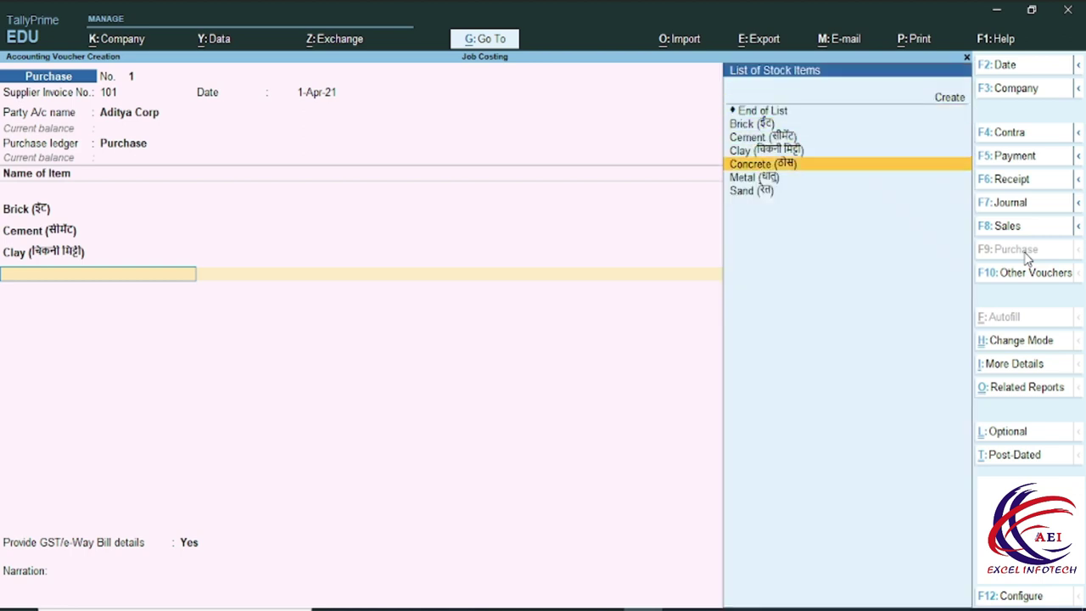
{"action": "key", "text": "Return"}
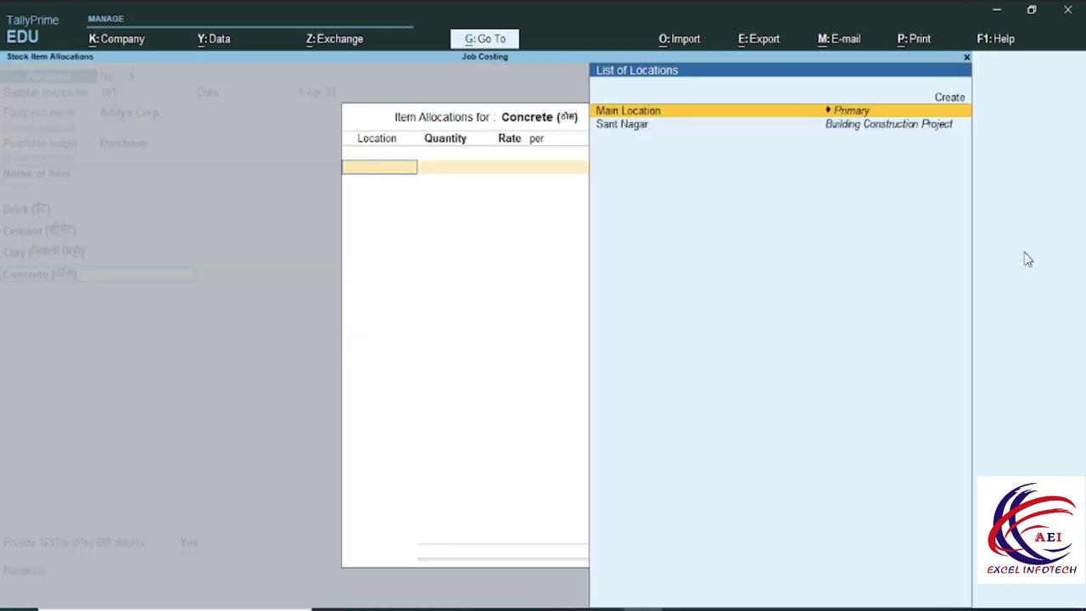
{"action": "key", "text": "Return"}
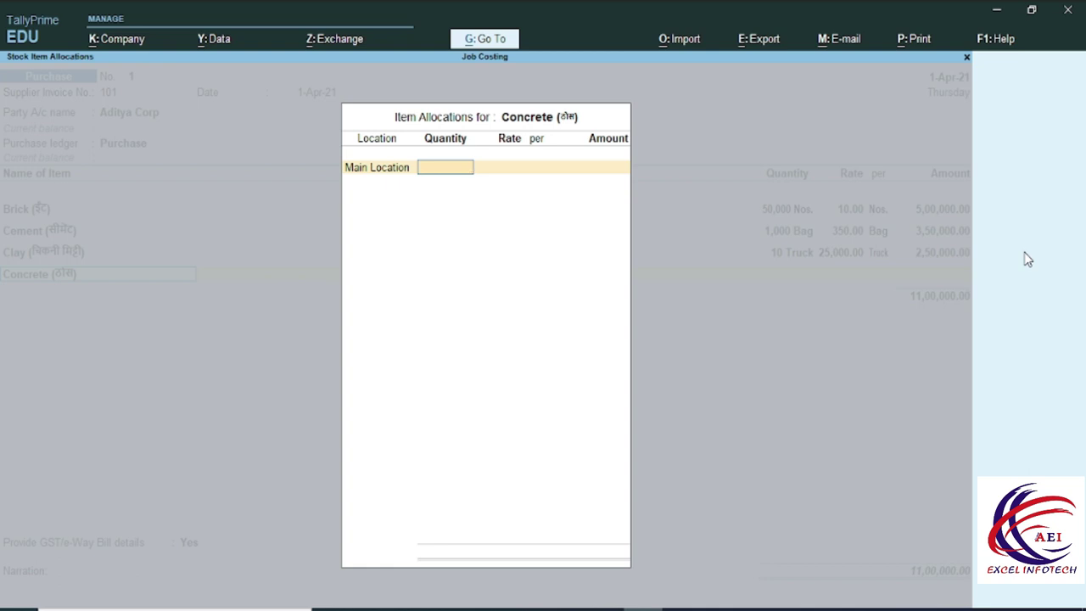
{"action": "type", "text": "10"}
{"action": "key", "text": "Return"}
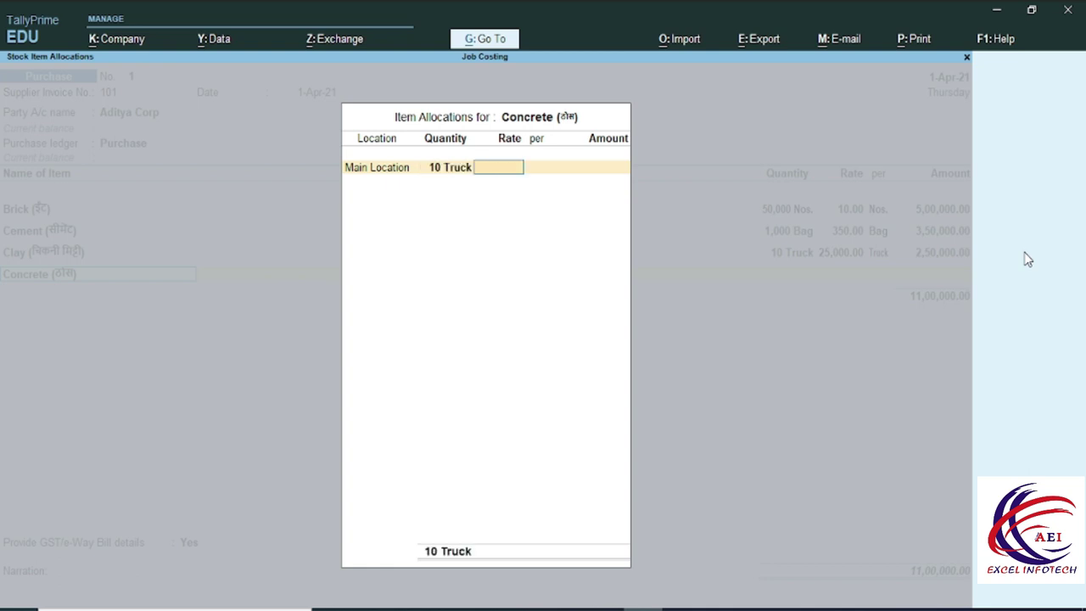
{"action": "key", "text": "alt+Tab"}
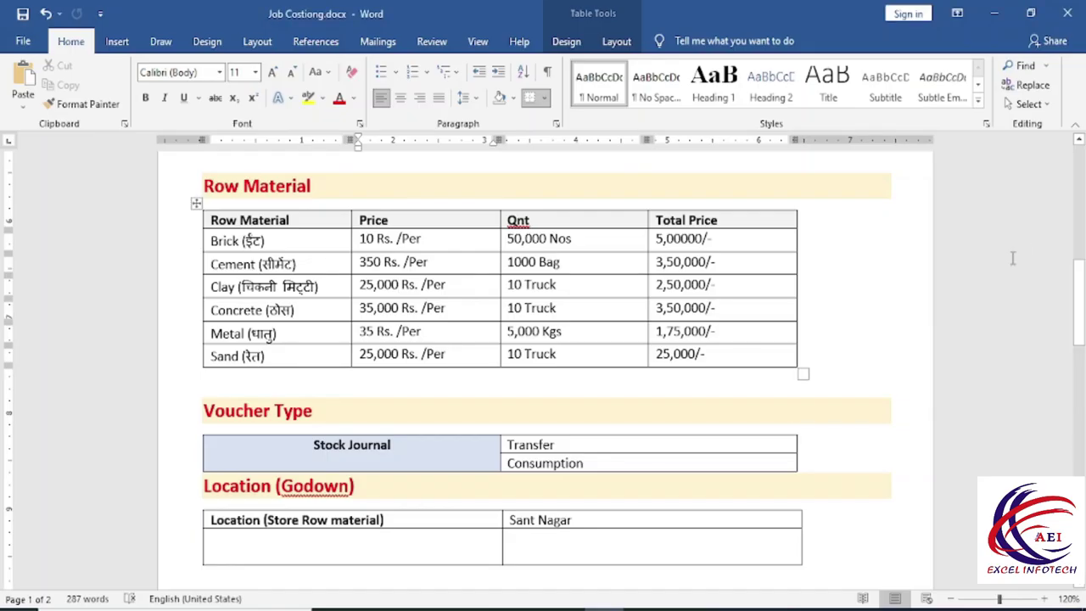
{"action": "key", "text": "alt+Tab"}
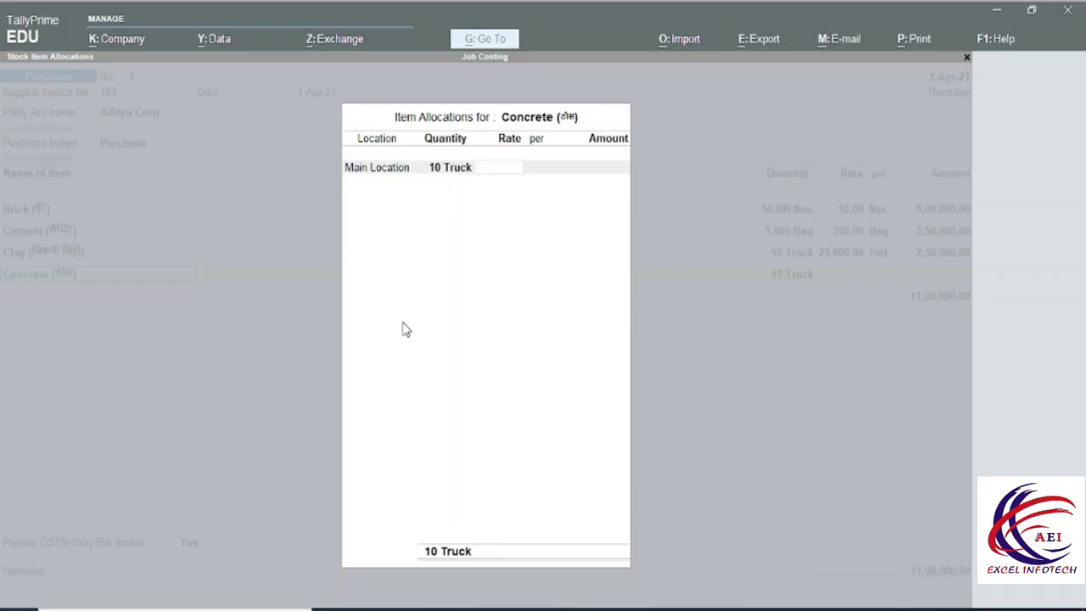
{"action": "type", "text": "35,000"}
{"action": "key", "text": "Return"}
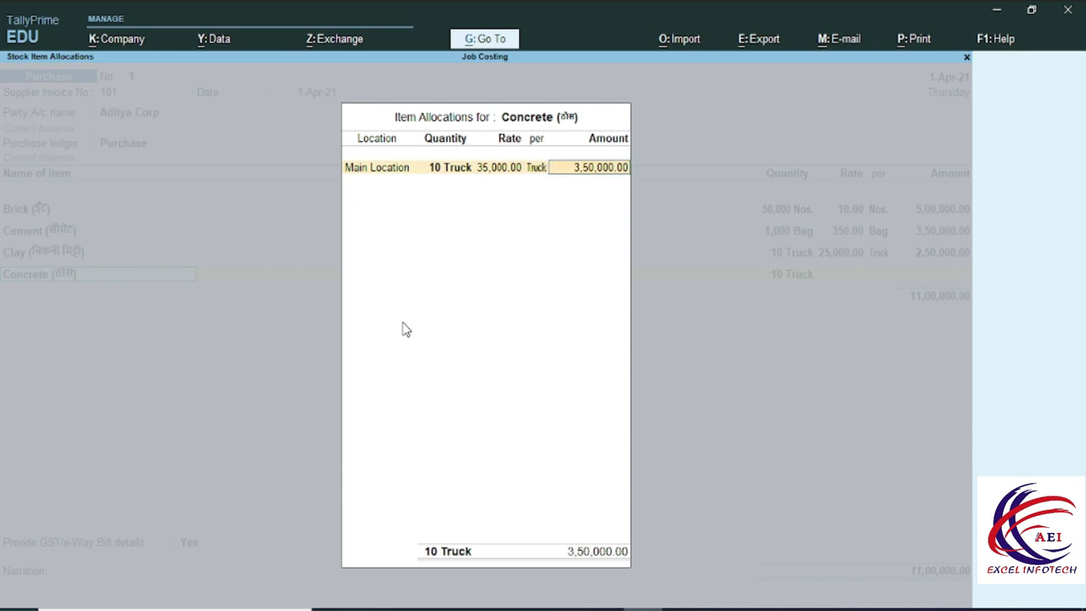
{"action": "key", "text": "Return"}
{"action": "key", "text": "Return"}
{"action": "key", "text": "Return"}
{"action": "key", "text": "Down"}
{"action": "key", "text": "Down"}
{"action": "key", "text": "Down"}
{"action": "key", "text": "Down"}
{"action": "key", "text": "Down"}
{"action": "key", "text": "Down"}
{"action": "key", "text": "Return"}
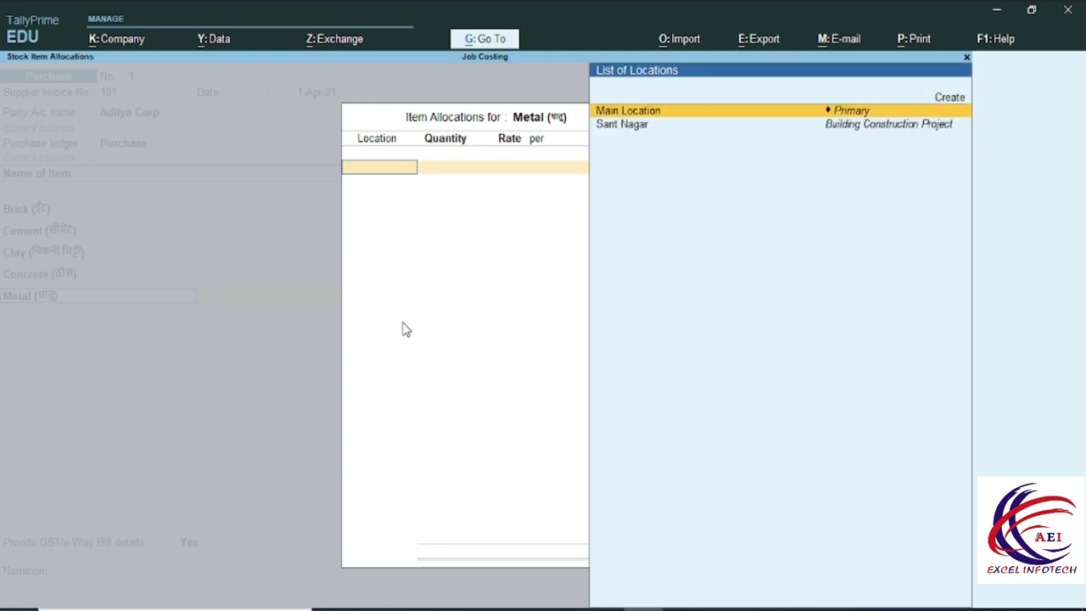
Add Metal, 5,000 Kgs at rate 35, allocated to Main Location
{"action": "key", "text": "Return"}
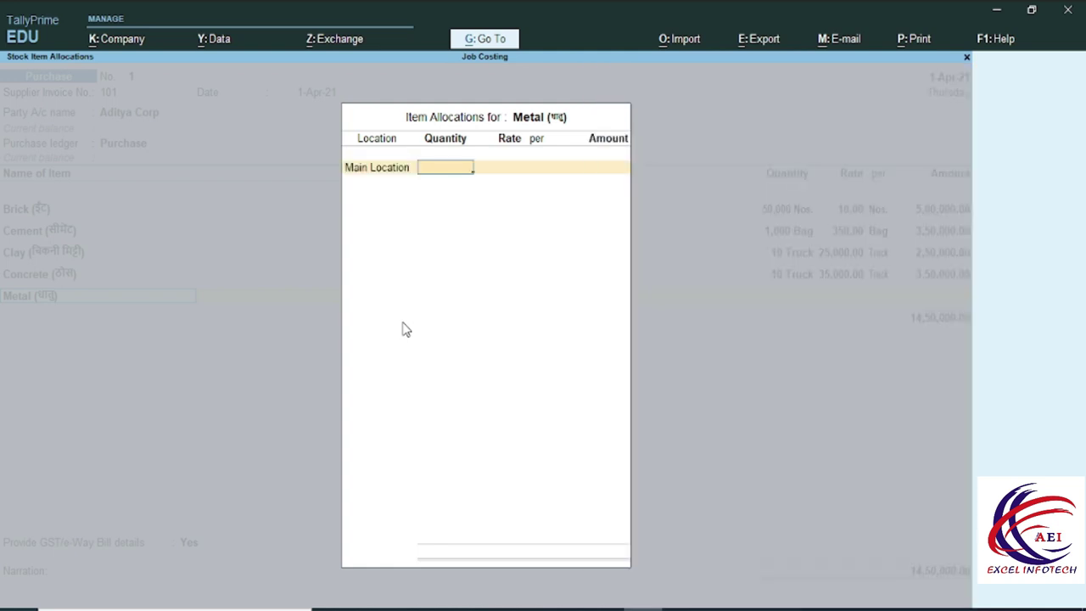
{"action": "key", "text": "alt+Tab"}
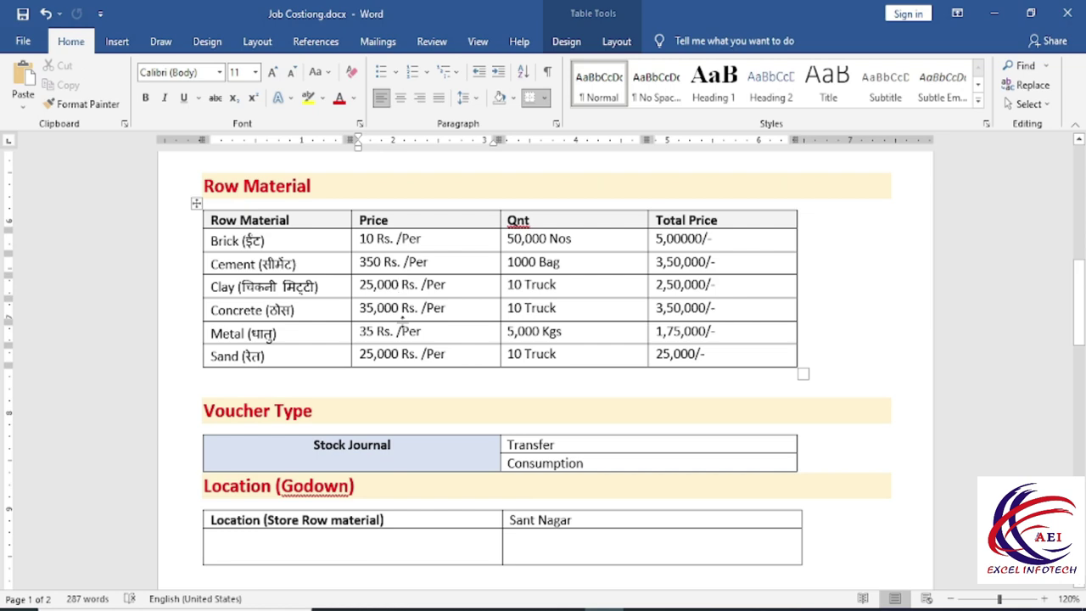
{"action": "key", "text": "alt+Tab"}
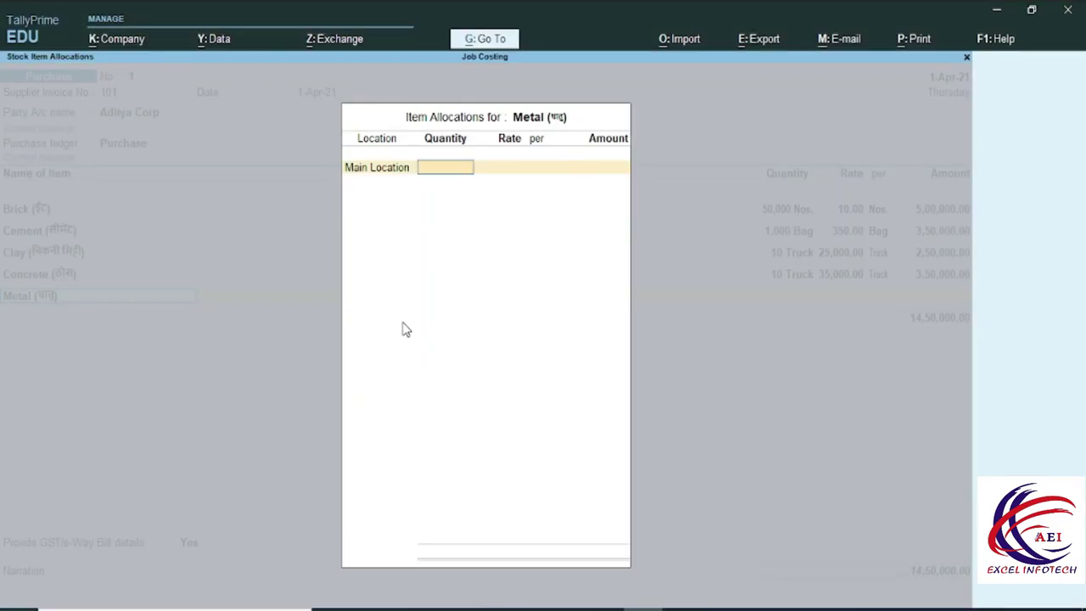
{"action": "type", "text": "5,000"}
{"action": "key", "text": "Return"}
{"action": "type", "text": "35"}
{"action": "key", "text": "Return"}
{"action": "key", "text": "Return"}
{"action": "key", "text": "Return"}
{"action": "key", "text": "Return"}
{"action": "key", "text": "Down"}
{"action": "key", "text": "Down"}
{"action": "key", "text": "Down"}
{"action": "key", "text": "Down"}
{"action": "key", "text": "Down"}
{"action": "key", "text": "Down"}
Add Sand, 10 Truck at 25,000, and complete bill-wise details as new reference 101
{"action": "key", "text": "Return"}
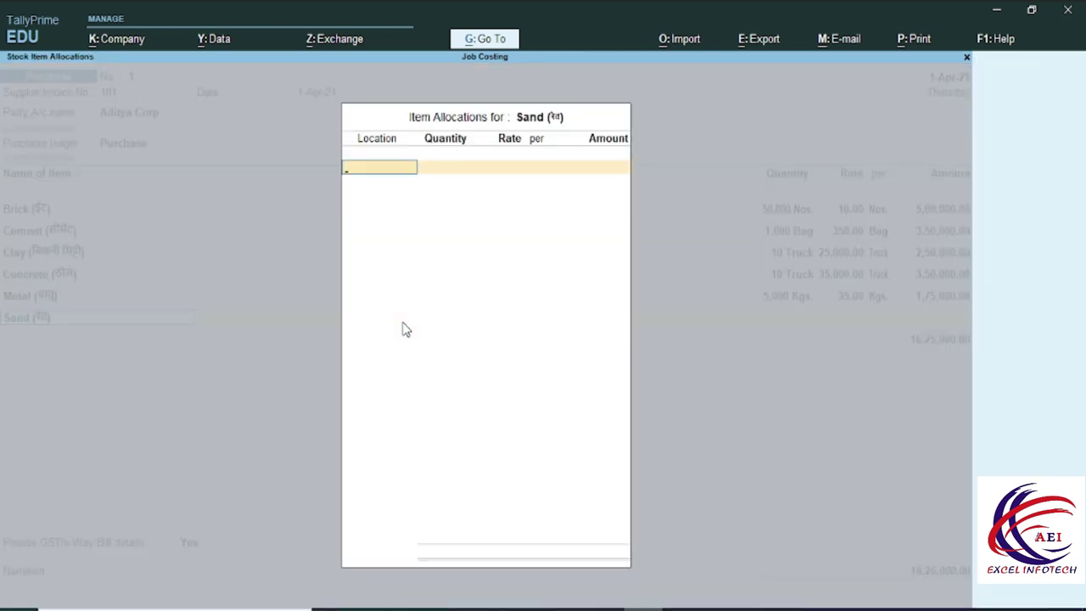
{"action": "key", "text": "Down"}
{"action": "key", "text": "Return"}
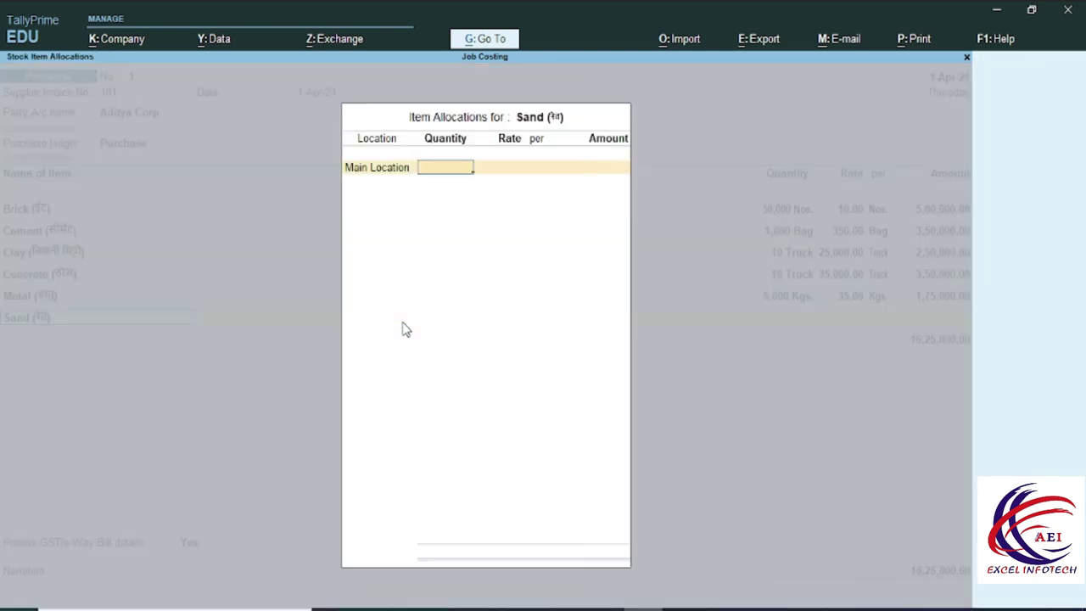
{"action": "type", "text": "10"}
{"action": "key", "text": "alt+Tab"}
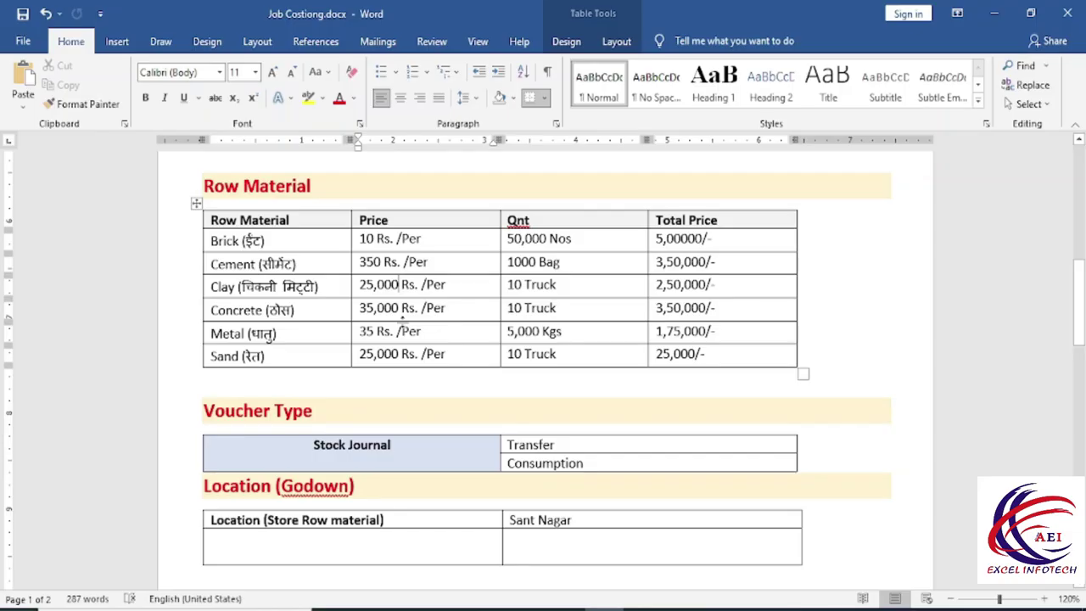
{"action": "key", "text": "alt+Tab"}
{"action": "type", "text": "25000"}
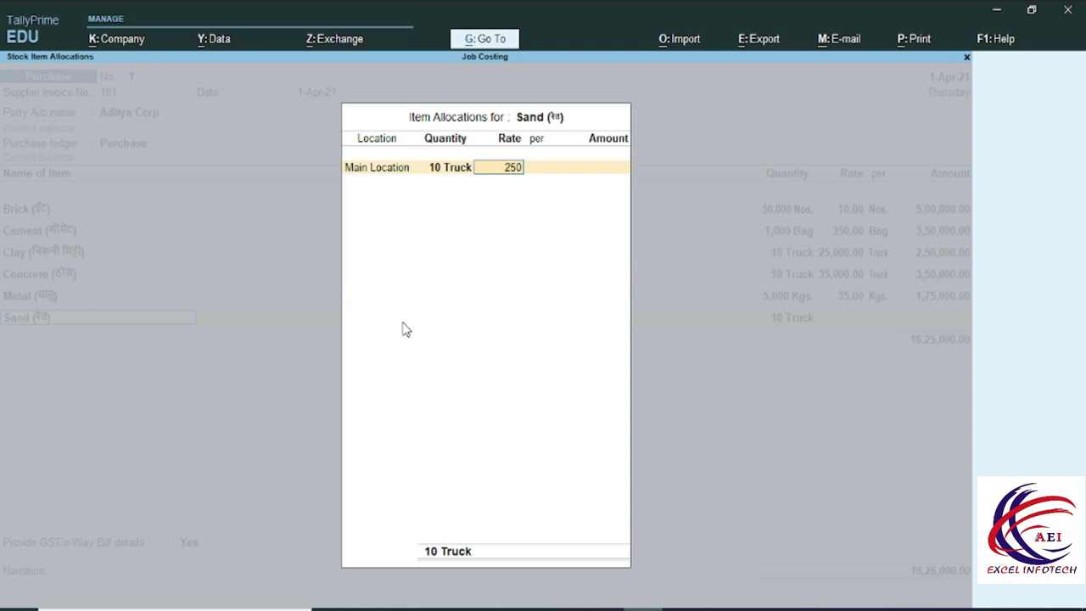
{"action": "key", "text": "Return"}
{"action": "key", "text": "Return"}
{"action": "key", "text": "Return"}
{"action": "key", "text": "Return"}
{"action": "key", "text": "Return"}
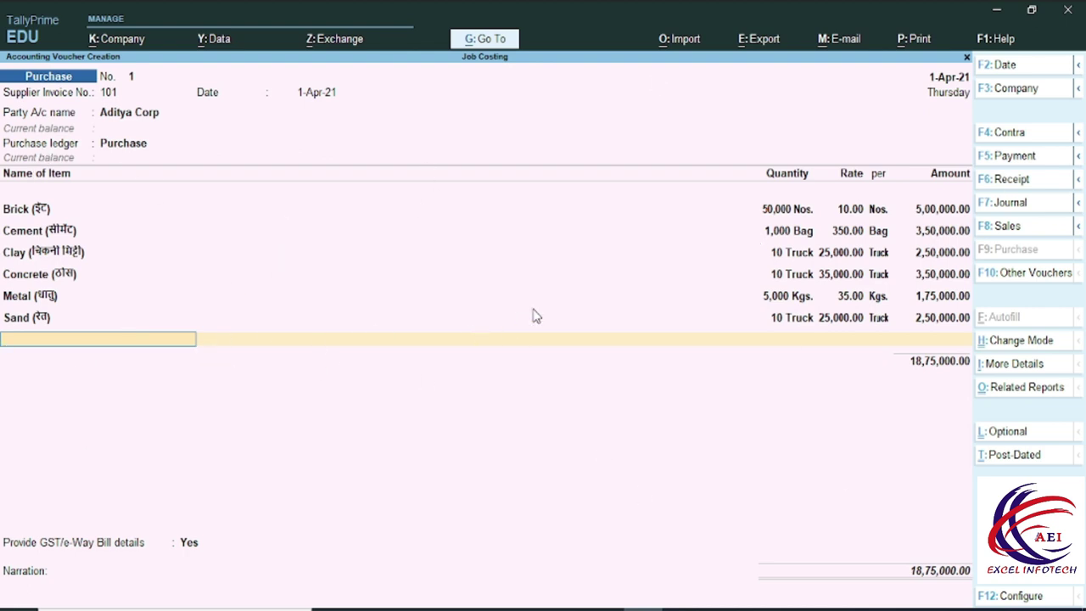
{"action": "key", "text": "Return"}
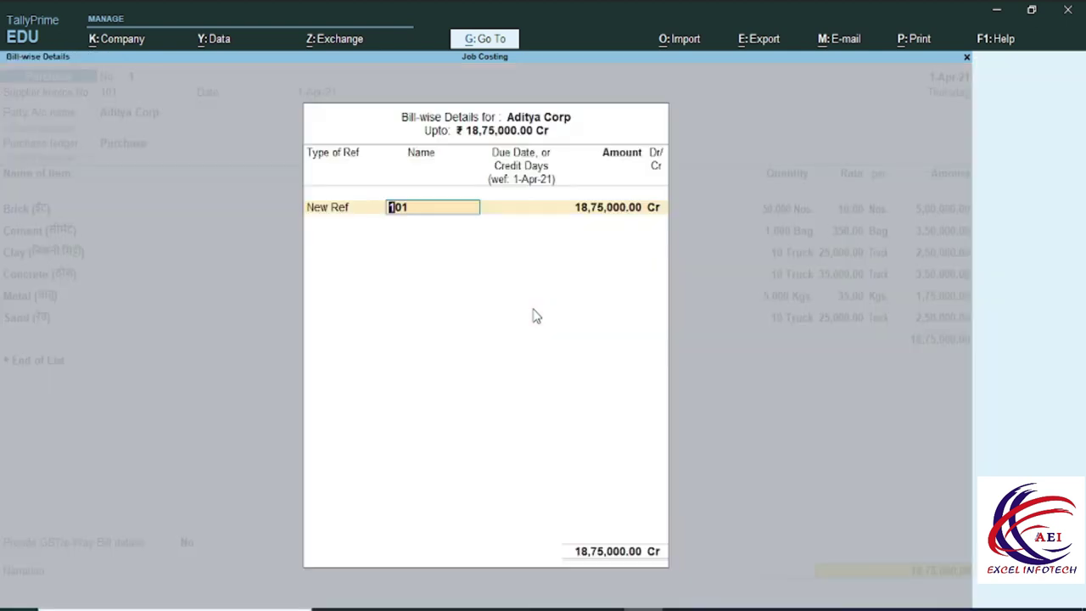
{"action": "key", "text": "Return"}
{"action": "key", "text": "Return"}
{"action": "key", "text": "Return"}
{"action": "key", "text": "Return"}
{"action": "key", "text": "Return"}
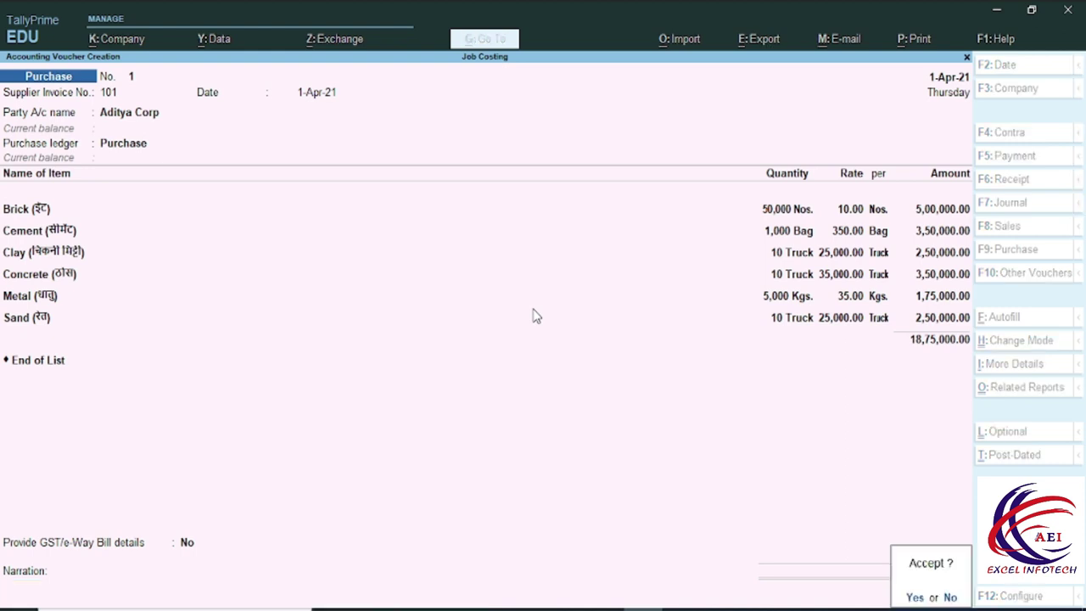
{"action": "key", "text": "Return"}
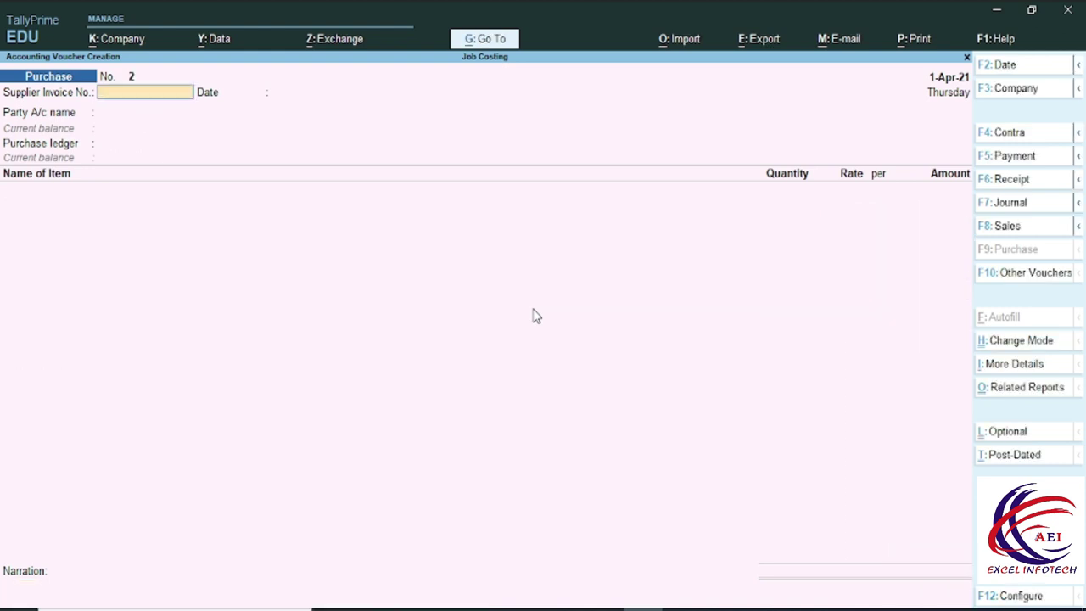
Start a Transfer-class Stock Journal with Sant Nagar as the destination location
{"action": "key", "text": "alt+F7"}
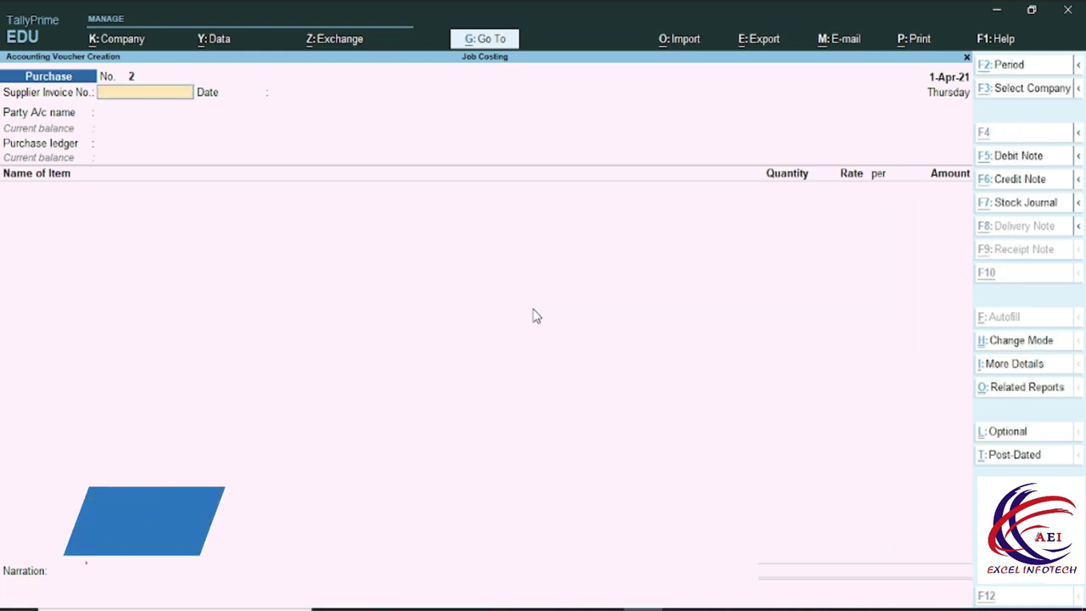
{"action": "key", "text": "alt+F7"}
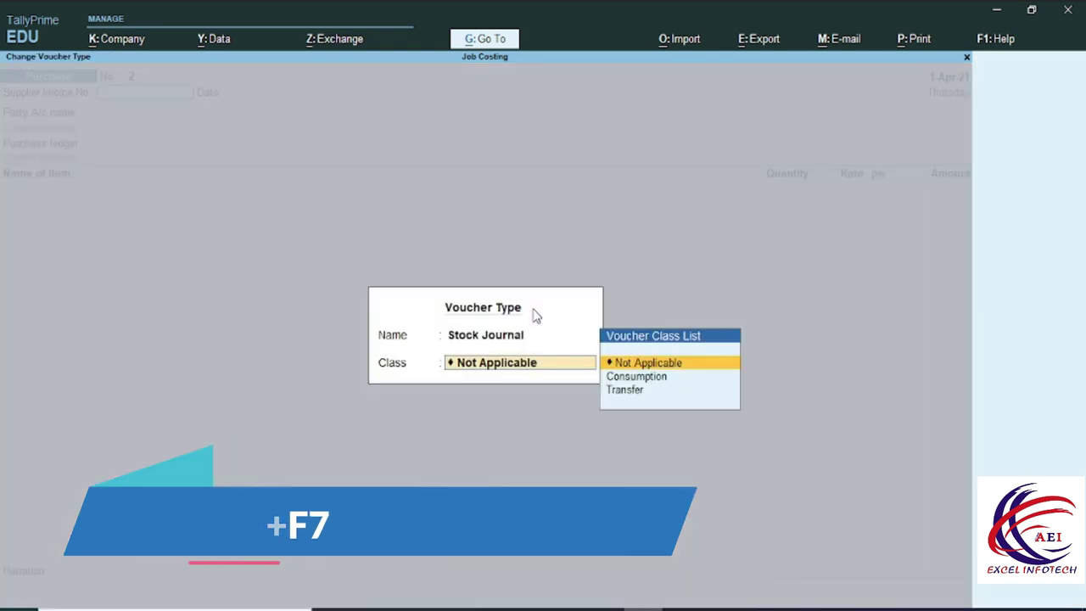
{"action": "key", "text": "Down"}
{"action": "key", "text": "Down"}
{"action": "key", "text": "Return"}
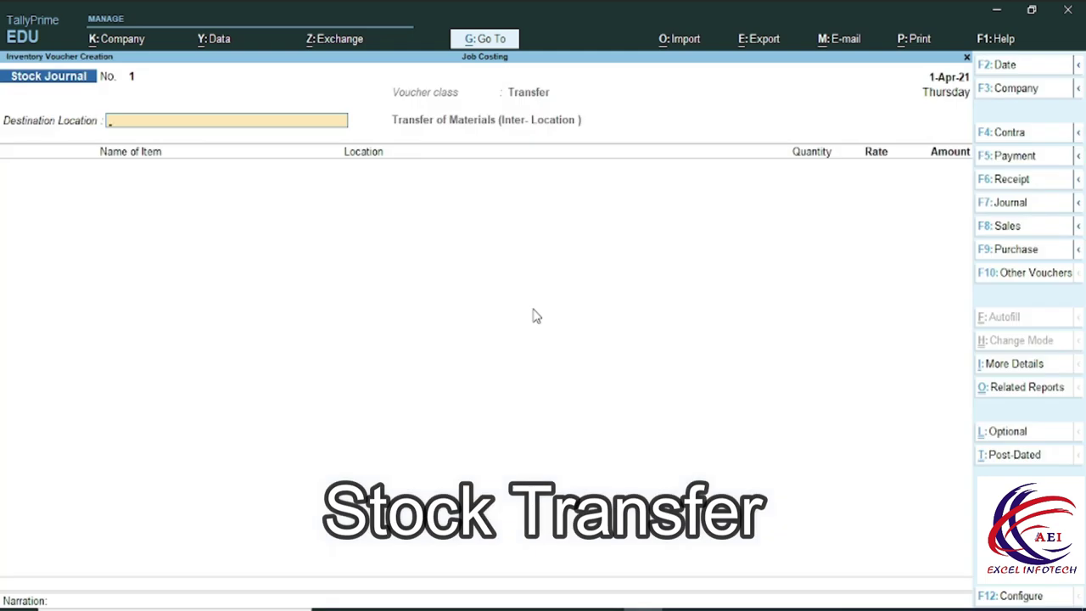
{"action": "key", "text": "Down"}
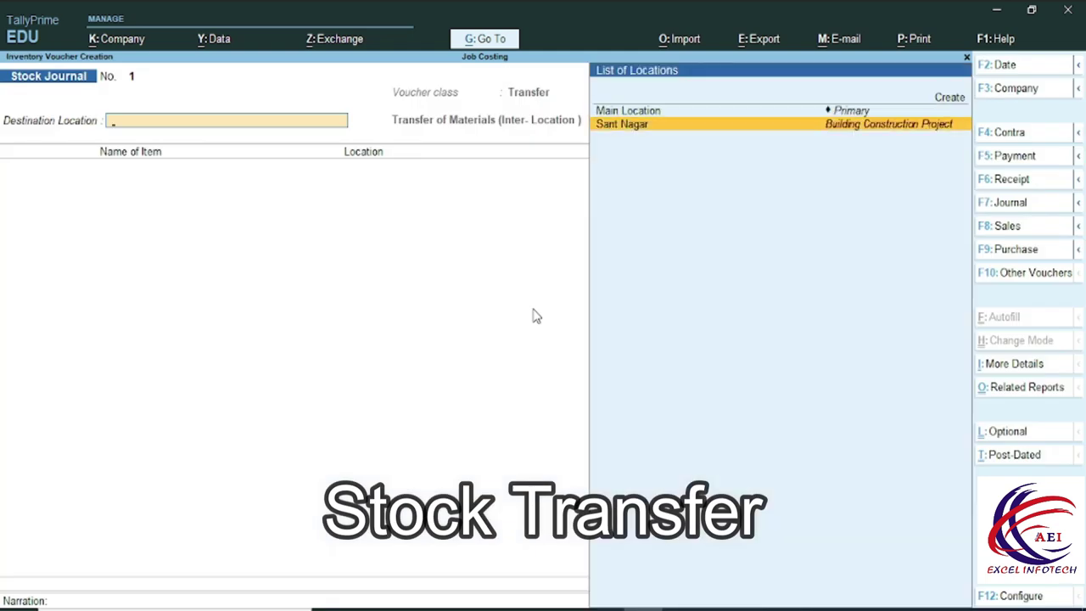
{"action": "key", "text": "Return"}
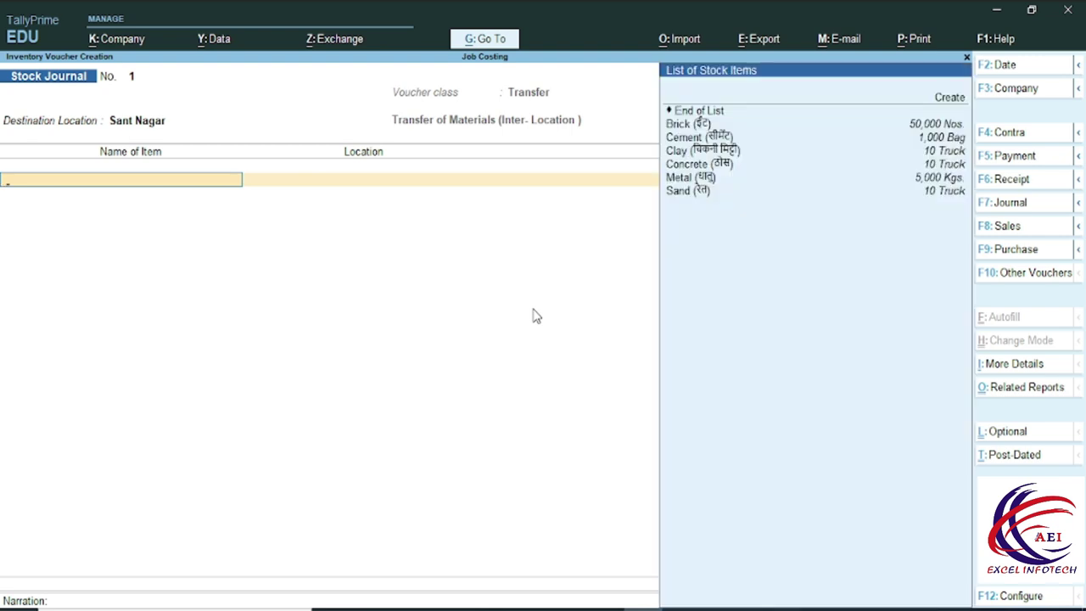
Transfer Brick (50,000 Nos) and Cement (1,000 Bag) from Main Location
{"action": "key", "text": "Down"}
{"action": "key", "text": "Down"}
{"action": "key", "text": "Return"}
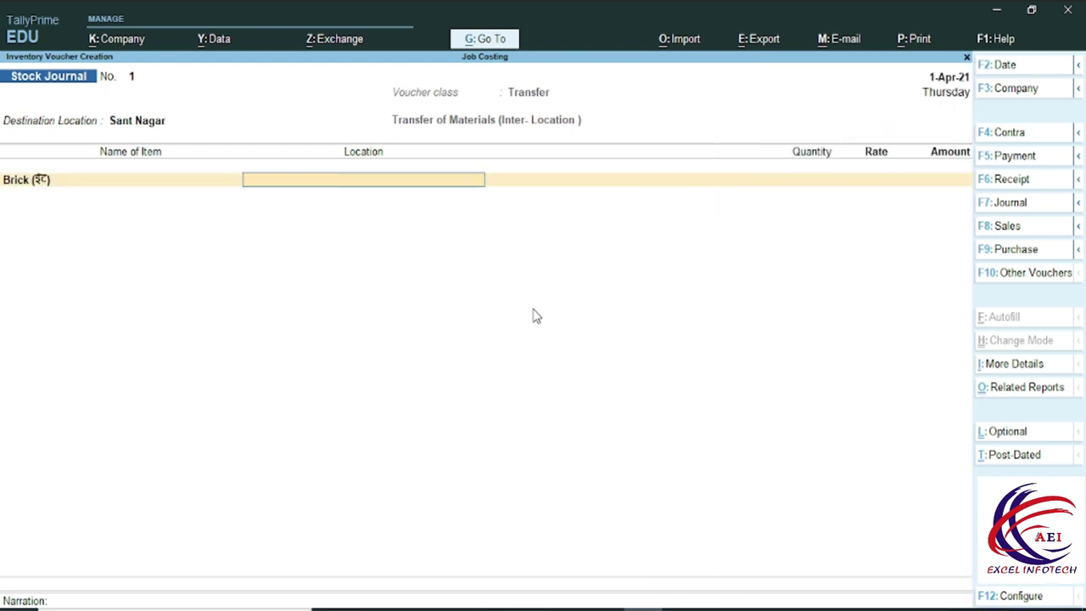
{"action": "key", "text": "Down"}
{"action": "key", "text": "Down"}
{"action": "key", "text": "Up"}
{"action": "key", "text": "Return"}
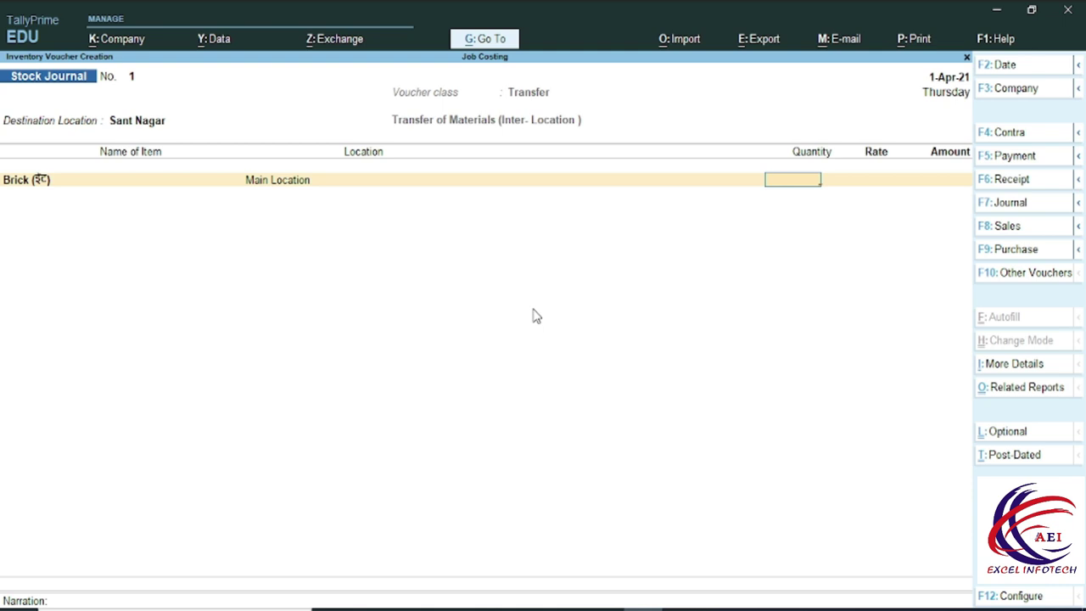
{"action": "type", "text": "50000"}
{"action": "key", "text": "Return"}
{"action": "key", "text": "Return"}
{"action": "key", "text": "Return"}
{"action": "key", "text": "Down"}
{"action": "key", "text": "Down"}
{"action": "key", "text": "Return"}
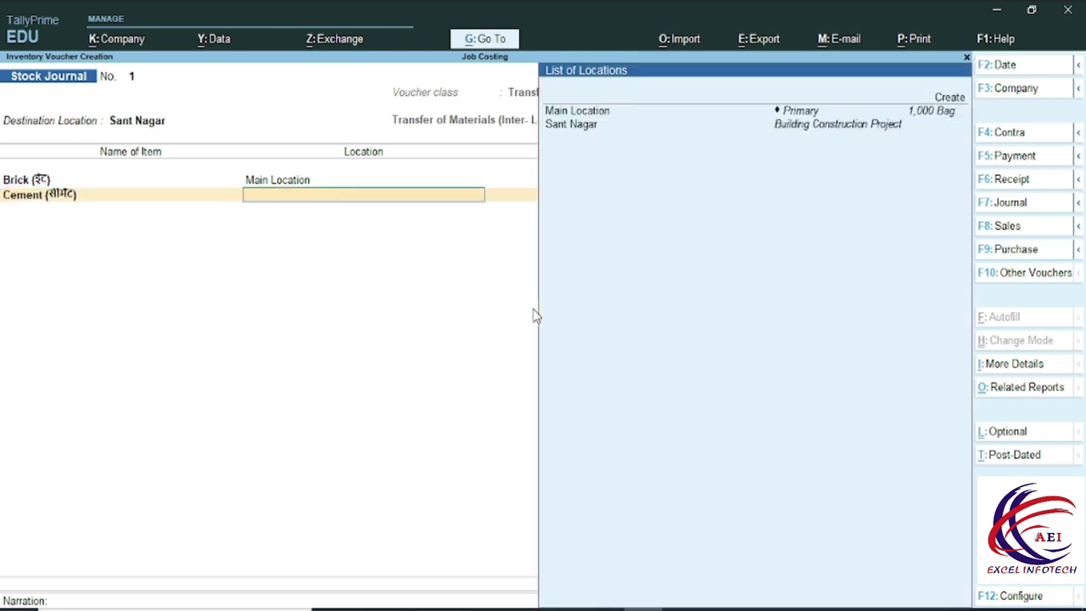
{"action": "key", "text": "Return"}
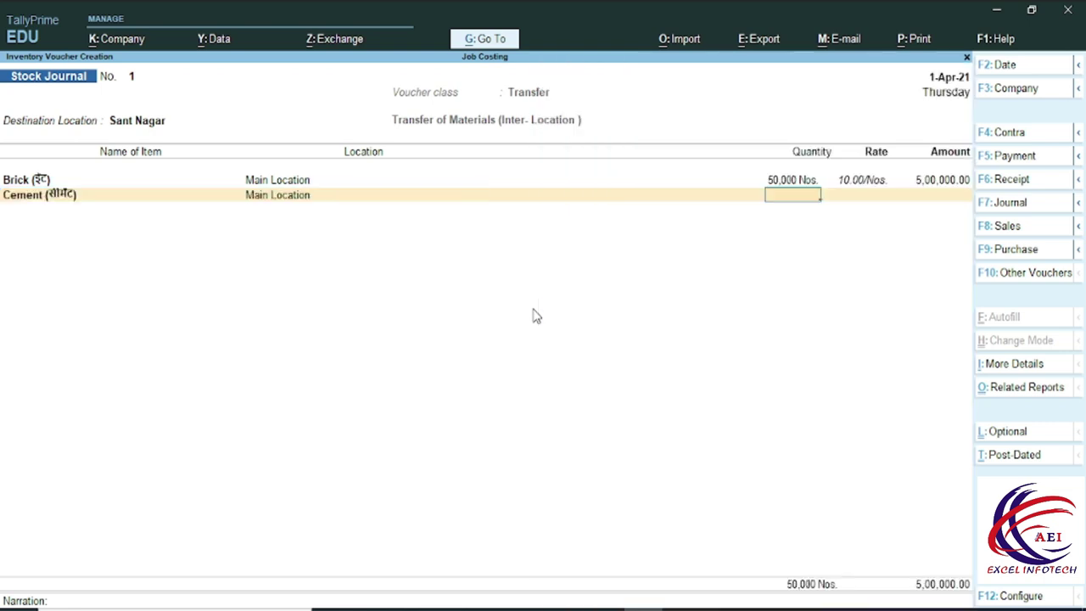
{"action": "type", "text": "1000"}
Transfer Clay (10 Truck) and Concrete (10 Truck) from Main Location
{"action": "key", "text": "Return"}
{"action": "key", "text": "Return"}
{"action": "key", "text": "Return"}
{"action": "key", "text": "Down"}
{"action": "key", "text": "Down"}
{"action": "key", "text": "Down"}
{"action": "key", "text": "Return"}
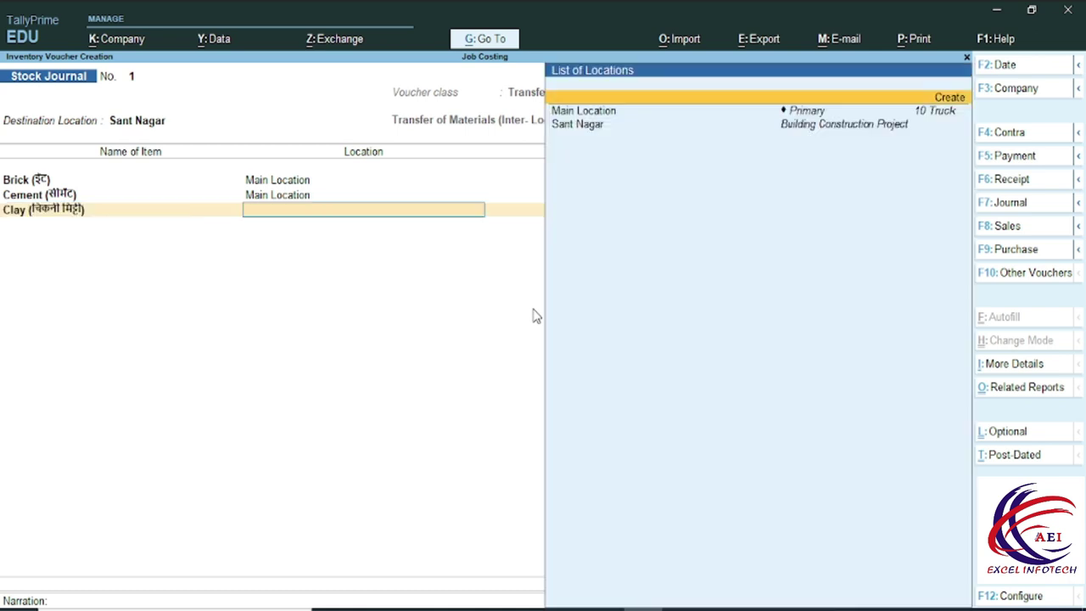
{"action": "key", "text": "Down"}
{"action": "key", "text": "Return"}
{"action": "type", "text": "10"}
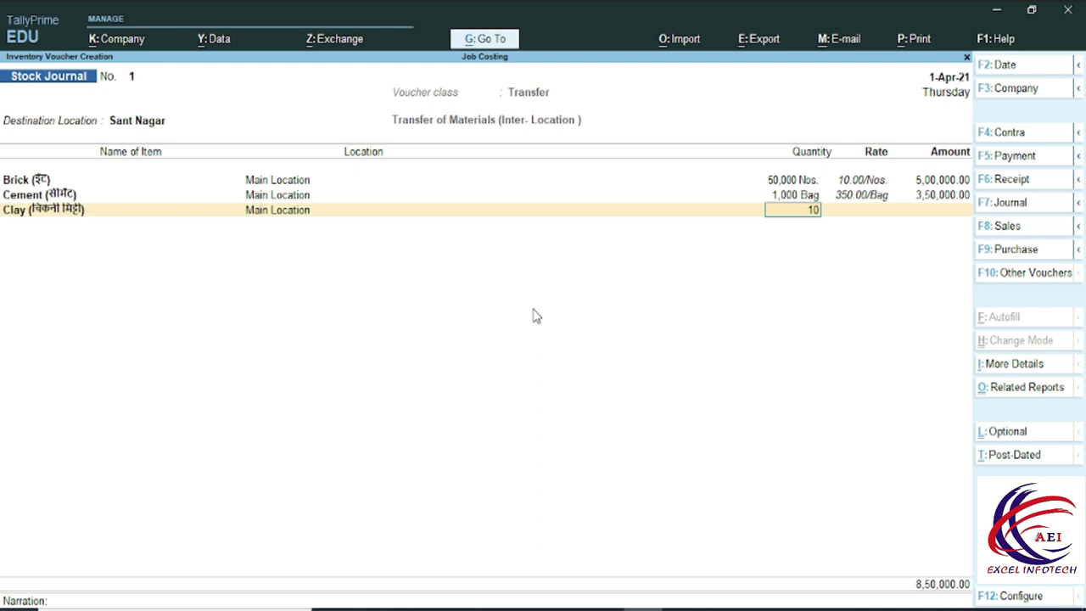
{"action": "key", "text": "Return"}
{"action": "key", "text": "Return"}
{"action": "key", "text": "Return"}
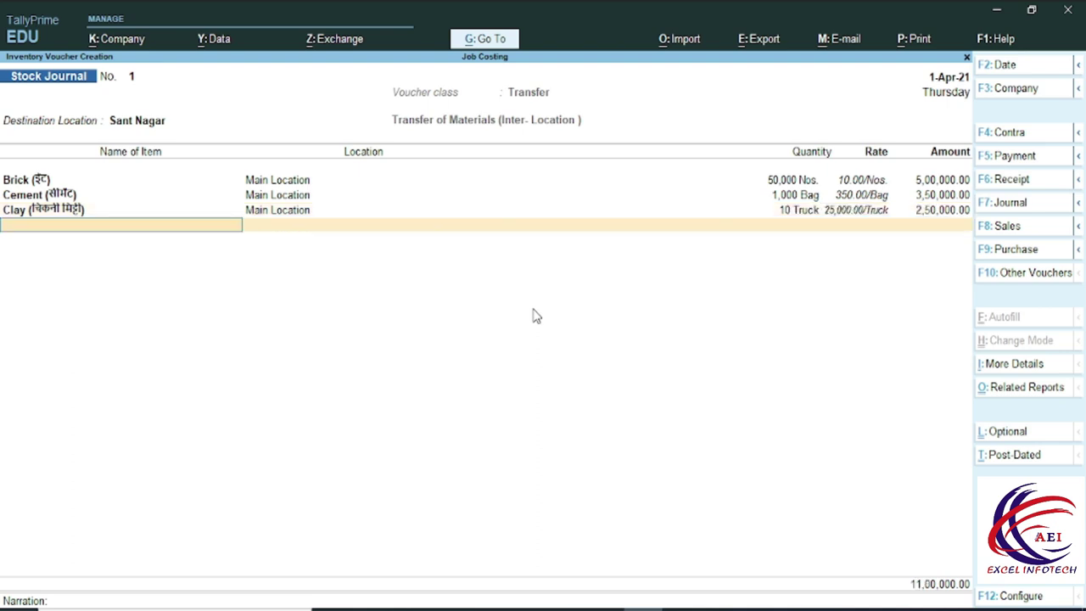
{"action": "key", "text": "Down"}
{"action": "key", "text": "Down"}
{"action": "key", "text": "Down"}
{"action": "key", "text": "Down"}
{"action": "key", "text": "Down"}
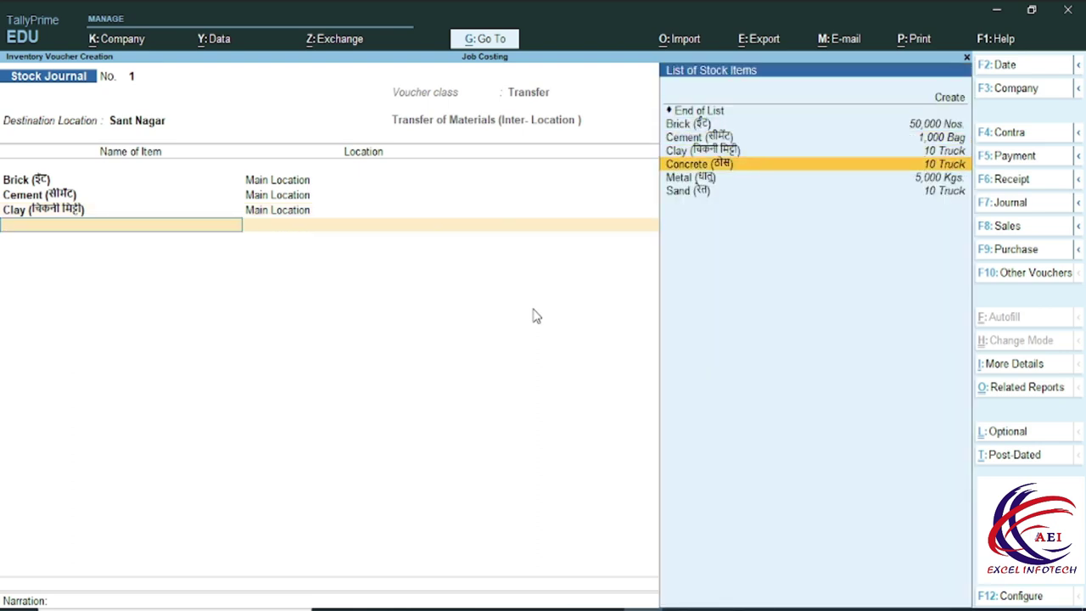
{"action": "key", "text": "Return"}
{"action": "key", "text": "Down"}
{"action": "key", "text": "Return"}
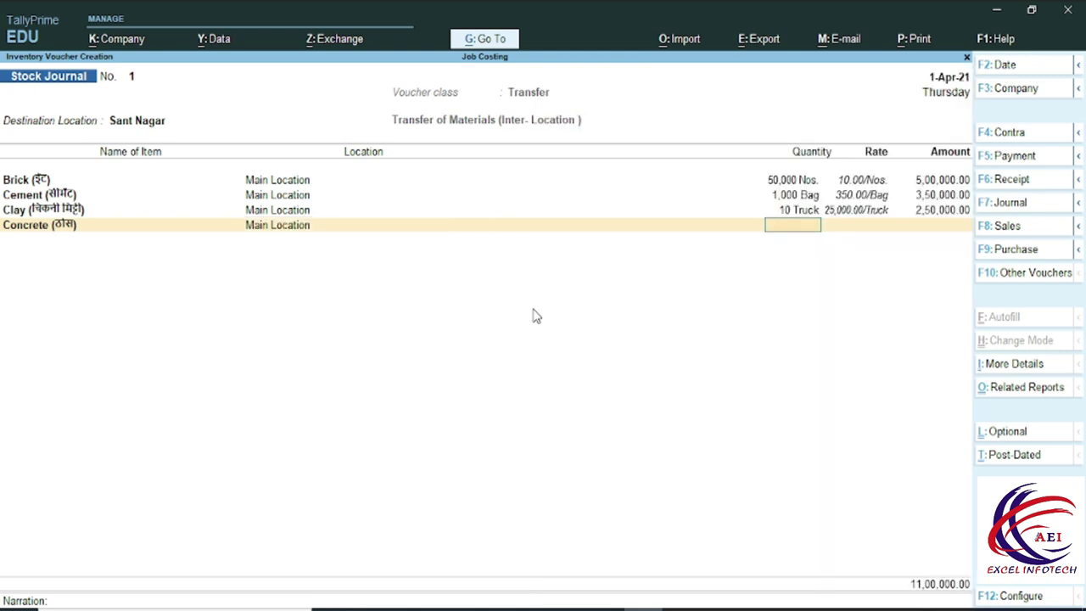
{"action": "type", "text": "10"}
{"action": "key", "text": "Return"}
{"action": "key", "text": "Return"}
{"action": "key", "text": "Return"}
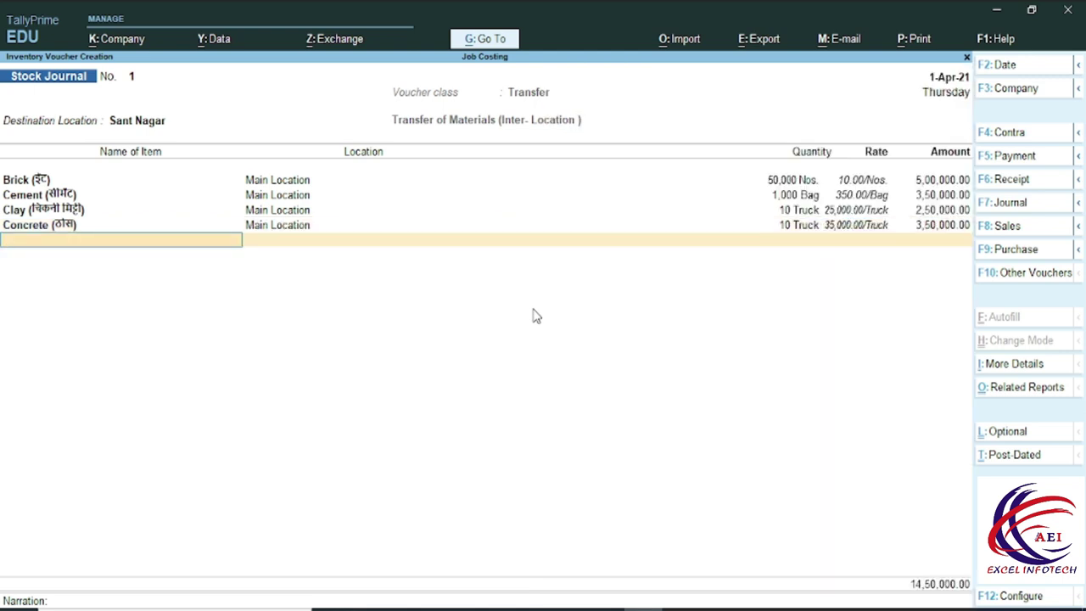
Transfer Metal (5,000 Kgs) and Sand (10 Truck) from Main Location and finish the voucher
{"action": "key", "text": "Down"}
{"action": "key", "text": "Down"}
{"action": "key", "text": "Down"}
{"action": "key", "text": "Down"}
{"action": "key", "text": "Down"}
{"action": "key", "text": "Down"}
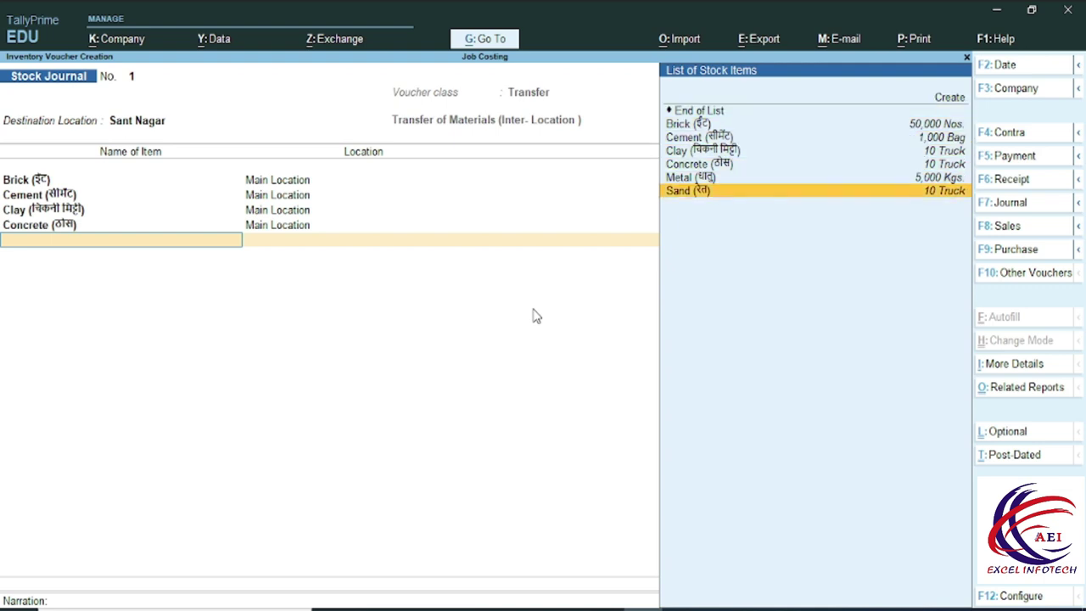
{"action": "key", "text": "Up"}
{"action": "key", "text": "Return"}
{"action": "key", "text": "Down"}
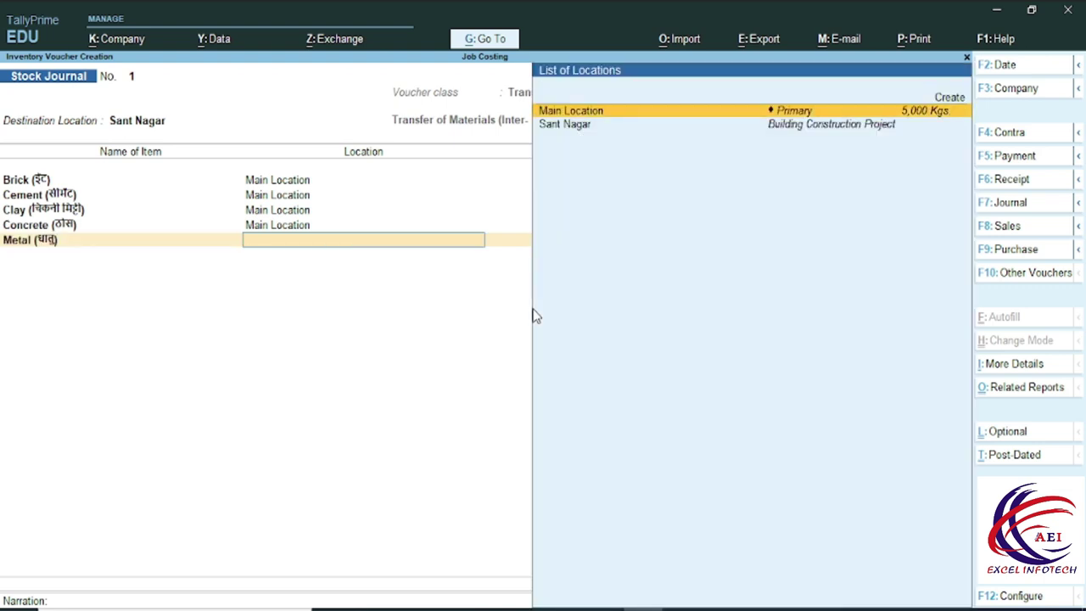
{"action": "key", "text": "Return"}
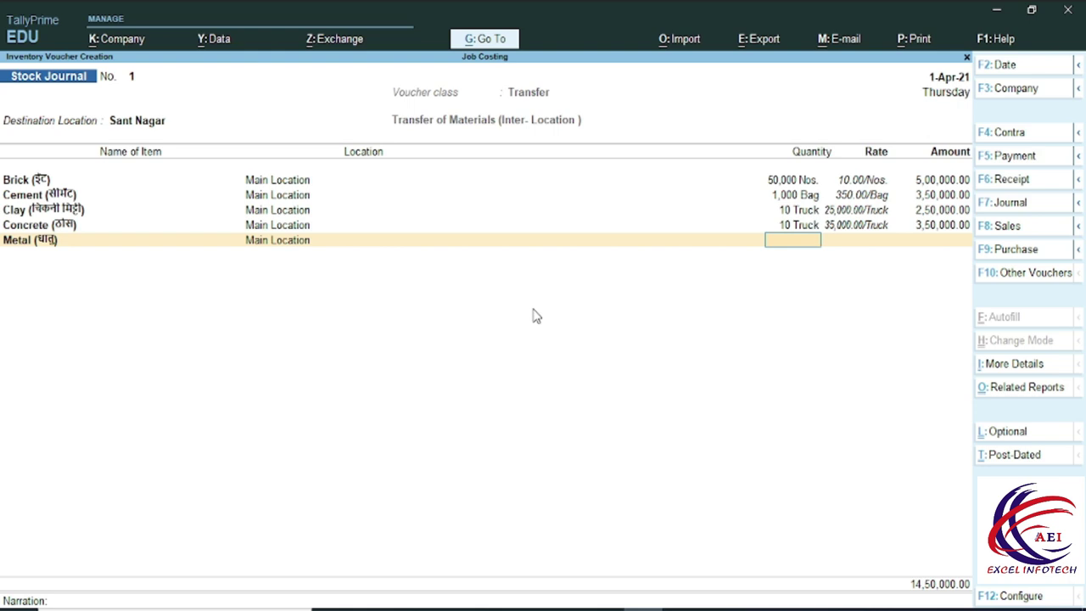
{"action": "type", "text": "5,000"}
{"action": "key", "text": "Return"}
{"action": "key", "text": "Return"}
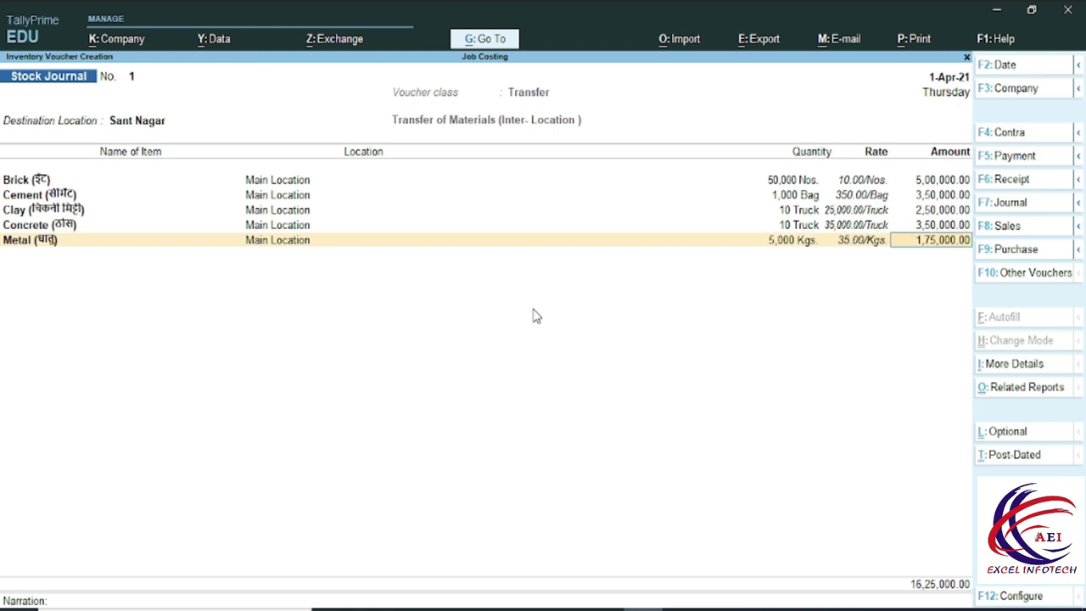
{"action": "key", "text": "Return"}
{"action": "key", "text": "Down"}
{"action": "key", "text": "Down"}
{"action": "key", "text": "Down"}
{"action": "key", "text": "Down"}
{"action": "key", "text": "Down"}
{"action": "key", "text": "Down"}
{"action": "key", "text": "Return"}
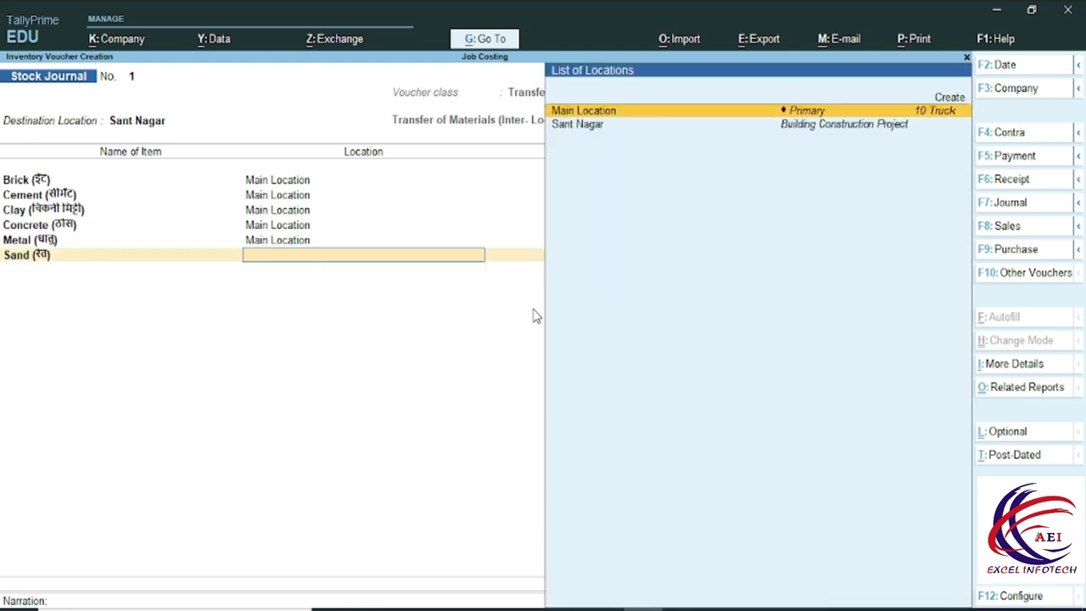
{"action": "key", "text": "Return"}
{"action": "type", "text": "10"}
{"action": "key", "text": "Return"}
{"action": "key", "text": "Return"}
{"action": "key", "text": "Return"}
{"action": "key", "text": "Return"}
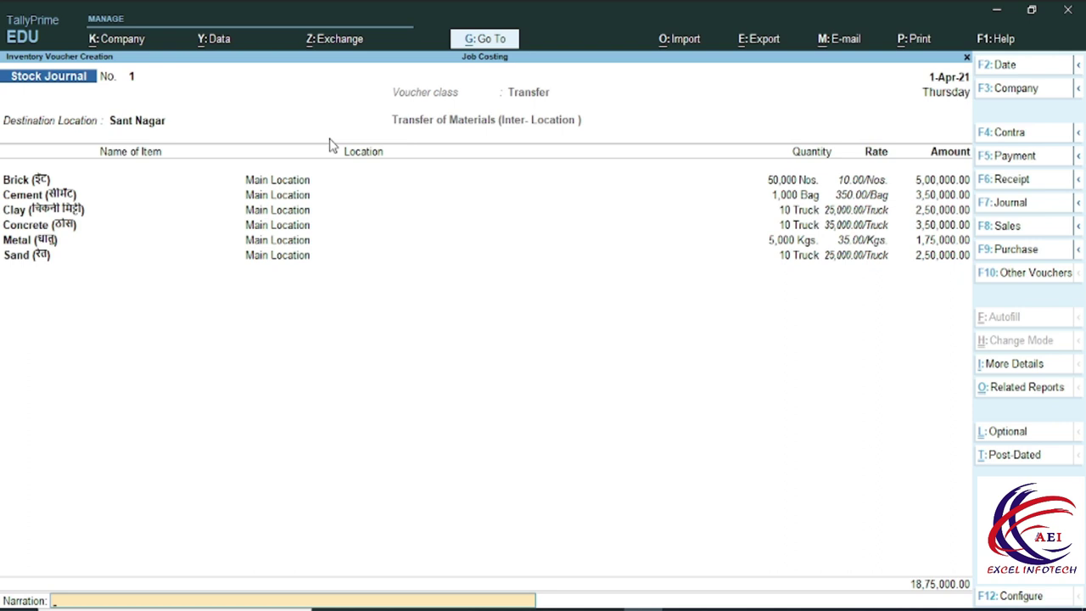
{"action": "key", "text": "Return"}
{"action": "key", "text": "Return"}
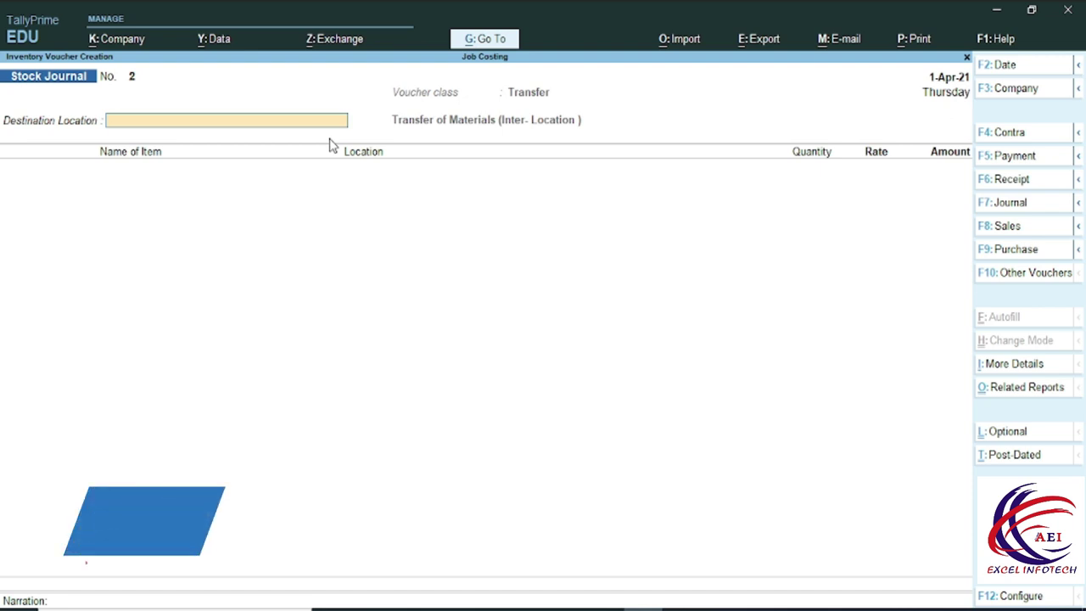
Switch Stock Journal No. 2 to the Consumption voucher class
{"action": "key", "text": "alt+F7"}
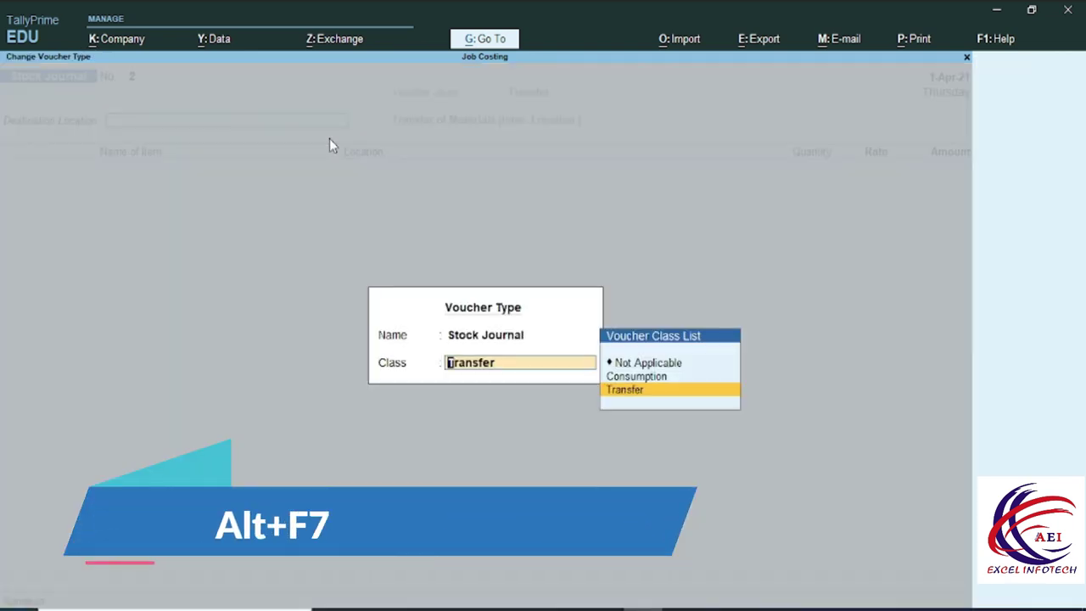
{"action": "key", "text": "Up"}
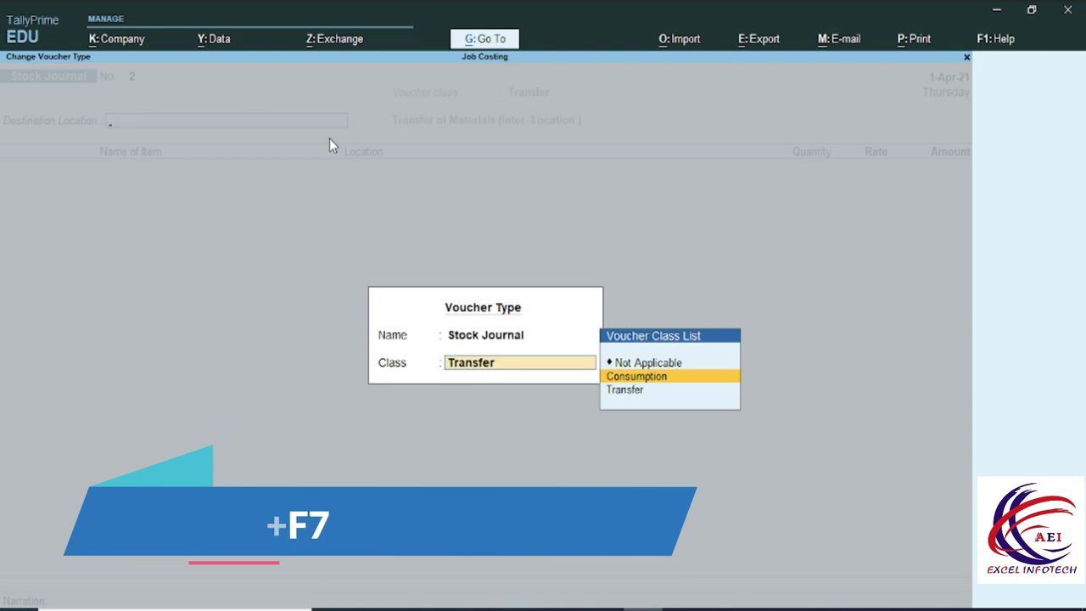
{"action": "key", "text": "Return"}
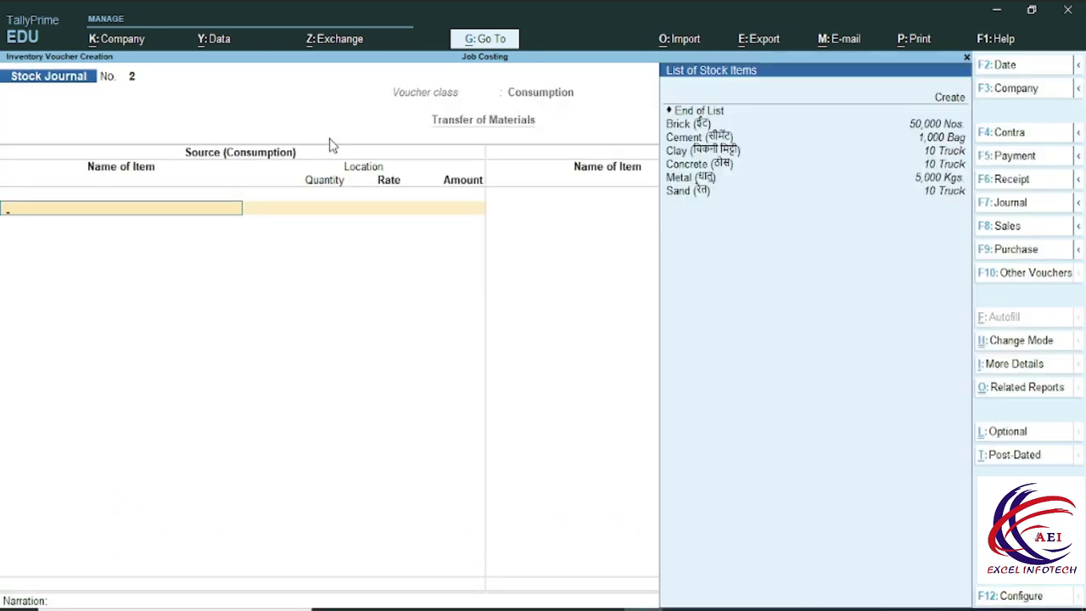
Consume 50,000 Nos of Brick from the Sant Nagar location
{"action": "key", "text": "Down"}
{"action": "key", "text": "Return"}
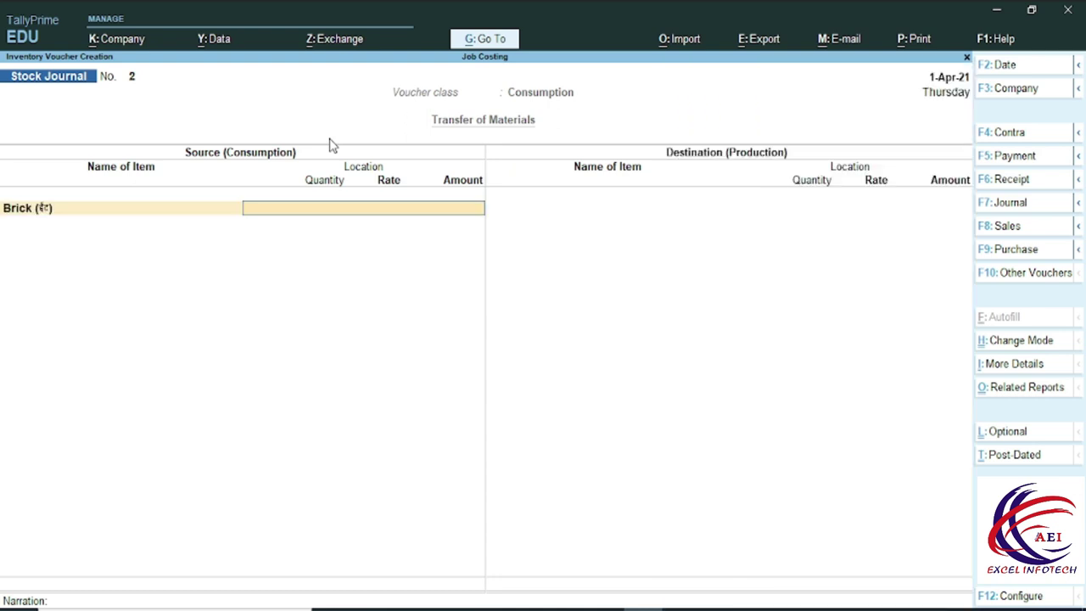
{"action": "key", "text": "Down"}
{"action": "key", "text": "Return"}
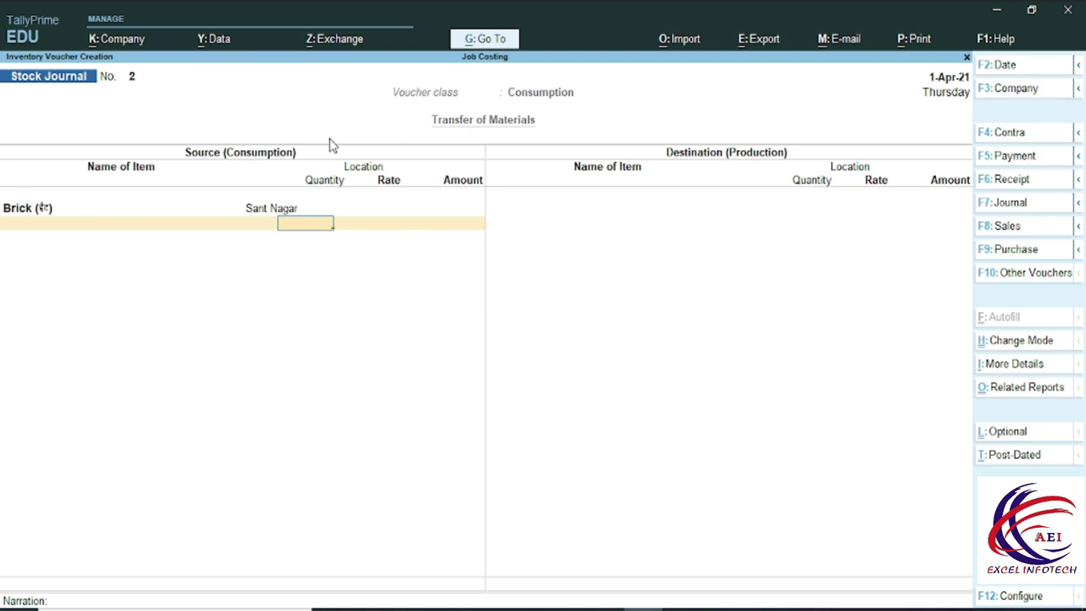
{"action": "type", "text": "50,000"}
{"action": "key", "text": "Return"}
{"action": "key", "text": "Return"}
{"action": "key", "text": "Return"}
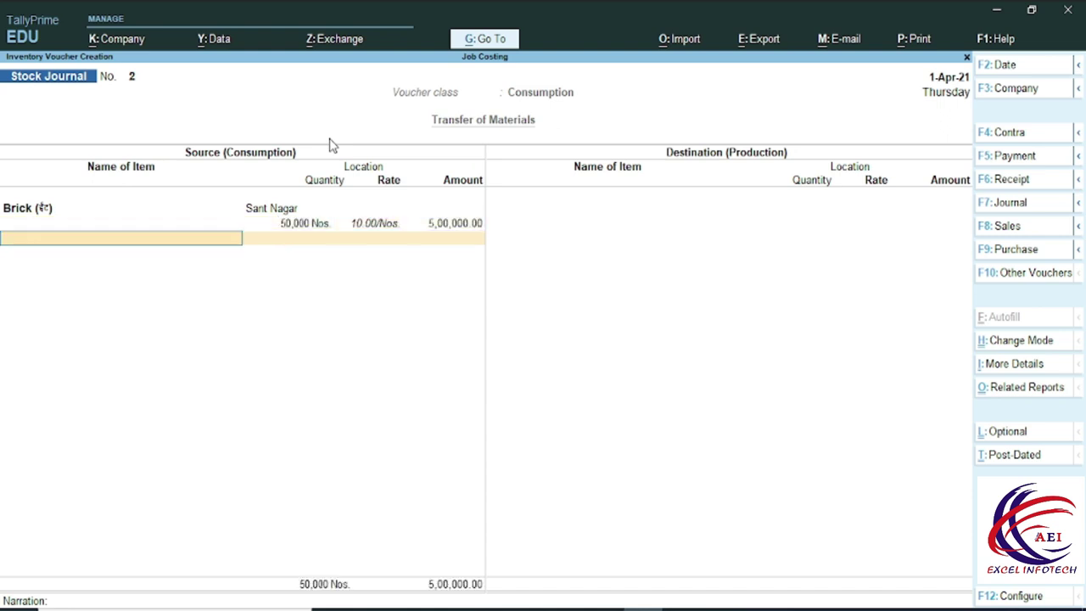
Add 1,000 Bag of Cement from Sant Nagar, keeping its default rate
{"action": "key", "text": "Down"}
{"action": "key", "text": "Down"}
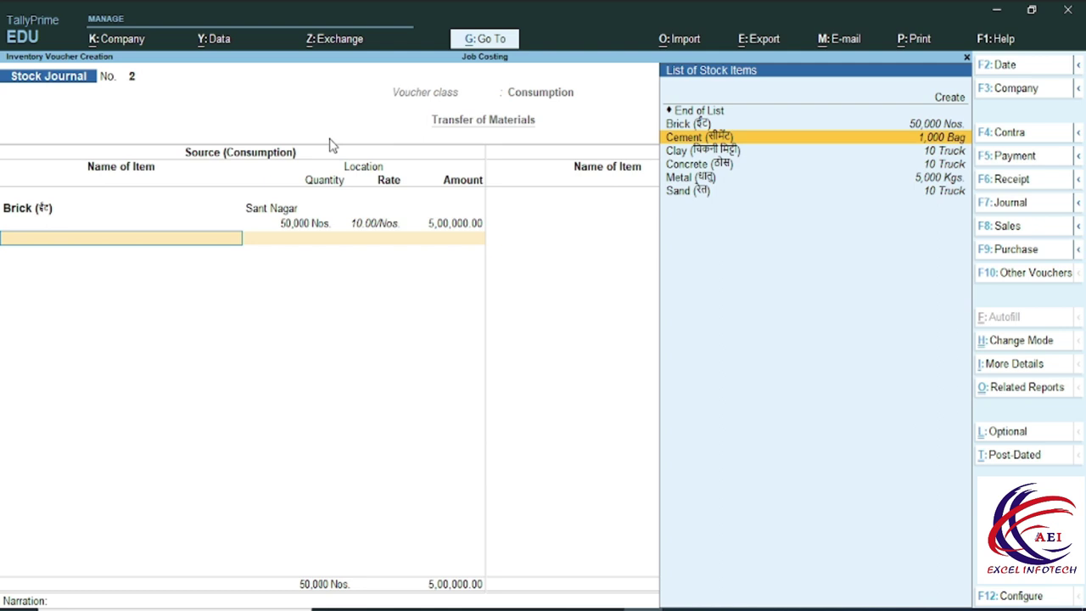
{"action": "key", "text": "Return"}
{"action": "key", "text": "Down"}
{"action": "key", "text": "Down"}
{"action": "key", "text": "Return"}
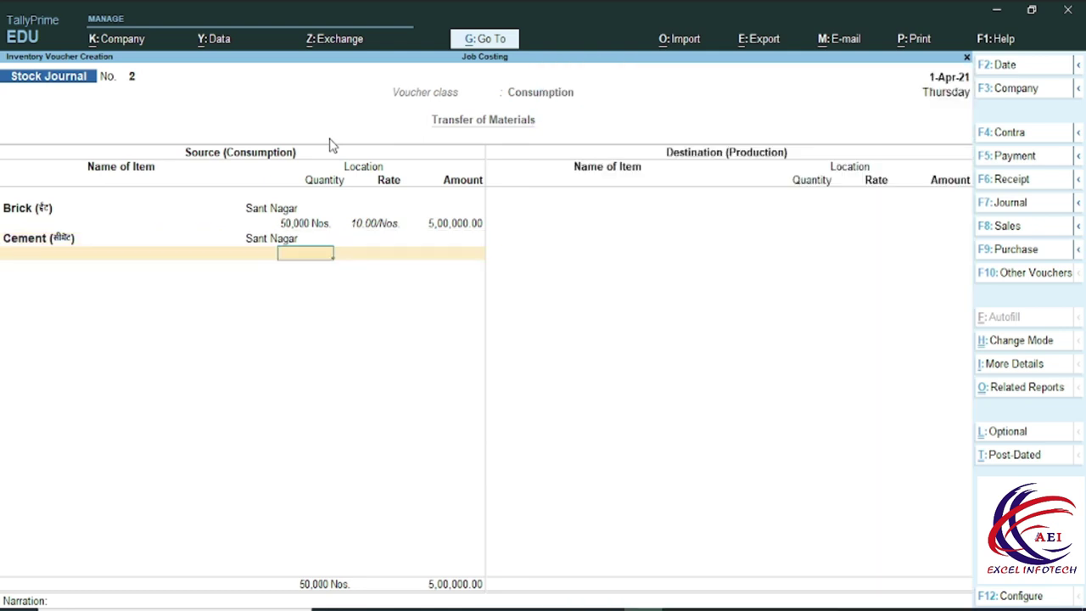
{"action": "type", "text": "1,000"}
{"action": "key", "text": "Return"}
{"action": "key", "text": "Return"}
{"action": "key", "text": "Return"}
{"action": "key", "text": "Down"}
Add 10 Truck of Clay, bringing the consumption total to 11,00,000.00
{"action": "key", "text": "Down"}
{"action": "key", "text": "Down"}
{"action": "key", "text": "Return"}
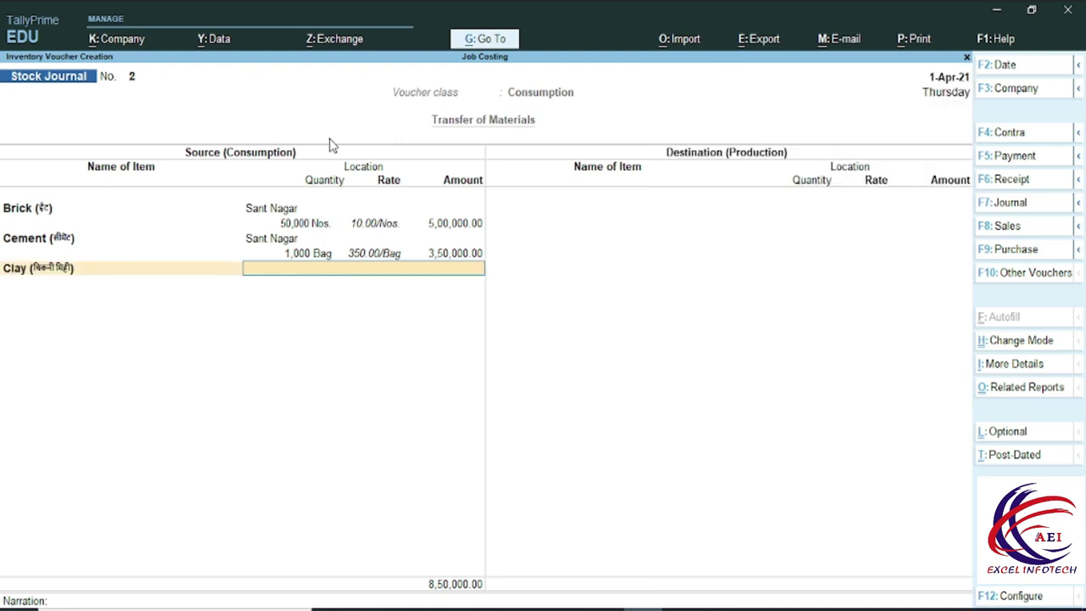
{"action": "key", "text": "Down"}
{"action": "key", "text": "Return"}
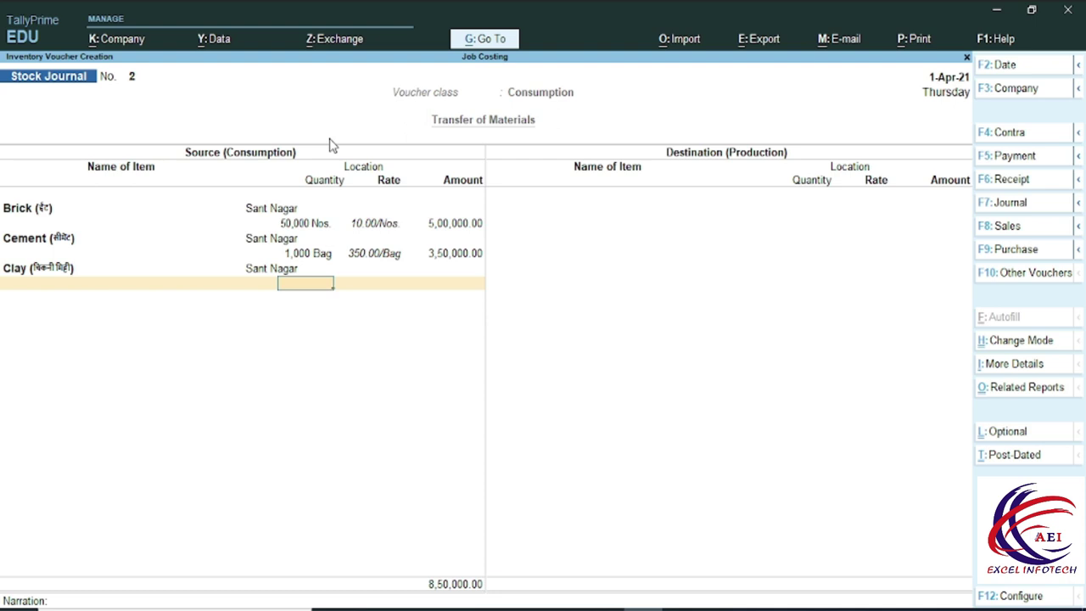
{"action": "type", "text": "10"}
{"action": "key", "text": "Return"}
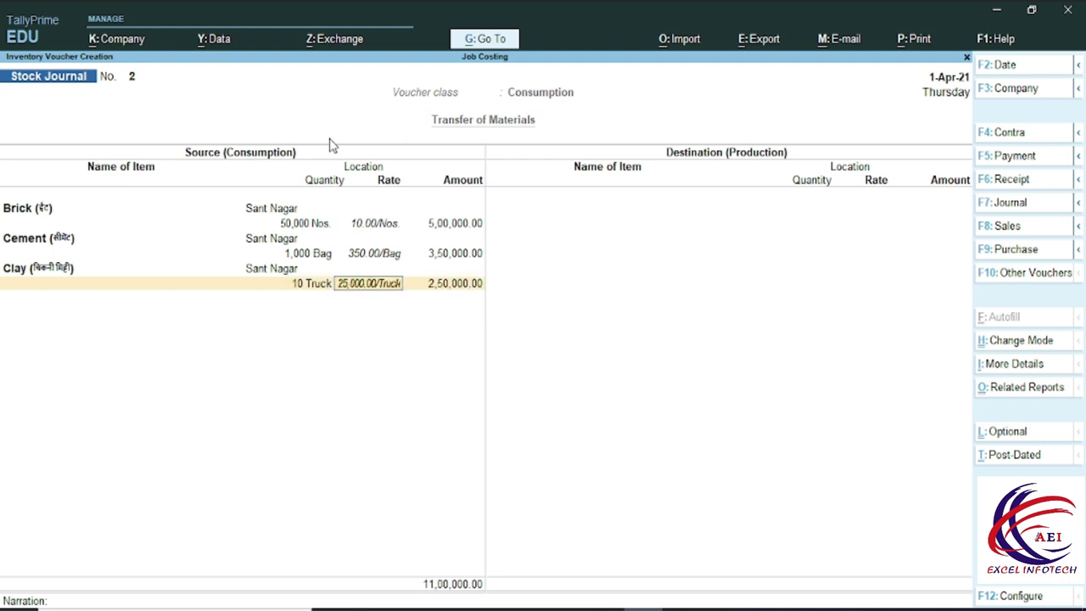
{"action": "key", "text": "Return"}
{"action": "key", "text": "Return"}
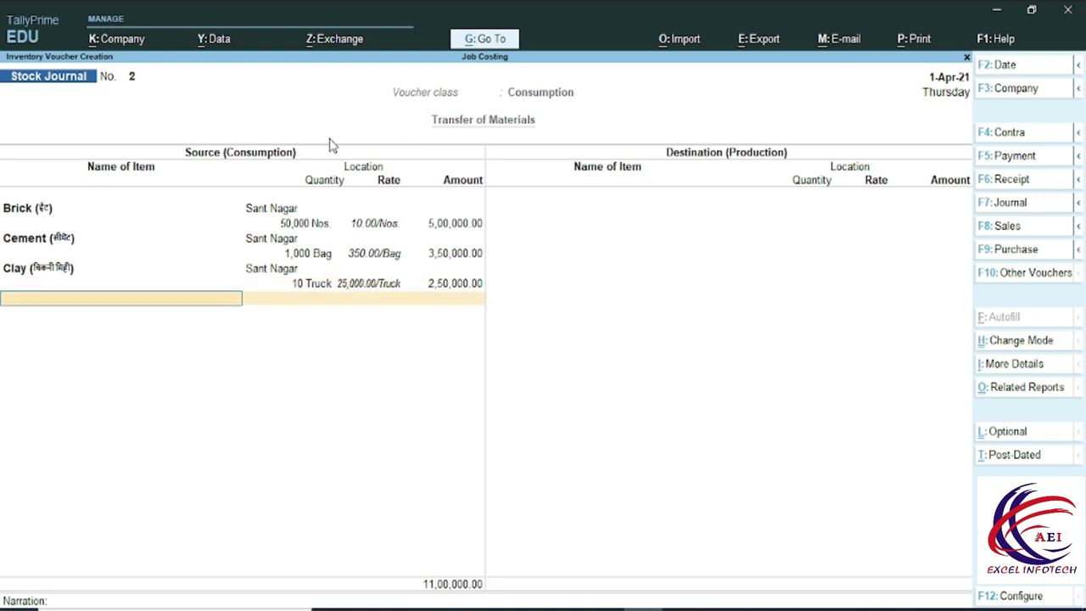
Consume 10 Truck of Concrete from Sant Nagar at 35,000 per Truck
{"action": "key", "text": "Down"}
{"action": "key", "text": "Down"}
{"action": "key", "text": "Down"}
{"action": "key", "text": "Down"}
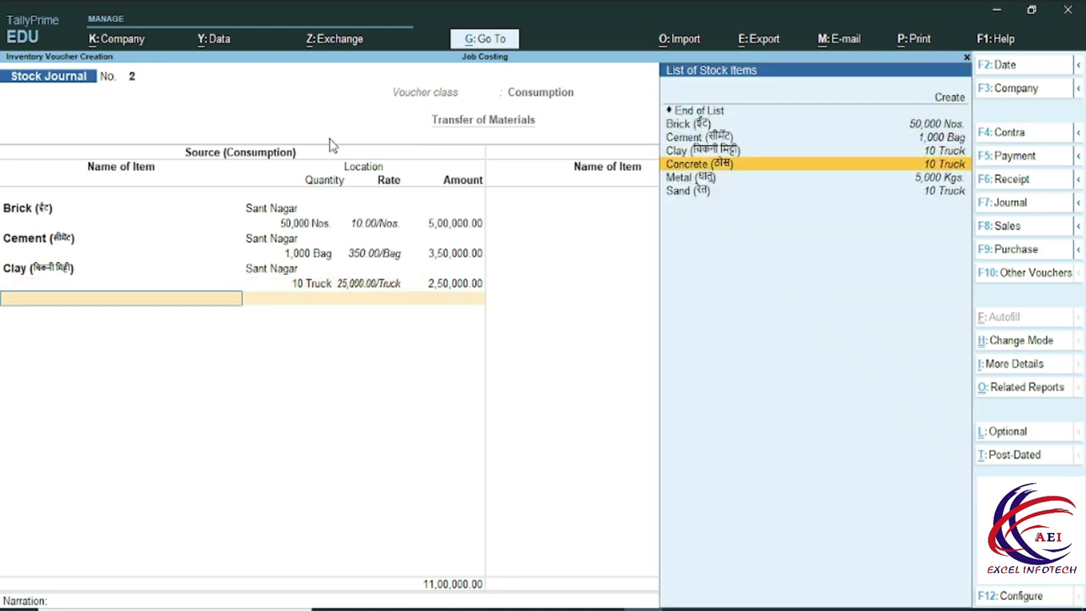
{"action": "key", "text": "Return"}
{"action": "key", "text": "Down"}
{"action": "key", "text": "Return"}
{"action": "type", "text": "10"}
{"action": "key", "text": "Return"}
{"action": "type", "text": "35000"}
{"action": "key", "text": "Return"}
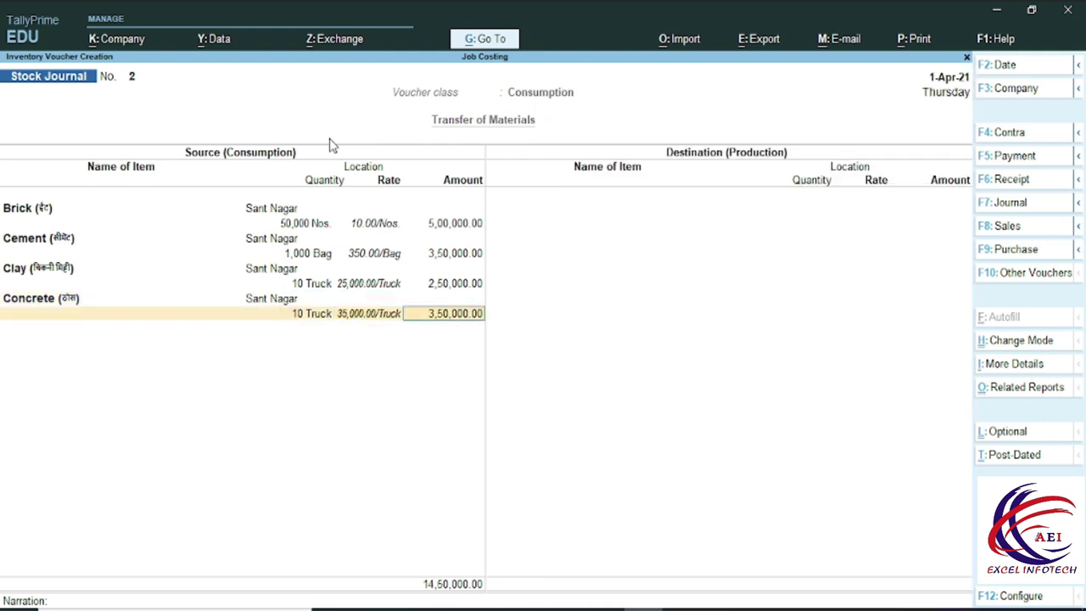
{"action": "key", "text": "Return"}
Add 5,000 Kgs of Metal from Sant Nagar at 35.00 per Kg
{"action": "key", "text": "Down"}
{"action": "key", "text": "Down"}
{"action": "key", "text": "Down"}
{"action": "key", "text": "Down"}
{"action": "key", "text": "Down"}
{"action": "key", "text": "Return"}
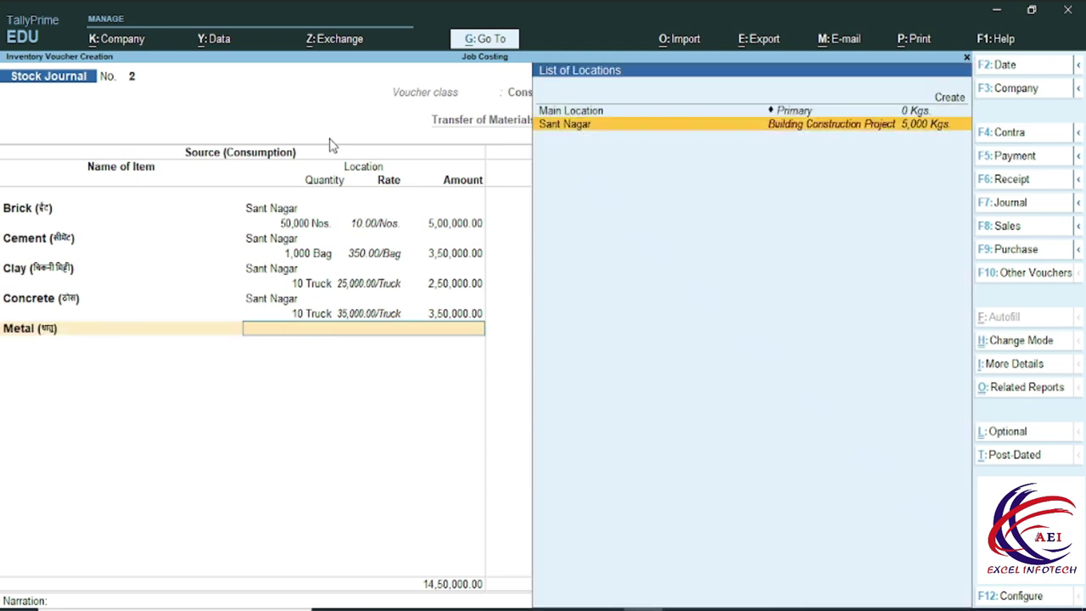
{"action": "key", "text": "Return"}
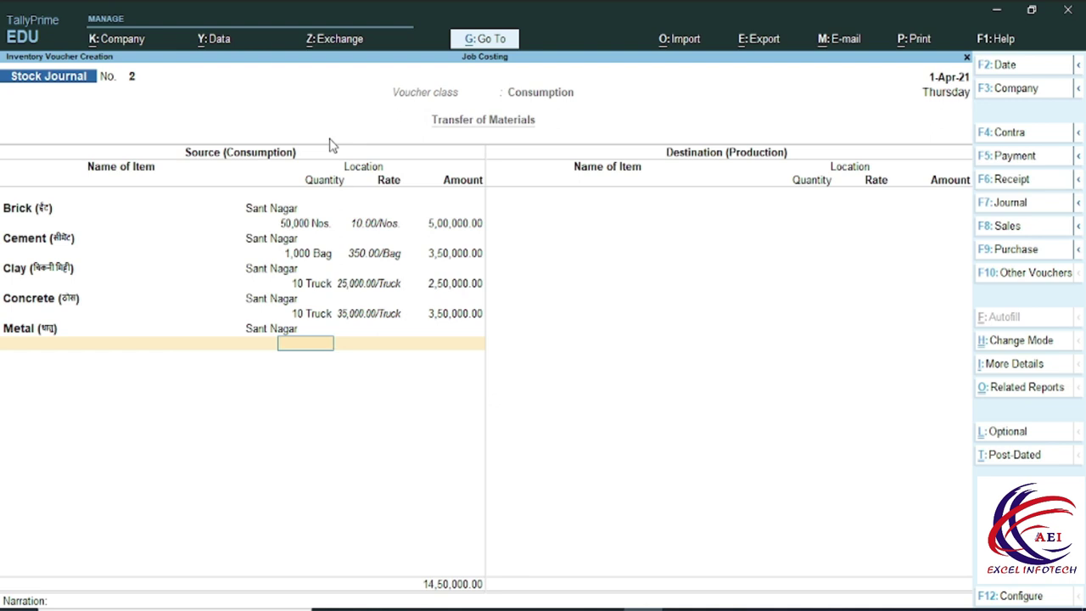
{"action": "type", "text": "5,000"}
{"action": "key", "text": "Return"}
{"action": "key", "text": "Return"}
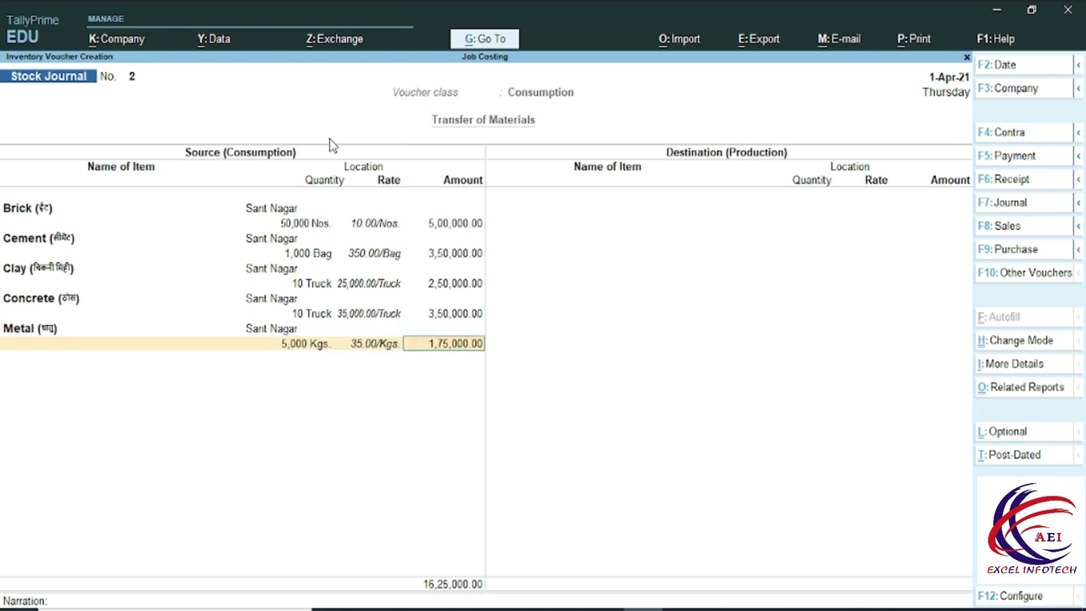
{"action": "key", "text": "Return"}
Add 10 Truck of Sand from Sant Nagar, making consumption 18,75,000.00
{"action": "key", "text": "Down"}
{"action": "key", "text": "Down"}
{"action": "key", "text": "Down"}
{"action": "key", "text": "Down"}
{"action": "key", "text": "Down"}
{"action": "key", "text": "Down"}
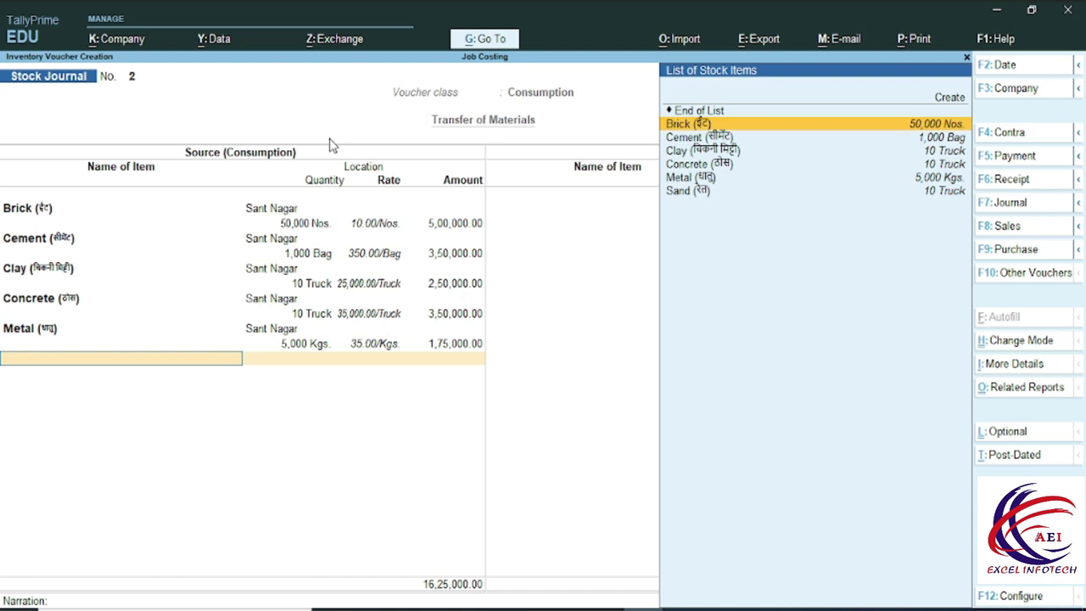
{"action": "key", "text": "Return"}
{"action": "key", "text": "Down"}
{"action": "key", "text": "Down"}
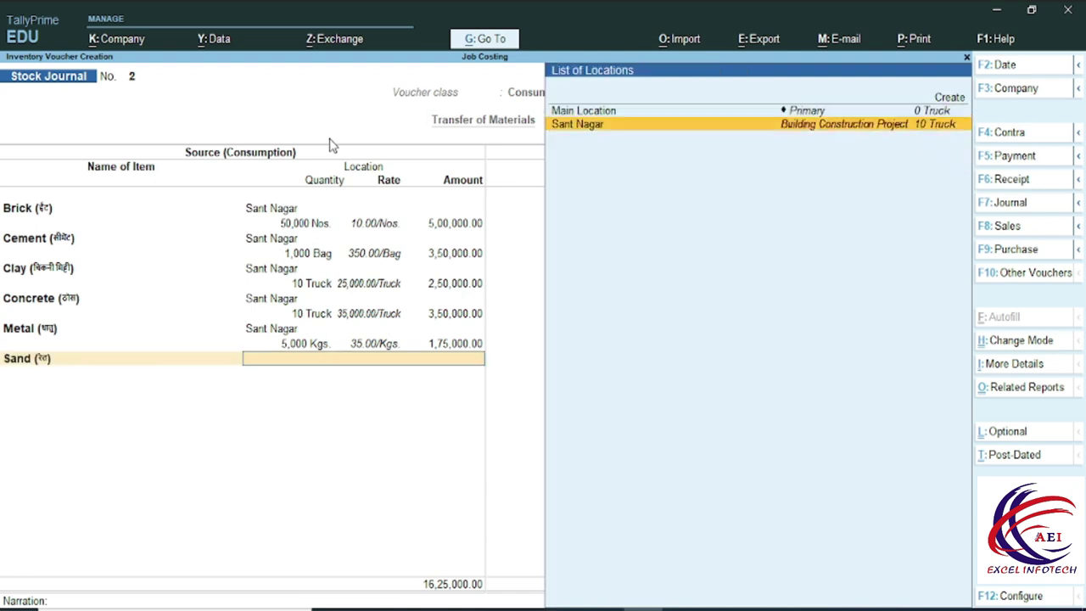
{"action": "key", "text": "Return"}
{"action": "type", "text": "10"}
{"action": "key", "text": "Return"}
{"action": "key", "text": "Return"}
{"action": "key", "text": "Return"}
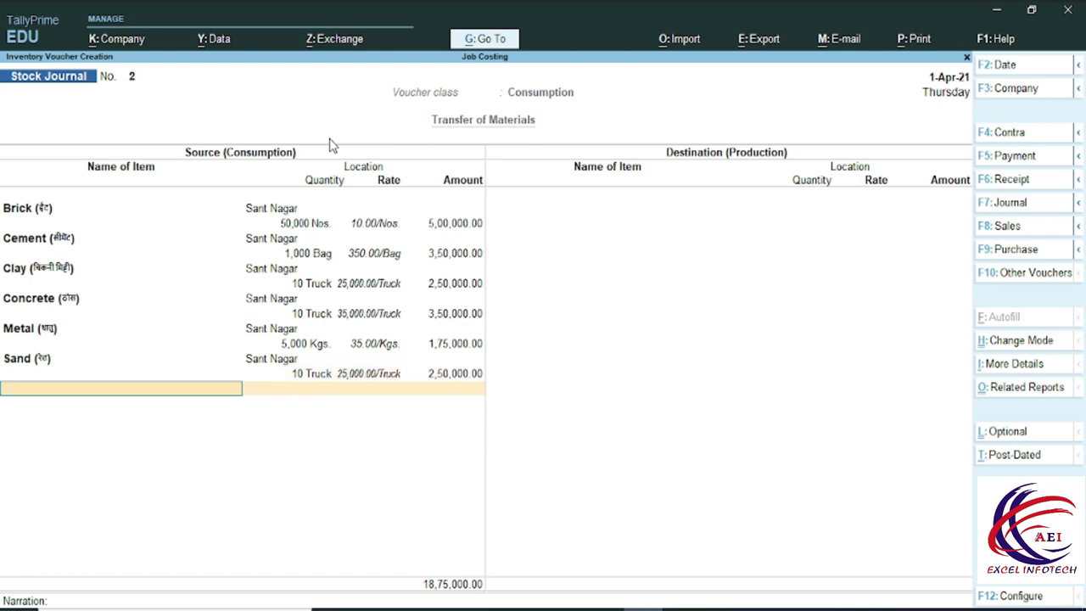
{"action": "key", "text": "Return"}
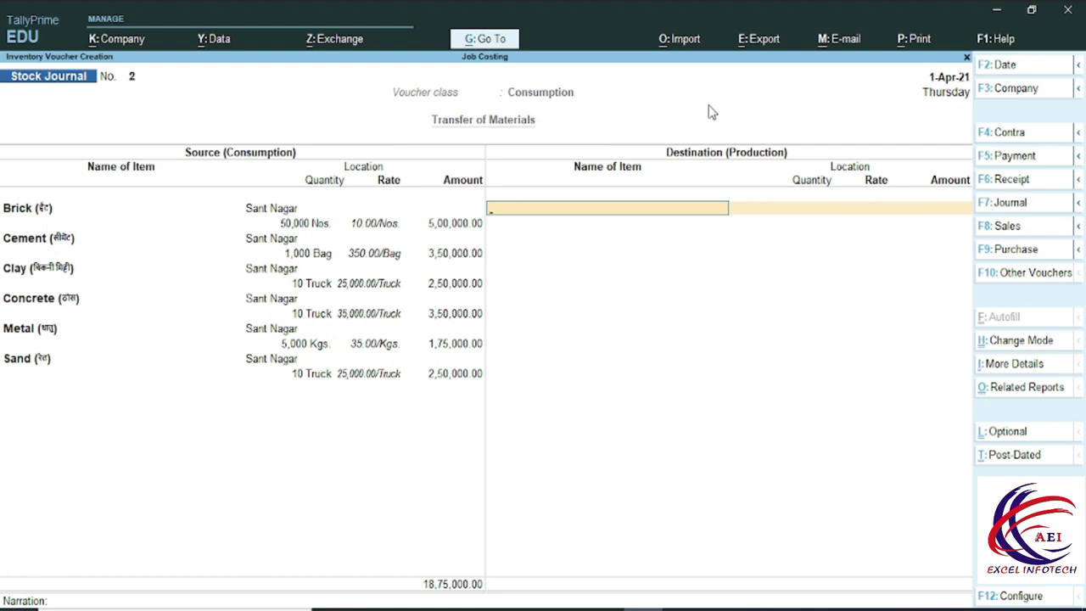
Accept Stock Journal No. 2 without narration, switch to Payment, and check the expenses document
{"action": "key", "text": "Return"}
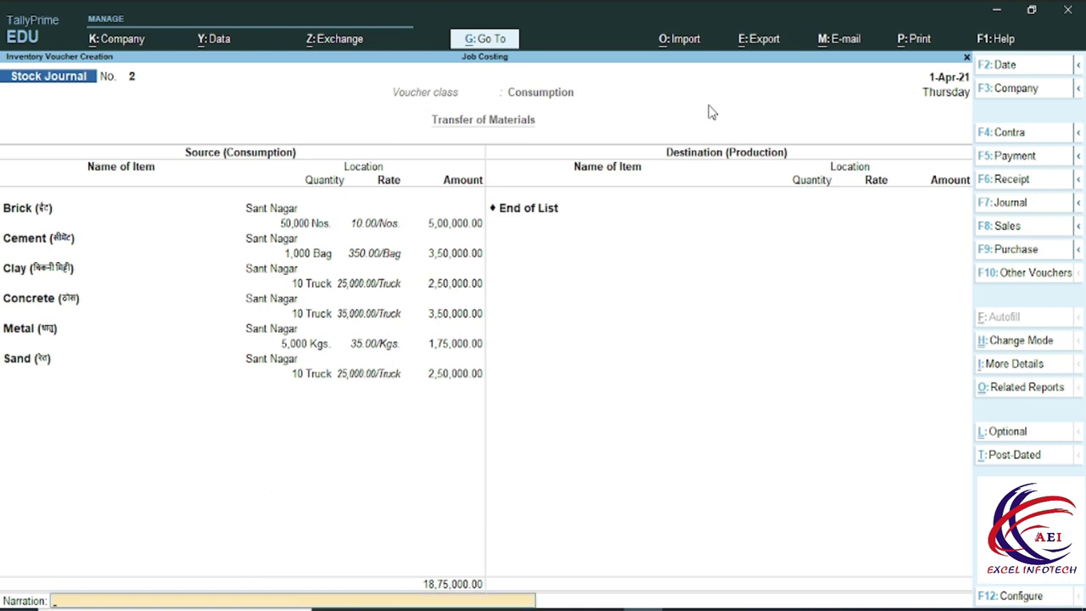
{"action": "key", "text": "Return"}
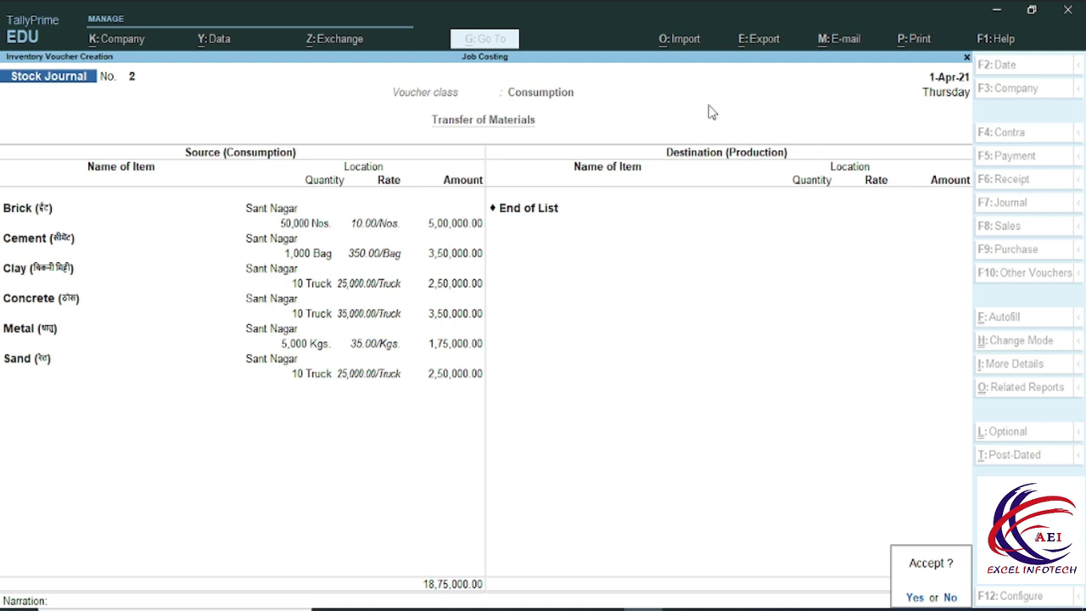
{"action": "key", "text": "Return"}
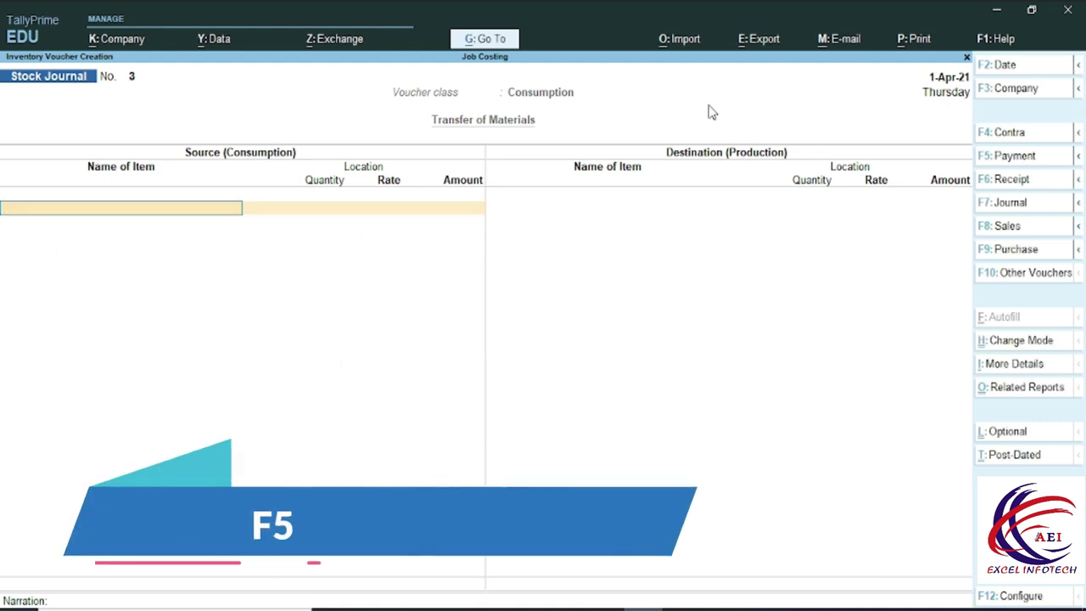
{"action": "key", "text": "F5"}
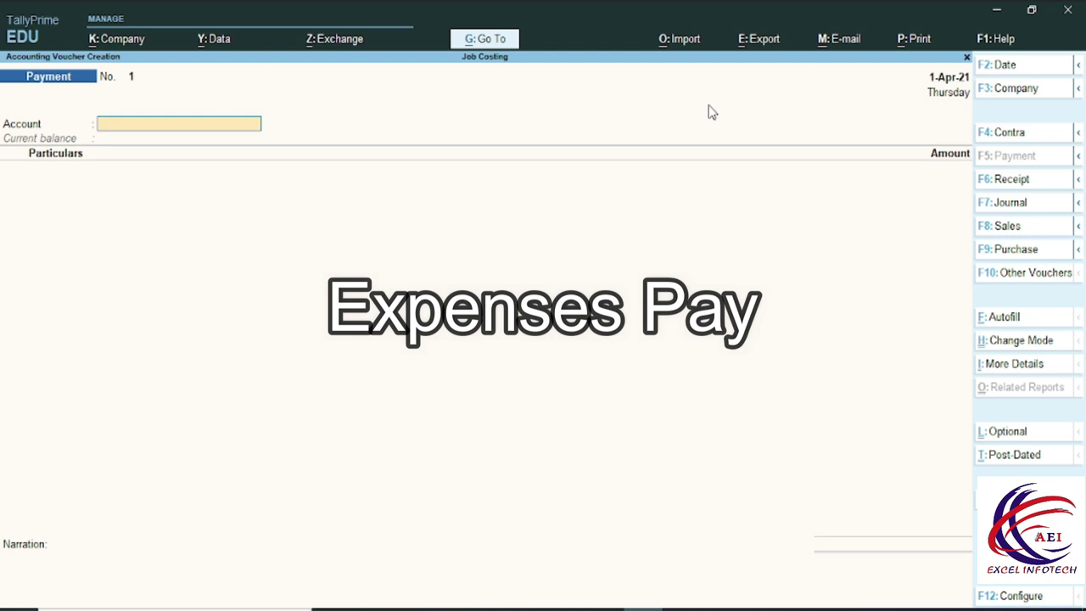
{"action": "key", "text": "alt+Tab"}
{"action": "scroll", "coordinate": [458, 346], "scroll_direction": "down", "scroll_amount": 3}
{"action": "scroll", "coordinate": [458, 345], "scroll_direction": "down", "scroll_amount": 8}
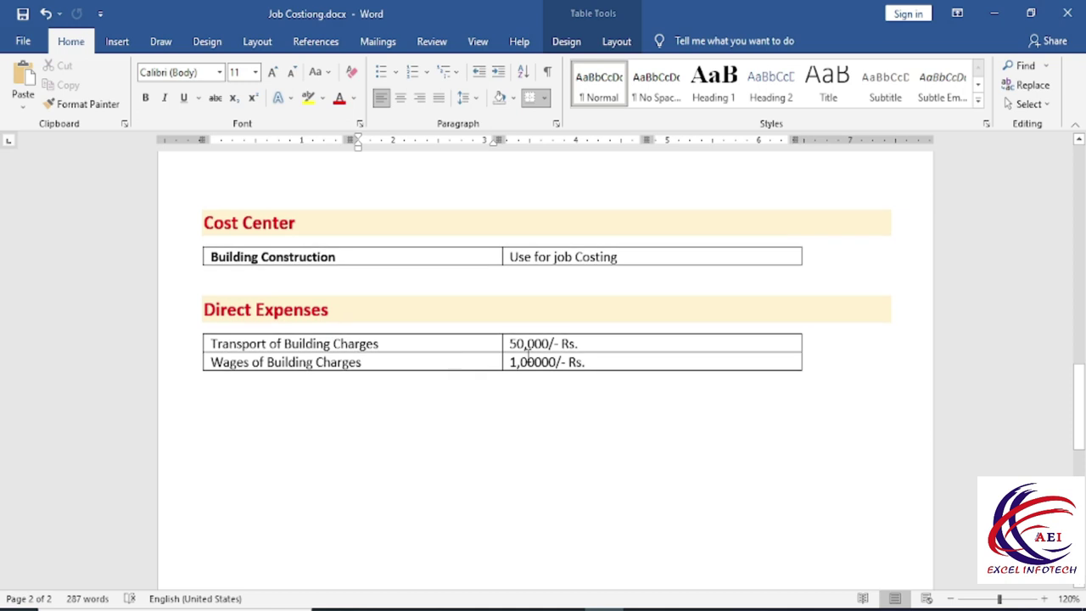
{"action": "left_click_drag", "start_coordinate": [397, 343], "coordinate": [226, 343]}
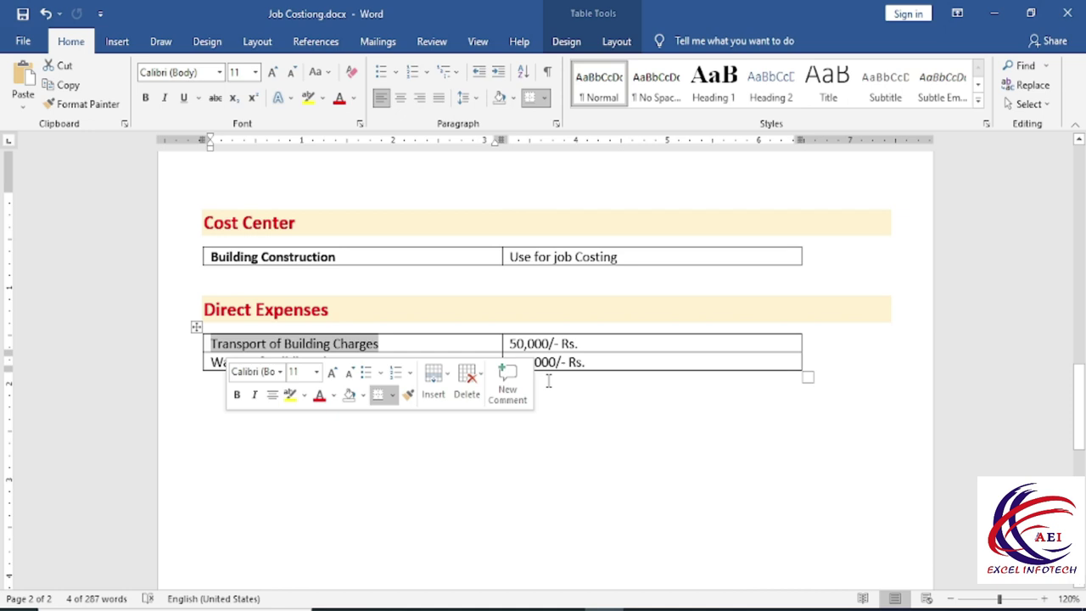
{"action": "left_click", "coordinate": [557, 420]}
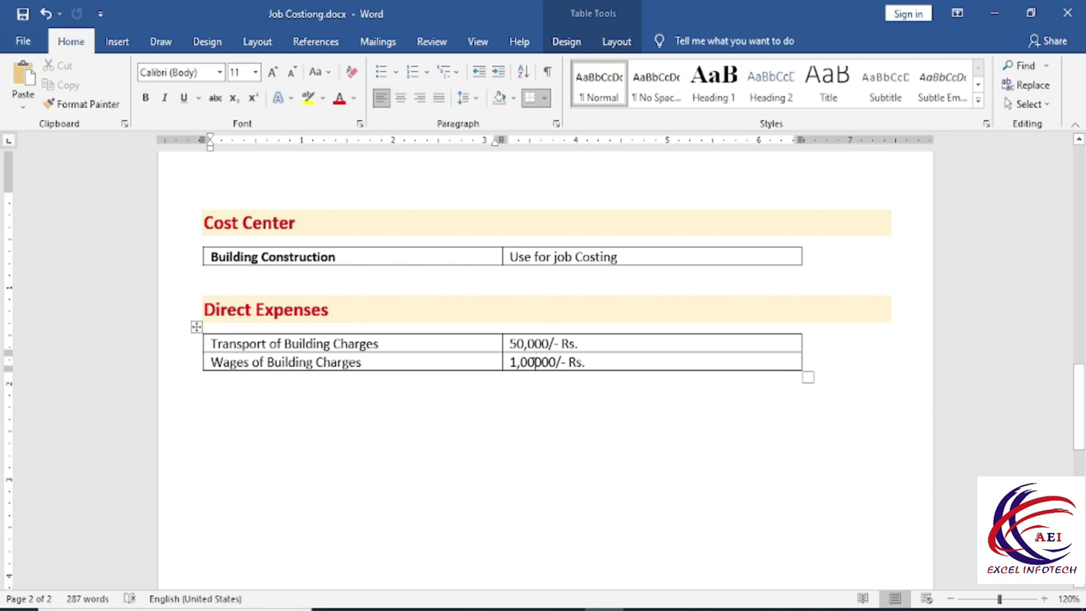
{"action": "double_click", "coordinate": [536, 361]}
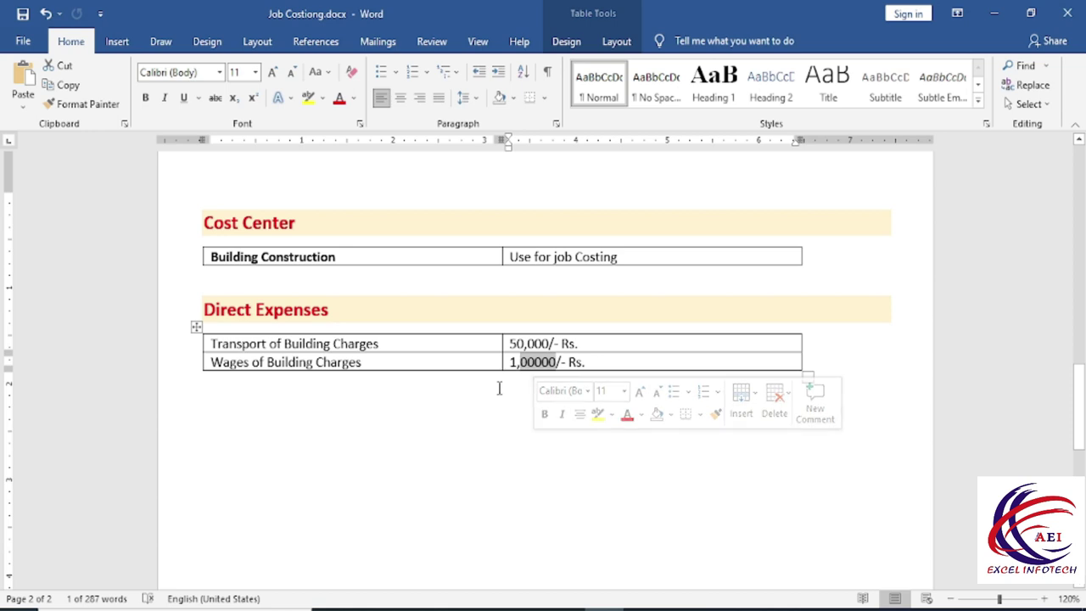
{"action": "key", "text": "alt+Tab"}
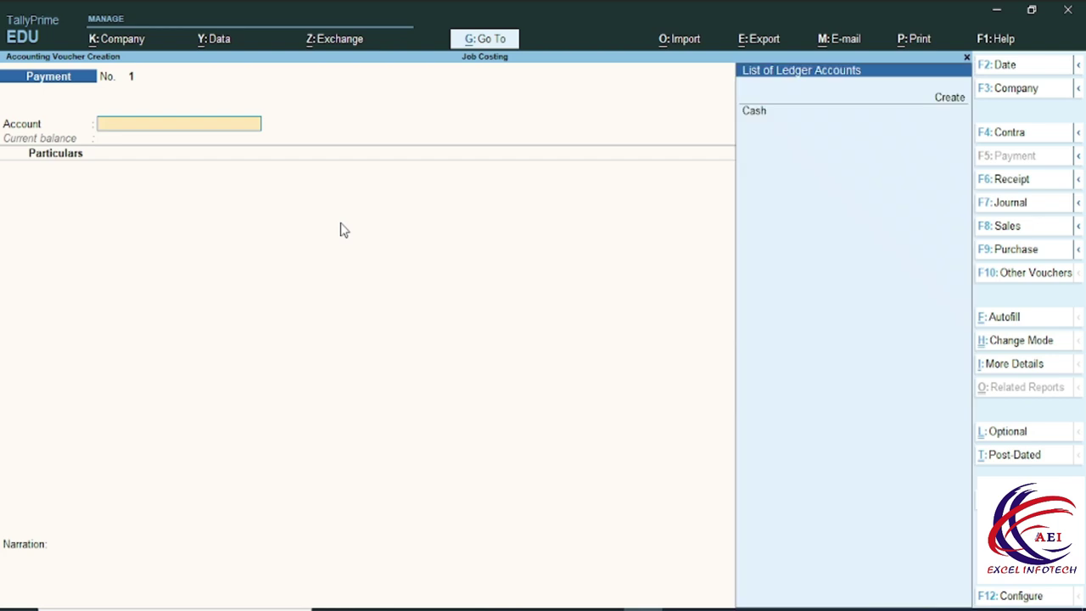
Set Cash as the paying account for Payment No. 1
{"action": "key", "text": "Down"}
{"action": "key", "text": "Return"}
{"action": "key", "text": "BackSpace"}
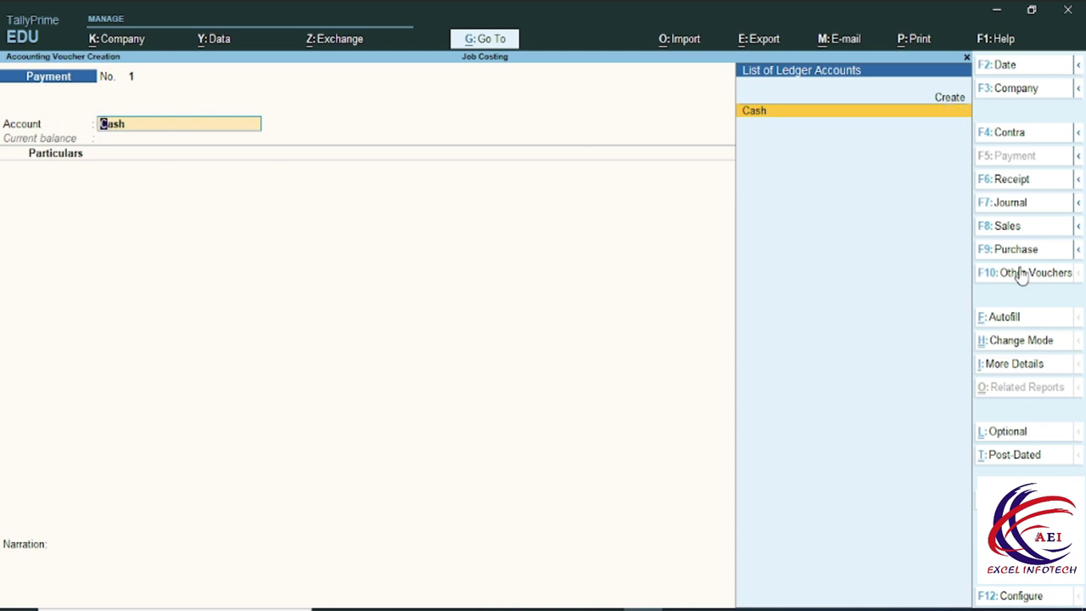
{"action": "key", "text": "Return"}
Debit Transport of Building Charges 50,000, allocated to Building Construction Project
{"action": "key", "text": "Down"}
{"action": "key", "text": "Down"}
{"action": "key", "text": "Down"}
{"action": "key", "text": "Down"}
{"action": "key", "text": "Down"}
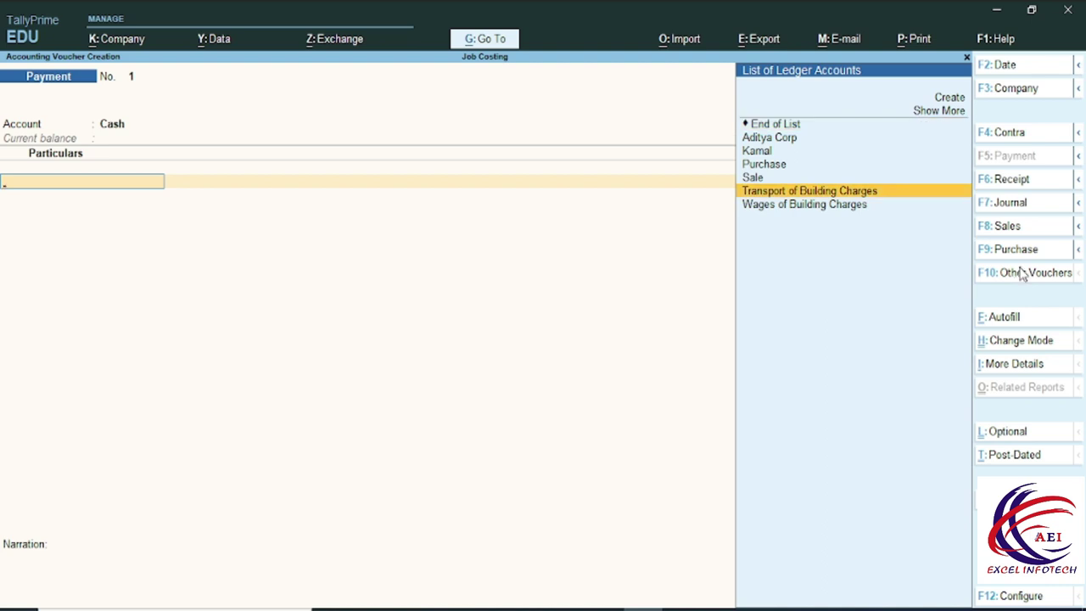
{"action": "key", "text": "Return"}
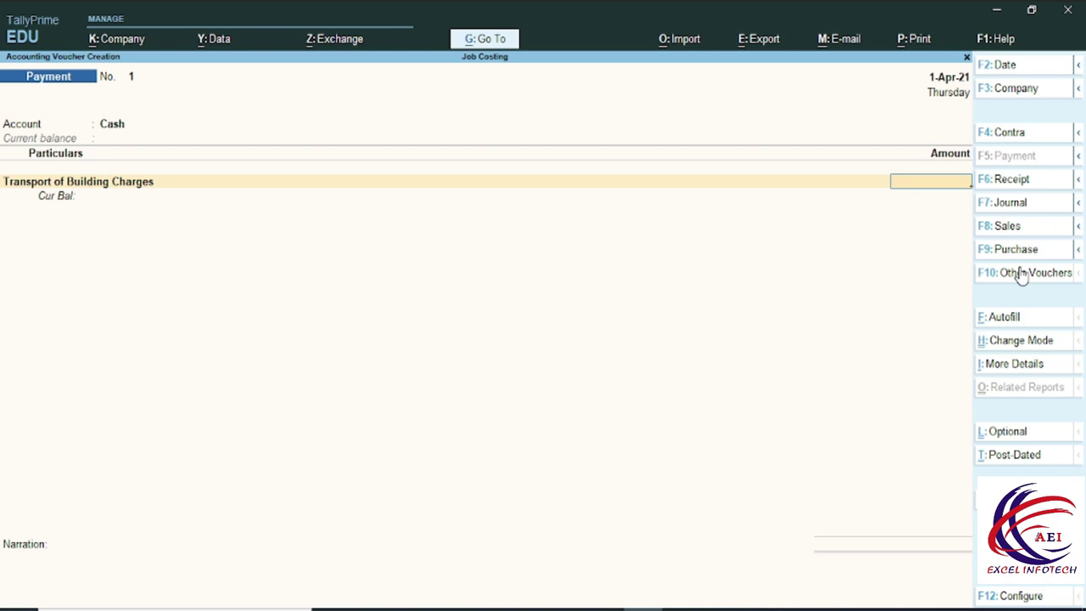
{"action": "key", "text": "alt+Tab"}
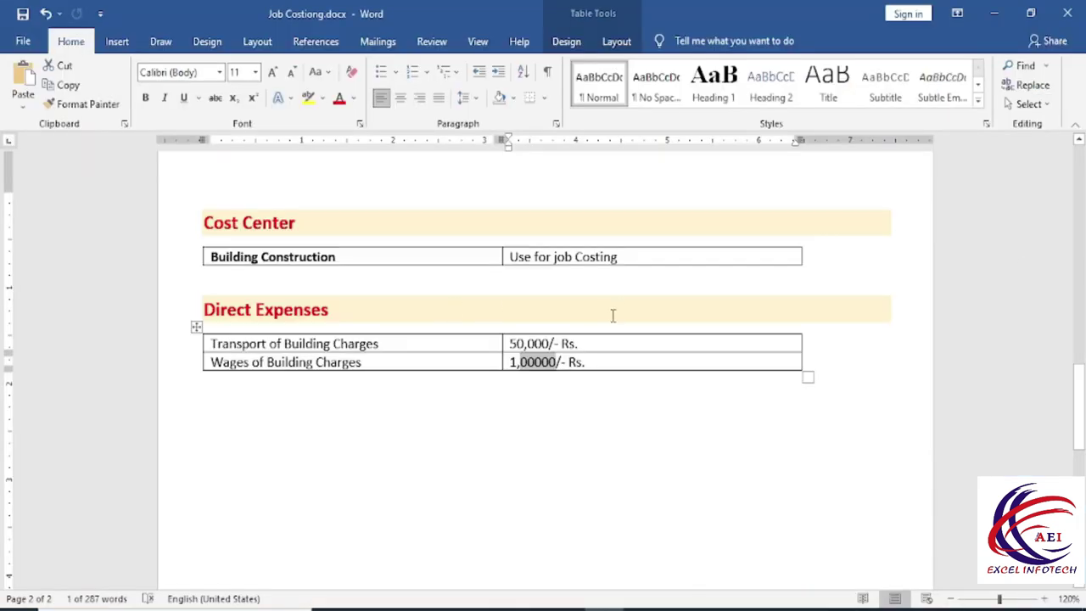
{"action": "key", "text": "alt+Tab"}
{"action": "type", "text": "50"}
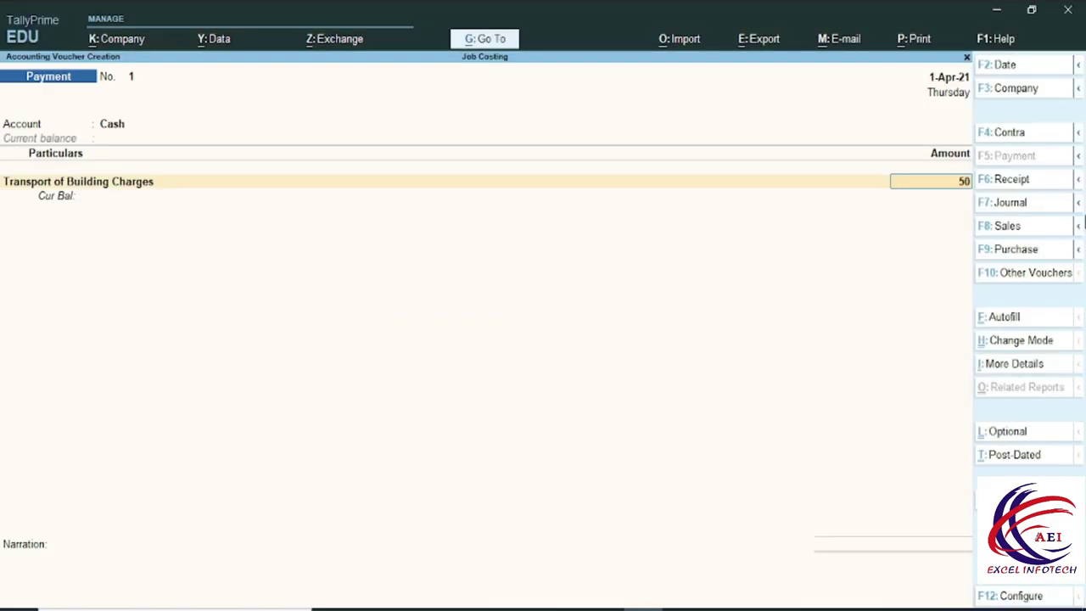
{"action": "type", "text": ",000"}
{"action": "key", "text": "Return"}
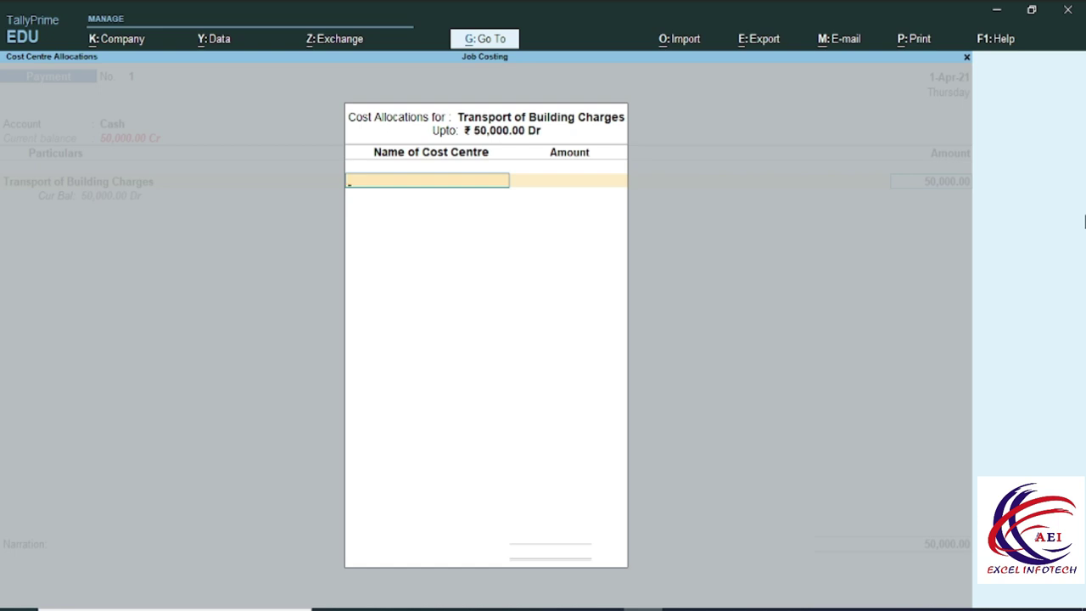
{"action": "key", "text": "Down"}
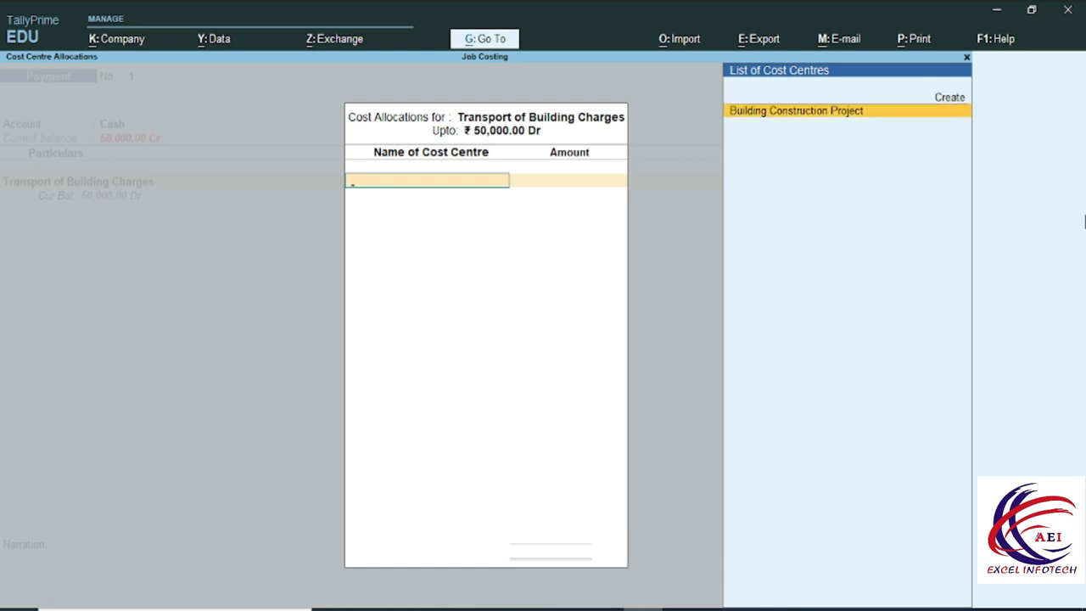
{"action": "key", "text": "Return"}
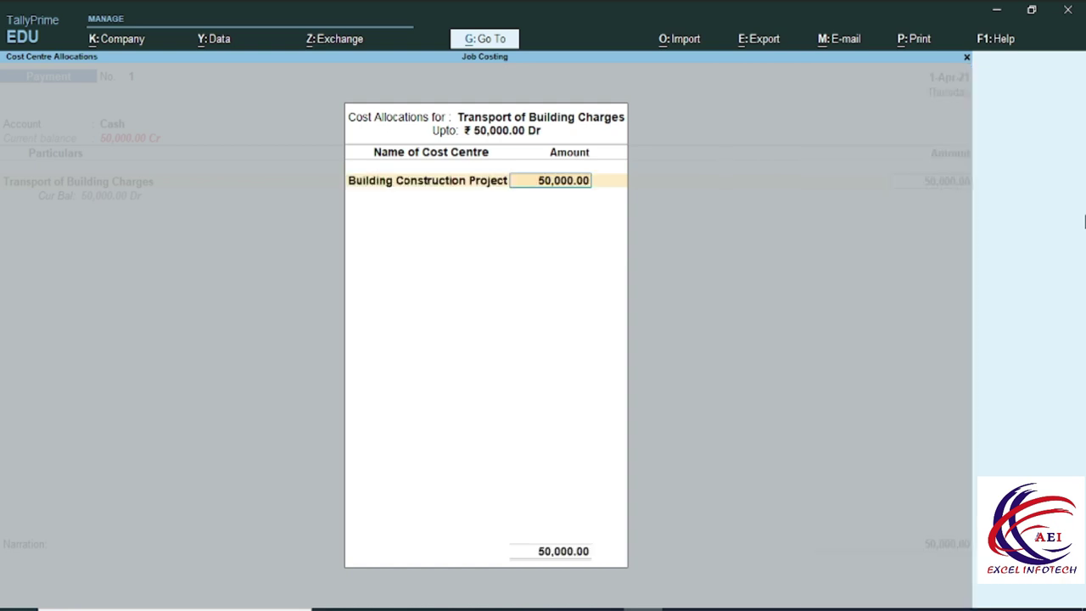
{"action": "key", "text": "Return"}
Add Wages of Building Charges 1,00,000 to Building Construction Project and save the payment
{"action": "key", "text": "Down"}
{"action": "key", "text": "Down"}
{"action": "key", "text": "Down"}
{"action": "key", "text": "Down"}
{"action": "key", "text": "Down"}
{"action": "key", "text": "Down"}
{"action": "key", "text": "Down"}
{"action": "key", "text": "Down"}
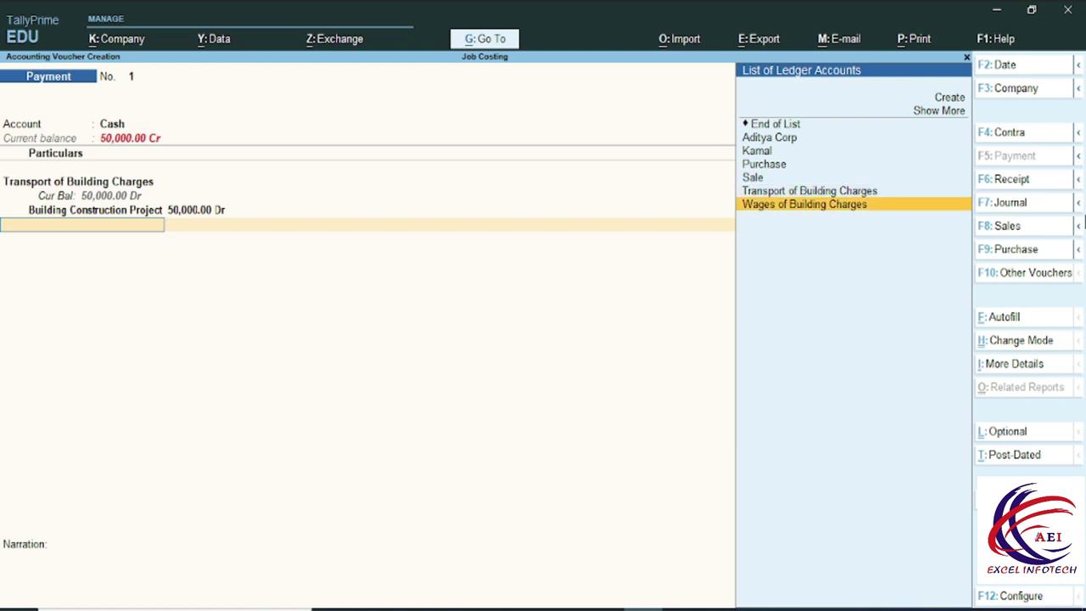
{"action": "key", "text": "Return"}
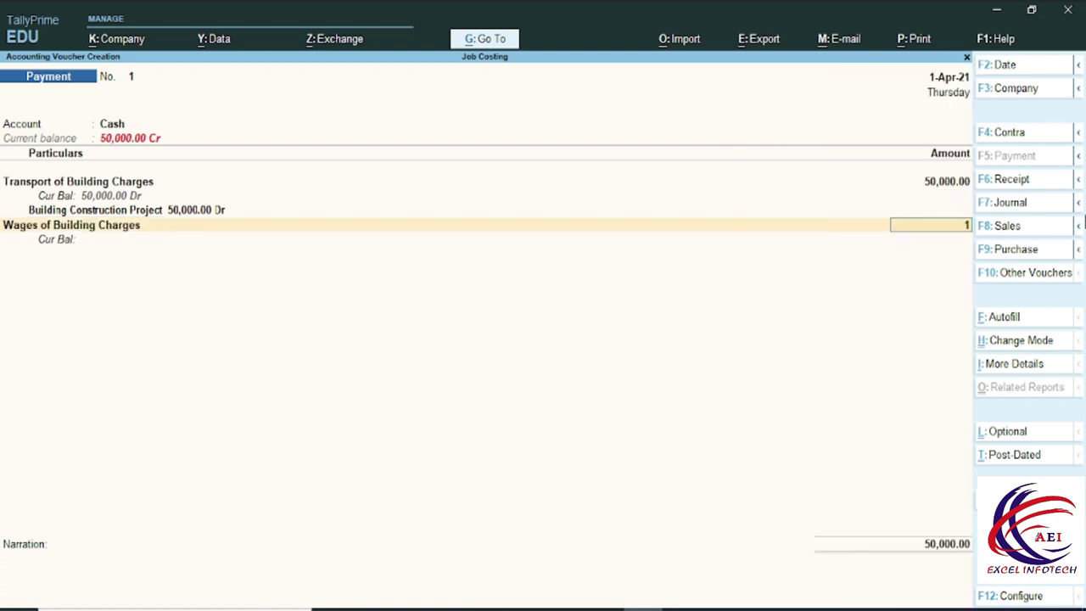
{"action": "type", "text": "100000"}
{"action": "key", "text": "Return"}
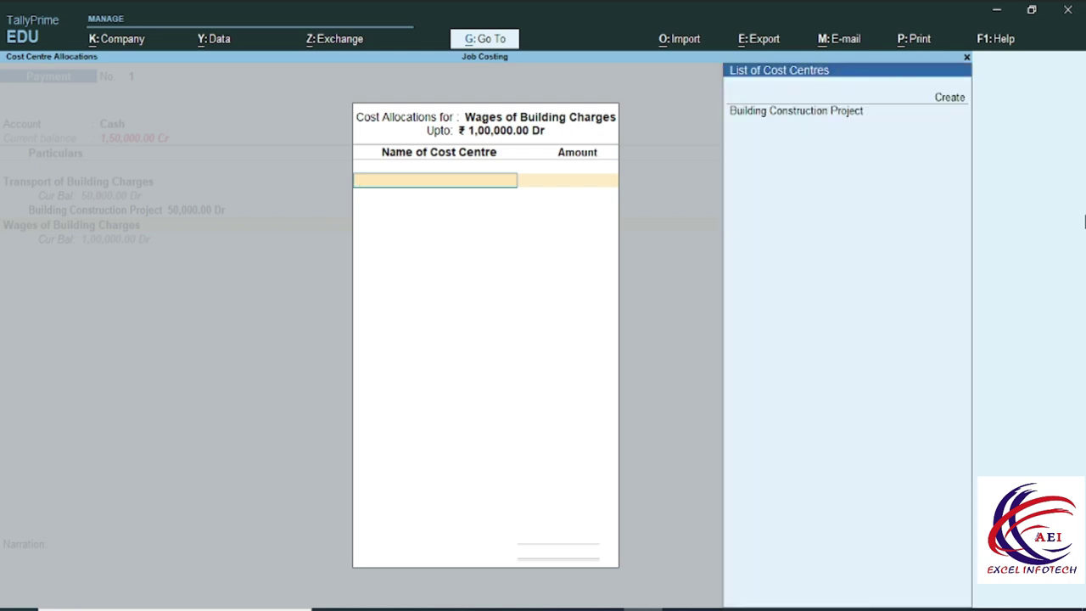
{"action": "key", "text": "Return"}
{"action": "key", "text": "Return"}
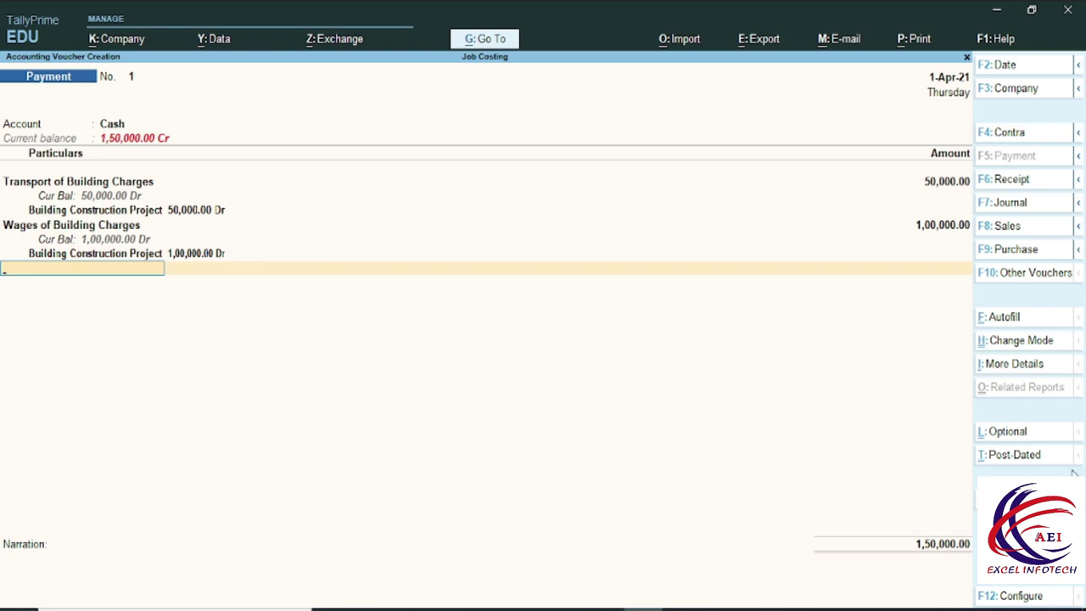
{"action": "key", "text": "Return"}
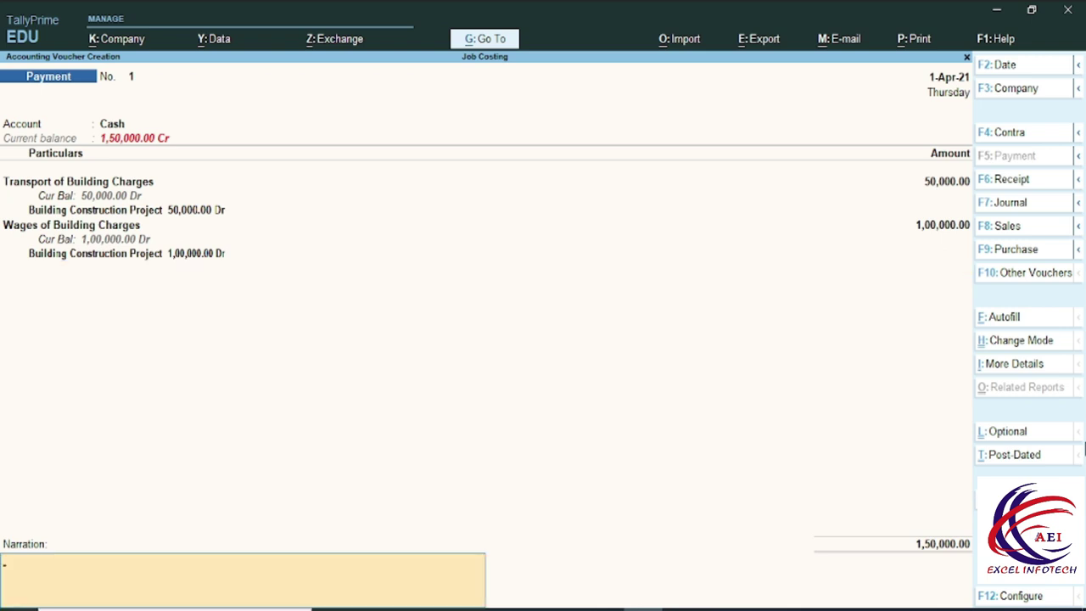
{"action": "key", "text": "Return"}
{"action": "key", "text": "Return"}
{"action": "key", "text": "Down"}
{"action": "key", "text": "Down"}
{"action": "key", "text": "Down"}
{"action": "key", "text": "Down"}
{"action": "key", "text": "Down"}
{"action": "key", "text": "Down"}
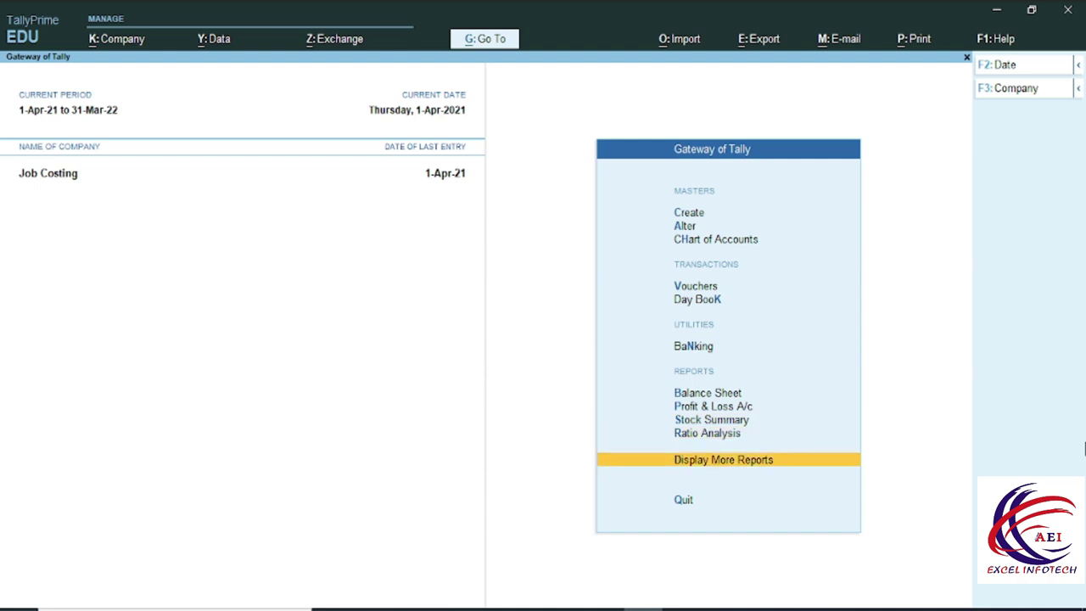
{"action": "key", "text": "Return"}
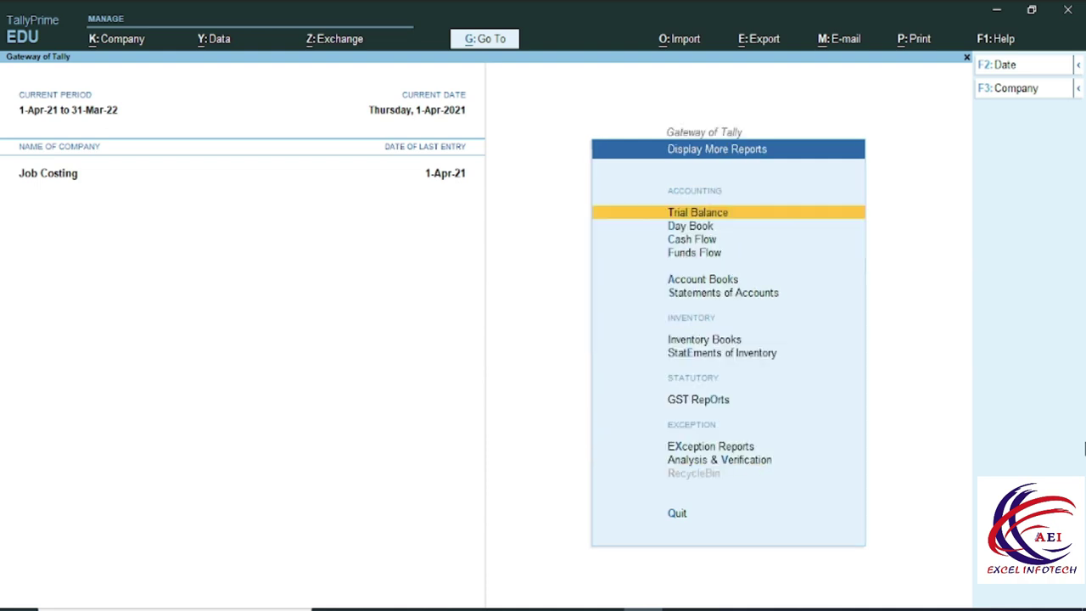
{"action": "key", "text": "Down"}
{"action": "key", "text": "Down"}
{"action": "key", "text": "Down"}
{"action": "key", "text": "Down"}
{"action": "key", "text": "Down"}
{"action": "key", "text": "Down"}
{"action": "key", "text": "Down"}
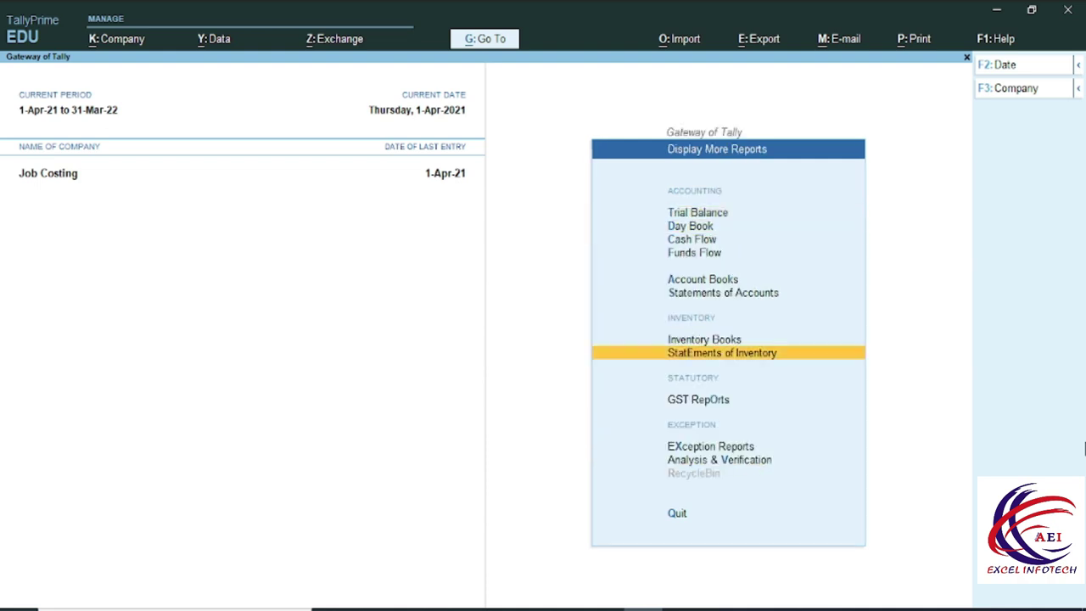
{"action": "key", "text": "Return"}
{"action": "key", "text": "Down"}
{"action": "key", "text": "Down"}
{"action": "key", "text": "Down"}
{"action": "key", "text": "Up"}
{"action": "key", "text": "Down"}
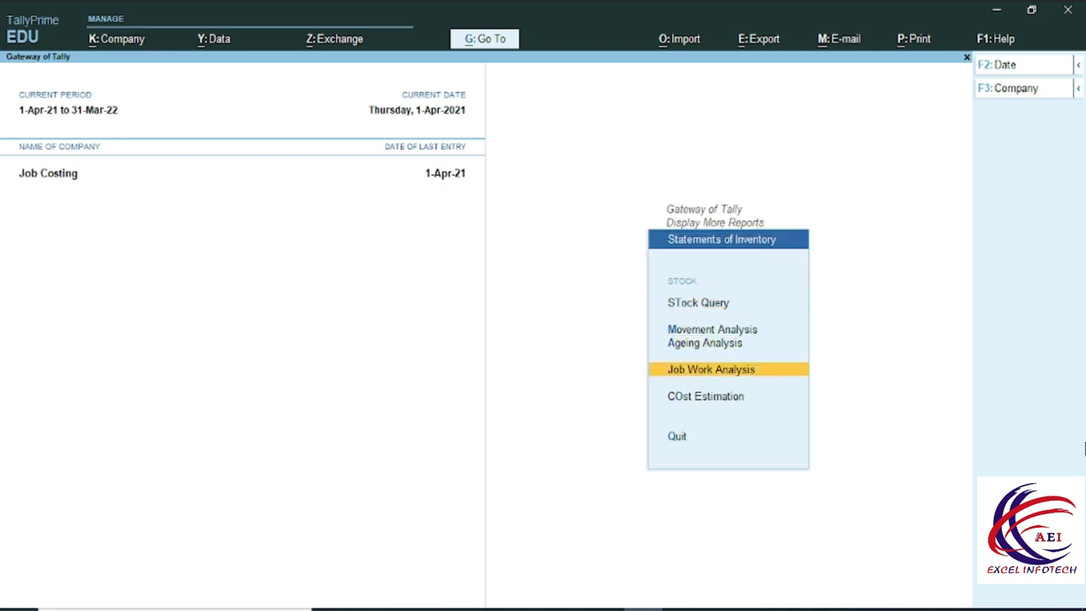
{"action": "key", "text": "Return"}
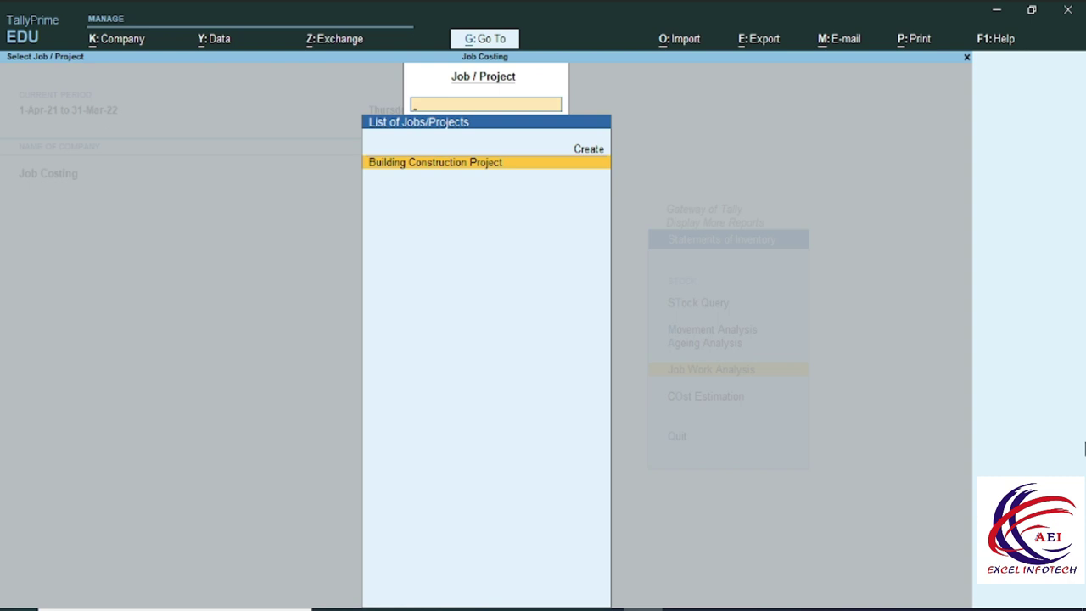
{"action": "key", "text": "Return"}
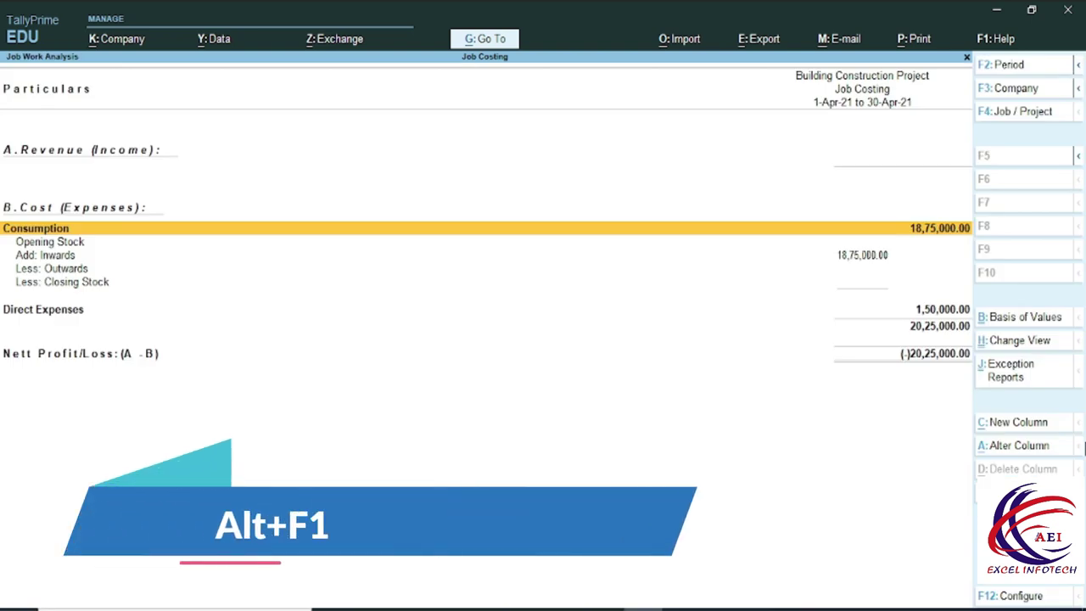
{"action": "key", "text": "alt+F1"}
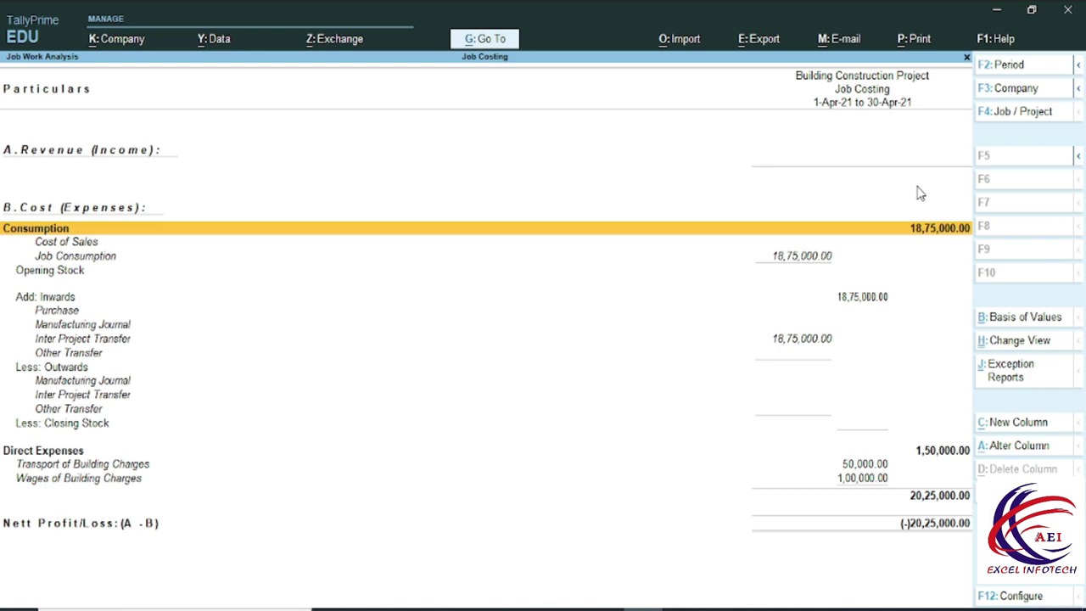
{"action": "left_click", "coordinate": [926, 456]}
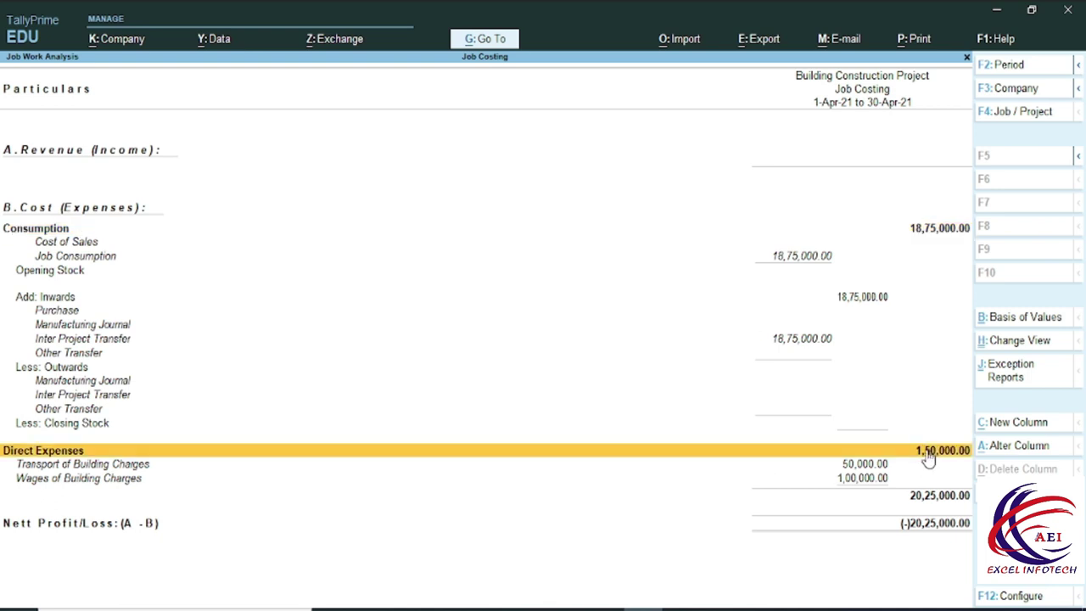
{"action": "left_click", "coordinate": [266, 462]}
{"action": "key", "text": "Down"}
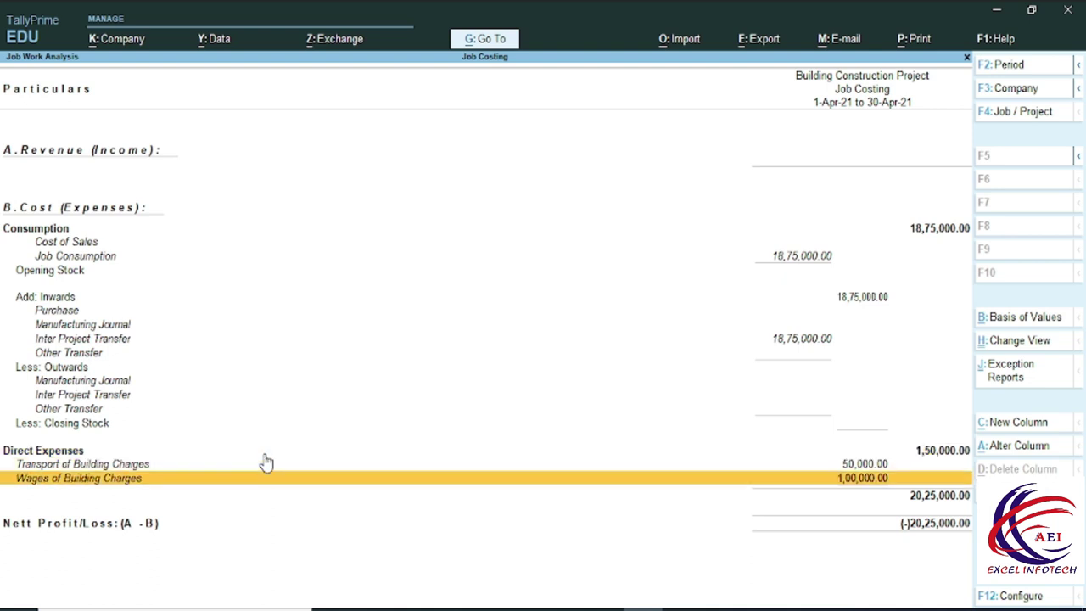
{"action": "left_click", "coordinate": [267, 461]}
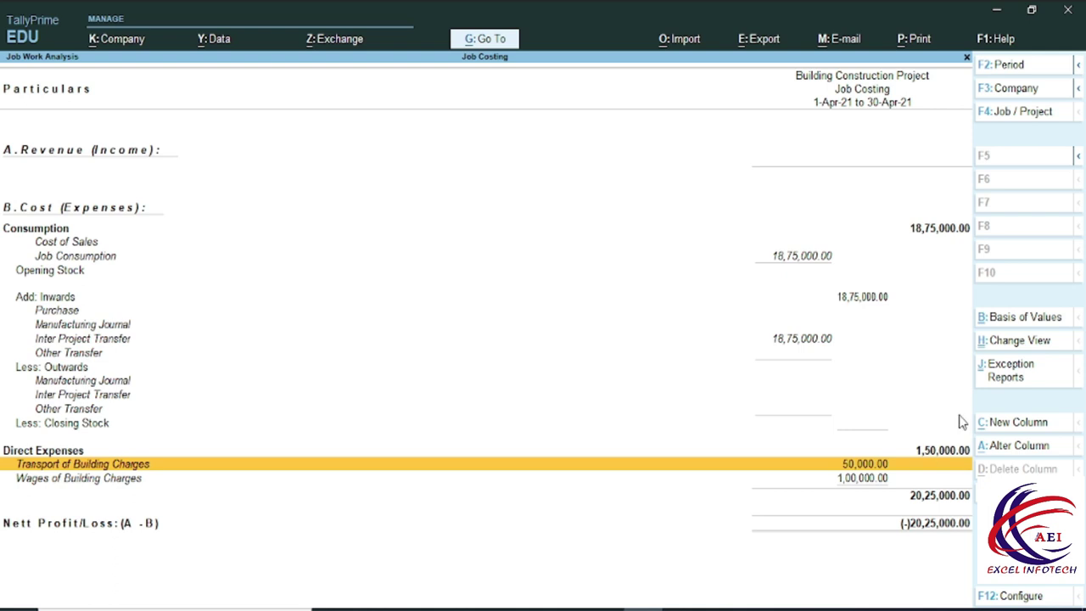
{"action": "key", "text": "Escape"}
Return to the Gateway and open a new Sales voucher (F8)
{"action": "key", "text": "Escape"}
{"action": "key", "text": "Escape"}
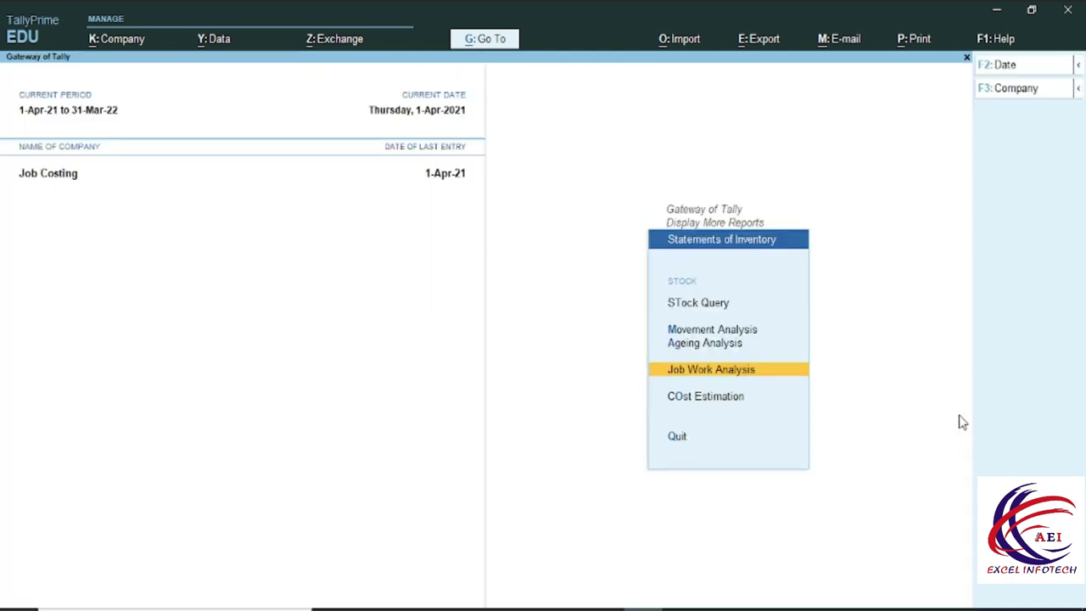
{"action": "key", "text": "Escape"}
{"action": "key", "text": "Escape"}
{"action": "key", "text": "Up"}
{"action": "key", "text": "Up"}
{"action": "key", "text": "Up"}
{"action": "key", "text": "Up"}
{"action": "key", "text": "Up"}
{"action": "key", "text": "Up"}
{"action": "key", "text": "Up"}
{"action": "key", "text": "Down"}
{"action": "key", "text": "Up"}
{"action": "key", "text": "Return"}
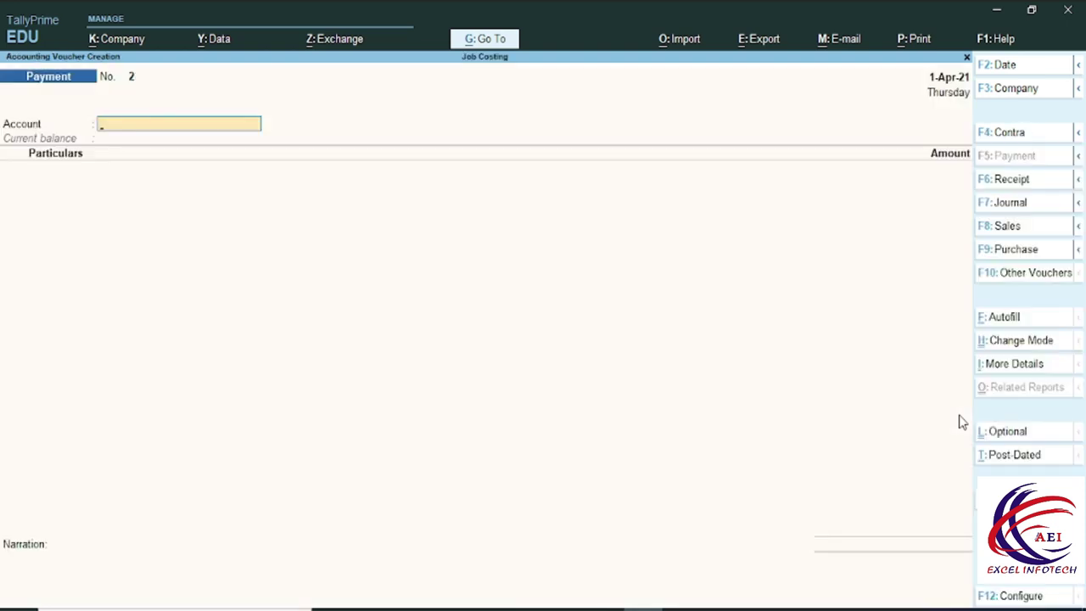
{"action": "key", "text": "F8"}
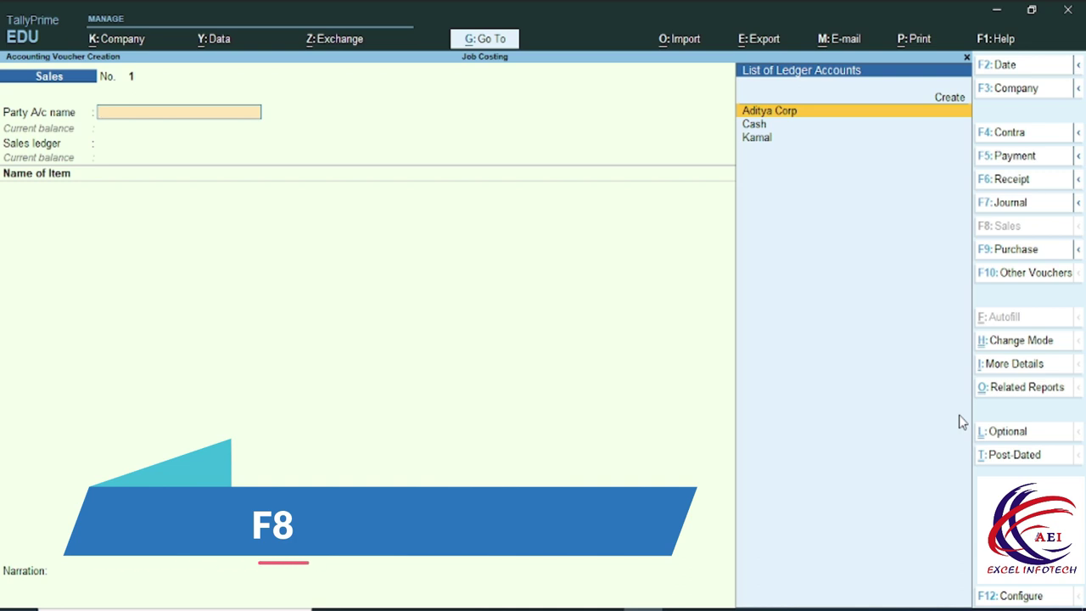
Change the Sales voucher mode to As Voucher with Ctrl+H
{"action": "key", "text": "ctrl"}
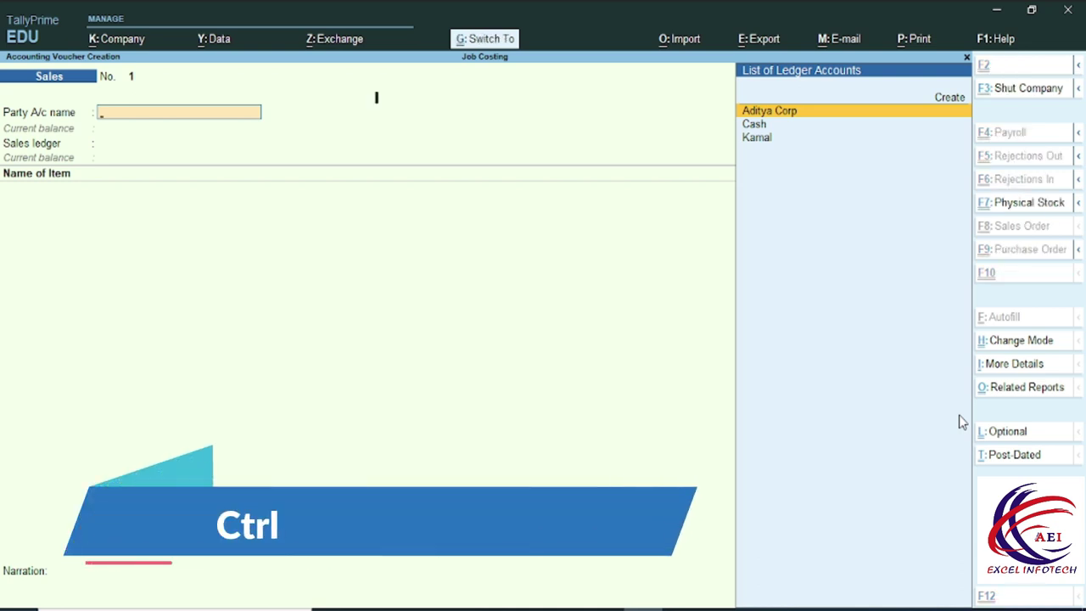
{"action": "key", "text": "ctrl+h"}
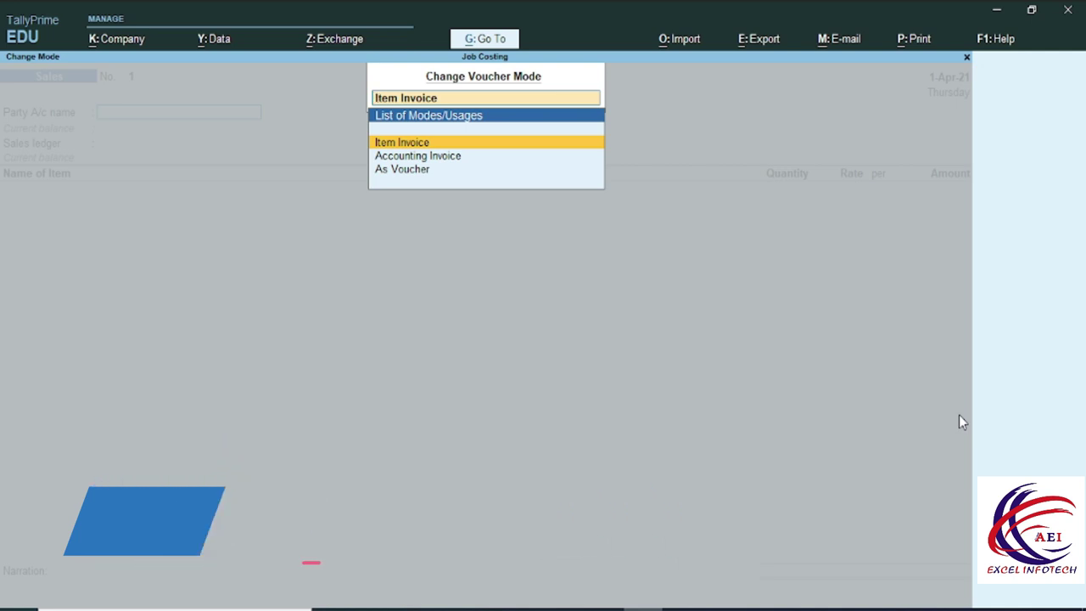
{"action": "key", "text": "Down"}
{"action": "key", "text": "Down"}
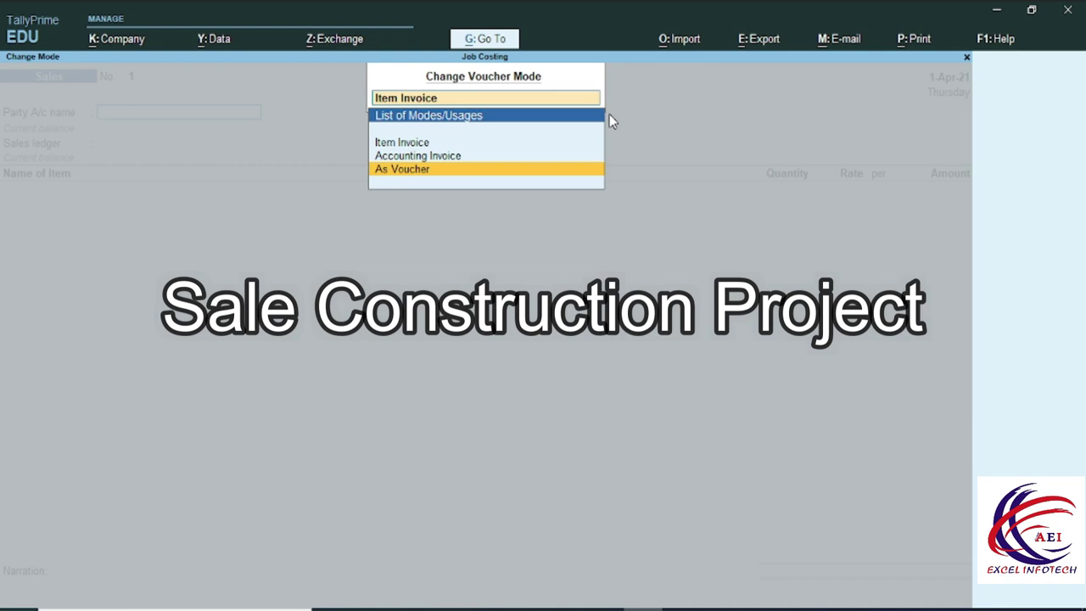
{"action": "key", "text": "Return"}
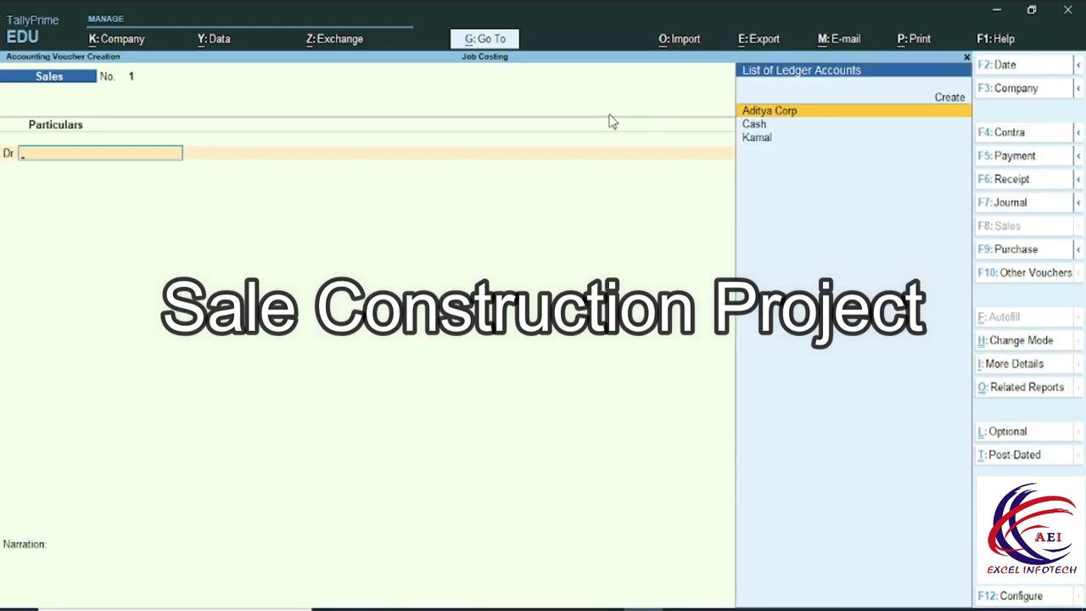
Debit the customer ledger 25,00,000 as a New Ref bill
{"action": "key", "text": "Down"}
{"action": "key", "text": "Down"}
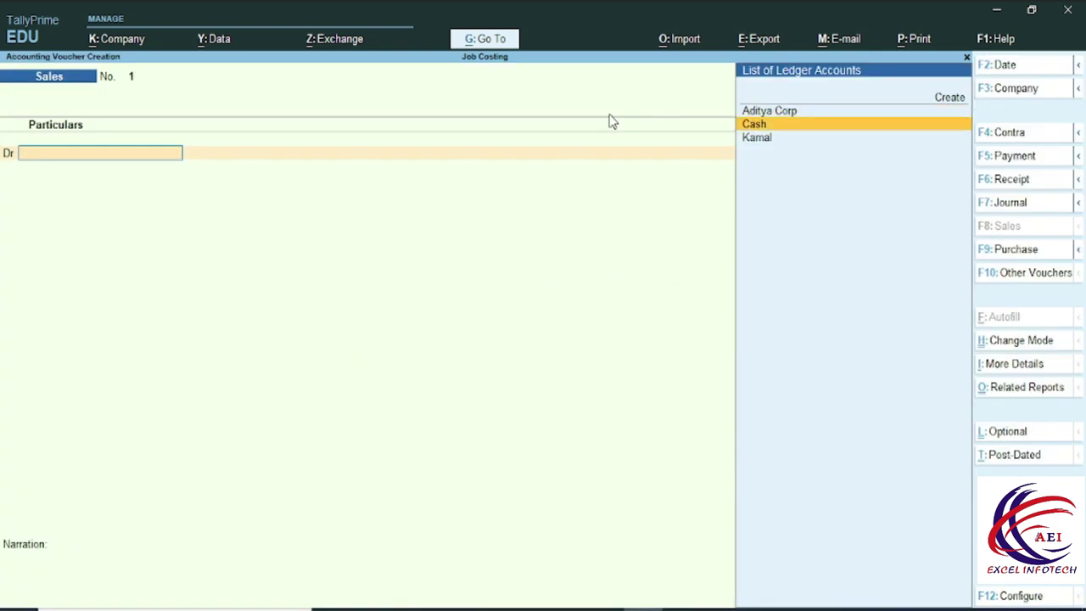
{"action": "key", "text": "Return"}
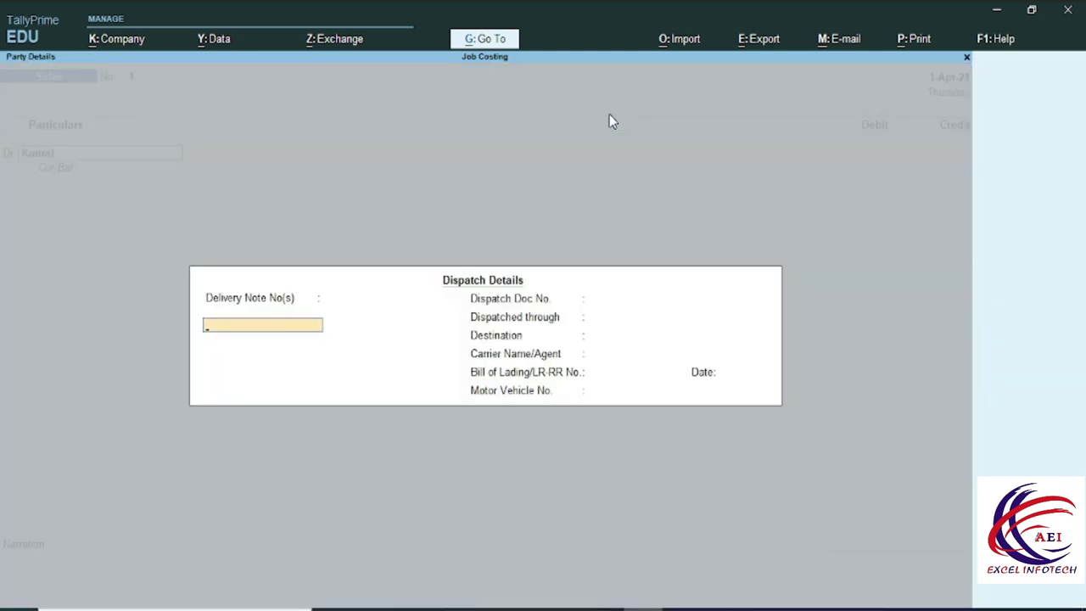
{"action": "key", "text": "ctrl+a"}
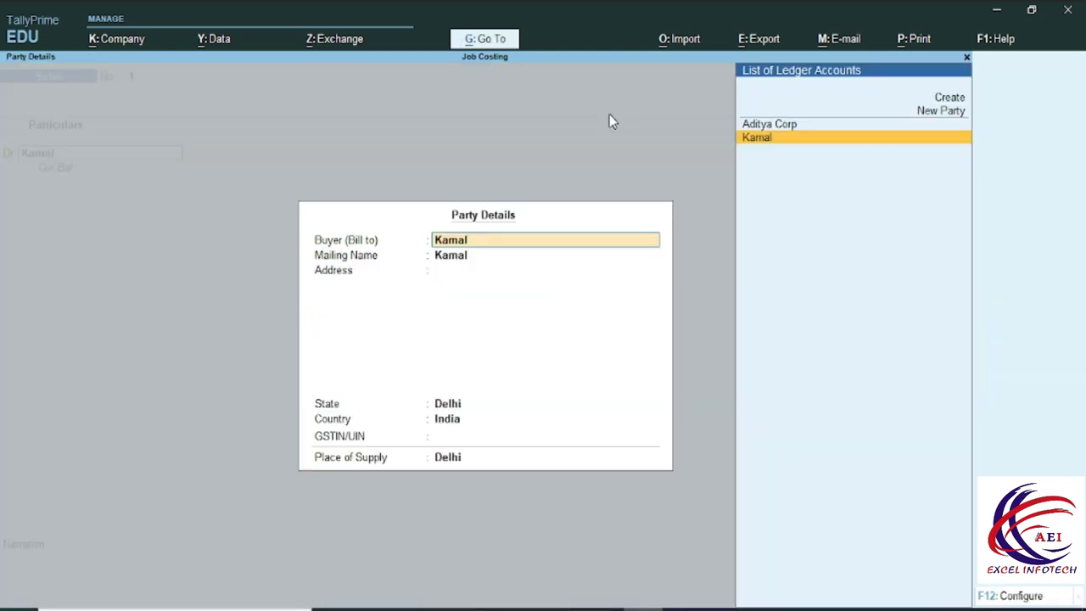
{"action": "key", "text": "ctrl+a"}
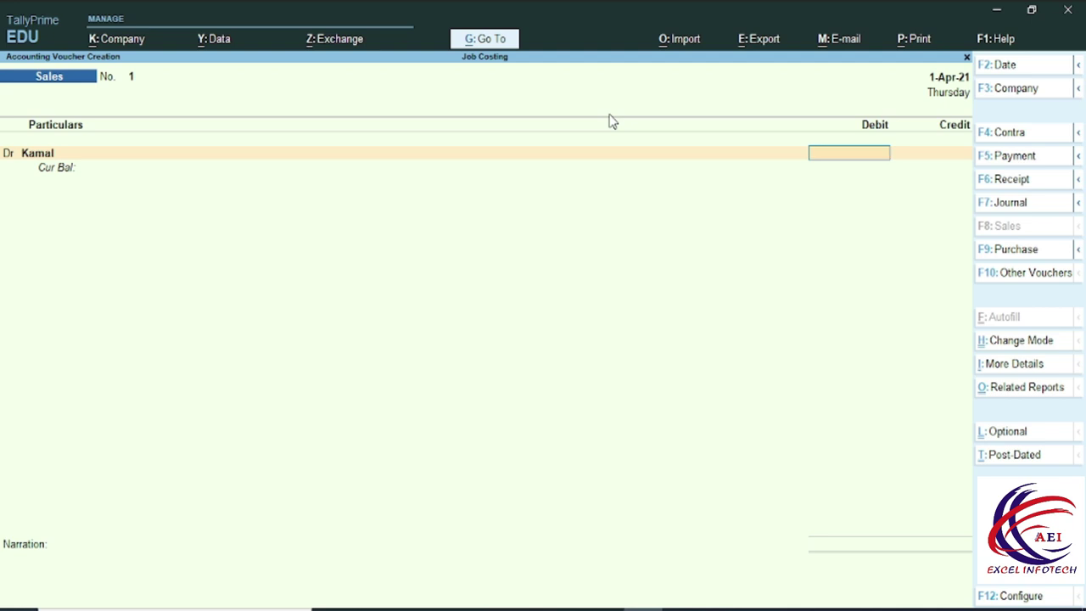
{"action": "type", "text": "25"}
{"action": "type", "text": "00000"}
{"action": "key", "text": "Return"}
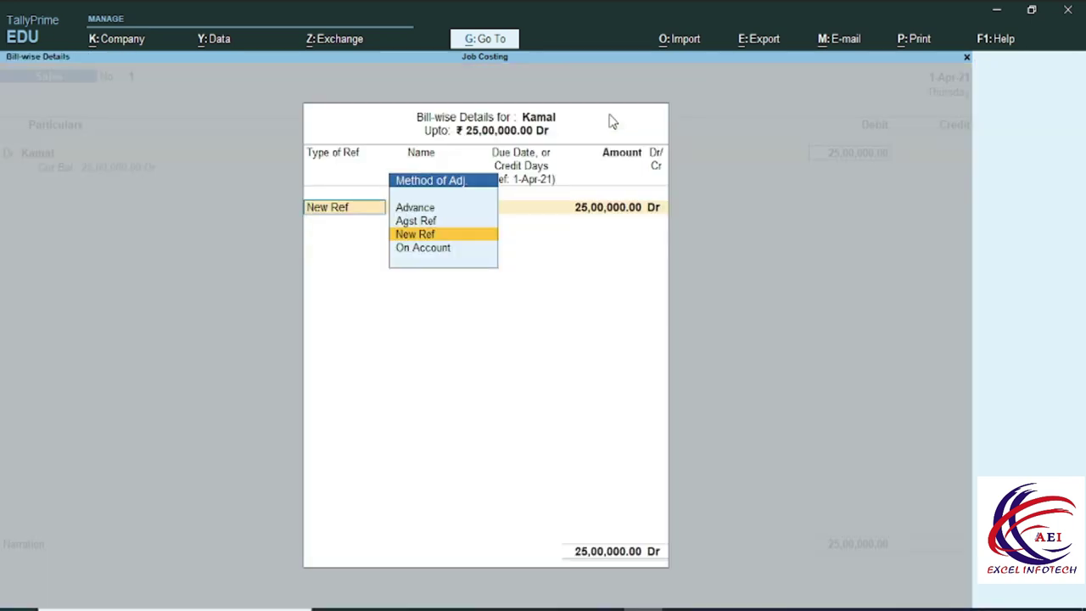
{"action": "key", "text": "Return"}
{"action": "key", "text": "Return"}
{"action": "key", "text": "Return"}
{"action": "key", "text": "Return"}
Credit Sale, allocate it to Building Construction Project, and save the voucher
{"action": "key", "text": "Return"}
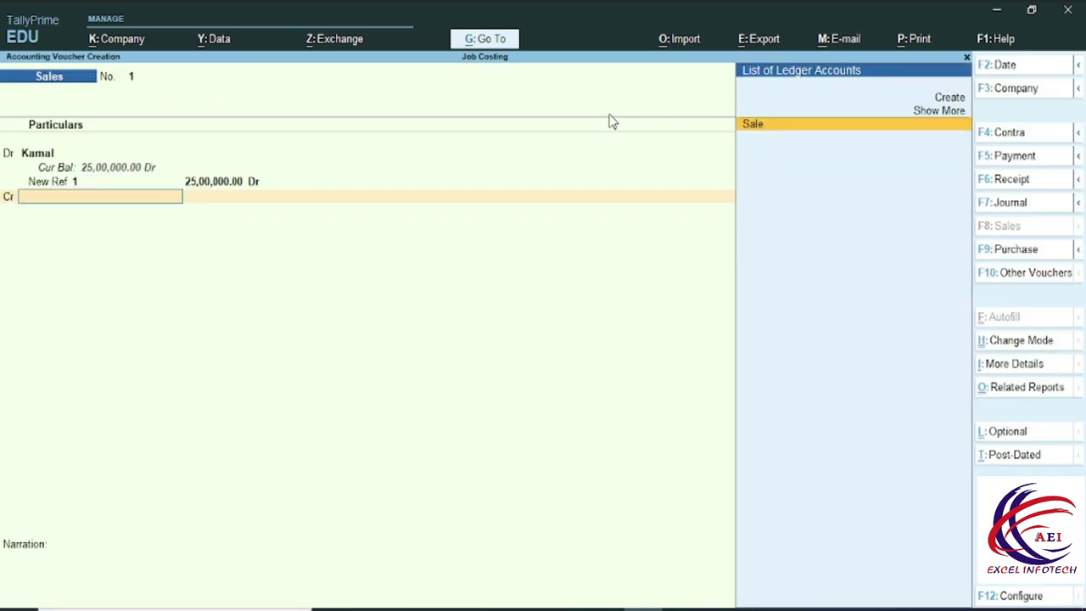
{"action": "key", "text": "Return"}
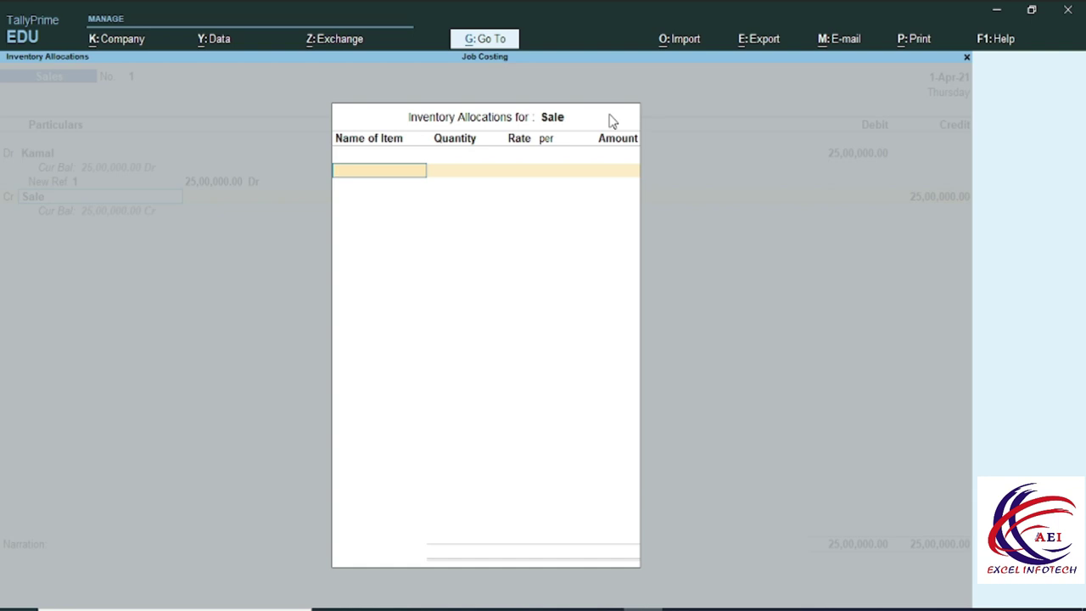
{"action": "key", "text": "Return"}
{"action": "key", "text": "Return"}
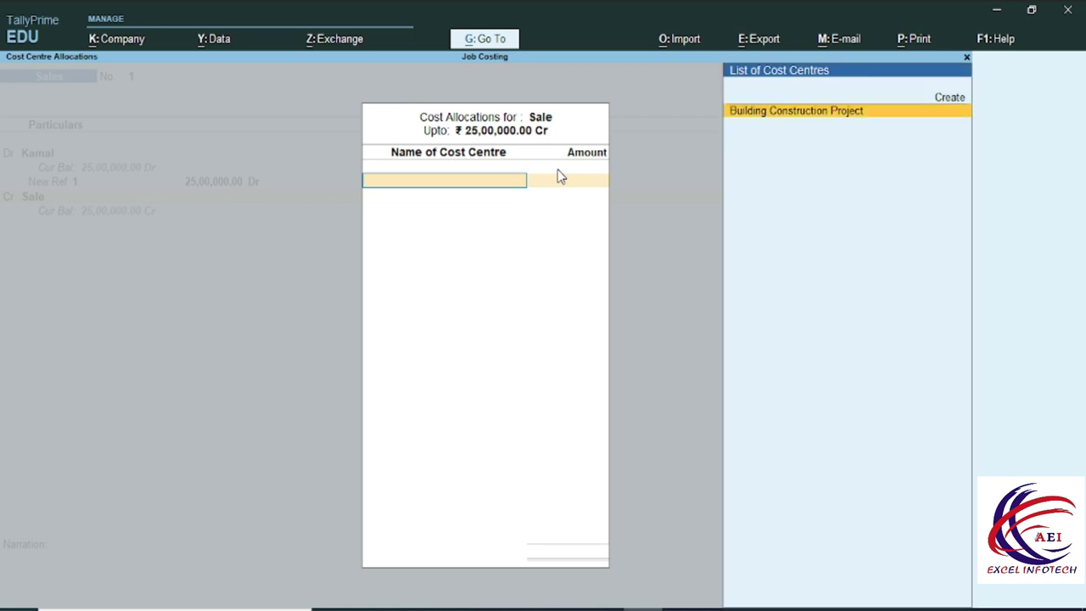
{"action": "key", "text": "Return"}
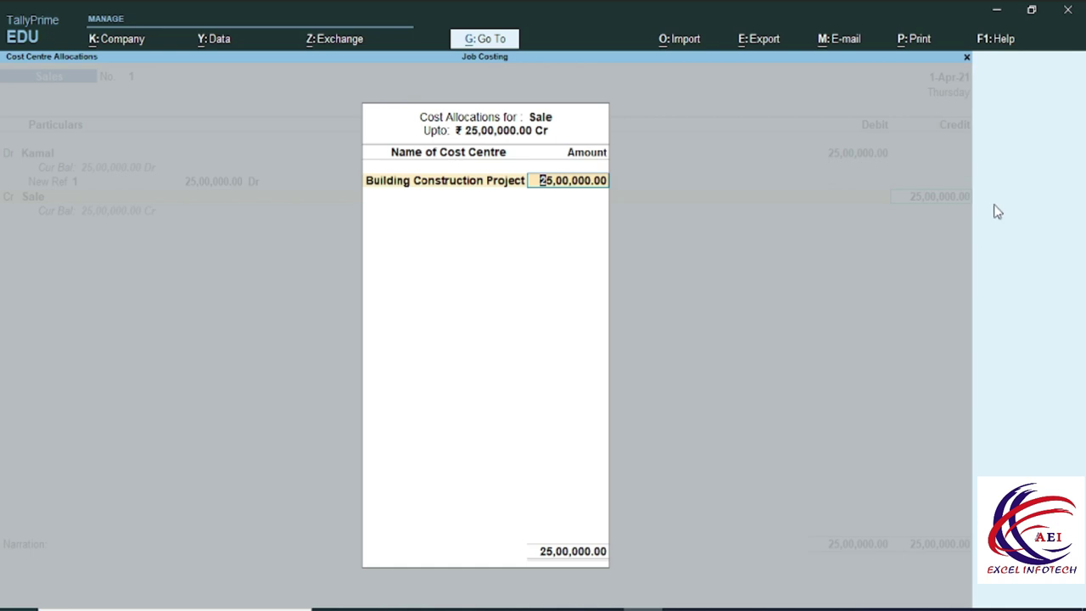
{"action": "key", "text": "Return"}
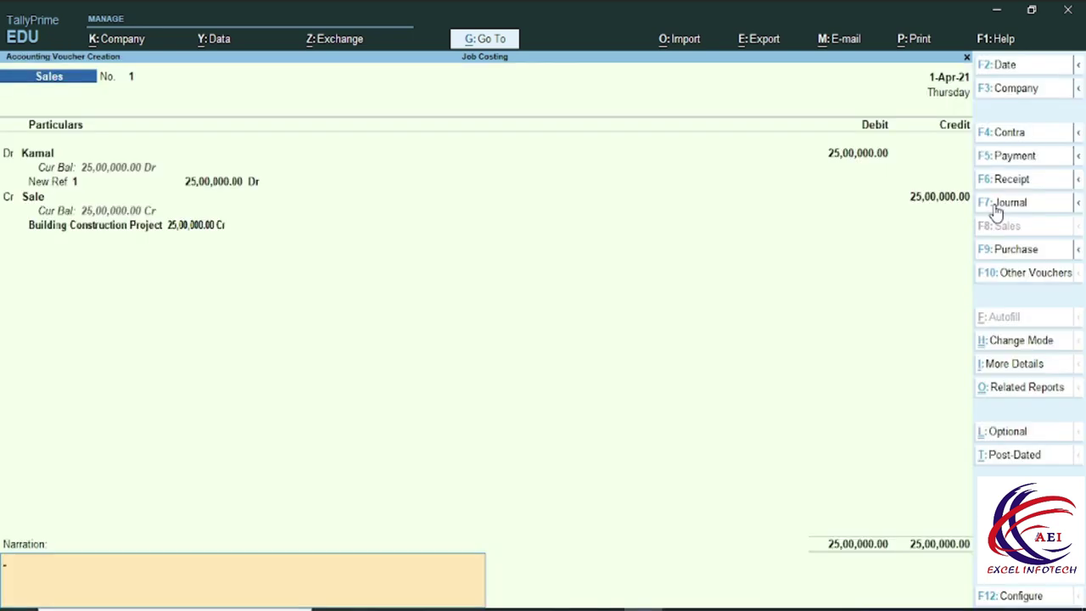
{"action": "key", "text": "Return"}
{"action": "key", "text": "Return"}
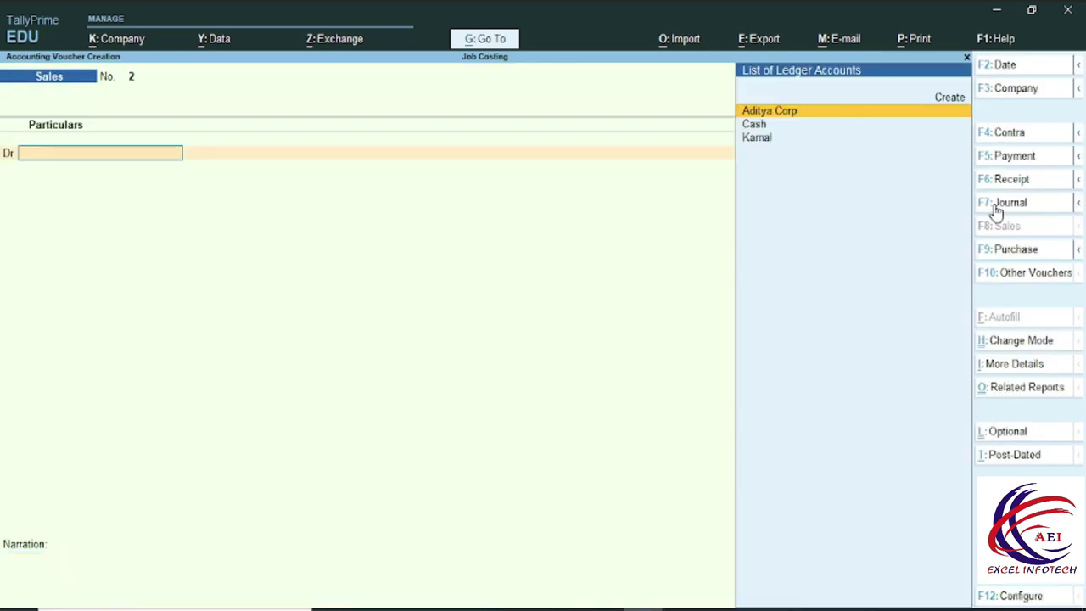
{"action": "key", "text": "Escape"}
{"action": "key", "text": "Down"}
{"action": "key", "text": "Down"}
{"action": "key", "text": "Down"}
{"action": "key", "text": "Down"}
{"action": "key", "text": "Down"}
{"action": "key", "text": "Down"}
{"action": "key", "text": "Down"}
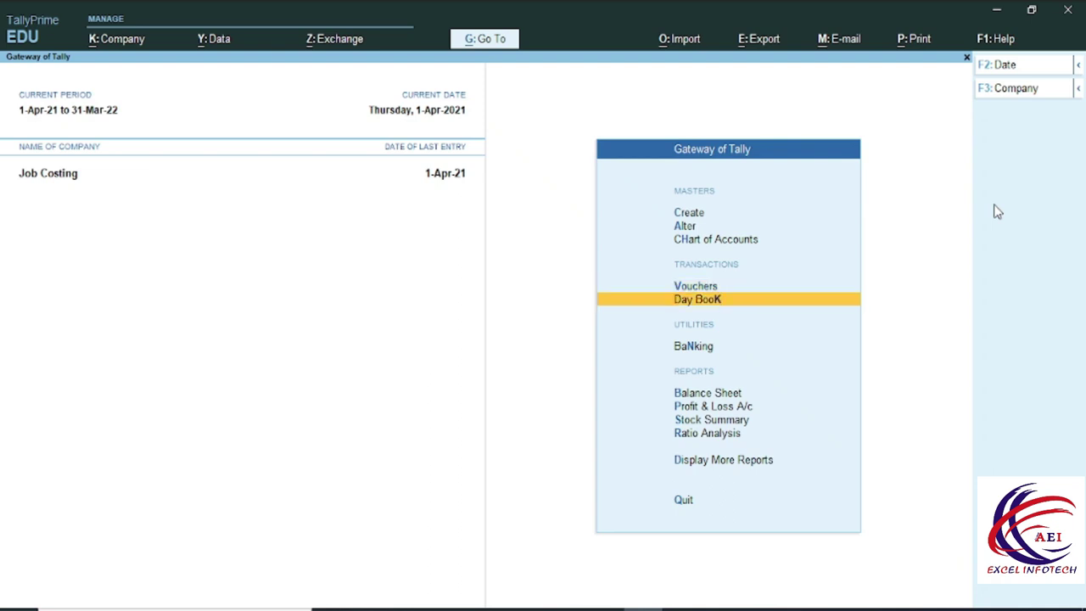
Show the detailed Job Work Analysis for Building Construction Project with Alt+F1
{"action": "key", "text": "Return"}
{"action": "key", "text": "Down"}
{"action": "key", "text": "Down"}
{"action": "key", "text": "Down"}
{"action": "key", "text": "Down"}
{"action": "key", "text": "Down"}
{"action": "key", "text": "Down"}
{"action": "key", "text": "Down"}
{"action": "key", "text": "Down"}
{"action": "key", "text": "Up"}
{"action": "key", "text": "Return"}
{"action": "key", "text": "Down"}
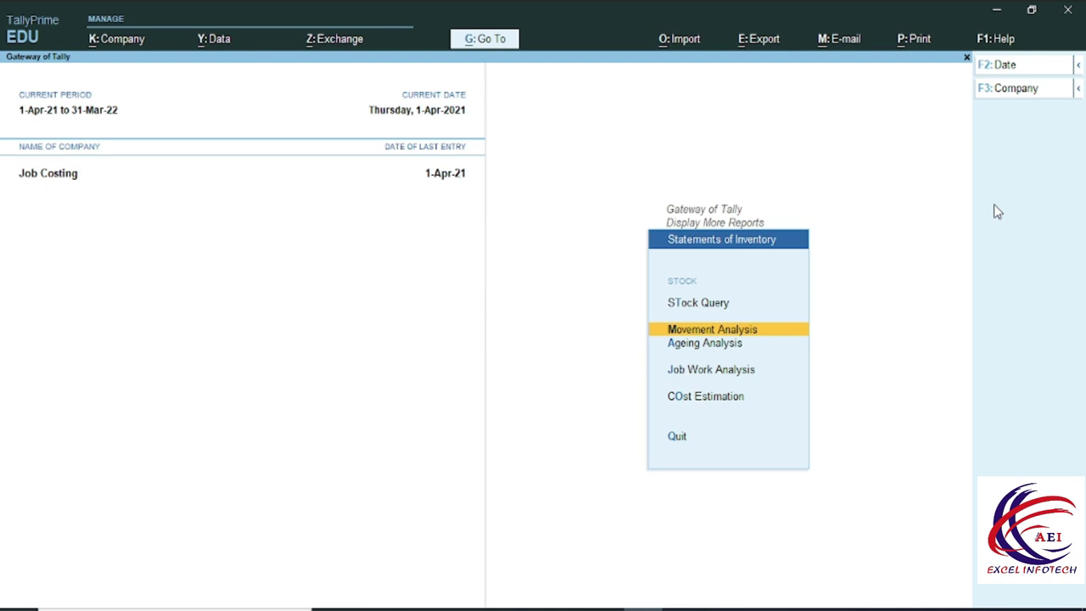
{"action": "key", "text": "Down"}
{"action": "key", "text": "Down"}
{"action": "key", "text": "Return"}
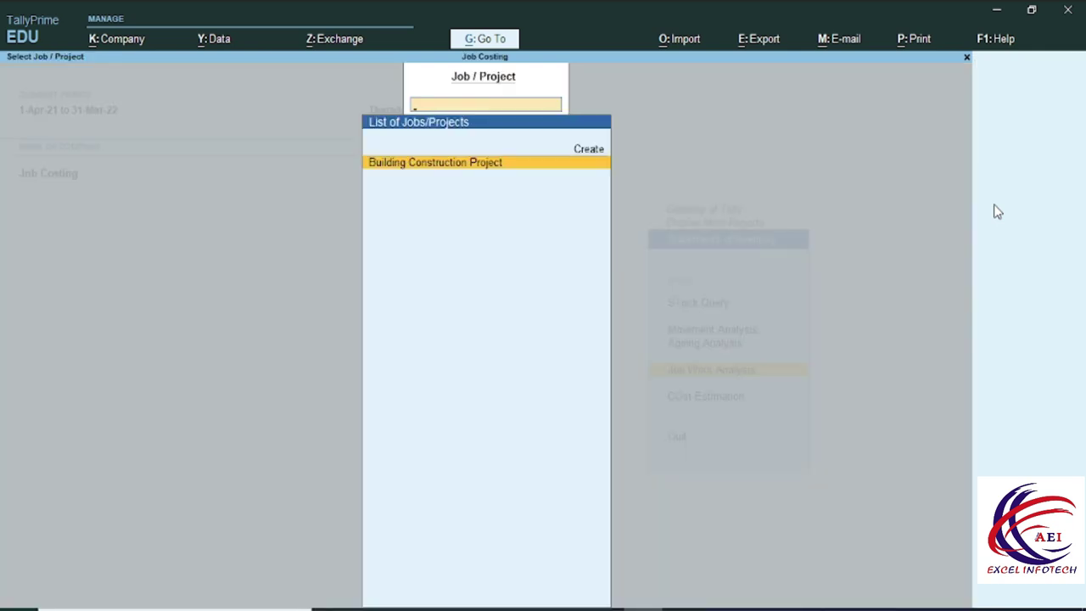
{"action": "key", "text": "Return"}
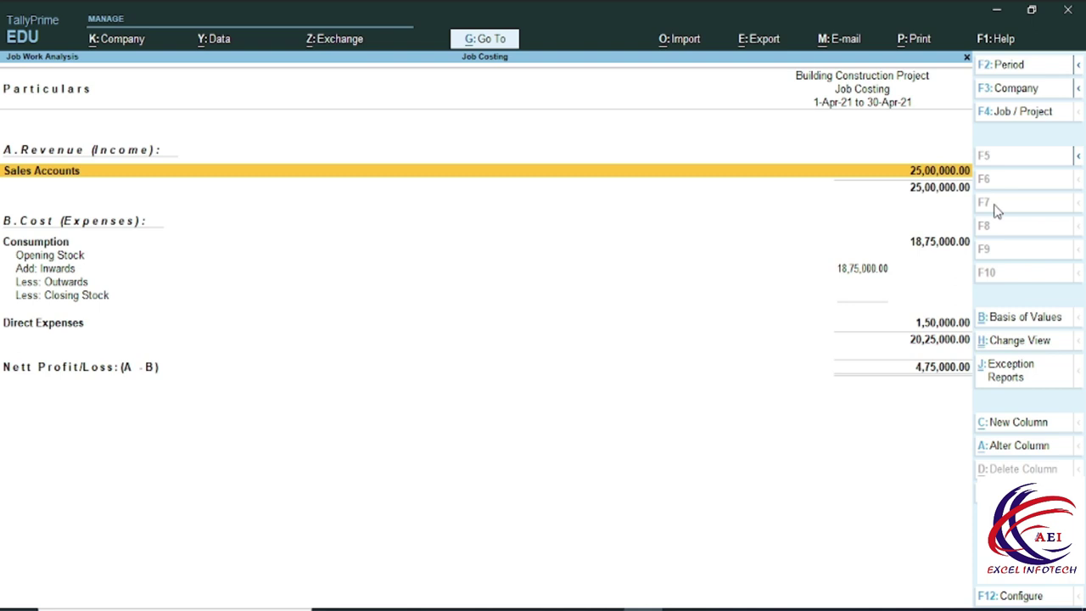
{"action": "key", "text": "alt+F1"}
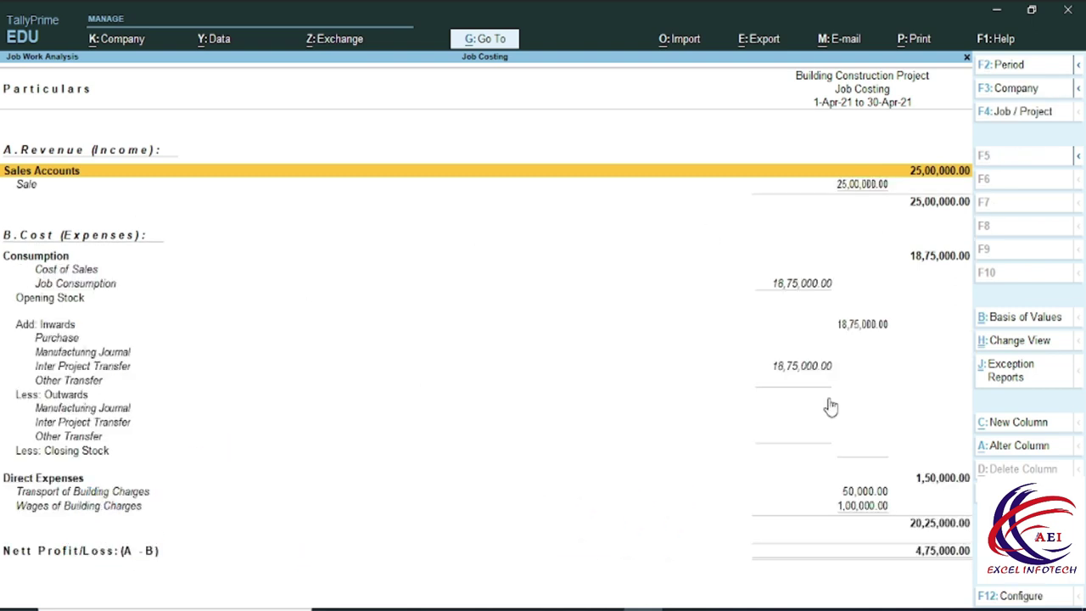
Review consumption 18,75,000, the Direct Expenses total and 25,00,000 sales revenue
{"action": "left_click", "coordinate": [928, 259]}
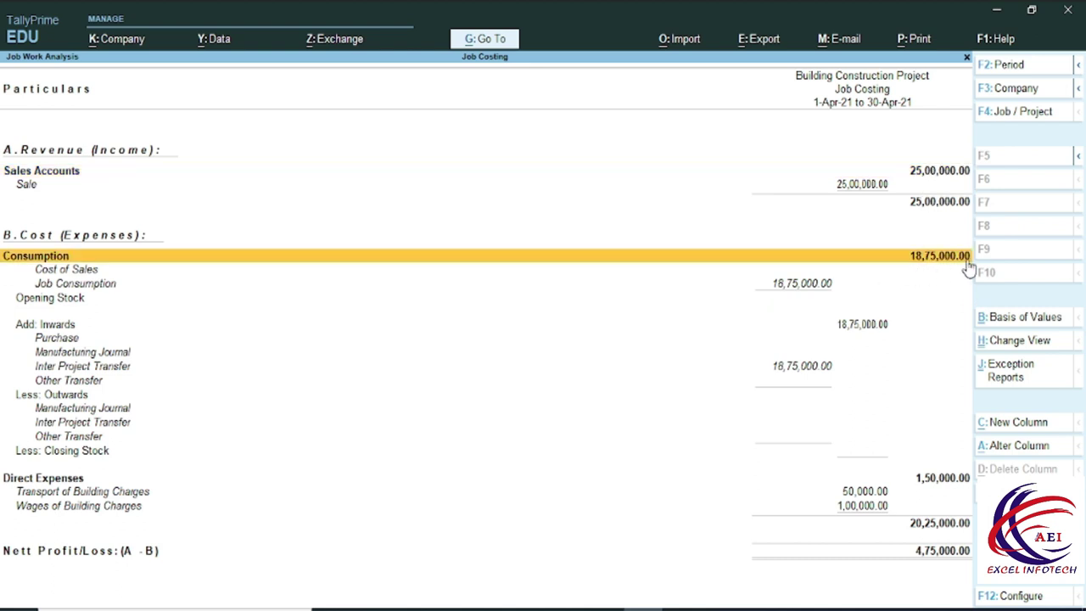
{"action": "left_click", "coordinate": [940, 480]}
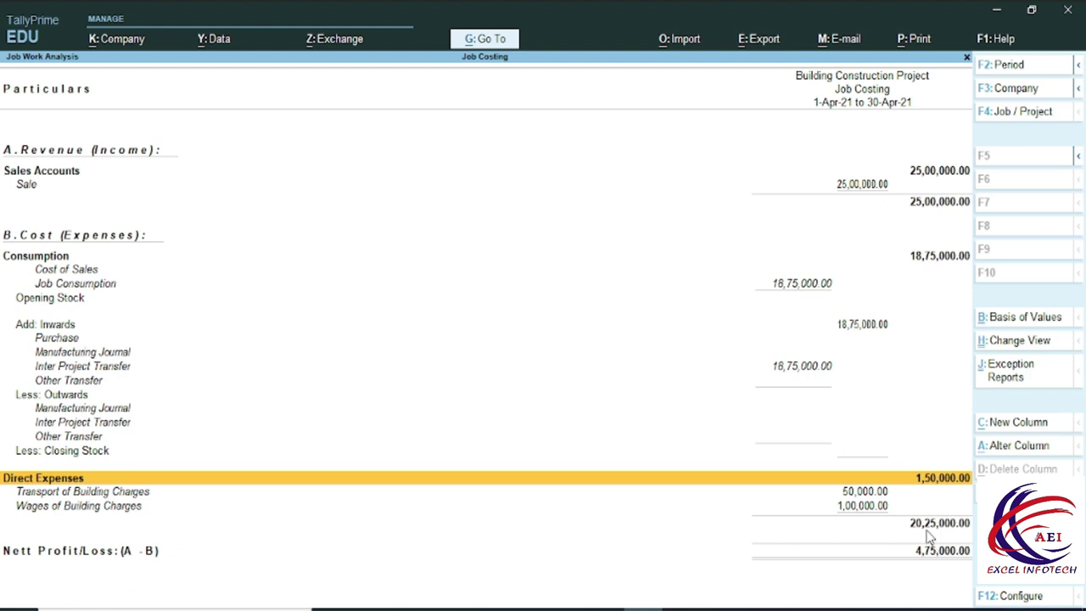
{"action": "left_click", "coordinate": [921, 174]}
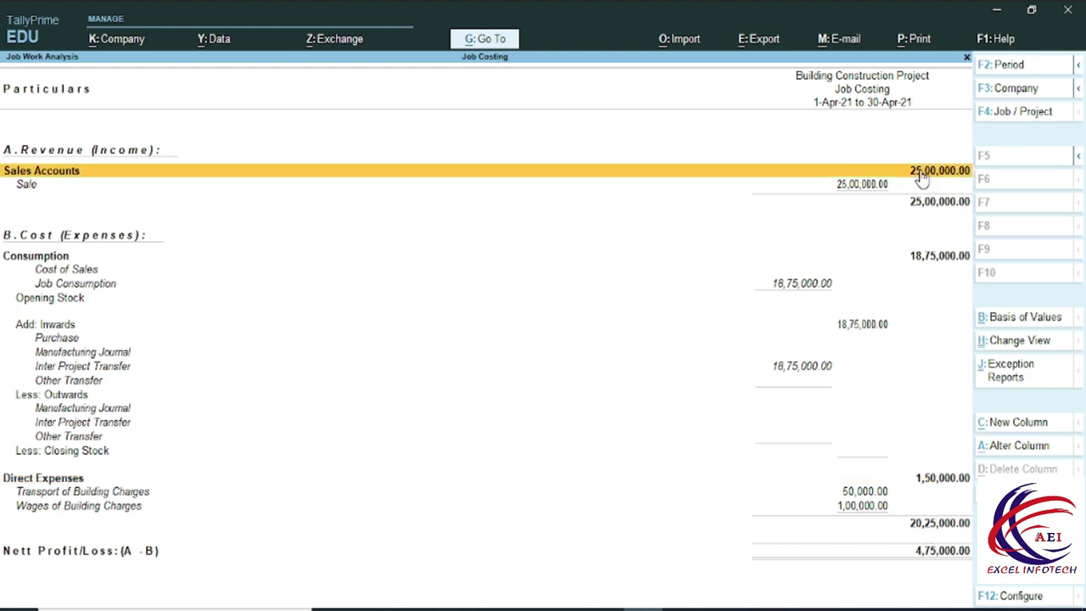
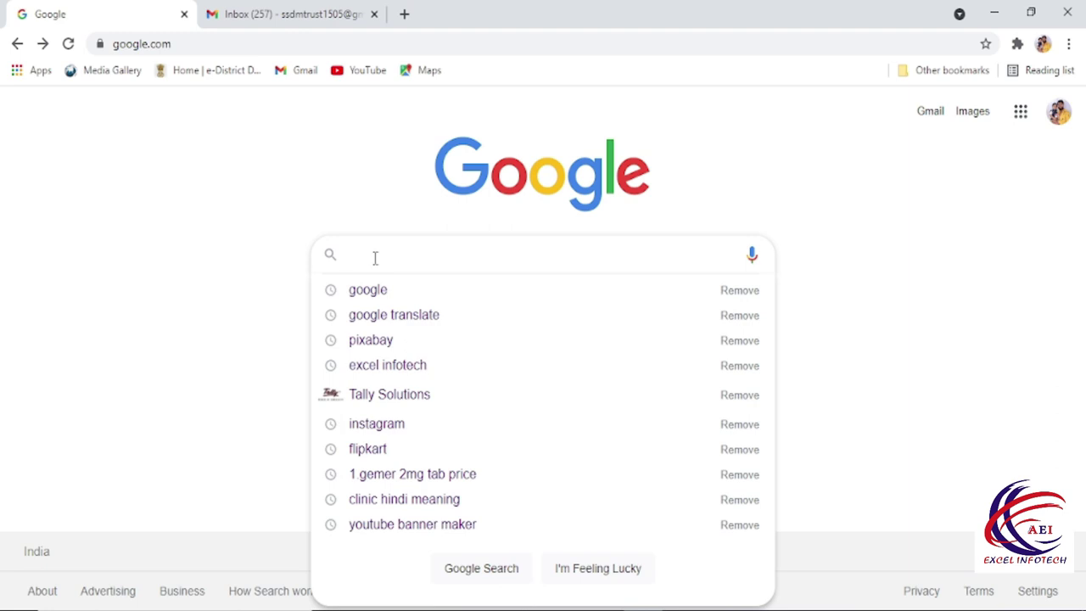
Search Google for 'tally solutions' and open the official Tally Solutions website
{"action": "type", "text": "tally"}
{"action": "key", "text": "Down"}
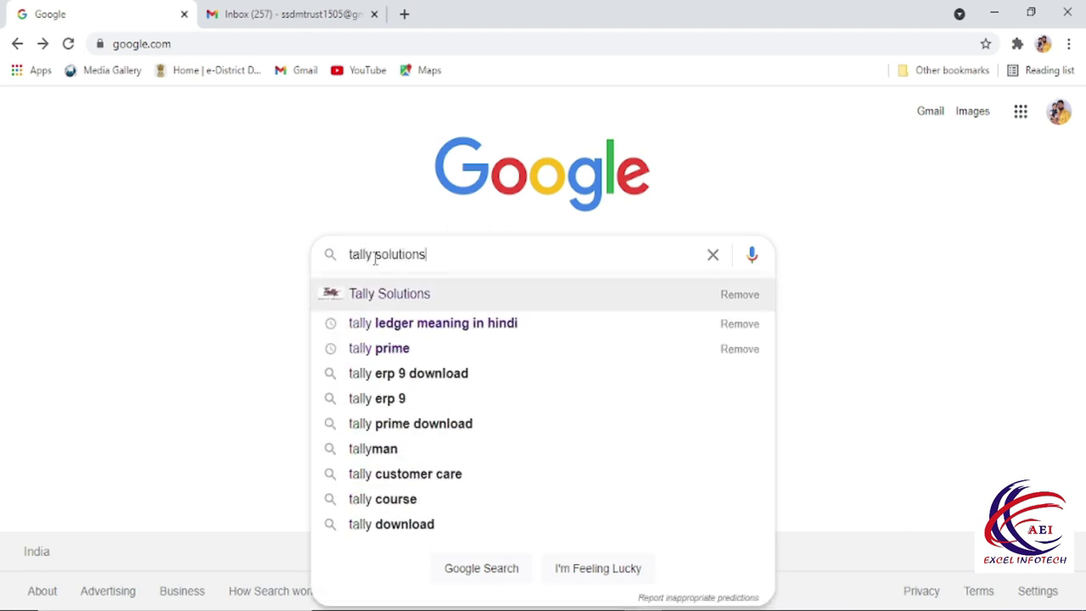
{"action": "key", "text": "Return"}
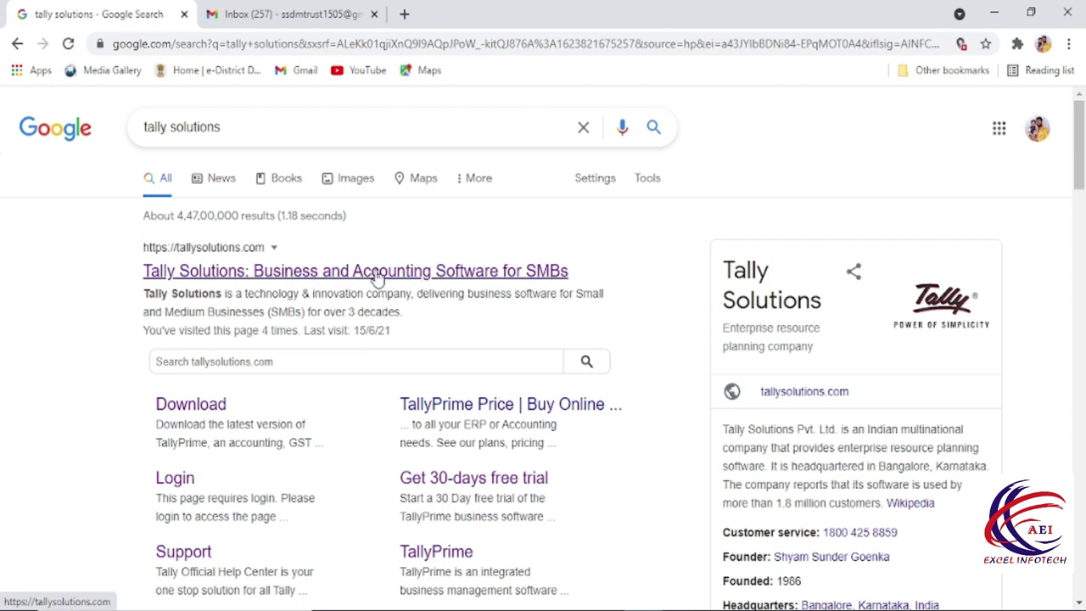
{"action": "left_click", "coordinate": [382, 278]}
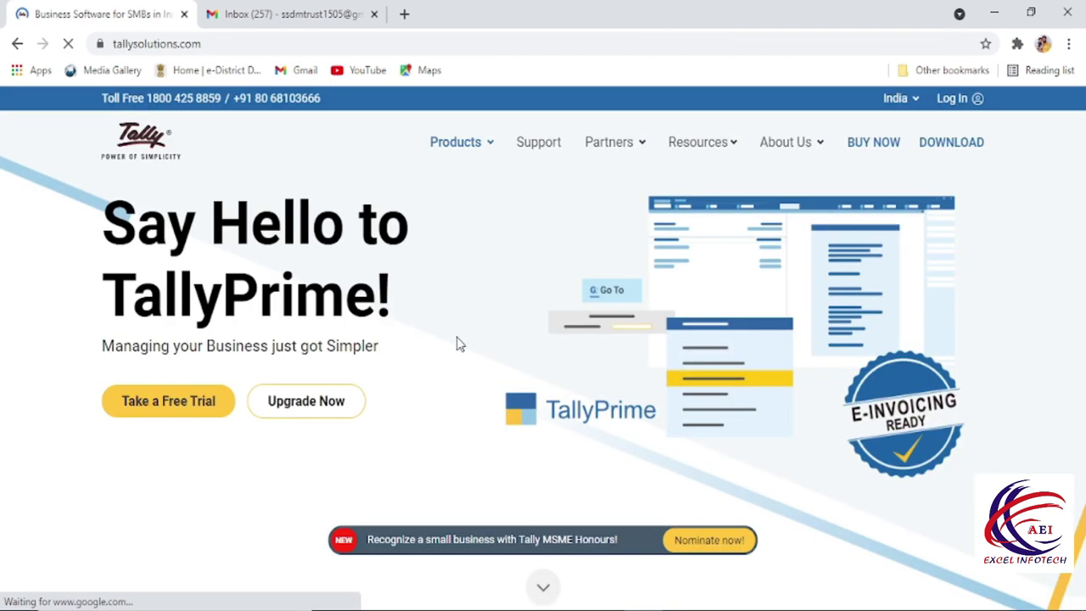
Go to the TallyPrime 7-day free trial sign-up page from the website
{"action": "scroll", "coordinate": [458, 348], "scroll_direction": "down", "scroll_amount": 5}
{"action": "scroll", "coordinate": [459, 354], "scroll_direction": "down", "scroll_amount": 5}
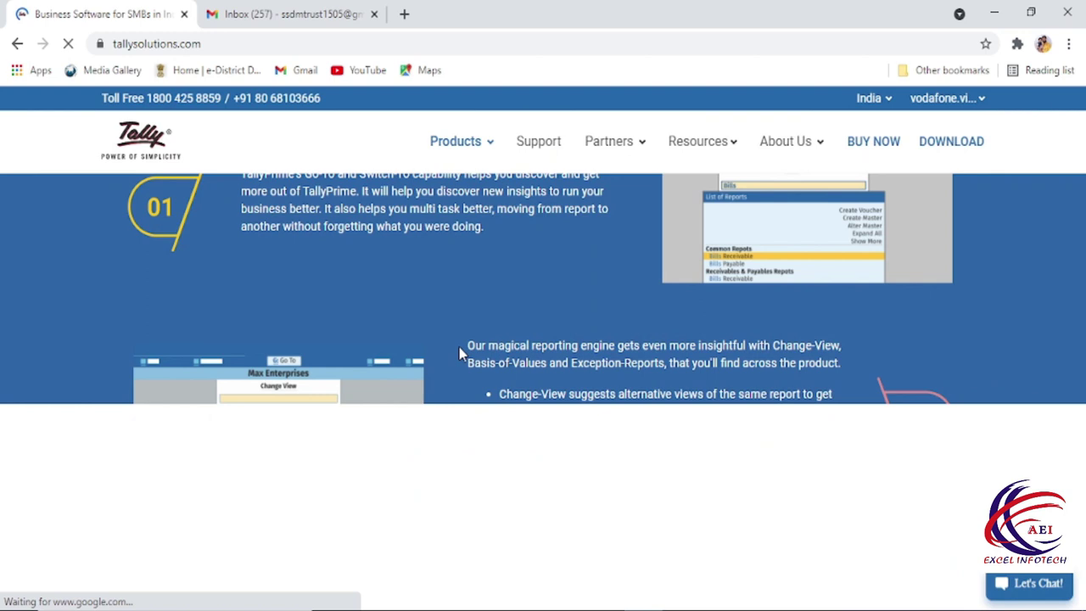
{"action": "scroll", "coordinate": [460, 352], "scroll_direction": "down", "scroll_amount": 10}
{"action": "scroll", "coordinate": [509, 297], "scroll_direction": "up", "scroll_amount": 2}
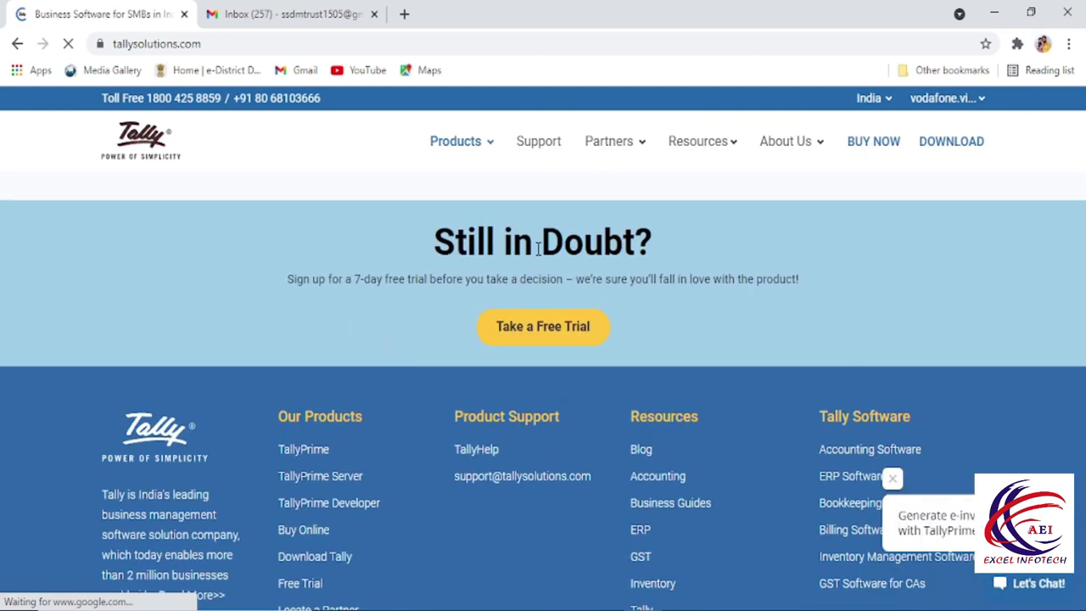
{"action": "left_click", "coordinate": [569, 350]}
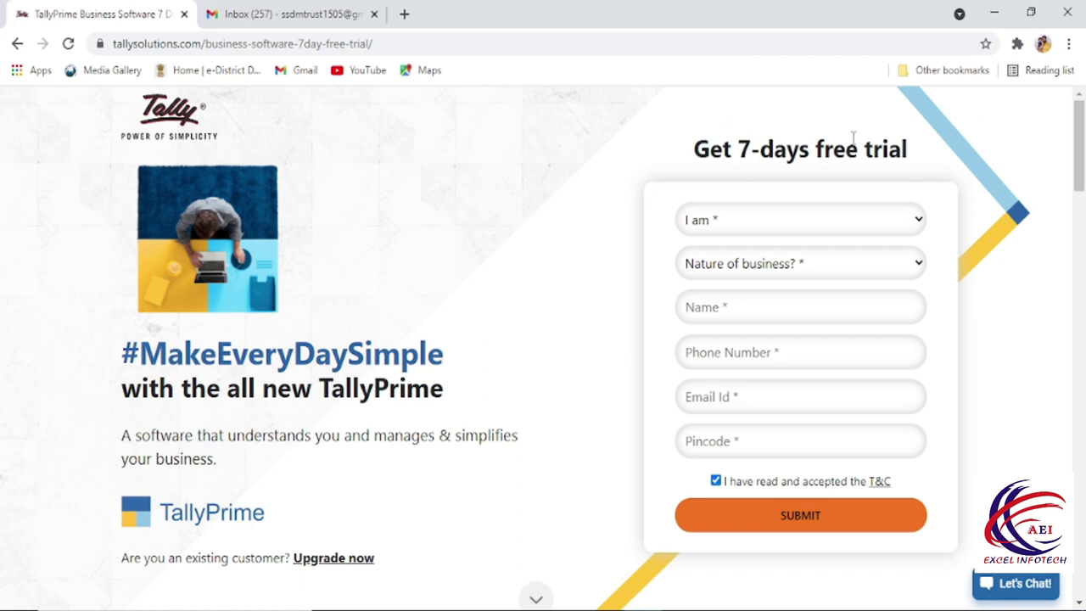
Choose Student as the 'I am' role on the free trial form
{"action": "left_click_drag", "start_coordinate": [692, 153], "coordinate": [894, 152]}
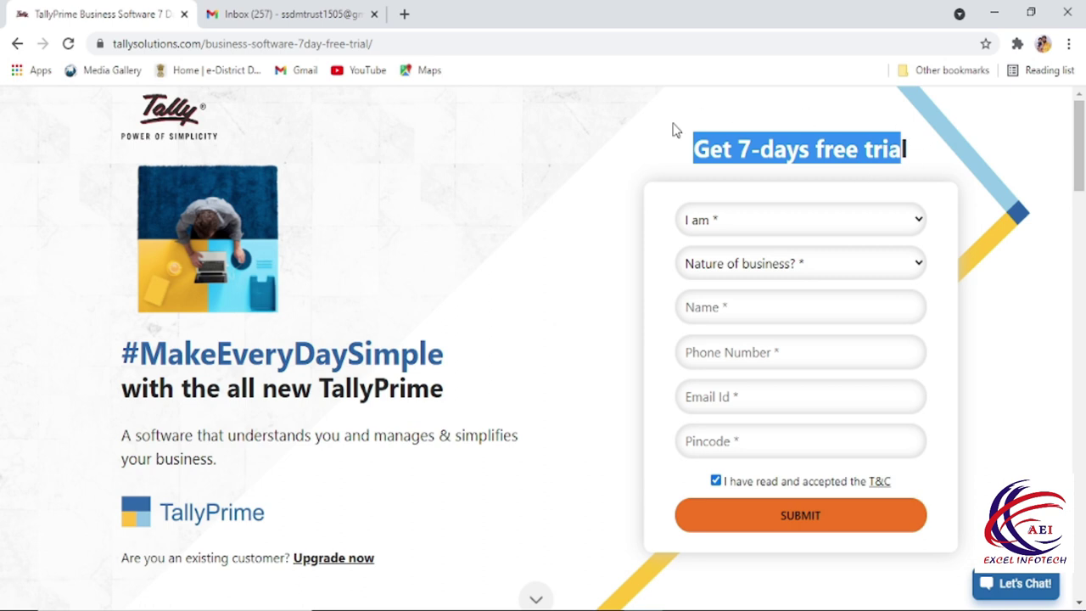
{"action": "left_click", "coordinate": [696, 153]}
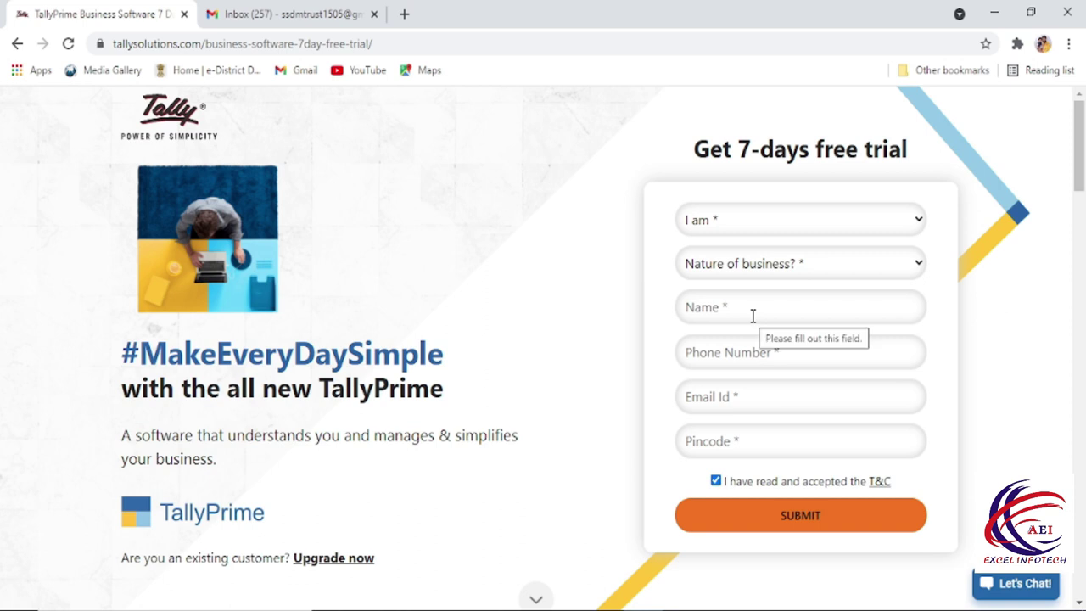
{"action": "left_click", "coordinate": [779, 226]}
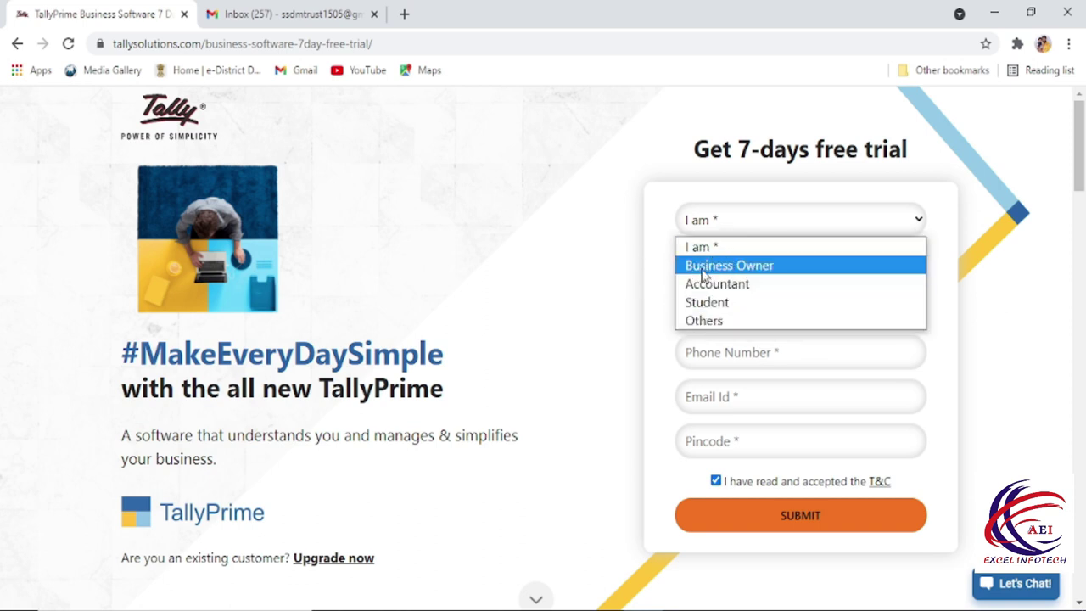
{"action": "left_click", "coordinate": [754, 303]}
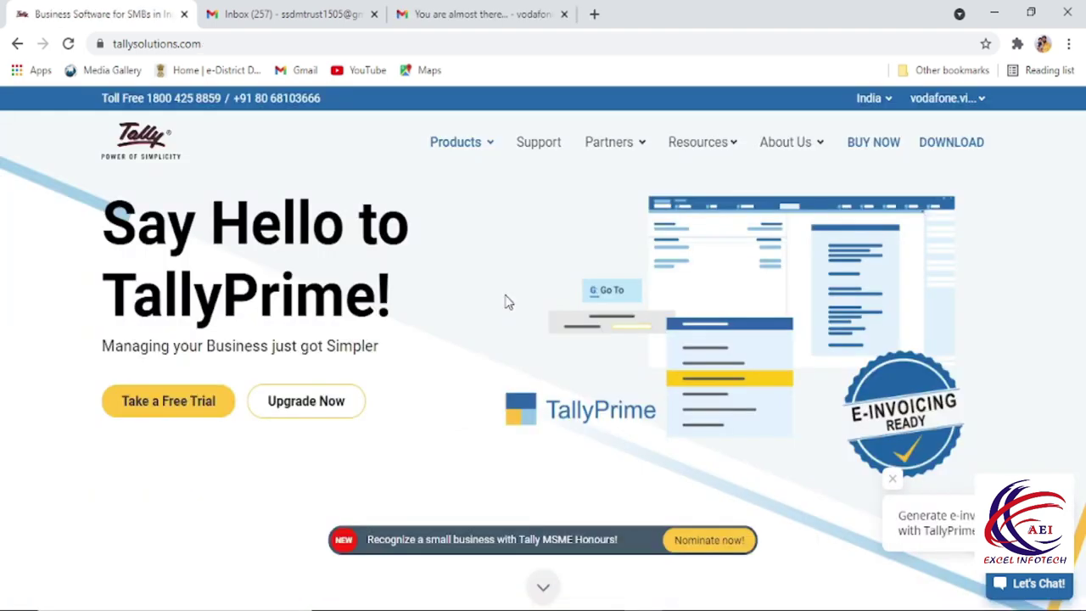
From the 'You are almost there' Tally e-mail, download the TallyPrime installer
{"action": "left_click", "coordinate": [458, 15]}
{"action": "scroll", "coordinate": [467, 334], "scroll_direction": "down", "scroll_amount": 2}
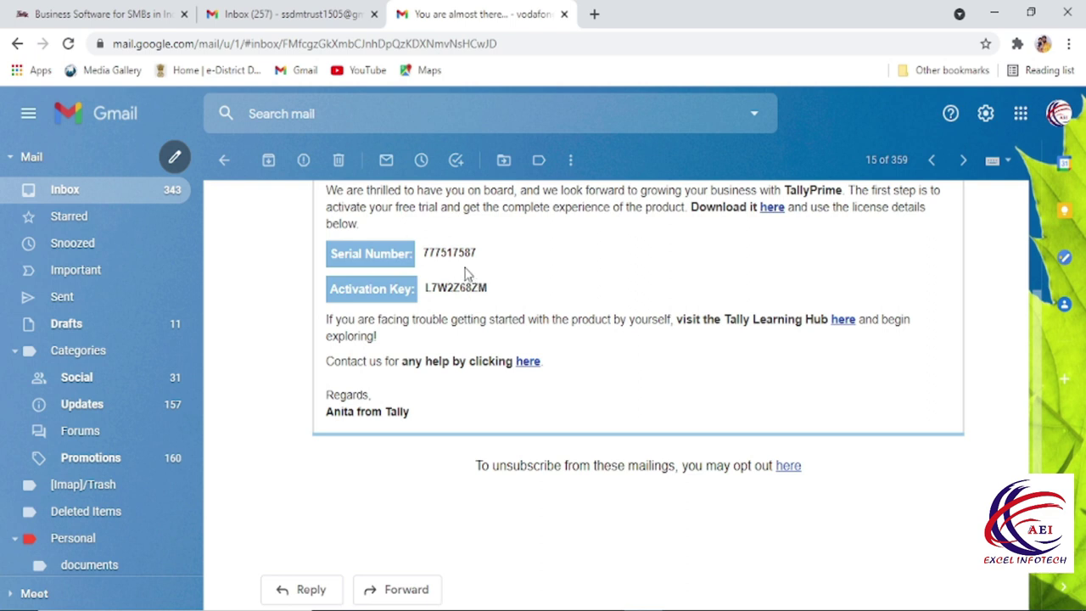
{"action": "scroll", "coordinate": [465, 273], "scroll_direction": "up", "scroll_amount": 1}
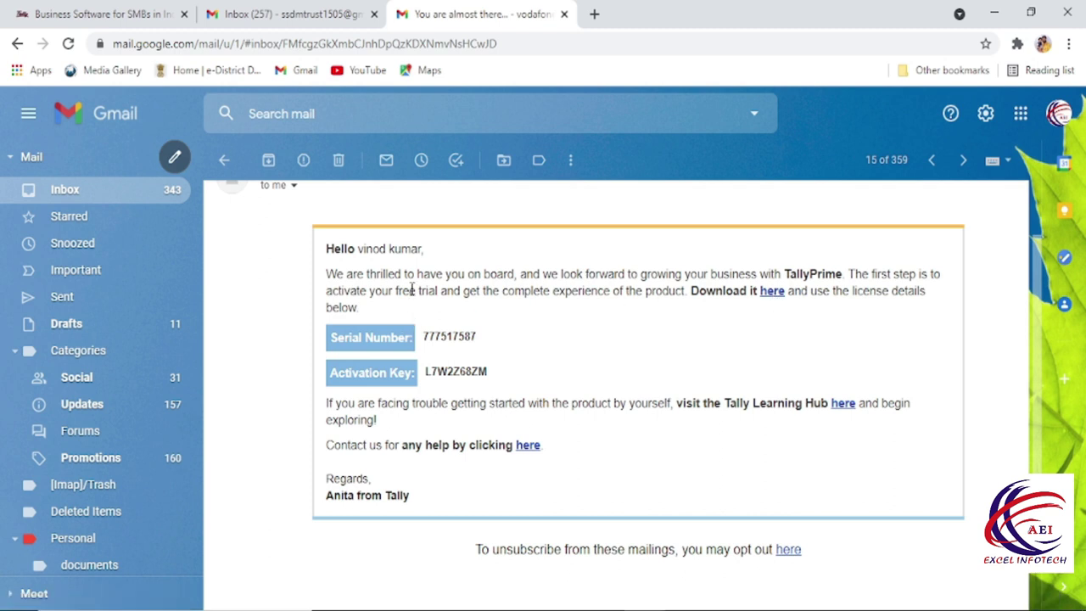
{"action": "left_click", "coordinate": [771, 292]}
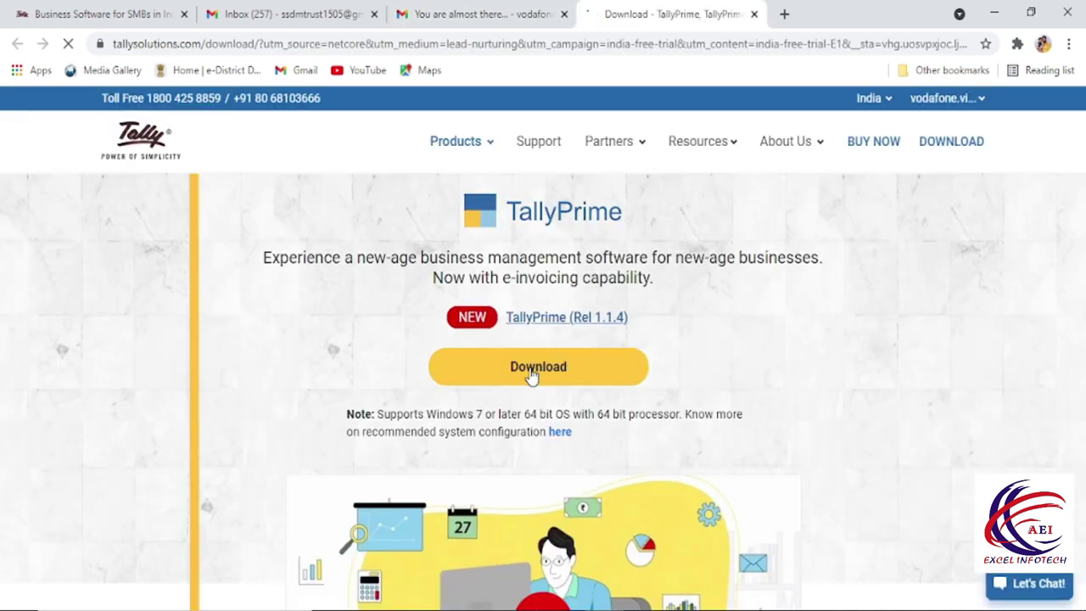
{"action": "left_click", "coordinate": [532, 370]}
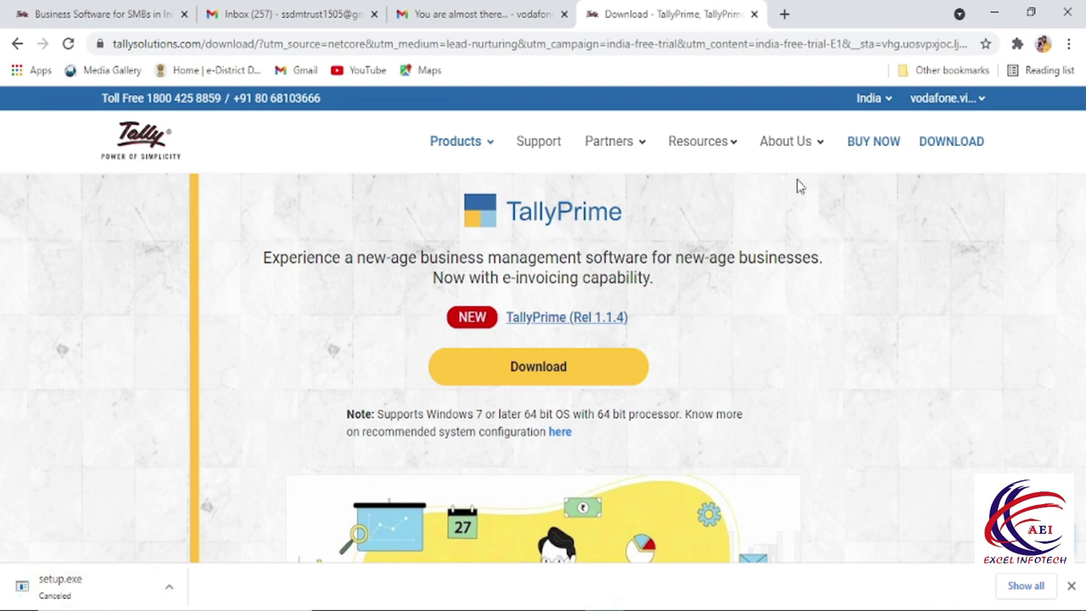
{"action": "left_click", "coordinate": [993, 12]}
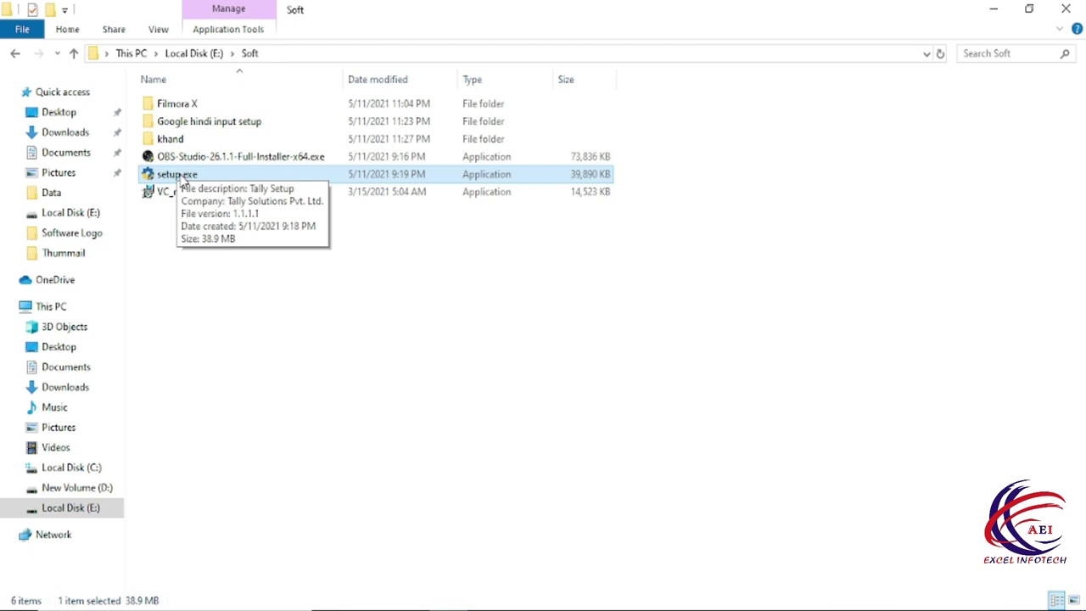
Run setup.exe to install TallyPrime 1.1.4, then start TallyPrime
{"action": "double_click", "coordinate": [185, 175]}
{"action": "left_click", "coordinate": [638, 427]}
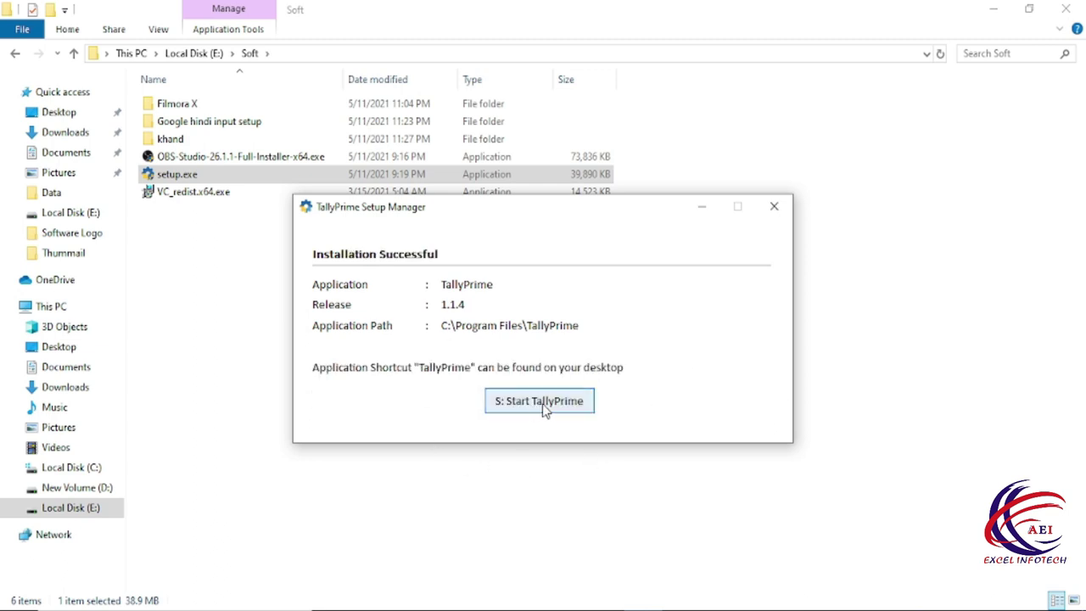
{"action": "left_click", "coordinate": [542, 401]}
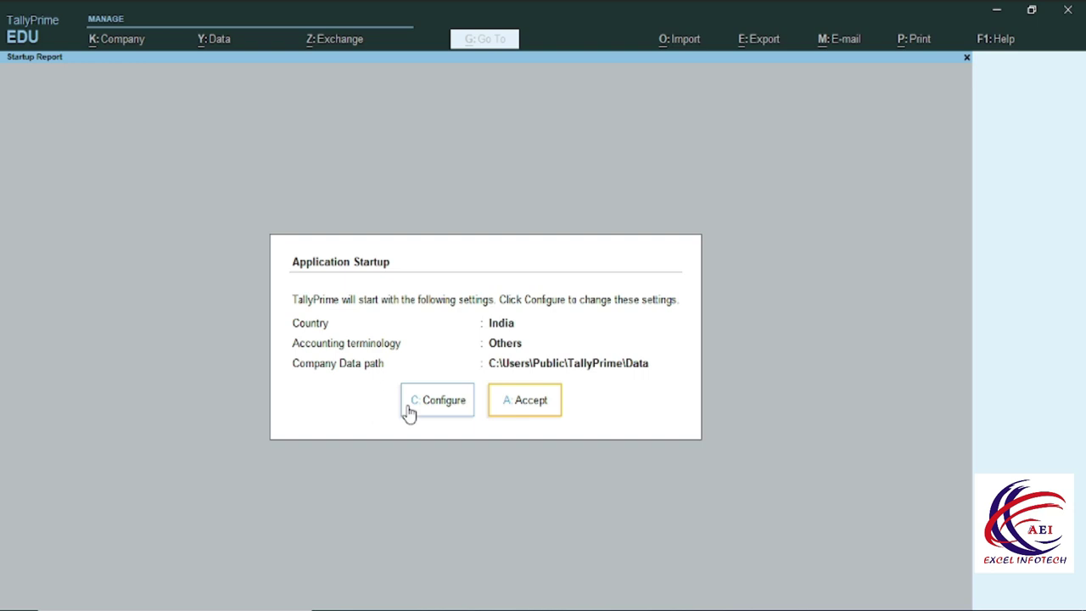
Choose Activate New License and paste the trial's serial number copied from the e-mail
{"action": "left_click", "coordinate": [528, 408]}
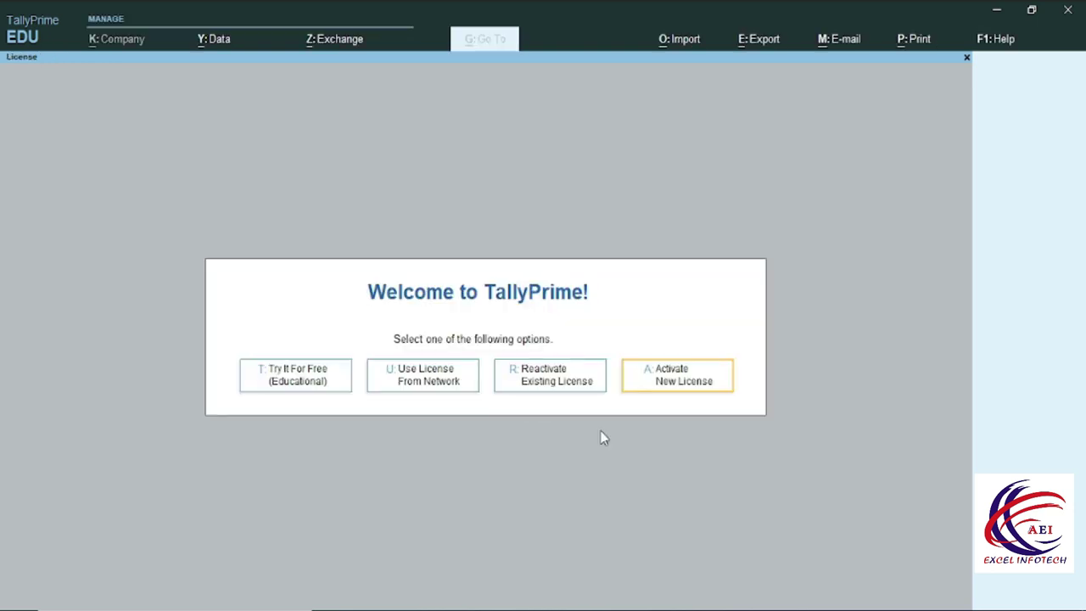
{"action": "left_click", "coordinate": [681, 383]}
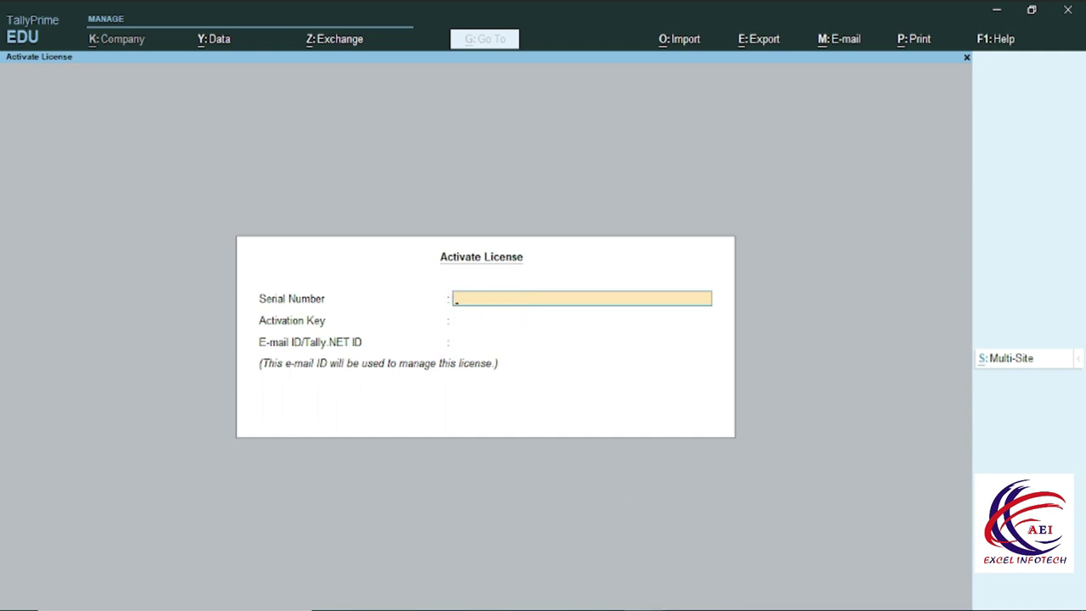
{"action": "mouse_move", "coordinate": [644, 606]}
{"action": "left_click", "coordinate": [644, 492]}
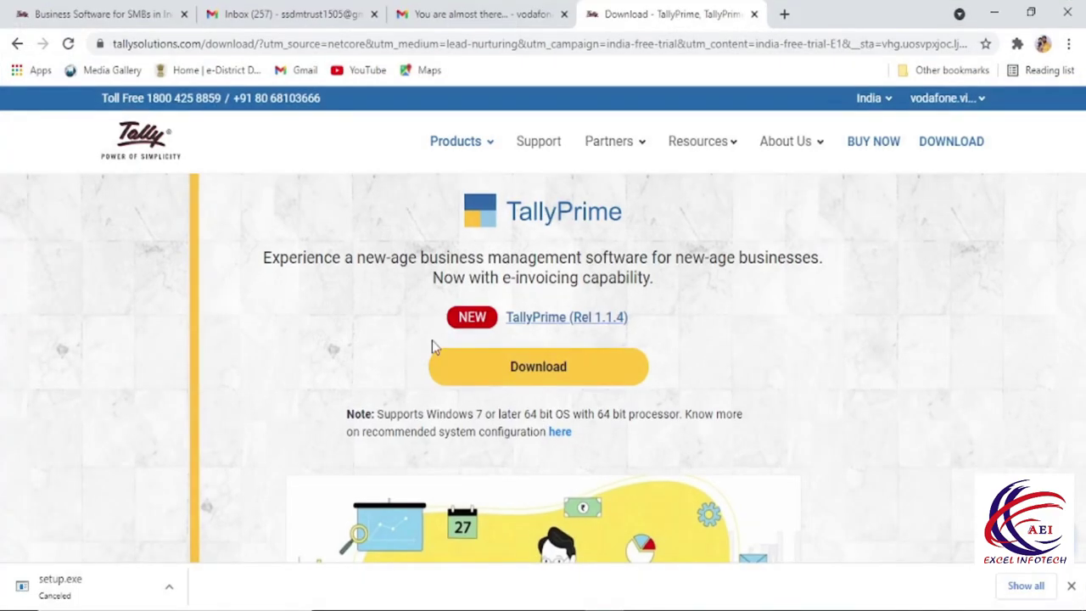
{"action": "left_click", "coordinate": [492, 10]}
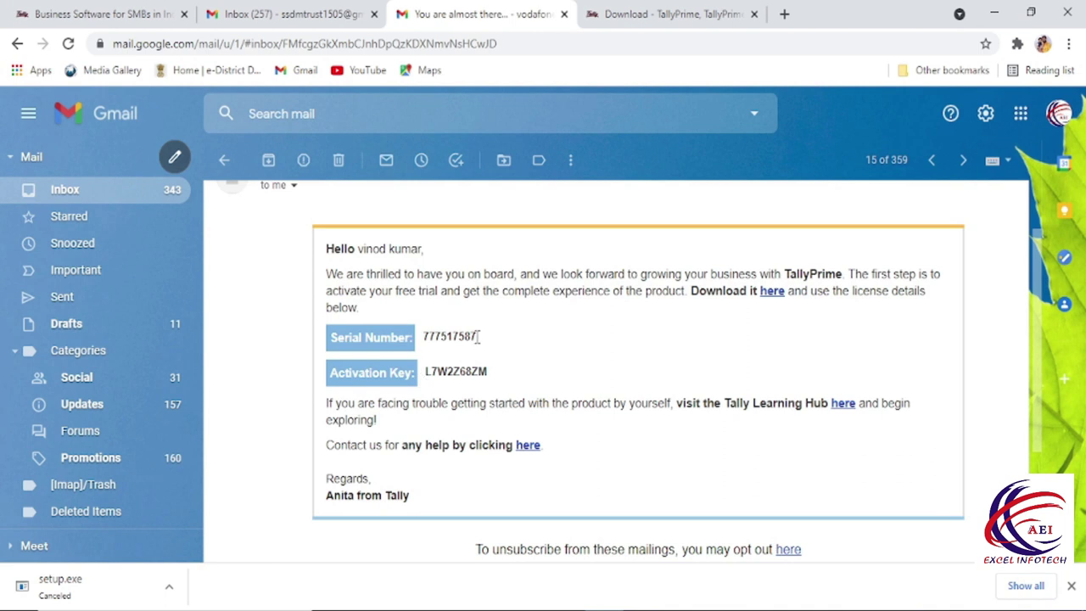
{"action": "mouse_move", "coordinate": [479, 340]}
{"action": "left_mouse_down"}
{"action": "mouse_move", "coordinate": [455, 337]}
{"action": "mouse_move", "coordinate": [475, 337]}
{"action": "left_mouse_up"}
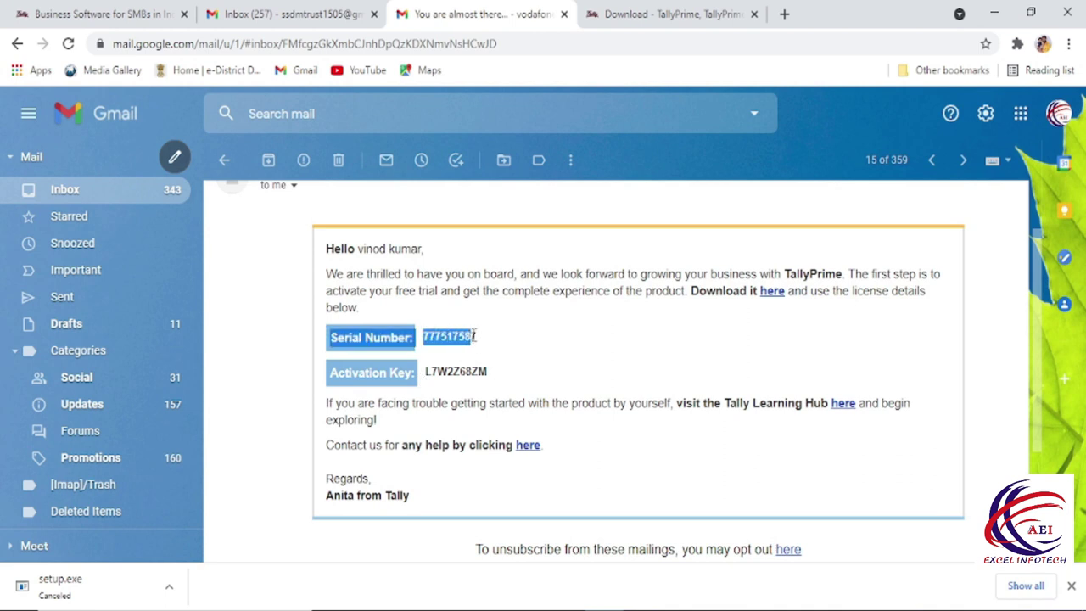
{"action": "key", "text": "alt+Tab"}
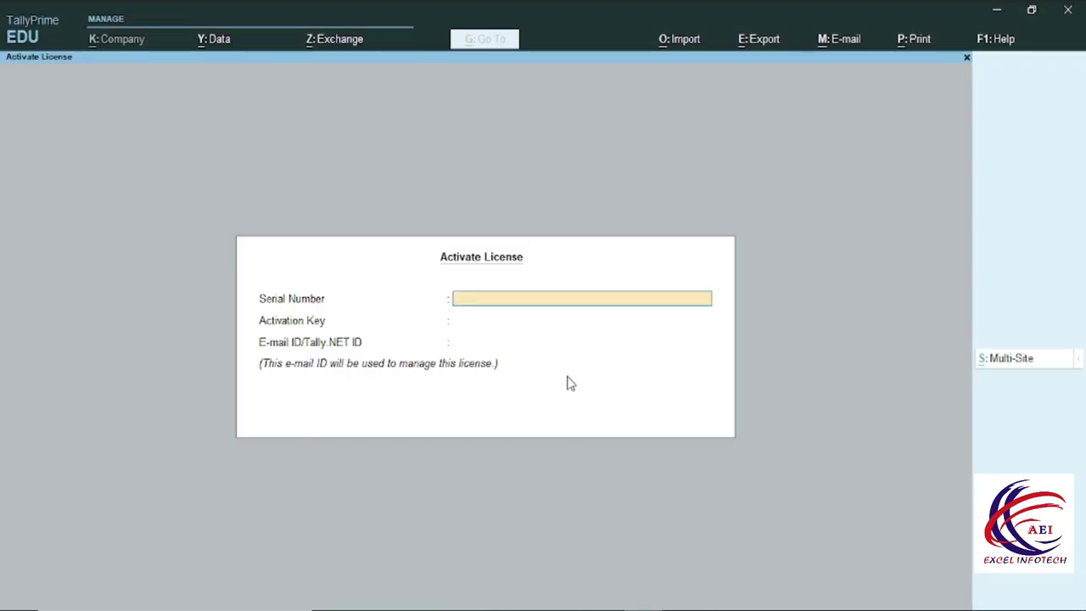
{"action": "key", "text": "ctrl+alt+v"}
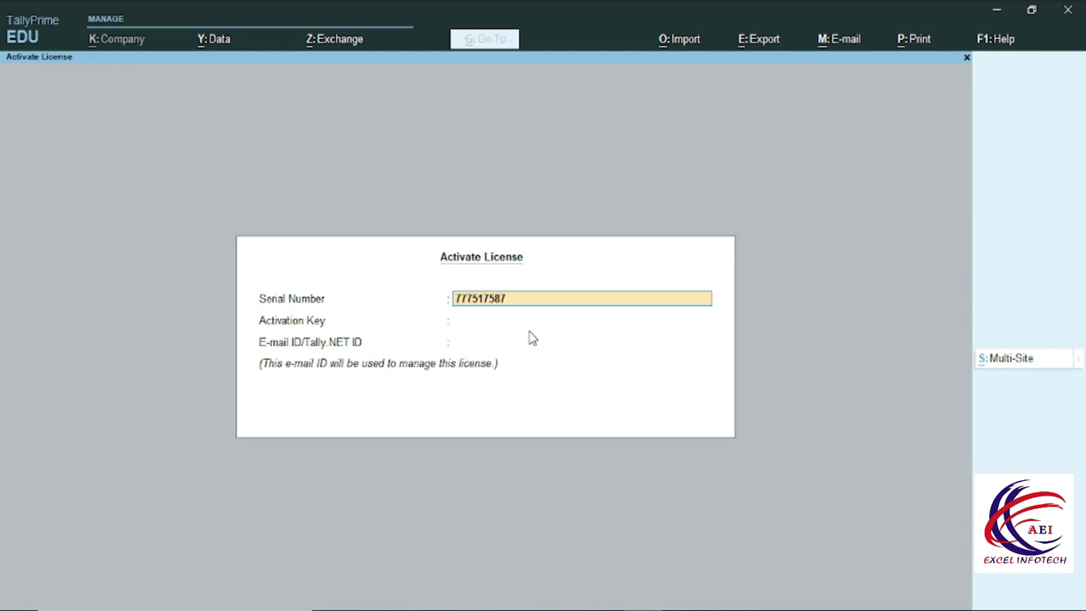
{"action": "key", "text": "Return"}
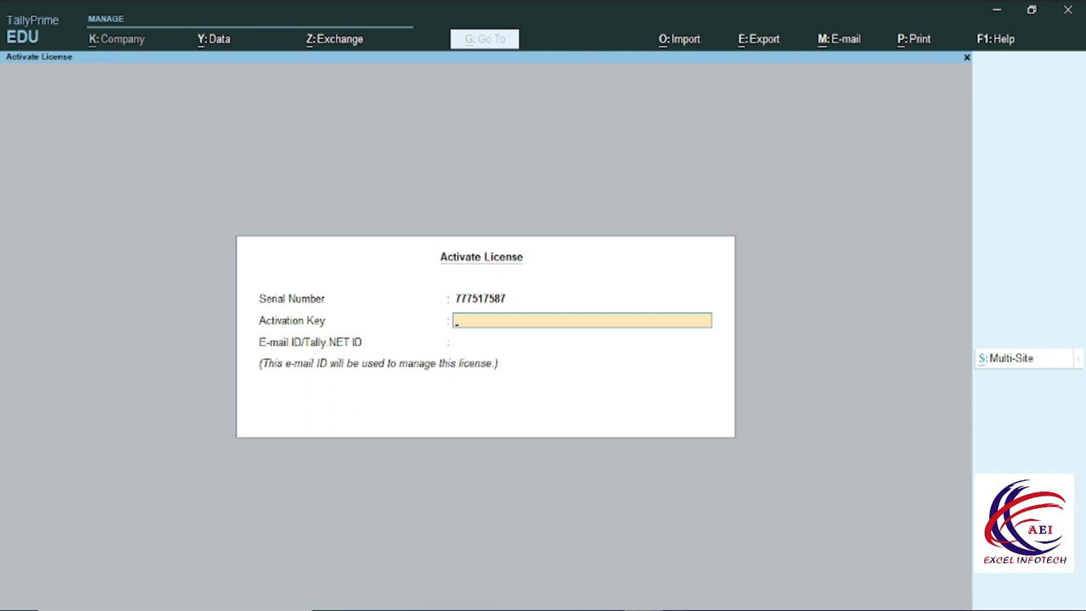
Paste the activation key, enter and confirm the e-mail ID, and submit the activation
{"action": "key", "text": "alt+Tab"}
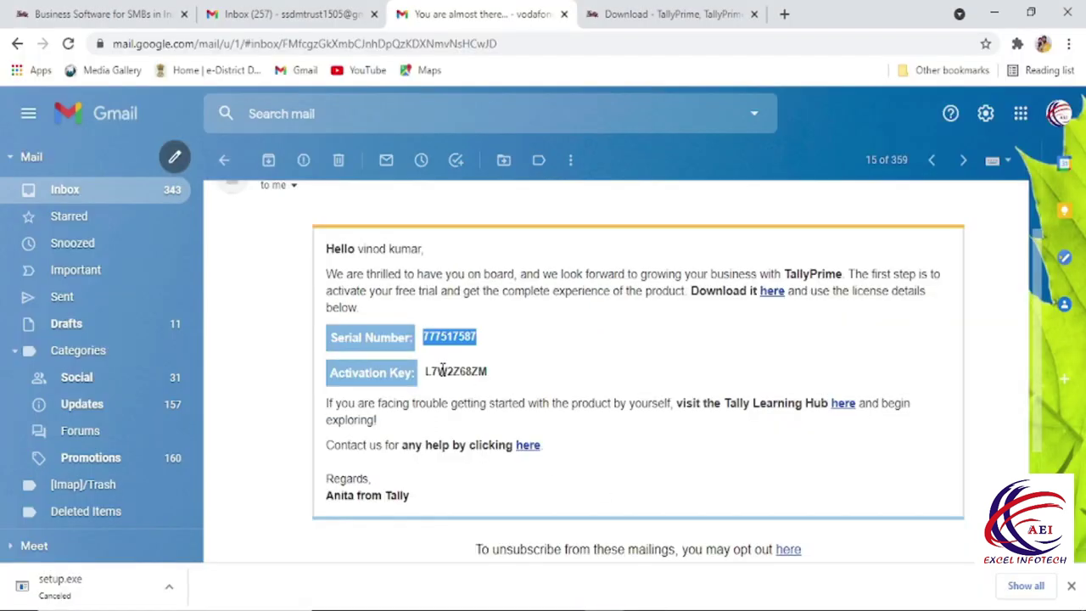
{"action": "left_click", "coordinate": [427, 373]}
{"action": "left_click_drag", "start_coordinate": [427, 373], "coordinate": [490, 373]}
{"action": "key", "text": "ctrl+c"}
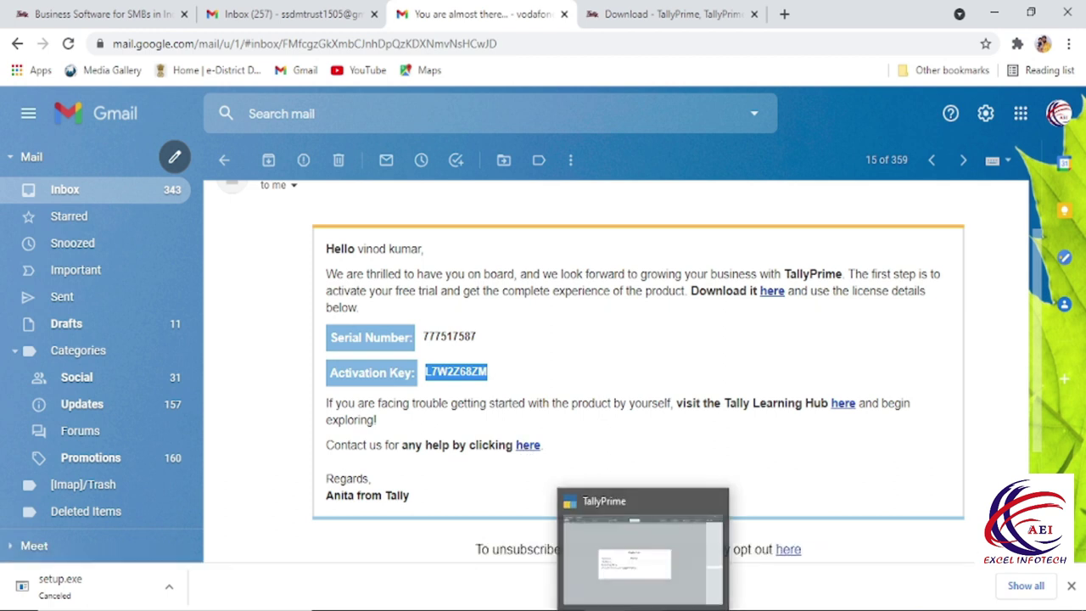
{"action": "left_click", "coordinate": [642, 607]}
{"action": "key", "text": "ctrl+v"}
{"action": "key", "text": "Return"}
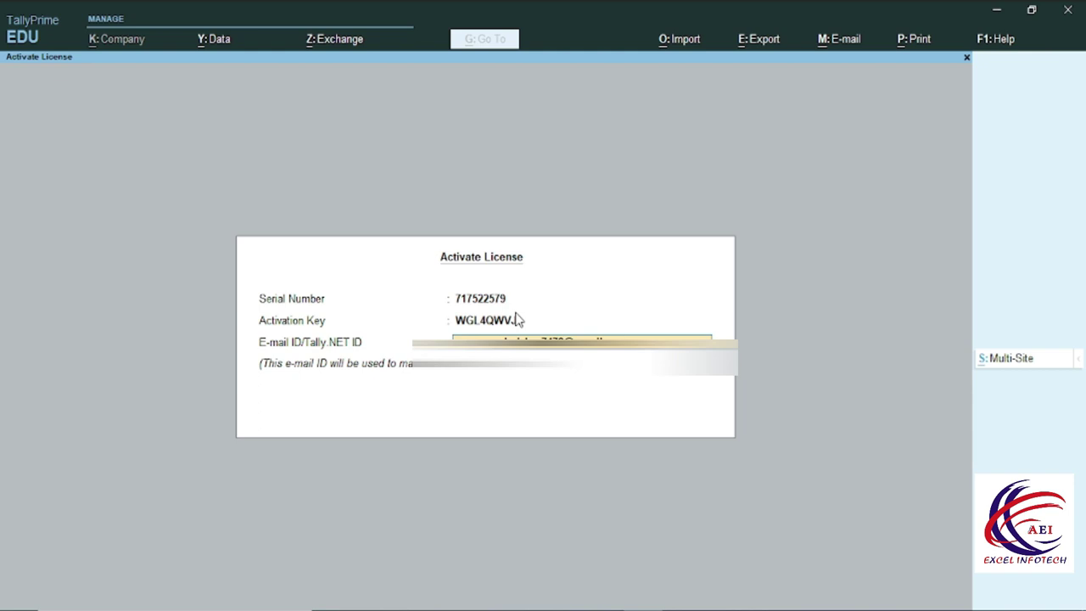
{"action": "key", "text": "Return"}
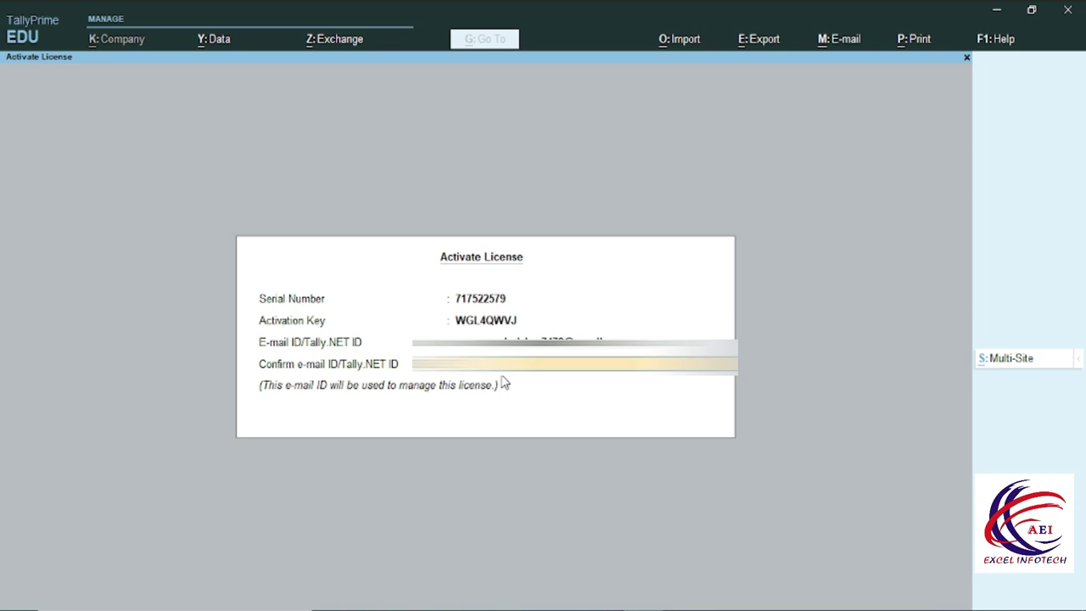
{"action": "key", "text": "ctrl+v"}
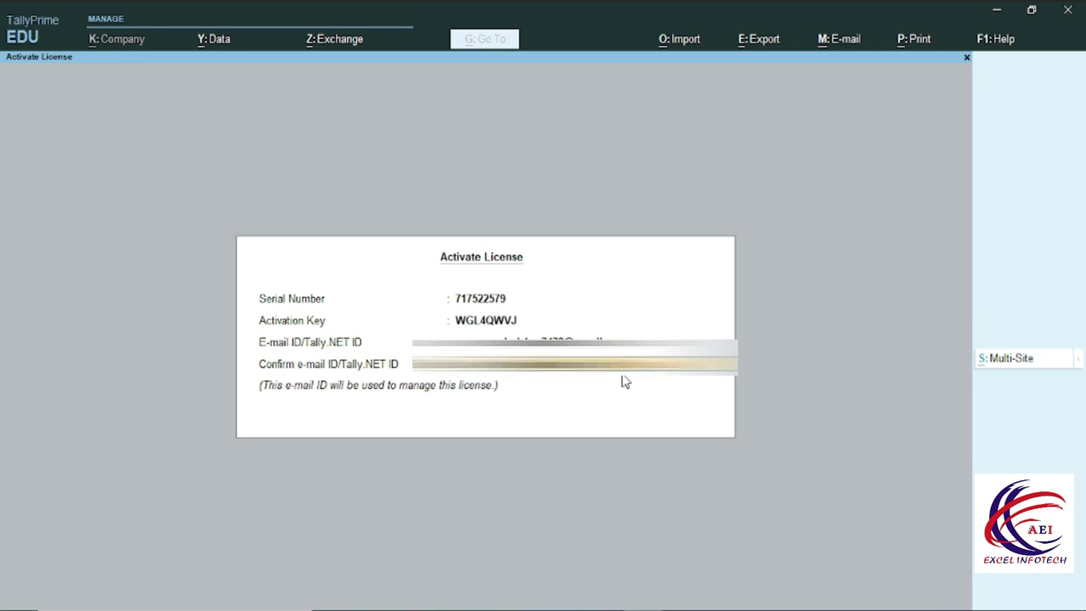
{"action": "key", "text": "Return"}
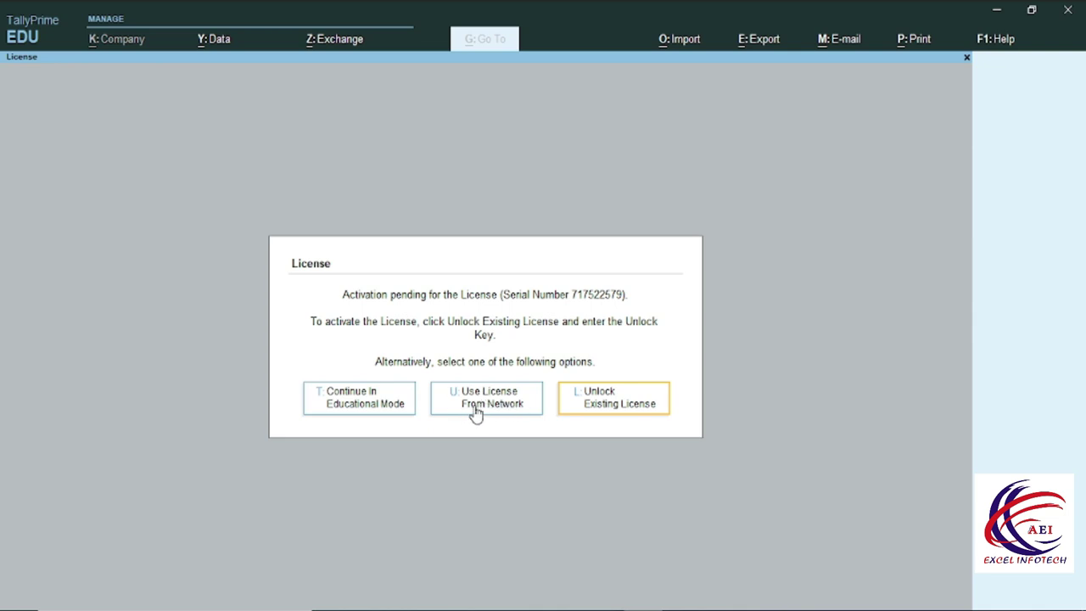
Choose Unlock Existing License and paste the unlock key copied from the activation e-mail
{"action": "left_click", "coordinate": [604, 407]}
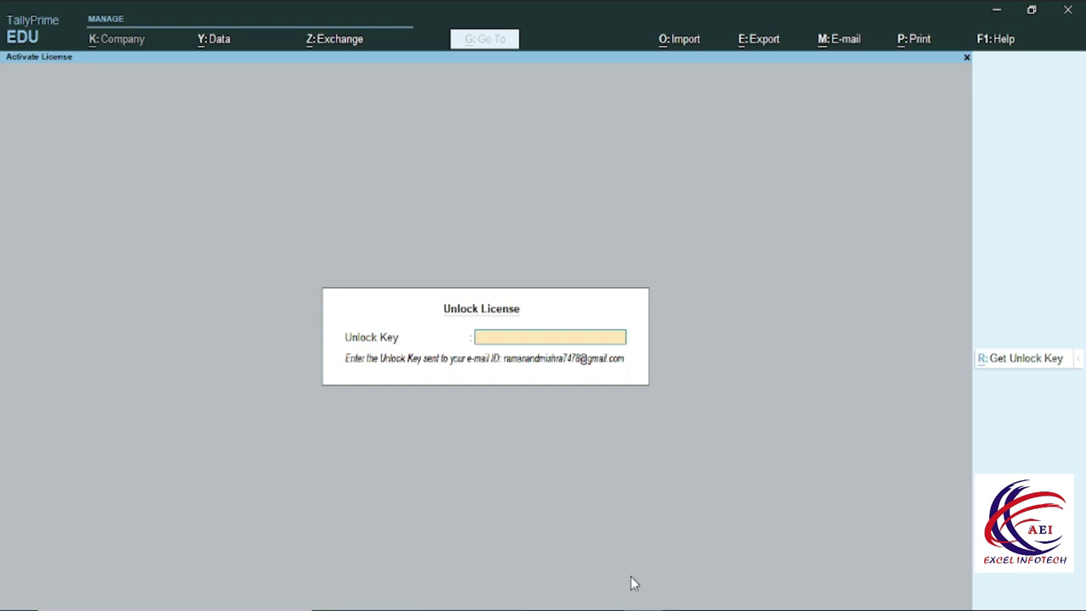
{"action": "key", "text": "alt+Tab"}
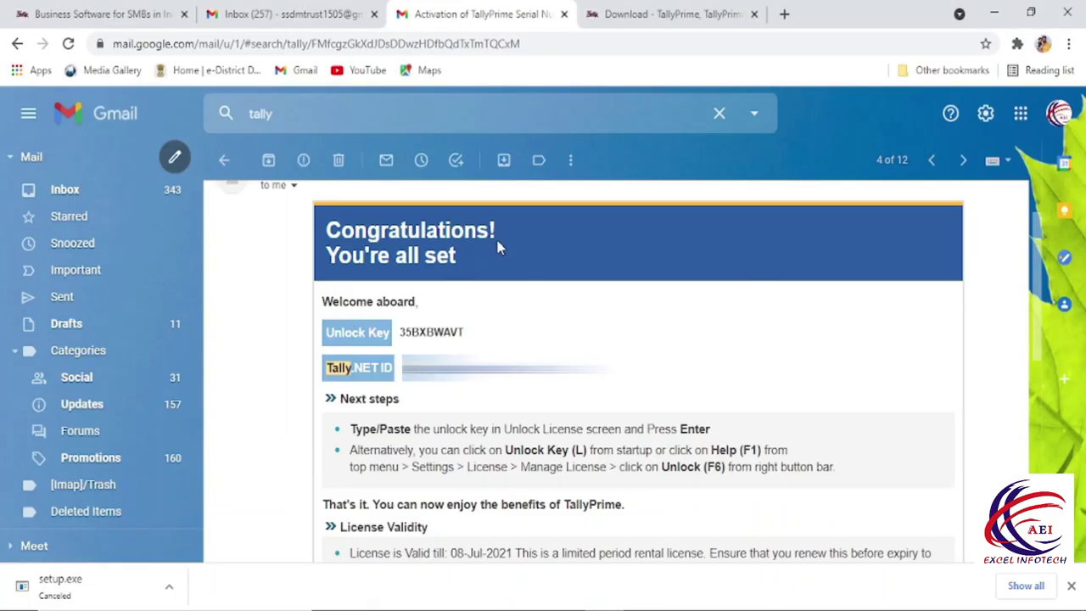
{"action": "left_click_drag", "start_coordinate": [399, 333], "coordinate": [464, 333]}
{"action": "left_click", "coordinate": [467, 338]}
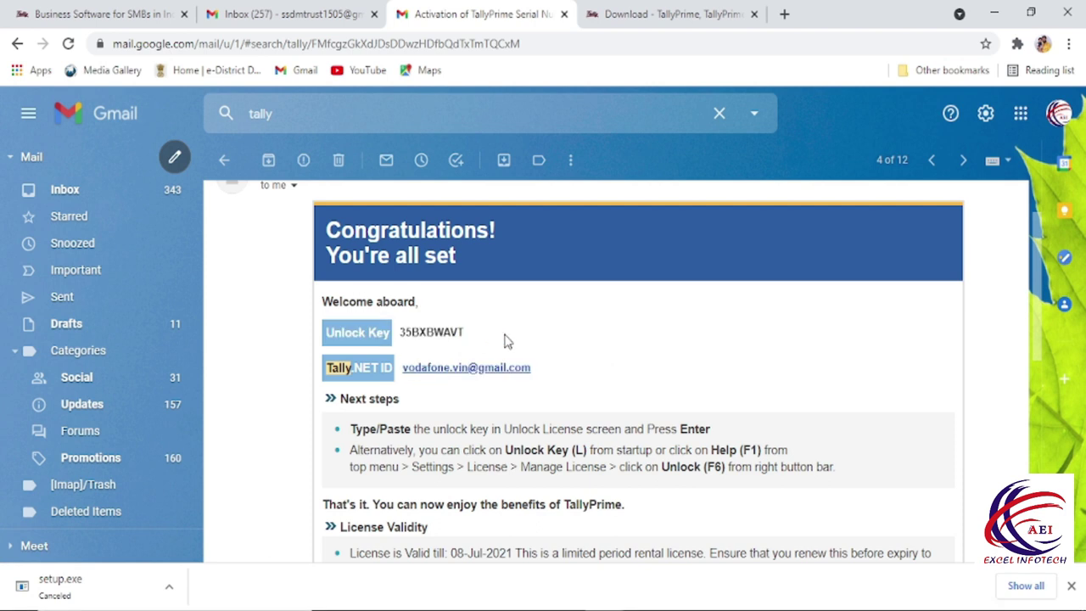
{"action": "left_click_drag", "start_coordinate": [399, 333], "coordinate": [465, 333]}
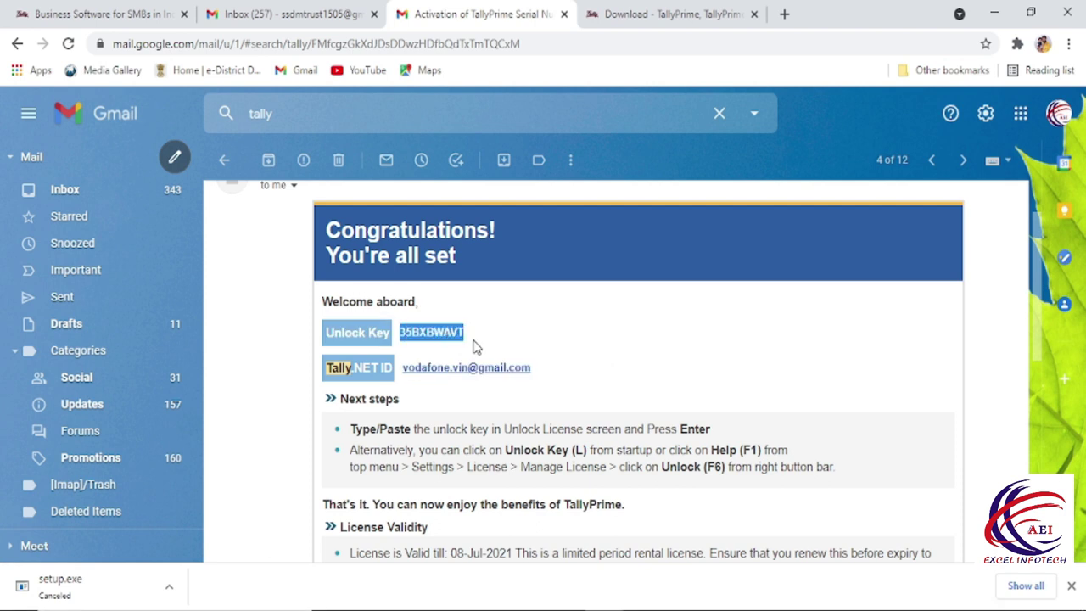
{"action": "left_click", "coordinate": [637, 608]}
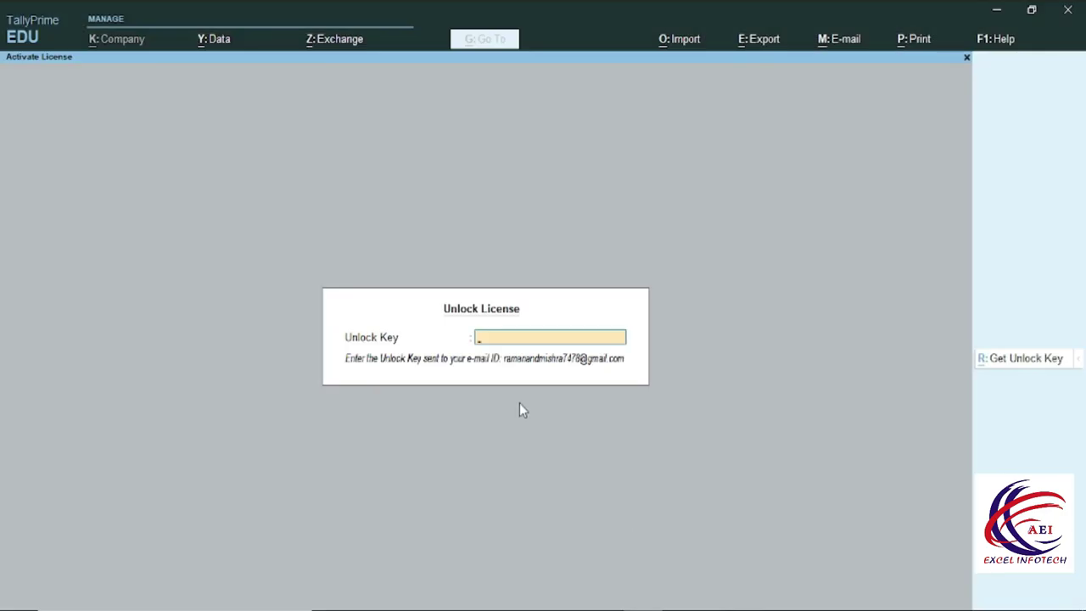
{"action": "key", "text": "ctrl+alt+v"}
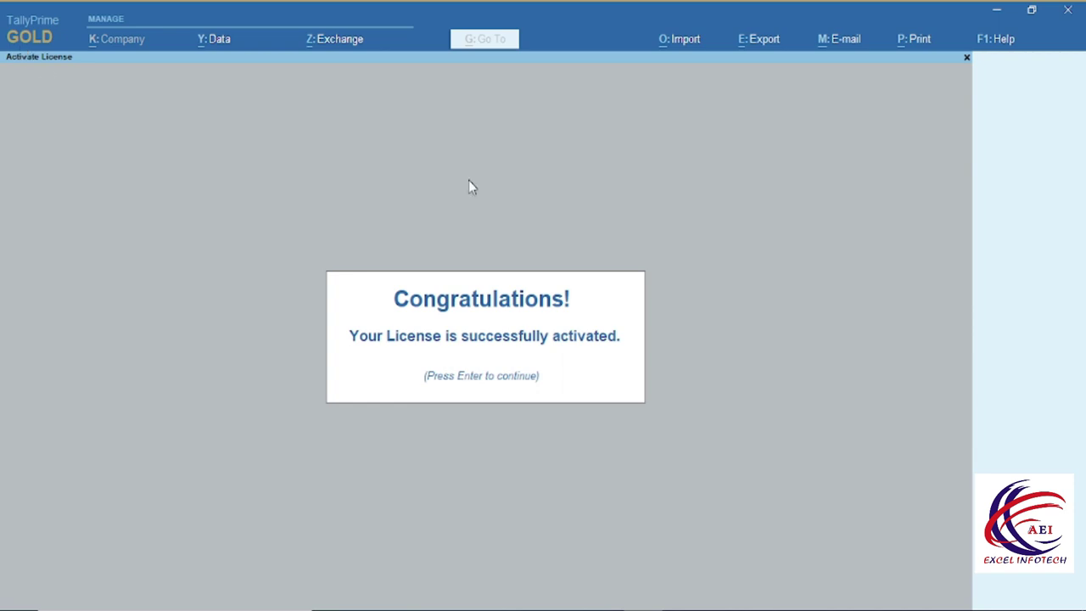
Dismiss the 'Your License is successfully activated' message
{"action": "key", "text": "Return"}
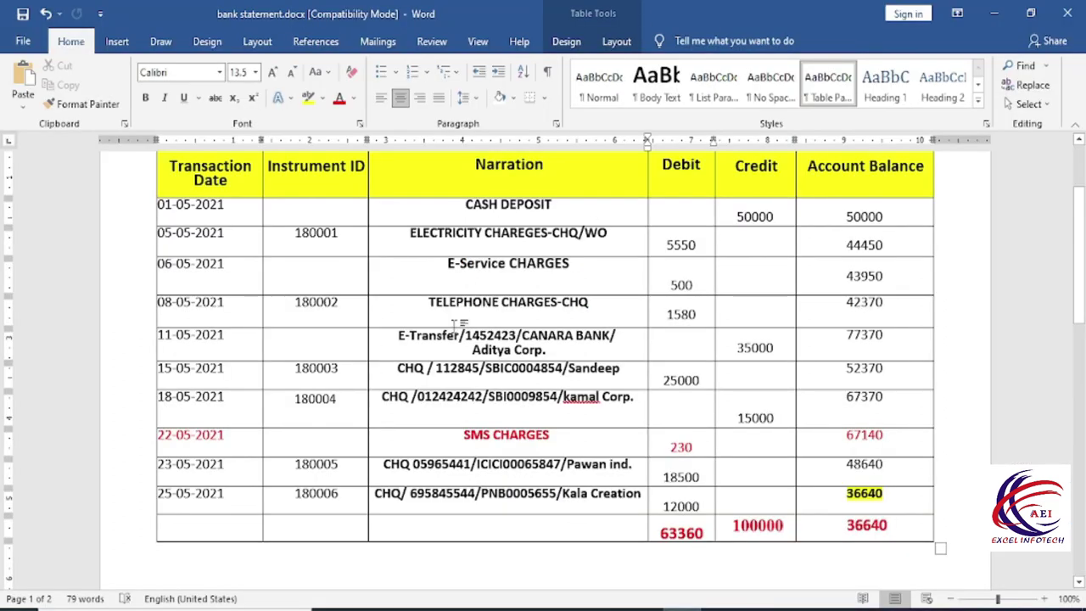
{"action": "scroll", "coordinate": [449, 332], "scroll_direction": "up", "scroll_amount": 2}
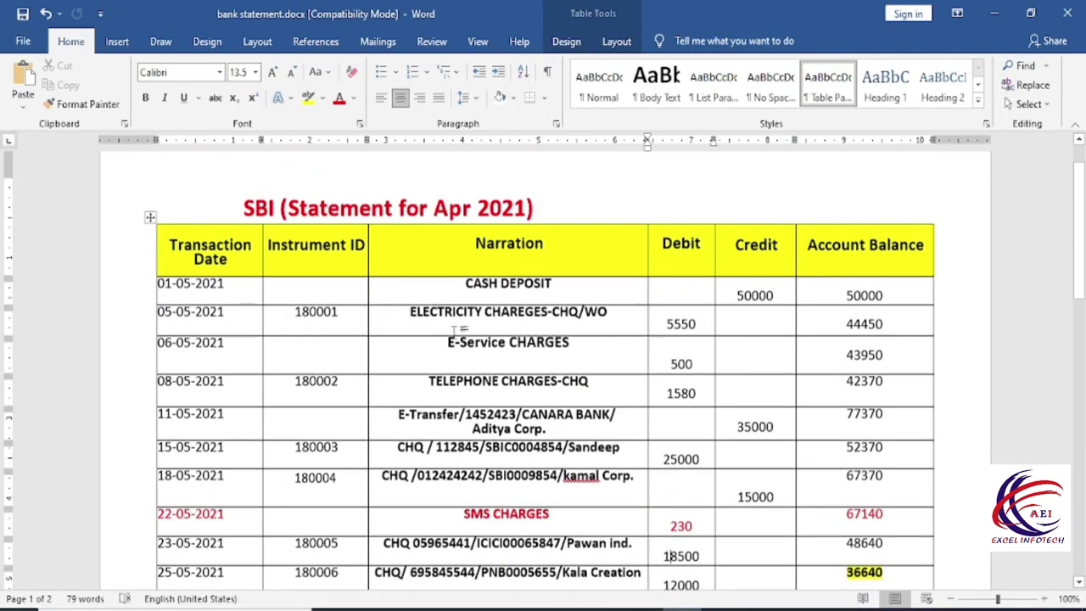
{"action": "scroll", "coordinate": [447, 333], "scroll_direction": "down", "scroll_amount": 1}
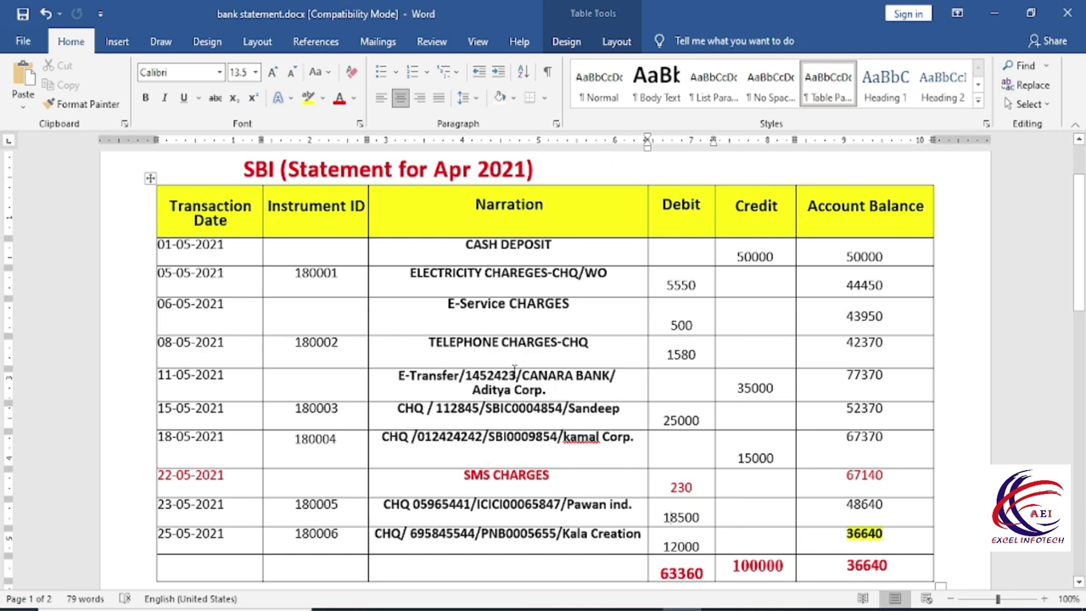
{"action": "left_click", "coordinate": [867, 466]}
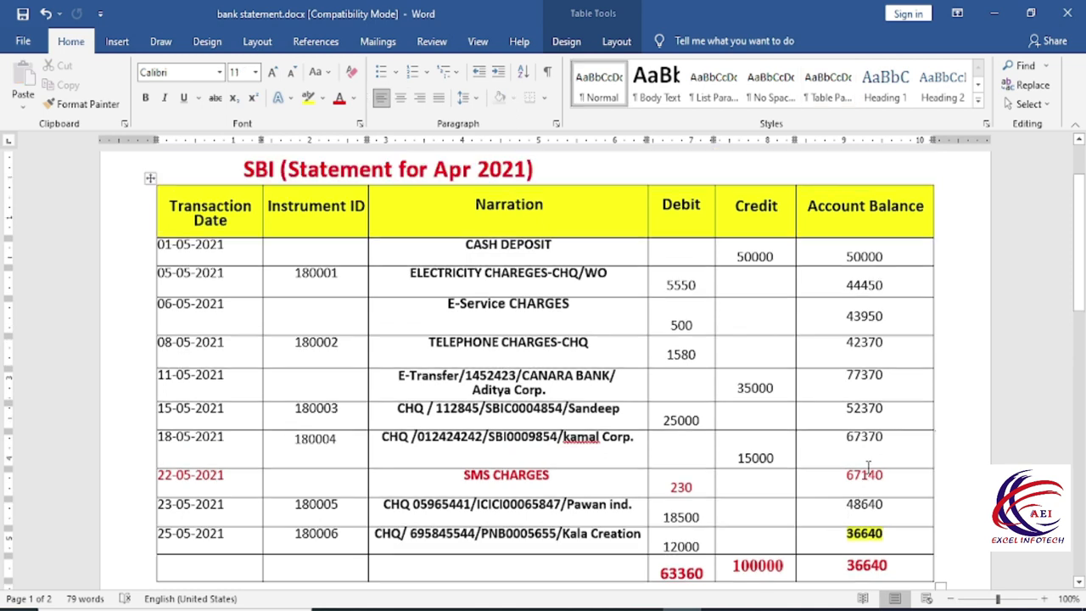
{"action": "scroll", "coordinate": [868, 467], "scroll_direction": "down", "scroll_amount": 1}
{"action": "double_click", "coordinate": [848, 524]}
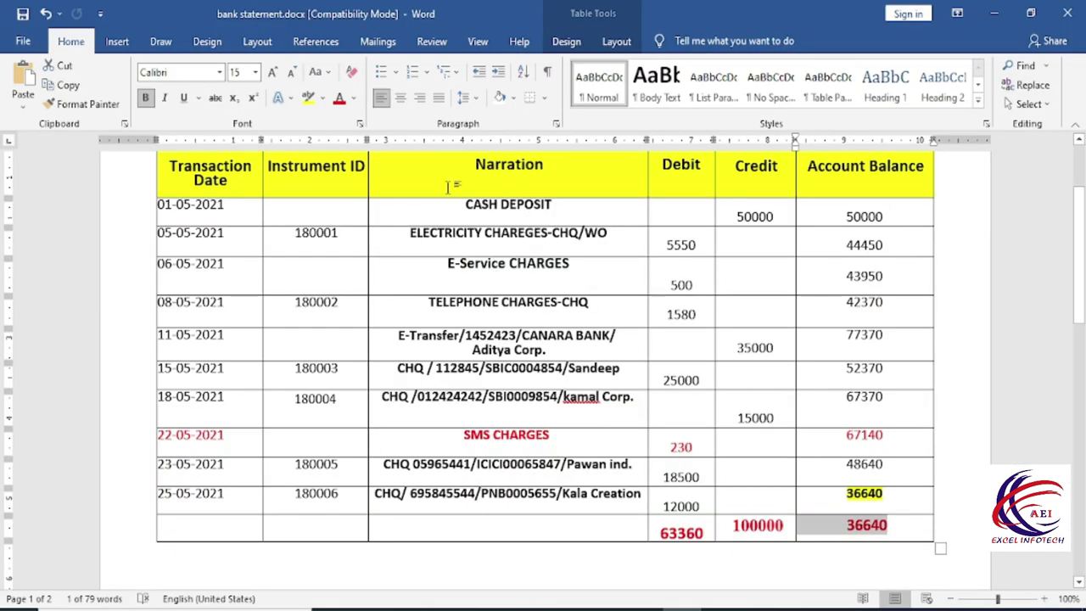
{"action": "scroll", "coordinate": [477, 296], "scroll_direction": "up", "scroll_amount": 1}
{"action": "scroll", "coordinate": [477, 296], "scroll_direction": "down", "scroll_amount": 1}
{"action": "left_click", "coordinate": [860, 530]}
{"action": "left_click_drag", "start_coordinate": [891, 525], "coordinate": [846, 527]}
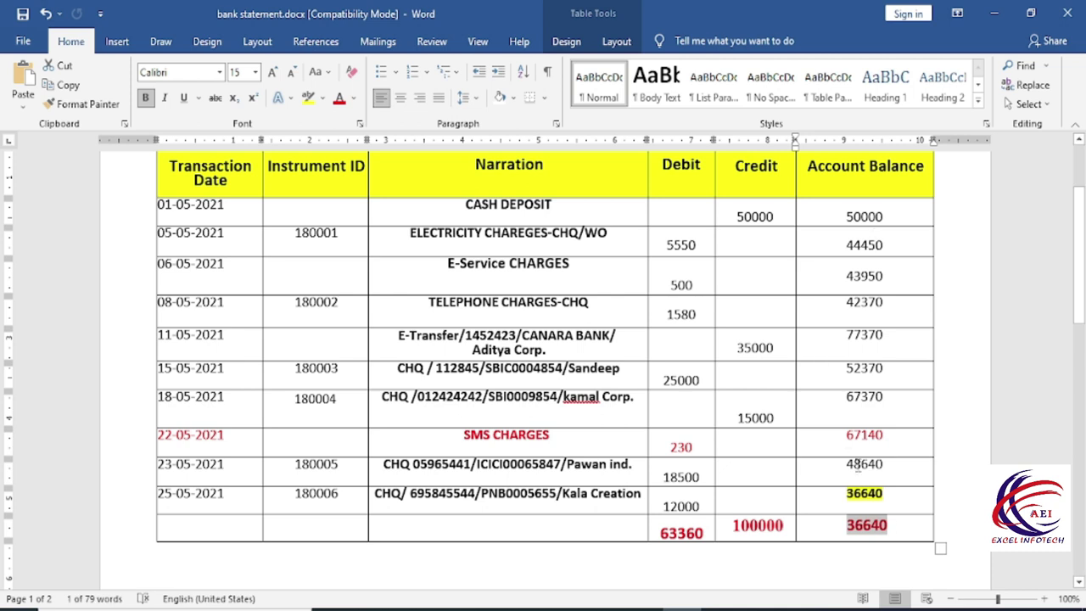
{"action": "left_click", "coordinate": [882, 543]}
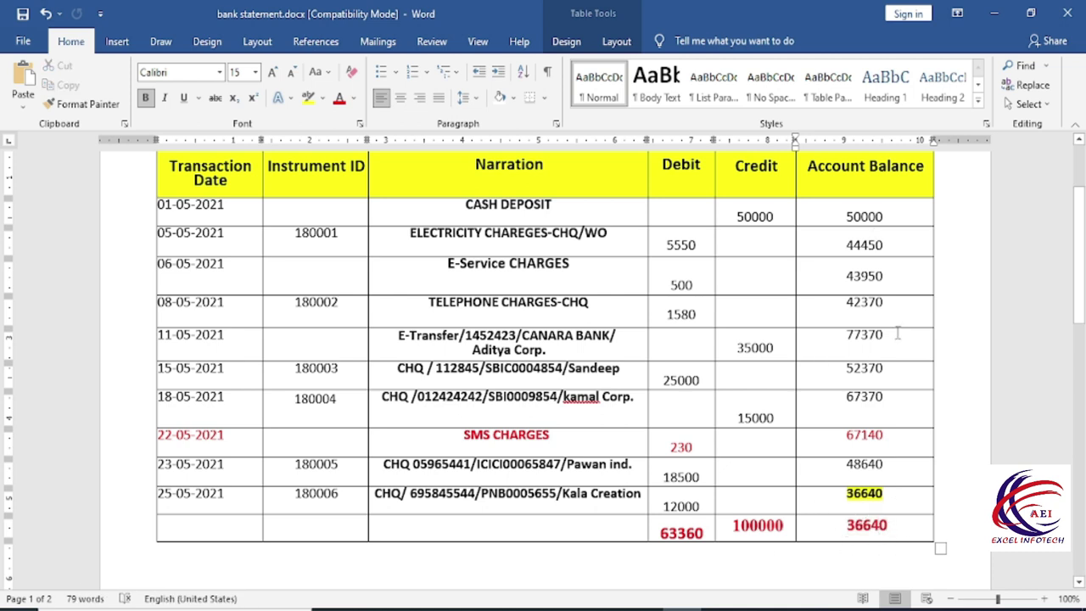
{"action": "key", "text": "alt+Tab"}
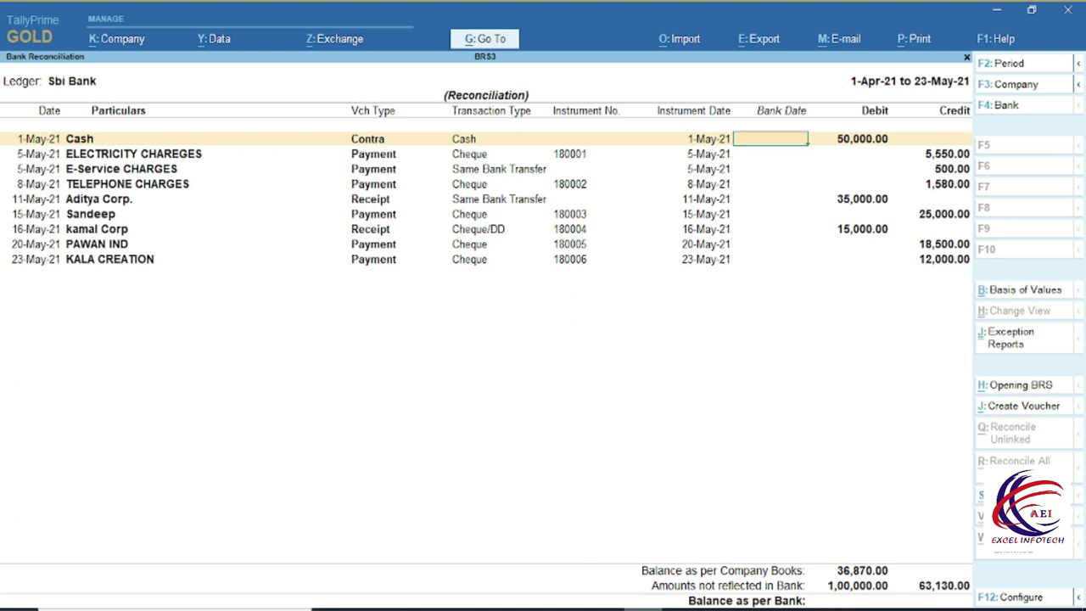
{"action": "key", "text": "alt+Tab"}
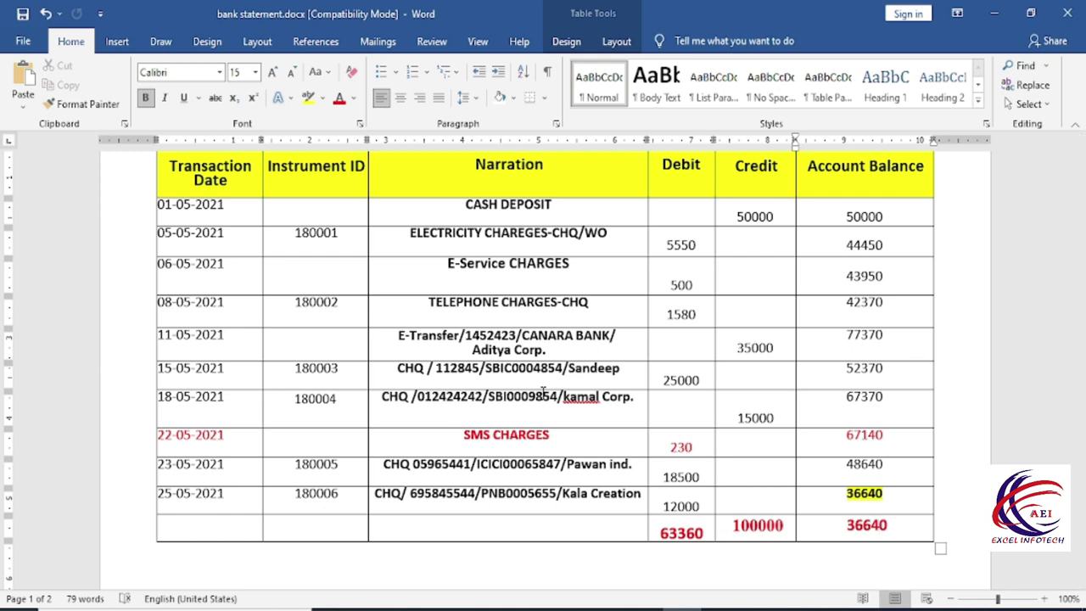
{"action": "key", "text": "alt+Tab"}
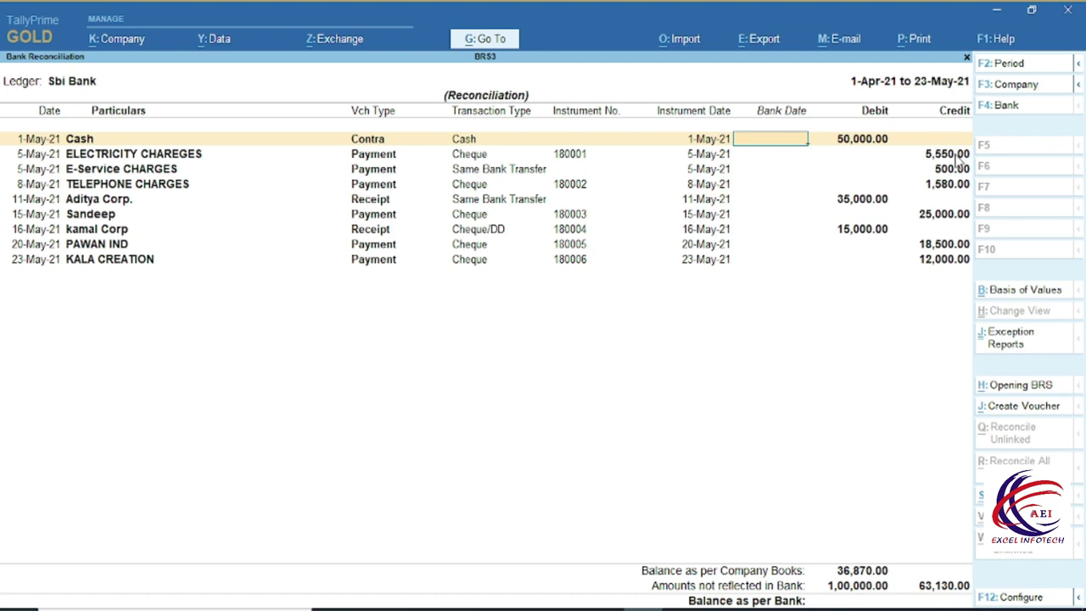
{"action": "key", "text": "alt+Tab"}
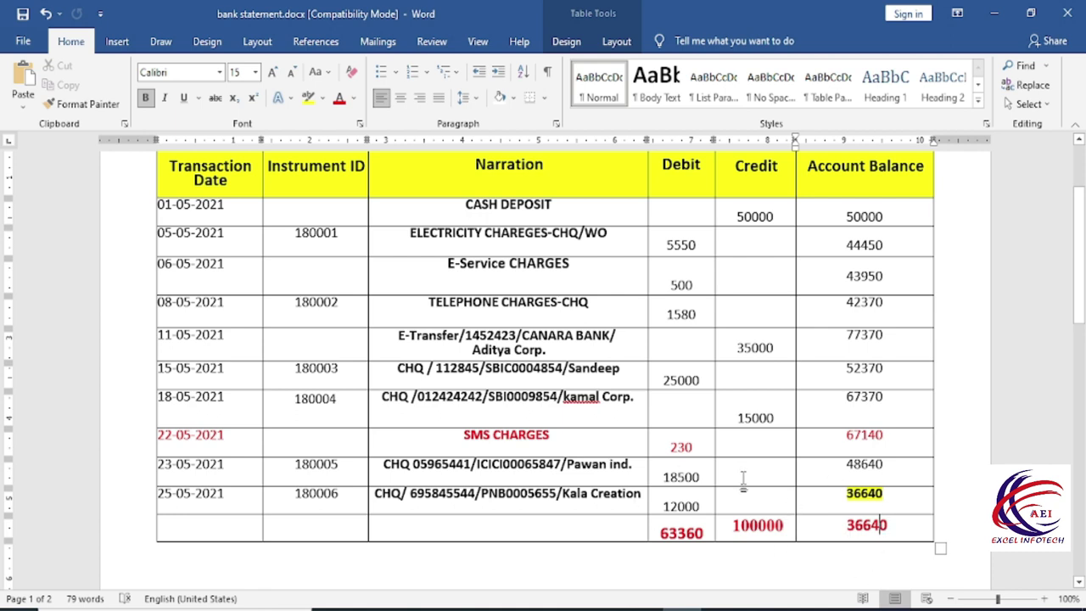
{"action": "left_click_drag", "start_coordinate": [405, 443], "coordinate": [587, 437]}
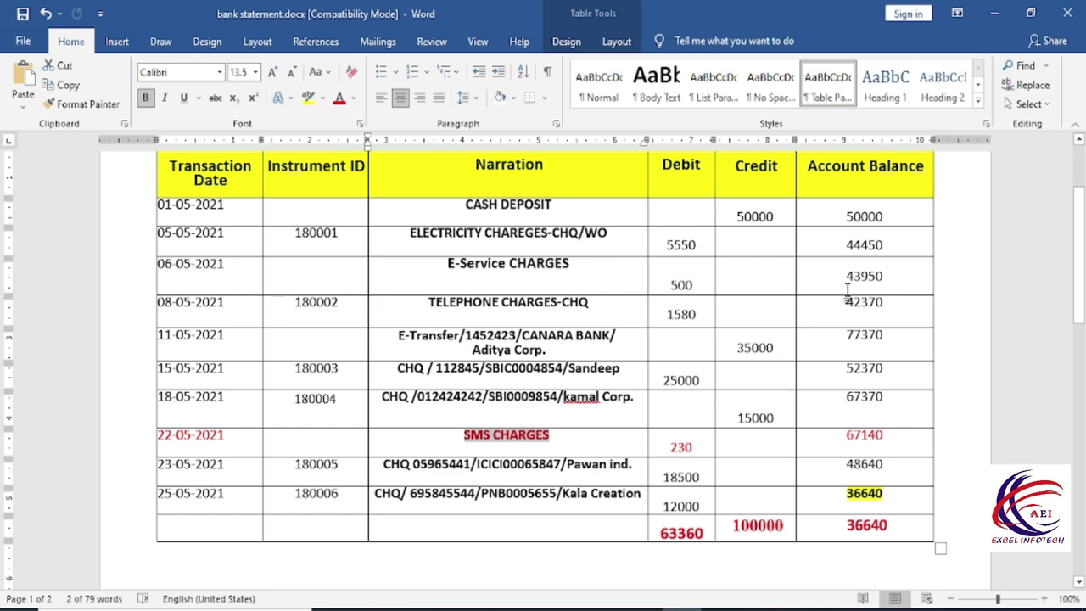
{"action": "key", "text": "alt+Tab"}
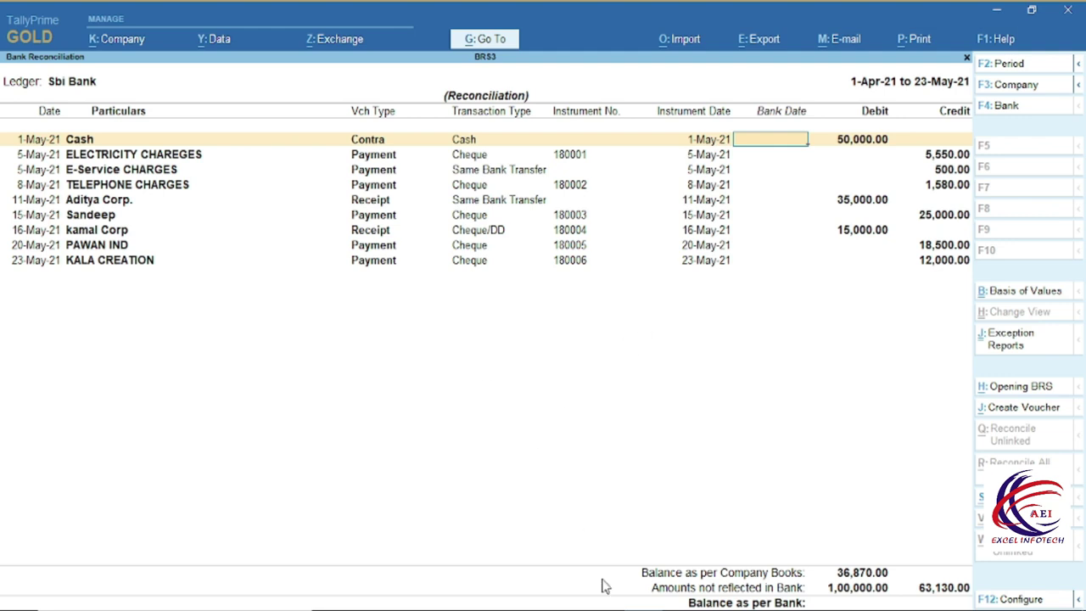
{"action": "key", "text": "alt+Tab"}
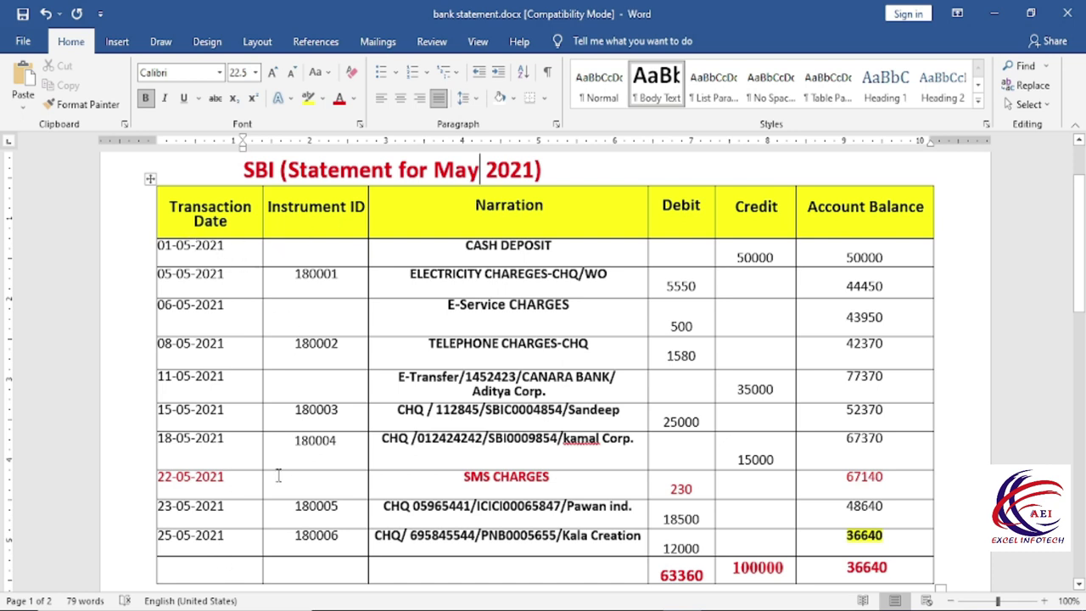
{"action": "scroll", "coordinate": [297, 475], "scroll_direction": "down", "scroll_amount": 1}
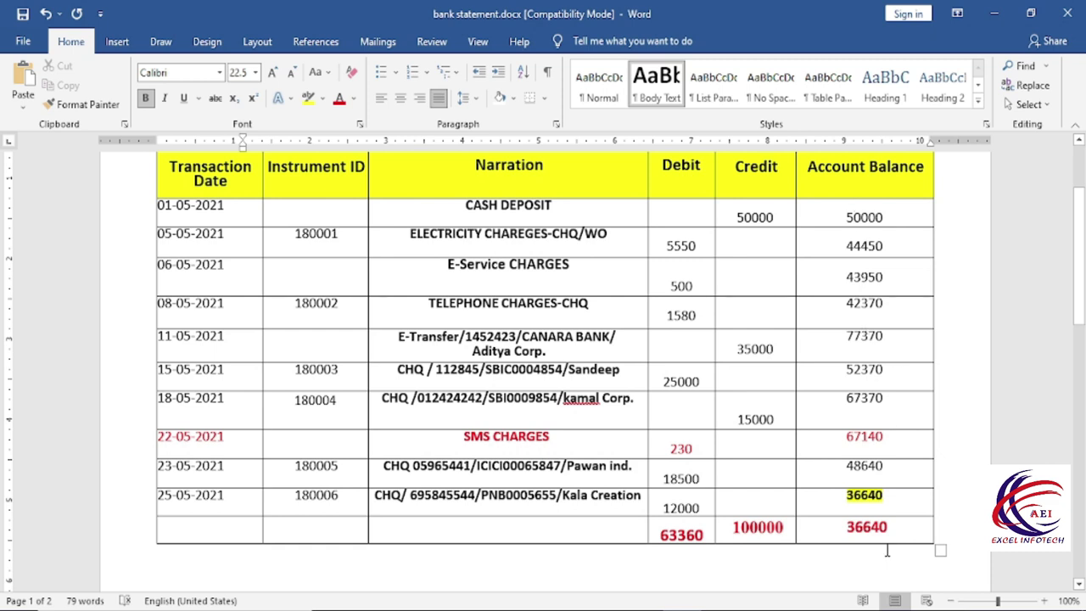
{"action": "scroll", "coordinate": [882, 521], "scroll_direction": "up", "scroll_amount": 1}
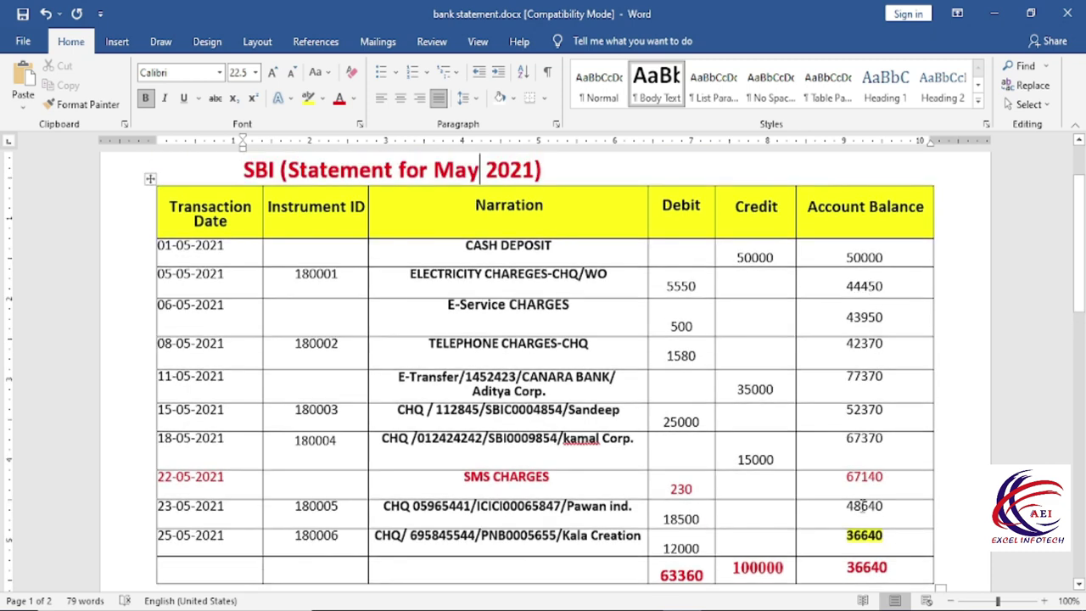
{"action": "scroll", "coordinate": [863, 506], "scroll_direction": "down", "scroll_amount": 1}
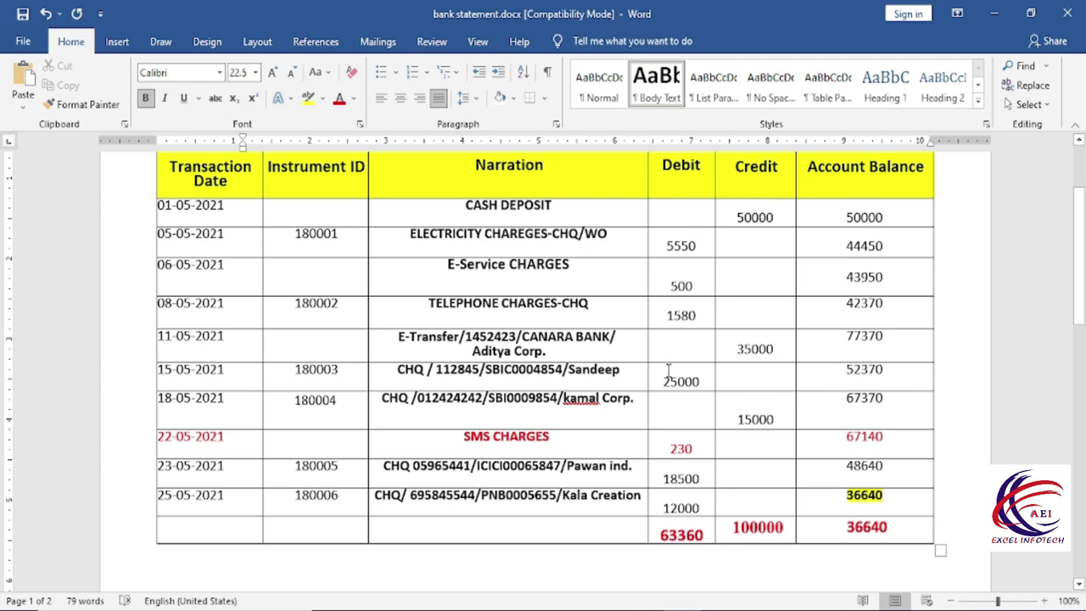
{"action": "left_click_drag", "start_coordinate": [706, 534], "coordinate": [658, 535]}
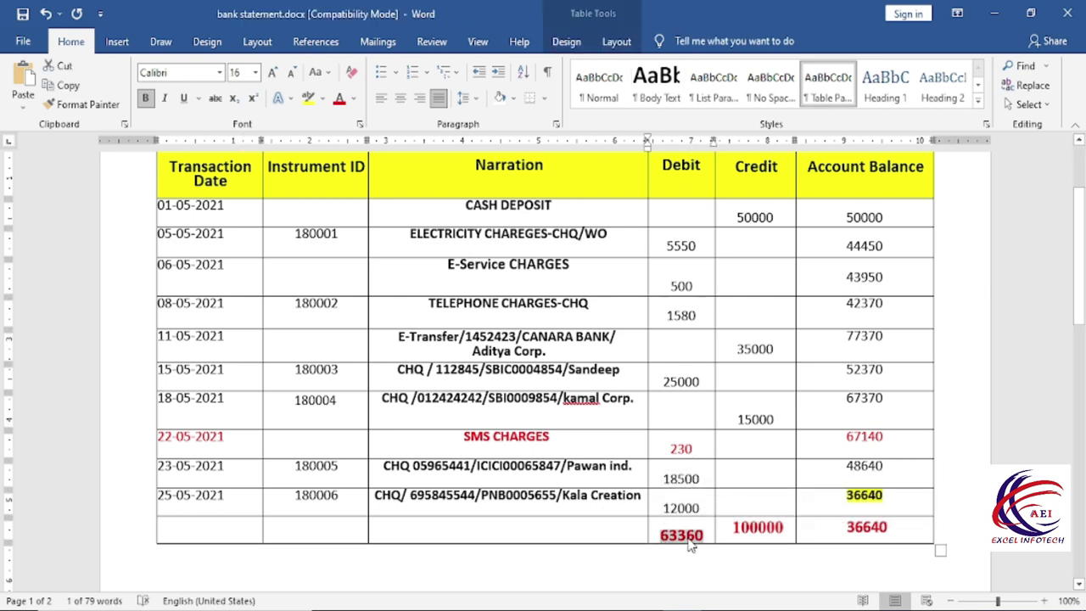
{"action": "key", "text": "alt+Tab"}
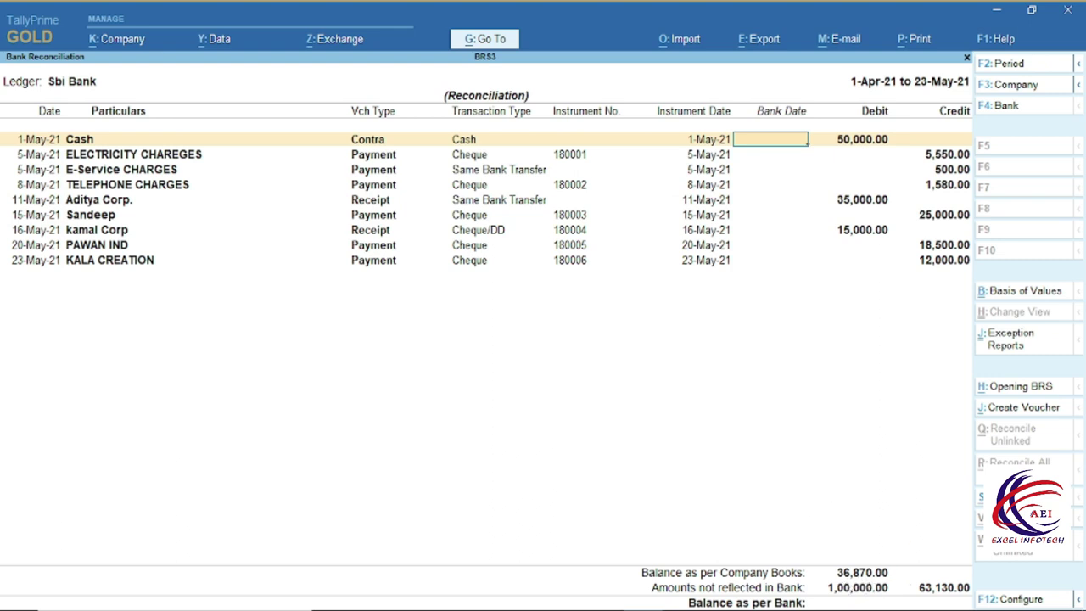
{"action": "key", "text": "alt+Tab"}
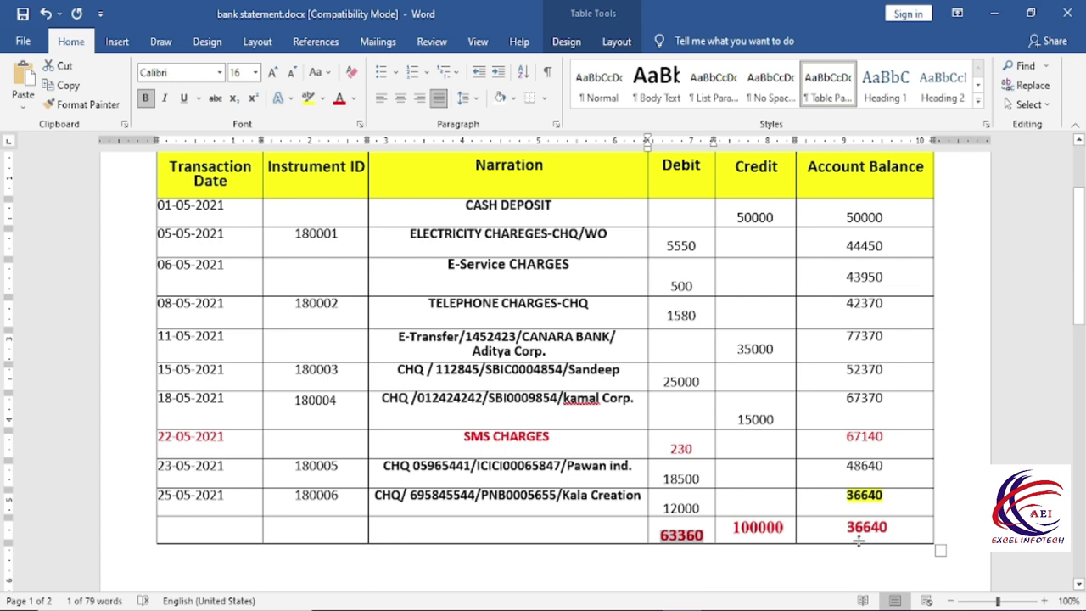
{"action": "left_click", "coordinate": [852, 526]}
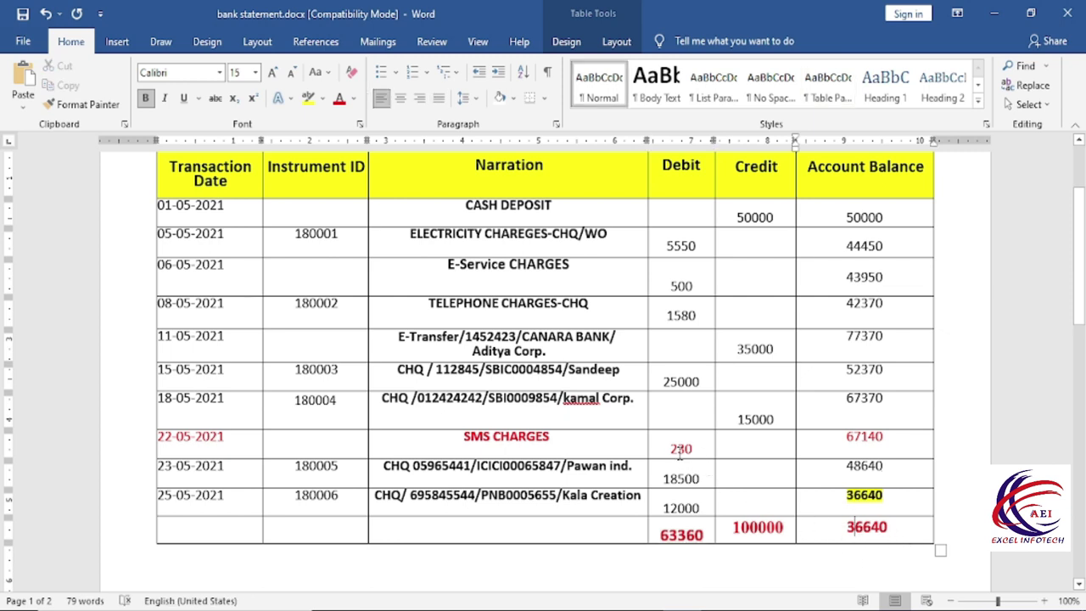
{"action": "left_click_drag", "start_coordinate": [670, 449], "coordinate": [693, 448]}
{"action": "left_click", "coordinate": [553, 437]}
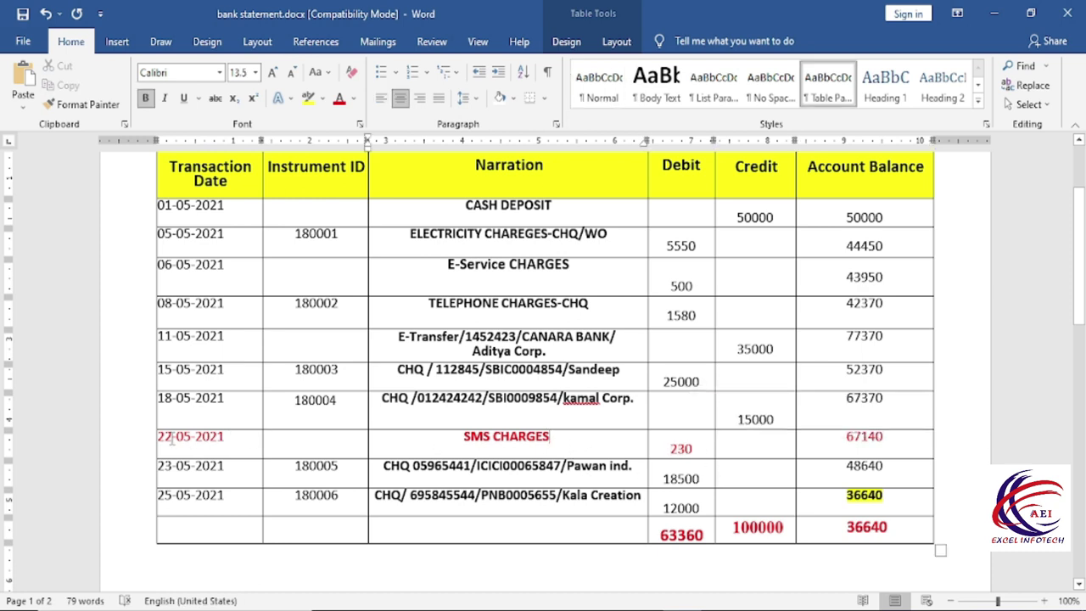
{"action": "left_click_drag", "start_coordinate": [458, 438], "coordinate": [566, 439]}
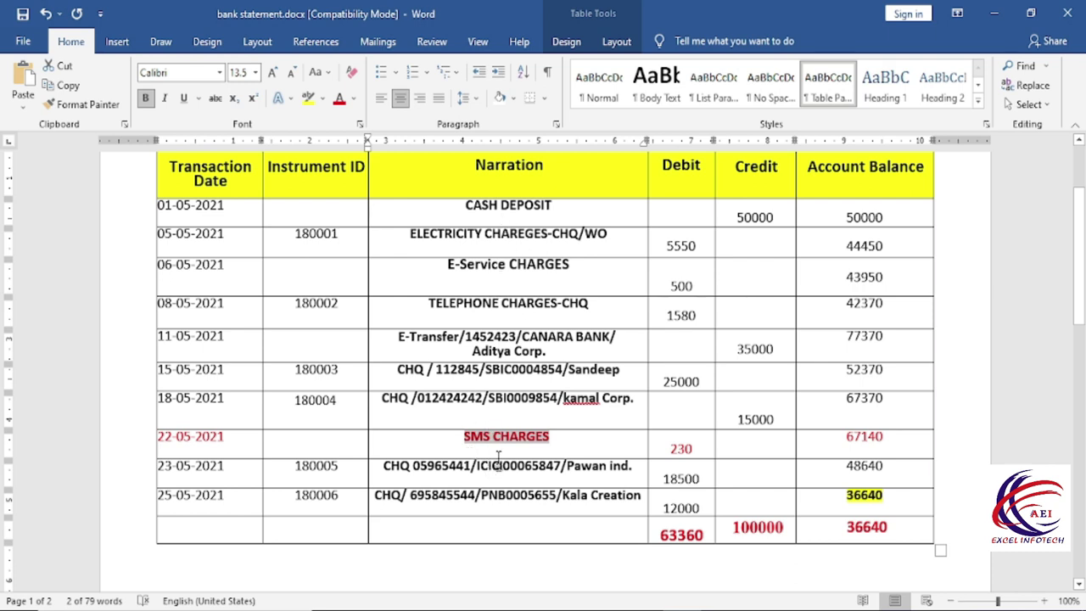
{"action": "double_click", "coordinate": [680, 449]}
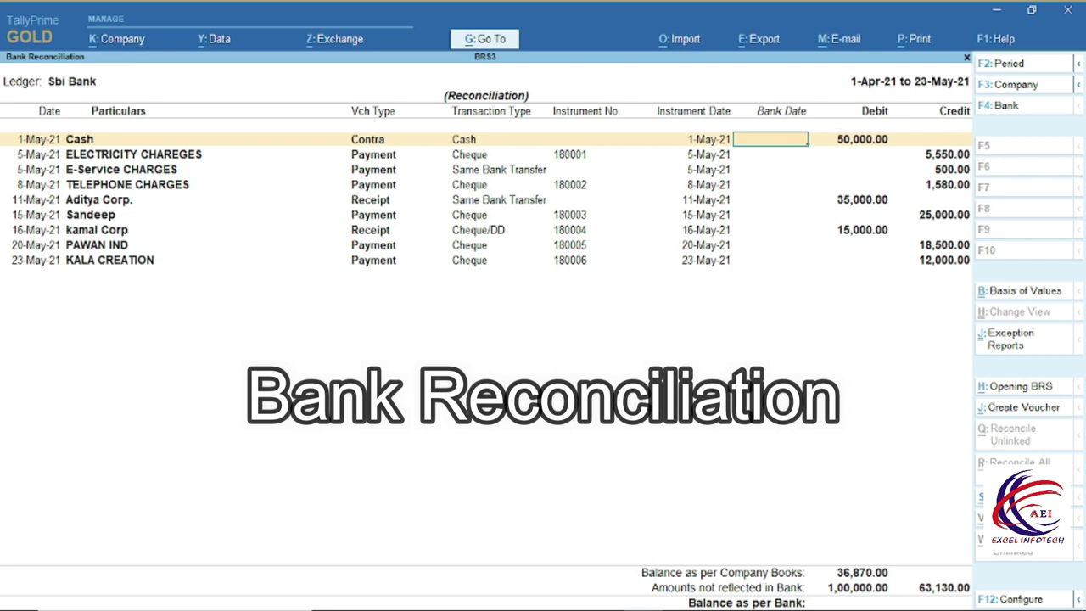
Return to Gateway of Tally and open Banking > Bank Reconciliation for Sbi Bank
{"action": "key", "text": "Escape"}
{"action": "key", "text": "Escape"}
{"action": "key", "text": "Escape"}
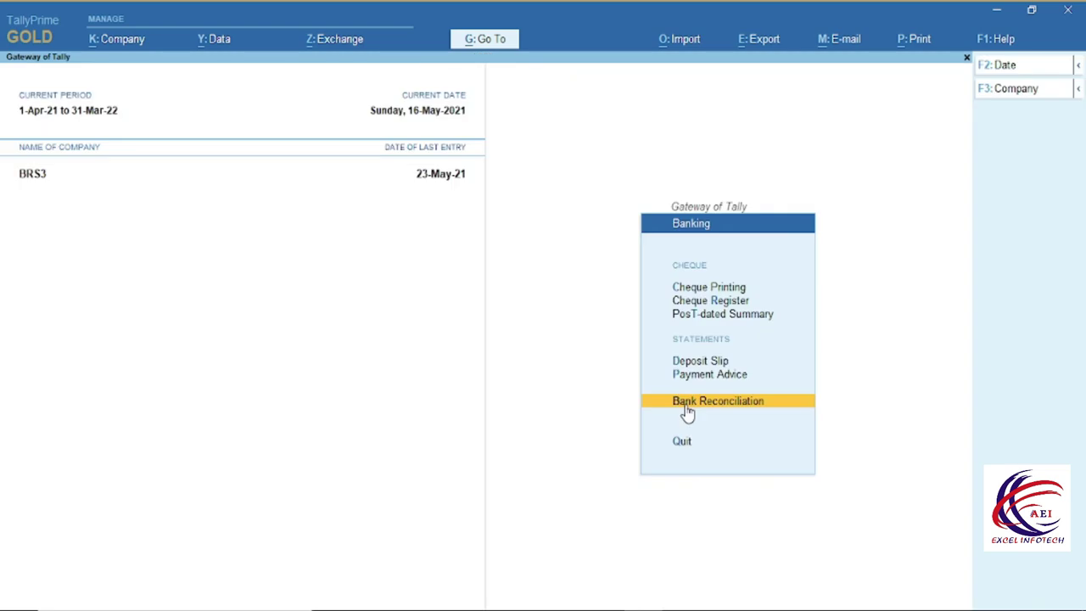
{"action": "key", "text": "Escape"}
{"action": "key", "text": "Escape"}
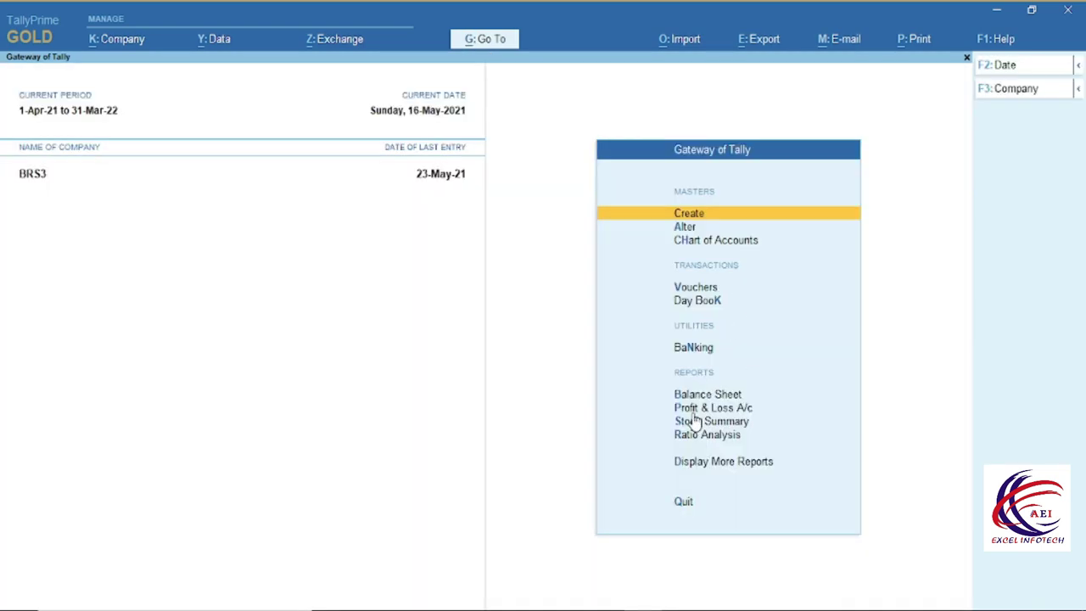
{"action": "left_click", "coordinate": [693, 347]}
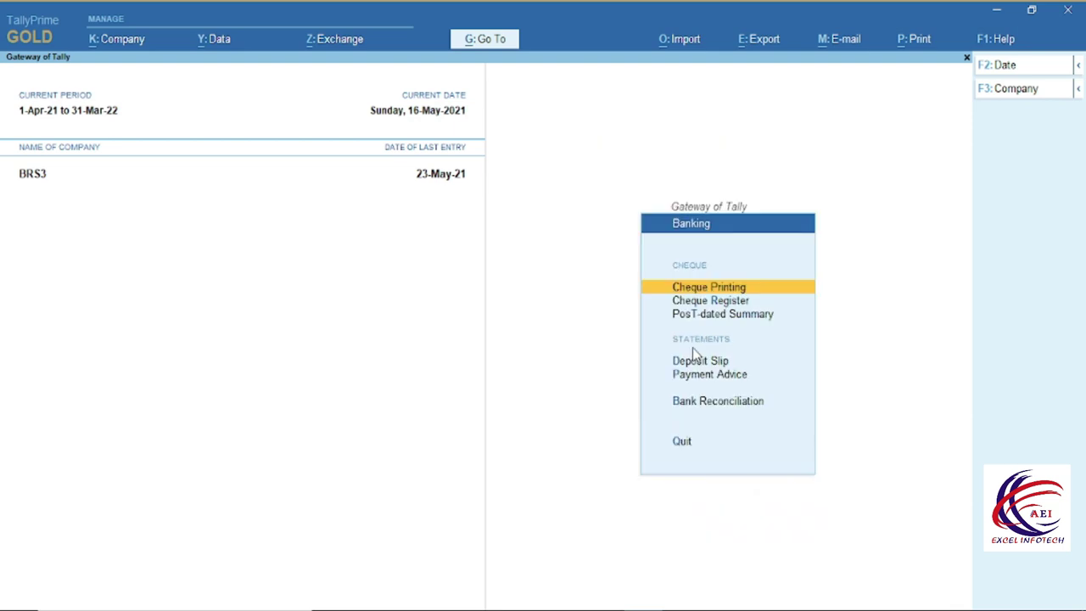
{"action": "left_click", "coordinate": [702, 402]}
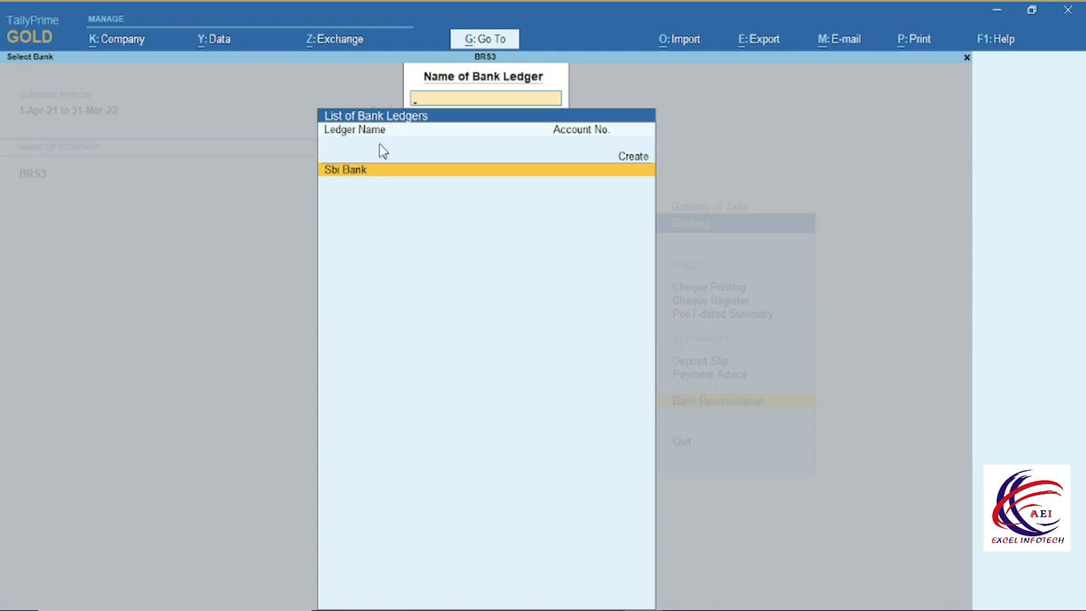
{"action": "key", "text": "Return"}
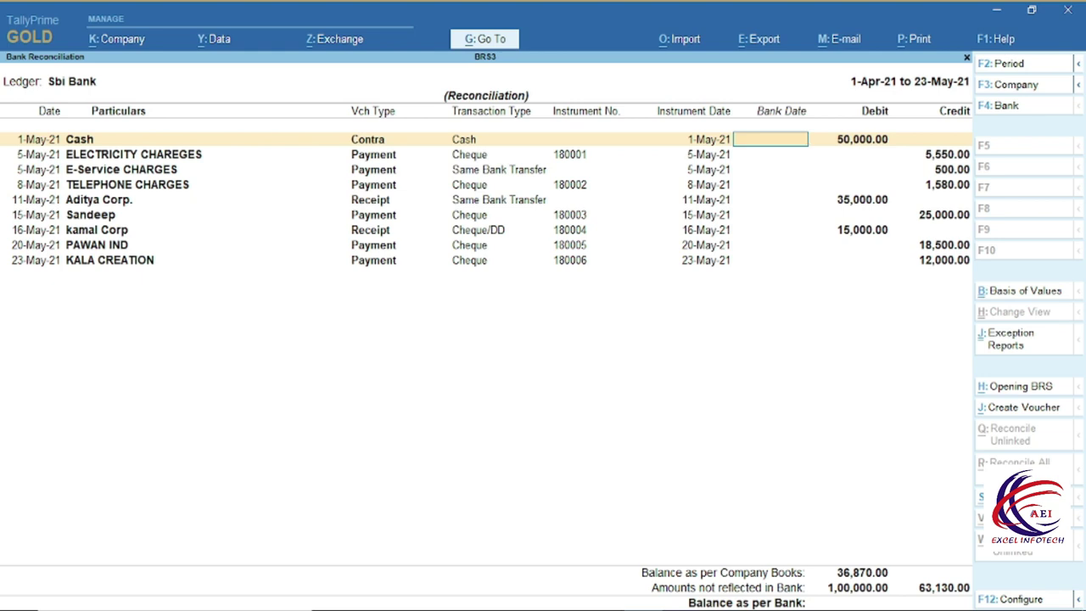
{"action": "key", "text": "alt+Tab"}
{"action": "key", "text": "shift+Left"}
{"action": "key", "text": "shift+Left"}
{"action": "key", "text": "shift+Left"}
{"action": "key", "text": "shift+Left"}
{"action": "key", "text": "shift+Left"}
{"action": "key", "text": "shift+Left"}
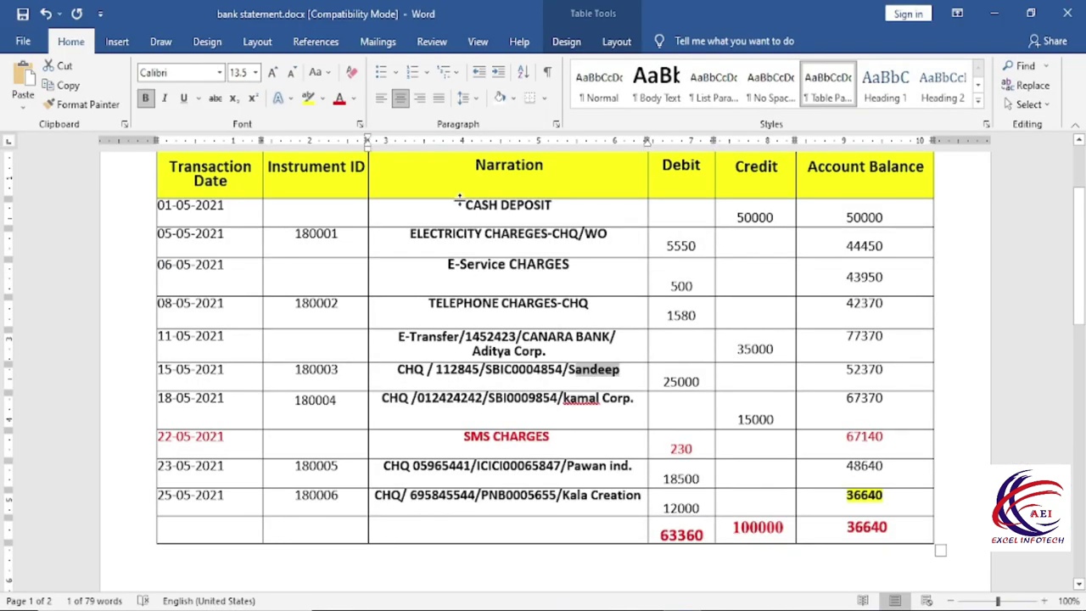
{"action": "left_click_drag", "start_coordinate": [465, 207], "coordinate": [552, 206]}
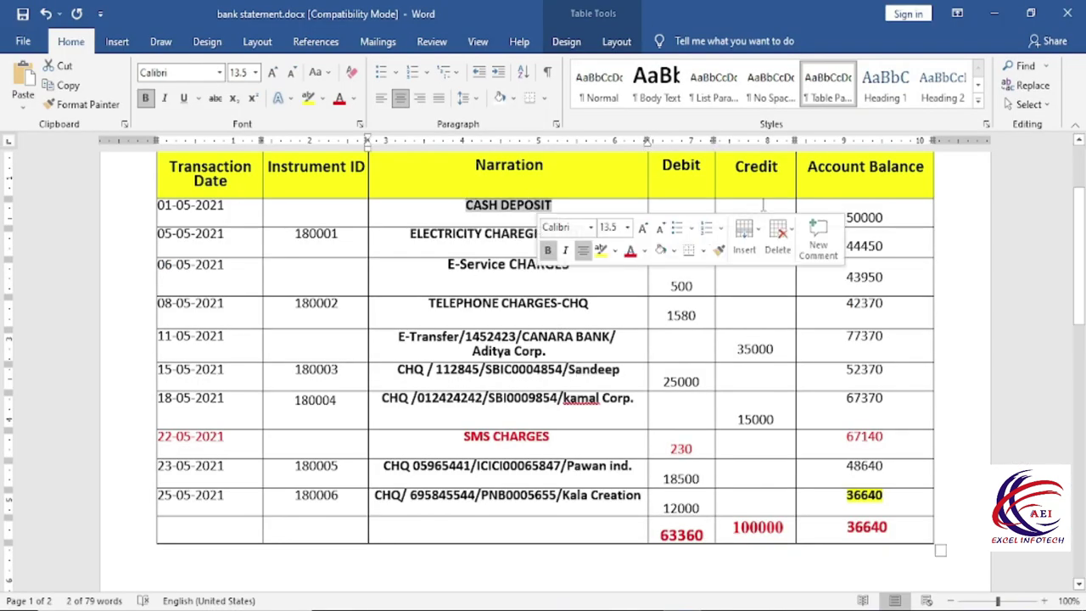
{"action": "left_click_drag", "start_coordinate": [846, 217], "coordinate": [886, 218]}
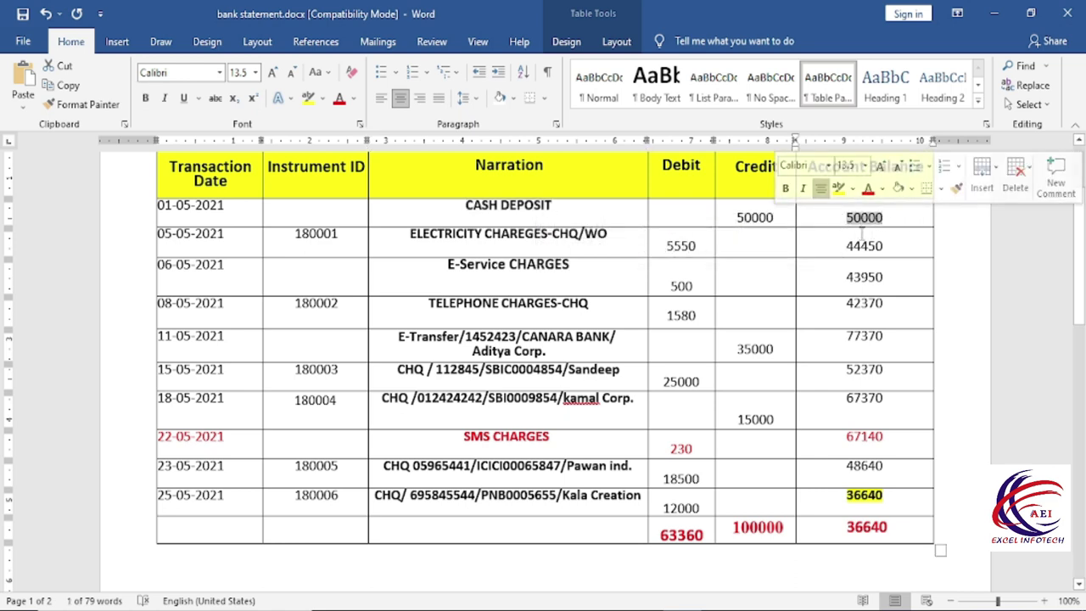
{"action": "left_click_drag", "start_coordinate": [227, 206], "coordinate": [157, 207]}
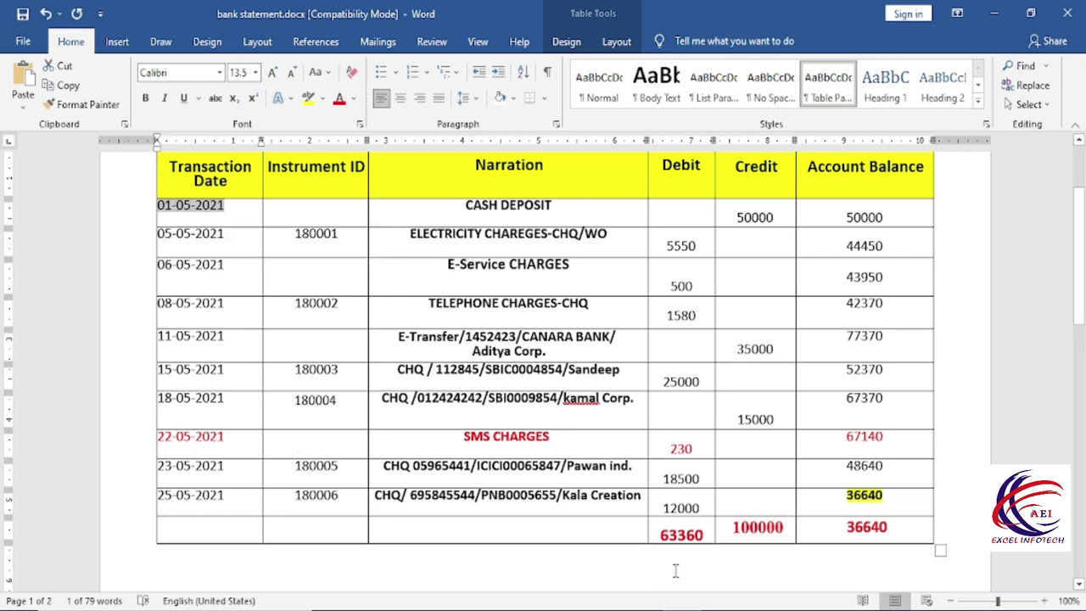
{"action": "key", "text": "alt+Tab"}
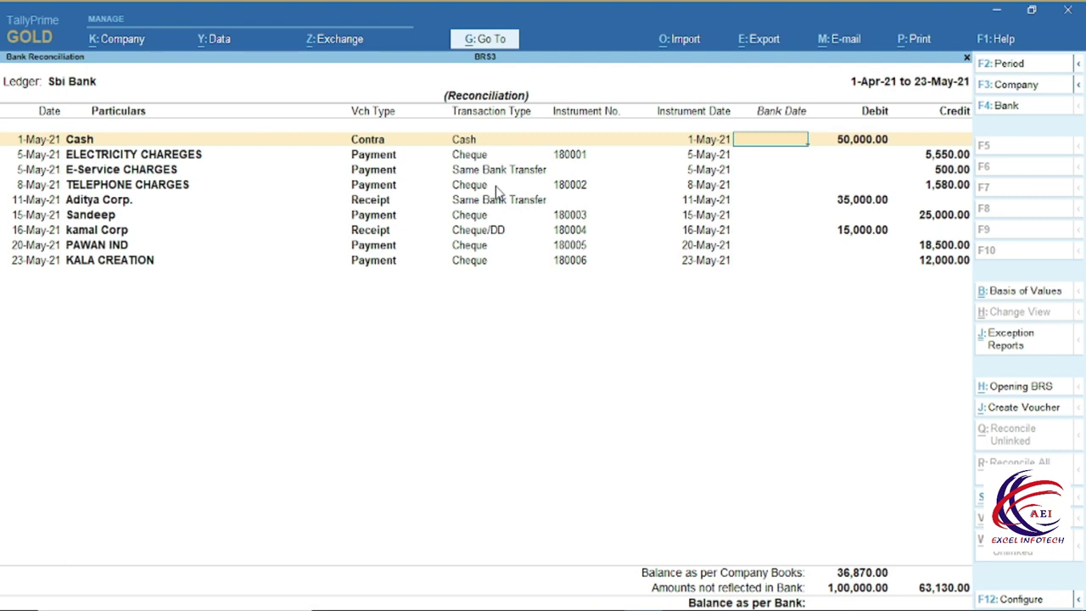
Compare the Cash and Aditya Corp. rows against the Word bank statement
{"action": "left_click", "coordinate": [108, 204]}
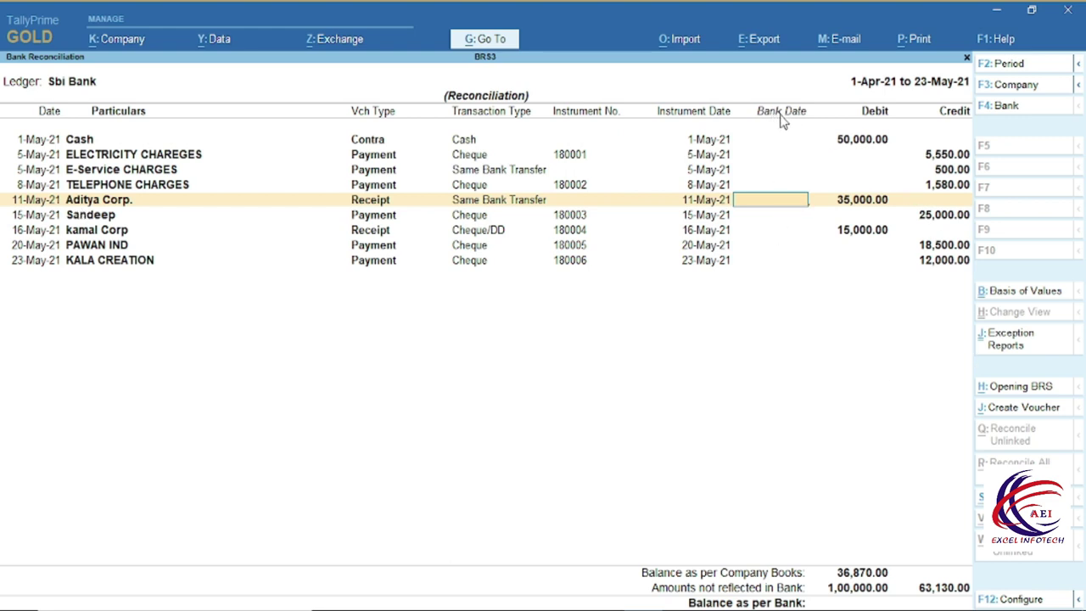
{"action": "key", "text": "Up"}
{"action": "key", "text": "Up"}
{"action": "key", "text": "Up"}
{"action": "key", "text": "Up"}
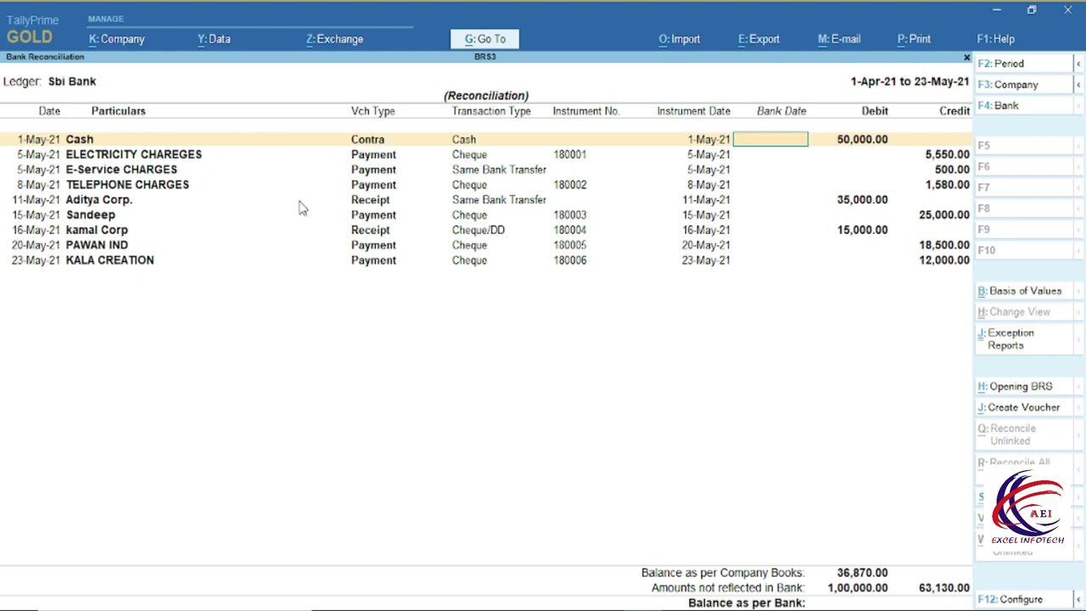
{"action": "left_click", "coordinate": [108, 202]}
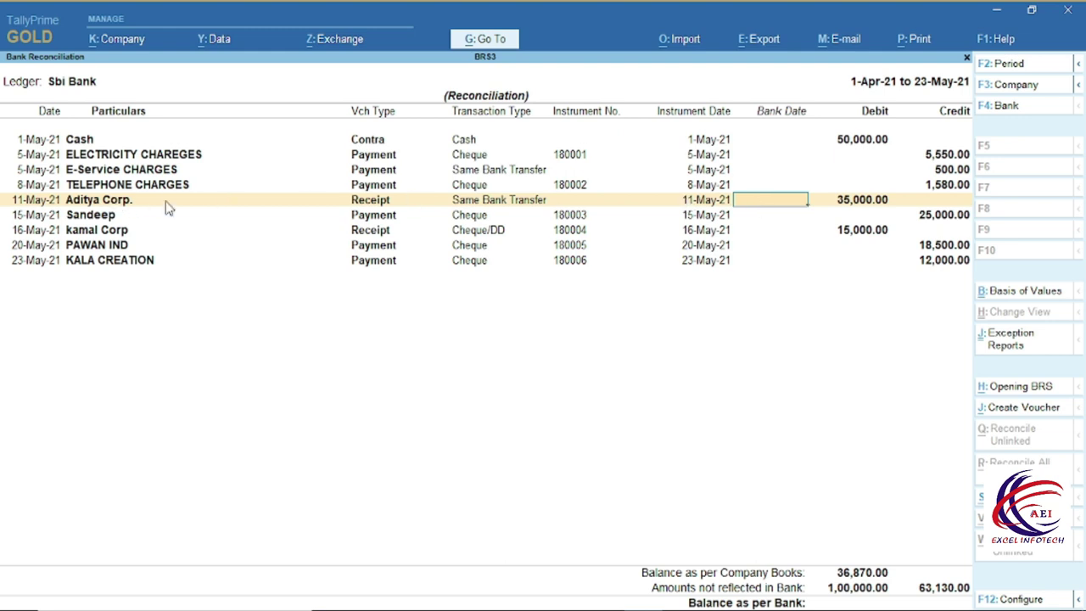
{"action": "key", "text": "Up"}
{"action": "key", "text": "Up"}
{"action": "key", "text": "Up"}
{"action": "key", "text": "Up"}
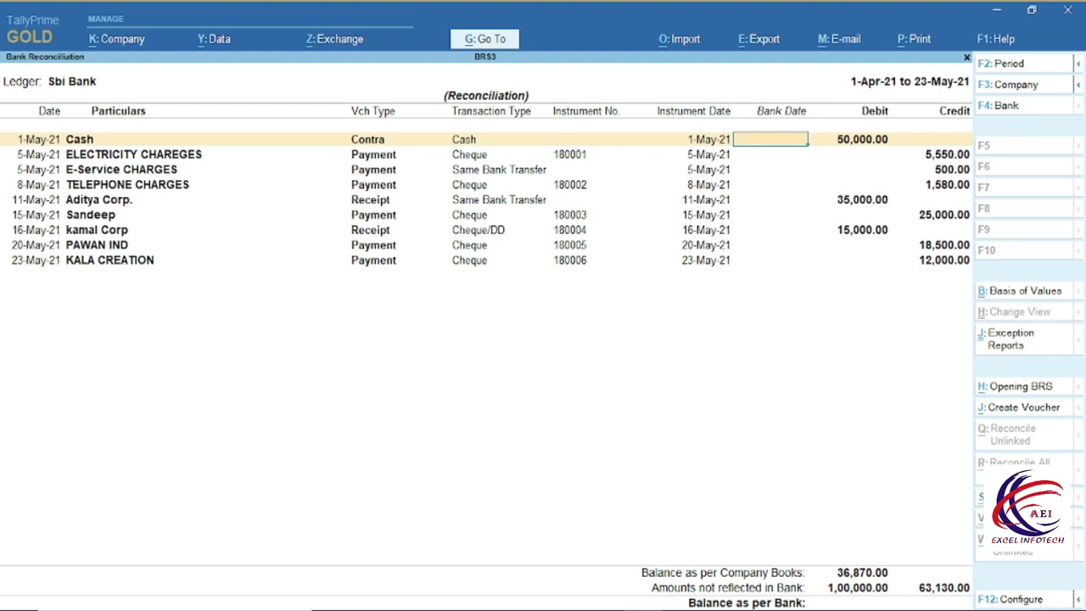
{"action": "key", "text": "alt+Tab"}
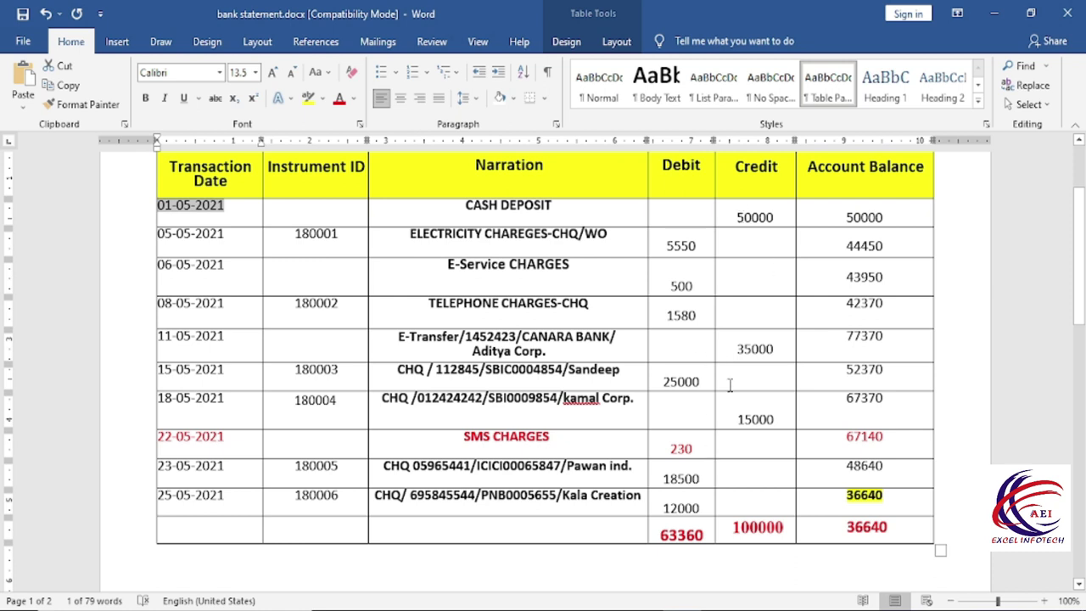
{"action": "key", "text": "alt+Tab"}
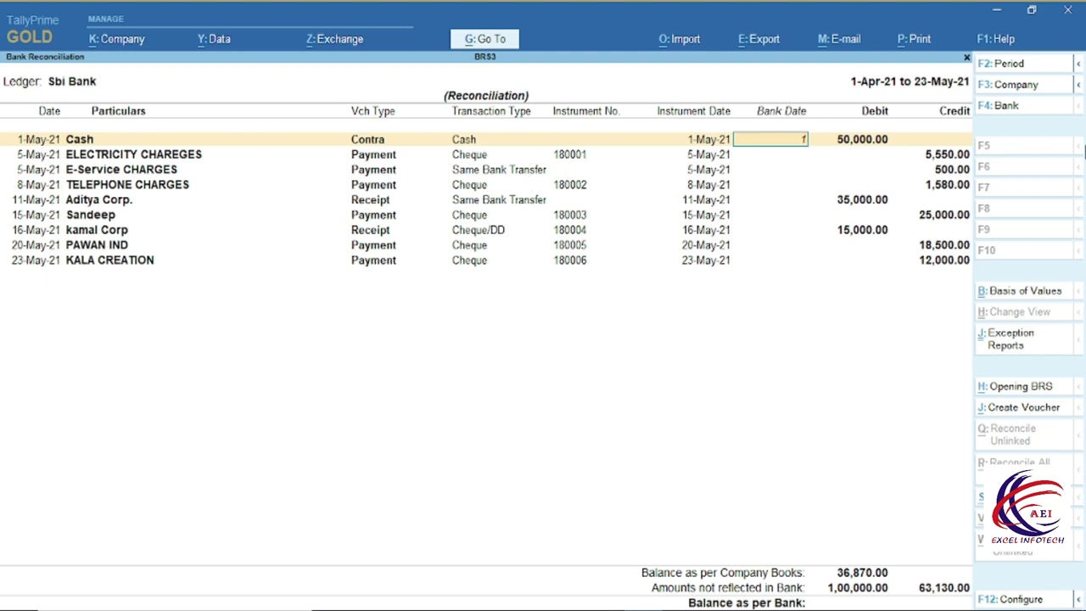
Accept 1-May-21 as the Cash row's bank date, making the bank balance 50,000.00
{"action": "key", "text": "Return"}
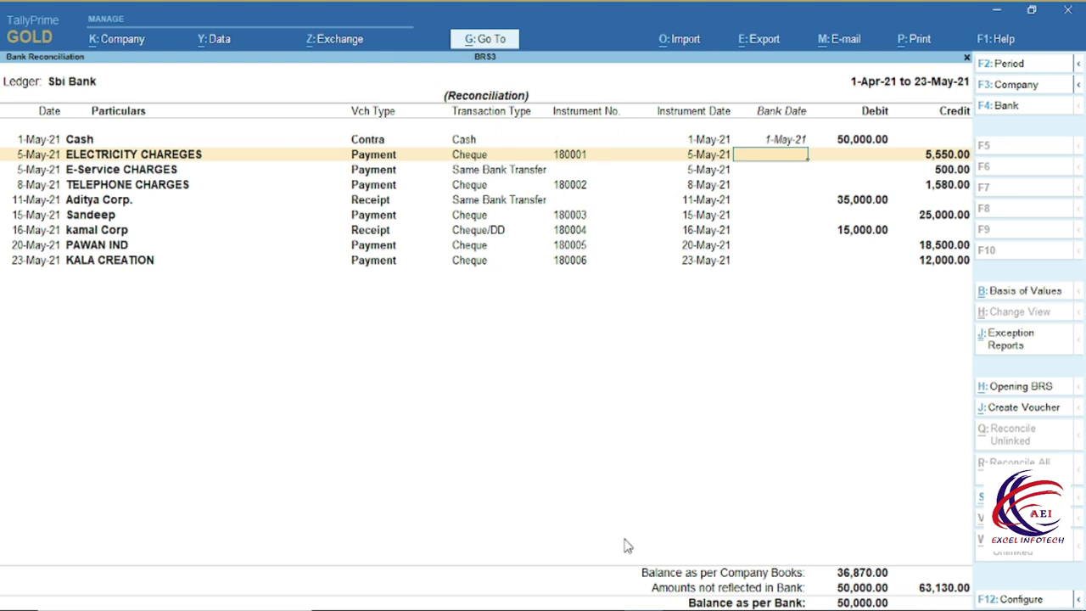
On the bank statement, check the 05-05-2021 ELECTRICITY CHAREGES row: cheque 180001, debit 5550
{"action": "mouse_move", "coordinate": [678, 604]}
{"action": "left_click", "coordinate": [679, 542]}
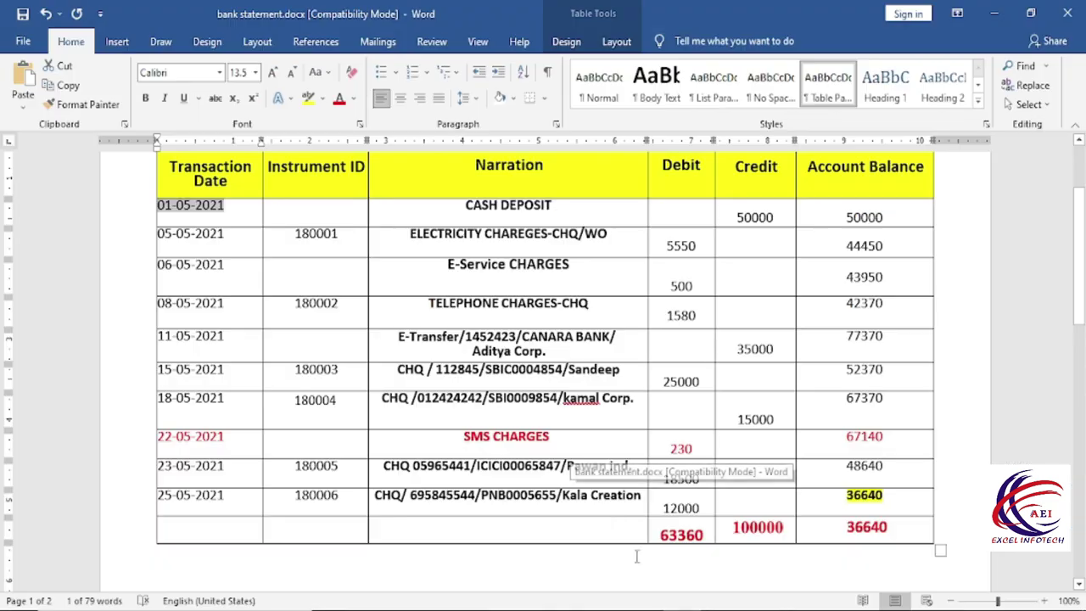
{"action": "left_click_drag", "start_coordinate": [413, 242], "coordinate": [534, 241]}
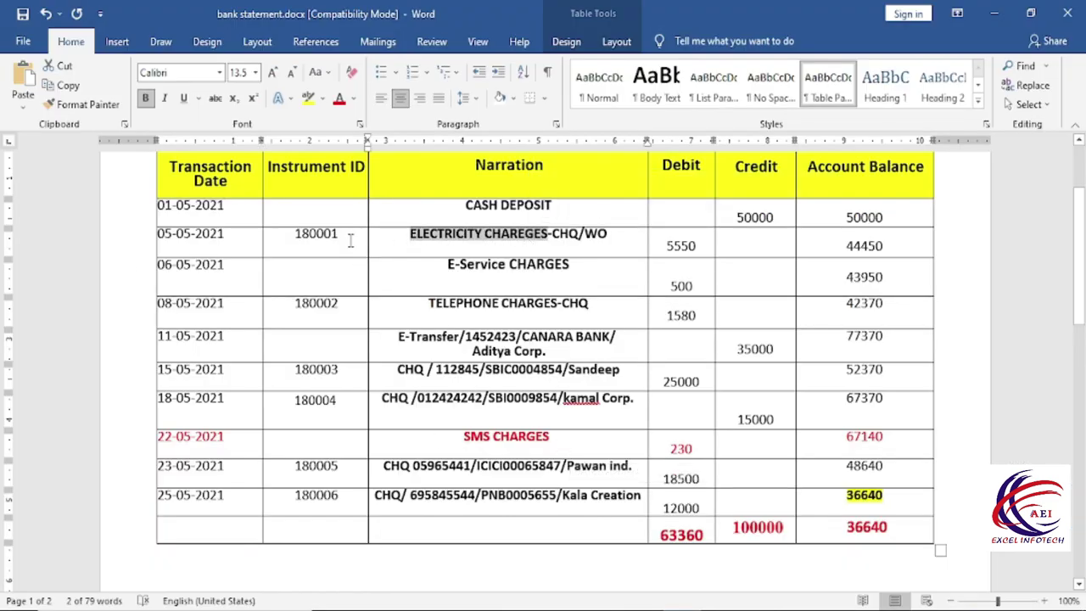
{"action": "left_click_drag", "start_coordinate": [347, 238], "coordinate": [293, 239]}
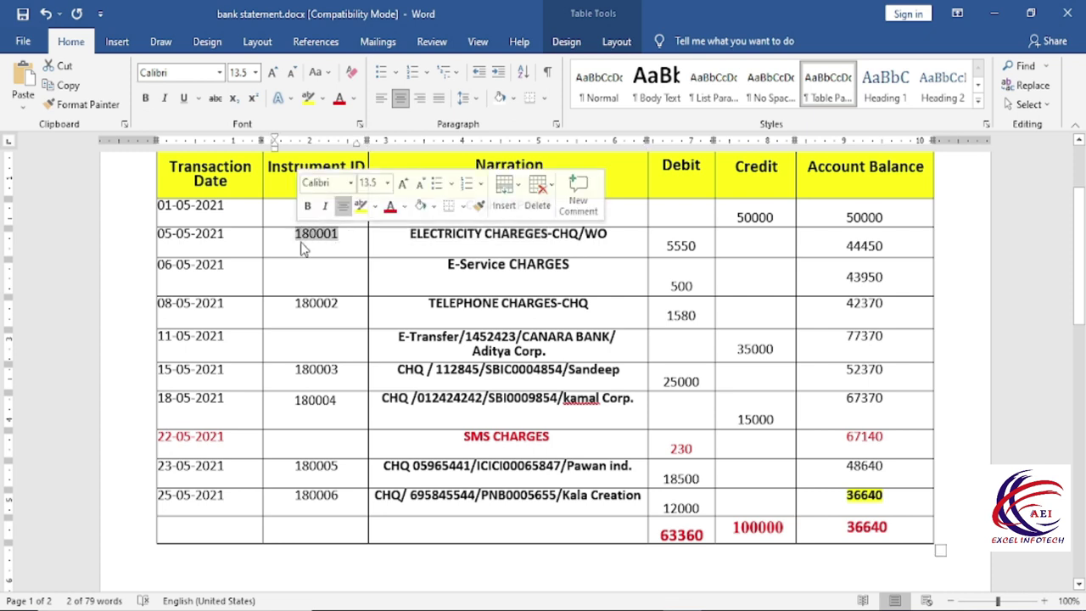
{"action": "left_click_drag", "start_coordinate": [662, 245], "coordinate": [694, 241]}
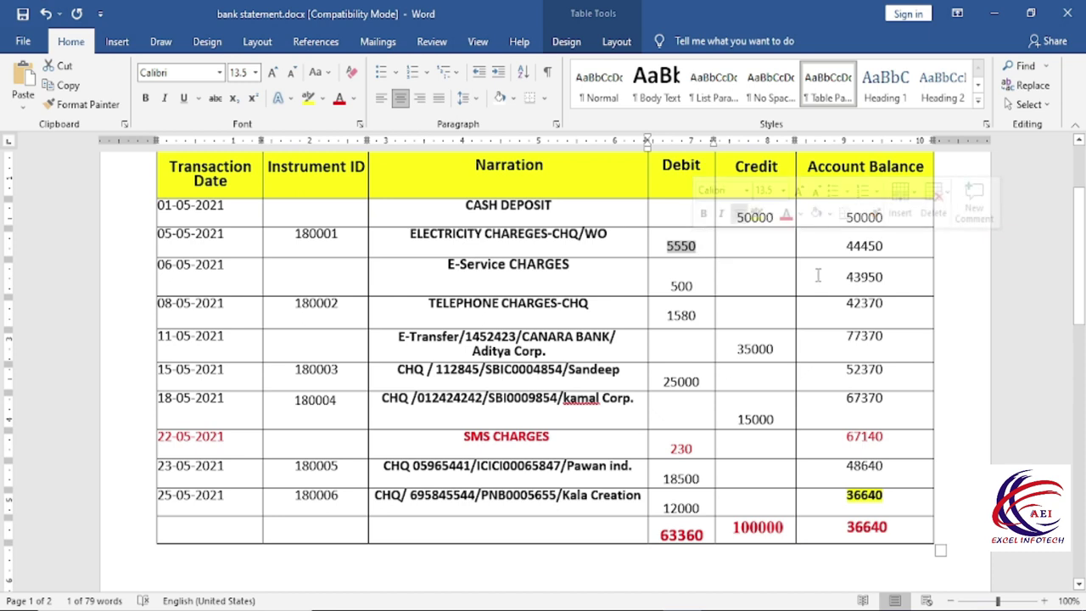
{"action": "left_click_drag", "start_coordinate": [237, 230], "coordinate": [155, 238]}
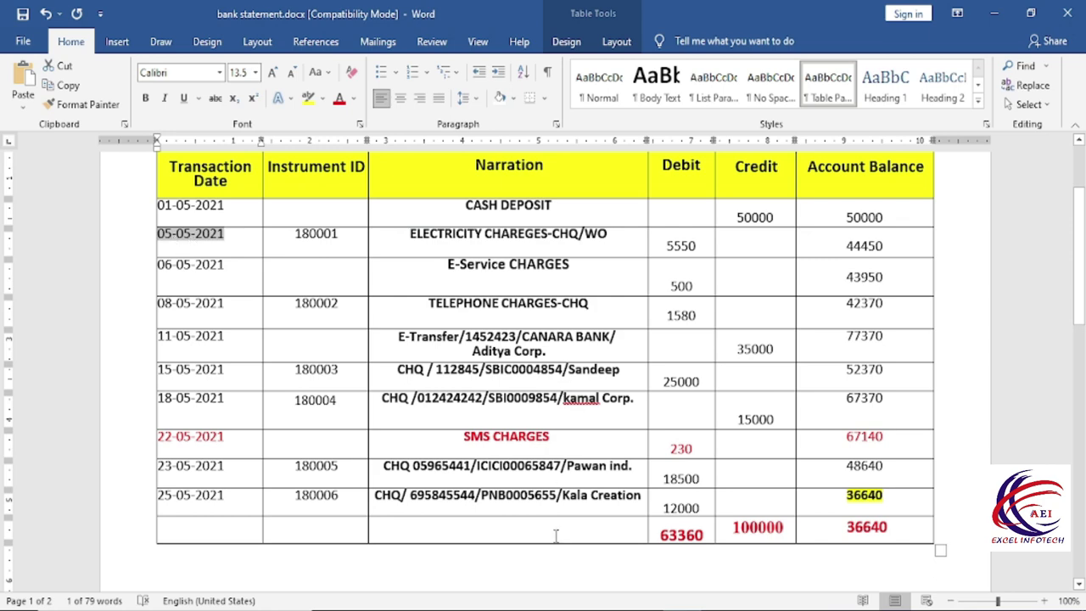
{"action": "key", "text": "alt+Tab"}
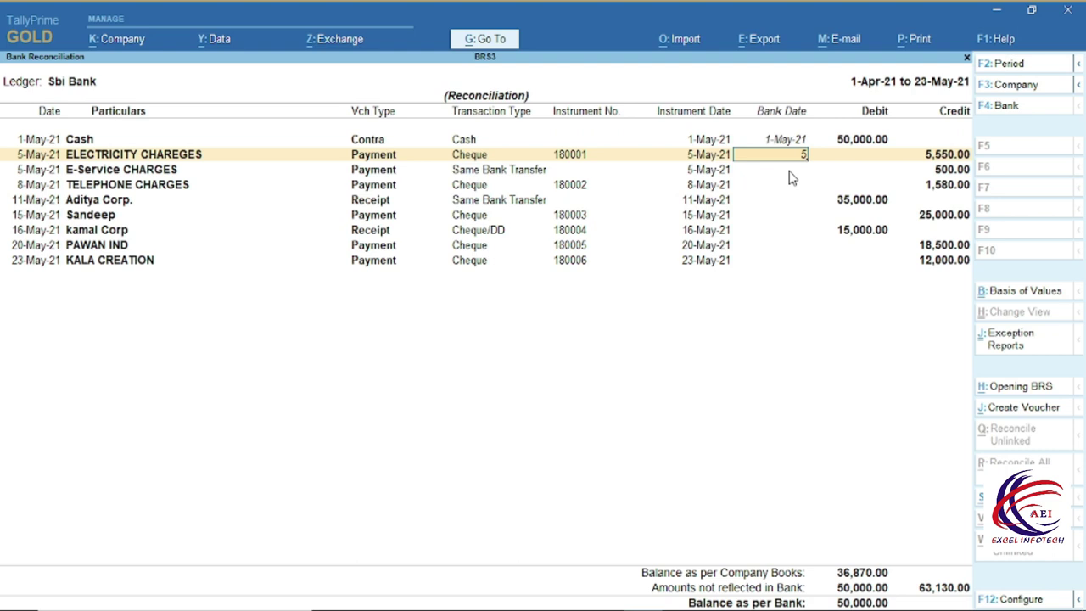
Confirm 5-May-21 as the Electricity Charges bank date, bringing the bank balance to 44,450.00
{"action": "key", "text": "Return"}
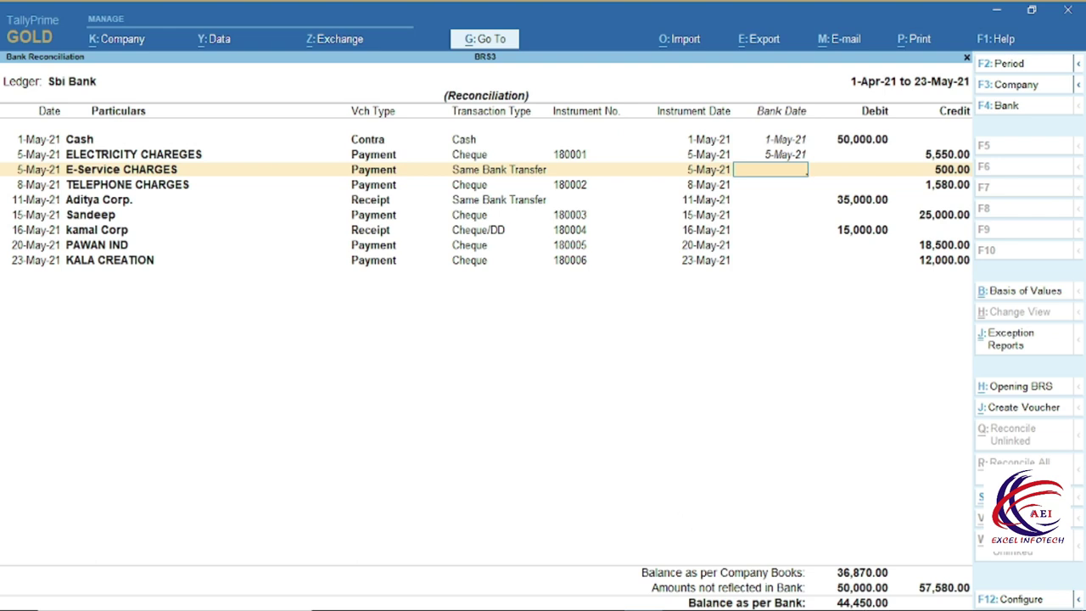
{"action": "key", "text": "alt+Tab"}
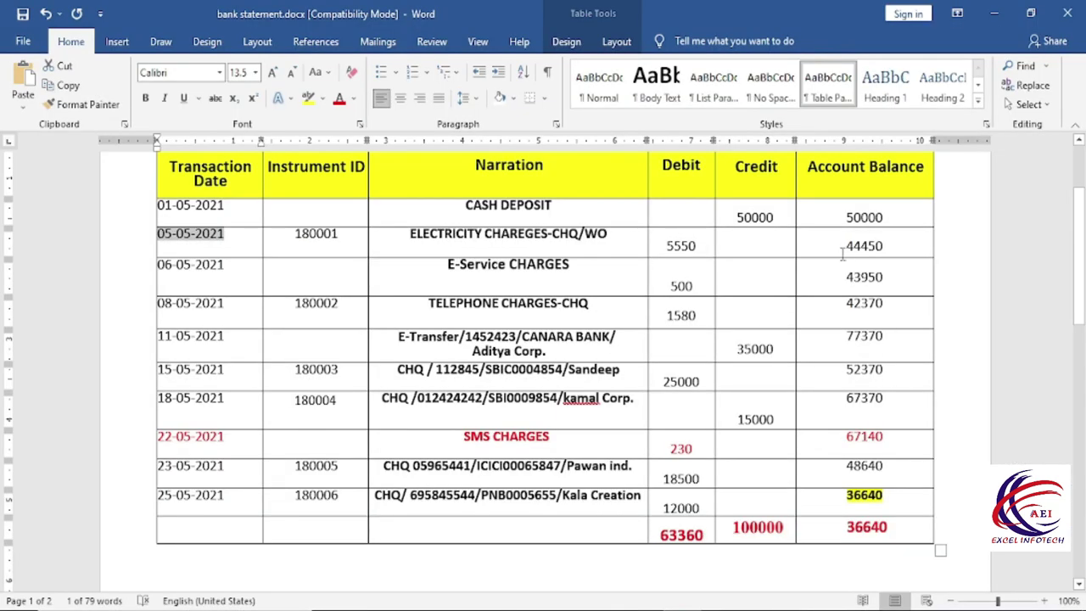
Check the statement's 44450 balance and the 06-05-2021 E-Service CHARGES row with no instrument ID
{"action": "left_click_drag", "start_coordinate": [845, 249], "coordinate": [887, 250]}
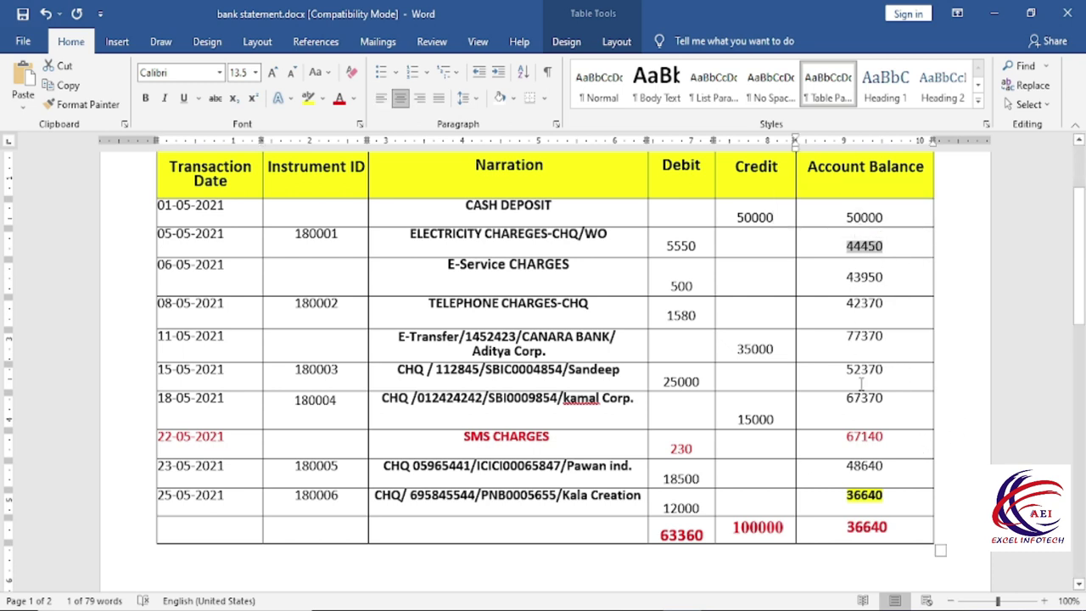
{"action": "left_click", "coordinate": [312, 275]}
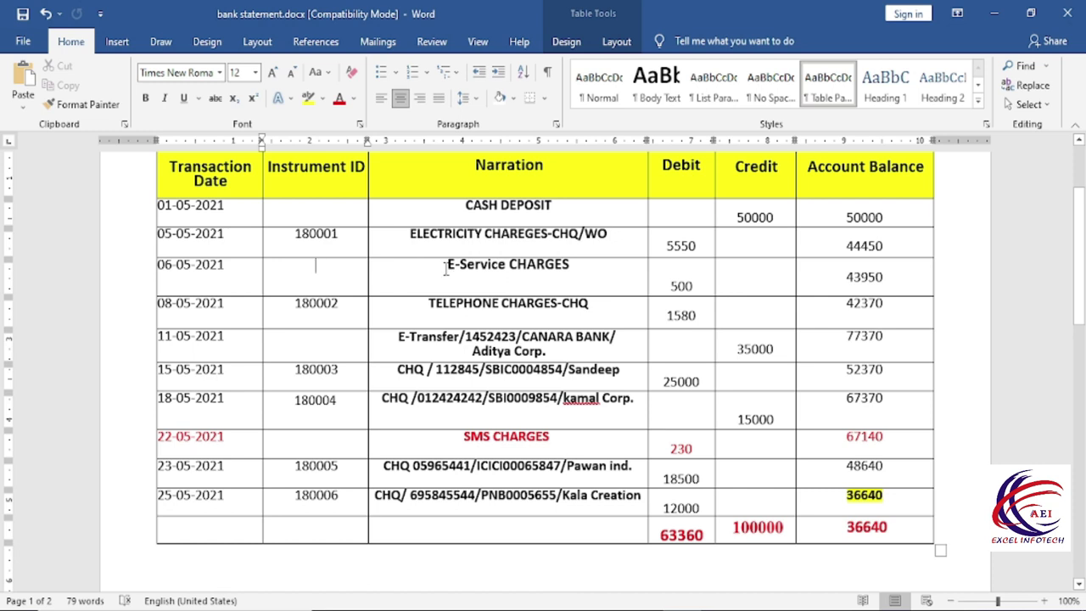
{"action": "left_click_drag", "start_coordinate": [446, 265], "coordinate": [574, 271]}
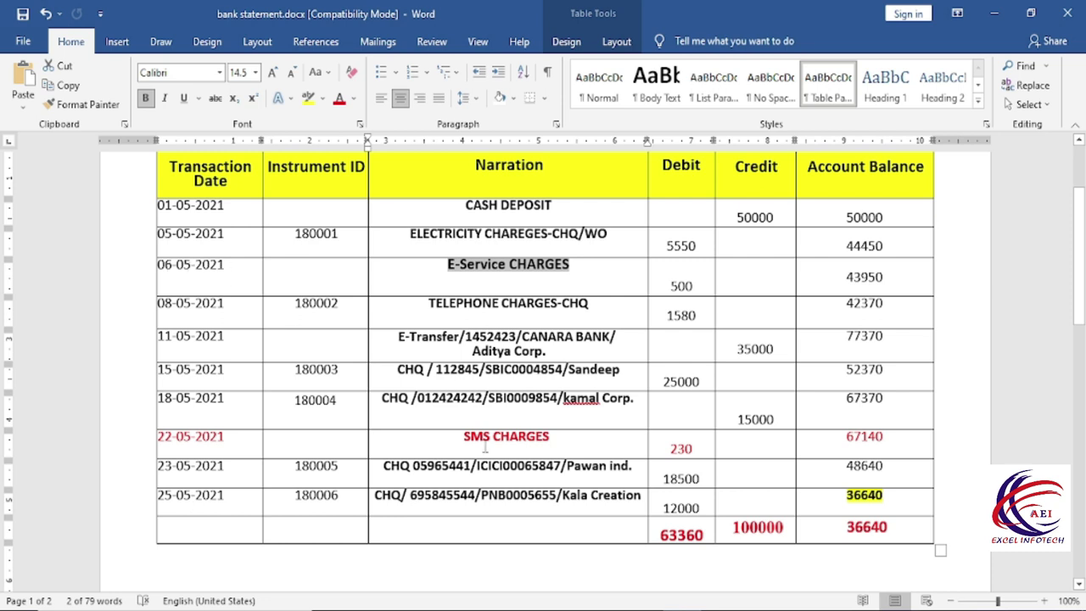
{"action": "key", "text": "alt+Tab"}
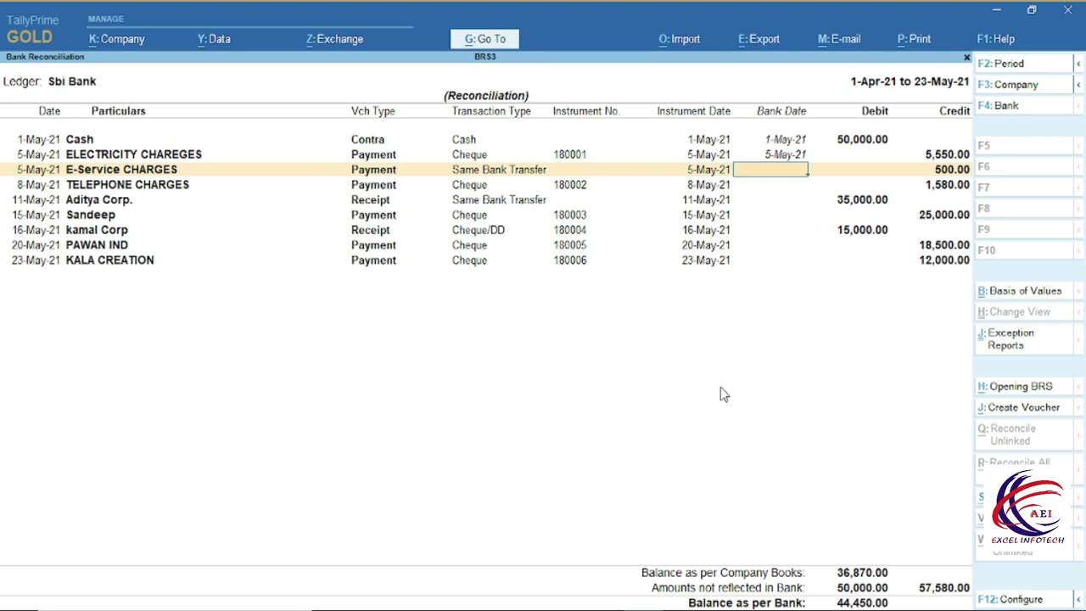
Match the 06-05-2021 statement date and give the E-Service CHARGES payment bank date 6-May-21
{"action": "key", "text": "alt+Tab"}
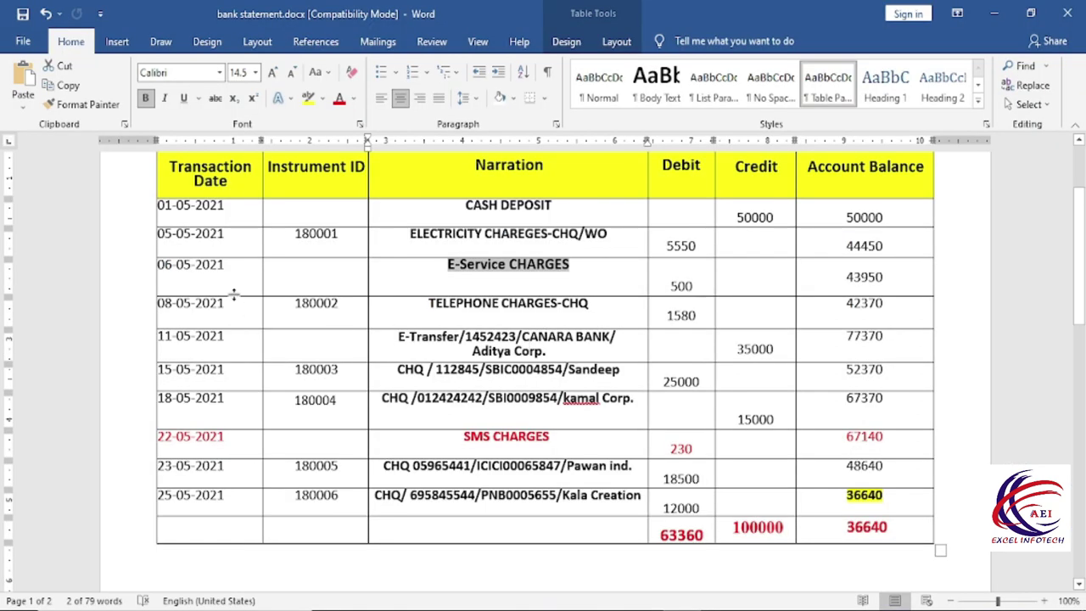
{"action": "left_click", "coordinate": [204, 268]}
{"action": "left_click_drag", "start_coordinate": [230, 268], "coordinate": [158, 268]}
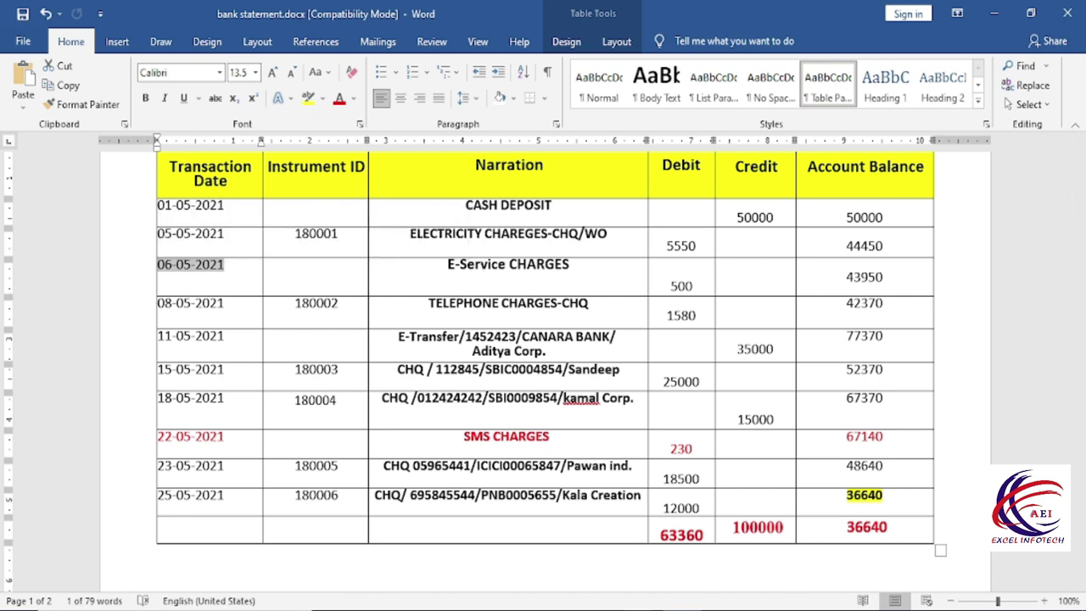
{"action": "key", "text": "alt+Tab"}
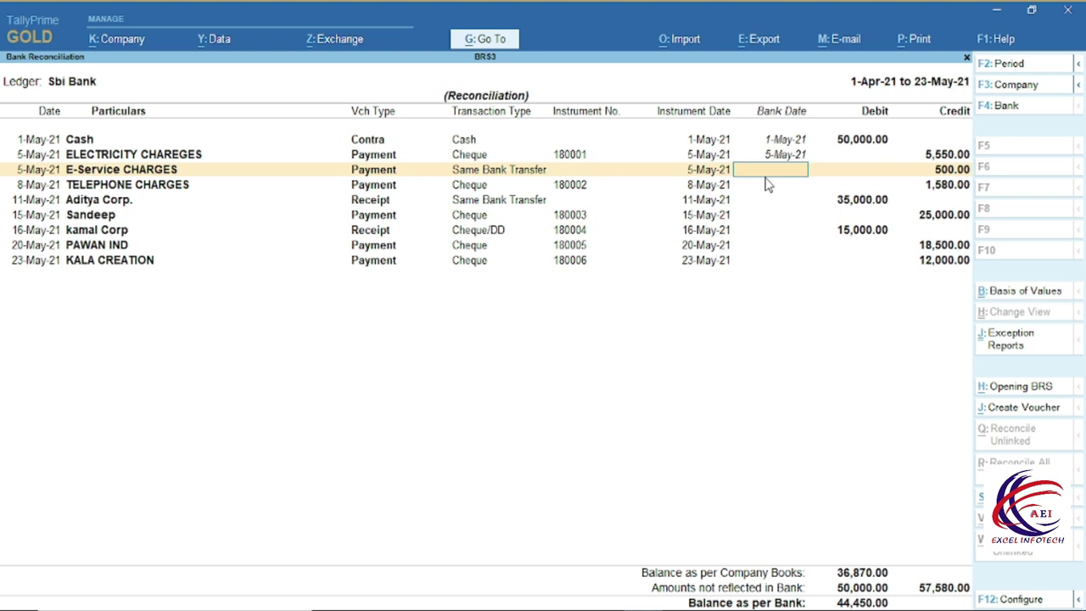
{"action": "key", "text": "Return"}
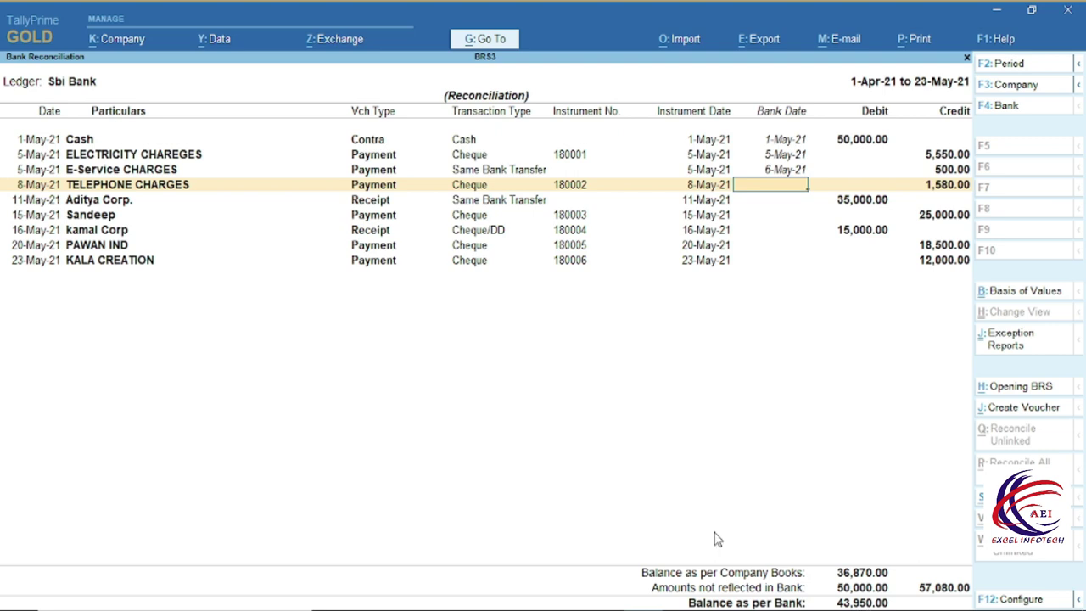
{"action": "key", "text": "alt+Tab"}
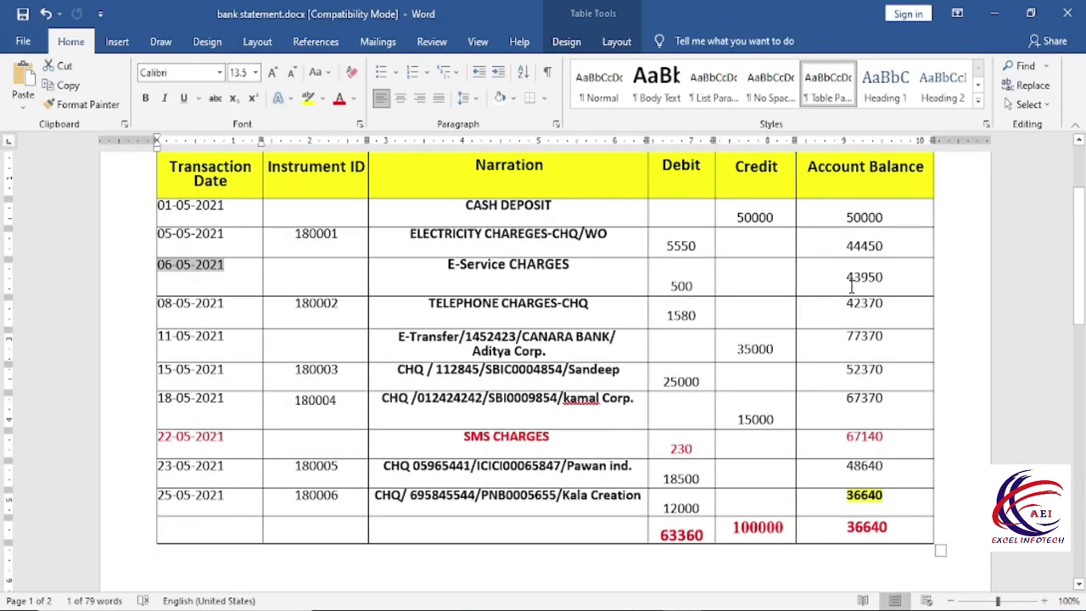
Check the statement's 08-05-2021 TELEPHONE CHARGES row: debit 1580 after the 43950 balance
{"action": "left_click_drag", "start_coordinate": [846, 277], "coordinate": [884, 278]}
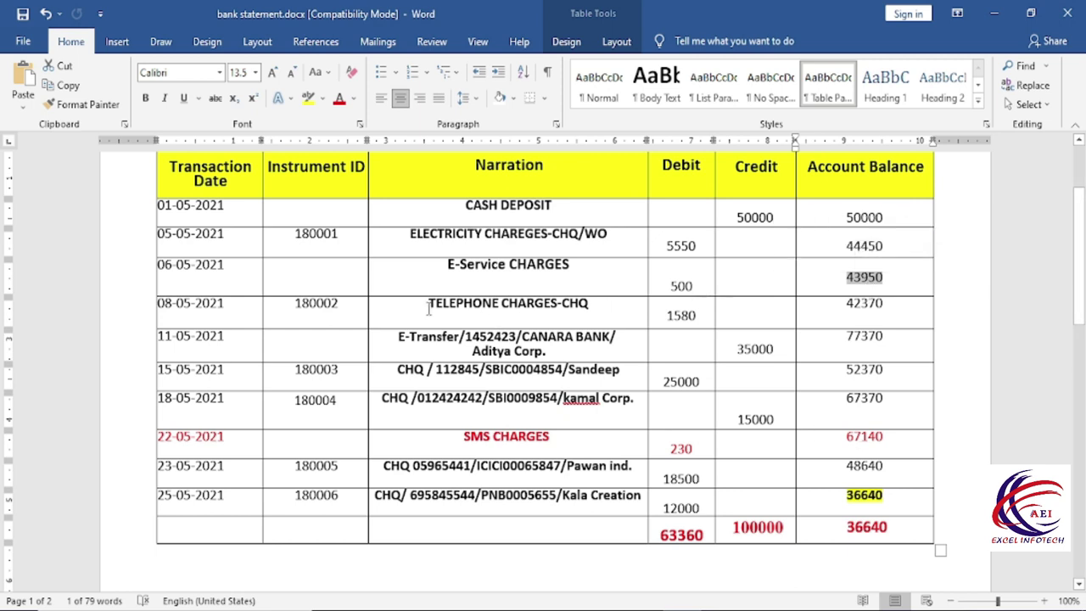
{"action": "left_click_drag", "start_coordinate": [430, 305], "coordinate": [551, 305]}
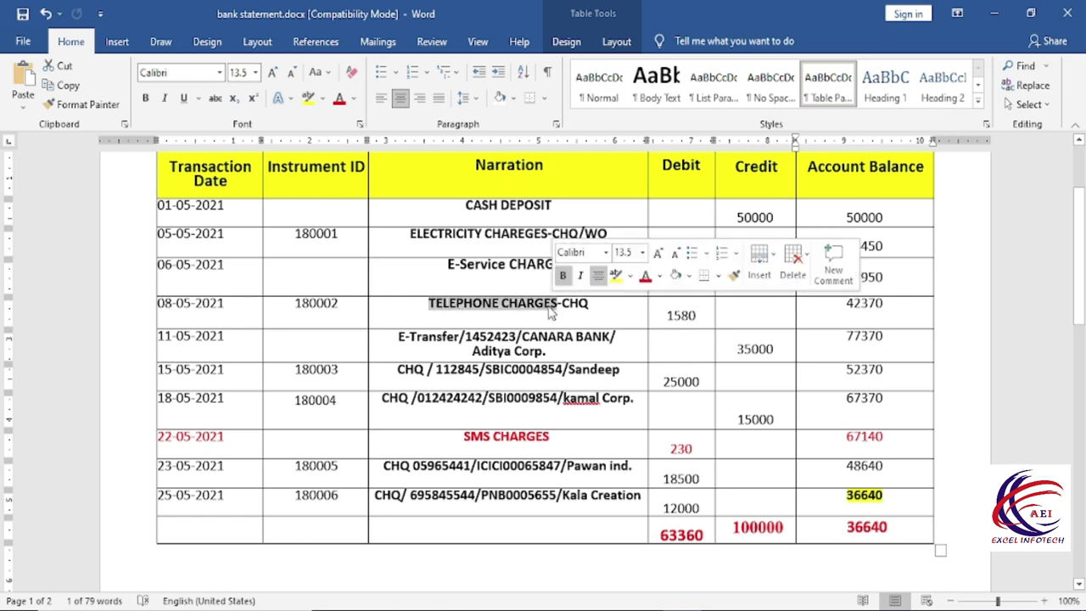
{"action": "key", "text": "shift+Tab"}
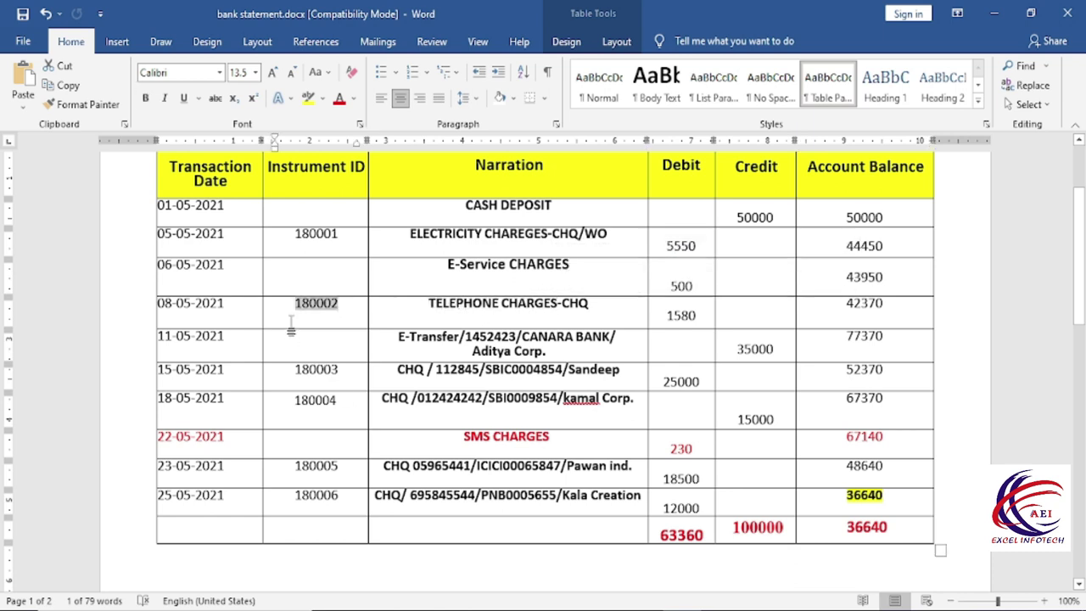
{"action": "left_click_drag", "start_coordinate": [664, 316], "coordinate": [698, 316]}
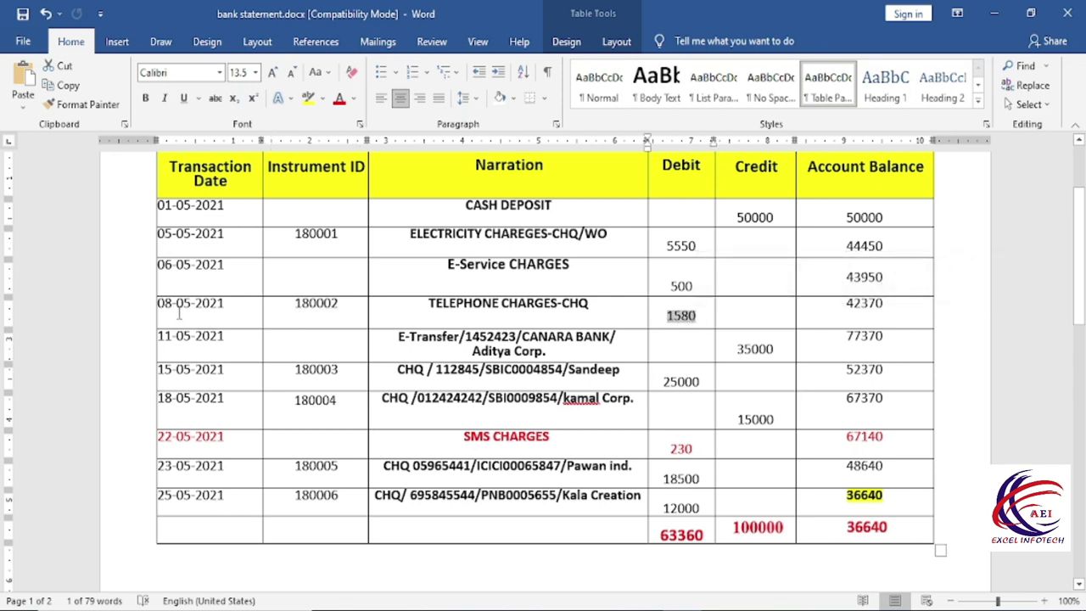
{"action": "triple_click", "coordinate": [220, 307]}
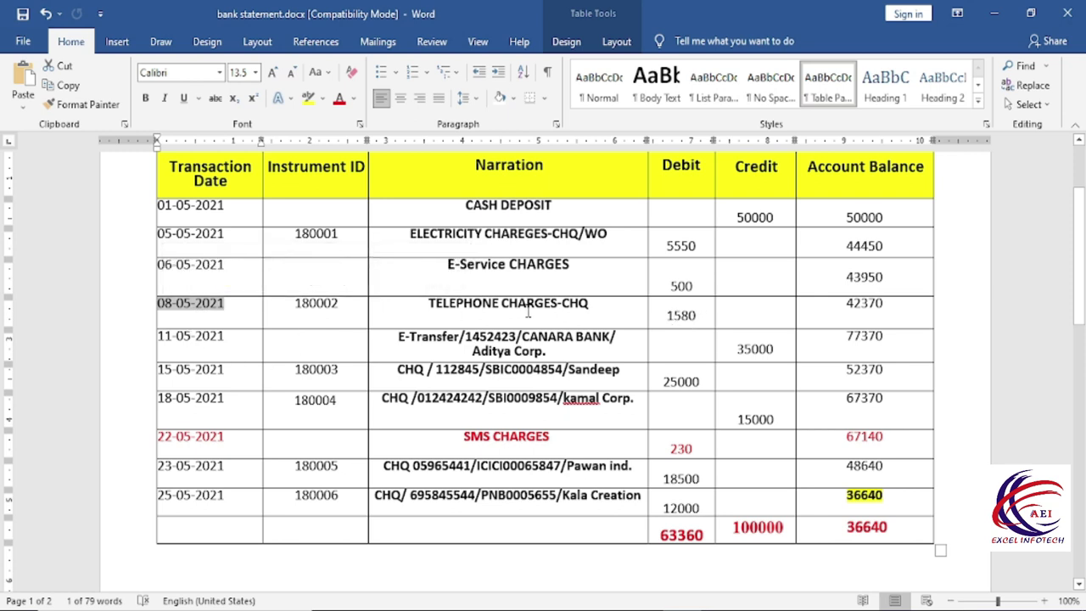
Give the TELEPHONE CHARGES cheque a bank date of 8-May-21, bank balance 42,370.00
{"action": "key", "text": "alt+Tab"}
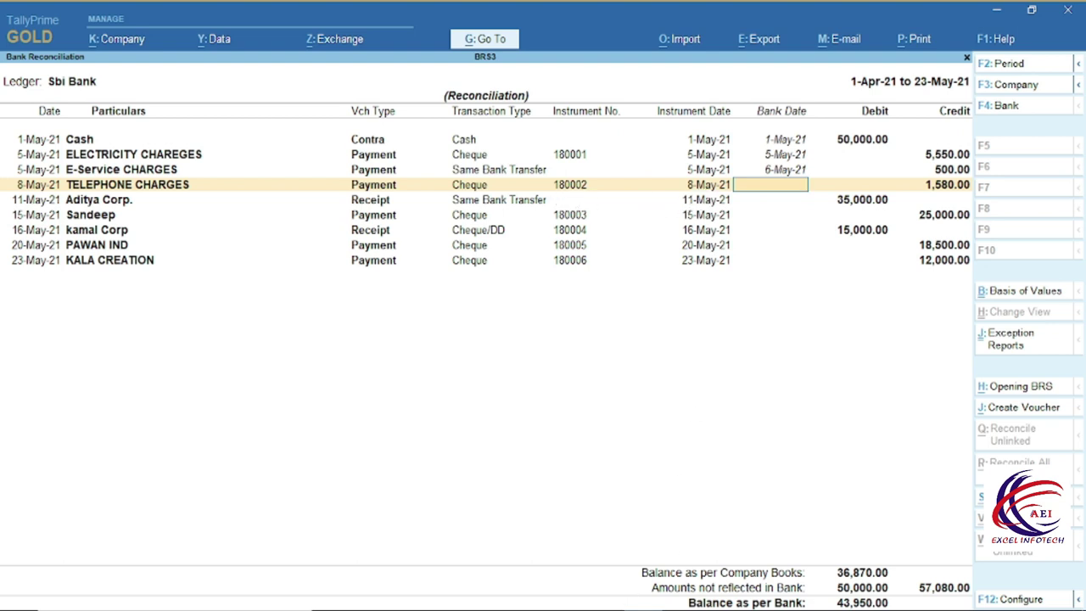
{"action": "left_click", "coordinate": [643, 608]}
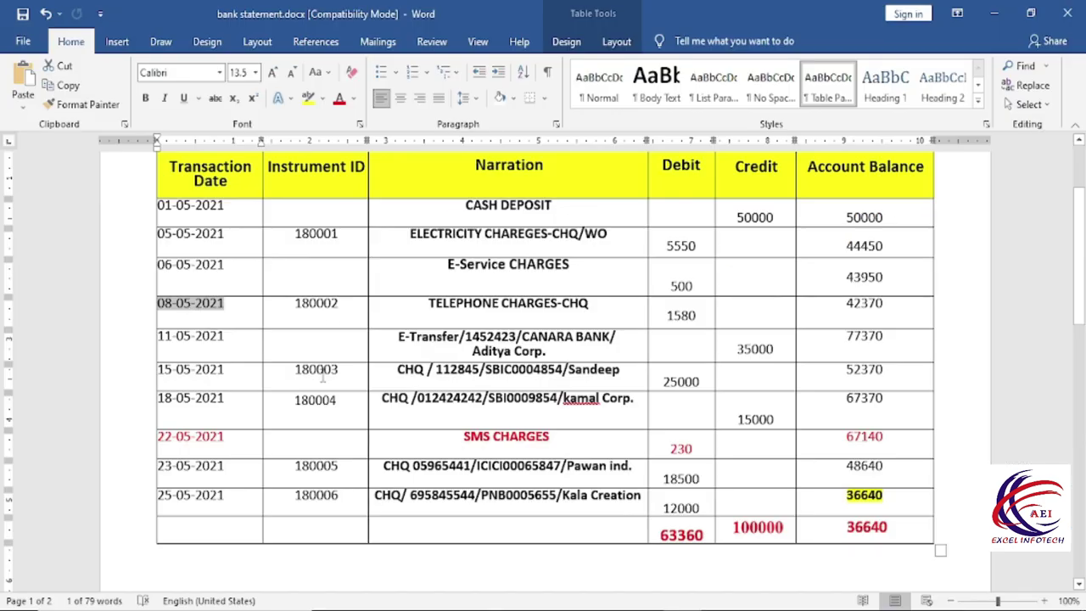
{"action": "key", "text": "alt+Tab"}
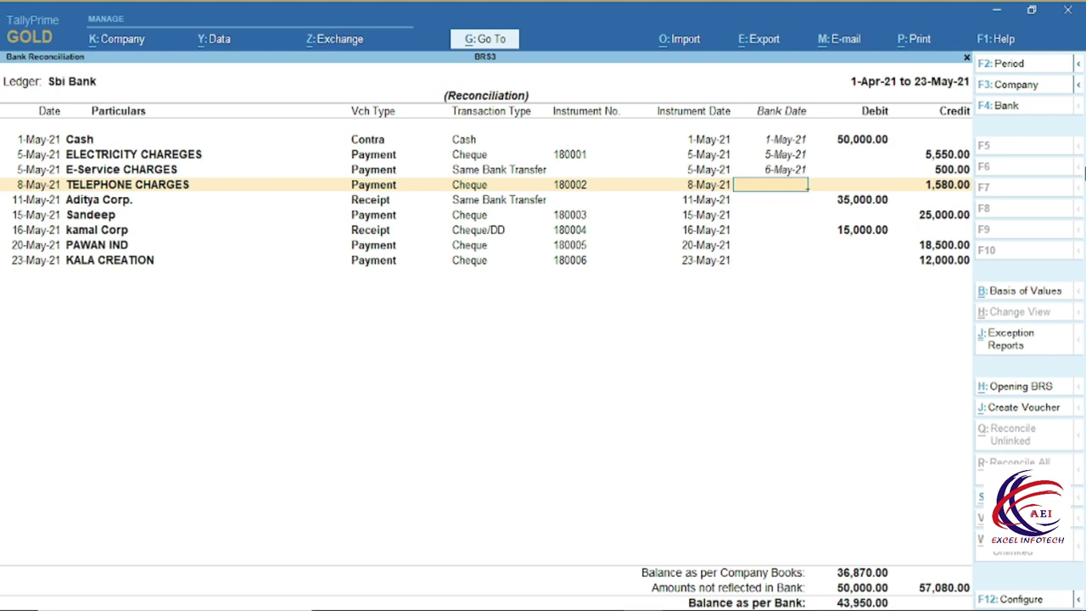
{"action": "key", "text": "Return"}
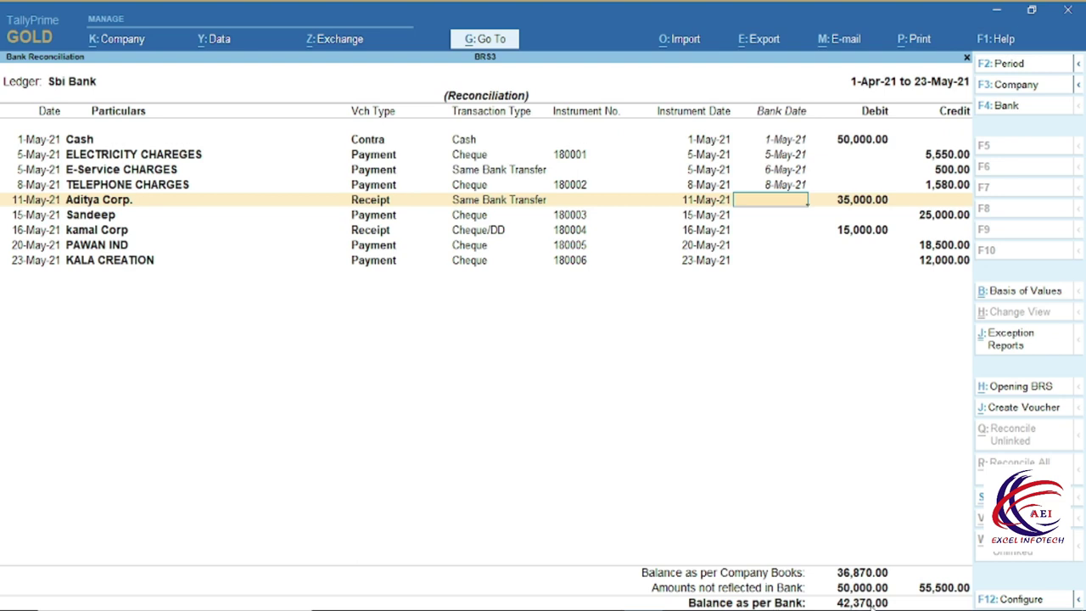
{"action": "key", "text": "alt+Tab"}
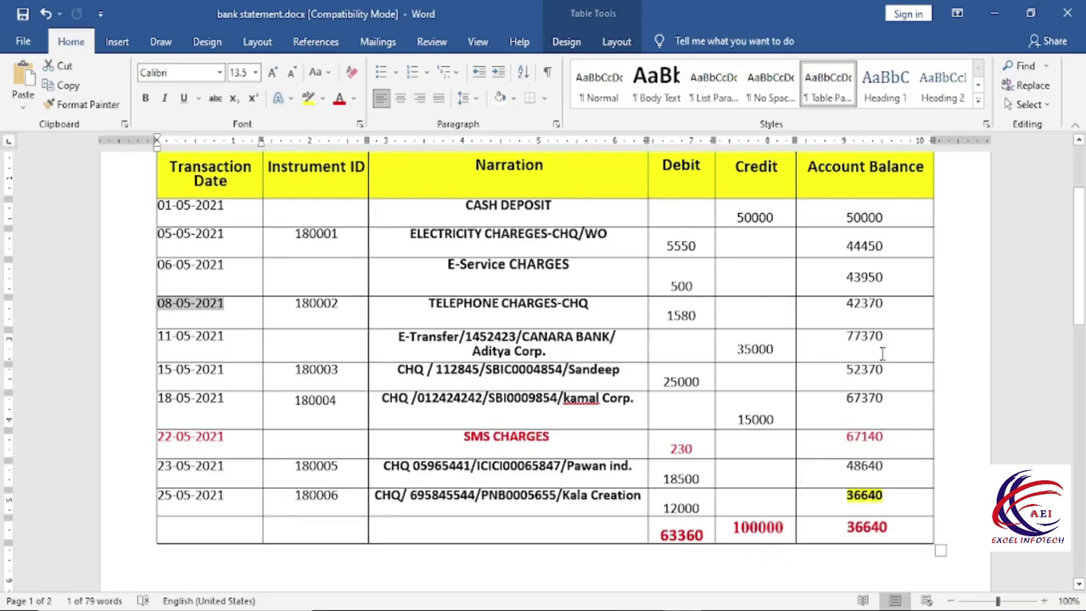
Check the statement's Aditya Corp. receipt row, raising the balance from 42370 to 77370
{"action": "left_click_drag", "start_coordinate": [845, 303], "coordinate": [882, 307]}
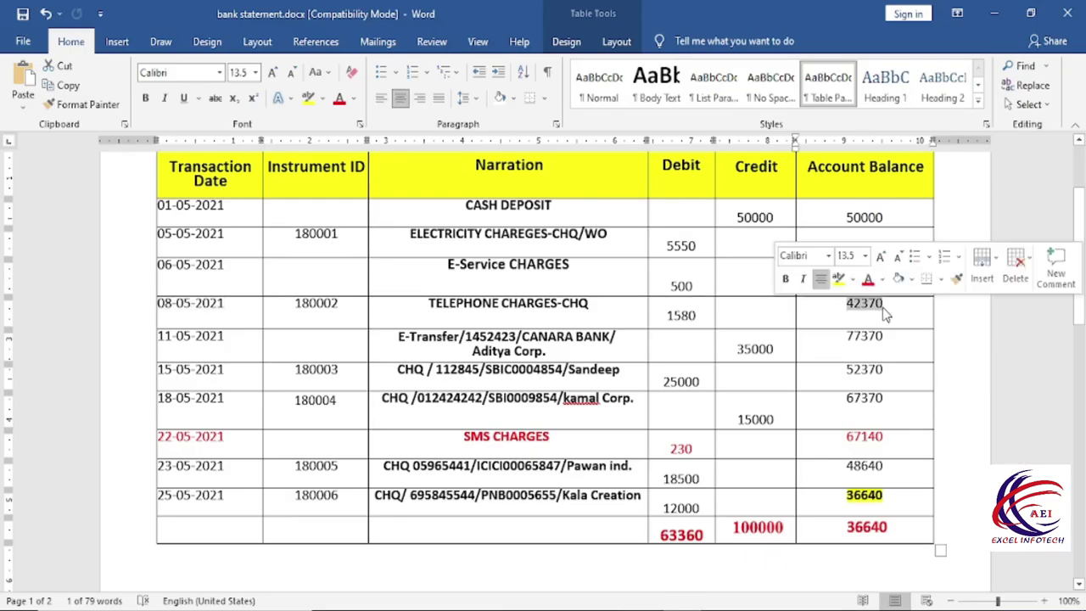
{"action": "left_click", "coordinate": [683, 344]}
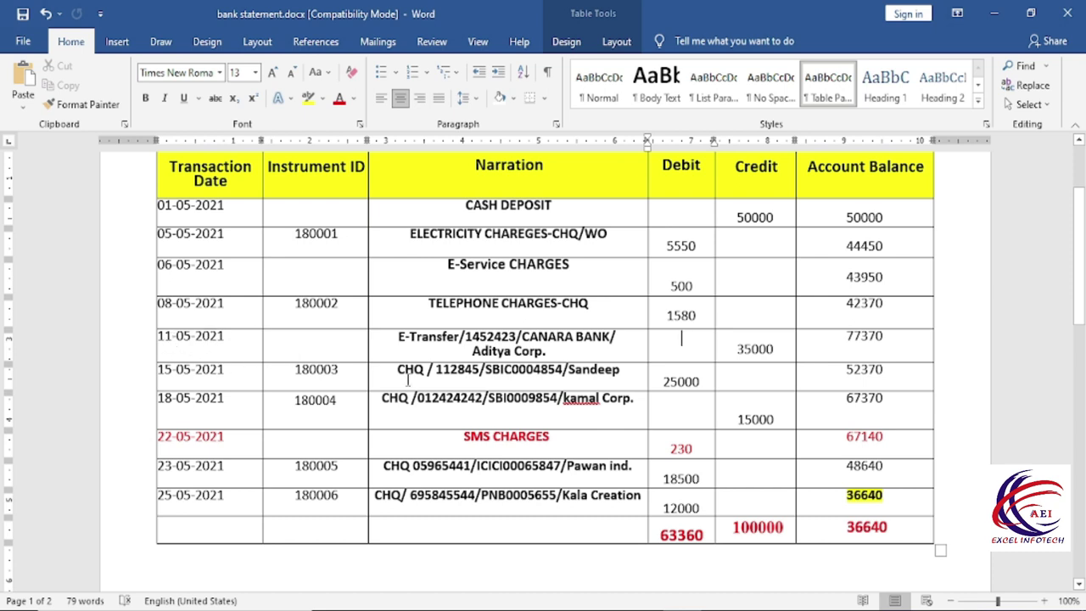
{"action": "left_click_drag", "start_coordinate": [473, 350], "coordinate": [547, 351]}
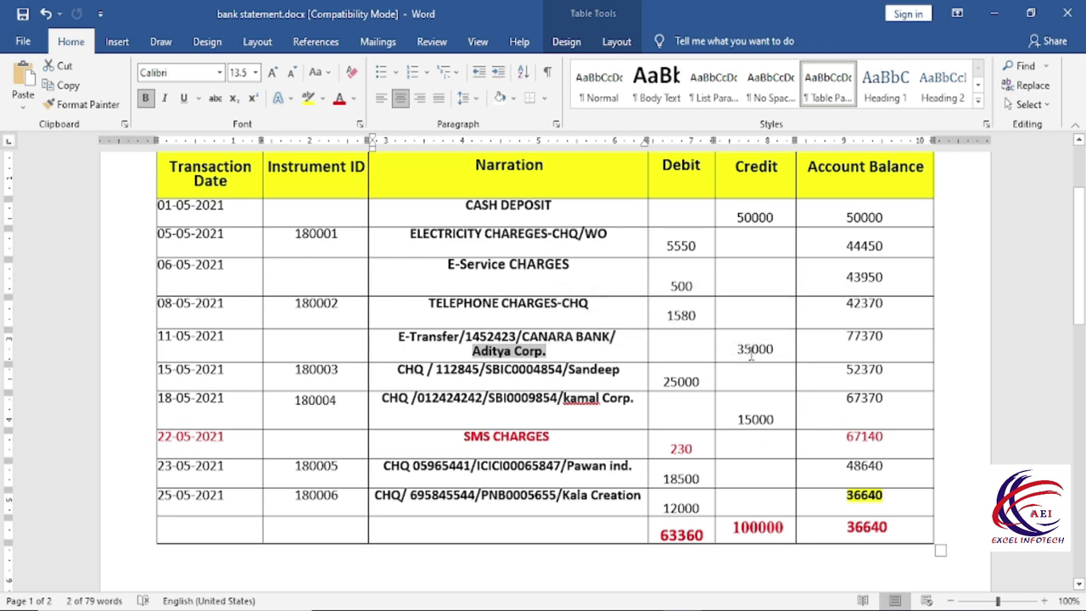
{"action": "left_click_drag", "start_coordinate": [847, 338], "coordinate": [886, 337]}
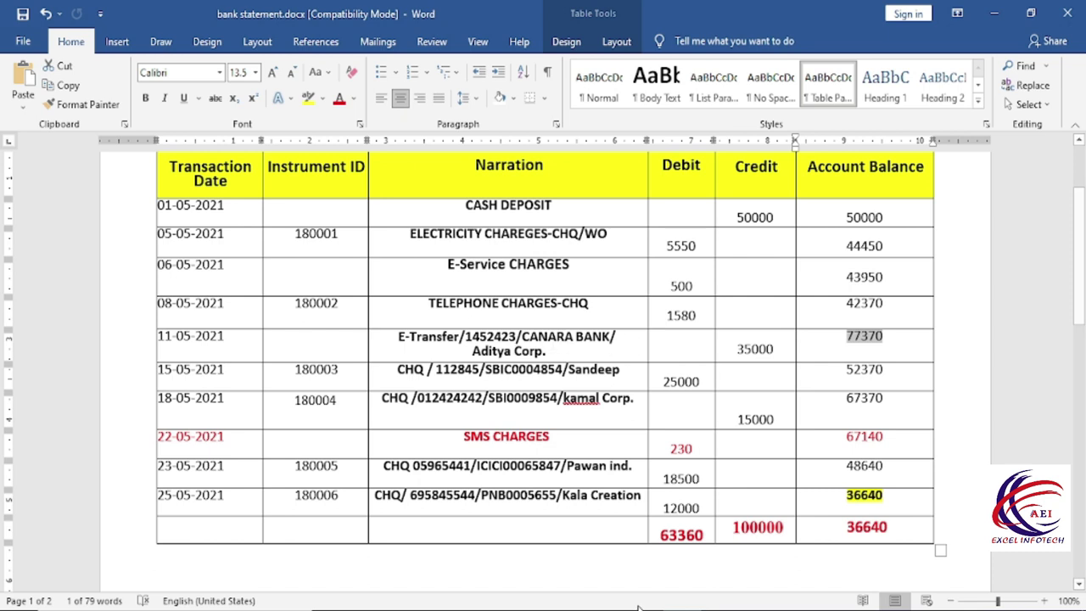
Give the Aditya Corp. receipt a bank date of 11-May-21, bank balance 77,370.00
{"action": "key", "text": "alt+Tab"}
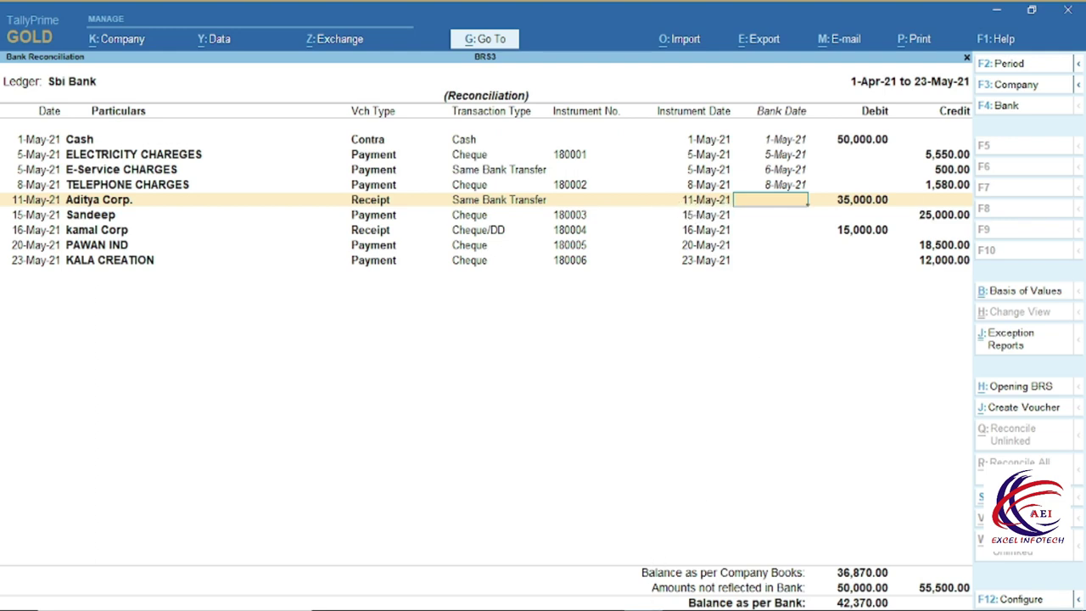
{"action": "left_click", "coordinate": [638, 608]}
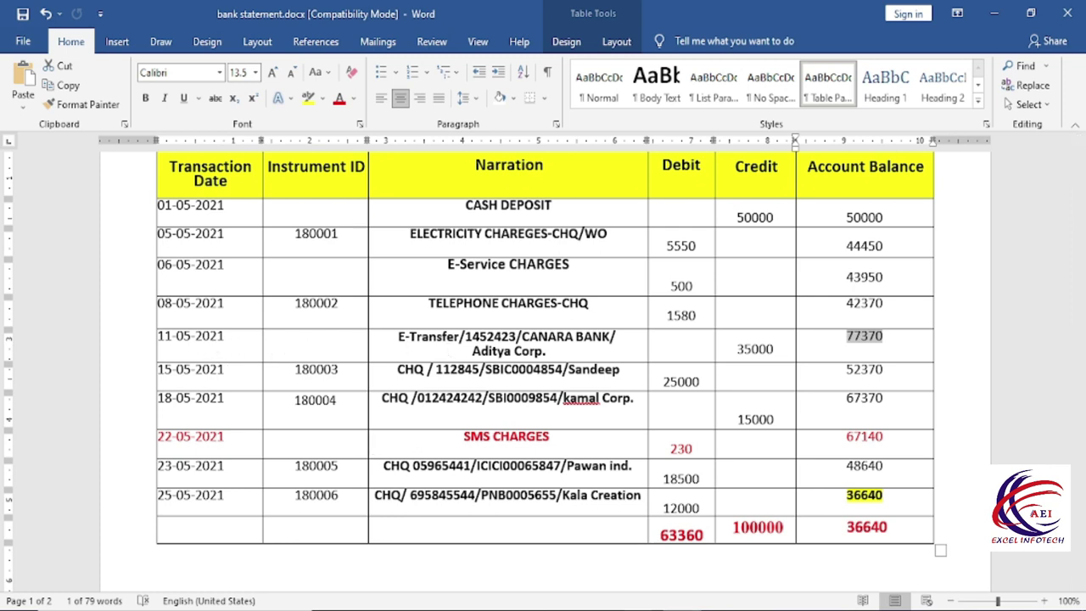
{"action": "key", "text": "alt+Tab"}
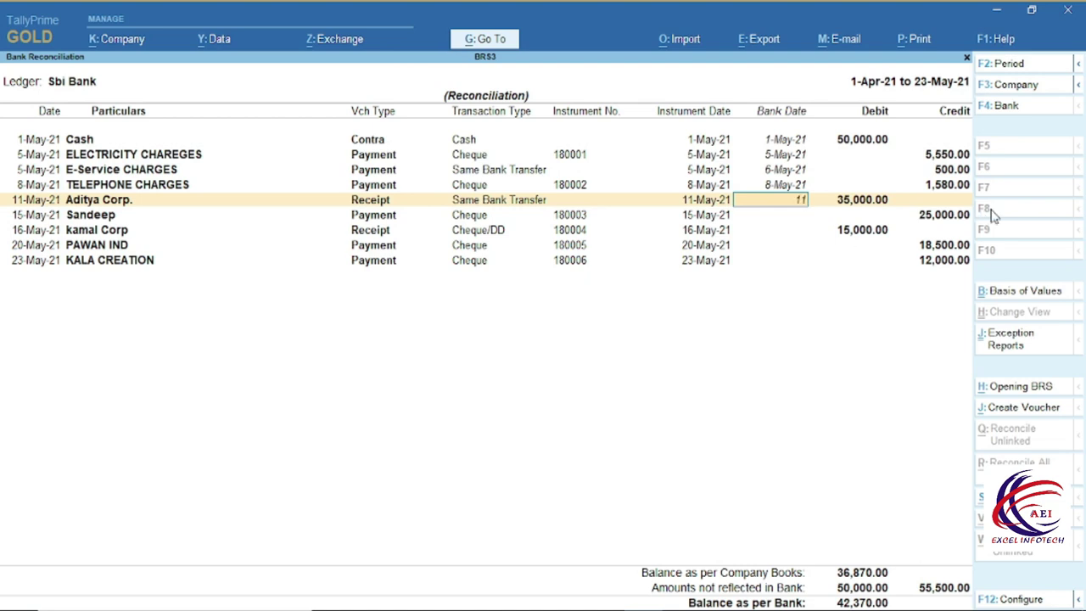
{"action": "key", "text": "Return"}
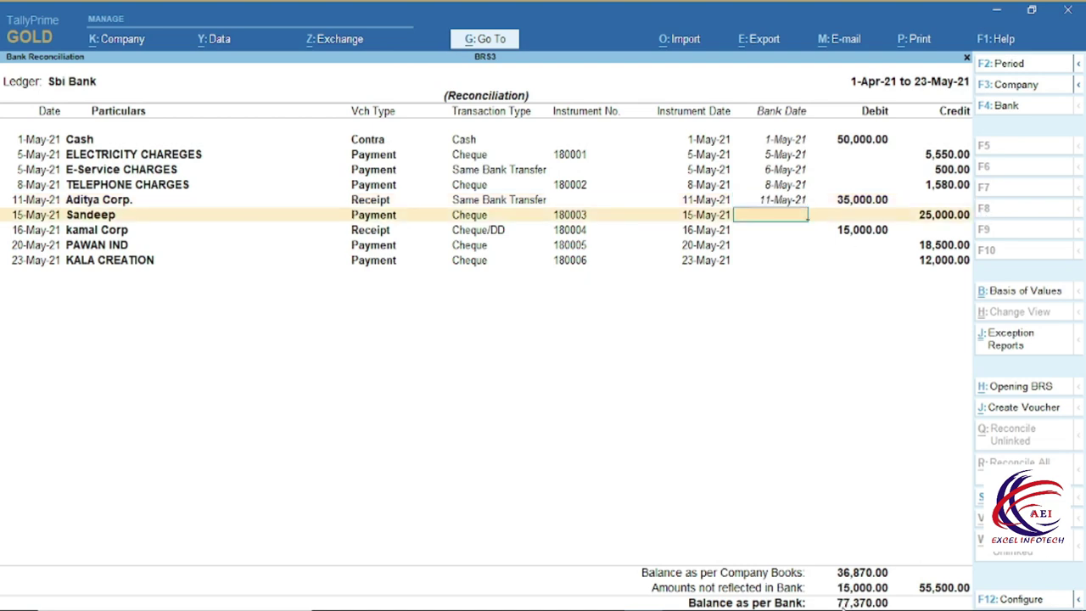
{"action": "key", "text": "alt+Tab"}
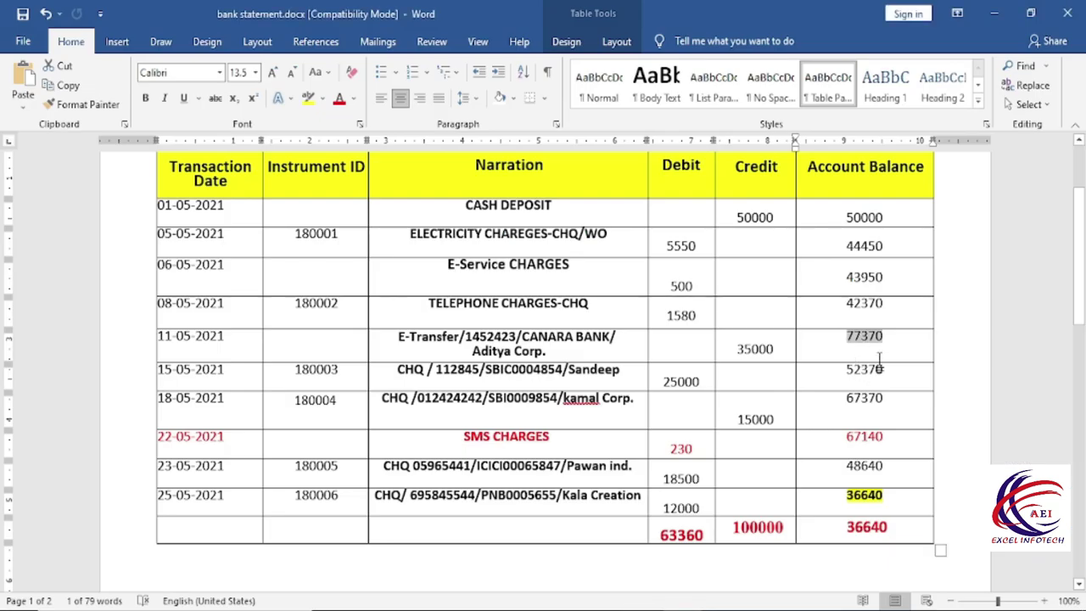
Match the statement's 25000 debit and enter 15 as Sandeep's cheque bank date, bank balance 52,370.00
{"action": "left_click", "coordinate": [703, 378]}
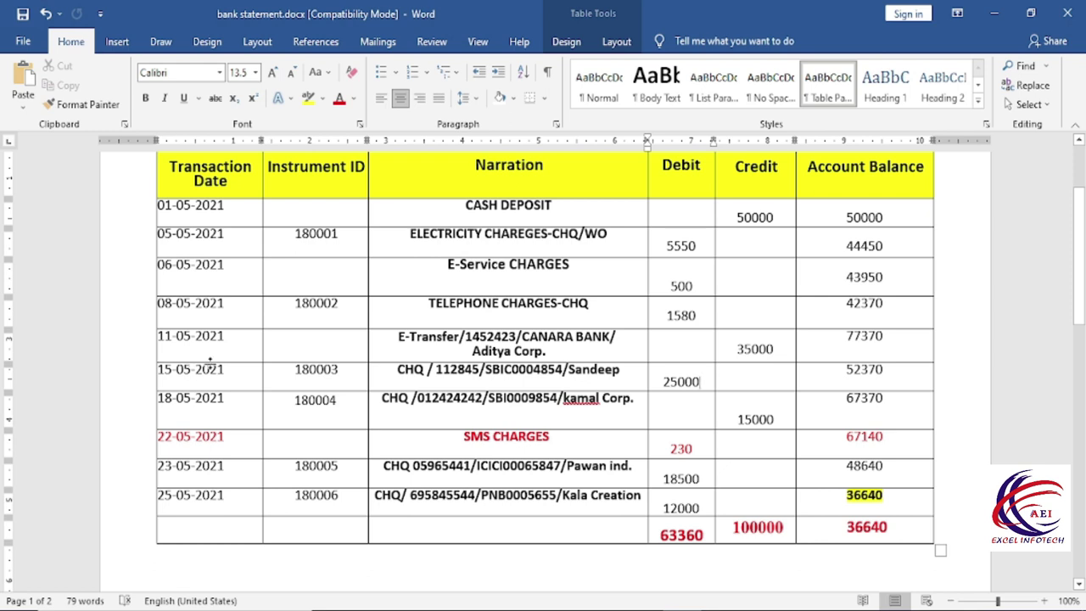
{"action": "double_click", "coordinate": [678, 382]}
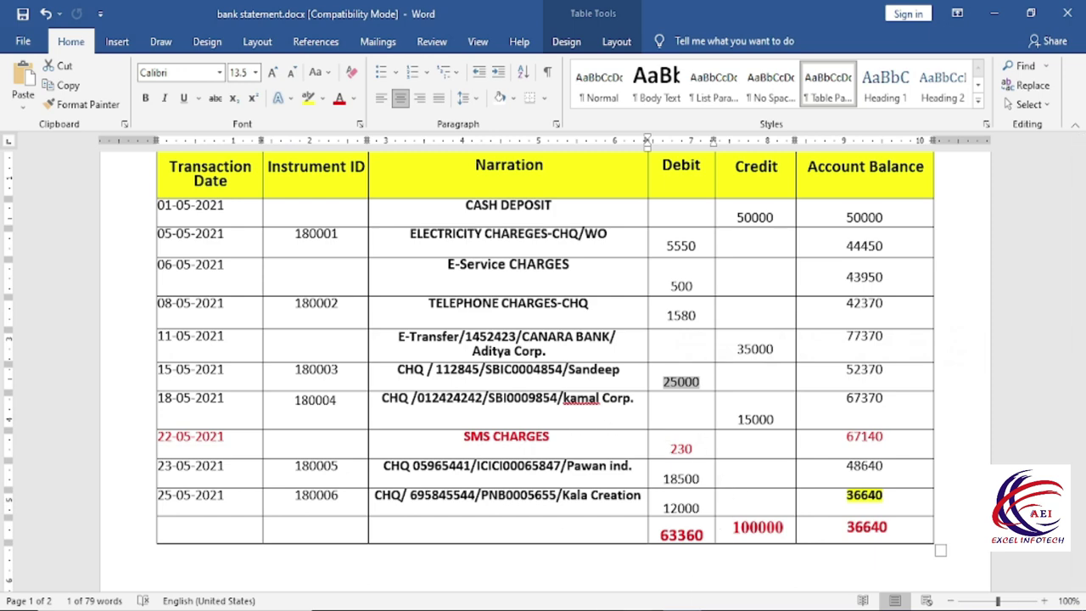
{"action": "key", "text": "alt+Tab"}
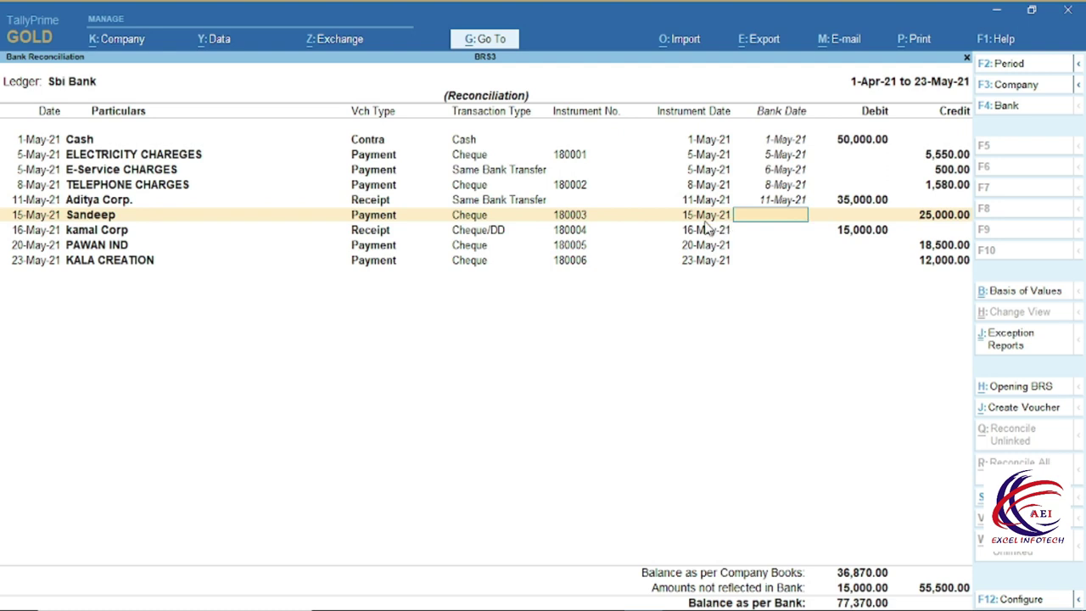
{"action": "key", "text": "alt+Tab"}
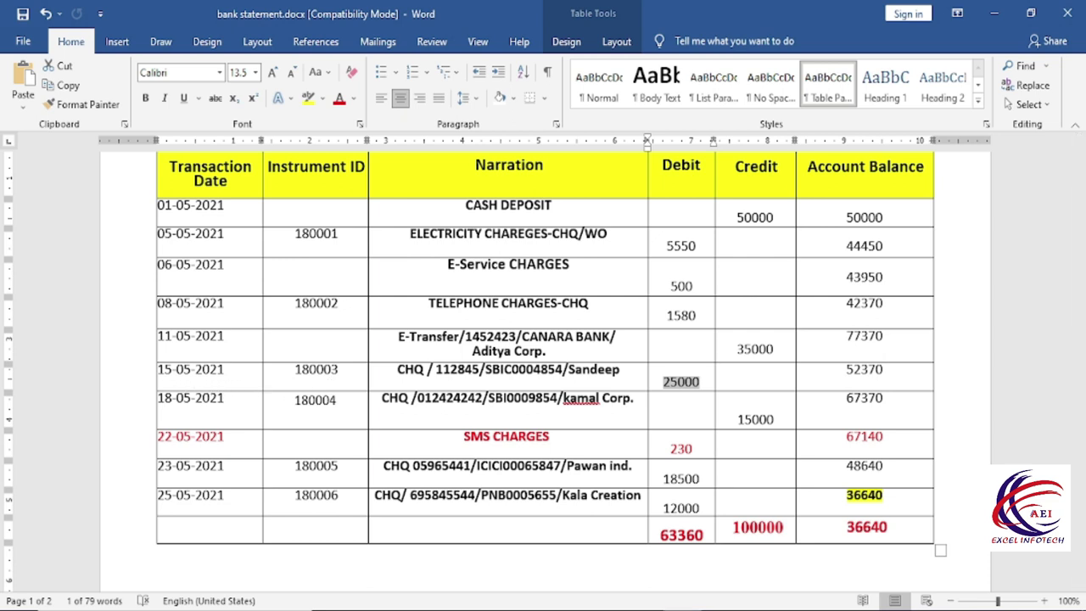
{"action": "key", "text": "alt+Tab"}
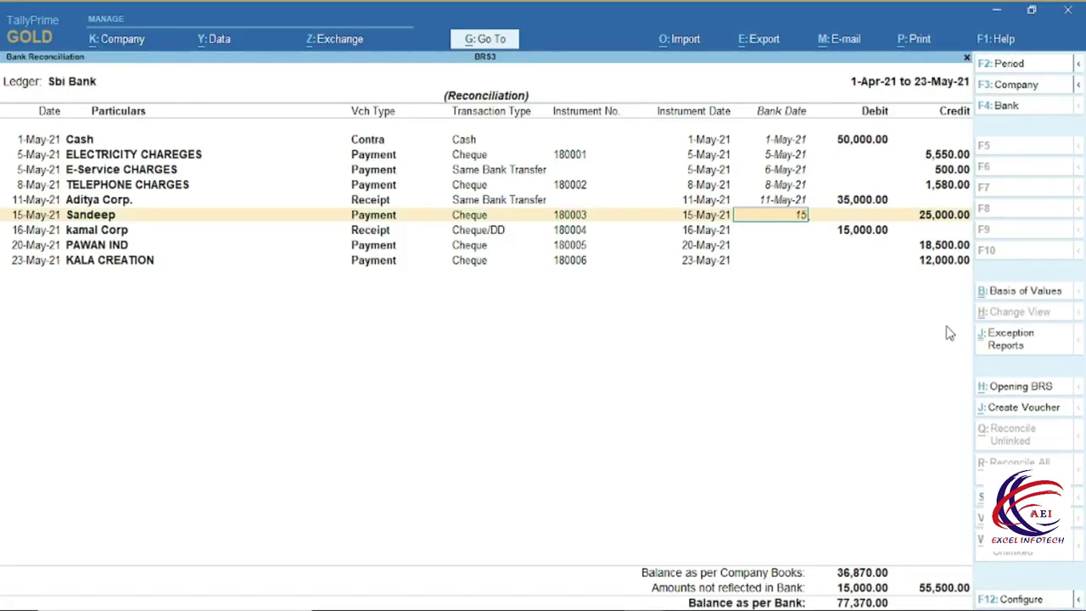
{"action": "type", "text": "15"}
{"action": "key", "text": "Return"}
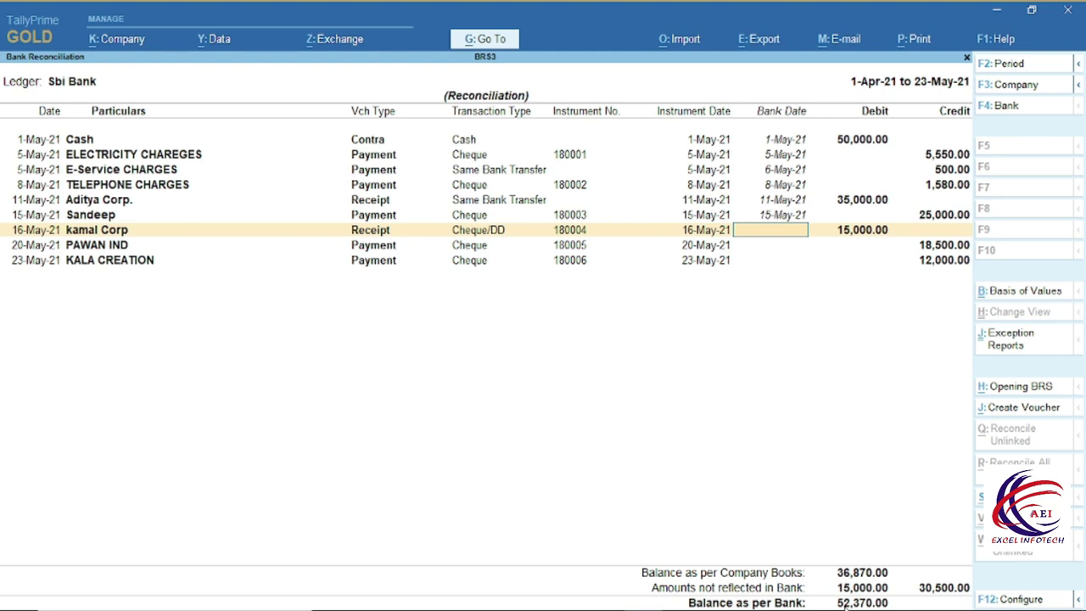
{"action": "key", "text": "alt+Tab"}
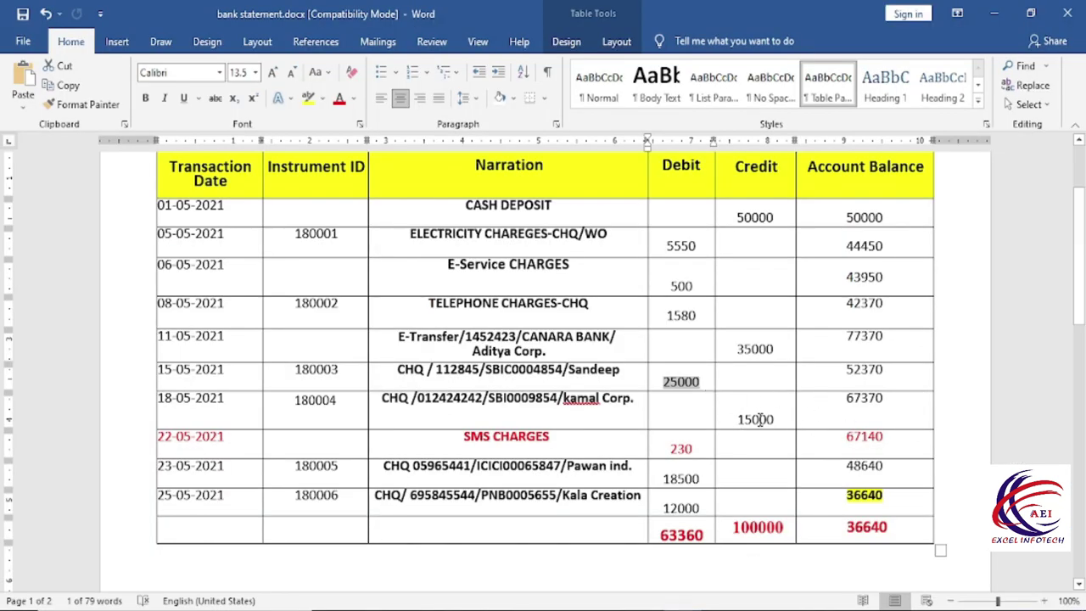
Check kamal Corp's receipt (balance 52370 to 67370) and set its bank date to 18-May-21
{"action": "left_click_drag", "start_coordinate": [843, 373], "coordinate": [880, 386]}
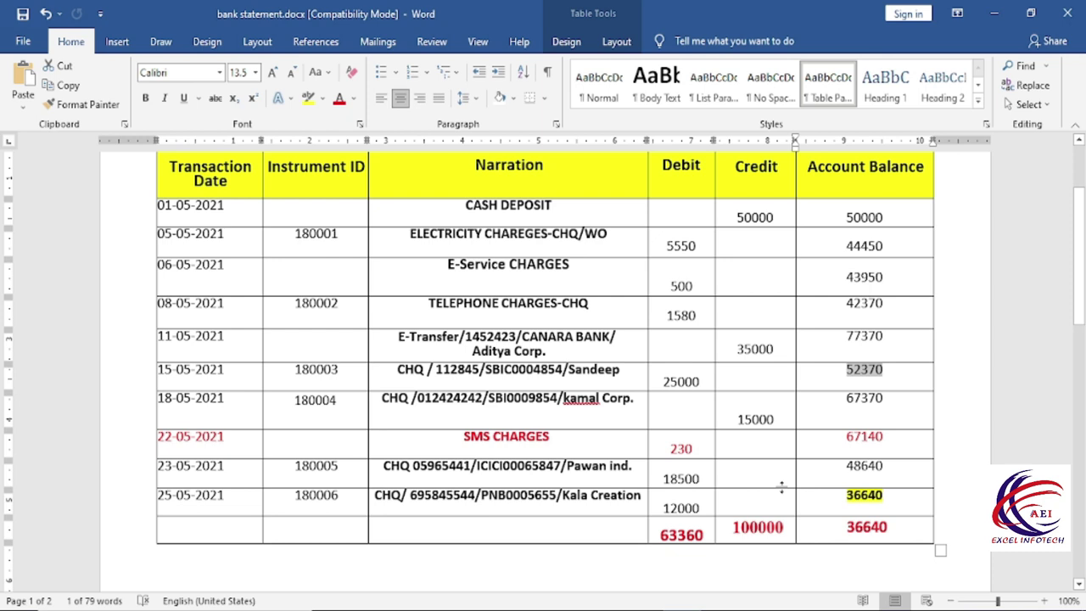
{"action": "left_click_drag", "start_coordinate": [562, 404], "coordinate": [629, 404]}
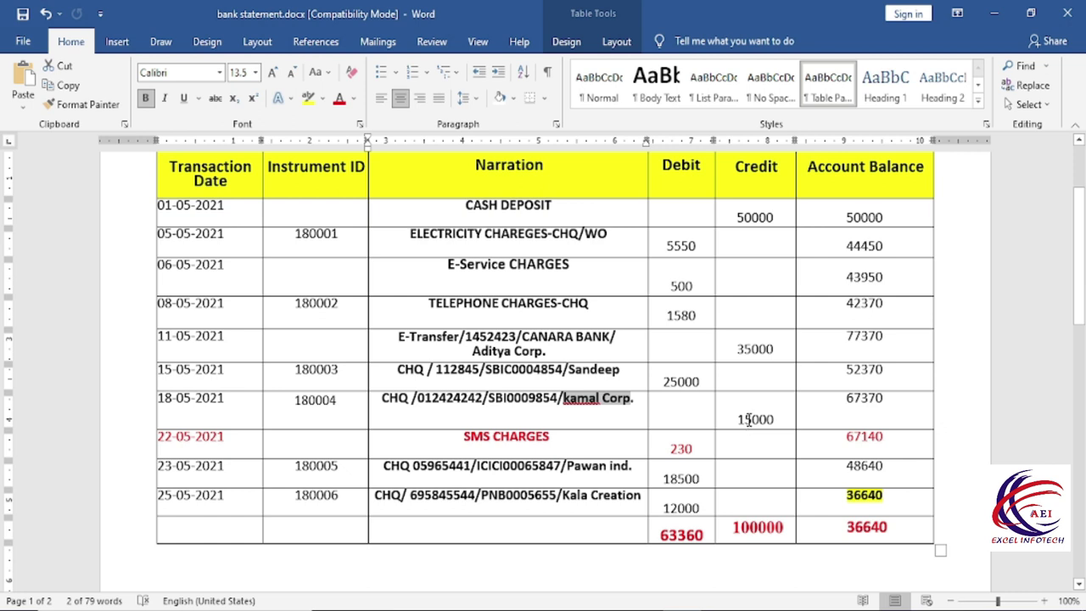
{"action": "double_click", "coordinate": [861, 399]}
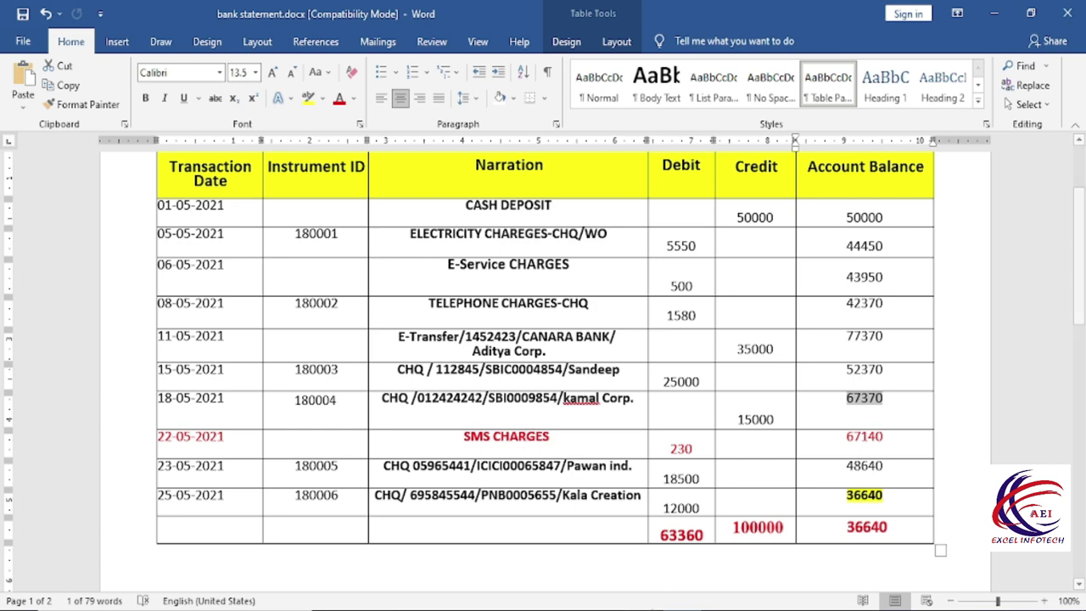
{"action": "key", "text": "alt+Tab"}
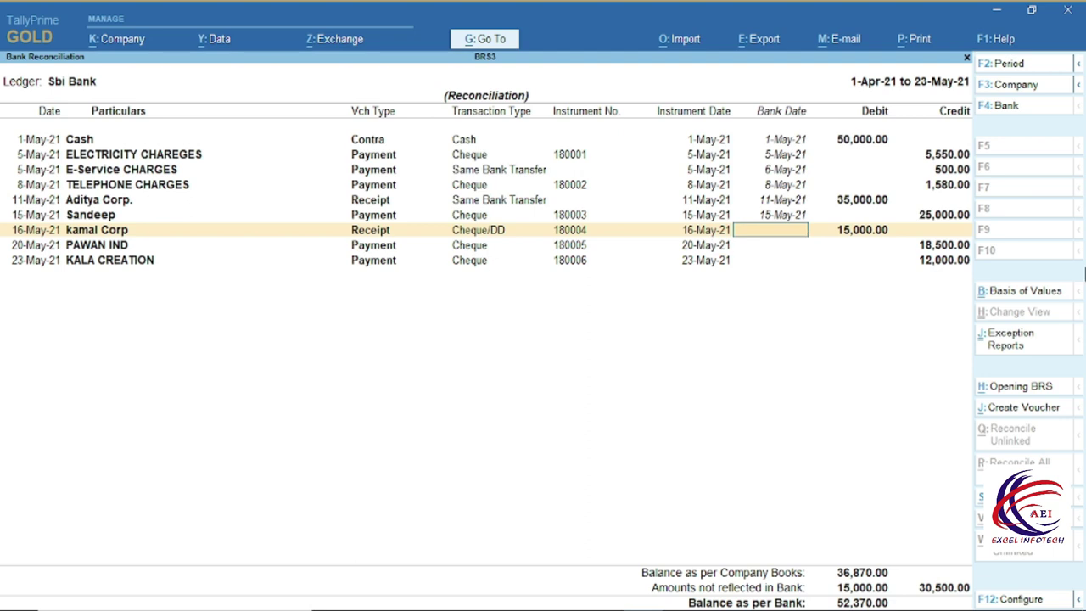
{"action": "key", "text": "Return"}
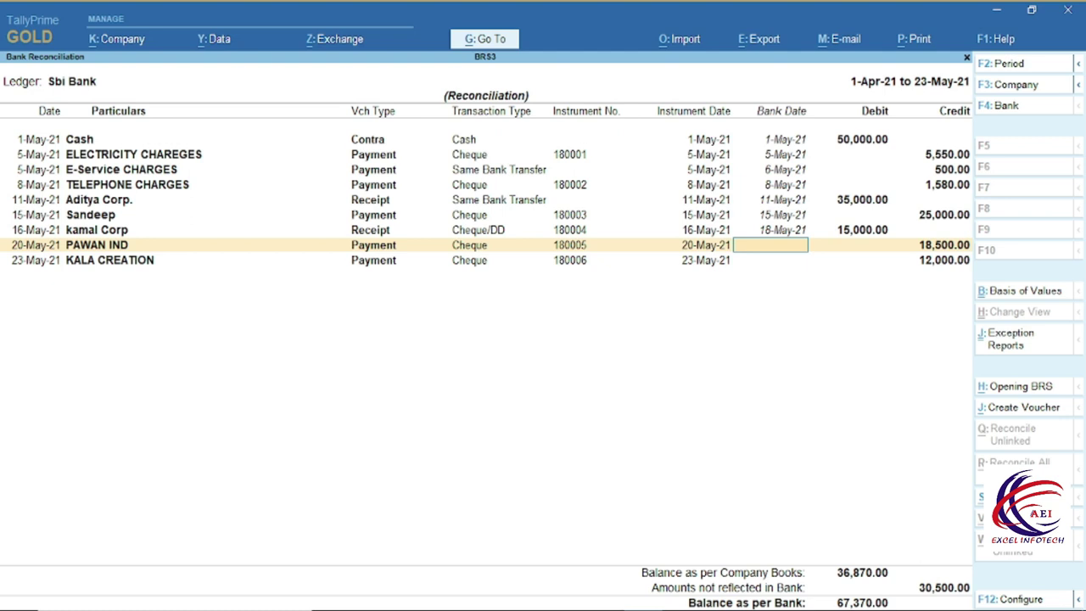
On the bank statement, select SMS CHARGES in the 22-05-2021 row
{"action": "key", "text": "alt+Tab"}
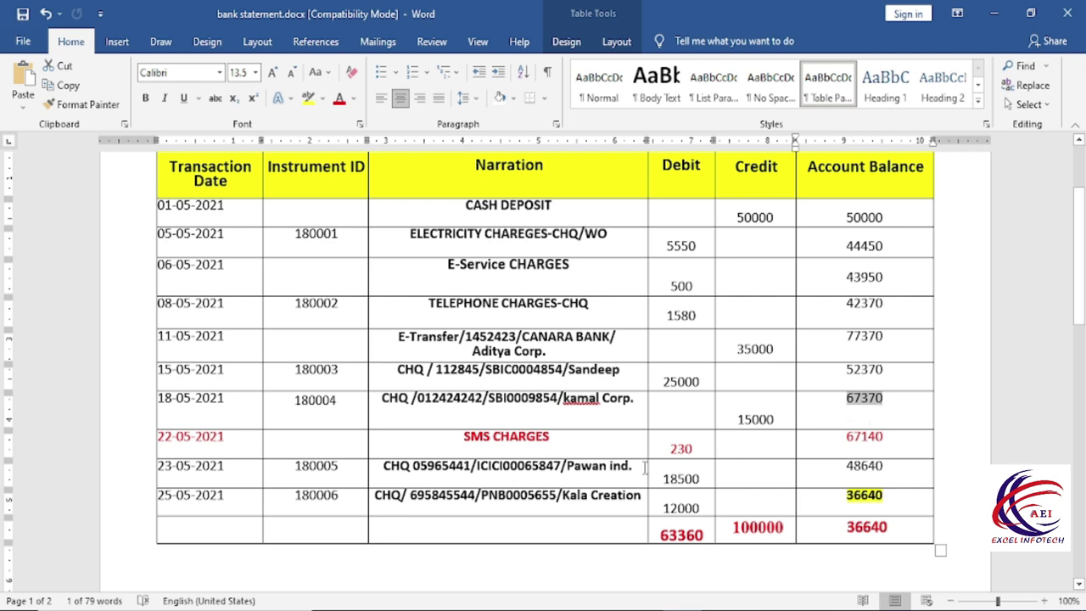
{"action": "left_click", "coordinate": [291, 449]}
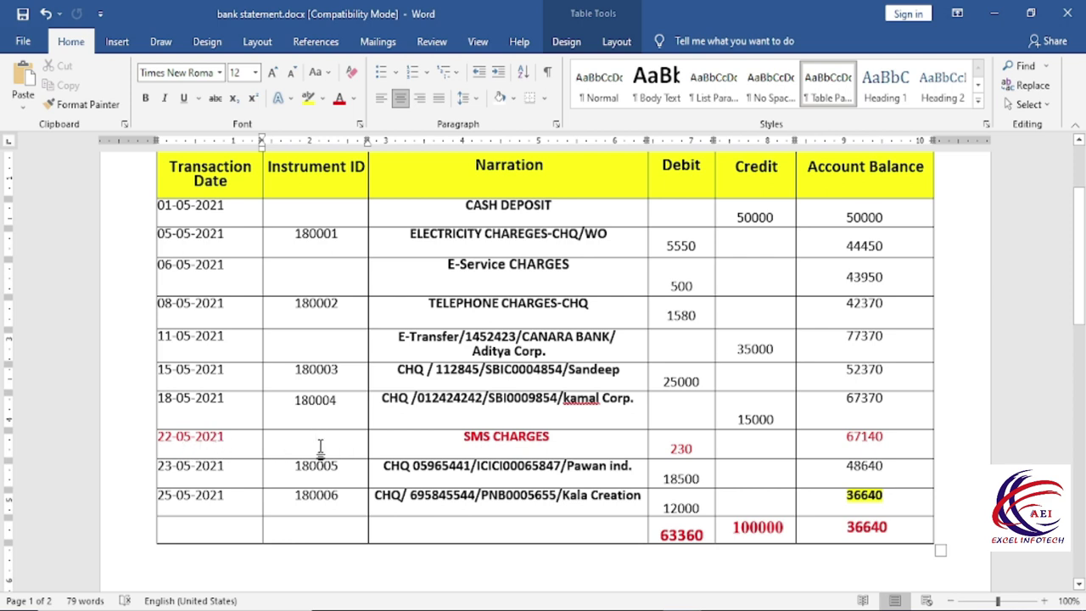
{"action": "left_click_drag", "start_coordinate": [460, 439], "coordinate": [549, 440]}
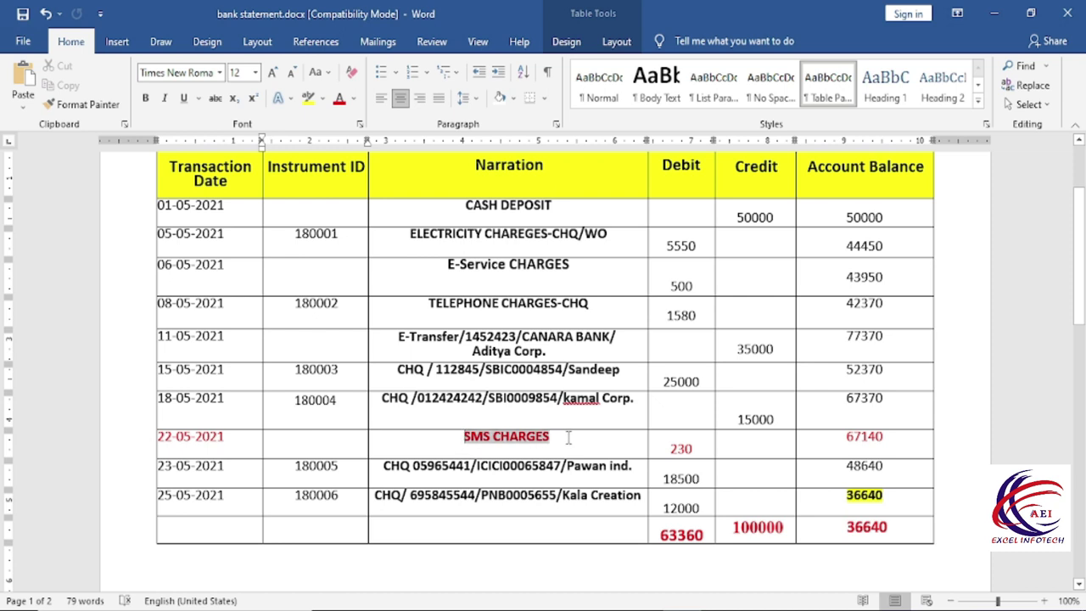
Check the 22-05-2021 SMS CHARGES row: debit 230, leaving a 67140 balance
{"action": "double_click", "coordinate": [675, 449]}
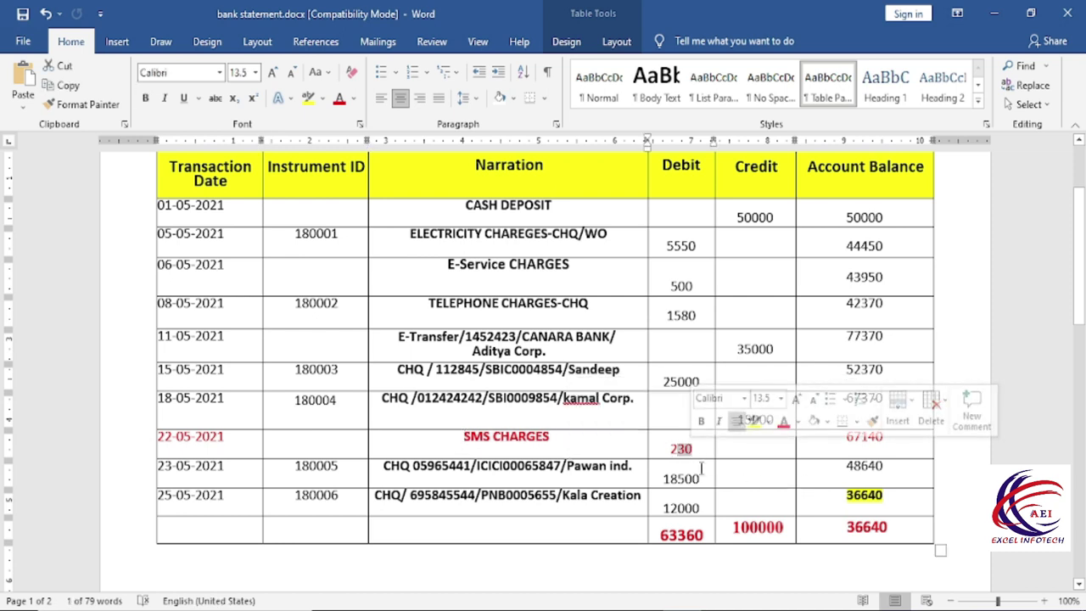
{"action": "left_click_drag", "start_coordinate": [840, 442], "coordinate": [892, 441]}
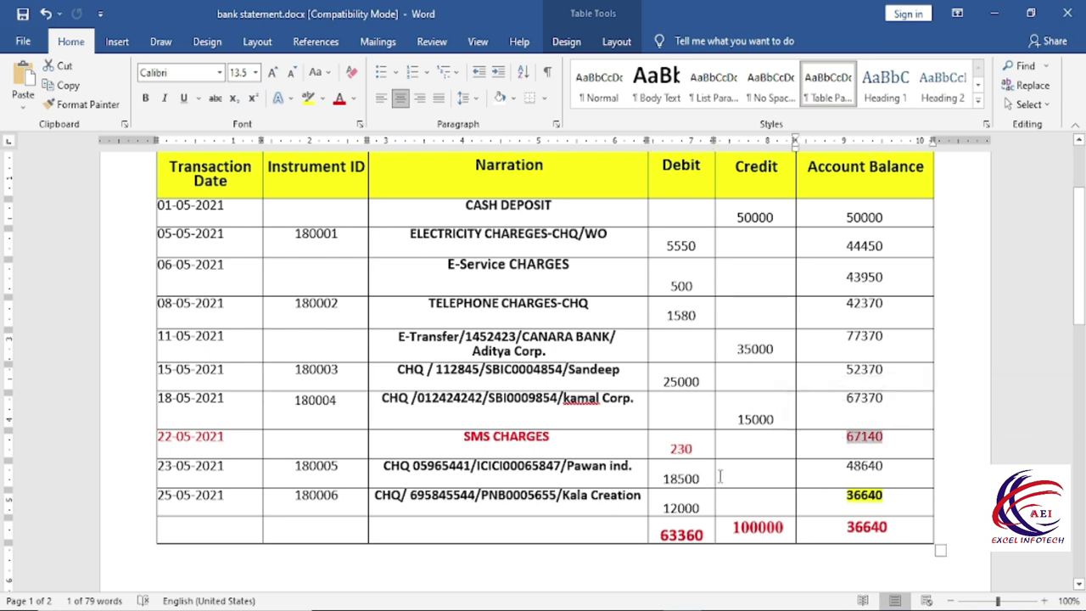
{"action": "left_click", "coordinate": [837, 495]}
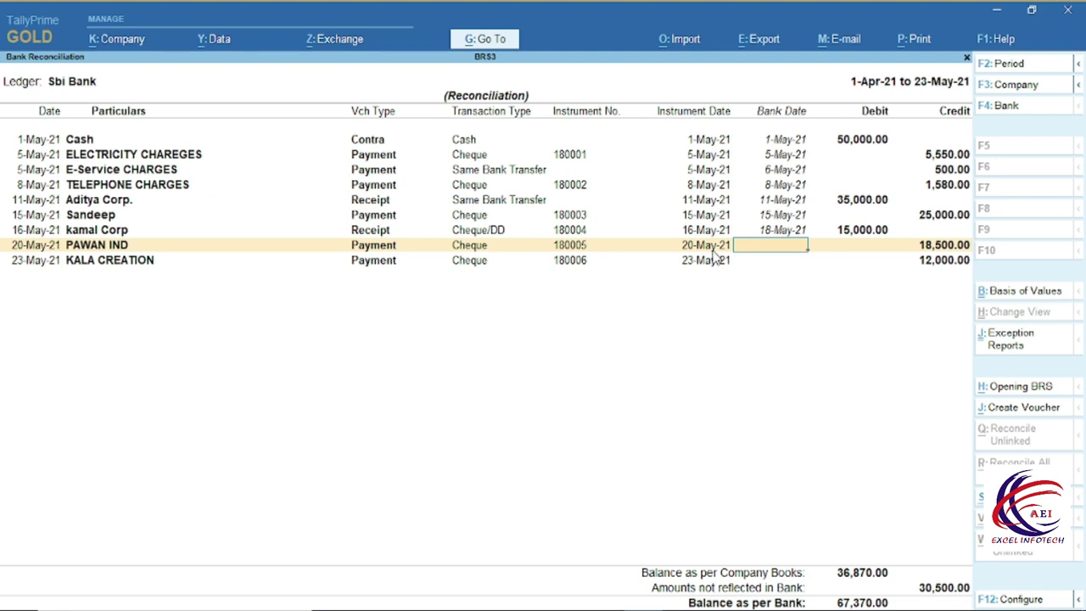
Save the bank reconciliation so far and start a new Payment voucher
{"action": "key", "text": "alt+j"}
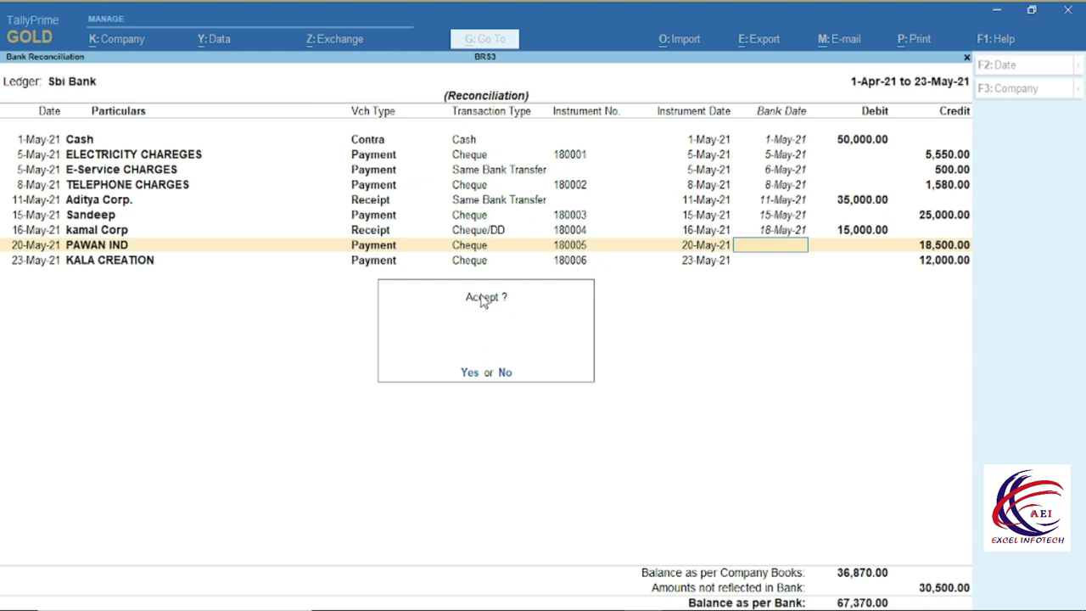
{"action": "key", "text": "y"}
{"action": "key", "text": "alt+c"}
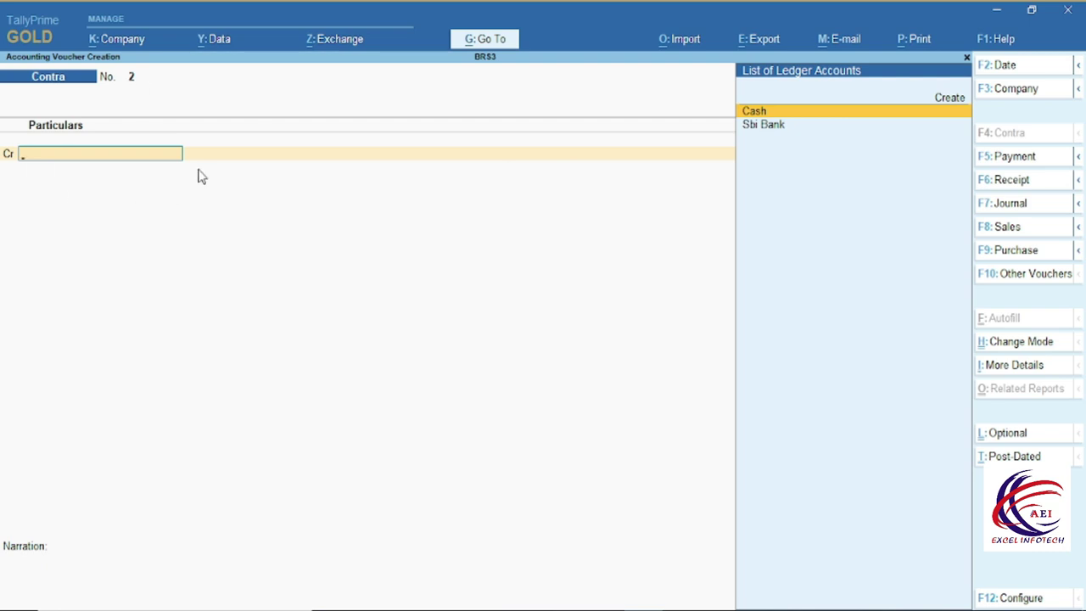
{"action": "key", "text": "F5"}
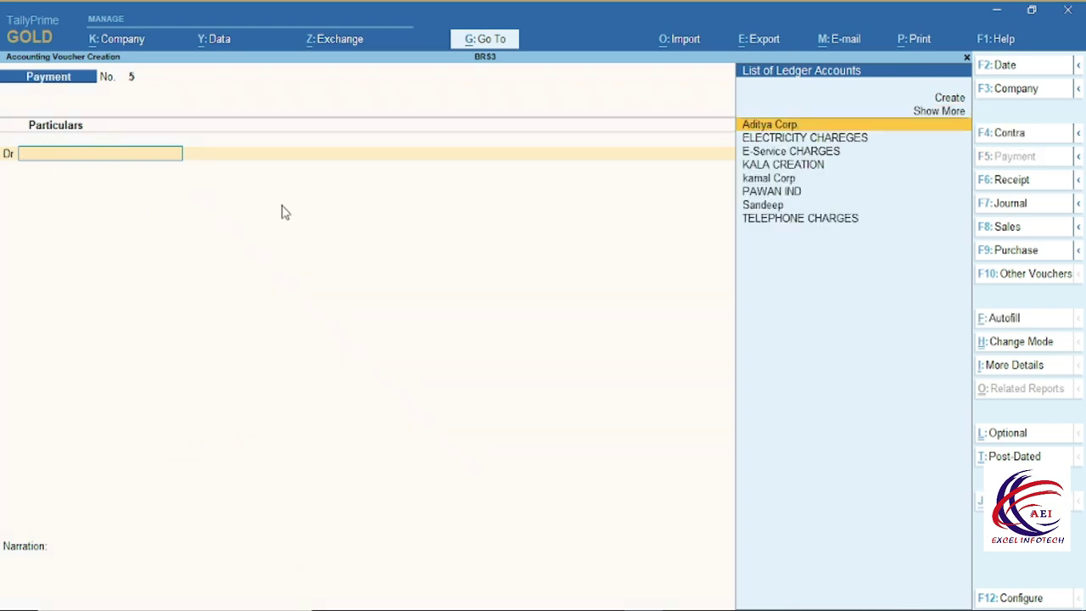
Create a ledger named SMS Charge under Indirect Expenses and save it
{"action": "key", "text": "alt+c"}
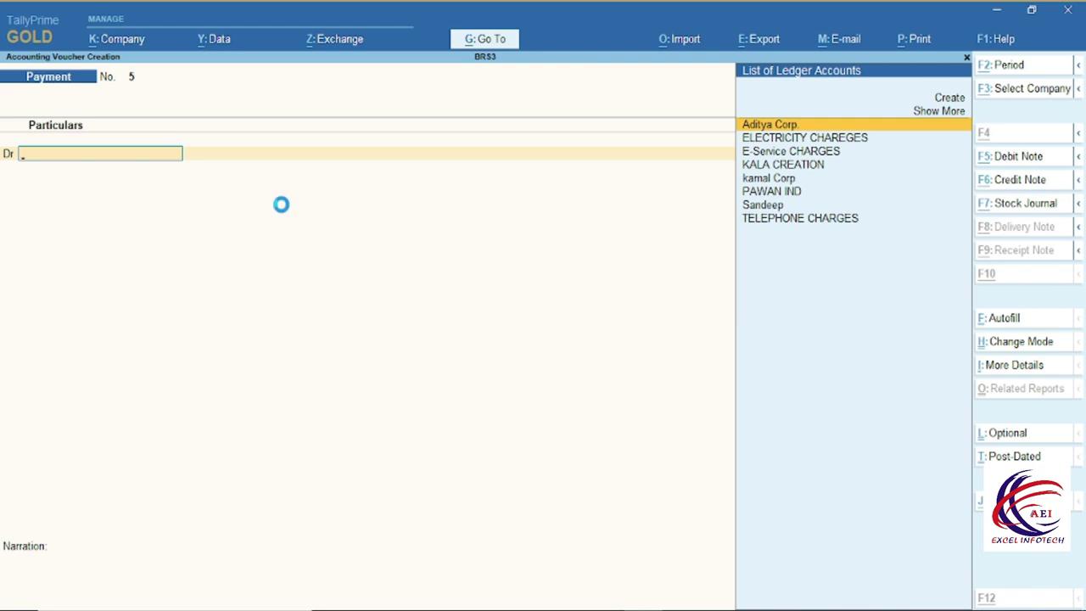
{"action": "type", "text": "SMS Charge"}
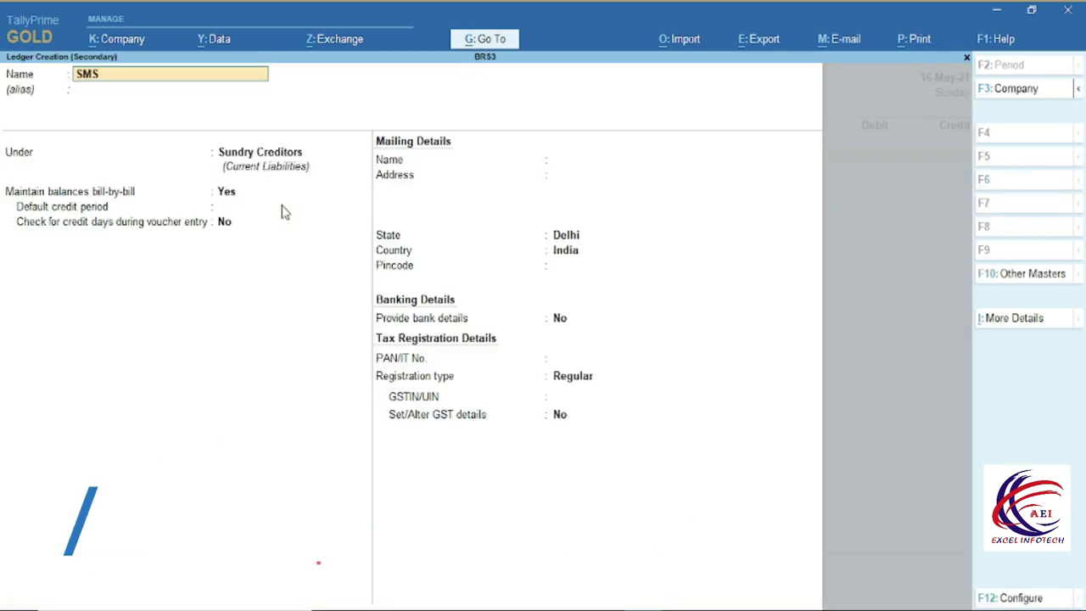
{"action": "key", "text": "Return"}
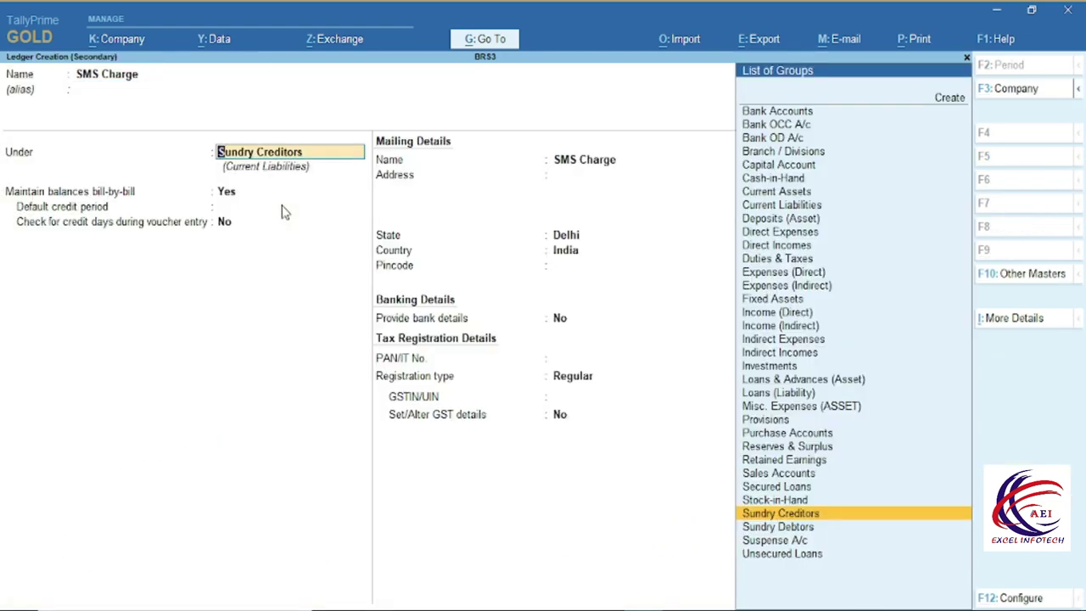
{"action": "key", "text": "BackSpace"}
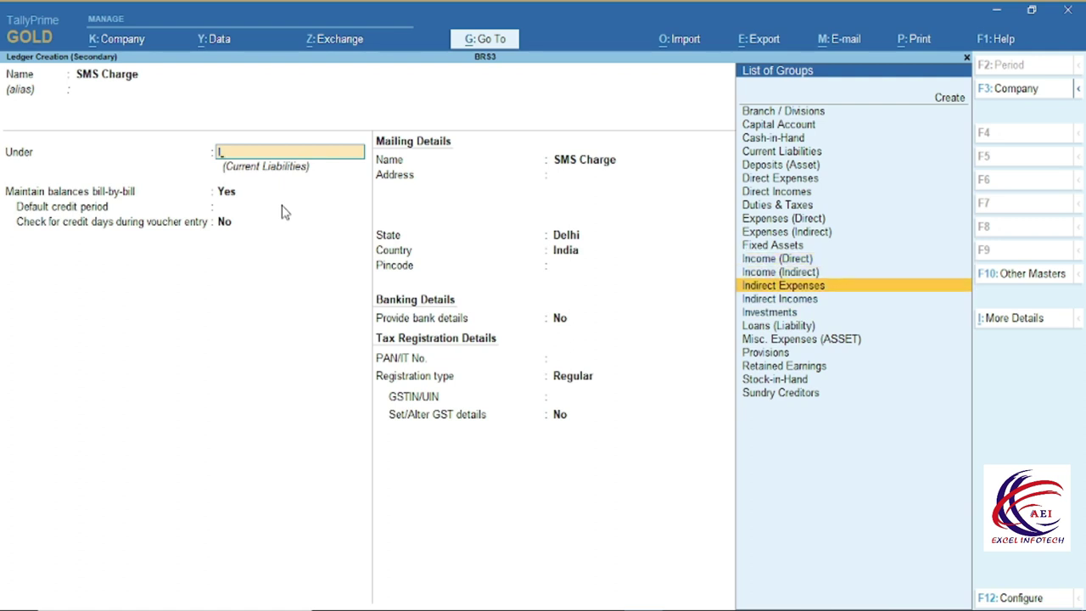
{"action": "key", "text": "Return"}
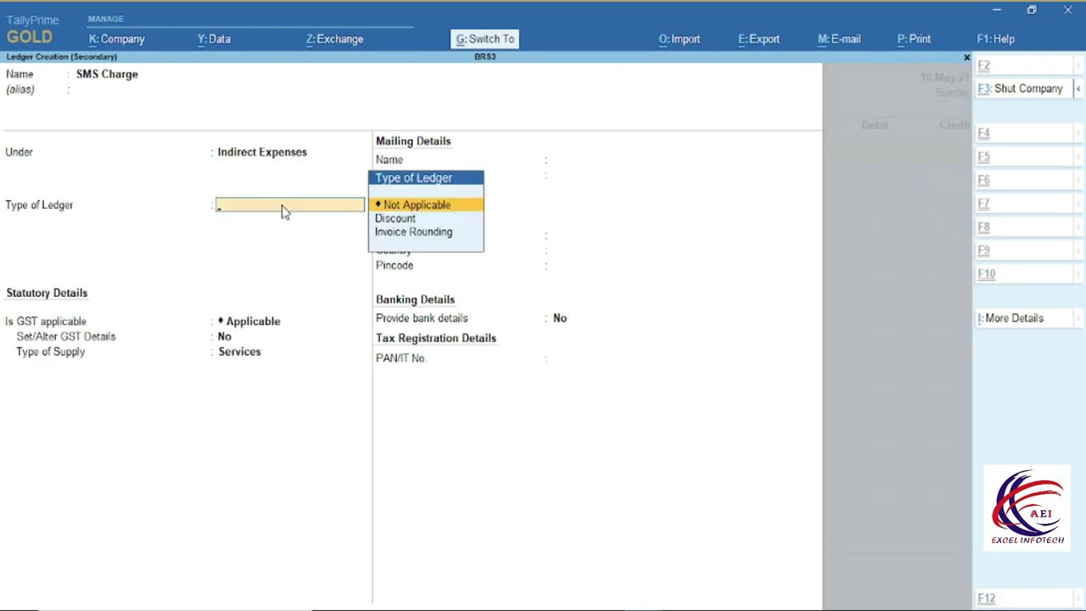
{"action": "key", "text": "ctrl+a"}
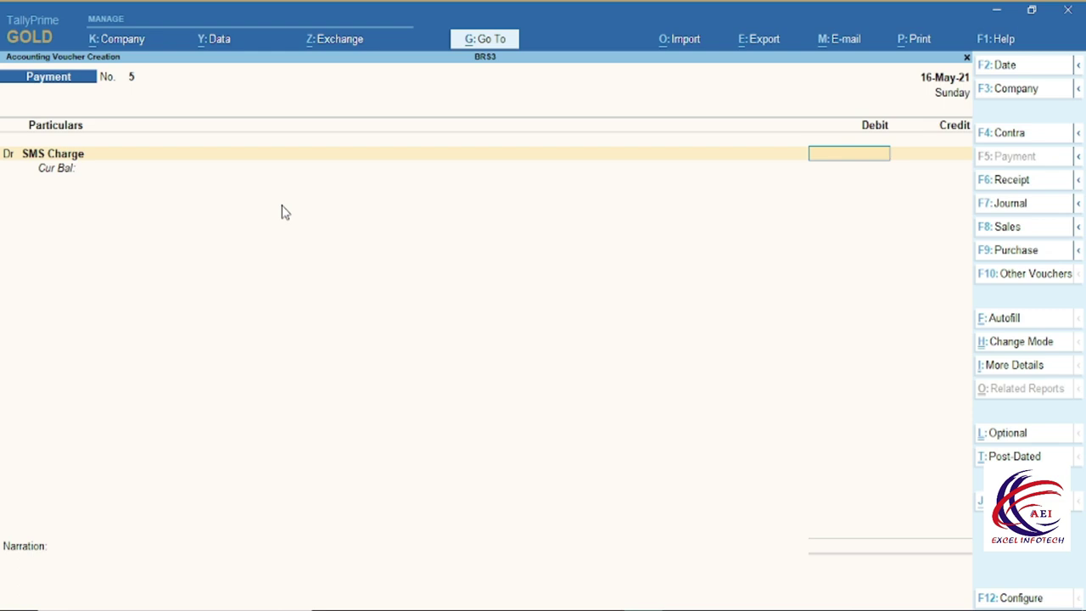
Debit SMS Charge 230 and credit Sbi Bank 230.00 in the payment voucher
{"action": "left_click", "coordinate": [312, 608]}
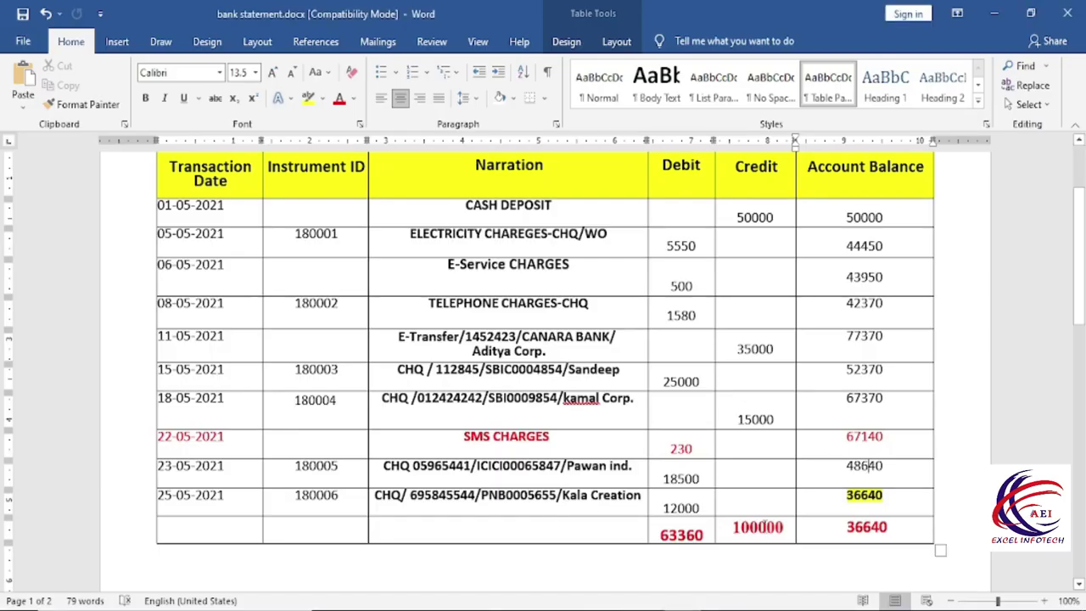
{"action": "key", "text": "alt+Tab"}
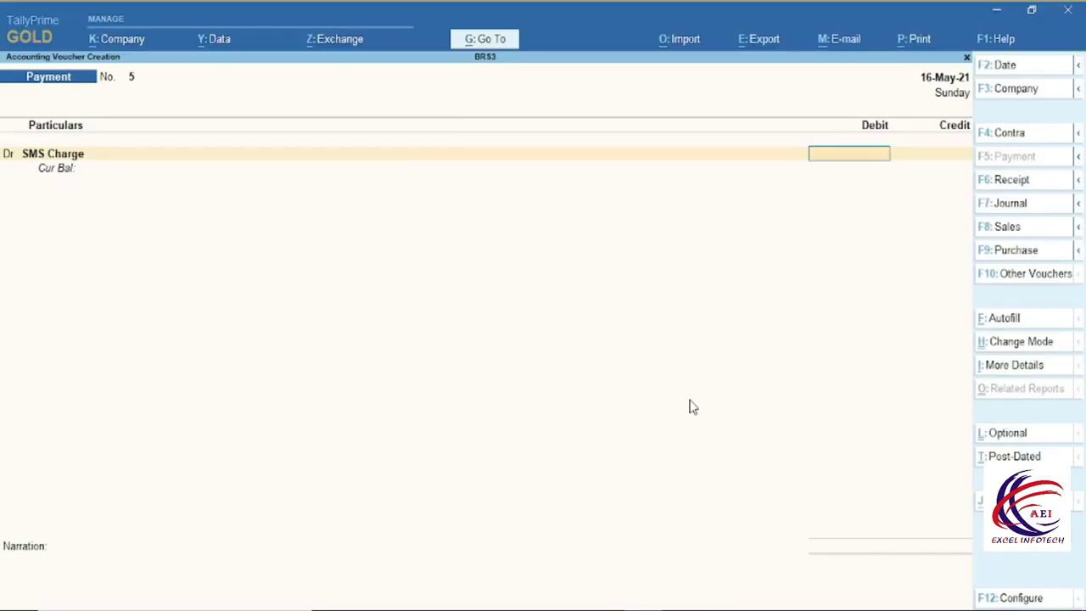
{"action": "type", "text": "230"}
{"action": "key", "text": "Return"}
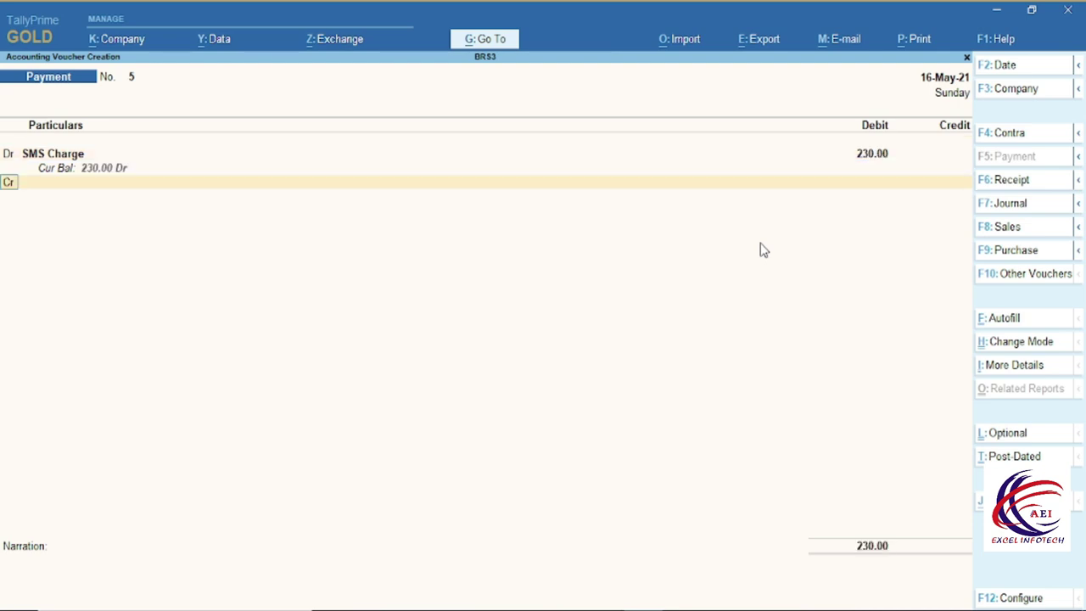
{"action": "key", "text": "Return"}
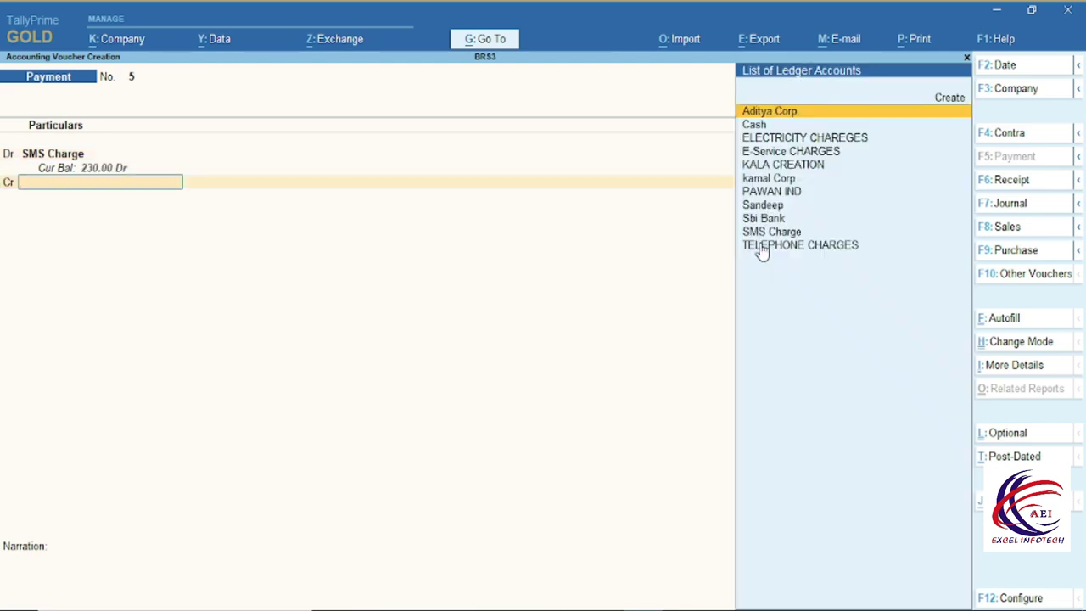
{"action": "type", "text": "sb"}
{"action": "key", "text": "Return"}
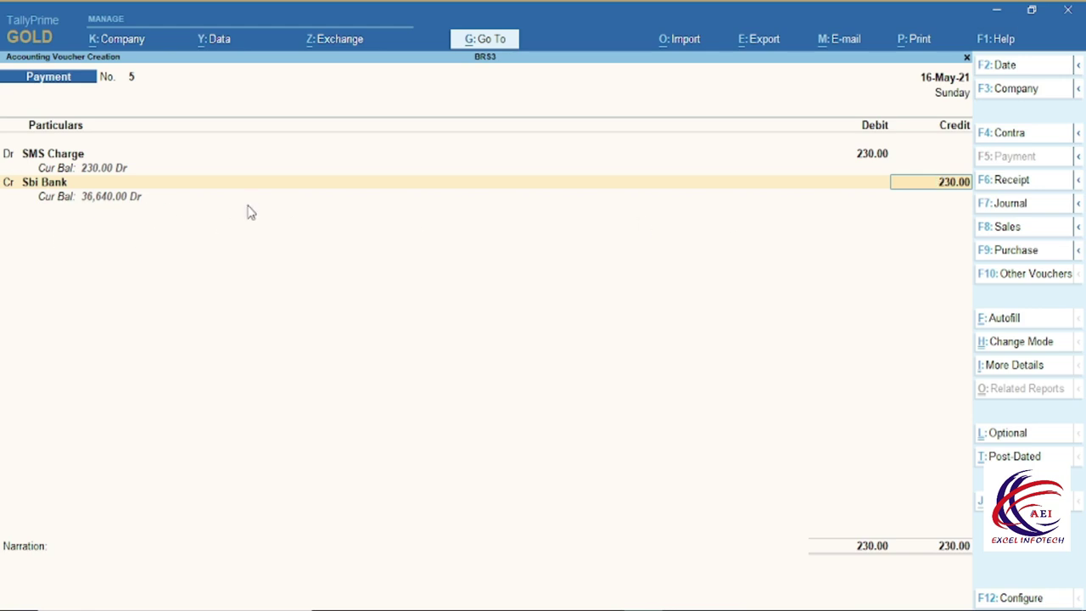
{"action": "key", "text": "Return"}
Set the payment voucher date to 22-May-21, matching the bank statement
{"action": "key", "text": "Escape"}
{"action": "key", "text": "alt+Tab"}
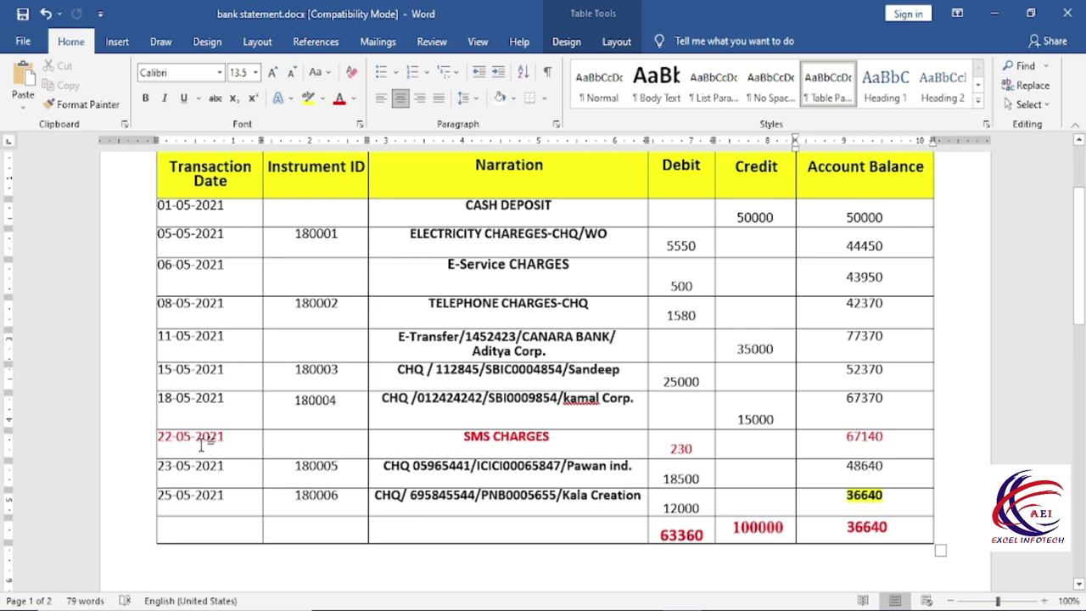
{"action": "key", "text": "alt+Tab"}
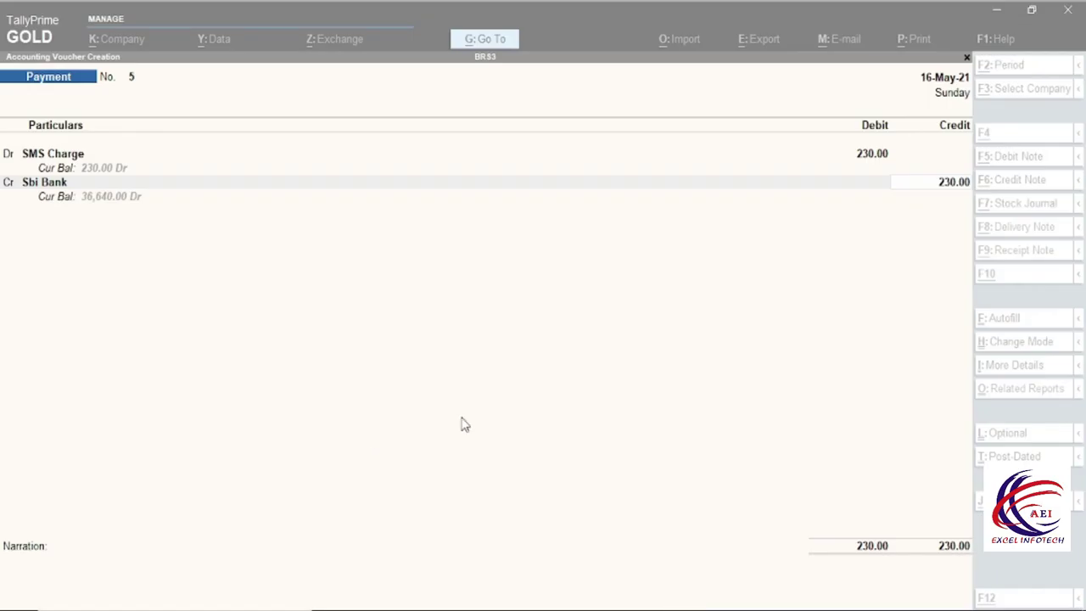
{"action": "key", "text": "F2"}
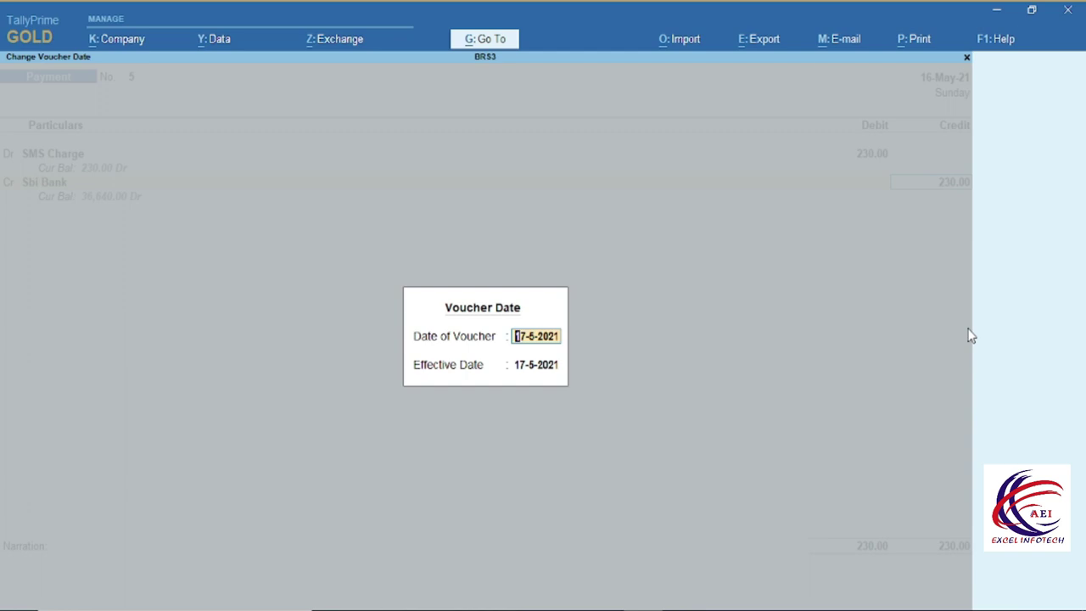
{"action": "type", "text": "22-5-"}
{"action": "type", "text": "2021"}
{"action": "key", "text": "Return"}
{"action": "type", "text": "22"}
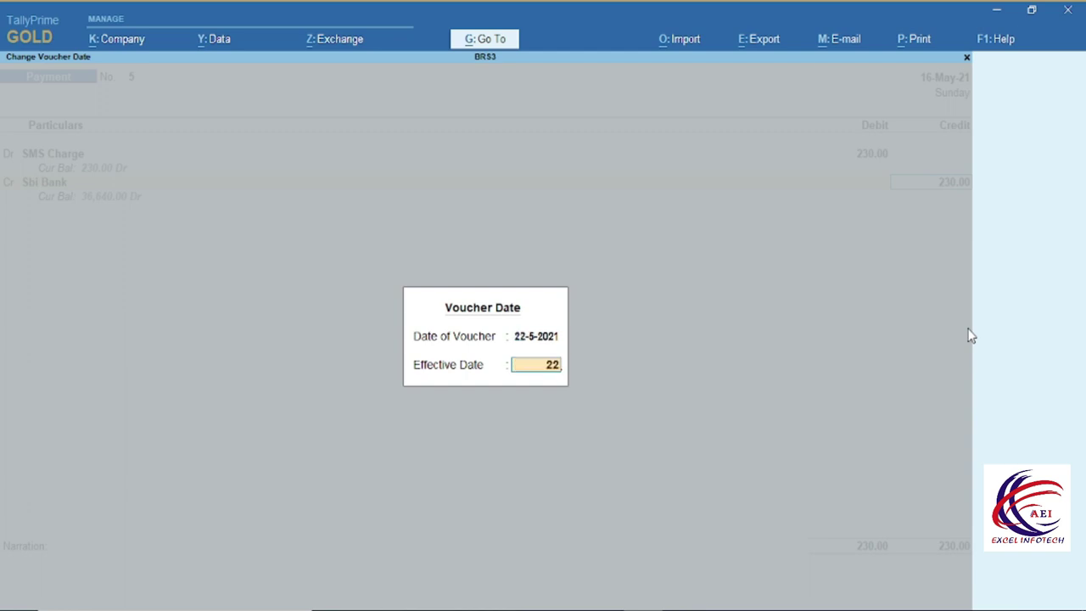
{"action": "type", "text": "-5-21"}
{"action": "key", "text": "Return"}
{"action": "key", "text": "Return"}
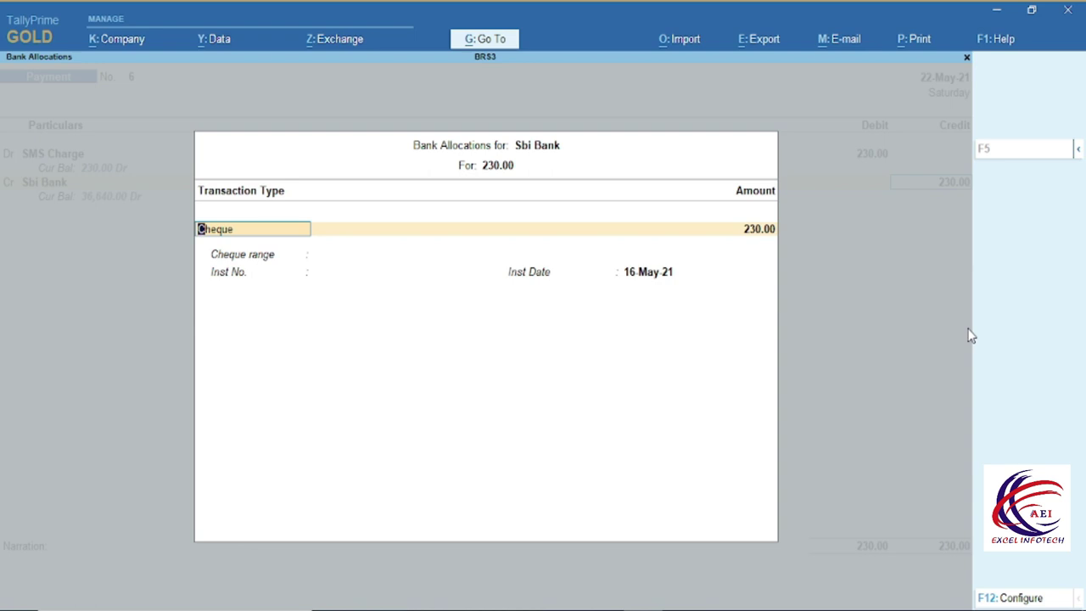
Set the Sbi Bank allocation to transaction type Others with instrument date 22-5
{"action": "key", "text": "BackSpace"}
{"action": "key", "text": "Down"}
{"action": "key", "text": "Down"}
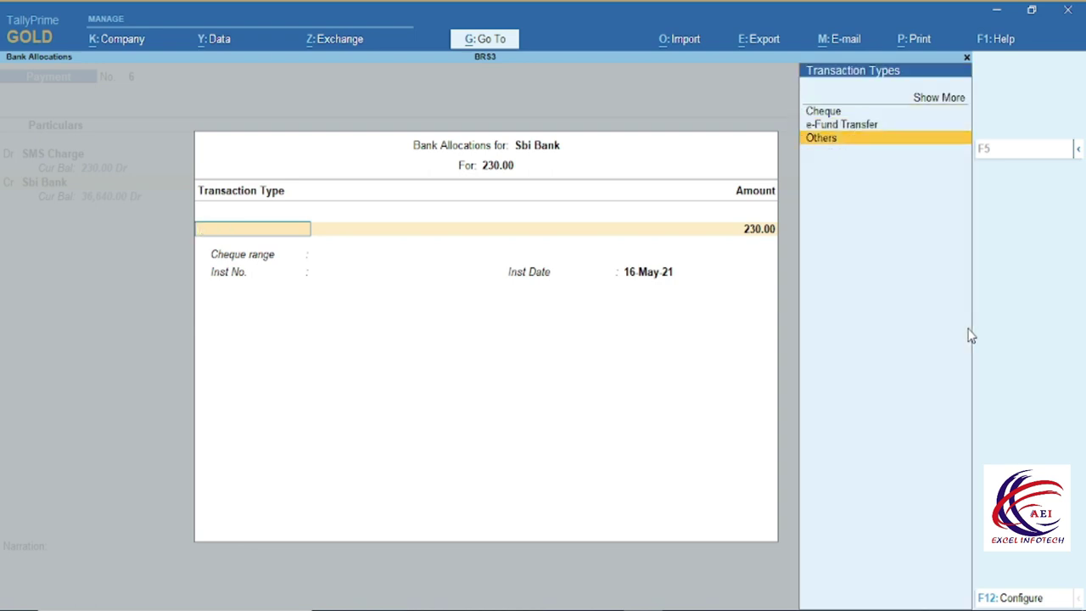
{"action": "key", "text": "Return"}
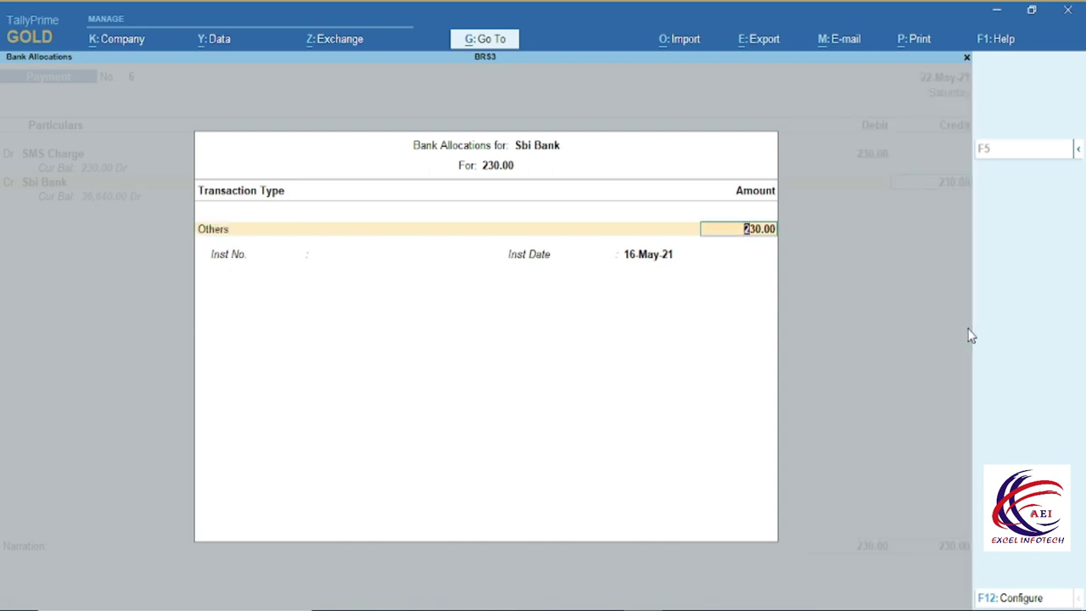
{"action": "key", "text": "Return"}
{"action": "key", "text": "Return"}
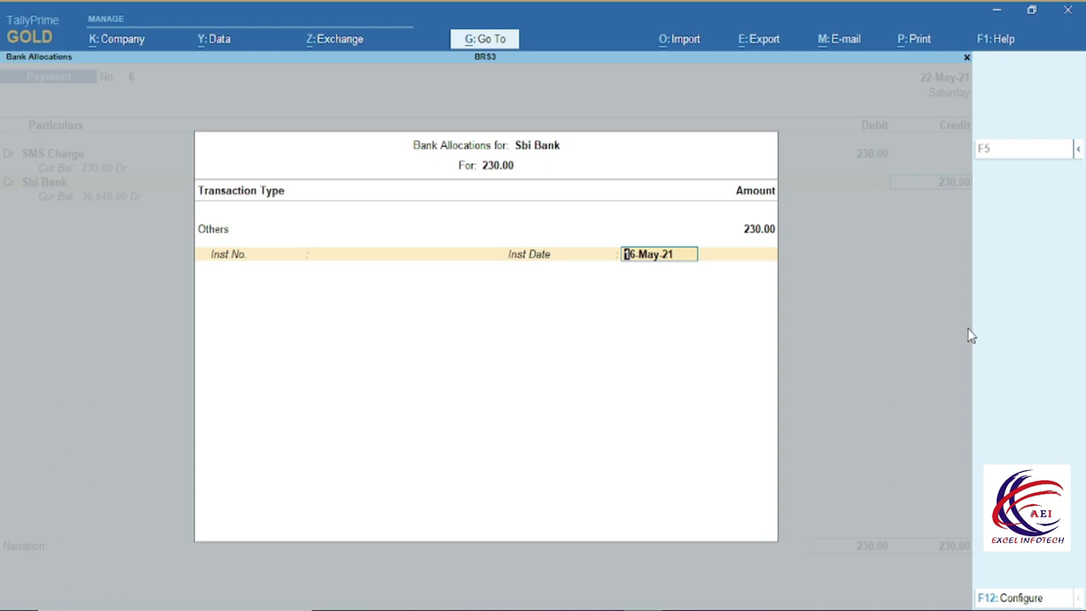
{"action": "type", "text": "22-5"}
{"action": "key", "text": "Return"}
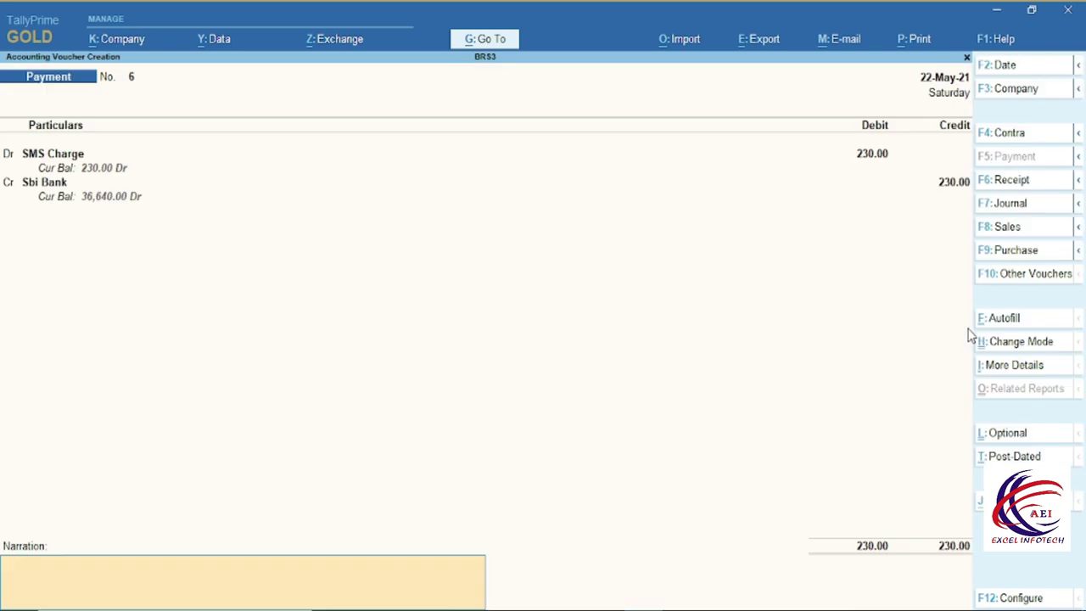
{"action": "key", "text": "Return"}
{"action": "key", "text": "Return"}
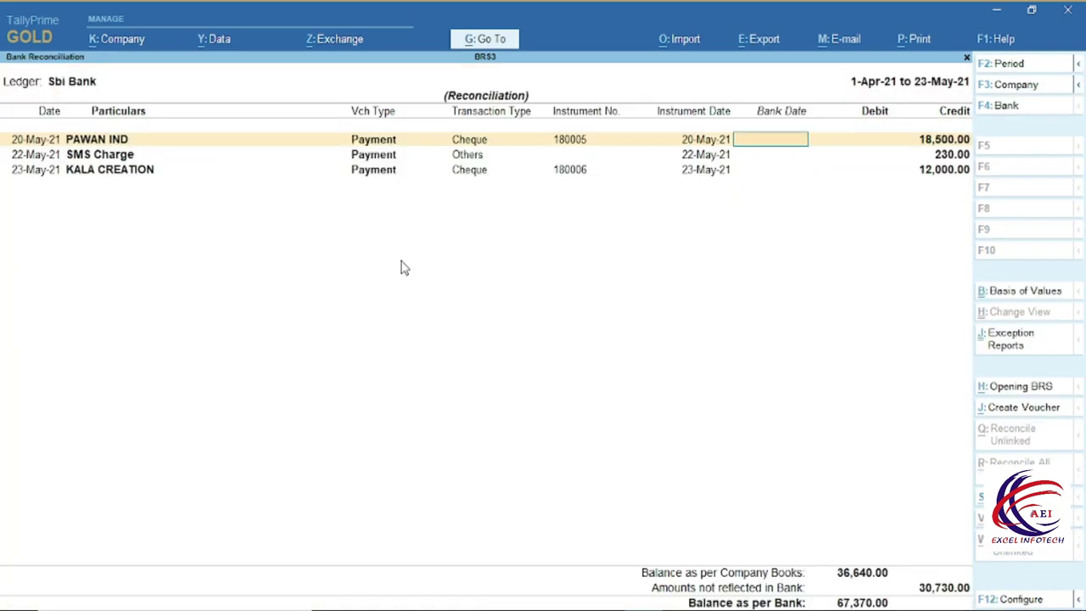
Give the SMS Charge entry bank date 22-May-21 and check the 67,140 balance against the Word statement
{"action": "left_click", "coordinate": [71, 154]}
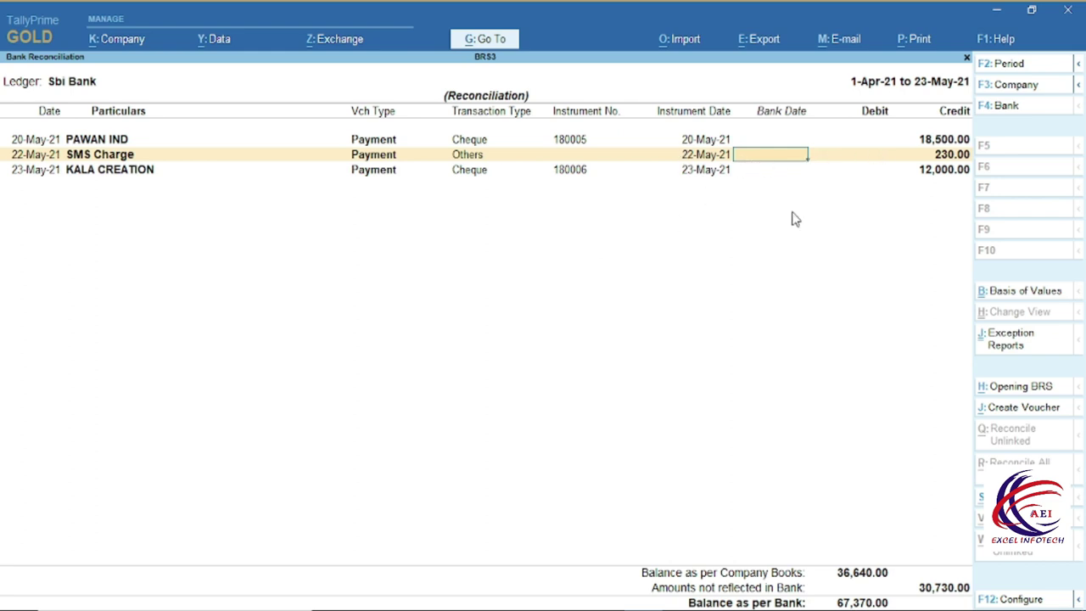
{"action": "type", "text": "22"}
{"action": "key", "text": "Return"}
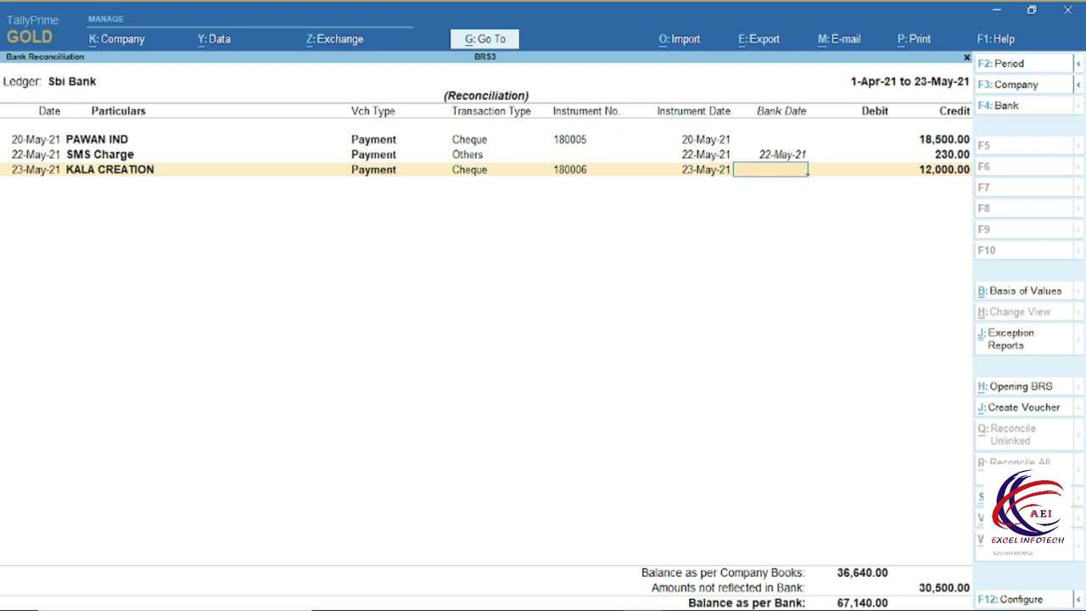
{"action": "key", "text": "alt+Tab"}
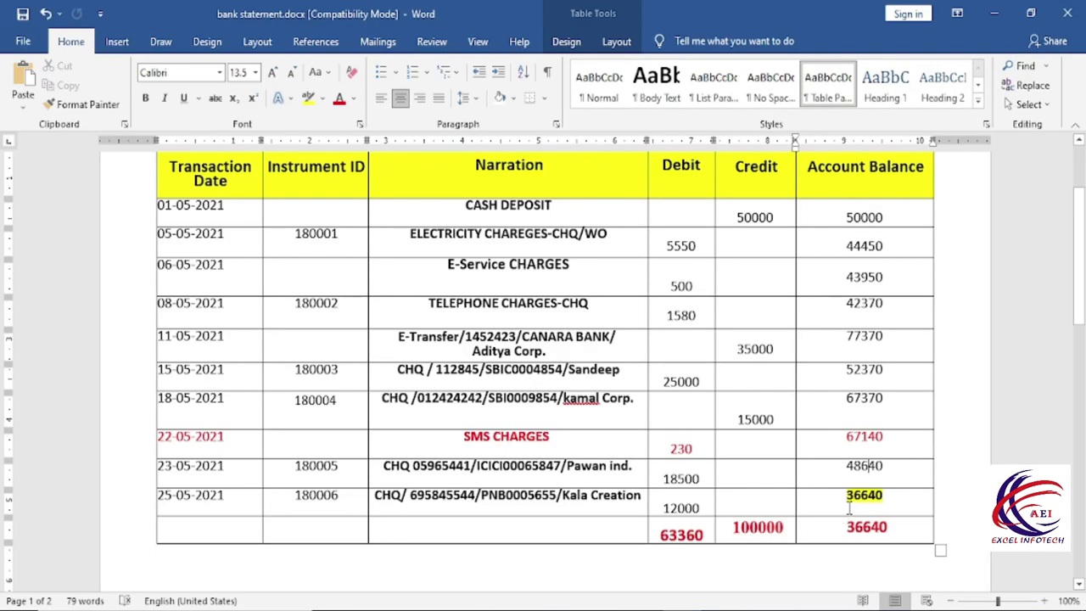
{"action": "double_click", "coordinate": [858, 439]}
{"action": "left_click", "coordinate": [899, 442]}
{"action": "left_click_drag", "start_coordinate": [296, 469], "coordinate": [340, 469]}
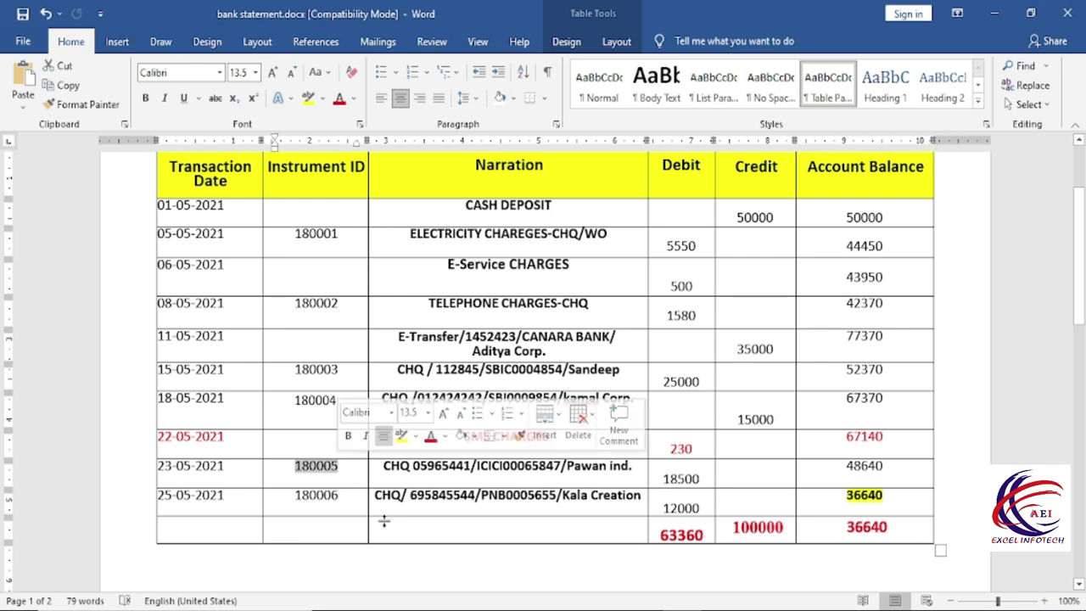
{"action": "left_click_drag", "start_coordinate": [566, 469], "coordinate": [701, 480]}
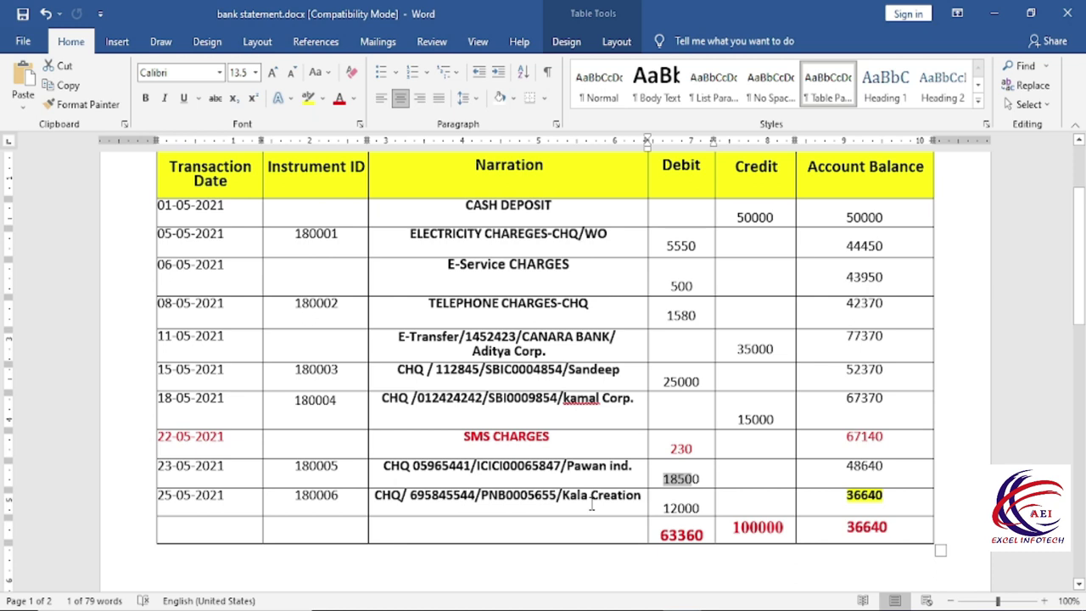
{"action": "key", "text": "alt+Tab"}
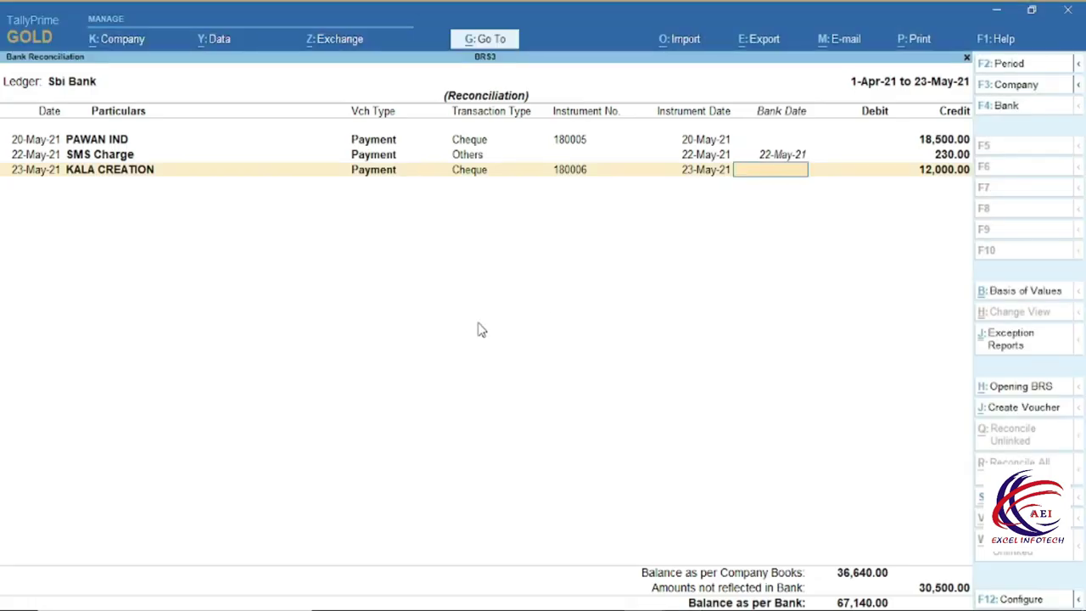
Check Pawan ind. in the statement and give PAWAN IND a bank date of 23-May-21
{"action": "left_click", "coordinate": [134, 142]}
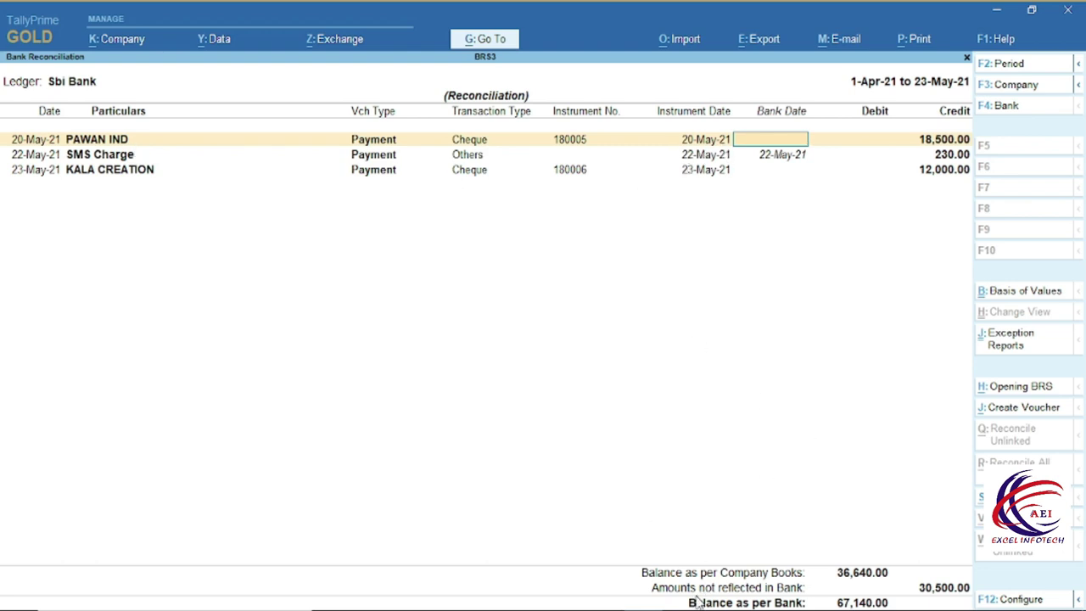
{"action": "key", "text": "alt+Tab"}
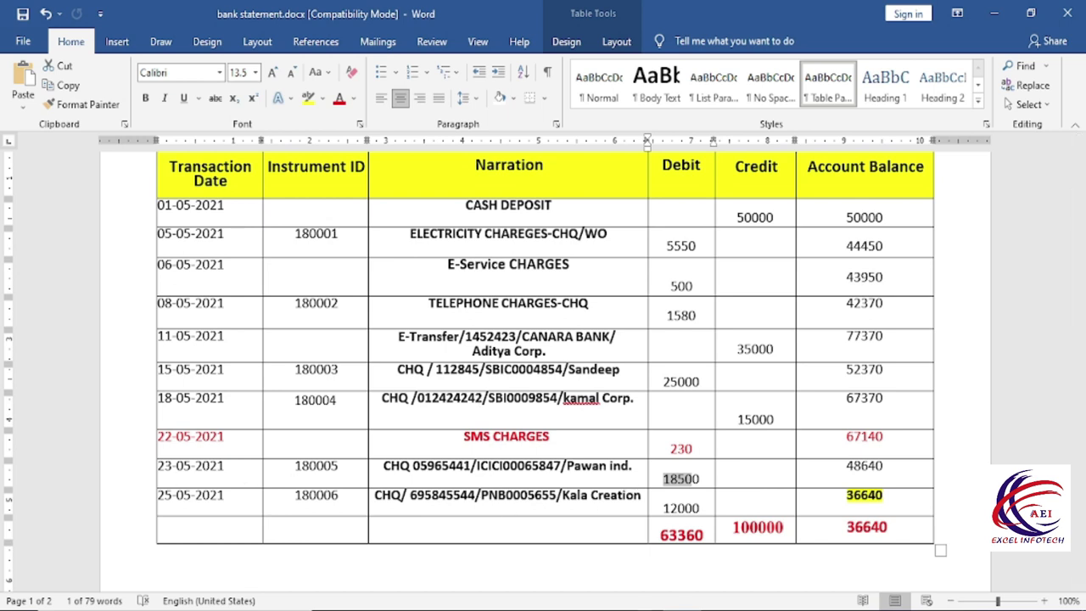
{"action": "key", "text": "alt+Tab"}
{"action": "type", "text": "23"}
{"action": "key", "text": "Return"}
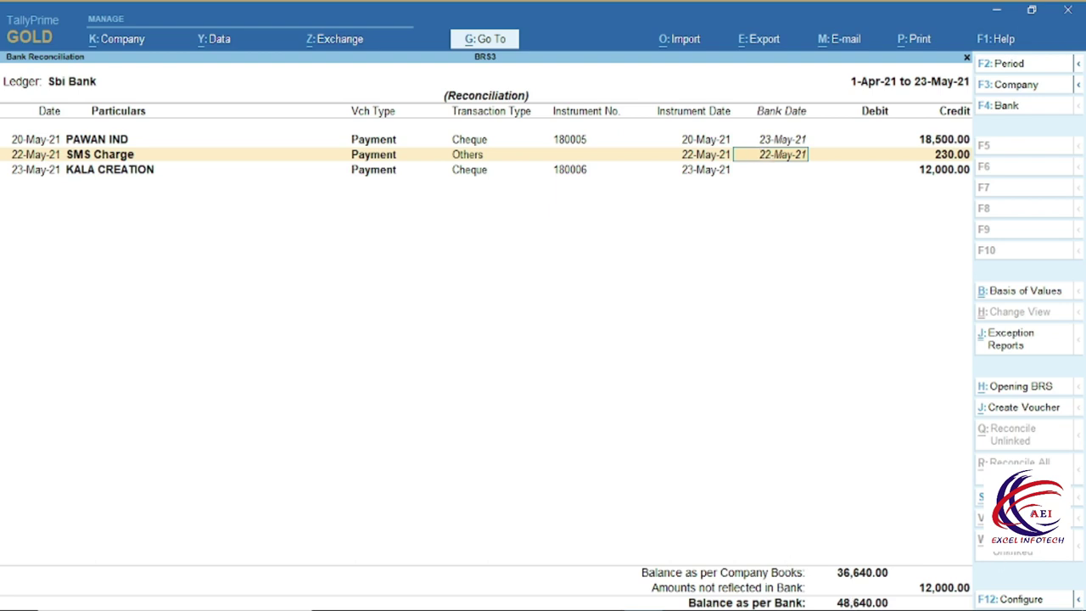
Check the Kala Creation entry in the statement and give KALA CREATION bank date 25-May-21
{"action": "key", "text": "alt+Tab"}
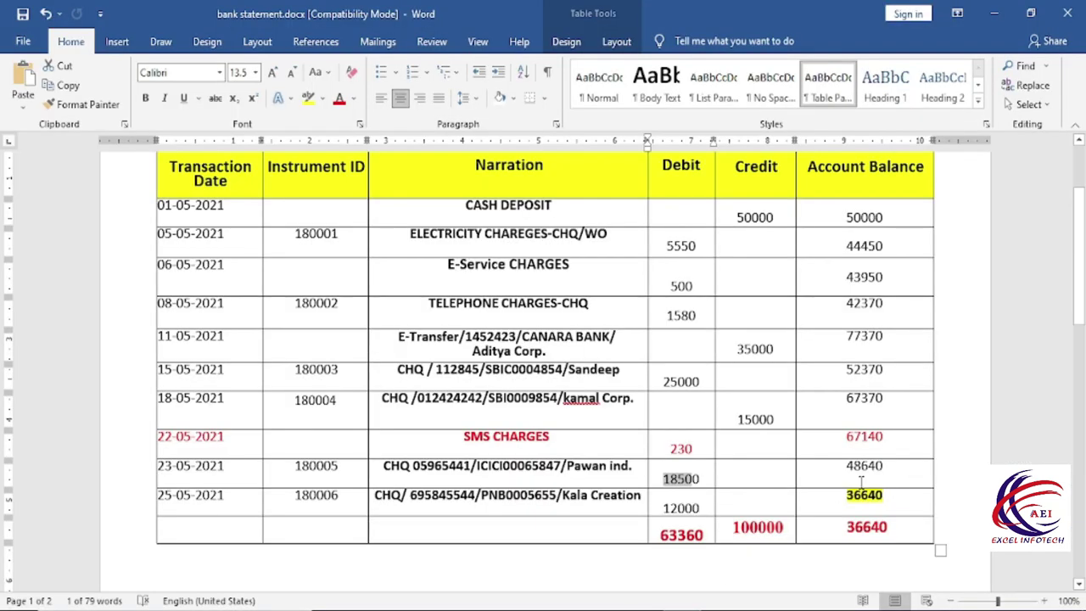
{"action": "left_click_drag", "start_coordinate": [884, 466], "coordinate": [851, 473]}
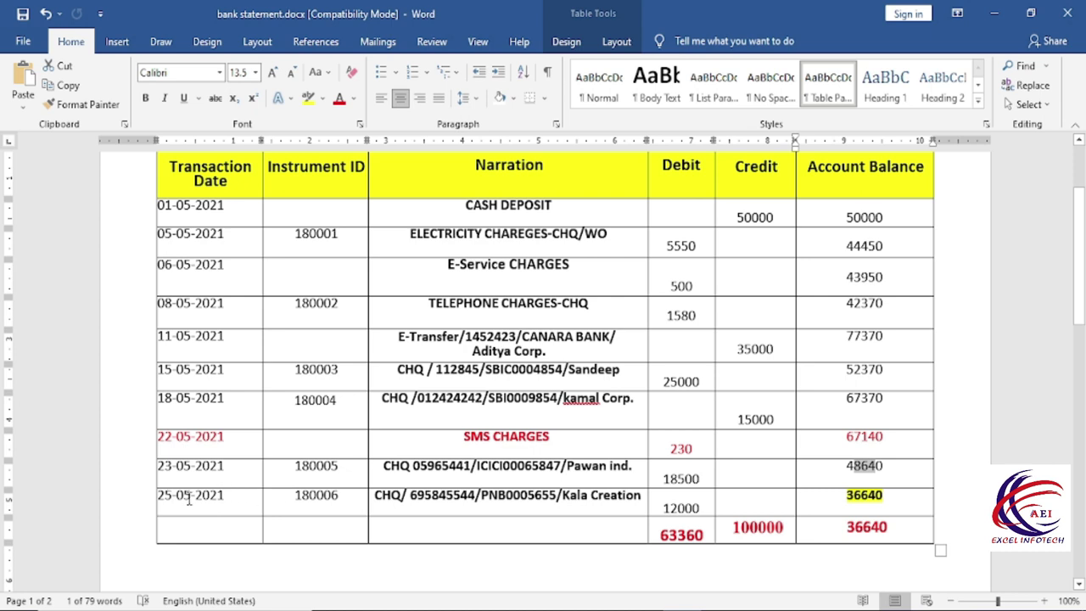
{"action": "left_click_drag", "start_coordinate": [290, 496], "coordinate": [341, 496]}
{"action": "left_click_drag", "start_coordinate": [563, 498], "coordinate": [641, 497]}
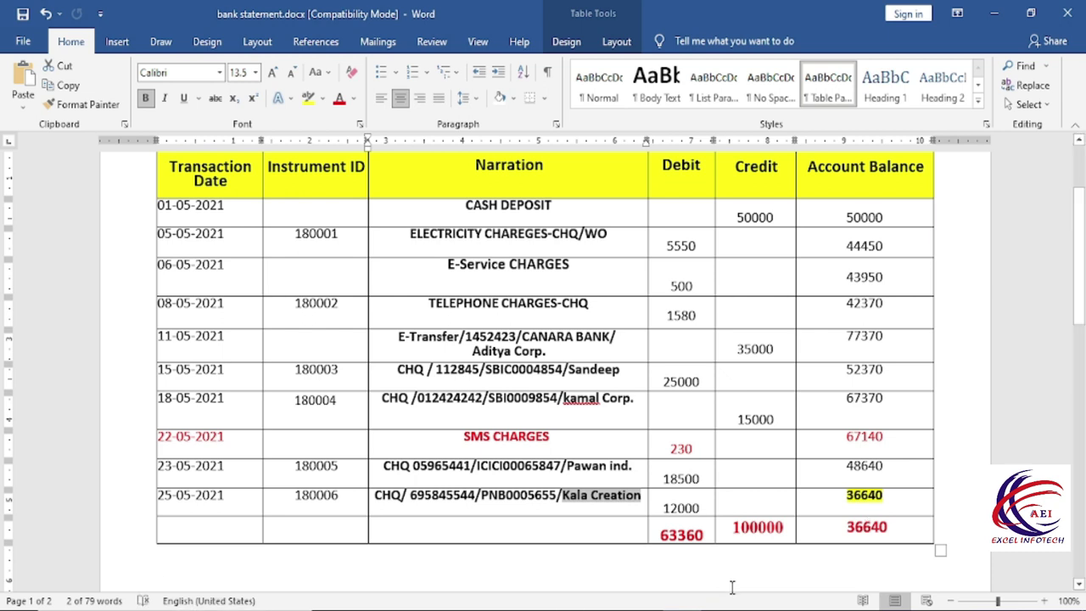
{"action": "key", "text": "alt+Tab"}
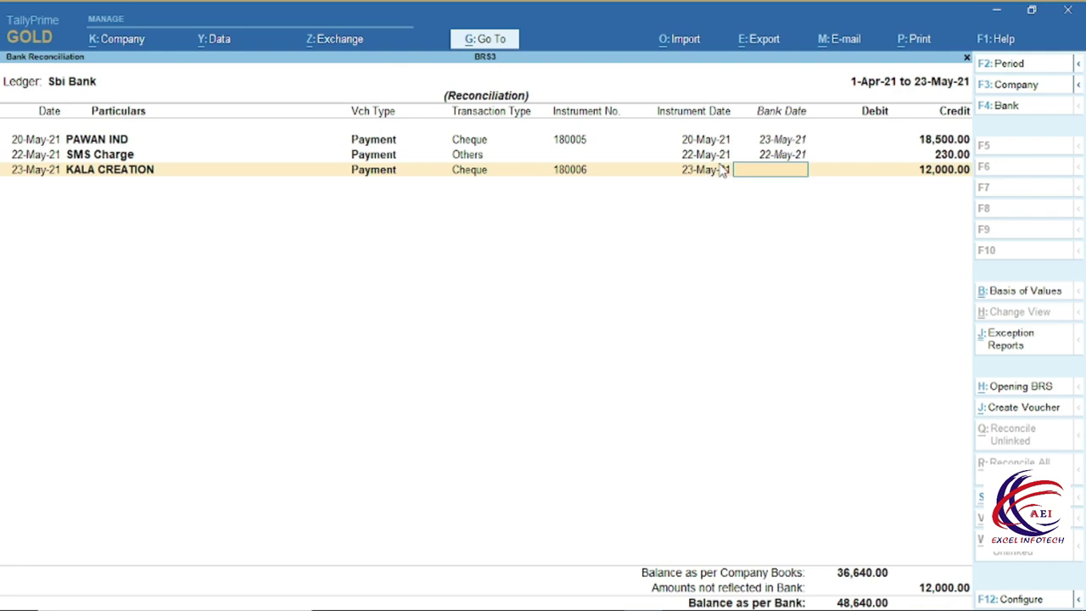
{"action": "left_click", "coordinate": [643, 609]}
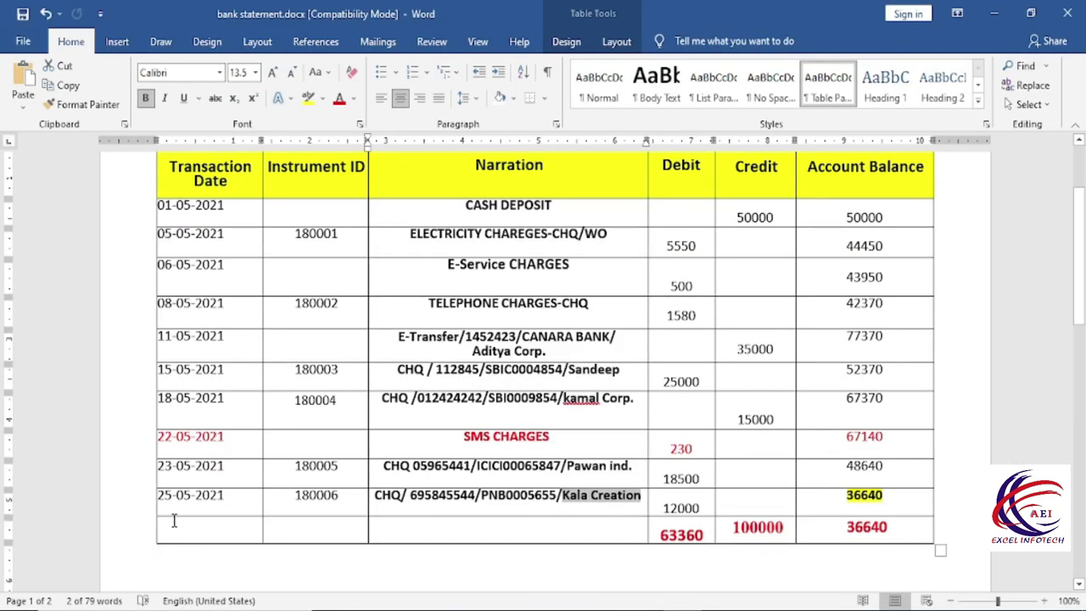
{"action": "left_click_drag", "start_coordinate": [239, 498], "coordinate": [163, 492]}
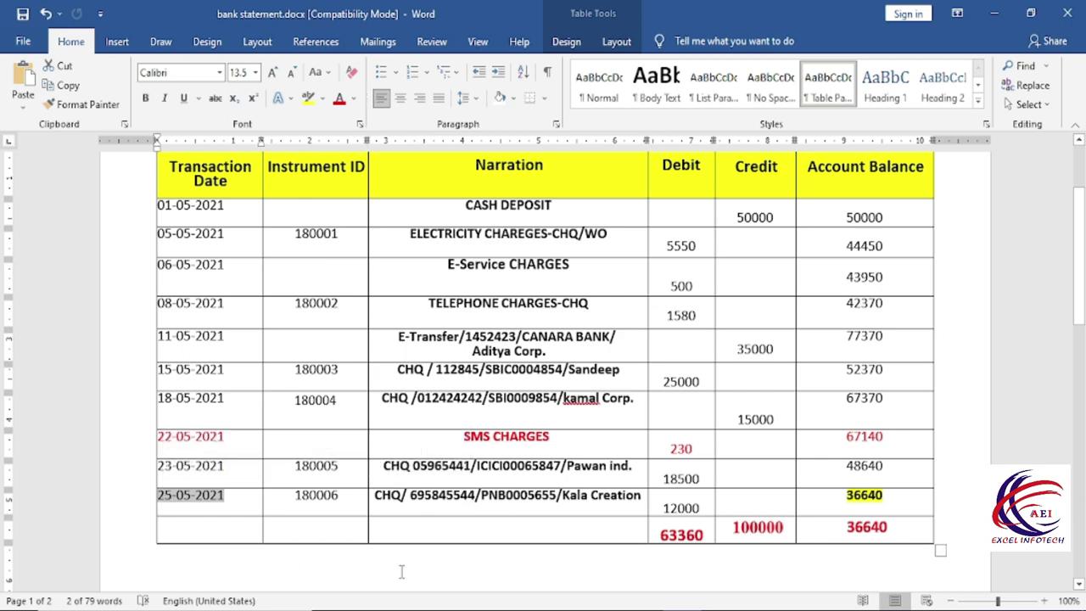
{"action": "key", "text": "alt+Tab"}
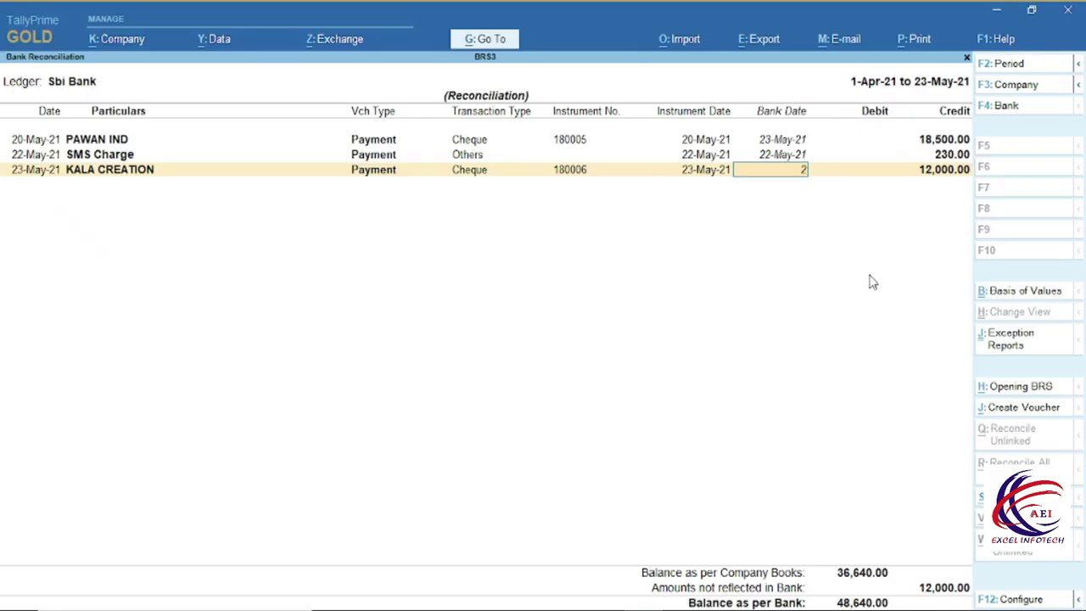
{"action": "key", "text": "Return"}
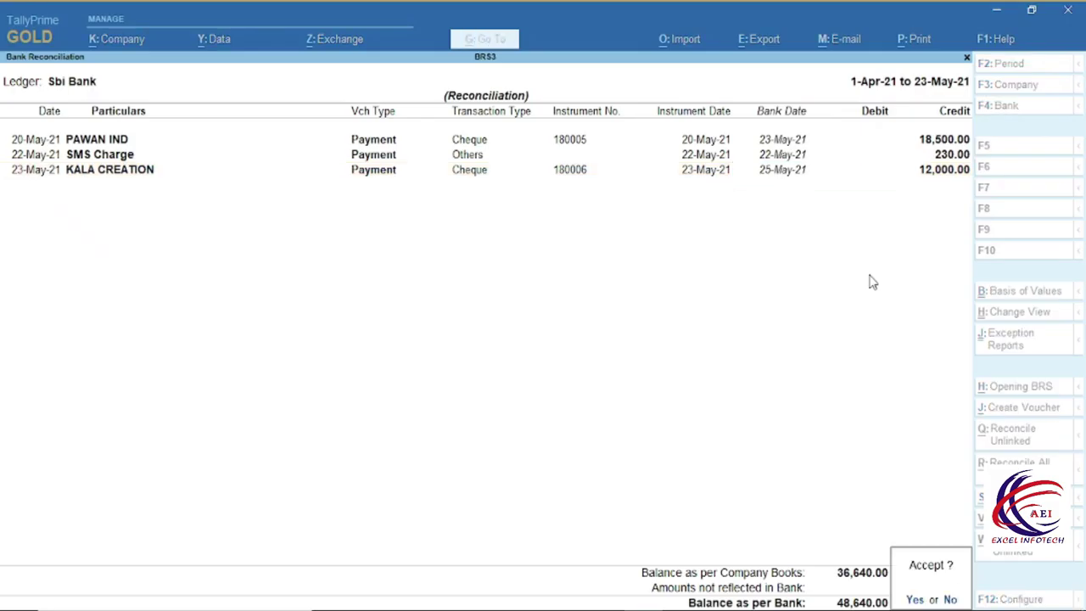
Save the reconciliation and reopen Bank Reconciliation from the Banking options
{"action": "key", "text": "Return"}
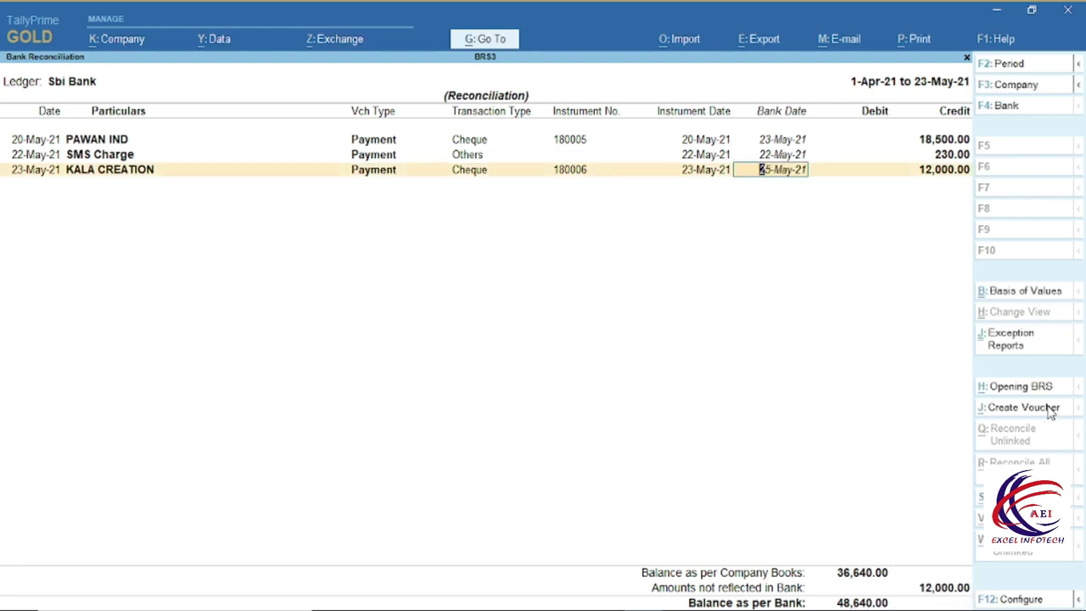
{"action": "key", "text": "Return"}
{"action": "key", "text": "Return"}
{"action": "key", "text": "Escape"}
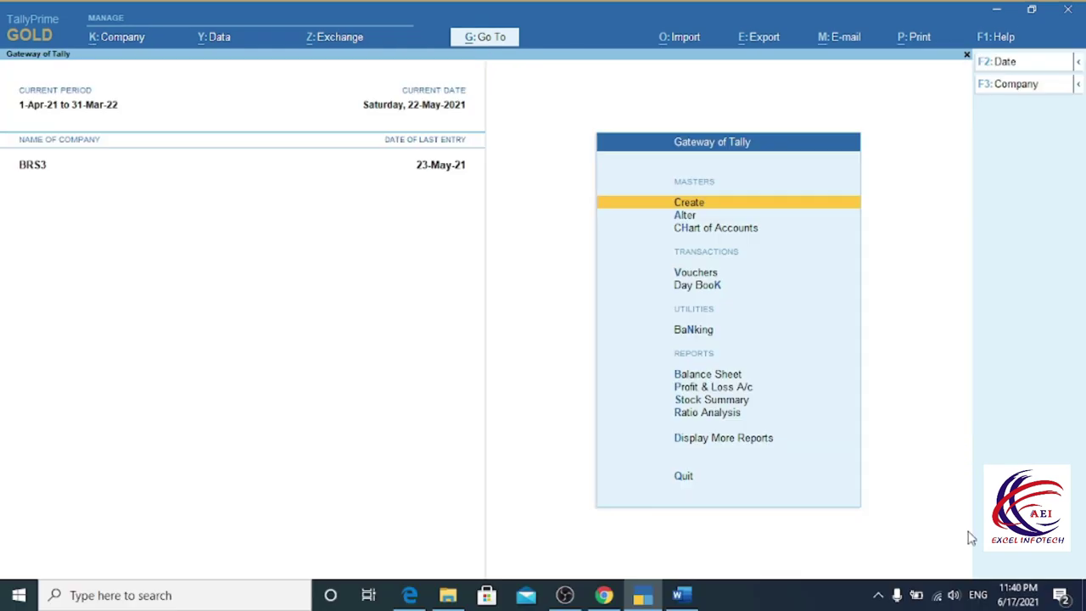
{"action": "key", "text": "Down"}
{"action": "key", "text": "Down"}
{"action": "key", "text": "Down"}
{"action": "key", "text": "Down"}
{"action": "key", "text": "Down"}
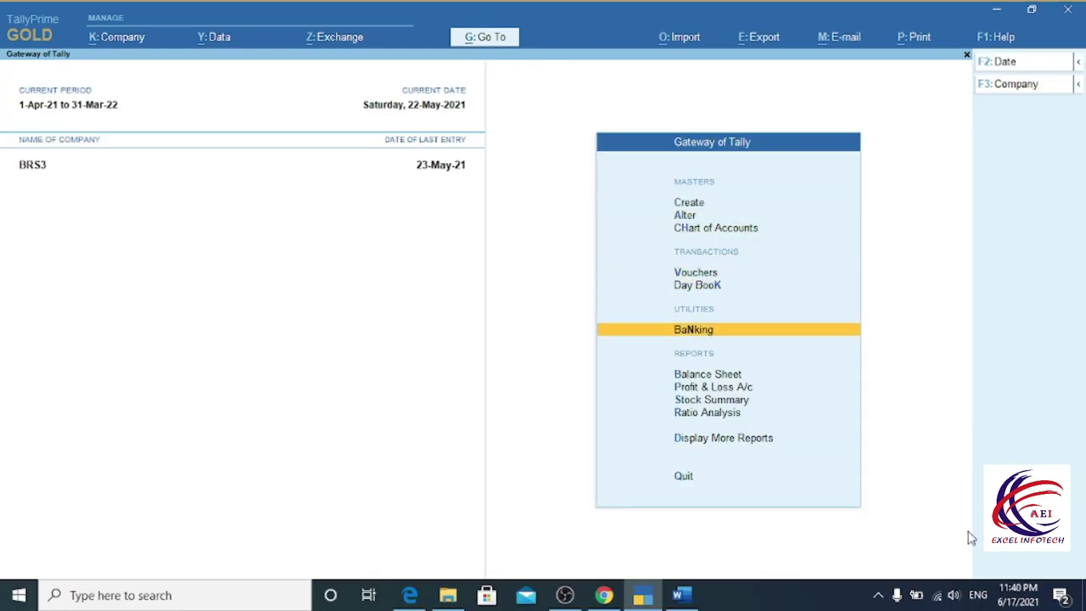
{"action": "key", "text": "Return"}
{"action": "key", "text": "Down"}
{"action": "key", "text": "Down"}
{"action": "key", "text": "Down"}
{"action": "key", "text": "Down"}
{"action": "key", "text": "Down"}
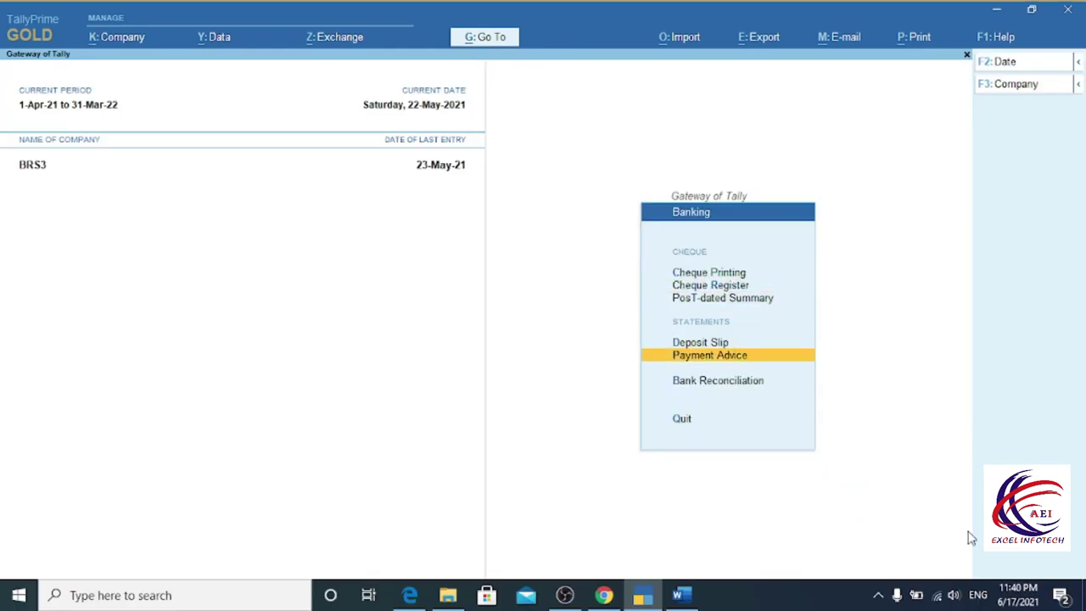
{"action": "key", "text": "Return"}
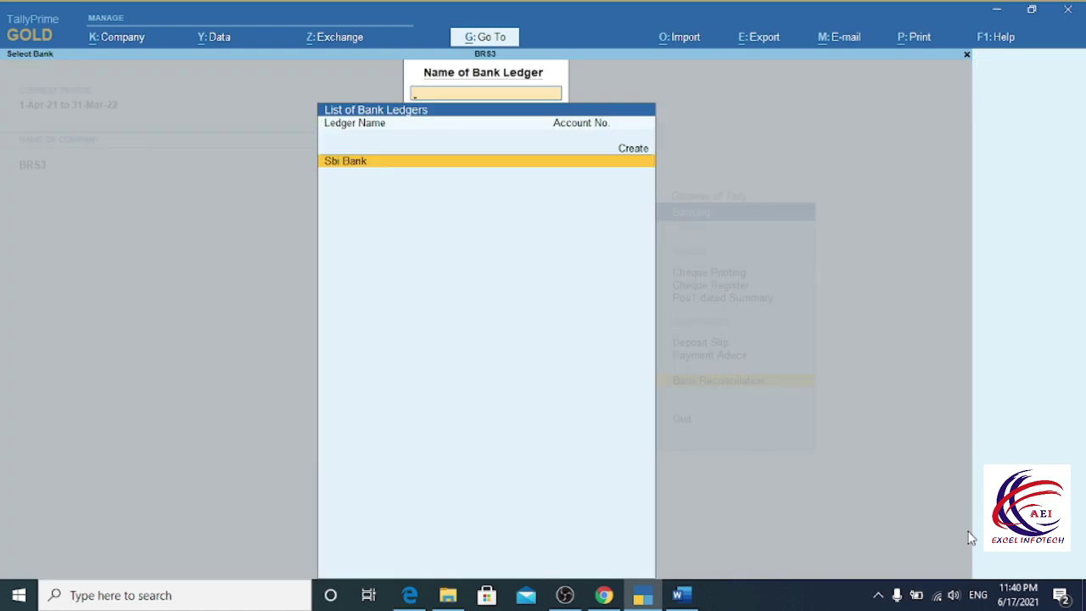
Reopen the Sbi Bank reconciliation and match its 36,640.00 balance to the statement's closing 36640
{"action": "key", "text": "Return"}
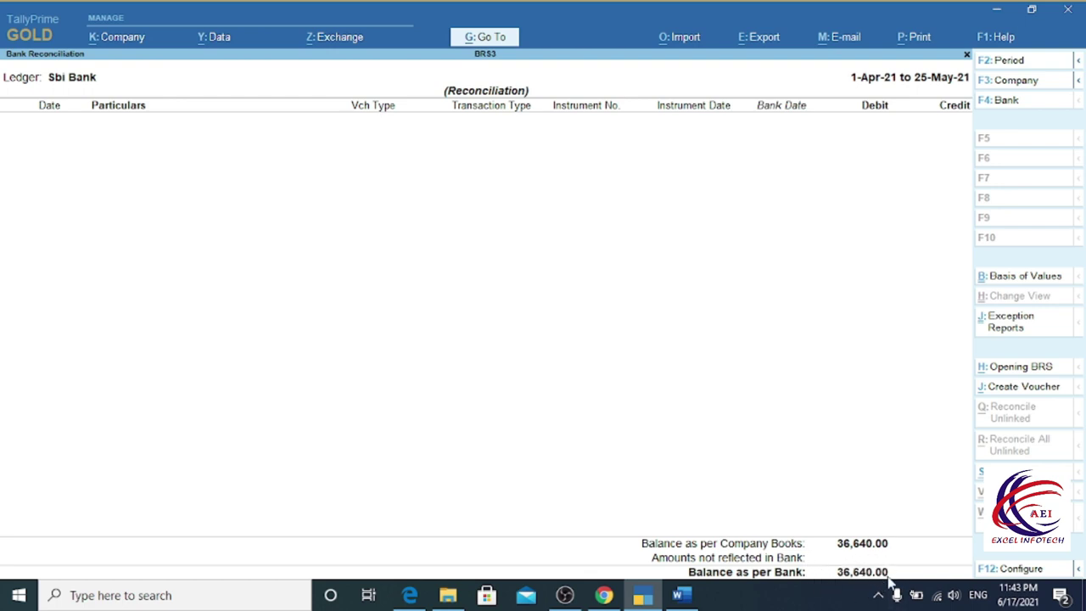
{"action": "left_click", "coordinate": [678, 595]}
{"action": "left_click_drag", "start_coordinate": [895, 502], "coordinate": [847, 504]}
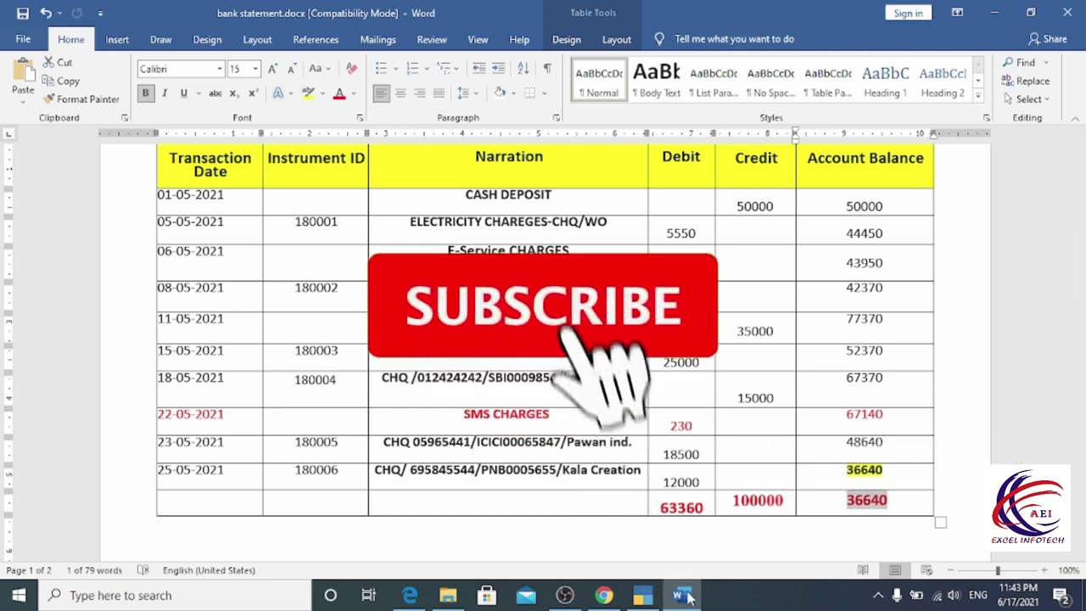
{"action": "left_click", "coordinate": [642, 595]}
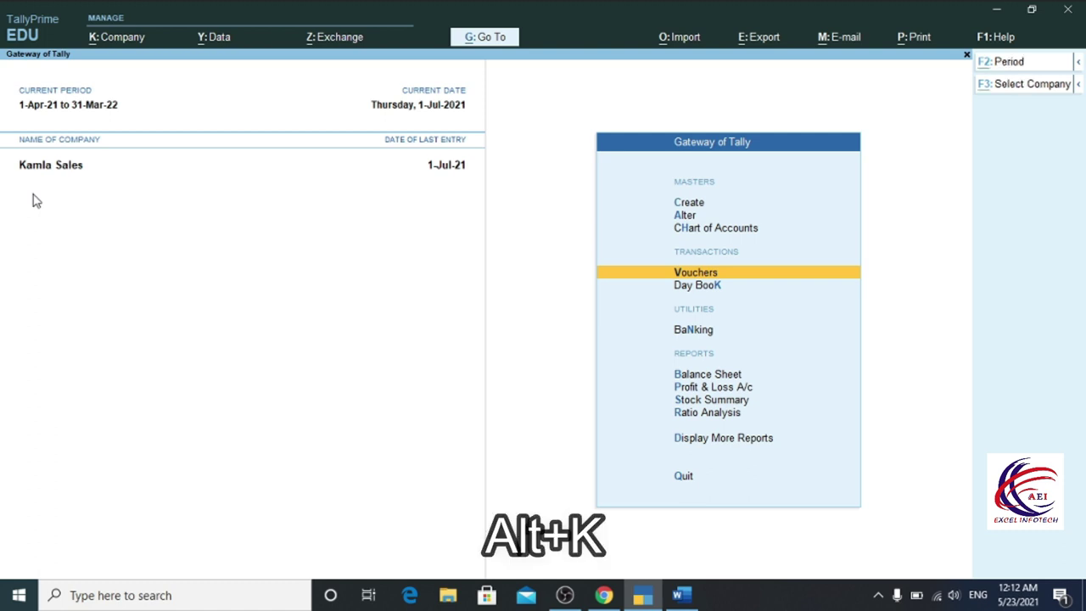
From the Alt+K company options, open the company list and choose Create Company
{"action": "key", "text": "alt+k"}
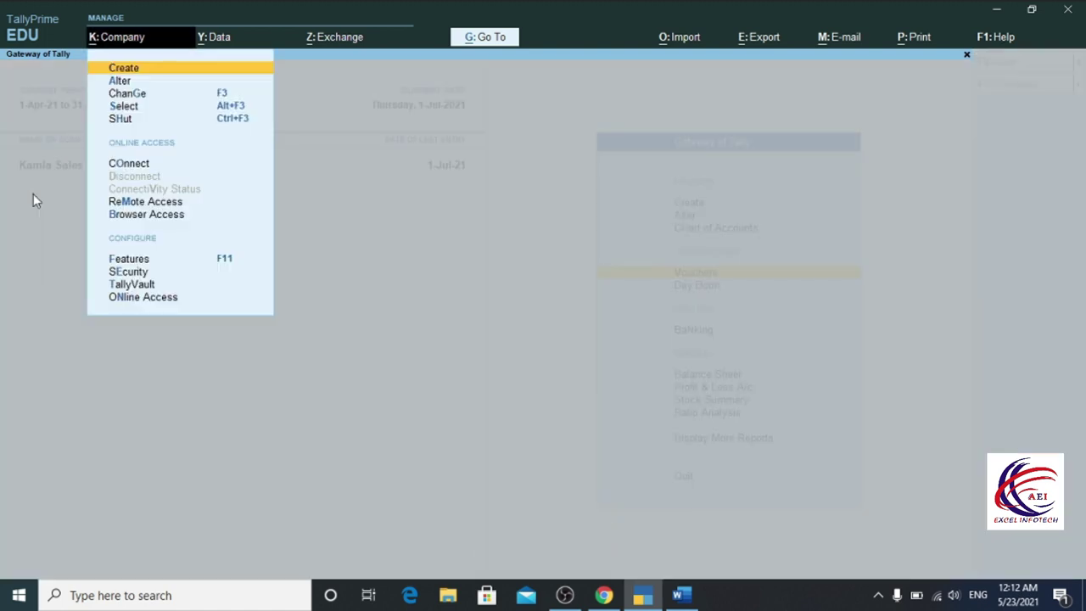
{"action": "left_click", "coordinate": [122, 120]}
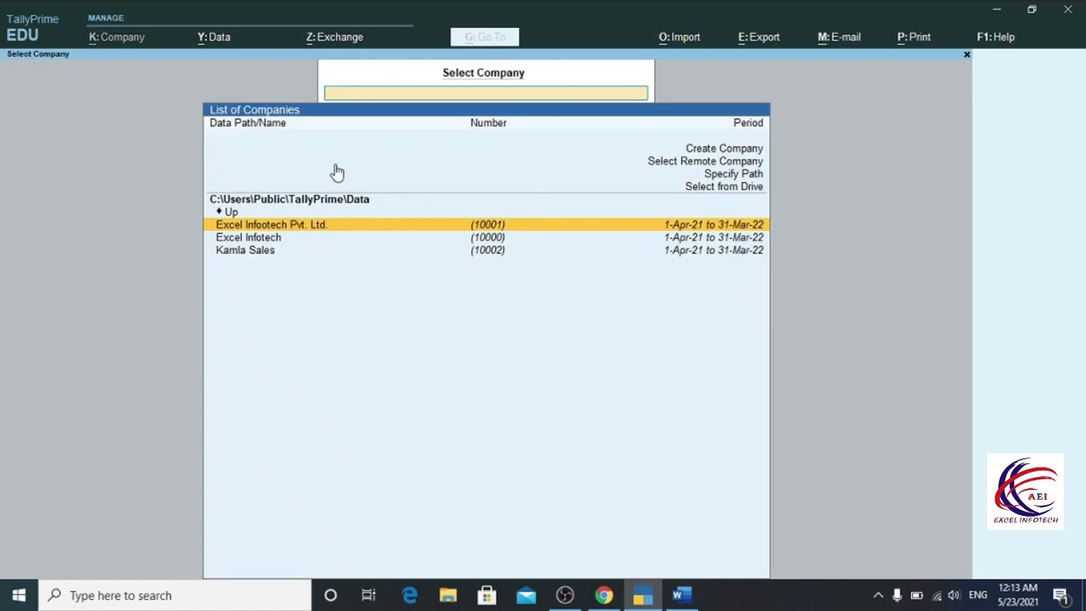
{"action": "left_click", "coordinate": [707, 151]}
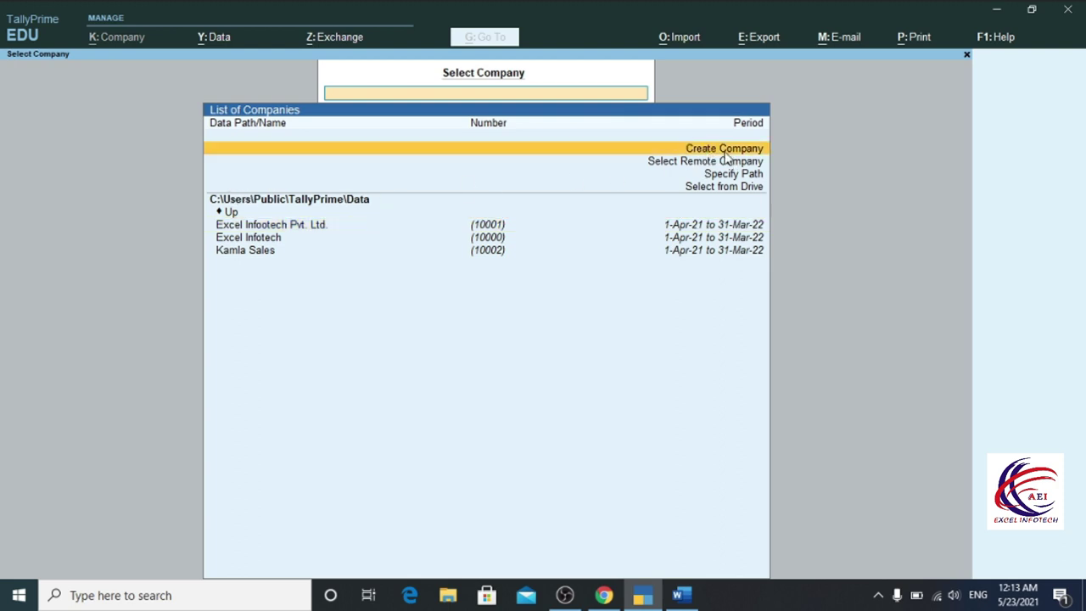
{"action": "left_click", "coordinate": [718, 152]}
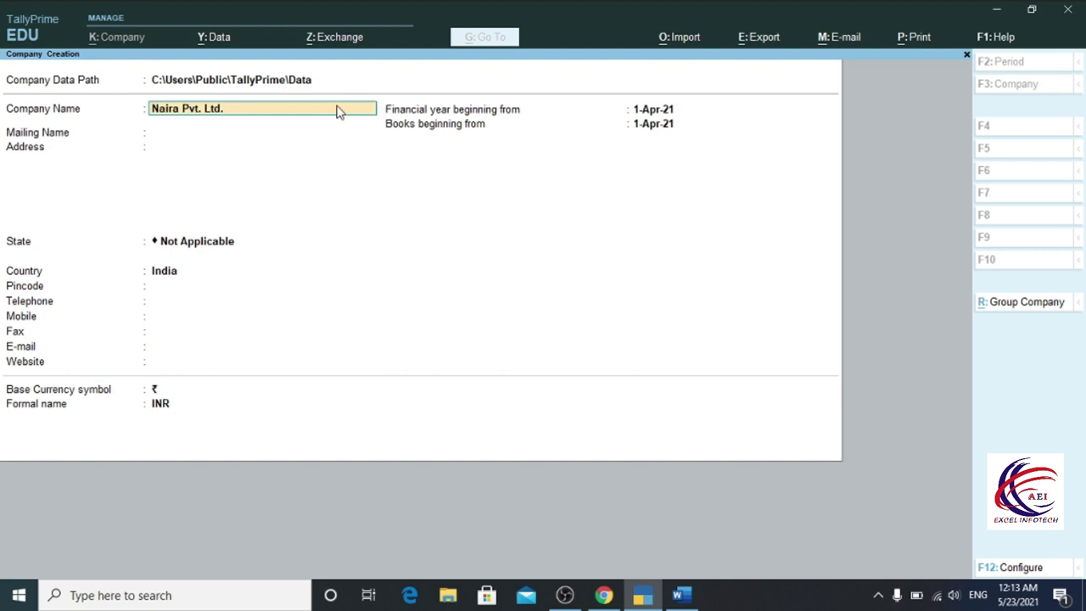
Keep Naira Pvt. Ltd. as the name, choose Delhi as the state, and accept the company
{"action": "key", "text": "Return"}
{"action": "key", "text": "Return"}
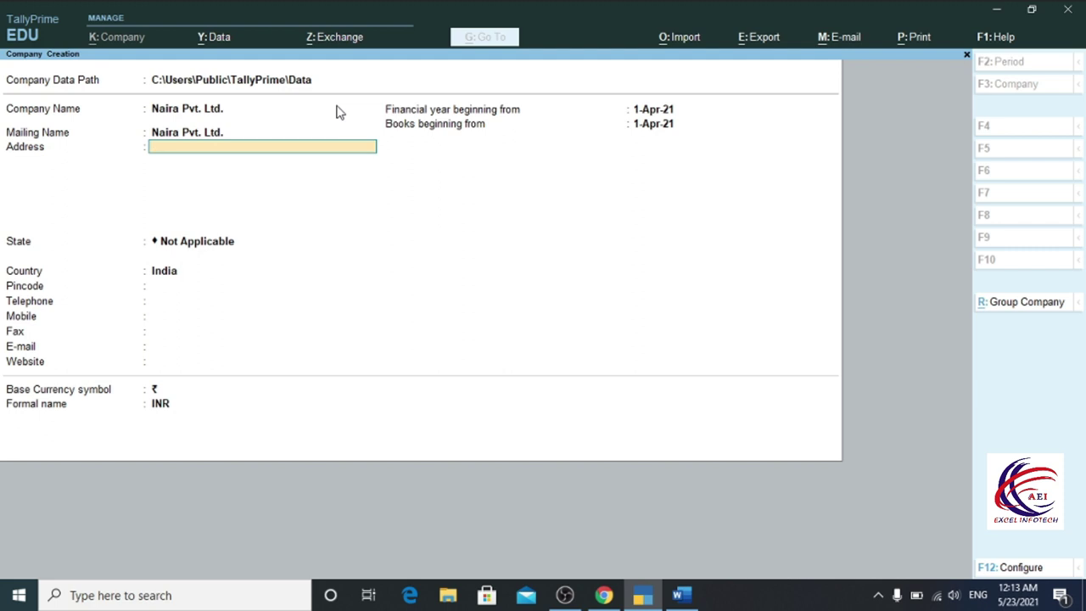
{"action": "key", "text": "Return"}
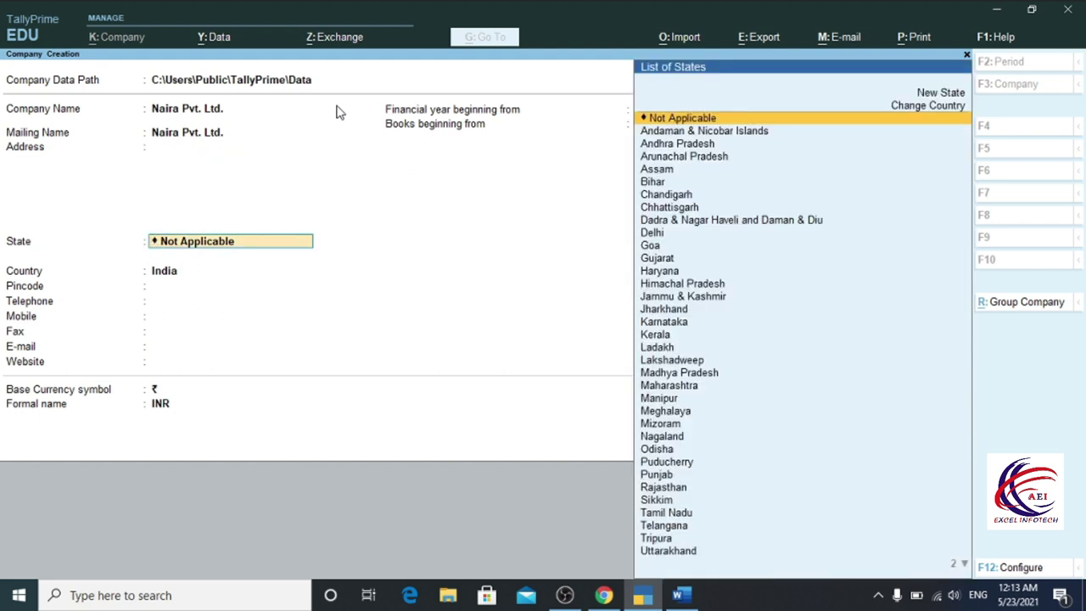
{"action": "type", "text": "De"}
{"action": "key", "text": "Return"}
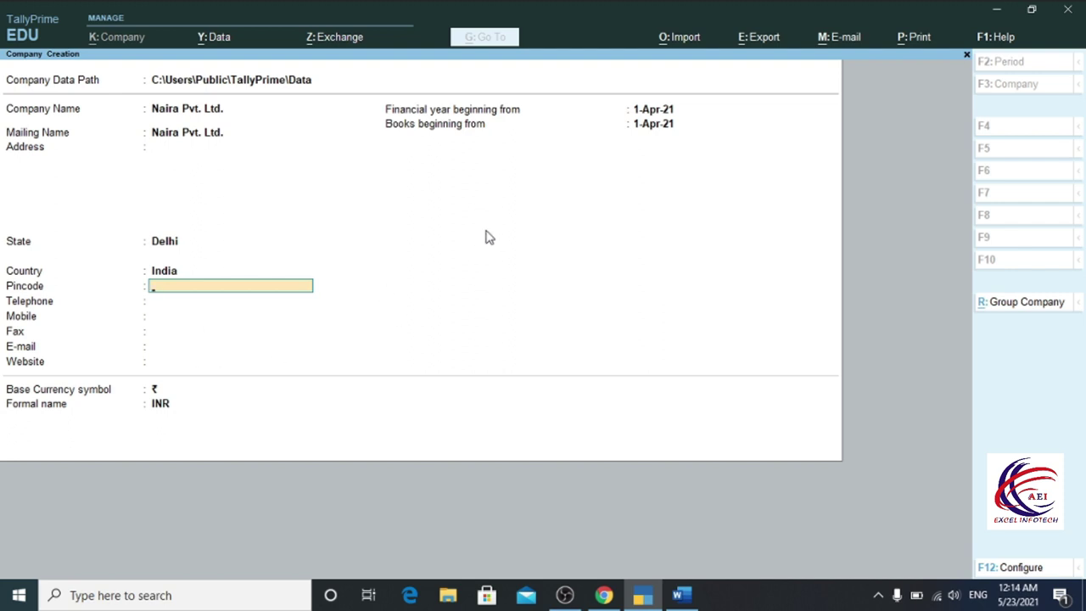
{"action": "key", "text": "ctrl+a"}
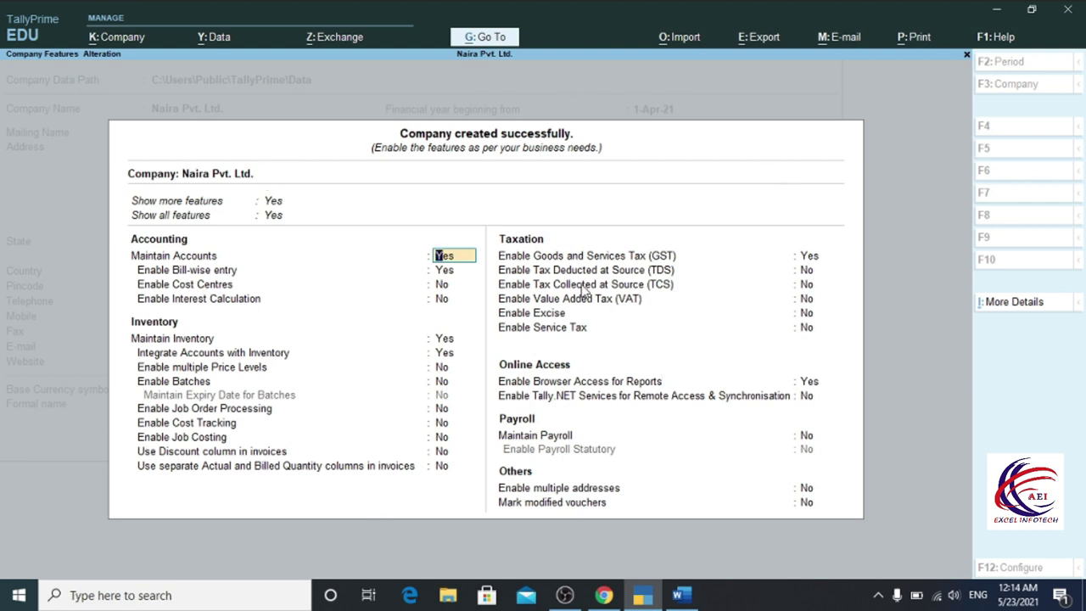
Enable GST with state Delhi, paste the GSTIN copied from Word, and save the company features
{"action": "left_click", "coordinate": [809, 257]}
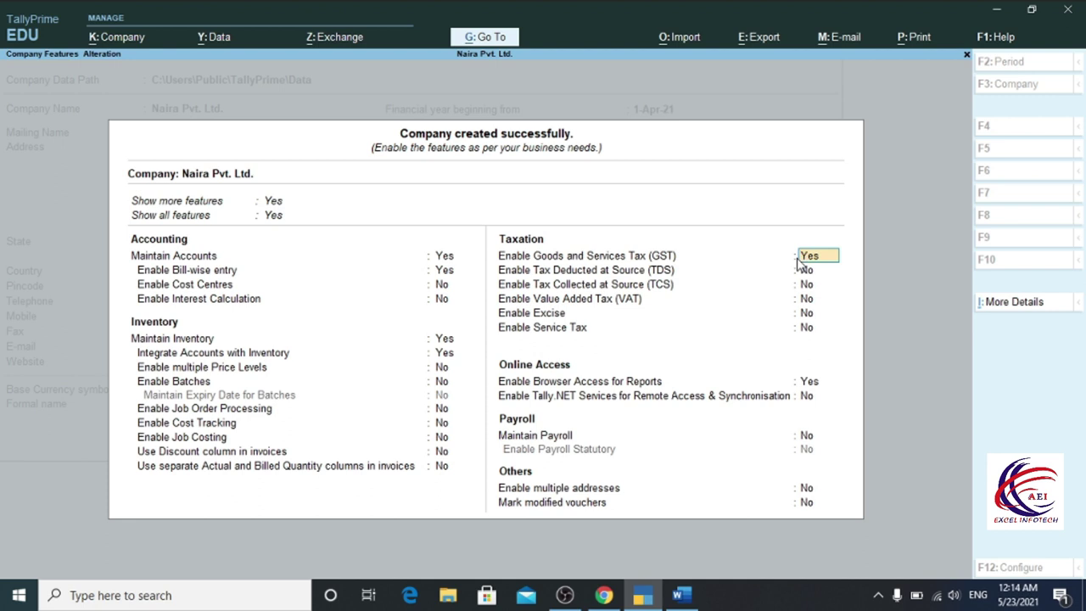
{"action": "key", "text": "Return"}
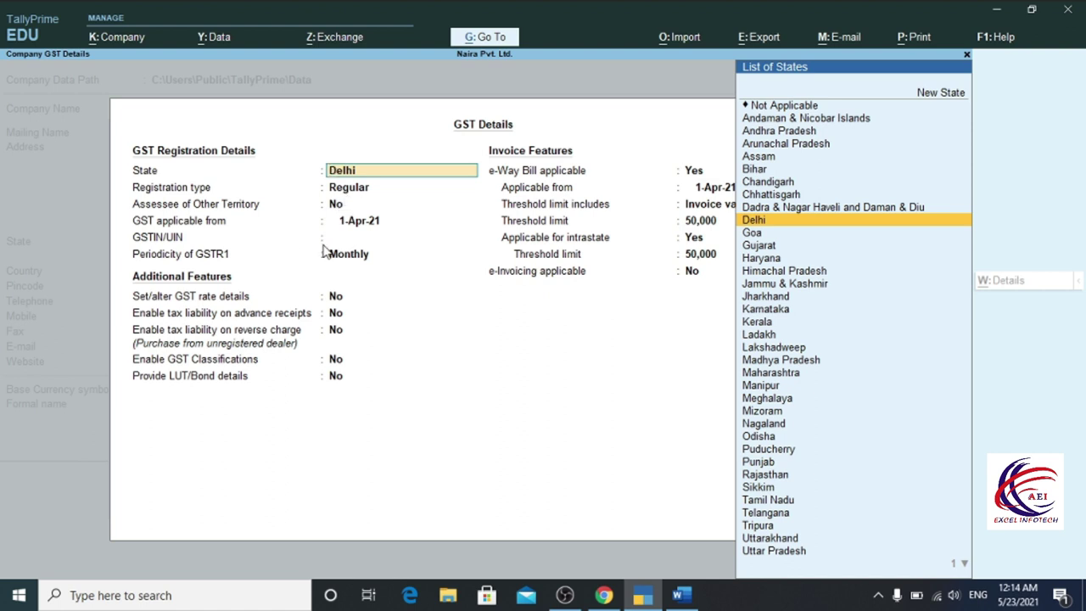
{"action": "key", "text": "Return"}
{"action": "key", "text": "Return"}
{"action": "key", "text": "Return"}
{"action": "key", "text": "Return"}
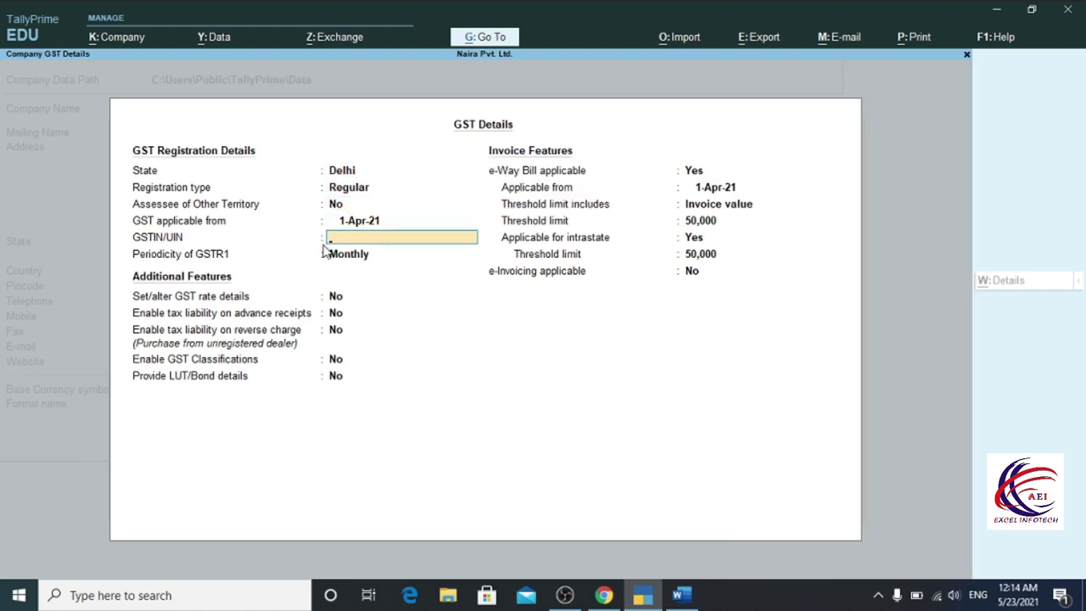
{"action": "left_click", "coordinate": [678, 594]}
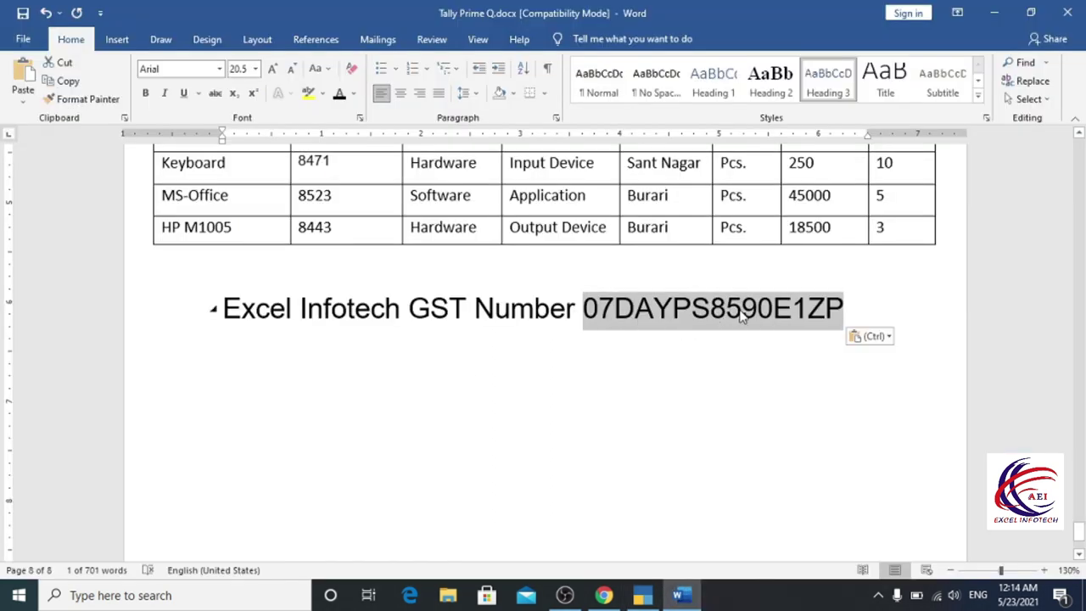
{"action": "key", "text": "ctrl+c"}
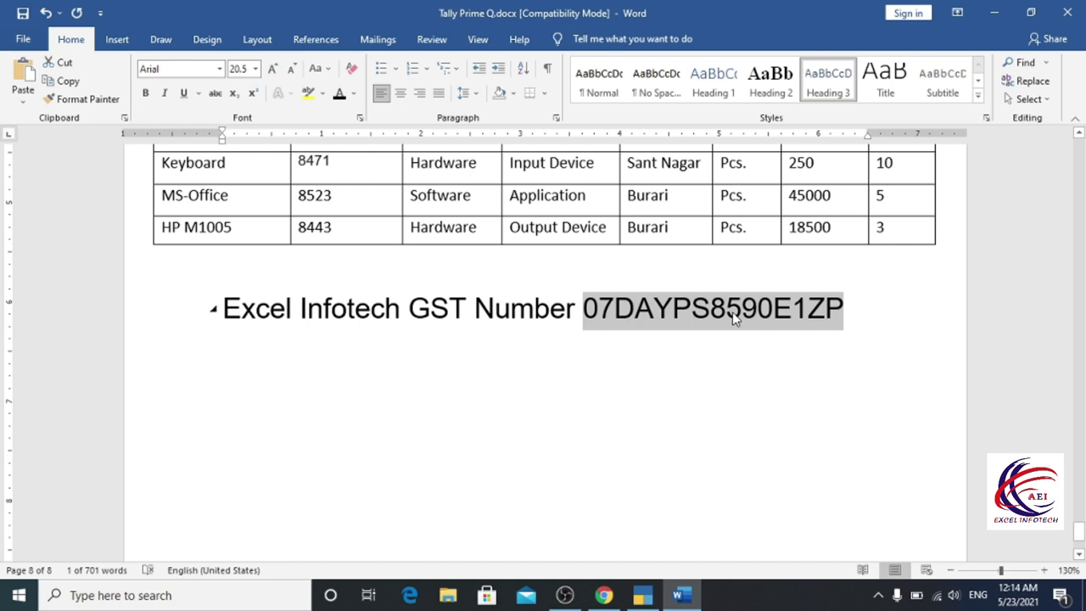
{"action": "key", "text": "alt+Tab"}
{"action": "key", "text": "ctrl+alt+v"}
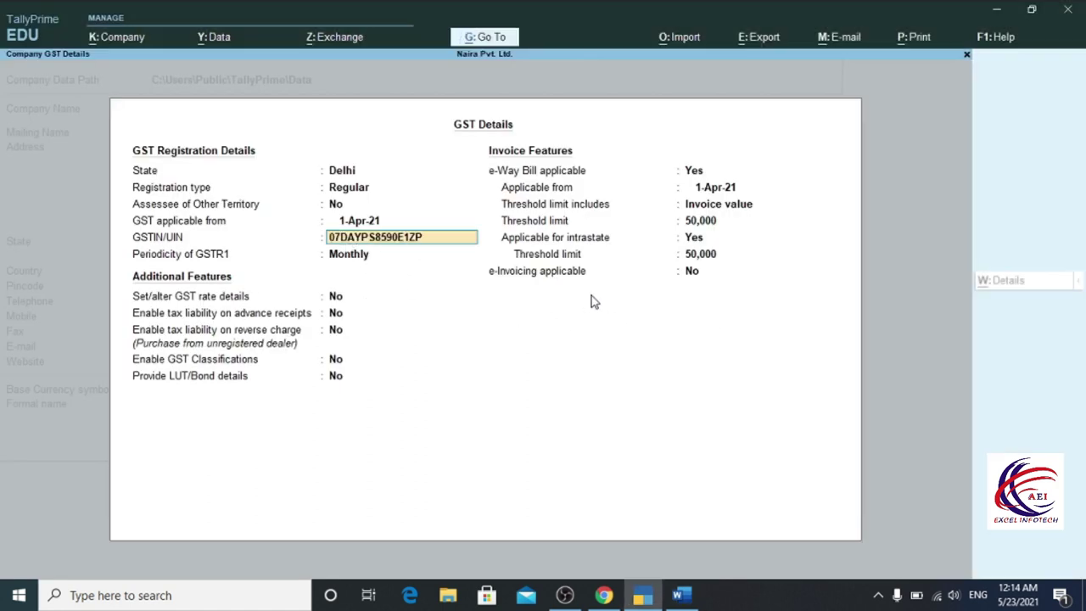
{"action": "key", "text": "Return"}
{"action": "key", "text": "Return"}
{"action": "key", "text": "Return"}
{"action": "key", "text": "Return"}
{"action": "key", "text": "Return"}
{"action": "key", "text": "Return"}
{"action": "key", "text": "Return"}
{"action": "key", "text": "Return"}
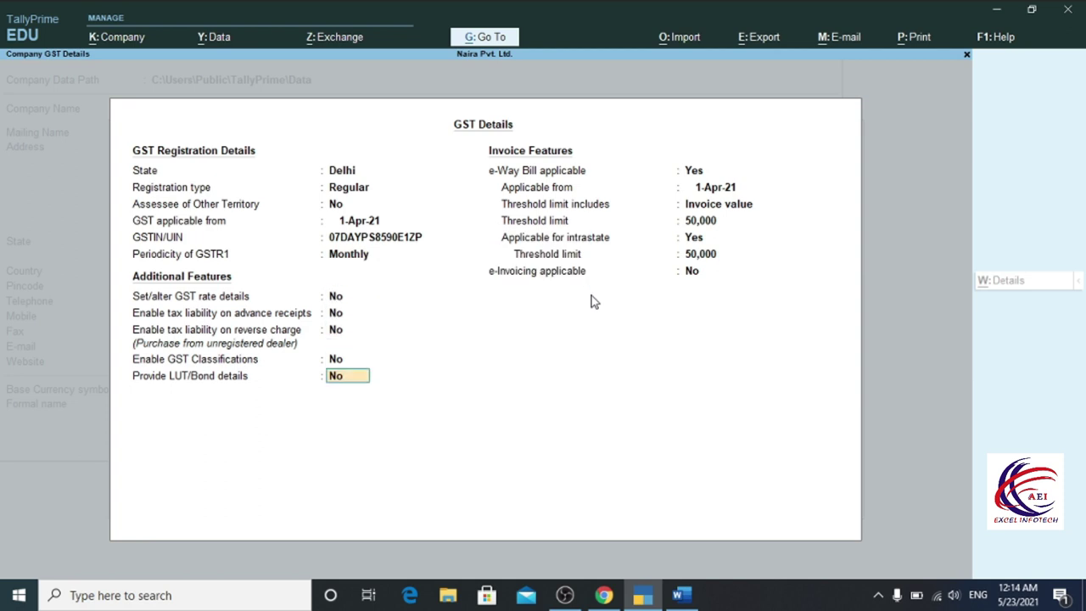
{"action": "key", "text": "Return"}
{"action": "key", "text": "Return"}
{"action": "key", "text": "Return"}
{"action": "key", "text": "Return"}
{"action": "key", "text": "Return"}
{"action": "key", "text": "Return"}
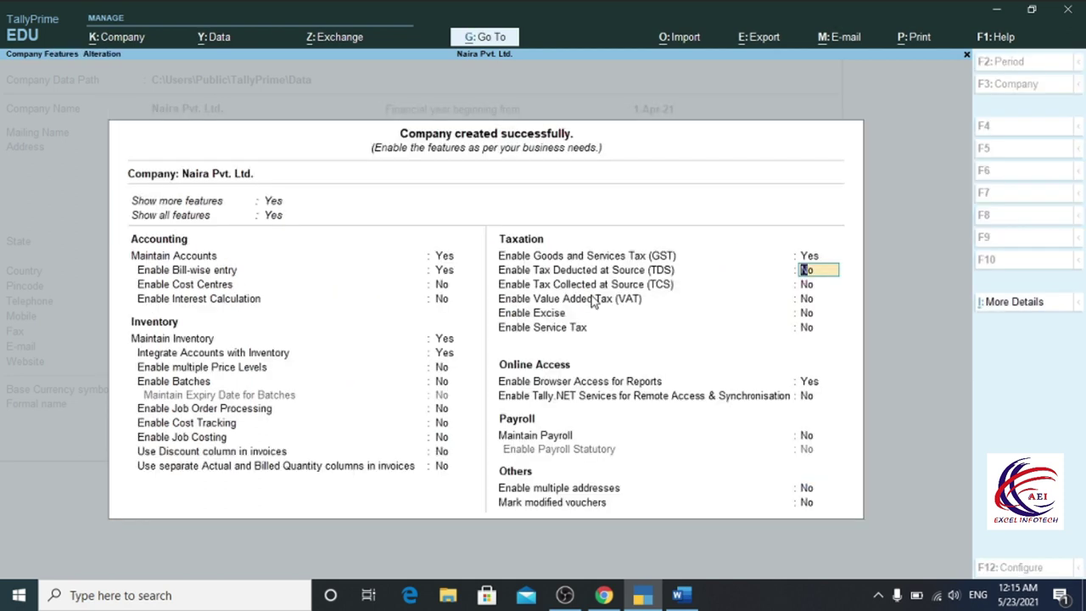
{"action": "key", "text": "Return"}
{"action": "key", "text": "Return"}
{"action": "key", "text": "Return"}
{"action": "key", "text": "Return"}
{"action": "key", "text": "Return"}
{"action": "key", "text": "Return"}
{"action": "key", "text": "Return"}
{"action": "key", "text": "Return"}
{"action": "key", "text": "Return"}
{"action": "key", "text": "Return"}
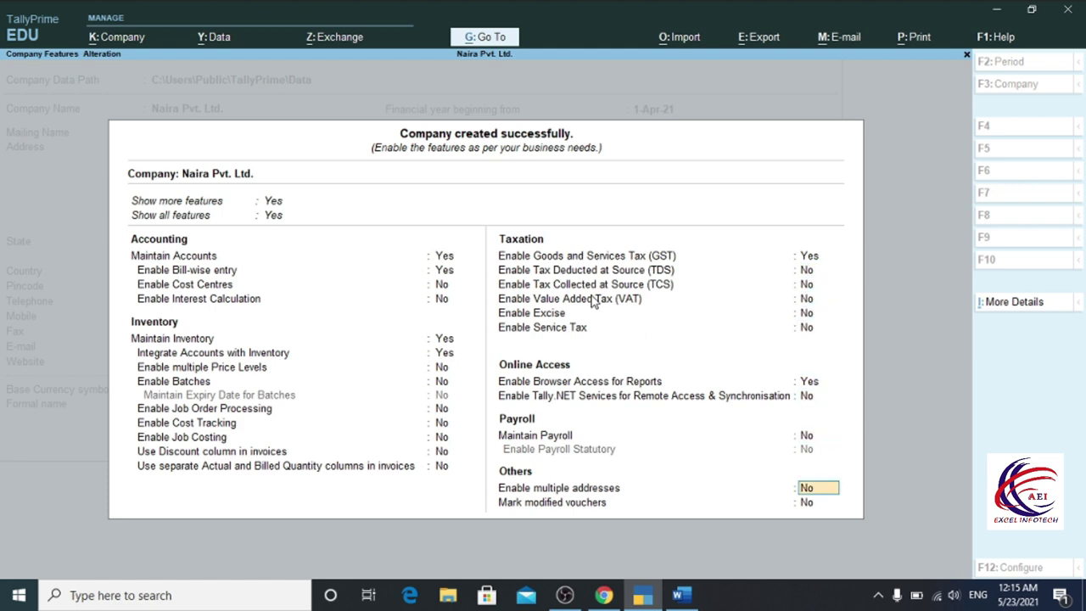
{"action": "key", "text": "Return"}
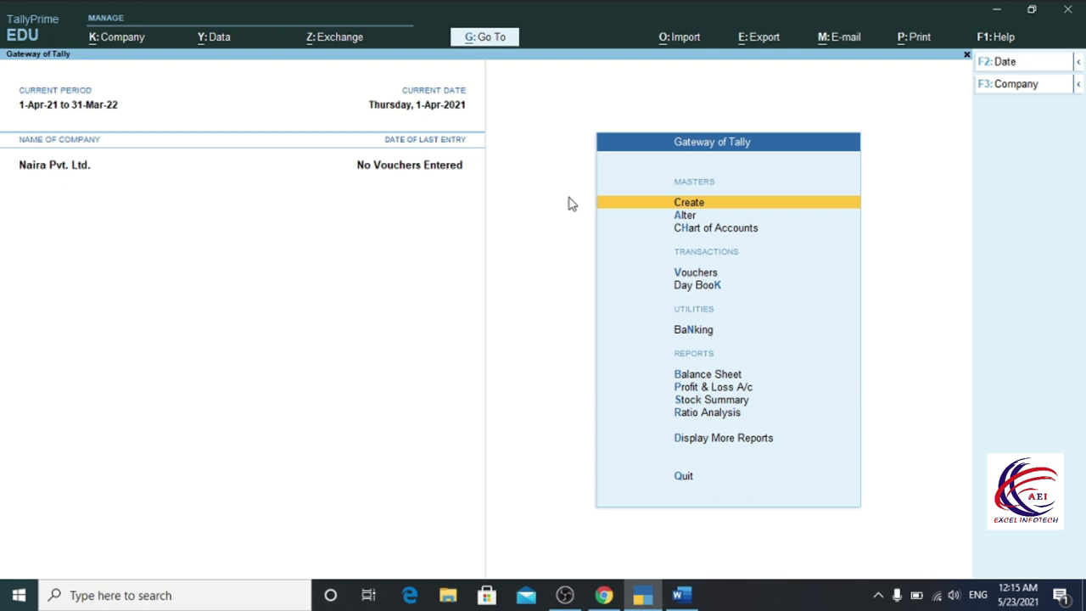
Leave the 1-Apr-21 to 31-Mar-22 period unchanged and set the current date to 1-7-21
{"action": "key", "text": "alt+F2"}
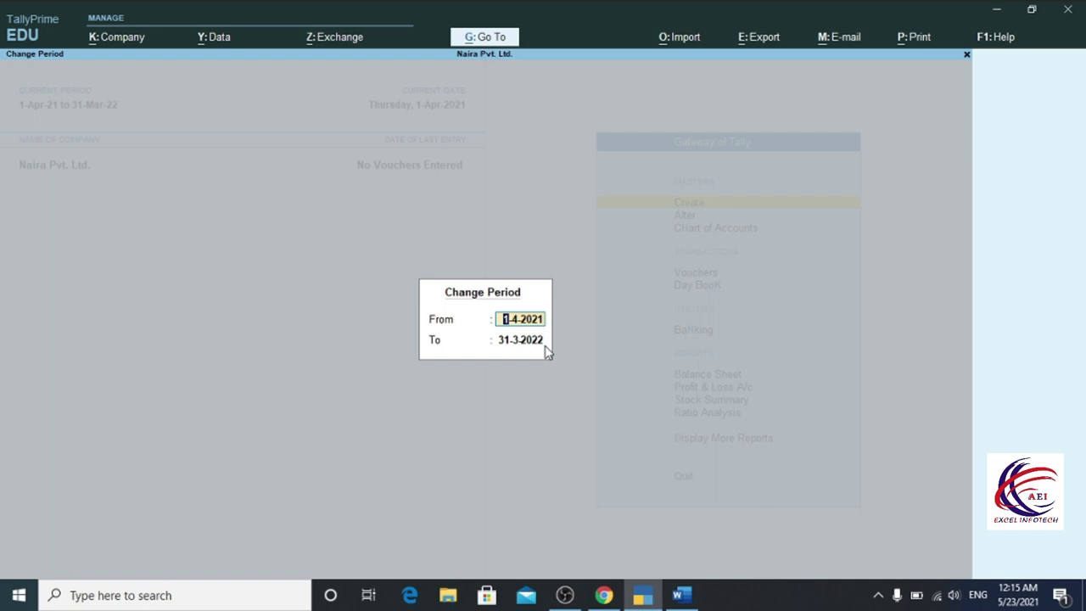
{"action": "key", "text": "Return"}
{"action": "key", "text": "Return"}
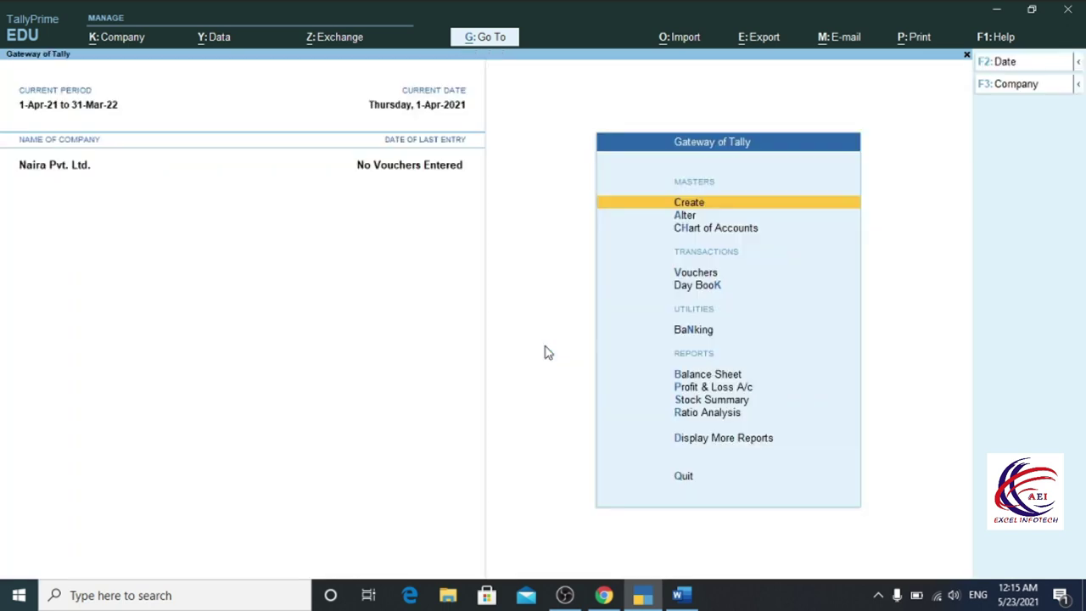
{"action": "key", "text": "F2"}
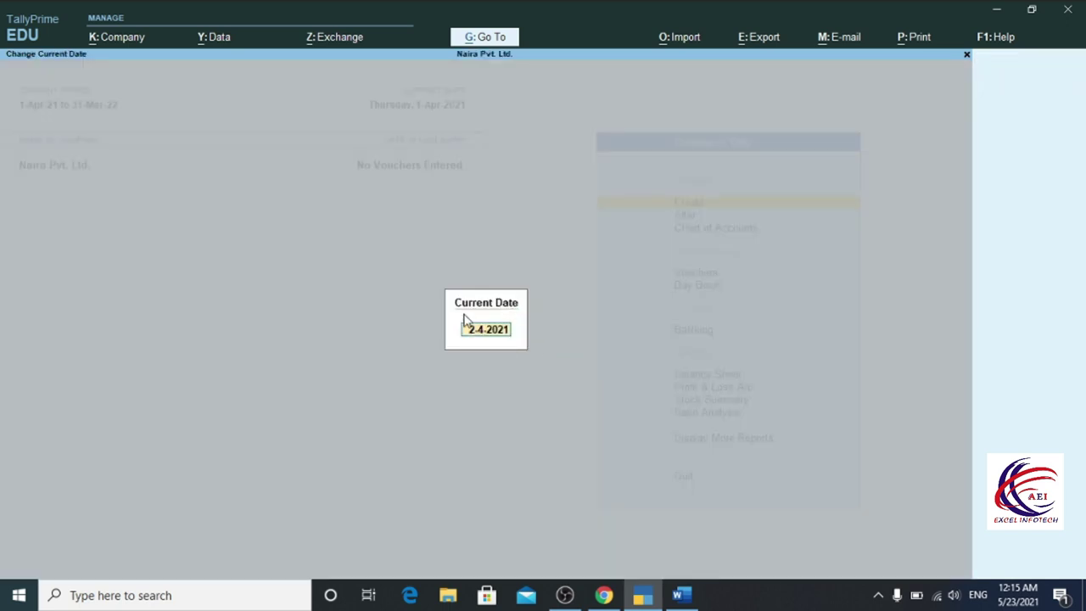
{"action": "type", "text": "1-7-21"}
{"action": "key", "text": "Return"}
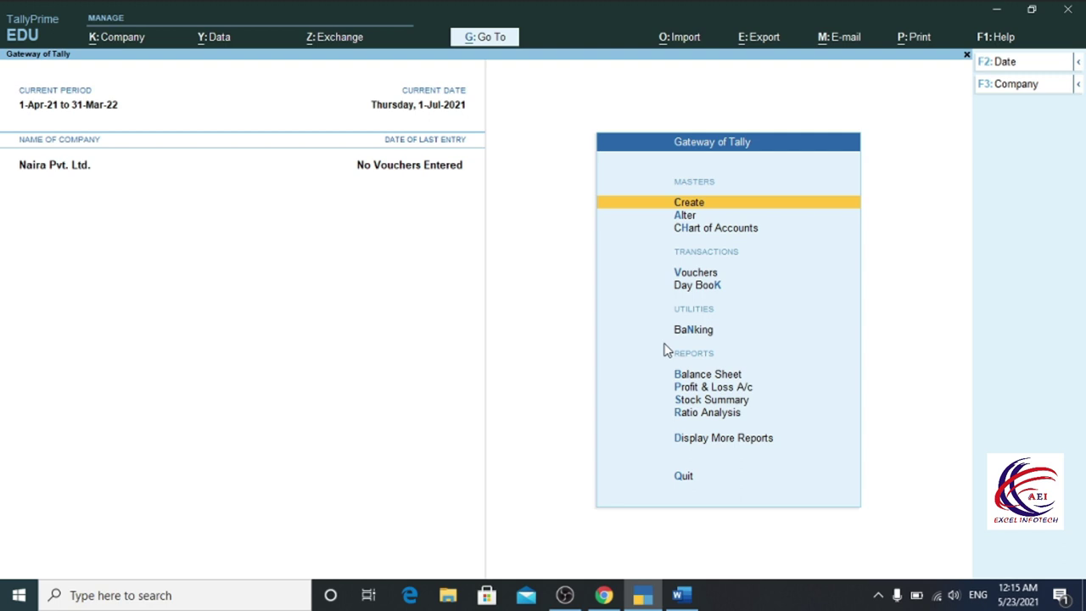
Look through the Create masters list, then open Vouchers and switch to a Purchase voucher with F9
{"action": "left_click", "coordinate": [697, 204]}
{"action": "left_click", "coordinate": [381, 187]}
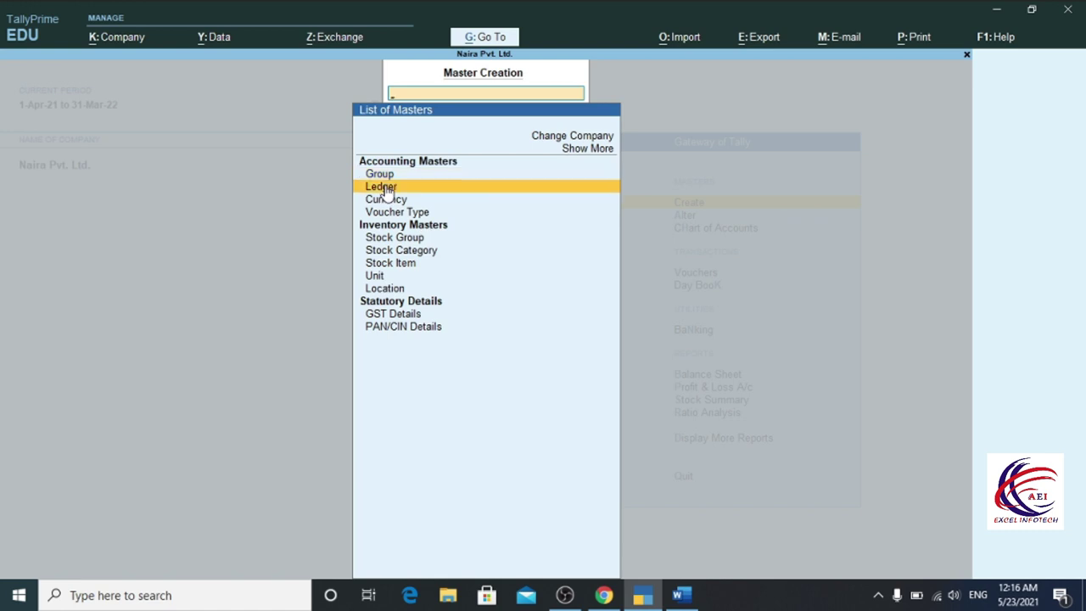
{"action": "left_click", "coordinate": [381, 187]}
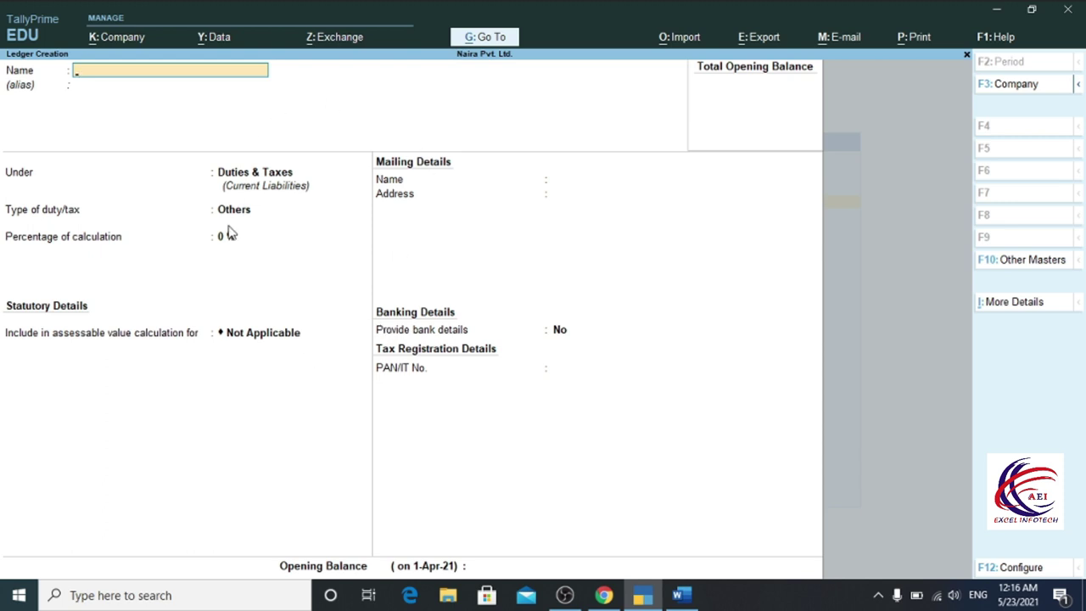
{"action": "key", "text": "Escape"}
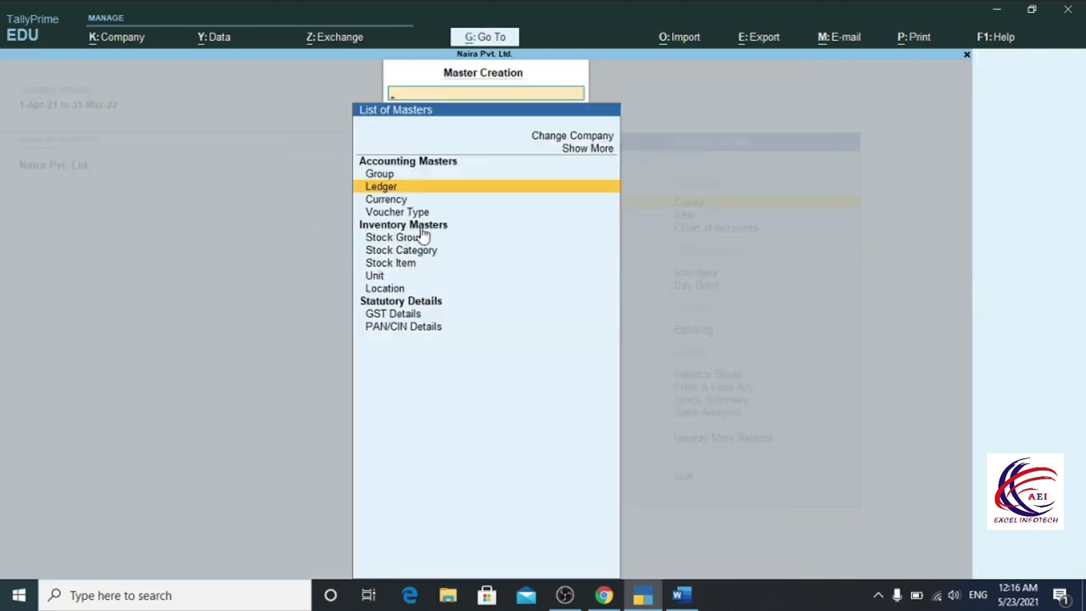
{"action": "left_click", "coordinate": [386, 228]}
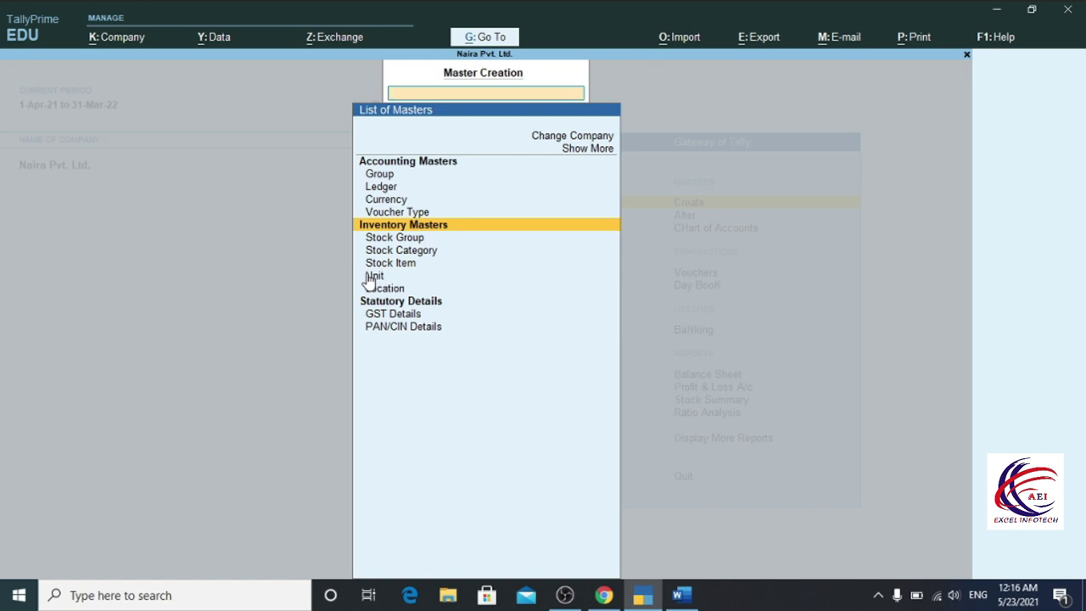
{"action": "key", "text": "Escape"}
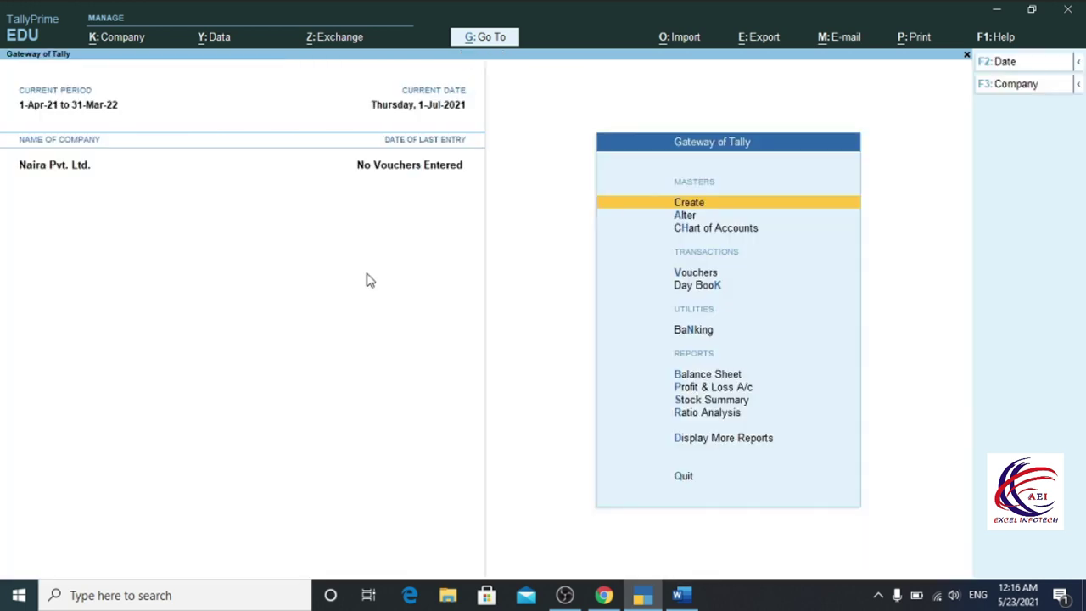
{"action": "left_click", "coordinate": [687, 276]}
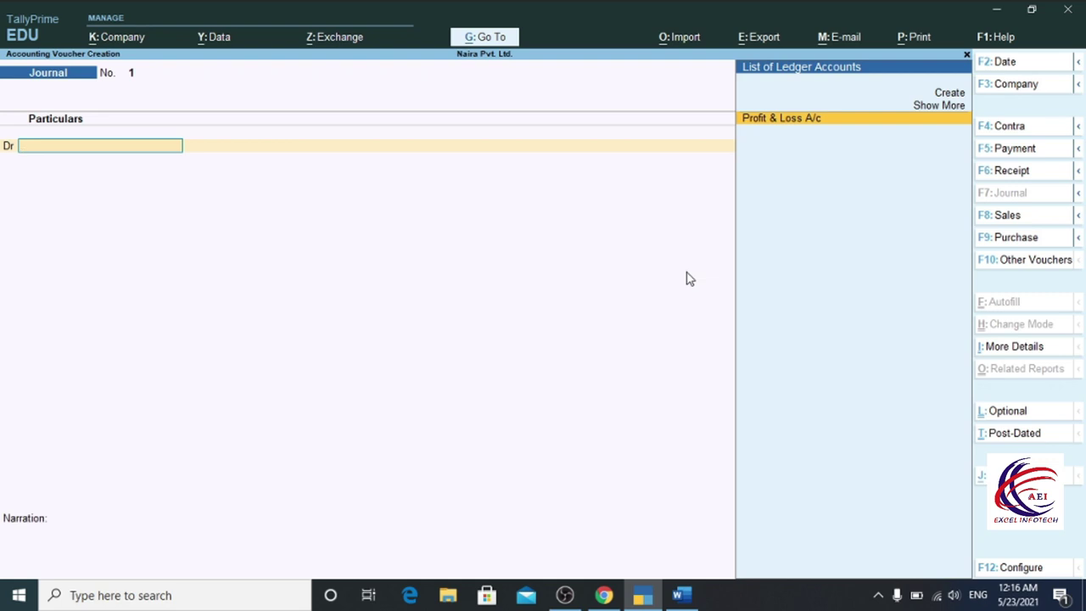
{"action": "key", "text": "F9"}
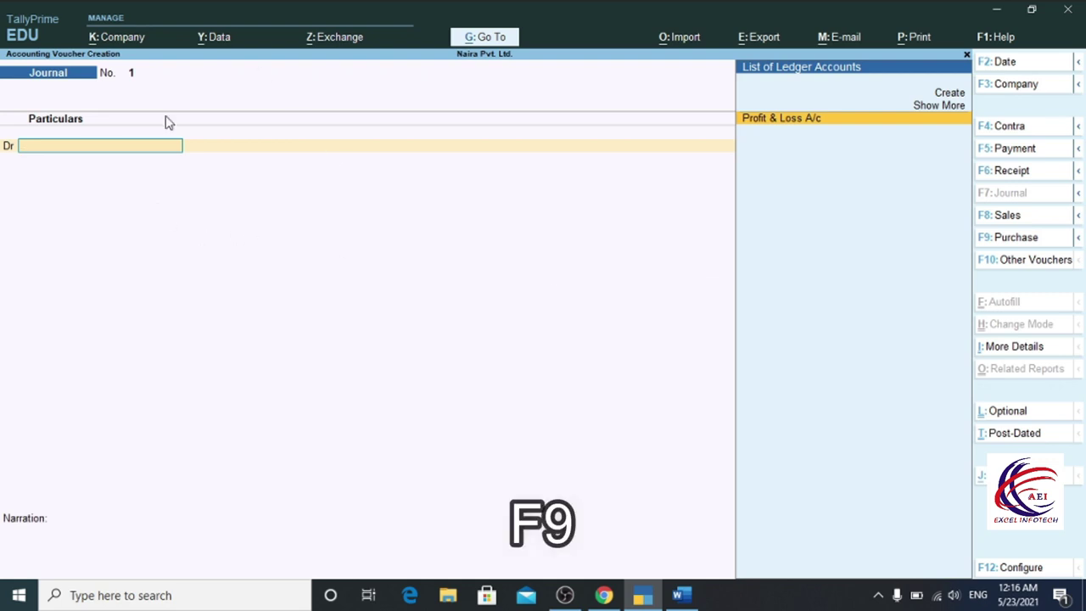
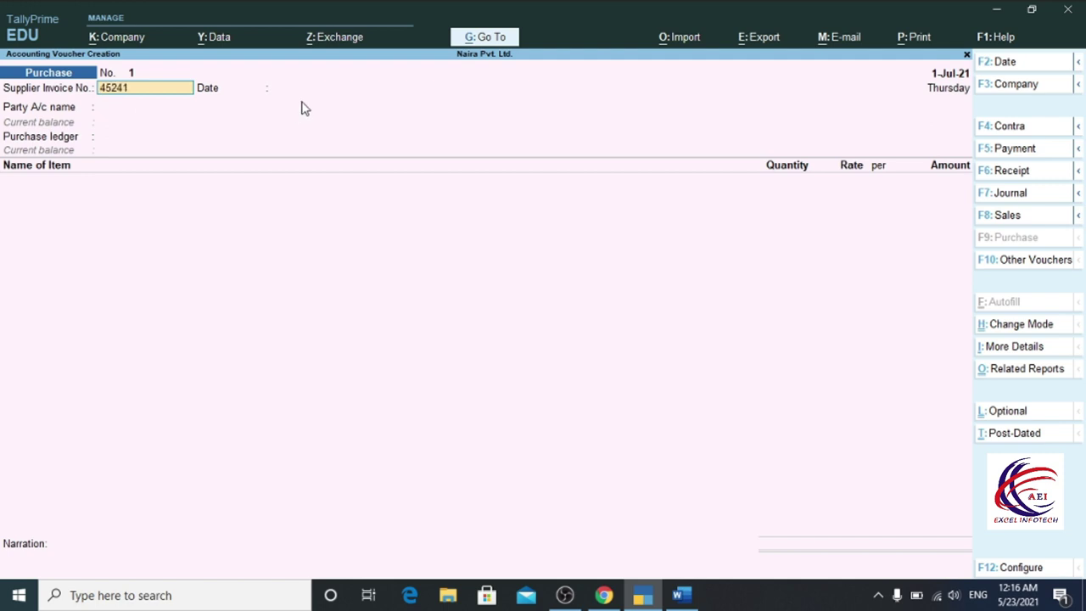
Enter supplier invoice 45241 dated 1-Jul-21, then begin a new party ledger with Alt+C
{"action": "key", "text": "Return"}
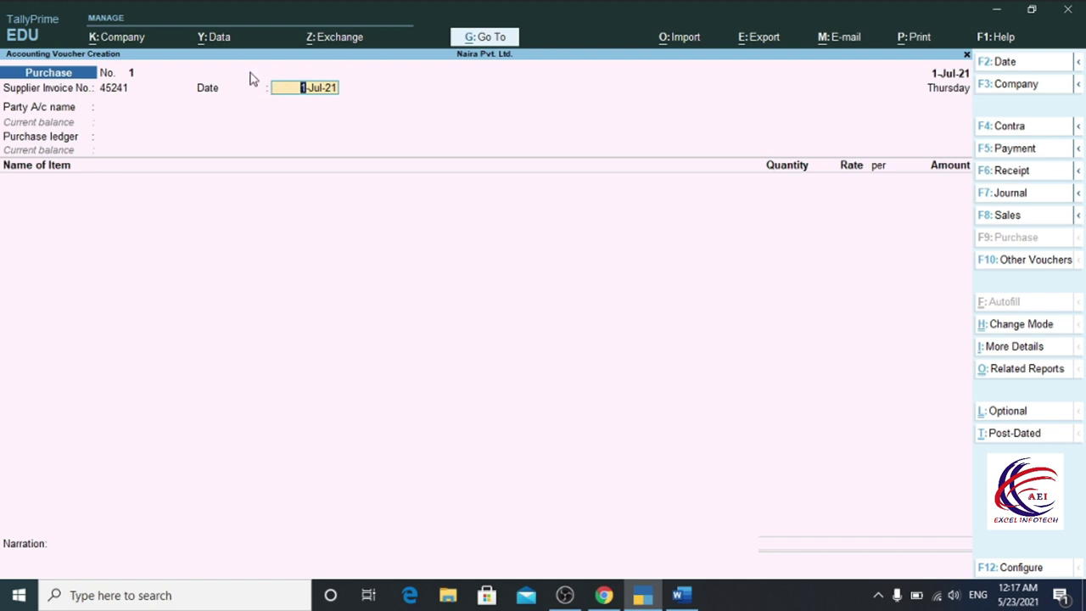
{"action": "key", "text": "Return"}
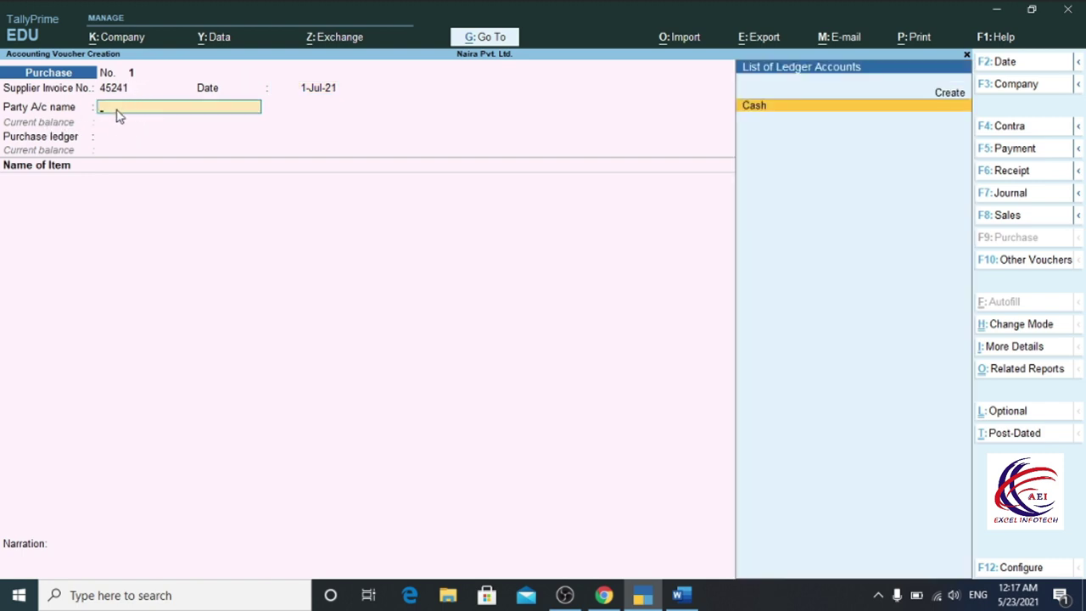
{"action": "key", "text": "alt+c"}
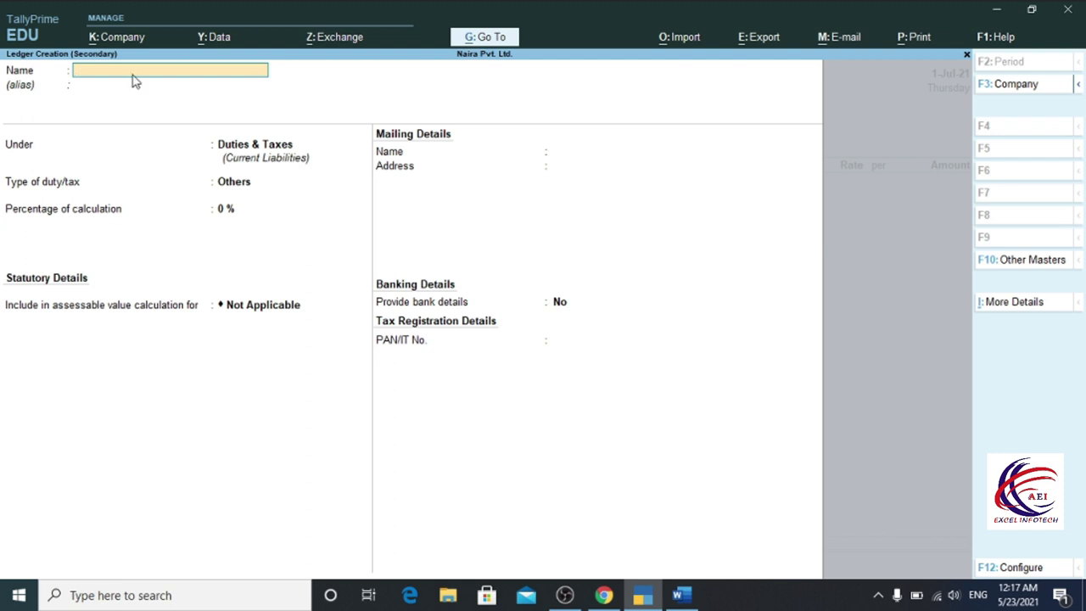
Name the ledger Aditya Pvt. Ltd under Sundry Creditors, with Delhi state and Regular registration
{"action": "left_click", "coordinate": [681, 594]}
{"action": "scroll", "coordinate": [360, 302], "scroll_direction": "up", "scroll_amount": 1}
{"action": "scroll", "coordinate": [360, 303], "scroll_direction": "up", "scroll_amount": 10}
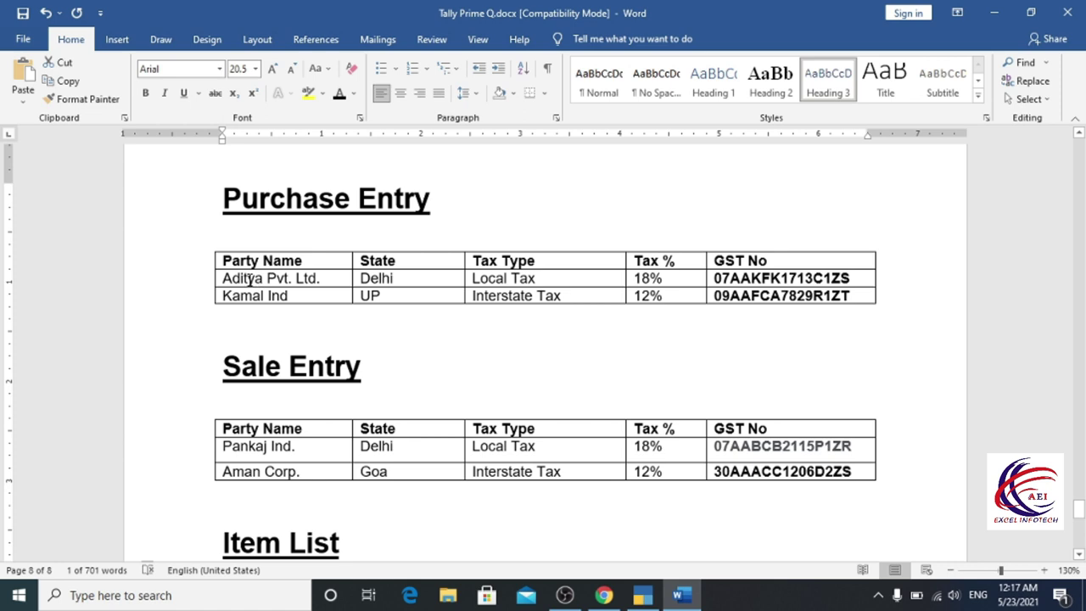
{"action": "left_click_drag", "start_coordinate": [227, 279], "coordinate": [323, 279]}
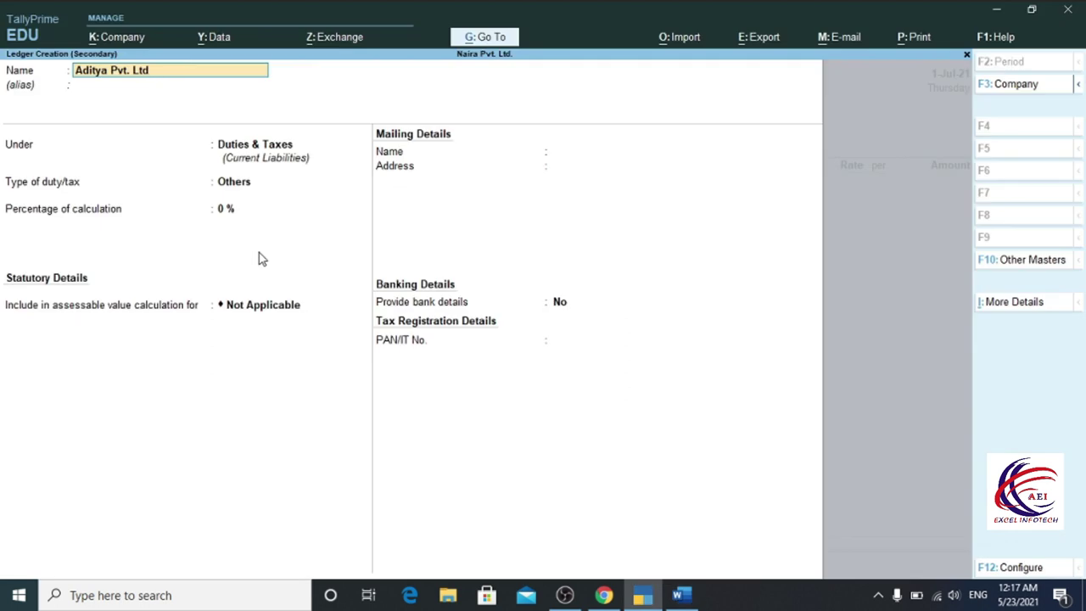
{"action": "key", "text": "Return"}
{"action": "key", "text": "Return"}
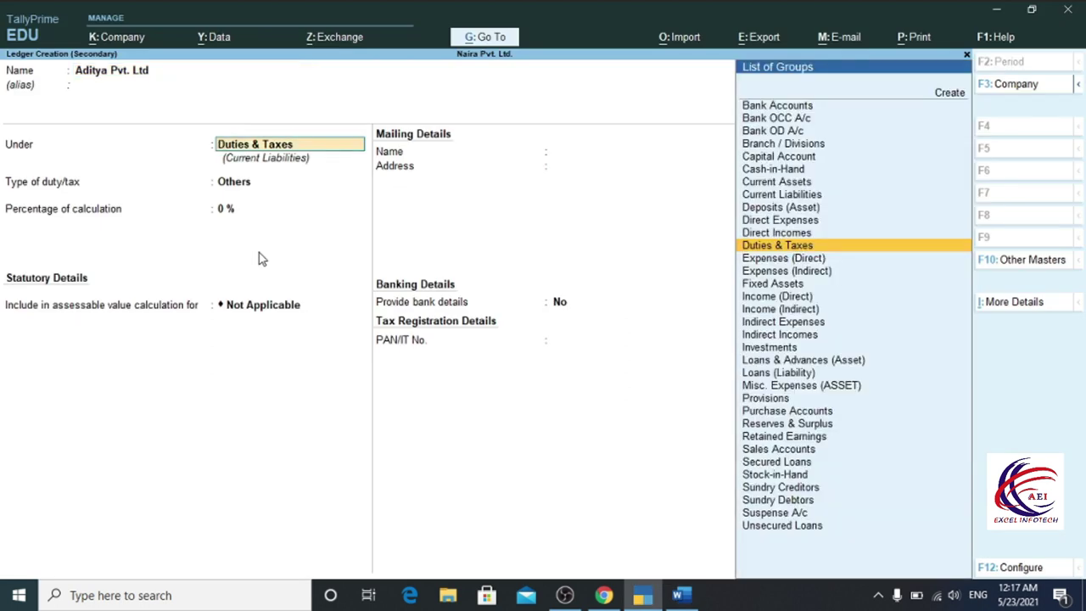
{"action": "type", "text": "S"}
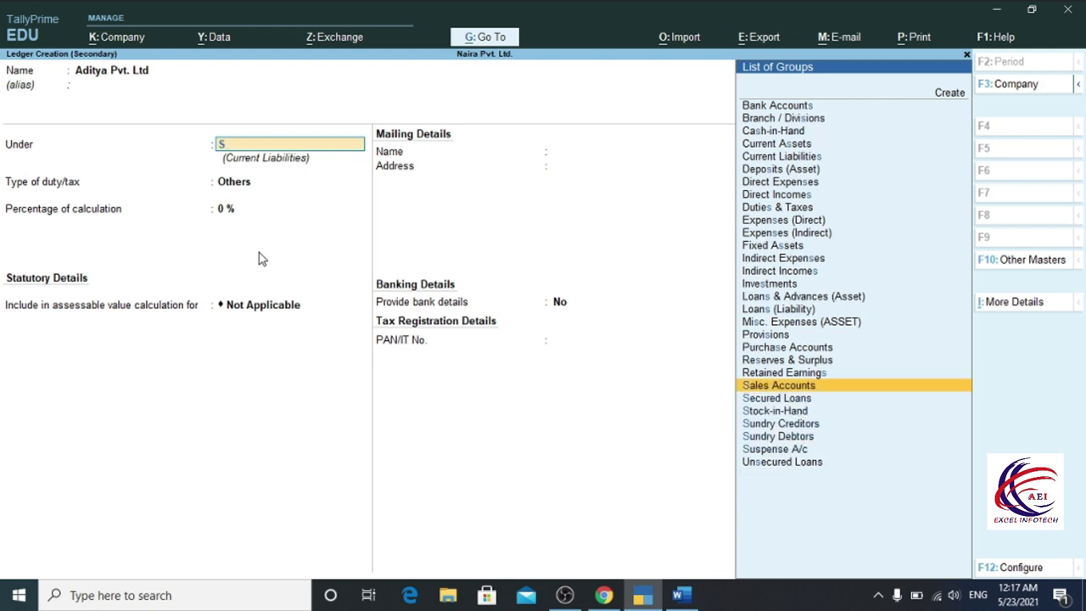
{"action": "key", "text": "Down"}
{"action": "key", "text": "Down"}
{"action": "key", "text": "Down"}
{"action": "key", "text": "Return"}
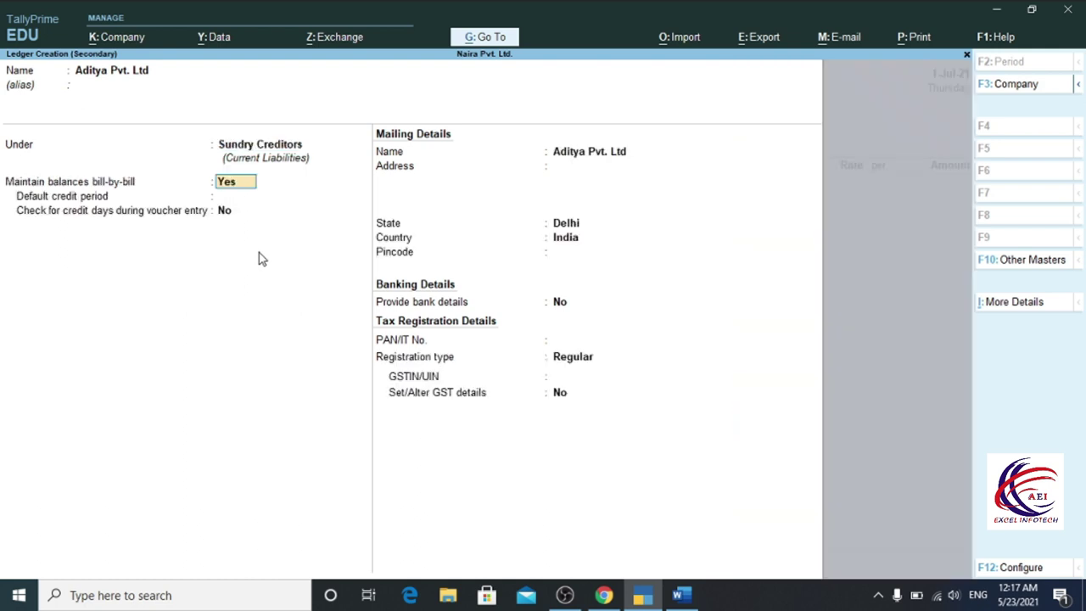
{"action": "key", "text": "Return"}
{"action": "key", "text": "Return"}
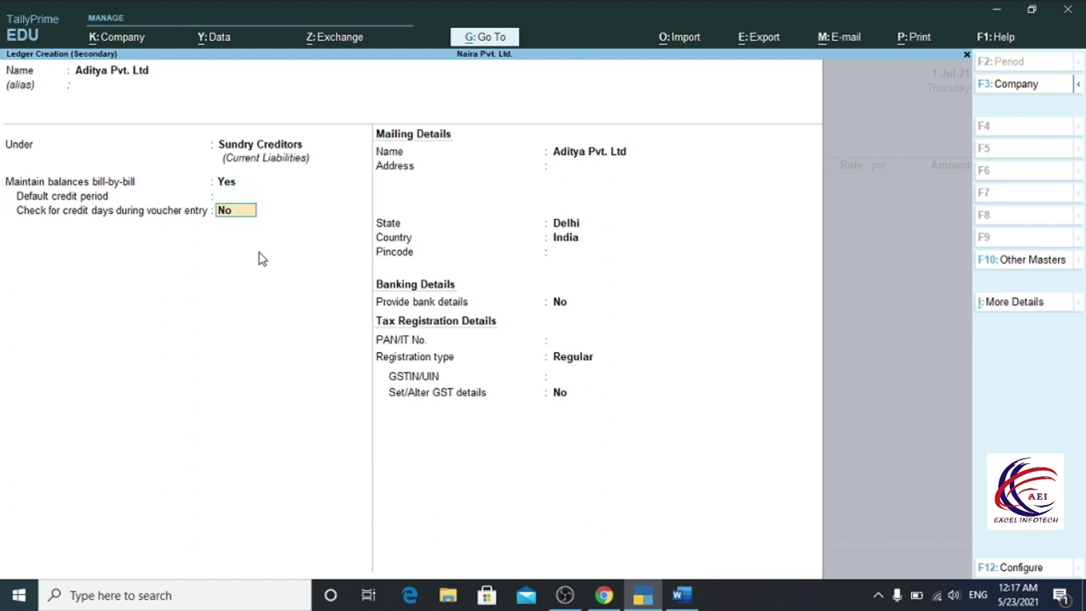
{"action": "key", "text": "Return"}
{"action": "key", "text": "Return"}
{"action": "key", "text": "Return"}
{"action": "key", "text": "Return"}
{"action": "key", "text": "Return"}
{"action": "key", "text": "Return"}
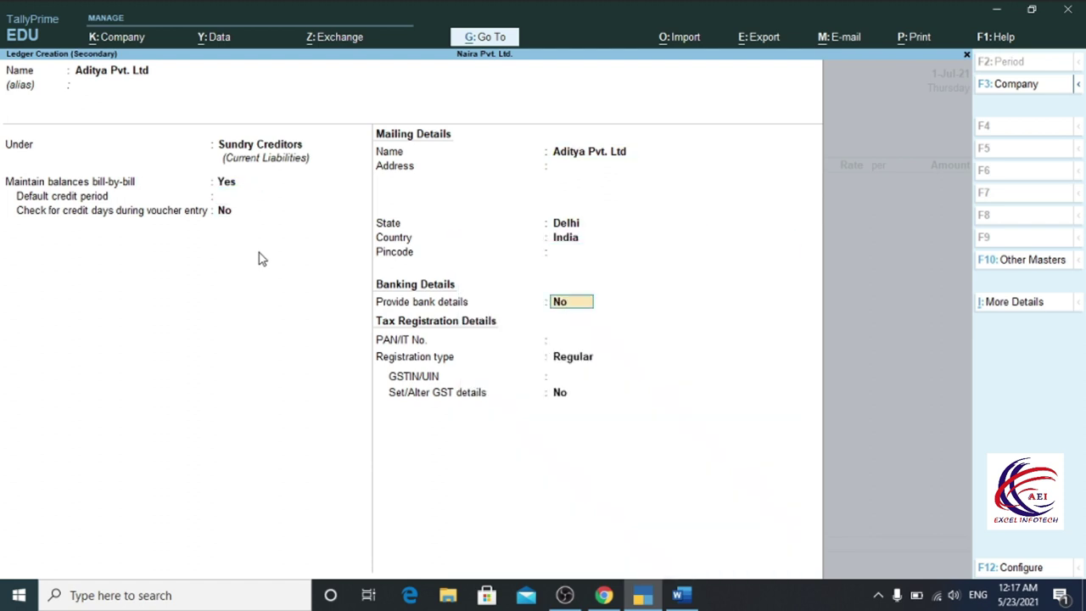
{"action": "key", "text": "Return"}
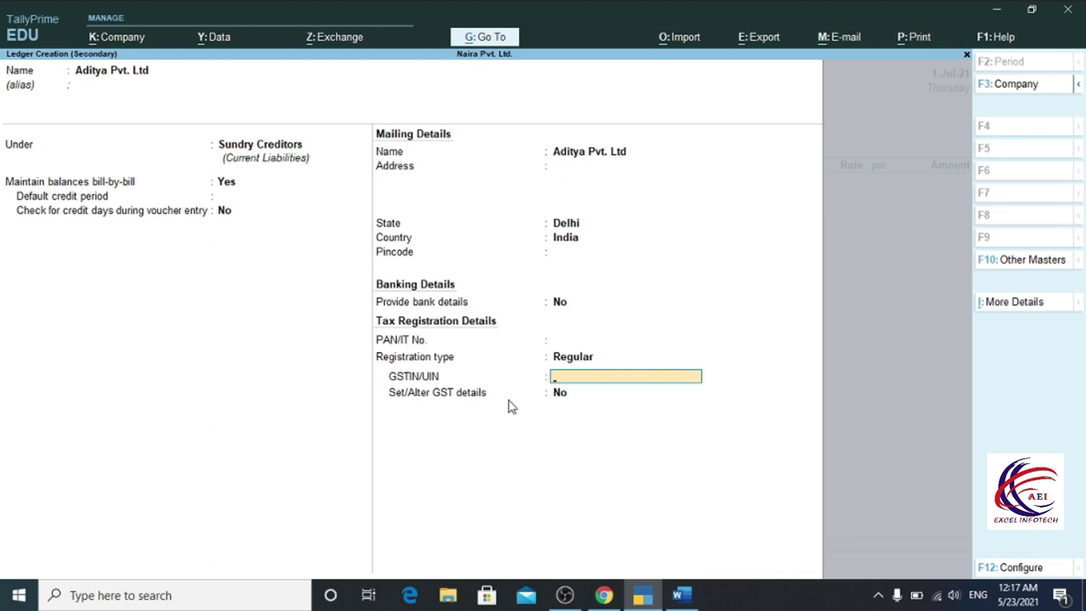
Copy Aditya's GSTIN from the Word table into the ledger and save it
{"action": "key", "text": "alt+Tab"}
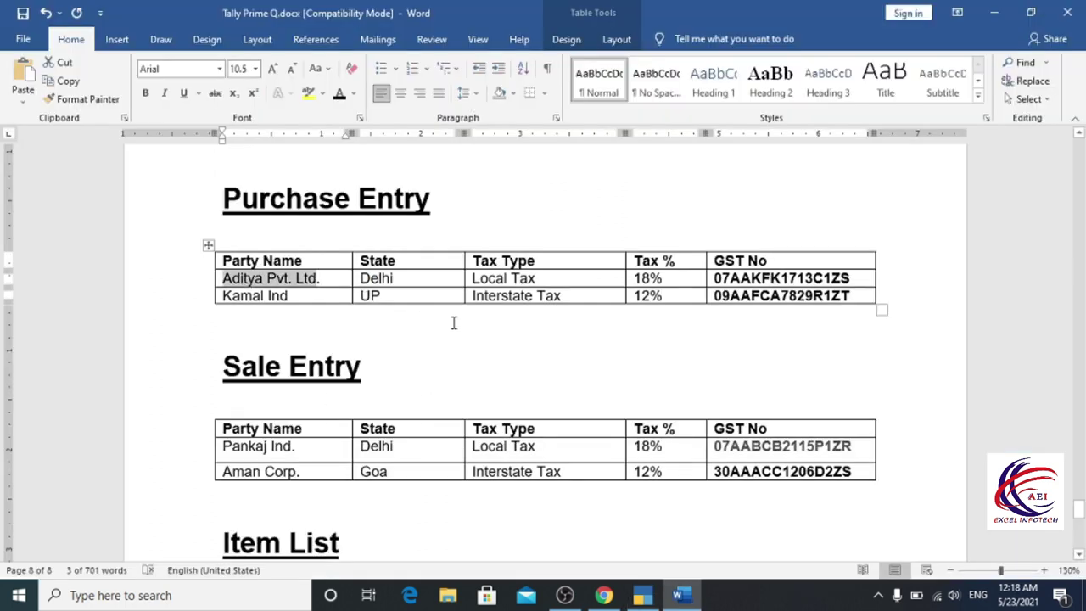
{"action": "left_click_drag", "start_coordinate": [855, 280], "coordinate": [713, 279]}
{"action": "key", "text": "ctrl+c"}
{"action": "key", "text": "alt+Tab"}
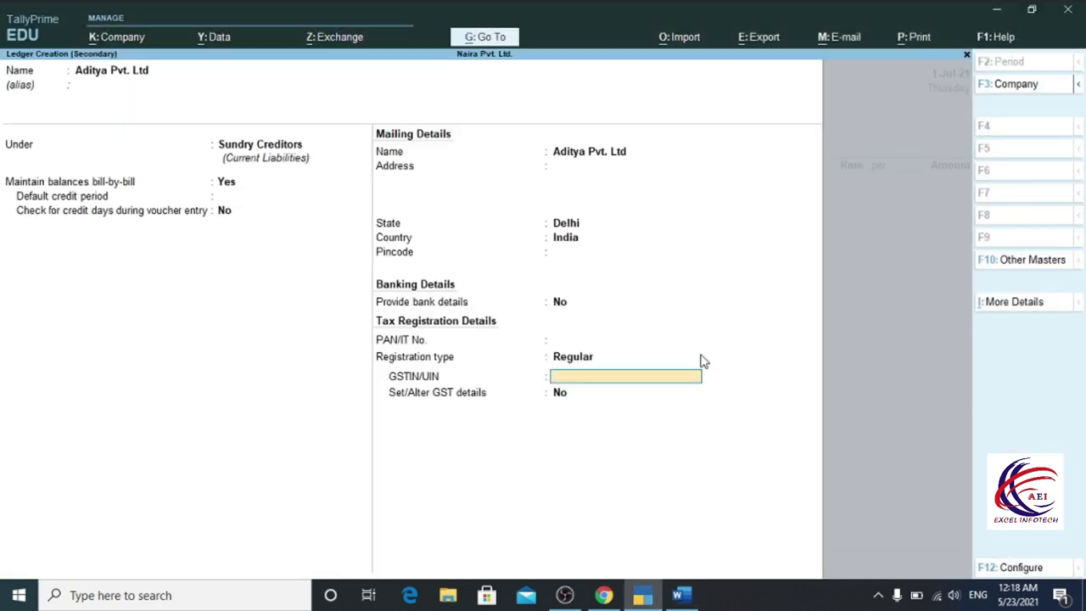
{"action": "key", "text": "ctrl+alt+v"}
{"action": "key", "text": "Return"}
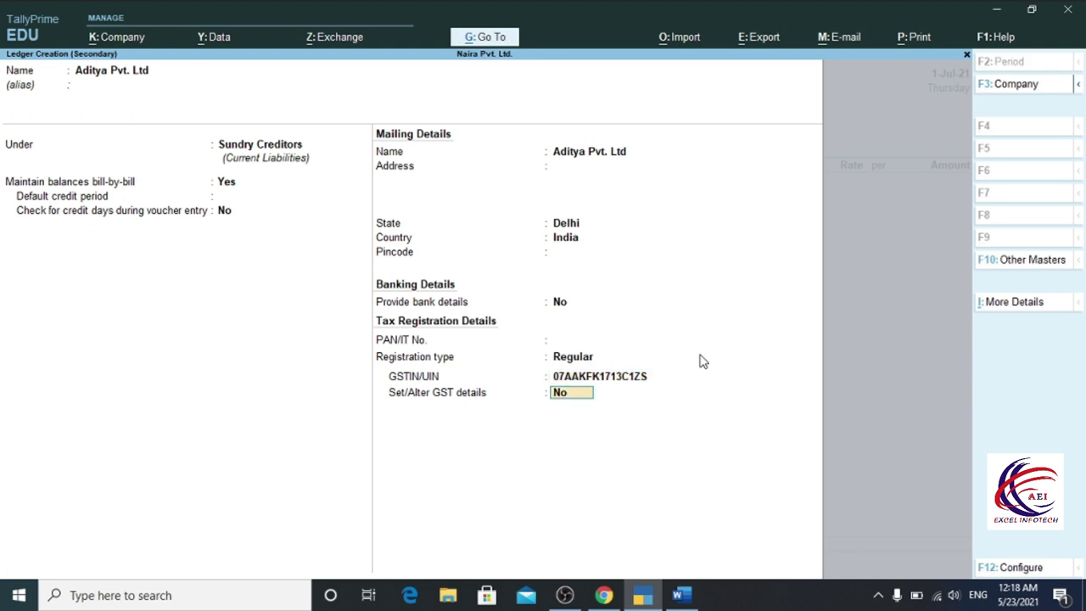
{"action": "key", "text": "Return"}
{"action": "key", "text": "Return"}
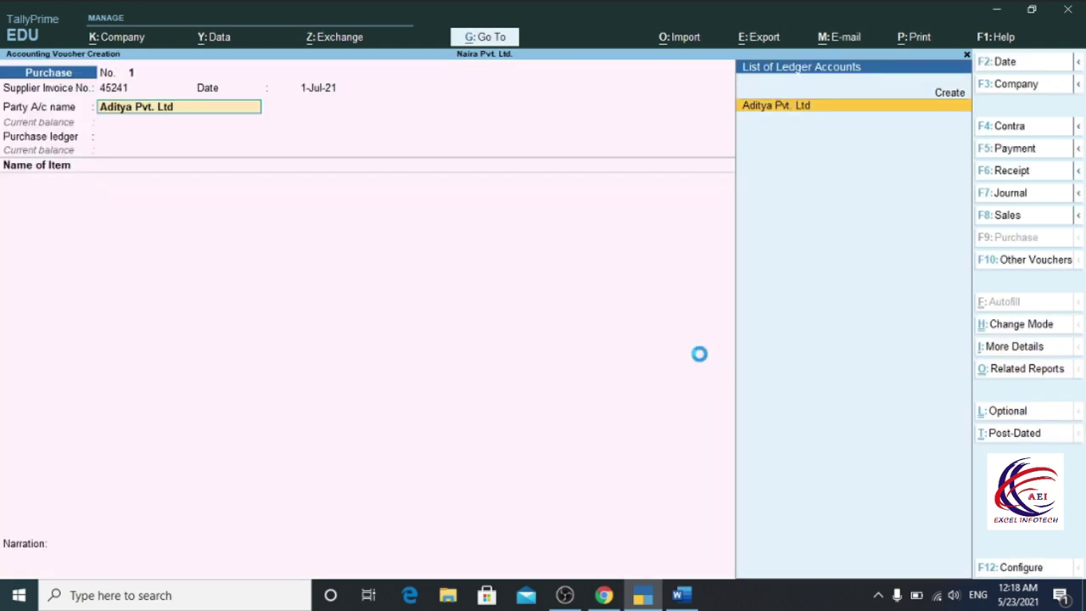
{"action": "key", "text": "Return"}
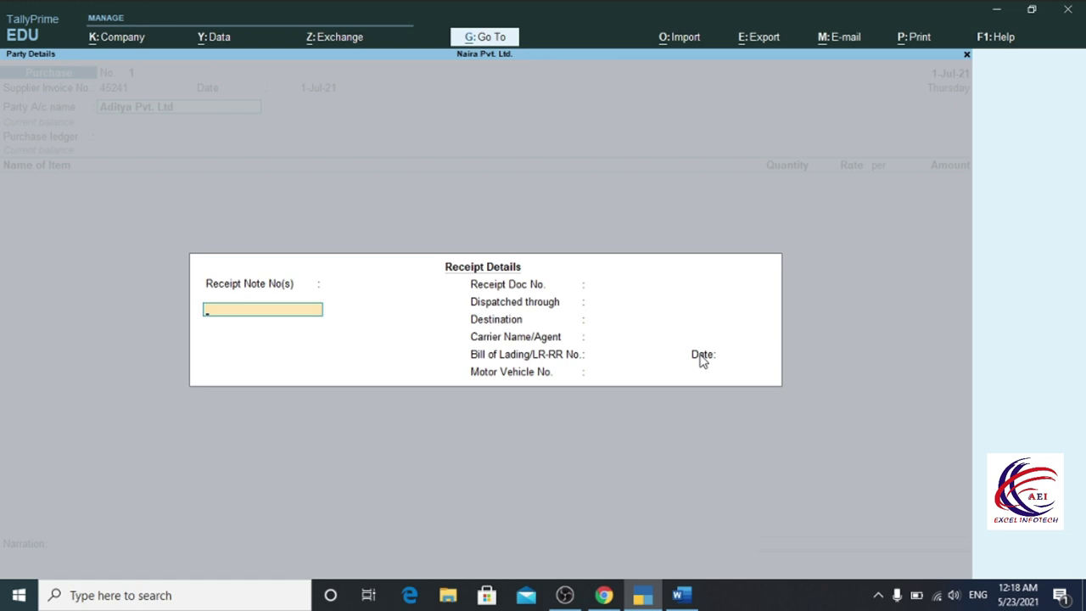
Leave Receipt Details blank and confirm Aditya Pvt. Ltd's Delhi party details with GSTIN
{"action": "key", "text": "Return"}
{"action": "key", "text": "Return"}
{"action": "key", "text": "Return"}
{"action": "key", "text": "Return"}
{"action": "key", "text": "Return"}
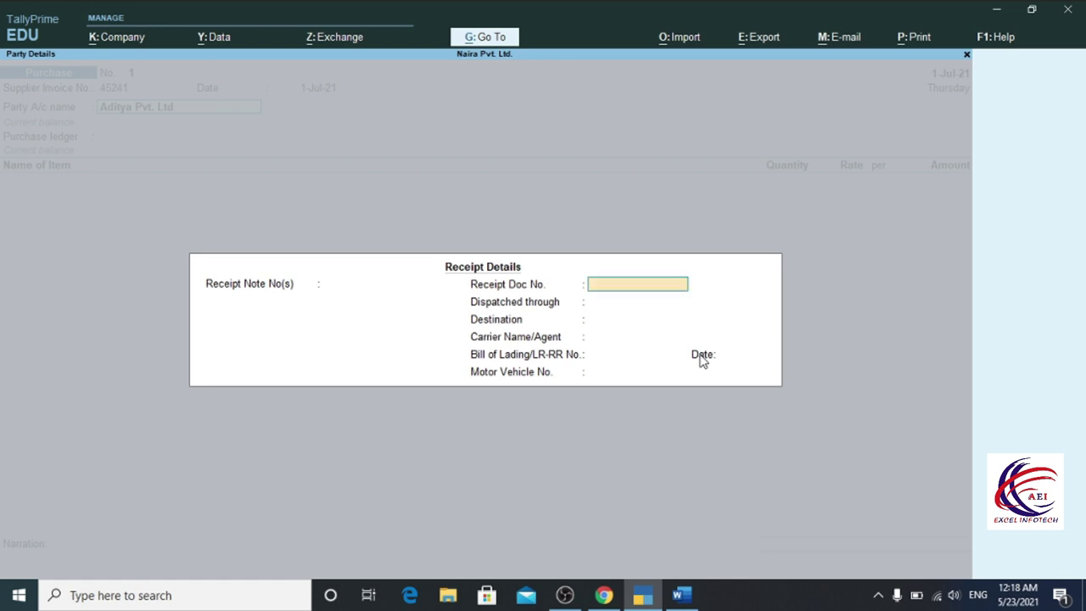
{"action": "key", "text": "Return"}
{"action": "key", "text": "Return"}
{"action": "key", "text": "Return"}
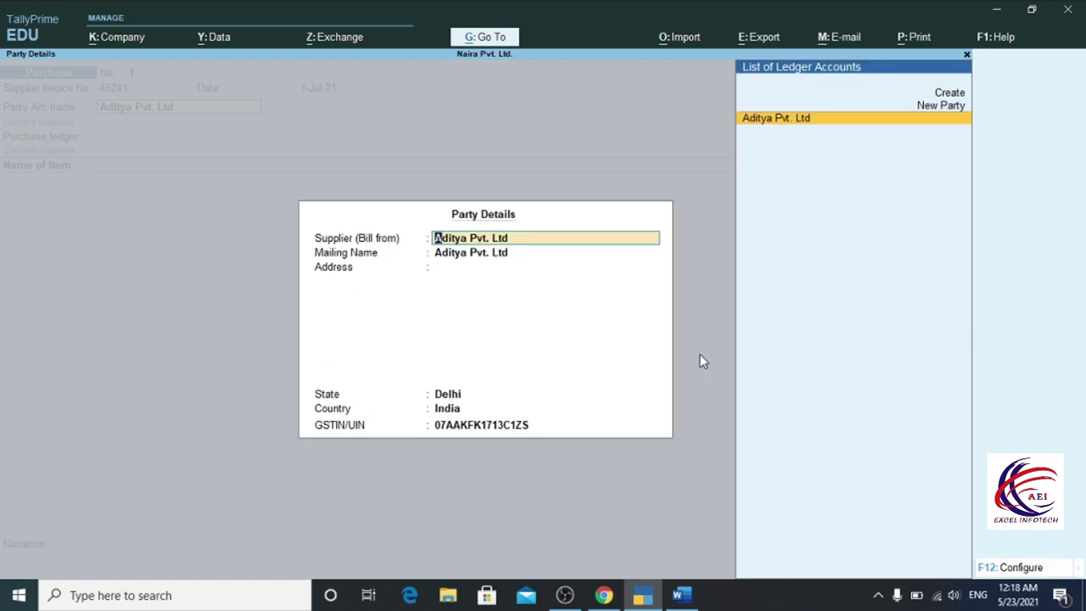
{"action": "key", "text": "Return"}
{"action": "key", "text": "Return"}
{"action": "key", "text": "Return"}
{"action": "key", "text": "Return"}
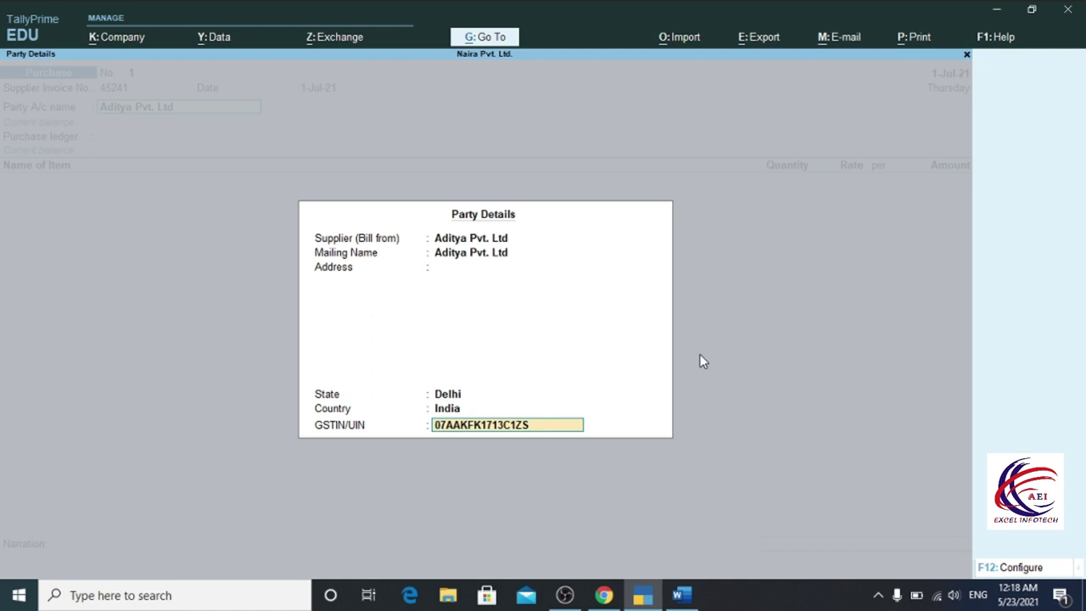
{"action": "key", "text": "Return"}
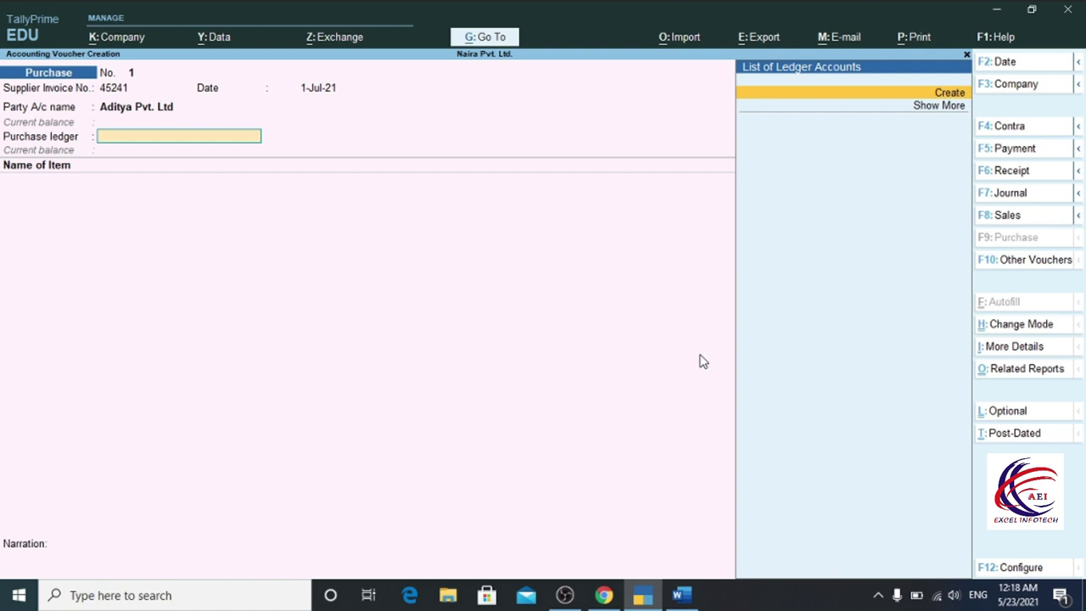
Create ledger Purchase under Purchase Accounts, type Not Applicable, supply type Goods, and save it
{"action": "key", "text": "alt+c"}
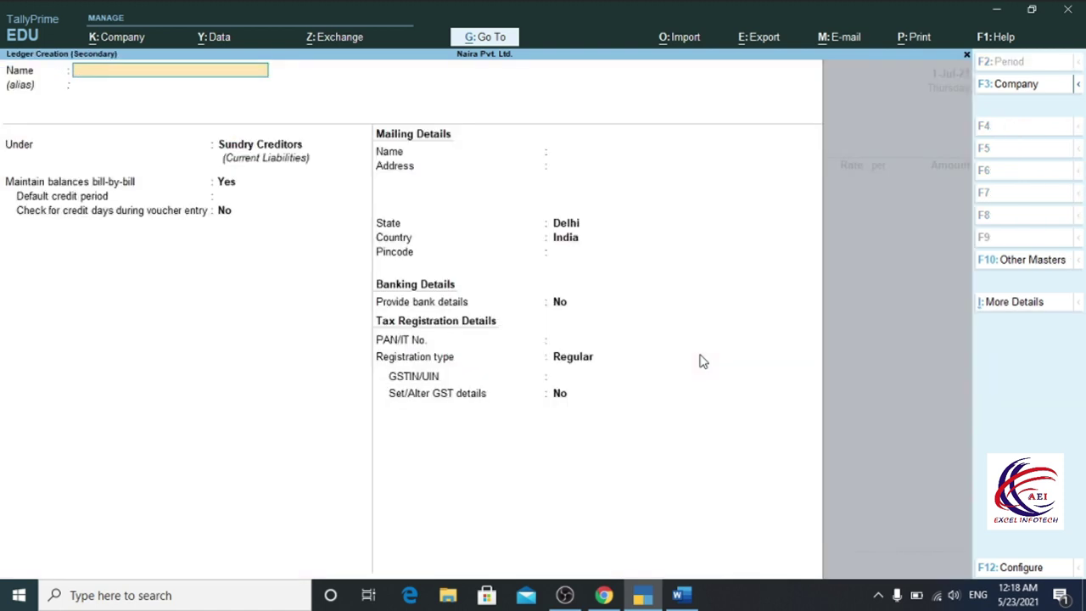
{"action": "type", "text": "Purchase"}
{"action": "key", "text": "Return"}
{"action": "type", "text": "P"}
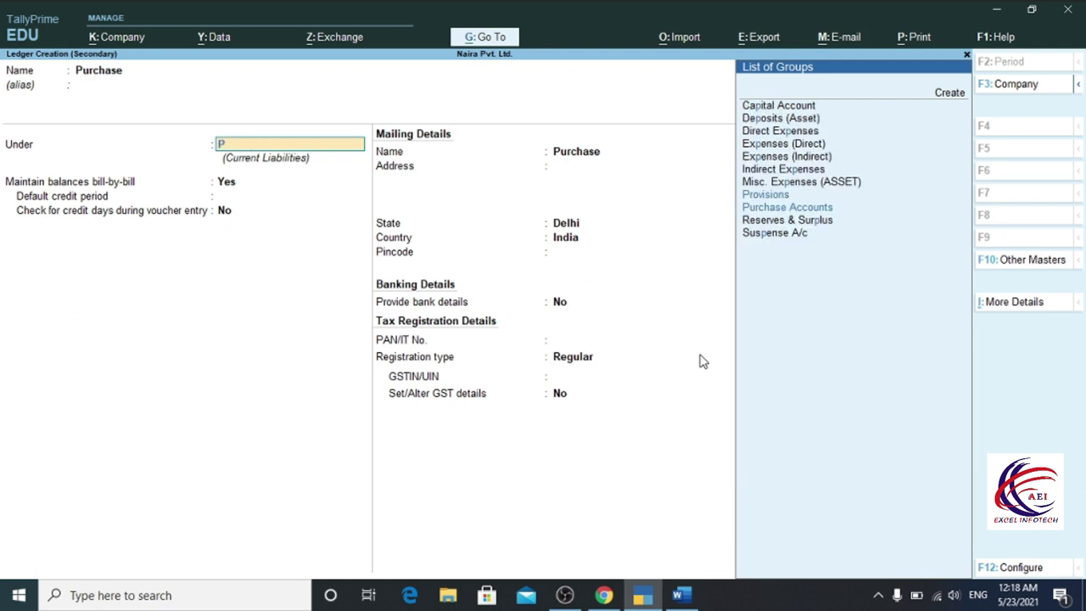
{"action": "key", "text": "Down"}
{"action": "key", "text": "Return"}
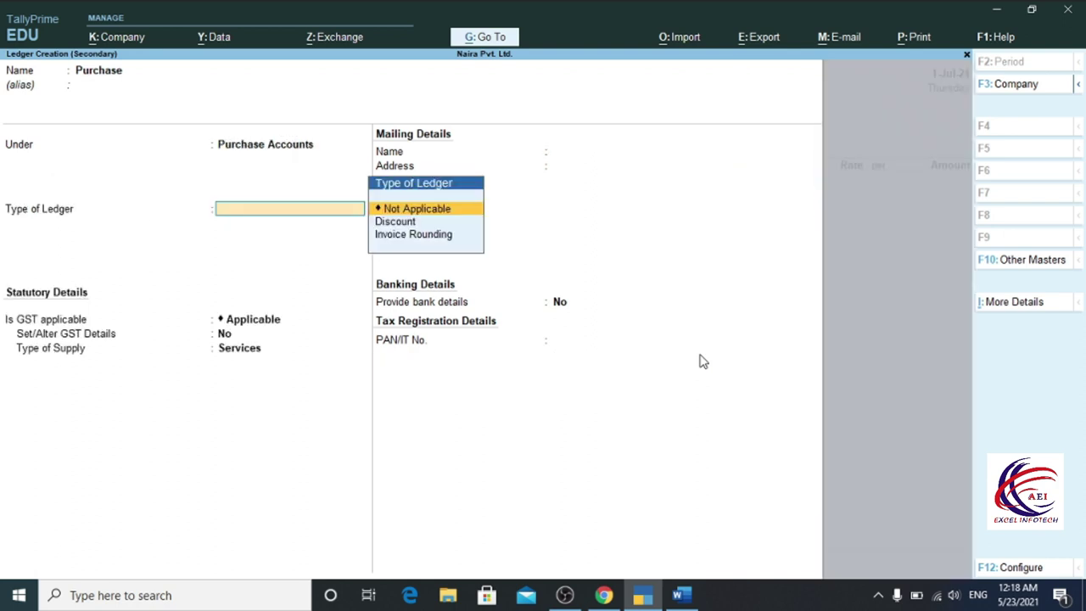
{"action": "key", "text": "Return"}
{"action": "key", "text": "Return"}
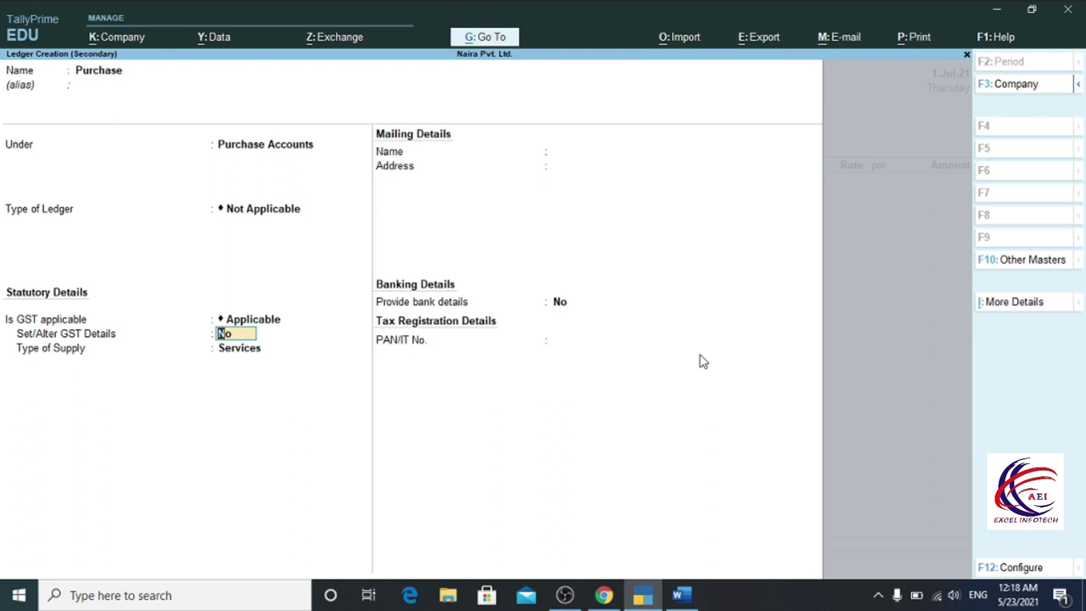
{"action": "key", "text": "Return"}
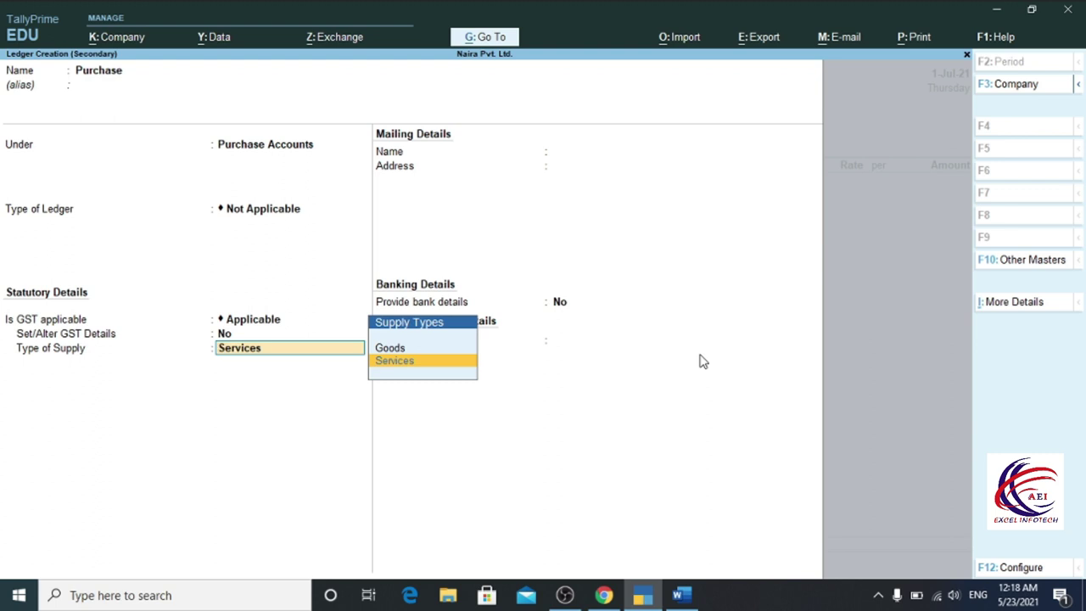
{"action": "key", "text": "Up"}
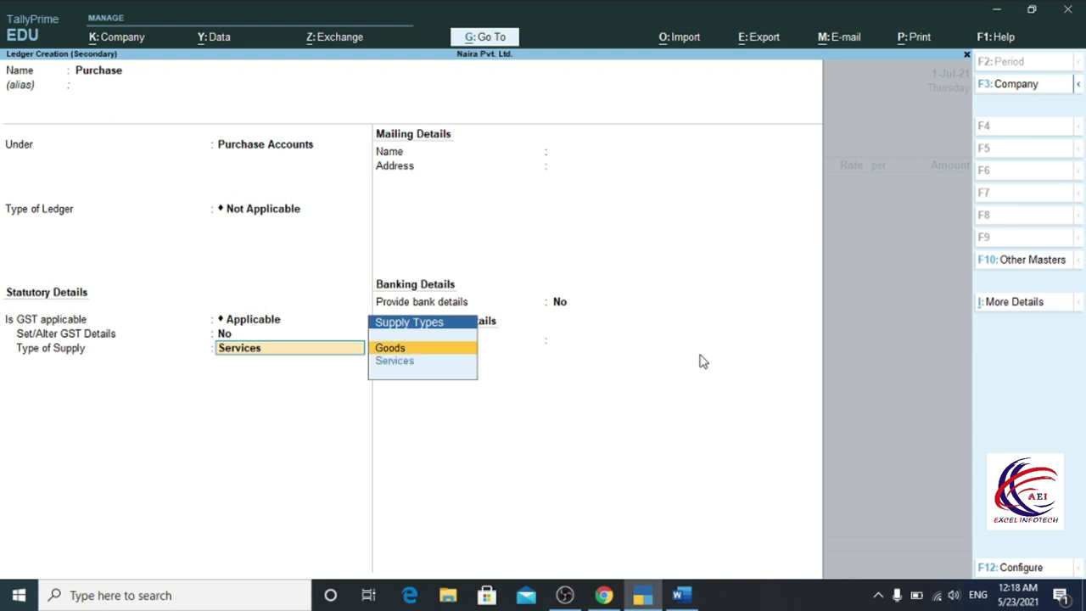
{"action": "key", "text": "Return"}
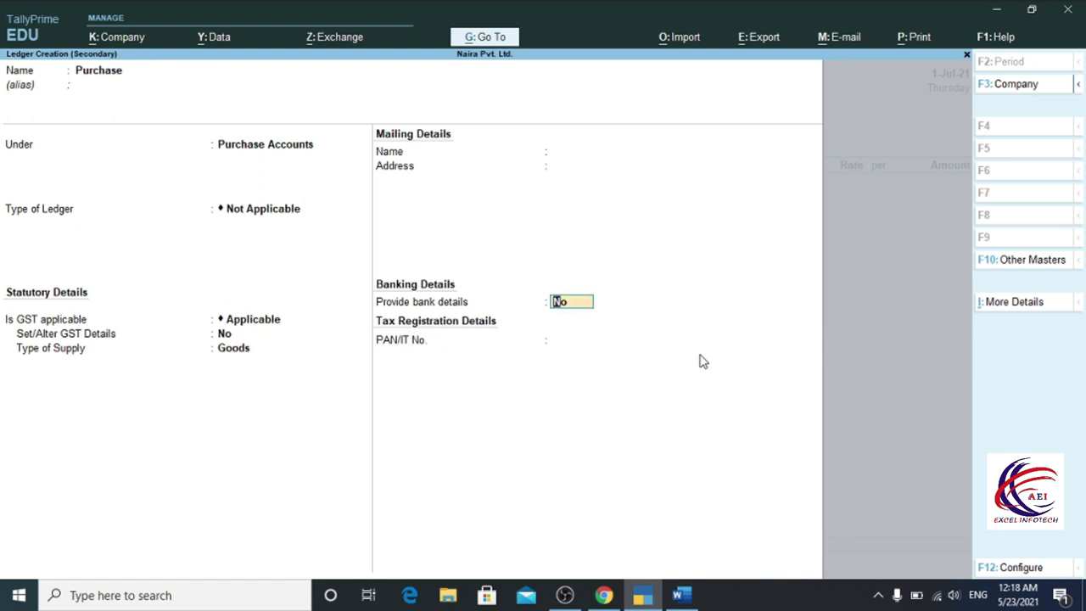
{"action": "key", "text": "Return"}
{"action": "key", "text": "Return"}
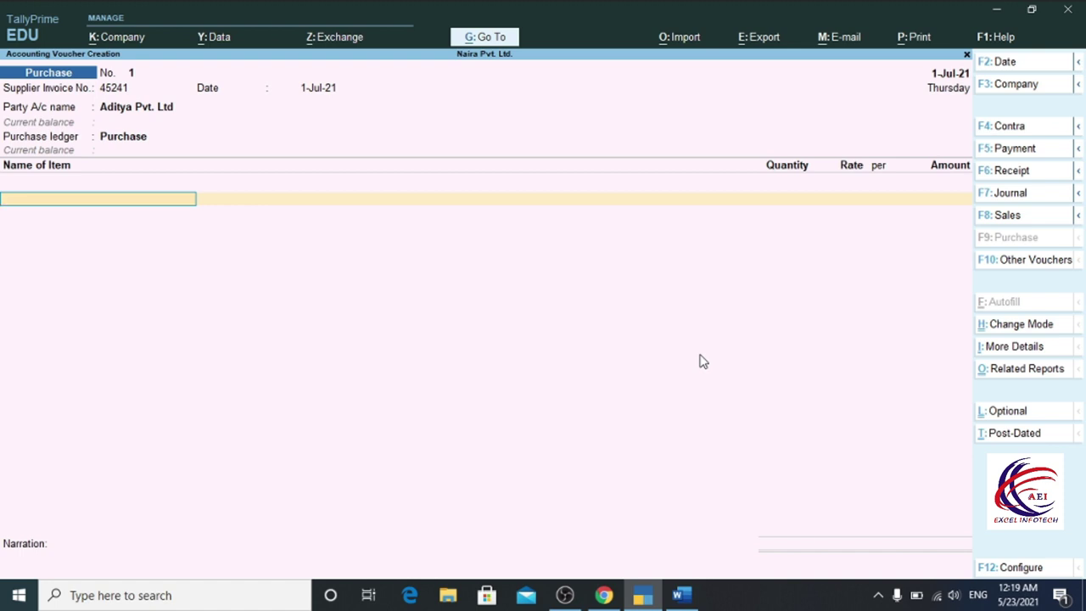
Create a stock item named Mouse, copied from the Word item list, and check its Group column
{"action": "key", "text": "alt+c"}
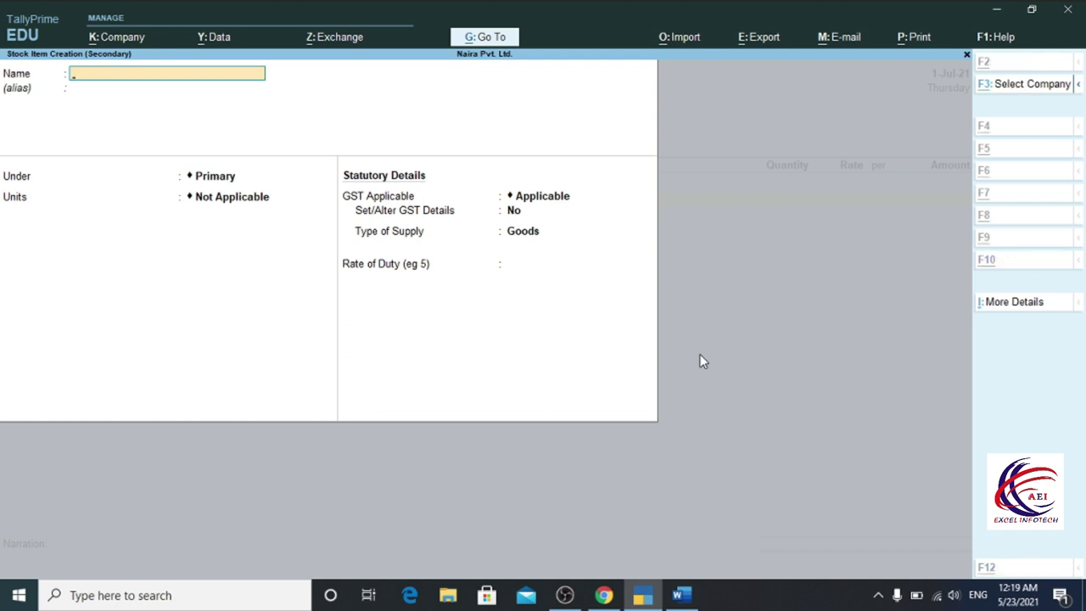
{"action": "key", "text": "alt+Tab"}
{"action": "scroll", "coordinate": [570, 402], "scroll_direction": "up", "scroll_amount": 3, "text": "ctrl"}
{"action": "scroll", "coordinate": [569, 402], "scroll_direction": "down", "scroll_amount": 10}
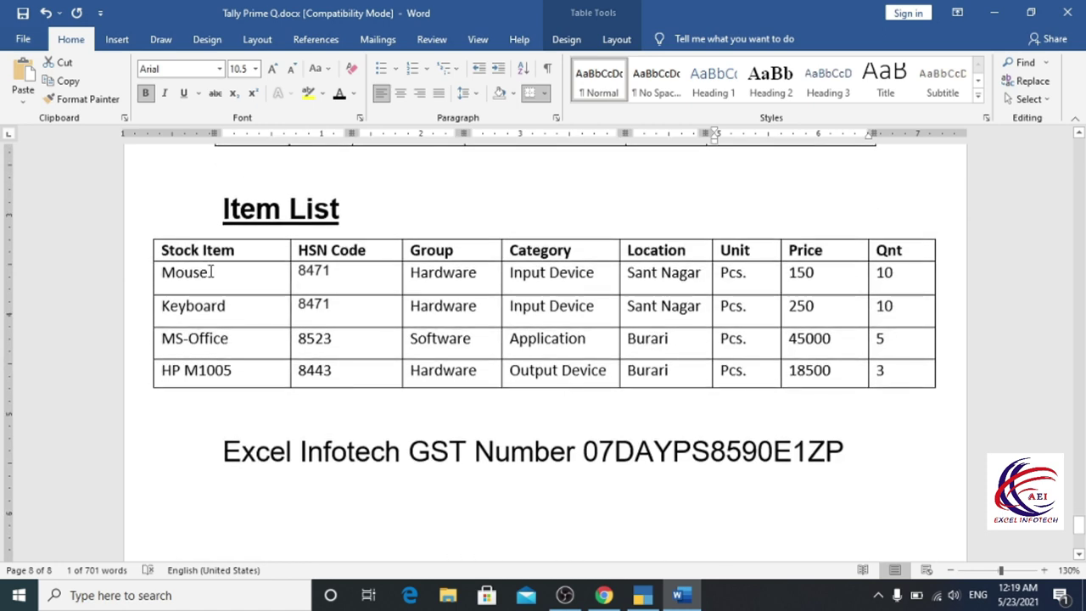
{"action": "double_click", "coordinate": [212, 271]}
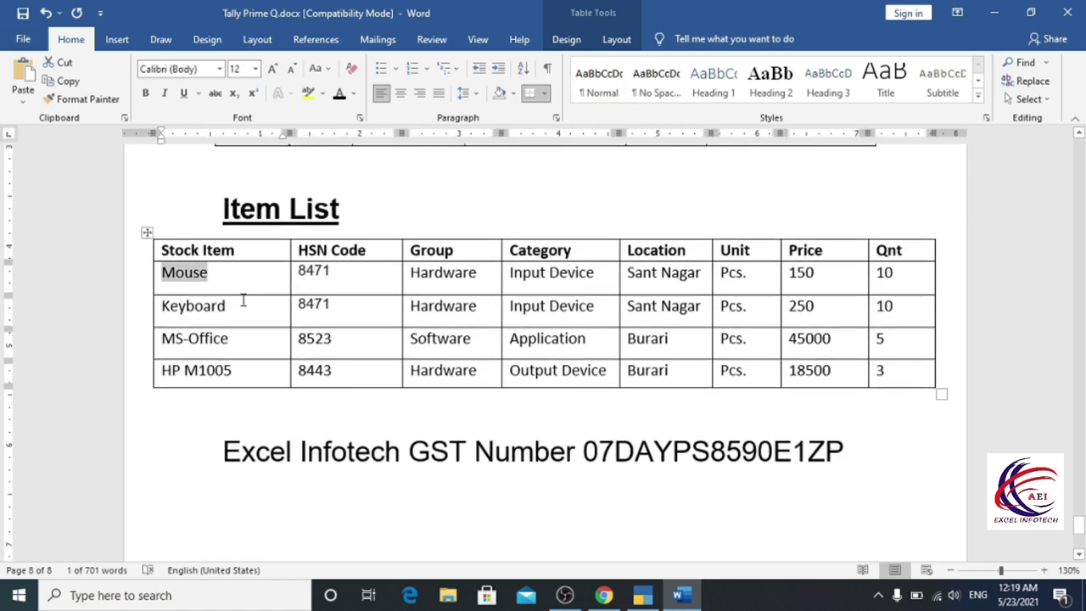
{"action": "key", "text": "ctrl+c"}
{"action": "key", "text": "alt+Tab"}
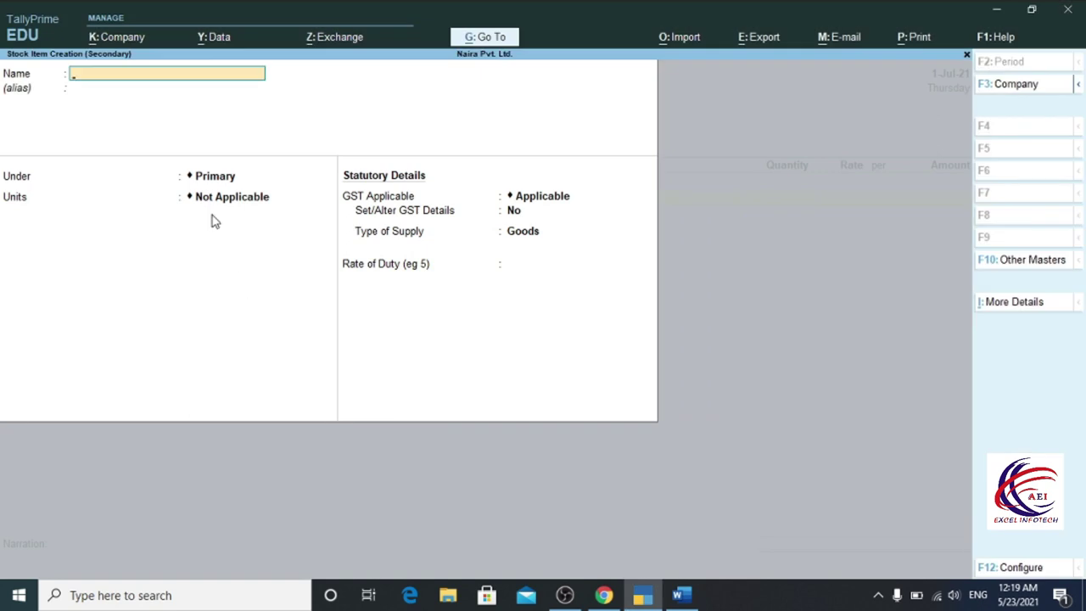
{"action": "key", "text": "ctrl+v"}
{"action": "key", "text": "Return"}
{"action": "key", "text": "Return"}
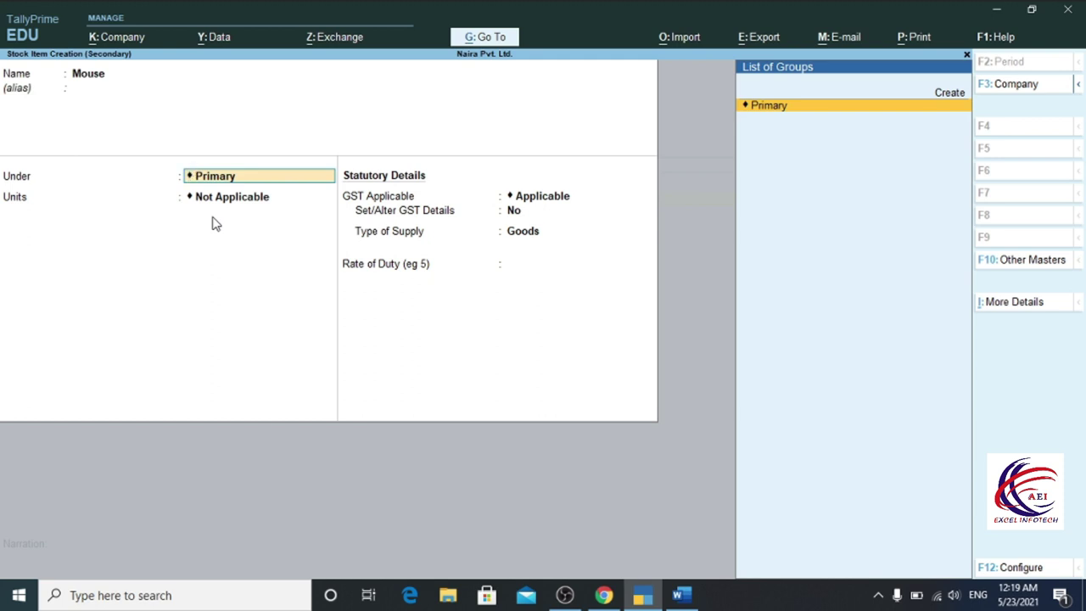
{"action": "key", "text": "alt+Tab"}
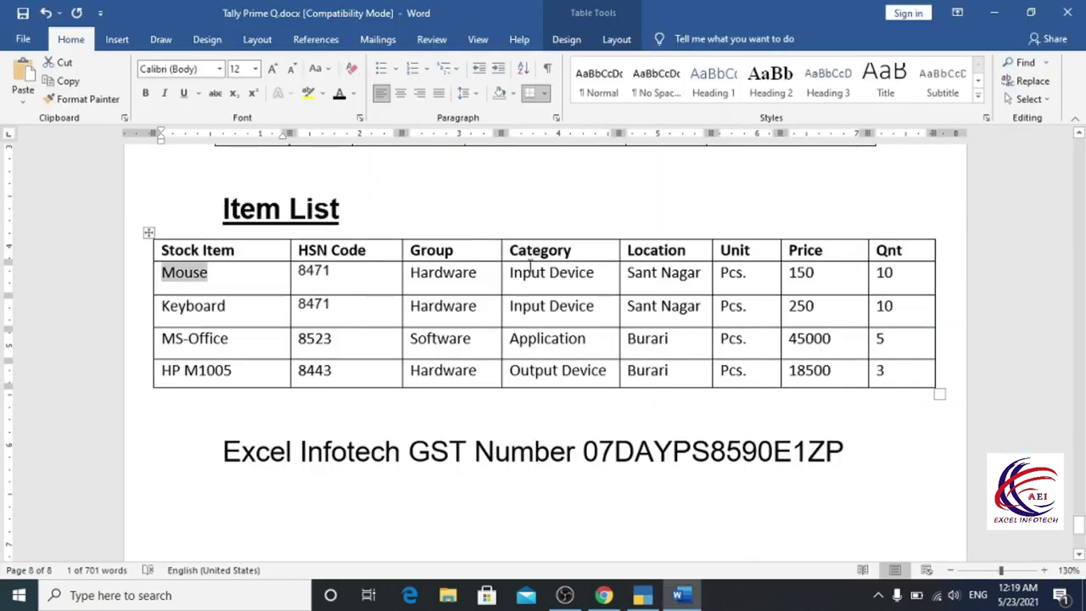
{"action": "left_click_drag", "start_coordinate": [455, 250], "coordinate": [414, 250]}
{"action": "key", "text": "alt+Tab"}
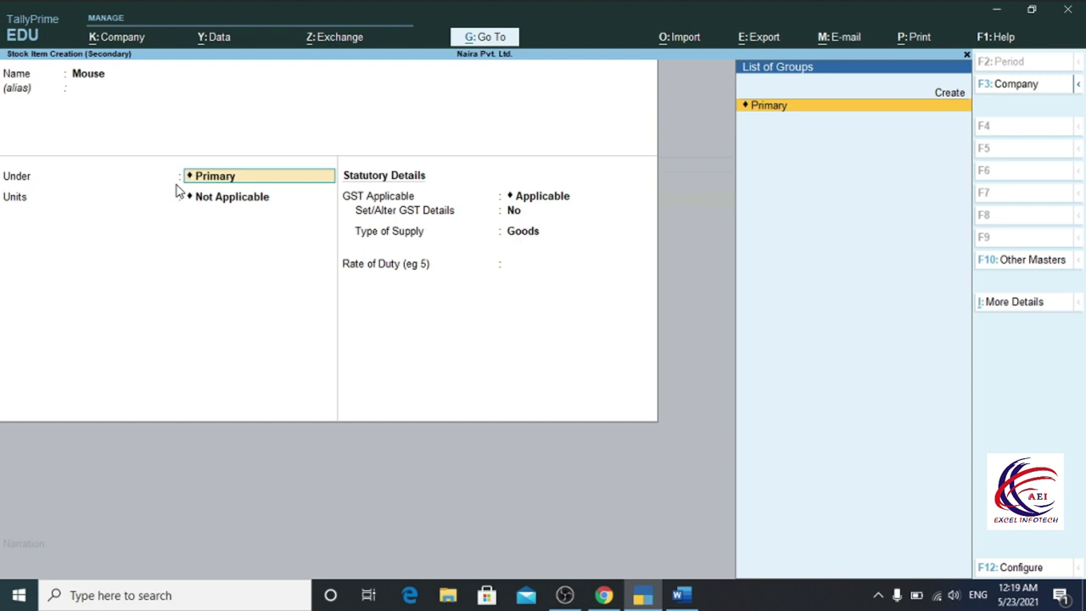
Create stock group Hardware under Primary and choose Yes to set its GST details
{"action": "key", "text": "alt+c"}
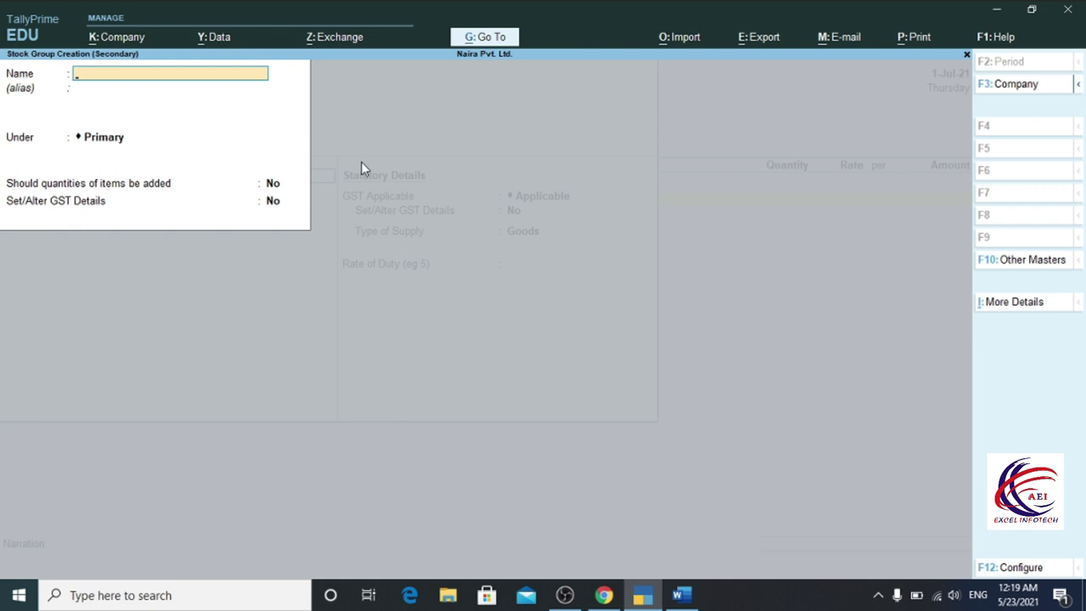
{"action": "type", "text": "Hardware"}
{"action": "key", "text": "Return"}
{"action": "key", "text": "Return"}
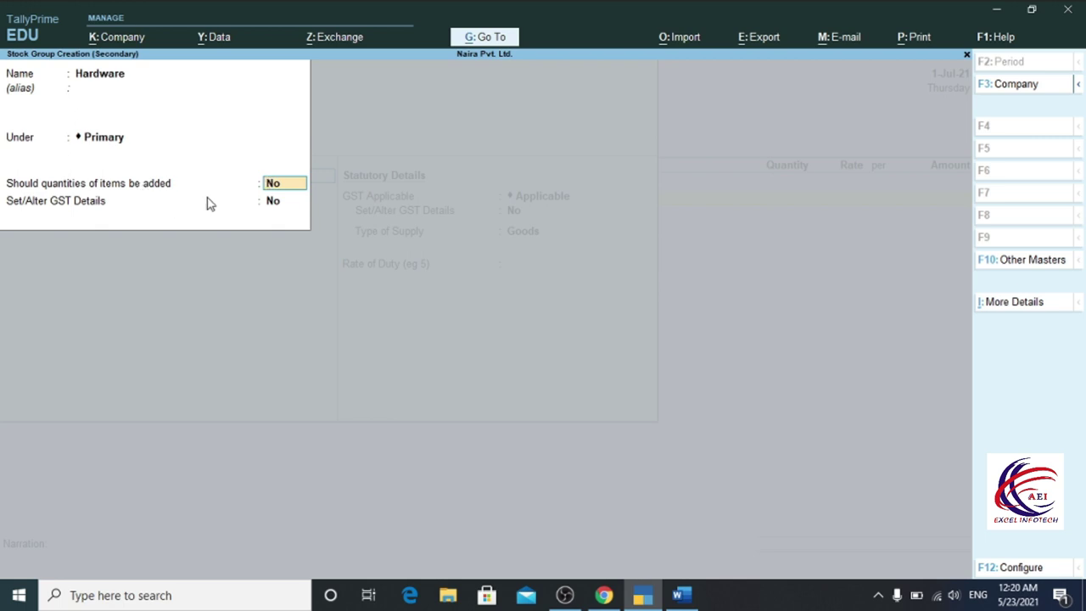
{"action": "key", "text": "Return"}
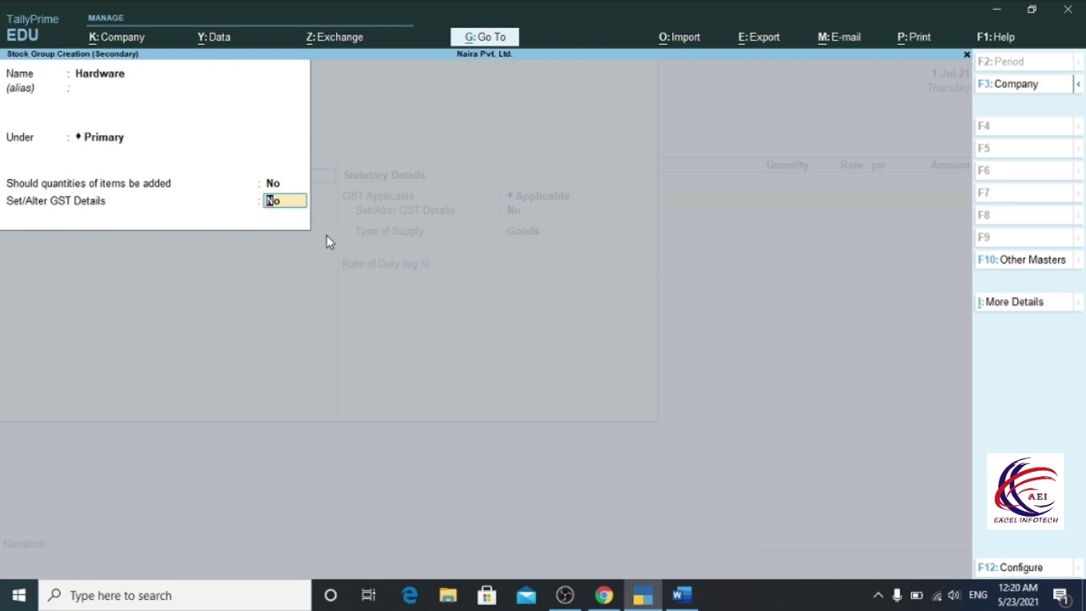
{"action": "type", "text": "y"}
{"action": "key", "text": "Return"}
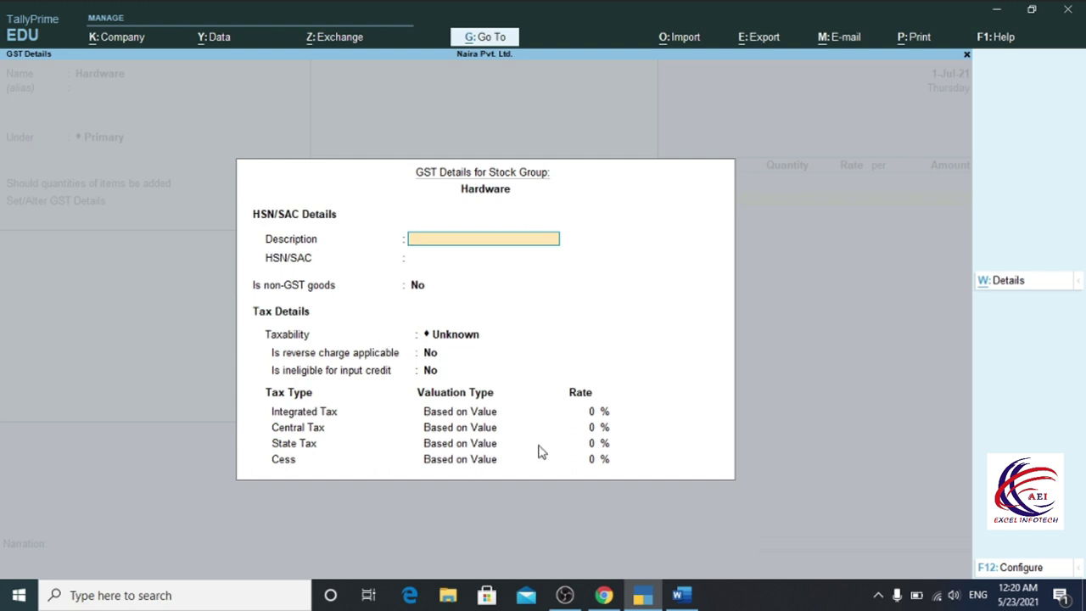
Enter description Hardware, HSN 8471 and Taxable status in the group's GST details
{"action": "key", "text": "F12"}
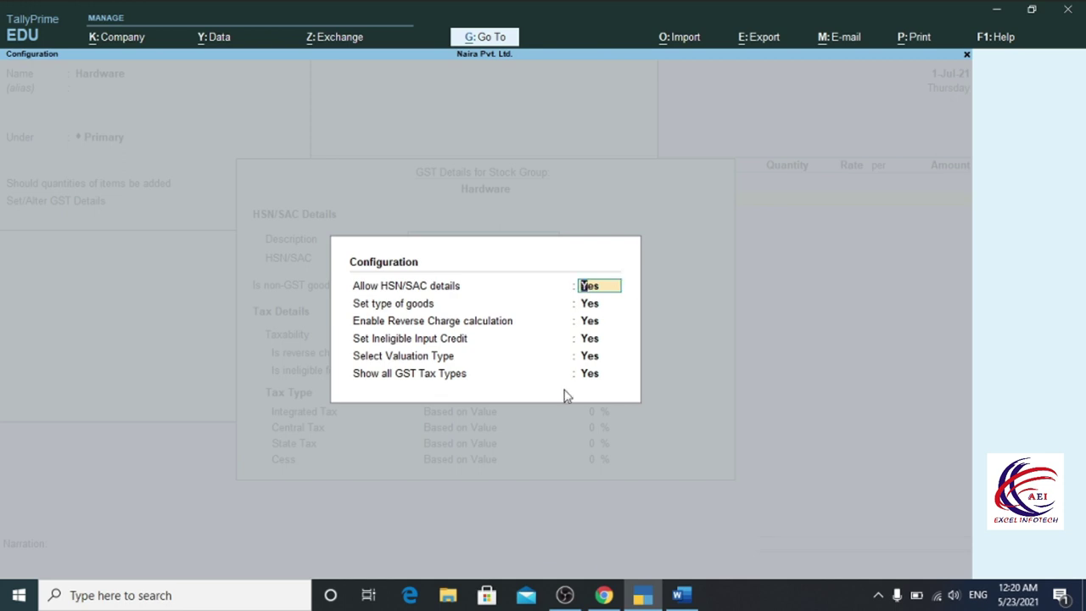
{"action": "key", "text": "Escape"}
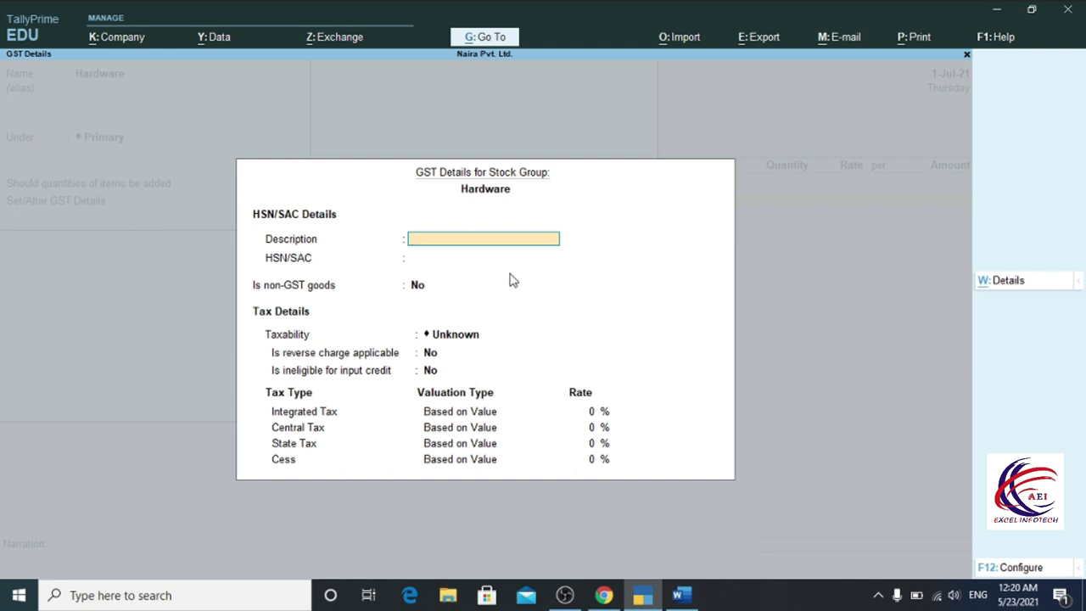
{"action": "type", "text": "ardware"}
{"action": "key", "text": "Return"}
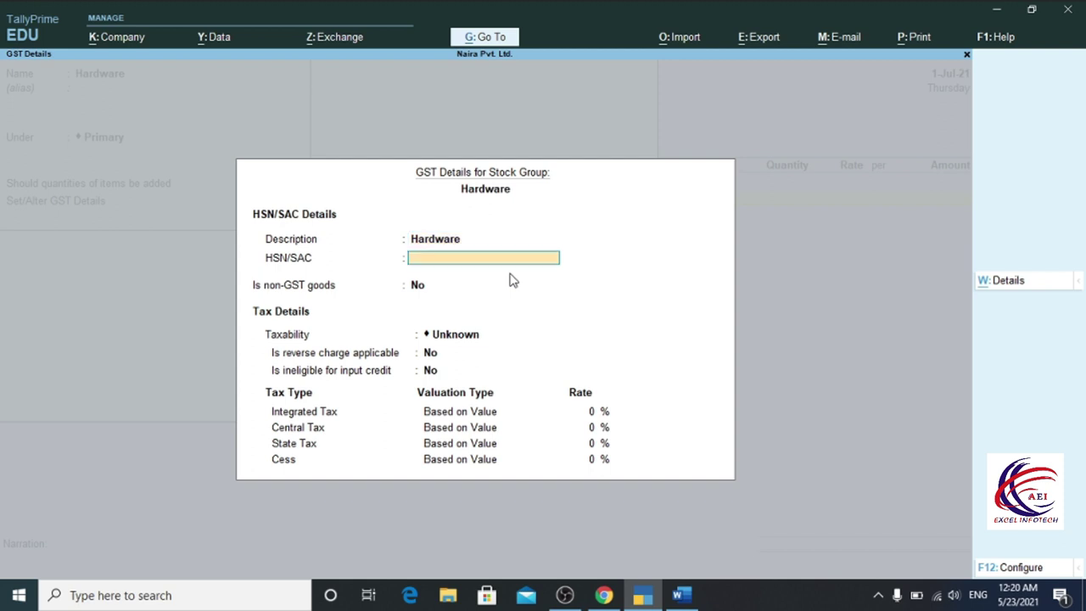
{"action": "key", "text": "alt+Tab"}
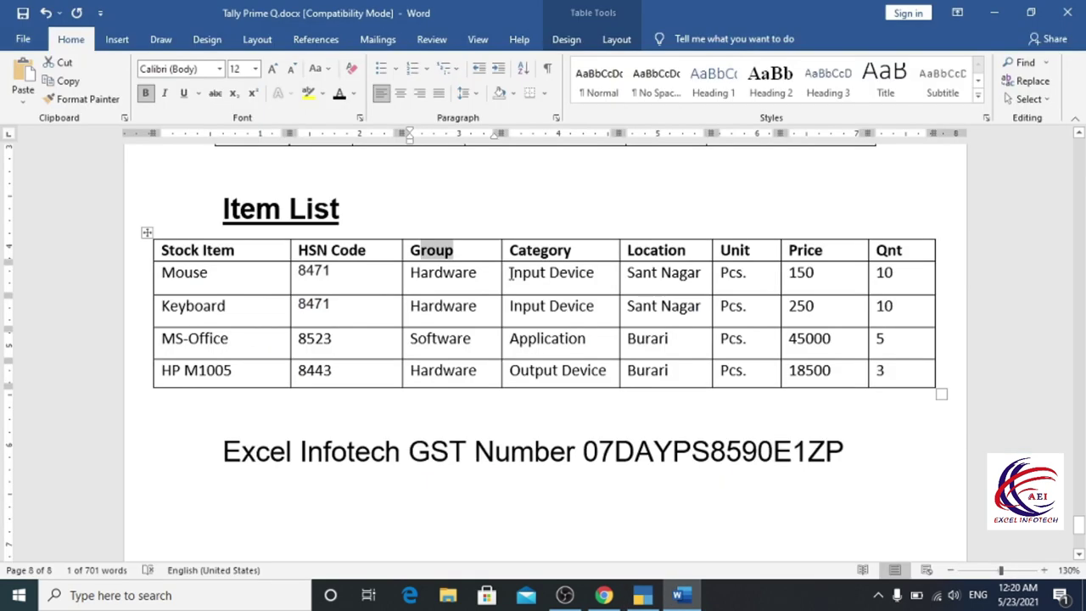
{"action": "key", "text": "alt+Tab"}
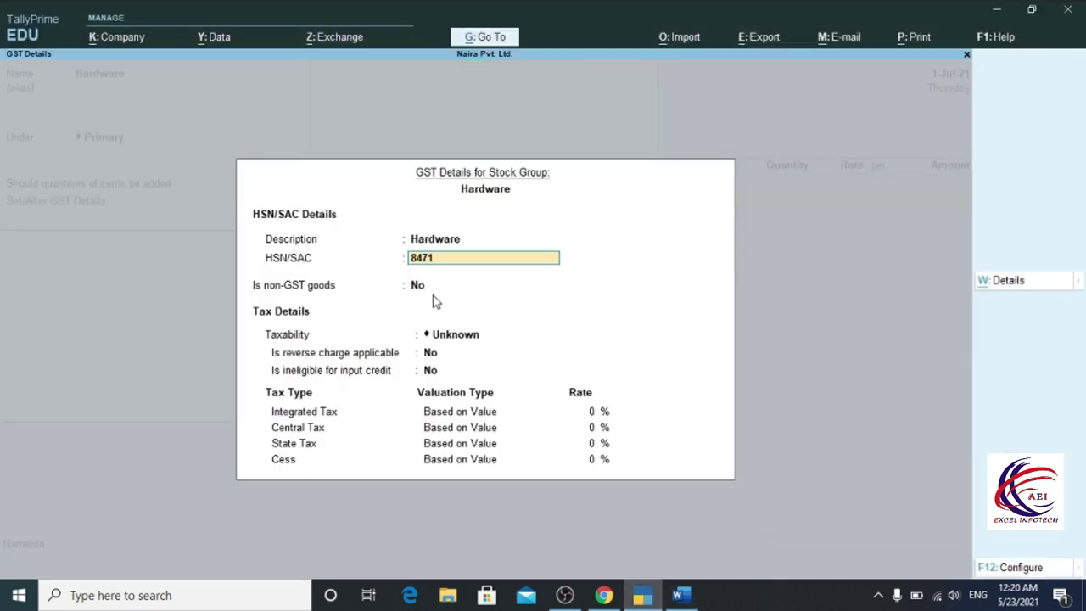
{"action": "key", "text": "Return"}
{"action": "key", "text": "Return"}
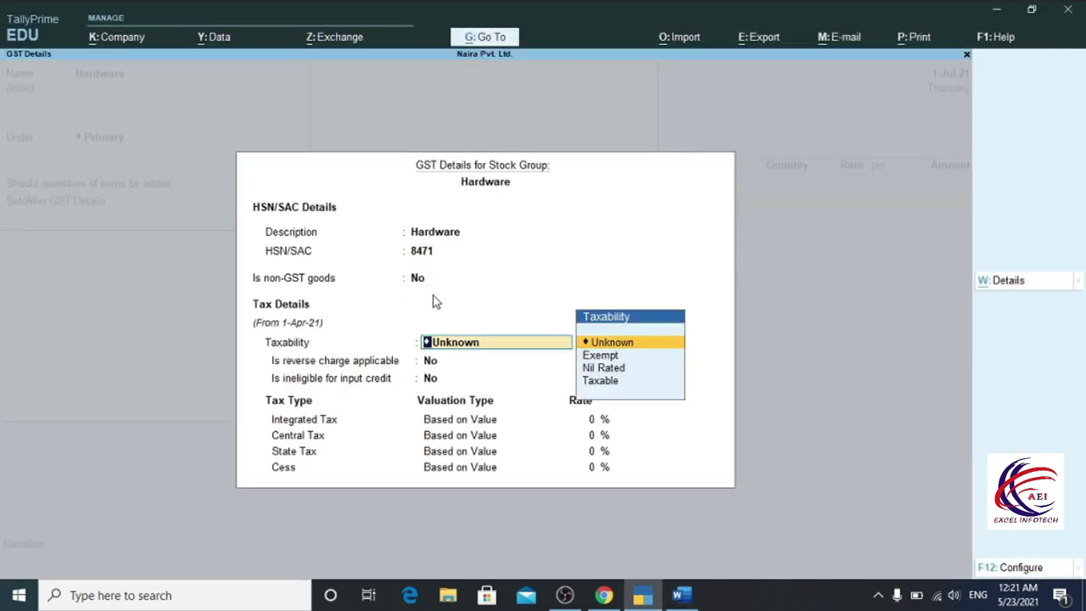
{"action": "left_click", "coordinate": [601, 386]}
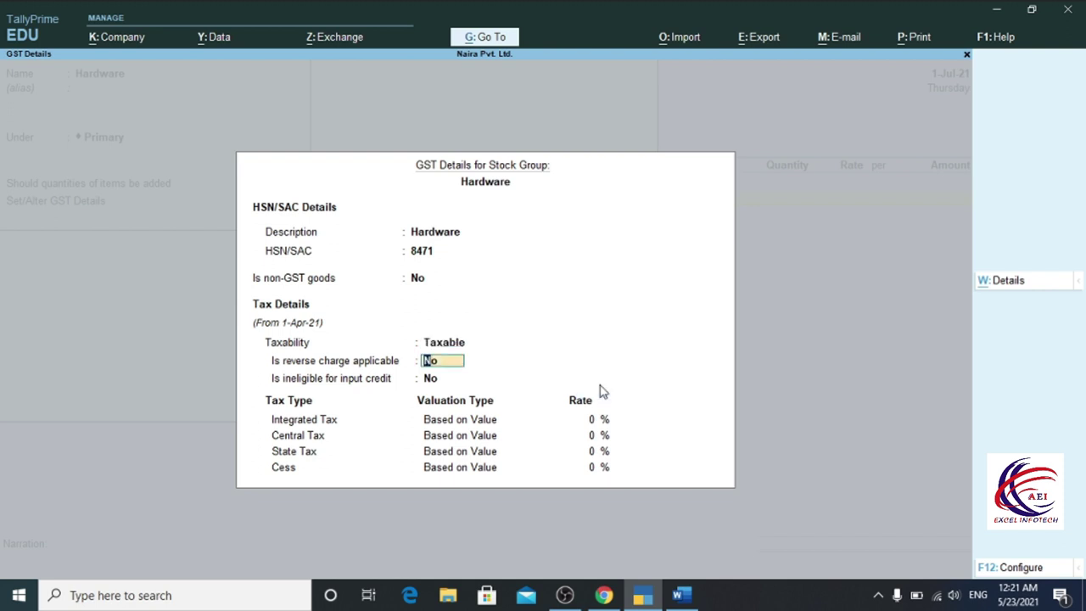
{"action": "key", "text": "Return"}
{"action": "key", "text": "Return"}
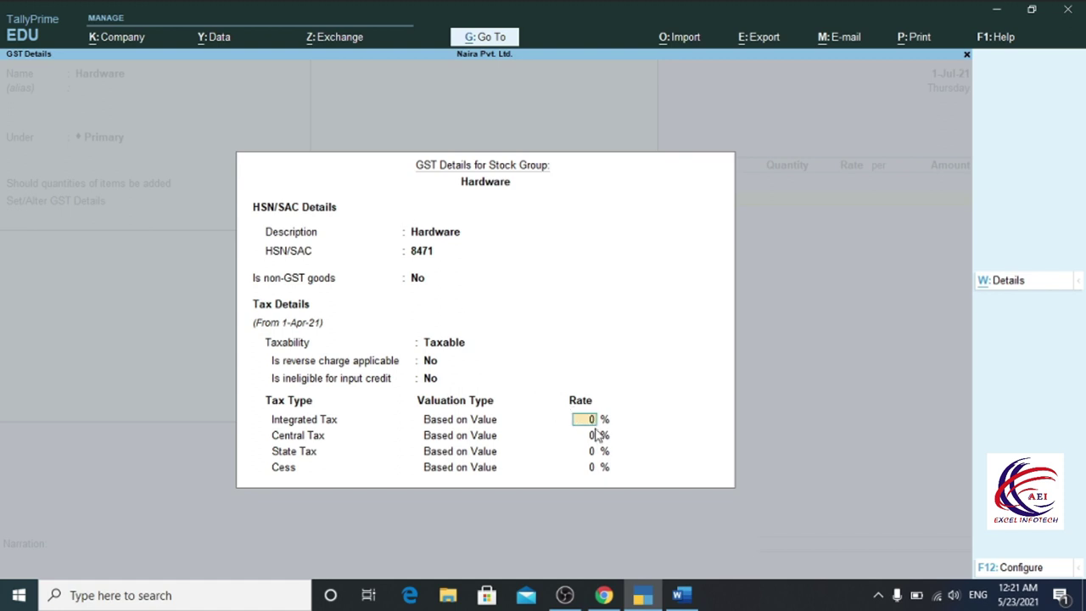
Set integrated tax to 18% per the Word sheet and accept the applicability date
{"action": "key", "text": "alt+Tab"}
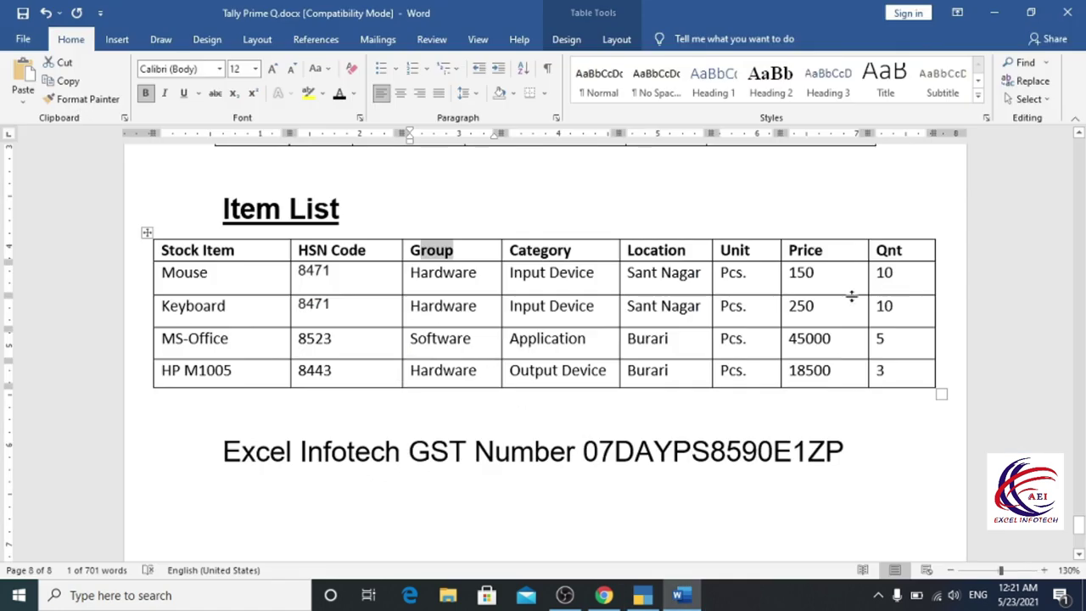
{"action": "scroll", "coordinate": [770, 373], "scroll_direction": "down", "scroll_amount": 3}
{"action": "scroll", "coordinate": [770, 373], "scroll_direction": "up", "scroll_amount": 7}
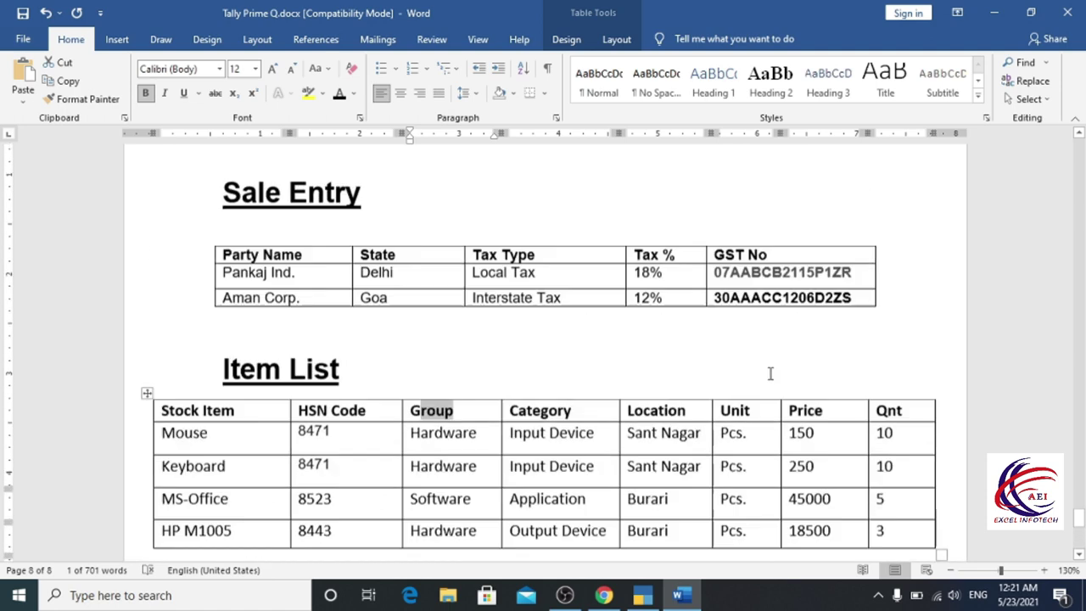
{"action": "scroll", "coordinate": [770, 373], "scroll_direction": "down", "scroll_amount": 1}
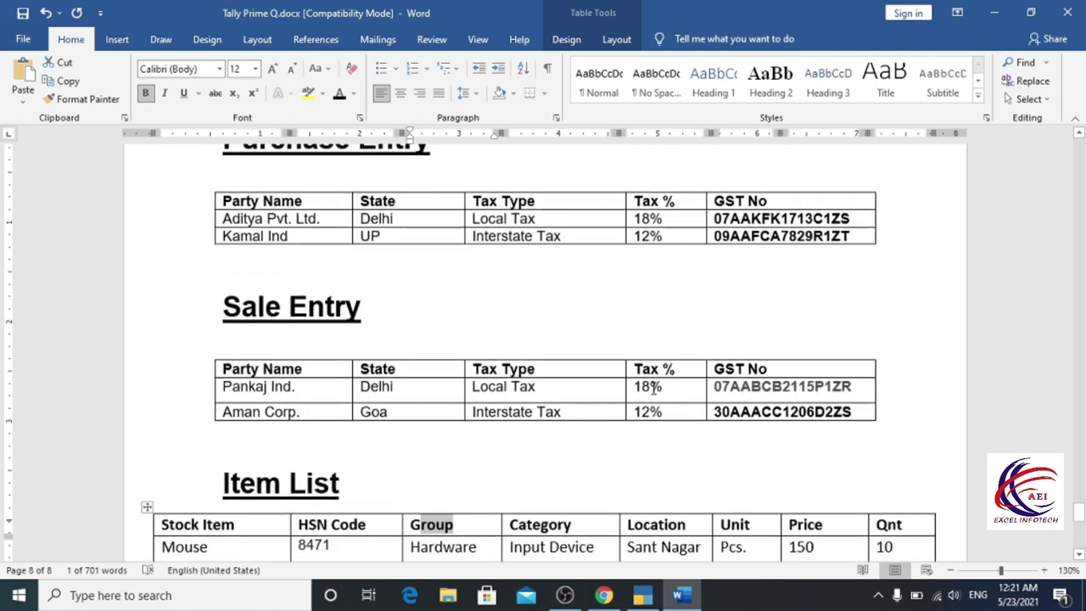
{"action": "key", "text": "alt+Tab"}
{"action": "type", "text": "8"}
{"action": "key", "text": "Return"}
{"action": "key", "text": "Return"}
{"action": "key", "text": "Return"}
{"action": "key", "text": "Return"}
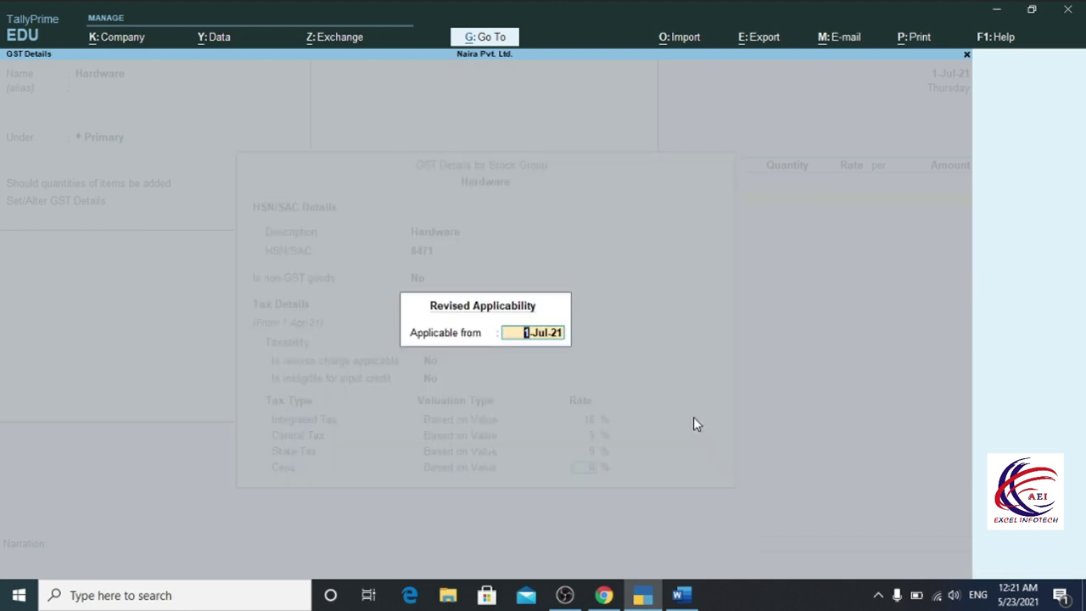
{"action": "key", "text": "Return"}
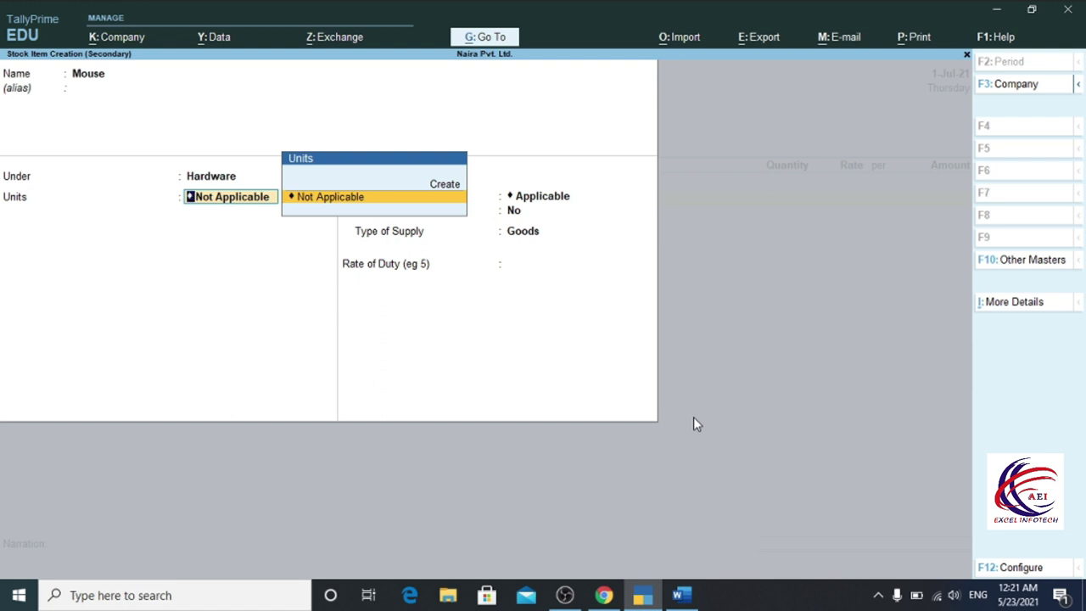
Create unit Pcs. (formal name Pices, UQC PAC-PACKS) and bring Mouse to its accept prompt
{"action": "key", "text": "alt+c"}
{"action": "type", "text": "Pcs."}
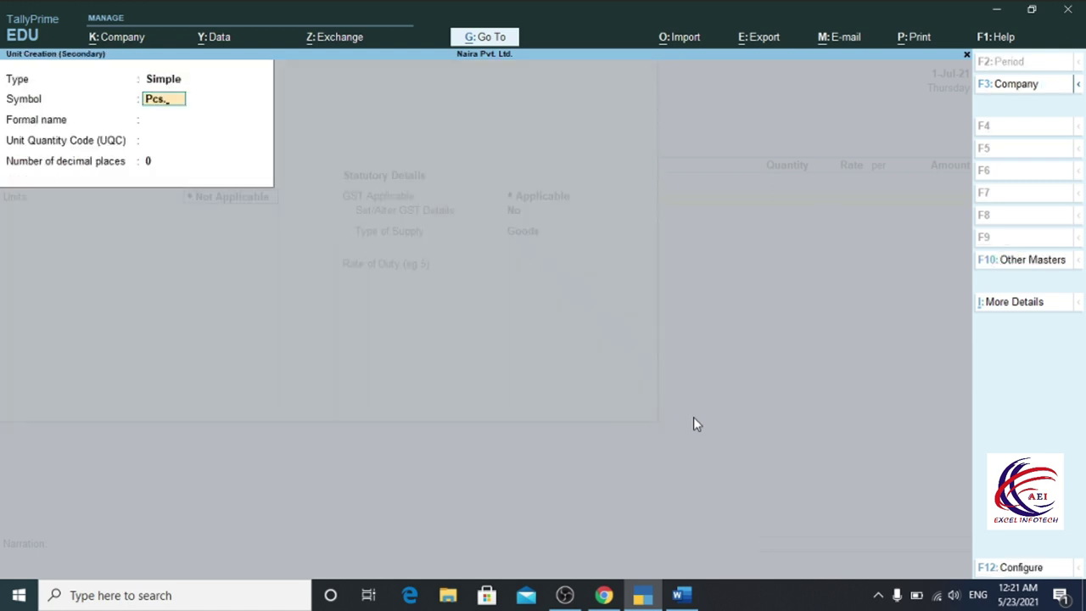
{"action": "key", "text": "Return"}
{"action": "type", "text": "Pices"}
{"action": "key", "text": "Return"}
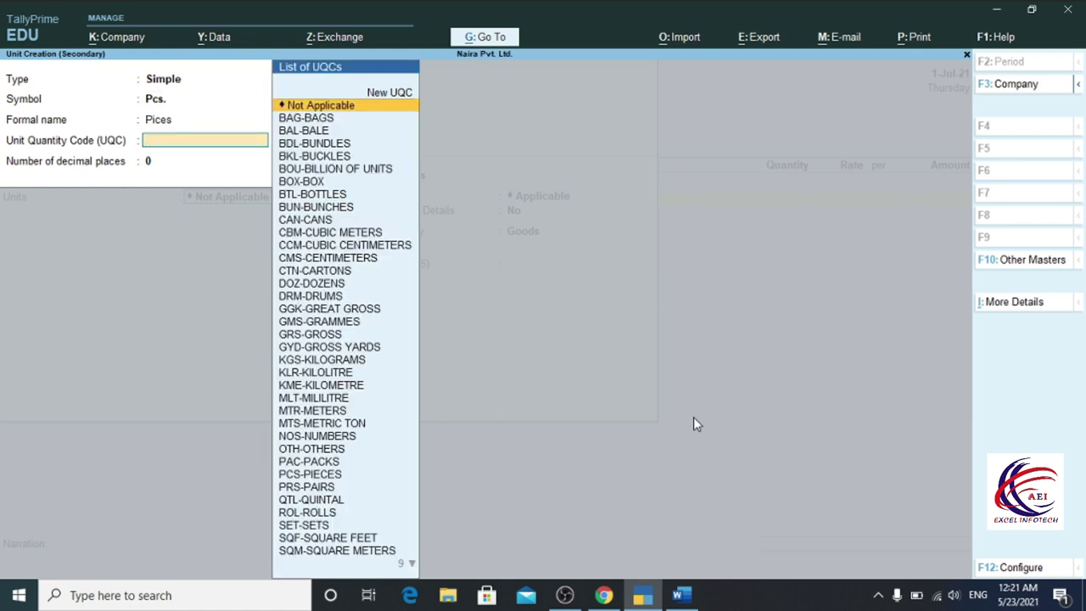
{"action": "type", "text": "p"}
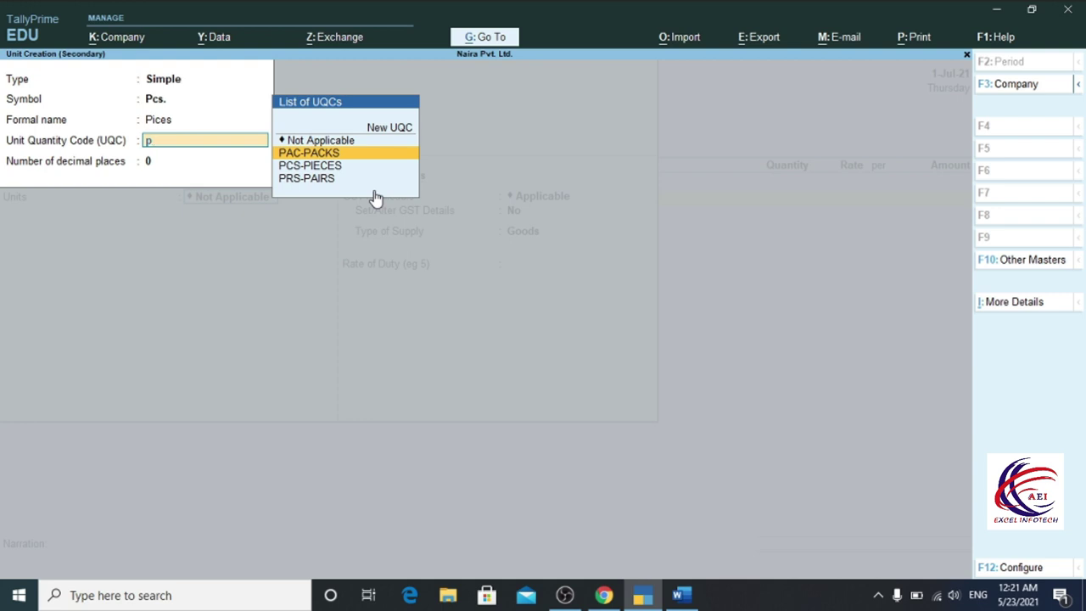
{"action": "key", "text": "Return"}
{"action": "key", "text": "Return"}
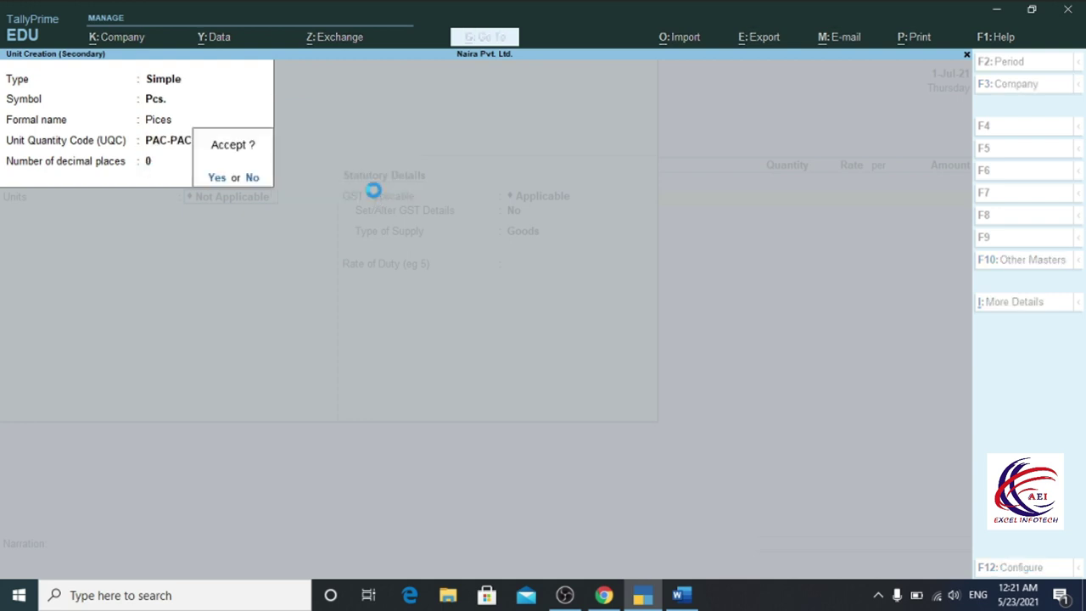
{"action": "key", "text": "Return"}
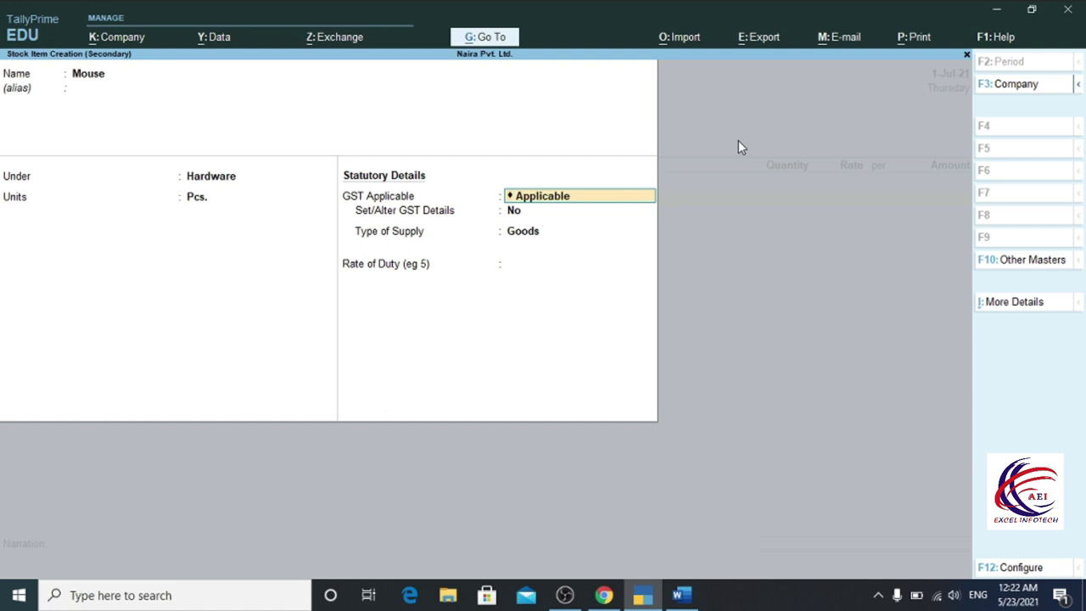
{"action": "key", "text": "Return"}
{"action": "key", "text": "Return"}
{"action": "key", "text": "Return"}
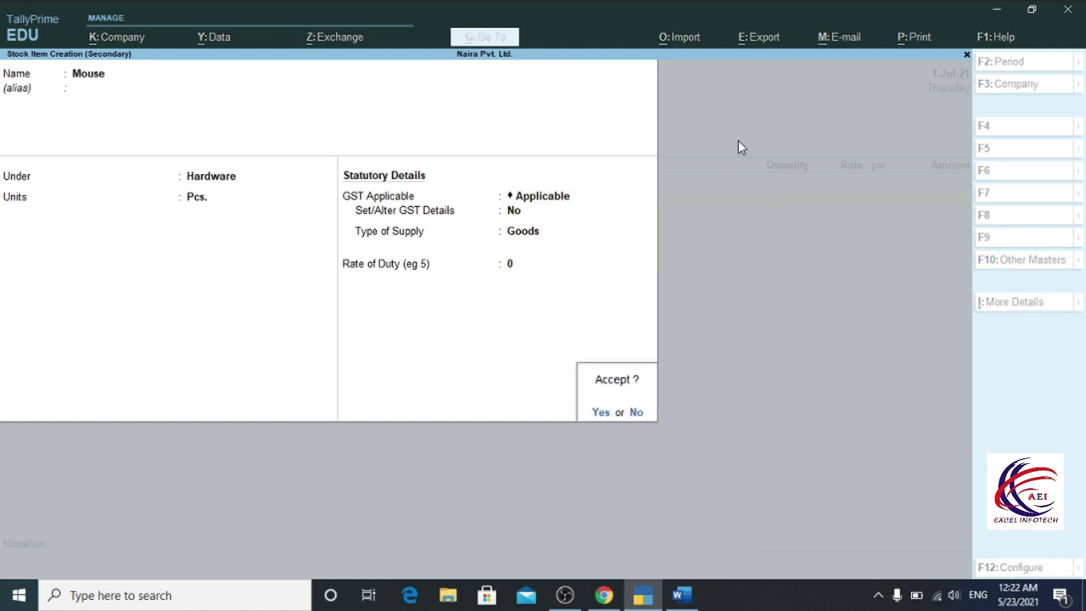
{"action": "key", "text": "Return"}
{"action": "key", "text": "Return"}
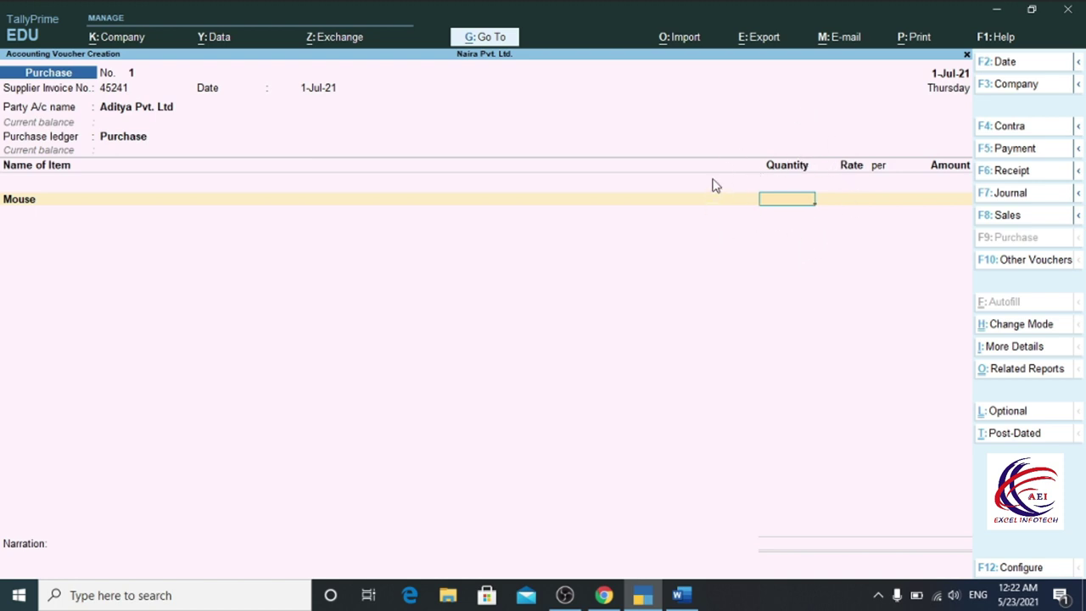
Enter Mouse as 10 Pcs. at rate 150, totalling 1,500.00
{"action": "type", "text": "10"}
{"action": "key", "text": "Return"}
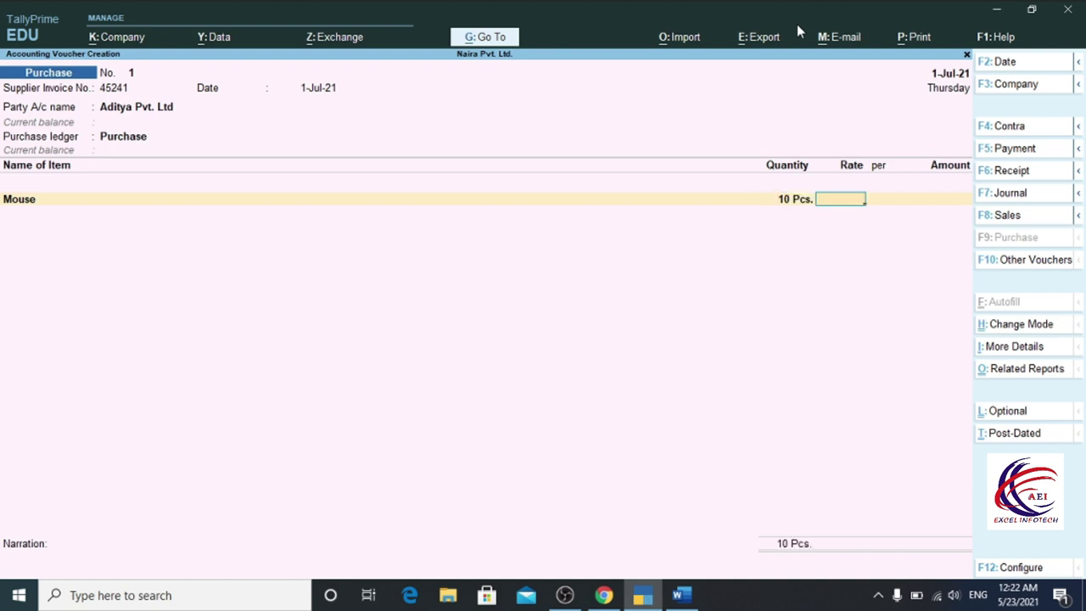
{"action": "type", "text": "150"}
{"action": "key", "text": "Return"}
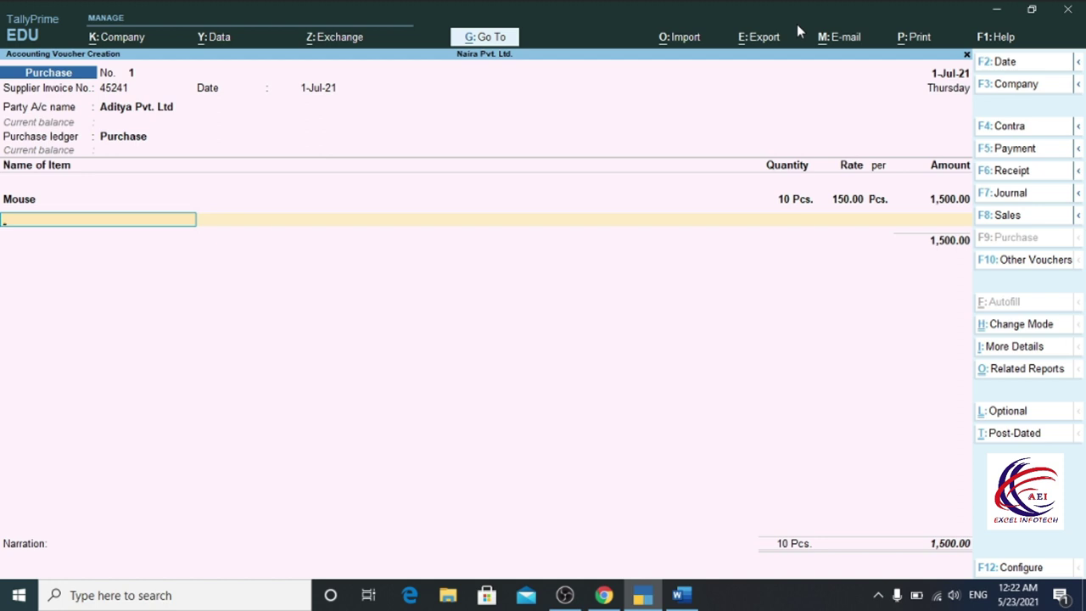
After checking the Word item list, begin a new stock item named Keyboard
{"action": "left_click", "coordinate": [678, 595]}
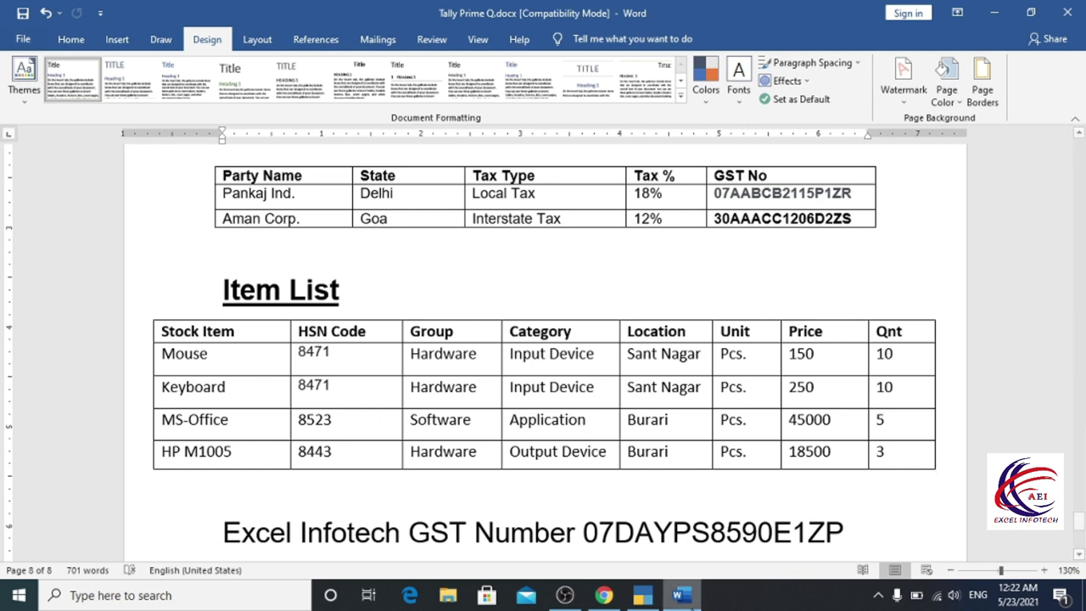
{"action": "left_click", "coordinate": [646, 592]}
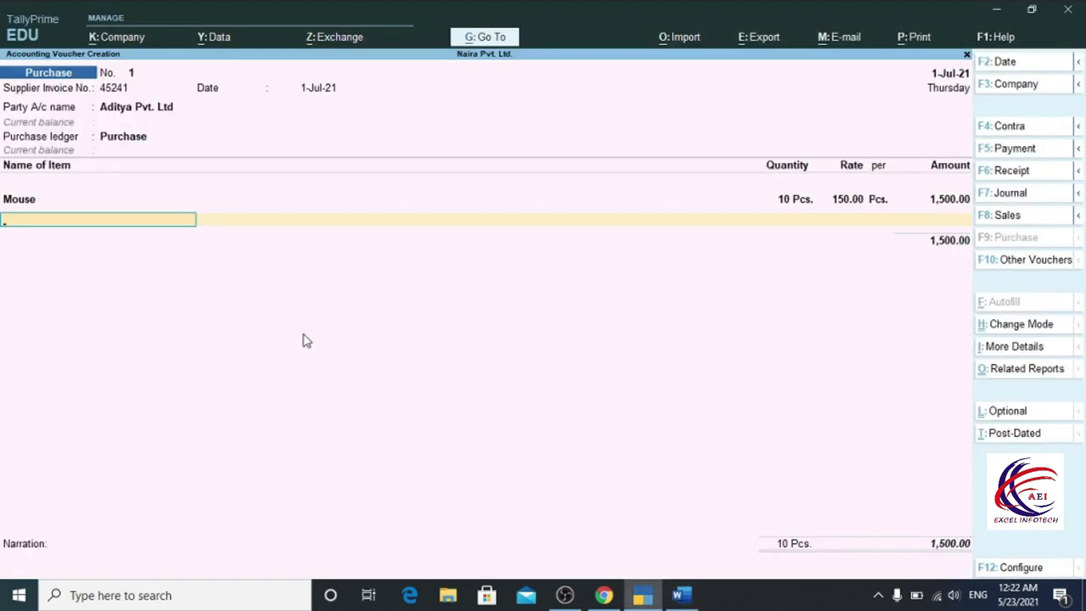
{"action": "key", "text": "alt"}
{"action": "key", "text": "alt+c"}
{"action": "type", "text": "Keyboard"}
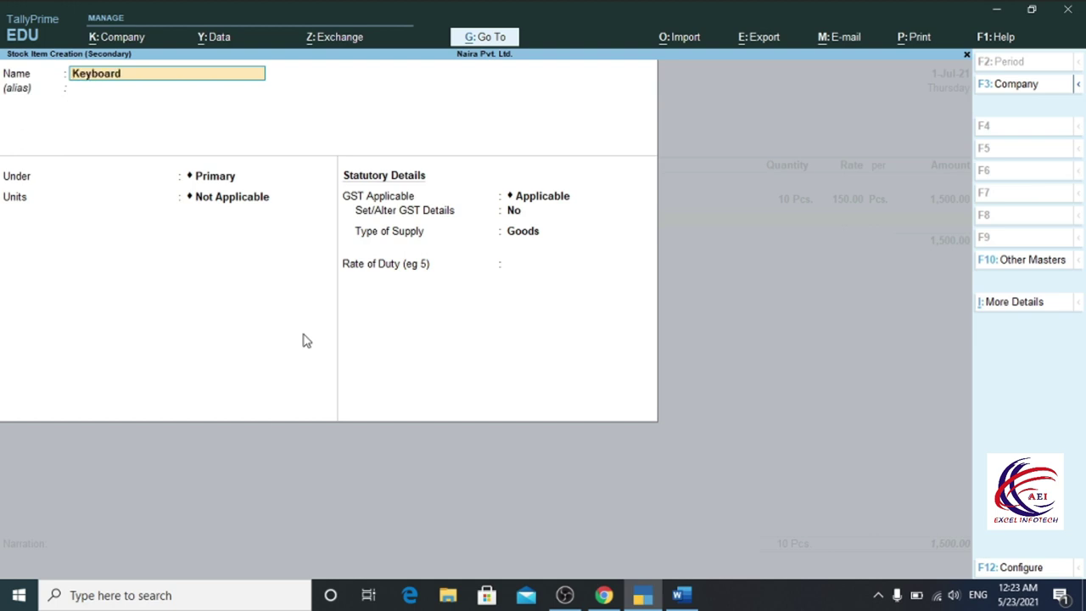
Place Keyboard under Hardware with unit Pcs., keep GST applicable, and save it
{"action": "key", "text": "Return"}
{"action": "key", "text": "Return"}
{"action": "key", "text": "Down"}
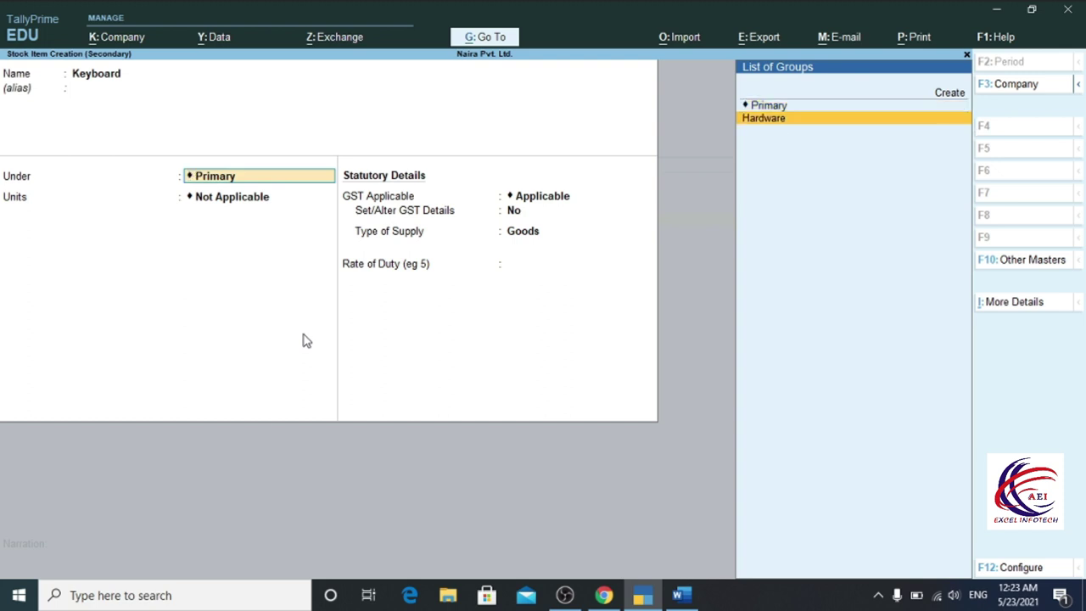
{"action": "key", "text": "Return"}
{"action": "key", "text": "Down"}
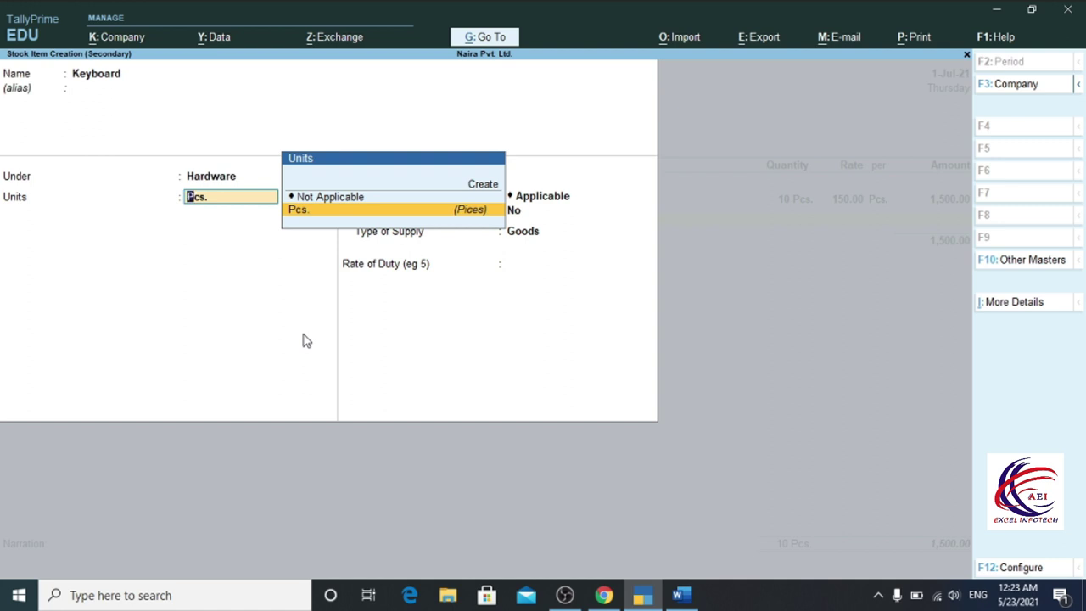
{"action": "key", "text": "Return"}
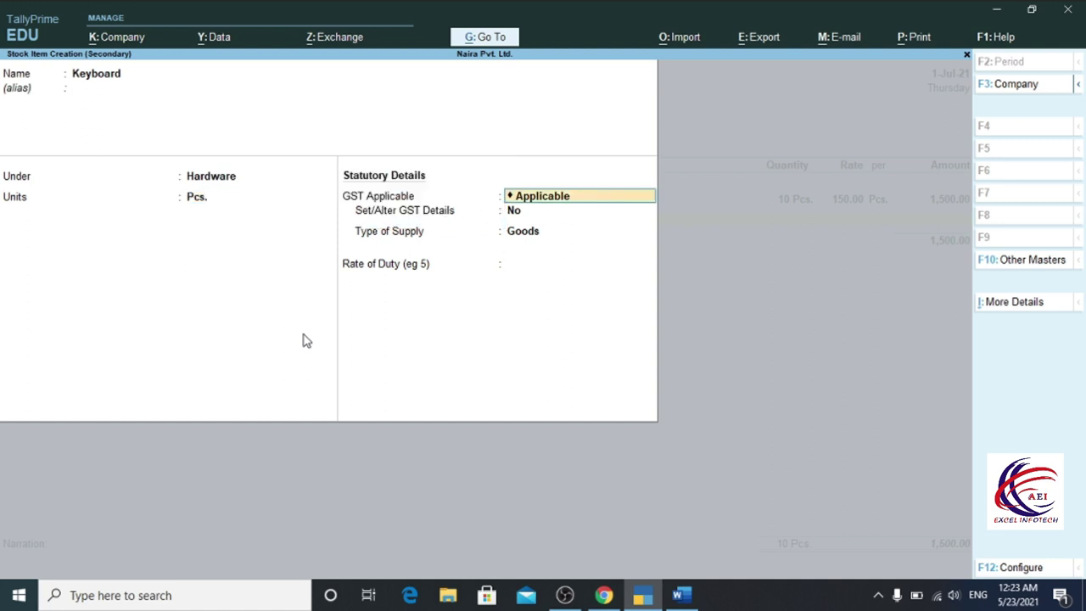
{"action": "key", "text": "Return"}
{"action": "key", "text": "Return"}
{"action": "key", "text": "Return"}
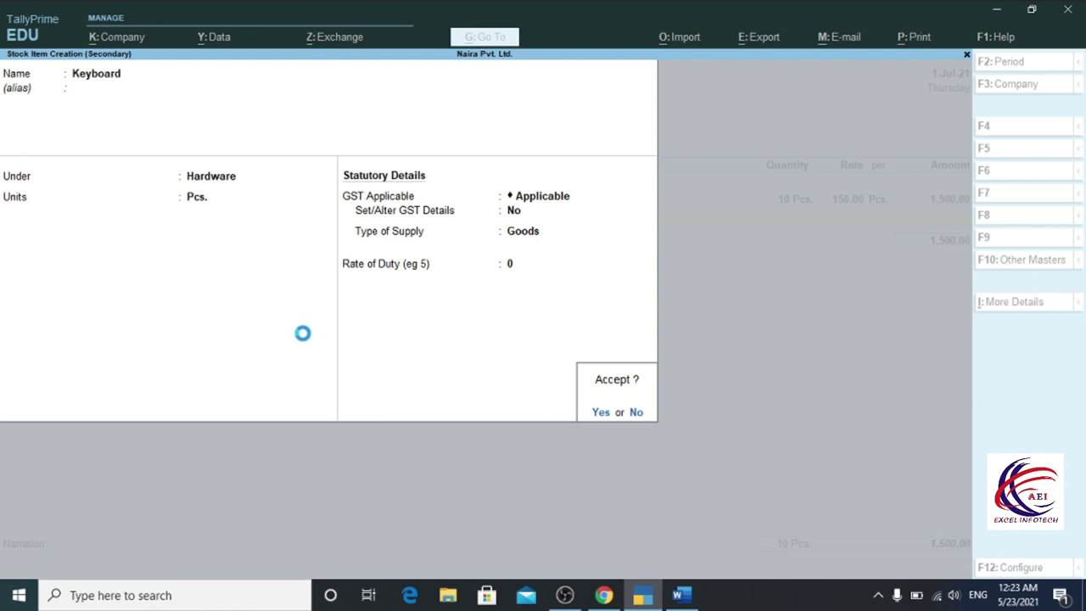
{"action": "key", "text": "y"}
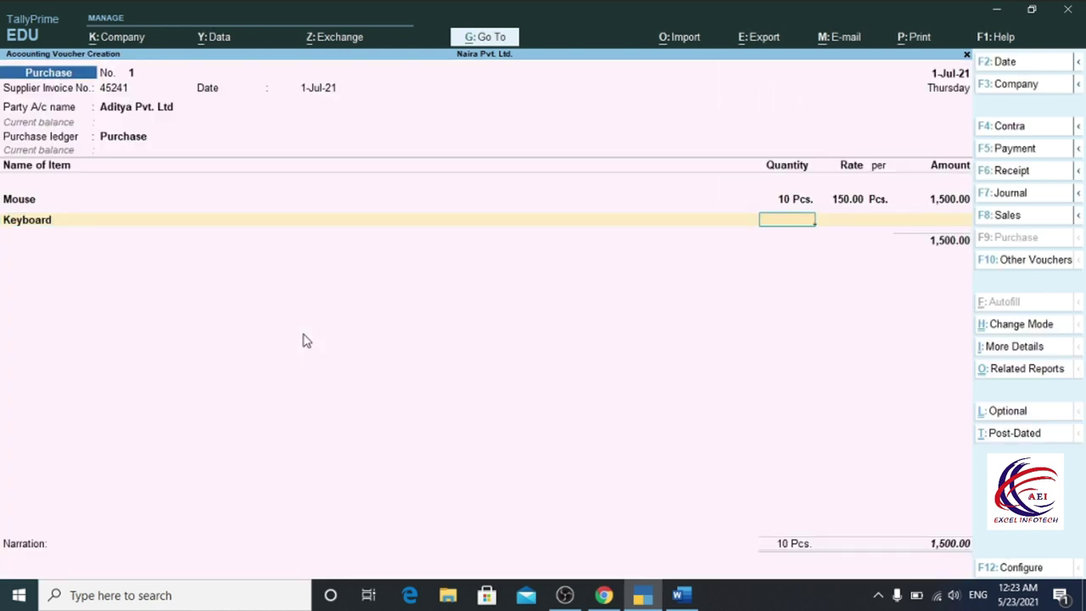
Enter 10 Pcs. of Keyboard at 250.00 (2,500.00), bringing the subtotal to 4,000.00, and end the item list
{"action": "type", "text": "10"}
{"action": "key", "text": "Return"}
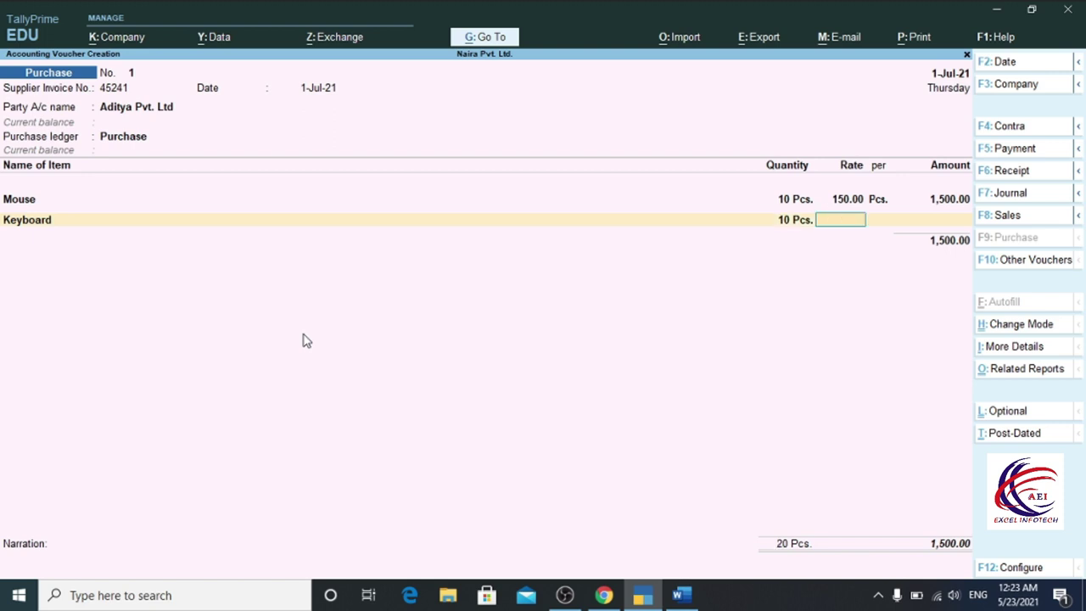
{"action": "type", "text": "250"}
{"action": "key", "text": "Return"}
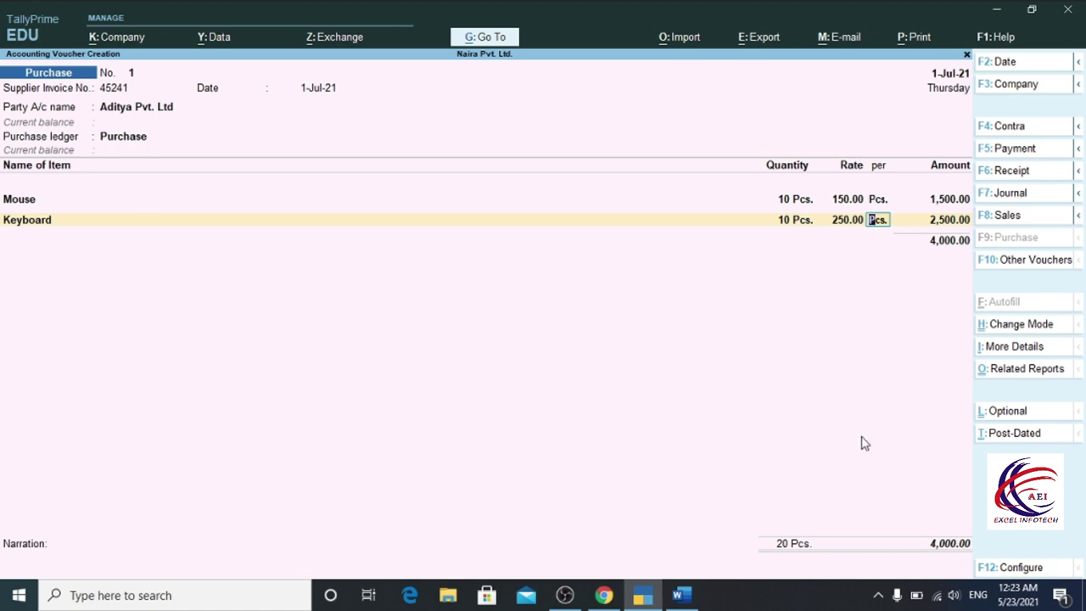
{"action": "key", "text": "Return"}
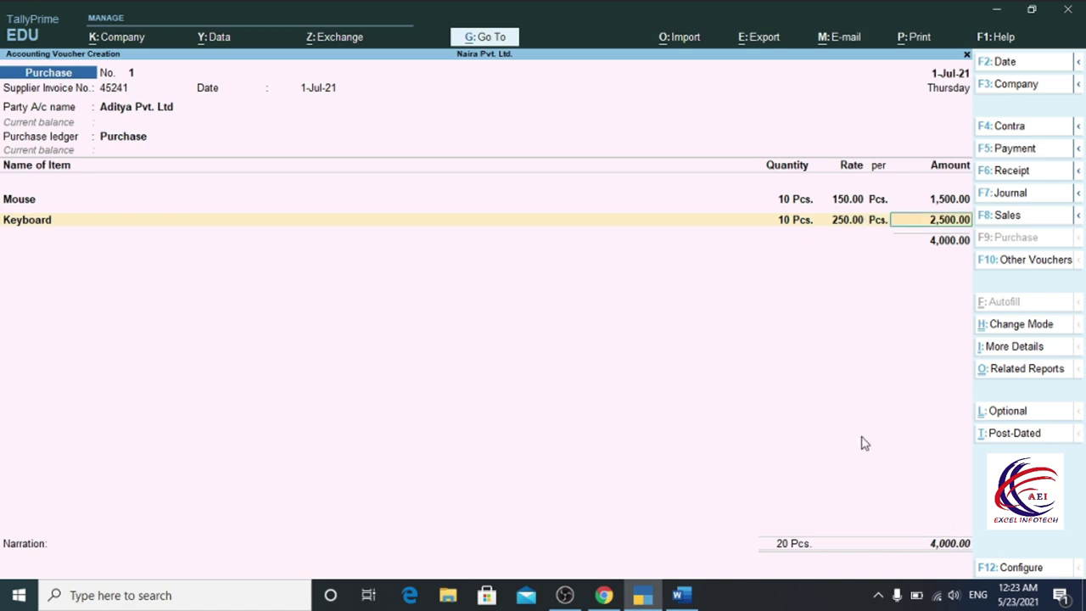
{"action": "key", "text": "Return"}
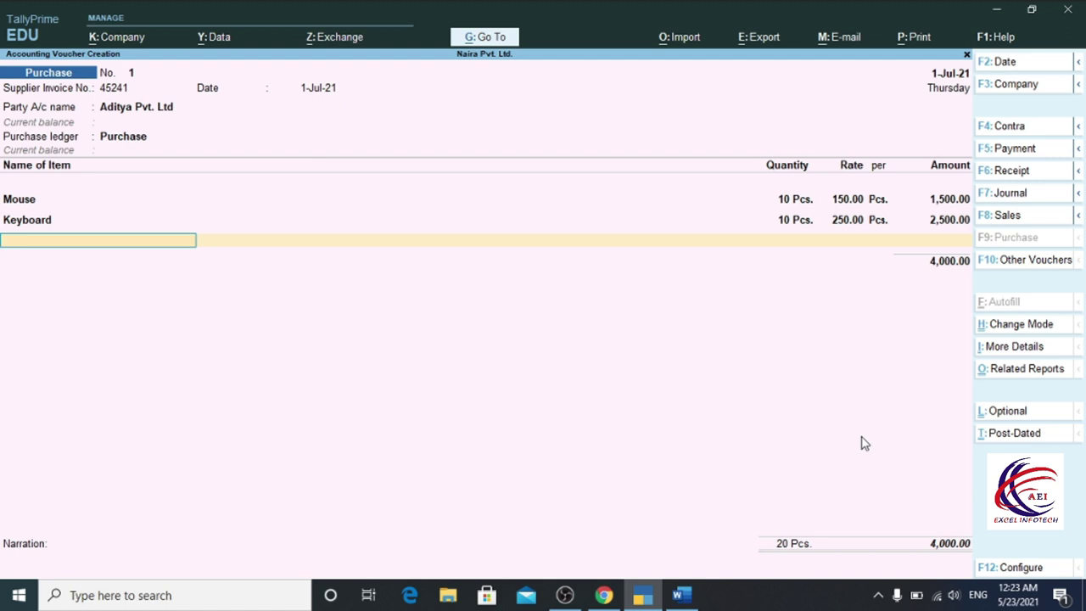
{"action": "key", "text": "Return"}
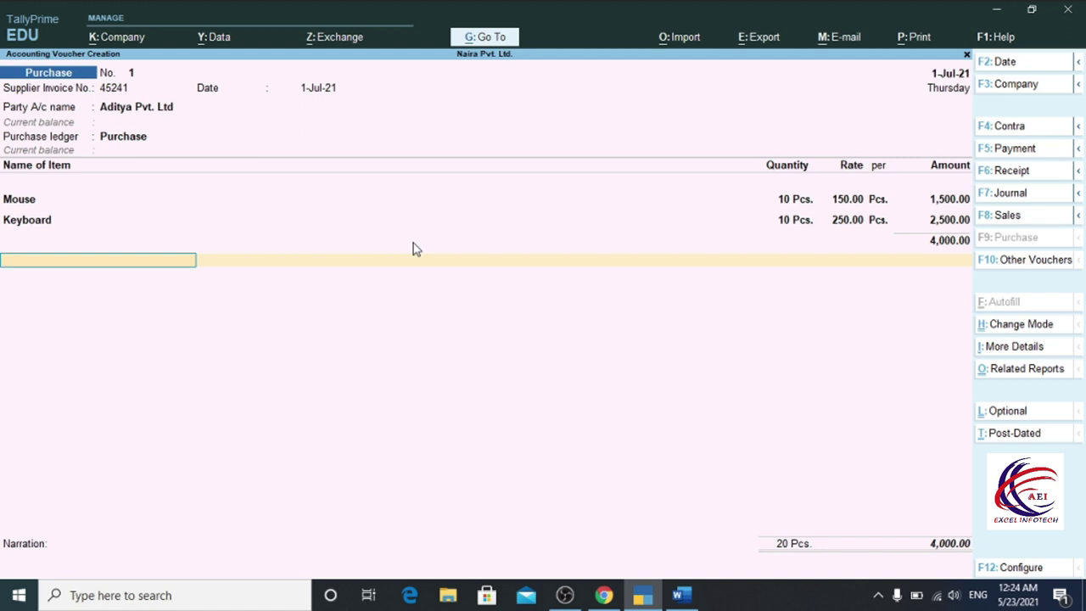
{"action": "key", "text": "alt+c"}
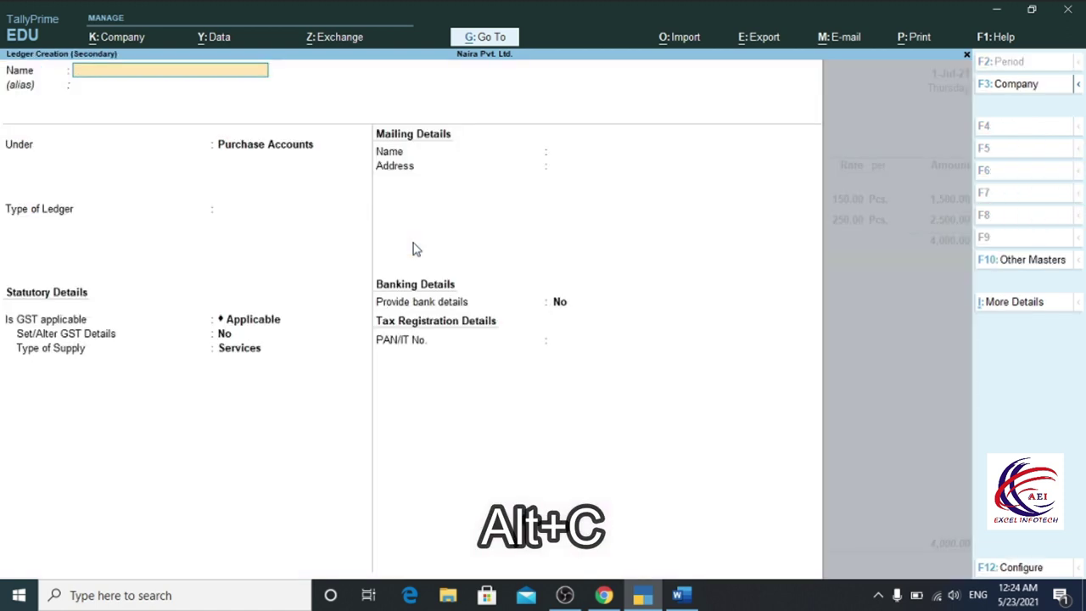
Create ledger Cgst under Duties & Taxes (GST, Central Tax, 0%) and charge 360.00 on the voucher
{"action": "type", "text": "Cgst"}
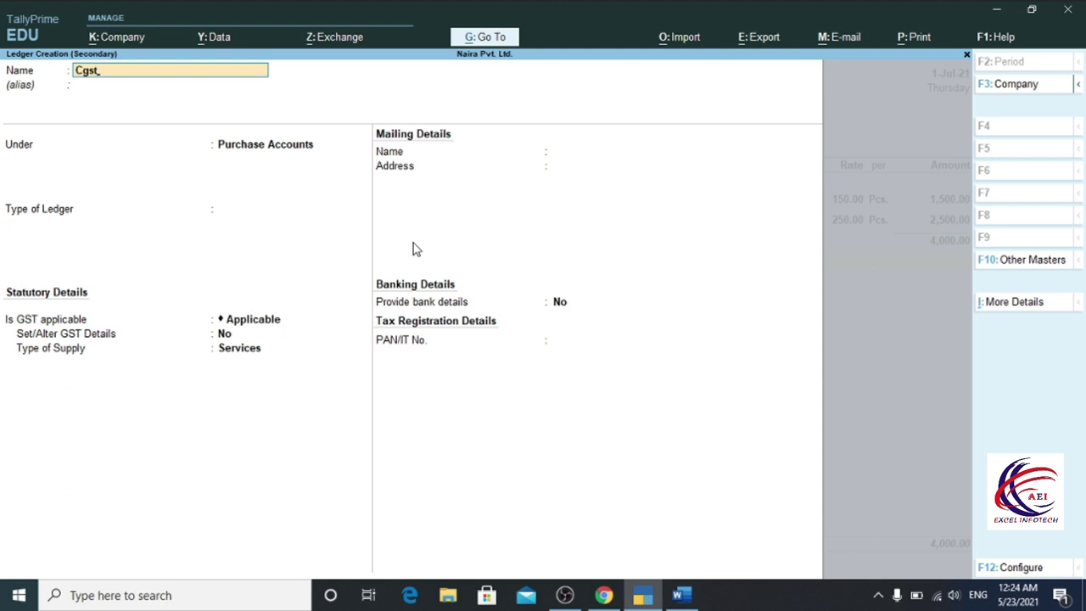
{"action": "key", "text": "Return"}
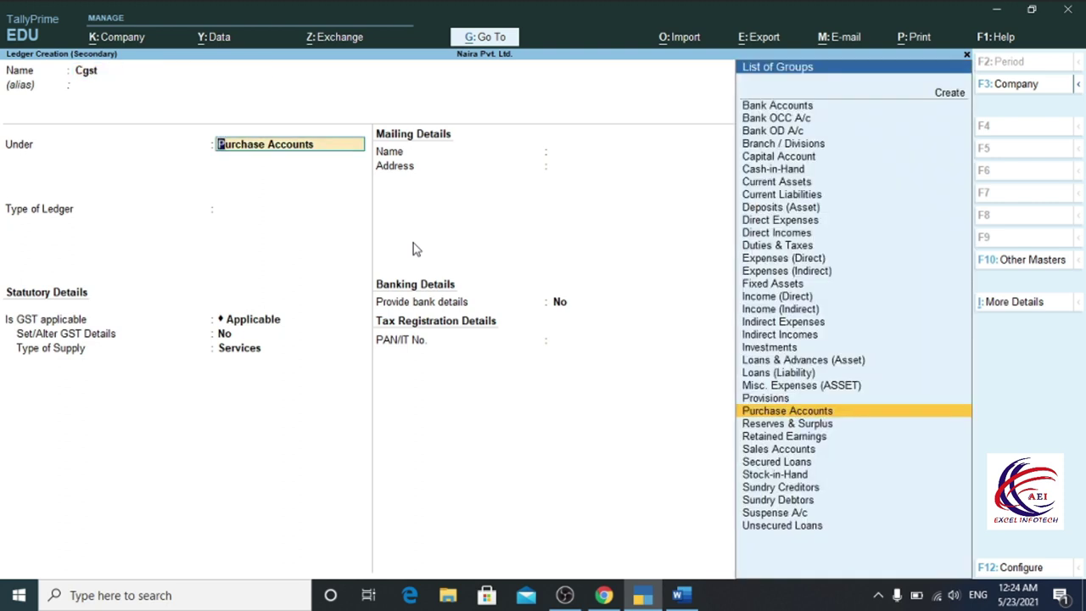
{"action": "type", "text": "D"}
{"action": "key", "text": "Down"}
{"action": "key", "text": "Down"}
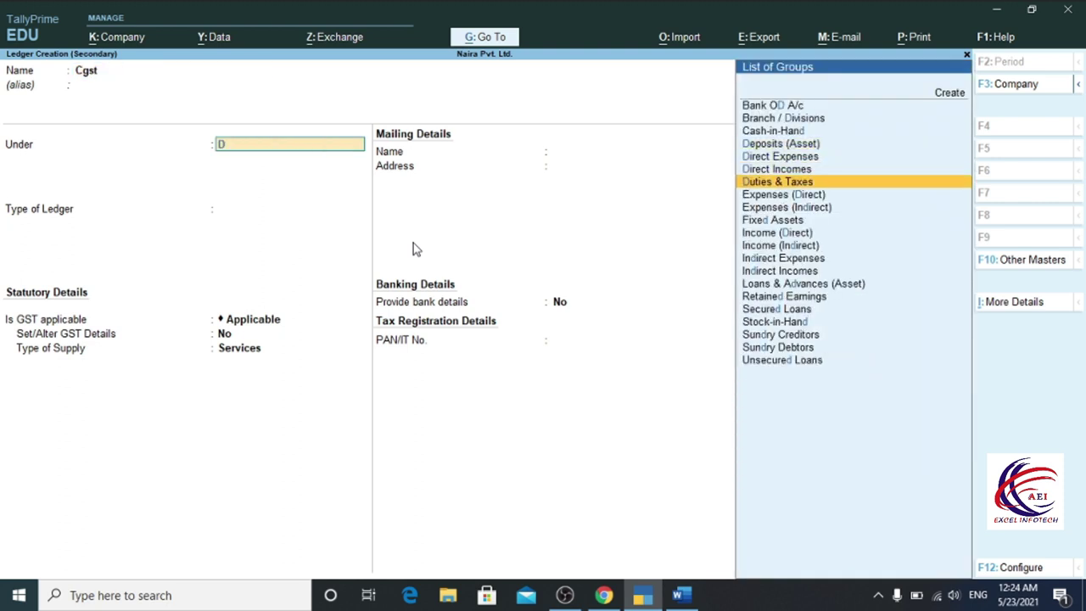
{"action": "key", "text": "Return"}
{"action": "key", "text": "Up"}
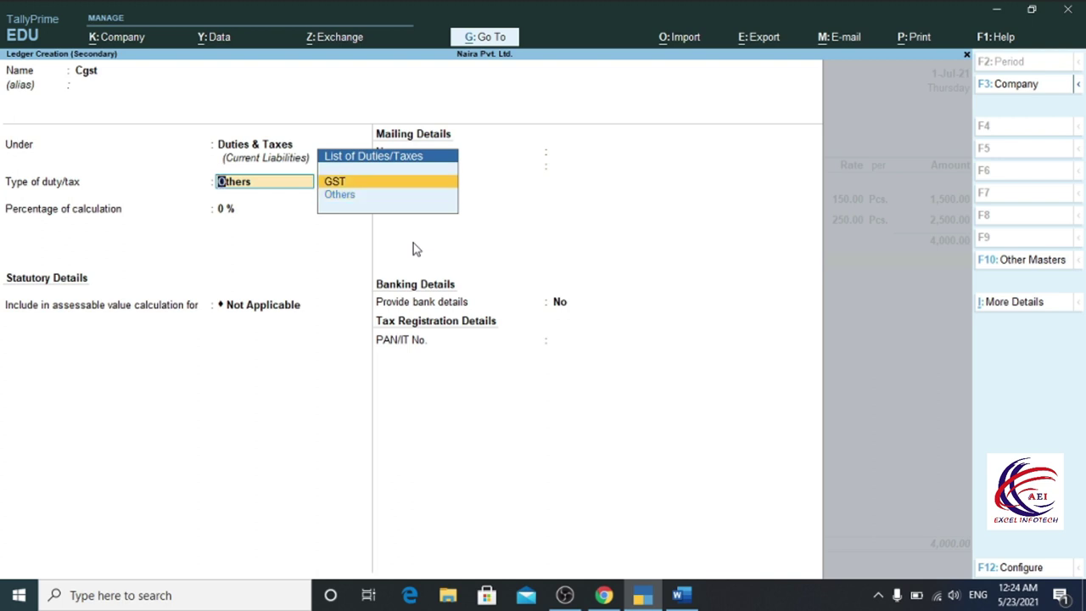
{"action": "key", "text": "Return"}
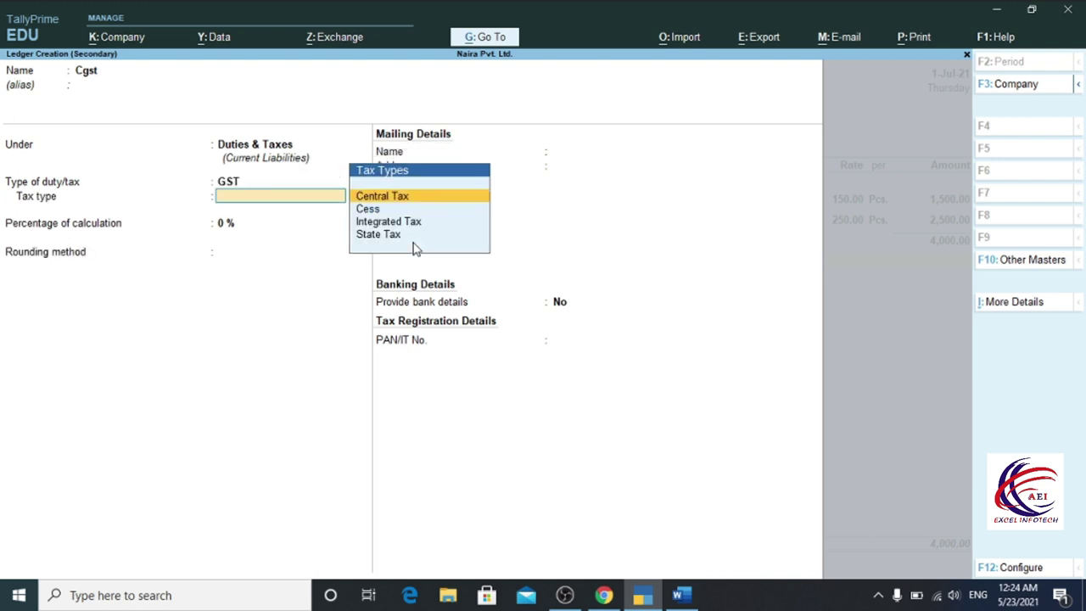
{"action": "key", "text": "Return"}
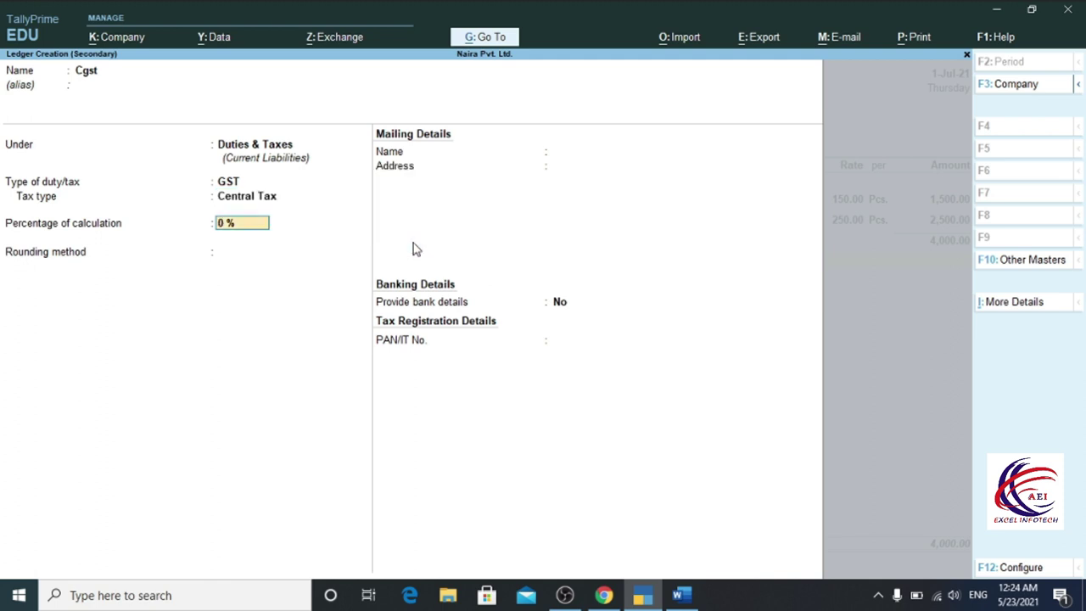
{"action": "key", "text": "Return"}
{"action": "key", "text": "Return"}
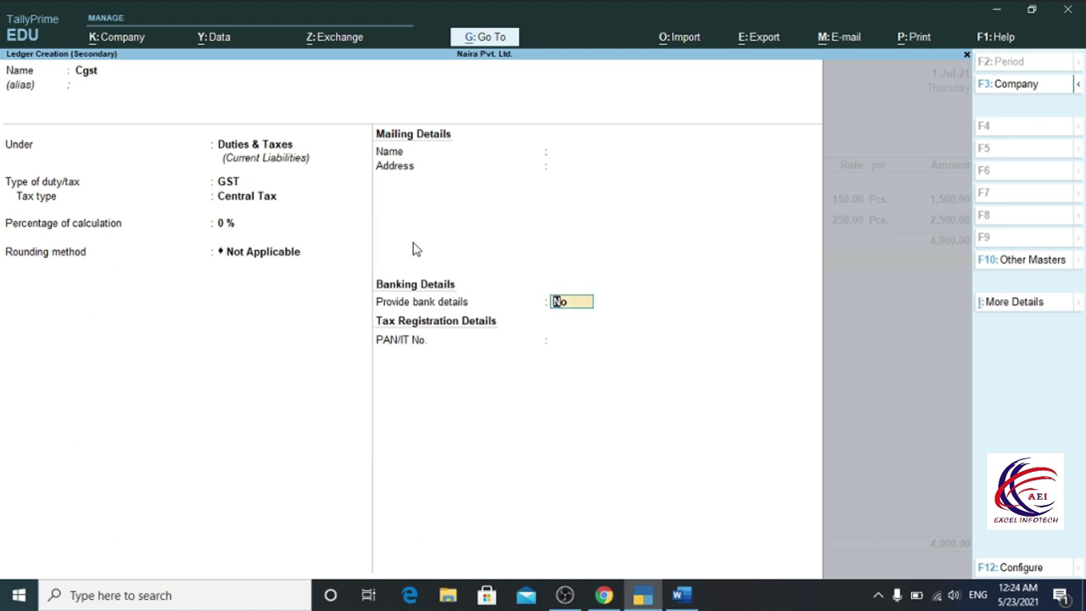
{"action": "key", "text": "Return"}
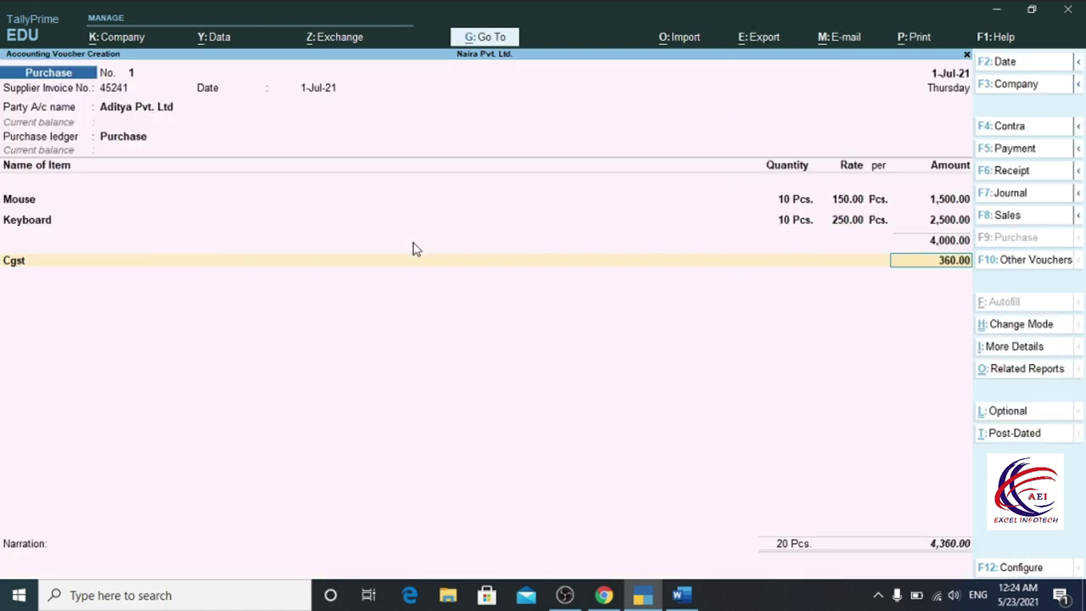
{"action": "key", "text": "Return"}
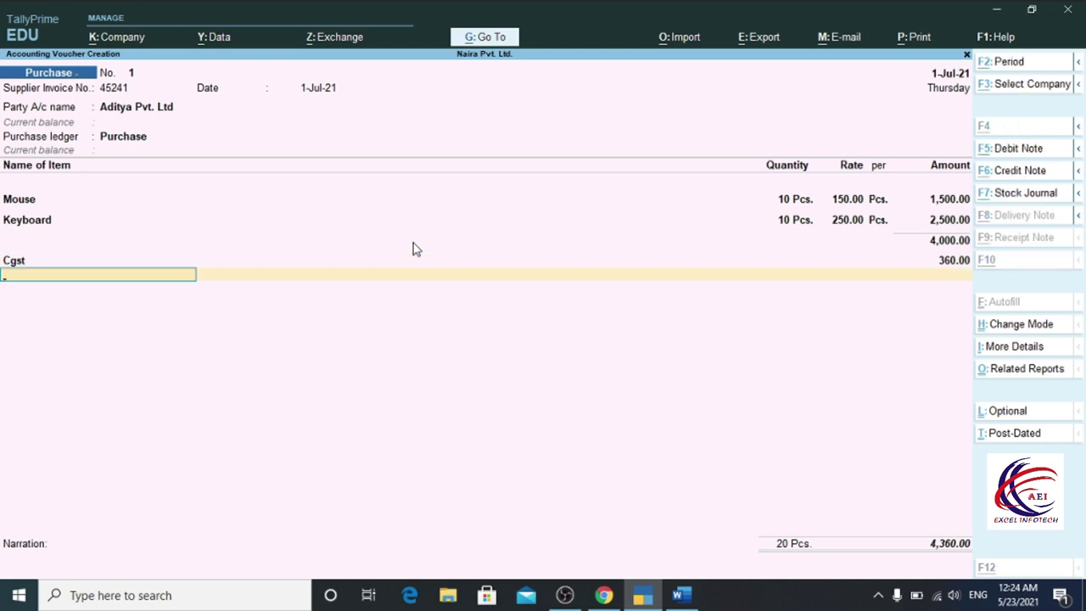
Create ledger Sgst under Duties & Taxes as GST State Tax at 0%
{"action": "key", "text": "alt+c"}
{"action": "type", "text": "S"}
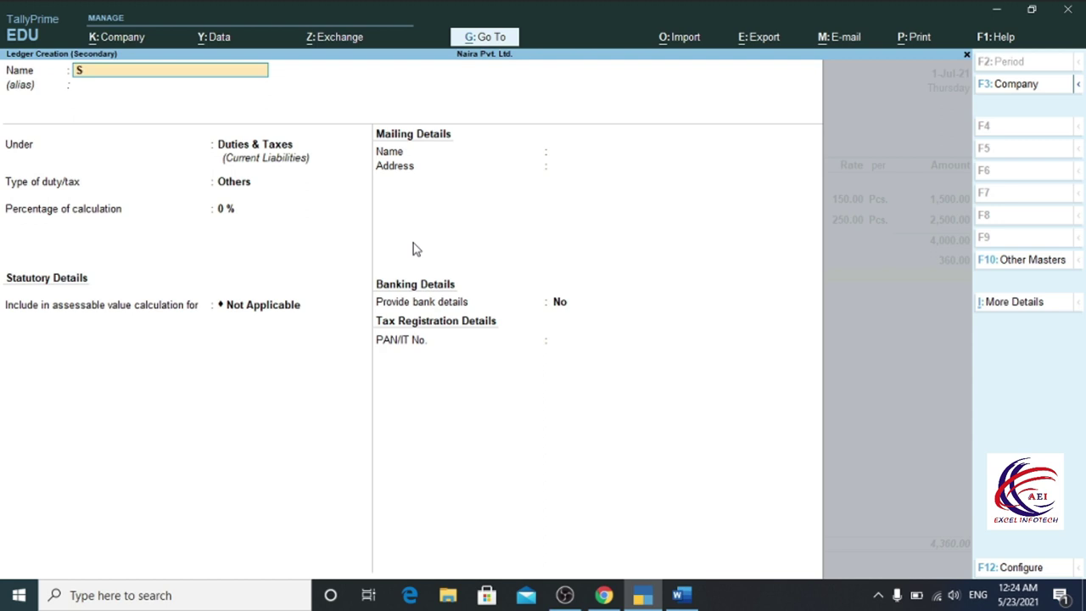
{"action": "type", "text": "gst"}
{"action": "key", "text": "Return"}
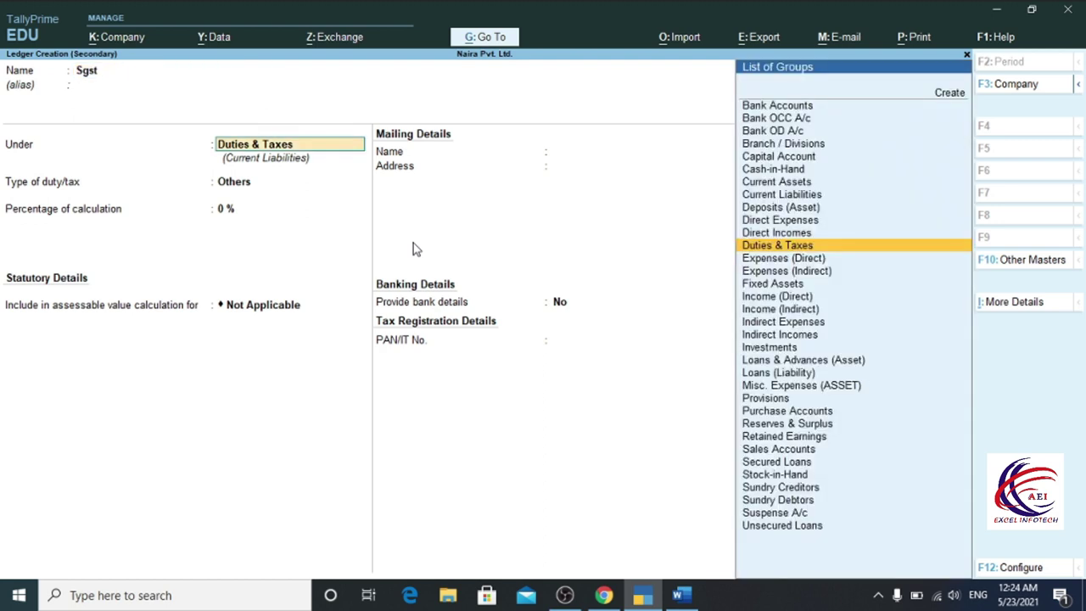
{"action": "key", "text": "Return"}
{"action": "key", "text": "Up"}
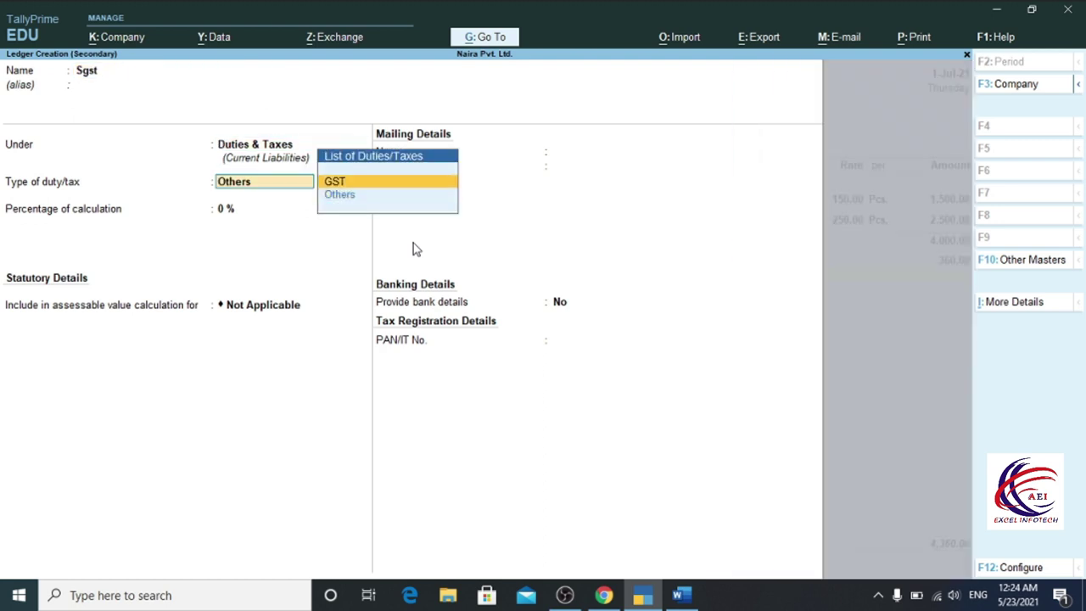
{"action": "key", "text": "Return"}
{"action": "key", "text": "Down"}
{"action": "key", "text": "Down"}
{"action": "key", "text": "Down"}
{"action": "key", "text": "Return"}
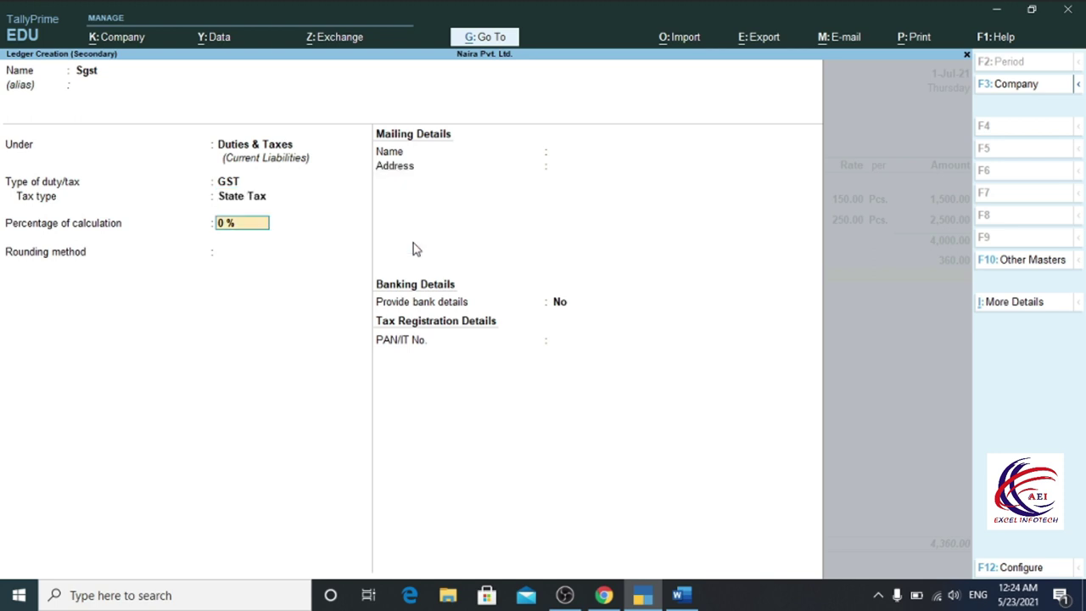
{"action": "key", "text": "Return"}
{"action": "key", "text": "Return"}
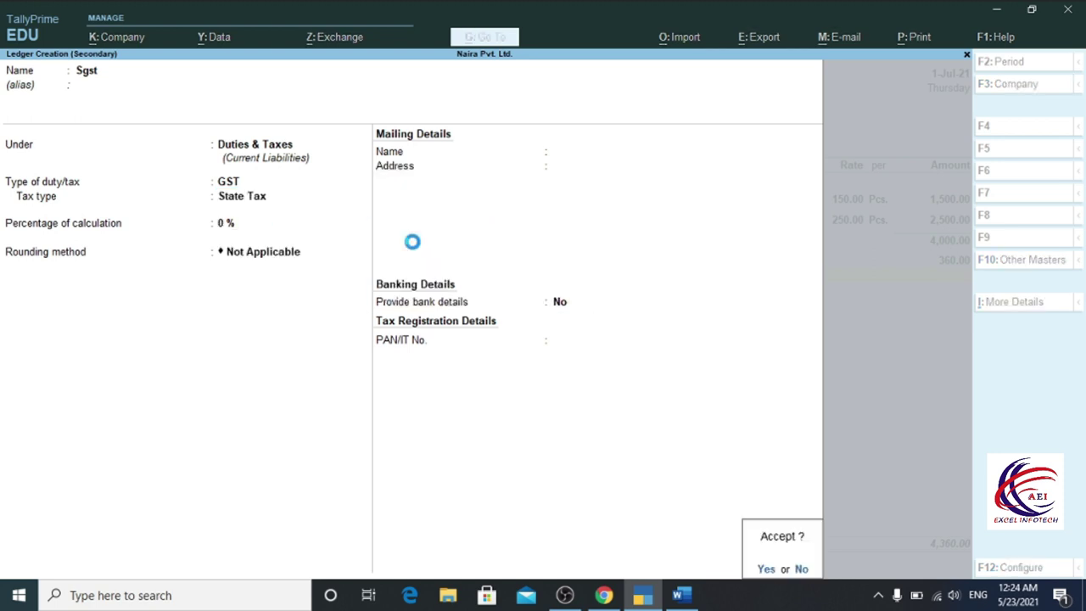
{"action": "key", "text": "Return"}
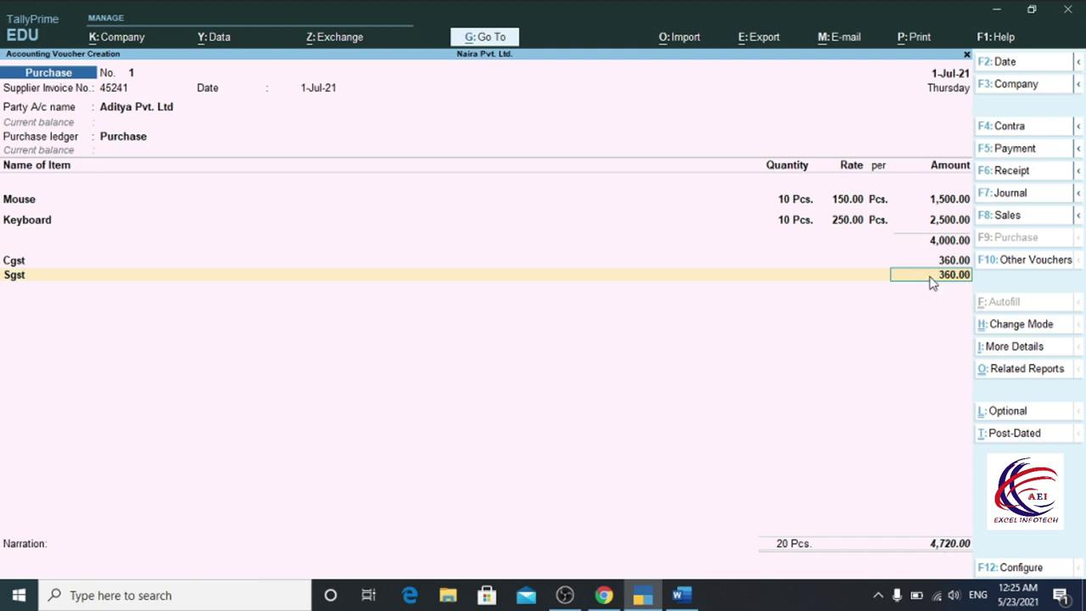
Add a New Ref bill 45241 for 4,720.00 to finish voucher 1, then bring up the Word document
{"action": "key", "text": "Return"}
{"action": "key", "text": "Return"}
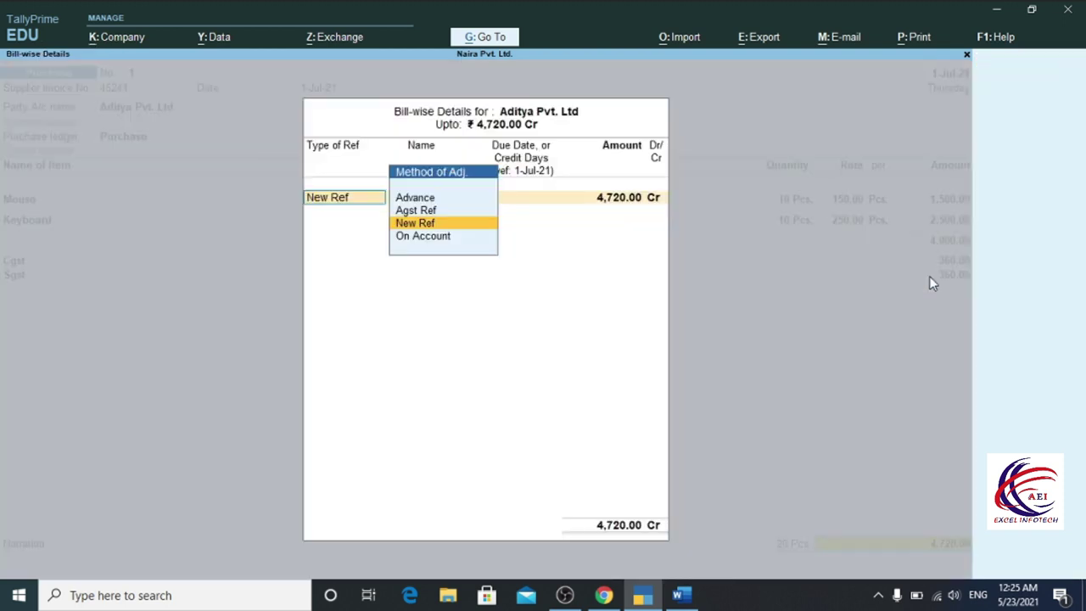
{"action": "key", "text": "Return"}
{"action": "key", "text": "Return"}
{"action": "key", "text": "Return"}
{"action": "key", "text": "Return"}
{"action": "key", "text": "Return"}
{"action": "key", "text": "Return"}
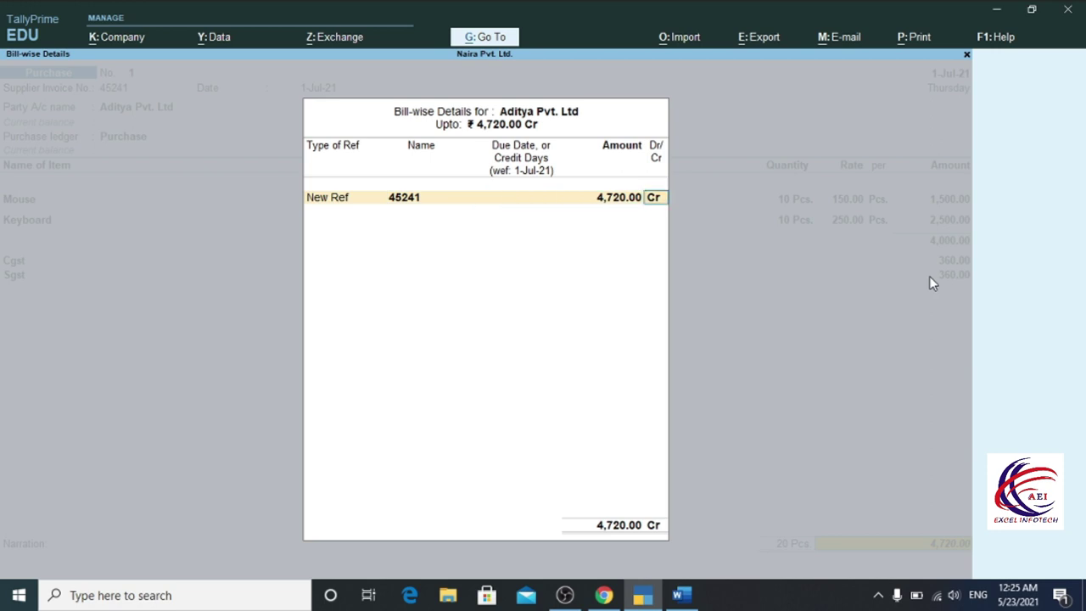
{"action": "key", "text": "Return"}
{"action": "key", "text": "Return"}
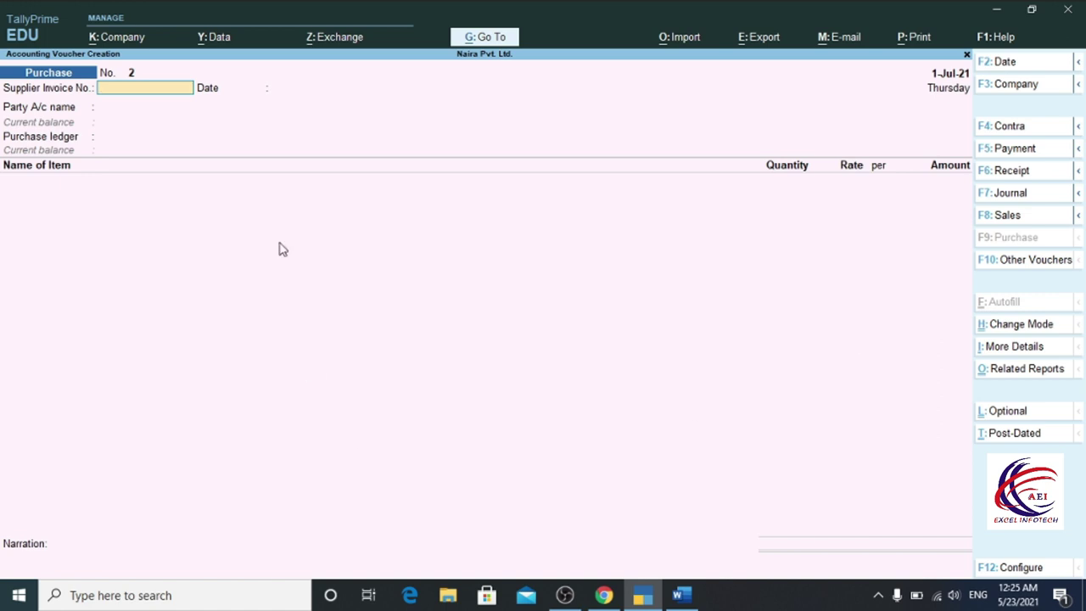
{"action": "left_click", "coordinate": [682, 595]}
Select Kamal Ind in Word's Purchase Entry table, then return to TallyPrime's blank voucher 2
{"action": "scroll", "coordinate": [471, 454], "scroll_direction": "down", "scroll_amount": 6}
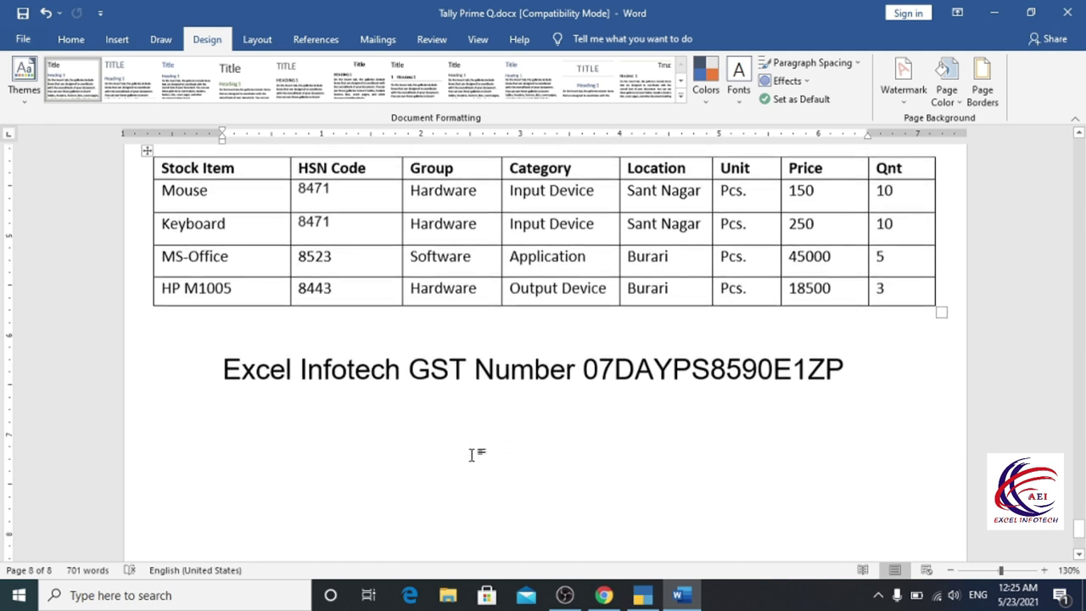
{"action": "scroll", "coordinate": [472, 454], "scroll_direction": "up", "scroll_amount": 9}
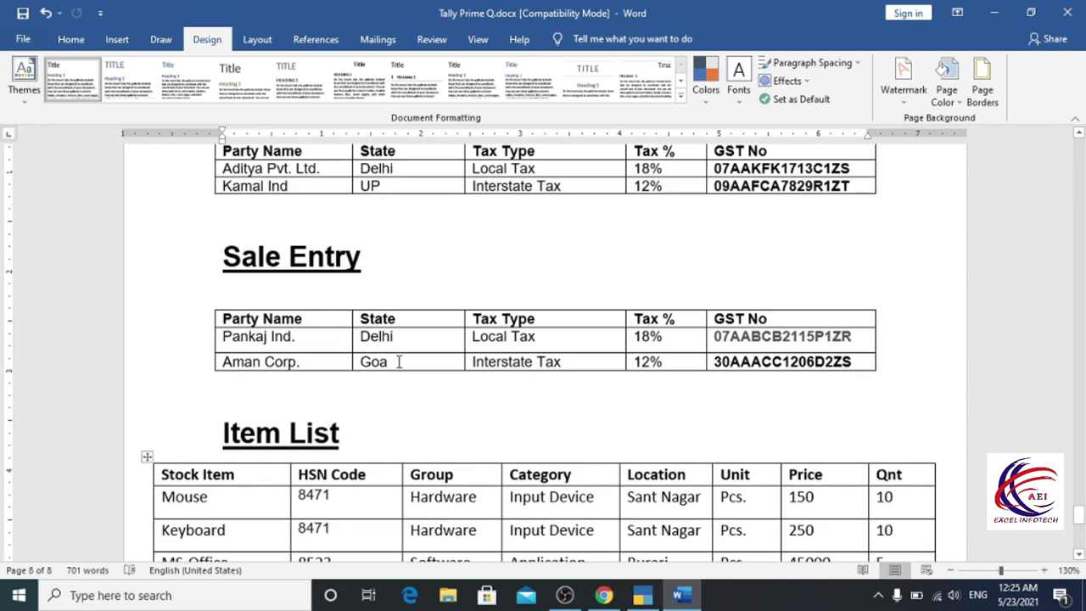
{"action": "scroll", "coordinate": [399, 361], "scroll_direction": "up", "scroll_amount": 2}
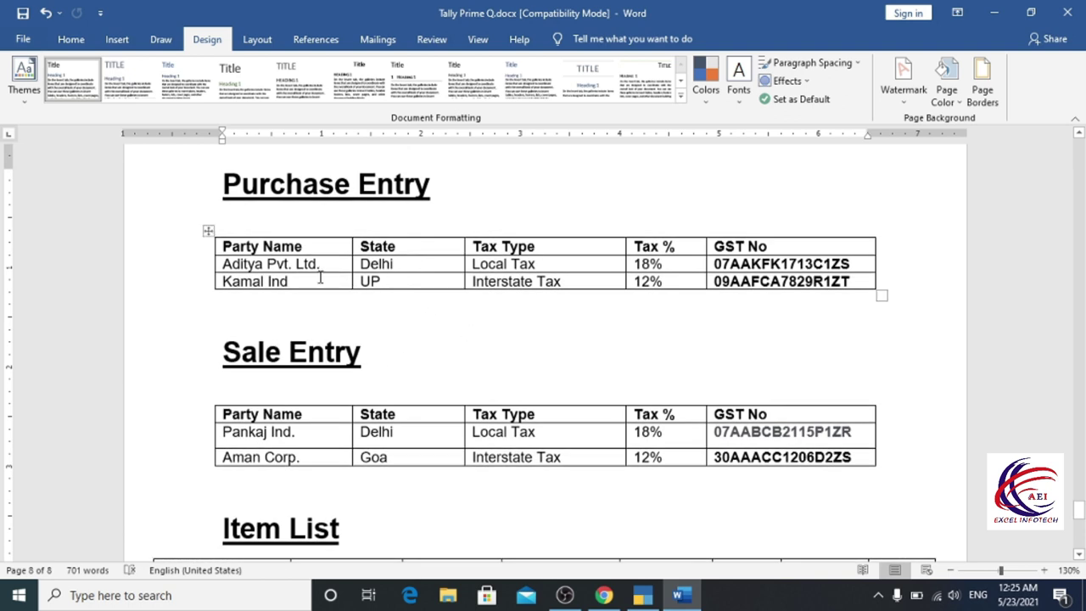
{"action": "left_click_drag", "start_coordinate": [293, 280], "coordinate": [221, 281]}
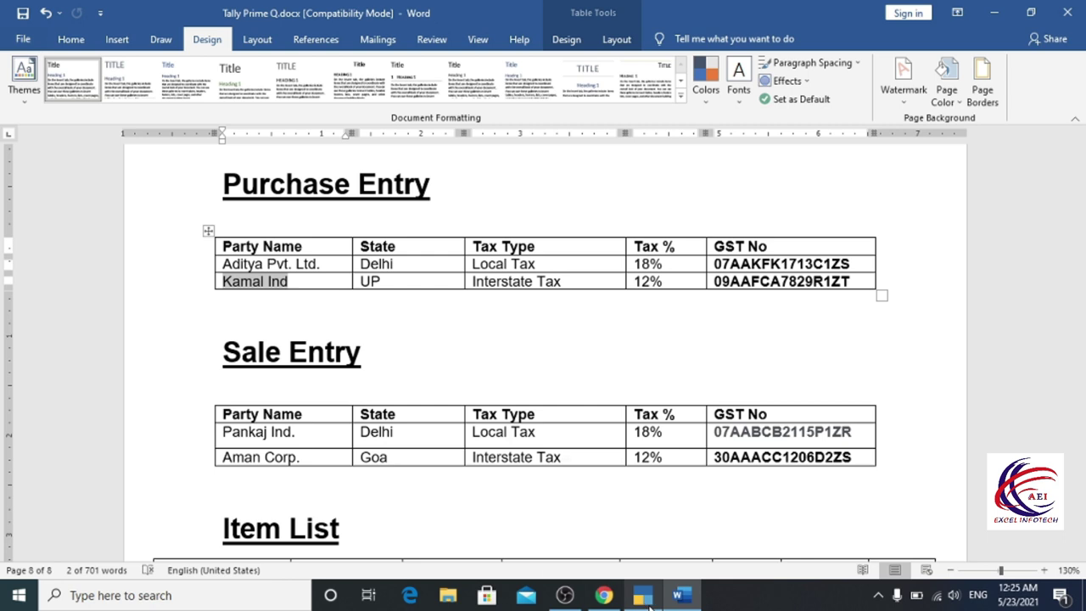
{"action": "left_click", "coordinate": [642, 595]}
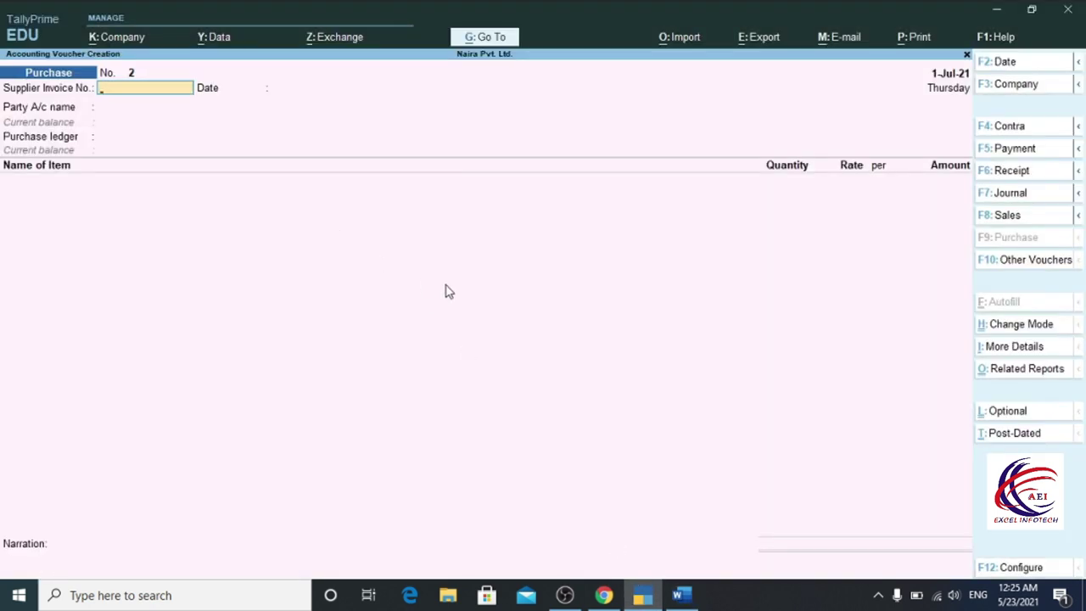
Enter supplier invoice 1010 and start party ledger Kamal Ind under Sundry Creditors
{"action": "type", "text": "1010"}
{"action": "key", "text": "Return"}
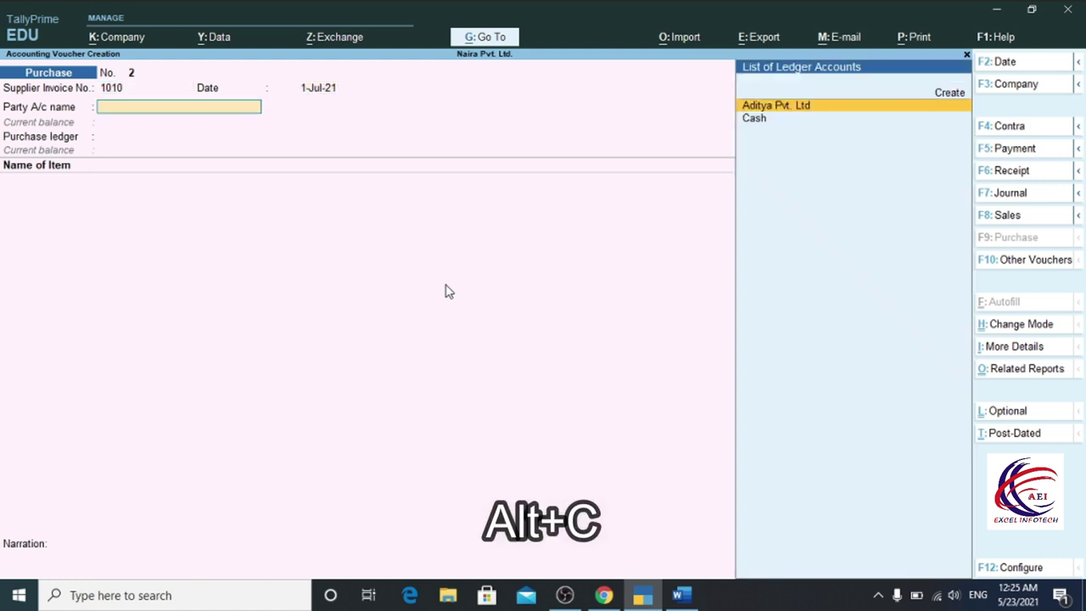
{"action": "key", "text": "alt+c"}
{"action": "type", "text": "Mouse"}
{"action": "key", "text": "alt+Tab"}
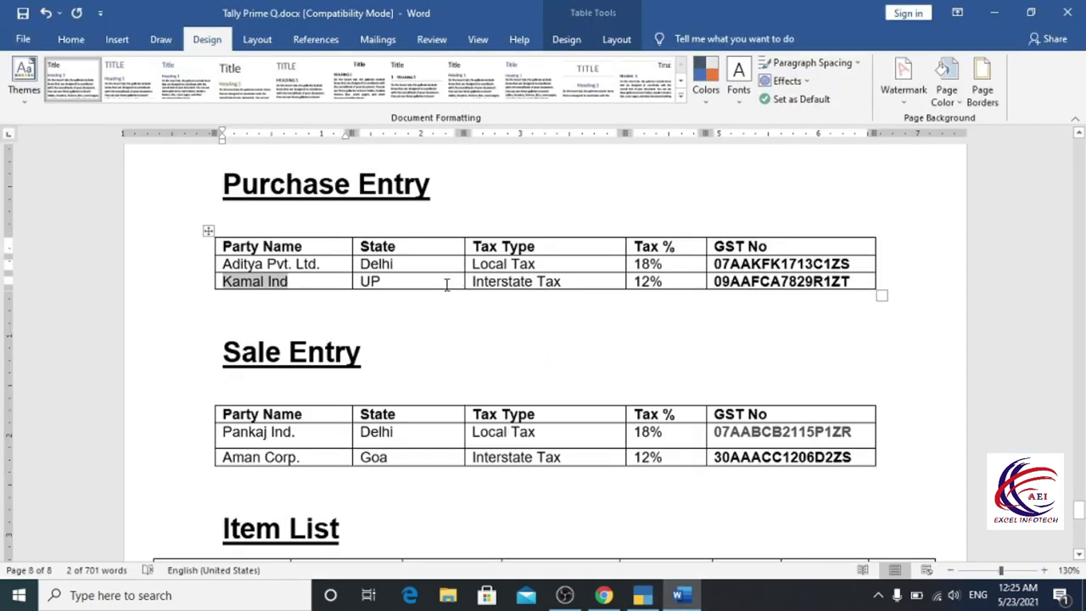
{"action": "key", "text": "alt+Tab"}
{"action": "type", "text": "Kamal Ind"}
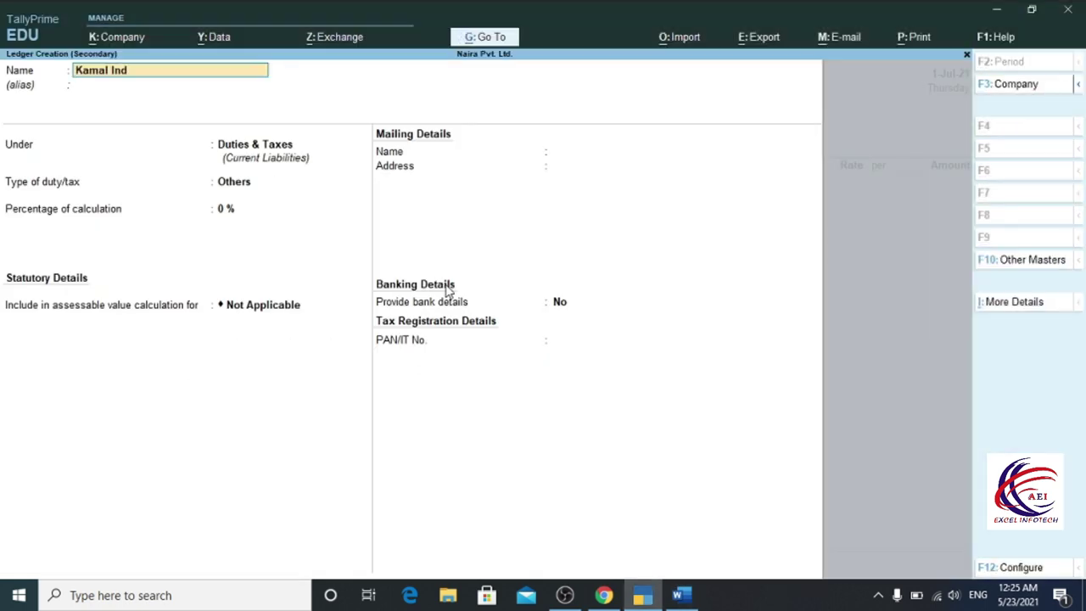
{"action": "key", "text": "Return"}
{"action": "key", "text": "Return"}
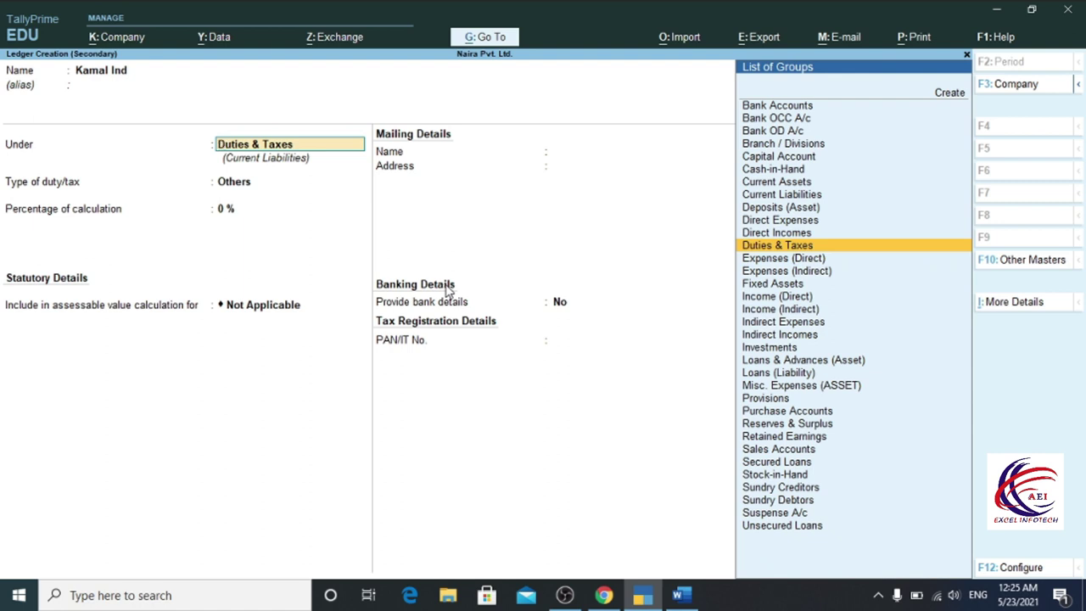
{"action": "type", "text": "S"}
{"action": "key", "text": "Down"}
{"action": "key", "text": "Down"}
{"action": "key", "text": "Down"}
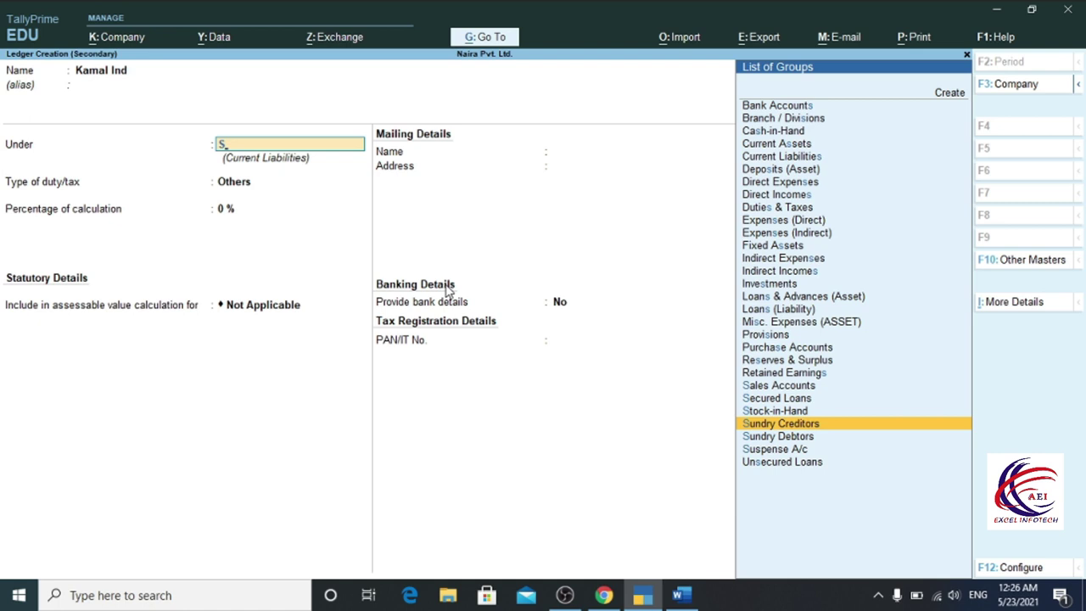
{"action": "key", "text": "Return"}
{"action": "key", "text": "Return"}
{"action": "key", "text": "Return"}
{"action": "key", "text": "Return"}
{"action": "key", "text": "Return"}
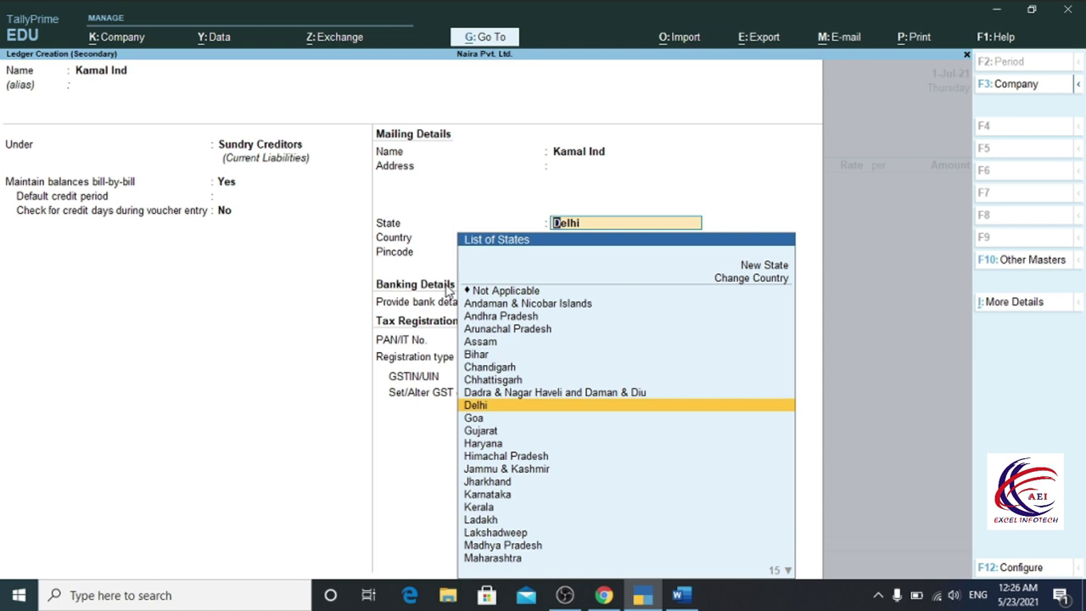
Set Kamal Ind's state to Uttar Pradesh, paste its GSTIN from Word, and save the ledger
{"action": "type", "text": "U"}
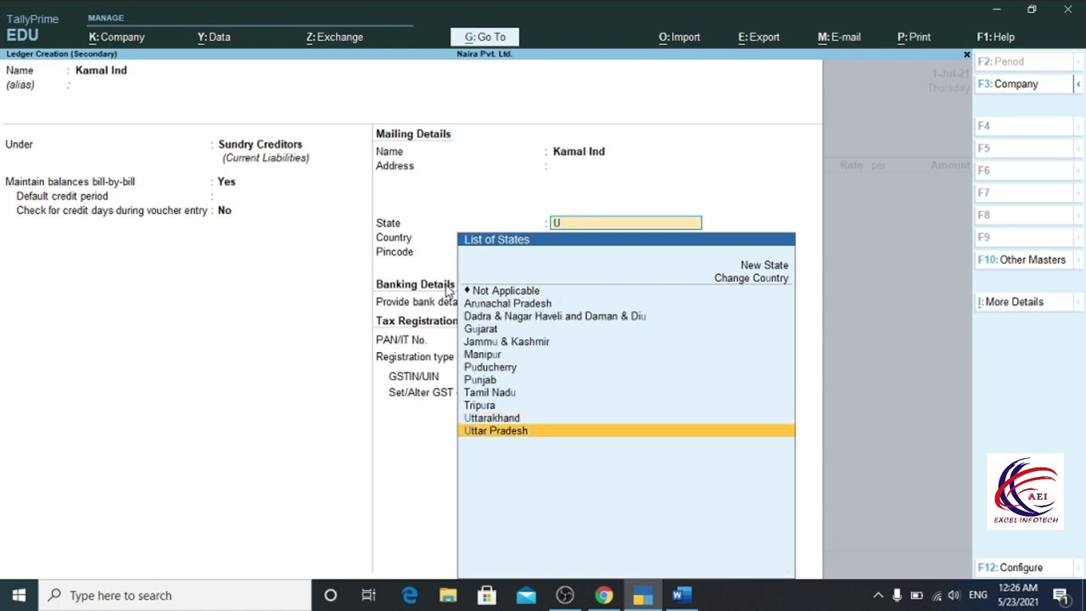
{"action": "key", "text": "Return"}
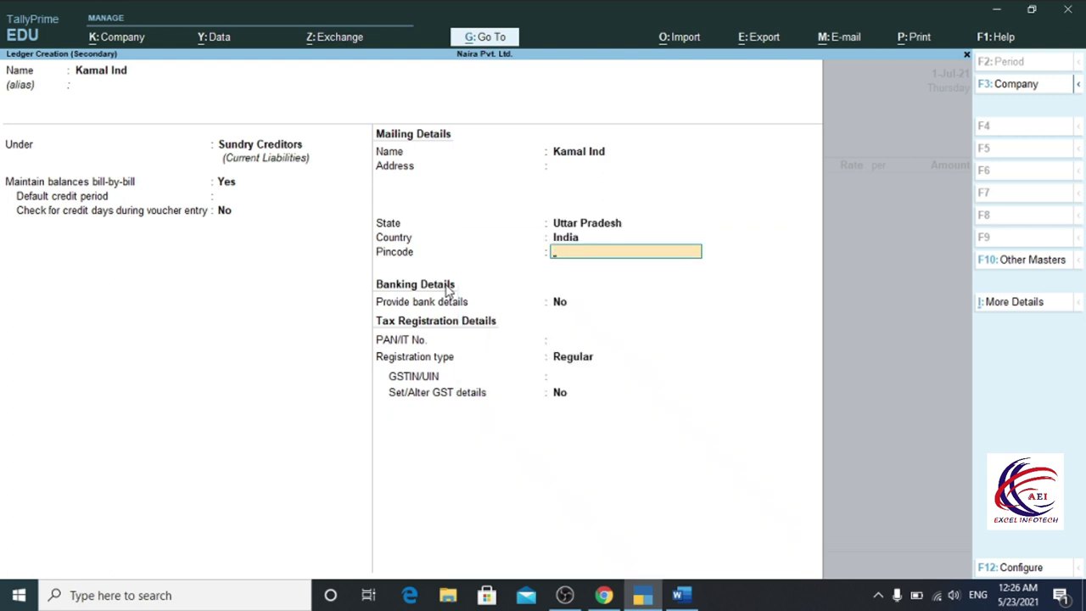
{"action": "key", "text": "Return"}
{"action": "key", "text": "Return"}
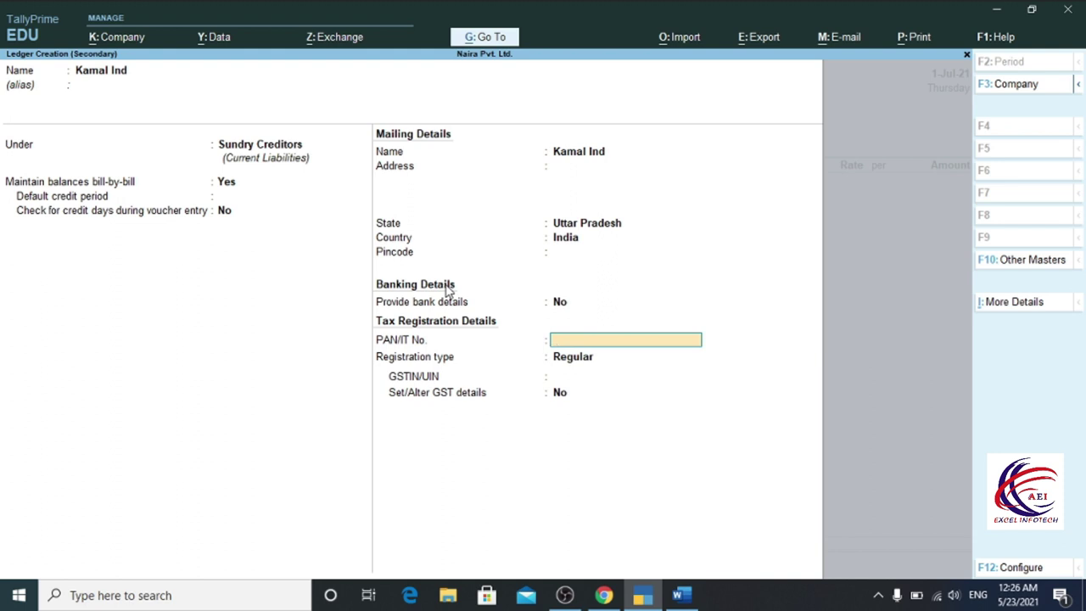
{"action": "key", "text": "Return"}
{"action": "key", "text": "Return"}
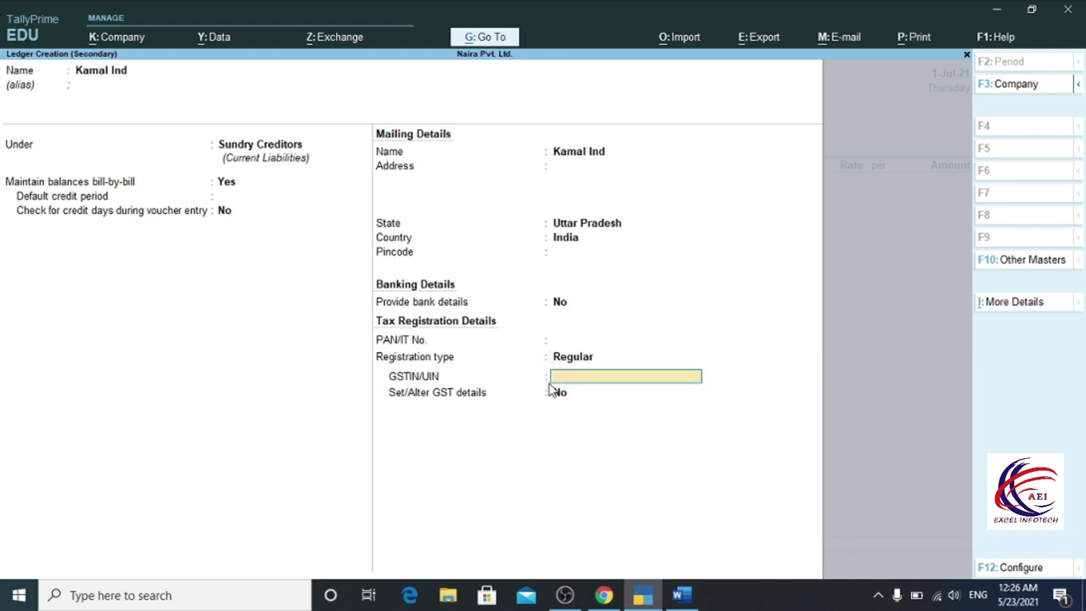
{"action": "key", "text": "alt+Tab"}
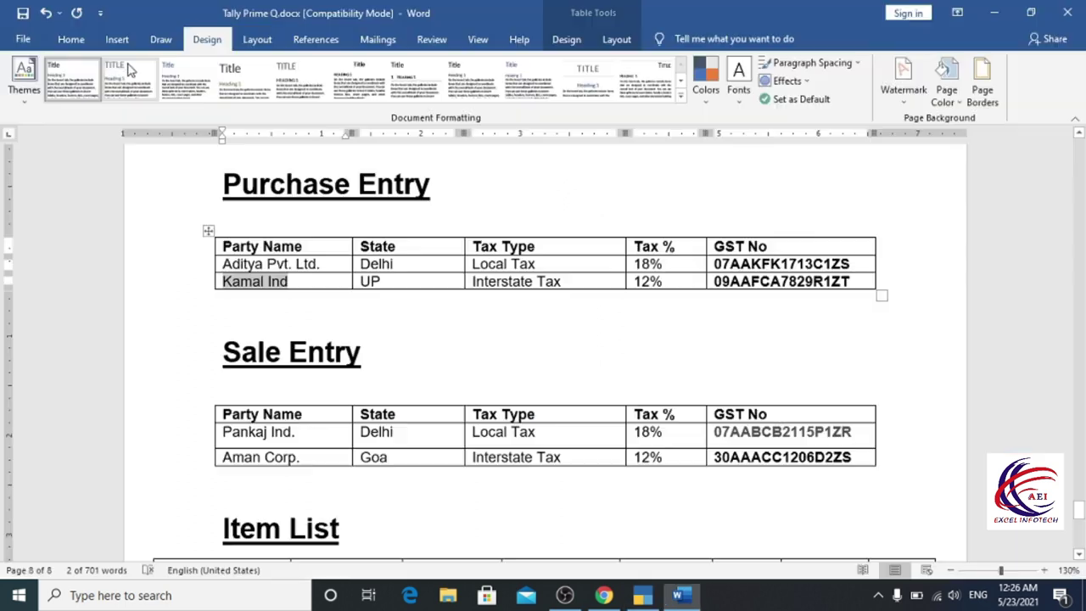
{"action": "left_click_drag", "start_coordinate": [853, 283], "coordinate": [711, 280]}
{"action": "key", "text": "ctrl+c"}
{"action": "key", "text": "alt+Tab"}
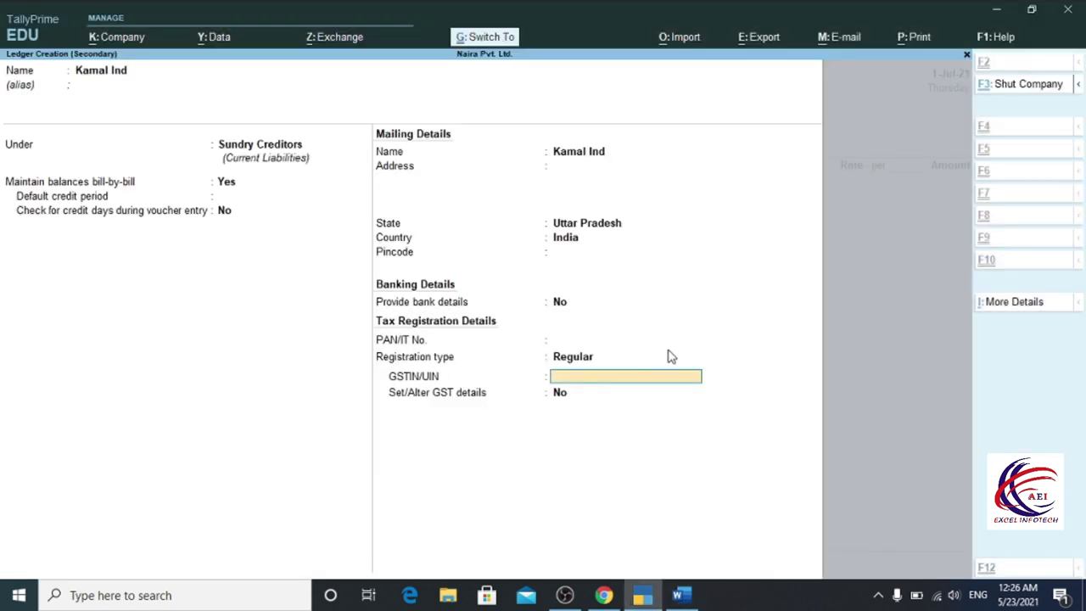
{"action": "key", "text": "ctrl+alt+v"}
{"action": "key", "text": "Return"}
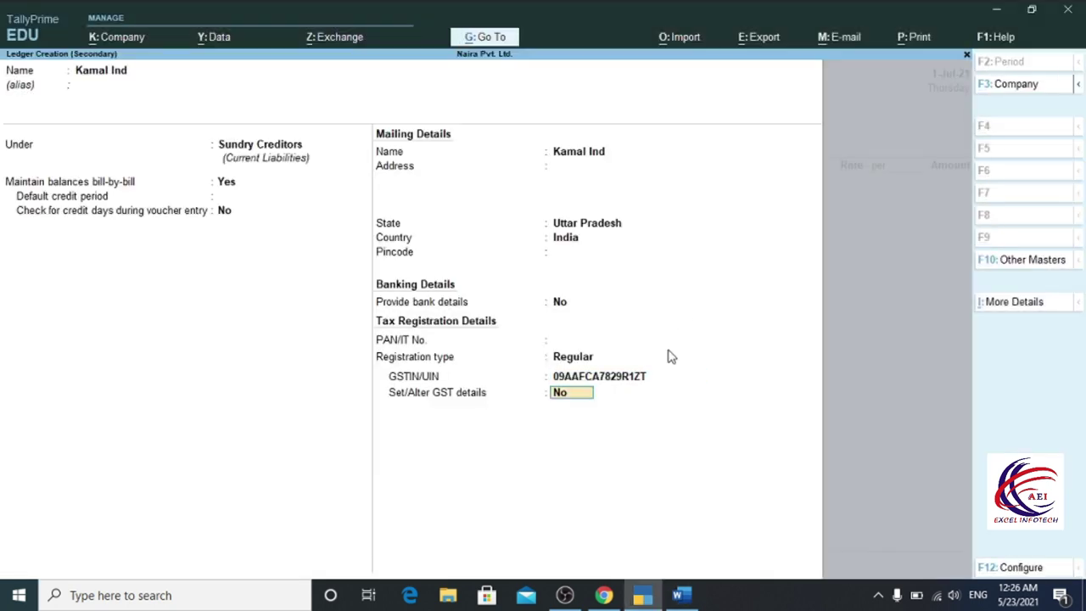
{"action": "key", "text": "Return"}
{"action": "key", "text": "Return"}
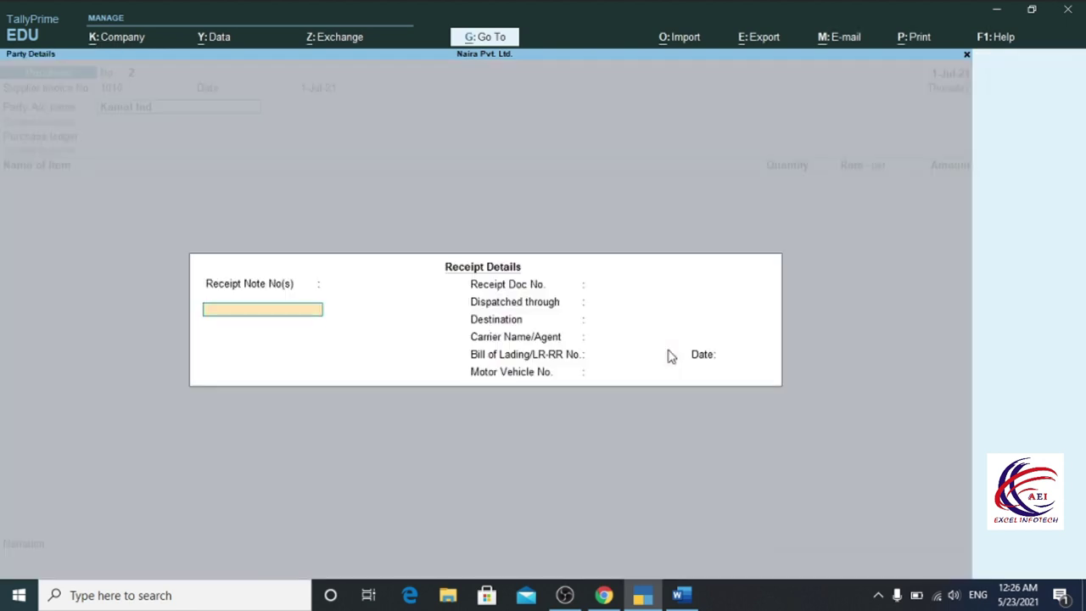
Accept Kamal Ind's receipt and party details unchanged and choose Purchase as the purchase ledger
{"action": "key", "text": "Return"}
{"action": "key", "text": "Return"}
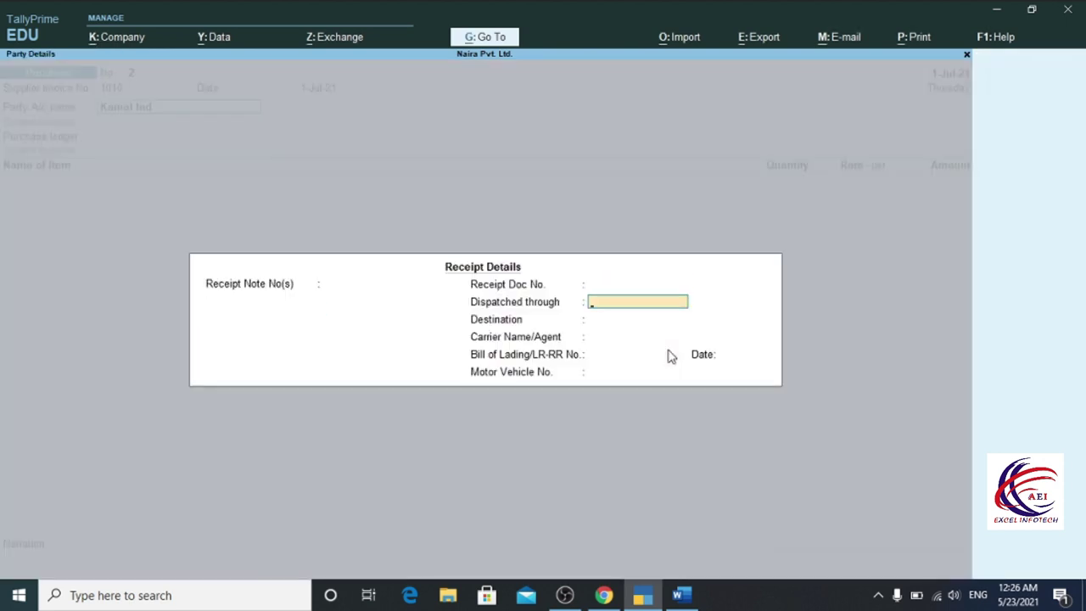
{"action": "key", "text": "Return"}
{"action": "key", "text": "Return"}
{"action": "key", "text": "Return"}
{"action": "key", "text": "Return"}
{"action": "key", "text": "Return"}
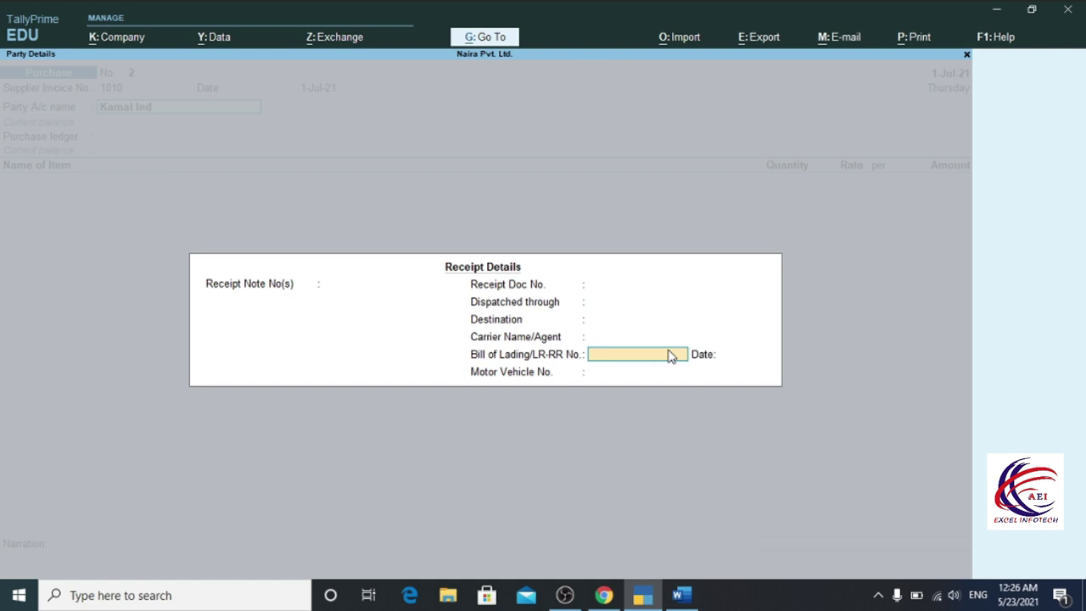
{"action": "key", "text": "Return"}
{"action": "key", "text": "Return"}
{"action": "key", "text": "Return"}
{"action": "key", "text": "Return"}
{"action": "key", "text": "Return"}
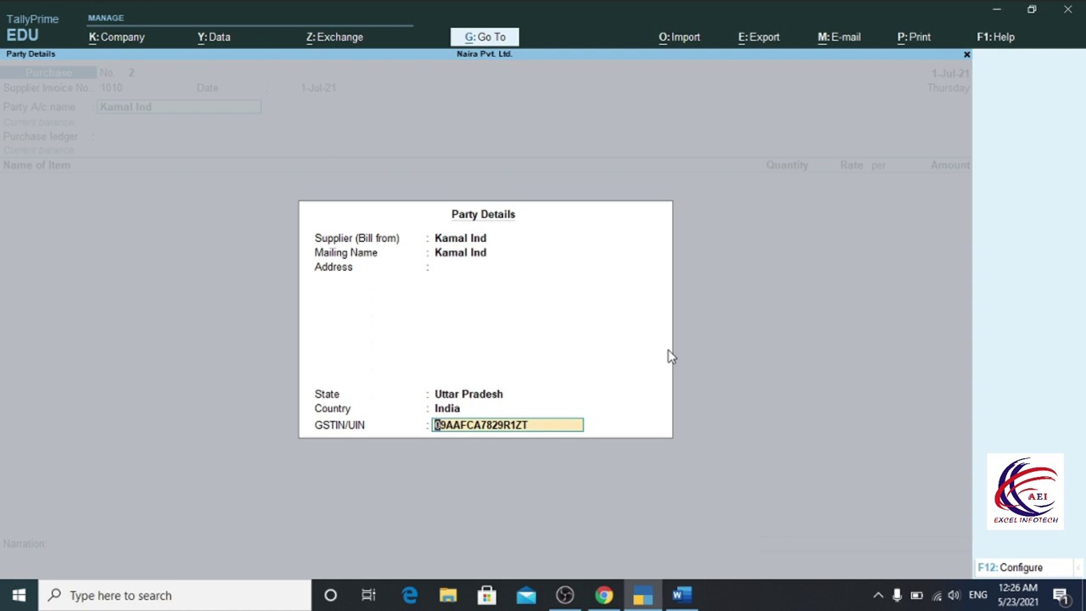
{"action": "key", "text": "Return"}
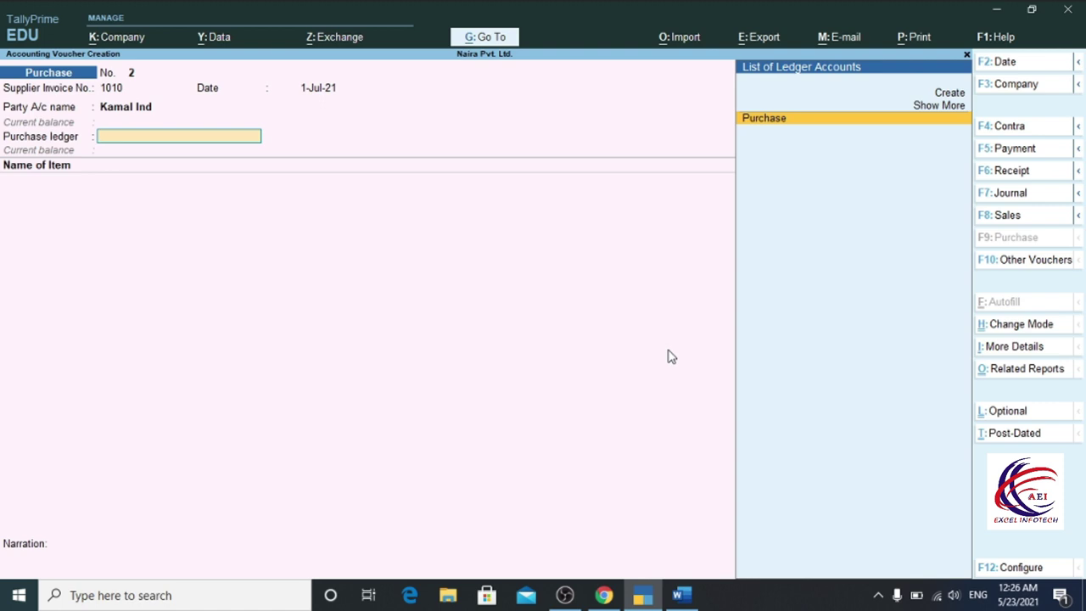
{"action": "key", "text": "Return"}
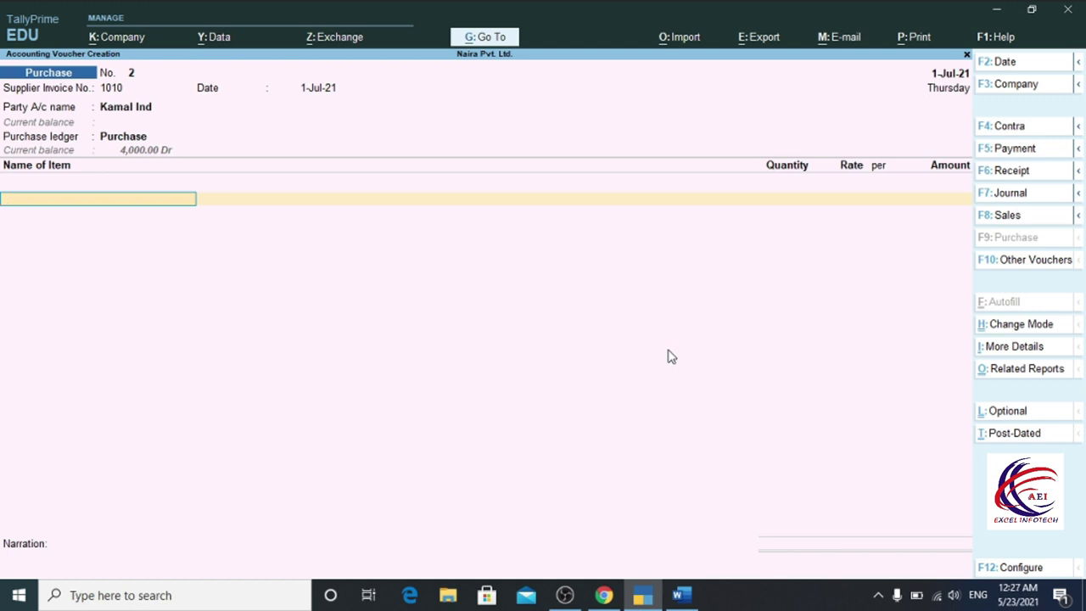
Look over the existing stock items in the voucher's item list
{"action": "key", "text": "Down"}
{"action": "key", "text": "Down"}
{"action": "key", "text": "Down"}
{"action": "key", "text": "Up"}
{"action": "key", "text": "Down"}
{"action": "key", "text": "Up"}
{"action": "key", "text": "Down"}
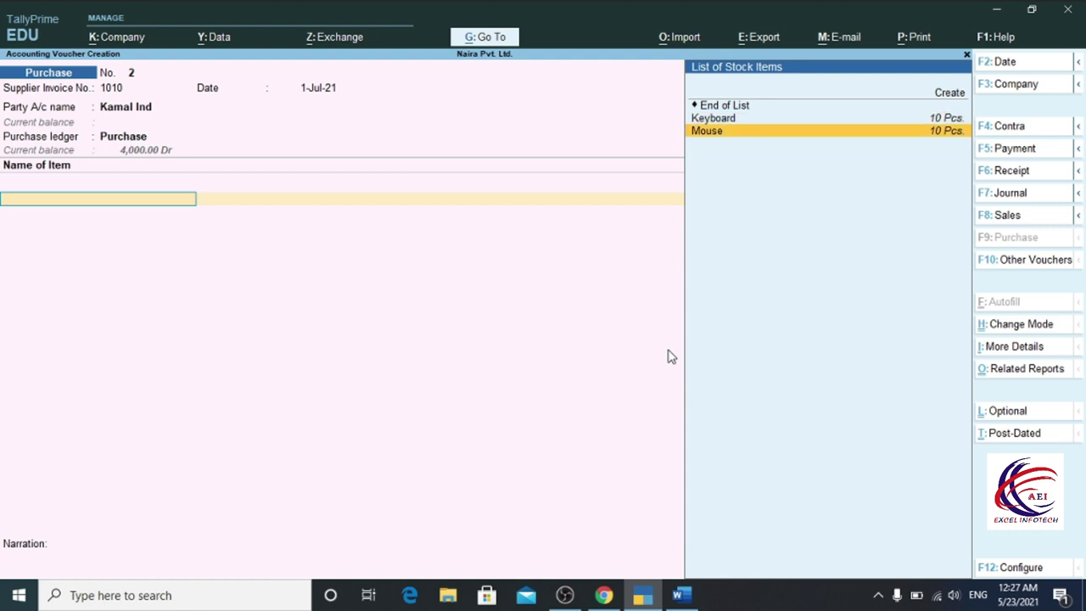
Create a new stock item named MS-Office, copied from the Word item list
{"action": "key", "text": "alt+Tab"}
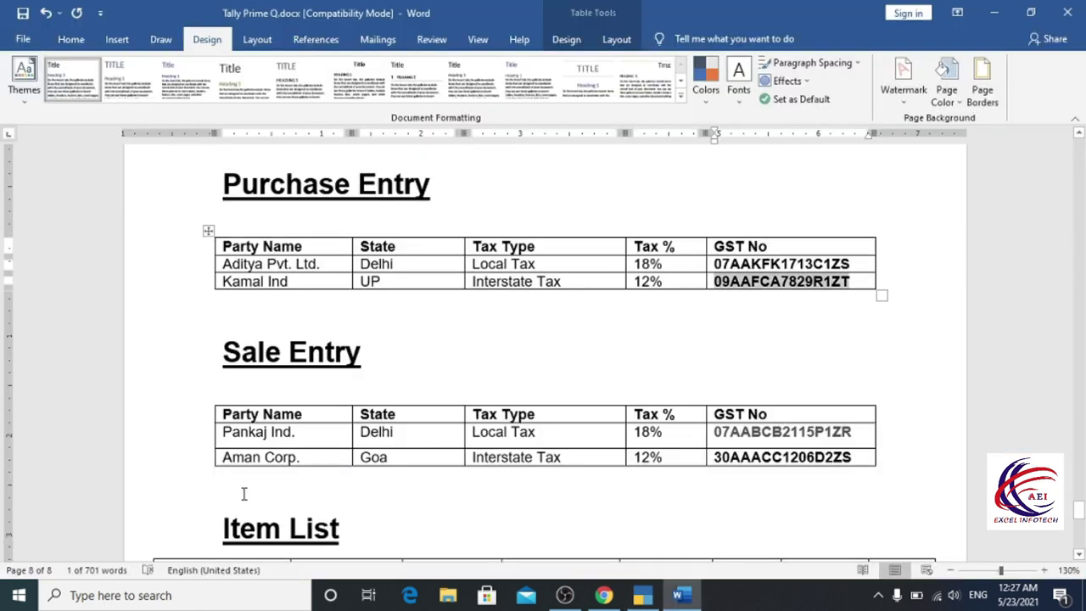
{"action": "scroll", "coordinate": [243, 495], "scroll_direction": "down", "scroll_amount": 5}
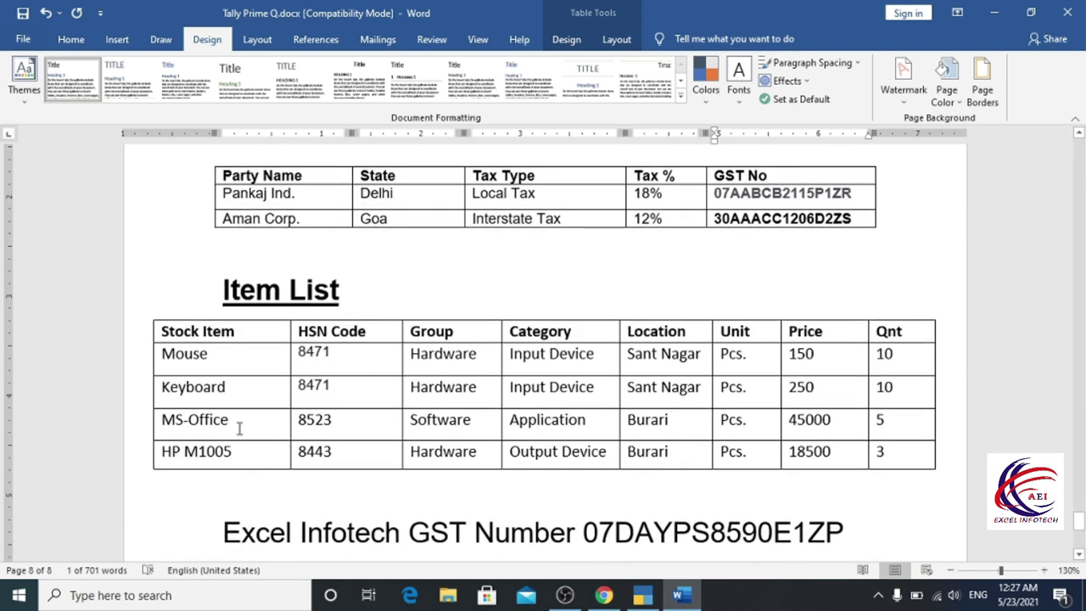
{"action": "left_click_drag", "start_coordinate": [228, 420], "coordinate": [161, 420]}
{"action": "key", "text": "ctrl+c"}
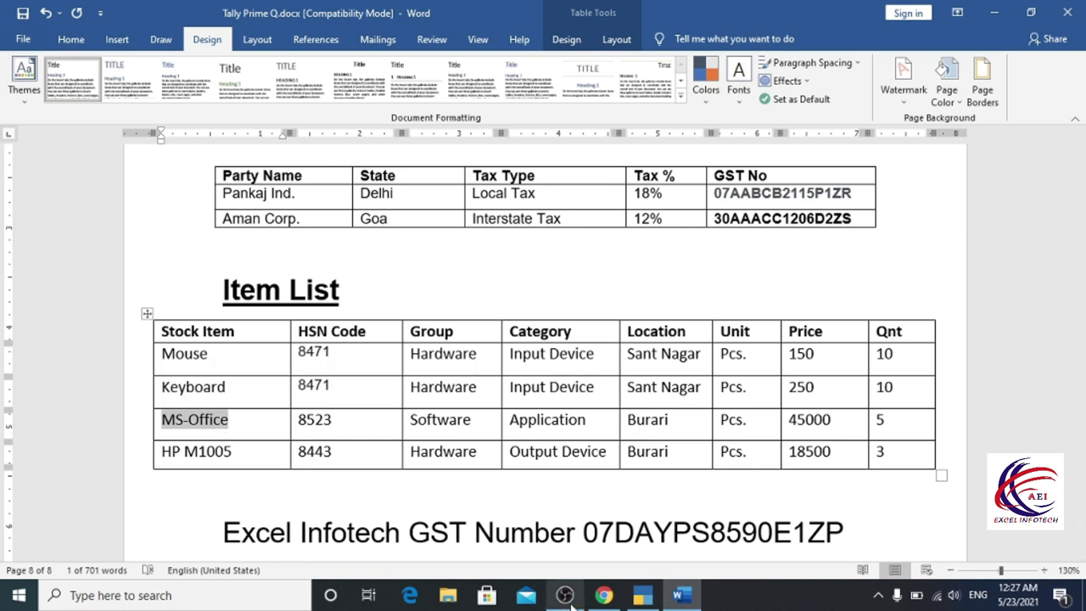
{"action": "left_click", "coordinate": [642, 596]}
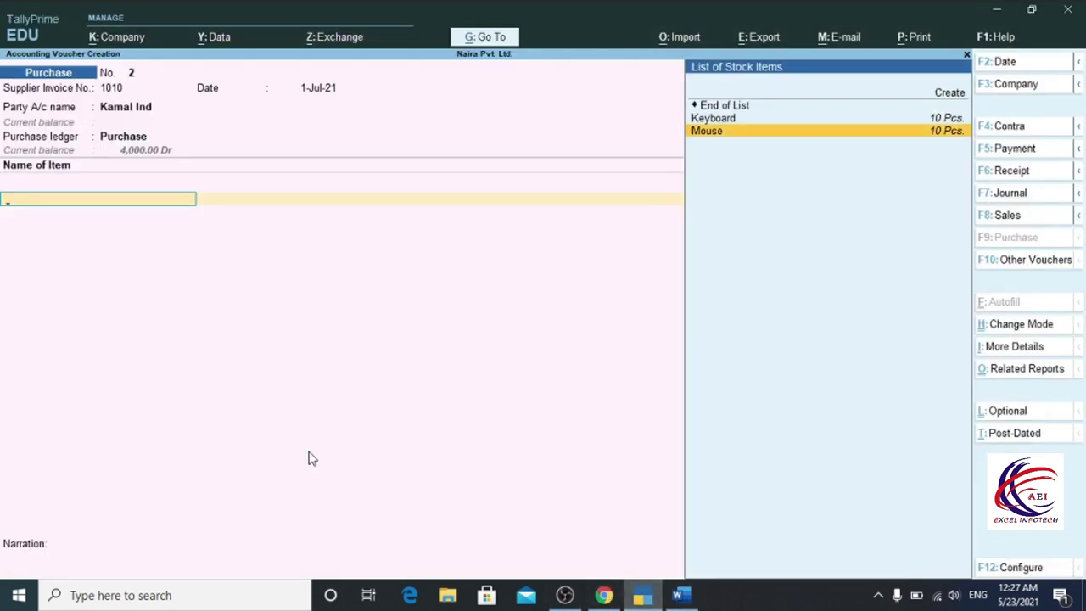
{"action": "key", "text": "alt+c"}
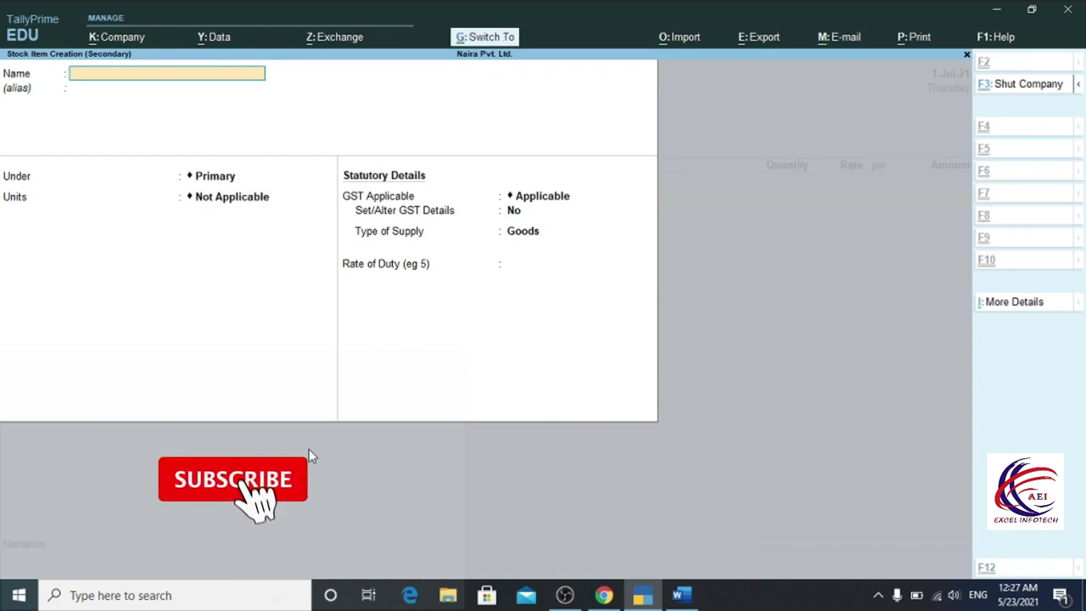
{"action": "key", "text": "ctrl+alt+v"}
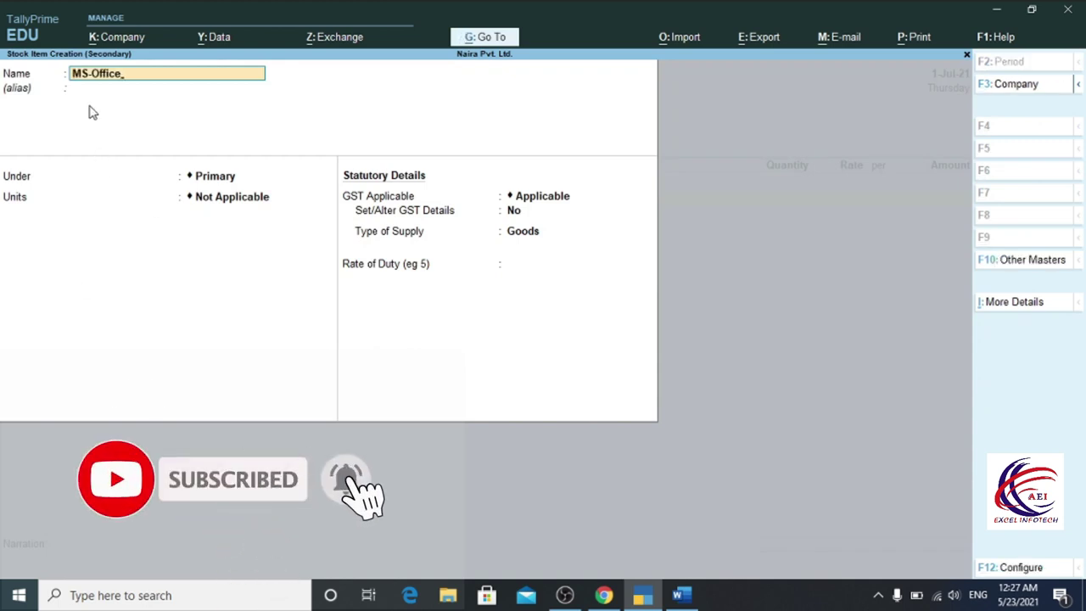
{"action": "key", "text": "Return"}
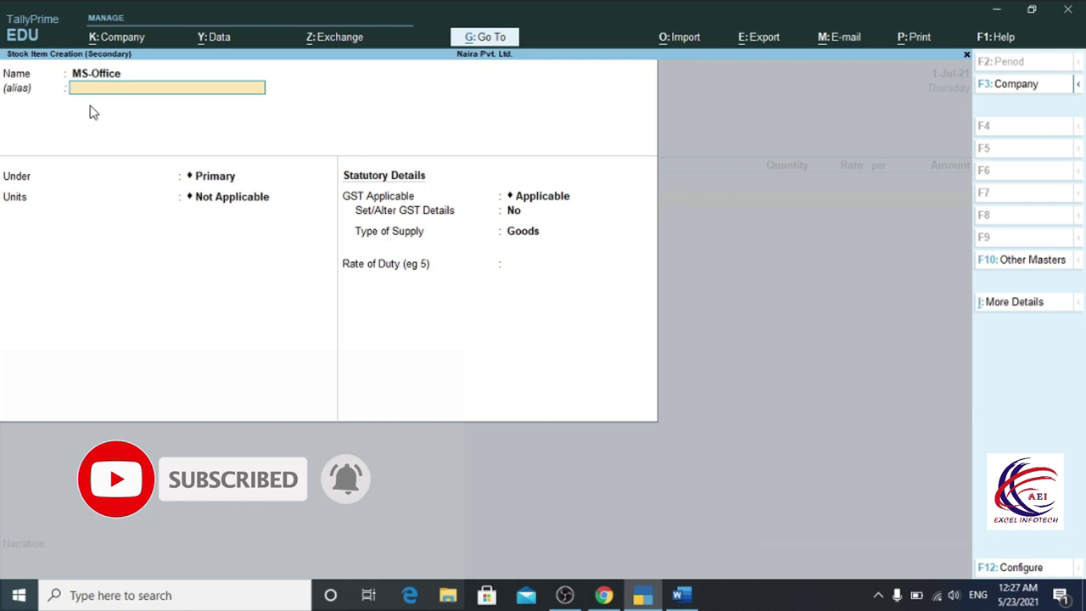
{"action": "key", "text": "Return"}
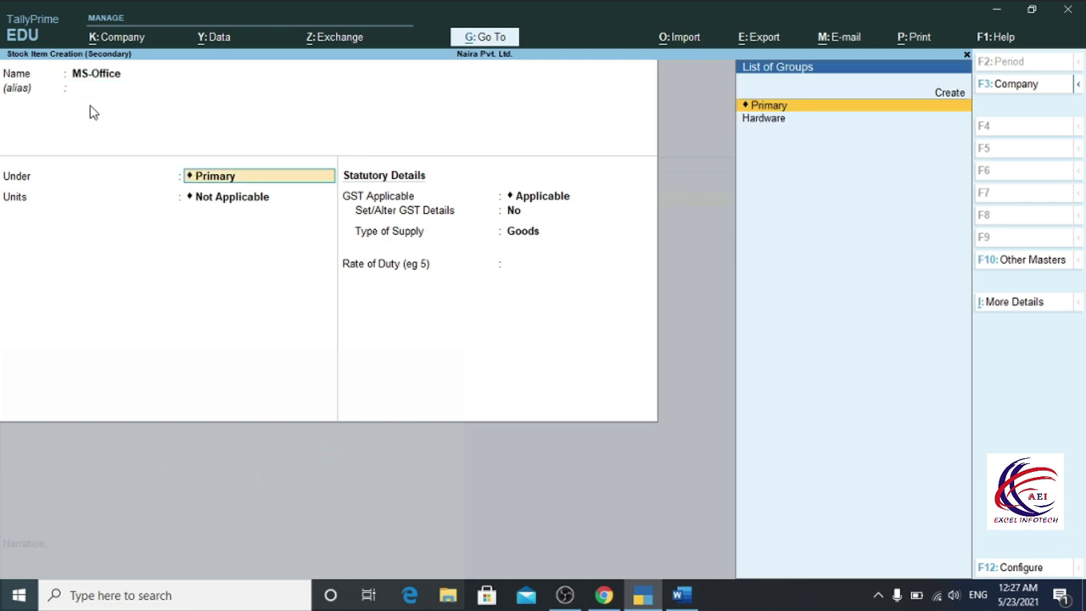
Create stock group Software under Primary with Set/Alter GST Details set to Yes
{"action": "key", "text": "alt+c"}
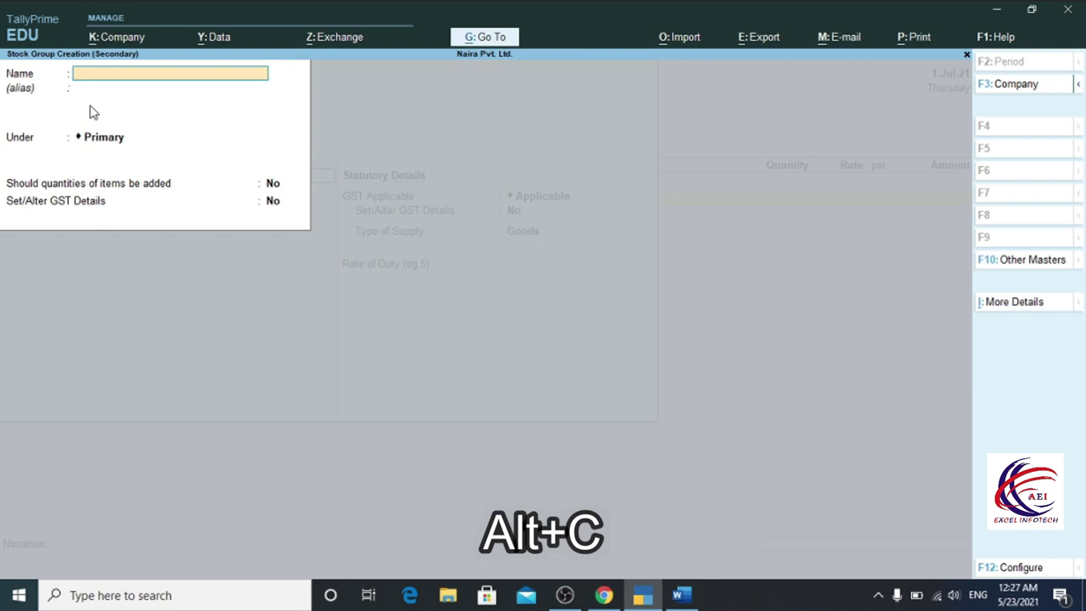
{"action": "type", "text": "Soft"}
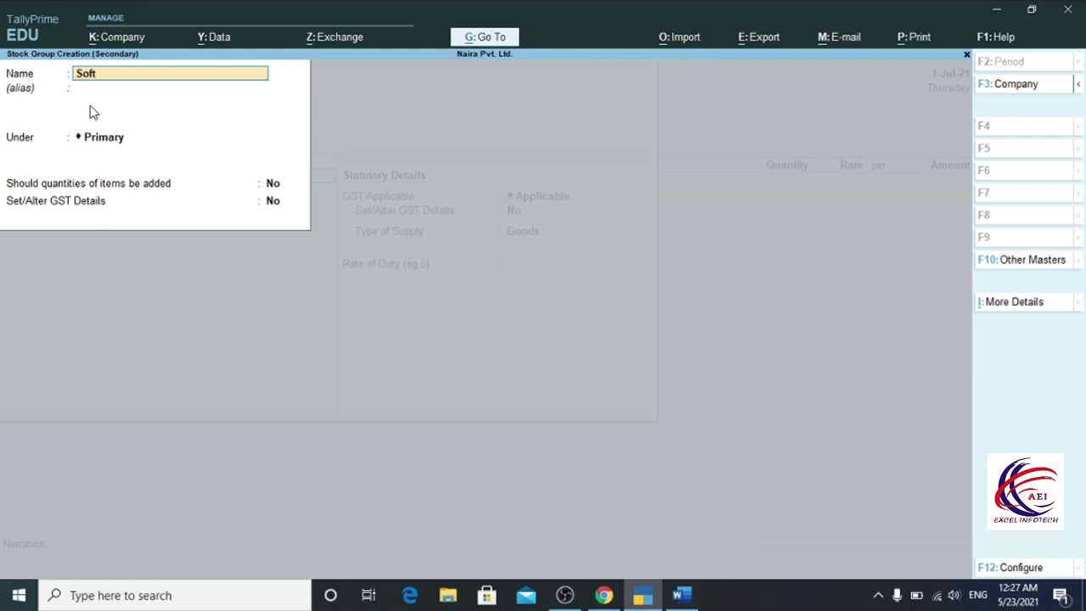
{"action": "type", "text": "ware"}
{"action": "key", "text": "Return"}
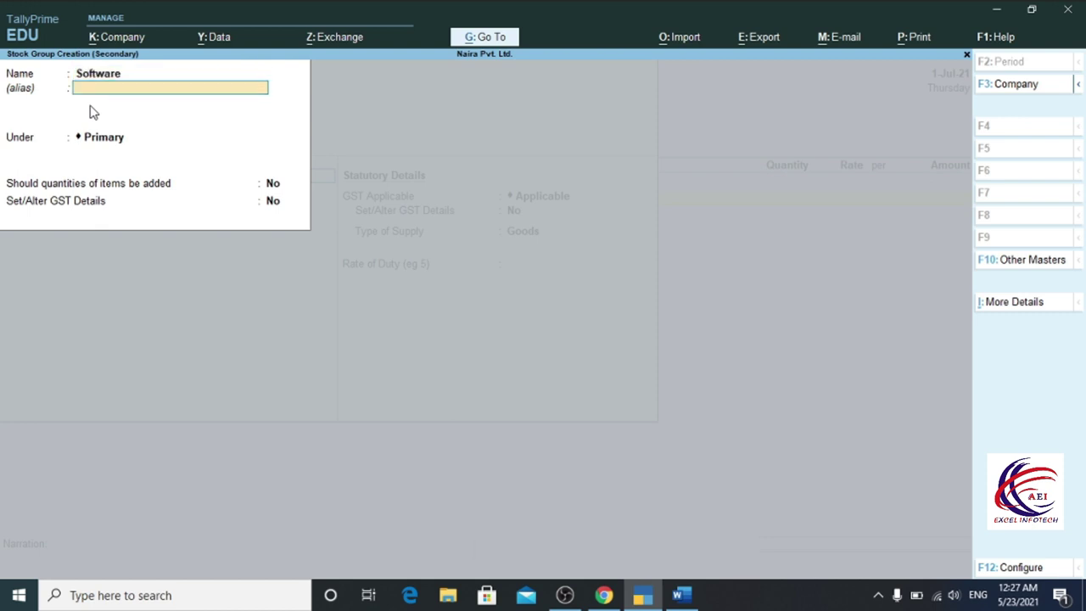
{"action": "key", "text": "Return"}
{"action": "key", "text": "Return"}
{"action": "key", "text": "Return"}
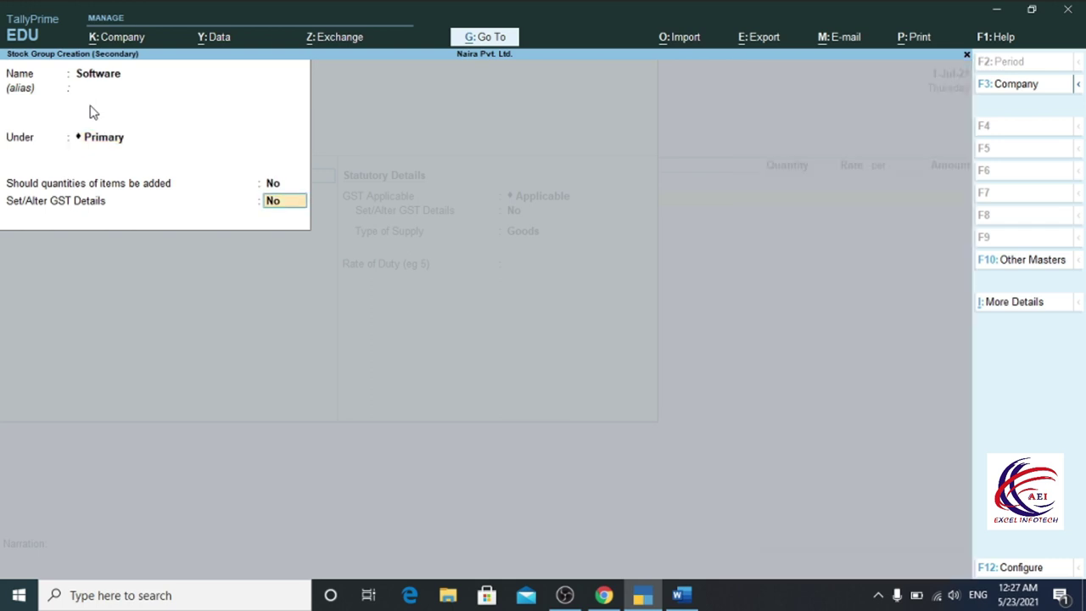
{"action": "key", "text": "alt+c"}
{"action": "type", "text": "y"}
{"action": "key", "text": "Return"}
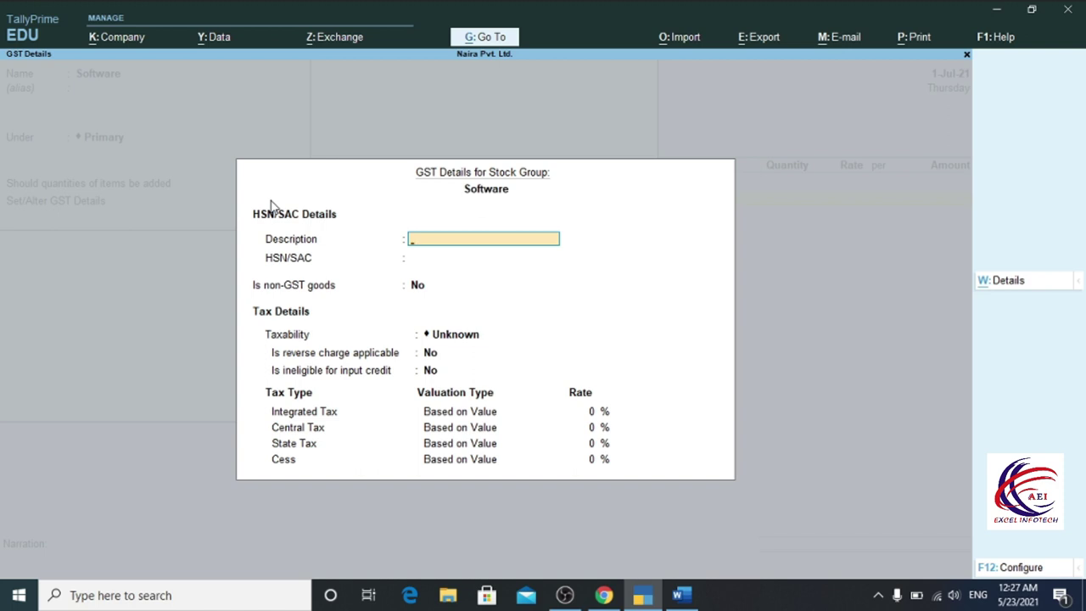
Give the Software group description MS-Office and HSN/SAC 8523 copied from Word
{"action": "key", "text": "ctrl"}
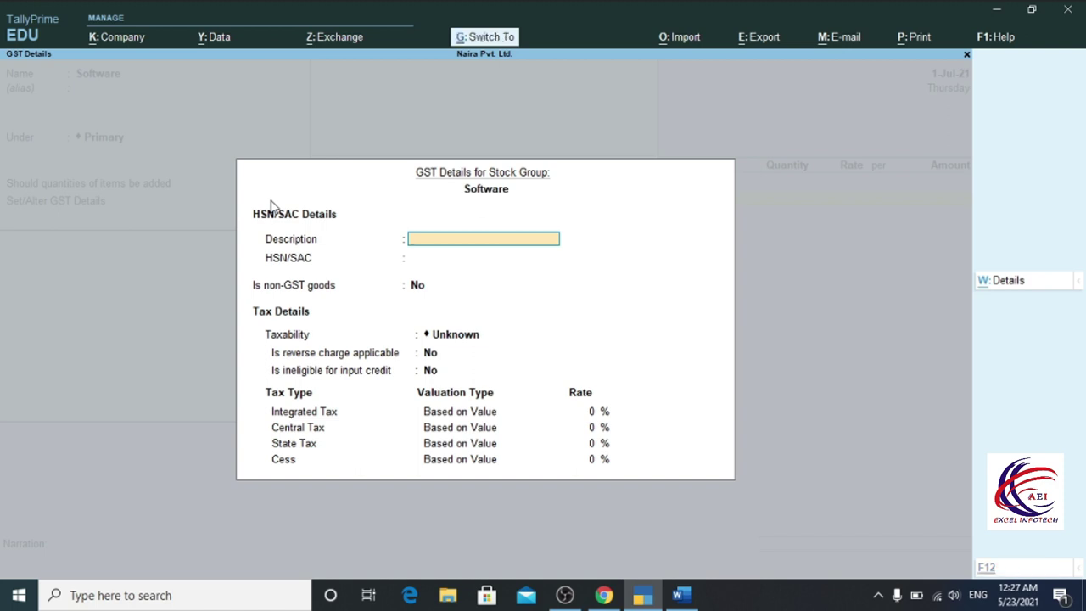
{"action": "key", "text": "ctrl+v"}
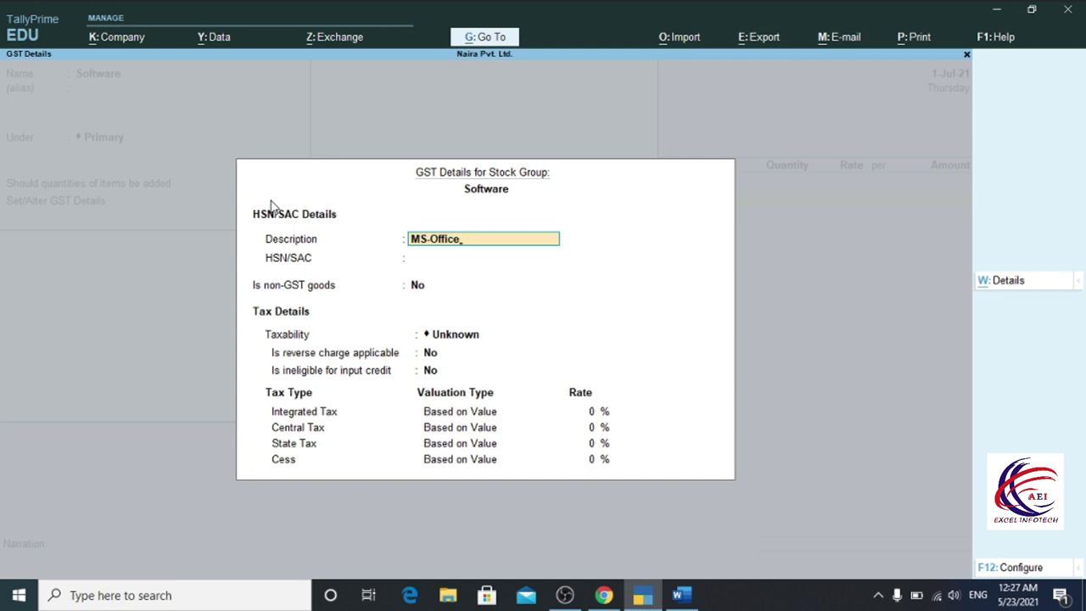
{"action": "key", "text": "Return"}
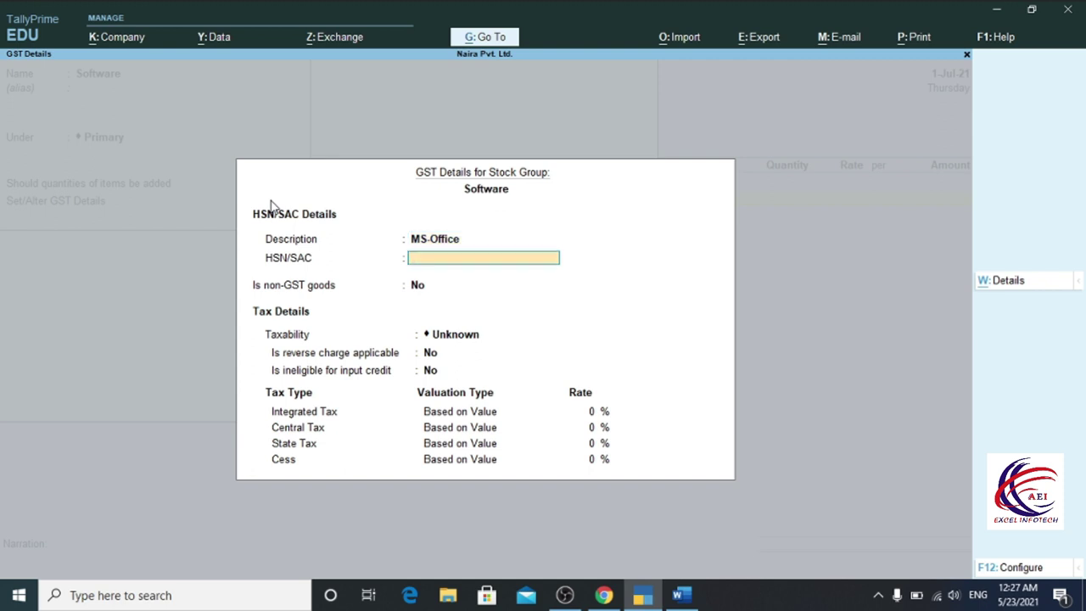
{"action": "key", "text": "alt+Tab"}
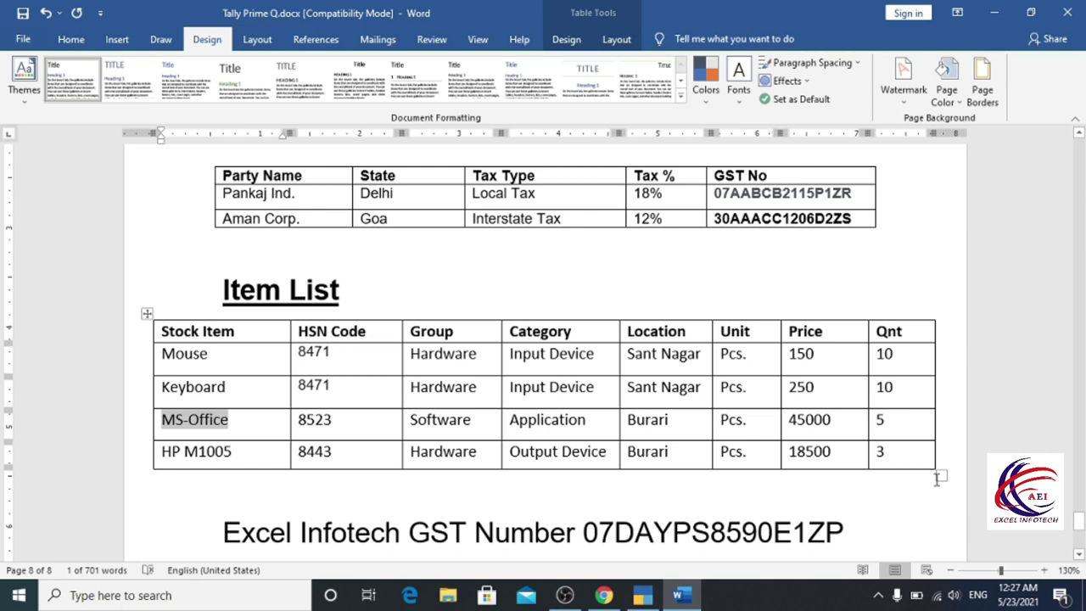
{"action": "double_click", "coordinate": [321, 420]}
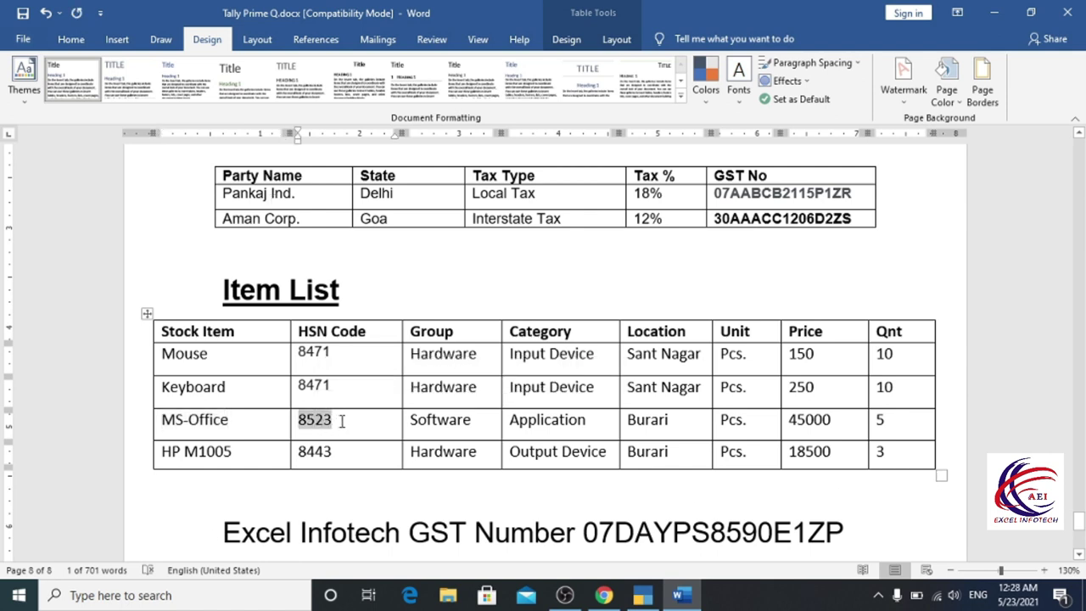
{"action": "key", "text": "alt+Tab"}
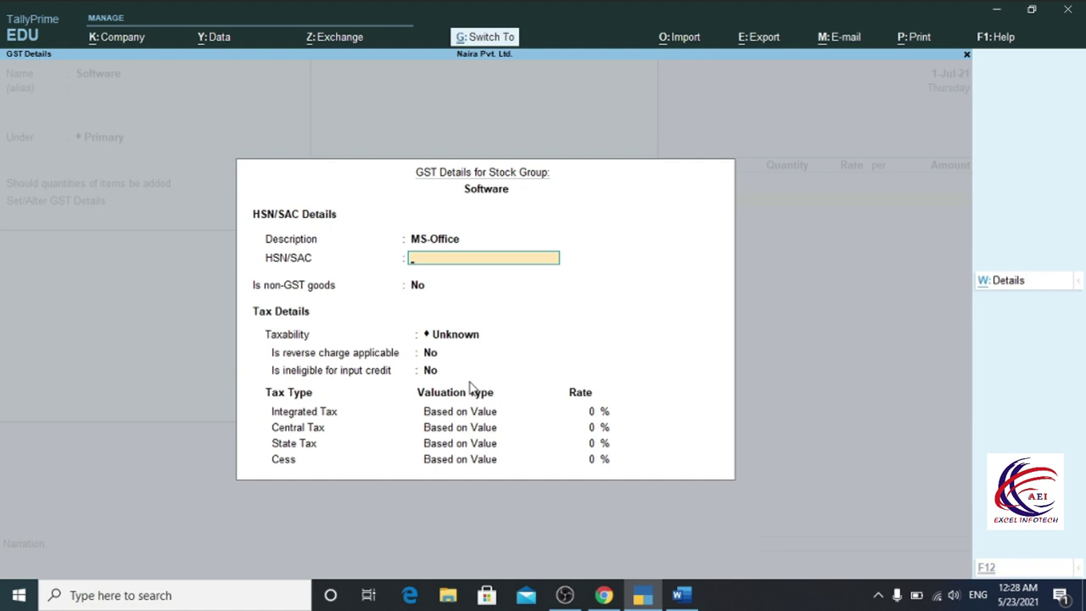
{"action": "key", "text": "ctrl+alt+v"}
{"action": "key", "text": "Return"}
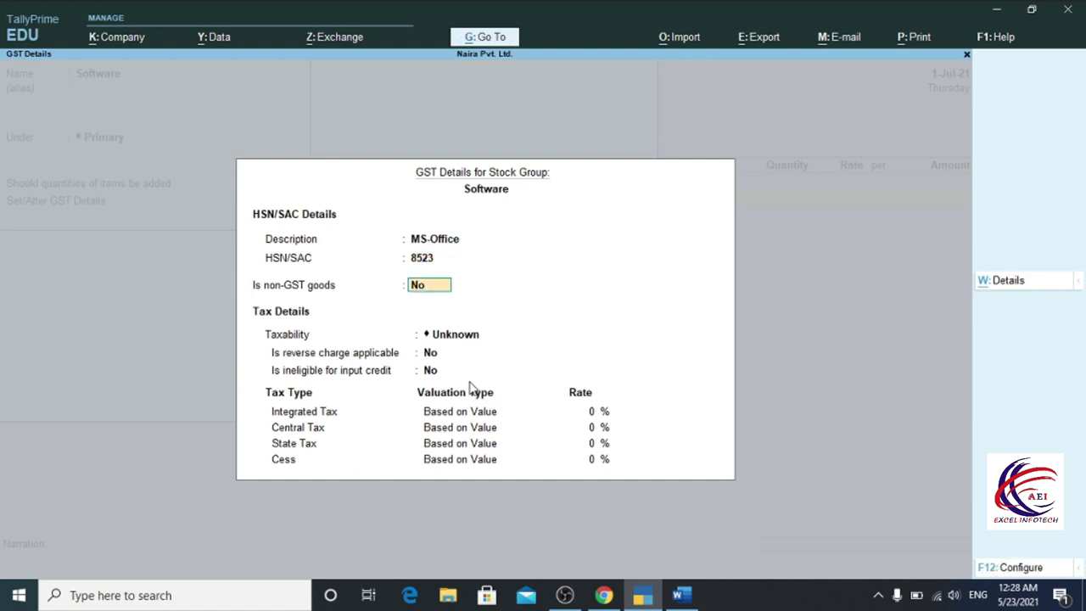
Mark the Software group Taxable at 12% integrated tax and accept it
{"action": "key", "text": "Return"}
{"action": "key", "text": "Down"}
{"action": "key", "text": "Down"}
{"action": "key", "text": "Down"}
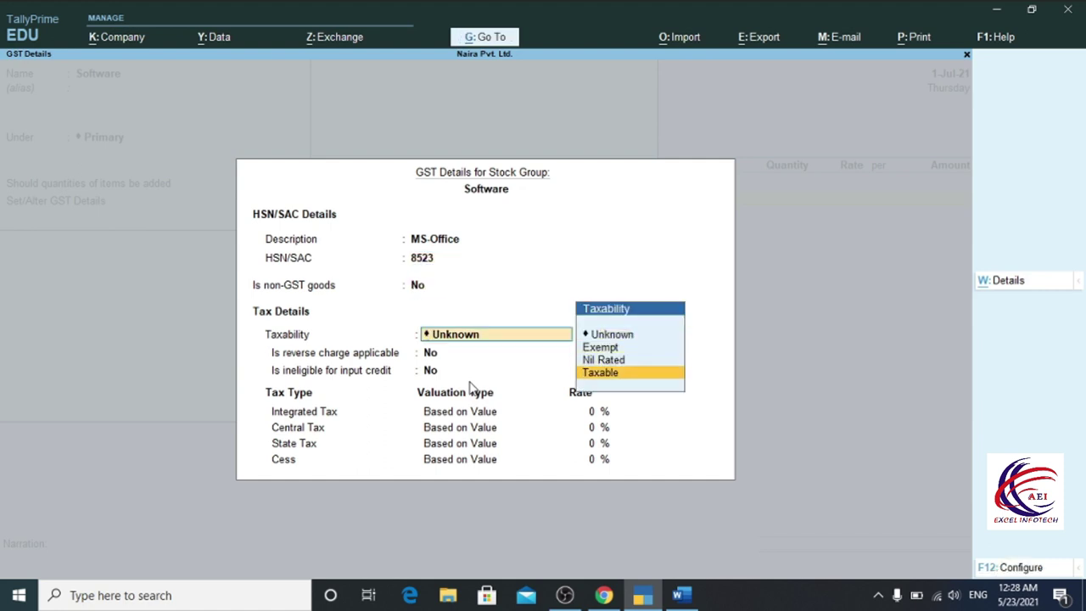
{"action": "key", "text": "Return"}
{"action": "key", "text": "Return"}
{"action": "key", "text": "Return"}
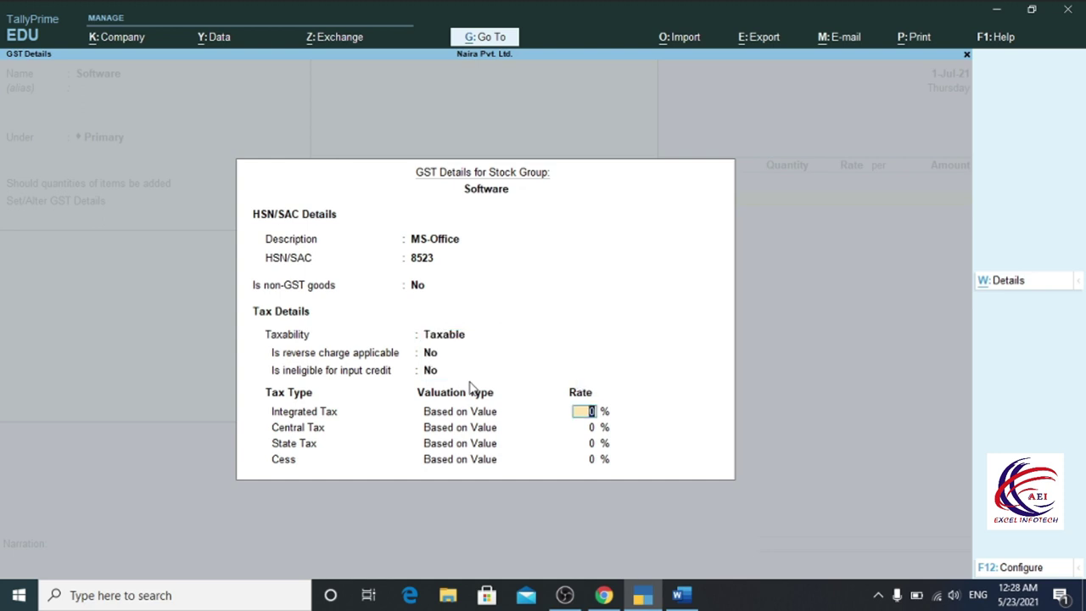
{"action": "type", "text": "12"}
{"action": "key", "text": "Return"}
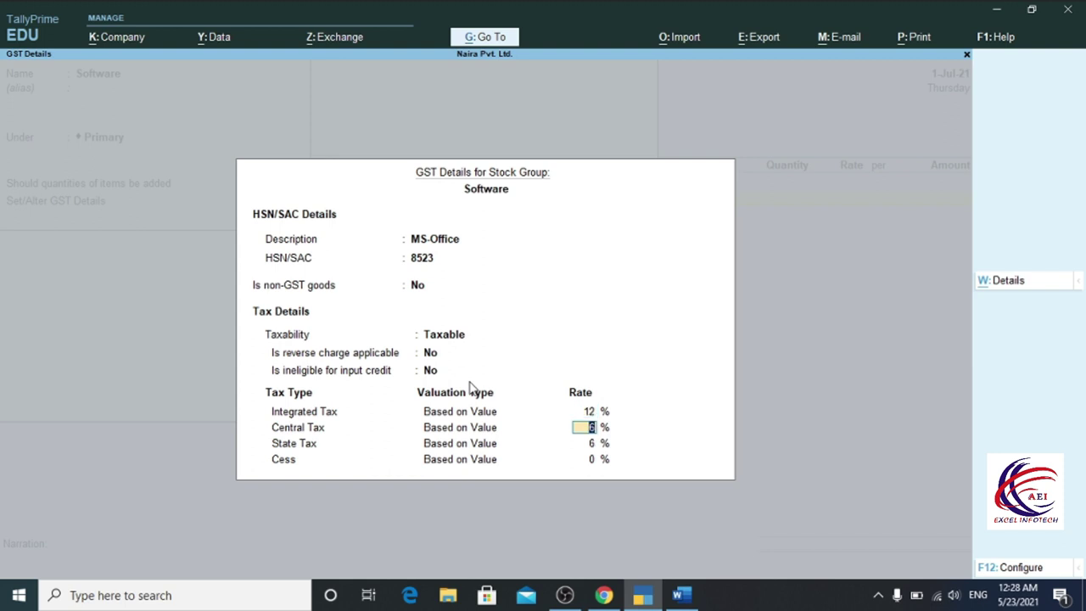
{"action": "key", "text": "Return"}
{"action": "key", "text": "Return"}
{"action": "key", "text": "Return"}
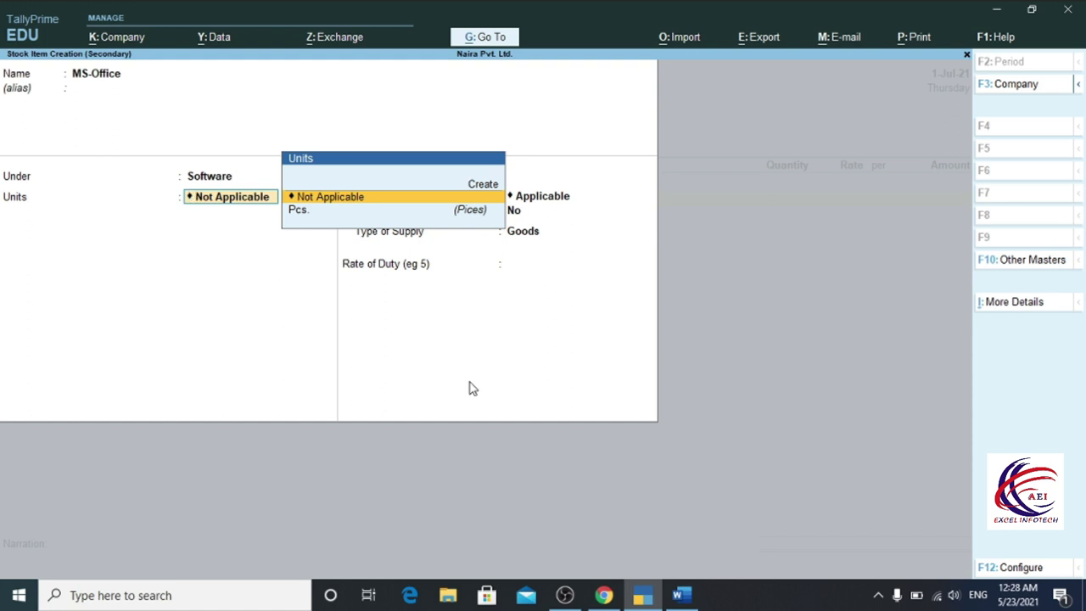
Create unit Nos (Number, NOS-NUMBERS) and complete the MS-Office stock item up to its save prompt
{"action": "key", "text": "Up"}
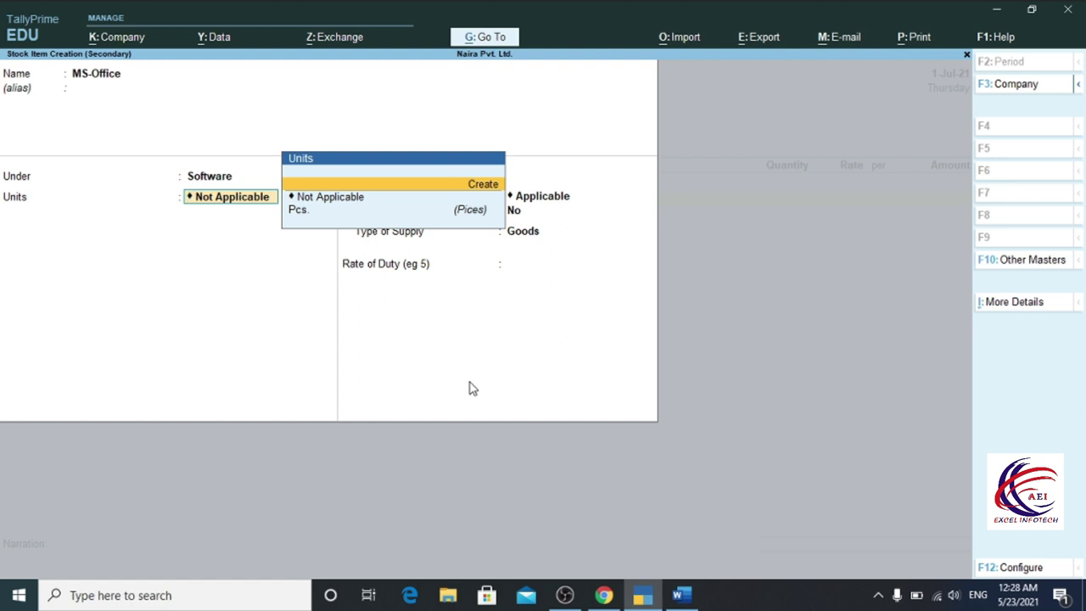
{"action": "key", "text": "Return"}
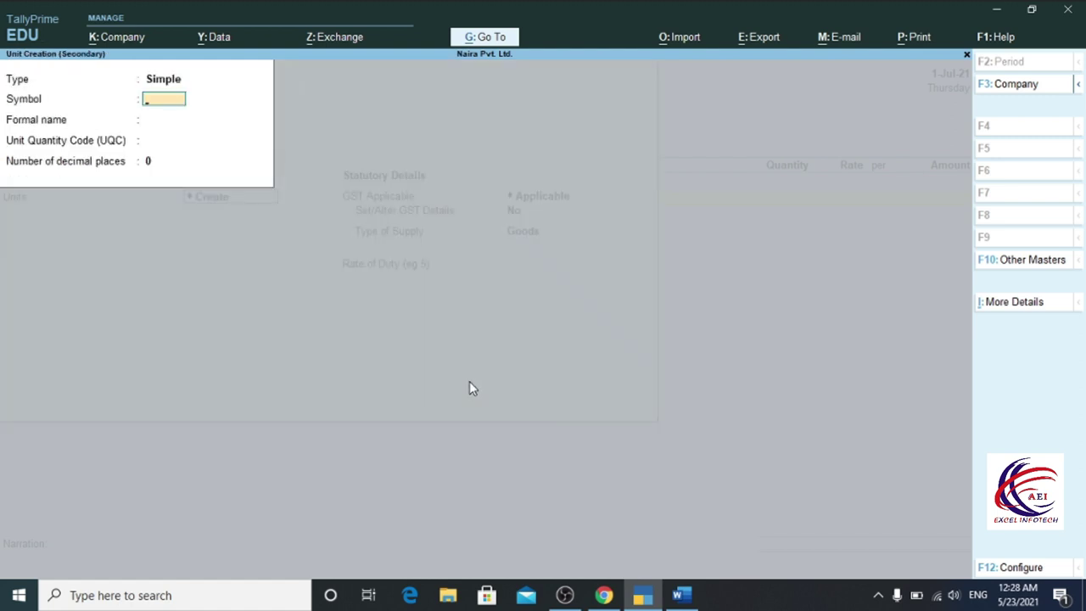
{"action": "type", "text": "Nos"}
{"action": "key", "text": "Return"}
{"action": "type", "text": "Number"}
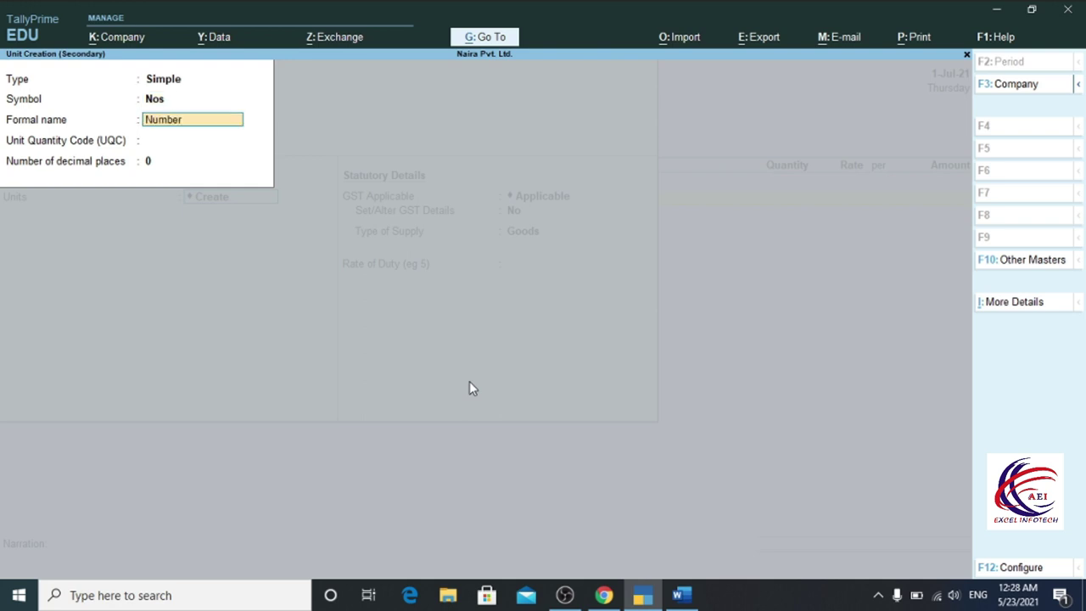
{"action": "key", "text": "Return"}
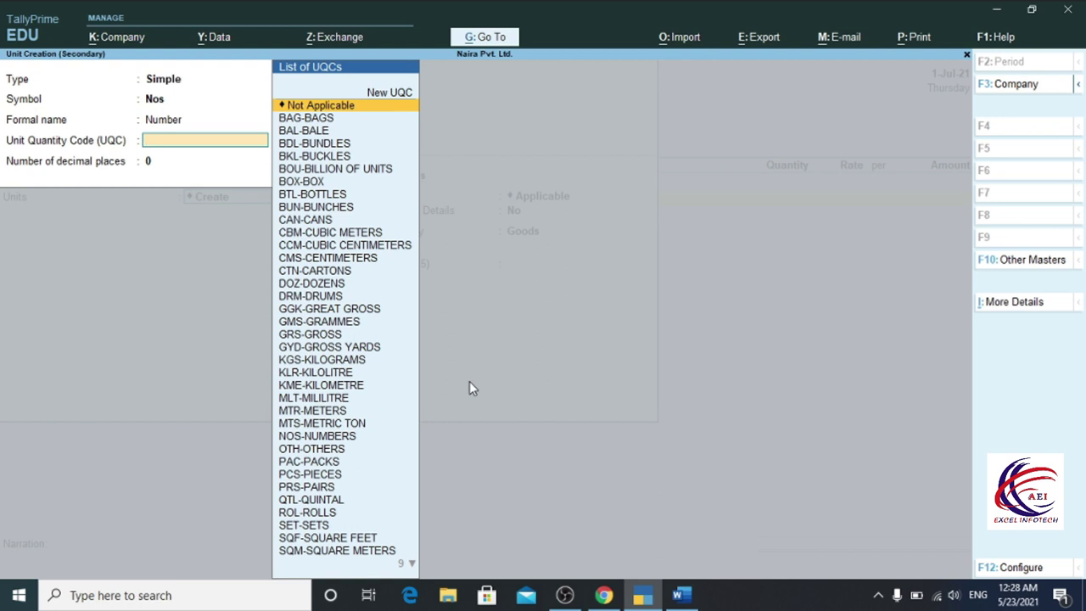
{"action": "type", "text": "n"}
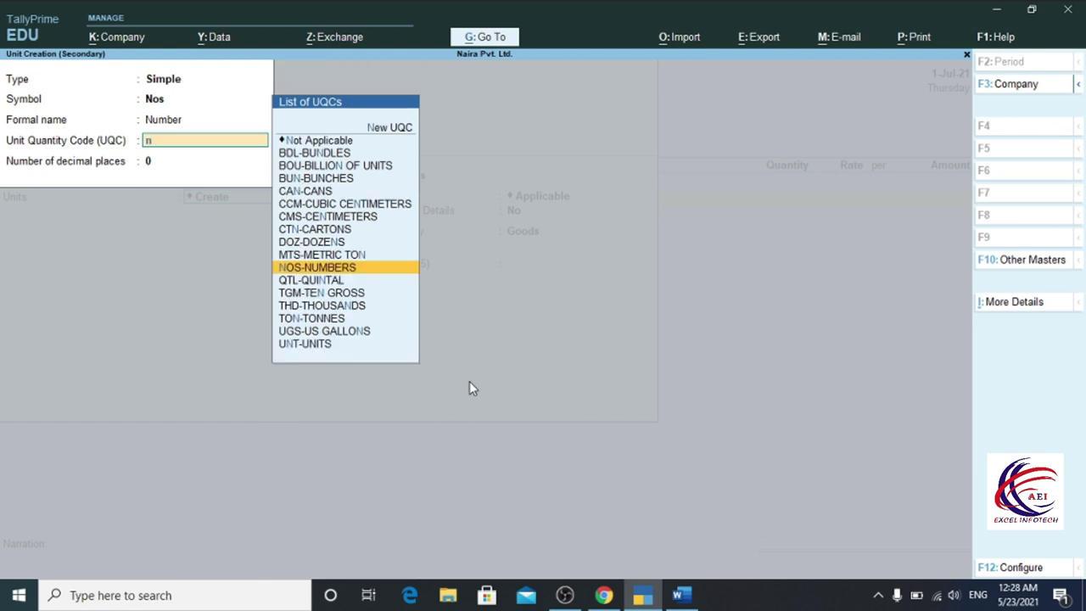
{"action": "key", "text": "Return"}
{"action": "key", "text": "Return"}
{"action": "key", "text": "Return"}
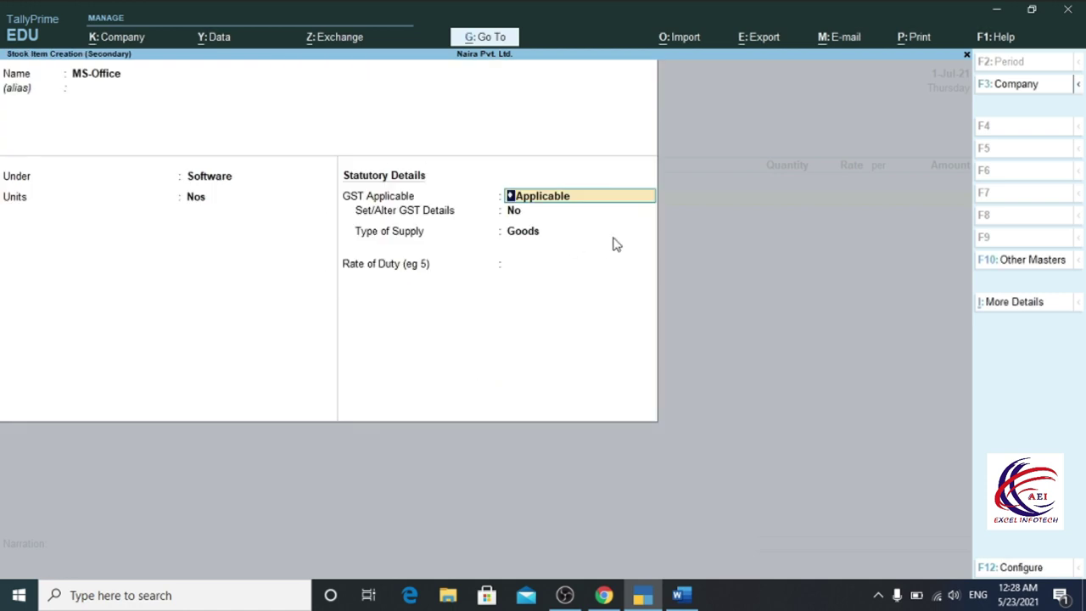
{"action": "key", "text": "Return"}
{"action": "key", "text": "Return"}
{"action": "key", "text": "Return"}
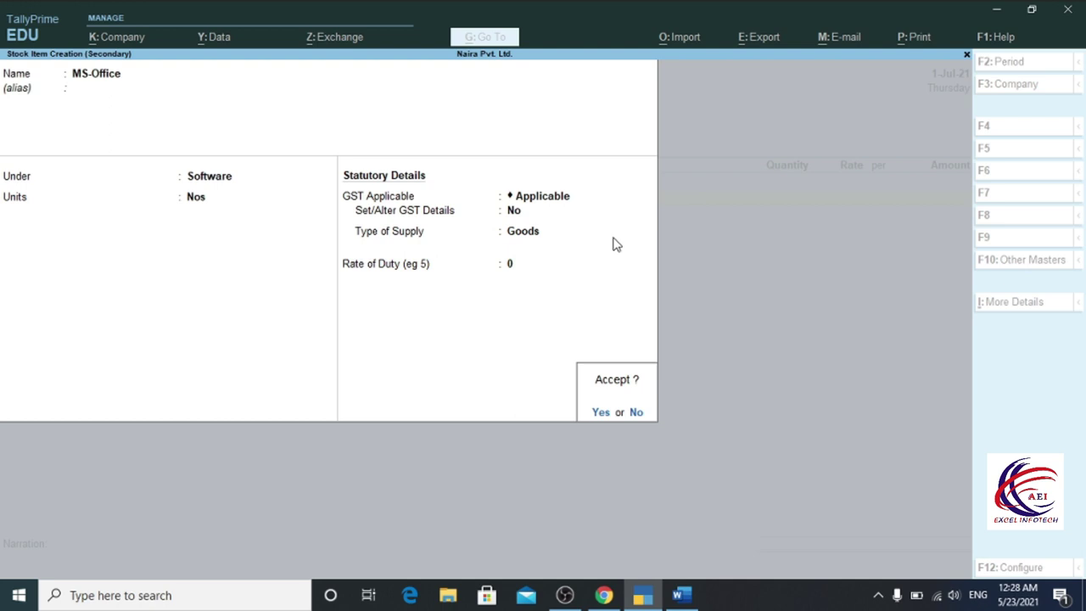
{"action": "key", "text": "Return"}
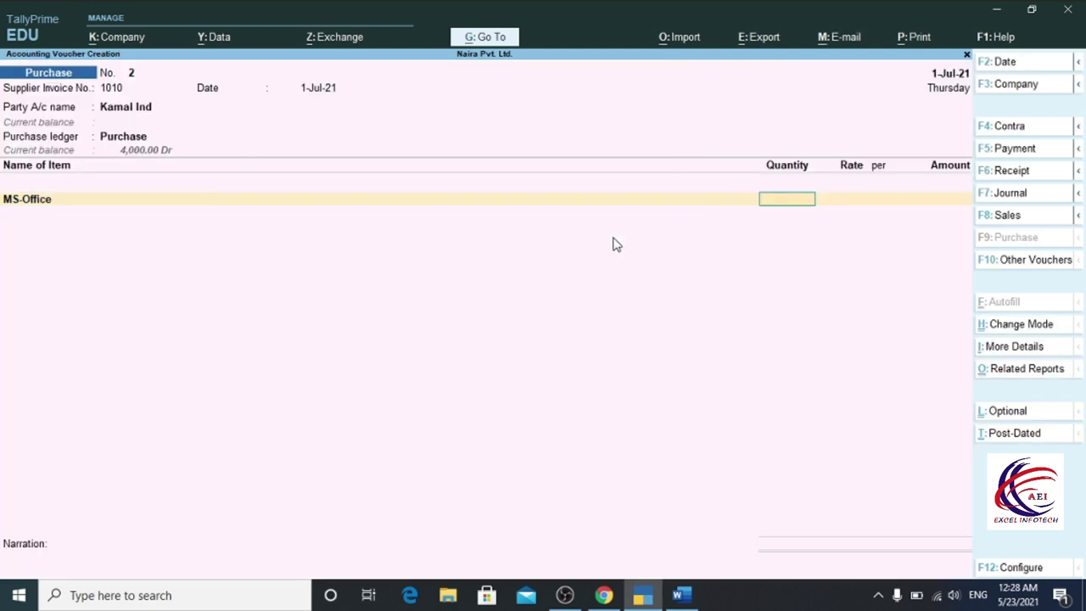
Enter MS-Office as 5 Nos at 45,000 (2,25,000.00), then start creating a new stock item
{"action": "key", "text": "alt+Tab"}
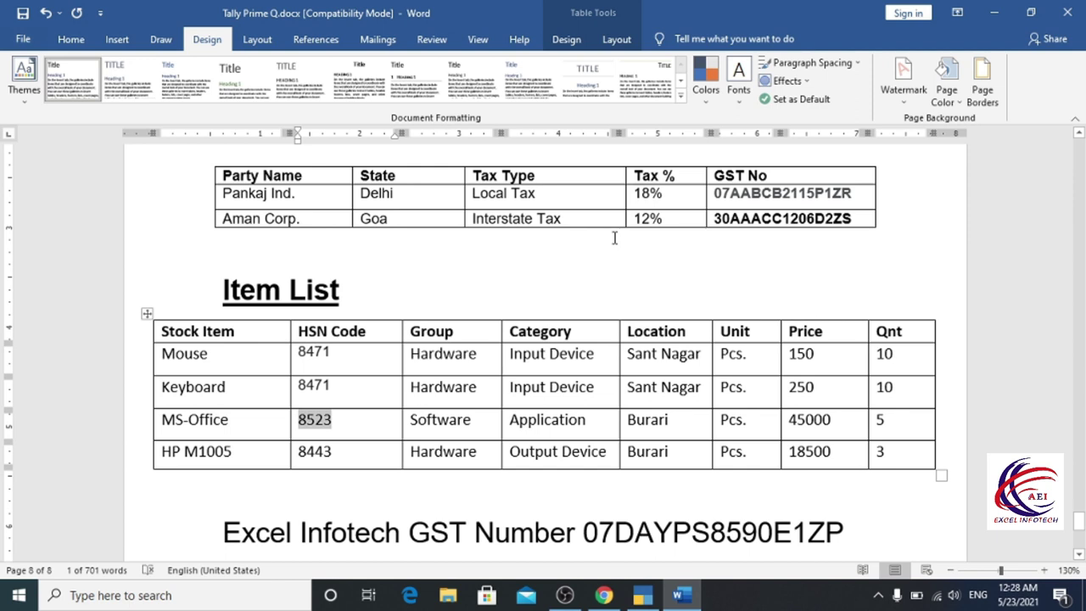
{"action": "key", "text": "alt+Tab"}
{"action": "type", "text": "5"}
{"action": "key", "text": "Return"}
{"action": "key", "text": "alt+Tab"}
{"action": "key", "text": "alt+Tab"}
{"action": "type", "text": "4"}
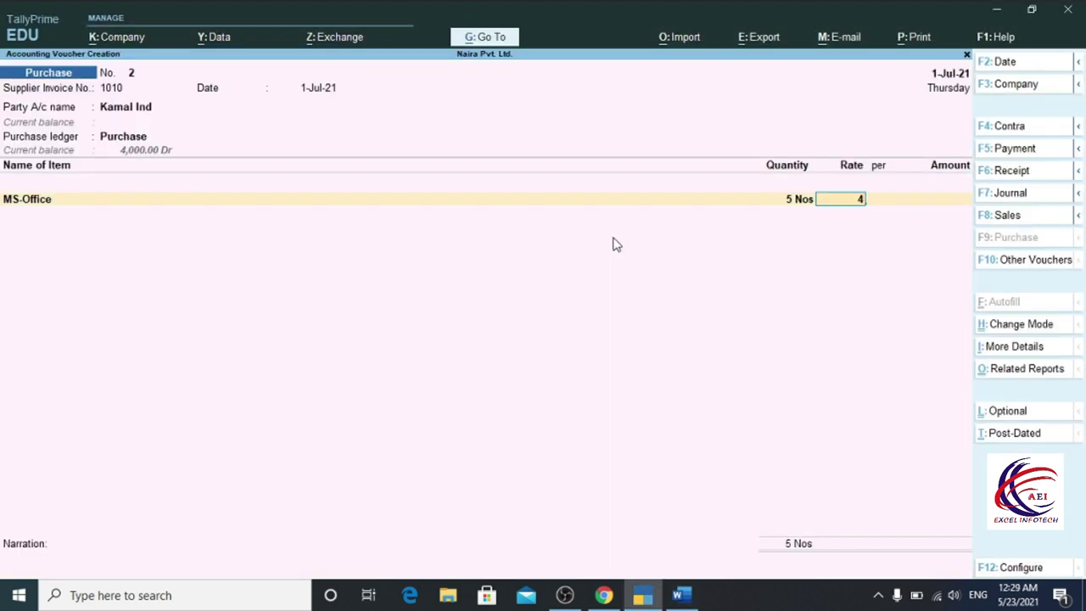
{"action": "type", "text": "5,000"}
{"action": "key", "text": "Return"}
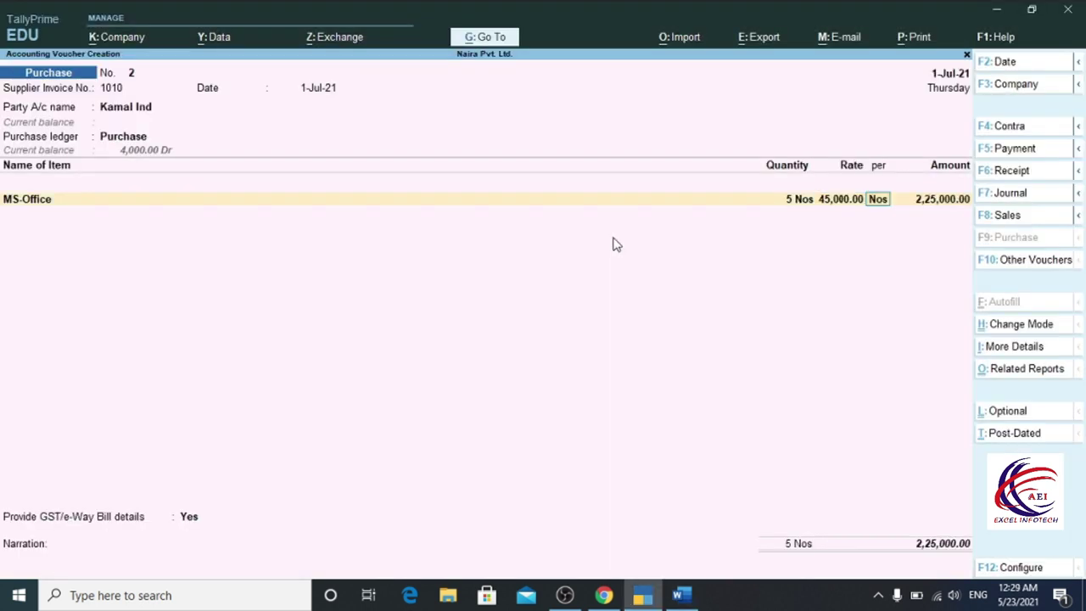
{"action": "key", "text": "Return"}
{"action": "key", "text": "Return"}
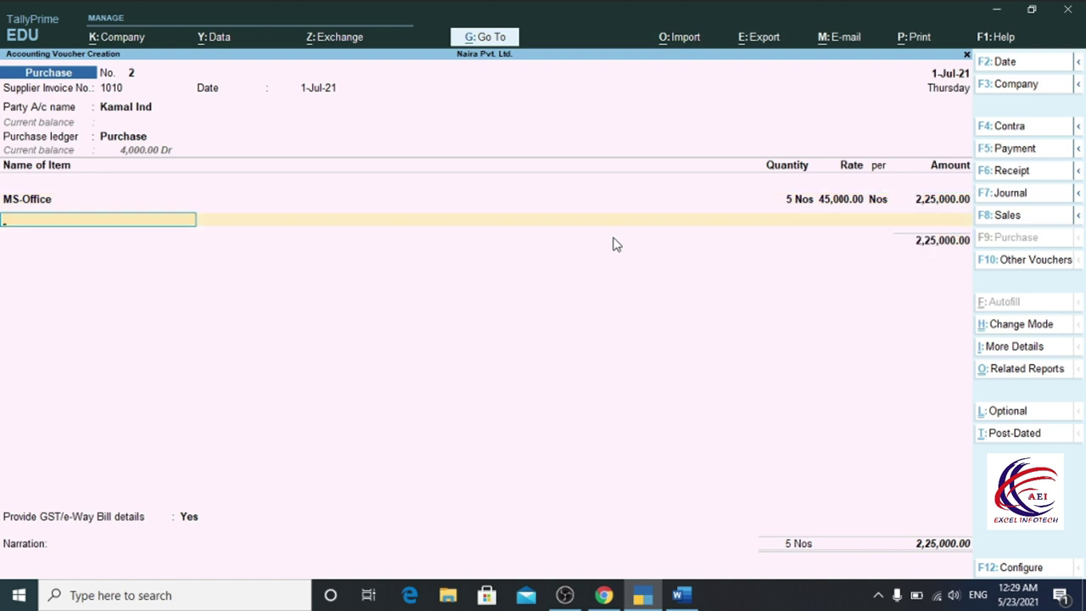
{"action": "key", "text": "alt+c"}
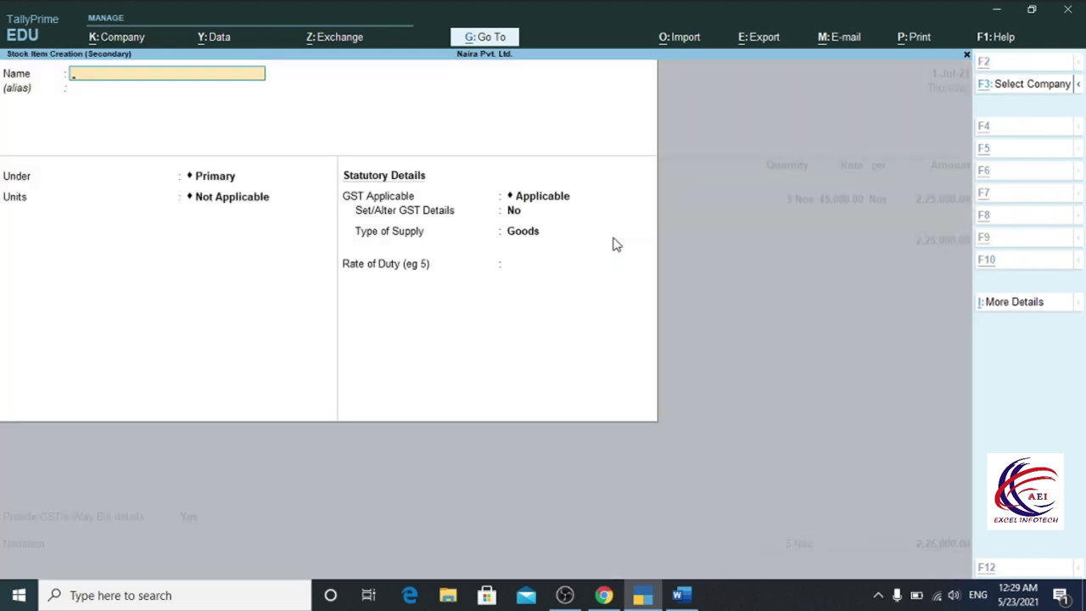
Create stock item HP M1005 under Hardware with unit Pcs., name copied from Word
{"action": "key", "text": "alt+Tab"}
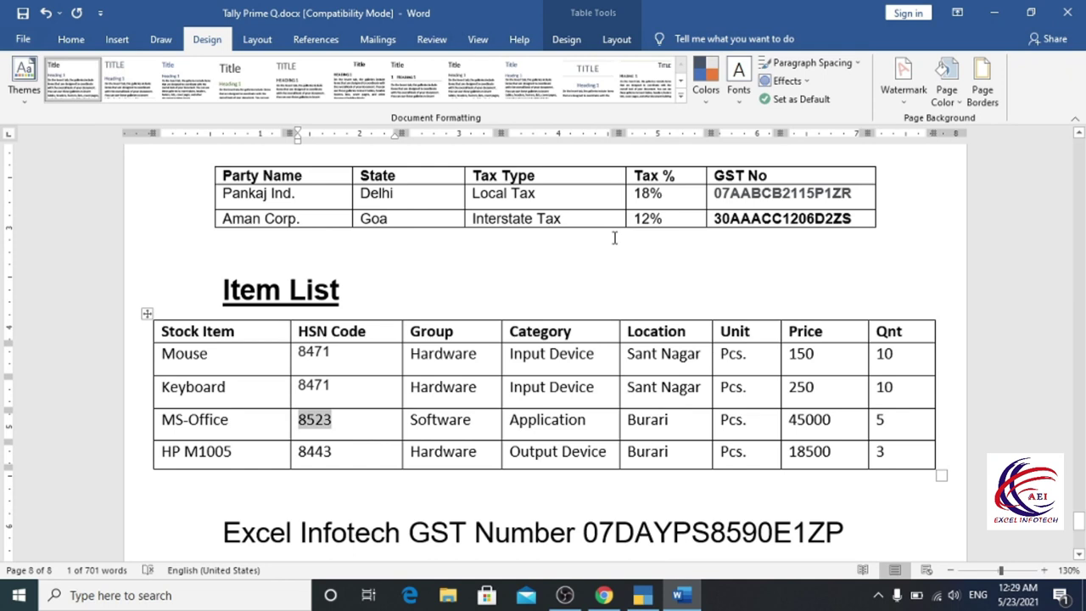
{"action": "left_click_drag", "start_coordinate": [181, 458], "coordinate": [170, 456]}
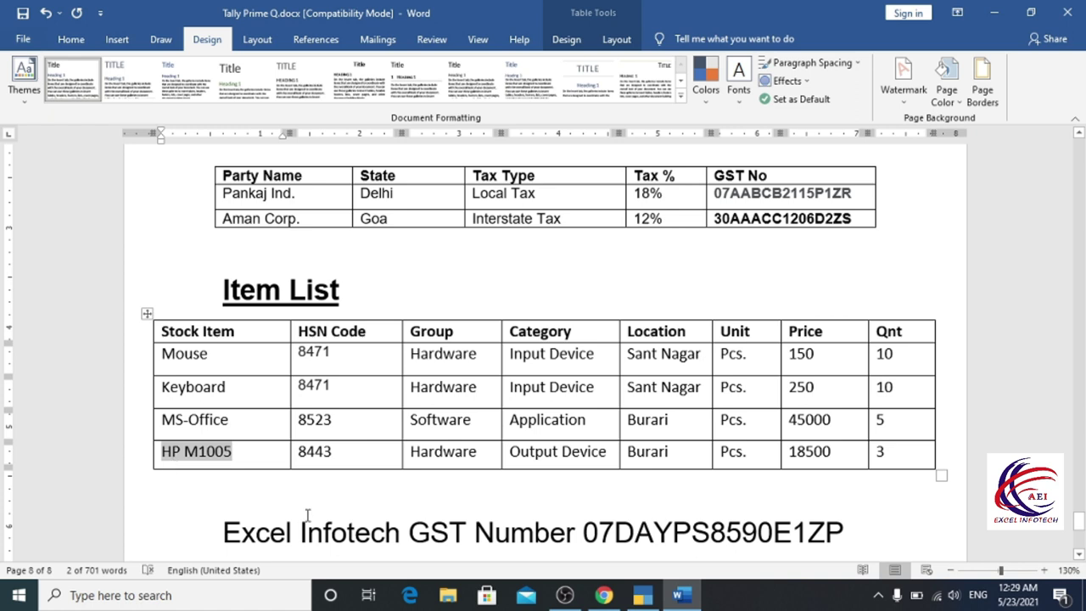
{"action": "key", "text": "alt+Tab"}
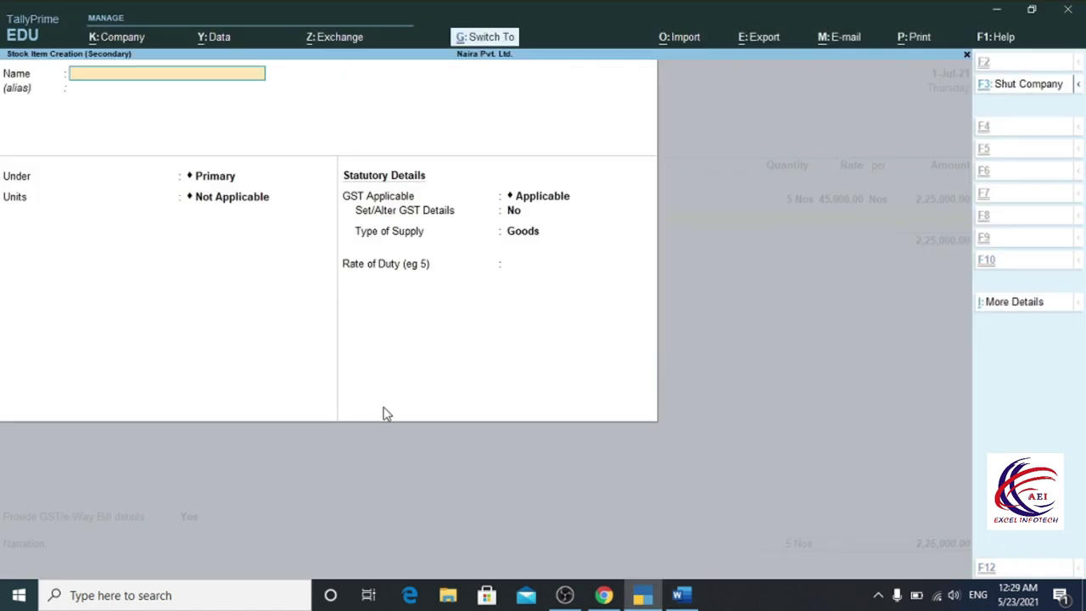
{"action": "key", "text": "ctrl+alt+v"}
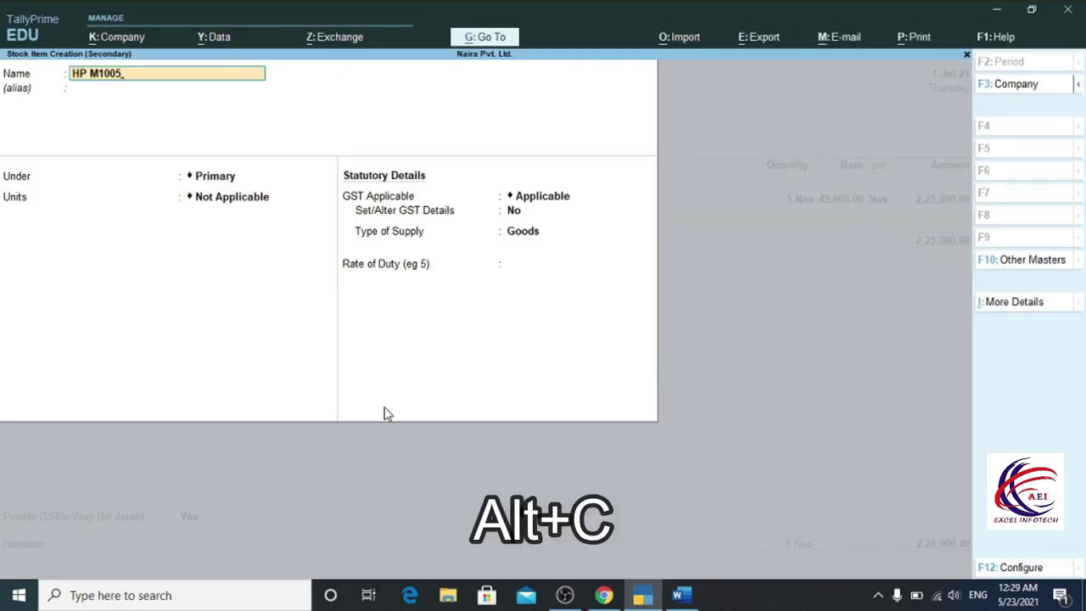
{"action": "key", "text": "Return"}
{"action": "key", "text": "Return"}
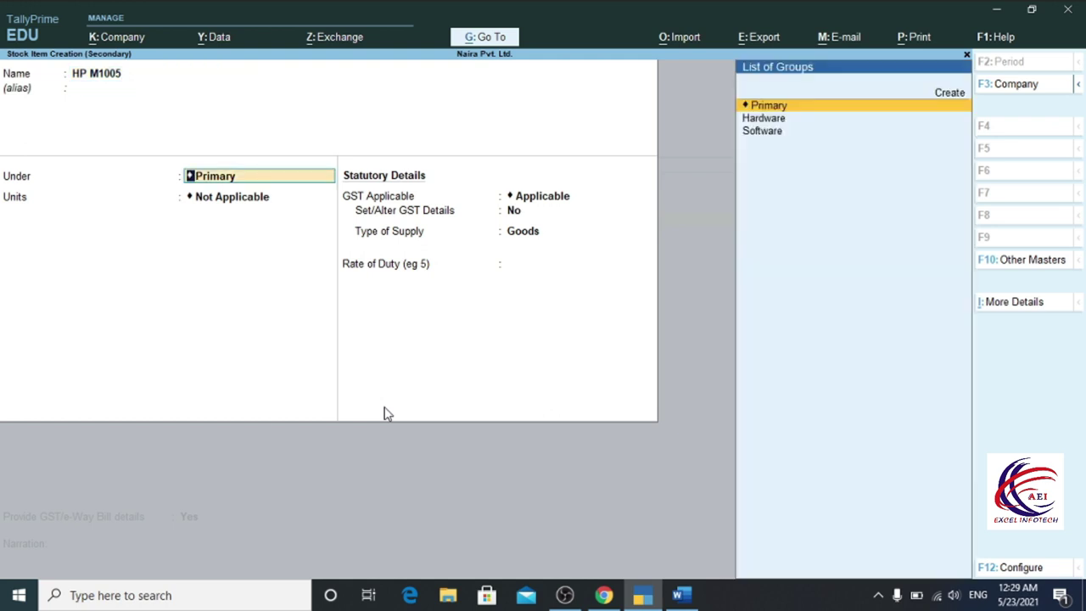
{"action": "key", "text": "Down"}
{"action": "key", "text": "Return"}
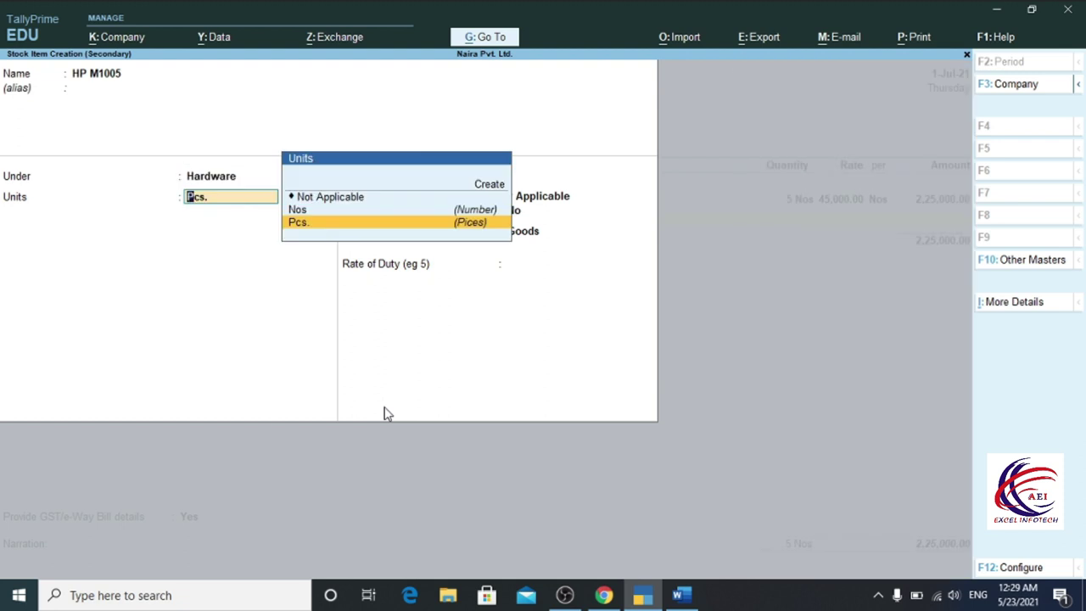
{"action": "key", "text": "Return"}
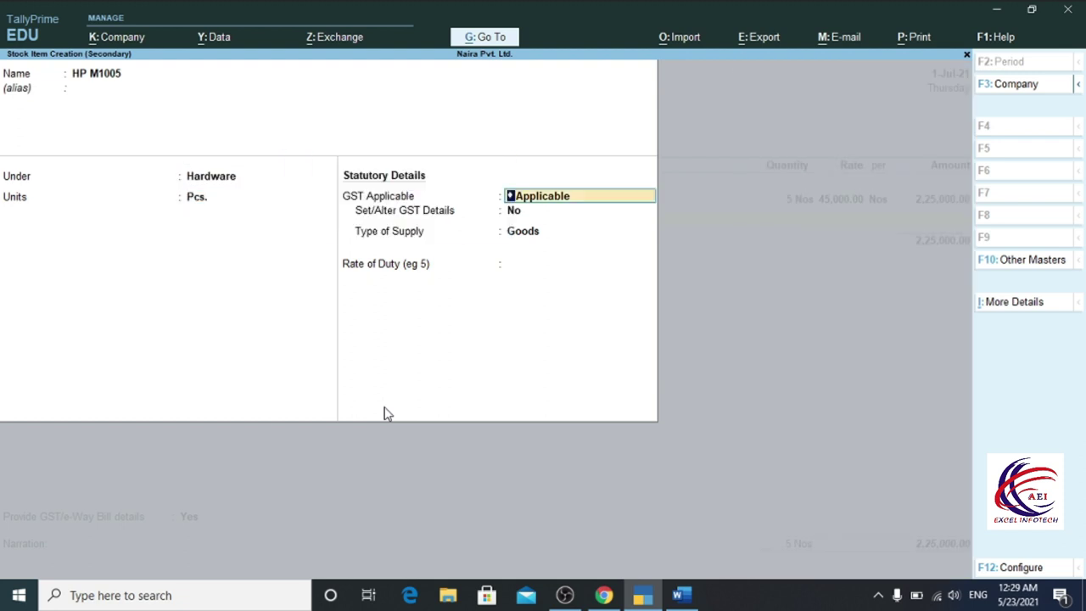
{"action": "key", "text": "Return"}
{"action": "key", "text": "Return"}
{"action": "key", "text": "Return"}
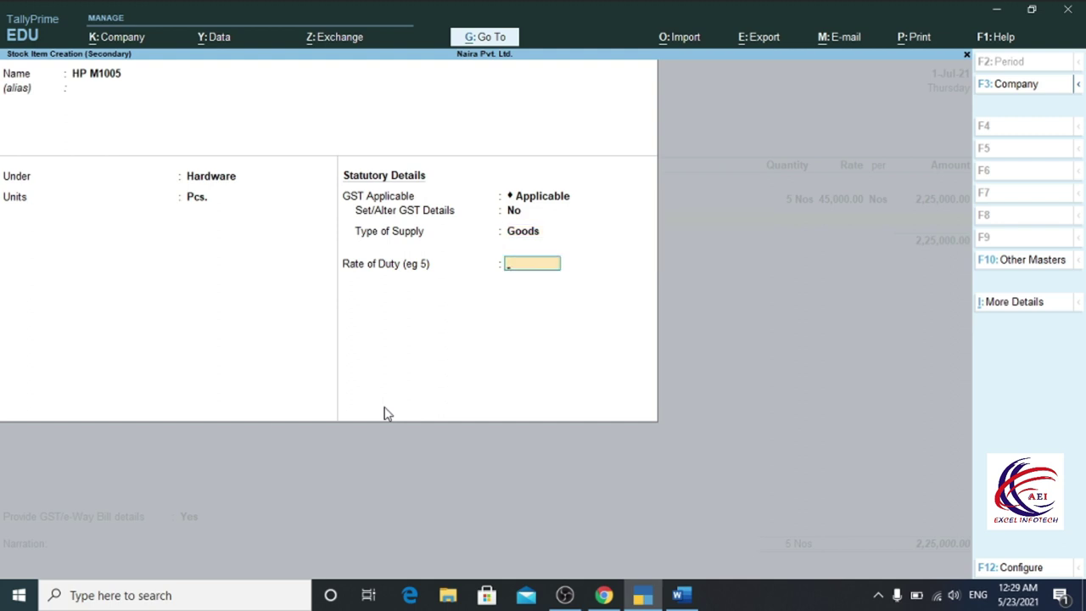
{"action": "key", "text": "Return"}
{"action": "key", "text": "Return"}
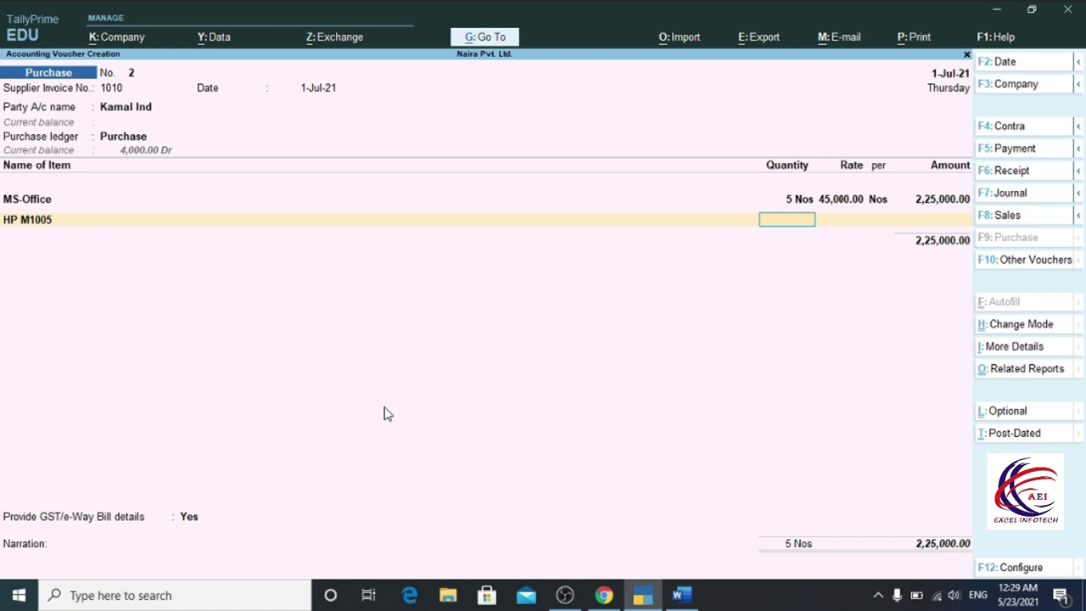
Add HP M1005 to the voucher as 3 Pcs. at 18,500 (55,500.00)
{"action": "key", "text": "alt+Tab"}
{"action": "key", "text": "alt+Tab"}
{"action": "type", "text": "3"}
{"action": "key", "text": "Return"}
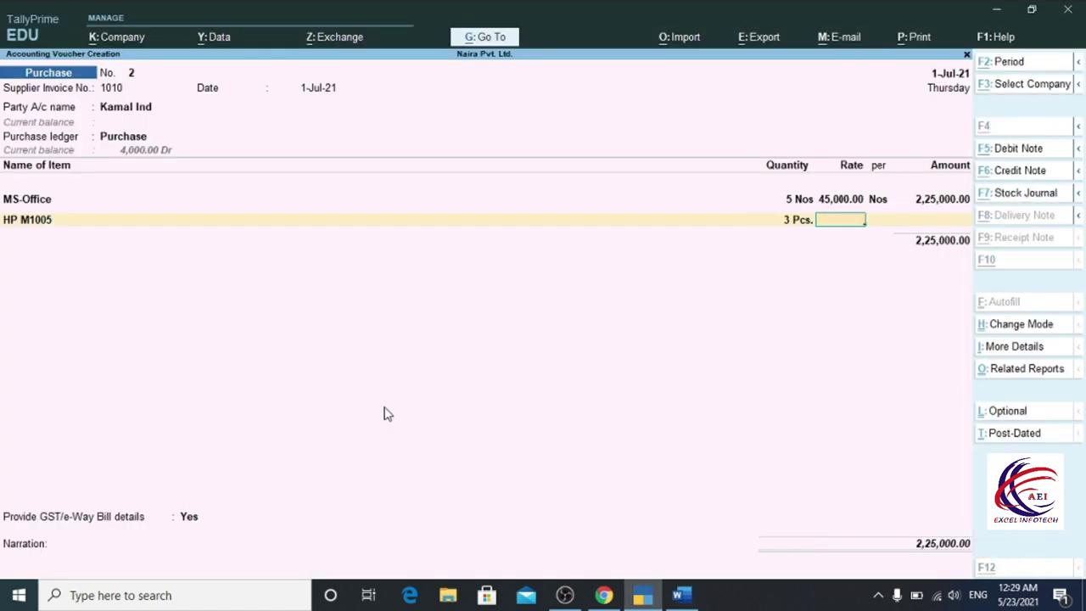
{"action": "key", "text": "alt+Tab"}
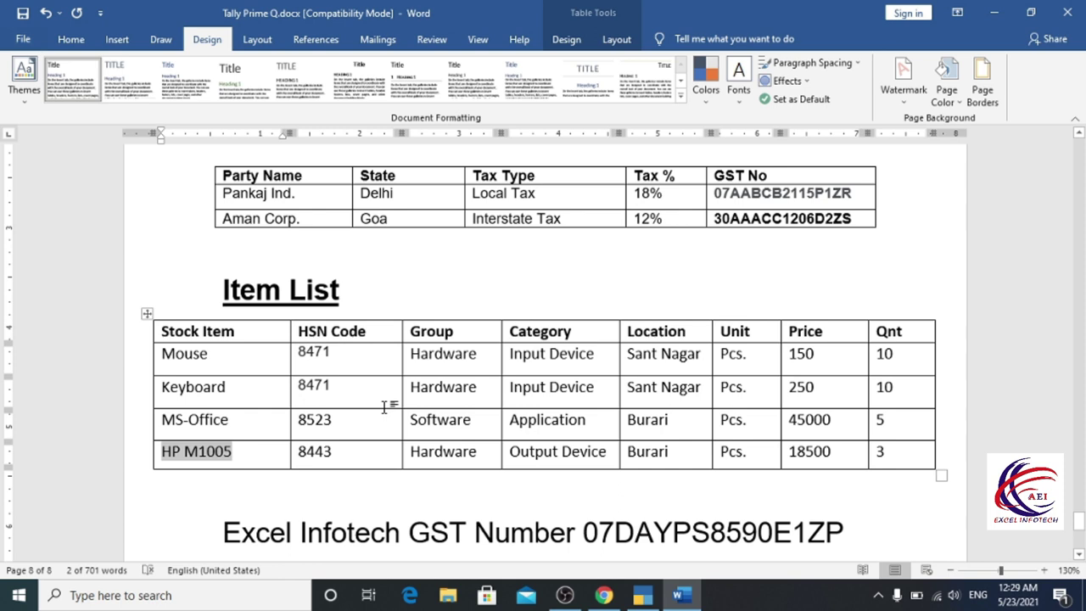
{"action": "key", "text": "alt+Tab"}
{"action": "type", "text": "18500"}
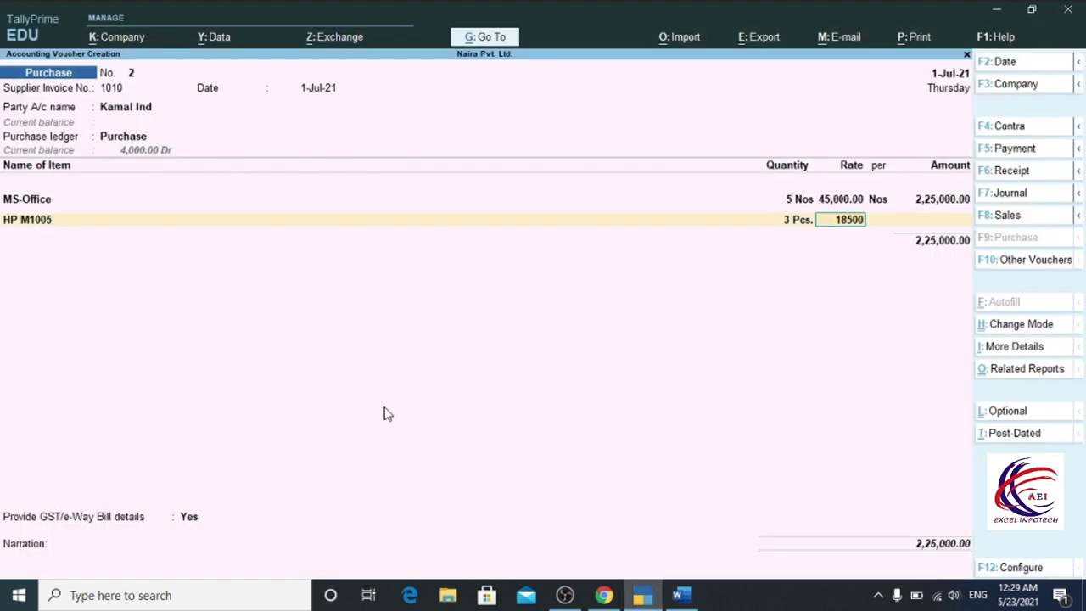
{"action": "key", "text": "Return"}
{"action": "key", "text": "Return"}
{"action": "key", "text": "Return"}
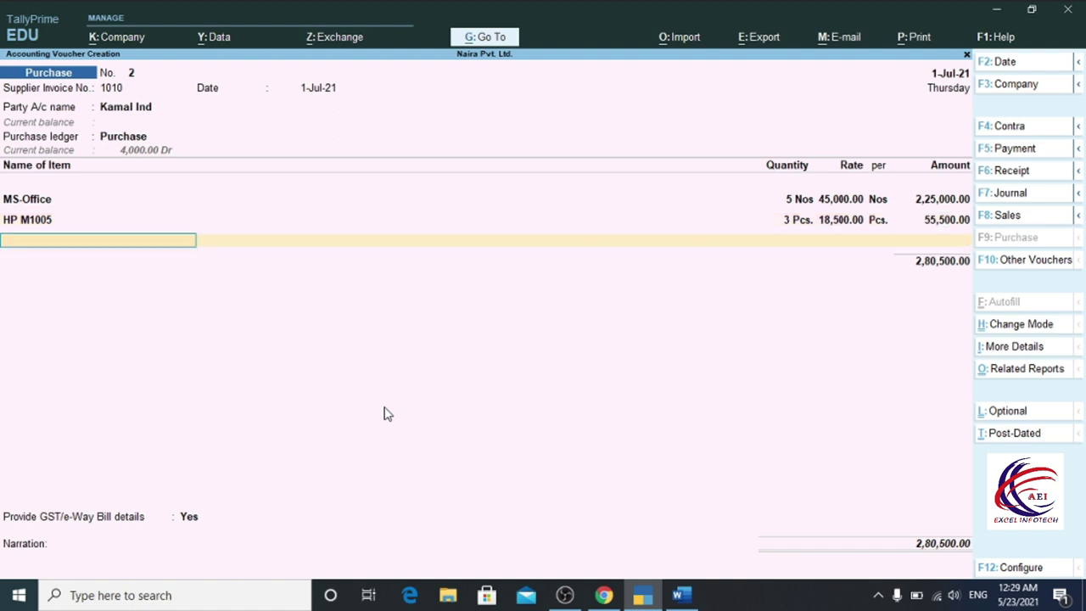
{"action": "key", "text": "Return"}
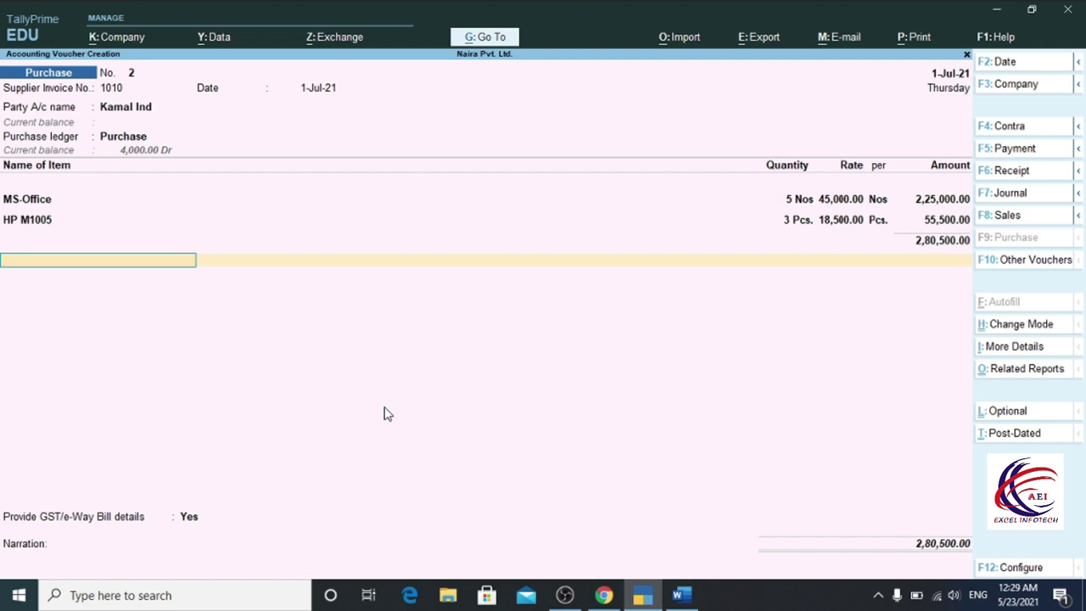
Create ledger Igst under Duties & Taxes, duty type GST, tax type Integrated Tax
{"action": "key", "text": "alt+c"}
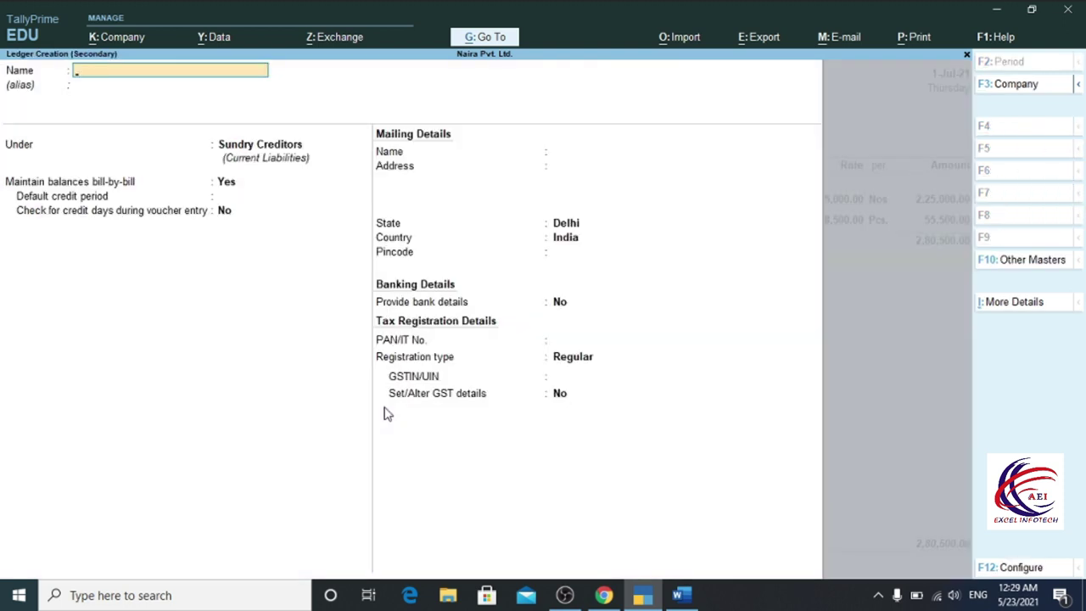
{"action": "type", "text": "Igs"}
{"action": "key", "text": "Return"}
{"action": "type", "text": "D"}
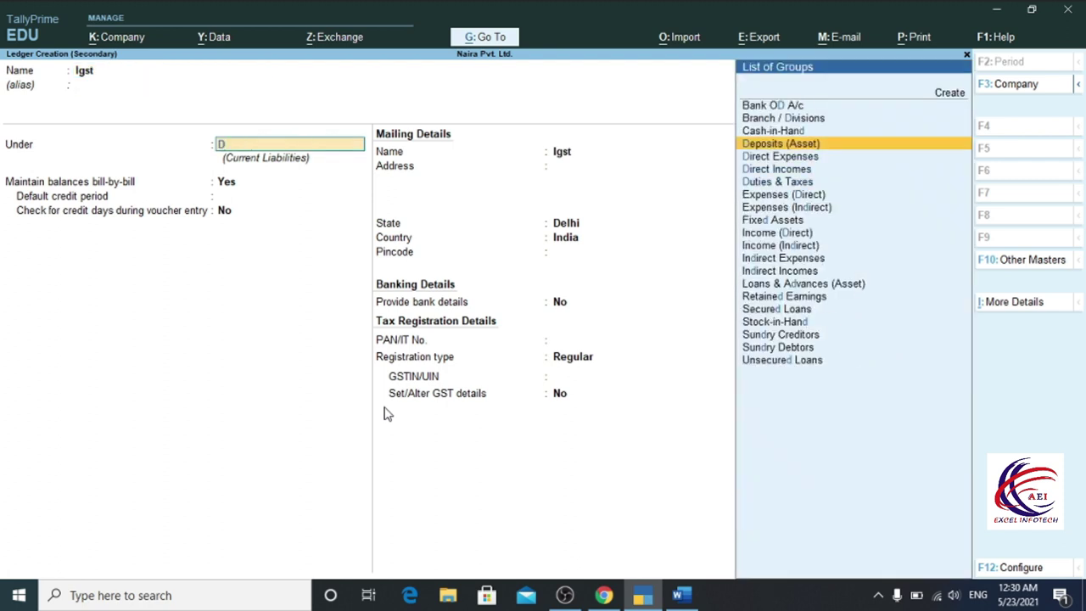
{"action": "key", "text": "Down"}
{"action": "key", "text": "Down"}
{"action": "key", "text": "Down"}
{"action": "key", "text": "Return"}
{"action": "key", "text": "Up"}
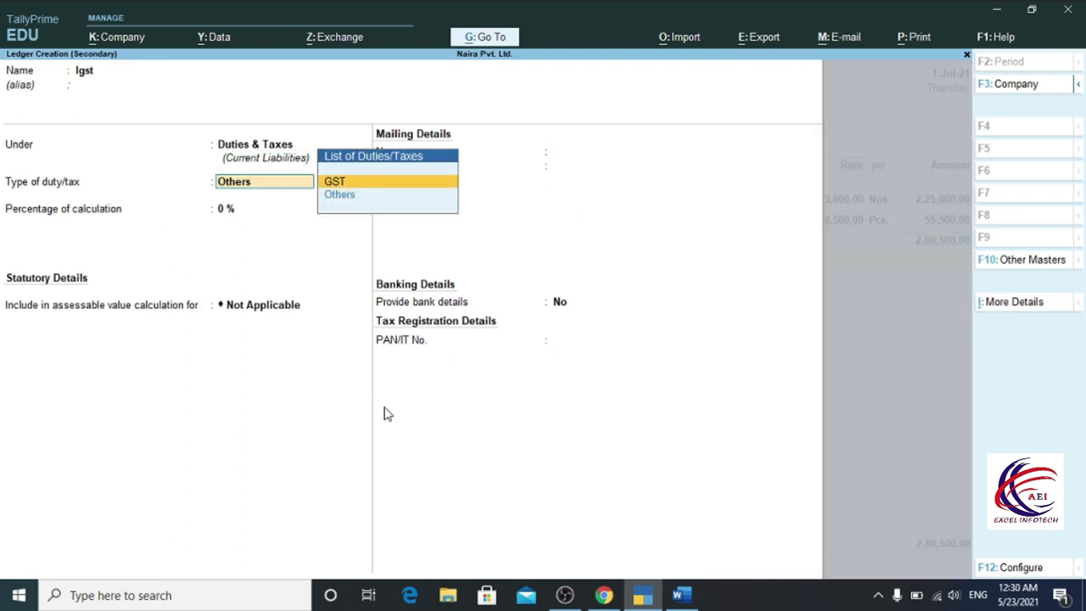
{"action": "key", "text": "Return"}
{"action": "key", "text": "Down"}
{"action": "key", "text": "Down"}
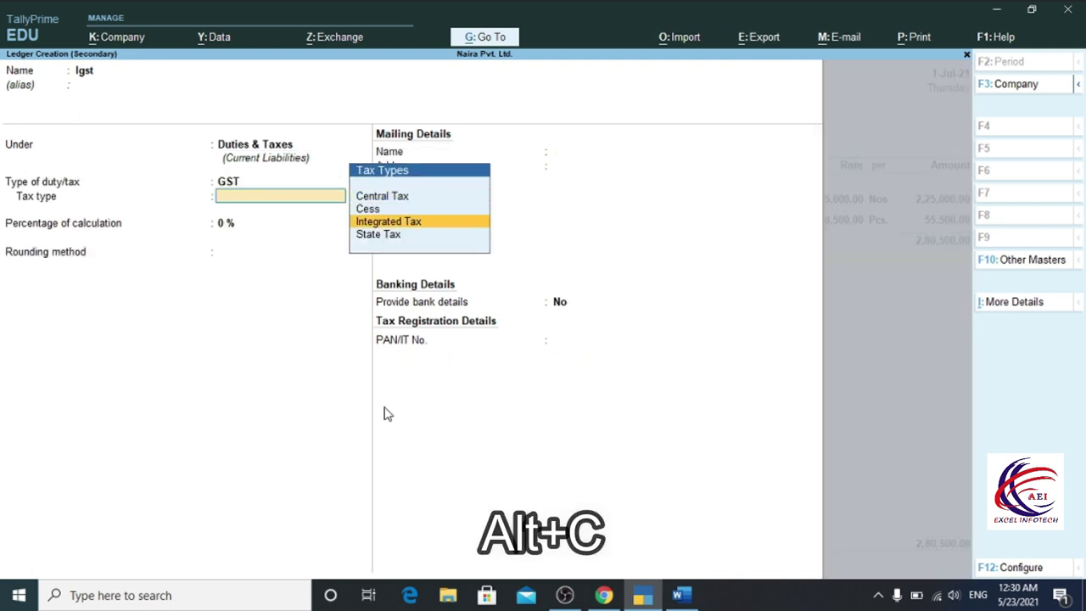
{"action": "key", "text": "Return"}
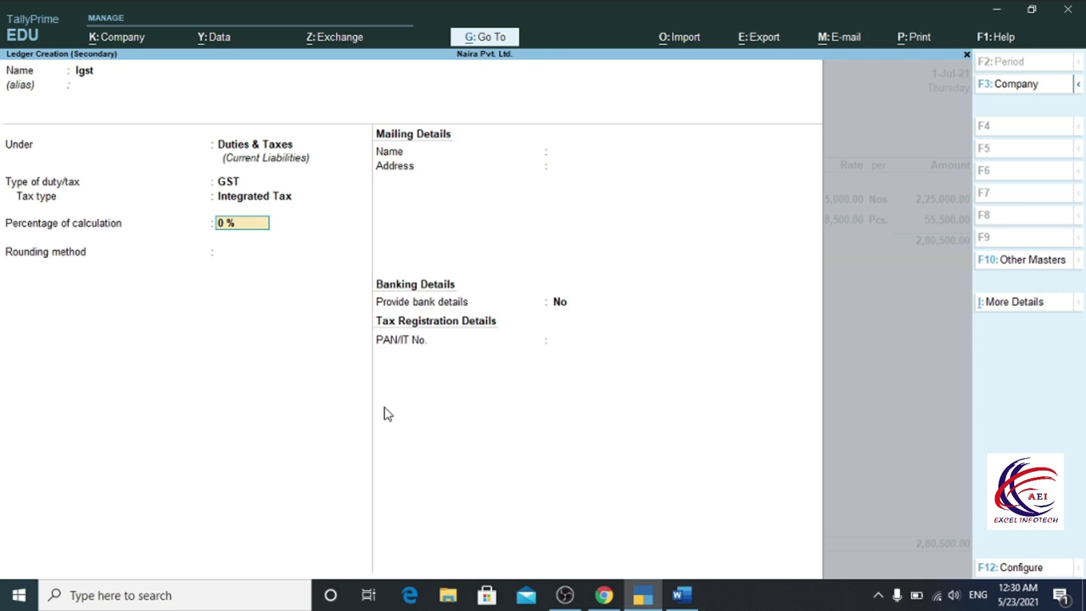
{"action": "key", "text": "Return"}
{"action": "key", "text": "Return"}
{"action": "key", "text": "Return"}
{"action": "key", "text": "Return"}
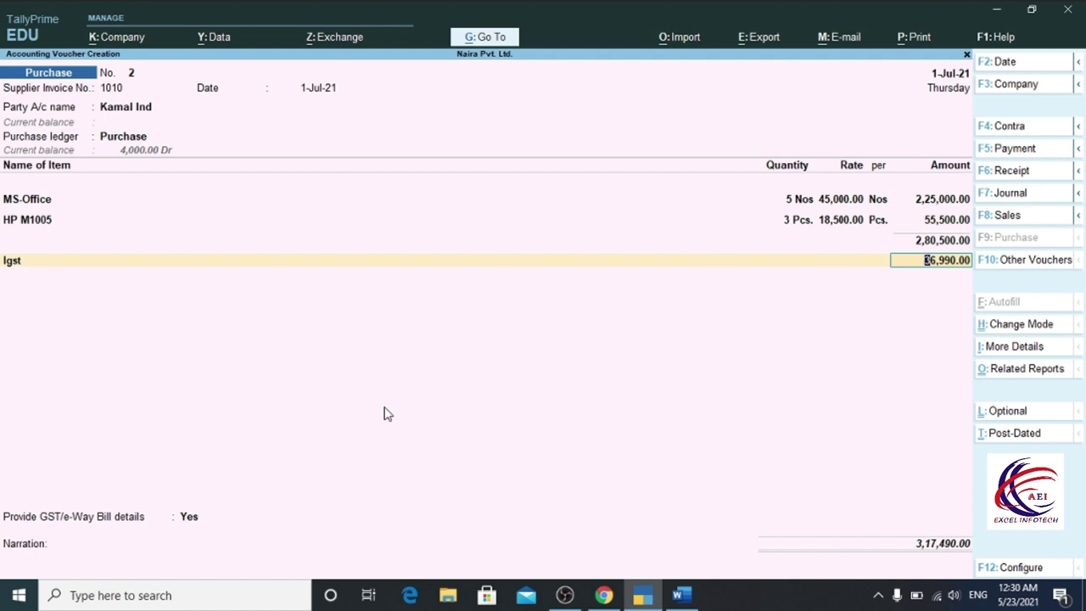
Accept Igst at 36,990.00, skip e-way bill details, and record bill 1010 as New Ref
{"action": "key", "text": "Return"}
{"action": "key", "text": "Return"}
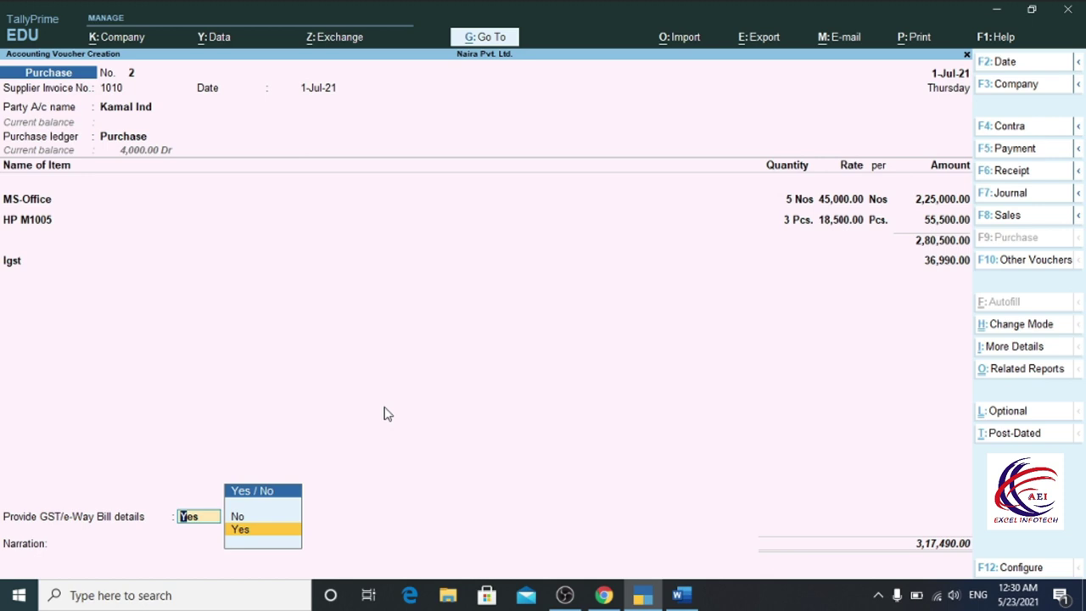
{"action": "key", "text": "Return"}
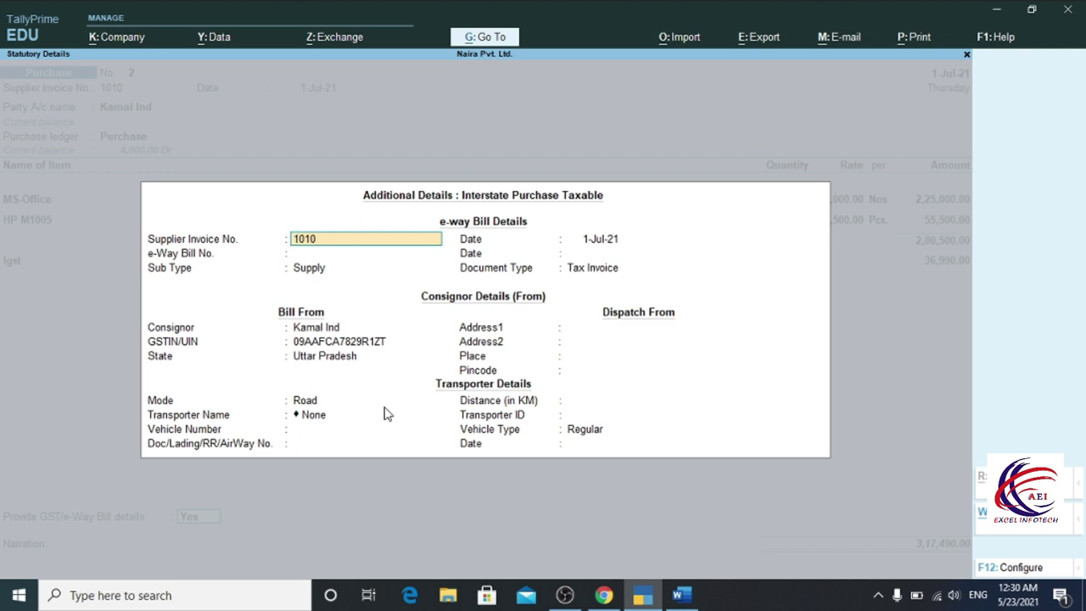
{"action": "key", "text": "Return"}
{"action": "key", "text": "Return"}
{"action": "key", "text": "Return"}
{"action": "key", "text": "Return"}
{"action": "key", "text": "Return"}
{"action": "key", "text": "Return"}
{"action": "key", "text": "Return"}
{"action": "key", "text": "Return"}
{"action": "key", "text": "Return"}
{"action": "key", "text": "Return"}
{"action": "key", "text": "Return"}
{"action": "key", "text": "Return"}
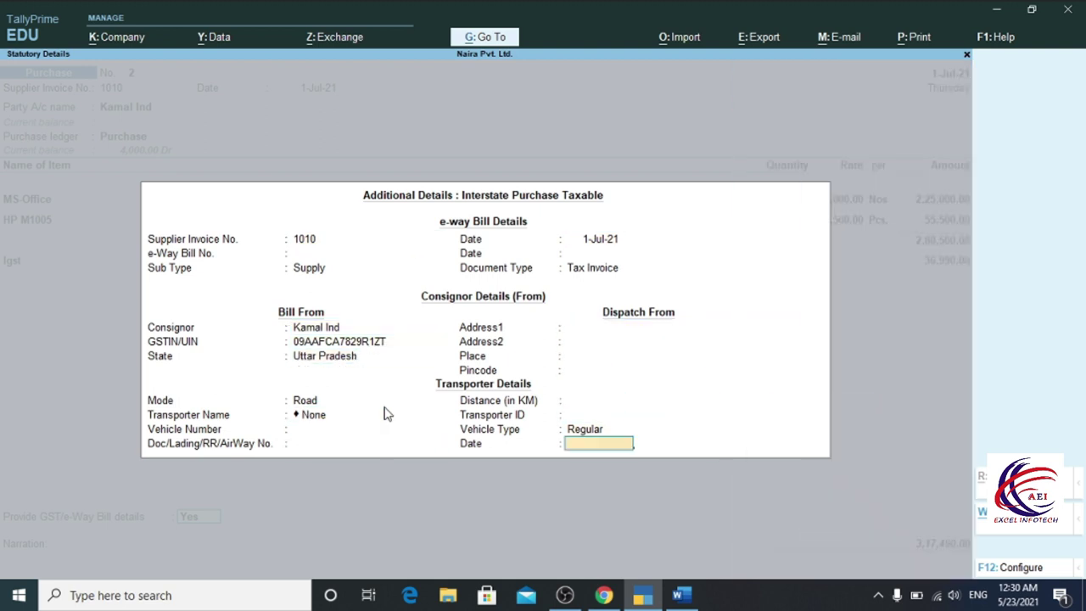
{"action": "key", "text": "Return"}
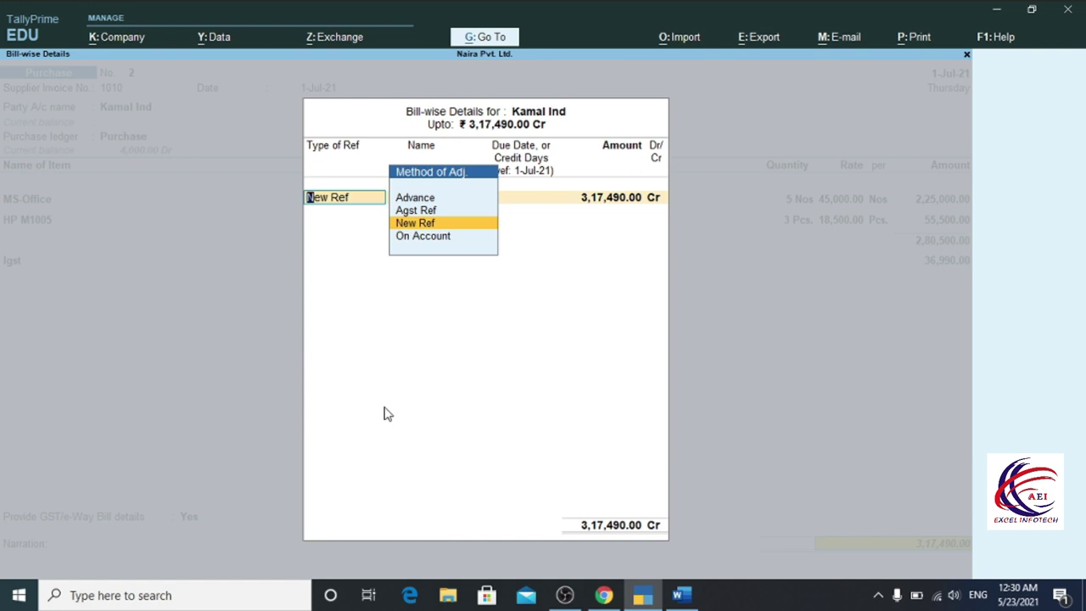
{"action": "key", "text": "Return"}
{"action": "key", "text": "Return"}
{"action": "key", "text": "Return"}
{"action": "key", "text": "Return"}
{"action": "key", "text": "Return"}
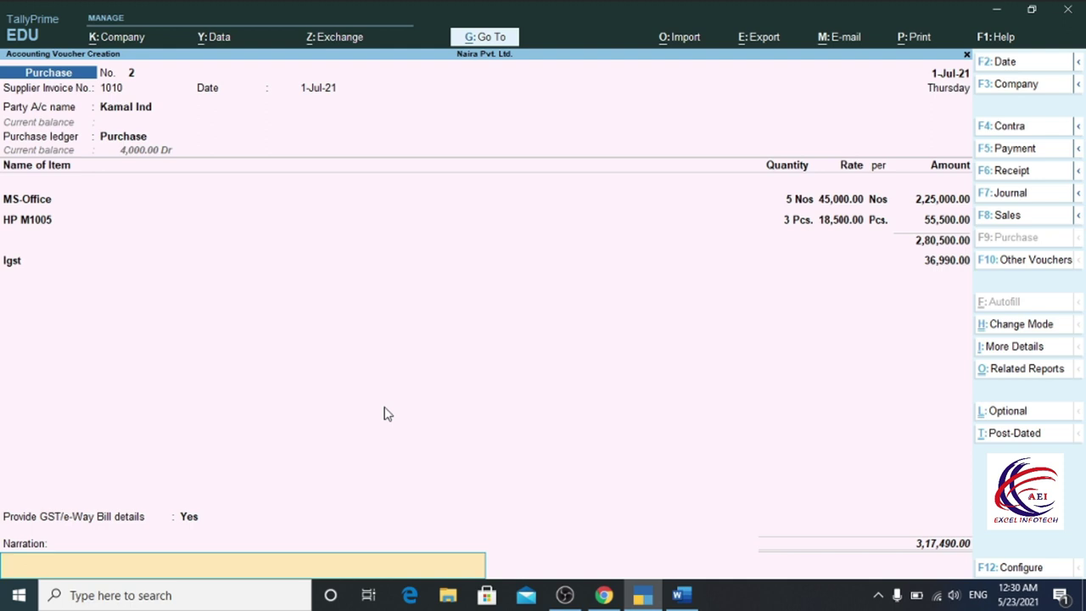
{"action": "key", "text": "Return"}
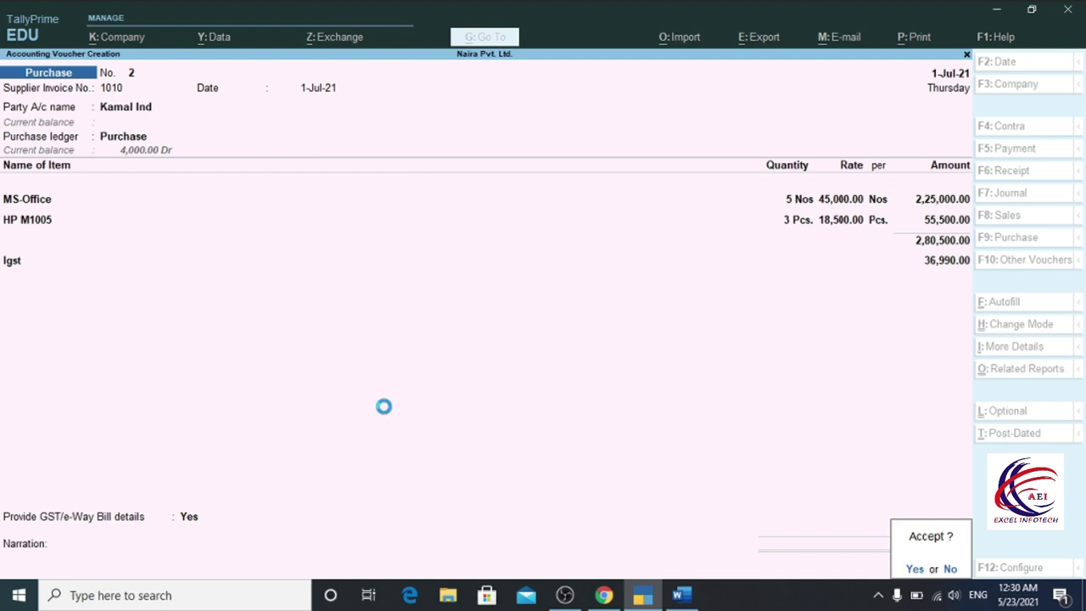
Save purchase voucher 2 and quit blank voucher 3 back to Gateway of Tally
{"action": "key", "text": "Return"}
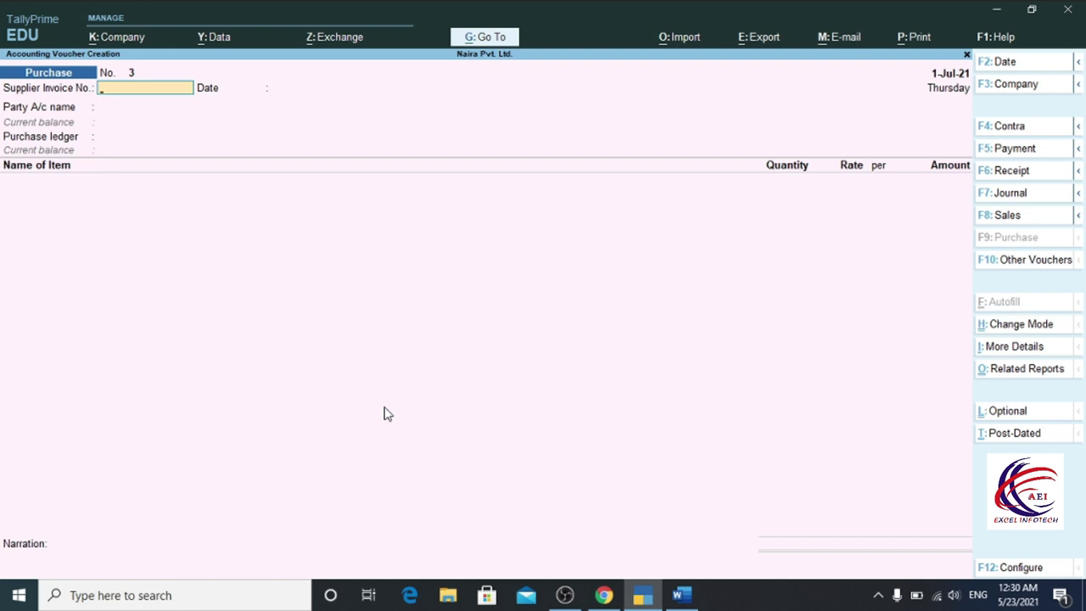
{"action": "key", "text": "Escape"}
{"action": "key", "text": "Return"}
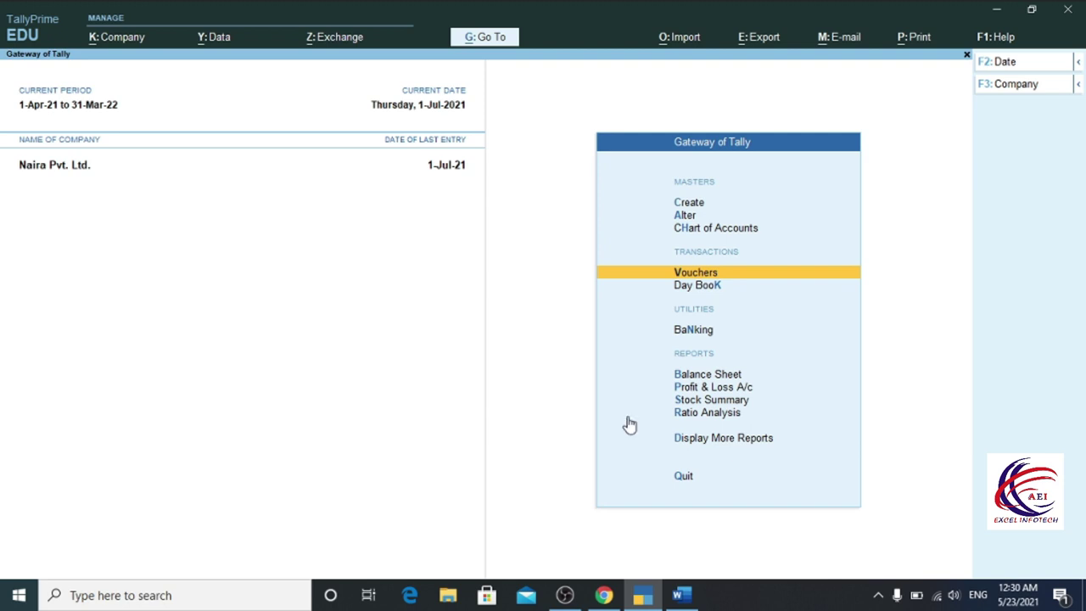
Open the Balance Sheet and drill from Current Assets into Closing Stock
{"action": "left_click", "coordinate": [679, 374]}
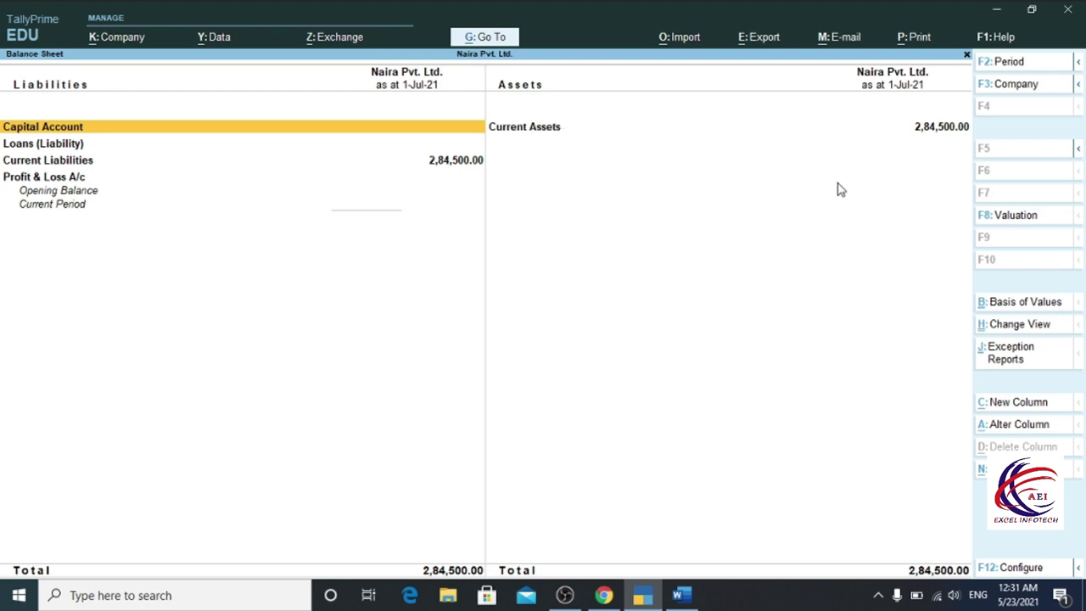
{"action": "left_click", "coordinate": [928, 130]}
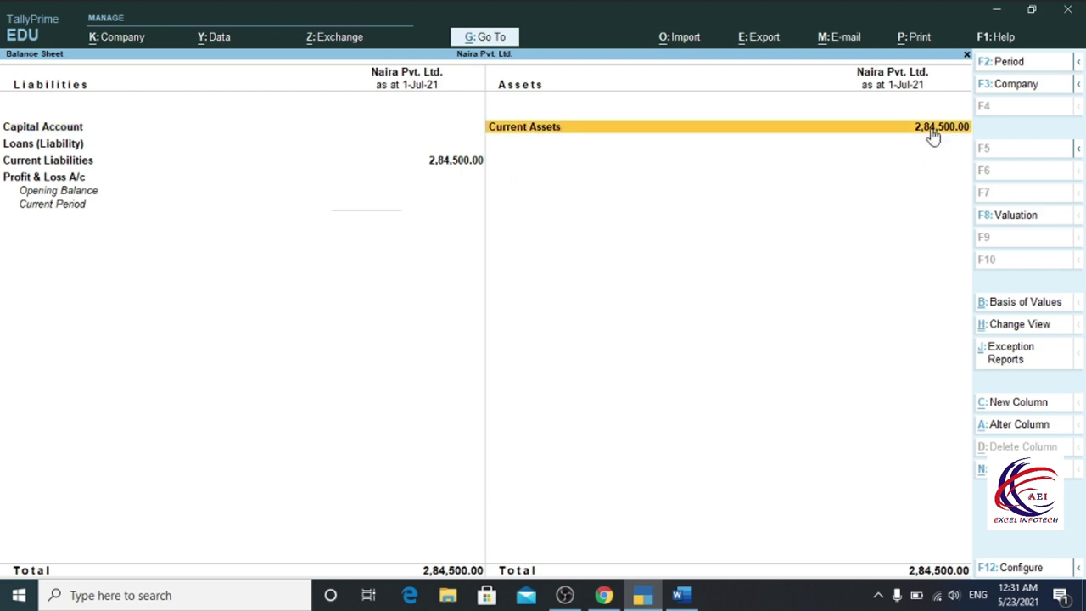
{"action": "left_click", "coordinate": [685, 128]}
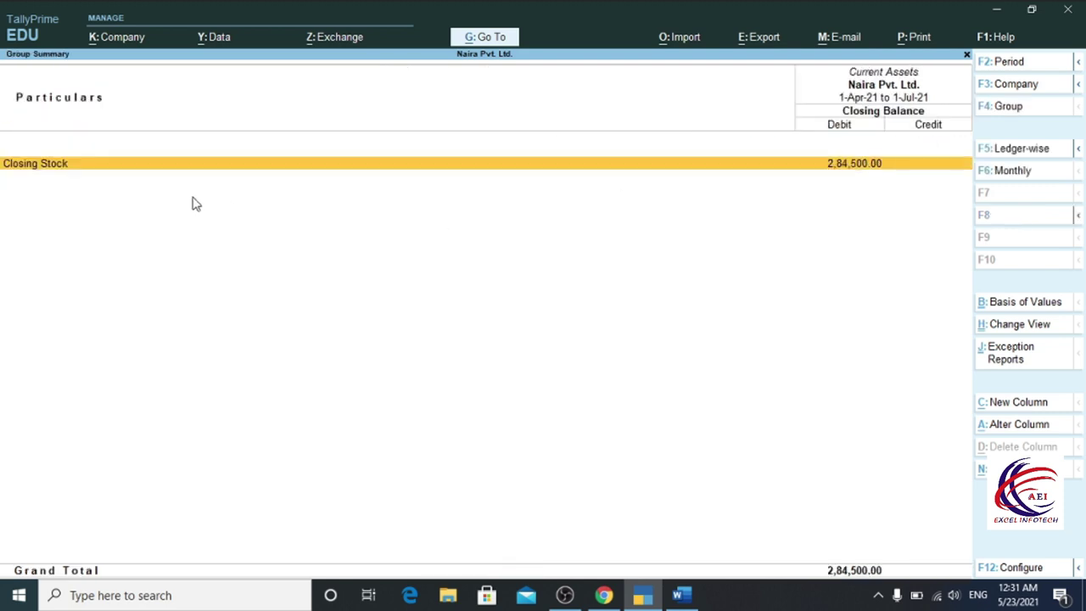
{"action": "left_click", "coordinate": [61, 170]}
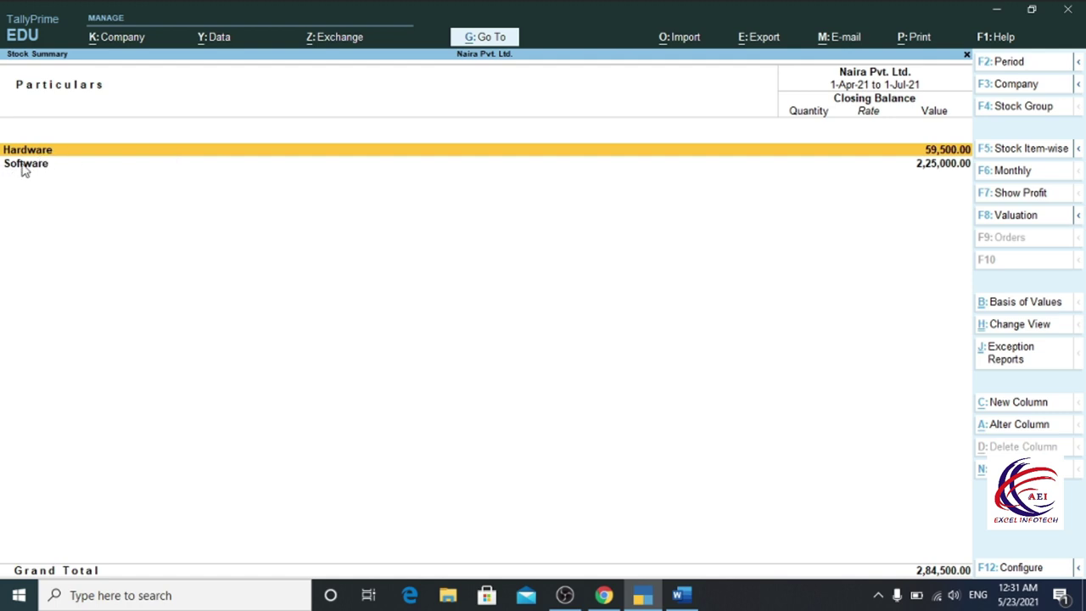
Review the Hardware items (Keyboard, Mouse) and the Software items in Stock Summary
{"action": "left_click", "coordinate": [22, 168]}
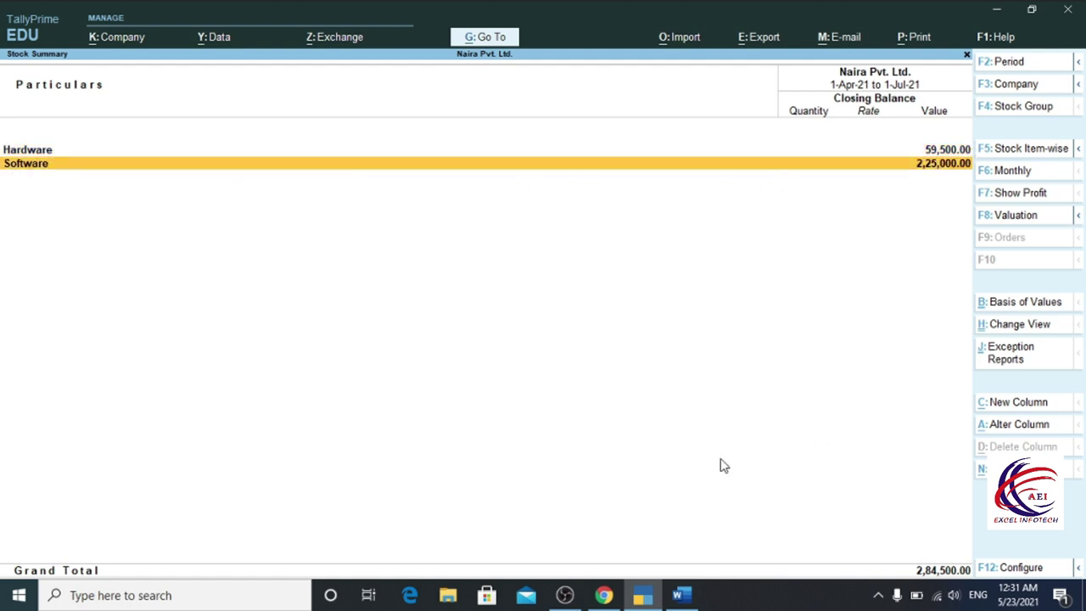
{"action": "double_click", "coordinate": [32, 151]}
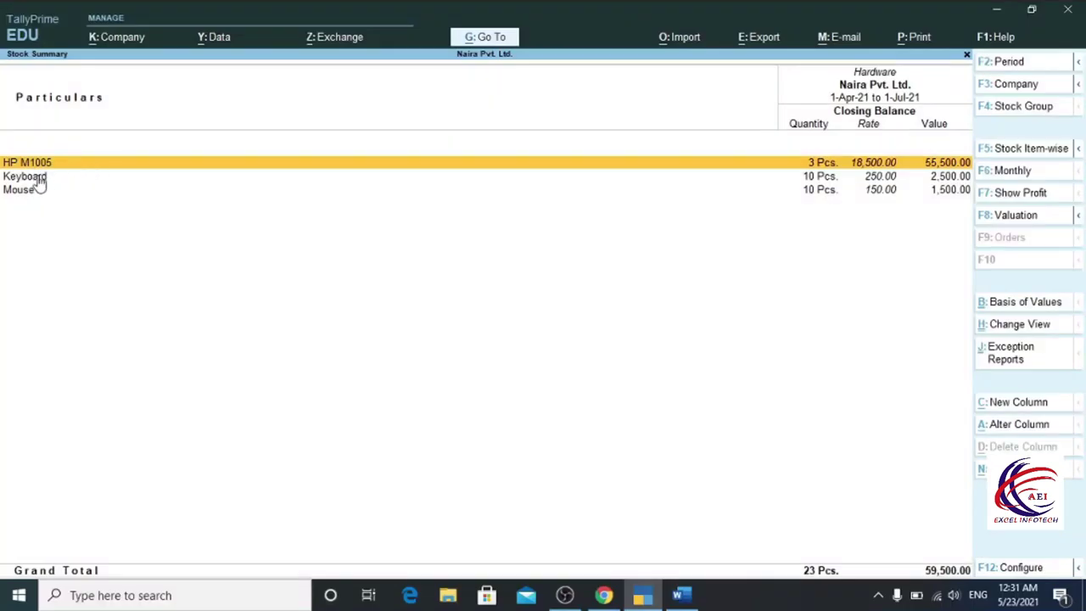
{"action": "left_click", "coordinate": [38, 179]}
{"action": "left_click", "coordinate": [32, 192]}
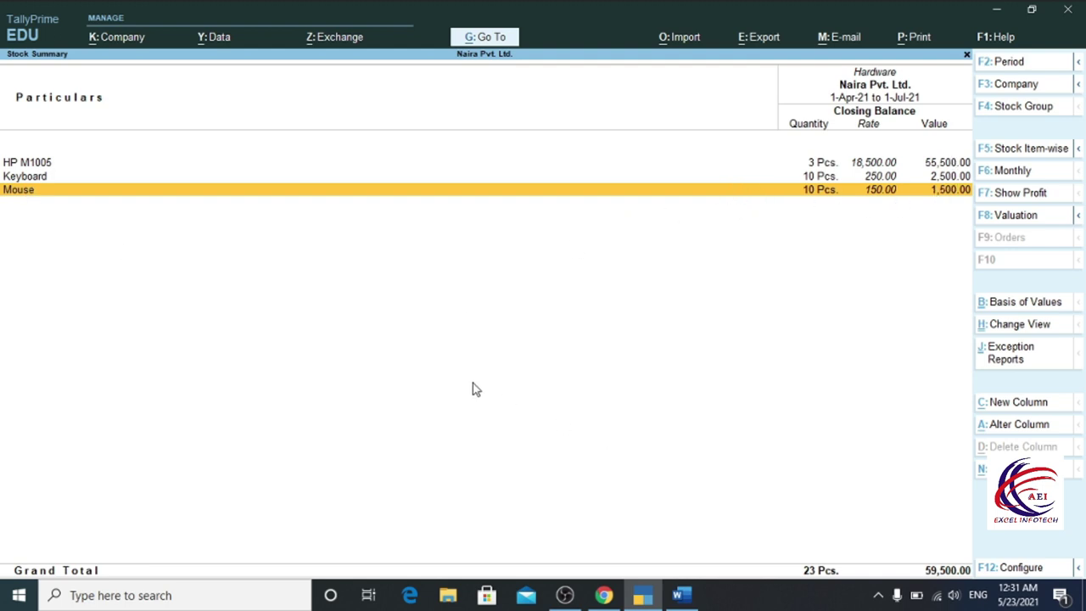
{"action": "key", "text": "Escape"}
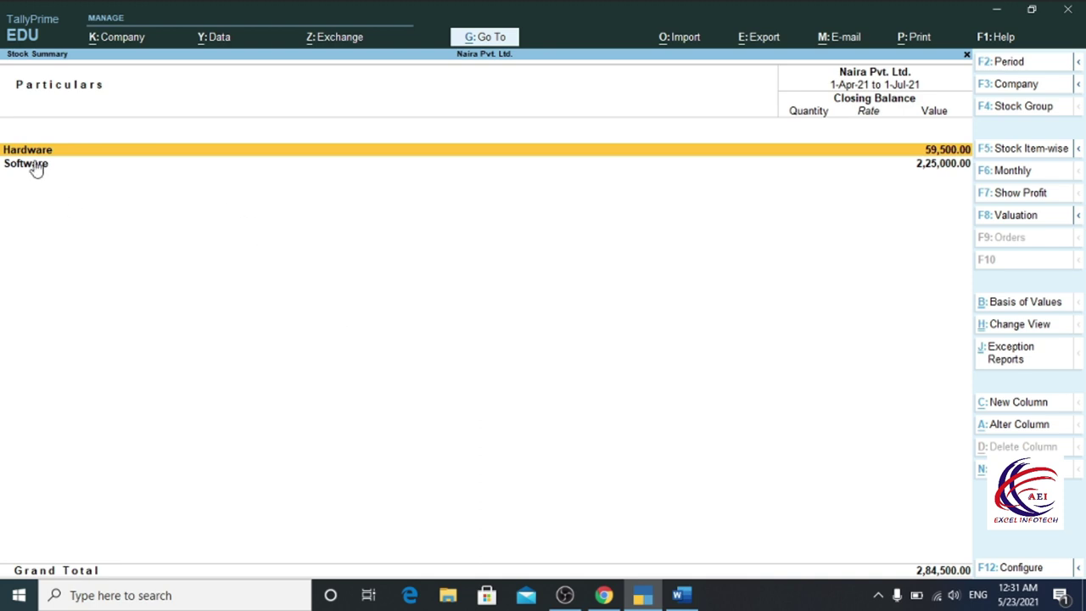
{"action": "double_click", "coordinate": [37, 165]}
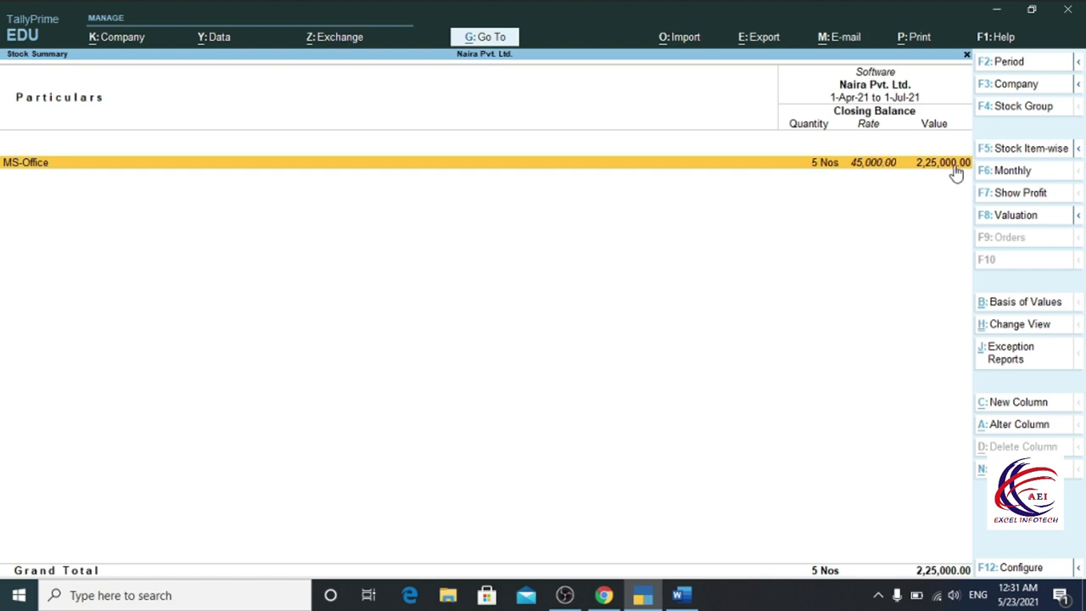
{"action": "key", "text": "Escape"}
{"action": "key", "text": "Escape"}
{"action": "key", "text": "Escape"}
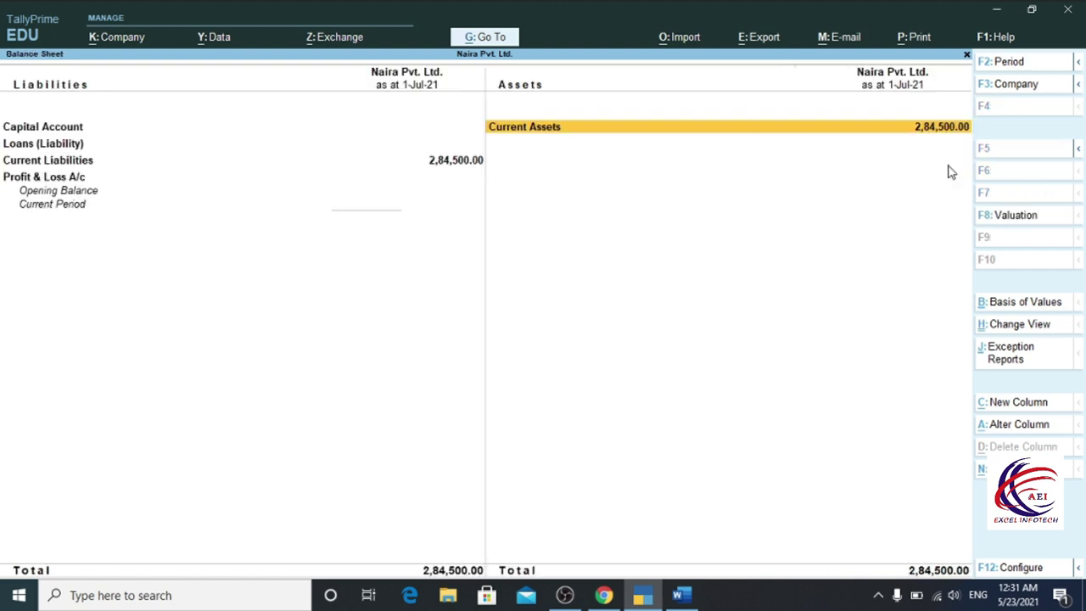
View Current Liabilities: Duties & Taxes 37,710.00 and Sundry Creditors 3,22,210.00, then exit to Gateway
{"action": "left_click", "coordinate": [106, 166]}
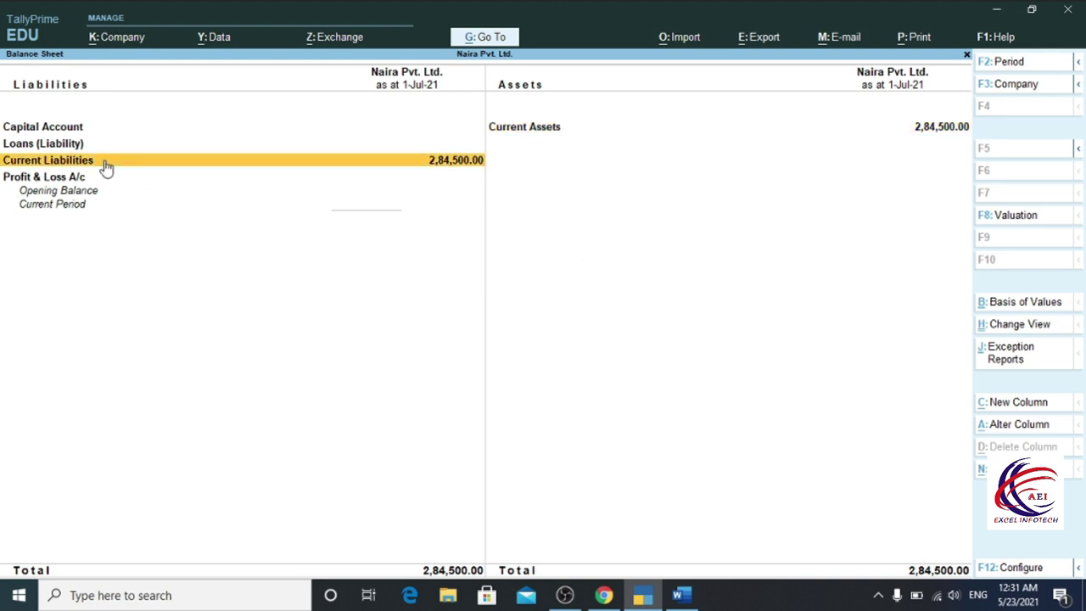
{"action": "left_click", "coordinate": [435, 164]}
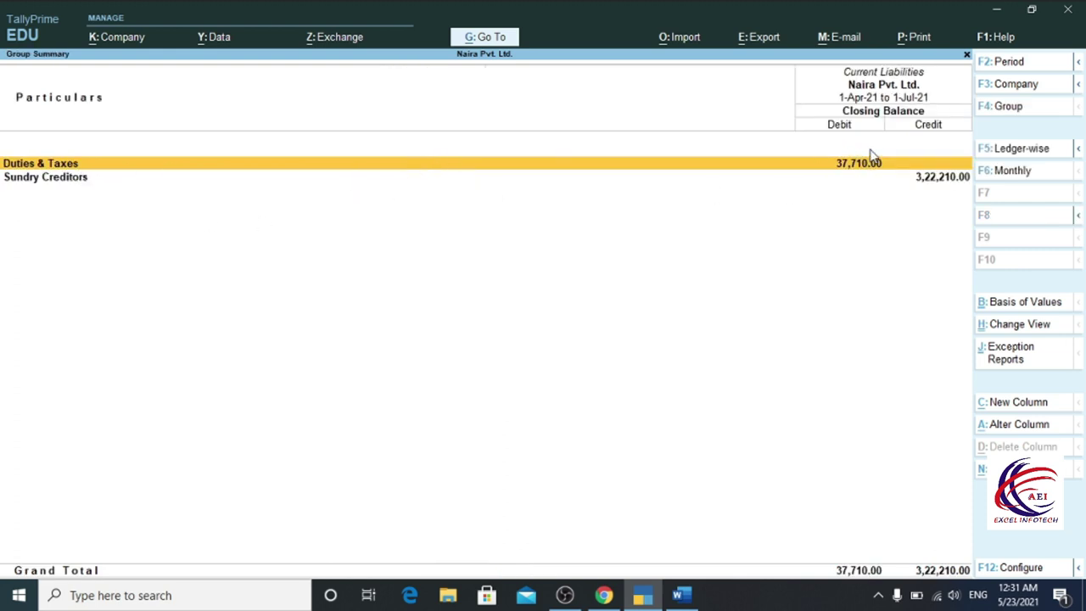
{"action": "left_click", "coordinate": [71, 185]}
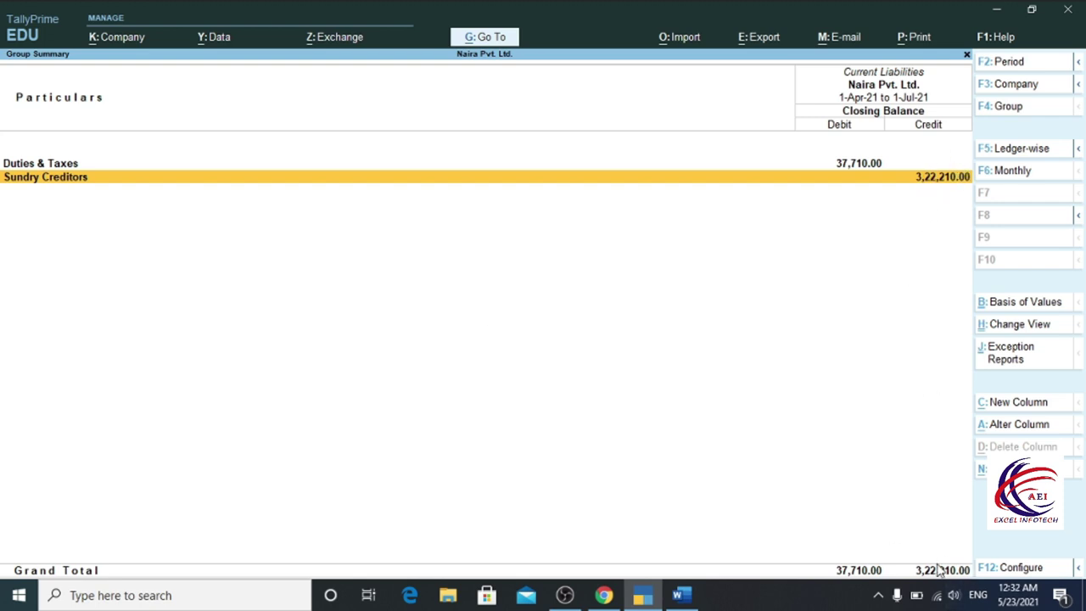
{"action": "key", "text": "Escape"}
{"action": "key", "text": "Escape"}
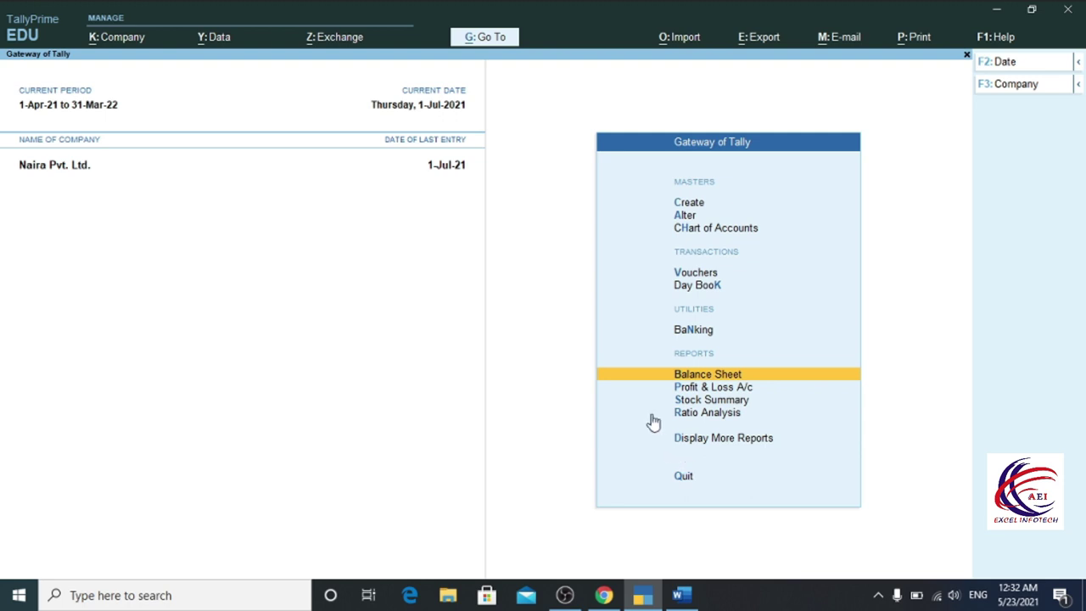
Open the GSTR-2 report from the GST Reports group via Go To
{"action": "left_click", "coordinate": [469, 40]}
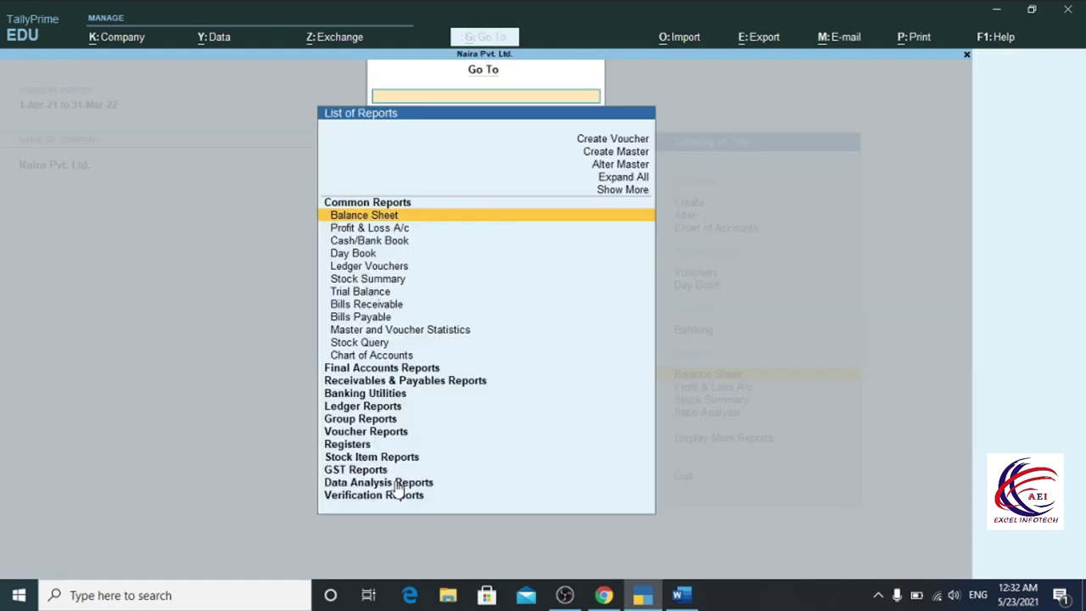
{"action": "left_click", "coordinate": [355, 474]}
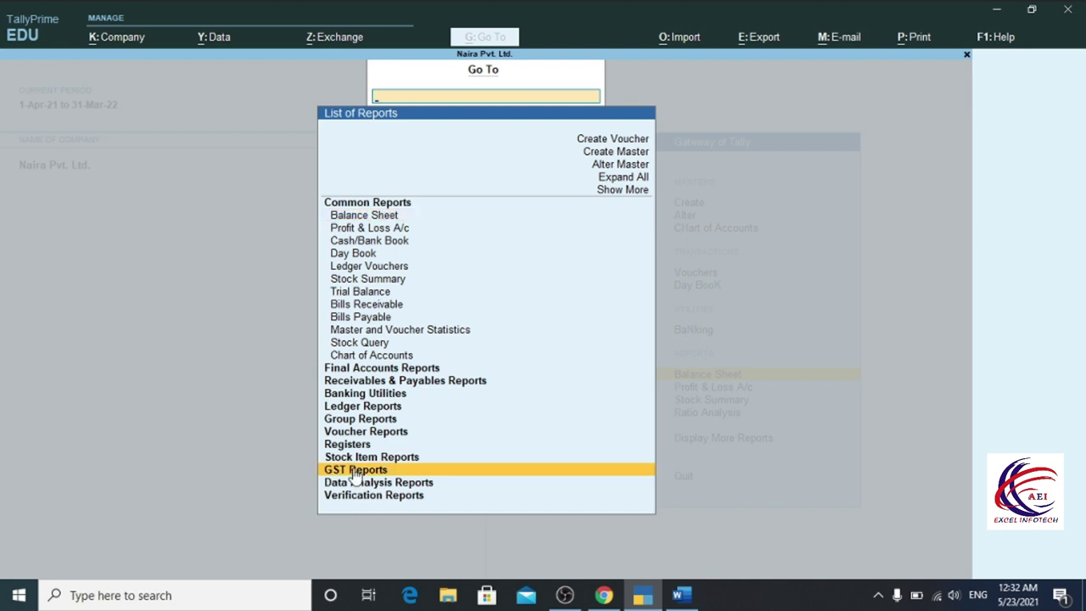
{"action": "left_click", "coordinate": [355, 473]}
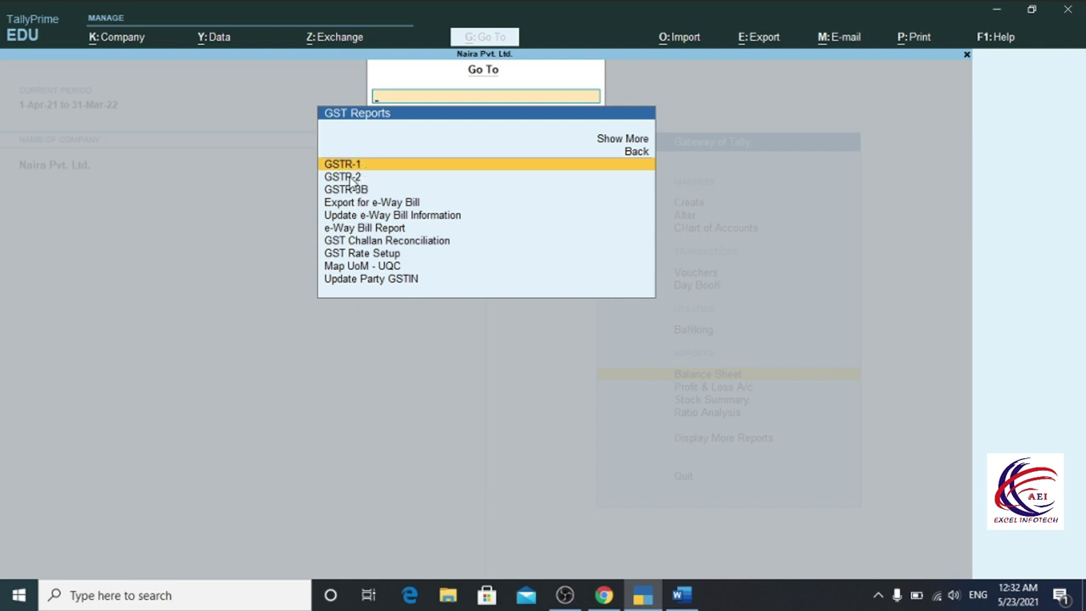
{"action": "left_click", "coordinate": [349, 177]}
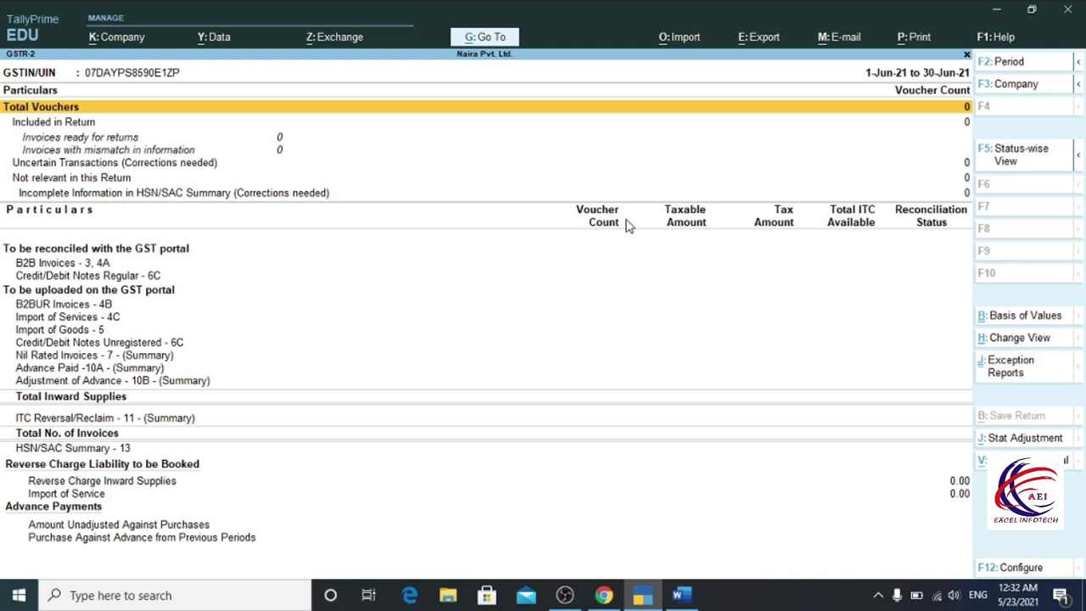
Set the period 1-4-21 to 31-3-22 and view B2B Invoices - 3, 4A by supplier
{"action": "key", "text": "F2"}
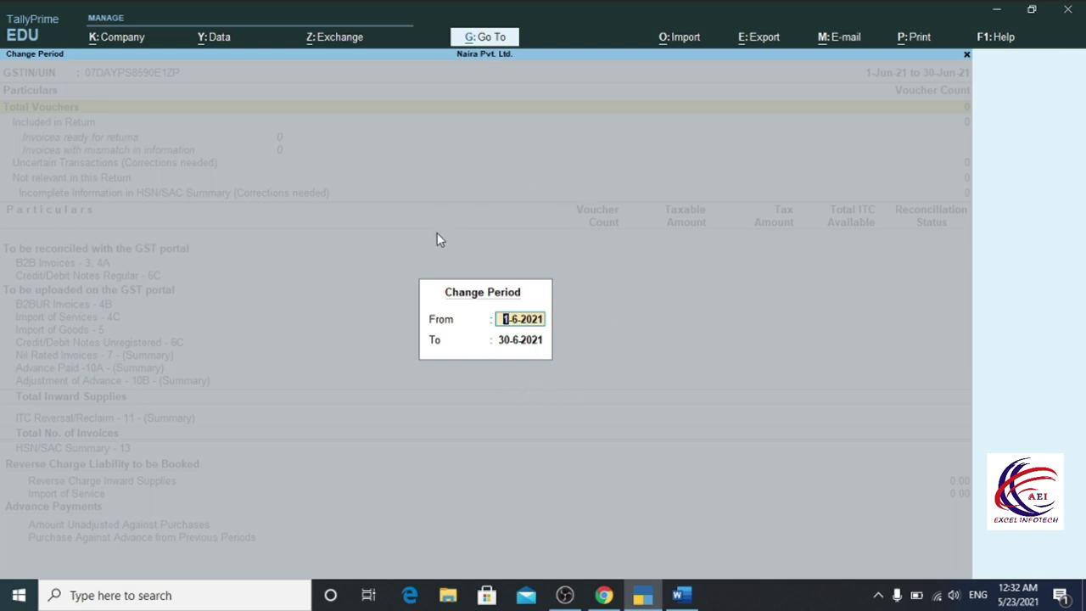
{"action": "type", "text": "1-4-21"}
{"action": "key", "text": "Return"}
{"action": "key", "text": "BackSpace"}
{"action": "type", "text": "31"}
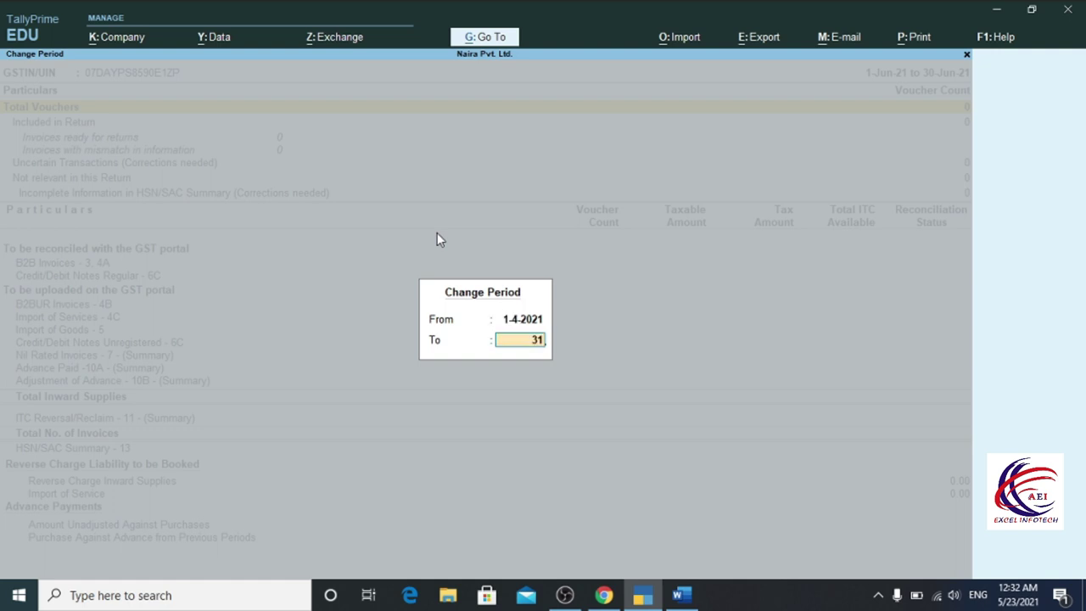
{"action": "type", "text": "-3-22"}
{"action": "key", "text": "Return"}
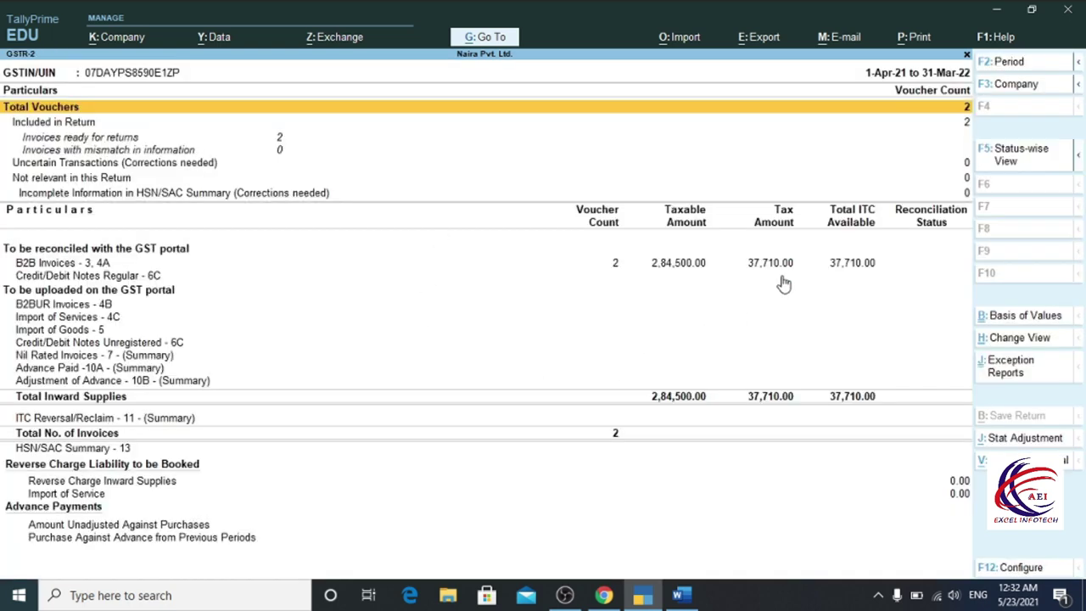
{"action": "left_click", "coordinate": [672, 268]}
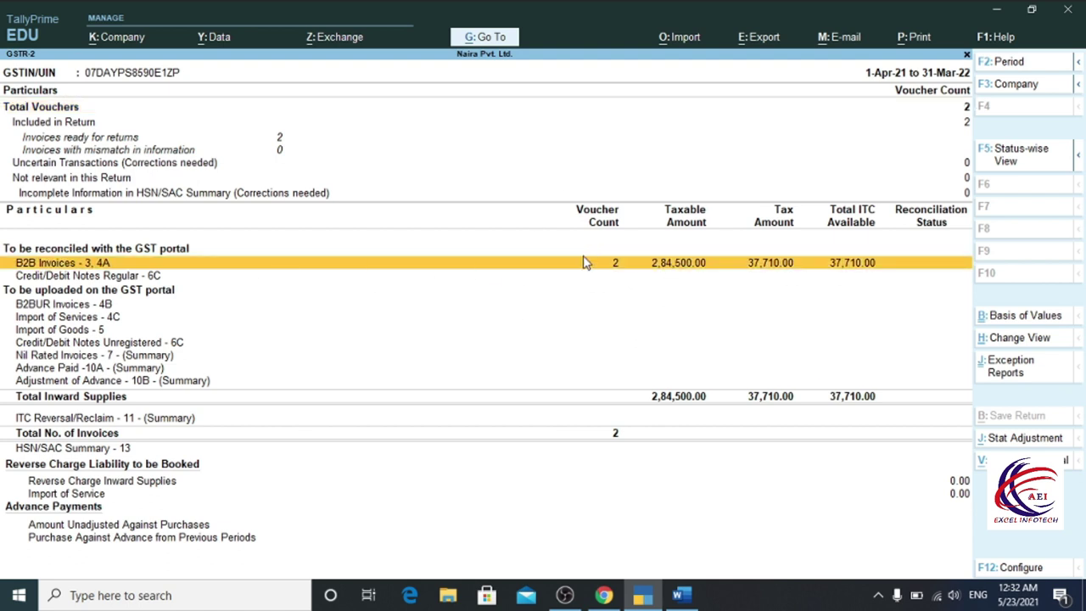
{"action": "left_click", "coordinate": [607, 265]}
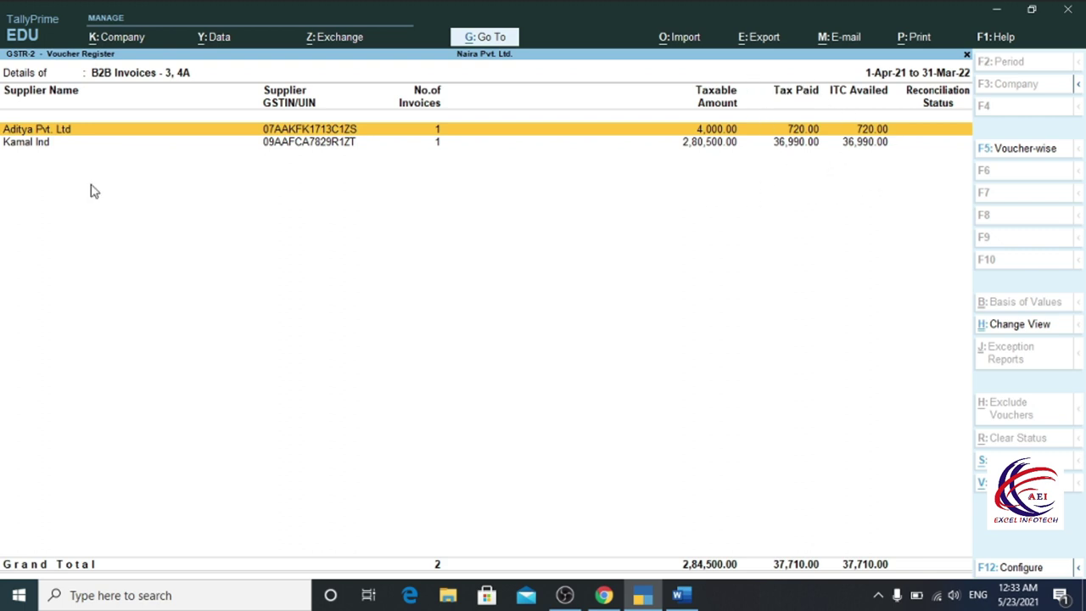
Review Aditya Pvt. Ltd's GSTR-2 invoices and the two purchase vouchers included in the return
{"action": "left_click", "coordinate": [321, 131]}
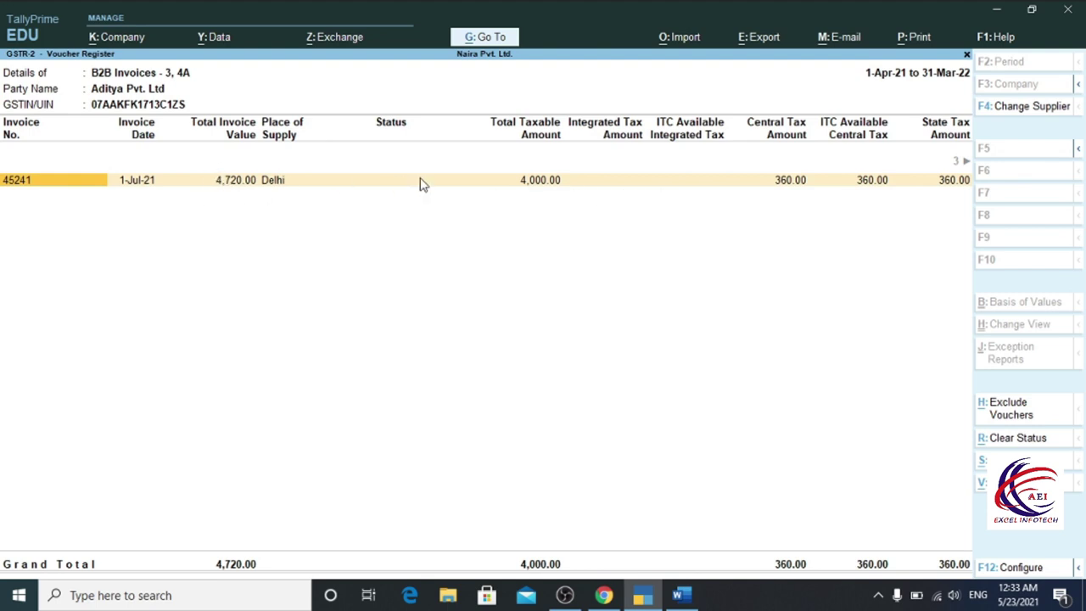
{"action": "key", "text": "Escape"}
{"action": "key", "text": "Escape"}
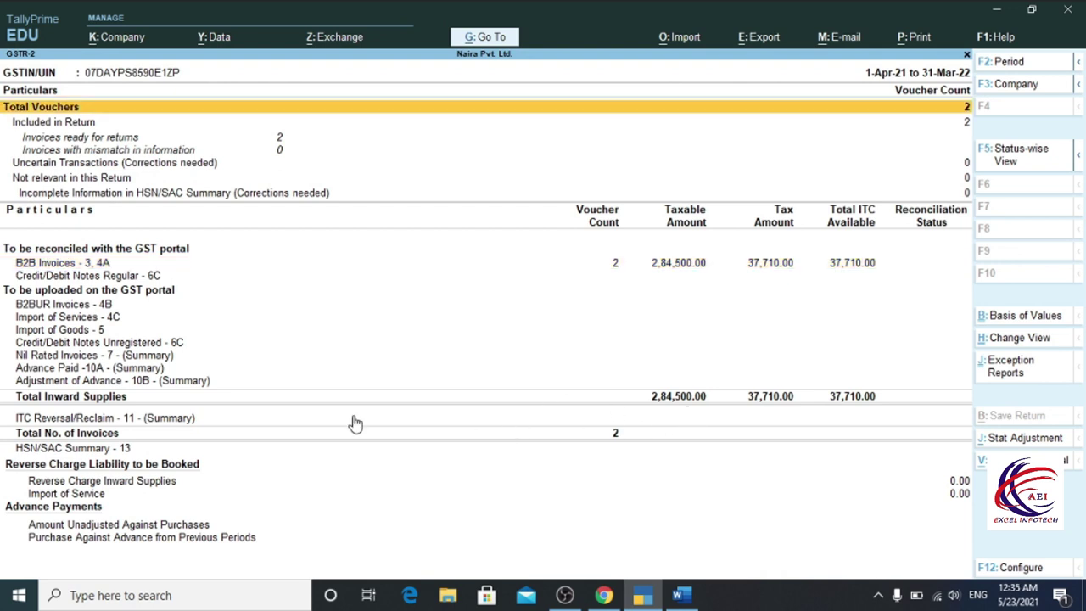
{"action": "left_click", "coordinate": [71, 423]}
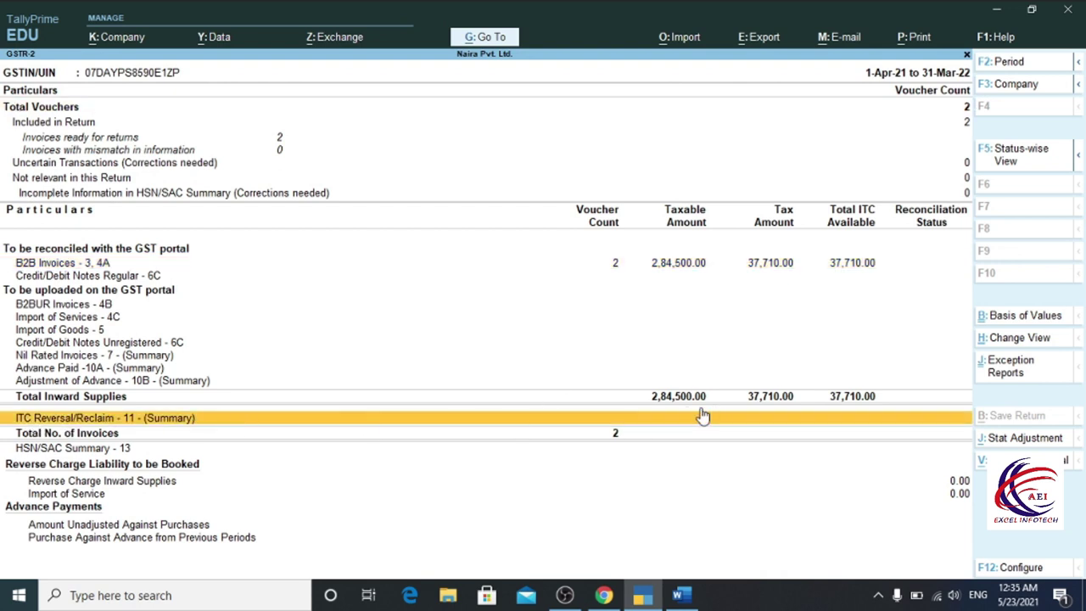
{"action": "left_click", "coordinate": [1004, 149]}
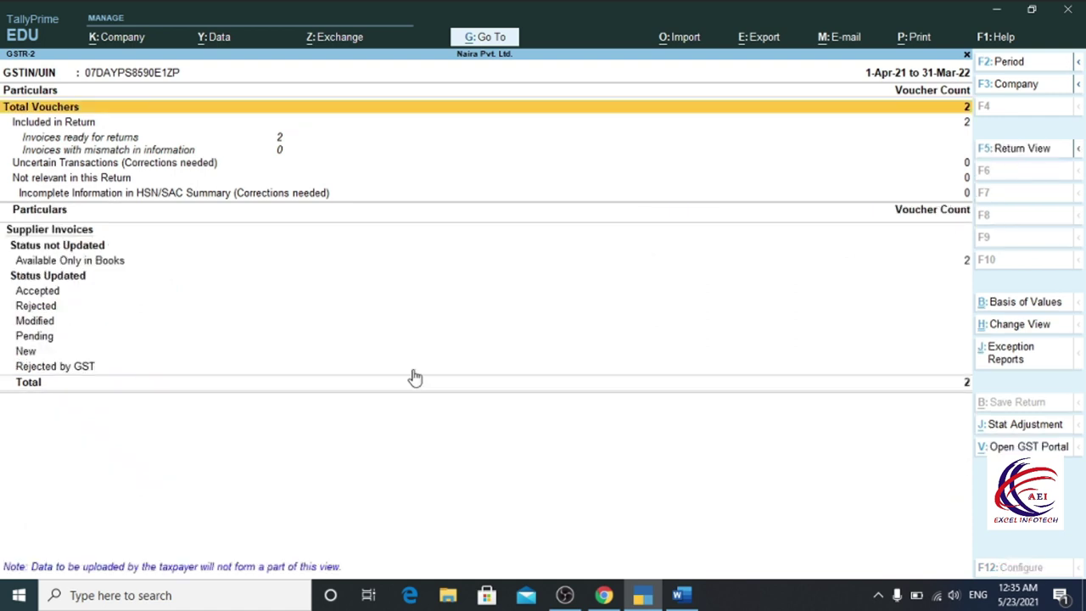
{"action": "double_click", "coordinate": [281, 141]}
{"action": "double_click", "coordinate": [50, 125]}
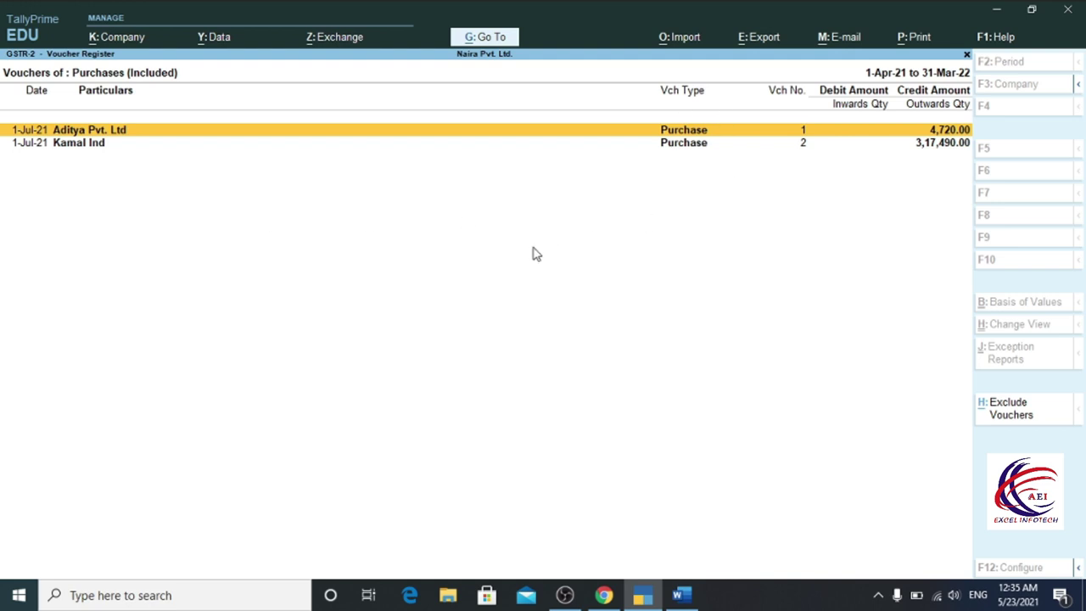
{"action": "key", "text": "Escape"}
{"action": "key", "text": "Escape"}
{"action": "key", "text": "Escape"}
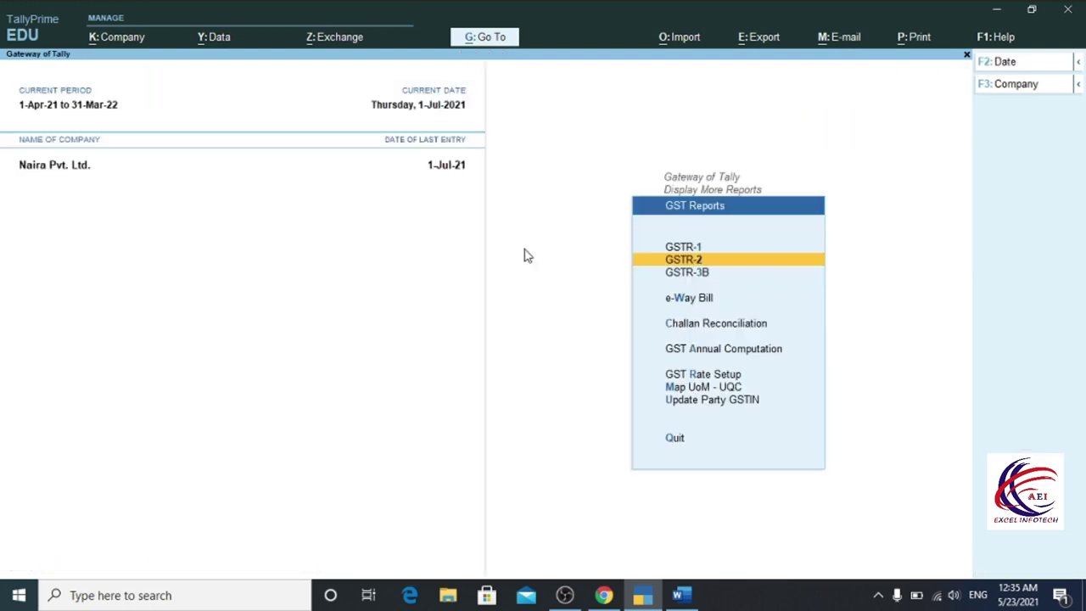
View the June 2021 GSTR-1 return under GST Reports, which shows zero vouchers, then back out
{"action": "key", "text": "Escape"}
{"action": "key", "text": "Escape"}
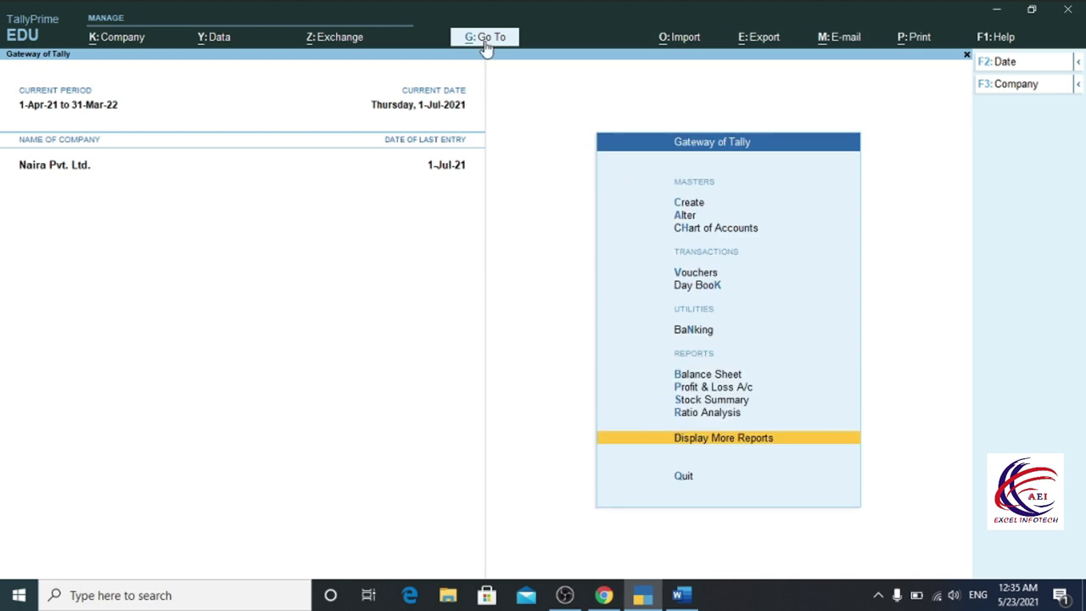
{"action": "left_click", "coordinate": [733, 447]}
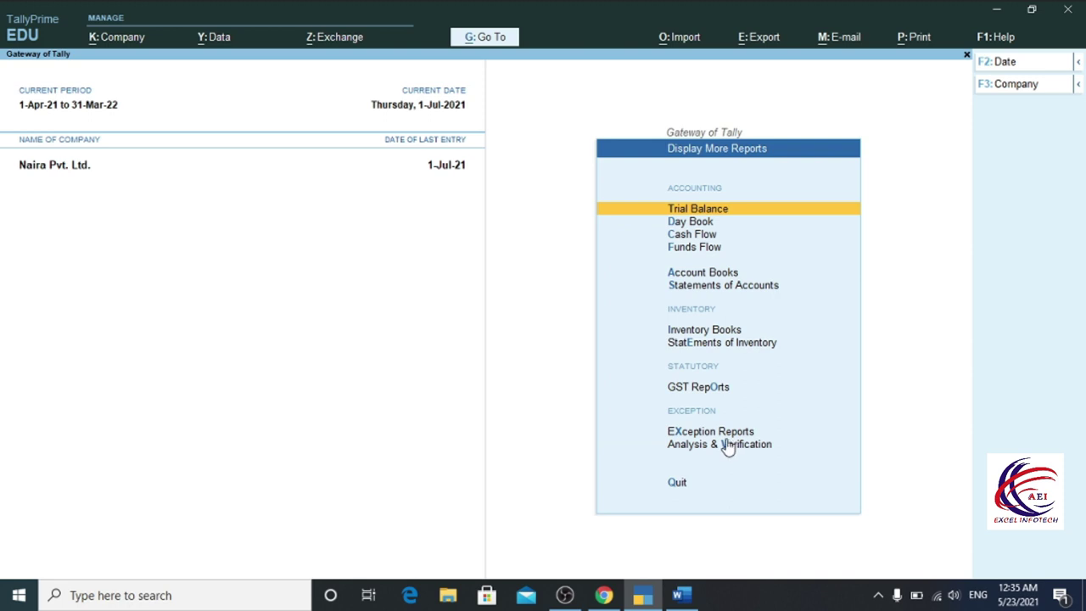
{"action": "left_click", "coordinate": [703, 392]}
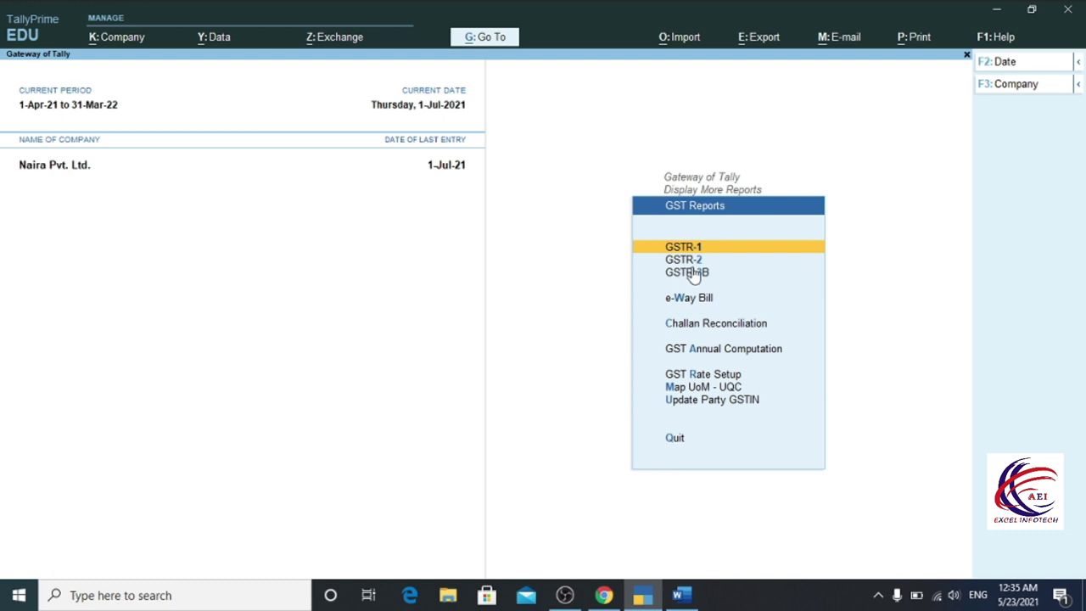
{"action": "left_click", "coordinate": [692, 248]}
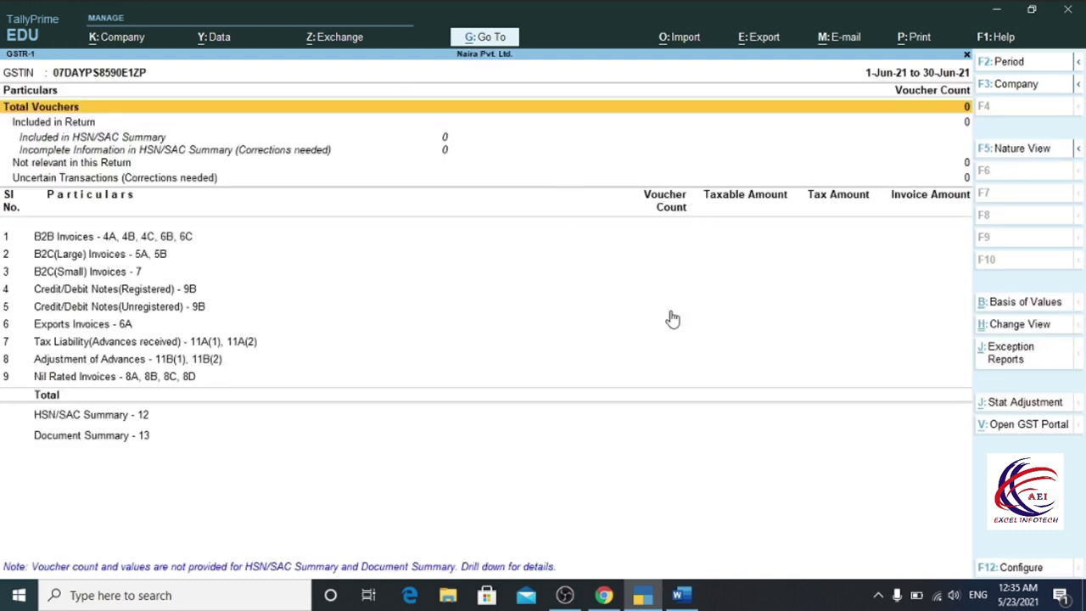
{"action": "key", "text": "Escape"}
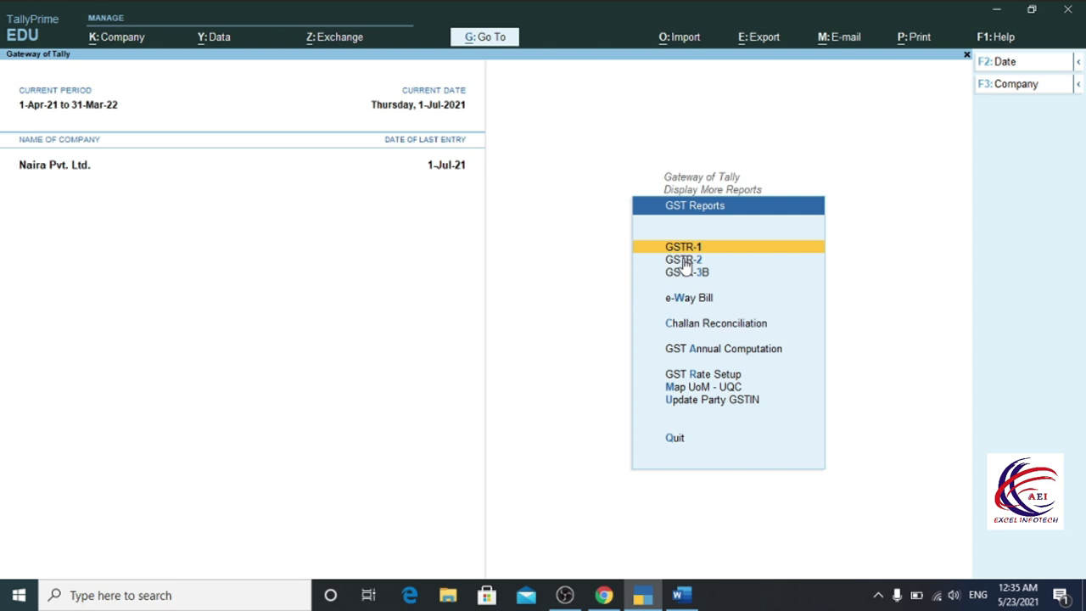
{"action": "key", "text": "Escape"}
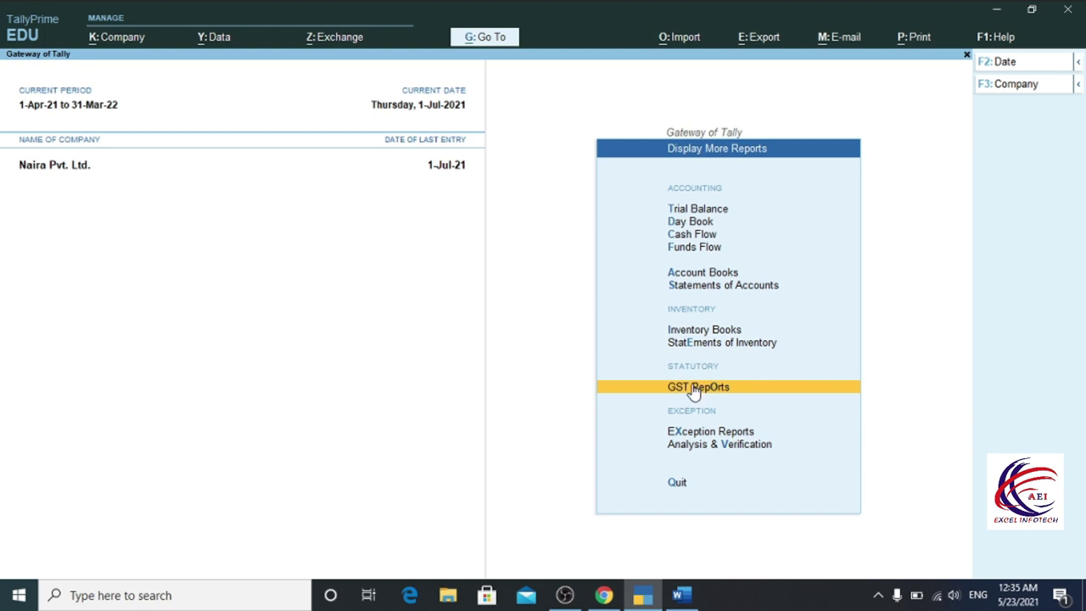
{"action": "key", "text": "Escape"}
Start a Sales voucher, copy the party name Pankaj Ind. from the Word sheet, and open a new ledger form
{"action": "left_click", "coordinate": [694, 273]}
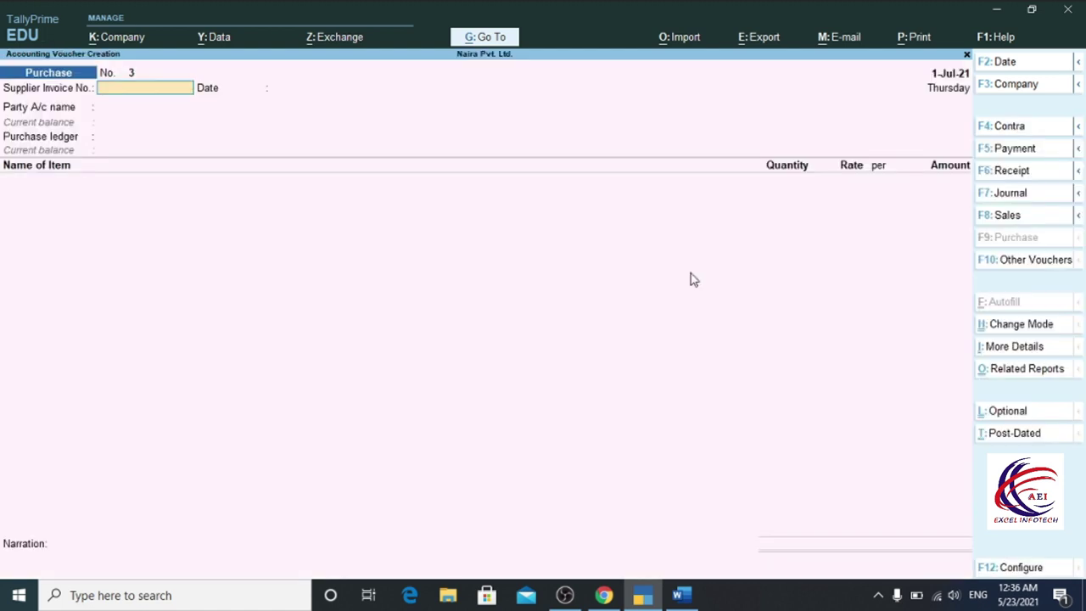
{"action": "key", "text": "F8"}
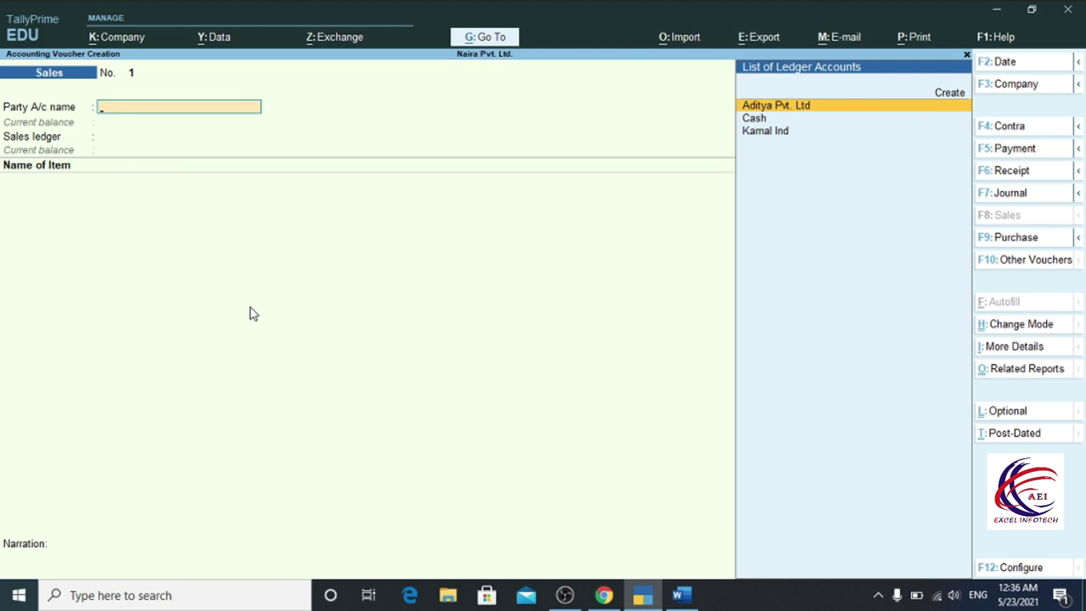
{"action": "key", "text": "alt+Tab"}
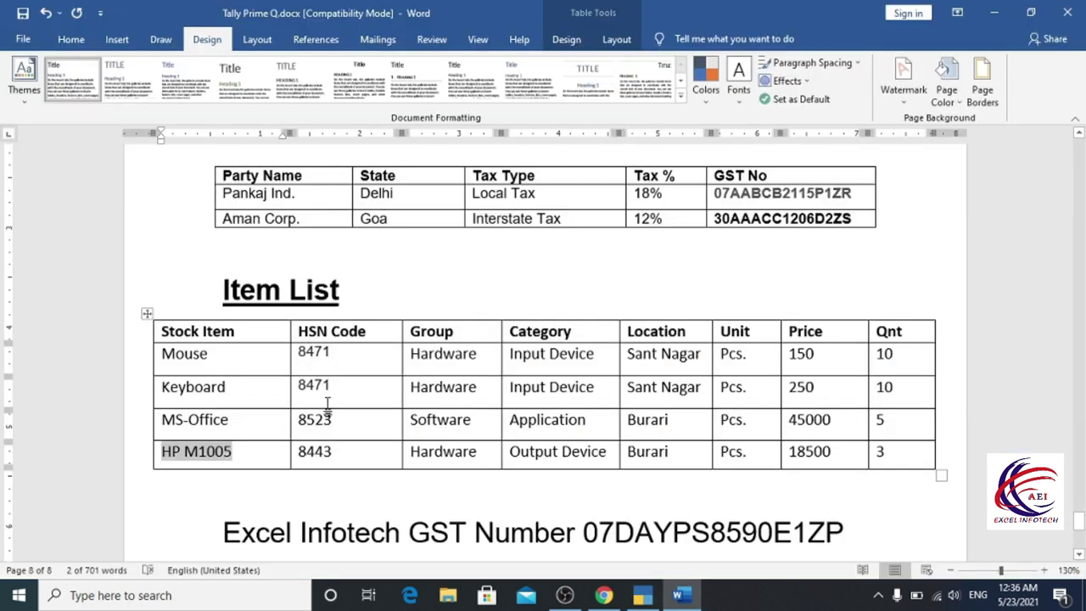
{"action": "scroll", "coordinate": [329, 406], "scroll_direction": "up", "scroll_amount": 2}
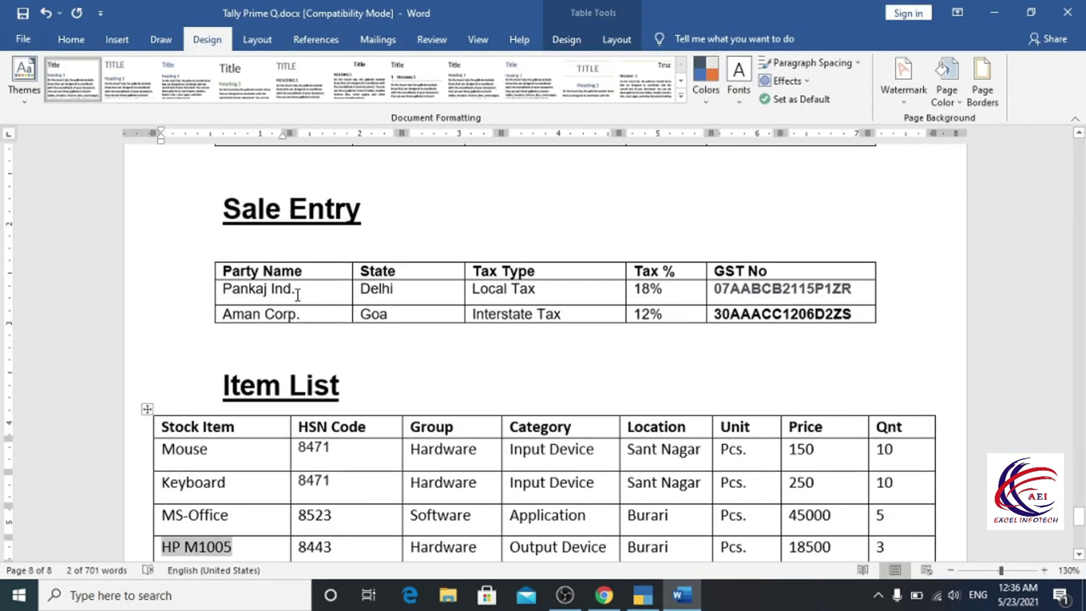
{"action": "left_click_drag", "start_coordinate": [296, 289], "coordinate": [240, 292]}
{"action": "key", "text": "ctrl+c"}
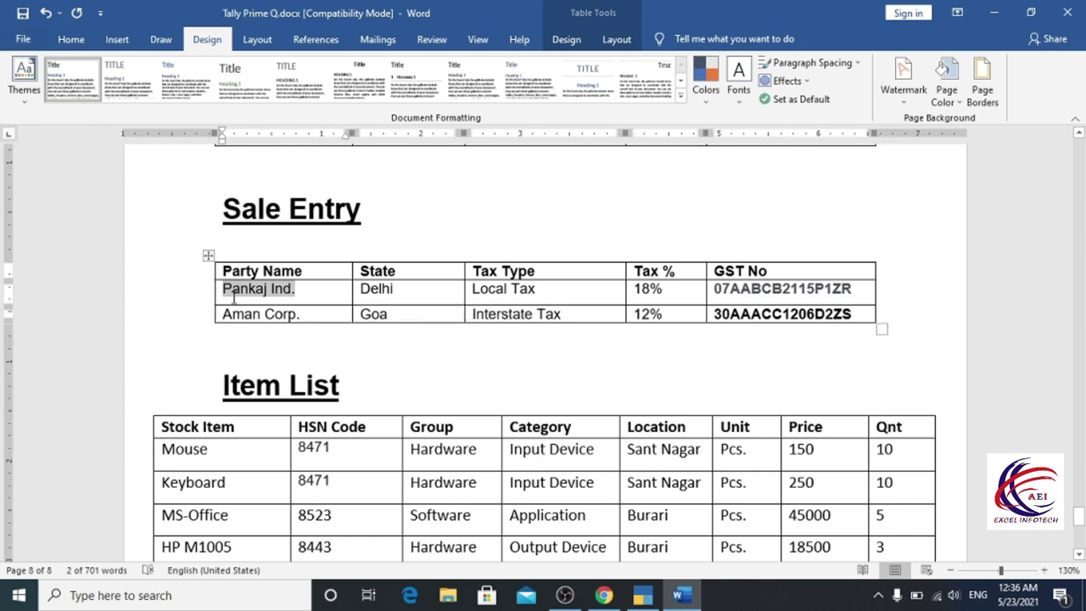
{"action": "key", "text": "alt+Tab"}
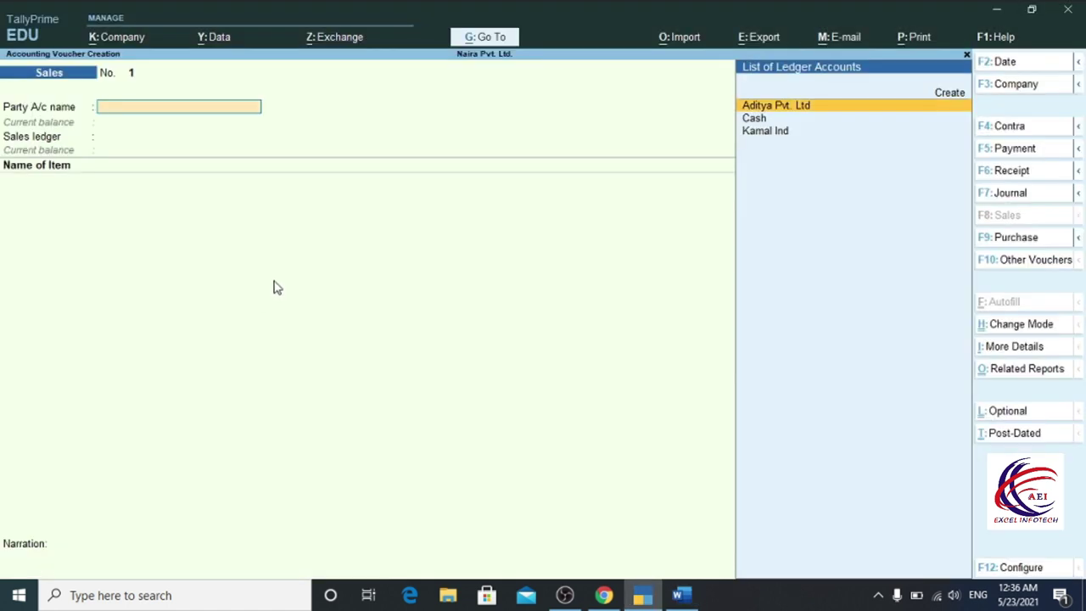
{"action": "key", "text": "alt+c"}
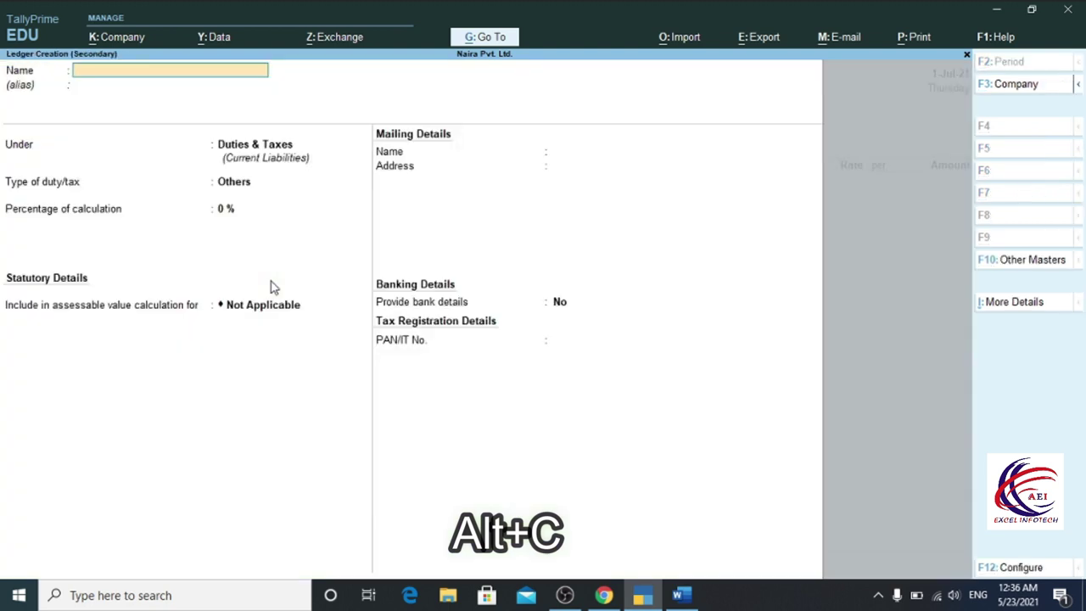
Create the ledger Pankaj Ind. under Sundry Debtors
{"action": "key", "text": "ctrl+alt+v"}
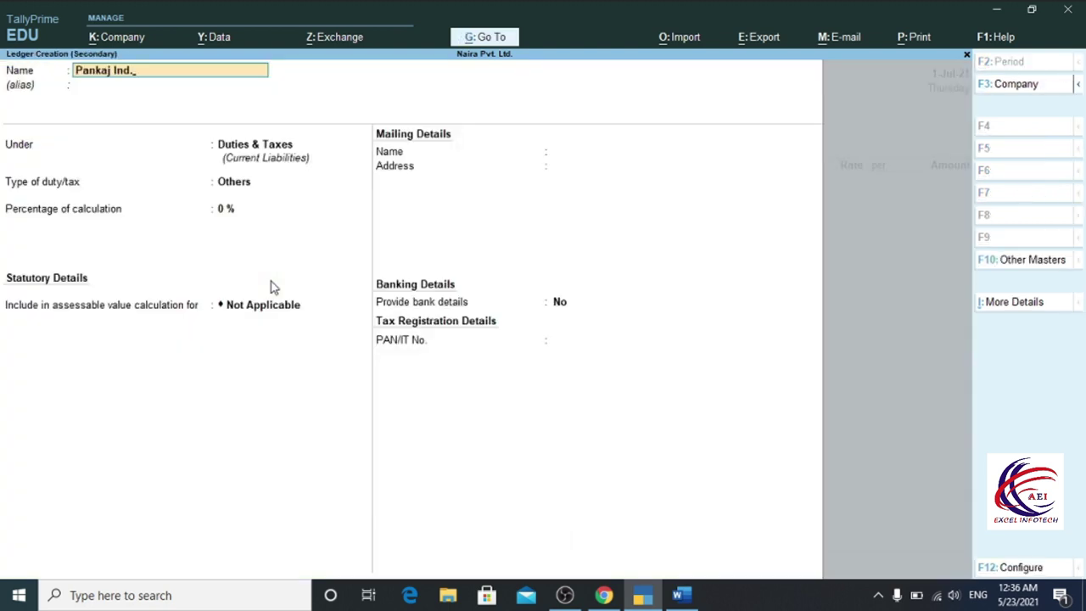
{"action": "key", "text": "Return"}
{"action": "key", "text": "Return"}
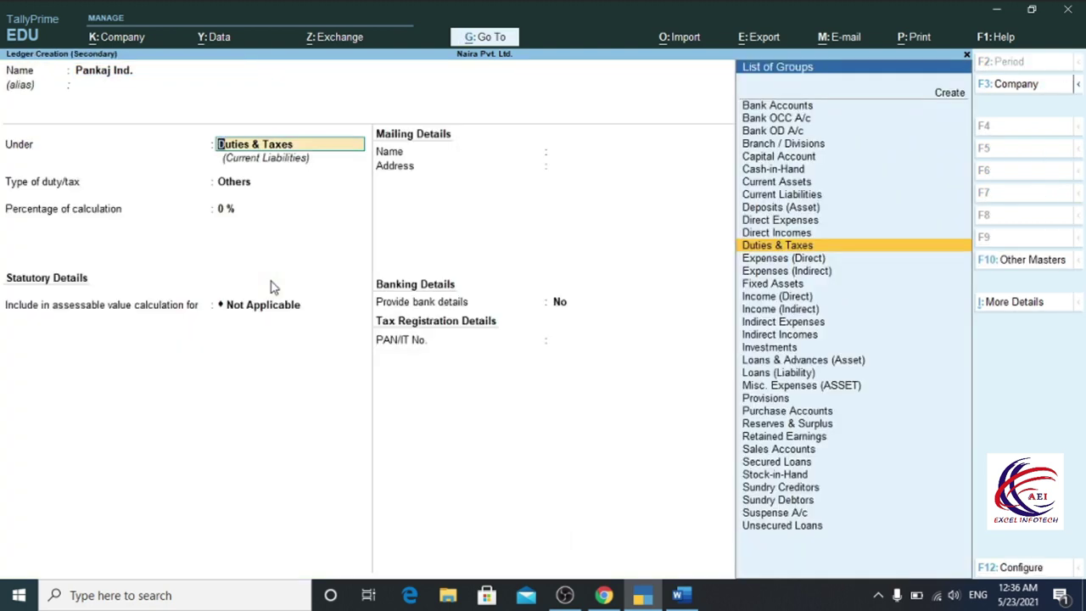
{"action": "type", "text": "S"}
{"action": "key", "text": "Down"}
{"action": "key", "text": "Down"}
{"action": "key", "text": "Down"}
{"action": "key", "text": "Down"}
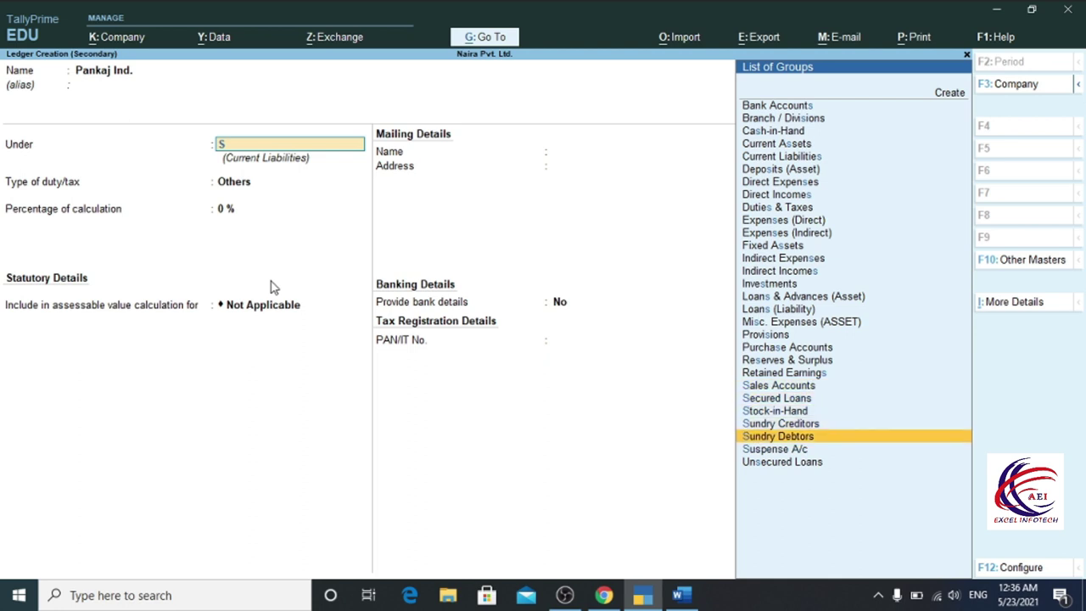
{"action": "key", "text": "Return"}
{"action": "key", "text": "Return"}
{"action": "key", "text": "Return"}
{"action": "key", "text": "Return"}
{"action": "key", "text": "Return"}
{"action": "key", "text": "Return"}
{"action": "key", "text": "Return"}
{"action": "key", "text": "Return"}
{"action": "key", "text": "Return"}
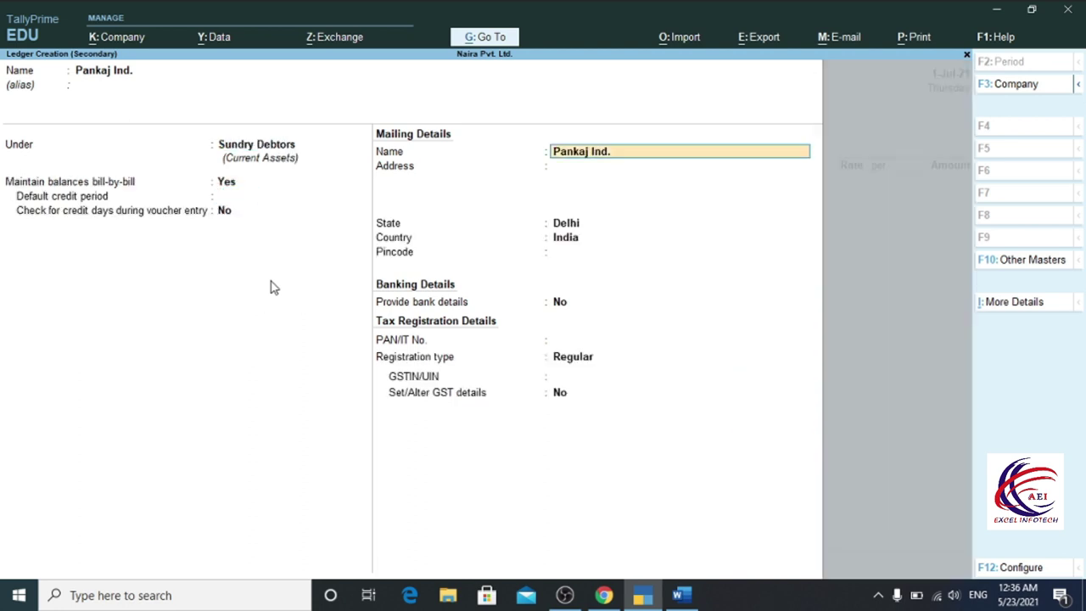
{"action": "key", "text": "Return"}
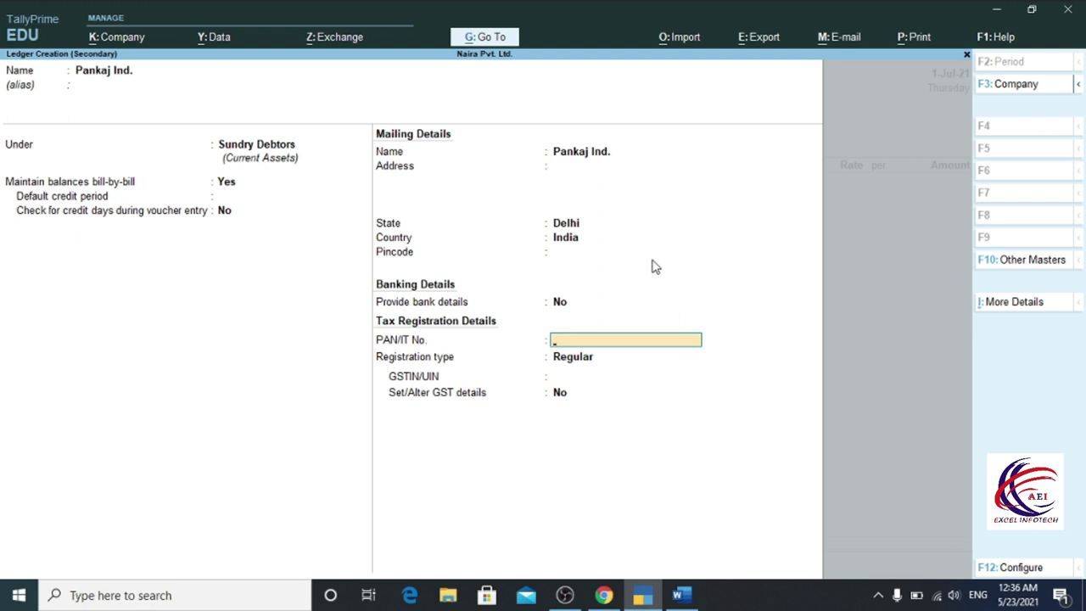
Give Pankaj Ind. Regular registration and its GSTIN from the Word sheet, then accept the party details
{"action": "key", "text": "alt+Tab"}
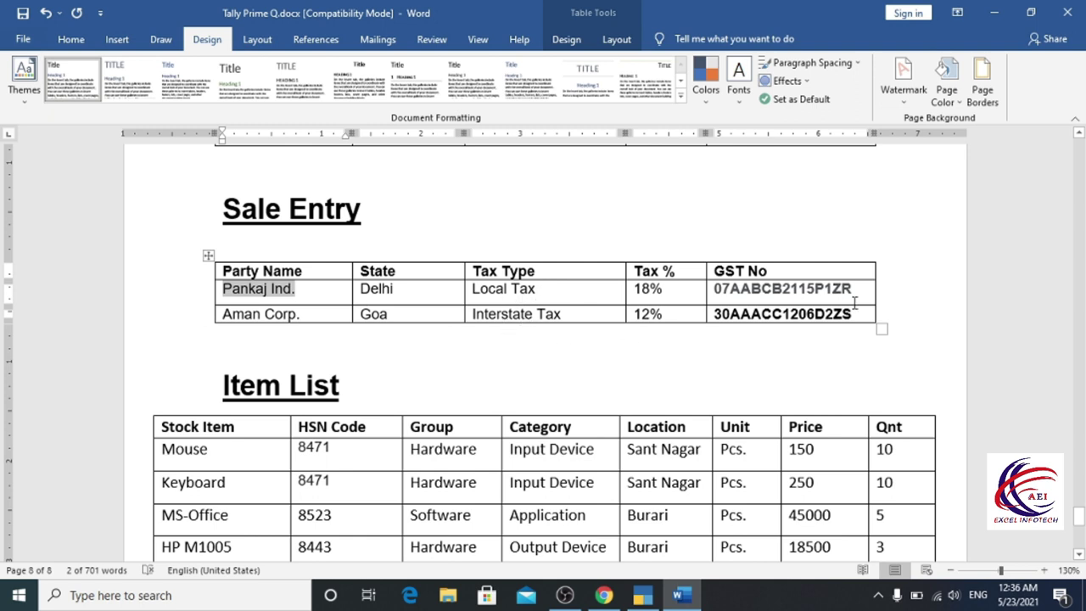
{"action": "left_click_drag", "start_coordinate": [853, 290], "coordinate": [717, 288]}
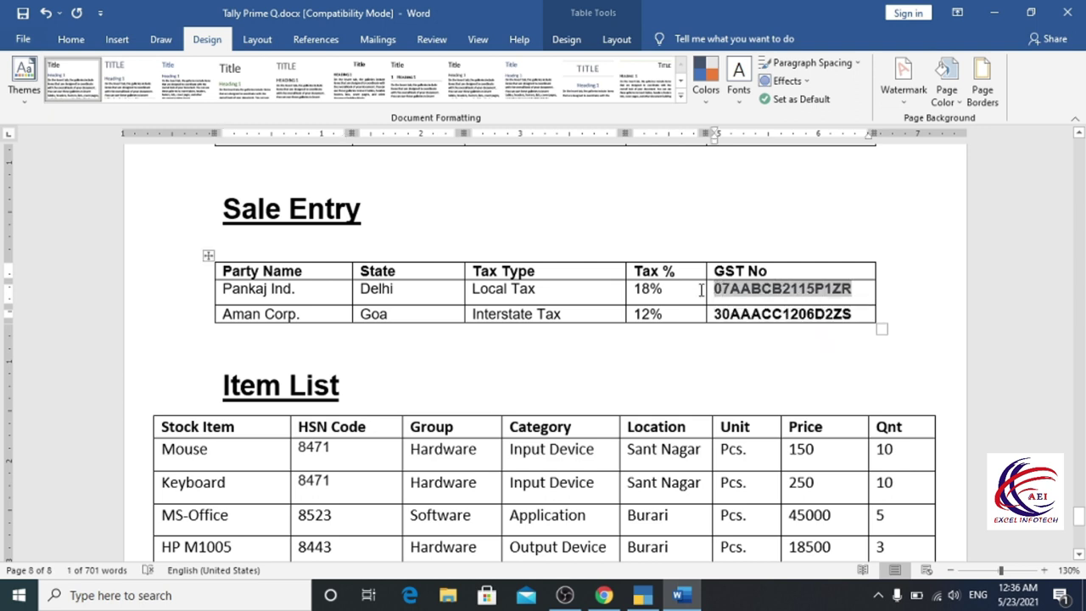
{"action": "key", "text": "alt+Tab"}
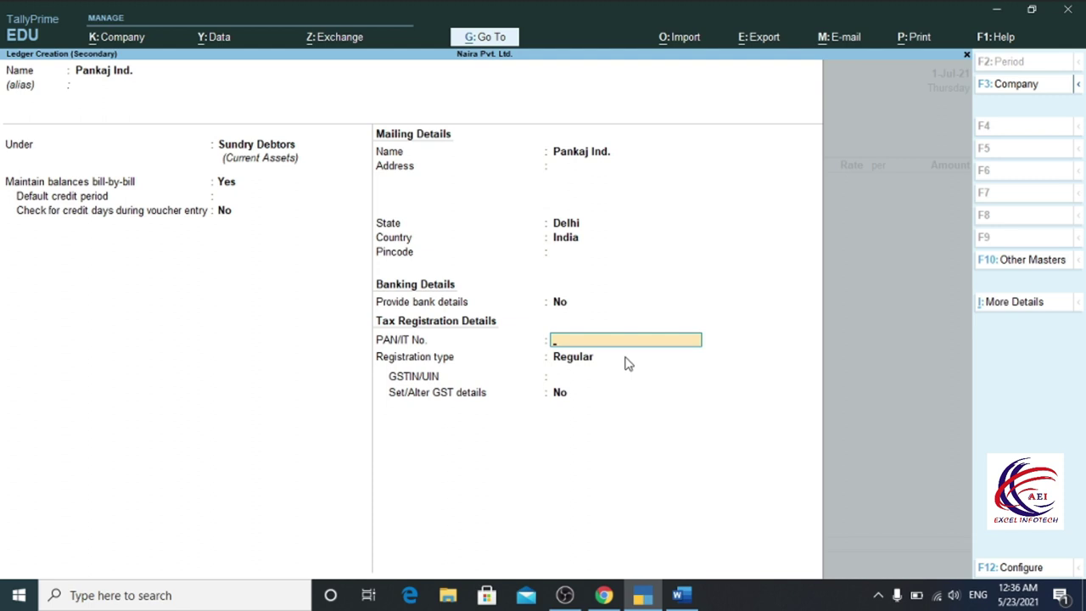
{"action": "key", "text": "Return"}
{"action": "key", "text": "Return"}
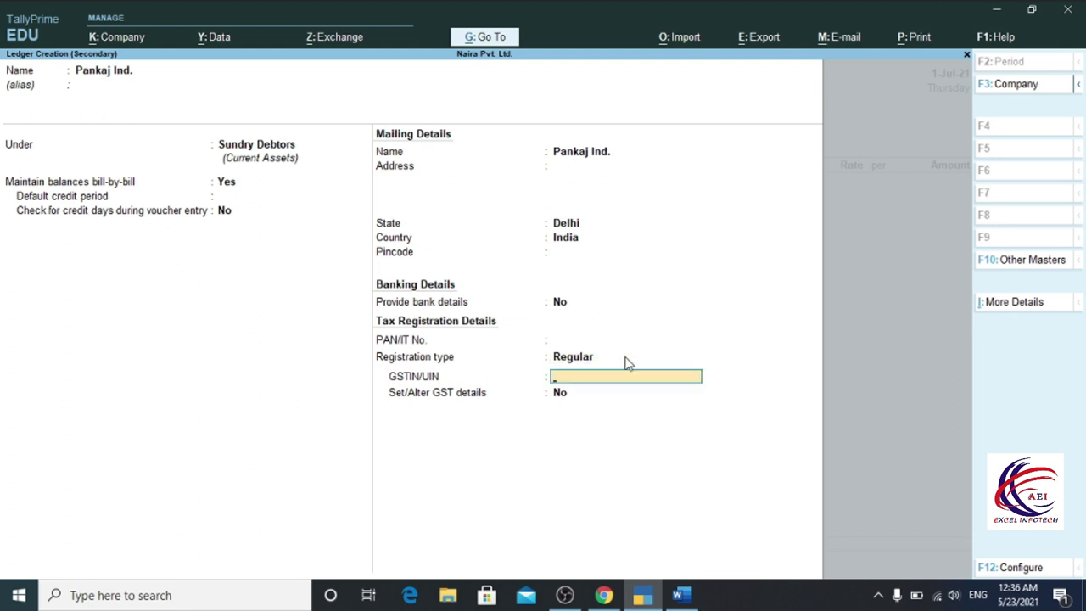
{"action": "key", "text": "ctrl+v"}
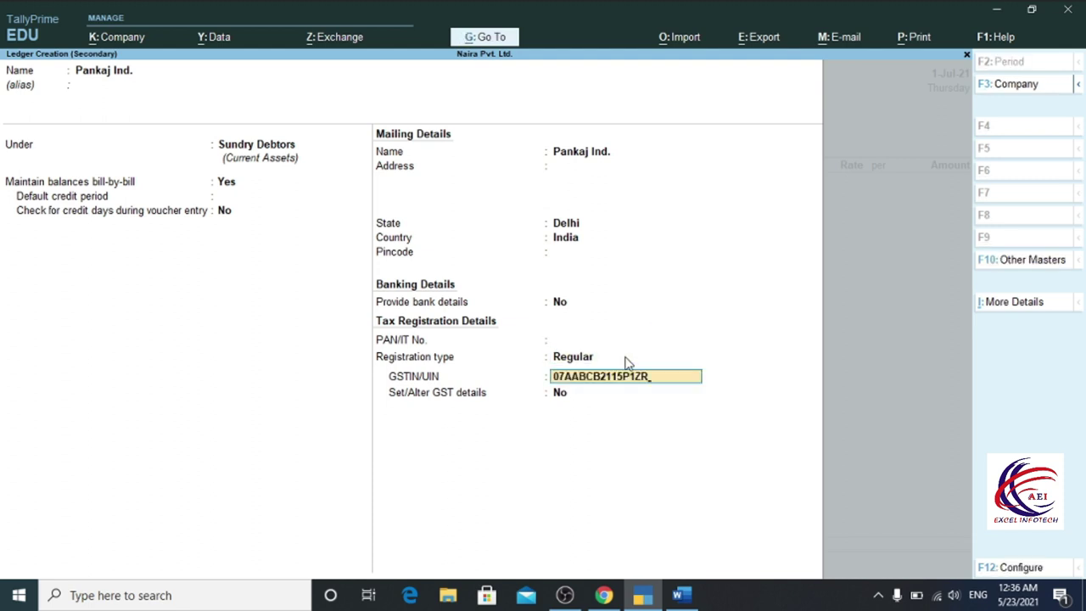
{"action": "key", "text": "Return"}
{"action": "key", "text": "Return"}
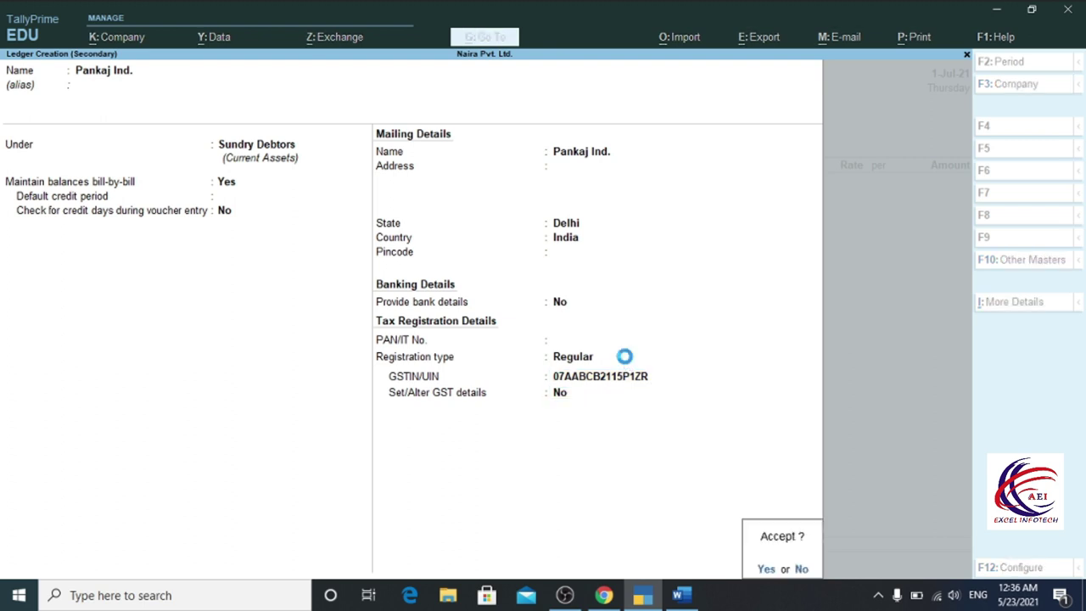
{"action": "key", "text": "Return"}
{"action": "key", "text": "Return"}
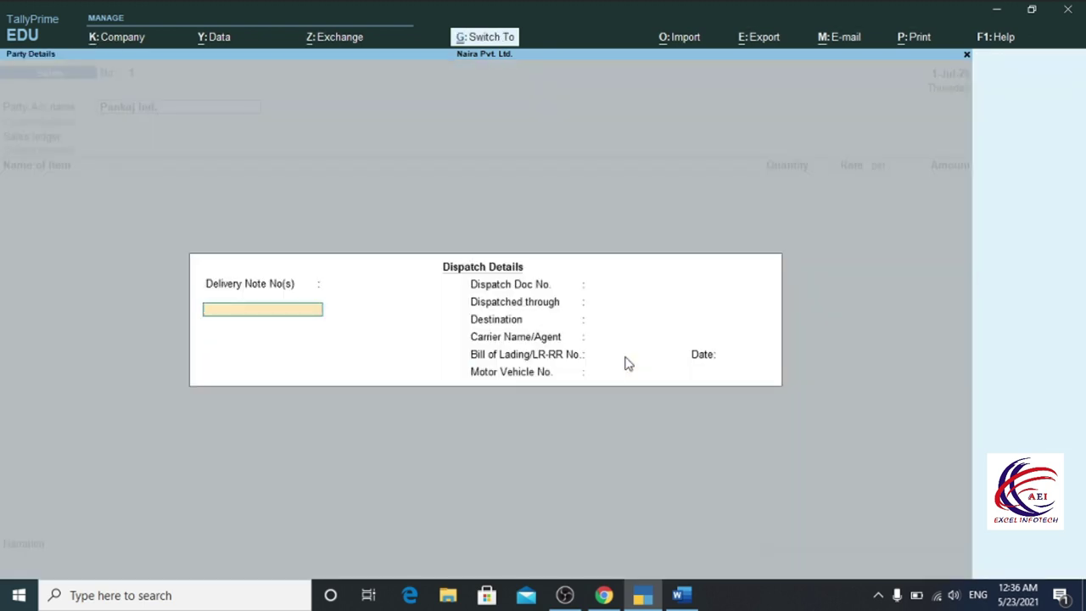
{"action": "key", "text": "ctrl+a"}
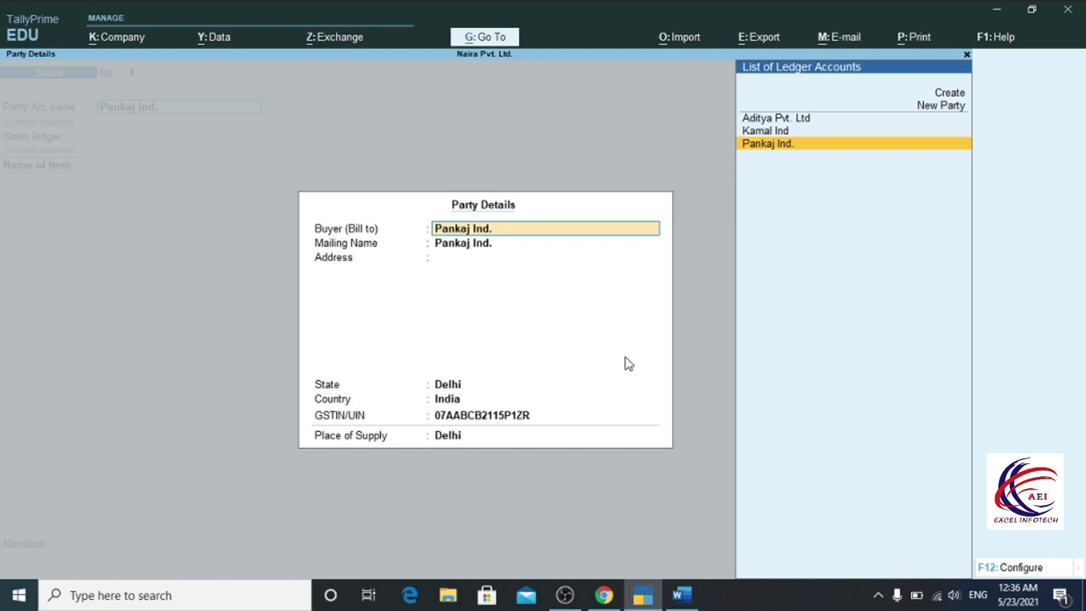
{"action": "key", "text": "ctrl+a"}
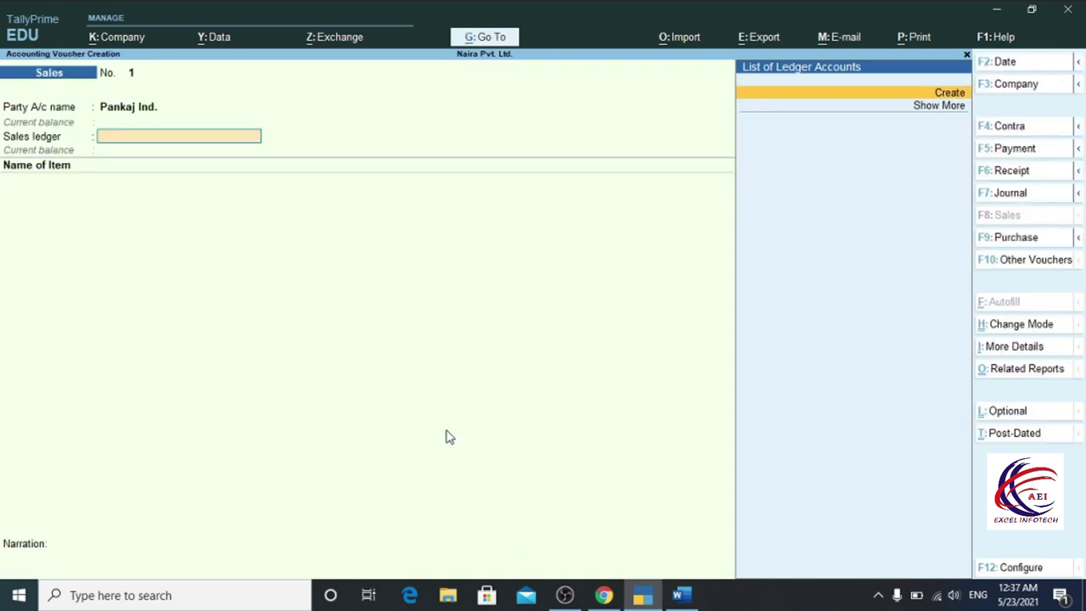
Create the ledger Sale under Sales Accounts with Goods as the type of supply
{"action": "key", "text": "alt+c"}
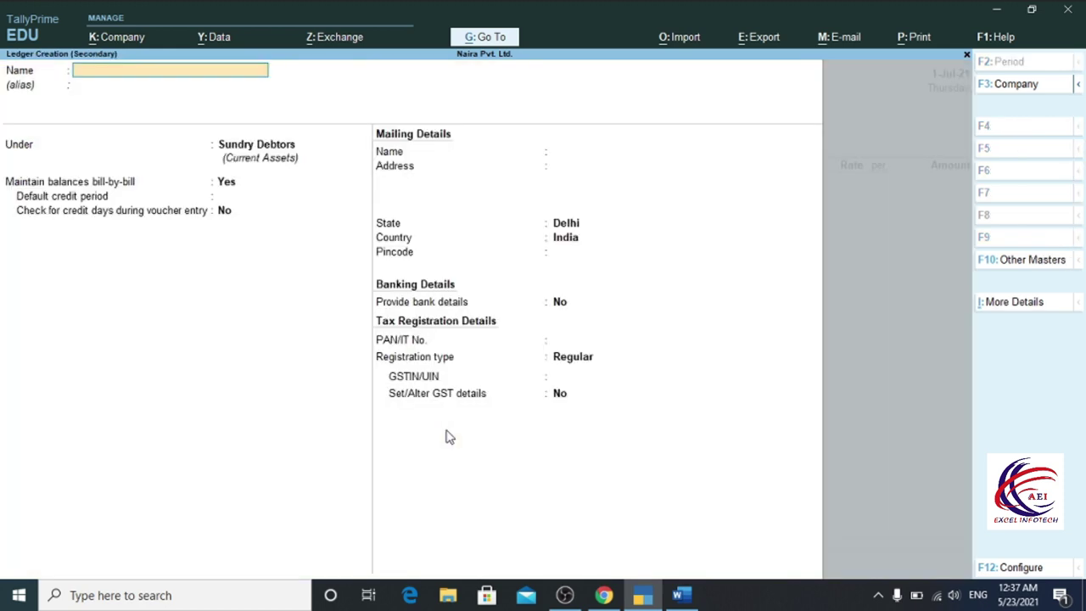
{"action": "type", "text": "Sale"}
{"action": "key", "text": "Return"}
{"action": "key", "text": "Return"}
{"action": "type", "text": "S"}
{"action": "key", "text": "Down"}
{"action": "key", "text": "Up"}
{"action": "key", "text": "Return"}
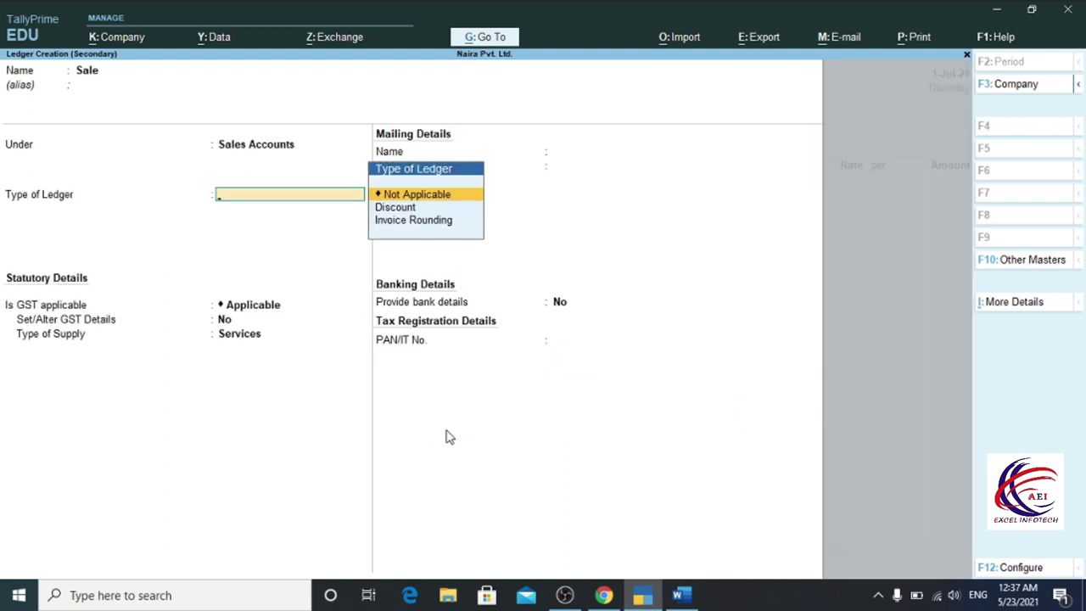
{"action": "key", "text": "Return"}
{"action": "key", "text": "Return"}
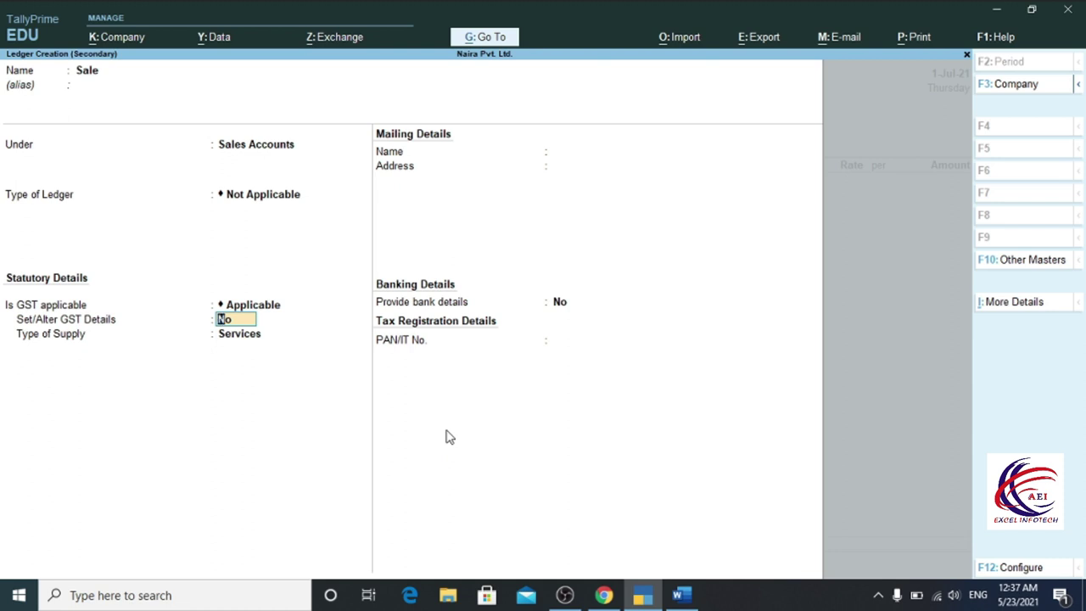
{"action": "key", "text": "Return"}
{"action": "key", "text": "Up"}
{"action": "key", "text": "Return"}
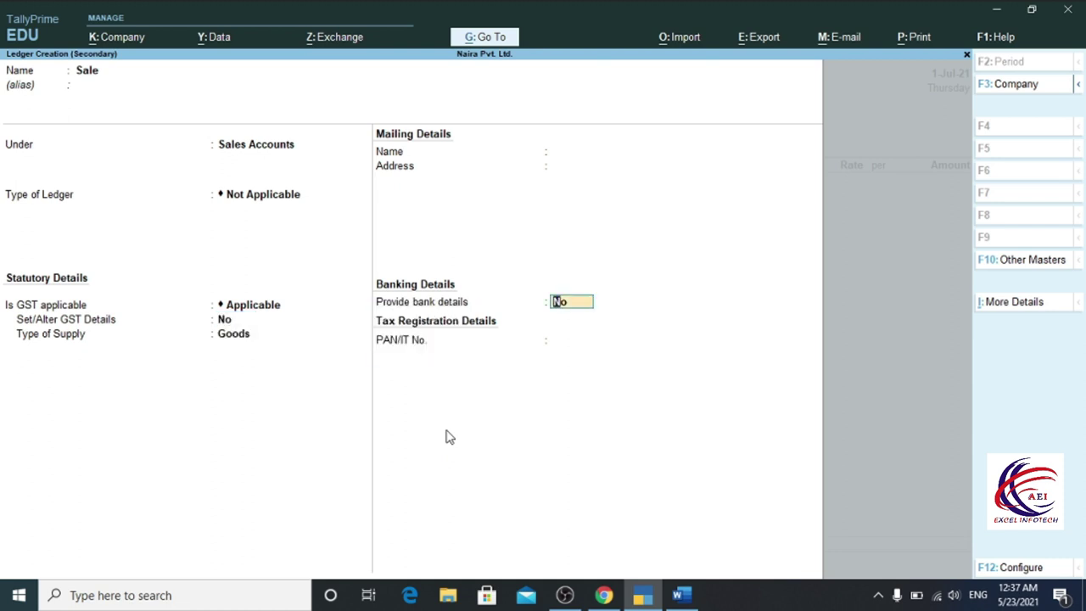
{"action": "key", "text": "Return"}
{"action": "key", "text": "Return"}
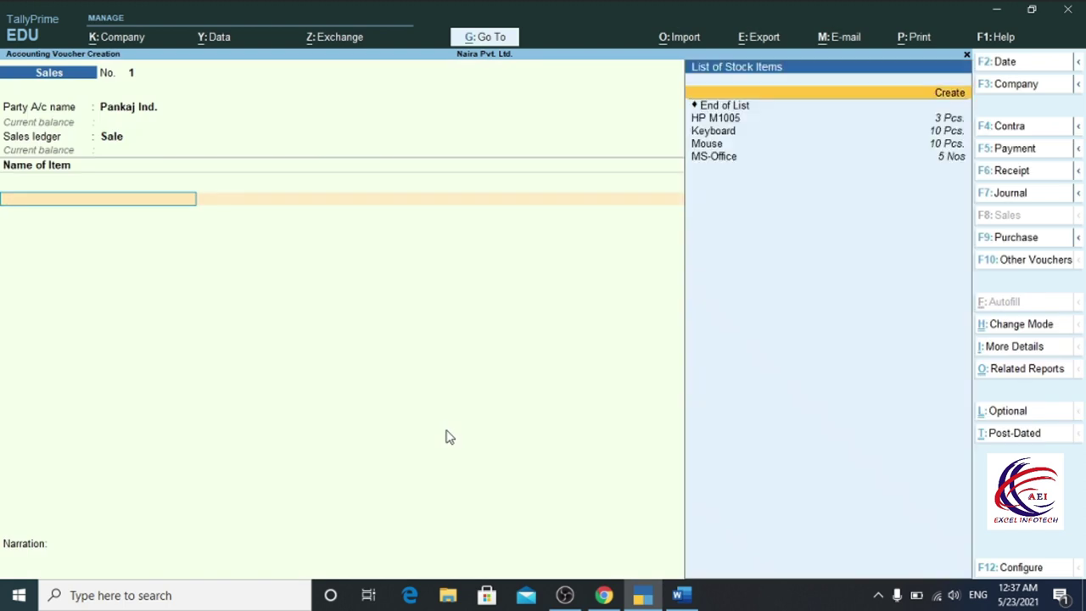
Bill 1 Pcs of HP M1005 at a rate of 20,000
{"action": "key", "text": "Down"}
{"action": "key", "text": "Down"}
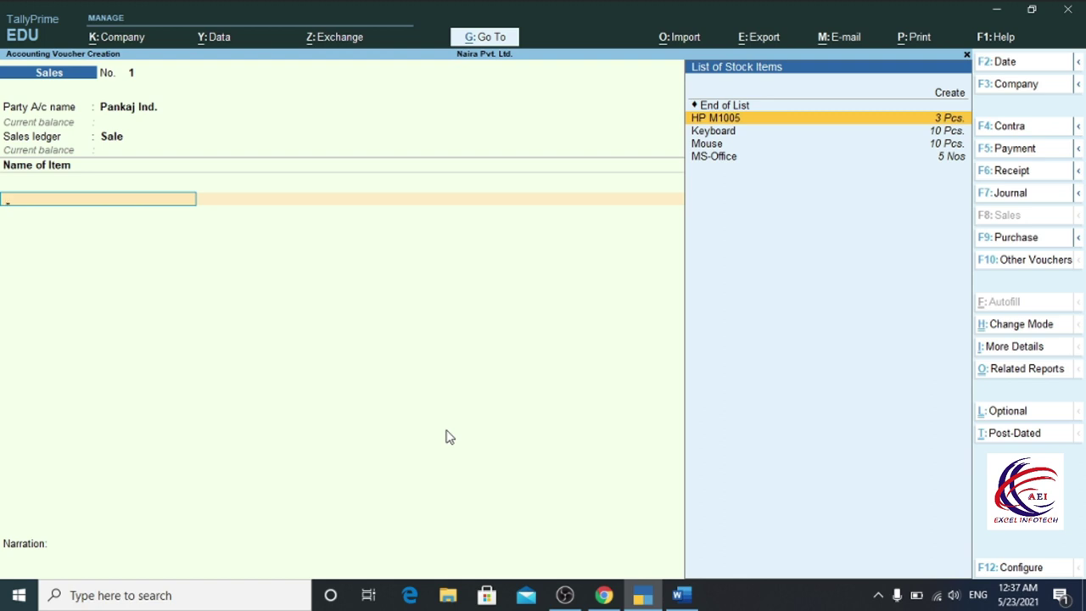
{"action": "key", "text": "Return"}
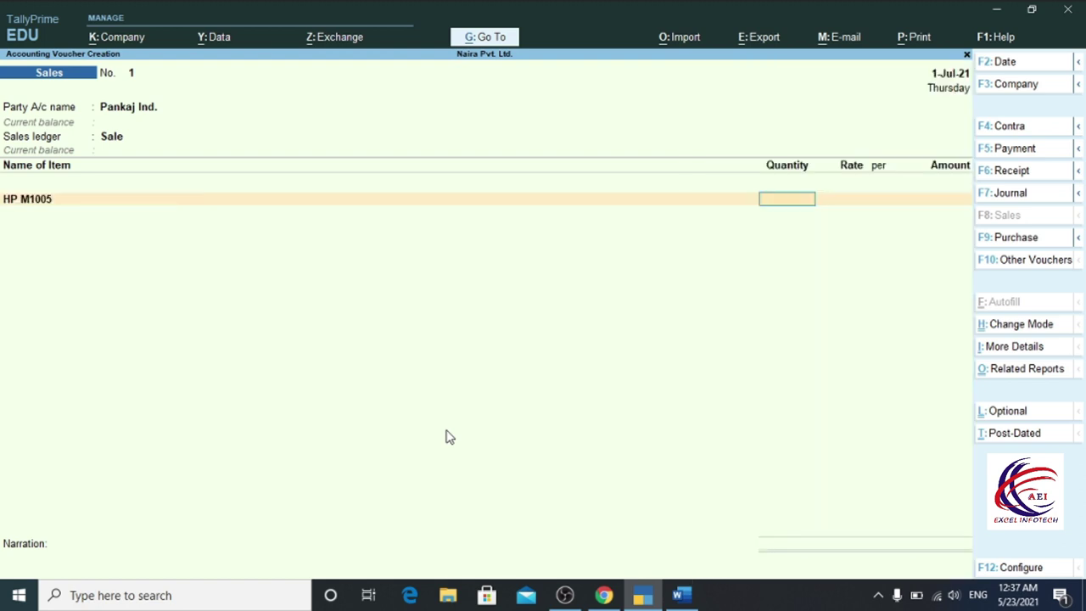
{"action": "key", "text": "Return"}
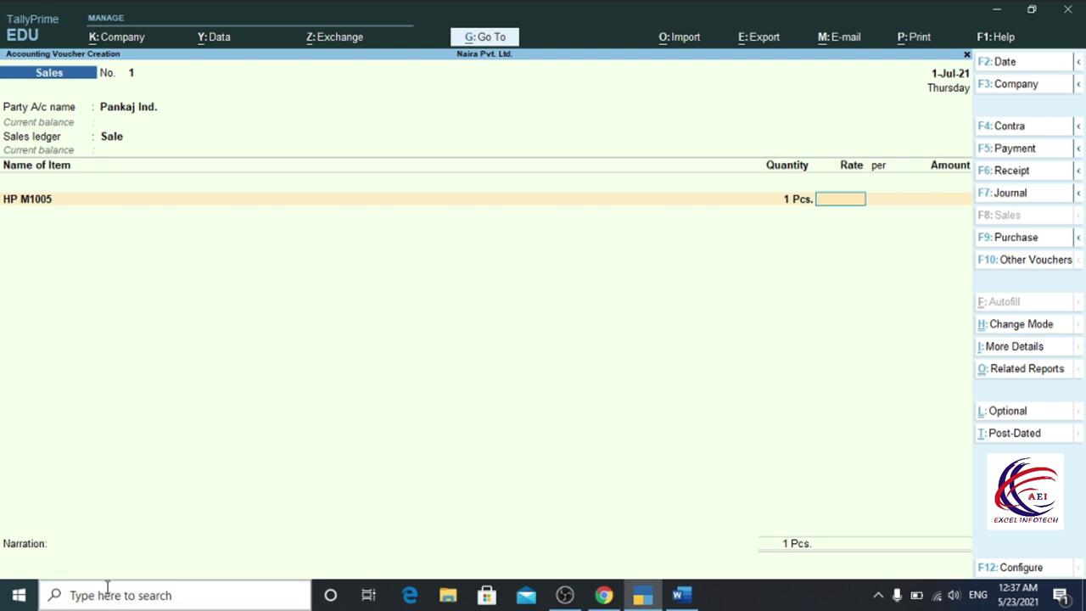
{"action": "key", "text": "ctrl"}
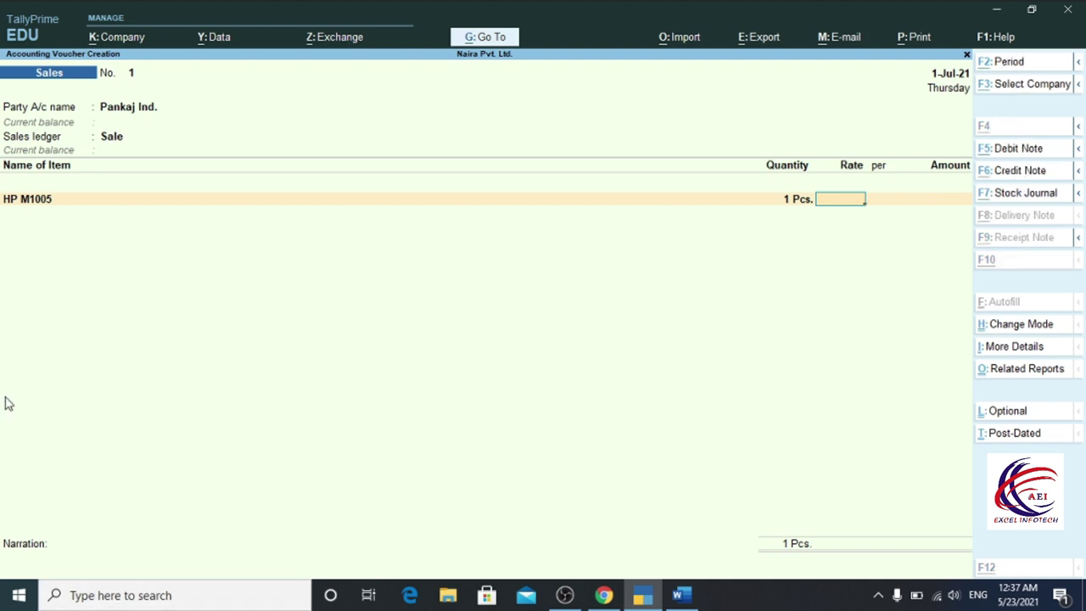
{"action": "key", "text": "alt+Tab"}
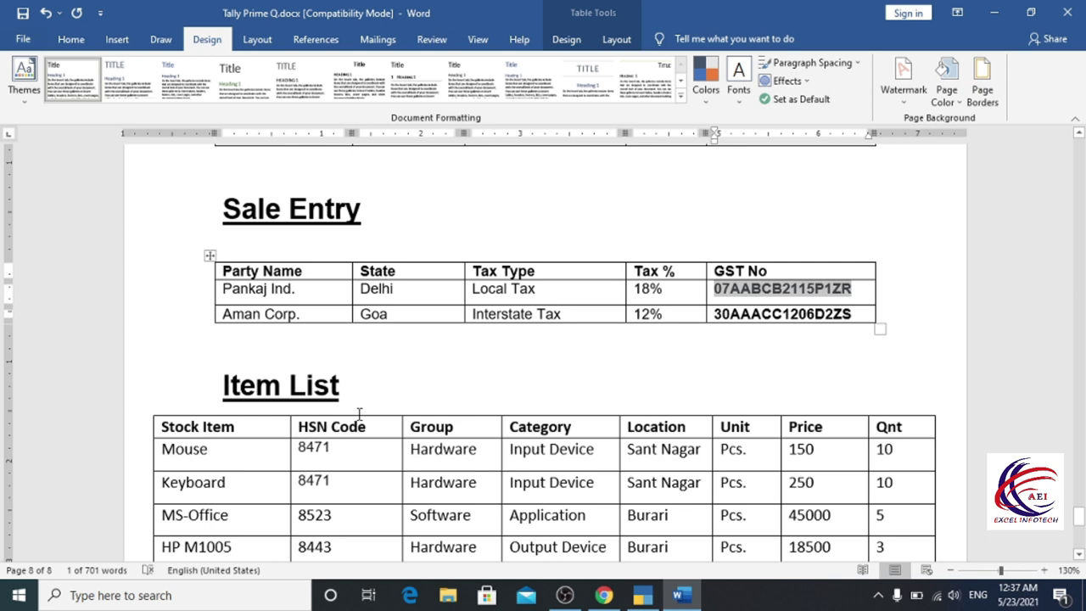
{"action": "scroll", "coordinate": [358, 413], "scroll_direction": "down", "scroll_amount": 5}
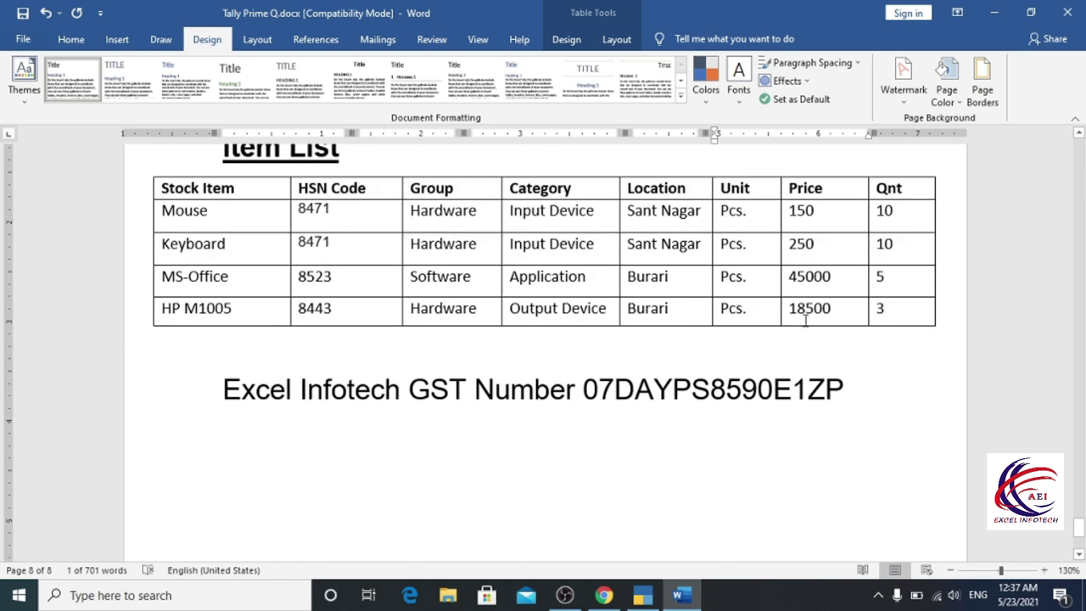
{"action": "key", "text": "alt+Tab"}
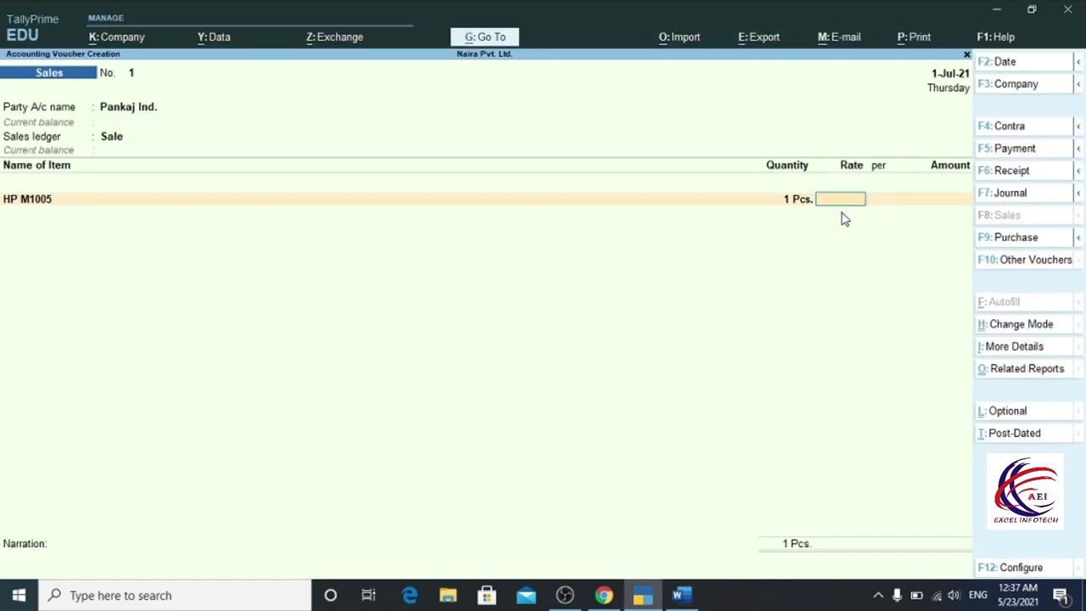
{"action": "type", "text": "20000"}
{"action": "key", "text": "Return"}
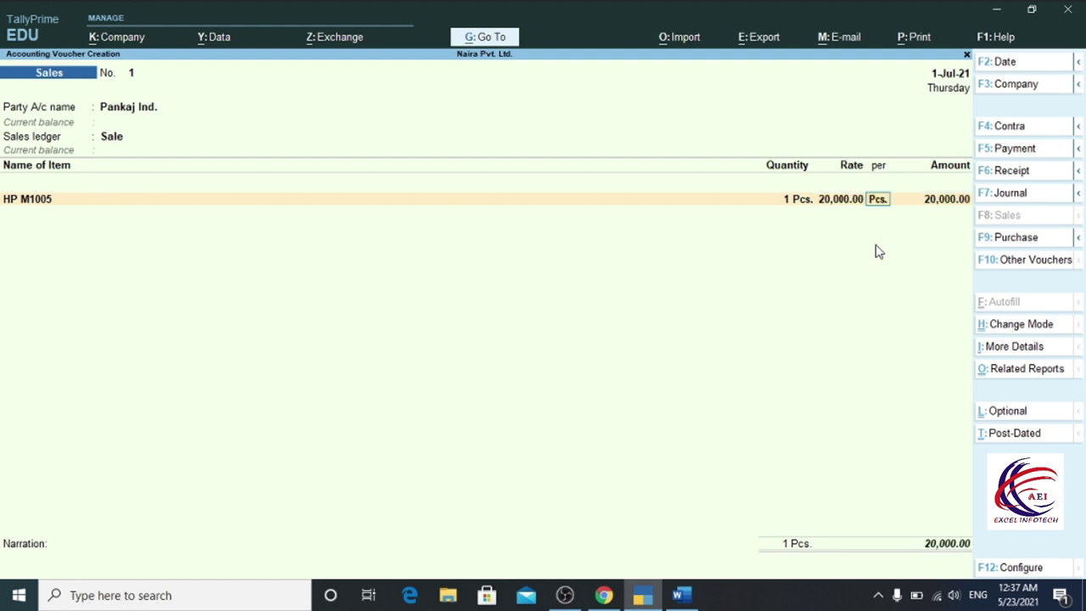
{"action": "key", "text": "Return"}
{"action": "key", "text": "Return"}
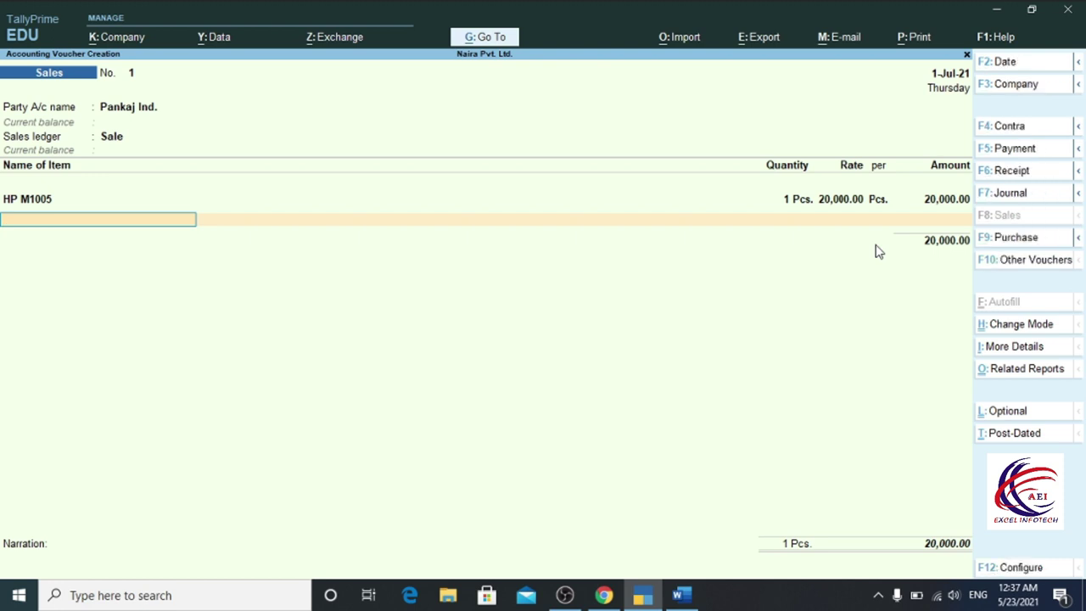
Bill 1 Nos of MS-Office at a rate of 50,000
{"action": "type", "text": "M"}
{"action": "key", "text": "Down"}
{"action": "key", "text": "Down"}
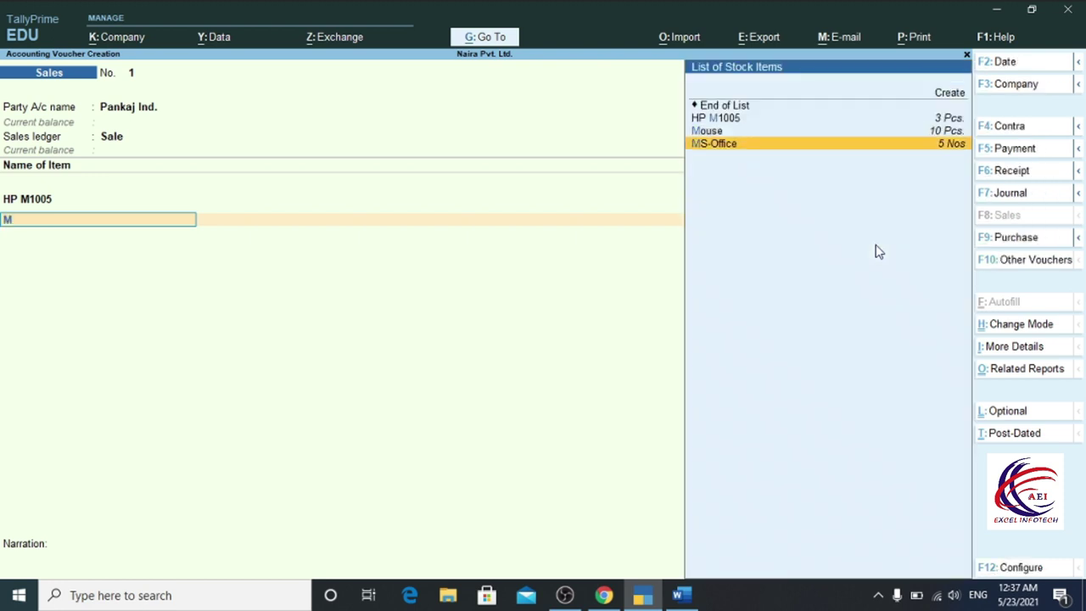
{"action": "key", "text": "Return"}
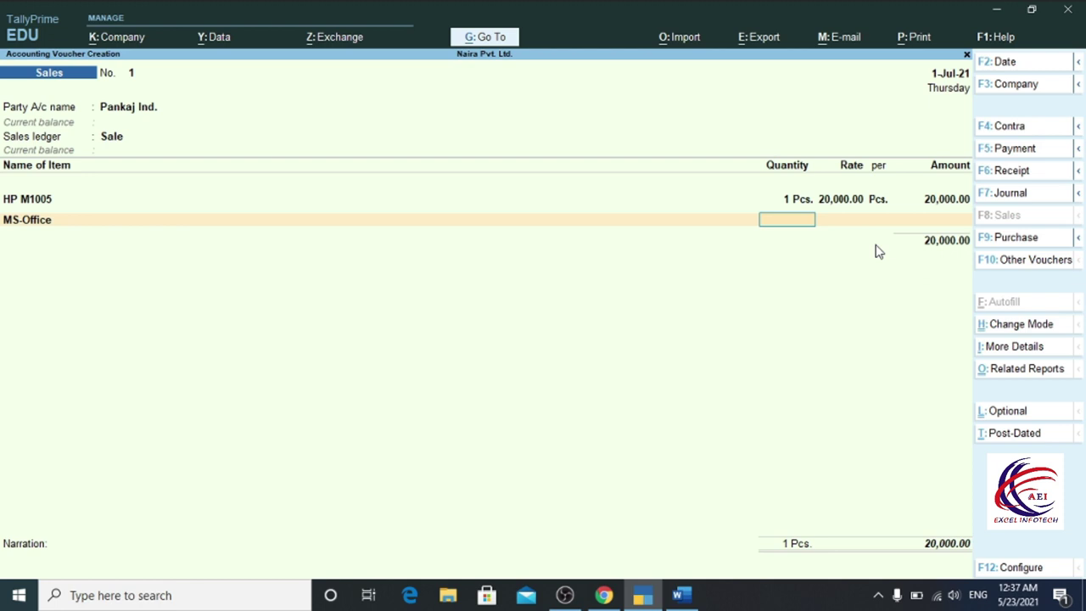
{"action": "key", "text": "Return"}
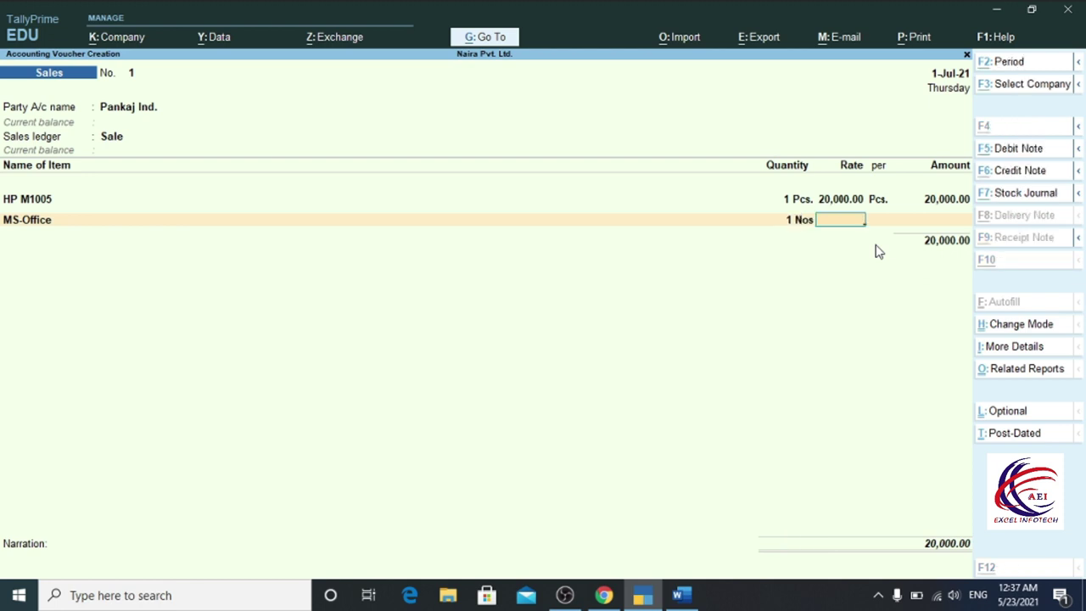
{"action": "key", "text": "alt"}
{"action": "type", "text": "50"}
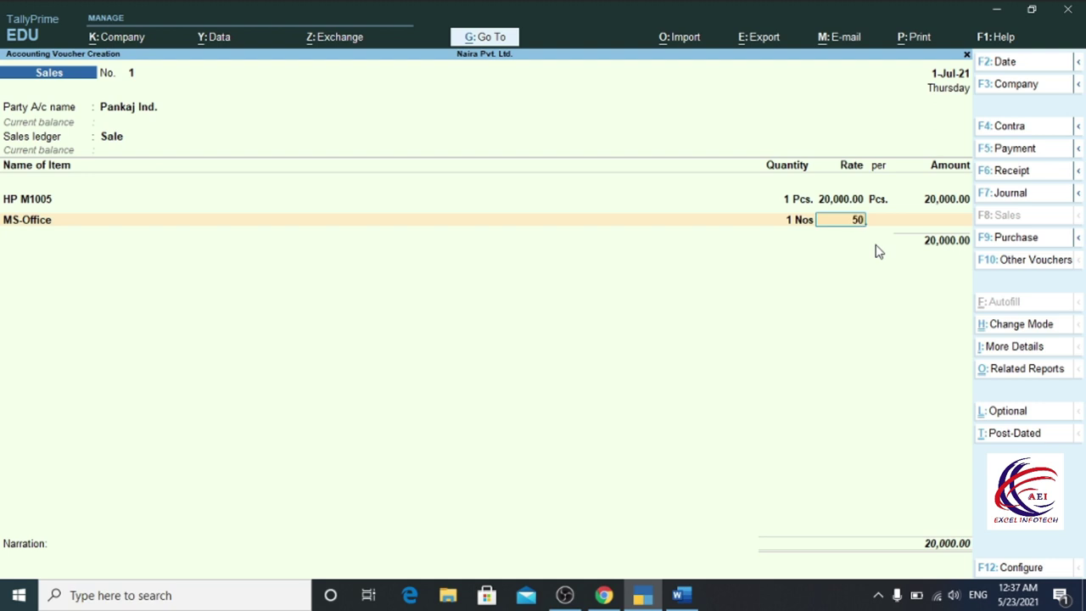
{"action": "type", "text": ",000"}
{"action": "key", "text": "Return"}
{"action": "key", "text": "Return"}
{"action": "key", "text": "Return"}
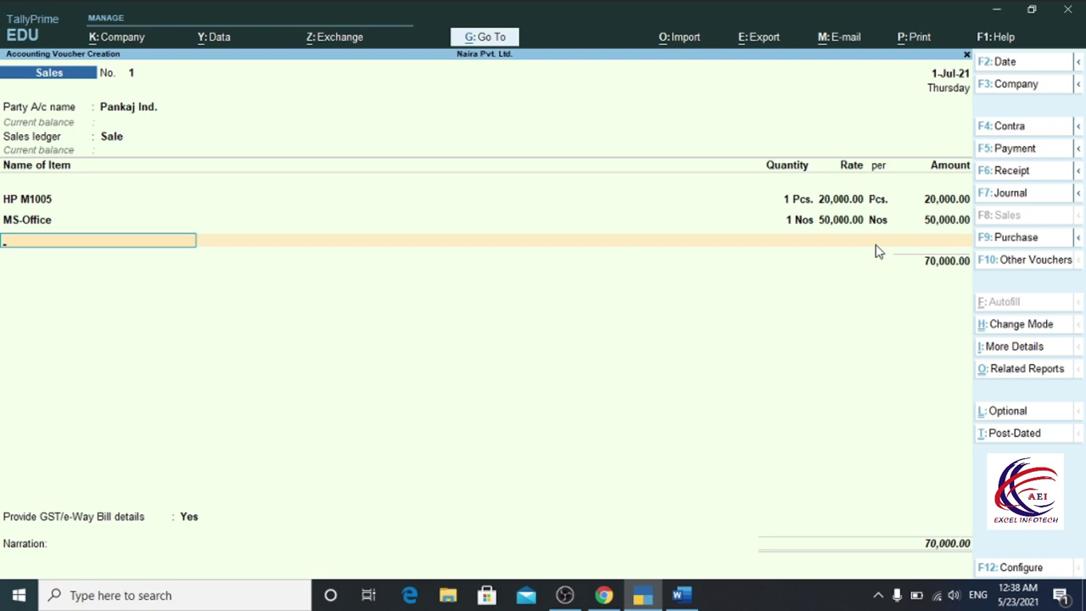
{"action": "key", "text": "Return"}
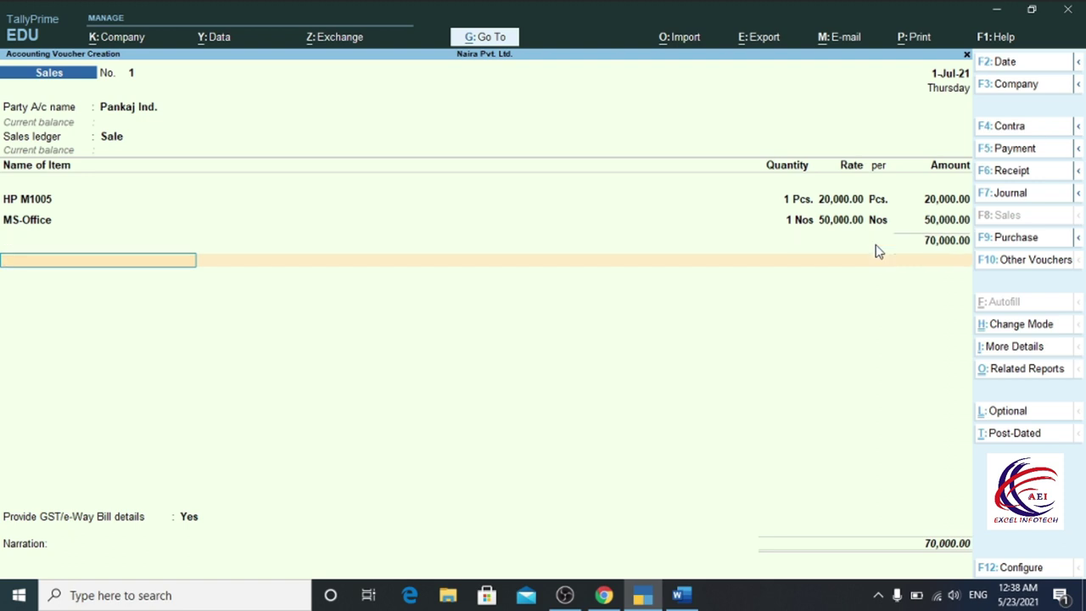
{"action": "key", "text": "Return"}
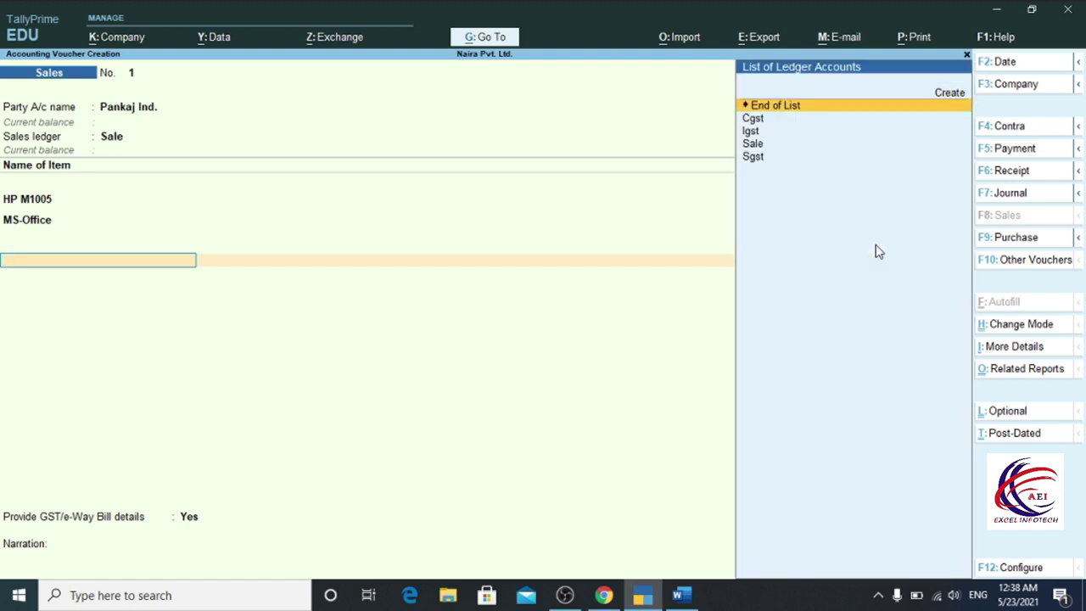
Add Cgst and Sgst of 4,800 each for a 79,600 total and save Sales voucher 1
{"action": "key", "text": "Return"}
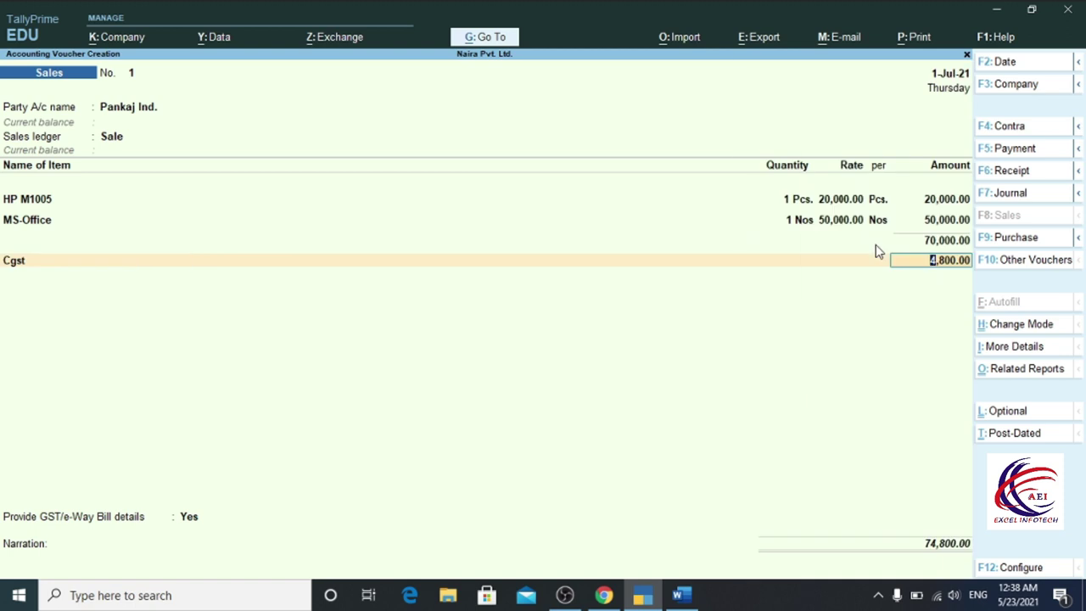
{"action": "key", "text": "Return"}
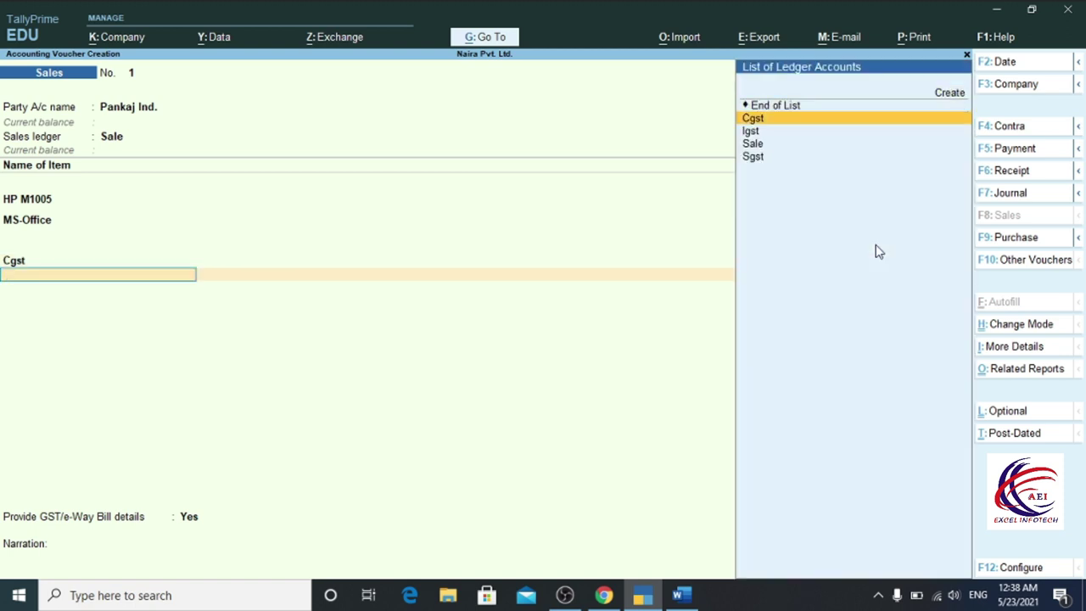
{"action": "key", "text": "Down"}
{"action": "key", "text": "Down"}
{"action": "key", "text": "Down"}
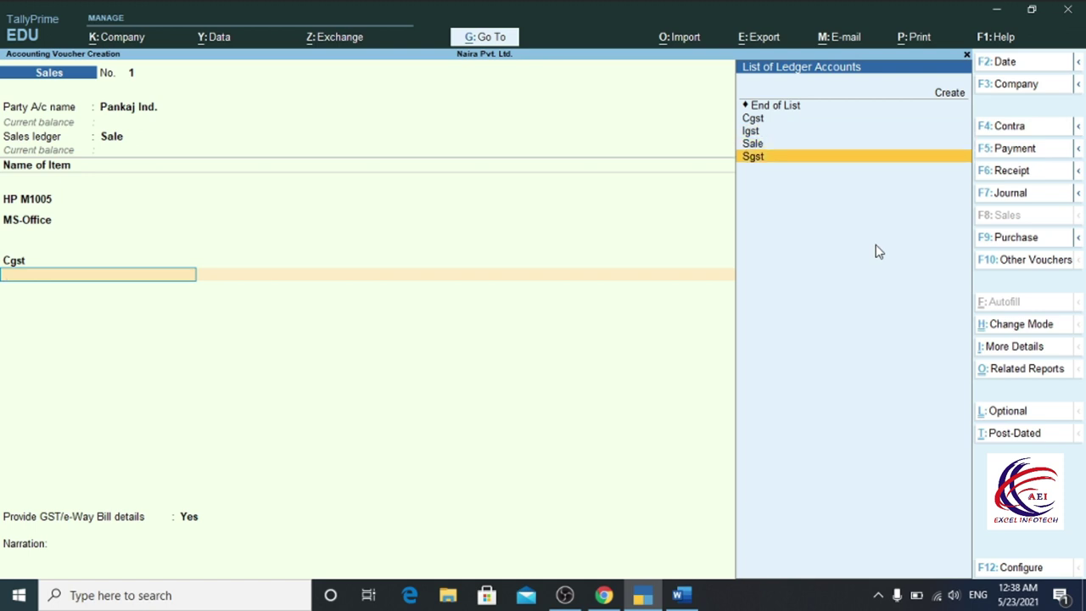
{"action": "key", "text": "Return"}
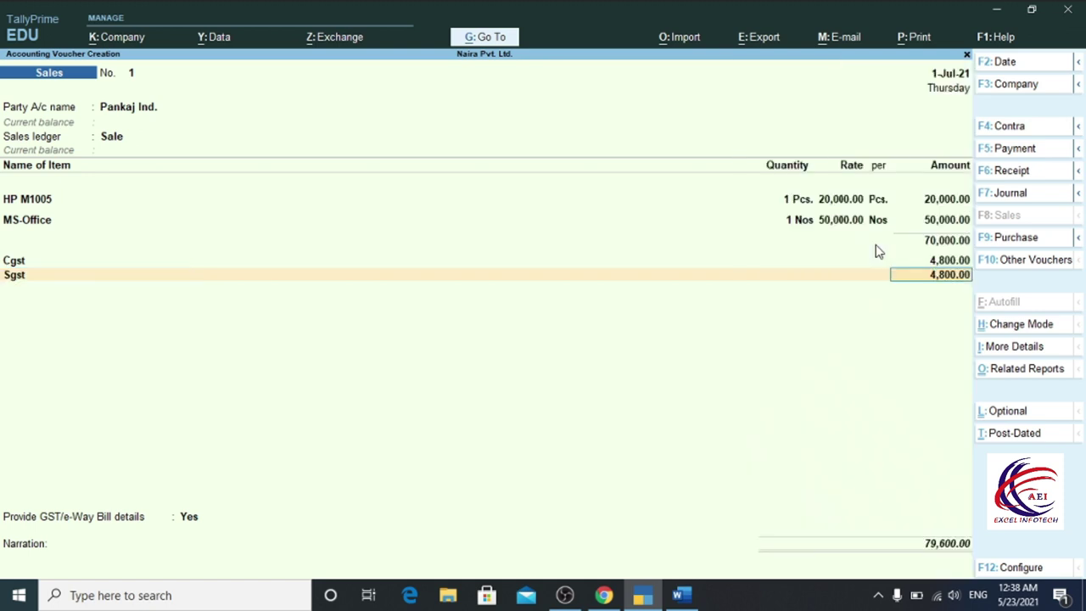
{"action": "key", "text": "Return"}
{"action": "key", "text": "Return"}
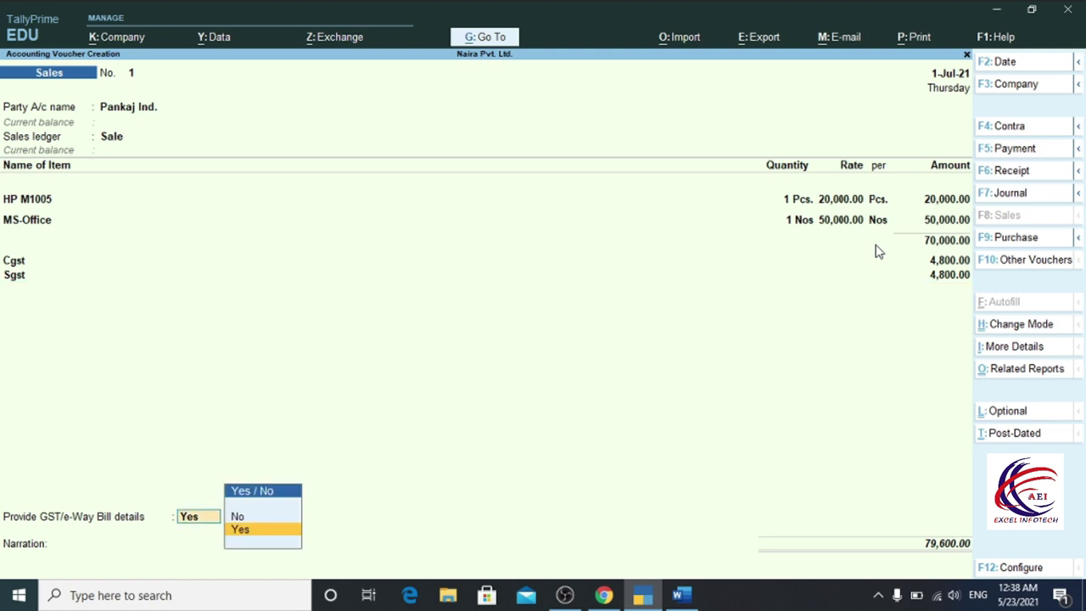
{"action": "key", "text": "ctrl+a"}
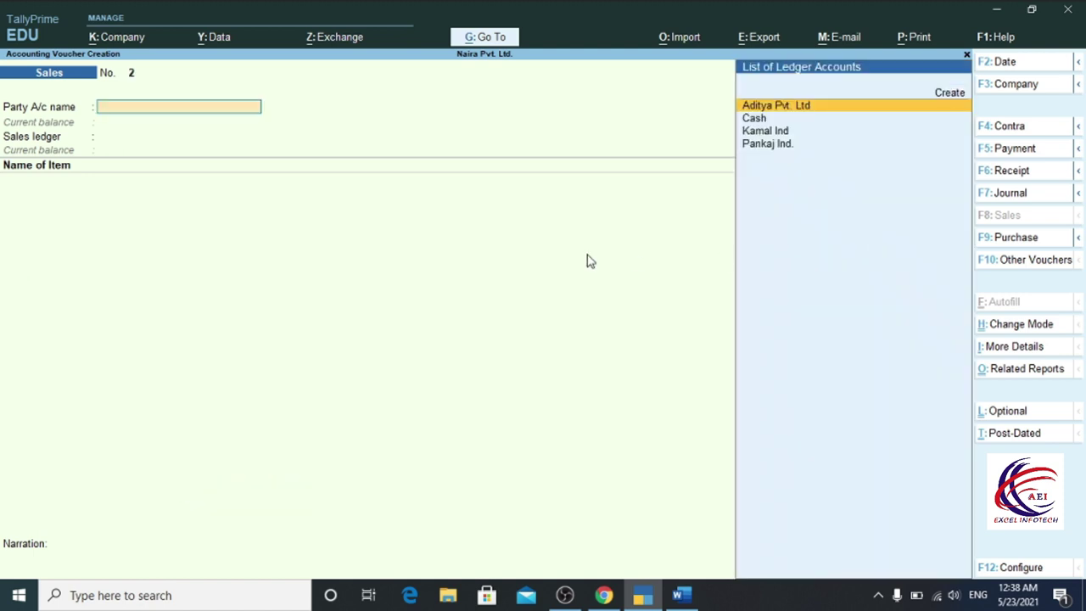
Create the ledger Aman Corp., copying its name from the Word notes, under Sundry Debtors
{"action": "key", "text": "alt+Tab"}
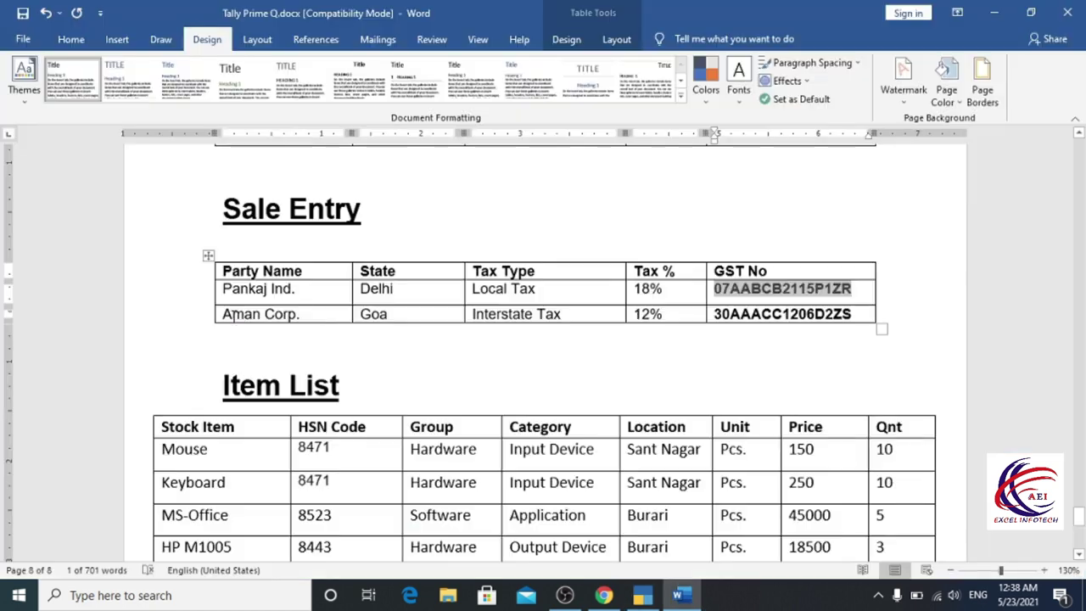
{"action": "left_click_drag", "start_coordinate": [300, 313], "coordinate": [222, 313]}
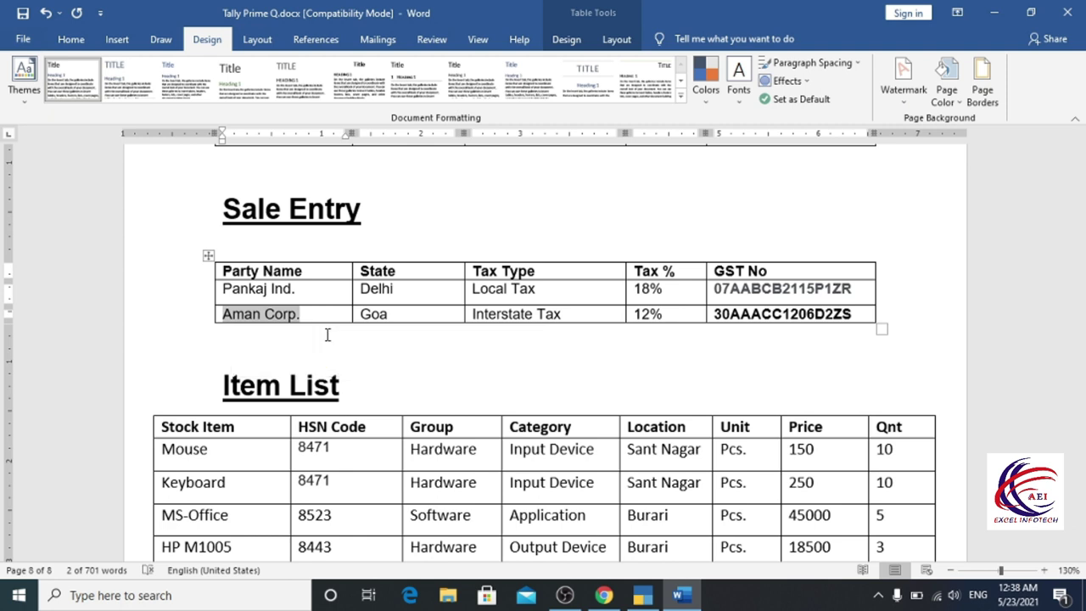
{"action": "key", "text": "alt+Tab"}
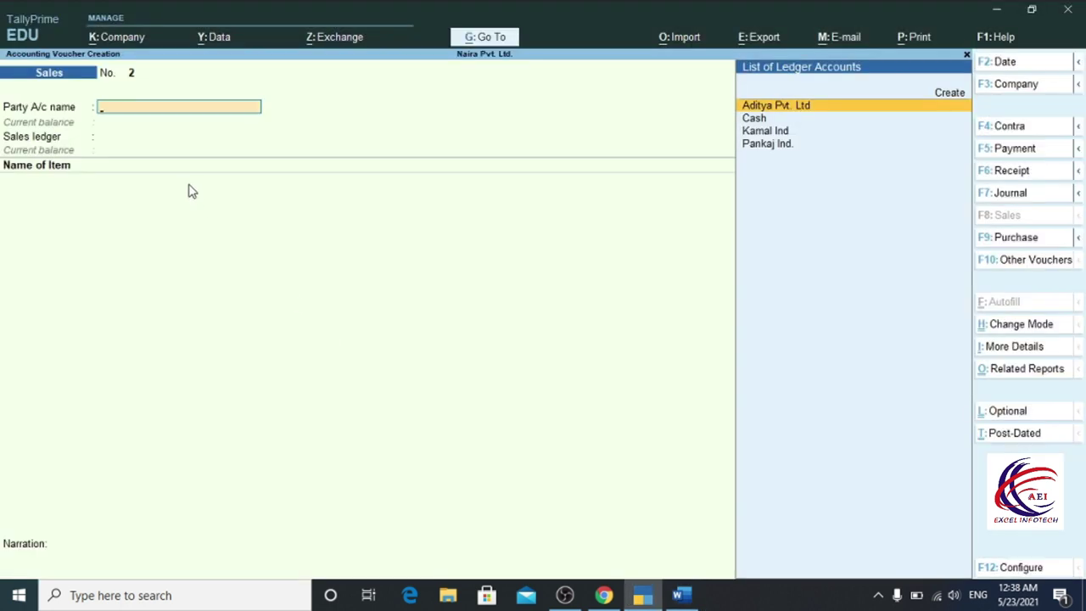
{"action": "key", "text": "alt+c"}
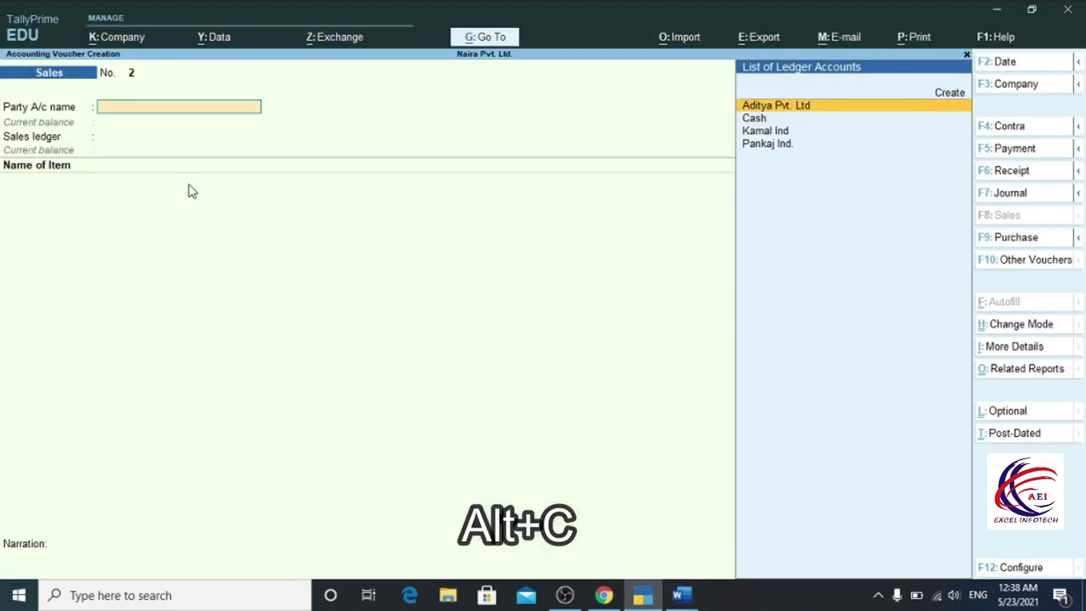
{"action": "key", "text": "ctrl+alt+v"}
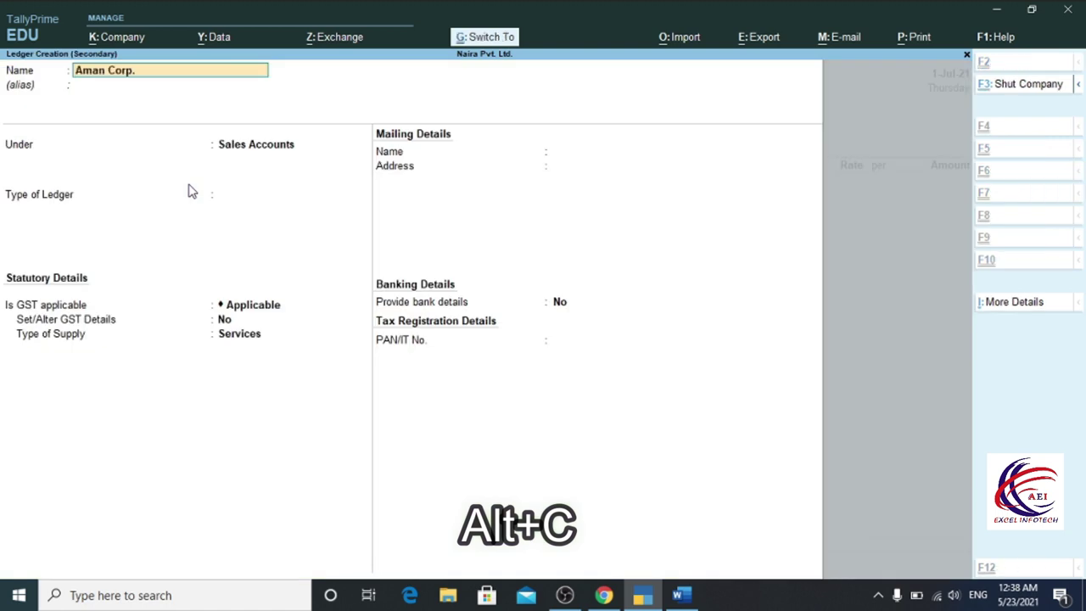
{"action": "key", "text": "Return"}
{"action": "key", "text": "Return"}
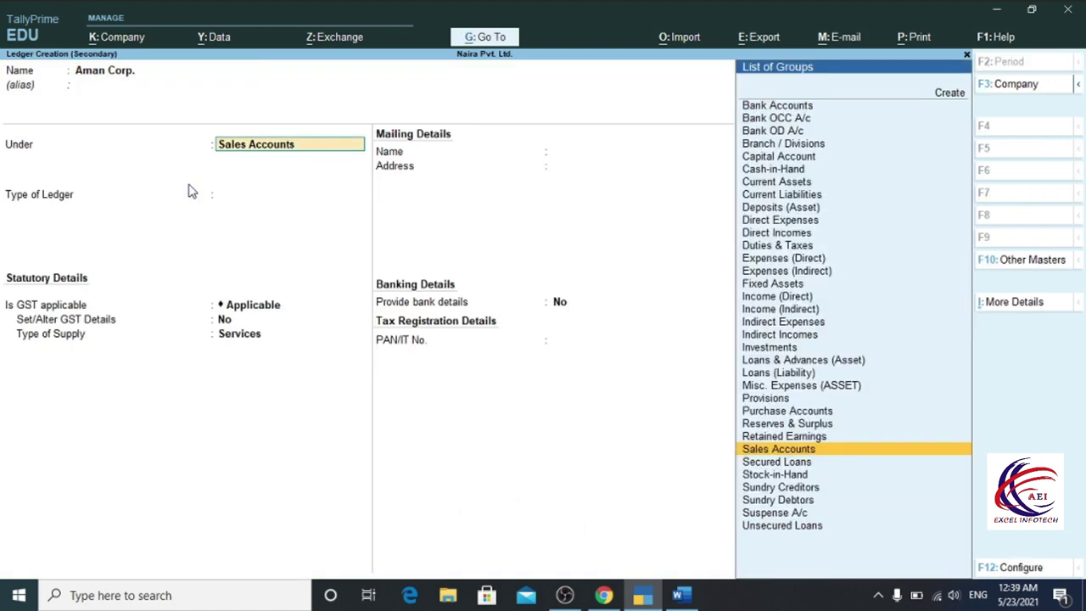
{"action": "type", "text": "S"}
{"action": "key", "text": "Down"}
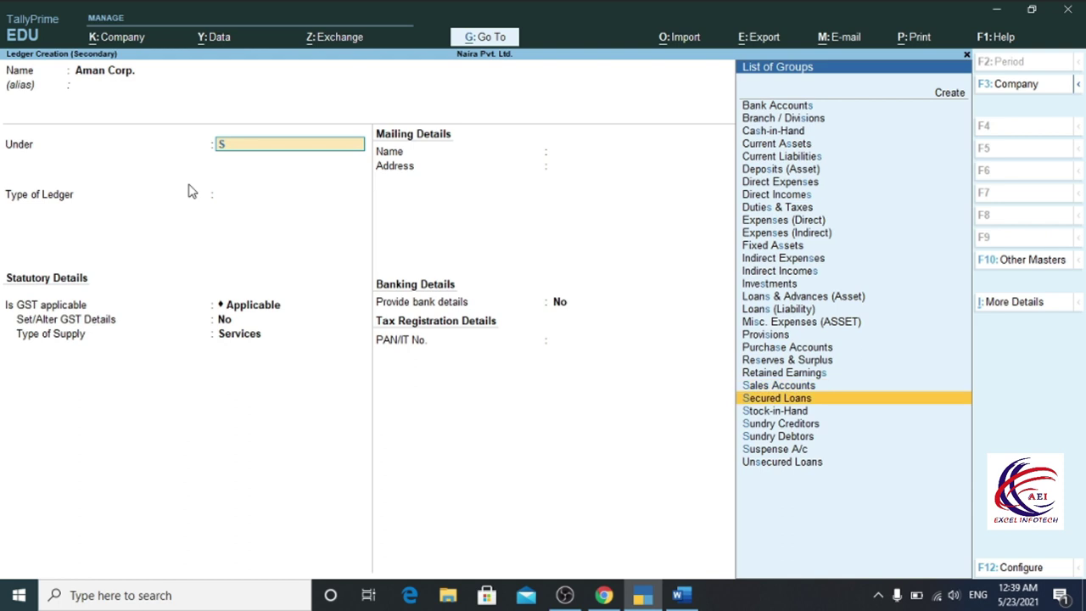
{"action": "key", "text": "Down"}
{"action": "key", "text": "Down"}
{"action": "key", "text": "Down"}
{"action": "key", "text": "Return"}
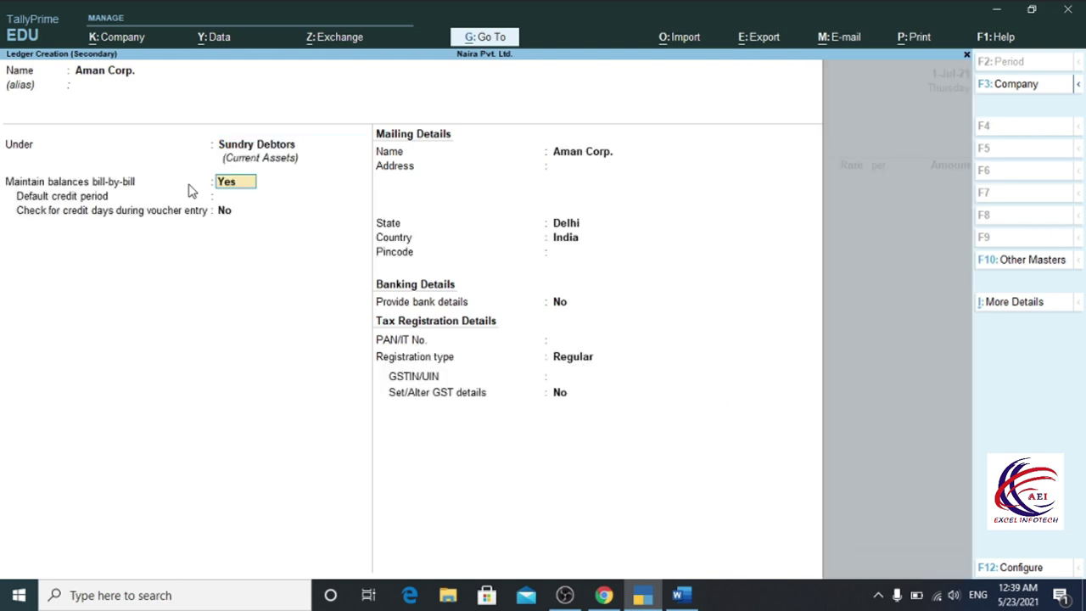
Set Aman Corp.'s state to Goa with Regular registration and paste its GSTIN from the notes
{"action": "key", "text": "Return"}
{"action": "key", "text": "Return"}
{"action": "key", "text": "Return"}
{"action": "key", "text": "Return"}
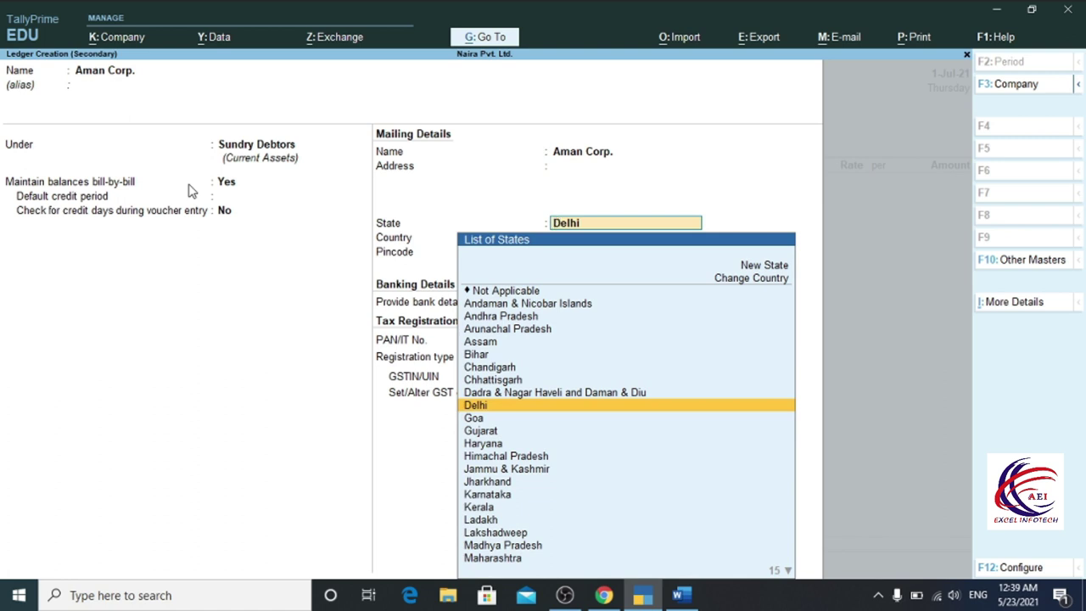
{"action": "key", "text": "Down"}
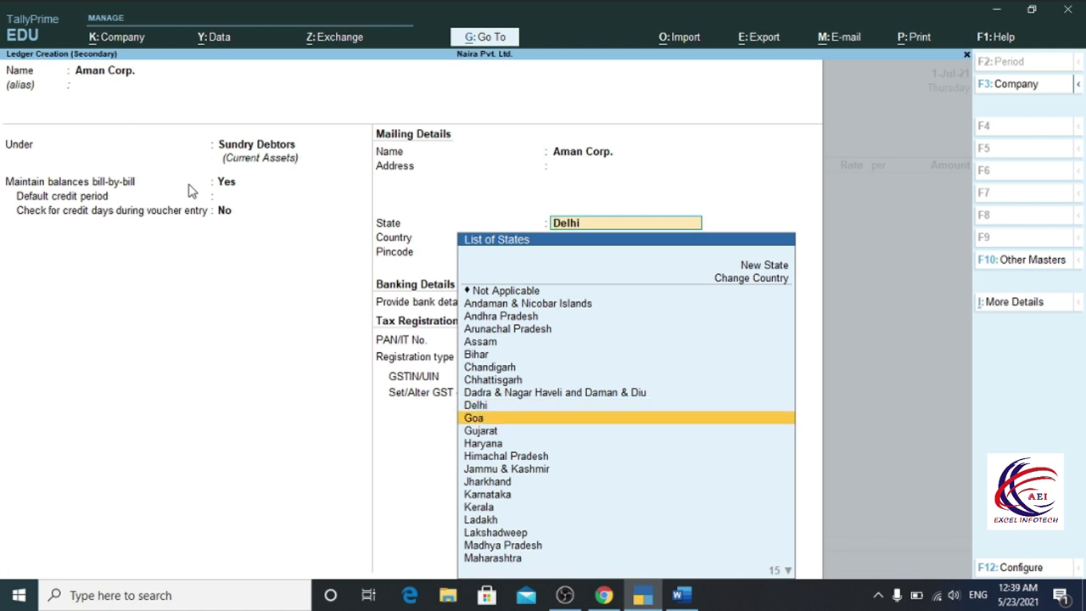
{"action": "key", "text": "Return"}
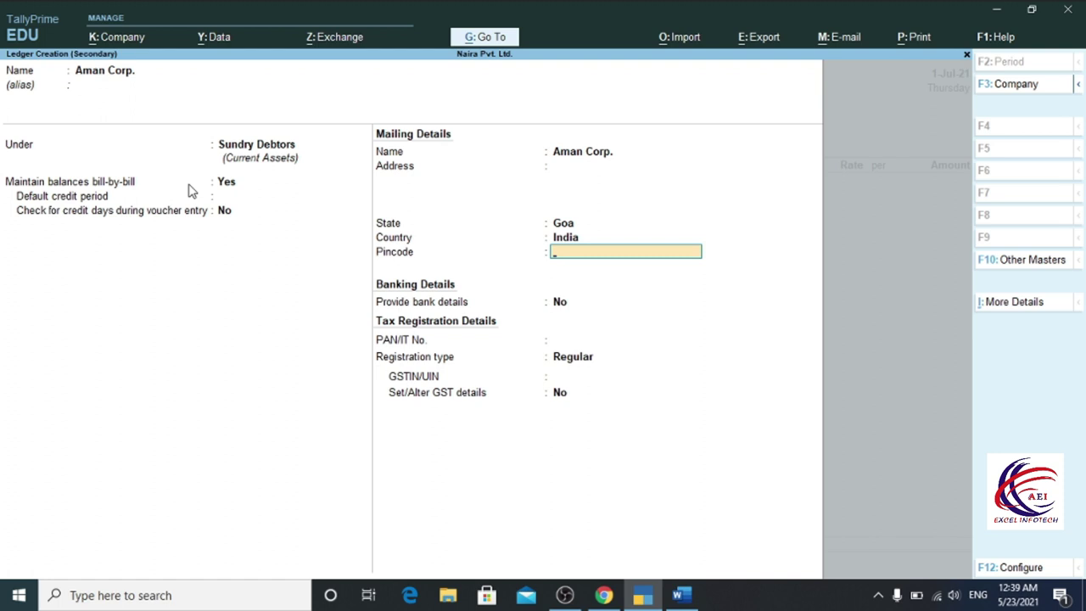
{"action": "key", "text": "Return"}
{"action": "key", "text": "Return"}
{"action": "key", "text": "Return"}
{"action": "key", "text": "Return"}
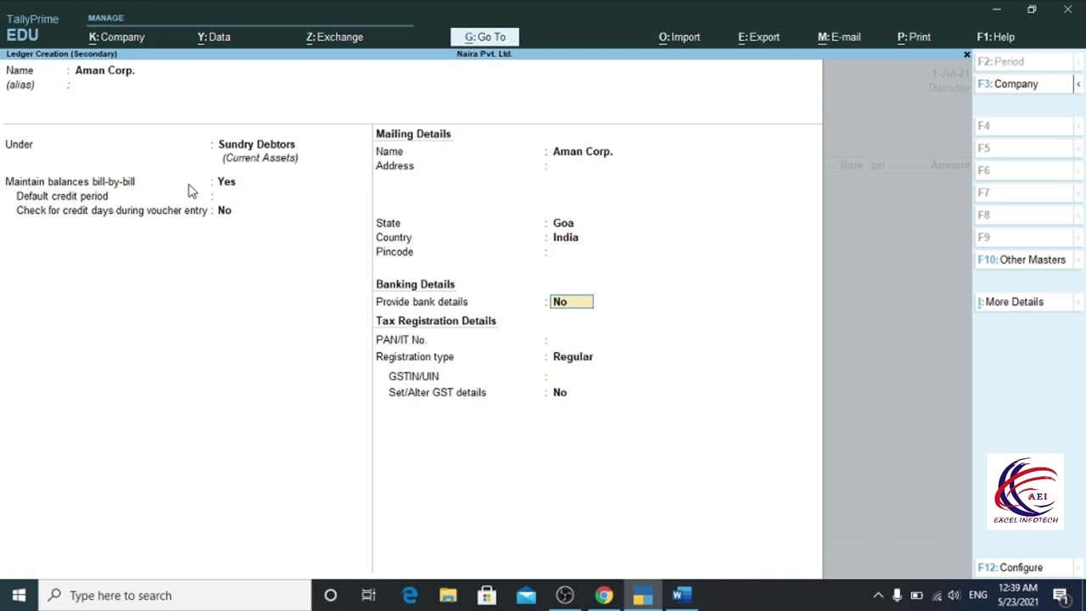
{"action": "key", "text": "alt+Tab"}
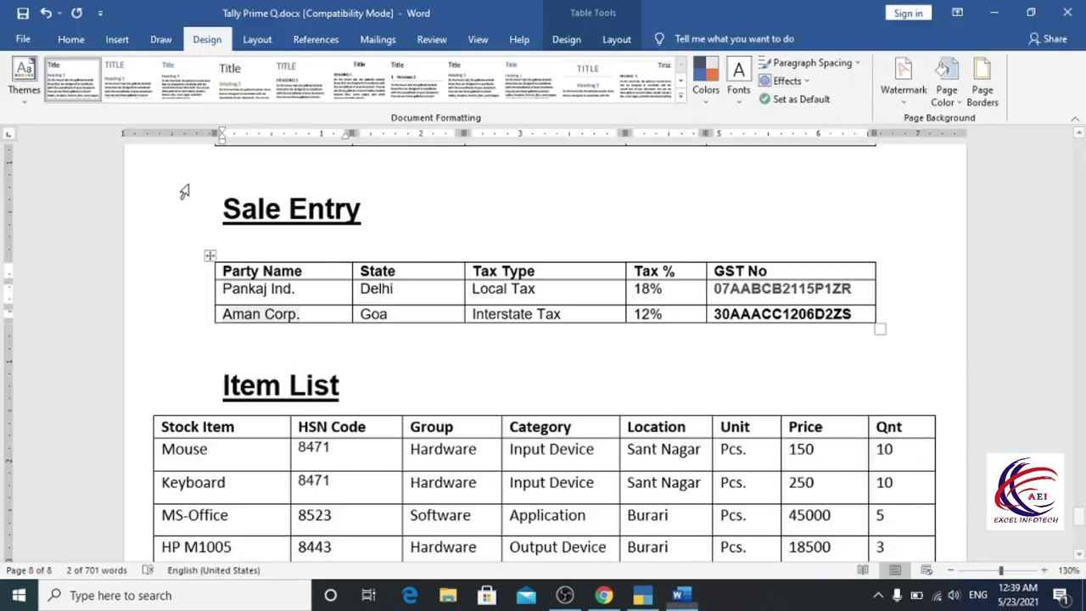
{"action": "left_click_drag", "start_coordinate": [853, 314], "coordinate": [709, 315]}
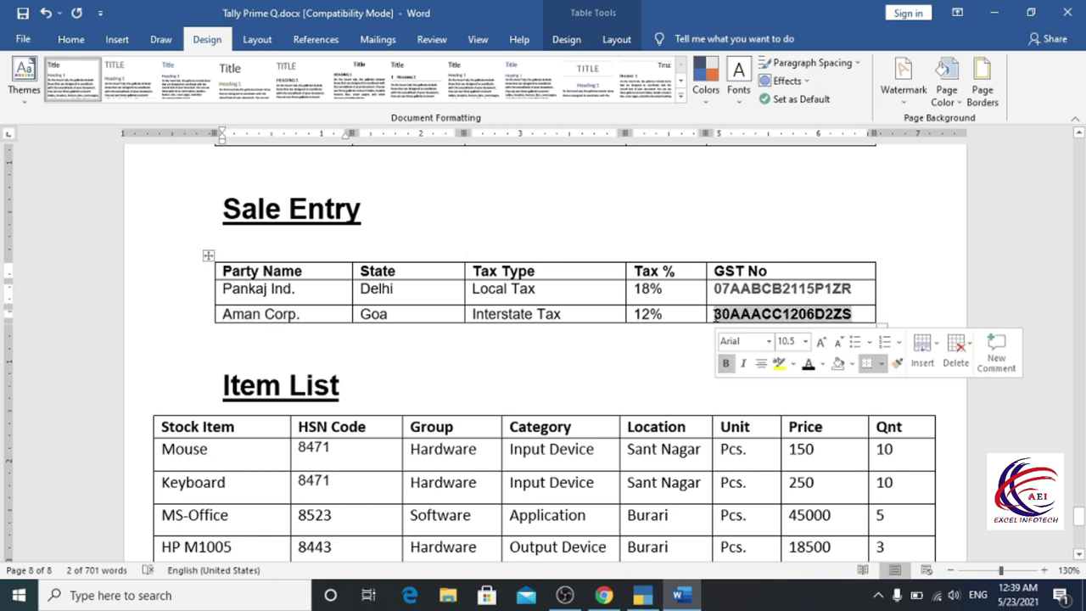
{"action": "key", "text": "ctrl+c"}
{"action": "key", "text": "alt+Tab"}
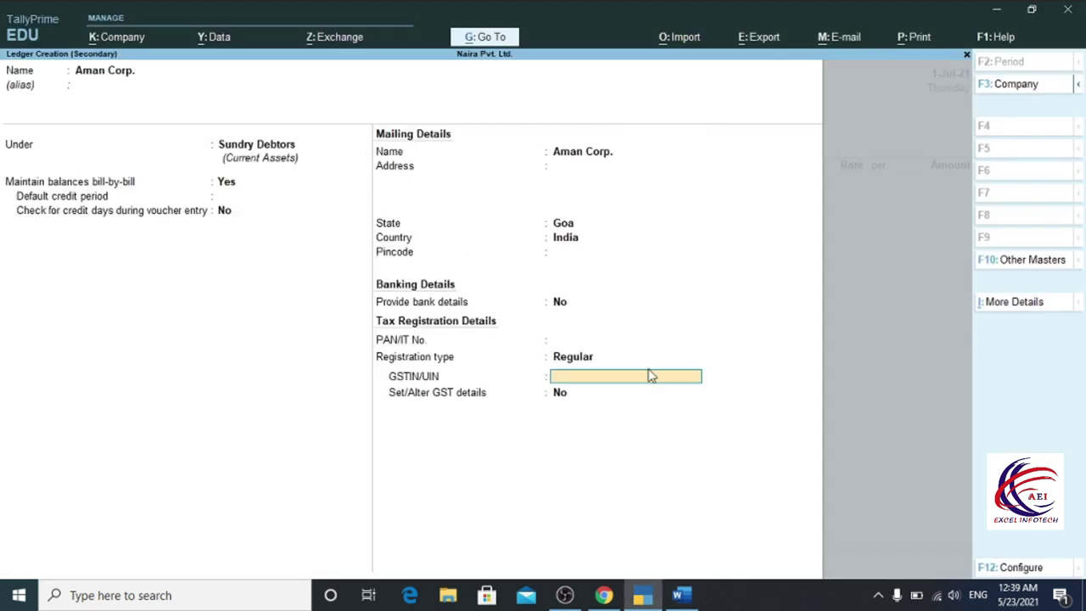
{"action": "key", "text": "ctrl+v"}
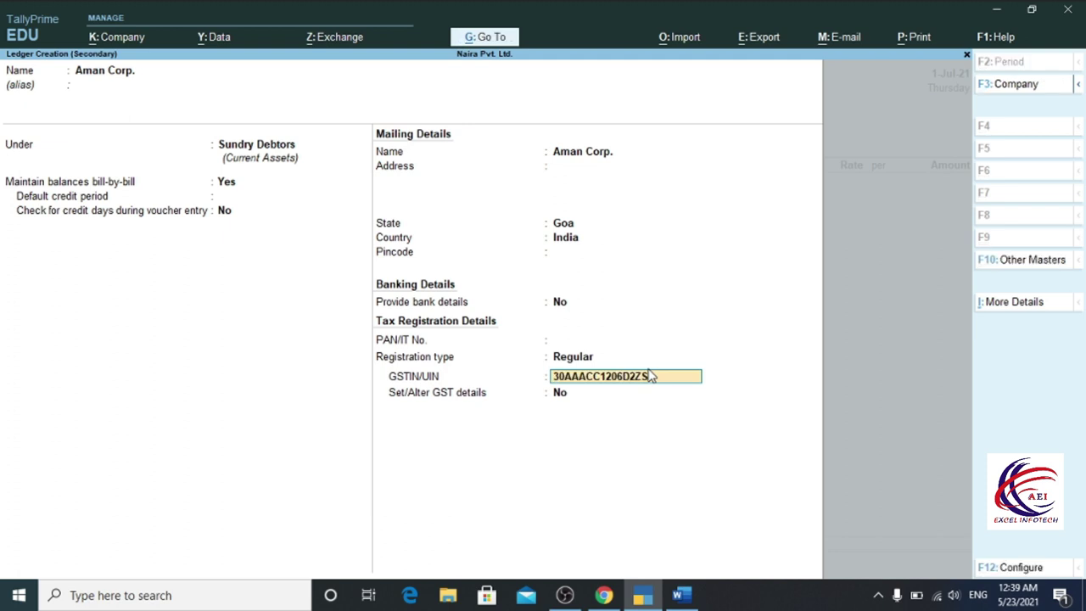
{"action": "key", "text": "Return"}
{"action": "key", "text": "Return"}
{"action": "key", "text": "Return"}
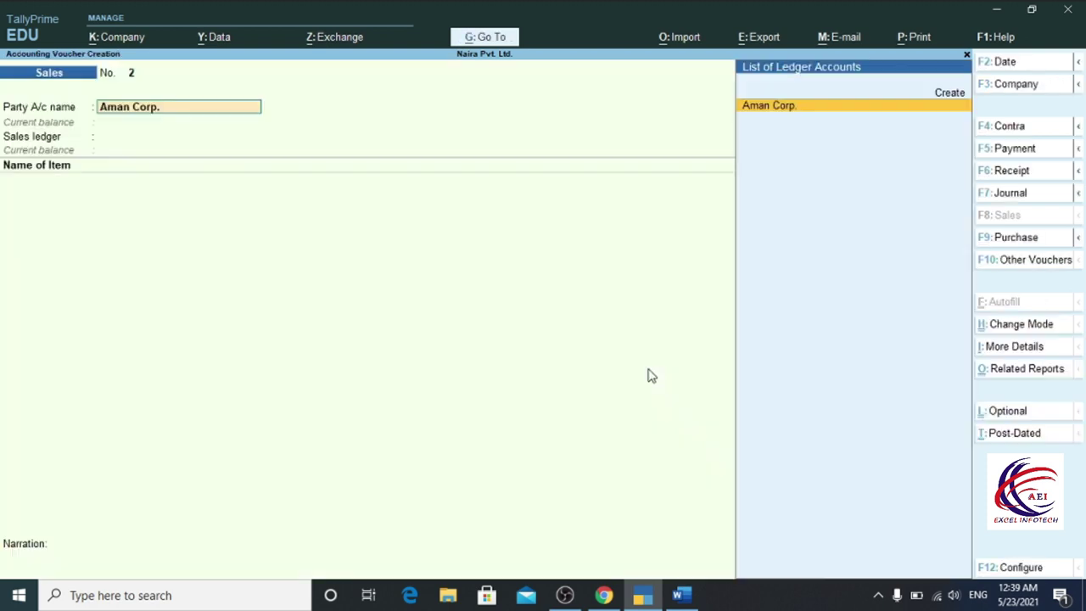
Accept Aman Corp. as party, choose the Sale ledger, and bill 5 Mouse at 200
{"action": "key", "text": "ctrl+a"}
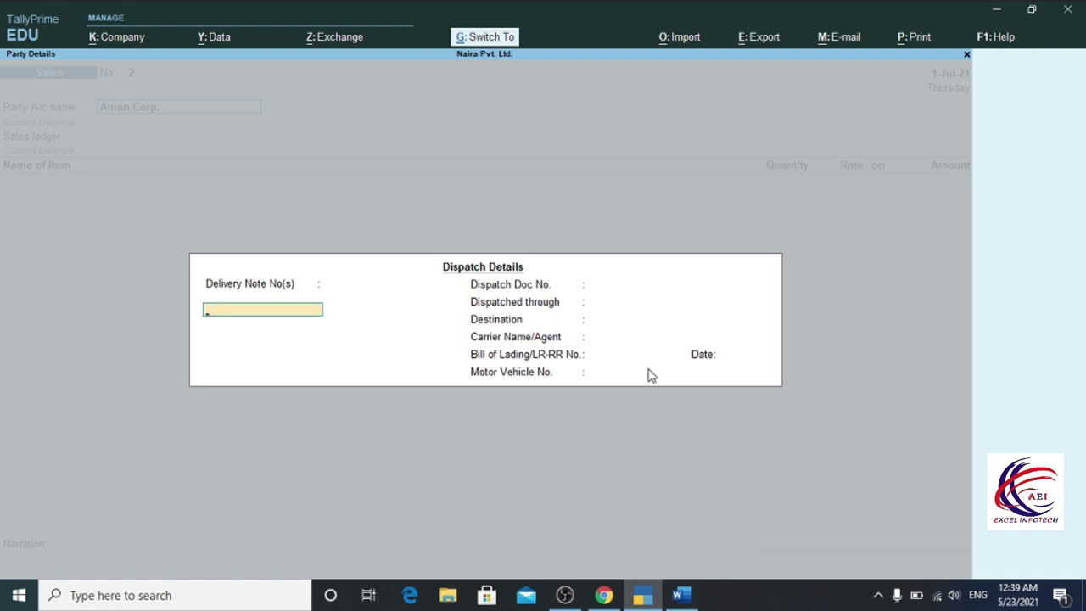
{"action": "key", "text": "ctrl+a"}
{"action": "key", "text": "ctrl+a"}
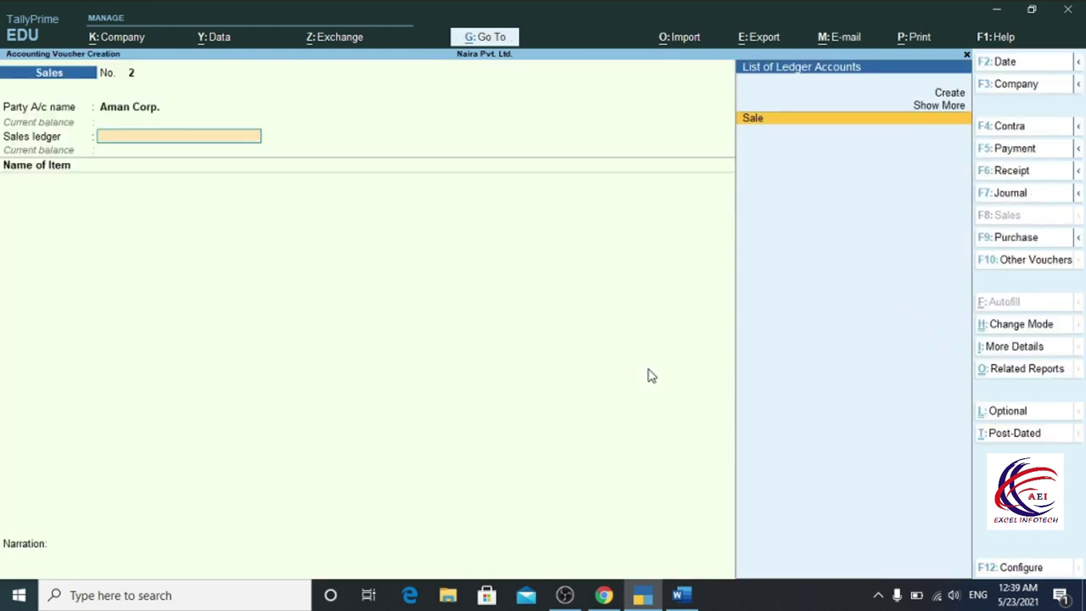
{"action": "key", "text": "Return"}
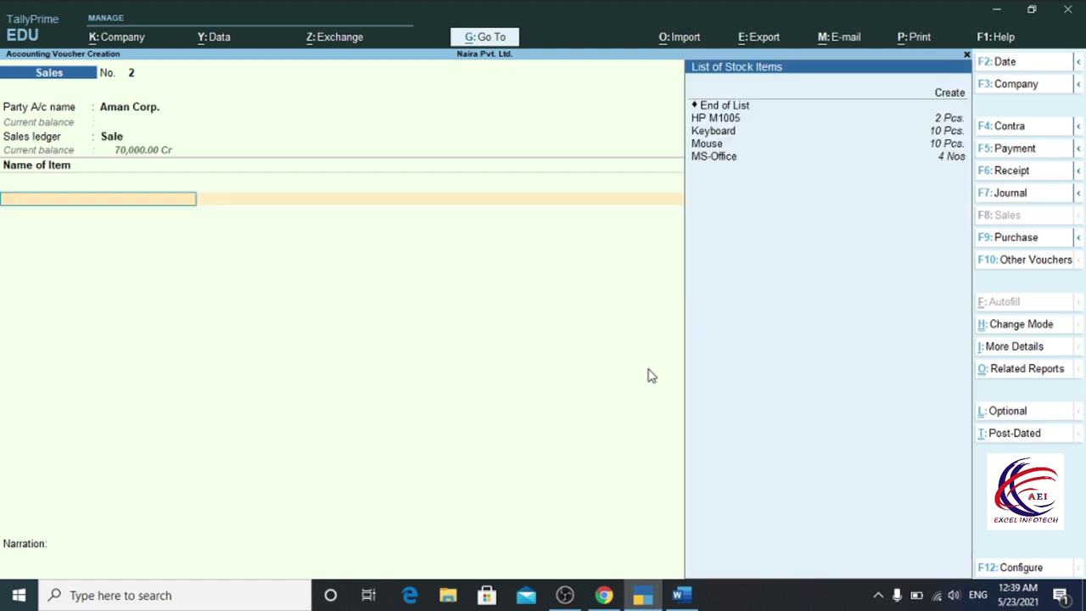
{"action": "key", "text": "Down"}
{"action": "key", "text": "Down"}
{"action": "key", "text": "Down"}
{"action": "key", "text": "Down"}
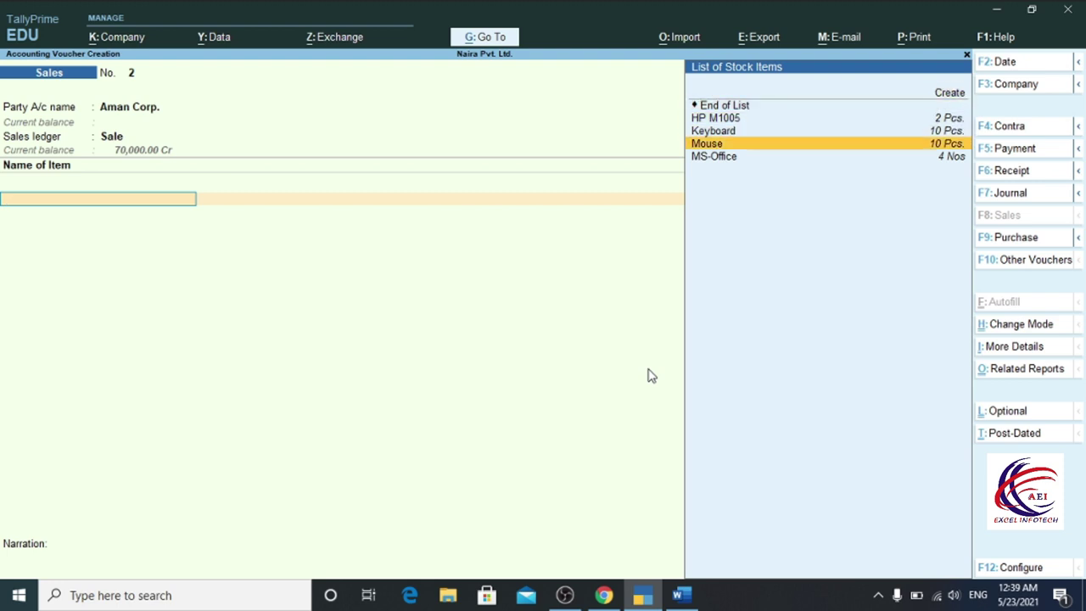
{"action": "key", "text": "Return"}
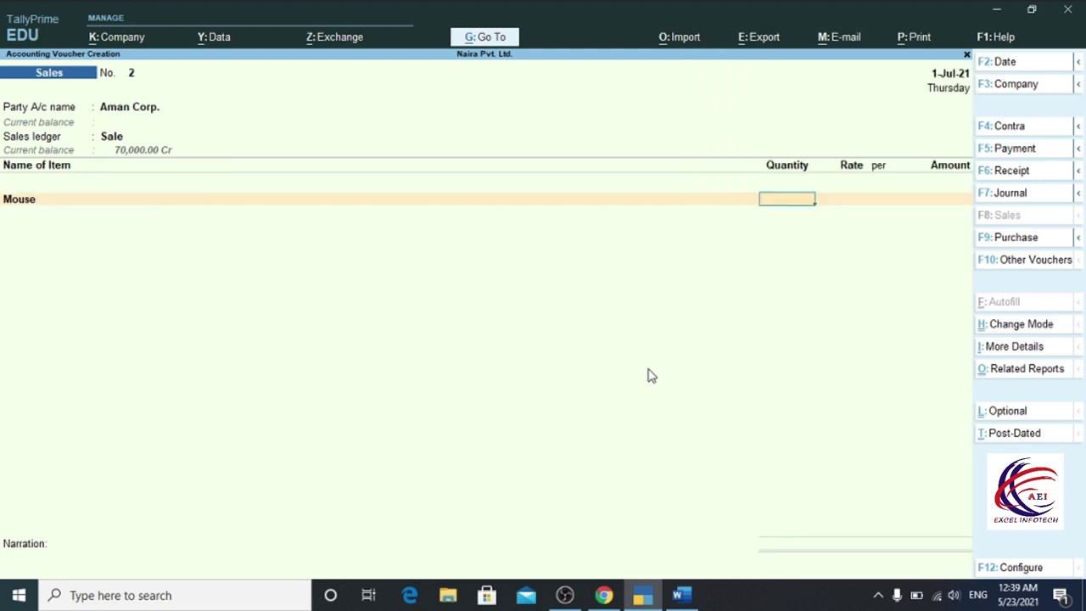
{"action": "type", "text": "5"}
{"action": "key", "text": "Return"}
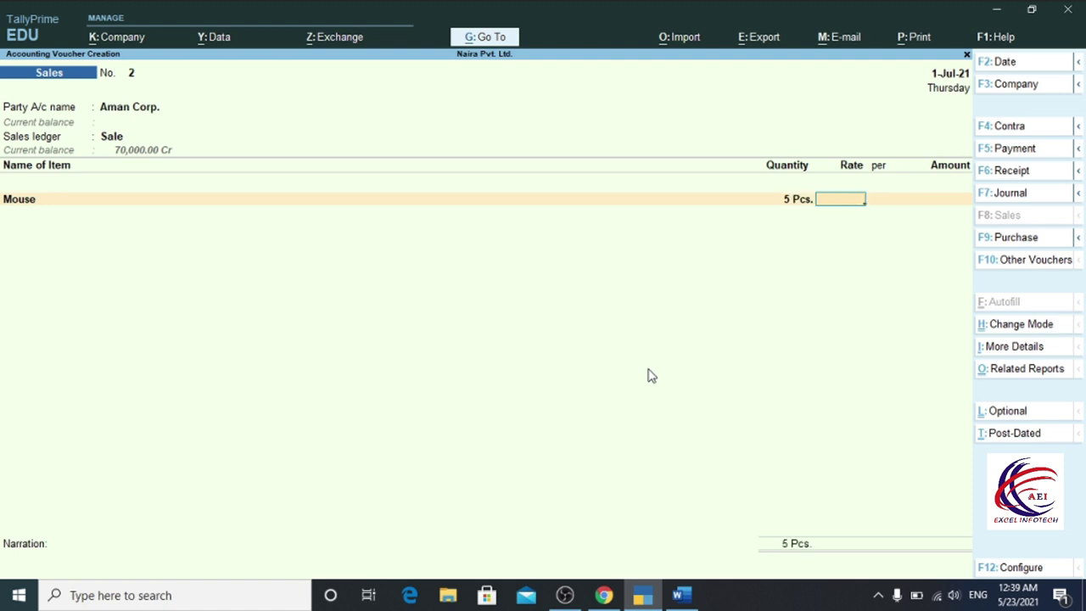
{"action": "type", "text": "200"}
{"action": "key", "text": "Return"}
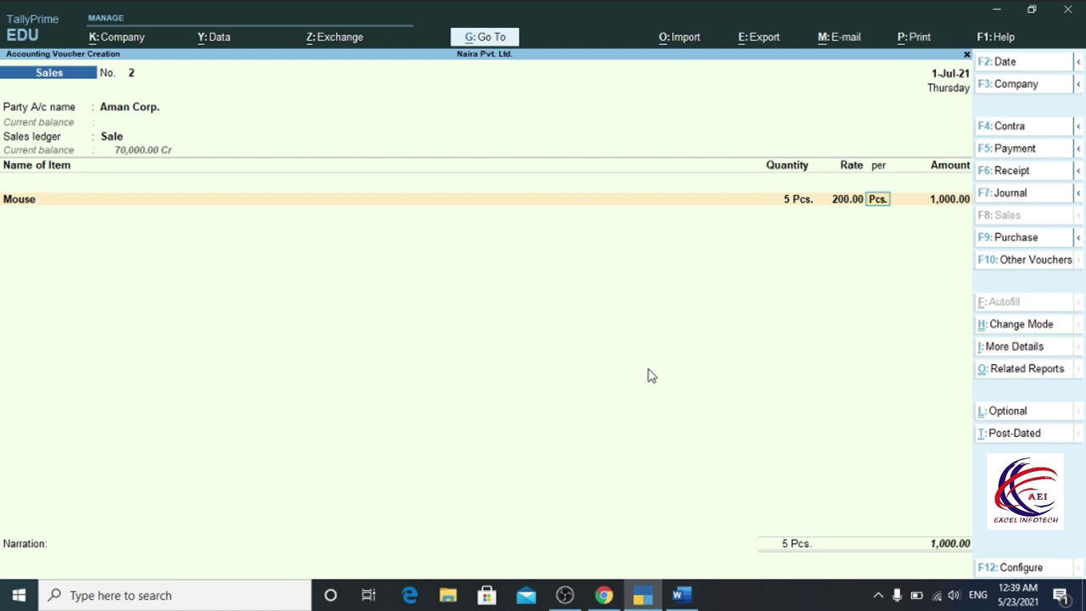
{"action": "key", "text": "Return"}
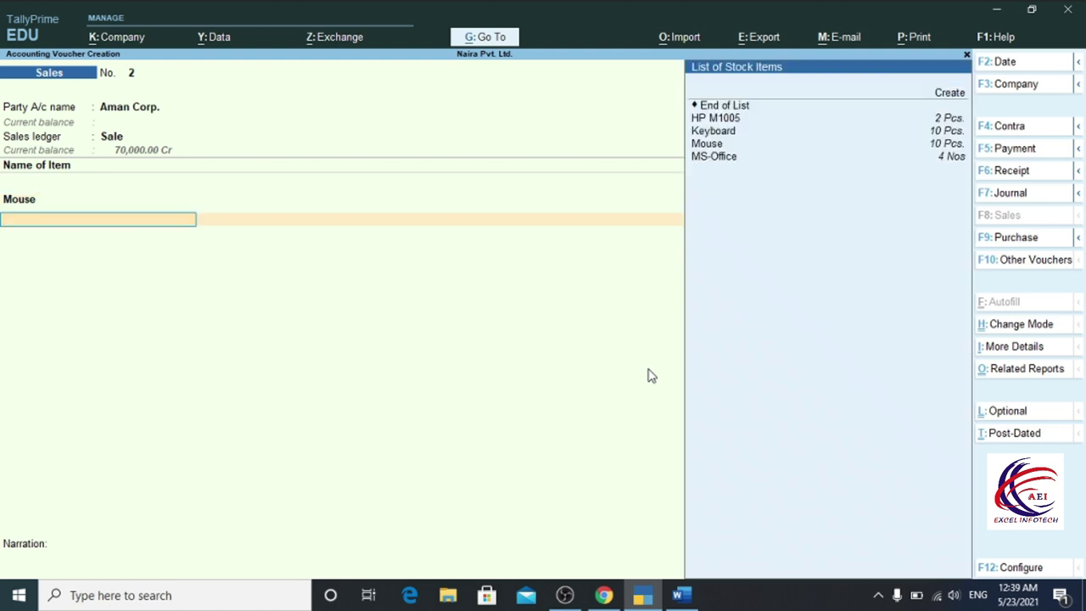
Bill 5 Keyboard at a rate of 300
{"action": "key", "text": "Down"}
{"action": "key", "text": "Down"}
{"action": "key", "text": "Return"}
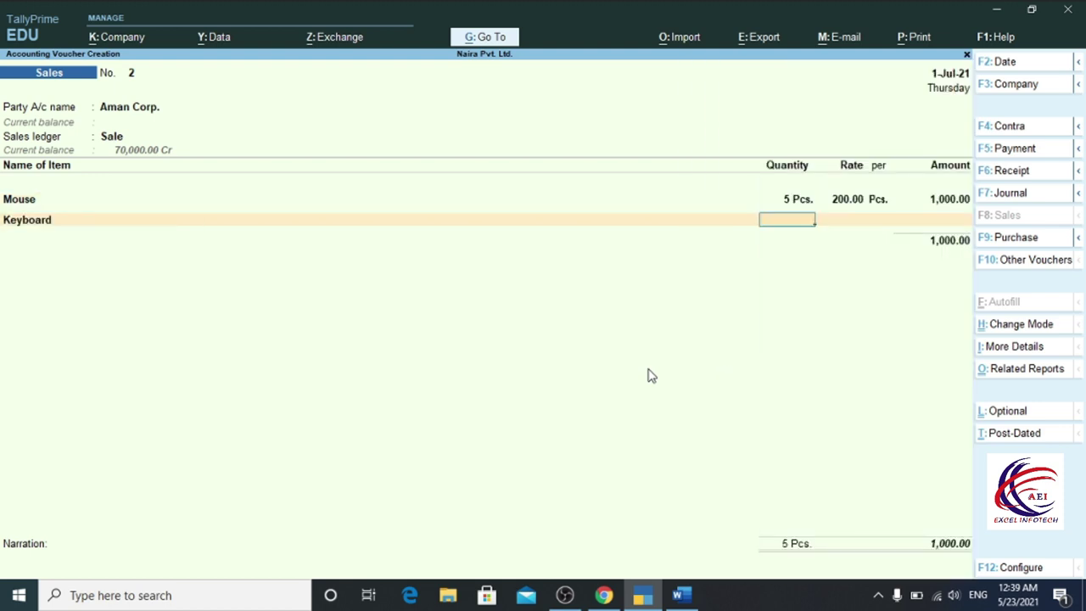
{"action": "type", "text": "5"}
{"action": "key", "text": "Return"}
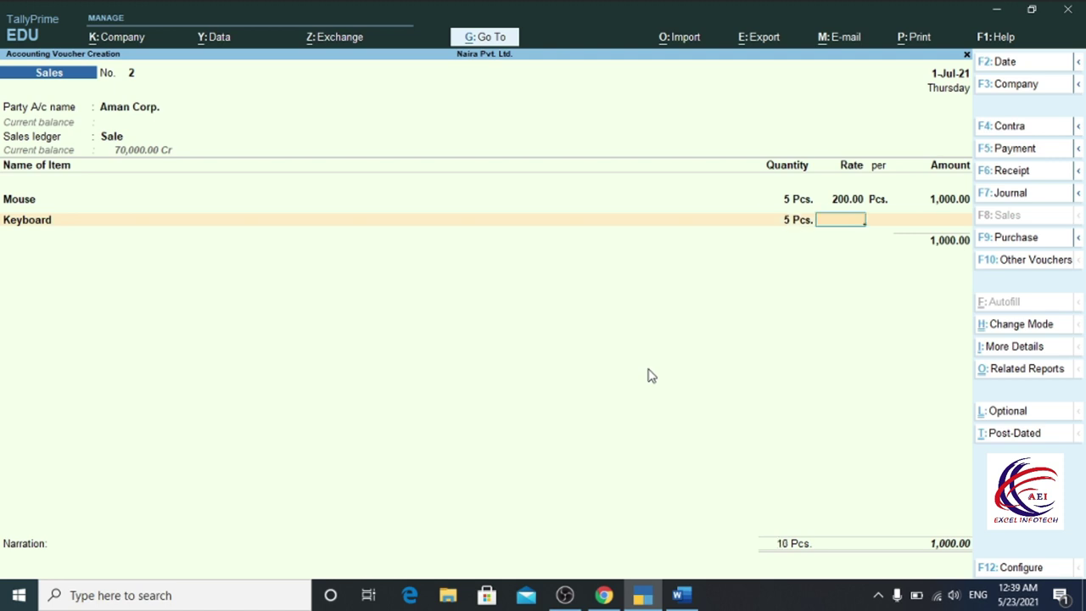
{"action": "type", "text": "300"}
{"action": "key", "text": "Return"}
{"action": "key", "text": "Return"}
{"action": "key", "text": "Return"}
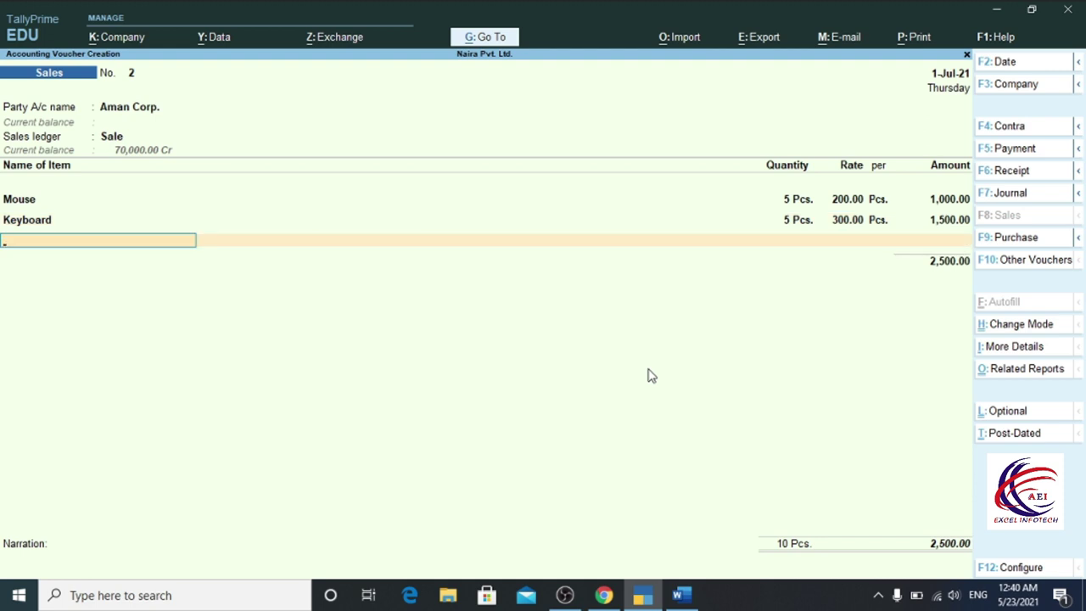
{"action": "key", "text": "Return"}
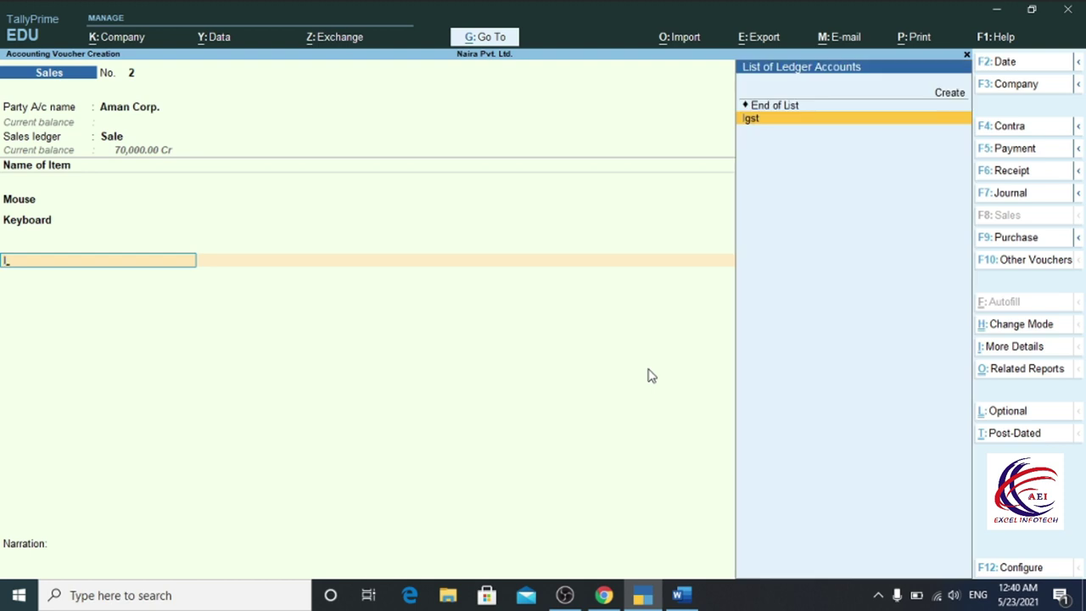
Add the igst ledger at 450, accept the voucher for a 2,950 total, and return to Gateway
{"action": "key", "text": "Return"}
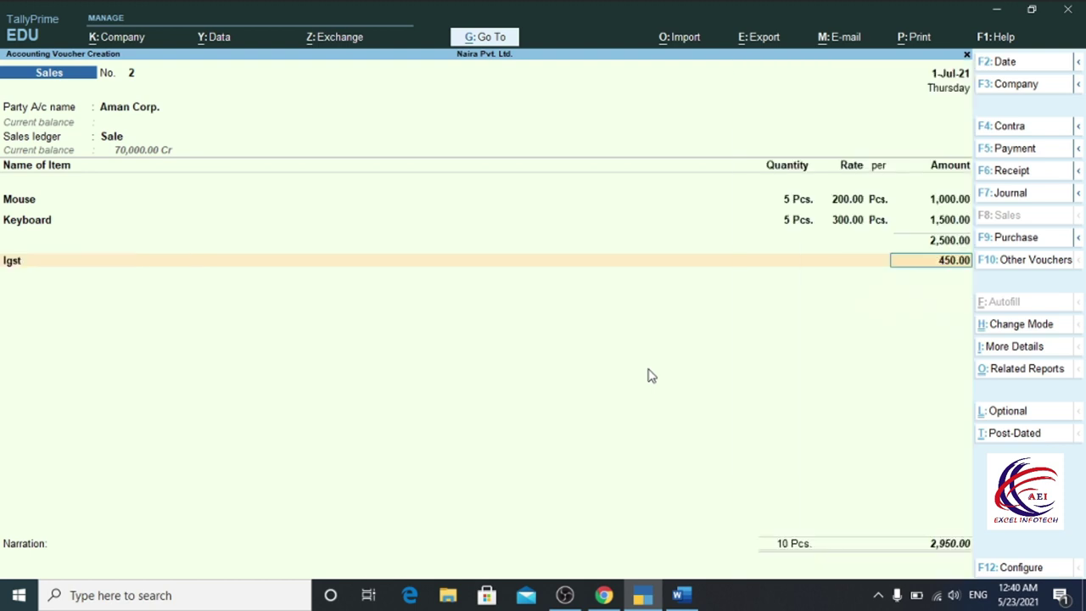
{"action": "key", "text": "Return"}
{"action": "key", "text": "Return"}
{"action": "key", "text": "Return"}
{"action": "key", "text": "Return"}
{"action": "key", "text": "Return"}
{"action": "key", "text": "Return"}
{"action": "key", "text": "Return"}
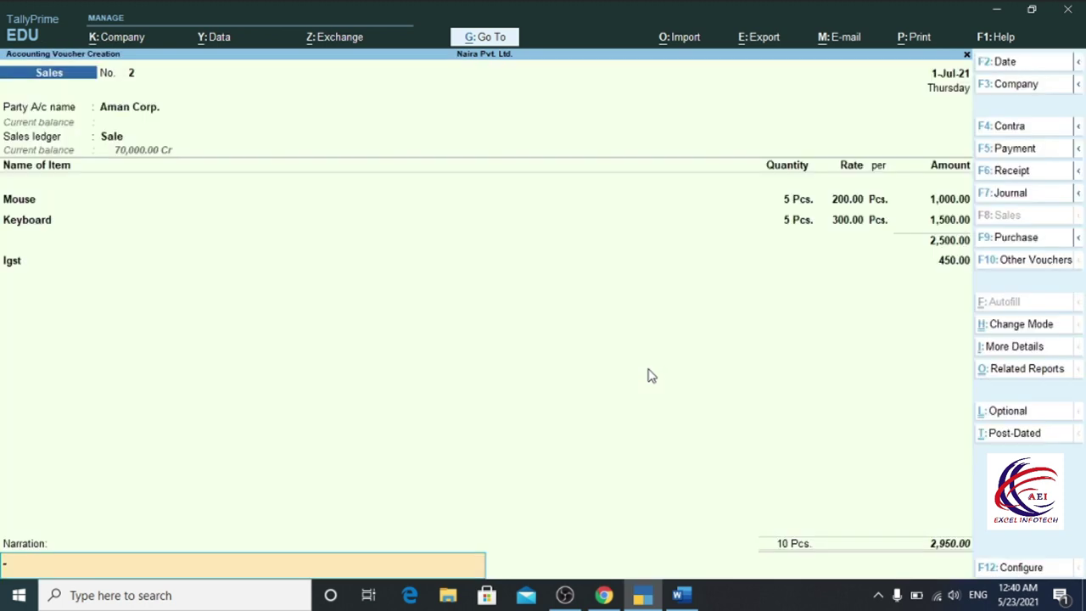
{"action": "key", "text": "Return"}
{"action": "key", "text": "Return"}
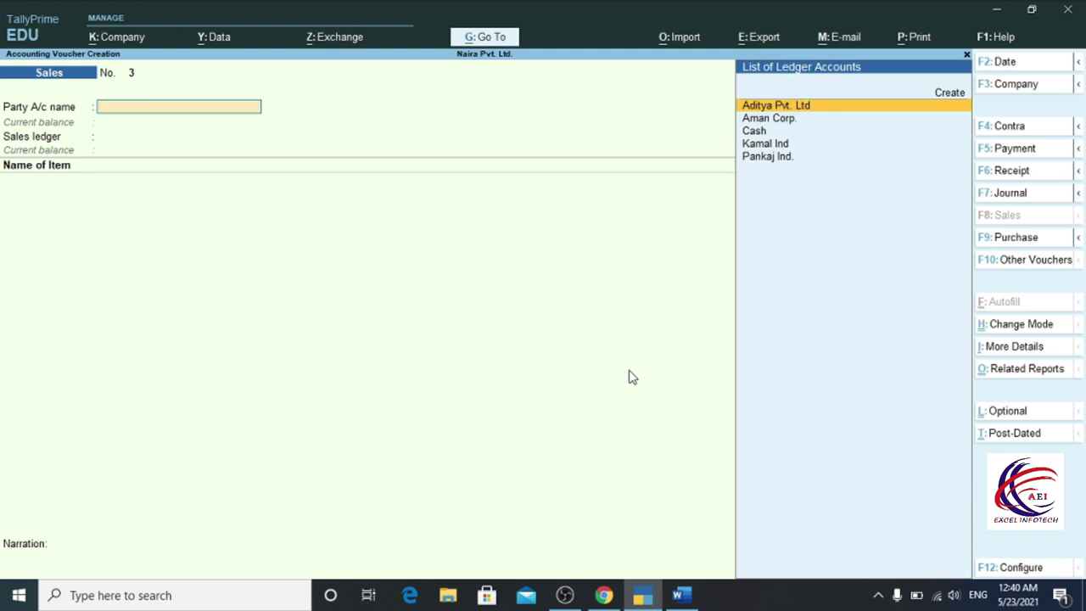
{"action": "key", "text": "Escape"}
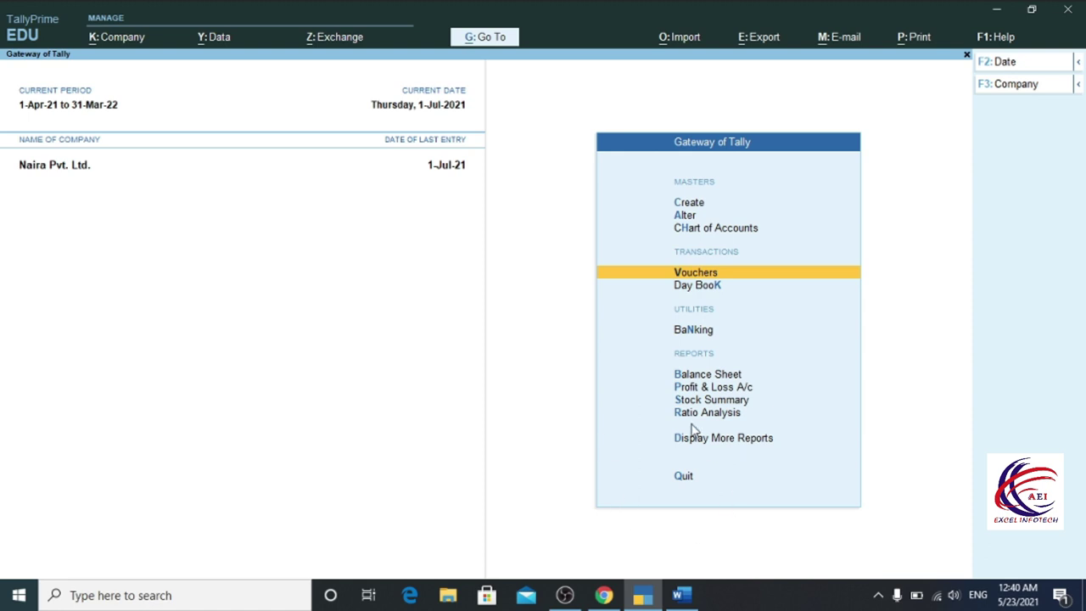
Open the Balance Sheet and drill into the Profit & Loss A/c details
{"action": "left_click", "coordinate": [695, 377]}
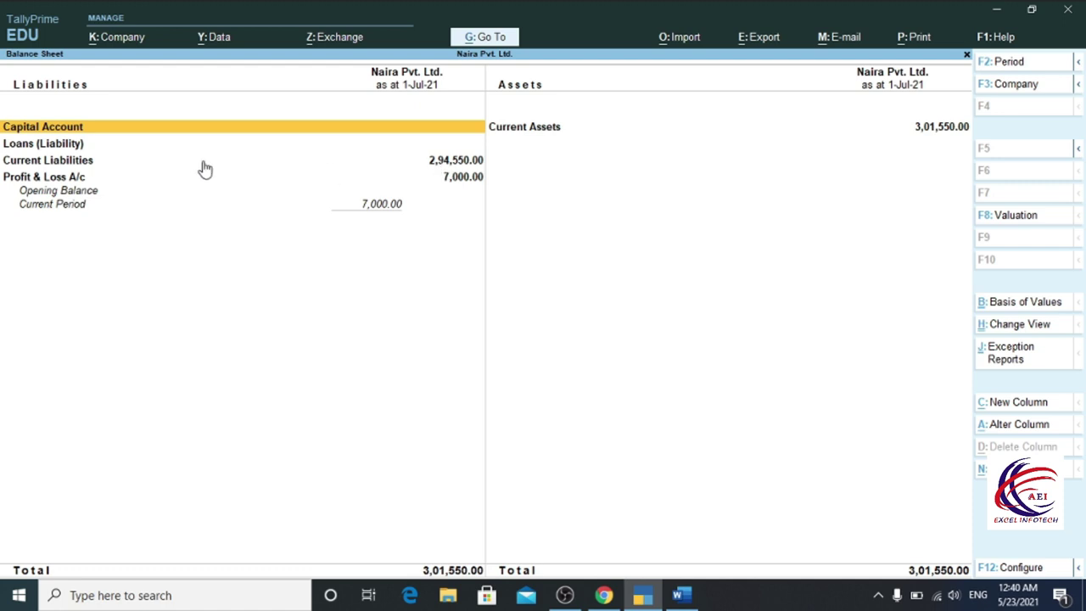
{"action": "left_click", "coordinate": [61, 163]}
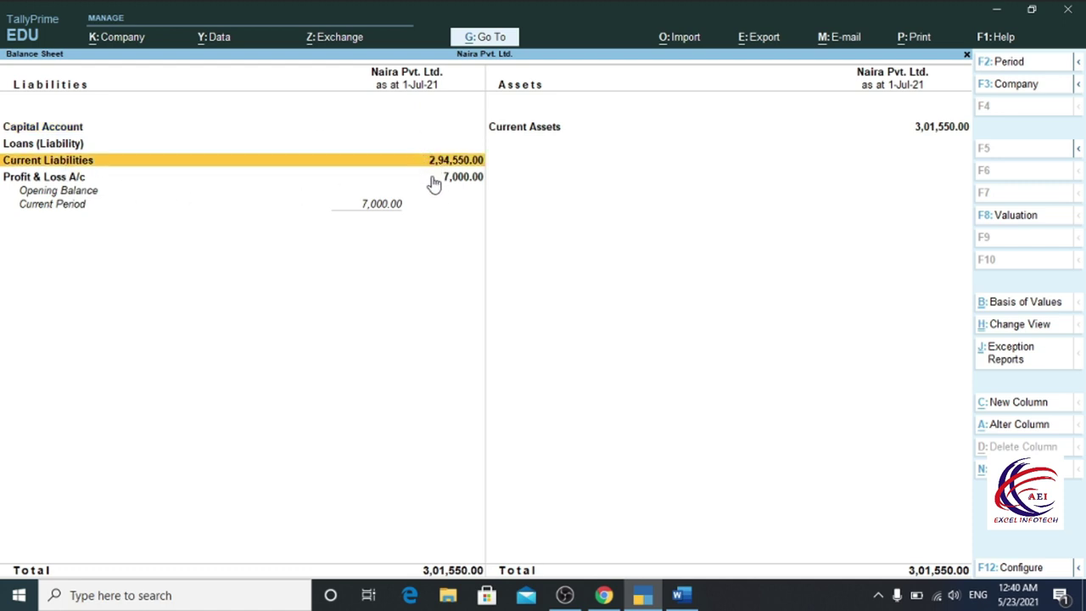
{"action": "left_click", "coordinate": [431, 180]}
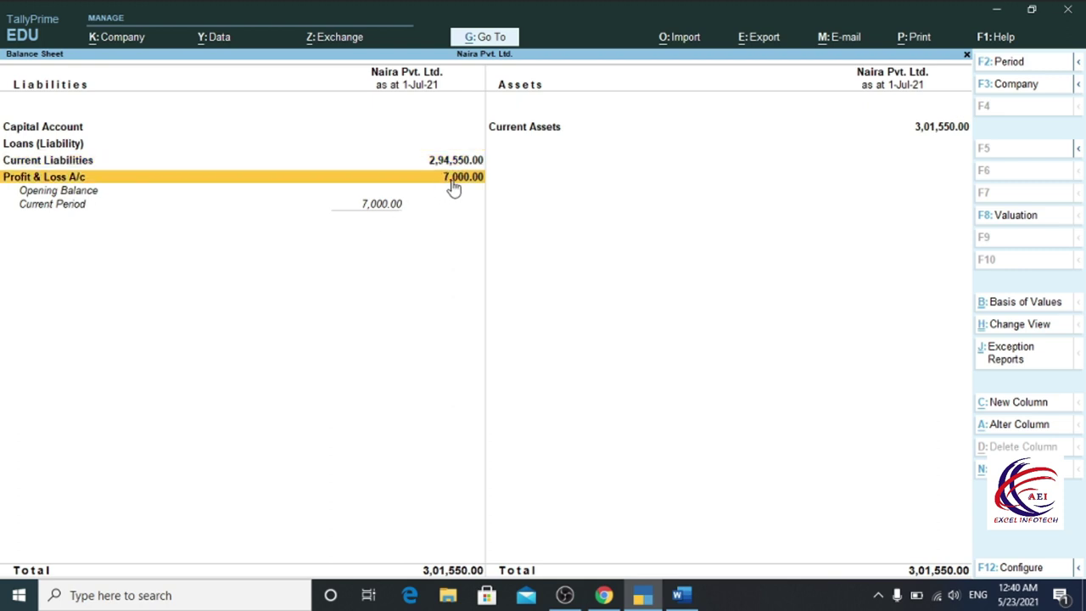
{"action": "left_click", "coordinate": [454, 185]}
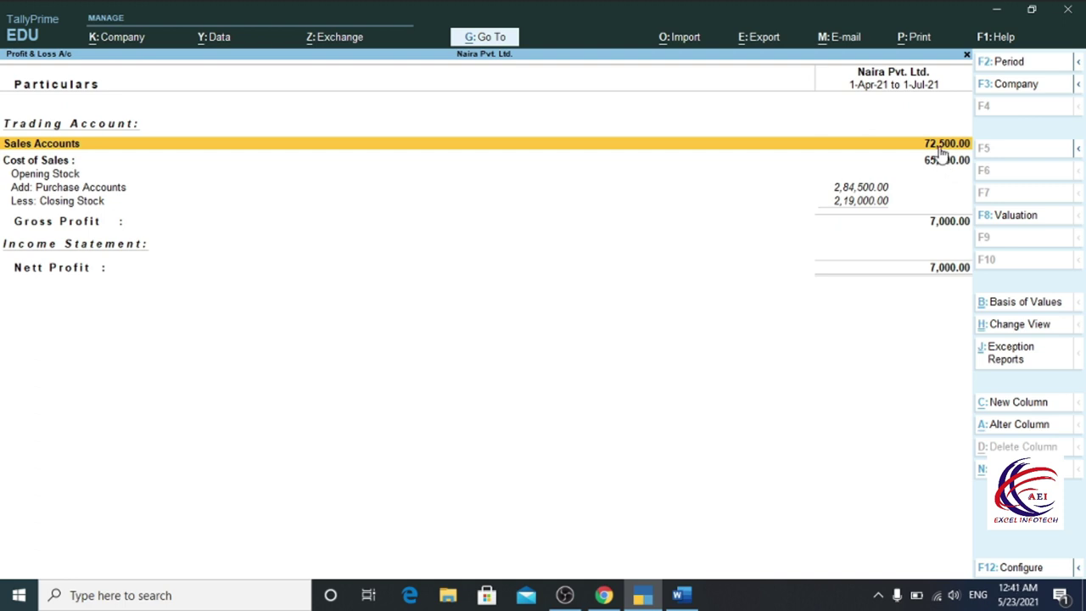
{"action": "left_click", "coordinate": [933, 169]}
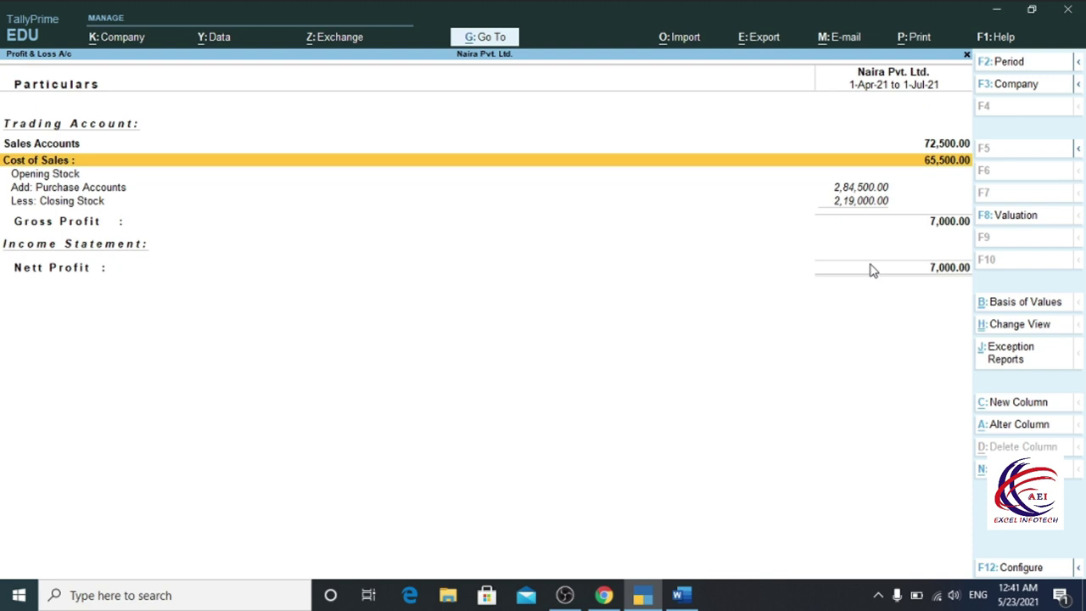
{"action": "key", "text": "Escape"}
Review the Current Assets breakdown of Closing Stock and Sundry Debtors, then close the Balance Sheet
{"action": "left_click", "coordinate": [933, 129]}
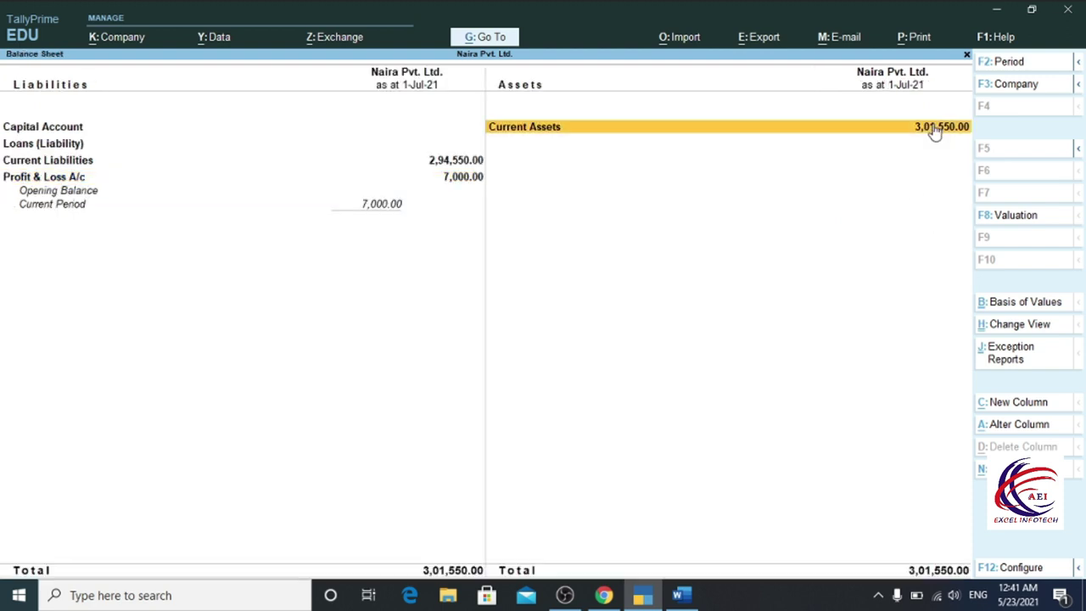
{"action": "left_click", "coordinate": [934, 129]}
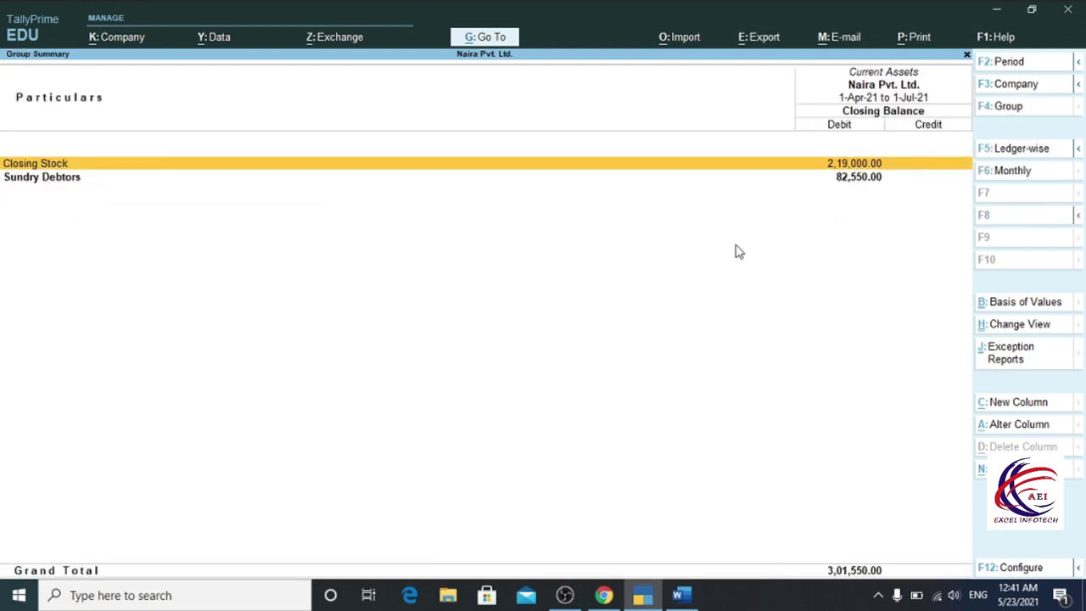
{"action": "left_click", "coordinate": [104, 180]}
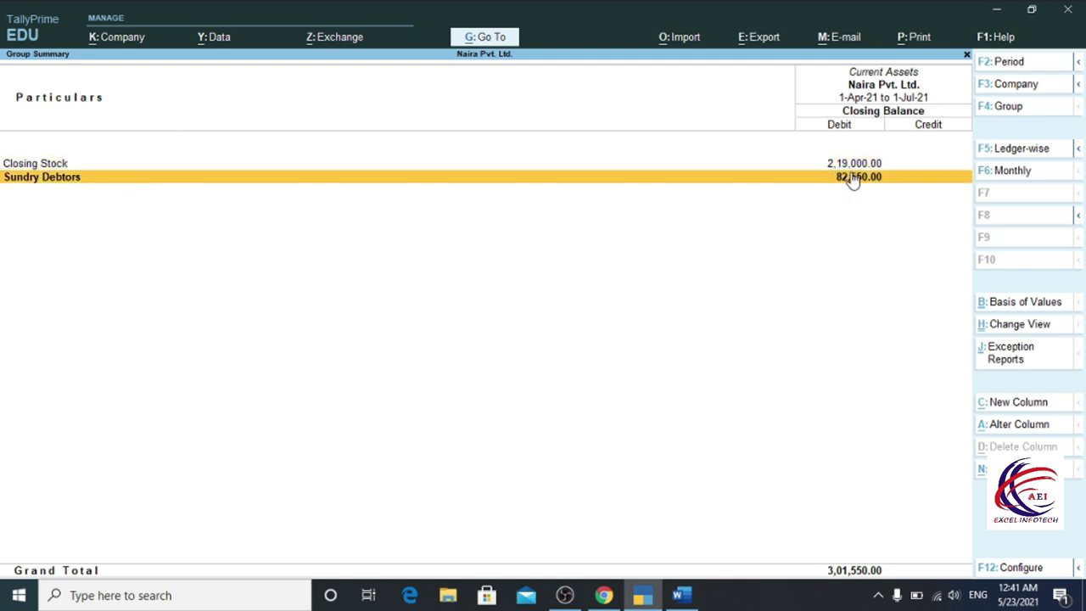
{"action": "left_click", "coordinate": [348, 166]}
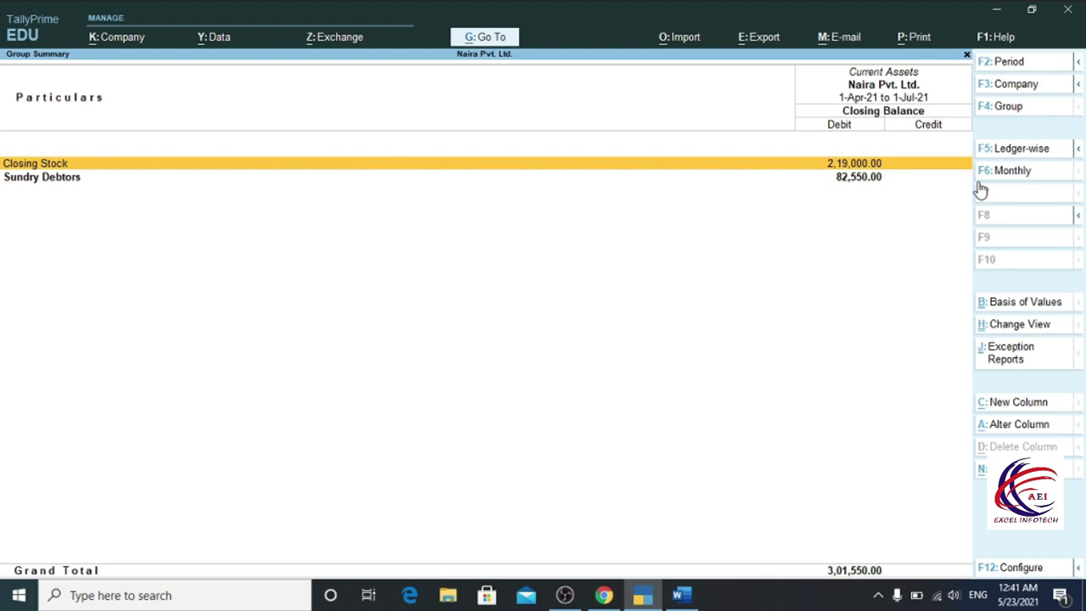
{"action": "key", "text": "Escape"}
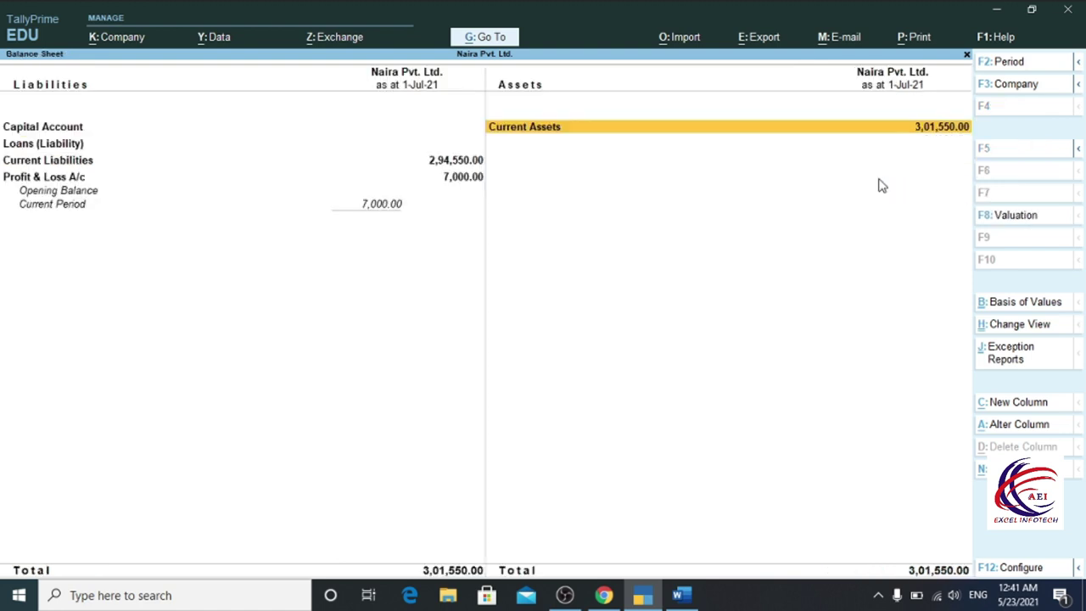
{"action": "key", "text": "Escape"}
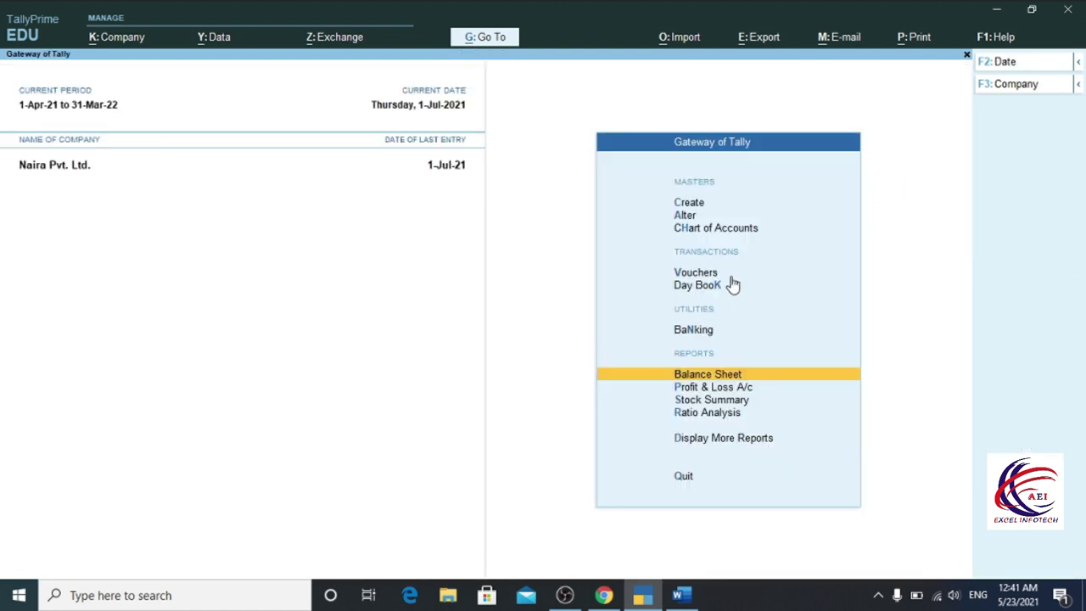
{"action": "left_click", "coordinate": [696, 439]}
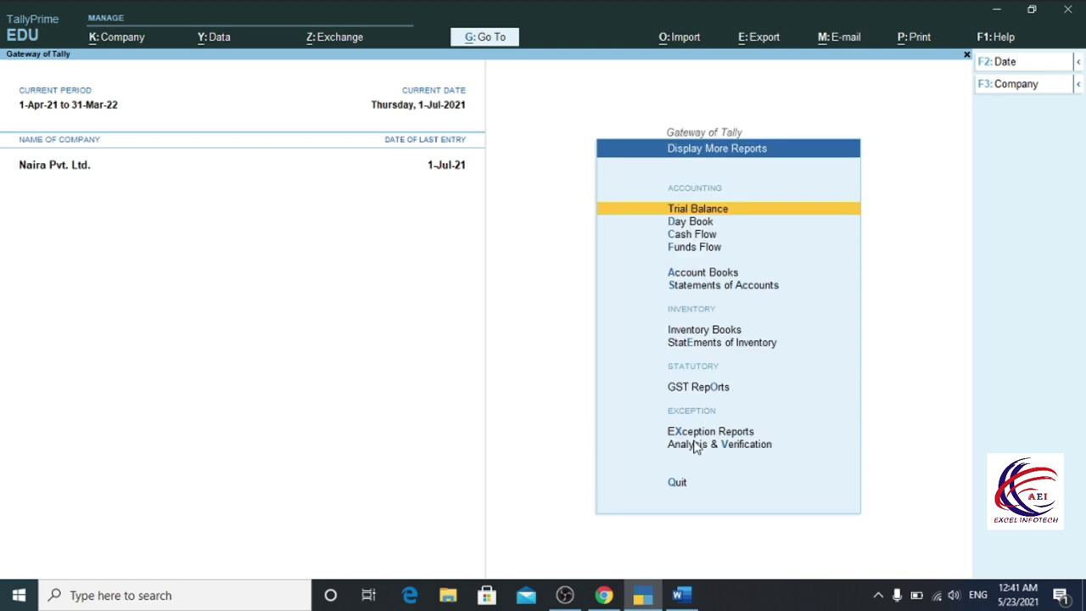
{"action": "left_click", "coordinate": [694, 389]}
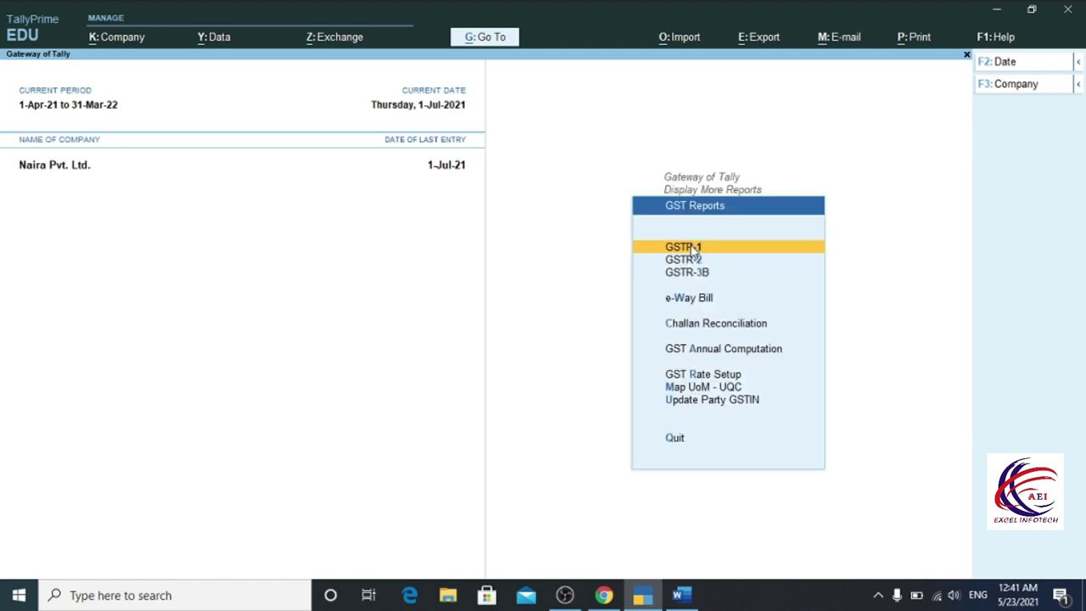
{"action": "left_click", "coordinate": [693, 248]}
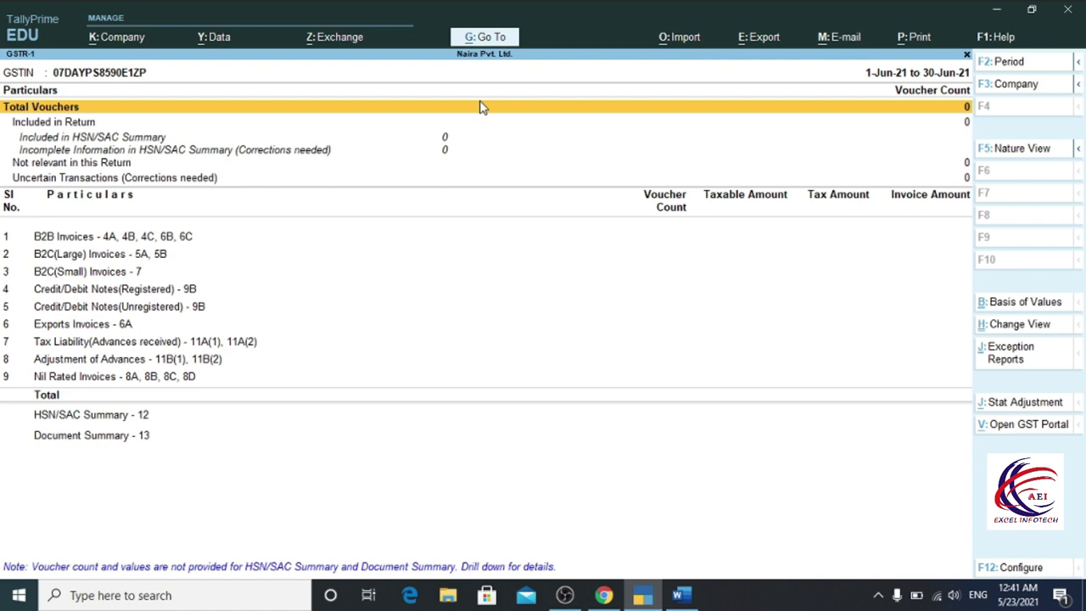
{"action": "key", "text": "F2"}
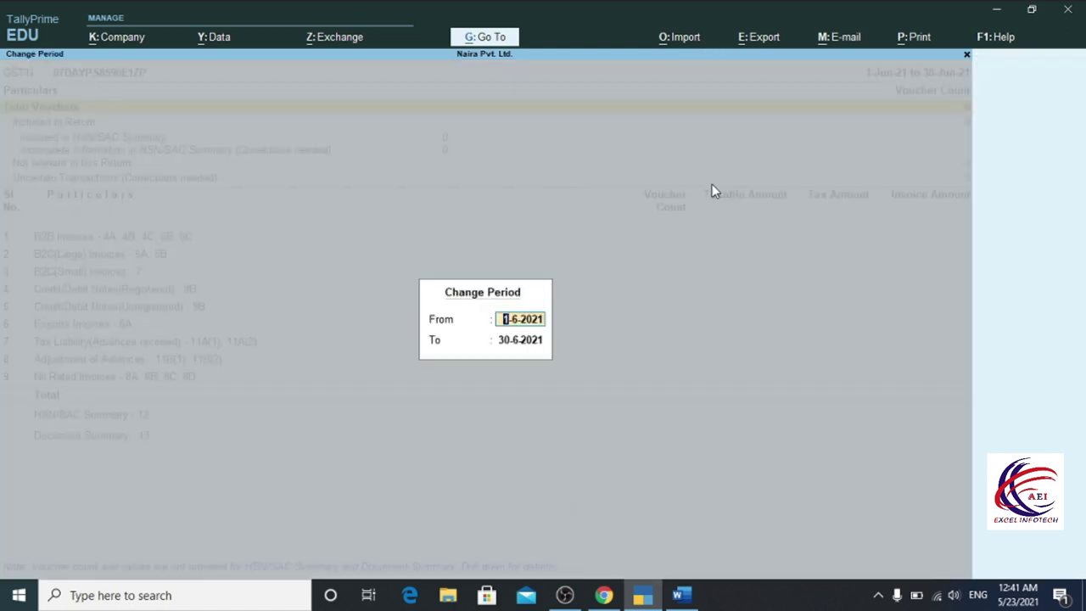
{"action": "type", "text": "1-4-21"}
{"action": "key", "text": "Return"}
{"action": "type", "text": "31-3-22"}
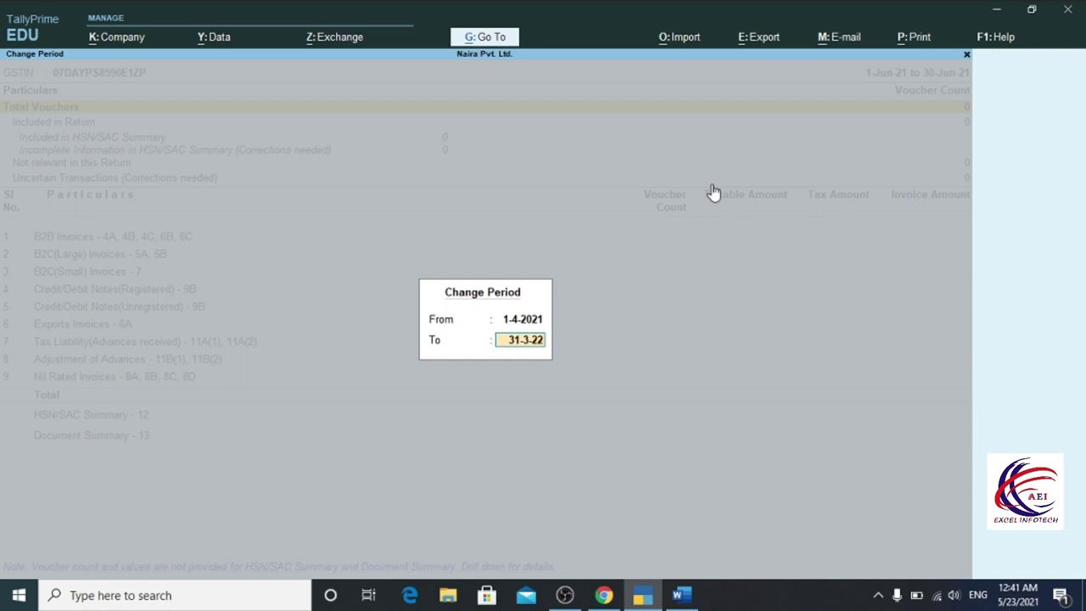
{"action": "key", "text": "Return"}
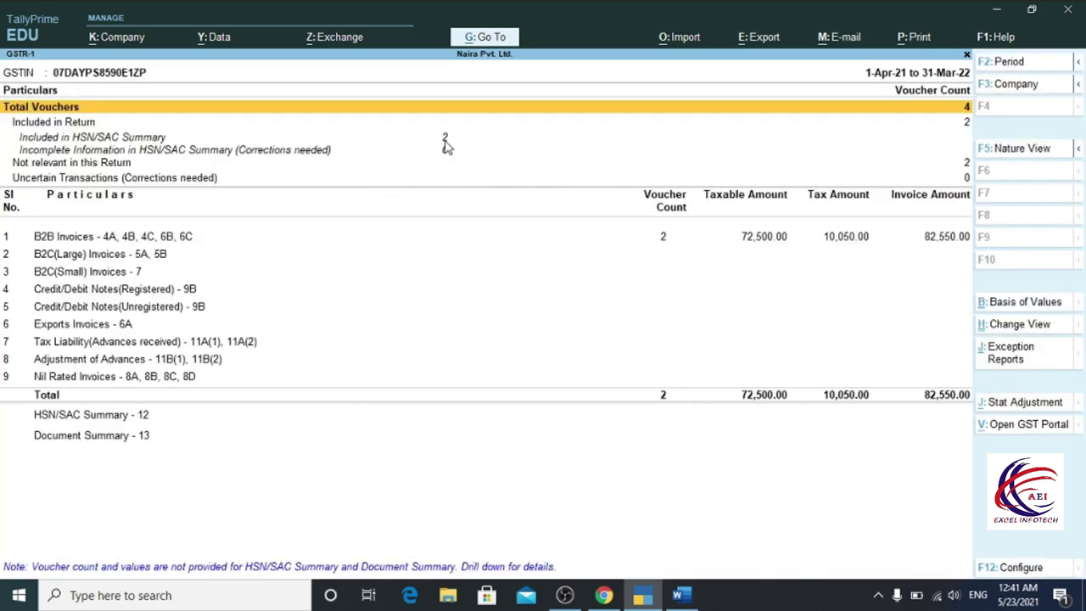
{"action": "left_click", "coordinate": [444, 139]}
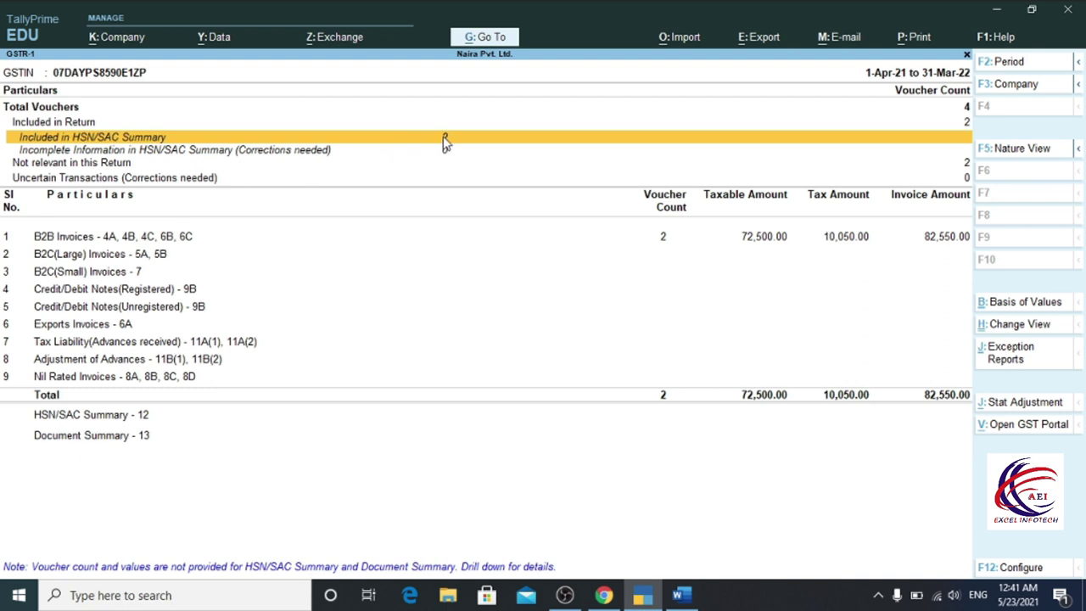
{"action": "left_click", "coordinate": [443, 140]}
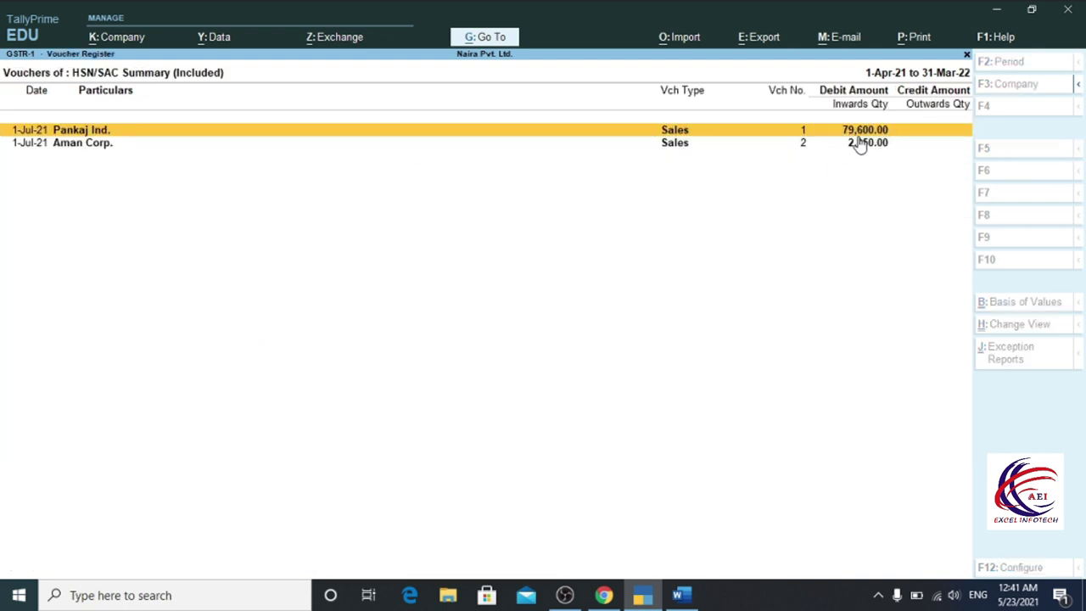
{"action": "left_click", "coordinate": [653, 134]}
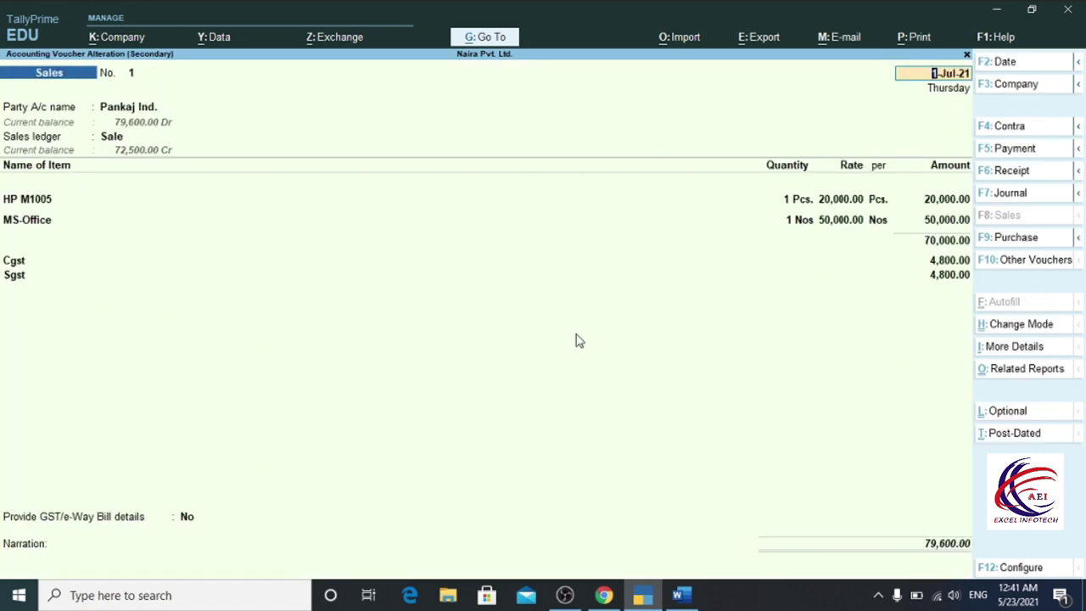
{"action": "key", "text": "Escape"}
{"action": "key", "text": "y"}
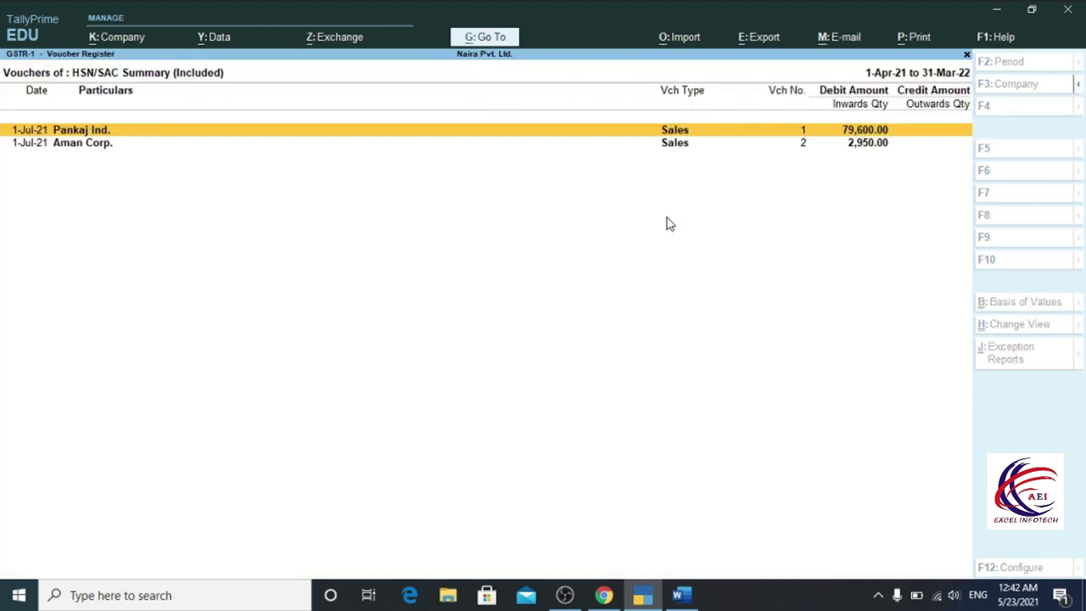
{"action": "key", "text": "Escape"}
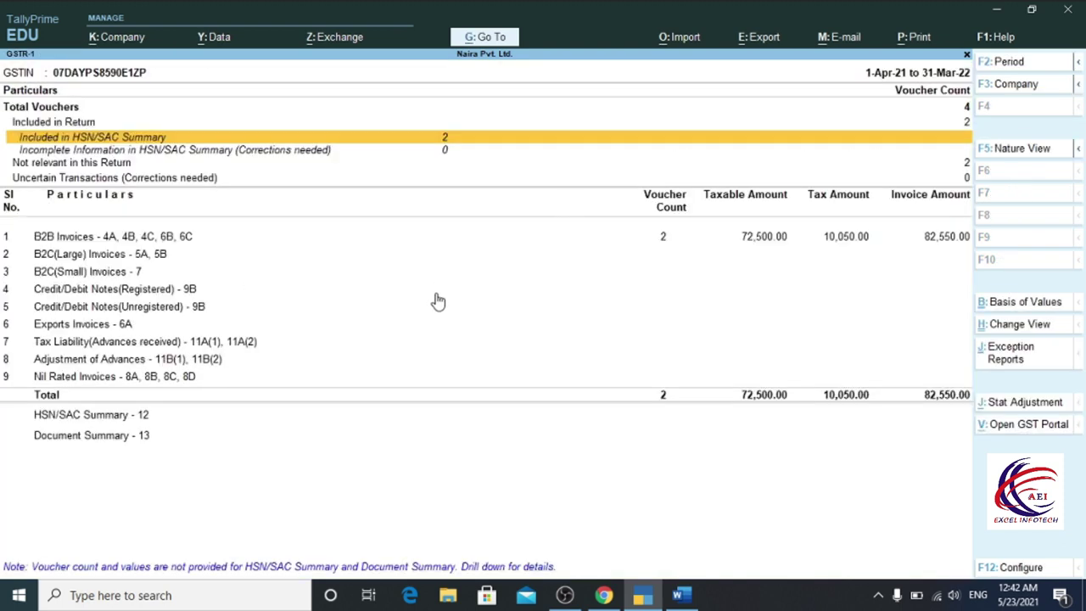
{"action": "key", "text": "Up"}
{"action": "key", "text": "Up"}
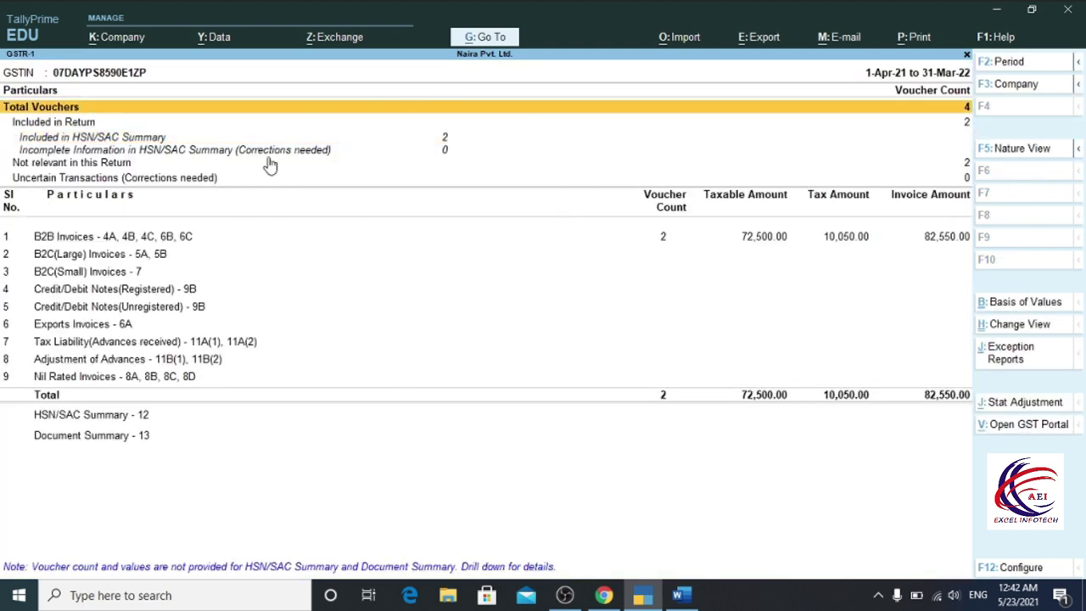
{"action": "left_click", "coordinate": [348, 419]}
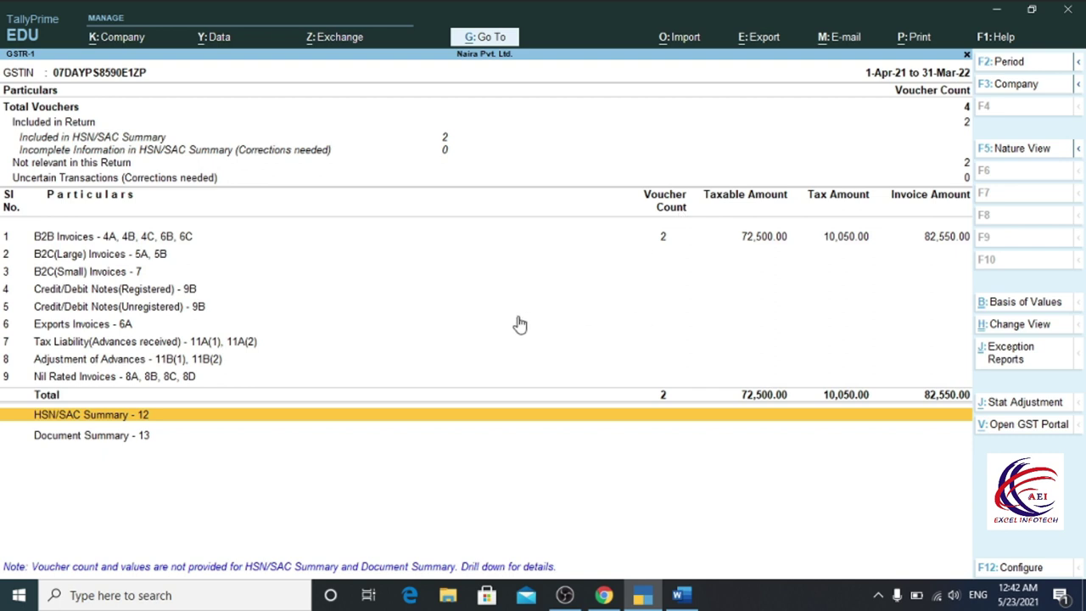
{"action": "left_click", "coordinate": [1007, 153]}
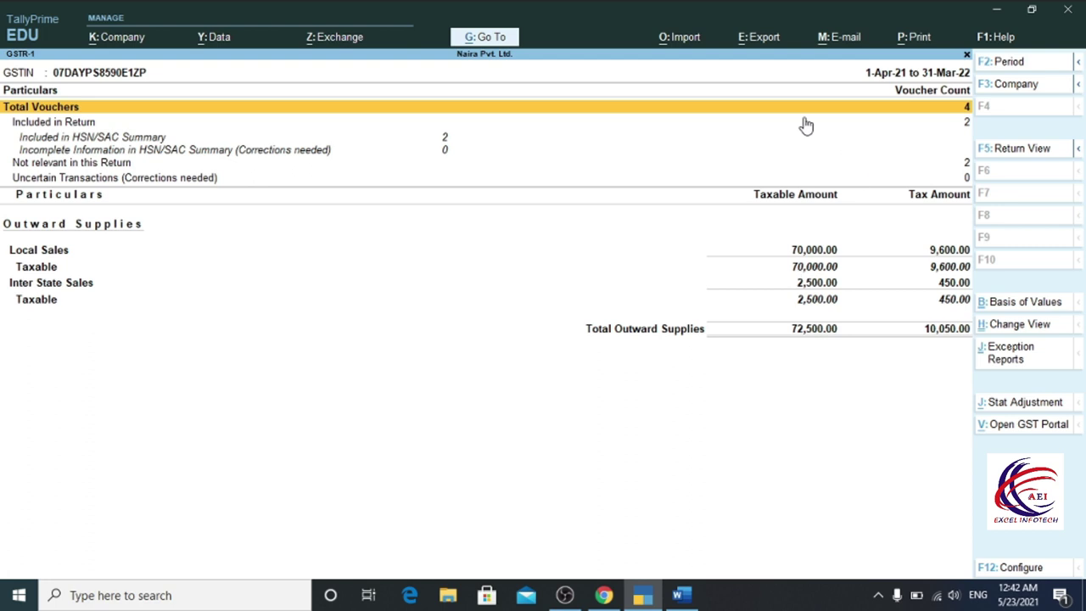
{"action": "key", "text": "Escape"}
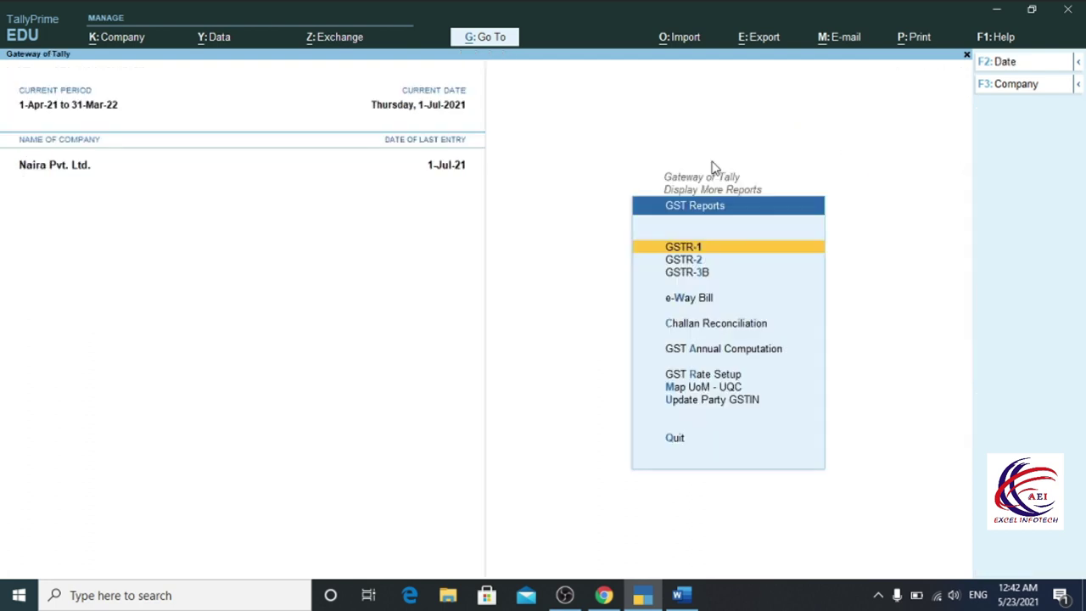
{"action": "key", "text": "Escape"}
{"action": "key", "text": "Escape"}
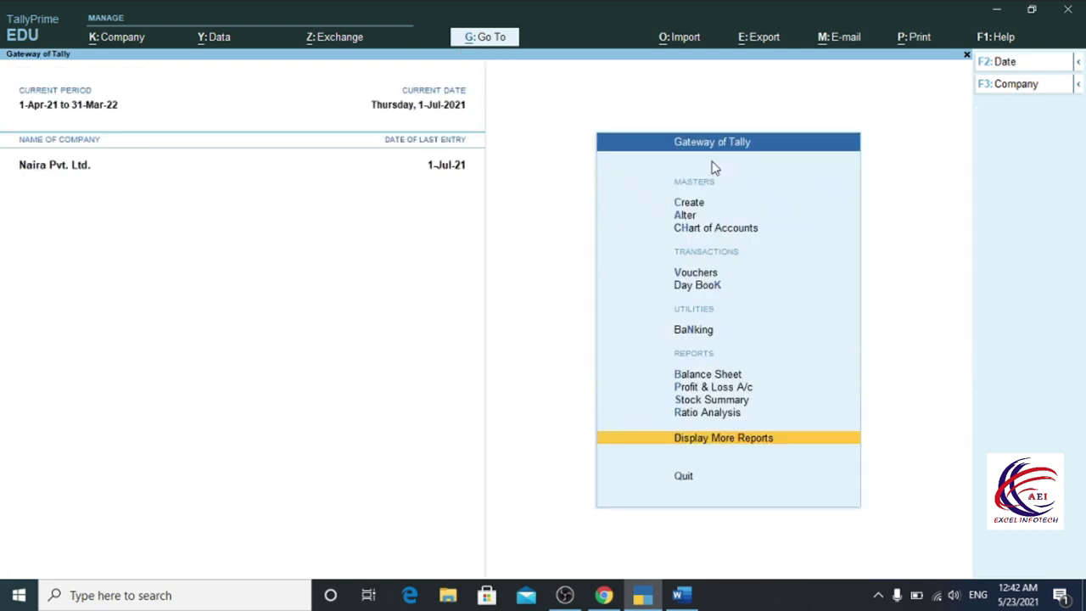
Cancel quitting and start a new Receipt voucher in Single Entry mode
{"action": "key", "text": "Escape"}
{"action": "key", "text": "n"}
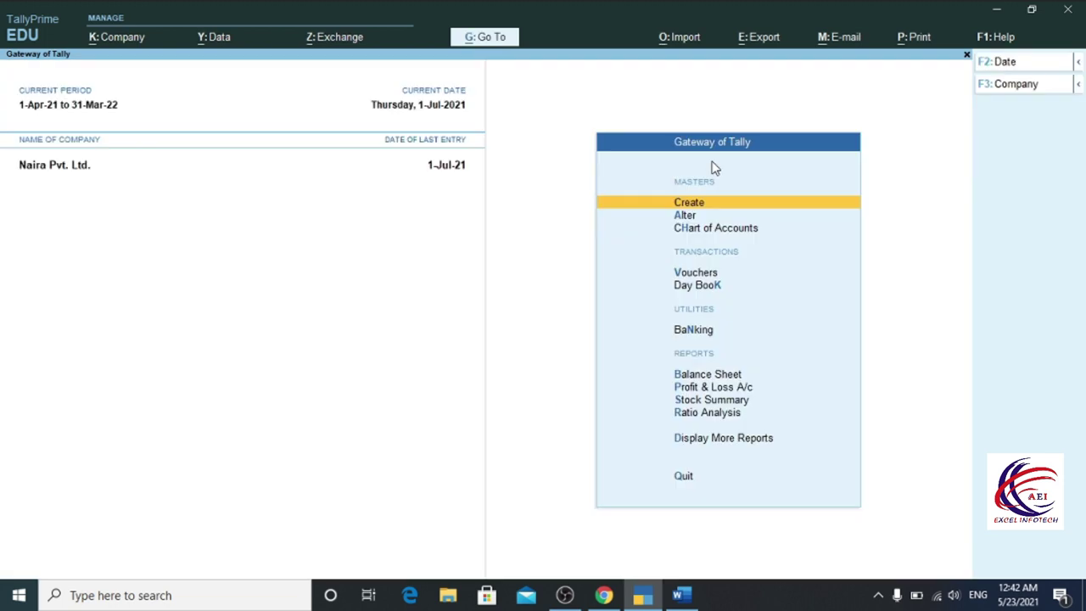
{"action": "left_click", "coordinate": [692, 274]}
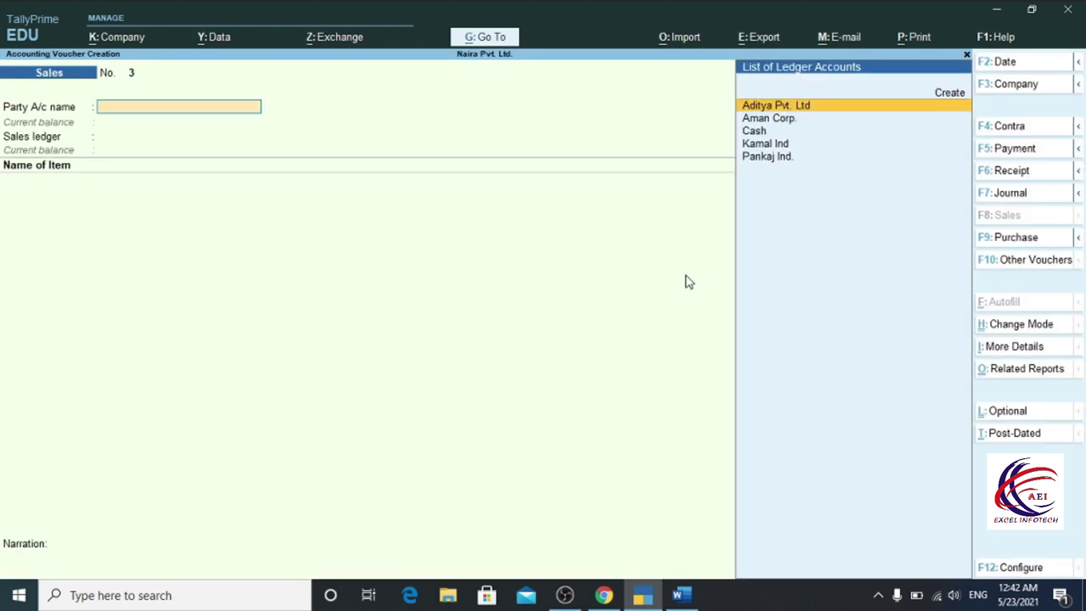
{"action": "key", "text": "F6"}
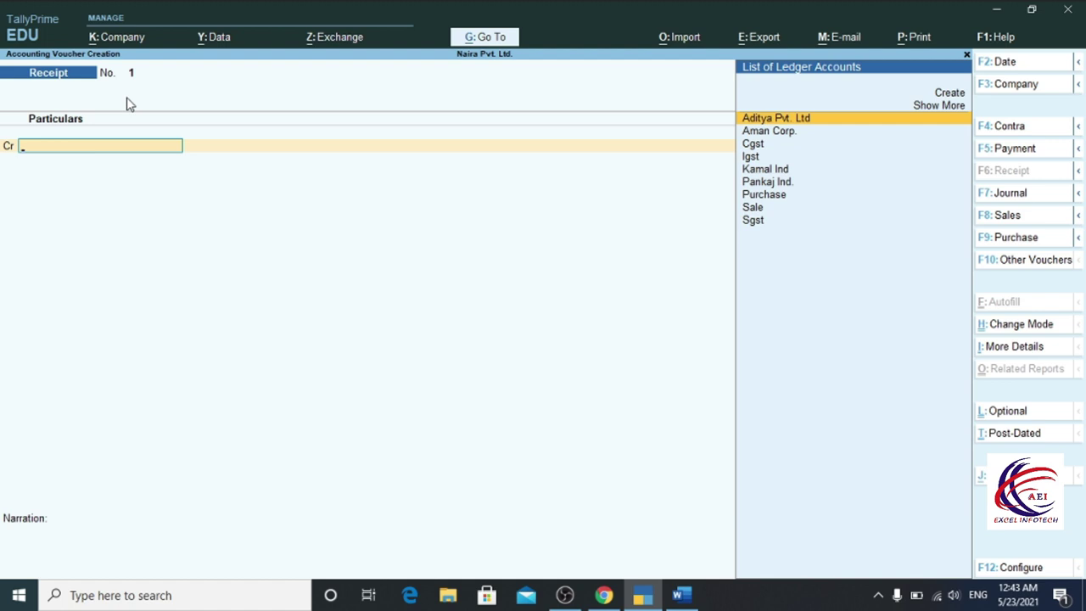
{"action": "key", "text": "ctrl"}
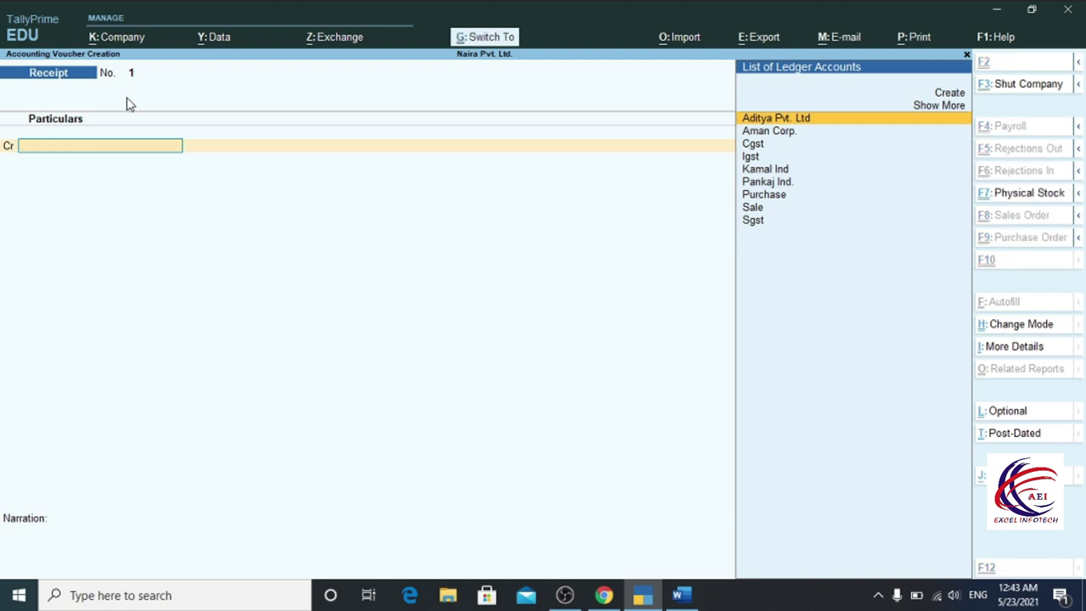
{"action": "key", "text": "ctrl+h"}
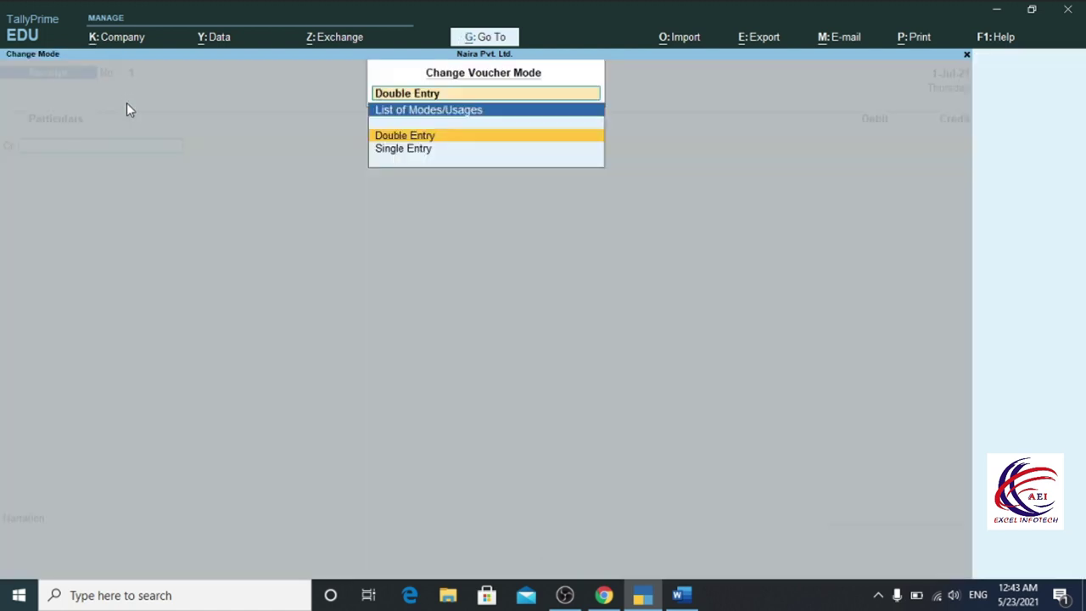
{"action": "left_click", "coordinate": [407, 149]}
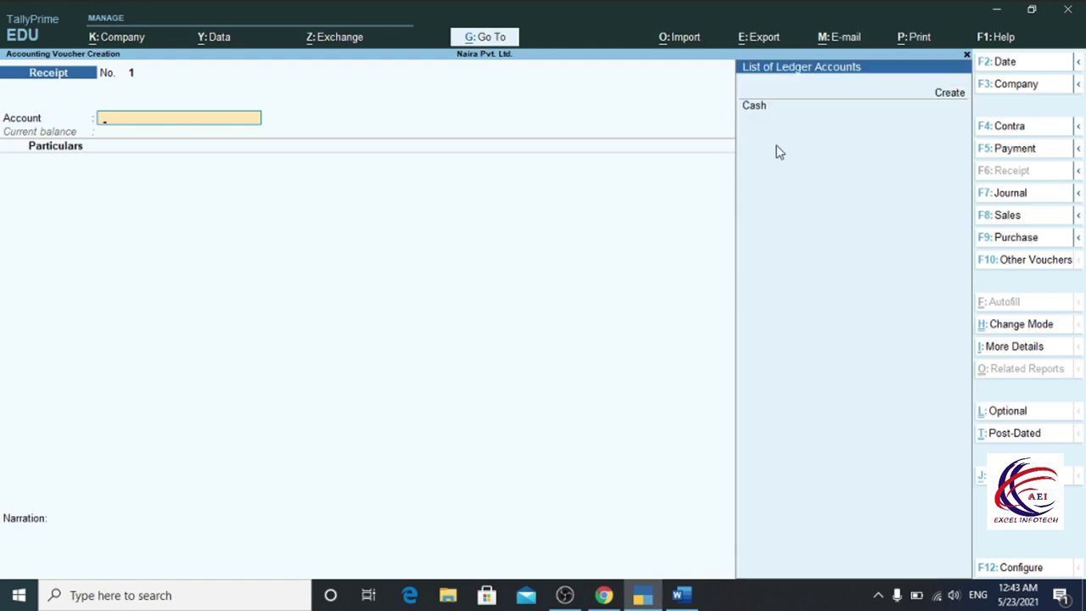
Set the receipt account to Cash and select Pankaj Ind. as the paying party
{"action": "left_click", "coordinate": [756, 108]}
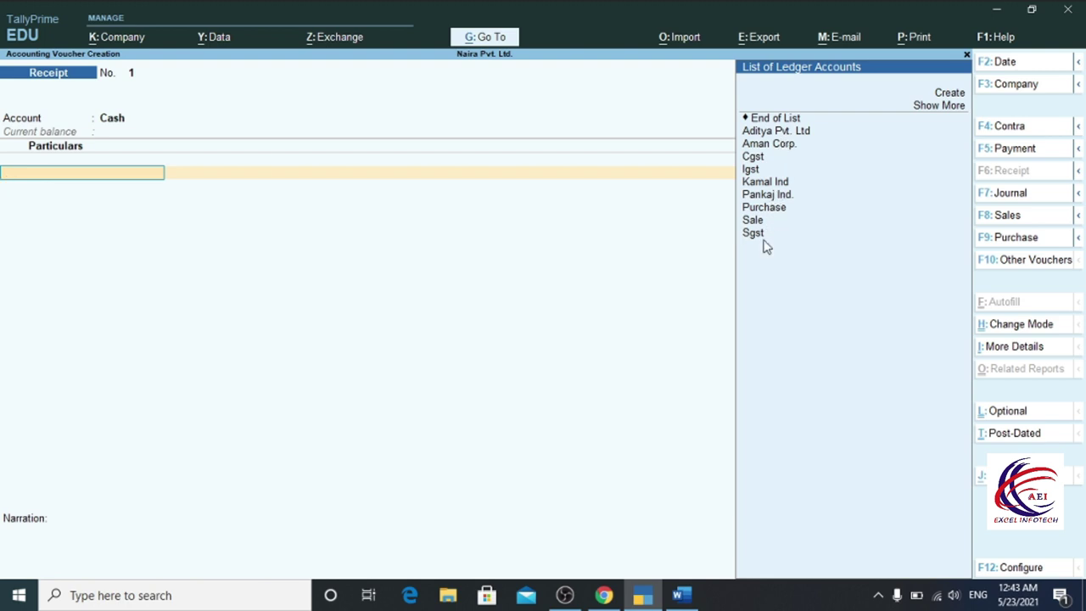
{"action": "key", "text": "alt+Tab"}
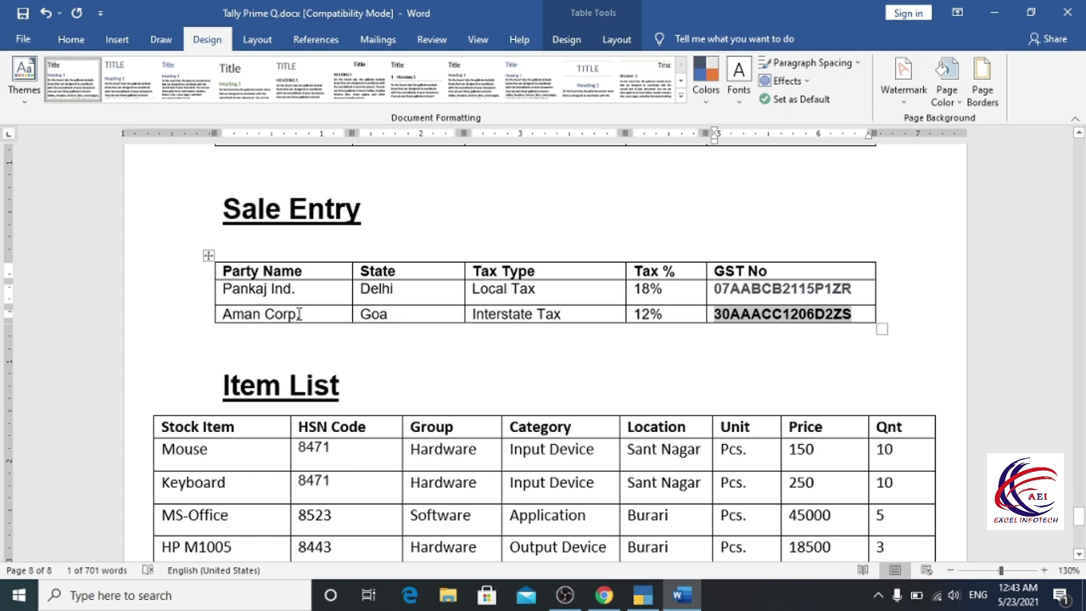
{"action": "key", "text": "alt+Tab"}
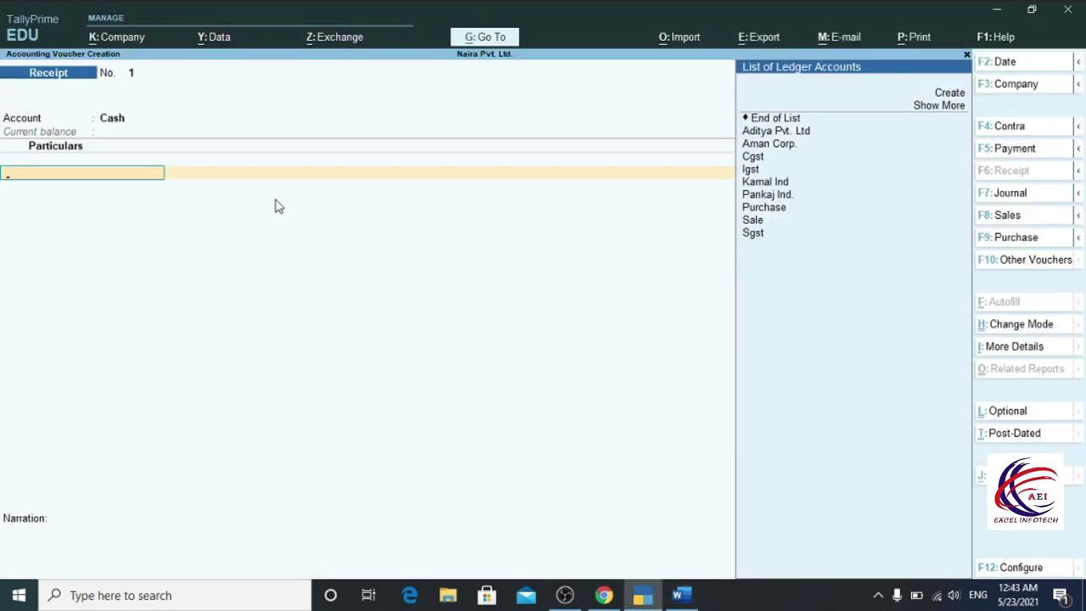
{"action": "type", "text": "P"}
{"action": "key", "text": "Down"}
{"action": "key", "text": "Down"}
{"action": "key", "text": "Up"}
{"action": "key", "text": "Return"}
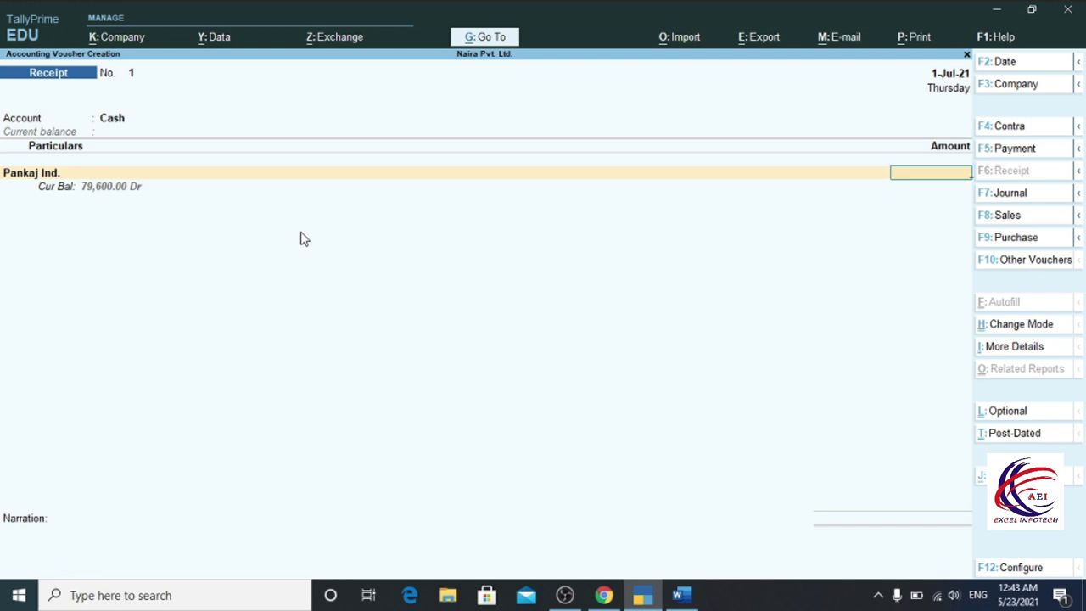
Enter 79,600 against pending bill 1 and bring the receipt to the Accept prompt
{"action": "type", "text": "79,600"}
{"action": "key", "text": "Return"}
{"action": "key", "text": "Down"}
{"action": "key", "text": "Up"}
{"action": "key", "text": "Return"}
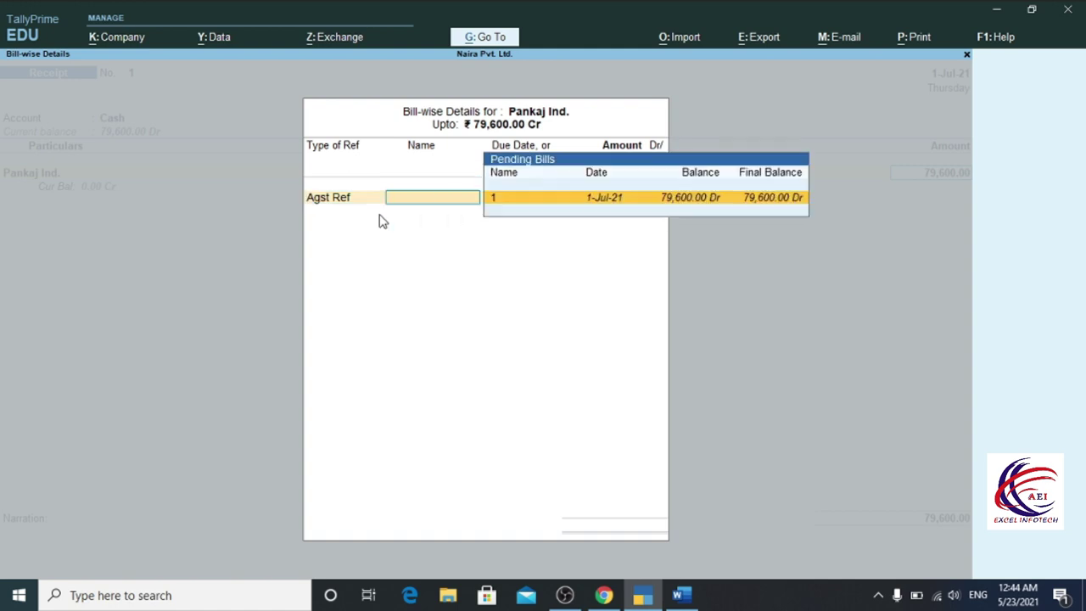
{"action": "key", "text": "Return"}
{"action": "key", "text": "Return"}
{"action": "key", "text": "Return"}
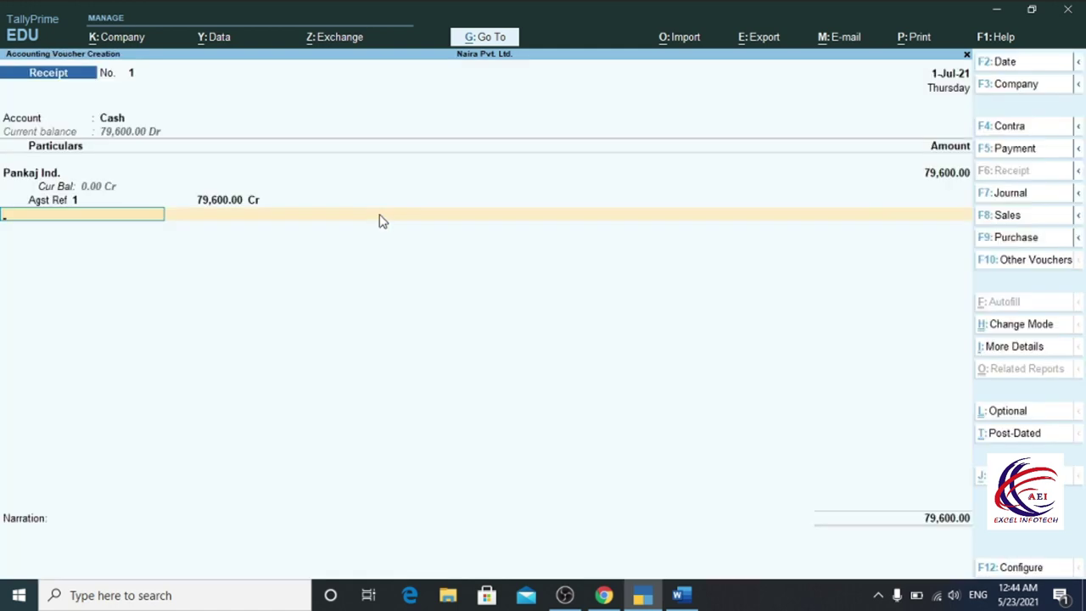
{"action": "key", "text": "Return"}
{"action": "key", "text": "Return"}
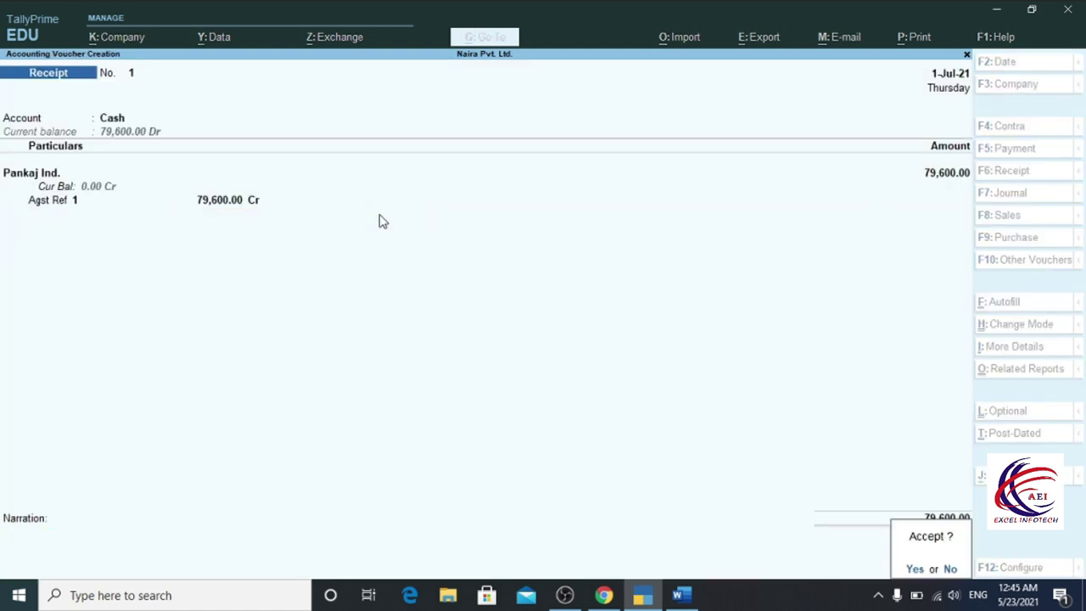
{"action": "key", "text": "Return"}
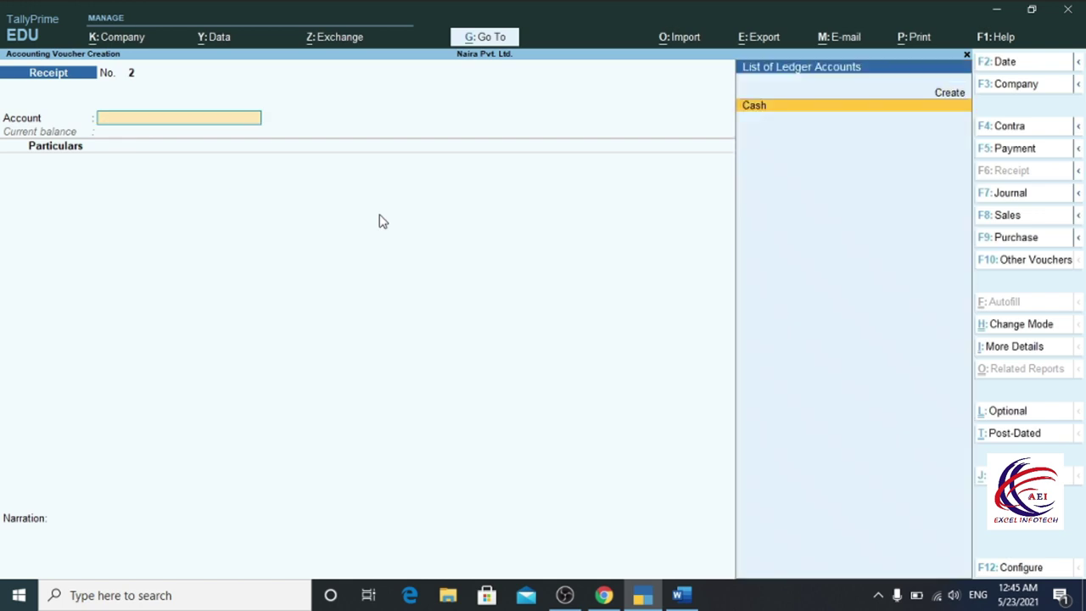
Record Receipt No. 2 for 2,950 cash from Aman Corp. against bill 2
{"action": "key", "text": "Return"}
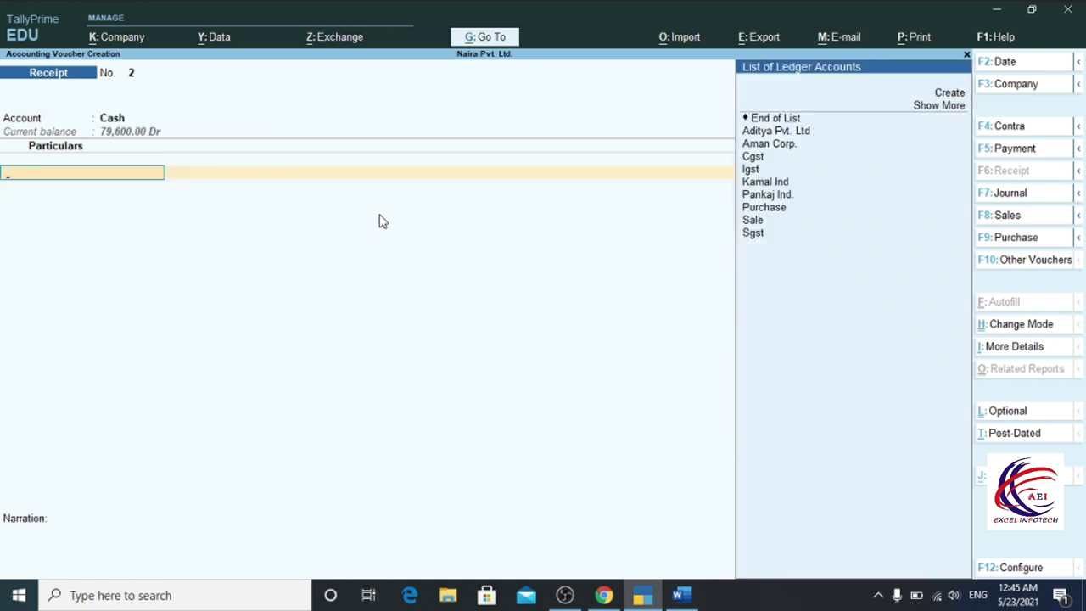
{"action": "key", "text": "alt+Tab"}
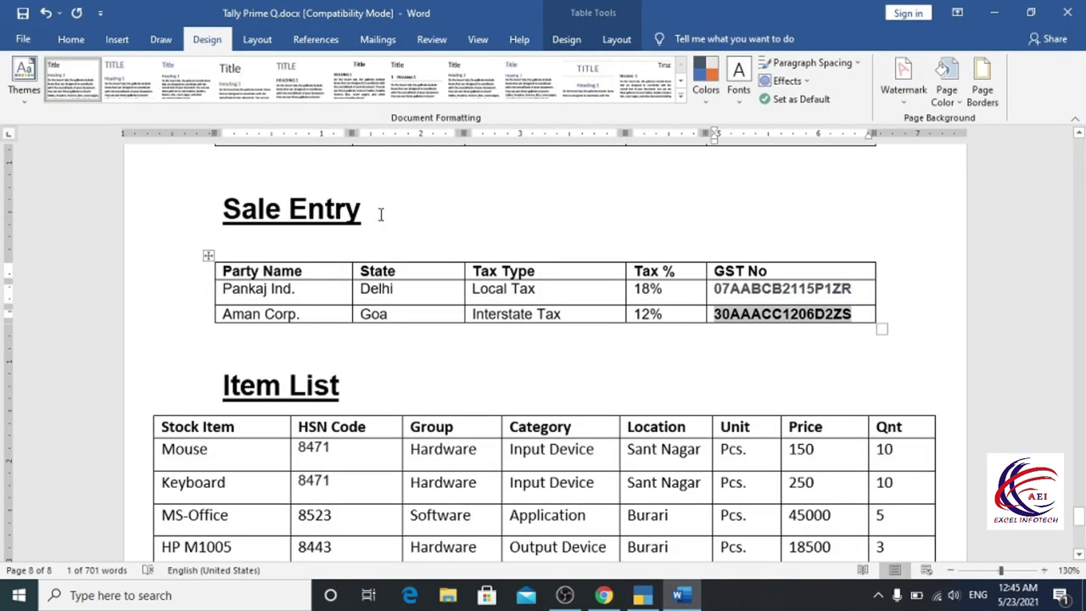
{"action": "key", "text": "alt+Tab"}
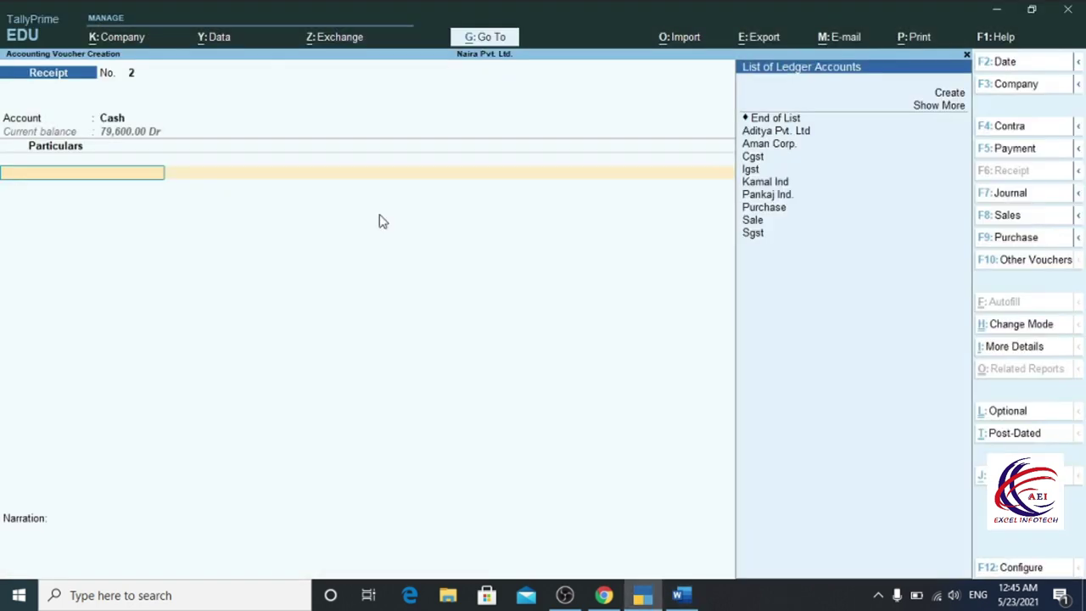
{"action": "type", "text": "Am"}
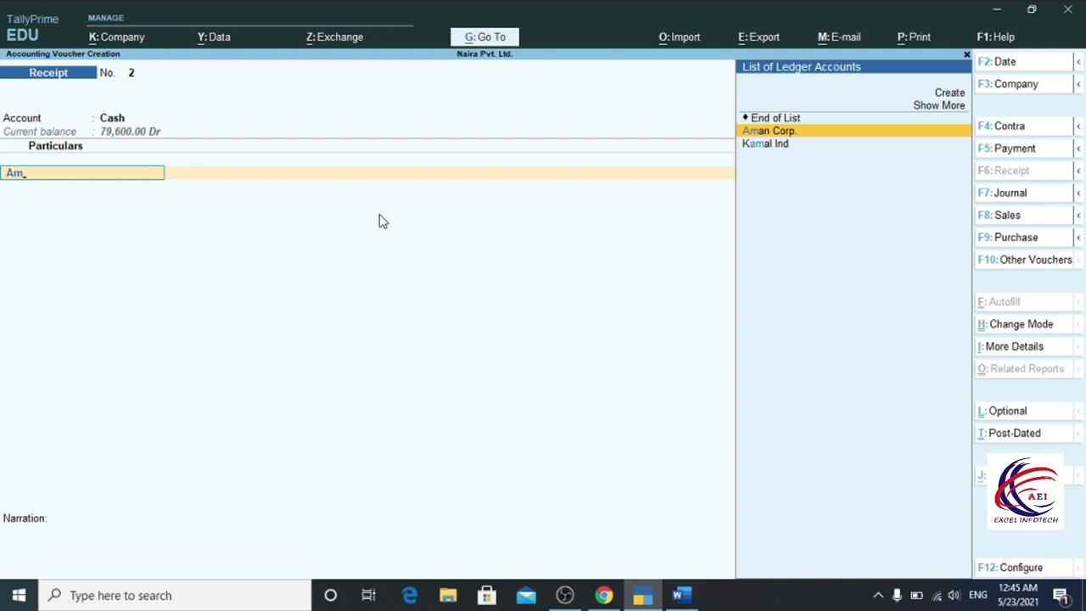
{"action": "key", "text": "Return"}
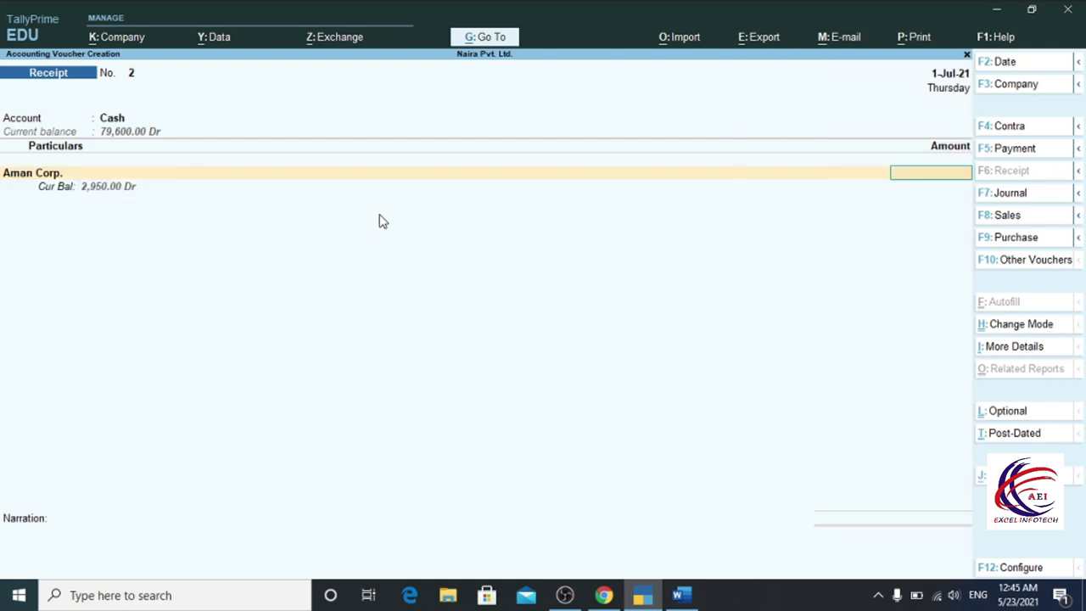
{"action": "type", "text": "2950"}
{"action": "key", "text": "Return"}
{"action": "key", "text": "Return"}
{"action": "key", "text": "Return"}
{"action": "key", "text": "Return"}
{"action": "key", "text": "Return"}
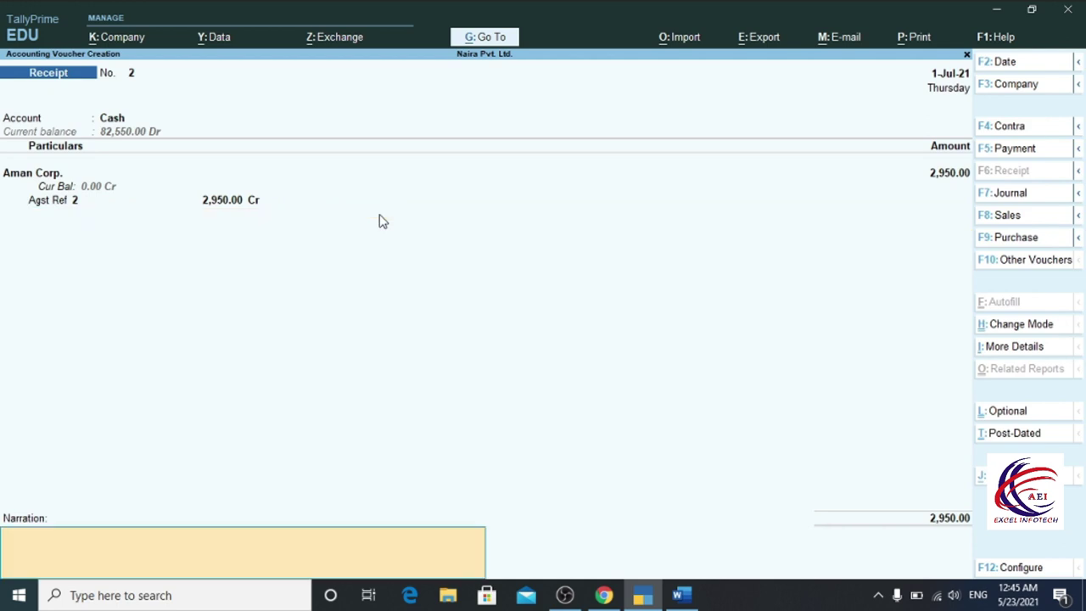
{"action": "key", "text": "Return"}
{"action": "key", "text": "Return"}
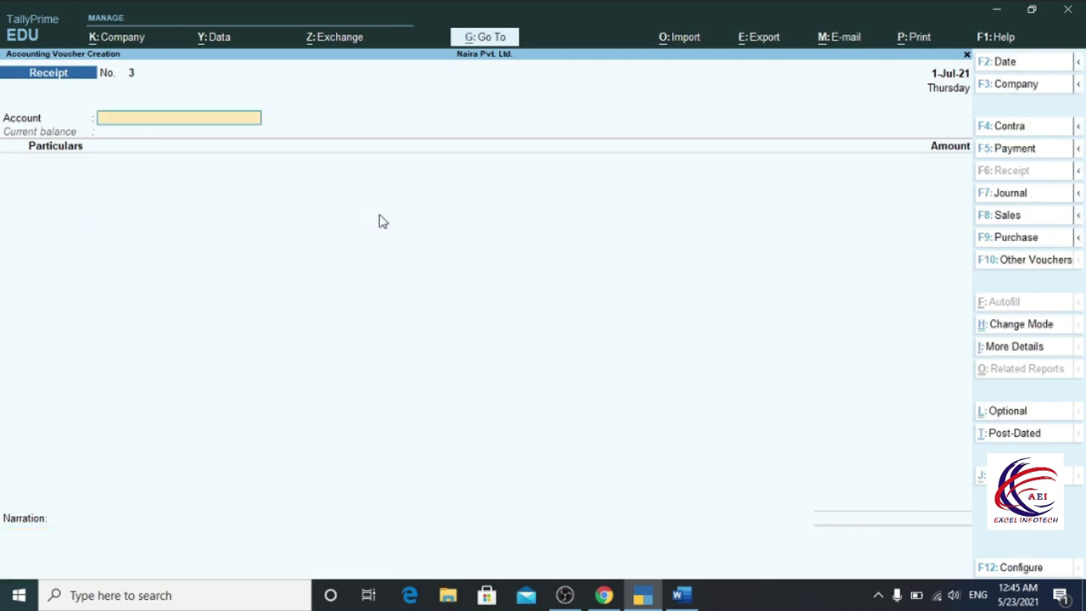
{"action": "key", "text": "Escape"}
Drill into the Balance Sheet's Current Assets to check Cash-in-Hand at 82,550
{"action": "key", "text": "b"}
{"action": "key", "text": "Right"}
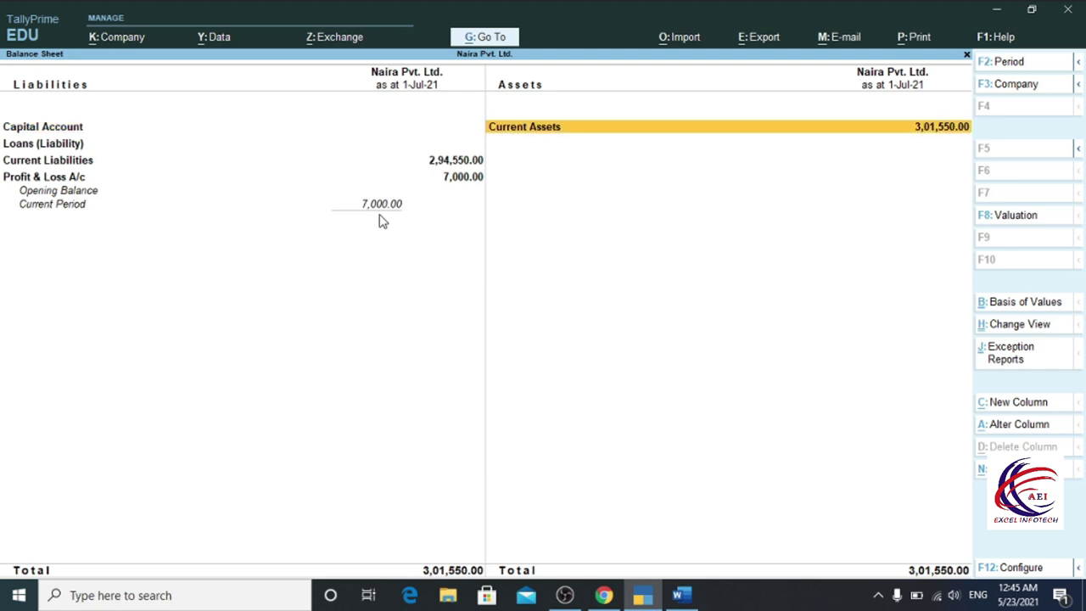
{"action": "key", "text": "Return"}
{"action": "key", "text": "Down"}
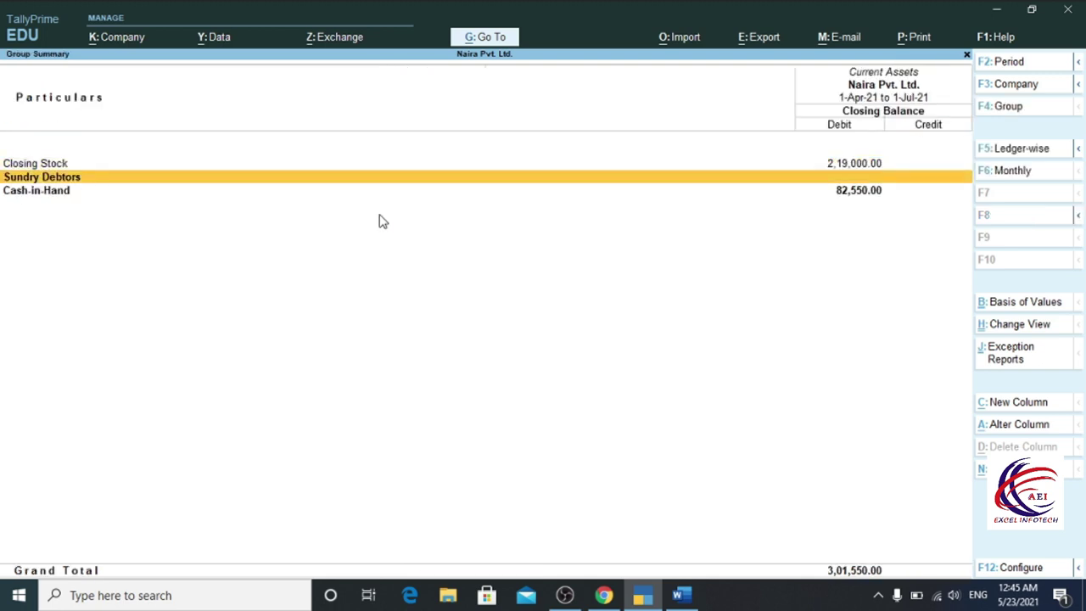
{"action": "key", "text": "Down"}
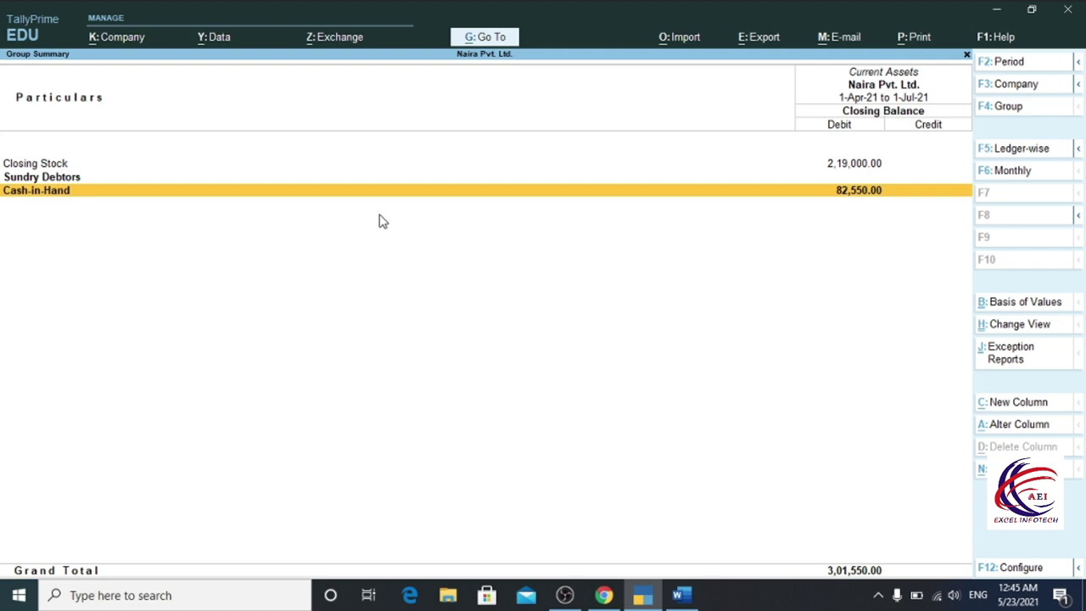
{"action": "key", "text": "Escape"}
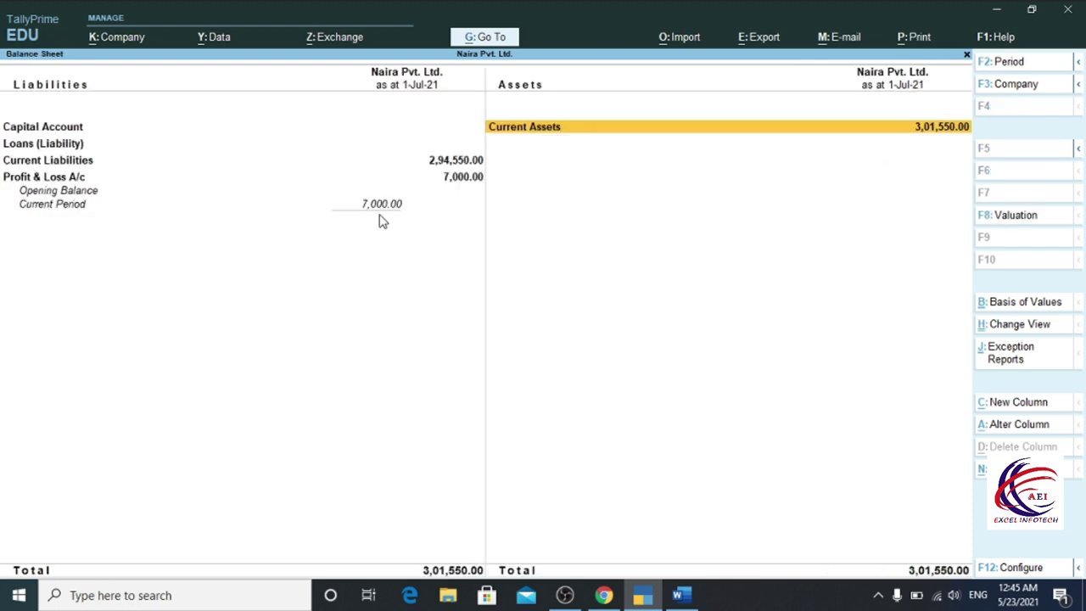
{"action": "key", "text": "Escape"}
Reopen the Balance Sheet to look over Current Liabilities, then return to the Gateway
{"action": "key", "text": "Return"}
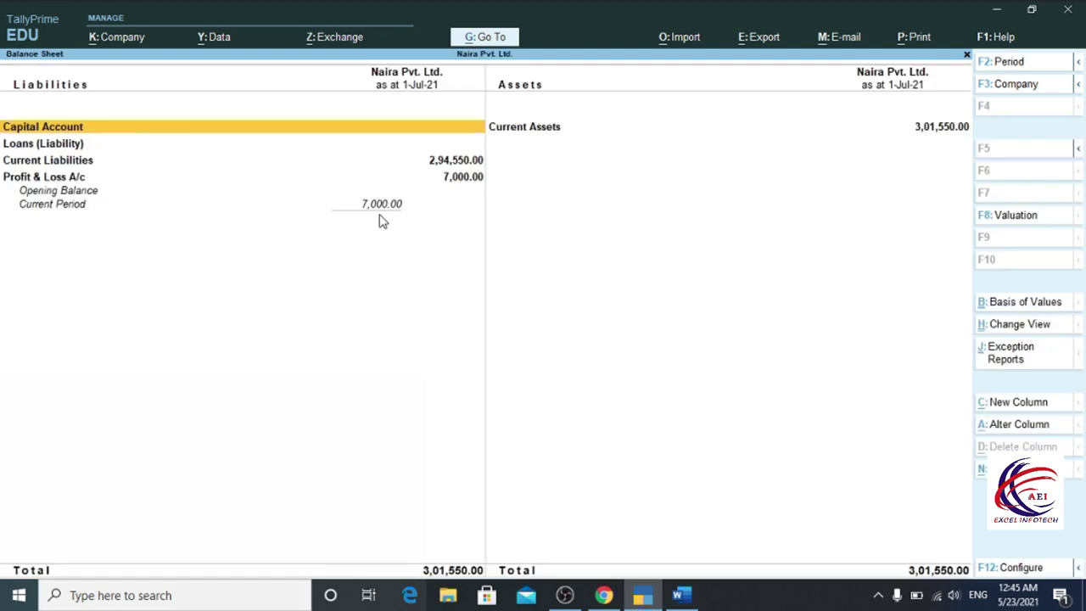
{"action": "key", "text": "Down"}
{"action": "key", "text": "Down"}
{"action": "key", "text": "Down"}
{"action": "key", "text": "Up"}
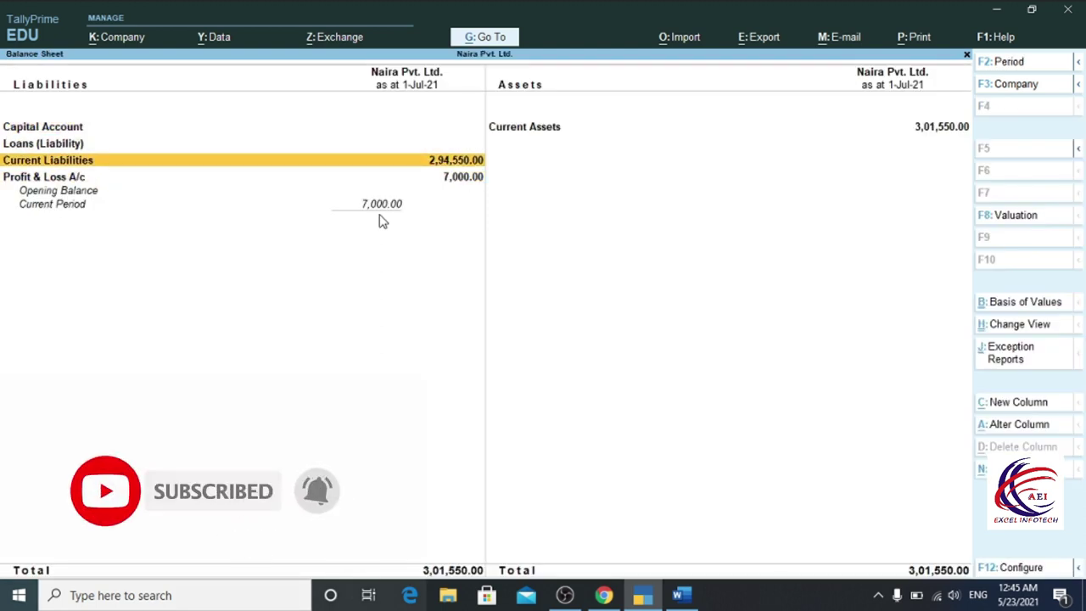
{"action": "key", "text": "Escape"}
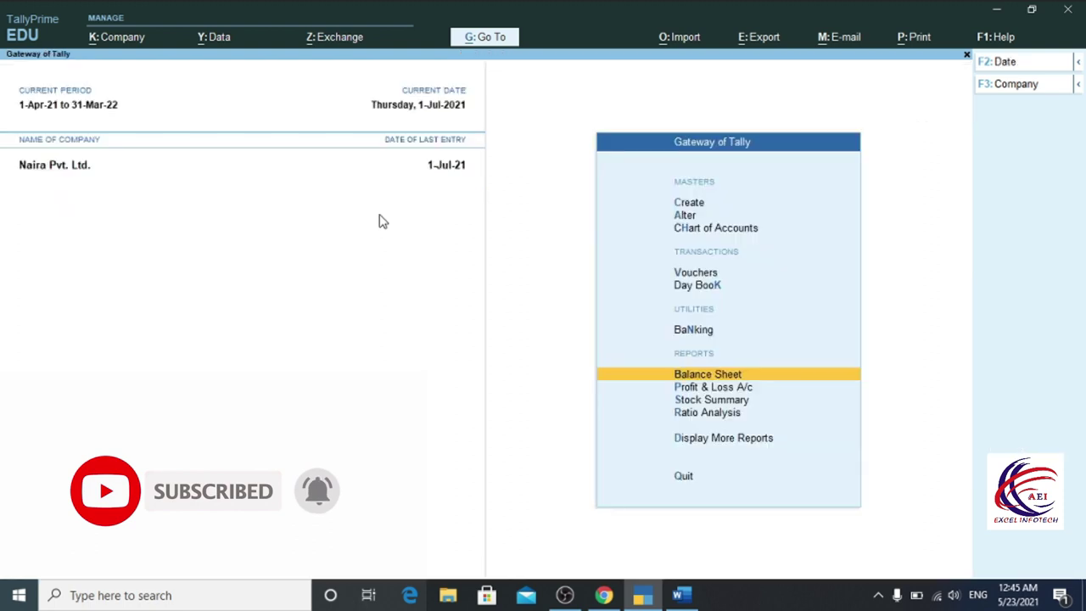
{"action": "key", "text": "Up"}
{"action": "key", "text": "Up"}
{"action": "key", "text": "Up"}
Start a Payment voucher from Cash with Aditya Pvt. Ltd as the payee
{"action": "key", "text": "Return"}
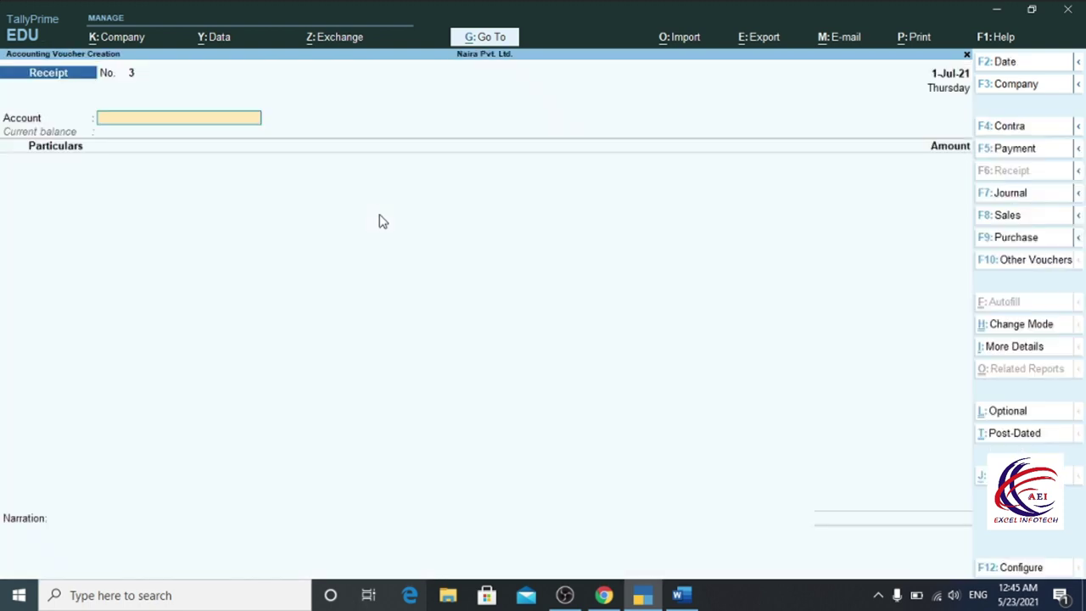
{"action": "key", "text": "F5"}
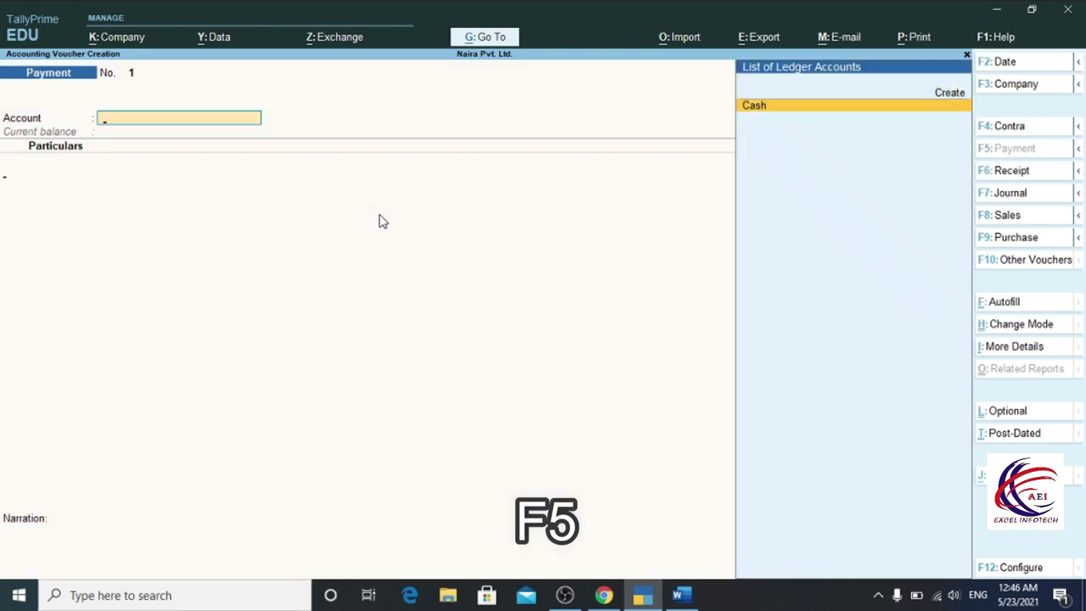
{"action": "key", "text": "Return"}
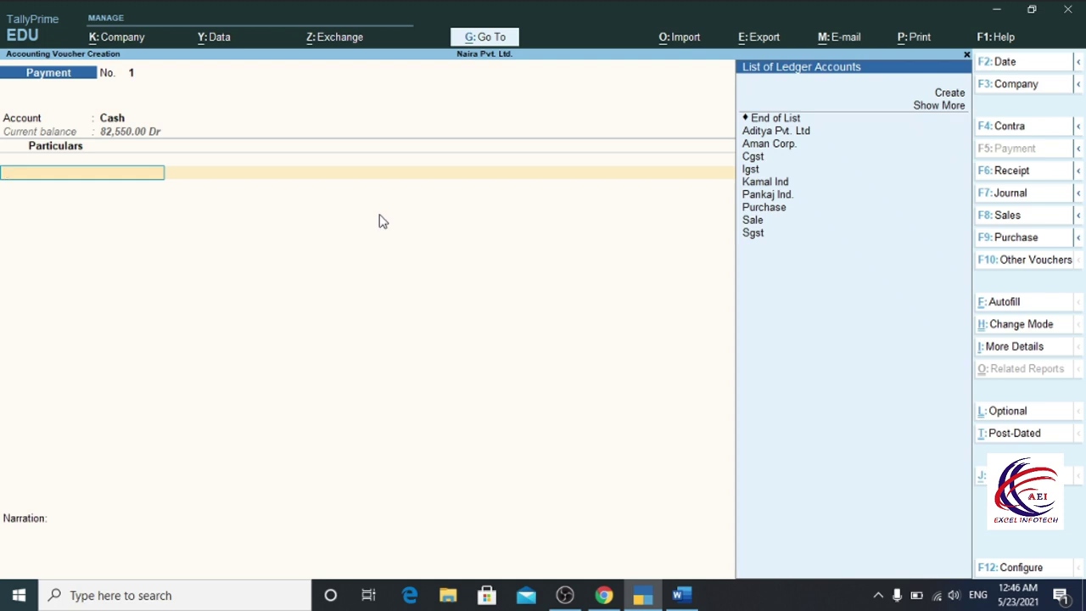
{"action": "key", "text": "Up"}
{"action": "key", "text": "Down"}
{"action": "key", "text": "Down"}
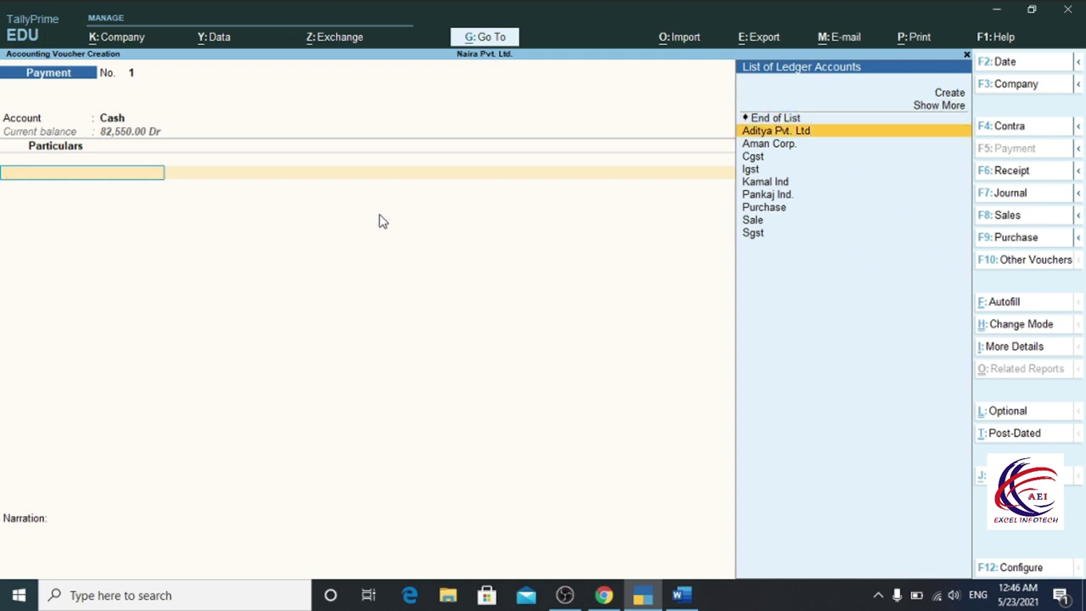
{"action": "key", "text": "Return"}
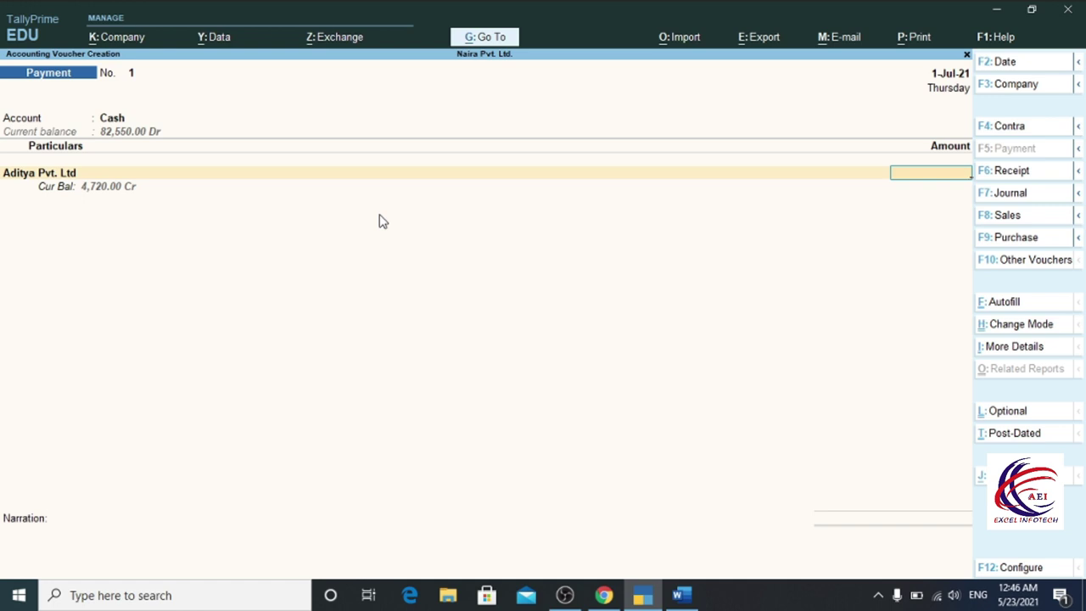
Pay 4,720 against bill 45241 and save Payment voucher No. 1
{"action": "type", "text": "4720"}
{"action": "key", "text": "Return"}
{"action": "key", "text": "Return"}
{"action": "key", "text": "Return"}
{"action": "key", "text": "Return"}
{"action": "key", "text": "Return"}
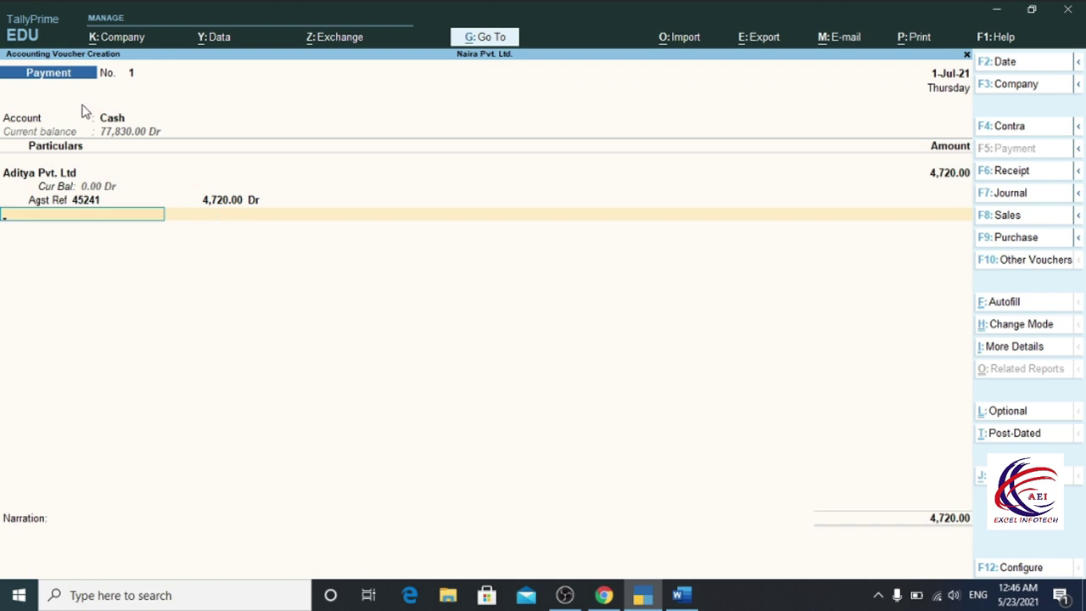
{"action": "key", "text": "Return"}
{"action": "key", "text": "Return"}
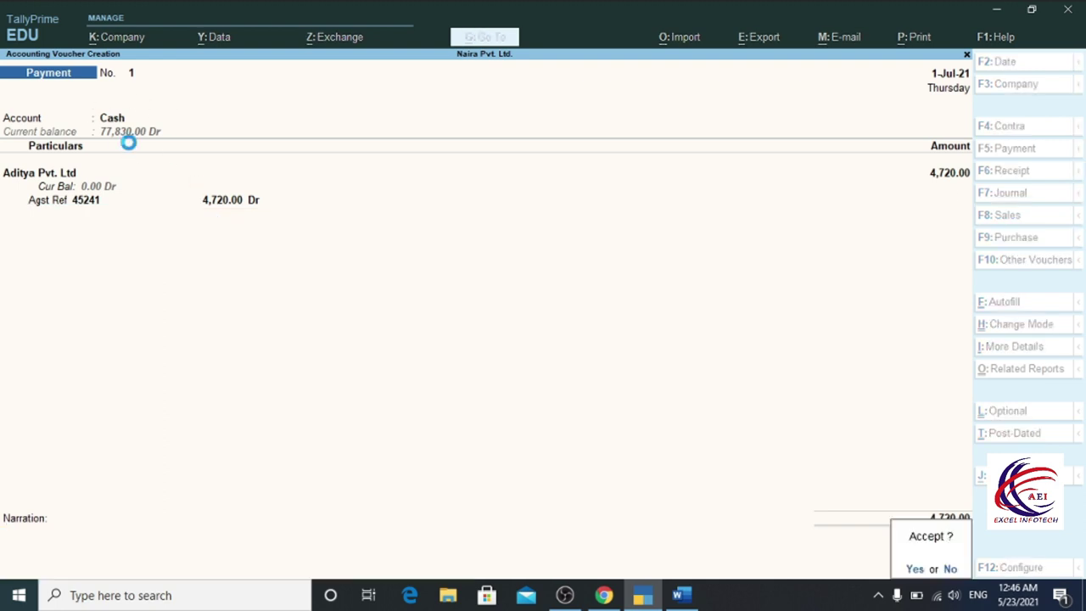
{"action": "key", "text": "Return"}
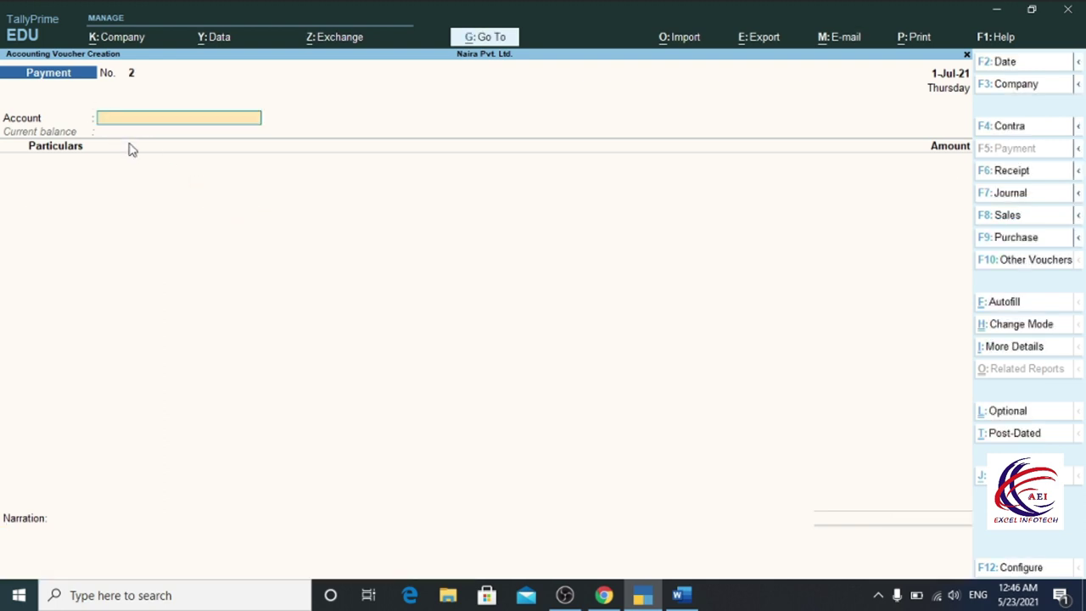
{"action": "key", "text": "Down"}
{"action": "key", "text": "Return"}
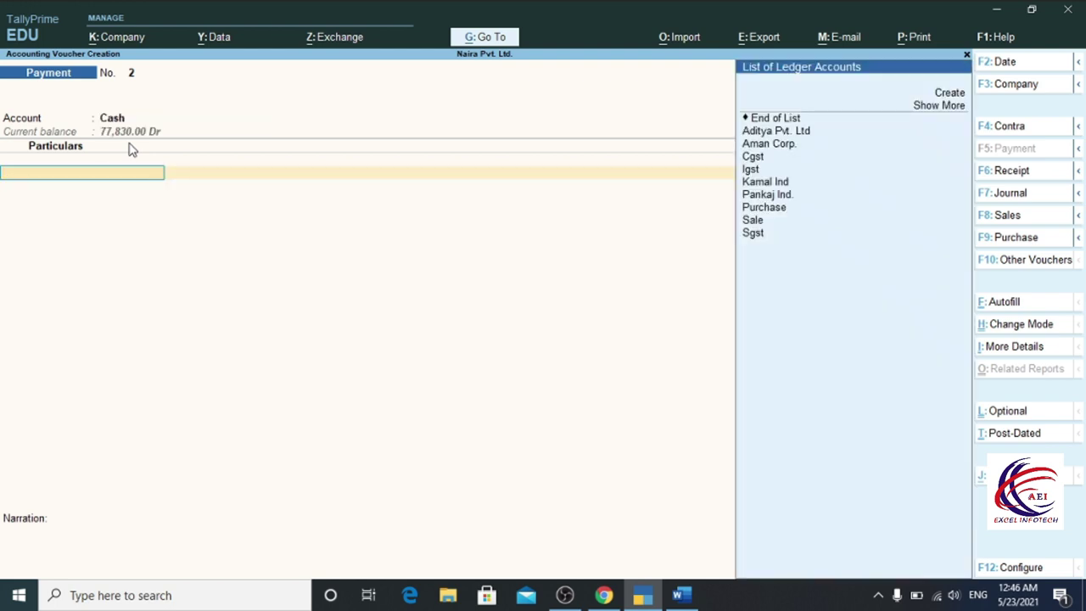
Pay Kamal Ind 50,000 cash against bill 1010 and save it as Payment voucher 2
{"action": "key", "text": "Down"}
{"action": "key", "text": "Down"}
{"action": "key", "text": "Down"}
{"action": "key", "text": "Down"}
{"action": "key", "text": "Down"}
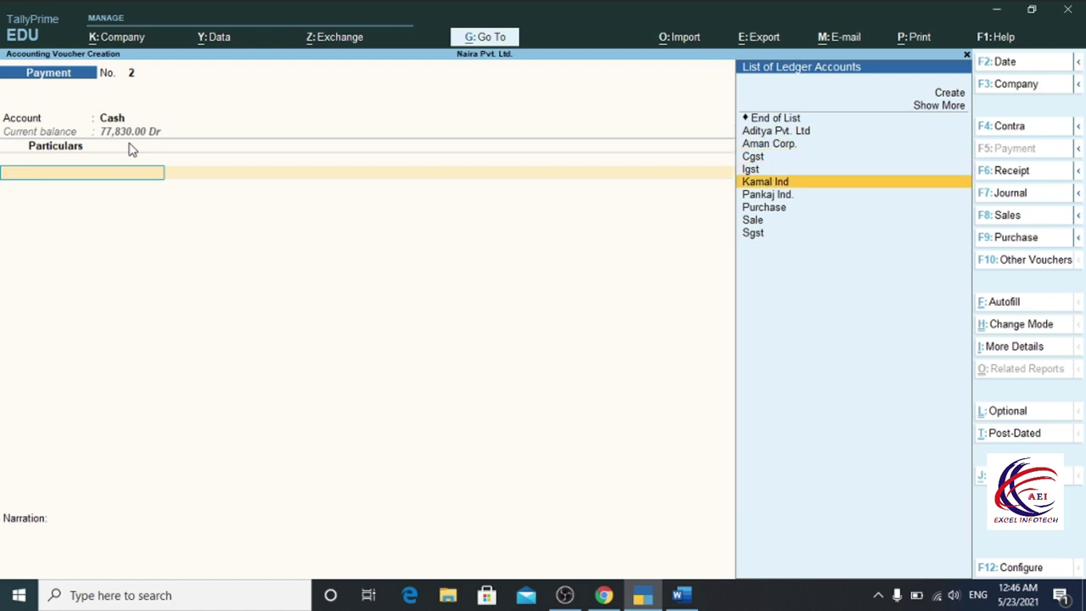
{"action": "key", "text": "Return"}
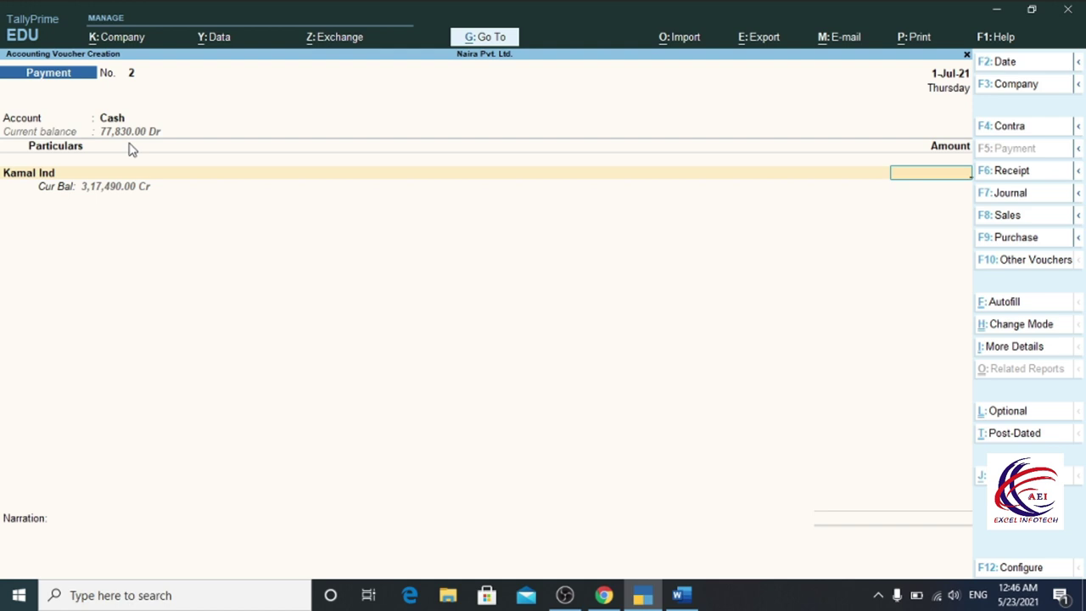
{"action": "type", "text": "50,000"}
{"action": "key", "text": "Return"}
{"action": "key", "text": "Return"}
{"action": "key", "text": "Return"}
{"action": "key", "text": "Return"}
{"action": "key", "text": "Return"}
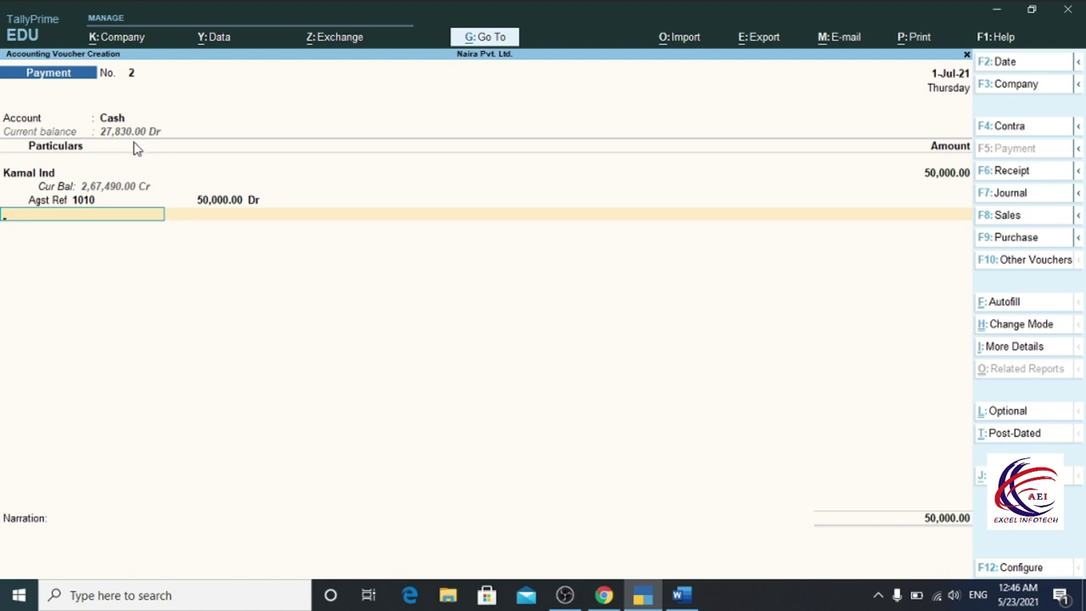
{"action": "key", "text": "Return"}
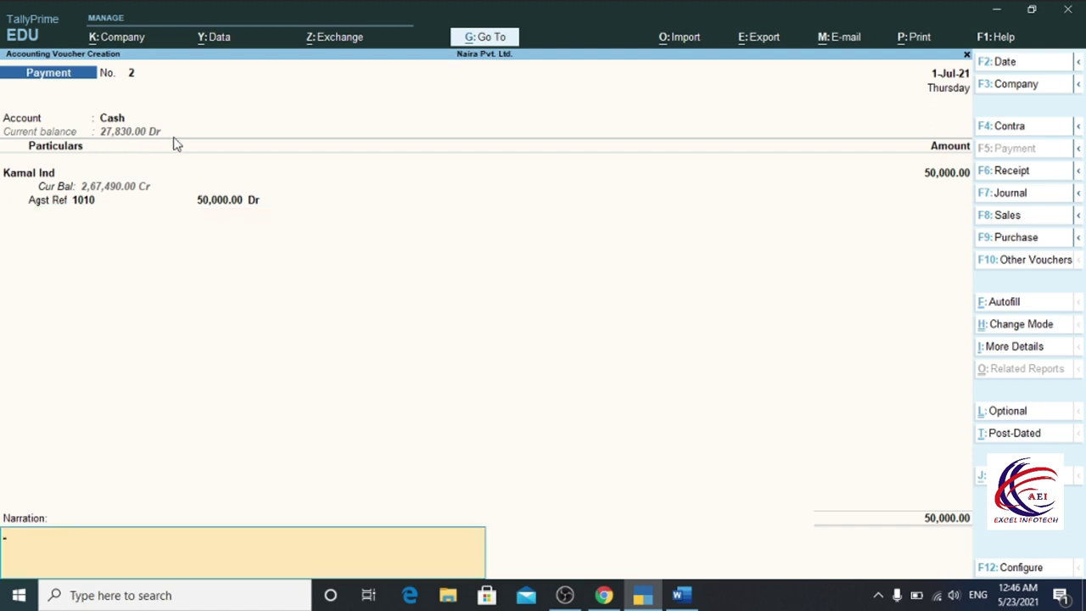
{"action": "key", "text": "Return"}
{"action": "key", "text": "Return"}
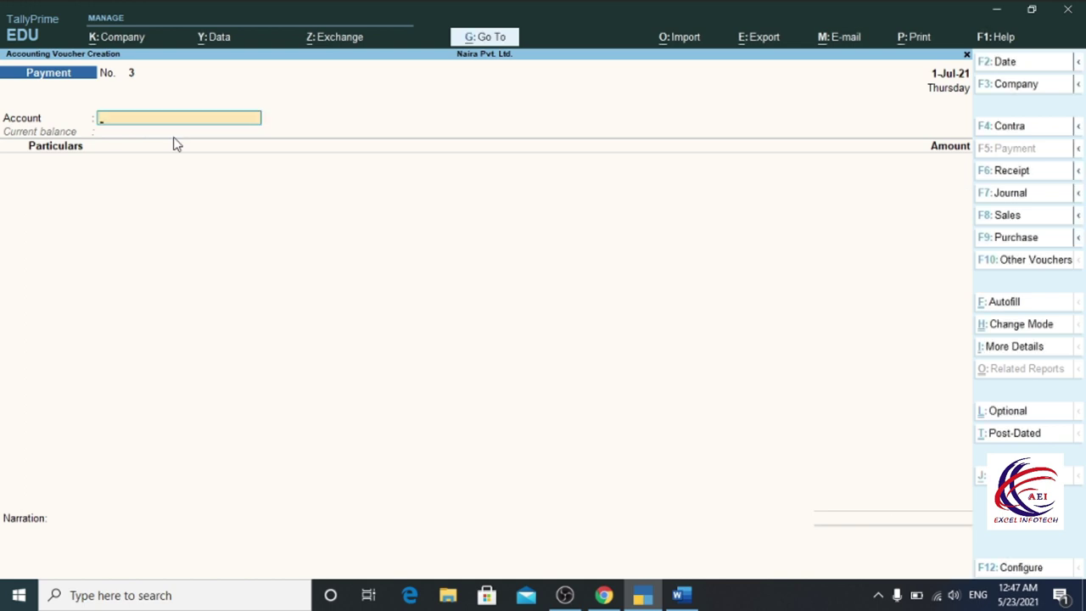
{"action": "key", "text": "Escape"}
Quit voucher entry and drill into Balance Sheet Current Assets, showing Cash-in-Hand at 27,830
{"action": "key", "text": "Return"}
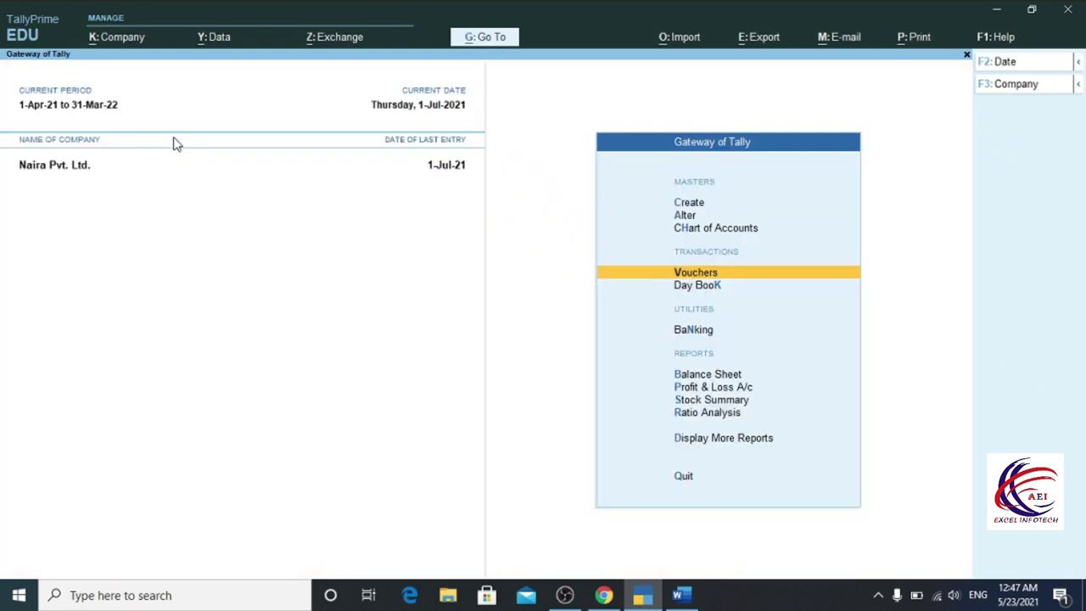
{"action": "key", "text": "Down"}
{"action": "key", "text": "Down"}
{"action": "key", "text": "Down"}
{"action": "key", "text": "Down"}
{"action": "key", "text": "Up"}
{"action": "key", "text": "Return"}
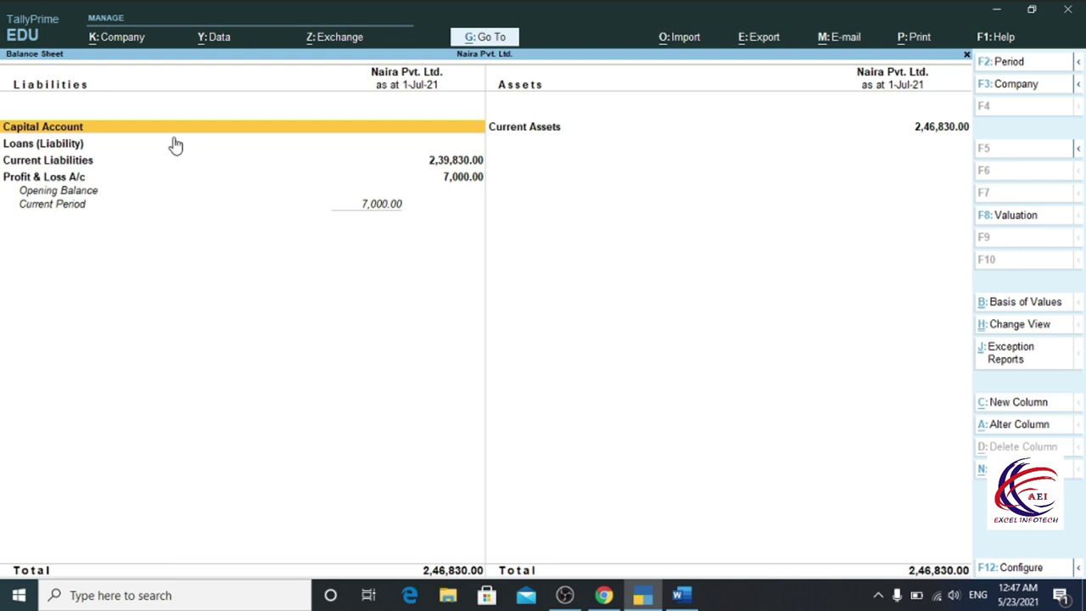
{"action": "key", "text": "Down"}
{"action": "key", "text": "Down"}
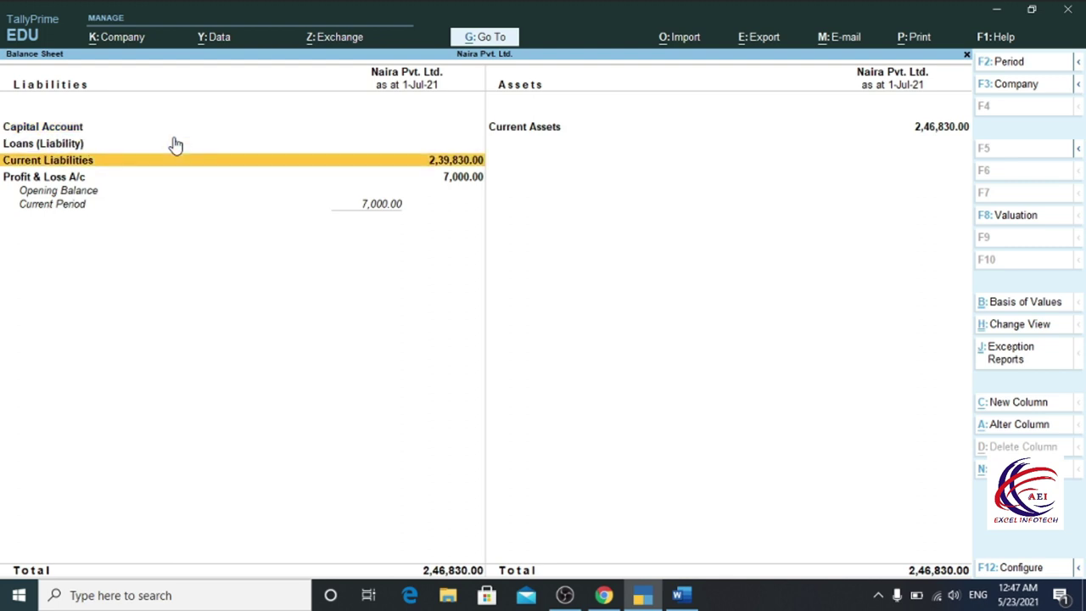
{"action": "key", "text": "Down"}
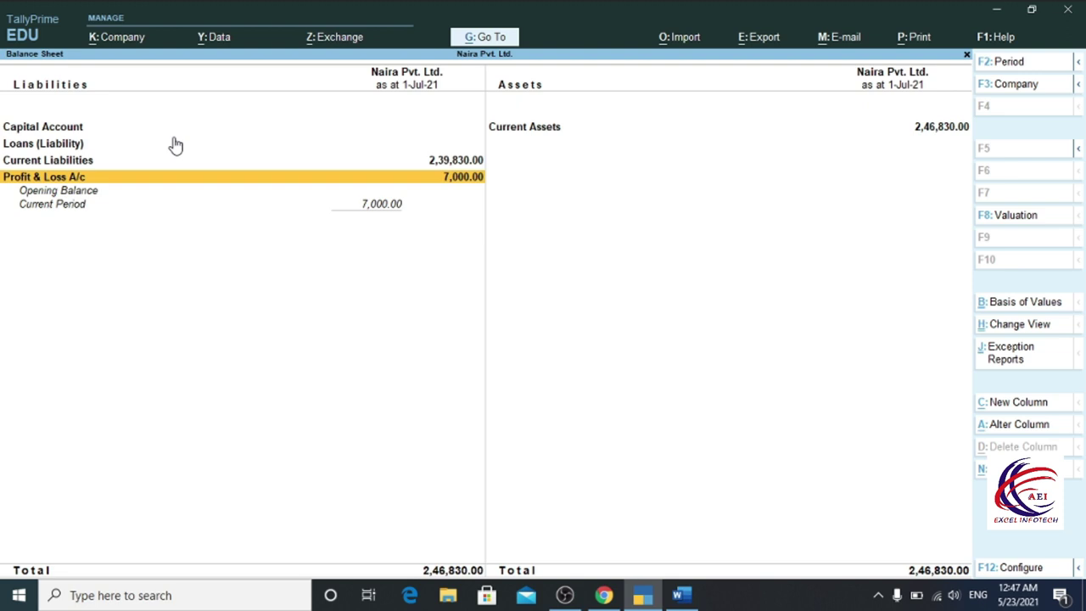
{"action": "key", "text": "Right"}
{"action": "key", "text": "Return"}
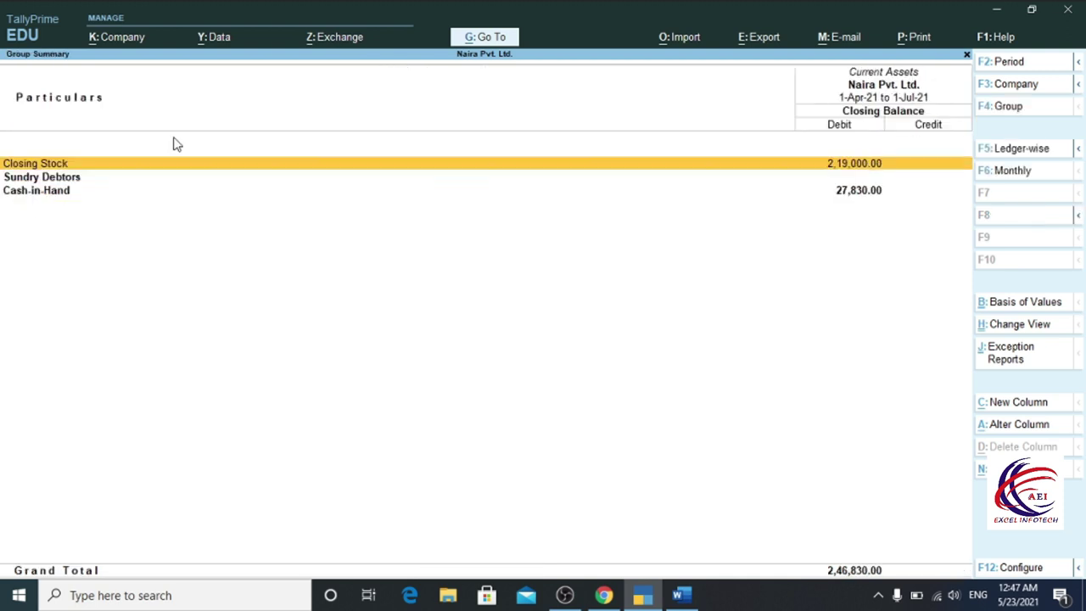
{"action": "key", "text": "Down"}
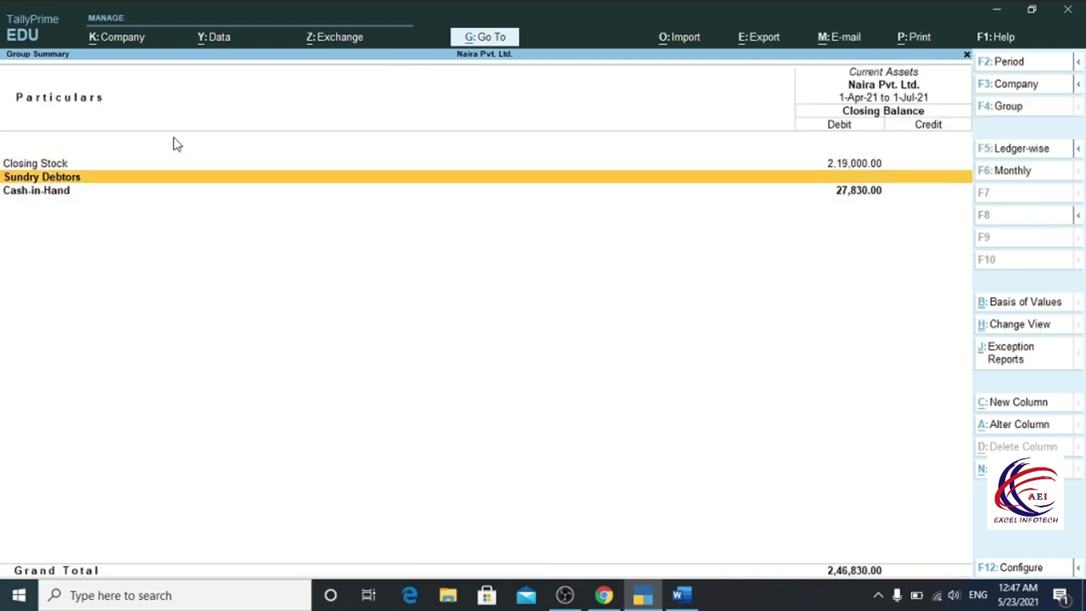
{"action": "key", "text": "Down"}
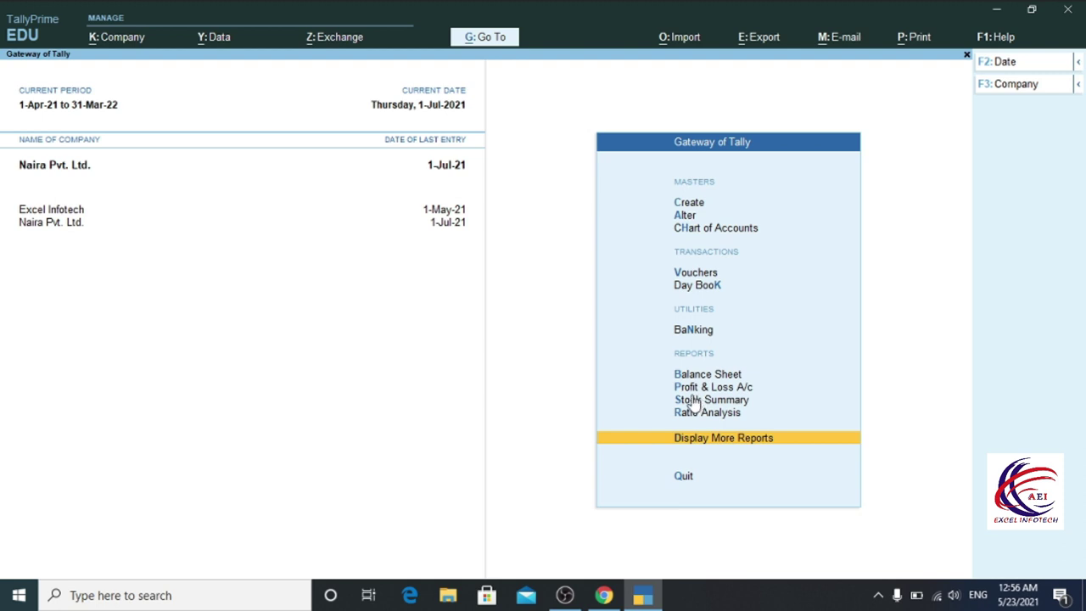
Open Pankaj Ind.'s Sales voucher No. 1 for 79,600.00 from the Day Book
{"action": "key", "text": "d"}
{"action": "key", "text": "d"}
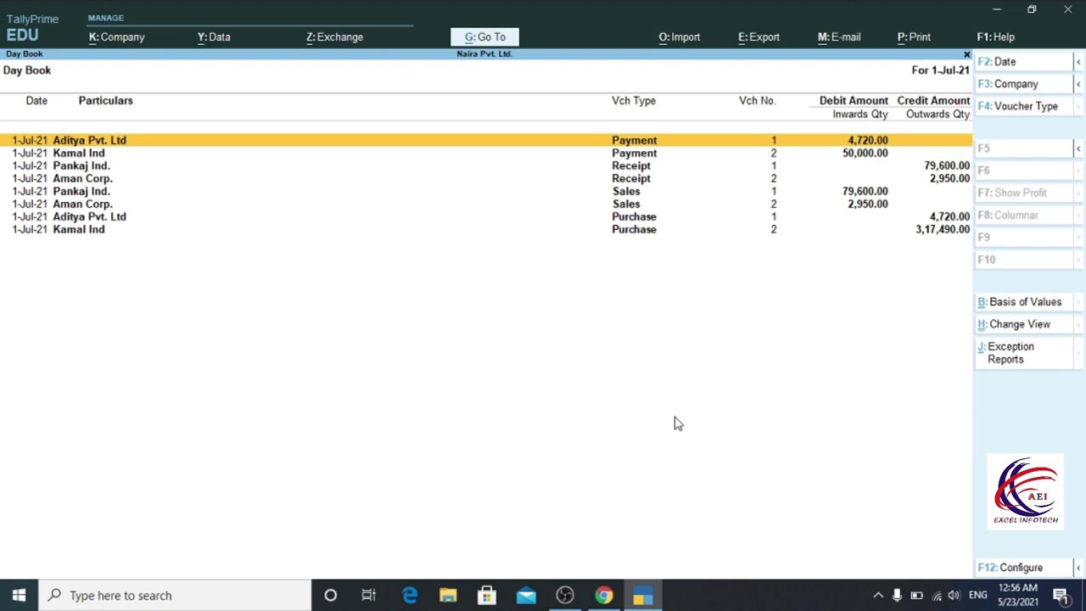
{"action": "left_click", "coordinate": [623, 192]}
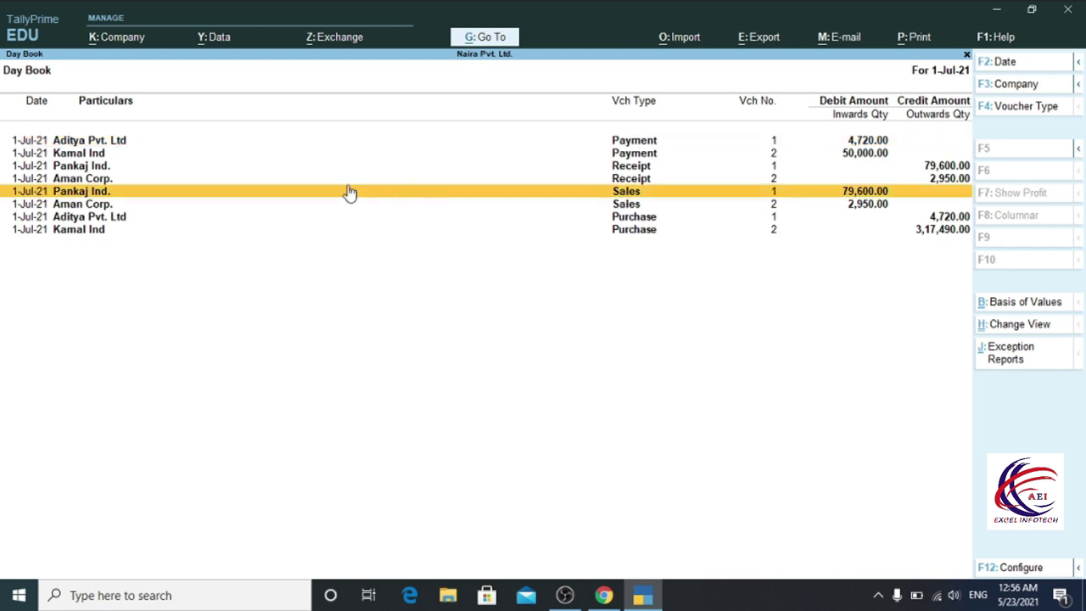
{"action": "double_click", "coordinate": [123, 193]}
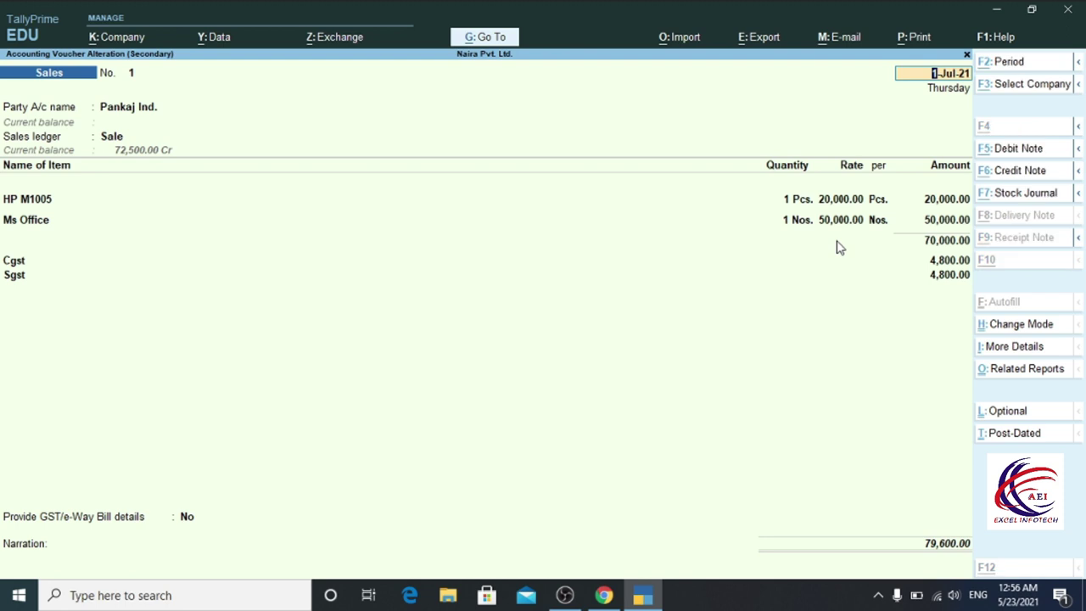
Preview the current sales voucher as a Tax Invoice and look over its items and tax summary
{"action": "key", "text": "alt+p"}
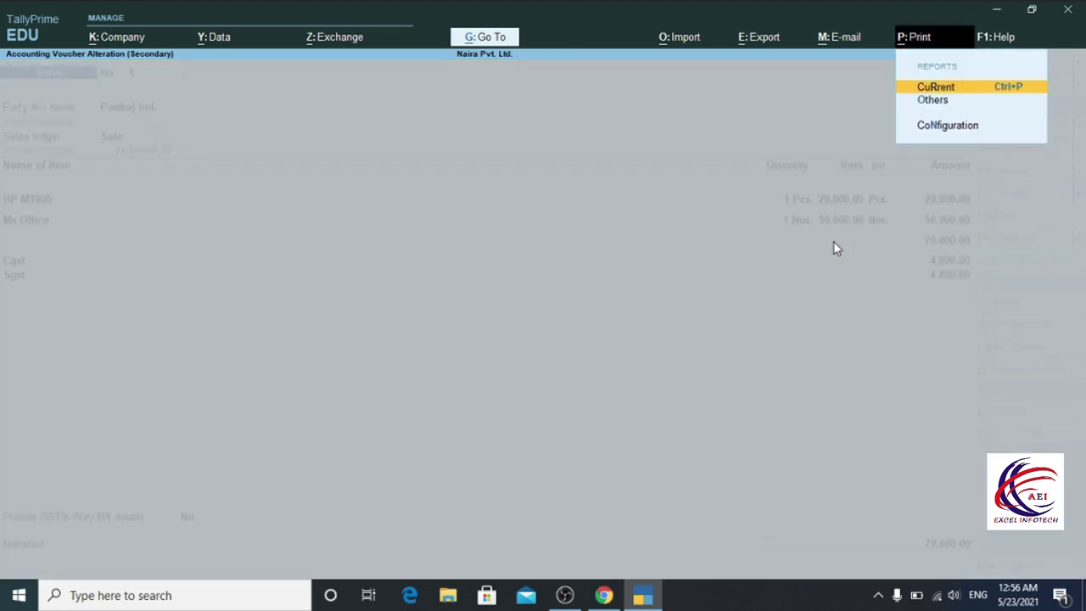
{"action": "left_click", "coordinate": [934, 90]}
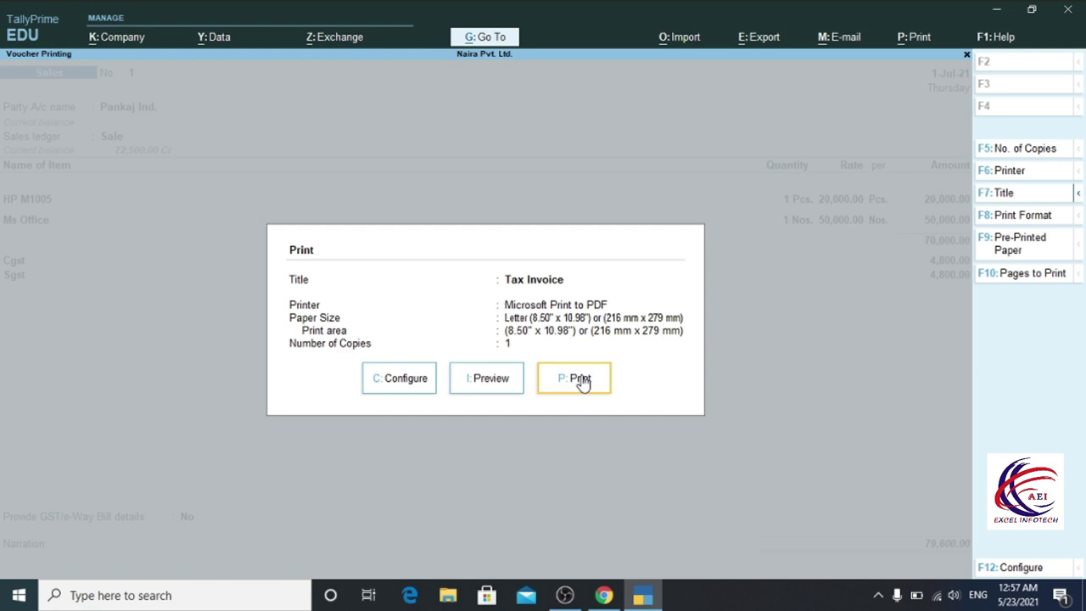
{"action": "left_click", "coordinate": [490, 384]}
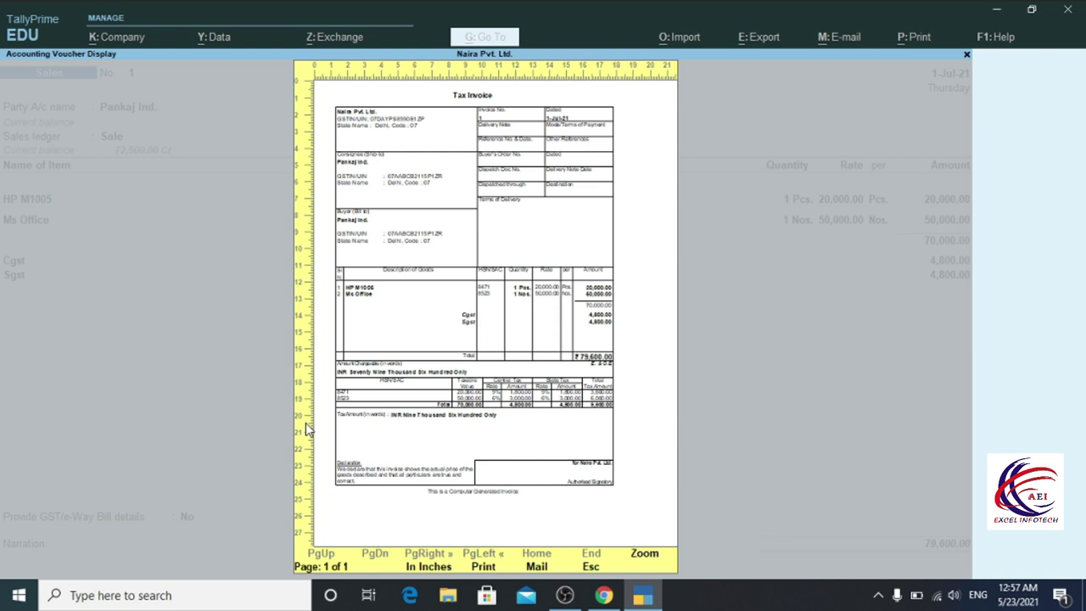
{"action": "key", "text": "Return"}
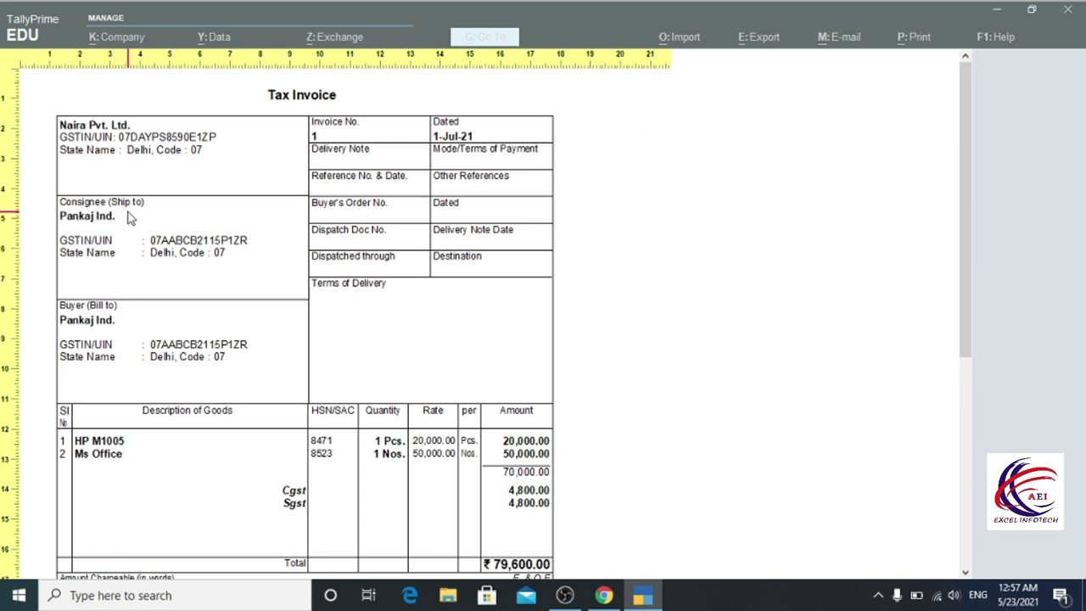
{"action": "scroll", "coordinate": [186, 323], "scroll_direction": "down", "scroll_amount": 1}
{"action": "scroll", "coordinate": [186, 323], "scroll_direction": "down", "scroll_amount": 3}
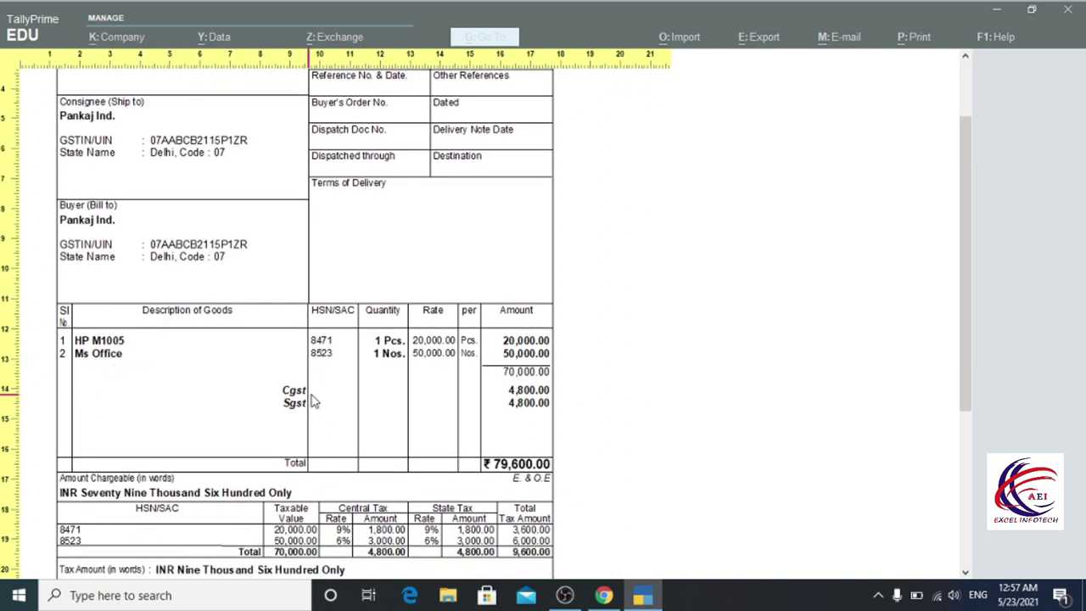
{"action": "key", "text": "alt+z"}
{"action": "scroll", "coordinate": [345, 352], "scroll_direction": "up", "scroll_amount": 2}
{"action": "scroll", "coordinate": [345, 352], "scroll_direction": "up", "scroll_amount": 1}
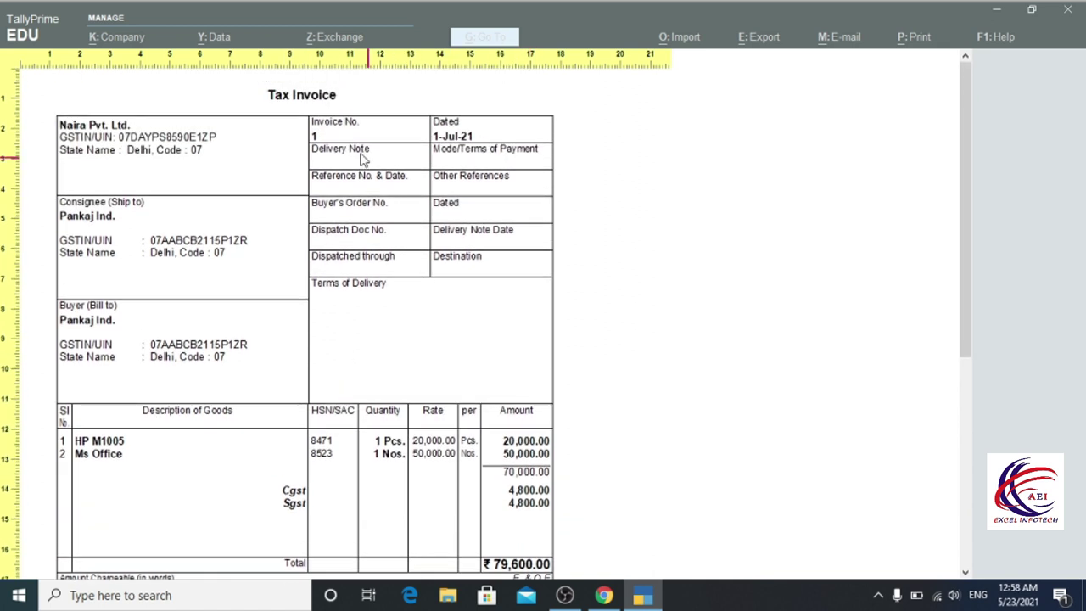
{"action": "scroll", "coordinate": [386, 395], "scroll_direction": "down", "scroll_amount": 5}
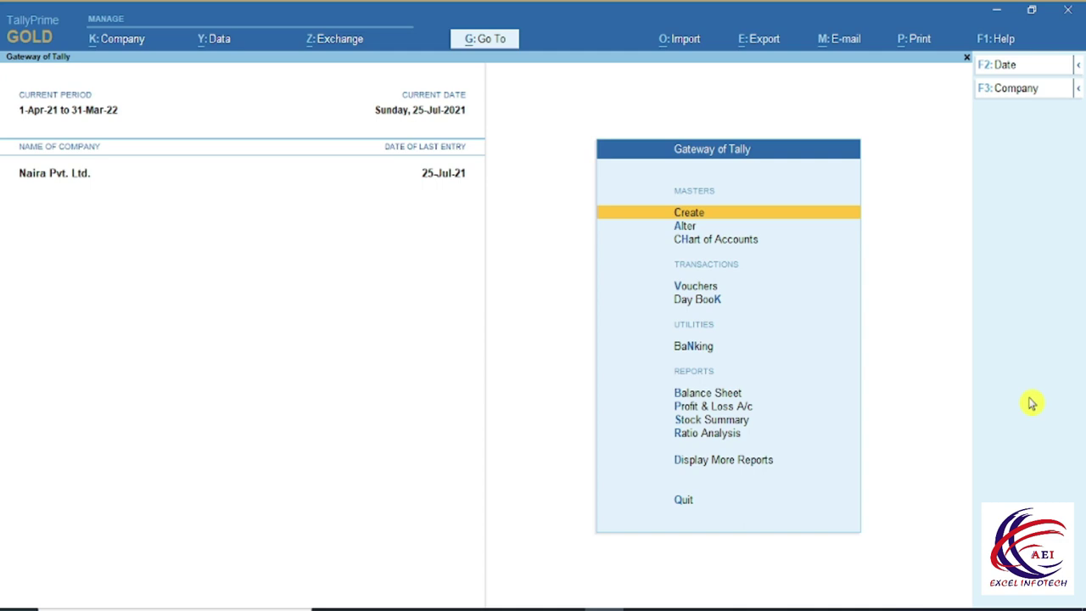
{"action": "left_click", "coordinate": [702, 302]}
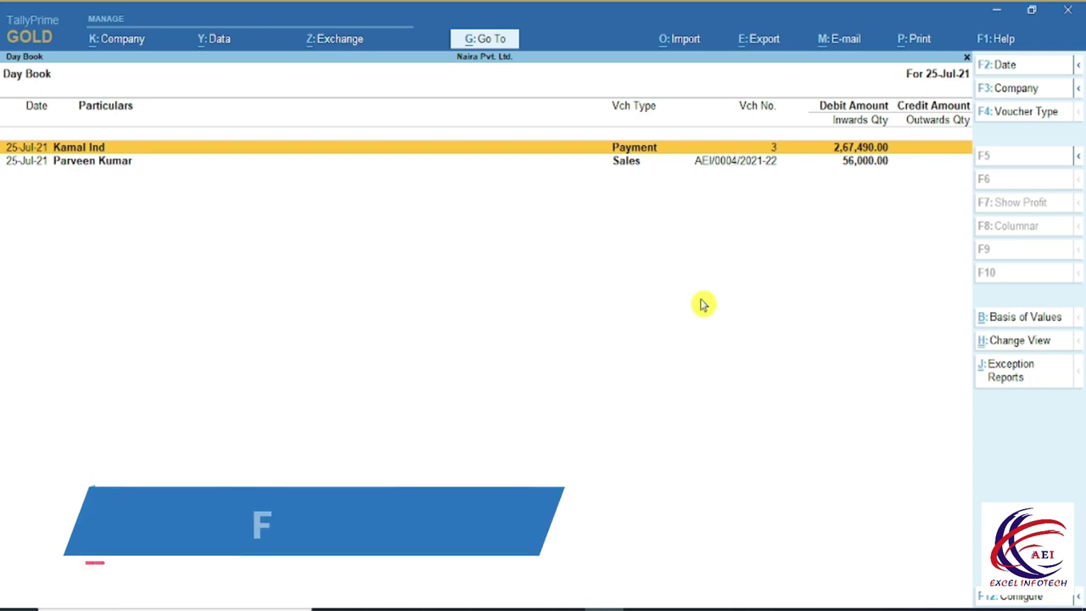
{"action": "key", "text": "F2"}
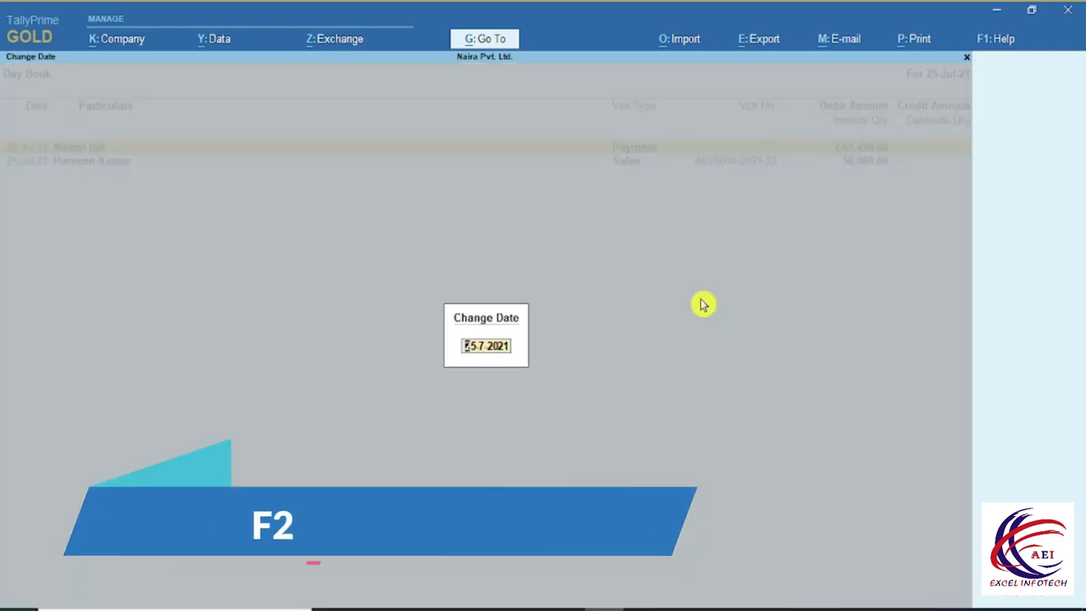
{"action": "key", "text": "BackSpace"}
{"action": "key", "text": "Return"}
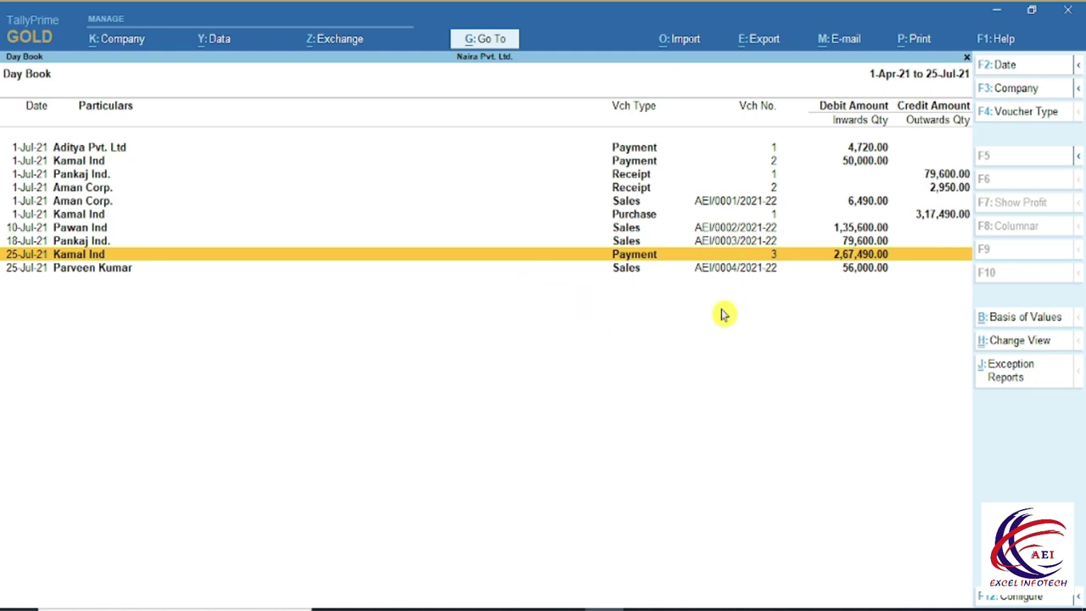
{"action": "key", "text": "Escape"}
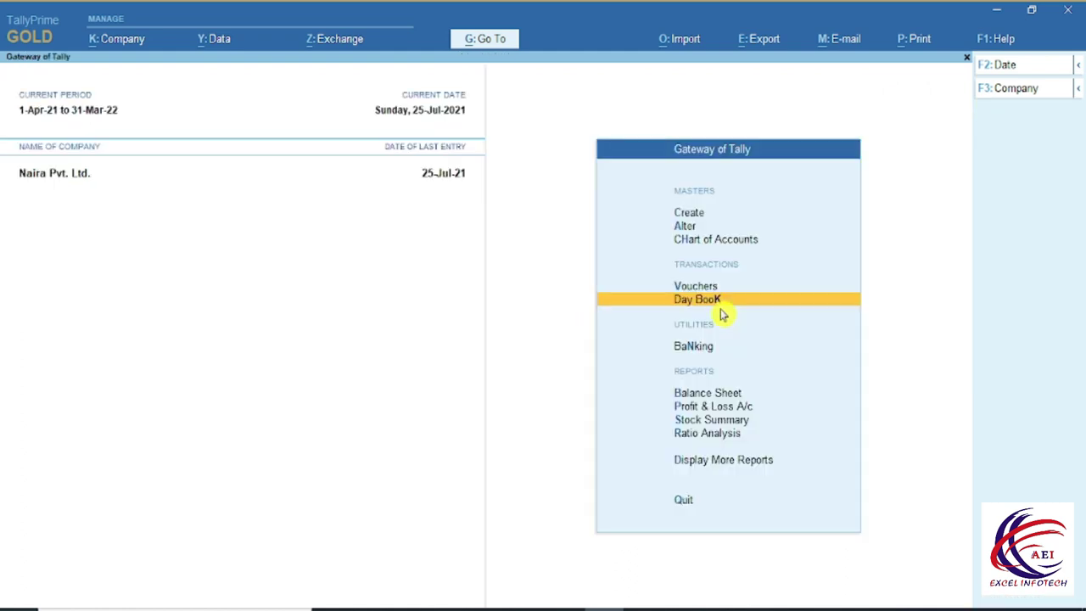
Open the GSTR-1 report for the period 1-Apr-21 to 25-Jul-21
{"action": "left_click", "coordinate": [722, 460]}
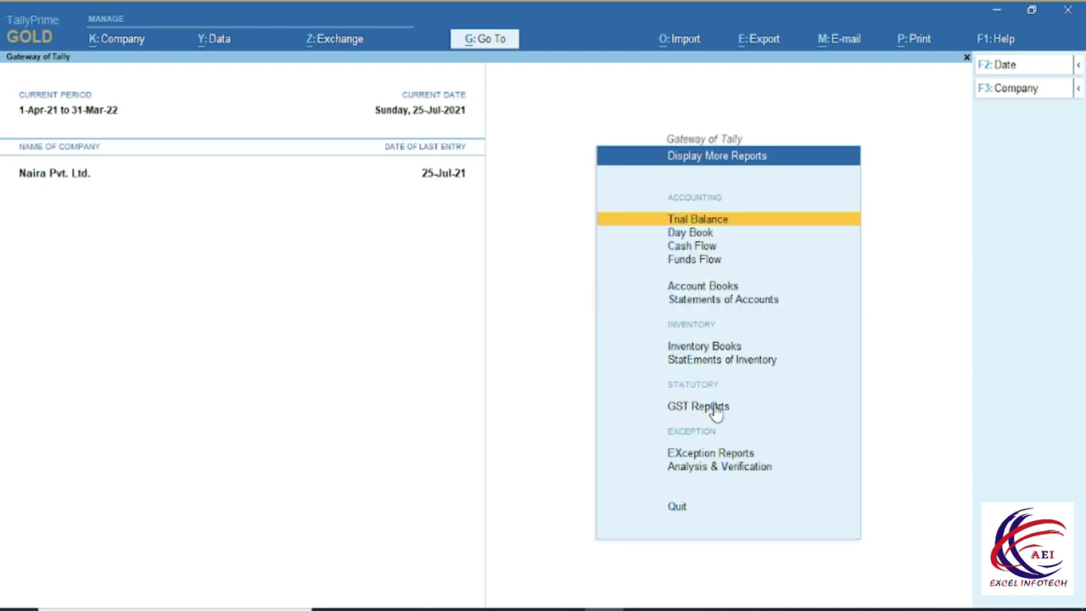
{"action": "left_click", "coordinate": [716, 409]}
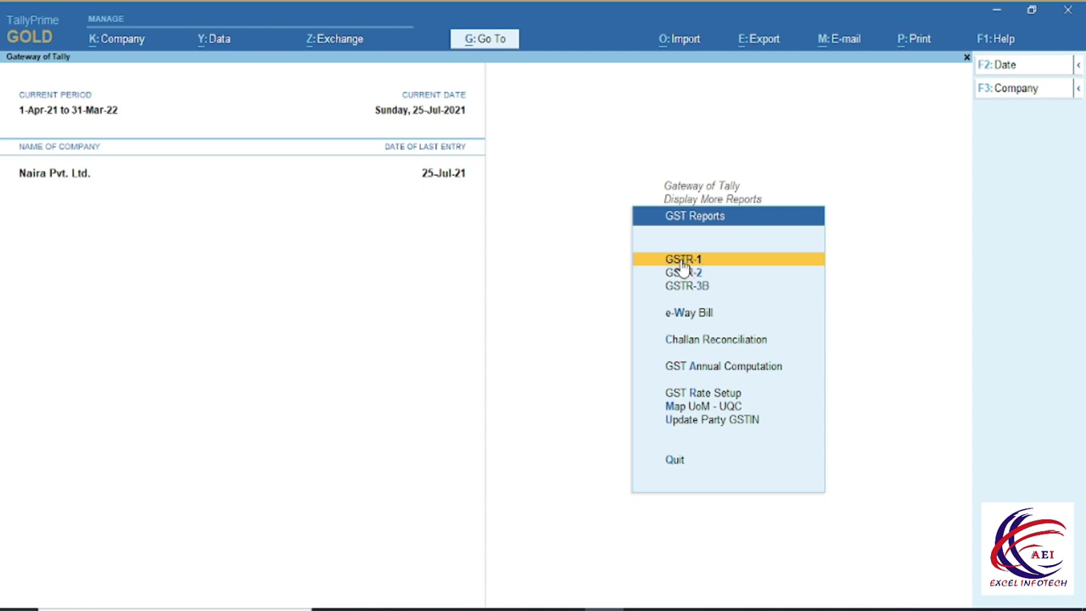
{"action": "left_click", "coordinate": [683, 260]}
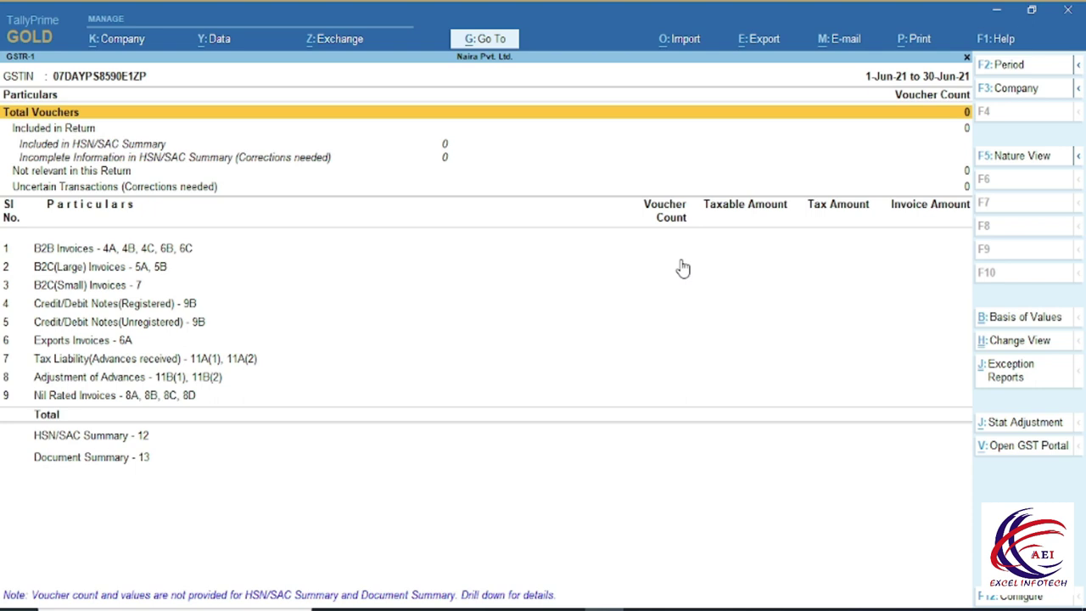
{"action": "key", "text": "F2"}
{"action": "key", "text": "BackSpace"}
{"action": "key", "text": "Return"}
{"action": "key", "text": "BackSpace"}
{"action": "key", "text": "Return"}
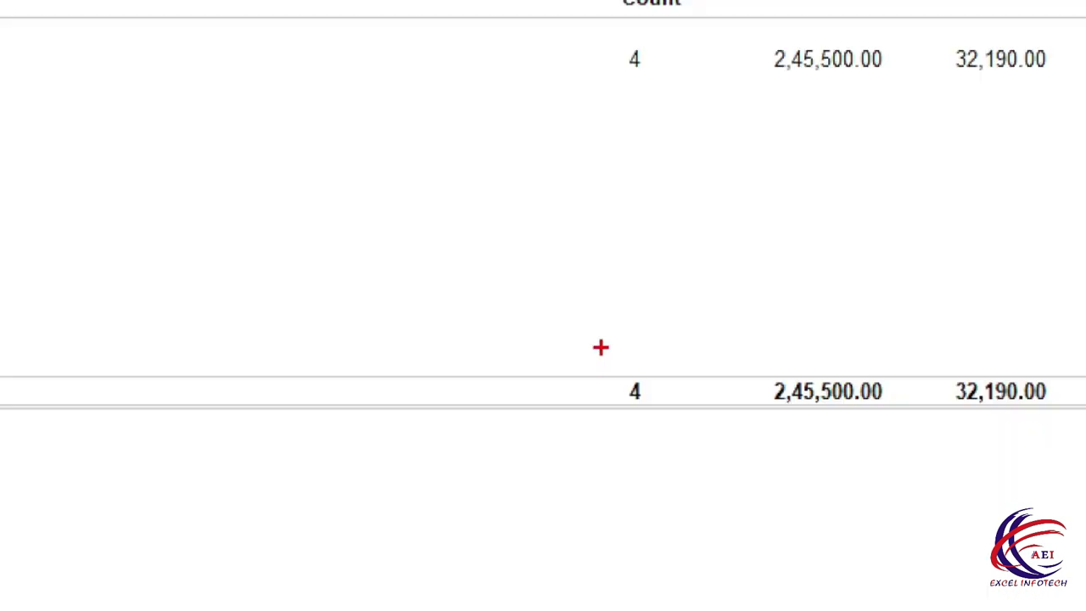
Look over the four B2B invoices with 32,190 tax, then return to Display More Reports
{"action": "mouse_move", "coordinate": [600, 346]}
{"action": "left_mouse_down"}
{"action": "mouse_move", "coordinate": [848, 458]}
{"action": "mouse_move", "coordinate": [923, 444]}
{"action": "left_mouse_up"}
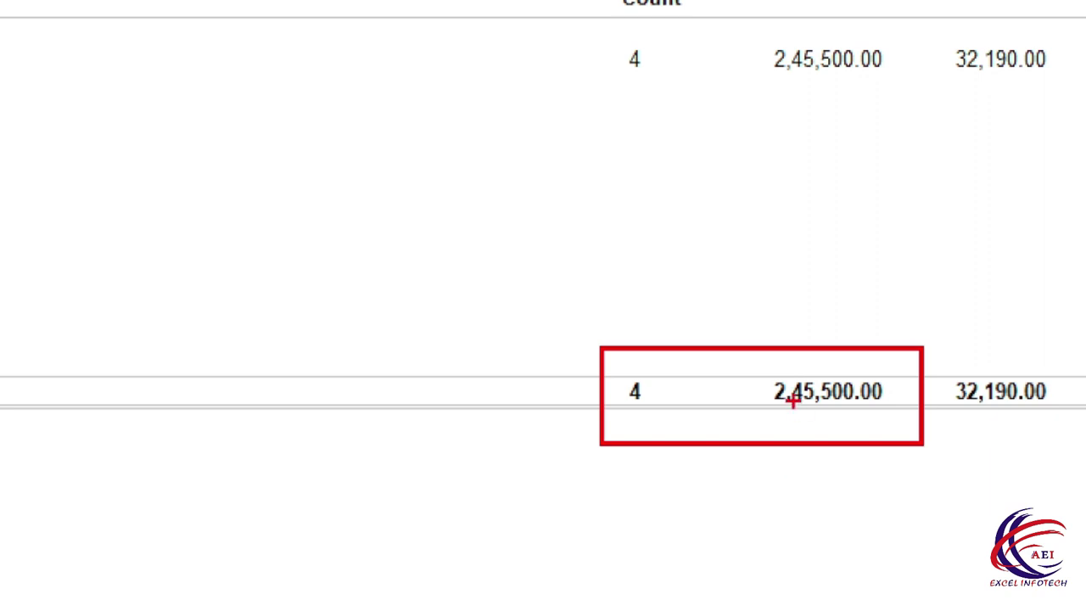
{"action": "key", "text": "Escape"}
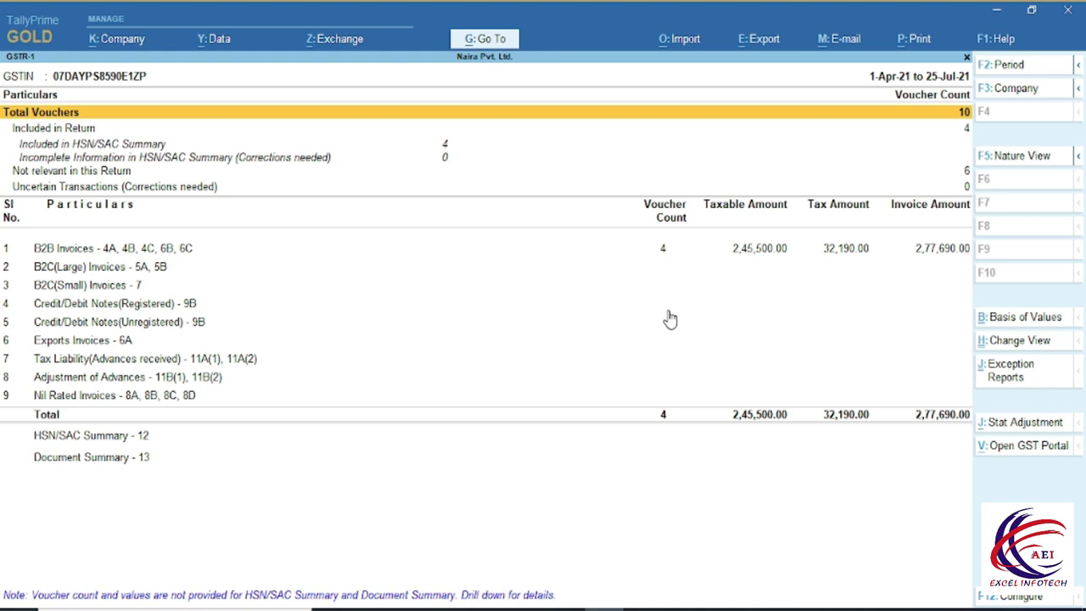
{"action": "key", "text": "Escape"}
{"action": "key", "text": "Escape"}
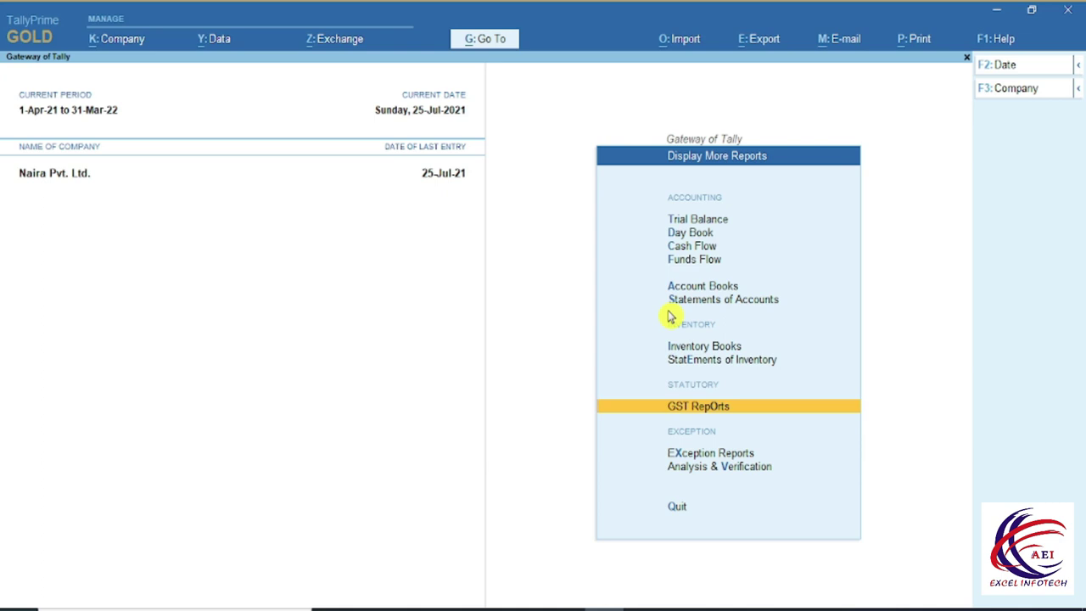
{"action": "key", "text": "Escape"}
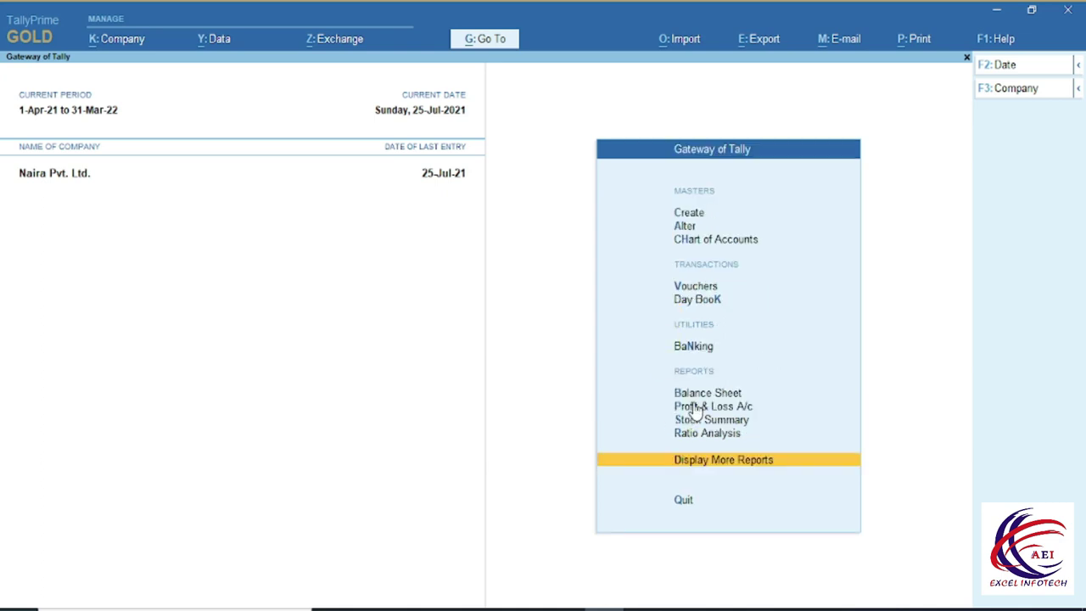
{"action": "left_click", "coordinate": [691, 409]}
{"action": "key", "text": "Right"}
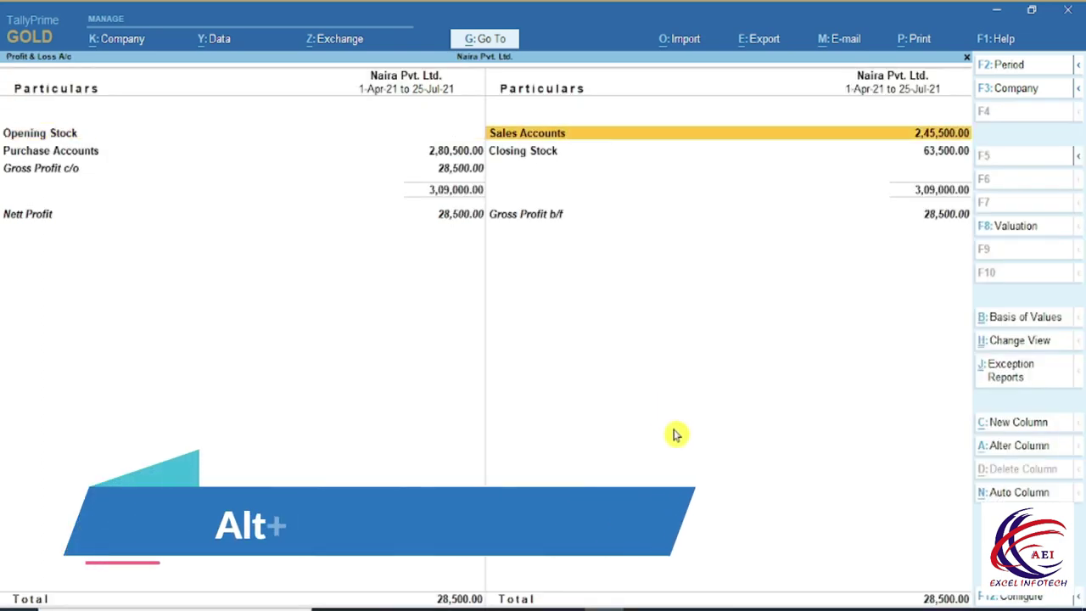
{"action": "key", "text": "alt+F1"}
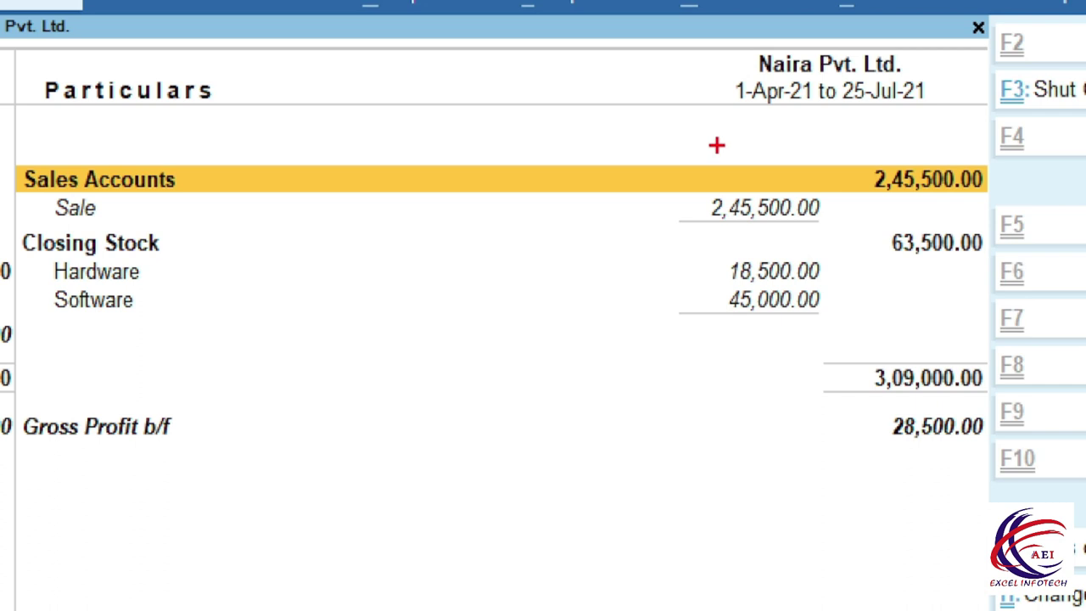
{"action": "mouse_move", "coordinate": [831, 139]}
{"action": "left_mouse_down"}
{"action": "mouse_move", "coordinate": [851, 165]}
{"action": "mouse_move", "coordinate": [979, 211]}
{"action": "mouse_move", "coordinate": [998, 206]}
{"action": "left_mouse_up"}
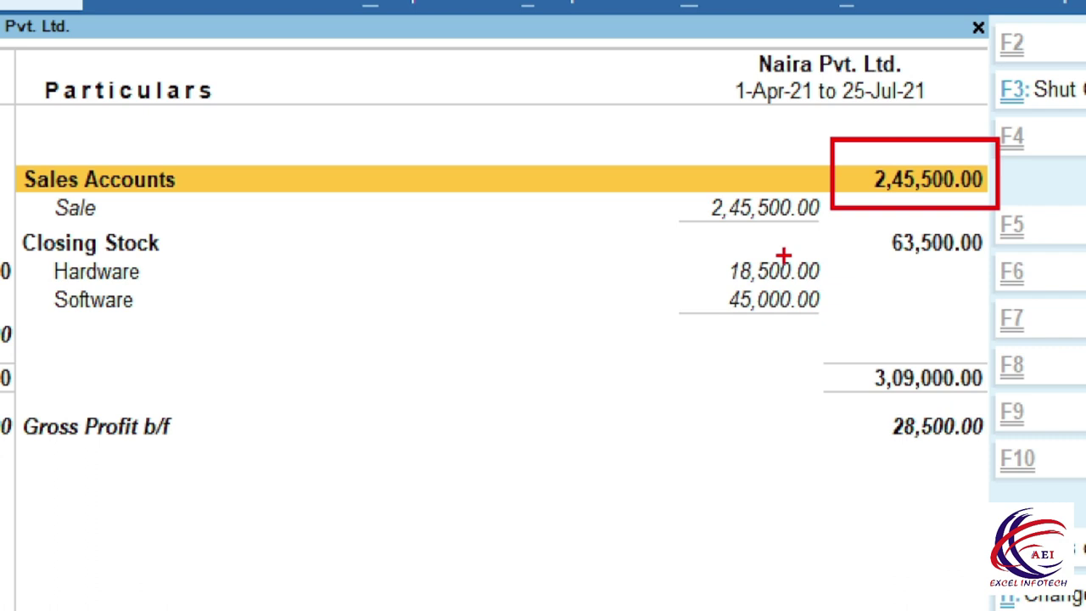
{"action": "key", "text": "Escape"}
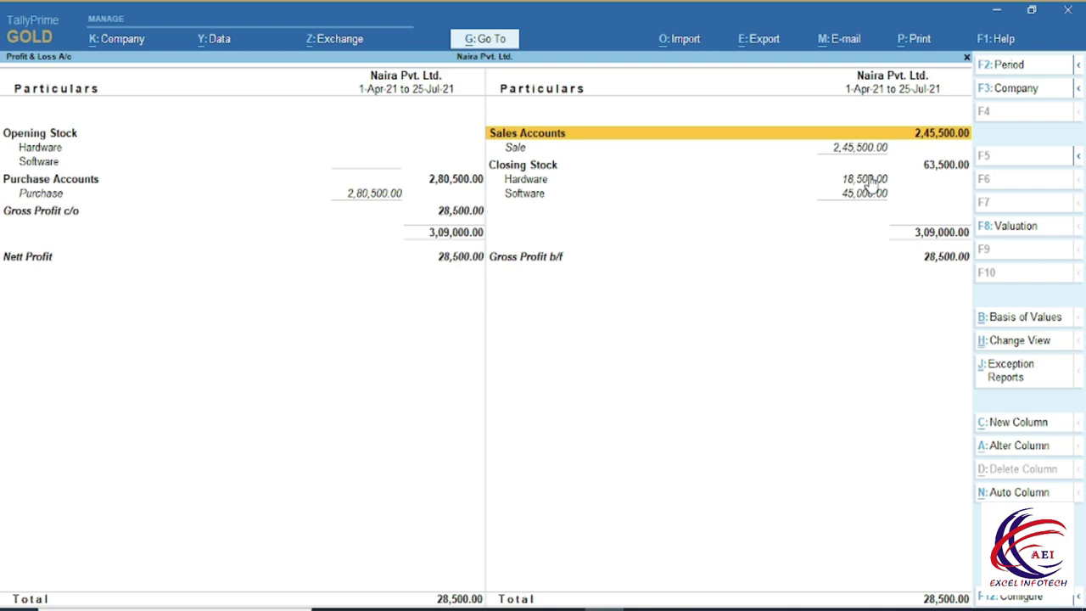
{"action": "key", "text": "Escape"}
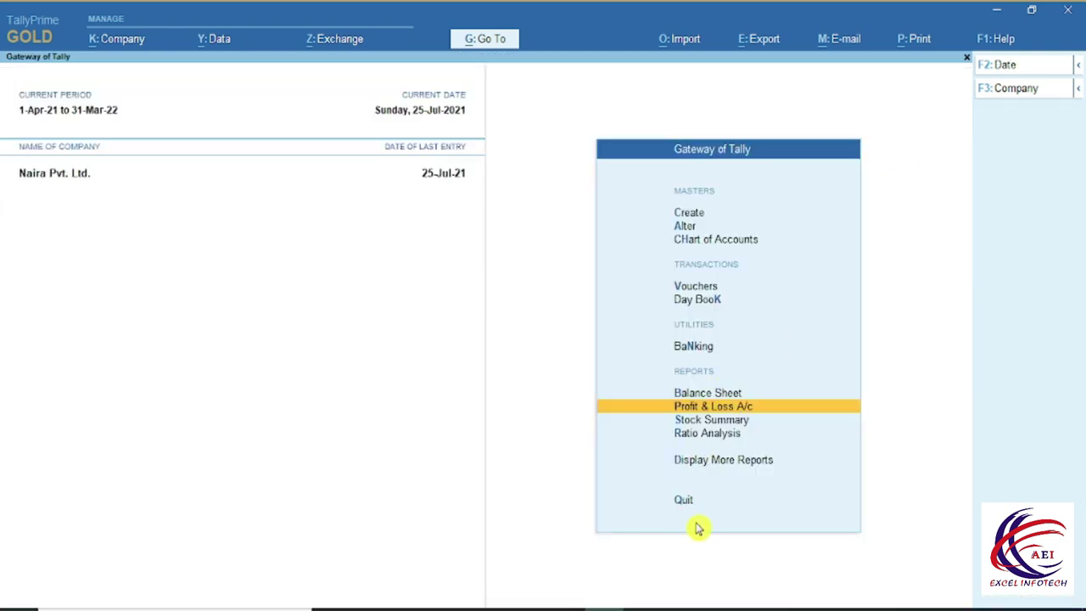
Open the GSTR-1 report again for the period 1-Apr-21 to 25-Jul-21
{"action": "left_click", "coordinate": [705, 467]}
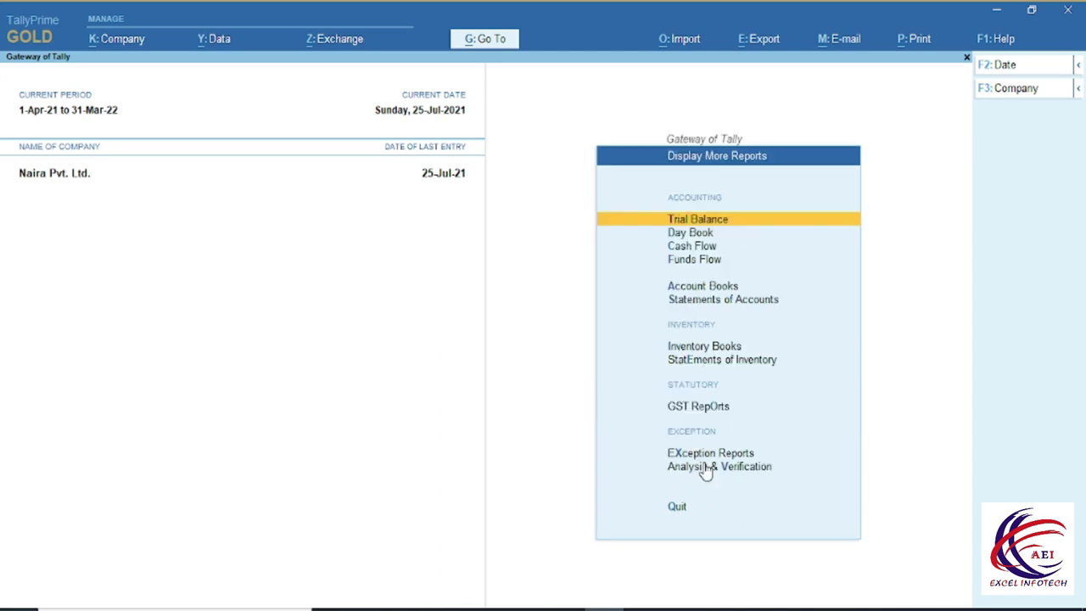
{"action": "left_click", "coordinate": [694, 410]}
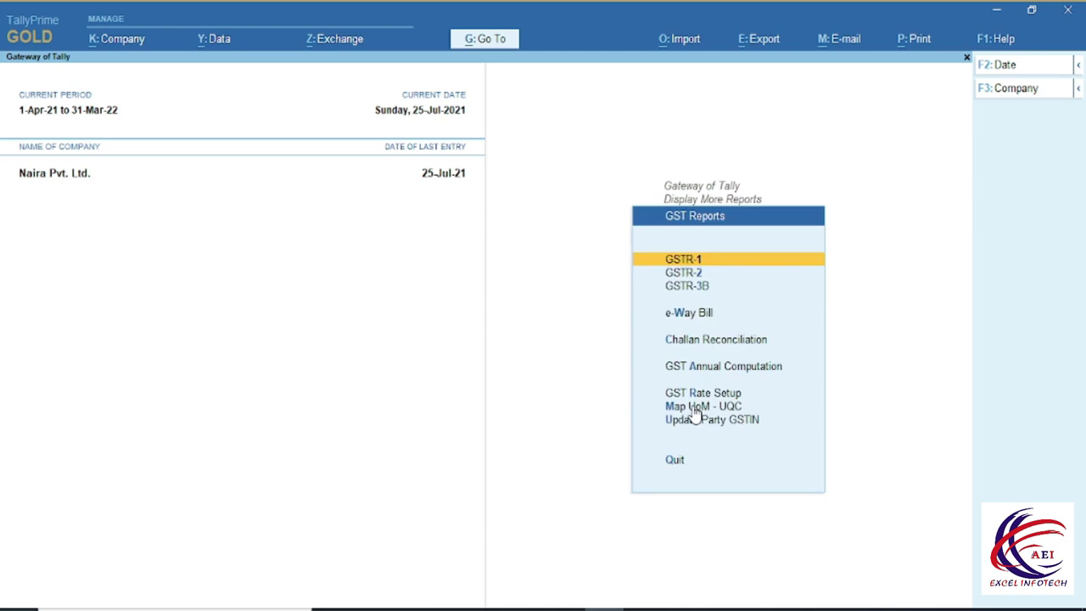
{"action": "left_click", "coordinate": [692, 262]}
{"action": "key", "text": "F2"}
{"action": "key", "text": "BackSpace"}
{"action": "key", "text": "Return"}
{"action": "key", "text": "BackSpace"}
{"action": "key", "text": "Return"}
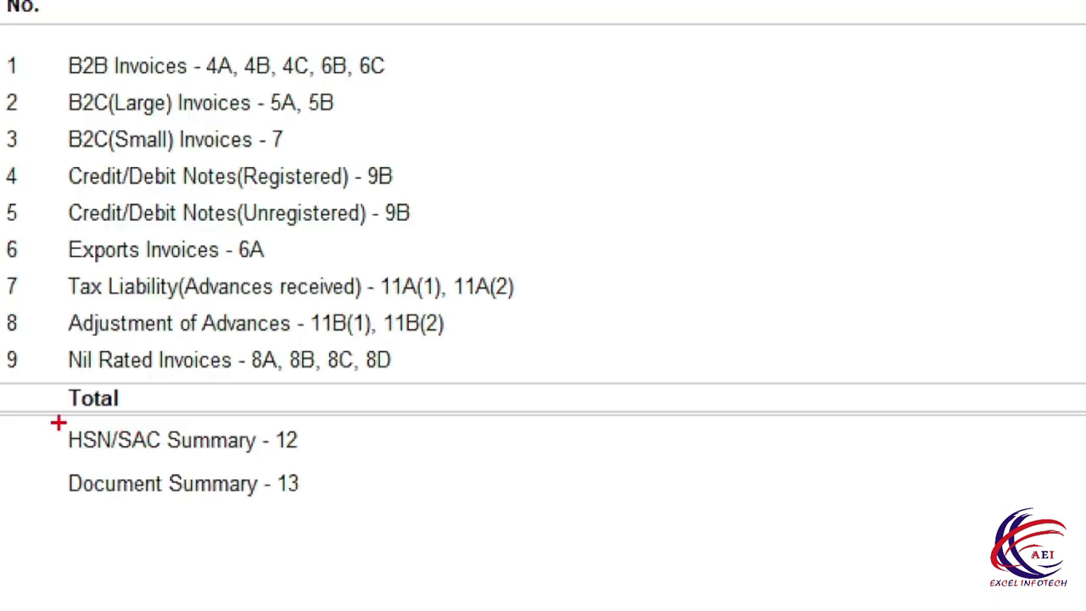
Highlight the HSN/SAC Summary line in the GSTR-1 report
{"action": "left_click_drag", "start_coordinate": [21, 421], "coordinate": [113, 444]}
{"action": "left_click_drag", "start_coordinate": [226, 458], "coordinate": [344, 465]}
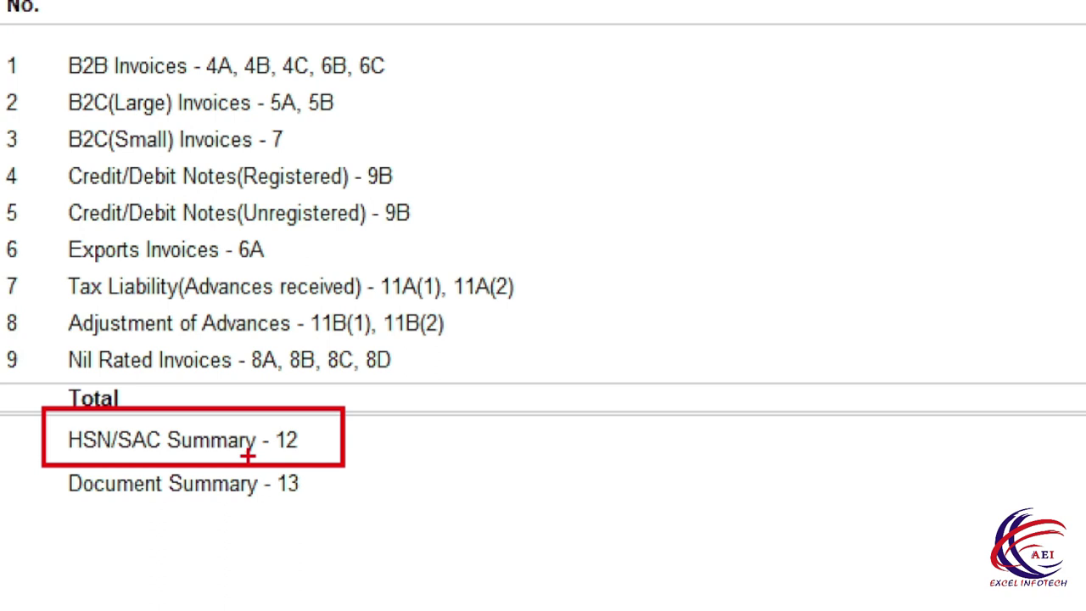
{"action": "left_click", "coordinate": [154, 445]}
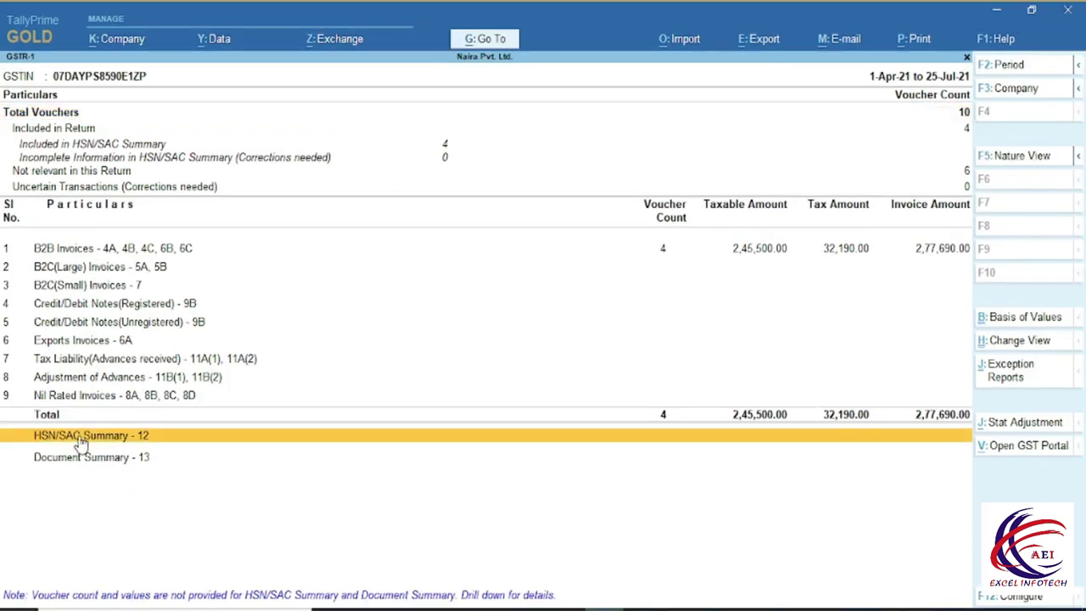
{"action": "key", "text": "Return"}
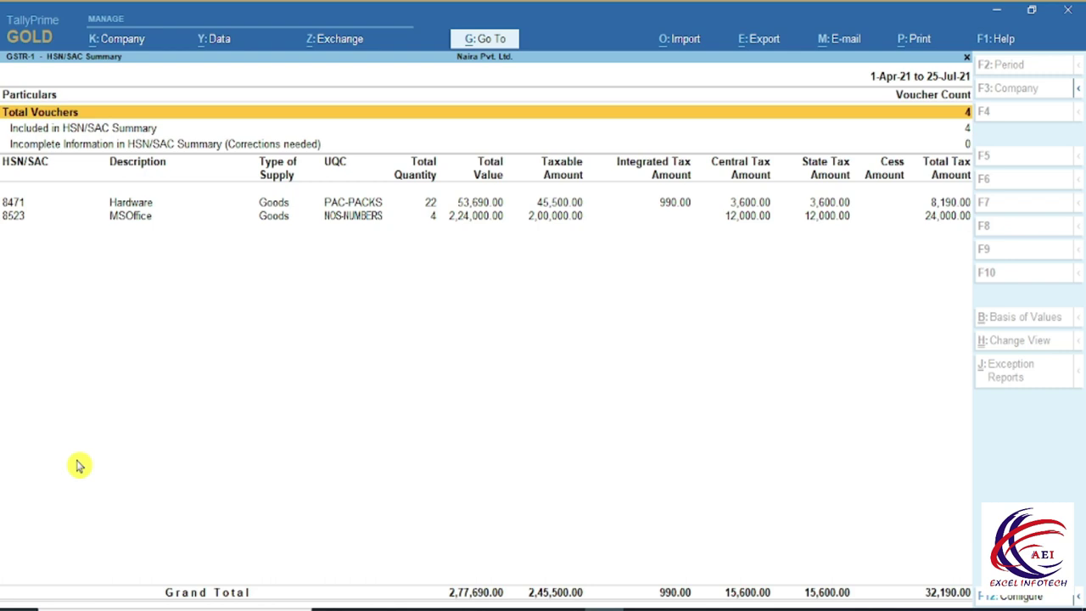
{"action": "key", "text": "ctrl"}
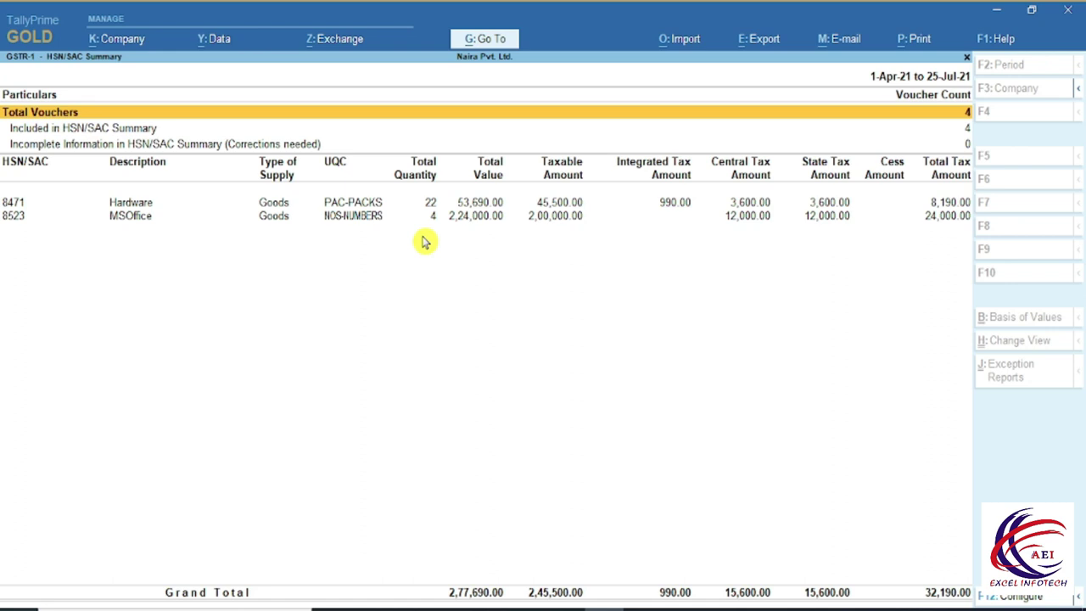
{"action": "key", "text": "Escape"}
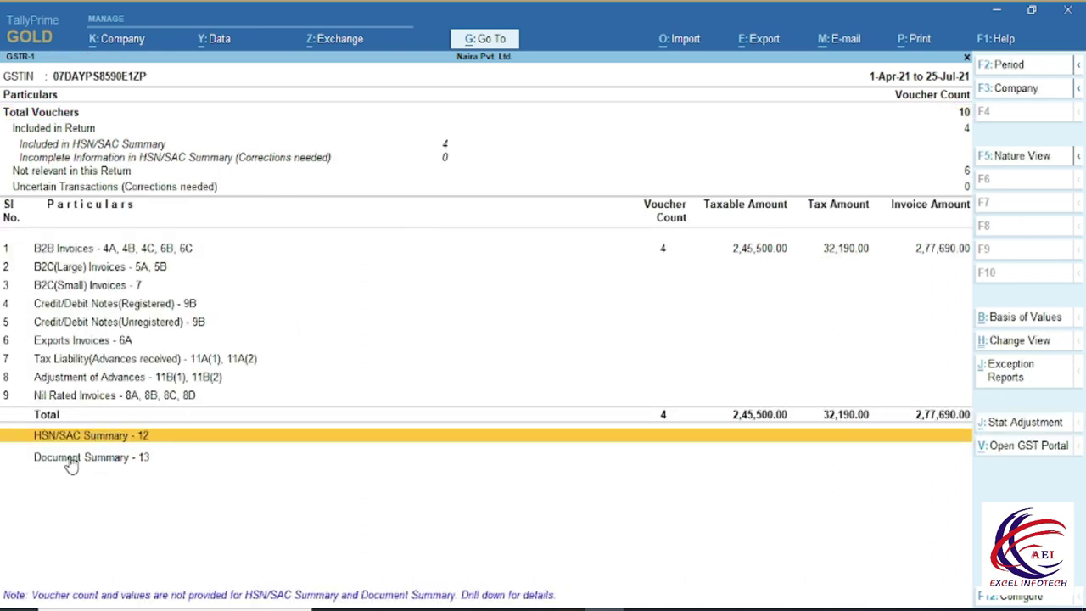
{"action": "left_click", "coordinate": [117, 462]}
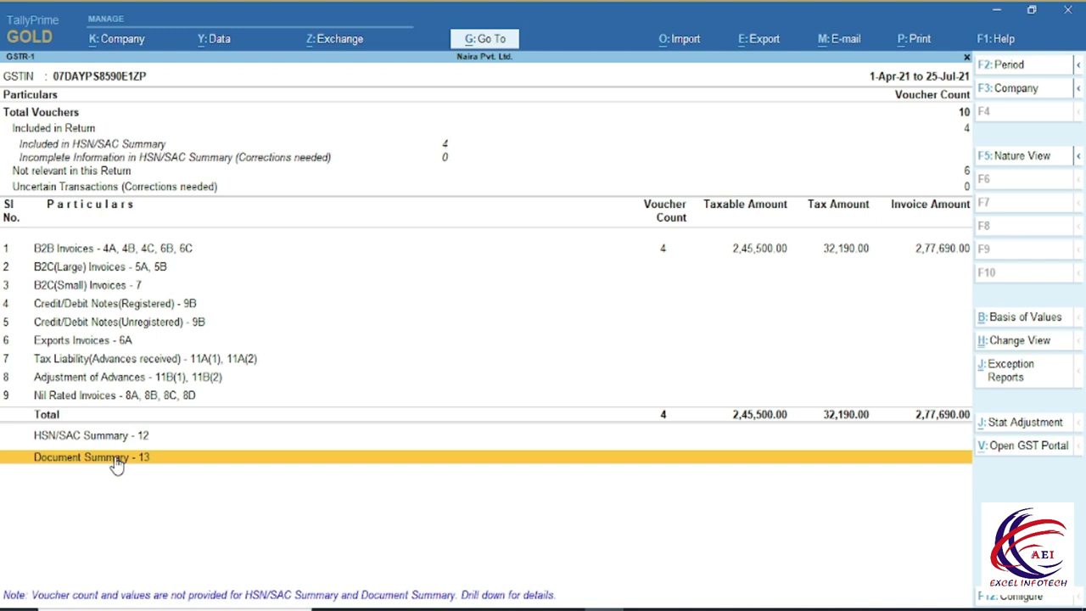
{"action": "left_click", "coordinate": [117, 462]}
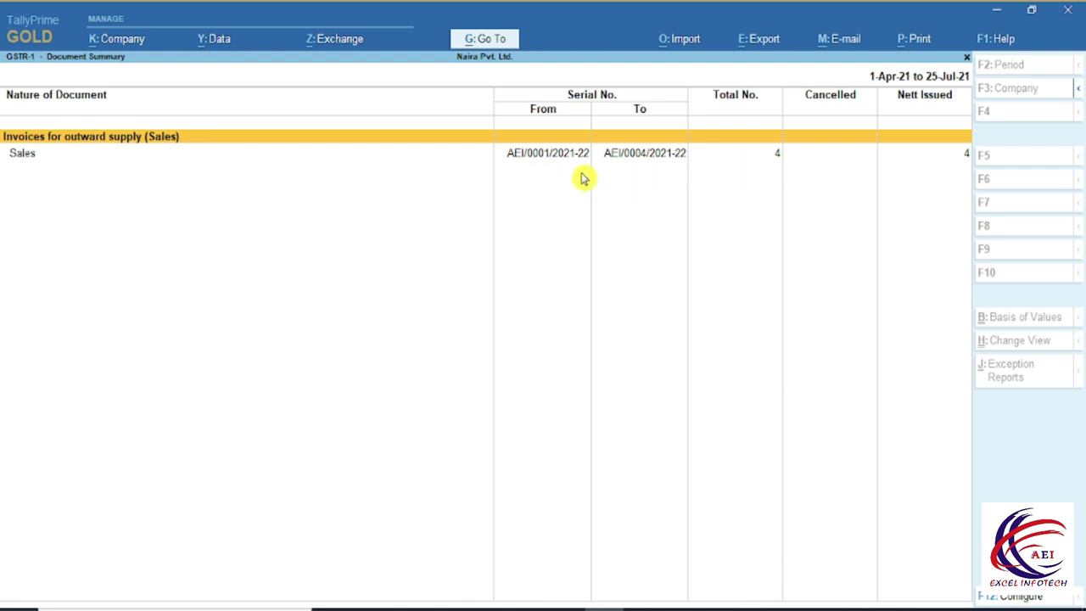
{"action": "left_click", "coordinate": [634, 161]}
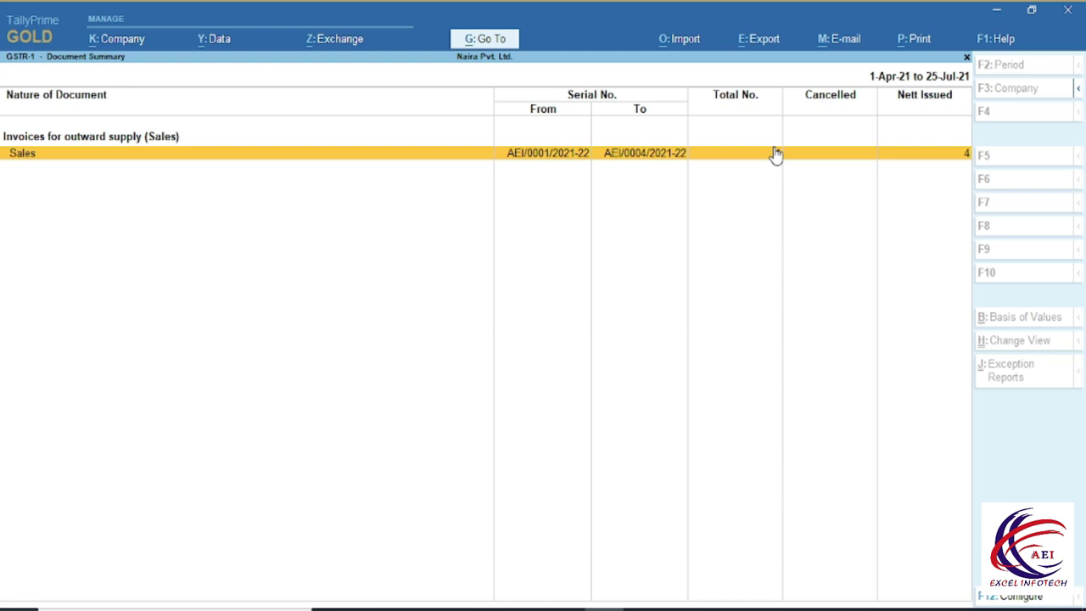
{"action": "key", "text": "Escape"}
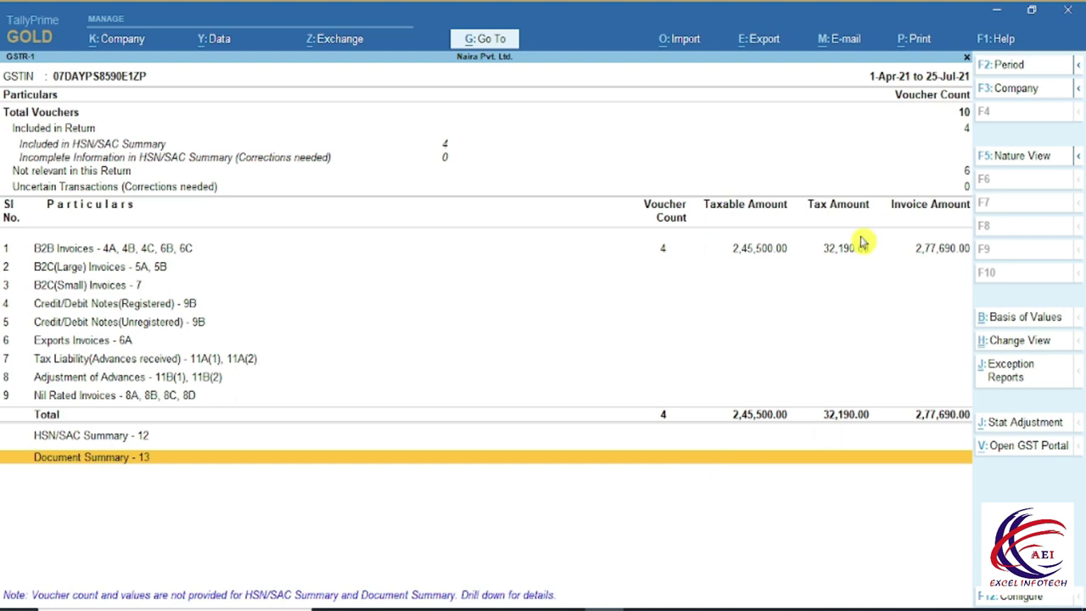
{"action": "key", "text": "Down"}
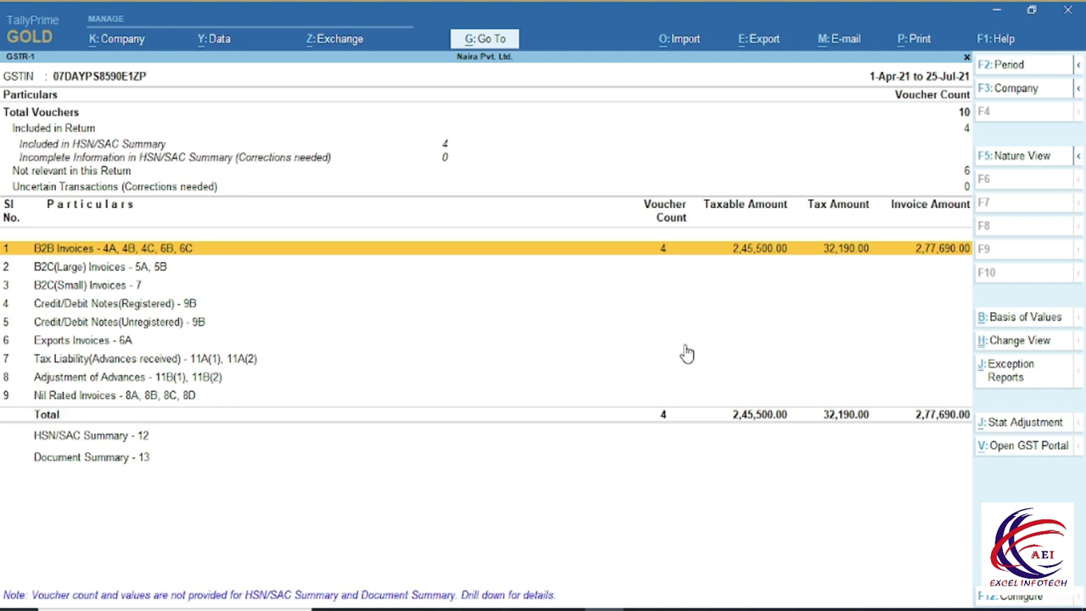
{"action": "key", "text": "ctrl"}
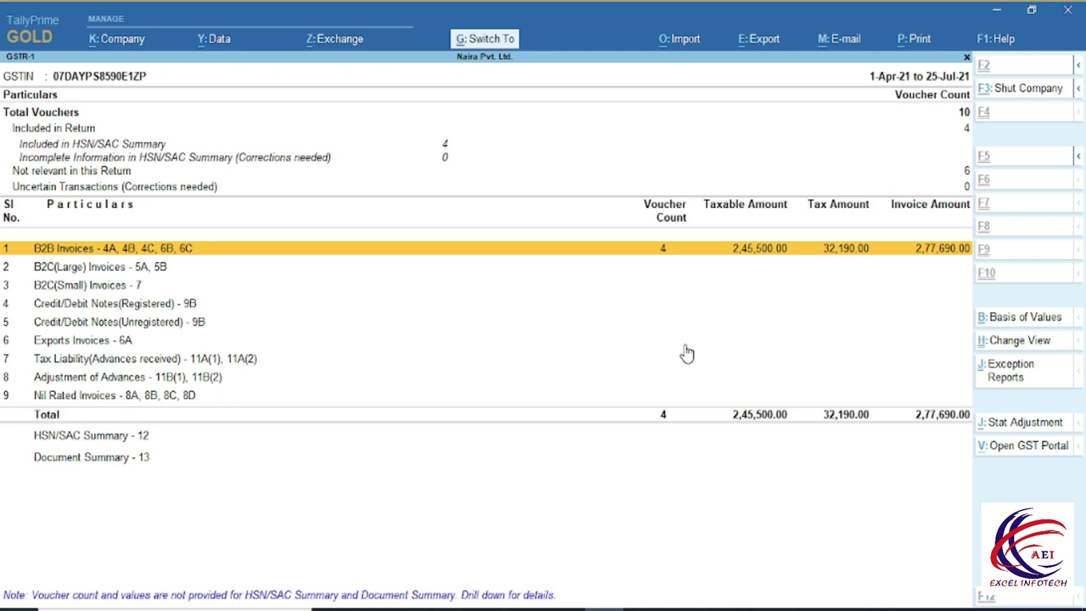
{"action": "key", "text": "Down"}
{"action": "key", "text": "Down"}
{"action": "key", "text": "Down"}
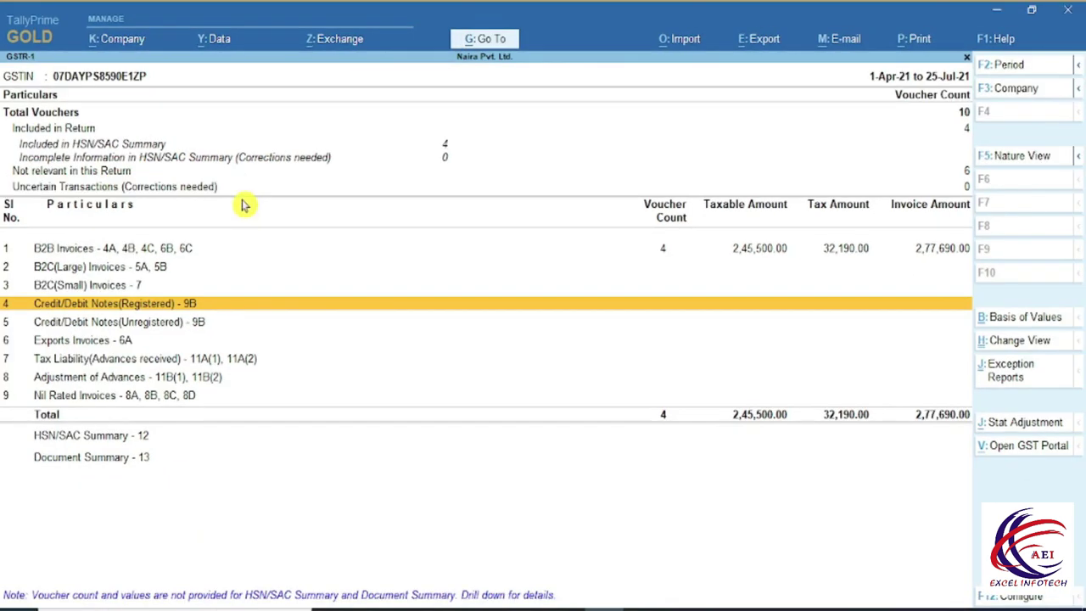
{"action": "left_click", "coordinate": [966, 189]}
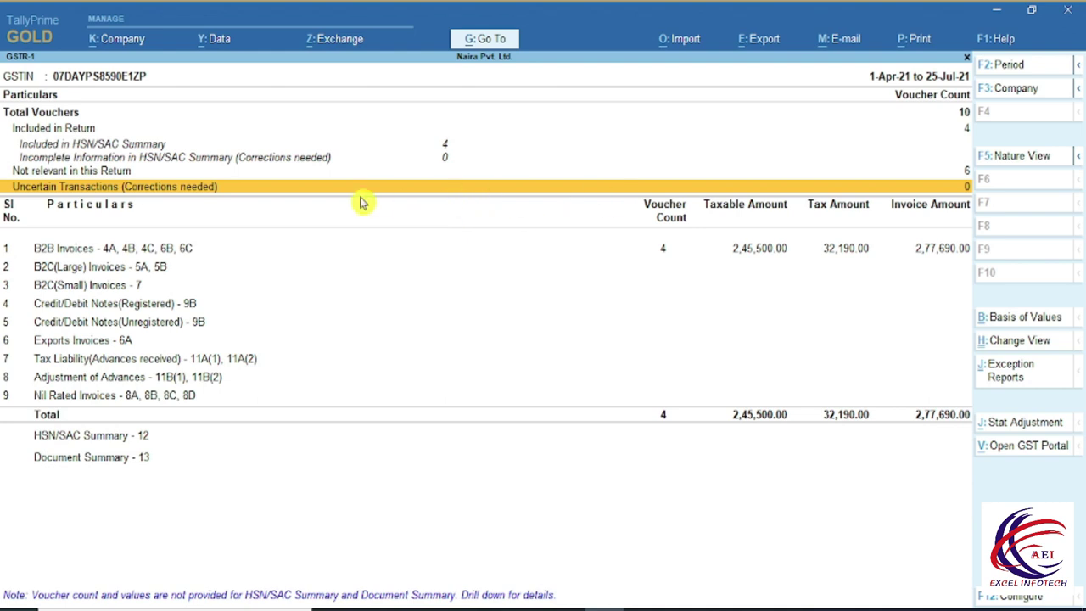
{"action": "key", "text": "ctrl"}
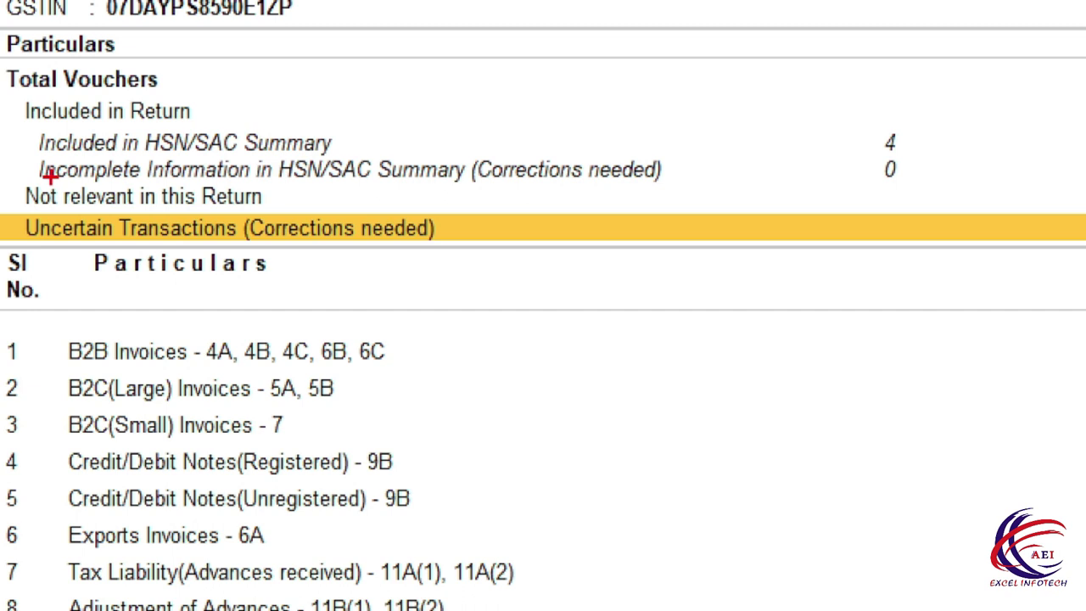
{"action": "mouse_move", "coordinate": [25, 151]}
{"action": "left_mouse_down"}
{"action": "mouse_move", "coordinate": [150, 188]}
{"action": "mouse_move", "coordinate": [715, 187]}
{"action": "left_mouse_up"}
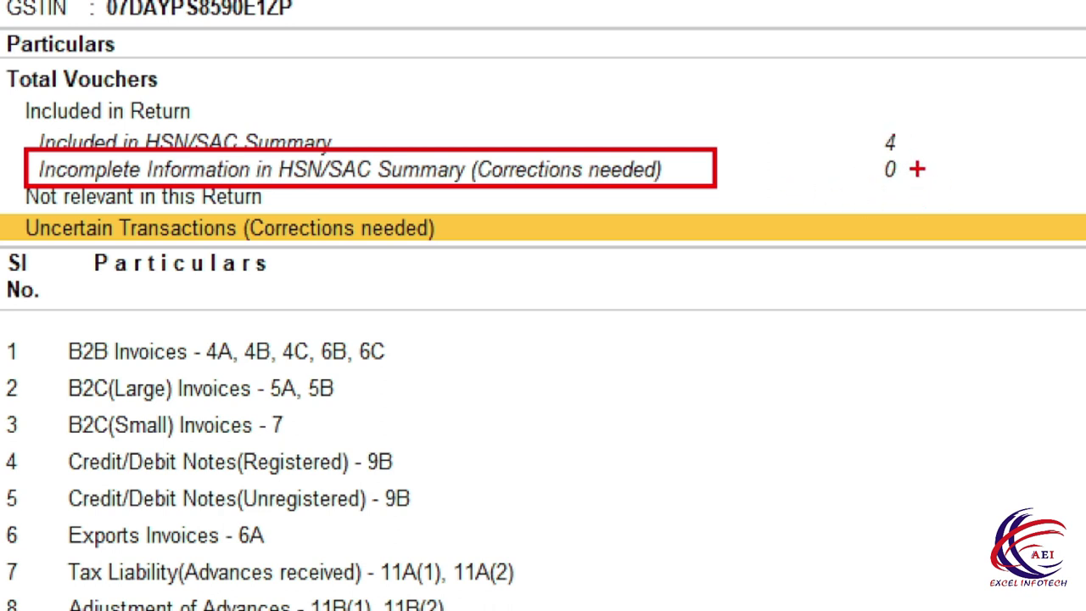
{"action": "left_click", "coordinate": [889, 170]}
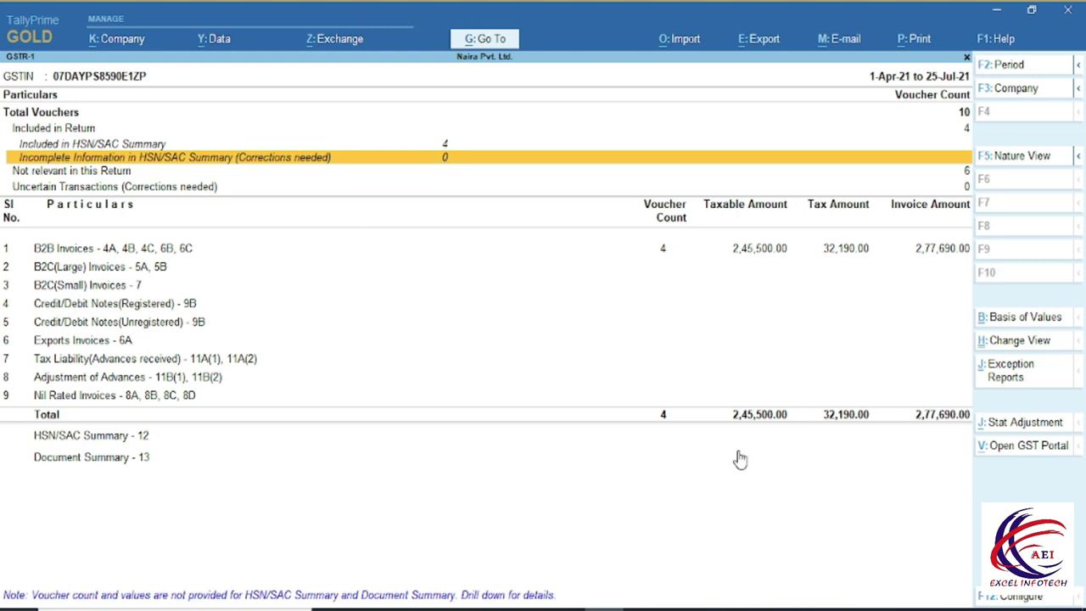
{"action": "left_click", "coordinate": [214, 325]}
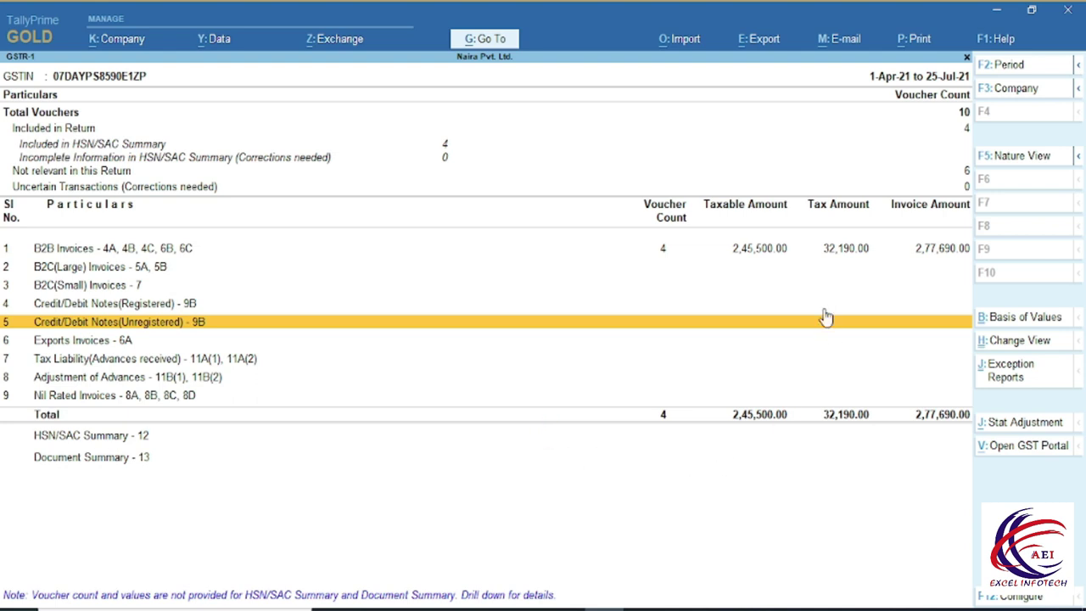
{"action": "left_click", "coordinate": [761, 41]}
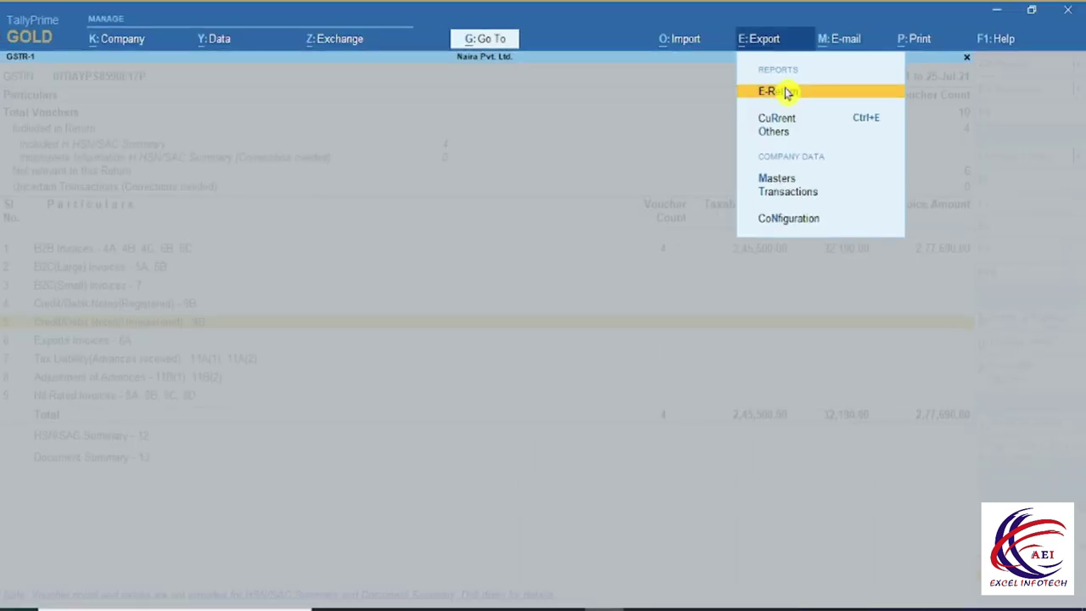
{"action": "left_click", "coordinate": [787, 93]}
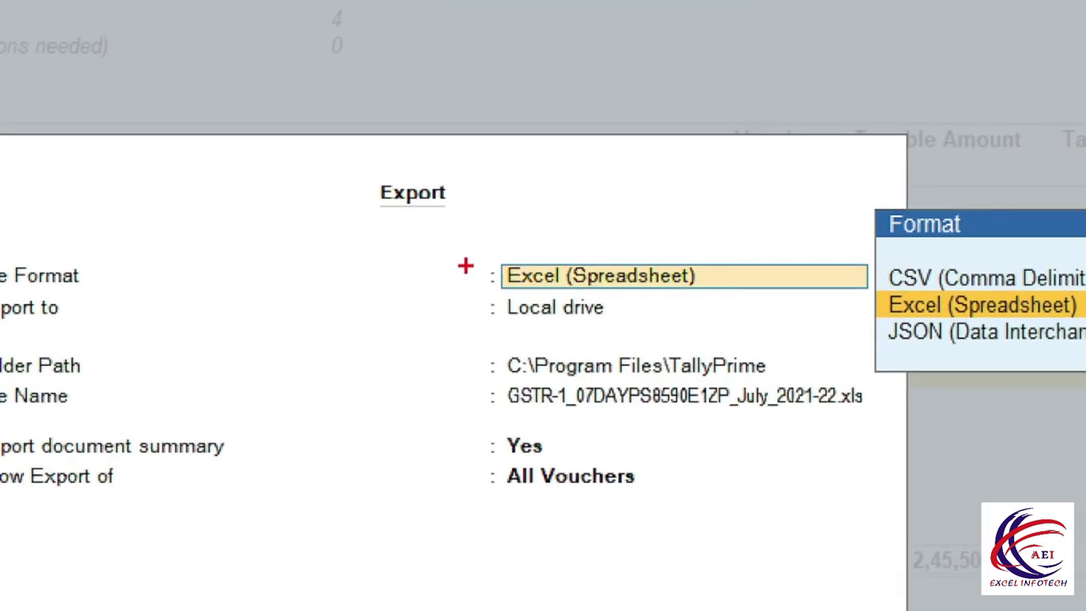
{"action": "mouse_move", "coordinate": [482, 242]}
{"action": "left_mouse_down"}
{"action": "mouse_move", "coordinate": [532, 289]}
{"action": "mouse_move", "coordinate": [738, 294]}
{"action": "left_mouse_up"}
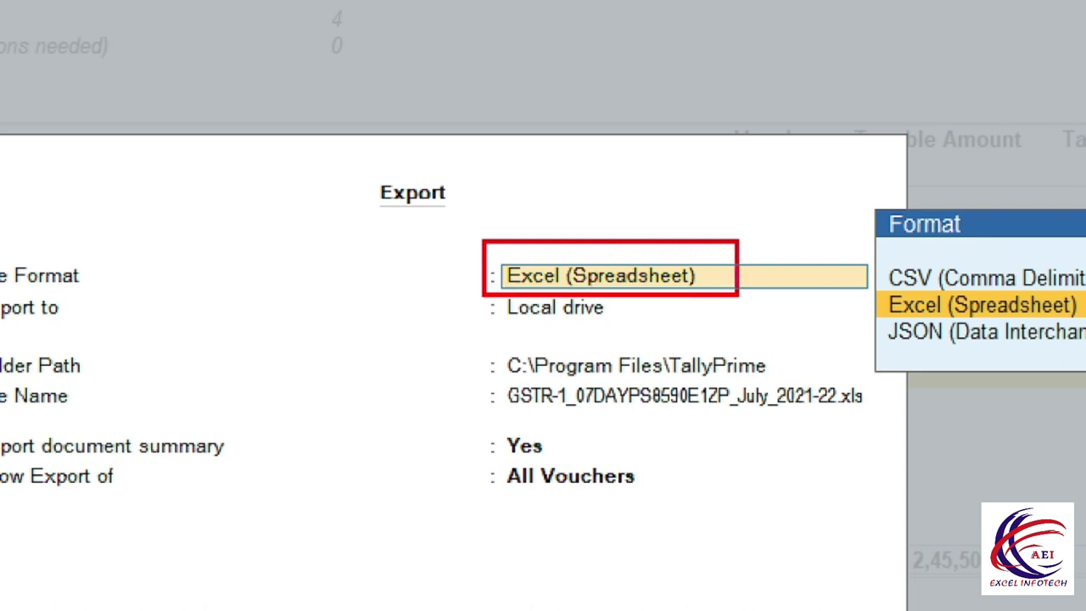
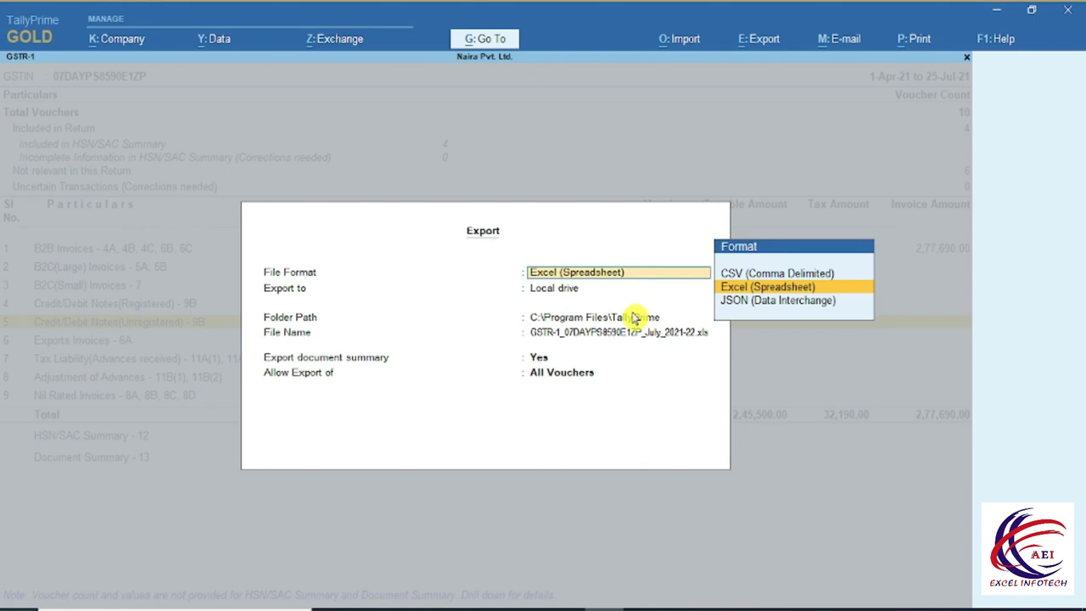
Export GSTR-1 as Excel (Spreadsheet) to C:\Program Files\TallyPrime with the default file name and document summary Yes
{"action": "left_click", "coordinate": [710, 363]}
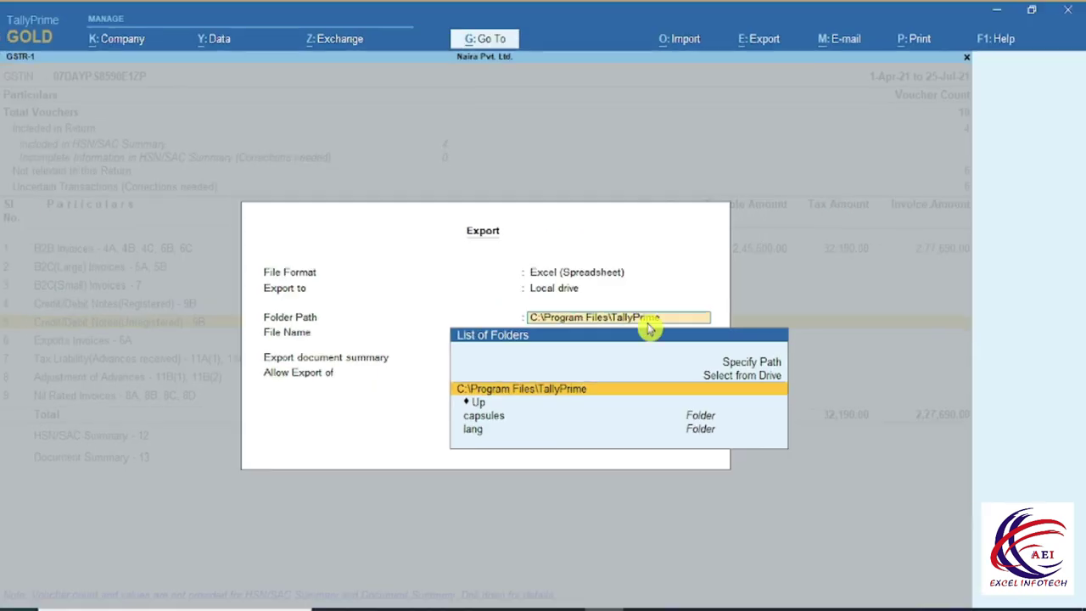
{"action": "key", "text": "Return"}
{"action": "key", "text": "ctrl"}
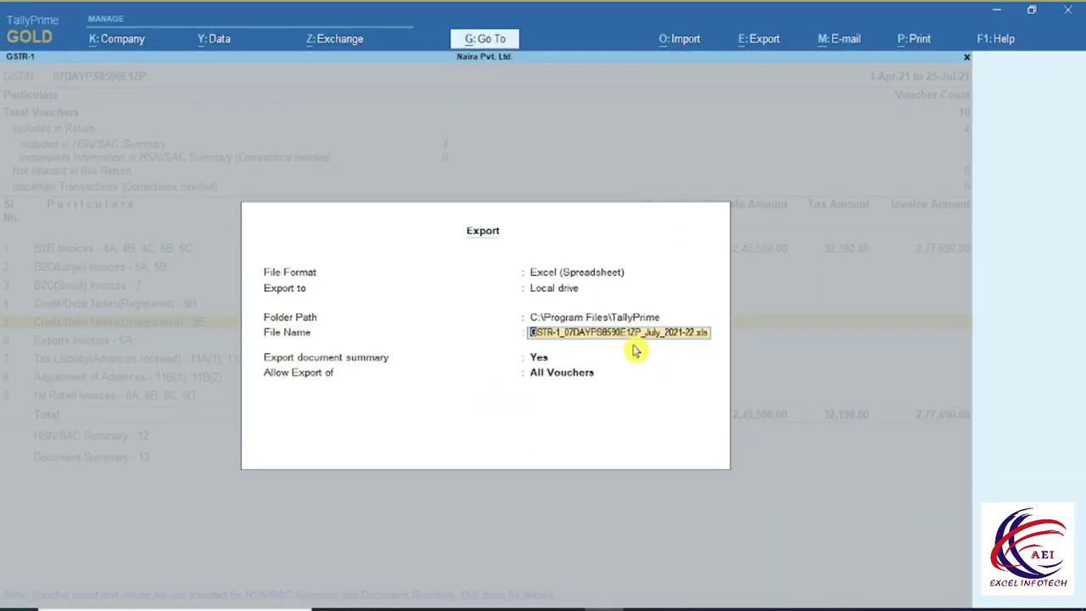
{"action": "key", "text": "Return"}
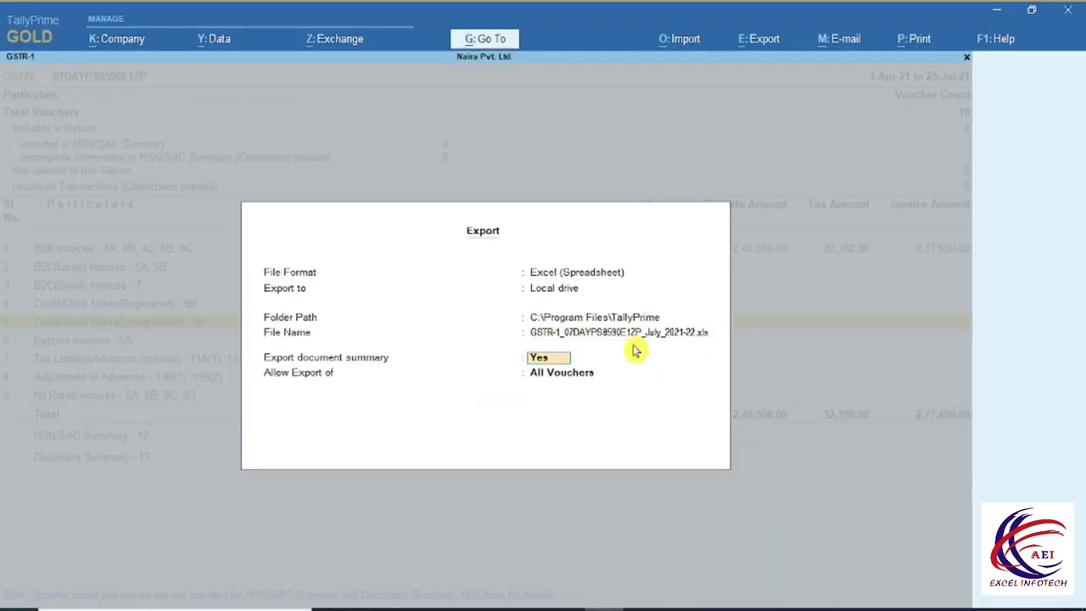
{"action": "key", "text": "ctrl"}
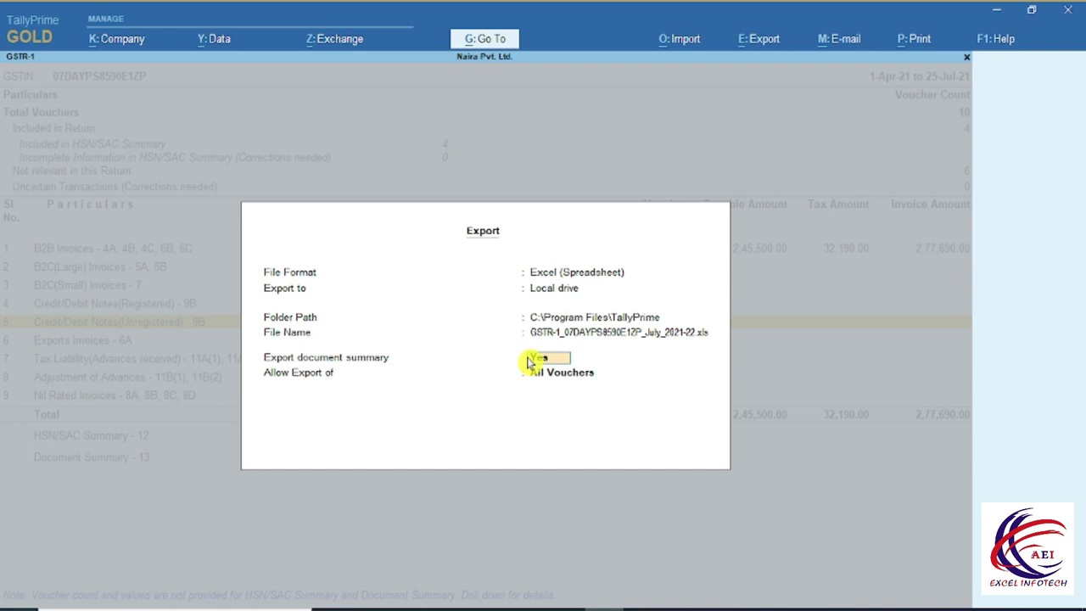
{"action": "key", "text": "Return"}
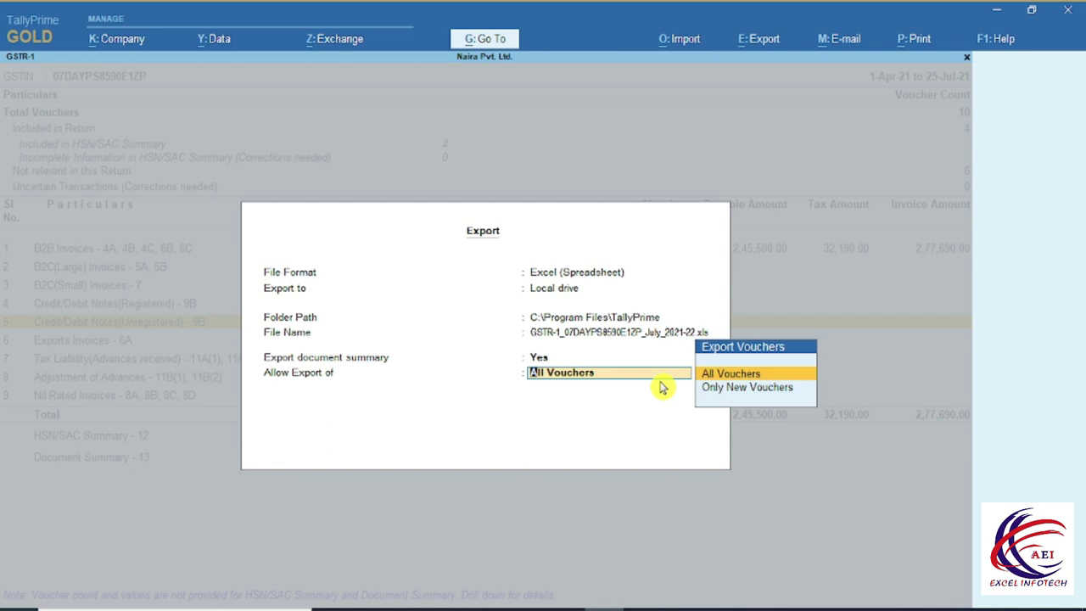
Choose All Vouchers and send the GSTR-1 export to an Excel workbook
{"action": "left_click", "coordinate": [731, 383]}
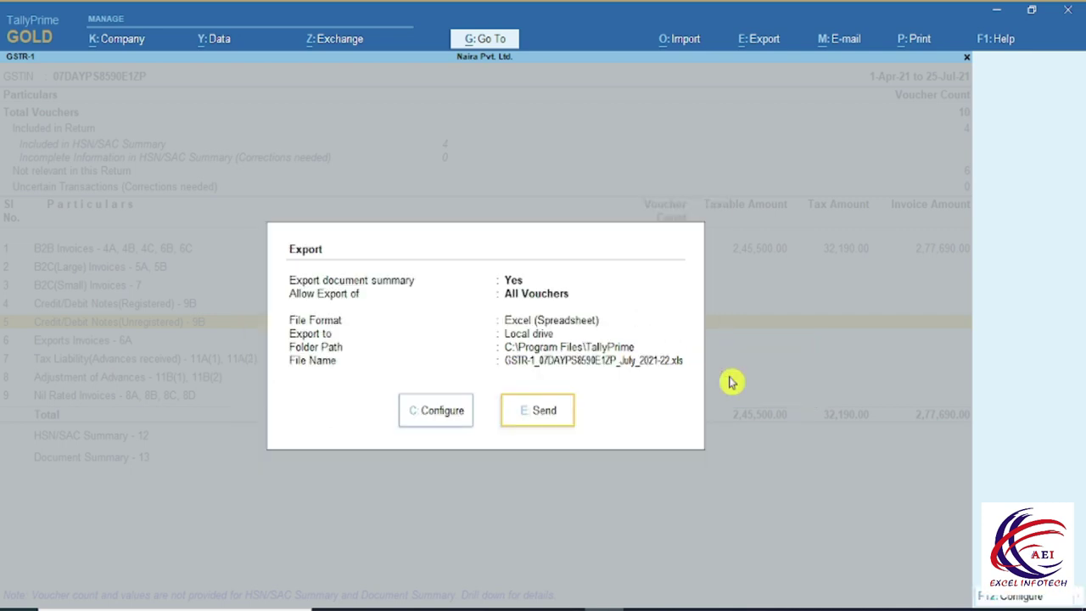
{"action": "key", "text": "ctrl"}
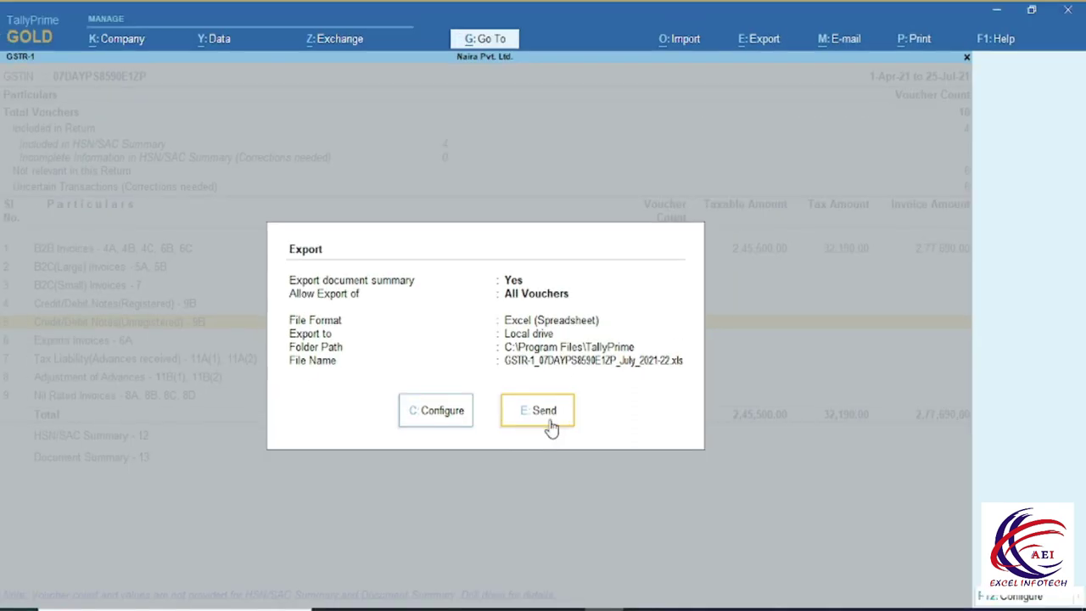
{"action": "left_click", "coordinate": [547, 415]}
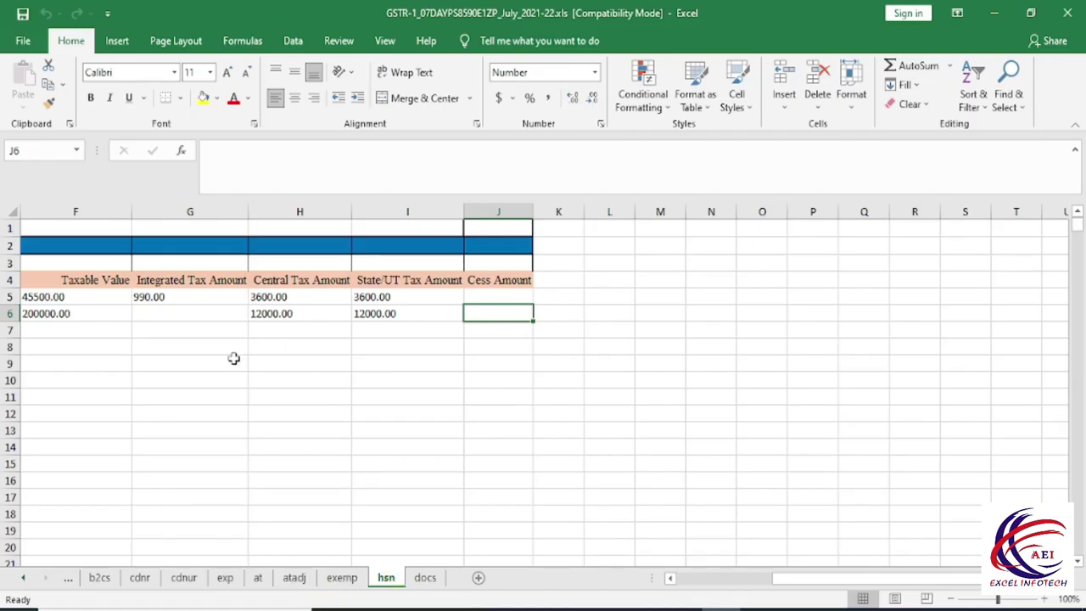
Review the b2b sheet's GSTINs, invoice numbers, dates, invoice values, types, rates and taxable values
{"action": "left_click_drag", "start_coordinate": [843, 582], "coordinate": [730, 587]}
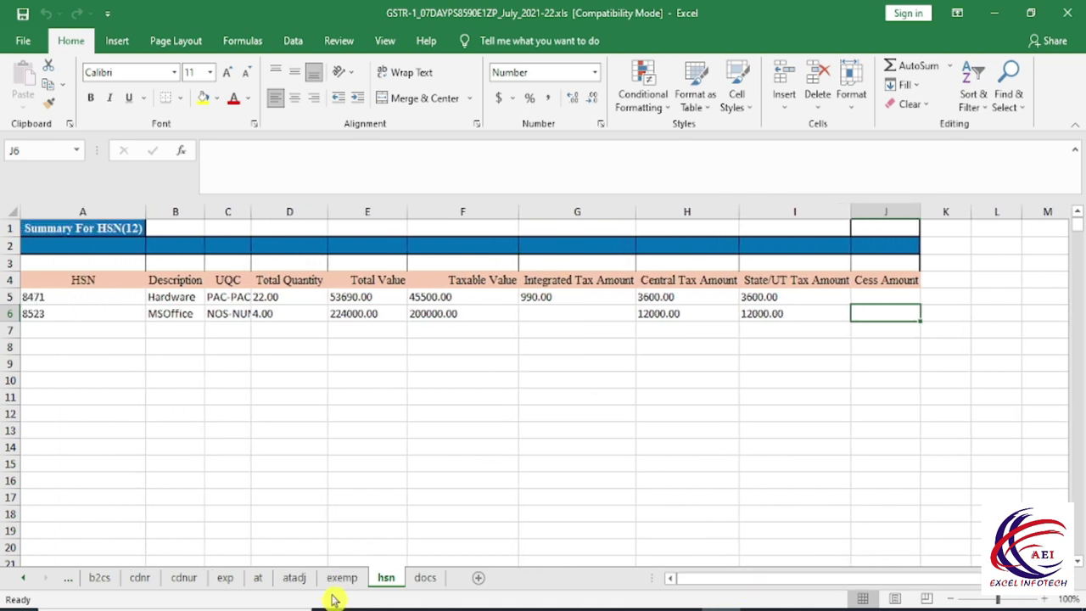
{"action": "scroll", "coordinate": [339, 578], "scroll_direction": "up", "scroll_amount": 3}
{"action": "left_click", "coordinate": [194, 576]}
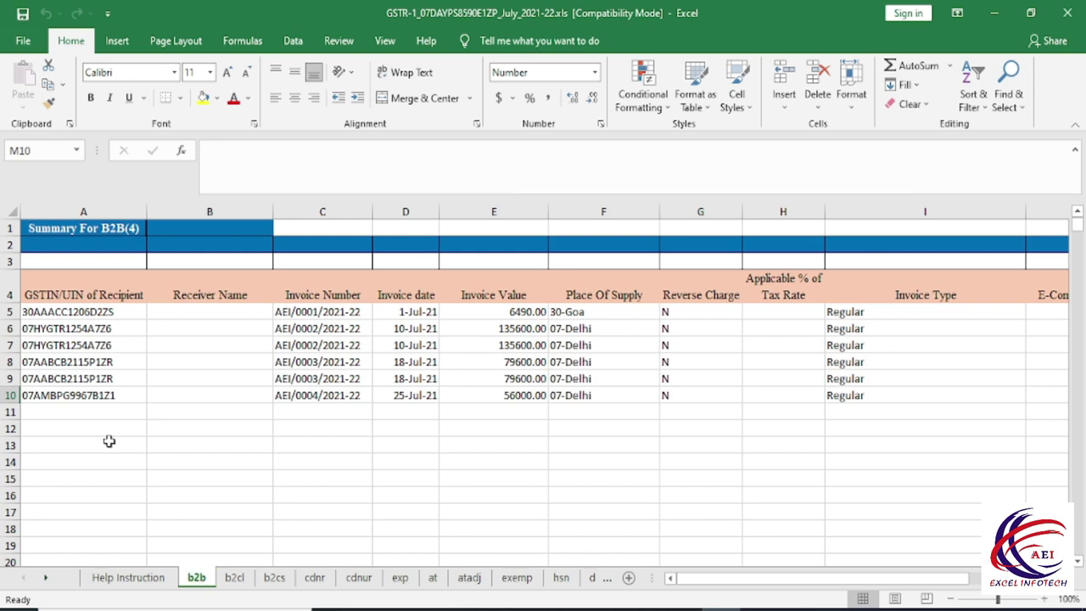
{"action": "left_click_drag", "start_coordinate": [66, 311], "coordinate": [90, 393]}
{"action": "left_click_drag", "start_coordinate": [293, 314], "coordinate": [299, 388]}
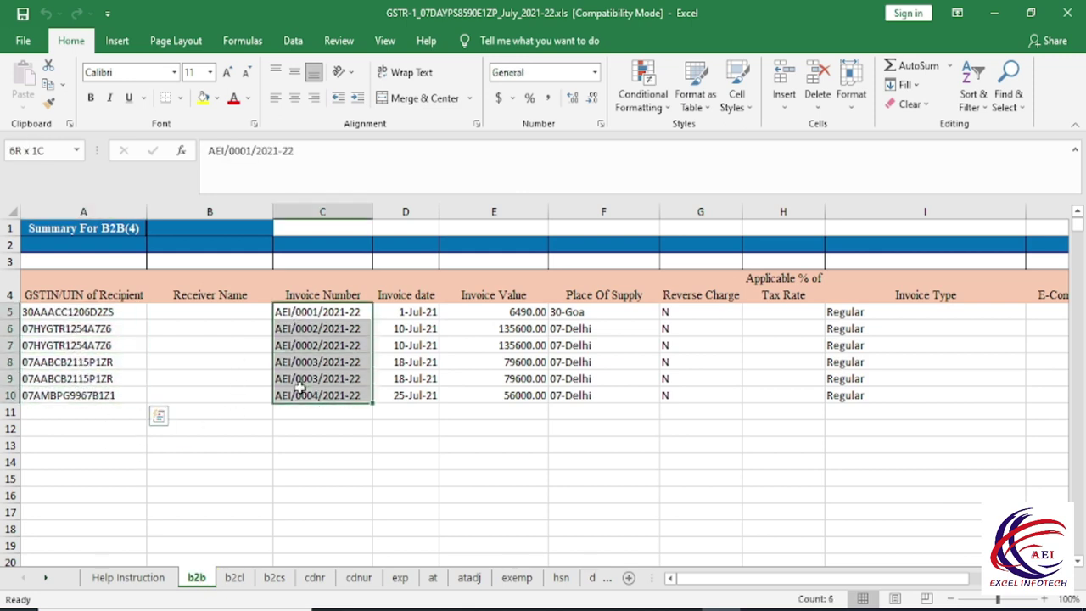
{"action": "left_click_drag", "start_coordinate": [392, 310], "coordinate": [395, 390]}
{"action": "left_click", "coordinate": [513, 310]}
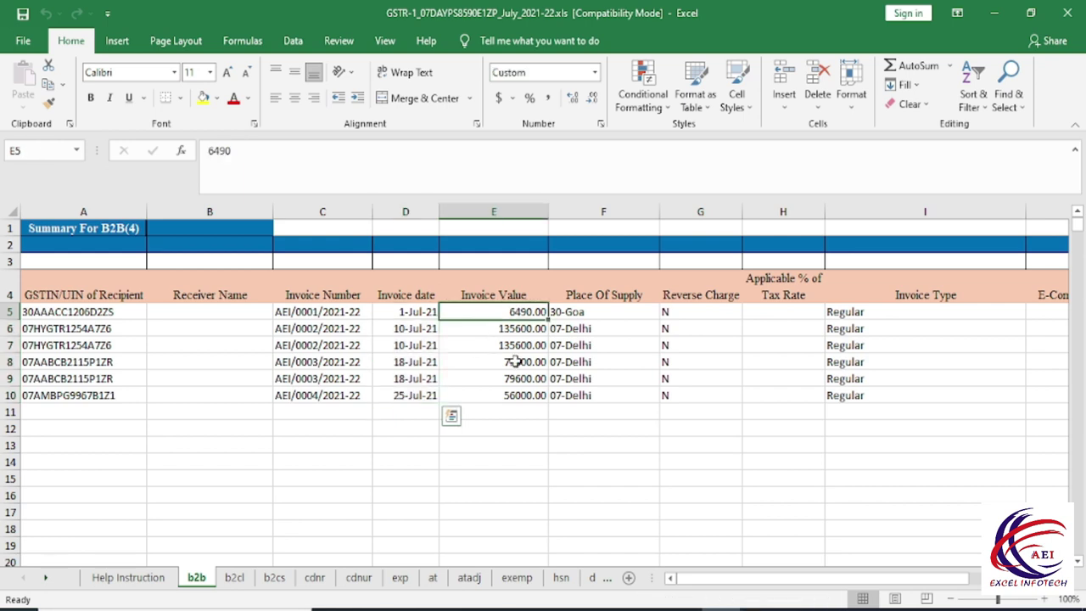
{"action": "left_click_drag", "start_coordinate": [516, 361], "coordinate": [517, 392]}
{"action": "left_click", "coordinate": [855, 312]}
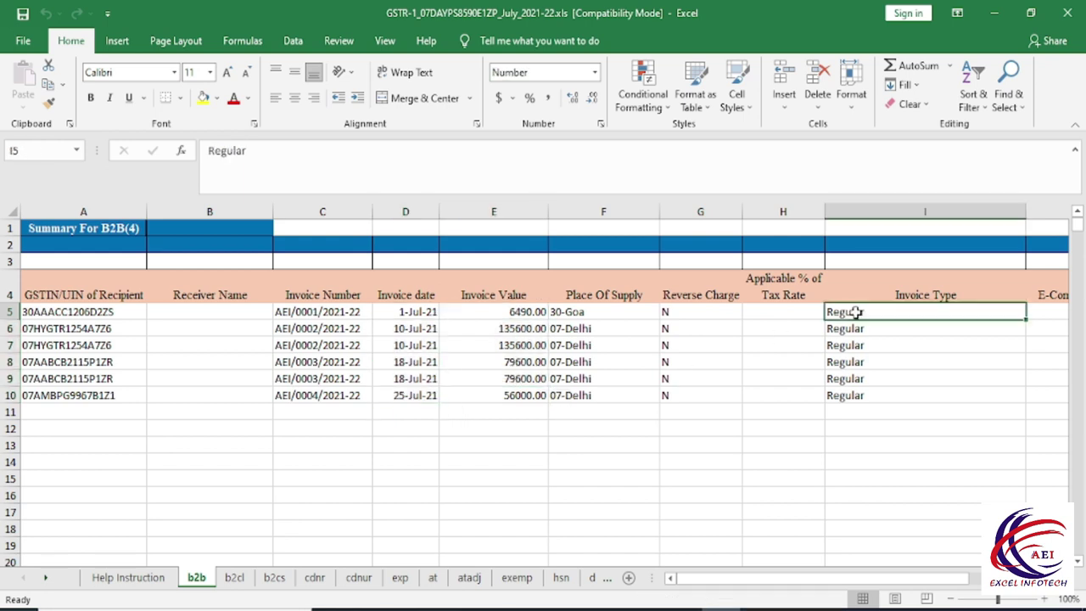
{"action": "left_click_drag", "start_coordinate": [855, 312], "coordinate": [848, 394]}
{"action": "left_click_drag", "start_coordinate": [780, 586], "coordinate": [906, 590]}
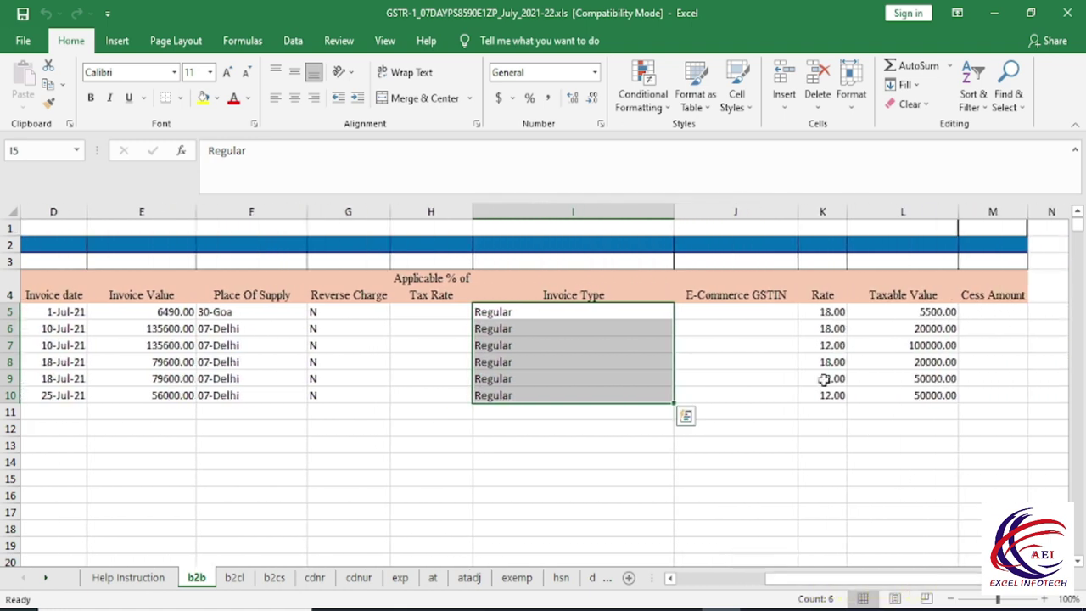
{"action": "left_click_drag", "start_coordinate": [826, 312], "coordinate": [933, 411]}
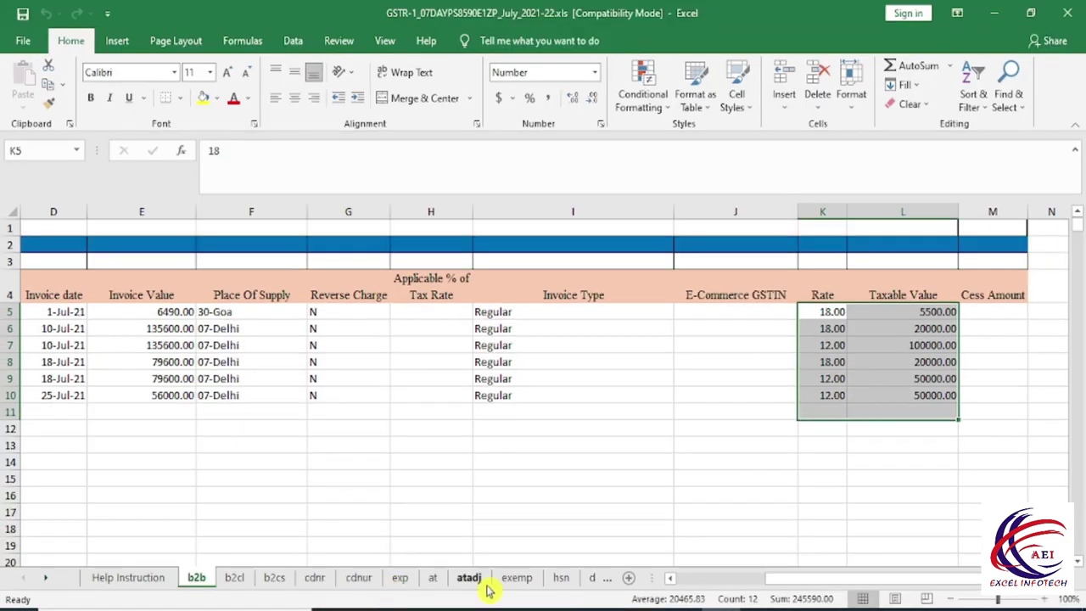
Check the hsn sheet's HSN 8523 figures, such as total 224000 and central tax 12000, then close Excel
{"action": "left_click", "coordinate": [560, 579]}
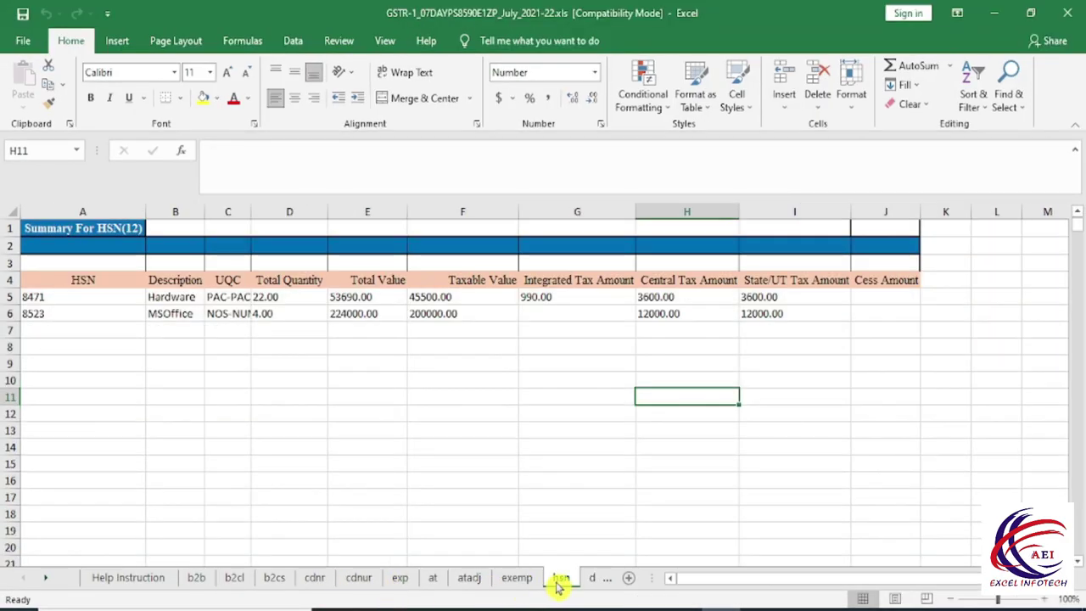
{"action": "left_click_drag", "start_coordinate": [142, 314], "coordinate": [475, 329]}
{"action": "left_click", "coordinate": [435, 434]}
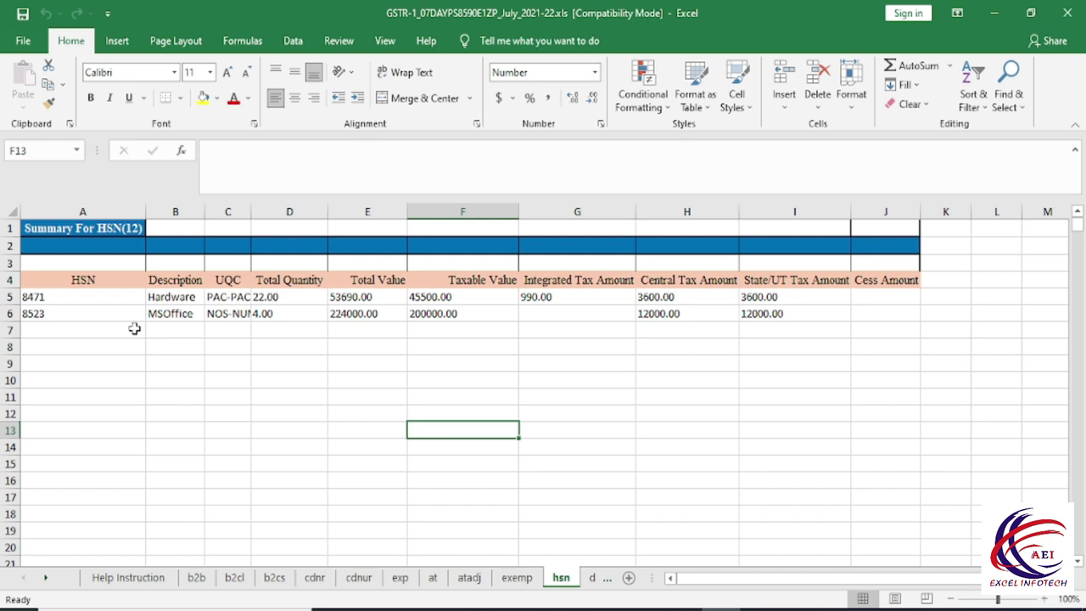
{"action": "left_click", "coordinate": [264, 325]}
{"action": "left_click", "coordinate": [373, 312]}
{"action": "left_click", "coordinate": [502, 297]}
{"action": "left_click", "coordinate": [618, 309]}
{"action": "left_click", "coordinate": [693, 311]}
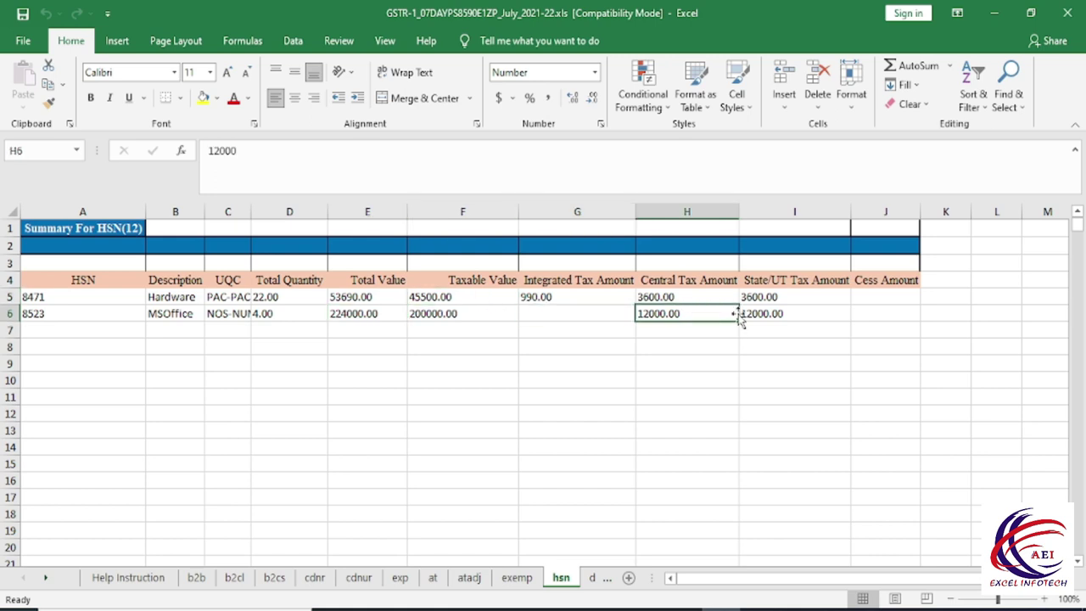
{"action": "left_click", "coordinate": [577, 413]}
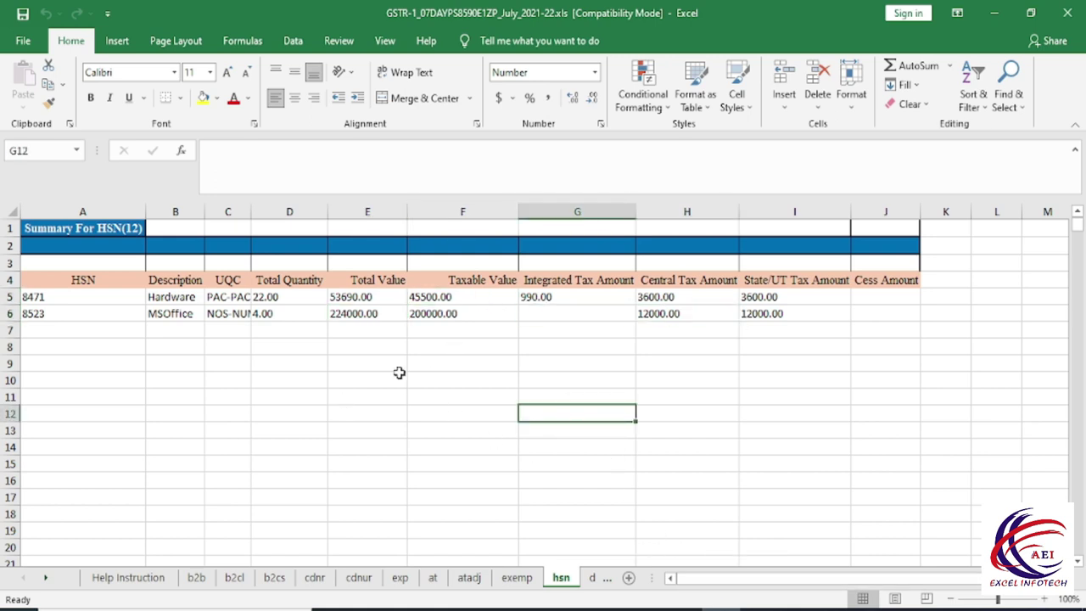
{"action": "left_click", "coordinate": [340, 316]}
{"action": "left_click", "coordinate": [238, 312]}
{"action": "left_click", "coordinate": [155, 311]}
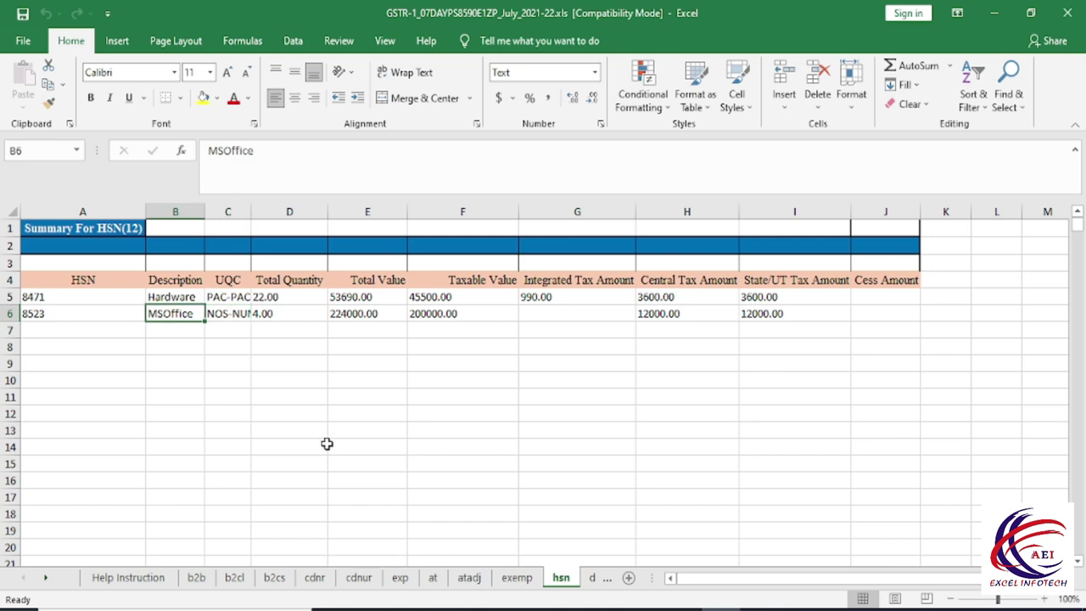
{"action": "left_click", "coordinate": [462, 396]}
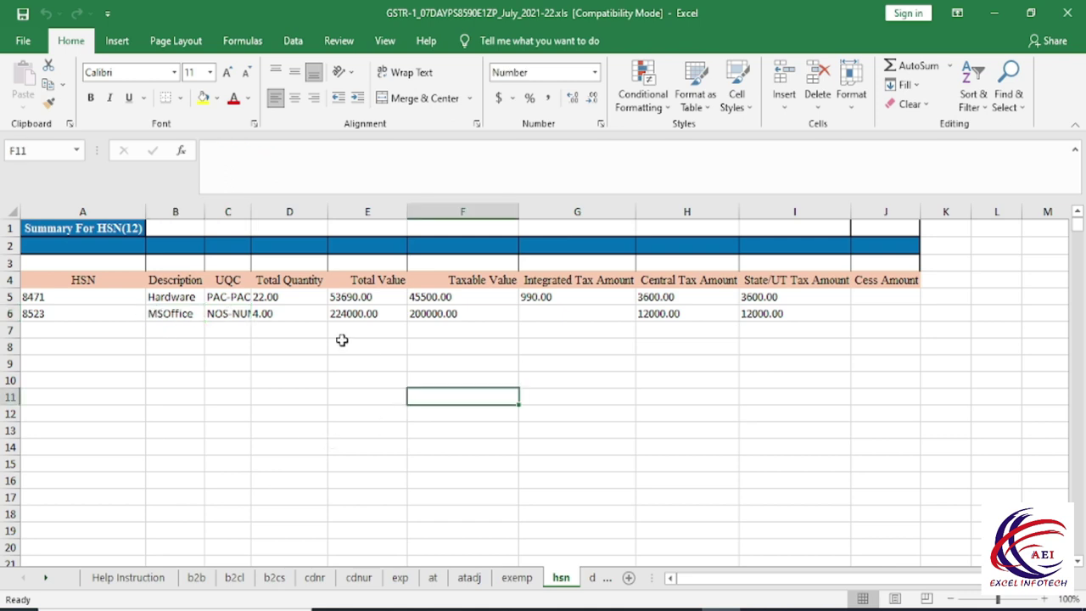
{"action": "left_click", "coordinate": [1073, 12]}
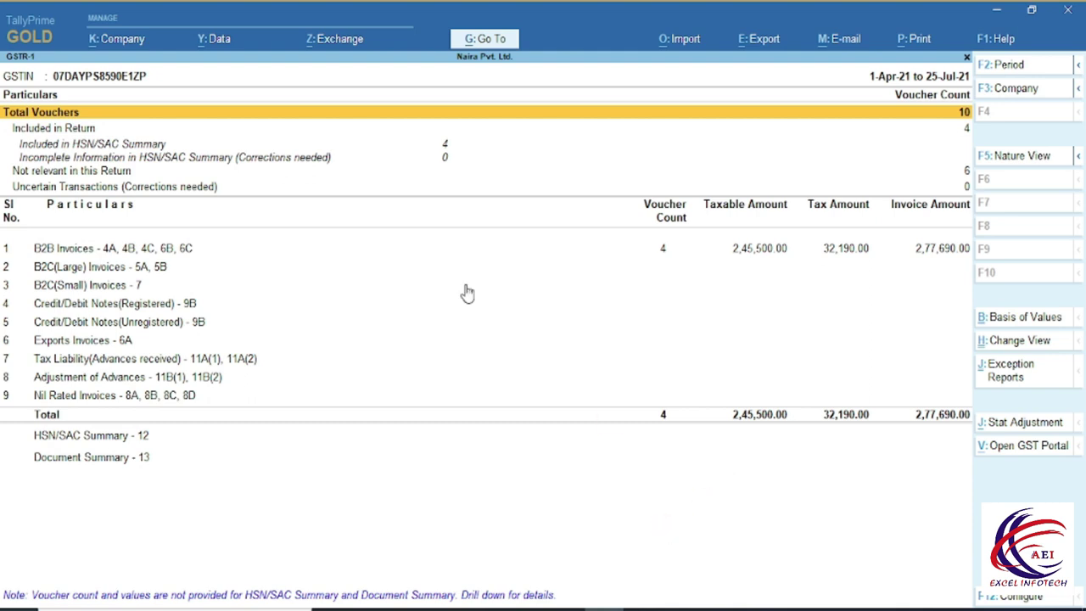
{"action": "key", "text": "Escape"}
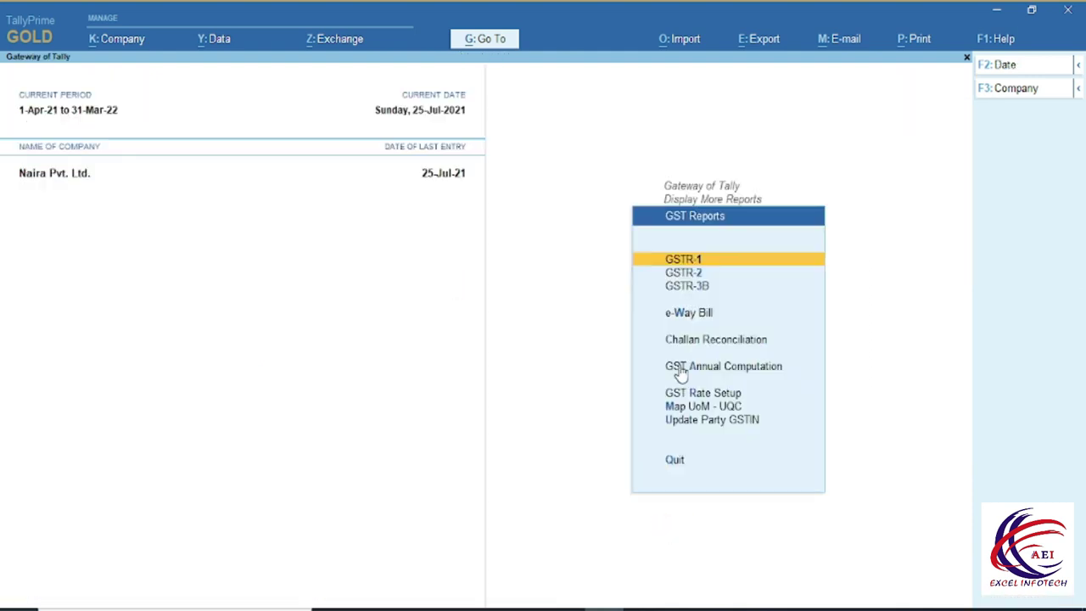
{"action": "left_click", "coordinate": [683, 286]}
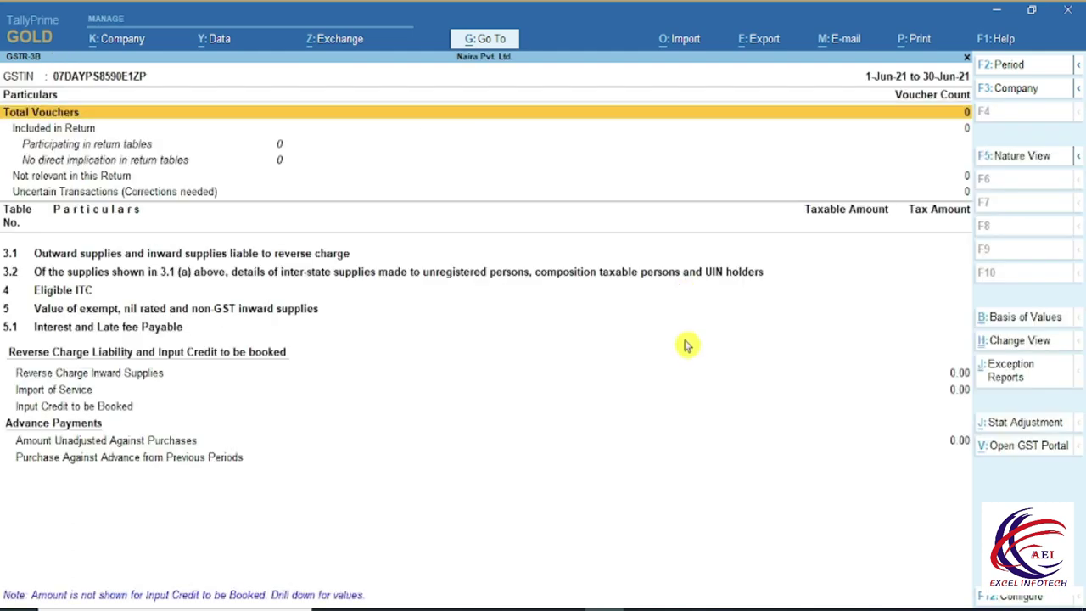
{"action": "key", "text": "F2"}
{"action": "key", "text": "BackSpace"}
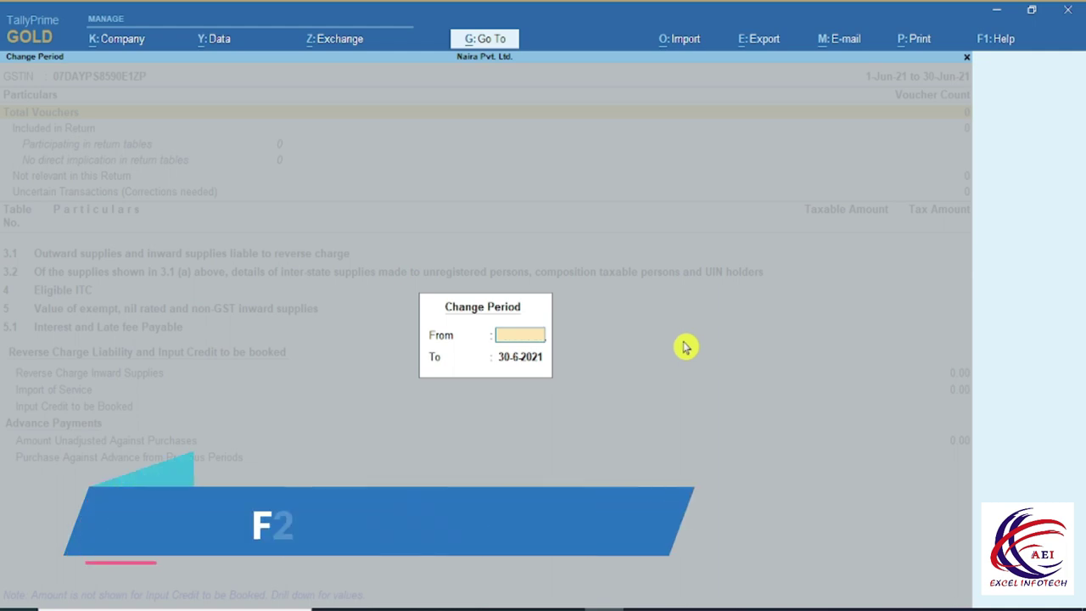
{"action": "key", "text": "Return"}
{"action": "key", "text": "BackSpace"}
{"action": "key", "text": "Return"}
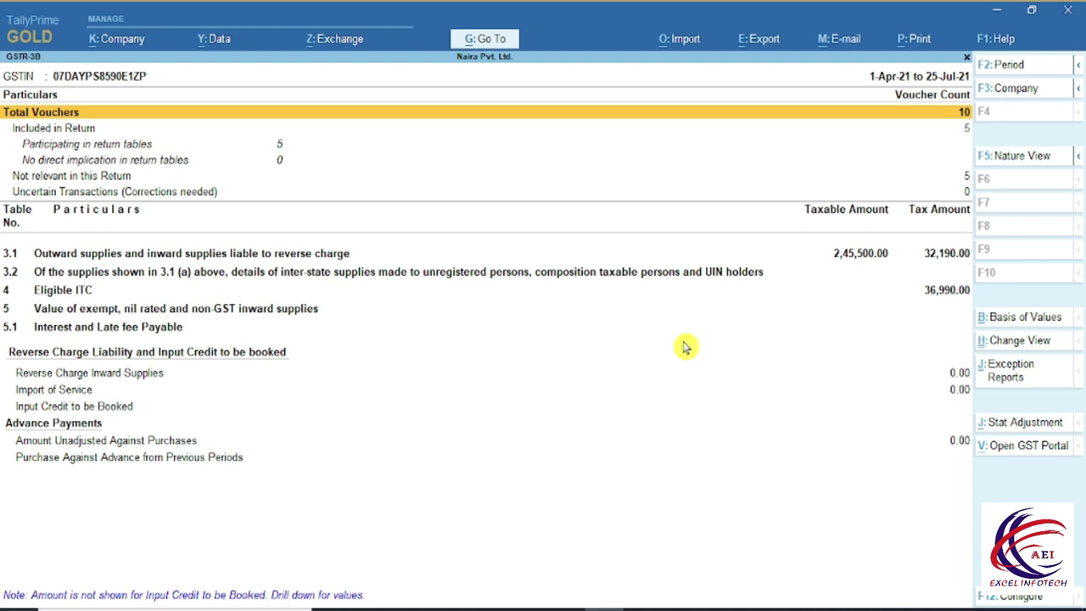
{"action": "key", "text": "ctrl"}
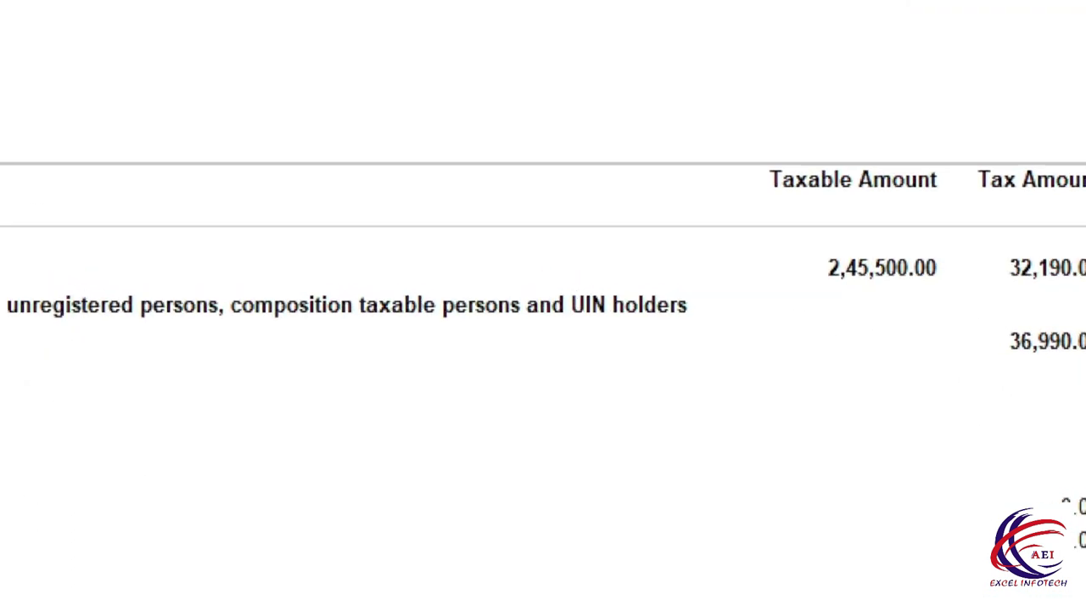
{"action": "left_click_drag", "start_coordinate": [790, 234], "coordinate": [961, 307]}
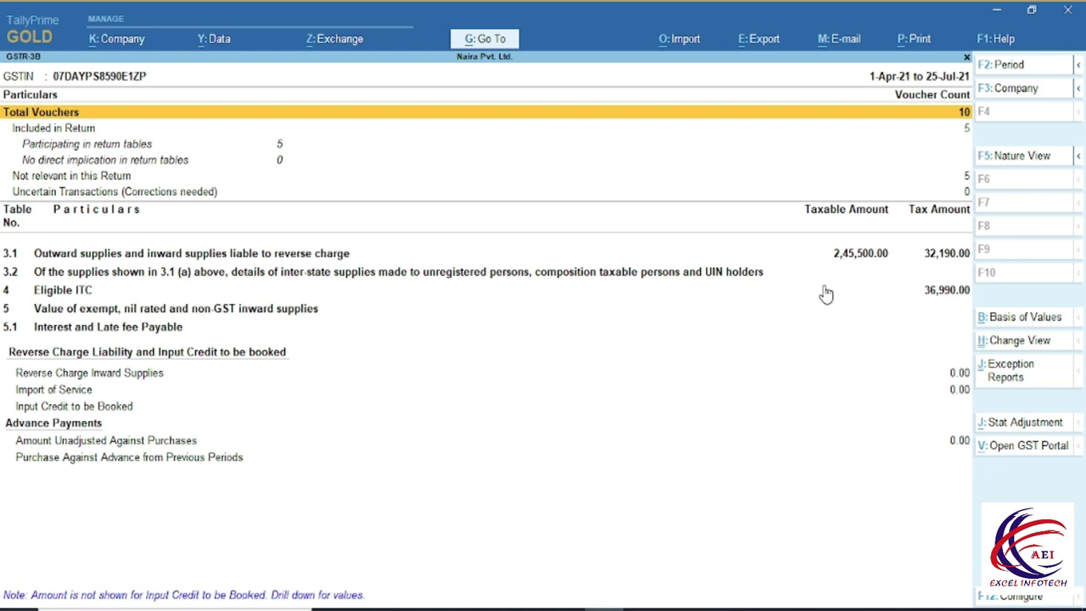
{"action": "left_click", "coordinate": [962, 193]}
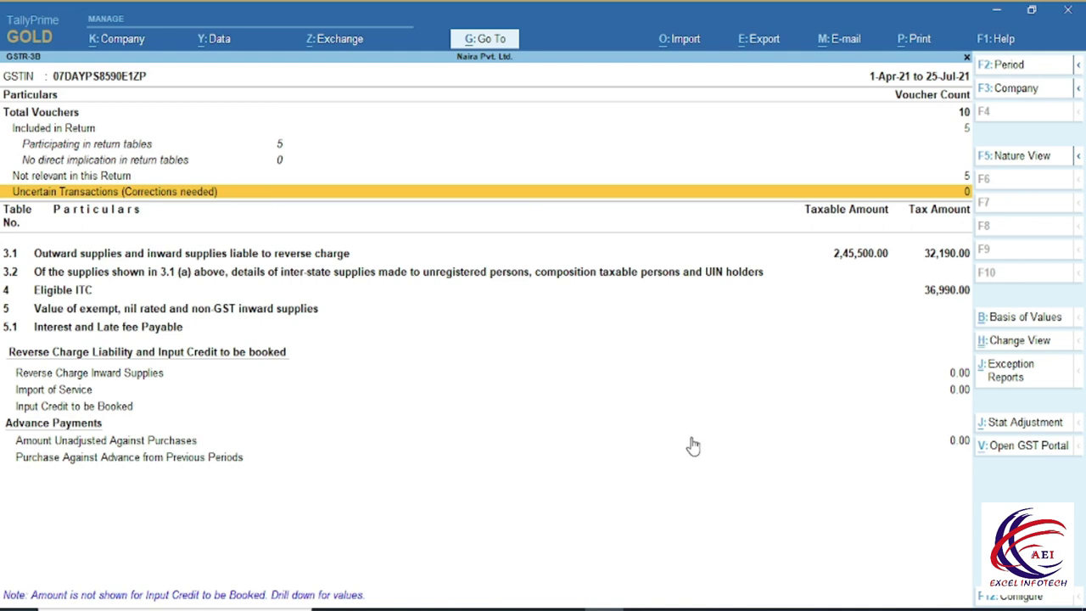
{"action": "key", "text": "ctrl"}
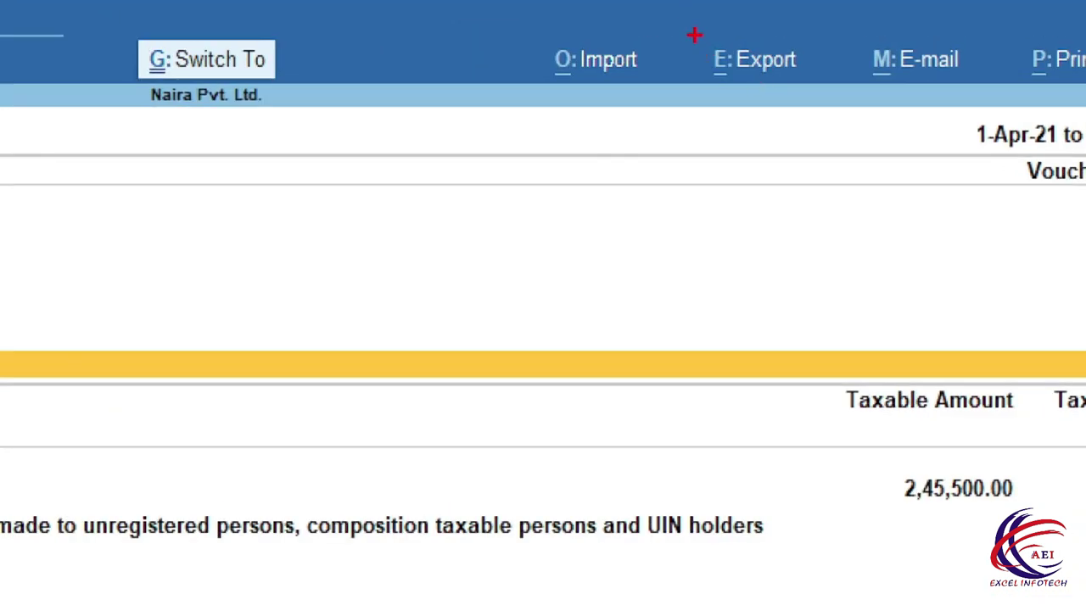
{"action": "left_click_drag", "start_coordinate": [695, 37], "coordinate": [822, 107]}
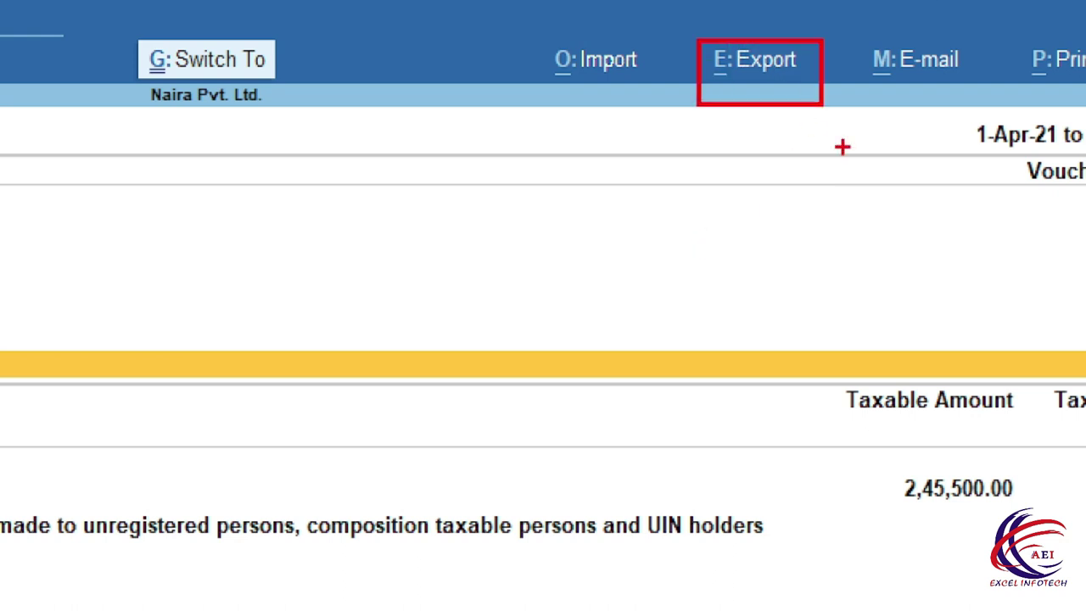
Export GSTR-3B as an e-return in Excel (Spreadsheet) format to C:\Program Files\TallyPrime
{"action": "left_click", "coordinate": [757, 66]}
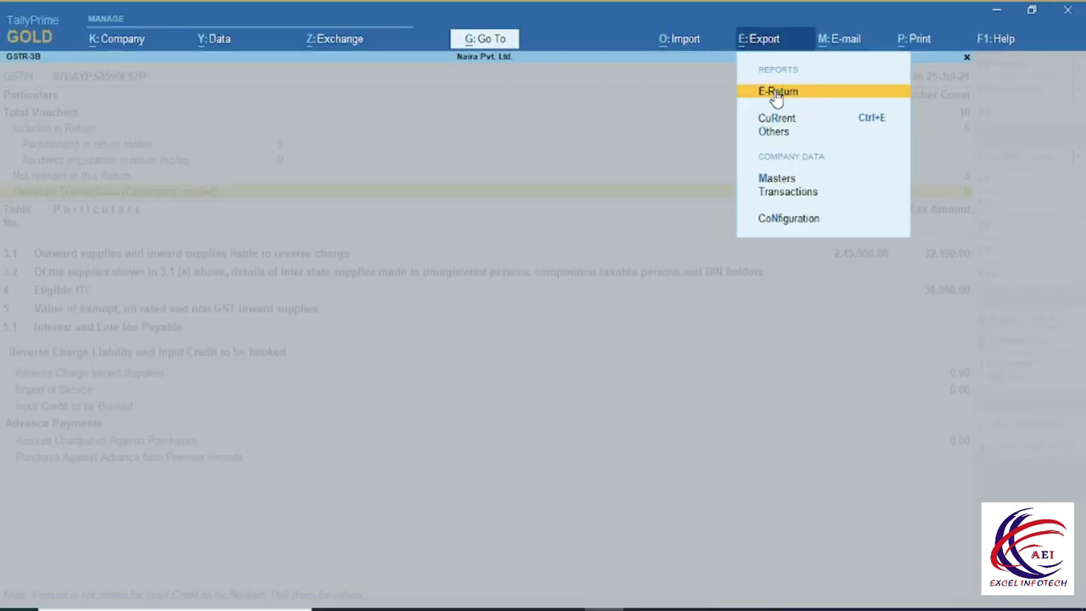
{"action": "left_click", "coordinate": [776, 95]}
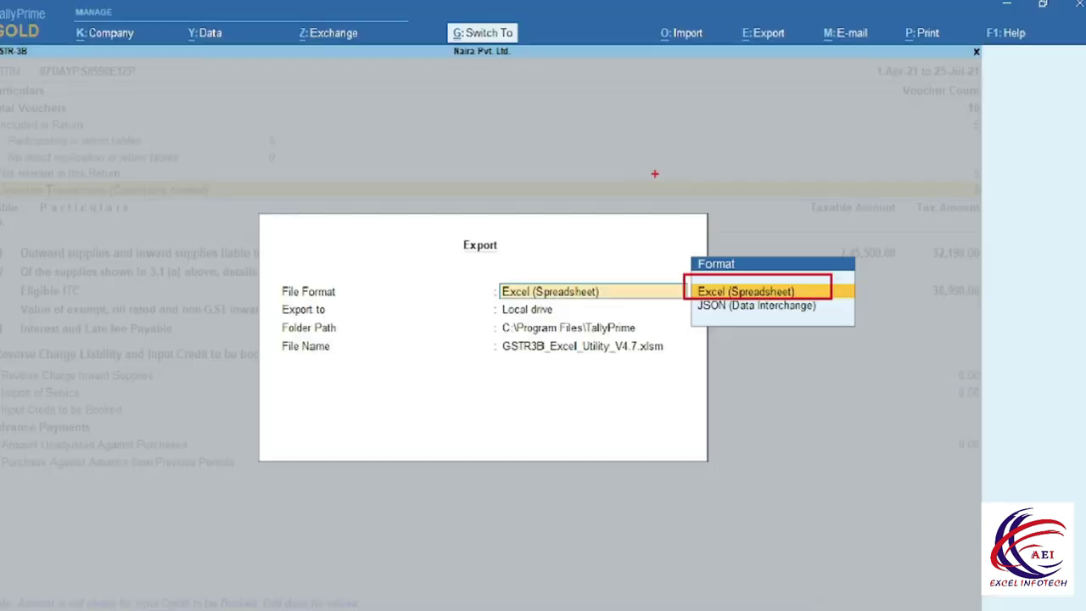
{"action": "key", "text": "Return"}
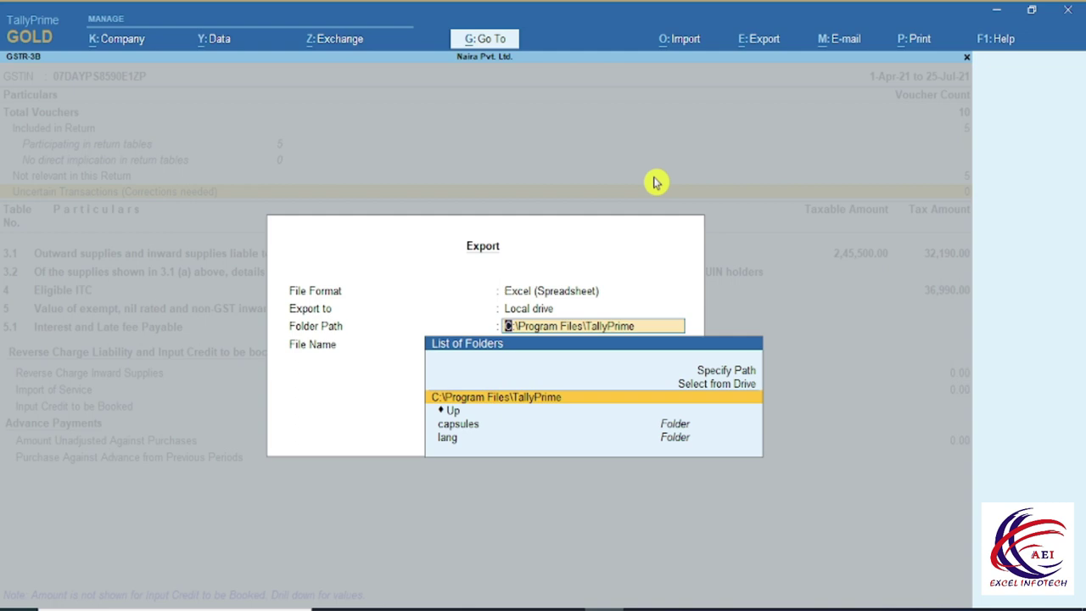
{"action": "key", "text": "Return"}
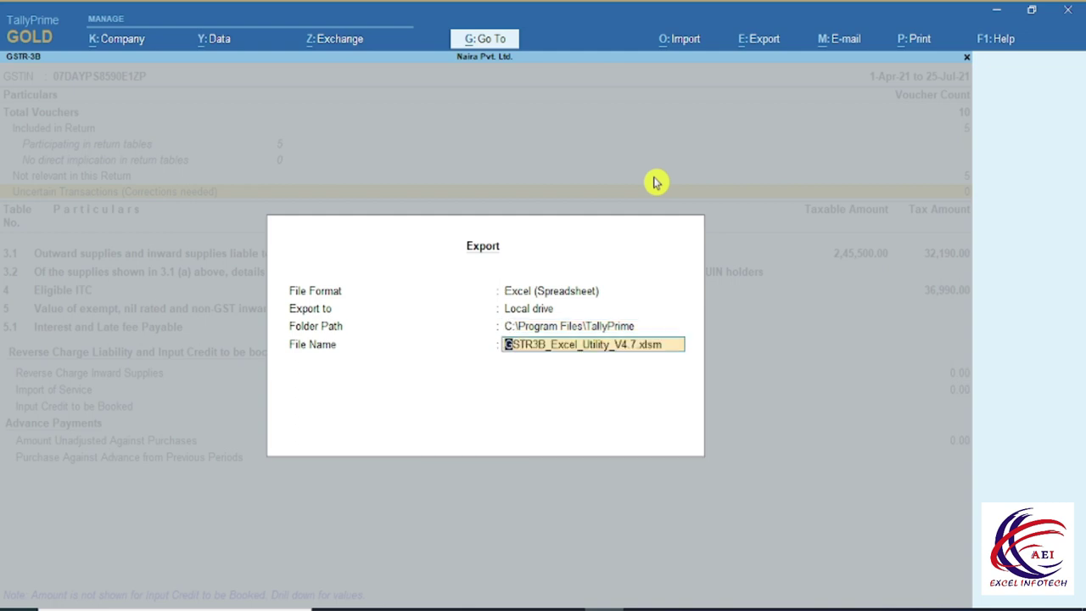
{"action": "key", "text": "ctrl"}
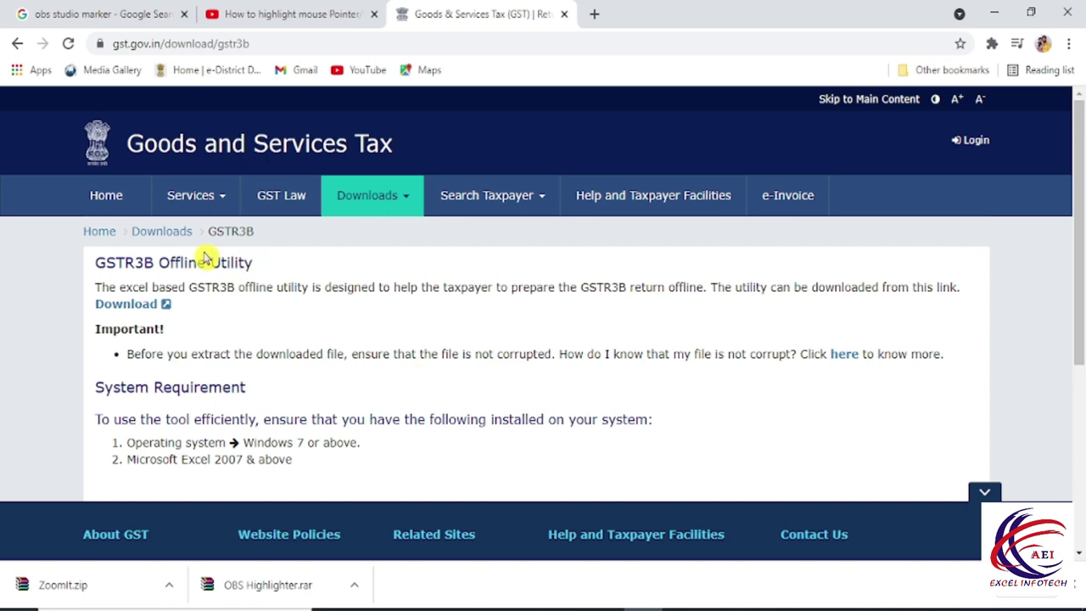
Download GSTR3B_Excel_Utility.zip from the GST portal's GSTR3B Offline Utility page
{"action": "key", "text": "ctrl+1"}
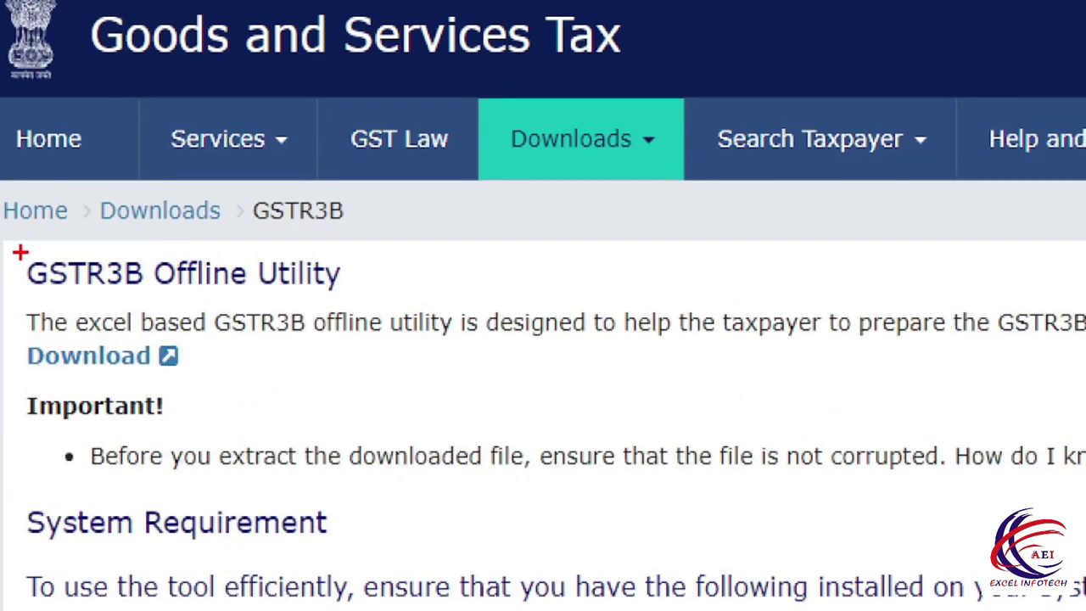
{"action": "mouse_move", "coordinate": [16, 248]}
{"action": "left_mouse_down"}
{"action": "mouse_move", "coordinate": [370, 449]}
{"action": "mouse_move", "coordinate": [437, 432]}
{"action": "left_mouse_up"}
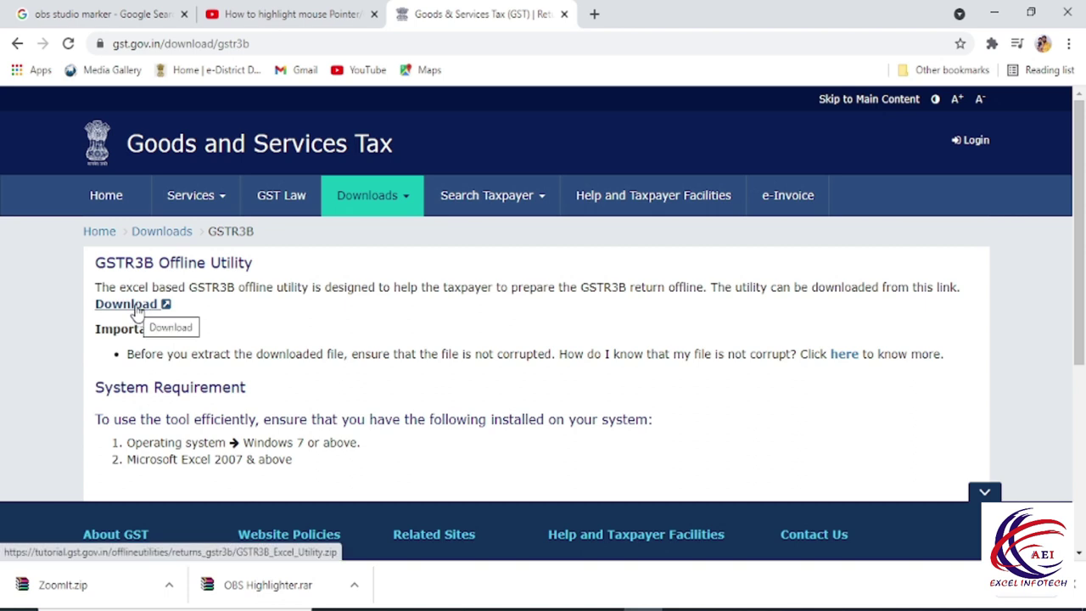
{"action": "left_click", "coordinate": [136, 307]}
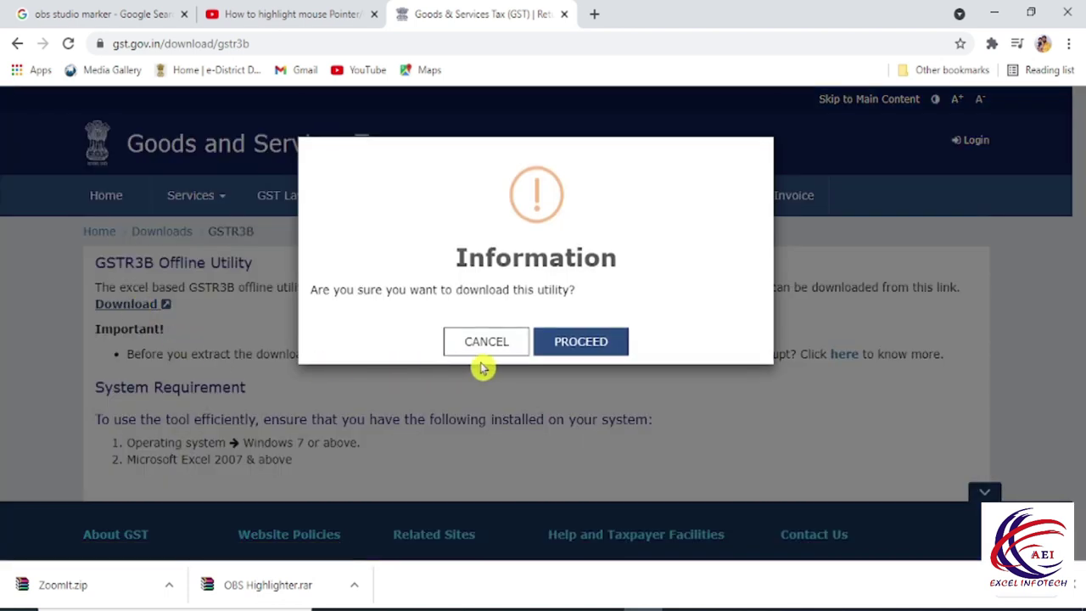
{"action": "left_click", "coordinate": [578, 342]}
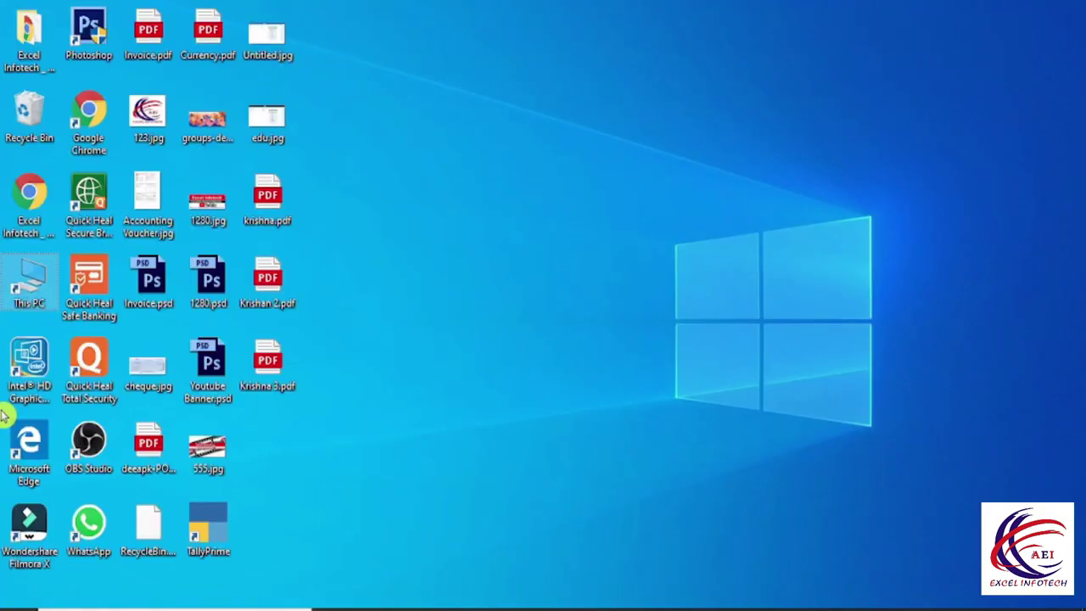
{"action": "double_click", "coordinate": [30, 271]}
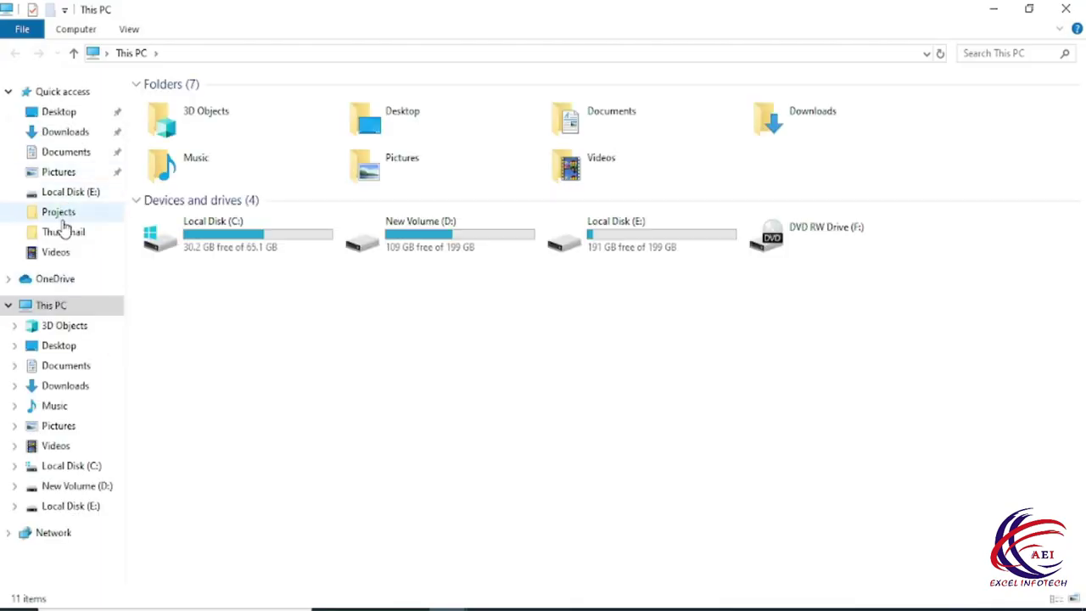
Extract GSTR3B_Excel_Utility (1).zip in Downloads, replacing the existing extracted files
{"action": "left_click", "coordinate": [65, 133]}
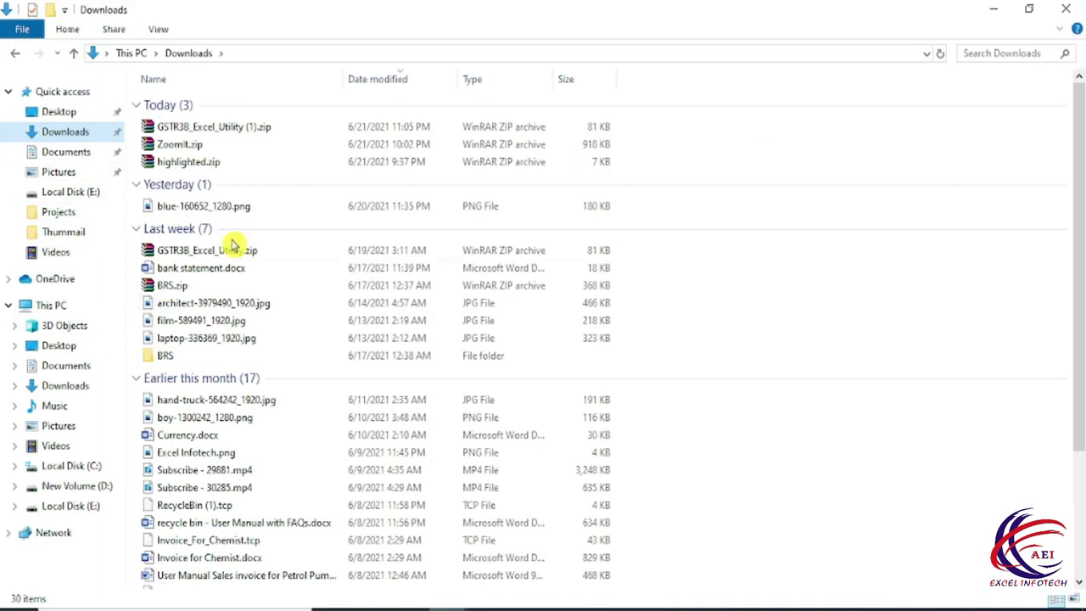
{"action": "left_click", "coordinate": [227, 128]}
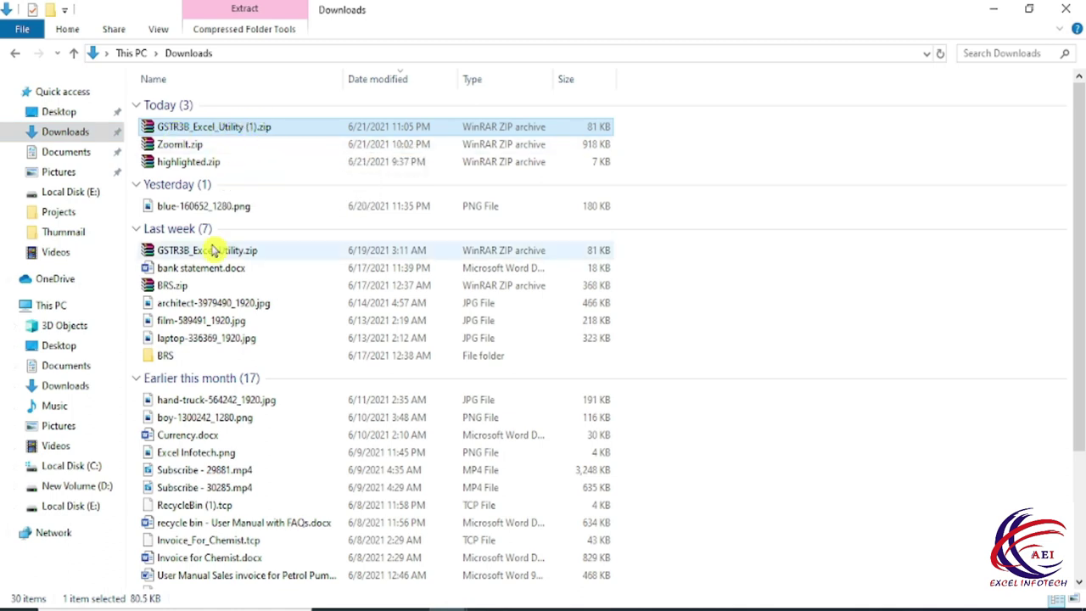
{"action": "right_click", "coordinate": [210, 124]}
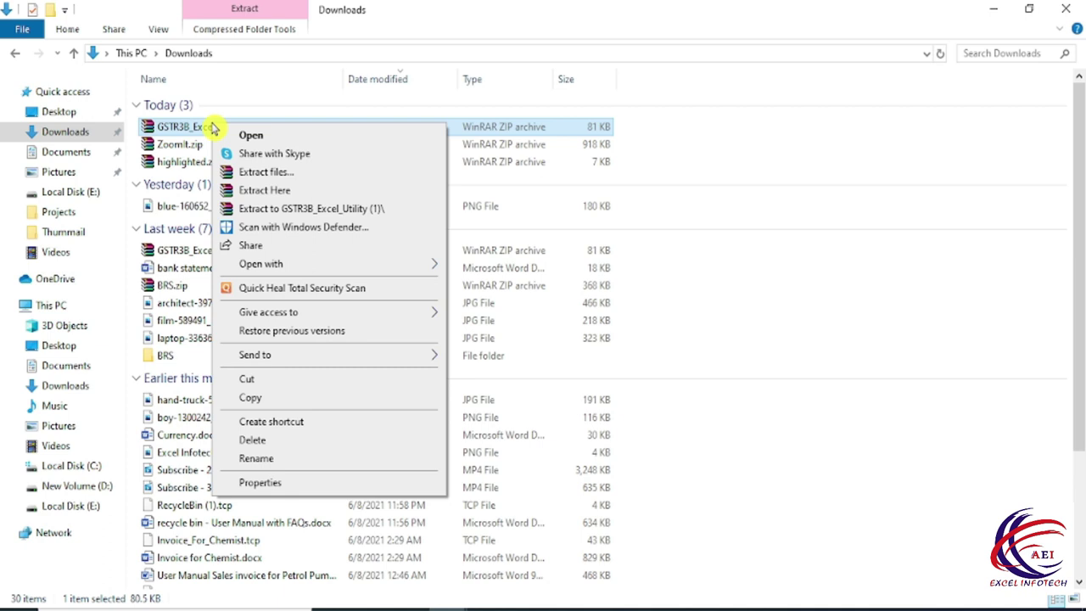
{"action": "left_click", "coordinate": [288, 192]}
{"action": "left_click", "coordinate": [451, 395]}
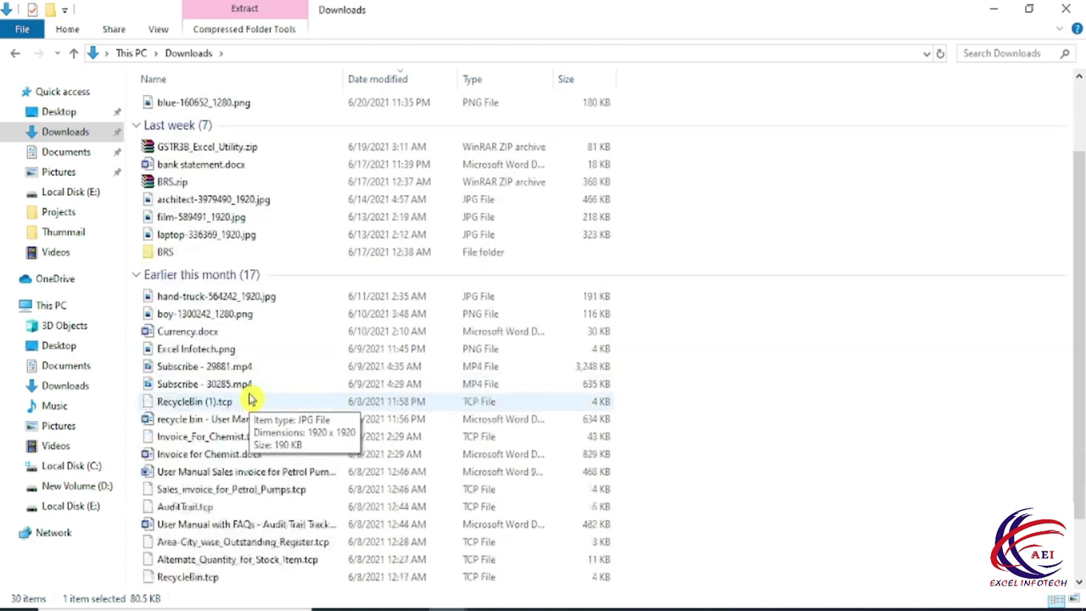
Copy the extracted GSTR3B_Excel_Utility_V4.7.xlsm workbook
{"action": "scroll", "coordinate": [249, 399], "scroll_direction": "down", "scroll_amount": 3}
{"action": "left_click", "coordinate": [213, 580]}
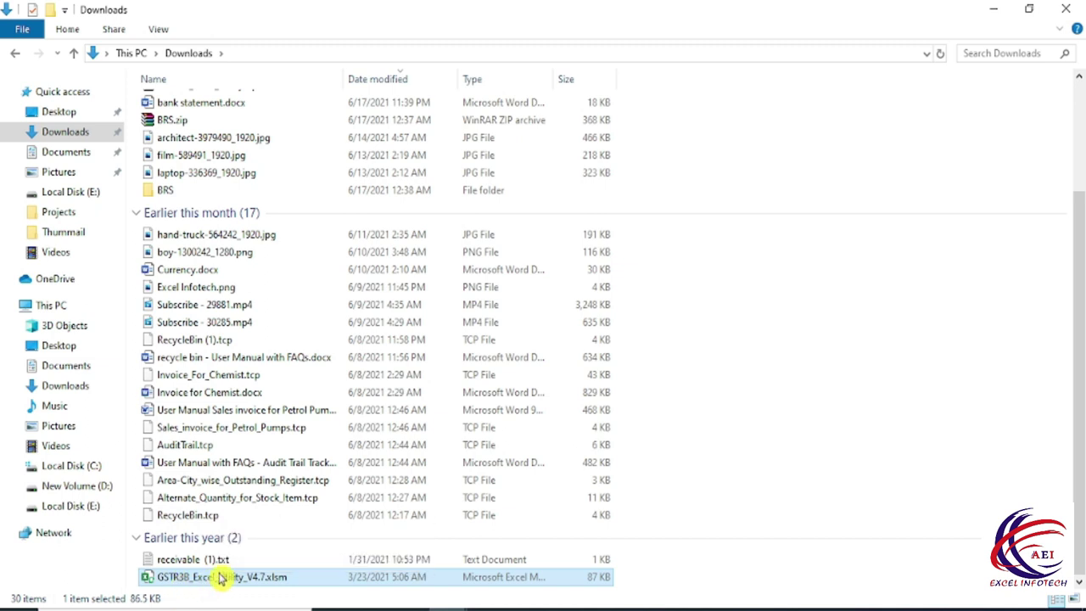
{"action": "right_click", "coordinate": [220, 575]}
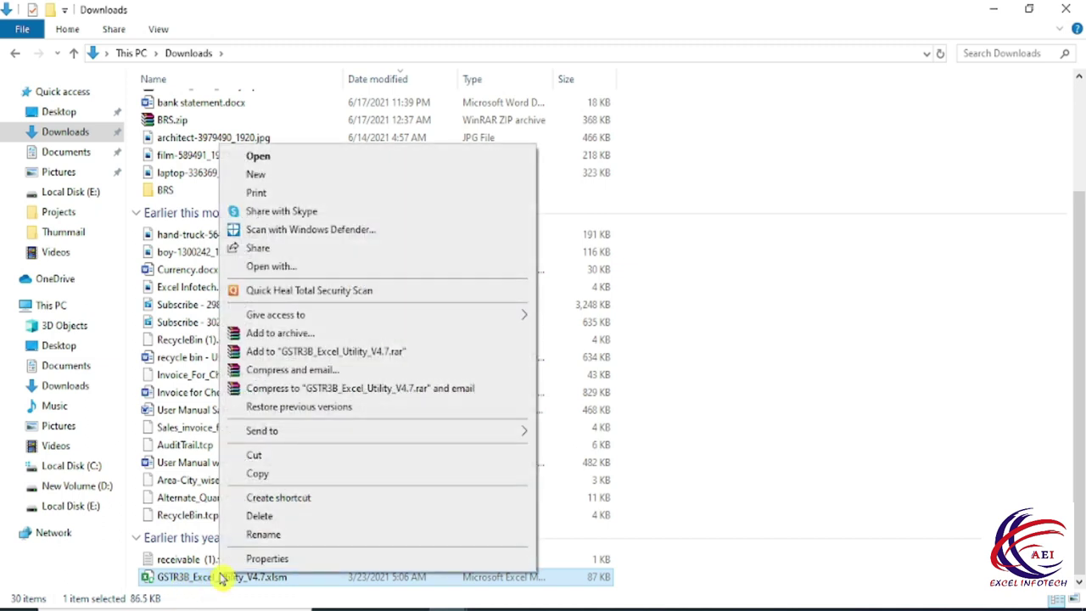
{"action": "left_click", "coordinate": [273, 476]}
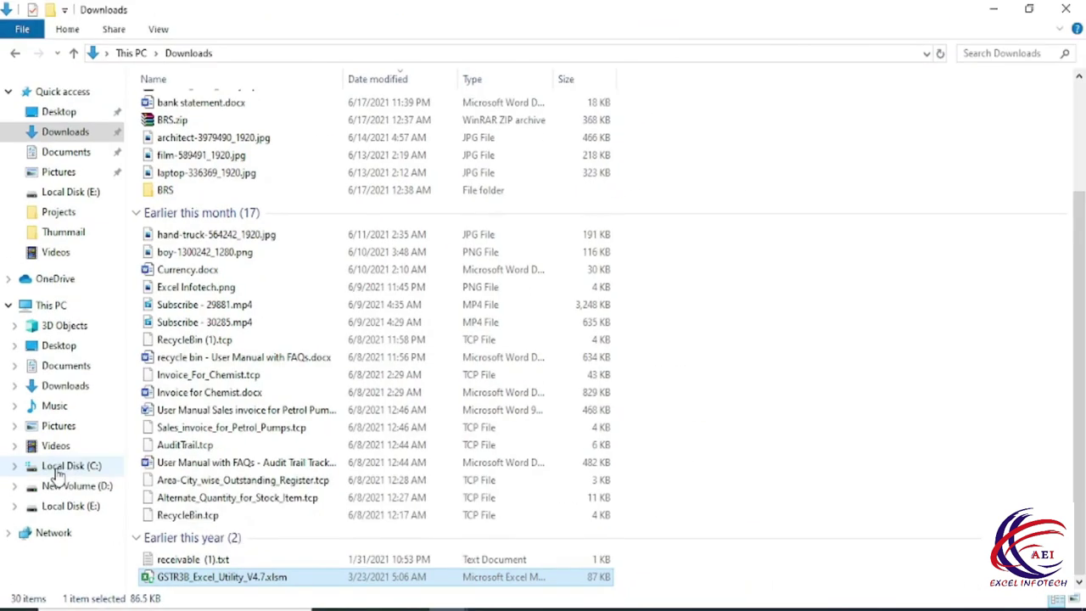
Paste GSTR3B_Excel_Utility_V4.7.xlsm into C:\Program Files\TallyPrime, replacing the existing file
{"action": "left_click", "coordinate": [65, 468]}
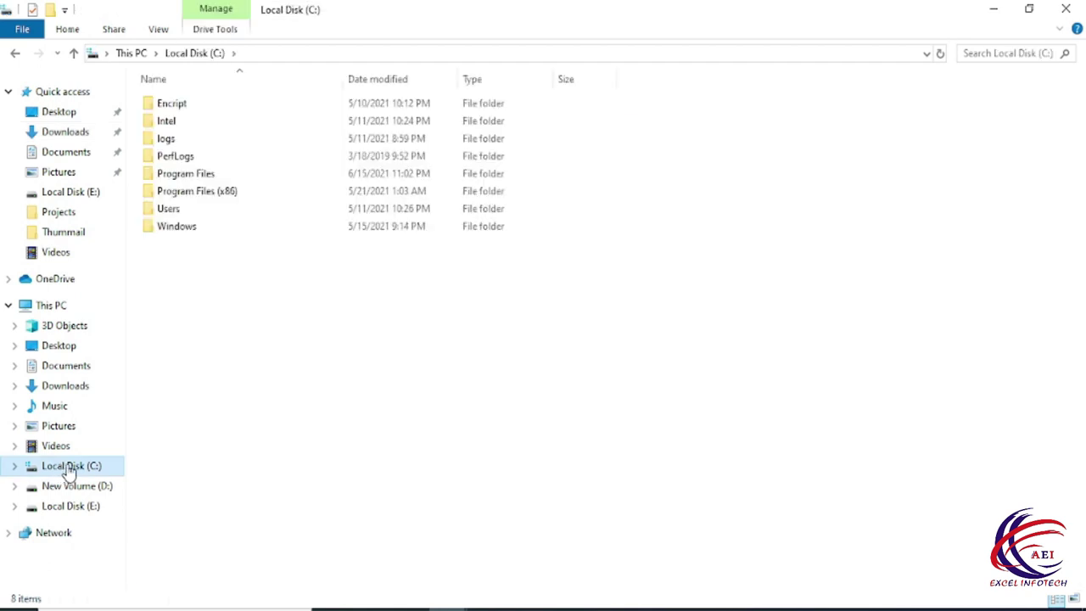
{"action": "left_click", "coordinate": [174, 174]}
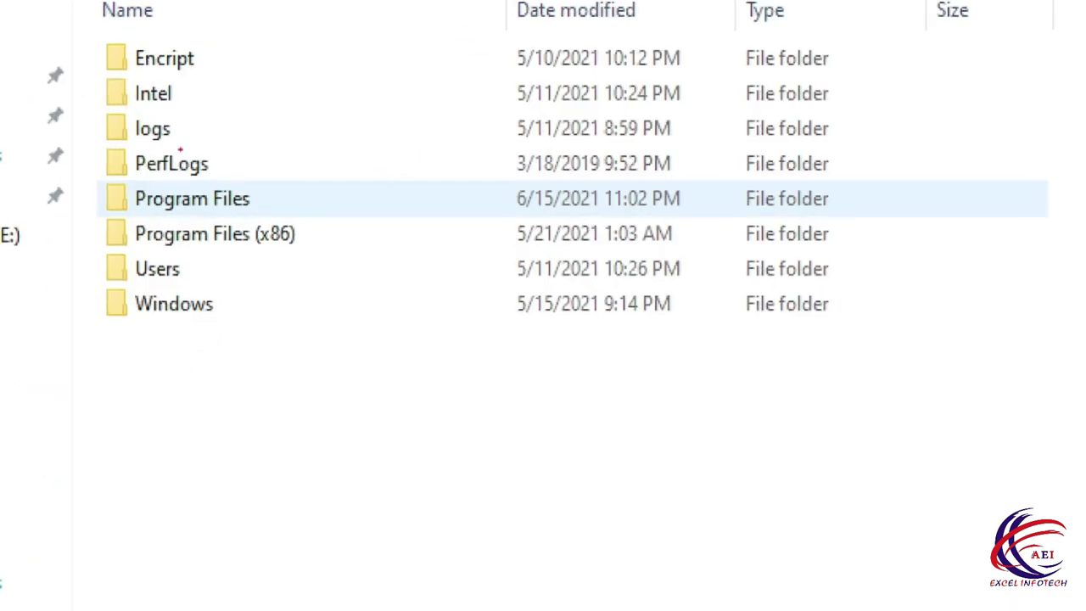
{"action": "left_click_drag", "start_coordinate": [87, 174], "coordinate": [302, 224]}
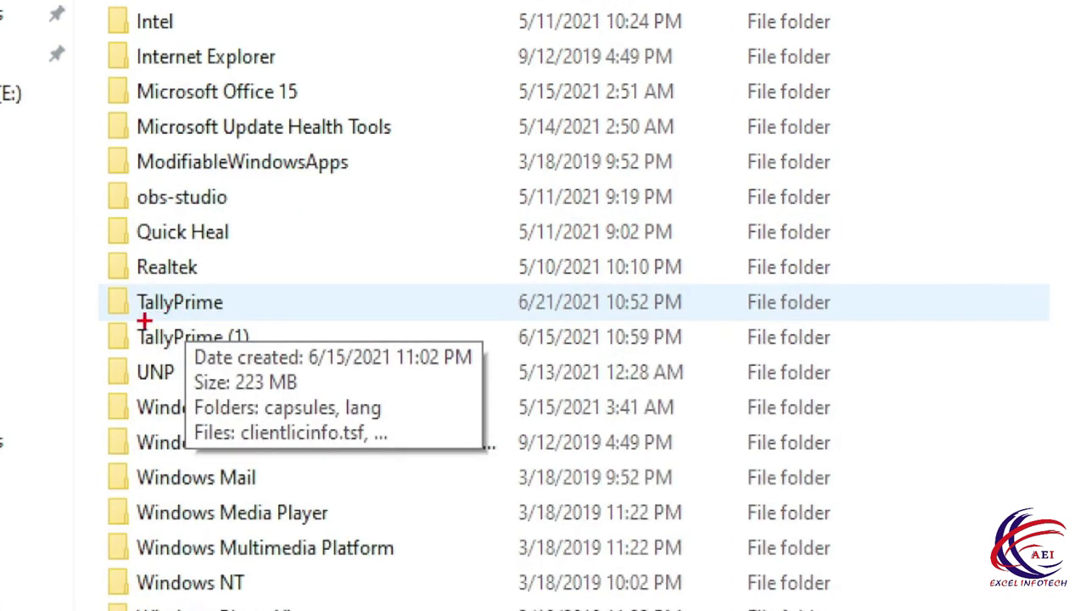
{"action": "left_click_drag", "start_coordinate": [91, 278], "coordinate": [265, 326]}
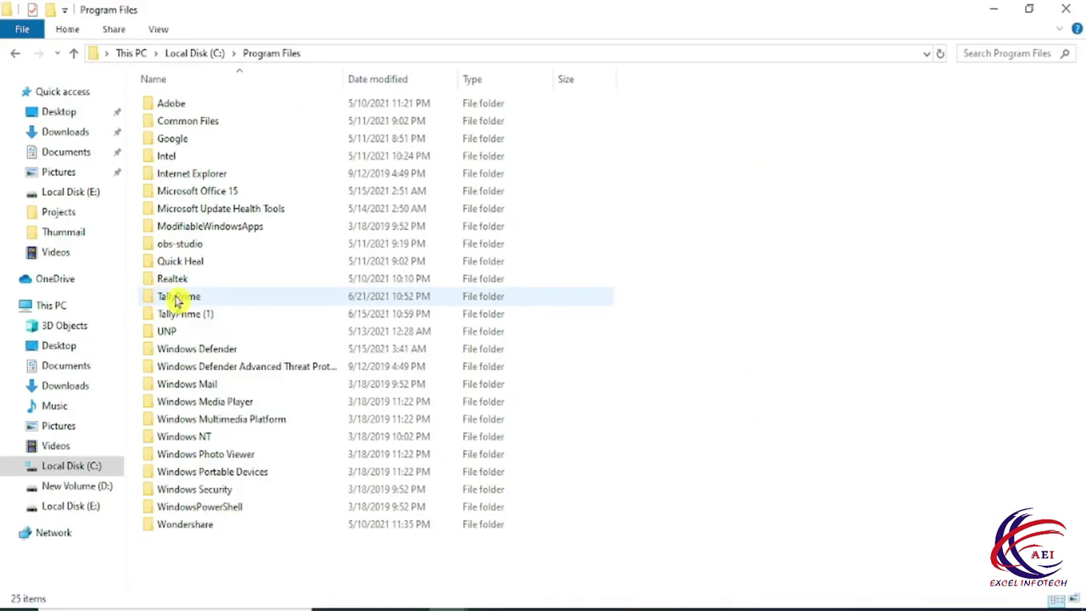
{"action": "double_click", "coordinate": [181, 302]}
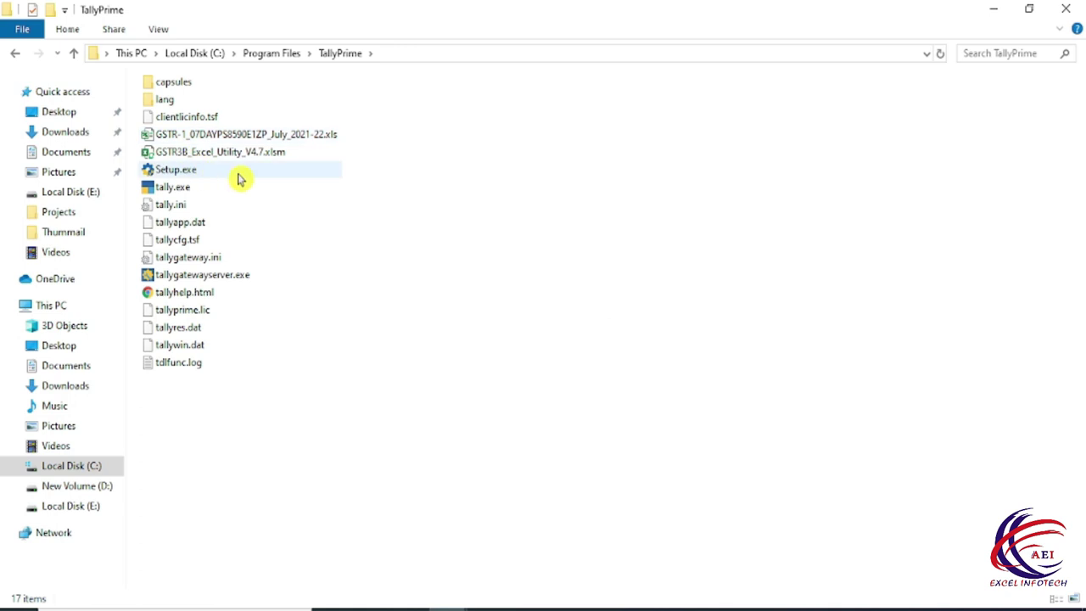
{"action": "right_click", "coordinate": [407, 266]}
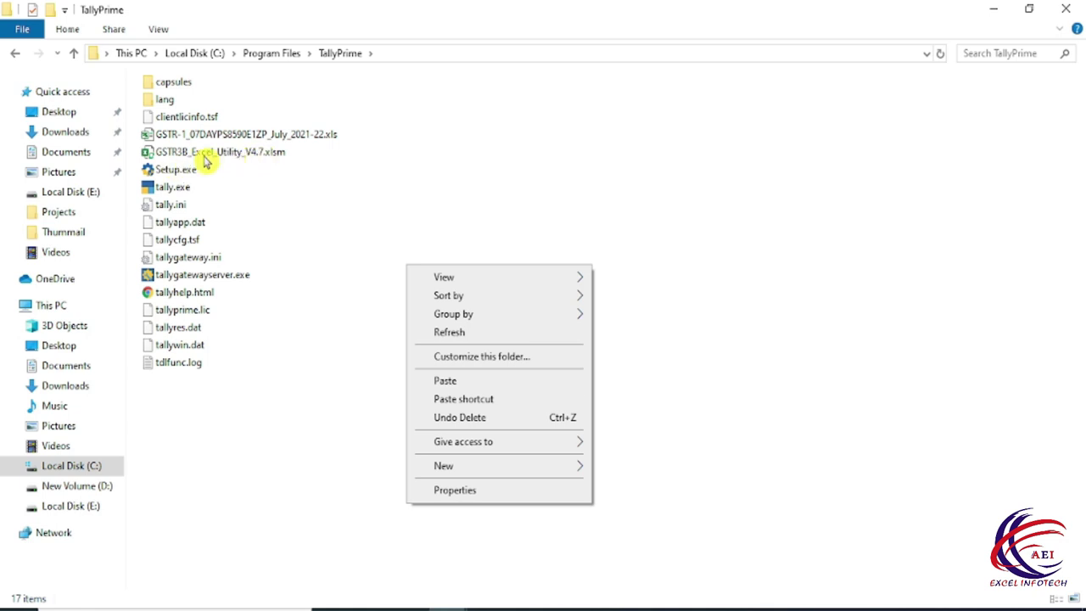
{"action": "left_click", "coordinate": [475, 381]}
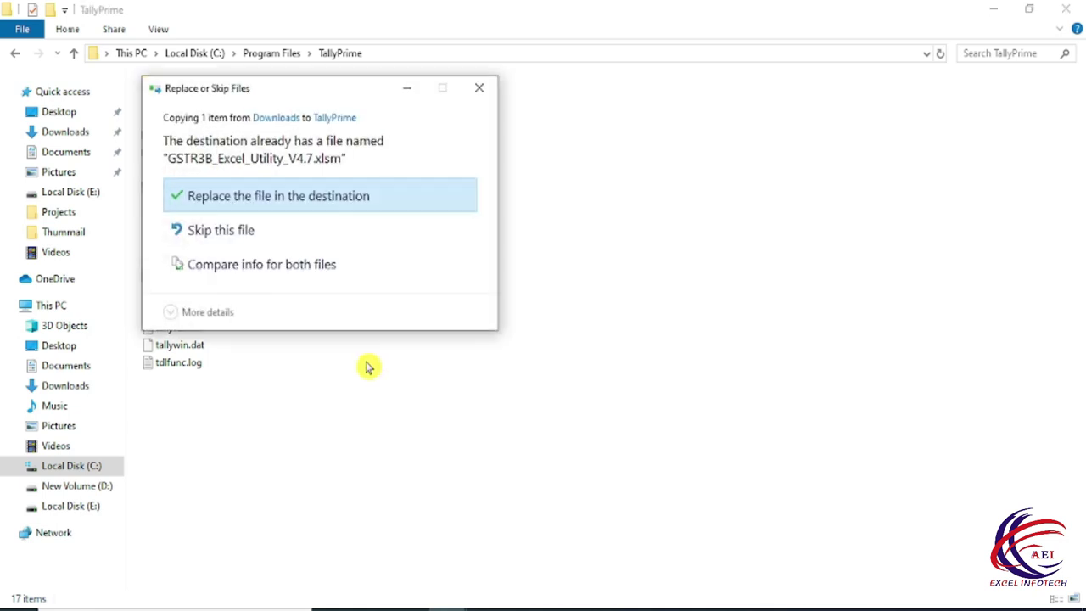
{"action": "left_click", "coordinate": [244, 200]}
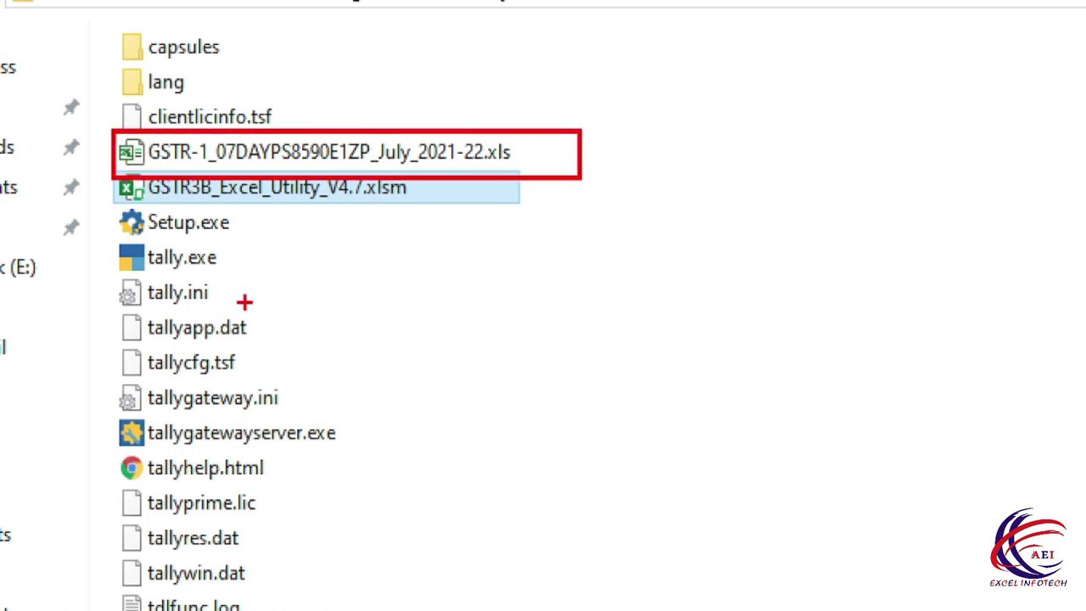
{"action": "left_click", "coordinate": [649, 604]}
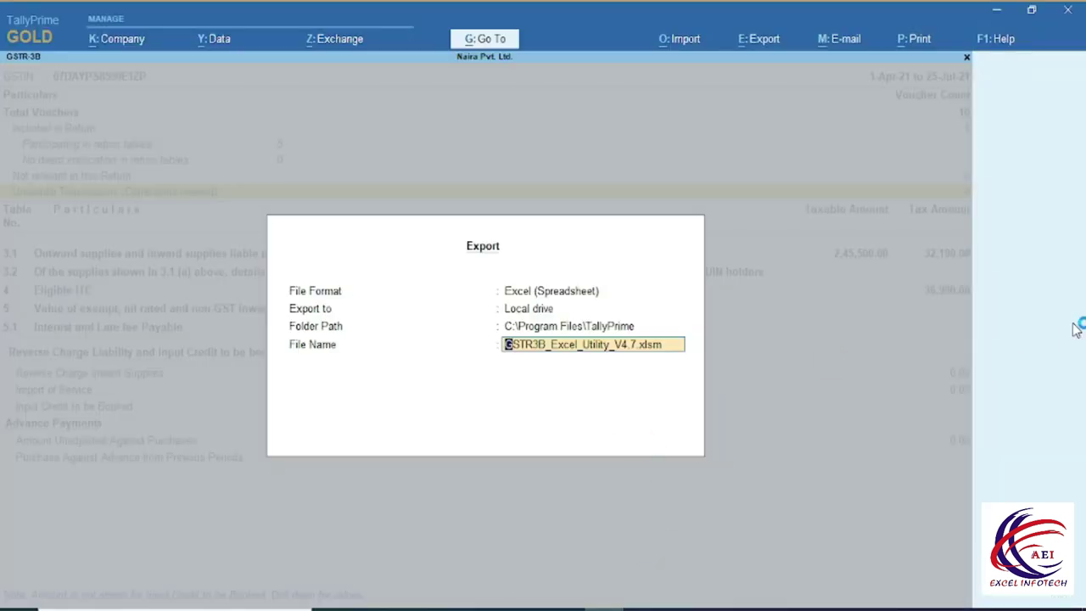
Accept the GSTR3B_Excel_Utility_V4.7.xlsm file name and send the GSTR-3B export to Excel
{"action": "key", "text": "Return"}
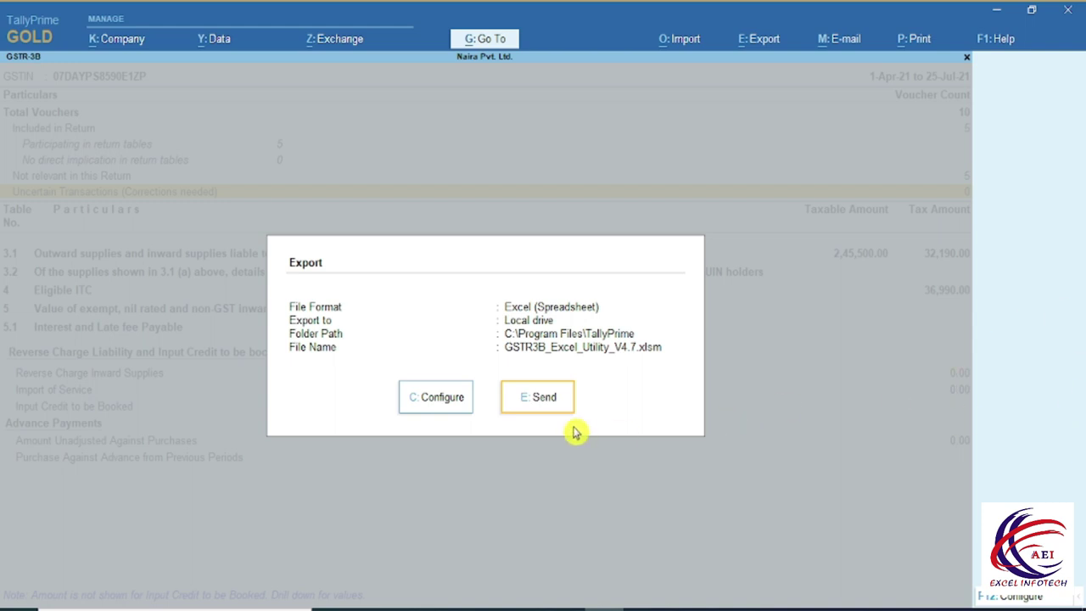
{"action": "left_click", "coordinate": [541, 400]}
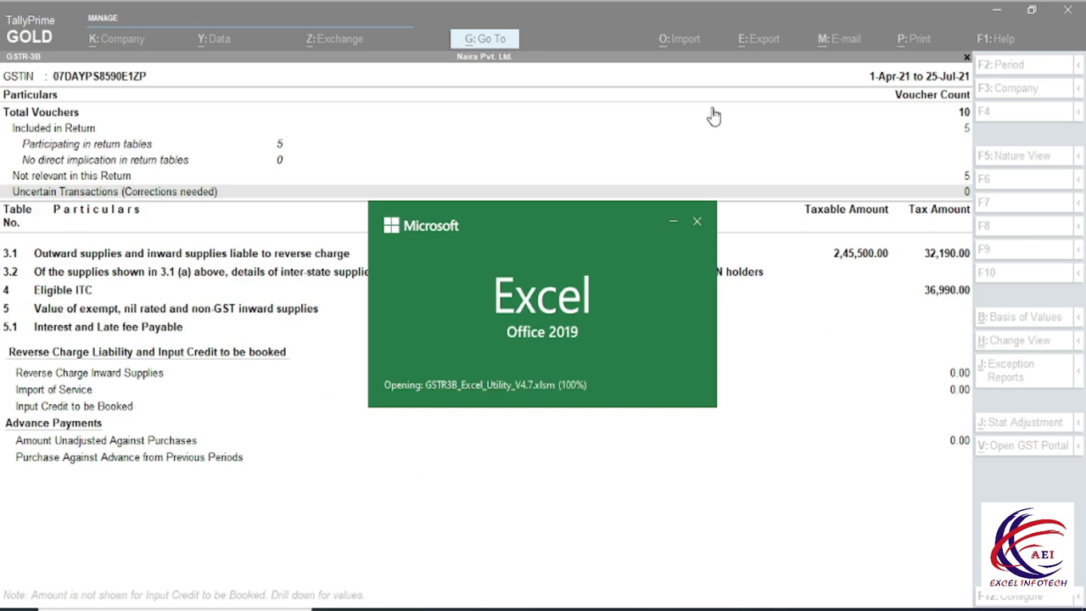
Zoom the GSTR-3B sheet to 90% and scroll its tables, checking the 2,45,500.00 taxable value in C11
{"action": "scroll", "coordinate": [440, 458], "scroll_direction": "up", "scroll_amount": 5}
{"action": "scroll", "coordinate": [440, 461], "scroll_direction": "up", "scroll_amount": 5}
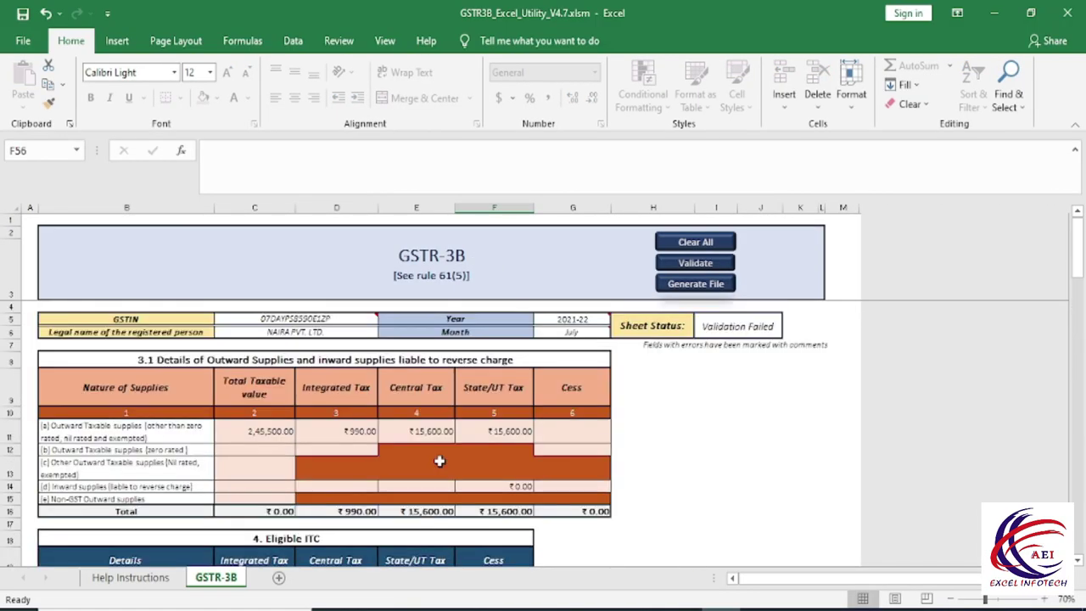
{"action": "left_click", "coordinate": [1044, 599]}
{"action": "left_click", "coordinate": [1044, 599]}
{"action": "scroll", "coordinate": [687, 488], "scroll_direction": "down", "scroll_amount": 1}
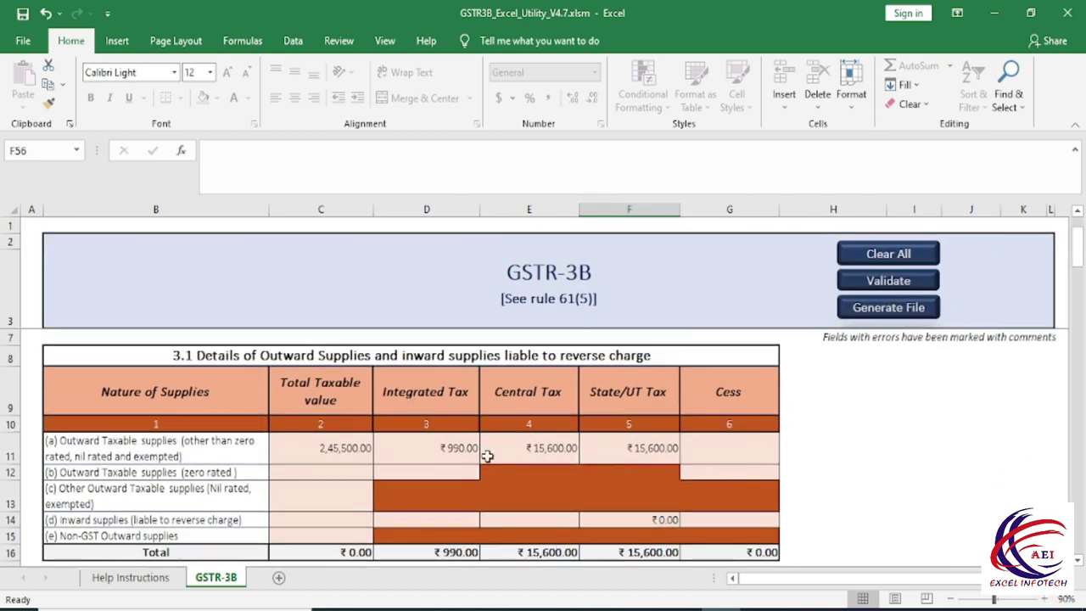
{"action": "left_click", "coordinate": [333, 450]}
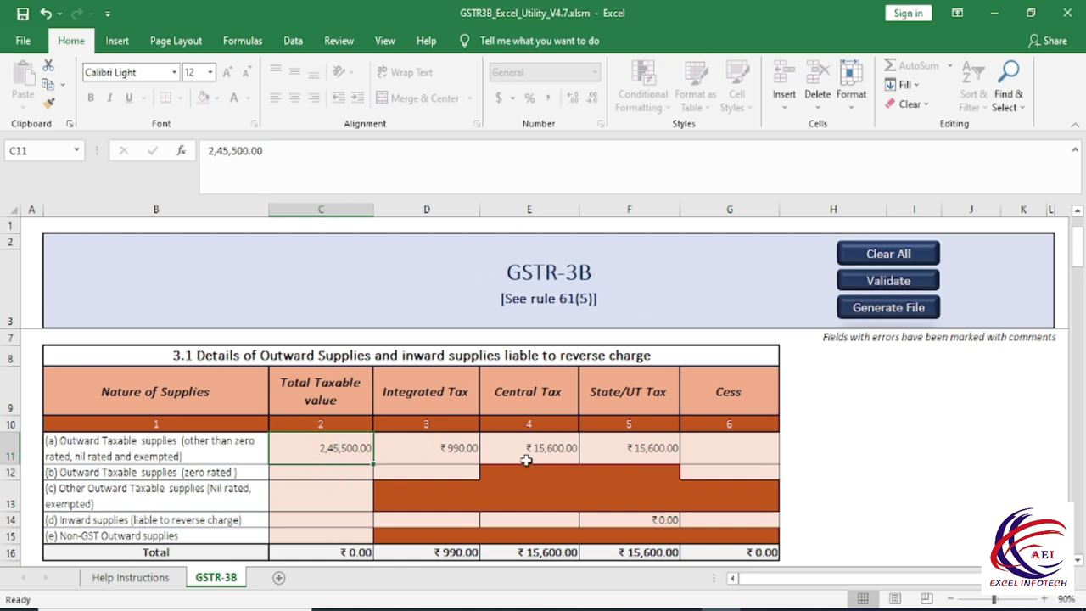
{"action": "scroll", "coordinate": [526, 462], "scroll_direction": "down", "scroll_amount": 4}
{"action": "scroll", "coordinate": [526, 461], "scroll_direction": "down", "scroll_amount": 6}
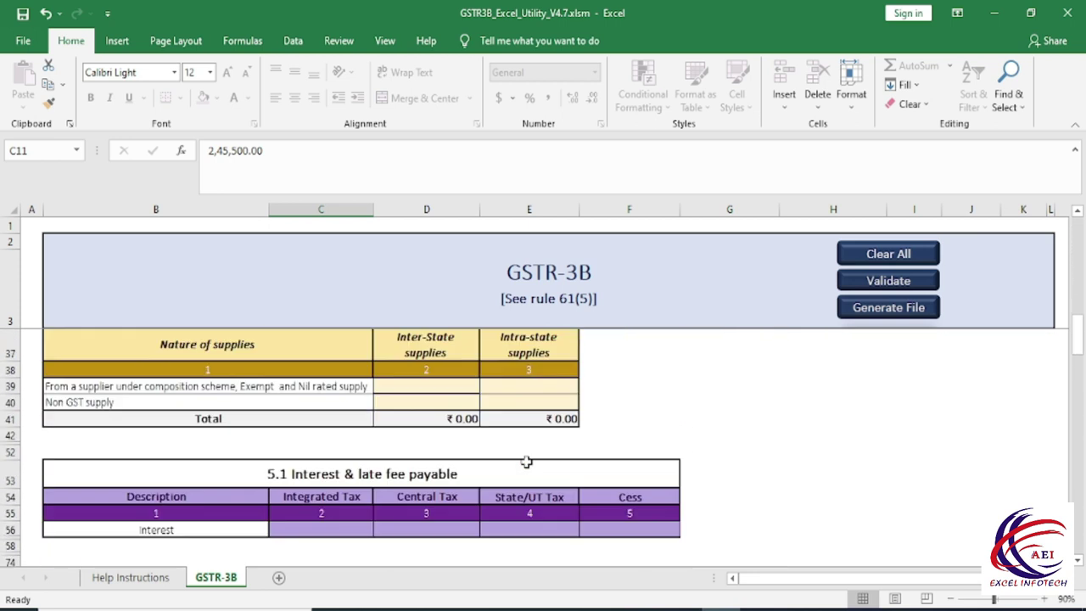
{"action": "scroll", "coordinate": [525, 462], "scroll_direction": "down", "scroll_amount": 5}
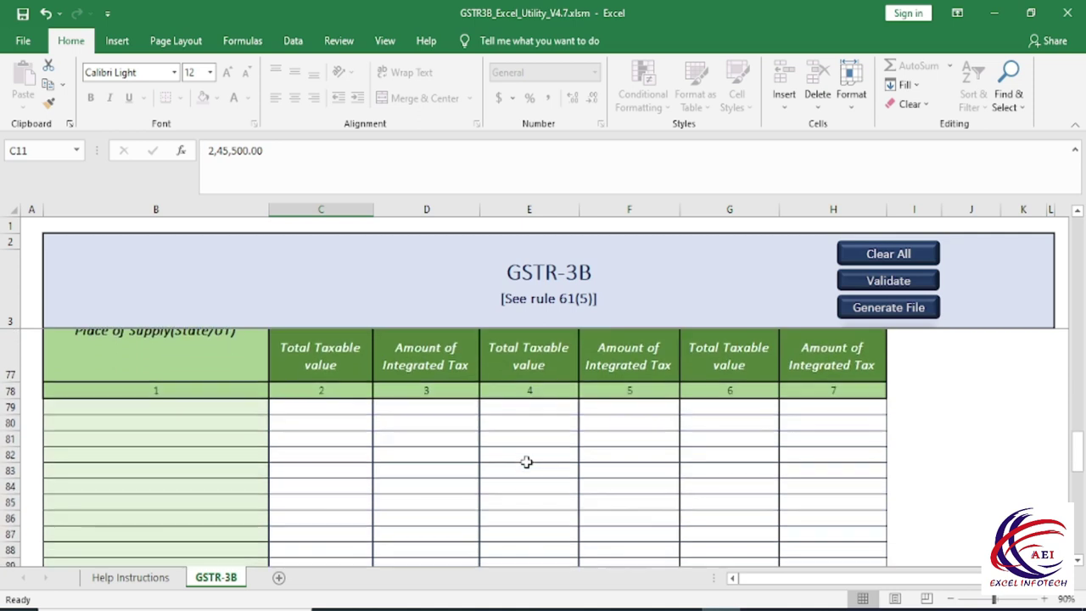
{"action": "scroll", "coordinate": [525, 461], "scroll_direction": "up", "scroll_amount": 10}
{"action": "scroll", "coordinate": [526, 462], "scroll_direction": "up", "scroll_amount": 8}
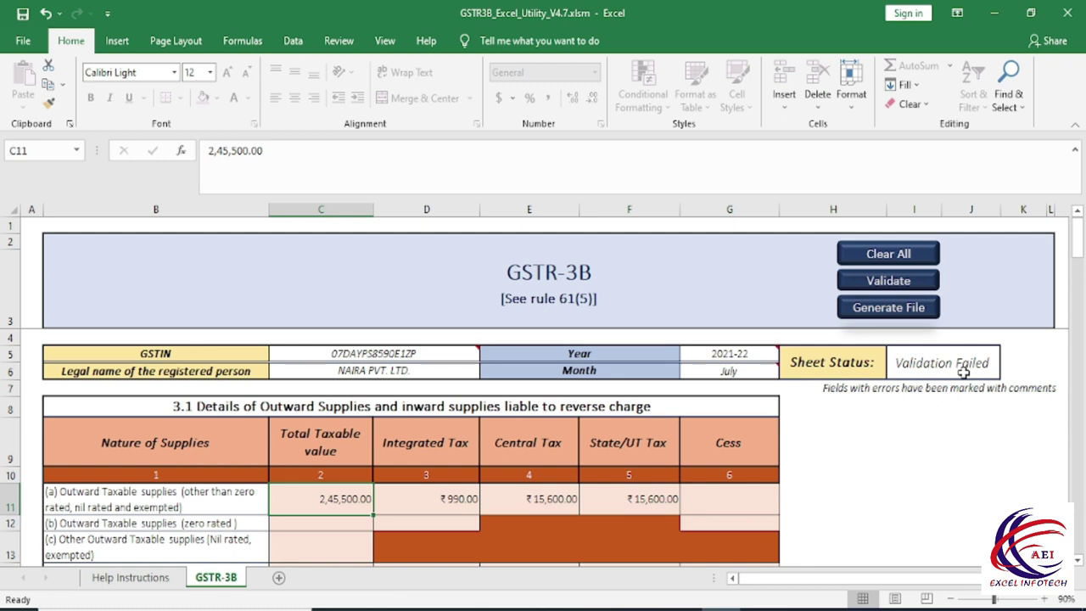
Validate the GSTR-3B sheet so its status reads Validation Successful
{"action": "left_click", "coordinate": [902, 286]}
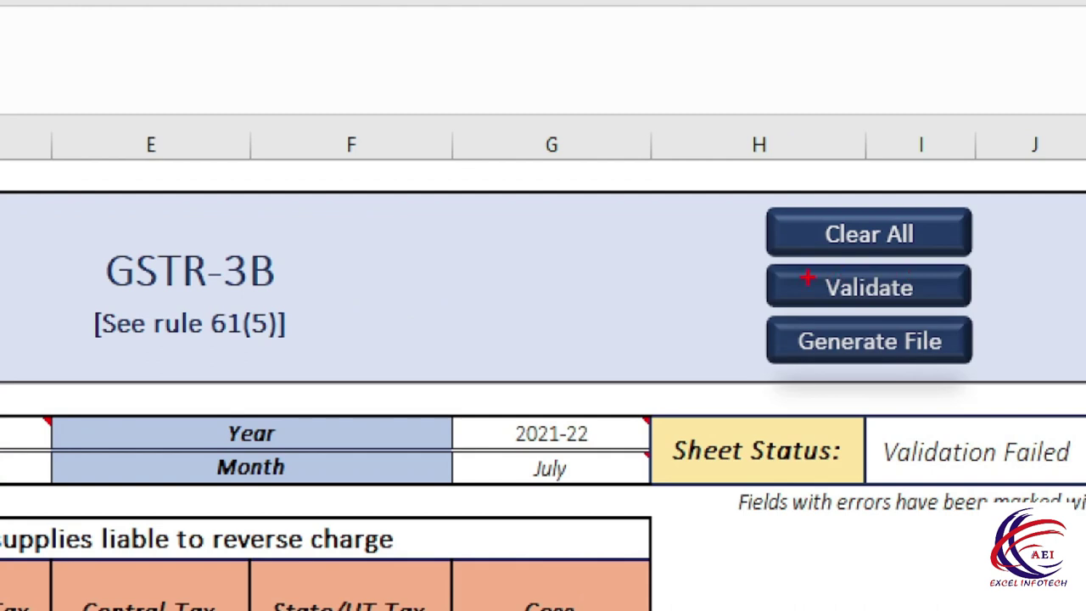
{"action": "left_click_drag", "start_coordinate": [744, 251], "coordinate": [981, 319]}
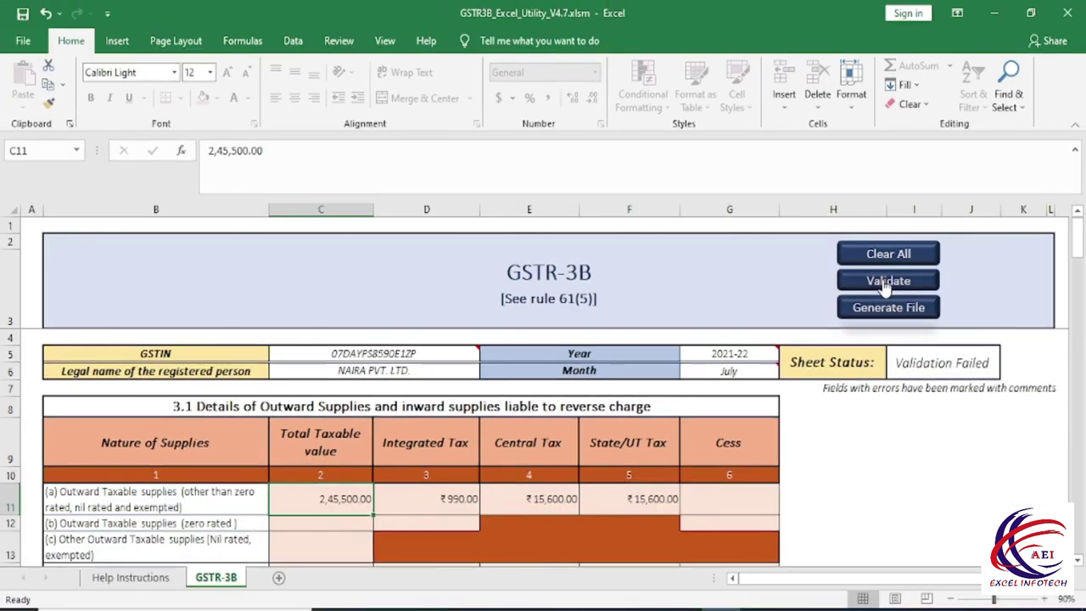
{"action": "left_click", "coordinate": [856, 287]}
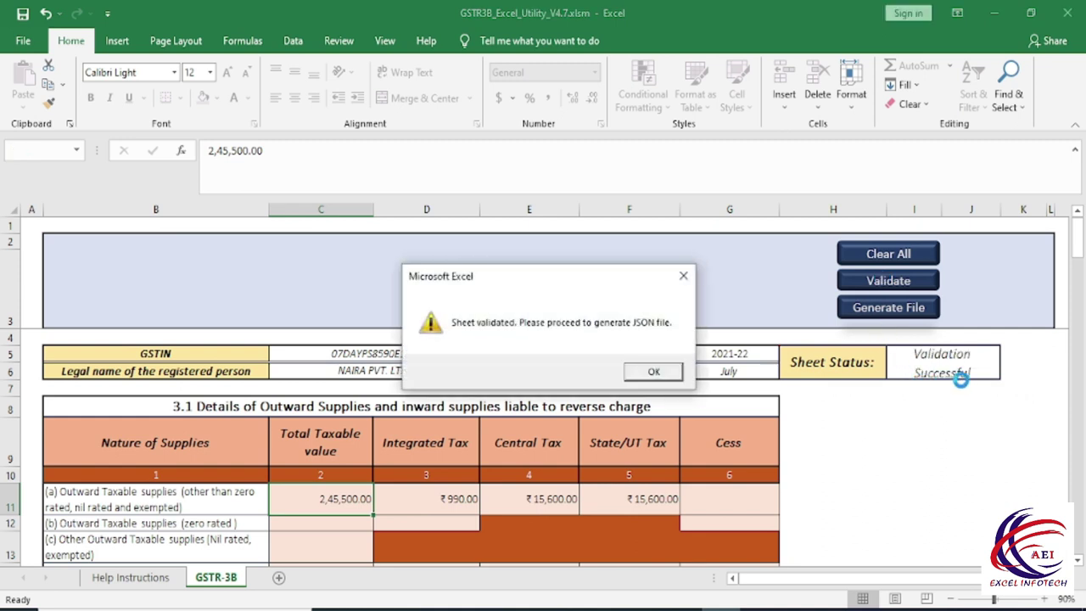
{"action": "left_click", "coordinate": [651, 374]}
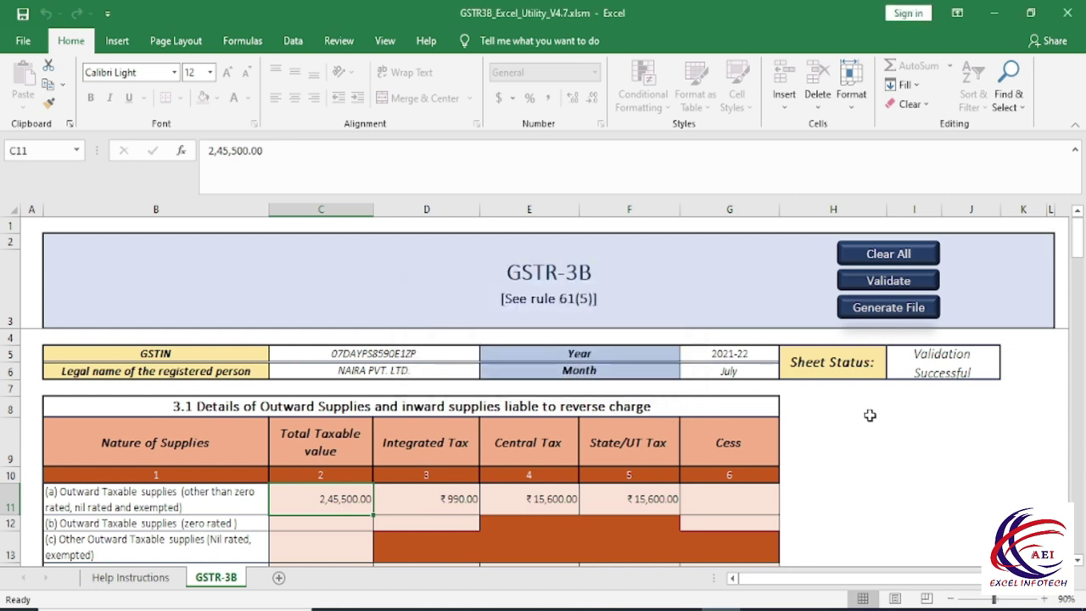
Generate the July GSTR-3B JSON file into GSTR\GSTR3B_JSON
{"action": "left_click", "coordinate": [915, 319]}
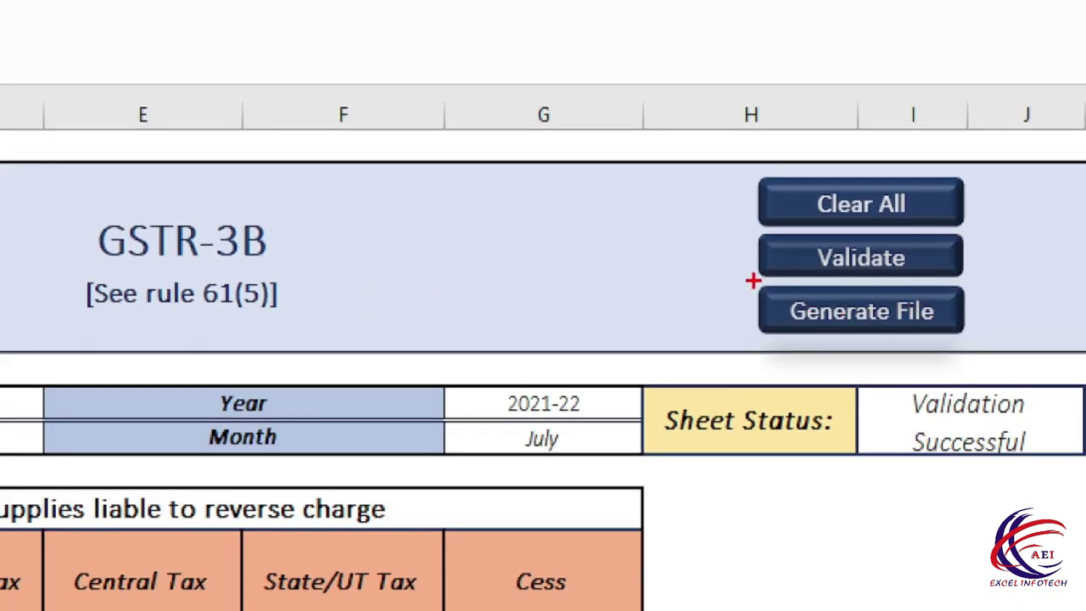
{"action": "left_click_drag", "start_coordinate": [751, 281], "coordinate": [982, 348]}
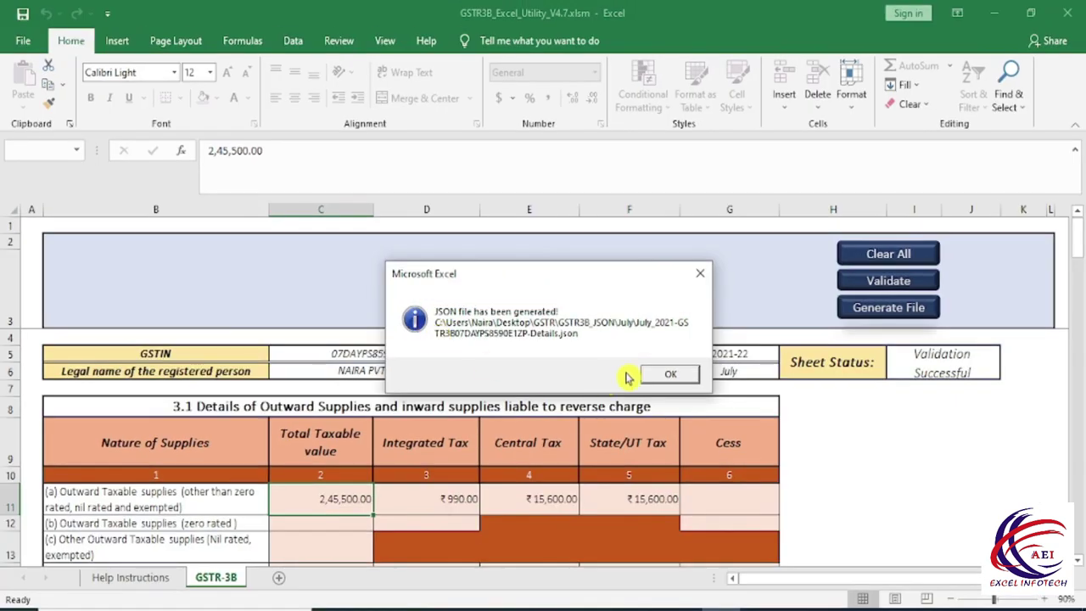
{"action": "left_click", "coordinate": [822, 432]}
{"action": "left_click", "coordinate": [1002, 15]}
{"action": "left_click", "coordinate": [1001, 14]}
Minimize the window and open the GSTR folder on the desktop
{"action": "left_click", "coordinate": [1003, 15]}
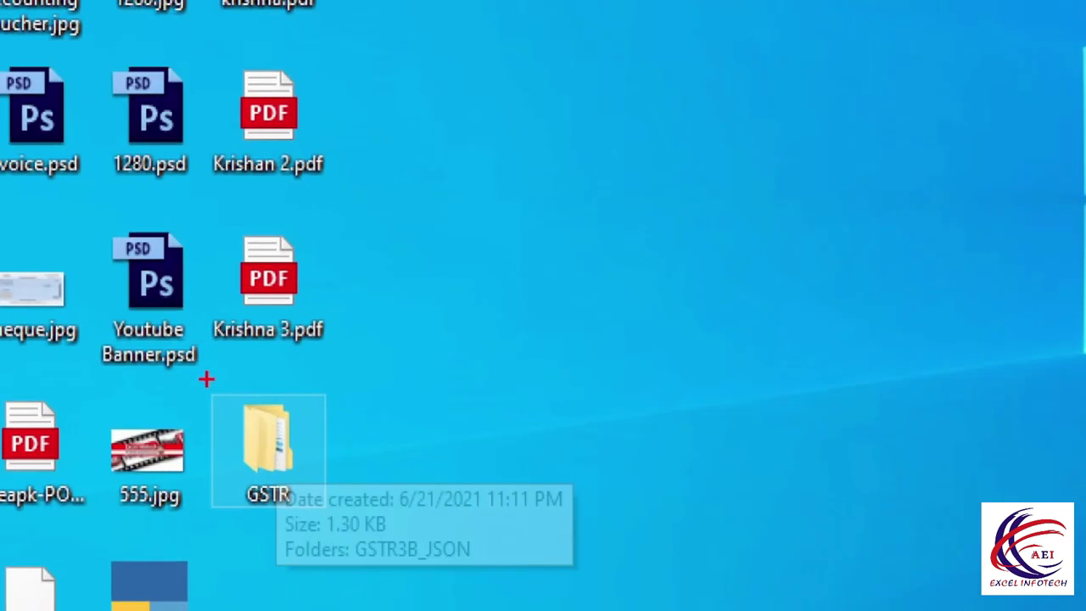
{"action": "mouse_move", "coordinate": [206, 380]}
{"action": "left_mouse_down"}
{"action": "mouse_move", "coordinate": [243, 450]}
{"action": "mouse_move", "coordinate": [414, 553]}
{"action": "left_mouse_up"}
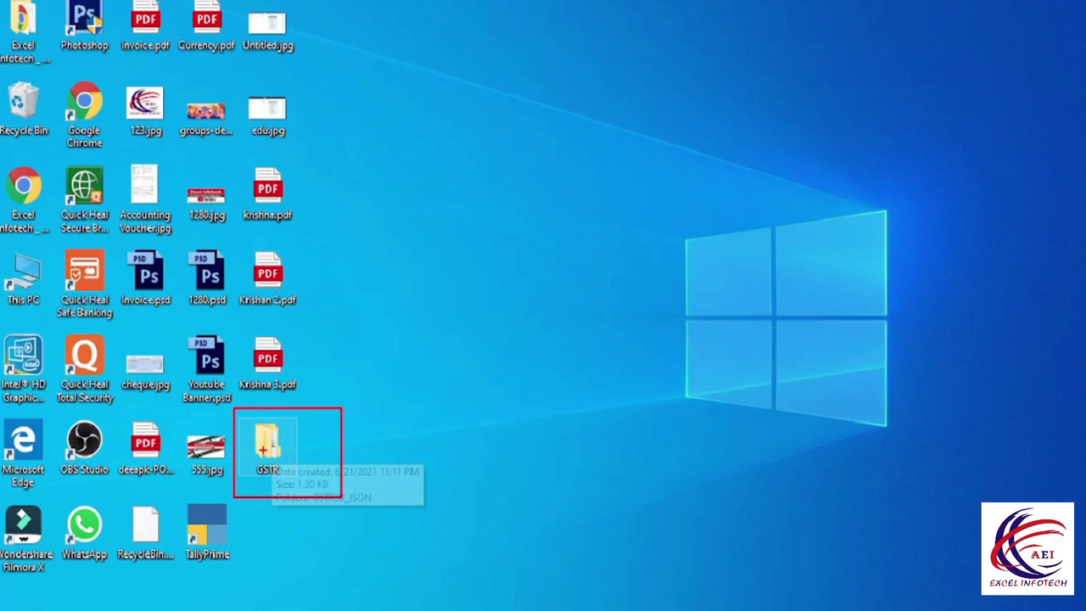
{"action": "double_click", "coordinate": [266, 448]}
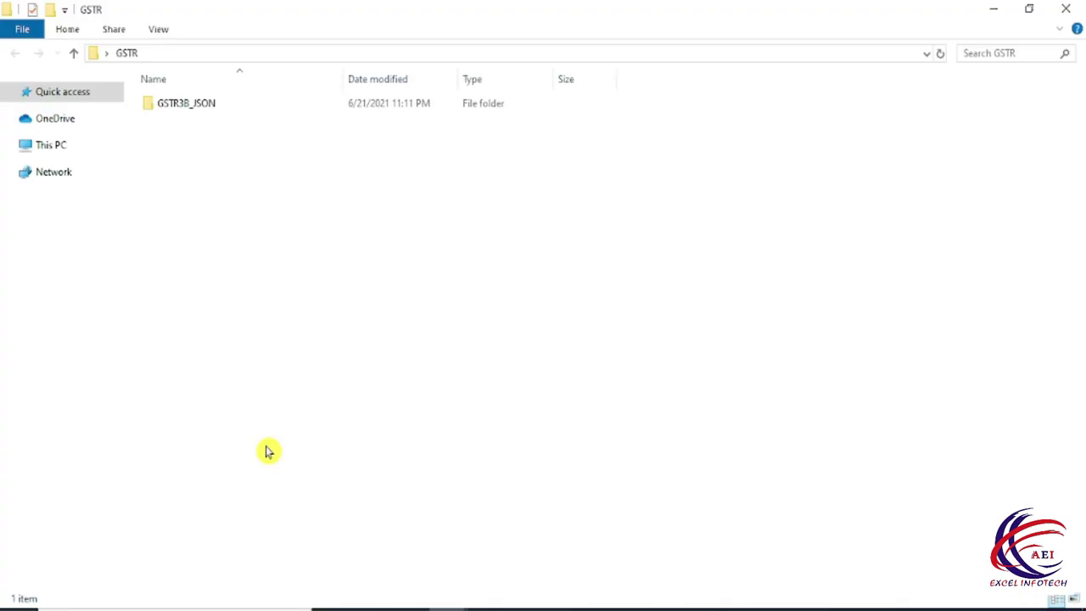
Browse into GSTR3B_JSON\July and select the generated July 2021 GSTR-3B JSON file
{"action": "left_click", "coordinate": [180, 109]}
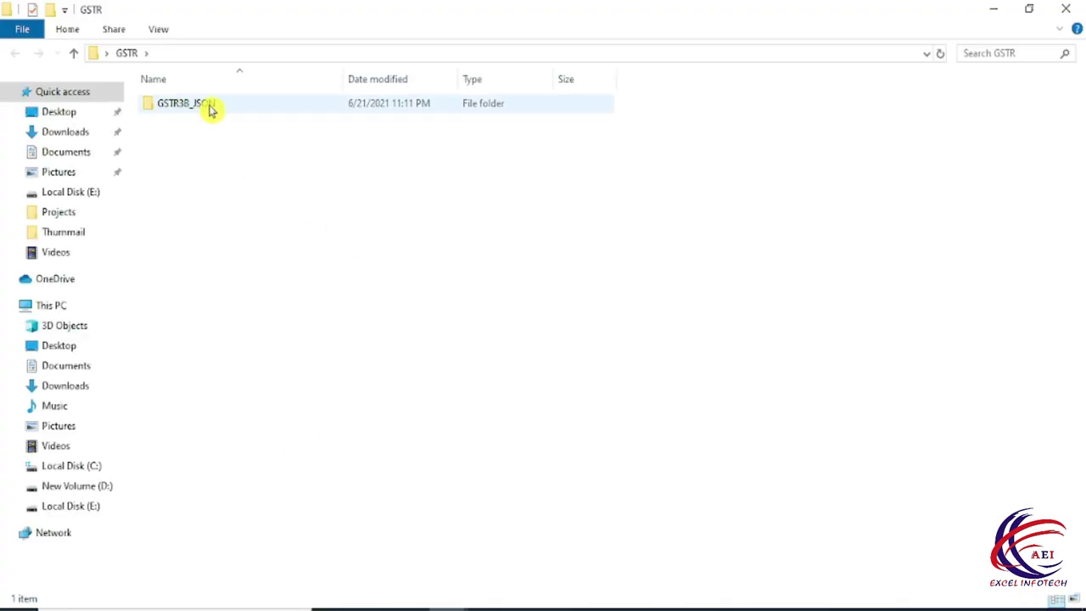
{"action": "mouse_move", "coordinate": [211, 109]}
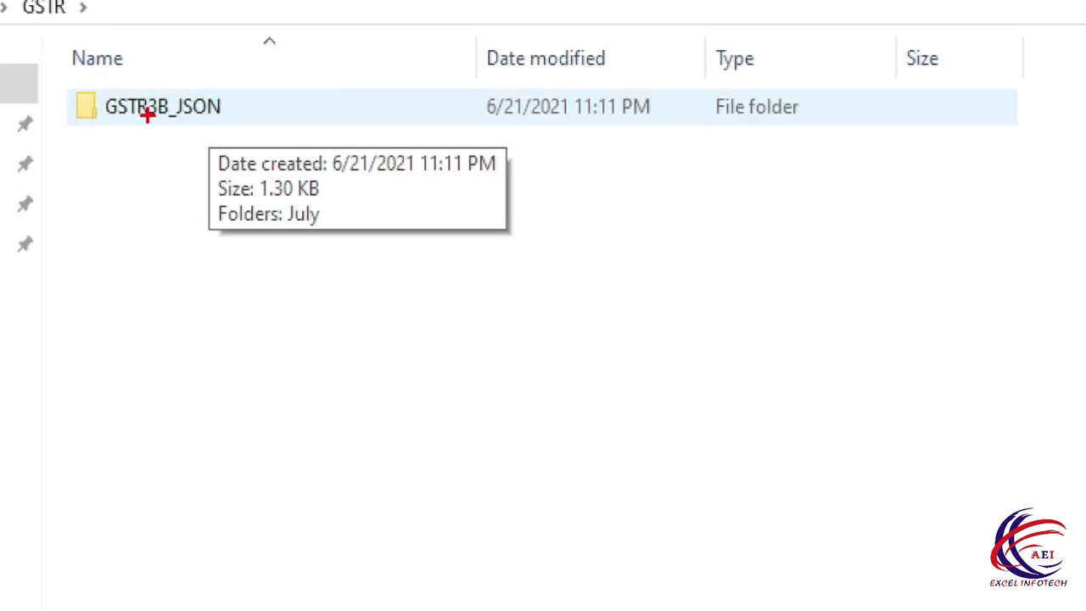
{"action": "double_click", "coordinate": [156, 114]}
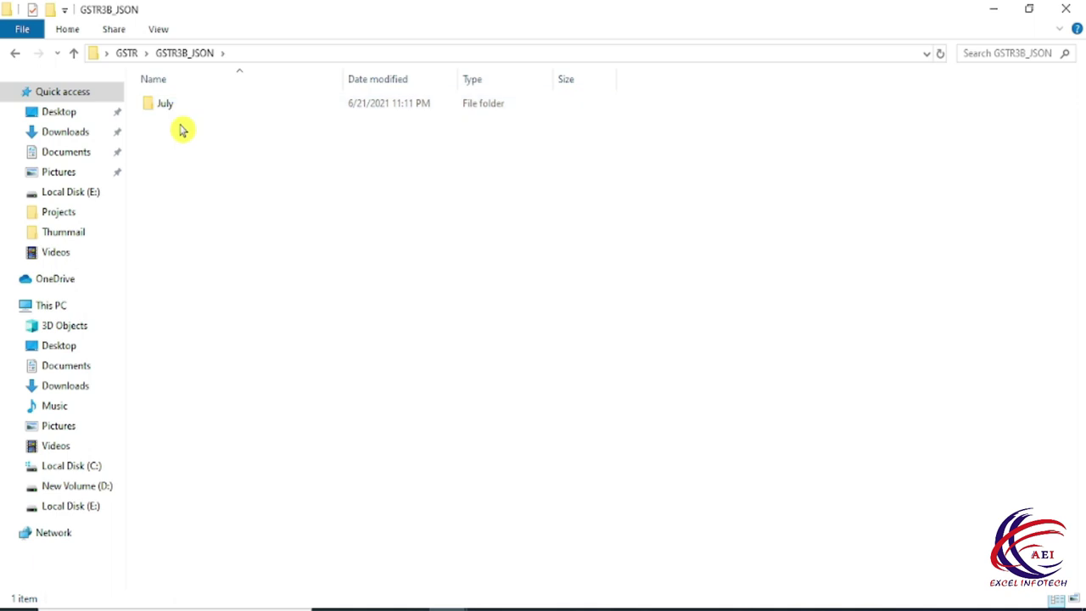
{"action": "mouse_move", "coordinate": [184, 108]}
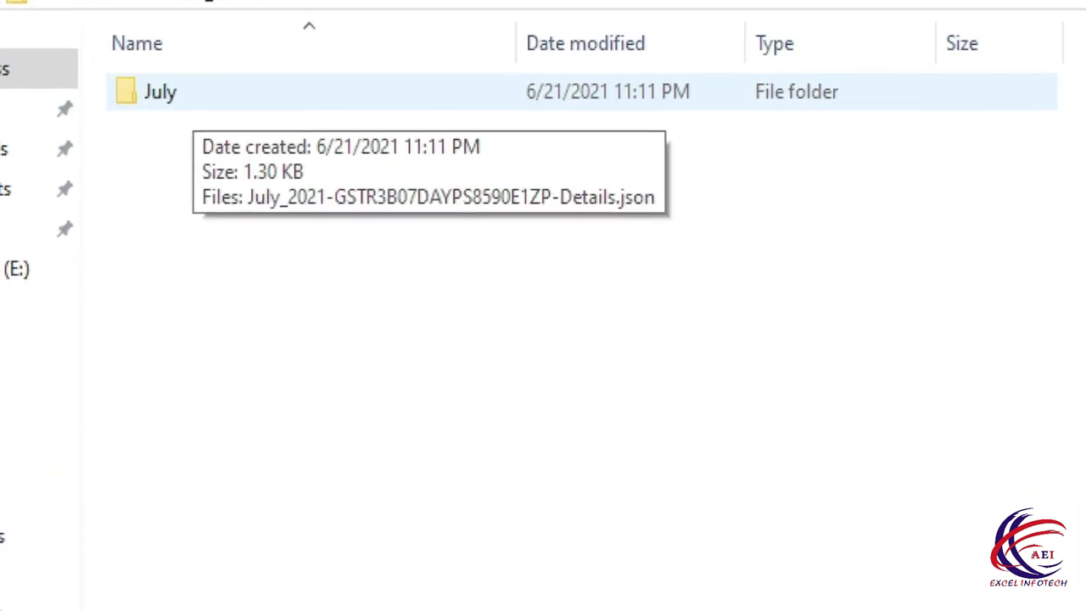
{"action": "double_click", "coordinate": [165, 112]}
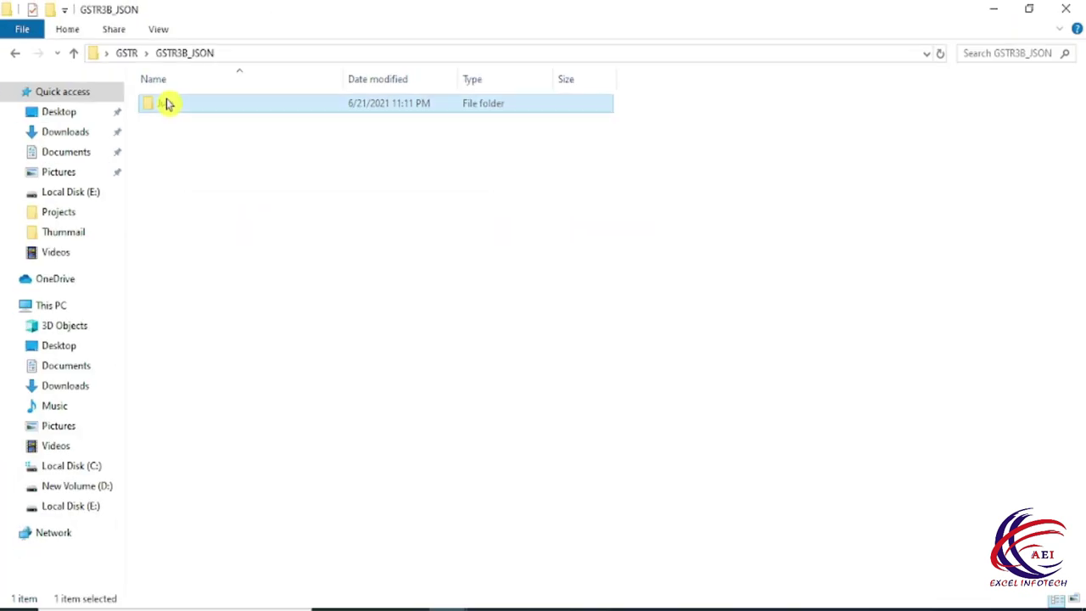
{"action": "left_click", "coordinate": [247, 108]}
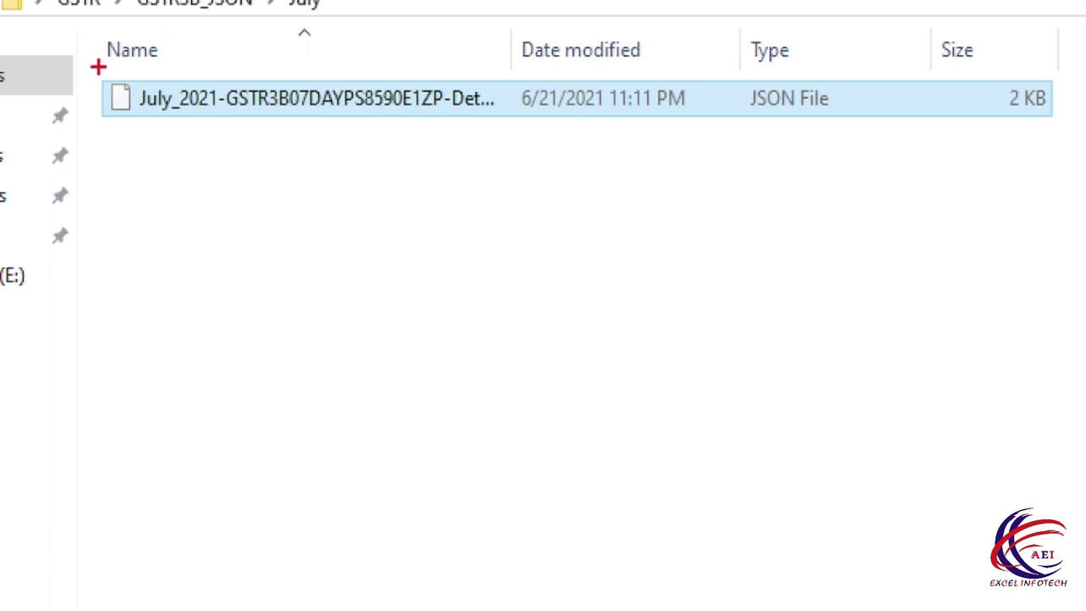
{"action": "left_click_drag", "start_coordinate": [108, 64], "coordinate": [514, 164]}
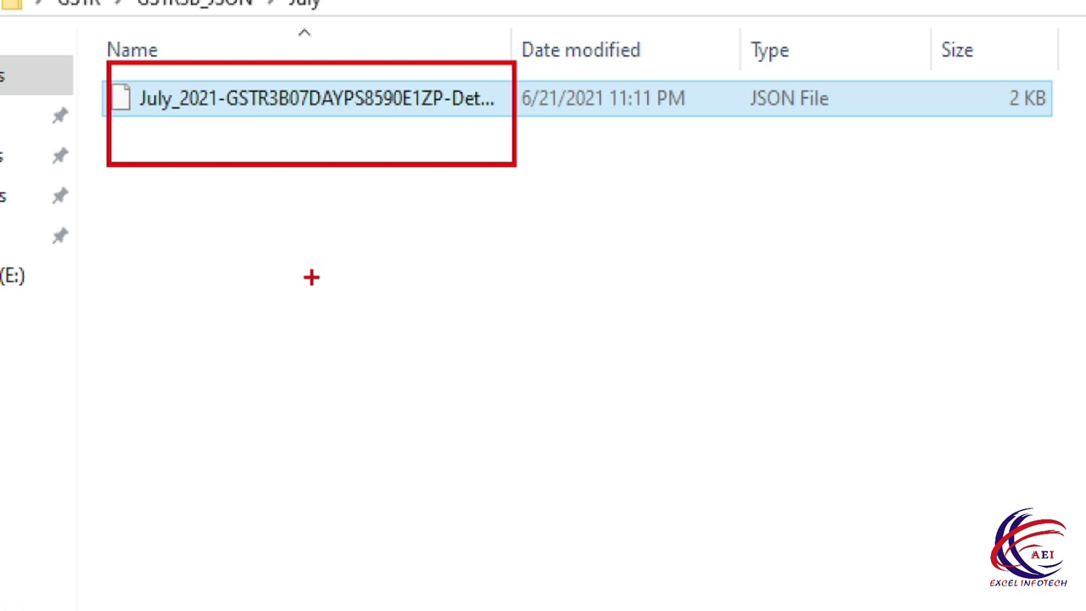
{"action": "key", "text": "Escape"}
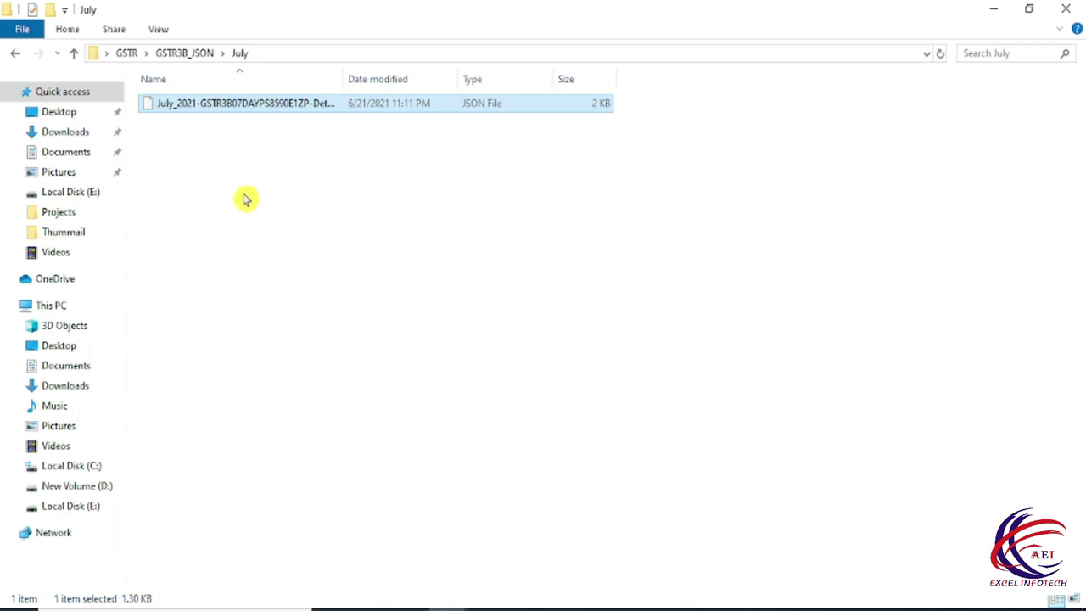